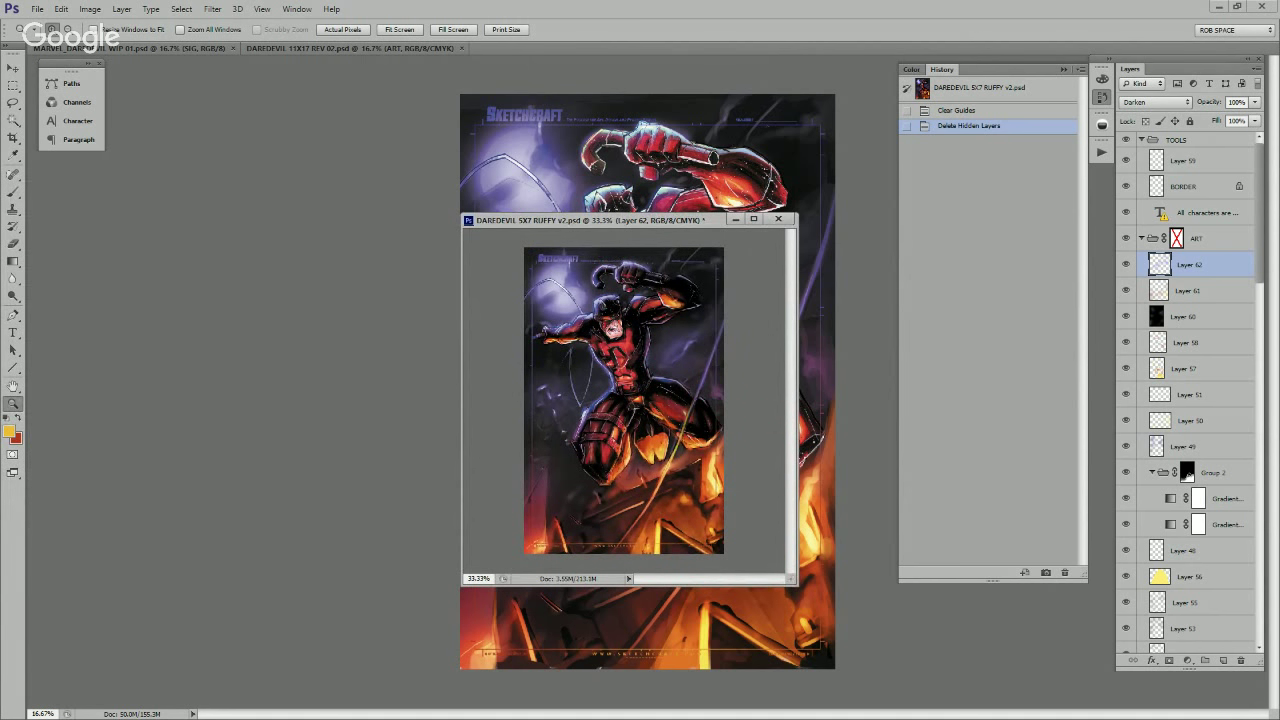
{"action": "left_click", "coordinate": [622, 365]}
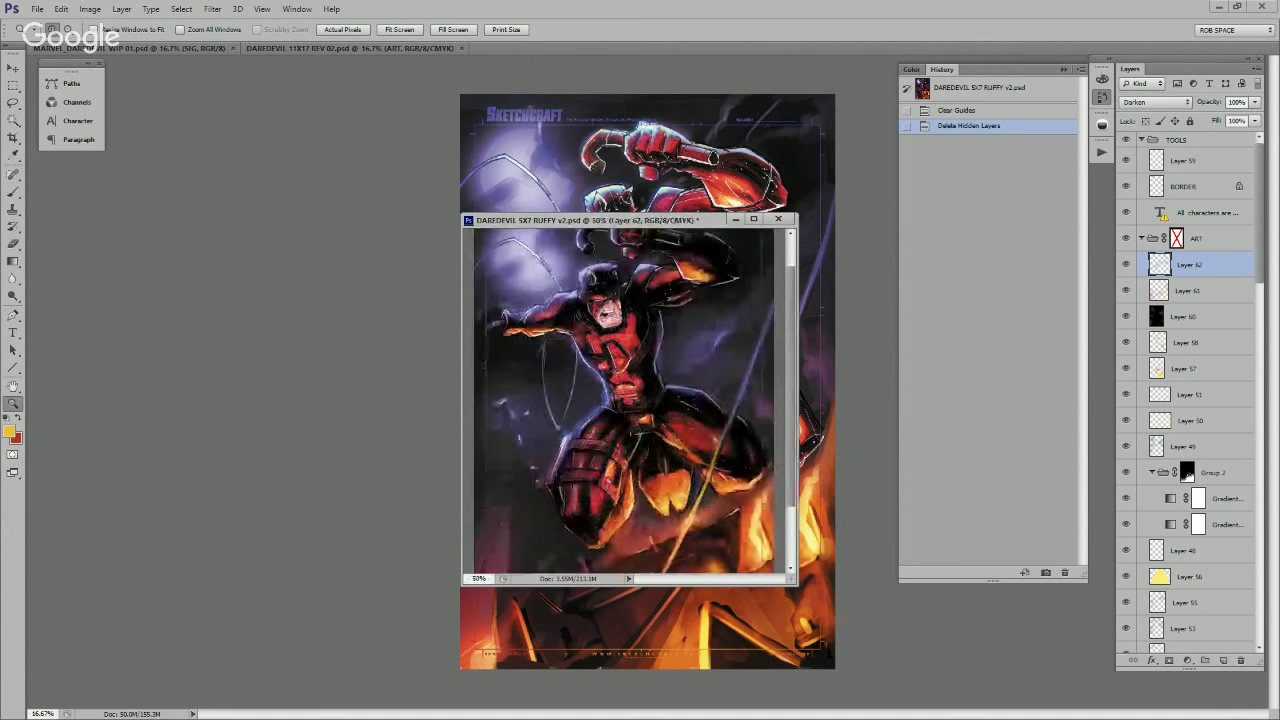
{"action": "key", "text": "ctrl+minus"}
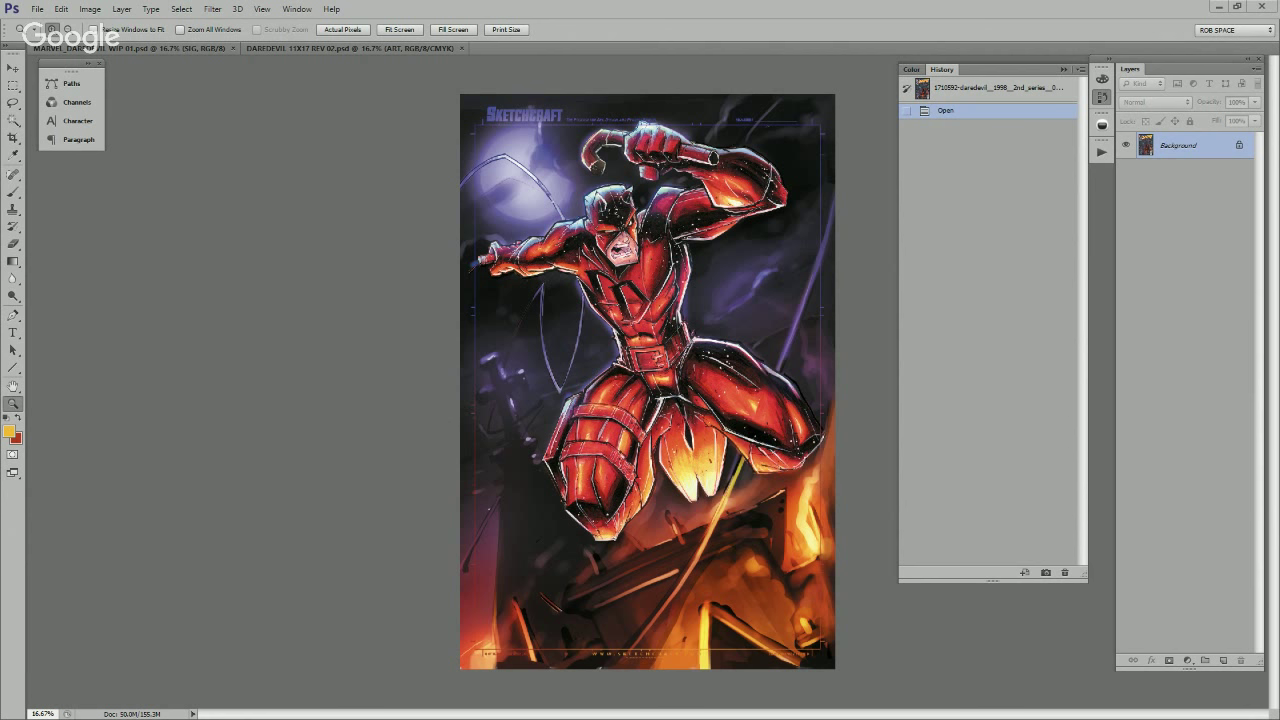
Step: In the DAREDEVIL 11X17 REV 02 document, show the white Group 1 layer and lower its opacity to about 61%
{"action": "key", "text": "ctrl+Tab"}
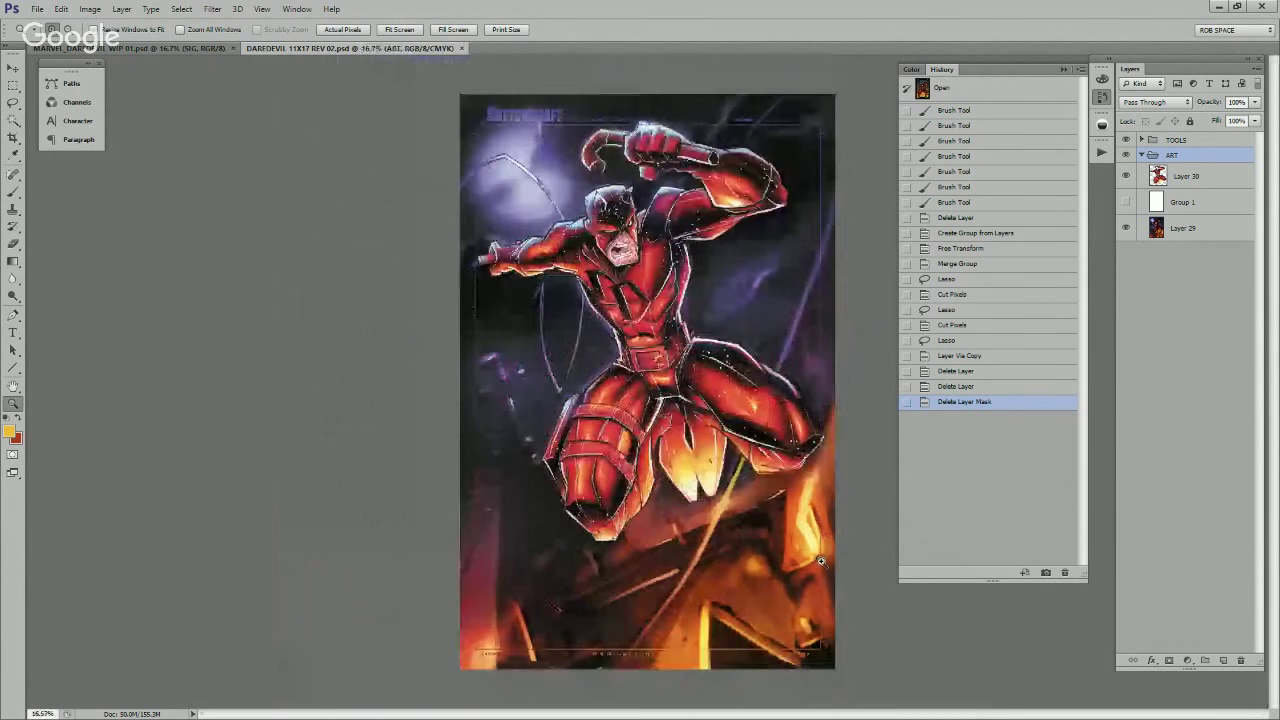
{"action": "key", "text": "v"}
{"action": "left_click", "coordinate": [1126, 202]}
{"action": "left_click", "coordinate": [1184, 203]}
{"action": "left_click", "coordinate": [1255, 102]}
{"action": "left_click_drag", "start_coordinate": [1255, 117], "coordinate": [1229, 119]}
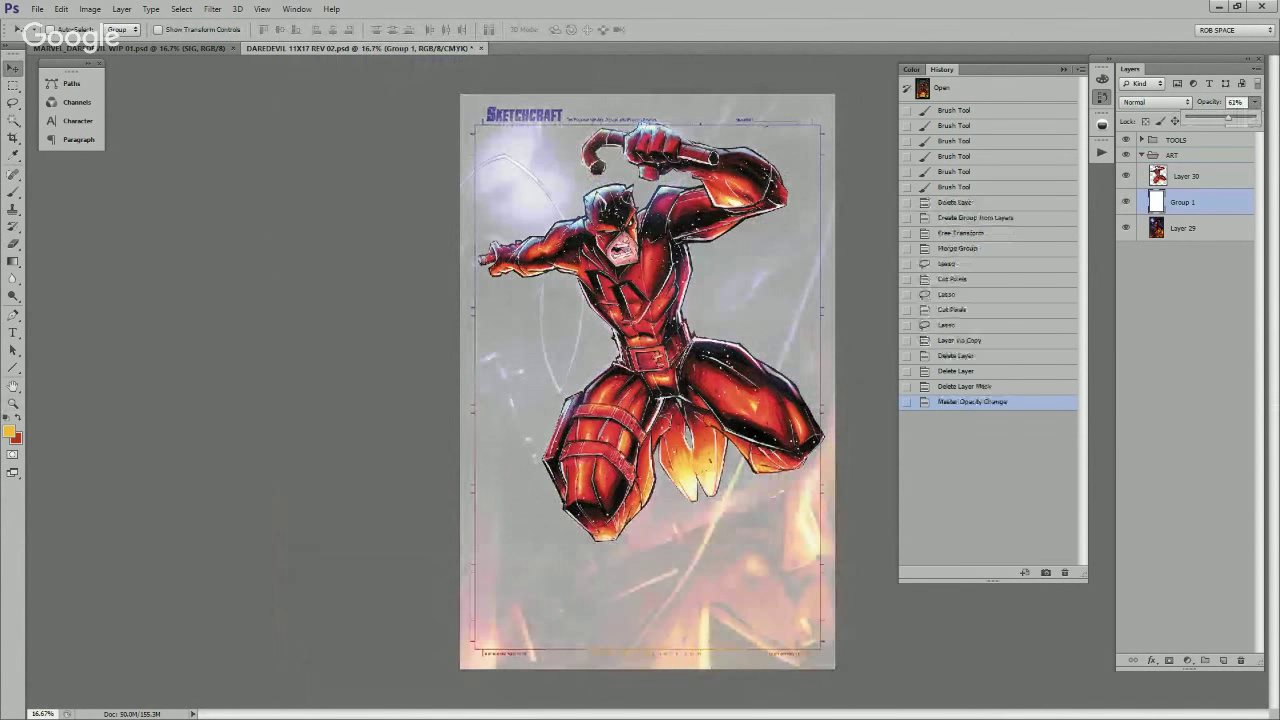
Step: Lock and hide the TOOLS group, and adjust the Group 1 layer's opacity to about 58%
{"action": "left_click", "coordinate": [1178, 140]}
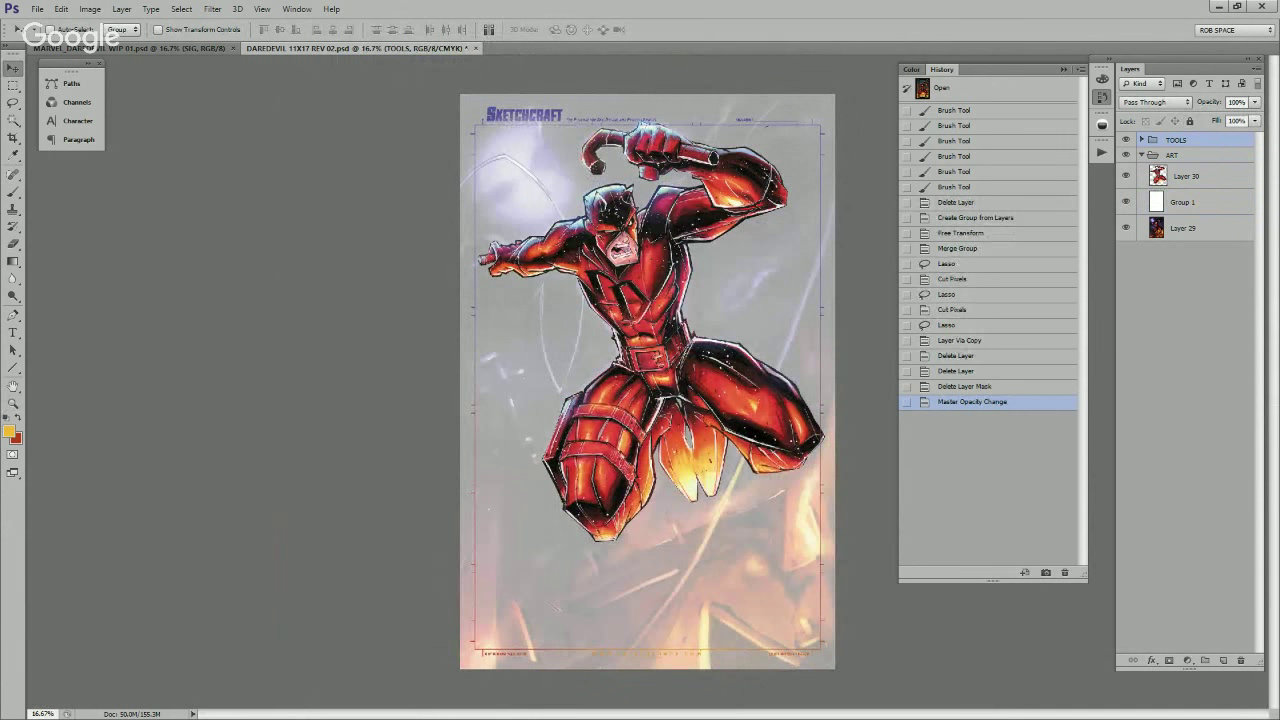
{"action": "left_click", "coordinate": [1189, 121]}
{"action": "left_click", "coordinate": [1126, 140]}
{"action": "left_click", "coordinate": [1183, 202]}
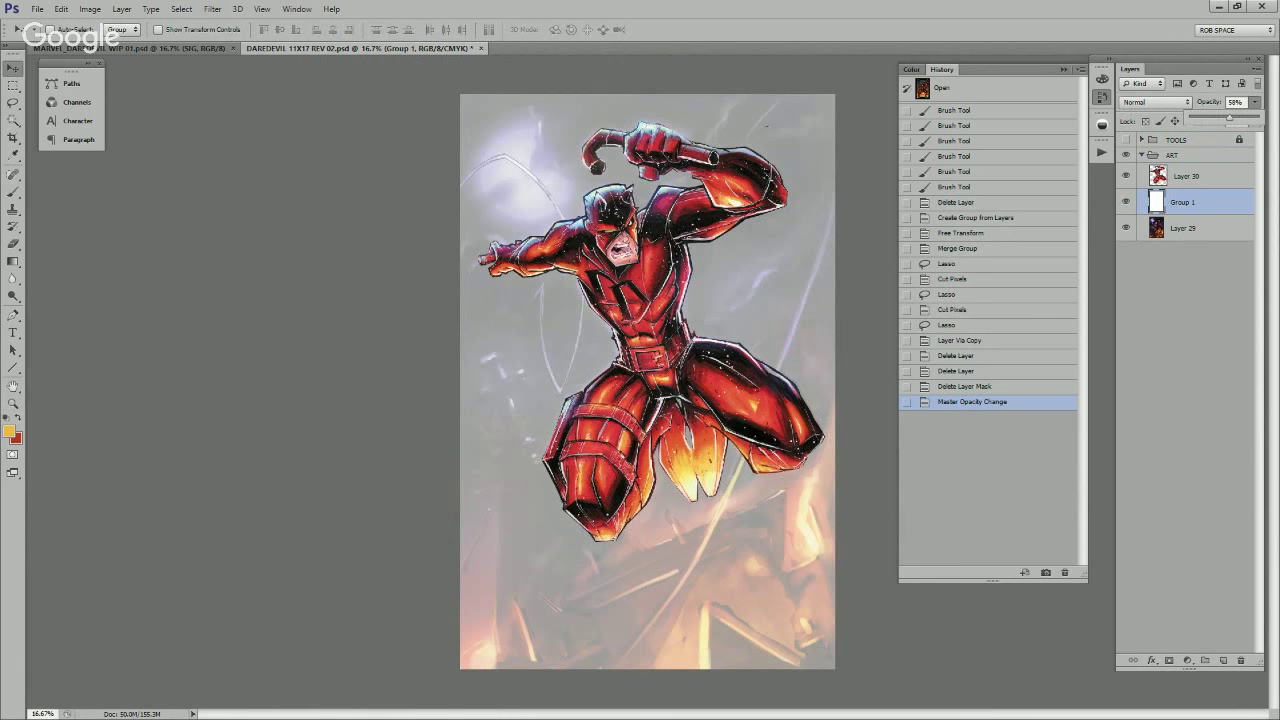
{"action": "left_click_drag", "start_coordinate": [1230, 118], "coordinate": [1229, 118]}
Step: Add a new layer above Group 1 and set up a small black brush with 75% flow
{"action": "left_click", "coordinate": [1223, 660]}
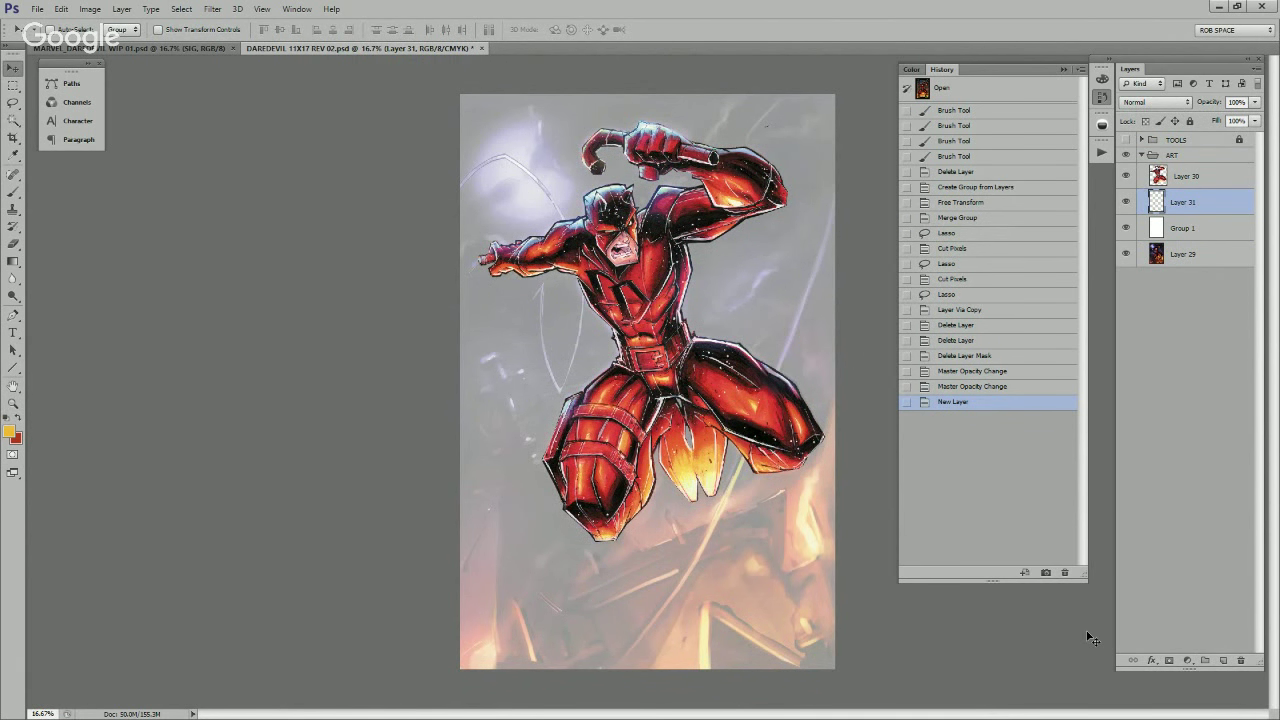
{"action": "key", "text": "b"}
{"action": "key", "text": "d"}
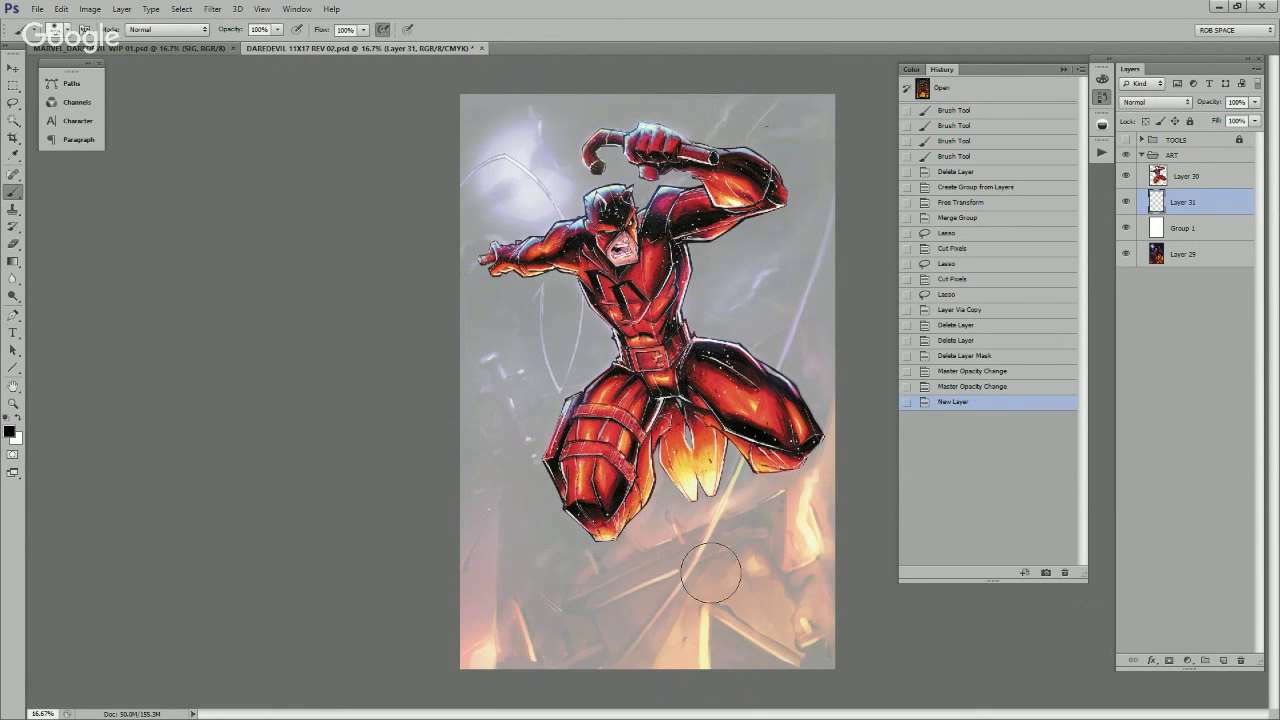
{"action": "key", "text": "bracketleft"}
{"action": "key", "text": "bracketleft"}
{"action": "key", "text": "bracketleft"}
{"action": "key", "text": "bracketleft"}
{"action": "key", "text": "bracketleft"}
{"action": "key", "text": "bracketleft"}
{"action": "left_click_drag", "start_coordinate": [363, 29], "coordinate": [347, 46]}
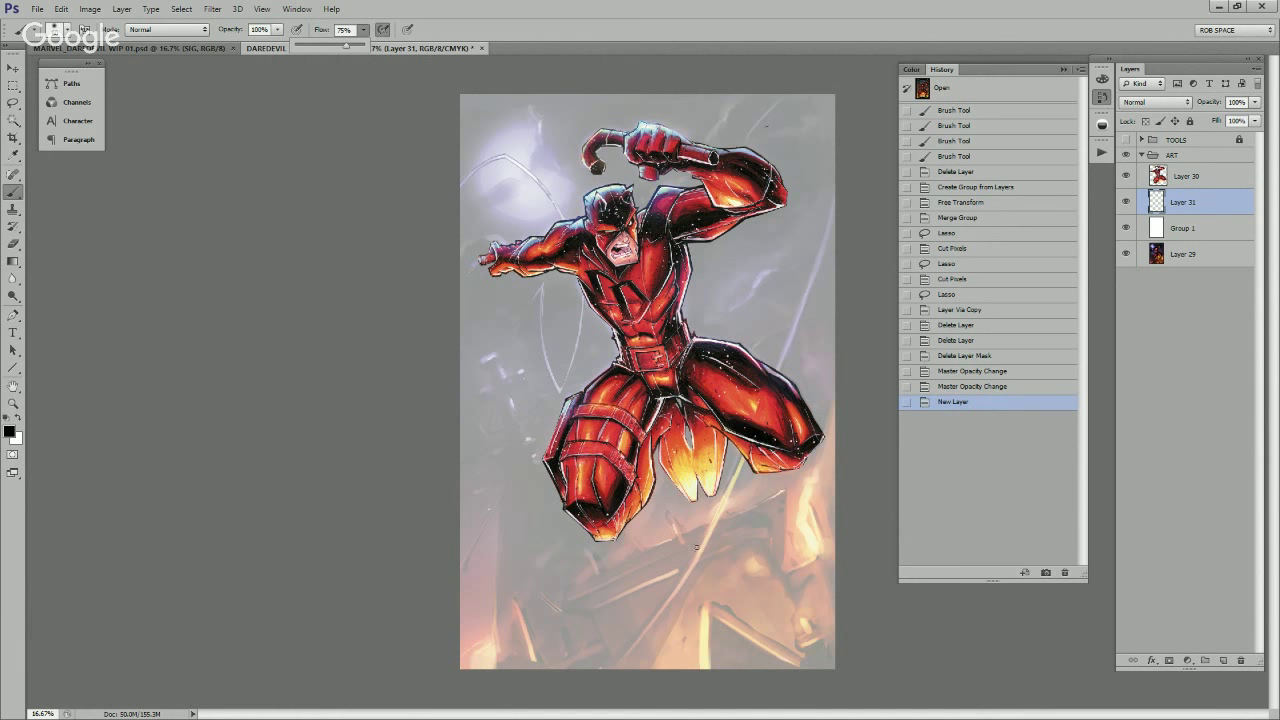
Step: Choose the ROB SHARP 50 REV 02 brush and make short trial strokes just below the figure
{"action": "left_click", "coordinate": [675, 529]}
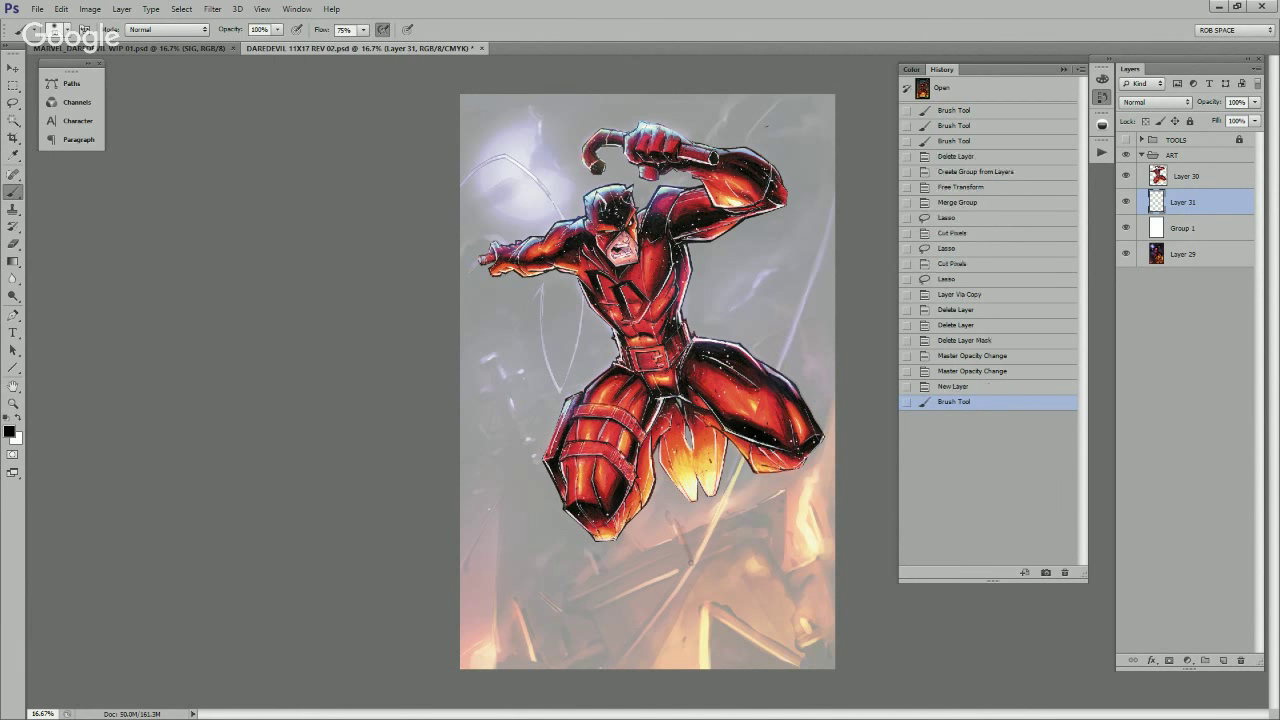
{"action": "left_click", "coordinate": [676, 528]}
{"action": "left_click", "coordinate": [686, 553]}
{"action": "right_click", "coordinate": [685, 553]}
{"action": "left_click", "coordinate": [762, 572]}
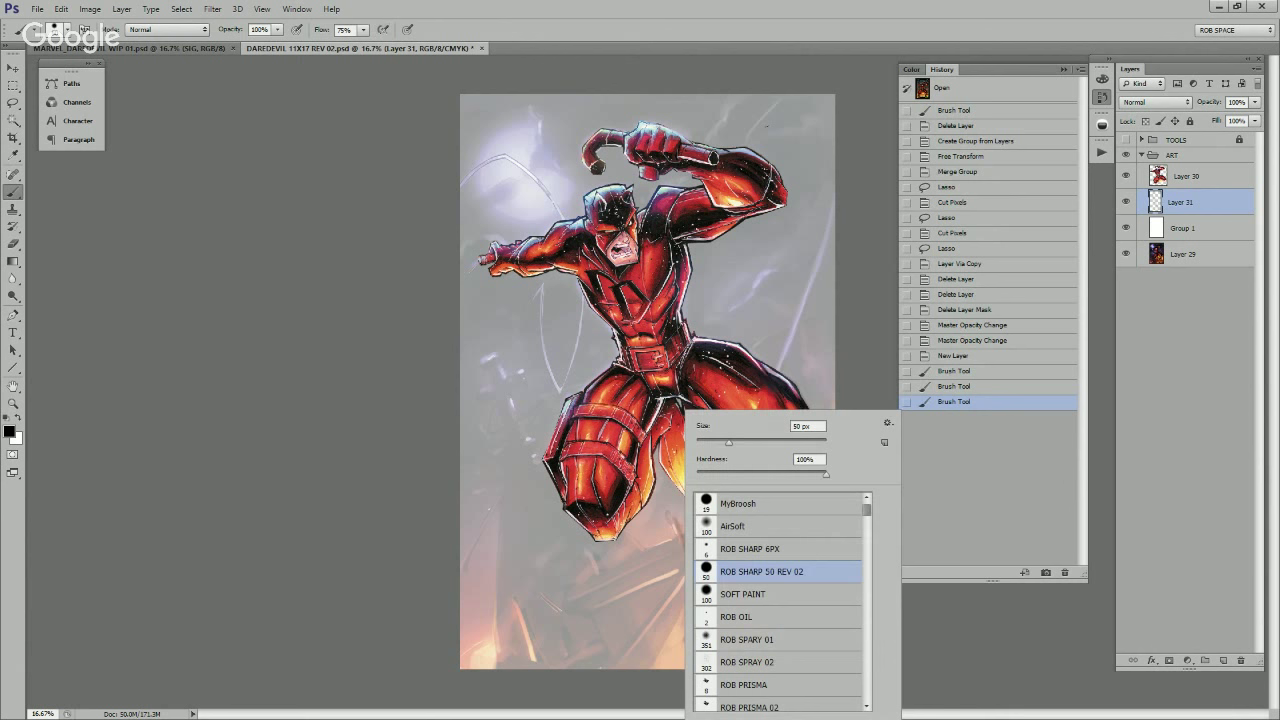
{"action": "left_click", "coordinate": [670, 546]}
{"action": "mouse_move", "coordinate": [674, 547]}
{"action": "left_mouse_down"}
{"action": "mouse_move", "coordinate": [740, 553]}
{"action": "mouse_move", "coordinate": [678, 528]}
{"action": "mouse_move", "coordinate": [684, 545]}
{"action": "left_mouse_up"}
Step: Reduce the brush flow to 26%, and sketch and partly erase a thin slanted line below the figure
{"action": "key", "text": "e"}
{"action": "key", "text": "b"}
{"action": "left_click", "coordinate": [363, 30]}
{"action": "mouse_move", "coordinate": [682, 535]}
{"action": "left_mouse_down"}
{"action": "mouse_move", "coordinate": [705, 598]}
{"action": "mouse_move", "coordinate": [682, 522]}
{"action": "left_mouse_up"}
{"action": "key", "text": "e"}
{"action": "left_click_drag", "start_coordinate": [690, 565], "coordinate": [705, 605]}
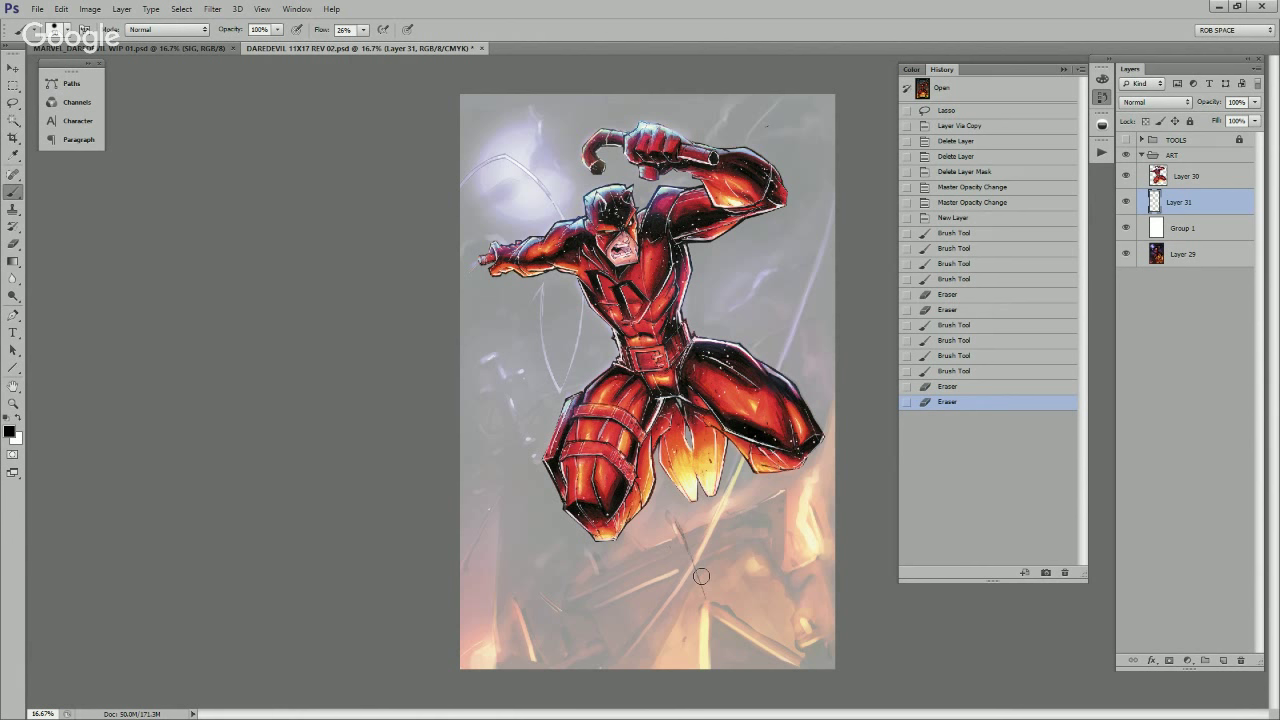
Step: Strengthen the thin slanted guide line running from below the figure's feet down to the planned gable peak
{"action": "key", "text": "b"}
{"action": "left_click_drag", "start_coordinate": [676, 522], "coordinate": [704, 600]}
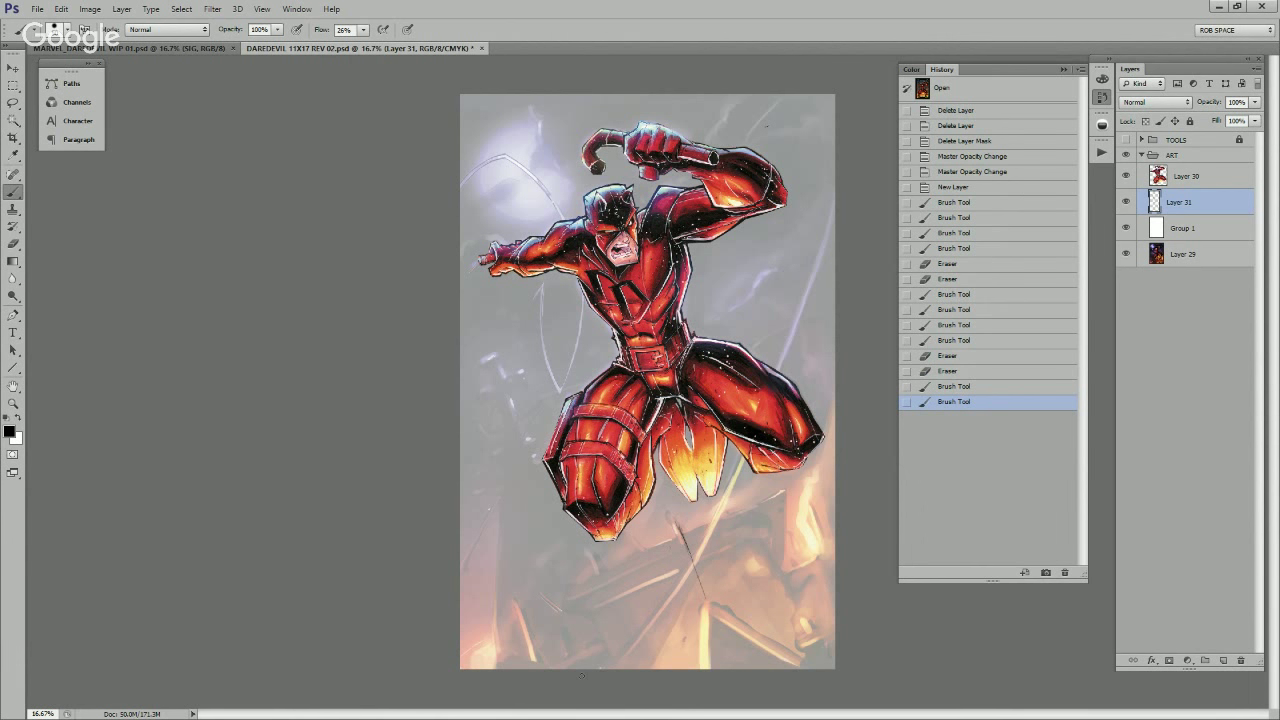
{"action": "left_click_drag", "start_coordinate": [726, 612], "coordinate": [729, 609]}
{"action": "left_click_drag", "start_coordinate": [695, 570], "coordinate": [710, 601]}
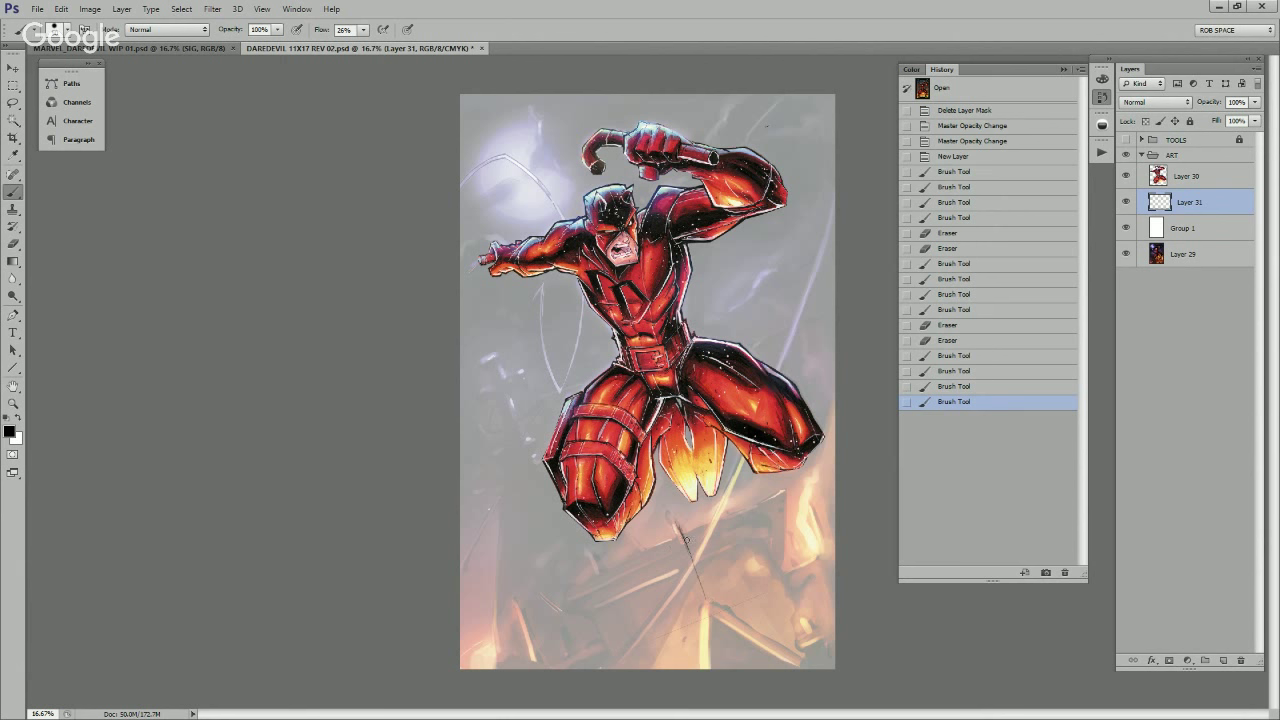
Step: Sketch the vertical post and sloping edge of a gable at the page's lower edge
{"action": "mouse_move", "coordinate": [705, 606]}
{"action": "left_mouse_down"}
{"action": "mouse_move", "coordinate": [700, 669]}
{"action": "mouse_move", "coordinate": [704, 605]}
{"action": "mouse_move", "coordinate": [716, 600]}
{"action": "left_mouse_up"}
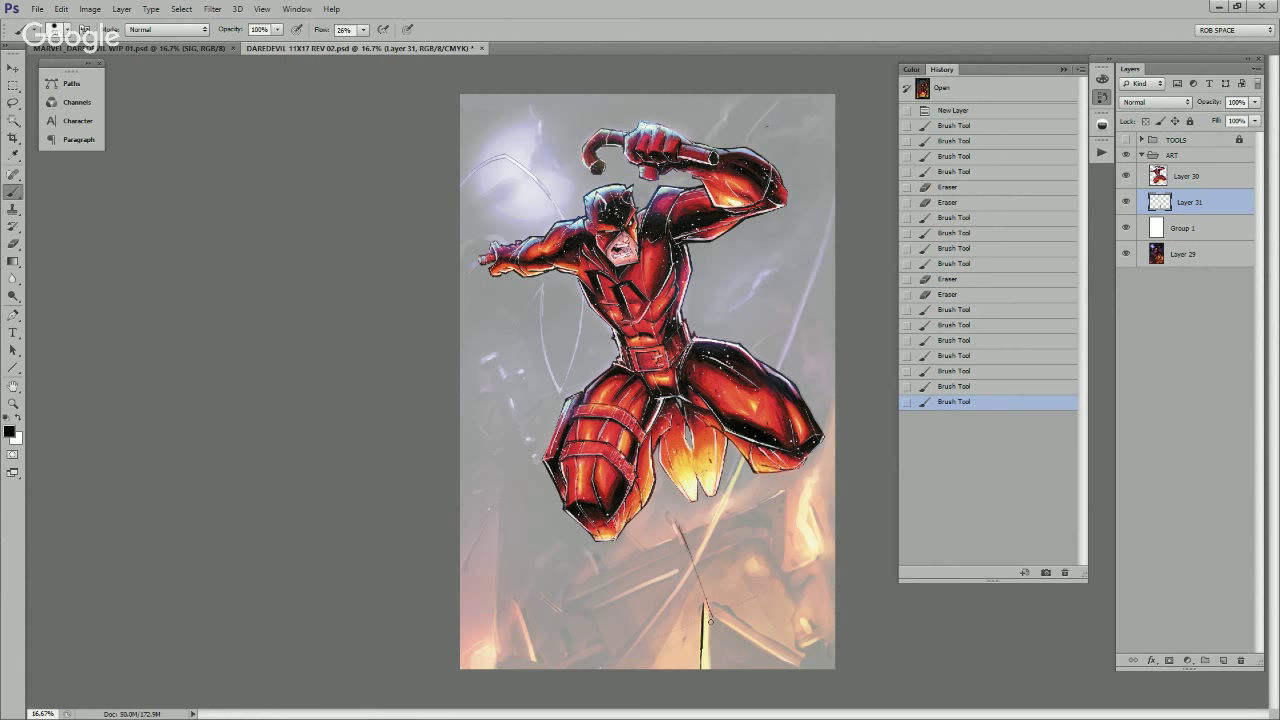
{"action": "mouse_move", "coordinate": [710, 620]}
{"action": "left_mouse_down"}
{"action": "mouse_move", "coordinate": [709, 575]}
{"action": "mouse_move", "coordinate": [712, 655]}
{"action": "mouse_move", "coordinate": [707, 584]}
{"action": "mouse_move", "coordinate": [770, 644]}
{"action": "left_mouse_up"}
{"action": "left_click_drag", "start_coordinate": [706, 601], "coordinate": [758, 640]}
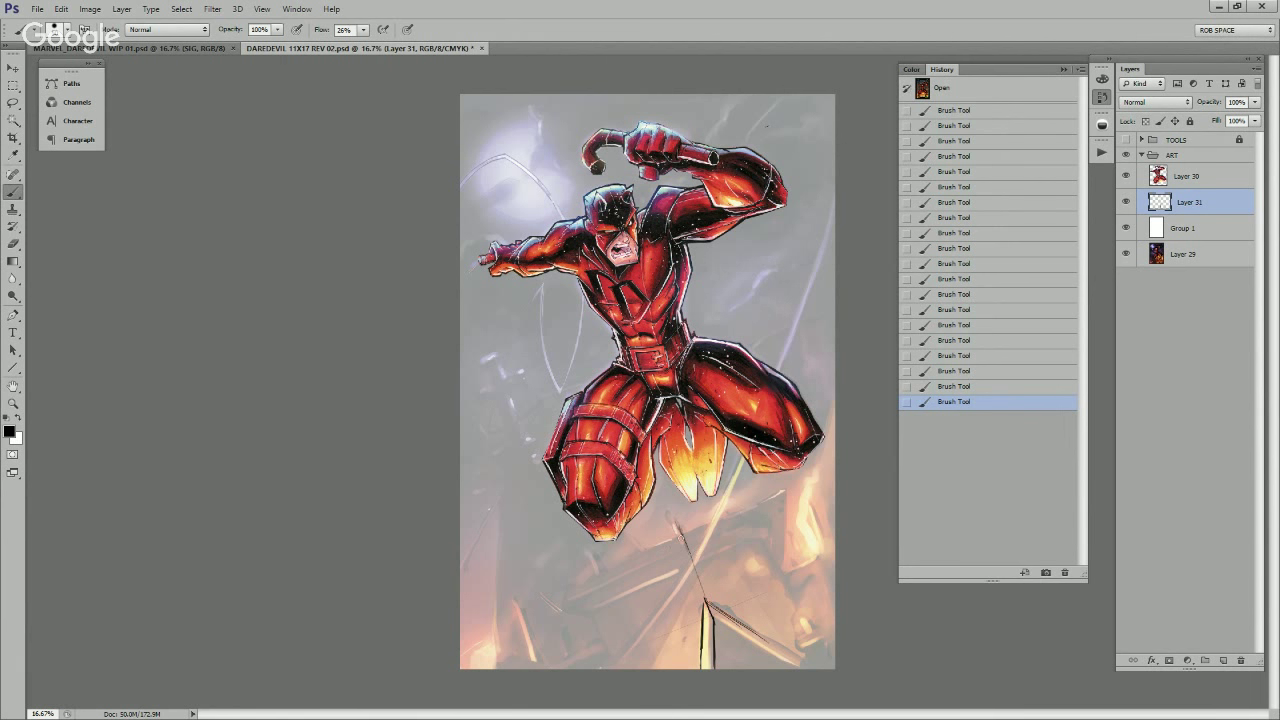
Step: Sketch a long, narrow beam tilted up to the right beneath the figure as the building's roof edge
{"action": "mouse_move", "coordinate": [684, 531]}
{"action": "left_mouse_down"}
{"action": "mouse_move", "coordinate": [560, 589]}
{"action": "mouse_move", "coordinate": [719, 519]}
{"action": "left_mouse_up"}
{"action": "left_click_drag", "start_coordinate": [650, 547], "coordinate": [781, 497]}
{"action": "left_click_drag", "start_coordinate": [712, 521], "coordinate": [792, 489]}
{"action": "left_click_drag", "start_coordinate": [564, 591], "coordinate": [776, 514]}
{"action": "mouse_move", "coordinate": [706, 539]}
{"action": "left_mouse_down"}
{"action": "mouse_move", "coordinate": [786, 510]}
{"action": "mouse_move", "coordinate": [740, 508]}
{"action": "mouse_move", "coordinate": [563, 588]}
{"action": "mouse_move", "coordinate": [619, 578]}
{"action": "left_mouse_up"}
{"action": "mouse_move", "coordinate": [657, 559]}
{"action": "left_mouse_down"}
{"action": "mouse_move", "coordinate": [782, 499]}
{"action": "mouse_move", "coordinate": [562, 591]}
{"action": "mouse_move", "coordinate": [690, 545]}
{"action": "left_mouse_up"}
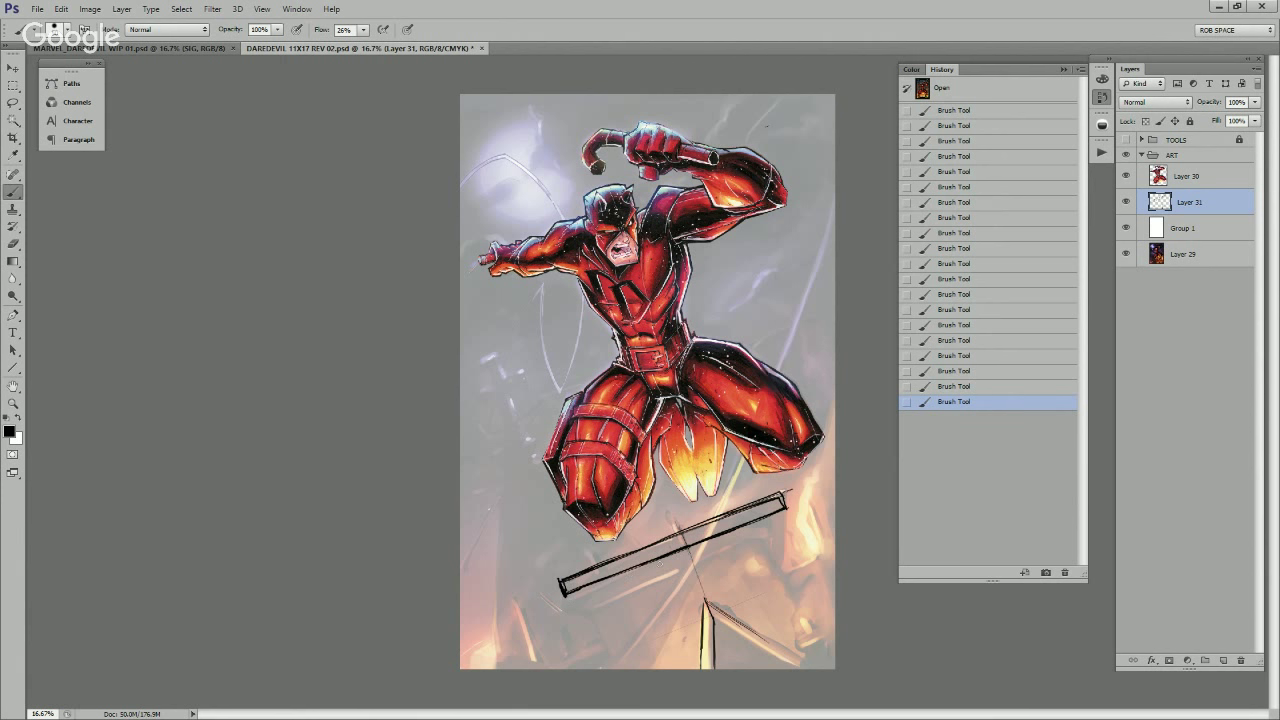
Step: Add perspective lines at the beam's ends and centre, and erase the rough beam back to a faint guide
{"action": "left_click_drag", "start_coordinate": [786, 504], "coordinate": [791, 514]}
{"action": "left_click_drag", "start_coordinate": [562, 584], "coordinate": [574, 610]}
{"action": "left_click_drag", "start_coordinate": [673, 514], "coordinate": [703, 600]}
{"action": "mouse_move", "coordinate": [563, 595]}
{"action": "left_mouse_down"}
{"action": "mouse_move", "coordinate": [603, 616]}
{"action": "mouse_move", "coordinate": [590, 617]}
{"action": "left_mouse_up"}
{"action": "left_click_drag", "start_coordinate": [790, 497], "coordinate": [774, 546]}
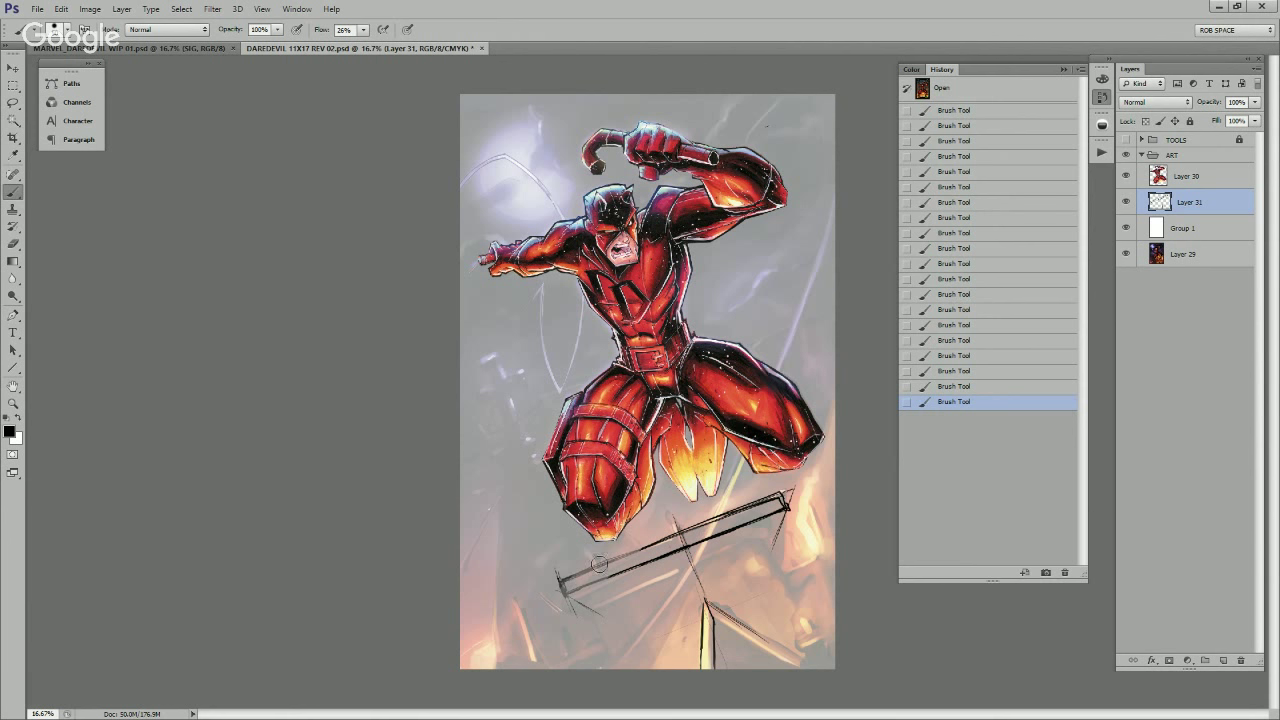
{"action": "mouse_move", "coordinate": [599, 564]}
{"action": "left_mouse_down"}
{"action": "mouse_move", "coordinate": [788, 496]}
{"action": "mouse_move", "coordinate": [788, 514]}
{"action": "left_mouse_up"}
{"action": "mouse_move", "coordinate": [586, 564]}
{"action": "left_mouse_down"}
{"action": "mouse_move", "coordinate": [636, 554]}
{"action": "mouse_move", "coordinate": [614, 581]}
{"action": "mouse_move", "coordinate": [703, 541]}
{"action": "mouse_move", "coordinate": [646, 591]}
{"action": "mouse_move", "coordinate": [787, 517]}
{"action": "mouse_move", "coordinate": [696, 590]}
{"action": "mouse_move", "coordinate": [769, 529]}
{"action": "mouse_move", "coordinate": [563, 609]}
{"action": "mouse_move", "coordinate": [726, 522]}
{"action": "mouse_move", "coordinate": [600, 575]}
{"action": "mouse_move", "coordinate": [769, 512]}
{"action": "mouse_move", "coordinate": [634, 587]}
{"action": "left_mouse_up"}
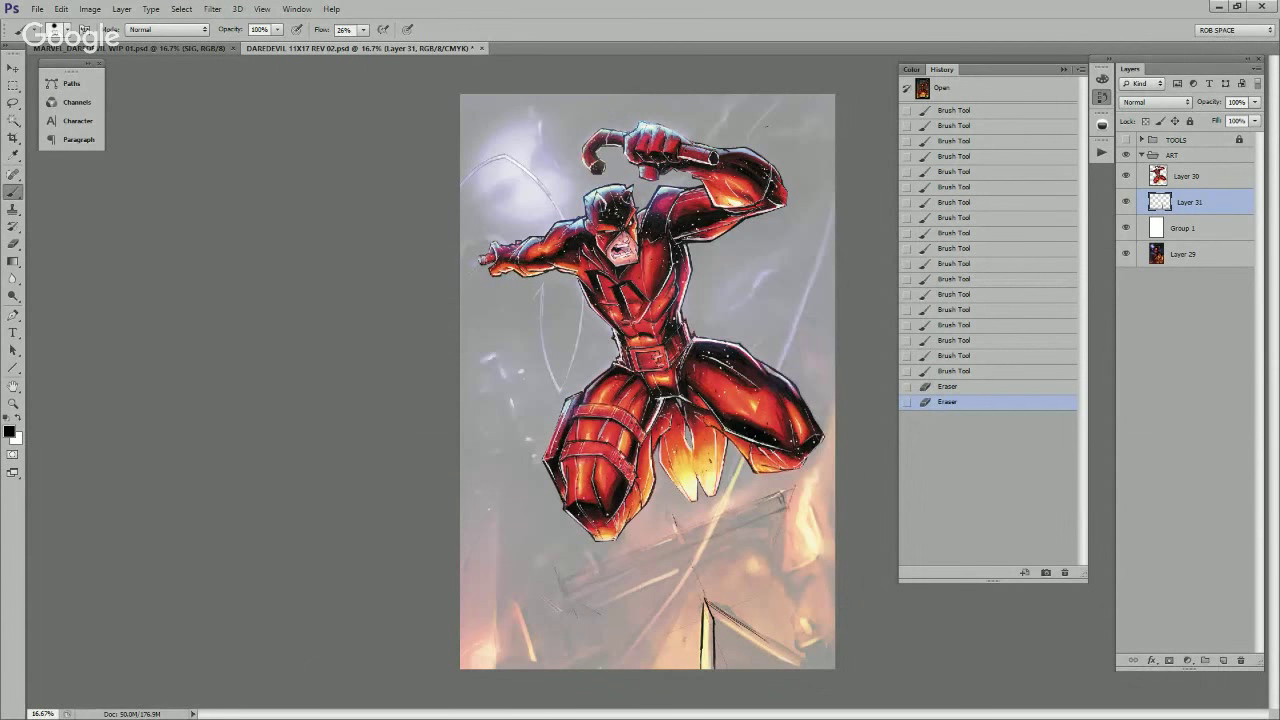
Step: On a new layer, redraw the tilted roof beam over the faint guide and add the building's left wall edge
{"action": "left_click", "coordinate": [1222, 660]}
{"action": "mouse_move", "coordinate": [563, 595]}
{"action": "left_mouse_down"}
{"action": "mouse_move", "coordinate": [562, 582]}
{"action": "mouse_move", "coordinate": [617, 560]}
{"action": "mouse_move", "coordinate": [592, 571]}
{"action": "left_mouse_up"}
{"action": "mouse_move", "coordinate": [561, 583]}
{"action": "left_mouse_down"}
{"action": "mouse_move", "coordinate": [565, 596]}
{"action": "mouse_move", "coordinate": [624, 574]}
{"action": "left_mouse_up"}
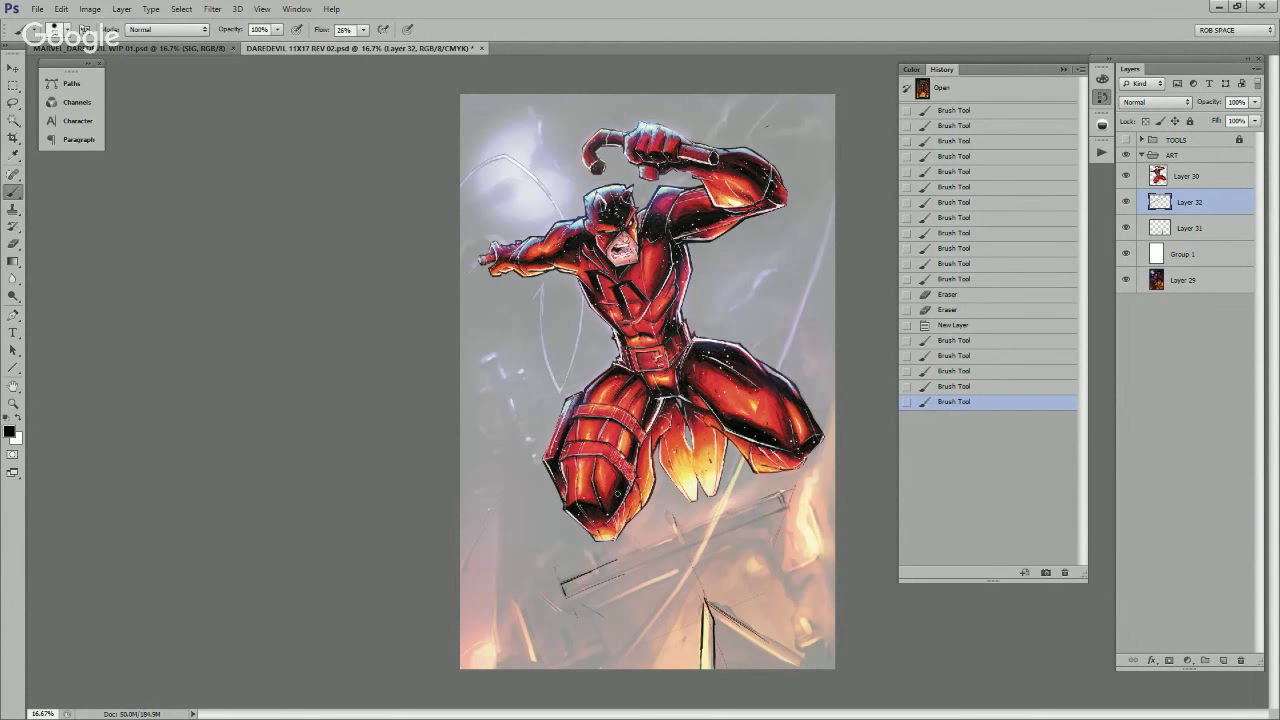
{"action": "left_click_drag", "start_coordinate": [592, 614], "coordinate": [607, 660]}
{"action": "mouse_move", "coordinate": [579, 615]}
{"action": "left_mouse_down"}
{"action": "mouse_move", "coordinate": [639, 569]}
{"action": "mouse_move", "coordinate": [735, 530]}
{"action": "left_mouse_up"}
{"action": "left_click_drag", "start_coordinate": [596, 569], "coordinate": [784, 503]}
{"action": "left_click_drag", "start_coordinate": [718, 536], "coordinate": [788, 508]}
{"action": "left_click_drag", "start_coordinate": [620, 580], "coordinate": [783, 518]}
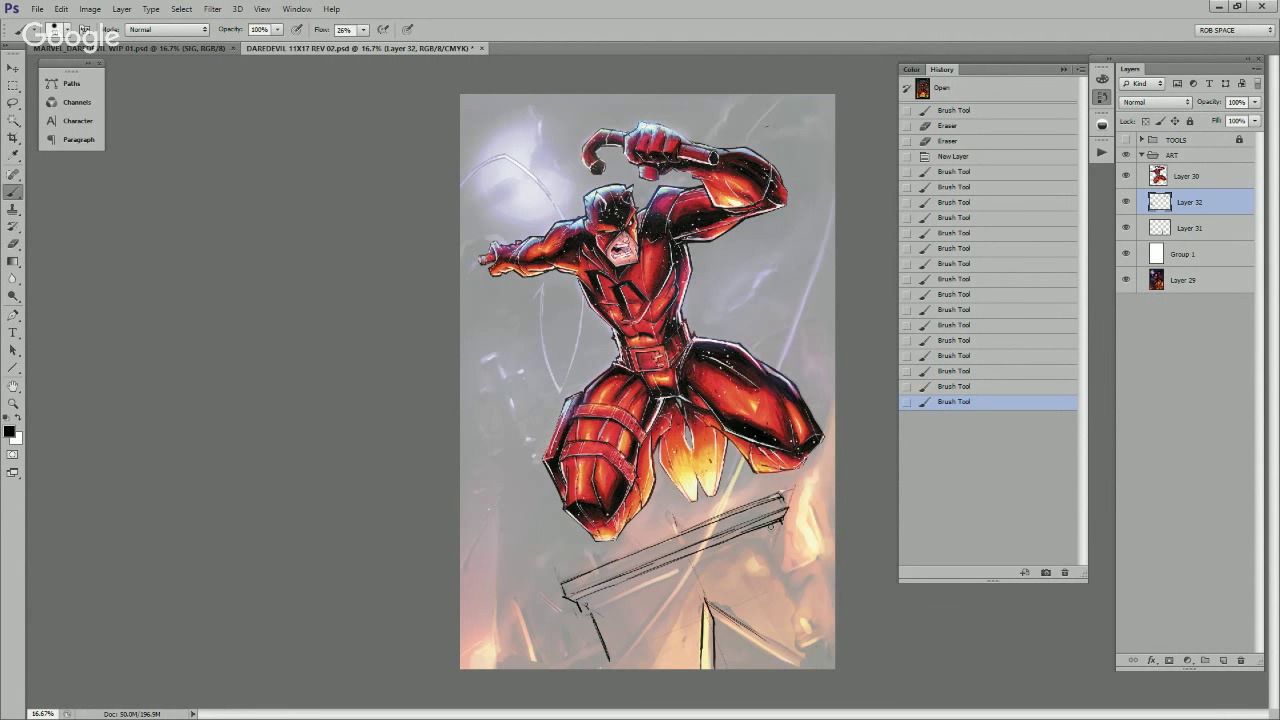
Step: Sketch the lower moulding under the roof beam and the building's right wall edge
{"action": "left_click_drag", "start_coordinate": [598, 604], "coordinate": [776, 534]}
{"action": "mouse_move", "coordinate": [643, 571]}
{"action": "left_mouse_down"}
{"action": "mouse_move", "coordinate": [778, 521]}
{"action": "mouse_move", "coordinate": [786, 534]}
{"action": "left_mouse_up"}
{"action": "mouse_move", "coordinate": [598, 612]}
{"action": "left_mouse_down"}
{"action": "mouse_move", "coordinate": [790, 531]}
{"action": "mouse_move", "coordinate": [804, 604]}
{"action": "left_mouse_up"}
{"action": "left_click_drag", "start_coordinate": [780, 545], "coordinate": [812, 620]}
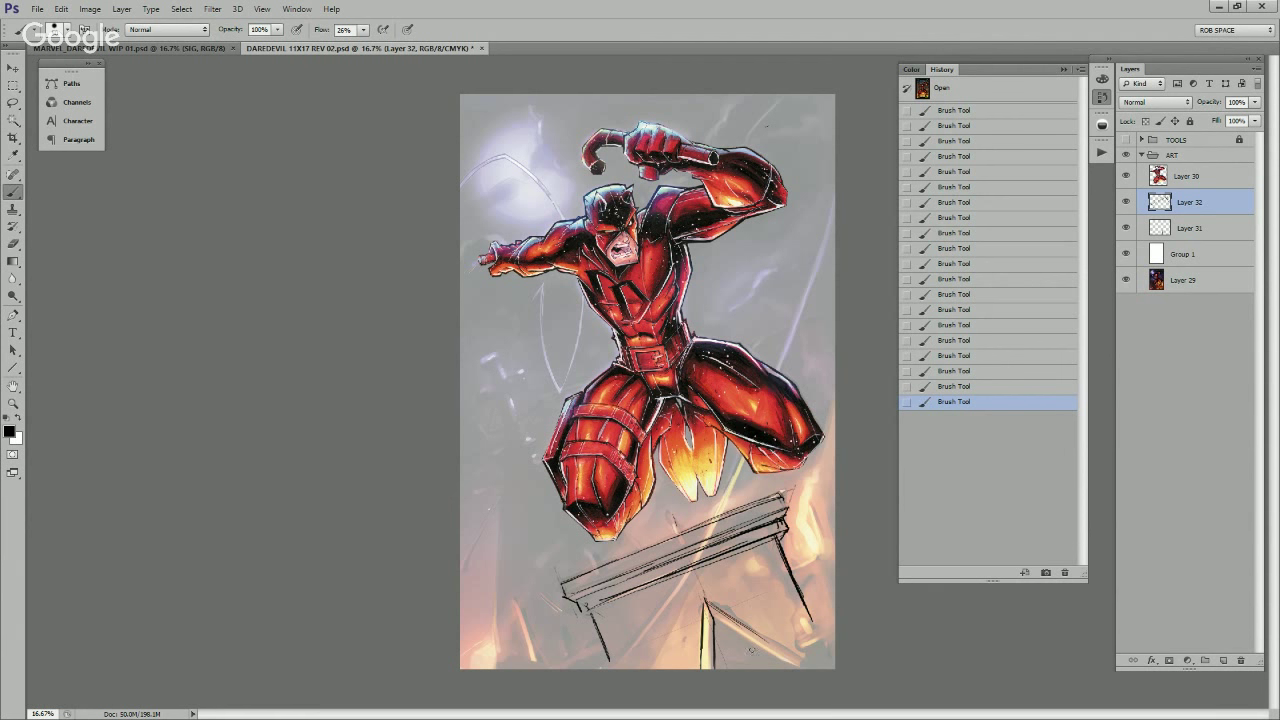
Step: Draw the gable's inner edges and a blocky ornament at the foot of the building's right wall
{"action": "left_click_drag", "start_coordinate": [712, 613], "coordinate": [787, 668]}
{"action": "mouse_move", "coordinate": [736, 632]}
{"action": "left_mouse_down"}
{"action": "mouse_move", "coordinate": [831, 627]}
{"action": "mouse_move", "coordinate": [805, 637]}
{"action": "mouse_move", "coordinate": [827, 646]}
{"action": "mouse_move", "coordinate": [798, 653]}
{"action": "mouse_move", "coordinate": [827, 642]}
{"action": "left_mouse_up"}
{"action": "mouse_move", "coordinate": [811, 649]}
{"action": "left_mouse_down"}
{"action": "mouse_move", "coordinate": [828, 644]}
{"action": "mouse_move", "coordinate": [817, 669]}
{"action": "mouse_move", "coordinate": [825, 619]}
{"action": "mouse_move", "coordinate": [836, 660]}
{"action": "left_mouse_up"}
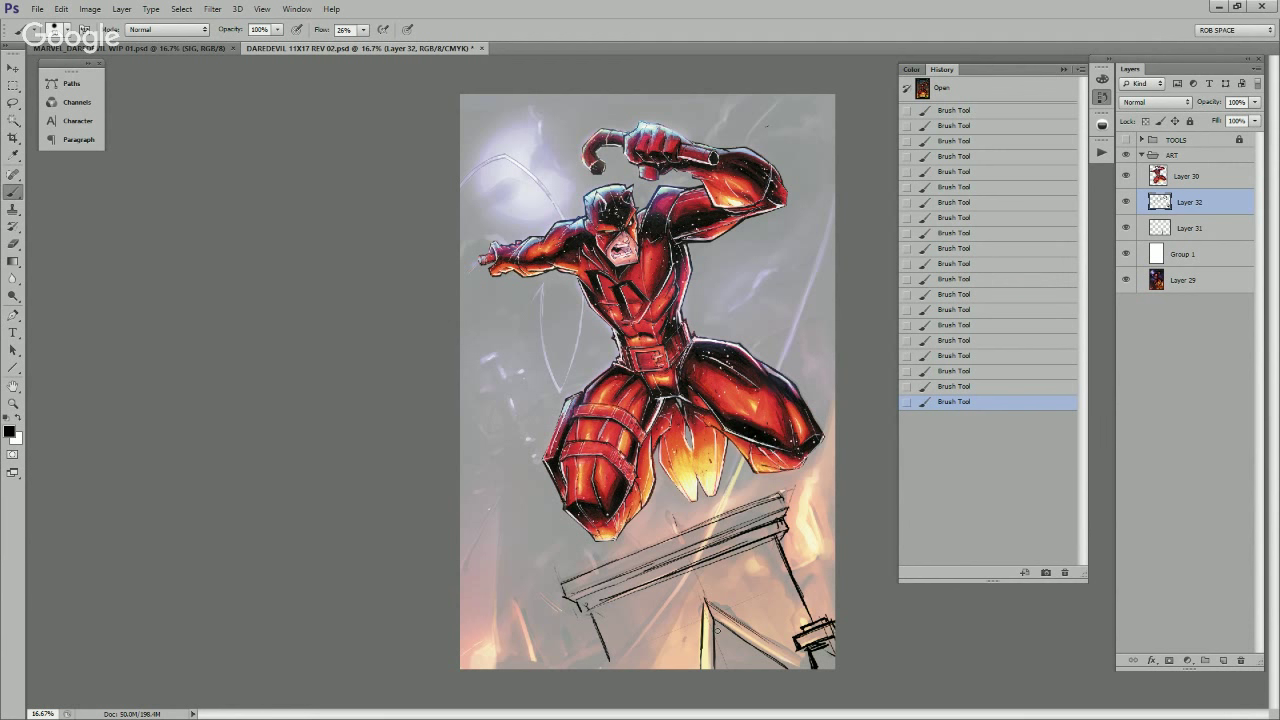
{"action": "mouse_move", "coordinate": [718, 626]}
{"action": "left_mouse_down"}
{"action": "mouse_move", "coordinate": [788, 676]}
{"action": "mouse_move", "coordinate": [739, 645]}
{"action": "mouse_move", "coordinate": [718, 668]}
{"action": "left_mouse_up"}
Step: Thicken the building's left column and sketch a lower roofline with a small spire beside it
{"action": "left_click_drag", "start_coordinate": [590, 618], "coordinate": [608, 666]}
{"action": "mouse_move", "coordinate": [590, 613]}
{"action": "left_mouse_down"}
{"action": "mouse_move", "coordinate": [608, 668]}
{"action": "mouse_move", "coordinate": [562, 668]}
{"action": "mouse_move", "coordinate": [603, 643]}
{"action": "left_mouse_up"}
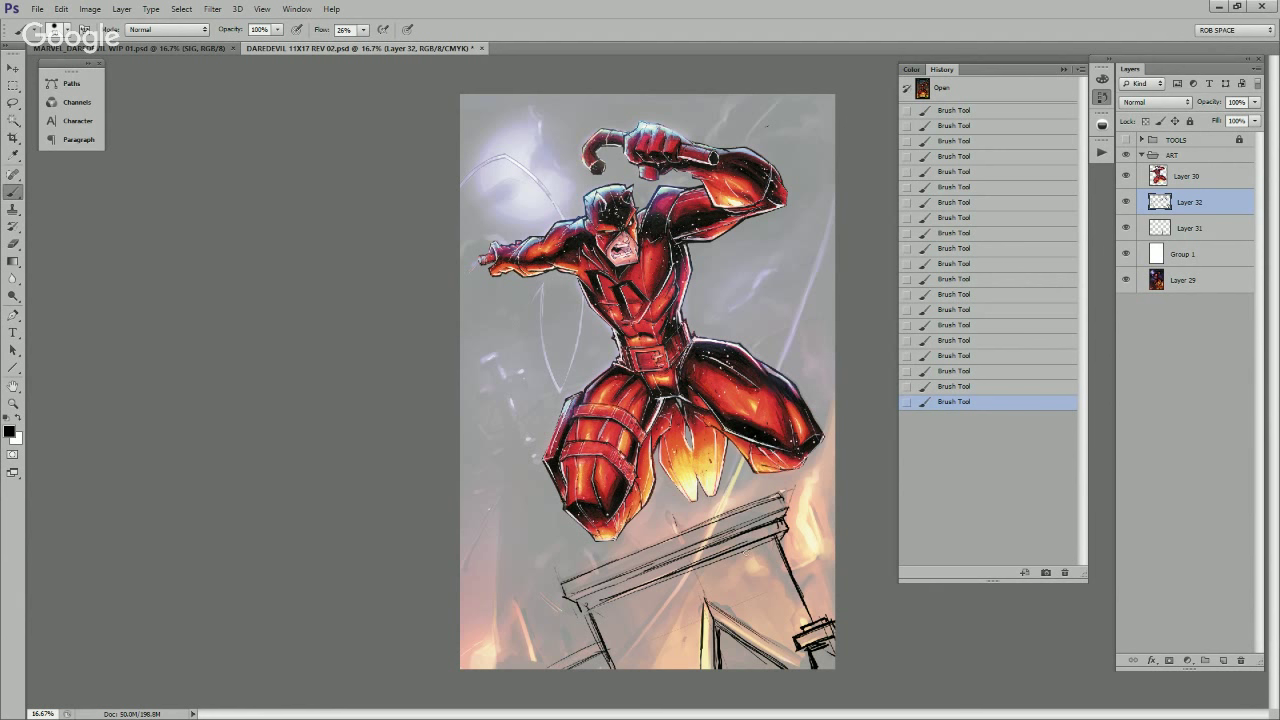
{"action": "mouse_move", "coordinate": [562, 585]}
{"action": "left_mouse_down"}
{"action": "mouse_move", "coordinate": [578, 615]}
{"action": "mouse_move", "coordinate": [576, 658]}
{"action": "mouse_move", "coordinate": [539, 495]}
{"action": "mouse_move", "coordinate": [564, 622]}
{"action": "left_mouse_up"}
{"action": "mouse_move", "coordinate": [606, 610]}
{"action": "left_mouse_down"}
{"action": "mouse_move", "coordinate": [630, 668]}
{"action": "mouse_move", "coordinate": [610, 678]}
{"action": "left_mouse_up"}
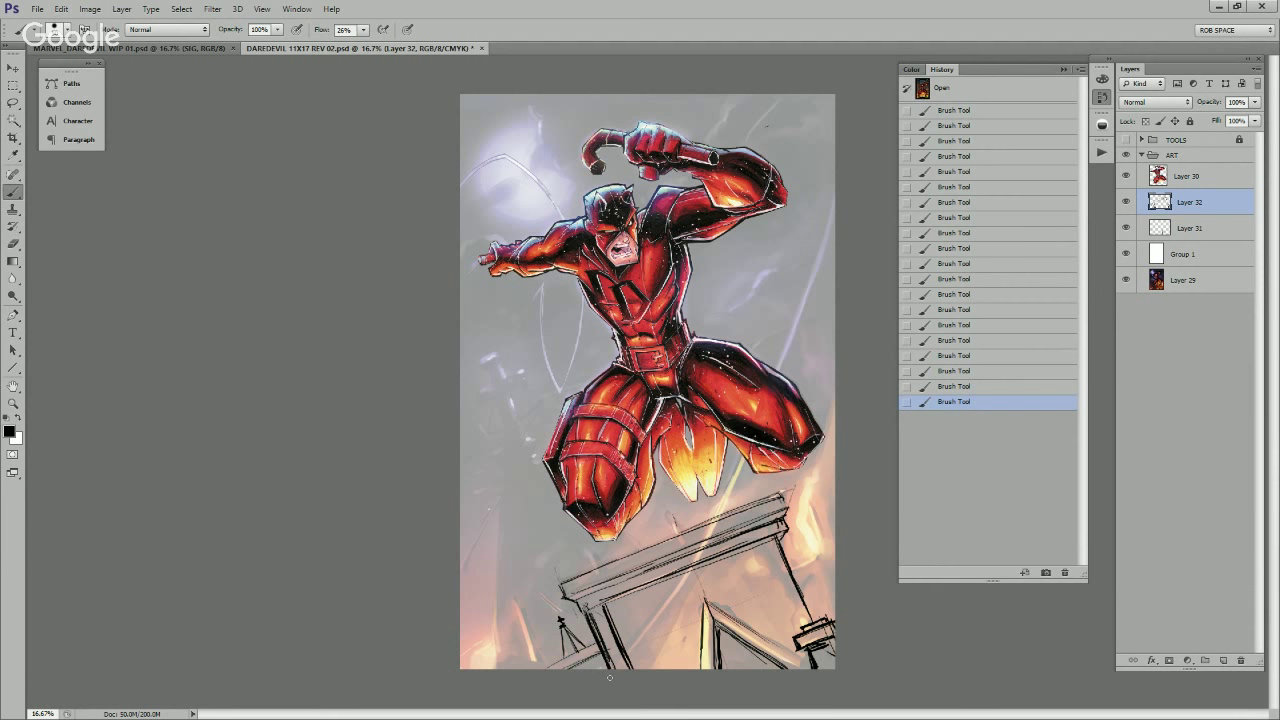
Step: Draw the right column's inner edges and the inner frame line beneath the roof moulding
{"action": "mouse_move", "coordinate": [760, 550]}
{"action": "left_mouse_down"}
{"action": "mouse_move", "coordinate": [790, 618]}
{"action": "mouse_move", "coordinate": [779, 596]}
{"action": "mouse_move", "coordinate": [807, 609]}
{"action": "left_mouse_up"}
{"action": "mouse_move", "coordinate": [783, 540]}
{"action": "left_mouse_down"}
{"action": "mouse_move", "coordinate": [815, 623]}
{"action": "mouse_move", "coordinate": [796, 635]}
{"action": "left_mouse_up"}
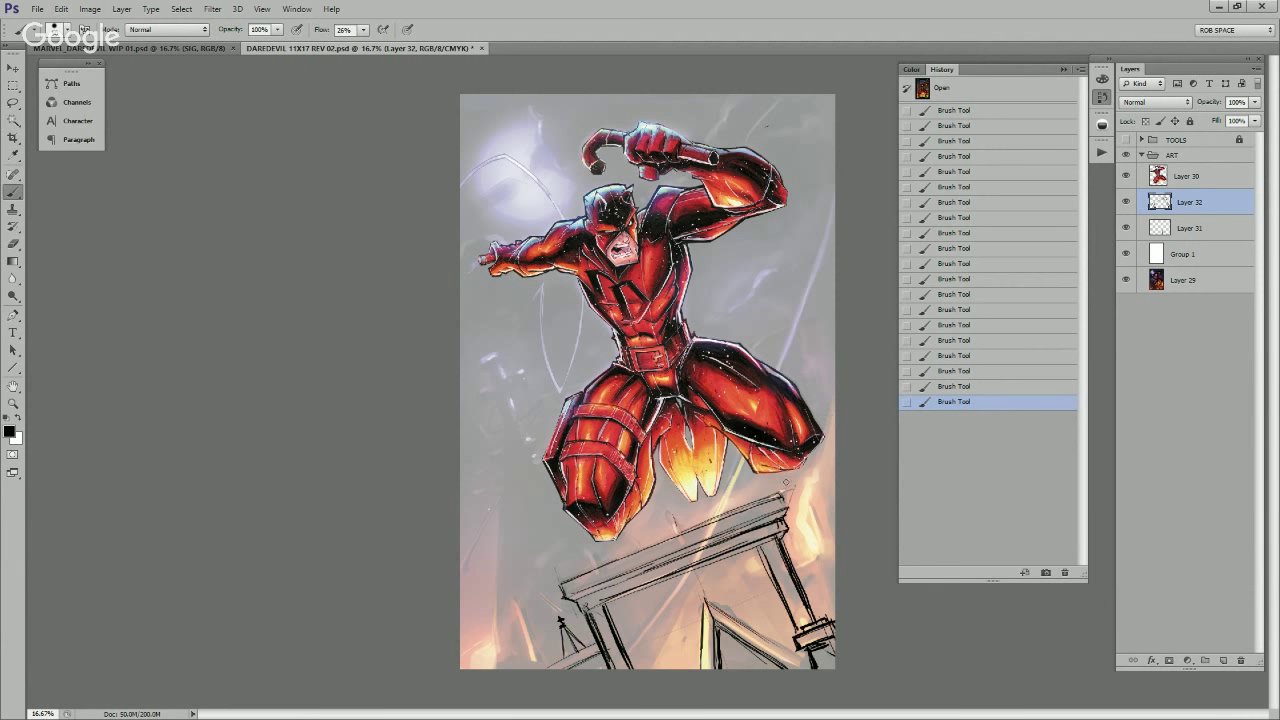
{"action": "left_click_drag", "start_coordinate": [607, 606], "coordinate": [782, 537]}
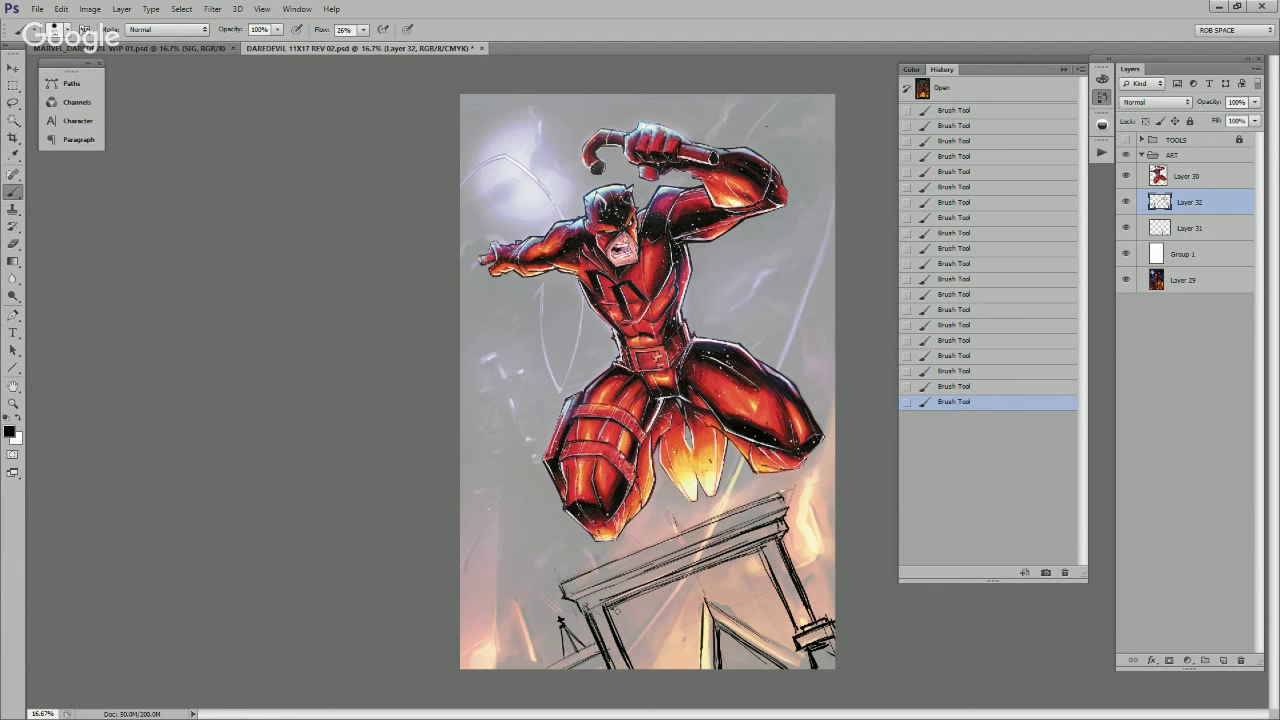
{"action": "left_click_drag", "start_coordinate": [612, 606], "coordinate": [754, 552]}
Step: Darken the outlines of the tilted roof beam and add a neighbouring roof edge right of the building
{"action": "left_click_drag", "start_coordinate": [562, 588], "coordinate": [752, 510]}
{"action": "left_click_drag", "start_coordinate": [570, 596], "coordinate": [780, 512]}
{"action": "left_click_drag", "start_coordinate": [562, 590], "coordinate": [786, 494]}
{"action": "left_click_drag", "start_coordinate": [563, 585], "coordinate": [778, 498]}
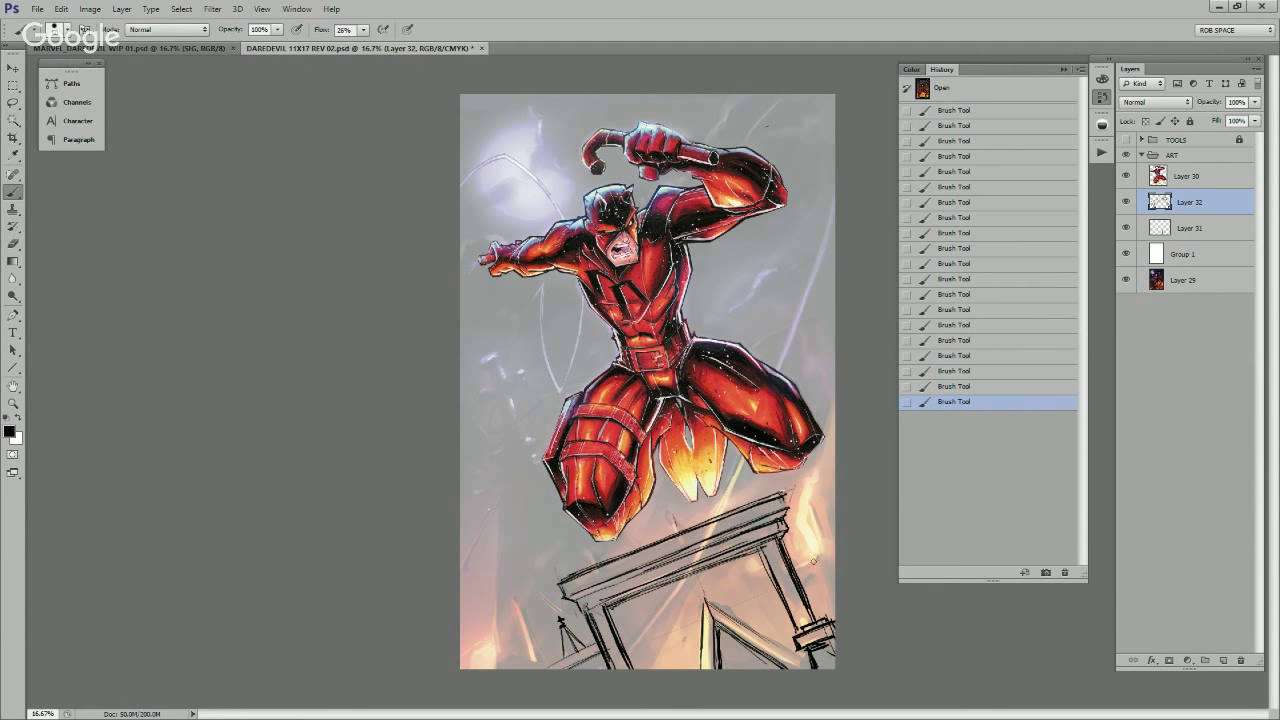
{"action": "mouse_move", "coordinate": [799, 568]}
{"action": "left_mouse_down"}
{"action": "mouse_move", "coordinate": [835, 550]}
{"action": "mouse_move", "coordinate": [834, 566]}
{"action": "mouse_move", "coordinate": [835, 549]}
{"action": "left_mouse_up"}
Step: Clean up the lower roofline left of the building with the ROB SHARP 50 REV 02 eraser tip, and redraw it darker
{"action": "key", "text": "e"}
{"action": "mouse_move", "coordinate": [596, 664]}
{"action": "left_mouse_down"}
{"action": "mouse_move", "coordinate": [578, 670]}
{"action": "mouse_move", "coordinate": [590, 662]}
{"action": "left_mouse_up"}
{"action": "right_click", "coordinate": [590, 662]}
{"action": "left_click", "coordinate": [673, 572]}
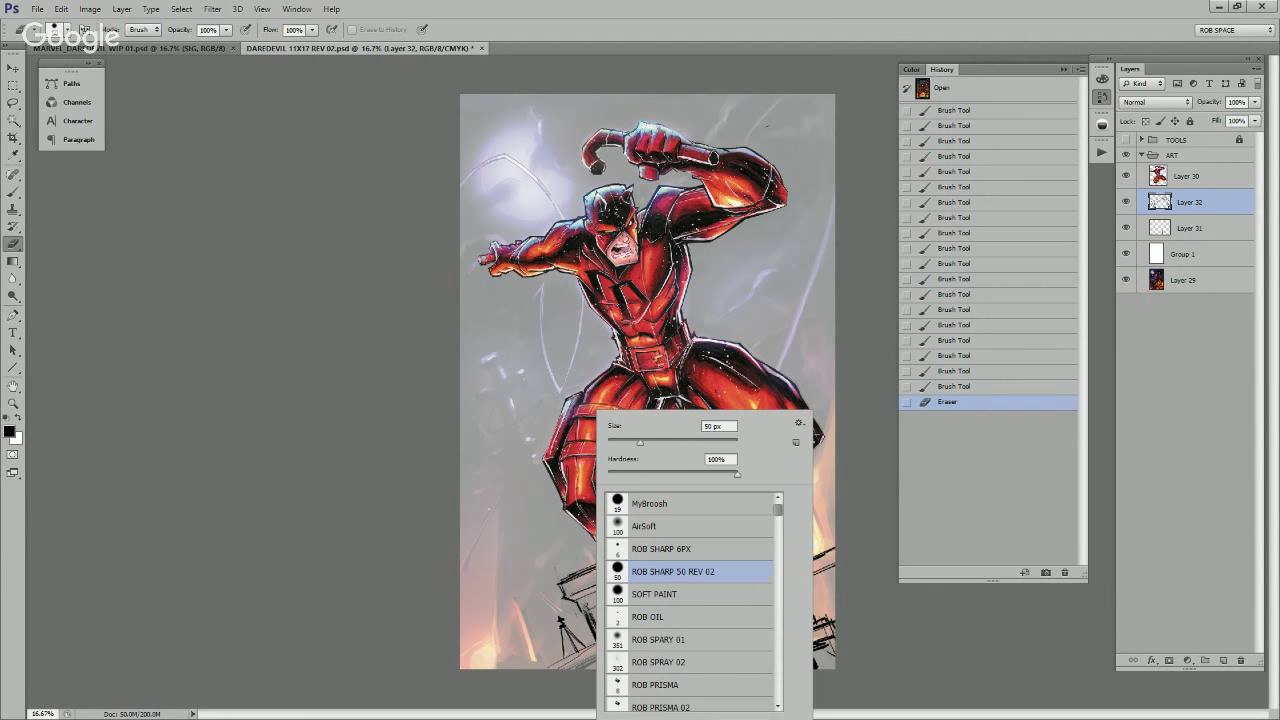
{"action": "left_click", "coordinate": [590, 662]}
{"action": "left_click_drag", "start_coordinate": [568, 666], "coordinate": [604, 656]}
{"action": "key", "text": "b"}
{"action": "mouse_move", "coordinate": [598, 645]}
{"action": "left_mouse_down"}
{"action": "mouse_move", "coordinate": [542, 670]}
{"action": "mouse_move", "coordinate": [522, 660]}
{"action": "mouse_move", "coordinate": [472, 672]}
{"action": "left_mouse_up"}
{"action": "left_click_drag", "start_coordinate": [562, 632], "coordinate": [574, 641]}
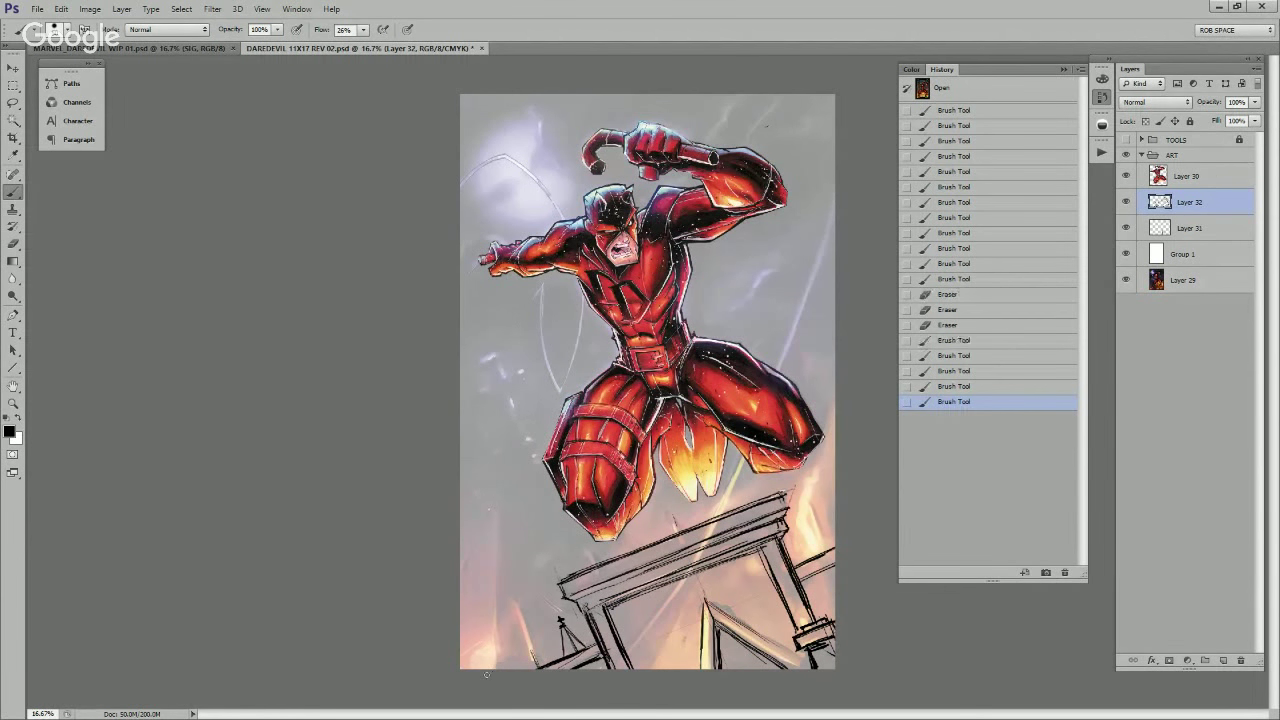
Step: Sketch a pointed tower roof in the page's lower-left corner
{"action": "left_click_drag", "start_coordinate": [483, 667], "coordinate": [539, 667]}
{"action": "mouse_move", "coordinate": [487, 665]}
{"action": "left_mouse_down"}
{"action": "mouse_move", "coordinate": [543, 669]}
{"action": "mouse_move", "coordinate": [516, 656]}
{"action": "mouse_move", "coordinate": [485, 671]}
{"action": "mouse_move", "coordinate": [486, 606]}
{"action": "mouse_move", "coordinate": [516, 659]}
{"action": "left_mouse_up"}
{"action": "mouse_move", "coordinate": [486, 606]}
{"action": "left_mouse_down"}
{"action": "mouse_move", "coordinate": [515, 656]}
{"action": "mouse_move", "coordinate": [487, 612]}
{"action": "left_mouse_up"}
{"action": "left_click_drag", "start_coordinate": [488, 660], "coordinate": [490, 604]}
{"action": "mouse_move", "coordinate": [490, 604]}
{"action": "left_mouse_down"}
{"action": "mouse_move", "coordinate": [514, 662]}
{"action": "mouse_move", "coordinate": [537, 657]}
{"action": "mouse_move", "coordinate": [500, 613]}
{"action": "mouse_move", "coordinate": [535, 657]}
{"action": "mouse_move", "coordinate": [484, 664]}
{"action": "left_mouse_up"}
Step: Clean up the pointed roof's interior and redraw its sloping right edge
{"action": "key", "text": "e"}
{"action": "key", "text": "b"}
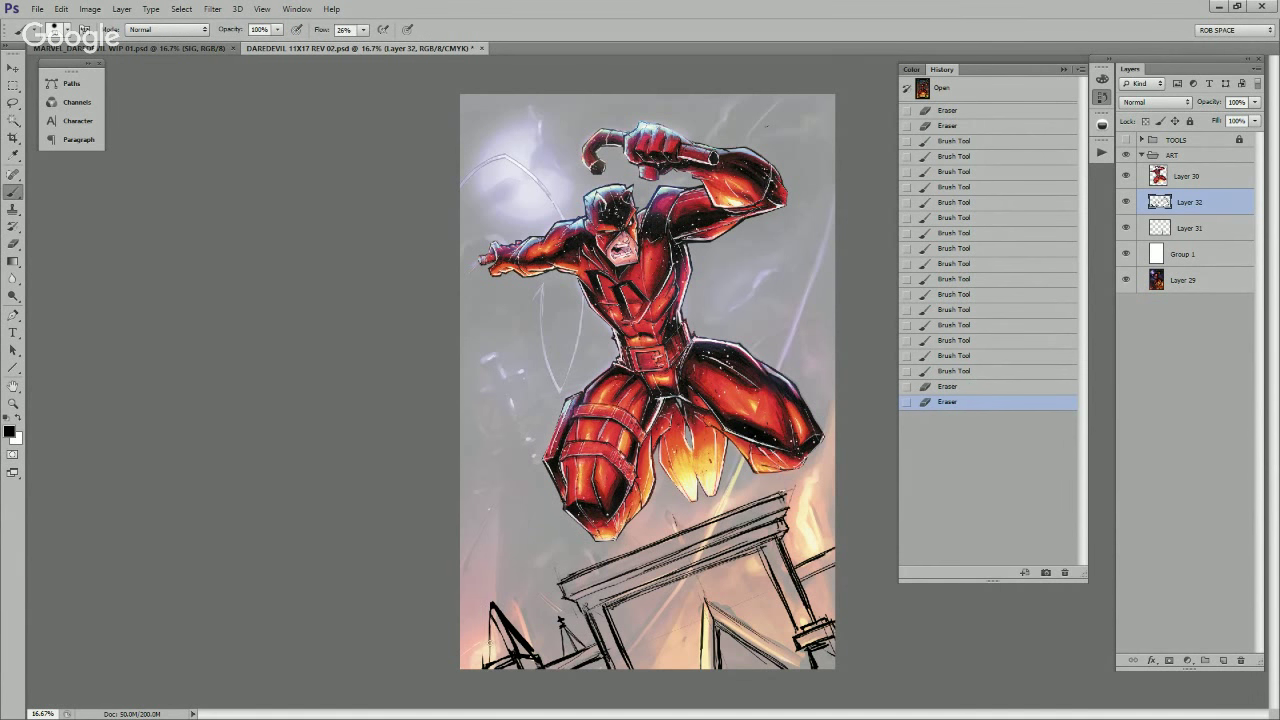
{"action": "mouse_move", "coordinate": [497, 618]}
{"action": "left_mouse_down"}
{"action": "mouse_move", "coordinate": [513, 657]}
{"action": "mouse_move", "coordinate": [534, 660]}
{"action": "left_mouse_up"}
{"action": "key", "text": "e"}
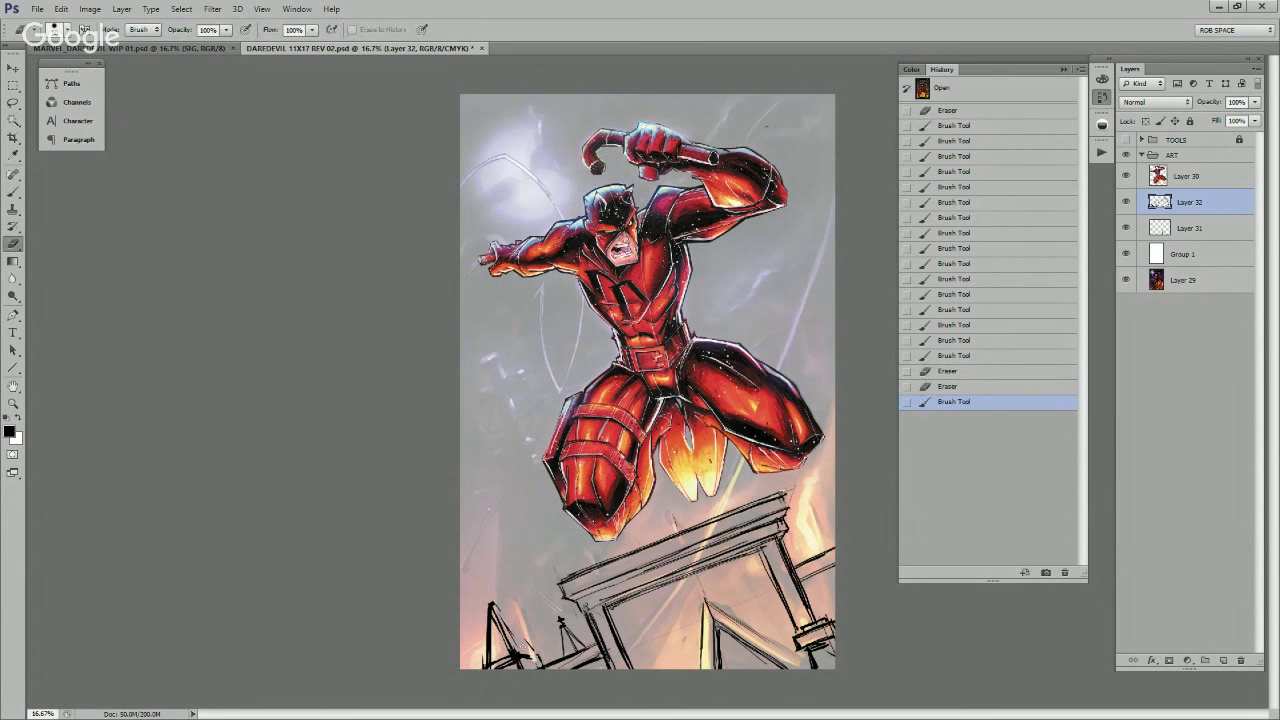
{"action": "key", "text": "b"}
{"action": "left_click_drag", "start_coordinate": [493, 606], "coordinate": [537, 660]}
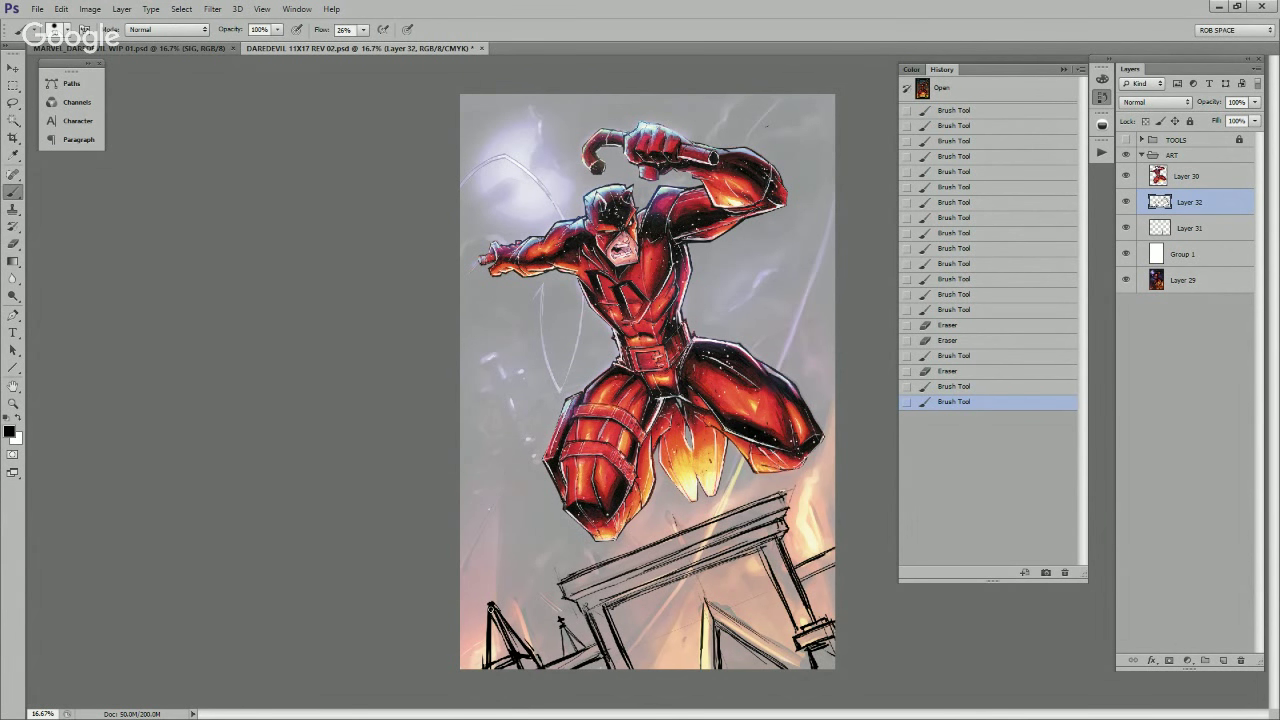
Step: Add a tip and base strokes to the pointed roof, and erase the roof sketch
{"action": "left_click_drag", "start_coordinate": [491, 604], "coordinate": [488, 600]}
{"action": "left_click_drag", "start_coordinate": [492, 660], "coordinate": [526, 666]}
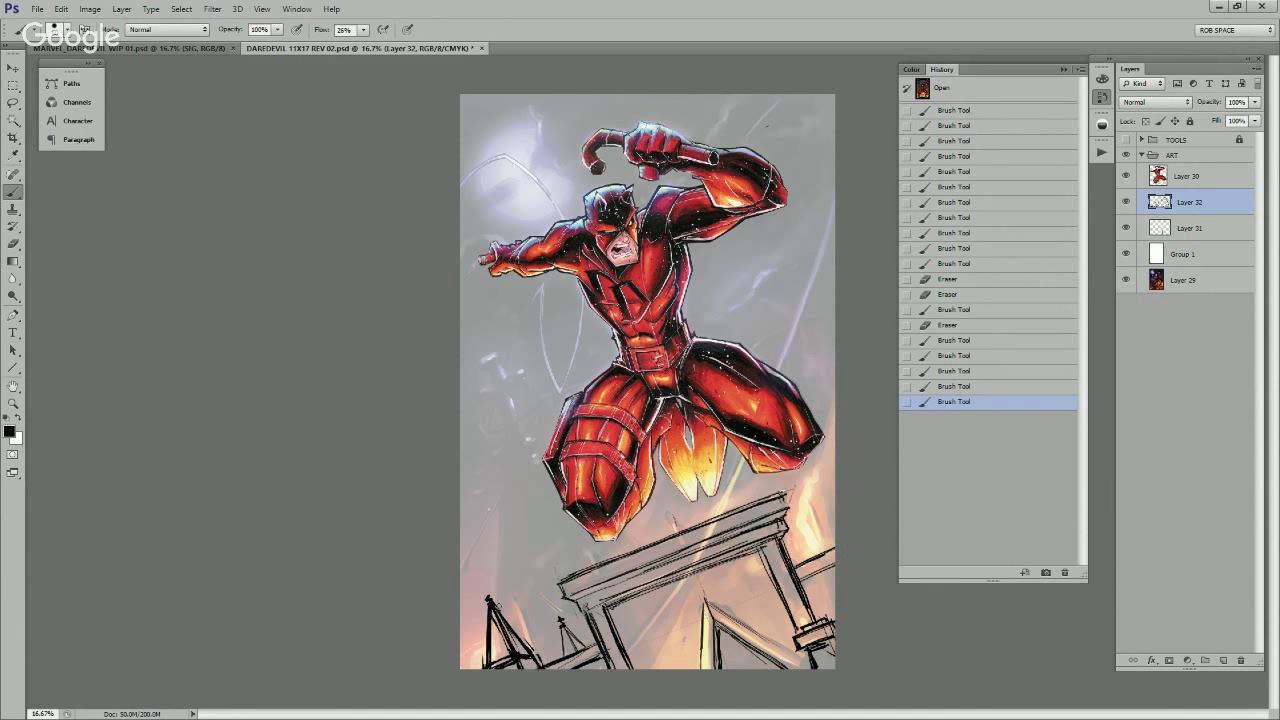
{"action": "mouse_move", "coordinate": [488, 600]}
{"action": "left_mouse_down"}
{"action": "mouse_move", "coordinate": [490, 645]}
{"action": "mouse_move", "coordinate": [535, 650]}
{"action": "mouse_move", "coordinate": [537, 662]}
{"action": "left_mouse_up"}
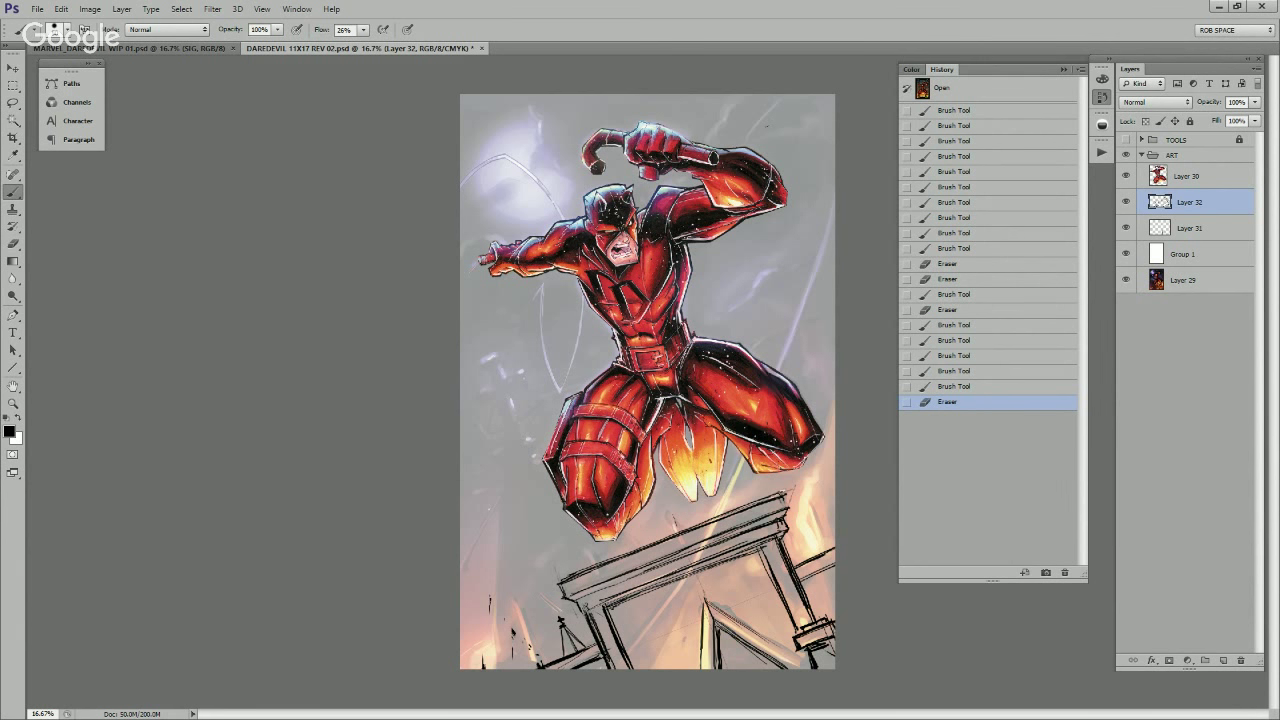
Step: Sketch a small arched structure and a narrow chimney on the rooftop in the page's lower-left corner
{"action": "left_click", "coordinate": [510, 662]}
{"action": "left_click", "coordinate": [512, 663]}
{"action": "mouse_move", "coordinate": [498, 666]}
{"action": "left_mouse_down"}
{"action": "mouse_move", "coordinate": [489, 632]}
{"action": "mouse_move", "coordinate": [525, 658]}
{"action": "mouse_move", "coordinate": [497, 631]}
{"action": "mouse_move", "coordinate": [495, 668]}
{"action": "mouse_move", "coordinate": [541, 662]}
{"action": "mouse_move", "coordinate": [520, 652]}
{"action": "left_mouse_up"}
{"action": "mouse_move", "coordinate": [514, 622]}
{"action": "left_mouse_down"}
{"action": "mouse_move", "coordinate": [524, 651]}
{"action": "mouse_move", "coordinate": [525, 617]}
{"action": "left_mouse_up"}
{"action": "mouse_move", "coordinate": [524, 616]}
{"action": "left_mouse_down"}
{"action": "mouse_move", "coordinate": [534, 644]}
{"action": "mouse_move", "coordinate": [520, 640]}
{"action": "left_mouse_up"}
{"action": "mouse_move", "coordinate": [514, 628]}
{"action": "left_mouse_down"}
{"action": "mouse_move", "coordinate": [523, 618]}
{"action": "mouse_move", "coordinate": [533, 638]}
{"action": "left_mouse_up"}
{"action": "left_click_drag", "start_coordinate": [528, 641], "coordinate": [540, 665]}
Step: Sketch upright chimney posts above the ledge to the right of the main building, at the page's right edge
{"action": "left_click_drag", "start_coordinate": [794, 566], "coordinate": [844, 550]}
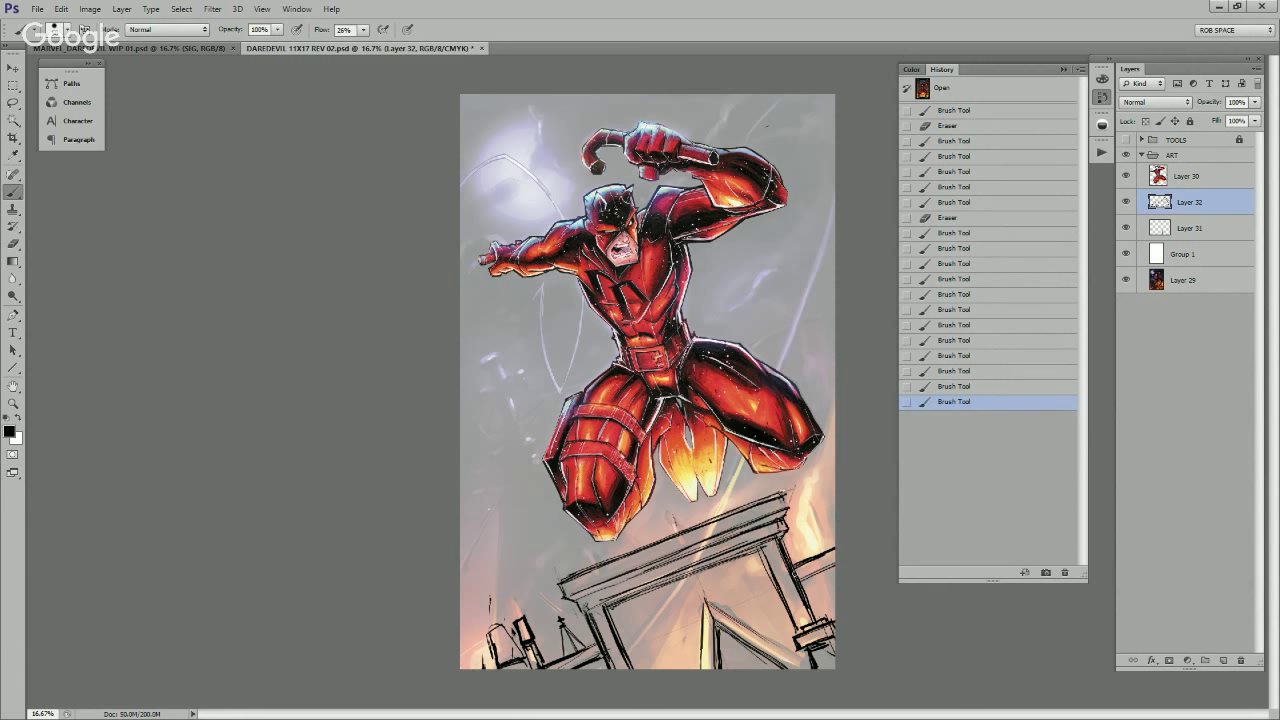
{"action": "left_click_drag", "start_coordinate": [787, 507], "coordinate": [783, 519]}
{"action": "left_click_drag", "start_coordinate": [787, 537], "coordinate": [792, 565]}
{"action": "left_click_drag", "start_coordinate": [790, 484], "coordinate": [818, 557]}
{"action": "left_click_drag", "start_coordinate": [821, 467], "coordinate": [833, 512]}
{"action": "left_click_drag", "start_coordinate": [818, 470], "coordinate": [833, 543]}
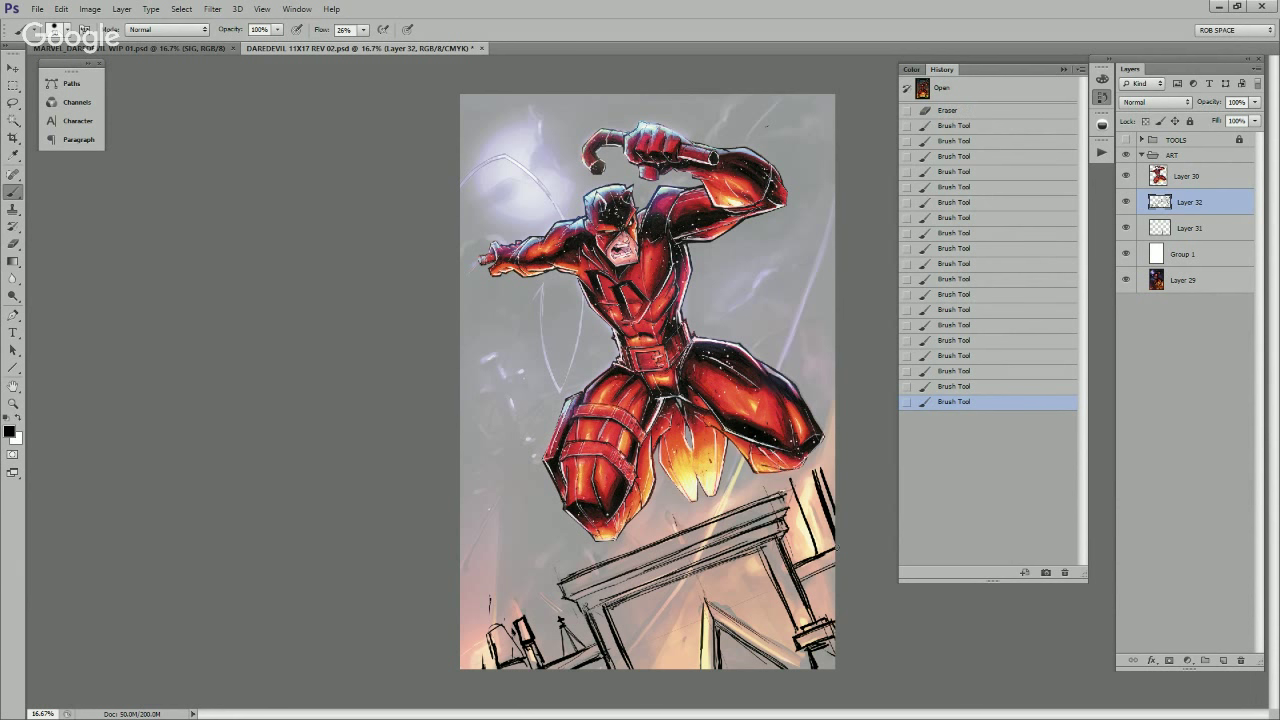
{"action": "mouse_move", "coordinate": [822, 469]}
{"action": "left_mouse_down"}
{"action": "mouse_move", "coordinate": [833, 513]}
{"action": "mouse_move", "coordinate": [768, 496]}
{"action": "mouse_move", "coordinate": [812, 540]}
{"action": "left_mouse_up"}
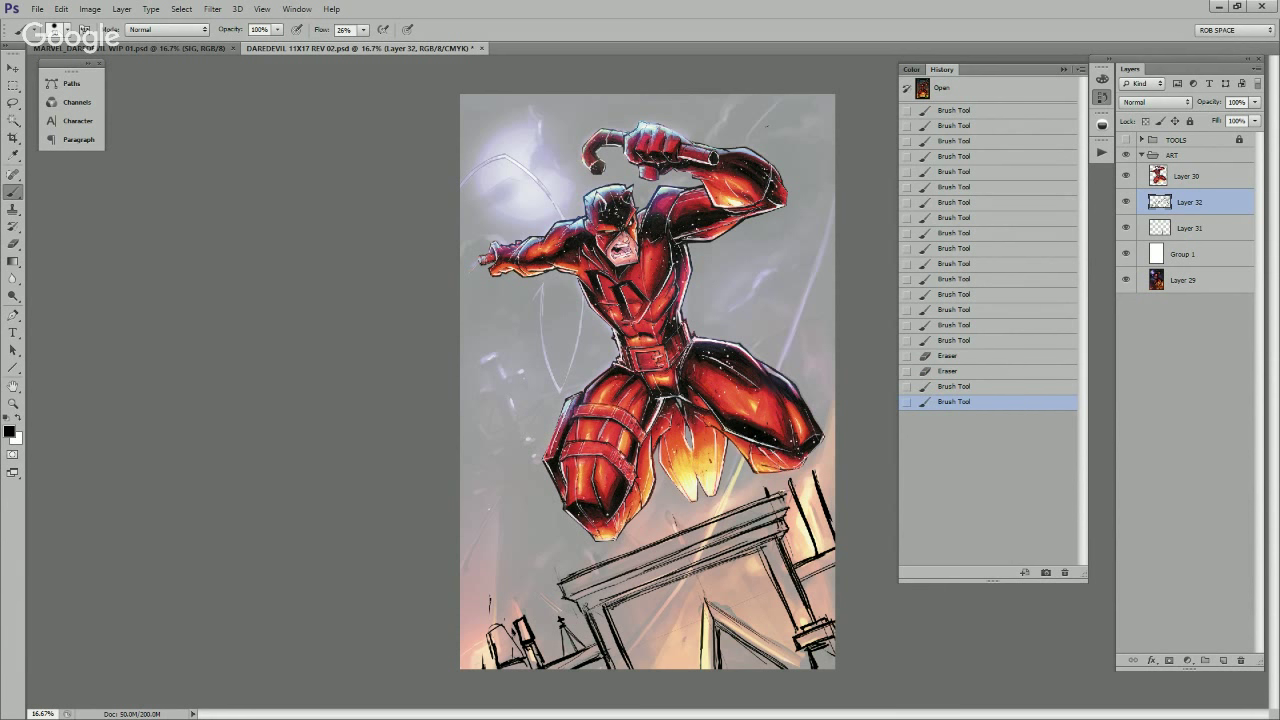
Step: Add tips and cross strokes to the posts right of the building and redraw the ledge at their base
{"action": "mouse_move", "coordinate": [800, 486]}
{"action": "left_mouse_down"}
{"action": "mouse_move", "coordinate": [769, 494]}
{"action": "mouse_move", "coordinate": [820, 470]}
{"action": "mouse_move", "coordinate": [802, 498]}
{"action": "mouse_move", "coordinate": [806, 483]}
{"action": "mouse_move", "coordinate": [794, 494]}
{"action": "mouse_move", "coordinate": [788, 482]}
{"action": "mouse_move", "coordinate": [784, 496]}
{"action": "mouse_move", "coordinate": [812, 472]}
{"action": "mouse_move", "coordinate": [814, 490]}
{"action": "mouse_move", "coordinate": [794, 492]}
{"action": "mouse_move", "coordinate": [808, 496]}
{"action": "left_mouse_up"}
{"action": "key", "text": "b"}
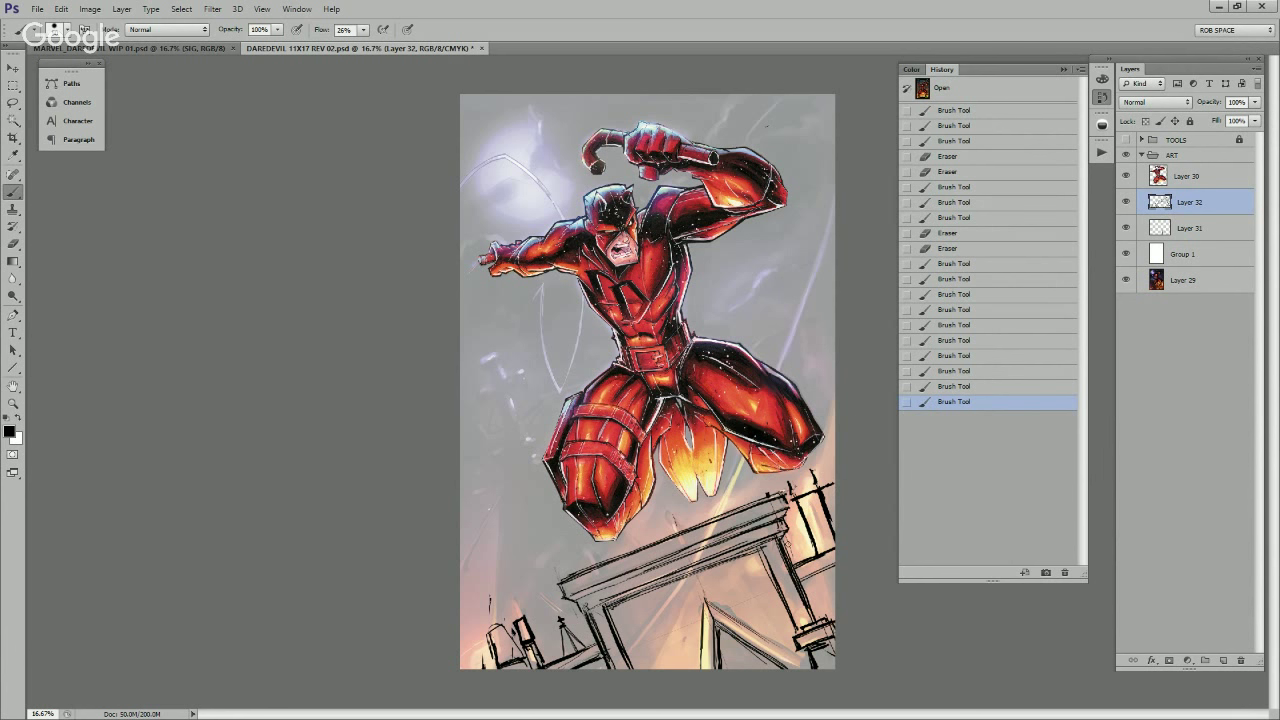
{"action": "mouse_move", "coordinate": [797, 540]}
{"action": "left_mouse_down"}
{"action": "mouse_move", "coordinate": [828, 516]}
{"action": "mouse_move", "coordinate": [802, 510]}
{"action": "mouse_move", "coordinate": [820, 496]}
{"action": "mouse_move", "coordinate": [814, 480]}
{"action": "left_mouse_up"}
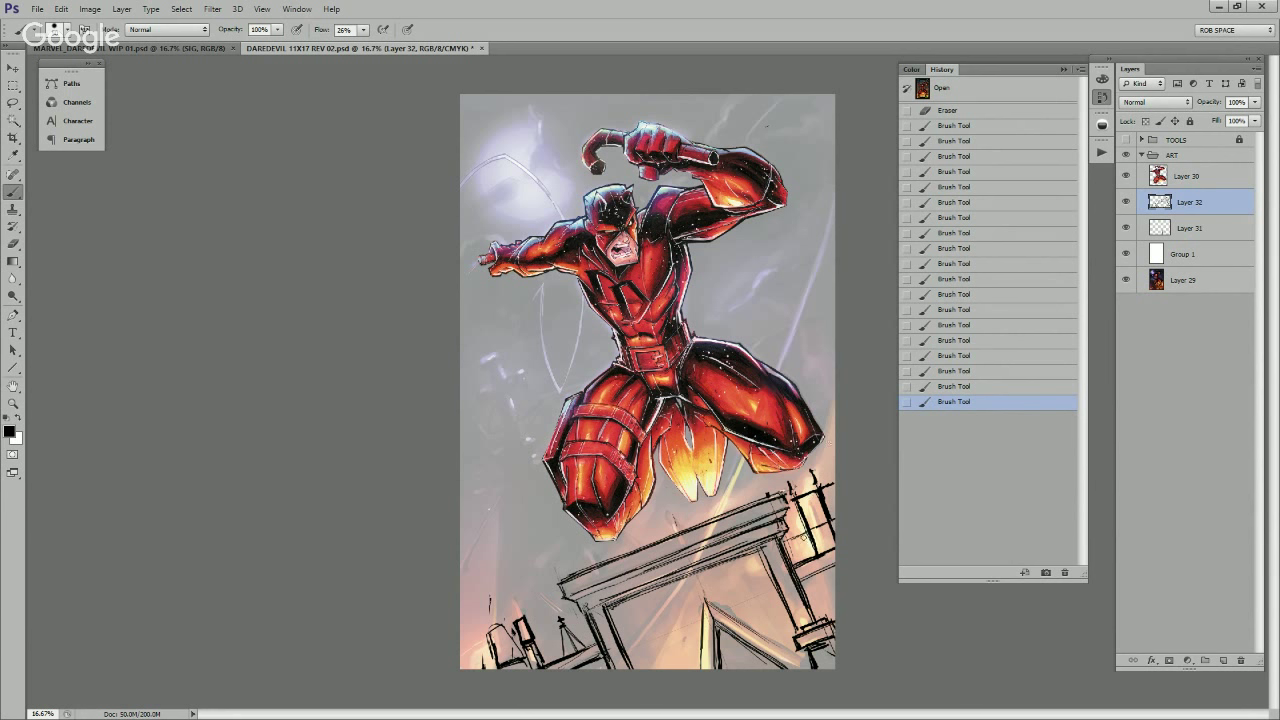
{"action": "left_click_drag", "start_coordinate": [803, 537], "coordinate": [798, 550]}
{"action": "left_click_drag", "start_coordinate": [788, 557], "coordinate": [833, 538]}
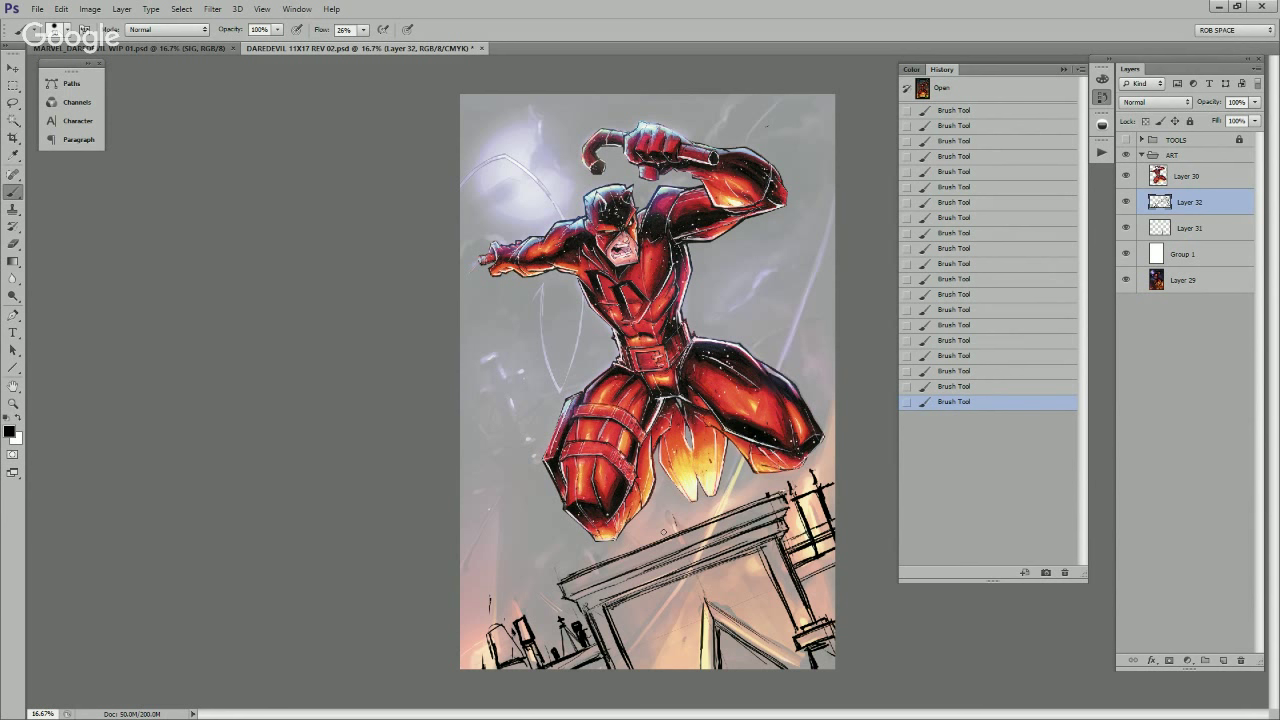
Step: Set the Line tool's weight to 6 px, trying out a long vertical line near the page's left edge
{"action": "key", "text": "u"}
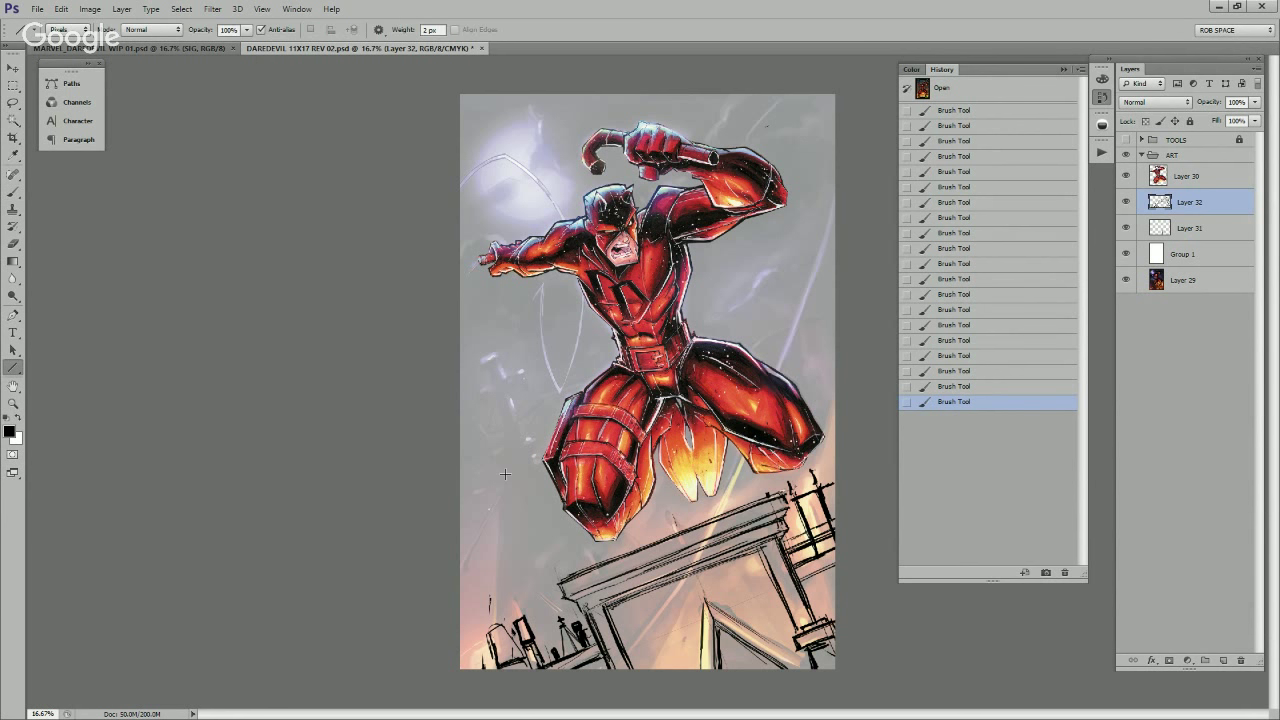
{"action": "left_click_drag", "start_coordinate": [503, 466], "coordinate": [490, 670]}
{"action": "left_click", "coordinate": [430, 32]}
{"action": "left_click_drag", "start_coordinate": [432, 30], "coordinate": [407, 31]}
{"action": "left_click_drag", "start_coordinate": [502, 474], "coordinate": [497, 640]}
{"action": "key", "text": "ctrl+z"}
Step: Draw a sloping straight line on a new layer and position it left of the figure's lower knee
{"action": "left_click", "coordinate": [1222, 660]}
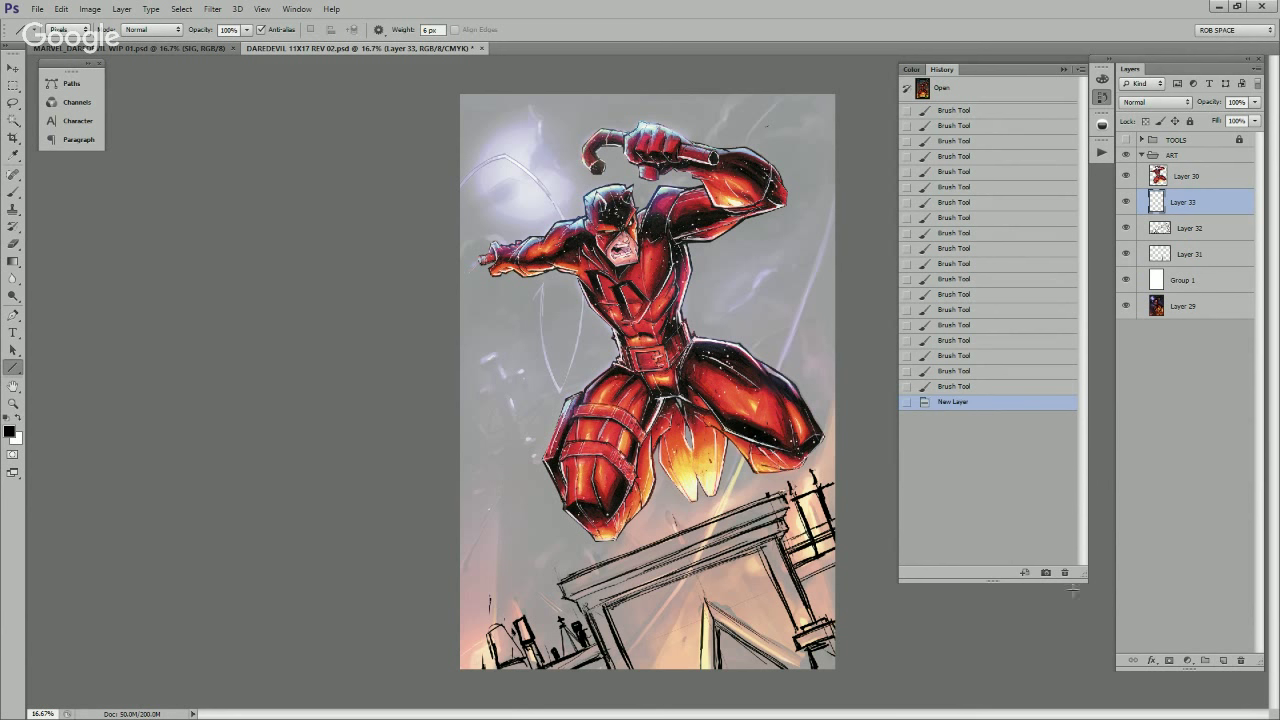
{"action": "mouse_move", "coordinate": [554, 588]}
{"action": "left_mouse_down"}
{"action": "mouse_move", "coordinate": [652, 530]}
{"action": "mouse_move", "coordinate": [800, 490]}
{"action": "mouse_move", "coordinate": [686, 466]}
{"action": "mouse_move", "coordinate": [597, 500]}
{"action": "left_mouse_up"}
{"action": "key", "text": "v"}
Step: Duplicate the sloping line, nudge the copy to form a parallel edge, and merge it into Layer 33
{"action": "key", "text": "ctrl+j"}
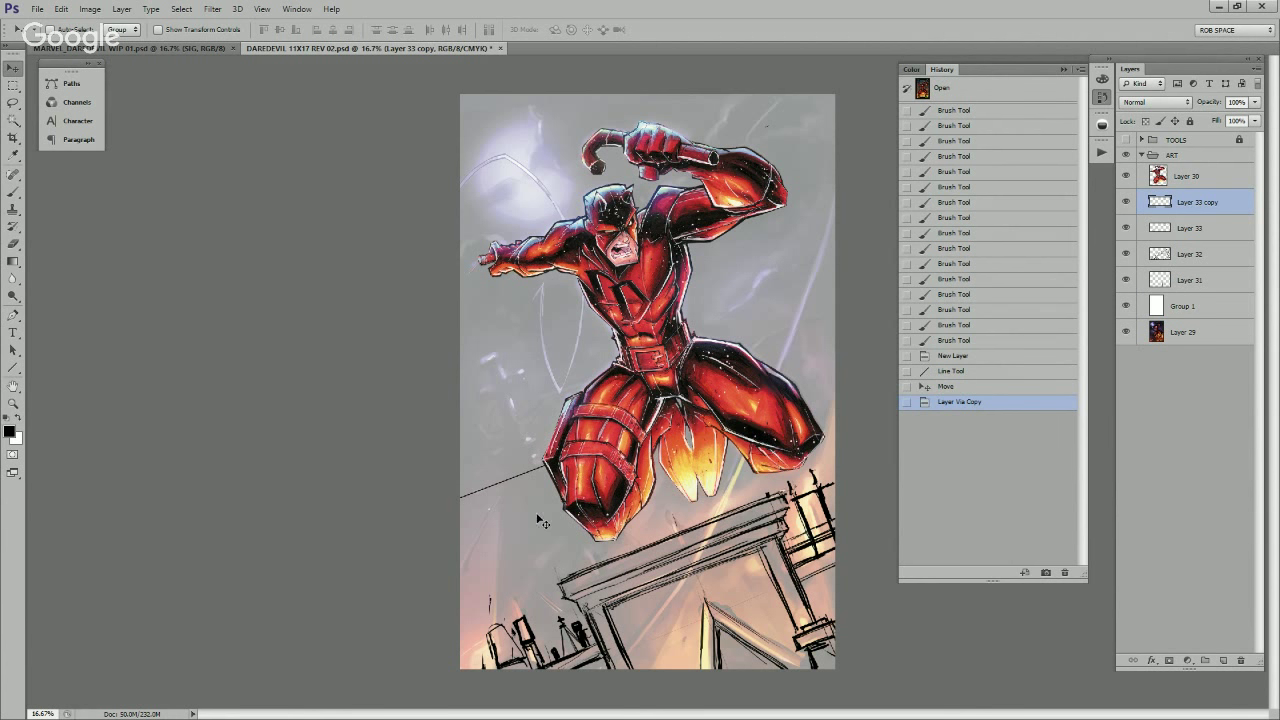
{"action": "key", "text": "shift+Up"}
{"action": "key", "text": "shift+Up"}
{"action": "key", "text": "shift+Up"}
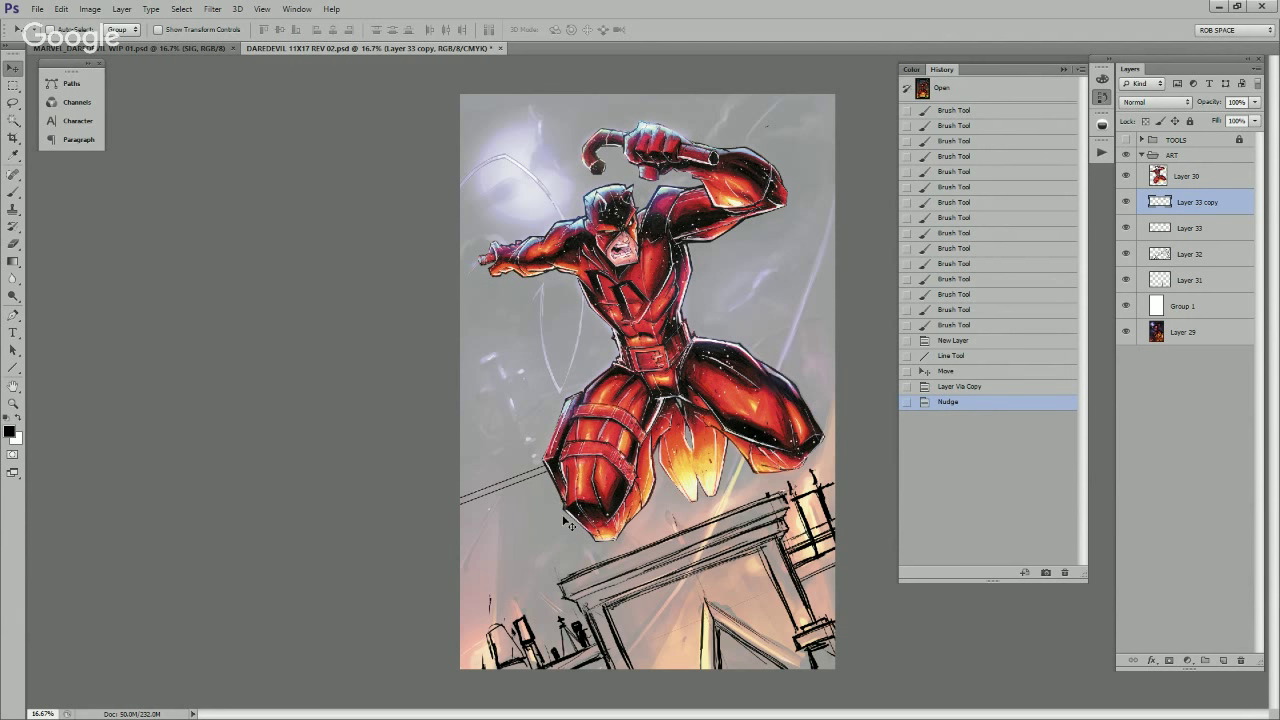
{"action": "key", "text": "ctrl+e"}
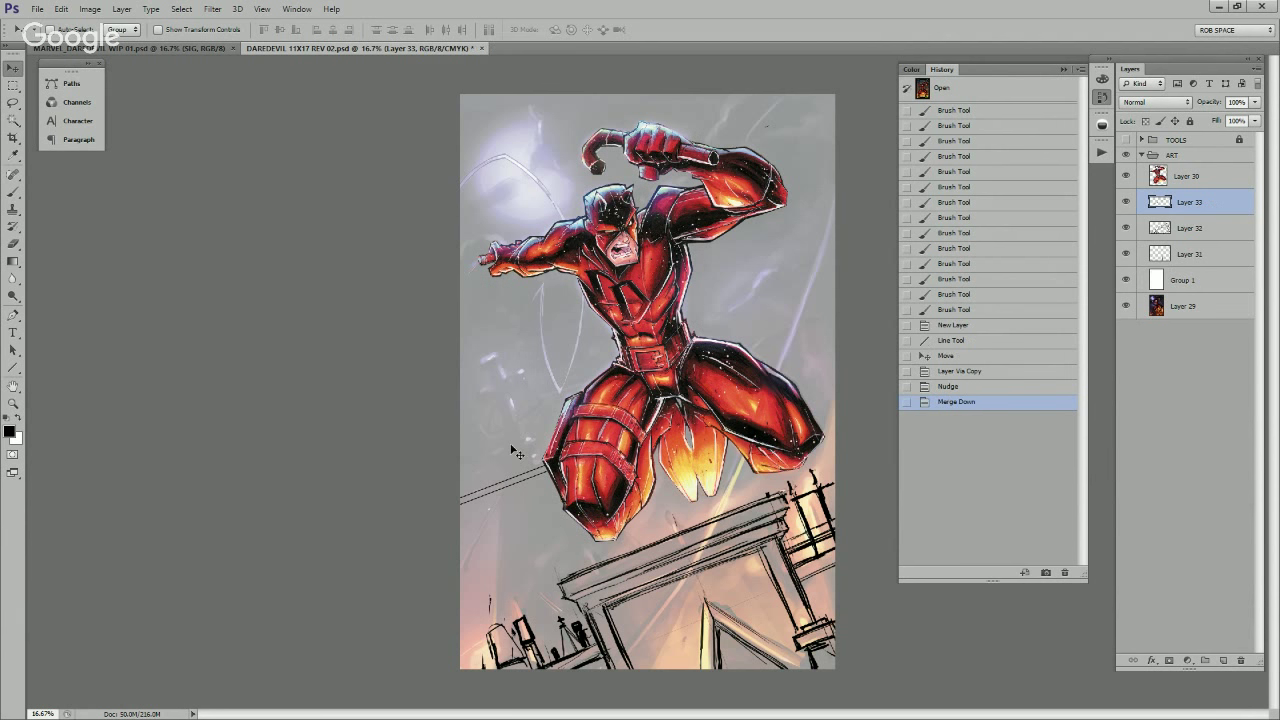
Step: Erase the far-left part of the ledge lines and sketch the ledge's end with a small block on top
{"action": "key", "text": "e"}
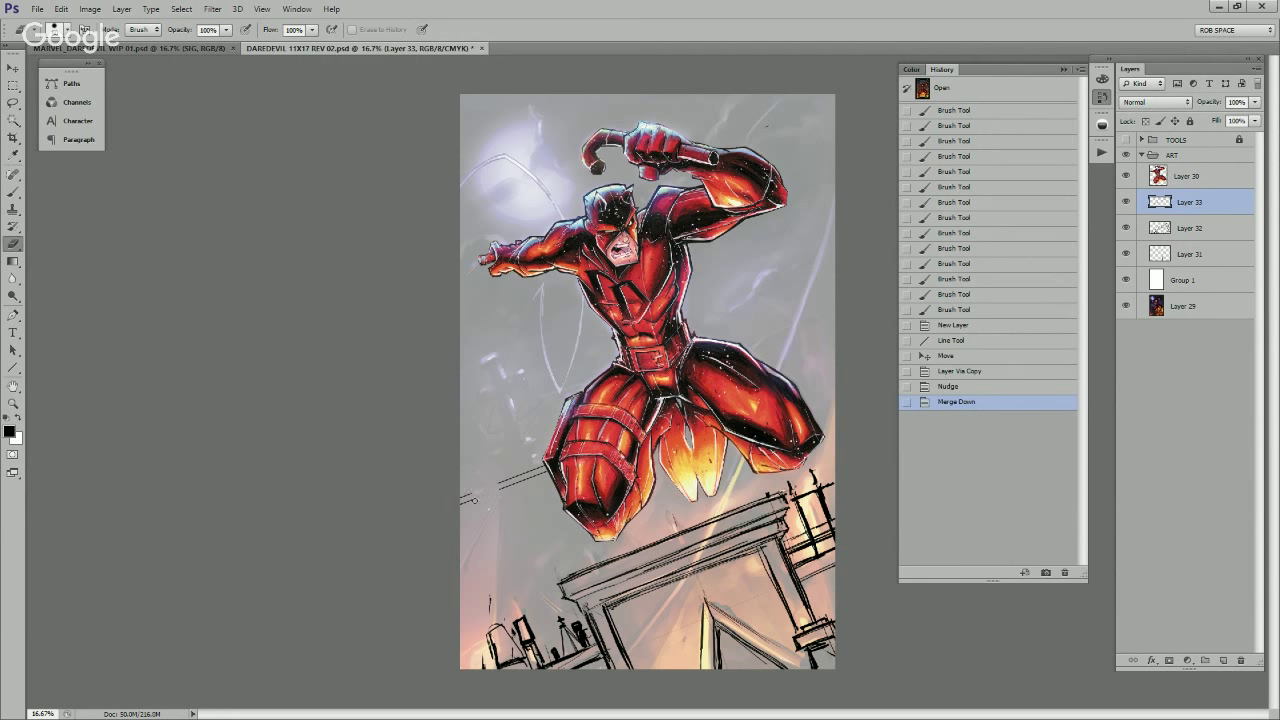
{"action": "left_click", "coordinate": [477, 504]}
{"action": "key", "text": "b"}
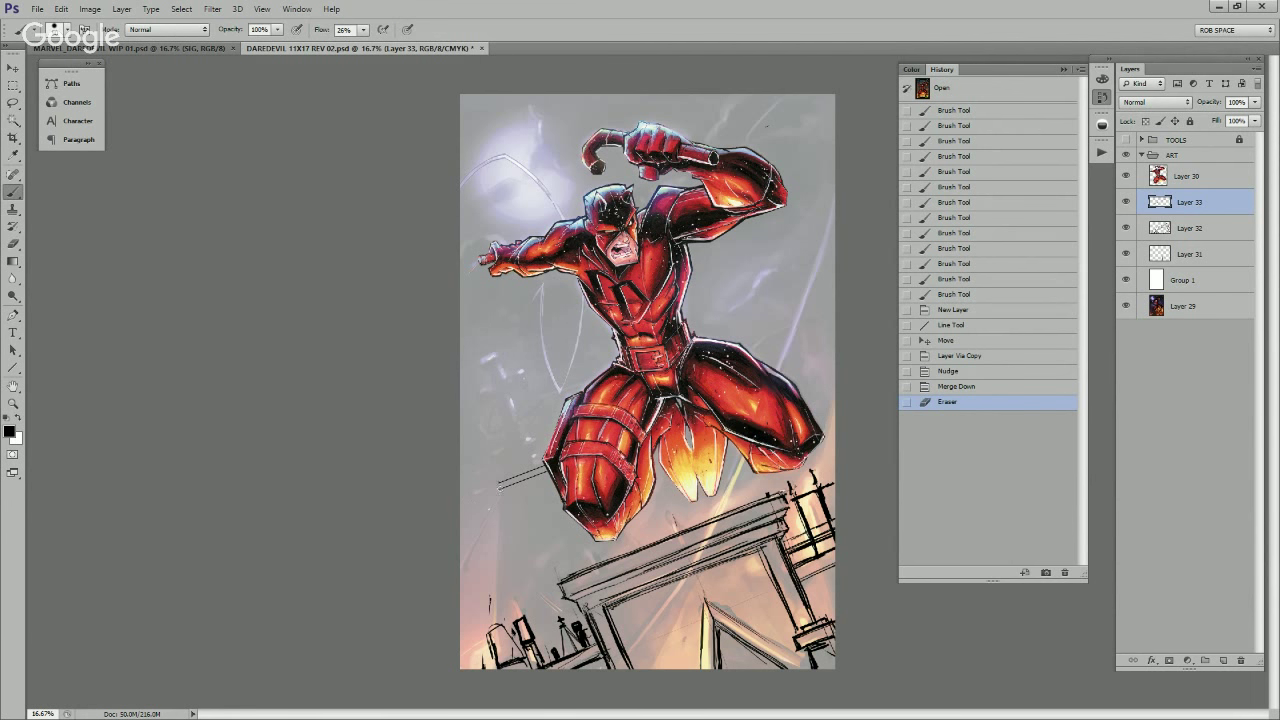
{"action": "mouse_move", "coordinate": [498, 484]}
{"action": "left_mouse_down"}
{"action": "mouse_move", "coordinate": [507, 495]}
{"action": "mouse_move", "coordinate": [550, 476]}
{"action": "mouse_move", "coordinate": [519, 475]}
{"action": "mouse_move", "coordinate": [545, 456]}
{"action": "mouse_move", "coordinate": [545, 474]}
{"action": "left_mouse_up"}
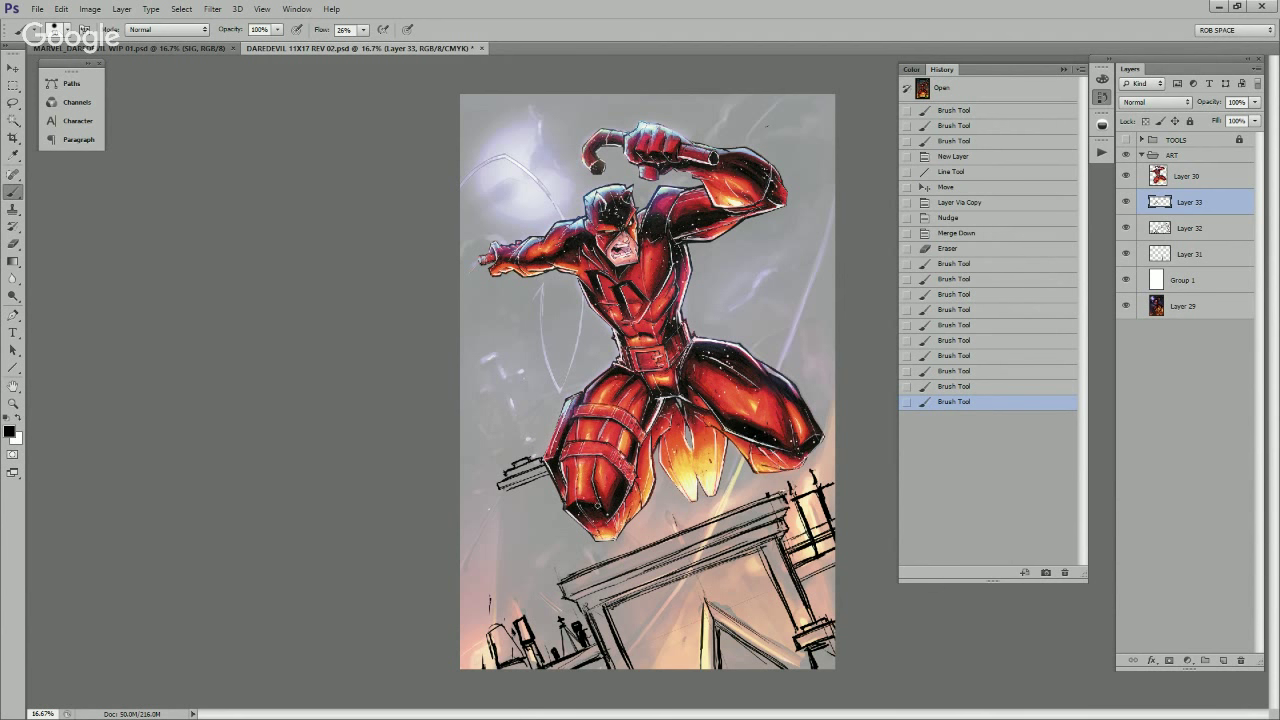
Step: Build up the stepped pedestal on the ledge and sketch a dark-outlined rectangular slab on top
{"action": "key", "text": "z"}
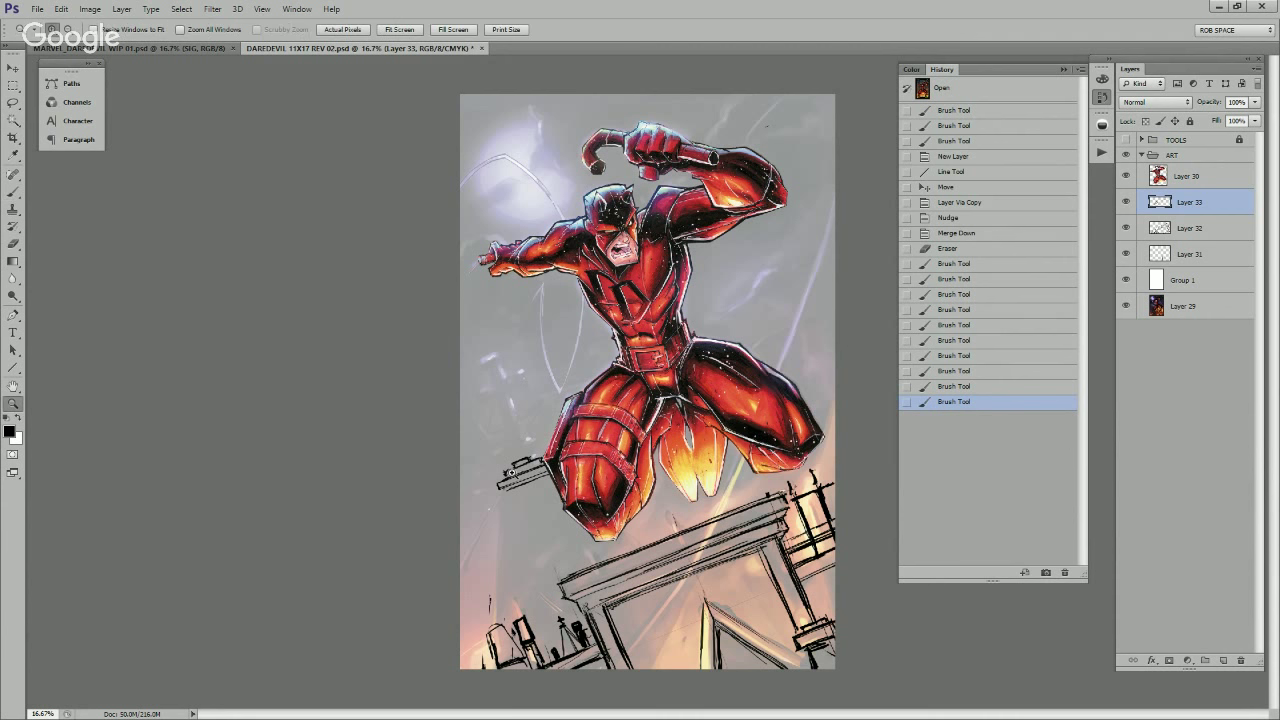
{"action": "left_click", "coordinate": [510, 470]}
{"action": "key", "text": "b"}
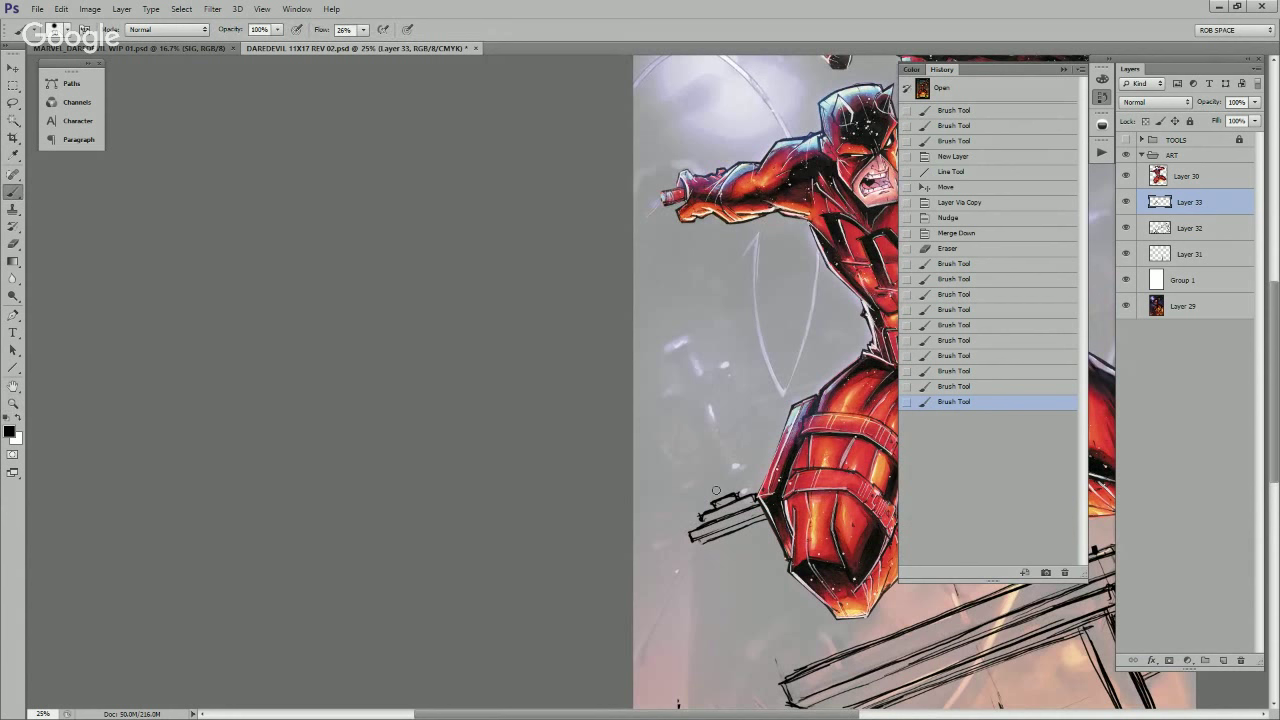
{"action": "mouse_move", "coordinate": [718, 502]}
{"action": "left_mouse_down"}
{"action": "mouse_move", "coordinate": [709, 507]}
{"action": "mouse_move", "coordinate": [722, 490]}
{"action": "mouse_move", "coordinate": [686, 494]}
{"action": "mouse_move", "coordinate": [739, 469]}
{"action": "mouse_move", "coordinate": [690, 498]}
{"action": "mouse_move", "coordinate": [746, 478]}
{"action": "left_mouse_up"}
{"action": "left_click_drag", "start_coordinate": [694, 496], "coordinate": [747, 474]}
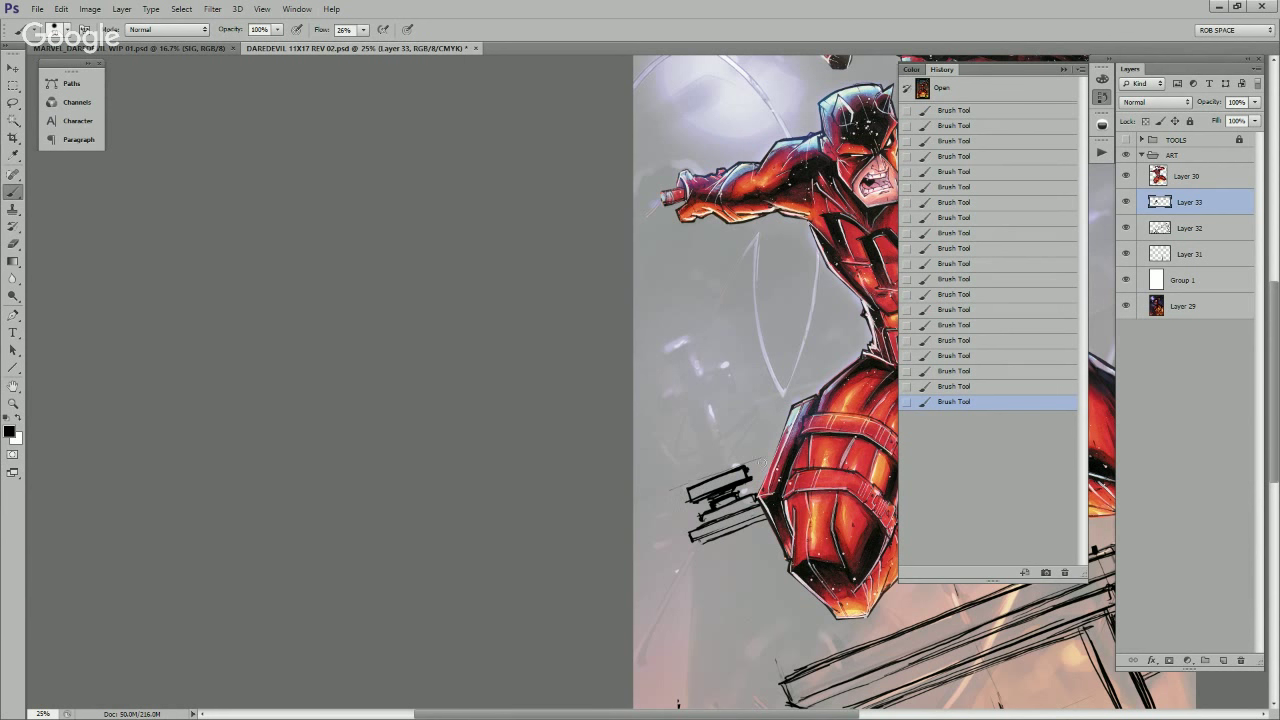
Step: Sketch the cross's tall tilted shaft rising from the pedestal, with straight side edges and a closed top
{"action": "left_click", "coordinate": [667, 350]}
{"action": "left_click", "coordinate": [712, 478], "text": "shift"}
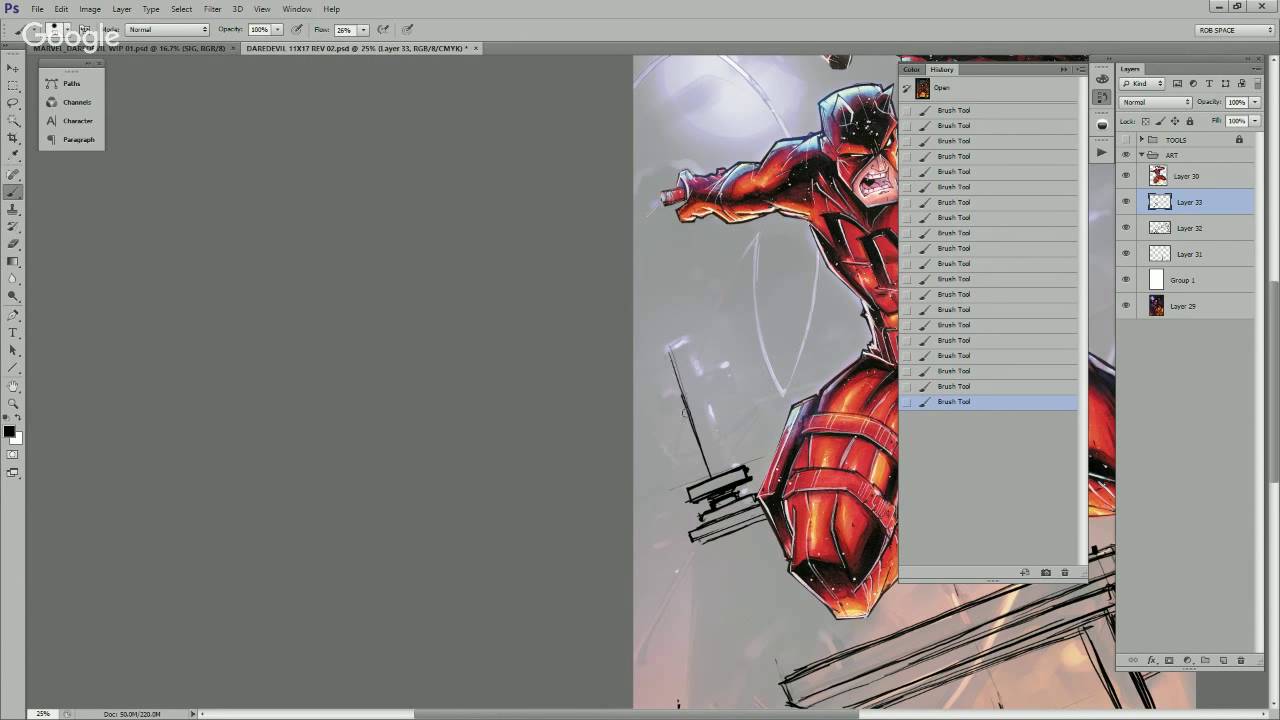
{"action": "left_click", "coordinate": [680, 344]}
{"action": "left_click", "coordinate": [728, 470], "text": "shift"}
{"action": "left_click_drag", "start_coordinate": [680, 347], "coordinate": [728, 472]}
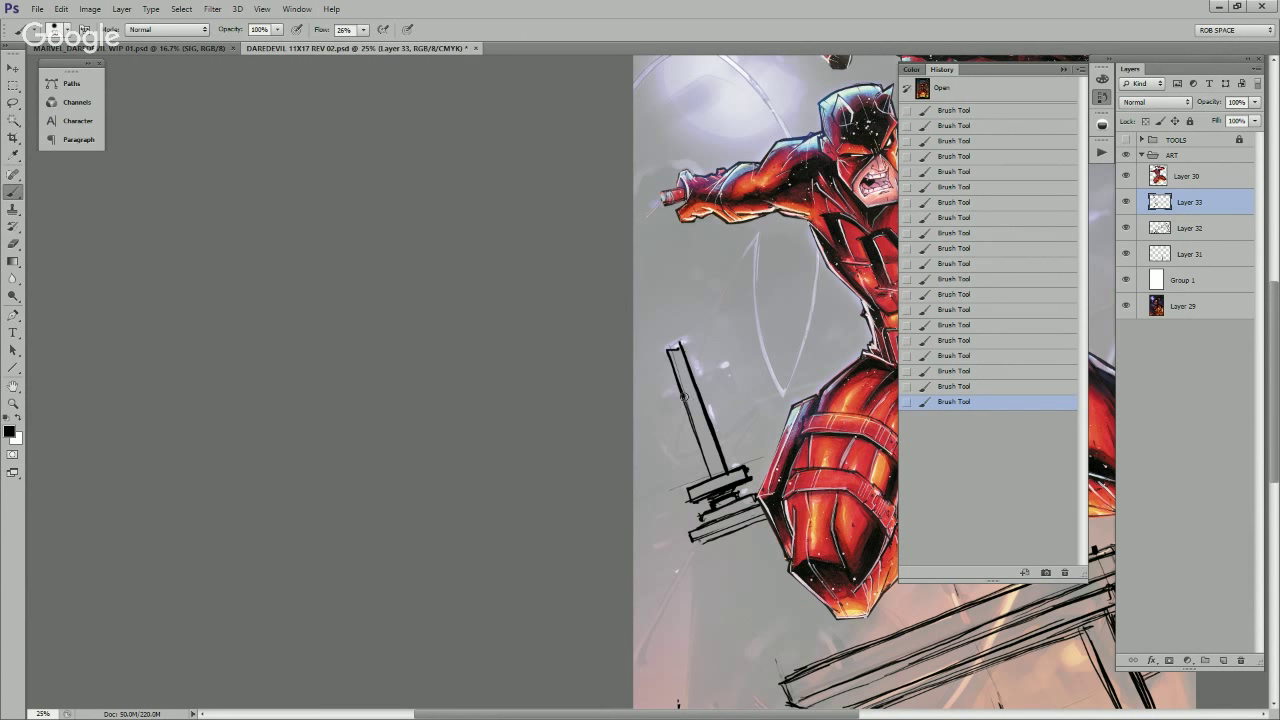
{"action": "mouse_move", "coordinate": [663, 354]}
{"action": "left_mouse_down"}
{"action": "mouse_move", "coordinate": [708, 478]}
{"action": "mouse_move", "coordinate": [662, 349]}
{"action": "left_mouse_up"}
{"action": "mouse_move", "coordinate": [662, 349]}
{"action": "left_mouse_down"}
{"action": "mouse_move", "coordinate": [680, 345]}
{"action": "mouse_move", "coordinate": [710, 486]}
{"action": "left_mouse_up"}
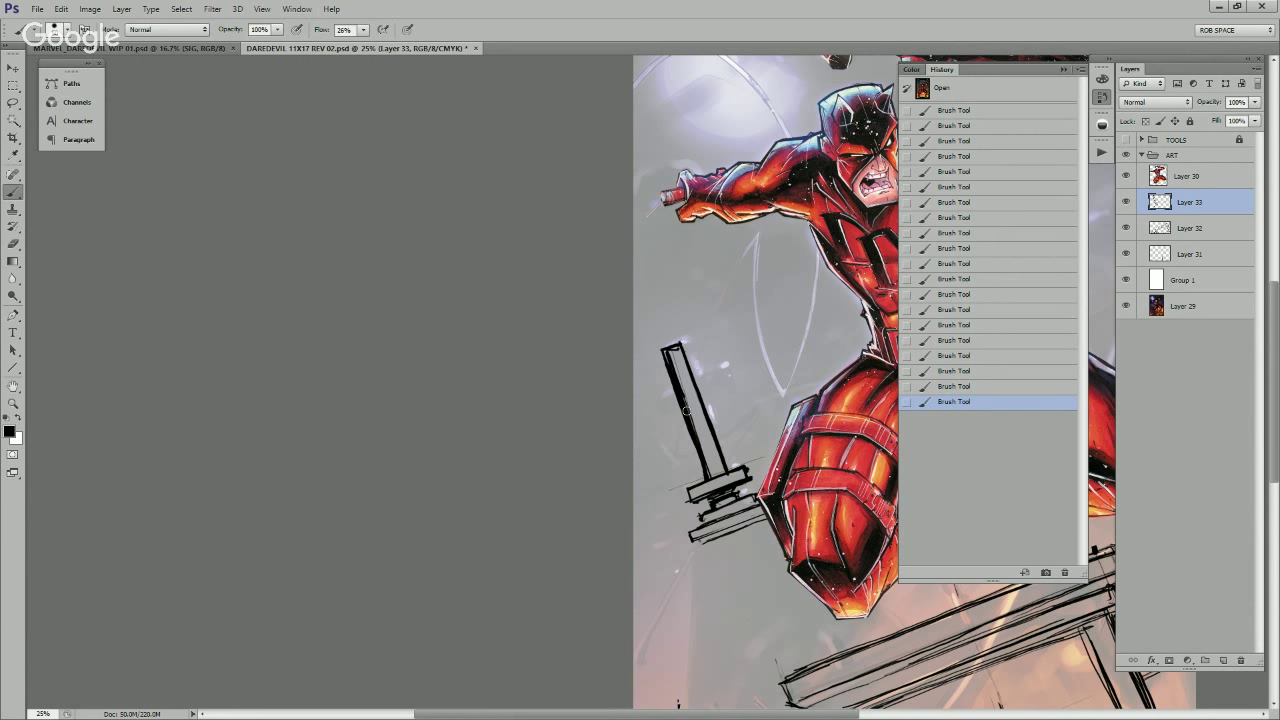
Step: Erase the overly thick left edge of the shaft and redraw it as a cleaner line
{"action": "key", "text": "e"}
{"action": "left_click_drag", "start_coordinate": [665, 353], "coordinate": [710, 482]}
{"action": "left_click_drag", "start_coordinate": [673, 383], "coordinate": [694, 430]}
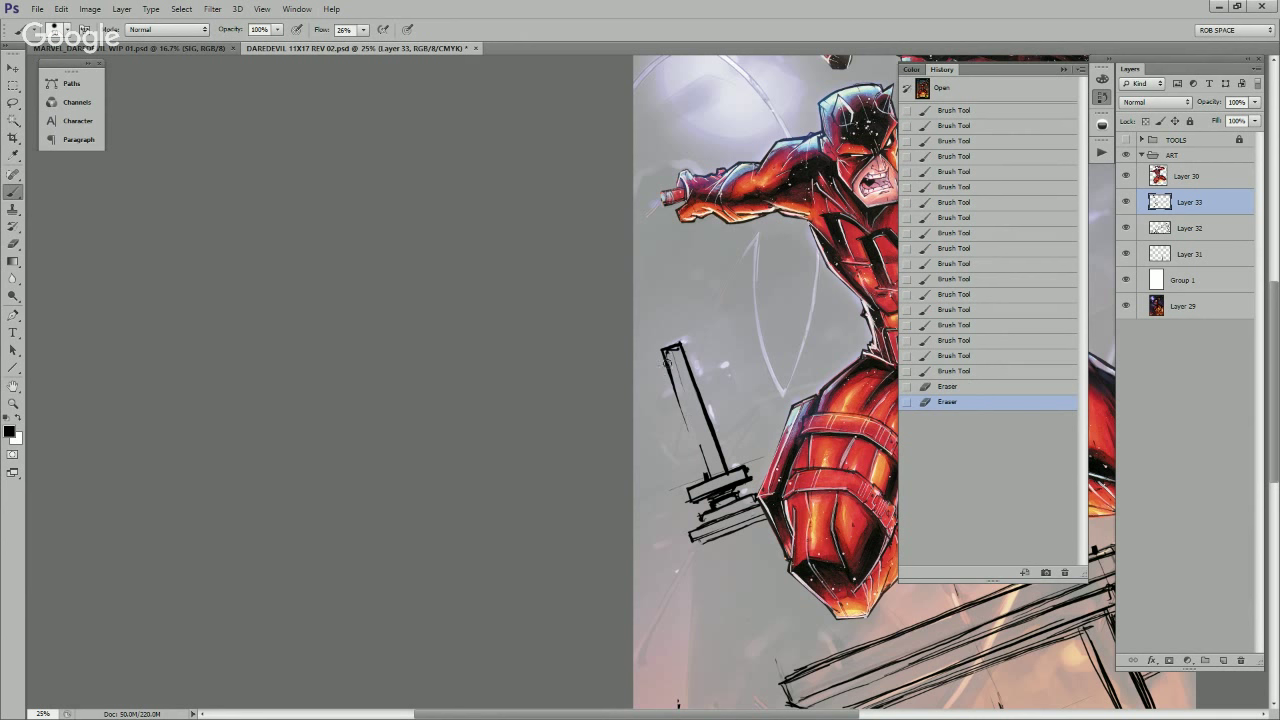
{"action": "mouse_move", "coordinate": [672, 377]}
{"action": "left_mouse_down"}
{"action": "mouse_move", "coordinate": [706, 475]}
{"action": "mouse_move", "coordinate": [682, 427]}
{"action": "left_mouse_up"}
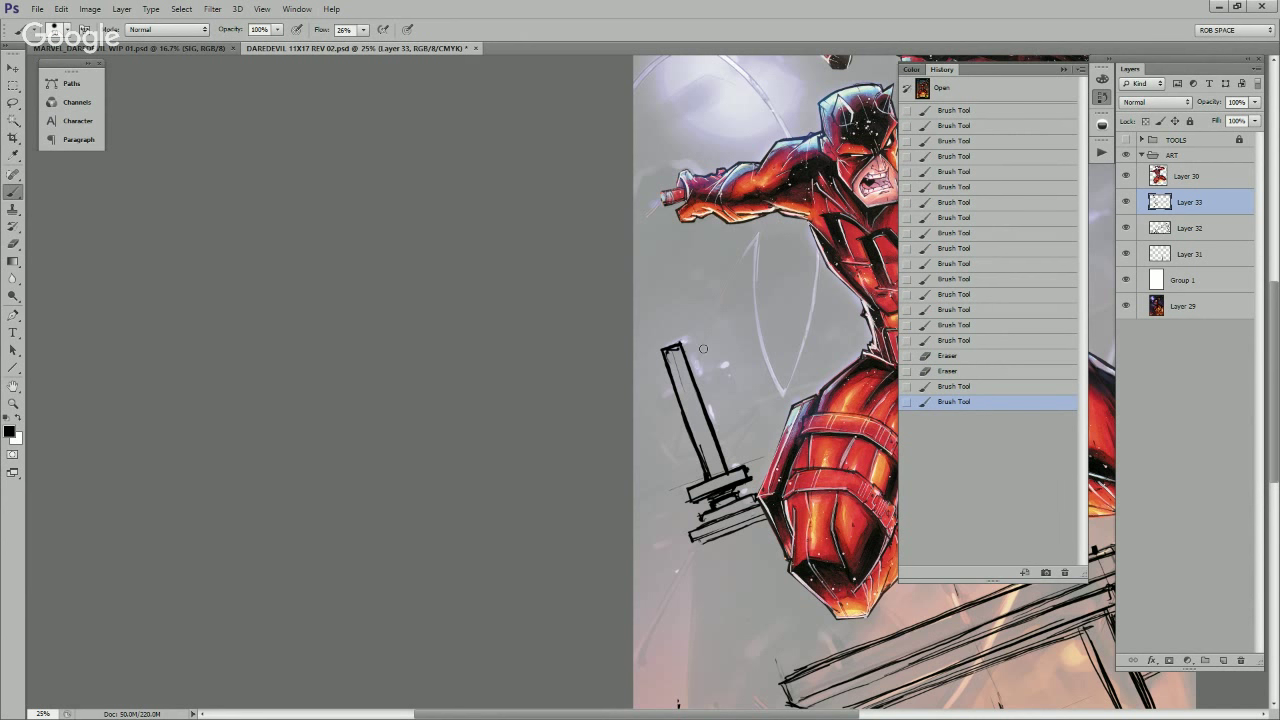
Step: Turn the shaft into a cross by sketching two side arms and flared ends, erasing the lines where they meet
{"action": "key", "text": "e"}
{"action": "left_click_drag", "start_coordinate": [665, 360], "coordinate": [690, 438]}
{"action": "mouse_move", "coordinate": [711, 376]}
{"action": "left_mouse_down"}
{"action": "mouse_move", "coordinate": [650, 400]}
{"action": "mouse_move", "coordinate": [648, 420]}
{"action": "mouse_move", "coordinate": [708, 400]}
{"action": "mouse_move", "coordinate": [718, 376]}
{"action": "mouse_move", "coordinate": [725, 394]}
{"action": "mouse_move", "coordinate": [706, 378]}
{"action": "mouse_move", "coordinate": [652, 400]}
{"action": "mouse_move", "coordinate": [655, 414]}
{"action": "mouse_move", "coordinate": [646, 405]}
{"action": "mouse_move", "coordinate": [692, 406]}
{"action": "left_mouse_up"}
{"action": "left_click_drag", "start_coordinate": [672, 356], "coordinate": [685, 354]}
{"action": "mouse_move", "coordinate": [664, 356]}
{"action": "left_mouse_down"}
{"action": "mouse_move", "coordinate": [682, 352]}
{"action": "mouse_move", "coordinate": [668, 359]}
{"action": "mouse_move", "coordinate": [678, 366]}
{"action": "mouse_move", "coordinate": [657, 422]}
{"action": "left_mouse_up"}
{"action": "mouse_move", "coordinate": [723, 366]}
{"action": "left_mouse_down"}
{"action": "mouse_move", "coordinate": [732, 392]}
{"action": "mouse_move", "coordinate": [723, 368]}
{"action": "left_mouse_up"}
{"action": "mouse_move", "coordinate": [718, 376]}
{"action": "left_mouse_down"}
{"action": "mouse_move", "coordinate": [686, 412]}
{"action": "mouse_move", "coordinate": [695, 427]}
{"action": "mouse_move", "coordinate": [686, 410]}
{"action": "mouse_move", "coordinate": [698, 456]}
{"action": "left_mouse_up"}
{"action": "mouse_move", "coordinate": [712, 404]}
{"action": "left_mouse_down"}
{"action": "mouse_move", "coordinate": [704, 436]}
{"action": "mouse_move", "coordinate": [670, 412]}
{"action": "mouse_move", "coordinate": [656, 428]}
{"action": "mouse_move", "coordinate": [682, 425]}
{"action": "mouse_move", "coordinate": [674, 380]}
{"action": "mouse_move", "coordinate": [702, 382]}
{"action": "mouse_move", "coordinate": [706, 416]}
{"action": "left_mouse_up"}
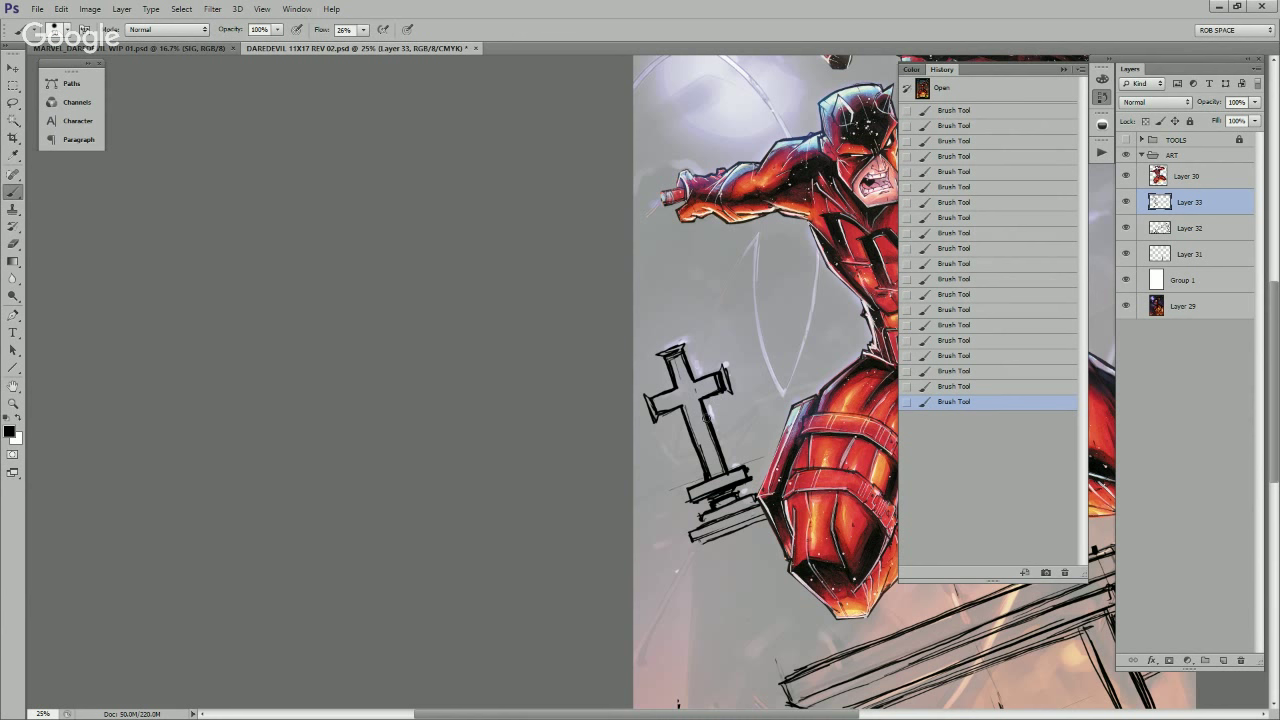
Step: Sketch a collar around the foot of the cross and erase its stray upper strokes
{"action": "left_click_drag", "start_coordinate": [690, 489], "coordinate": [694, 502]}
{"action": "mouse_move", "coordinate": [694, 453]}
{"action": "left_mouse_down"}
{"action": "mouse_move", "coordinate": [702, 484]}
{"action": "mouse_move", "coordinate": [695, 458]}
{"action": "mouse_move", "coordinate": [723, 441]}
{"action": "left_mouse_up"}
{"action": "mouse_move", "coordinate": [723, 441]}
{"action": "left_mouse_down"}
{"action": "mouse_move", "coordinate": [731, 465]}
{"action": "mouse_move", "coordinate": [721, 443]}
{"action": "mouse_move", "coordinate": [703, 480]}
{"action": "mouse_move", "coordinate": [732, 466]}
{"action": "mouse_move", "coordinate": [698, 472]}
{"action": "mouse_move", "coordinate": [727, 460]}
{"action": "left_mouse_up"}
{"action": "key", "text": "e"}
{"action": "left_click_drag", "start_coordinate": [700, 454], "coordinate": [698, 472]}
{"action": "mouse_move", "coordinate": [696, 456]}
{"action": "left_mouse_down"}
{"action": "mouse_move", "coordinate": [704, 468]}
{"action": "mouse_move", "coordinate": [724, 440]}
{"action": "left_mouse_up"}
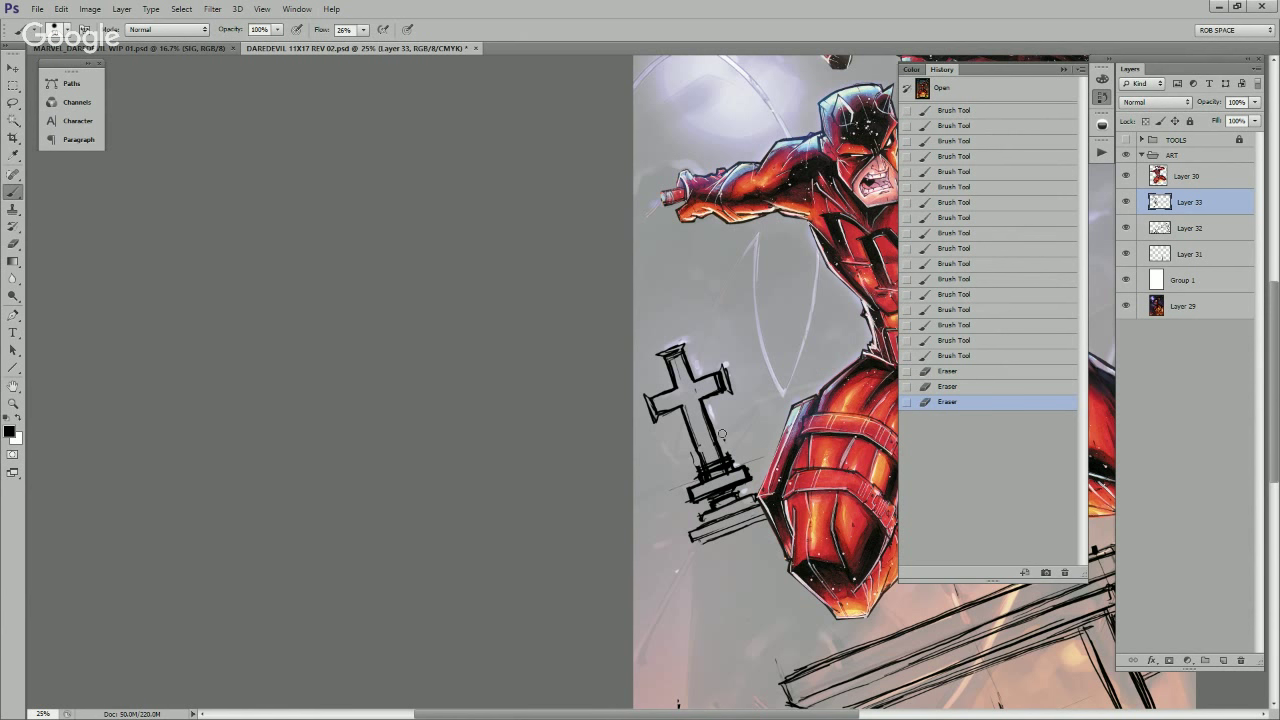
Step: On a new layer, draw the cross tower's left edge down the page and a diagonal edge running down-right behind the knee
{"action": "key", "text": "z"}
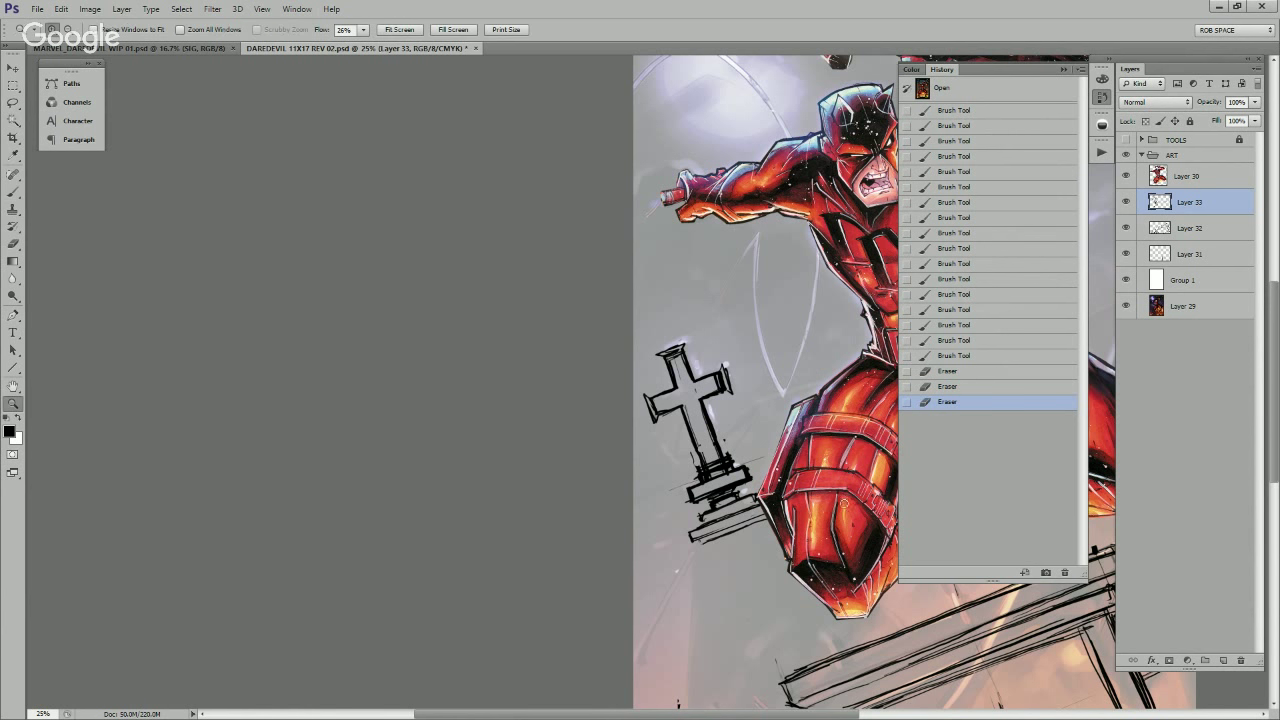
{"action": "left_click", "coordinate": [860, 535], "text": "alt"}
{"action": "key", "text": "b"}
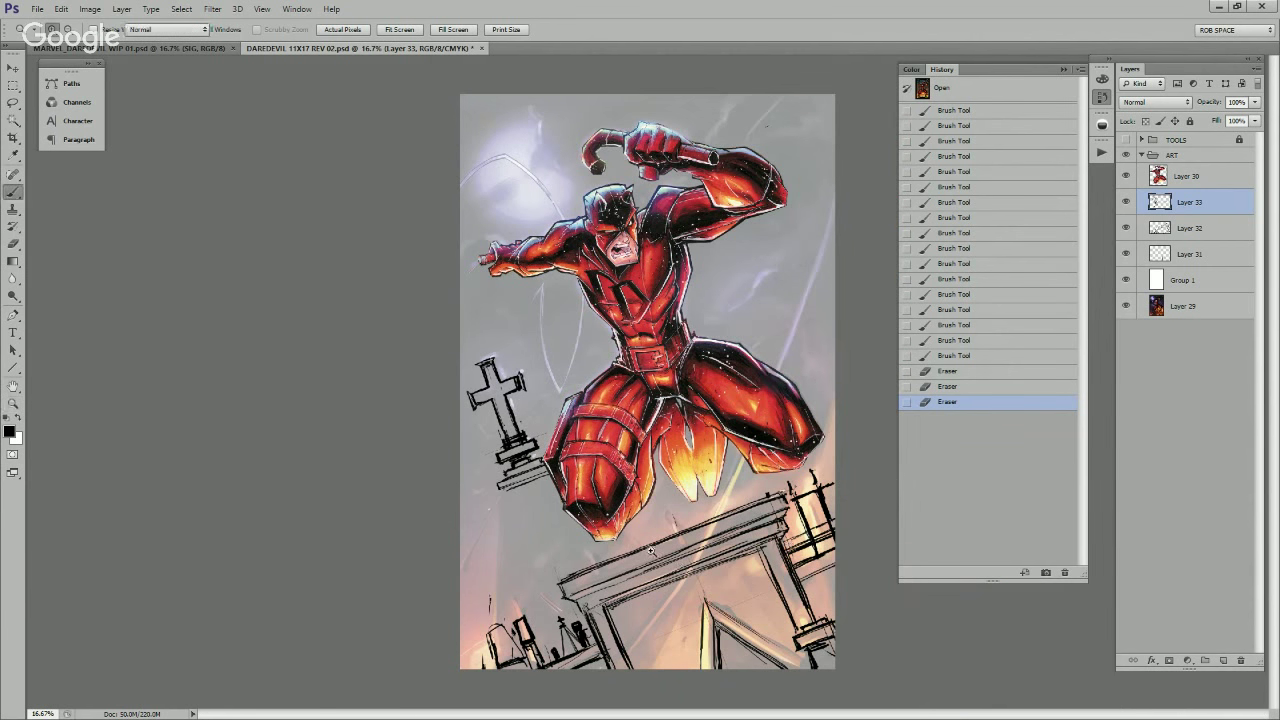
{"action": "left_click", "coordinate": [1223, 660]}
{"action": "key", "text": "z"}
{"action": "left_click", "coordinate": [602, 493]}
{"action": "left_click_drag", "start_coordinate": [677, 515], "coordinate": [760, 490]}
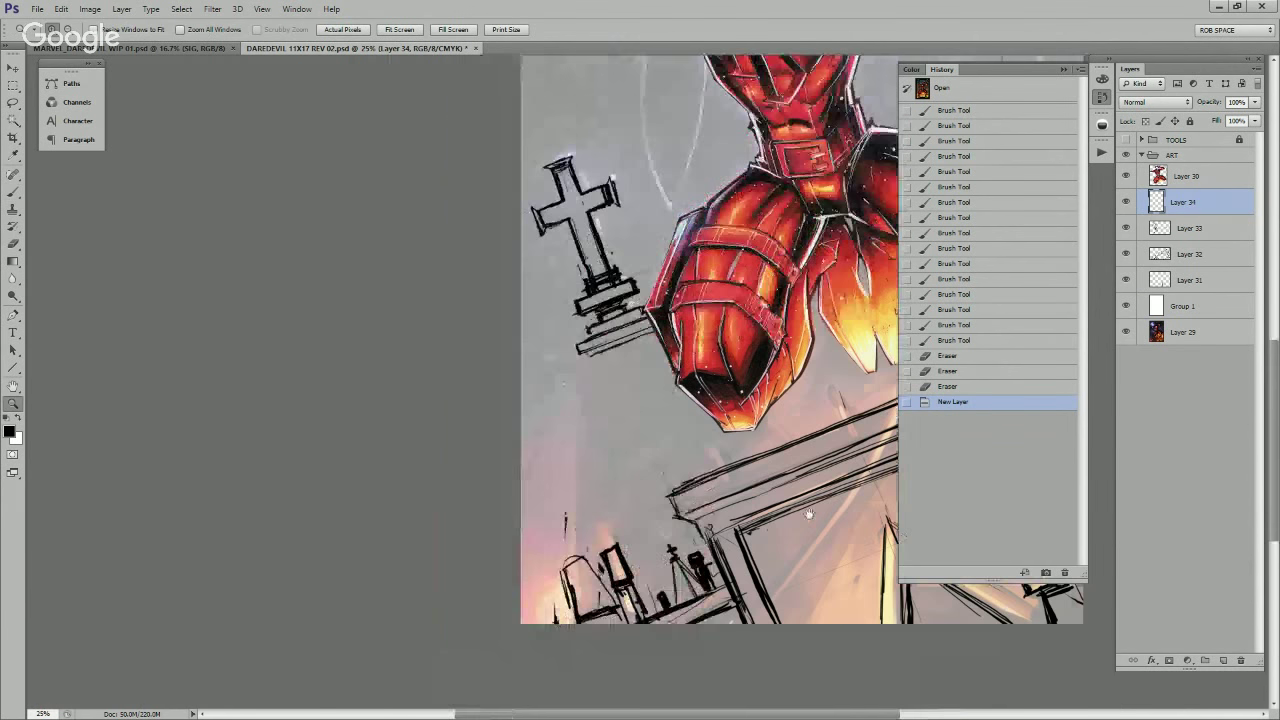
{"action": "key", "text": "u"}
{"action": "left_click_drag", "start_coordinate": [584, 356], "coordinate": [578, 620]}
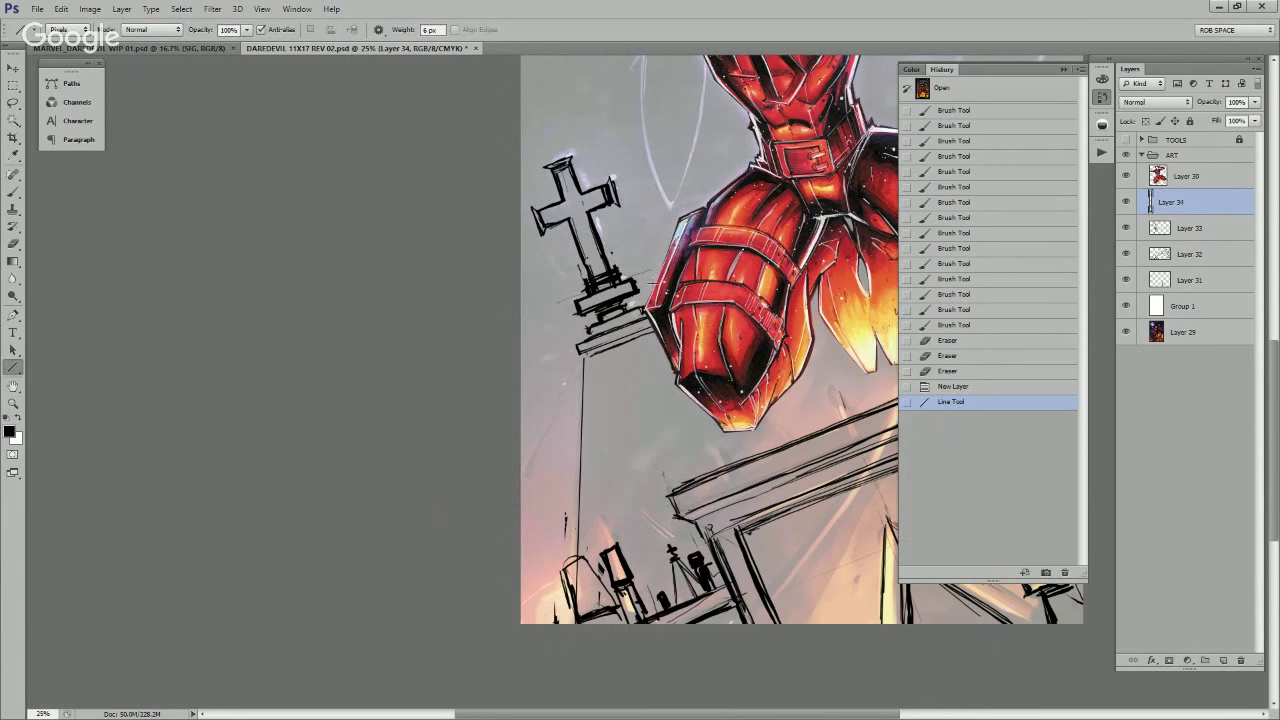
{"action": "left_click_drag", "start_coordinate": [669, 328], "coordinate": [885, 545]}
Step: Draw the tower's recessed panel with straight lines: an inner vertical edge, a sloping top and a parallel diagonal
{"action": "left_click_drag", "start_coordinate": [600, 372], "coordinate": [602, 474]}
{"action": "key", "text": "ctrl+z"}
{"action": "mouse_move", "coordinate": [603, 374]}
{"action": "left_mouse_down"}
{"action": "mouse_move", "coordinate": [601, 637]}
{"action": "mouse_move", "coordinate": [652, 353]}
{"action": "mouse_move", "coordinate": [673, 345]}
{"action": "left_mouse_up"}
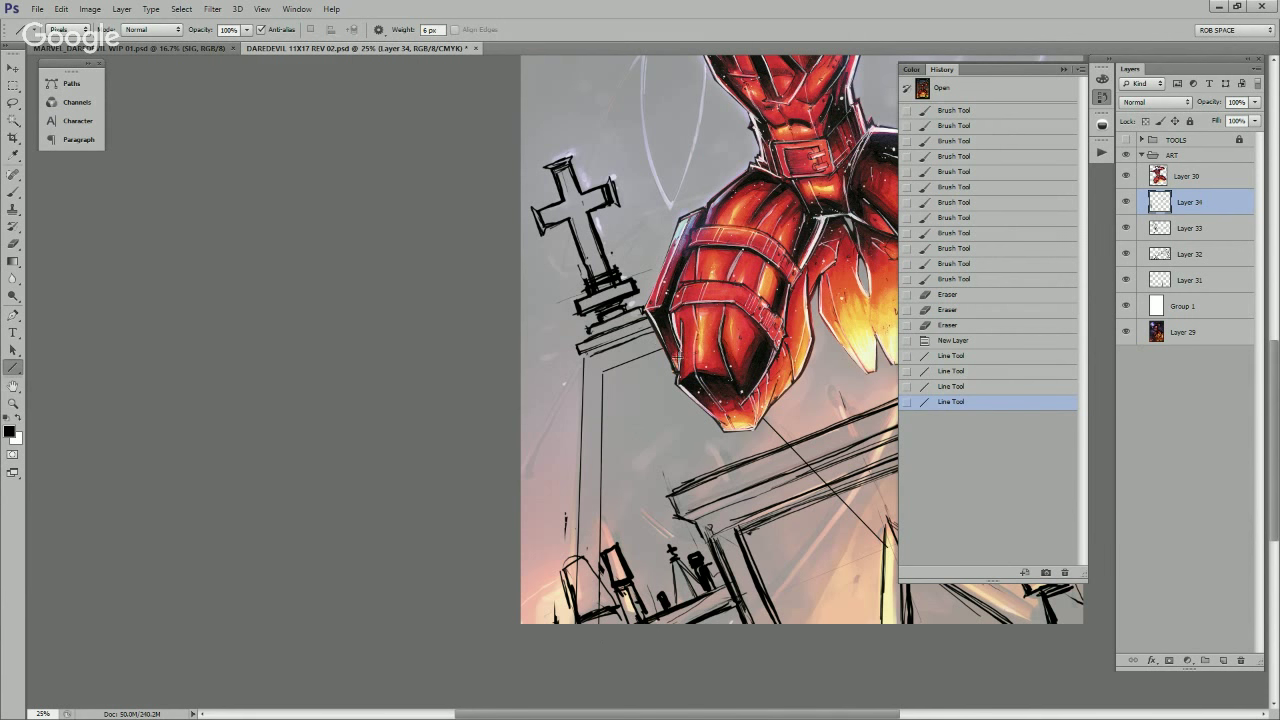
{"action": "left_click_drag", "start_coordinate": [669, 356], "coordinate": [788, 481]}
{"action": "key", "text": "ctrl+z"}
{"action": "left_click_drag", "start_coordinate": [673, 356], "coordinate": [866, 560]}
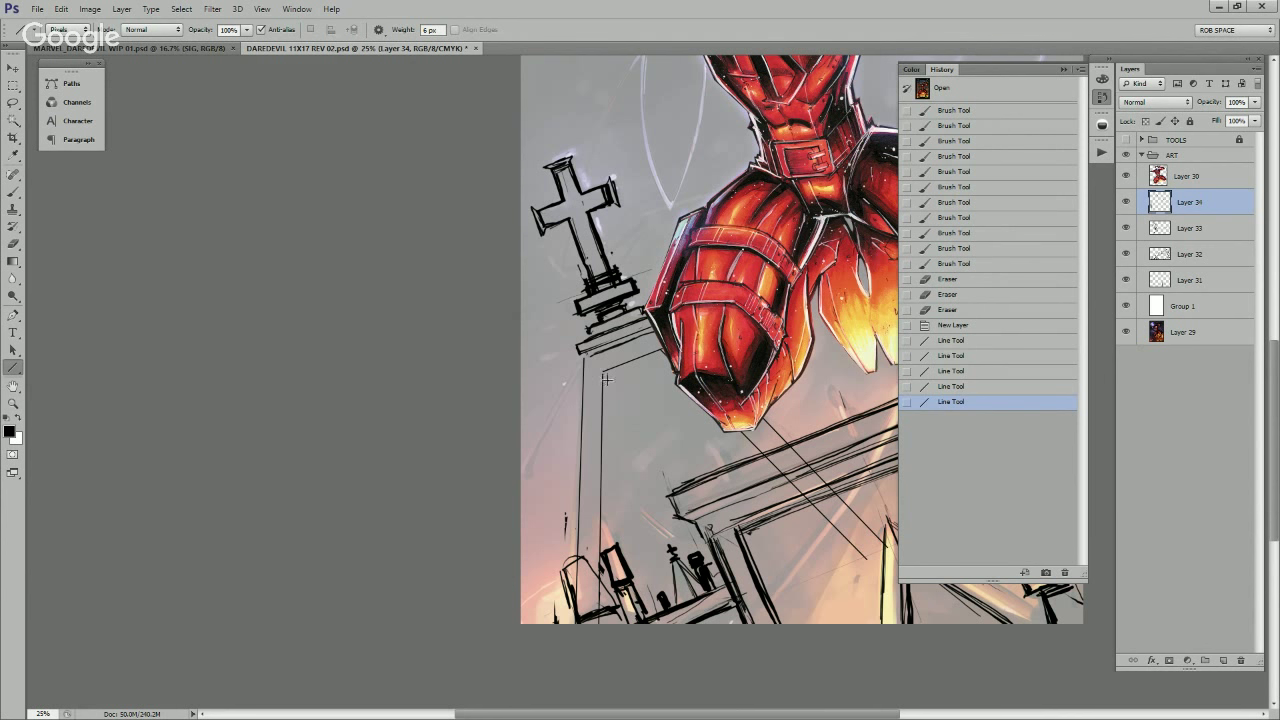
Step: Double the panel's outline with a second set of straight lines just inside its vertical, top and diagonal edges
{"action": "left_click_drag", "start_coordinate": [606, 379], "coordinate": [603, 615]}
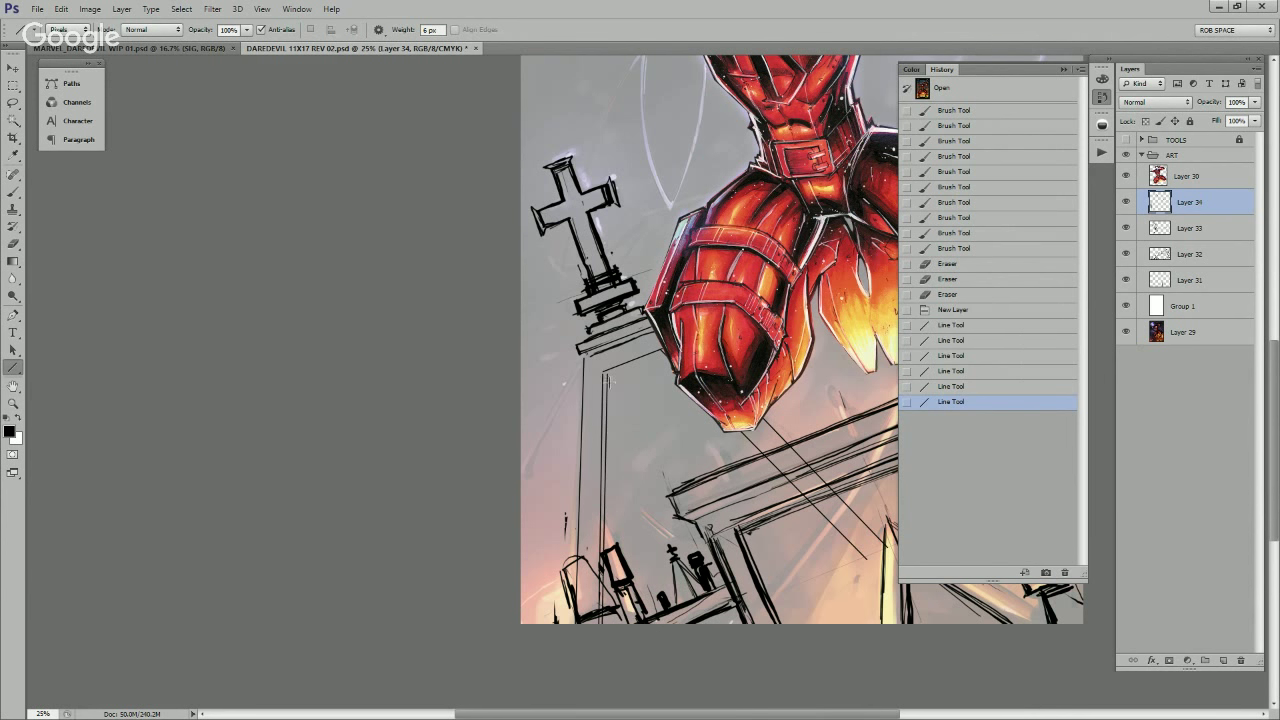
{"action": "key", "text": "ctrl+z"}
{"action": "left_click_drag", "start_coordinate": [607, 380], "coordinate": [655, 356]}
{"action": "left_click_drag", "start_coordinate": [680, 380], "coordinate": [856, 553]}
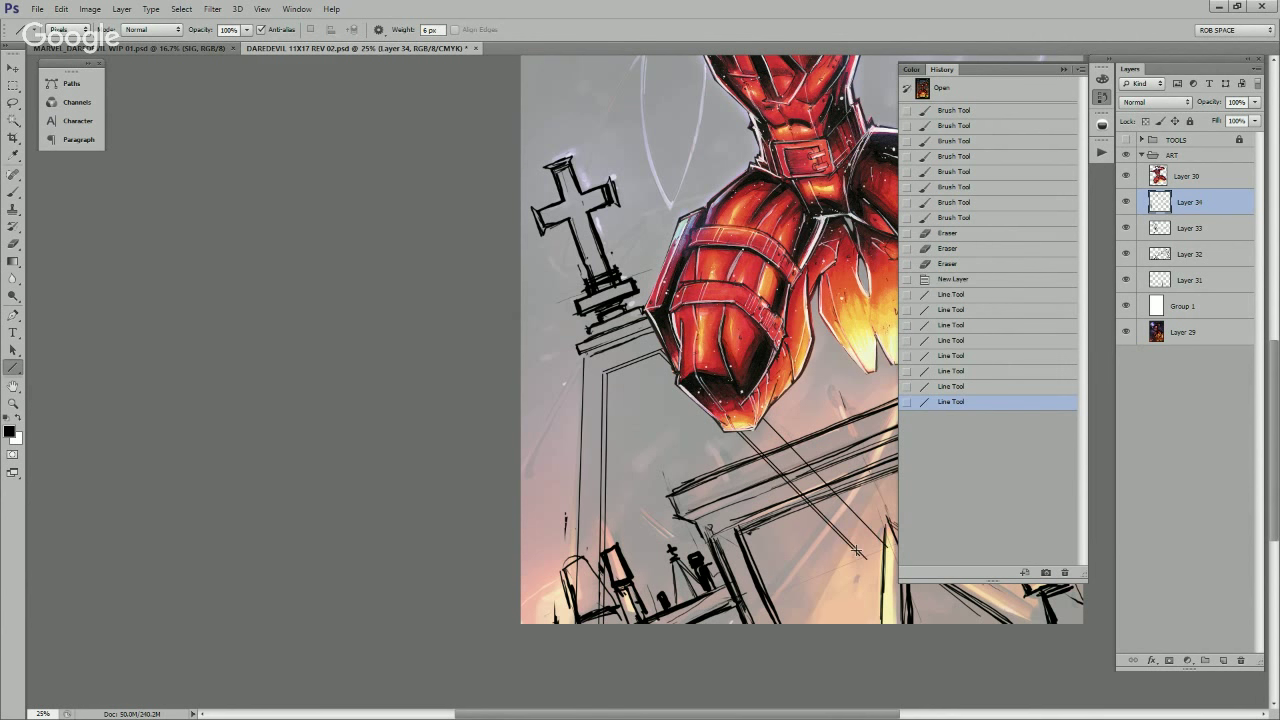
Step: On a new layer, lightly sketch a slanted centre line and guide strokes for an arched window in the tower's panel
{"action": "left_click_drag", "start_coordinate": [739, 479], "coordinate": [739, 468]}
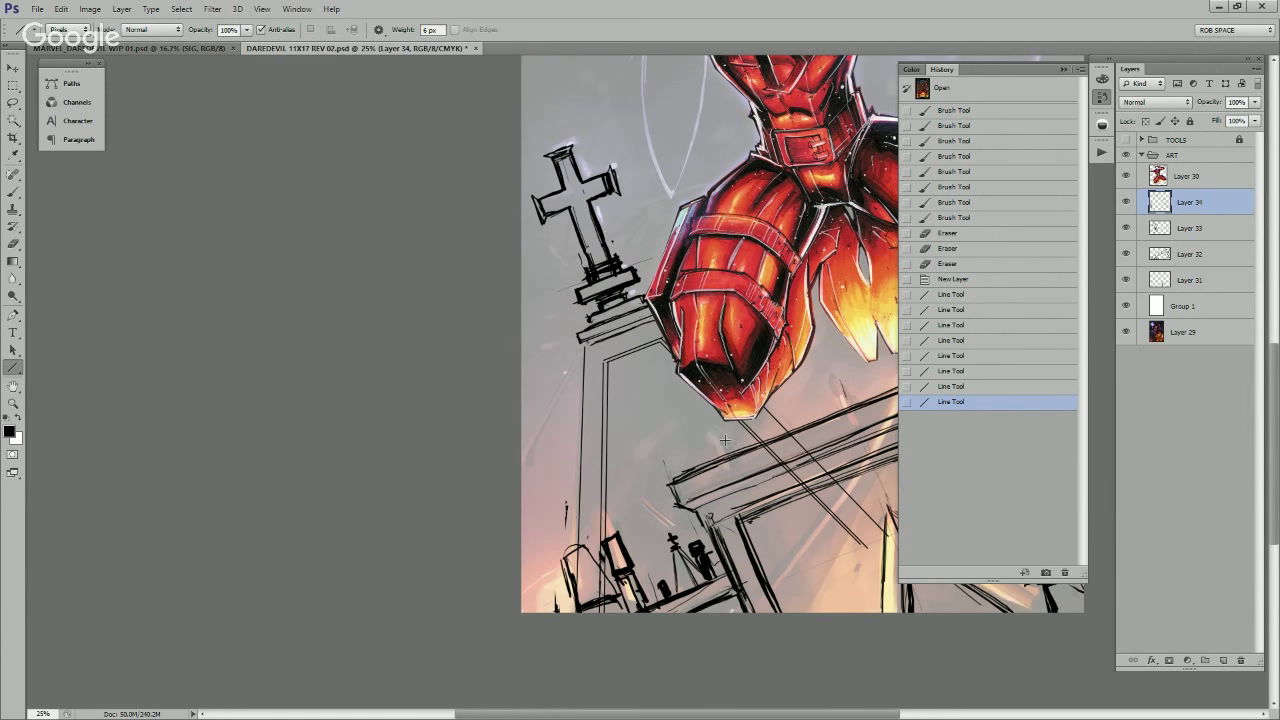
{"action": "key", "text": "b"}
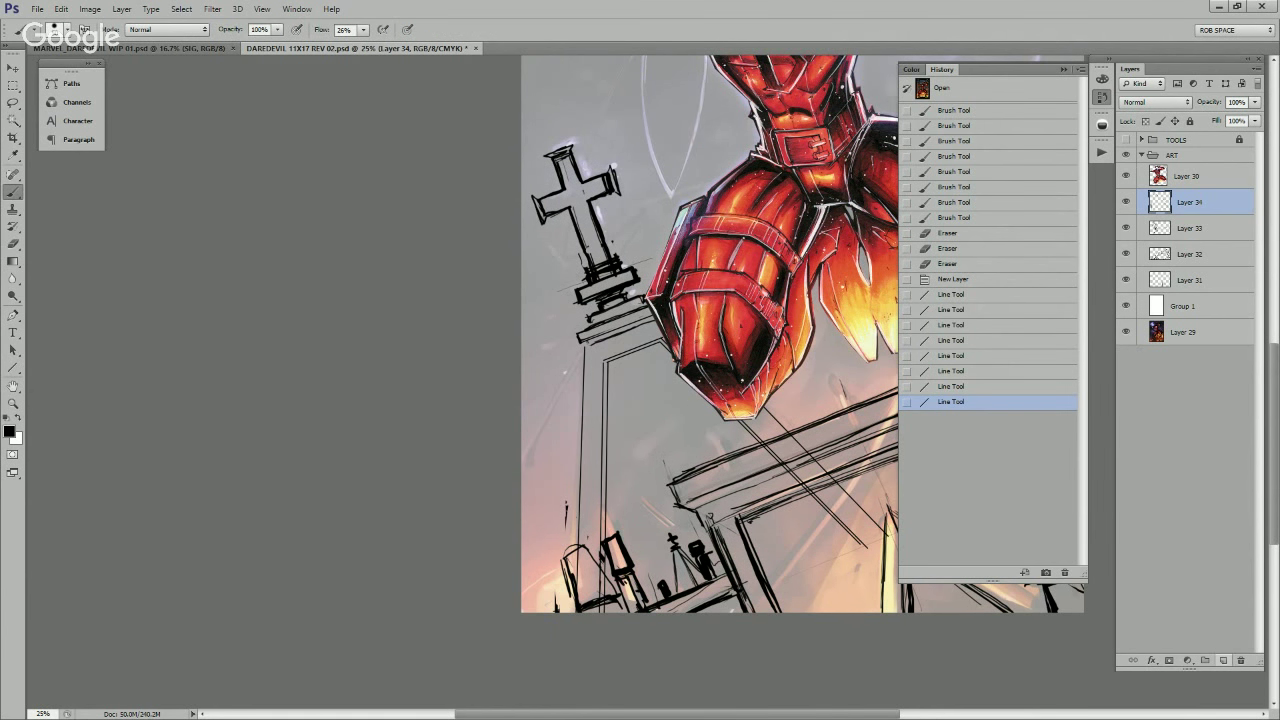
{"action": "key", "text": "ctrl+shift+alt+n"}
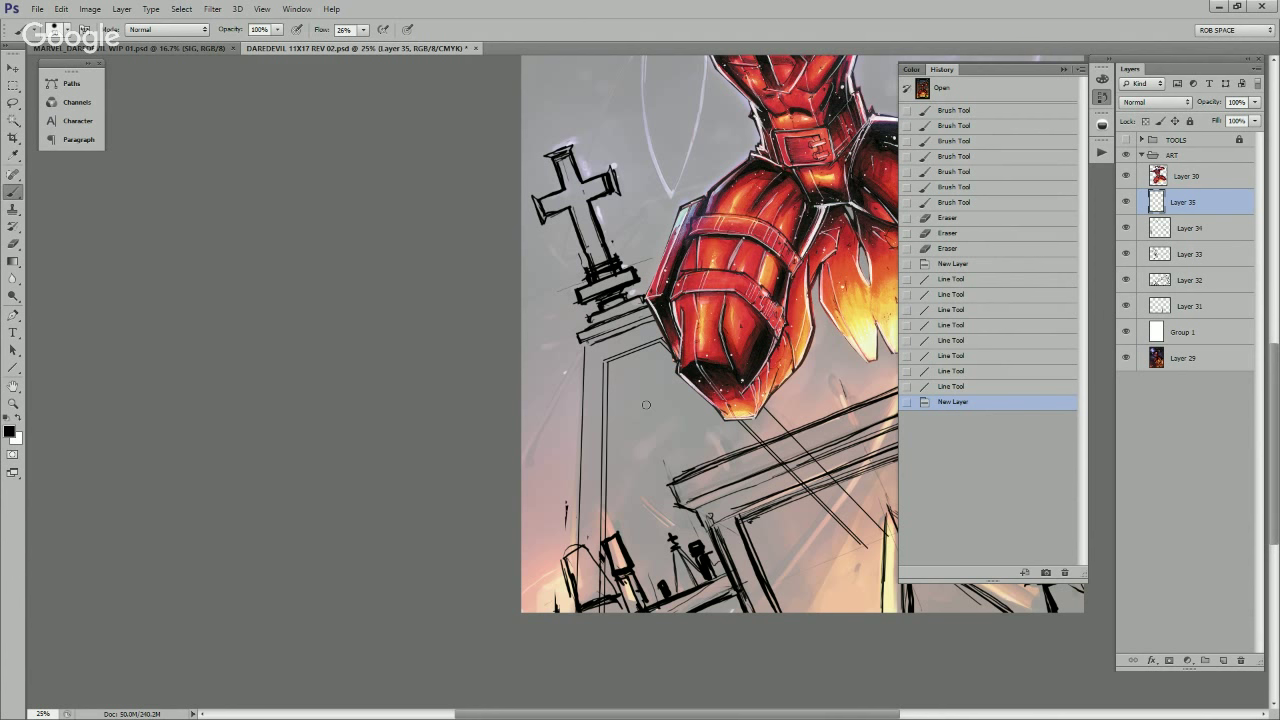
{"action": "left_click_drag", "start_coordinate": [644, 378], "coordinate": [686, 505]}
{"action": "left_click_drag", "start_coordinate": [664, 459], "coordinate": [676, 486]}
{"action": "left_click_drag", "start_coordinate": [672, 474], "coordinate": [684, 490]}
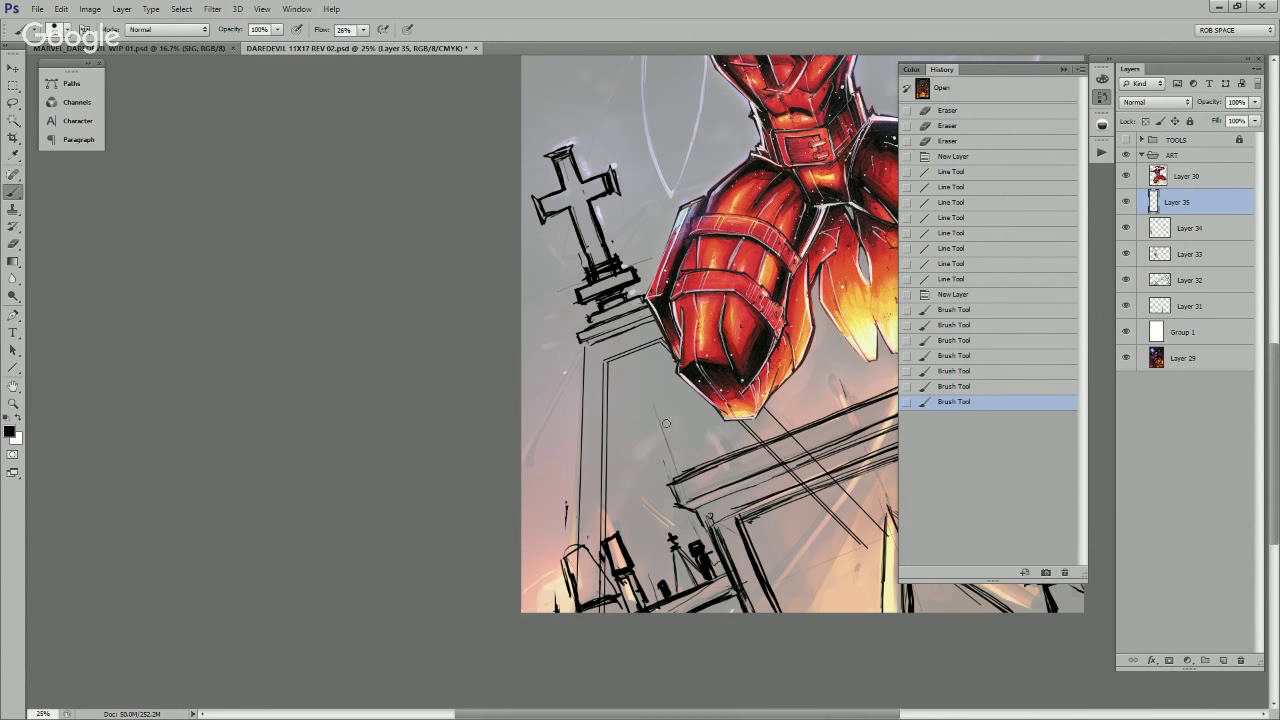
{"action": "mouse_move", "coordinate": [658, 434]}
{"action": "left_mouse_down"}
{"action": "mouse_move", "coordinate": [630, 512]}
{"action": "mouse_move", "coordinate": [668, 588]}
{"action": "mouse_move", "coordinate": [646, 452]}
{"action": "mouse_move", "coordinate": [668, 431]}
{"action": "left_mouse_up"}
{"action": "key", "text": "ctrl+z"}
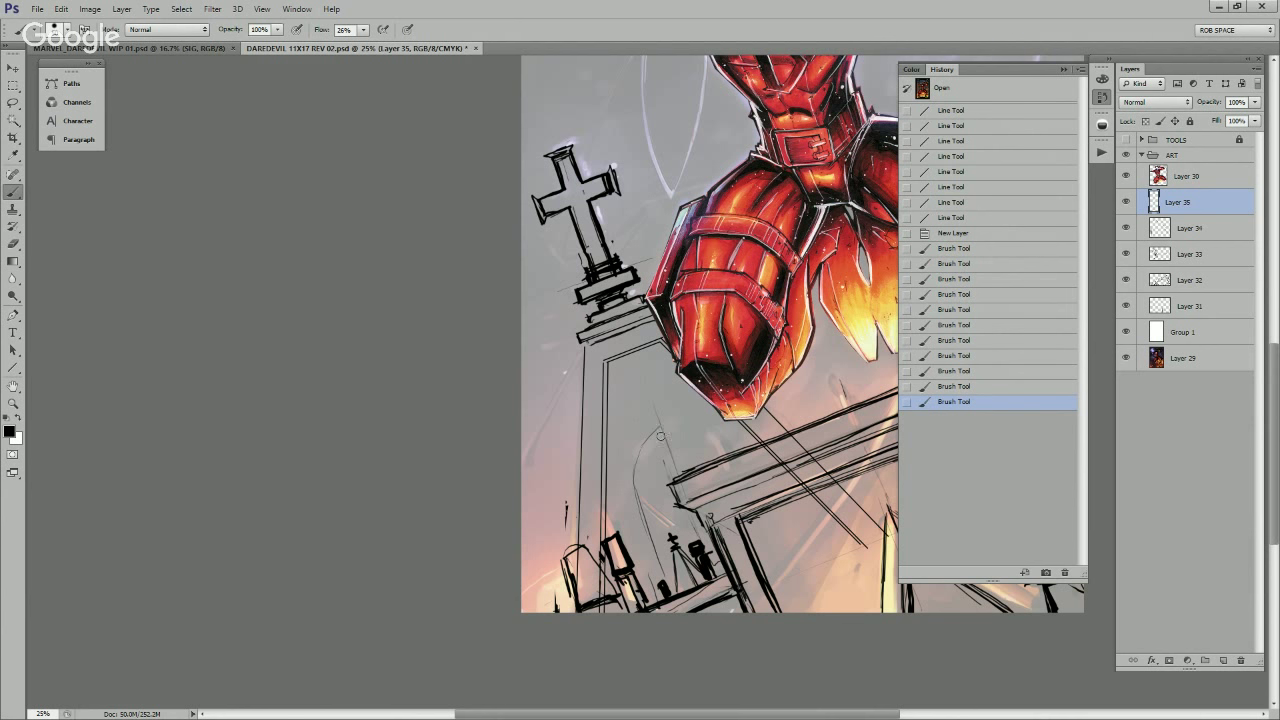
Step: Redraw the window's pointed arch in heavier strokes, doubling its left side and erasing stray guide marks
{"action": "key", "text": "e"}
{"action": "mouse_move", "coordinate": [640, 476]}
{"action": "left_mouse_down"}
{"action": "mouse_move", "coordinate": [650, 545]}
{"action": "mouse_move", "coordinate": [636, 472]}
{"action": "mouse_move", "coordinate": [658, 538]}
{"action": "mouse_move", "coordinate": [651, 453]}
{"action": "mouse_move", "coordinate": [667, 433]}
{"action": "mouse_move", "coordinate": [704, 452]}
{"action": "mouse_move", "coordinate": [663, 433]}
{"action": "mouse_move", "coordinate": [648, 500]}
{"action": "mouse_move", "coordinate": [650, 488]}
{"action": "left_mouse_up"}
{"action": "key", "text": "b"}
{"action": "key", "text": "e"}
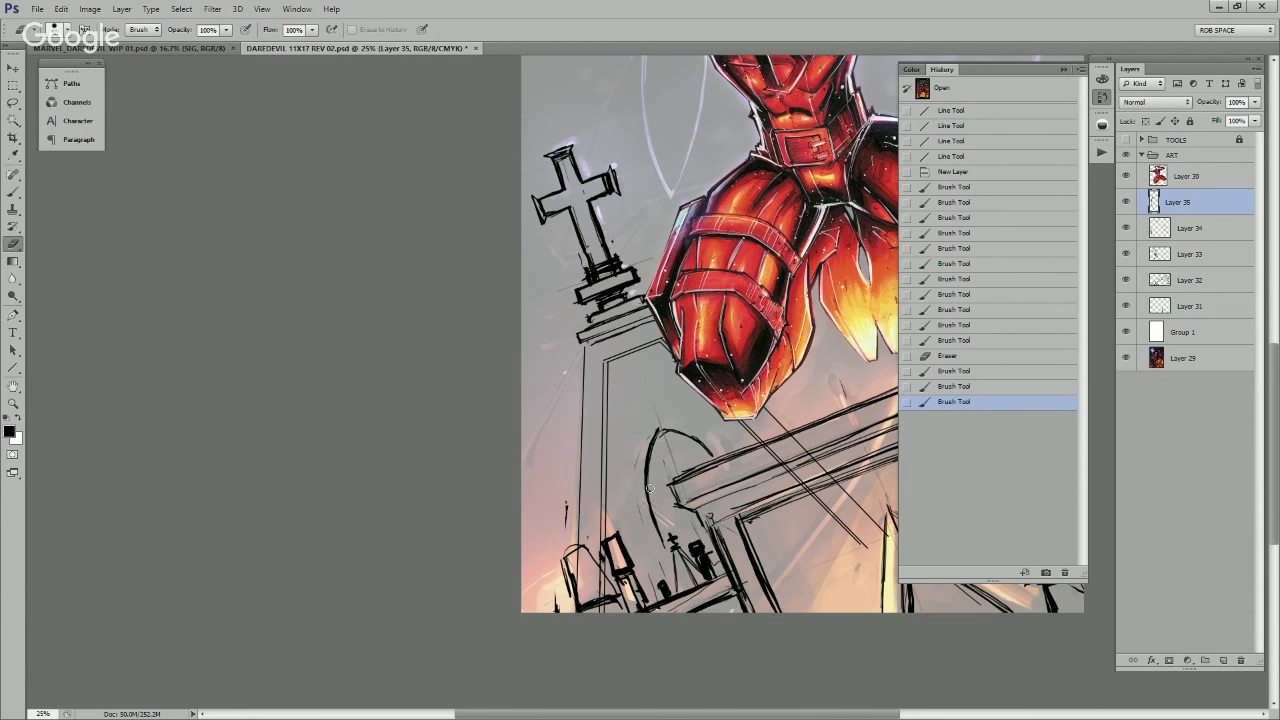
{"action": "key", "text": "b"}
{"action": "mouse_move", "coordinate": [664, 432]}
{"action": "left_mouse_down"}
{"action": "mouse_move", "coordinate": [697, 437]}
{"action": "mouse_move", "coordinate": [680, 430]}
{"action": "mouse_move", "coordinate": [653, 456]}
{"action": "mouse_move", "coordinate": [649, 495]}
{"action": "left_mouse_up"}
{"action": "key", "text": "e"}
{"action": "key", "text": "b"}
{"action": "left_click_drag", "start_coordinate": [648, 490], "coordinate": [664, 542]}
{"action": "mouse_move", "coordinate": [661, 448]}
{"action": "left_mouse_down"}
{"action": "mouse_move", "coordinate": [652, 488]}
{"action": "mouse_move", "coordinate": [664, 532]}
{"action": "left_mouse_up"}
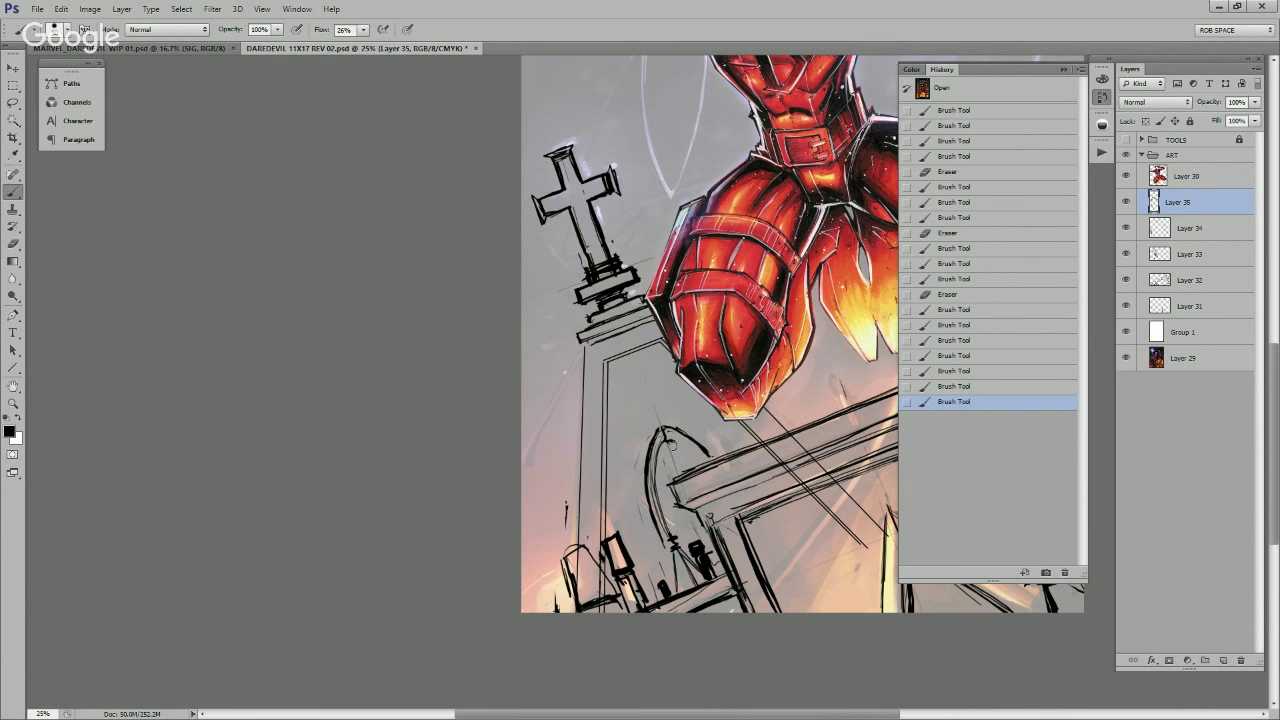
Step: Add the inner edge along the arch's right side and sharpen the window's peak
{"action": "left_click_drag", "start_coordinate": [668, 442], "coordinate": [705, 460]}
{"action": "left_click_drag", "start_coordinate": [676, 439], "coordinate": [695, 467]}
{"action": "mouse_move", "coordinate": [675, 444]}
{"action": "left_mouse_down"}
{"action": "mouse_move", "coordinate": [698, 474]}
{"action": "mouse_move", "coordinate": [683, 474]}
{"action": "mouse_move", "coordinate": [700, 468]}
{"action": "mouse_move", "coordinate": [672, 434]}
{"action": "left_mouse_up"}
{"action": "mouse_move", "coordinate": [666, 432]}
{"action": "left_mouse_down"}
{"action": "mouse_move", "coordinate": [699, 468]}
{"action": "mouse_move", "coordinate": [652, 453]}
{"action": "left_mouse_up"}
{"action": "key", "text": "e"}
{"action": "key", "text": "b"}
{"action": "left_click_drag", "start_coordinate": [662, 428], "coordinate": [672, 437]}
Step: Sketch light brick courses and joints across the tower's panel around the arched window
{"action": "mouse_move", "coordinate": [643, 370]}
{"action": "left_mouse_down"}
{"action": "mouse_move", "coordinate": [655, 409]}
{"action": "mouse_move", "coordinate": [668, 401]}
{"action": "mouse_move", "coordinate": [612, 447]}
{"action": "mouse_move", "coordinate": [690, 408]}
{"action": "left_mouse_up"}
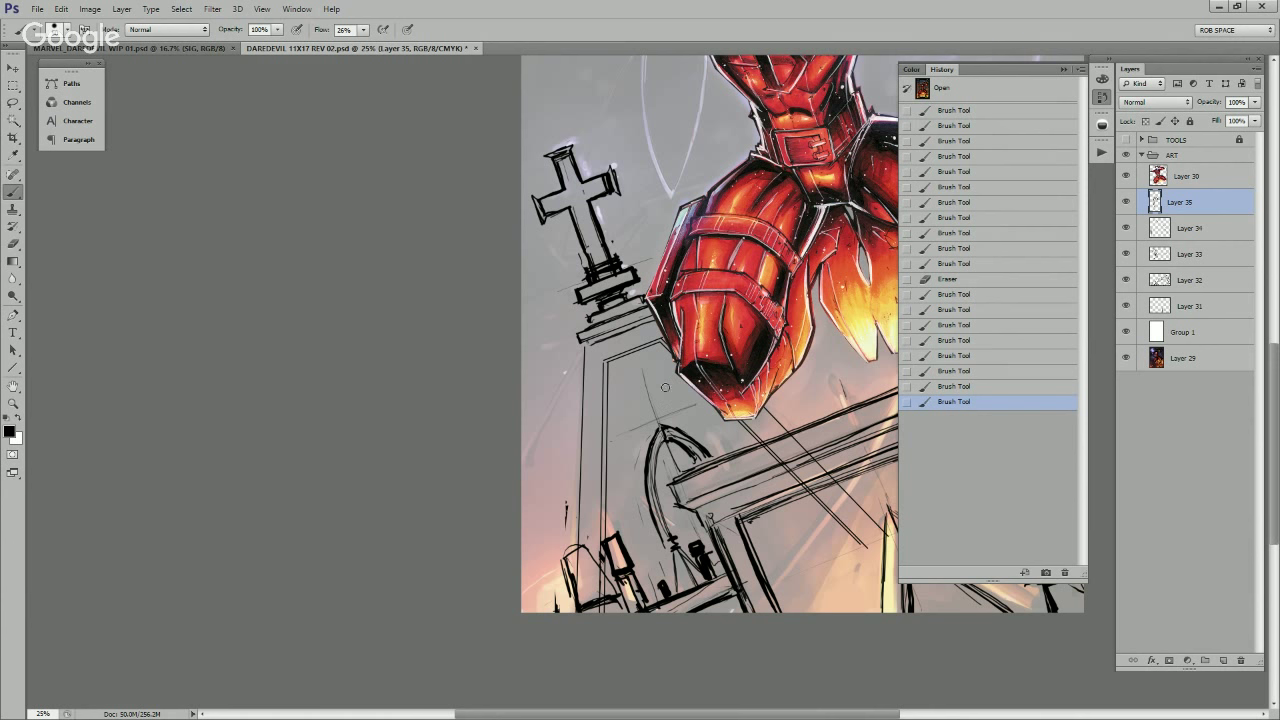
{"action": "mouse_move", "coordinate": [632, 414]}
{"action": "left_mouse_down"}
{"action": "mouse_move", "coordinate": [681, 390]}
{"action": "mouse_move", "coordinate": [663, 373]}
{"action": "left_mouse_up"}
{"action": "mouse_move", "coordinate": [628, 381]}
{"action": "left_mouse_down"}
{"action": "mouse_move", "coordinate": [635, 404]}
{"action": "mouse_move", "coordinate": [665, 396]}
{"action": "mouse_move", "coordinate": [621, 430]}
{"action": "mouse_move", "coordinate": [686, 404]}
{"action": "left_mouse_up"}
{"action": "left_click_drag", "start_coordinate": [611, 462], "coordinate": [706, 422]}
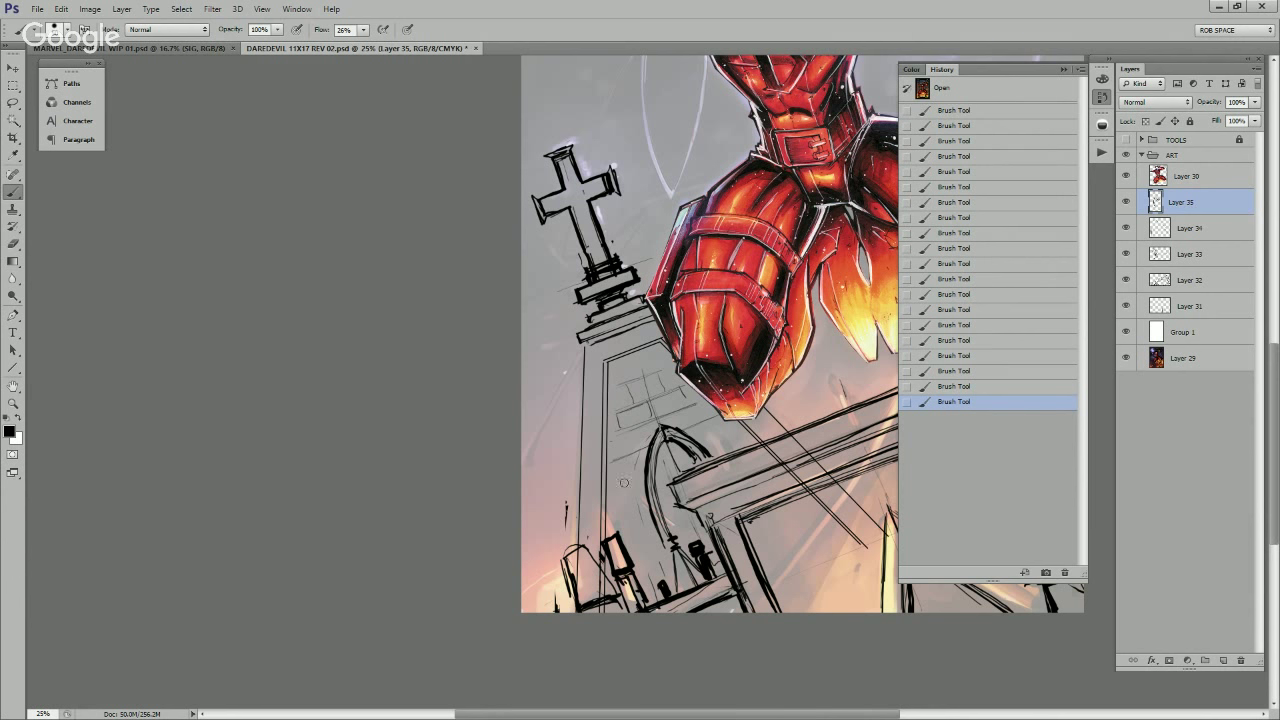
{"action": "left_click_drag", "start_coordinate": [611, 491], "coordinate": [640, 482]}
{"action": "mouse_move", "coordinate": [708, 448]}
{"action": "left_mouse_down"}
{"action": "mouse_move", "coordinate": [735, 437]}
{"action": "mouse_move", "coordinate": [684, 431]}
{"action": "mouse_move", "coordinate": [638, 450]}
{"action": "left_mouse_up"}
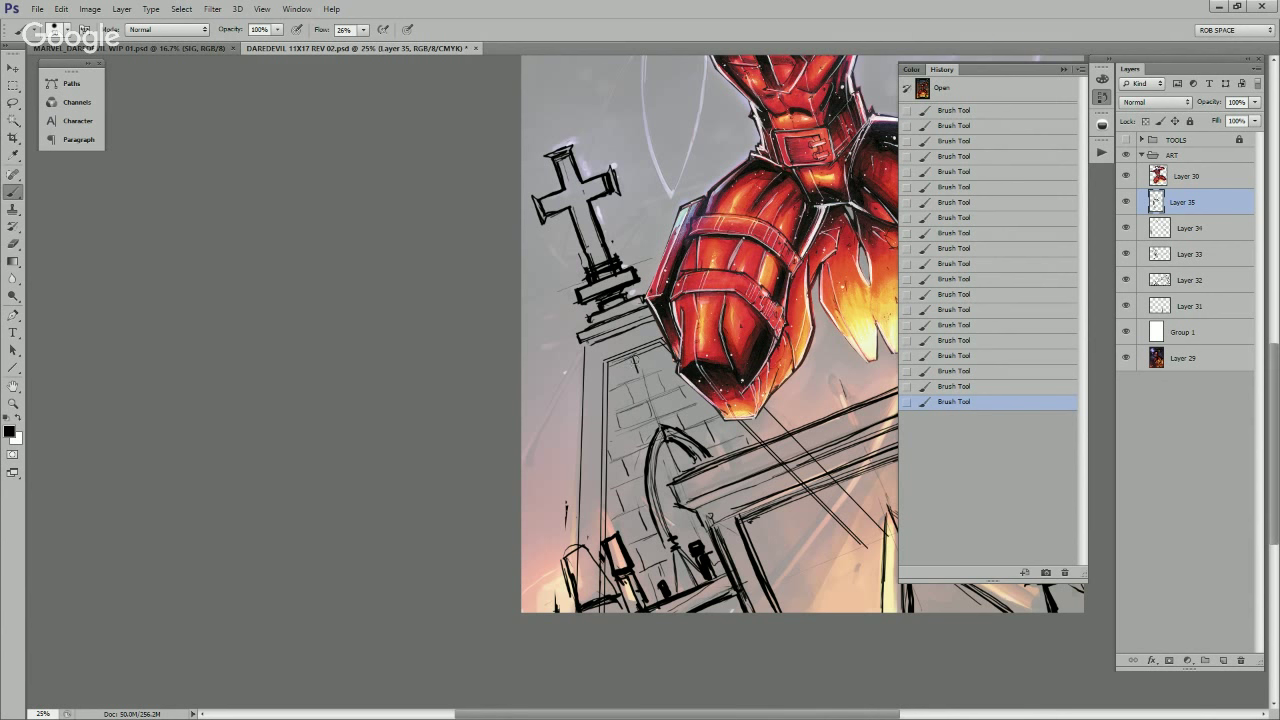
{"action": "left_click_drag", "start_coordinate": [727, 398], "coordinate": [767, 388]}
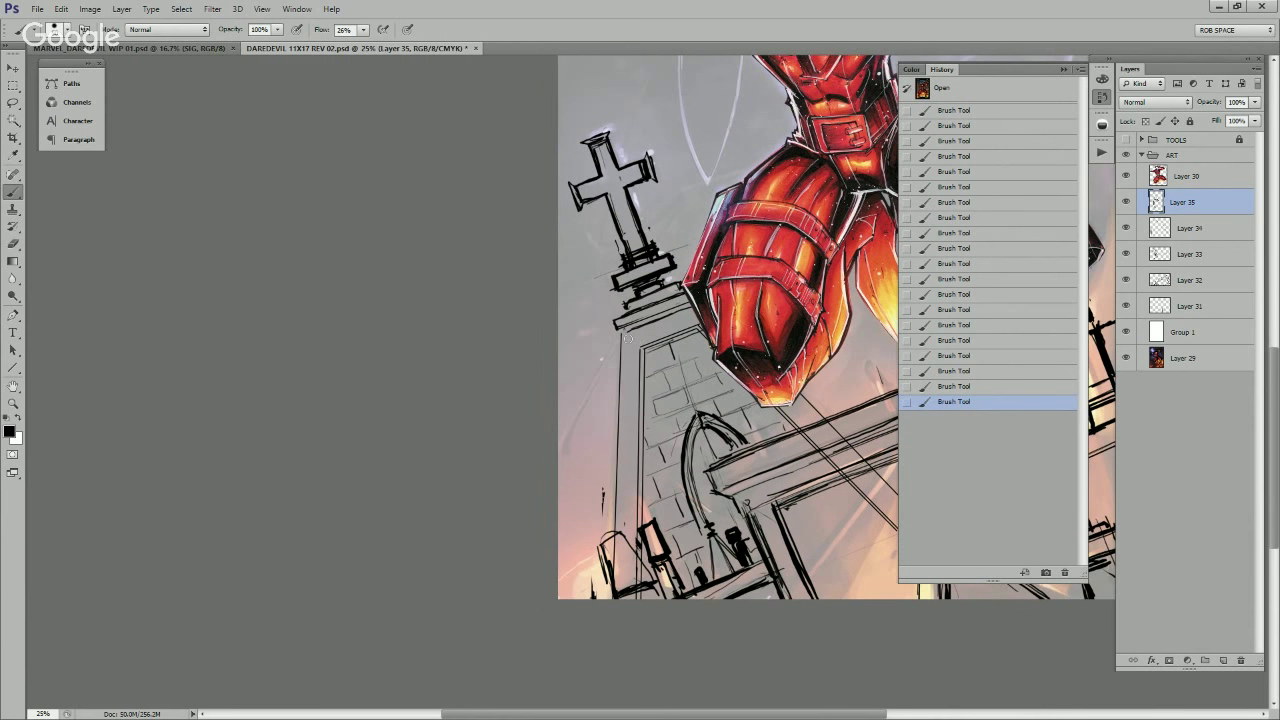
Step: Double the tower's outer left edge and its right diagonal edge with straight lines
{"action": "key", "text": "u"}
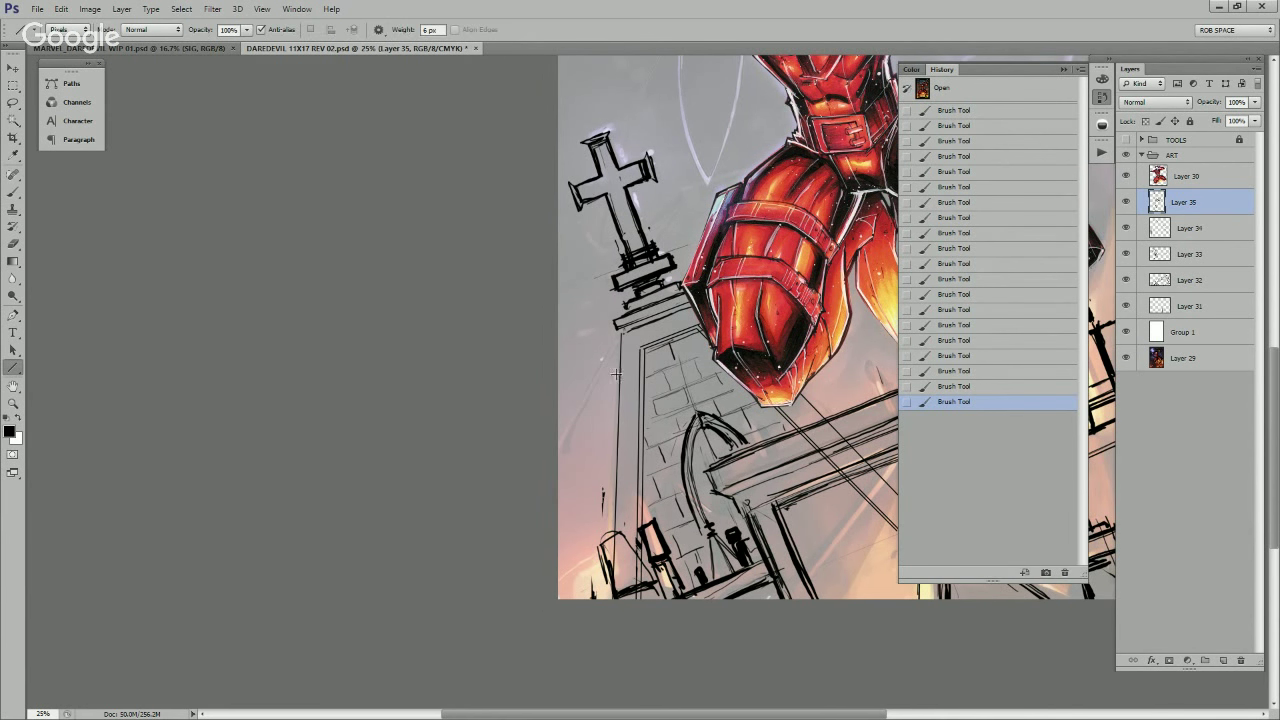
{"action": "left_click_drag", "start_coordinate": [619, 338], "coordinate": [611, 628]}
{"action": "left_click_drag", "start_coordinate": [725, 301], "coordinate": [768, 516]}
{"action": "left_click_drag", "start_coordinate": [805, 478], "coordinate": [740, 465]}
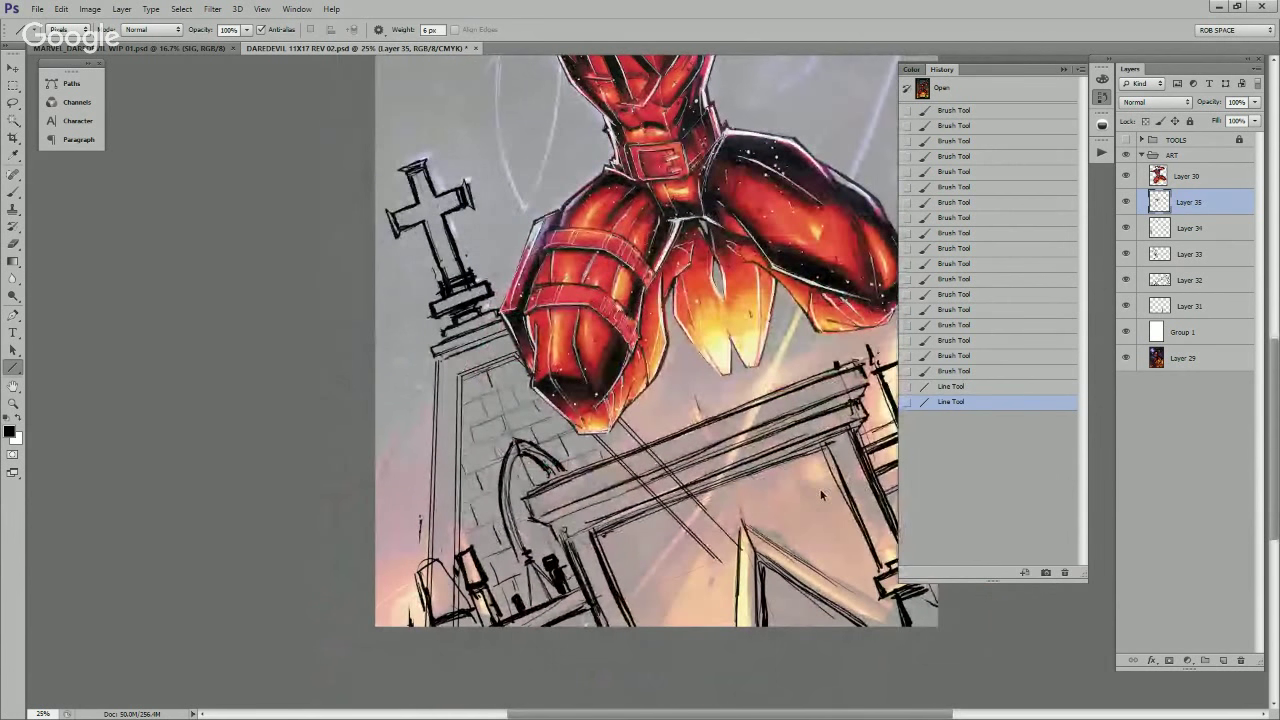
Step: Check the tower layers by toggling their visibility and merge the brick and window layer into the tower line layer
{"action": "left_click", "coordinate": [1126, 254]}
{"action": "left_click", "coordinate": [1126, 254]}
{"action": "left_click", "coordinate": [1126, 228]}
{"action": "left_click", "coordinate": [1126, 228]}
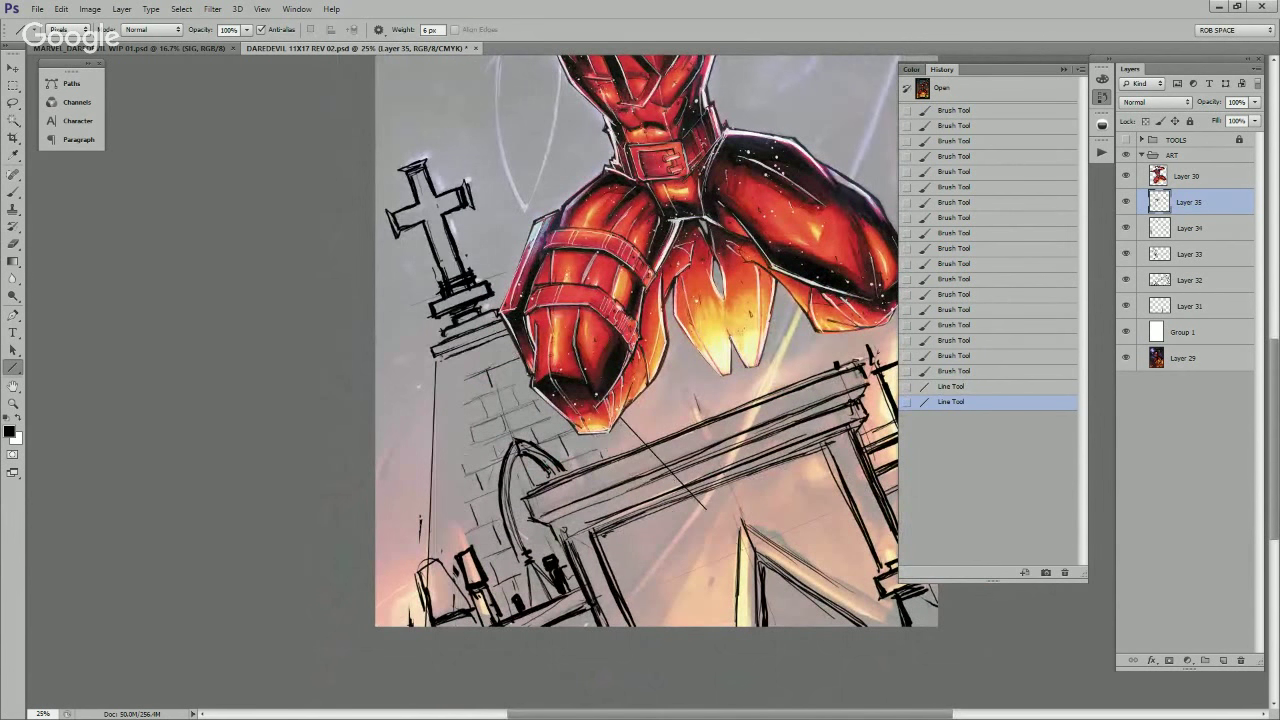
{"action": "key", "text": "ctrl+e"}
{"action": "left_click", "coordinate": [1126, 202]}
{"action": "left_click", "coordinate": [1126, 202]}
Step: Erase and cut away the tower's diagonal lines where they overlap the foreground building
{"action": "key", "text": "b"}
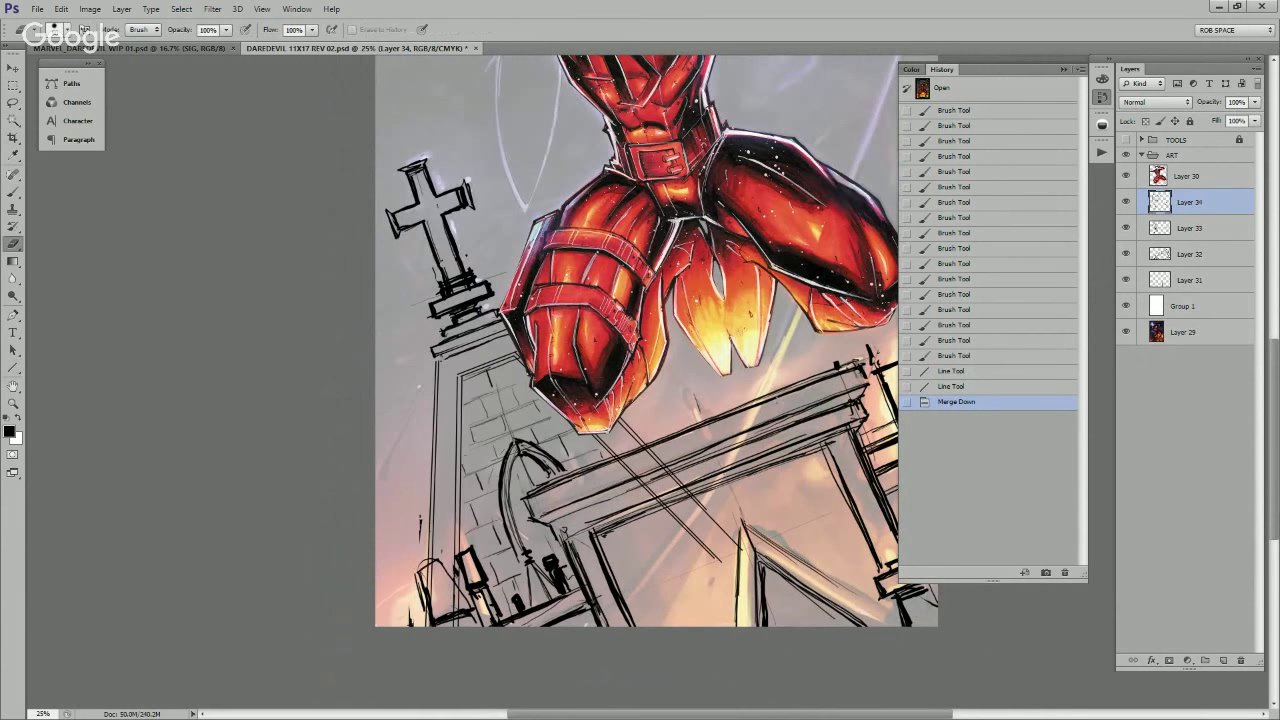
{"action": "mouse_move", "coordinate": [623, 468]}
{"action": "left_mouse_down"}
{"action": "mouse_move", "coordinate": [655, 459]}
{"action": "mouse_move", "coordinate": [648, 593]}
{"action": "mouse_move", "coordinate": [756, 466]}
{"action": "left_mouse_up"}
{"action": "key", "text": "l"}
{"action": "key", "text": "ctrl+x"}
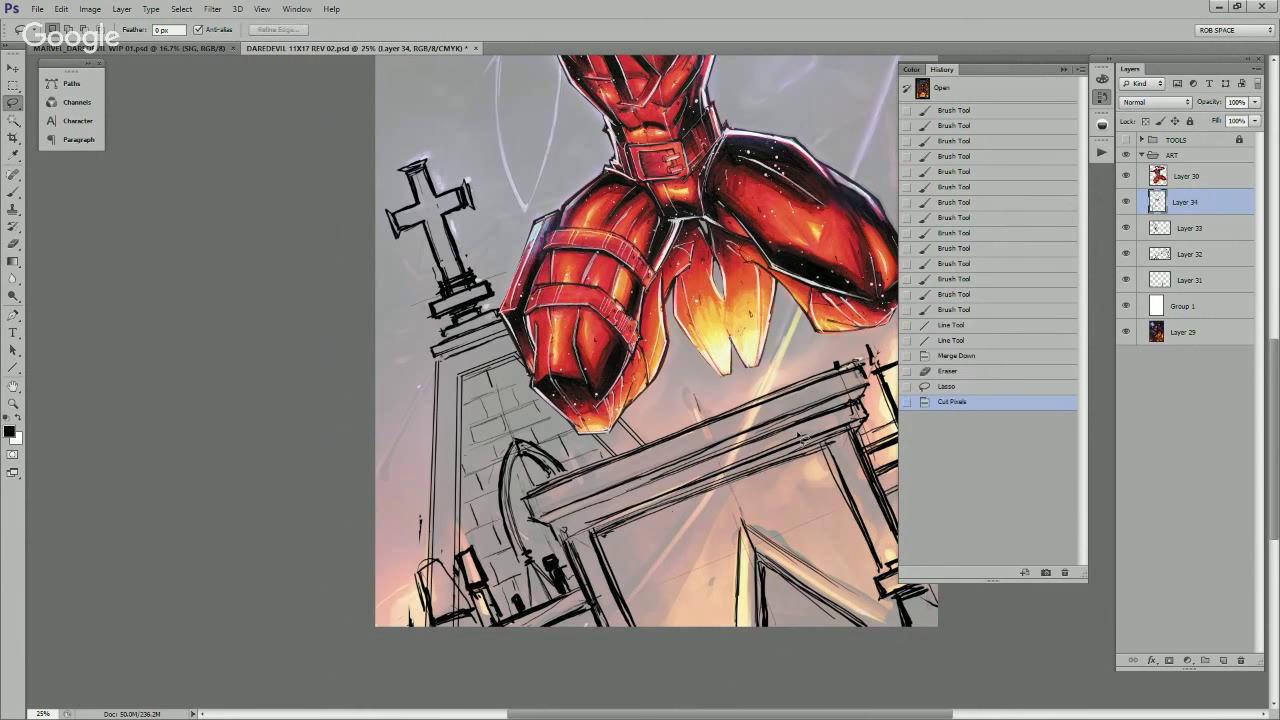
Step: Sketch slanted parallel brick course lines across the foreground building's wall, on both sides of the pointed gable
{"action": "left_click_drag", "start_coordinate": [846, 563], "coordinate": [837, 502]}
{"action": "key", "text": "b"}
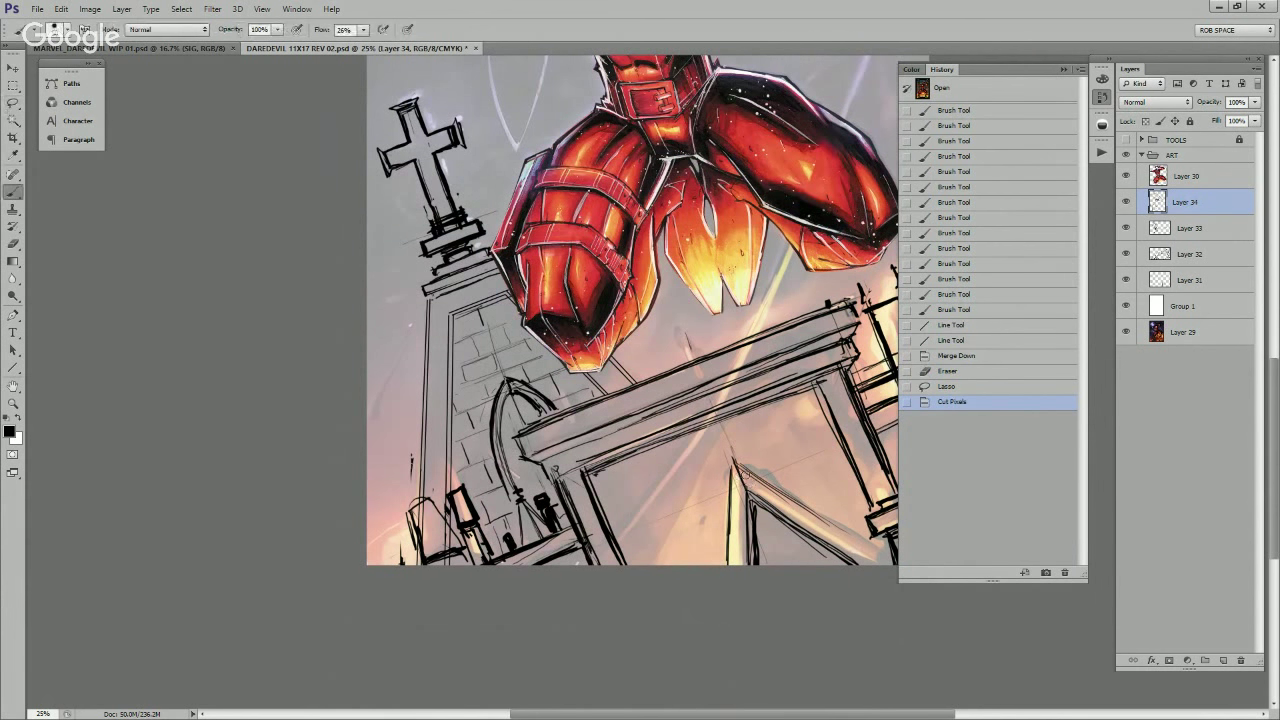
{"action": "left_click_drag", "start_coordinate": [745, 472], "coordinate": [757, 465]}
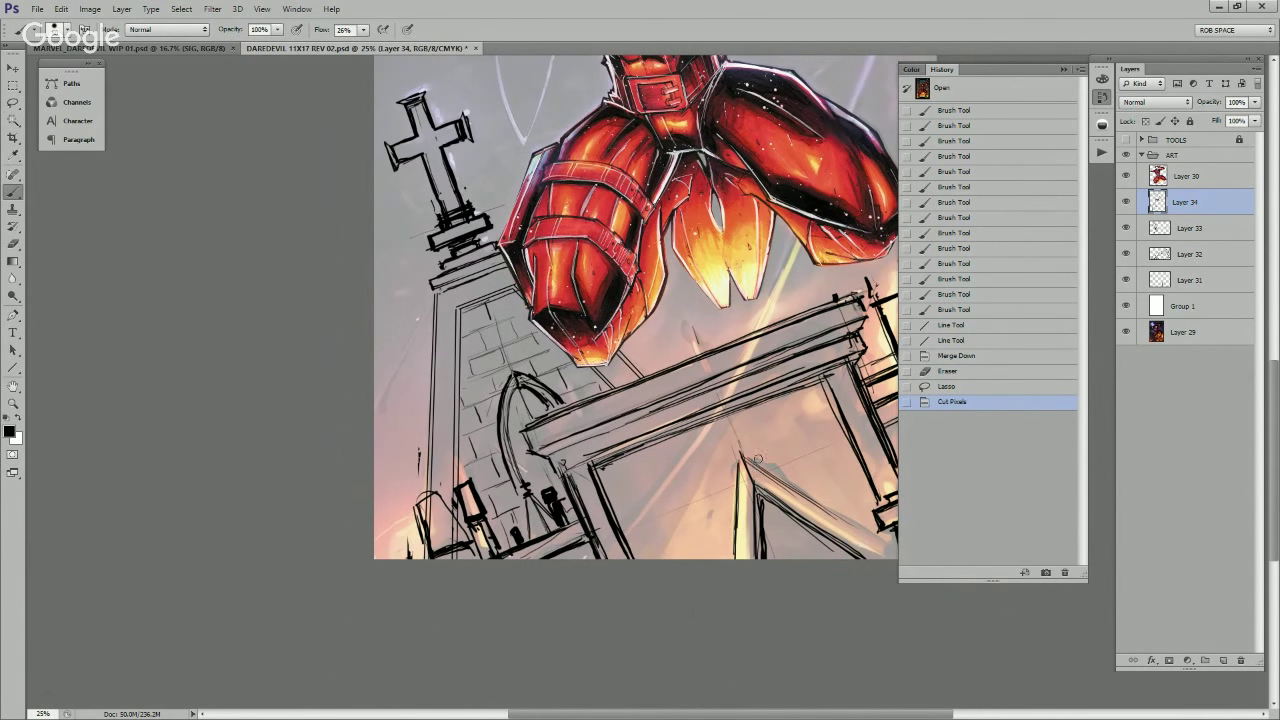
{"action": "mouse_move", "coordinate": [775, 522]}
{"action": "left_mouse_down"}
{"action": "mouse_move", "coordinate": [762, 492]}
{"action": "mouse_move", "coordinate": [778, 488]}
{"action": "left_mouse_up"}
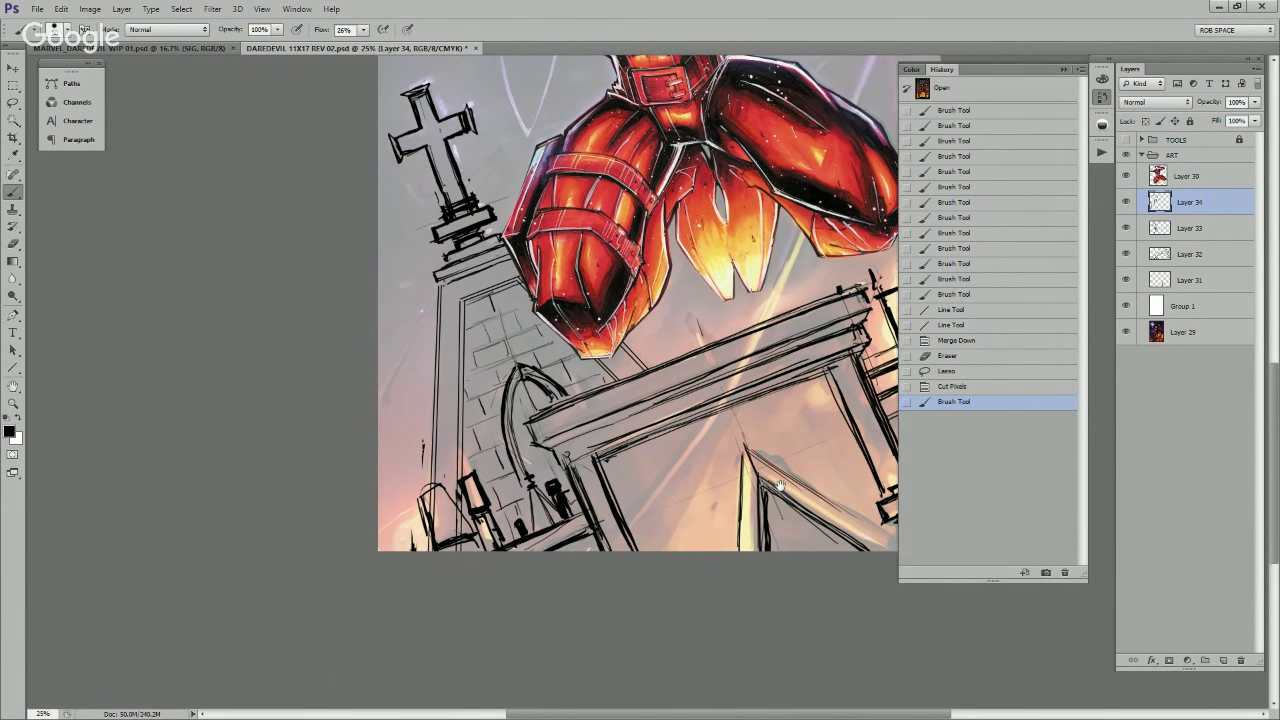
{"action": "left_click_drag", "start_coordinate": [630, 503], "coordinate": [832, 408]}
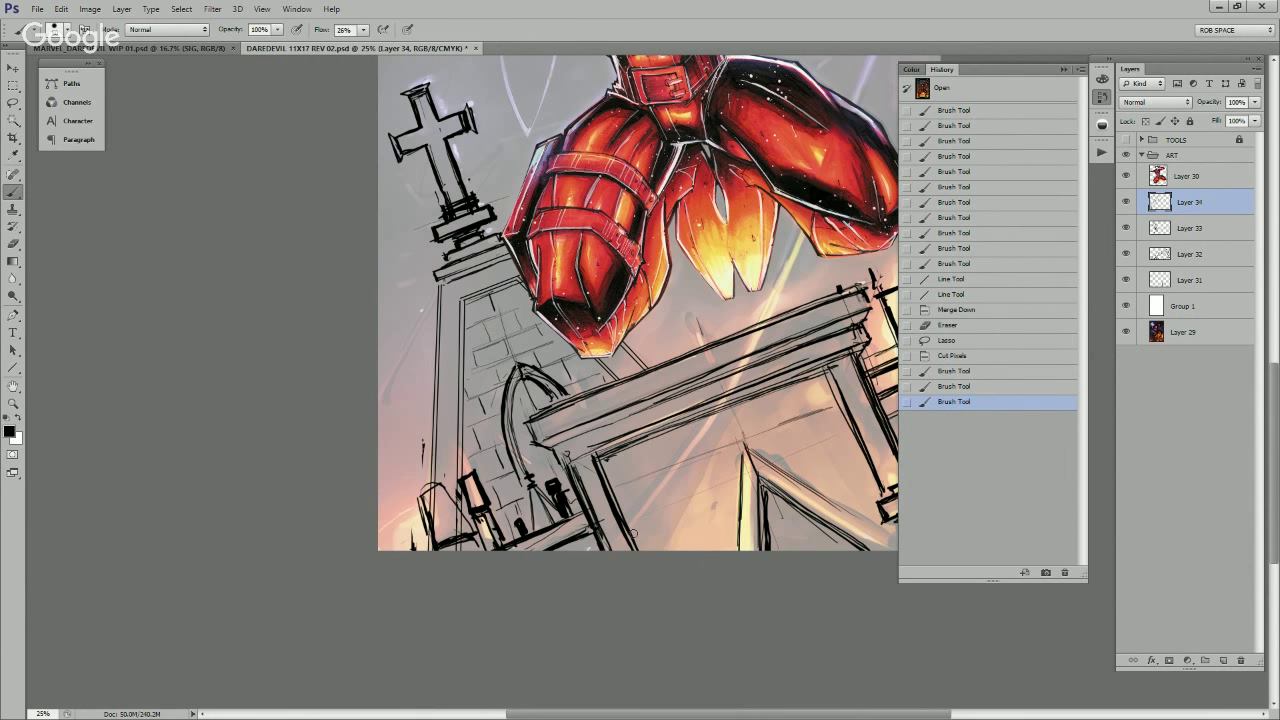
{"action": "left_click_drag", "start_coordinate": [630, 535], "coordinate": [715, 498]}
{"action": "left_click_drag", "start_coordinate": [640, 525], "coordinate": [855, 442]}
{"action": "left_click_drag", "start_coordinate": [680, 549], "coordinate": [718, 537]}
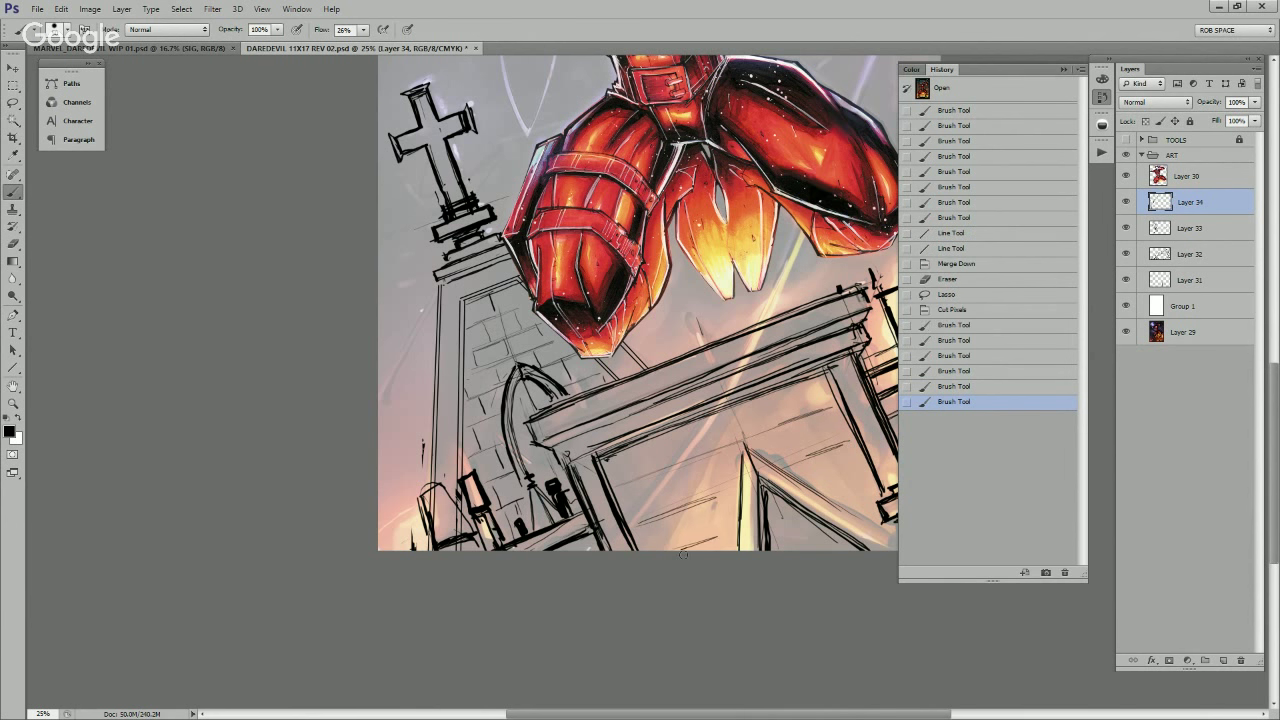
{"action": "left_click_drag", "start_coordinate": [800, 502], "coordinate": [835, 486]}
{"action": "left_click_drag", "start_coordinate": [830, 408], "coordinate": [622, 495]}
{"action": "left_click_drag", "start_coordinate": [684, 464], "coordinate": [776, 431]}
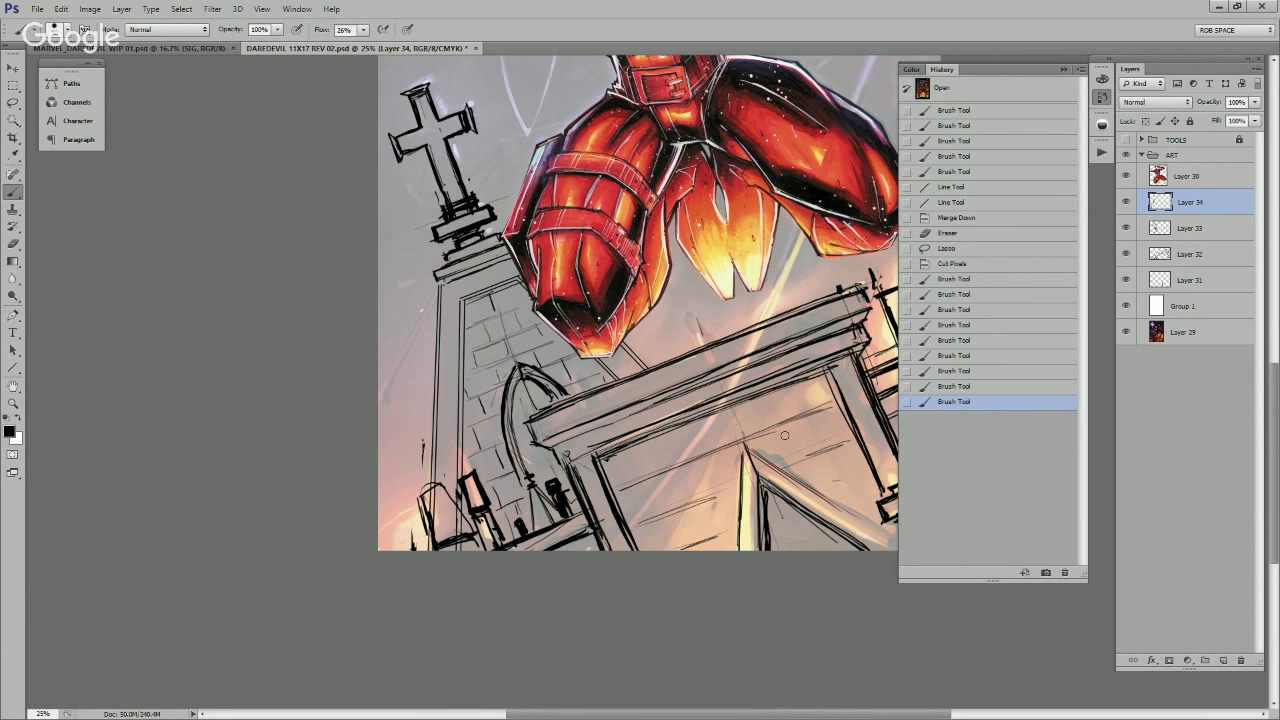
{"action": "left_click_drag", "start_coordinate": [650, 519], "coordinate": [800, 459]}
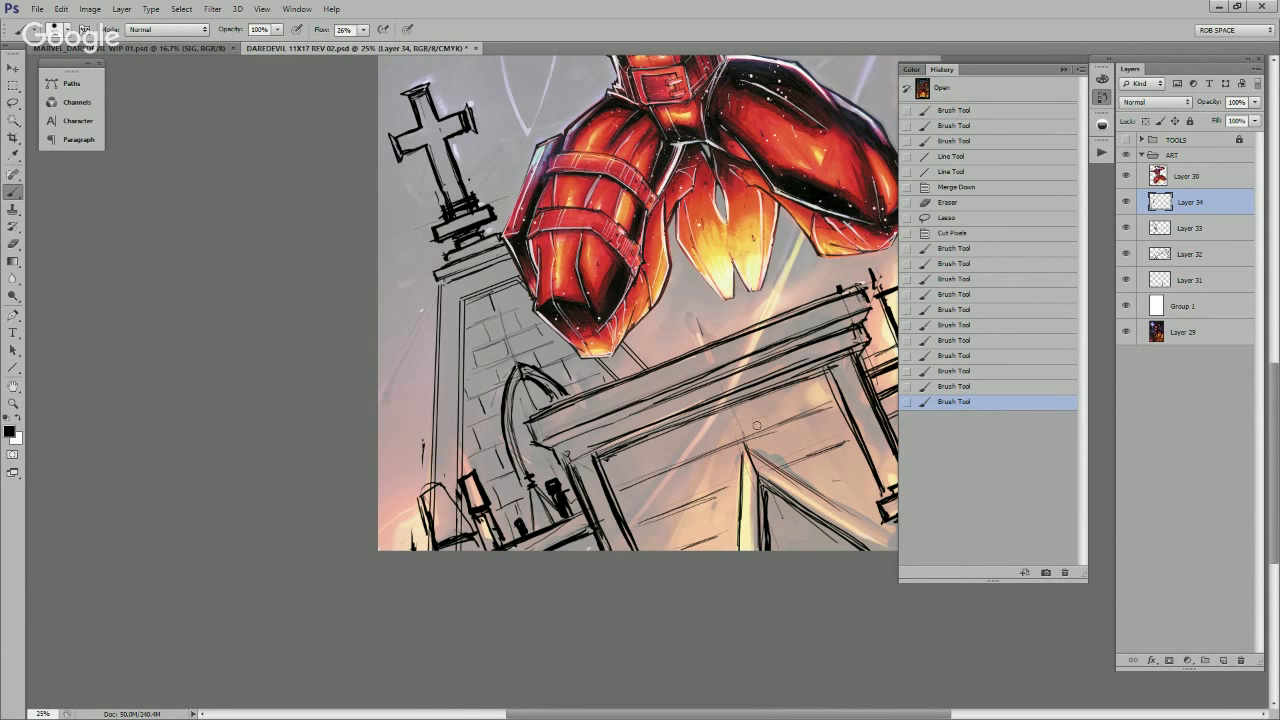
Step: Add short staggered vertical joints between the course lines to form bricks on the foreground building's wall
{"action": "left_click_drag", "start_coordinate": [672, 443], "coordinate": [660, 466]}
{"action": "mouse_move", "coordinate": [728, 411]}
{"action": "left_mouse_down"}
{"action": "mouse_move", "coordinate": [721, 430]}
{"action": "mouse_move", "coordinate": [743, 450]}
{"action": "left_mouse_up"}
{"action": "left_click_drag", "start_coordinate": [781, 389], "coordinate": [789, 413]}
{"action": "left_click_drag", "start_coordinate": [782, 391], "coordinate": [790, 414]}
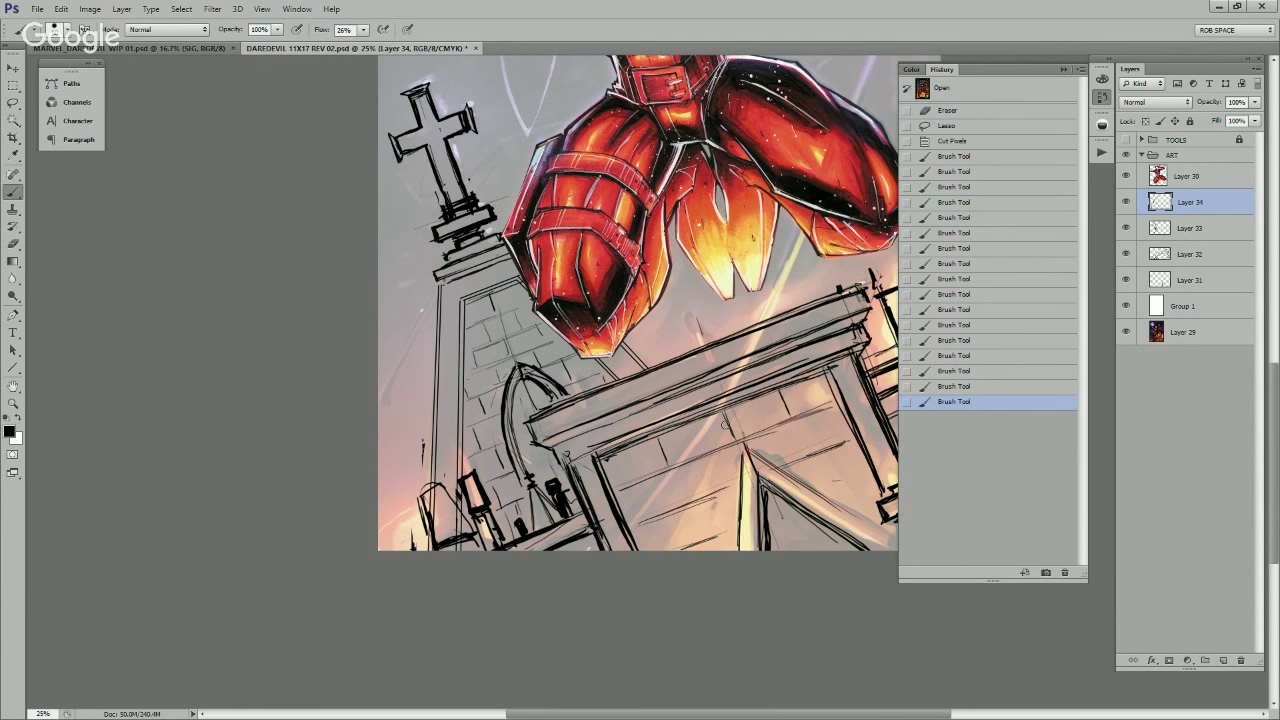
{"action": "left_click_drag", "start_coordinate": [705, 460], "coordinate": [716, 491]}
{"action": "left_click_drag", "start_coordinate": [789, 393], "coordinate": [794, 416]}
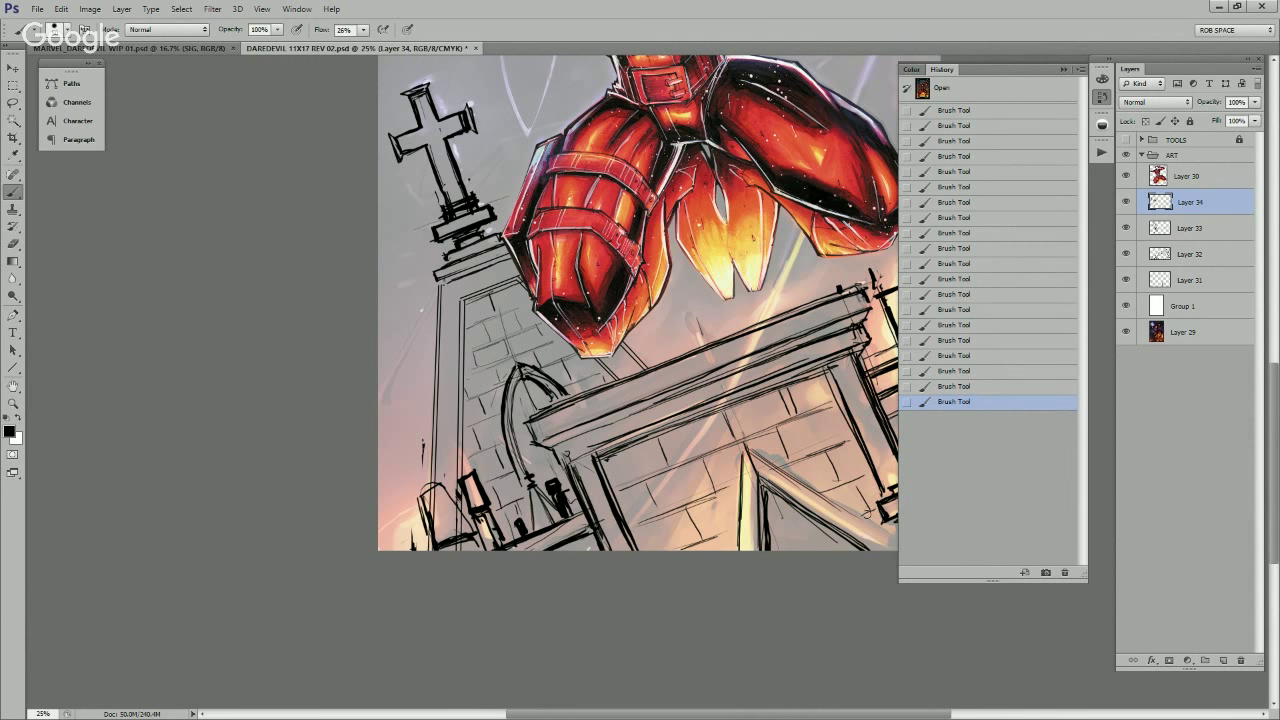
Step: Thicken the cross's arms, top and shaft edges with black shadow strokes
{"action": "left_click_drag", "start_coordinate": [834, 443], "coordinate": [796, 571]}
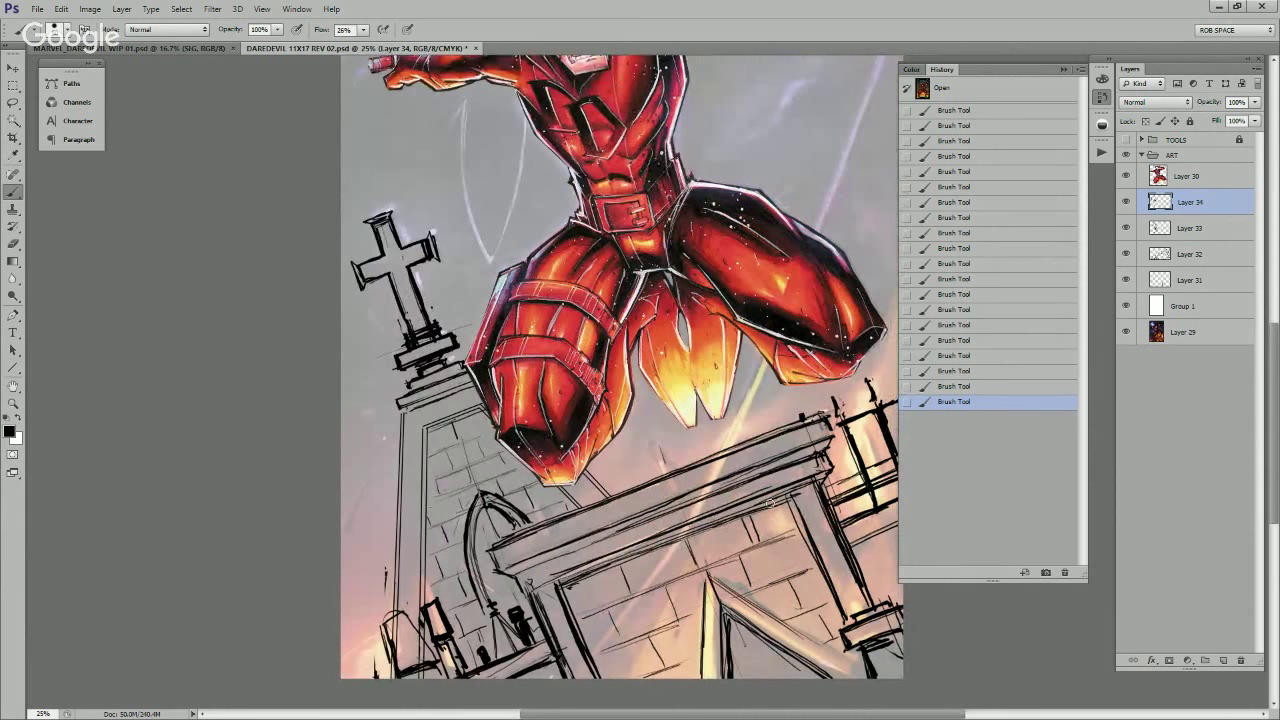
{"action": "key", "text": "z"}
{"action": "left_click", "coordinate": [790, 467], "text": "alt"}
{"action": "left_click", "coordinate": [791, 468], "text": "alt"}
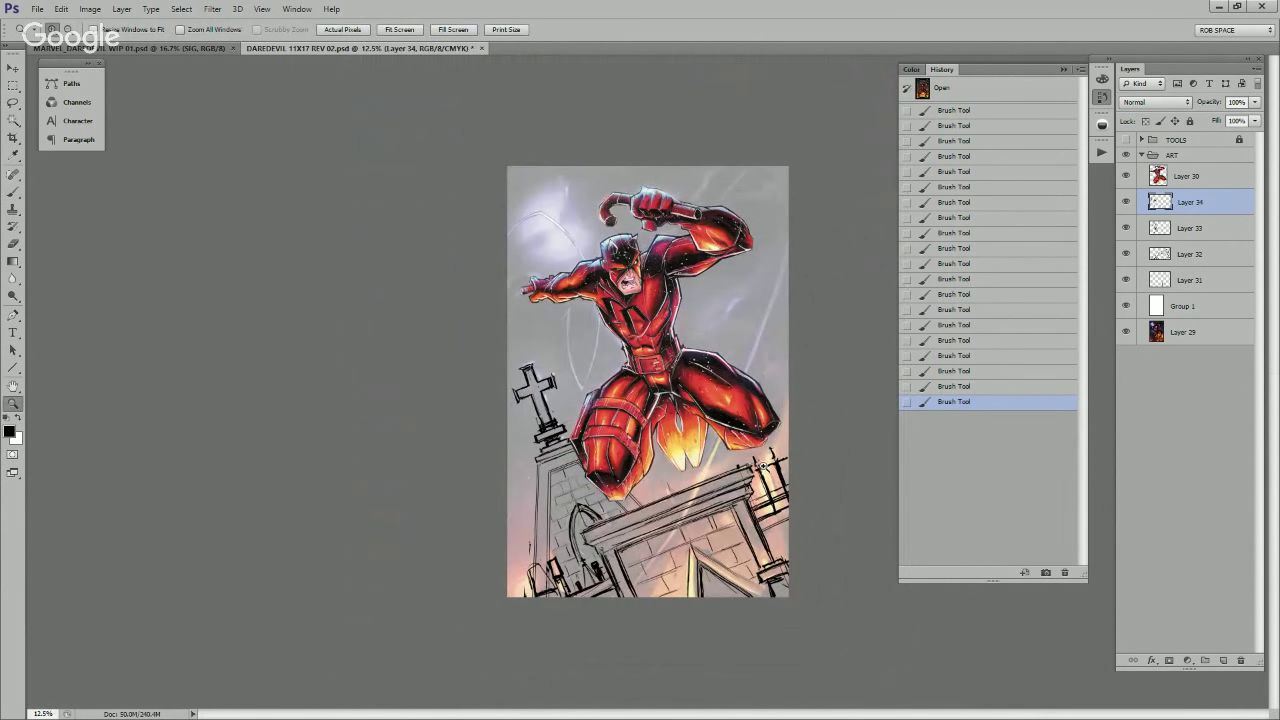
{"action": "left_click", "coordinate": [765, 468]}
{"action": "key", "text": "b"}
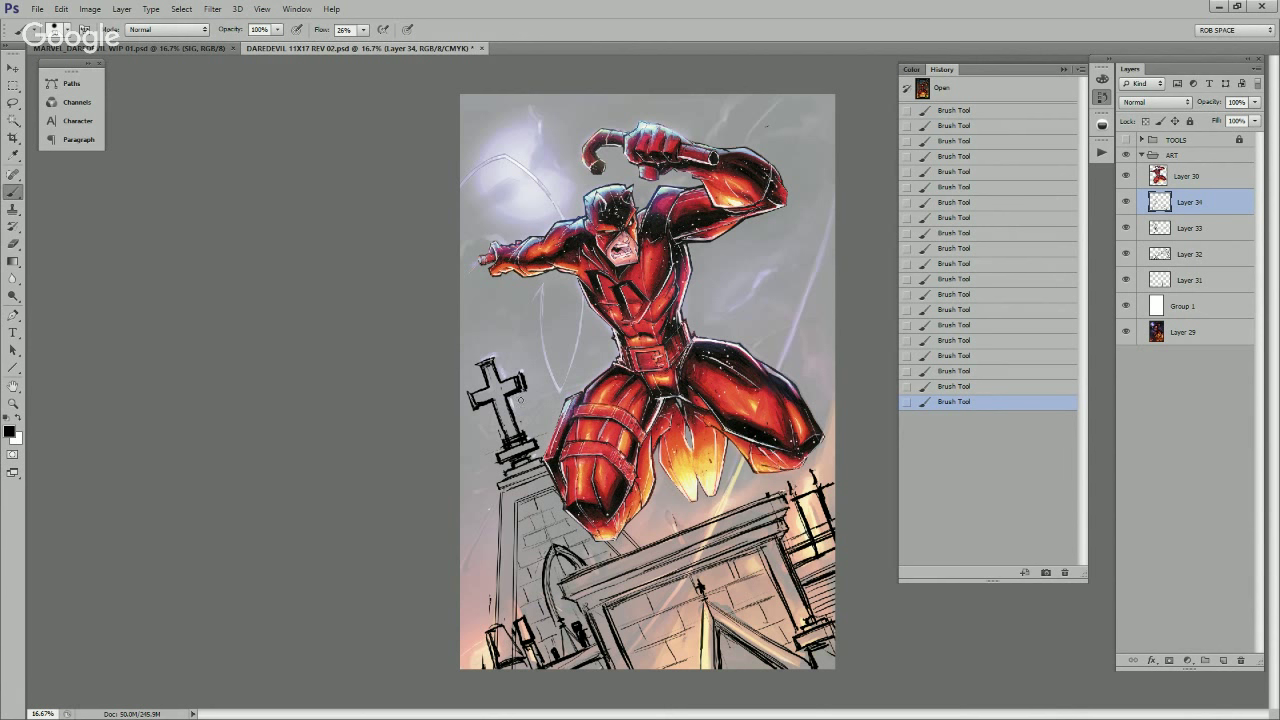
{"action": "left_click_drag", "start_coordinate": [521, 400], "coordinate": [523, 406]}
{"action": "left_click_drag", "start_coordinate": [523, 374], "coordinate": [524, 388]}
{"action": "mouse_move", "coordinate": [523, 389]}
{"action": "left_mouse_down"}
{"action": "mouse_move", "coordinate": [511, 396]}
{"action": "mouse_move", "coordinate": [518, 438]}
{"action": "left_mouse_up"}
{"action": "left_click_drag", "start_coordinate": [494, 360], "coordinate": [502, 381]}
{"action": "left_click", "coordinate": [530, 346]}
Step: Fill the narrow tower side below the knee with black and add shadow strokes to the cross's base, shaft and arched window
{"action": "left_click_drag", "start_coordinate": [616, 534], "coordinate": [634, 553]}
{"action": "left_click", "coordinate": [639, 546]}
{"action": "left_click", "coordinate": [538, 447]}
{"action": "left_click", "coordinate": [534, 458]}
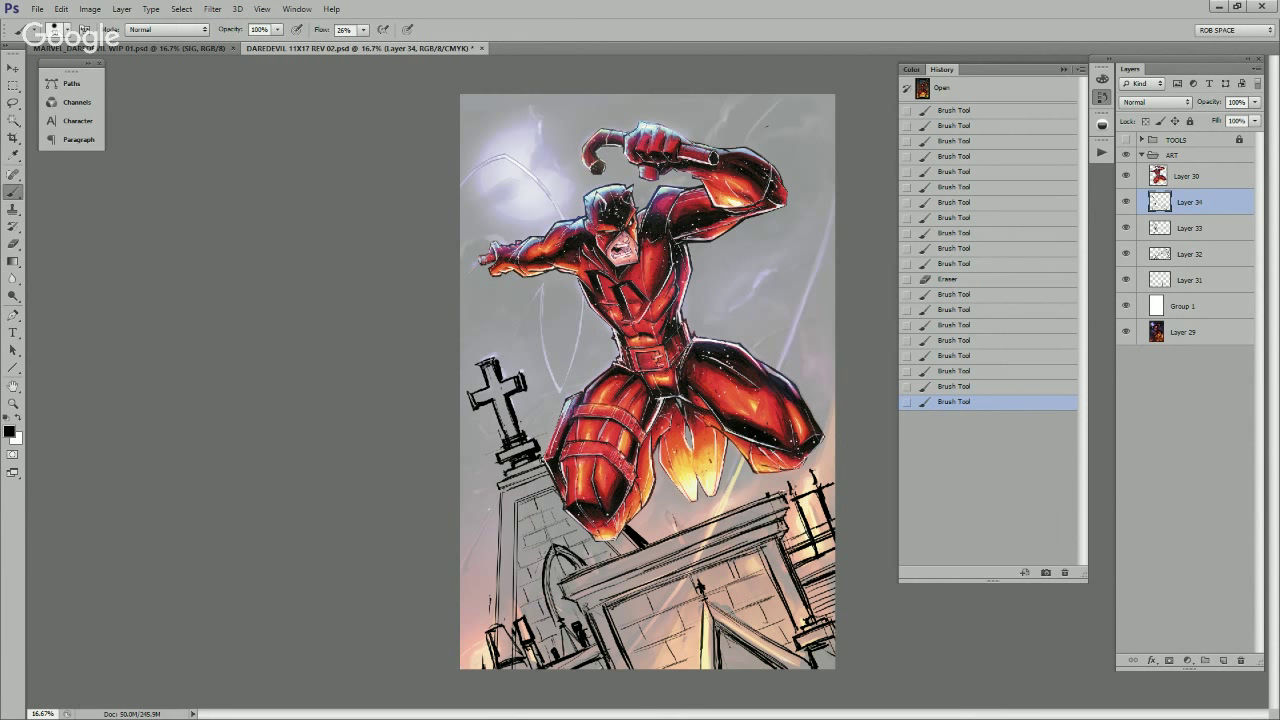
{"action": "left_click", "coordinate": [630, 527]}
{"action": "mouse_move", "coordinate": [514, 416]}
{"action": "left_mouse_down"}
{"action": "mouse_move", "coordinate": [541, 456]}
{"action": "mouse_move", "coordinate": [512, 468]}
{"action": "left_mouse_up"}
{"action": "left_click_drag", "start_coordinate": [493, 404], "coordinate": [510, 445]}
{"action": "left_click_drag", "start_coordinate": [624, 525], "coordinate": [645, 544]}
{"action": "left_click_drag", "start_coordinate": [556, 555], "coordinate": [561, 621]}
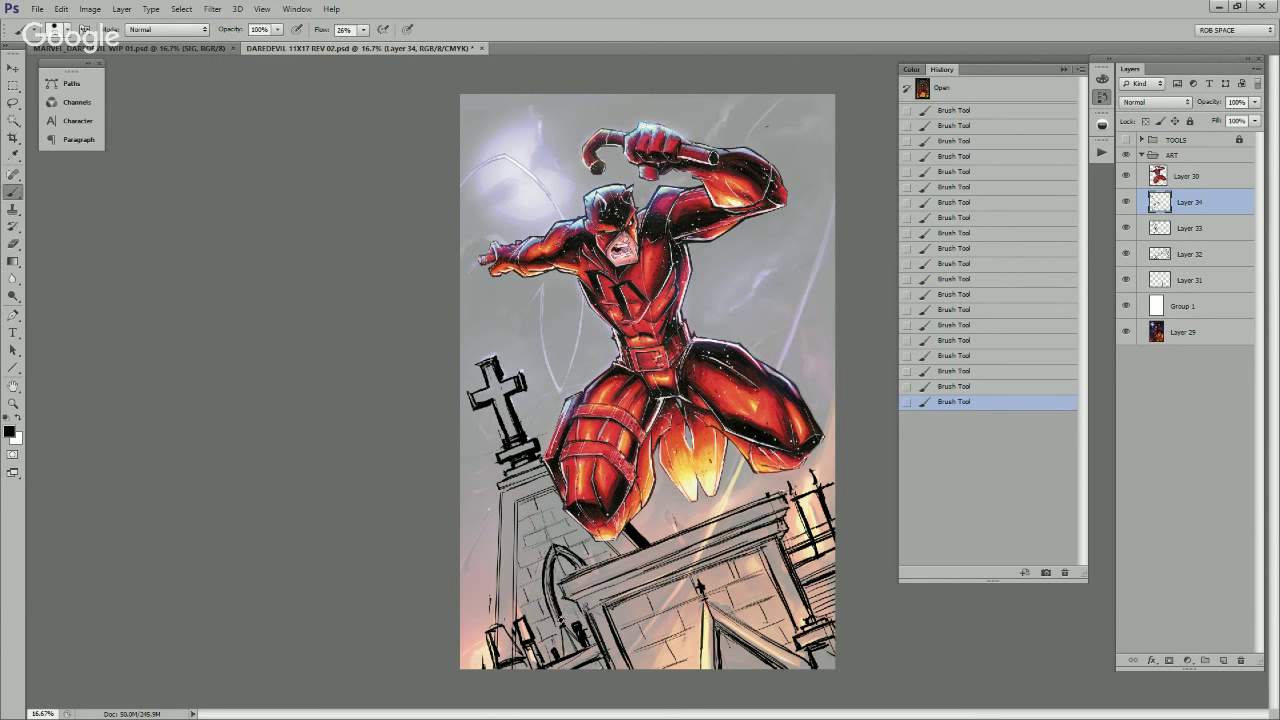
Step: Thicken the top edge of the tower's panel and rework the black strip below the knee, undoing unwanted strokes
{"action": "mouse_move", "coordinate": [519, 504]}
{"action": "left_mouse_down"}
{"action": "mouse_move", "coordinate": [518, 620]}
{"action": "mouse_move", "coordinate": [518, 516]}
{"action": "mouse_move", "coordinate": [548, 492]}
{"action": "left_mouse_up"}
{"action": "left_click_drag", "start_coordinate": [632, 524], "coordinate": [646, 541]}
{"action": "key", "text": "ctrl+alt+z"}
{"action": "key", "text": "ctrl+alt+z"}
{"action": "key", "text": "ctrl+alt+z"}
{"action": "left_click_drag", "start_coordinate": [568, 472], "coordinate": [578, 486]}
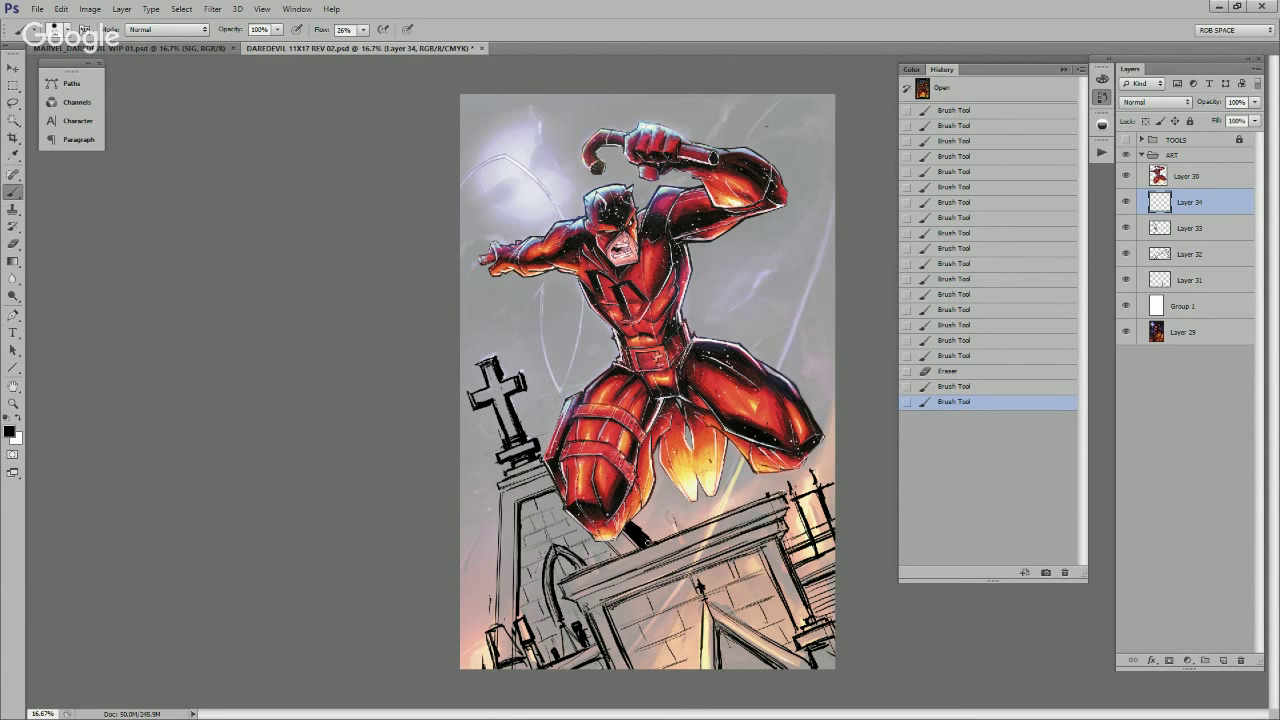
{"action": "left_click_drag", "start_coordinate": [648, 543], "coordinate": [652, 542]}
Step: On a new layer, rough in heavy sloping outlines above and below the thigh nearest the page's right edge
{"action": "left_click", "coordinate": [1224, 660]}
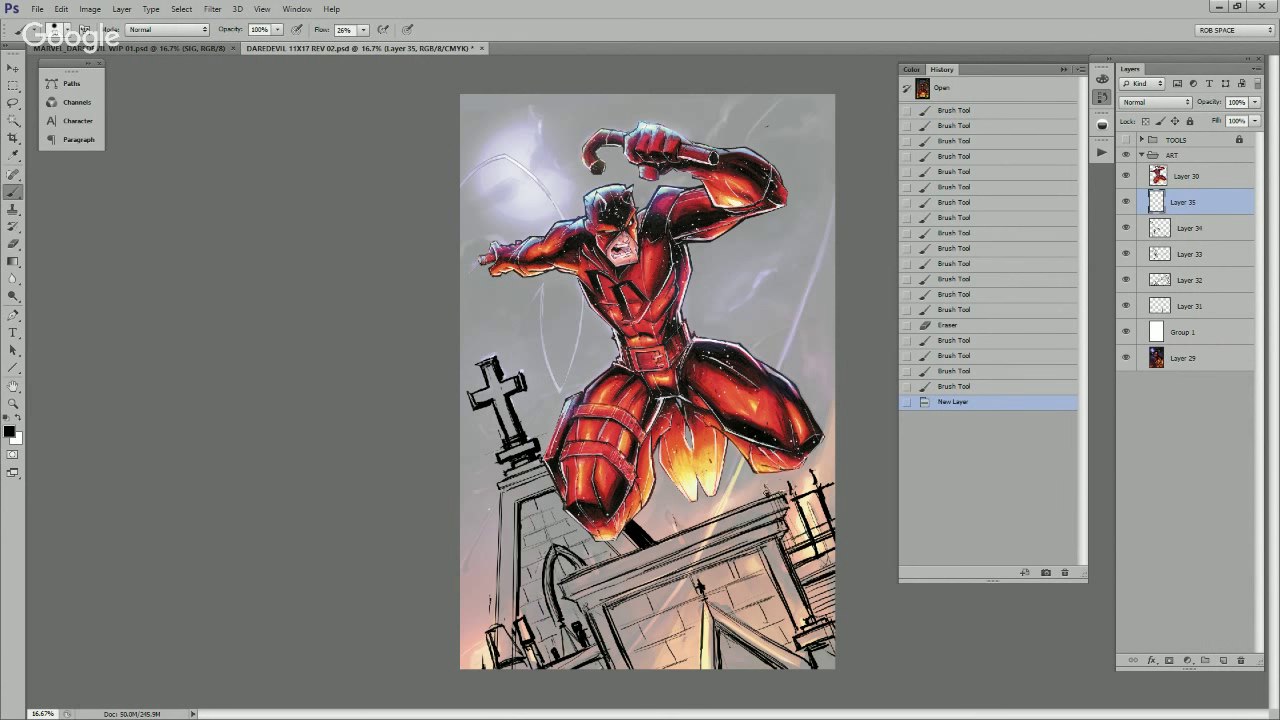
{"action": "left_click_drag", "start_coordinate": [767, 489], "coordinate": [830, 458]}
{"action": "mouse_move", "coordinate": [766, 493]}
{"action": "left_mouse_down"}
{"action": "mouse_move", "coordinate": [826, 467]}
{"action": "mouse_move", "coordinate": [754, 493]}
{"action": "mouse_move", "coordinate": [833, 456]}
{"action": "left_mouse_up"}
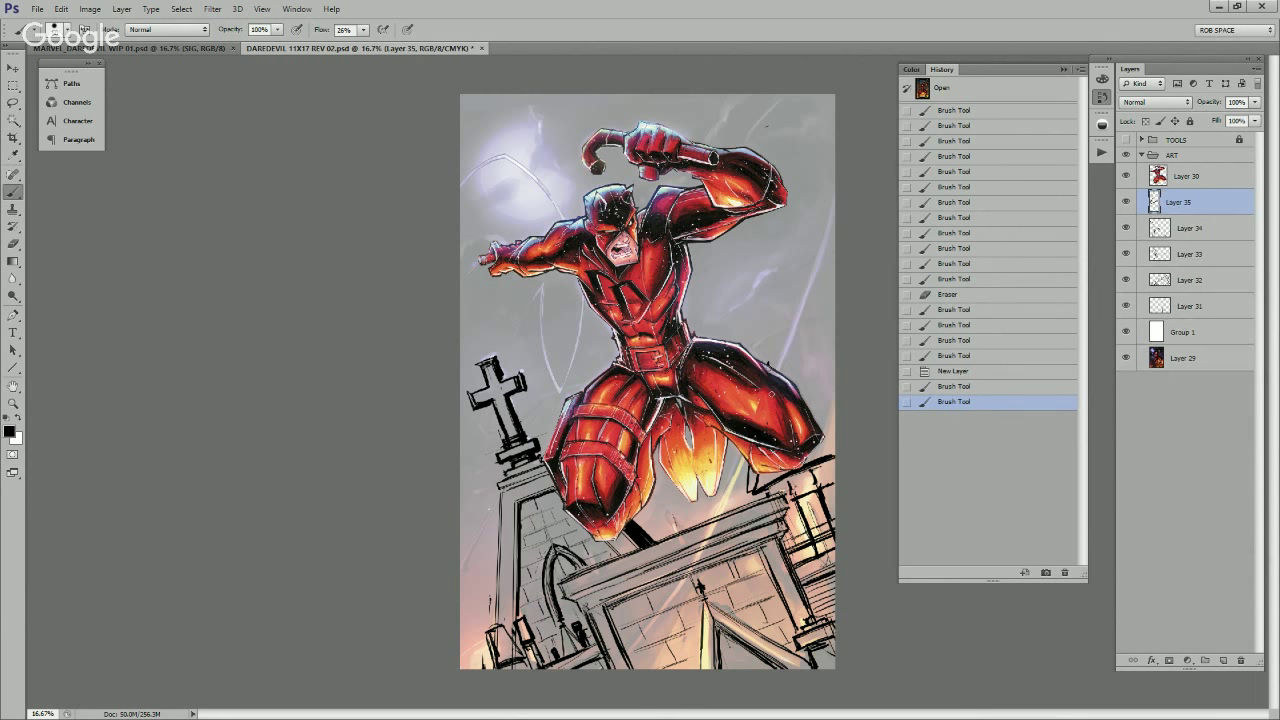
{"action": "left_click_drag", "start_coordinate": [771, 358], "coordinate": [828, 384]}
{"action": "mouse_move", "coordinate": [754, 472]}
{"action": "left_mouse_down"}
{"action": "mouse_move", "coordinate": [748, 495]}
{"action": "mouse_move", "coordinate": [791, 473]}
{"action": "mouse_move", "coordinate": [743, 497]}
{"action": "mouse_move", "coordinate": [834, 456]}
{"action": "left_mouse_up"}
{"action": "left_click_drag", "start_coordinate": [777, 355], "coordinate": [741, 500]}
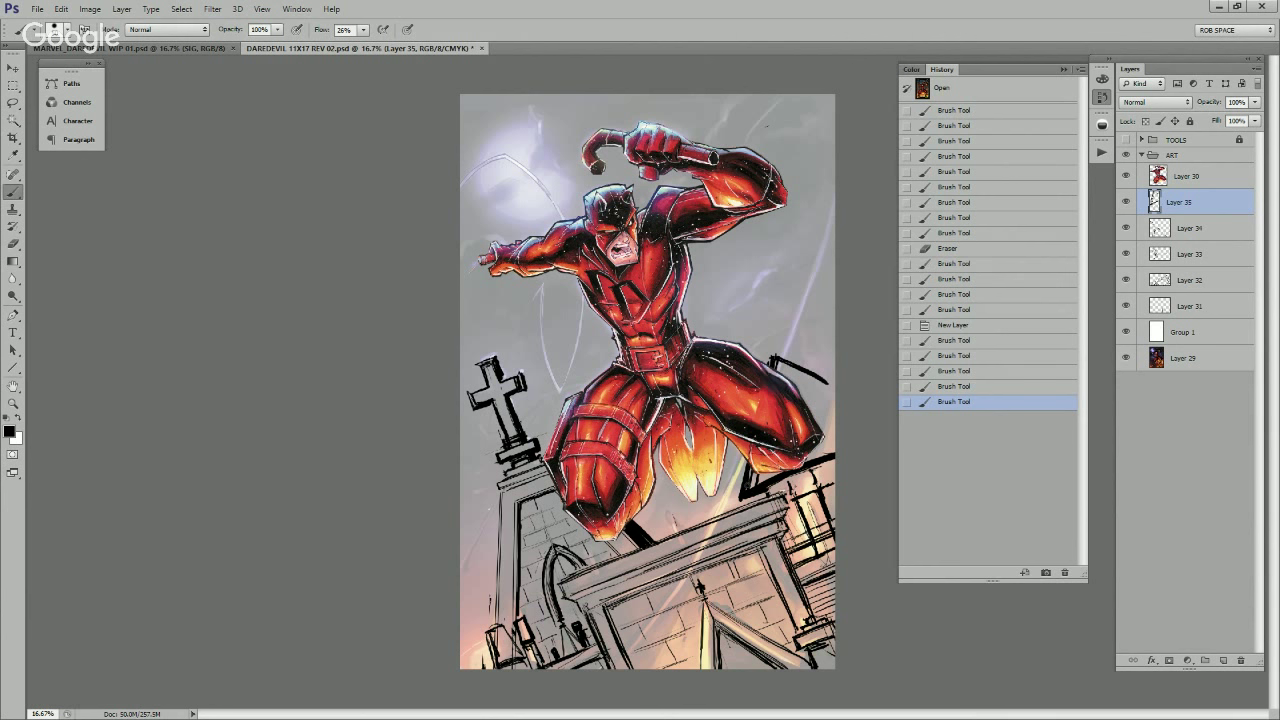
{"action": "mouse_move", "coordinate": [818, 446]}
{"action": "left_mouse_down"}
{"action": "mouse_move", "coordinate": [836, 436]}
{"action": "mouse_move", "coordinate": [836, 388]}
{"action": "mouse_move", "coordinate": [782, 364]}
{"action": "mouse_move", "coordinate": [807, 396]}
{"action": "left_mouse_up"}
{"action": "mouse_move", "coordinate": [771, 349]}
{"action": "left_mouse_down"}
{"action": "mouse_move", "coordinate": [834, 389]}
{"action": "mouse_move", "coordinate": [834, 410]}
{"action": "left_mouse_up"}
Step: Hide the rough outline layer and add a new empty layer above it
{"action": "left_click", "coordinate": [1126, 202]}
{"action": "left_click", "coordinate": [1223, 660]}
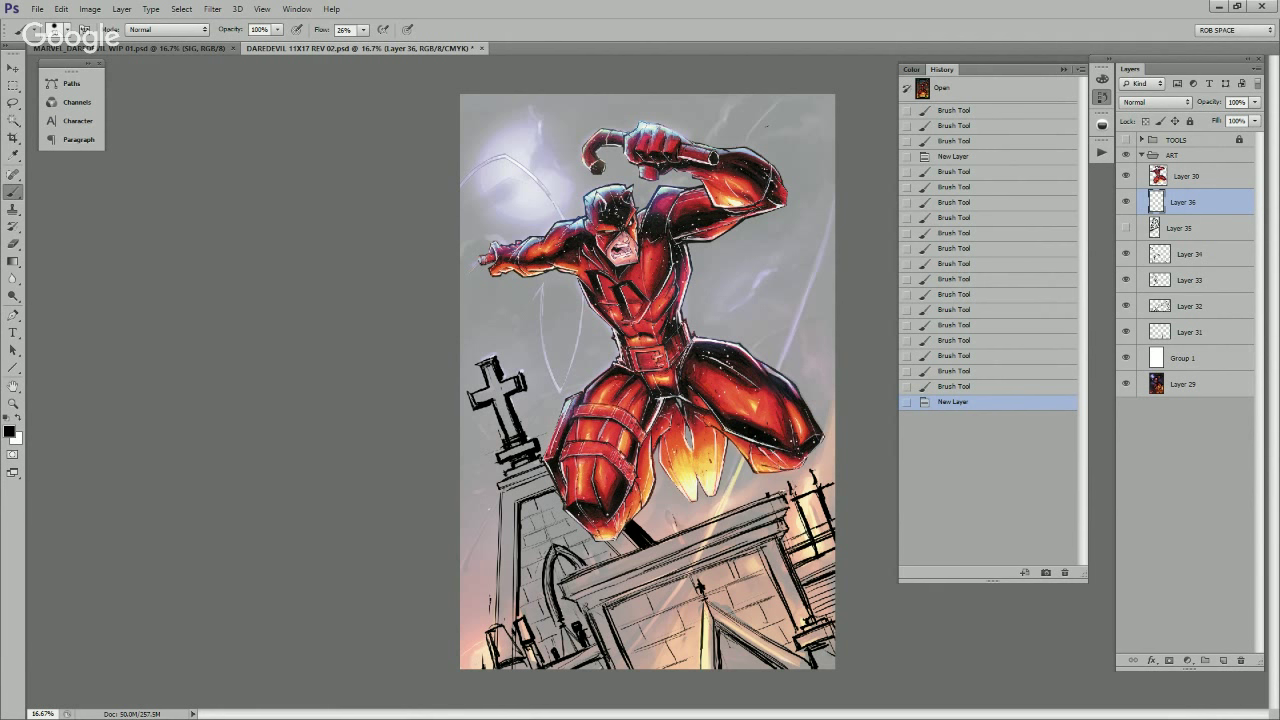
Step: On a new layer, darken the fence spike just below the knee nearest the page's right edge
{"action": "left_click", "coordinate": [1222, 660]}
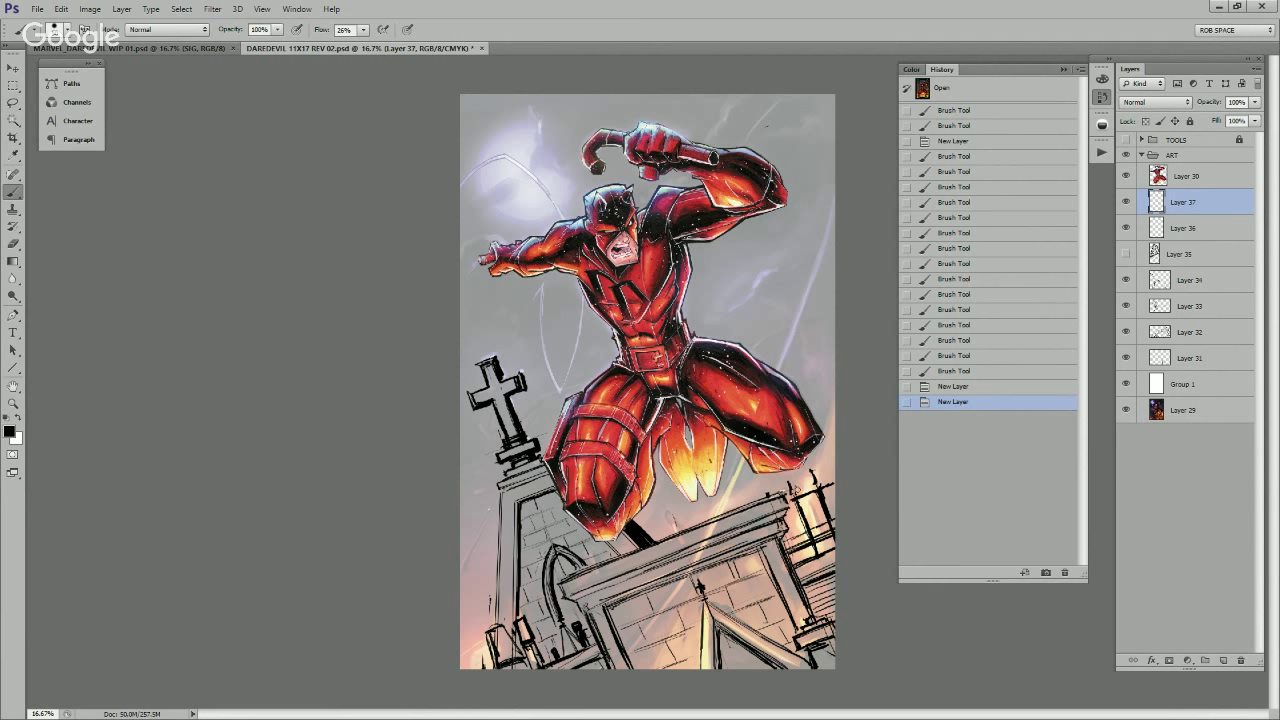
{"action": "left_click", "coordinate": [812, 482]}
{"action": "left_click", "coordinate": [812, 480]}
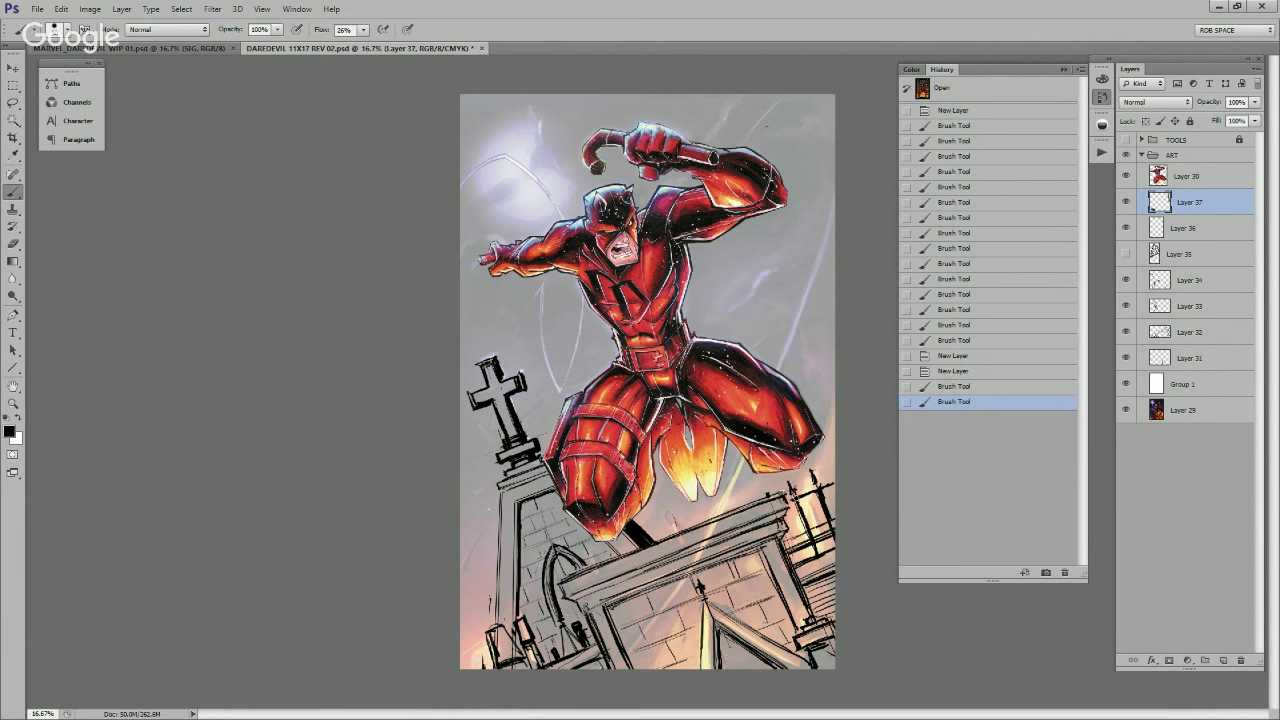
{"action": "left_click_drag", "start_coordinate": [813, 472], "coordinate": [818, 490]}
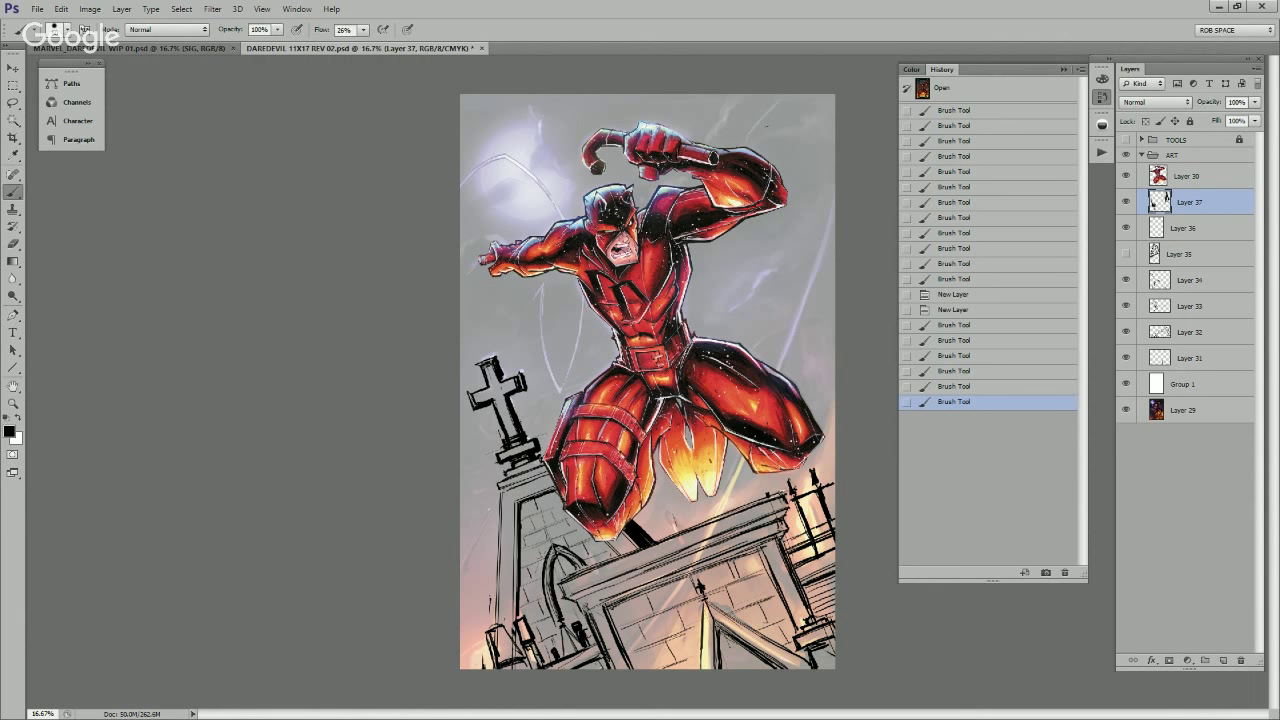
Step: Reinforce the building's sloping top ledge and its corners, and touch up the fence rail and the cross
{"action": "mouse_move", "coordinate": [782, 499]}
{"action": "left_mouse_down"}
{"action": "mouse_move", "coordinate": [788, 515]}
{"action": "mouse_move", "coordinate": [766, 524]}
{"action": "mouse_move", "coordinate": [785, 511]}
{"action": "left_mouse_up"}
{"action": "left_click_drag", "start_coordinate": [570, 595], "coordinate": [574, 605]}
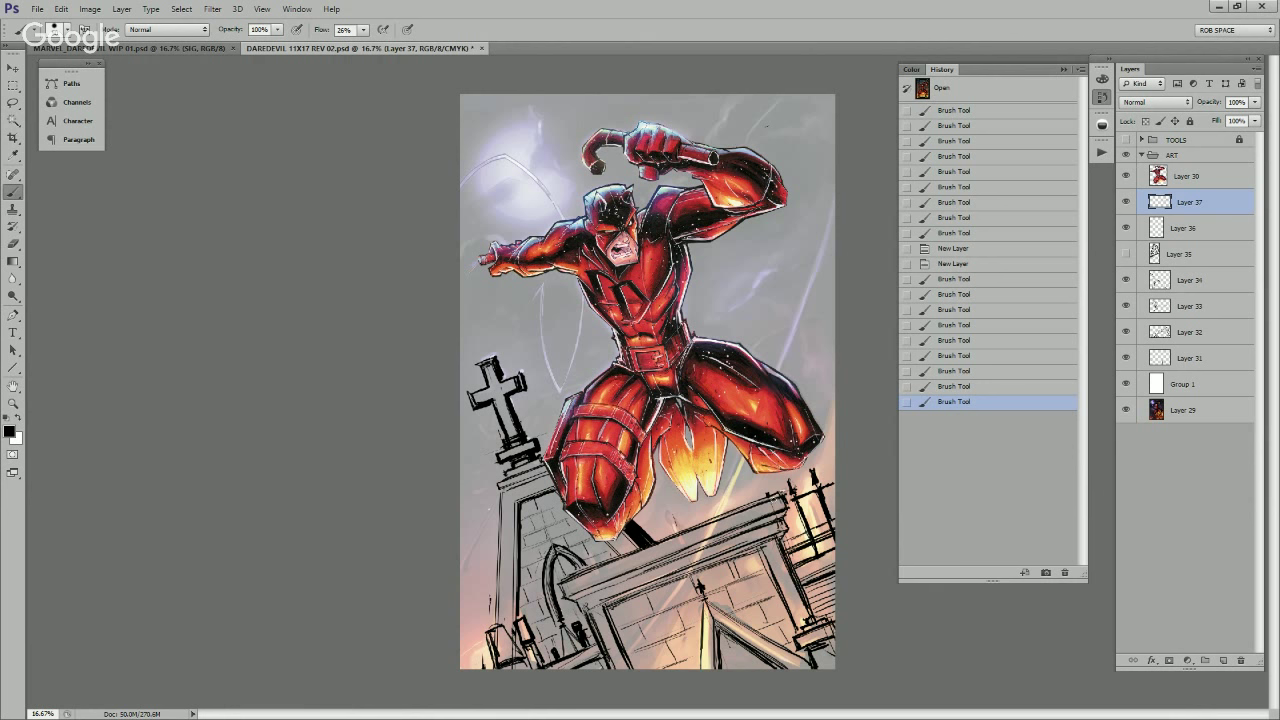
{"action": "left_click_drag", "start_coordinate": [767, 501], "coordinate": [692, 529]}
{"action": "left_click_drag", "start_coordinate": [695, 528], "coordinate": [615, 558]}
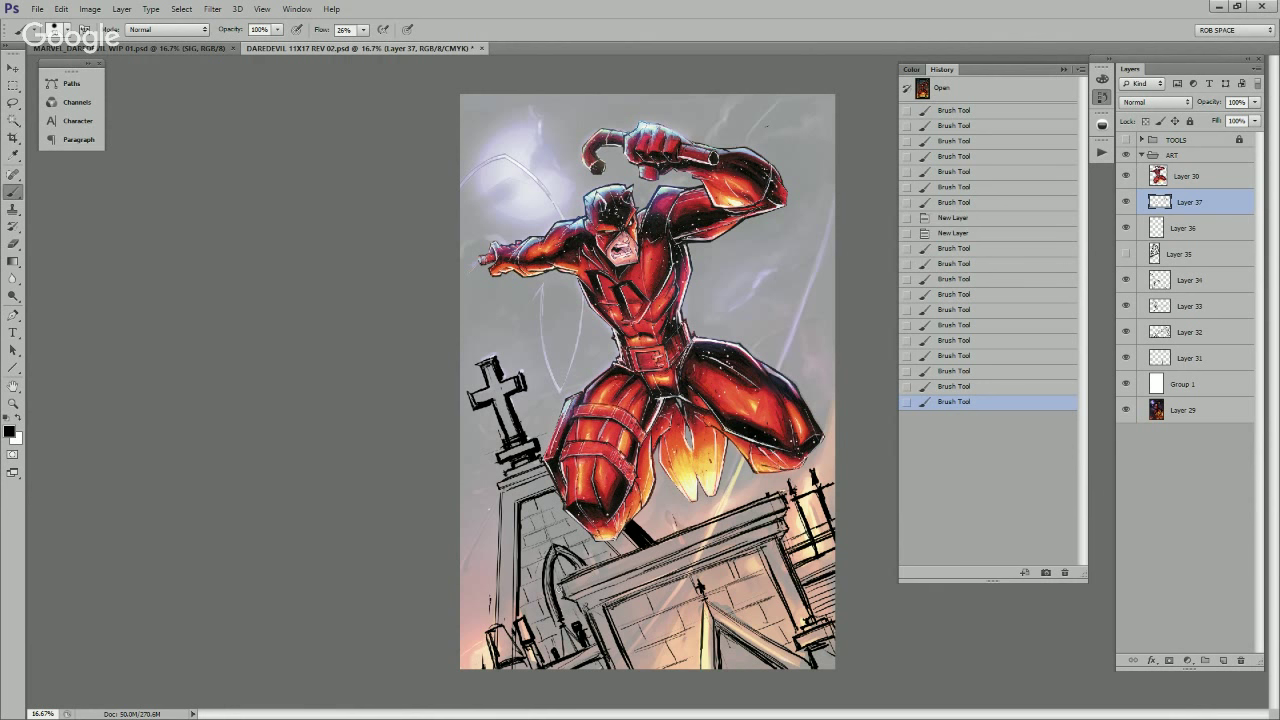
{"action": "left_click_drag", "start_coordinate": [819, 529], "coordinate": [812, 537]}
{"action": "mouse_move", "coordinate": [523, 386]}
{"action": "left_mouse_down"}
{"action": "mouse_move", "coordinate": [503, 390]}
{"action": "mouse_move", "coordinate": [503, 364]}
{"action": "left_mouse_up"}
{"action": "key", "text": "e"}
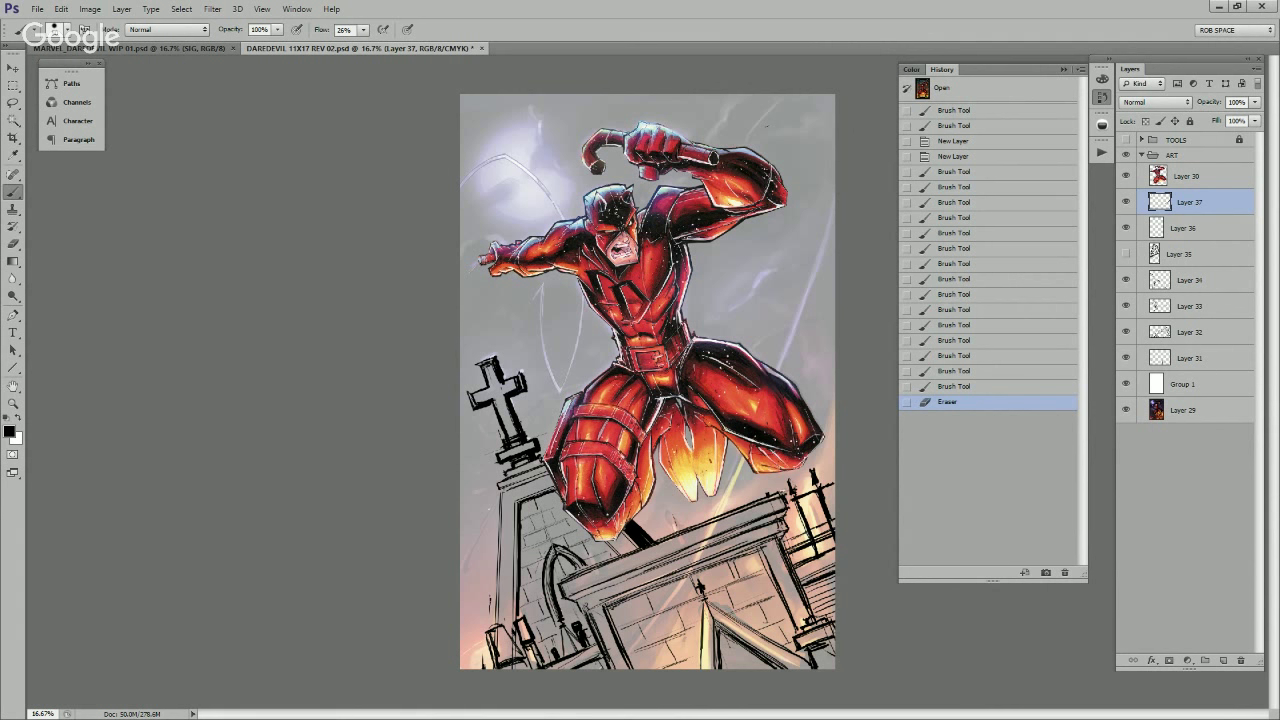
Step: Merge Layer 37 into Layer 36, move it below the hidden Layer 35 and merge it into Layer 34
{"action": "key", "text": "ctrl+e"}
{"action": "key", "text": "ctrl+bracketleft"}
{"action": "key", "text": "ctrl+e"}
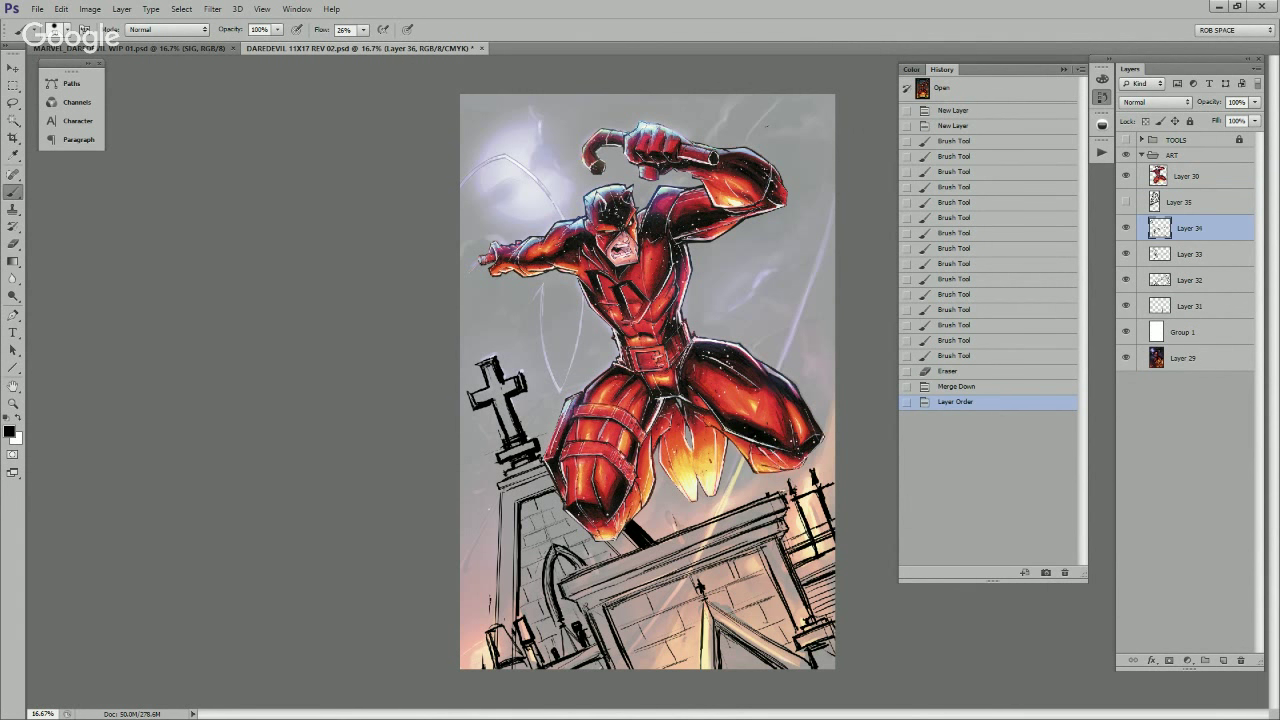
{"action": "left_click", "coordinate": [1126, 227]}
{"action": "left_click", "coordinate": [1126, 227]}
{"action": "left_click", "coordinate": [1126, 227]}
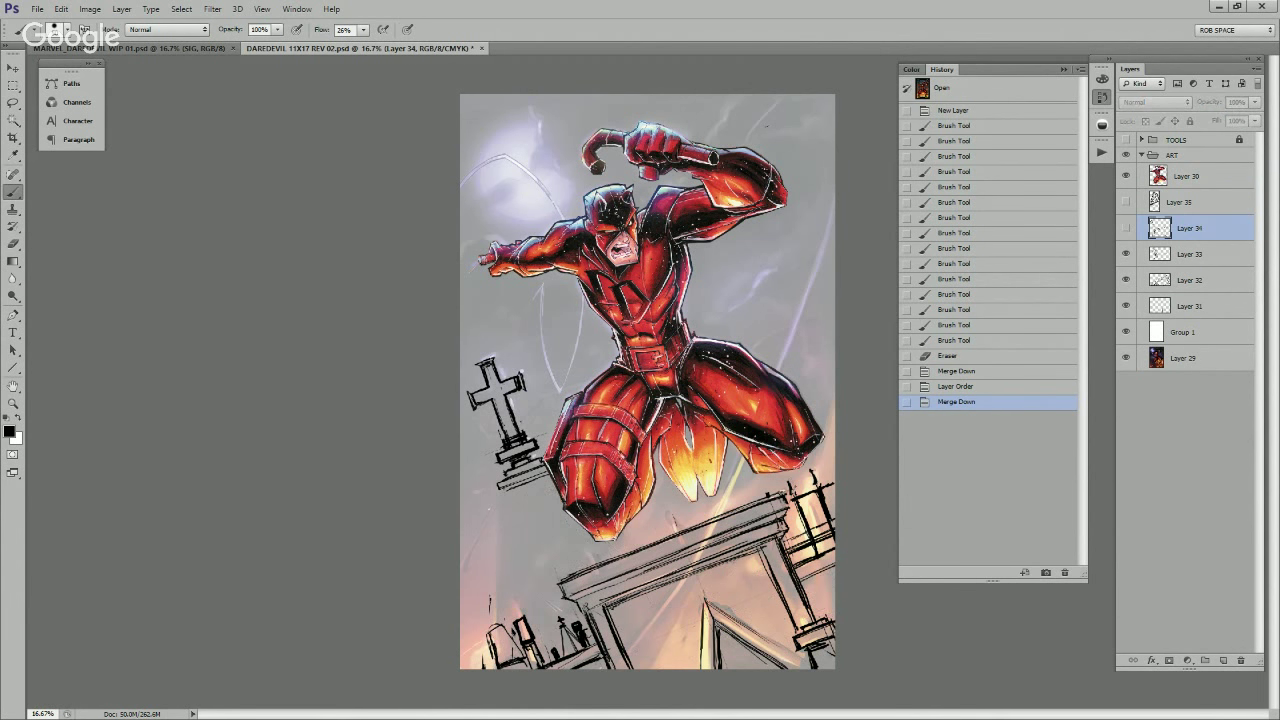
{"action": "left_click", "coordinate": [1126, 227]}
Step: Erase stray marks around the top and side arm of the cross
{"action": "key", "text": "e"}
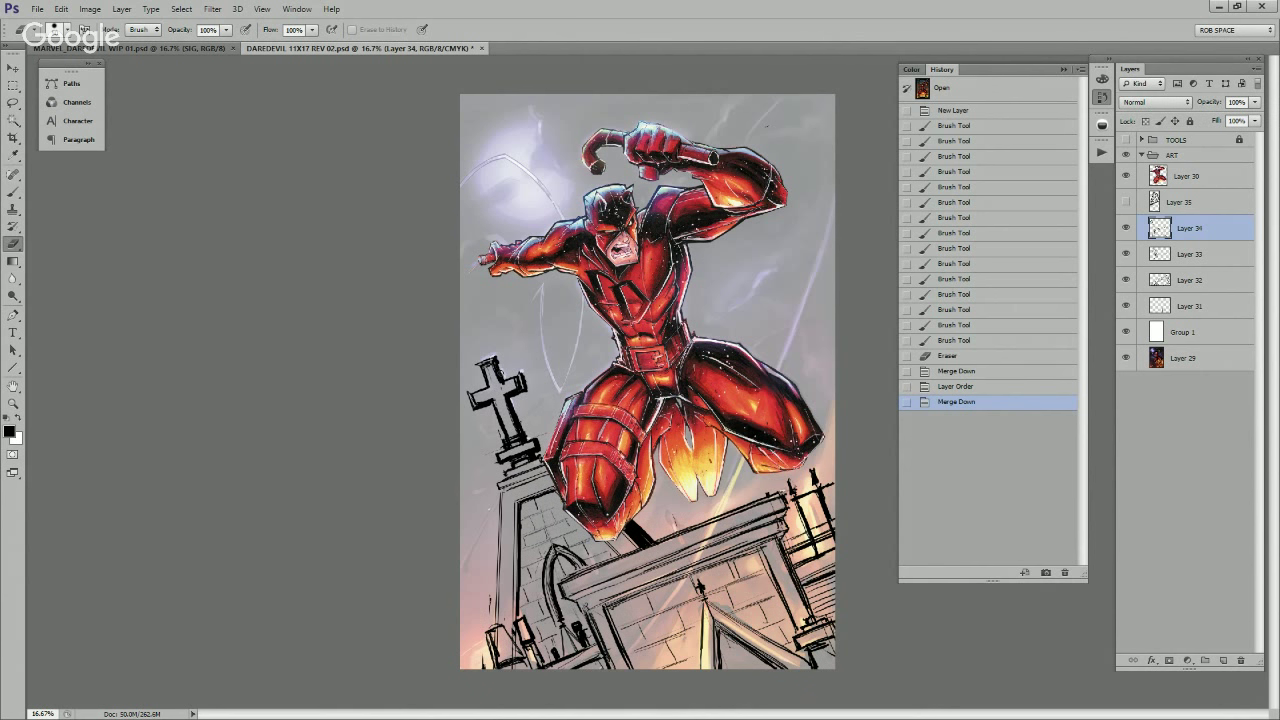
{"action": "left_click", "coordinate": [500, 366]}
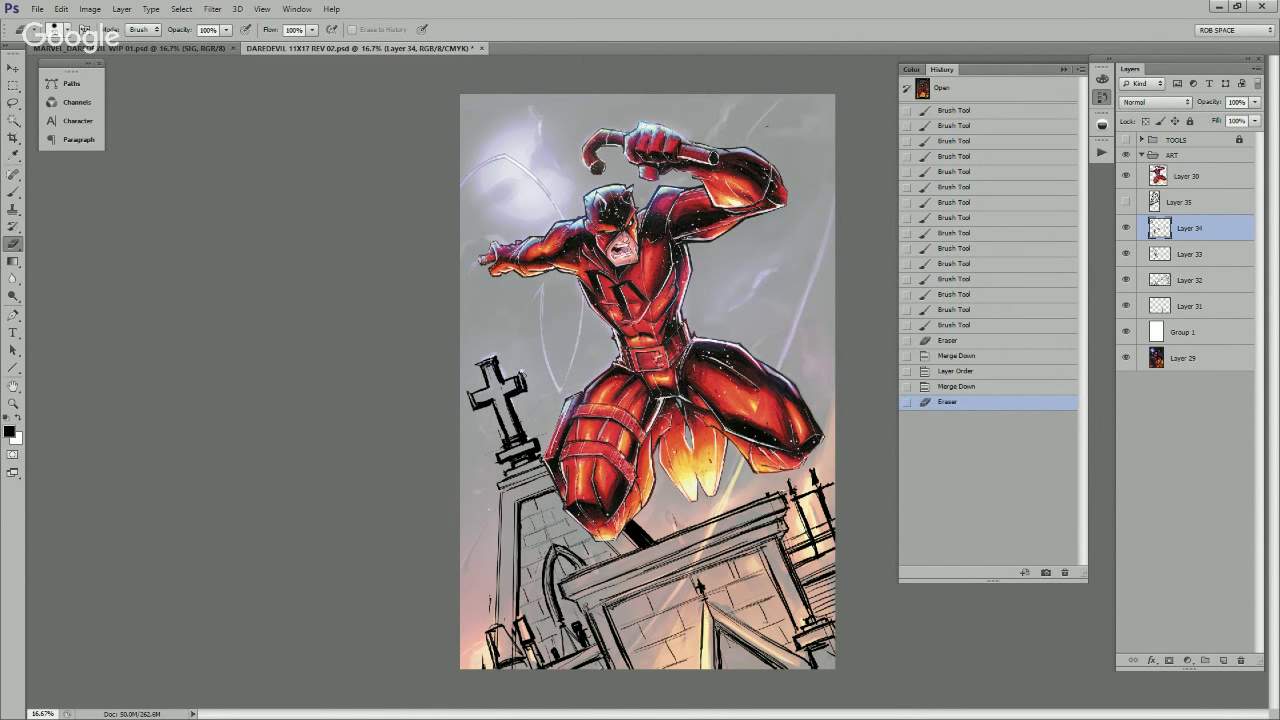
{"action": "left_click", "coordinate": [524, 378]}
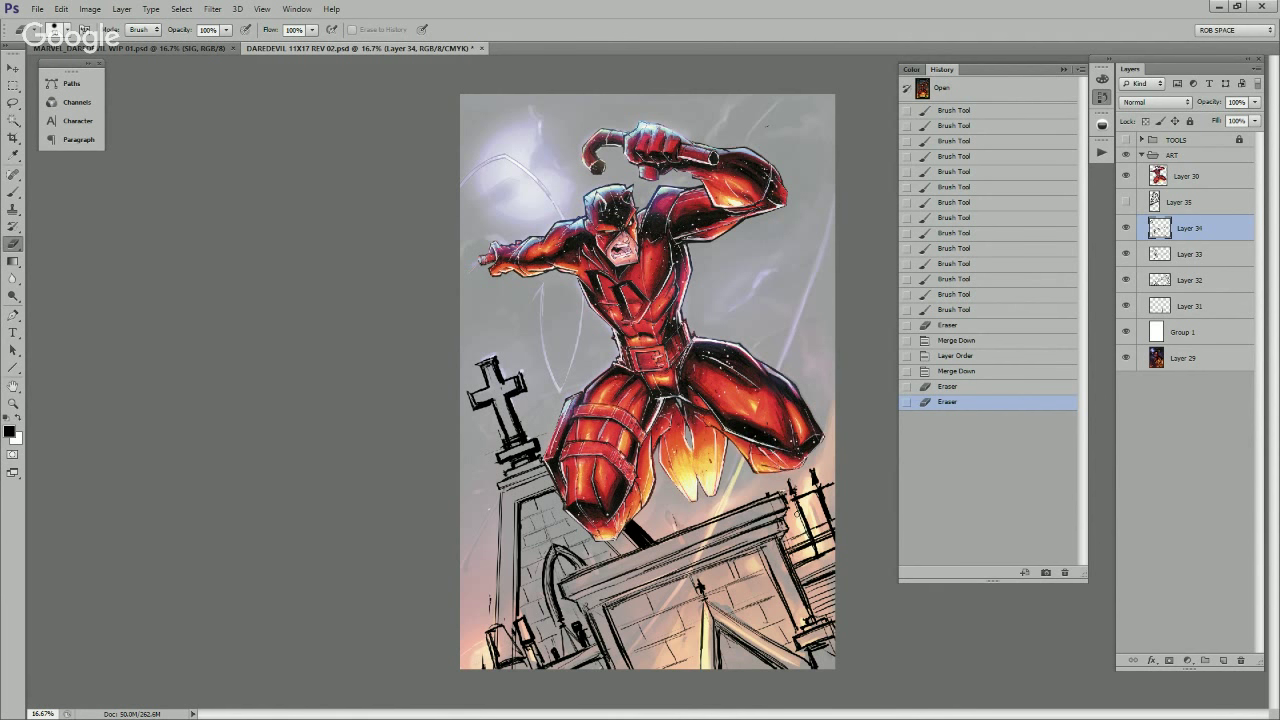
Step: Add black strokes to the tower's arched window and the small rooftop shapes at its base
{"action": "key", "text": "b"}
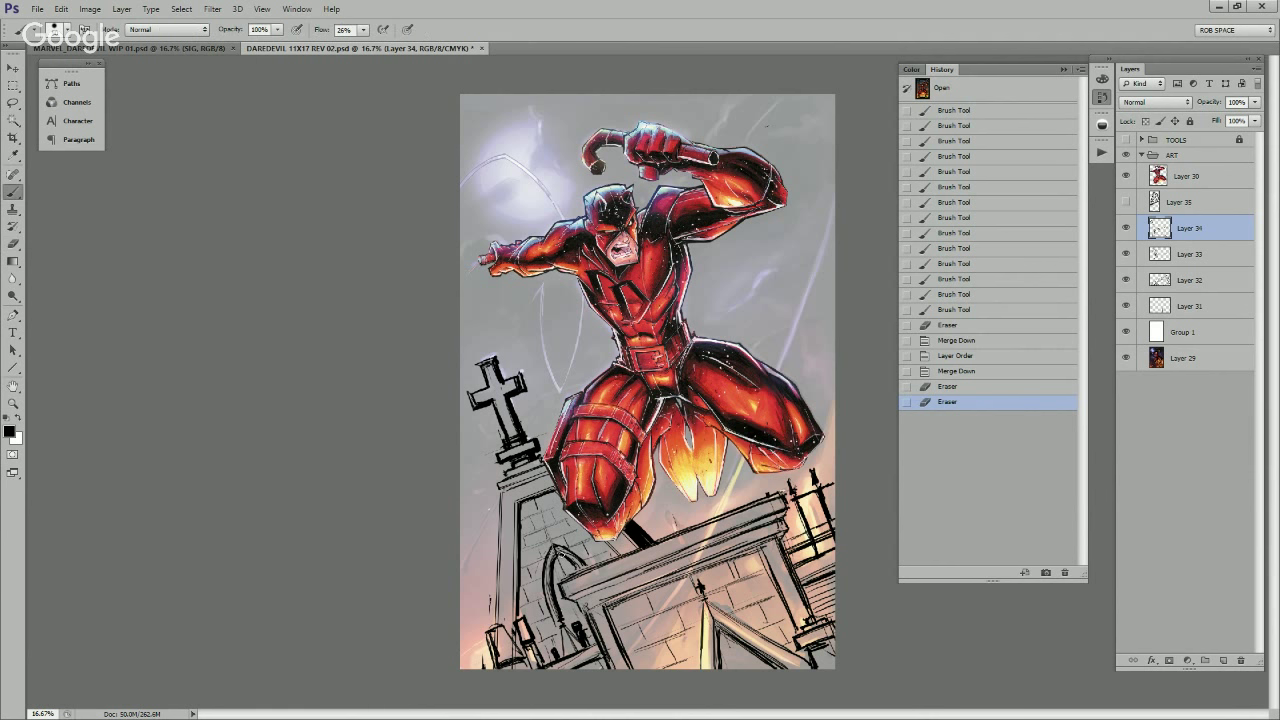
{"action": "left_click", "coordinate": [557, 568]}
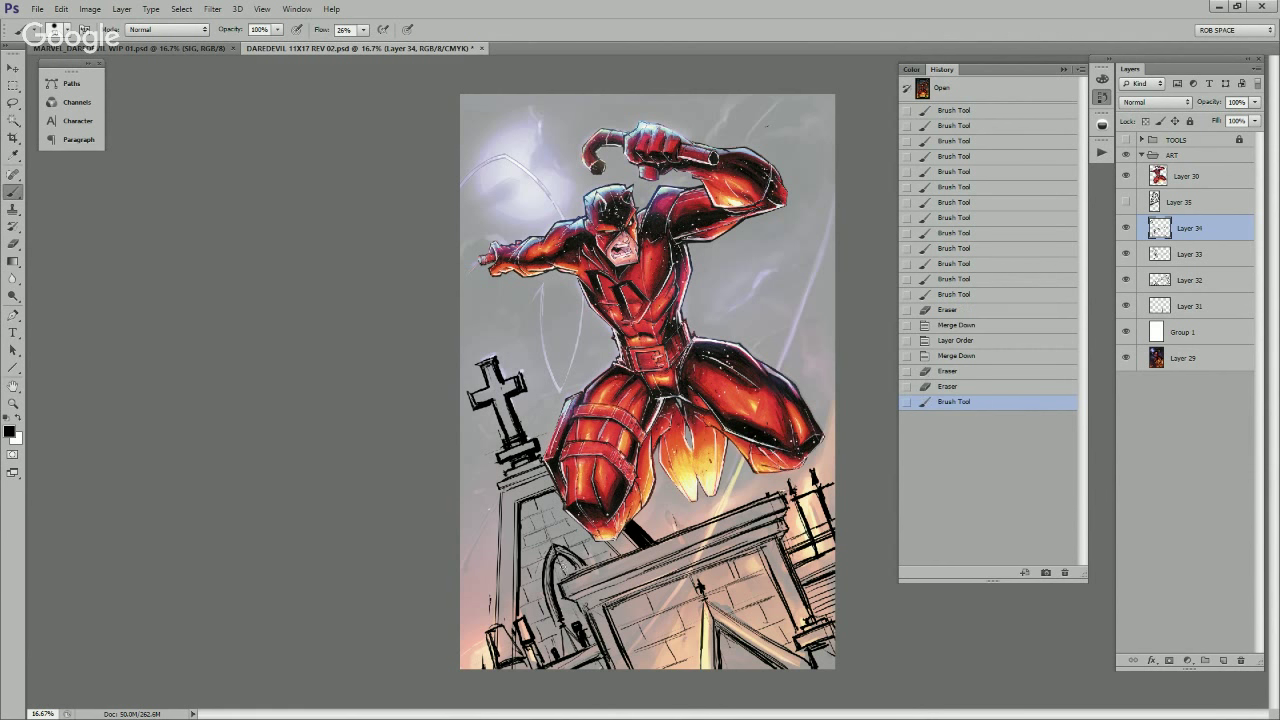
{"action": "left_click", "coordinate": [559, 564]}
{"action": "left_click", "coordinate": [562, 565]}
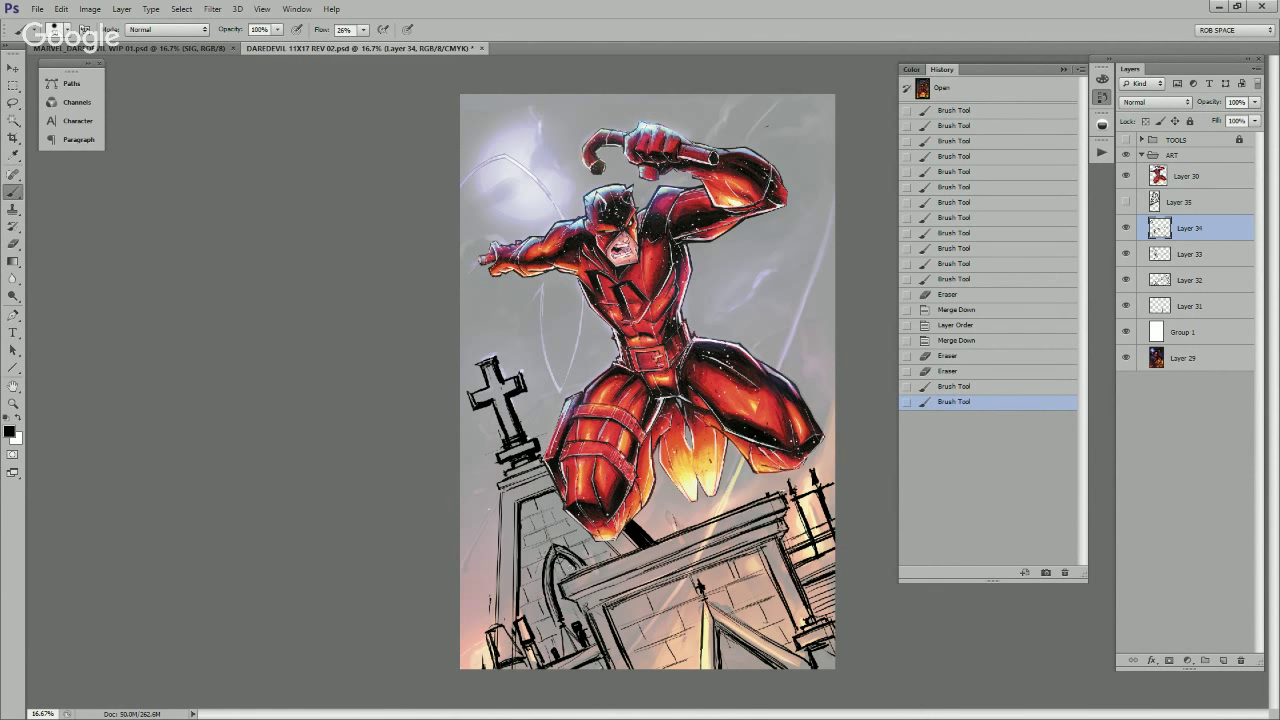
{"action": "left_click", "coordinate": [558, 563]}
{"action": "left_click", "coordinate": [565, 627]}
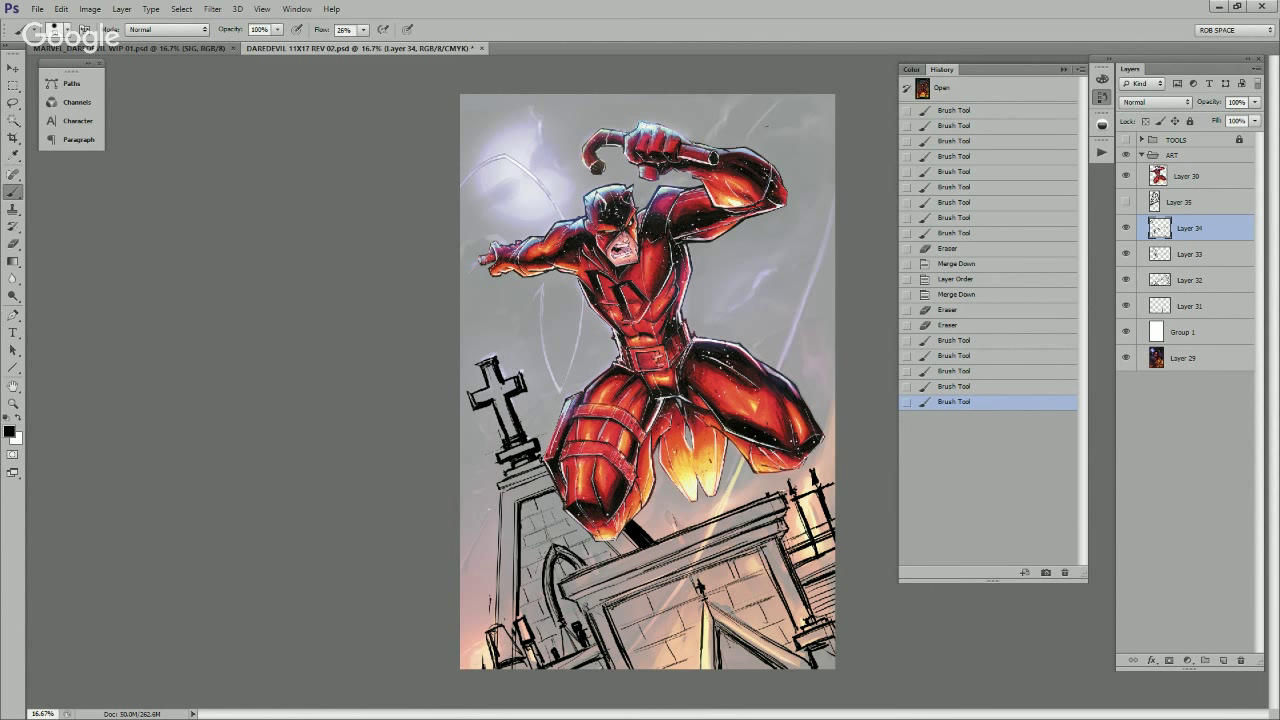
{"action": "left_click_drag", "start_coordinate": [490, 622], "coordinate": [521, 652]}
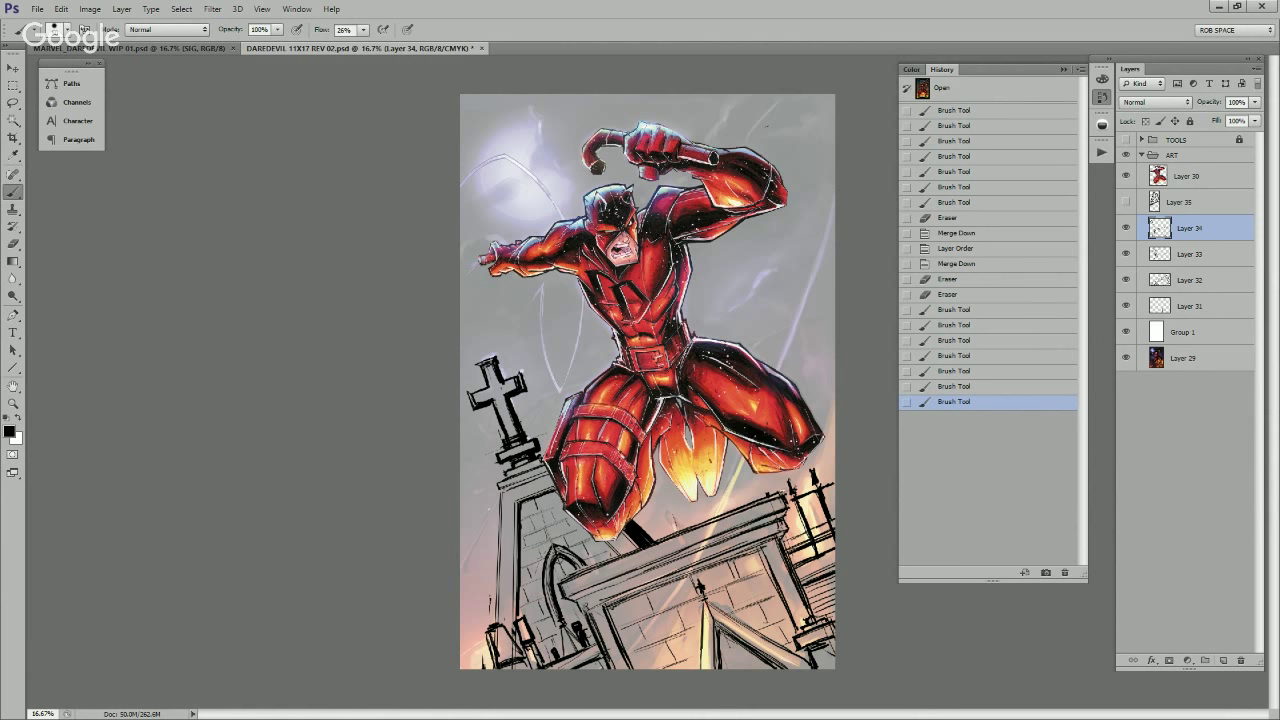
Step: Merge Layer 34 into Layer 33 and the result into Layer 32, checking the line art by toggling its visibility
{"action": "left_click", "coordinate": [1126, 228]}
{"action": "left_click", "coordinate": [1126, 228]}
{"action": "left_click", "coordinate": [1126, 254]}
{"action": "left_click", "coordinate": [1126, 254]}
{"action": "key", "text": "ctrl+e"}
{"action": "left_click", "coordinate": [1126, 228]}
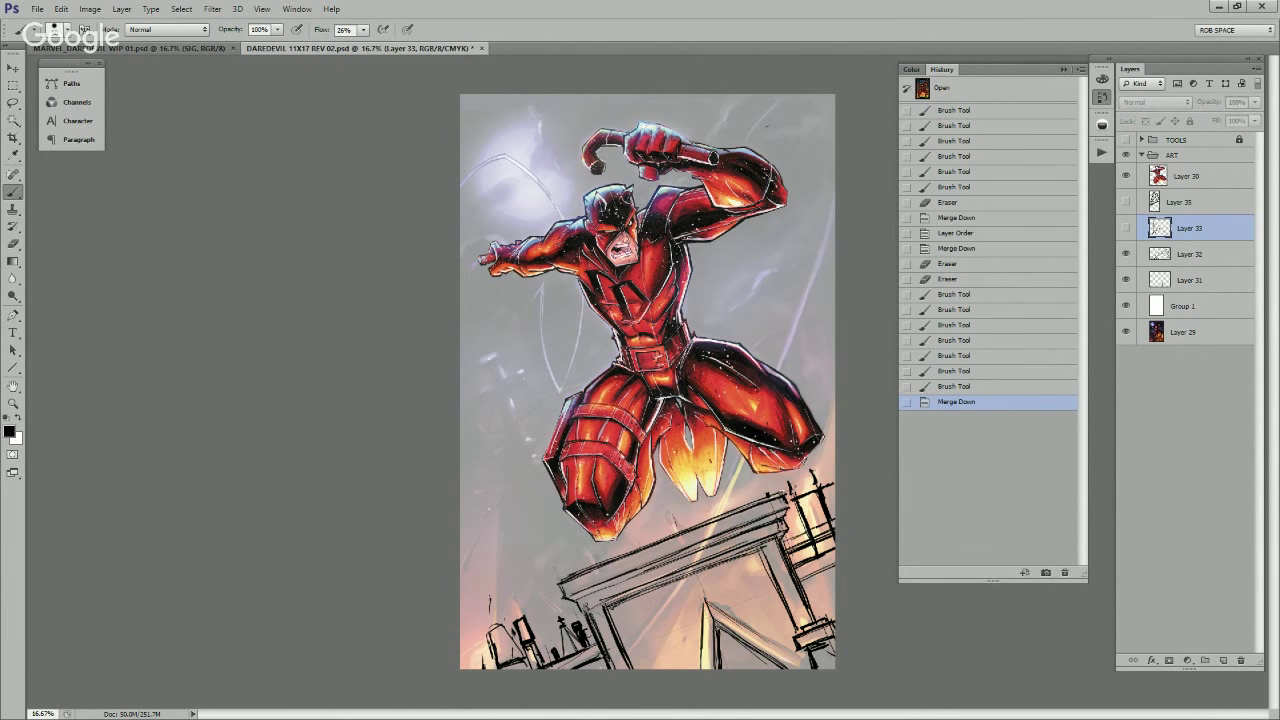
{"action": "left_click", "coordinate": [1126, 228]}
{"action": "key", "text": "ctrl+e"}
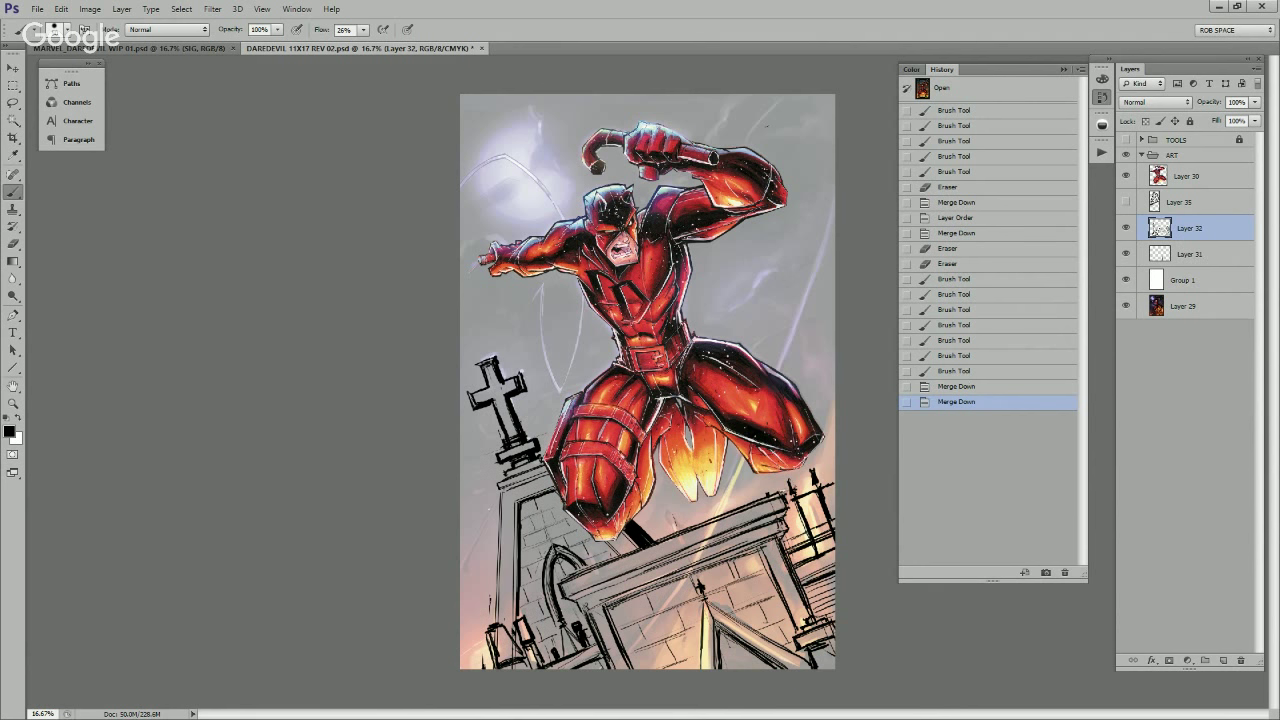
{"action": "left_click", "coordinate": [1126, 228]}
{"action": "left_click", "coordinate": [1126, 228]}
{"action": "left_click", "coordinate": [1126, 228]}
{"action": "left_click", "coordinate": [1126, 228]}
{"action": "left_click", "coordinate": [1126, 228]}
{"action": "left_click", "coordinate": [1126, 228]}
Step: Erase excess ink from the black strip below the knee and around the fence spikes near the page's right edge
{"action": "key", "text": "e"}
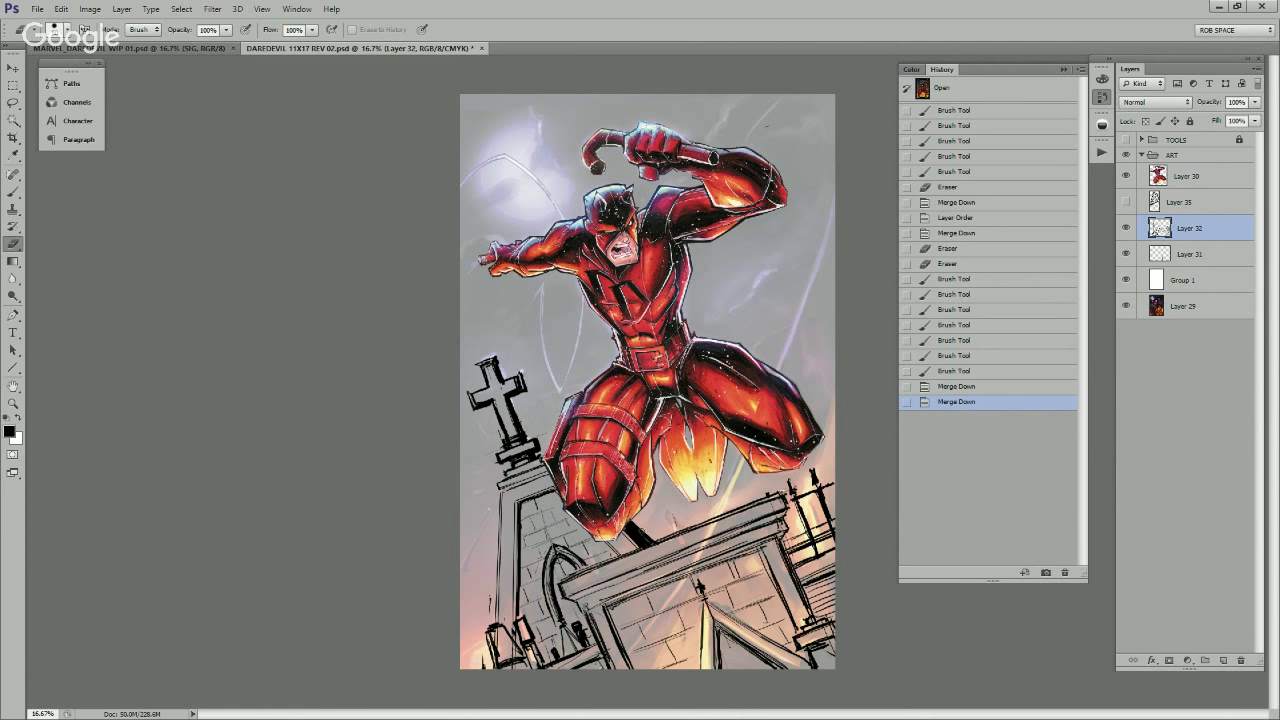
{"action": "left_click_drag", "start_coordinate": [637, 527], "coordinate": [648, 538]}
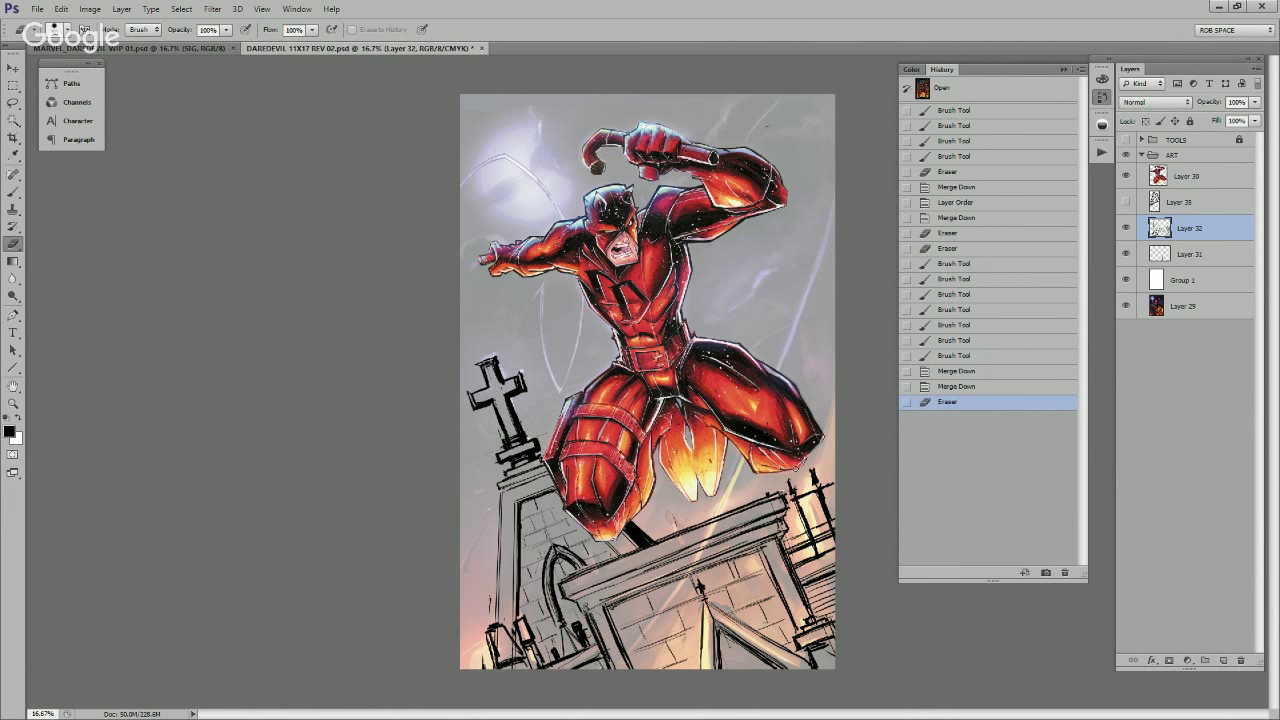
{"action": "mouse_move", "coordinate": [797, 468]}
{"action": "left_mouse_down"}
{"action": "mouse_move", "coordinate": [814, 474]}
{"action": "mouse_move", "coordinate": [806, 465]}
{"action": "left_mouse_up"}
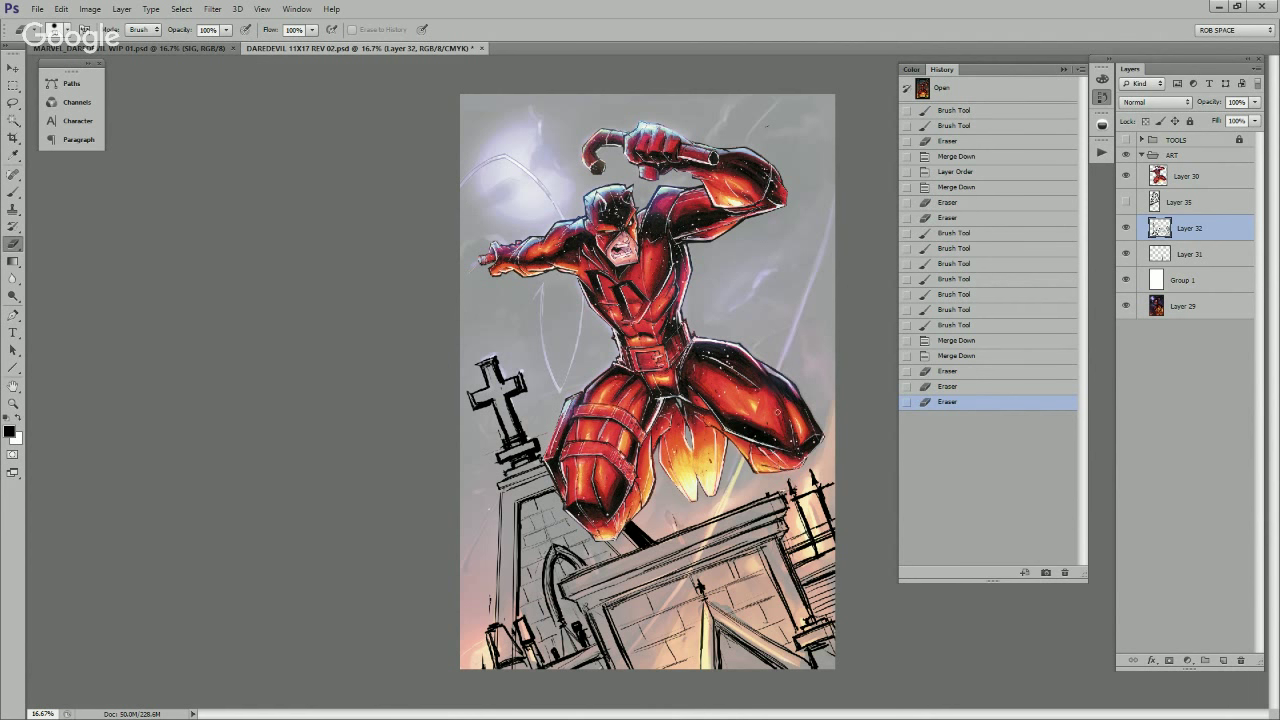
{"action": "left_click_drag", "start_coordinate": [816, 484], "coordinate": [811, 476]}
{"action": "left_click", "coordinate": [809, 477]}
{"action": "left_click", "coordinate": [810, 463]}
{"action": "left_click", "coordinate": [818, 484]}
{"action": "left_click", "coordinate": [824, 490]}
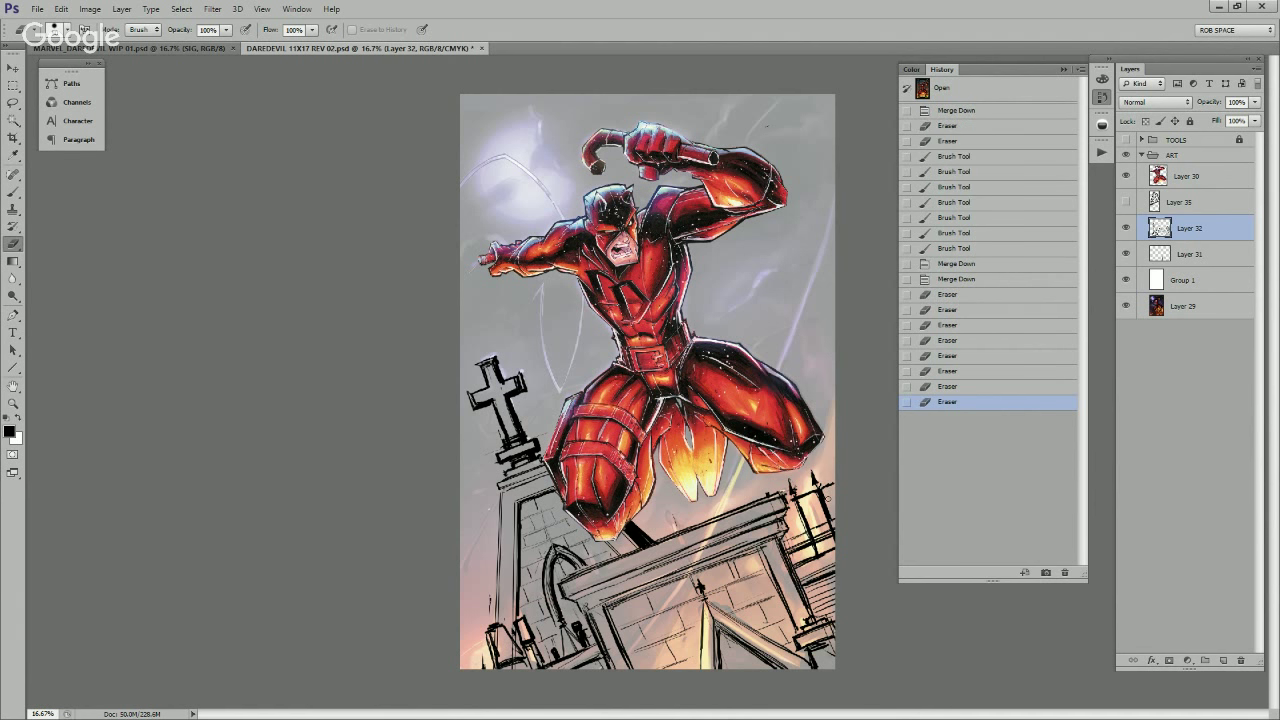
{"action": "left_click", "coordinate": [825, 502]}
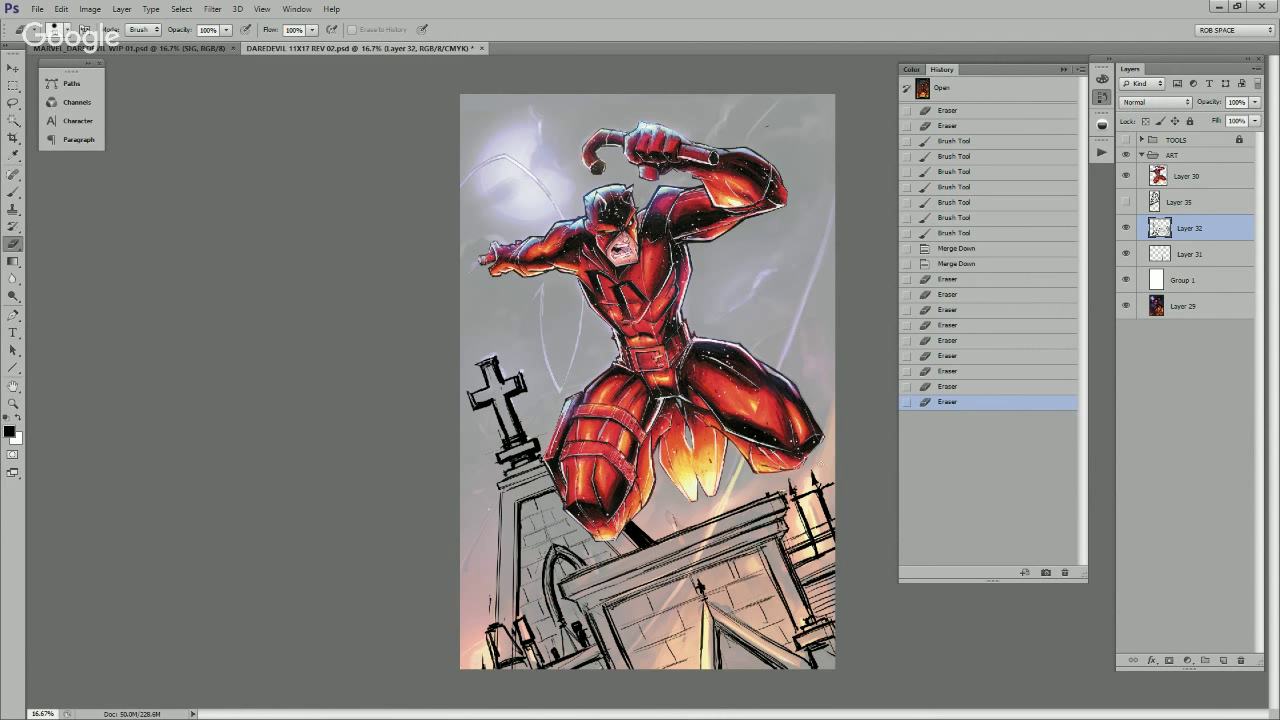
Step: Redraw the fence spikes, uprights and rails beside the building near the page's right edge
{"action": "key", "text": "b"}
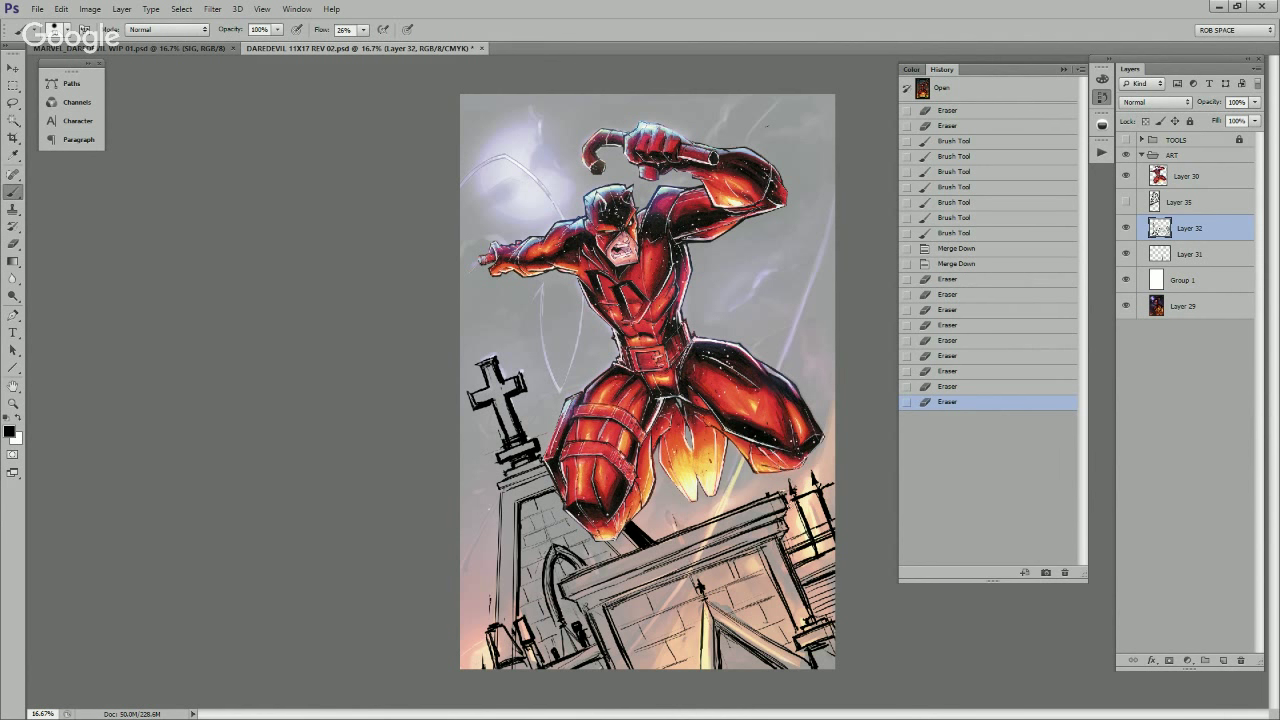
{"action": "left_click_drag", "start_coordinate": [814, 478], "coordinate": [818, 490]}
{"action": "mouse_move", "coordinate": [816, 482]}
{"action": "left_mouse_down"}
{"action": "mouse_move", "coordinate": [821, 496]}
{"action": "mouse_move", "coordinate": [802, 508]}
{"action": "mouse_move", "coordinate": [821, 553]}
{"action": "left_mouse_up"}
{"action": "left_click_drag", "start_coordinate": [814, 545], "coordinate": [831, 524]}
{"action": "left_click_drag", "start_coordinate": [826, 508], "coordinate": [832, 526]}
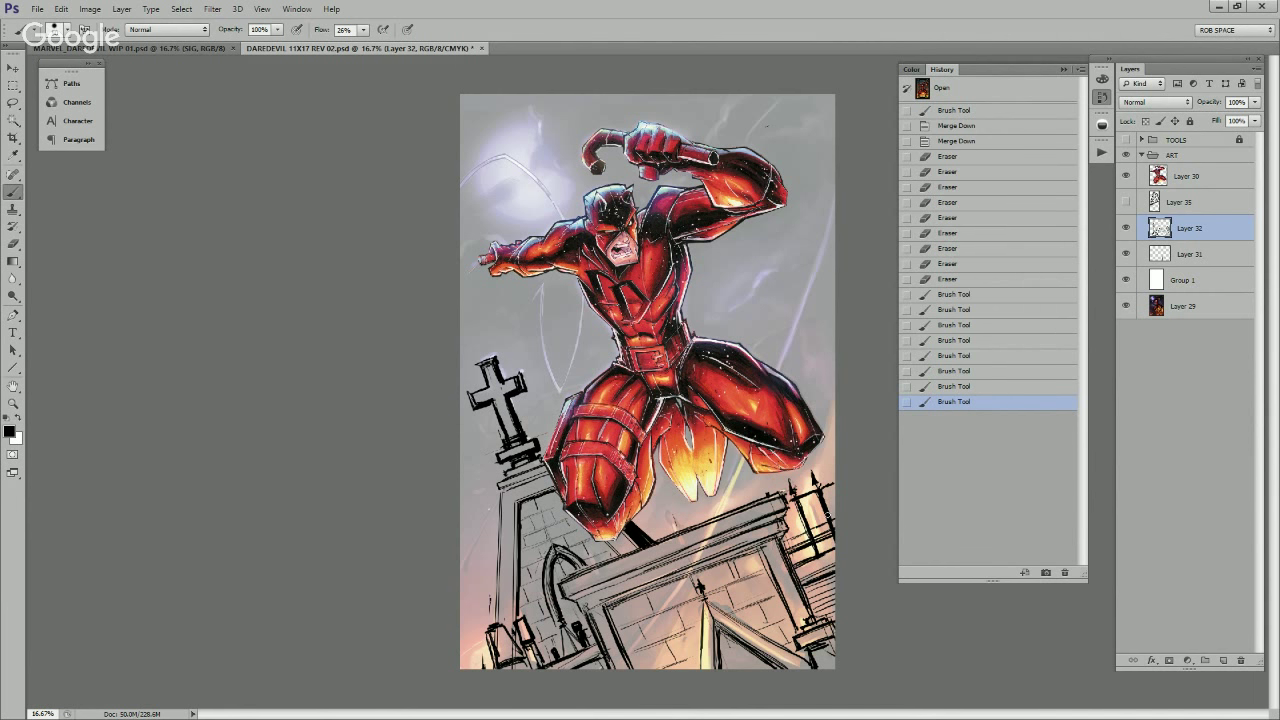
{"action": "left_click", "coordinate": [809, 563]}
Step: On a new layer, rough in the pointed roof and eave curves of a distant turret above the thigh nearest the page's right edge
{"action": "left_click", "coordinate": [1222, 660]}
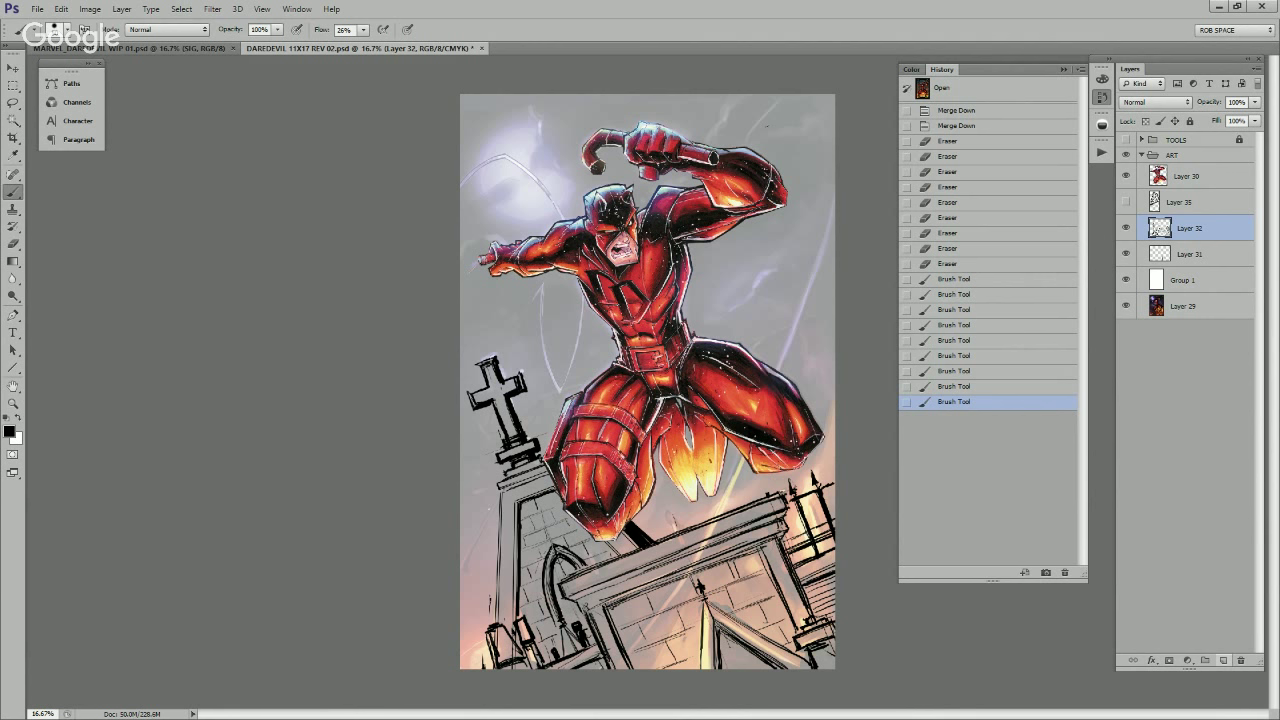
{"action": "mouse_move", "coordinate": [834, 432]}
{"action": "left_mouse_down"}
{"action": "mouse_move", "coordinate": [816, 382]}
{"action": "mouse_move", "coordinate": [832, 430]}
{"action": "mouse_move", "coordinate": [836, 381]}
{"action": "mouse_move", "coordinate": [848, 393]}
{"action": "mouse_move", "coordinate": [799, 407]}
{"action": "left_mouse_up"}
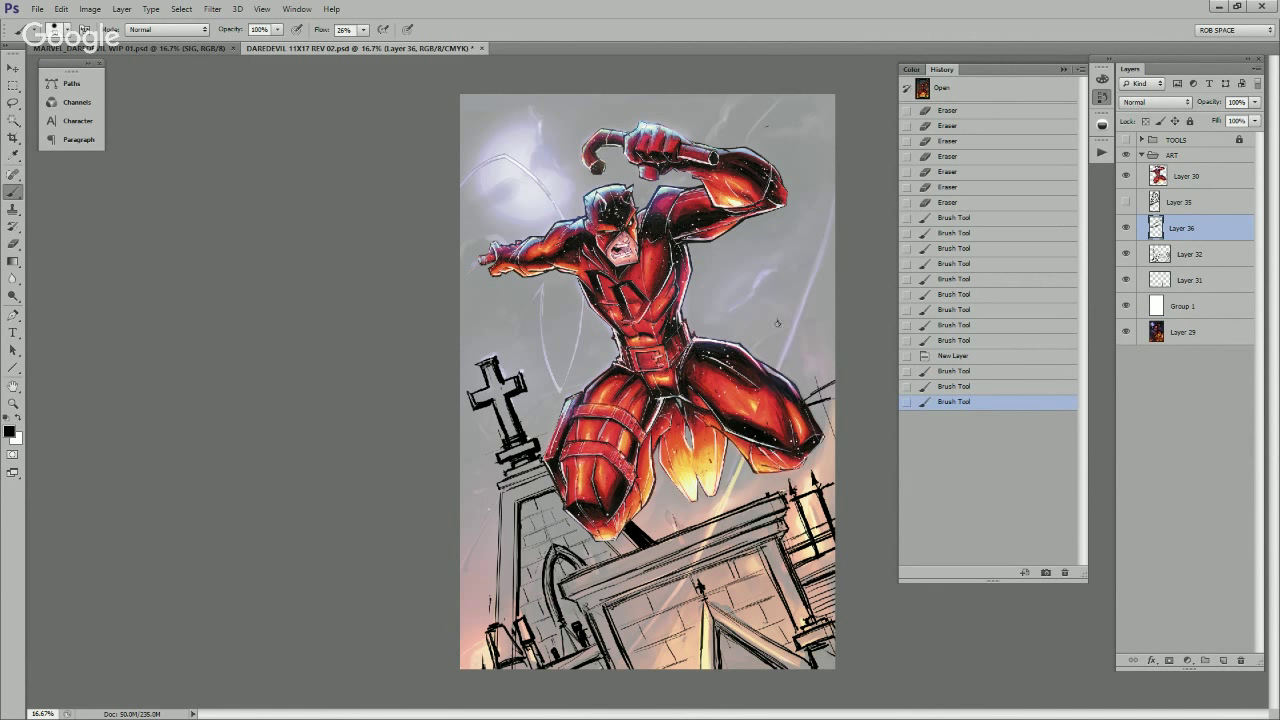
{"action": "mouse_move", "coordinate": [777, 323]}
{"action": "left_mouse_down"}
{"action": "mouse_move", "coordinate": [802, 403]}
{"action": "mouse_move", "coordinate": [787, 313]}
{"action": "mouse_move", "coordinate": [821, 299]}
{"action": "mouse_move", "coordinate": [779, 327]}
{"action": "mouse_move", "coordinate": [815, 331]}
{"action": "mouse_move", "coordinate": [760, 335]}
{"action": "mouse_move", "coordinate": [804, 288]}
{"action": "mouse_move", "coordinate": [756, 342]}
{"action": "mouse_move", "coordinate": [834, 277]}
{"action": "left_mouse_up"}
{"action": "mouse_move", "coordinate": [756, 334]}
{"action": "left_mouse_down"}
{"action": "mouse_move", "coordinate": [795, 244]}
{"action": "mouse_move", "coordinate": [834, 252]}
{"action": "left_mouse_up"}
{"action": "mouse_move", "coordinate": [834, 252]}
{"action": "left_mouse_down"}
{"action": "mouse_move", "coordinate": [798, 240]}
{"action": "mouse_move", "coordinate": [757, 335]}
{"action": "left_mouse_up"}
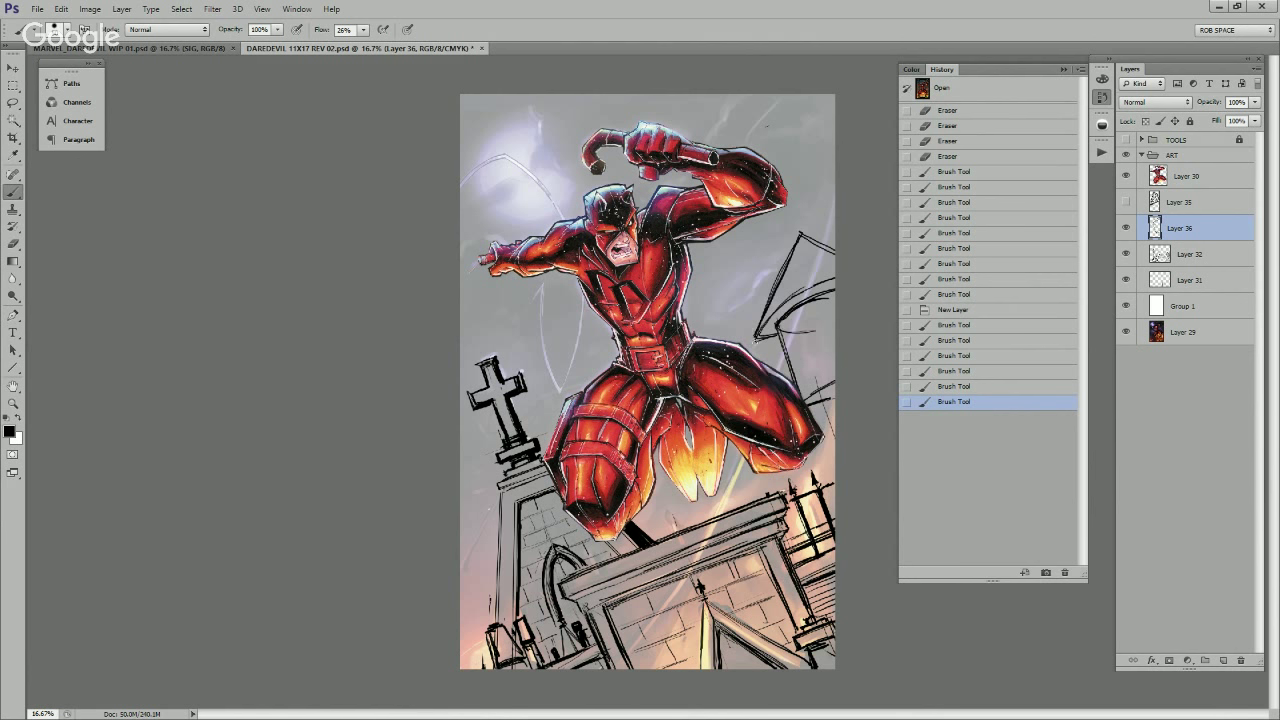
Step: Add ridge lines to the turret's pointed roof and draw its walls running down behind the thigh
{"action": "mouse_move", "coordinate": [799, 236]}
{"action": "left_mouse_down"}
{"action": "mouse_move", "coordinate": [786, 301]}
{"action": "mouse_move", "coordinate": [830, 253]}
{"action": "mouse_move", "coordinate": [796, 274]}
{"action": "mouse_move", "coordinate": [789, 303]}
{"action": "left_mouse_up"}
{"action": "mouse_move", "coordinate": [796, 246]}
{"action": "left_mouse_down"}
{"action": "mouse_move", "coordinate": [757, 339]}
{"action": "mouse_move", "coordinate": [834, 271]}
{"action": "mouse_move", "coordinate": [795, 274]}
{"action": "mouse_move", "coordinate": [834, 260]}
{"action": "mouse_move", "coordinate": [823, 245]}
{"action": "left_mouse_up"}
{"action": "left_click_drag", "start_coordinate": [803, 314], "coordinate": [818, 388]}
{"action": "mouse_move", "coordinate": [829, 296]}
{"action": "left_mouse_down"}
{"action": "mouse_move", "coordinate": [834, 327]}
{"action": "mouse_move", "coordinate": [790, 347]}
{"action": "mouse_move", "coordinate": [806, 409]}
{"action": "left_mouse_up"}
{"action": "mouse_move", "coordinate": [778, 330]}
{"action": "left_mouse_down"}
{"action": "mouse_move", "coordinate": [791, 381]}
{"action": "mouse_move", "coordinate": [834, 388]}
{"action": "mouse_move", "coordinate": [816, 410]}
{"action": "mouse_move", "coordinate": [836, 466]}
{"action": "left_mouse_up"}
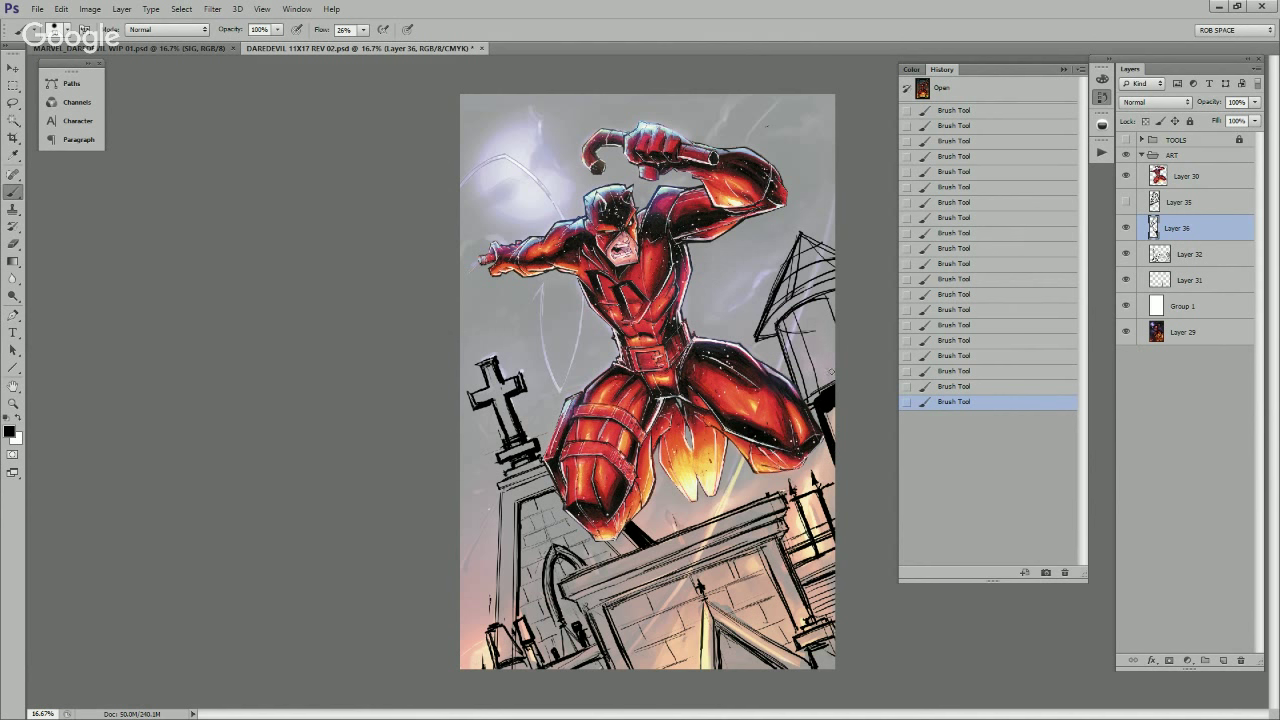
Step: Line the turret's wall and eave and fill its lower shaft beside the knee with black, erasing to clean up
{"action": "mouse_move", "coordinate": [809, 382]}
{"action": "left_mouse_down"}
{"action": "mouse_move", "coordinate": [836, 366]}
{"action": "mouse_move", "coordinate": [820, 355]}
{"action": "left_mouse_up"}
{"action": "mouse_move", "coordinate": [820, 305]}
{"action": "left_mouse_down"}
{"action": "mouse_move", "coordinate": [819, 350]}
{"action": "mouse_move", "coordinate": [835, 278]}
{"action": "mouse_move", "coordinate": [786, 310]}
{"action": "left_mouse_up"}
{"action": "left_click_drag", "start_coordinate": [822, 420], "coordinate": [831, 452]}
{"action": "key", "text": "e"}
{"action": "mouse_move", "coordinate": [834, 389]}
{"action": "left_mouse_down"}
{"action": "mouse_move", "coordinate": [819, 400]}
{"action": "mouse_move", "coordinate": [829, 391]}
{"action": "mouse_move", "coordinate": [828, 460]}
{"action": "mouse_move", "coordinate": [830, 440]}
{"action": "left_mouse_up"}
{"action": "key", "text": "b"}
{"action": "mouse_move", "coordinate": [832, 391]}
{"action": "left_mouse_down"}
{"action": "mouse_move", "coordinate": [808, 405]}
{"action": "mouse_move", "coordinate": [833, 391]}
{"action": "mouse_move", "coordinate": [810, 406]}
{"action": "mouse_move", "coordinate": [828, 410]}
{"action": "mouse_move", "coordinate": [836, 526]}
{"action": "mouse_move", "coordinate": [818, 448]}
{"action": "mouse_move", "coordinate": [838, 520]}
{"action": "left_mouse_up"}
{"action": "left_click_drag", "start_coordinate": [822, 470], "coordinate": [835, 406]}
{"action": "left_click_drag", "start_coordinate": [777, 337], "coordinate": [796, 385]}
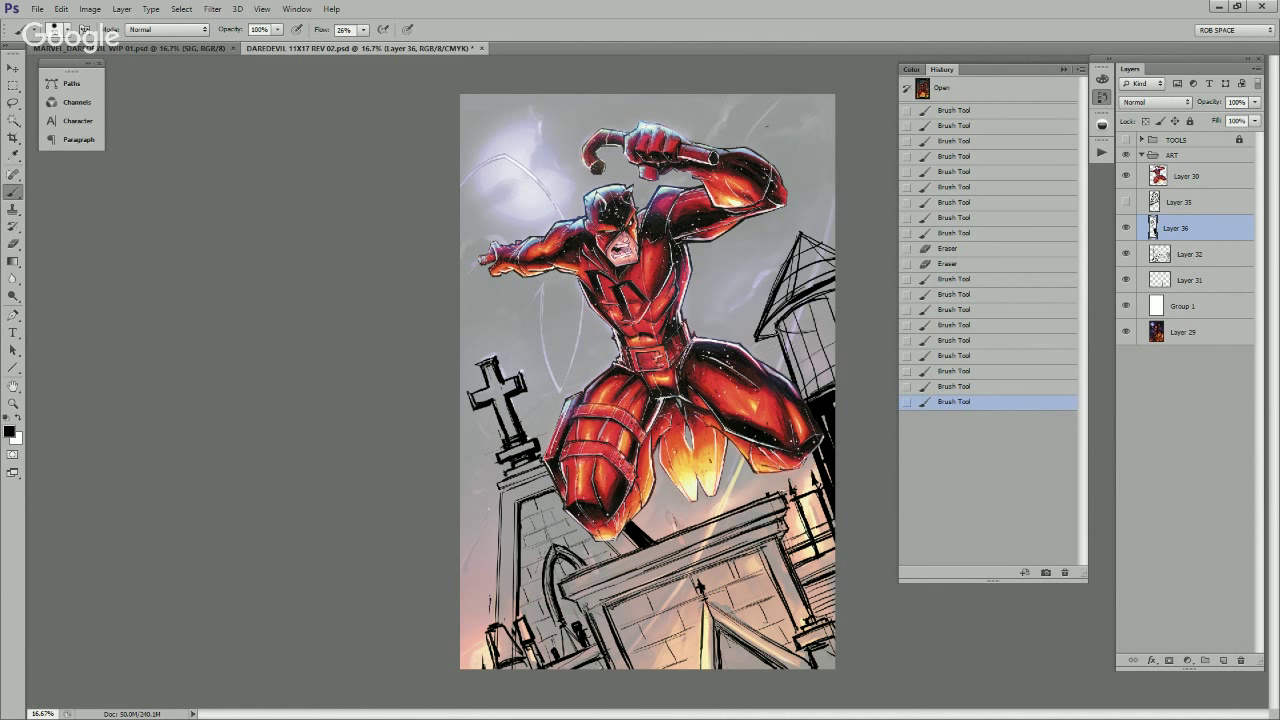
{"action": "left_click_drag", "start_coordinate": [785, 317], "coordinate": [838, 290]}
Step: Free-transform the turret by shifting its upper corners to adjust its slant, and compare it with the untransformed version
{"action": "key", "text": "ctrl+t"}
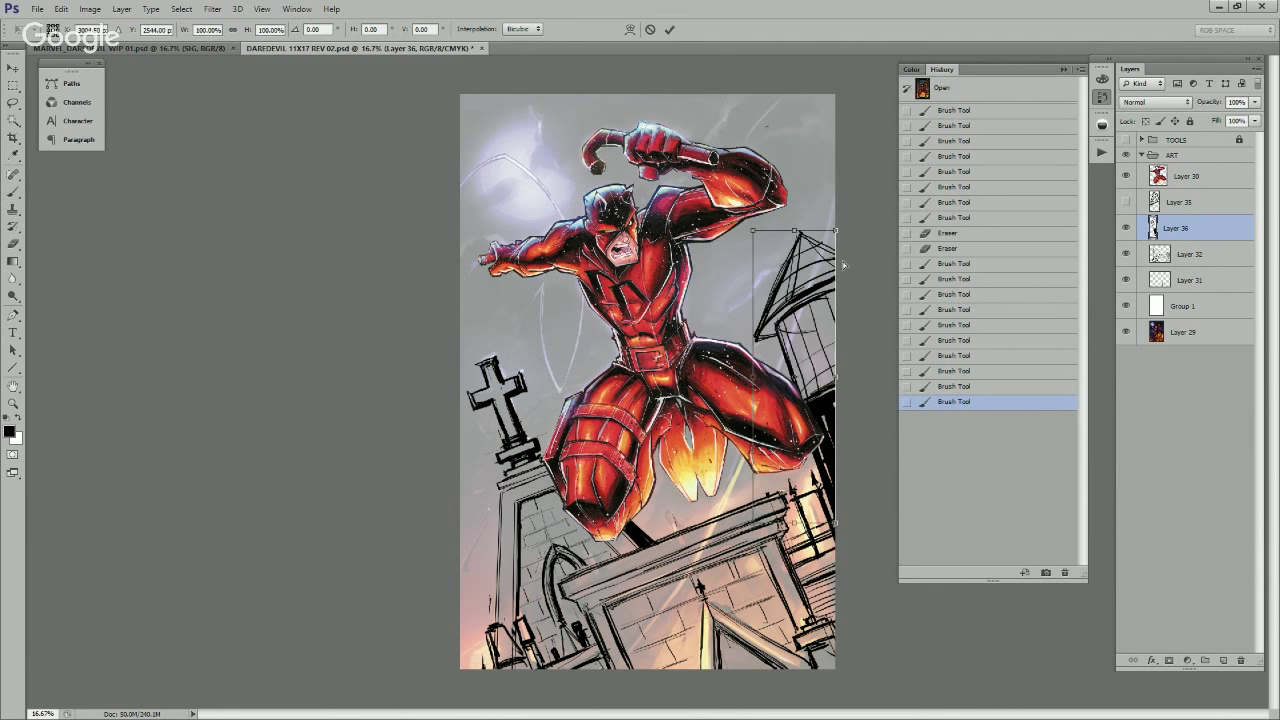
{"action": "left_click_drag", "start_coordinate": [836, 234], "coordinate": [835, 241]}
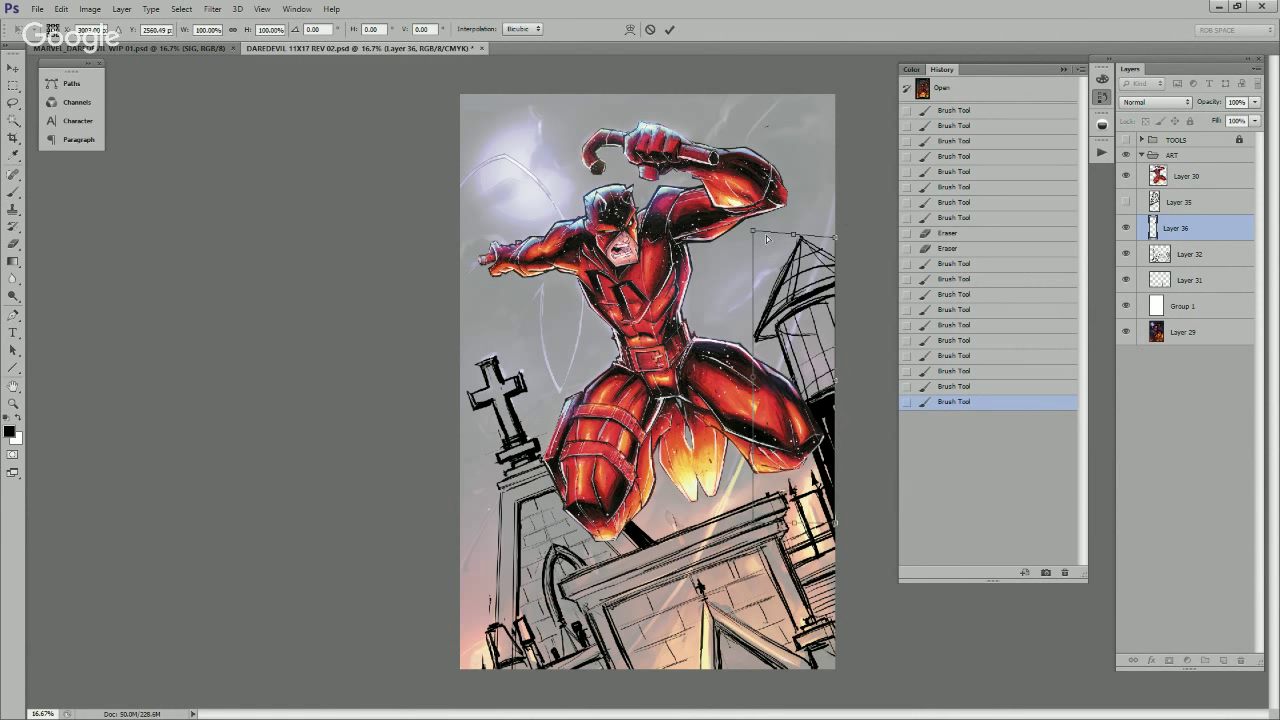
{"action": "left_click_drag", "start_coordinate": [754, 232], "coordinate": [796, 228]}
{"action": "key", "text": "Return"}
{"action": "key", "text": "ctrl+z"}
{"action": "key", "text": "ctrl+z"}
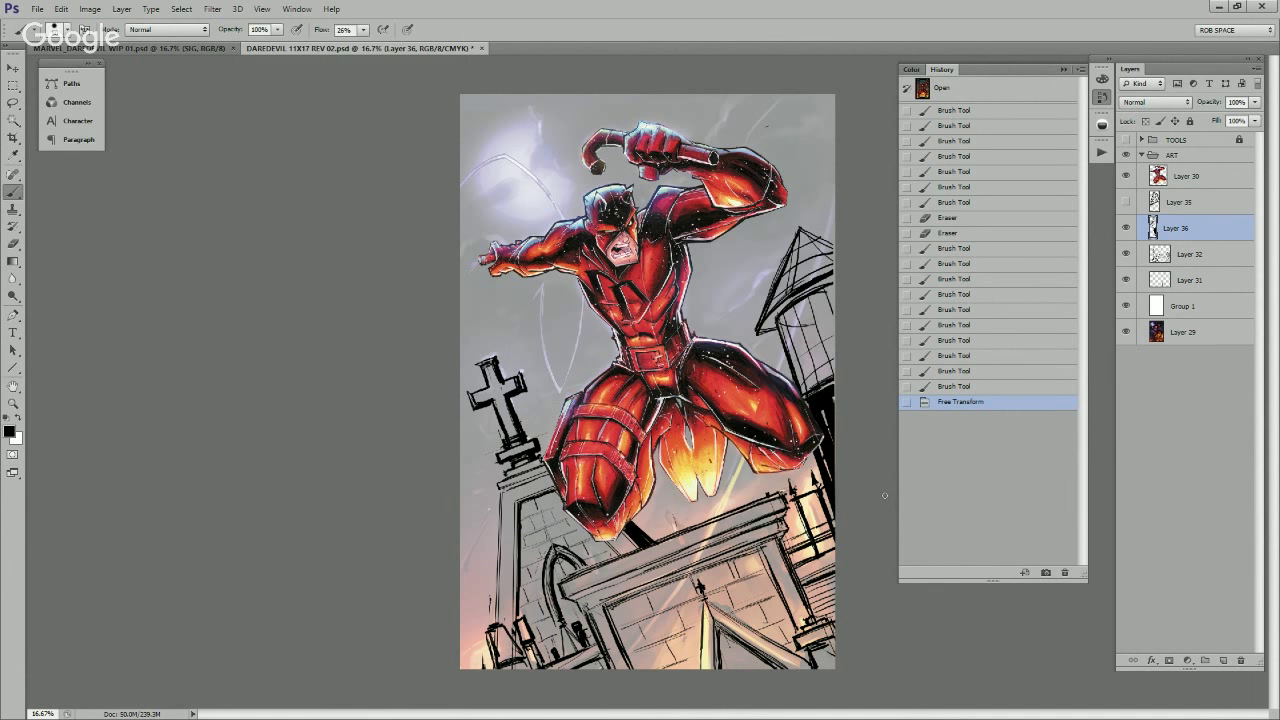
Step: Hide the turret layer, add a new layer beneath it, and merge that layer and Layer 32 down into Layer 31
{"action": "left_click", "coordinate": [1223, 660]}
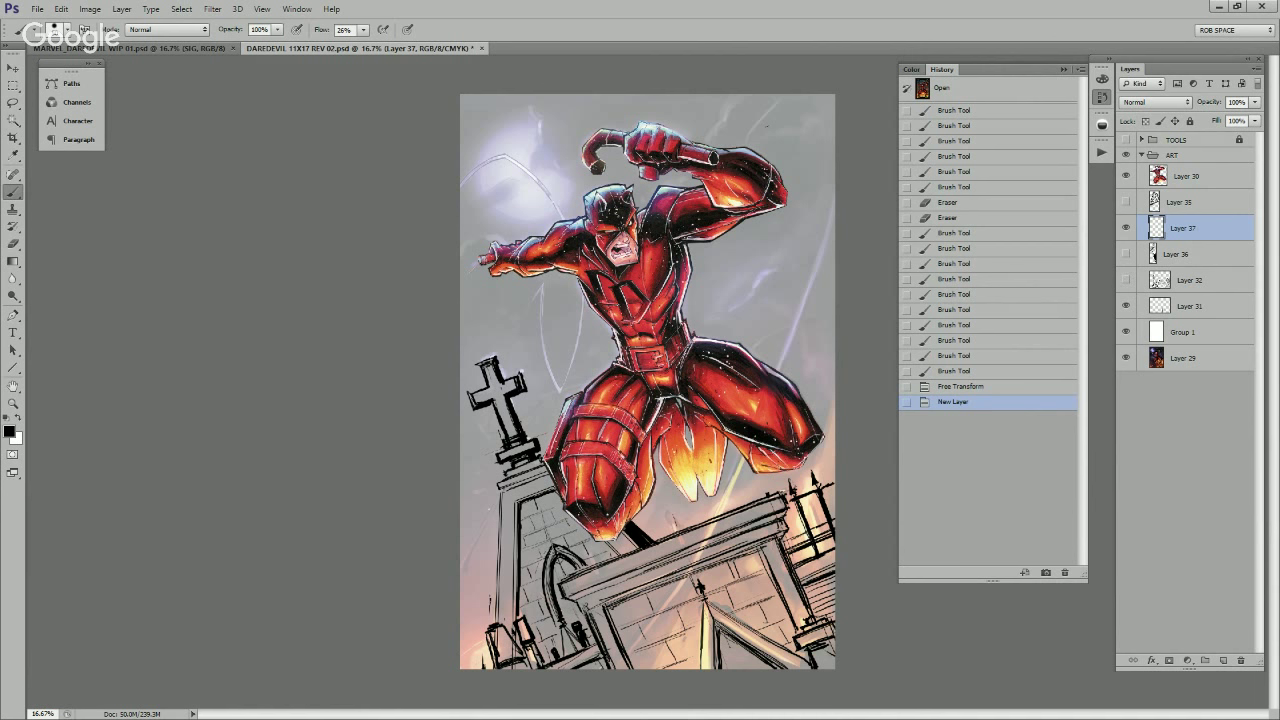
{"action": "left_click", "coordinate": [1126, 280]}
{"action": "left_click", "coordinate": [1126, 280]}
{"action": "left_click", "coordinate": [1126, 280]}
{"action": "left_click", "coordinate": [1126, 280]}
{"action": "left_click_drag", "start_coordinate": [1172, 229], "coordinate": [1172, 267]}
{"action": "key", "text": "ctrl+e"}
{"action": "key", "text": "ctrl+e"}
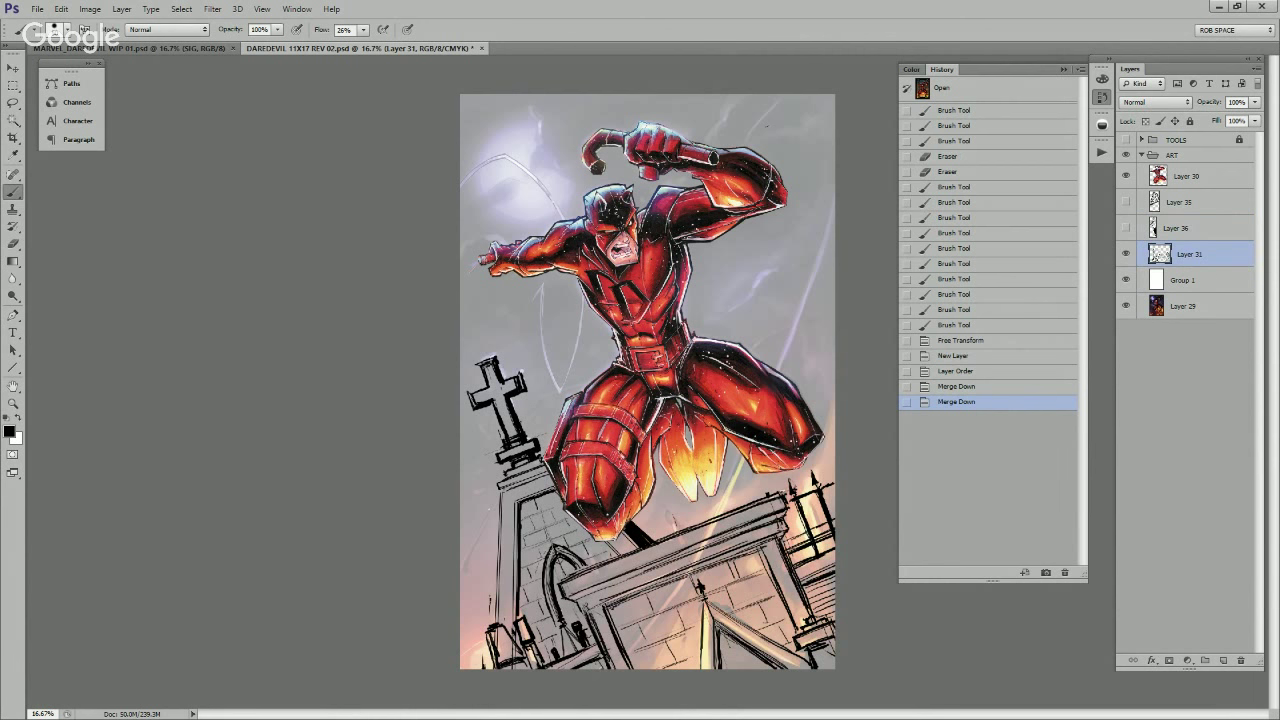
Step: Compare the artwork with and without the Layer 31 line art and the white Group 1 overlay
{"action": "left_click", "coordinate": [1126, 254]}
{"action": "left_click", "coordinate": [1126, 254]}
{"action": "left_click", "coordinate": [1126, 254]}
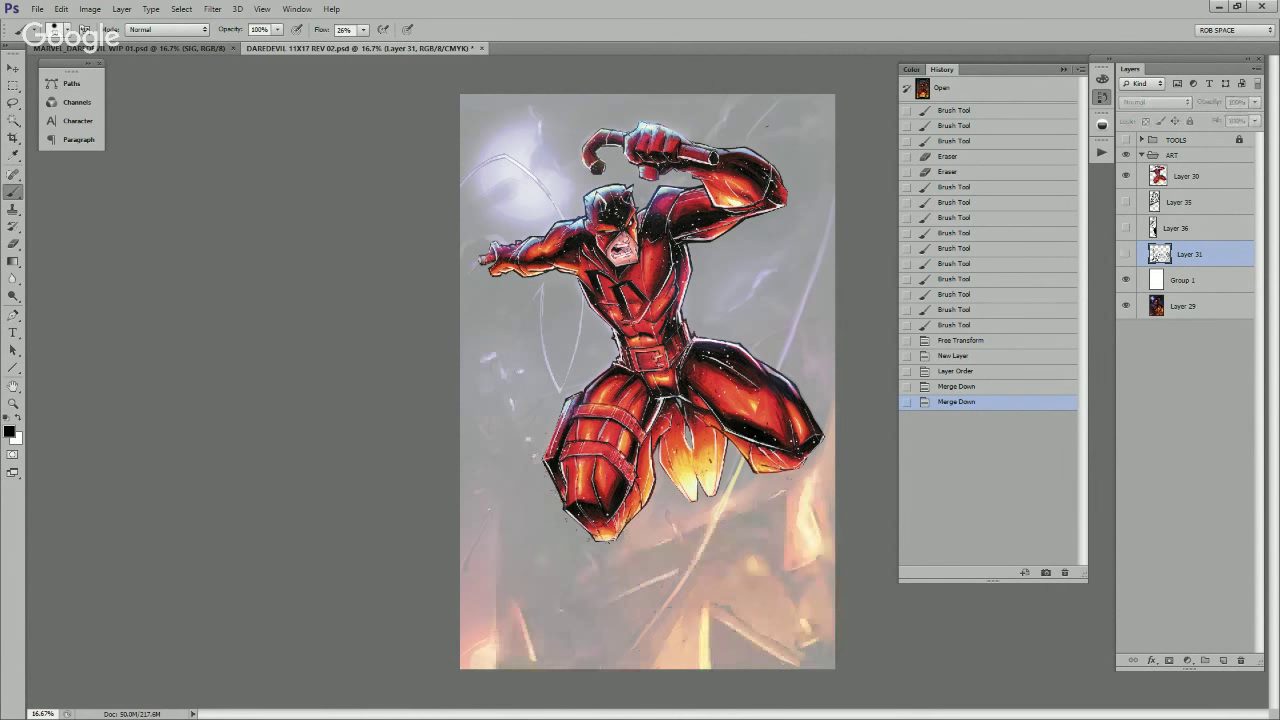
{"action": "left_click", "coordinate": [1126, 254]}
{"action": "left_click", "coordinate": [1126, 254]}
{"action": "left_click", "coordinate": [1126, 254]}
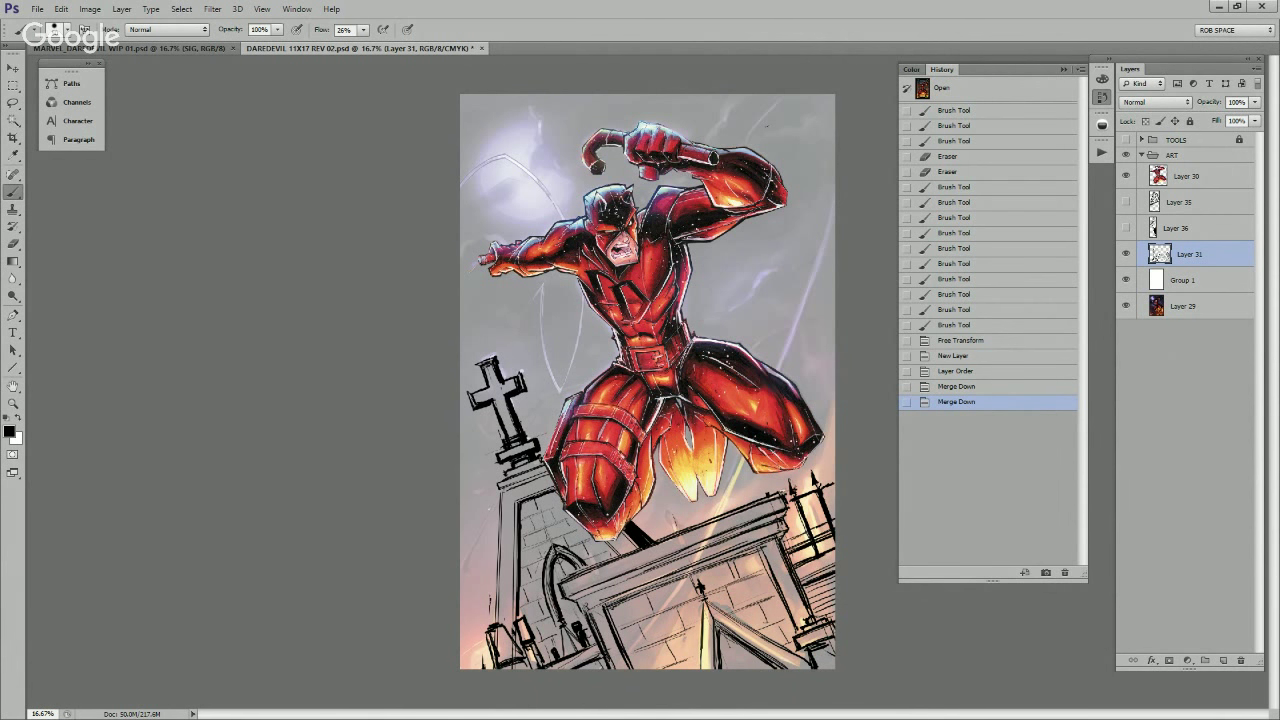
{"action": "left_click", "coordinate": [1126, 280]}
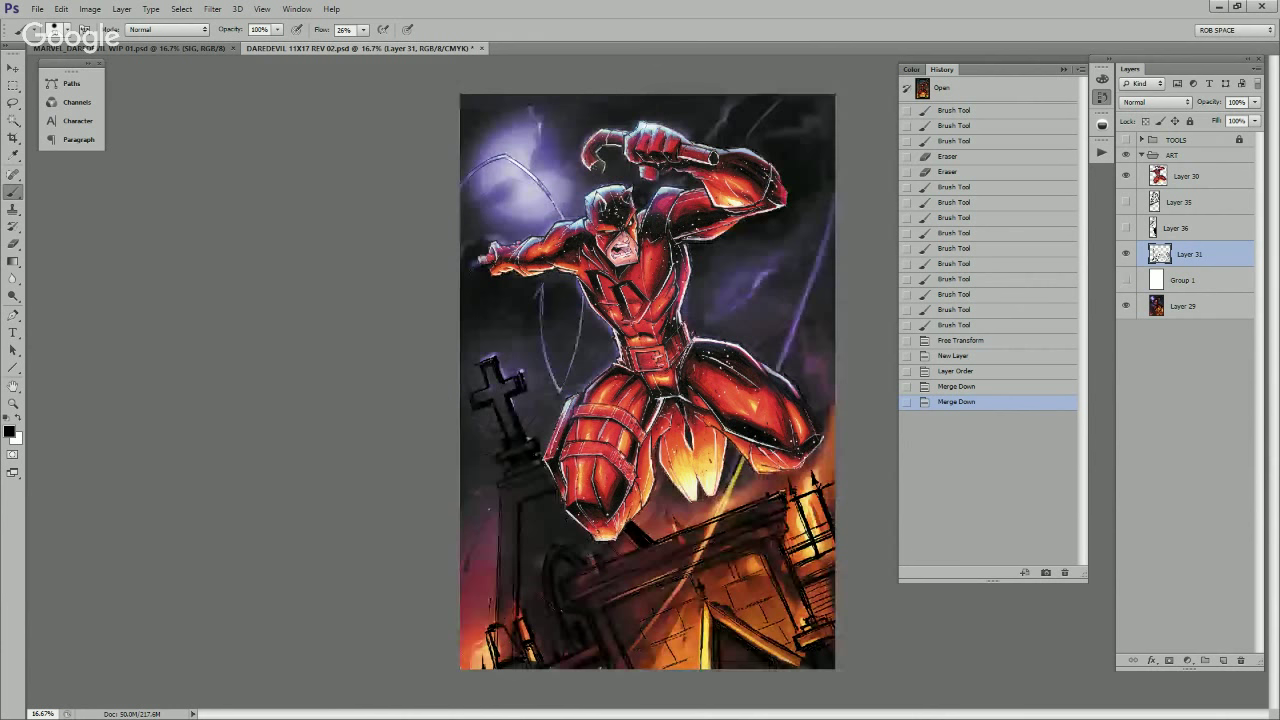
{"action": "left_click", "coordinate": [1126, 280]}
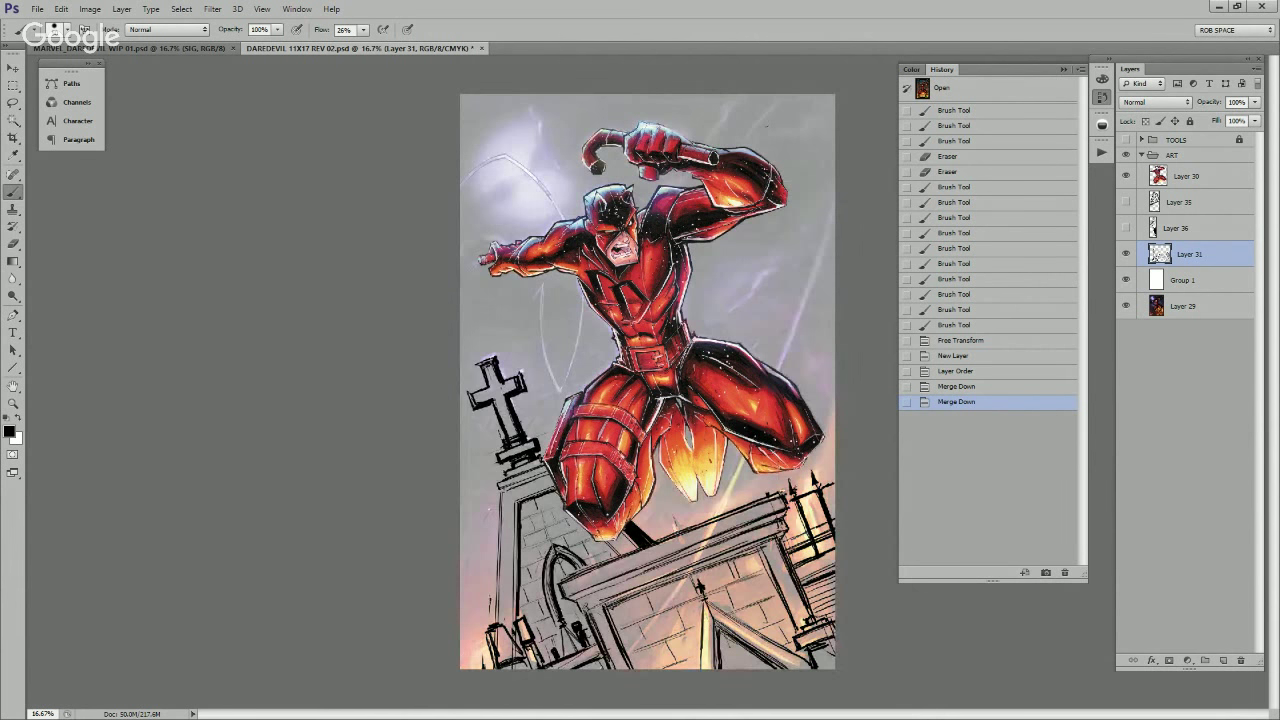
Step: Duplicate the Group 1 overlay, raise the copy to full opacity, and lower Layer 31's opacity to 7%
{"action": "left_click", "coordinate": [1184, 280]}
{"action": "key", "text": "ctrl+j"}
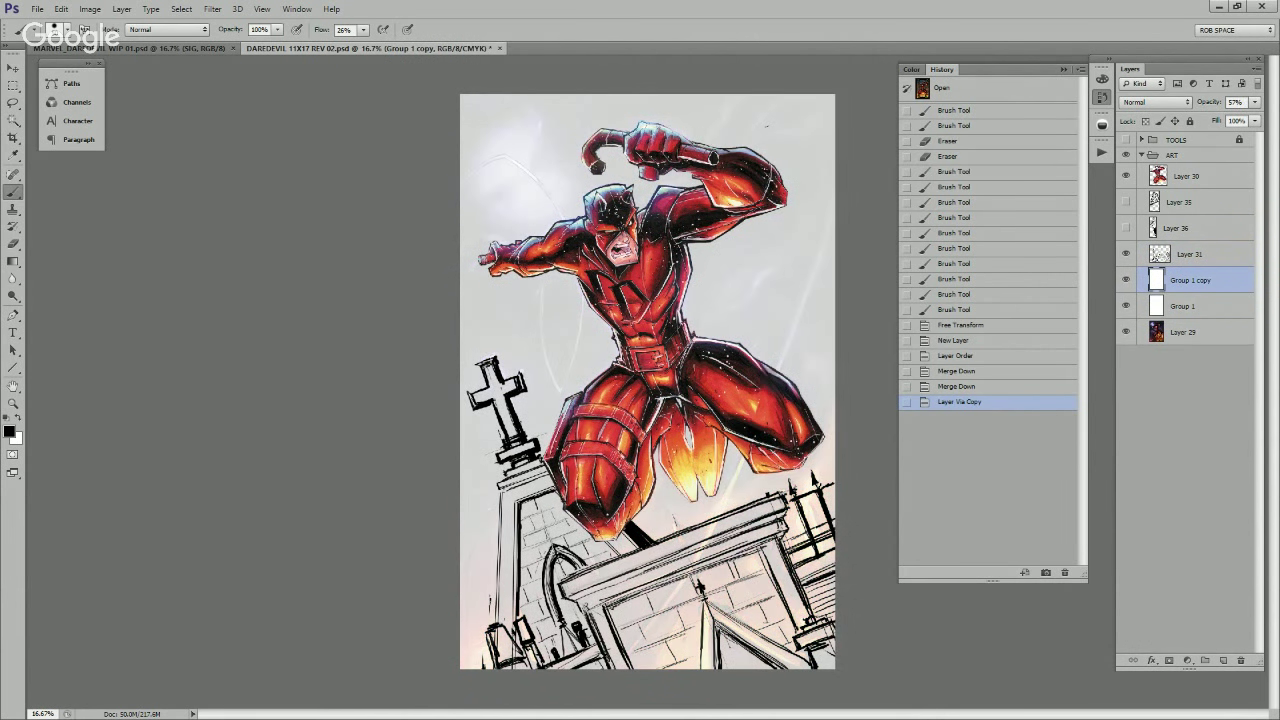
{"action": "left_click", "coordinate": [1255, 102]}
{"action": "left_click_drag", "start_coordinate": [1229, 118], "coordinate": [1262, 118]}
{"action": "left_click", "coordinate": [1188, 660]}
{"action": "left_click", "coordinate": [1189, 254]}
{"action": "left_click", "coordinate": [1255, 102]}
{"action": "left_click_drag", "start_coordinate": [1257, 118], "coordinate": [1190, 117]}
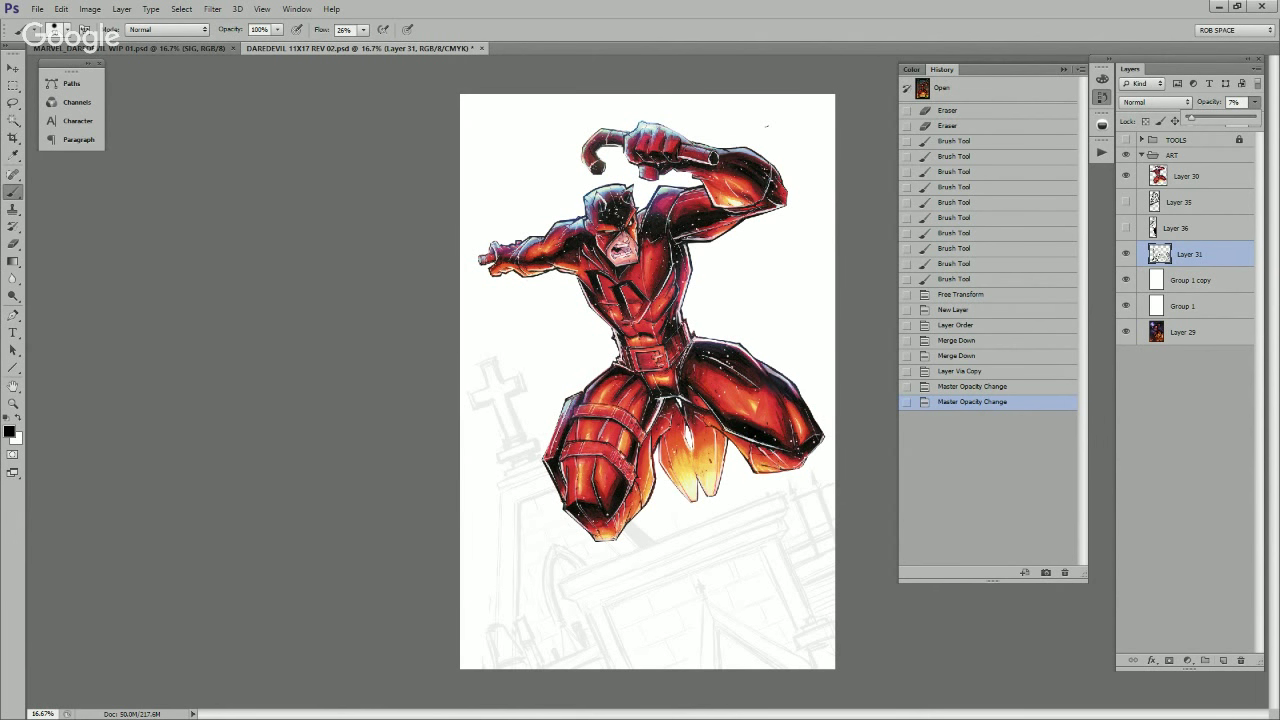
Step: Add a new layer above Layer 31 and draw a straight 6 px line down the gable's left edge
{"action": "left_click", "coordinate": [1222, 660]}
{"action": "key", "text": "z"}
{"action": "left_click", "coordinate": [723, 480]}
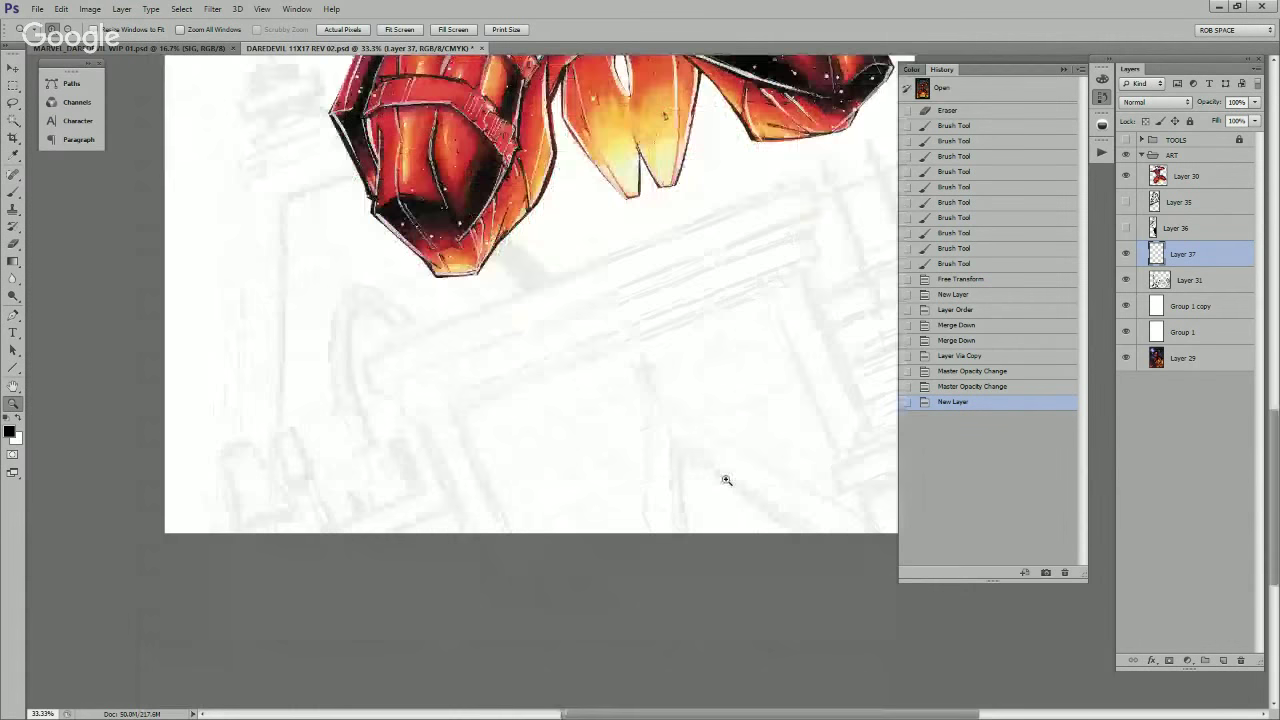
{"action": "left_click", "coordinate": [711, 489]}
{"action": "key", "text": "u"}
{"action": "left_click_drag", "start_coordinate": [600, 320], "coordinate": [579, 606]}
{"action": "left_click_drag", "start_coordinate": [711, 496], "coordinate": [608, 575]}
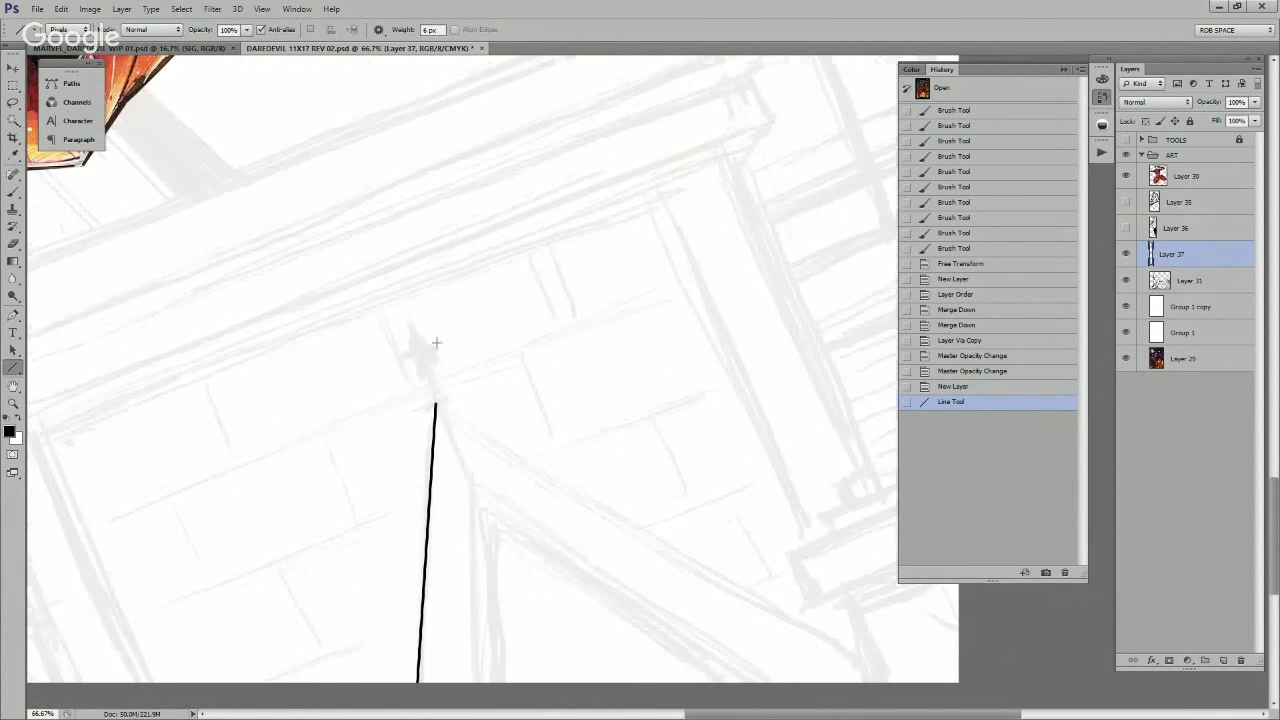
Step: Set the line weight to 3 px, clear the thick line, and draw the gable's two outer edges from its peak
{"action": "left_click", "coordinate": [430, 30]}
{"action": "type", "text": "3"}
{"action": "key", "text": "Return"}
{"action": "key", "text": "ctrl+a"}
{"action": "key", "text": "ctrl+x"}
{"action": "left_click_drag", "start_coordinate": [441, 395], "coordinate": [426, 698]}
{"action": "left_click_drag", "start_coordinate": [541, 562], "coordinate": [527, 538]}
{"action": "left_click_drag", "start_coordinate": [426, 369], "coordinate": [901, 580]}
Step: Add a new layer and draw the gable's inner outline with two straight lines, clearing the first attempt and redrawing both
{"action": "left_click", "coordinate": [1223, 660]}
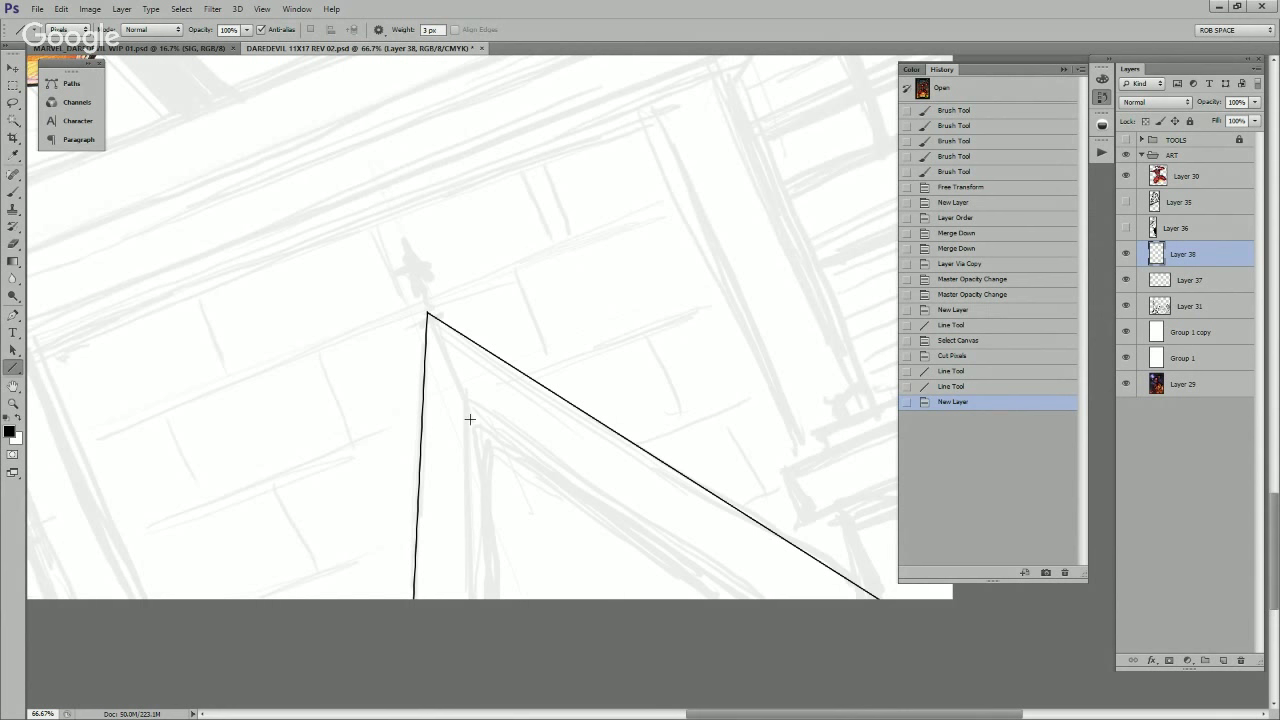
{"action": "left_click_drag", "start_coordinate": [466, 401], "coordinate": [467, 615]}
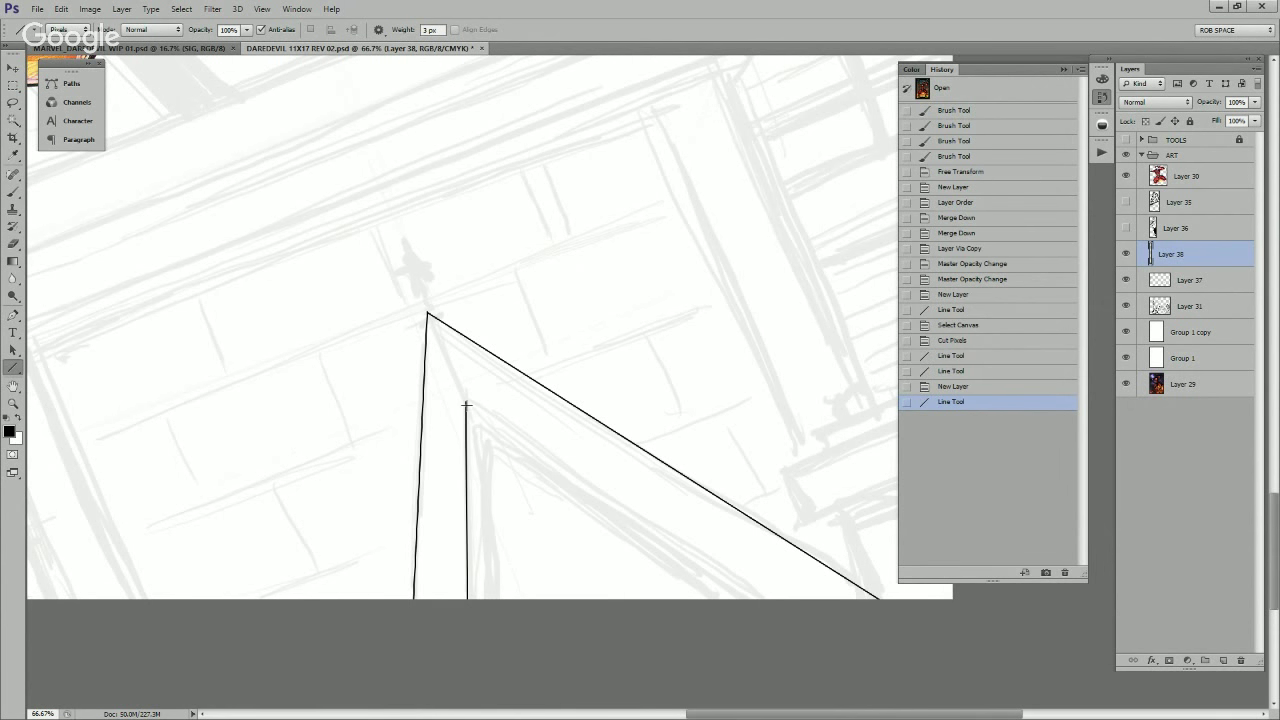
{"action": "left_click_drag", "start_coordinate": [466, 404], "coordinate": [800, 617]}
{"action": "key", "text": "ctrl+a"}
{"action": "key", "text": "ctrl+x"}
{"action": "left_click_drag", "start_coordinate": [465, 401], "coordinate": [465, 612]}
{"action": "left_click_drag", "start_coordinate": [465, 404], "coordinate": [802, 619]}
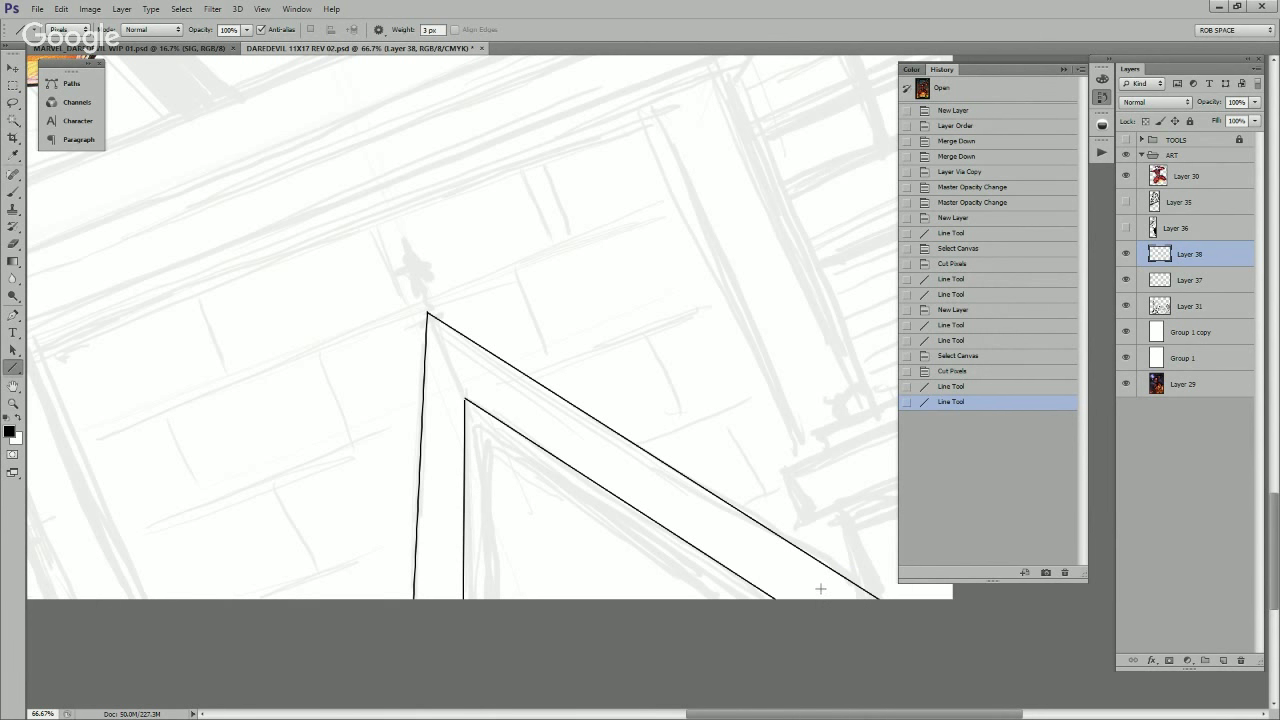
Step: Draw two more closely spaced pairs of straight trim lines just inside the gable's inner outline
{"action": "left_click_drag", "start_coordinate": [475, 427], "coordinate": [470, 611]}
{"action": "left_click_drag", "start_coordinate": [475, 424], "coordinate": [764, 596]}
{"action": "left_click_drag", "start_coordinate": [477, 425], "coordinate": [477, 608]}
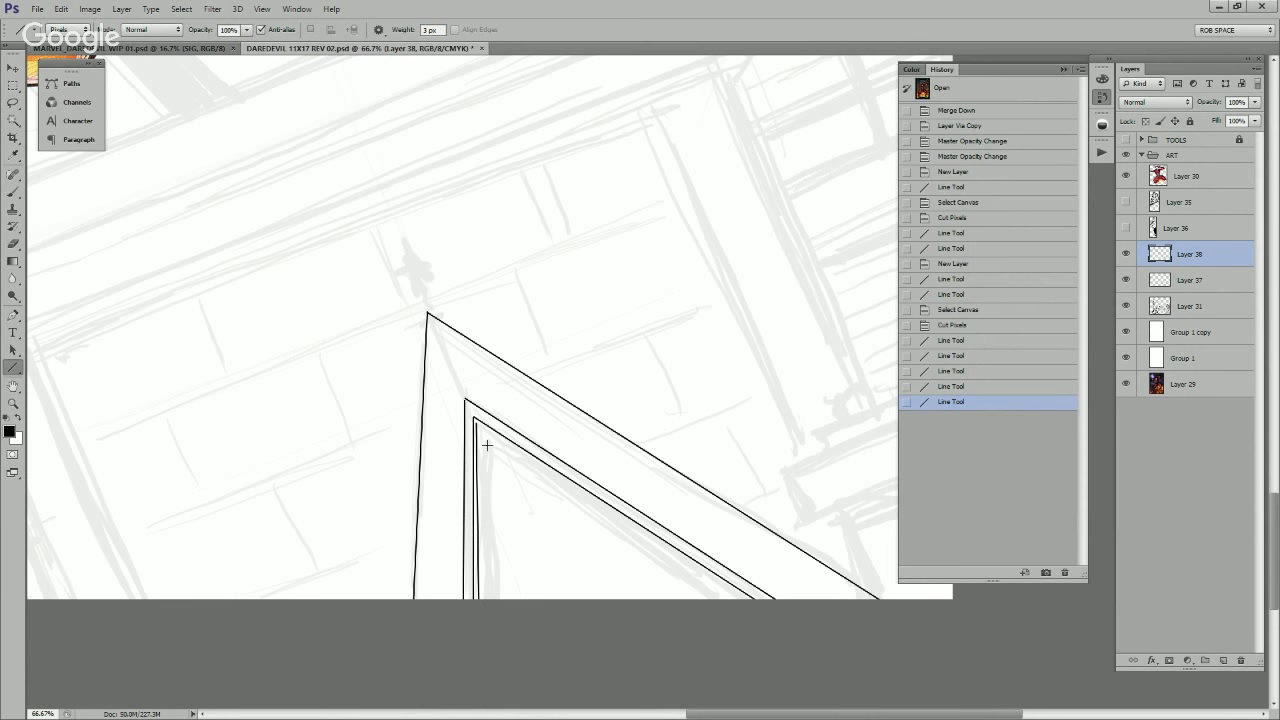
{"action": "left_click_drag", "start_coordinate": [477, 425], "coordinate": [764, 618]}
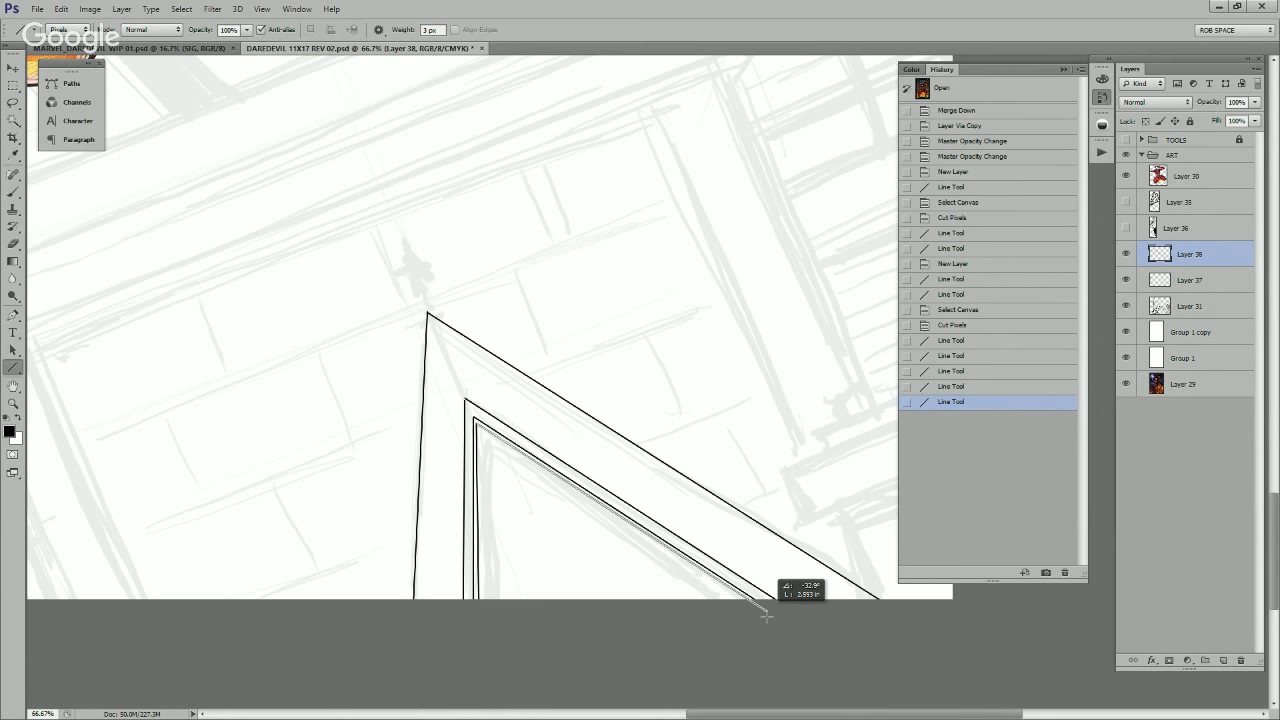
{"action": "left_click_drag", "start_coordinate": [766, 615], "coordinate": [767, 628]}
{"action": "key", "text": "ctrl+z"}
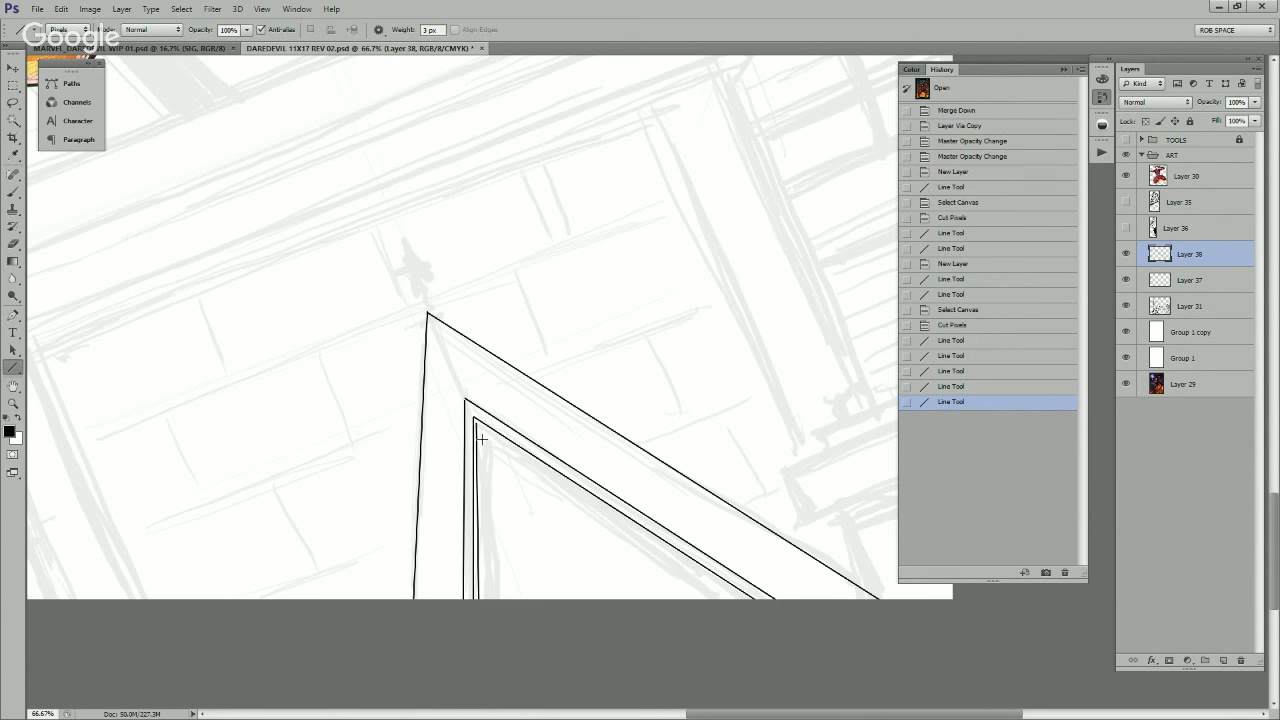
{"action": "left_click_drag", "start_coordinate": [476, 427], "coordinate": [761, 614]}
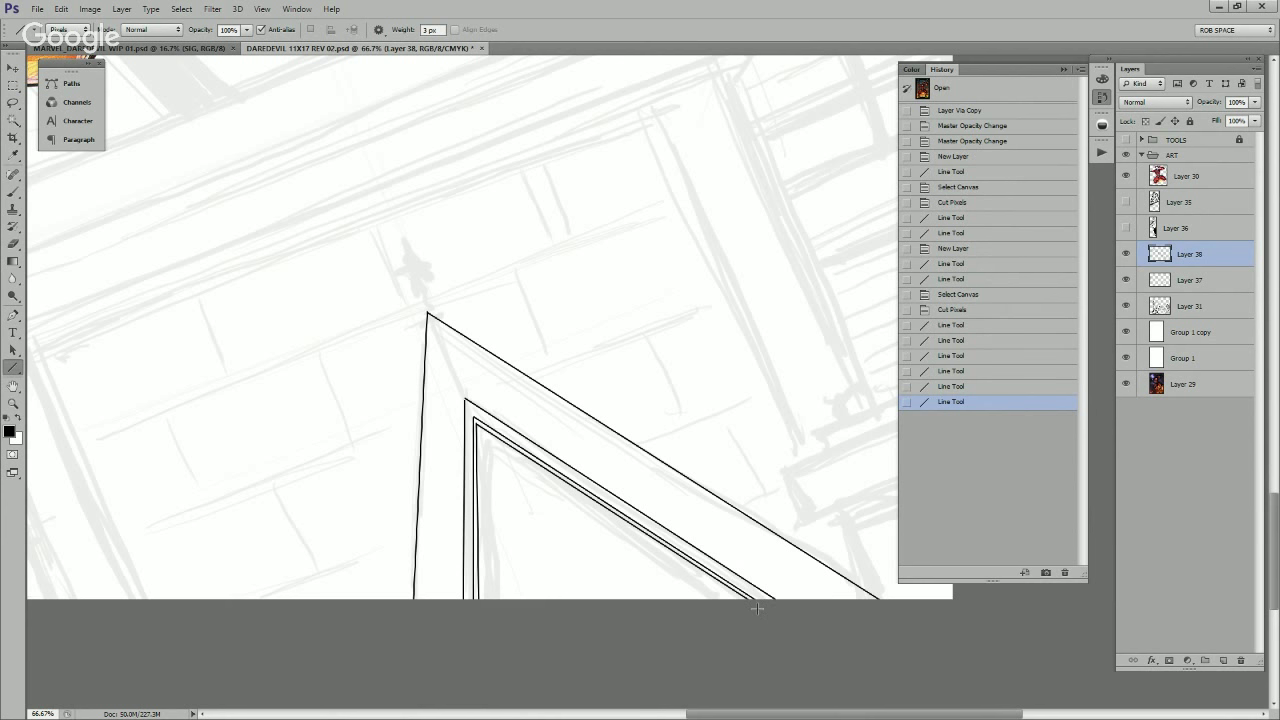
{"action": "left_click_drag", "start_coordinate": [475, 427], "coordinate": [757, 612]}
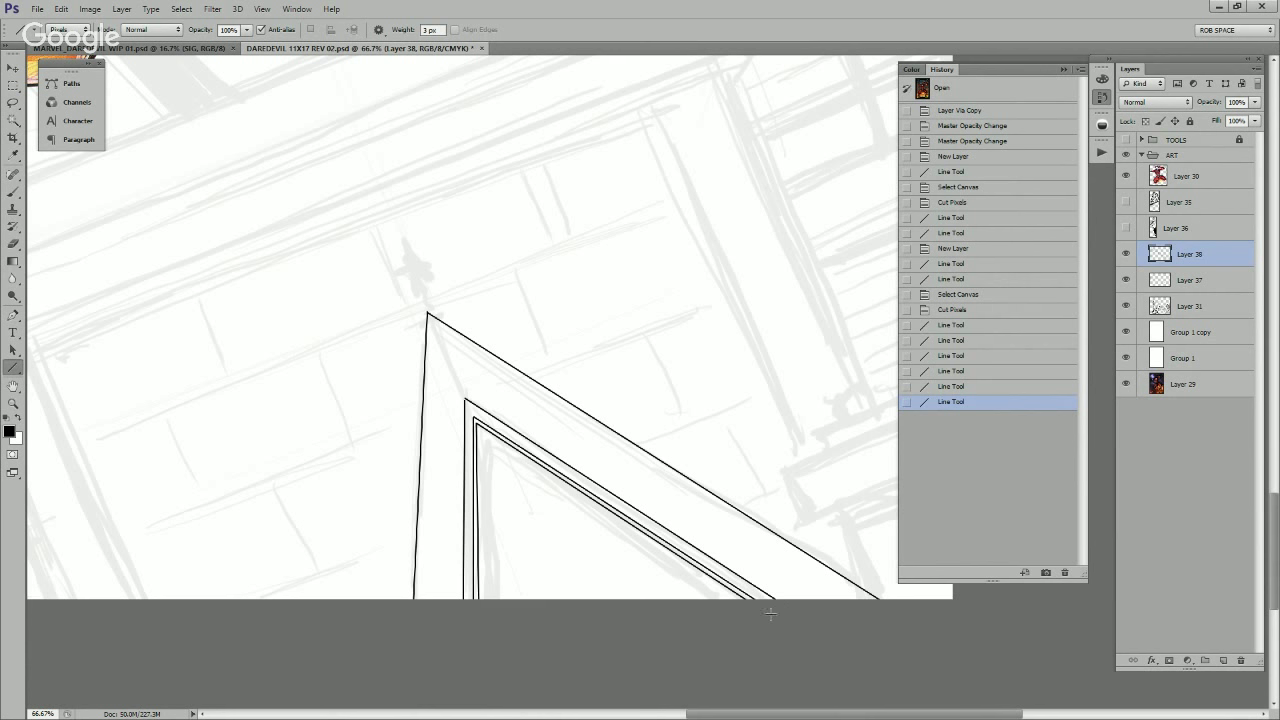
Step: Lasso the two innermost pairs of gable trim lines, nudge them slightly right, and deselect
{"action": "key", "text": "l"}
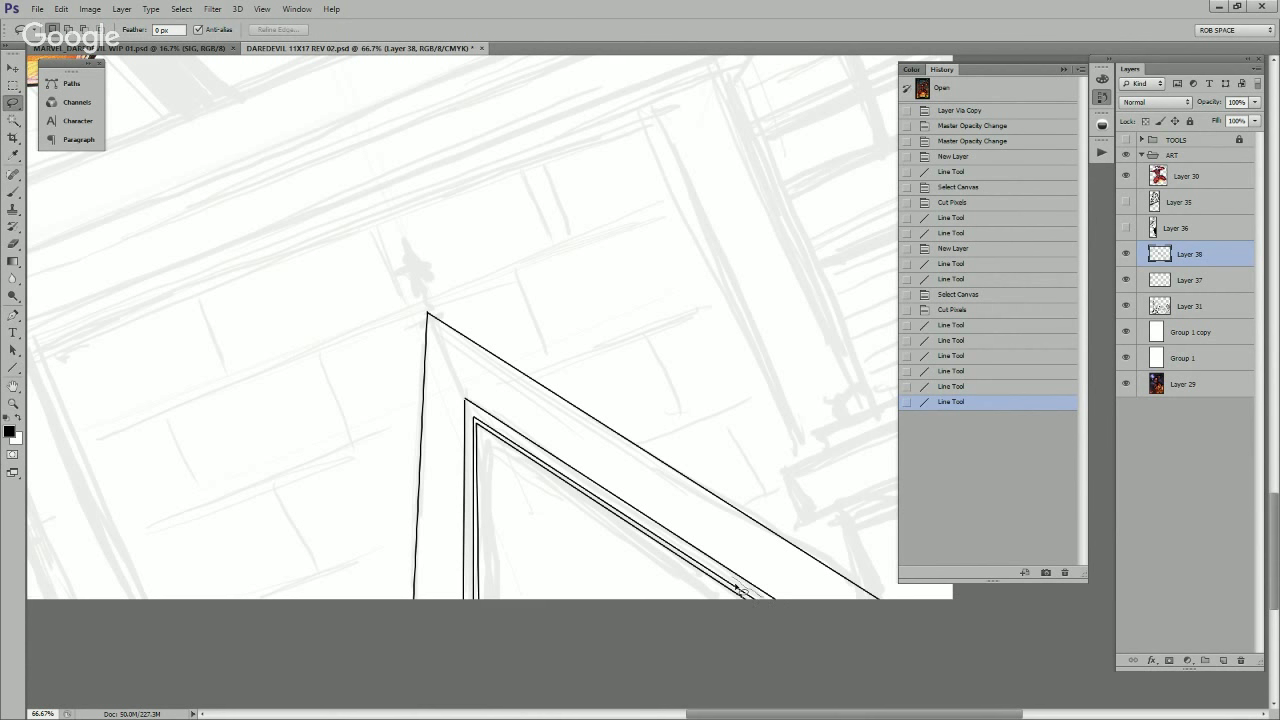
{"action": "mouse_move", "coordinate": [691, 565]}
{"action": "left_mouse_down"}
{"action": "mouse_move", "coordinate": [474, 414]}
{"action": "mouse_move", "coordinate": [469, 444]}
{"action": "mouse_move", "coordinate": [520, 608]}
{"action": "mouse_move", "coordinate": [771, 634]}
{"action": "mouse_move", "coordinate": [777, 620]}
{"action": "left_mouse_up"}
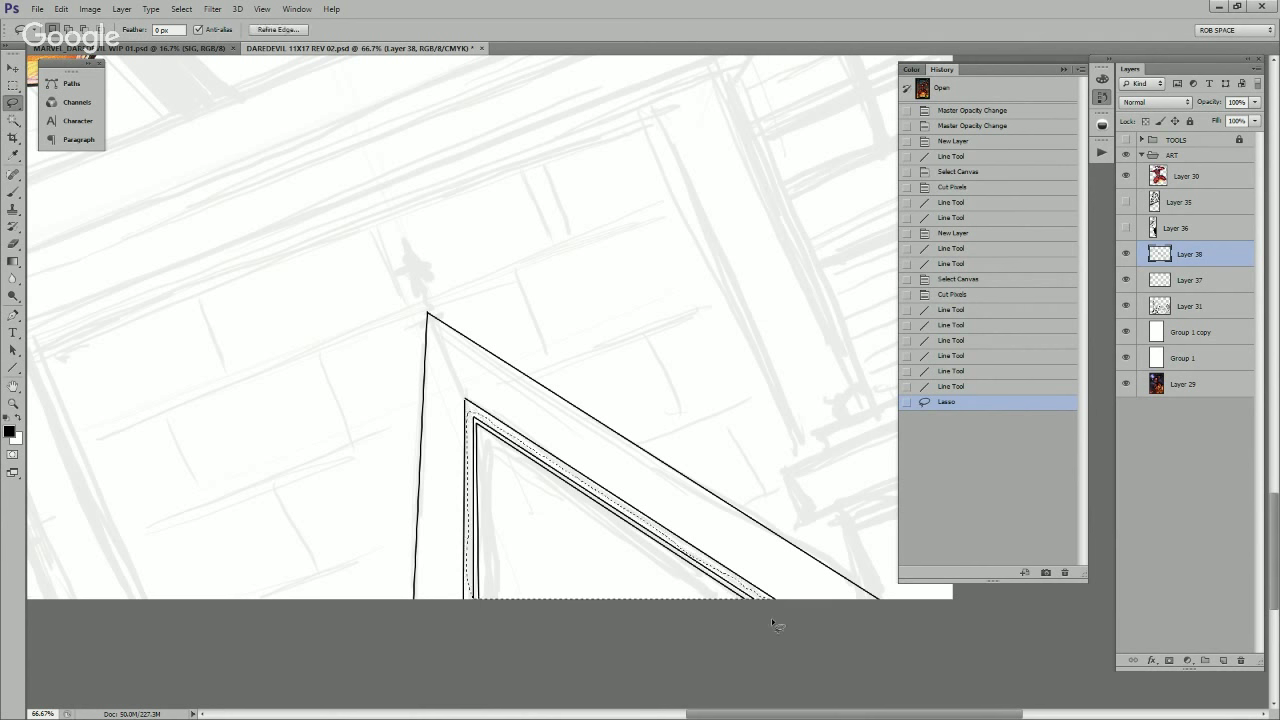
{"action": "key", "text": "v"}
{"action": "key", "text": "Right"}
{"action": "key", "text": "Right"}
{"action": "key", "text": "Right"}
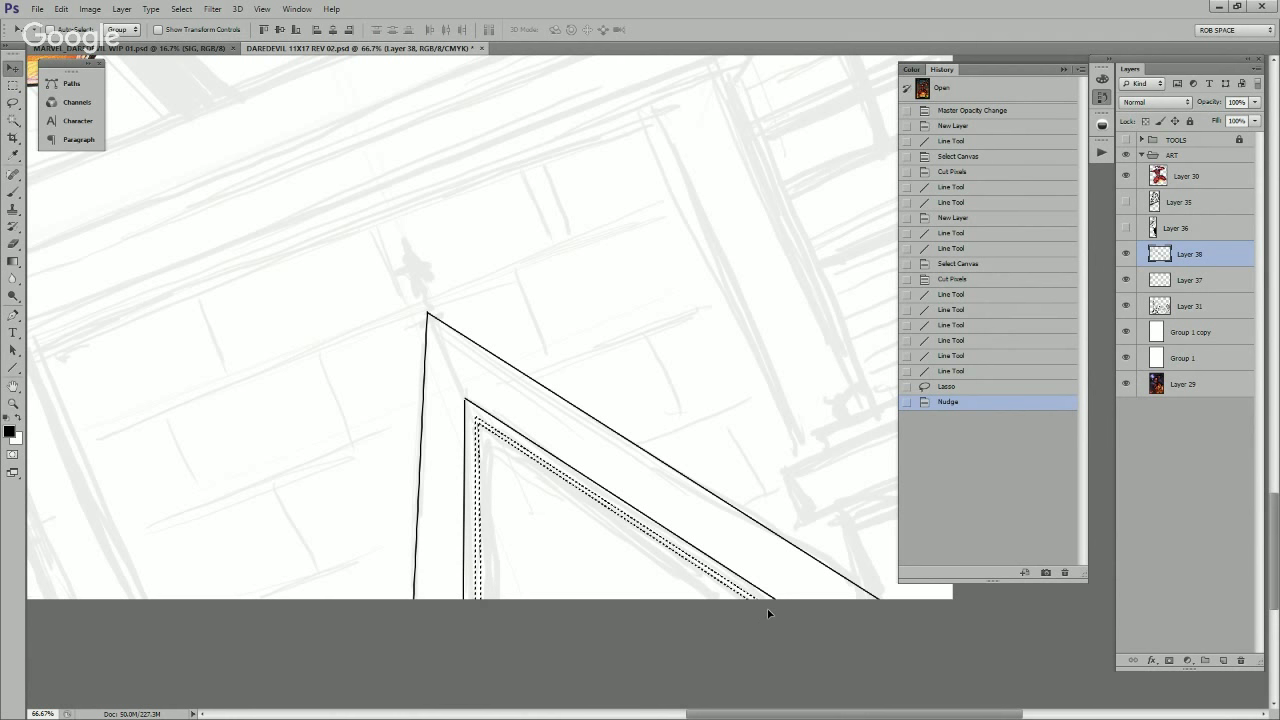
{"action": "key", "text": "ctrl+d"}
{"action": "left_click_drag", "start_coordinate": [689, 463], "coordinate": [709, 460]}
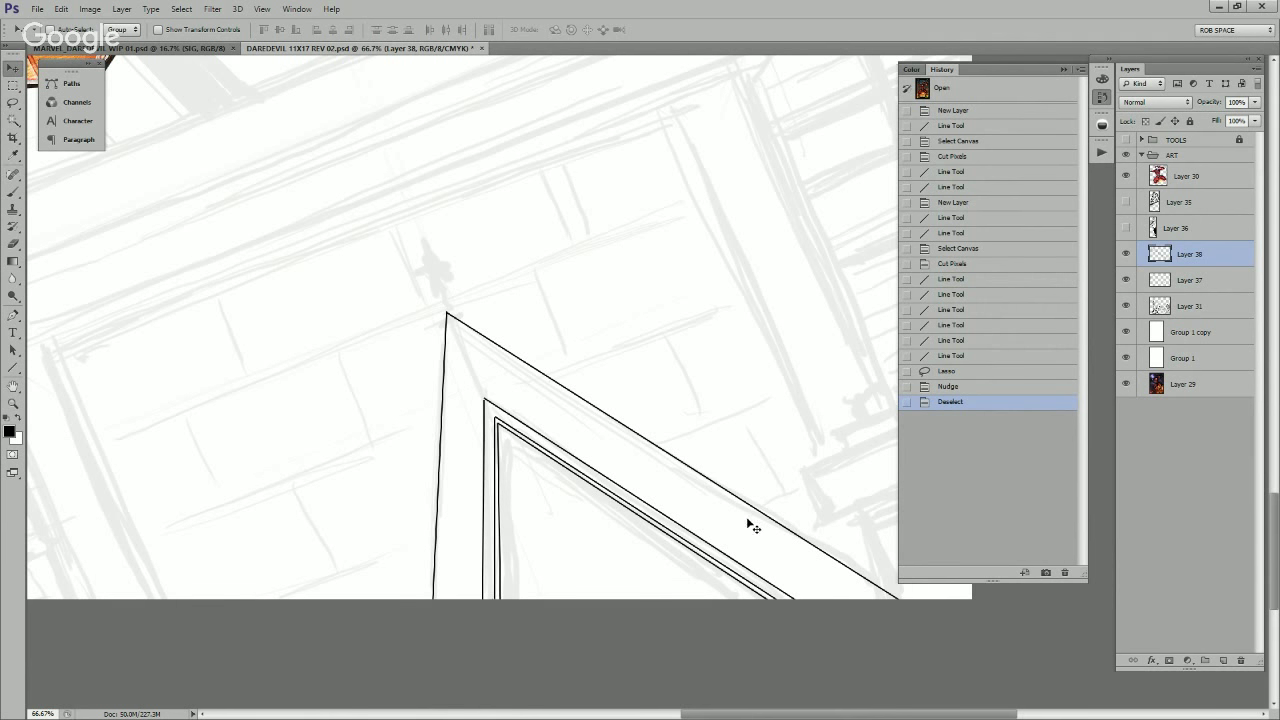
Step: Try a second straight line alongside the gable's left outer edge, first on Layer 38 and again on a new layer
{"action": "key", "text": "u"}
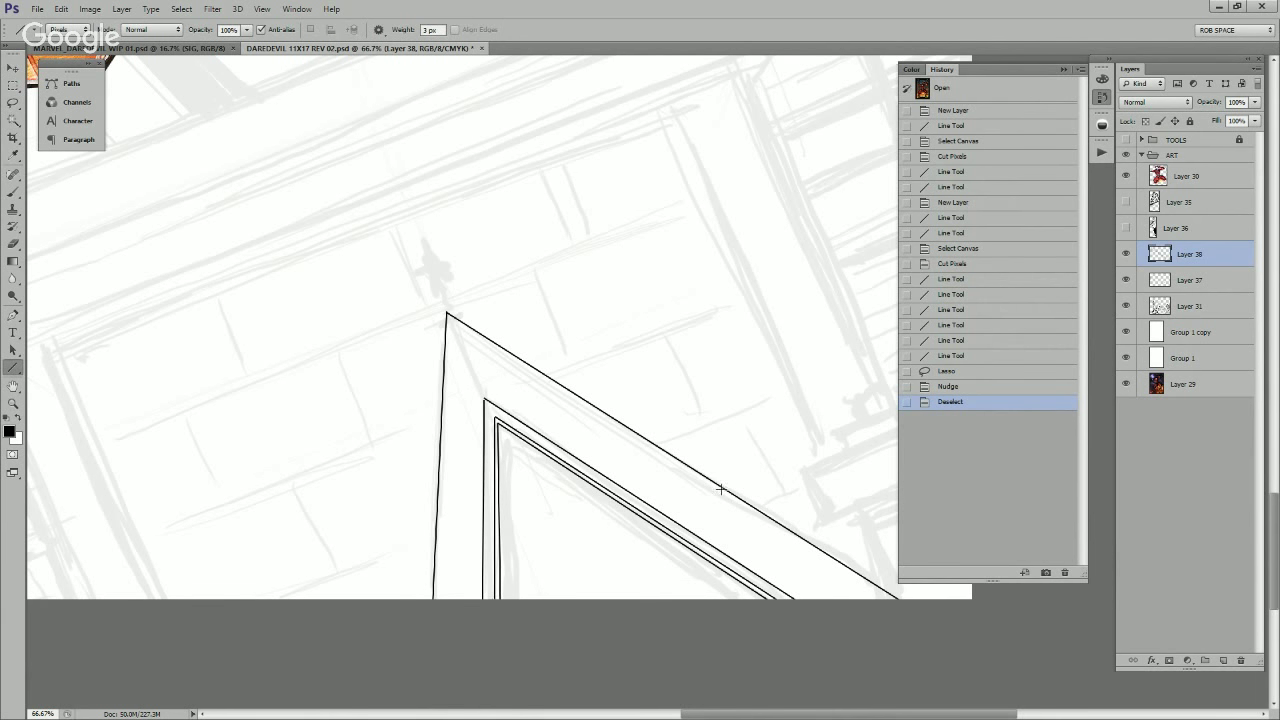
{"action": "left_click_drag", "start_coordinate": [627, 453], "coordinate": [647, 487]}
{"action": "left_click_drag", "start_coordinate": [465, 348], "coordinate": [446, 652]}
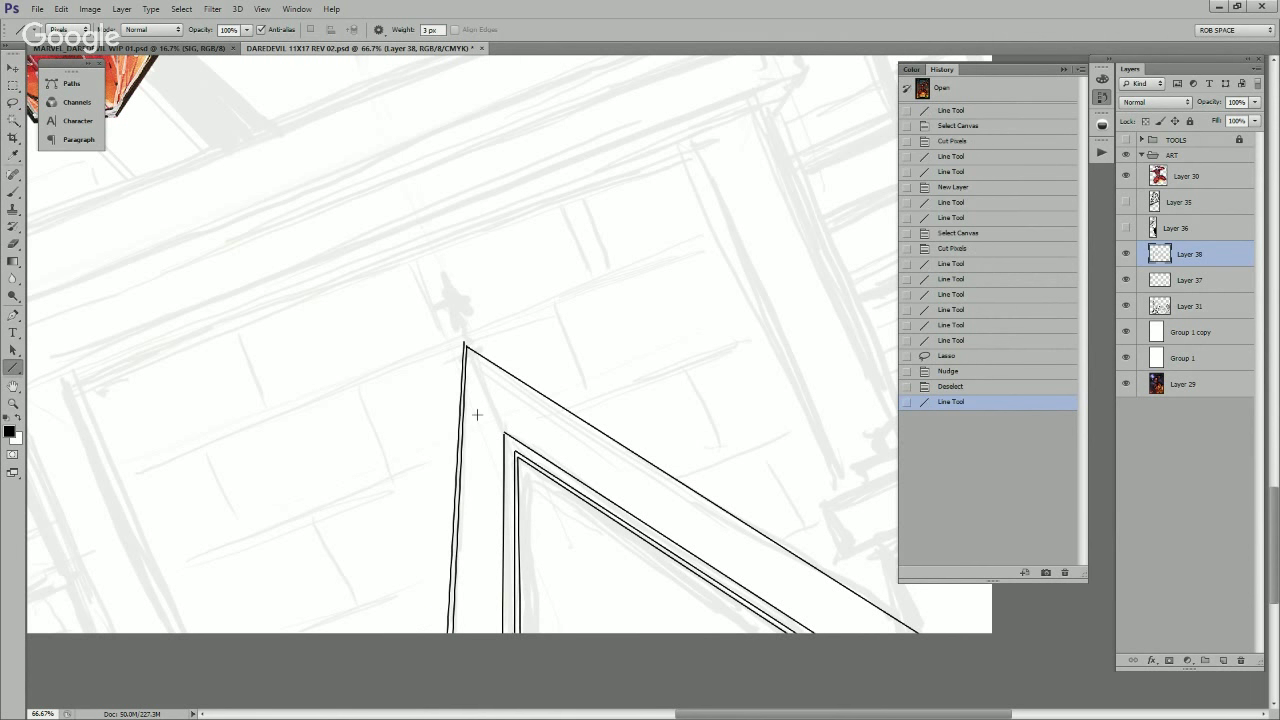
{"action": "key", "text": "ctrl+z"}
{"action": "left_click_drag", "start_coordinate": [465, 345], "coordinate": [446, 668]}
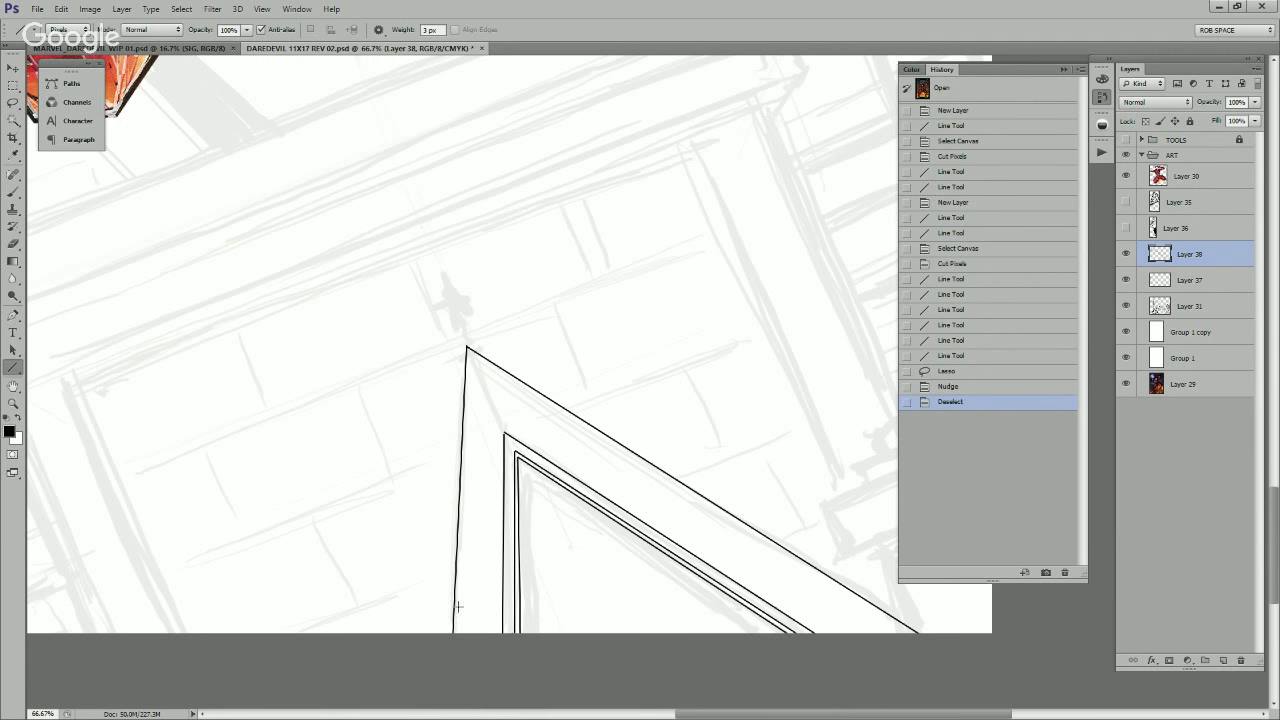
{"action": "left_click", "coordinate": [1223, 660]}
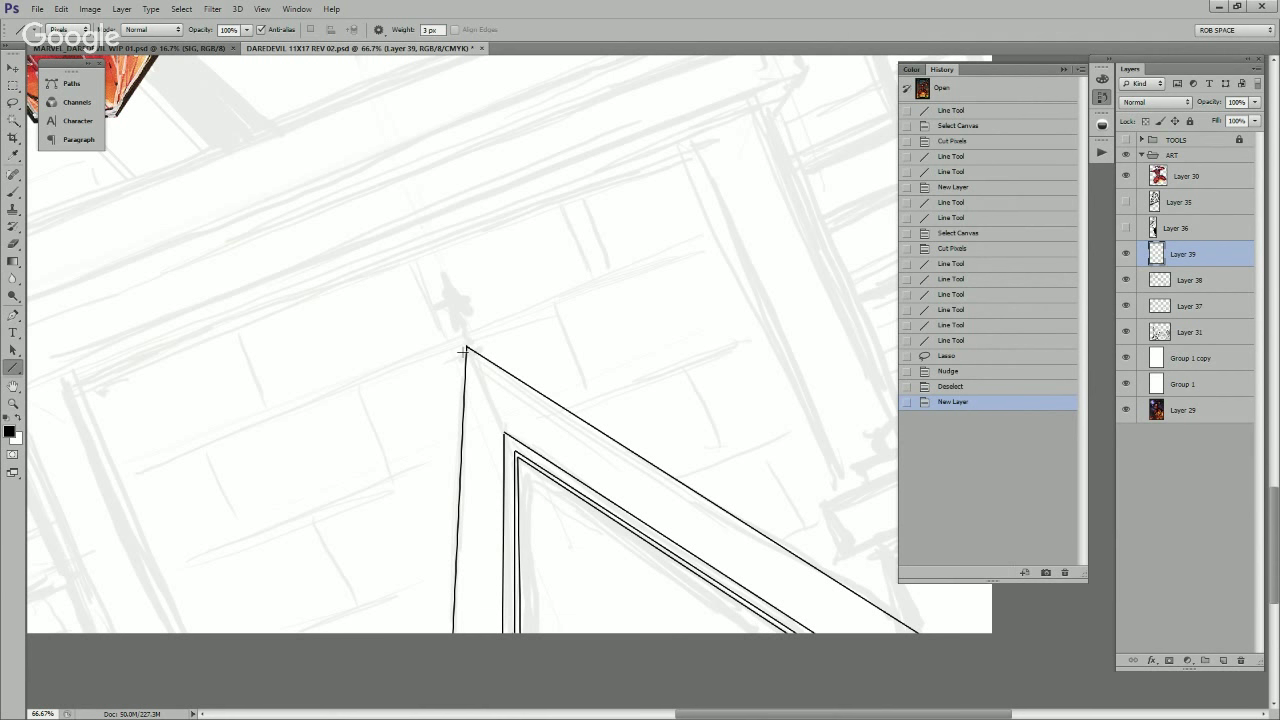
{"action": "left_click_drag", "start_coordinate": [466, 348], "coordinate": [447, 652]}
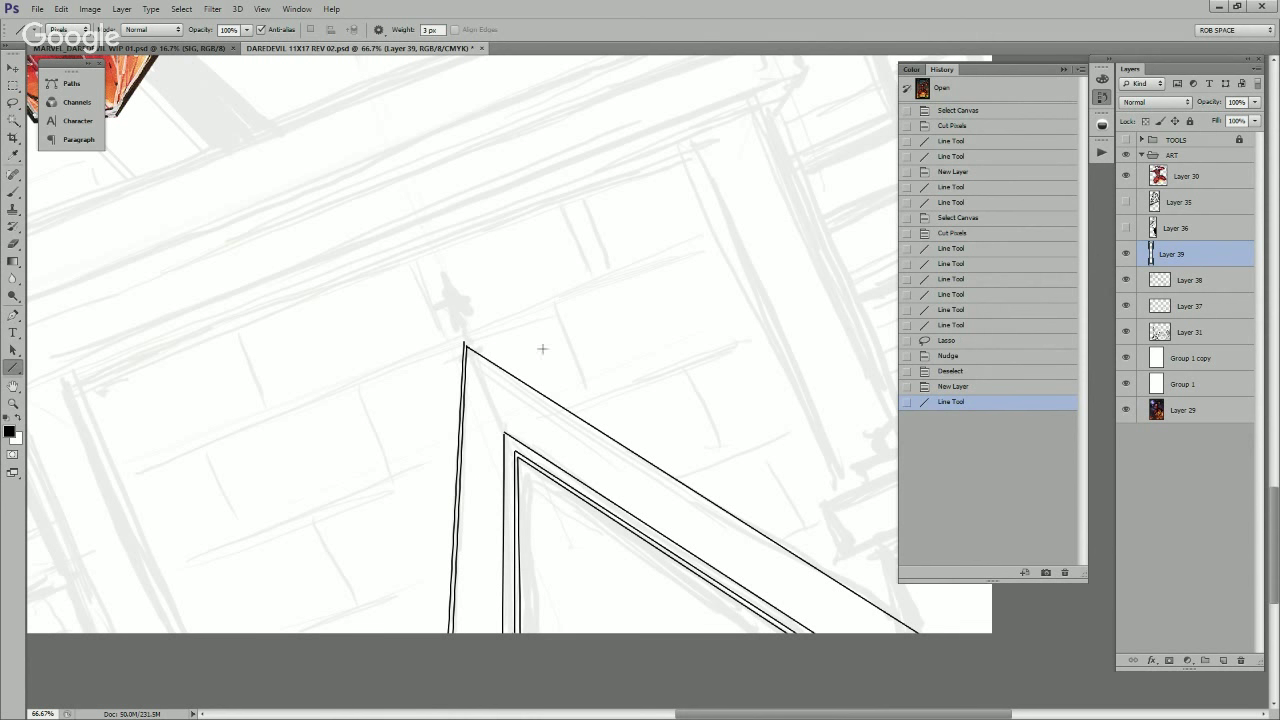
{"action": "key", "text": "ctrl+z"}
Step: Add another new layer and draw a straight line along the top edge of the brick building's cornice
{"action": "mouse_move", "coordinate": [574, 397]}
{"action": "left_mouse_down"}
{"action": "mouse_move", "coordinate": [757, 417]}
{"action": "mouse_move", "coordinate": [788, 443]}
{"action": "left_mouse_up"}
{"action": "left_click_drag", "start_coordinate": [614, 449], "coordinate": [591, 617]}
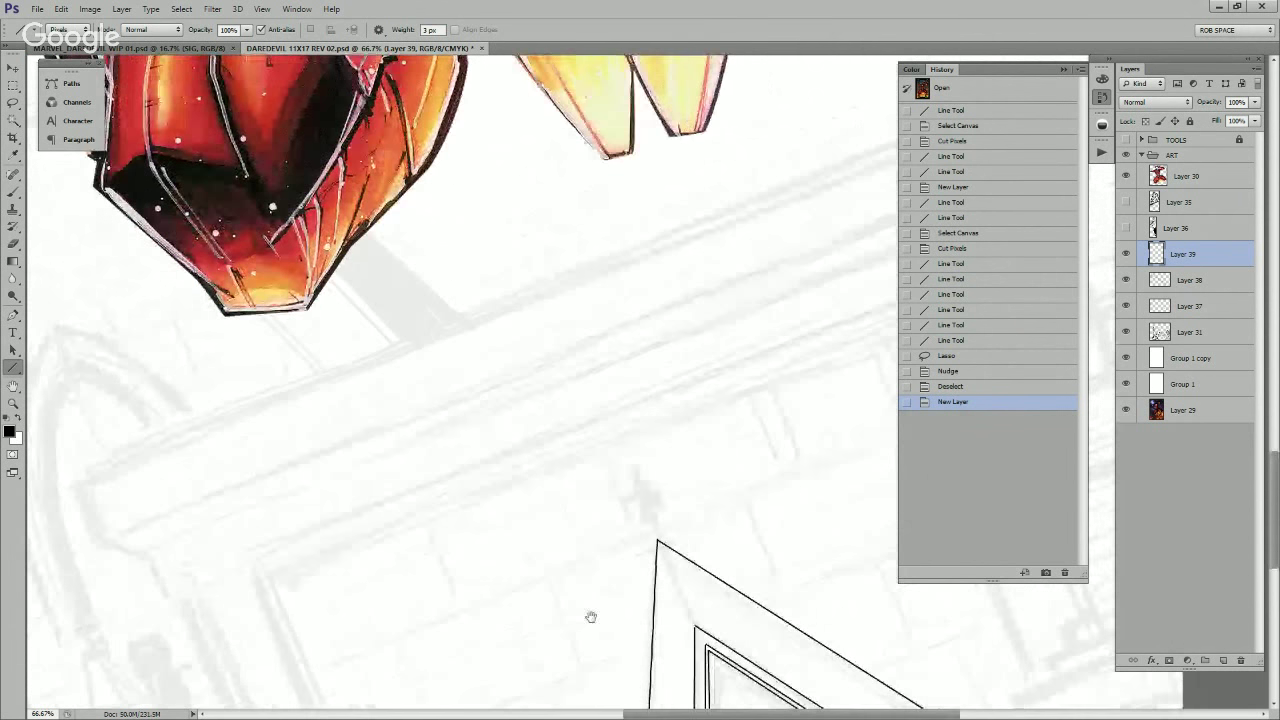
{"action": "left_click", "coordinate": [1222, 660]}
{"action": "key", "text": "z"}
{"action": "left_click", "coordinate": [870, 615], "text": "alt"}
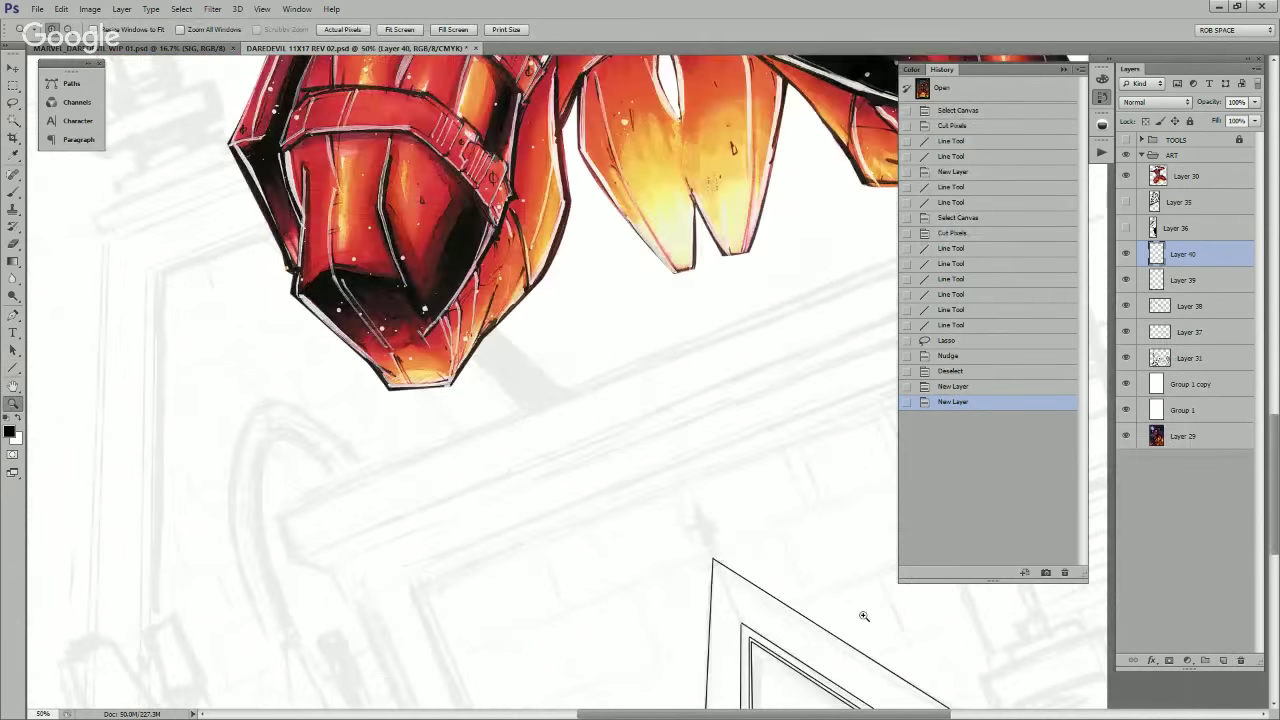
{"action": "left_click_drag", "start_coordinate": [818, 611], "coordinate": [641, 549]}
{"action": "left_click", "coordinate": [657, 542], "text": "alt"}
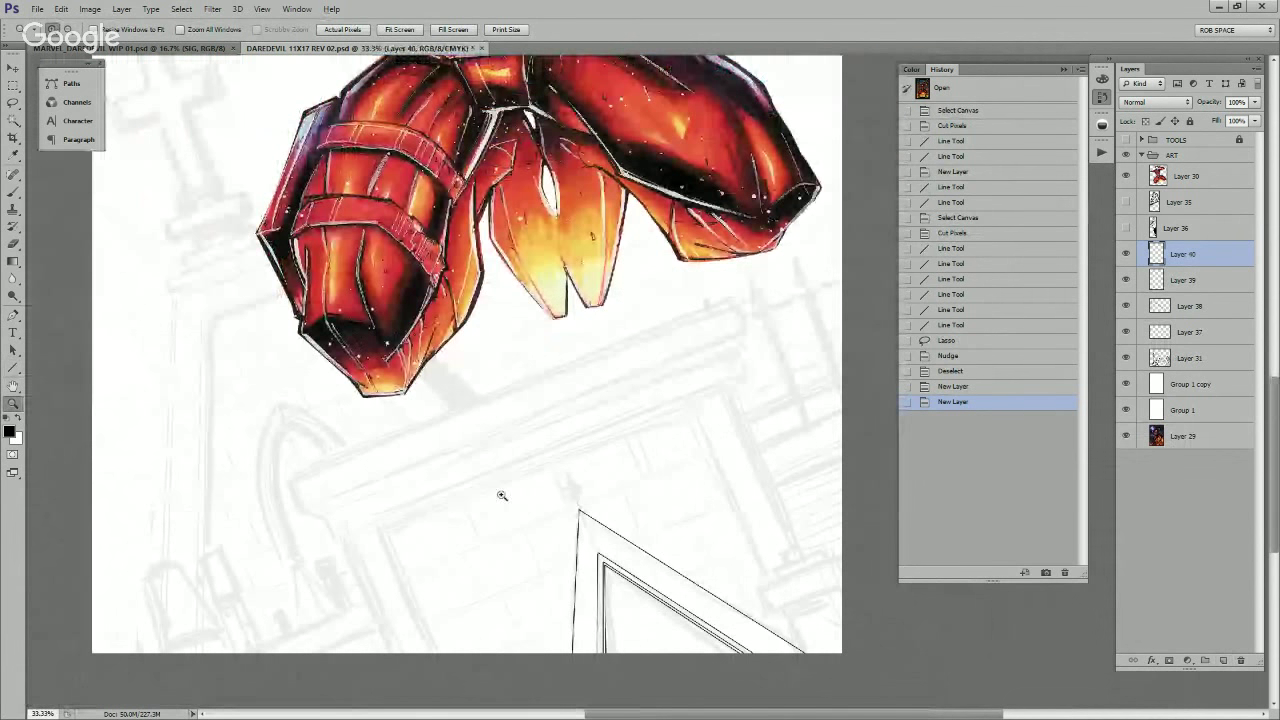
{"action": "key", "text": "u"}
{"action": "left_click_drag", "start_coordinate": [288, 483], "coordinate": [735, 300]}
Step: Duplicate the cornice line and nudge the copy down and right to form the ledge's parallel lower edge
{"action": "key", "text": "ctrl+j"}
{"action": "key", "text": "v"}
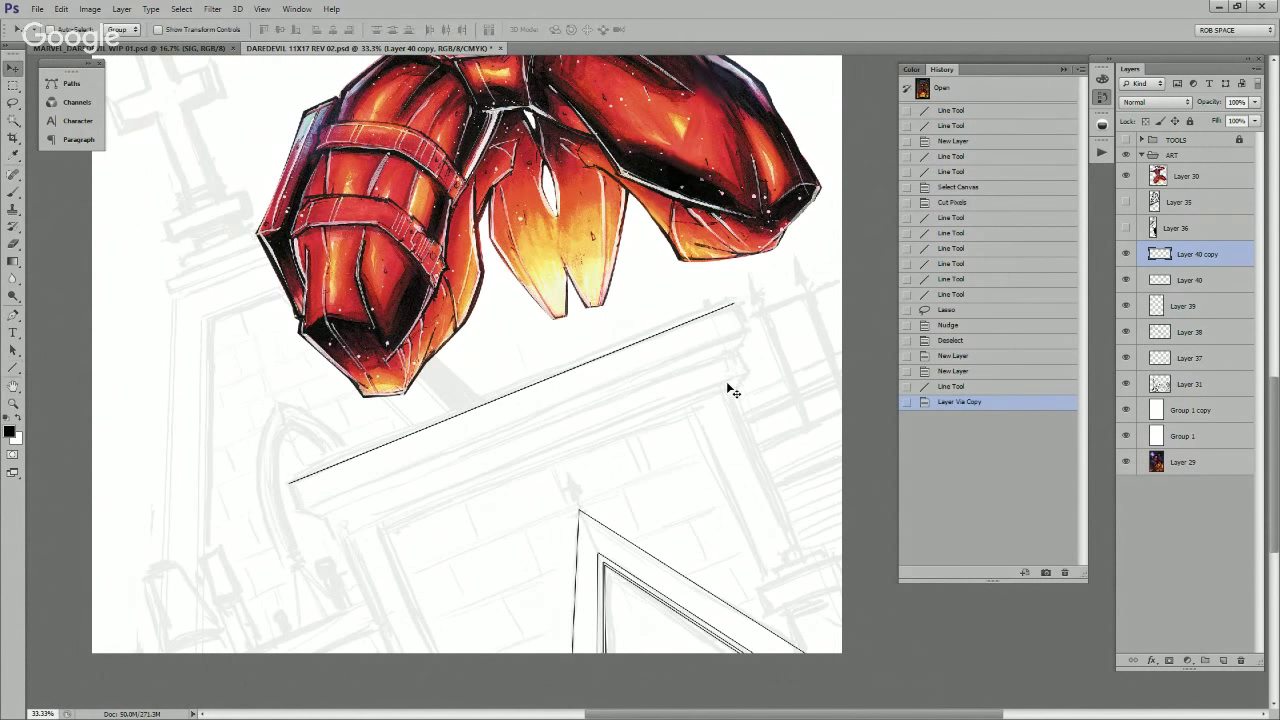
{"action": "key", "text": "shift+Down"}
{"action": "key", "text": "shift+Down"}
{"action": "key", "text": "shift+Down"}
{"action": "key", "text": "shift+Down"}
{"action": "key", "text": "shift+Down"}
{"action": "key", "text": "shift+Down"}
{"action": "key", "text": "shift+Down"}
{"action": "key", "text": "shift+Down"}
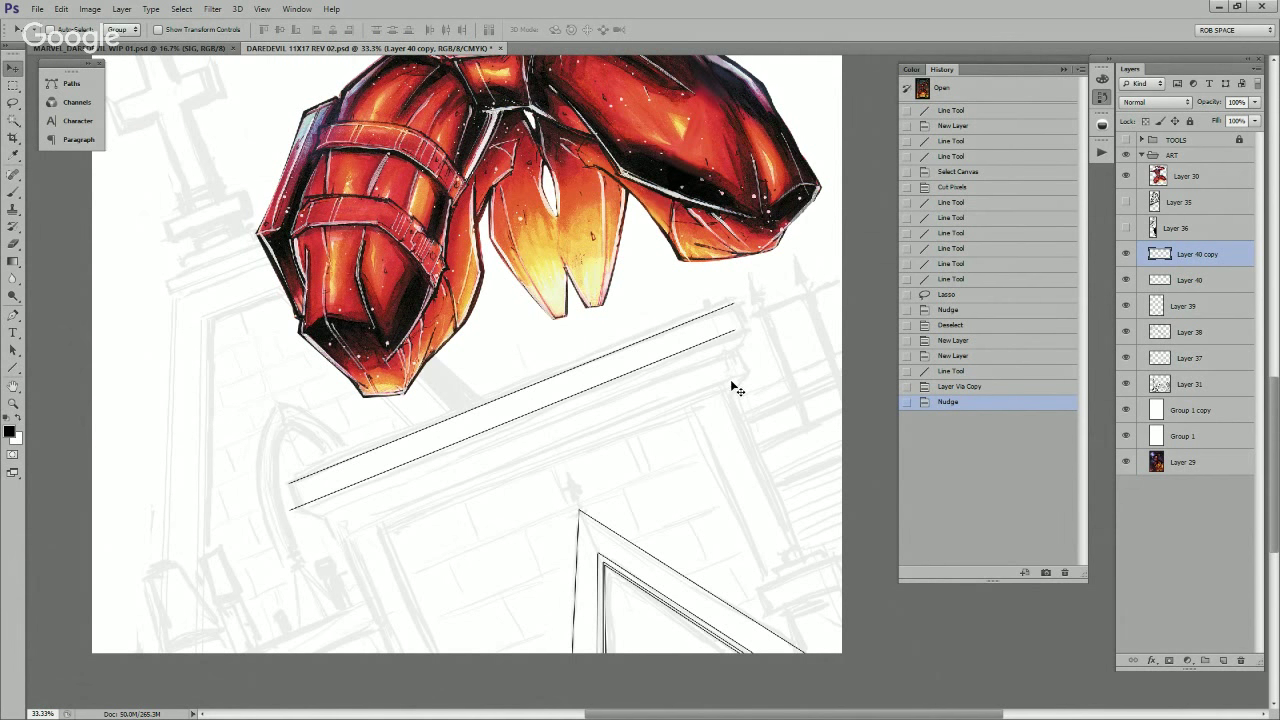
{"action": "key", "text": "shift+Right"}
{"action": "key", "text": "shift+Right"}
{"action": "key", "text": "shift+Right"}
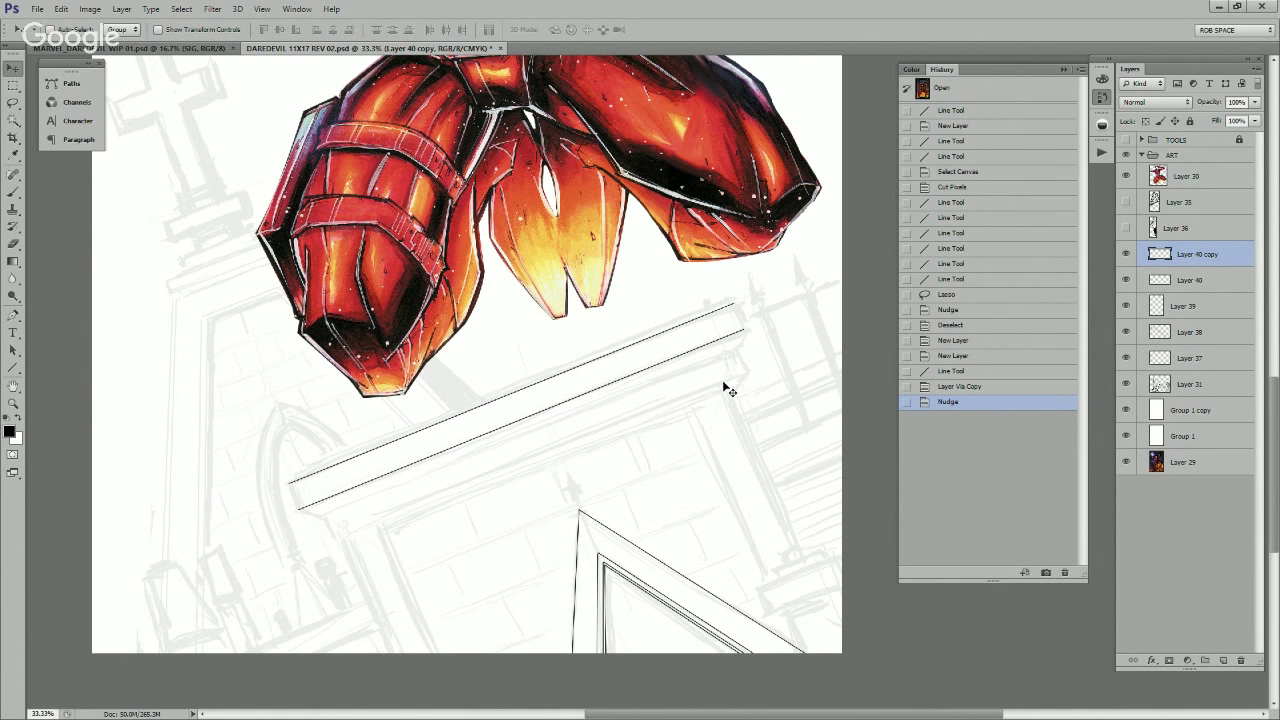
Step: Merge the two cornice lines, duplicate the pair, move the copy below, and scale it to about 88%
{"action": "key", "text": "ctrl+e"}
{"action": "key", "text": "ctrl+j"}
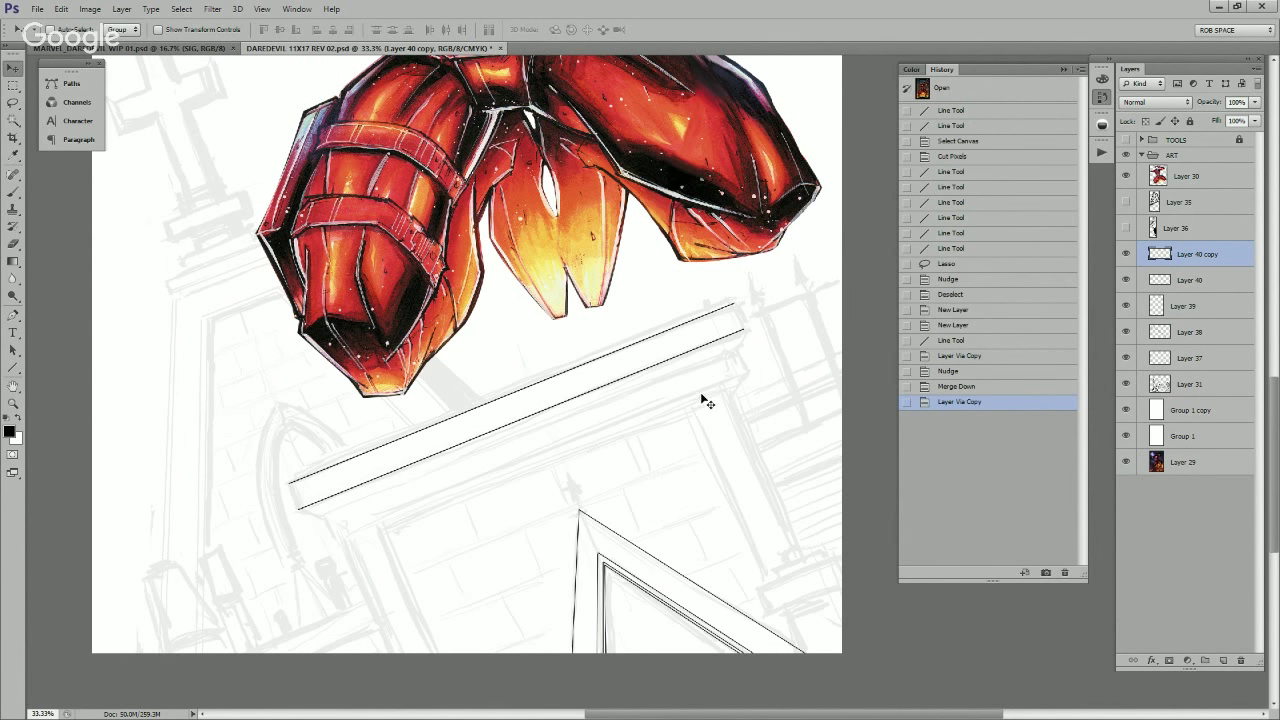
{"action": "left_click_drag", "start_coordinate": [700, 400], "coordinate": [722, 428]}
{"action": "key", "text": "ctrl+t"}
{"action": "left_click_drag", "start_coordinate": [768, 345], "coordinate": [738, 350]}
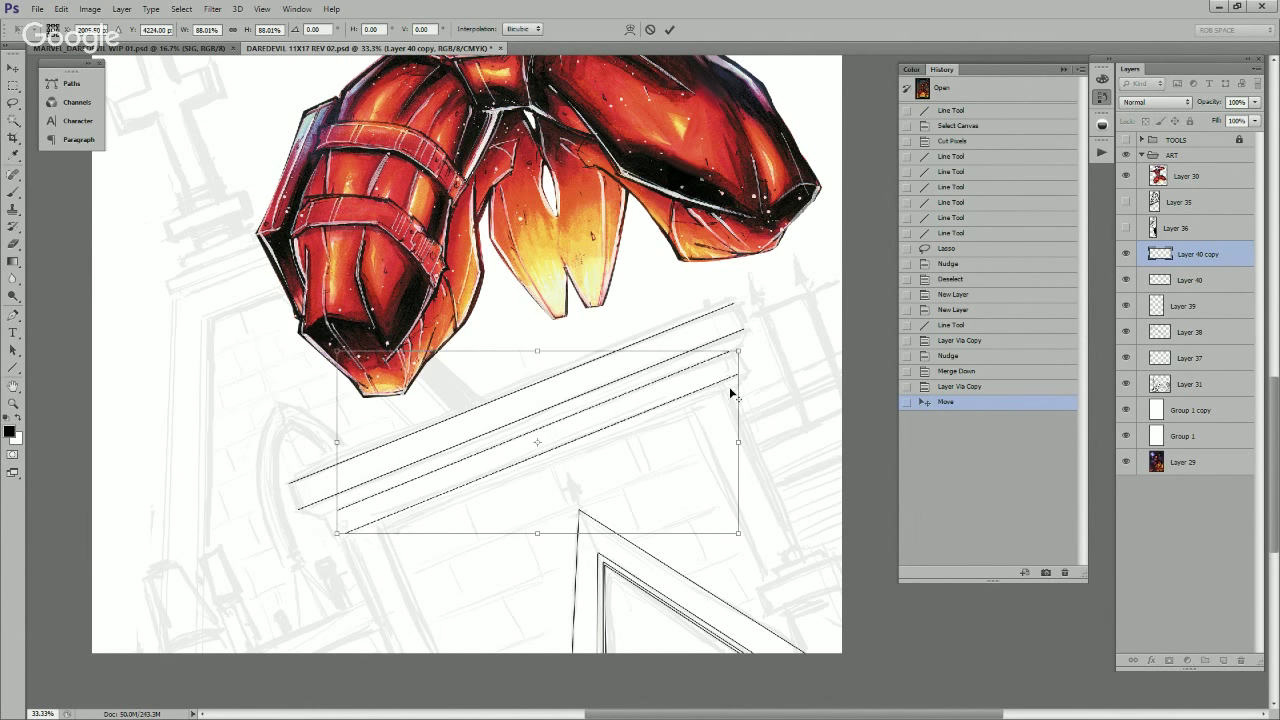
{"action": "key", "text": "Return"}
Step: Nudge the smaller cornice line pair slightly up and left to fit the sketched lower molding
{"action": "key", "text": "Up"}
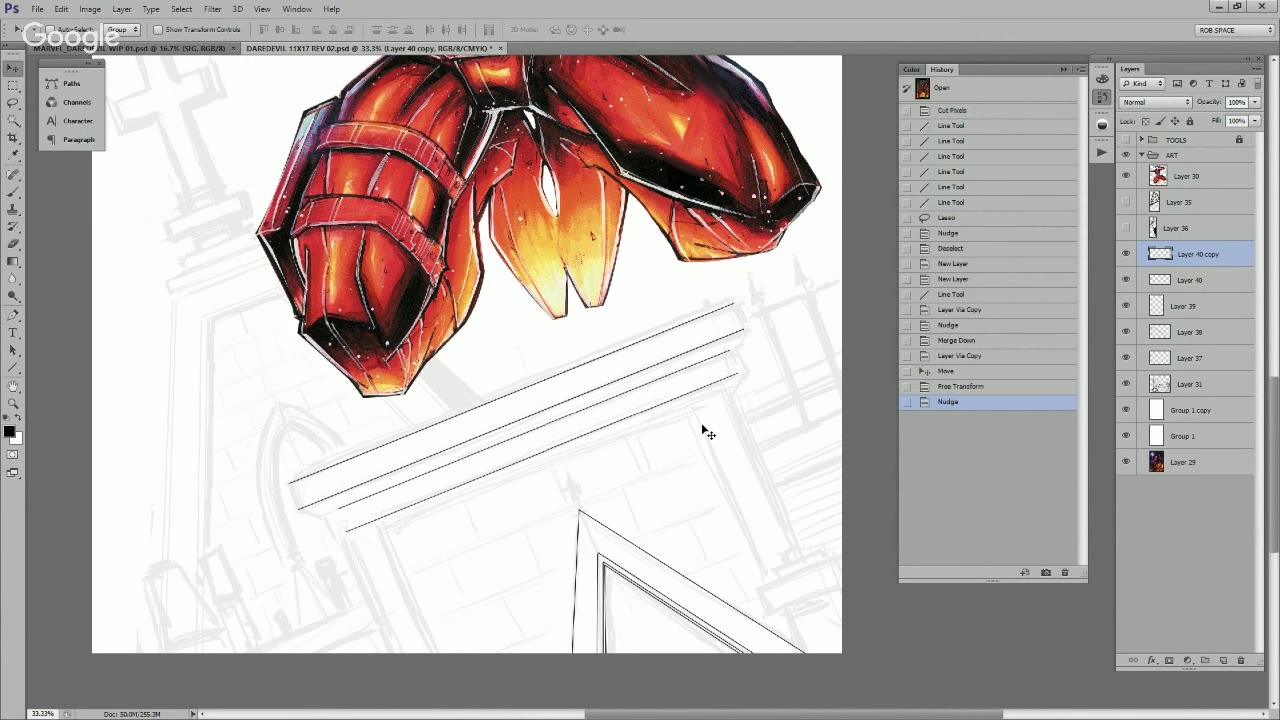
{"action": "key", "text": "Left"}
{"action": "key", "text": "Left"}
{"action": "key", "text": "Left"}
{"action": "key", "text": "Left"}
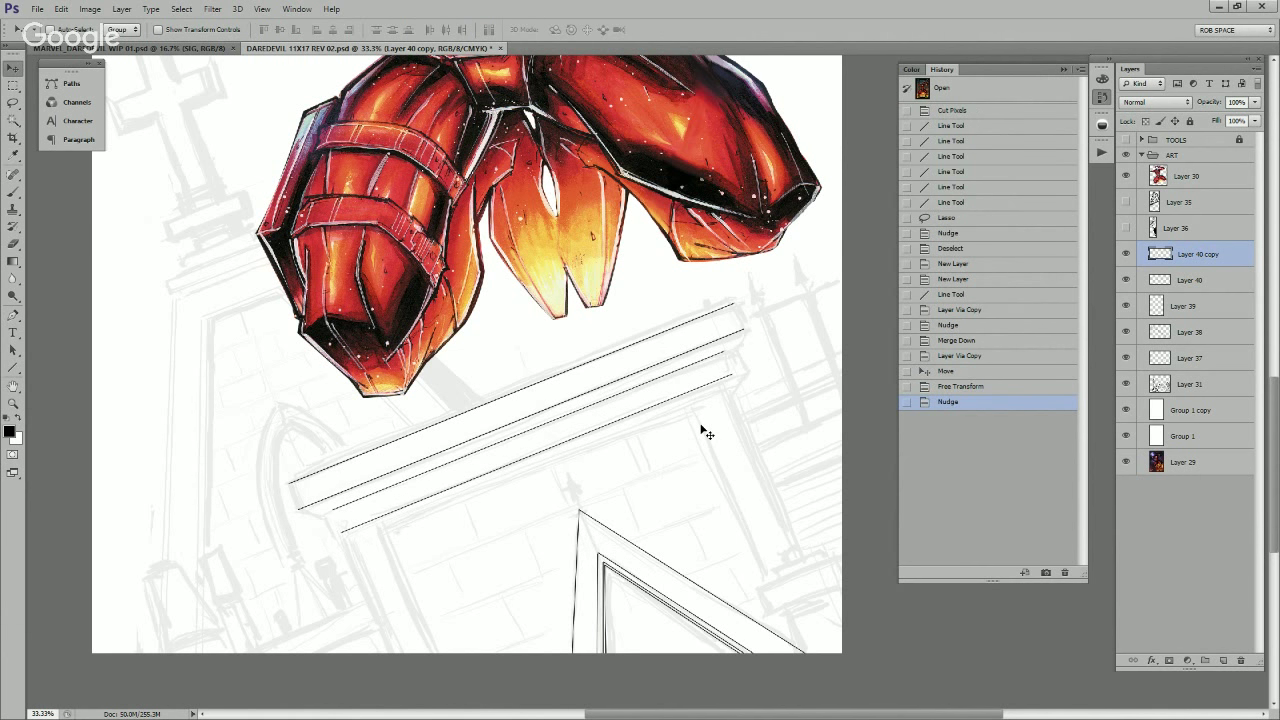
Step: Shift the lower cornice line pair down and left, then lengthen it to the right end by duplicating, offsetting and merging the copy
{"action": "key", "text": "Down"}
{"action": "key", "text": "Down"}
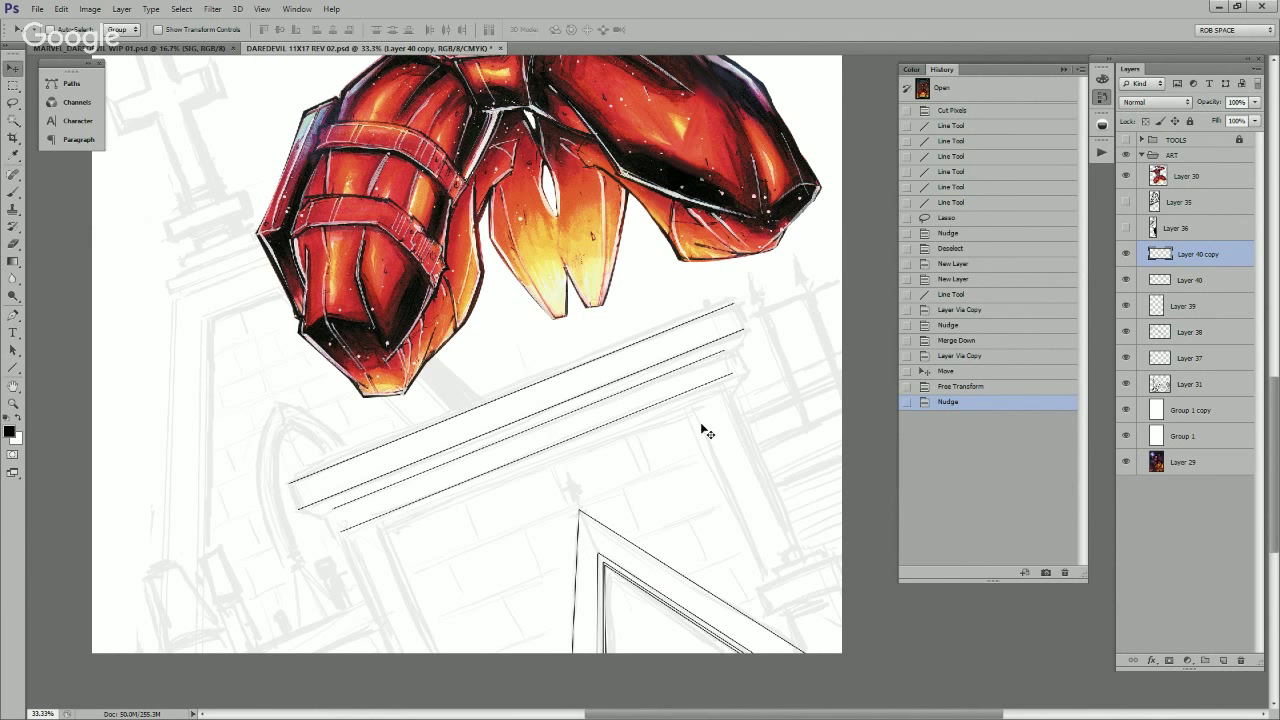
{"action": "left_click_drag", "start_coordinate": [721, 418], "coordinate": [717, 426]}
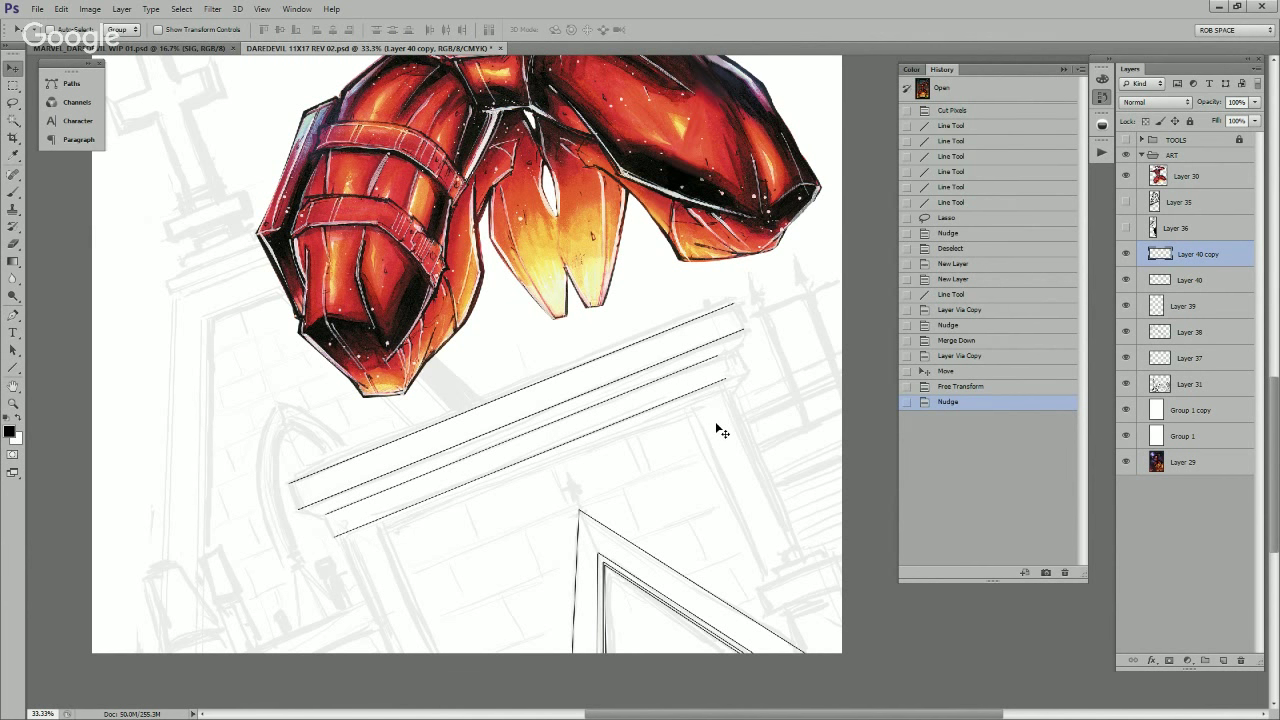
{"action": "key", "text": "ctrl+j"}
{"action": "left_click_drag", "start_coordinate": [714, 429], "coordinate": [741, 466]}
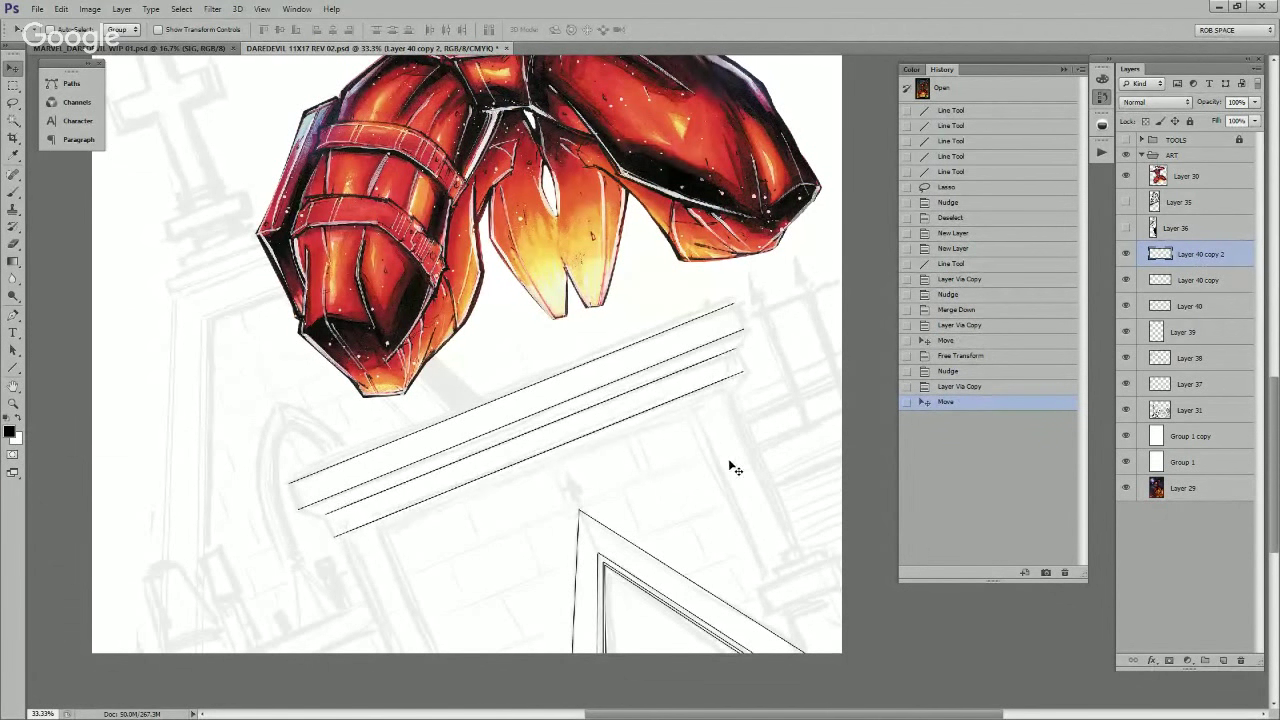
{"action": "key", "text": "ctrl+e"}
Step: Add a new layer and draw three short straight lines closing the left end profile of the cornice
{"action": "key", "text": "z"}
{"action": "left_click", "coordinate": [468, 530]}
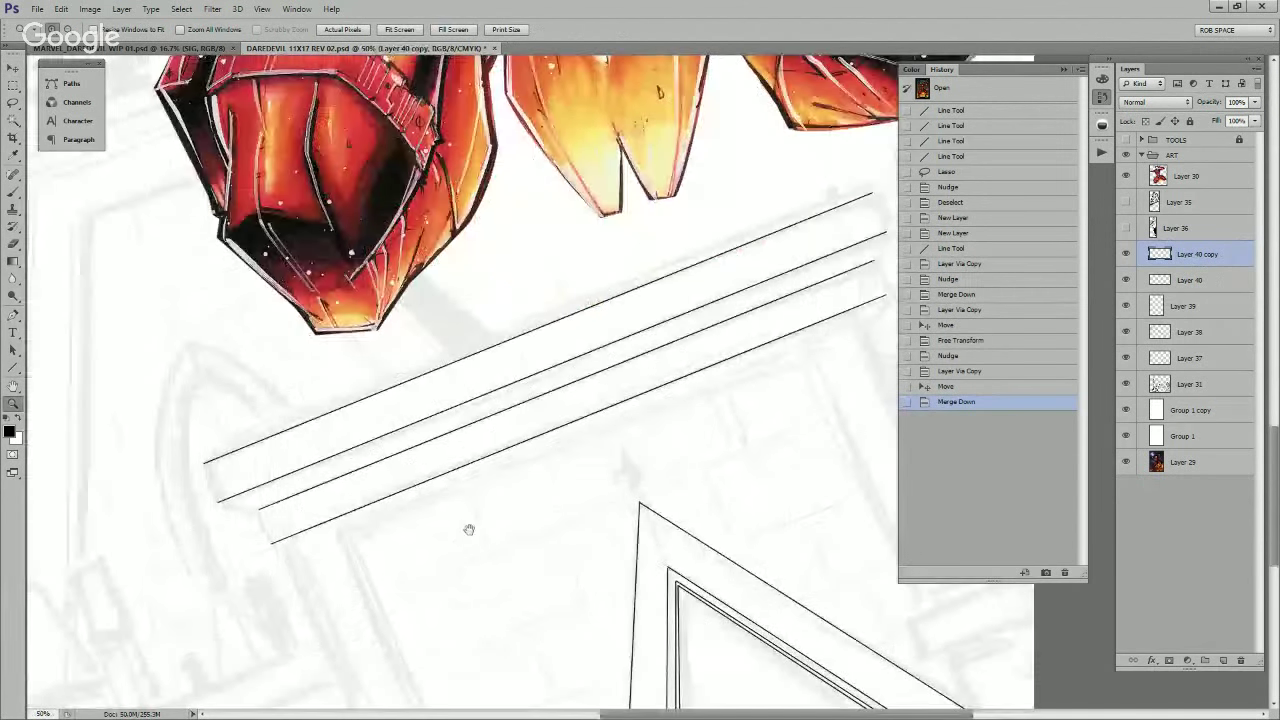
{"action": "left_click_drag", "start_coordinate": [468, 530], "coordinate": [563, 471]}
{"action": "left_click", "coordinate": [564, 472]}
{"action": "left_click", "coordinate": [566, 473]}
{"action": "left_click_drag", "start_coordinate": [631, 506], "coordinate": [574, 489]}
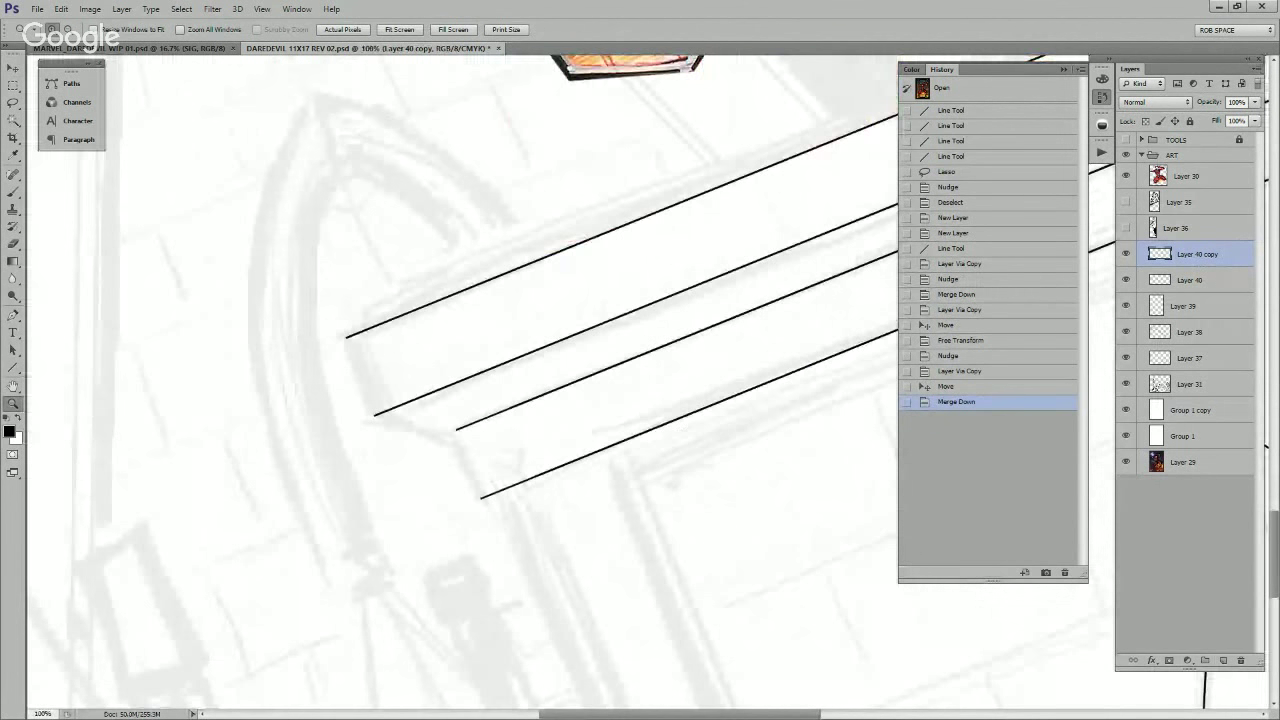
{"action": "left_click", "coordinate": [1222, 660]}
{"action": "key", "text": "u"}
{"action": "left_click_drag", "start_coordinate": [456, 430], "coordinate": [482, 498]}
{"action": "left_click_drag", "start_coordinate": [374, 416], "coordinate": [456, 430]}
{"action": "left_click_drag", "start_coordinate": [347, 337], "coordinate": [374, 420]}
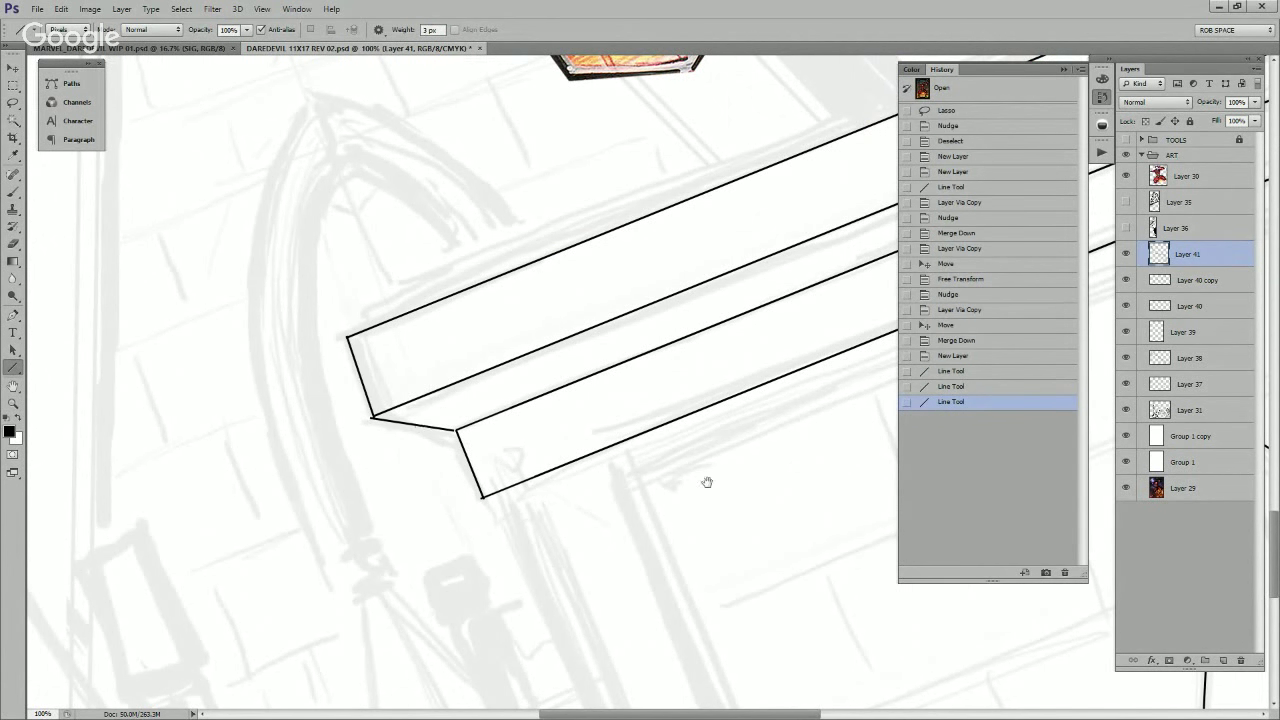
Step: Hide all the gable and cornice line layers and add a new layer directly above the sketch on Layer 31
{"action": "left_click_drag", "start_coordinate": [880, 505], "coordinate": [529, 603]}
{"action": "left_click_drag", "start_coordinate": [875, 453], "coordinate": [514, 623]}
{"action": "left_click_drag", "start_coordinate": [829, 440], "coordinate": [470, 648]}
{"action": "key", "text": "z"}
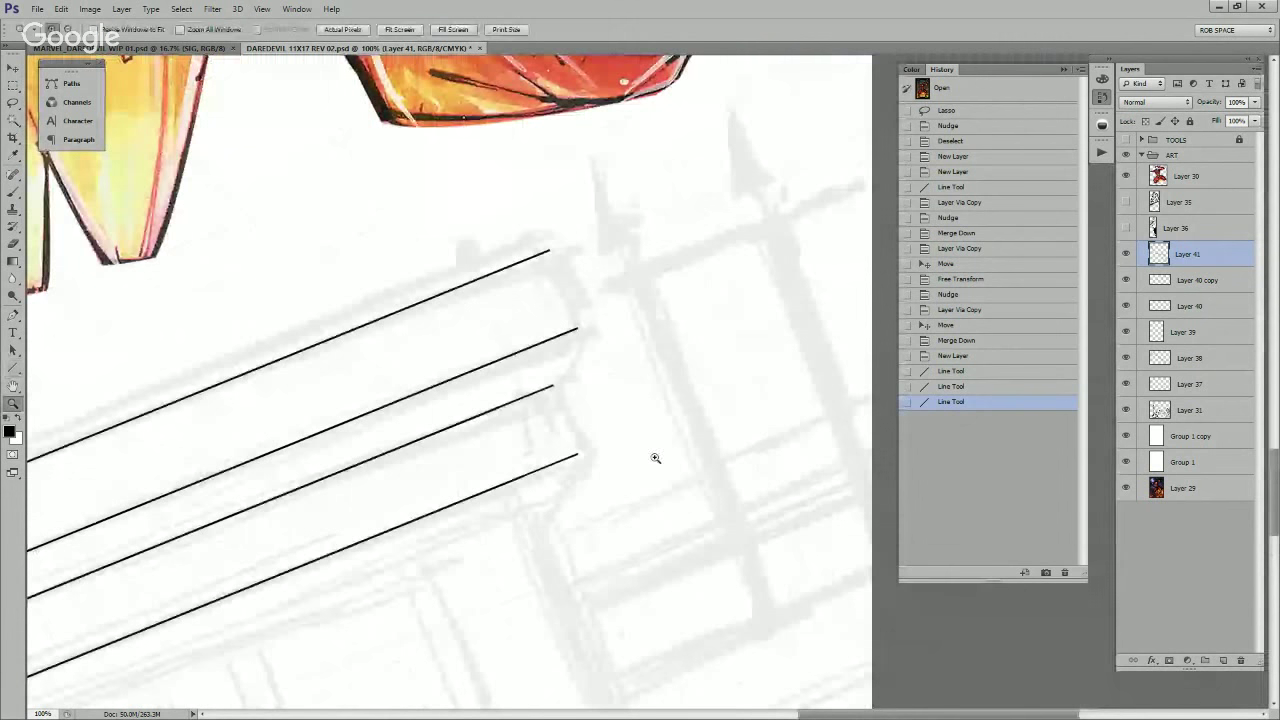
{"action": "left_click", "coordinate": [645, 460], "text": "alt"}
{"action": "left_click", "coordinate": [645, 460], "text": "alt"}
{"action": "left_click", "coordinate": [645, 460], "text": "alt"}
{"action": "left_click_drag", "start_coordinate": [652, 530], "coordinate": [709, 363]}
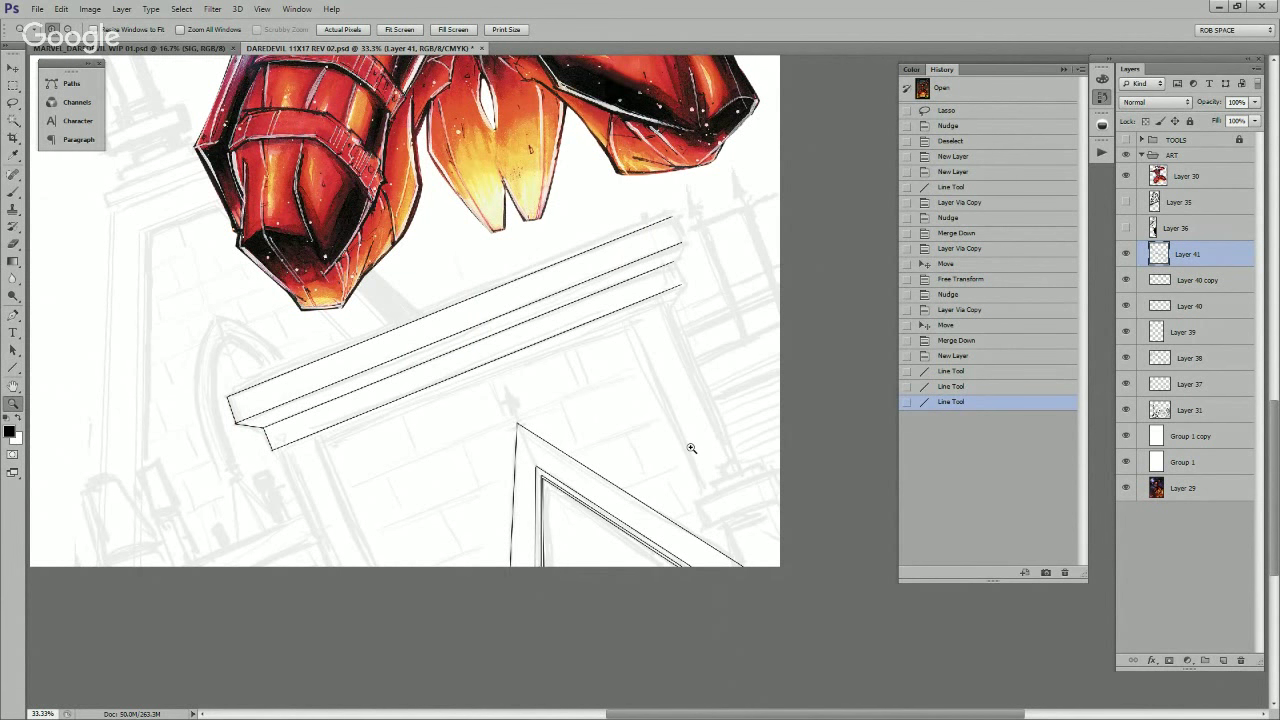
{"action": "left_click_drag", "start_coordinate": [1126, 253], "coordinate": [1126, 331]}
{"action": "left_click", "coordinate": [1126, 357]}
{"action": "left_click", "coordinate": [1126, 383]}
{"action": "left_click", "coordinate": [1190, 410]}
{"action": "left_click", "coordinate": [1223, 660]}
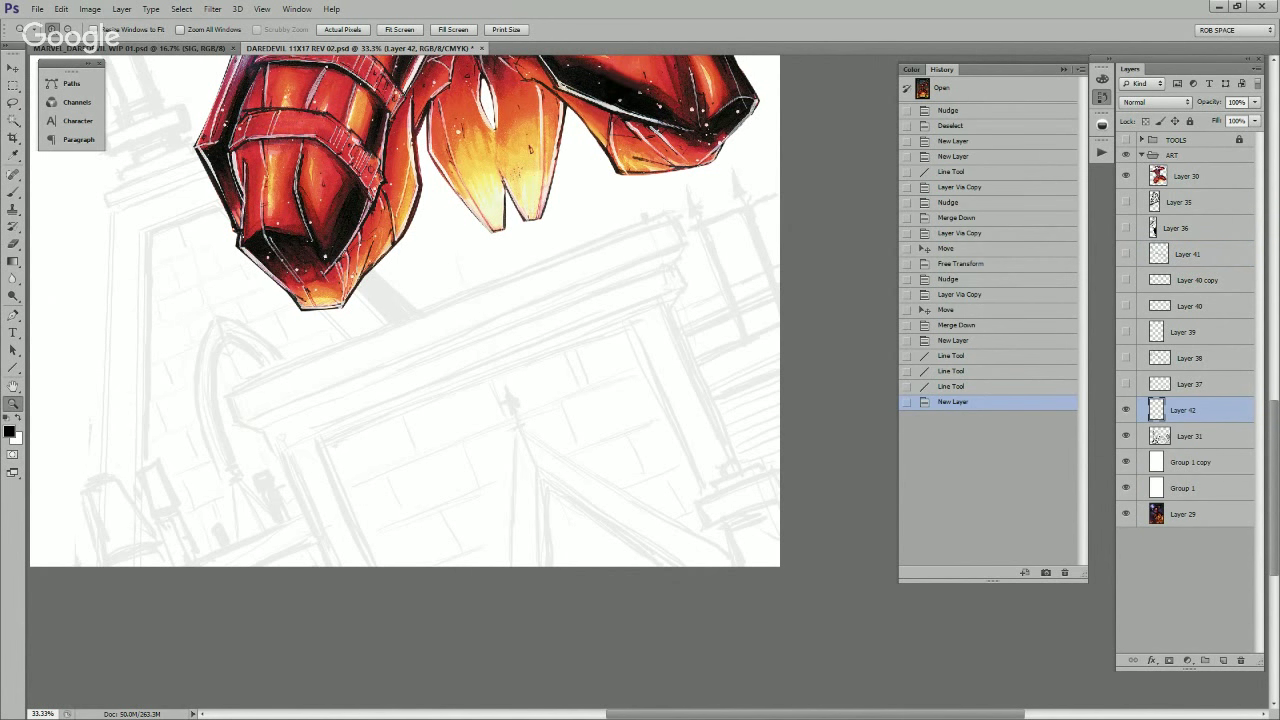
Step: Trace the sketched gable with a closed triangular pen path extending below the canvas, and adjust its apex to fit the sketch
{"action": "key", "text": "p"}
{"action": "left_click", "coordinate": [516, 427]}
{"action": "left_click", "coordinate": [507, 588]}
{"action": "left_click", "coordinate": [745, 574]}
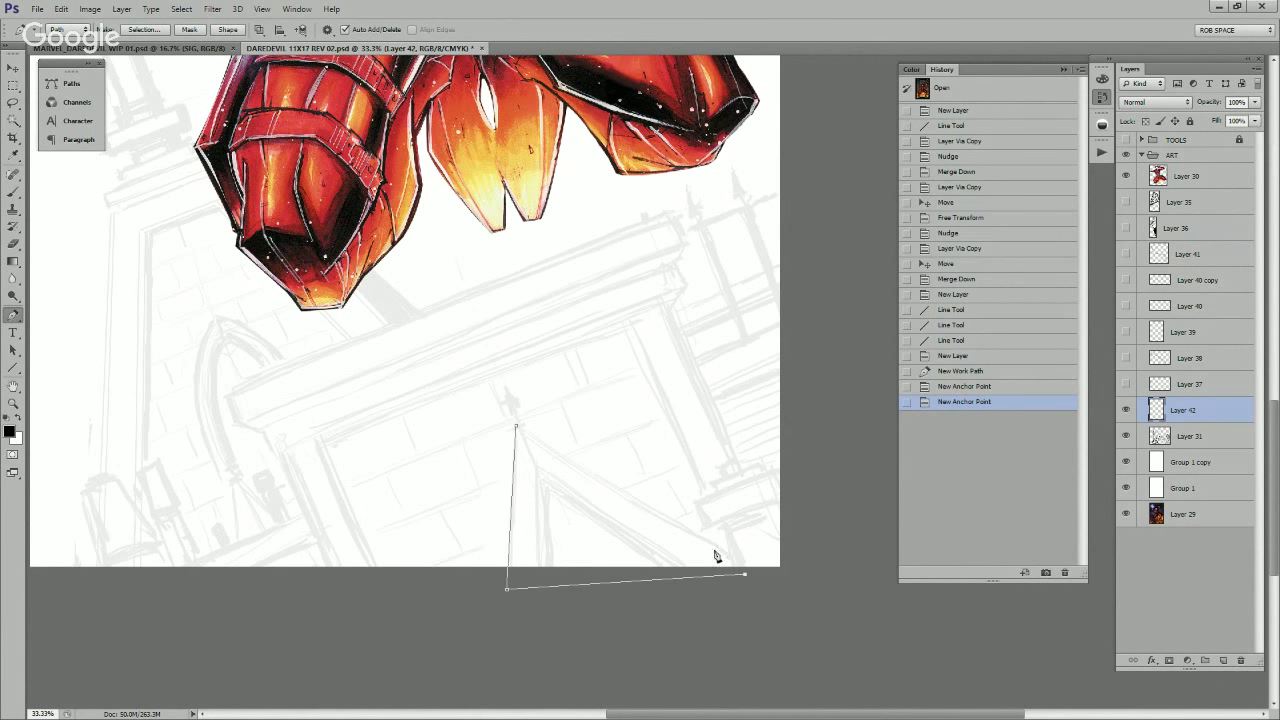
{"action": "left_click", "coordinate": [516, 428]}
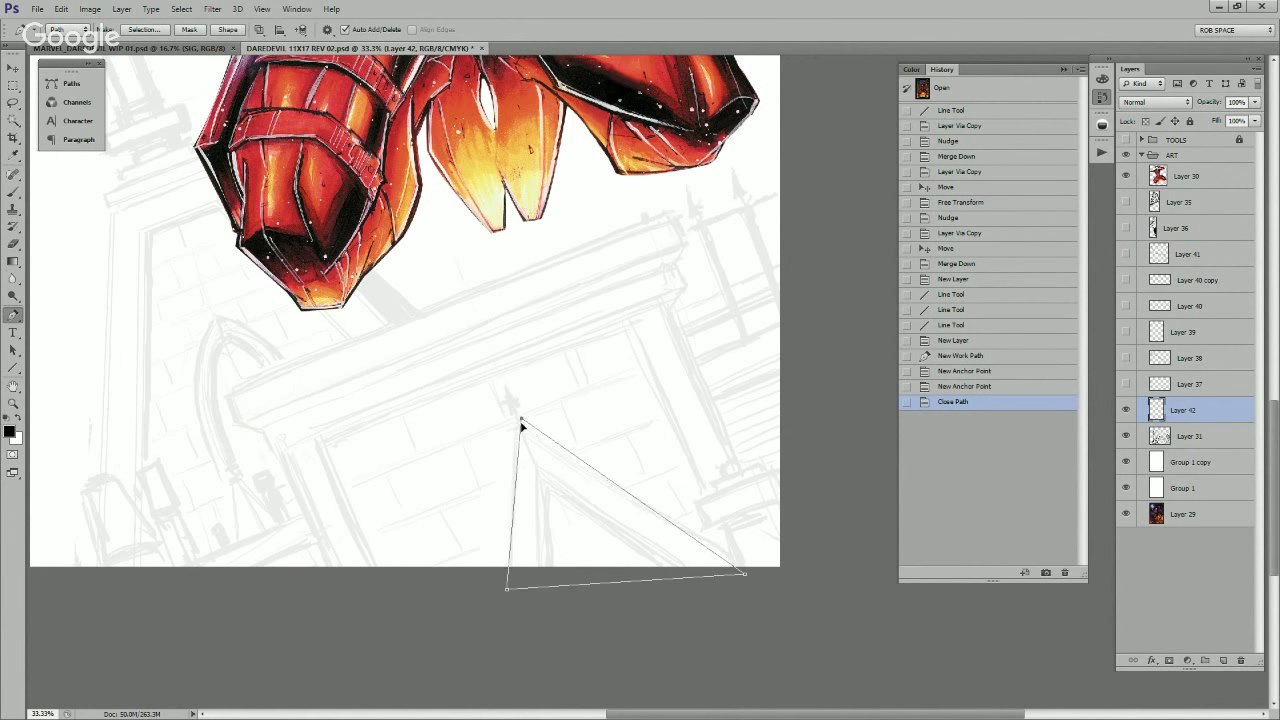
{"action": "left_click_drag", "start_coordinate": [745, 574], "coordinate": [742, 577]}
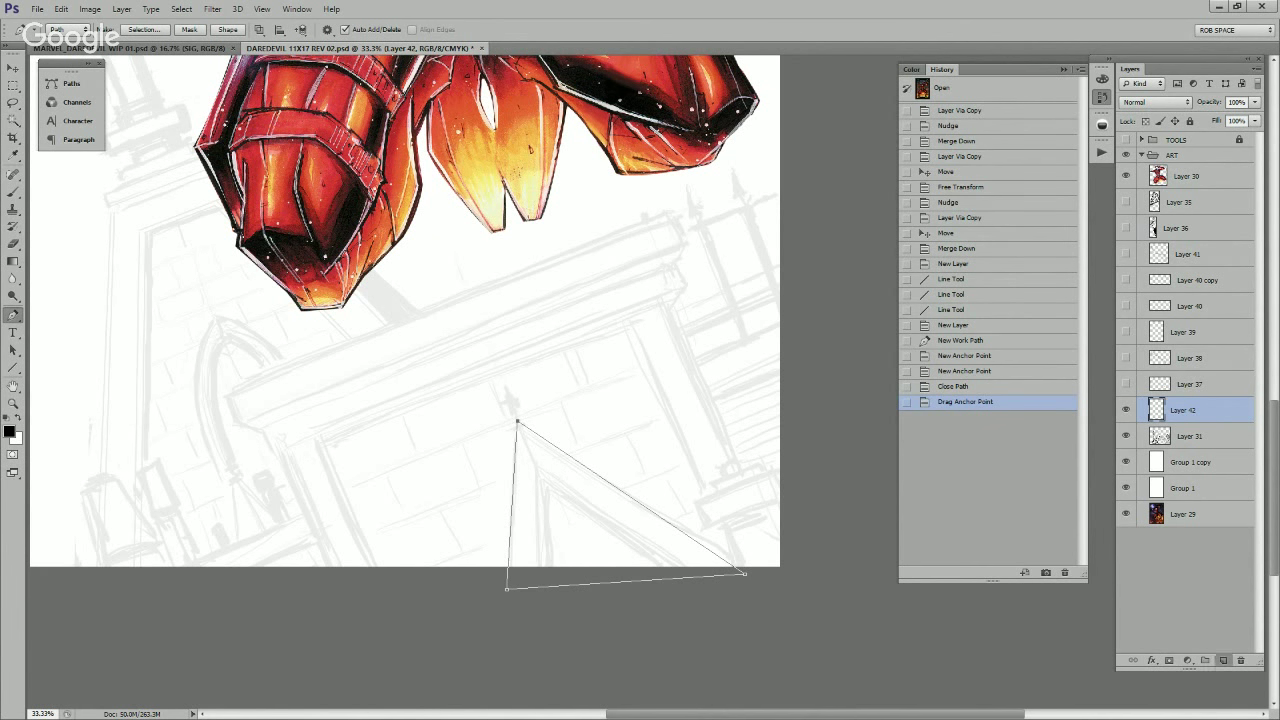
Step: Add another new layer and fill the triangular gable path with black on it
{"action": "left_click", "coordinate": [1224, 660]}
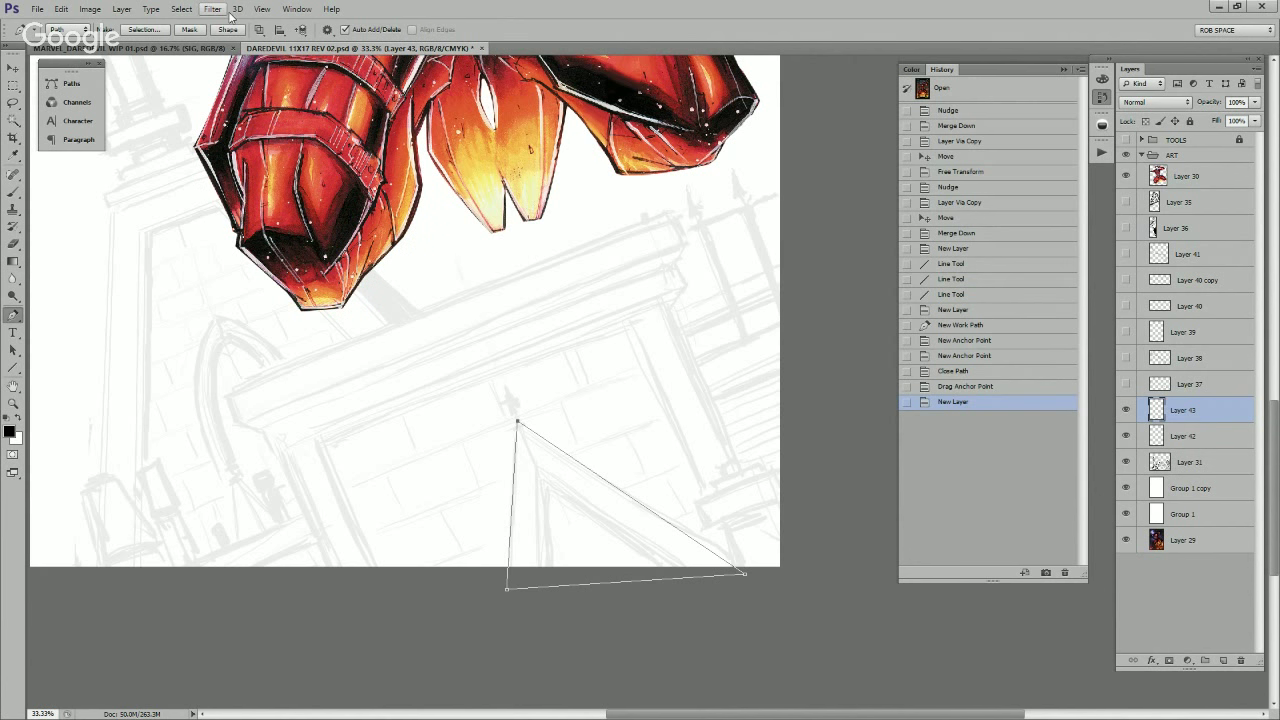
{"action": "left_click", "coordinate": [70, 83]}
{"action": "left_click_drag", "start_coordinate": [250, 690], "coordinate": [243, 142]}
{"action": "left_click", "coordinate": [114, 140]}
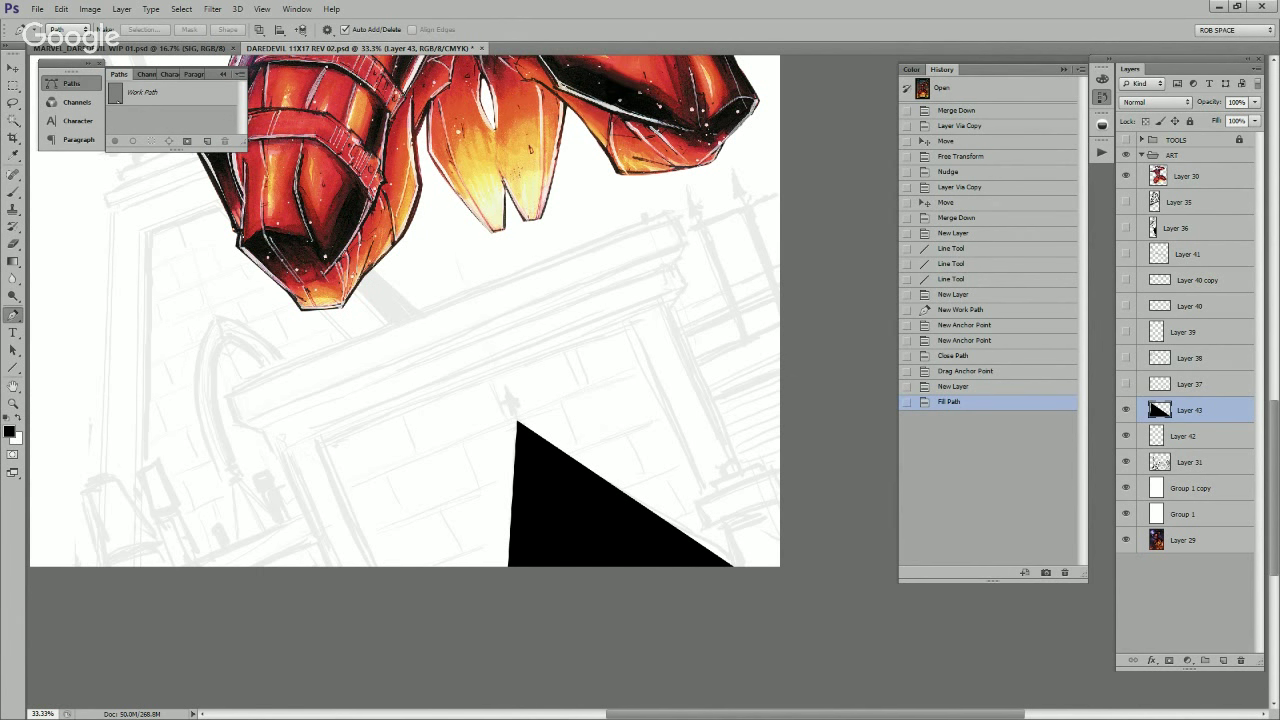
Step: Add a layer beneath the black gable shape and trace the brick building's left cornice profile and left wall with the Pen tool
{"action": "left_click", "coordinate": [1222, 660]}
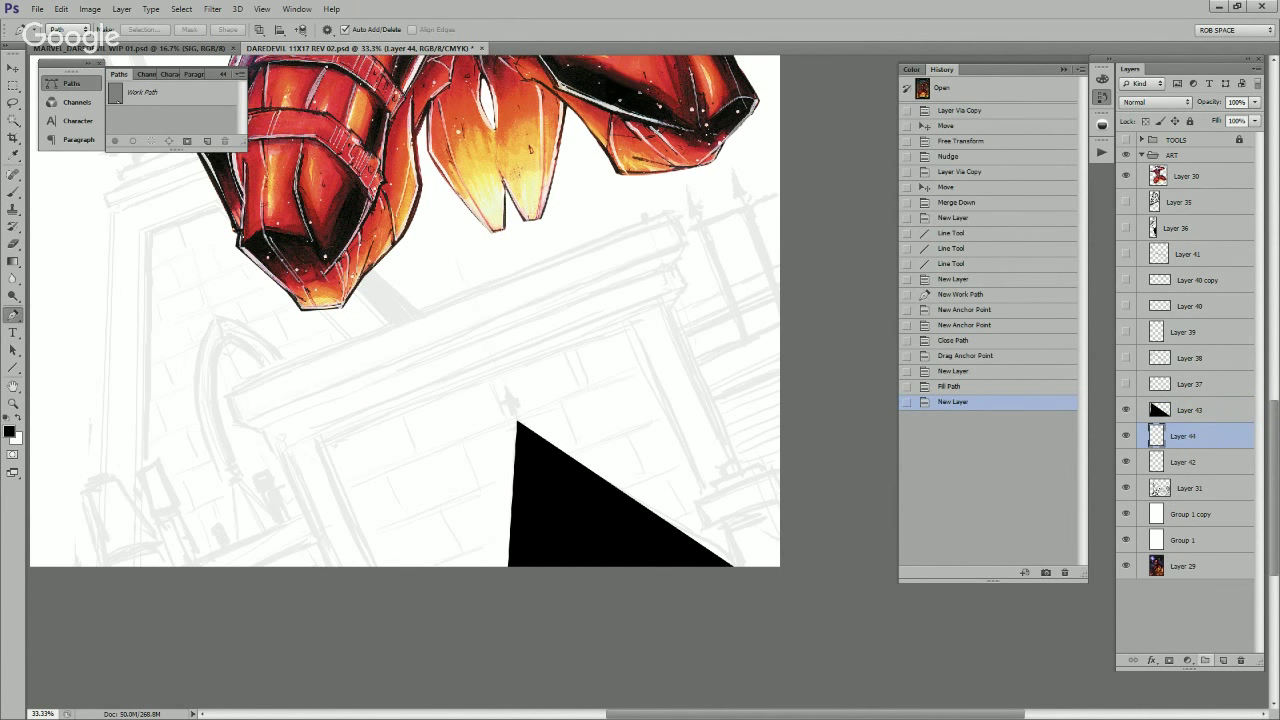
{"action": "left_click_drag", "start_coordinate": [486, 434], "coordinate": [597, 483]}
{"action": "left_click", "coordinate": [338, 421]}
{"action": "left_click", "coordinate": [348, 449]}
{"action": "left_click", "coordinate": [373, 456]}
{"action": "left_click", "coordinate": [385, 478]}
{"action": "left_click", "coordinate": [392, 484]}
{"action": "left_click", "coordinate": [451, 614]}
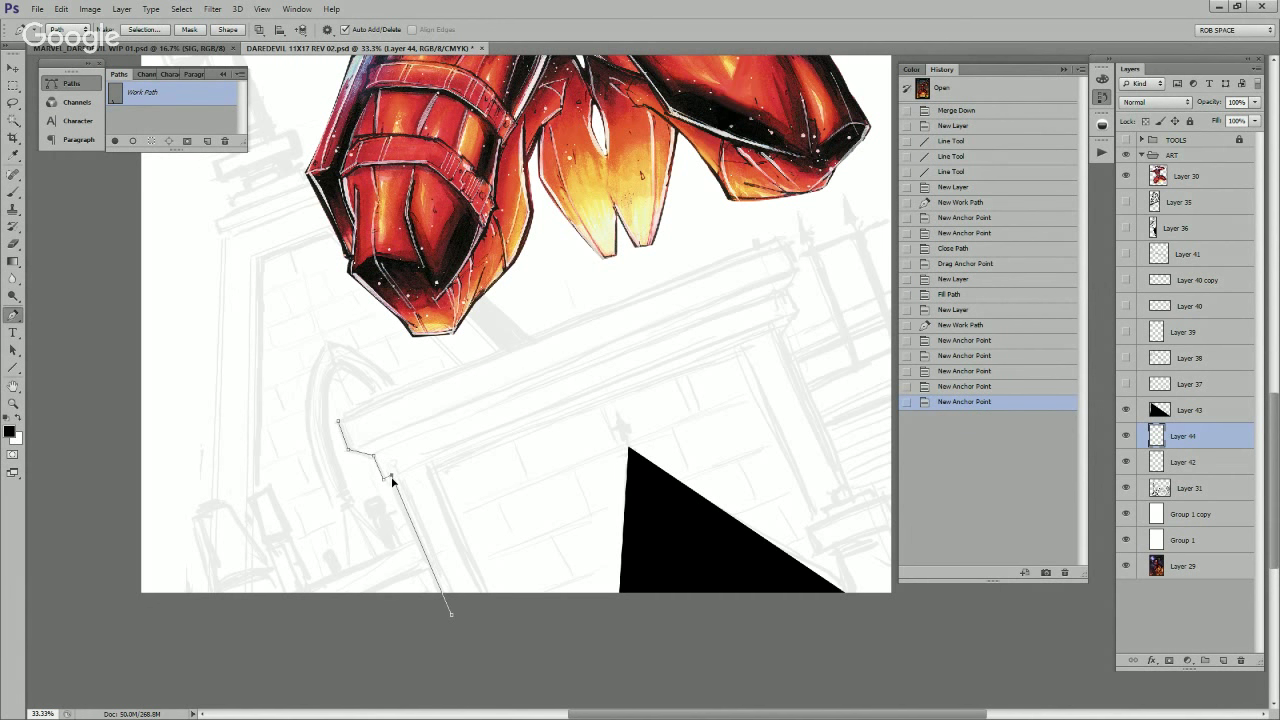
{"action": "left_click_drag", "start_coordinate": [392, 480], "coordinate": [391, 479]}
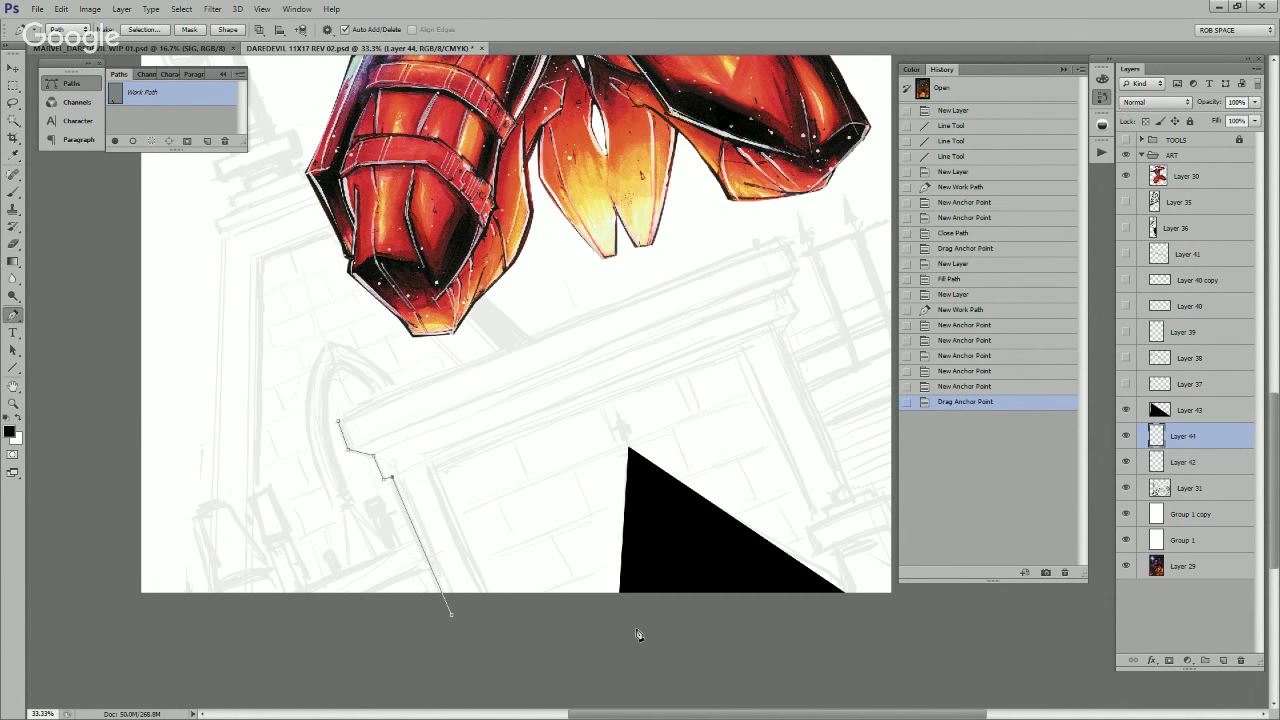
Step: Continue the path below the canvas, up the building's right wall and stepped cornice profile, and close it at the left cornice corner
{"action": "left_click_drag", "start_coordinate": [794, 624], "coordinate": [619, 664]}
{"action": "left_click", "coordinate": [733, 655]}
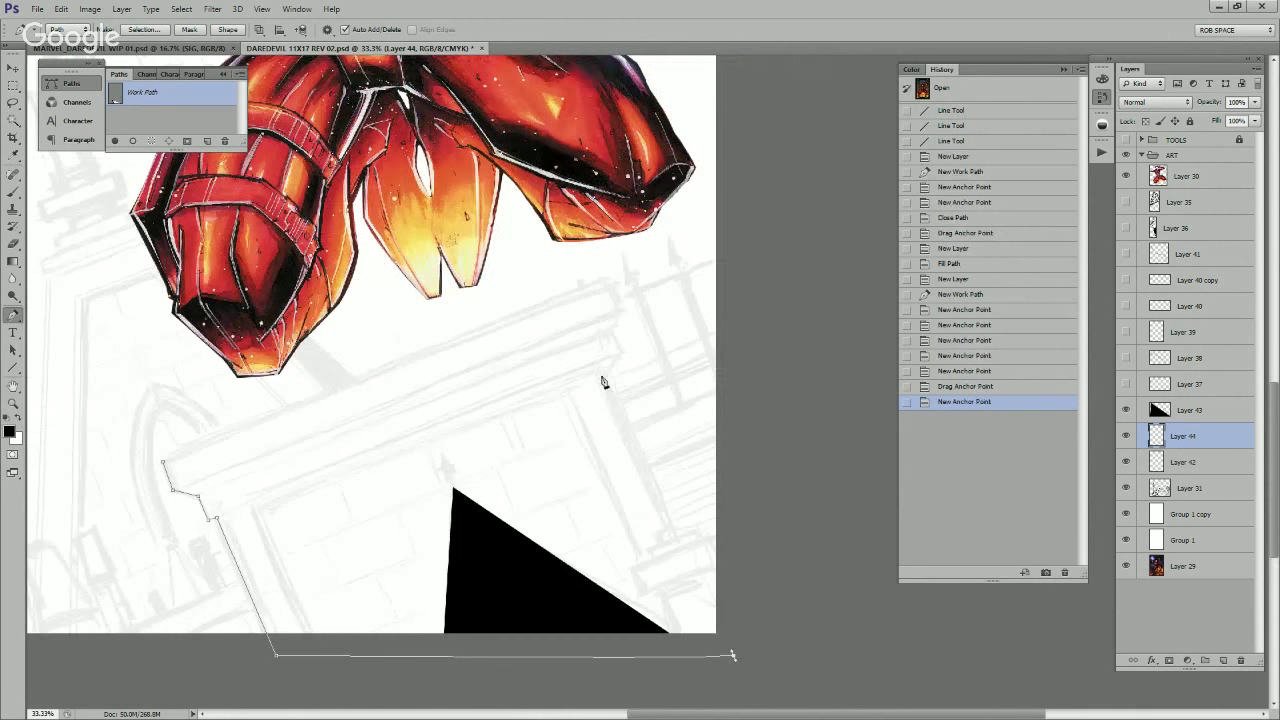
{"action": "left_click", "coordinate": [601, 373]}
{"action": "left_click", "coordinate": [606, 368]}
{"action": "left_click", "coordinate": [620, 353]}
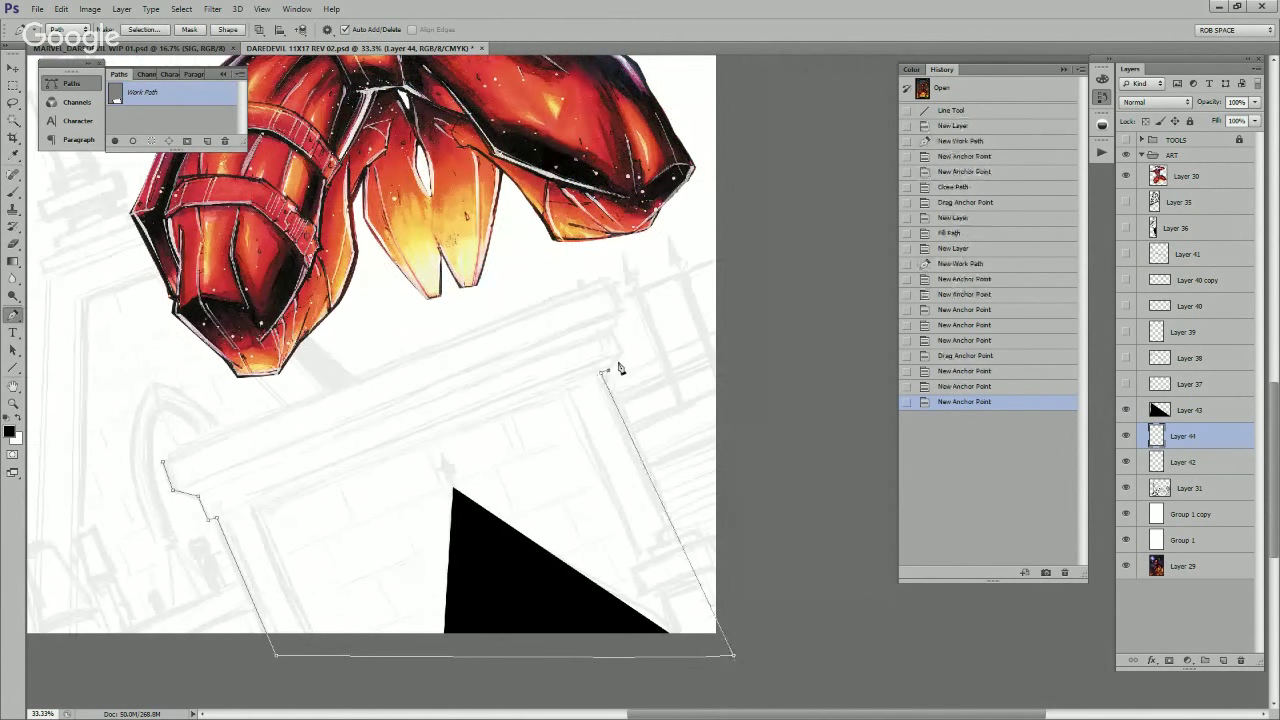
{"action": "left_click", "coordinate": [613, 335]}
{"action": "left_click", "coordinate": [622, 307]}
{"action": "left_click", "coordinate": [608, 283]}
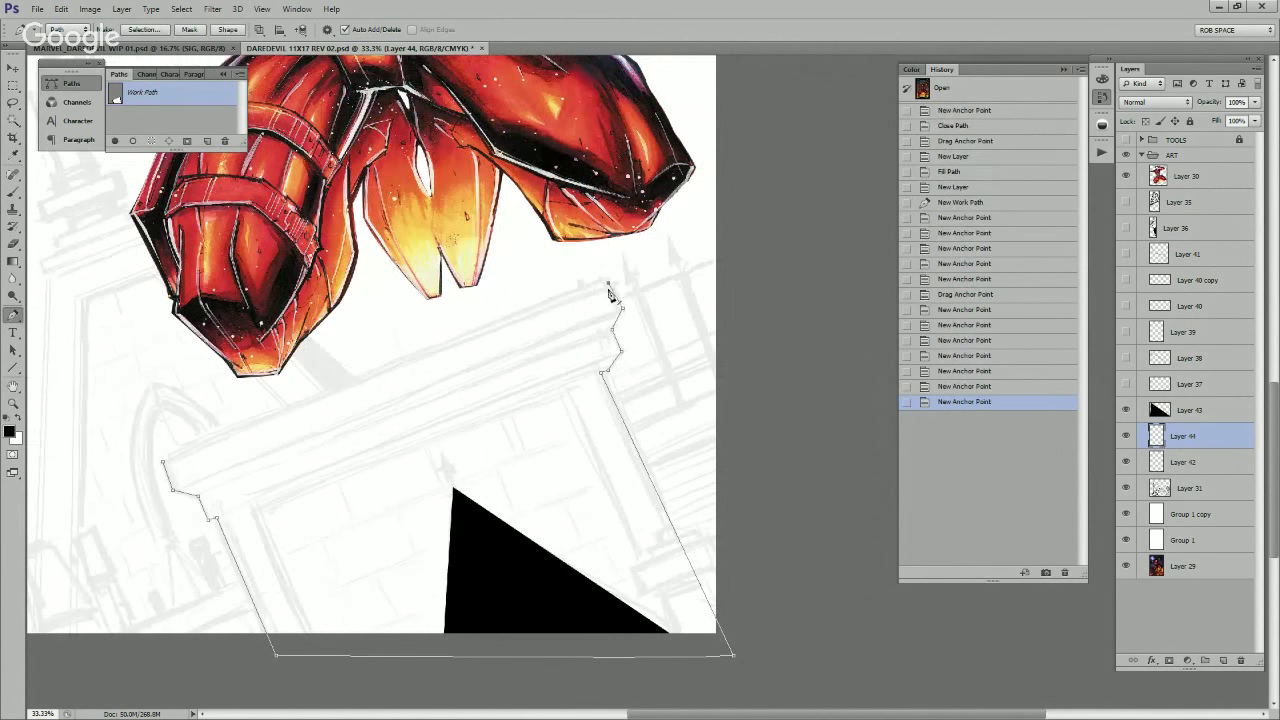
{"action": "scroll", "coordinate": [390, 431], "scroll_direction": "left", "scroll_amount": 3}
{"action": "left_click", "coordinate": [311, 440]}
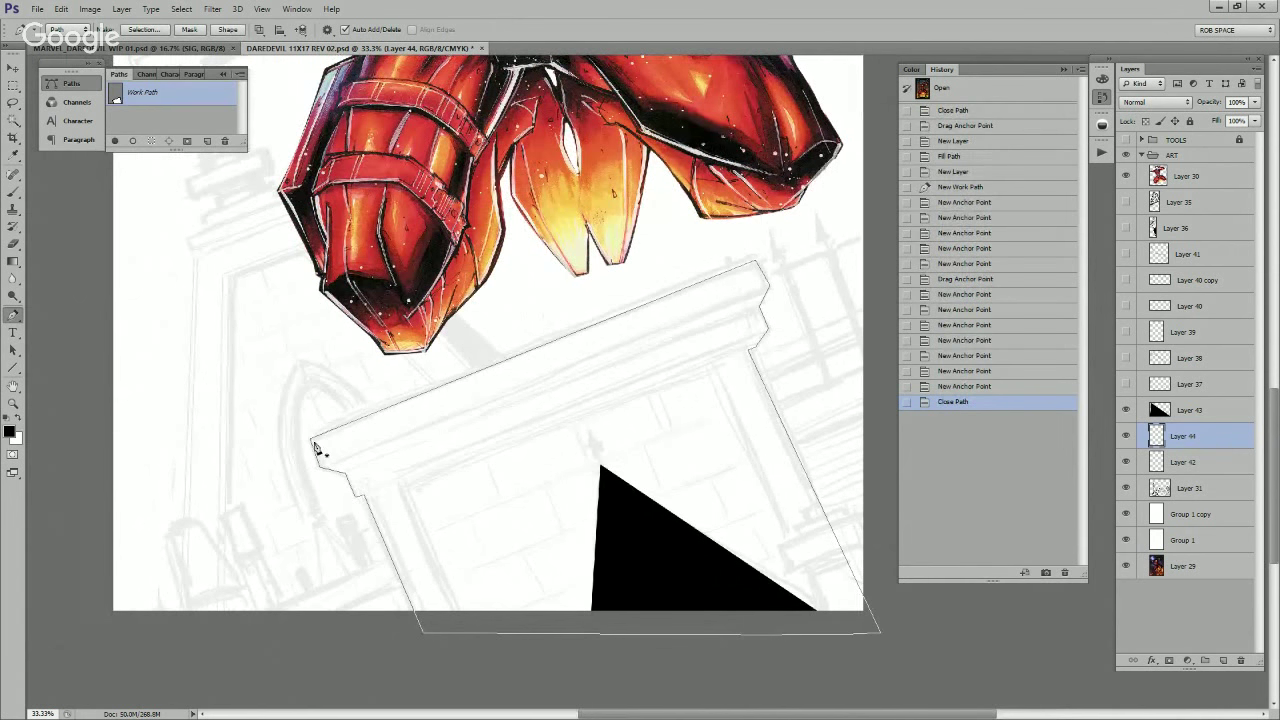
Step: Fine-tune the path's upper right cornice corner and fill the building outline with black
{"action": "left_click_drag", "start_coordinate": [756, 262], "coordinate": [759, 264]}
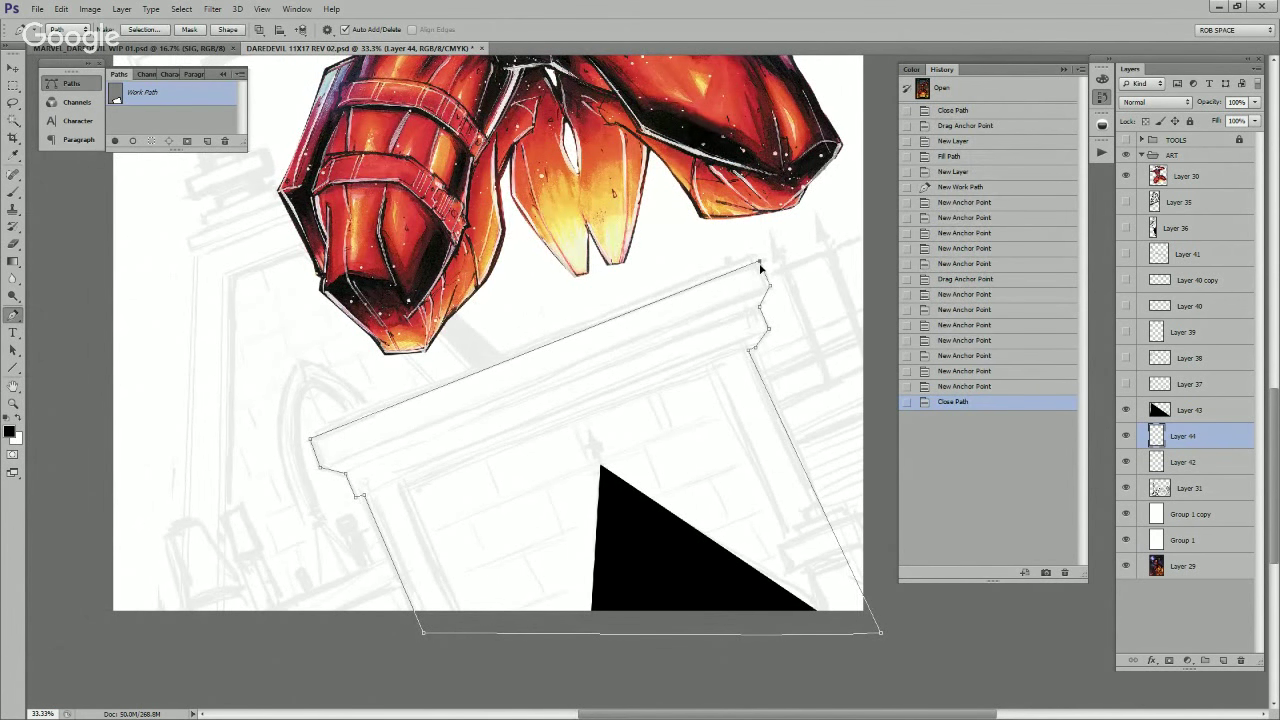
{"action": "left_click_drag", "start_coordinate": [759, 264], "coordinate": [760, 264]}
{"action": "left_click", "coordinate": [770, 288], "text": "ctrl"}
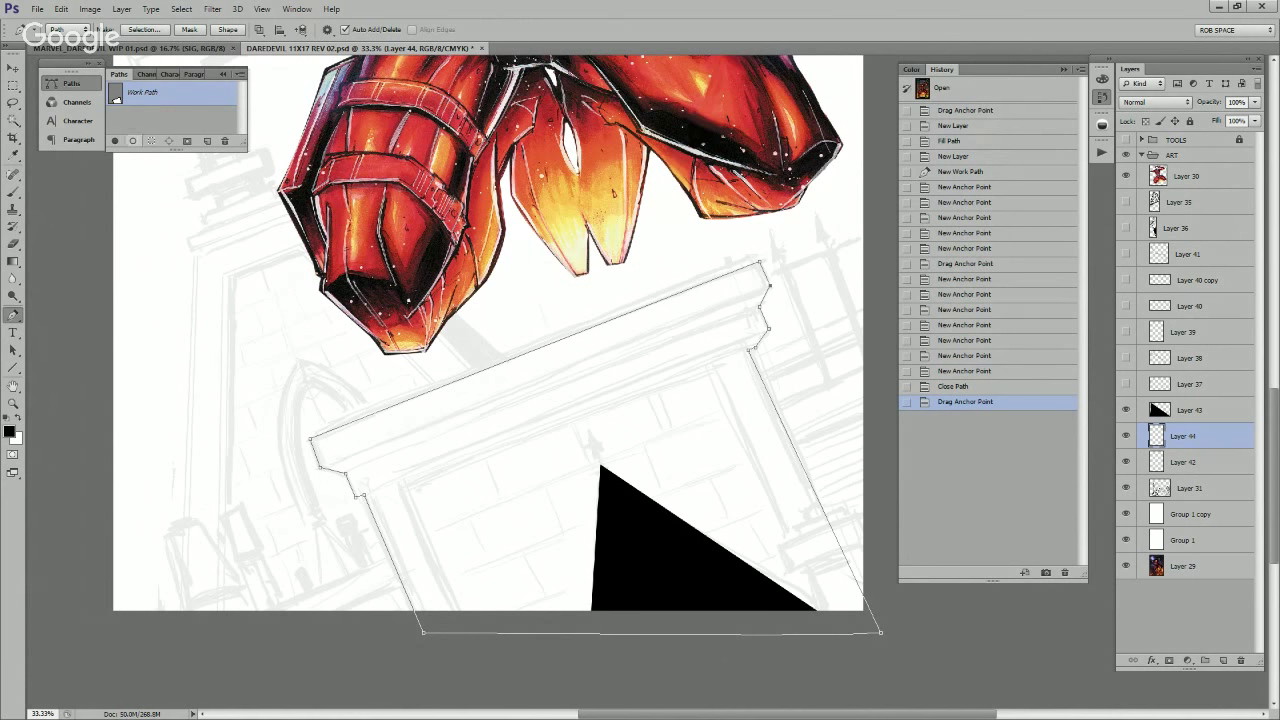
{"action": "left_click", "coordinate": [115, 140]}
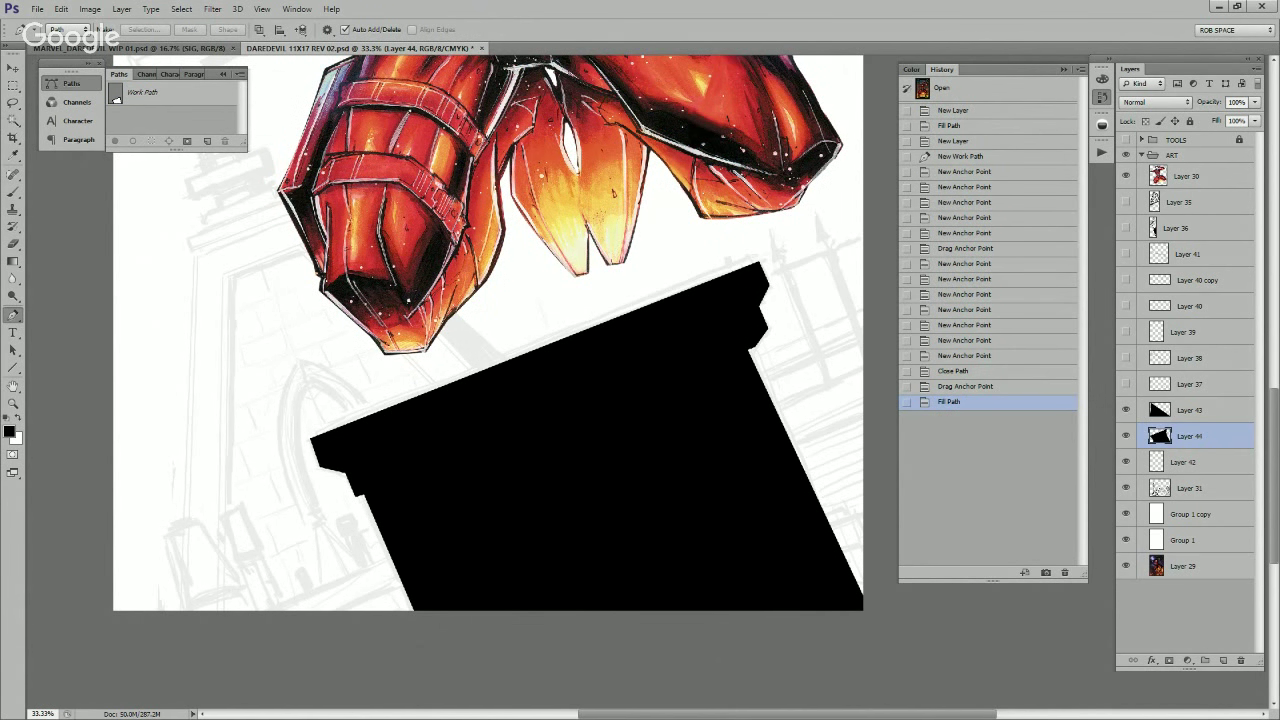
Step: Hide the black gable and building shapes, show line layers 38, 40, 40 copy and 41, and make Layer 41 active
{"action": "left_click", "coordinate": [1126, 436]}
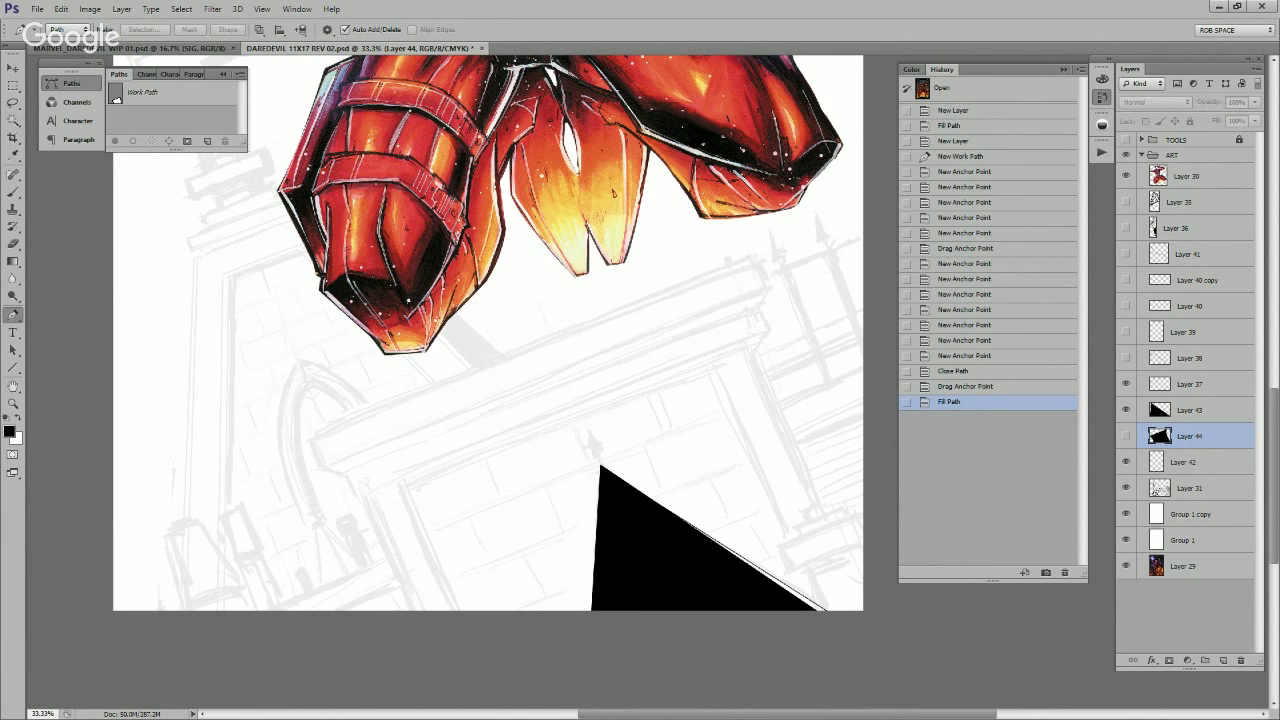
{"action": "left_click", "coordinate": [1126, 410]}
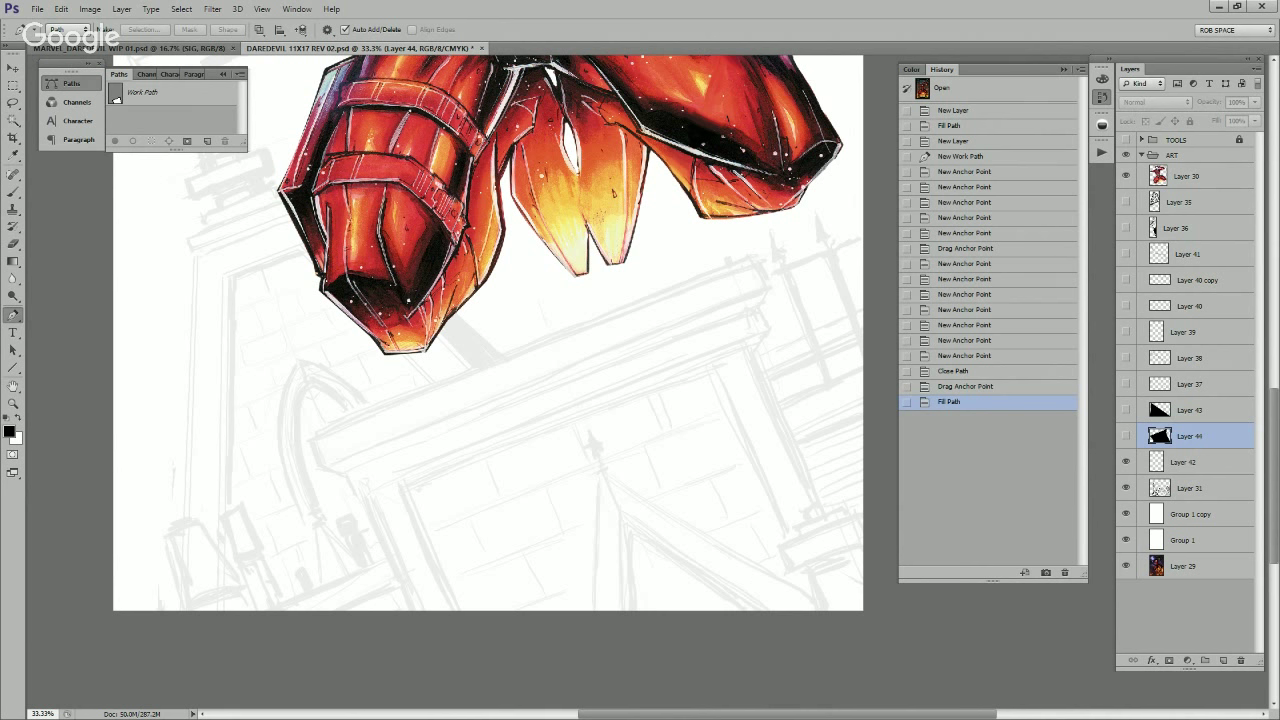
{"action": "left_click", "coordinate": [1126, 357]}
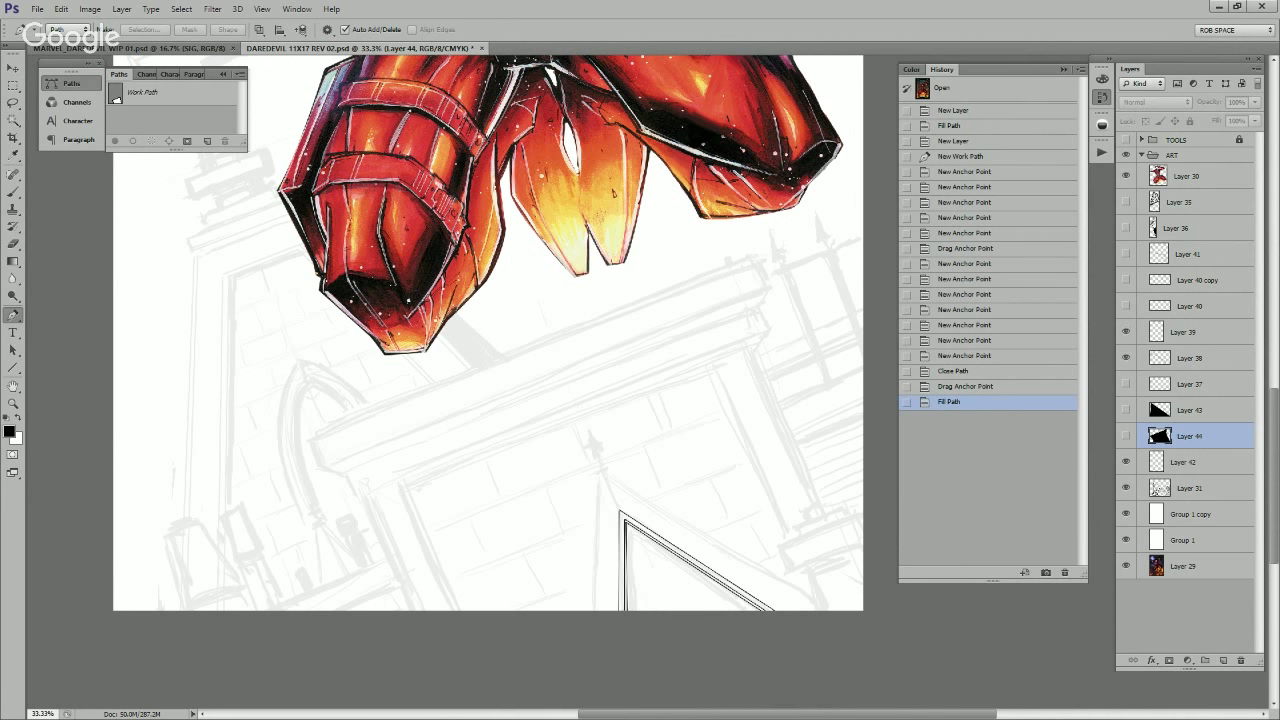
{"action": "left_click", "coordinate": [1126, 306]}
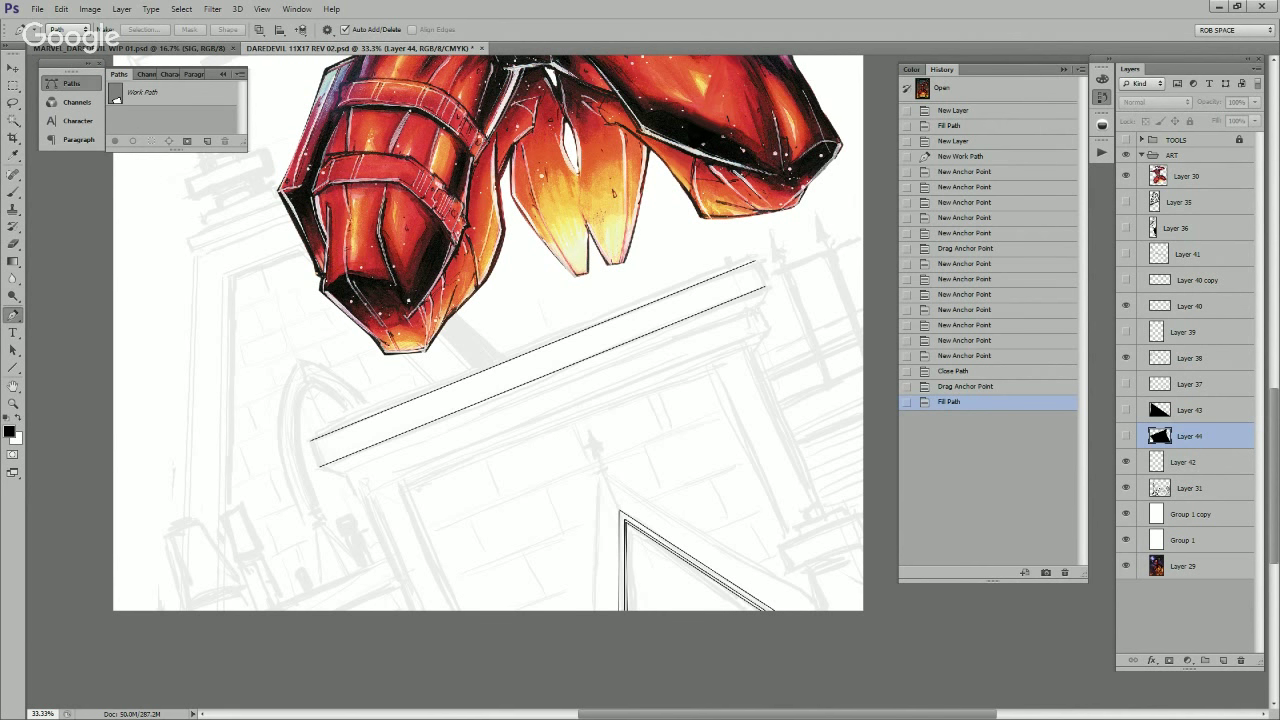
{"action": "left_click", "coordinate": [1126, 280]}
{"action": "left_click", "coordinate": [1197, 280]}
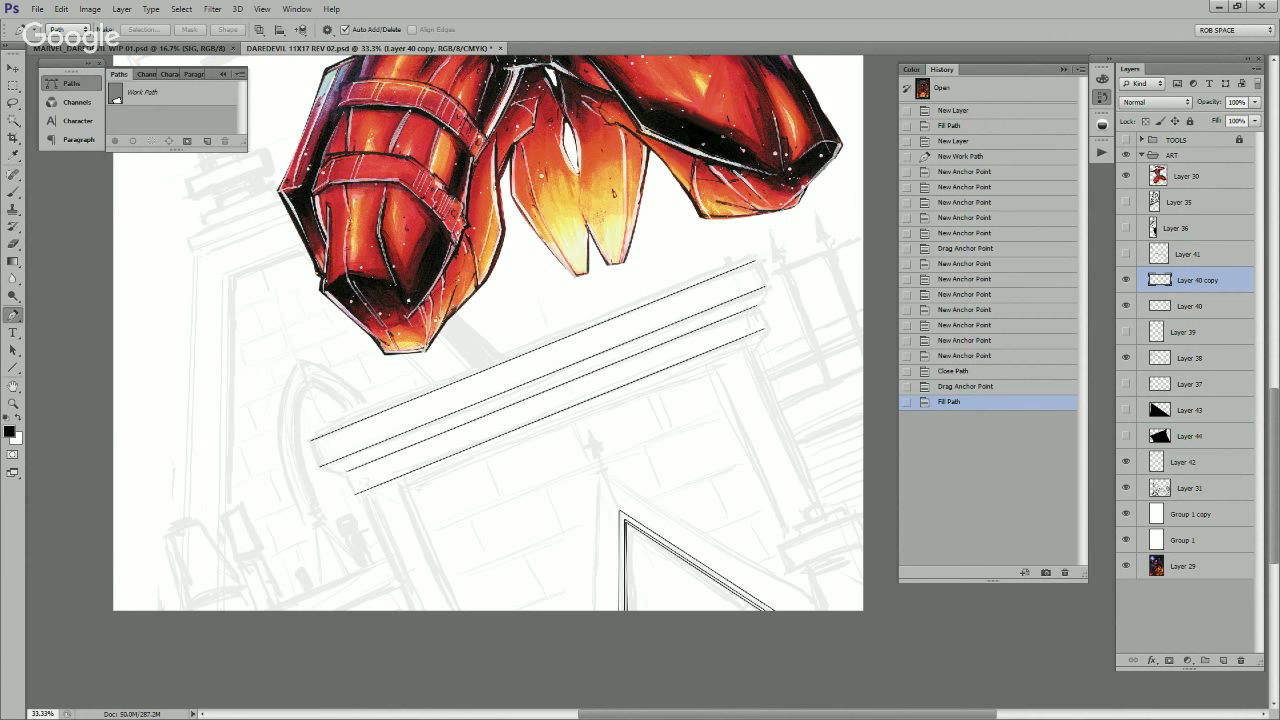
{"action": "left_click", "coordinate": [1126, 253]}
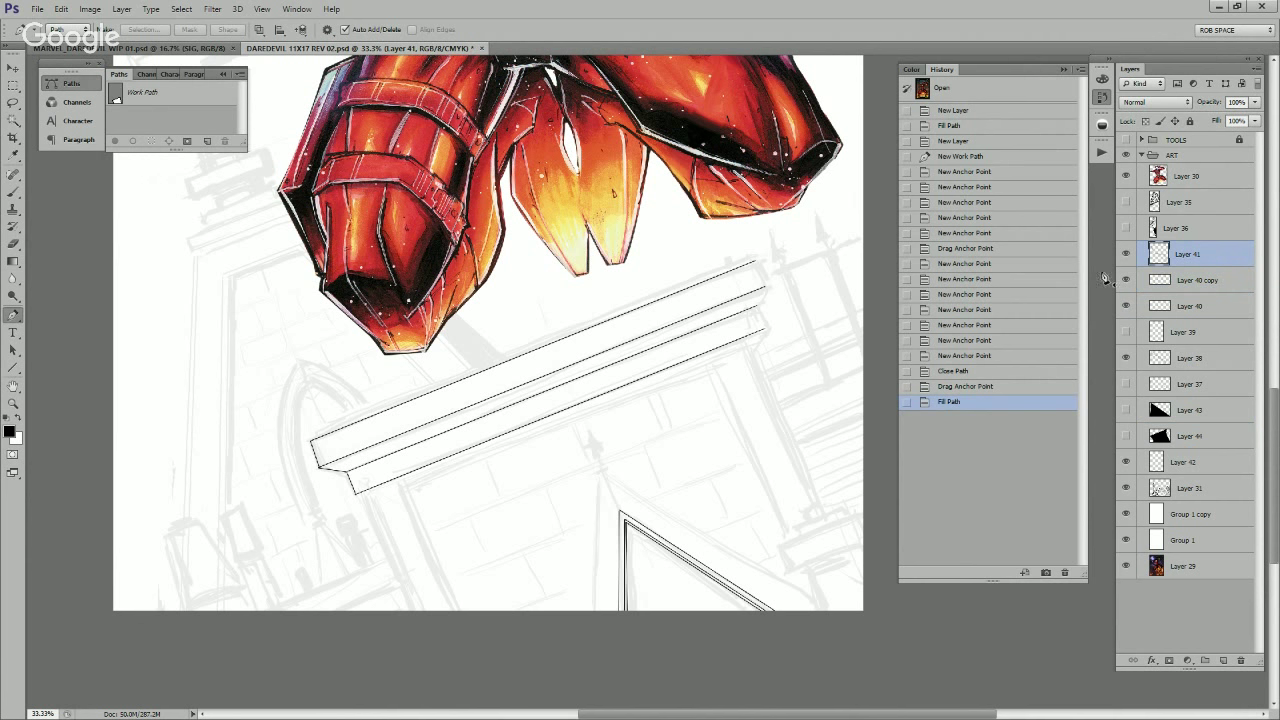
Step: Draw three short straight lines closing the right end profile of the cornice on Layer 41
{"action": "key", "text": "z"}
{"action": "double_click", "coordinate": [768, 294]}
{"action": "left_click_drag", "start_coordinate": [812, 290], "coordinate": [781, 381]}
{"action": "key", "text": "u"}
{"action": "mouse_move", "coordinate": [701, 347]}
{"action": "left_mouse_down"}
{"action": "mouse_move", "coordinate": [721, 399]}
{"action": "mouse_move", "coordinate": [704, 430]}
{"action": "mouse_move", "coordinate": [723, 475]}
{"action": "left_mouse_up"}
{"action": "left_click_drag", "start_coordinate": [735, 528], "coordinate": [799, 308]}
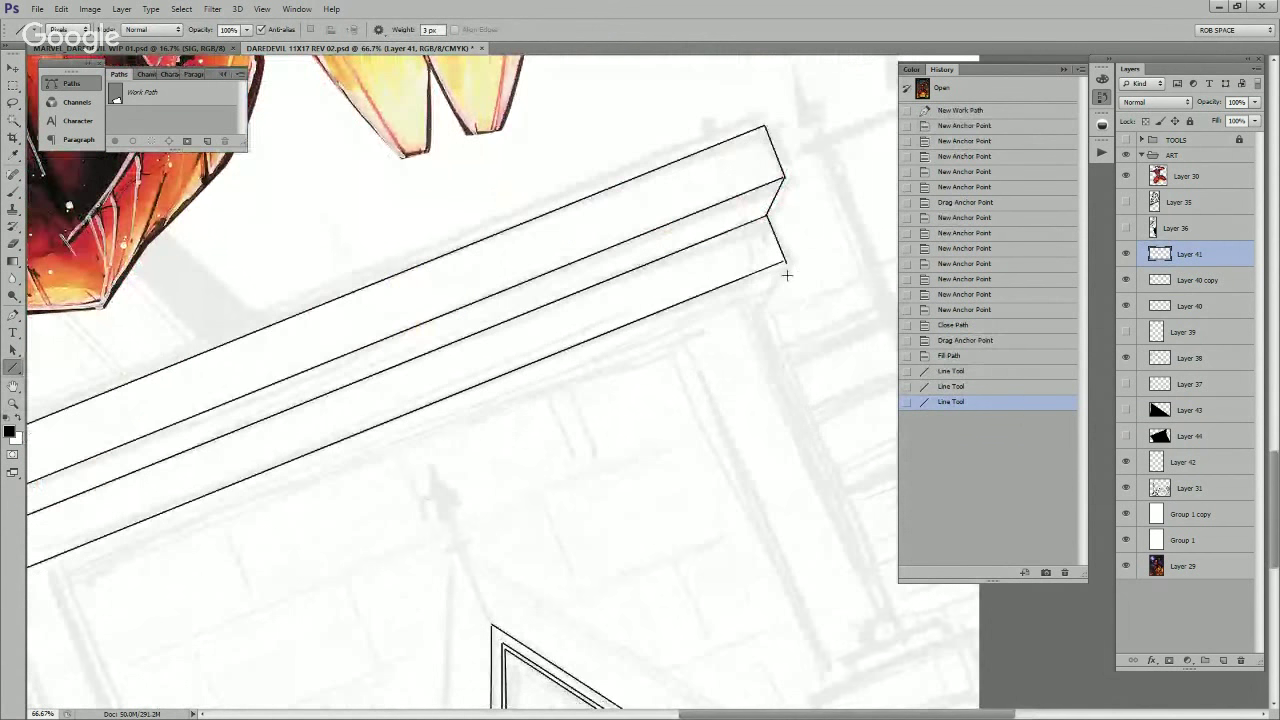
Step: Draw a short inward diagonal beneath the cornice's right end and a long slanted line down the building's right wall edge
{"action": "left_click_drag", "start_coordinate": [785, 264], "coordinate": [754, 312]}
{"action": "left_click_drag", "start_coordinate": [785, 406], "coordinate": [747, 301]}
{"action": "left_click_drag", "start_coordinate": [722, 218], "coordinate": [851, 532]}
{"action": "key", "text": "ctrl+z"}
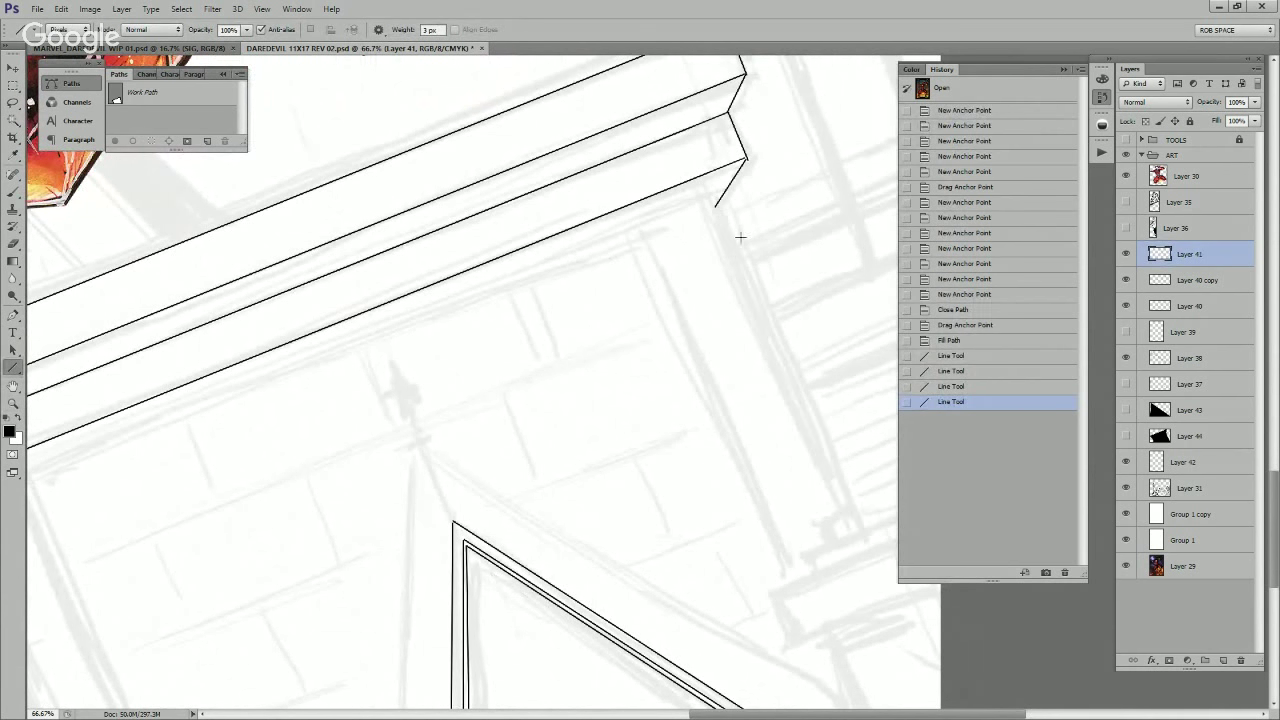
{"action": "left_click_drag", "start_coordinate": [716, 208], "coordinate": [862, 532]}
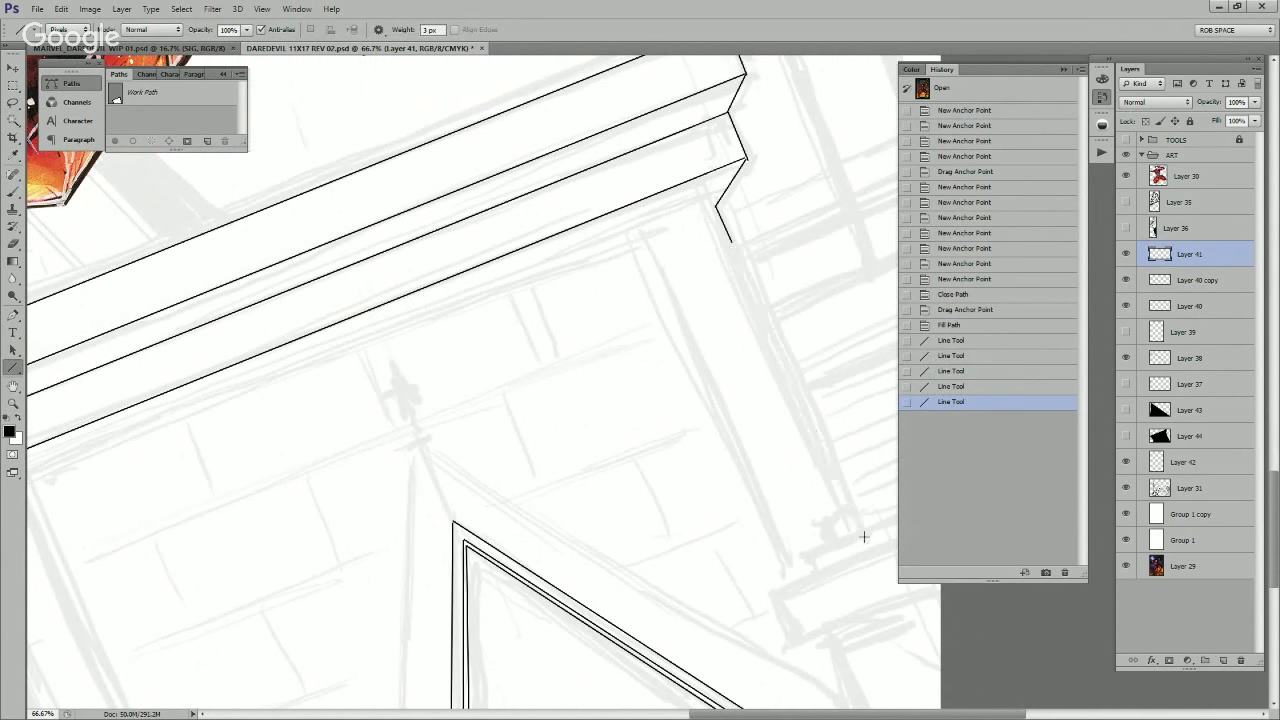
Step: Add a new layer and draw a long slanted line along the inner edge of the building's right corner pillar
{"action": "left_click", "coordinate": [1223, 660]}
{"action": "left_click_drag", "start_coordinate": [640, 232], "coordinate": [828, 656]}
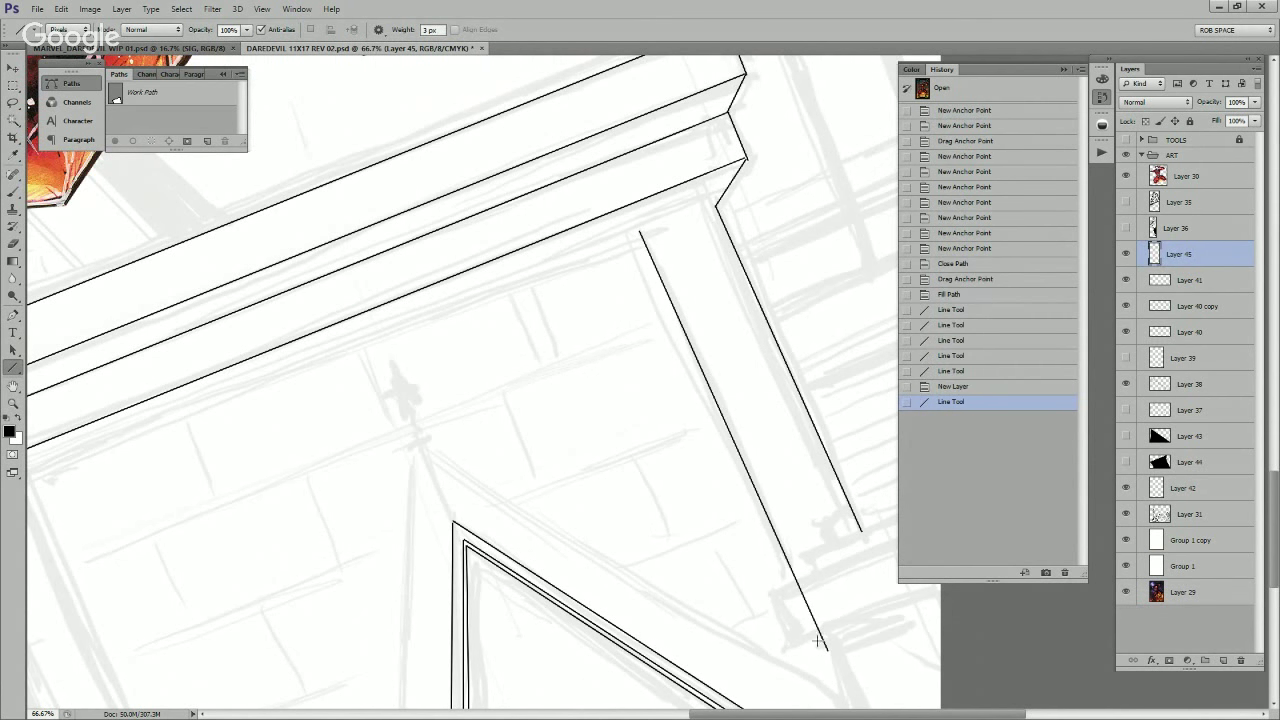
{"action": "key", "text": "z"}
{"action": "left_click", "coordinate": [677, 493], "text": "alt"}
{"action": "left_click_drag", "start_coordinate": [669, 485], "coordinate": [801, 468]}
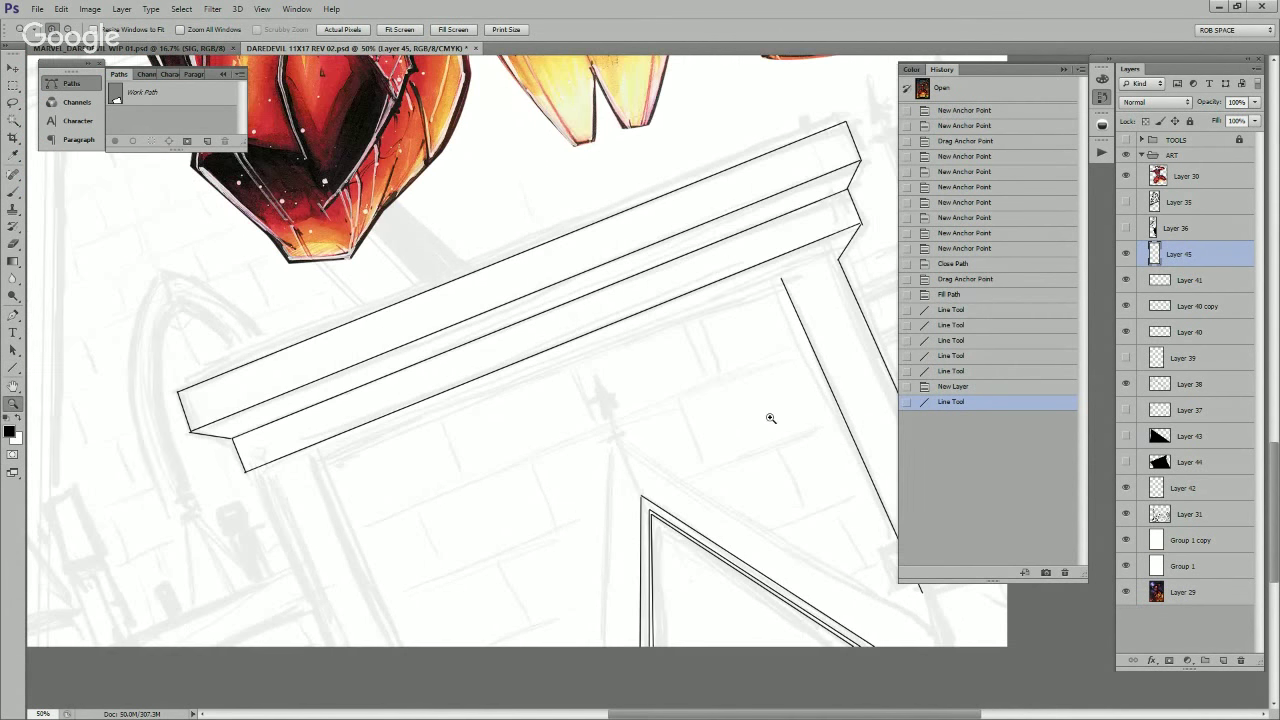
Step: Draw a long slanted line beneath the cornice between the two corner pillars, and try a second line from the right wall's upper corner
{"action": "key", "text": "u"}
{"action": "left_click_drag", "start_coordinate": [781, 279], "coordinate": [317, 472]}
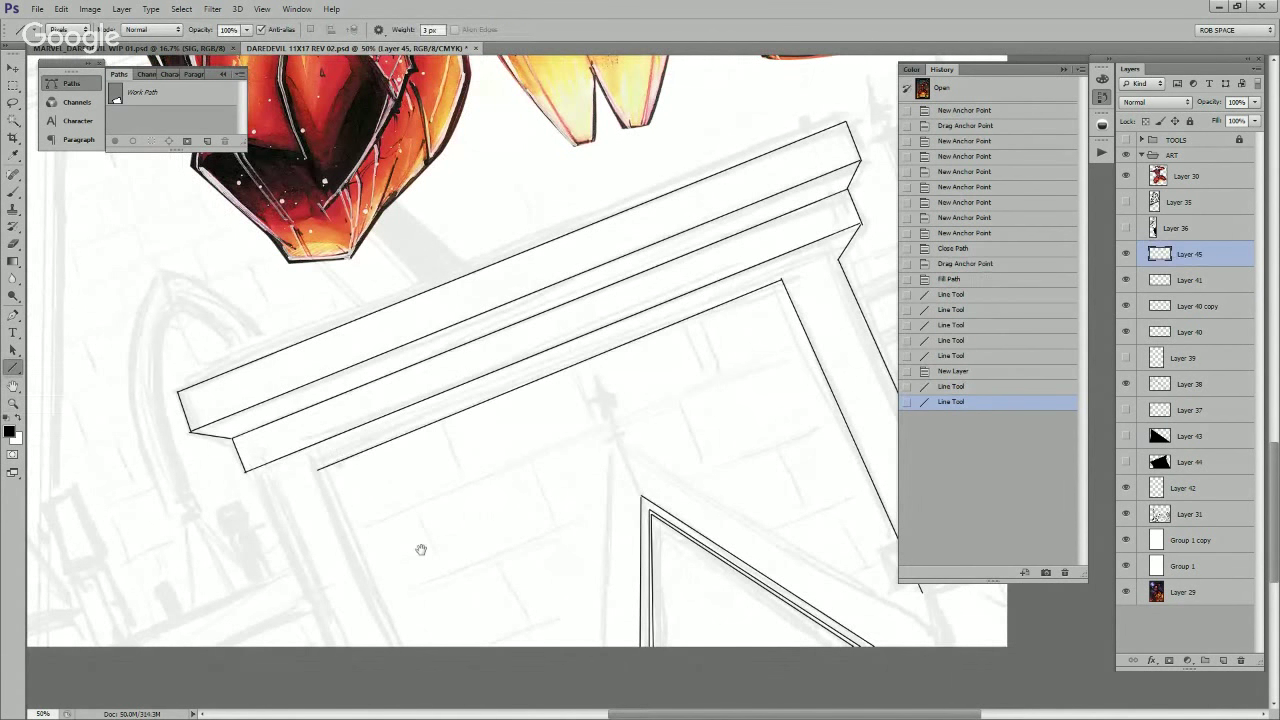
{"action": "left_click_drag", "start_coordinate": [426, 566], "coordinate": [500, 520]}
{"action": "left_click_drag", "start_coordinate": [452, 454], "coordinate": [348, 490]}
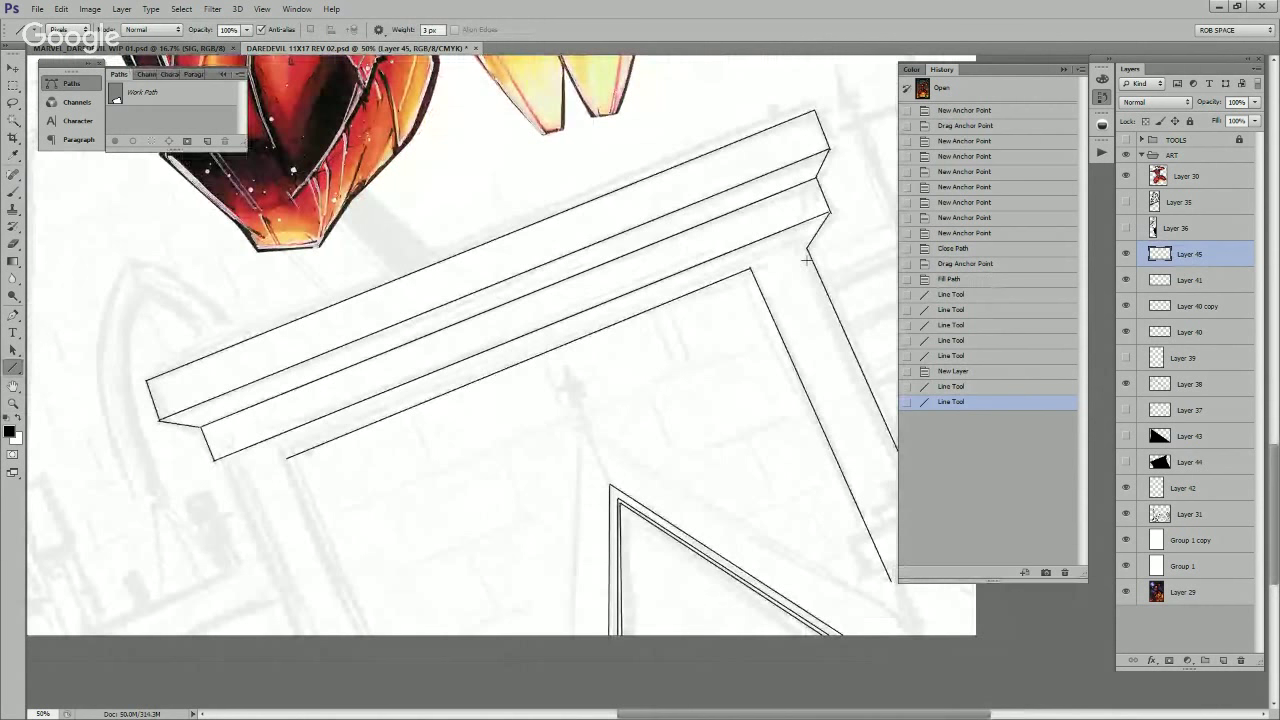
{"action": "left_click_drag", "start_coordinate": [806, 248], "coordinate": [245, 481]}
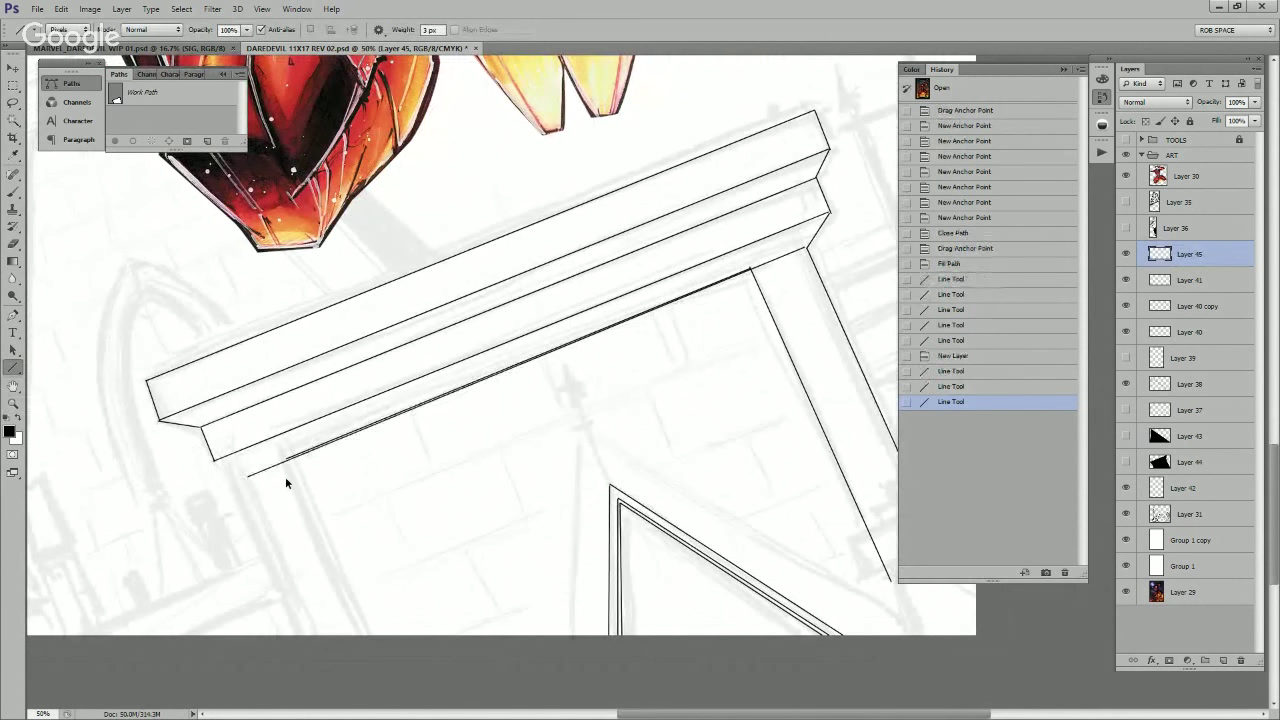
{"action": "key", "text": "ctrl+z"}
Step: On a new layer, draw the cornice's lowest edge and the short diagonal at its left end, erasing the overshoot at the corner
{"action": "left_click", "coordinate": [1223, 660]}
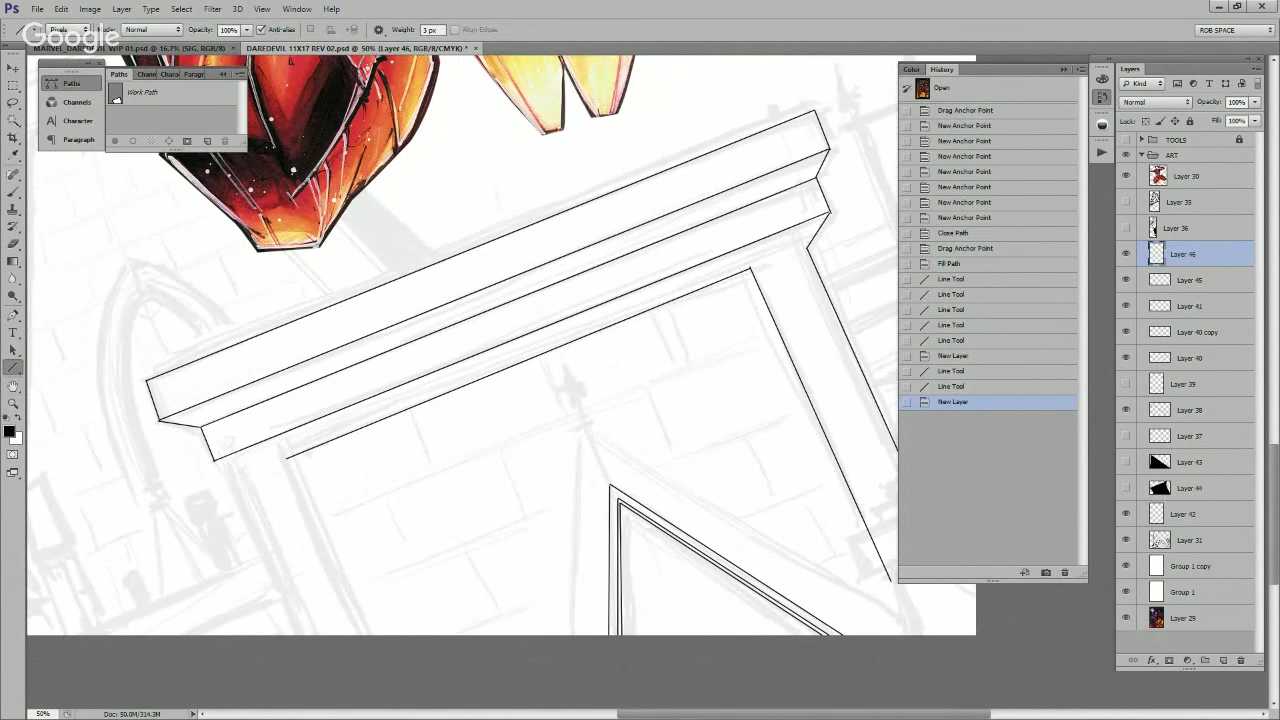
{"action": "mouse_move", "coordinate": [805, 250]}
{"action": "left_mouse_down"}
{"action": "mouse_move", "coordinate": [235, 483]}
{"action": "mouse_move", "coordinate": [232, 468]}
{"action": "mouse_move", "coordinate": [240, 482]}
{"action": "mouse_move", "coordinate": [401, 407]}
{"action": "left_mouse_up"}
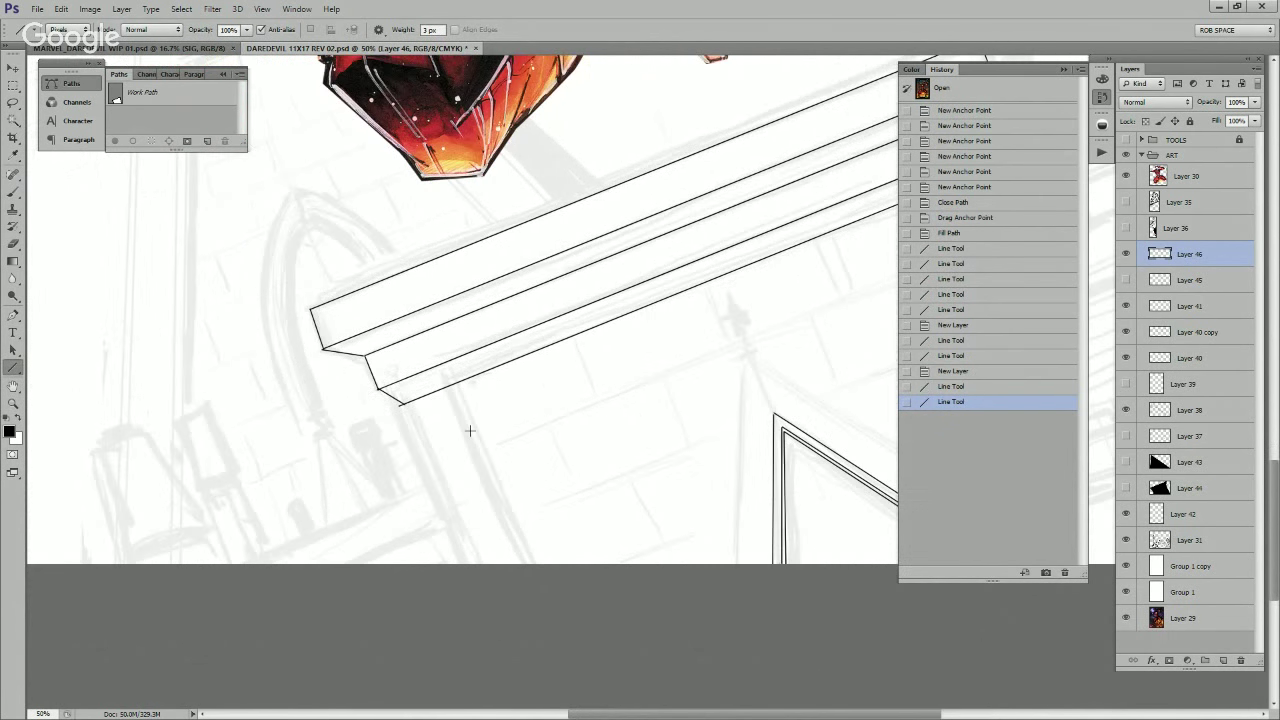
{"action": "key", "text": "b"}
{"action": "left_click", "coordinate": [400, 412]}
{"action": "key", "text": "u"}
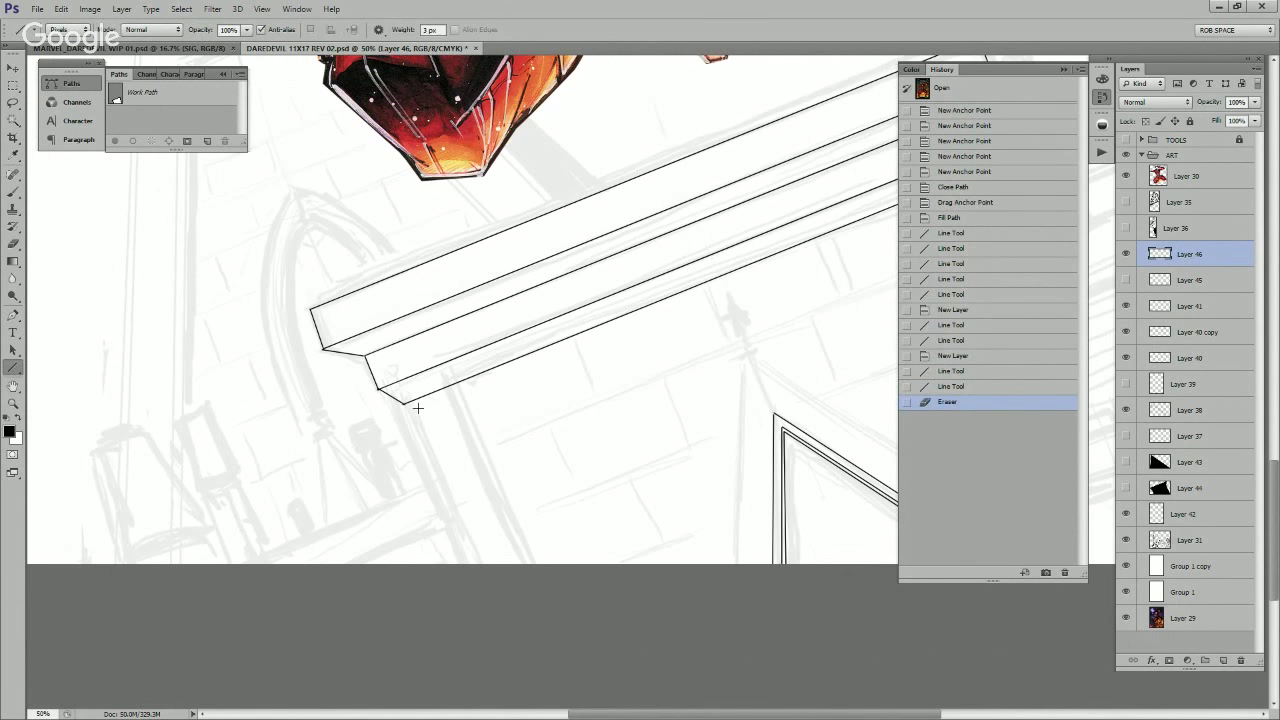
Step: Draw slanted lines down the left wall's outer edge and the right pillar's inner edge
{"action": "left_click_drag", "start_coordinate": [404, 405], "coordinate": [483, 600]}
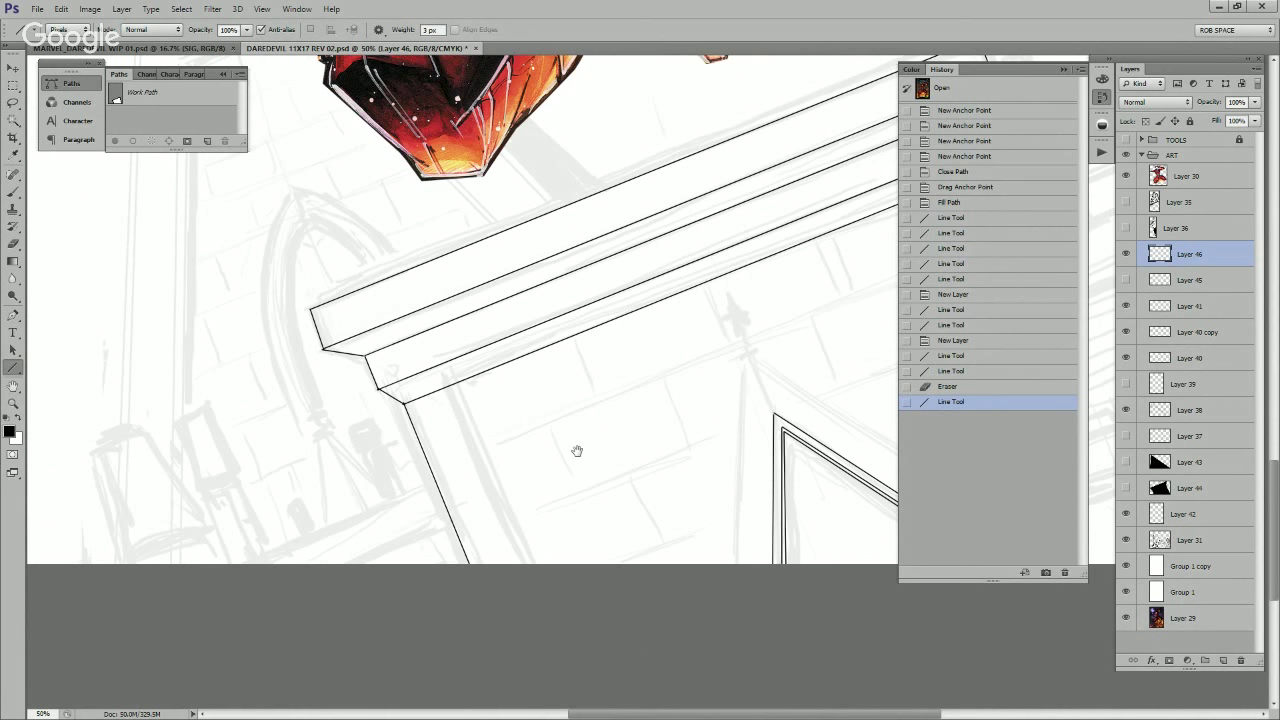
{"action": "left_click_drag", "start_coordinate": [752, 488], "coordinate": [541, 543]}
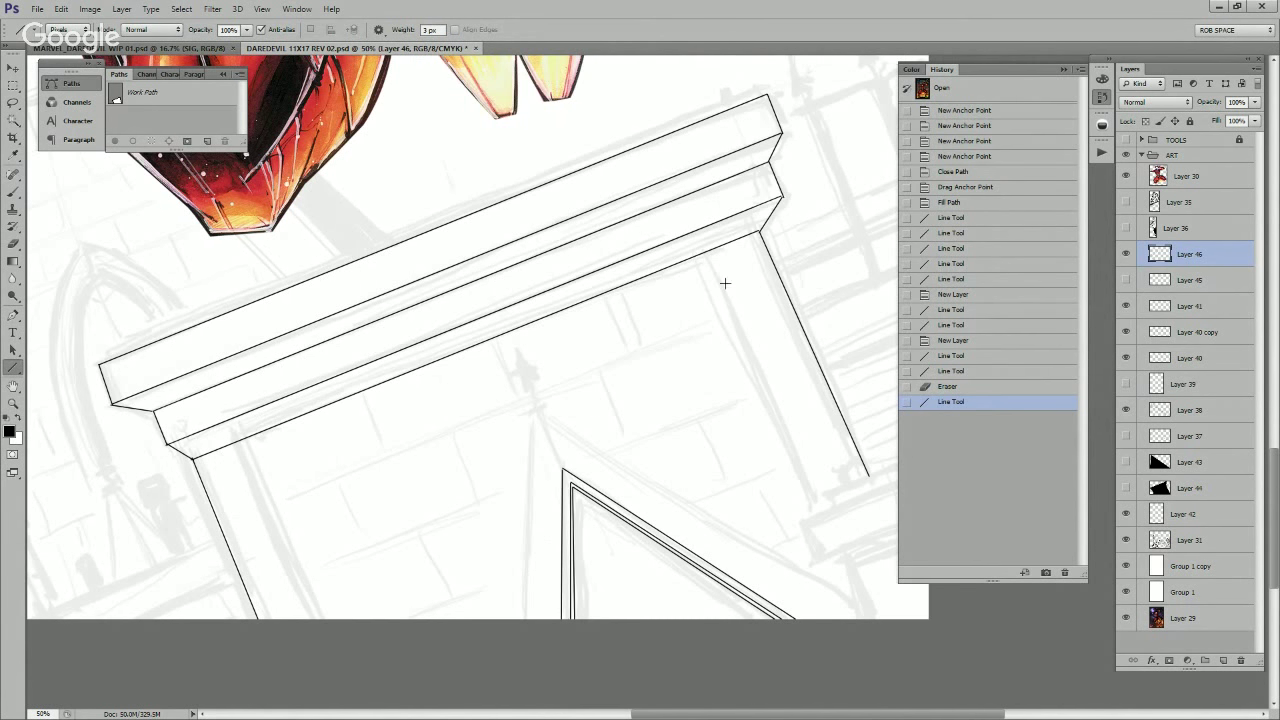
{"action": "left_click_drag", "start_coordinate": [709, 257], "coordinate": [820, 521]}
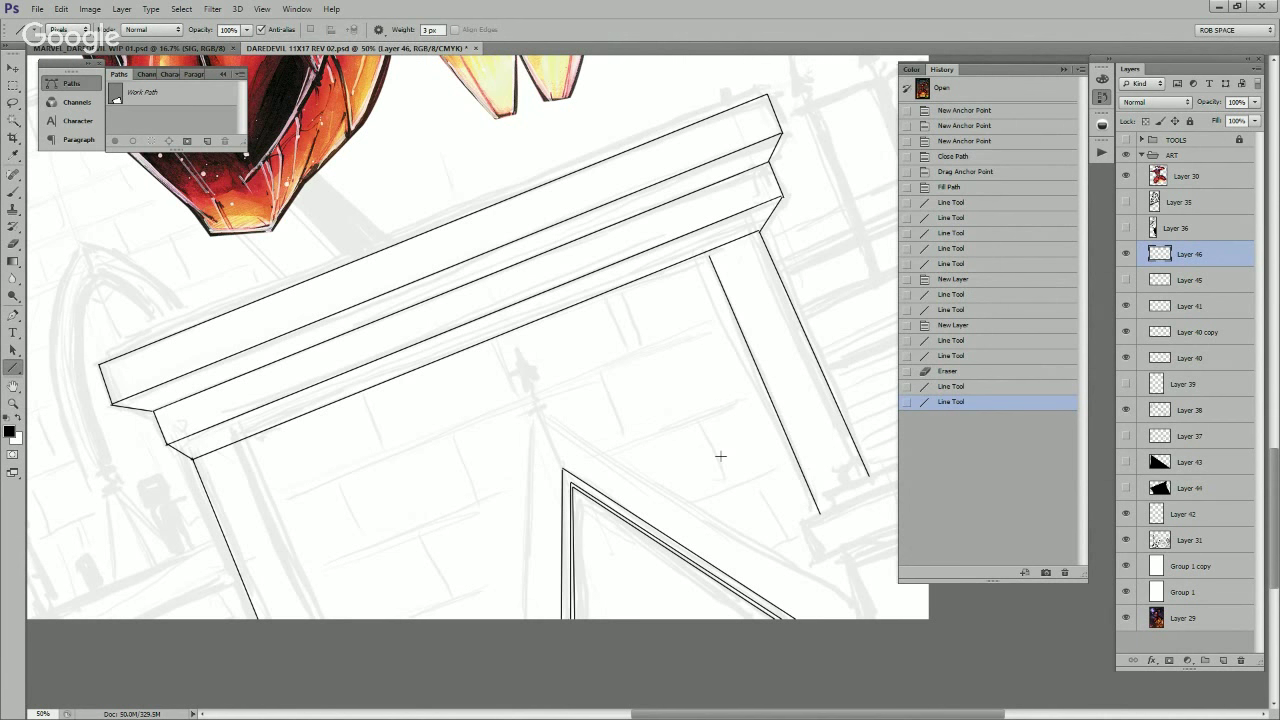
{"action": "scroll", "coordinate": [720, 457], "scroll_direction": "down", "scroll_amount": 2}
{"action": "scroll", "coordinate": [640, 466], "scroll_direction": "left", "scroll_amount": 3}
Step: Try a slanted line along the left pillar's inner edge, and undo the inner-edge lines on both pillars
{"action": "left_click_drag", "start_coordinate": [335, 405], "coordinate": [410, 600]}
{"action": "left_click_drag", "start_coordinate": [653, 446], "coordinate": [607, 499]}
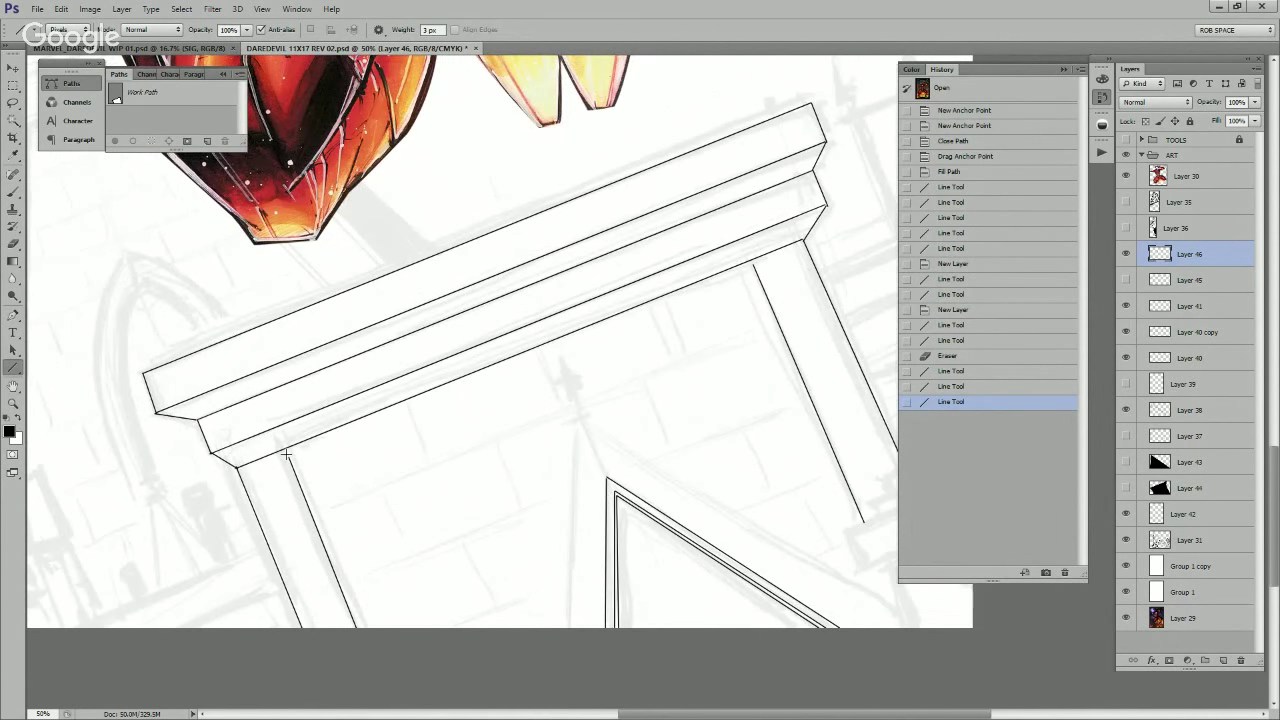
{"action": "left_click_drag", "start_coordinate": [286, 453], "coordinate": [359, 641]}
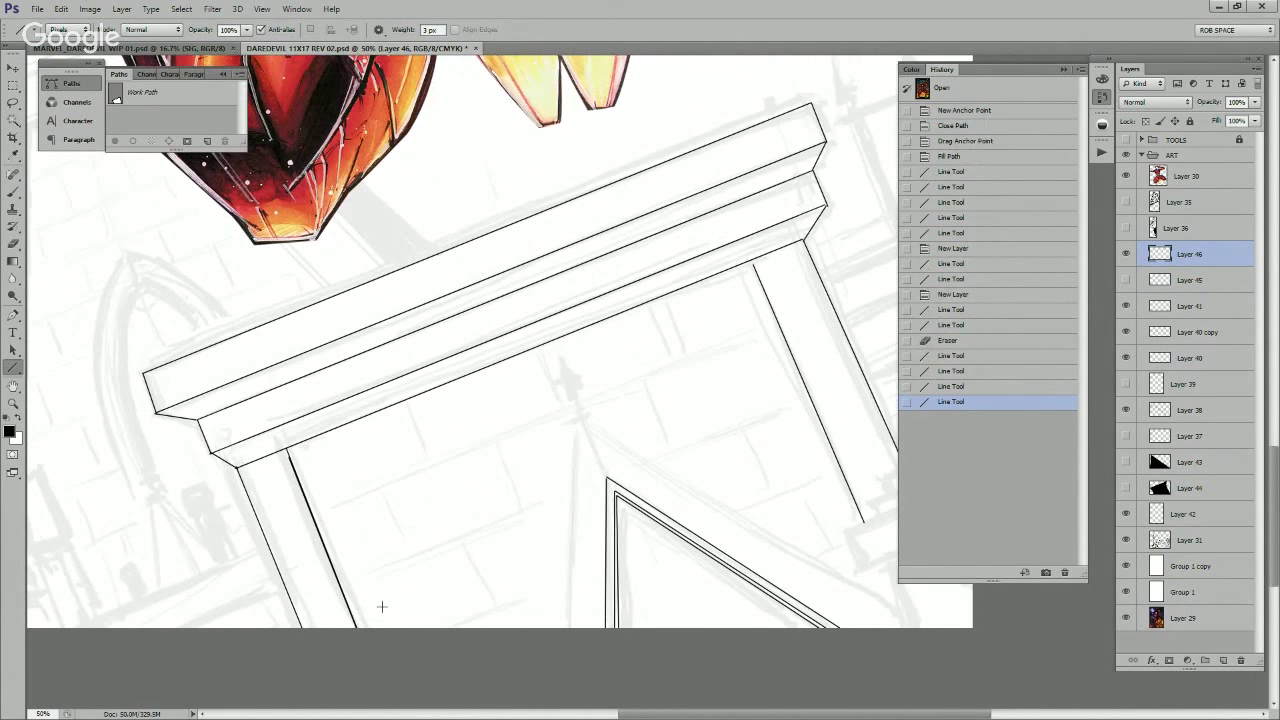
{"action": "key", "text": "ctrl+z"}
{"action": "key", "text": "ctrl+alt+z"}
{"action": "key", "text": "ctrl+alt+z"}
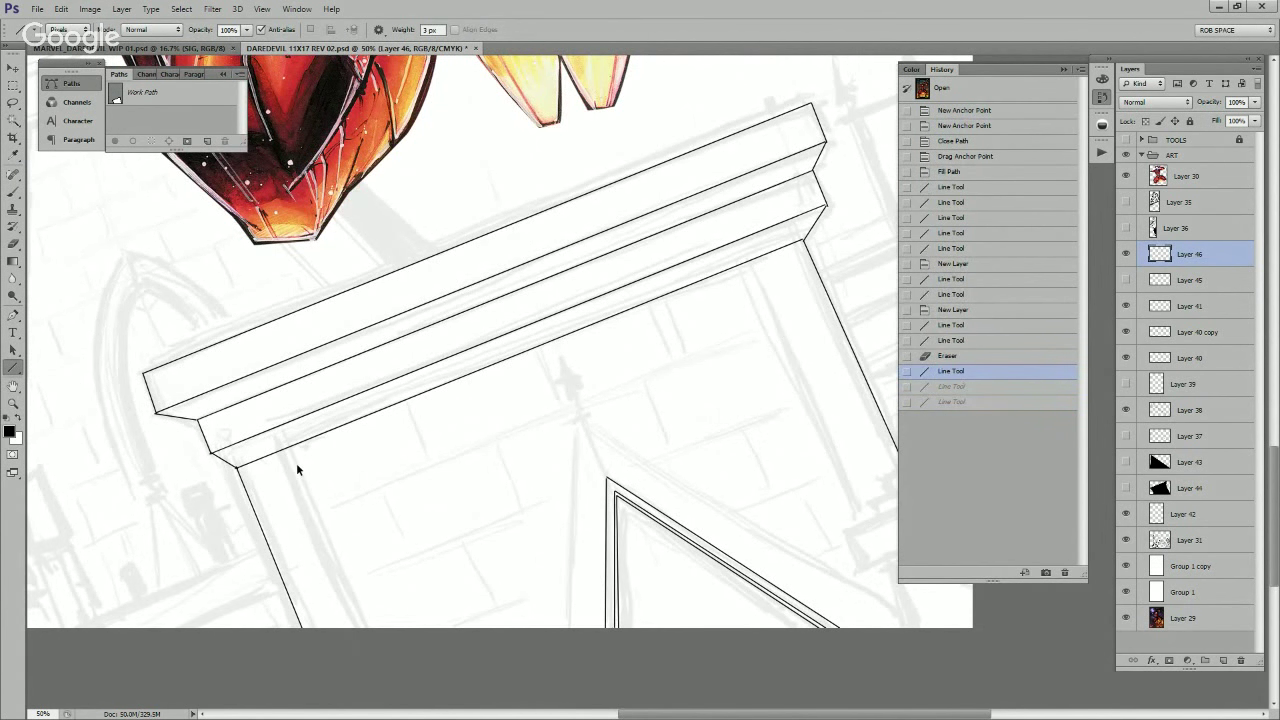
Step: Draw a closely spaced pair of slanted lines along the inner edge of each corner pillar
{"action": "left_click_drag", "start_coordinate": [283, 452], "coordinate": [358, 645]}
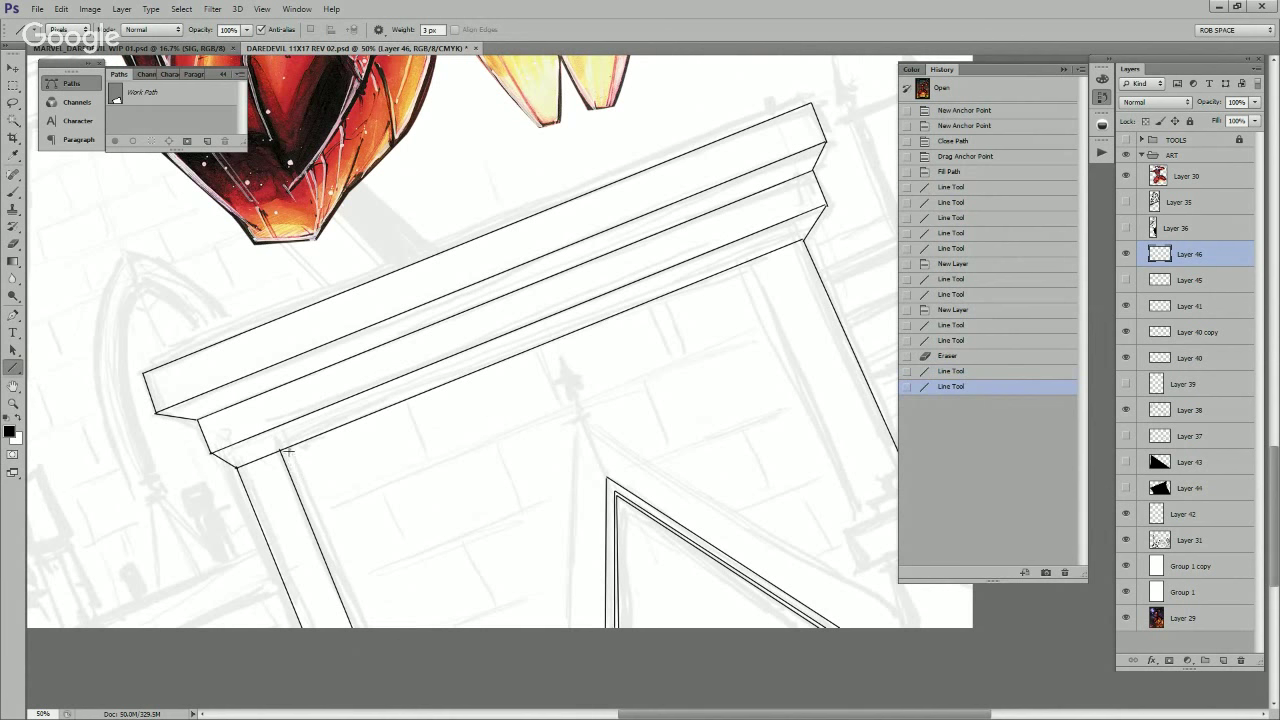
{"action": "left_click_drag", "start_coordinate": [290, 450], "coordinate": [374, 648]}
{"action": "left_click_drag", "start_coordinate": [816, 517], "coordinate": [719, 546]}
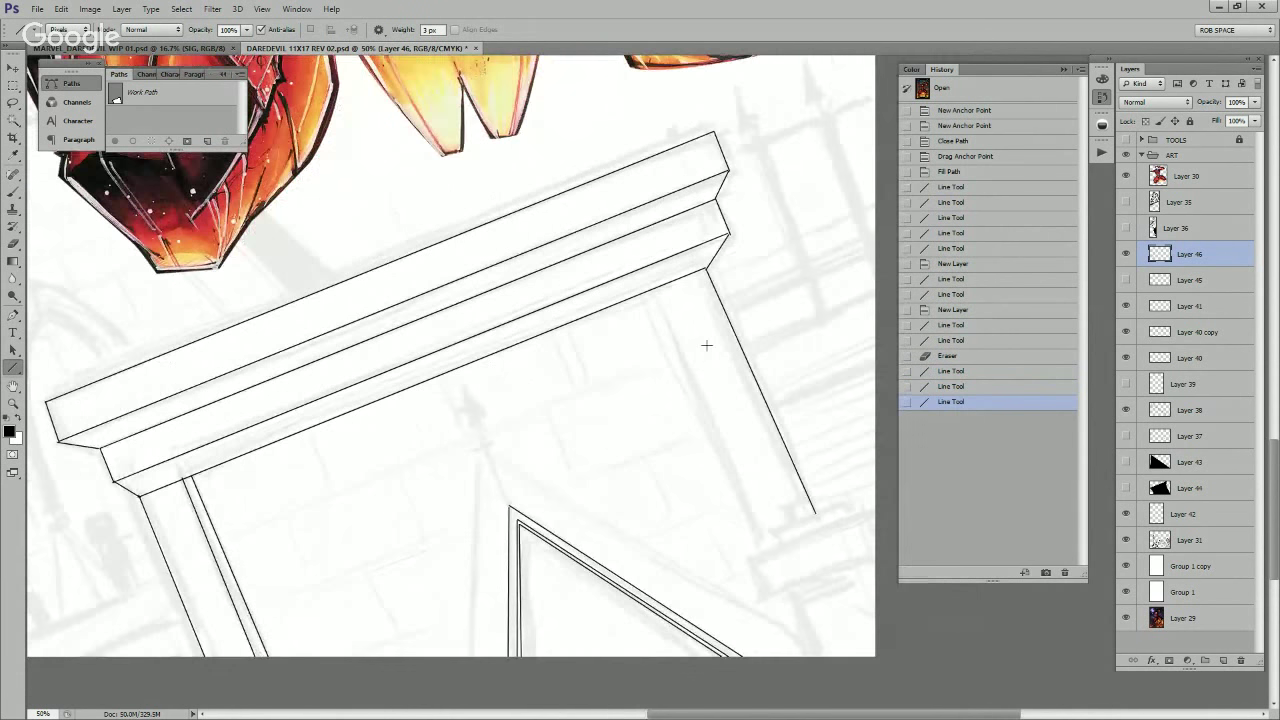
{"action": "left_click_drag", "start_coordinate": [656, 289], "coordinate": [762, 545]}
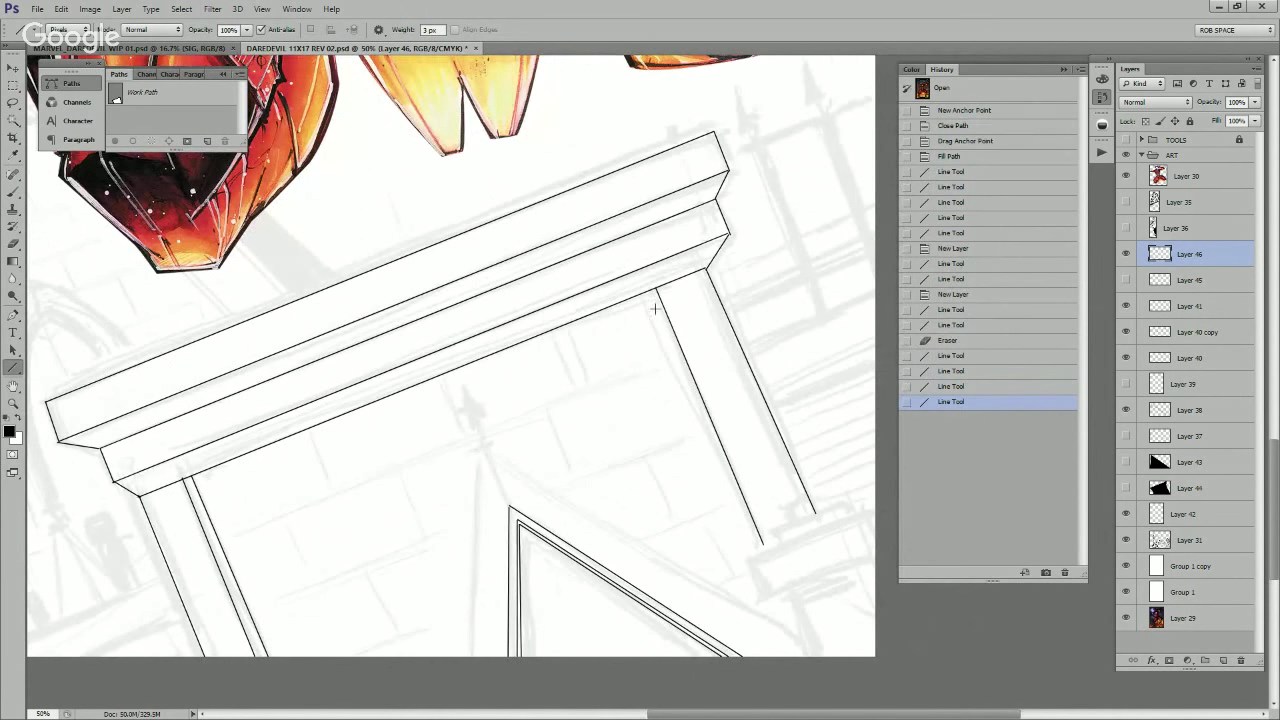
{"action": "mouse_move", "coordinate": [651, 292]}
{"action": "left_mouse_down"}
{"action": "mouse_move", "coordinate": [728, 434]}
{"action": "mouse_move", "coordinate": [766, 531]}
{"action": "mouse_move", "coordinate": [757, 547]}
{"action": "left_mouse_up"}
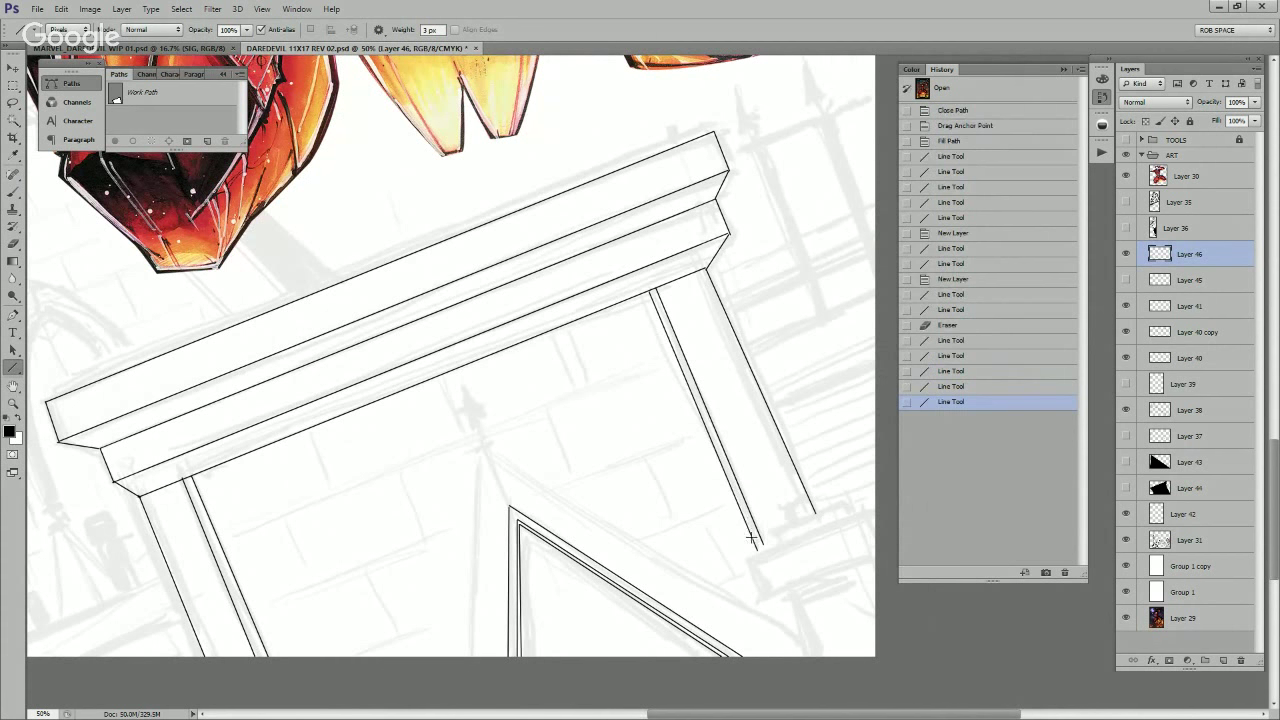
{"action": "key", "text": "ctrl+z"}
{"action": "mouse_move", "coordinate": [656, 291]}
{"action": "left_mouse_down"}
{"action": "mouse_move", "coordinate": [759, 505]}
{"action": "mouse_move", "coordinate": [759, 549]}
{"action": "left_mouse_up"}
Step: Draw a thin parallel line just beneath the cornice, connecting the inner edges of the two pillars, and review the whole page
{"action": "scroll", "coordinate": [430, 456], "scroll_direction": "left", "scroll_amount": 2}
{"action": "left_click_drag", "start_coordinate": [256, 479], "coordinate": [713, 292]}
{"action": "key", "text": "z"}
{"action": "left_click", "coordinate": [755, 310], "text": "alt"}
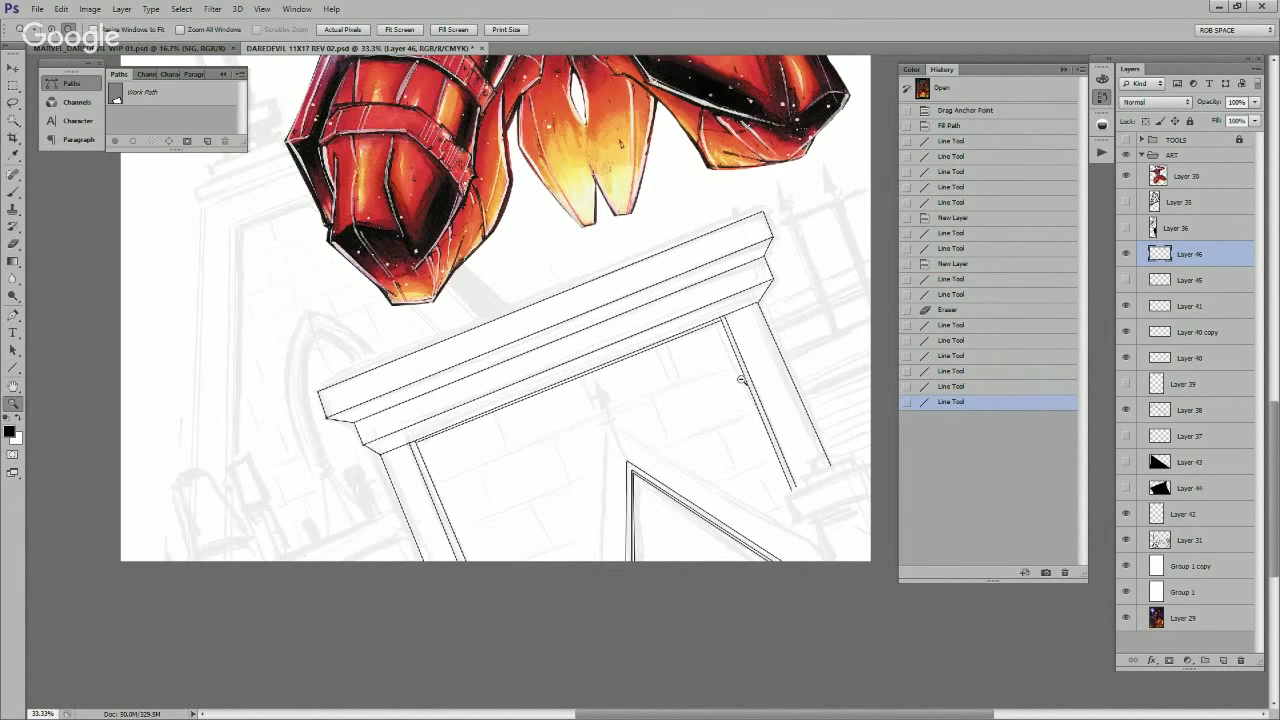
{"action": "left_click", "coordinate": [746, 418], "text": "alt"}
{"action": "left_click", "coordinate": [746, 418], "text": "alt"}
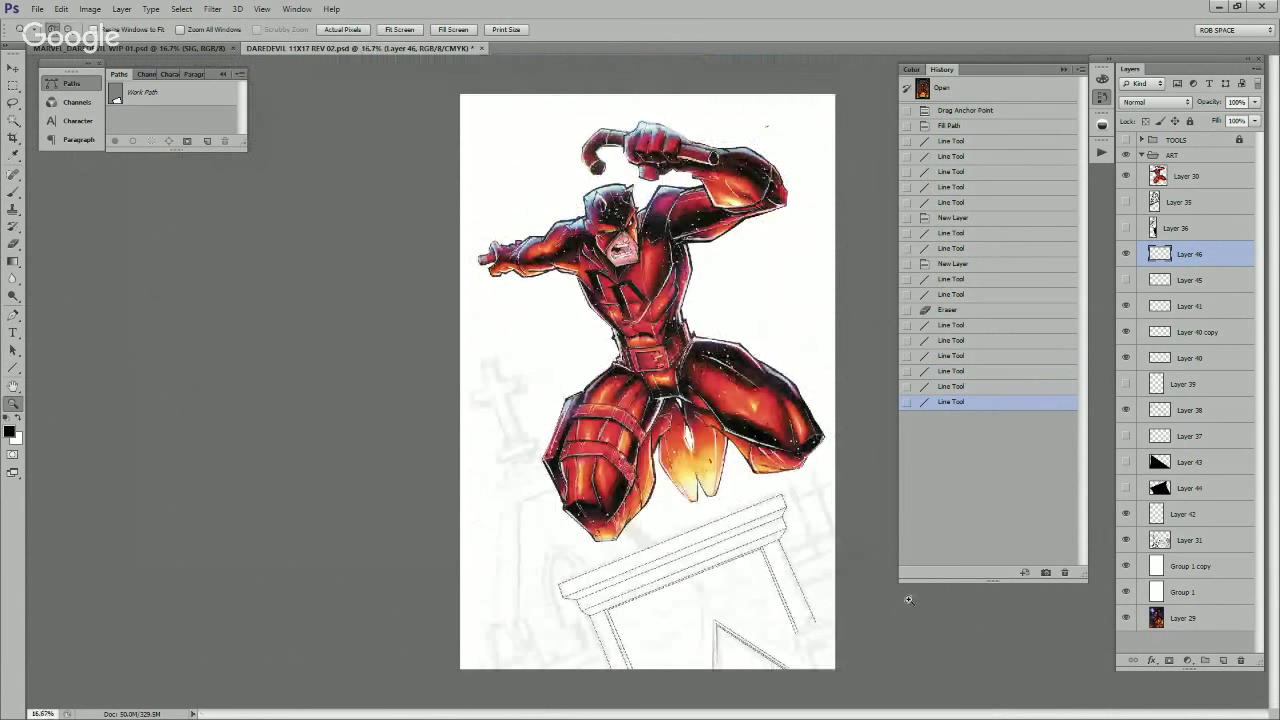
Step: Hide the visible building line layers and delete all line layers from Layer 46 down to Layer 37
{"action": "left_click_drag", "start_coordinate": [1126, 254], "coordinate": [1126, 358]}
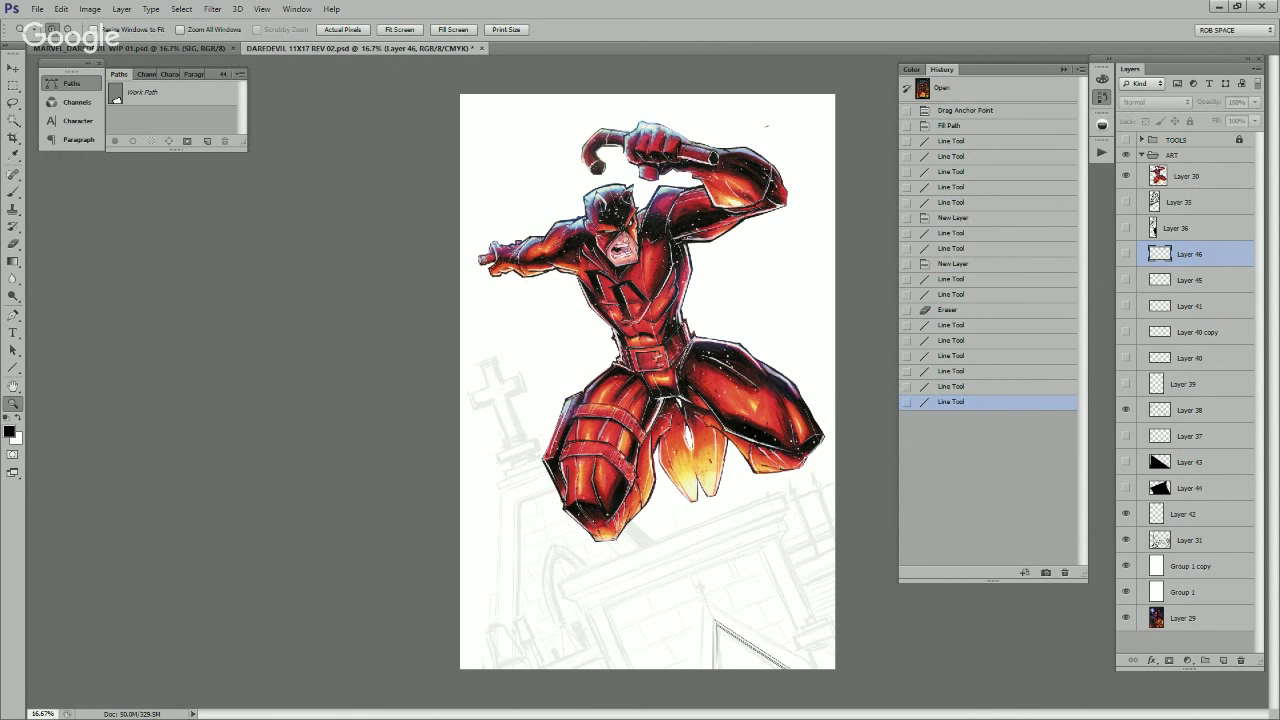
{"action": "left_click", "coordinate": [1126, 410]}
{"action": "left_click", "coordinate": [1232, 436], "text": "shift"}
{"action": "left_click_drag", "start_coordinate": [1232, 436], "coordinate": [1241, 660]}
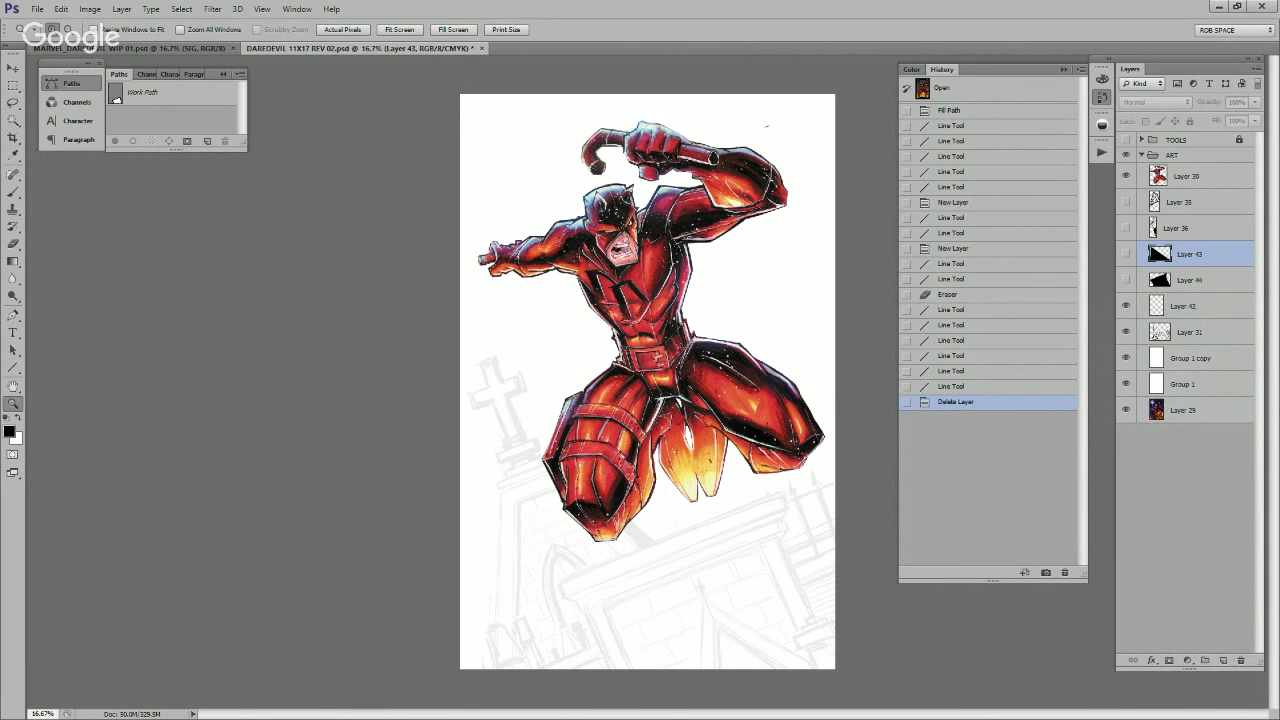
Step: Add a new layer, draw one long slanted line along the sketched cornice's upper edge, and adjust it with Free Transform
{"action": "left_click", "coordinate": [1222, 661]}
{"action": "left_click", "coordinate": [810, 606]}
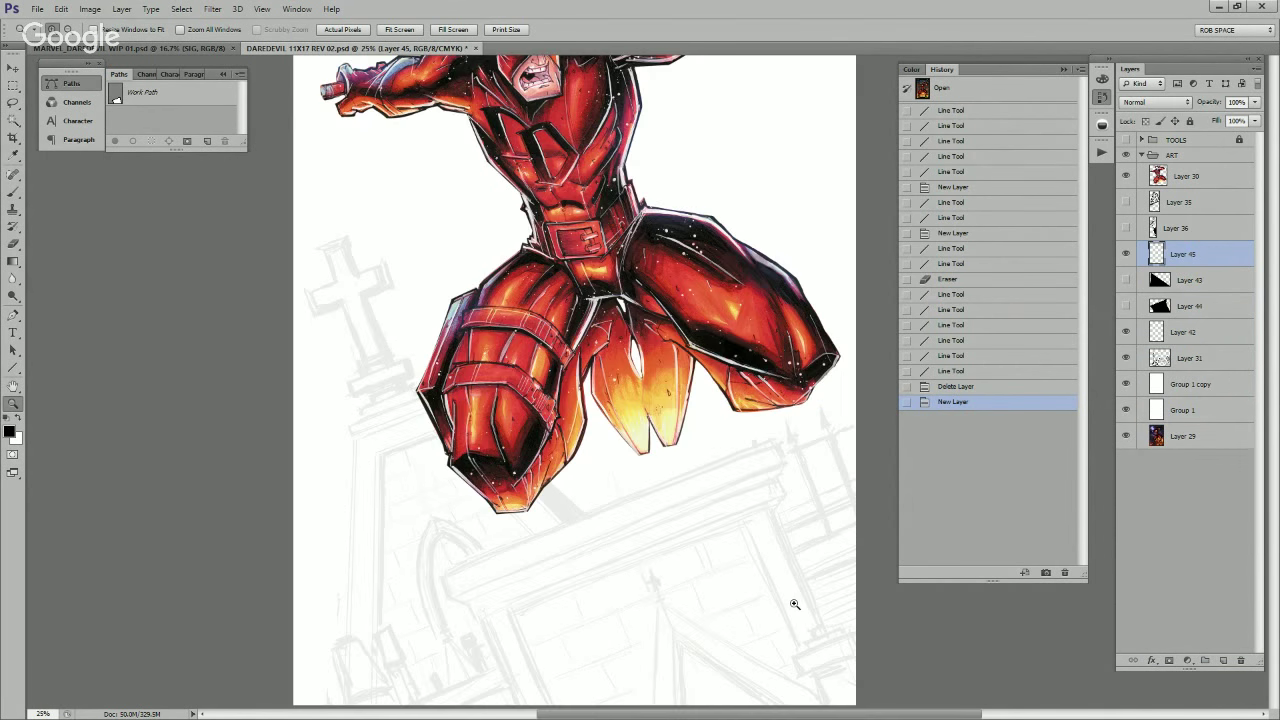
{"action": "scroll", "coordinate": [700, 530], "scroll_direction": "down", "scroll_amount": 2}
{"action": "left_click", "coordinate": [588, 478]}
{"action": "left_click", "coordinate": [588, 478]}
{"action": "left_click_drag", "start_coordinate": [588, 474], "coordinate": [603, 623]}
{"action": "key", "text": "ctrl+0"}
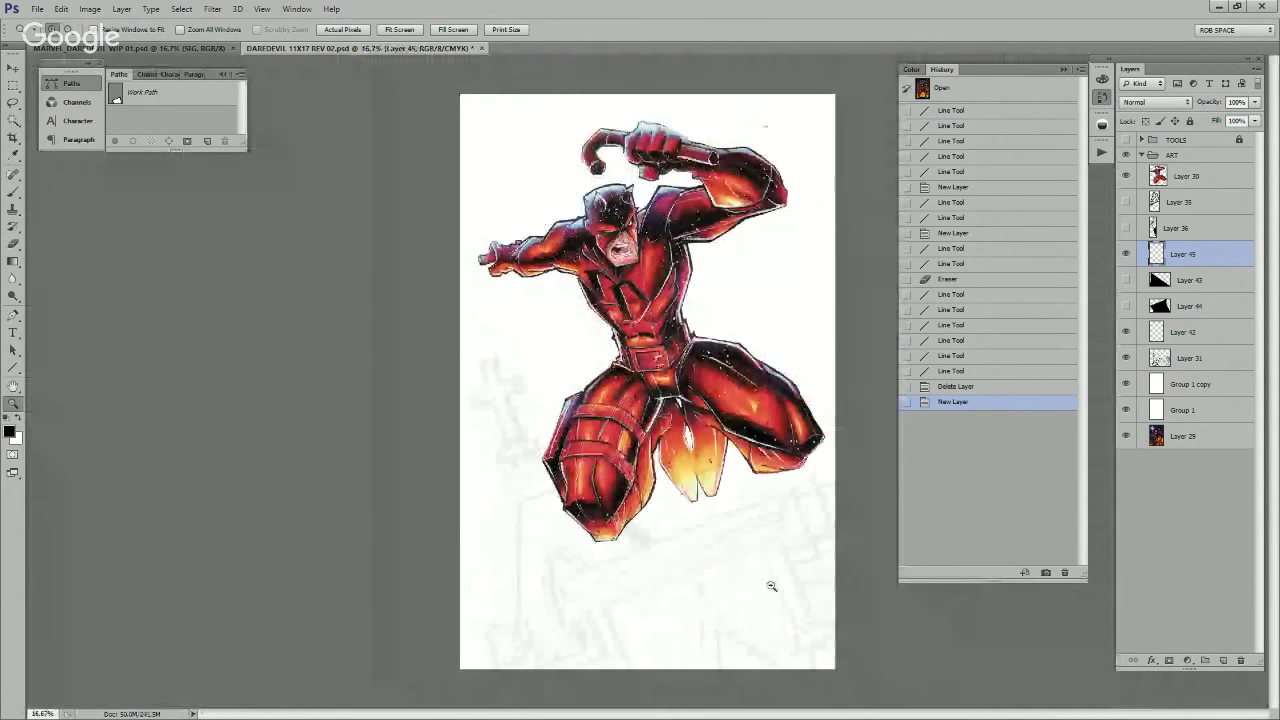
{"action": "left_click", "coordinate": [751, 617]}
{"action": "key", "text": "u"}
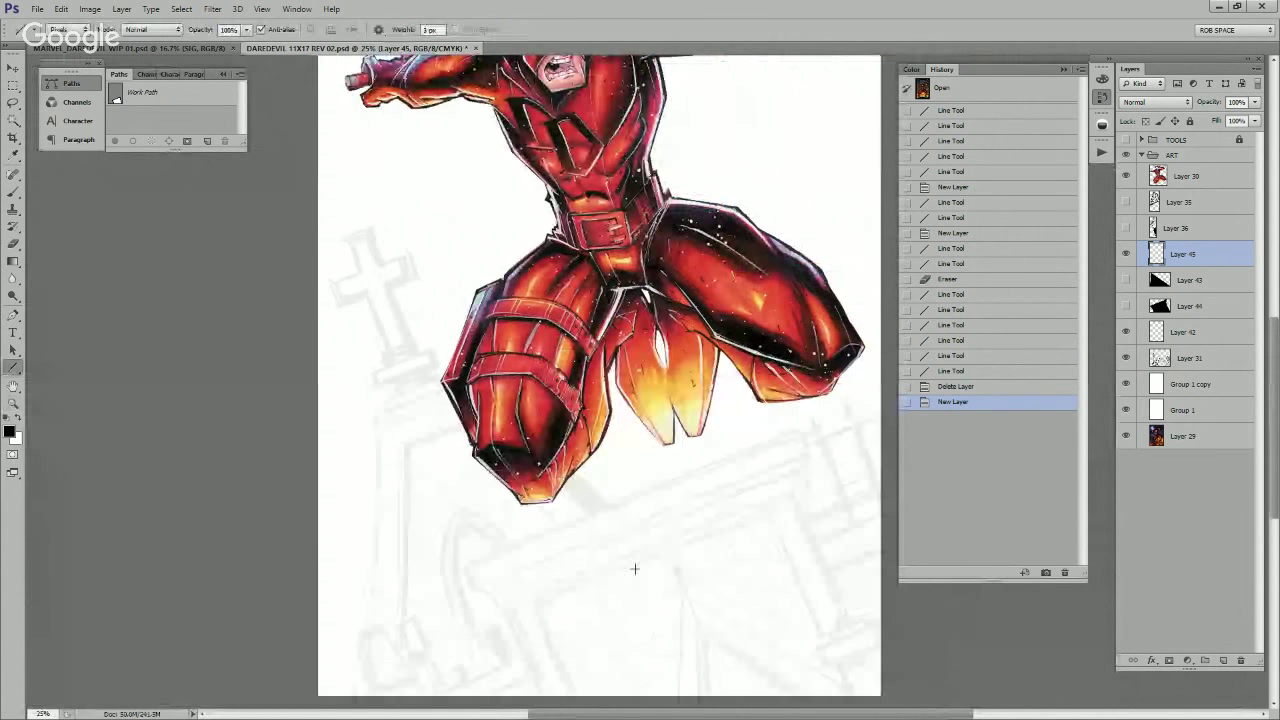
{"action": "left_click_drag", "start_coordinate": [431, 574], "coordinate": [858, 410]}
{"action": "key", "text": "ctrl+t"}
{"action": "key", "text": "Return"}
Step: Duplicate the slanted line three times, moving each copy below the previous one to lay out the cornice's parallel edges
{"action": "key", "text": "ctrl+j"}
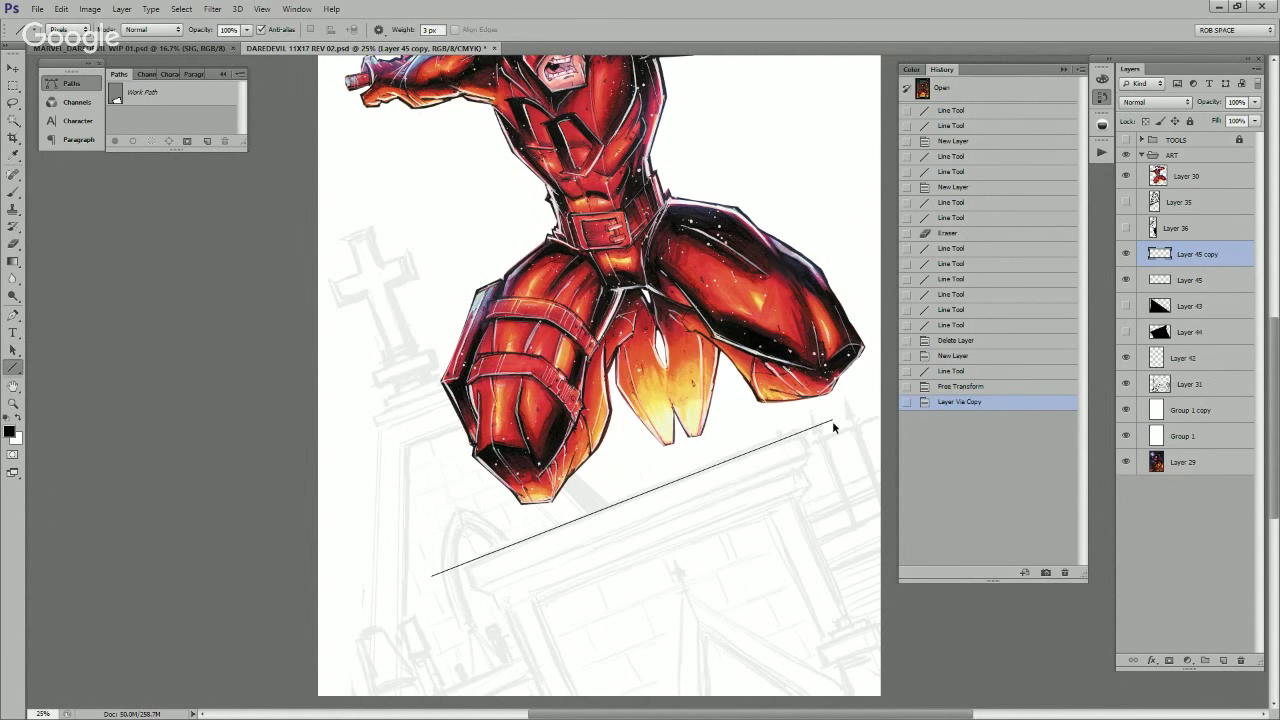
{"action": "key", "text": "v"}
{"action": "left_click_drag", "start_coordinate": [801, 545], "coordinate": [809, 564]}
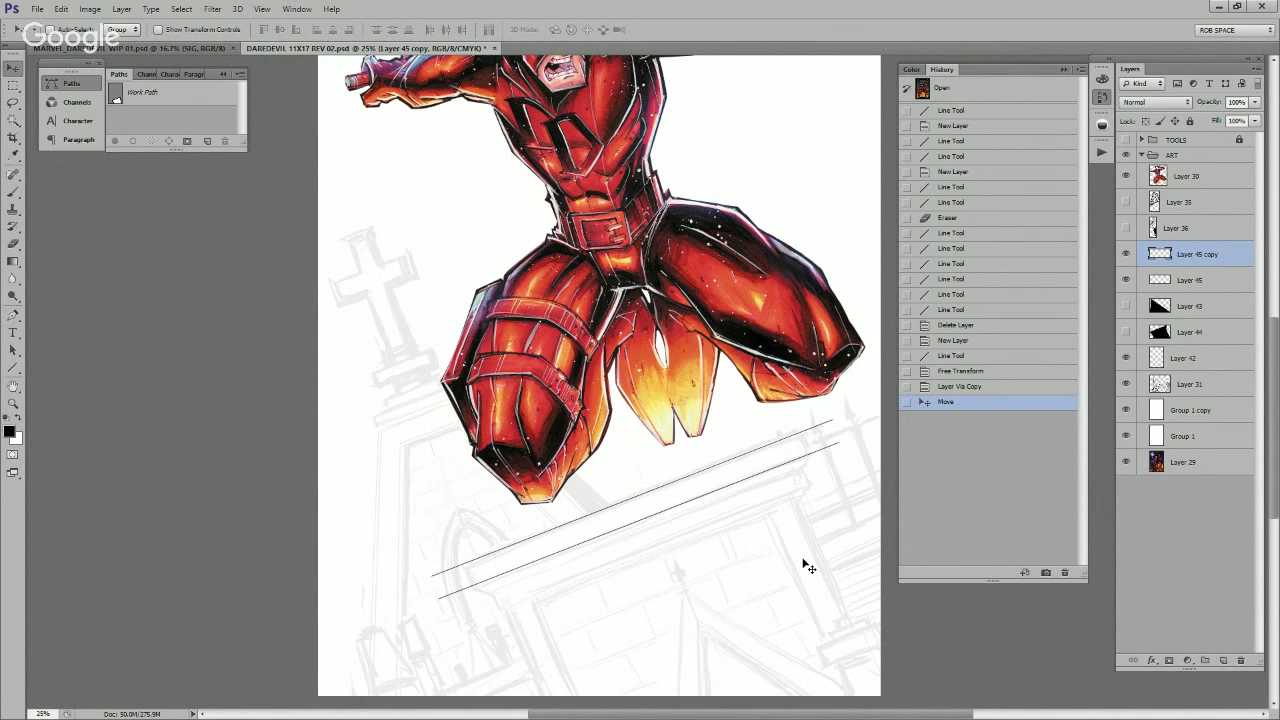
{"action": "key", "text": "ctrl+j"}
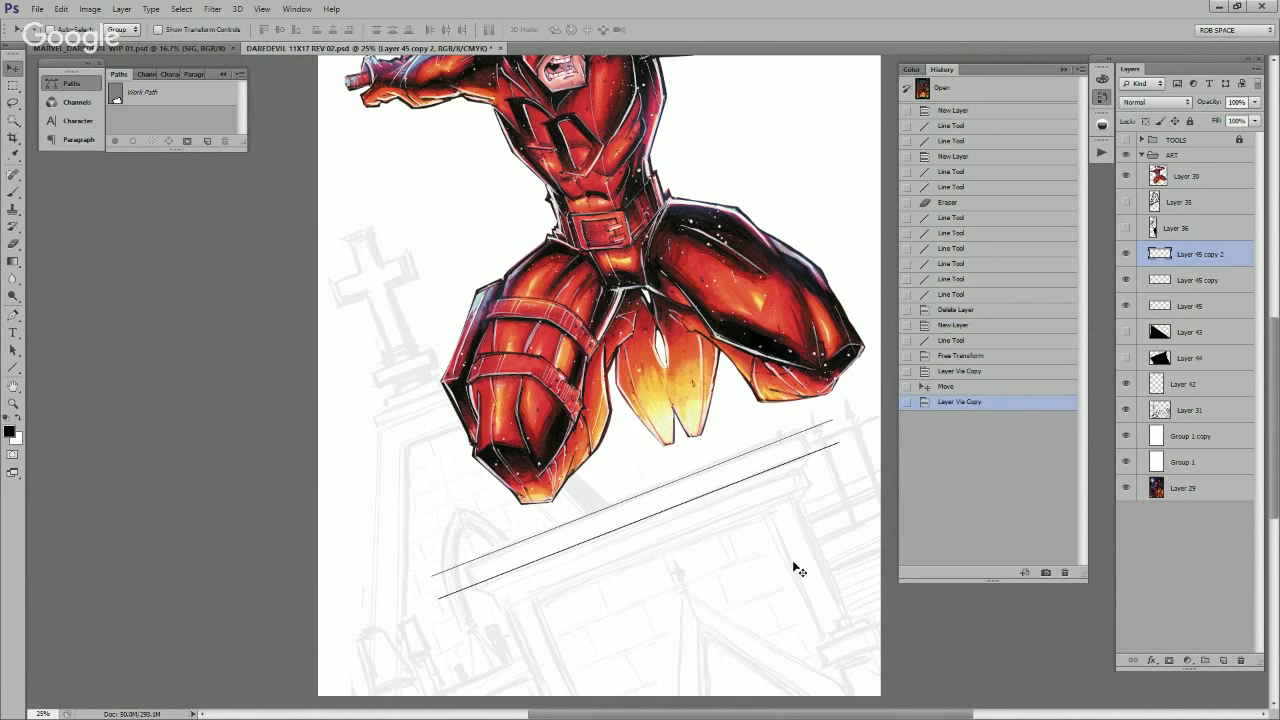
{"action": "left_click_drag", "start_coordinate": [797, 566], "coordinate": [798, 573]}
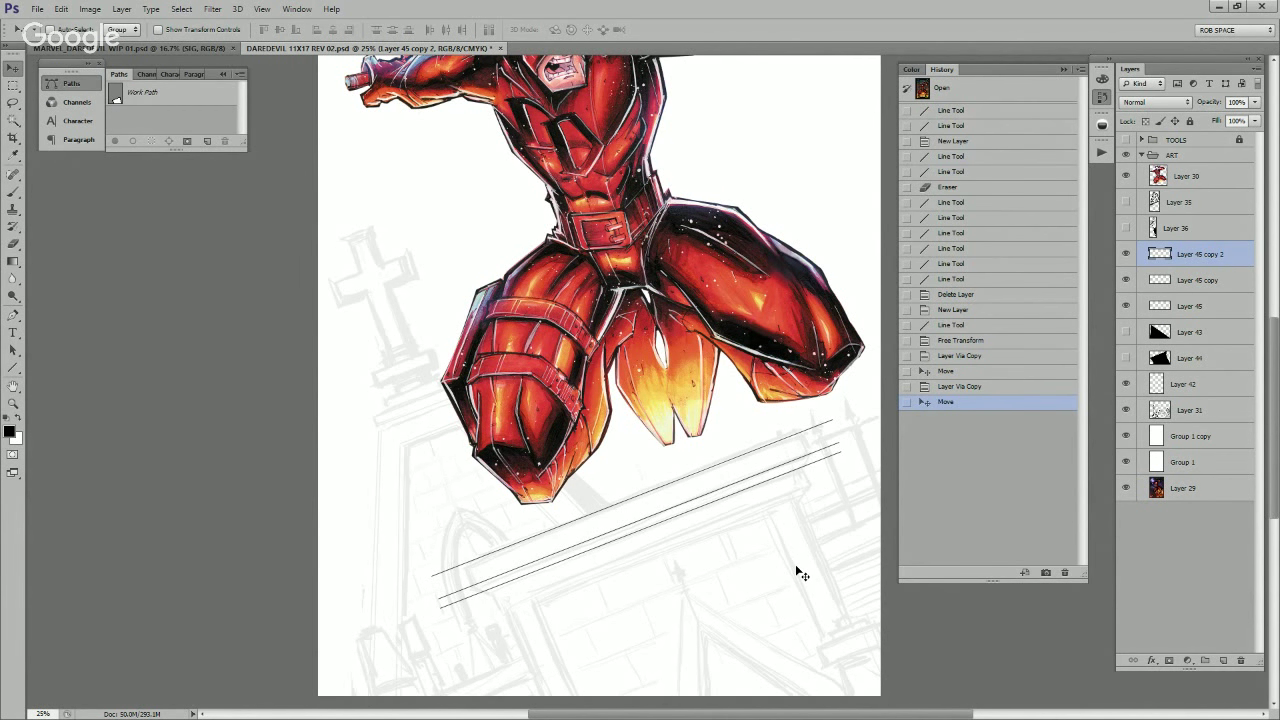
{"action": "key", "text": "ctrl+j"}
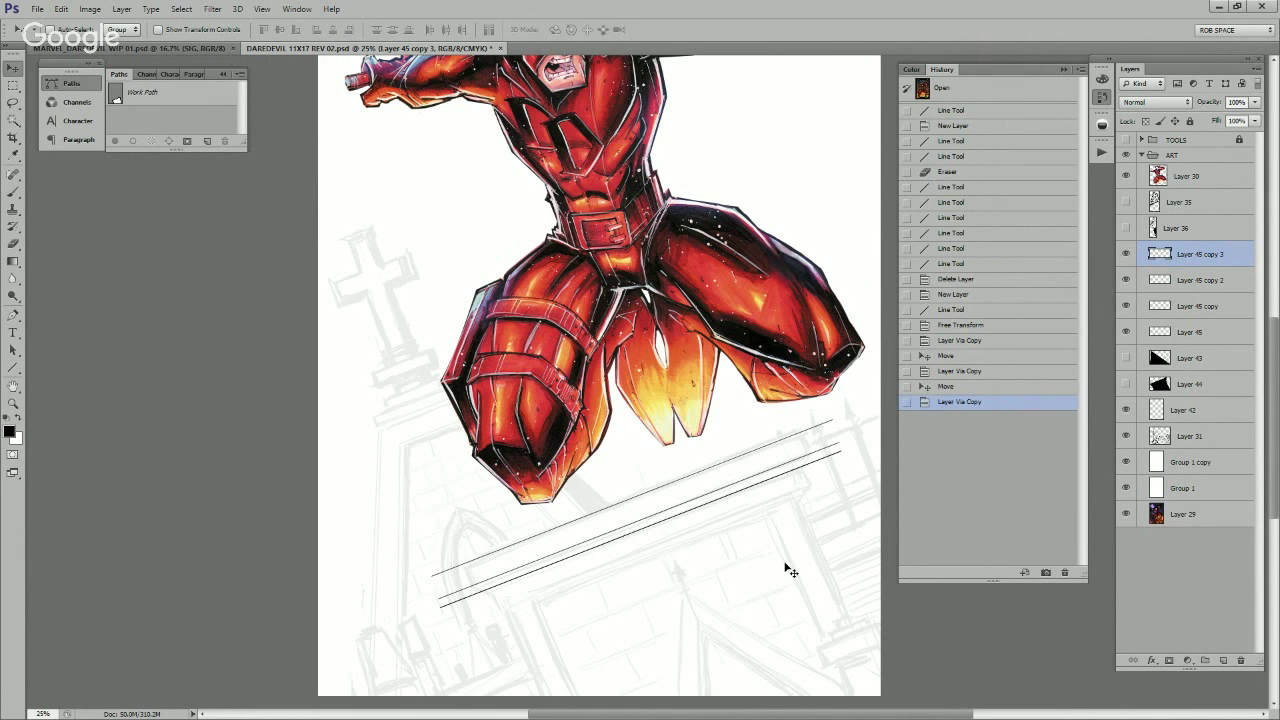
{"action": "left_click_drag", "start_coordinate": [791, 540], "coordinate": [790, 567]}
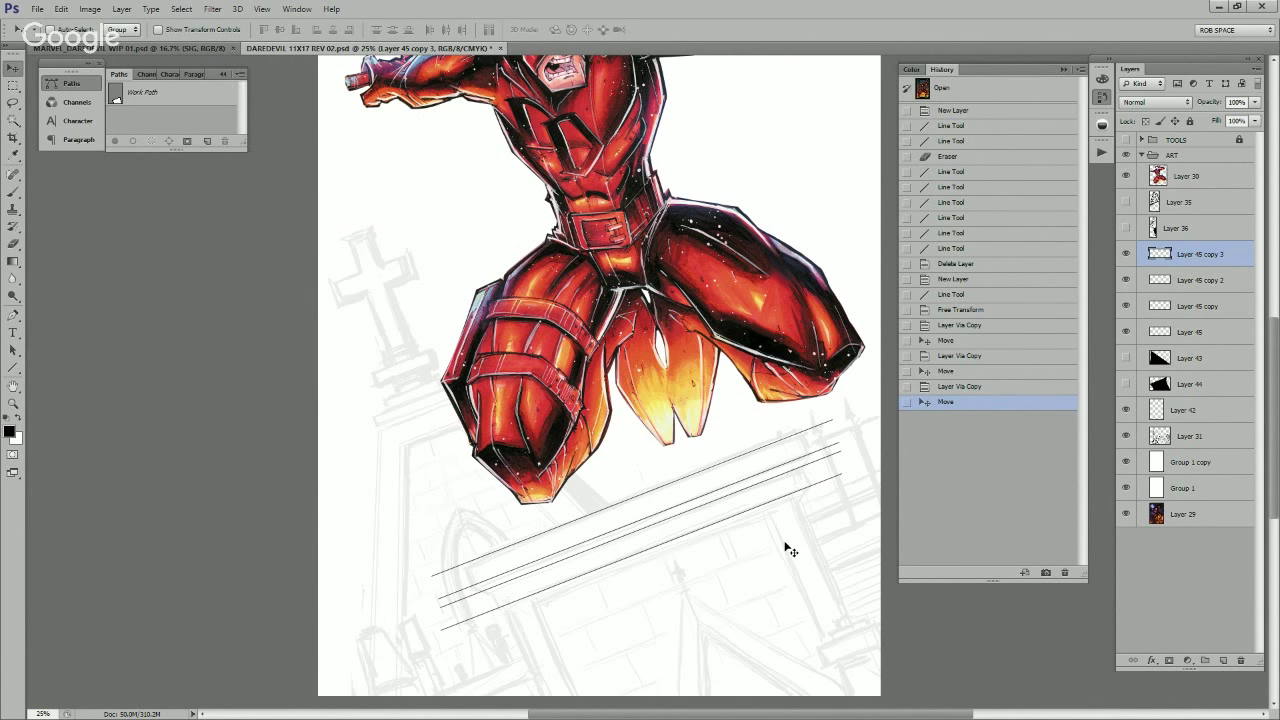
Step: Duplicate the lowest cornice line and nudge the copy slightly below it
{"action": "scroll", "coordinate": [782, 556], "scroll_direction": "down", "scroll_amount": 2}
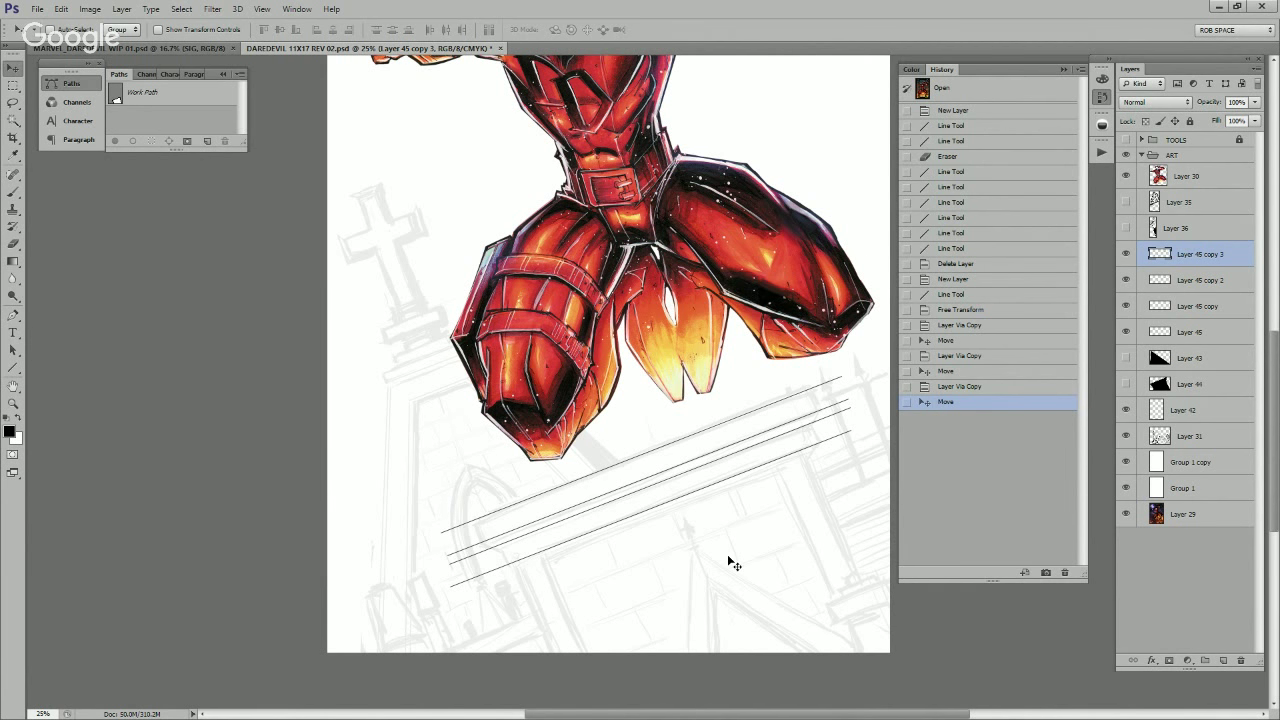
{"action": "left_click_drag", "start_coordinate": [741, 556], "coordinate": [722, 548]}
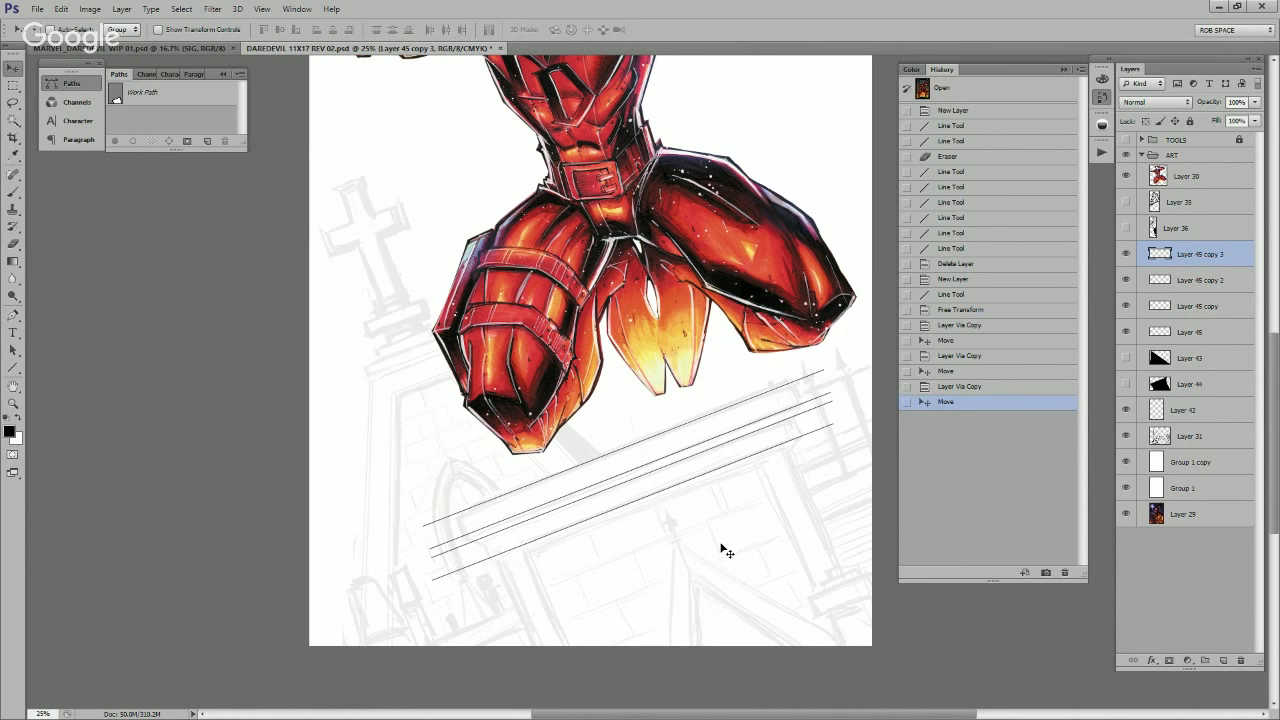
{"action": "key", "text": "ctrl+j"}
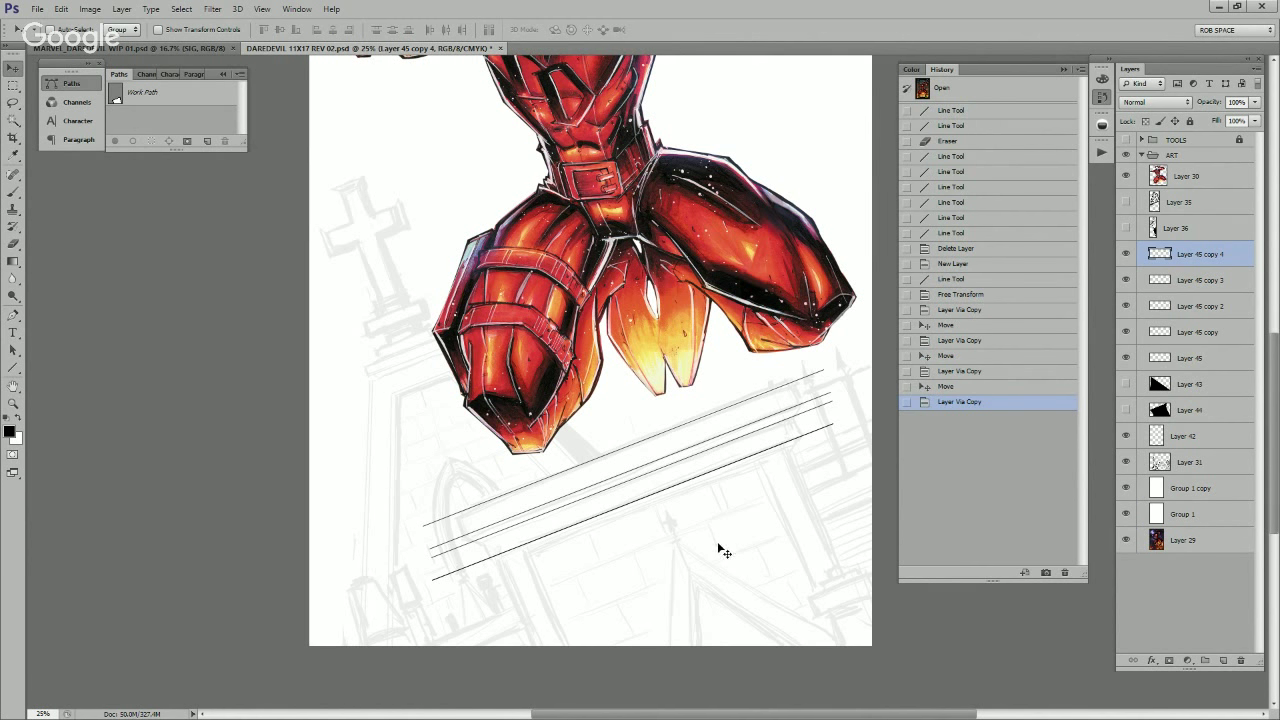
{"action": "key", "text": "shift+Down"}
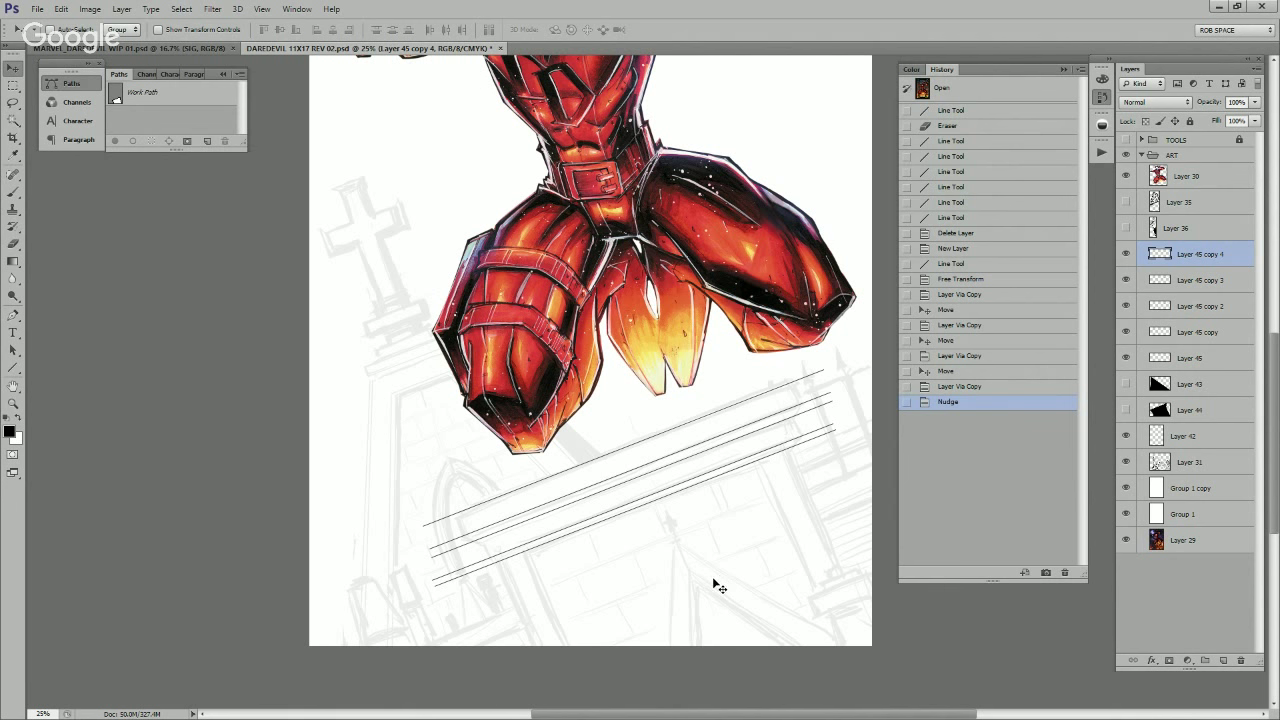
Step: Keep a hidden duplicate of the lowest line, and merge Layer 45 through Layer 45 copy 4 into one layer
{"action": "key", "text": "ctrl+j"}
{"action": "left_click", "coordinate": [1126, 254]}
{"action": "left_click", "coordinate": [1200, 280]}
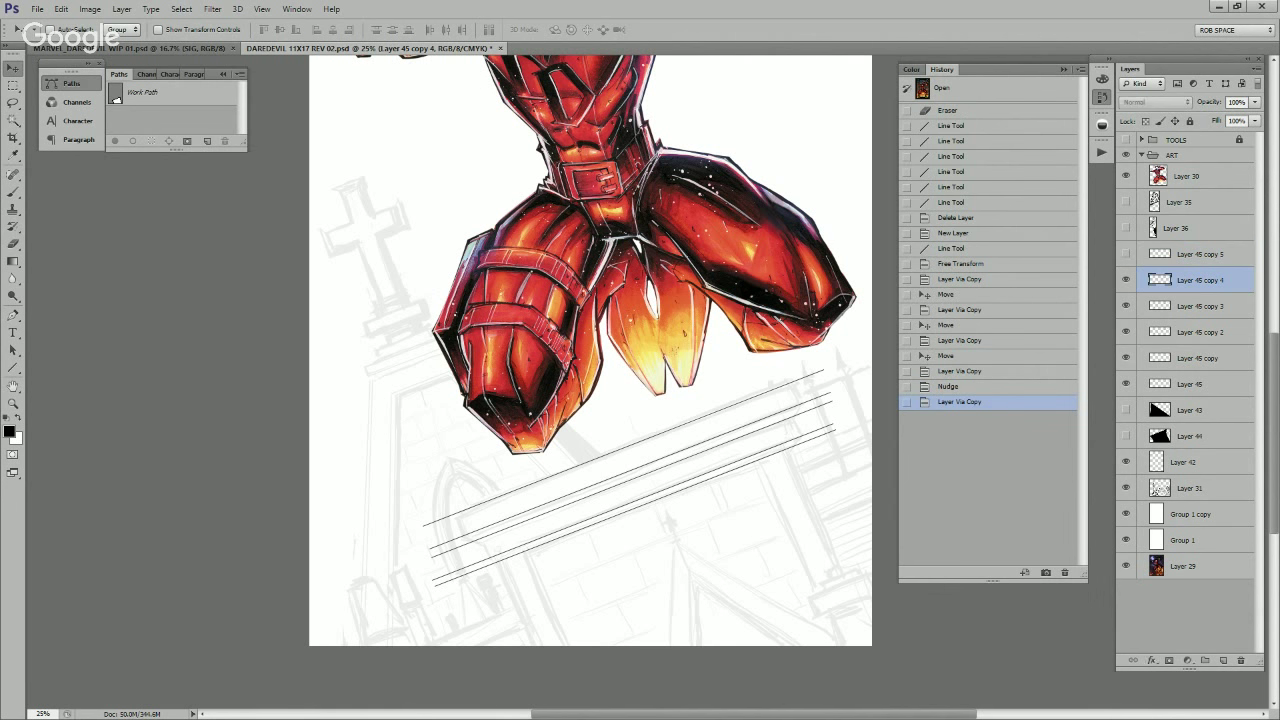
{"action": "left_click", "coordinate": [1190, 384], "text": "shift"}
{"action": "key", "text": "ctrl+e"}
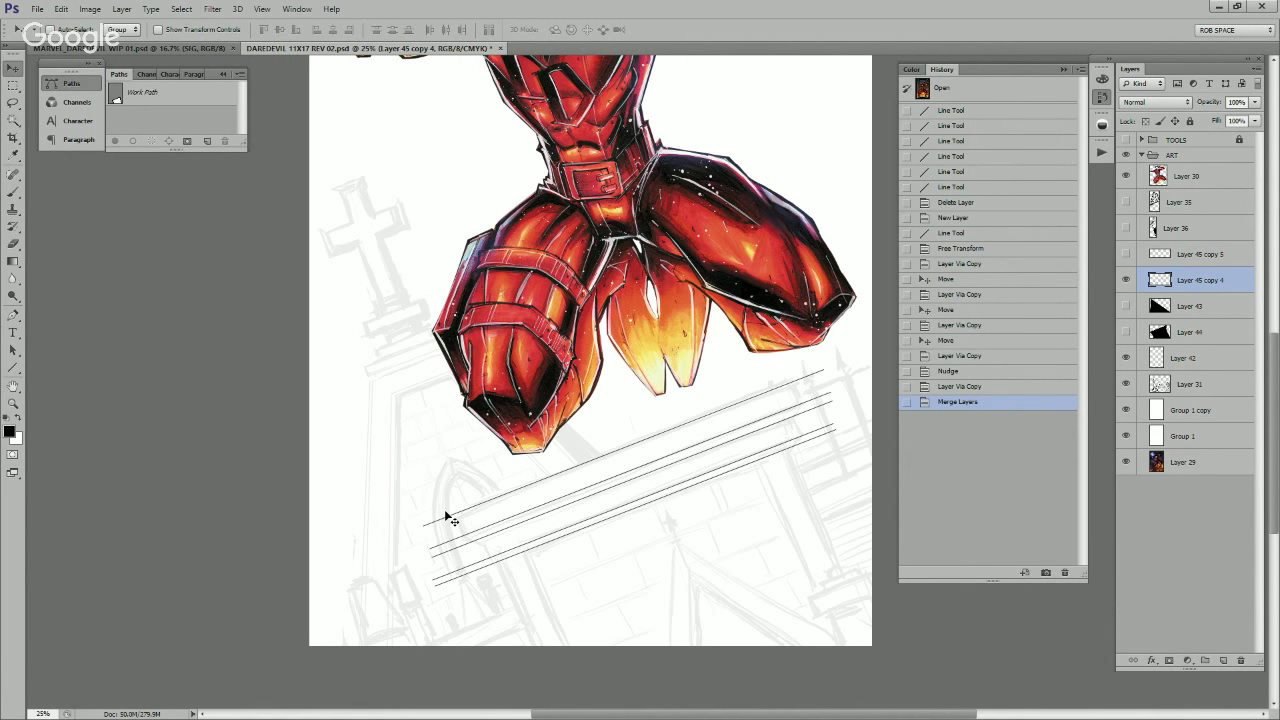
Step: Add a new layer, marquee-select a tall narrow strip across the cornice's left part, fill it with black, and deselect
{"action": "left_click", "coordinate": [1224, 660]}
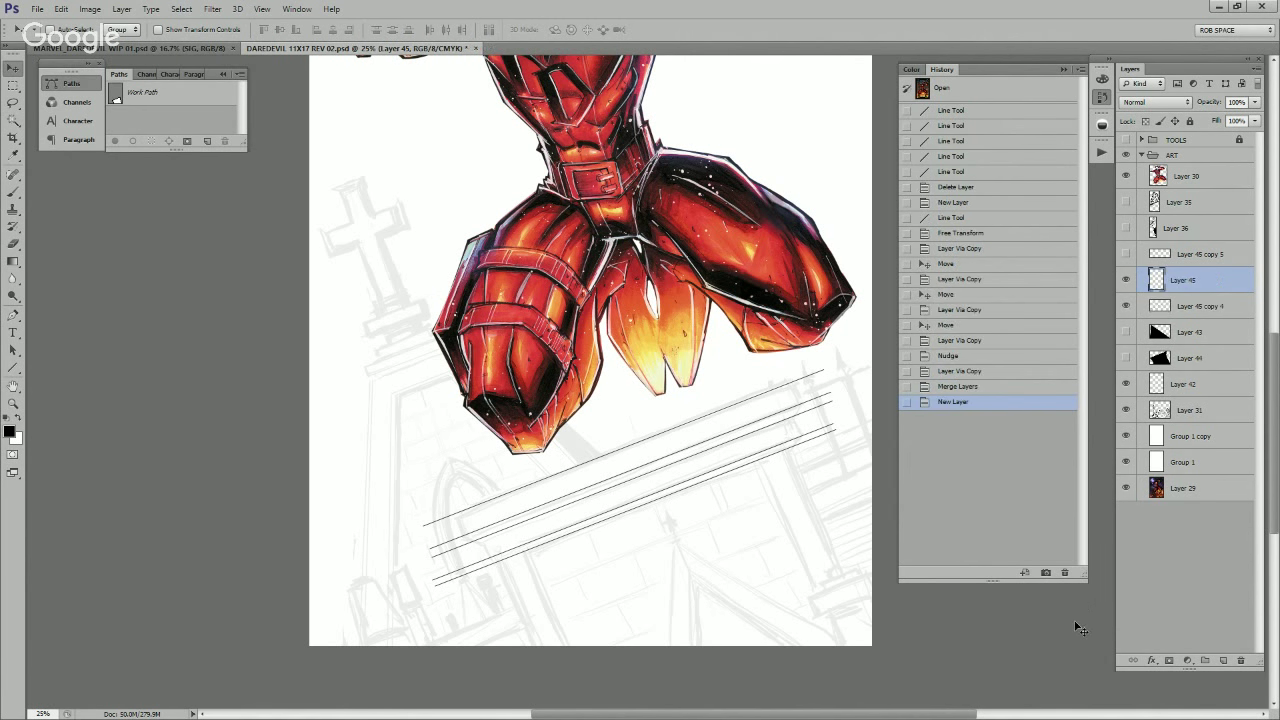
{"action": "key", "text": "m"}
{"action": "left_click_drag", "start_coordinate": [526, 320], "coordinate": [580, 570]}
{"action": "left_click_drag", "start_coordinate": [463, 117], "coordinate": [524, 628]}
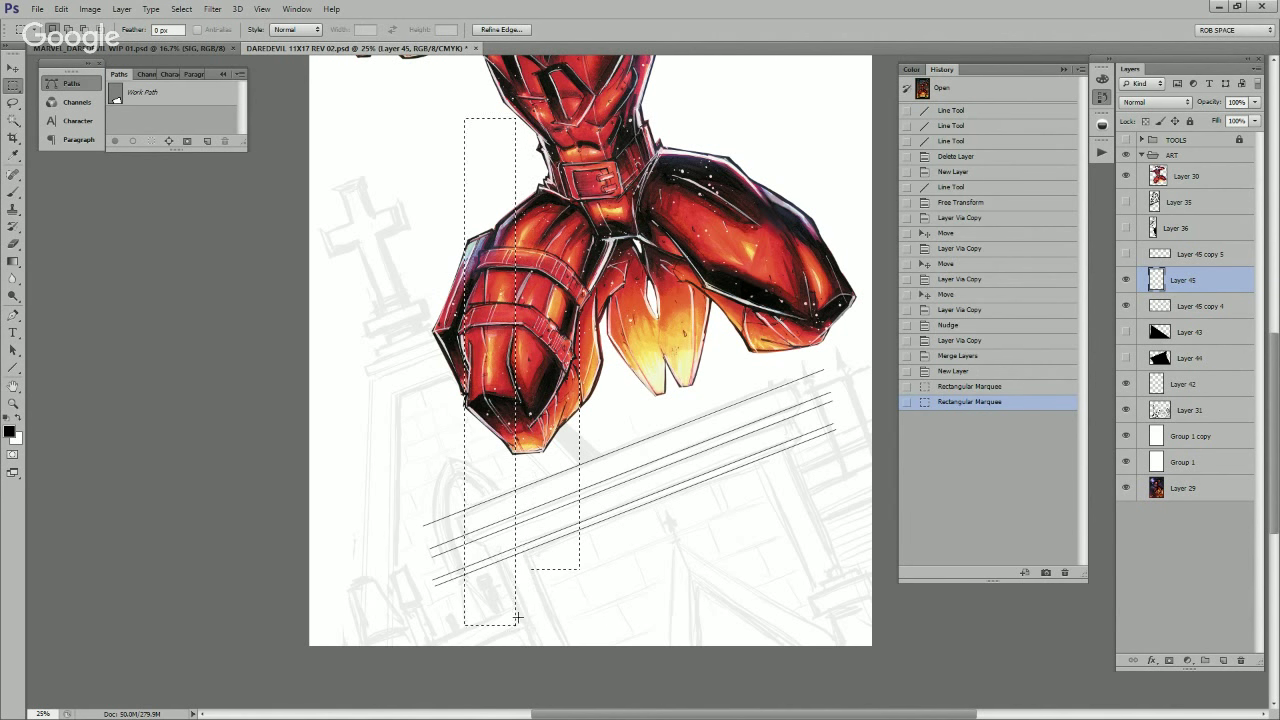
{"action": "key", "text": "alt+BackSpace"}
{"action": "key", "text": "ctrl+d"}
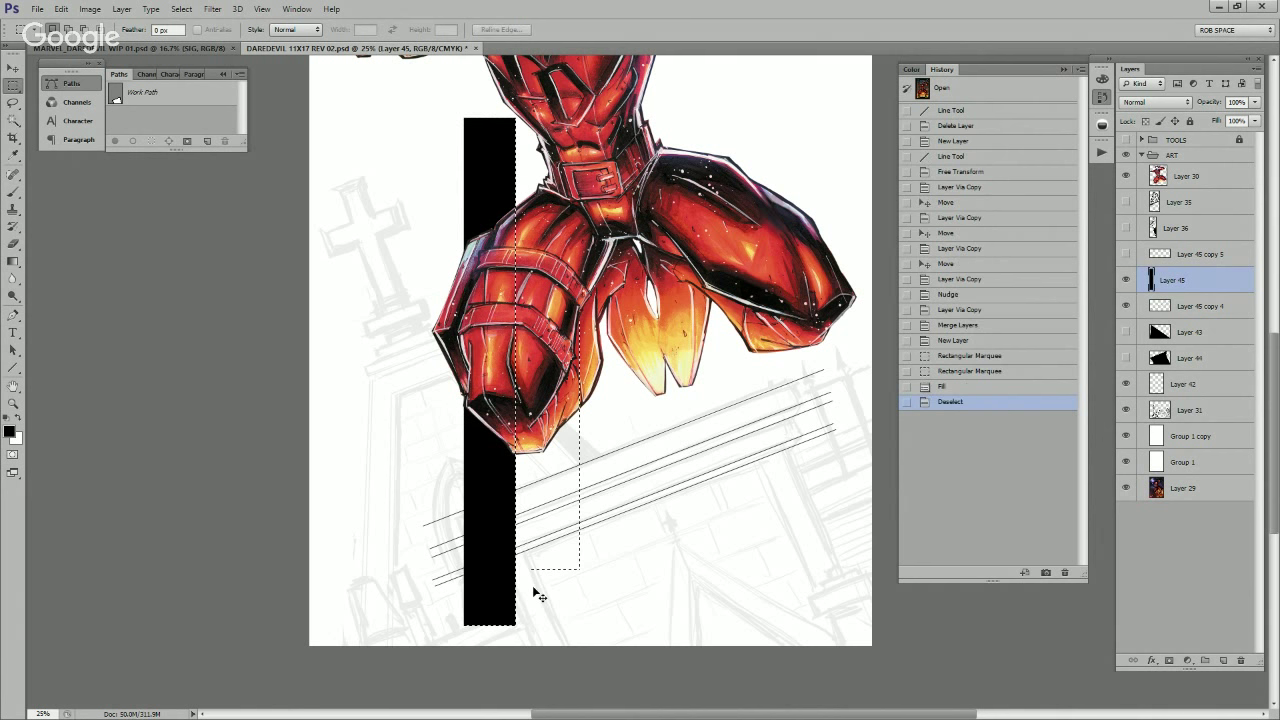
Step: Rotate the black bar until it is perpendicular to the slanted cornice lines, checking its lower end against them and refining the angle
{"action": "key", "text": "ctrl+t"}
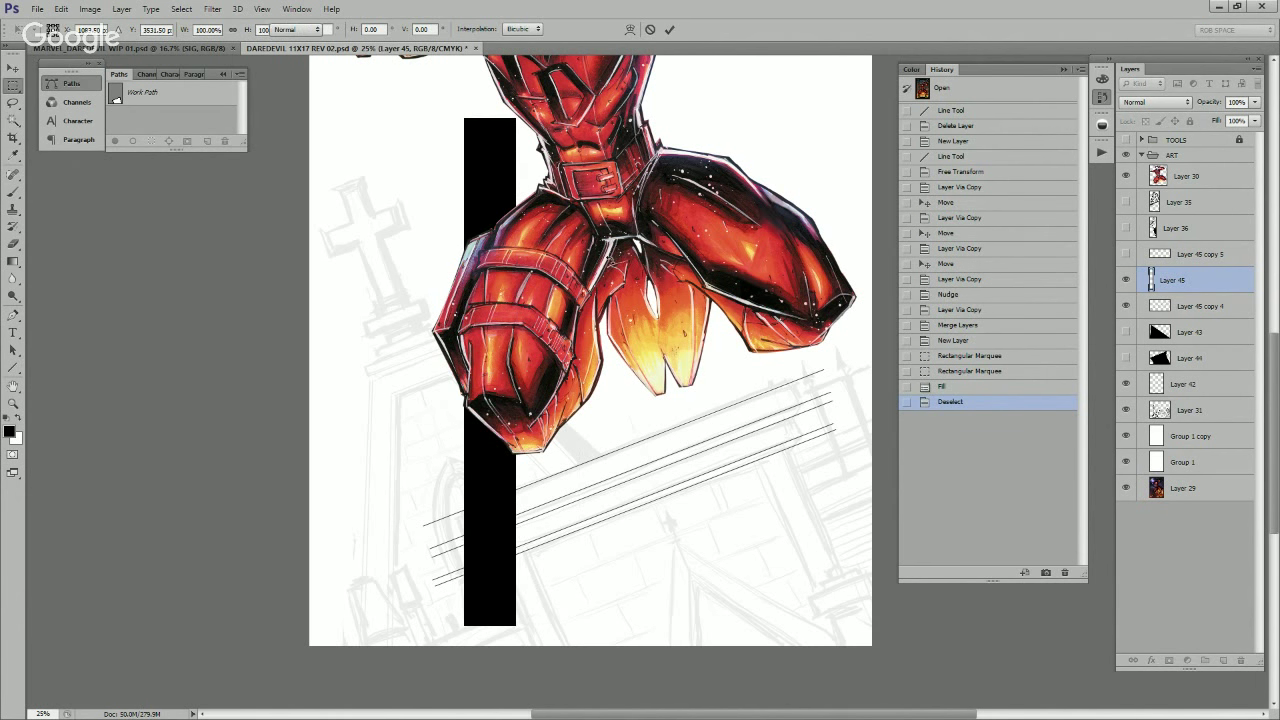
{"action": "left_click_drag", "start_coordinate": [630, 240], "coordinate": [572, 232]}
{"action": "key", "text": "Return"}
{"action": "key", "text": "v"}
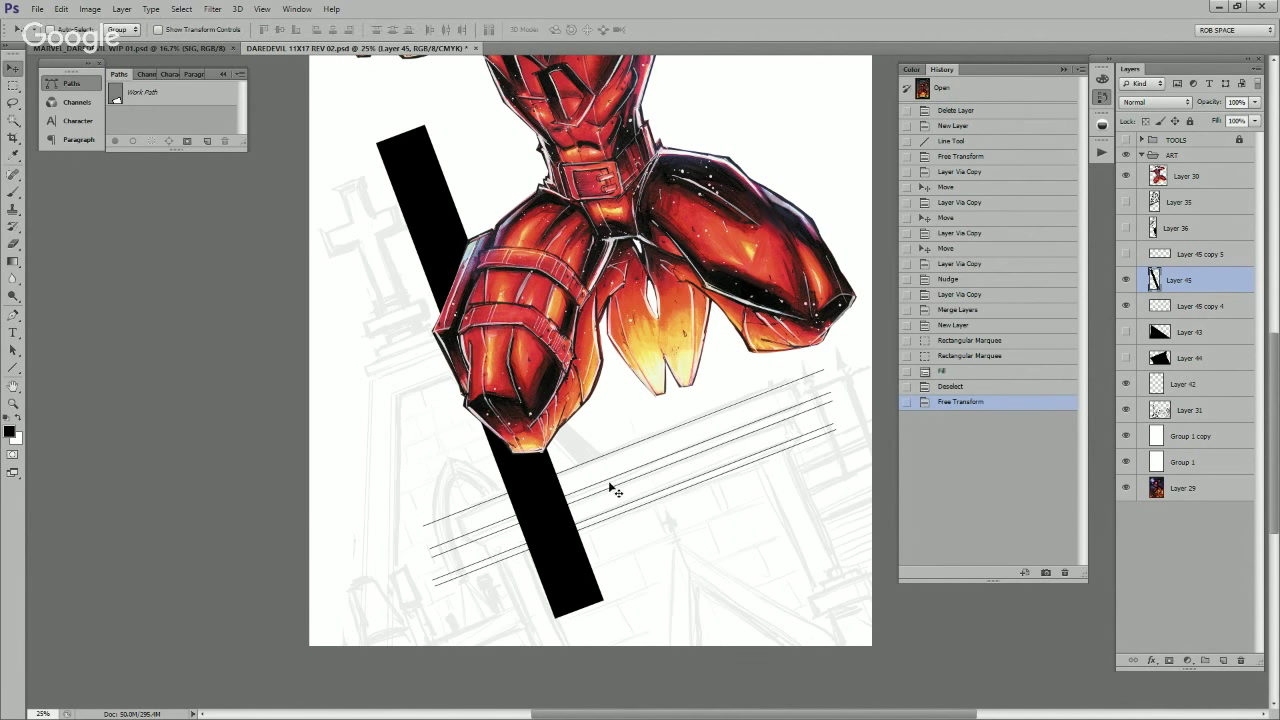
{"action": "left_click_drag", "start_coordinate": [616, 497], "coordinate": [583, 422]}
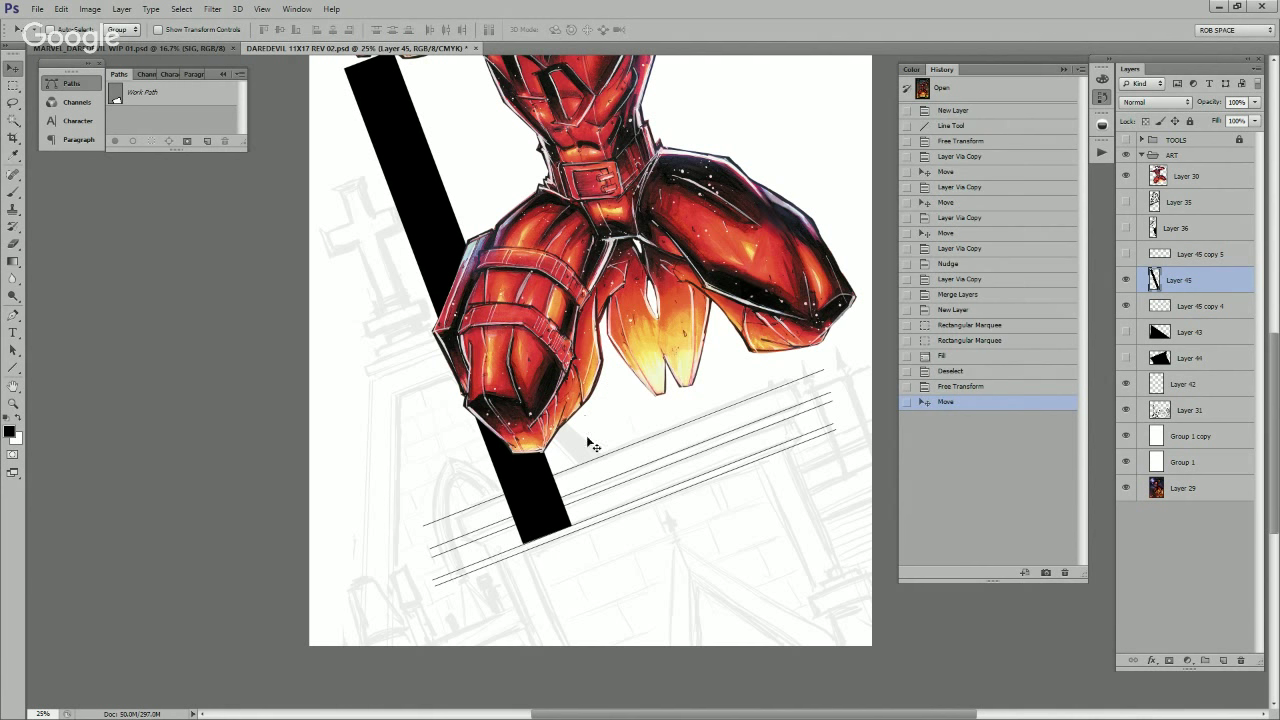
{"action": "key", "text": "ctrl+t"}
{"action": "left_click_drag", "start_coordinate": [614, 634], "coordinate": [618, 640]}
{"action": "key", "text": "Return"}
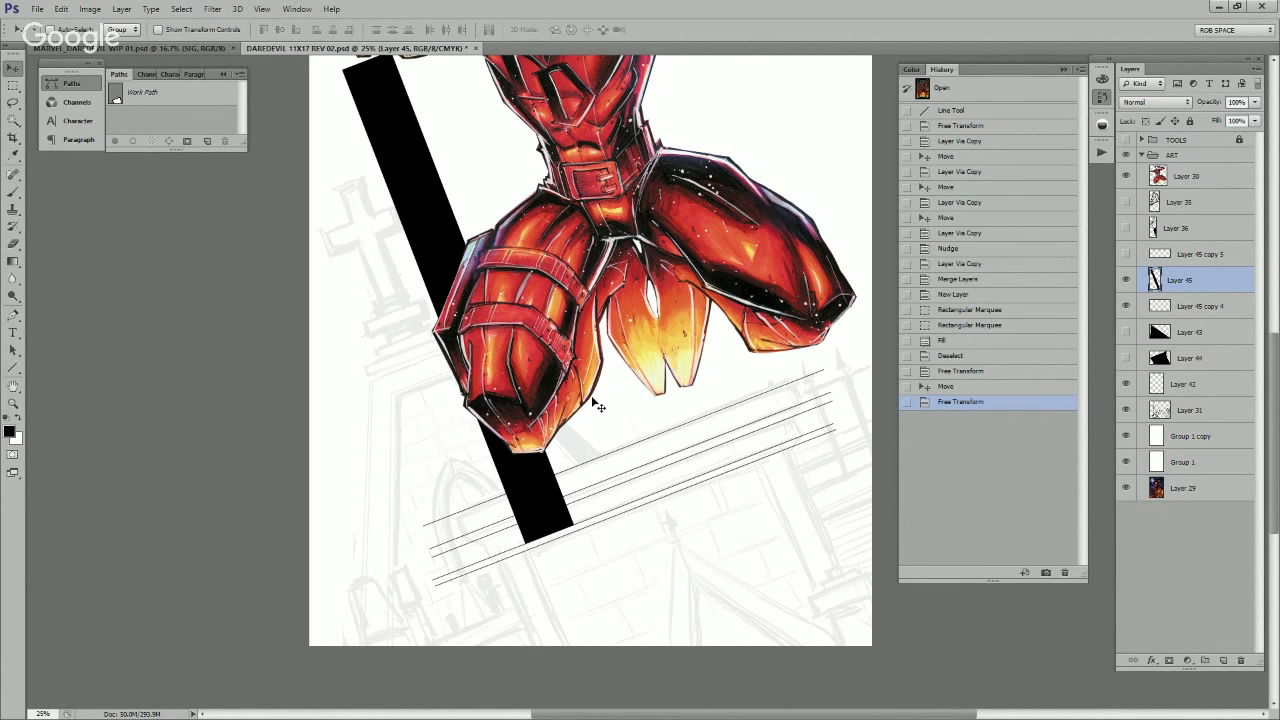
Step: Place the bar over the cornice lines' left ends and cut the overlapped pieces from Layer 45 copy 4
{"action": "left_click_drag", "start_coordinate": [596, 407], "coordinate": [549, 590]}
{"action": "key", "text": "Left"}
{"action": "key", "text": "Left"}
{"action": "key", "text": "Left"}
{"action": "key", "text": "Left"}
{"action": "key", "text": "Left"}
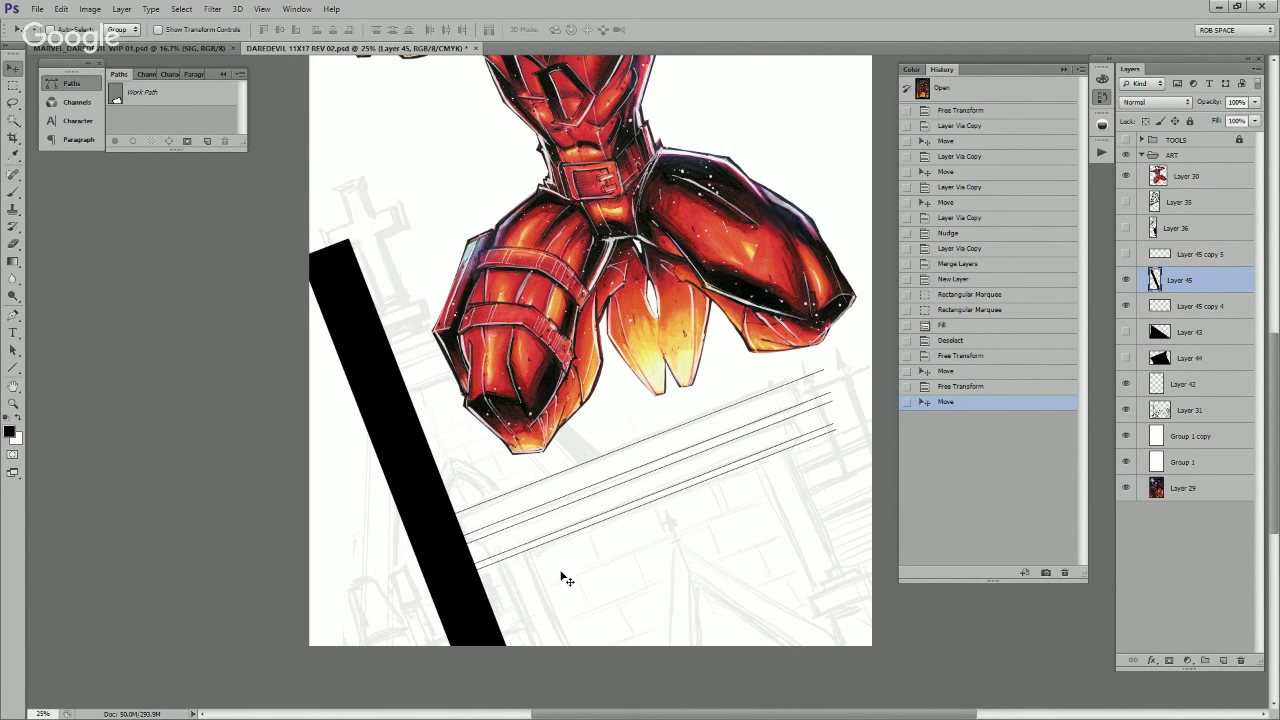
{"action": "key", "text": "Right"}
{"action": "key", "text": "Right"}
{"action": "key", "text": "Left"}
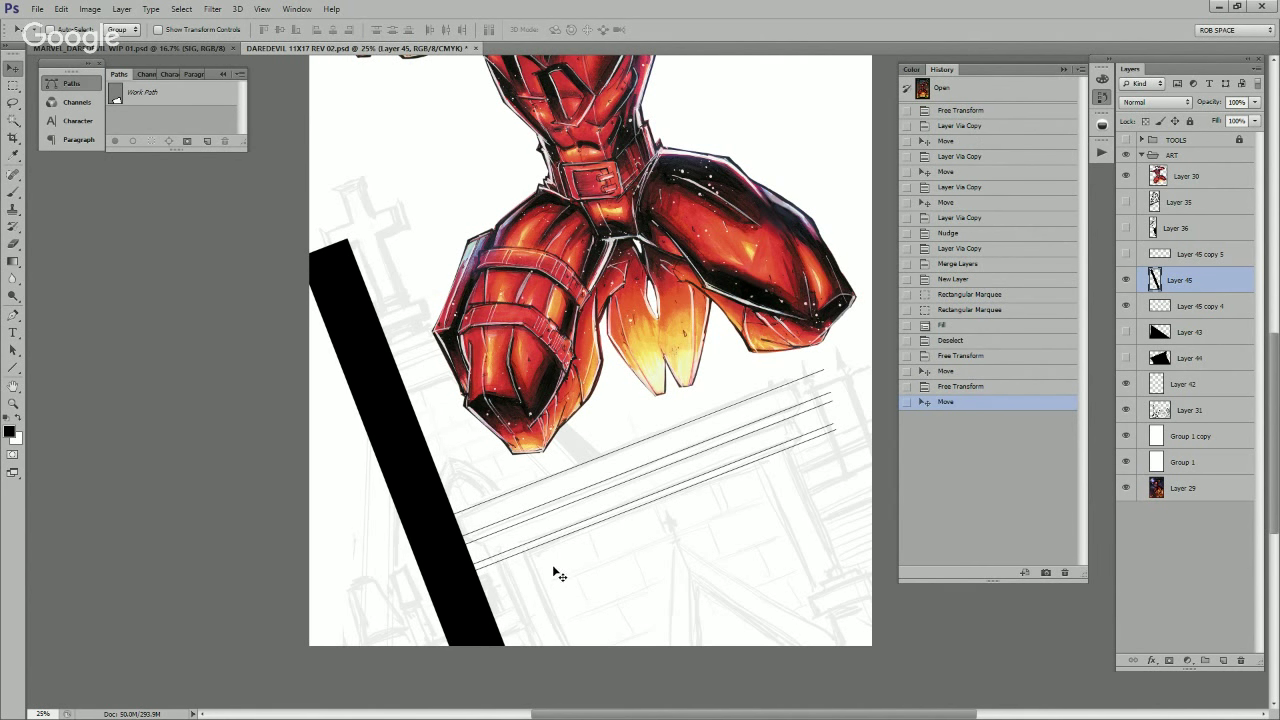
{"action": "left_click", "coordinate": [1155, 280], "text": "ctrl"}
{"action": "left_click", "coordinate": [1199, 307]}
{"action": "key", "text": "ctrl+x"}
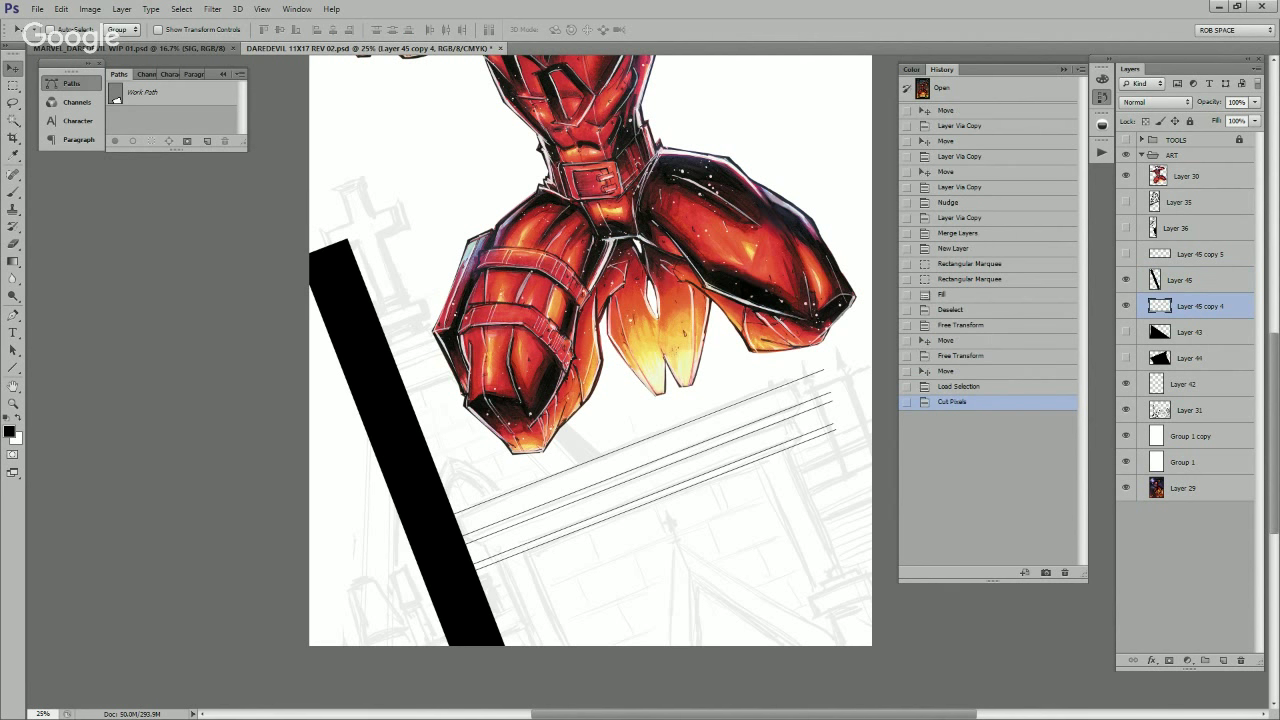
Step: Duplicate the bar with the original hidden, move the copy over the cornice lines' right ends, and cut those ends from Layer 45 copy 4
{"action": "left_click", "coordinate": [1126, 280]}
{"action": "left_click", "coordinate": [1126, 280]}
{"action": "left_click", "coordinate": [1185, 280]}
{"action": "key", "text": "ctrl+j"}
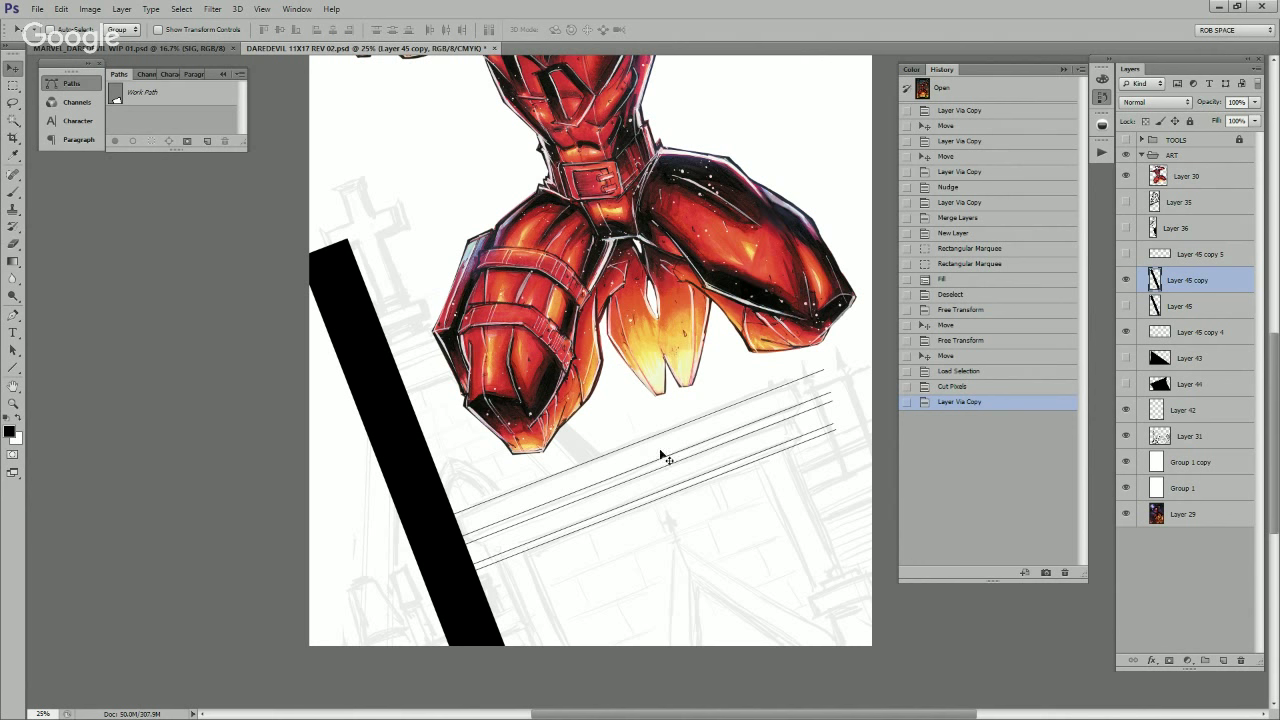
{"action": "left_click_drag", "start_coordinate": [464, 454], "coordinate": [837, 318]}
{"action": "left_click", "coordinate": [1156, 280], "text": "ctrl"}
{"action": "left_click", "coordinate": [1190, 332]}
{"action": "key", "text": "ctrl+x"}
{"action": "left_click", "coordinate": [1126, 280]}
{"action": "left_click", "coordinate": [1126, 280]}
Step: Move the bar copy down below the upper ledge and trim the right ends of the lower cornice lines
{"action": "left_click", "coordinate": [1188, 280]}
{"action": "left_click_drag", "start_coordinate": [829, 290], "coordinate": [830, 445]}
{"action": "left_click", "coordinate": [1155, 281], "text": "ctrl"}
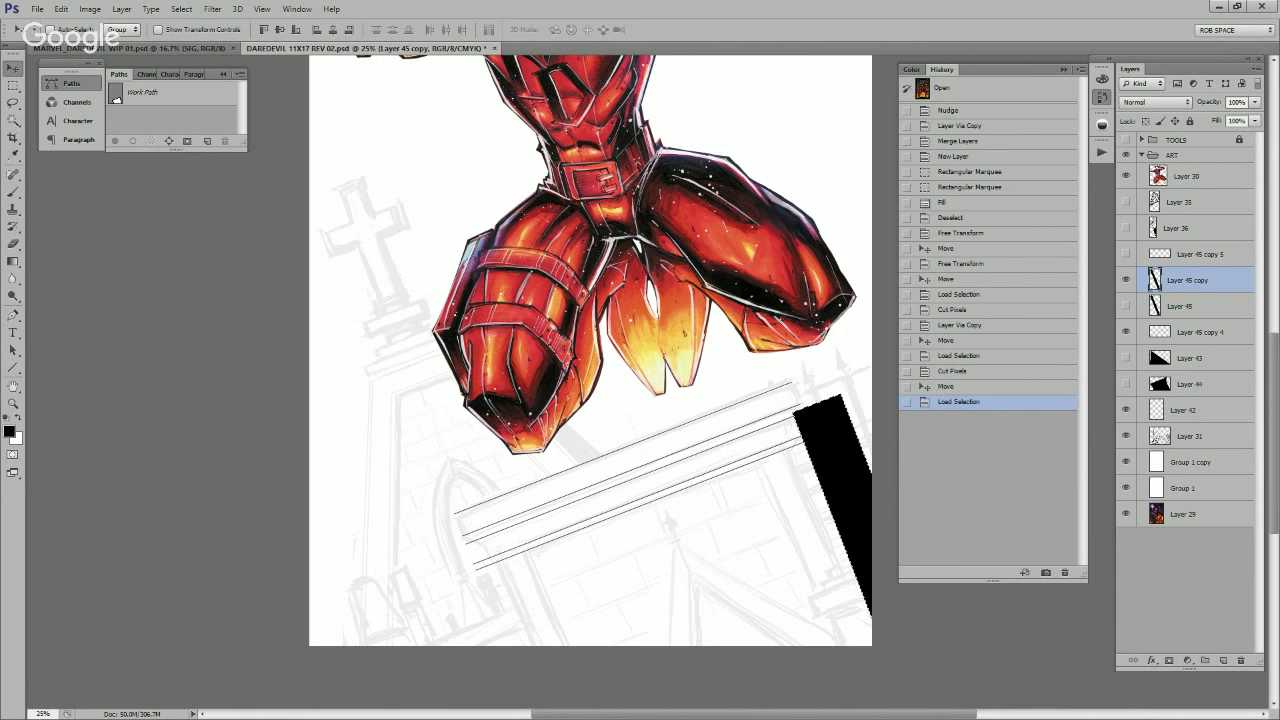
{"action": "left_click", "coordinate": [1161, 333]}
{"action": "key", "text": "ctrl+x"}
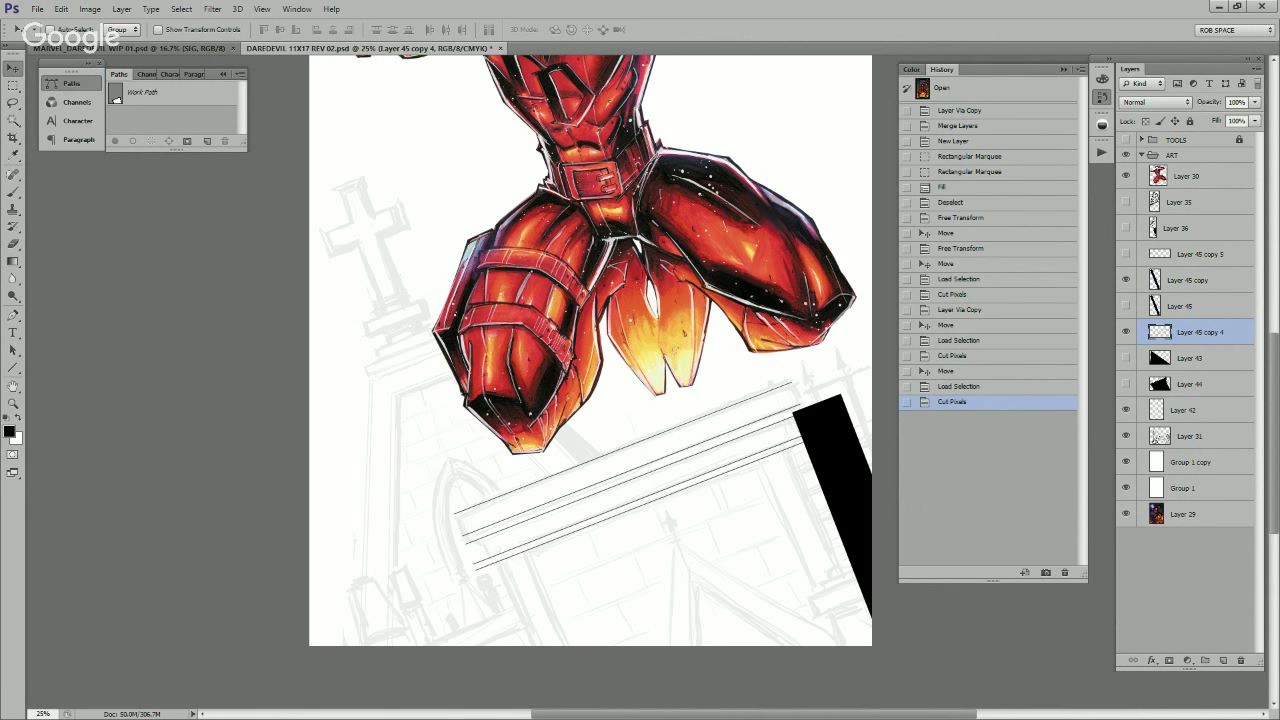
Step: Move the bar copy over the lower cornice lines' left ends, try trimming them, and undo the cut
{"action": "left_click", "coordinate": [1187, 281]}
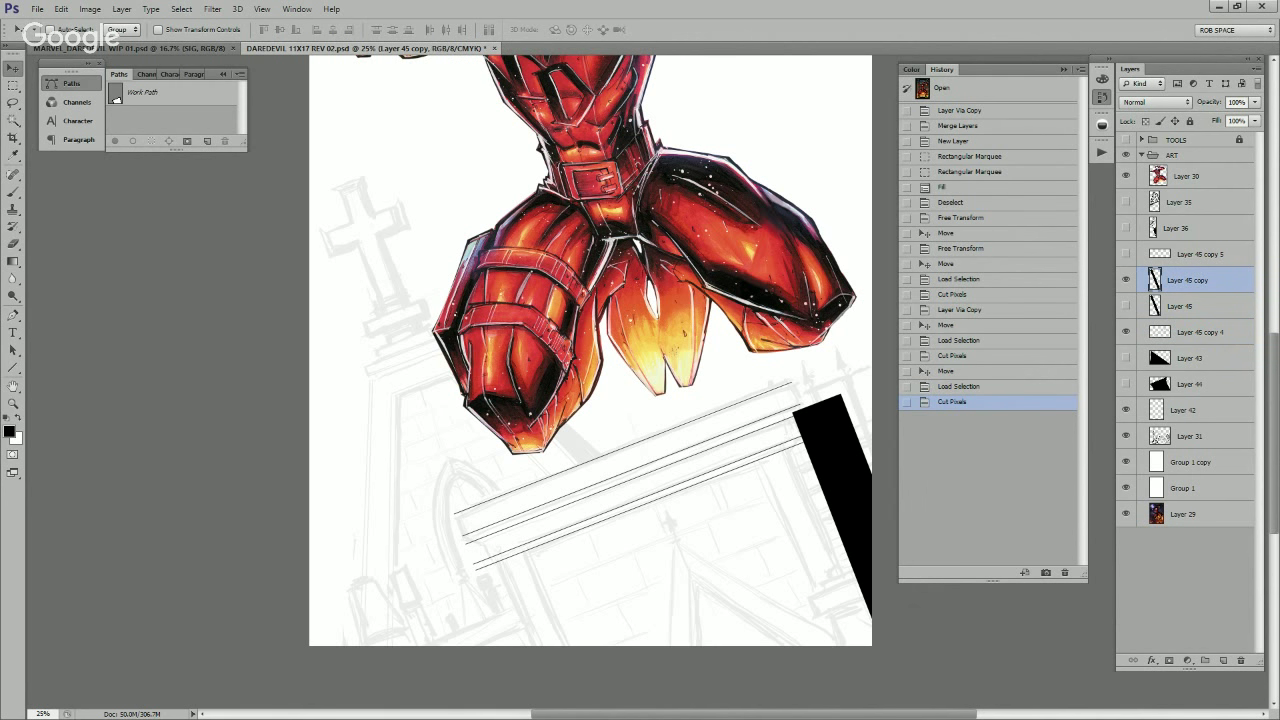
{"action": "left_click_drag", "start_coordinate": [880, 455], "coordinate": [557, 603]}
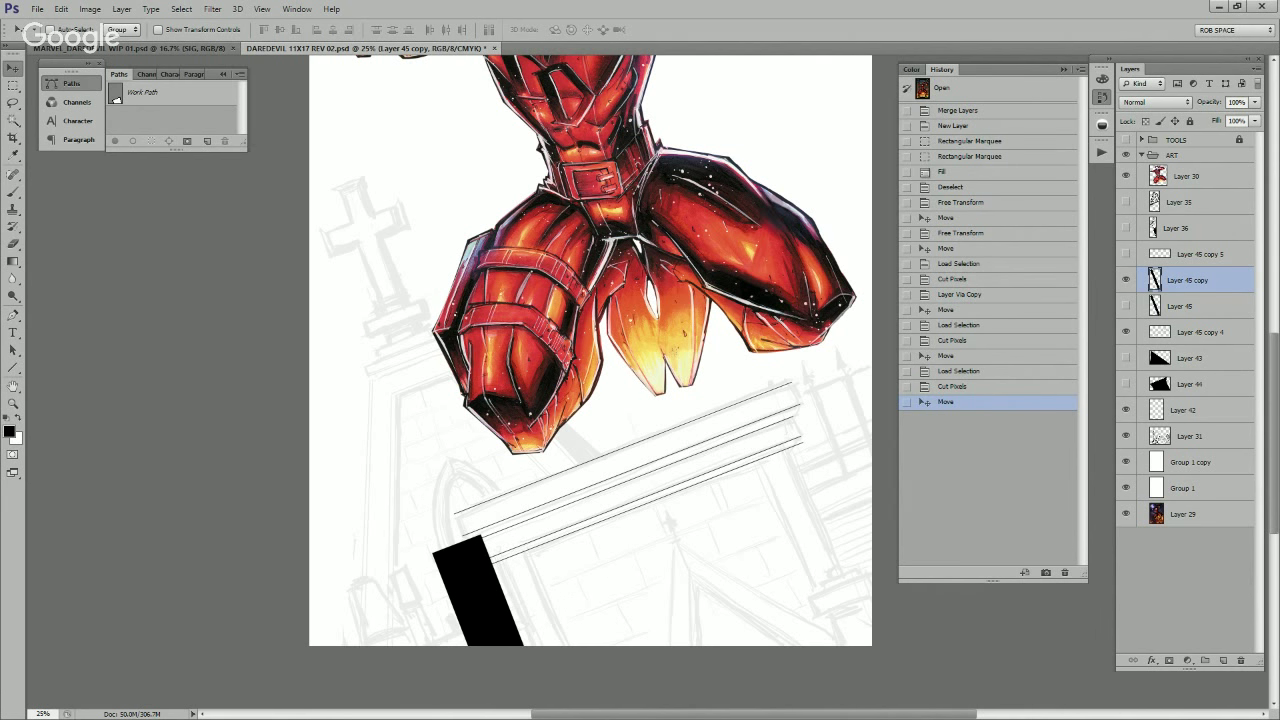
{"action": "left_click", "coordinate": [1156, 280], "text": "ctrl"}
{"action": "left_click", "coordinate": [1186, 332]}
{"action": "key", "text": "ctrl+x"}
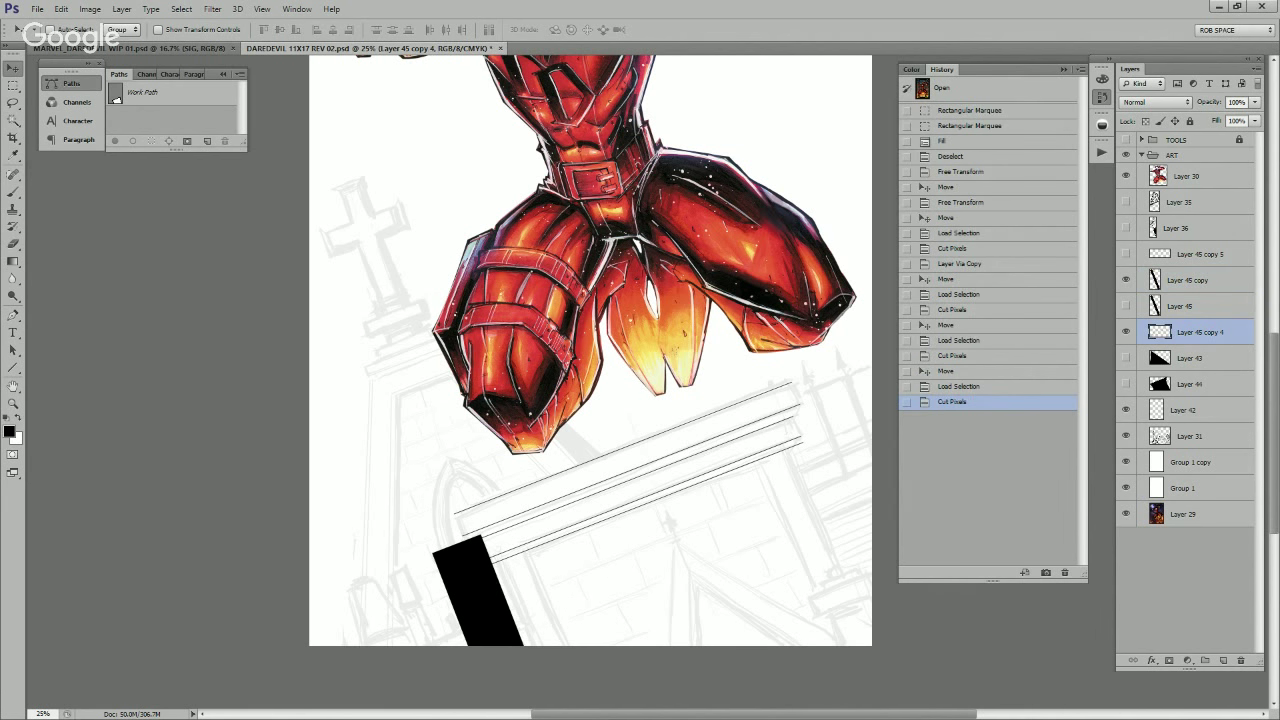
{"action": "left_click", "coordinate": [1126, 280]}
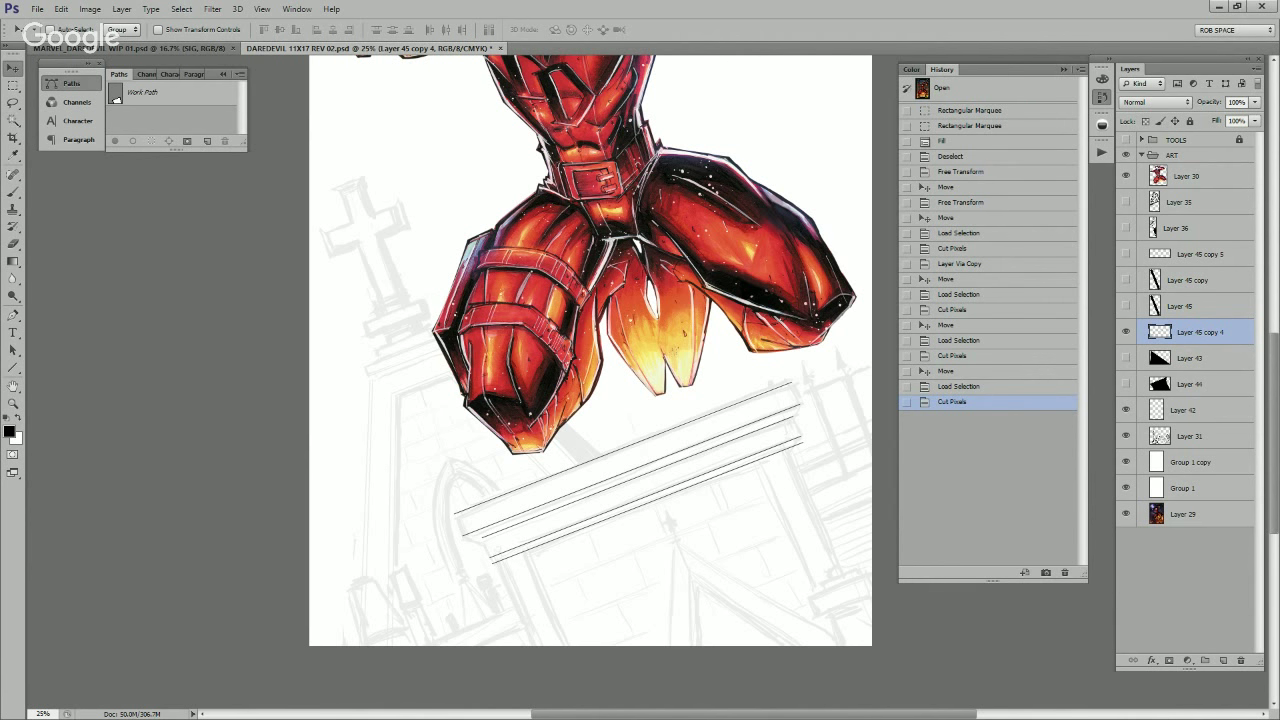
{"action": "key", "text": "ctrl+alt+z"}
{"action": "key", "text": "ctrl+alt+z"}
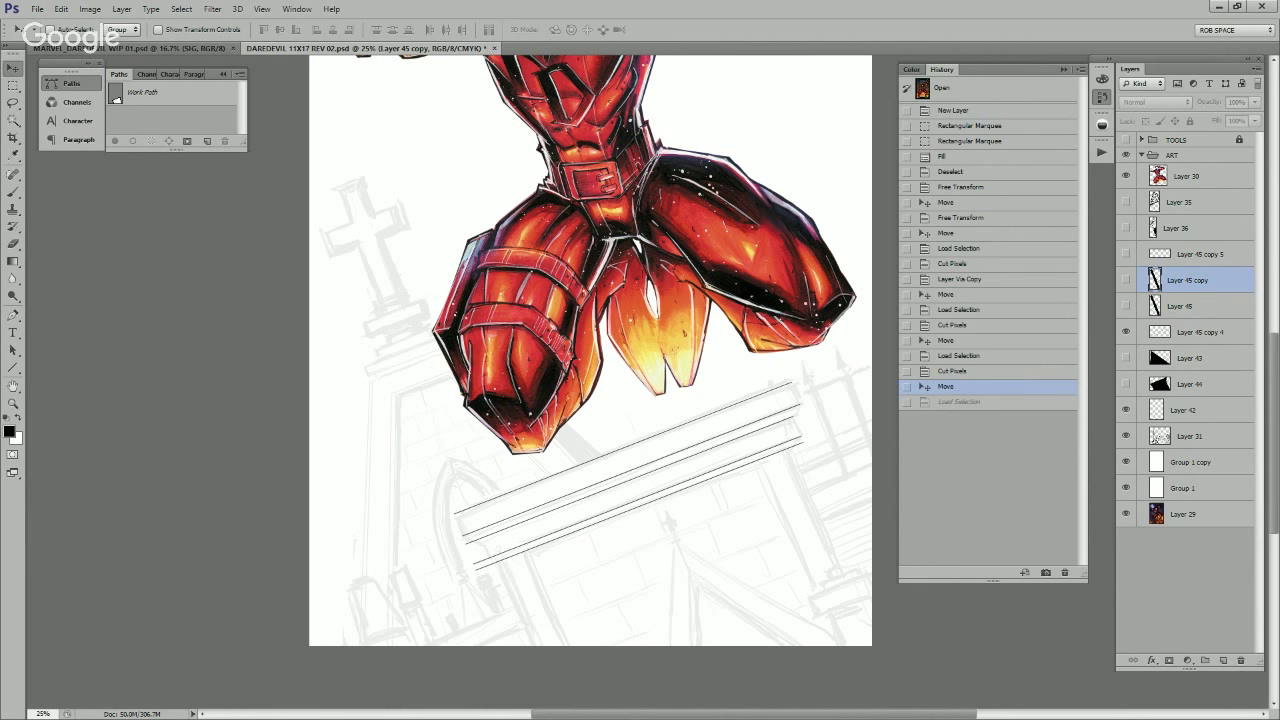
Step: Show the bar copy again, shift it slightly left and down, and load its outline as a selection
{"action": "key", "text": "ctrl+shift+z"}
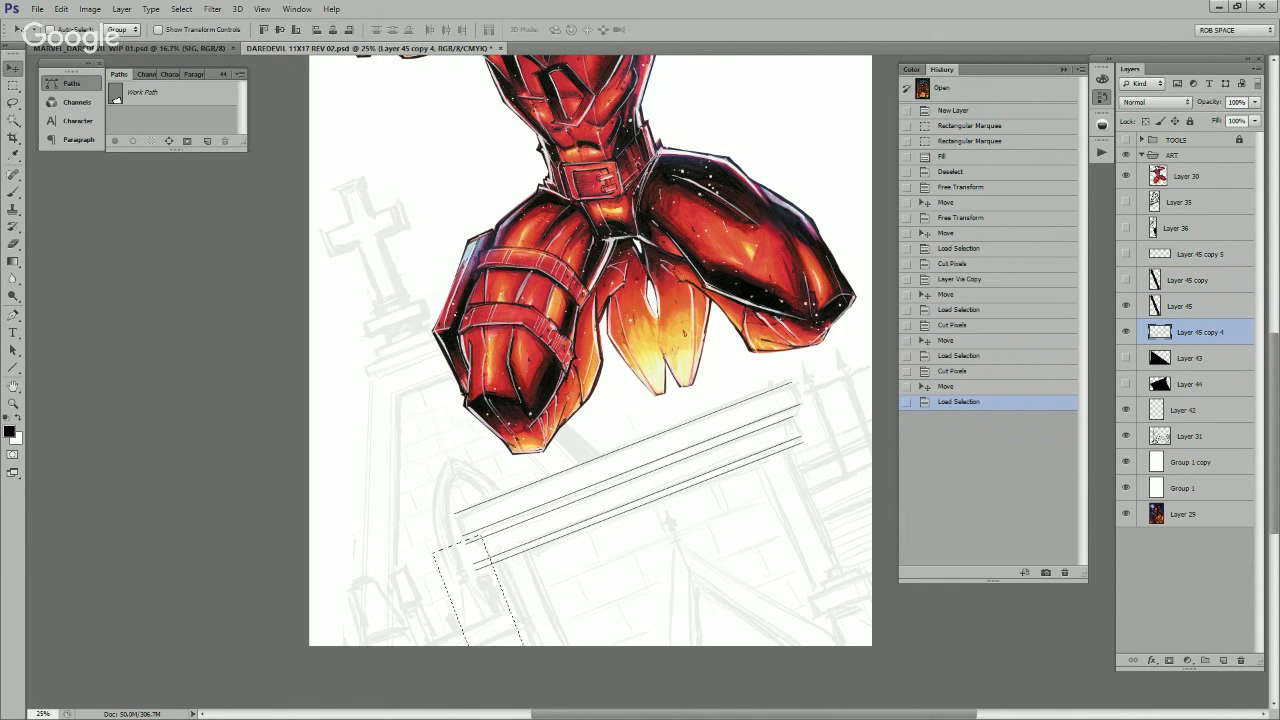
{"action": "left_click", "coordinate": [1126, 306]}
{"action": "left_click", "coordinate": [1180, 306]}
{"action": "left_click", "coordinate": [1126, 306]}
{"action": "left_click", "coordinate": [1126, 306]}
{"action": "left_click", "coordinate": [1126, 280]}
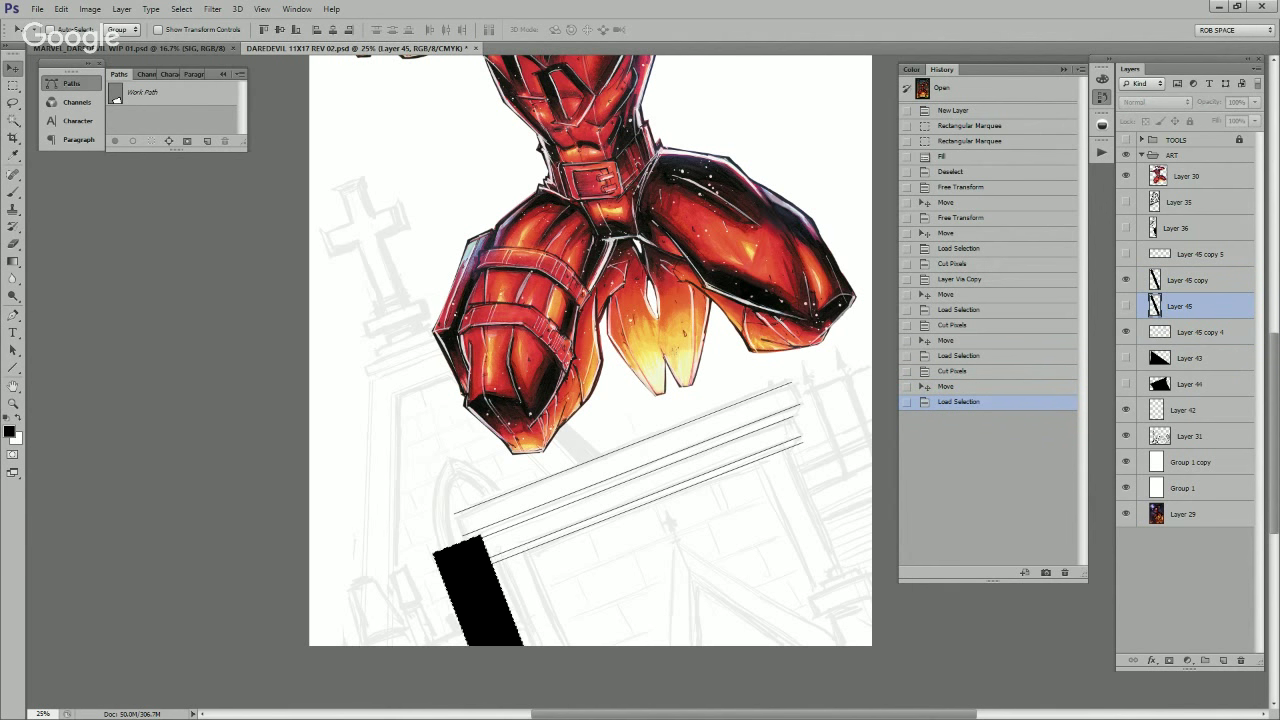
{"action": "left_click", "coordinate": [1190, 280]}
{"action": "key", "text": "ctrl+d"}
{"action": "left_click_drag", "start_coordinate": [762, 527], "coordinate": [756, 524]}
{"action": "left_click", "coordinate": [1155, 280], "text": "ctrl"}
{"action": "left_click", "coordinate": [1159, 332], "text": "ctrl"}
{"action": "key", "text": "ctrl+x"}
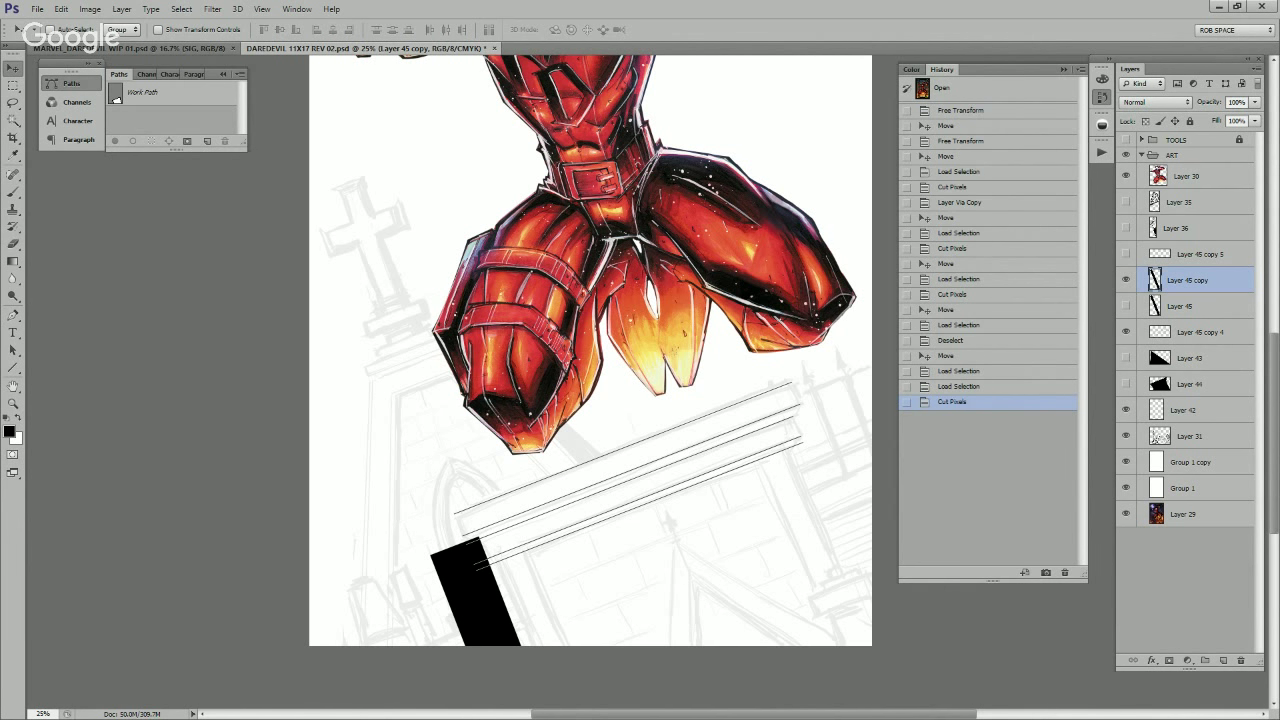
{"action": "left_click", "coordinate": [1155, 280], "text": "ctrl"}
{"action": "left_click", "coordinate": [1198, 332]}
{"action": "key", "text": "ctrl+x"}
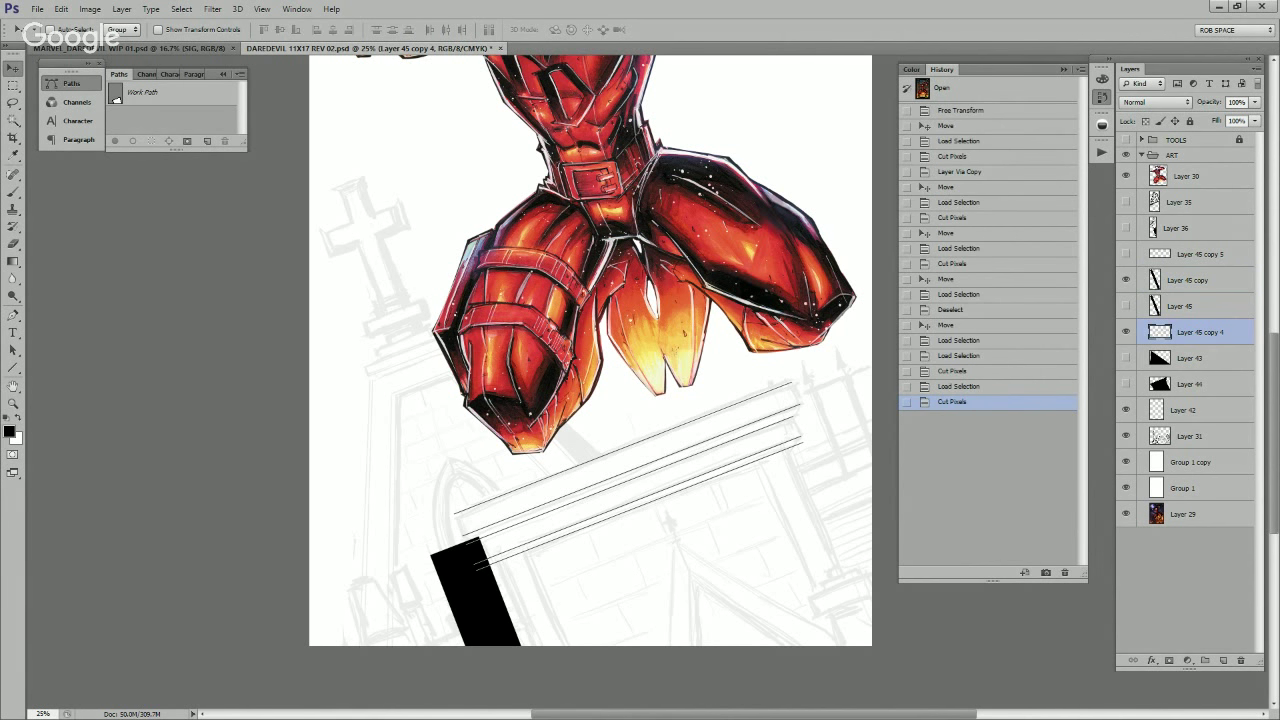
{"action": "left_click", "coordinate": [1126, 280]}
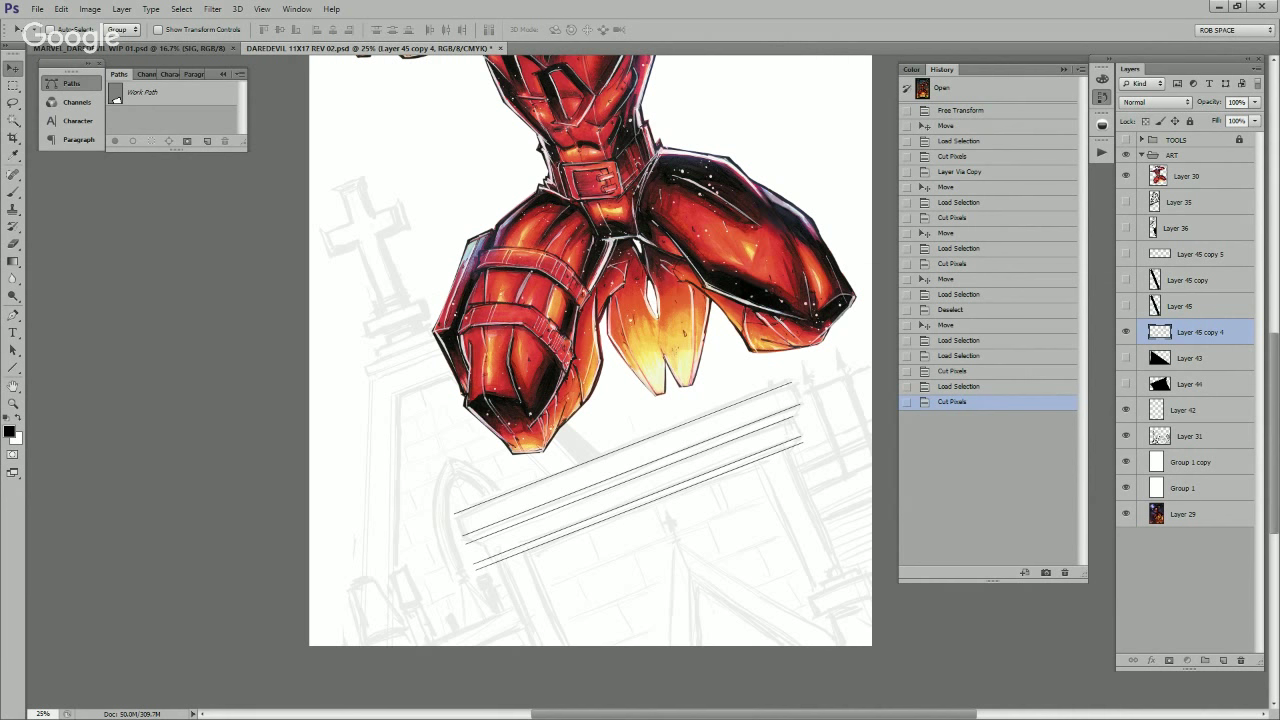
{"action": "left_click", "coordinate": [1155, 306], "text": "ctrl"}
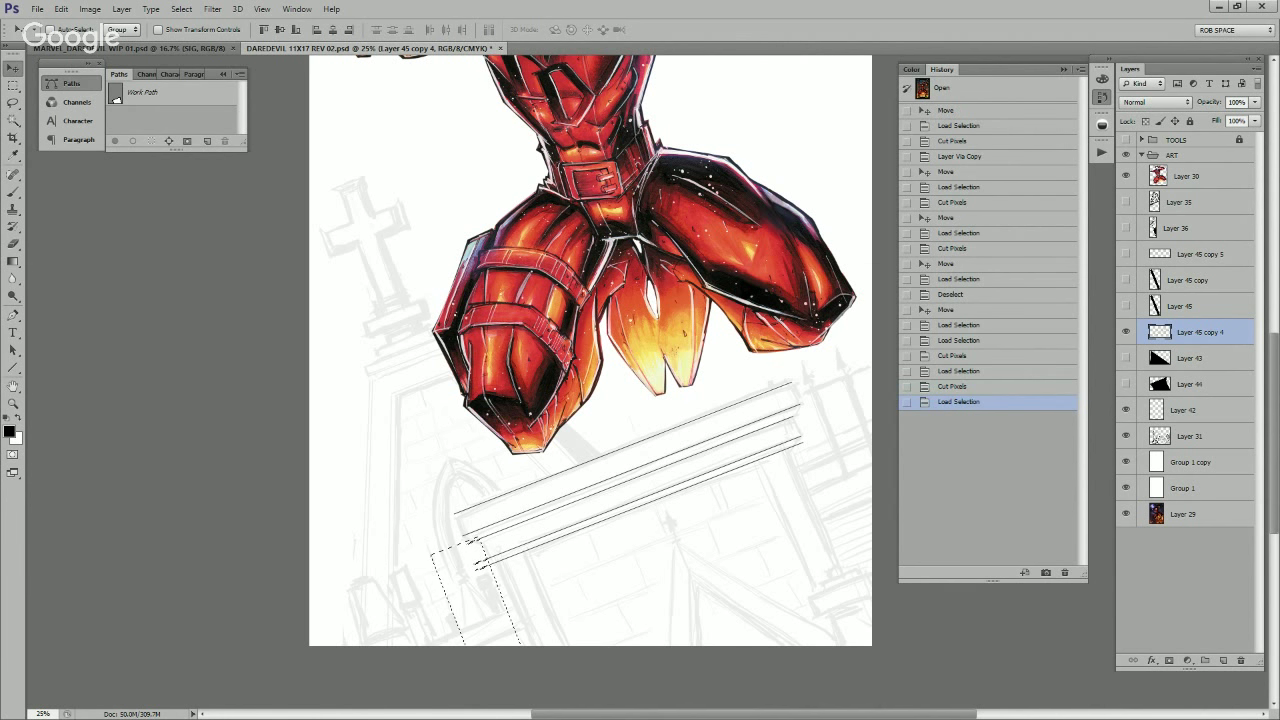
{"action": "key", "text": "ctrl+alt+z"}
{"action": "key", "text": "ctrl+alt+z"}
{"action": "key", "text": "ctrl+alt+z"}
{"action": "key", "text": "ctrl+alt+z"}
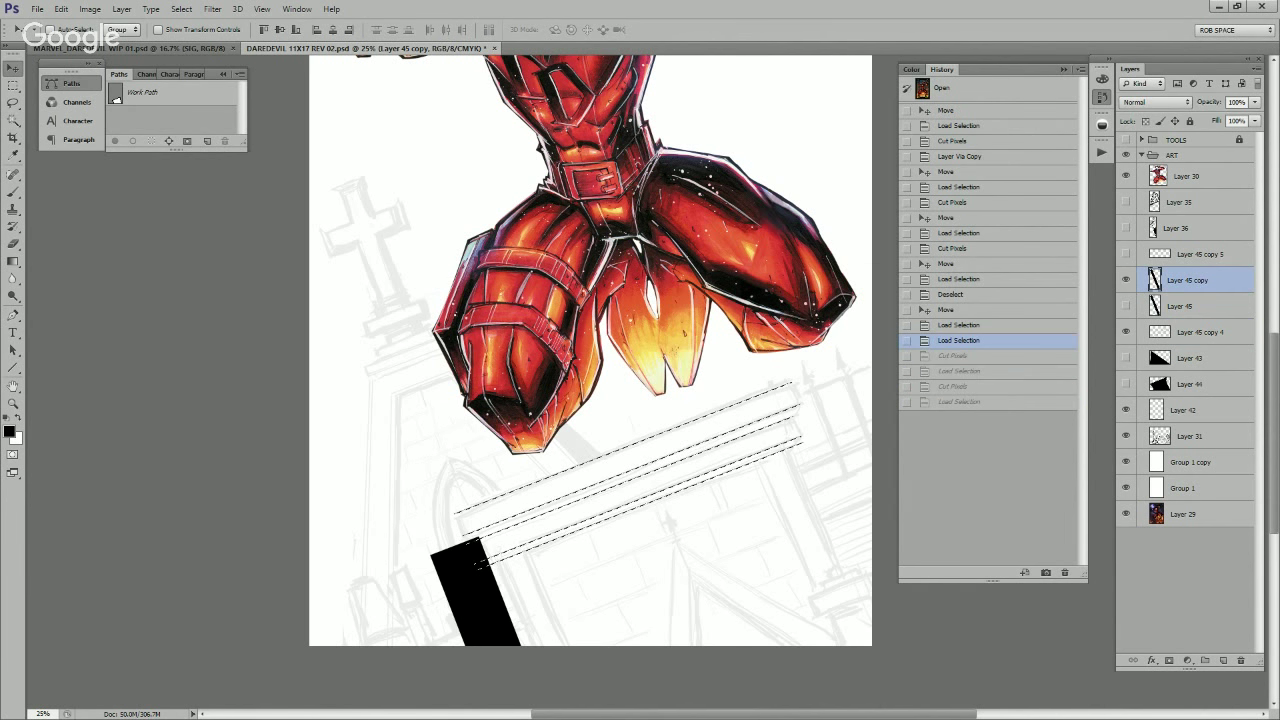
{"action": "key", "text": "ctrl+alt+z"}
Step: Cut the lower lines' left ends from Layer 45 copy 4 using the bar-shaped selection, and hide the bar copy
{"action": "left_click", "coordinate": [1199, 332]}
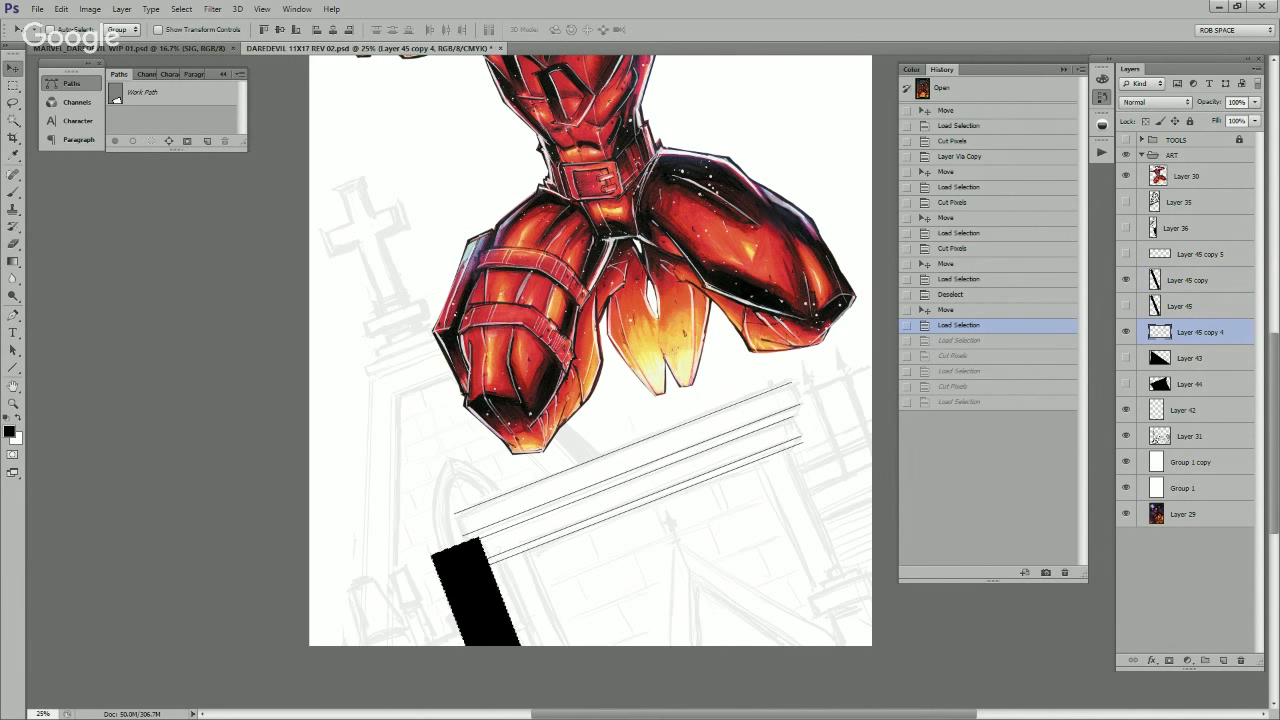
{"action": "key", "text": "ctrl+x"}
{"action": "left_click", "coordinate": [1126, 280]}
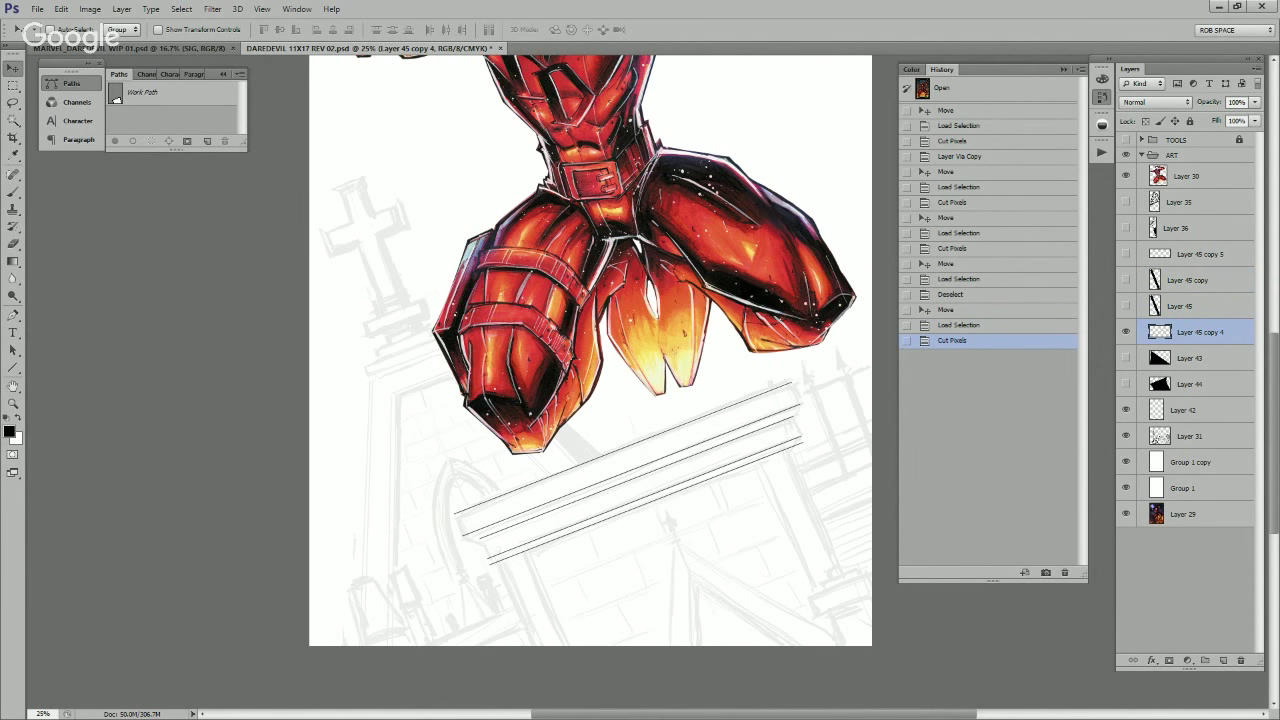
Step: Show the bar copy, place it beneath the cornice over the sketched wall edge, and lower its opacity to a translucent grey
{"action": "left_click", "coordinate": [1188, 280]}
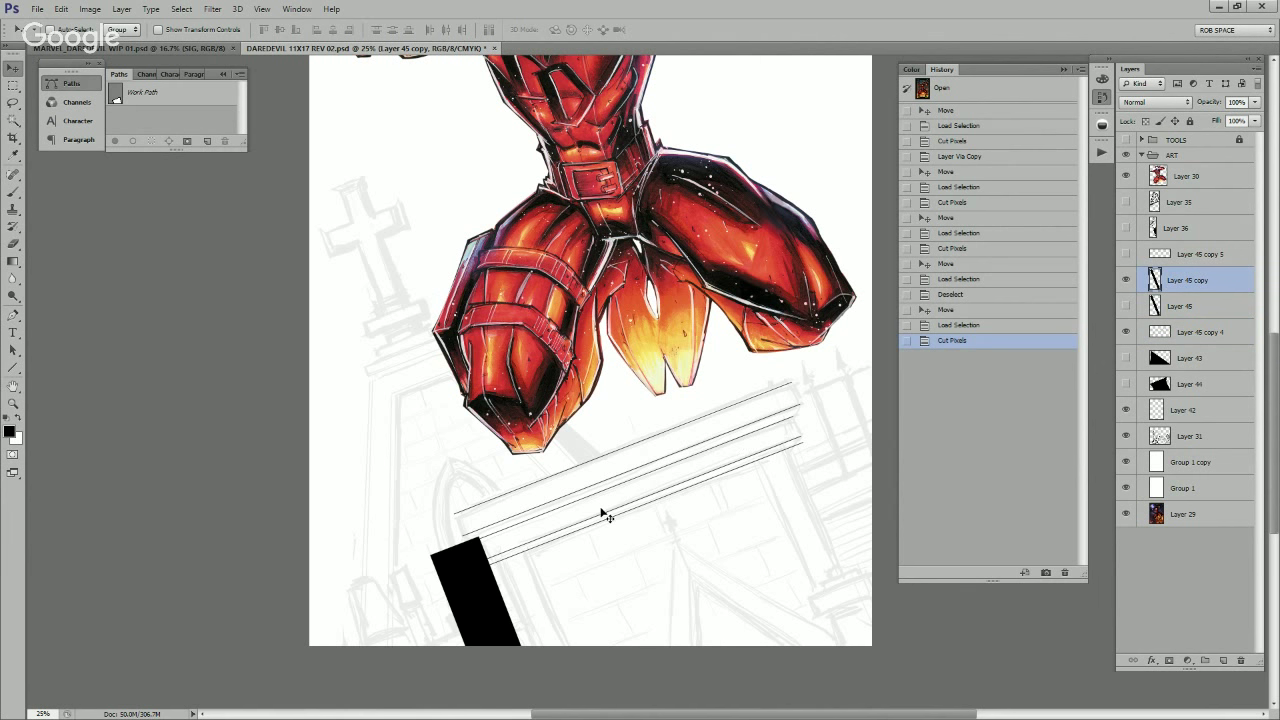
{"action": "left_click_drag", "start_coordinate": [604, 511], "coordinate": [579, 415]}
{"action": "left_click_drag", "start_coordinate": [641, 462], "coordinate": [640, 572]}
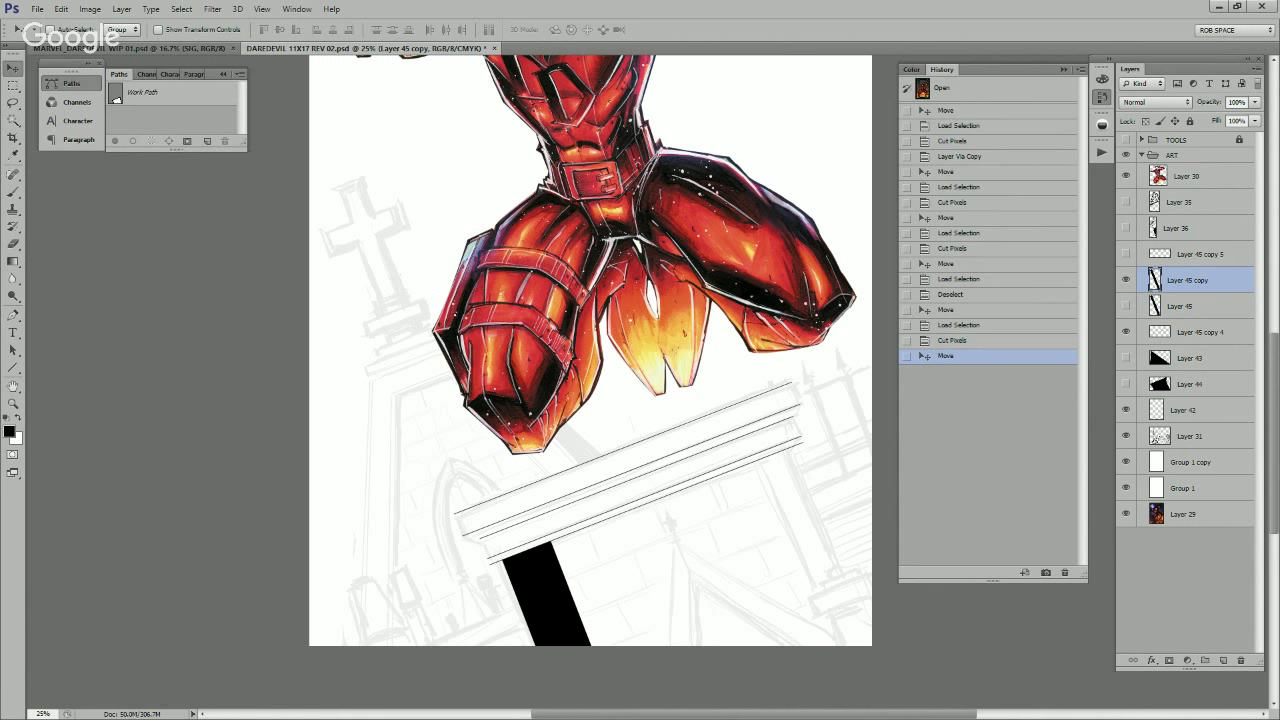
{"action": "left_click", "coordinate": [1255, 102]}
{"action": "left_click_drag", "start_coordinate": [1255, 118], "coordinate": [1211, 118]}
Step: Add a new layer above the bar copy and try drawing a line down the bar's left edge with the Line tool
{"action": "left_click", "coordinate": [1222, 660]}
{"action": "key", "text": "z"}
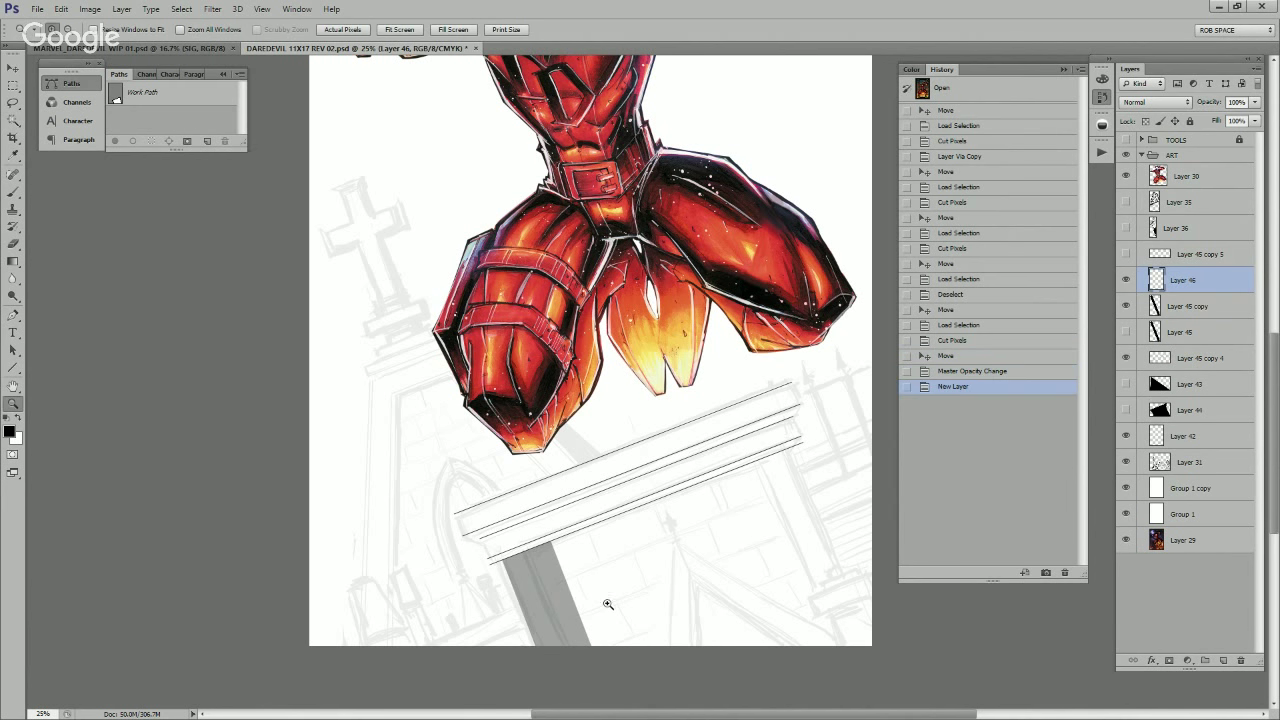
{"action": "left_click", "coordinate": [607, 607]}
{"action": "left_click", "coordinate": [607, 609]}
{"action": "left_click_drag", "start_coordinate": [605, 616], "coordinate": [710, 502]}
{"action": "left_click", "coordinate": [617, 485]}
{"action": "key", "text": "i"}
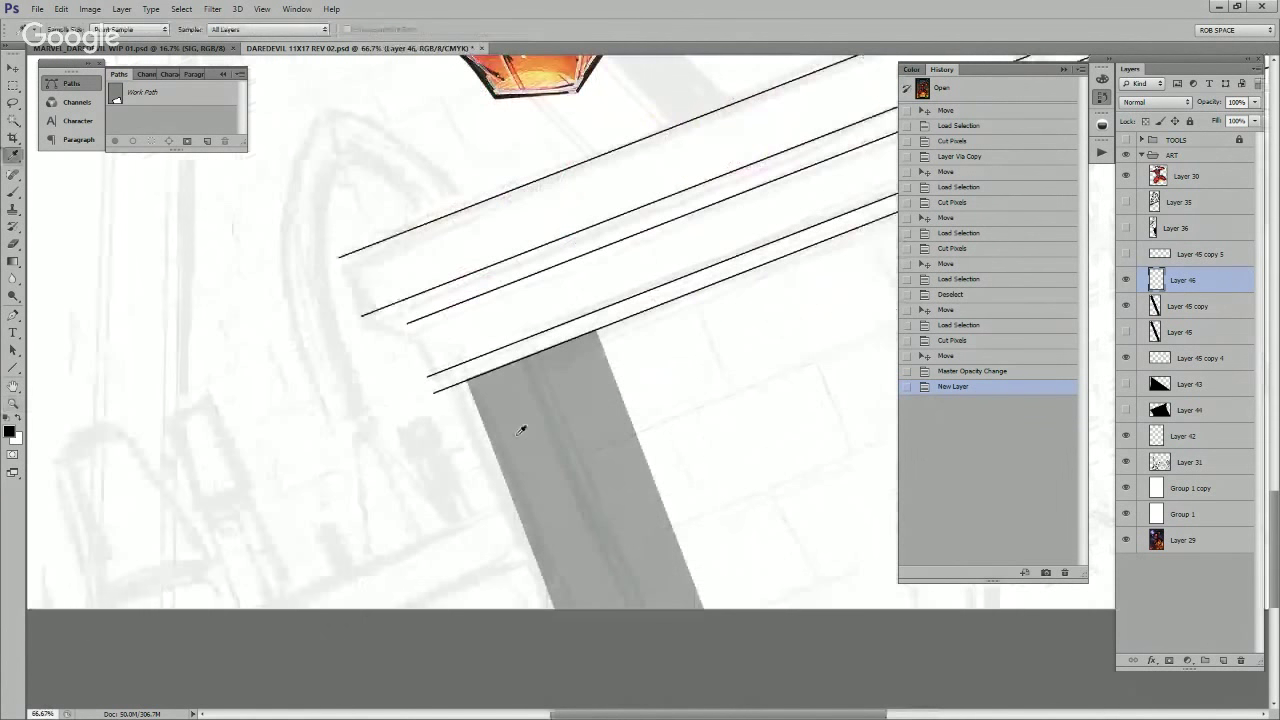
{"action": "key", "text": "u"}
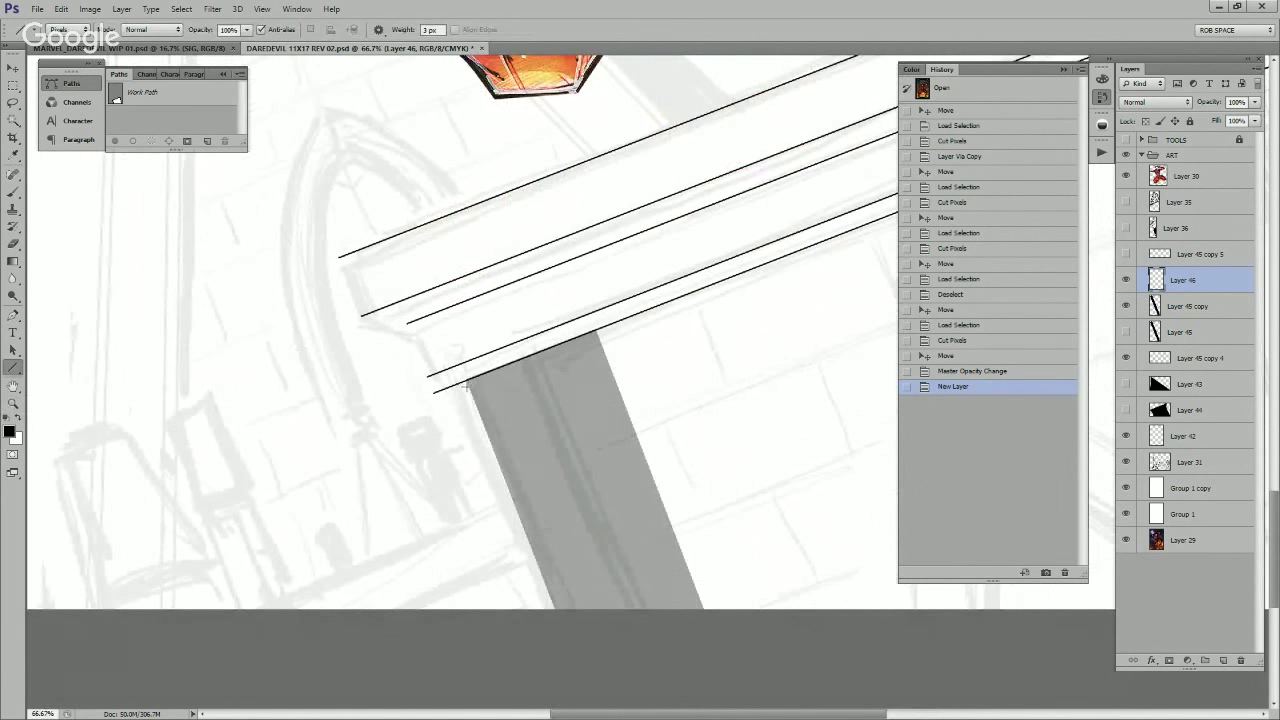
{"action": "left_click_drag", "start_coordinate": [465, 384], "coordinate": [573, 663]}
{"action": "key", "text": "ctrl+z"}
Step: Draw one long straight line along the bar's left edge, from below the canvas up past the cornice towards the sketched cross
{"action": "key", "text": "z"}
{"action": "left_click", "coordinate": [560, 558], "text": "alt"}
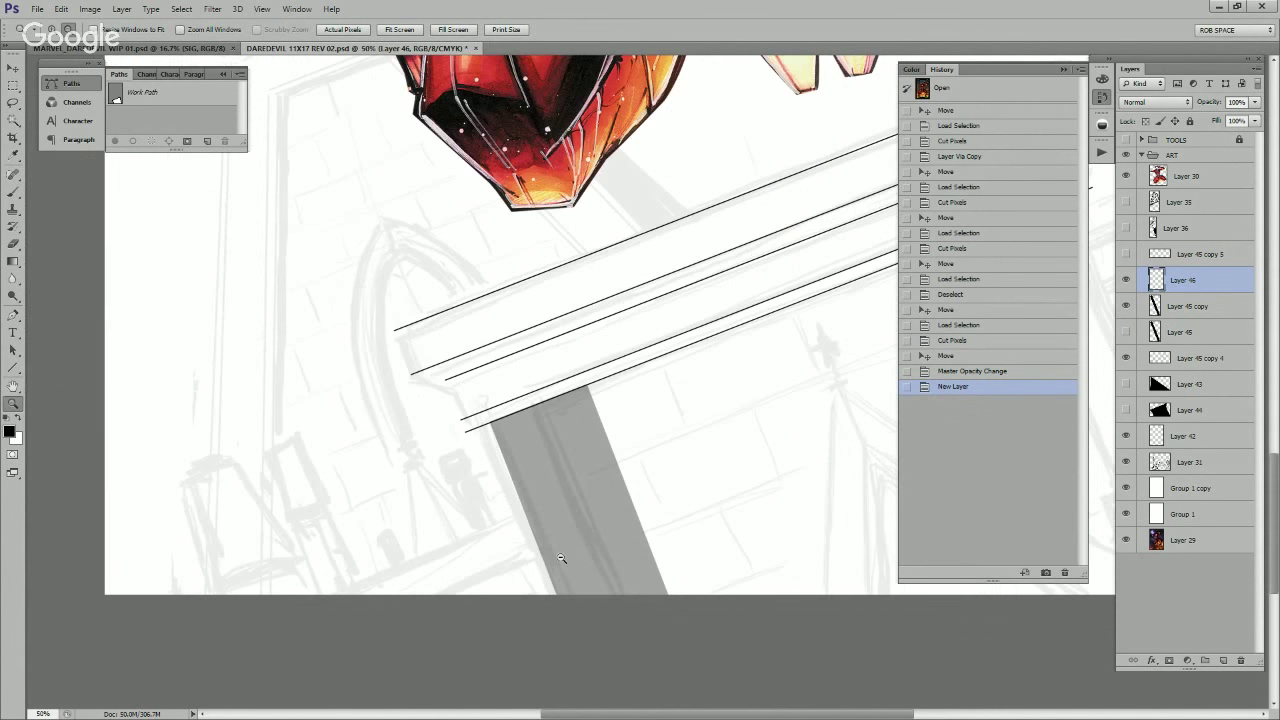
{"action": "left_click", "coordinate": [560, 558], "text": "alt"}
{"action": "key", "text": "u"}
{"action": "left_click_drag", "start_coordinate": [566, 594], "coordinate": [508, 437]}
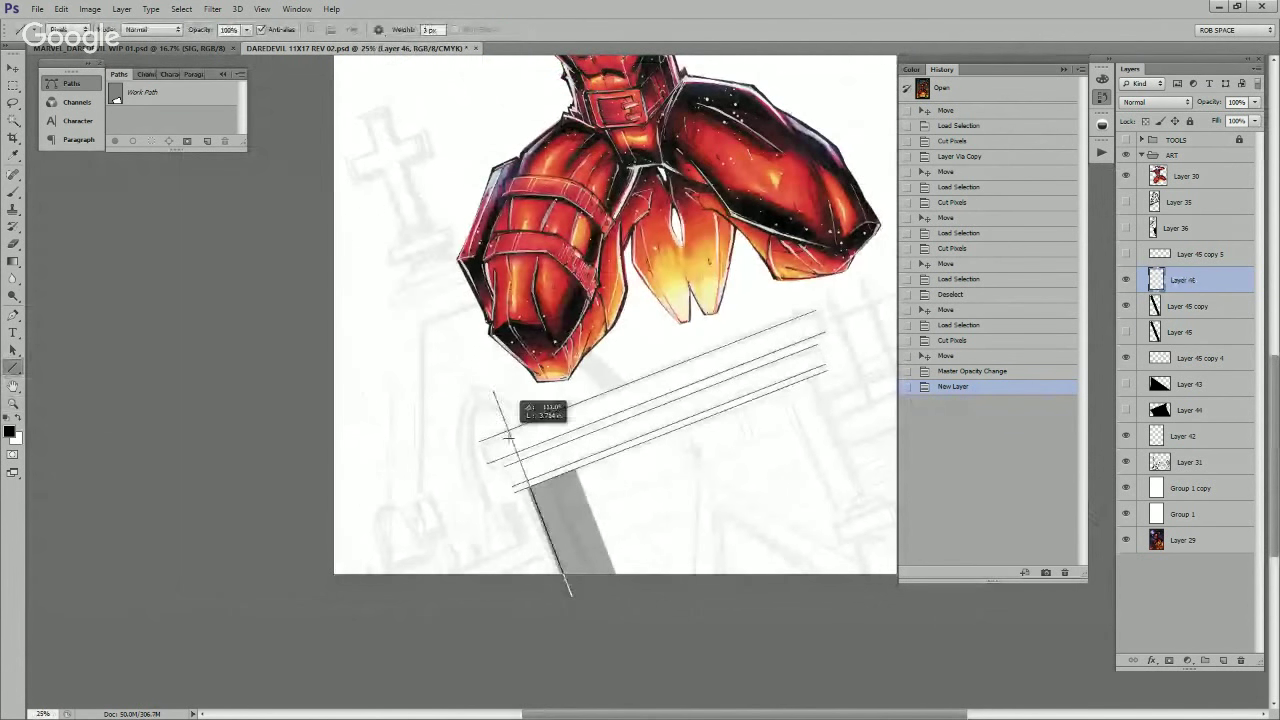
{"action": "left_click_drag", "start_coordinate": [496, 394], "coordinate": [399, 163]}
{"action": "key", "text": "ctrl+z"}
{"action": "mouse_move", "coordinate": [570, 598]}
{"action": "left_mouse_down"}
{"action": "mouse_move", "coordinate": [457, 306]}
{"action": "mouse_move", "coordinate": [569, 558]}
{"action": "mouse_move", "coordinate": [402, 162]}
{"action": "left_mouse_up"}
{"action": "key", "text": "ctrl+z"}
{"action": "key", "text": "z"}
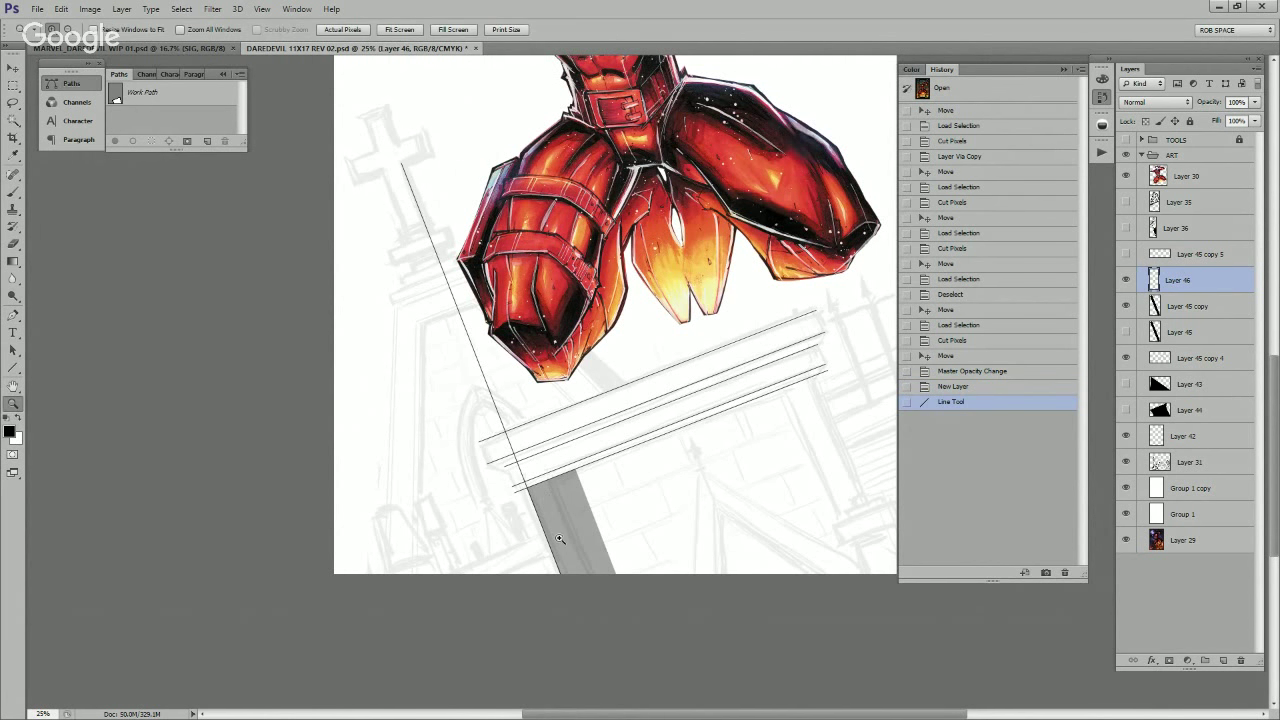
Step: Nudge the long line exactly onto the grey bar's left edge and hide the bar
{"action": "left_click", "coordinate": [560, 540]}
{"action": "left_click", "coordinate": [562, 542]}
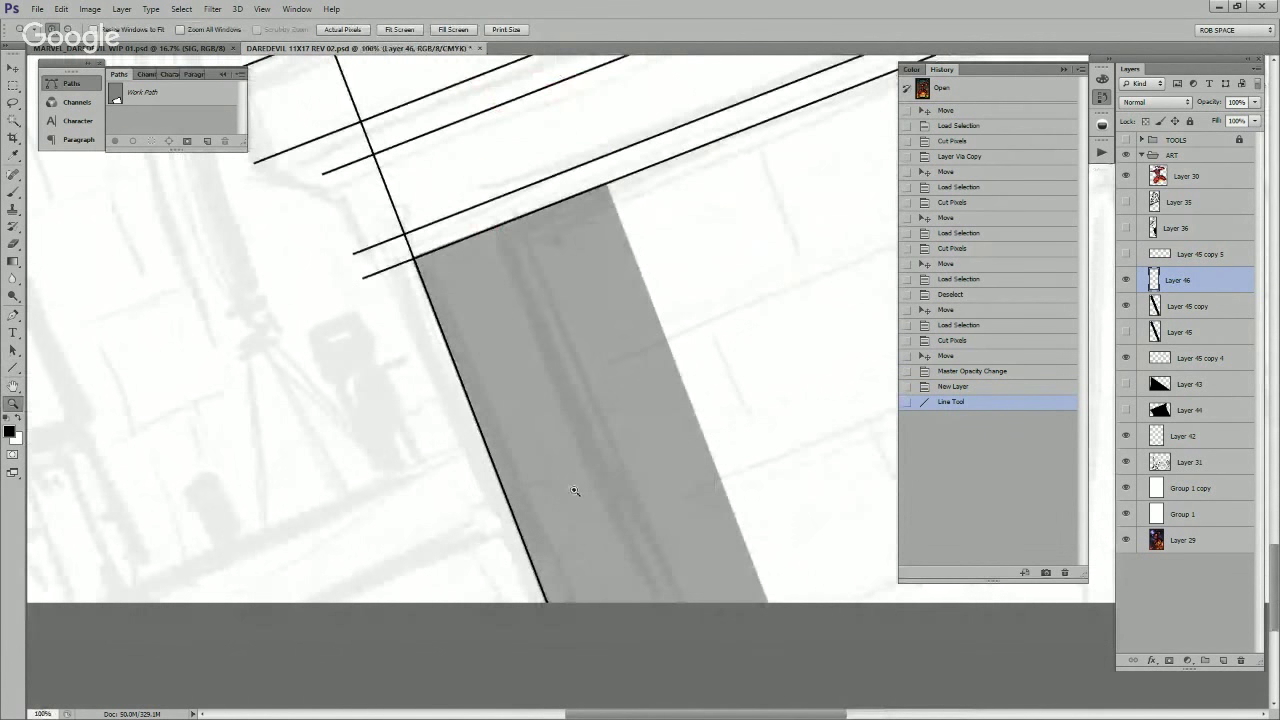
{"action": "key", "text": "v"}
{"action": "left_click_drag", "start_coordinate": [571, 486], "coordinate": [586, 517]}
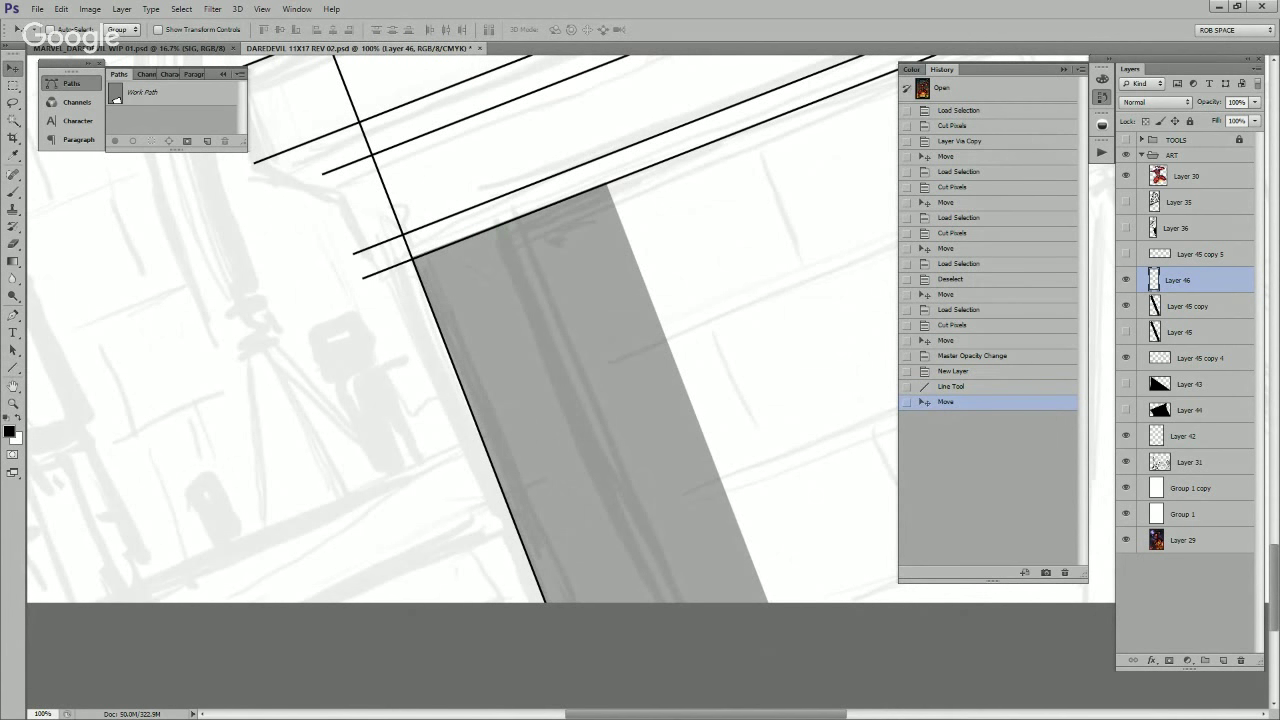
{"action": "left_click", "coordinate": [1126, 306]}
{"action": "left_click", "coordinate": [1126, 306]}
{"action": "left_click", "coordinate": [1126, 306]}
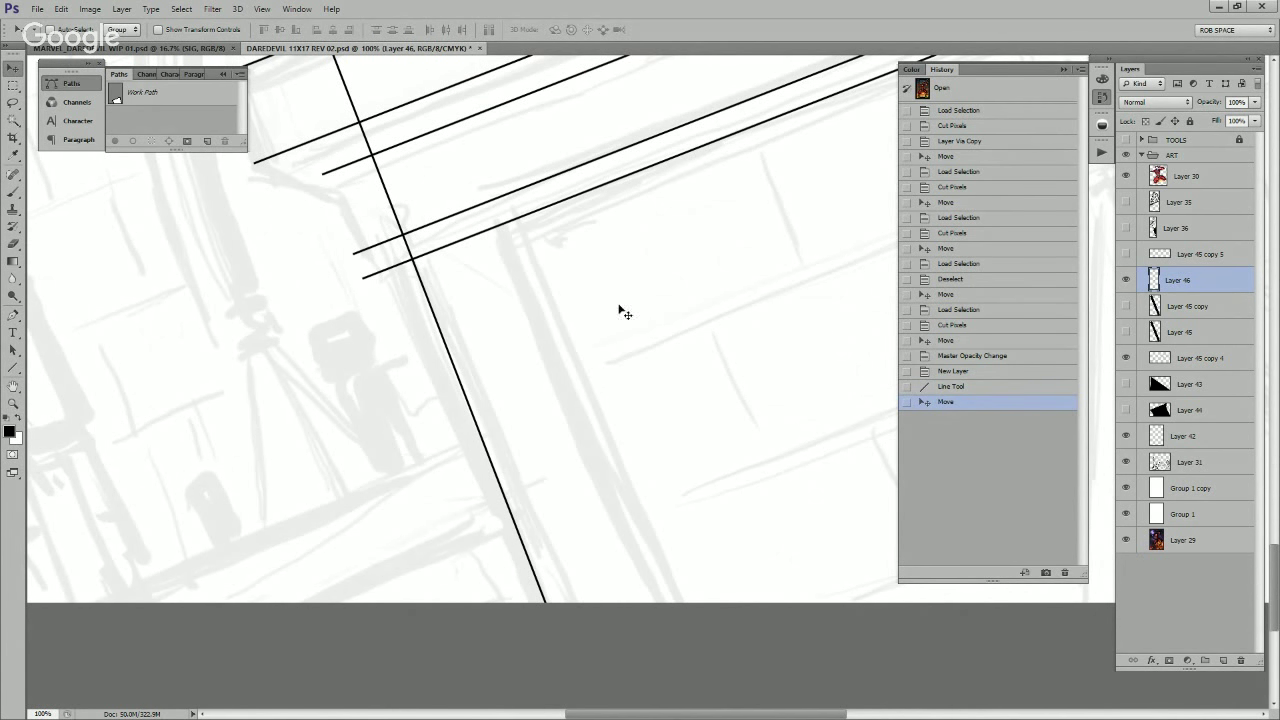
Step: Duplicate the long line, offset the copy to the right along the sketched pillar edge, and merge both lines into one layer
{"action": "key", "text": "ctrl+j"}
{"action": "left_click_drag", "start_coordinate": [609, 317], "coordinate": [706, 536]}
{"action": "mouse_move", "coordinate": [657, 391]}
{"action": "left_mouse_down"}
{"action": "mouse_move", "coordinate": [711, 611]}
{"action": "mouse_move", "coordinate": [678, 405]}
{"action": "left_mouse_up"}
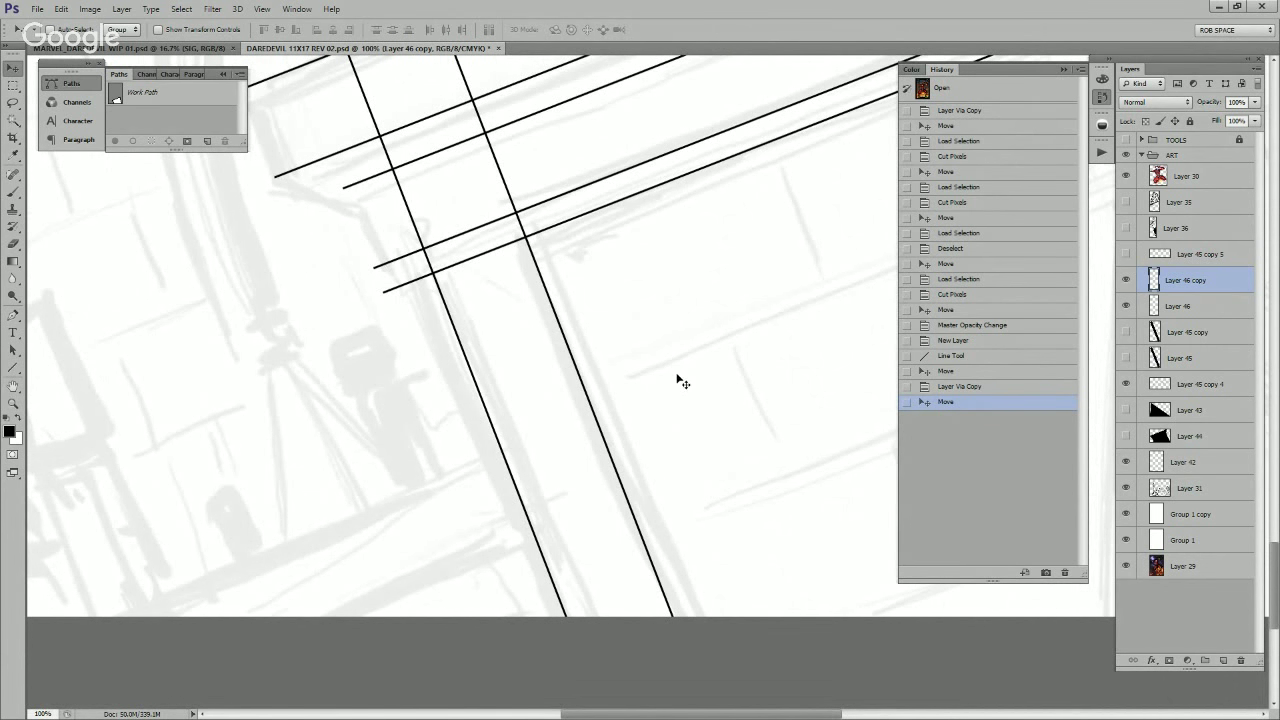
{"action": "left_click_drag", "start_coordinate": [680, 380], "coordinate": [687, 489]}
{"action": "key", "text": "ctrl+e"}
{"action": "key", "text": "z"}
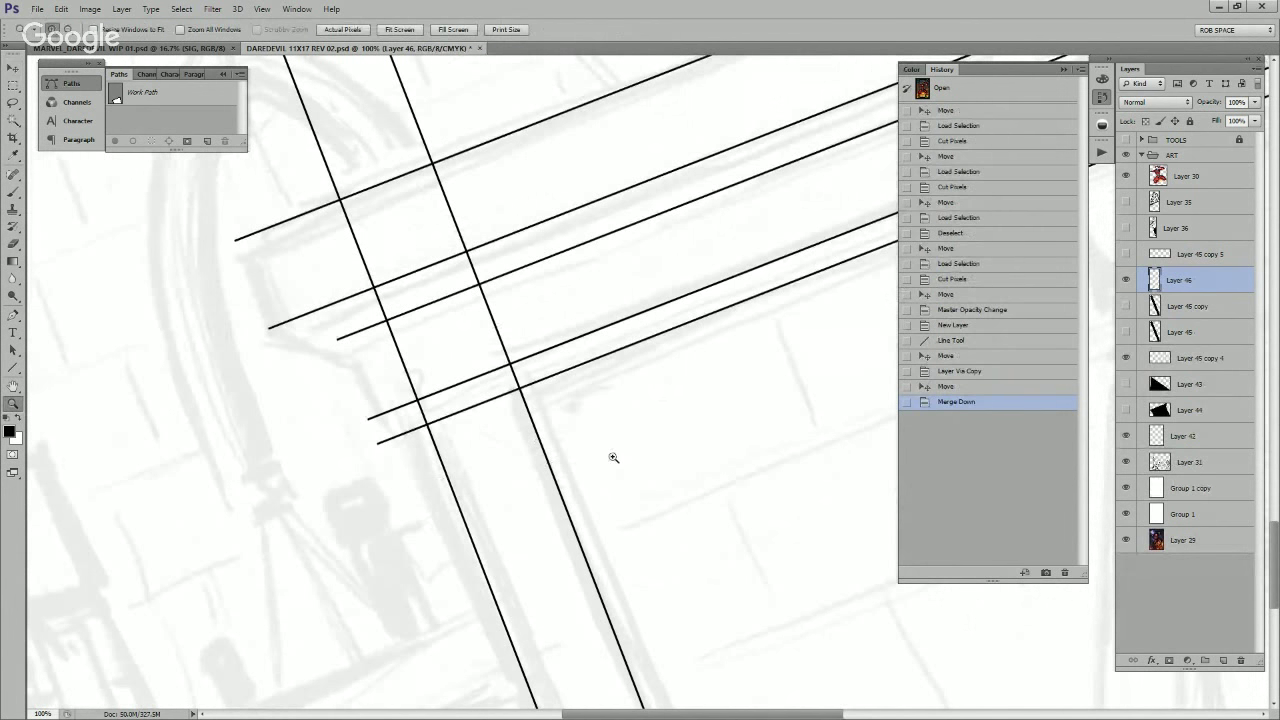
Step: Duplicate Layer 46 as a backup, copy the line pair's portion beneath the cornice to a new layer, and hide Layer 46
{"action": "left_click", "coordinate": [614, 449], "text": "alt"}
{"action": "left_click", "coordinate": [621, 442], "text": "alt"}
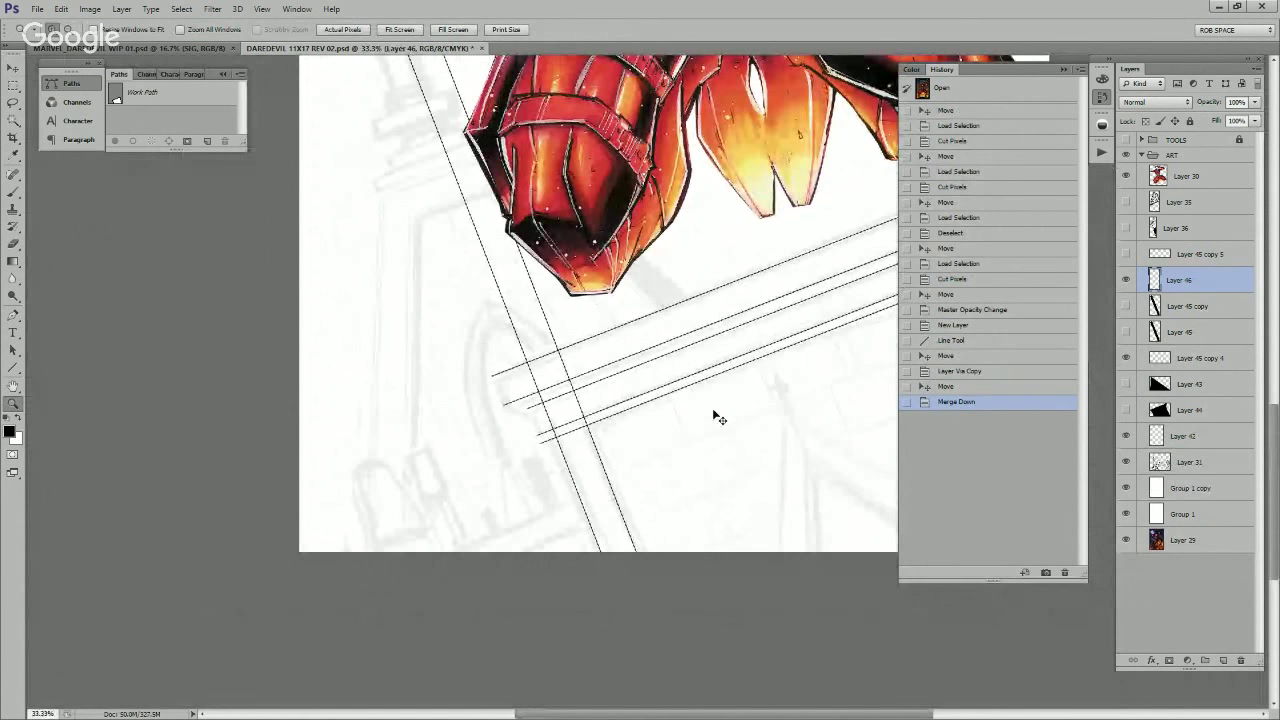
{"action": "key", "text": "ctrl+j"}
{"action": "key", "text": "alt+bracketleft"}
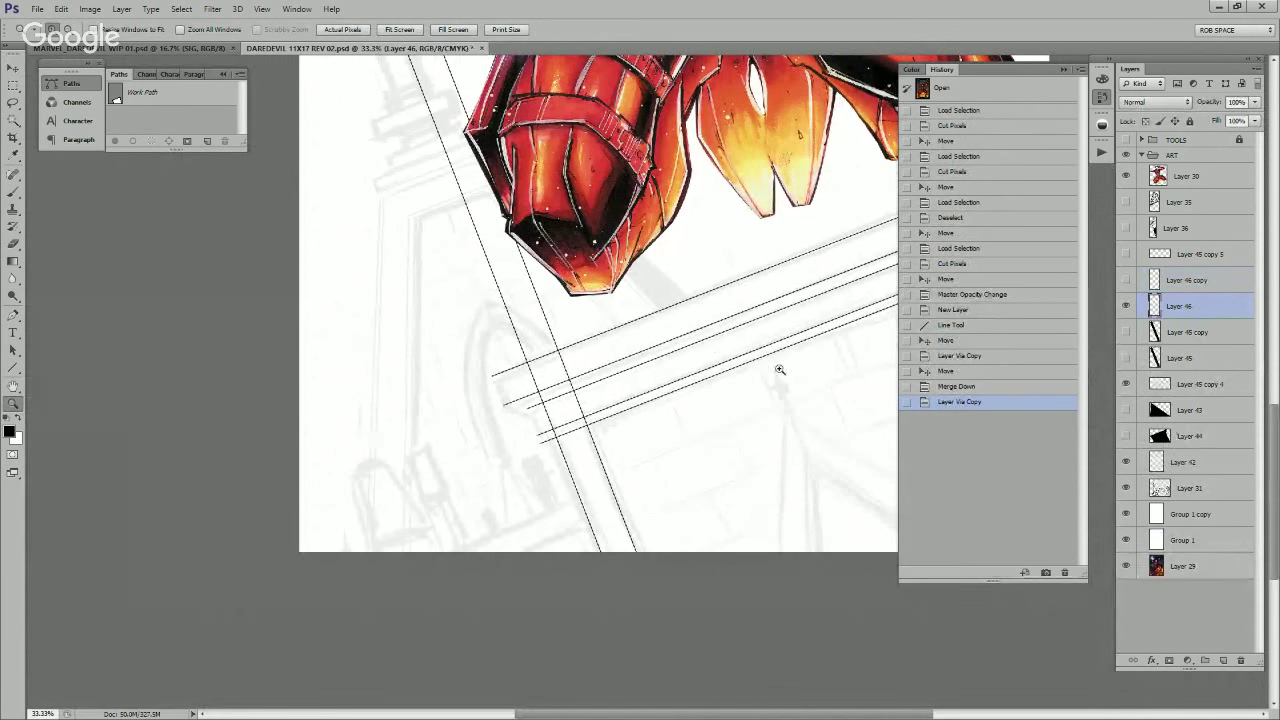
{"action": "key", "text": "l"}
{"action": "mouse_move", "coordinate": [590, 418]}
{"action": "left_mouse_down"}
{"action": "mouse_move", "coordinate": [580, 423]}
{"action": "mouse_move", "coordinate": [651, 580]}
{"action": "mouse_move", "coordinate": [766, 387]}
{"action": "left_mouse_up"}
{"action": "key", "text": "ctrl+j"}
{"action": "left_click", "coordinate": [1126, 332]}
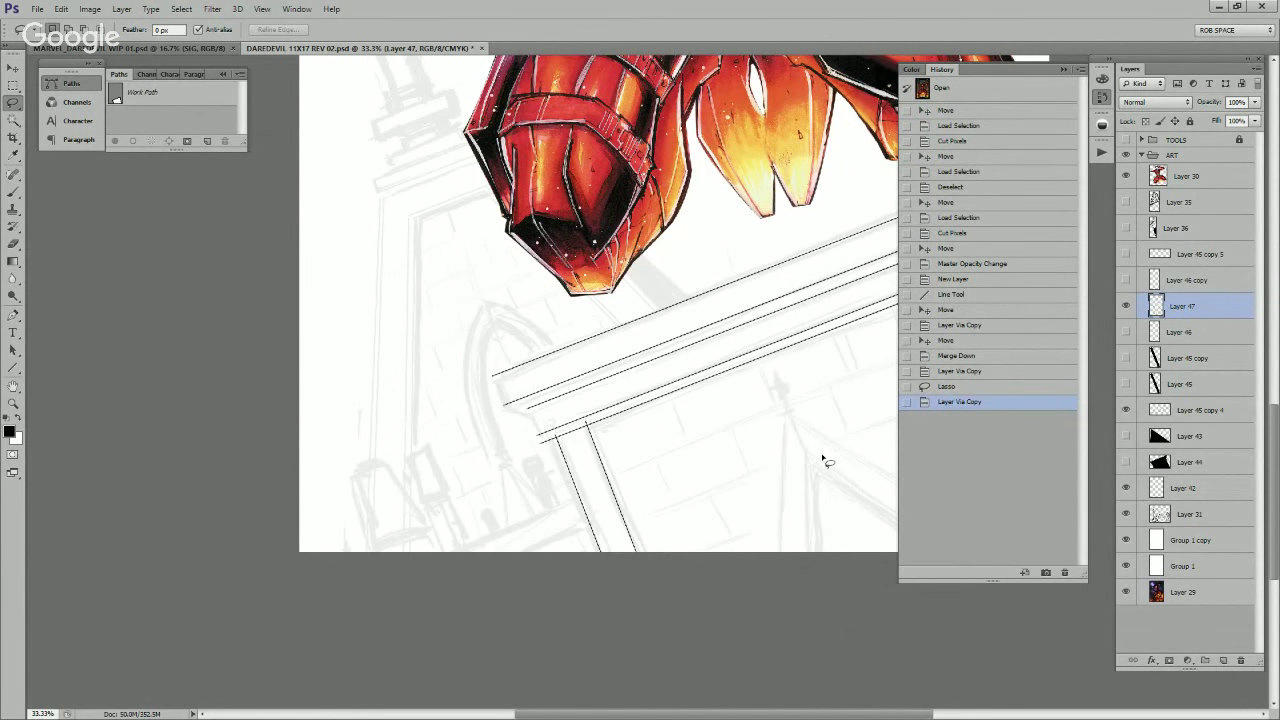
Step: Copy the left long line of Layer 46 onto its own layer with the Lasso, and hide Layer 46
{"action": "left_click_drag", "start_coordinate": [826, 580], "coordinate": [652, 609]}
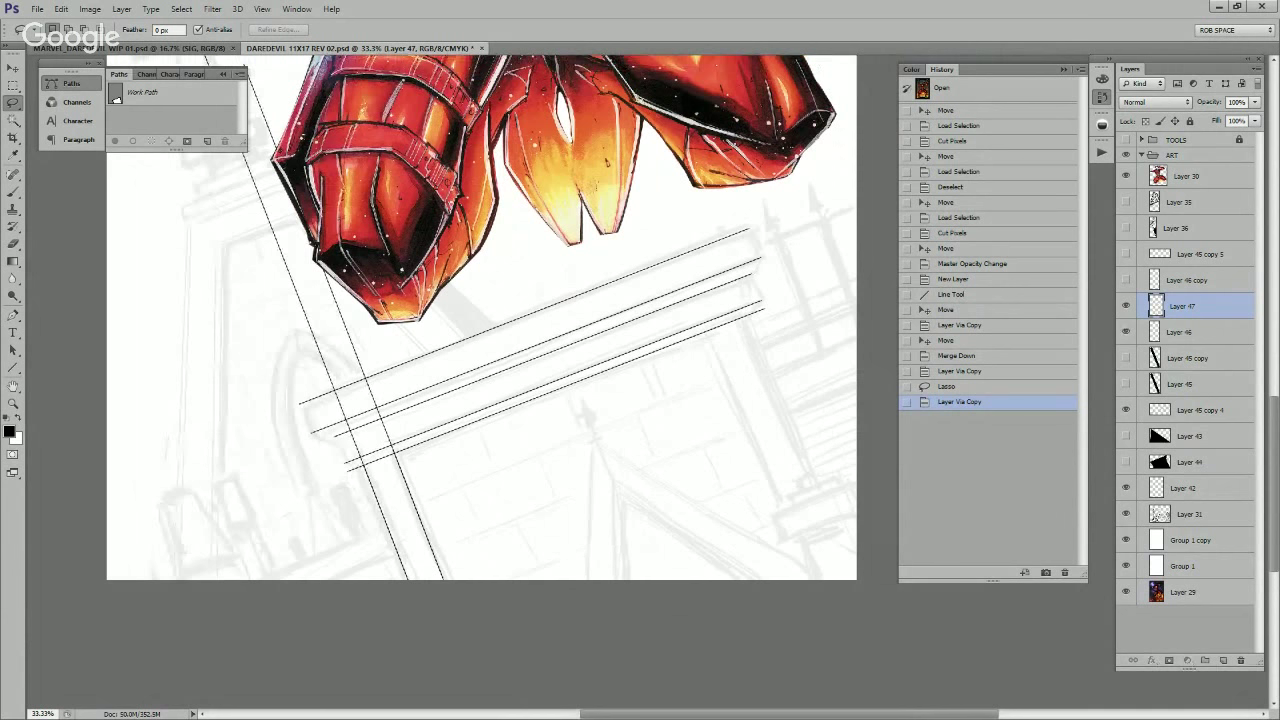
{"action": "key", "text": "z"}
{"action": "left_click", "coordinate": [610, 479], "text": "alt"}
{"action": "key", "text": "l"}
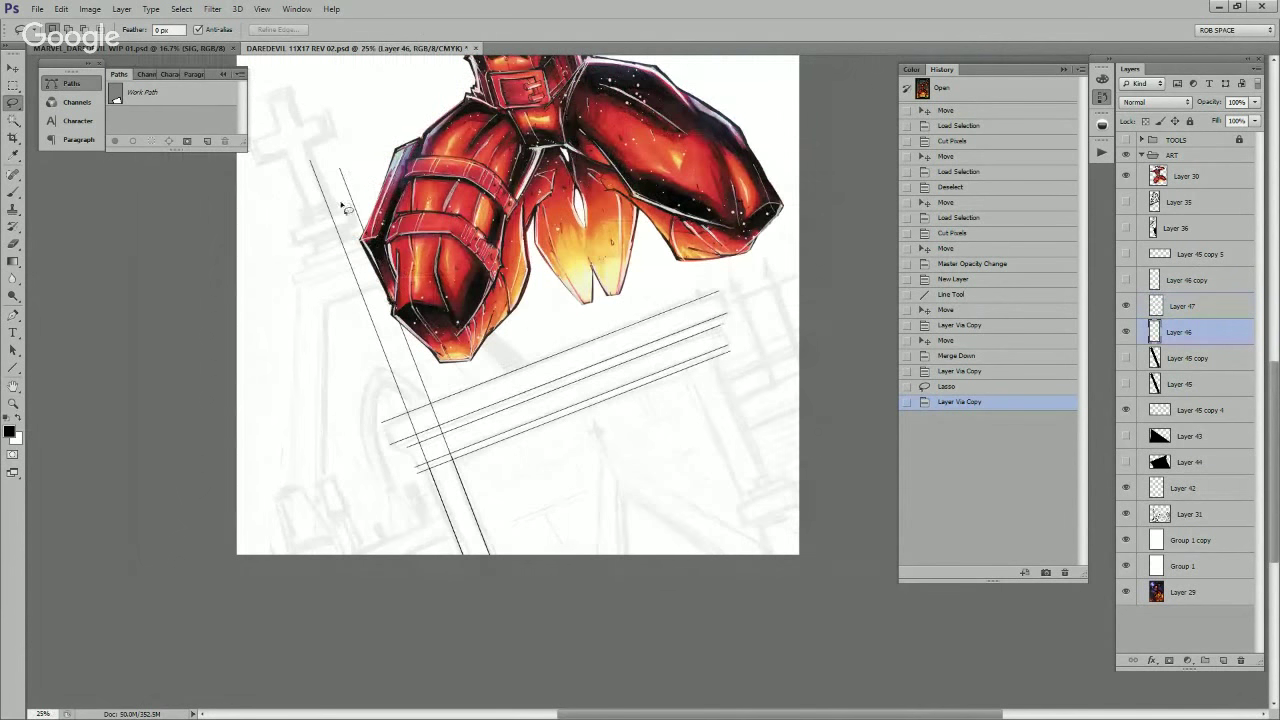
{"action": "mouse_move", "coordinate": [320, 160]}
{"action": "left_mouse_down"}
{"action": "mouse_move", "coordinate": [391, 323]}
{"action": "mouse_move", "coordinate": [471, 591]}
{"action": "mouse_move", "coordinate": [306, 150]}
{"action": "left_mouse_up"}
{"action": "key", "text": "ctrl+j"}
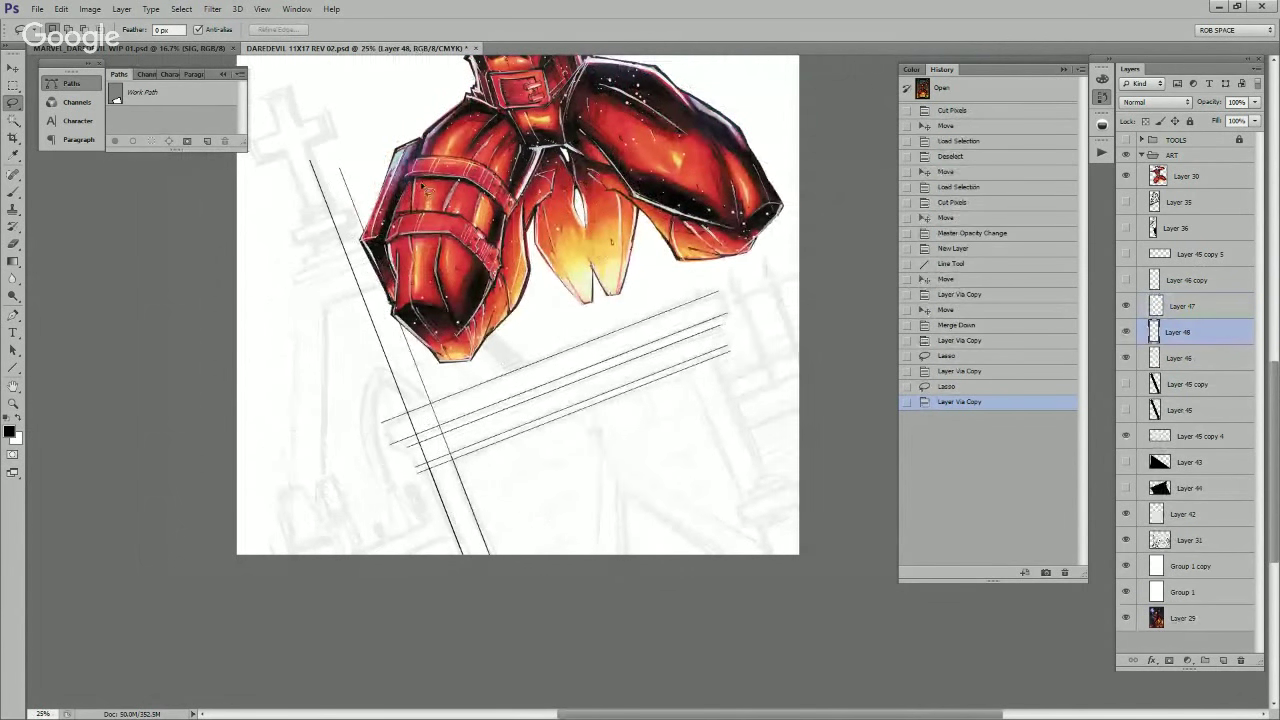
{"action": "left_click", "coordinate": [1126, 357]}
Step: Move the copied long line across to the cornice's right end as the right pillar's inner edge
{"action": "key", "text": "v"}
{"action": "left_click_drag", "start_coordinate": [453, 368], "coordinate": [771, 420]}
{"action": "key", "text": "z"}
{"action": "left_click", "coordinate": [770, 421]}
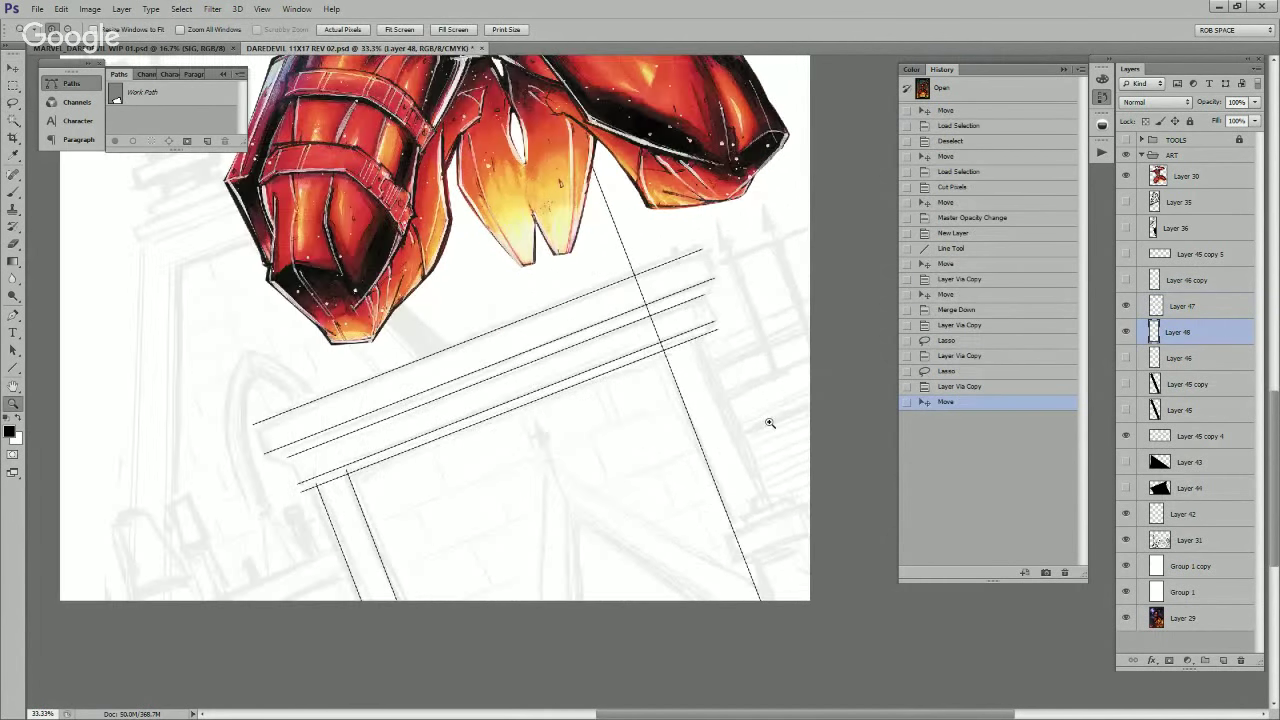
{"action": "left_click", "coordinate": [770, 421]}
Step: Duplicate the right pillar's line and show the translucent grey bar again
{"action": "key", "text": "ctrl+j"}
{"action": "key", "text": "v"}
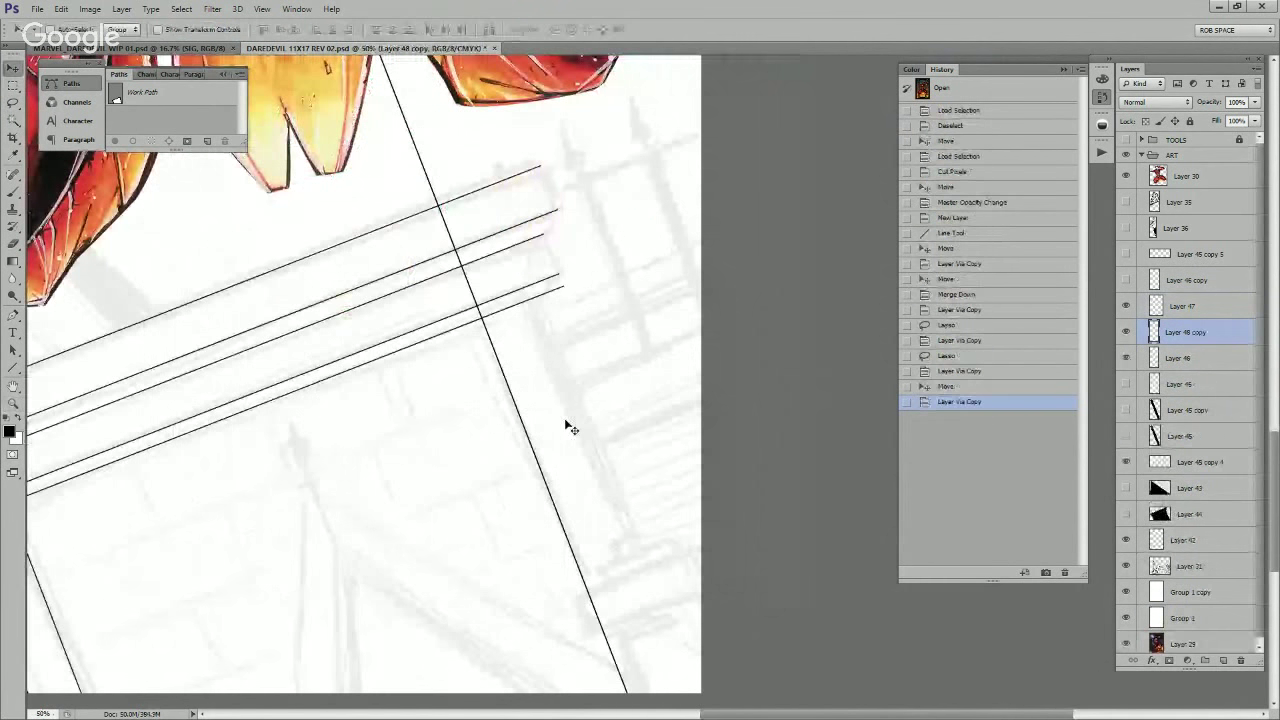
{"action": "left_click_drag", "start_coordinate": [480, 502], "coordinate": [613, 439]}
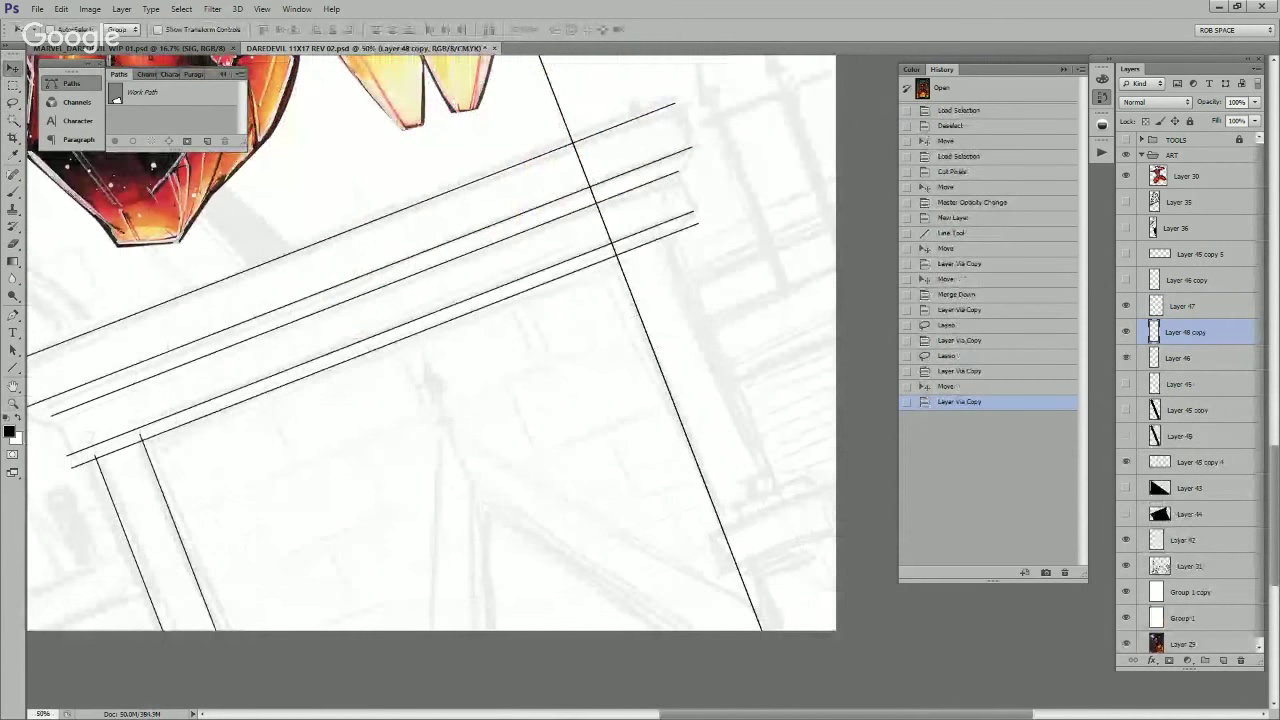
{"action": "left_click", "coordinate": [1126, 409]}
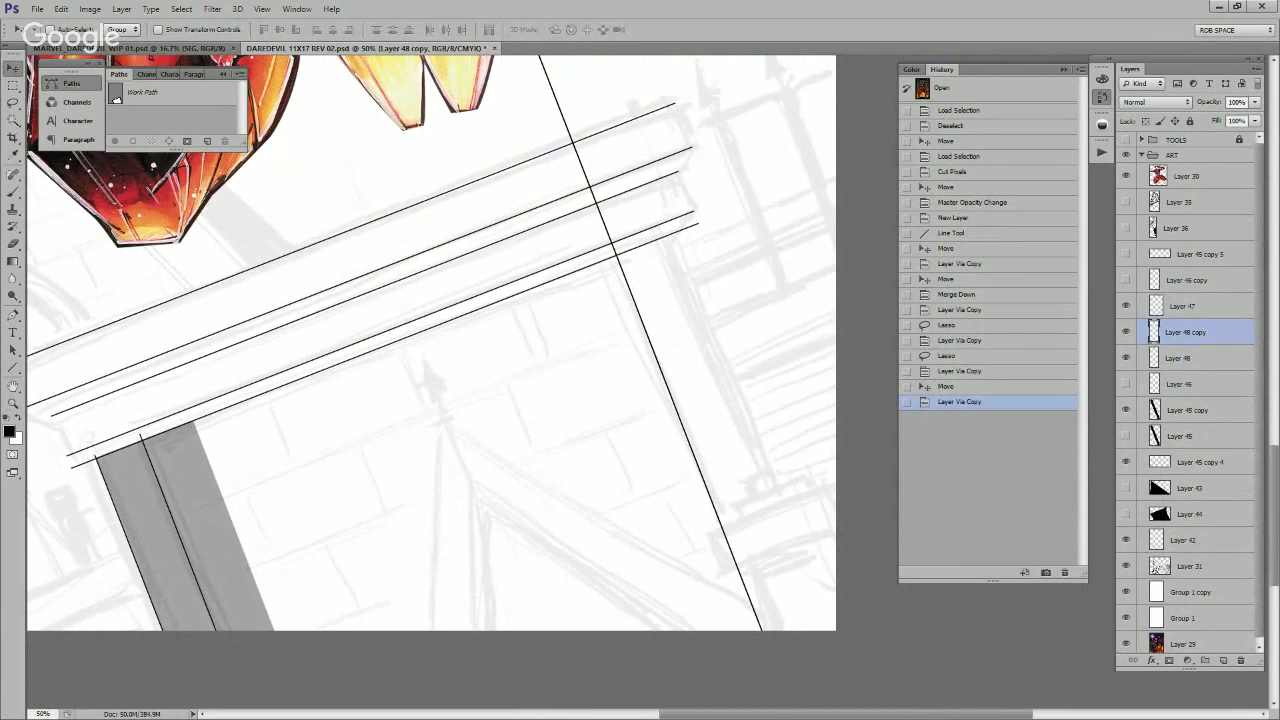
Step: Outline the left pillar's width on the bar with the Pen tool, copy that piece, and place it against the right pillar's line
{"action": "key", "text": "p"}
{"action": "left_click", "coordinate": [163, 634]}
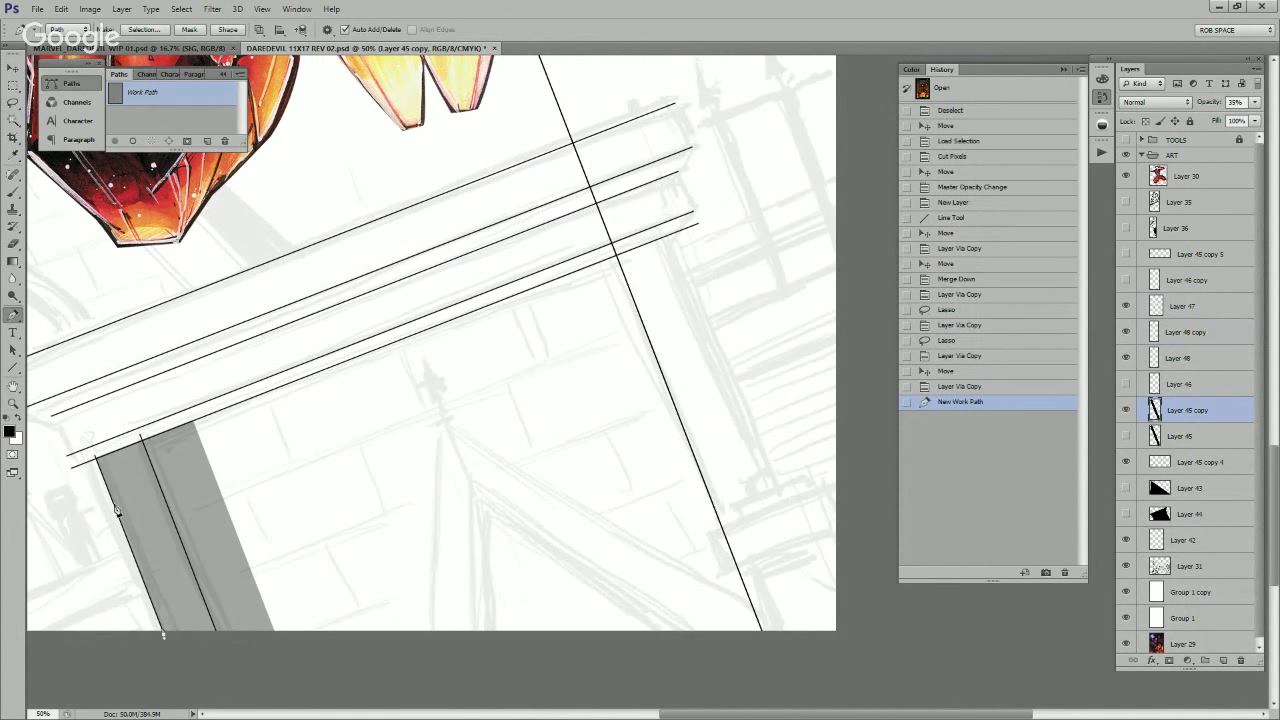
{"action": "left_click", "coordinate": [97, 463]}
{"action": "left_click", "coordinate": [142, 440]}
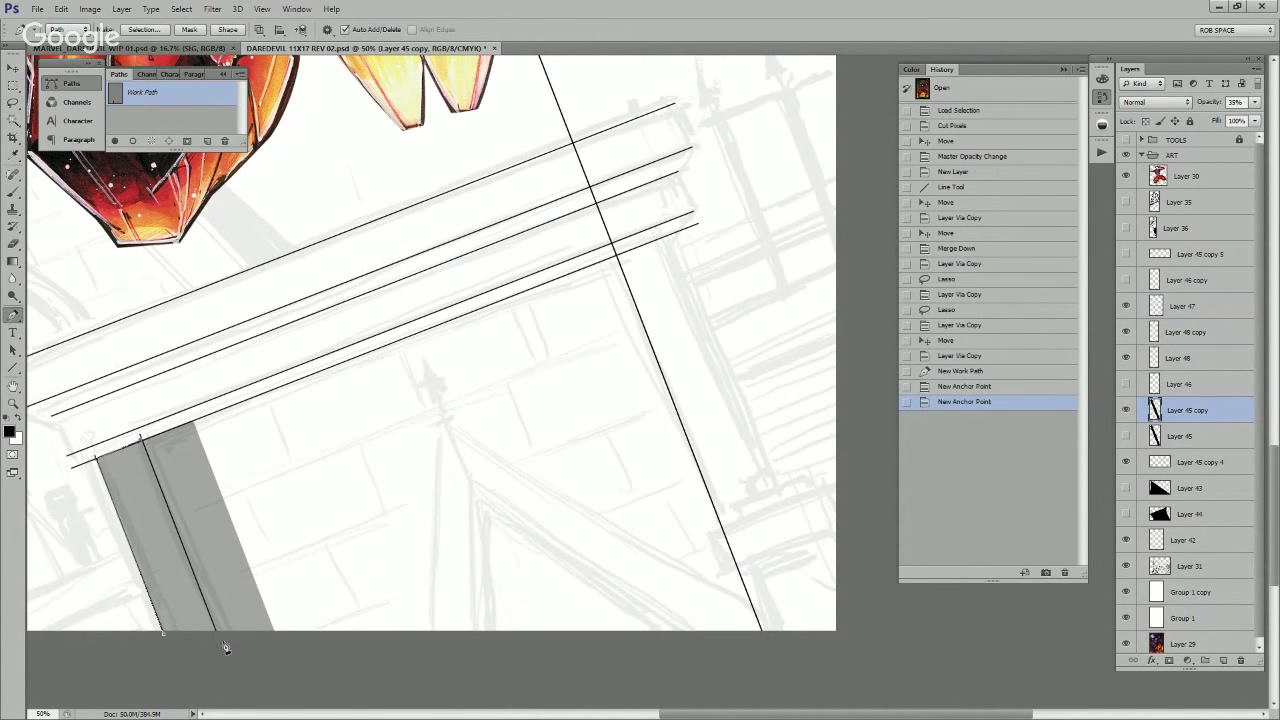
{"action": "left_click", "coordinate": [222, 647]}
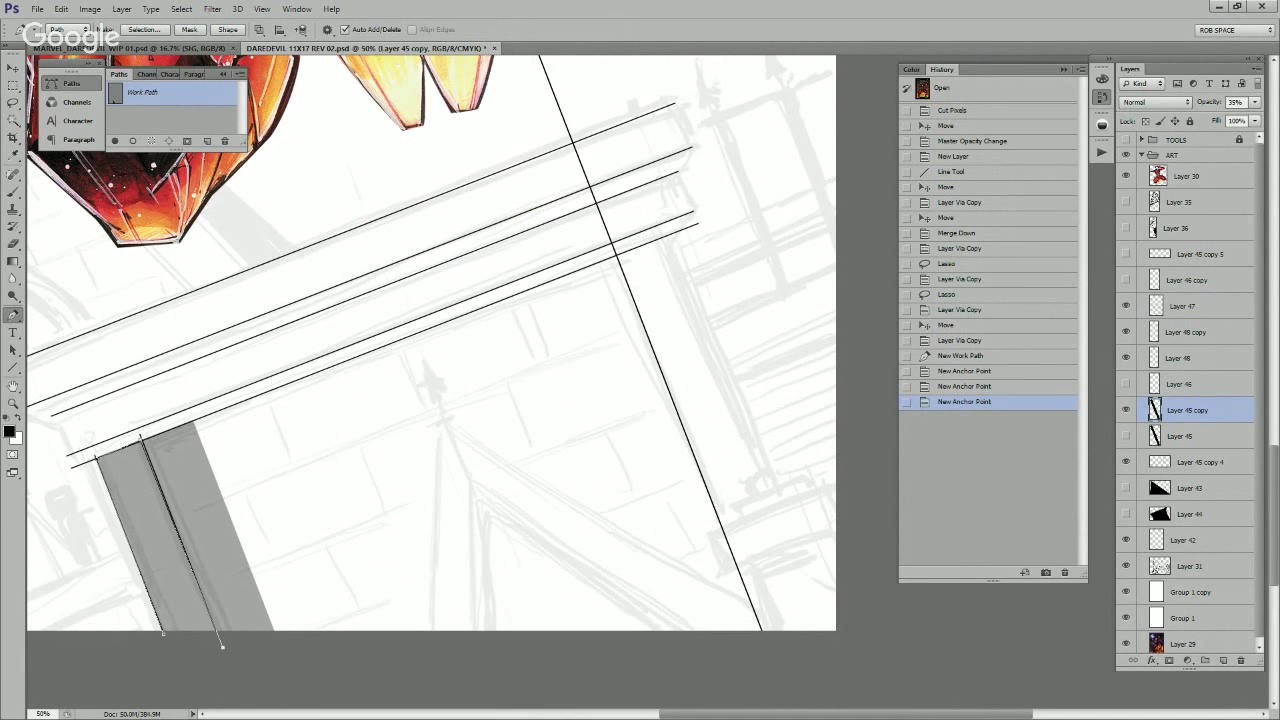
{"action": "key", "text": "ctrl+Return"}
{"action": "key", "text": "ctrl+j"}
{"action": "key", "text": "v"}
{"action": "left_click_drag", "start_coordinate": [257, 568], "coordinate": [780, 361]}
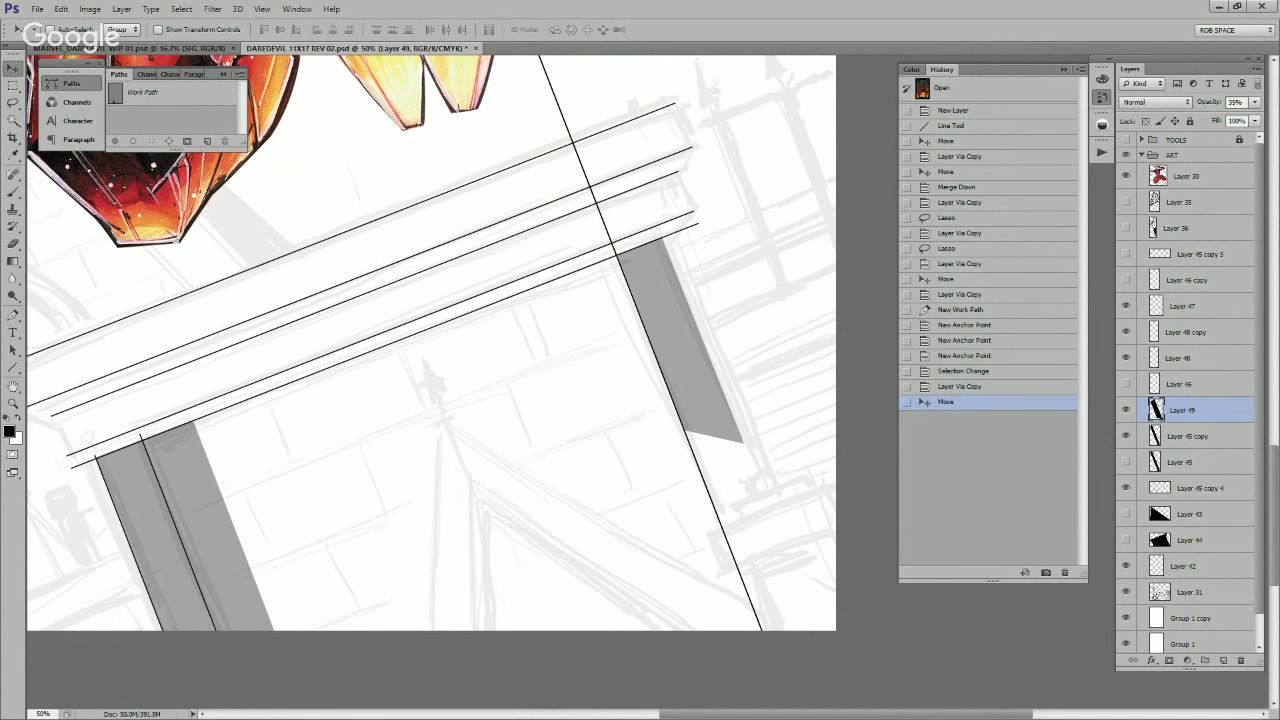
Step: Move the duplicated line to the right edge of the grey width piece, and merge it with the right pillar's inner line
{"action": "left_click", "coordinate": [1126, 306]}
{"action": "left_click", "coordinate": [1126, 306]}
{"action": "left_click", "coordinate": [1126, 332]}
{"action": "left_click", "coordinate": [1126, 332]}
{"action": "left_click", "coordinate": [1126, 306]}
{"action": "left_click", "coordinate": [1126, 332]}
{"action": "left_click", "coordinate": [1126, 332]}
{"action": "left_click", "coordinate": [1126, 332]}
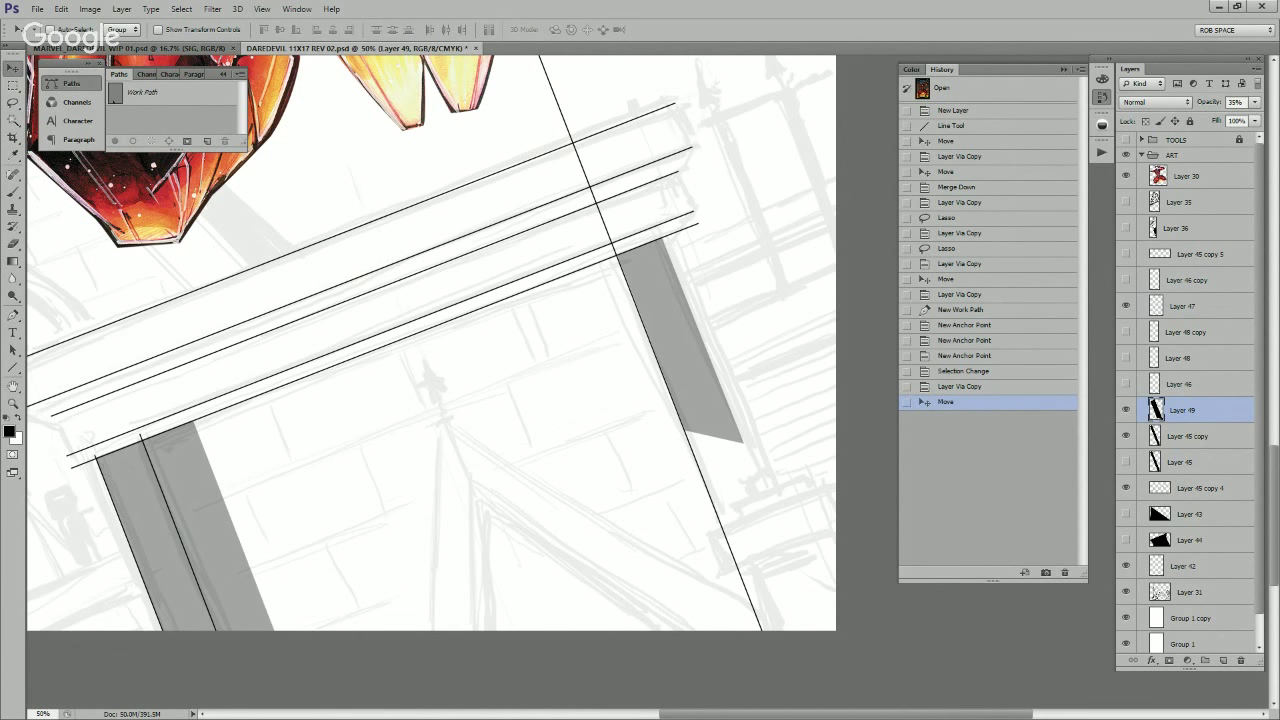
{"action": "left_click", "coordinate": [724, 372], "text": "ctrl"}
{"action": "left_click_drag", "start_coordinate": [707, 395], "coordinate": [745, 385]}
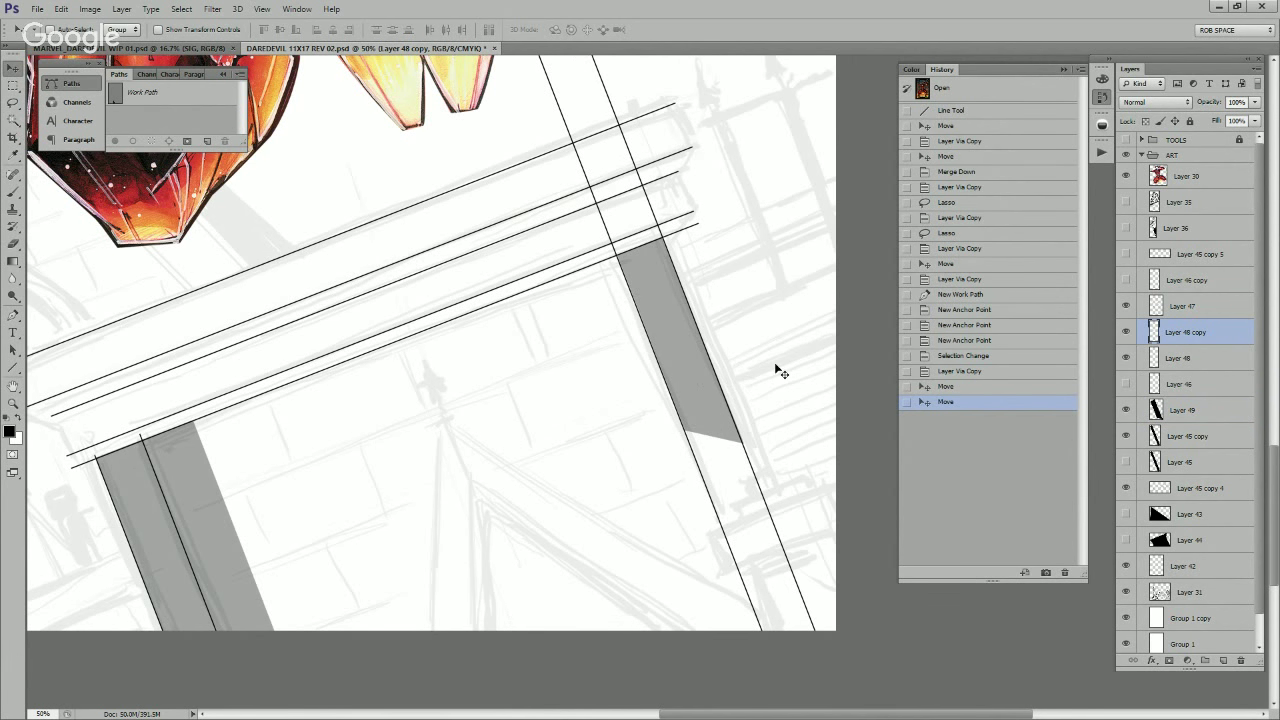
{"action": "key", "text": "ctrl+e"}
Step: Lasso and cut the parts of the right pillar's two lines that extend above the cornice's bottom edge
{"action": "left_click_drag", "start_coordinate": [754, 374], "coordinate": [774, 623]}
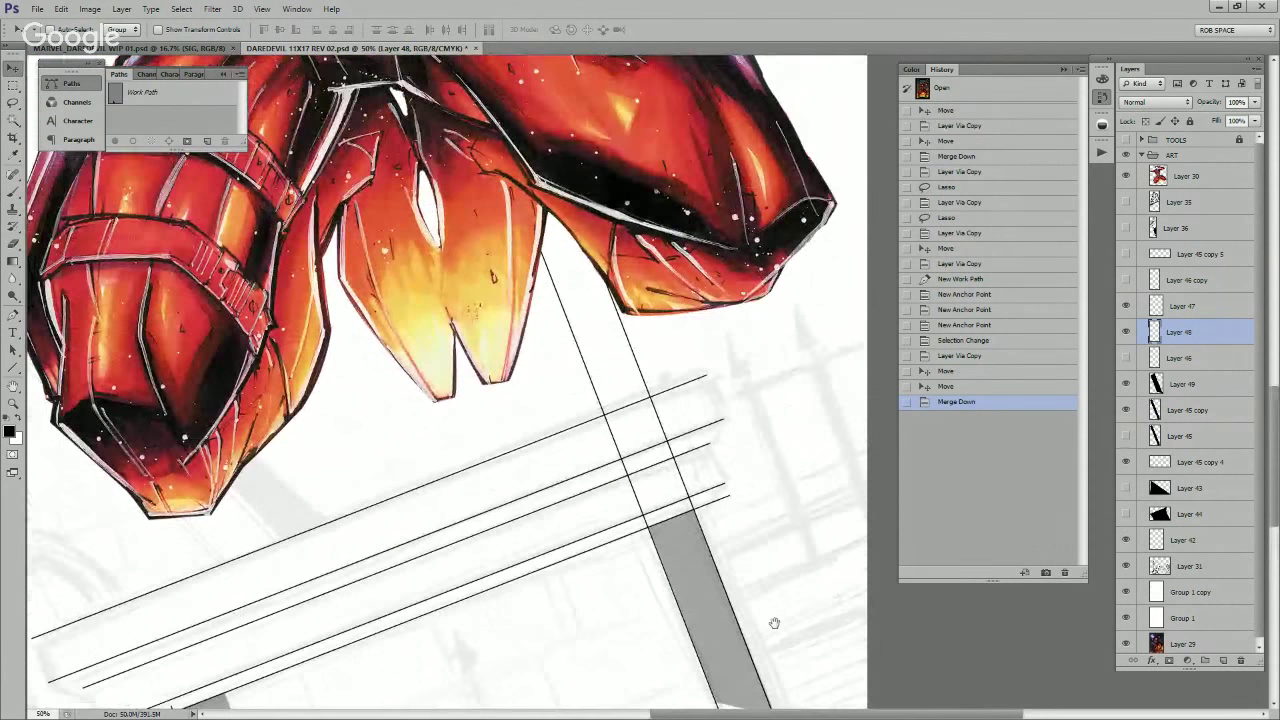
{"action": "key", "text": "l"}
{"action": "mouse_move", "coordinate": [697, 516]}
{"action": "left_mouse_down"}
{"action": "mouse_move", "coordinate": [468, 312]}
{"action": "mouse_move", "coordinate": [749, 397]}
{"action": "left_mouse_up"}
{"action": "key", "text": "ctrl+x"}
{"action": "left_click_drag", "start_coordinate": [757, 637], "coordinate": [766, 405]}
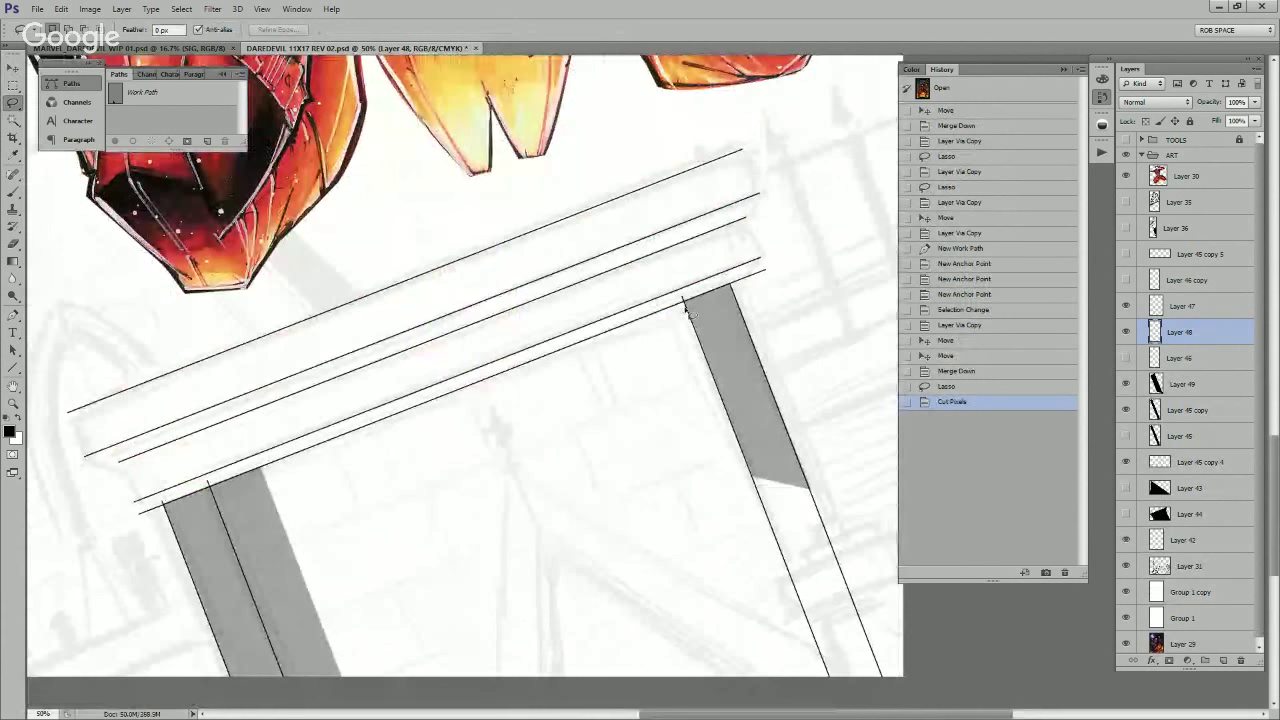
{"action": "left_click_drag", "start_coordinate": [686, 310], "coordinate": [684, 298]}
{"action": "key", "text": "ctrl+x"}
{"action": "left_click_drag", "start_coordinate": [663, 531], "coordinate": [803, 466]}
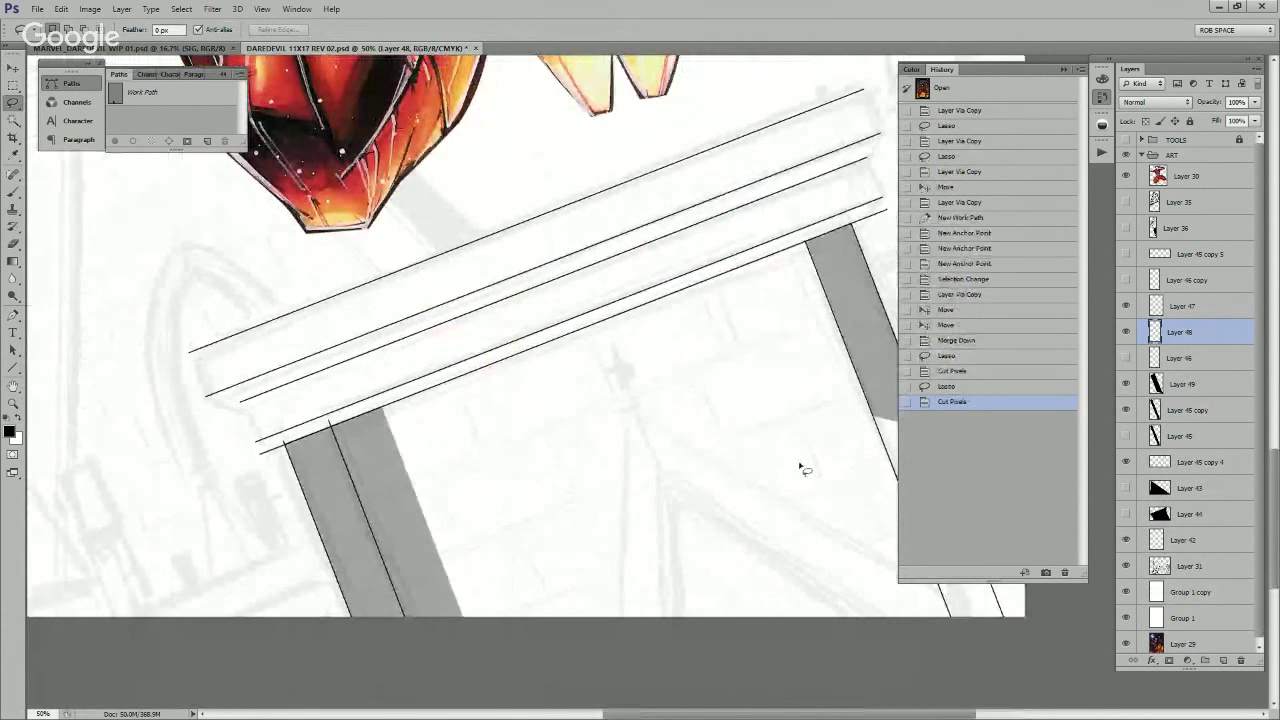
Step: Hide both grey bar layers and toggle the pillar line layers to identify which lines each one holds
{"action": "left_click", "coordinate": [1126, 383]}
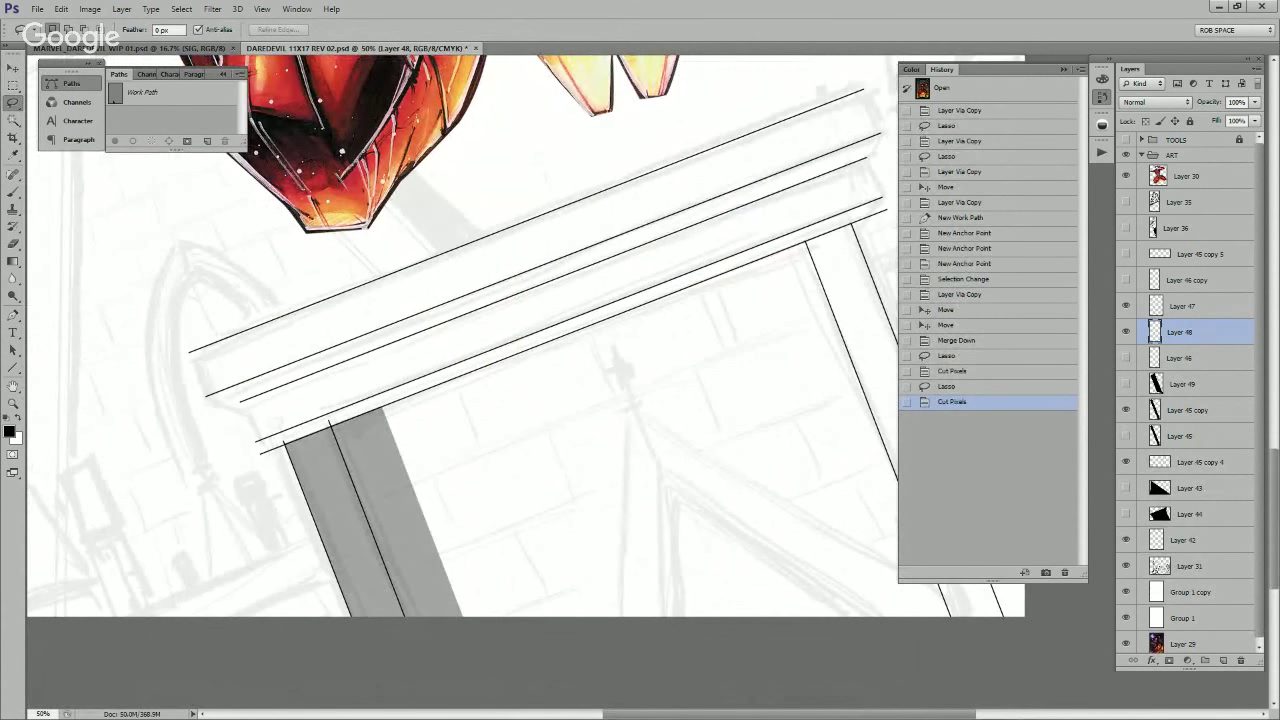
{"action": "left_click", "coordinate": [1126, 383]}
{"action": "left_click", "coordinate": [1126, 383]}
{"action": "left_click", "coordinate": [1126, 332]}
{"action": "left_click", "coordinate": [1126, 332]}
{"action": "left_click", "coordinate": [1126, 306]}
{"action": "left_click", "coordinate": [1126, 306]}
{"action": "left_click", "coordinate": [1126, 306]}
{"action": "left_click_drag", "start_coordinate": [618, 449], "coordinate": [818, 432]}
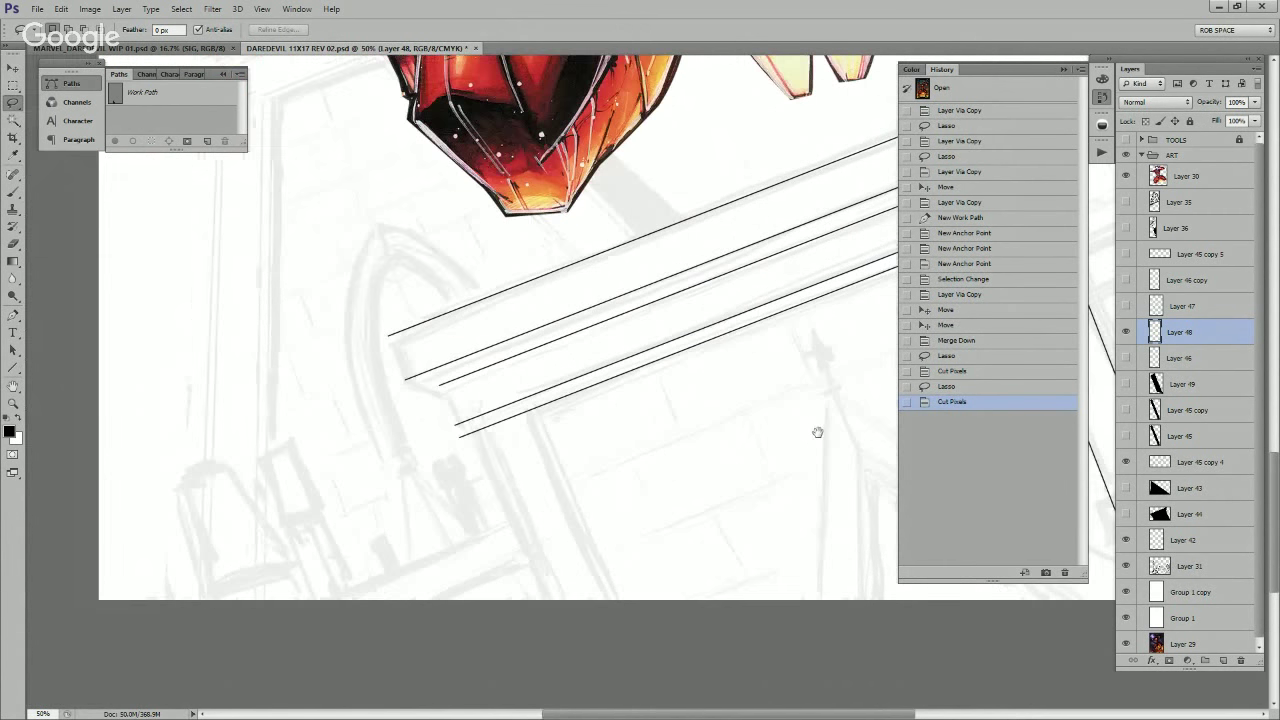
Step: Show the left pillar's line layer and erase the inner line's overshoot at the cornice's bottom edge
{"action": "left_click", "coordinate": [1126, 306]}
{"action": "left_click", "coordinate": [1150, 312]}
{"action": "key", "text": "e"}
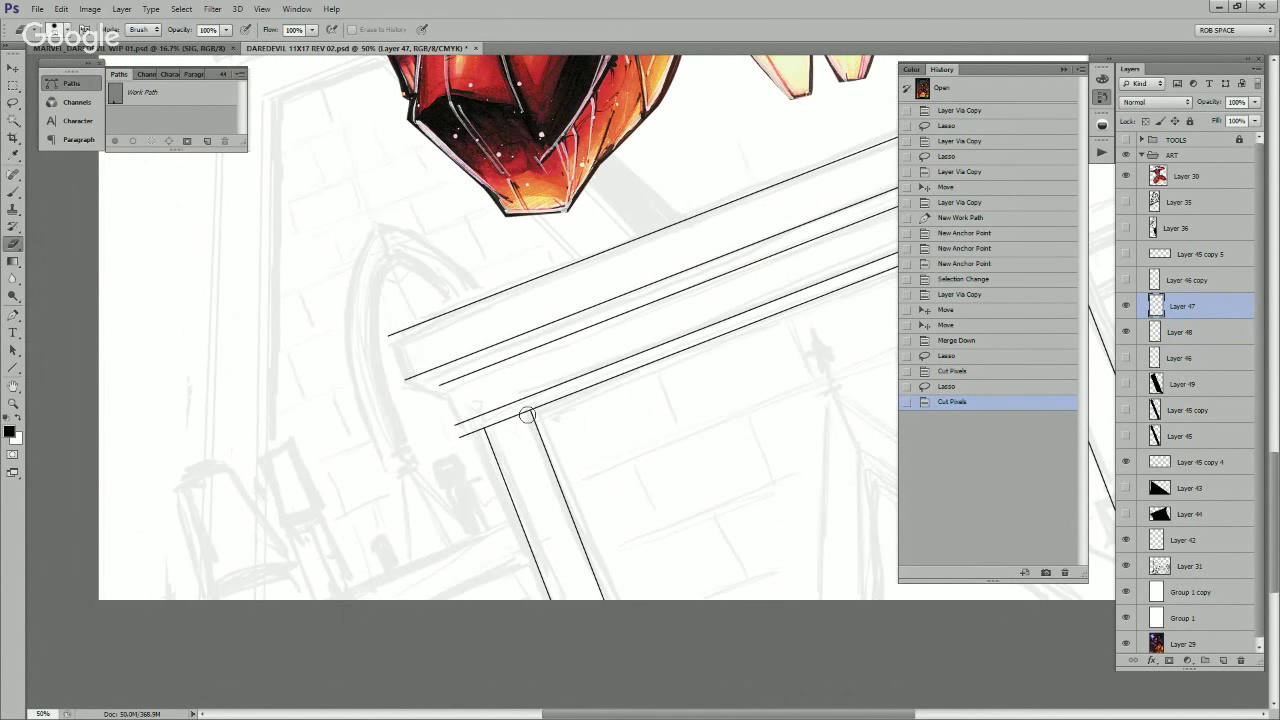
{"action": "left_click", "coordinate": [527, 414]}
{"action": "left_click_drag", "start_coordinate": [901, 508], "coordinate": [771, 516]}
Step: Copy the left long line from the backup Layer 46 copy onto its own layer, leaving the backup hidden
{"action": "key", "text": "alt+bracketright"}
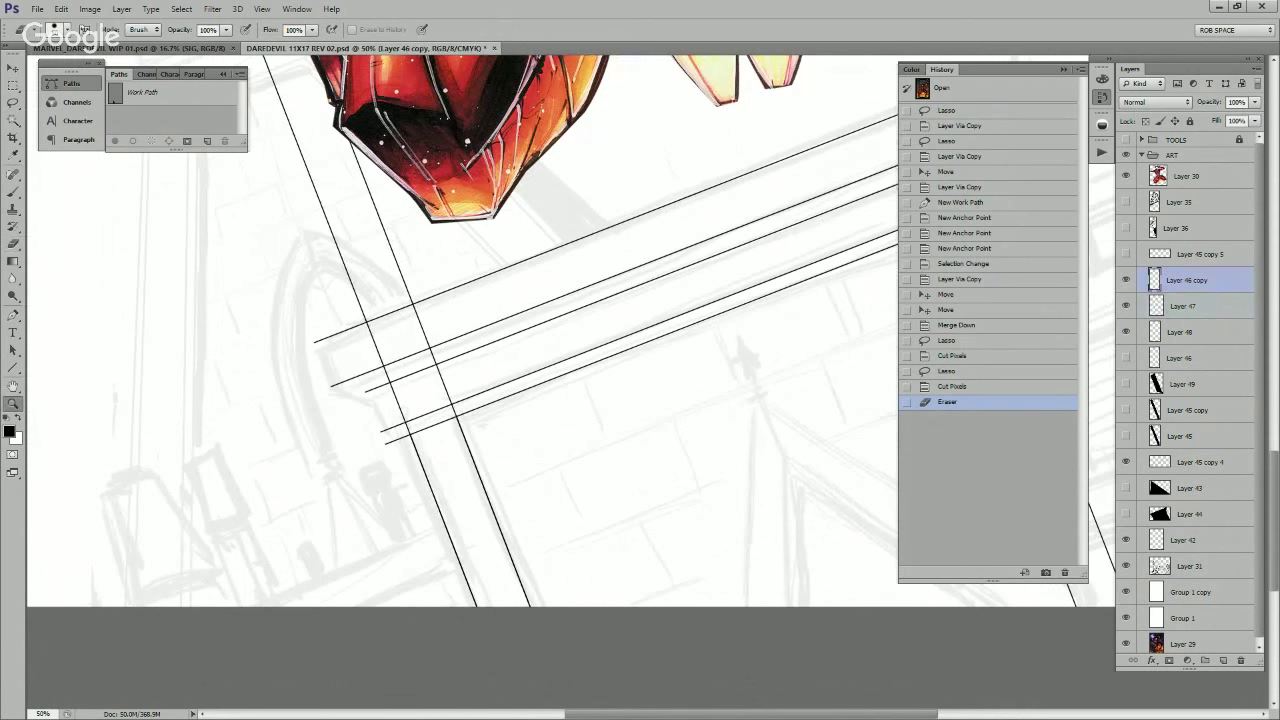
{"action": "key", "text": "l"}
{"action": "key", "text": "ctrl+minus"}
{"action": "mouse_move", "coordinate": [496, 337]}
{"action": "left_mouse_down"}
{"action": "mouse_move", "coordinate": [467, 400]}
{"action": "mouse_move", "coordinate": [415, 200]}
{"action": "mouse_move", "coordinate": [453, 228]}
{"action": "mouse_move", "coordinate": [500, 335]}
{"action": "left_mouse_up"}
{"action": "key", "text": "ctrl+j"}
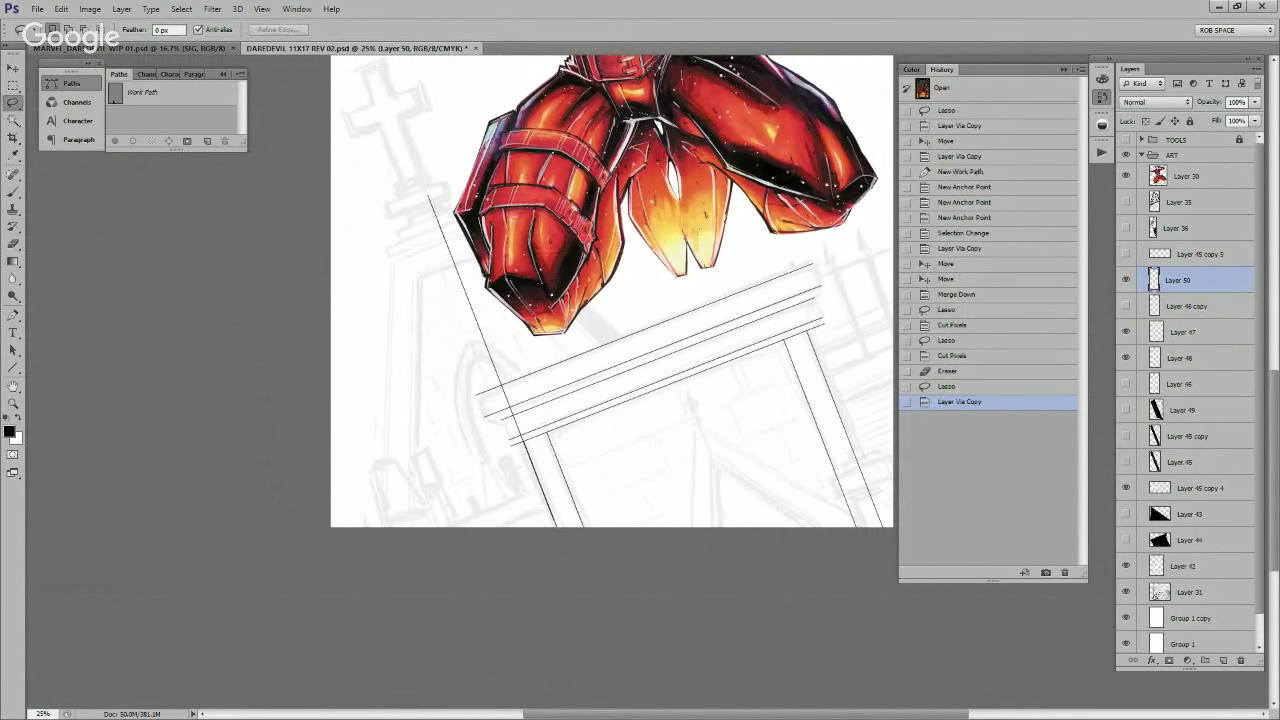
{"action": "key", "text": "z"}
{"action": "left_click", "coordinate": [634, 449]}
{"action": "left_click", "coordinate": [600, 463]}
{"action": "key", "text": "b"}
{"action": "mouse_move", "coordinate": [437, 378]}
{"action": "left_mouse_down"}
{"action": "mouse_move", "coordinate": [505, 585]}
{"action": "mouse_move", "coordinate": [492, 574]}
{"action": "left_mouse_up"}
{"action": "key", "text": "ctrl+z"}
Step: Place the copied line beneath the cornice, slightly inside the left pillar's outer edge, as a parallel second line
{"action": "key", "text": "v"}
{"action": "key", "text": "Right"}
{"action": "key", "text": "Right"}
{"action": "key", "text": "Right"}
{"action": "key", "text": "Right"}
{"action": "key", "text": "Right"}
{"action": "key", "text": "Right"}
{"action": "key", "text": "Right"}
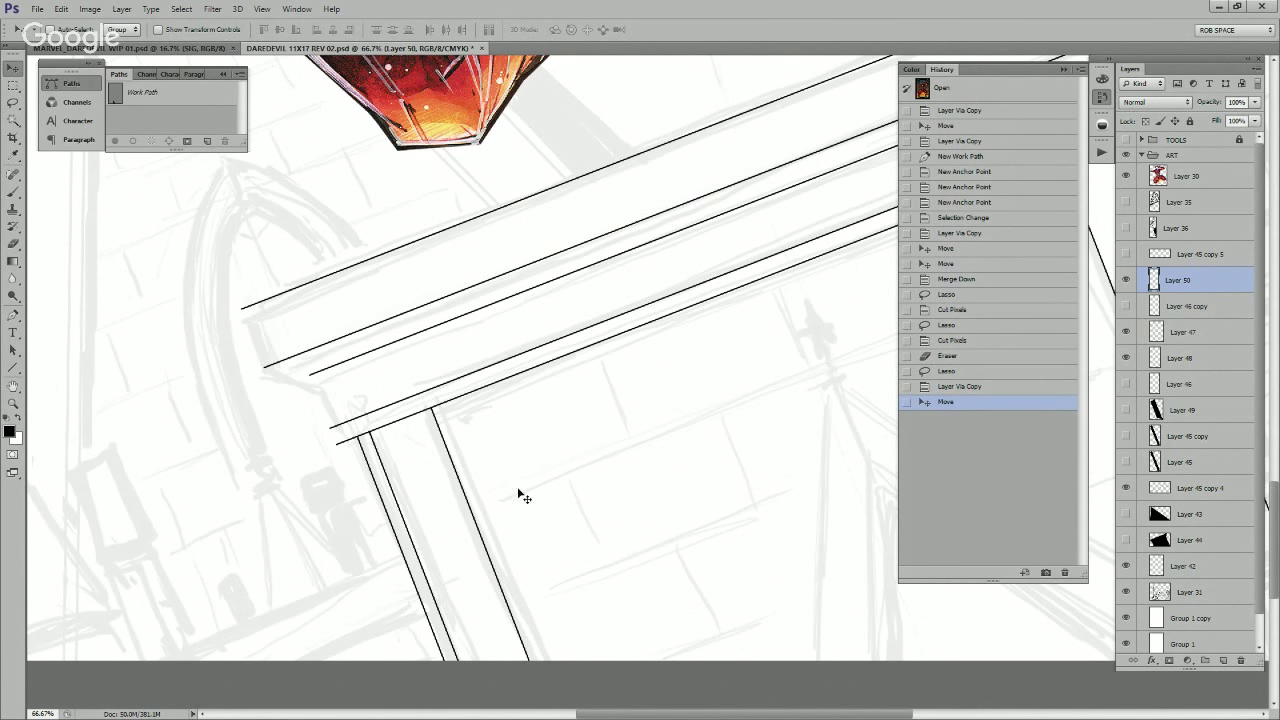
Step: Duplicate the parallel line and place the copy just to the right of the left pillar's inner edge
{"action": "scroll", "coordinate": [520, 496], "scroll_direction": "right", "scroll_amount": 2}
{"action": "key", "text": "ctrl+j"}
{"action": "left_click_drag", "start_coordinate": [463, 490], "coordinate": [547, 466]}
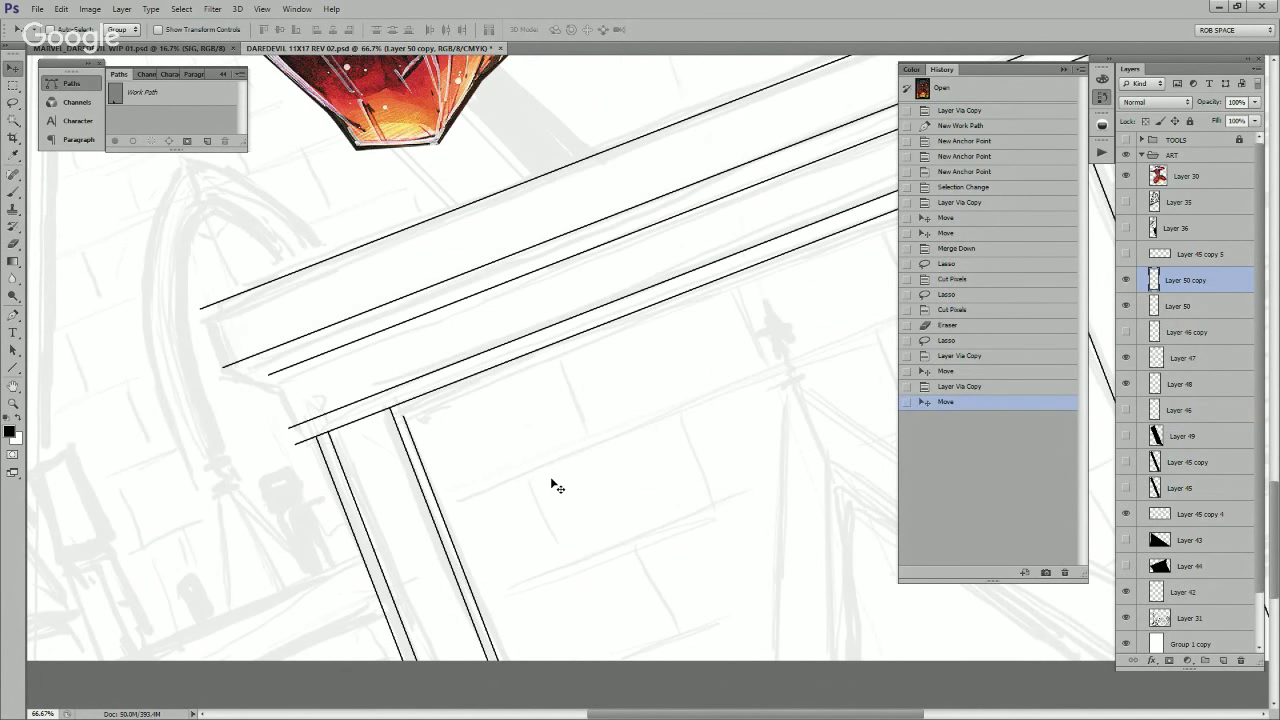
Step: Duplicate the parallel line again and place the copy just to the left of the right pillar's inner edge
{"action": "left_click_drag", "start_coordinate": [824, 588], "coordinate": [560, 509]}
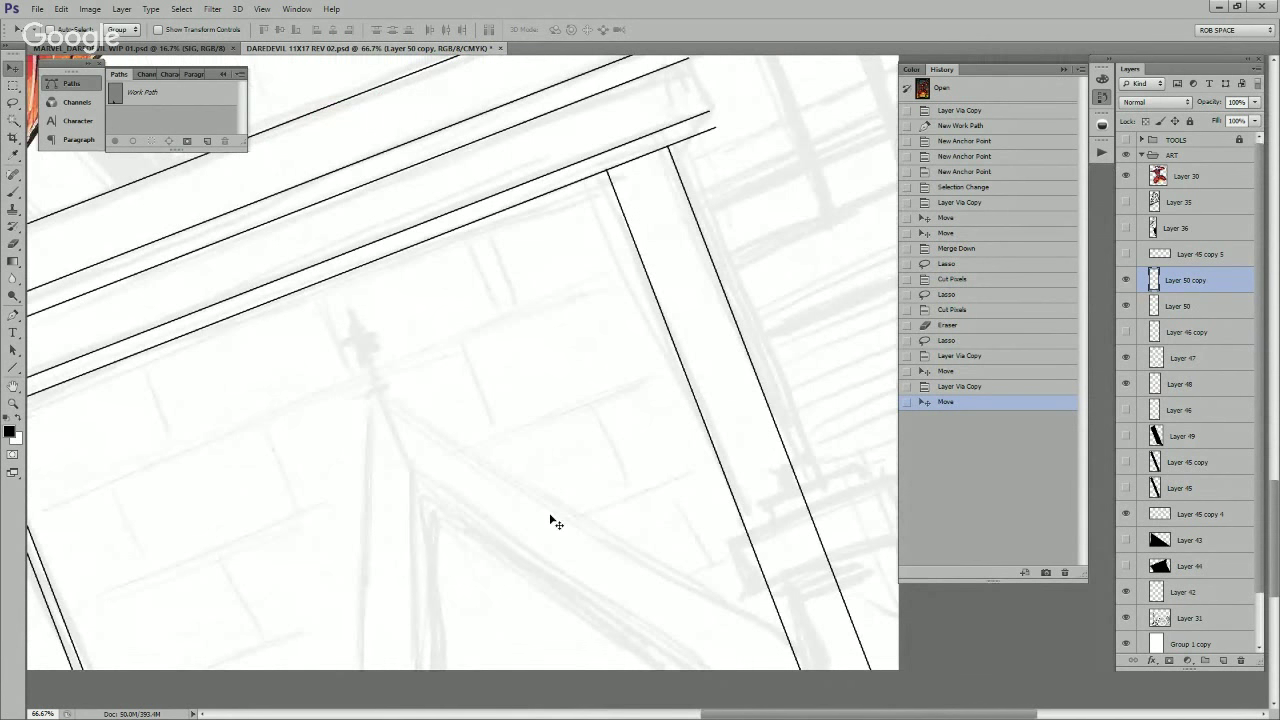
{"action": "key", "text": "ctrl+j"}
{"action": "left_click_drag", "start_coordinate": [397, 560], "coordinate": [801, 399]}
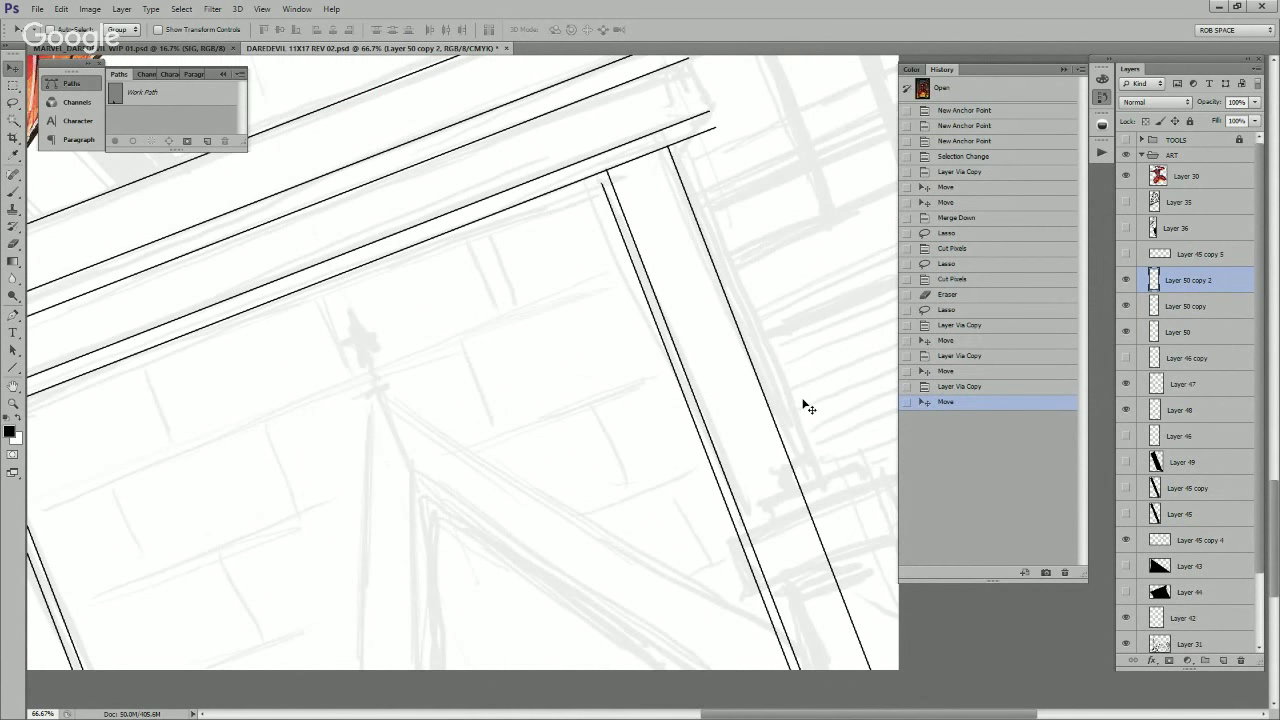
Step: Copy the cornice's top line from Layer 45 copy 4 onto its own new layer
{"action": "left_click_drag", "start_coordinate": [534, 457], "coordinate": [772, 440]}
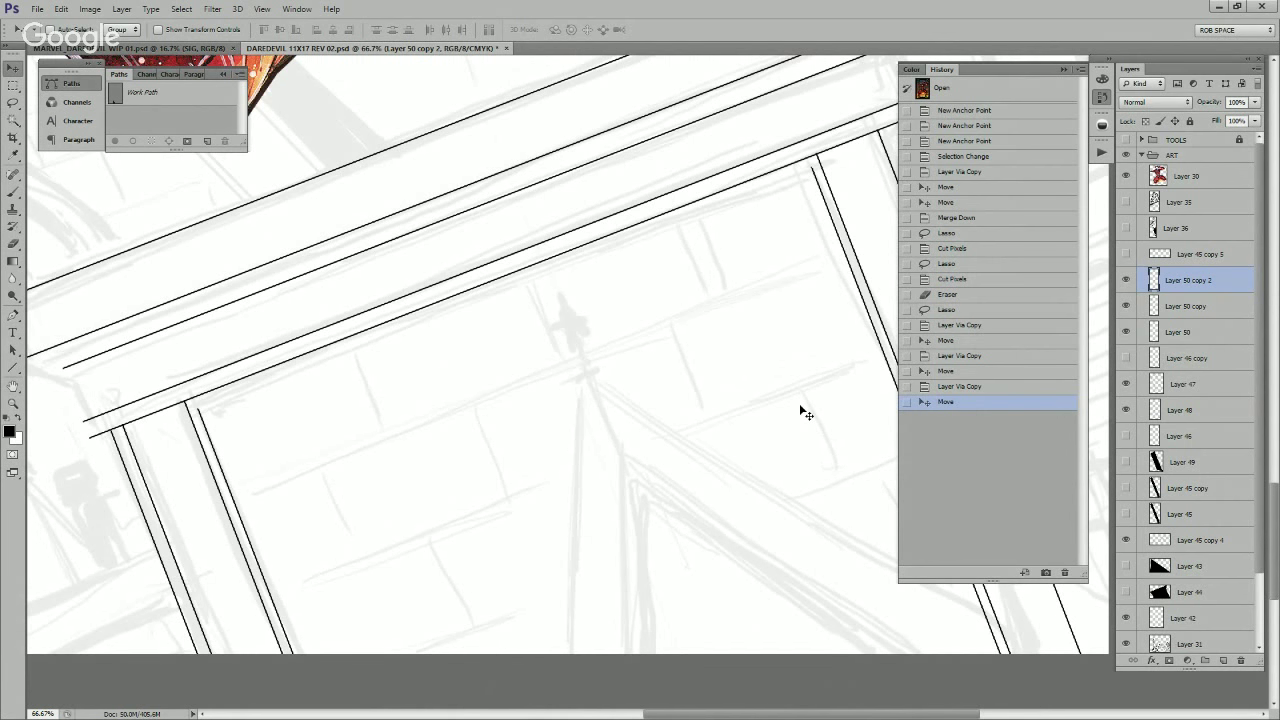
{"action": "left_click", "coordinate": [1126, 410]}
{"action": "left_click", "coordinate": [1126, 540]}
{"action": "left_click", "coordinate": [1126, 540]}
{"action": "left_click", "coordinate": [1200, 540]}
{"action": "key", "text": "ctrl+minus"}
{"action": "key", "text": "ctrl+minus"}
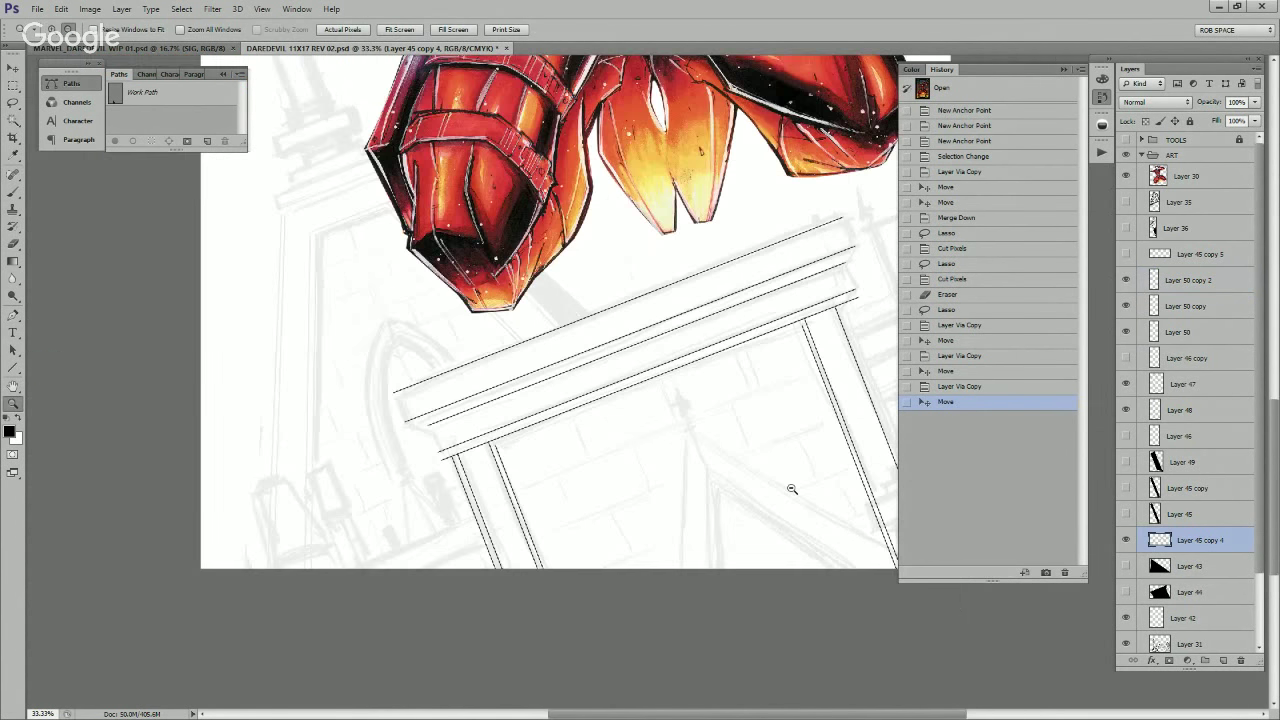
{"action": "key", "text": "l"}
{"action": "mouse_move", "coordinate": [850, 234]}
{"action": "left_mouse_down"}
{"action": "mouse_move", "coordinate": [384, 426]}
{"action": "mouse_move", "coordinate": [371, 372]}
{"action": "mouse_move", "coordinate": [761, 204]}
{"action": "mouse_move", "coordinate": [873, 199]}
{"action": "mouse_move", "coordinate": [846, 228]}
{"action": "left_mouse_up"}
{"action": "key", "text": "ctrl+j"}
Step: Place the copied line just beneath the cornice's lowest line as a parallel, nudging it up slightly
{"action": "key", "text": "v"}
{"action": "left_click_drag", "start_coordinate": [731, 377], "coordinate": [744, 480]}
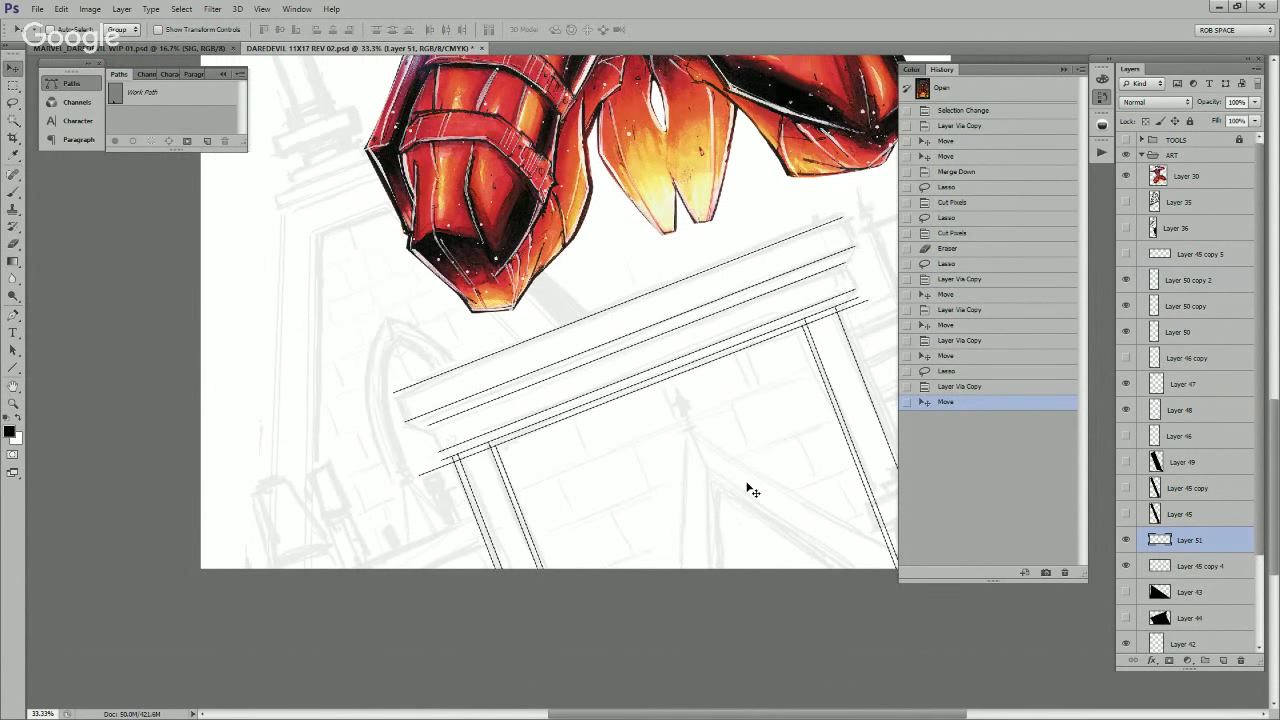
{"action": "scroll", "coordinate": [508, 449], "scroll_direction": "up", "scroll_amount": 4}
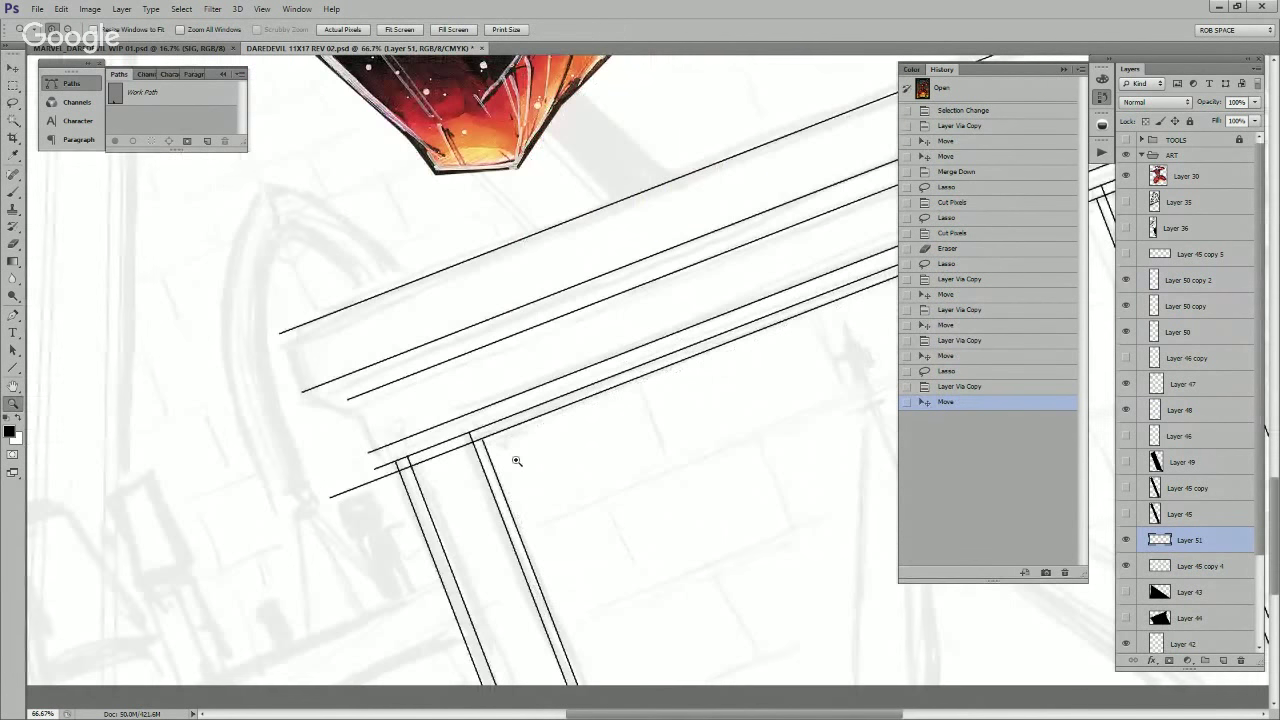
{"action": "key", "text": "Up"}
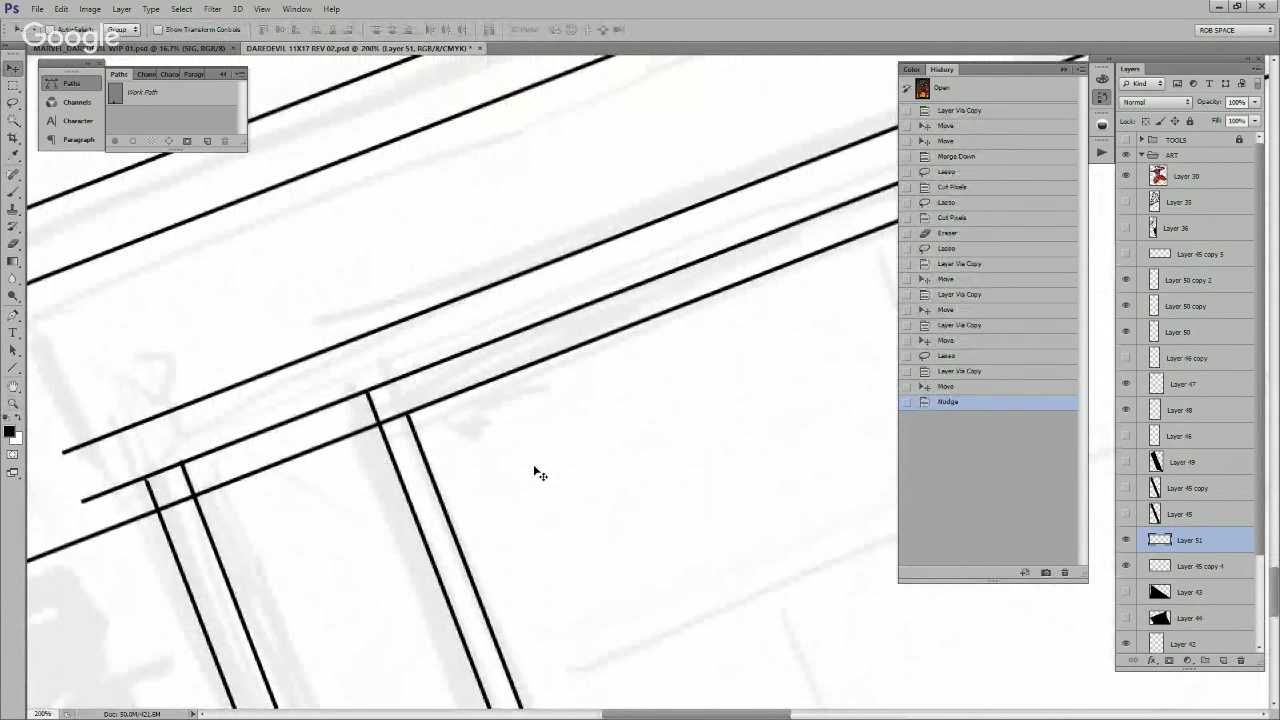
Step: Erase the part of the new lower line that extends past the right pillar's innermost line
{"action": "left_click_drag", "start_coordinate": [800, 490], "coordinate": [300, 660]}
{"action": "left_click_drag", "start_coordinate": [751, 528], "coordinate": [560, 626]}
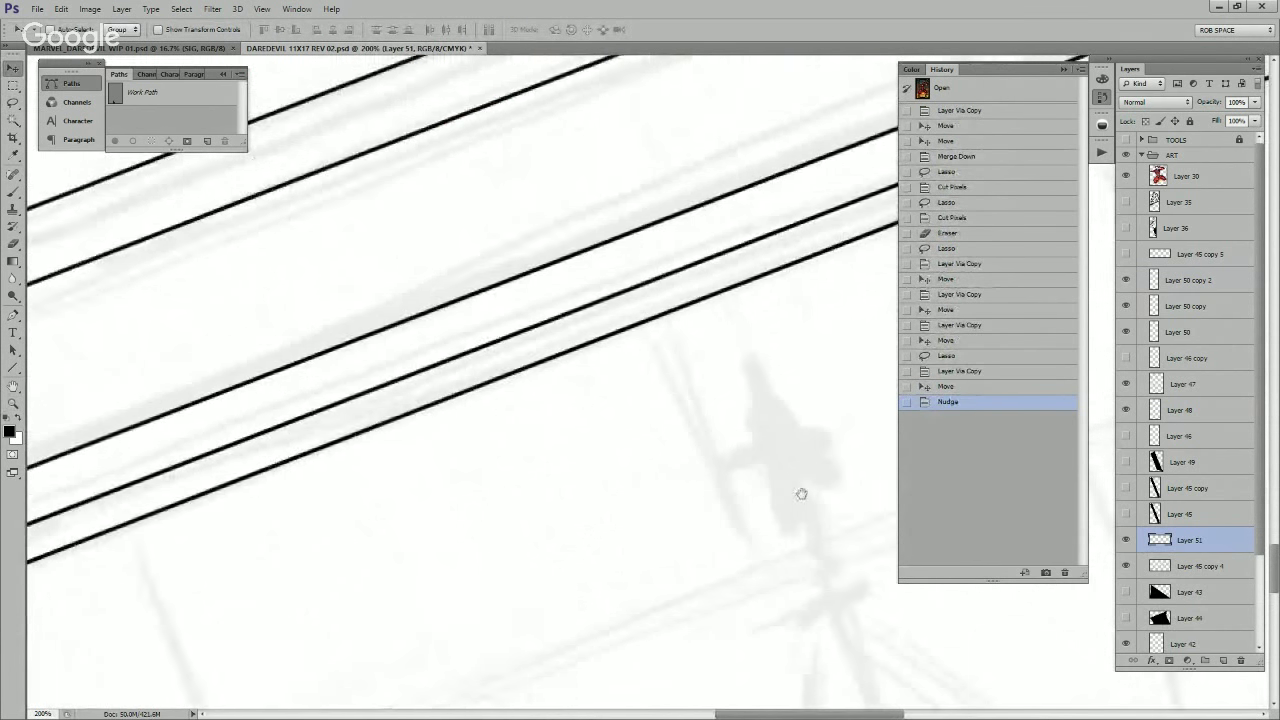
{"action": "left_click_drag", "start_coordinate": [803, 494], "coordinate": [560, 620]}
{"action": "left_click_drag", "start_coordinate": [757, 494], "coordinate": [350, 680]}
{"action": "mouse_move", "coordinate": [745, 523]}
{"action": "left_mouse_down"}
{"action": "mouse_move", "coordinate": [634, 531]}
{"action": "mouse_move", "coordinate": [532, 500]}
{"action": "mouse_move", "coordinate": [634, 420]}
{"action": "mouse_move", "coordinate": [845, 334]}
{"action": "left_mouse_up"}
{"action": "key", "text": "e"}
{"action": "left_click", "coordinate": [858, 329]}
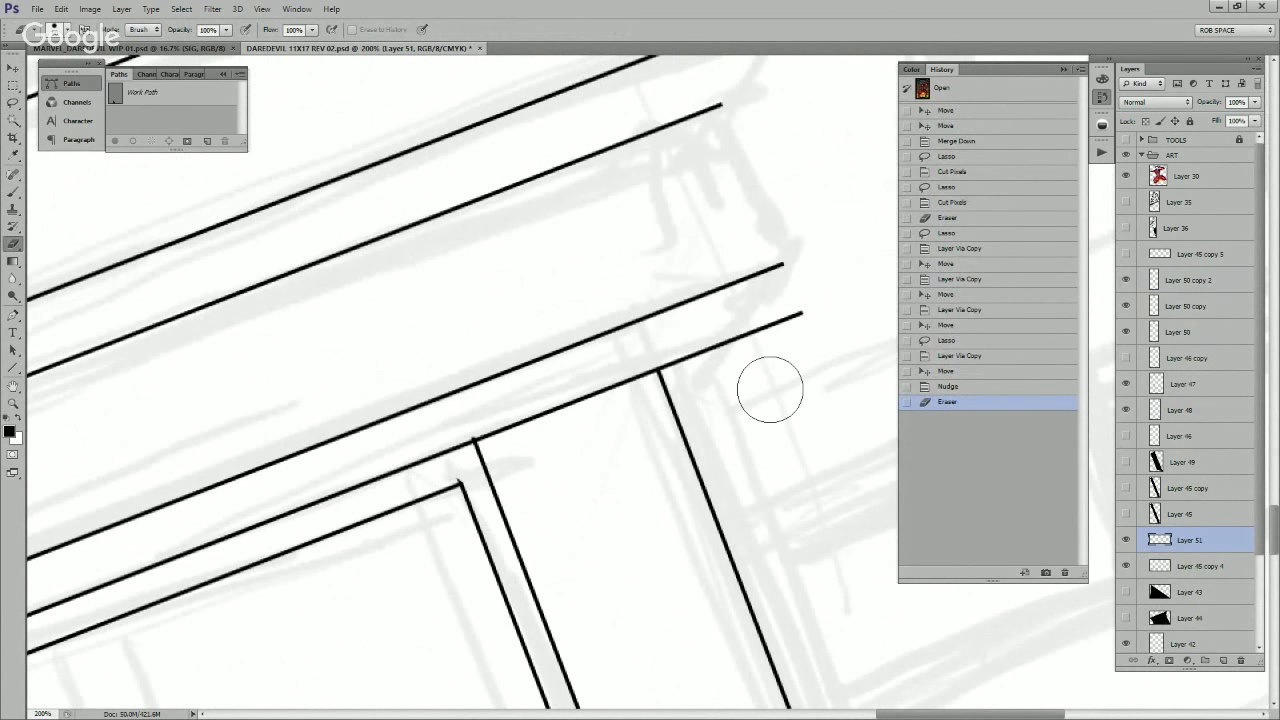
Step: Erase the part of the same line that extends past the left pillar's innermost line
{"action": "mouse_move", "coordinate": [291, 638]}
{"action": "left_mouse_down"}
{"action": "mouse_move", "coordinate": [440, 560]}
{"action": "mouse_move", "coordinate": [745, 438]}
{"action": "left_mouse_up"}
{"action": "left_click_drag", "start_coordinate": [522, 491], "coordinate": [774, 425]}
{"action": "mouse_move", "coordinate": [272, 666]}
{"action": "left_mouse_down"}
{"action": "mouse_move", "coordinate": [740, 417]}
{"action": "mouse_move", "coordinate": [546, 506]}
{"action": "mouse_move", "coordinate": [741, 421]}
{"action": "left_mouse_up"}
{"action": "left_click_drag", "start_coordinate": [252, 640], "coordinate": [620, 548]}
{"action": "left_click_drag", "start_coordinate": [590, 384], "coordinate": [600, 374]}
{"action": "left_click_drag", "start_coordinate": [595, 424], "coordinate": [695, 416]}
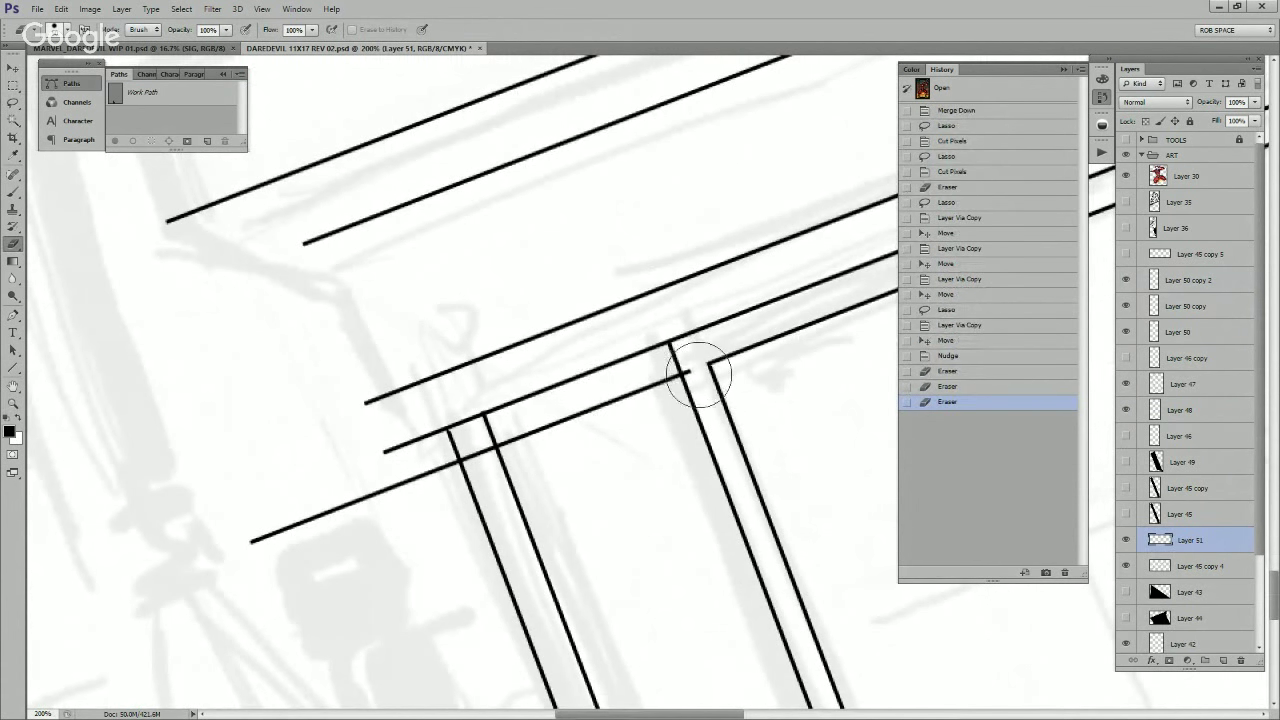
{"action": "left_click_drag", "start_coordinate": [700, 366], "coordinate": [227, 559]}
Step: Duplicate the trimmed line and place the copy lower across the wall, parallel to the cornice between the two pillars
{"action": "key", "text": "z"}
{"action": "left_click", "coordinate": [712, 449], "text": "alt"}
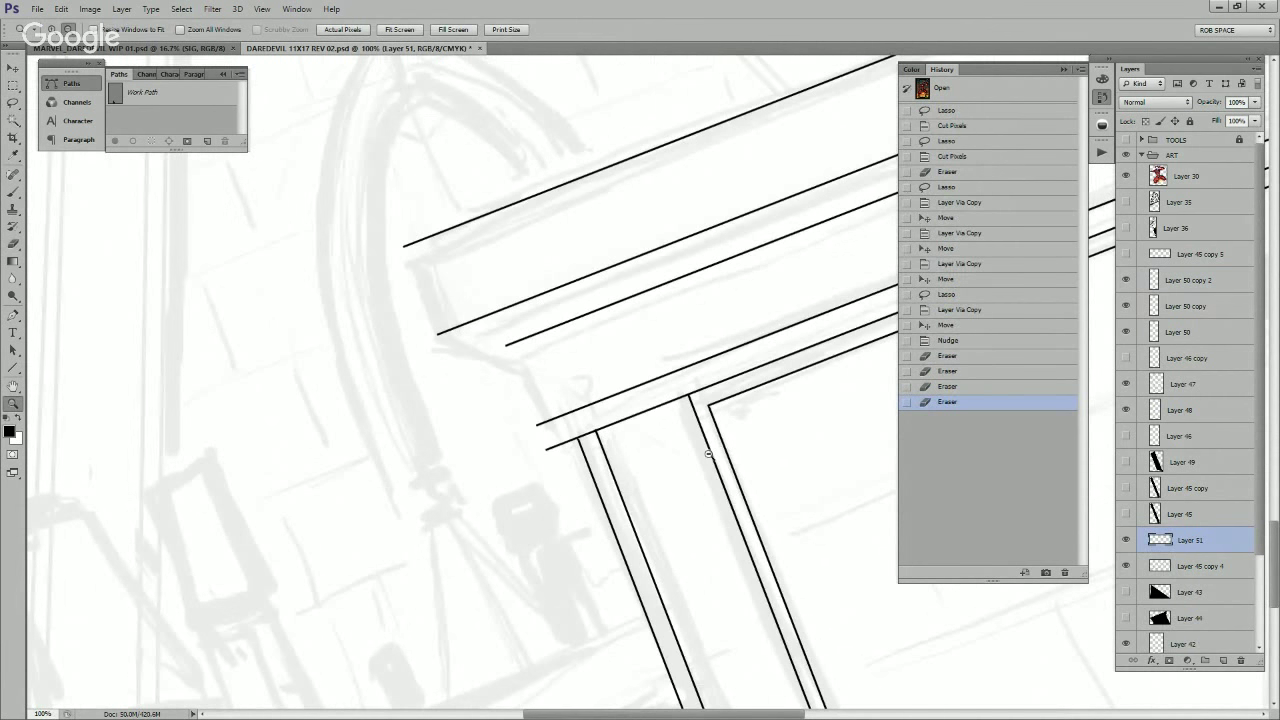
{"action": "left_click", "coordinate": [716, 451], "text": "alt"}
{"action": "left_click", "coordinate": [717, 452], "text": "alt"}
{"action": "left_click", "coordinate": [721, 456], "text": "alt"}
{"action": "left_click", "coordinate": [749, 485], "text": "alt"}
{"action": "left_click_drag", "start_coordinate": [814, 507], "coordinate": [531, 547]}
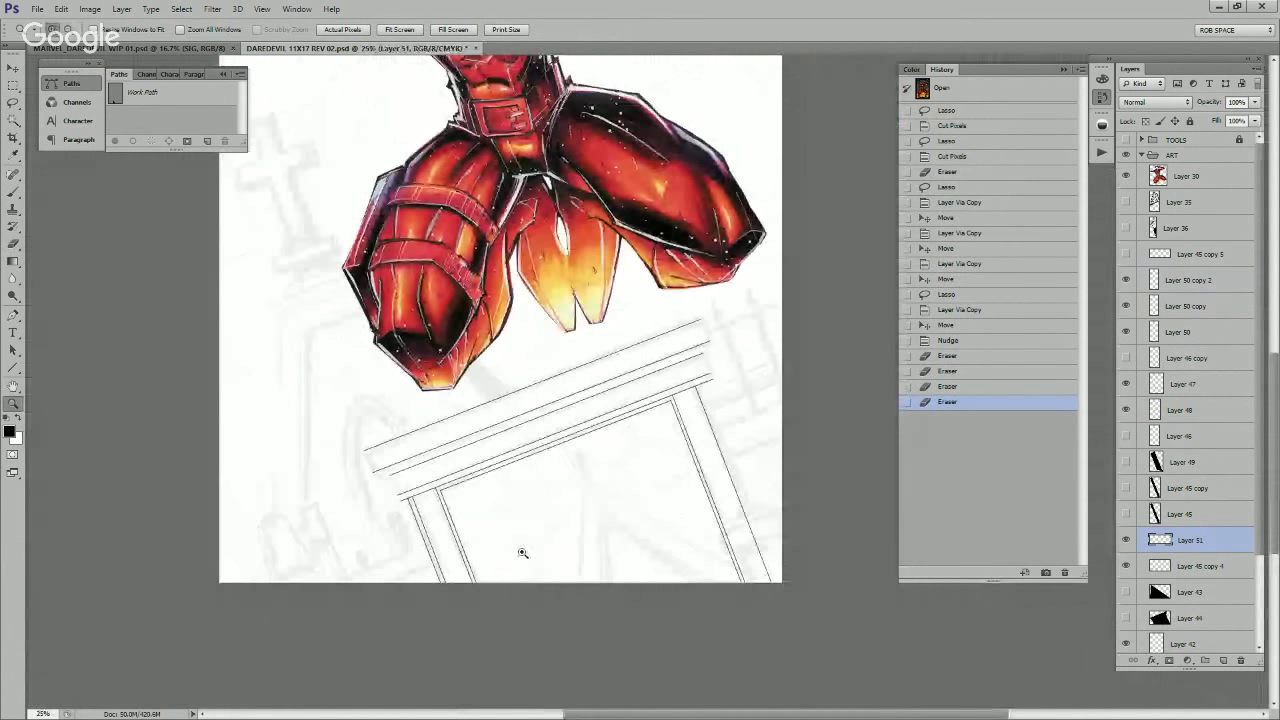
{"action": "left_click", "coordinate": [604, 469]}
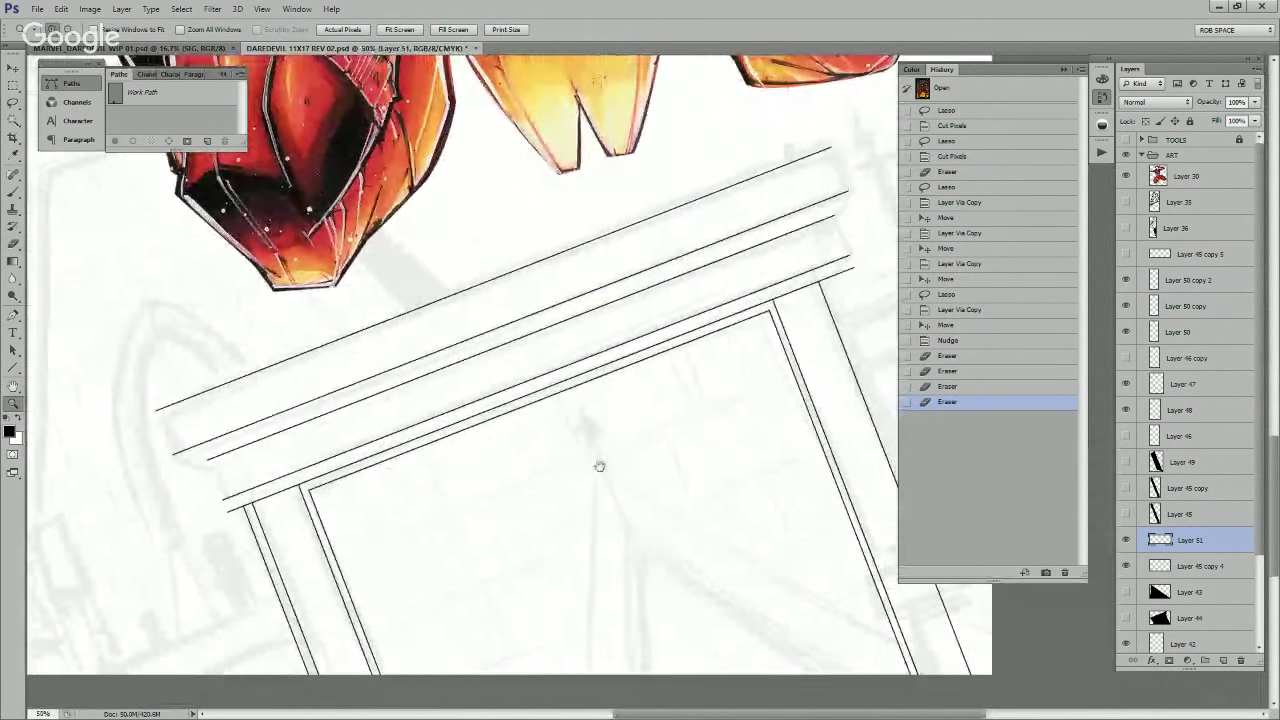
{"action": "left_click", "coordinate": [1126, 410]}
{"action": "left_click", "coordinate": [1126, 410]}
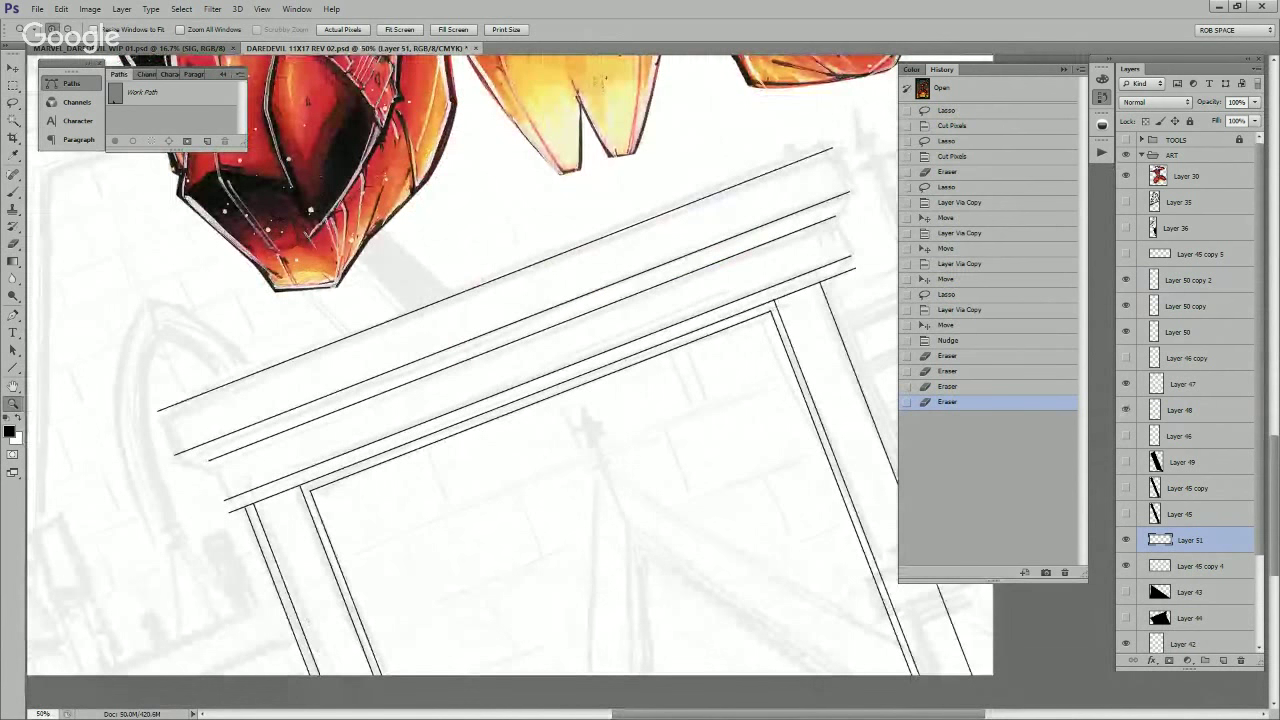
{"action": "left_click", "coordinate": [1126, 540]}
{"action": "left_click", "coordinate": [1126, 540]}
{"action": "key", "text": "ctrl+j"}
{"action": "key", "text": "v"}
{"action": "mouse_move", "coordinate": [691, 487]}
{"action": "left_mouse_down"}
{"action": "mouse_move", "coordinate": [692, 475]}
{"action": "mouse_move", "coordinate": [663, 491]}
{"action": "mouse_move", "coordinate": [721, 547]}
{"action": "left_mouse_up"}
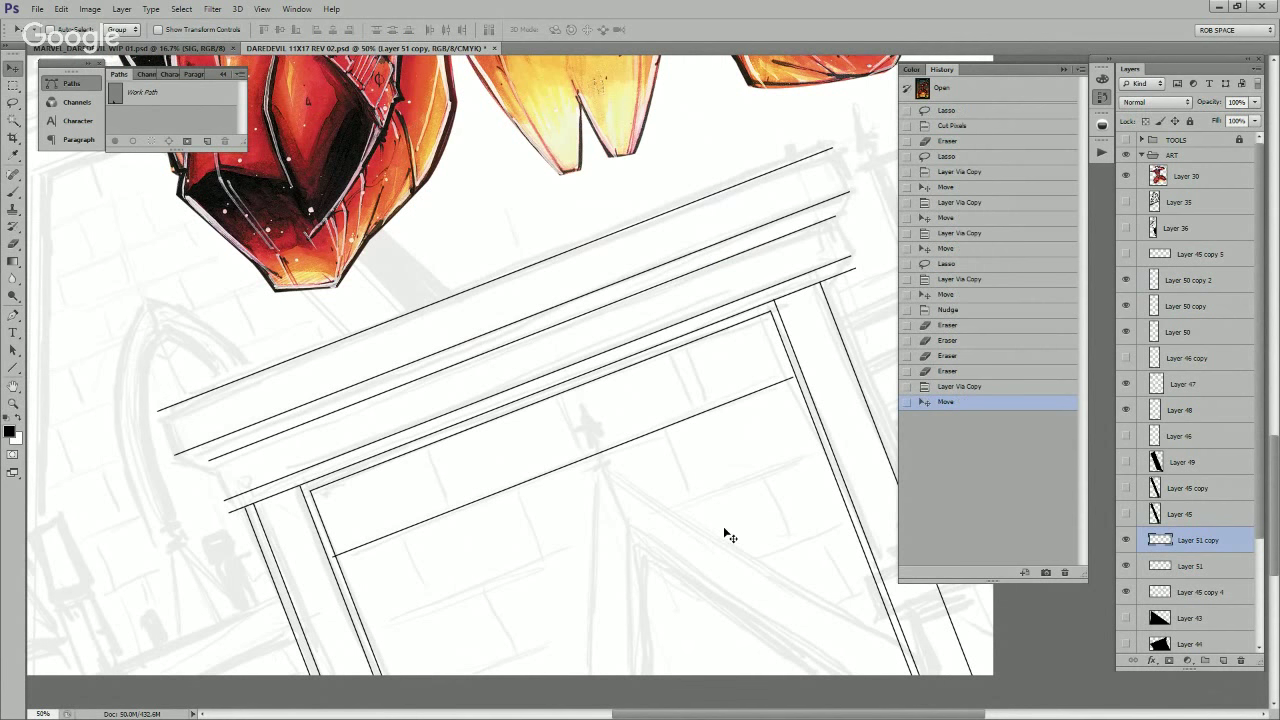
Step: Trim both ends of the wall line at the pillars' inner lines and hide its layer, Layer 51 copy
{"action": "key", "text": "e"}
{"action": "left_click", "coordinate": [789, 377]}
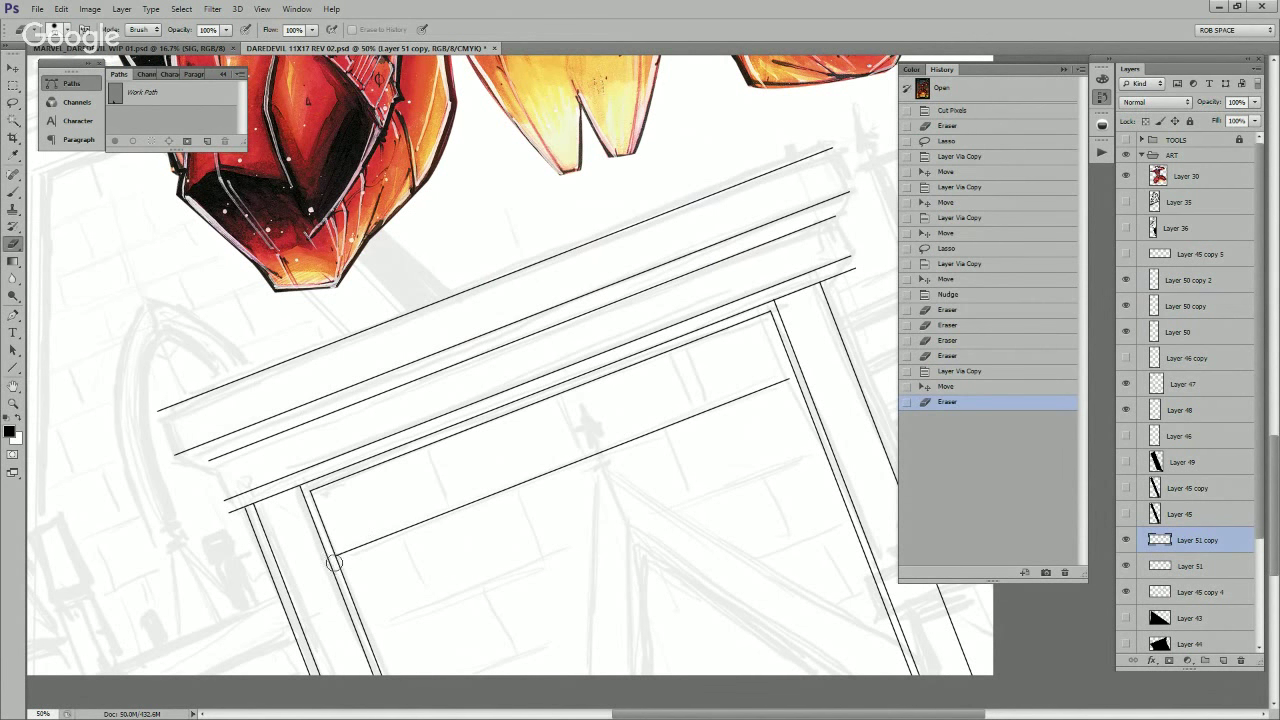
{"action": "left_click", "coordinate": [337, 562]}
{"action": "left_click", "coordinate": [1126, 540]}
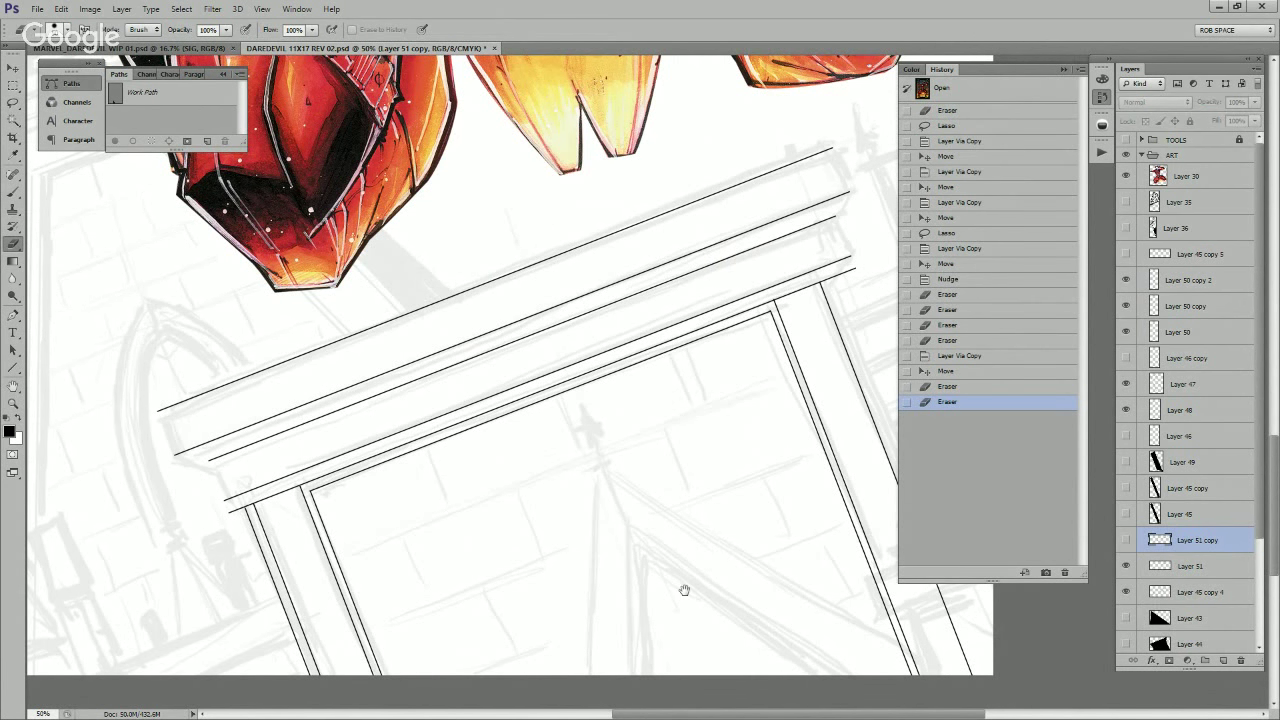
{"action": "left_click_drag", "start_coordinate": [649, 577], "coordinate": [699, 566]}
{"action": "mouse_move", "coordinate": [545, 559]}
{"action": "left_mouse_down"}
{"action": "mouse_move", "coordinate": [546, 543]}
{"action": "mouse_move", "coordinate": [667, 554]}
{"action": "left_mouse_up"}
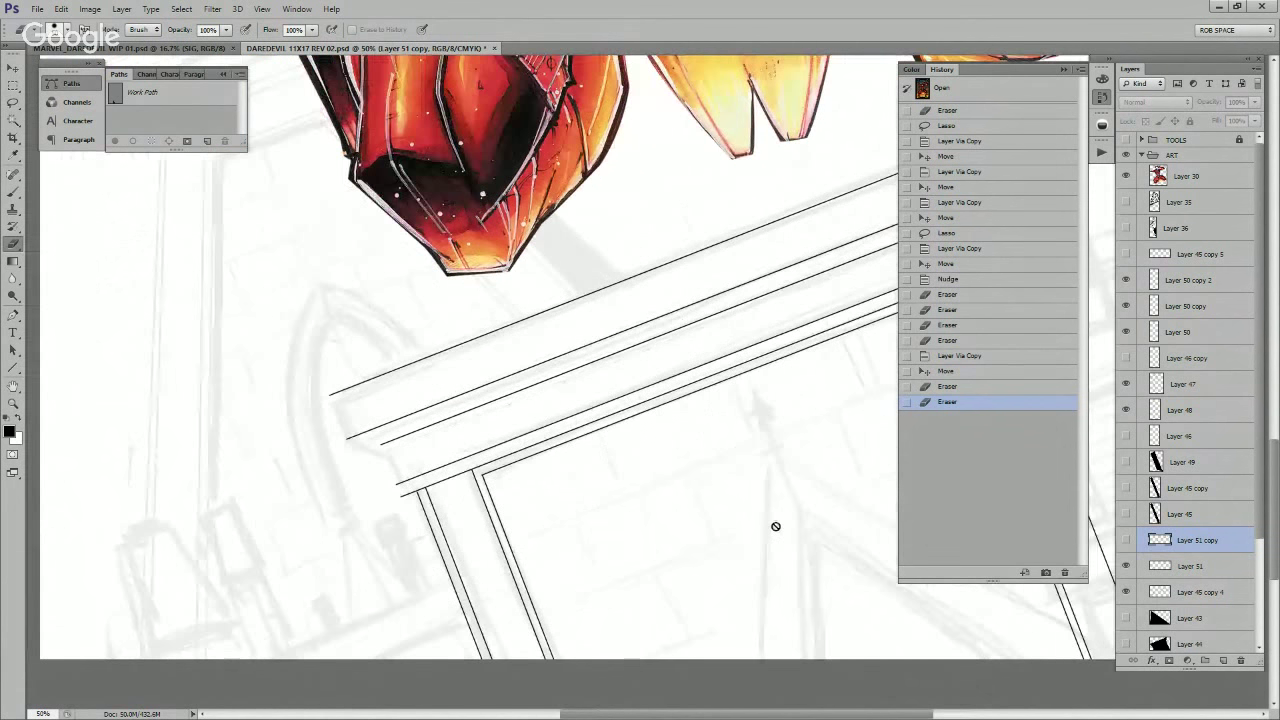
Step: Toggle the visibility of the pillar and backup line layers to check which lines each one holds
{"action": "left_click", "coordinate": [1126, 331]}
{"action": "left_click", "coordinate": [1126, 331]}
{"action": "left_click", "coordinate": [1126, 384]}
{"action": "left_click", "coordinate": [1126, 410]}
{"action": "left_click", "coordinate": [1126, 357]}
{"action": "left_click", "coordinate": [1126, 357]}
{"action": "left_click", "coordinate": [1126, 254]}
{"action": "left_click", "coordinate": [1126, 254]}
{"action": "left_click", "coordinate": [1126, 436]}
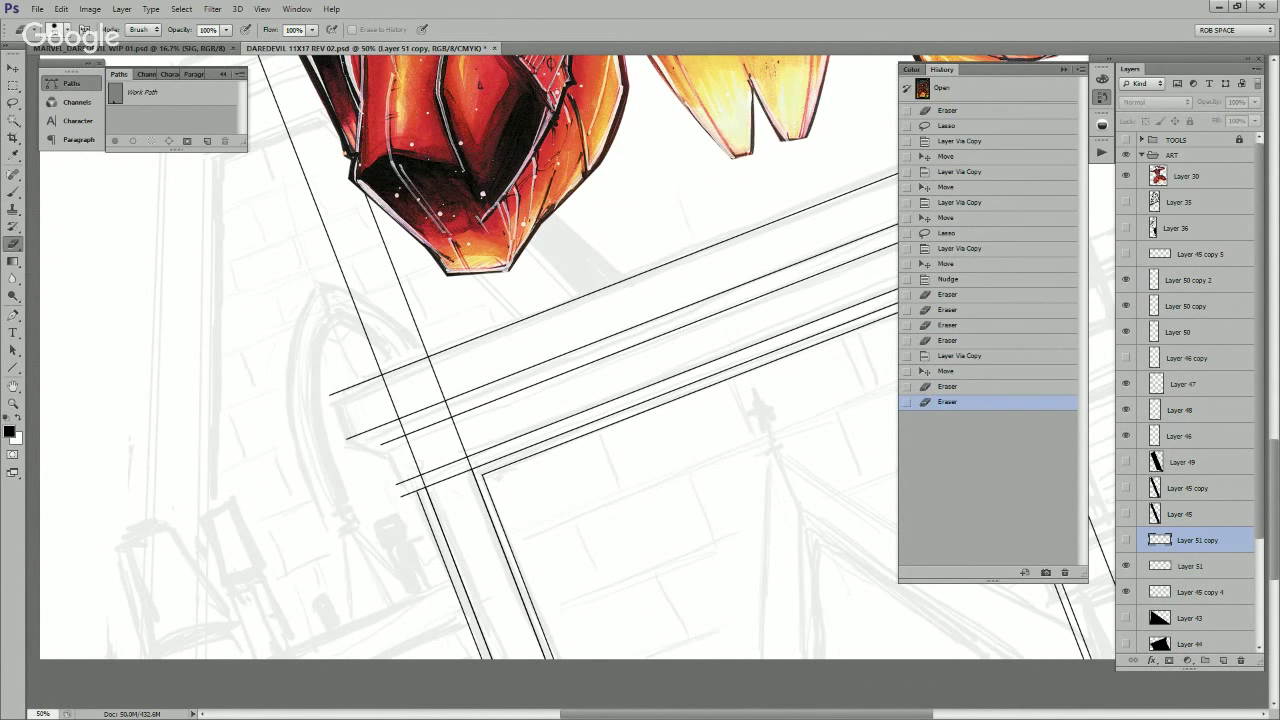
Step: Show Layer 51 copy again and move its line up under the cornice so it crosses the left pillar's top
{"action": "left_click", "coordinate": [1126, 540]}
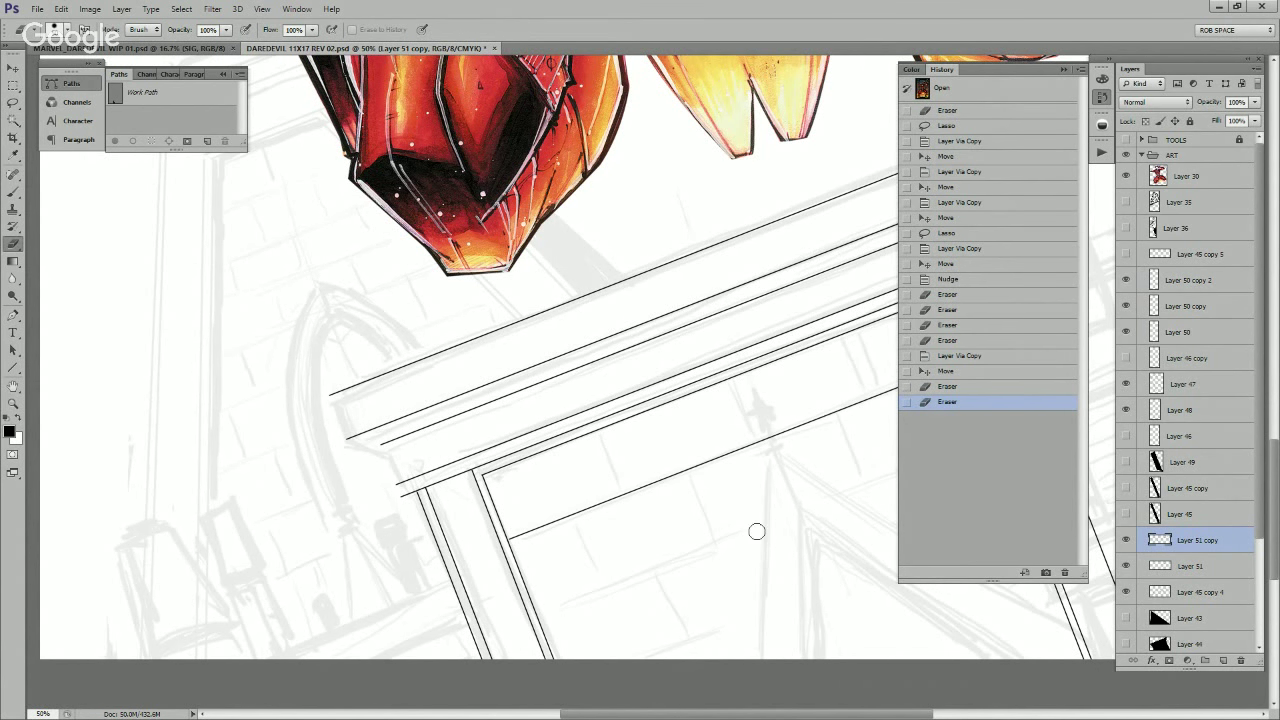
{"action": "key", "text": "v"}
{"action": "mouse_move", "coordinate": [754, 549]}
{"action": "left_mouse_down"}
{"action": "mouse_move", "coordinate": [651, 506]}
{"action": "mouse_move", "coordinate": [657, 515]}
{"action": "left_mouse_up"}
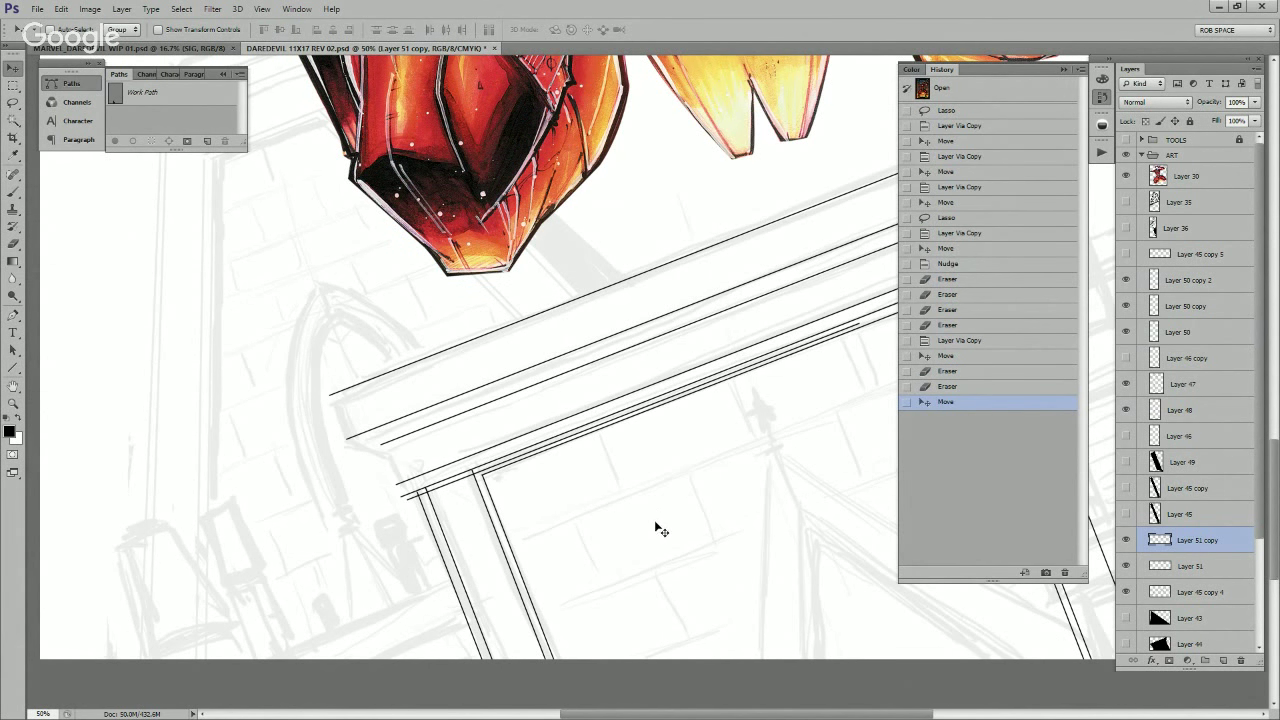
Step: Duplicate that line, place the copy across the right pillar's top, and merge it into Layer 51 copy
{"action": "left_click_drag", "start_coordinate": [821, 533], "coordinate": [734, 531]}
{"action": "key", "text": "ctrl+j"}
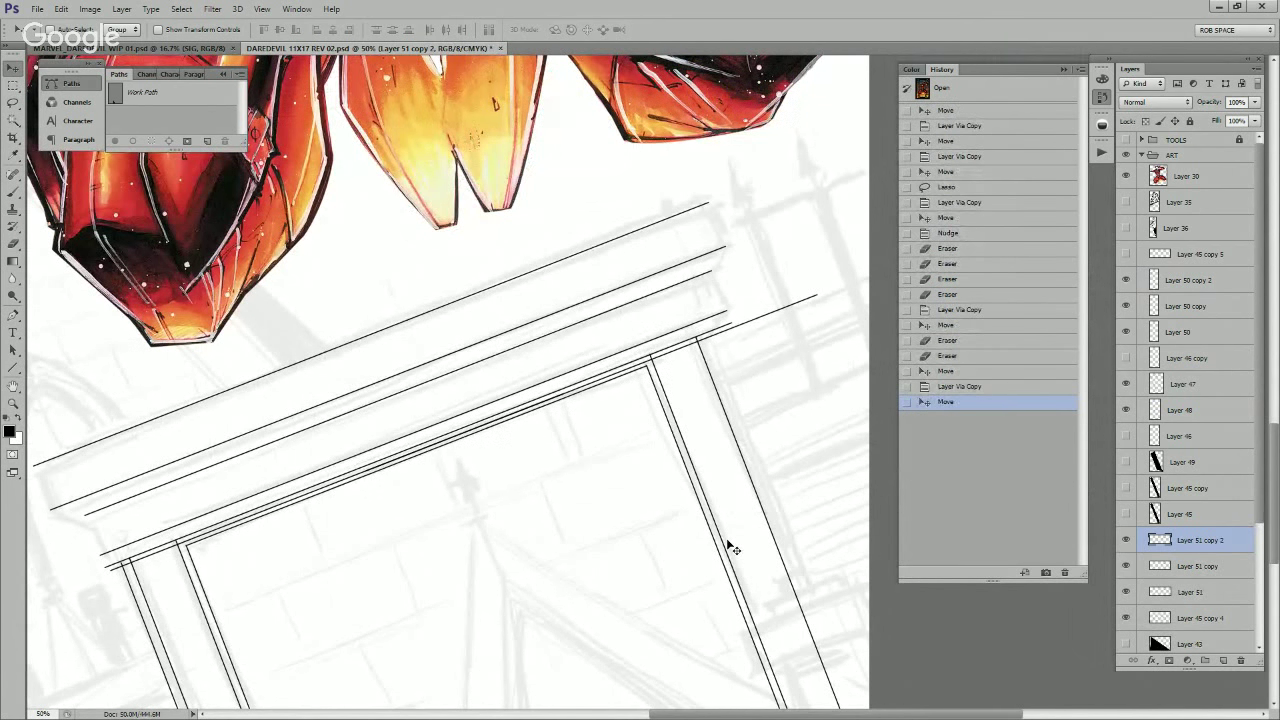
{"action": "key", "text": "ctrl+e"}
Step: Select only the line segments inside the left and right pillar tops, copy them onto a new layer, and hide Layer 51 copy
{"action": "left_click_drag", "start_coordinate": [608, 530], "coordinate": [855, 458]}
{"action": "double_click", "coordinate": [445, 486], "text": "ctrl"}
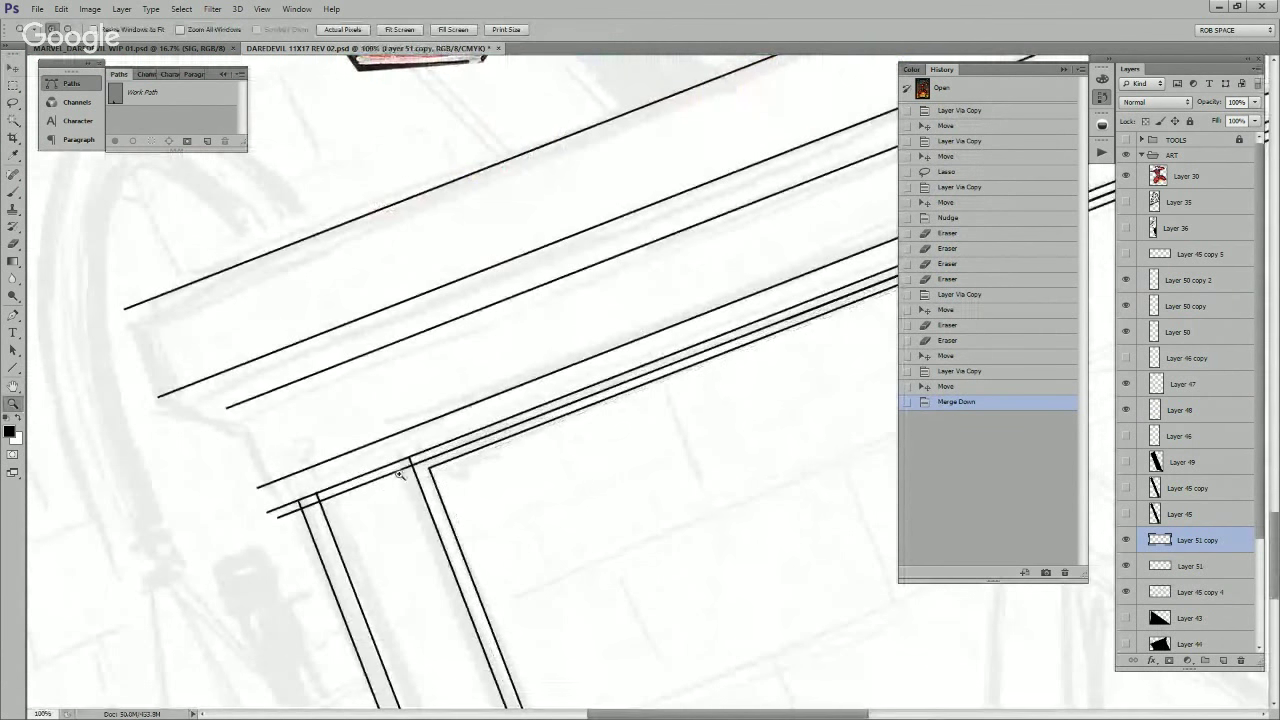
{"action": "key", "text": "l"}
{"action": "left_click_drag", "start_coordinate": [413, 470], "coordinate": [353, 518]}
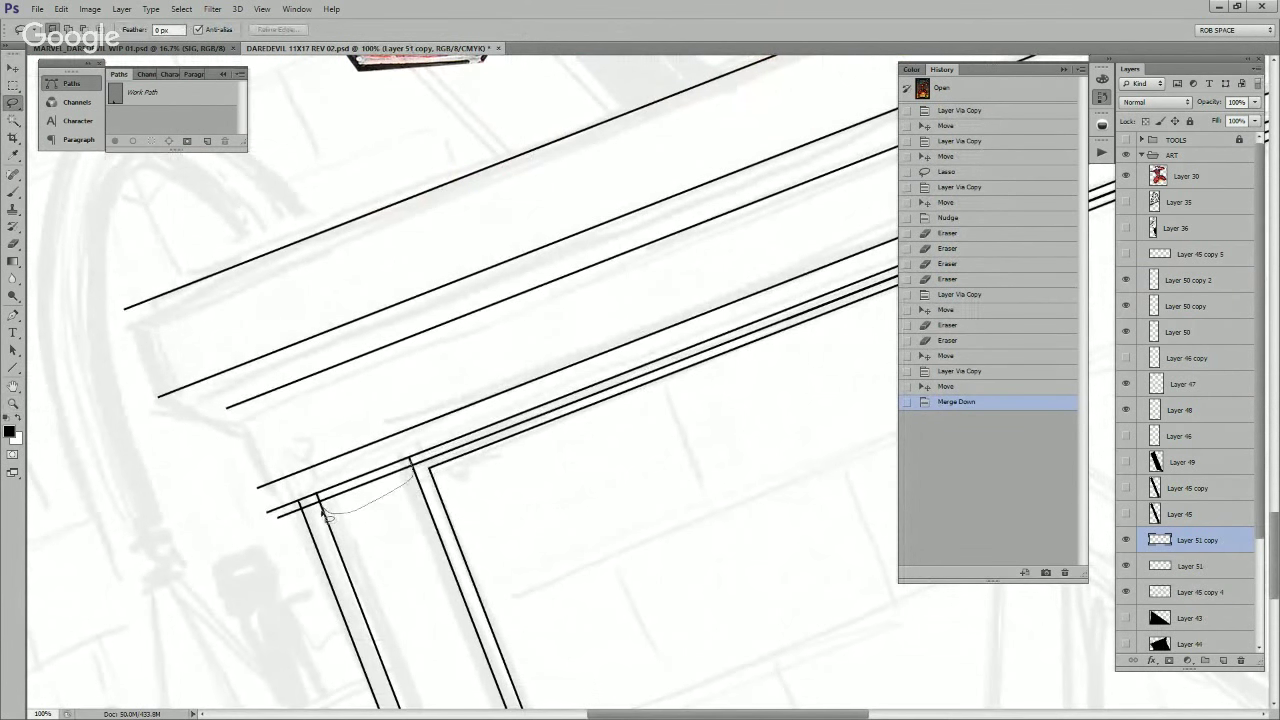
{"action": "left_click_drag", "start_coordinate": [387, 453], "coordinate": [414, 455]}
{"action": "left_click_drag", "start_coordinate": [880, 473], "coordinate": [591, 563]}
{"action": "left_click_drag", "start_coordinate": [809, 508], "coordinate": [480, 634]}
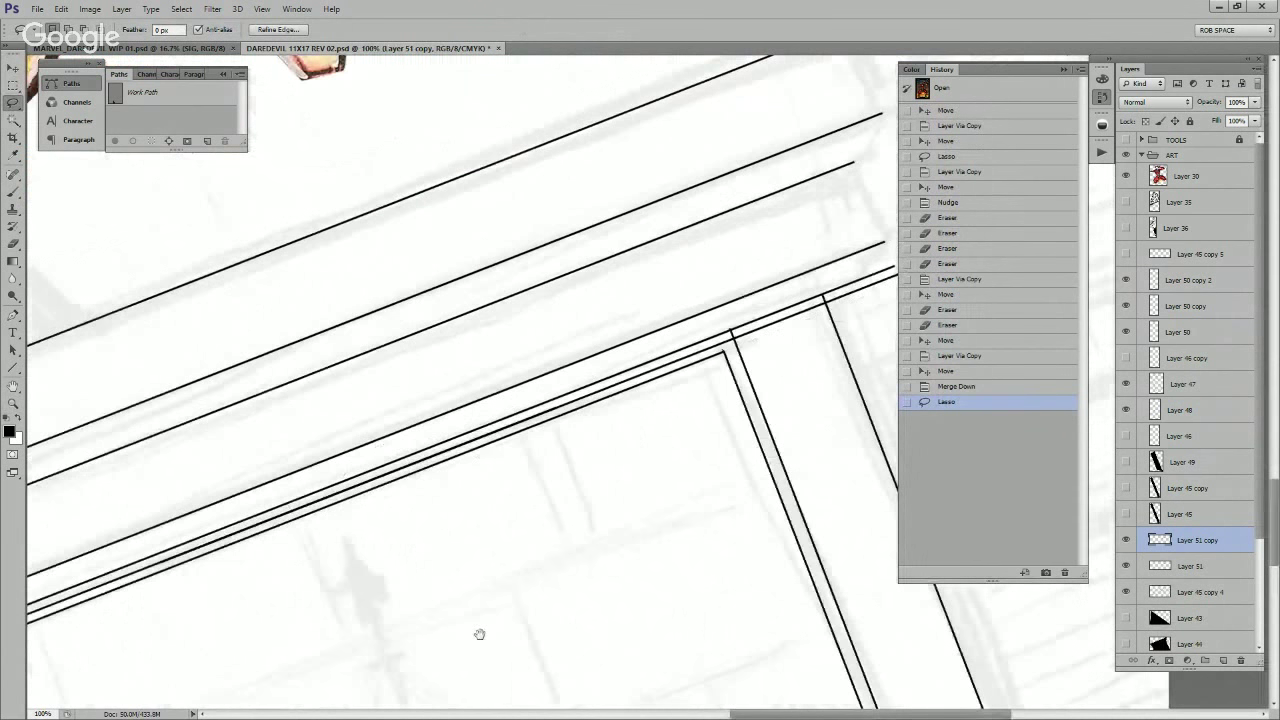
{"action": "left_click_drag", "start_coordinate": [808, 435], "coordinate": [533, 563]}
{"action": "left_click_drag", "start_coordinate": [549, 428], "coordinate": [470, 492]}
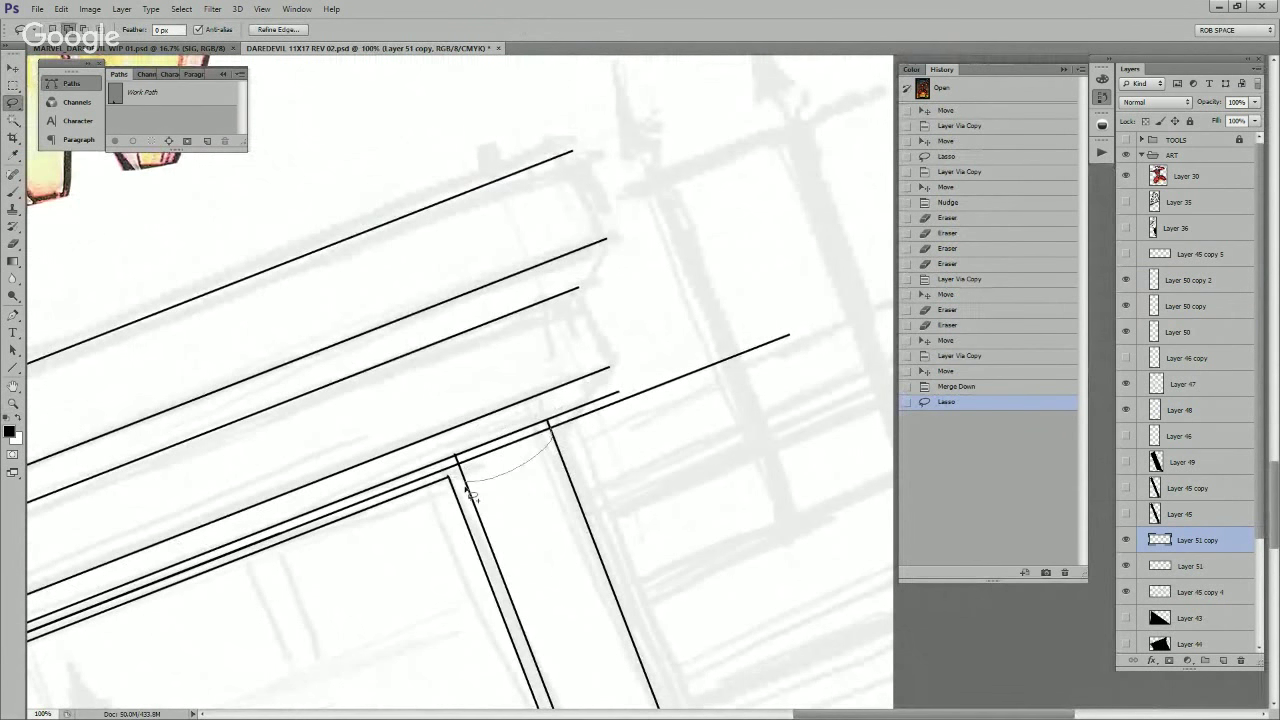
{"action": "left_click_drag", "start_coordinate": [505, 427], "coordinate": [550, 428]}
{"action": "key", "text": "ctrl+j"}
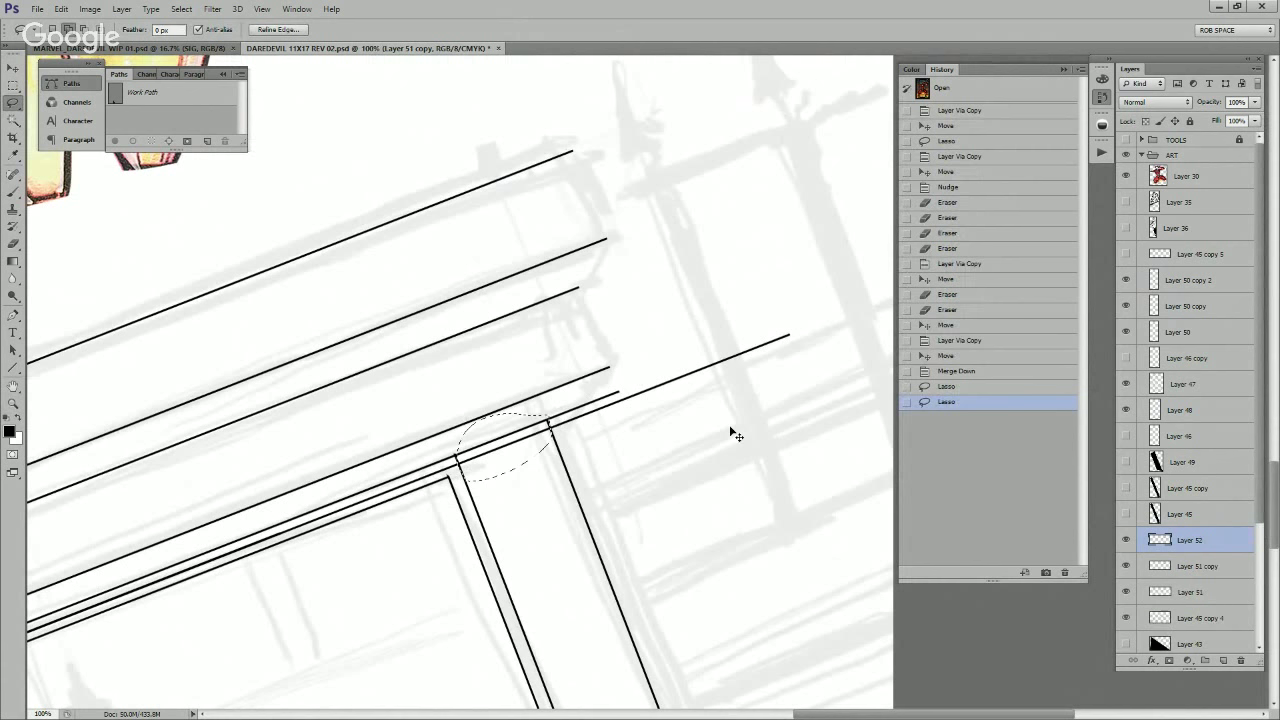
{"action": "left_click_drag", "start_coordinate": [364, 628], "coordinate": [843, 446]}
{"action": "left_click_drag", "start_coordinate": [215, 703], "coordinate": [646, 543]}
{"action": "left_click_drag", "start_coordinate": [563, 576], "coordinate": [676, 512]}
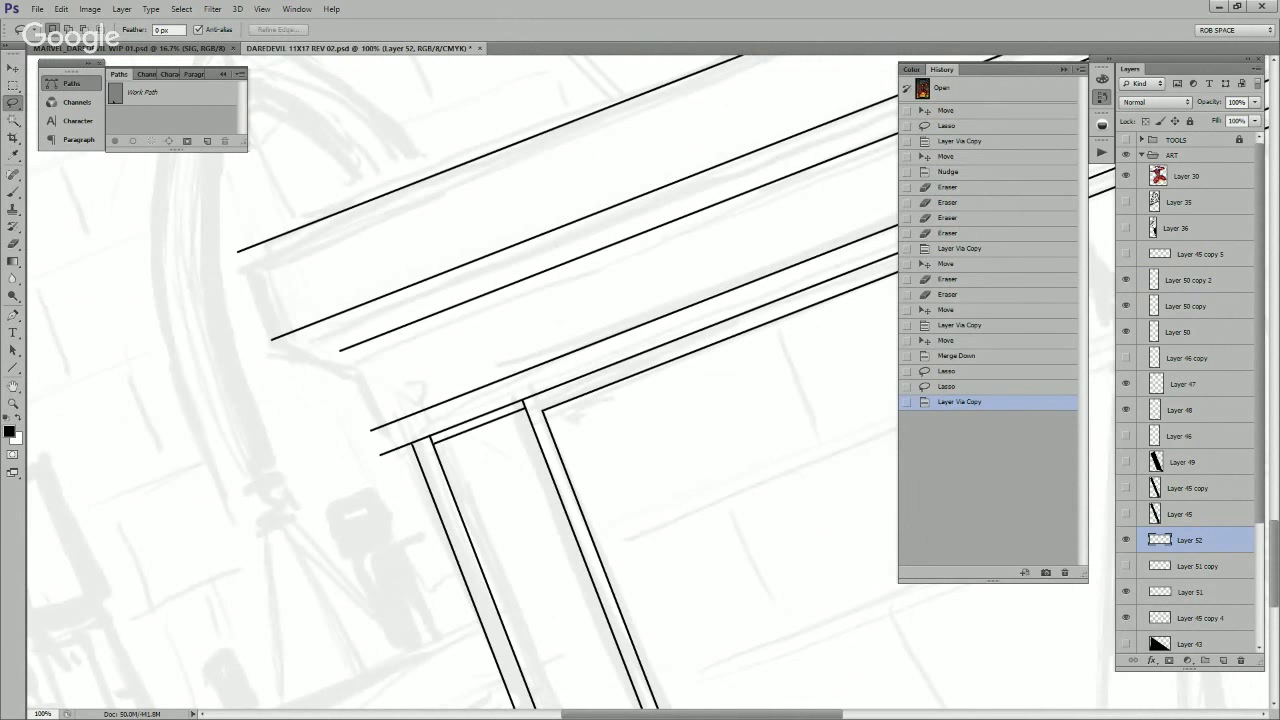
Step: On Layer 47, erase the tops of the left pillar's two inner panel lines down to the short cap line
{"action": "left_click", "coordinate": [1126, 592]}
{"action": "left_click", "coordinate": [1126, 618]}
{"action": "left_click", "coordinate": [1126, 618]}
{"action": "left_click", "coordinate": [1126, 384]}
{"action": "left_click", "coordinate": [1126, 384]}
{"action": "key", "text": "e"}
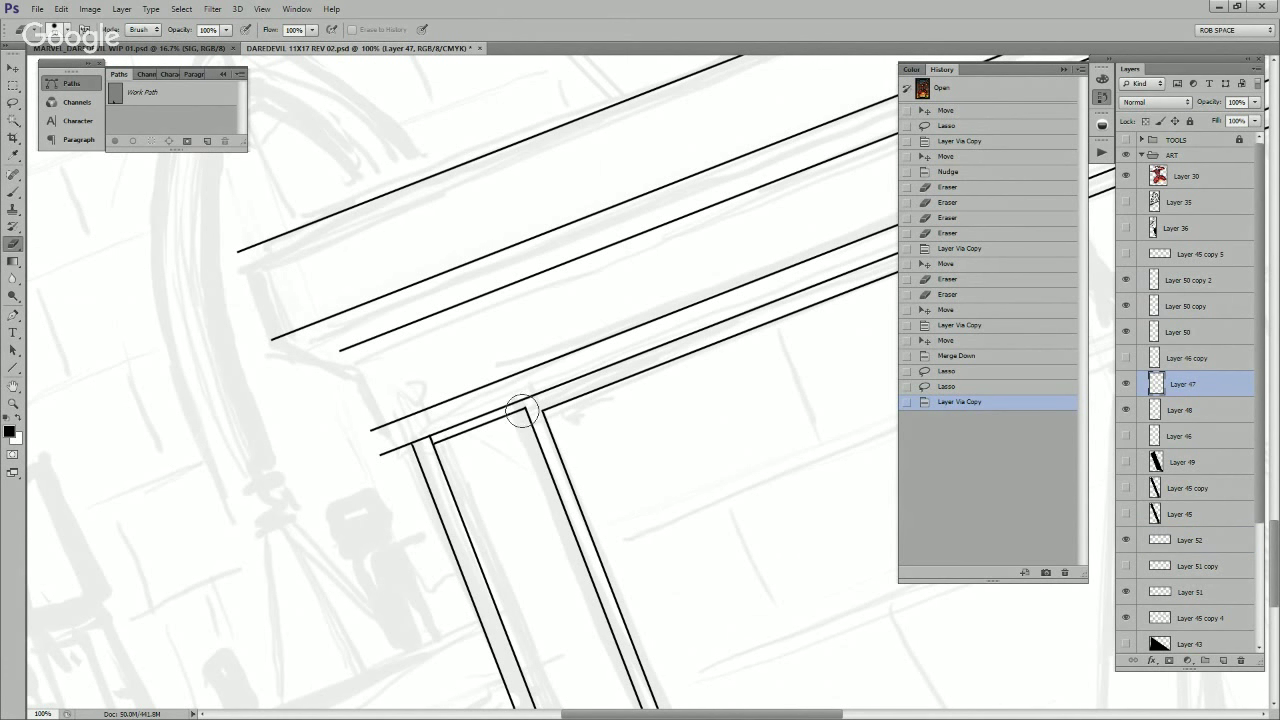
{"action": "left_click", "coordinate": [522, 411]}
{"action": "scroll", "coordinate": [528, 414], "scroll_direction": "left", "scroll_amount": 3}
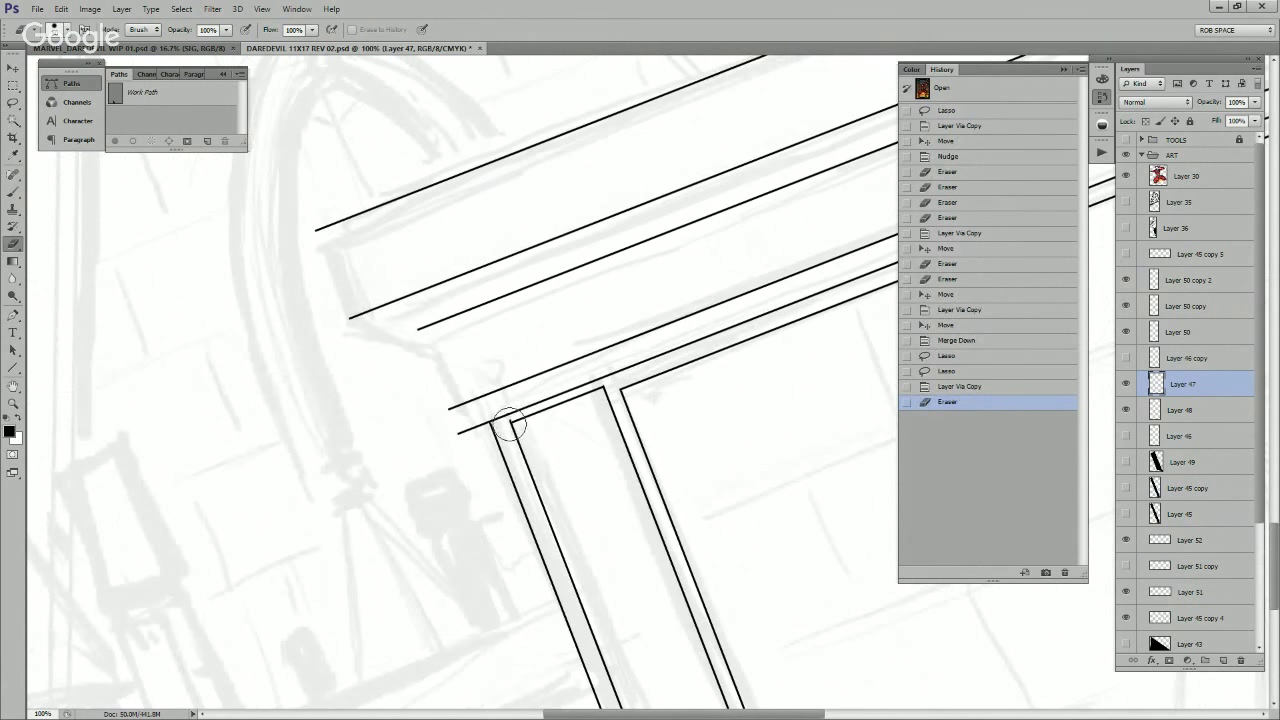
{"action": "left_click", "coordinate": [508, 425]}
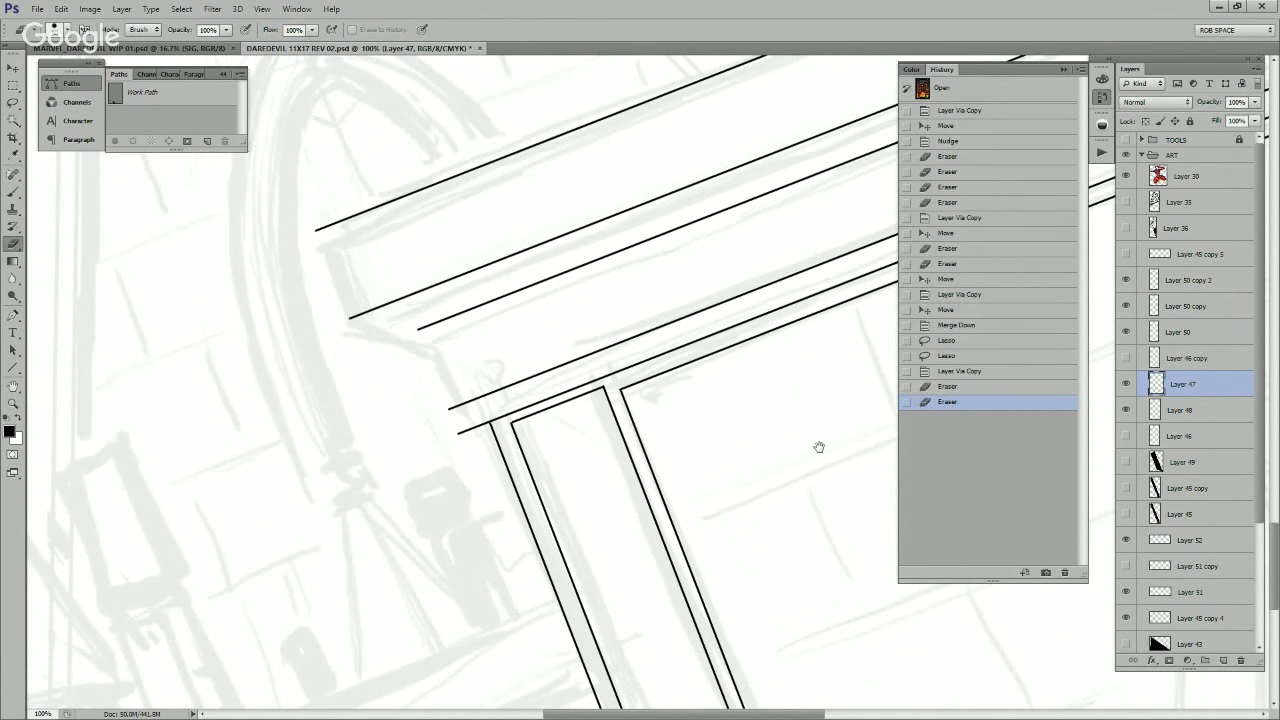
Step: Erase the top of the right pillar's left panel line above its short cap line
{"action": "scroll", "coordinate": [820, 440], "scroll_direction": "right", "scroll_amount": 5}
{"action": "left_click_drag", "start_coordinate": [714, 532], "coordinate": [515, 576]}
{"action": "left_click_drag", "start_coordinate": [777, 554], "coordinate": [520, 611]}
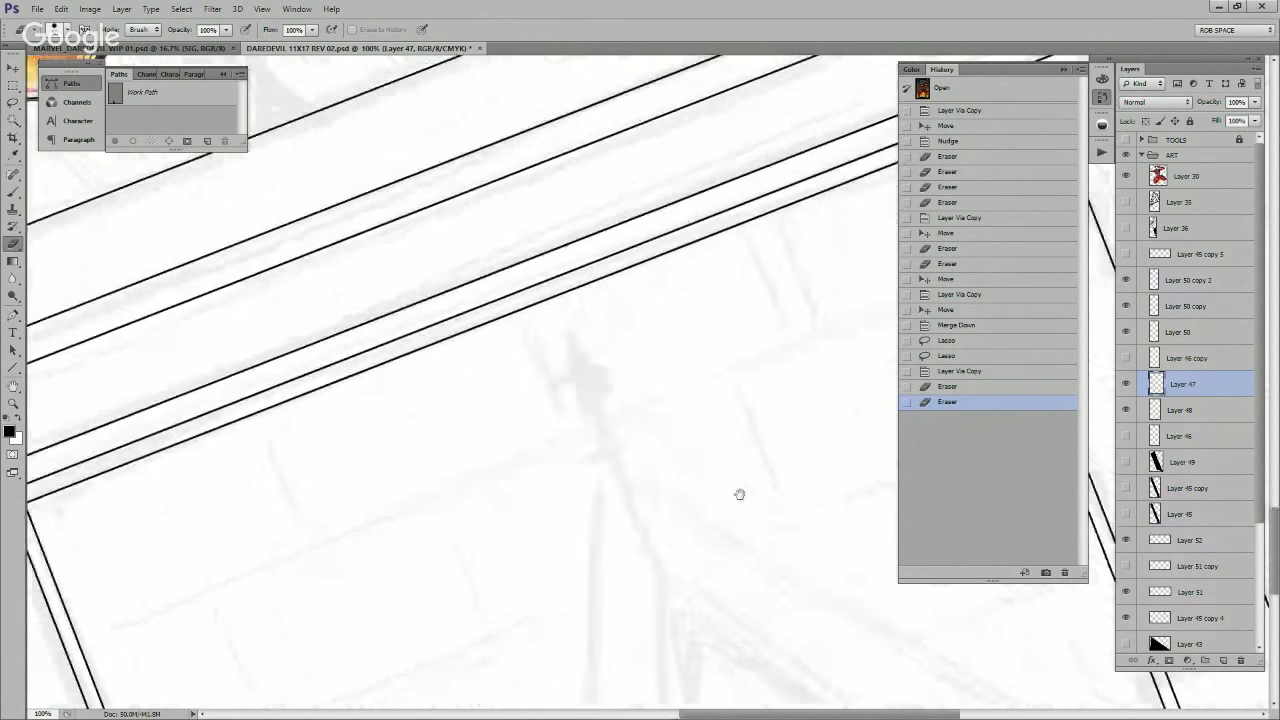
{"action": "left_click_drag", "start_coordinate": [740, 494], "coordinate": [589, 569]}
{"action": "left_click", "coordinate": [602, 408]}
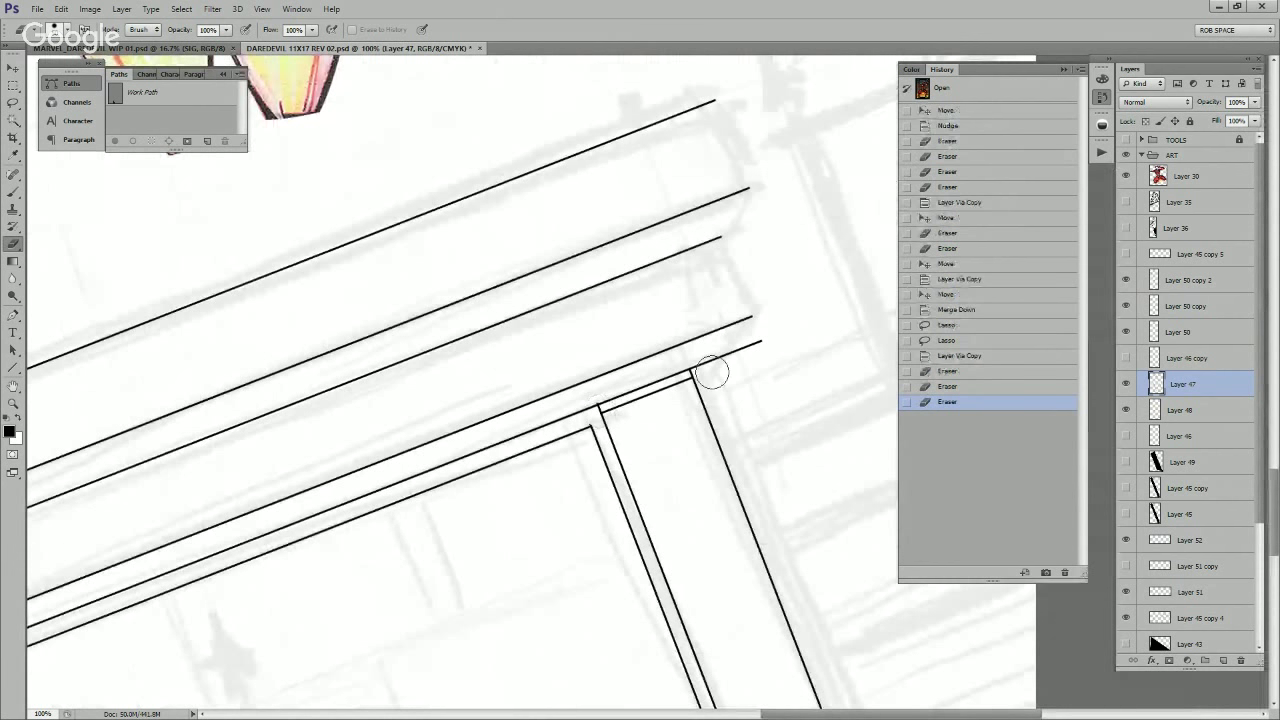
Step: Merge Layer 47 down into Layer 48 and erase the right pillar's outer line above the short cap line
{"action": "key", "text": "ctrl+e"}
{"action": "left_click", "coordinate": [1126, 384]}
{"action": "left_click", "coordinate": [1126, 384]}
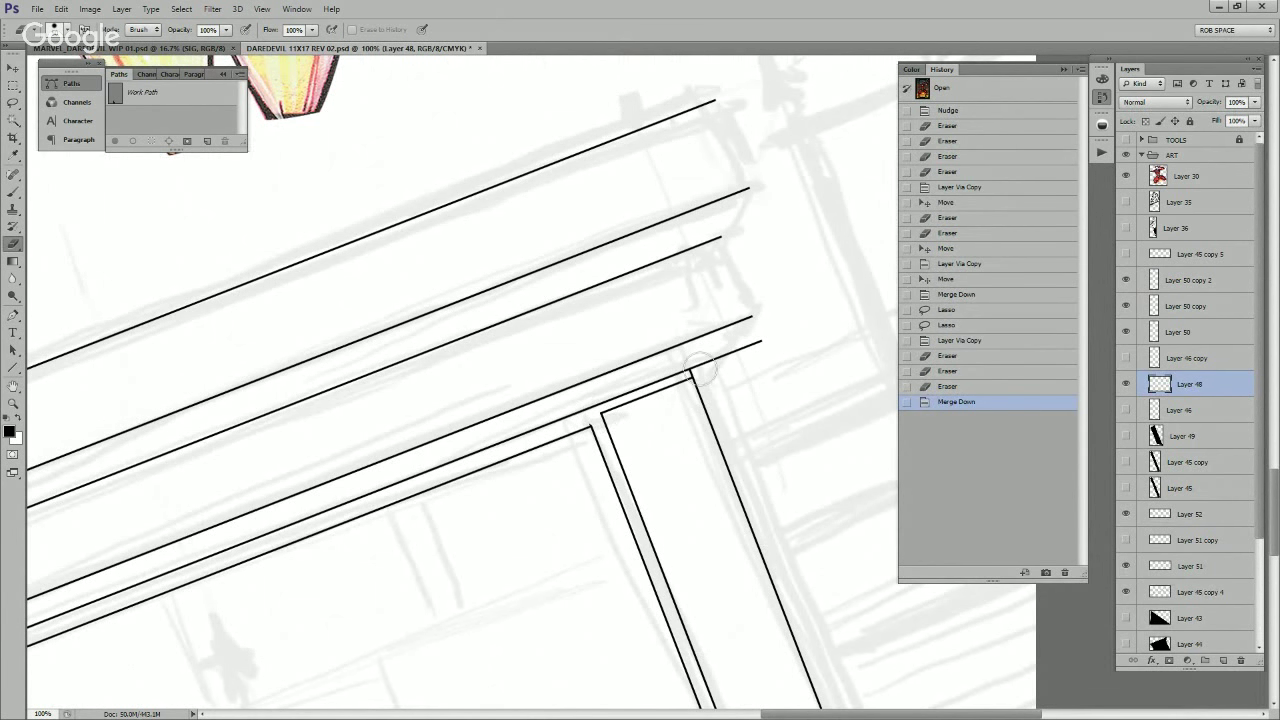
{"action": "left_click_drag", "start_coordinate": [690, 380], "coordinate": [718, 356]}
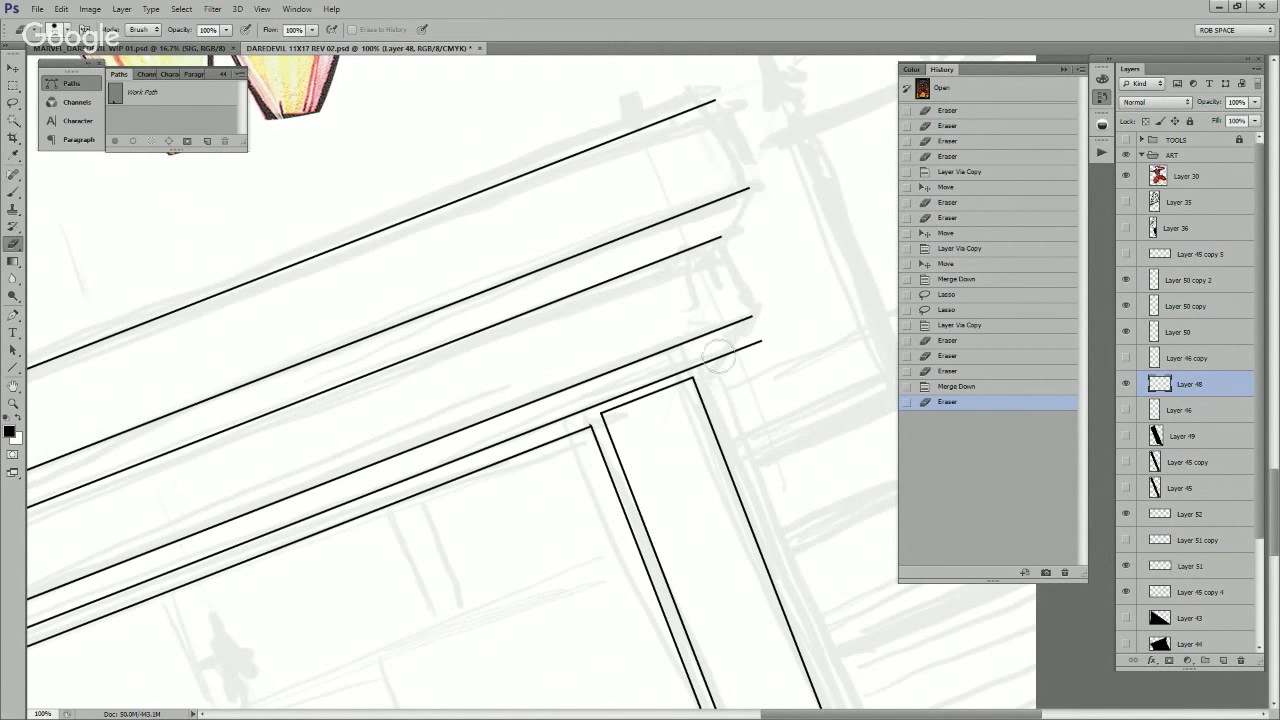
{"action": "key", "text": "z"}
{"action": "left_click", "coordinate": [754, 500], "text": "alt"}
{"action": "left_click", "coordinate": [754, 500], "text": "alt"}
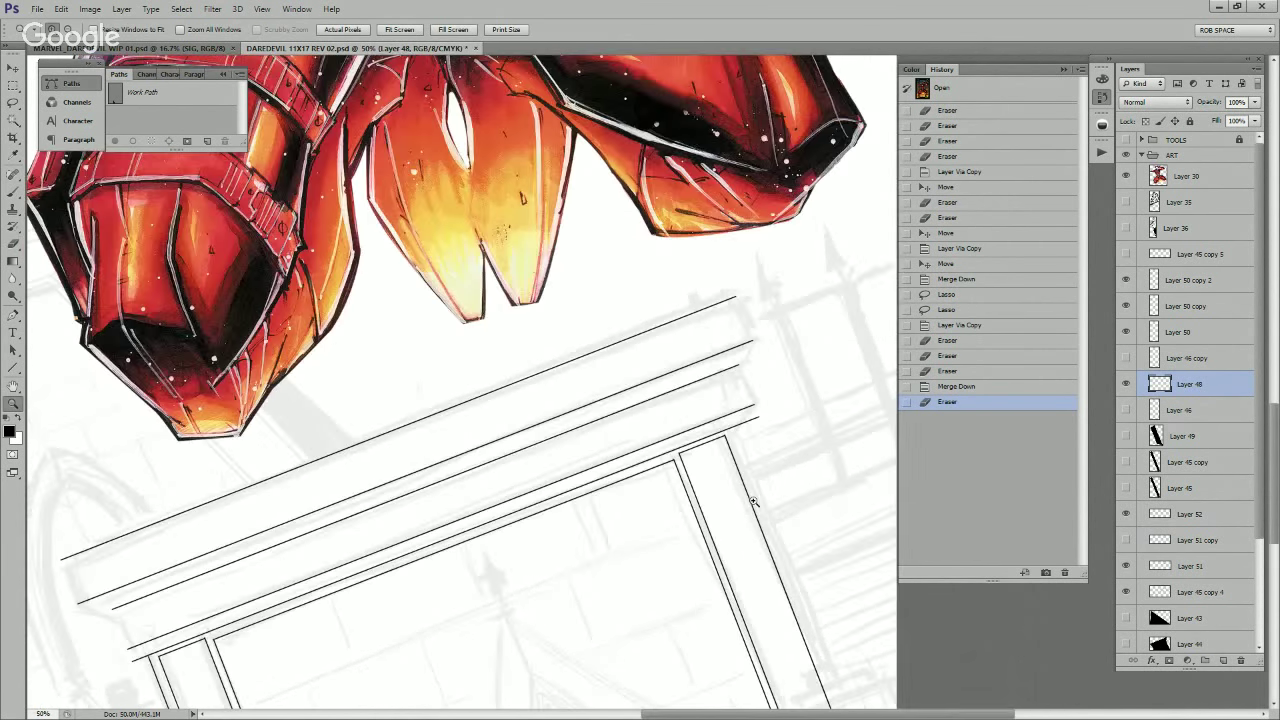
{"action": "left_click_drag", "start_coordinate": [754, 500], "coordinate": [796, 408]}
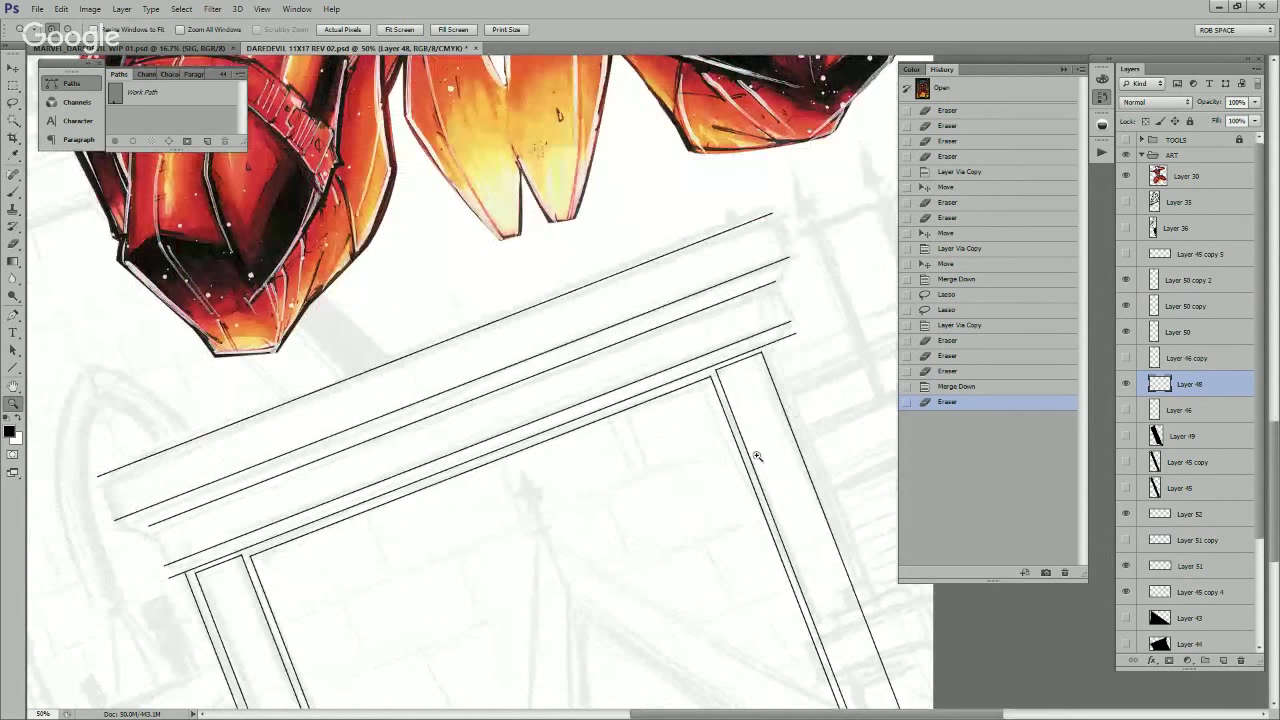
Step: On a new layer, draw a straight 3 px line slanting down from beyond the cornice's left end across the left pillar's top
{"action": "left_click_drag", "start_coordinate": [624, 572], "coordinate": [712, 458]}
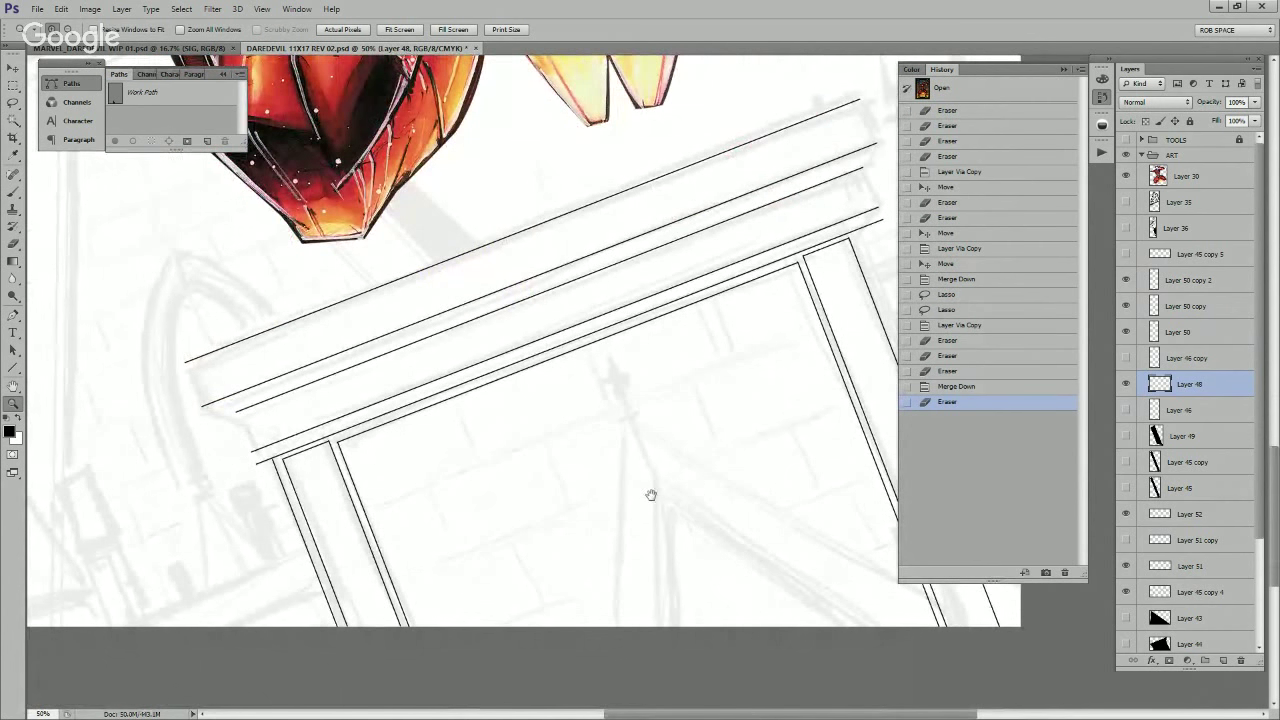
{"action": "left_click_drag", "start_coordinate": [645, 497], "coordinate": [712, 510]}
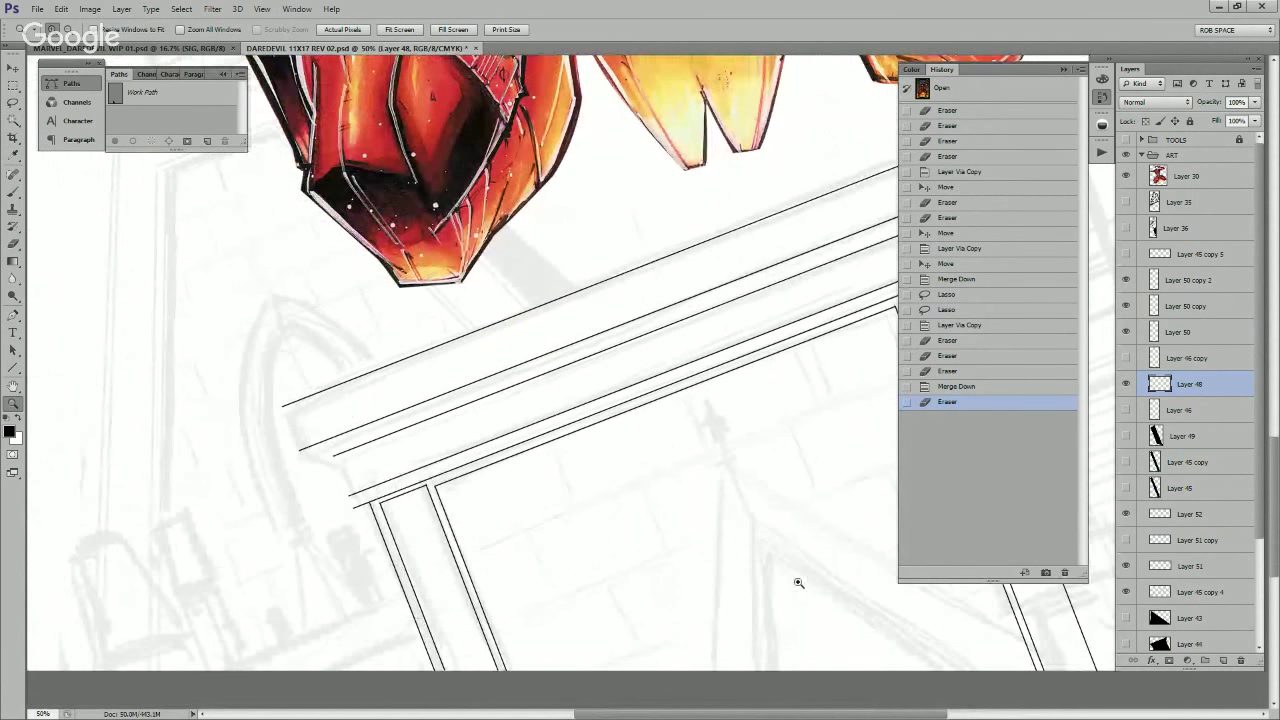
{"action": "key", "text": "ctrl+alt+shift+n"}
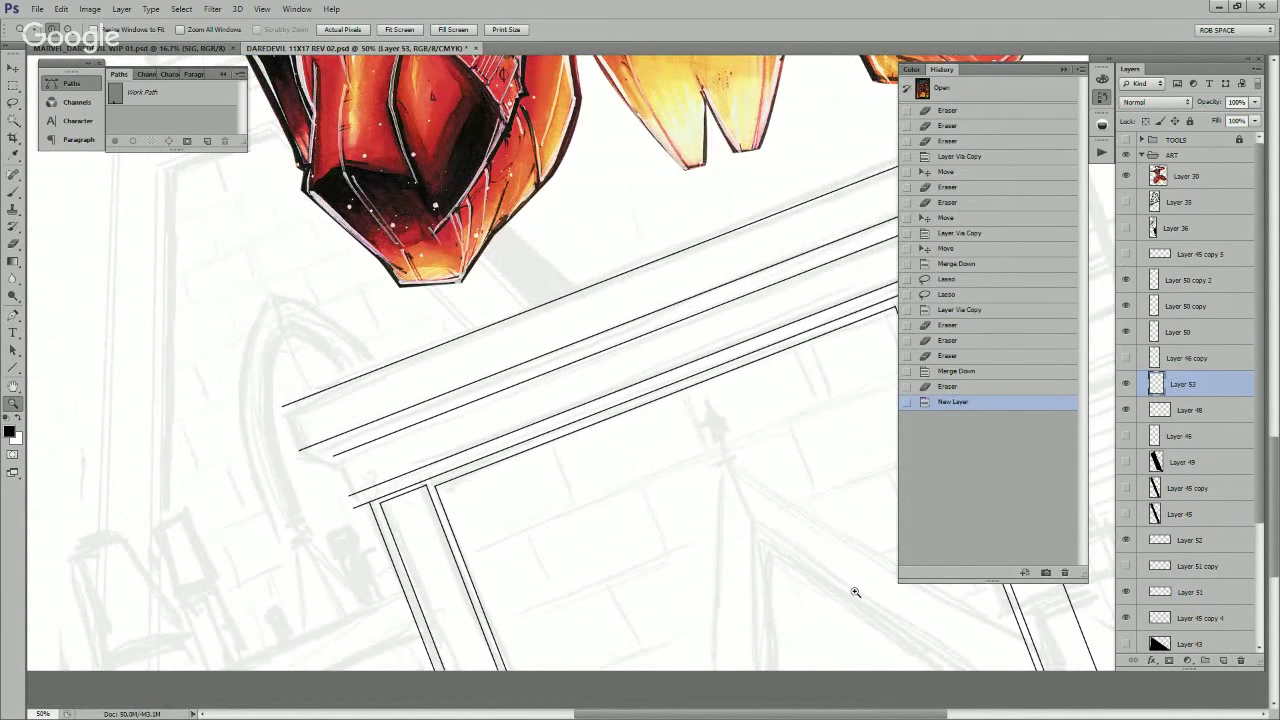
{"action": "key", "text": "u"}
{"action": "left_click_drag", "start_coordinate": [200, 397], "coordinate": [801, 640]}
{"action": "key", "text": "ctrl+z"}
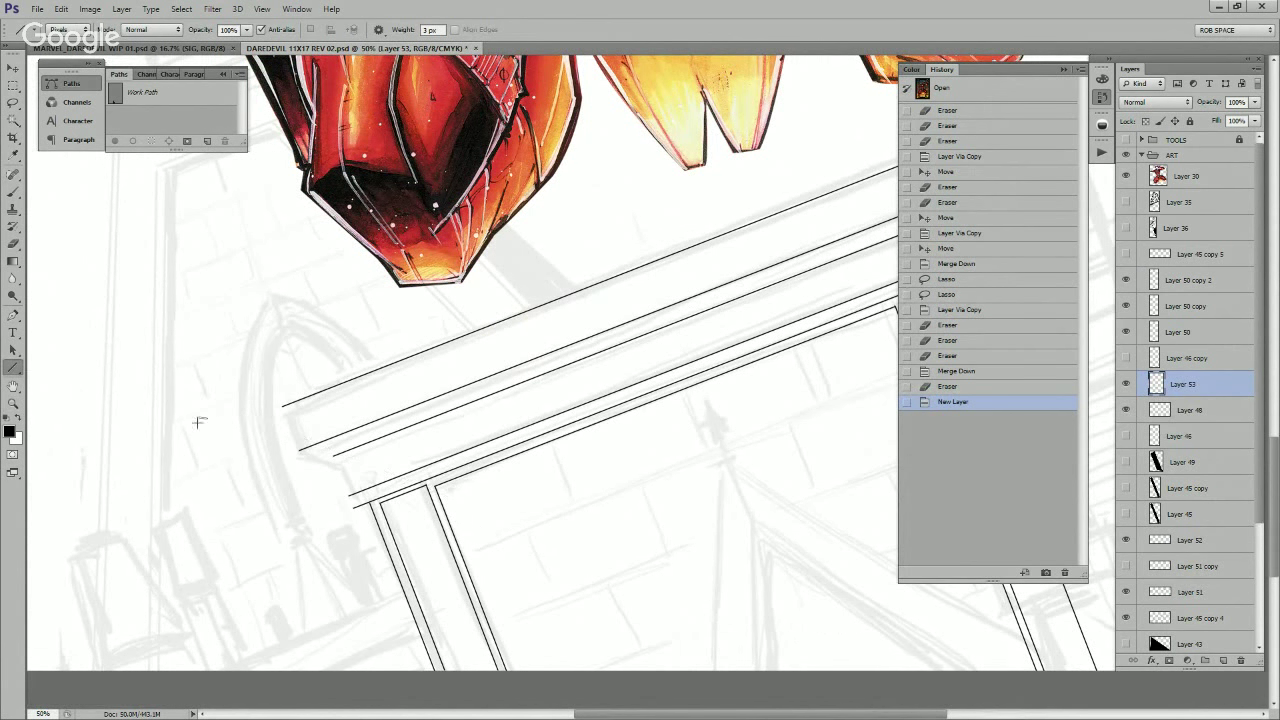
{"action": "left_click_drag", "start_coordinate": [199, 420], "coordinate": [862, 618]}
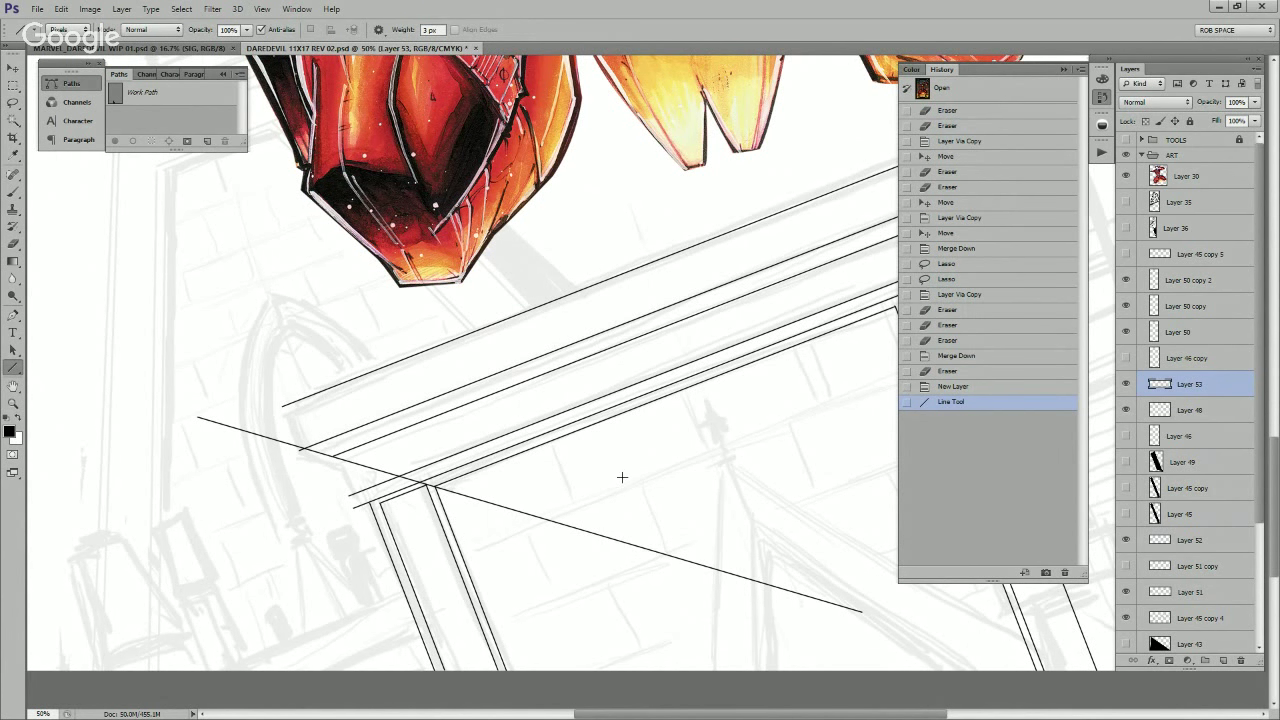
Step: Duplicate the slanted line and move the copy down until it meets the left pillar's outer top corner
{"action": "key", "text": "v"}
{"action": "key", "text": "ctrl+j"}
{"action": "left_click_drag", "start_coordinate": [636, 463], "coordinate": [624, 496]}
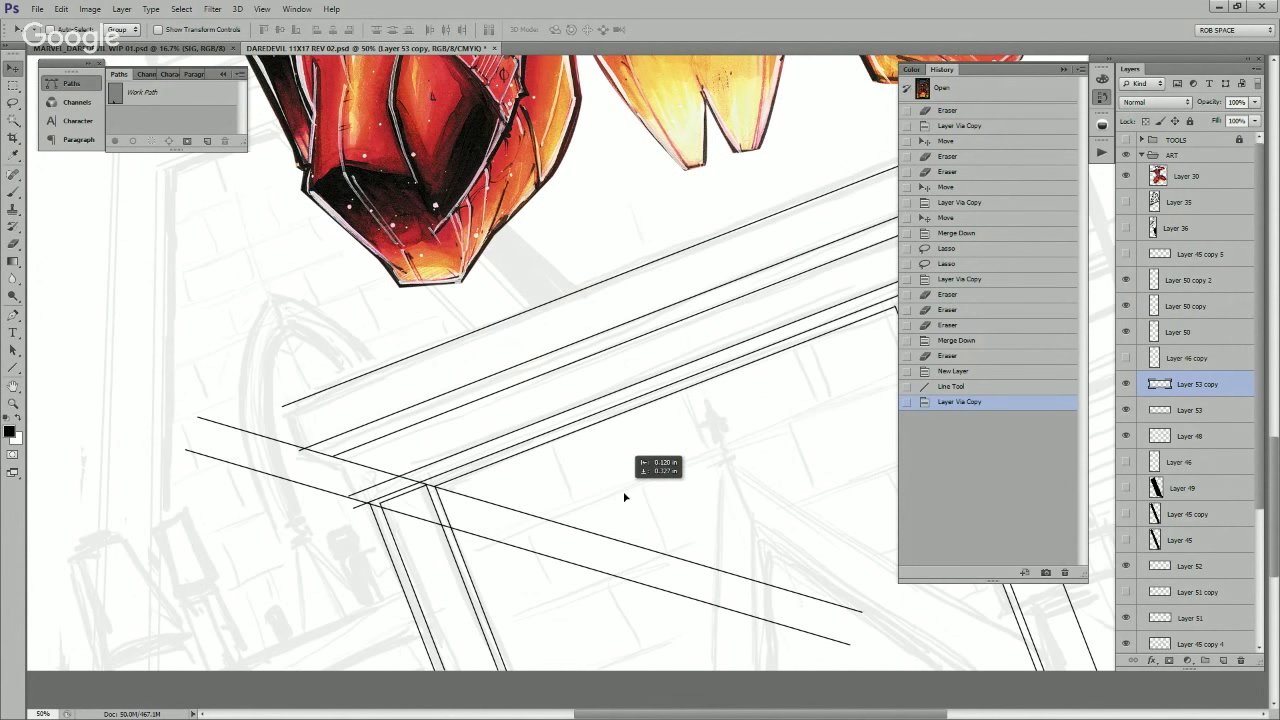
{"action": "left_click_drag", "start_coordinate": [624, 494], "coordinate": [623, 490]}
Step: Keep a hidden spare of the lower slanted line, merge both visible slanted lines into Layer 53, and nudge them slightly down
{"action": "key", "text": "ctrl+j"}
{"action": "left_click", "coordinate": [1126, 410]}
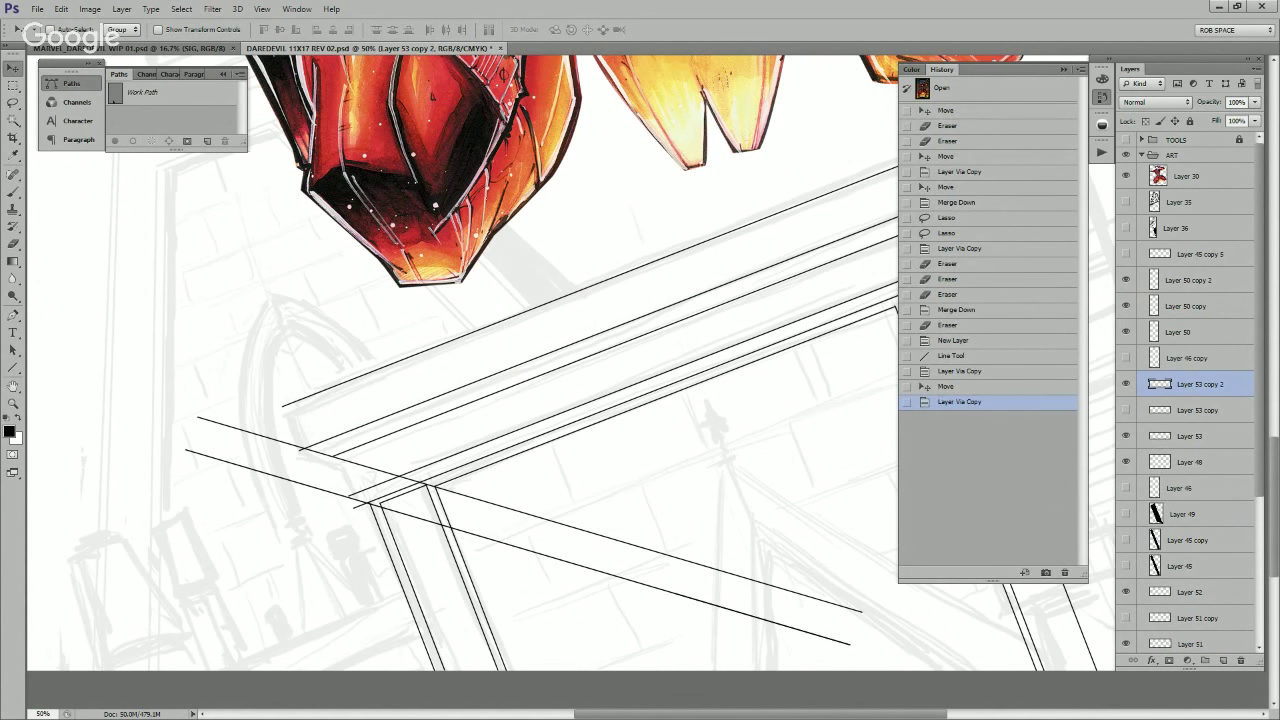
{"action": "left_click", "coordinate": [1126, 384]}
{"action": "left_click", "coordinate": [1126, 383]}
{"action": "key", "text": "ctrl+bracketleft"}
{"action": "key", "text": "ctrl+e"}
{"action": "key", "text": "e"}
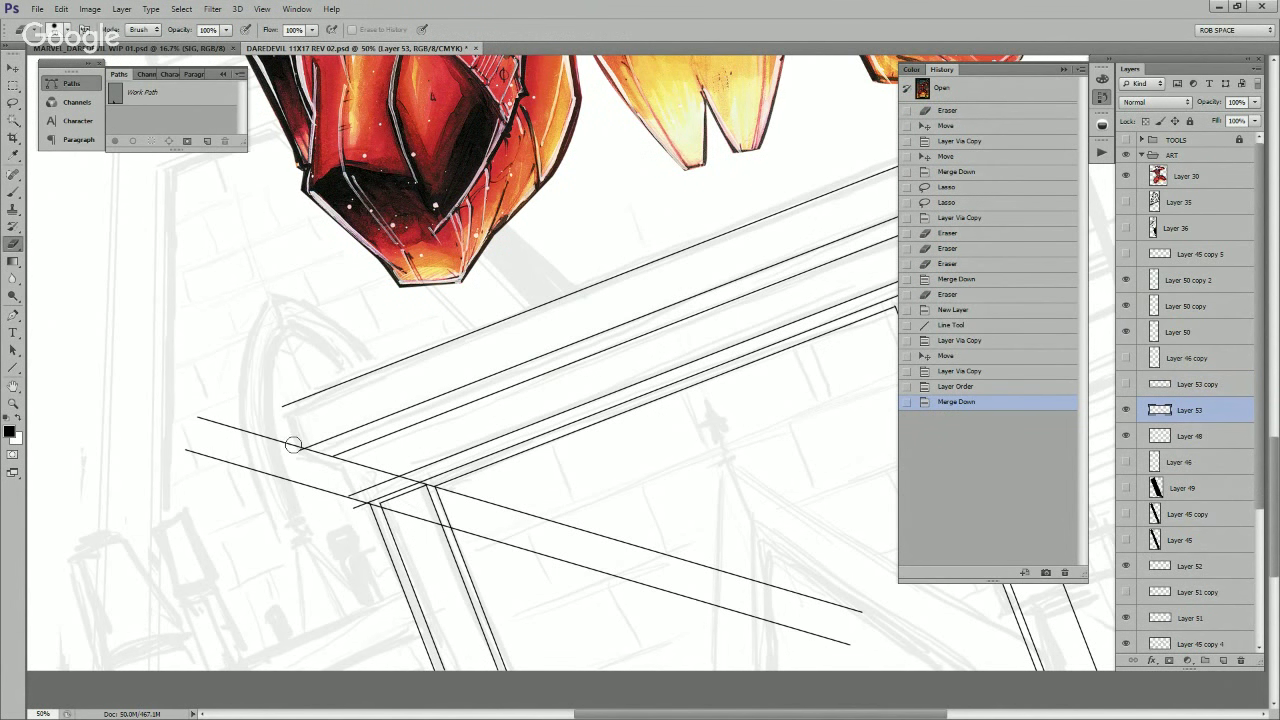
{"action": "key", "text": "v"}
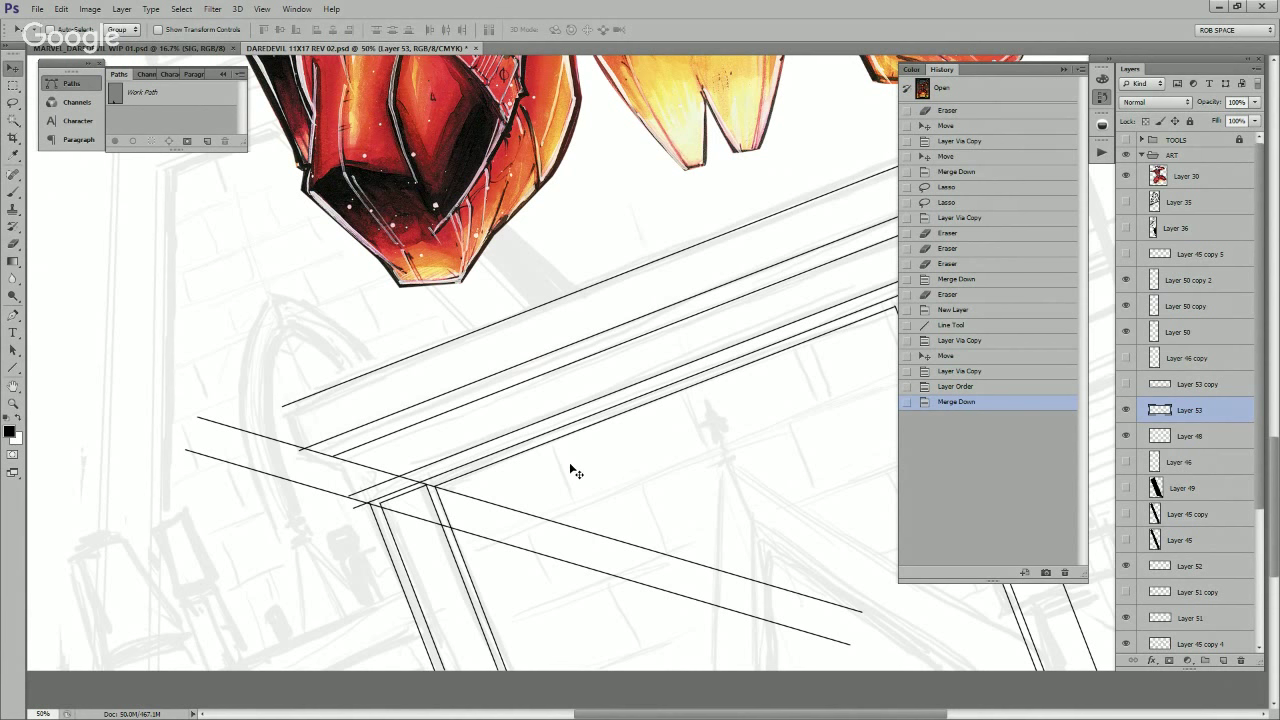
{"action": "key", "text": "Down"}
{"action": "key", "text": "Down"}
{"action": "key", "text": "Up"}
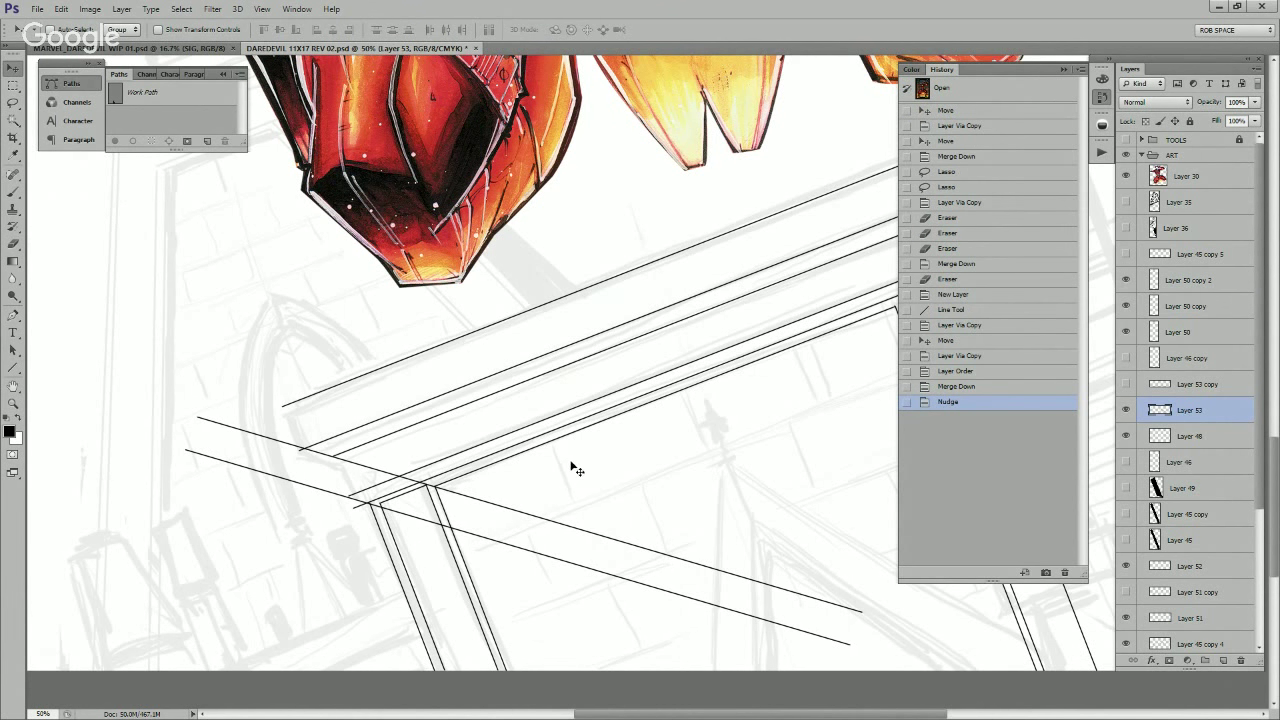
Step: Erase both slanted lines except the short segments closing the left ends of the two cornice ledges
{"action": "key", "text": "e"}
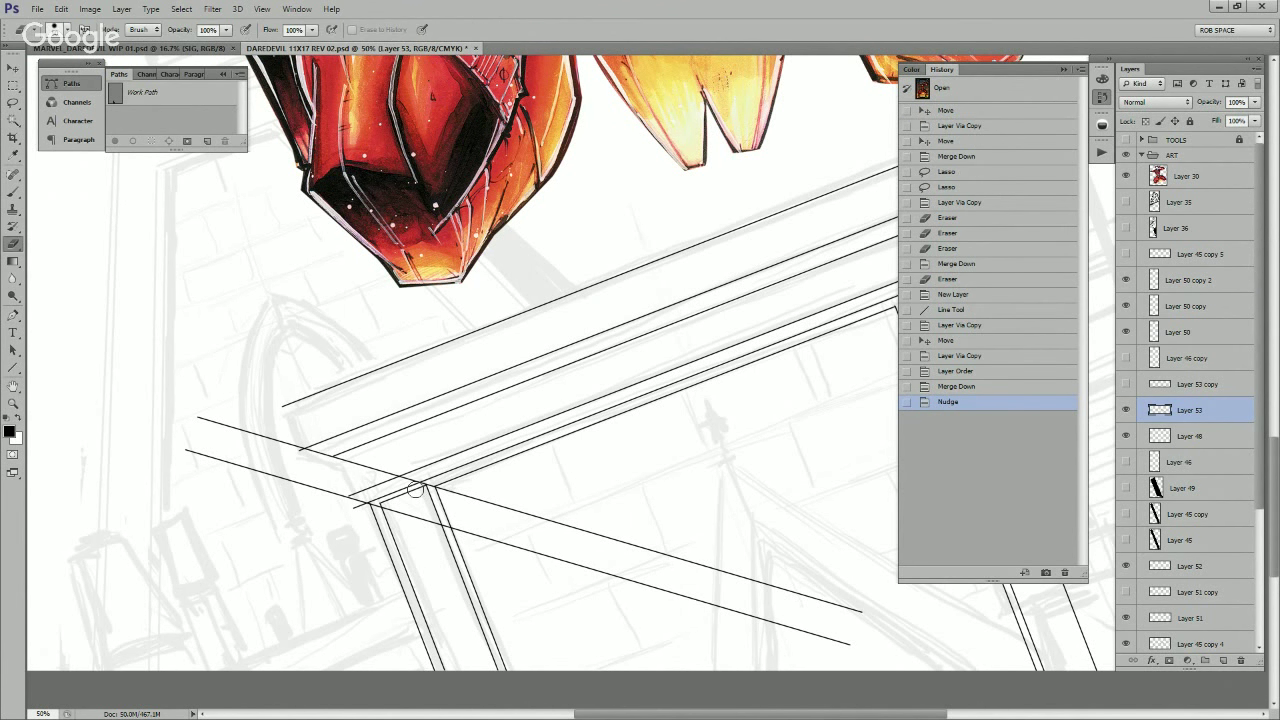
{"action": "left_click_drag", "start_coordinate": [376, 512], "coordinate": [893, 640]}
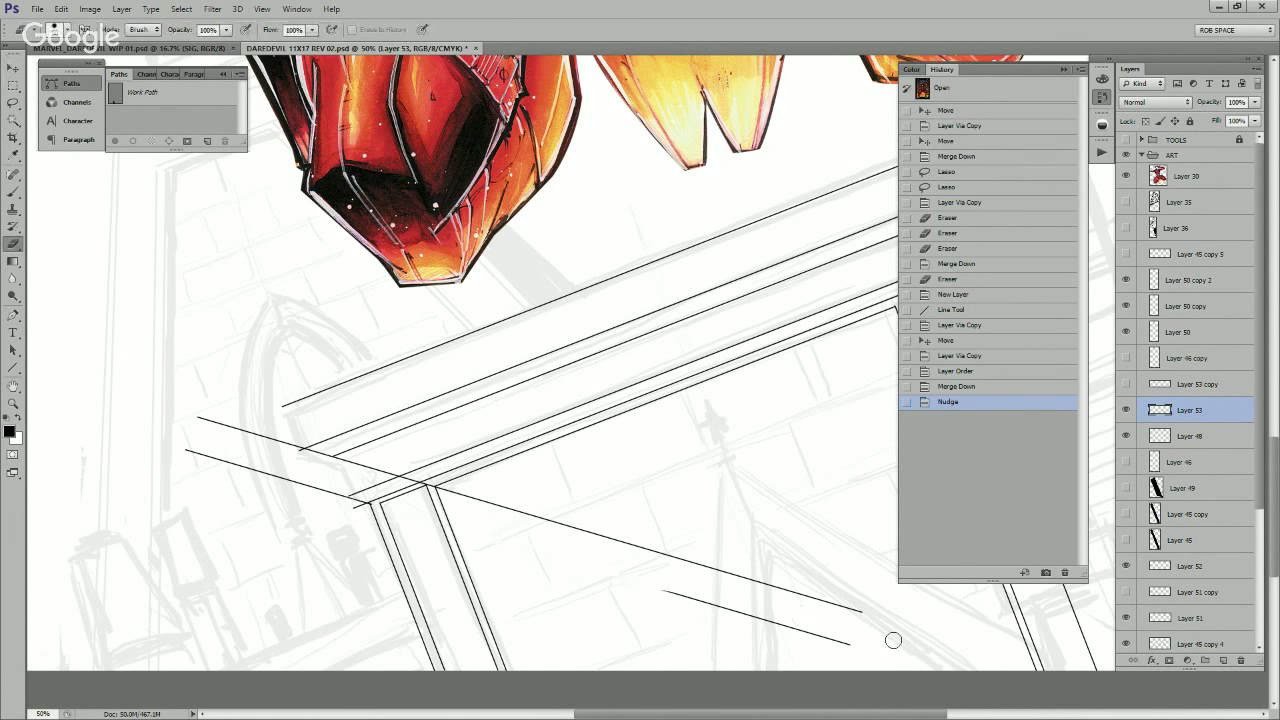
{"action": "left_click_drag", "start_coordinate": [782, 593], "coordinate": [510, 509]}
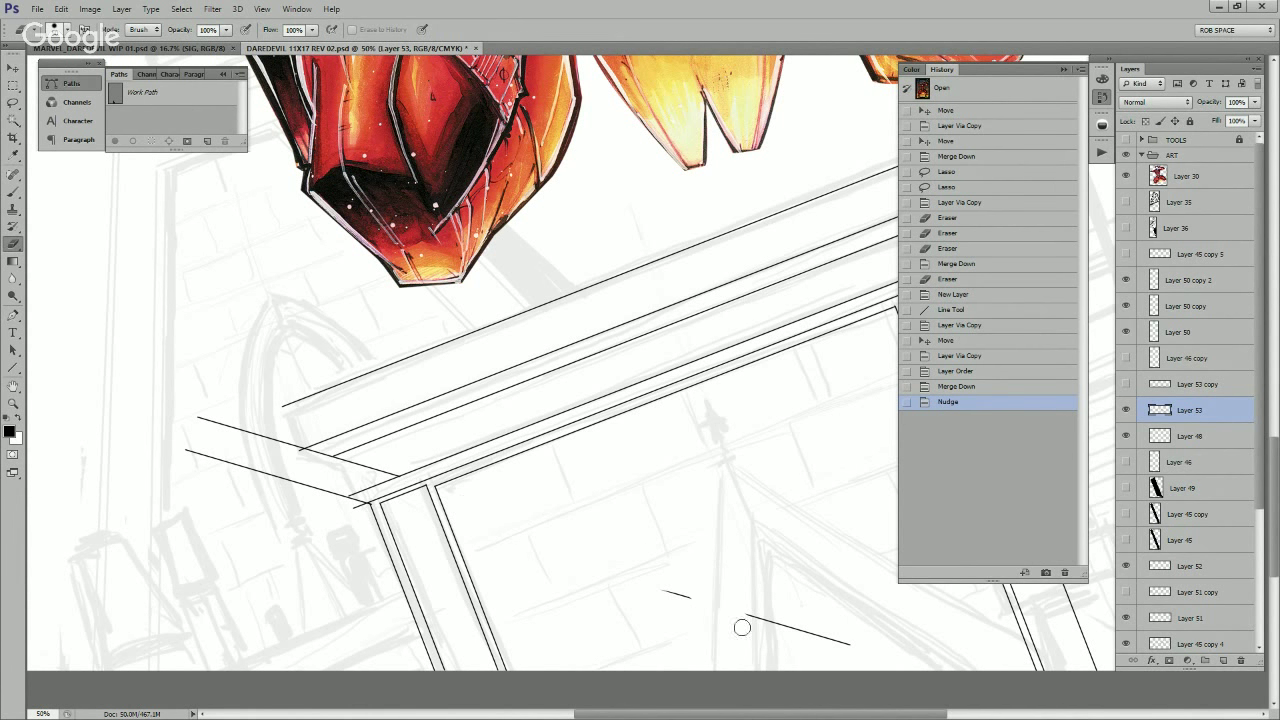
{"action": "left_click_drag", "start_coordinate": [850, 643], "coordinate": [634, 593]}
{"action": "left_click", "coordinate": [340, 464]}
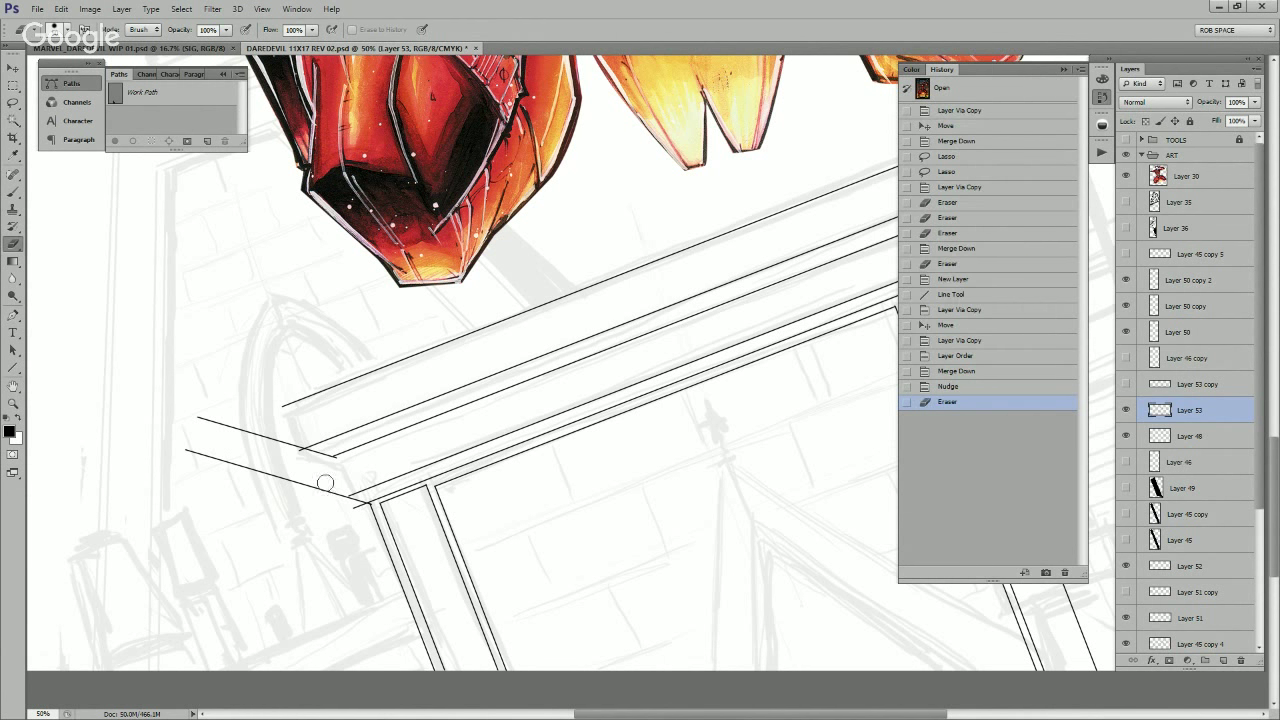
{"action": "left_click_drag", "start_coordinate": [339, 494], "coordinate": [250, 476]}
{"action": "left_click", "coordinate": [300, 451]}
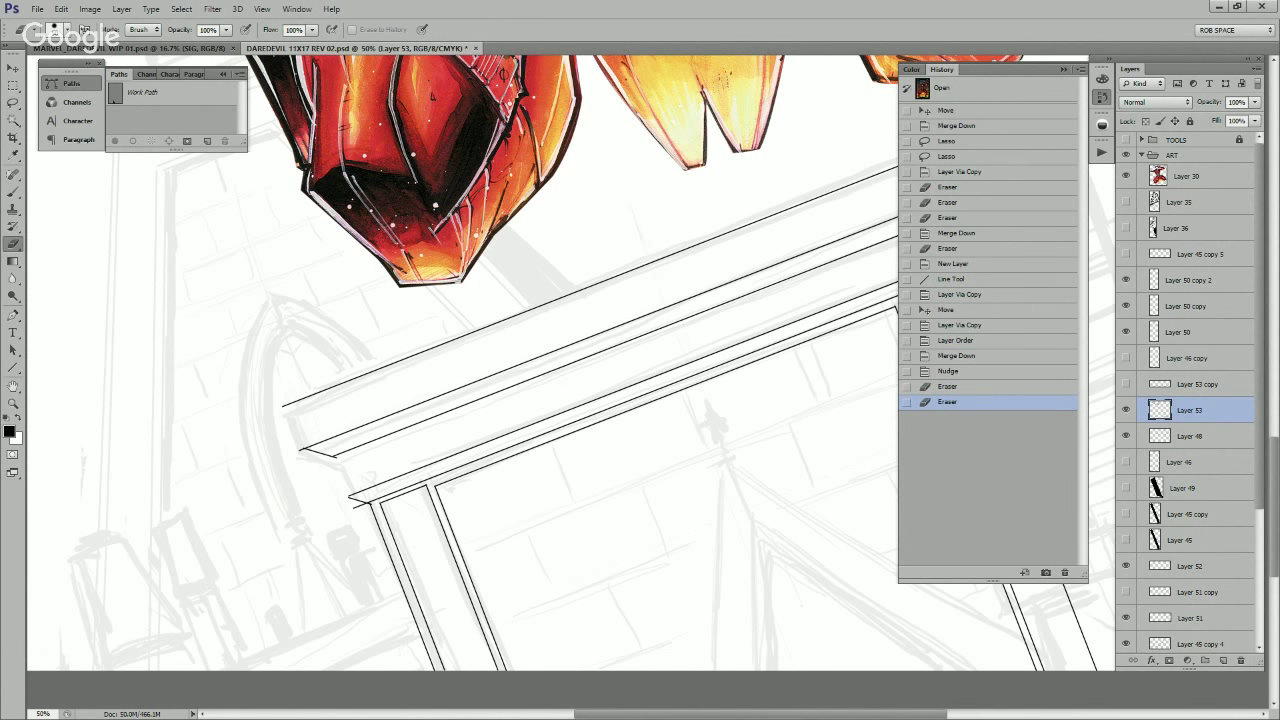
Step: Move Layer 52 directly above Layer 51 and merge it down into Layer 51
{"action": "left_click", "coordinate": [1126, 410]}
{"action": "left_click_drag", "start_coordinate": [1183, 566], "coordinate": [1183, 604]}
{"action": "key", "text": "ctrl+e"}
{"action": "left_click", "coordinate": [1126, 592]}
{"action": "left_click", "coordinate": [1126, 592]}
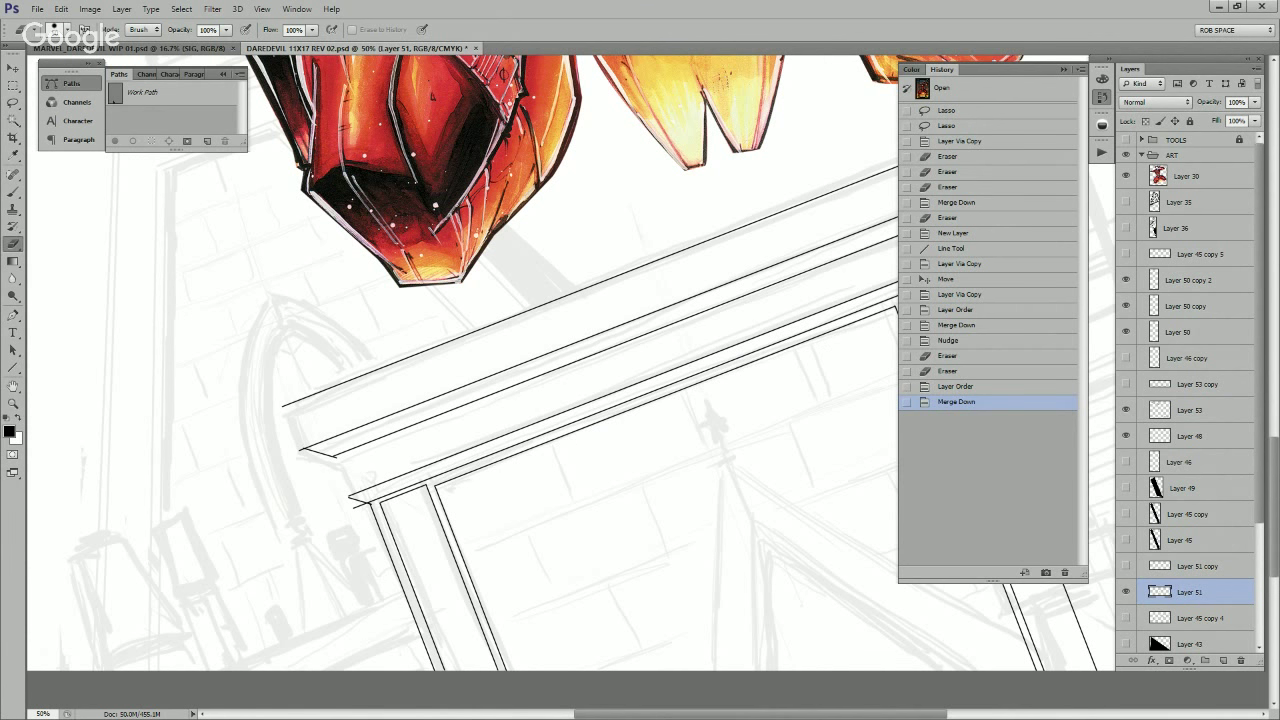
Step: On Layer 45 copy 4, erase the cornice line's stub sticking out beyond the left pillar's outer top corner
{"action": "left_click", "coordinate": [1126, 592]}
{"action": "left_click", "coordinate": [1126, 618]}
{"action": "left_click", "coordinate": [1126, 592]}
{"action": "left_click", "coordinate": [1199, 618]}
{"action": "left_click", "coordinate": [361, 516]}
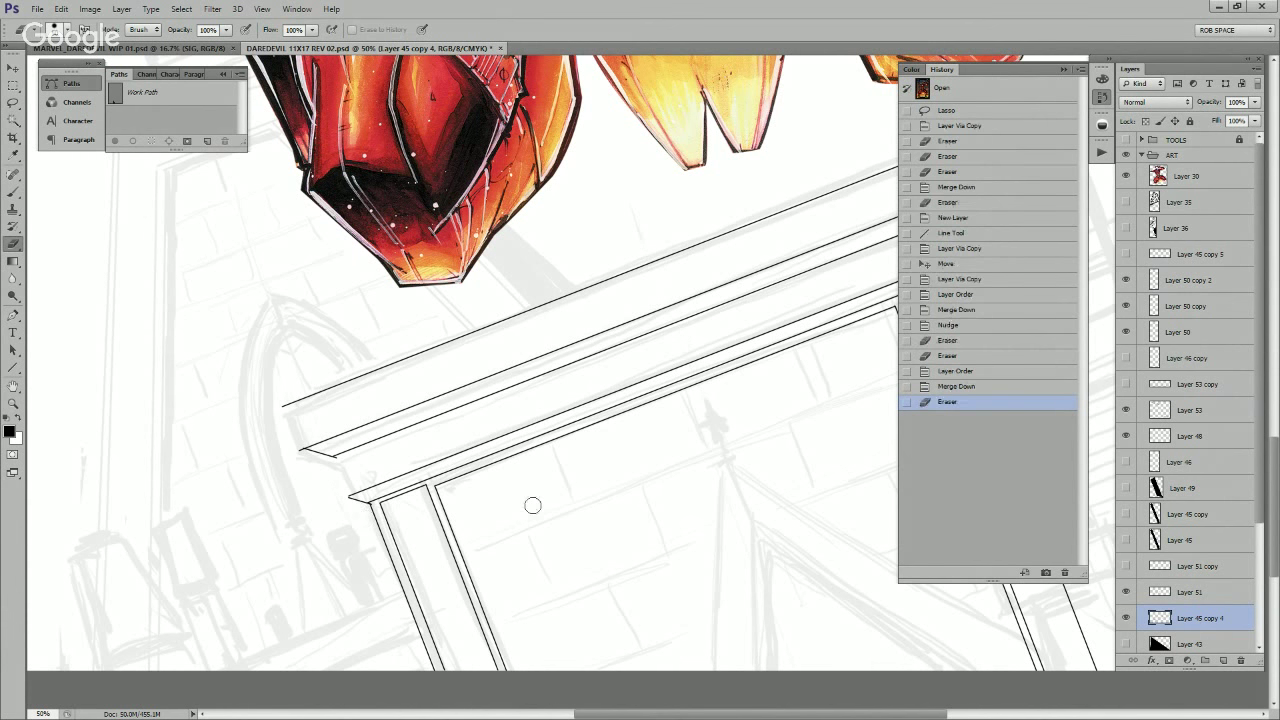
Step: Nudge the short slanted end segments on Layer 53 slightly to the left
{"action": "left_click_drag", "start_coordinate": [706, 498], "coordinate": [716, 460]}
{"action": "left_click", "coordinate": [1126, 436]}
{"action": "left_click", "coordinate": [1126, 436]}
{"action": "left_click", "coordinate": [1126, 410]}
{"action": "left_click", "coordinate": [1126, 410]}
{"action": "left_click", "coordinate": [1190, 410]}
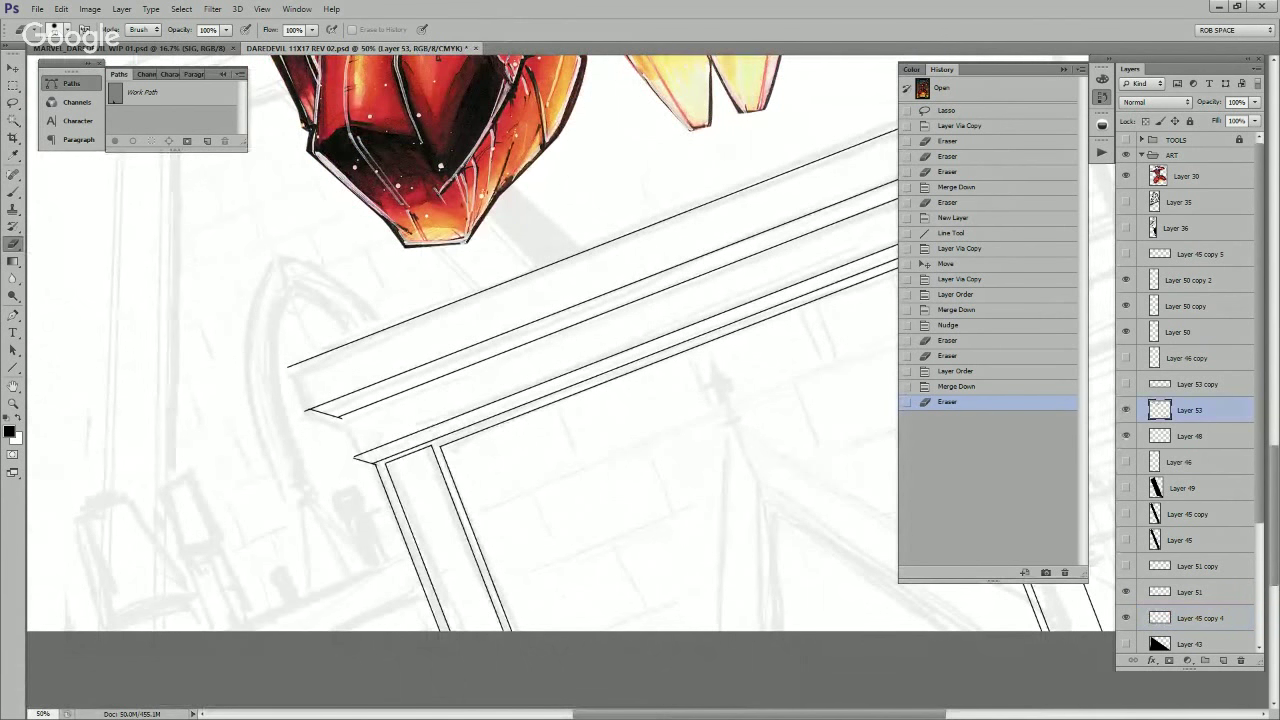
{"action": "key", "text": "v"}
{"action": "key", "text": "Left"}
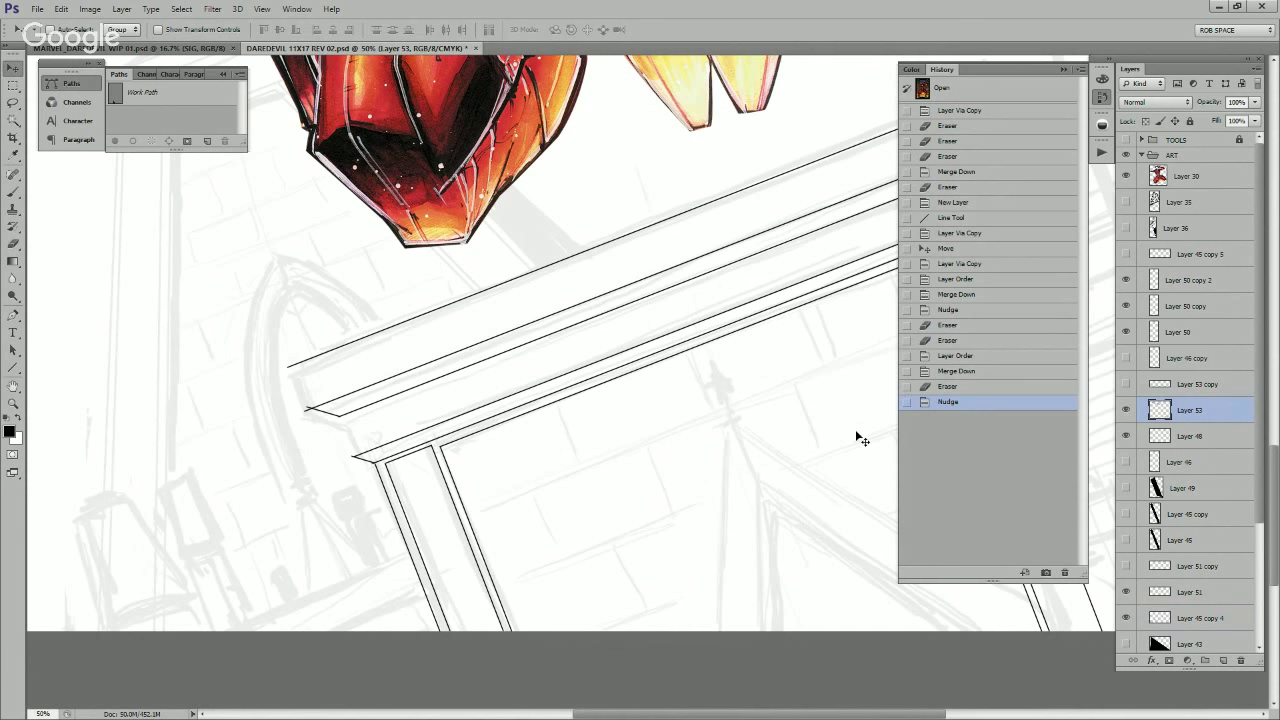
Step: Merge Layer 53 into Layer 48, move the result above Layer 51, and merge down through to Layer 45 copy 4
{"action": "left_click", "coordinate": [1126, 436]}
{"action": "left_click", "coordinate": [1126, 436]}
{"action": "key", "text": "ctrl+e"}
{"action": "left_click_drag", "start_coordinate": [1190, 410], "coordinate": [1190, 553]}
{"action": "key", "text": "ctrl+e"}
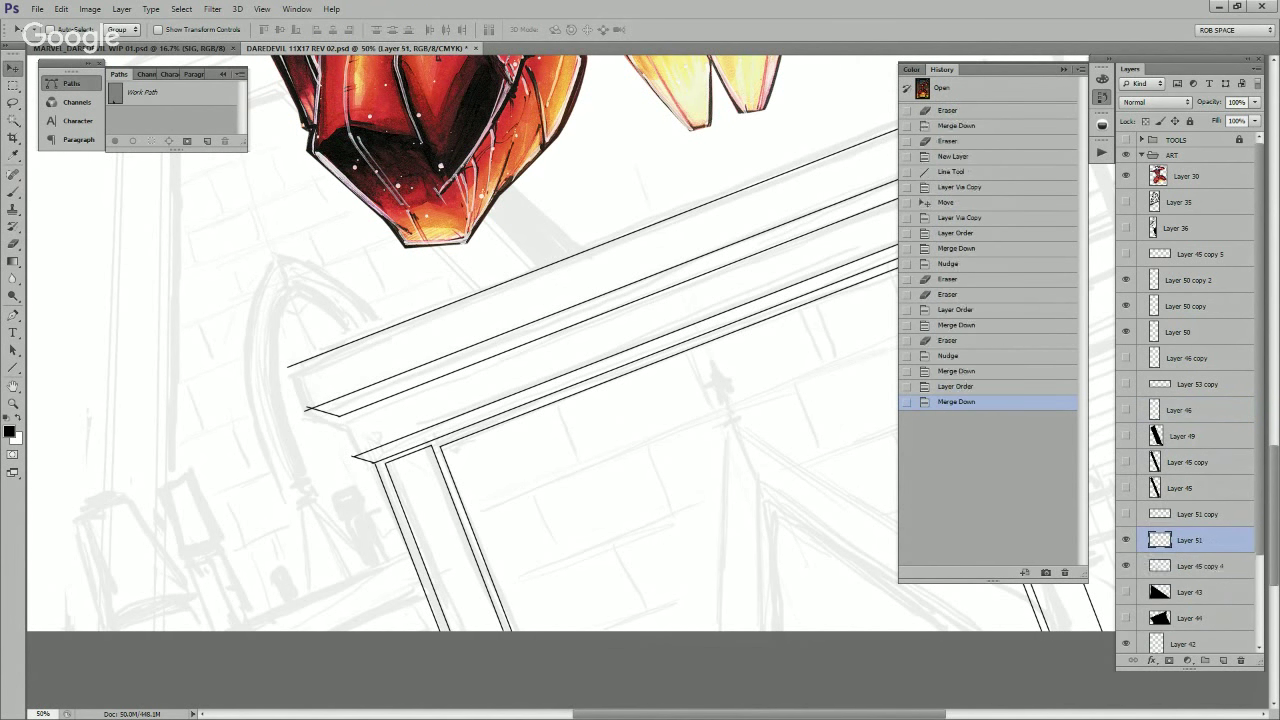
{"action": "key", "text": "ctrl+e"}
Step: Try to erase the overshooting line ends at the cornice's left end freehand, and undo the last strokes
{"action": "left_click", "coordinate": [1126, 540]}
{"action": "left_click", "coordinate": [1126, 540]}
{"action": "key", "text": "z"}
{"action": "left_click", "coordinate": [333, 398]}
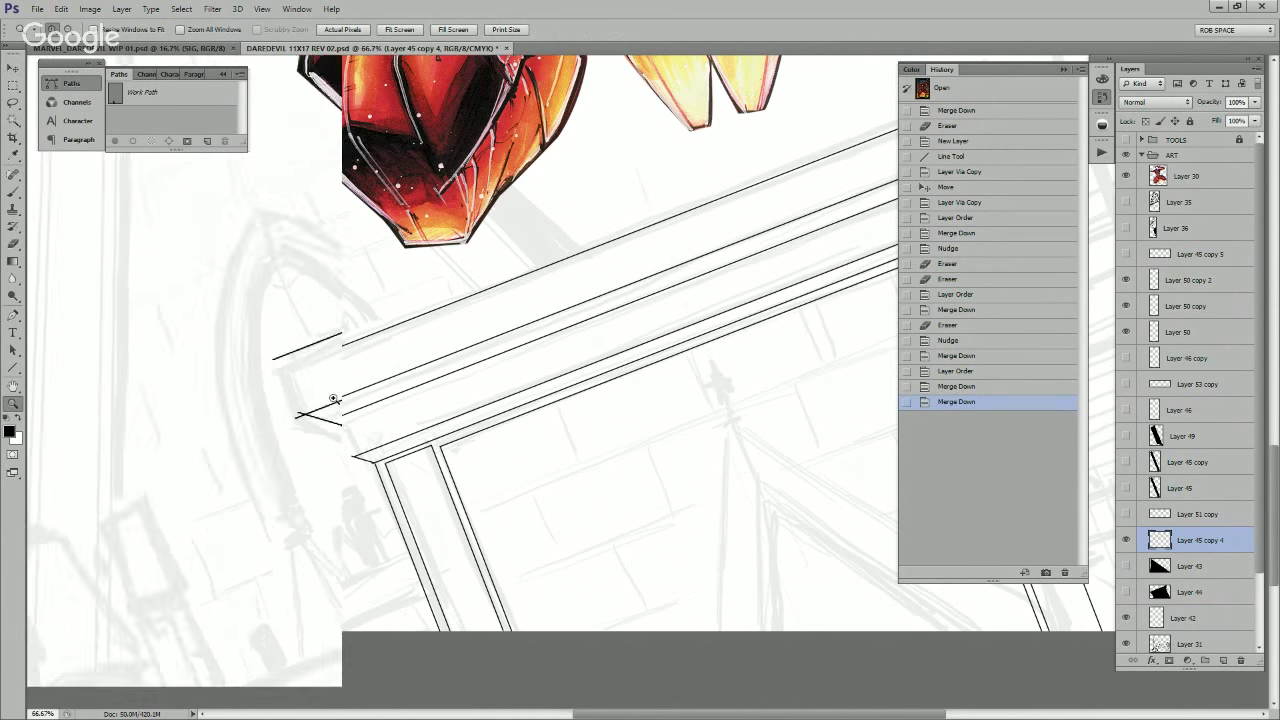
{"action": "left_click", "coordinate": [333, 399]}
{"action": "left_click", "coordinate": [334, 397]}
{"action": "key", "text": "b"}
{"action": "left_click", "coordinate": [457, 483]}
{"action": "left_click", "coordinate": [372, 307]}
{"action": "left_click", "coordinate": [434, 489]}
{"action": "key", "text": "ctrl+alt+z"}
{"action": "key", "text": "ctrl+alt+z"}
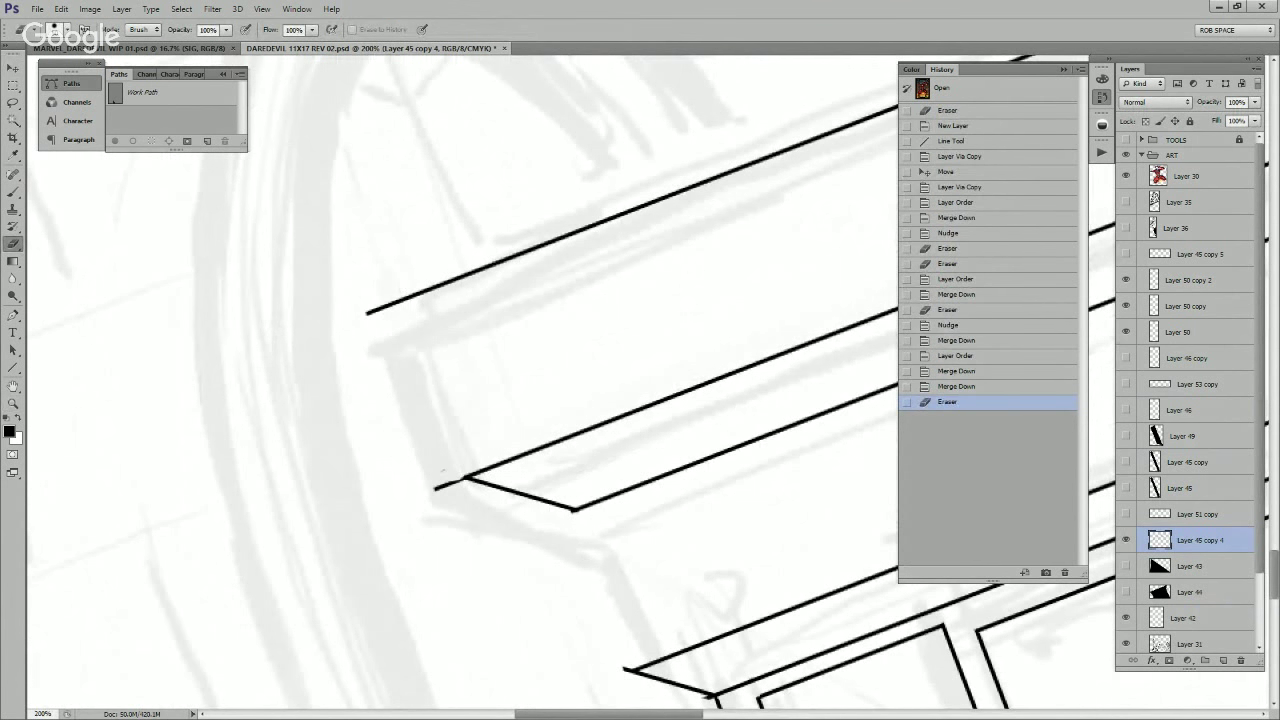
Step: Show Layer 49 and move its dark band so its right edge passes through the upper ledge's left corner
{"action": "left_click", "coordinate": [1126, 436]}
{"action": "left_click", "coordinate": [1184, 436]}
{"action": "key", "text": "v"}
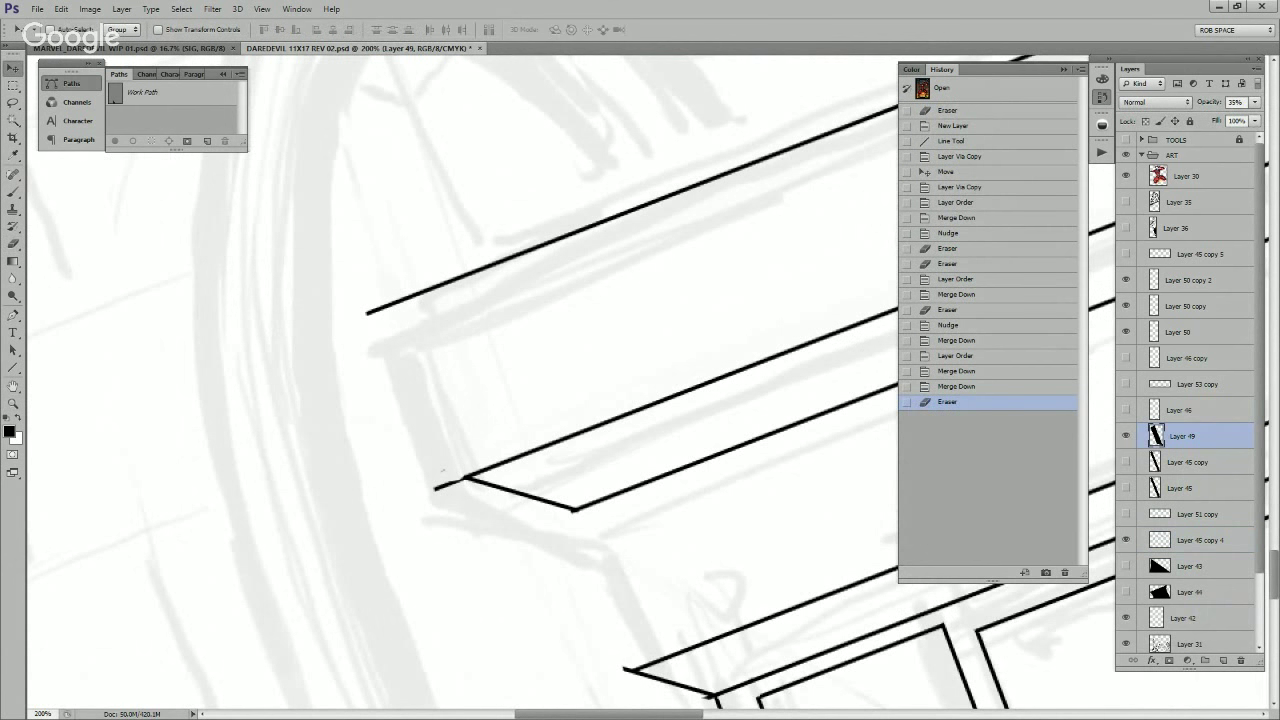
{"action": "left_click", "coordinate": [829, 571], "text": "alt"}
{"action": "left_click", "coordinate": [829, 571], "text": "alt"}
{"action": "left_click", "coordinate": [829, 571], "text": "alt"}
{"action": "left_click", "coordinate": [829, 571], "text": "alt"}
{"action": "left_click_drag", "start_coordinate": [877, 620], "coordinate": [693, 512]}
{"action": "left_click_drag", "start_coordinate": [751, 483], "coordinate": [562, 474]}
{"action": "left_click", "coordinate": [592, 442], "text": "ctrl"}
{"action": "left_click", "coordinate": [593, 449]}
{"action": "key", "text": "v"}
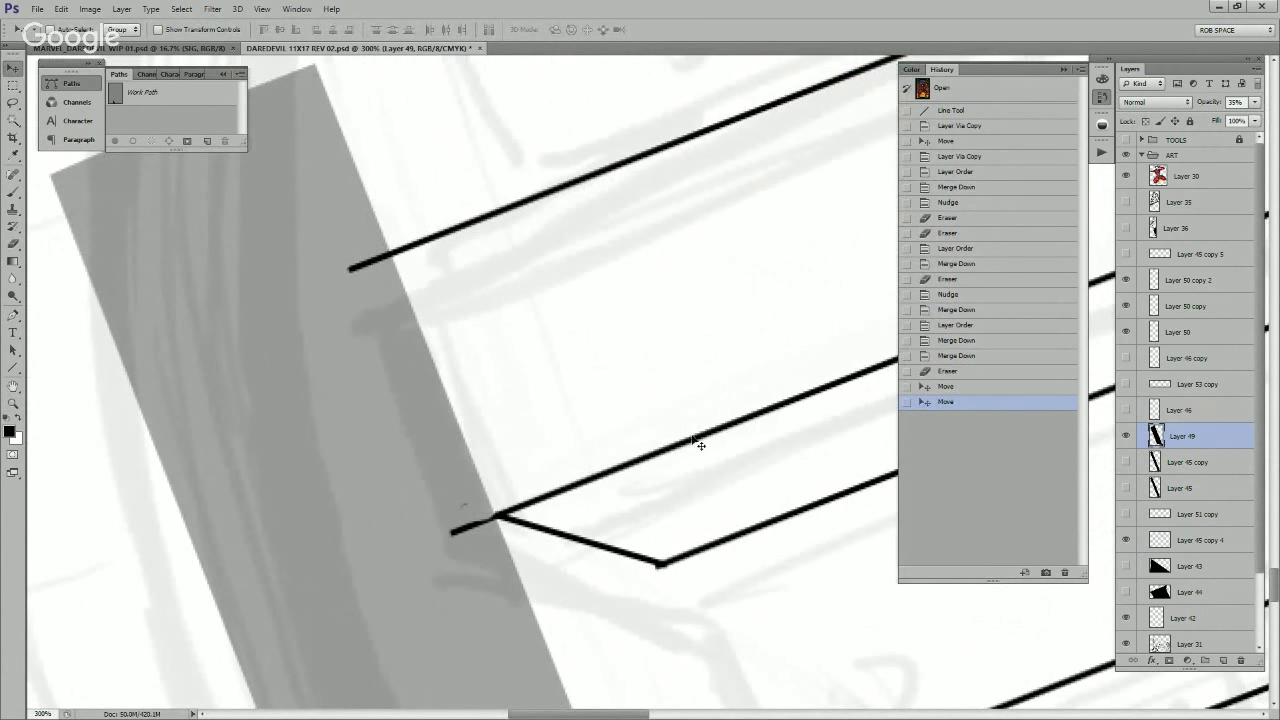
Step: Load Layer 49's shape as a selection, erase the cornice line ends inside it on Layer 45 copy 4, and deselect
{"action": "left_click", "coordinate": [1157, 436], "text": "ctrl"}
{"action": "left_click", "coordinate": [1199, 540]}
{"action": "left_click", "coordinate": [1126, 618]}
{"action": "key", "text": "e"}
{"action": "left_click", "coordinate": [480, 524]}
{"action": "mouse_move", "coordinate": [480, 530]}
{"action": "left_mouse_down"}
{"action": "mouse_move", "coordinate": [430, 410]}
{"action": "mouse_move", "coordinate": [395, 258]}
{"action": "mouse_move", "coordinate": [405, 280]}
{"action": "left_mouse_up"}
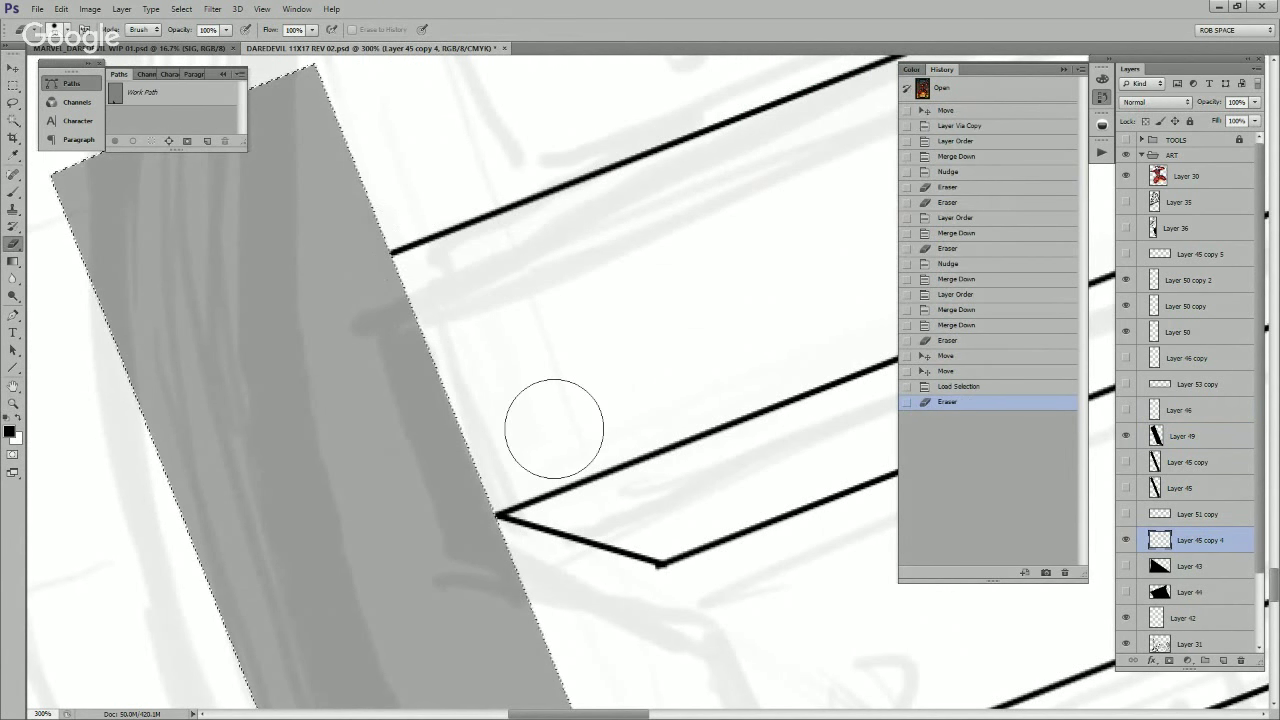
{"action": "key", "text": "ctrl+d"}
Step: Show Layer 49 again and move its band so its right edge cuts across the lower ledge's left corner
{"action": "key", "text": "z"}
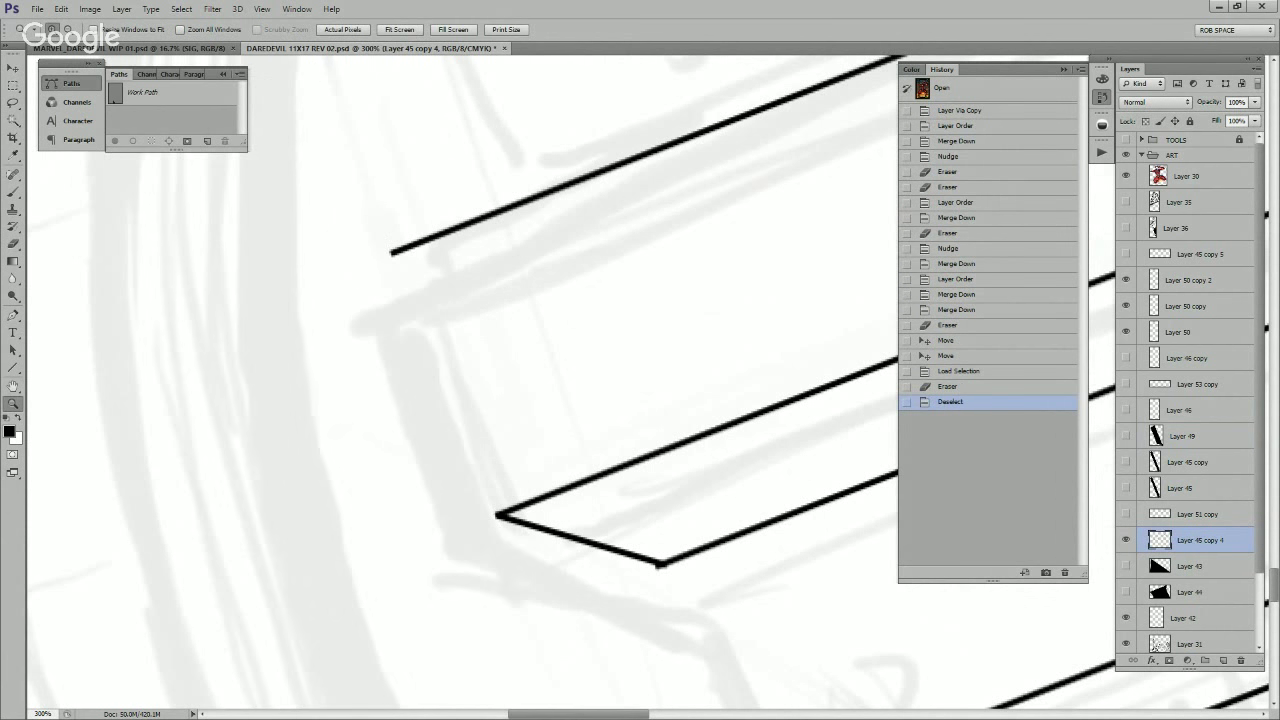
{"action": "left_click", "coordinate": [810, 599], "text": "alt"}
{"action": "left_click", "coordinate": [810, 599], "text": "alt"}
{"action": "left_click", "coordinate": [810, 600], "text": "alt"}
{"action": "left_click_drag", "start_coordinate": [868, 664], "coordinate": [622, 480]}
{"action": "left_click", "coordinate": [622, 476]}
{"action": "left_click", "coordinate": [622, 476]}
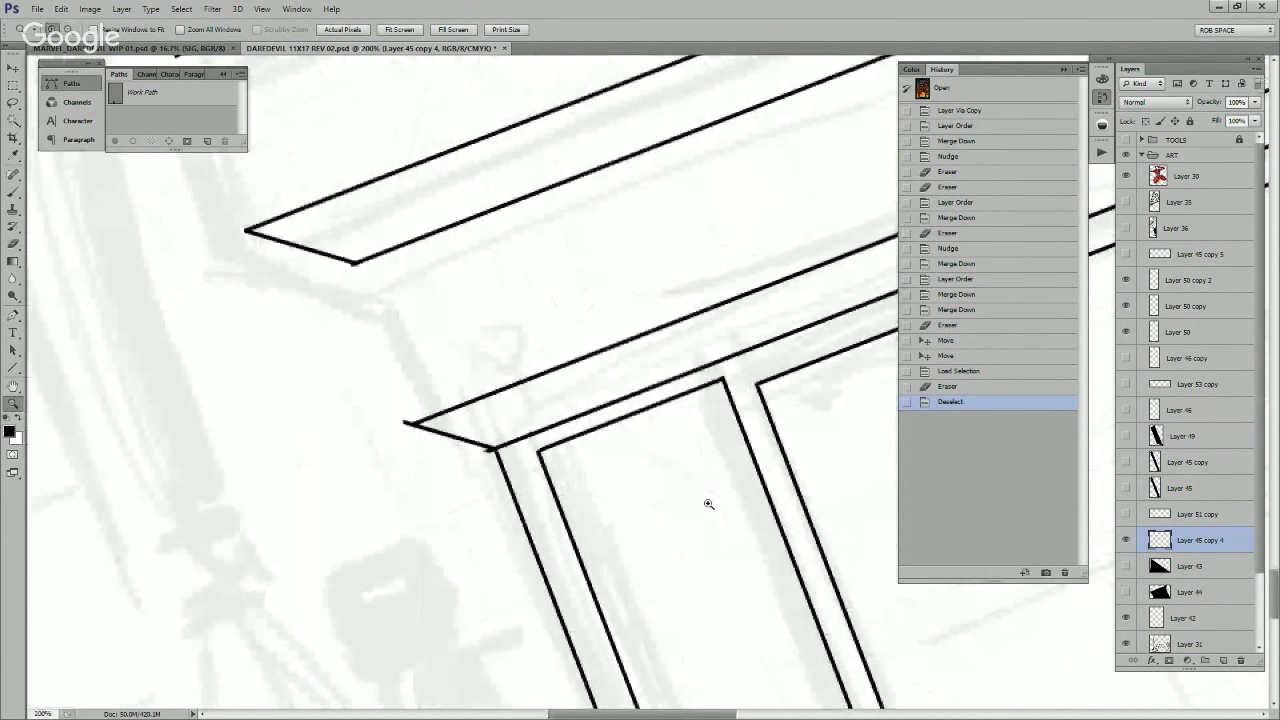
{"action": "left_click", "coordinate": [1126, 436]}
{"action": "left_click", "coordinate": [1182, 436]}
{"action": "key", "text": "v"}
{"action": "left_click_drag", "start_coordinate": [446, 430], "coordinate": [630, 624]}
{"action": "mouse_move", "coordinate": [502, 334]}
{"action": "left_mouse_down"}
{"action": "mouse_move", "coordinate": [585, 492]}
{"action": "mouse_move", "coordinate": [561, 470]}
{"action": "left_mouse_up"}
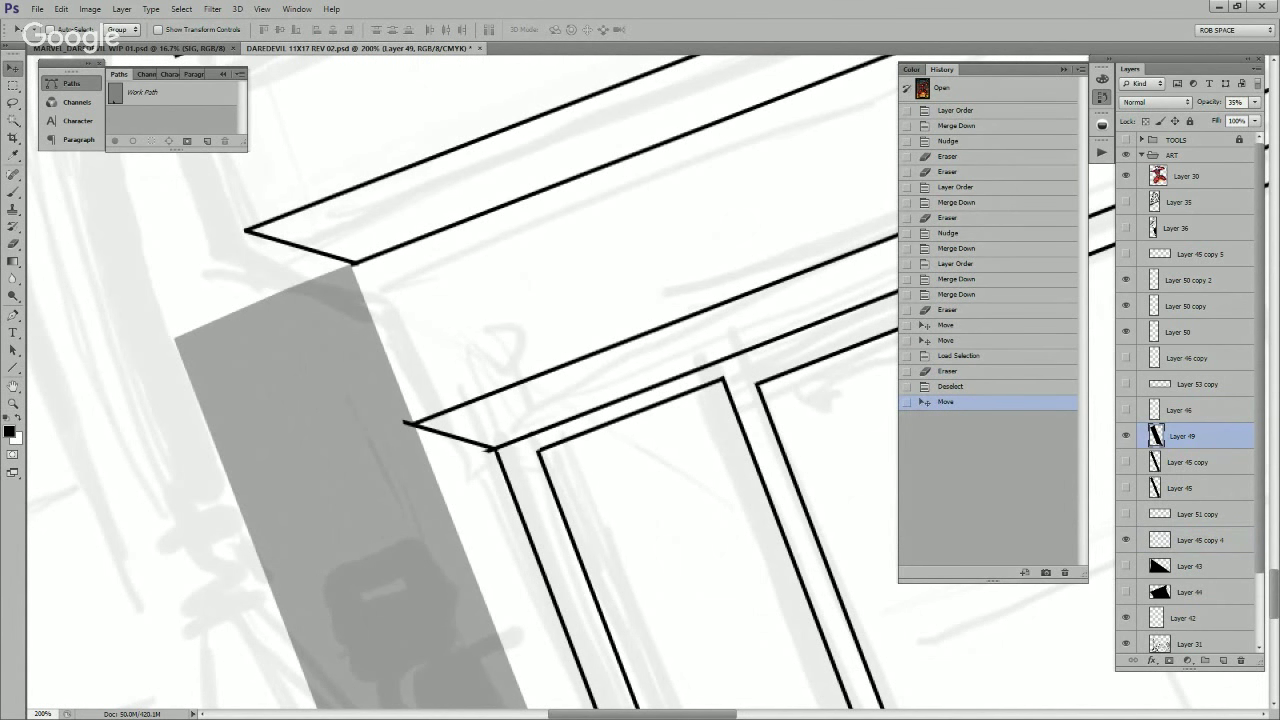
Step: Erase the lower ledge's overshooting left tip within Layer 49's selection on Layer 45 copy 4, deselect, and hide Layer 49
{"action": "left_click", "coordinate": [1156, 436], "text": "ctrl"}
{"action": "left_click", "coordinate": [1200, 540]}
{"action": "key", "text": "e"}
{"action": "left_click", "coordinate": [408, 435]}
{"action": "key", "text": "ctrl+d"}
{"action": "left_click", "coordinate": [1126, 436]}
Step: On a new layer, draw a 3 px line from the upper ledge's right end slanting down to the canvas's lower edge
{"action": "left_click_drag", "start_coordinate": [864, 618], "coordinate": [785, 634]}
{"action": "left_click_drag", "start_coordinate": [890, 535], "coordinate": [491, 675]}
{"action": "left_click", "coordinate": [761, 509], "text": "alt"}
{"action": "left_click", "coordinate": [769, 509], "text": "alt"}
{"action": "left_click", "coordinate": [769, 509], "text": "alt"}
{"action": "left_click", "coordinate": [769, 509], "text": "alt"}
{"action": "left_click_drag", "start_coordinate": [885, 540], "coordinate": [785, 566]}
{"action": "scroll", "coordinate": [785, 566], "scroll_direction": "up", "scroll_amount": 5}
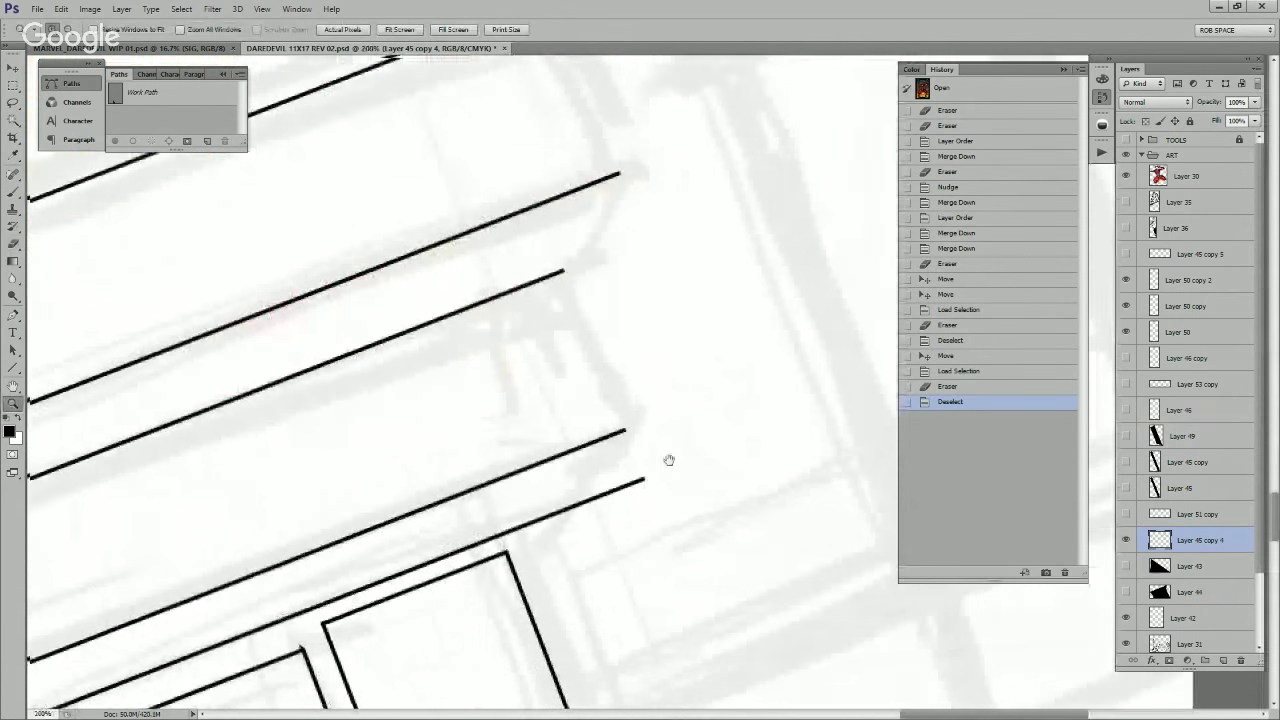
{"action": "left_click_drag", "start_coordinate": [669, 460], "coordinate": [734, 509]}
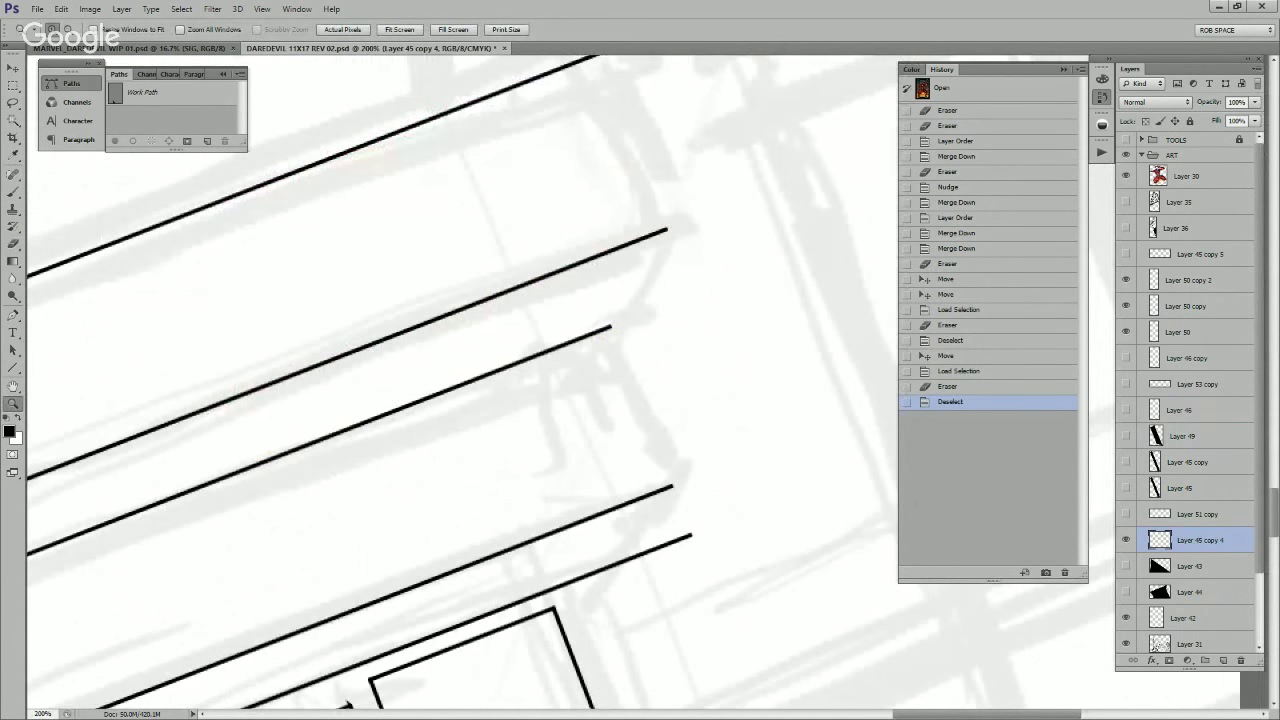
{"action": "left_click", "coordinate": [1223, 660]}
{"action": "scroll", "coordinate": [731, 521], "scroll_direction": "down", "scroll_amount": 5}
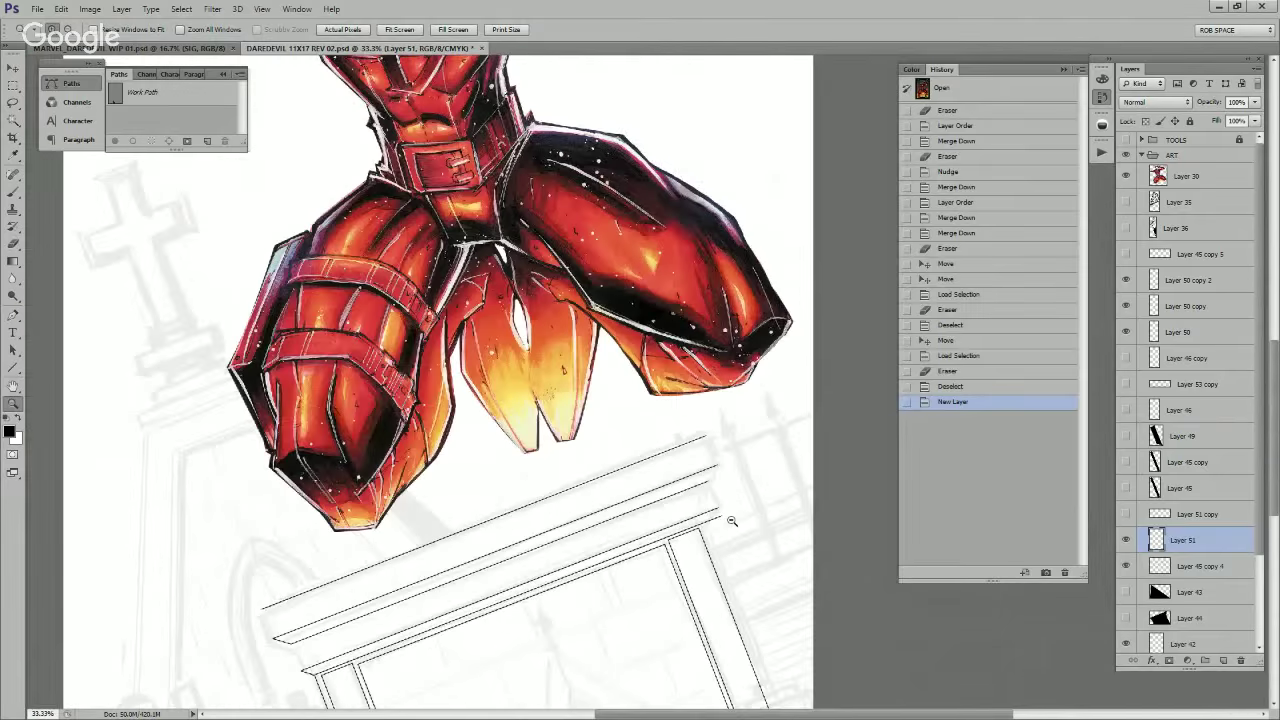
{"action": "left_click_drag", "start_coordinate": [731, 521], "coordinate": [711, 391]}
{"action": "key", "text": "u"}
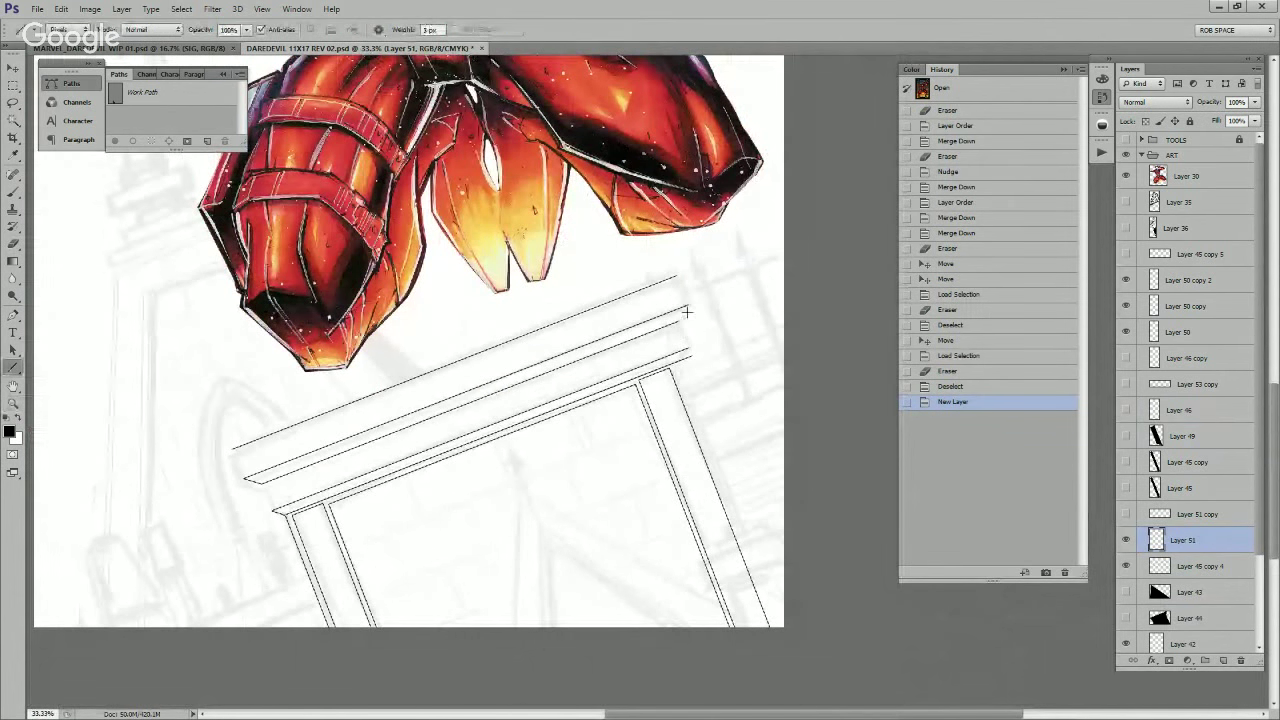
{"action": "mouse_move", "coordinate": [687, 312]}
{"action": "left_mouse_down"}
{"action": "mouse_move", "coordinate": [562, 428]}
{"action": "mouse_move", "coordinate": [495, 645]}
{"action": "mouse_move", "coordinate": [512, 625]}
{"action": "left_mouse_up"}
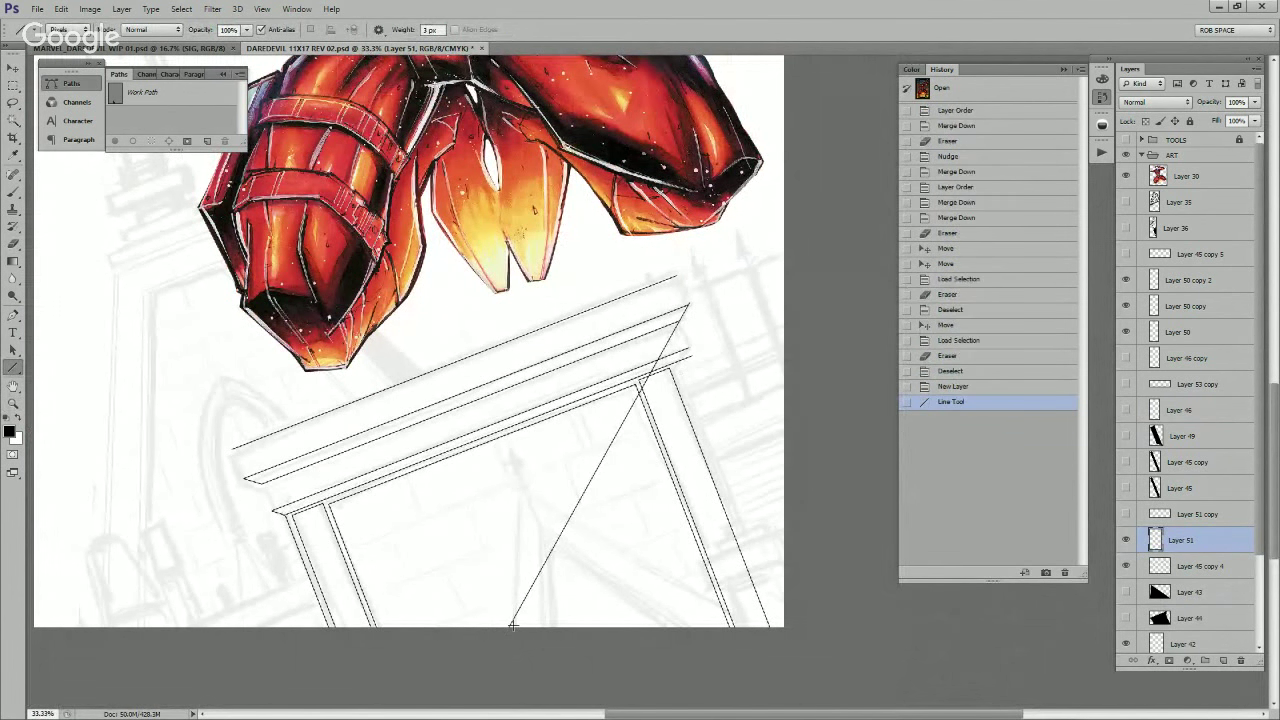
Step: Duplicate the right slanted line, move the copy over to the lower ledge's right end, and keep another hidden duplicate of it
{"action": "key", "text": "ctrl+j"}
{"action": "key", "text": "v"}
{"action": "left_click_drag", "start_coordinate": [703, 420], "coordinate": [750, 426]}
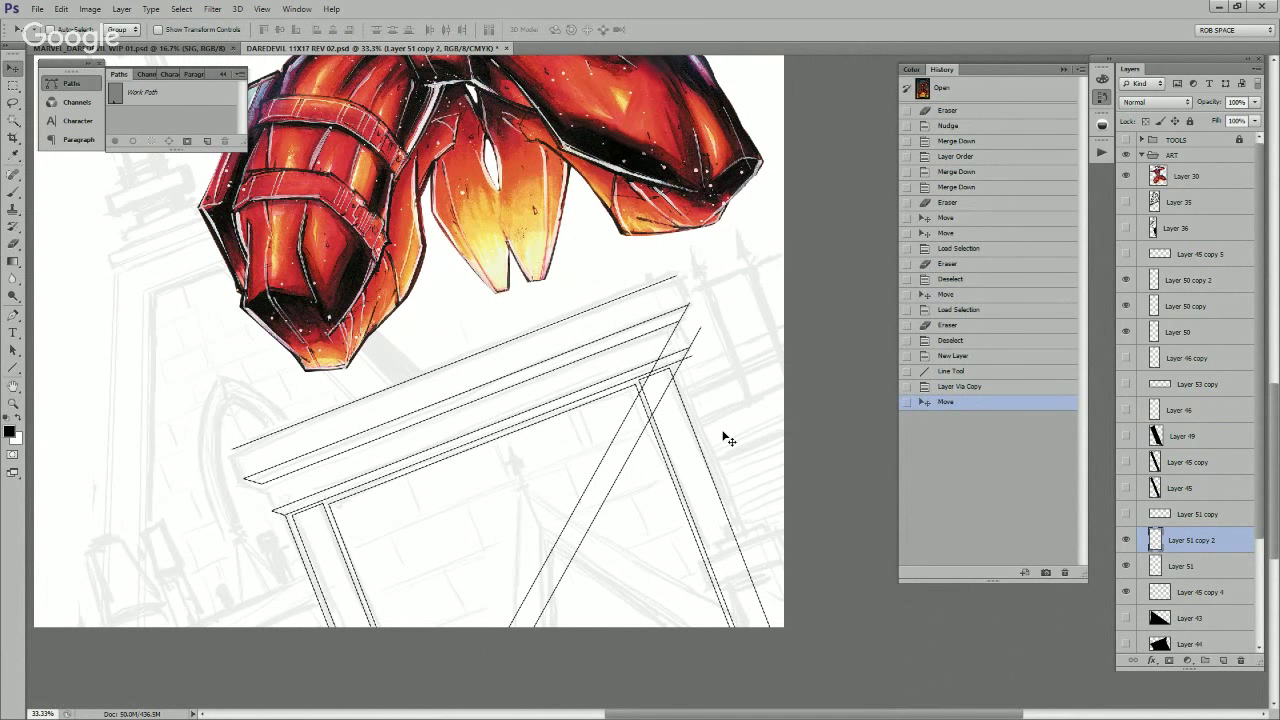
{"action": "key", "text": "ctrl+j"}
{"action": "left_click", "coordinate": [1126, 540]}
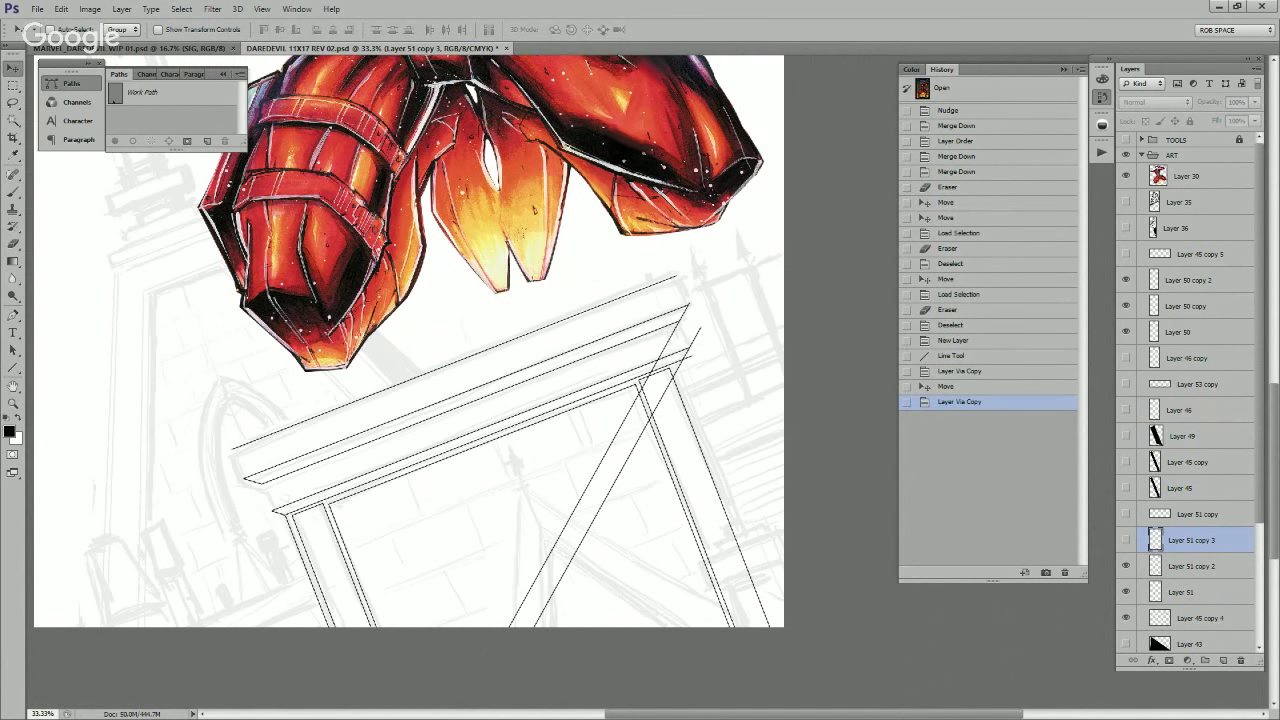
Step: Merge the two slanted lines, copy only their parts at the ledges' right ends to a new layer, and delete the full-length lines' layer
{"action": "left_click", "coordinate": [1191, 566]}
{"action": "key", "text": "ctrl+e"}
{"action": "key", "text": "l"}
{"action": "left_click_drag", "start_coordinate": [689, 315], "coordinate": [702, 327]}
{"action": "key", "text": "ctrl+j"}
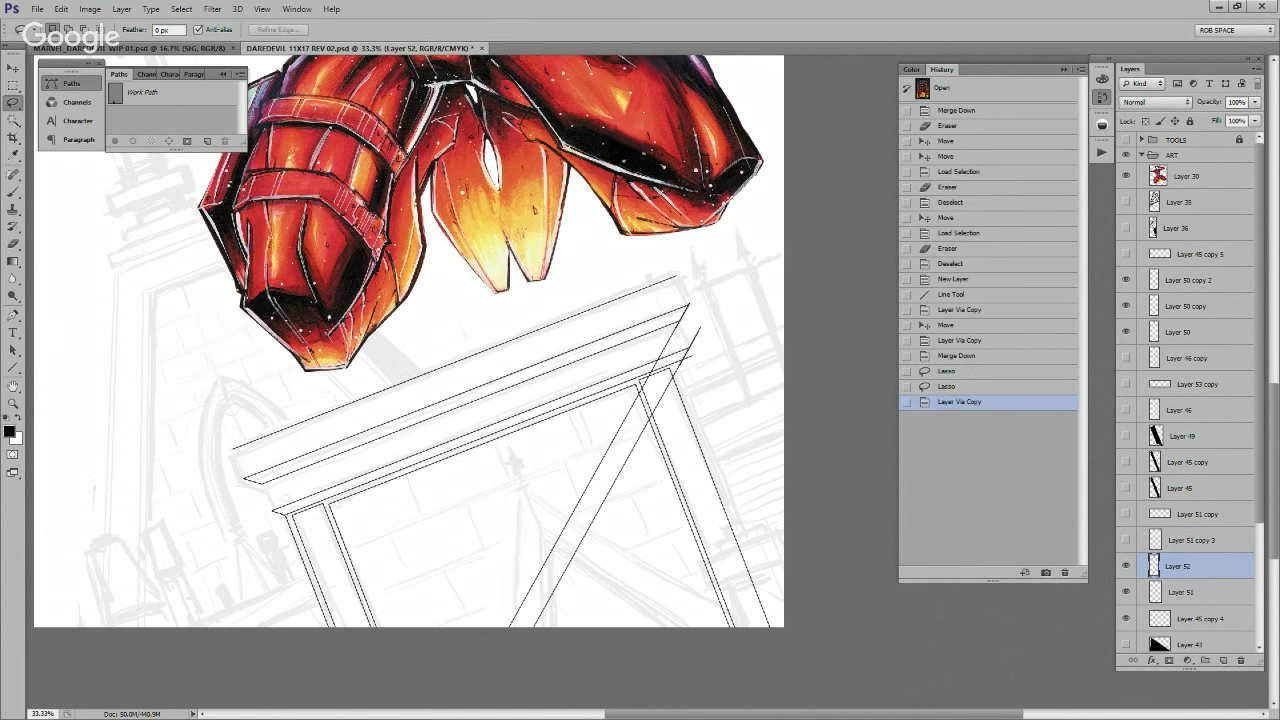
{"action": "left_click", "coordinate": [1126, 592]}
{"action": "left_click_drag", "start_coordinate": [1236, 592], "coordinate": [1241, 660]}
Step: Erase the overshooting upper and lower tips of the lower ledge's slanted end line on Layer 52
{"action": "key", "text": "z"}
{"action": "left_click", "coordinate": [690, 347]}
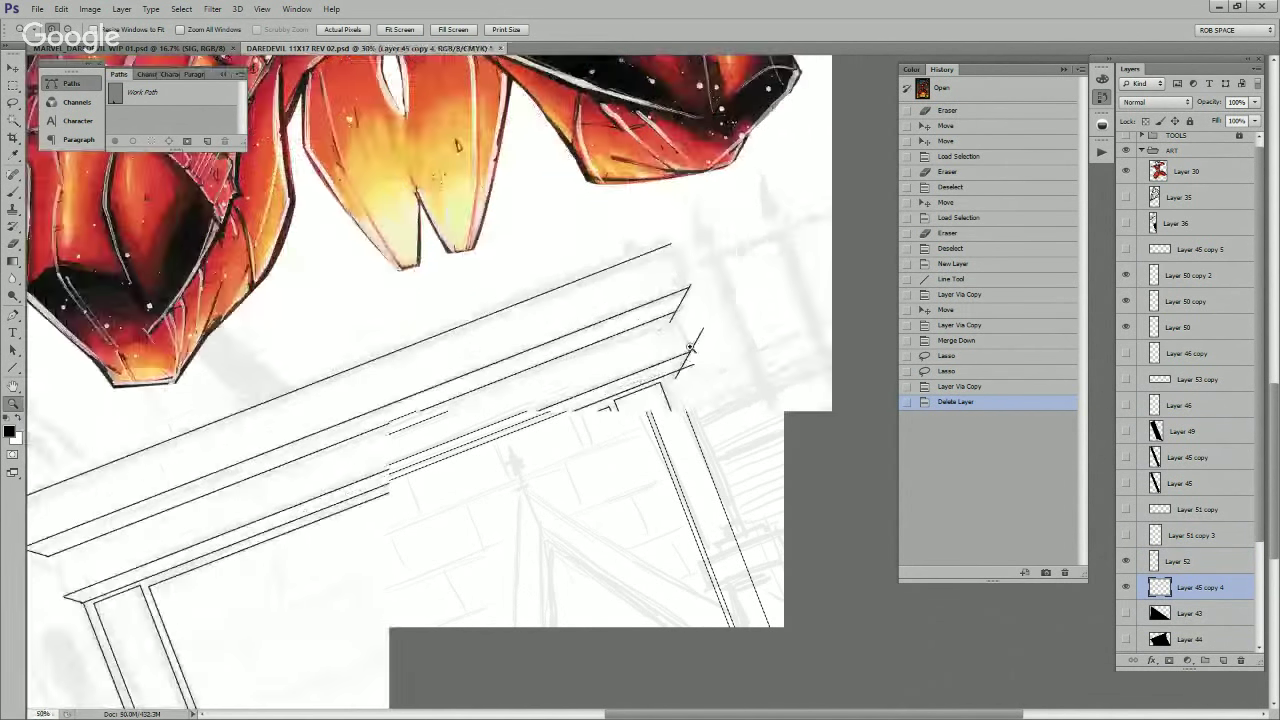
{"action": "left_click", "coordinate": [696, 342]}
{"action": "left_click", "coordinate": [696, 342]}
{"action": "left_click", "coordinate": [696, 342]}
{"action": "left_click", "coordinate": [696, 342]}
{"action": "key", "text": "e"}
{"action": "mouse_move", "coordinate": [740, 260]}
{"action": "left_mouse_down"}
{"action": "mouse_move", "coordinate": [671, 409]}
{"action": "mouse_move", "coordinate": [674, 395]}
{"action": "left_mouse_up"}
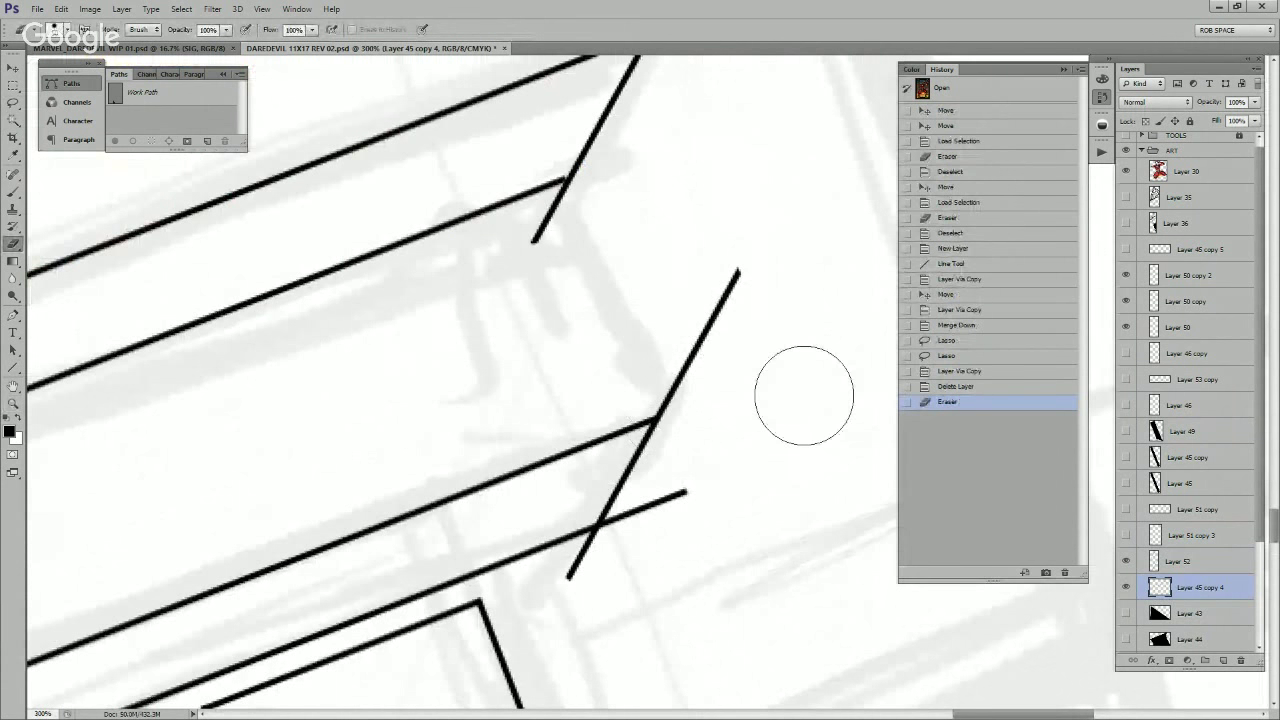
{"action": "left_click", "coordinate": [1190, 561]}
{"action": "left_click_drag", "start_coordinate": [737, 277], "coordinate": [661, 410]}
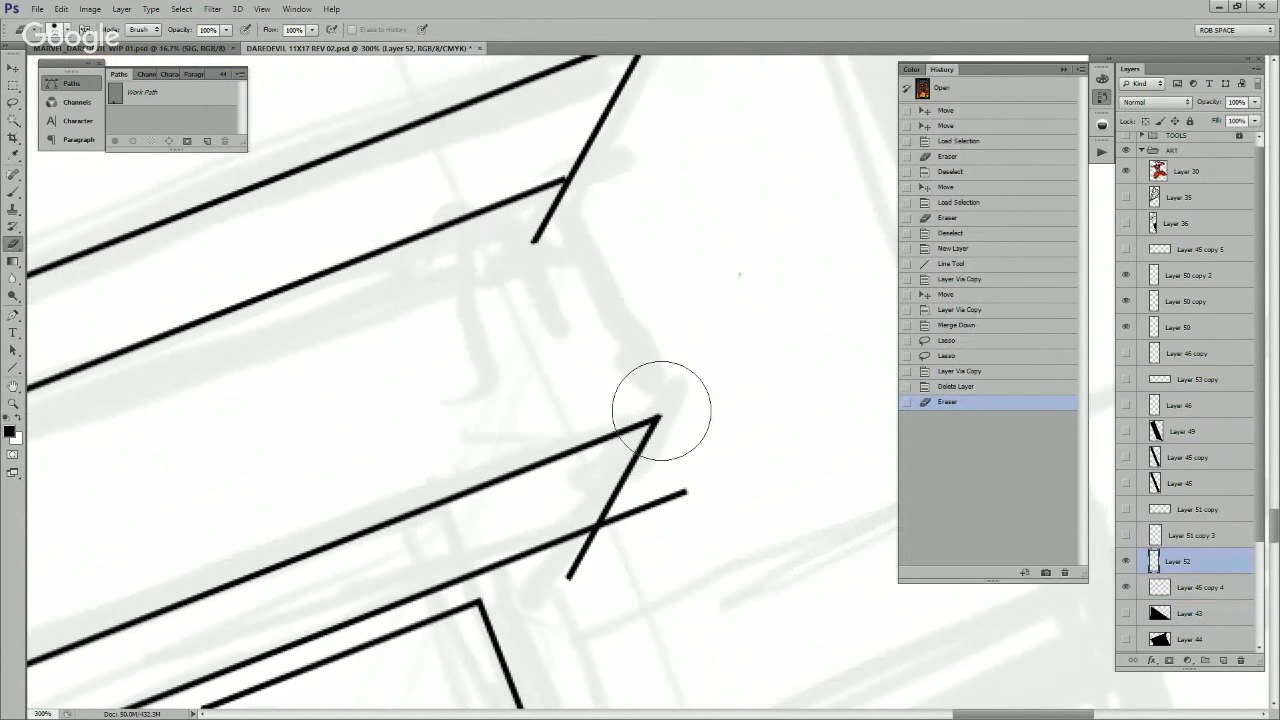
{"action": "left_click_drag", "start_coordinate": [683, 517], "coordinate": [714, 488]}
{"action": "mouse_move", "coordinate": [634, 549]}
{"action": "left_mouse_down"}
{"action": "mouse_move", "coordinate": [609, 538]}
{"action": "mouse_move", "coordinate": [657, 491]}
{"action": "mouse_move", "coordinate": [687, 390]}
{"action": "left_mouse_up"}
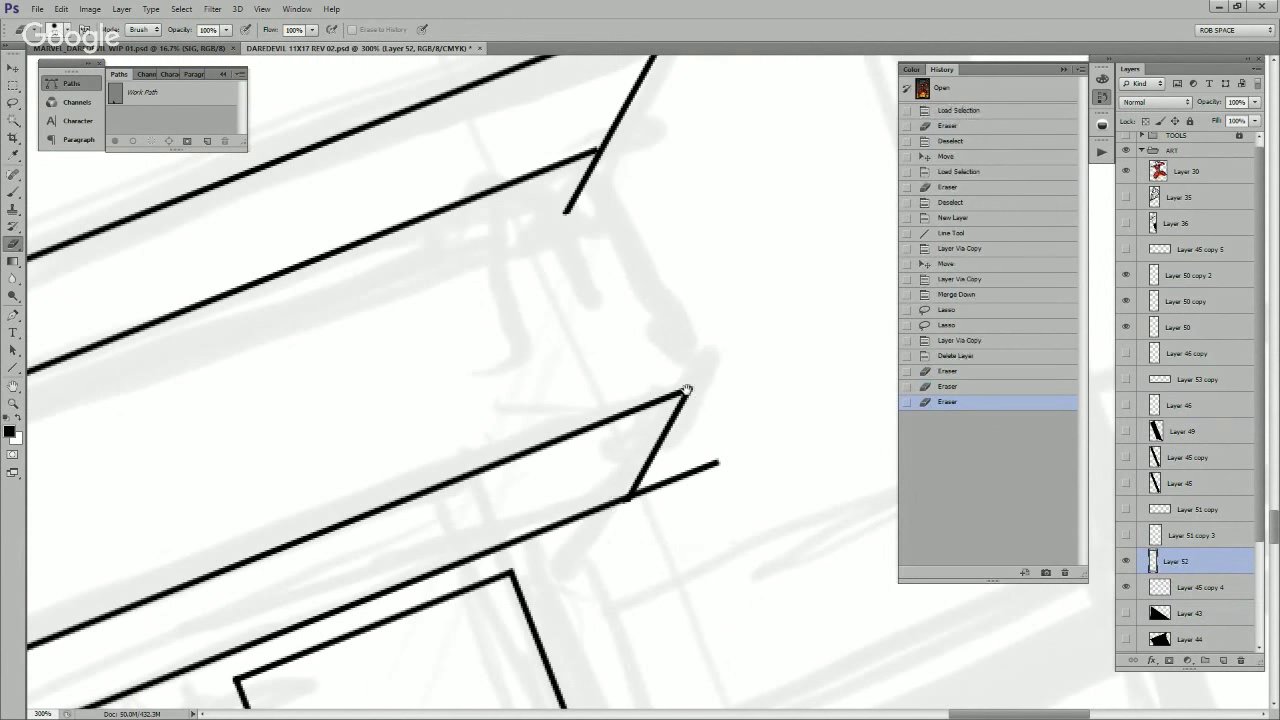
Step: Erase the slanted line's tip and the bottom line's excess at the upper ledge's right end to form a clean corner
{"action": "mouse_move", "coordinate": [727, 236]}
{"action": "left_mouse_down"}
{"action": "mouse_move", "coordinate": [723, 283]}
{"action": "mouse_move", "coordinate": [797, 541]}
{"action": "left_mouse_up"}
{"action": "mouse_move", "coordinate": [648, 503]}
{"action": "left_mouse_down"}
{"action": "mouse_move", "coordinate": [664, 480]}
{"action": "mouse_move", "coordinate": [602, 573]}
{"action": "left_mouse_up"}
{"action": "left_click_drag", "start_coordinate": [746, 363], "coordinate": [721, 365]}
{"action": "left_click_drag", "start_coordinate": [893, 524], "coordinate": [830, 549]}
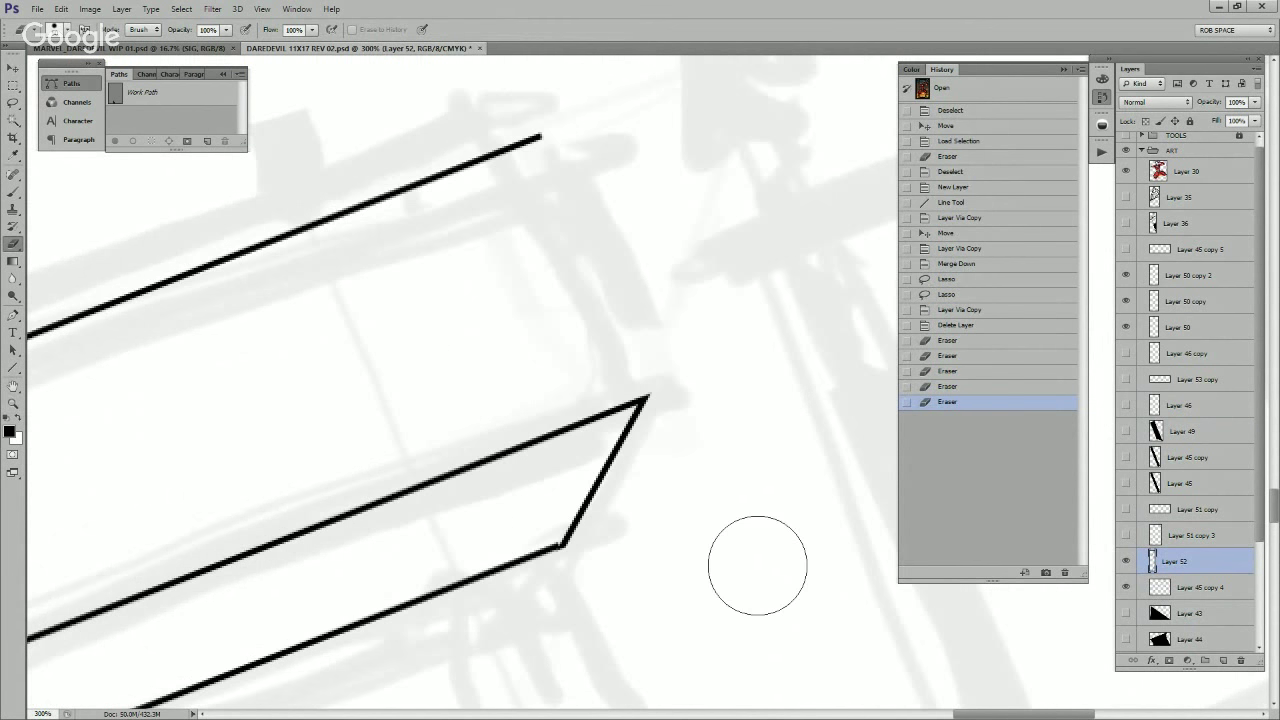
{"action": "key", "text": "z"}
{"action": "left_click", "coordinate": [766, 477], "text": "alt"}
{"action": "left_click", "coordinate": [769, 483], "text": "alt"}
{"action": "left_click", "coordinate": [769, 483], "text": "alt"}
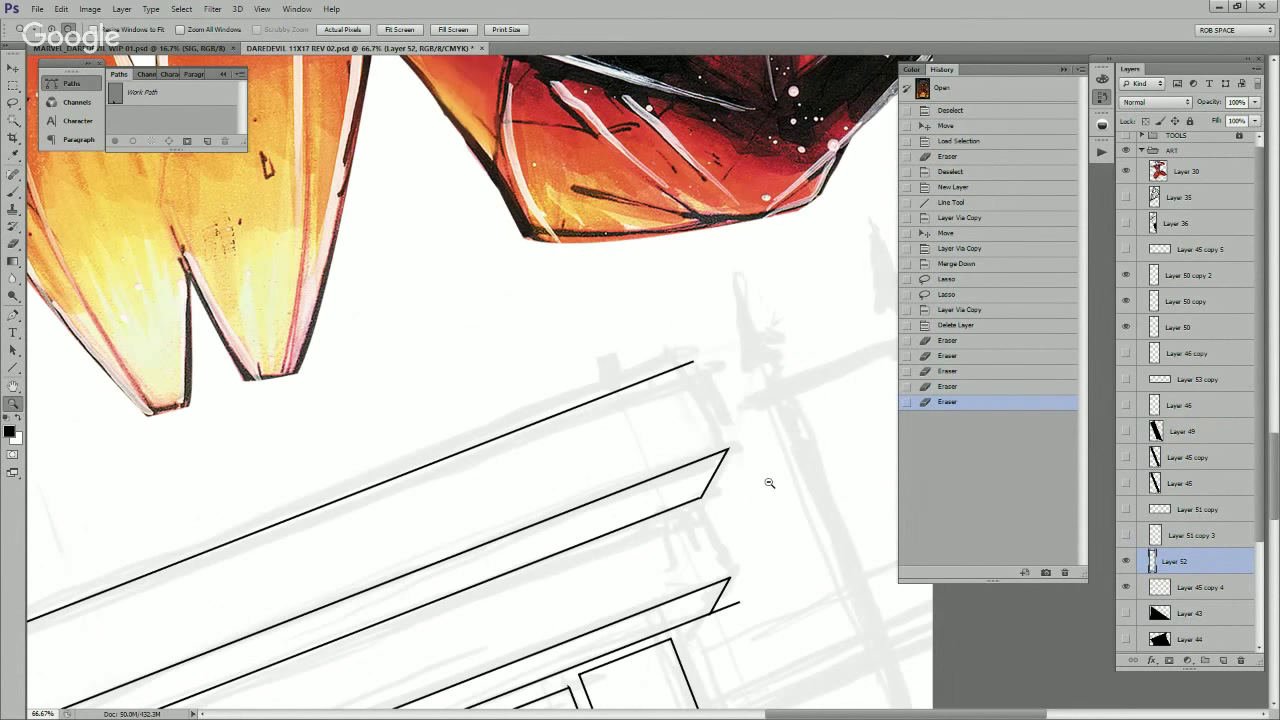
{"action": "left_click", "coordinate": [769, 483], "text": "alt"}
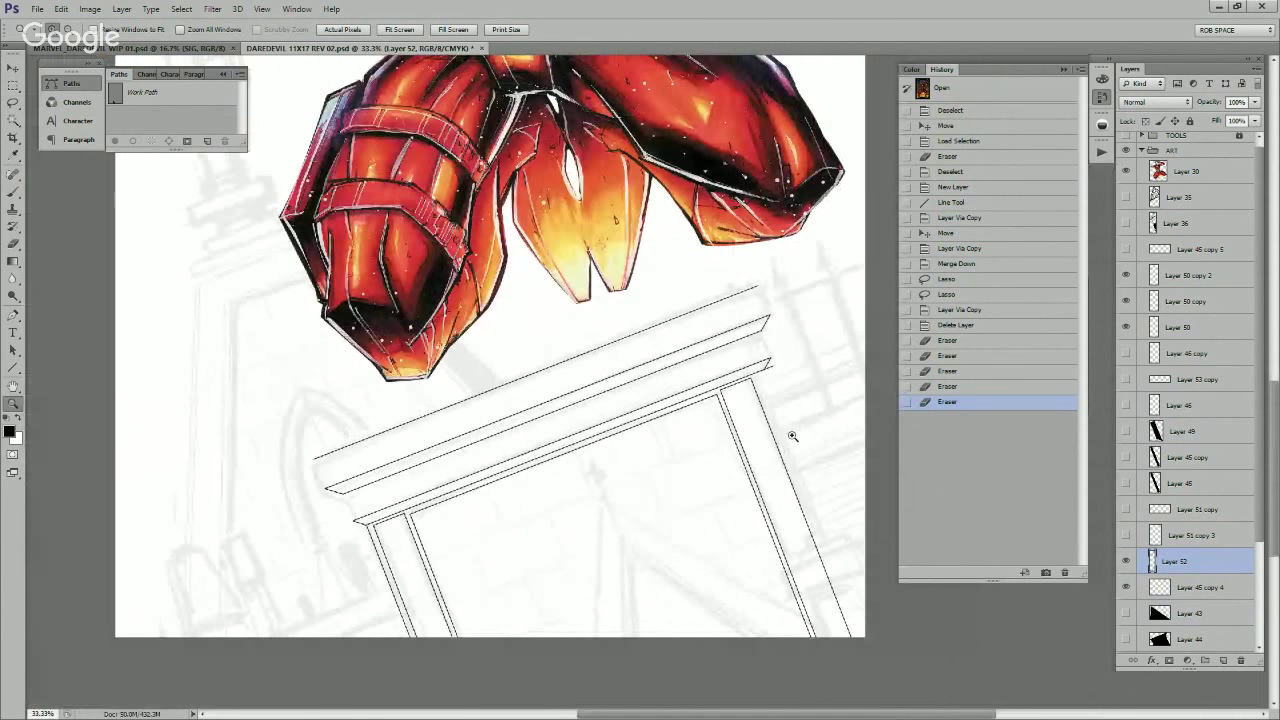
Step: Erase the lower ledge's bottom line where it extends past the slanted right end on Layer 45 copy 4
{"action": "left_click", "coordinate": [777, 362]}
{"action": "left_click", "coordinate": [777, 362]}
{"action": "left_click", "coordinate": [777, 364]}
{"action": "left_click", "coordinate": [778, 366]}
{"action": "left_click", "coordinate": [778, 366]}
{"action": "left_click", "coordinate": [778, 368]}
{"action": "key", "text": "e"}
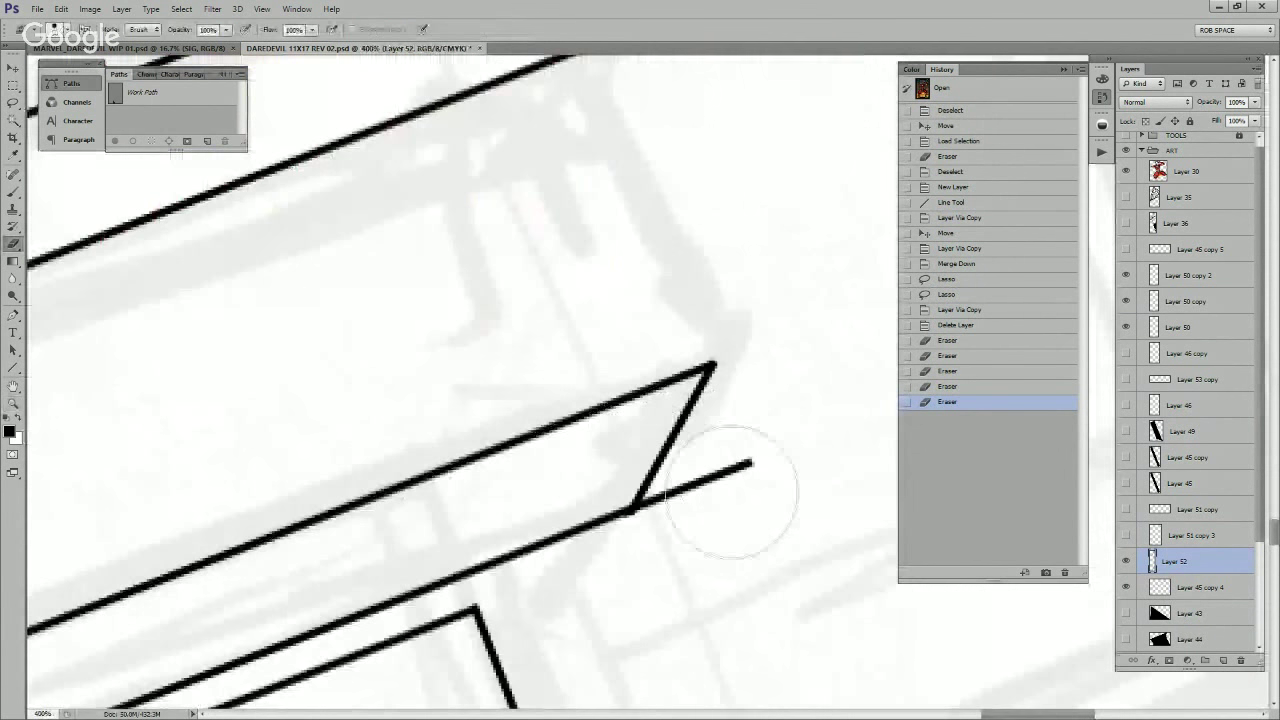
{"action": "left_click", "coordinate": [727, 482]}
{"action": "left_click", "coordinate": [1126, 587]}
{"action": "left_click", "coordinate": [1199, 587]}
{"action": "mouse_move", "coordinate": [757, 466]}
{"action": "left_mouse_down"}
{"action": "mouse_move", "coordinate": [706, 473]}
{"action": "mouse_move", "coordinate": [656, 517]}
{"action": "left_mouse_up"}
Step: Merge Layer 52 with the slanted end lines down into Layer 45 copy 4
{"action": "key", "text": "z"}
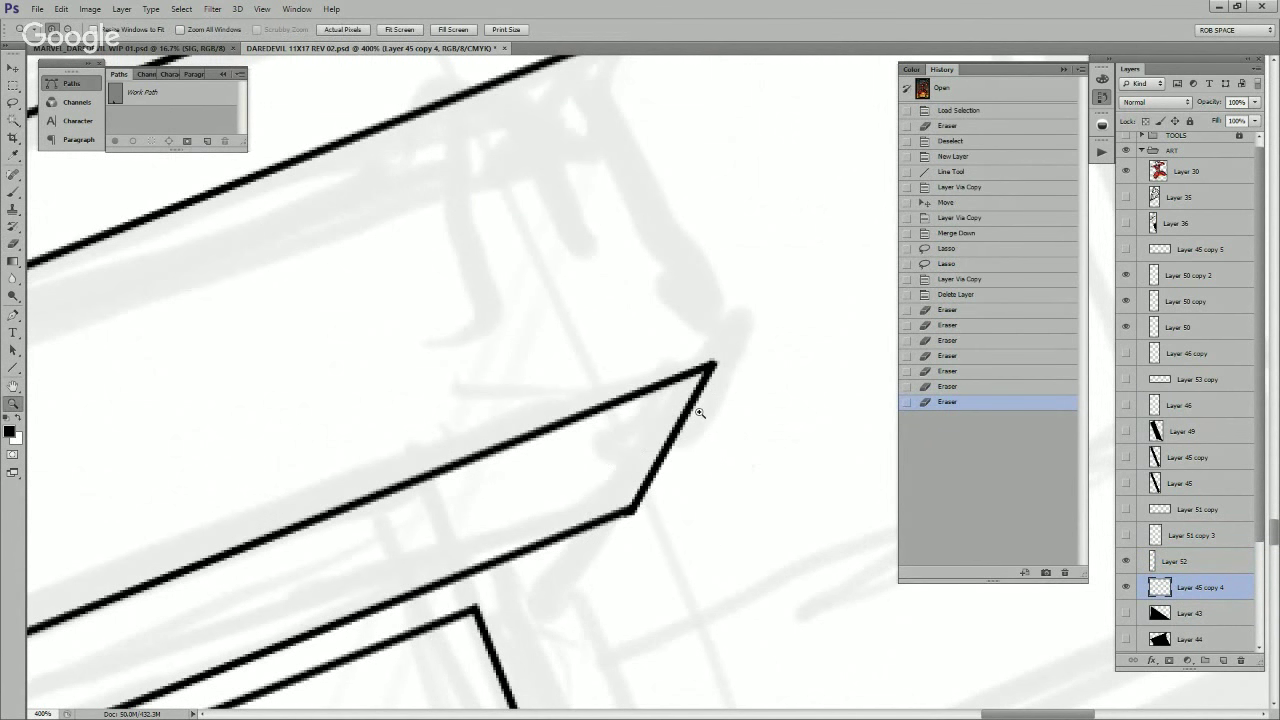
{"action": "left_click", "coordinate": [699, 436], "text": "alt"}
{"action": "left_click", "coordinate": [693, 438], "text": "alt"}
{"action": "left_click", "coordinate": [693, 439], "text": "alt"}
{"action": "left_click", "coordinate": [693, 439], "text": "alt"}
{"action": "left_click", "coordinate": [694, 440], "text": "alt"}
{"action": "left_click", "coordinate": [698, 460], "text": "alt"}
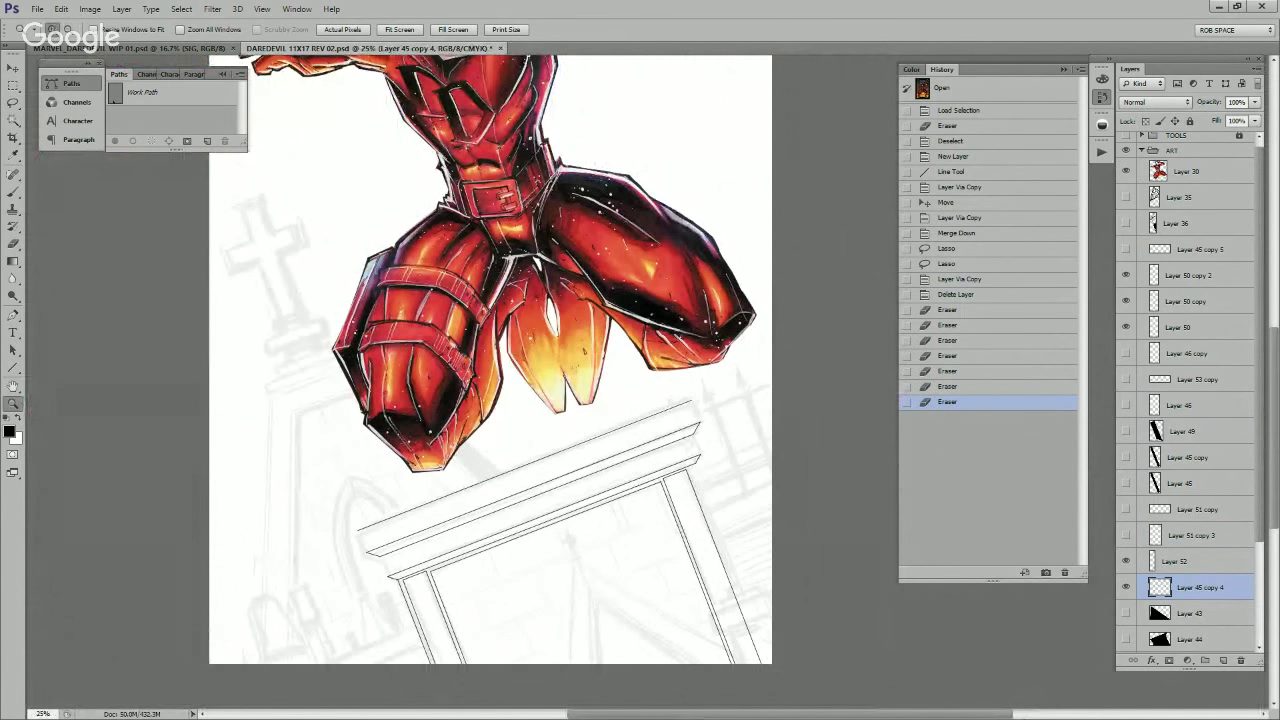
{"action": "left_click", "coordinate": [1176, 562]}
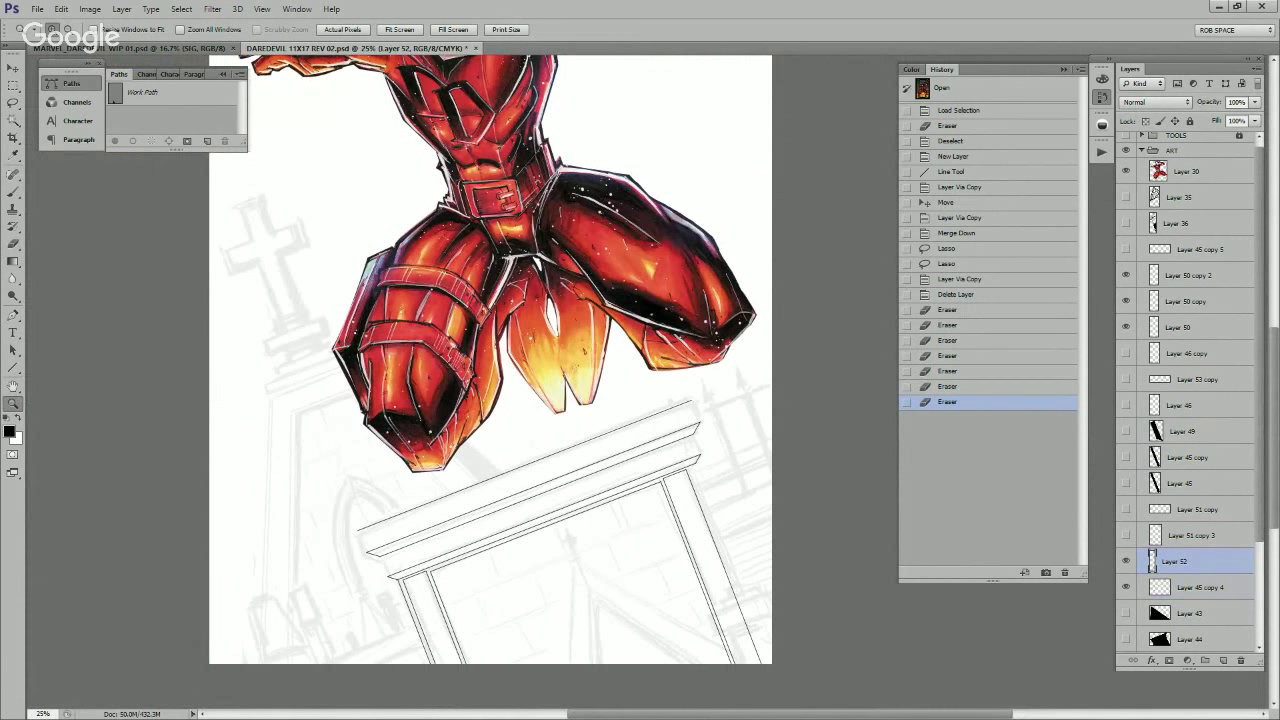
{"action": "key", "text": "ctrl+e"}
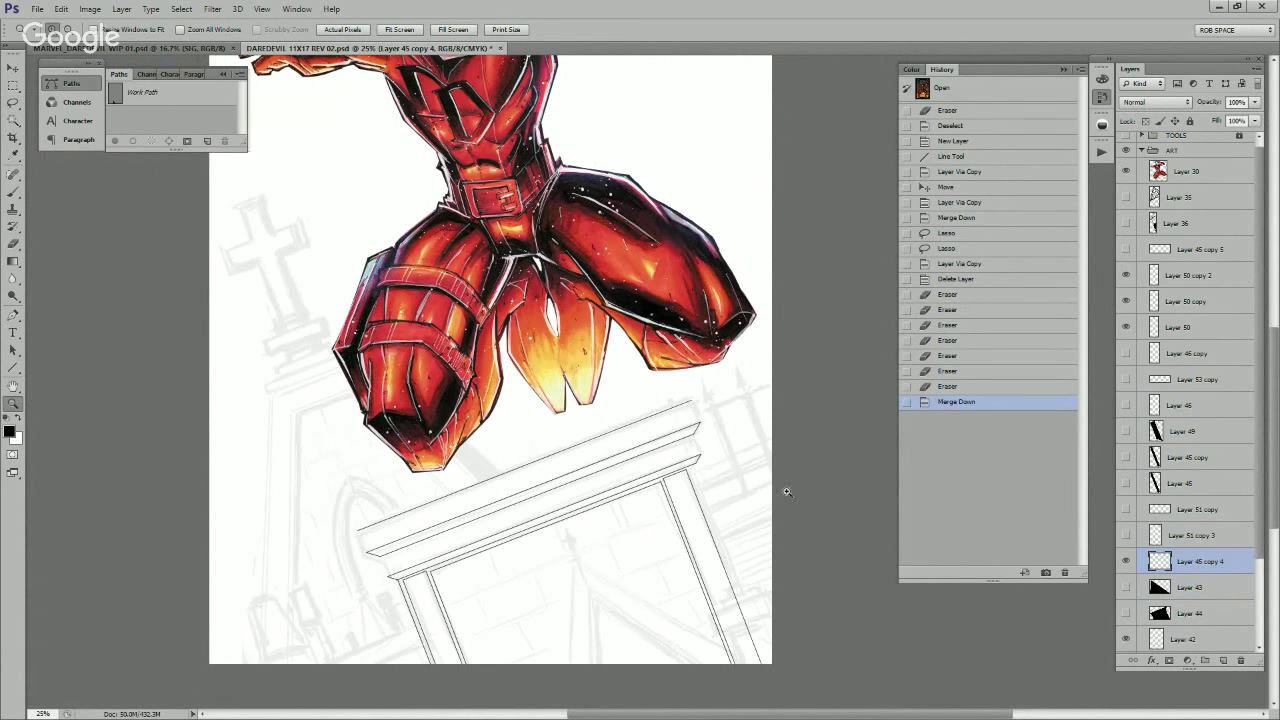
Step: Lasso the right ends of the cornice lines, move them slightly inward along the ledges to shorten them, and deselect
{"action": "left_click", "coordinate": [701, 443]}
{"action": "left_click", "coordinate": [704, 445]}
{"action": "left_click", "coordinate": [705, 449]}
{"action": "left_click", "coordinate": [705, 449]}
{"action": "mouse_move", "coordinate": [706, 480]}
{"action": "left_mouse_down"}
{"action": "mouse_move", "coordinate": [717, 449]}
{"action": "mouse_move", "coordinate": [563, 506]}
{"action": "mouse_move", "coordinate": [466, 271]}
{"action": "mouse_move", "coordinate": [500, 385]}
{"action": "mouse_move", "coordinate": [754, 349]}
{"action": "mouse_move", "coordinate": [780, 631]}
{"action": "mouse_move", "coordinate": [720, 451]}
{"action": "left_mouse_up"}
{"action": "left_click", "coordinate": [714, 467]}
{"action": "key", "text": "l"}
{"action": "key", "text": "v"}
{"action": "left_click_drag", "start_coordinate": [698, 409], "coordinate": [672, 419]}
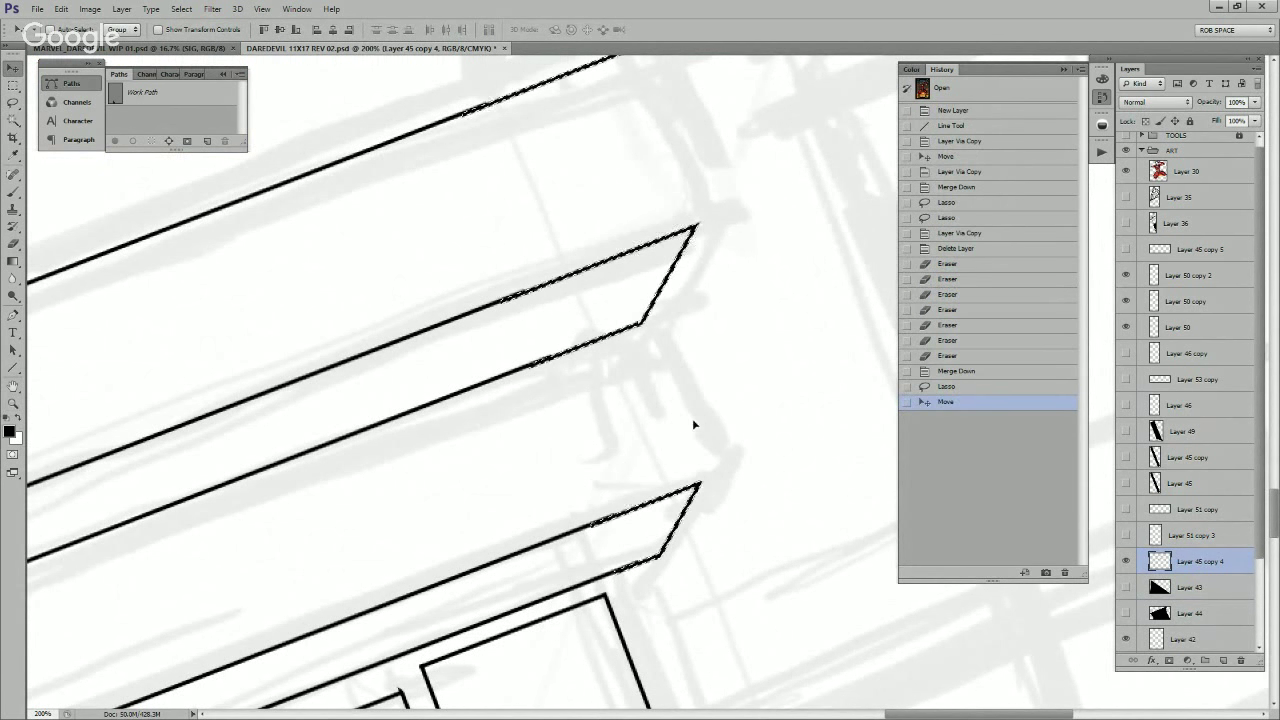
{"action": "key", "text": "ctrl+d"}
{"action": "key", "text": "z"}
{"action": "left_click", "coordinate": [708, 403], "text": "alt"}
{"action": "left_click", "coordinate": [708, 403], "text": "alt"}
{"action": "left_click", "coordinate": [709, 404], "text": "alt"}
{"action": "left_click", "coordinate": [710, 405], "text": "alt"}
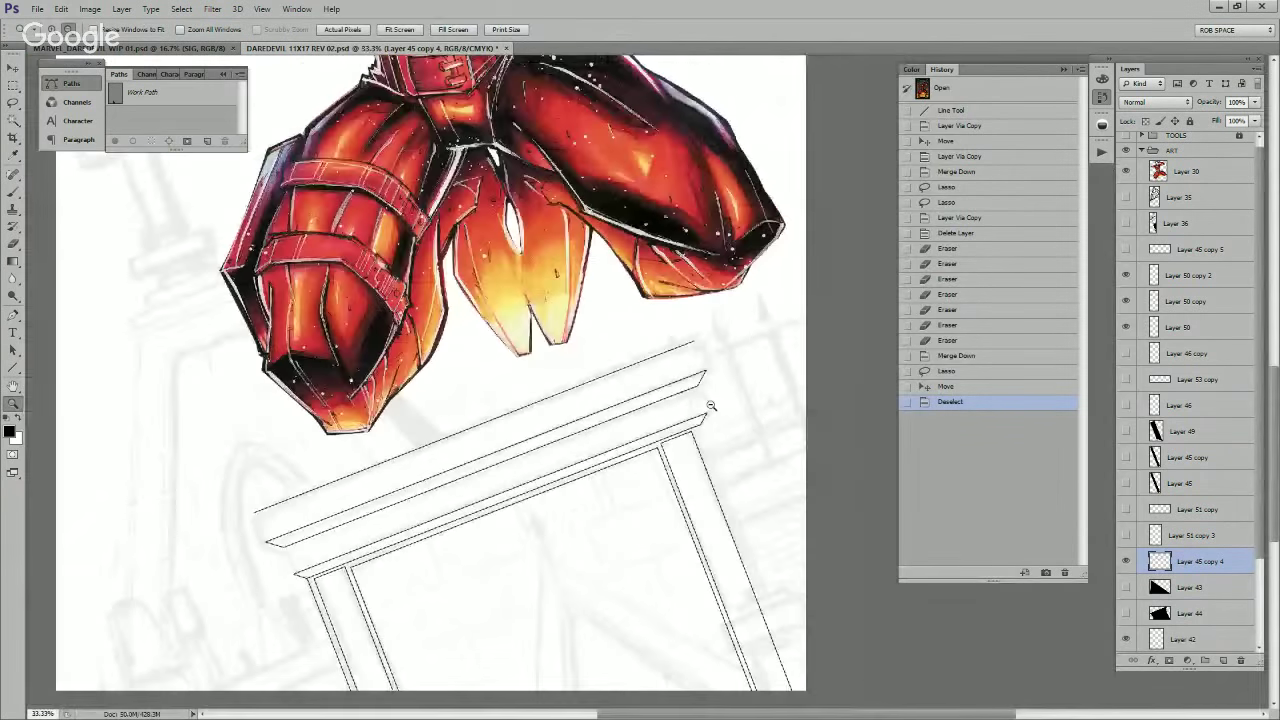
Step: Restore the selection of the cornice's right ends, nudge them up one step to align with the ledge lines, and deselect
{"action": "left_click", "coordinate": [702, 396]}
{"action": "left_click", "coordinate": [702, 396]}
{"action": "left_click", "coordinate": [702, 396]}
{"action": "left_click", "coordinate": [702, 396]}
{"action": "left_click", "coordinate": [702, 396]}
{"action": "key", "text": "ctrl+z"}
{"action": "key", "text": "v"}
{"action": "key", "text": "Up"}
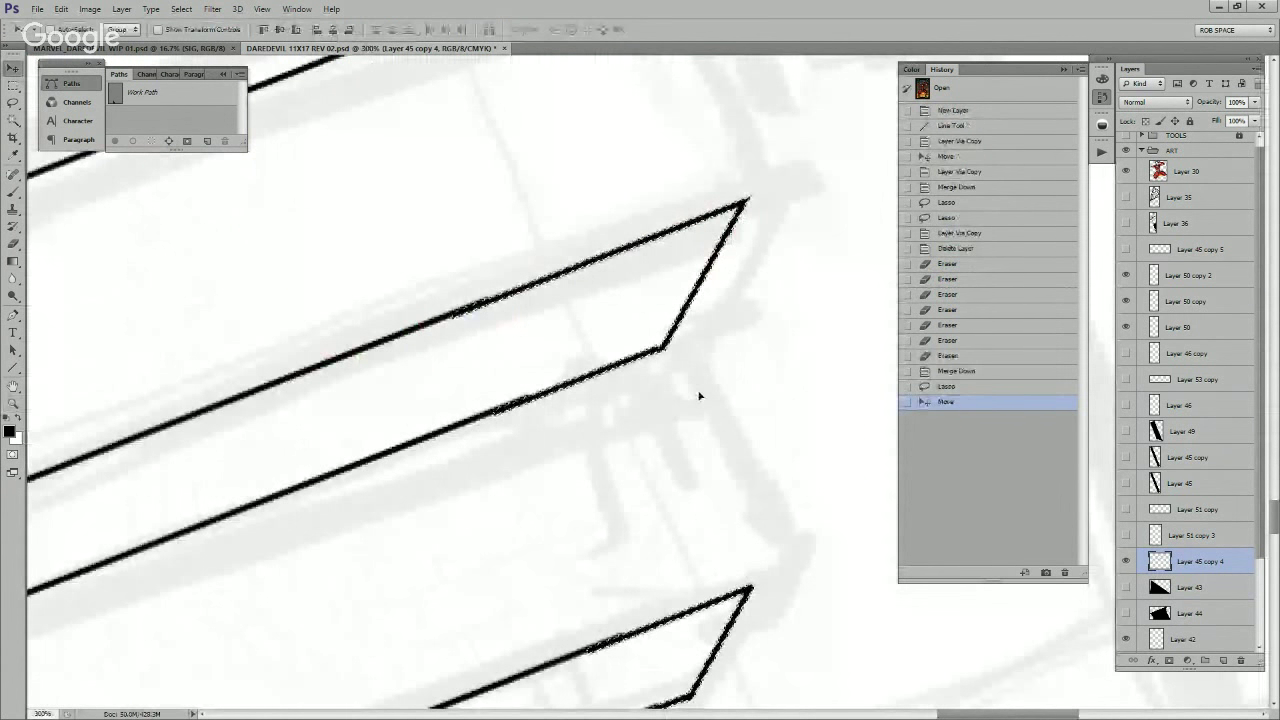
{"action": "key", "text": "ctrl+d"}
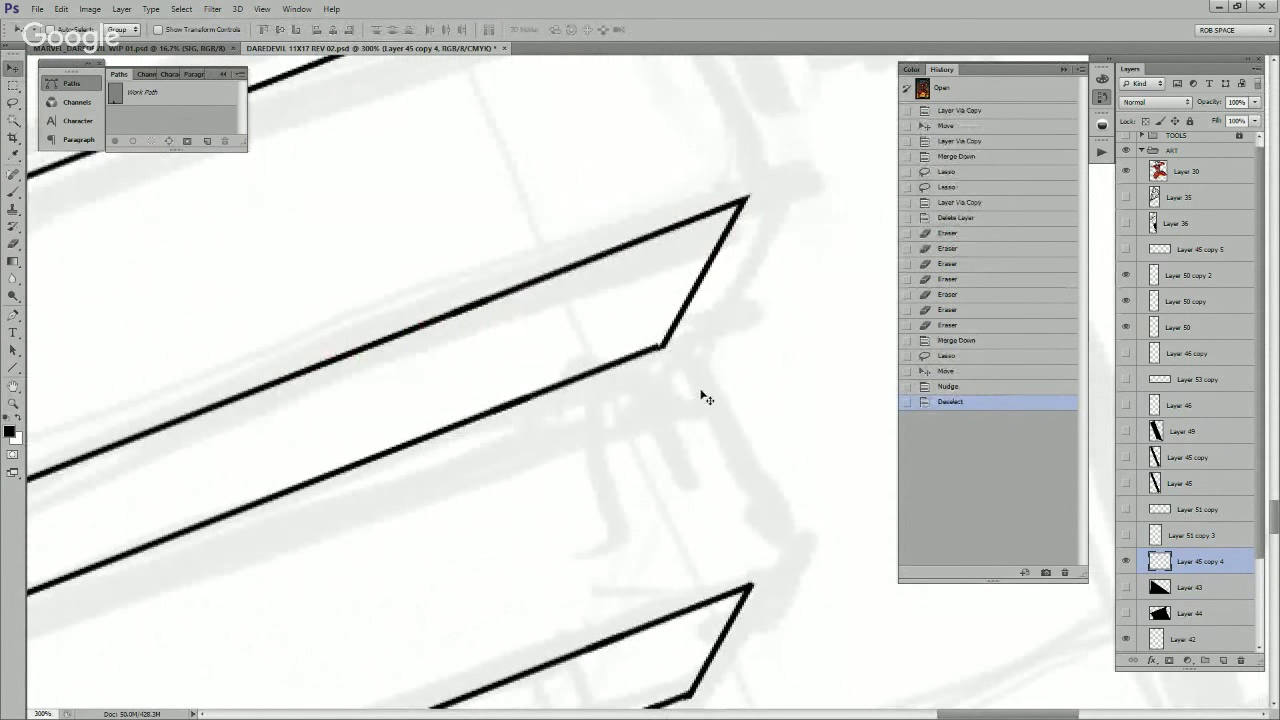
Step: Inspect the line ends at both sides of the cornice and the overall frame drawing
{"action": "key", "text": "z"}
{"action": "left_click", "coordinate": [703, 397], "text": "alt"}
{"action": "left_click", "coordinate": [704, 398], "text": "alt"}
{"action": "left_click", "coordinate": [704, 398], "text": "alt"}
{"action": "left_click", "coordinate": [704, 399], "text": "alt"}
{"action": "left_click", "coordinate": [706, 400], "text": "alt"}
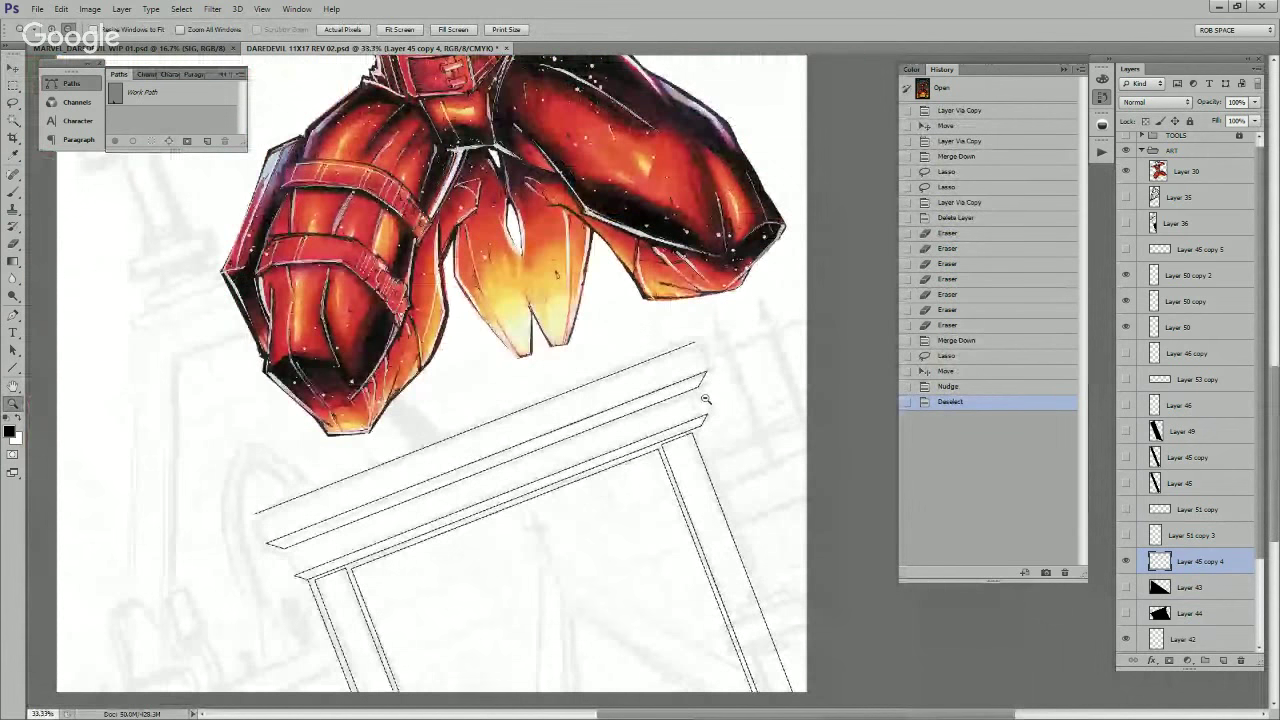
{"action": "left_click", "coordinate": [705, 399], "text": "alt"}
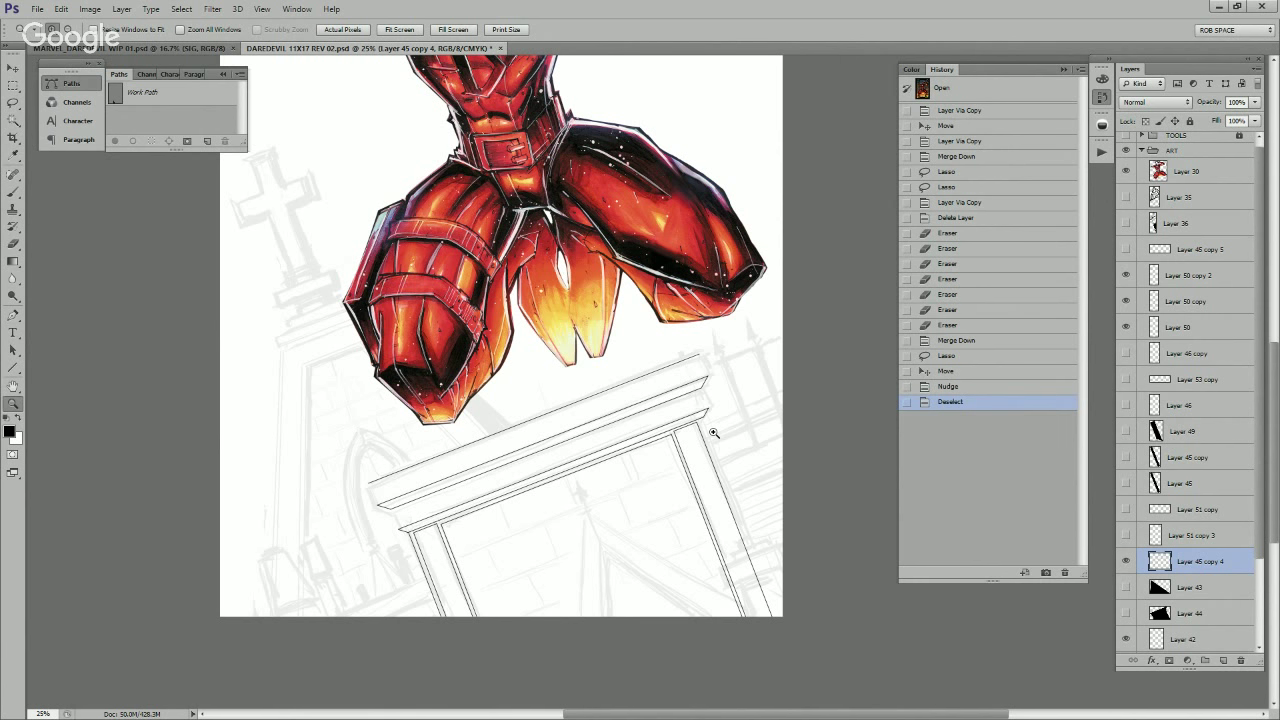
{"action": "left_click", "coordinate": [368, 496]}
{"action": "left_click", "coordinate": [368, 496]}
{"action": "left_click", "coordinate": [372, 492]}
{"action": "left_click", "coordinate": [374, 491]}
{"action": "left_click", "coordinate": [374, 491]}
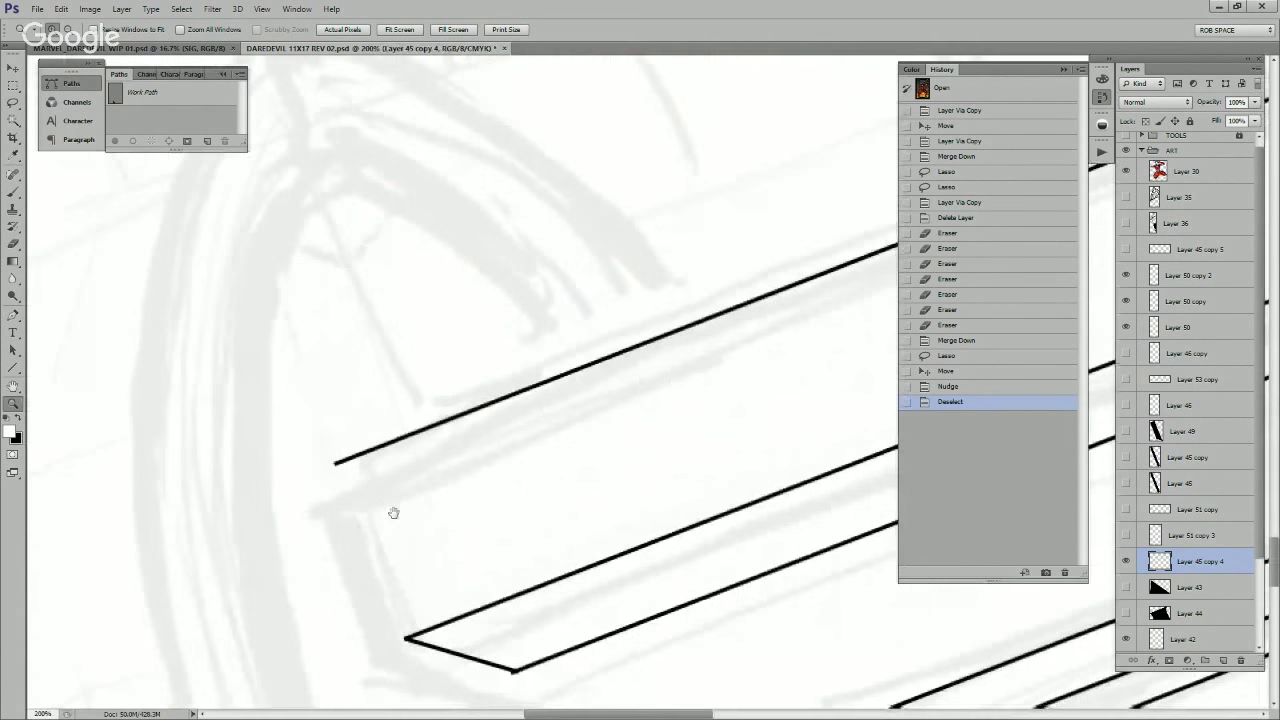
{"action": "left_click_drag", "start_coordinate": [394, 514], "coordinate": [518, 412]}
{"action": "left_click", "coordinate": [518, 411]}
{"action": "key", "text": "u"}
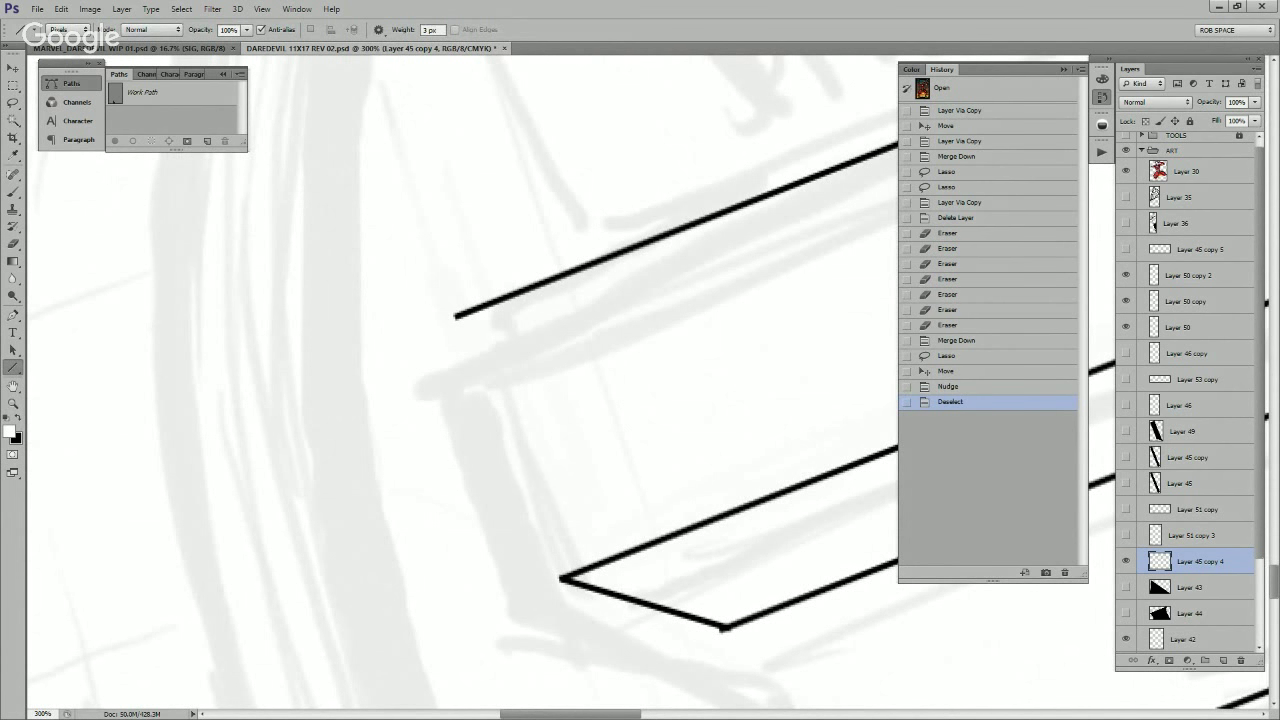
{"action": "key", "text": "z"}
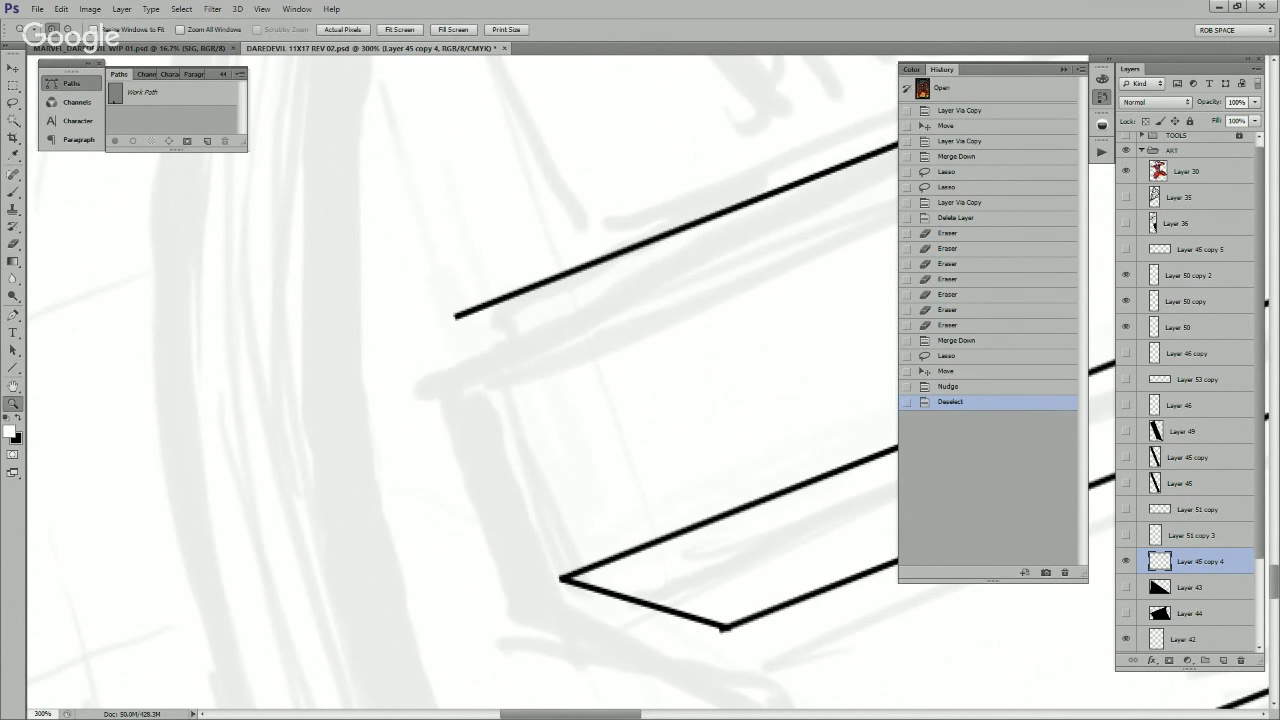
{"action": "left_click", "coordinate": [875, 512], "text": "alt"}
{"action": "left_click", "coordinate": [875, 512], "text": "alt"}
{"action": "left_click", "coordinate": [875, 512], "text": "alt"}
{"action": "left_click", "coordinate": [875, 512], "text": "alt"}
{"action": "left_click", "coordinate": [875, 512], "text": "alt"}
{"action": "left_click_drag", "start_coordinate": [875, 512], "coordinate": [642, 455]}
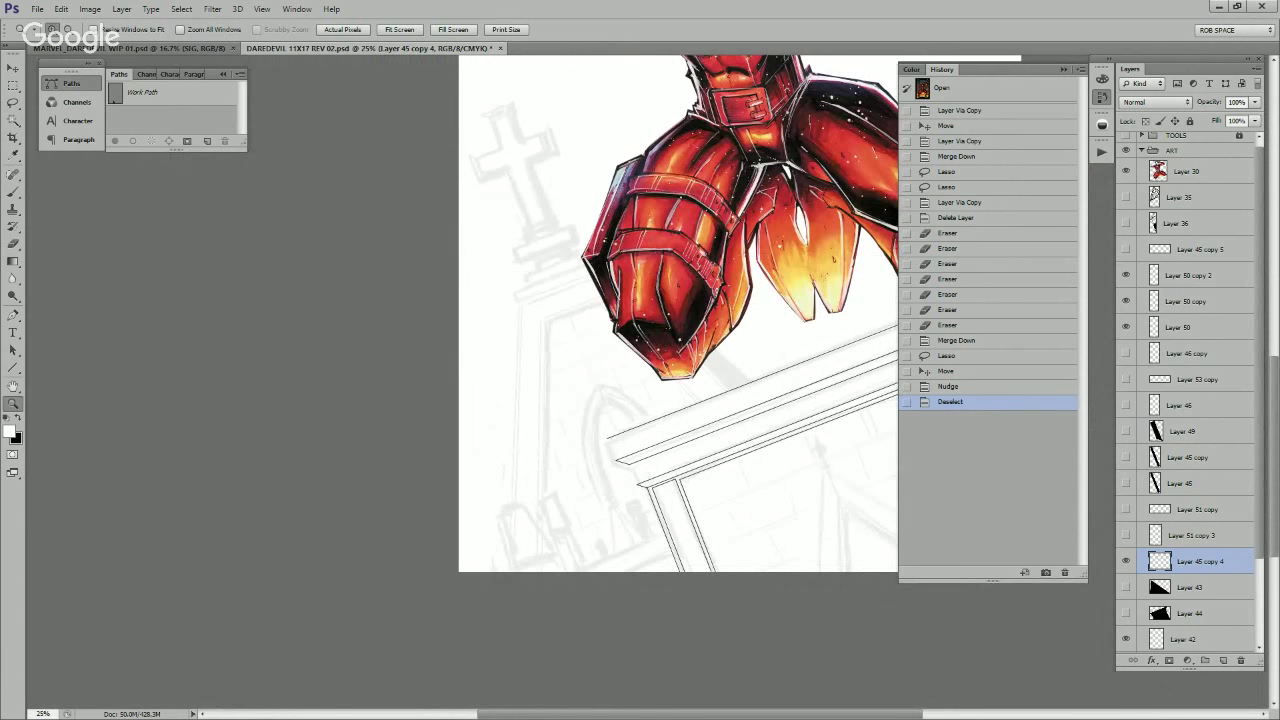
Step: Reorder Layer 49 below Layer 45 copy, and copy a section of one diagonal line from Layer 46 copy onto a new layer
{"action": "scroll", "coordinate": [1185, 431], "scroll_direction": "down", "scroll_amount": 1}
{"action": "left_click_drag", "start_coordinate": [1183, 419], "coordinate": [1183, 457]}
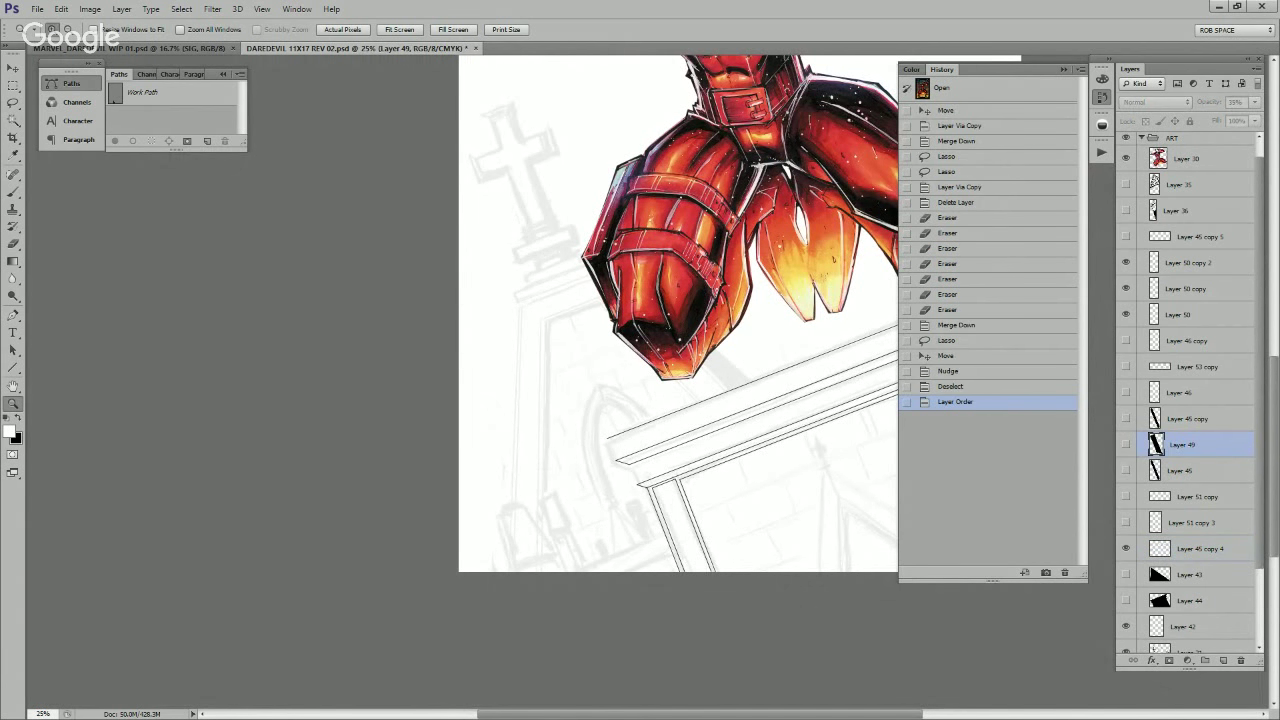
{"action": "left_click", "coordinate": [1187, 341]}
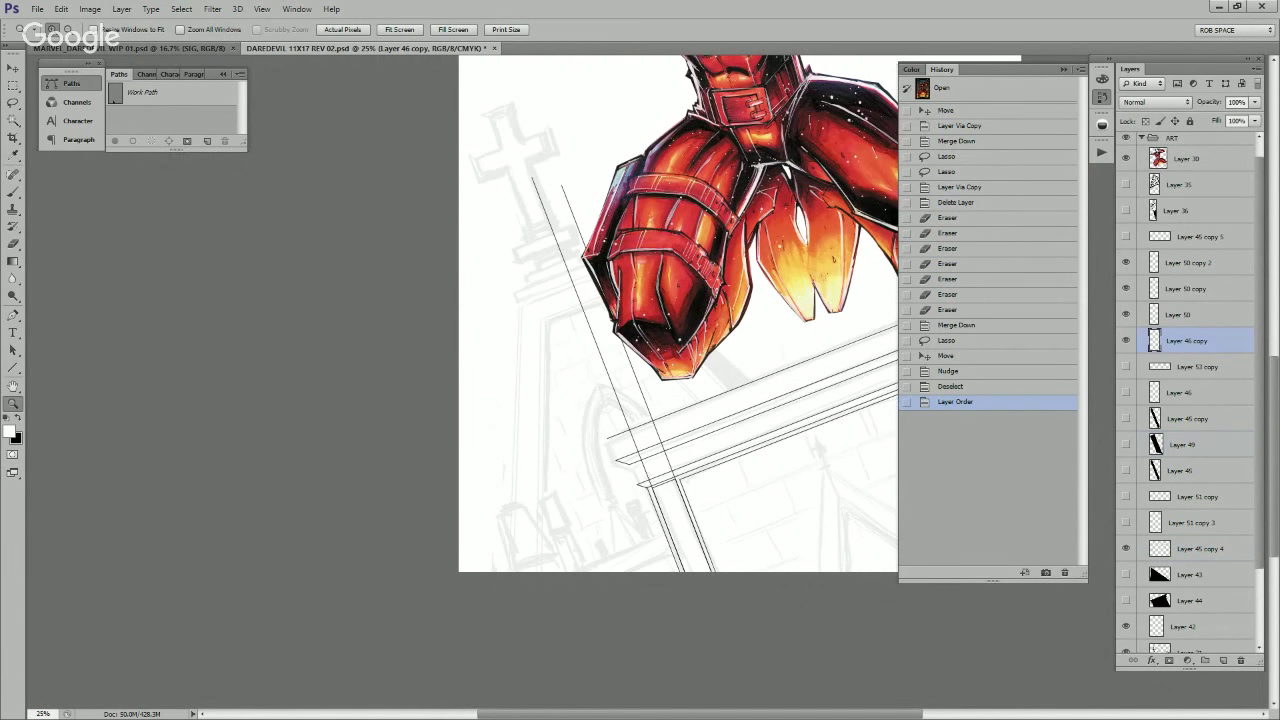
{"action": "key", "text": "l"}
{"action": "mouse_move", "coordinate": [651, 443]}
{"action": "left_mouse_down"}
{"action": "mouse_move", "coordinate": [585, 300]}
{"action": "mouse_move", "coordinate": [586, 268]}
{"action": "left_mouse_up"}
{"action": "key", "text": "ctrl+j"}
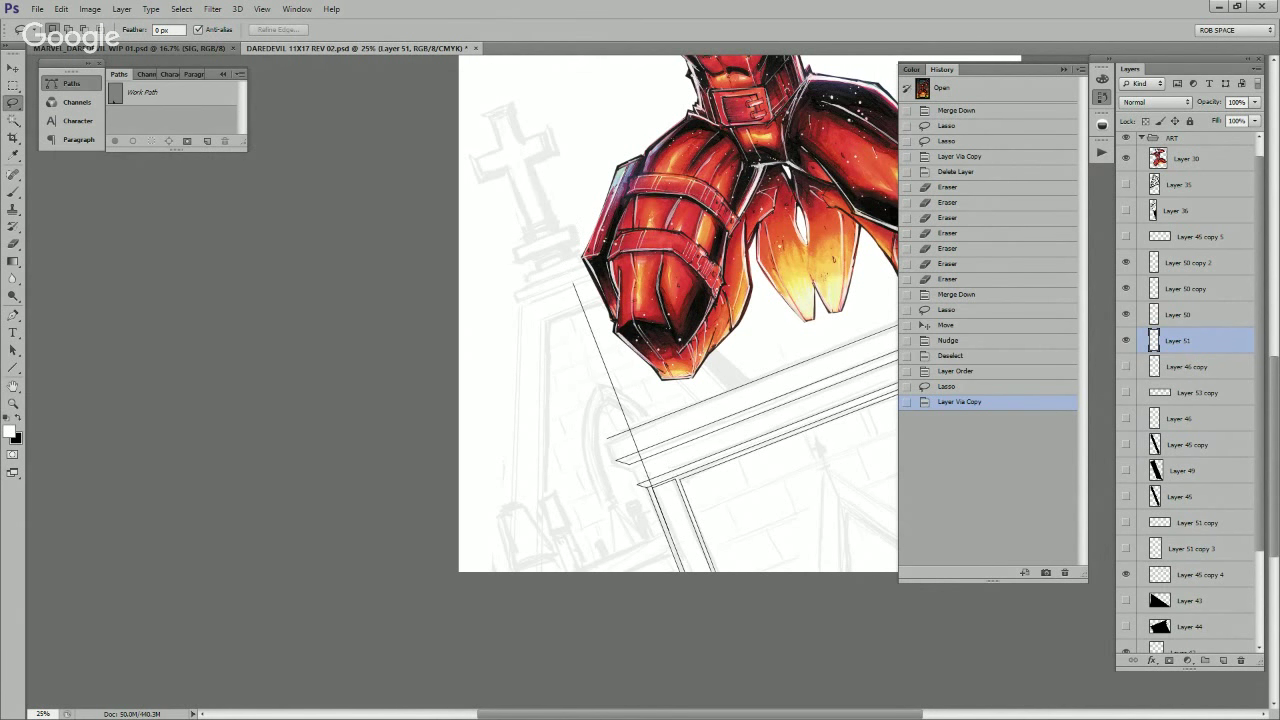
Step: Align the copied diagonal with the cornice's left corners, add a duplicate for the second set of corners, and merge the two lines
{"action": "key", "text": "ctrl+plus"}
{"action": "key", "text": "ctrl+plus"}
{"action": "key", "text": "ctrl+plus"}
{"action": "key", "text": "ctrl+plus"}
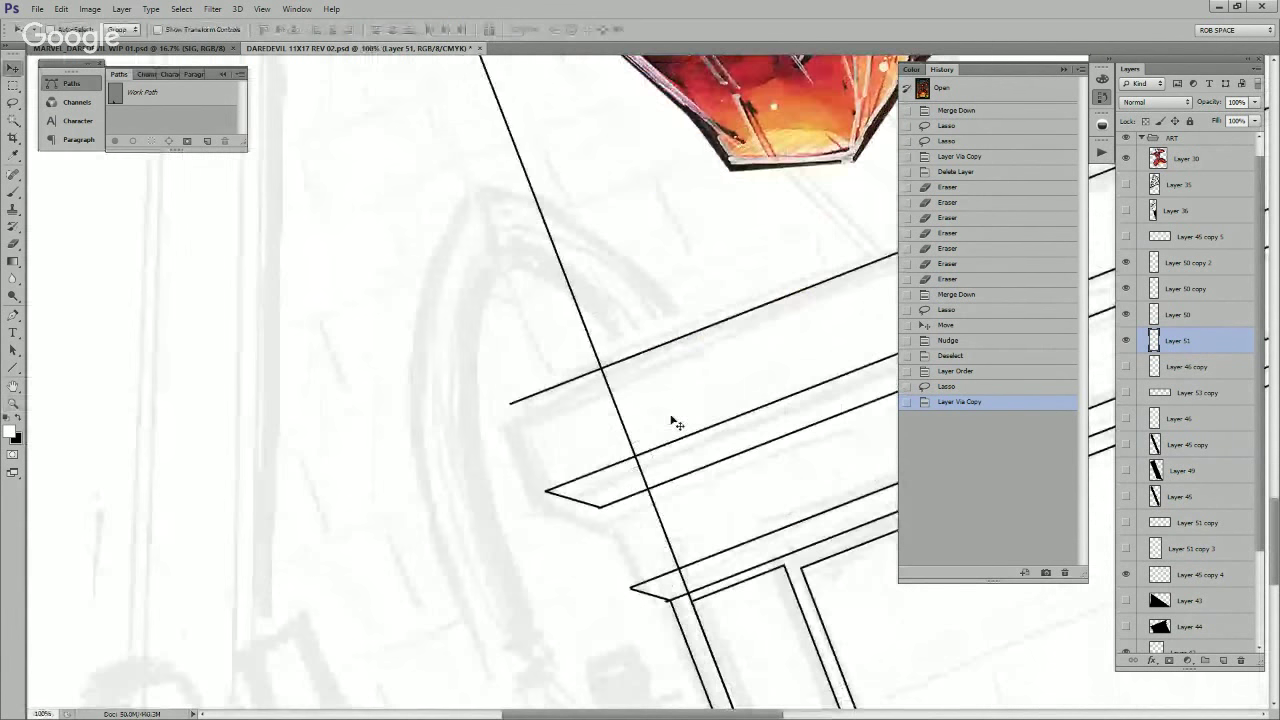
{"action": "left_click_drag", "start_coordinate": [671, 419], "coordinate": [607, 455]}
{"action": "key", "text": "ctrl+j"}
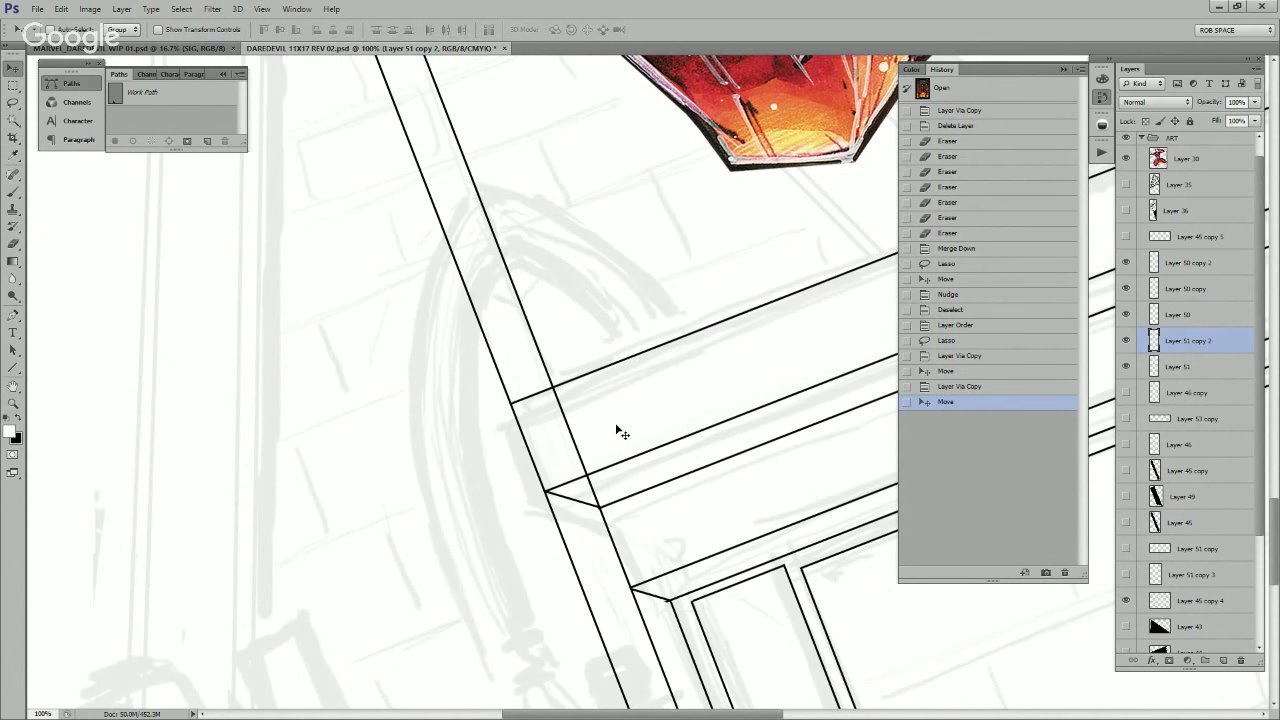
{"action": "key", "text": "ctrl+e"}
Step: Copy the part of the merged diagonals that spans the cornice's left end onto a new layer and hide Layer 51
{"action": "key", "text": "l"}
{"action": "mouse_move", "coordinate": [552, 380]}
{"action": "left_mouse_down"}
{"action": "mouse_move", "coordinate": [497, 410]}
{"action": "mouse_move", "coordinate": [606, 607]}
{"action": "left_mouse_up"}
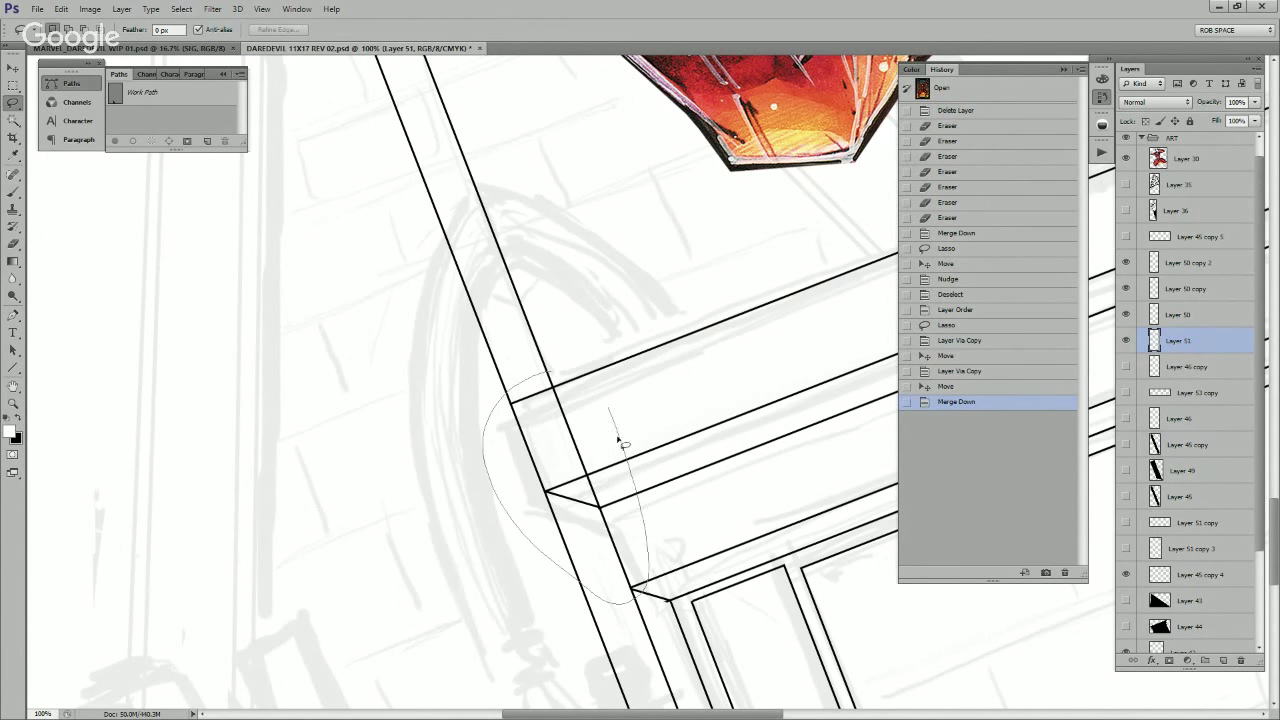
{"action": "key", "text": "ctrl+j"}
{"action": "mouse_move", "coordinate": [620, 442]}
{"action": "left_mouse_down"}
{"action": "mouse_move", "coordinate": [691, 413]}
{"action": "mouse_move", "coordinate": [737, 374]}
{"action": "mouse_move", "coordinate": [753, 380]}
{"action": "mouse_move", "coordinate": [732, 427]}
{"action": "left_mouse_up"}
{"action": "left_click", "coordinate": [1126, 367]}
Step: Erase the excess parts of the copied diagonals so only the stepped outline of the cornice's left end remains
{"action": "left_click", "coordinate": [547, 378], "text": "ctrl"}
{"action": "left_click", "coordinate": [547, 380], "text": "ctrl"}
{"action": "key", "text": "e"}
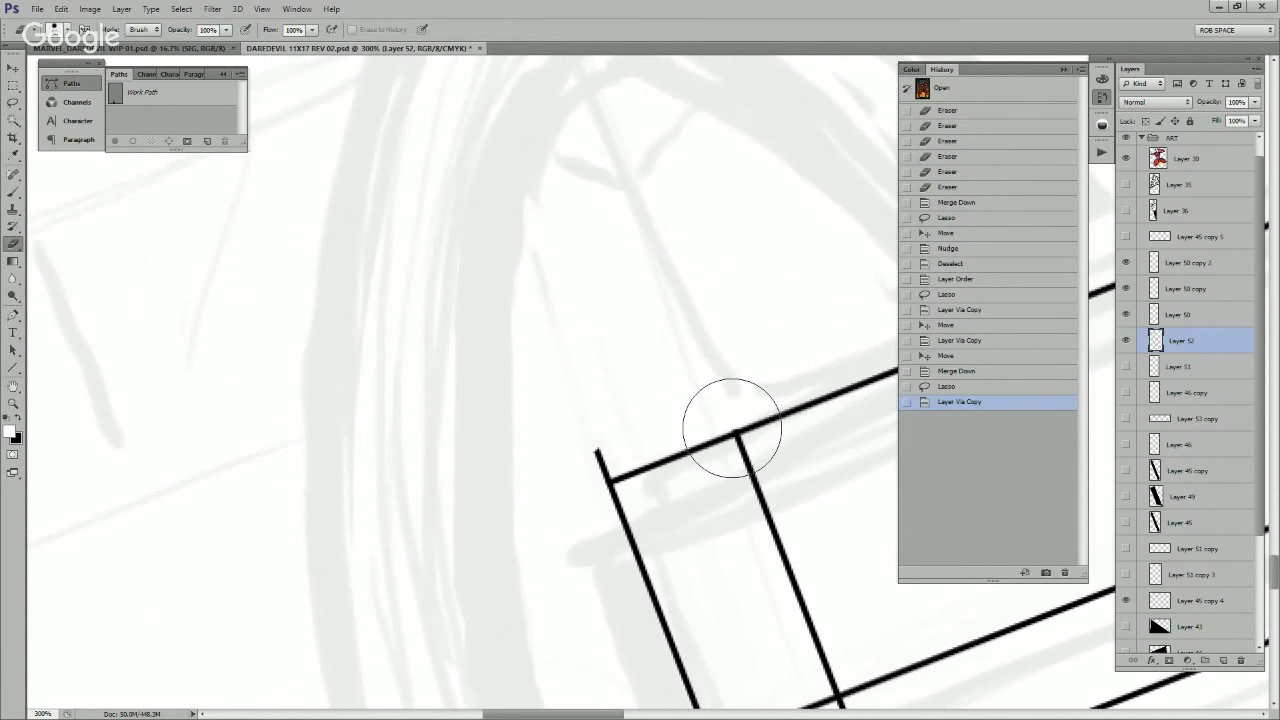
{"action": "left_click_drag", "start_coordinate": [597, 448], "coordinate": [612, 478]}
{"action": "mouse_move", "coordinate": [817, 457]}
{"action": "left_mouse_down"}
{"action": "mouse_move", "coordinate": [684, 256]}
{"action": "mouse_move", "coordinate": [631, 303]}
{"action": "mouse_move", "coordinate": [697, 500]}
{"action": "mouse_move", "coordinate": [743, 588]}
{"action": "left_mouse_up"}
{"action": "left_click_drag", "start_coordinate": [791, 627], "coordinate": [748, 363]}
{"action": "mouse_move", "coordinate": [558, 327]}
{"action": "left_mouse_down"}
{"action": "mouse_move", "coordinate": [540, 304]}
{"action": "mouse_move", "coordinate": [669, 611]}
{"action": "left_mouse_up"}
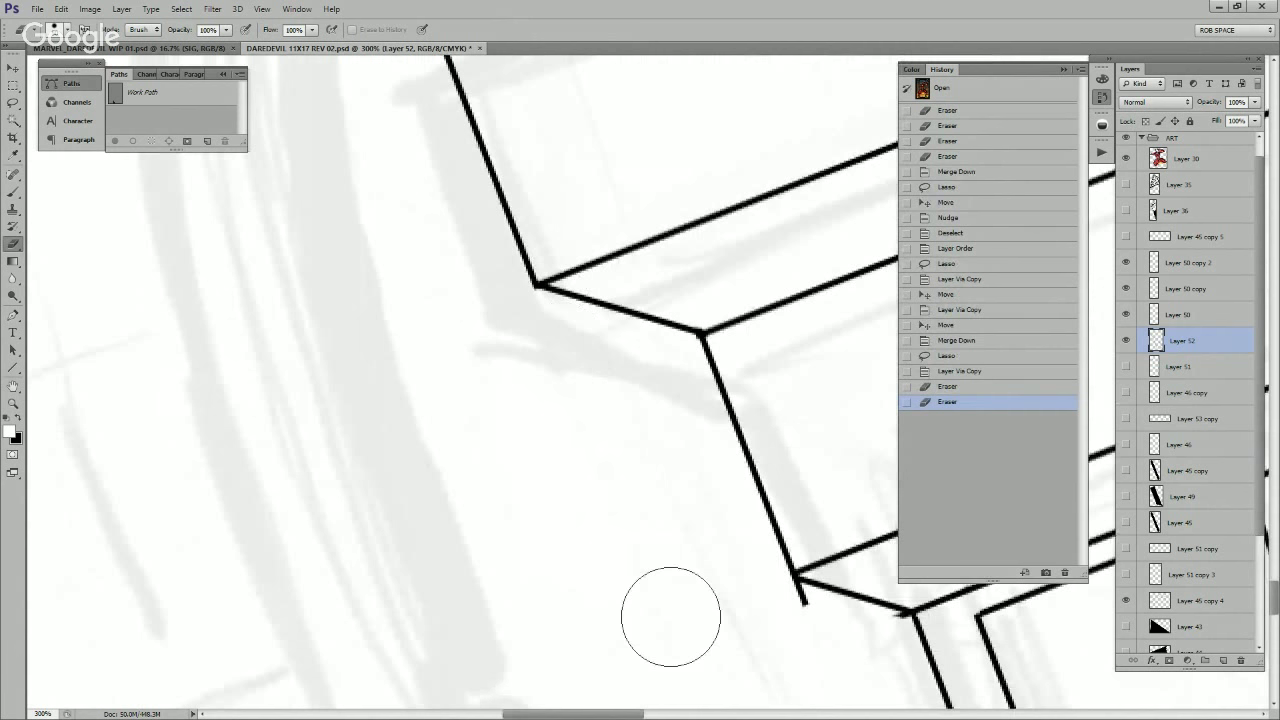
{"action": "mouse_move", "coordinate": [838, 629]}
{"action": "left_mouse_down"}
{"action": "mouse_move", "coordinate": [794, 580]}
{"action": "mouse_move", "coordinate": [870, 600]}
{"action": "mouse_move", "coordinate": [695, 625]}
{"action": "left_mouse_up"}
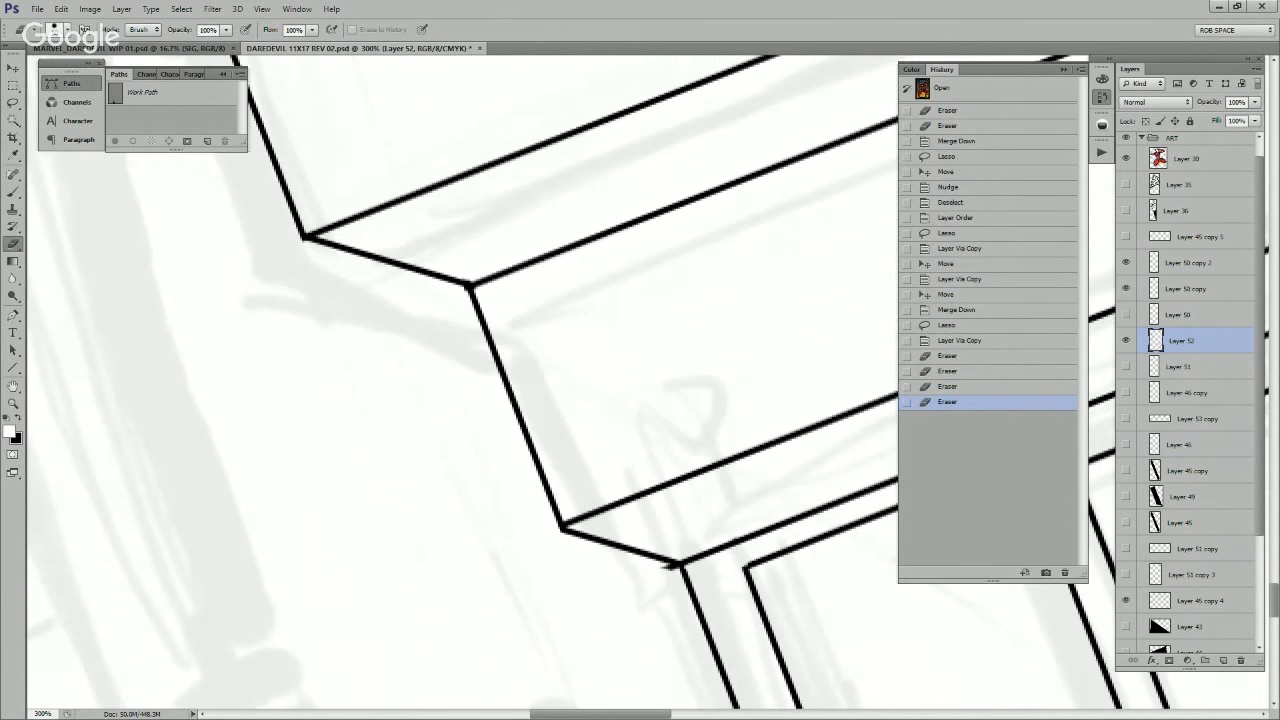
Step: Find the layer holding the stray line tip at the cornice's lower left corner and erase the tip on Layer 45 copy 4
{"action": "left_click", "coordinate": [1126, 315]}
{"action": "left_click", "coordinate": [1126, 262]}
{"action": "left_click", "coordinate": [1126, 288]}
{"action": "left_click", "coordinate": [1126, 601]}
{"action": "left_click", "coordinate": [1190, 601]}
{"action": "mouse_move", "coordinate": [664, 574]}
{"action": "left_mouse_down"}
{"action": "mouse_move", "coordinate": [675, 578]}
{"action": "mouse_move", "coordinate": [396, 527]}
{"action": "left_mouse_up"}
Step: Show Layer 51 again and move its two diagonals to the cornice's right end, nudging them onto the corner points
{"action": "key", "text": "z"}
{"action": "left_click", "coordinate": [728, 572], "text": "alt"}
{"action": "left_click", "coordinate": [728, 572], "text": "alt"}
{"action": "left_click", "coordinate": [728, 573], "text": "alt"}
{"action": "left_click", "coordinate": [728, 574], "text": "alt"}
{"action": "left_click", "coordinate": [729, 575], "text": "alt"}
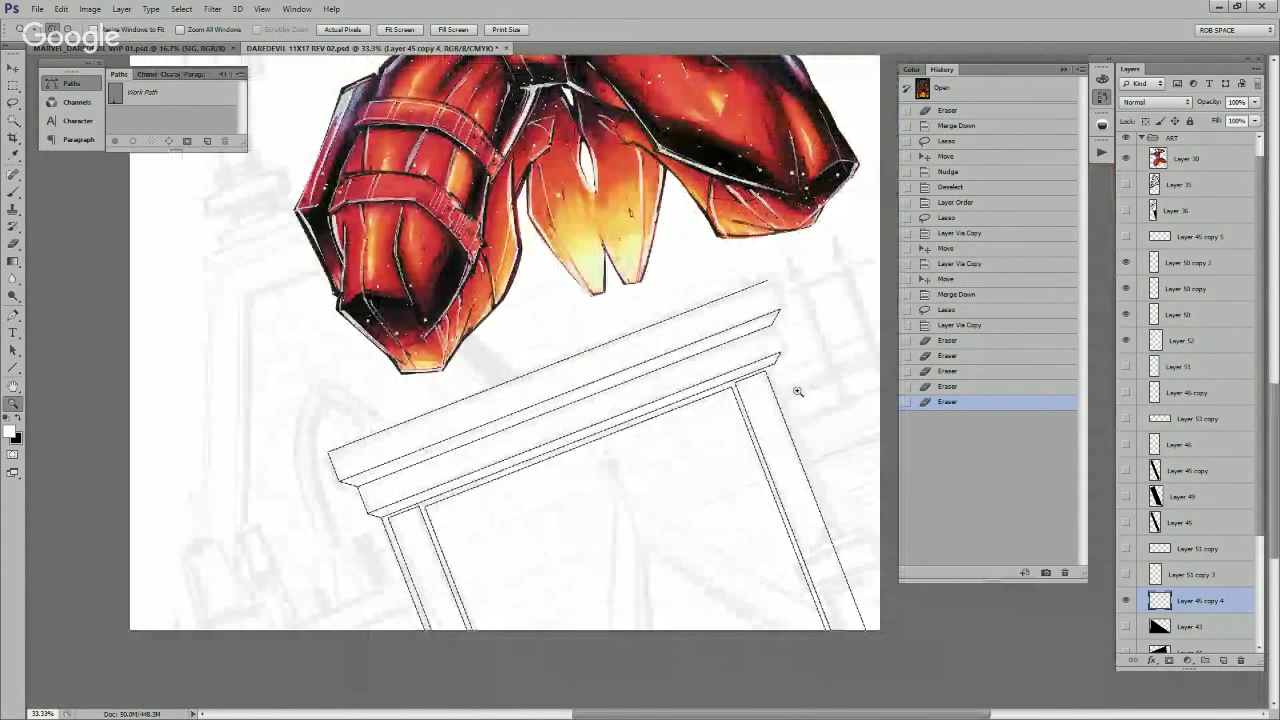
{"action": "left_click", "coordinate": [1126, 366]}
{"action": "left_click", "coordinate": [1190, 366]}
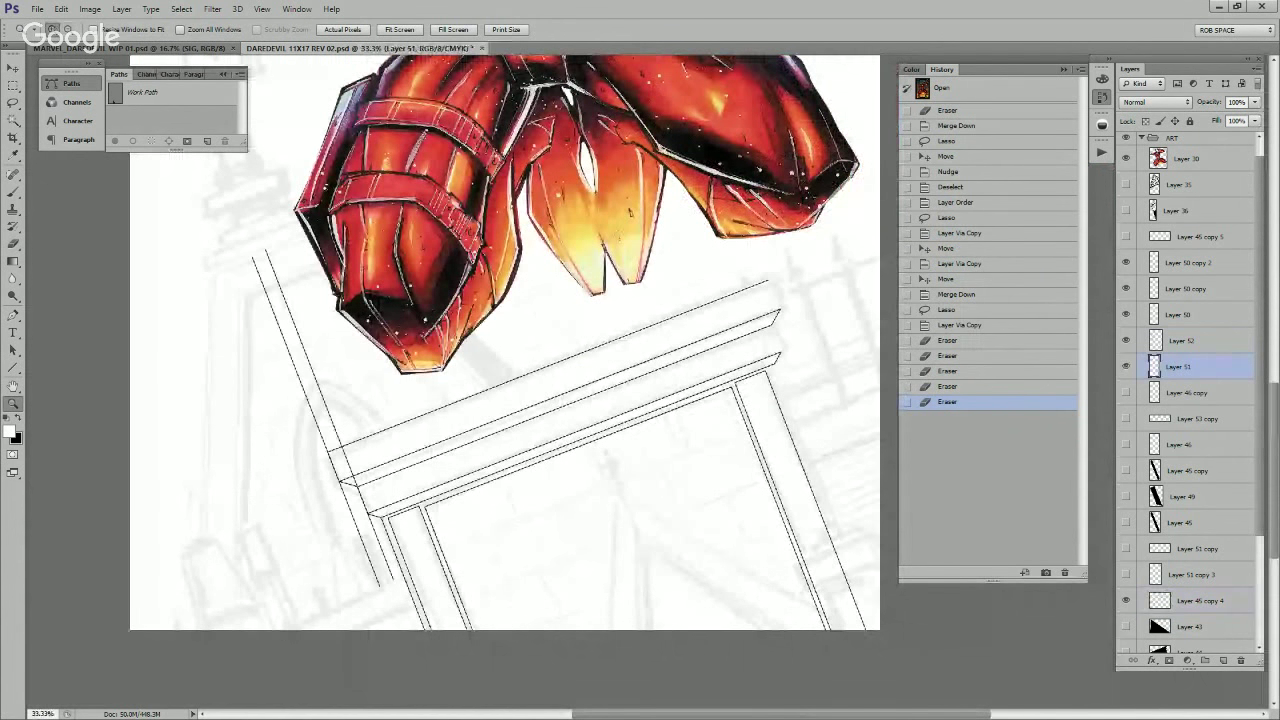
{"action": "key", "text": "v"}
{"action": "mouse_move", "coordinate": [443, 514]}
{"action": "left_mouse_down"}
{"action": "mouse_move", "coordinate": [825, 355]}
{"action": "mouse_move", "coordinate": [871, 354]}
{"action": "mouse_move", "coordinate": [797, 336]}
{"action": "left_mouse_up"}
{"action": "key", "text": "z"}
{"action": "key", "text": "v"}
{"action": "key", "text": "Right"}
{"action": "key", "text": "Right"}
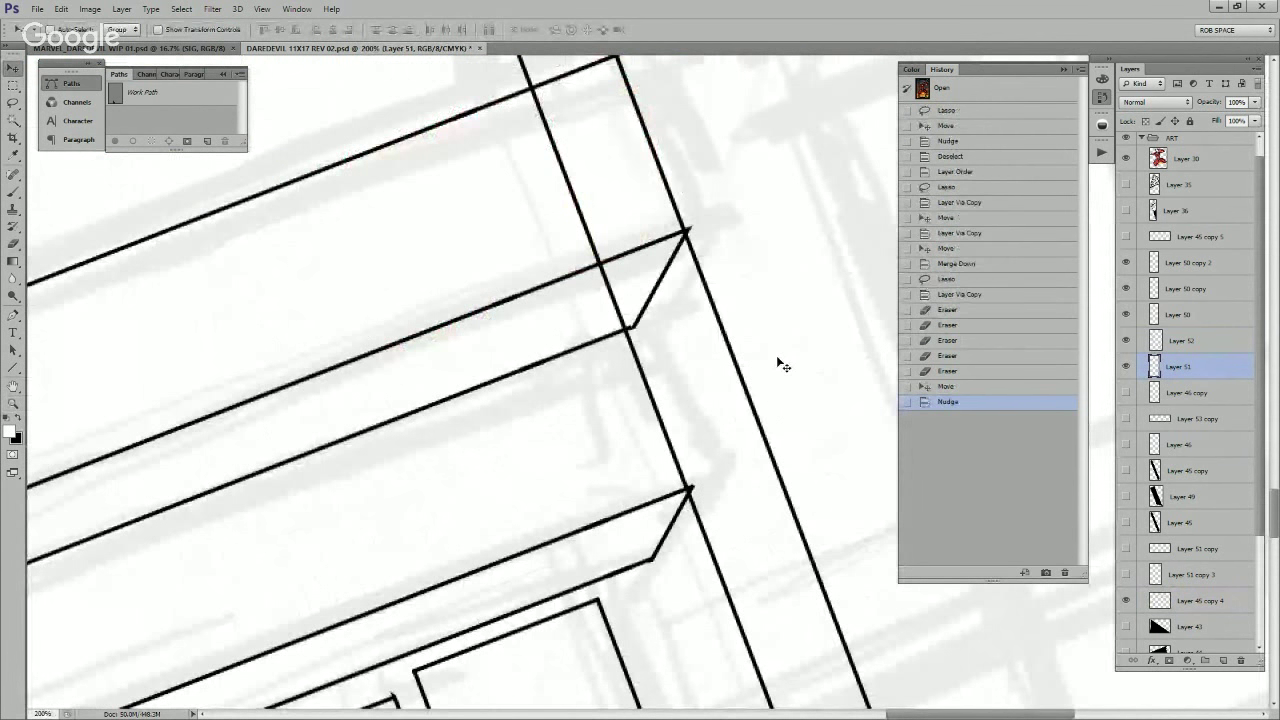
{"action": "key", "text": "Right"}
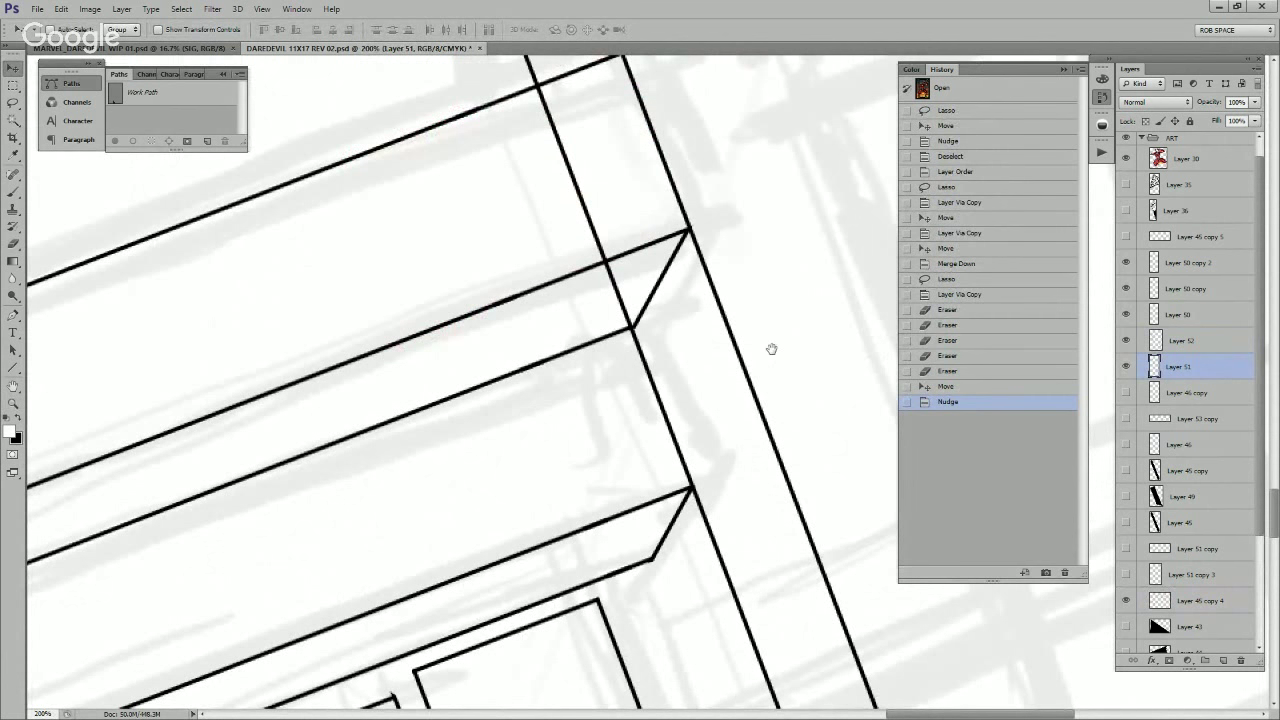
Step: Copy the part of the diagonals crossing the cornice's right end onto a new layer and hide Layer 51
{"action": "left_click_drag", "start_coordinate": [771, 349], "coordinate": [791, 577]}
{"action": "left_click_drag", "start_coordinate": [726, 460], "coordinate": [727, 512]}
{"action": "left_click_drag", "start_coordinate": [776, 640], "coordinate": [752, 534]}
{"action": "key", "text": "l"}
{"action": "left_click_drag", "start_coordinate": [632, 221], "coordinate": [579, 602]}
{"action": "left_click_drag", "start_coordinate": [741, 694], "coordinate": [657, 234]}
{"action": "key", "text": "ctrl+j"}
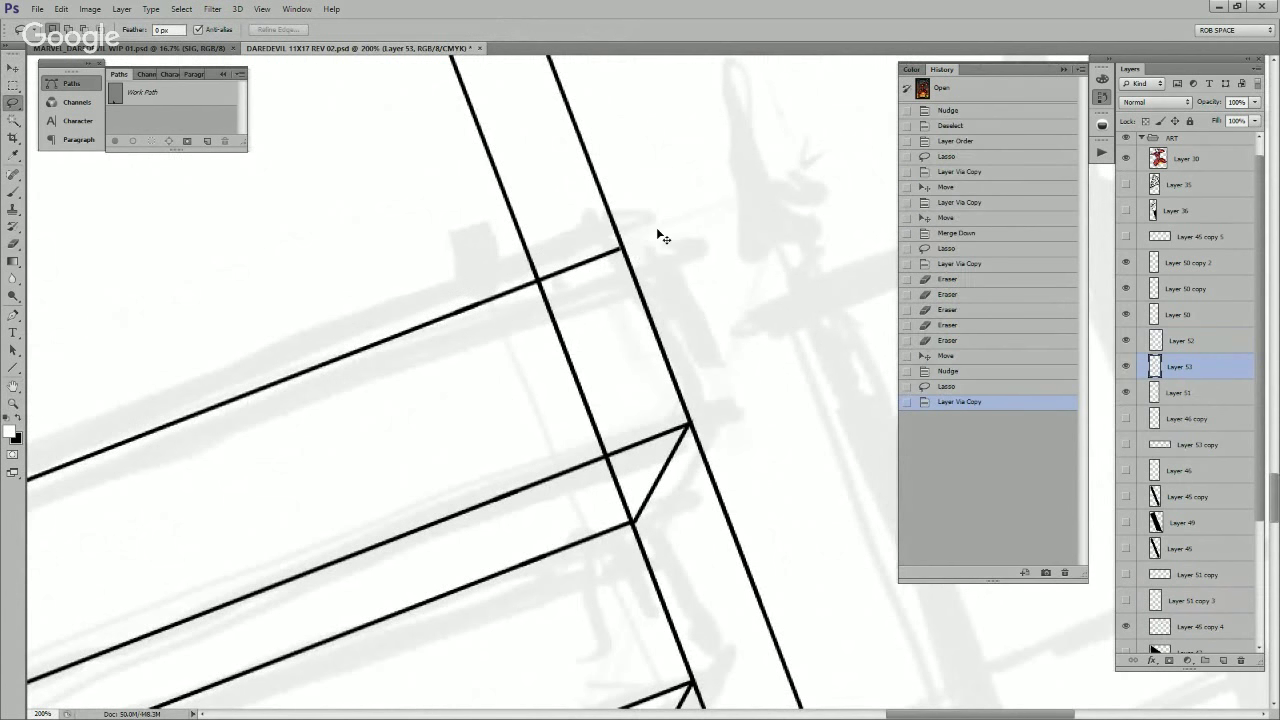
{"action": "left_click", "coordinate": [1126, 393]}
Step: Erase the diagonal ends overshooting the cornice's top edge and its right-hand corners
{"action": "left_click_drag", "start_coordinate": [774, 357], "coordinate": [806, 442]}
{"action": "key", "text": "e"}
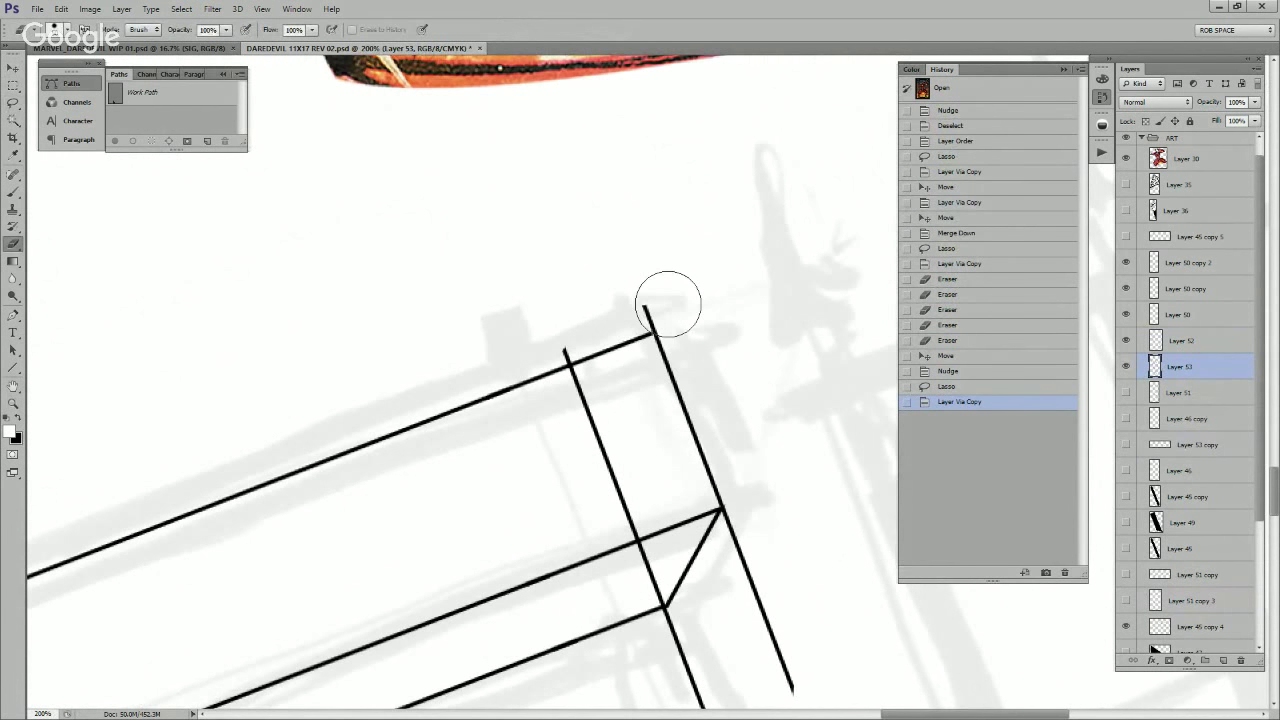
{"action": "mouse_move", "coordinate": [549, 350]}
{"action": "left_mouse_down"}
{"action": "mouse_move", "coordinate": [566, 366]}
{"action": "mouse_move", "coordinate": [653, 328]}
{"action": "mouse_move", "coordinate": [642, 292]}
{"action": "left_mouse_up"}
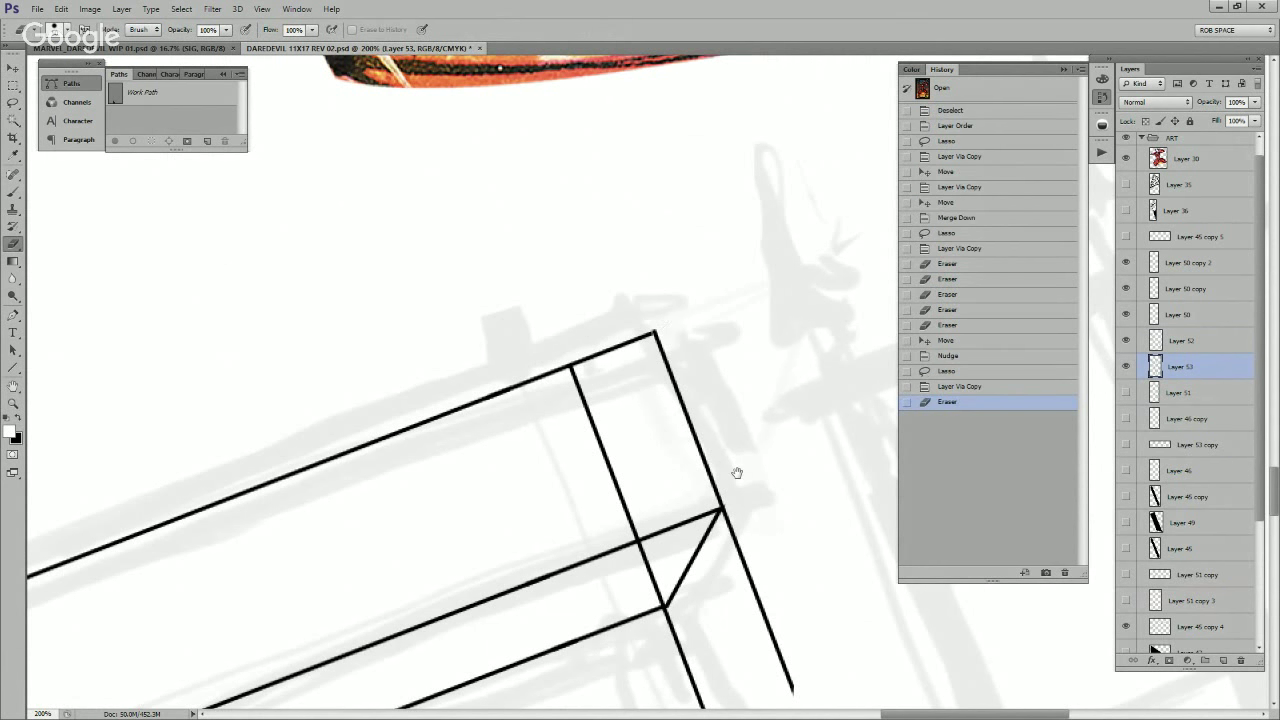
{"action": "mouse_move", "coordinate": [737, 471]}
{"action": "left_mouse_down"}
{"action": "mouse_move", "coordinate": [766, 482]}
{"action": "mouse_move", "coordinate": [736, 379]}
{"action": "mouse_move", "coordinate": [705, 407]}
{"action": "mouse_move", "coordinate": [712, 395]}
{"action": "mouse_move", "coordinate": [789, 607]}
{"action": "mouse_move", "coordinate": [726, 508]}
{"action": "left_mouse_up"}
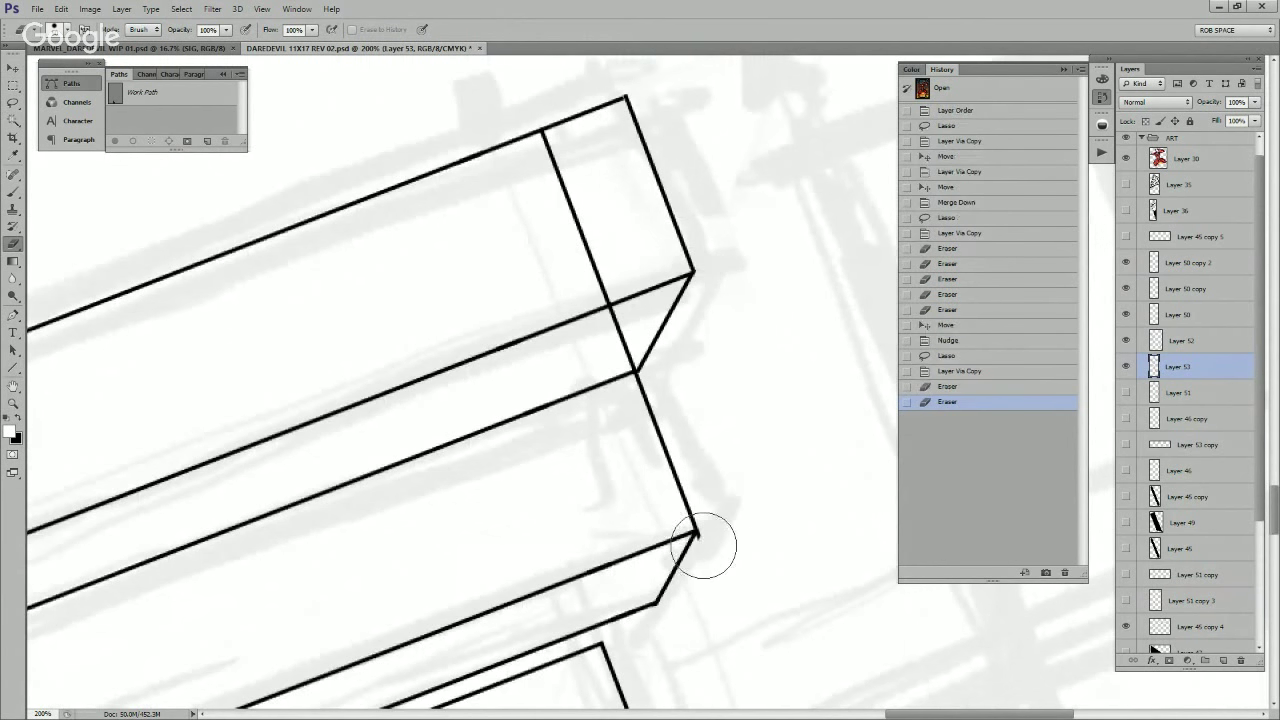
{"action": "left_click", "coordinate": [700, 545]}
Step: Erase the inner diagonal crossing the upper bands of the cornice's right end, including the remnants at the top edge
{"action": "left_click_drag", "start_coordinate": [686, 443], "coordinate": [791, 531]}
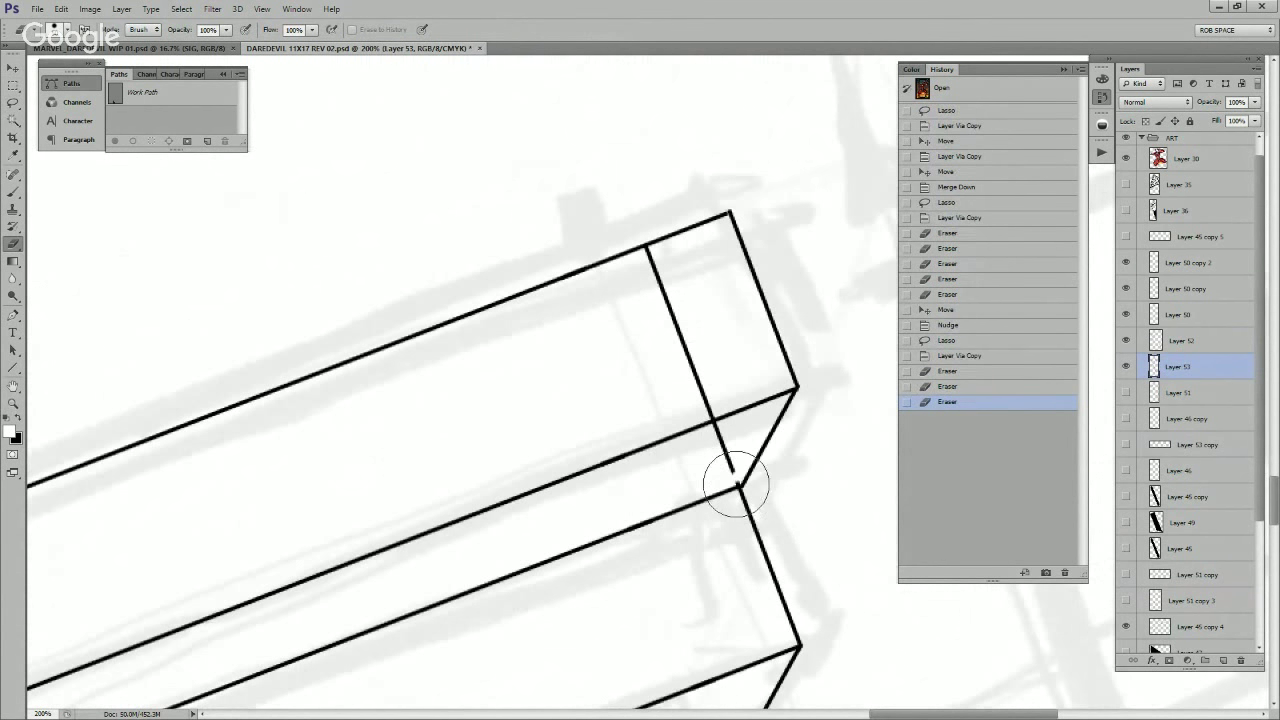
{"action": "left_click_drag", "start_coordinate": [736, 487], "coordinate": [649, 259]}
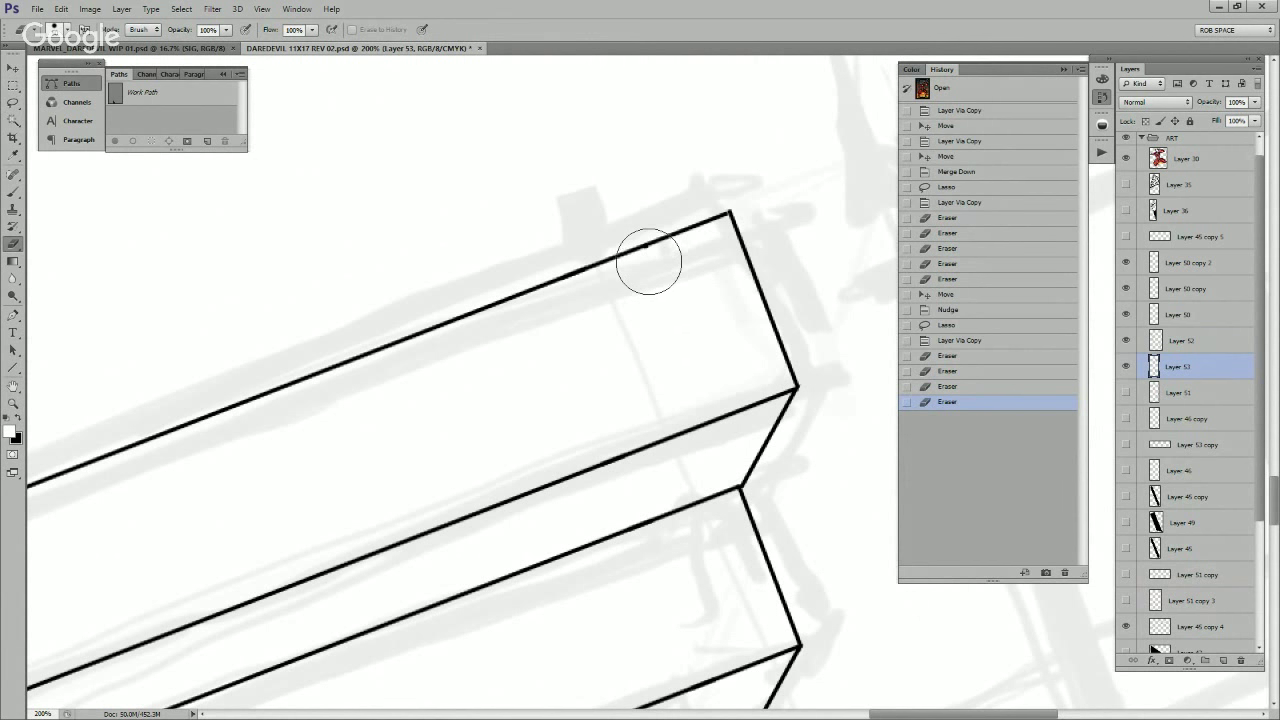
{"action": "left_click", "coordinate": [652, 260]}
{"action": "left_click", "coordinate": [654, 263]}
Step: Review the cornice outline together with the surrounding artwork
{"action": "key", "text": "z"}
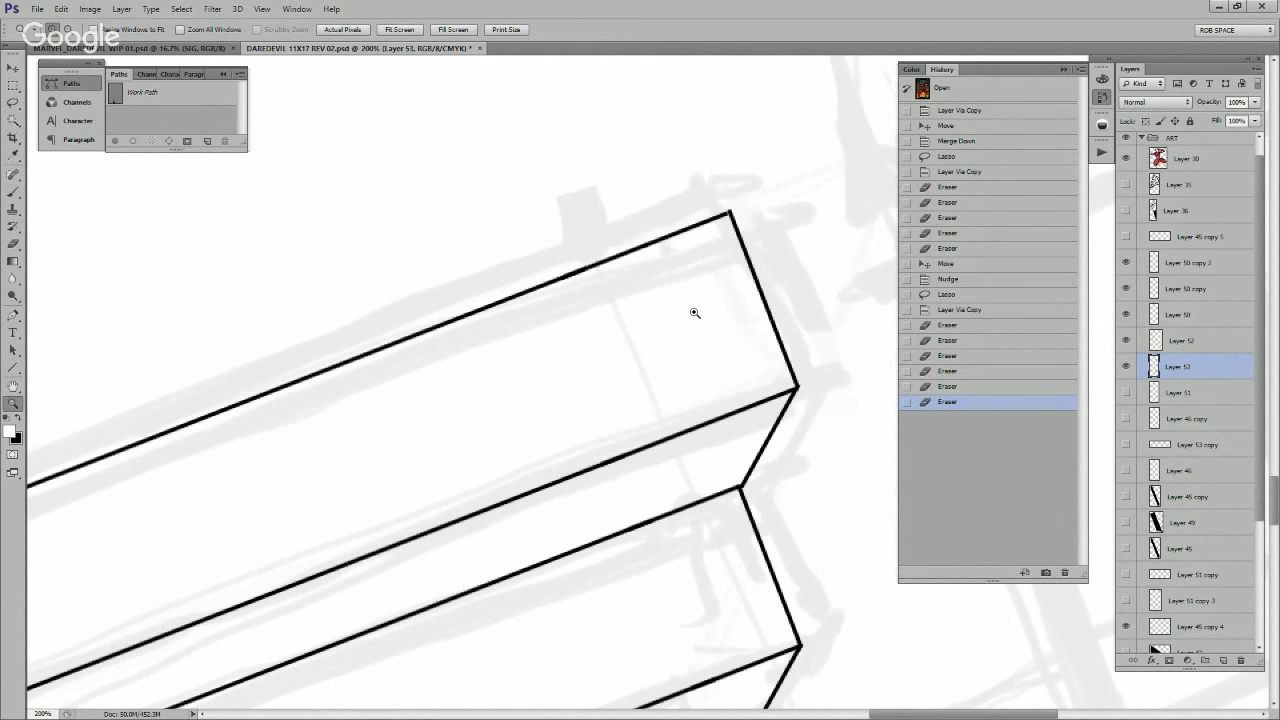
{"action": "left_click", "coordinate": [695, 314], "text": "alt"}
{"action": "left_click", "coordinate": [695, 316], "text": "alt"}
{"action": "left_click", "coordinate": [697, 320], "text": "alt"}
{"action": "left_click", "coordinate": [700, 327], "text": "alt"}
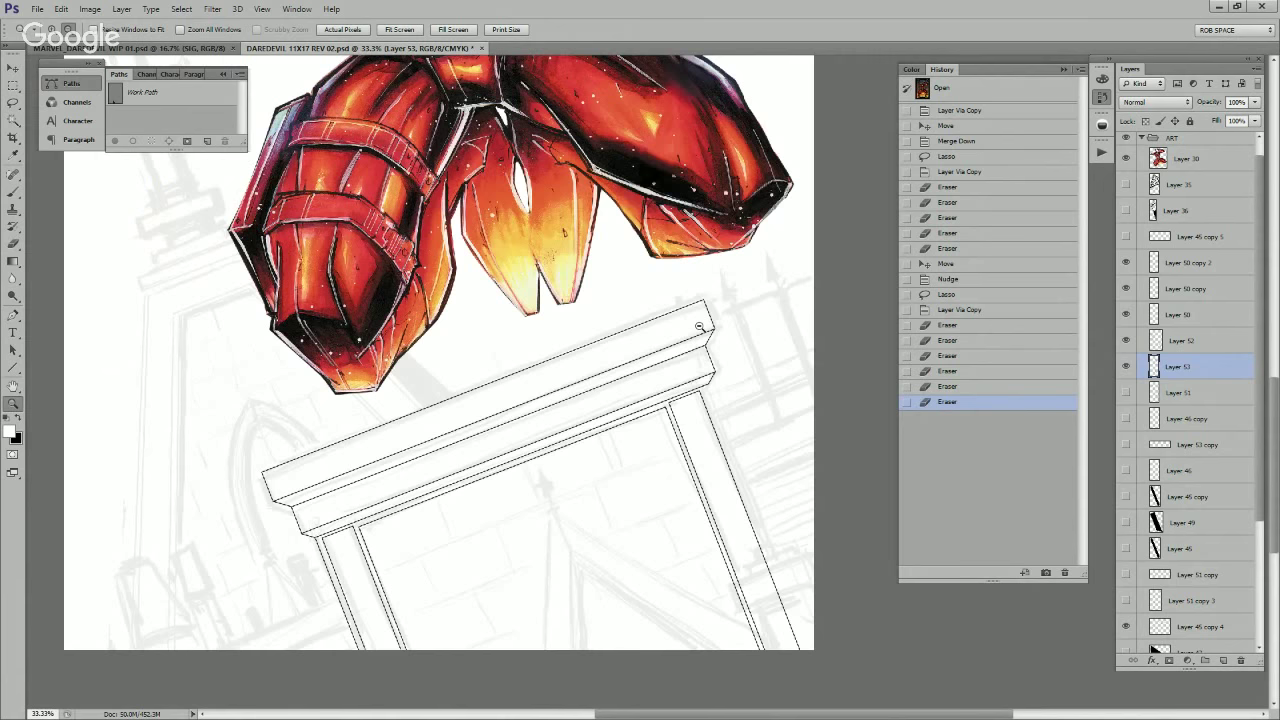
{"action": "left_click", "coordinate": [700, 327], "text": "alt"}
{"action": "left_click_drag", "start_coordinate": [700, 327], "coordinate": [788, 497]}
{"action": "left_click_drag", "start_coordinate": [760, 618], "coordinate": [796, 450]}
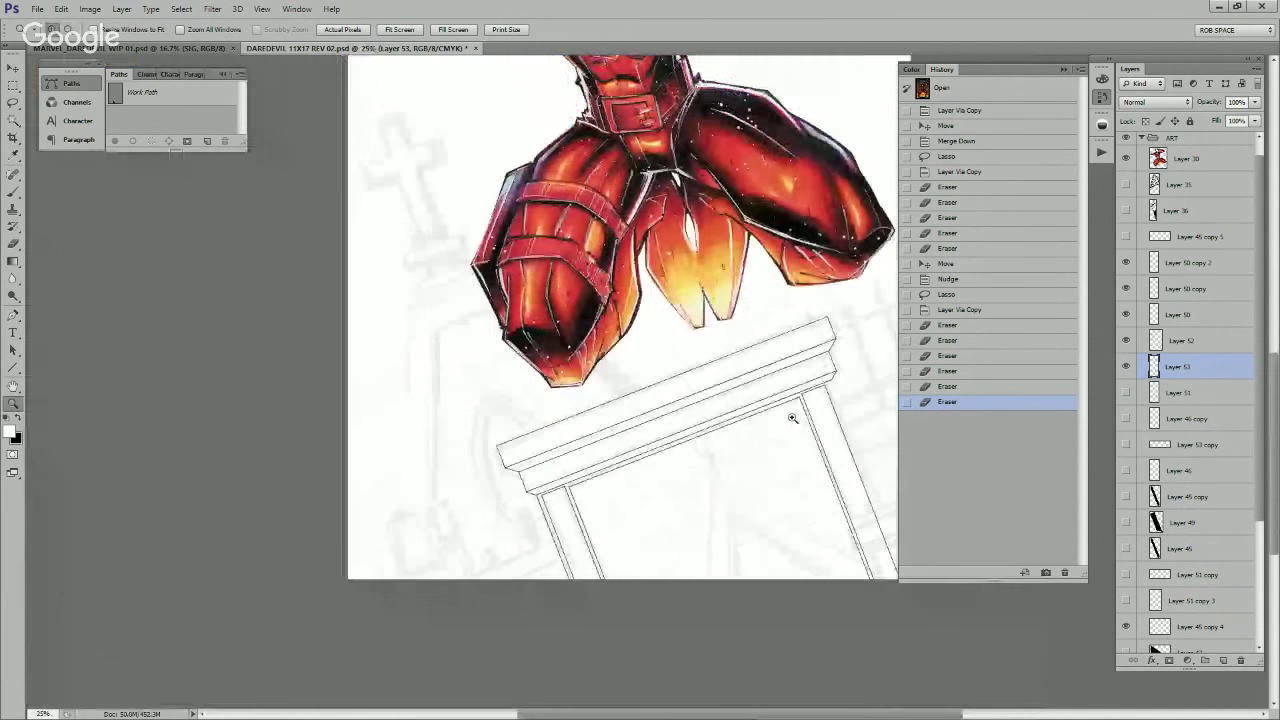
{"action": "left_click", "coordinate": [689, 403]}
{"action": "left_click", "coordinate": [692, 418]}
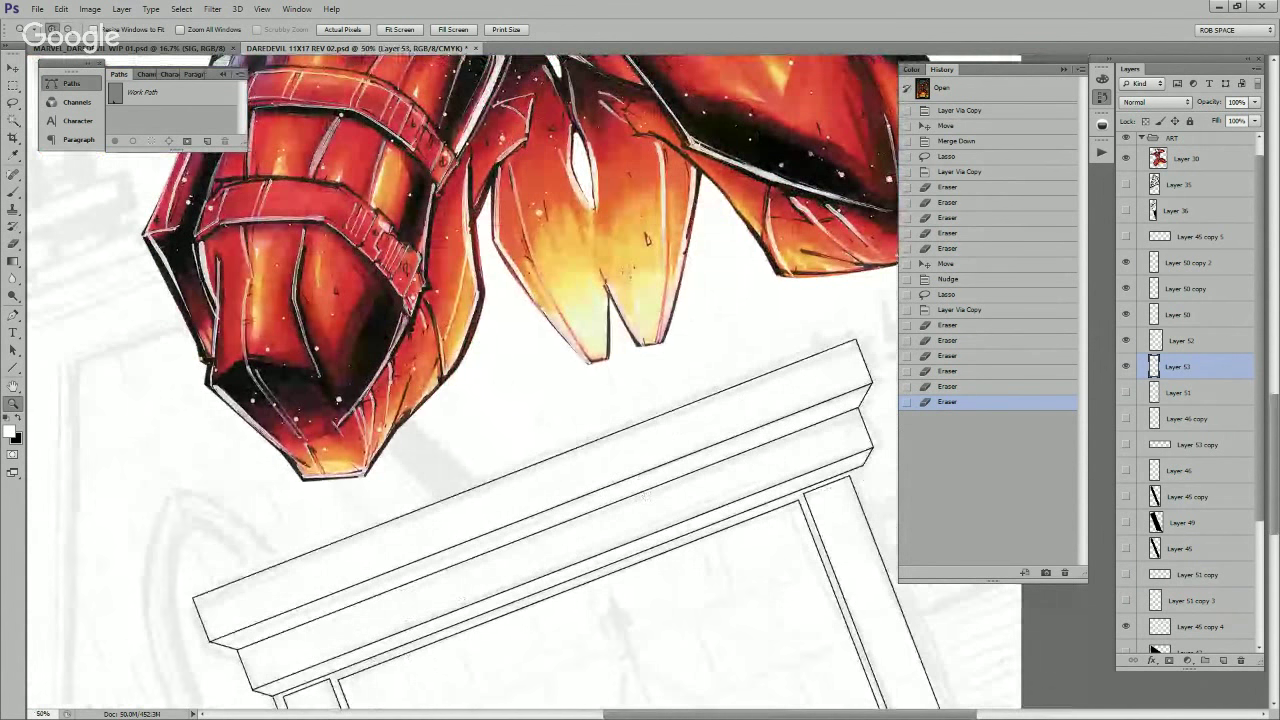
Step: Copy the cornice's top edge from Layer 45 copy 4 onto a new layer and nudge the copy upward to form a parallel line
{"action": "left_click", "coordinate": [1126, 627]}
{"action": "left_click", "coordinate": [1126, 627]}
{"action": "left_click", "coordinate": [1199, 627]}
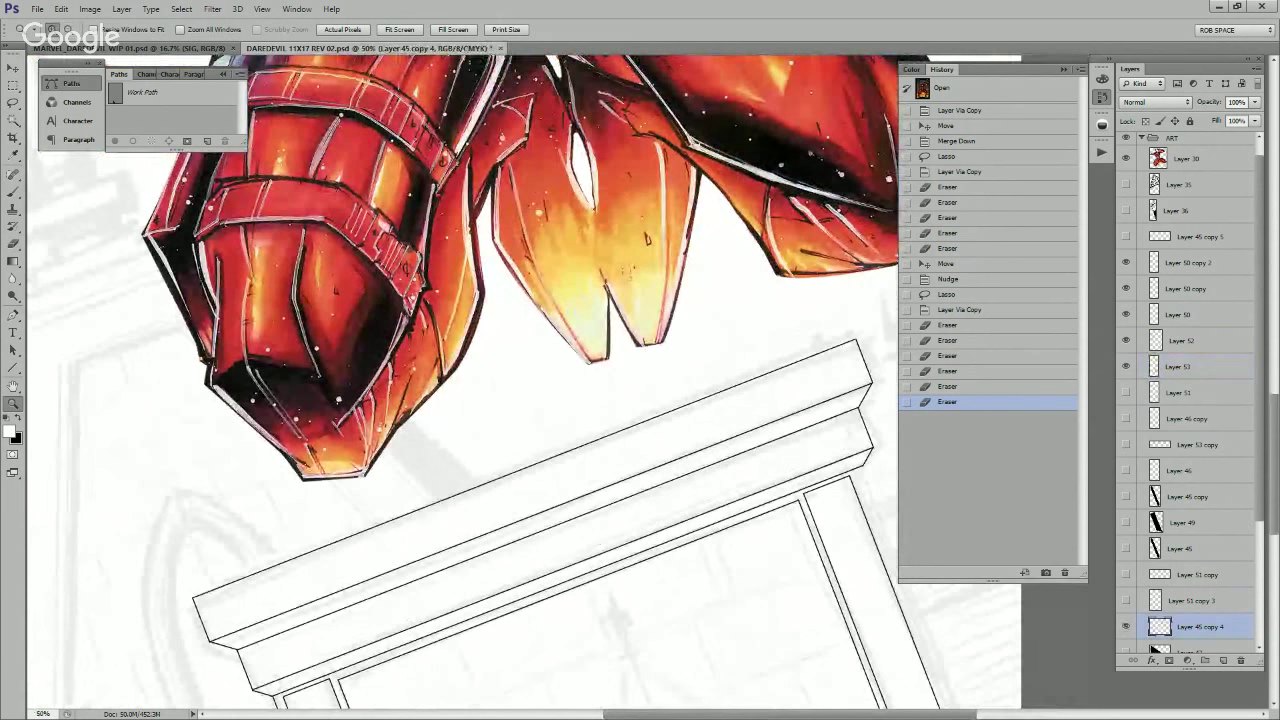
{"action": "key", "text": "l"}
{"action": "mouse_move", "coordinate": [860, 340]}
{"action": "left_mouse_down"}
{"action": "mouse_move", "coordinate": [826, 366]}
{"action": "mouse_move", "coordinate": [369, 568]}
{"action": "left_mouse_up"}
{"action": "mouse_move", "coordinate": [220, 613]}
{"action": "left_mouse_down"}
{"action": "mouse_move", "coordinate": [646, 349]}
{"action": "mouse_move", "coordinate": [858, 338]}
{"action": "left_mouse_up"}
{"action": "key", "text": "v"}
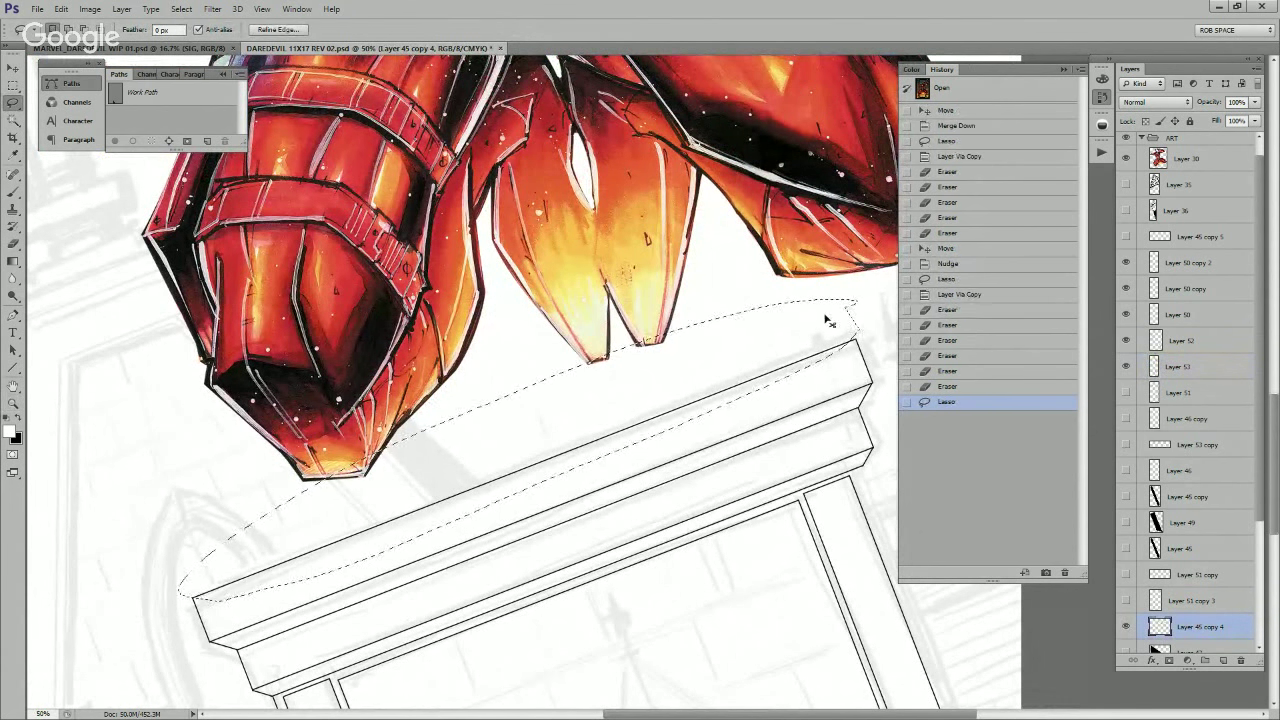
{"action": "key", "text": "ctrl+j"}
{"action": "key", "text": "shift+Up"}
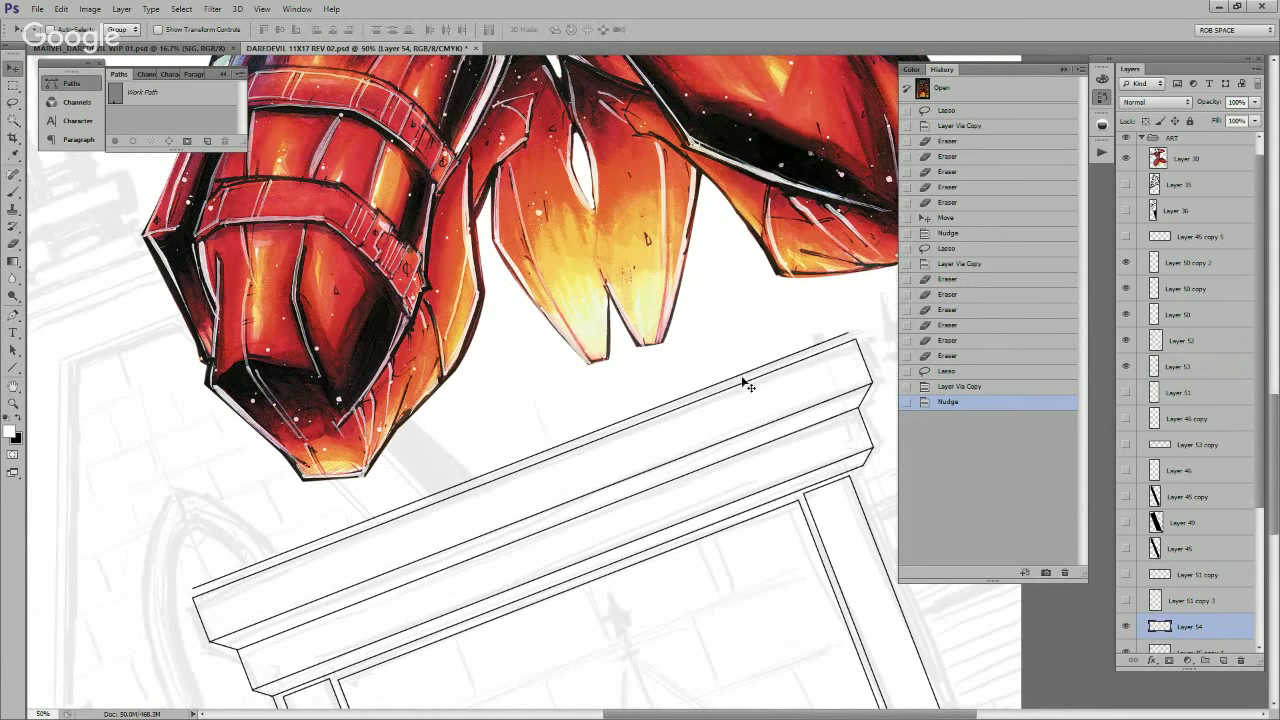
Step: Erase the left end of the new parallel line so it starts inset from the cornice's corner
{"action": "key", "text": "e"}
{"action": "mouse_move", "coordinate": [461, 569]}
{"action": "left_mouse_down"}
{"action": "mouse_move", "coordinate": [566, 517]}
{"action": "mouse_move", "coordinate": [800, 443]}
{"action": "left_mouse_up"}
{"action": "left_click", "coordinate": [560, 458], "text": "ctrl"}
{"action": "left_click", "coordinate": [560, 464], "text": "ctrl"}
{"action": "left_click", "coordinate": [560, 467], "text": "ctrl"}
{"action": "left_click", "coordinate": [555, 471], "text": "ctrl"}
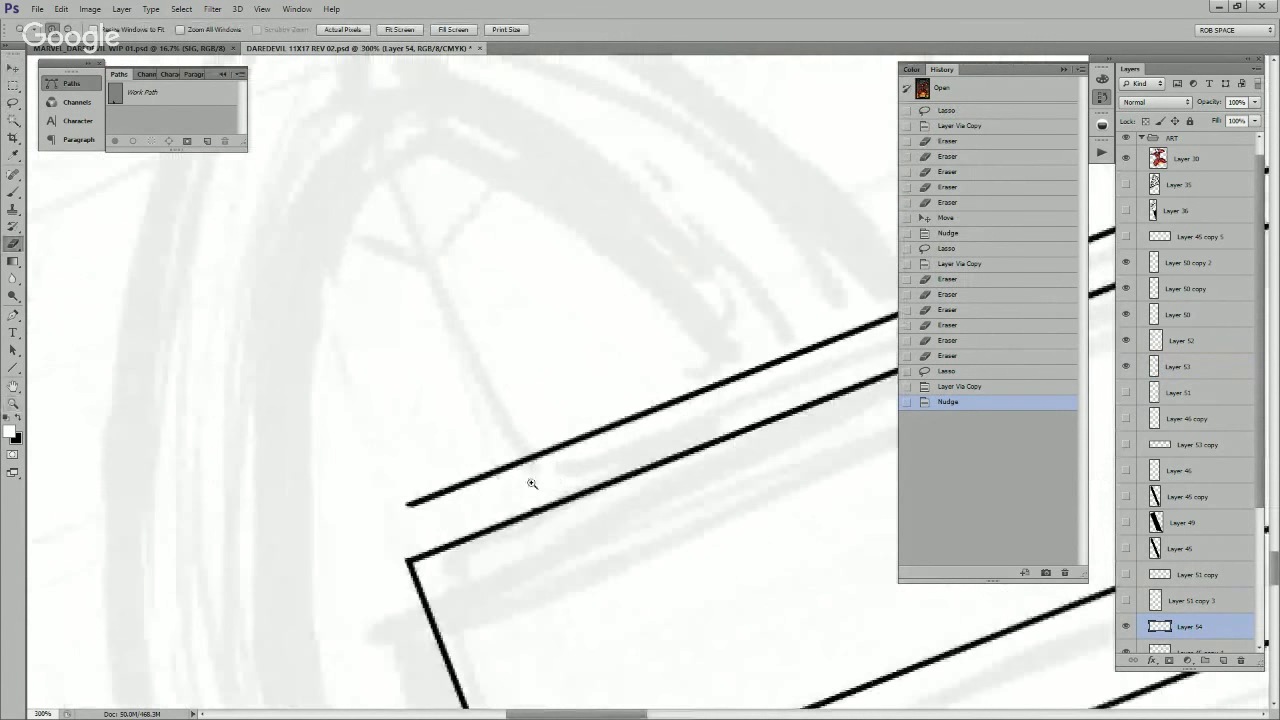
{"action": "key", "text": "e"}
{"action": "mouse_move", "coordinate": [414, 486]}
{"action": "left_mouse_down"}
{"action": "mouse_move", "coordinate": [423, 509]}
{"action": "mouse_move", "coordinate": [457, 471]}
{"action": "mouse_move", "coordinate": [471, 540]}
{"action": "left_mouse_up"}
{"action": "key", "text": "u"}
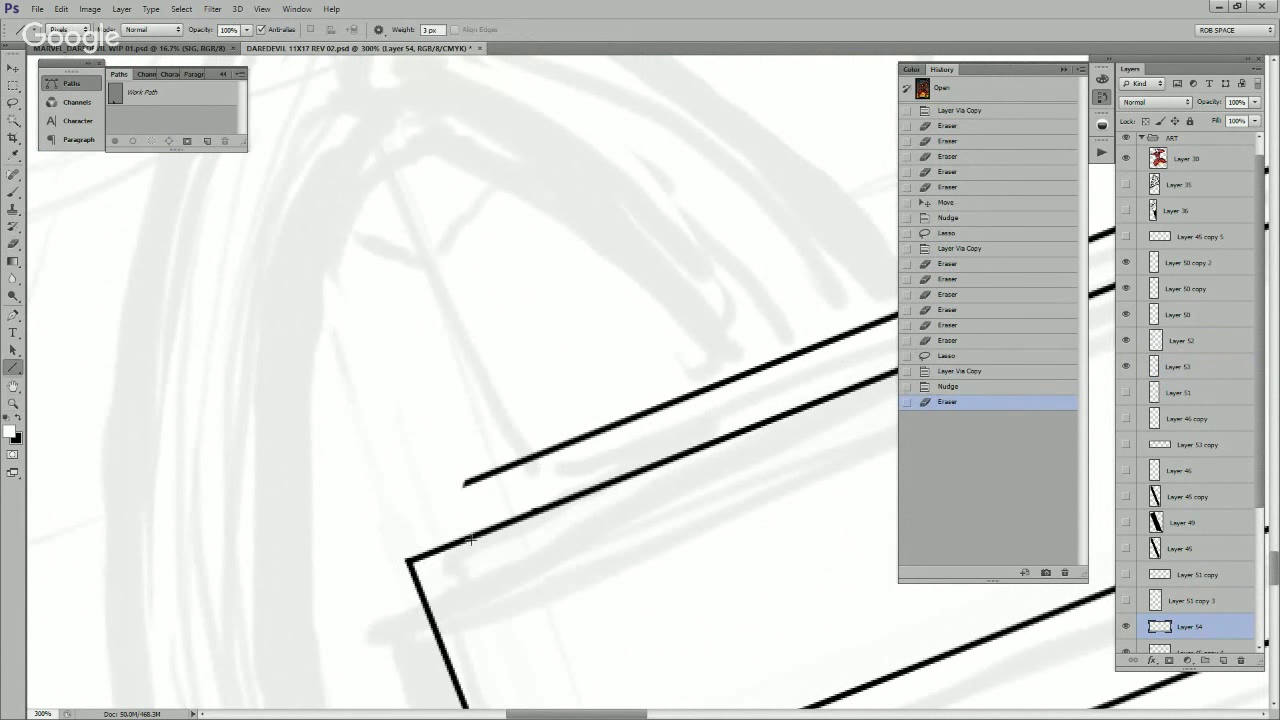
{"action": "key", "text": "z"}
{"action": "left_click", "coordinate": [614, 507], "text": "alt"}
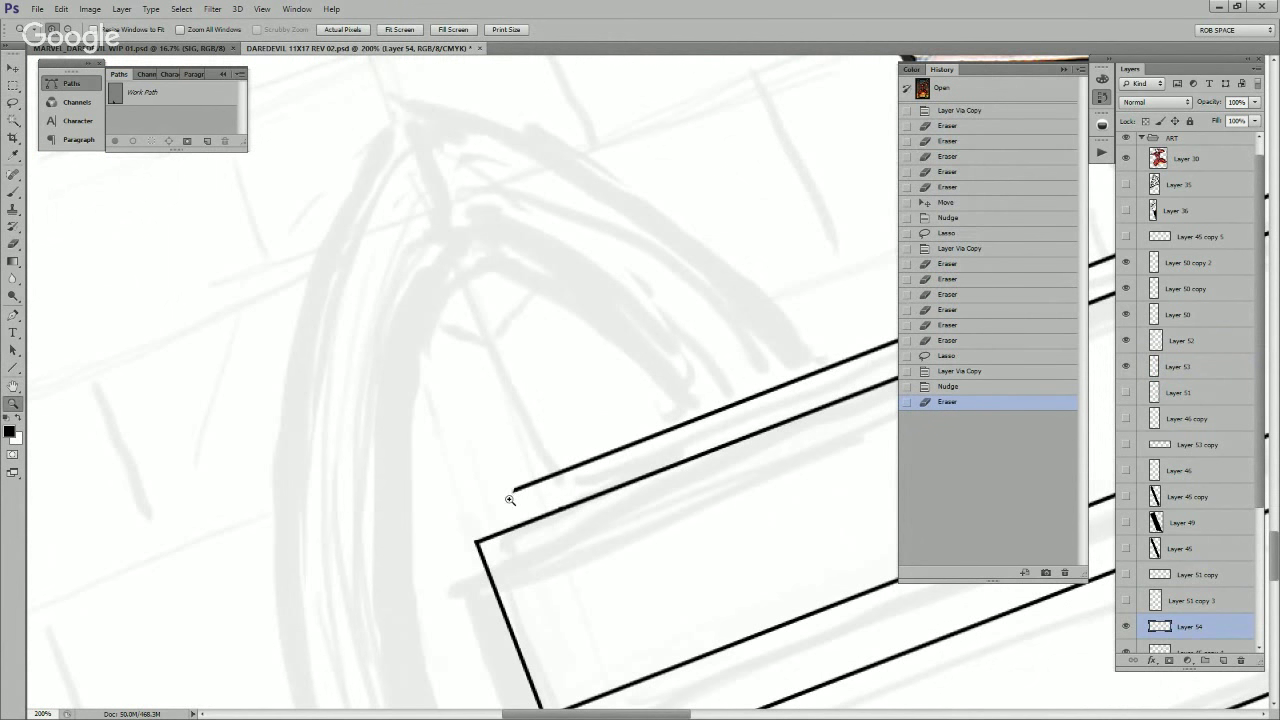
Step: Draw a short 3 px line closing the left end of the new parallel line down to the cornice's top edge
{"action": "key", "text": "u"}
{"action": "left_click_drag", "start_coordinate": [511, 494], "coordinate": [514, 528]}
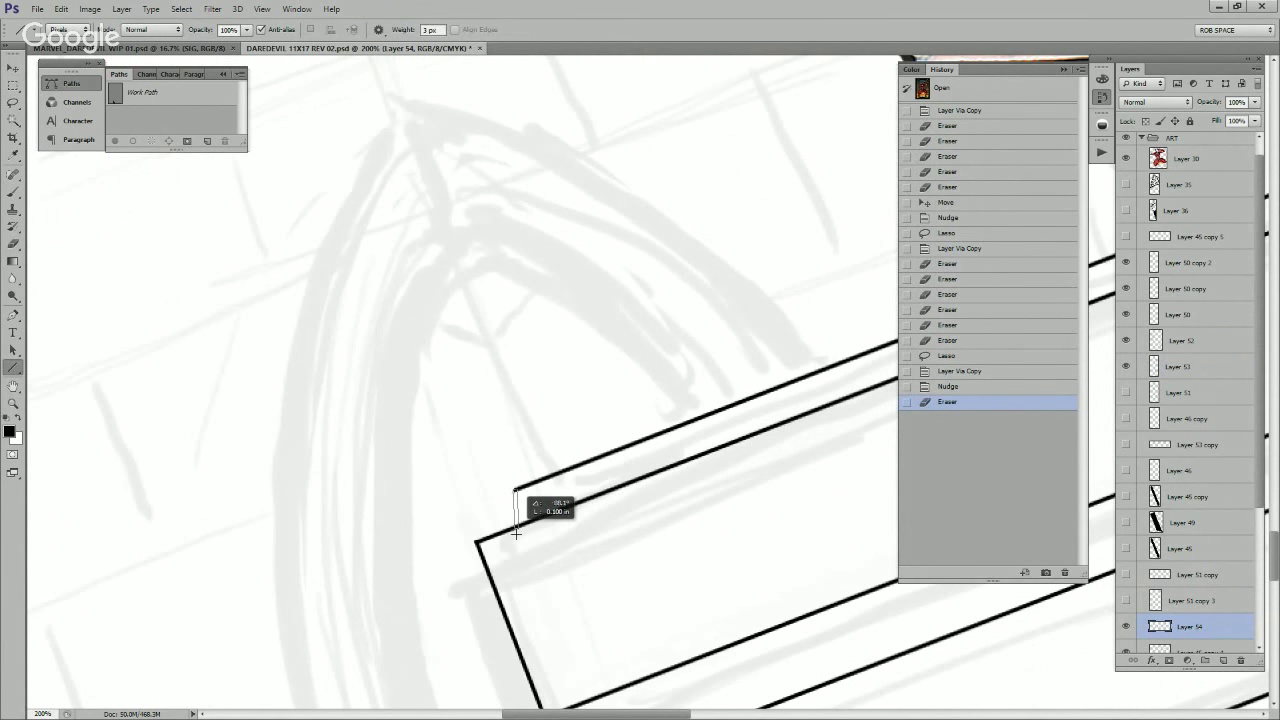
Step: Erase the ragged tip at the parallel line's right end and draw a short line joining it to the cornice's top edge
{"action": "key", "text": "z"}
{"action": "left_click", "coordinate": [756, 497], "text": "alt"}
{"action": "left_click", "coordinate": [757, 497], "text": "alt"}
{"action": "left_click", "coordinate": [757, 497], "text": "alt"}
{"action": "left_click_drag", "start_coordinate": [814, 593], "coordinate": [509, 640]}
{"action": "left_click_drag", "start_coordinate": [858, 498], "coordinate": [595, 609]}
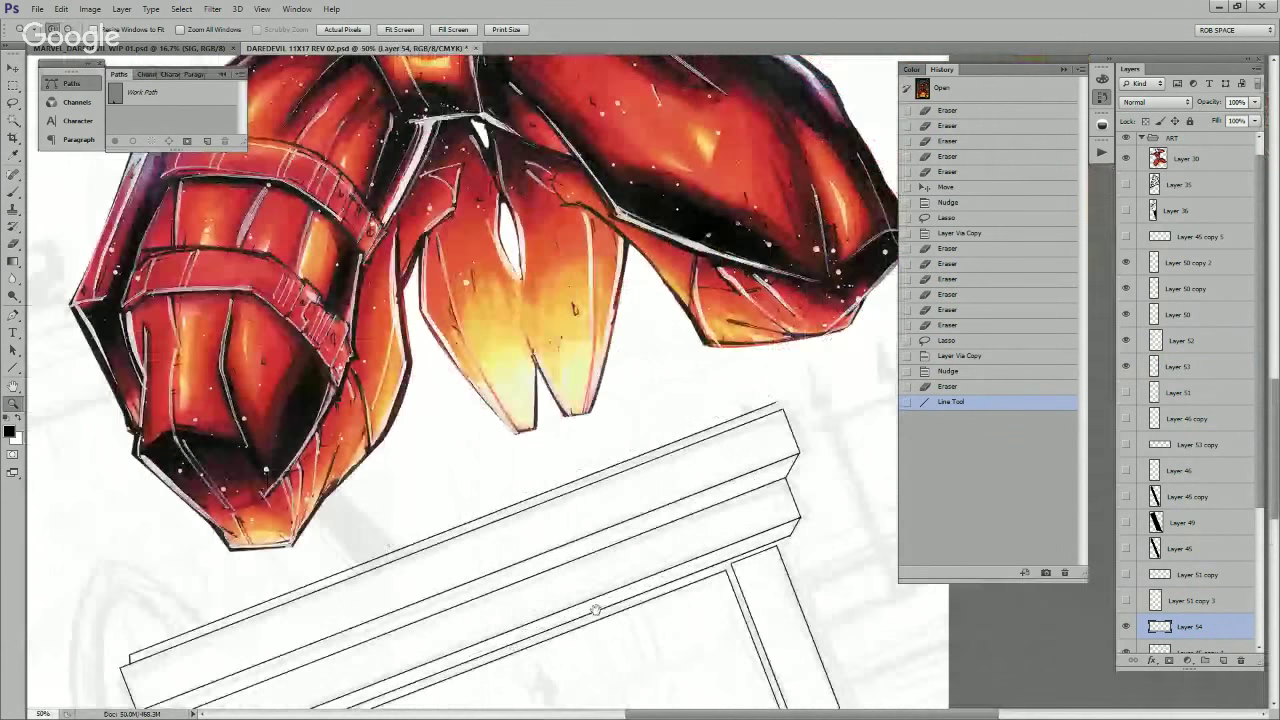
{"action": "left_click", "coordinate": [794, 405]}
{"action": "left_click", "coordinate": [794, 405]}
{"action": "left_click", "coordinate": [794, 405]}
{"action": "left_click", "coordinate": [794, 405]}
{"action": "key", "text": "e"}
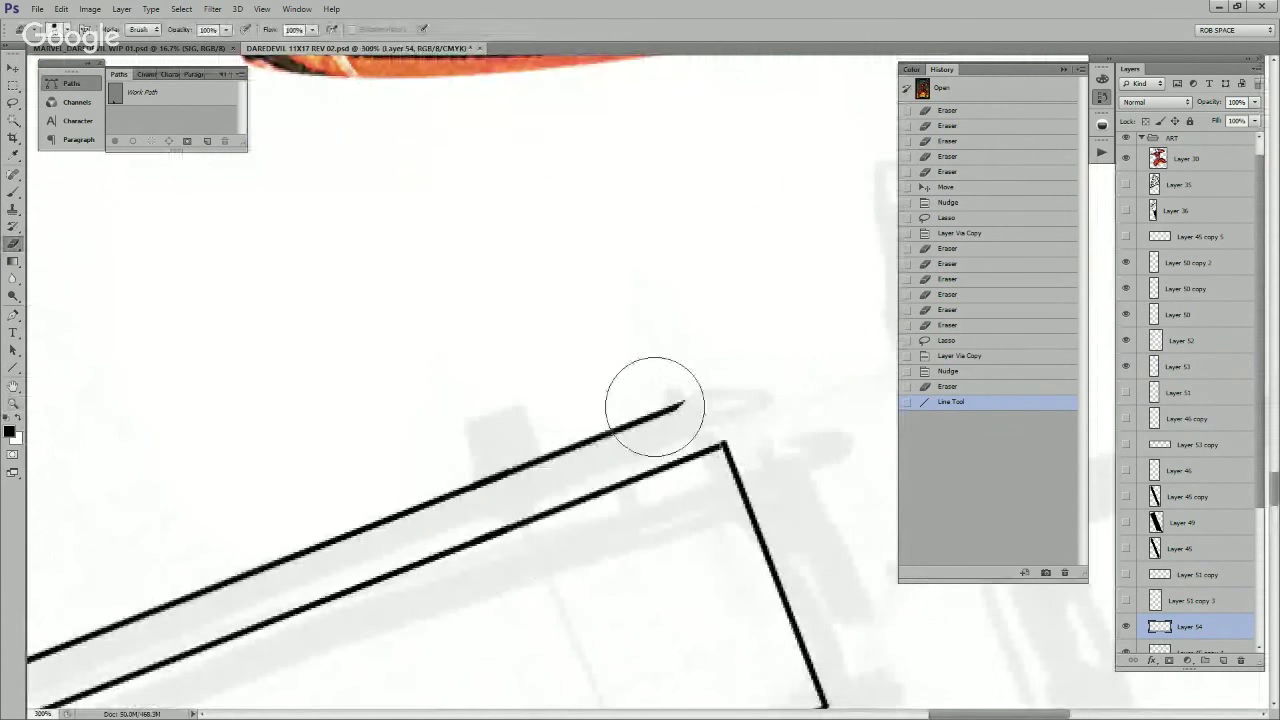
{"action": "mouse_move", "coordinate": [684, 405]}
{"action": "left_mouse_down"}
{"action": "mouse_move", "coordinate": [663, 413]}
{"action": "mouse_move", "coordinate": [686, 462]}
{"action": "left_mouse_up"}
{"action": "left_click", "coordinate": [646, 404]}
Step: Undo the short closing line at the right end of the parallel line
{"action": "key", "text": "u"}
{"action": "key", "text": "z"}
{"action": "left_click", "coordinate": [699, 533], "text": "alt"}
{"action": "left_click", "coordinate": [699, 533], "text": "alt"}
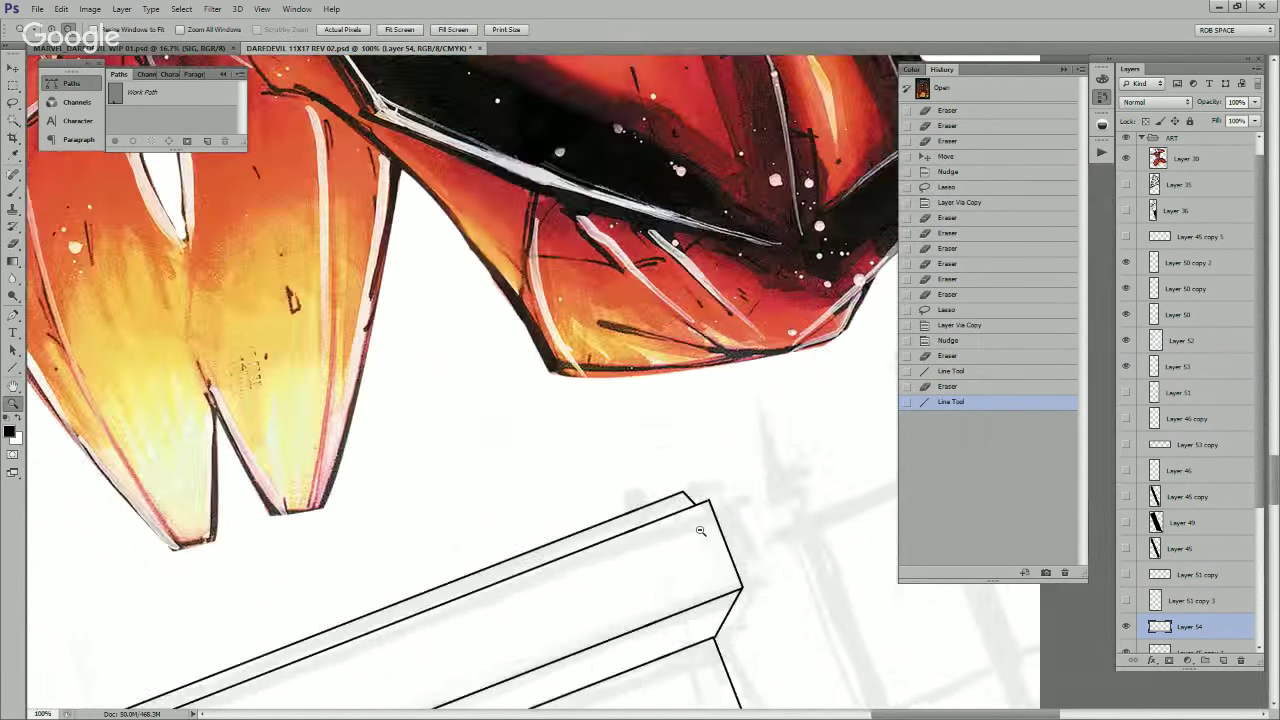
{"action": "left_click", "coordinate": [699, 533], "text": "alt"}
{"action": "left_click", "coordinate": [699, 533], "text": "alt"}
{"action": "left_click", "coordinate": [699, 533], "text": "alt"}
{"action": "left_click_drag", "start_coordinate": [717, 560], "coordinate": [753, 362]}
{"action": "key", "text": "ctrl+z"}
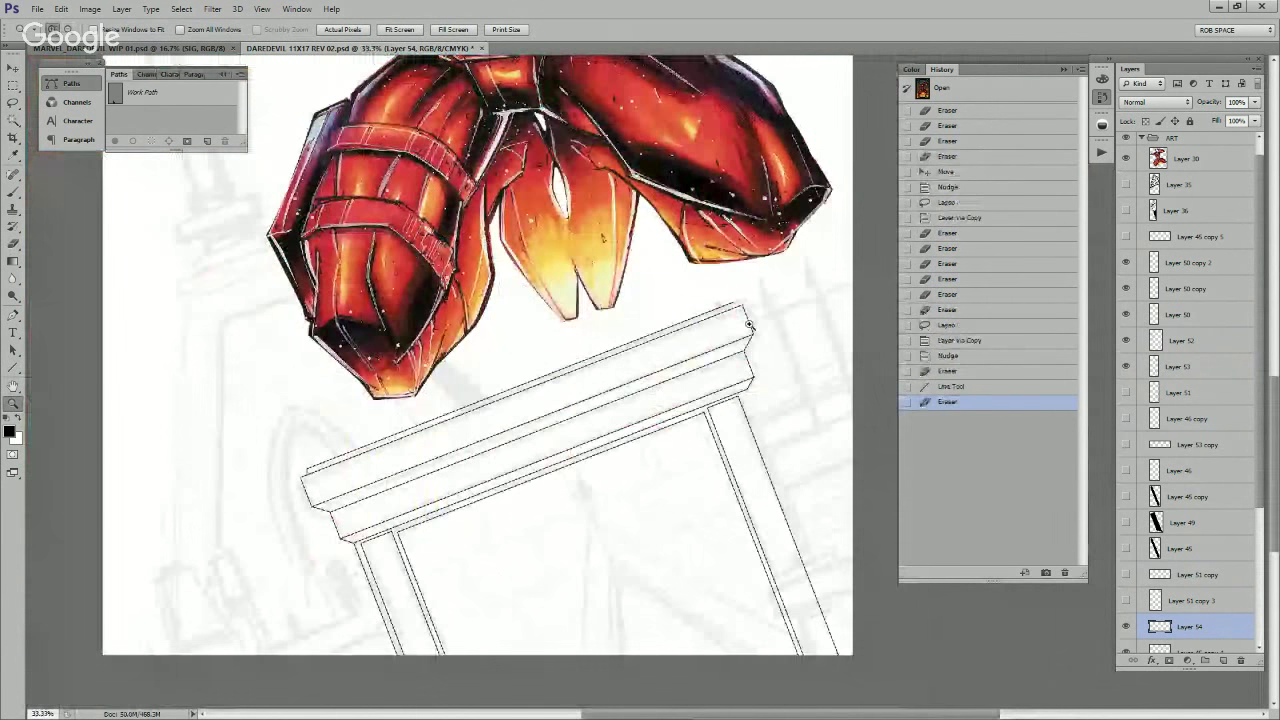
Step: Trim the parallel line's right end further back from the cornice's corner and close it with a short line to the top edge
{"action": "left_click", "coordinate": [742, 312]}
{"action": "left_click", "coordinate": [742, 312]}
{"action": "left_click", "coordinate": [742, 312]}
{"action": "left_click", "coordinate": [742, 312]}
{"action": "key", "text": "e"}
{"action": "mouse_move", "coordinate": [699, 274]}
{"action": "left_mouse_down"}
{"action": "mouse_move", "coordinate": [676, 280]}
{"action": "mouse_move", "coordinate": [697, 302]}
{"action": "left_mouse_up"}
{"action": "key", "text": "u"}
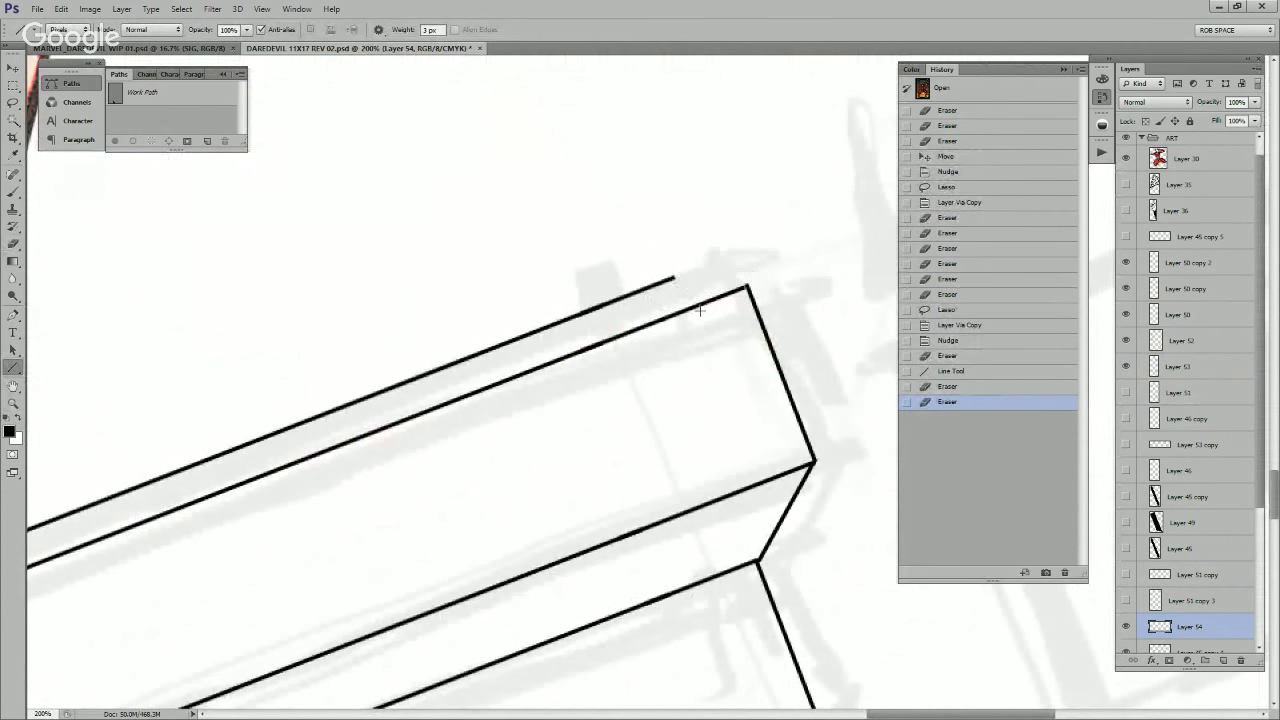
{"action": "key", "text": "z"}
{"action": "left_click", "coordinate": [709, 380], "text": "alt"}
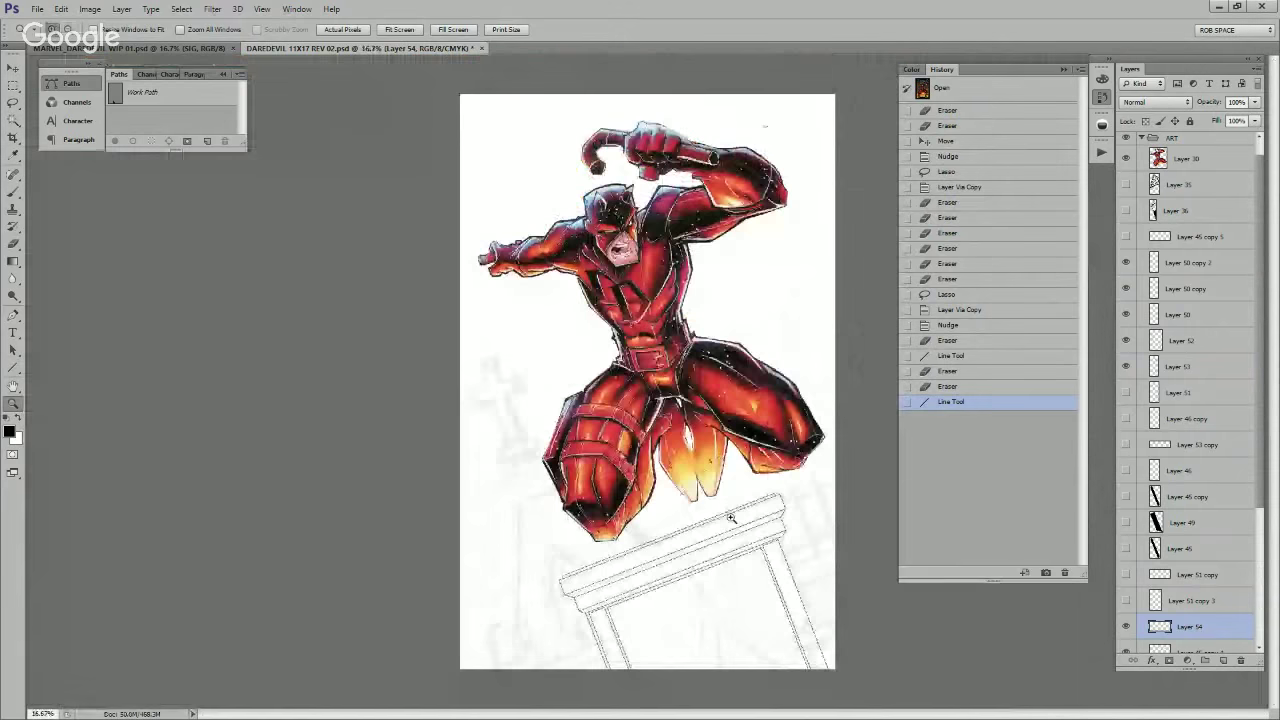
Step: Merge Layer 54 and the layers from Layer 50 copy 2 through Layer 53 into Layer 45 copy 4
{"action": "left_click", "coordinate": [731, 518]}
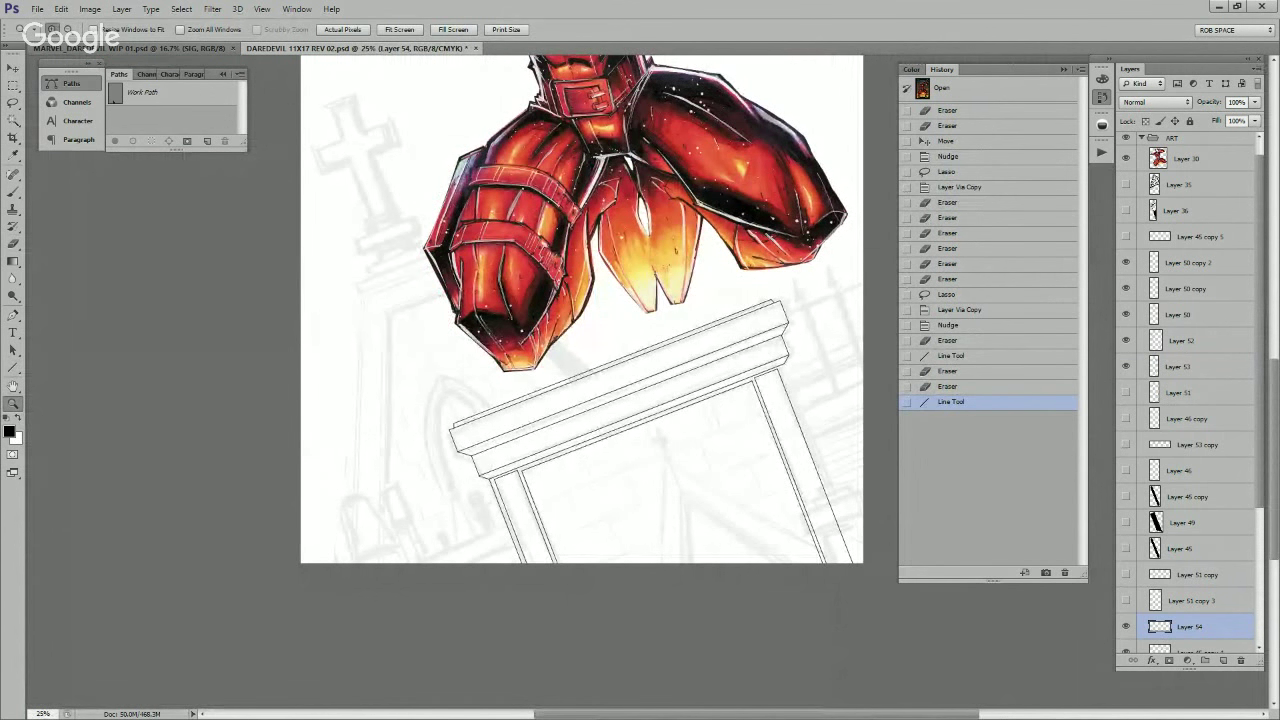
{"action": "key", "text": "ctrl+e"}
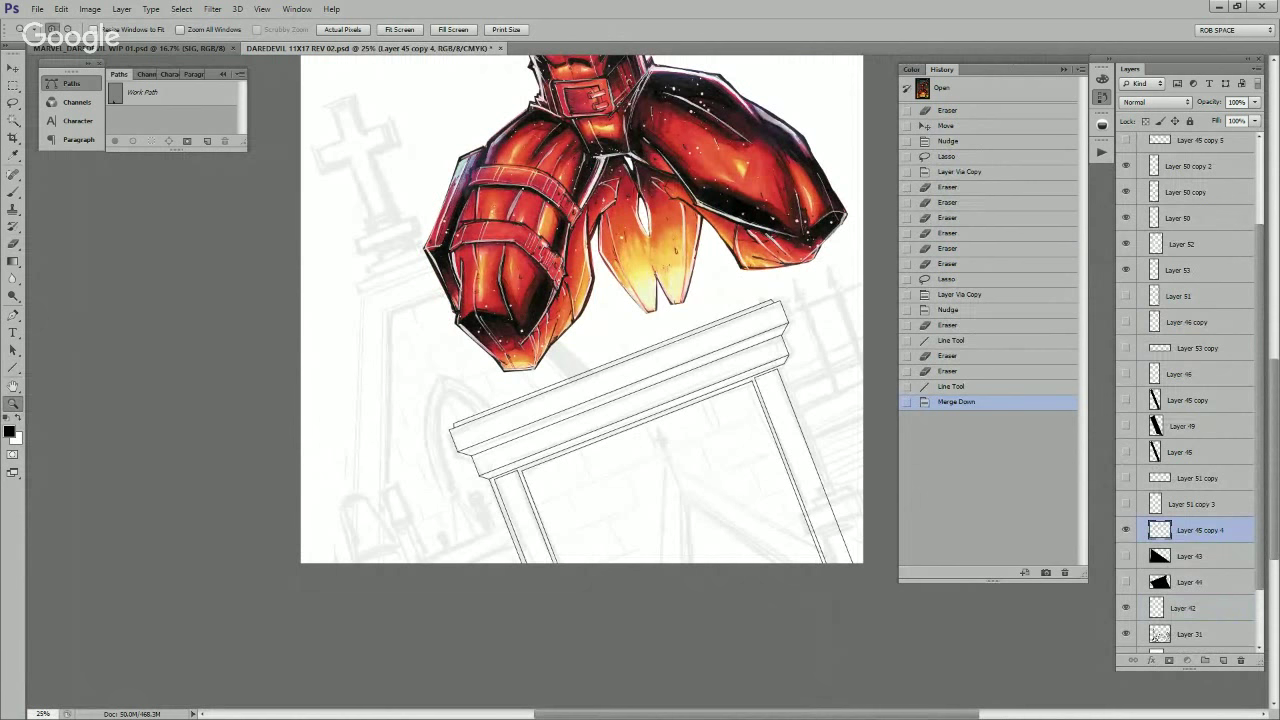
{"action": "left_click", "coordinate": [1190, 270]}
{"action": "left_click", "coordinate": [1190, 167], "text": "shift"}
{"action": "left_click_drag", "start_coordinate": [1190, 271], "coordinate": [1190, 516]}
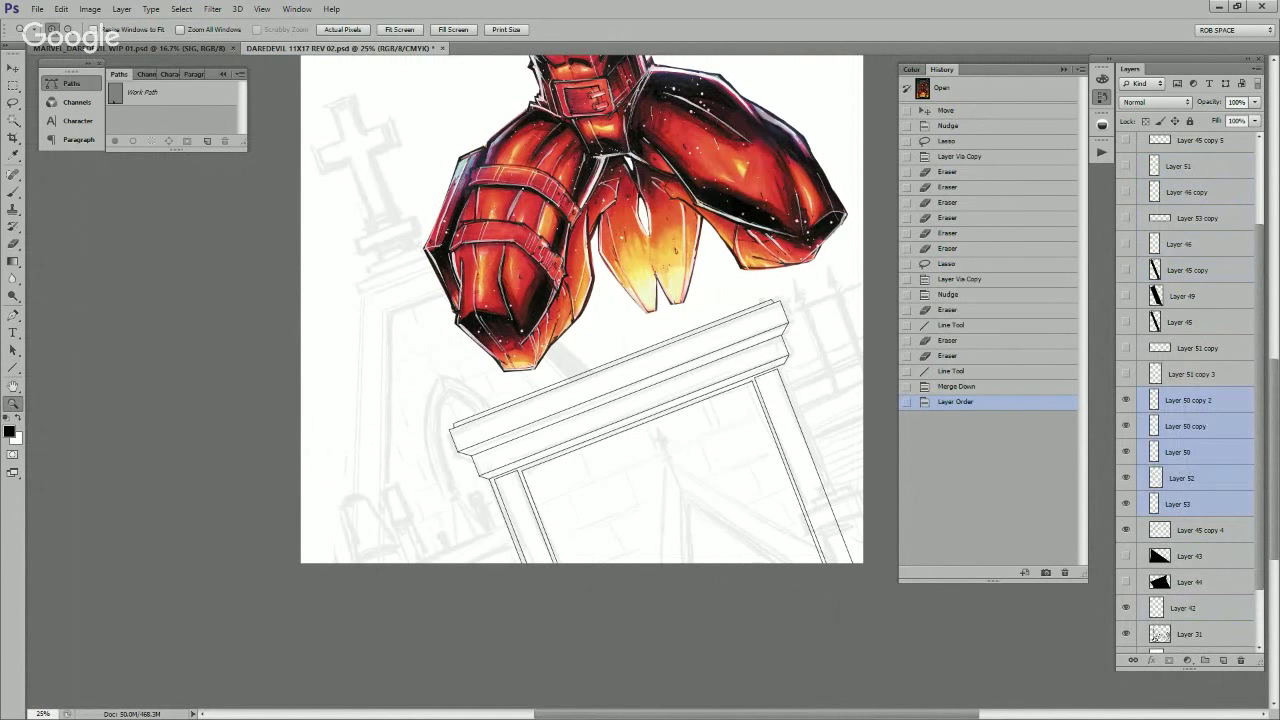
{"action": "key", "text": "ctrl+e"}
{"action": "key", "text": "ctrl+e"}
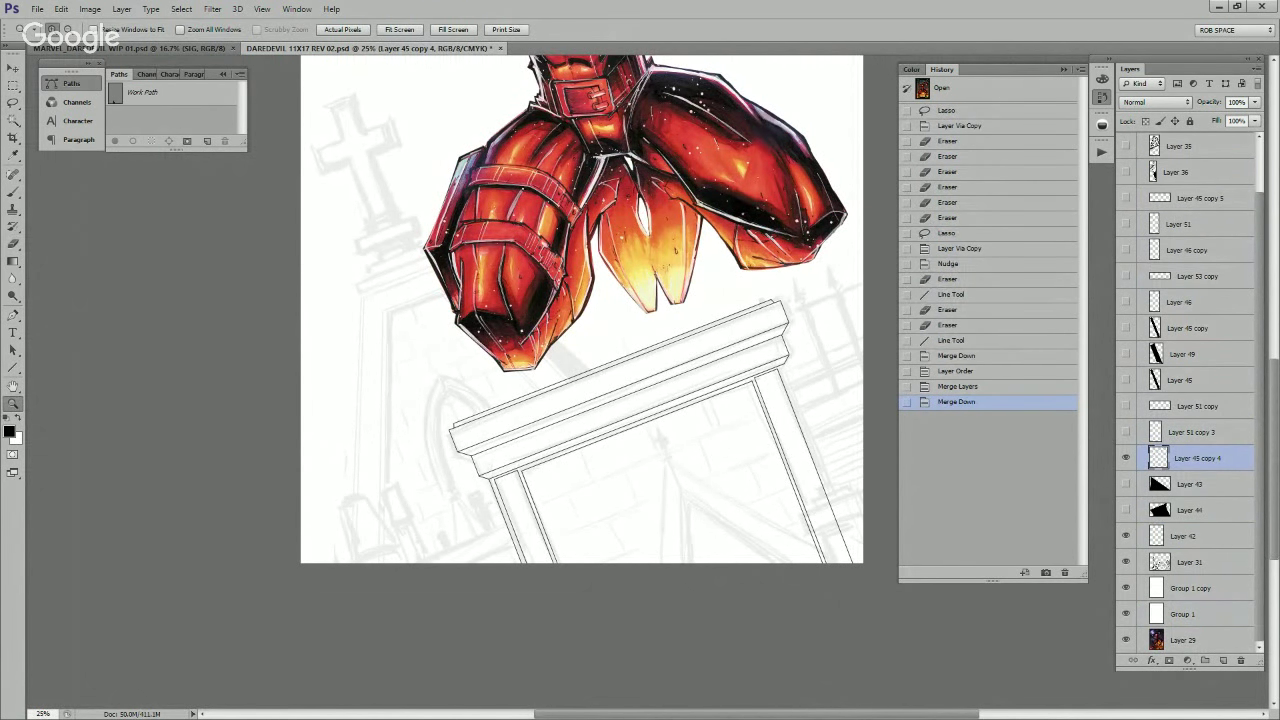
Step: Check which lines the hidden layers Layer 51 copy 3 and Layer 53 copy contain
{"action": "left_click", "coordinate": [1126, 432]}
{"action": "left_click", "coordinate": [1126, 432]}
{"action": "left_click", "coordinate": [1126, 432]}
{"action": "left_click", "coordinate": [1126, 432]}
{"action": "left_click", "coordinate": [1126, 276]}
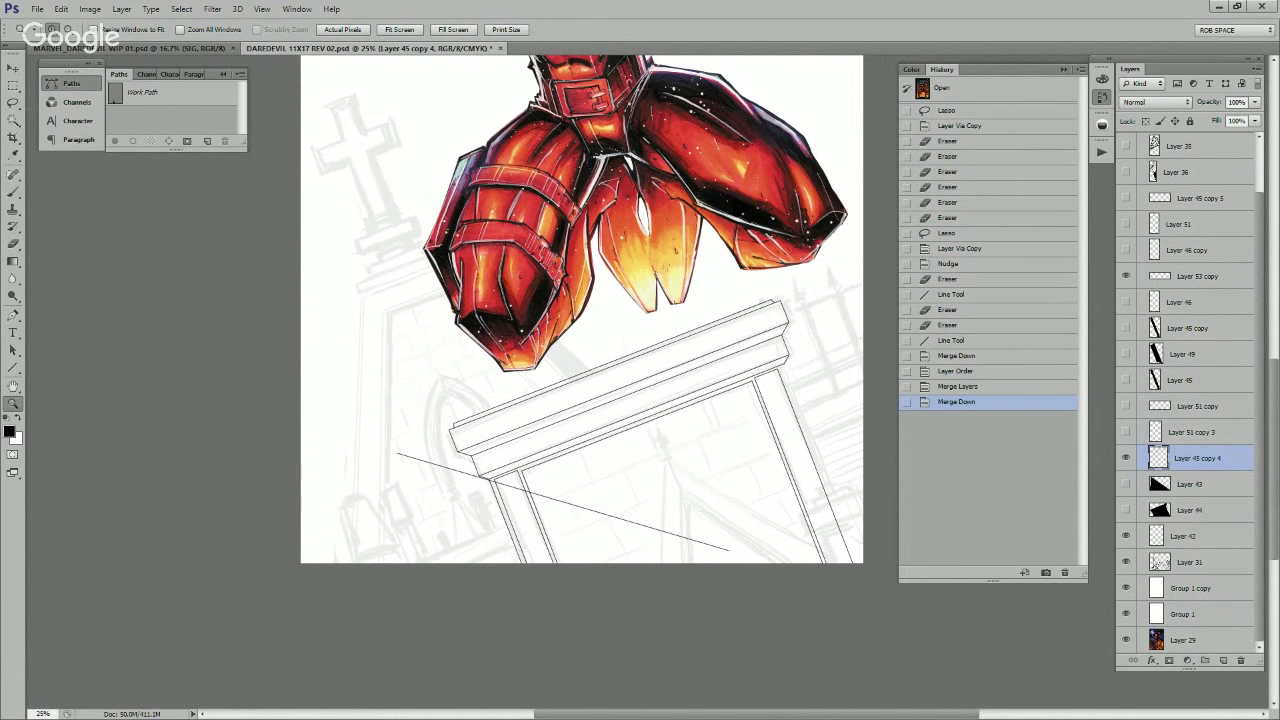
{"action": "left_click", "coordinate": [1126, 276]}
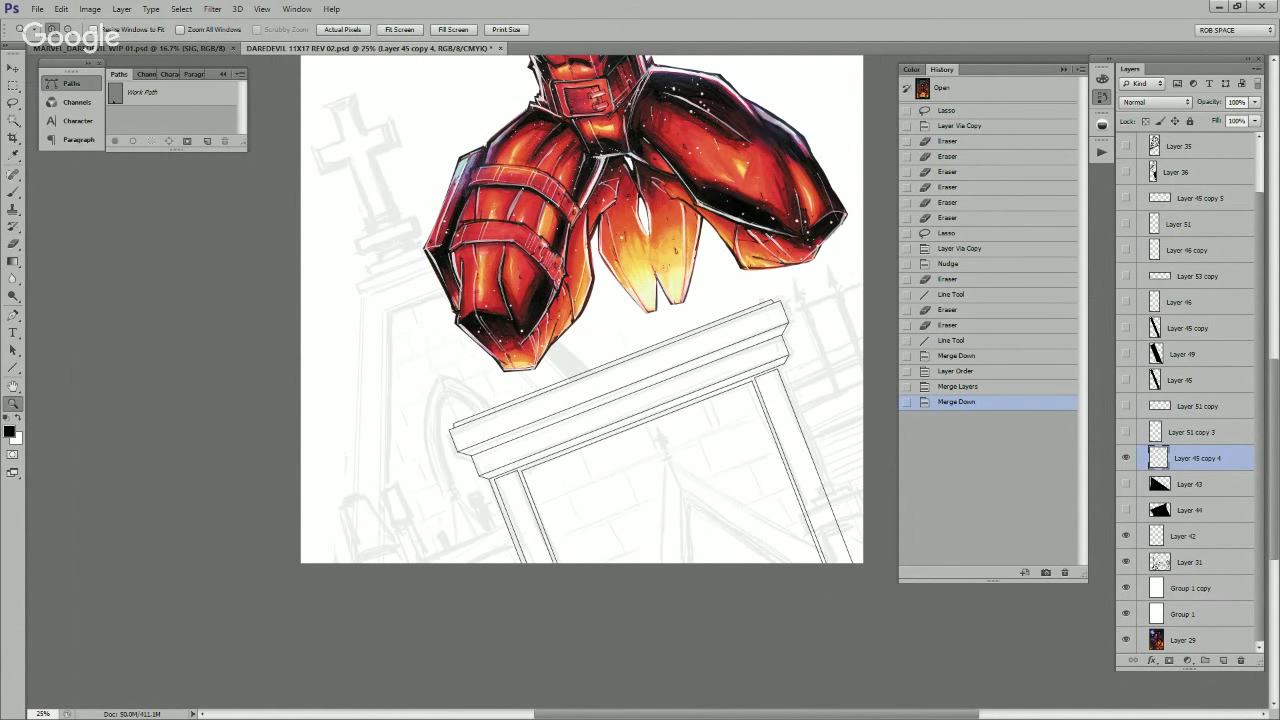
{"action": "scroll", "coordinate": [1190, 400], "scroll_direction": "up", "scroll_amount": 2}
{"action": "scroll", "coordinate": [1190, 400], "scroll_direction": "down", "scroll_amount": 2}
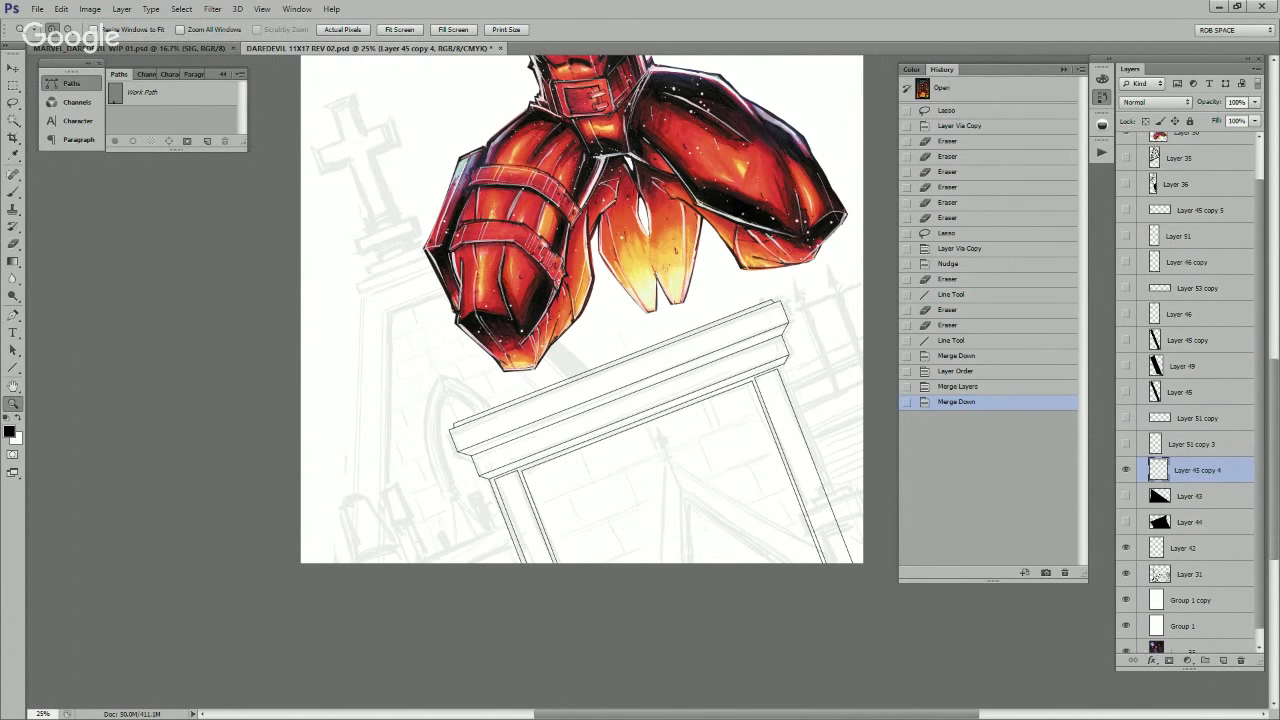
Step: Add a new layer above Layer 45 copy 4, then show Layer 51 copy and shift its diagonal line slightly lower across the pillar tops
{"action": "left_click", "coordinate": [1222, 660]}
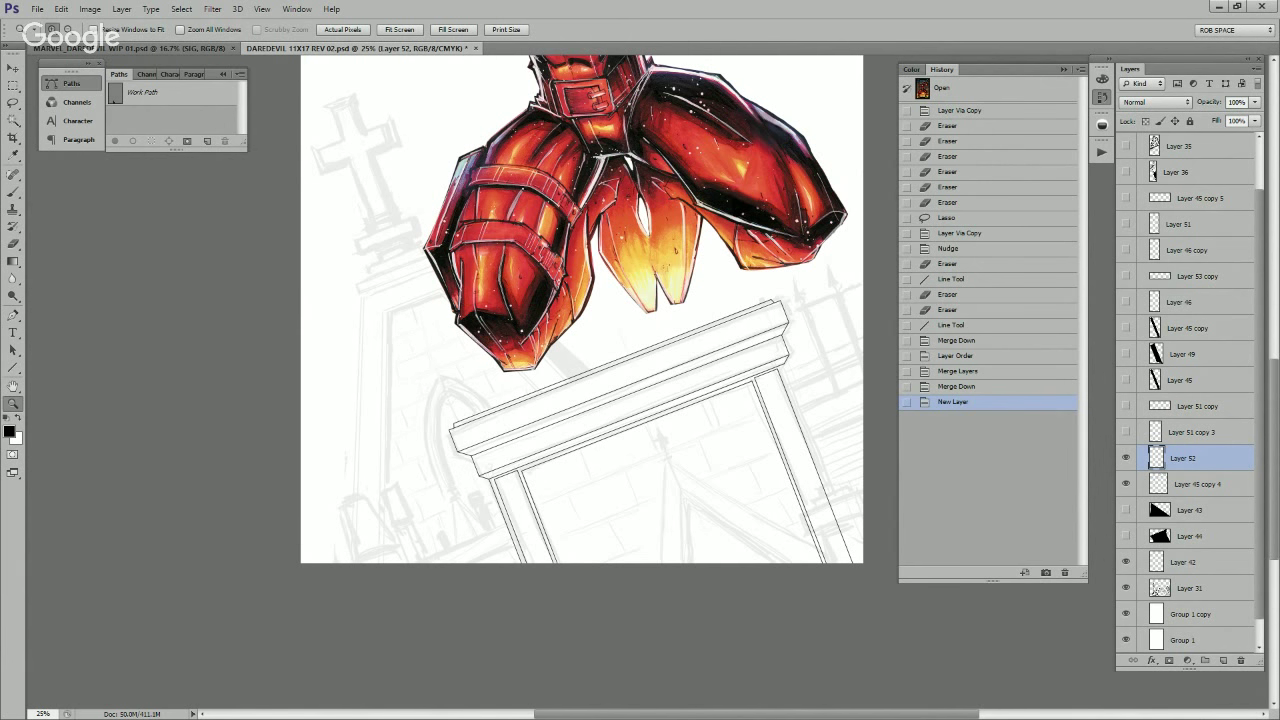
{"action": "left_click_drag", "start_coordinate": [484, 483], "coordinate": [838, 346]}
{"action": "left_click", "coordinate": [1197, 407]}
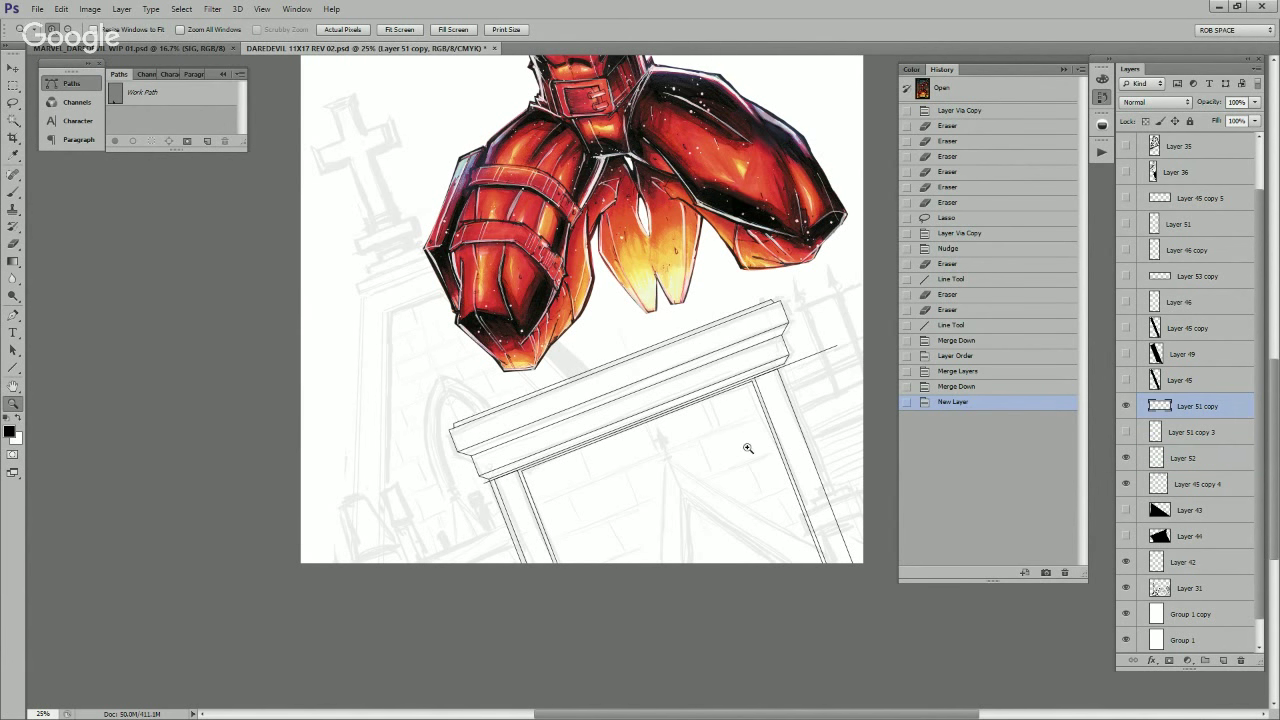
{"action": "key", "text": "v"}
{"action": "left_click_drag", "start_coordinate": [749, 466], "coordinate": [751, 474]}
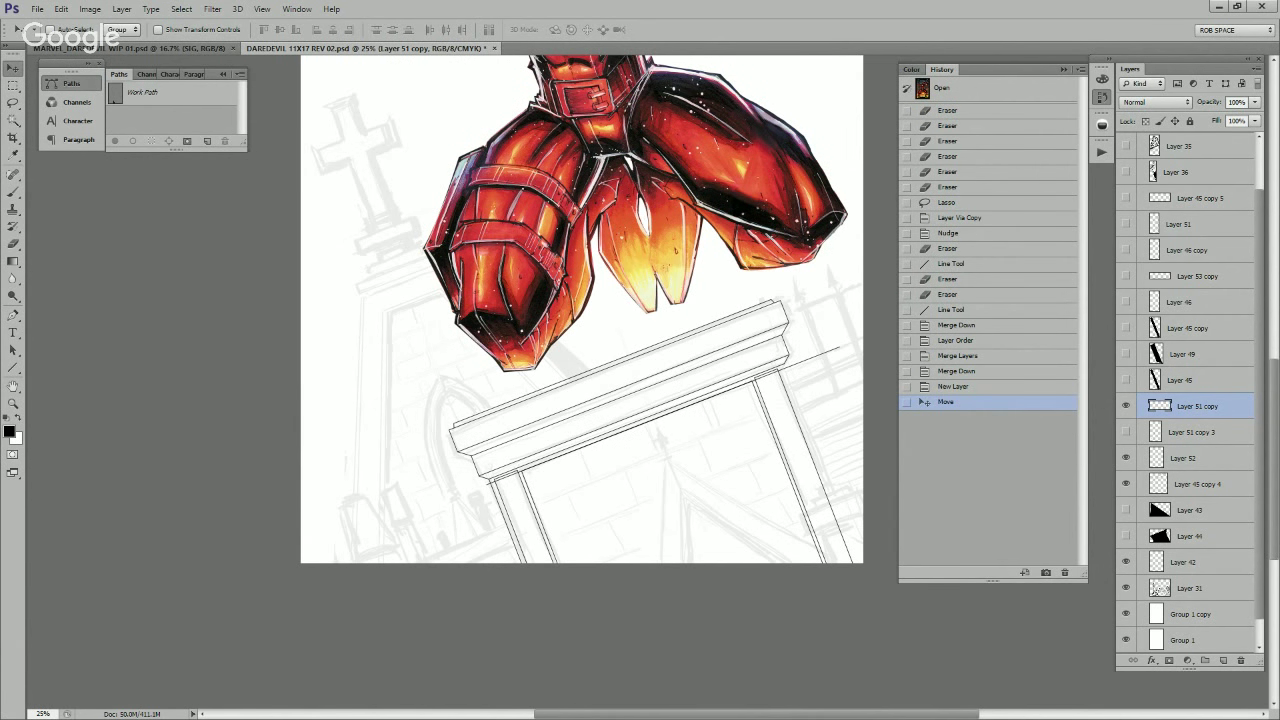
Step: Copy the line segments crossing both pillar tops from Layer 51 copy onto a new layer and hide Layer 51 copy
{"action": "key", "text": "z"}
{"action": "left_click", "coordinate": [778, 366]}
{"action": "mouse_move", "coordinate": [788, 383]}
{"action": "left_mouse_down"}
{"action": "mouse_move", "coordinate": [743, 431]}
{"action": "mouse_move", "coordinate": [790, 382]}
{"action": "left_mouse_up"}
{"action": "mouse_move", "coordinate": [417, 649]}
{"action": "left_mouse_down"}
{"action": "mouse_move", "coordinate": [537, 551]}
{"action": "mouse_move", "coordinate": [814, 445]}
{"action": "left_mouse_up"}
{"action": "mouse_move", "coordinate": [490, 462]}
{"action": "left_mouse_down"}
{"action": "mouse_move", "coordinate": [434, 496]}
{"action": "mouse_move", "coordinate": [424, 486]}
{"action": "mouse_move", "coordinate": [451, 452]}
{"action": "mouse_move", "coordinate": [490, 462]}
{"action": "left_mouse_up"}
{"action": "key", "text": "ctrl+j"}
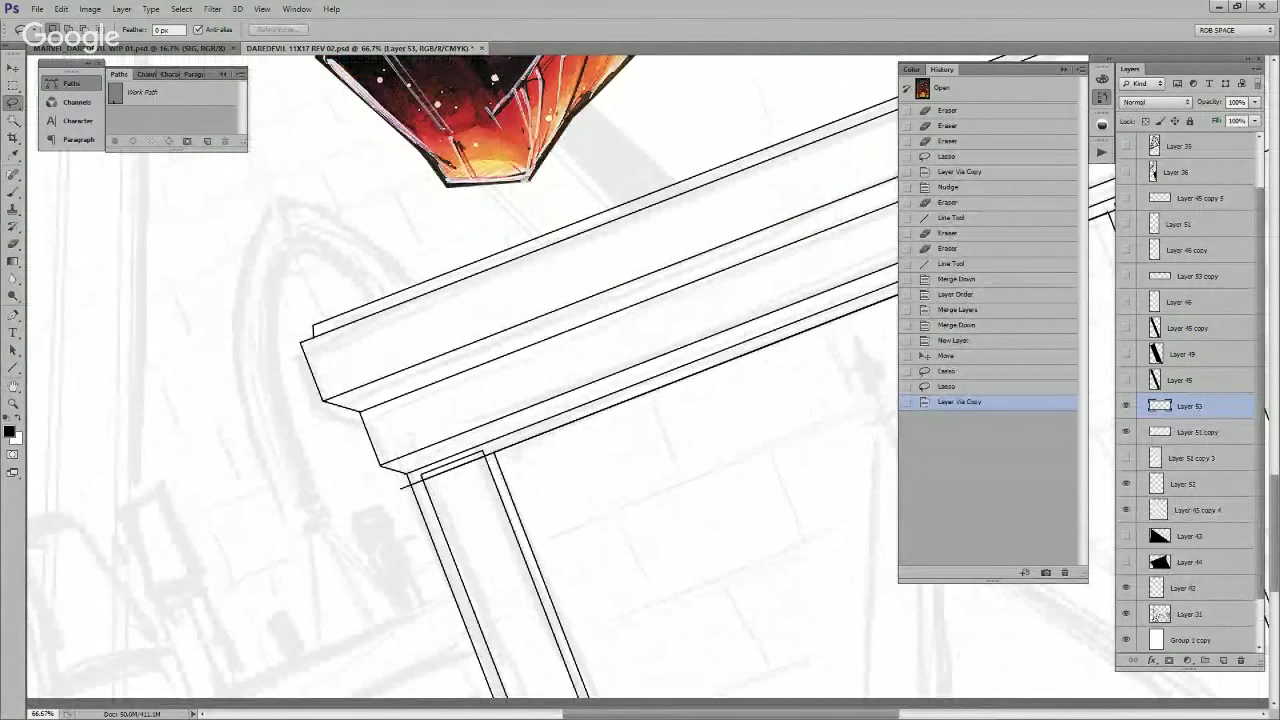
{"action": "left_click_drag", "start_coordinate": [746, 523], "coordinate": [718, 520]}
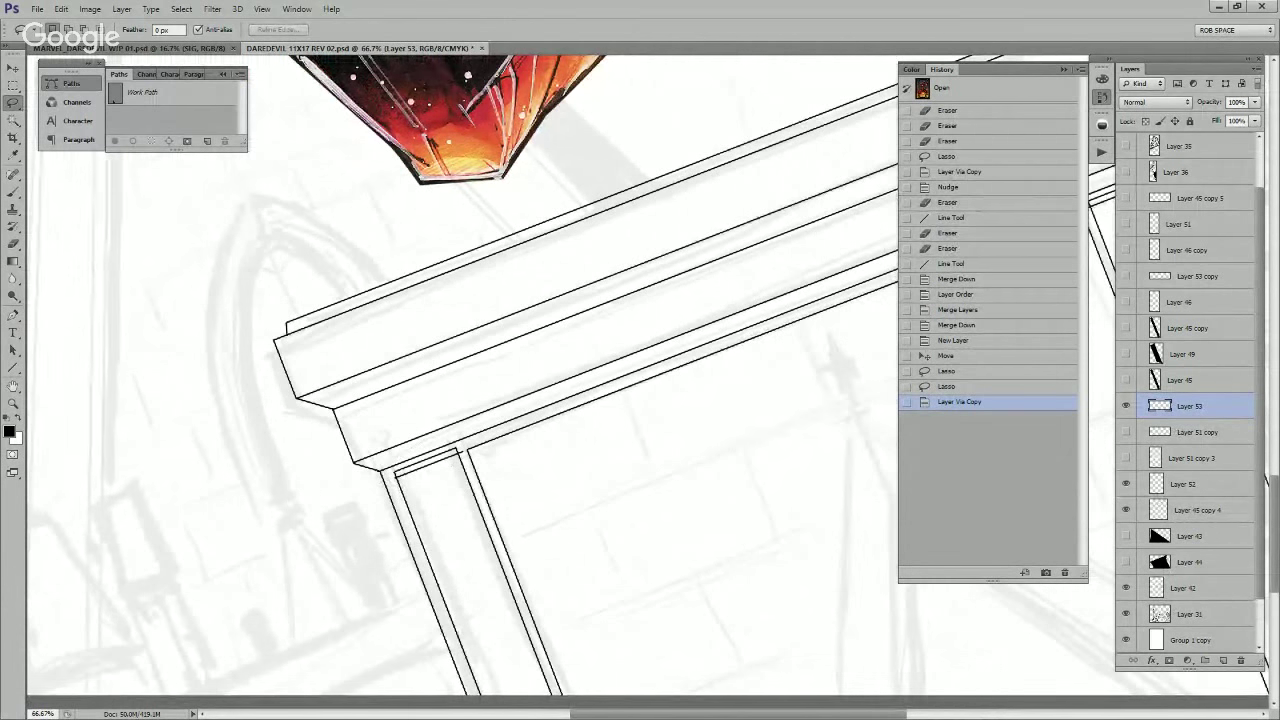
Step: Erase the old upper edge of the left pillar's inner panel on Layer 45 copy 4, down to the new lower line
{"action": "key", "text": "z"}
{"action": "left_click", "coordinate": [465, 460]}
{"action": "left_click", "coordinate": [465, 460]}
{"action": "left_click", "coordinate": [465, 460]}
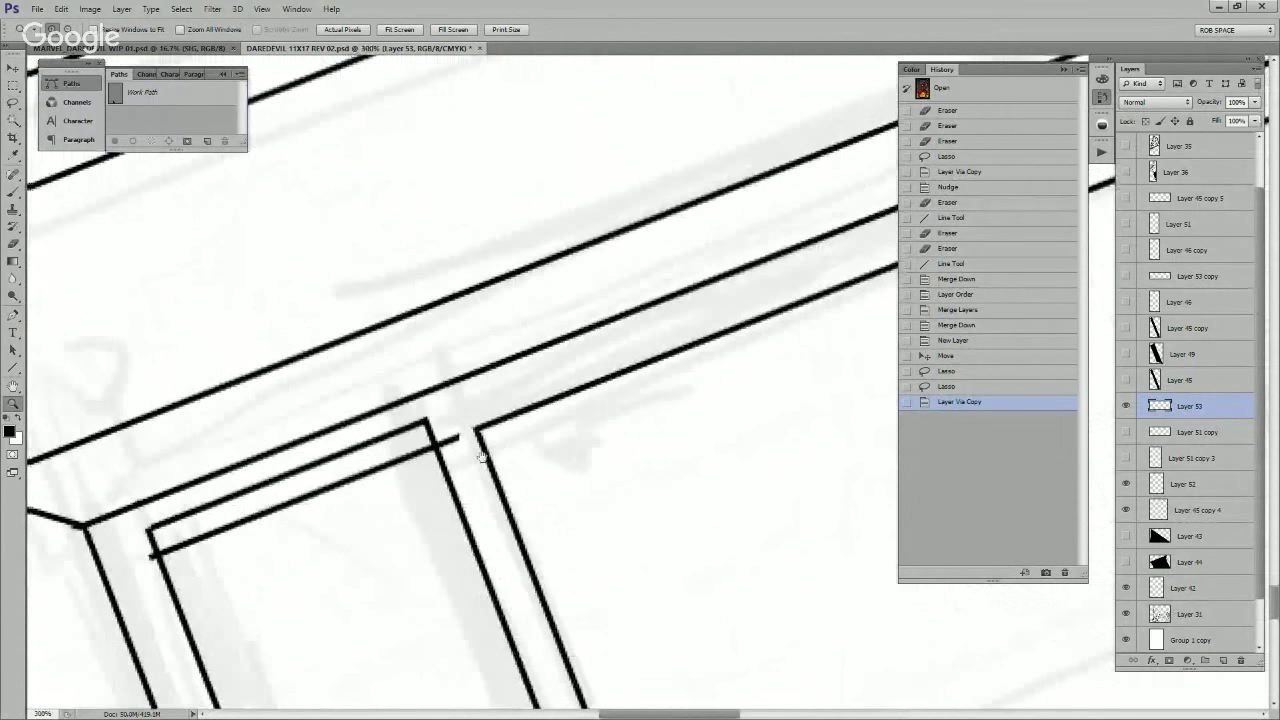
{"action": "left_click_drag", "start_coordinate": [470, 459], "coordinate": [893, 462]}
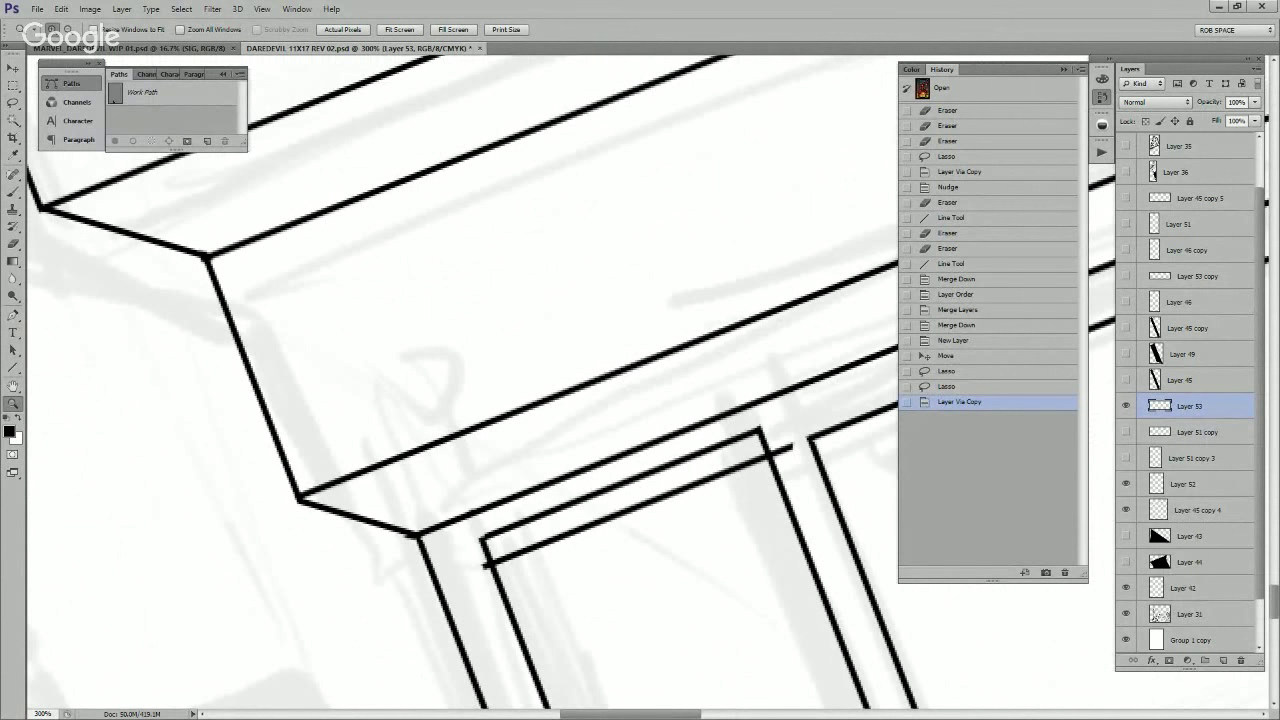
{"action": "left_click", "coordinate": [1126, 510]}
{"action": "left_click", "coordinate": [1126, 510]}
{"action": "left_click", "coordinate": [1197, 510]}
{"action": "key", "text": "e"}
{"action": "mouse_move", "coordinate": [748, 434]}
{"action": "left_mouse_down"}
{"action": "mouse_move", "coordinate": [765, 446]}
{"action": "mouse_move", "coordinate": [694, 460]}
{"action": "mouse_move", "coordinate": [487, 557]}
{"action": "left_mouse_up"}
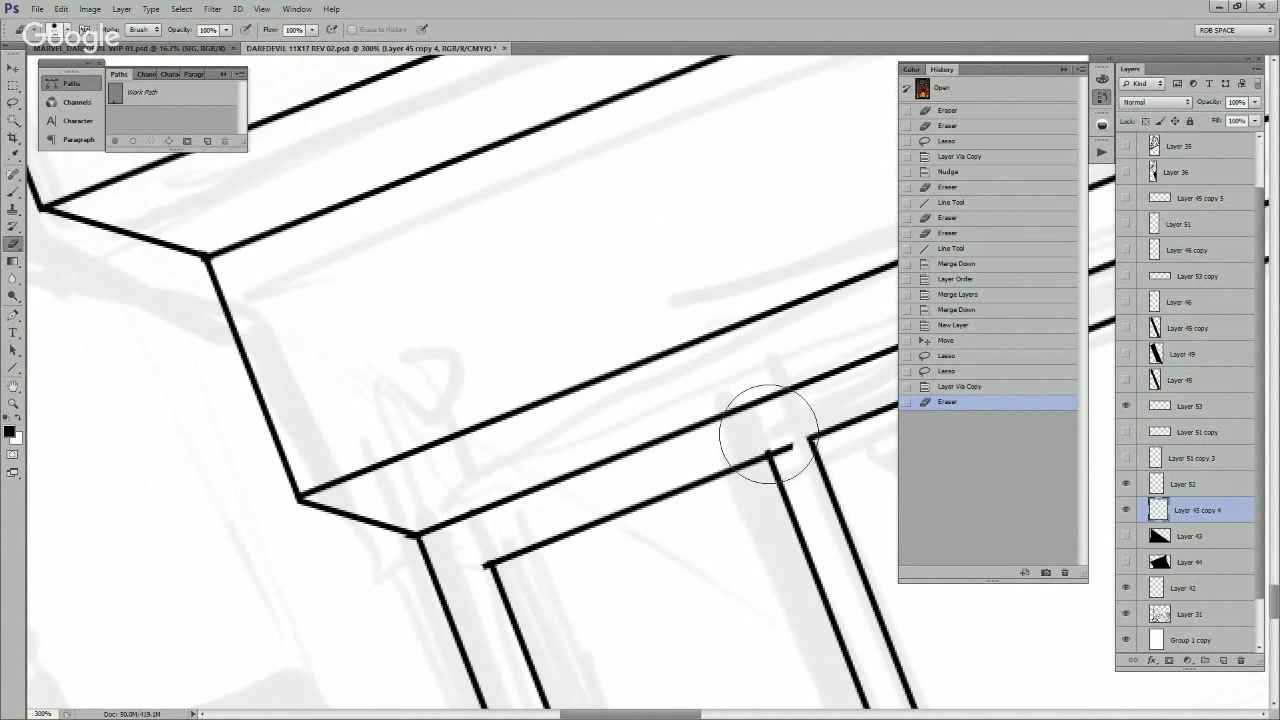
{"action": "left_click_drag", "start_coordinate": [766, 450], "coordinate": [751, 457]}
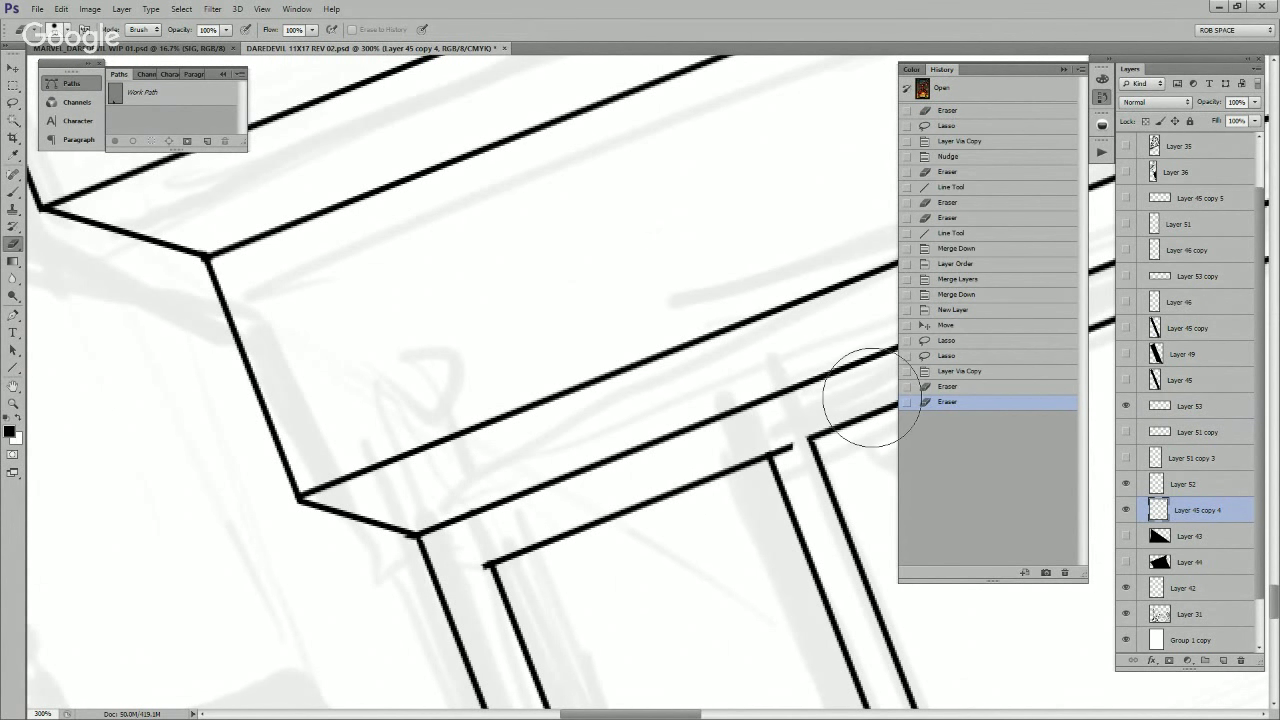
Step: Erase the overshooting ends of the left pillar's new top line on Layer 53
{"action": "left_click", "coordinate": [1126, 406]}
{"action": "left_click", "coordinate": [1126, 406]}
{"action": "left_click", "coordinate": [1190, 406]}
{"action": "left_click_drag", "start_coordinate": [795, 446], "coordinate": [774, 455]}
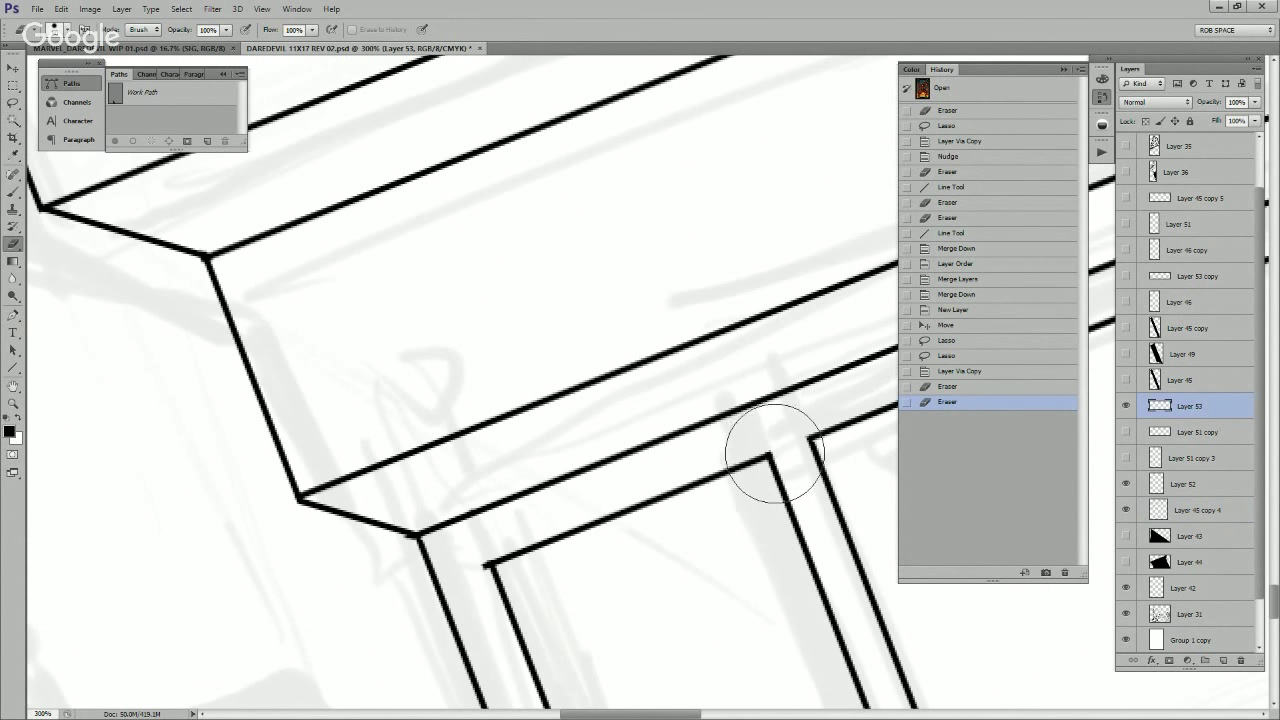
{"action": "left_click_drag", "start_coordinate": [487, 568], "coordinate": [478, 569]}
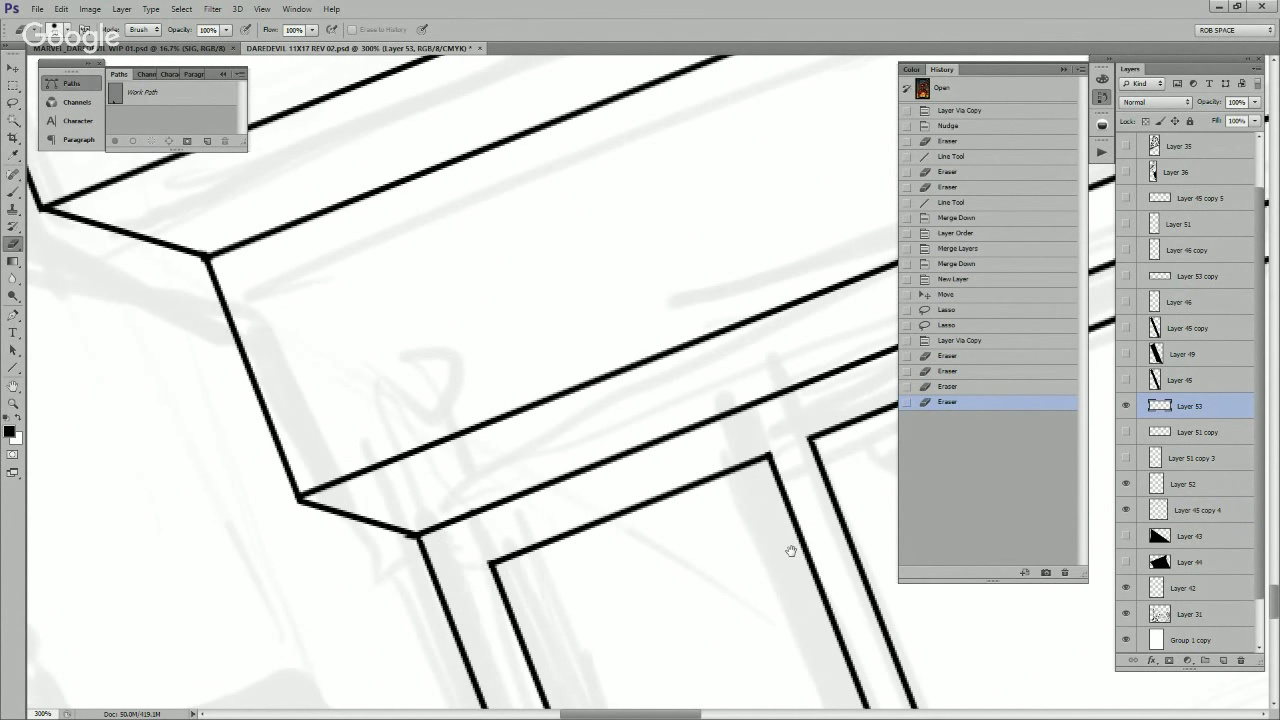
Step: Erase the old top edge of the right pillar on Layer 45 copy 4, down to the new lower line
{"action": "left_click_drag", "start_coordinate": [791, 551], "coordinate": [330, 664]}
{"action": "left_click_drag", "start_coordinate": [850, 540], "coordinate": [493, 660]}
{"action": "left_click_drag", "start_coordinate": [849, 580], "coordinate": [570, 610]}
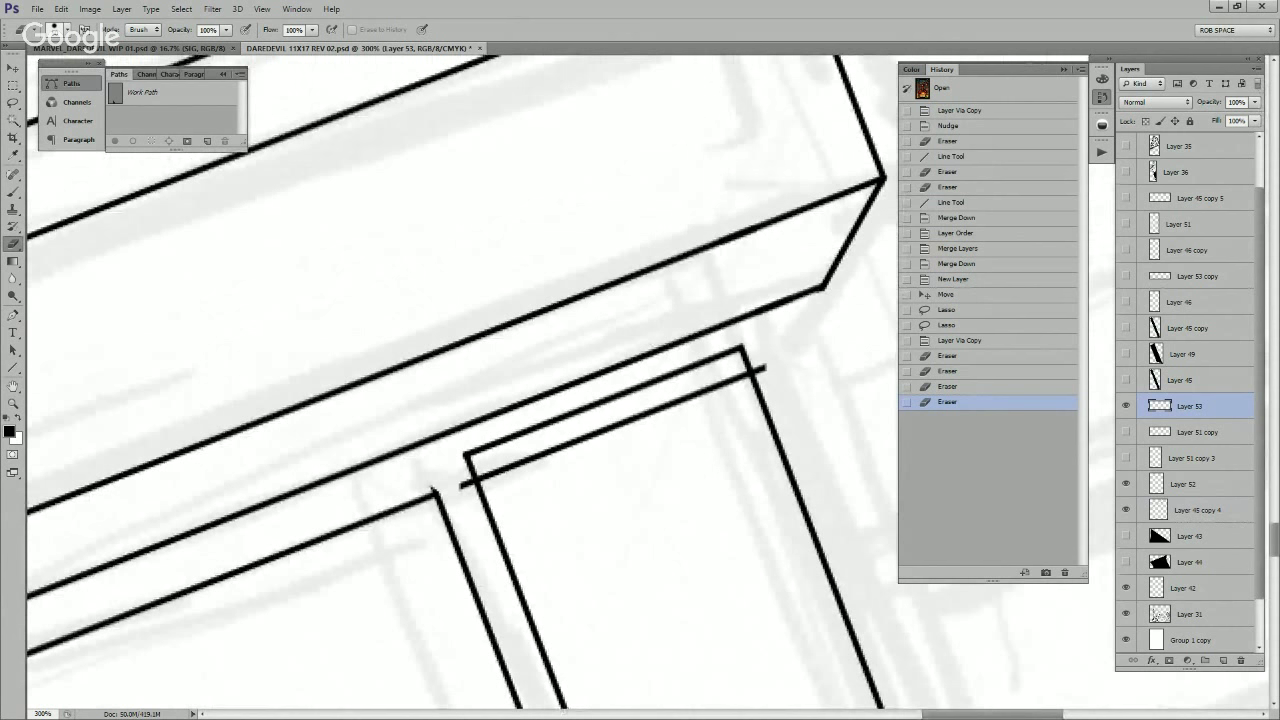
{"action": "left_click", "coordinate": [1126, 509], "text": "alt"}
{"action": "left_click", "coordinate": [1126, 509], "text": "alt"}
{"action": "left_click", "coordinate": [1195, 510]}
{"action": "mouse_move", "coordinate": [735, 362]}
{"action": "left_mouse_down"}
{"action": "mouse_move", "coordinate": [743, 371]}
{"action": "mouse_move", "coordinate": [463, 451]}
{"action": "left_mouse_up"}
{"action": "left_click", "coordinate": [473, 472]}
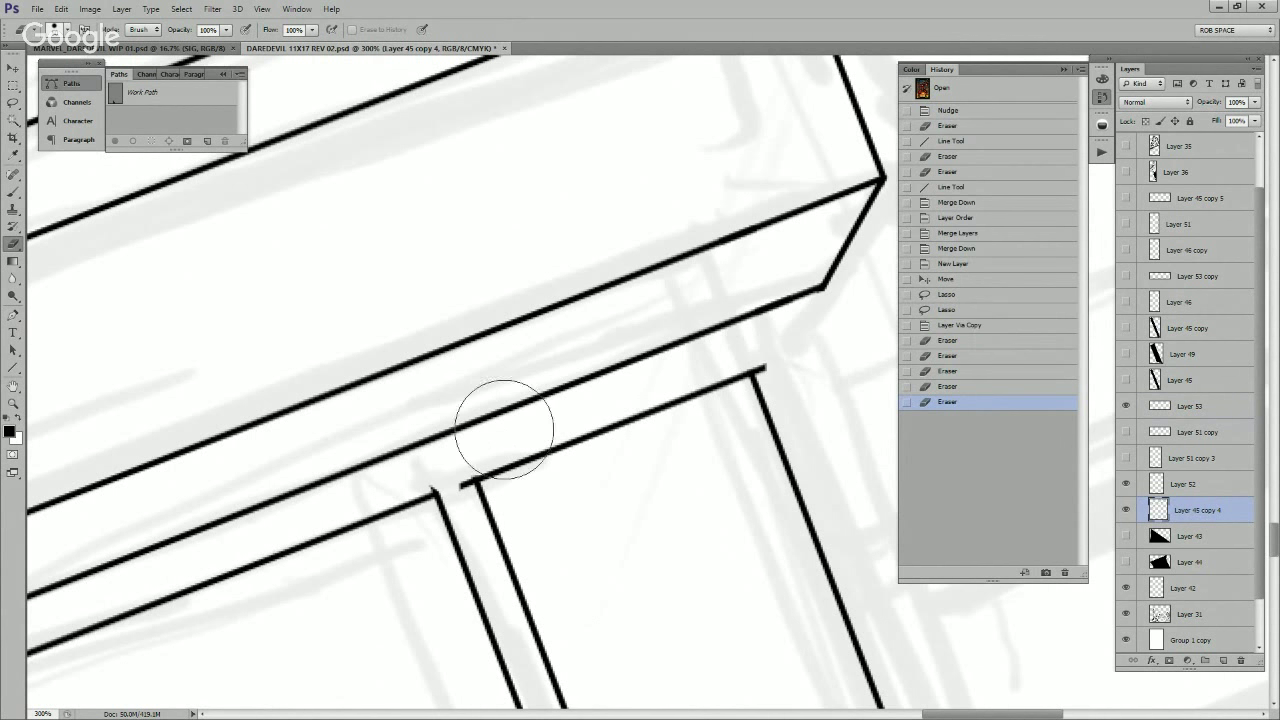
Step: Erase the overshoot at the left end of the right pillar's new top line on Layer 53
{"action": "left_click", "coordinate": [1126, 406]}
{"action": "left_click", "coordinate": [1126, 405]}
{"action": "left_click", "coordinate": [1190, 405]}
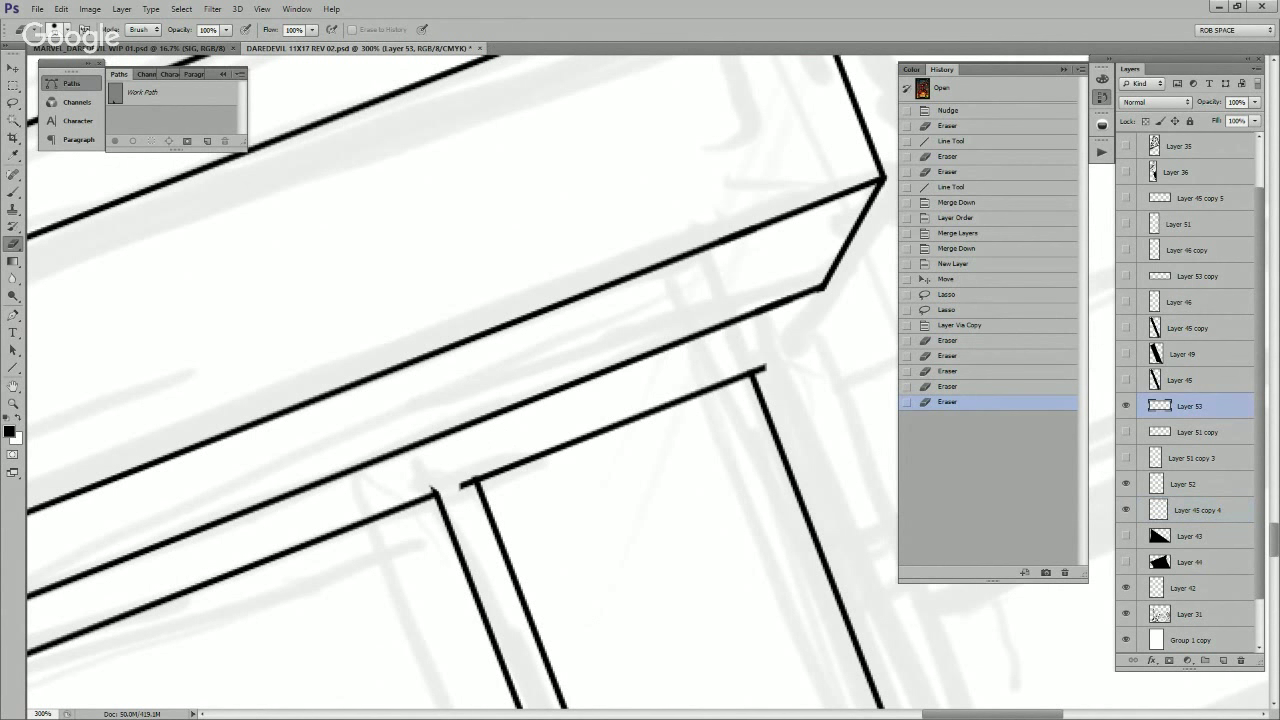
{"action": "left_click", "coordinate": [461, 492]}
{"action": "left_click", "coordinate": [462, 487]}
Step: Erase the small spur at the upper right corner of the frame's inner opening on Layer 45 copy 4
{"action": "key", "text": "space"}
{"action": "left_click_drag", "start_coordinate": [498, 530], "coordinate": [769, 514]}
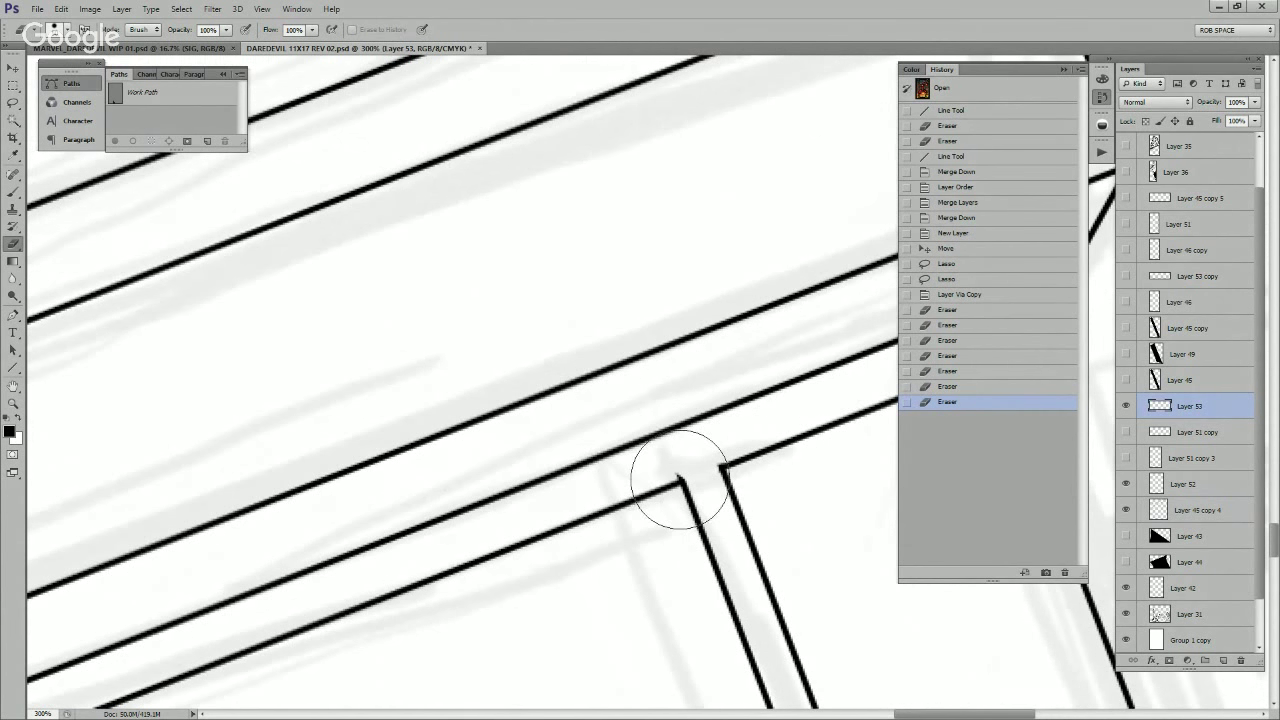
{"action": "left_click", "coordinate": [671, 471]}
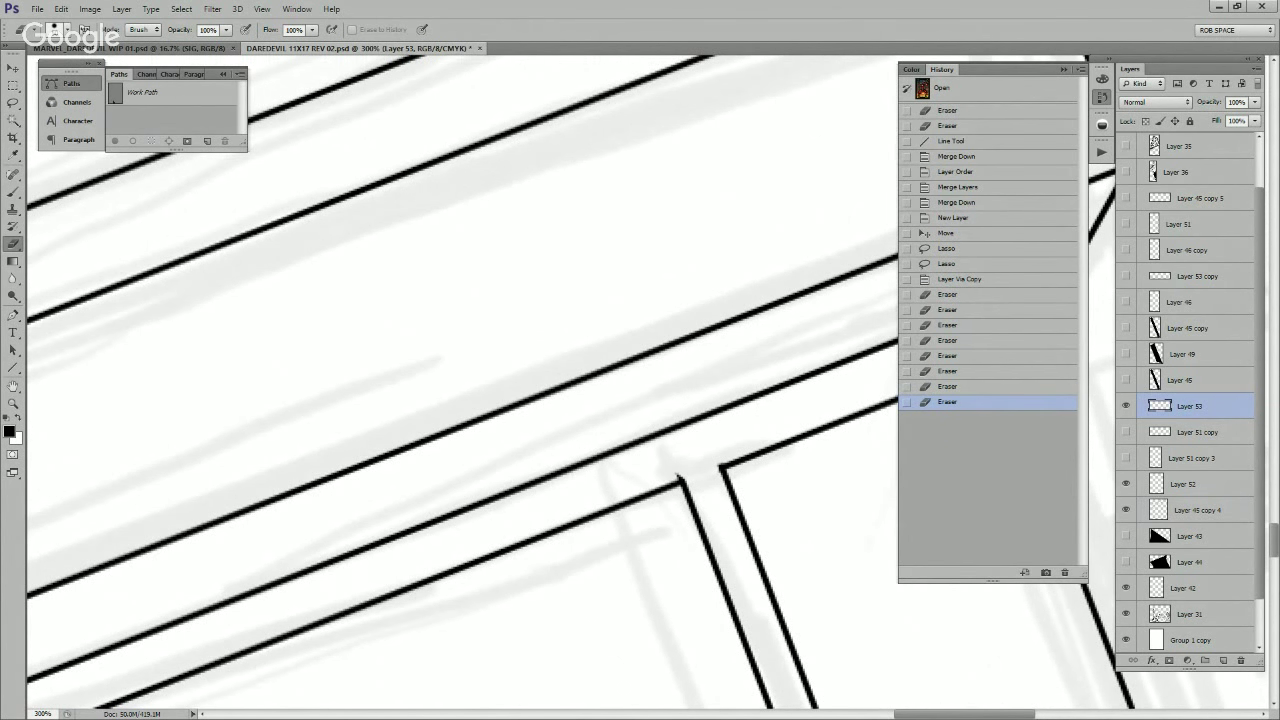
{"action": "left_click", "coordinate": [1126, 510]}
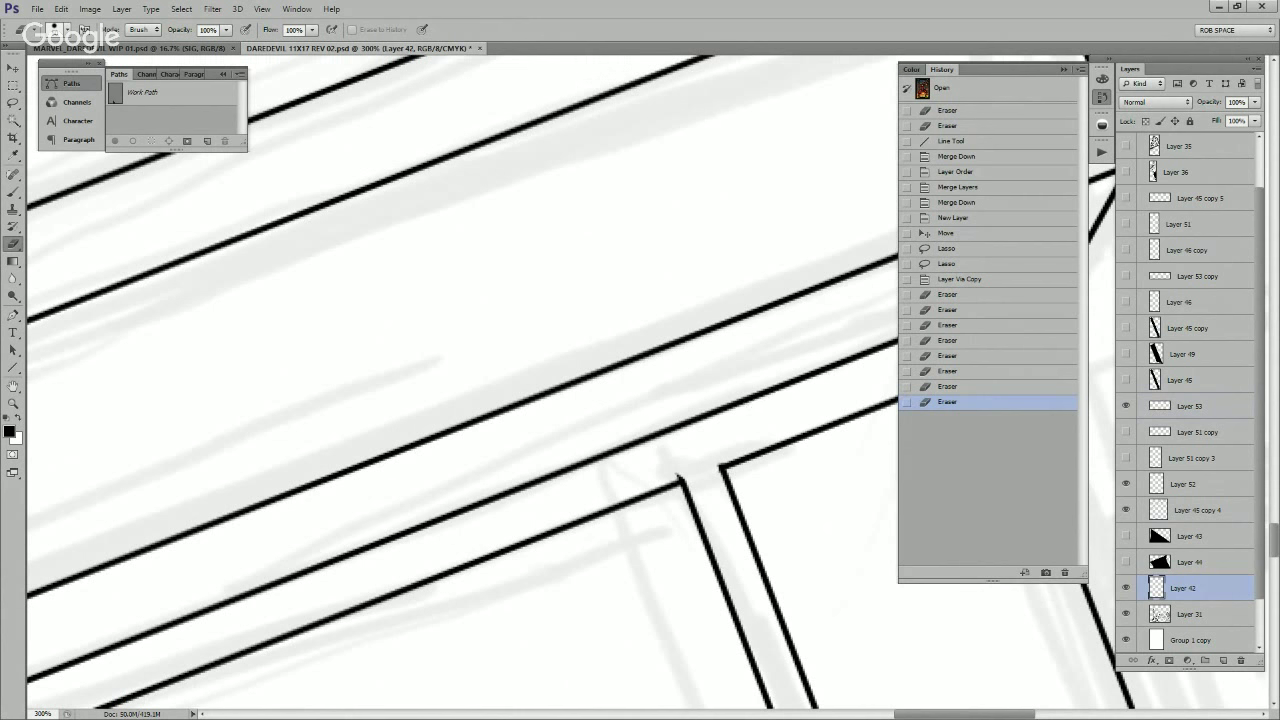
{"action": "left_click", "coordinate": [1197, 510]}
{"action": "left_click", "coordinate": [679, 479]}
{"action": "left_click", "coordinate": [714, 455]}
{"action": "key", "text": "space"}
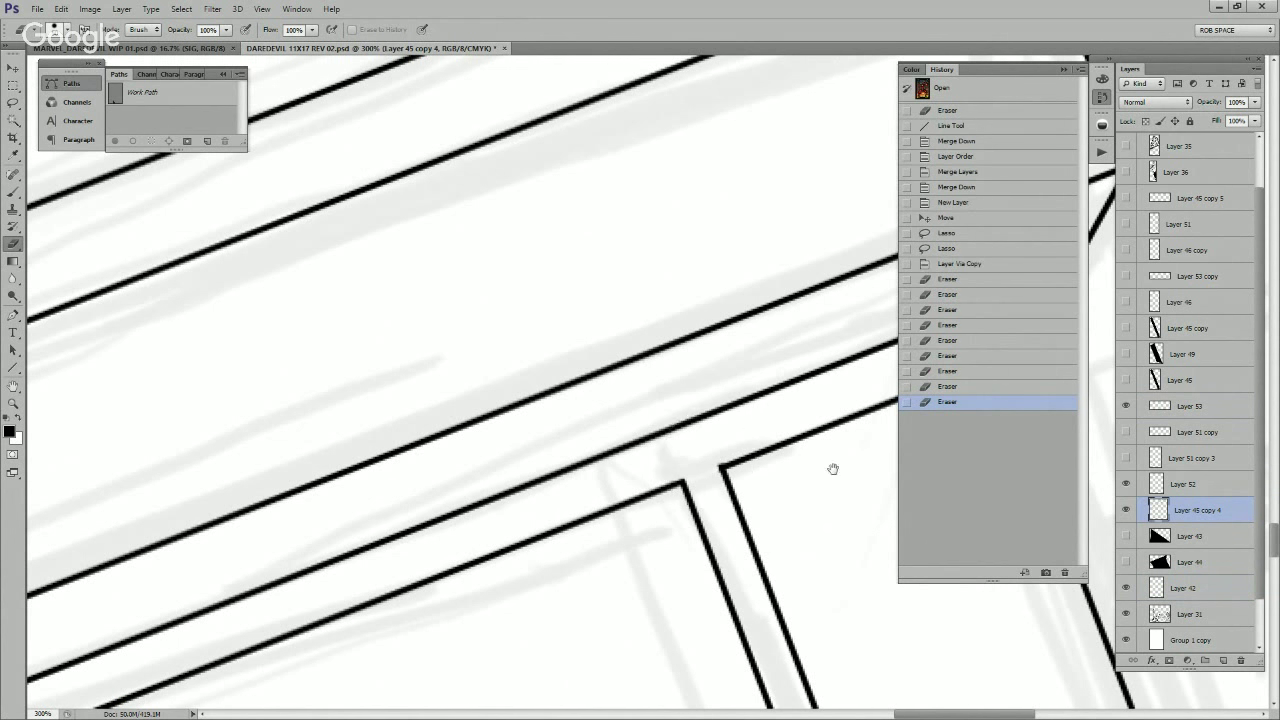
Step: Create a new layer directly above Layer 45 copy 4 for further frame lines
{"action": "left_click_drag", "start_coordinate": [838, 495], "coordinate": [529, 640]}
{"action": "key", "text": "alt+space"}
{"action": "left_click", "coordinate": [764, 511], "text": "alt"}
{"action": "left_click", "coordinate": [765, 512], "text": "alt"}
{"action": "left_click", "coordinate": [765, 512], "text": "alt"}
{"action": "left_click", "coordinate": [765, 512], "text": "alt"}
{"action": "left_click", "coordinate": [765, 512], "text": "alt"}
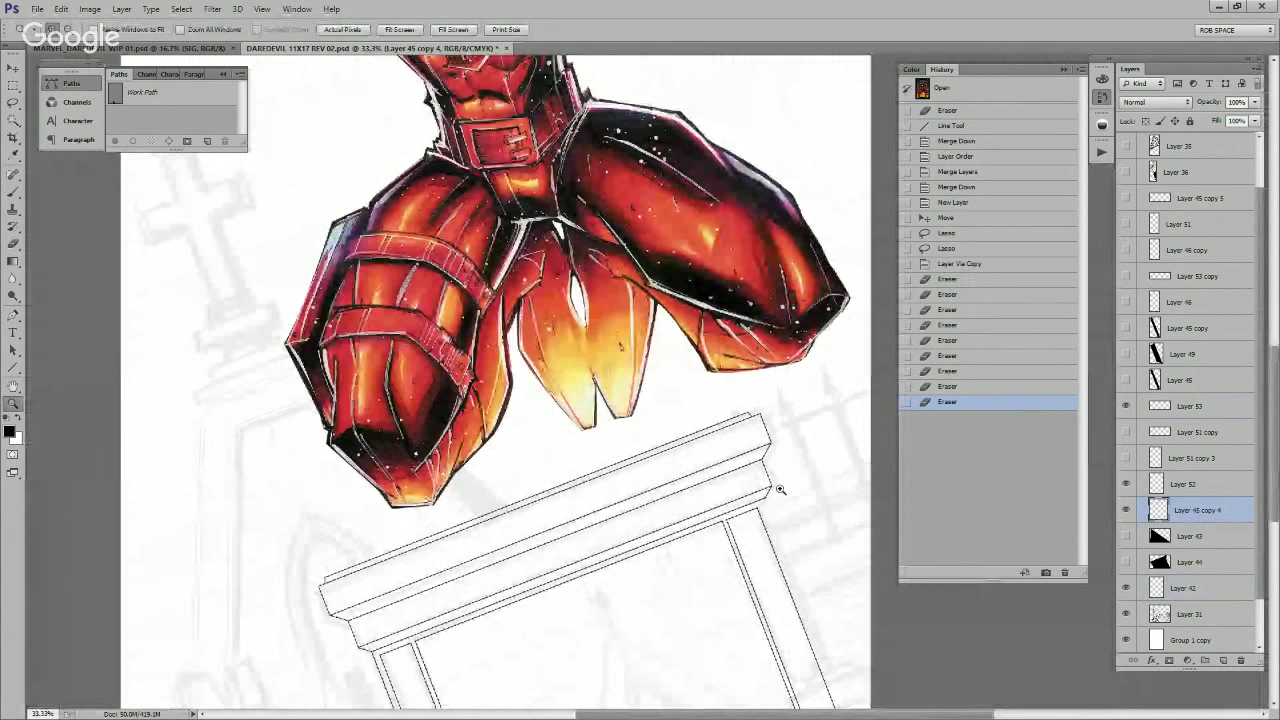
{"action": "left_click", "coordinate": [792, 529]}
{"action": "left_click_drag", "start_coordinate": [829, 640], "coordinate": [795, 411]}
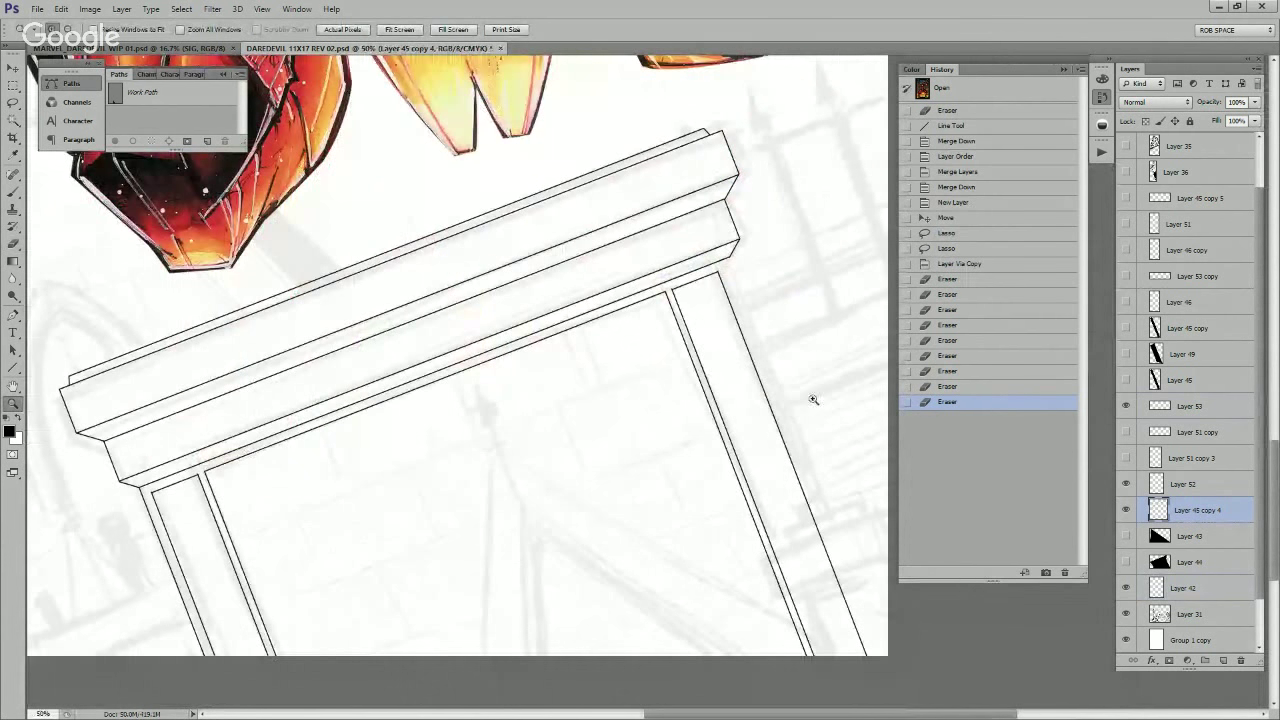
{"action": "left_click", "coordinate": [1223, 660]}
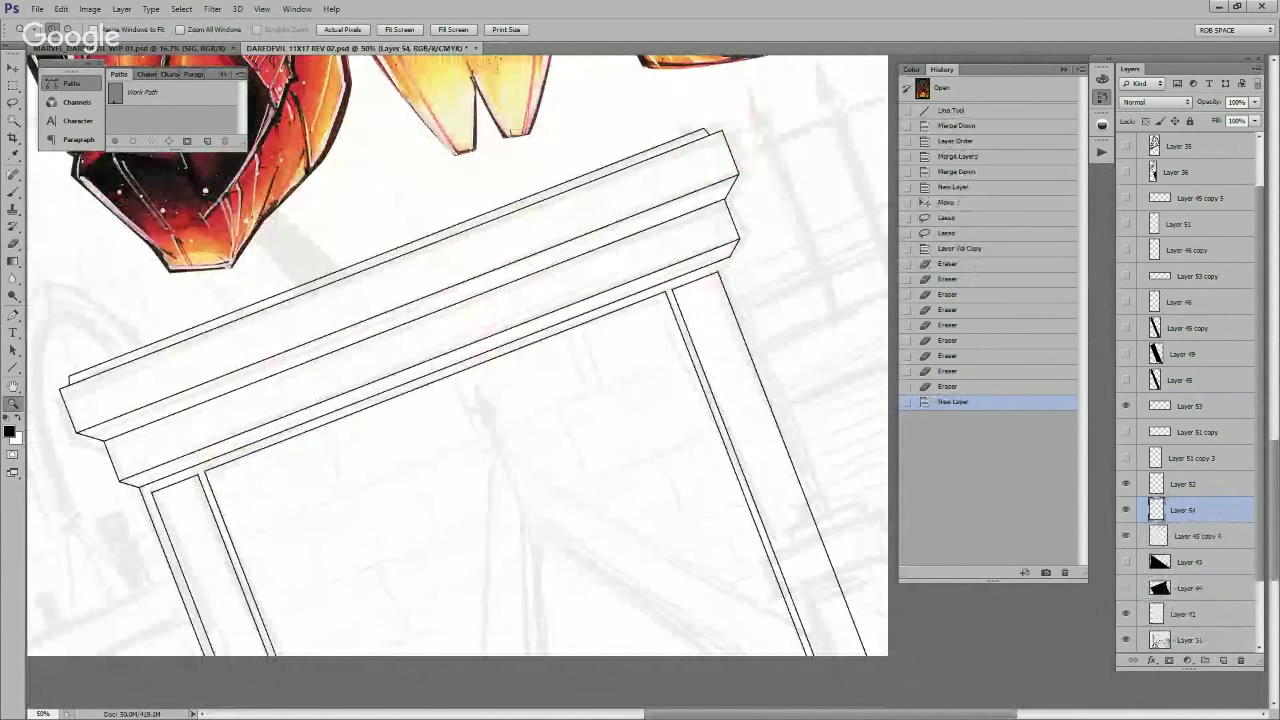
{"action": "key", "text": "u"}
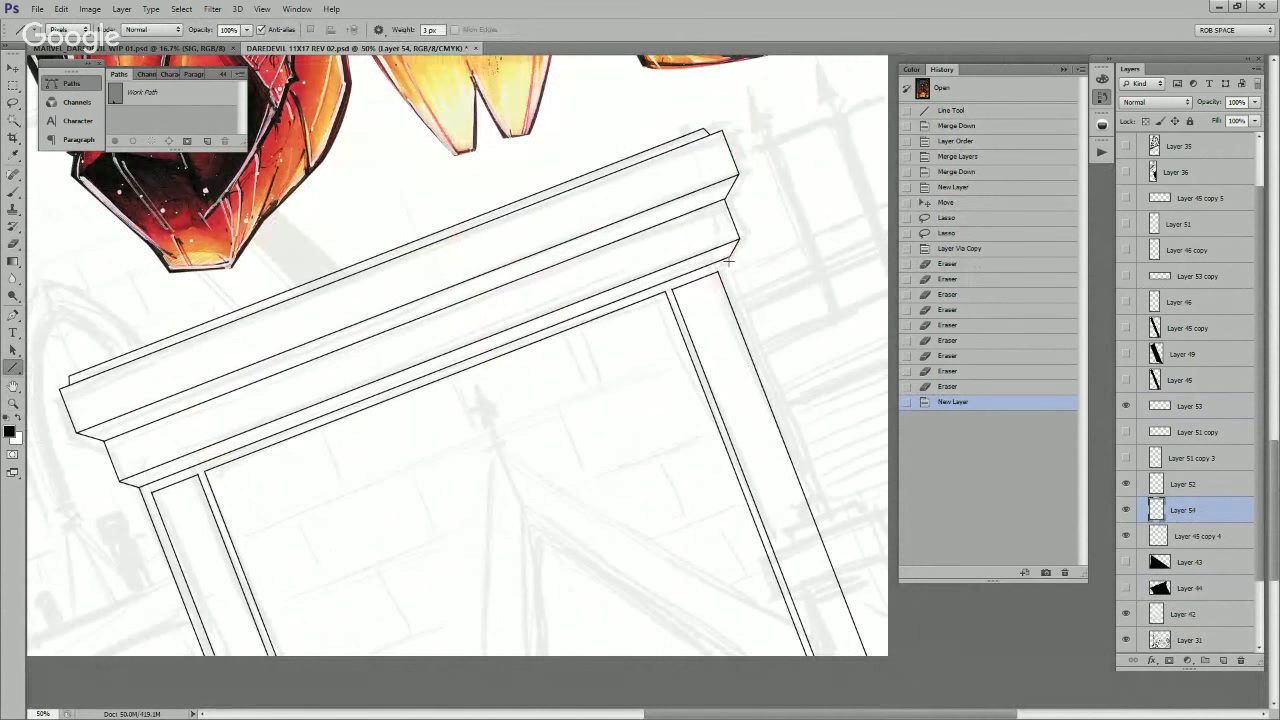
{"action": "left_click_drag", "start_coordinate": [729, 262], "coordinate": [882, 658]}
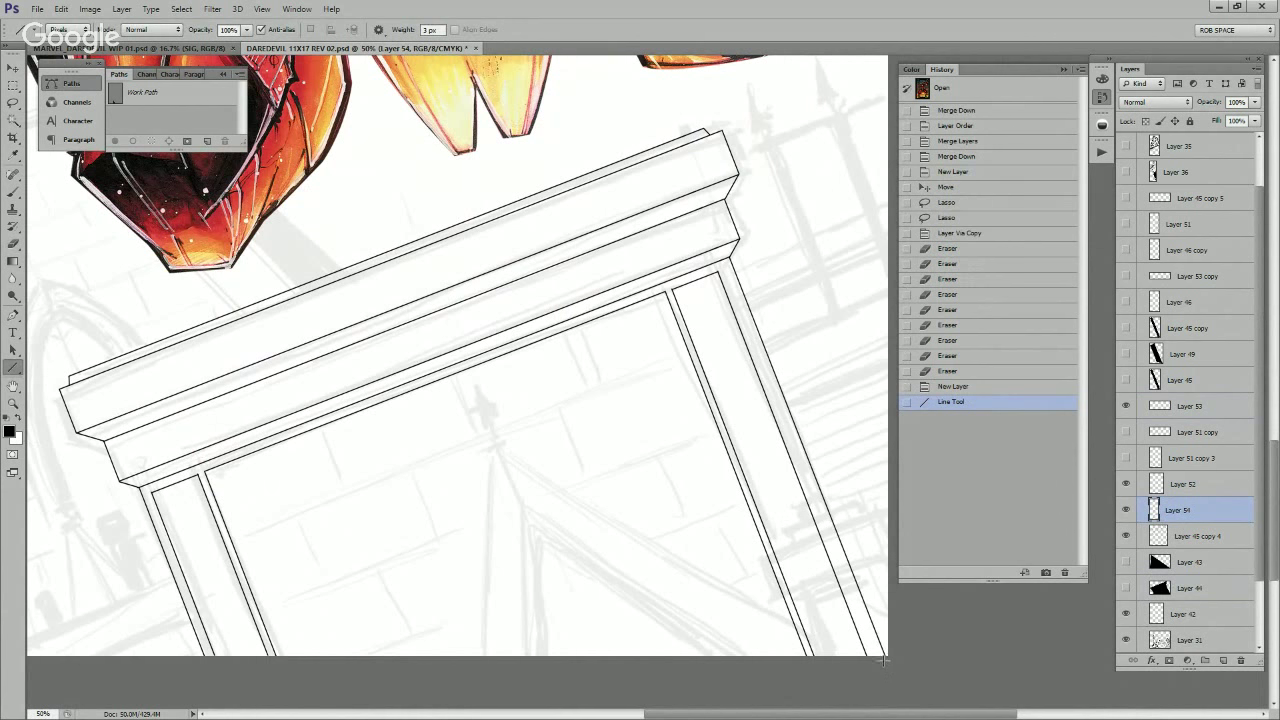
{"action": "left_click_drag", "start_coordinate": [873, 586], "coordinate": [865, 567]}
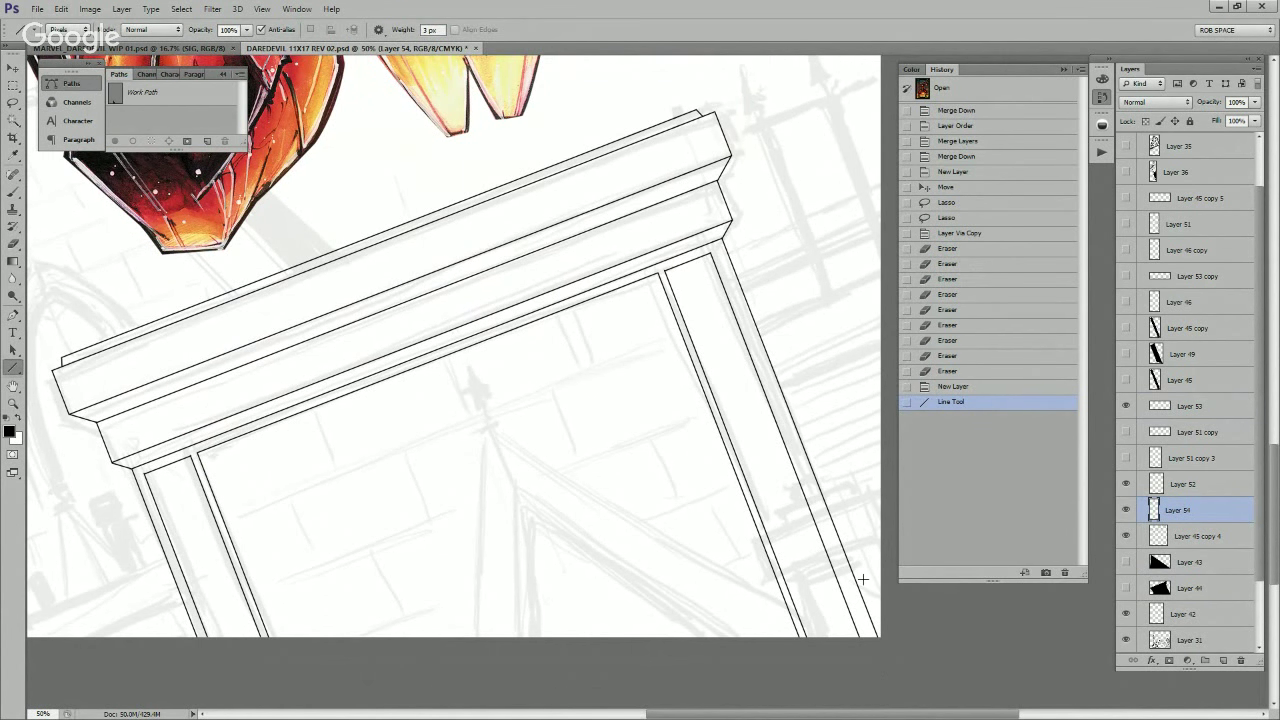
{"action": "key", "text": "ctrl+z"}
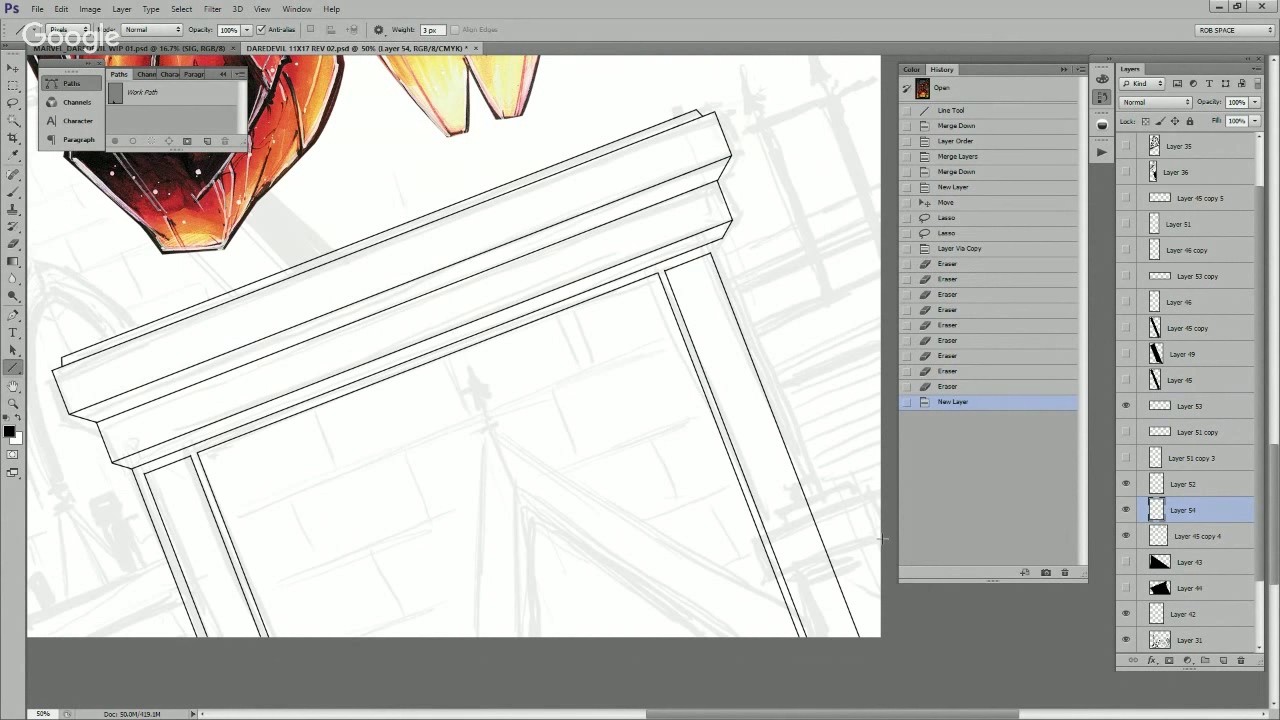
Step: Hide Layer 54 and make Layer 45 copy 4 the active layer
{"action": "left_click", "coordinate": [1126, 510]}
{"action": "left_click", "coordinate": [1126, 510]}
{"action": "left_click", "coordinate": [1126, 536]}
{"action": "left_click", "coordinate": [1126, 536]}
{"action": "left_click", "coordinate": [1194, 537]}
Step: Lasso the right half of the cornice on Layer 45 copy 4, nudge it slightly left, and deselect
{"action": "left_click_drag", "start_coordinate": [762, 376], "coordinate": [776, 449]}
{"action": "key", "text": "l"}
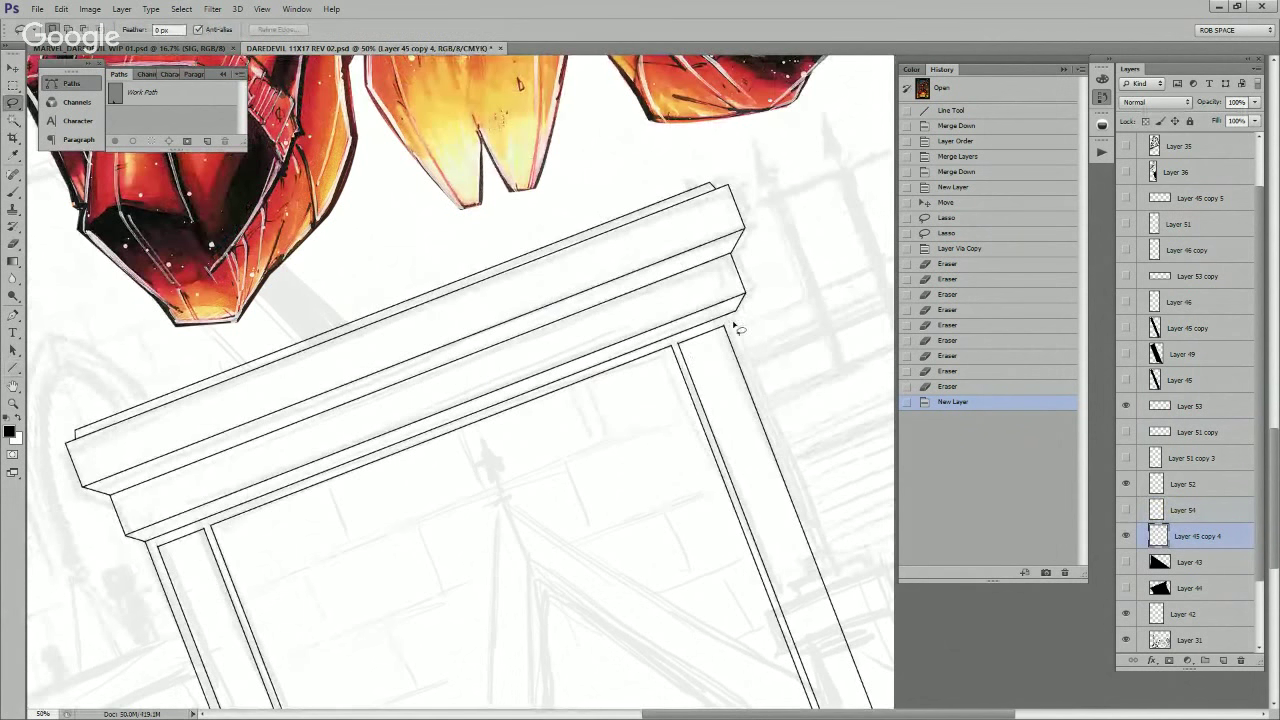
{"action": "left_click_drag", "start_coordinate": [725, 328], "coordinate": [558, 387]}
{"action": "mouse_move", "coordinate": [430, 301]}
{"action": "left_mouse_down"}
{"action": "mouse_move", "coordinate": [580, 199]}
{"action": "mouse_move", "coordinate": [776, 232]}
{"action": "left_mouse_up"}
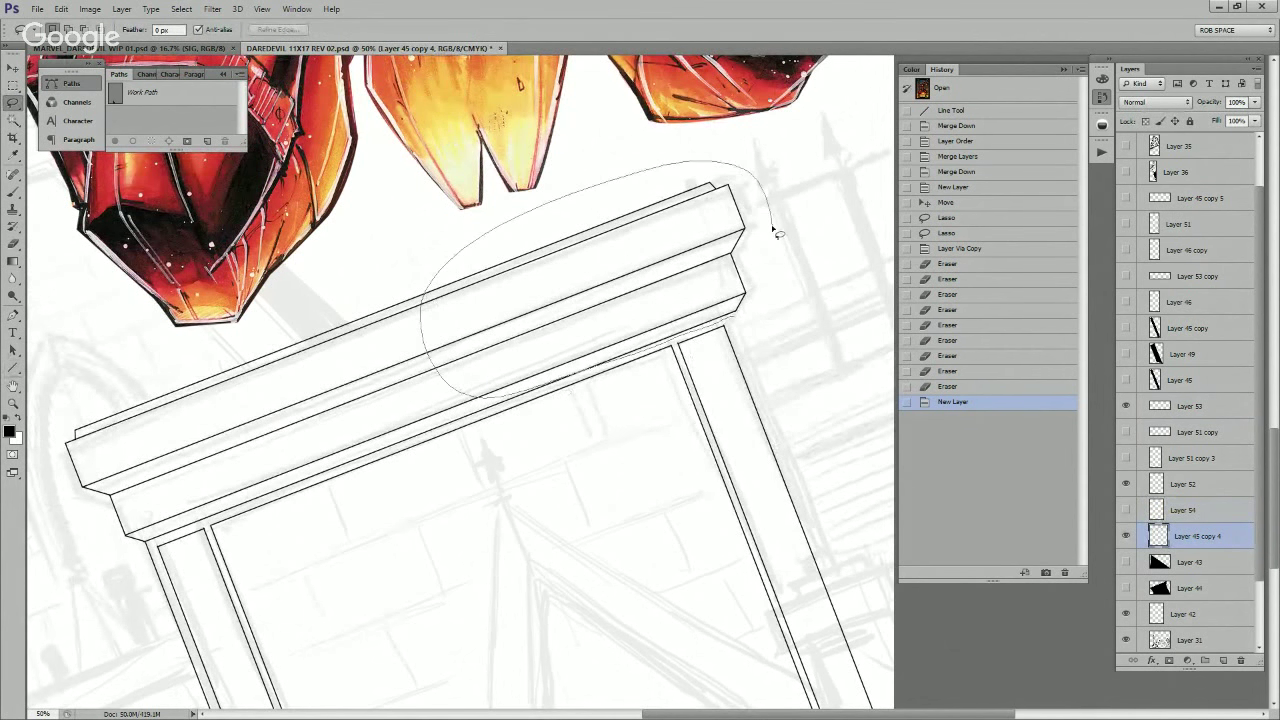
{"action": "left_click_drag", "start_coordinate": [773, 301], "coordinate": [768, 304]}
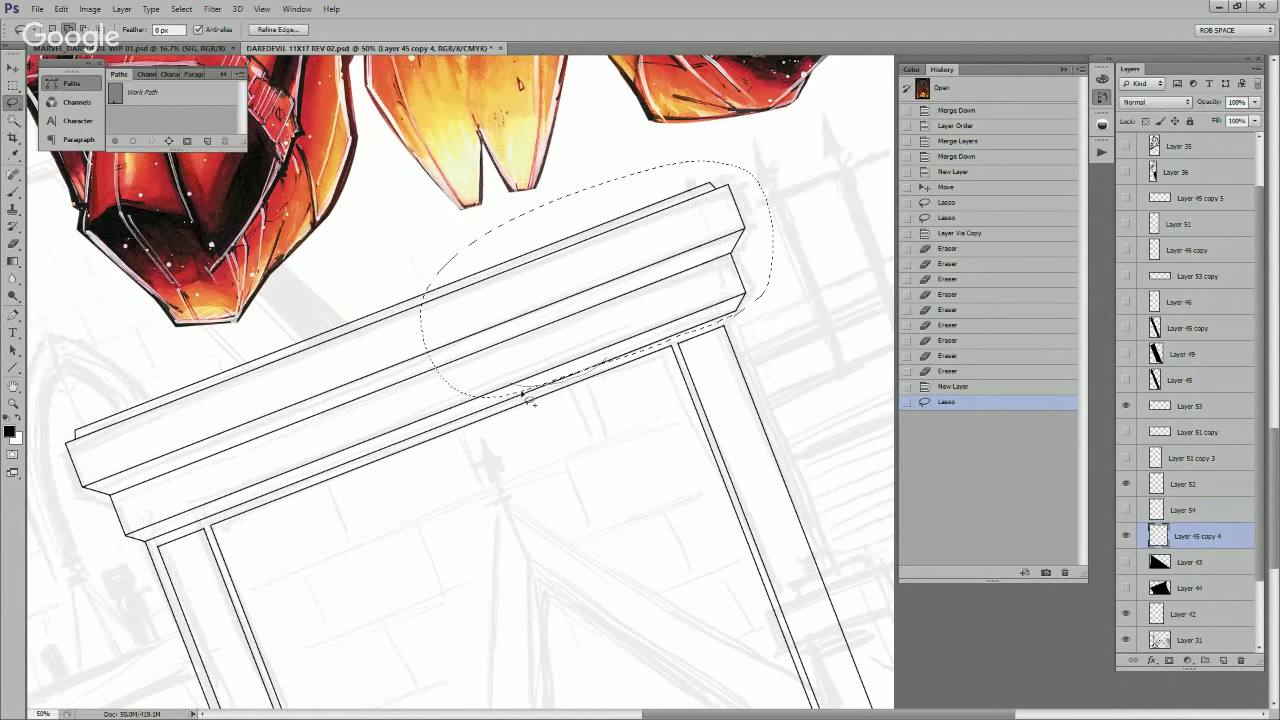
{"action": "left_click_drag", "start_coordinate": [523, 394], "coordinate": [504, 302]}
{"action": "key", "text": "v"}
{"action": "mouse_move", "coordinate": [718, 281]}
{"action": "left_mouse_down"}
{"action": "mouse_move", "coordinate": [716, 266]}
{"action": "mouse_move", "coordinate": [706, 282]}
{"action": "left_mouse_up"}
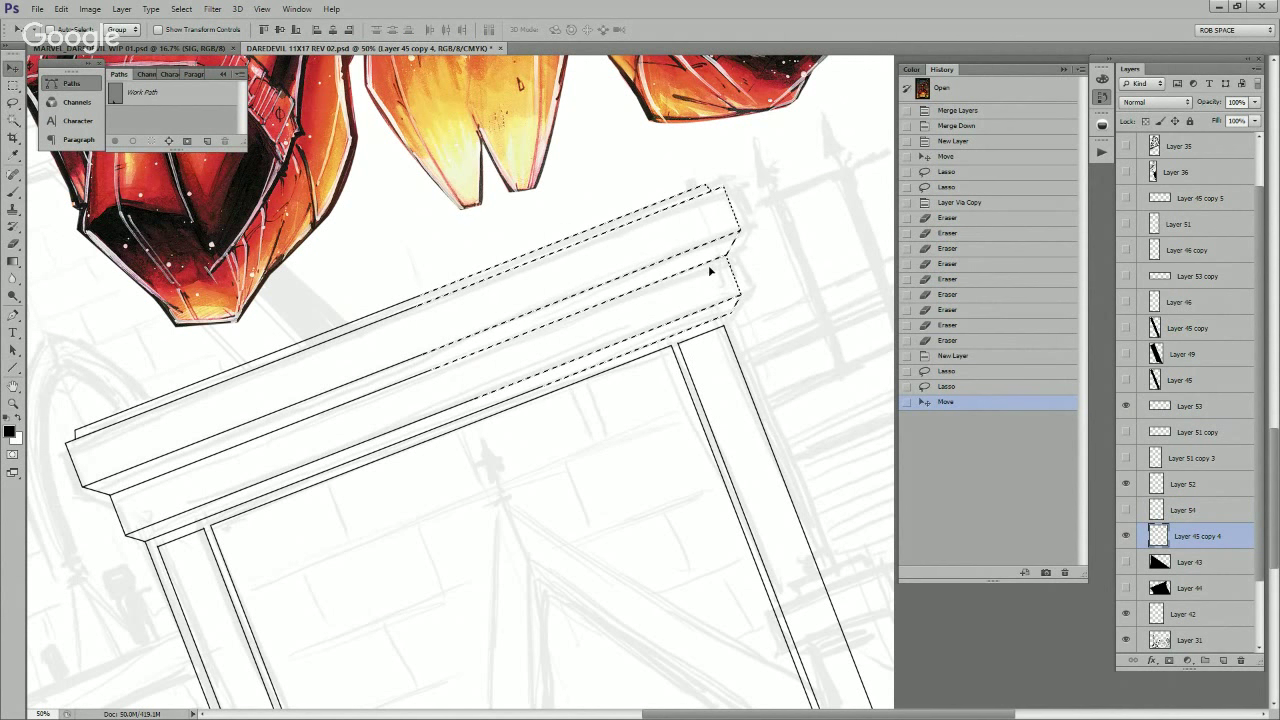
{"action": "key", "text": "ctrl+d"}
Step: Draw a 3 px line from the cornice's lower right corner past the canvas bottom, parallel to the right pillar's outer edge
{"action": "key", "text": "z"}
{"action": "left_click", "coordinate": [766, 371]}
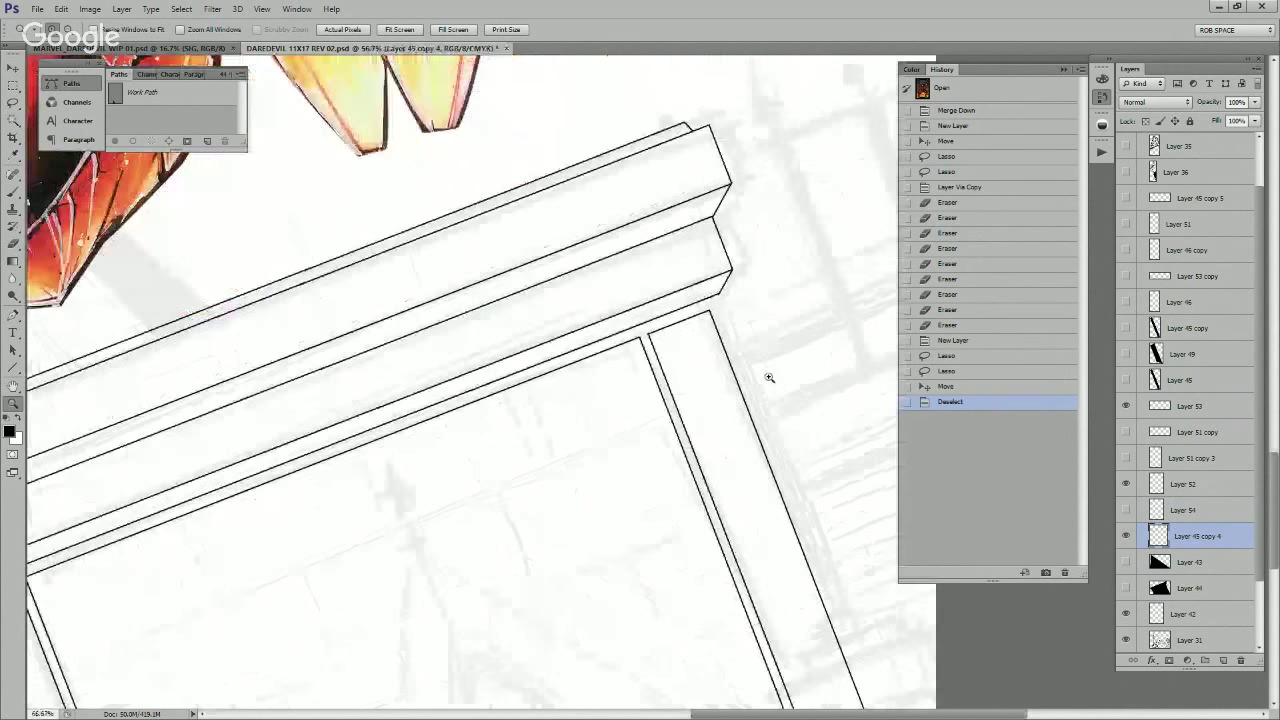
{"action": "left_click", "coordinate": [762, 374]}
{"action": "left_click", "coordinate": [745, 386]}
{"action": "left_click", "coordinate": [741, 388], "text": "alt"}
{"action": "left_click", "coordinate": [745, 388], "text": "alt"}
{"action": "left_click_drag", "start_coordinate": [746, 389], "coordinate": [659, 261]}
{"action": "key", "text": "u"}
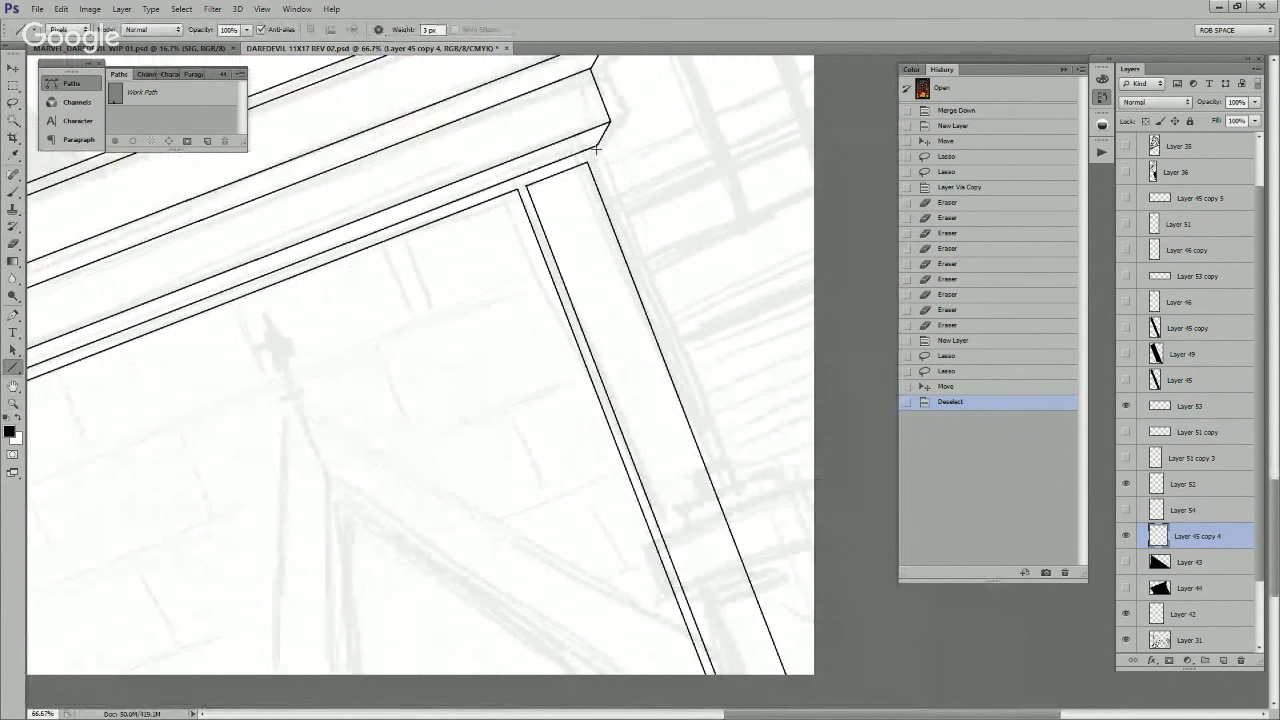
{"action": "left_click_drag", "start_coordinate": [597, 149], "coordinate": [808, 686]}
{"action": "mouse_move", "coordinate": [526, 553]}
{"action": "left_mouse_down"}
{"action": "mouse_move", "coordinate": [838, 477]}
{"action": "mouse_move", "coordinate": [526, 613]}
{"action": "left_mouse_up"}
{"action": "key", "text": "ctrl+z"}
{"action": "left_click_drag", "start_coordinate": [597, 215], "coordinate": [811, 677]}
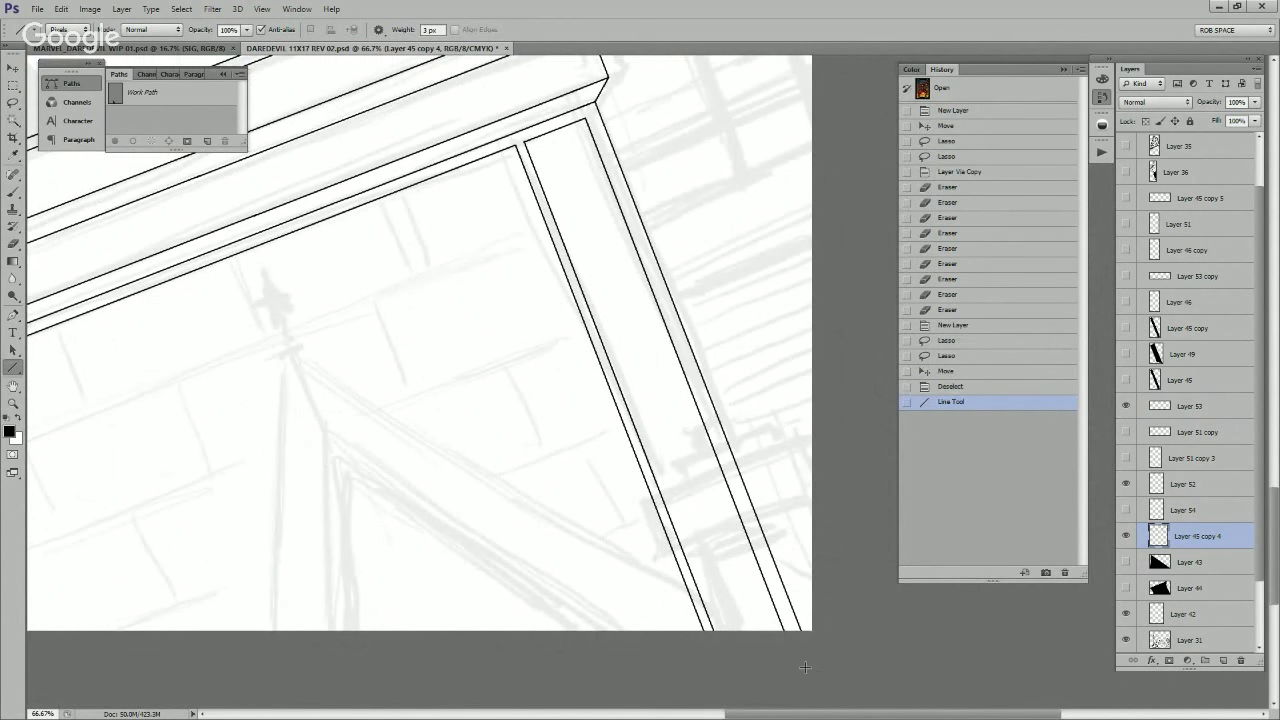
Step: Show Layer 51 copy and make it the active layer
{"action": "left_click_drag", "start_coordinate": [506, 555], "coordinate": [672, 643]}
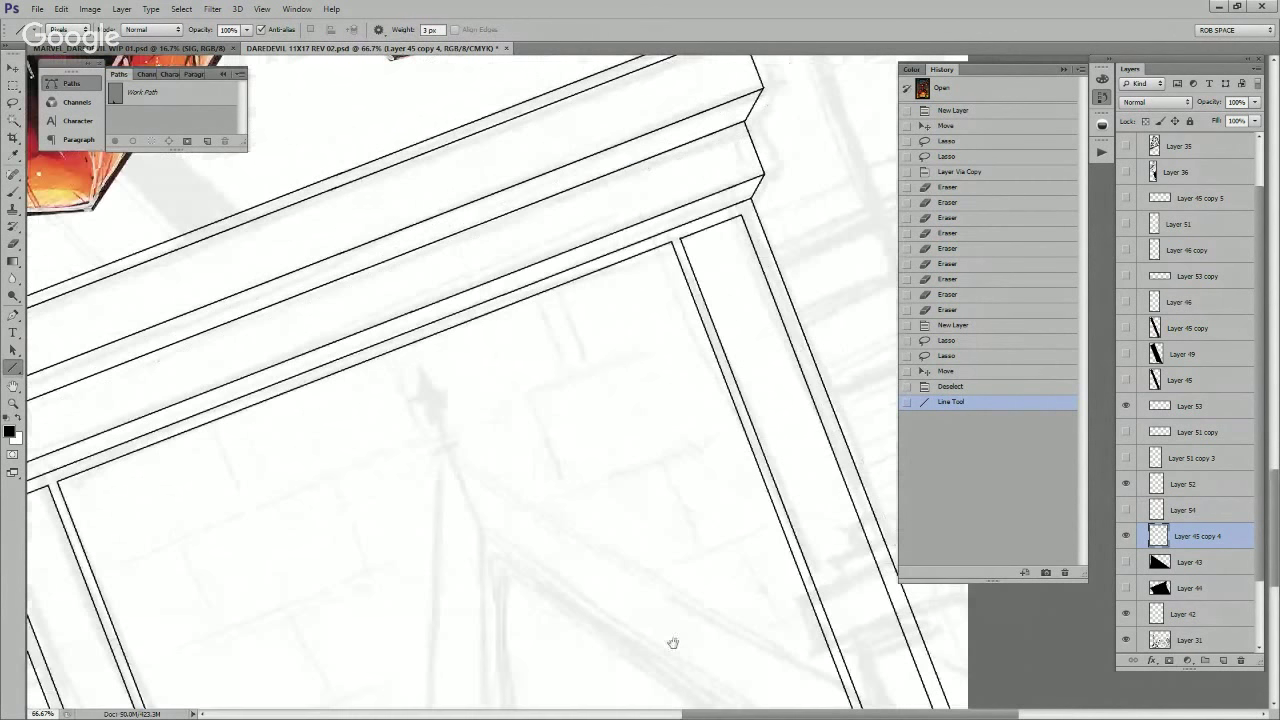
{"action": "key", "text": "z"}
{"action": "scroll", "coordinate": [700, 552], "scroll_direction": "down", "scroll_amount": 3}
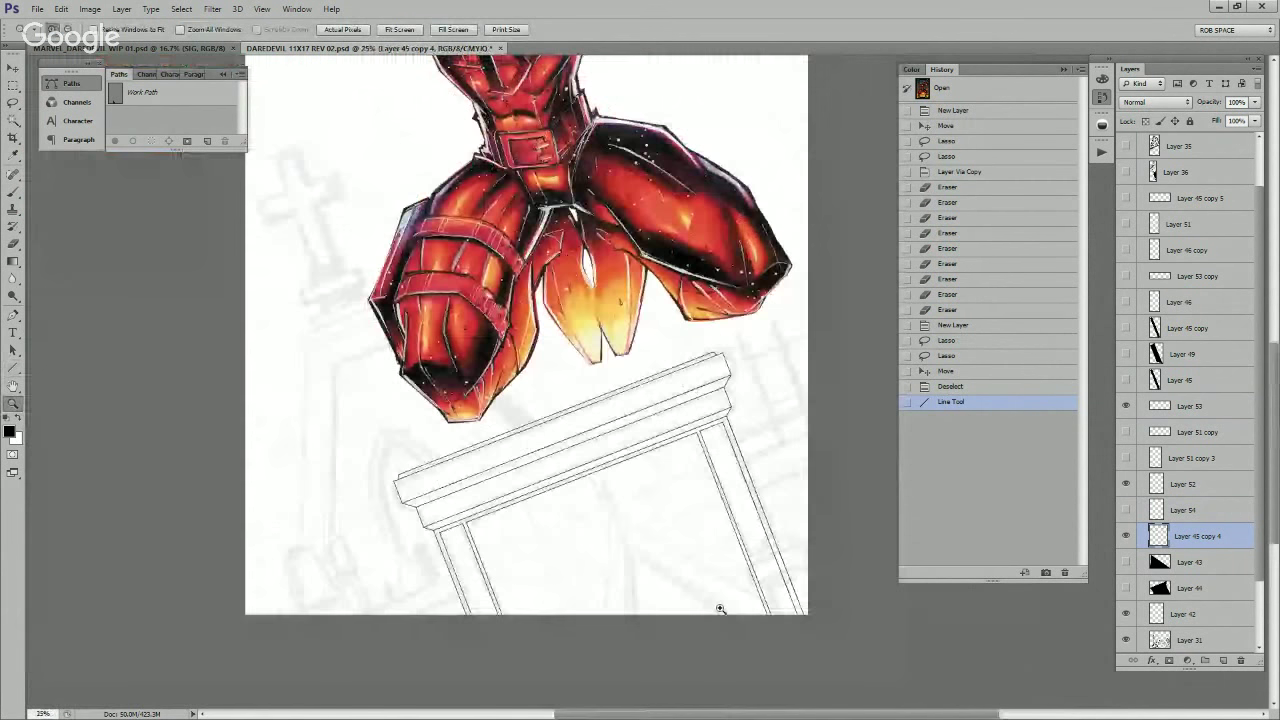
{"action": "scroll", "coordinate": [700, 580], "scroll_direction": "up", "scroll_amount": 3}
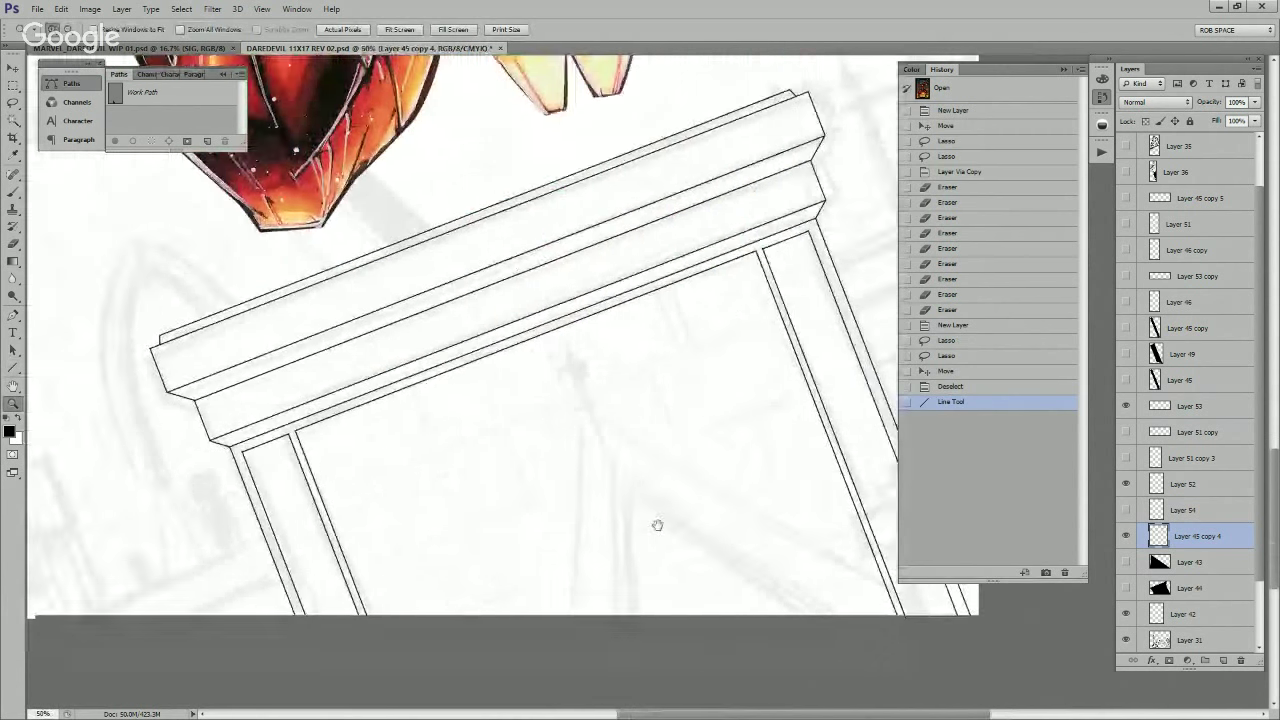
{"action": "left_click_drag", "start_coordinate": [622, 569], "coordinate": [760, 517]}
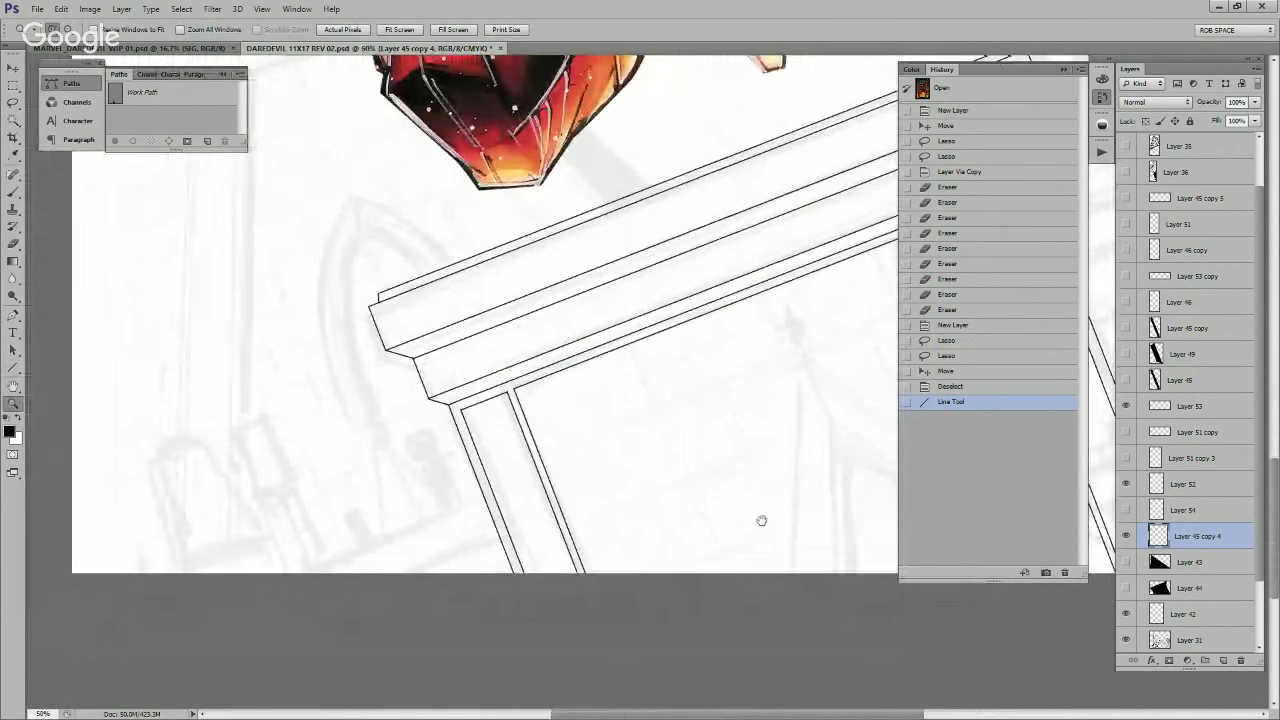
{"action": "left_click_drag", "start_coordinate": [631, 523], "coordinate": [705, 527]}
{"action": "scroll", "coordinate": [705, 527], "scroll_direction": "down", "scroll_amount": 3}
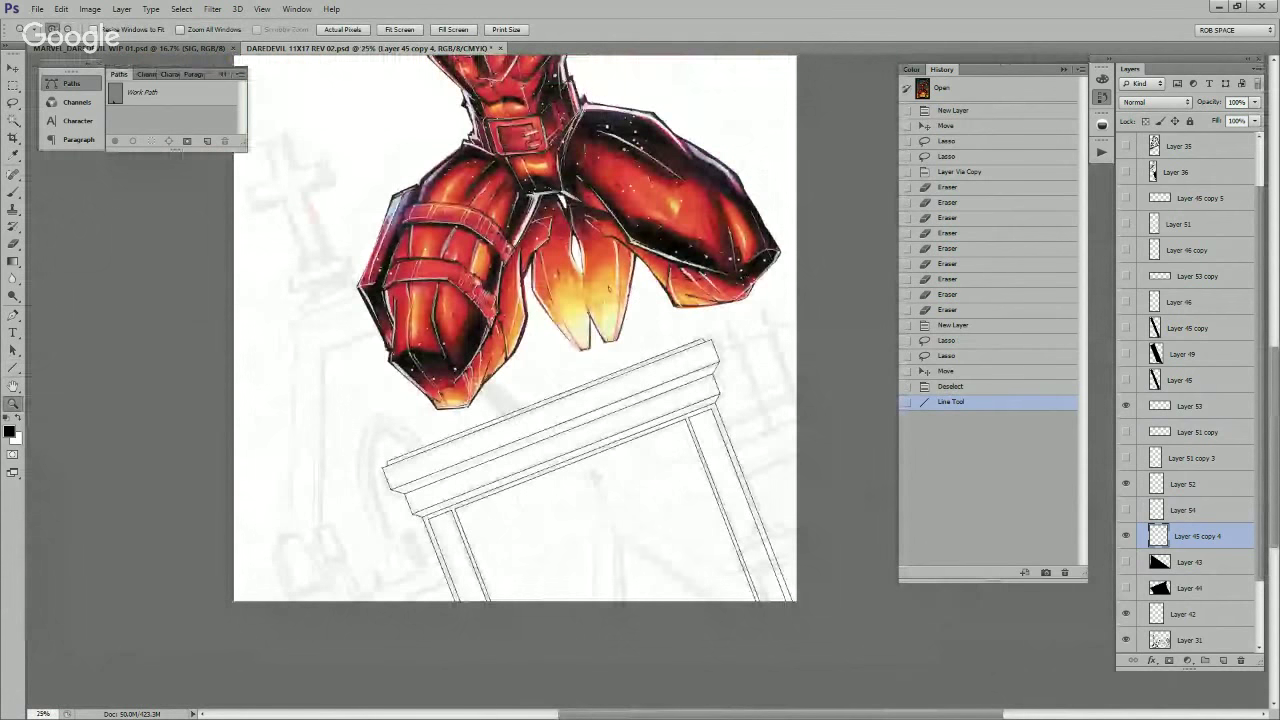
{"action": "left_click", "coordinate": [1126, 432]}
{"action": "left_click", "coordinate": [1197, 432]}
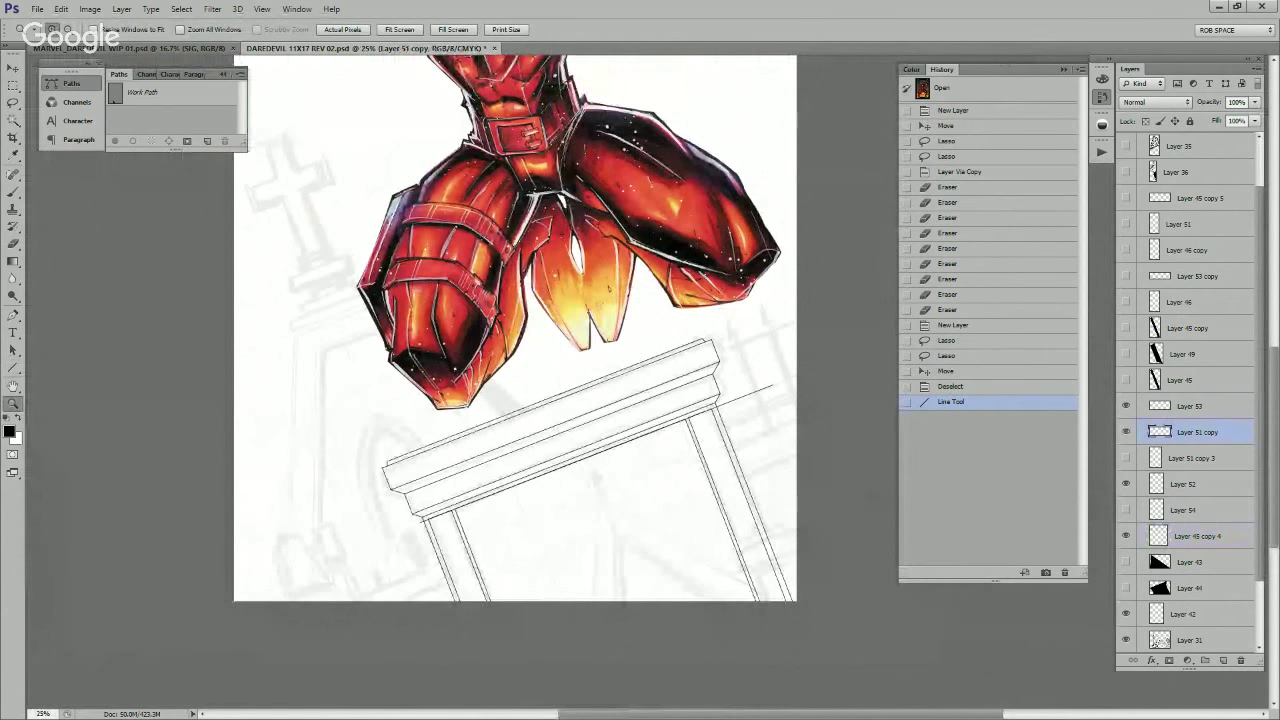
Step: Make three copies of the slanted line and place them across the right pillar, one higher and two closely spaced below, with Layer 51 copy hidden
{"action": "key", "text": "ctrl+j"}
{"action": "key", "text": "v"}
{"action": "left_click_drag", "start_coordinate": [737, 463], "coordinate": [763, 551]}
{"action": "key", "text": "ctrl+j"}
{"action": "key", "text": "ctrl+j"}
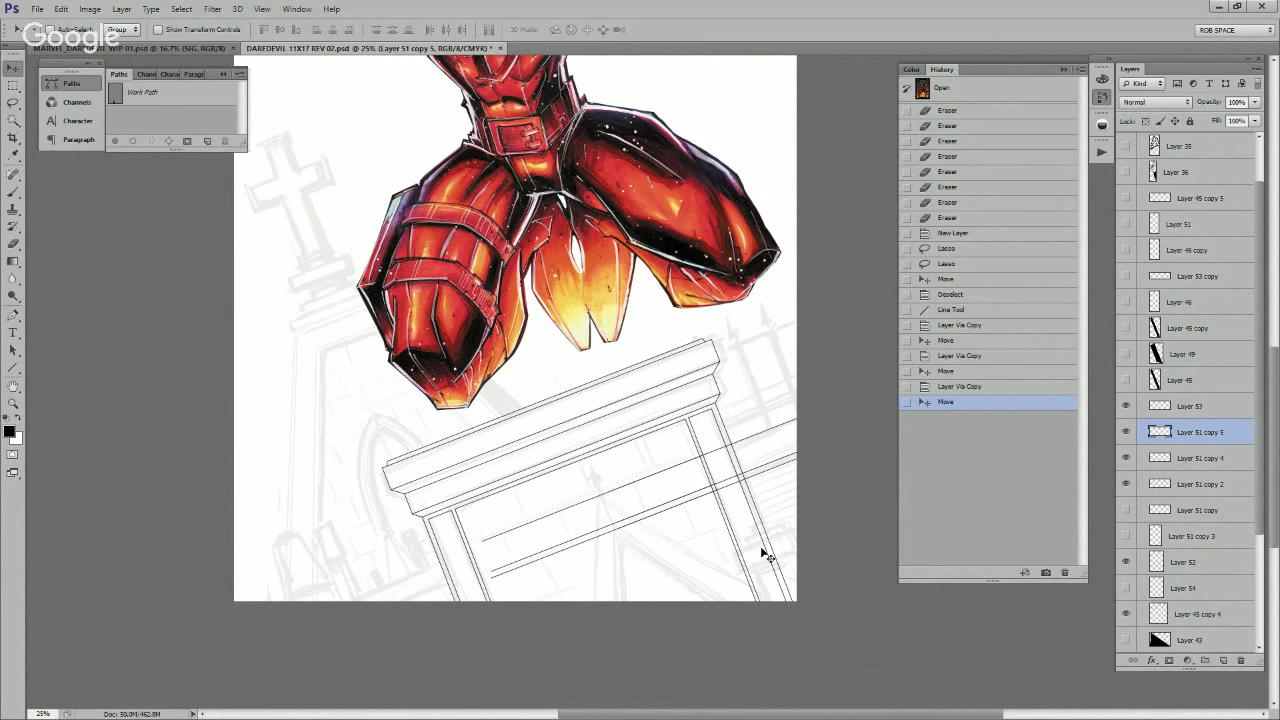
Step: Make three more copies of the slanted line and place them beside the left pillar at the canvas bottom
{"action": "left_click_drag", "start_coordinate": [782, 600], "coordinate": [783, 585]}
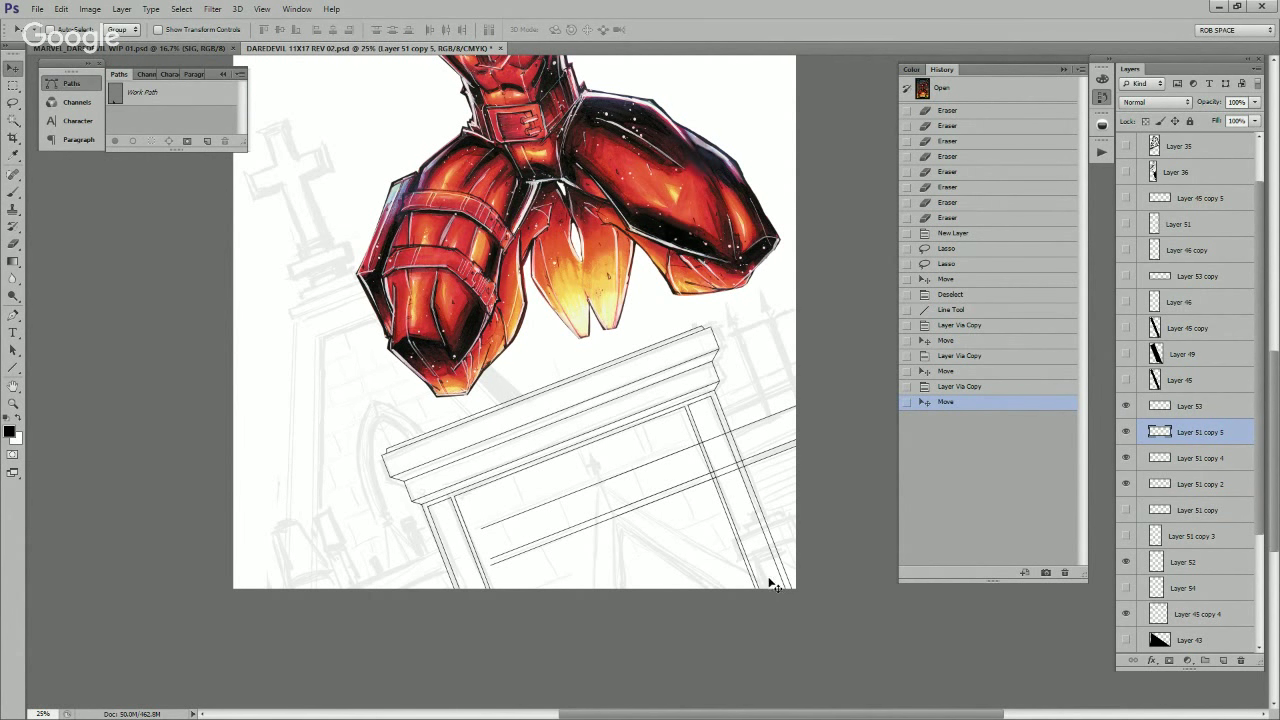
{"action": "key", "text": "ctrl+j"}
{"action": "left_click_drag", "start_coordinate": [783, 531], "coordinate": [620, 562]}
{"action": "key", "text": "ctrl+j"}
{"action": "key", "text": "ctrl+j"}
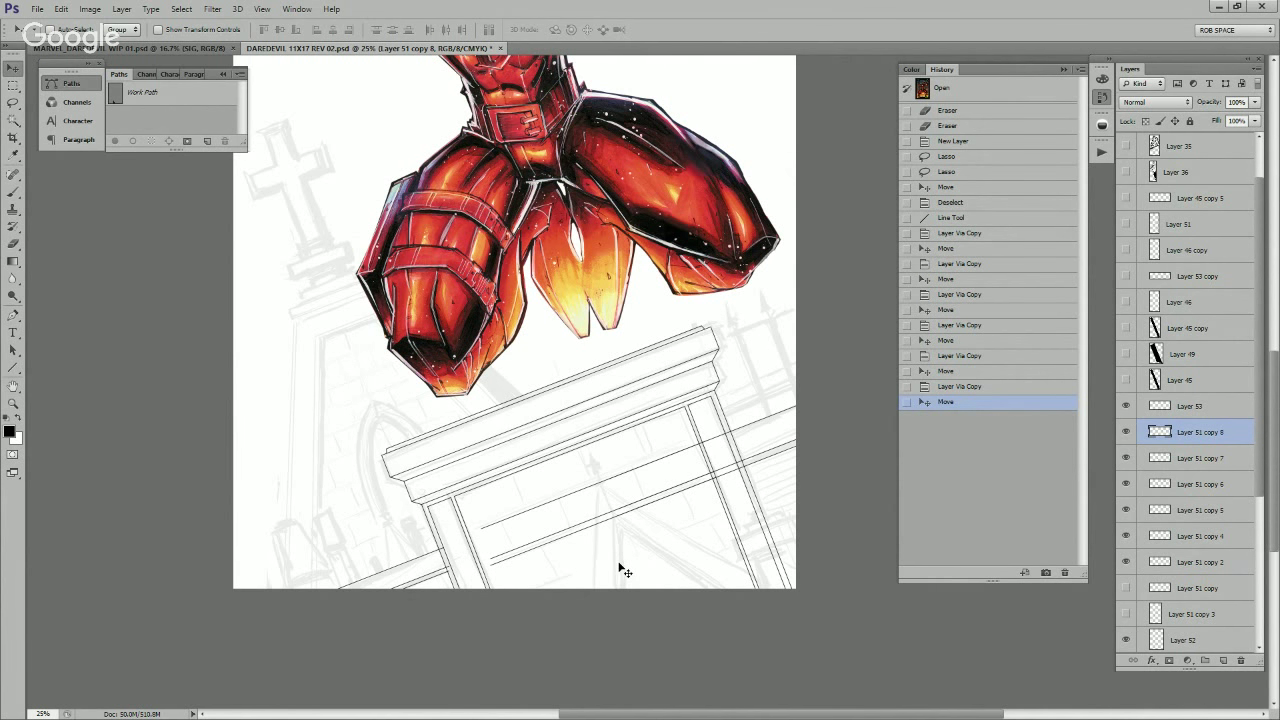
Step: Make four more copies of the slanted line and place them in two close pairs across the right pillar near the canvas bottom
{"action": "key", "text": "space"}
{"action": "left_click_drag", "start_coordinate": [718, 524], "coordinate": [788, 563]}
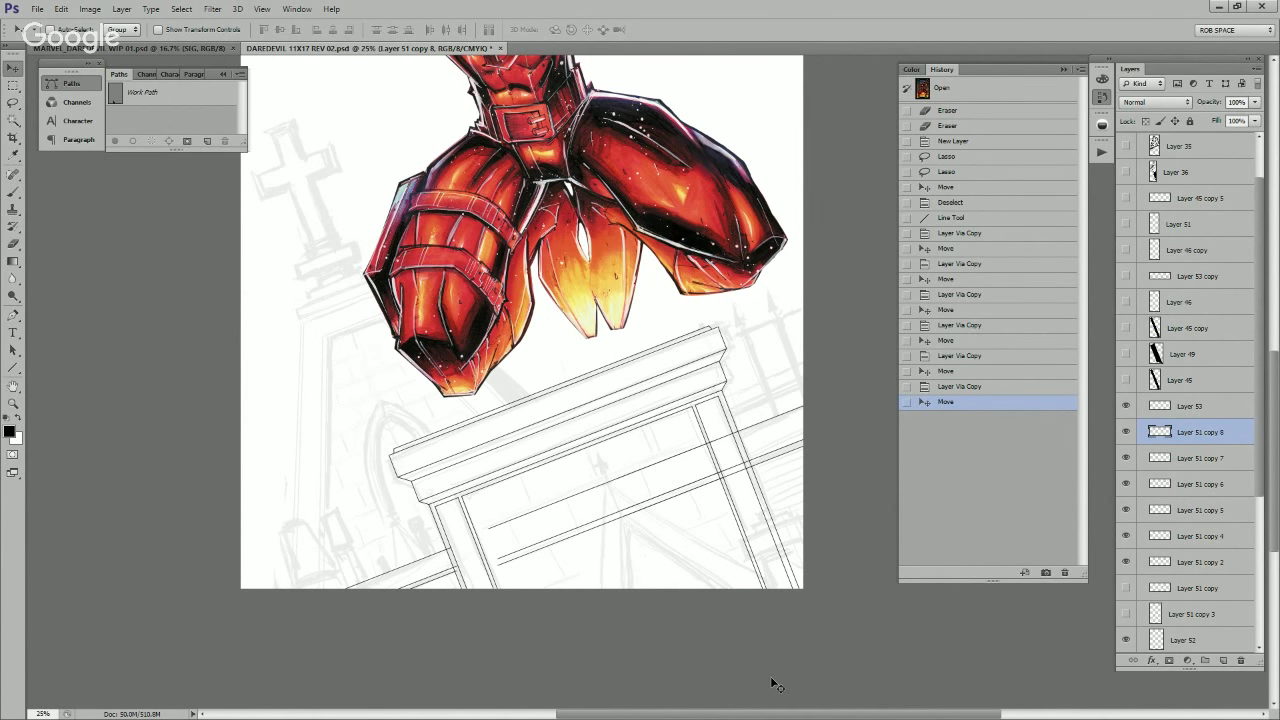
{"action": "left_click_drag", "start_coordinate": [817, 536], "coordinate": [797, 603]}
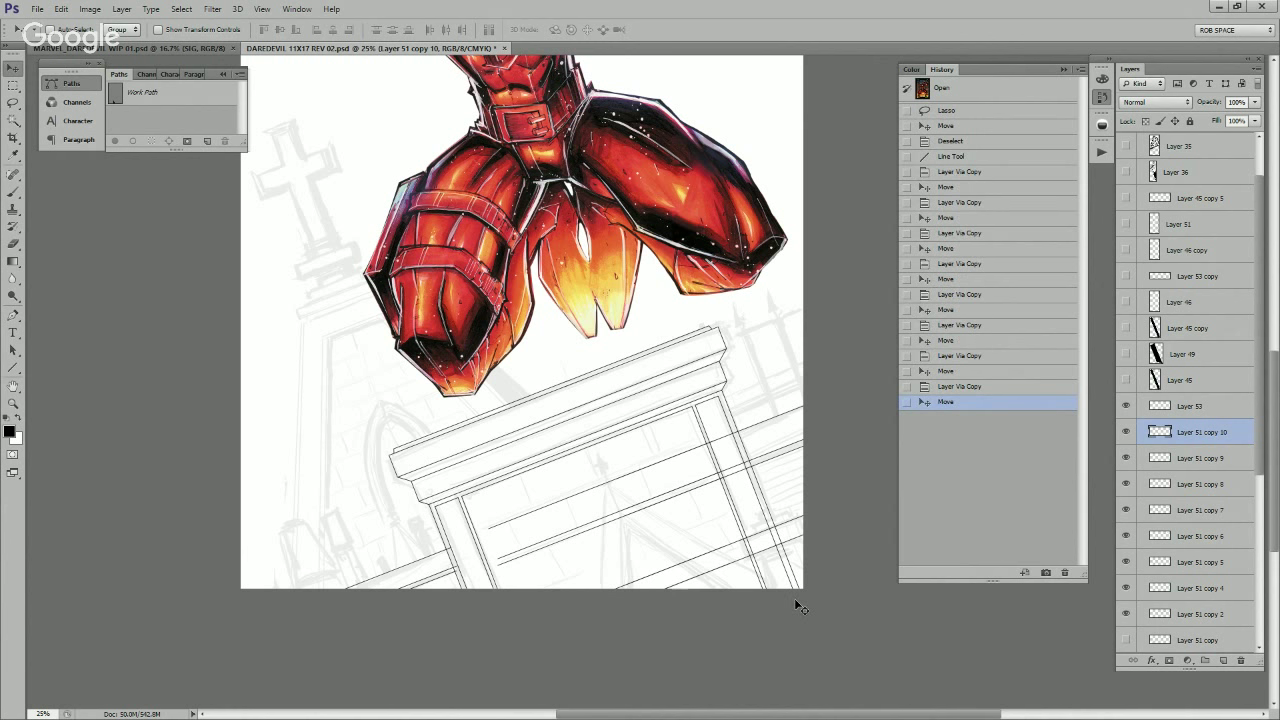
{"action": "left_click_drag", "start_coordinate": [806, 598], "coordinate": [803, 600]}
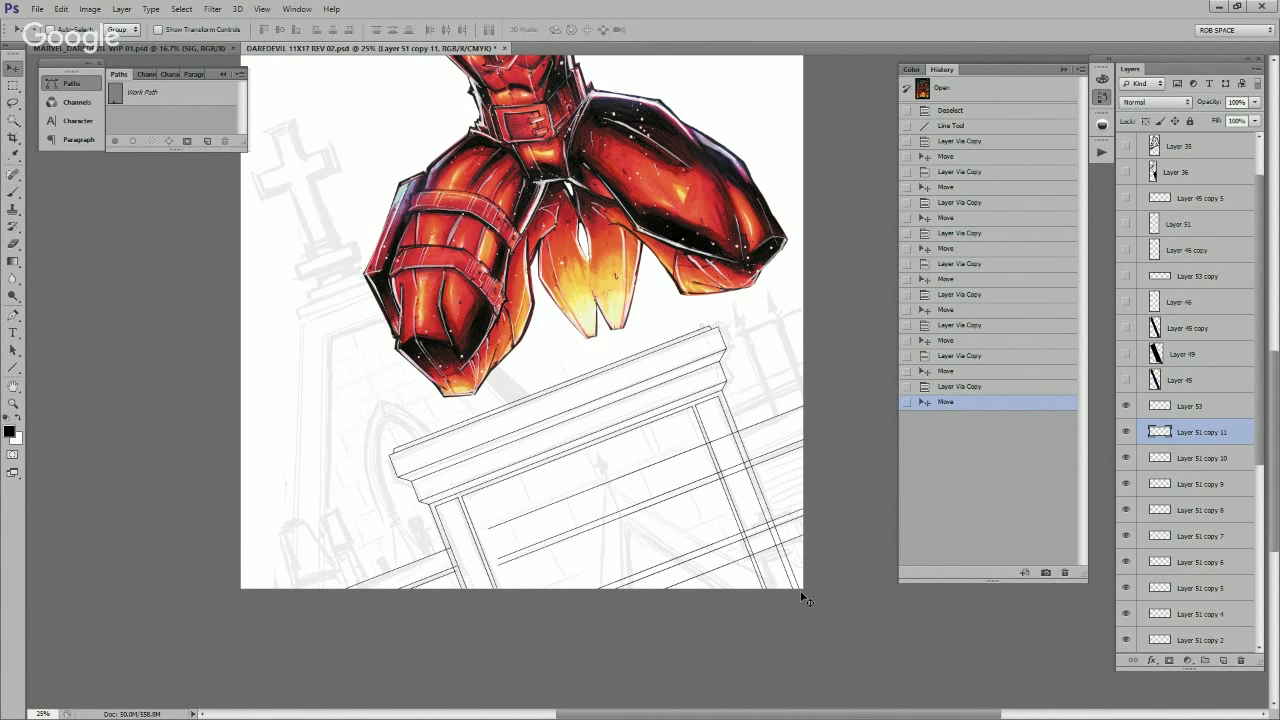
{"action": "left_click_drag", "start_coordinate": [799, 591], "coordinate": [803, 620]}
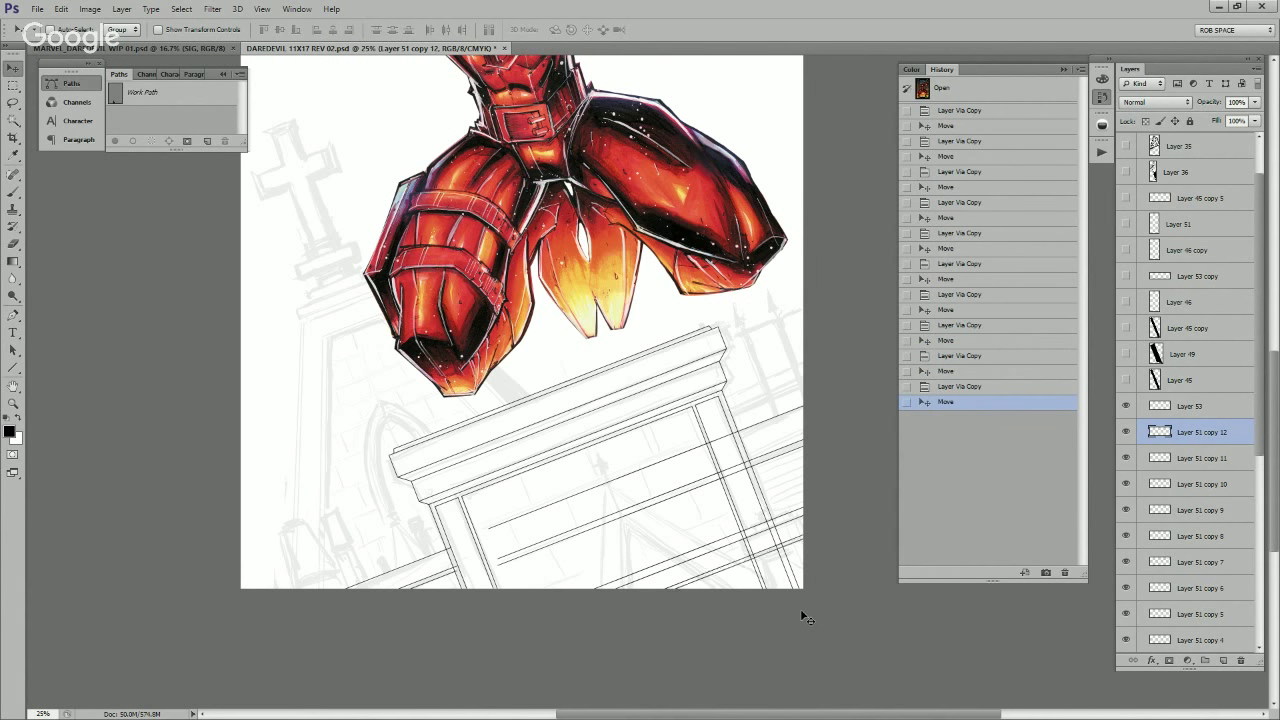
Step: Merge the four lowest slanted line copies into Layer 51 copy 9
{"action": "key", "text": "ctrl+e"}
{"action": "key", "text": "ctrl+e"}
{"action": "key", "text": "ctrl+e"}
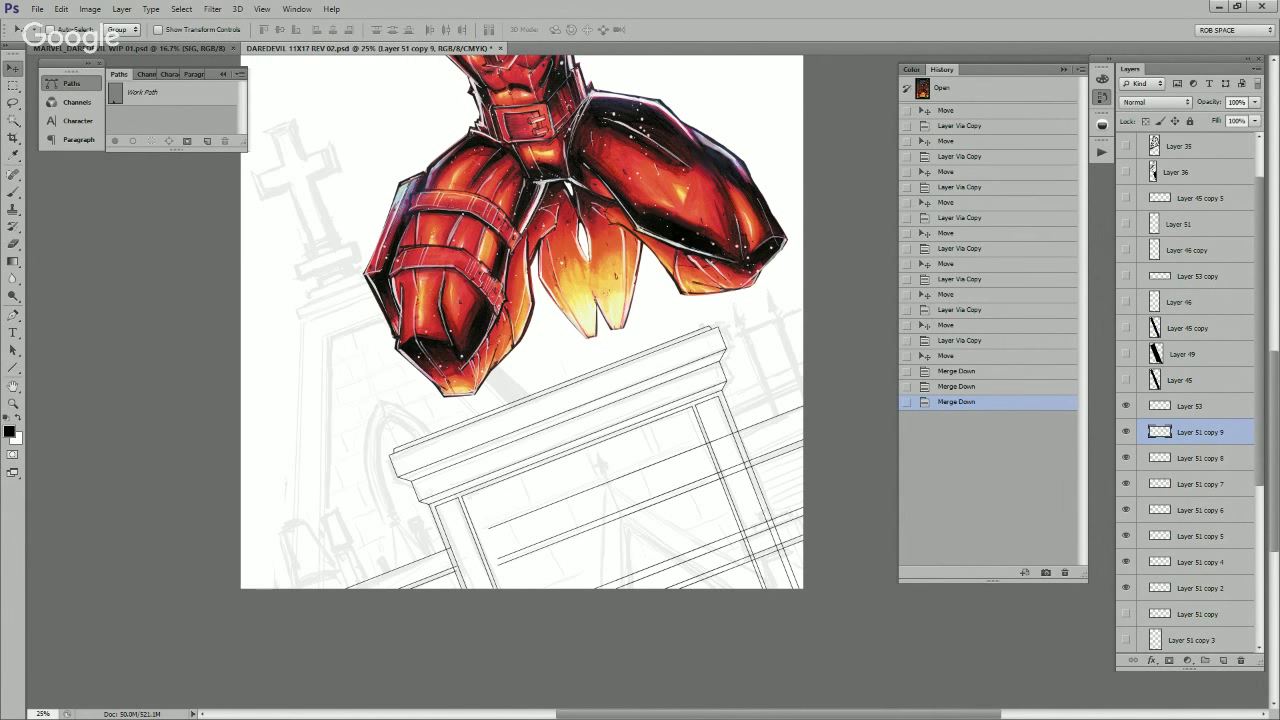
Step: Hide Layer 51 copy 9 and merge the other six slanted line copies into Layer 51 copy 2
{"action": "key", "text": "alt+bracketleft"}
{"action": "key", "text": "ctrl+e"}
{"action": "key", "text": "ctrl+e"}
{"action": "key", "text": "ctrl+e"}
{"action": "key", "text": "ctrl+e"}
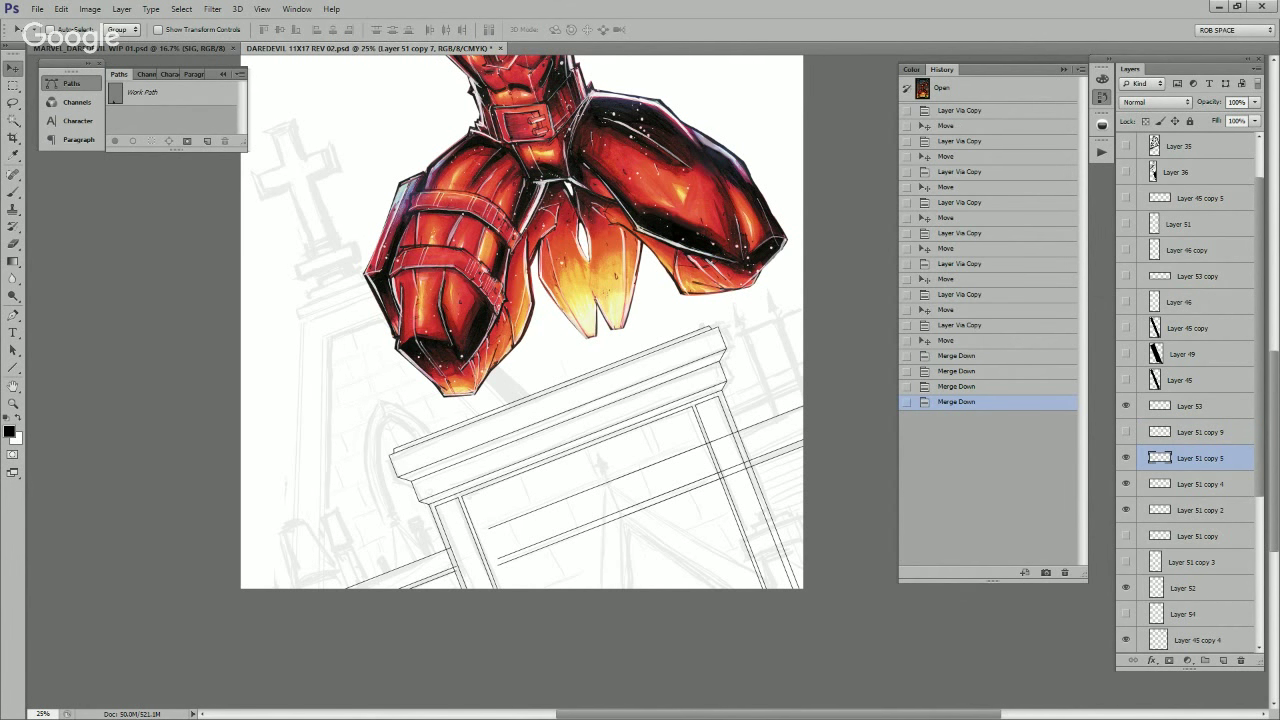
{"action": "key", "text": "ctrl+e"}
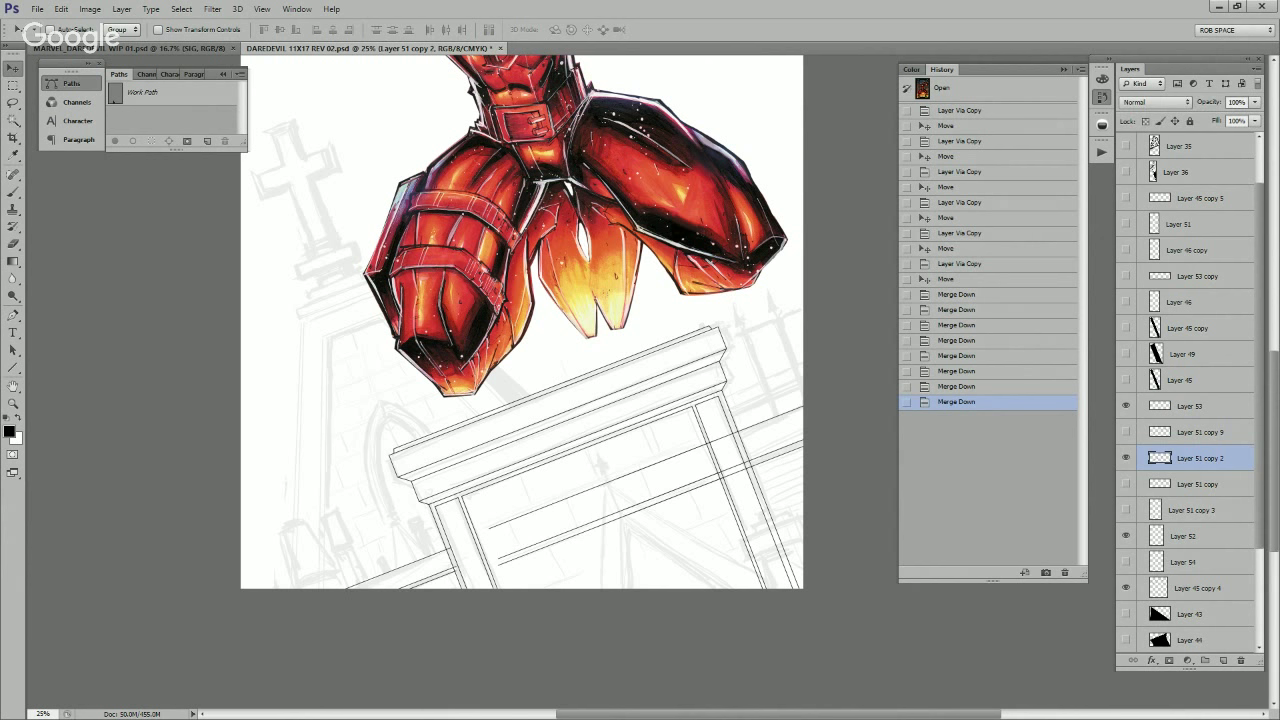
Step: Remove the parts of the slanted lines on Layer 51 copy 2 that cross the pillars and the frame's opening
{"action": "key", "text": "e"}
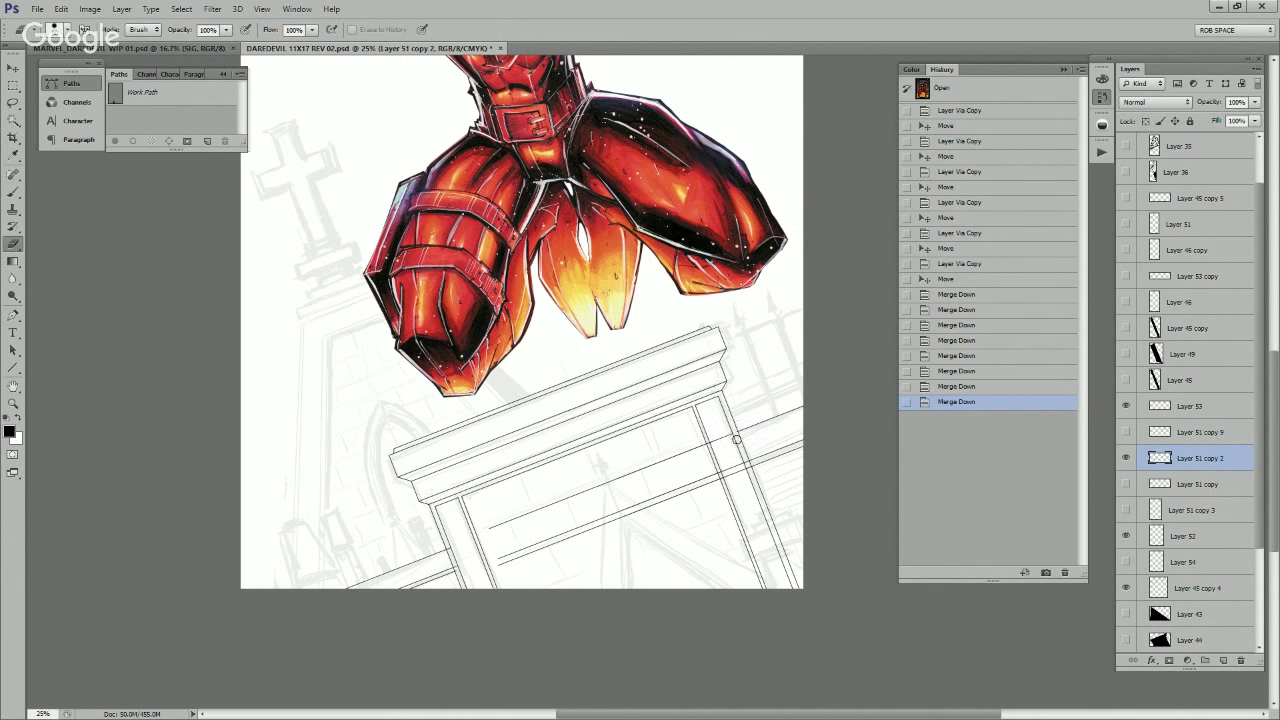
{"action": "mouse_move", "coordinate": [749, 477]}
{"action": "left_mouse_down"}
{"action": "mouse_move", "coordinate": [617, 571]}
{"action": "mouse_move", "coordinate": [646, 406]}
{"action": "mouse_move", "coordinate": [702, 394]}
{"action": "left_mouse_up"}
{"action": "key", "text": "l"}
{"action": "key", "text": "ctrl+x"}
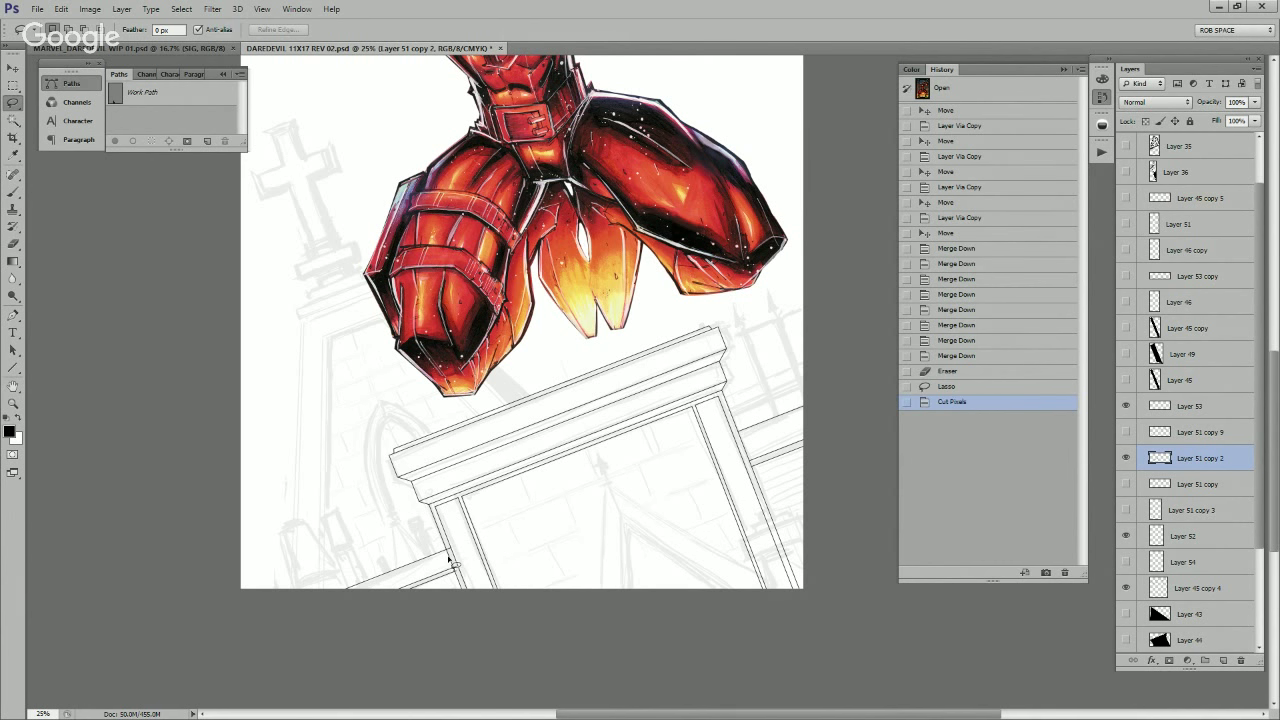
{"action": "left_click_drag", "start_coordinate": [463, 592], "coordinate": [475, 532]}
{"action": "key", "text": "ctrl+x"}
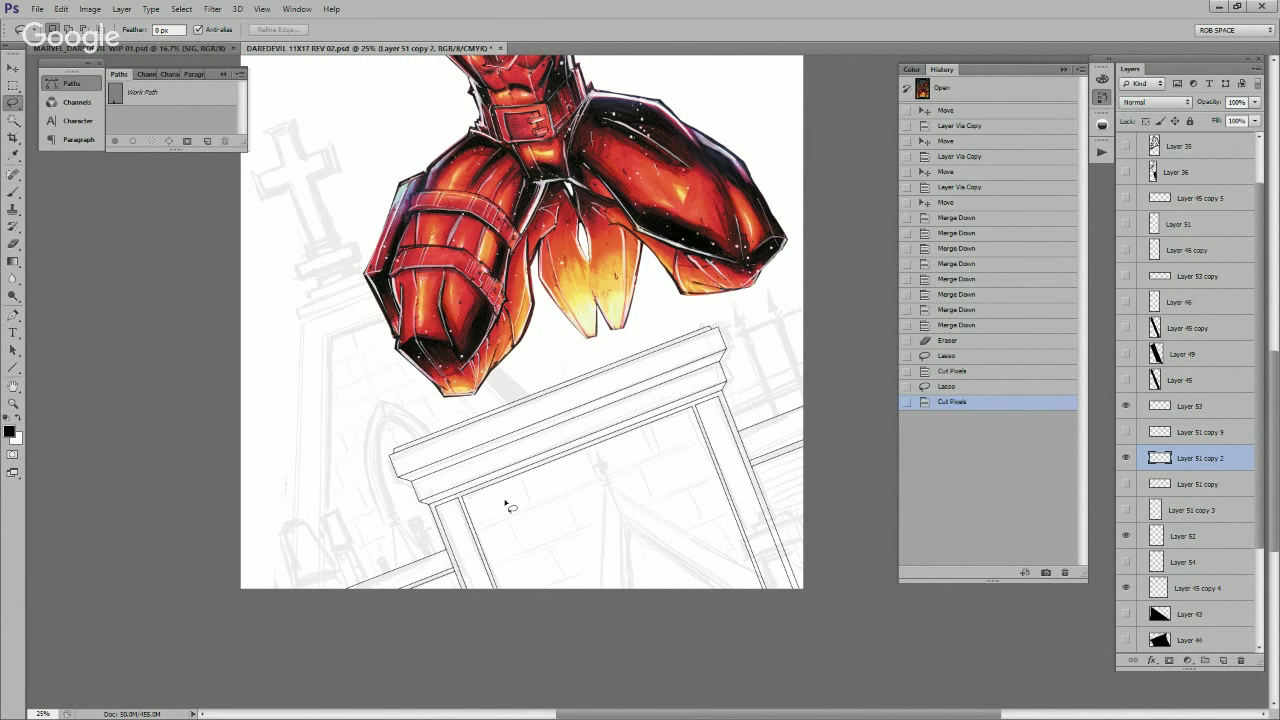
Step: Copy the slanted line sections around the right pillar from Layer 51 copy 9 to a new layer, and hide Layer 51 copy 9
{"action": "key", "text": "z"}
{"action": "left_click_drag", "start_coordinate": [792, 470], "coordinate": [790, 478]}
{"action": "left_click", "coordinate": [790, 478], "text": "alt"}
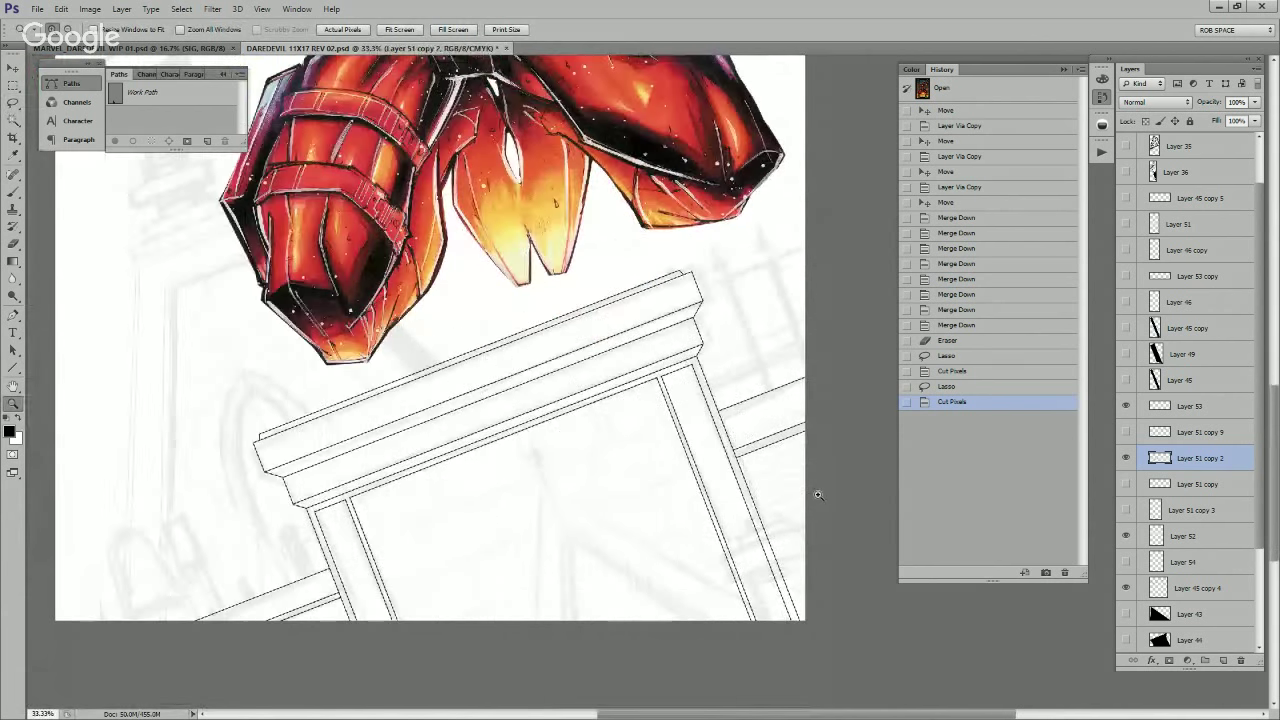
{"action": "left_click", "coordinate": [806, 490]}
{"action": "left_click", "coordinate": [1200, 432]}
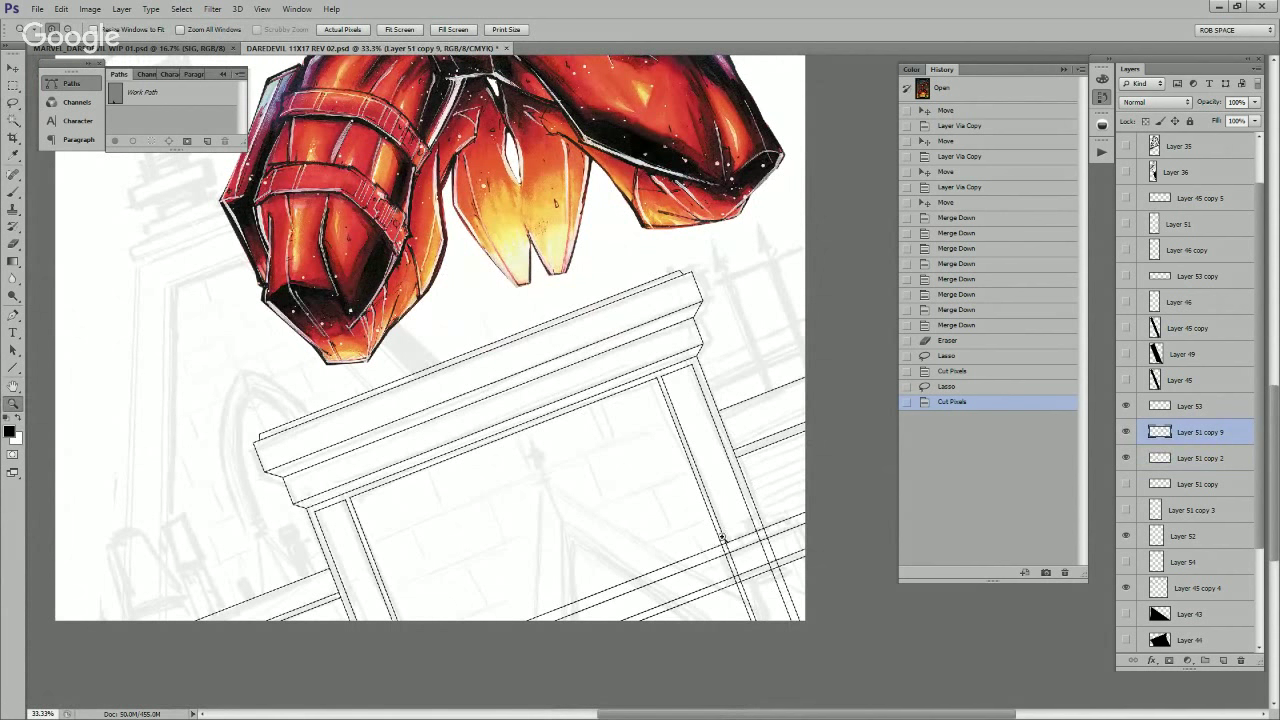
{"action": "key", "text": "l"}
{"action": "left_click_drag", "start_coordinate": [710, 534], "coordinate": [731, 604]}
{"action": "left_click_drag", "start_coordinate": [816, 555], "coordinate": [766, 494]}
{"action": "key", "text": "ctrl+j"}
{"action": "left_click", "coordinate": [1126, 458]}
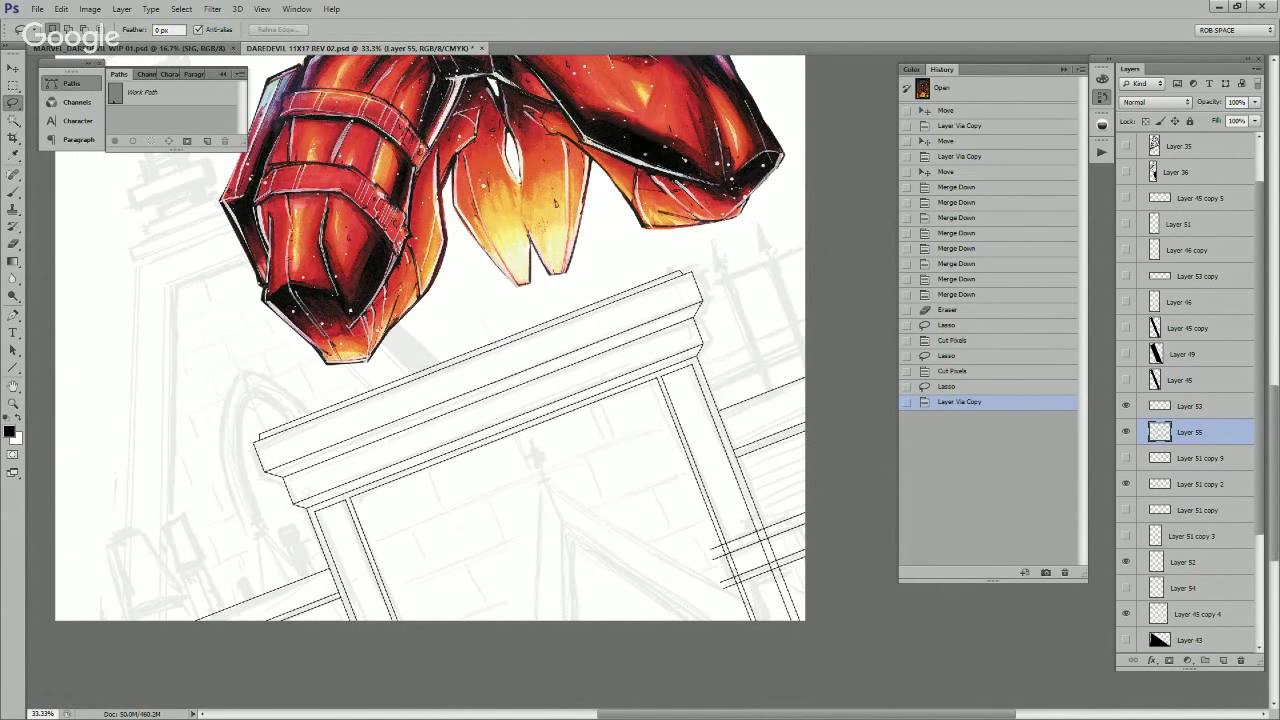
Step: Erase the overhanging left end of the topmost slanted line crossing the right pillar on Layer 55
{"action": "key", "text": "z"}
{"action": "left_click", "coordinate": [800, 550]}
{"action": "left_click", "coordinate": [786, 555]}
{"action": "left_click", "coordinate": [760, 520]}
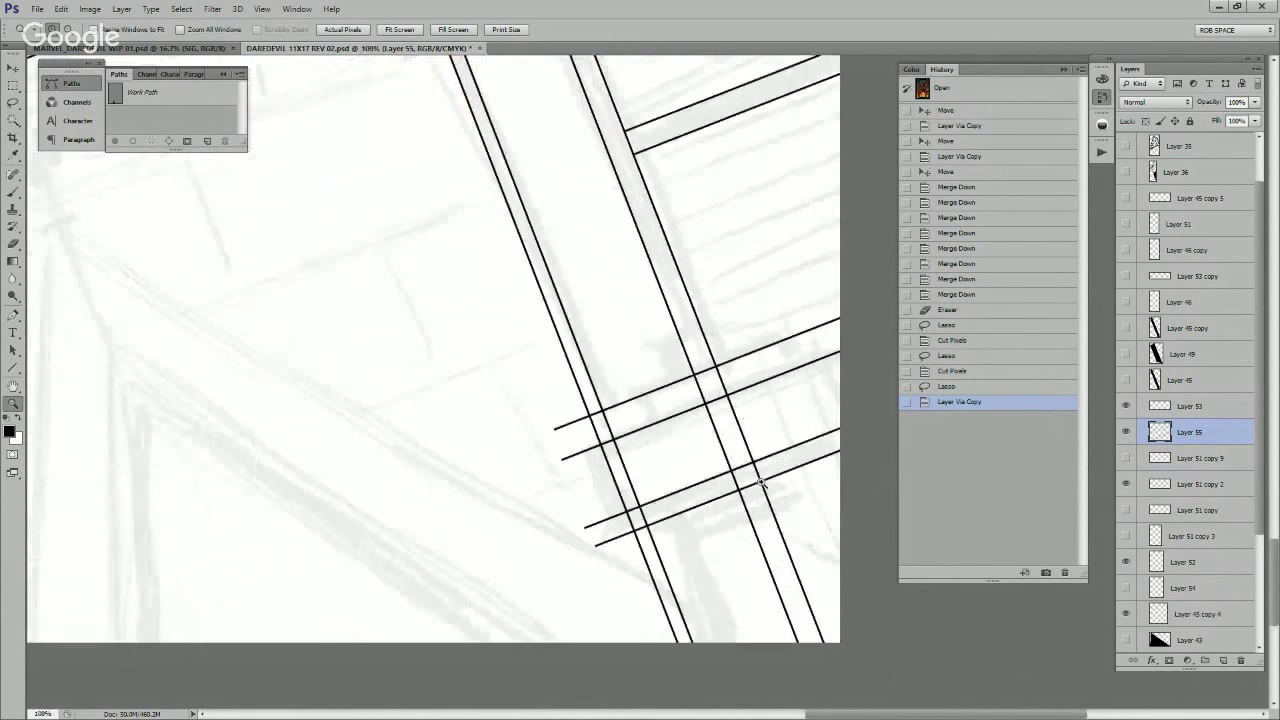
{"action": "left_click_drag", "start_coordinate": [776, 505], "coordinate": [769, 537]}
{"action": "key", "text": "e"}
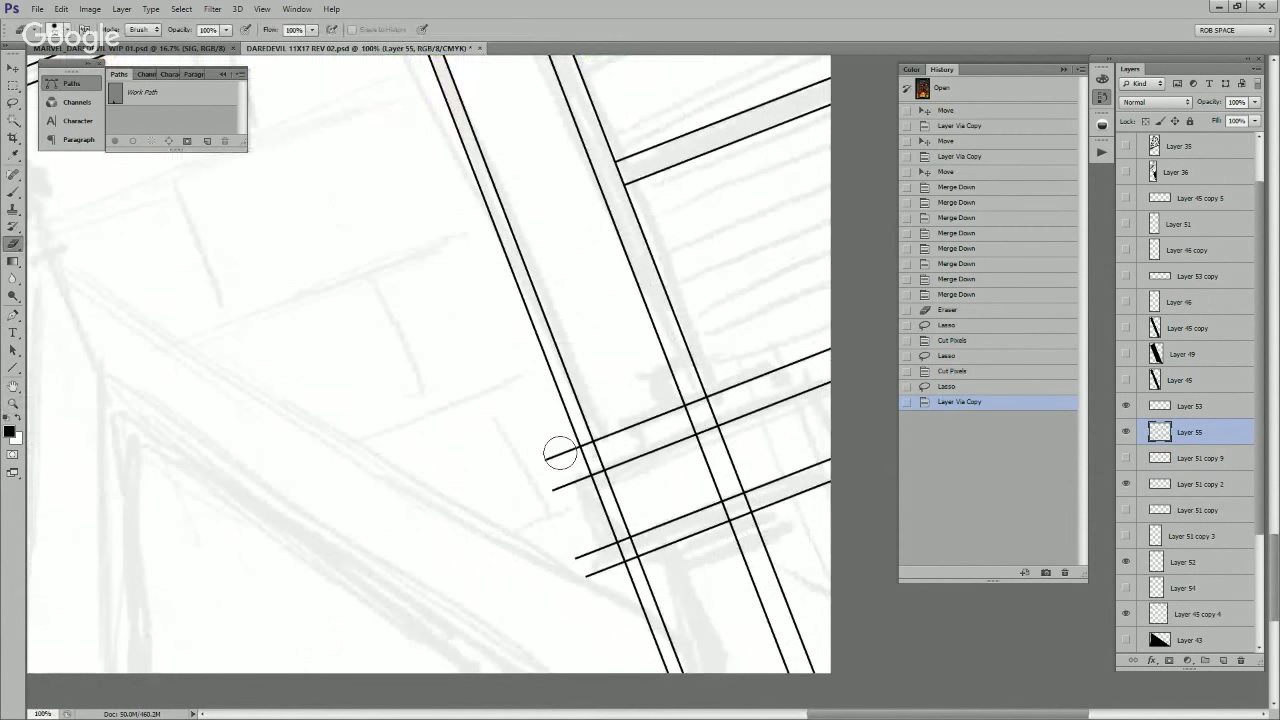
{"action": "left_click_drag", "start_coordinate": [543, 443], "coordinate": [562, 452]}
{"action": "left_click_drag", "start_coordinate": [783, 540], "coordinate": [755, 530]}
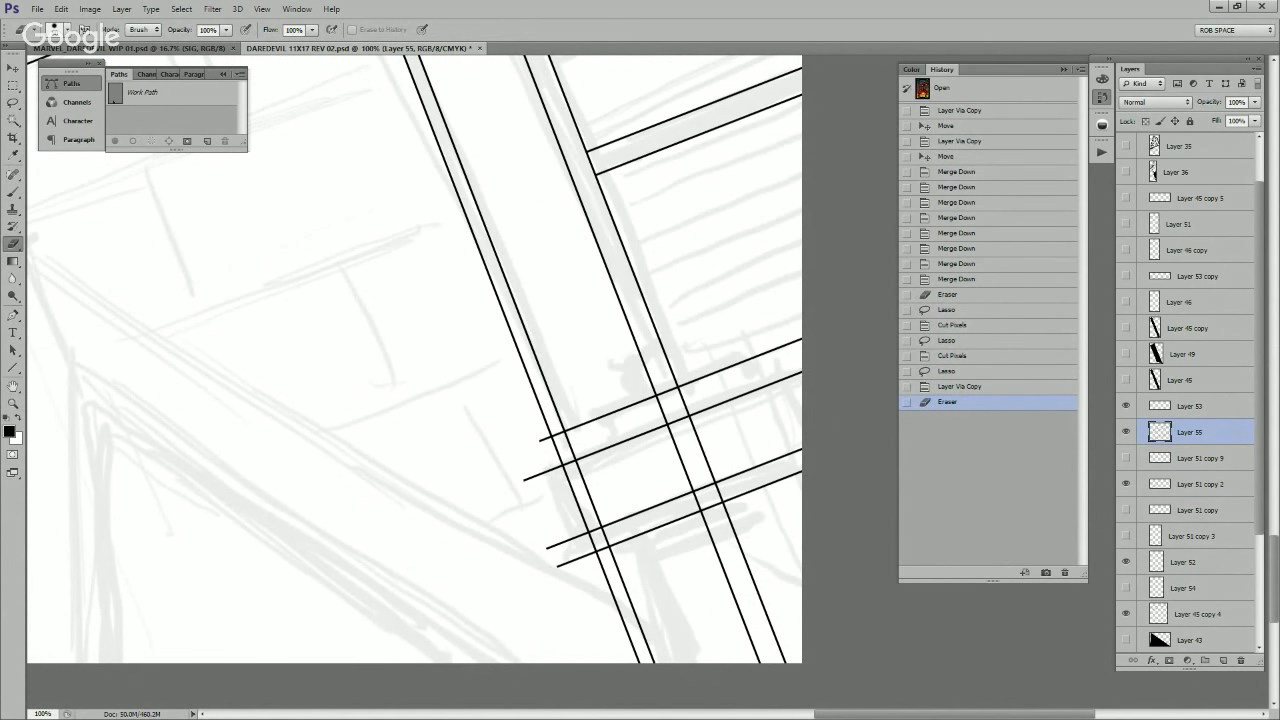
{"action": "scroll", "coordinate": [1190, 394], "scroll_direction": "down", "scroll_amount": 3}
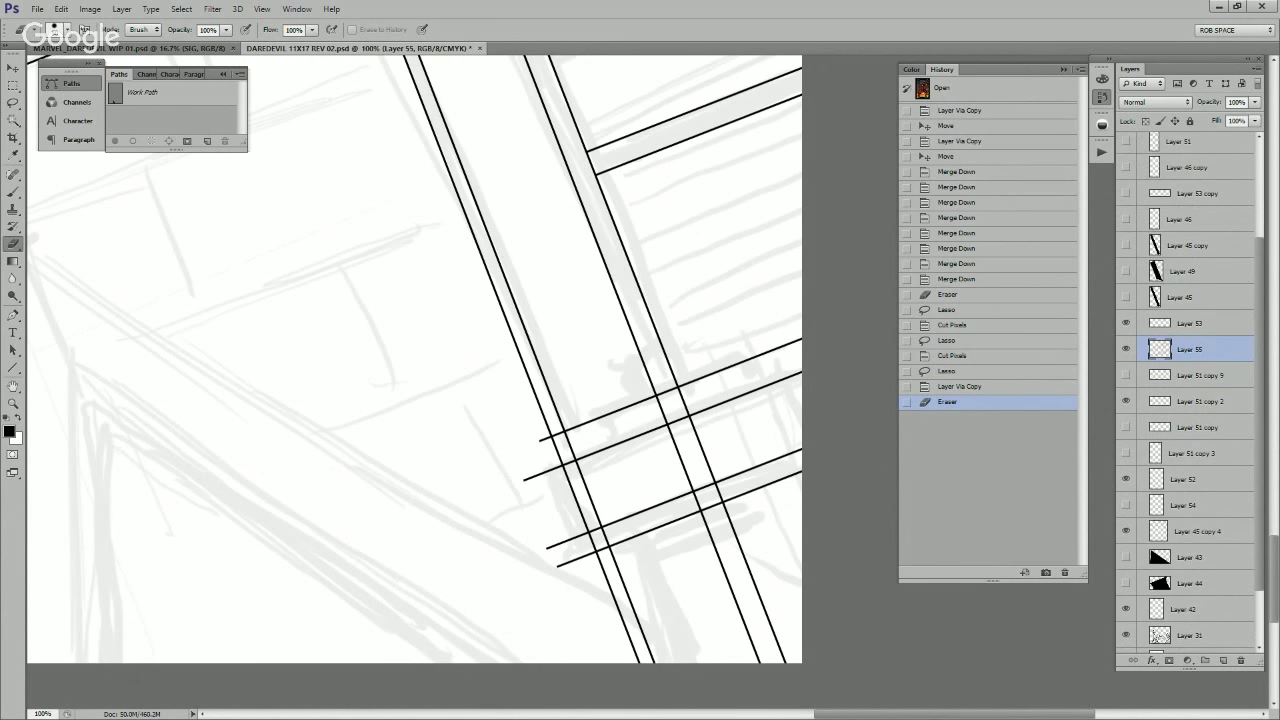
{"action": "left_click", "coordinate": [1126, 453]}
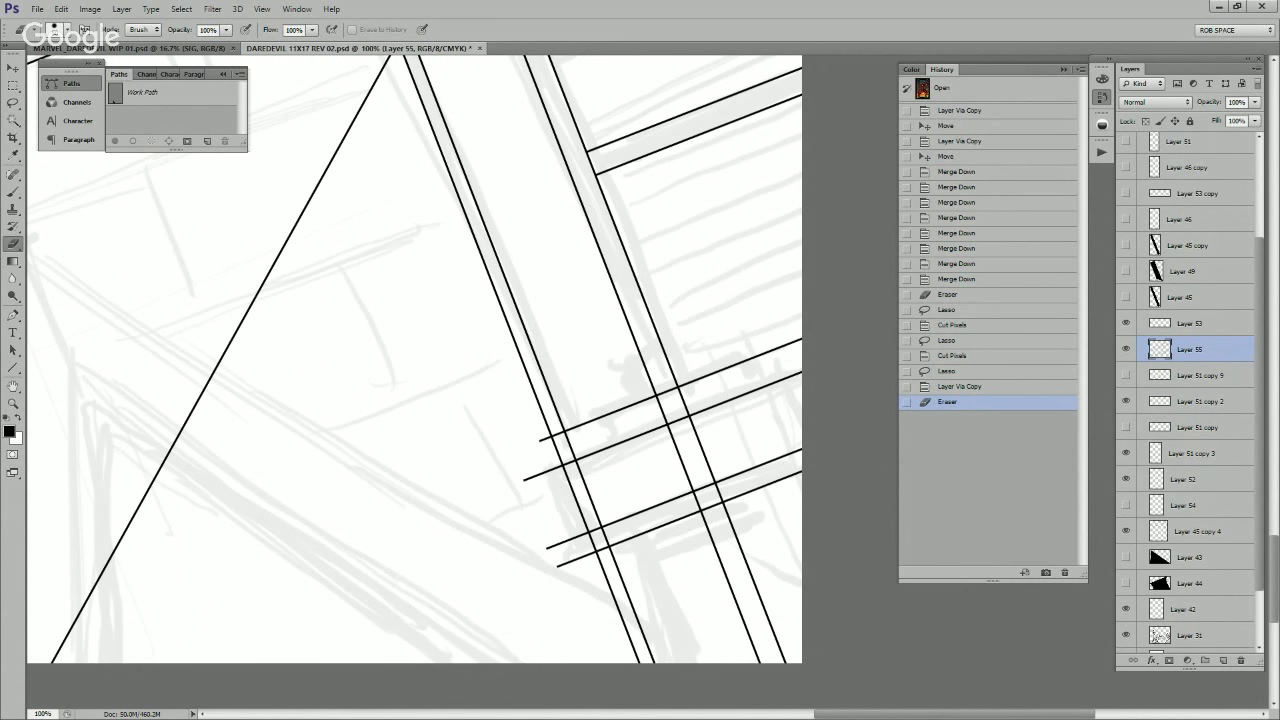
{"action": "left_click", "coordinate": [1126, 453]}
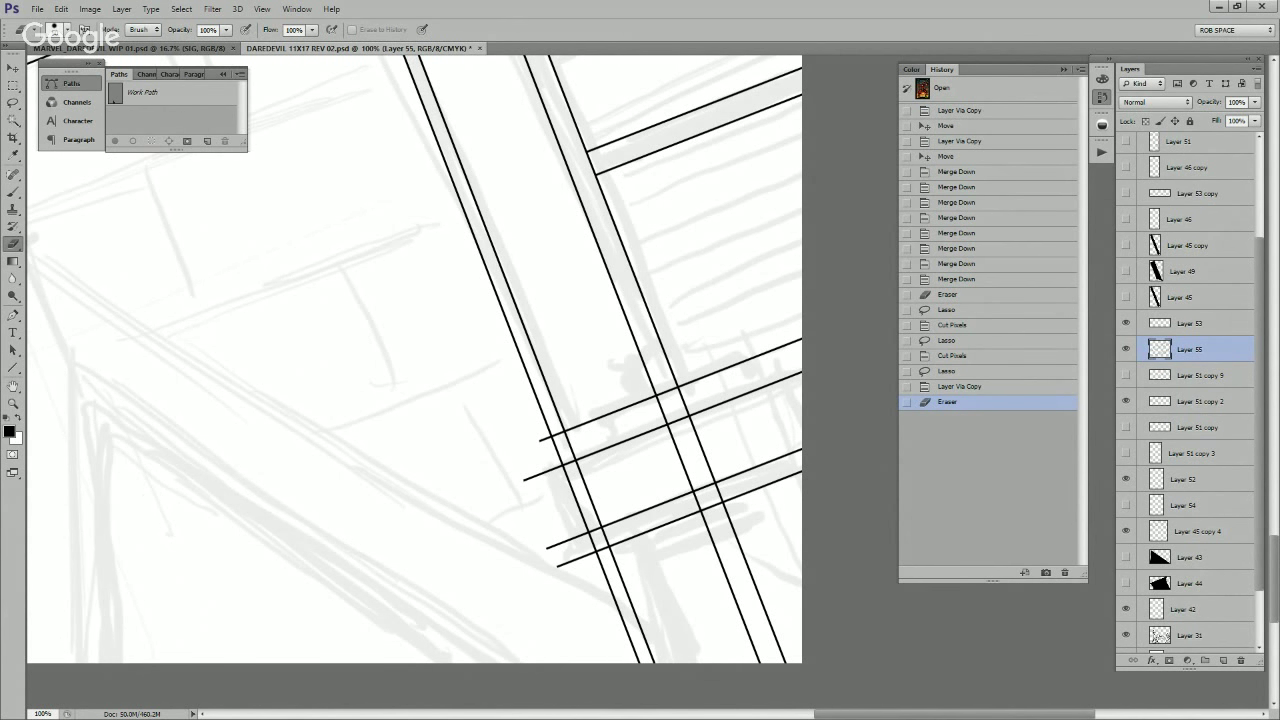
{"action": "scroll", "coordinate": [1156, 572], "scroll_direction": "down", "scroll_amount": 3}
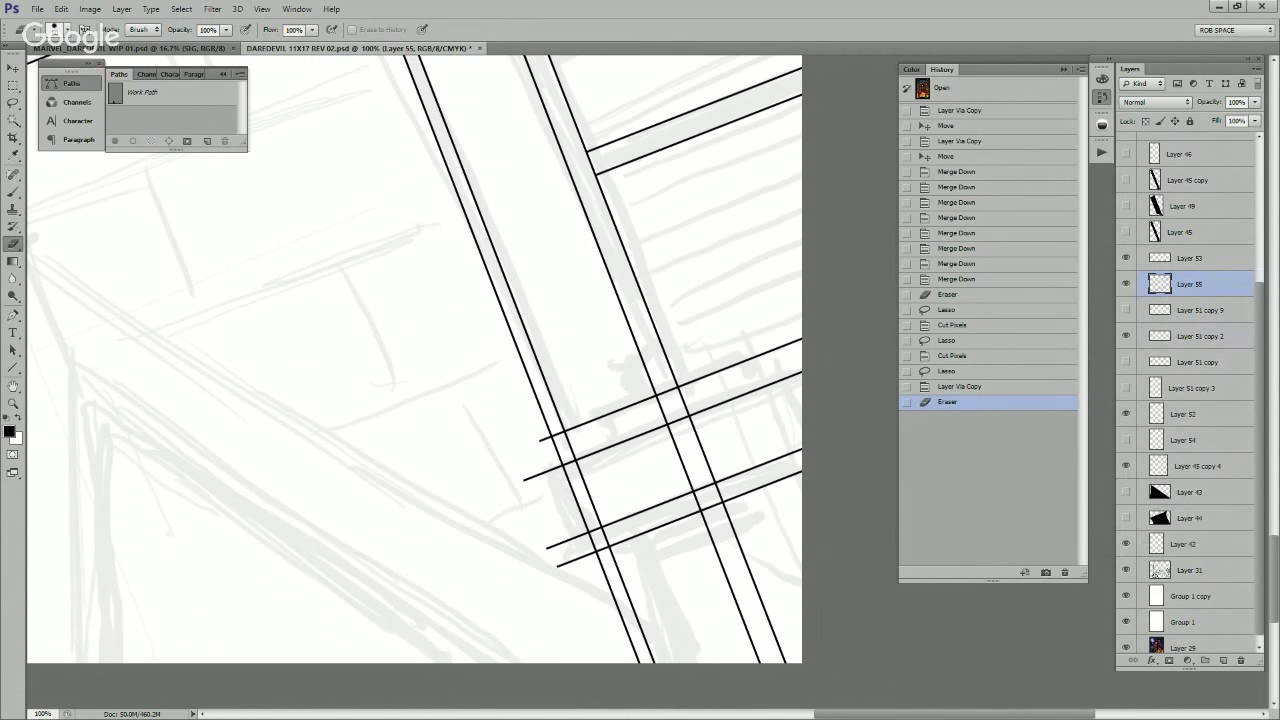
Step: Copy a section of Layer 46's long pillar line to a new layer beside the right pillar, and hide Layer 46
{"action": "key", "text": "z"}
{"action": "left_click", "coordinate": [767, 505], "text": "alt"}
{"action": "left_click", "coordinate": [771, 513], "text": "alt"}
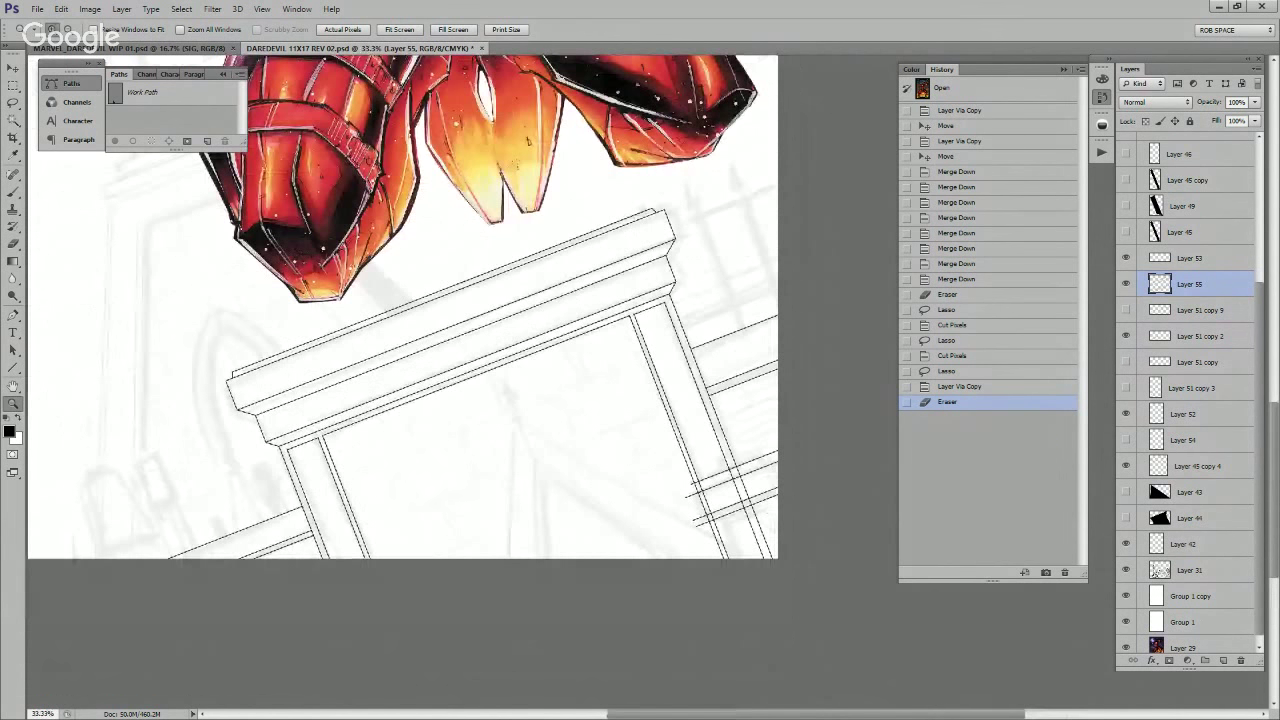
{"action": "scroll", "coordinate": [1158, 572], "scroll_direction": "up", "scroll_amount": 5}
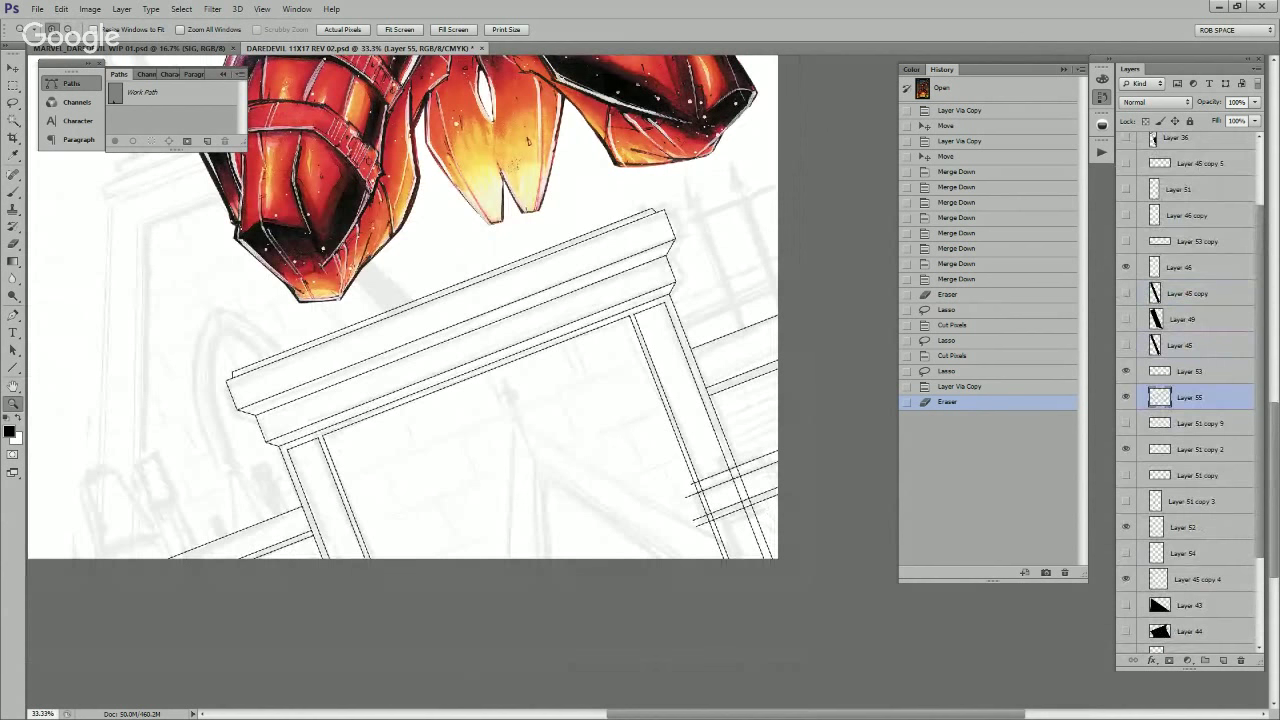
{"action": "left_click", "coordinate": [1126, 267]}
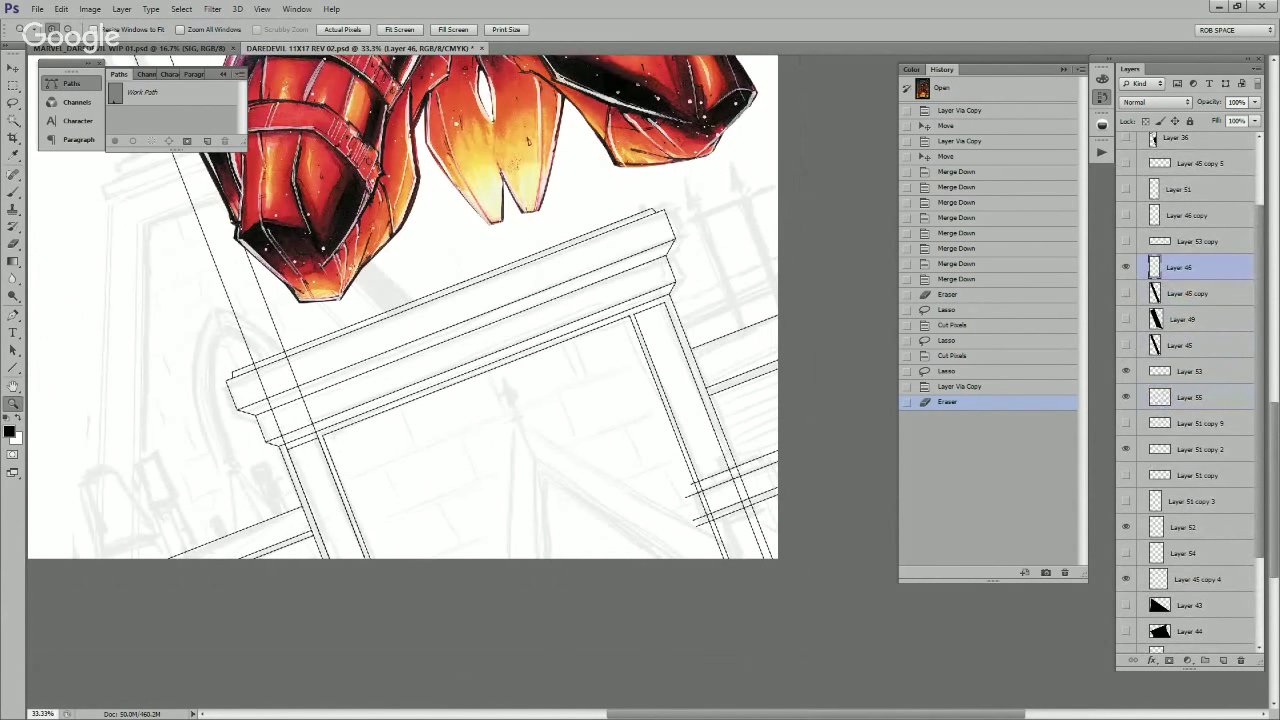
{"action": "key", "text": "l"}
{"action": "mouse_move", "coordinate": [284, 342]}
{"action": "left_mouse_down"}
{"action": "mouse_move", "coordinate": [333, 300]}
{"action": "mouse_move", "coordinate": [690, 407]}
{"action": "mouse_move", "coordinate": [669, 408]}
{"action": "left_mouse_up"}
{"action": "key", "text": "ctrl+j"}
{"action": "key", "text": "v"}
{"action": "left_click", "coordinate": [1126, 293]}
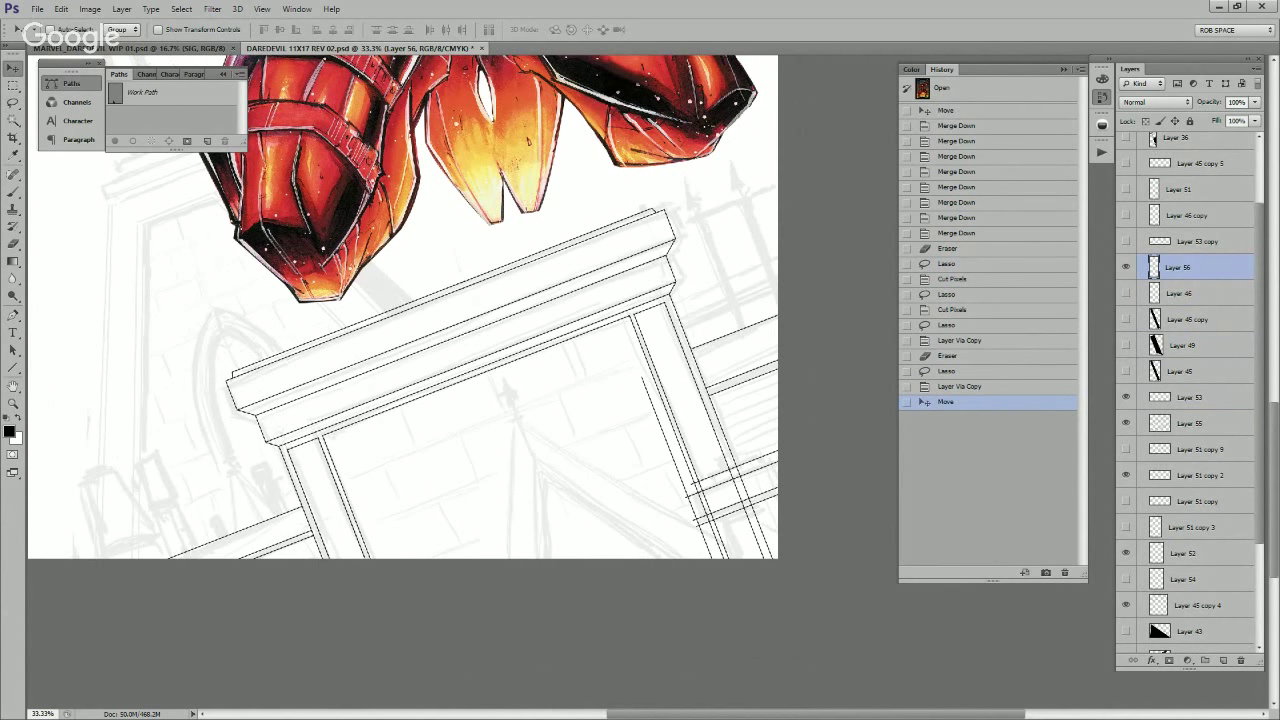
Step: Align the copied line on Layer 56 with the left ends of the slanted lines beside the right pillar
{"action": "key", "text": "z"}
{"action": "left_click", "coordinate": [725, 523]}
{"action": "left_click", "coordinate": [729, 523]}
{"action": "left_click", "coordinate": [729, 523]}
{"action": "left_click", "coordinate": [729, 523]}
{"action": "left_click_drag", "start_coordinate": [729, 523], "coordinate": [682, 455]}
{"action": "key", "text": "v"}
{"action": "left_click_drag", "start_coordinate": [643, 416], "coordinate": [649, 445]}
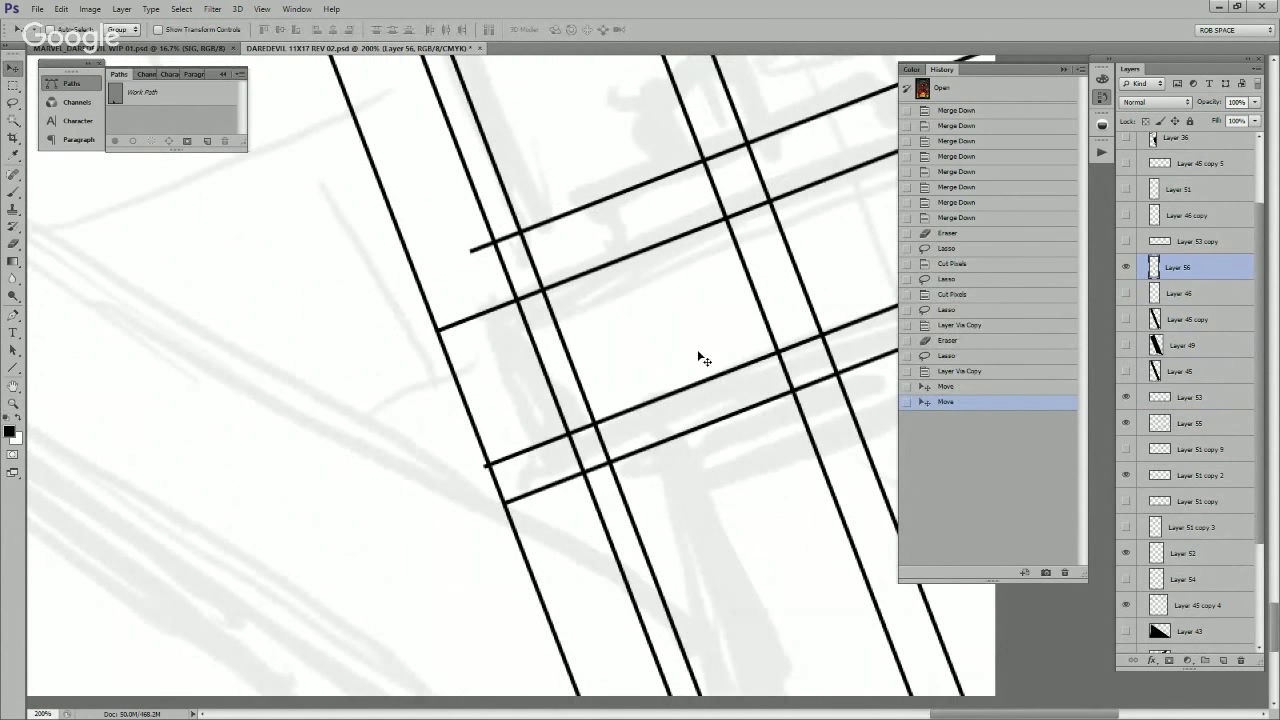
Step: Duplicate the Layer 56 line, offset the copy a short distance to the right, and merge it back into Layer 56
{"action": "key", "text": "ctrl+j"}
{"action": "left_click_drag", "start_coordinate": [684, 378], "coordinate": [679, 407]}
{"action": "key", "text": "ctrl+e"}
Step: Copy the sections of both Layer 56 lines that lie between the slanted ledge lines to a new layer, and hide Layer 56
{"action": "key", "text": "l"}
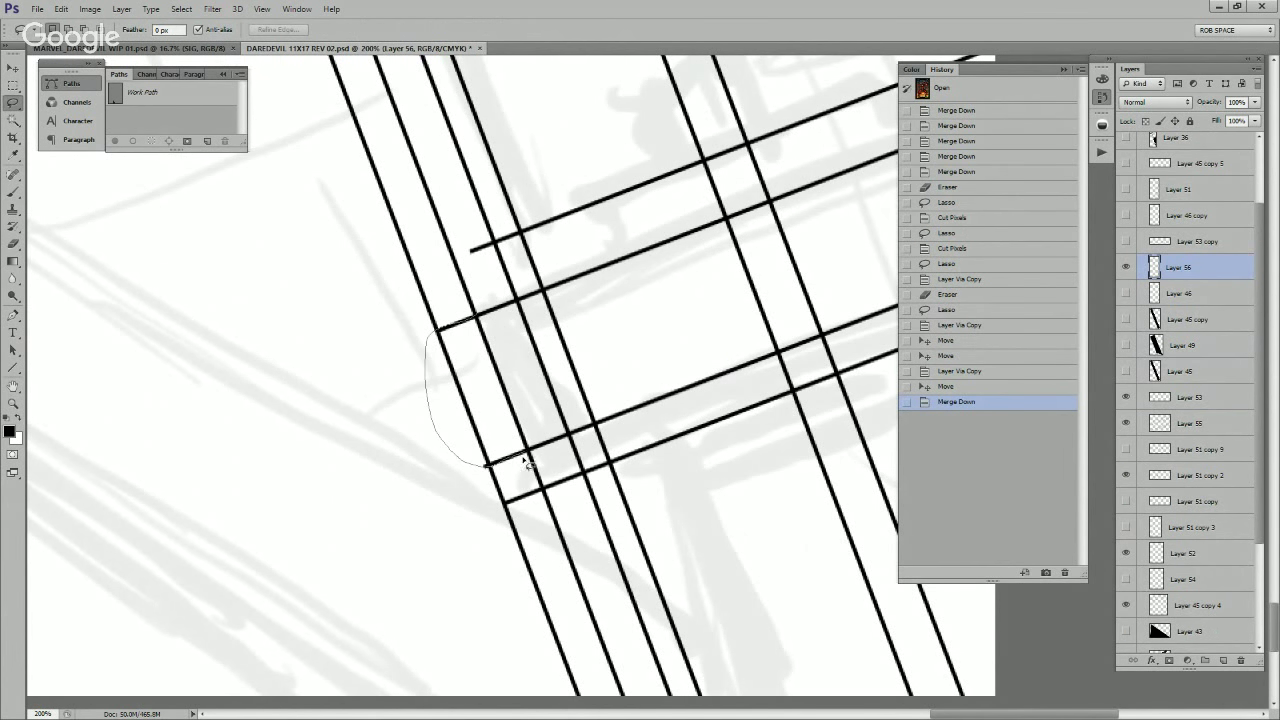
{"action": "left_click_drag", "start_coordinate": [578, 487], "coordinate": [580, 488]}
{"action": "key", "text": "ctrl+j"}
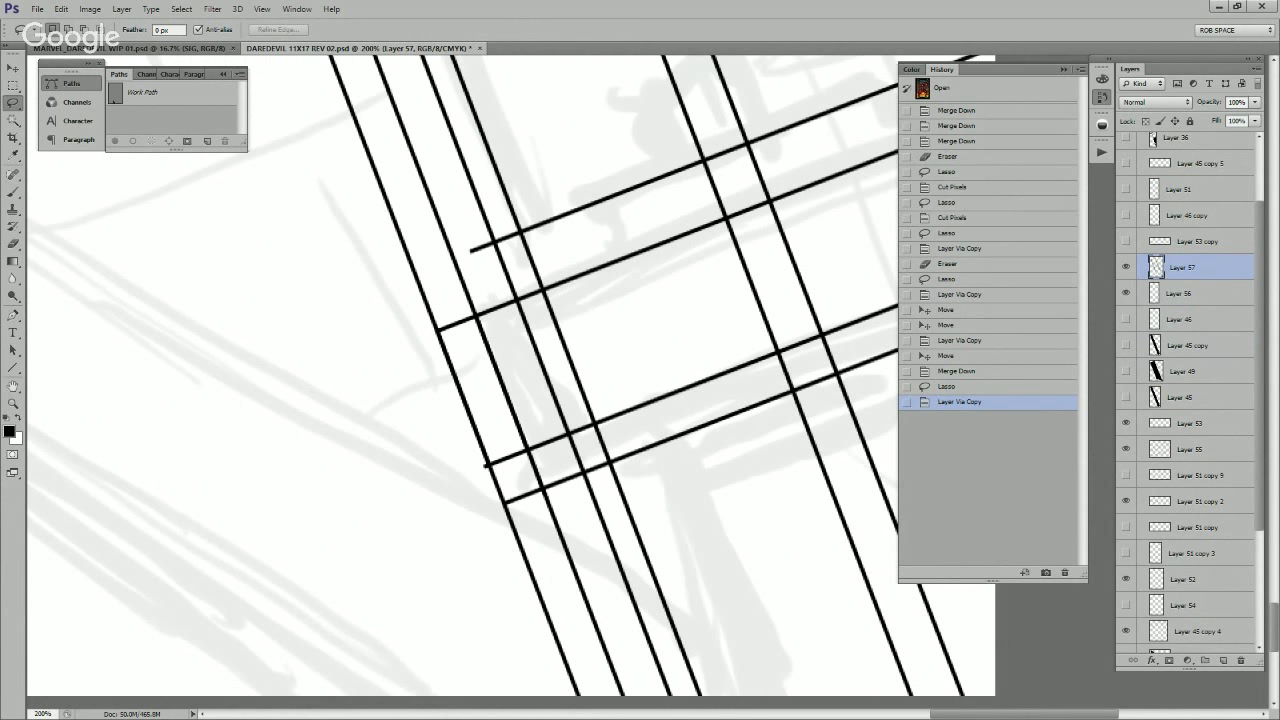
{"action": "left_click", "coordinate": [1126, 294]}
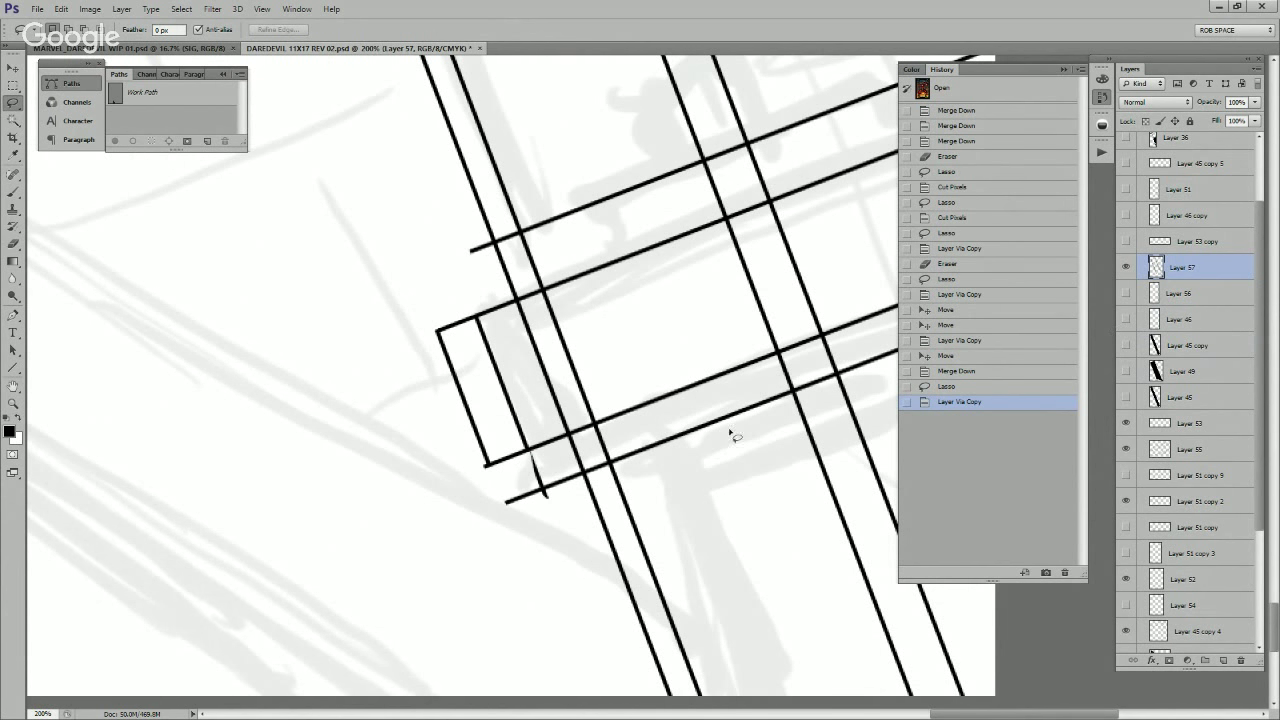
Step: Draw a short line closing the left end of the narrow lower ledge band, and erase the excess around it
{"action": "key", "text": "u"}
{"action": "mouse_move", "coordinate": [529, 450]}
{"action": "left_mouse_down"}
{"action": "mouse_move", "coordinate": [543, 491]}
{"action": "mouse_move", "coordinate": [528, 500]}
{"action": "left_mouse_up"}
{"action": "key", "text": "e"}
{"action": "left_click", "coordinate": [528, 494]}
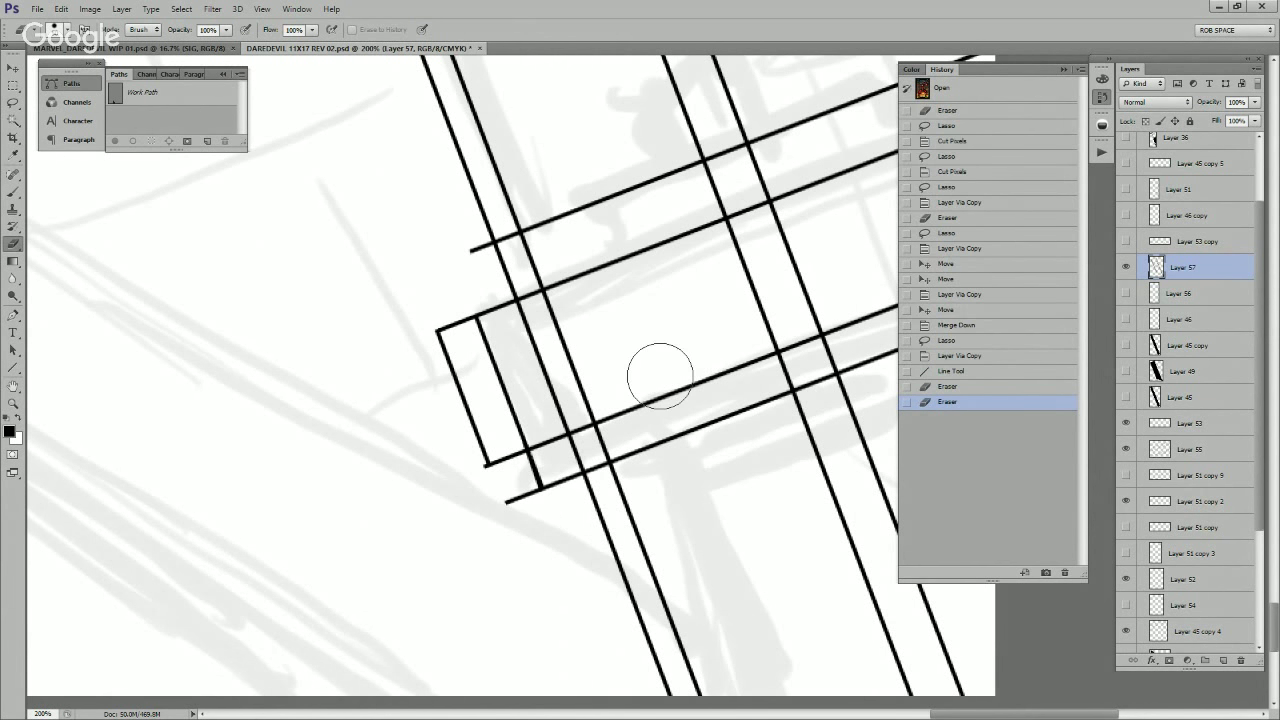
Step: Merge the ledge end lines on Layer 57 together with Layers 55 and 53 into Layer 51 copy 2
{"action": "left_click_drag", "start_coordinate": [1183, 267], "coordinate": [1186, 425]}
{"action": "key", "text": "ctrl+e"}
{"action": "key", "text": "ctrl+e"}
{"action": "key", "text": "ctrl+e"}
{"action": "left_click", "coordinate": [1126, 423]}
{"action": "left_click", "coordinate": [1126, 423]}
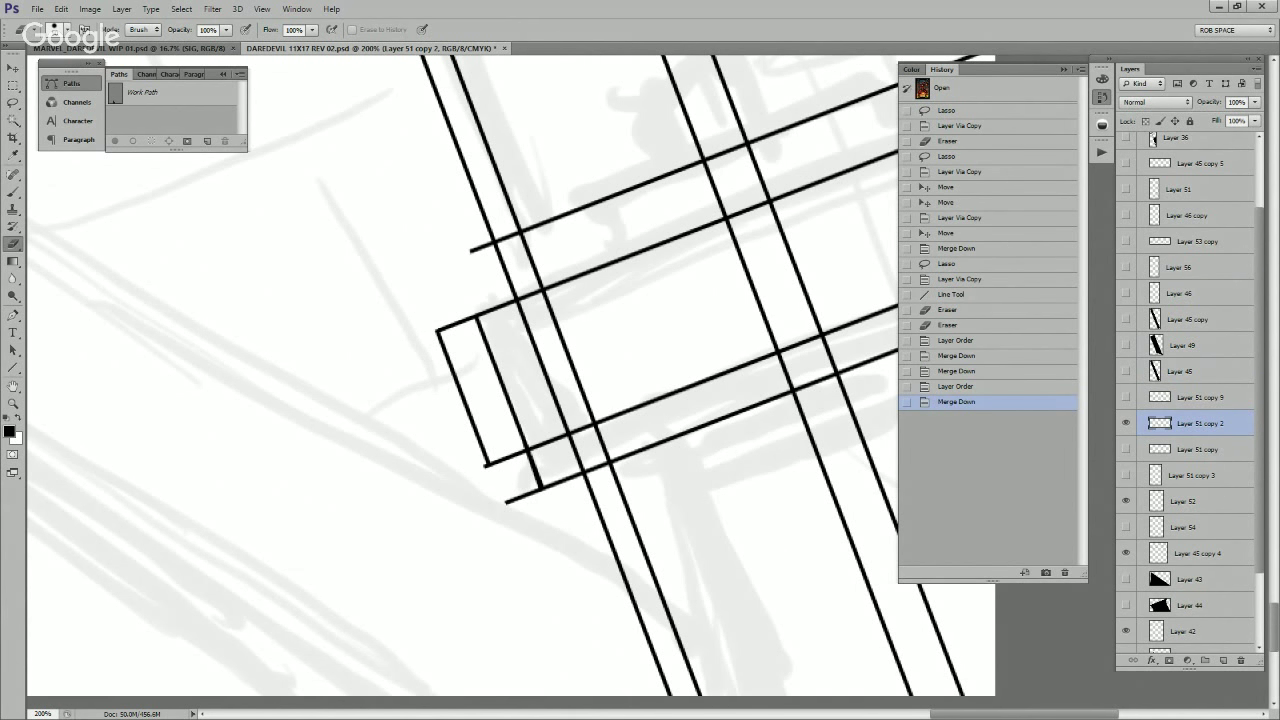
Step: Erase the inner end line inside the main ledge block and the overhanging line ends at its lower left corners
{"action": "left_click_drag", "start_coordinate": [738, 454], "coordinate": [741, 586]}
{"action": "left_click", "coordinate": [467, 374]}
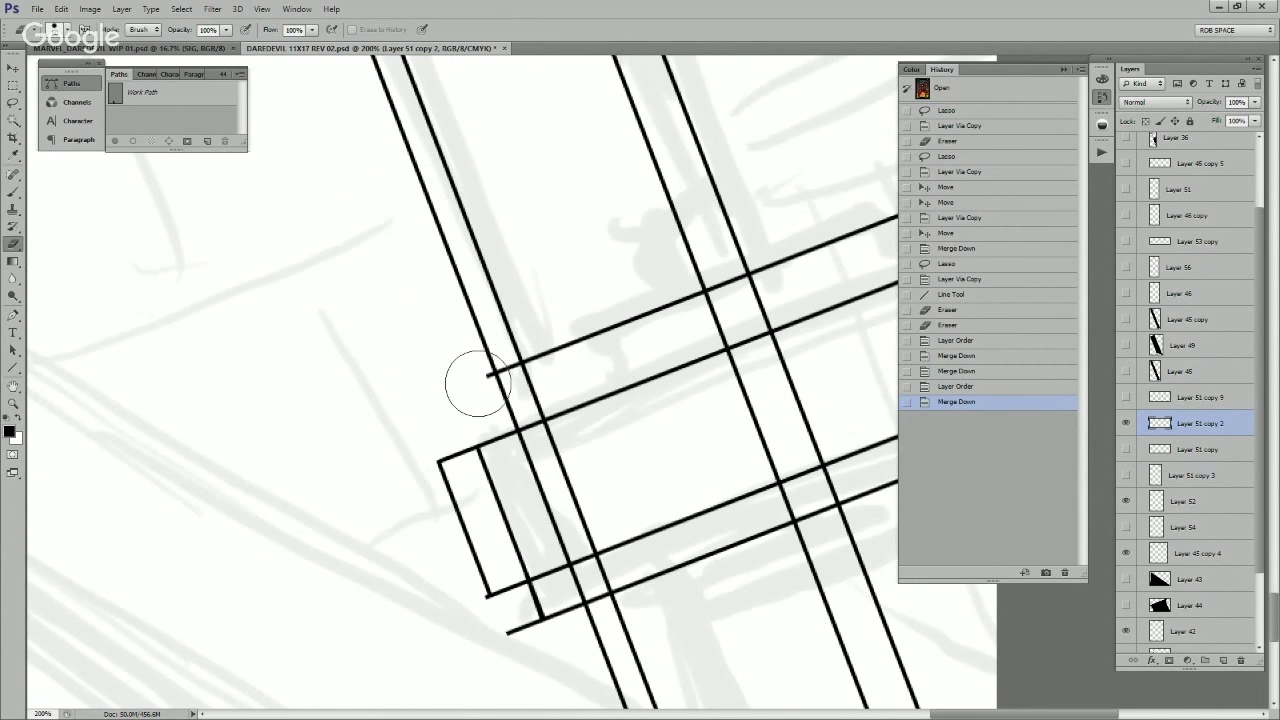
{"action": "key", "text": "ctrl+z"}
{"action": "mouse_move", "coordinate": [822, 461]}
{"action": "left_mouse_down"}
{"action": "mouse_move", "coordinate": [737, 471]}
{"action": "mouse_move", "coordinate": [694, 451]}
{"action": "left_mouse_up"}
{"action": "left_click", "coordinate": [745, 219]}
{"action": "left_click_drag", "start_coordinate": [498, 540], "coordinate": [508, 426]}
{"action": "mouse_move", "coordinate": [363, 545]}
{"action": "left_mouse_down"}
{"action": "mouse_move", "coordinate": [384, 538]}
{"action": "mouse_move", "coordinate": [371, 457]}
{"action": "mouse_move", "coordinate": [375, 487]}
{"action": "mouse_move", "coordinate": [334, 376]}
{"action": "left_mouse_up"}
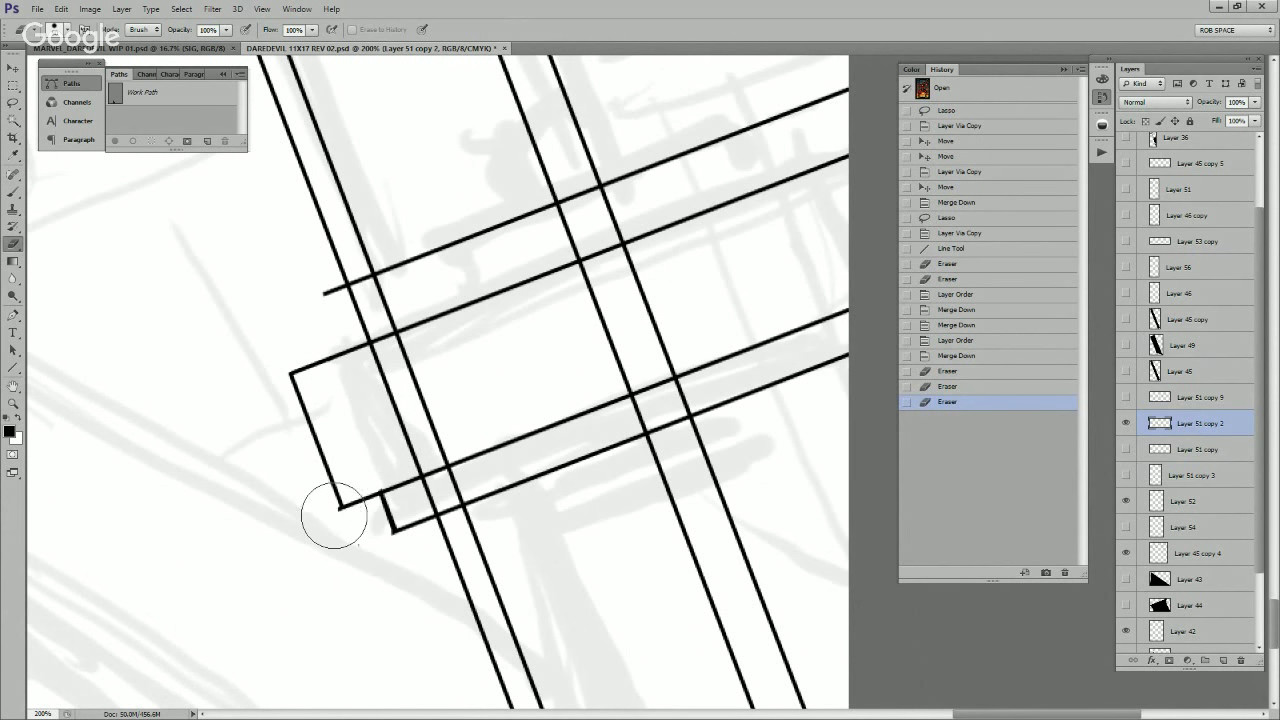
{"action": "left_click_drag", "start_coordinate": [334, 515], "coordinate": [329, 491]}
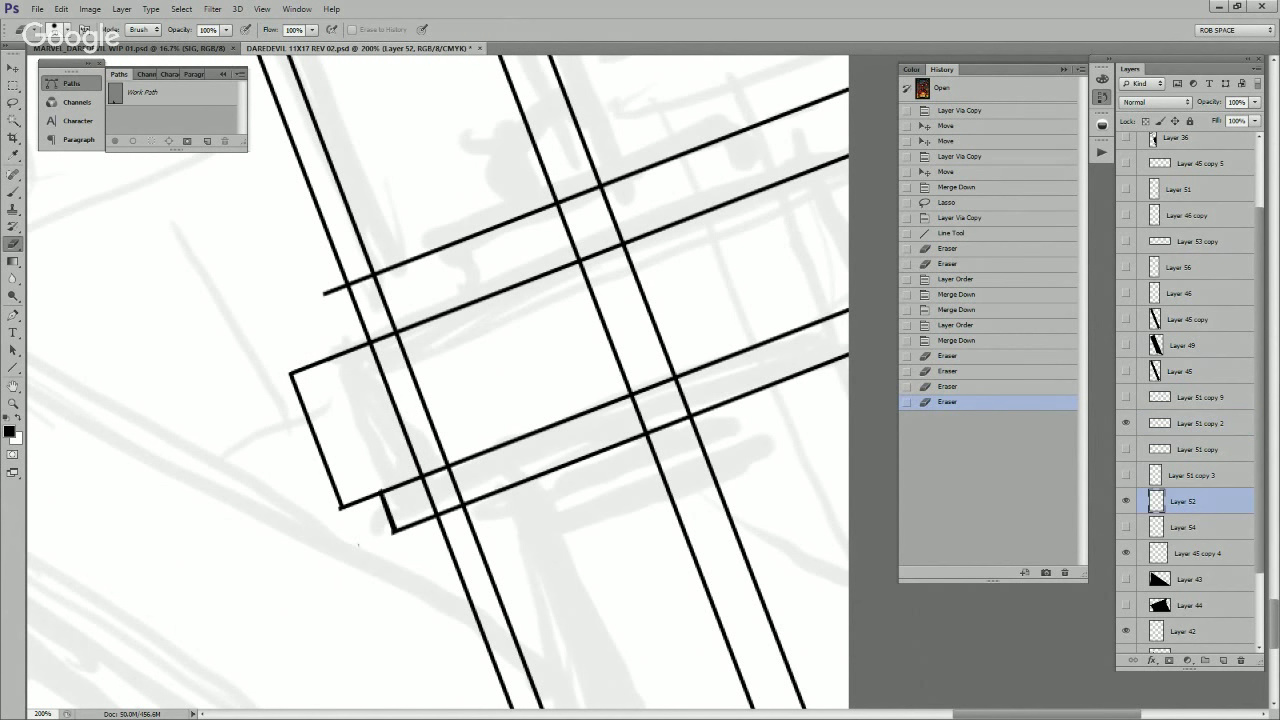
Step: Erase the pillar lines crossing the ledge on Layers 52 and 45 copy 4, plus the right-hand pair of lines below it
{"action": "left_click", "coordinate": [1126, 553]}
{"action": "mouse_move", "coordinate": [400, 363]}
{"action": "left_mouse_down"}
{"action": "mouse_move", "coordinate": [380, 357]}
{"action": "mouse_move", "coordinate": [406, 355]}
{"action": "mouse_move", "coordinate": [430, 510]}
{"action": "mouse_move", "coordinate": [457, 500]}
{"action": "mouse_move", "coordinate": [429, 414]}
{"action": "left_mouse_up"}
{"action": "mouse_move", "coordinate": [768, 412]}
{"action": "left_mouse_down"}
{"action": "mouse_move", "coordinate": [744, 344]}
{"action": "mouse_move", "coordinate": [743, 372]}
{"action": "left_mouse_up"}
{"action": "mouse_move", "coordinate": [605, 228]}
{"action": "left_mouse_down"}
{"action": "mouse_move", "coordinate": [572, 268]}
{"action": "mouse_move", "coordinate": [603, 302]}
{"action": "mouse_move", "coordinate": [618, 402]}
{"action": "mouse_move", "coordinate": [645, 366]}
{"action": "mouse_move", "coordinate": [606, 258]}
{"action": "mouse_move", "coordinate": [563, 221]}
{"action": "mouse_move", "coordinate": [585, 192]}
{"action": "mouse_move", "coordinate": [542, 194]}
{"action": "mouse_move", "coordinate": [565, 178]}
{"action": "mouse_move", "coordinate": [533, 185]}
{"action": "mouse_move", "coordinate": [579, 171]}
{"action": "left_mouse_up"}
{"action": "mouse_move", "coordinate": [648, 282]}
{"action": "left_mouse_down"}
{"action": "mouse_move", "coordinate": [654, 268]}
{"action": "mouse_move", "coordinate": [643, 309]}
{"action": "mouse_move", "coordinate": [654, 349]}
{"action": "mouse_move", "coordinate": [634, 377]}
{"action": "mouse_move", "coordinate": [634, 297]}
{"action": "left_mouse_up"}
{"action": "mouse_move", "coordinate": [722, 320]}
{"action": "left_mouse_down"}
{"action": "mouse_move", "coordinate": [697, 354]}
{"action": "mouse_move", "coordinate": [692, 445]}
{"action": "mouse_move", "coordinate": [691, 363]}
{"action": "left_mouse_up"}
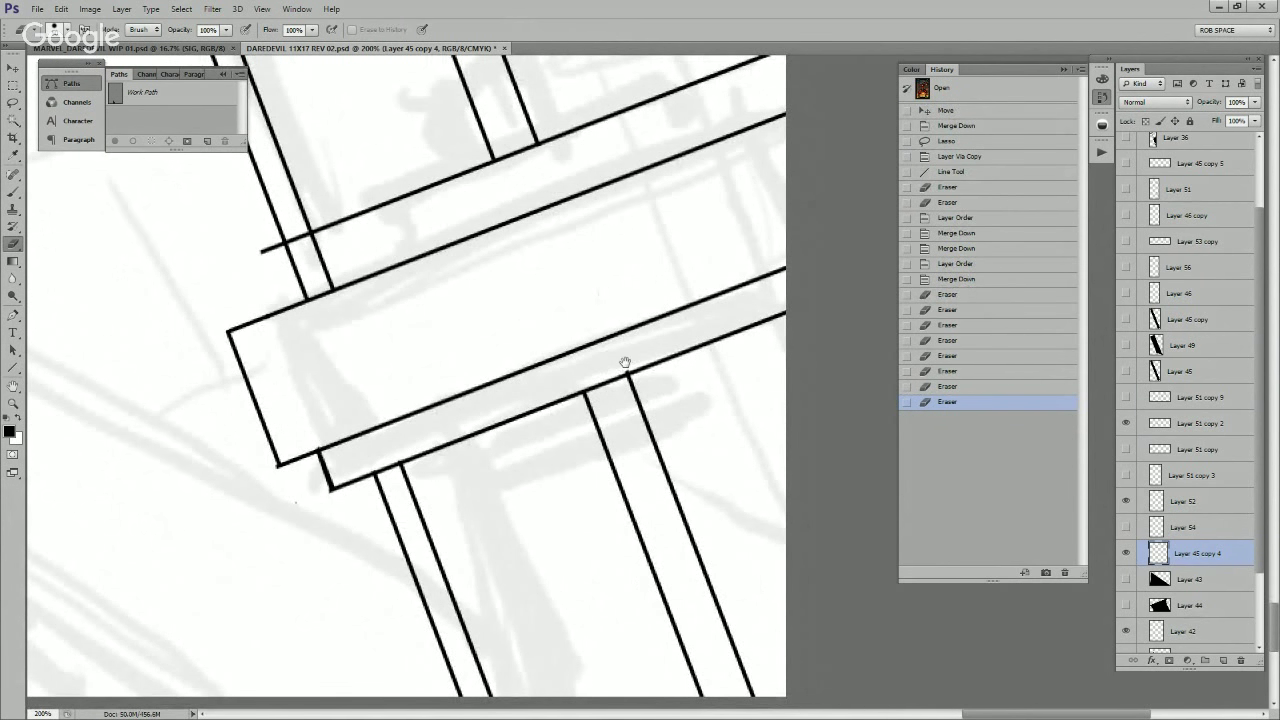
{"action": "left_click_drag", "start_coordinate": [625, 362], "coordinate": [657, 317]}
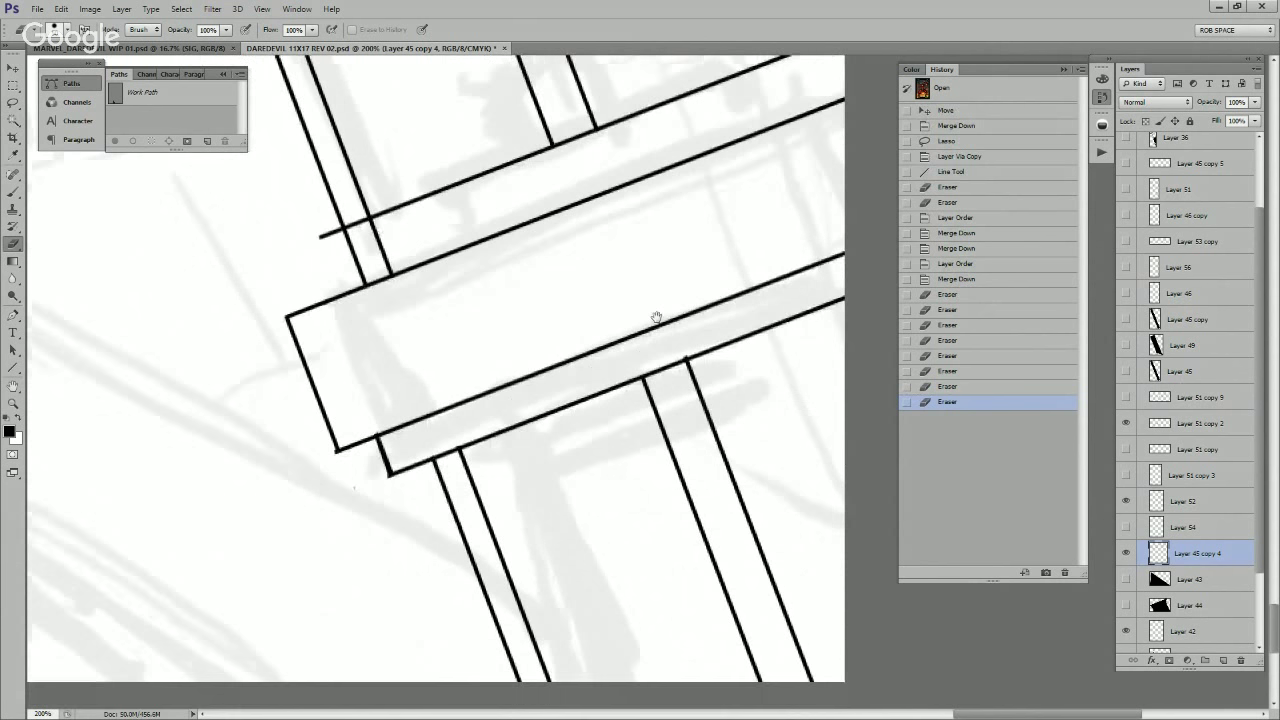
{"action": "mouse_move", "coordinate": [650, 400]}
{"action": "left_mouse_down"}
{"action": "mouse_move", "coordinate": [675, 381]}
{"action": "mouse_move", "coordinate": [660, 399]}
{"action": "mouse_move", "coordinate": [721, 567]}
{"action": "mouse_move", "coordinate": [742, 545]}
{"action": "mouse_move", "coordinate": [690, 408]}
{"action": "mouse_move", "coordinate": [801, 648]}
{"action": "left_mouse_up"}
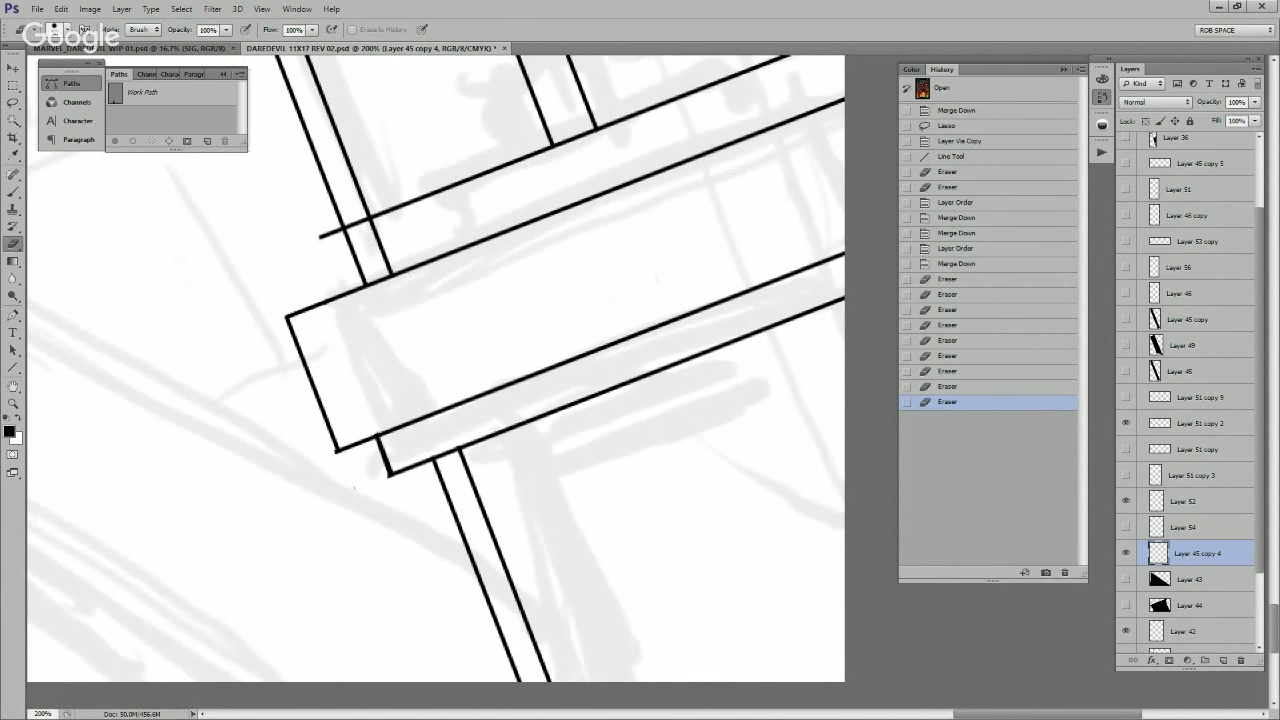
Step: Shift the Layer 56 lines right beneath the ledge and copy the left line's section below the ledge to a new layer
{"action": "left_click", "coordinate": [1178, 267]}
{"action": "key", "text": "v"}
{"action": "left_click_drag", "start_coordinate": [574, 444], "coordinate": [719, 442]}
{"action": "key", "text": "l"}
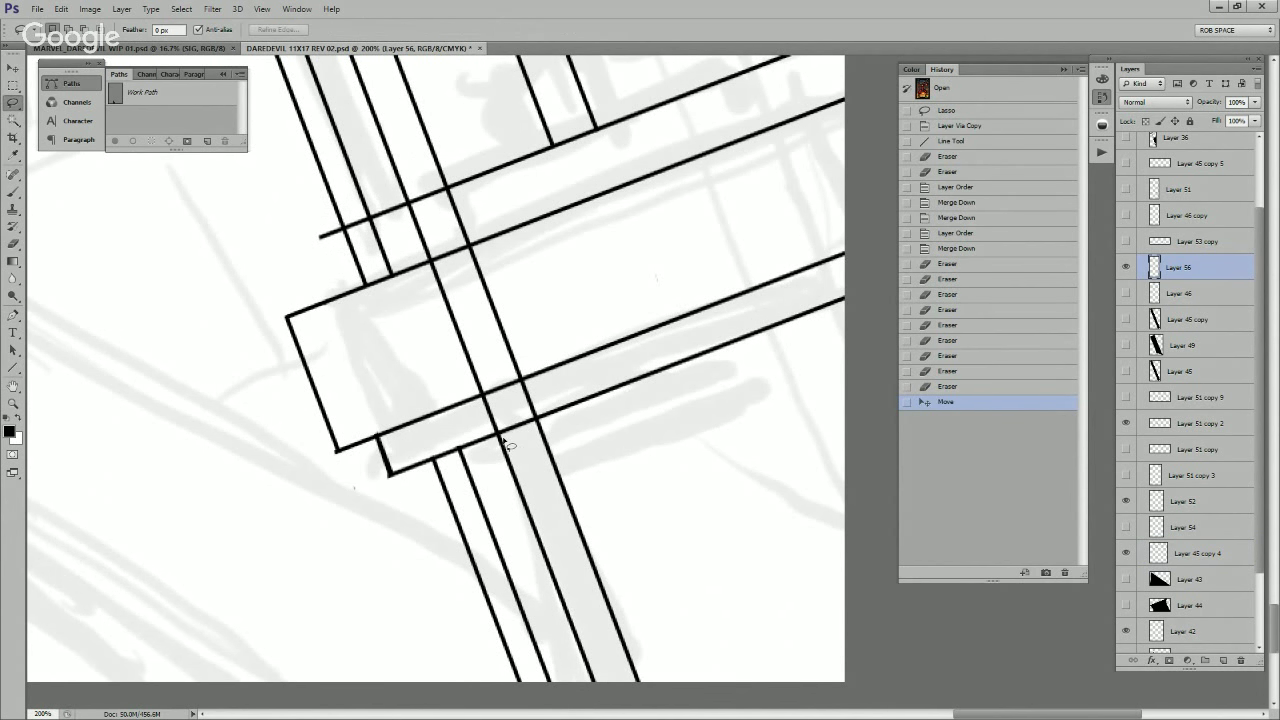
{"action": "left_click_drag", "start_coordinate": [553, 483], "coordinate": [555, 441]}
{"action": "key", "text": "ctrl+j"}
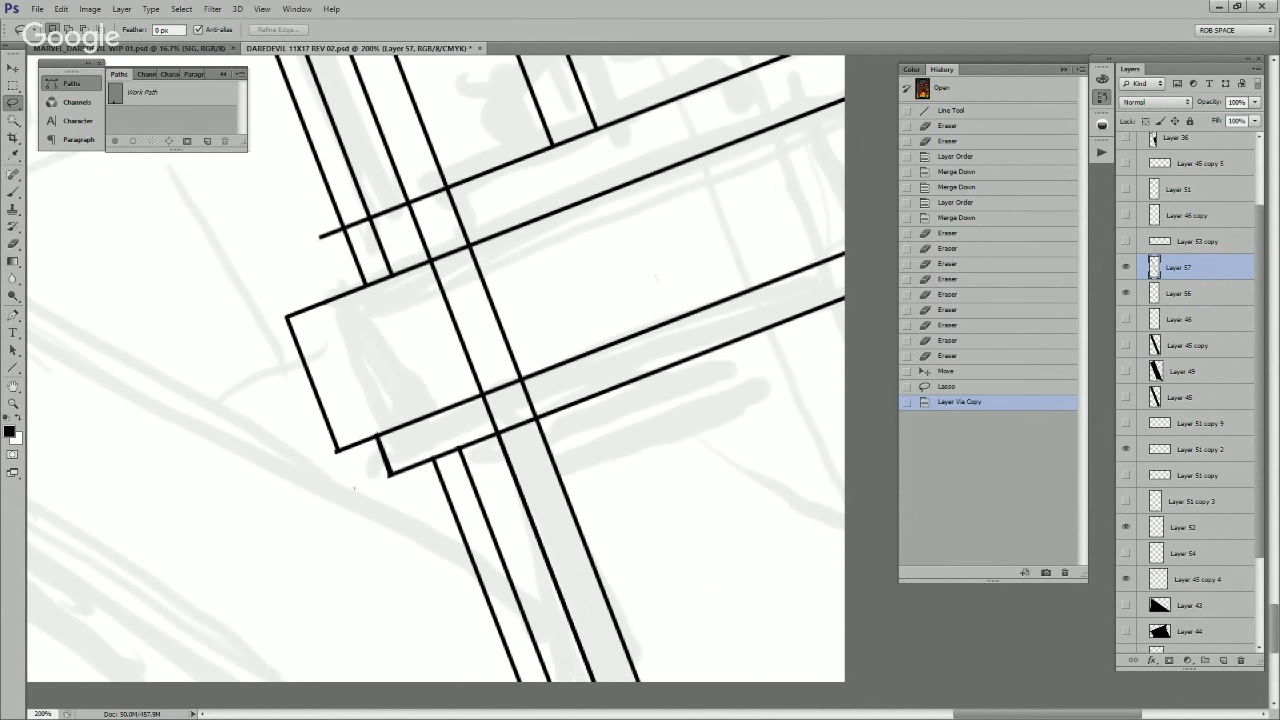
Step: Duplicate the new pillar line on Layer 57 and place the copy under the ledge near the canvas's right edge
{"action": "mouse_move", "coordinate": [764, 456]}
{"action": "left_mouse_down"}
{"action": "mouse_move", "coordinate": [723, 491]}
{"action": "mouse_move", "coordinate": [757, 603]}
{"action": "mouse_move", "coordinate": [755, 530]}
{"action": "left_mouse_up"}
{"action": "key", "text": "ctrl+j"}
{"action": "key", "text": "v"}
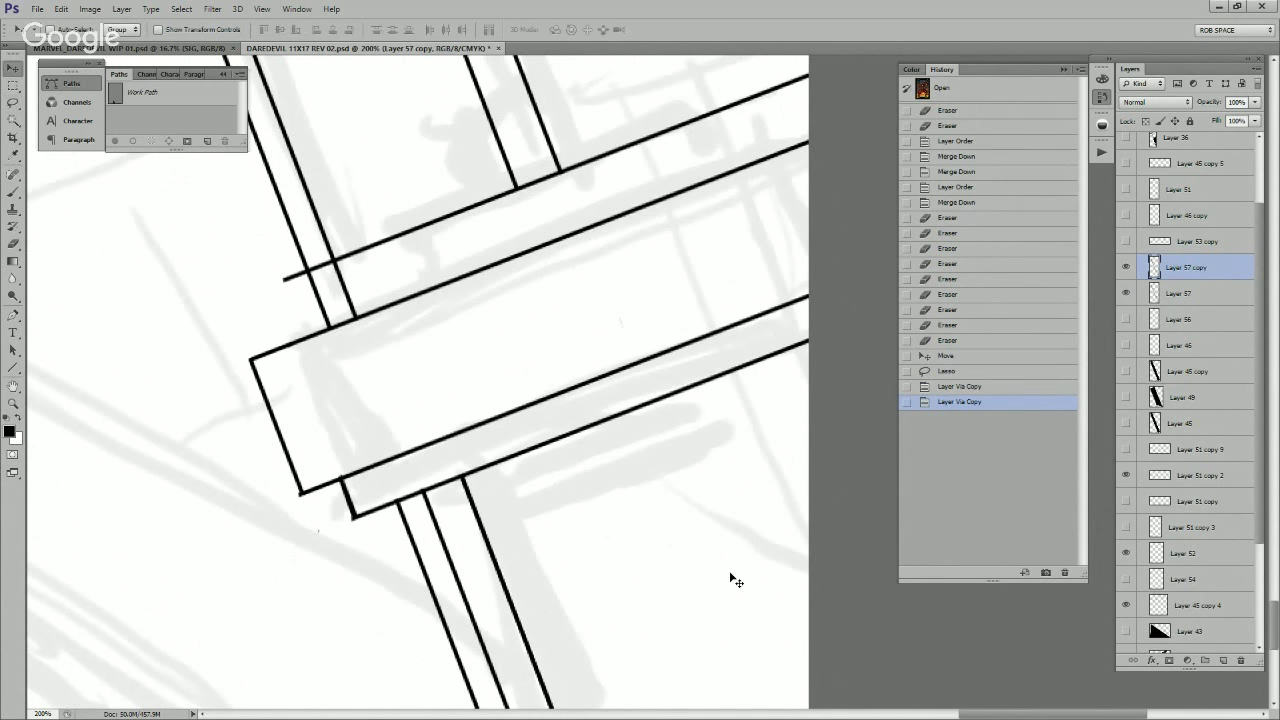
{"action": "left_click_drag", "start_coordinate": [661, 606], "coordinate": [810, 536]}
{"action": "left_click_drag", "start_coordinate": [730, 543], "coordinate": [836, 467]}
{"action": "left_click_drag", "start_coordinate": [813, 414], "coordinate": [804, 452]}
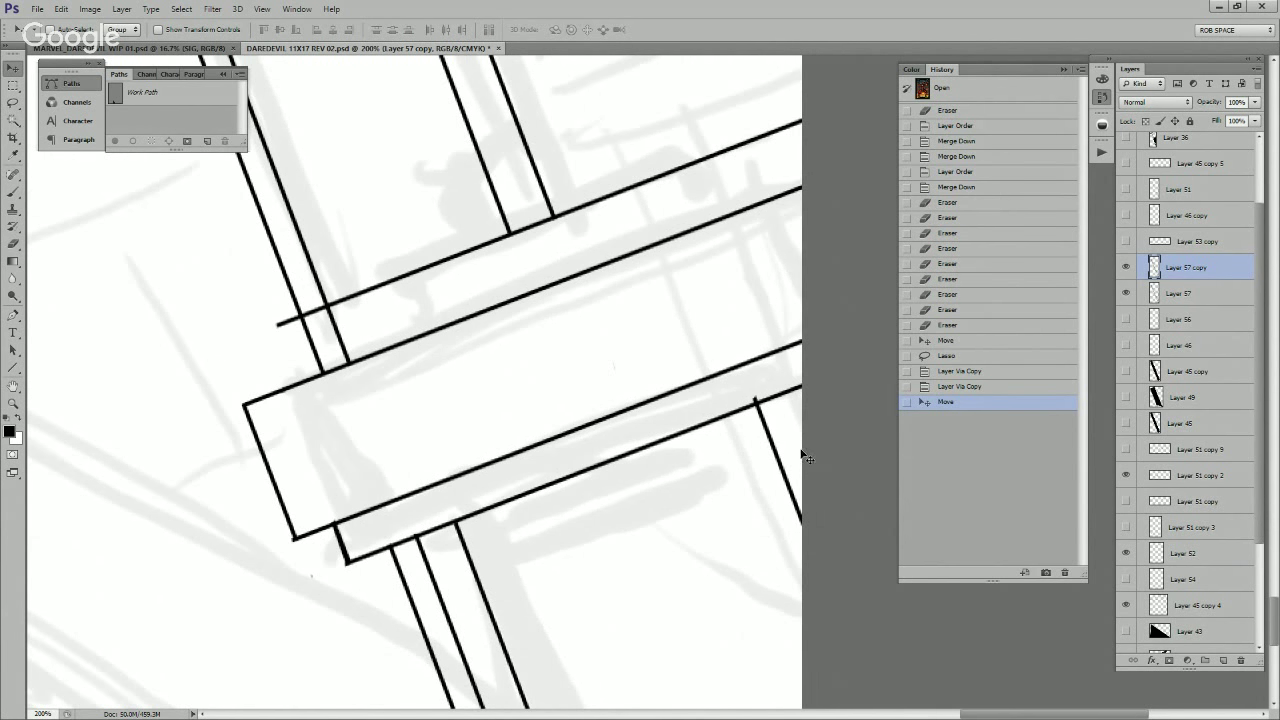
Step: Duplicate the line again, place it as the main ledge block's right end, and merge both copies into Layer 57
{"action": "key", "text": "ctrl+j"}
{"action": "left_click_drag", "start_coordinate": [786, 572], "coordinate": [804, 379]}
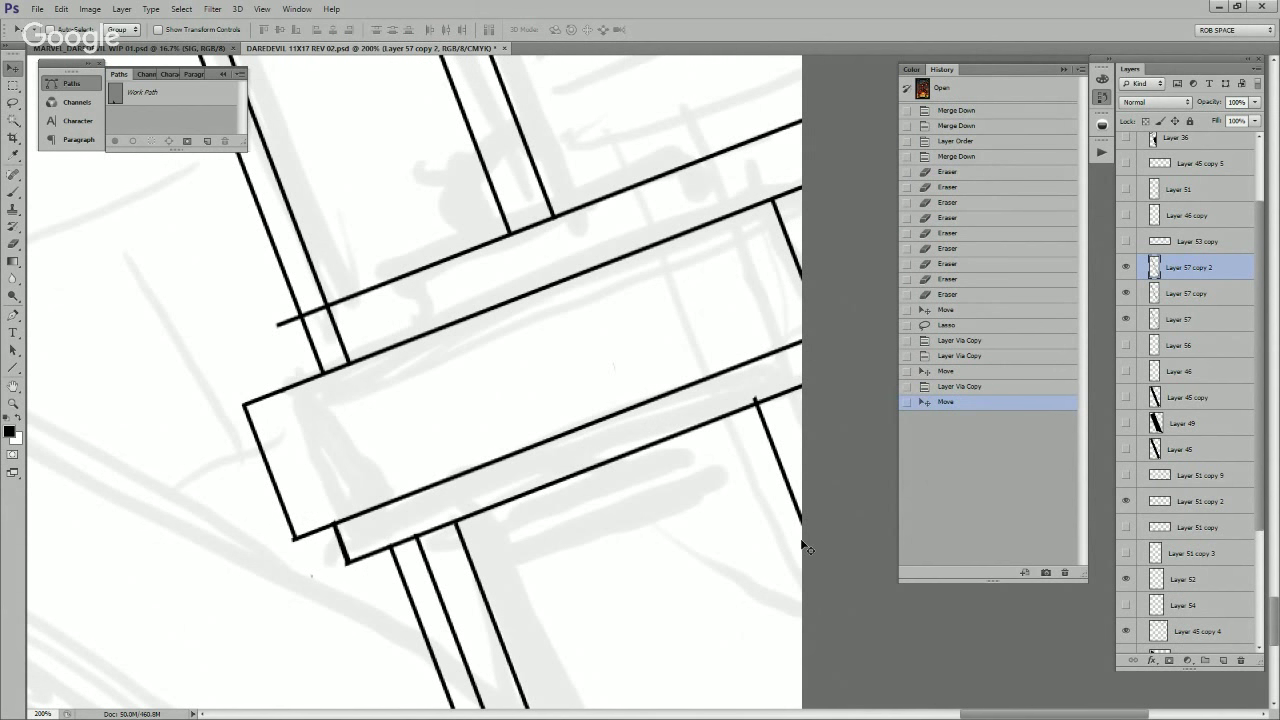
{"action": "key", "text": "ctrl+e"}
{"action": "key", "text": "ctrl+e"}
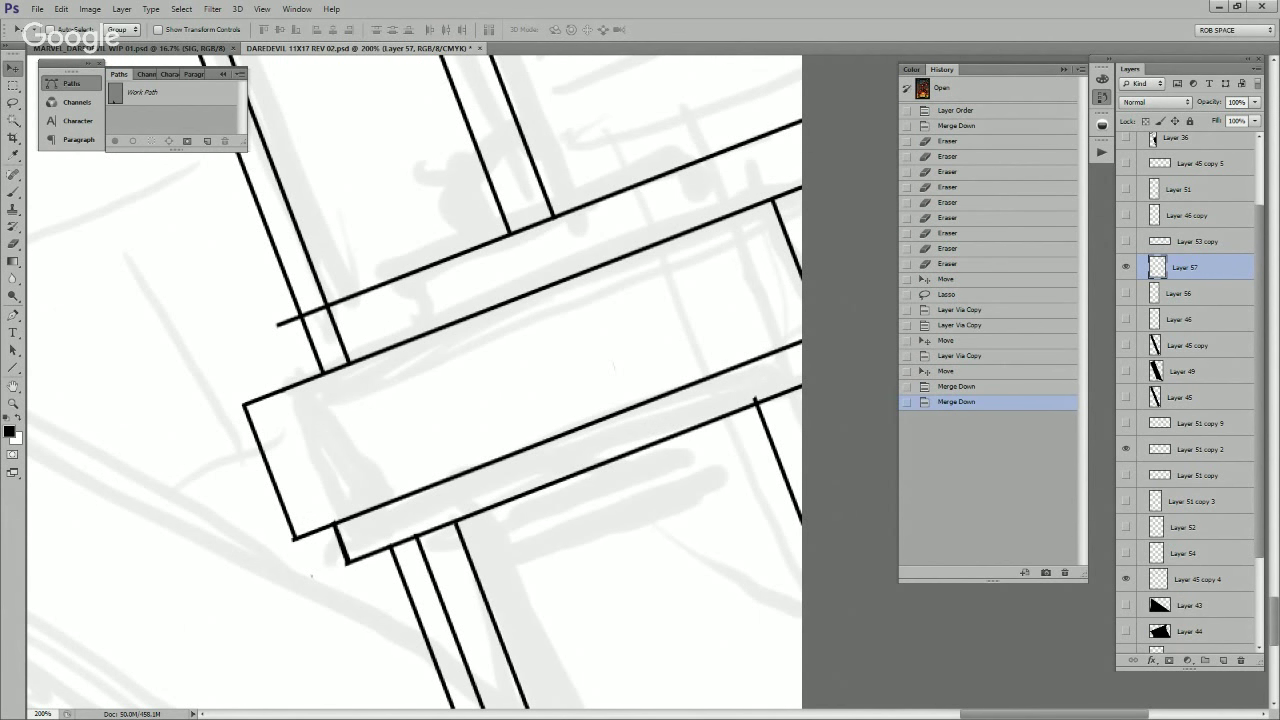
Step: Erase the ledge block's upper line beyond its right end on Layer 51 copy 2, and merge Layer 57 into that layer
{"action": "left_click", "coordinate": [1126, 579]}
{"action": "left_click", "coordinate": [1126, 449]}
{"action": "left_click", "coordinate": [1126, 449]}
{"action": "left_click_drag", "start_coordinate": [847, 343], "coordinate": [820, 428]}
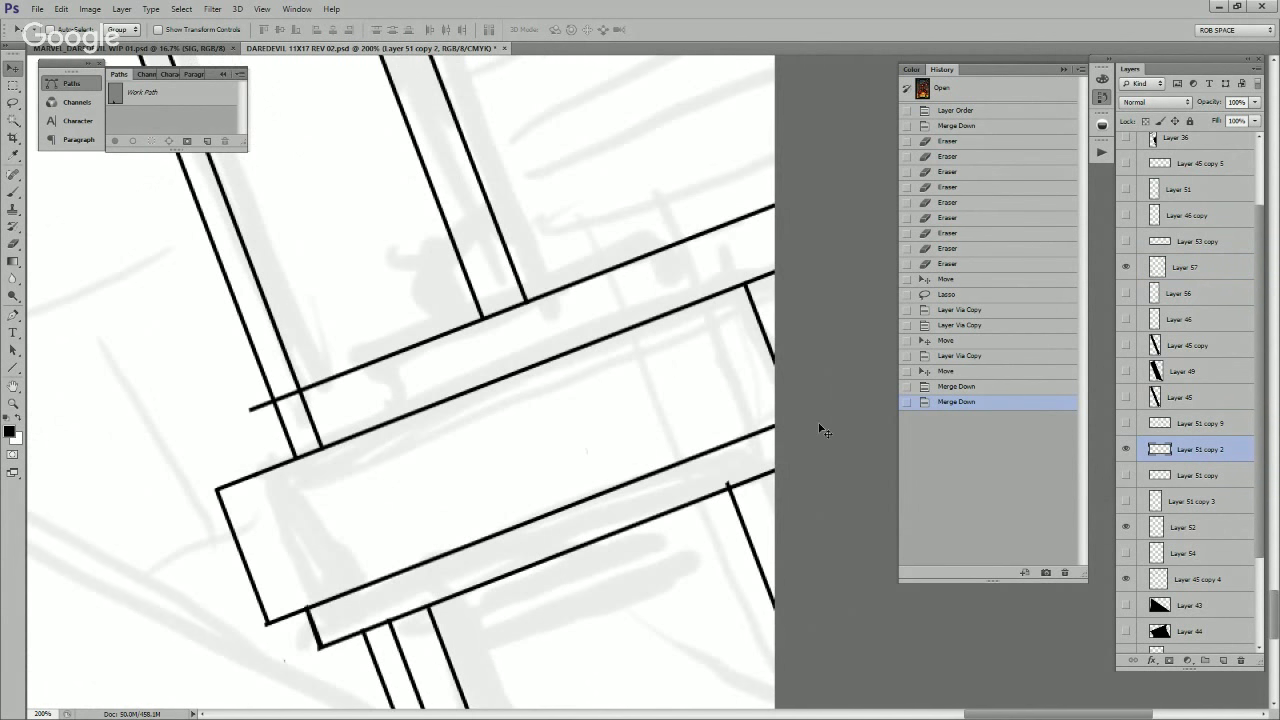
{"action": "key", "text": "b"}
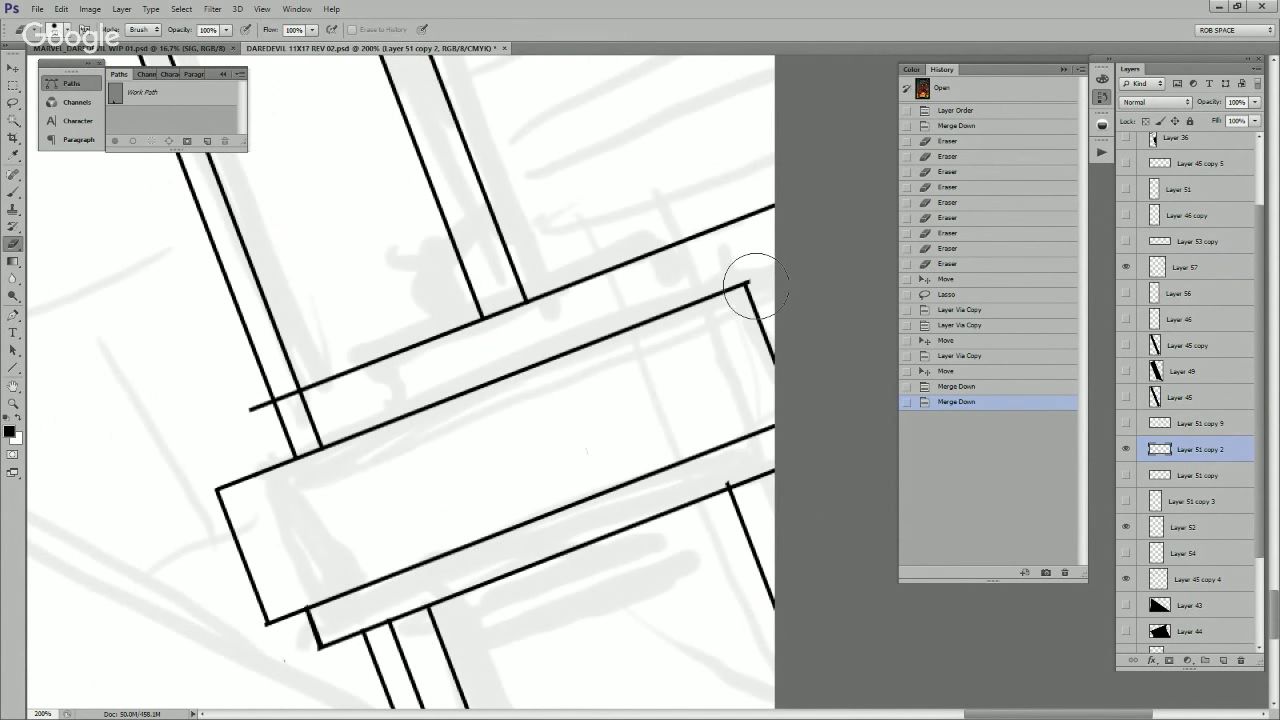
{"action": "left_click", "coordinate": [756, 283]}
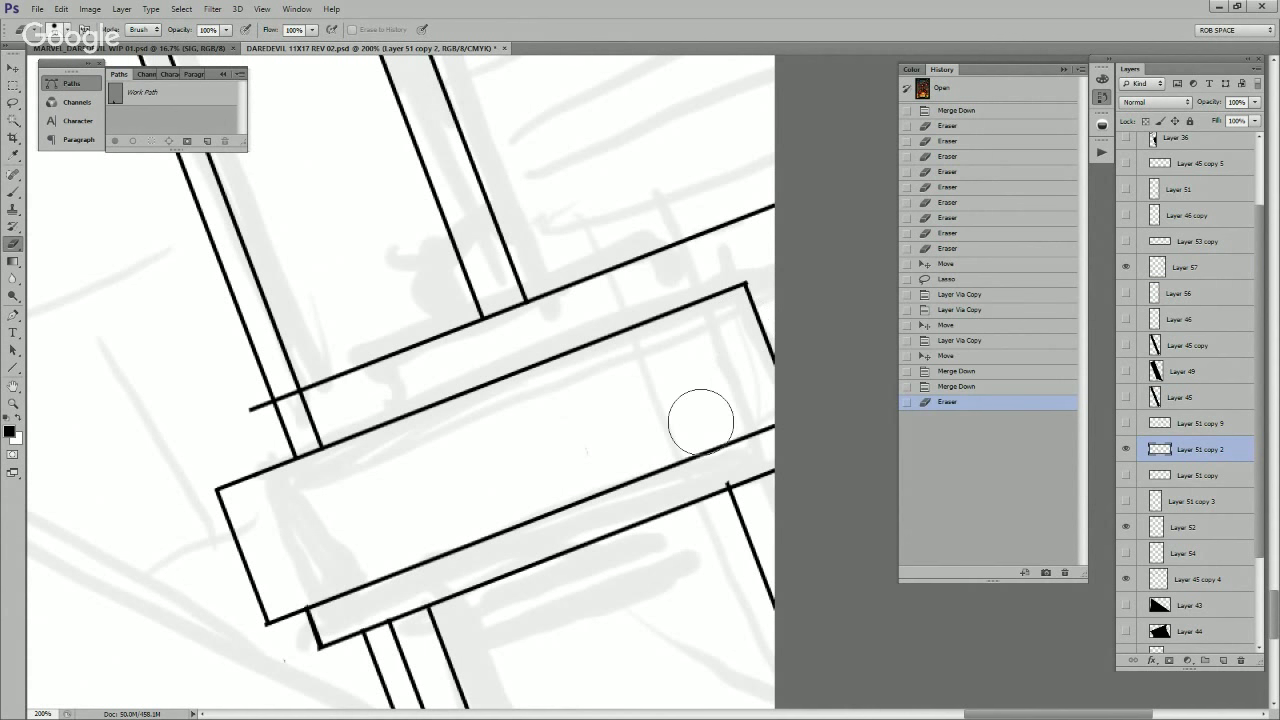
{"action": "left_click_drag", "start_coordinate": [679, 446], "coordinate": [720, 434]}
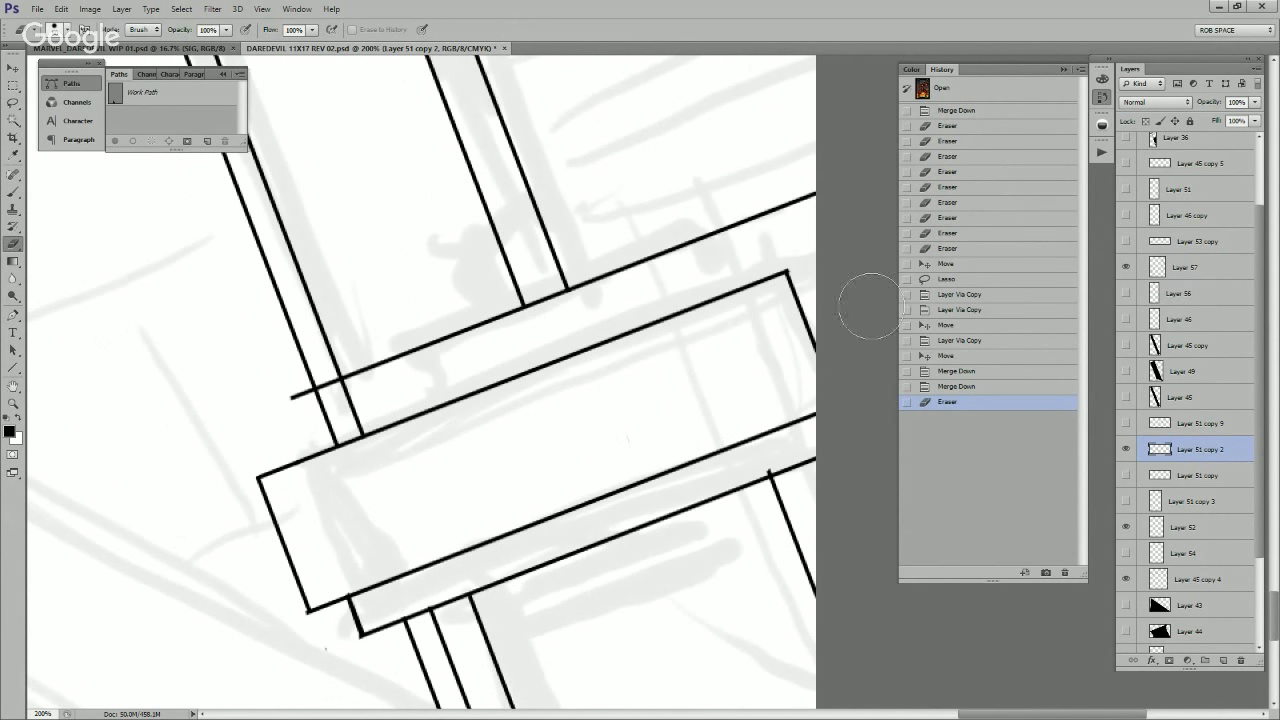
{"action": "left_click_drag", "start_coordinate": [1186, 268], "coordinate": [1186, 435]}
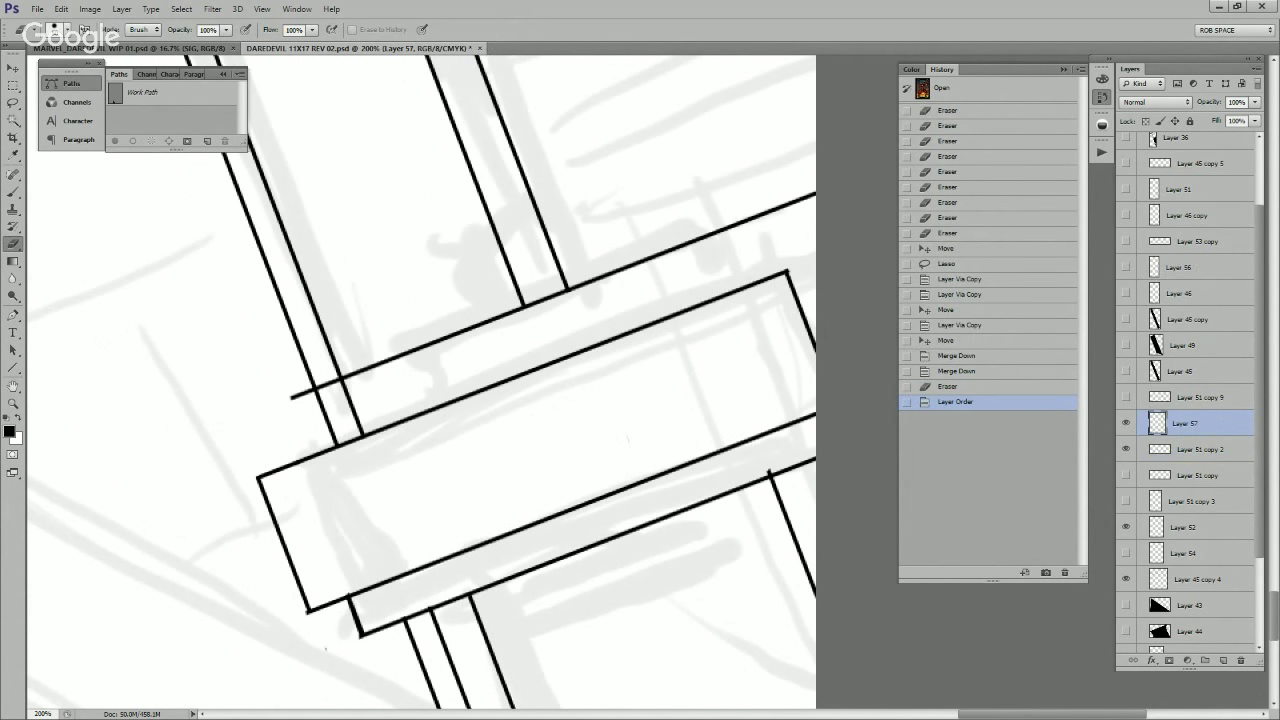
{"action": "key", "text": "ctrl+e"}
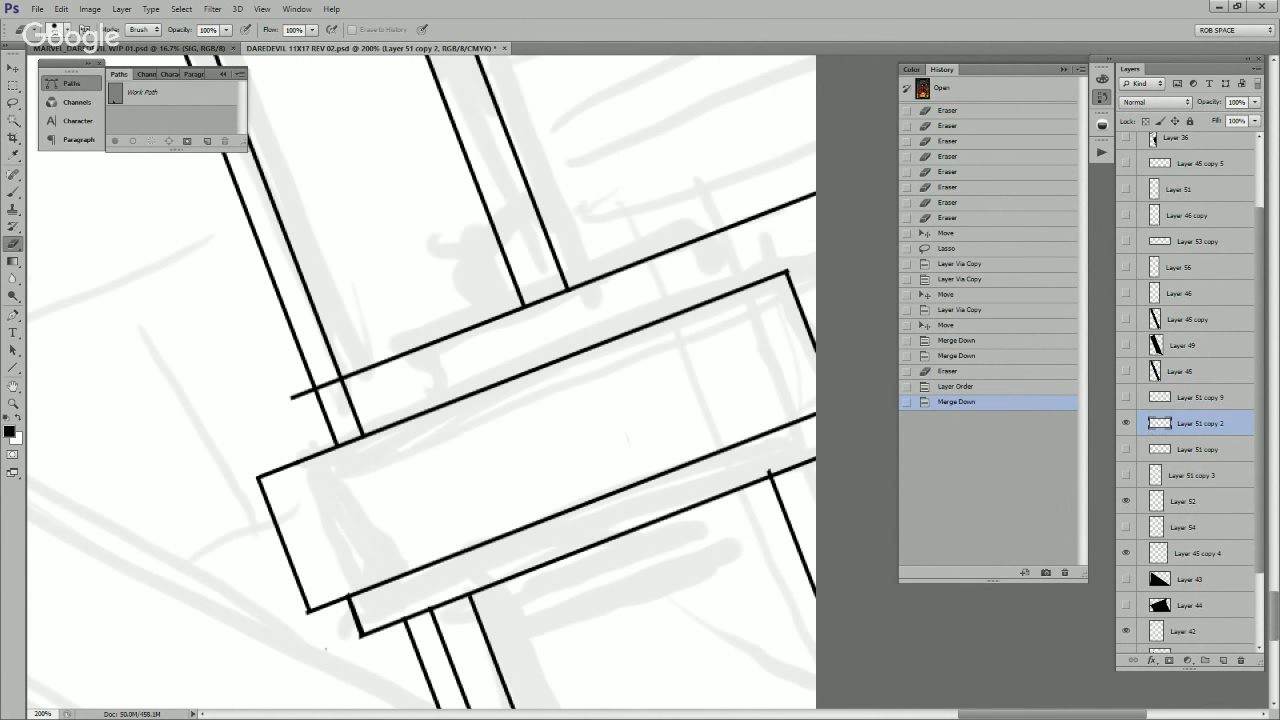
Step: Show Layer 56, duplicate its pair of slanted lines farther right across the ledge, and merge the copy back into Layer 56
{"action": "left_click", "coordinate": [1126, 423]}
{"action": "left_click", "coordinate": [1126, 267]}
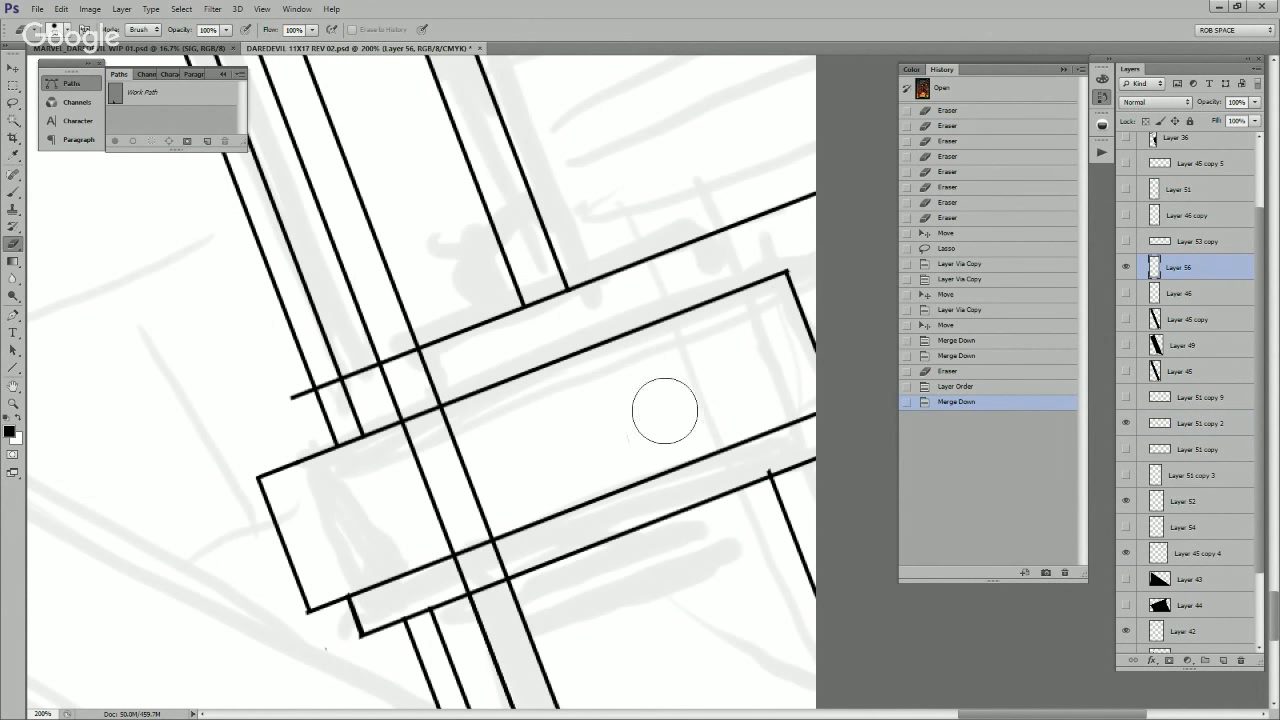
{"action": "left_click", "coordinate": [612, 467], "text": "ctrl"}
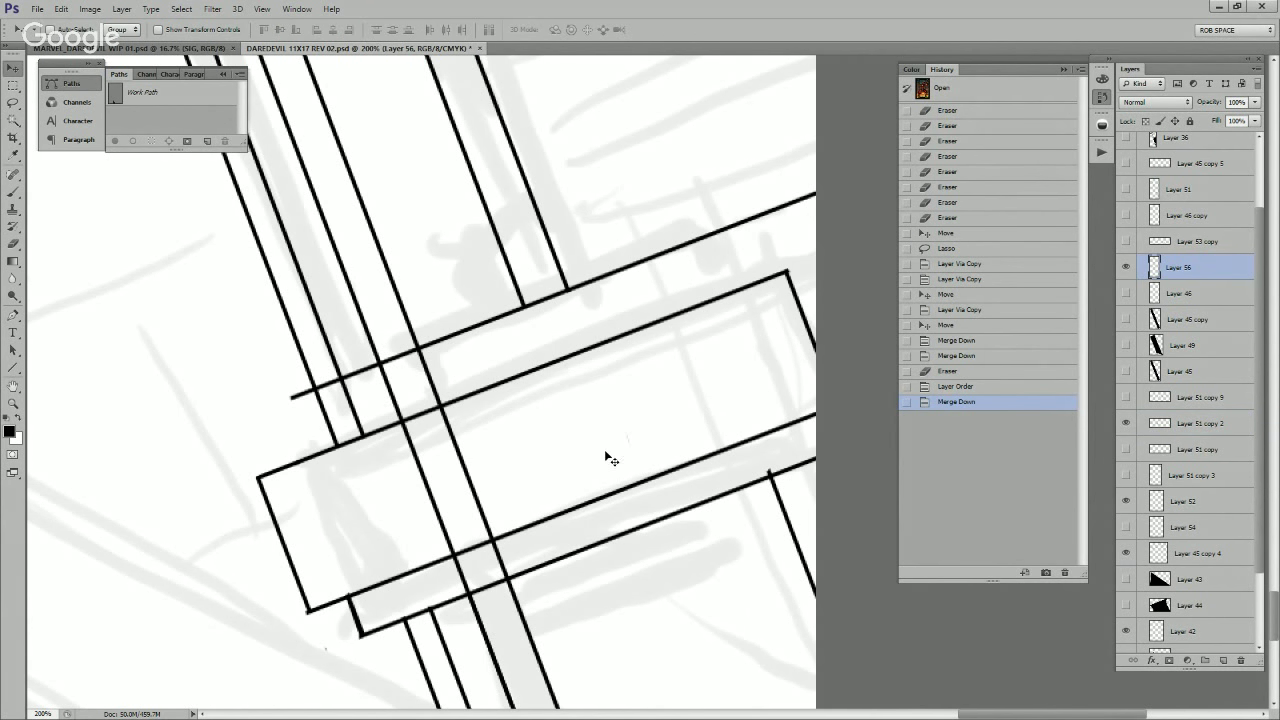
{"action": "key", "text": "ctrl+j"}
{"action": "left_click_drag", "start_coordinate": [579, 524], "coordinate": [794, 421]}
{"action": "key", "text": "ctrl+e"}
Step: Copy the sections of both line pairs crossing the ledge's upper edges to a new layer and hide Layer 56
{"action": "key", "text": "l"}
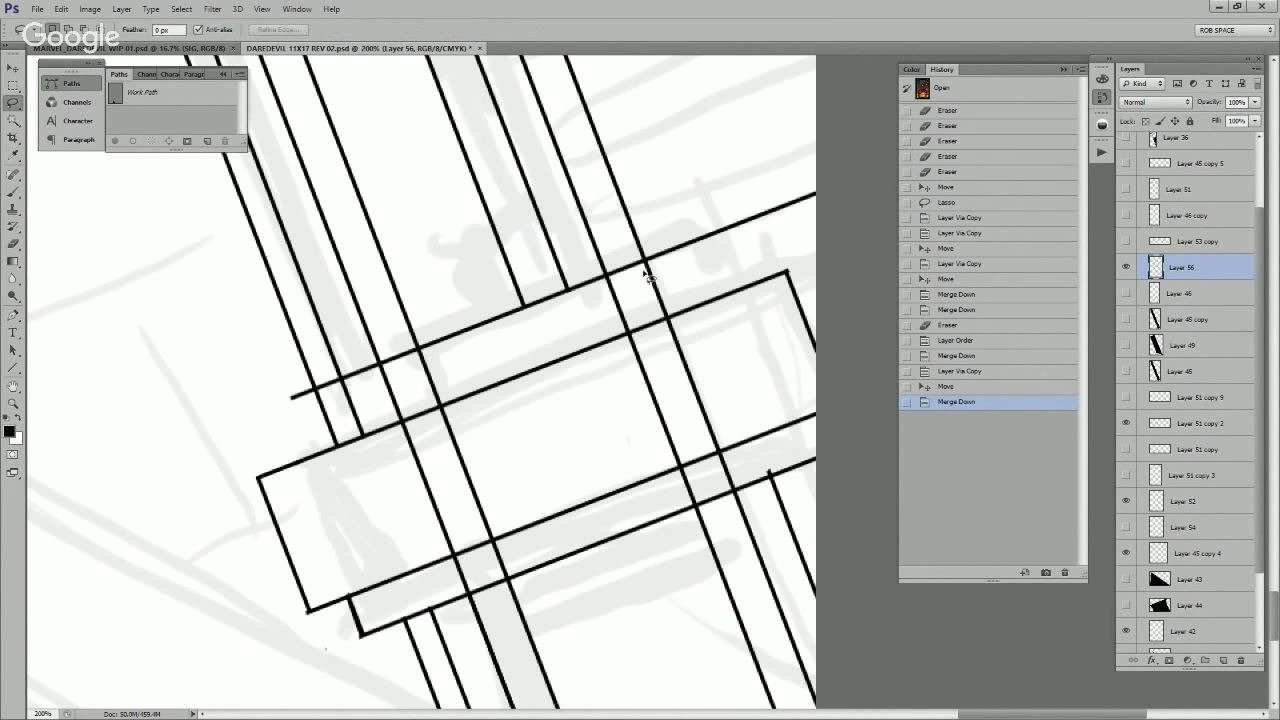
{"action": "mouse_move", "coordinate": [512, 463]}
{"action": "left_mouse_down"}
{"action": "mouse_move", "coordinate": [716, 349]}
{"action": "mouse_move", "coordinate": [714, 286]}
{"action": "left_mouse_up"}
{"action": "key", "text": "ctrl+j"}
{"action": "left_click", "coordinate": [1126, 293]}
Step: Erase the copied short lines on Layer 57 where they extend below the main ledge block's upper edge
{"action": "key", "text": "e"}
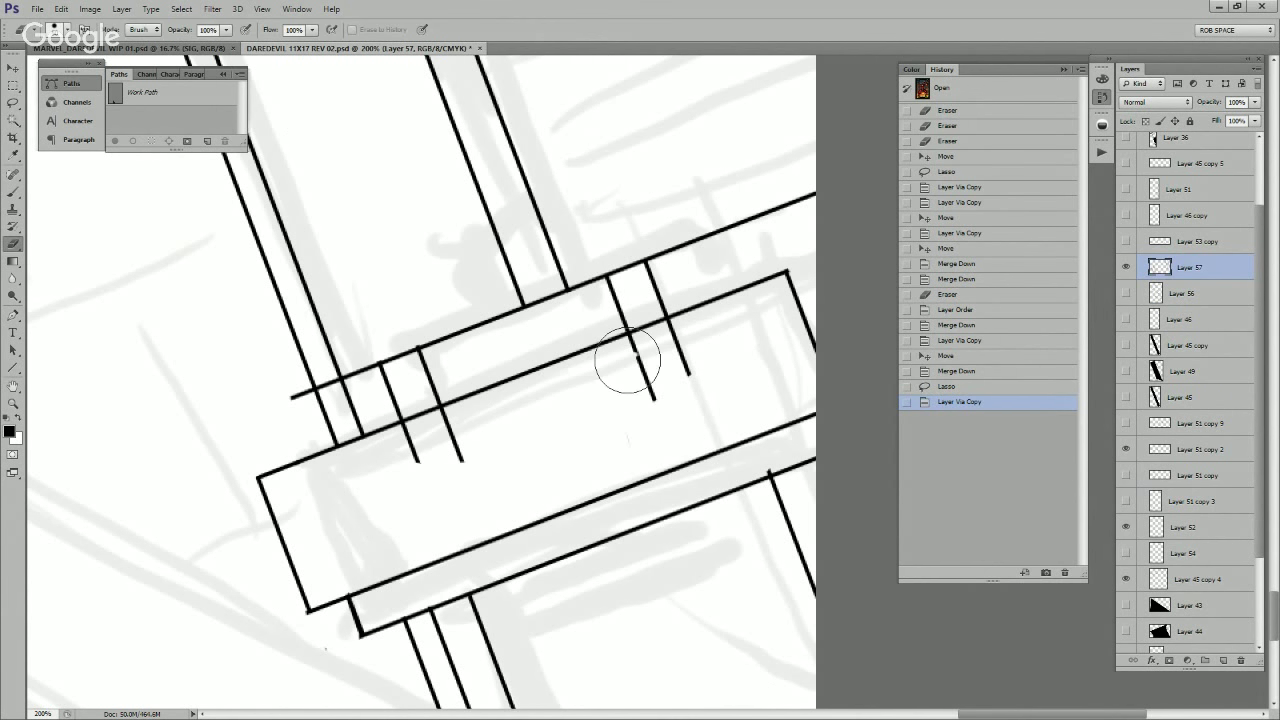
{"action": "mouse_move", "coordinate": [631, 357]}
{"action": "left_mouse_down"}
{"action": "mouse_move", "coordinate": [658, 415]}
{"action": "mouse_move", "coordinate": [682, 373]}
{"action": "mouse_move", "coordinate": [674, 337]}
{"action": "left_mouse_up"}
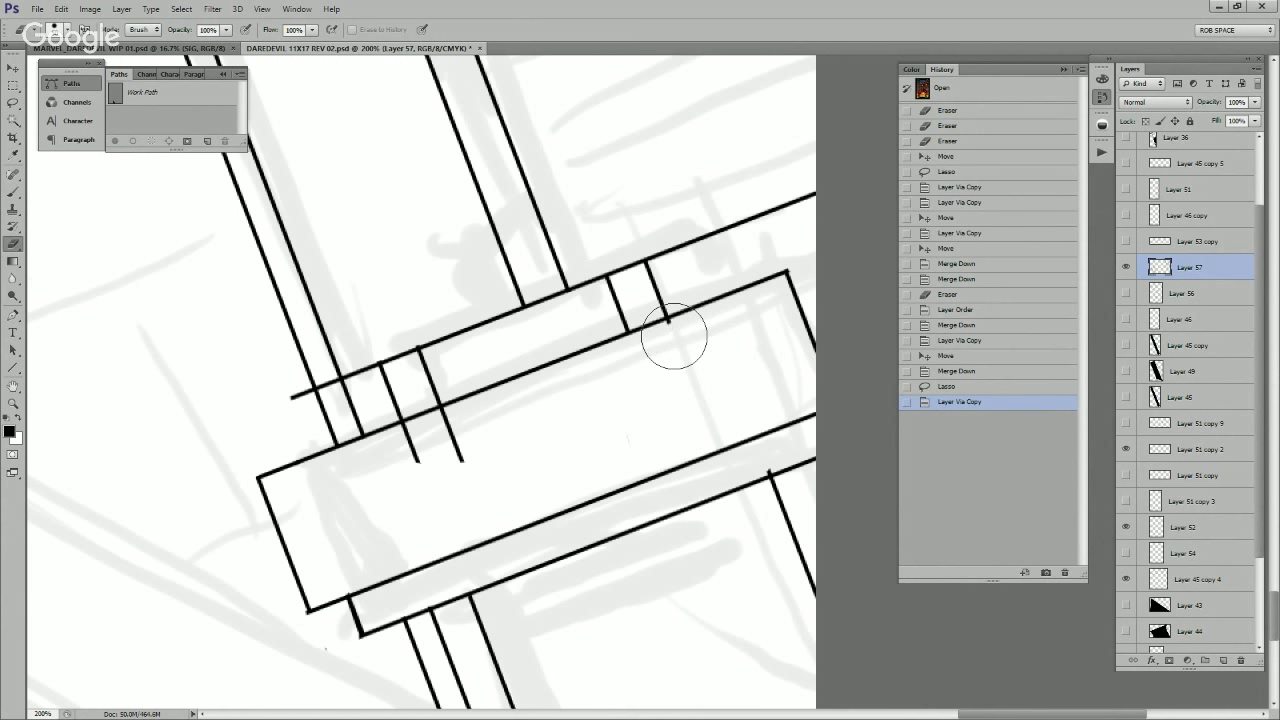
{"action": "mouse_move", "coordinate": [432, 418]}
{"action": "left_mouse_down"}
{"action": "mouse_move", "coordinate": [413, 433]}
{"action": "mouse_move", "coordinate": [449, 429]}
{"action": "mouse_move", "coordinate": [457, 451]}
{"action": "mouse_move", "coordinate": [417, 457]}
{"action": "mouse_move", "coordinate": [536, 453]}
{"action": "left_mouse_up"}
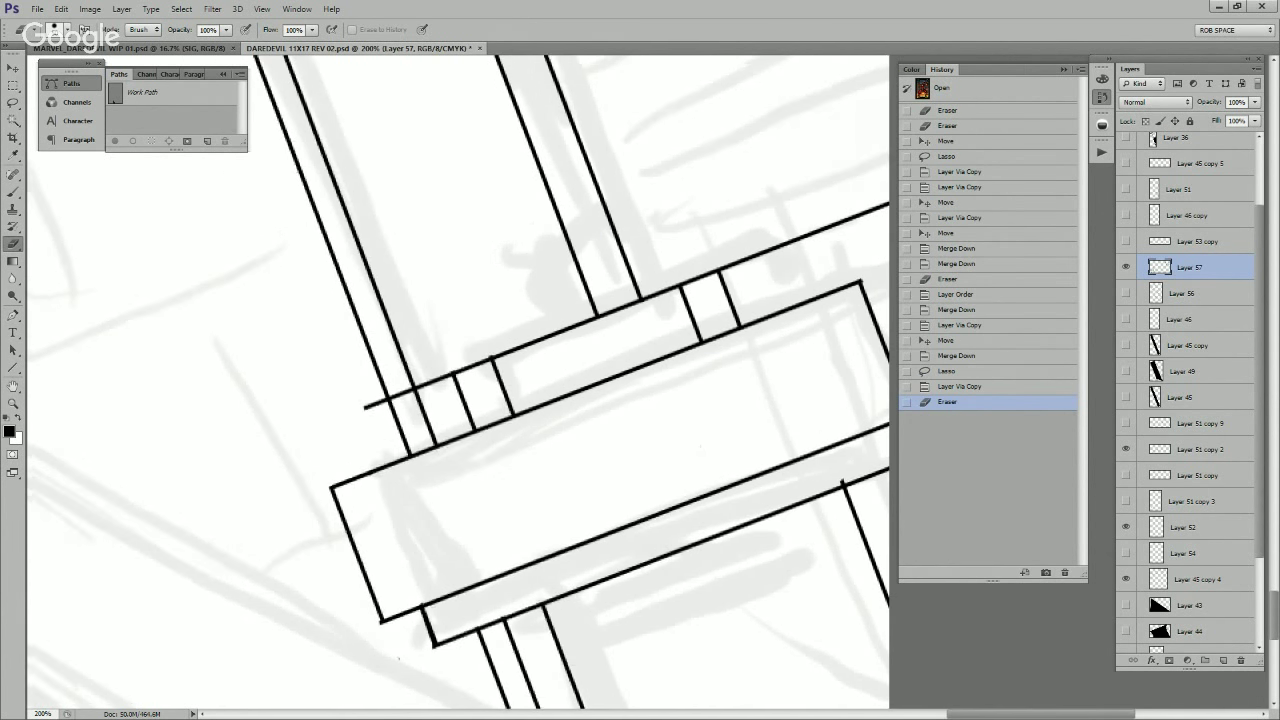
Step: Erase the topmost ledge line on Layer 51 copy 2 beyond the outer short lines at both ends
{"action": "left_click", "coordinate": [1126, 449]}
{"action": "left_click", "coordinate": [1126, 449]}
{"action": "left_click_drag", "start_coordinate": [766, 389], "coordinate": [696, 447]}
{"action": "mouse_move", "coordinate": [674, 328]}
{"action": "left_mouse_down"}
{"action": "mouse_move", "coordinate": [659, 327]}
{"action": "mouse_move", "coordinate": [833, 264]}
{"action": "left_mouse_up"}
{"action": "left_click_drag", "start_coordinate": [734, 312], "coordinate": [763, 305]}
{"action": "left_click_drag", "start_coordinate": [547, 415], "coordinate": [562, 411]}
{"action": "mouse_move", "coordinate": [409, 423]}
{"action": "left_mouse_down"}
{"action": "mouse_move", "coordinate": [417, 434]}
{"action": "mouse_move", "coordinate": [343, 449]}
{"action": "mouse_move", "coordinate": [403, 428]}
{"action": "left_mouse_up"}
{"action": "left_click_drag", "start_coordinate": [549, 461], "coordinate": [551, 453]}
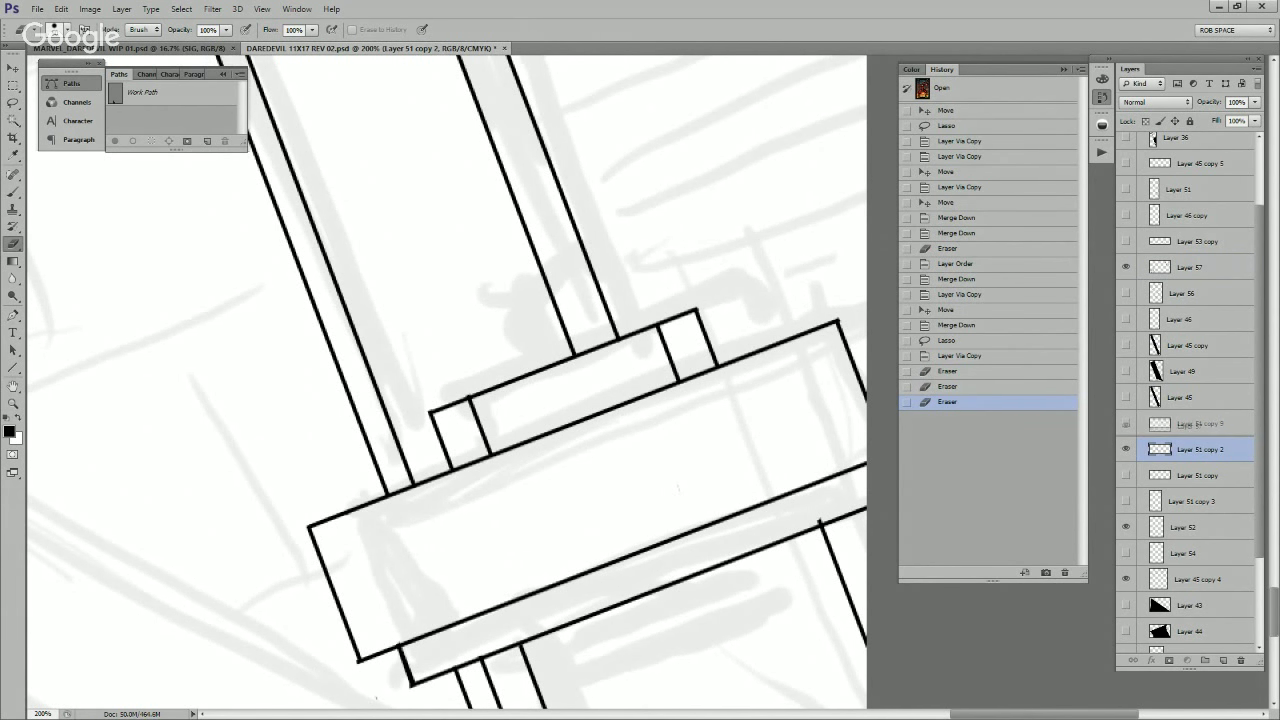
Step: Move Layer 57 directly above Layer 51 copy 2 and merge it down
{"action": "left_click_drag", "start_coordinate": [1189, 425], "coordinate": [1189, 433]}
{"action": "left_click", "coordinate": [1126, 424]}
{"action": "left_click", "coordinate": [1126, 424]}
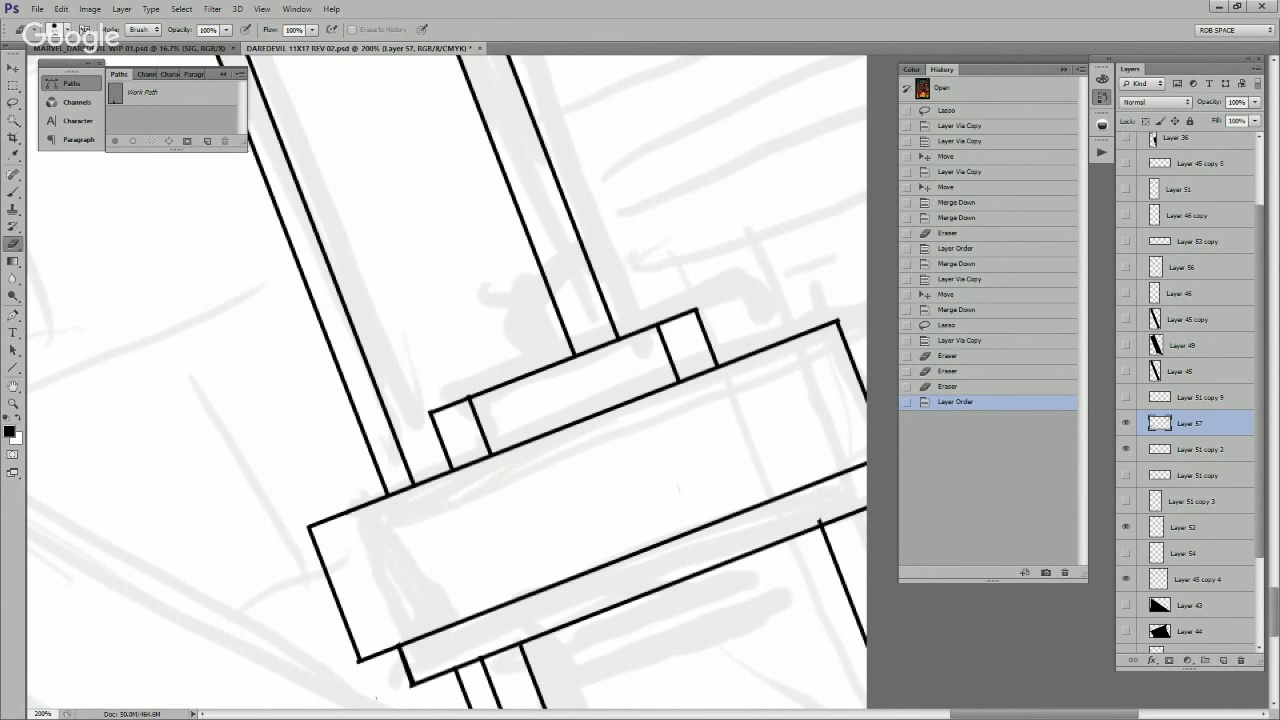
{"action": "key", "text": "ctrl+e"}
Step: Erase the inner short line at each end of the small upper block and clean its leftover stubs
{"action": "mouse_move", "coordinate": [657, 339]}
{"action": "left_mouse_down"}
{"action": "mouse_move", "coordinate": [667, 357]}
{"action": "mouse_move", "coordinate": [530, 437]}
{"action": "left_mouse_up"}
{"action": "key", "text": "ctrl+z"}
{"action": "left_click_drag", "start_coordinate": [677, 372], "coordinate": [662, 343]}
{"action": "mouse_move", "coordinate": [642, 386]}
{"action": "left_mouse_down"}
{"action": "mouse_move", "coordinate": [763, 414]}
{"action": "mouse_move", "coordinate": [778, 366]}
{"action": "left_mouse_up"}
{"action": "left_click_drag", "start_coordinate": [596, 440], "coordinate": [612, 479]}
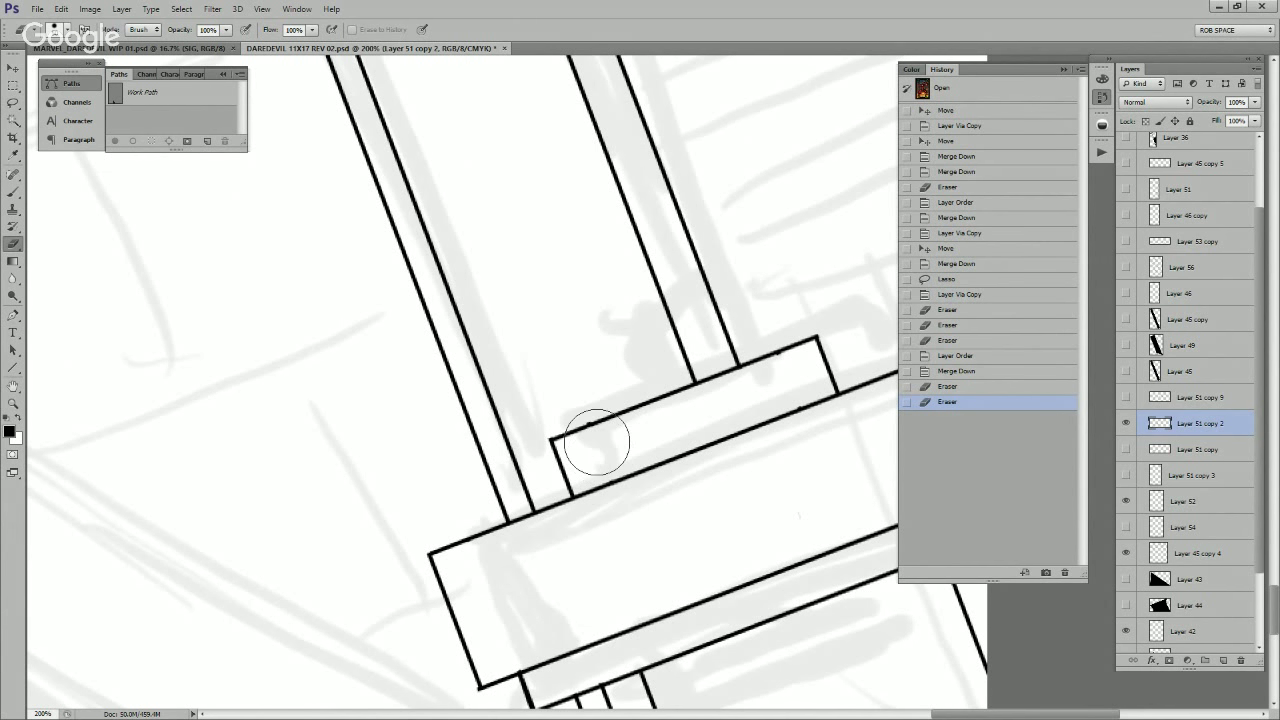
{"action": "left_click", "coordinate": [597, 441]}
{"action": "left_click", "coordinate": [777, 368]}
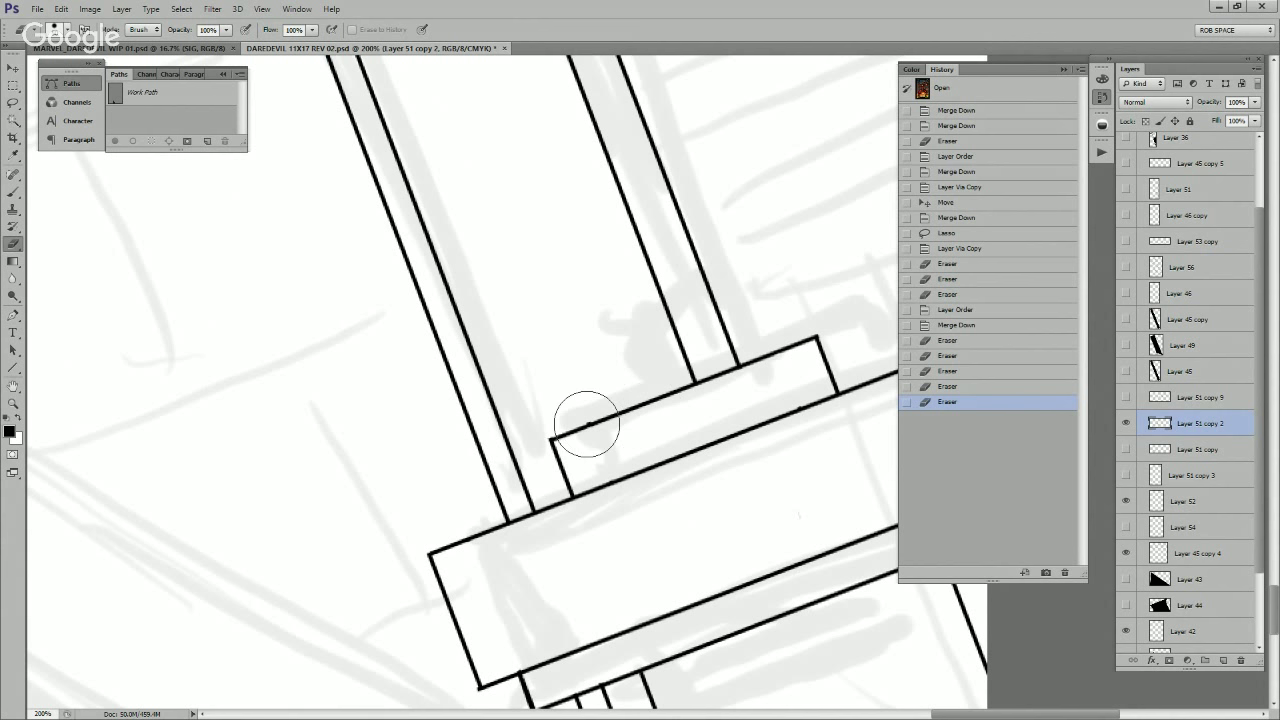
{"action": "left_click", "coordinate": [587, 425]}
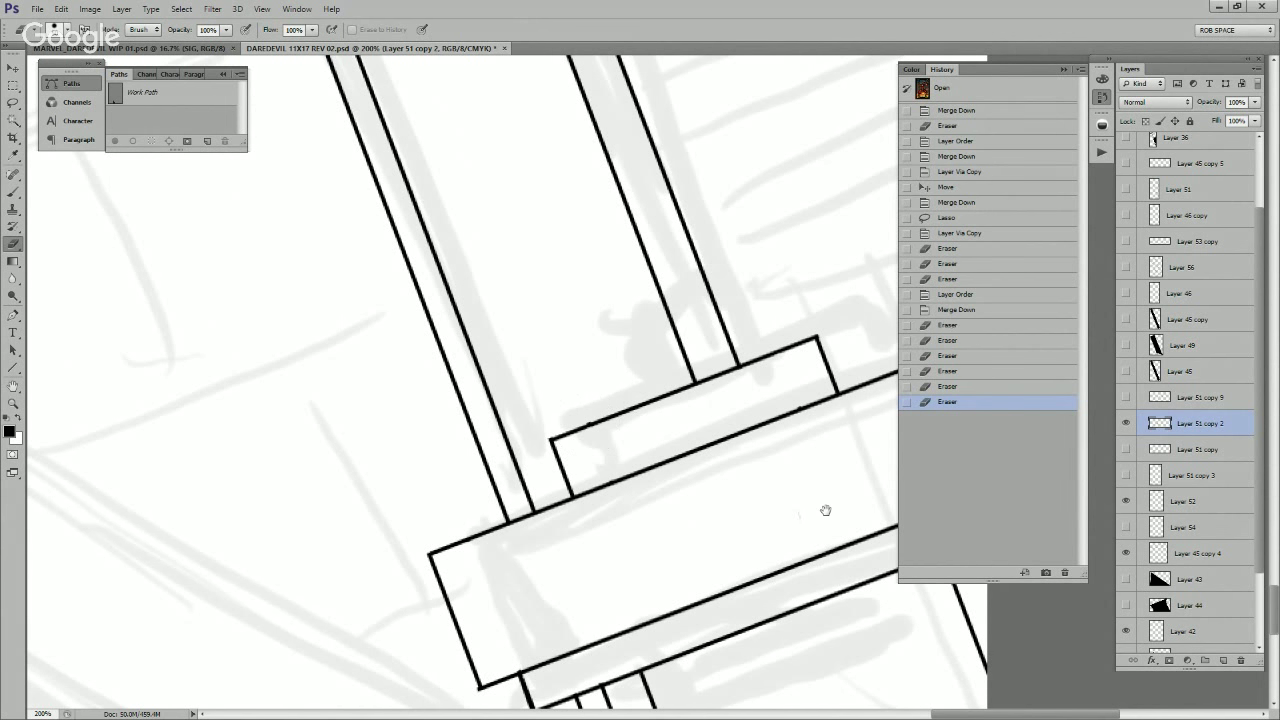
Step: Erase the tip of the right-hand slanted line that pokes through the ledge's lower edge
{"action": "left_click_drag", "start_coordinate": [825, 511], "coordinate": [692, 423]}
{"action": "left_click_drag", "start_coordinate": [766, 571], "coordinate": [737, 445]}
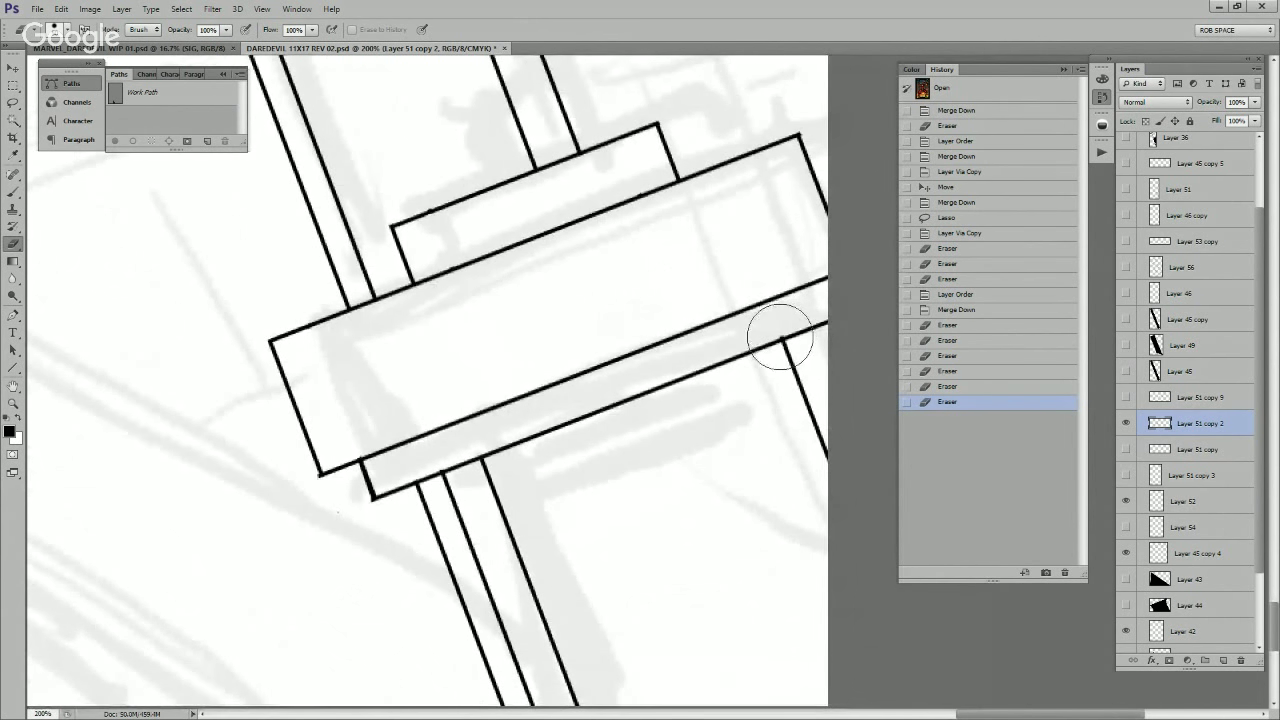
{"action": "left_click", "coordinate": [782, 336]}
{"action": "left_click", "coordinate": [788, 338]}
{"action": "left_click", "coordinate": [786, 338]}
{"action": "left_click_drag", "start_coordinate": [745, 497], "coordinate": [756, 497]}
{"action": "left_click_drag", "start_coordinate": [752, 541], "coordinate": [760, 499]}
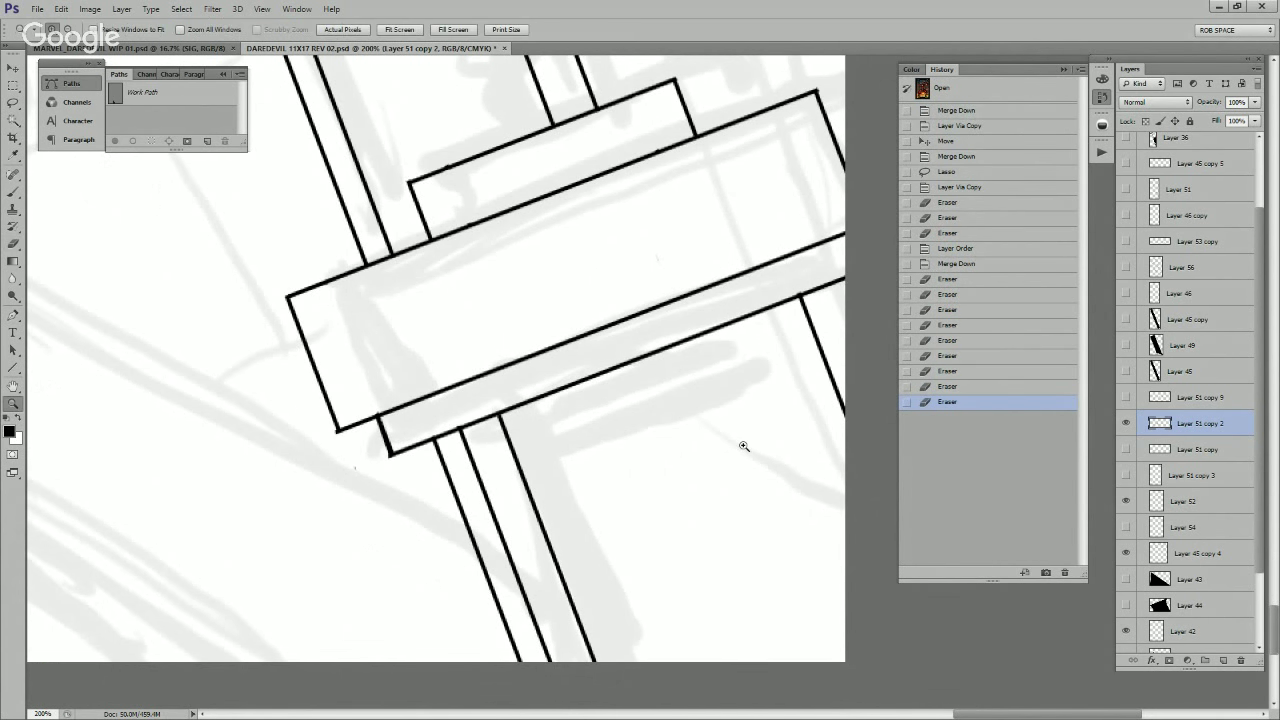
Step: Erase the lower part of the leftmost pillar line beneath the ledge on Layer 45 copy 4
{"action": "key", "text": "z"}
{"action": "left_click", "coordinate": [737, 427], "text": "alt"}
{"action": "left_click", "coordinate": [738, 430], "text": "alt"}
{"action": "left_click", "coordinate": [738, 433], "text": "alt"}
{"action": "left_click", "coordinate": [737, 445], "text": "alt"}
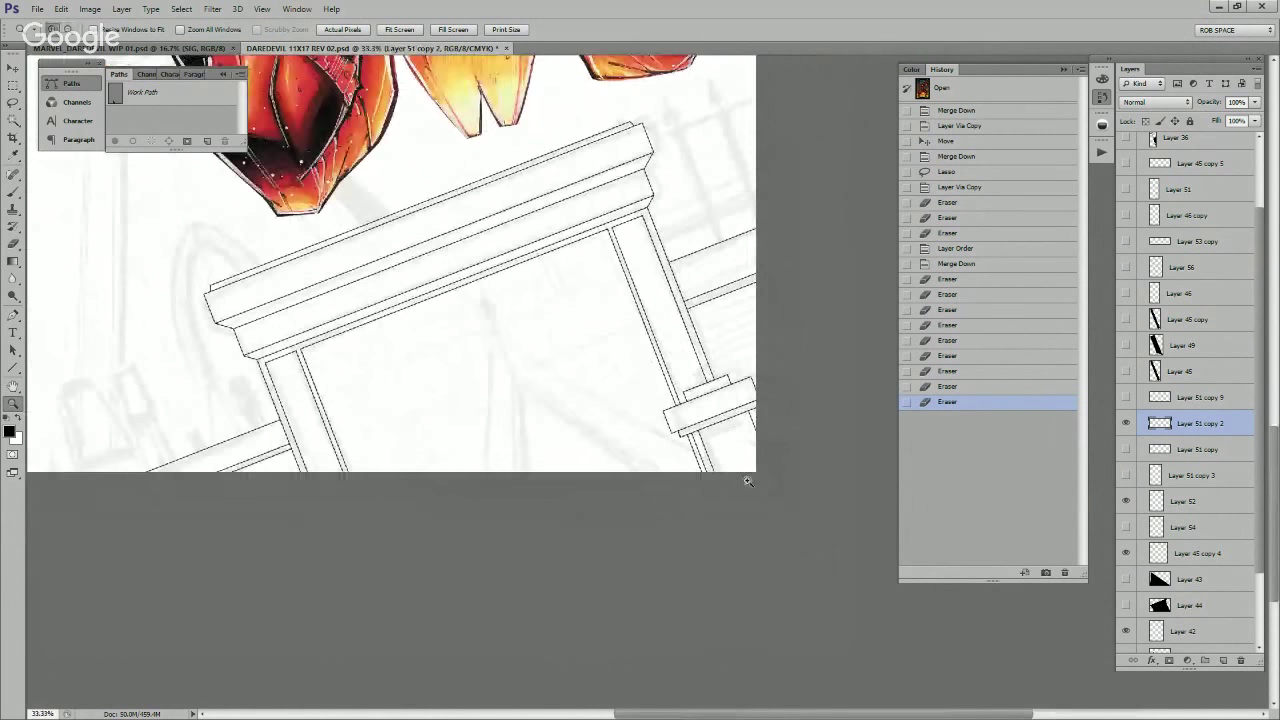
{"action": "left_click_drag", "start_coordinate": [733, 448], "coordinate": [742, 497]}
{"action": "left_click", "coordinate": [723, 494]}
{"action": "left_click", "coordinate": [723, 495]}
{"action": "left_click", "coordinate": [722, 496]}
{"action": "left_click", "coordinate": [721, 497]}
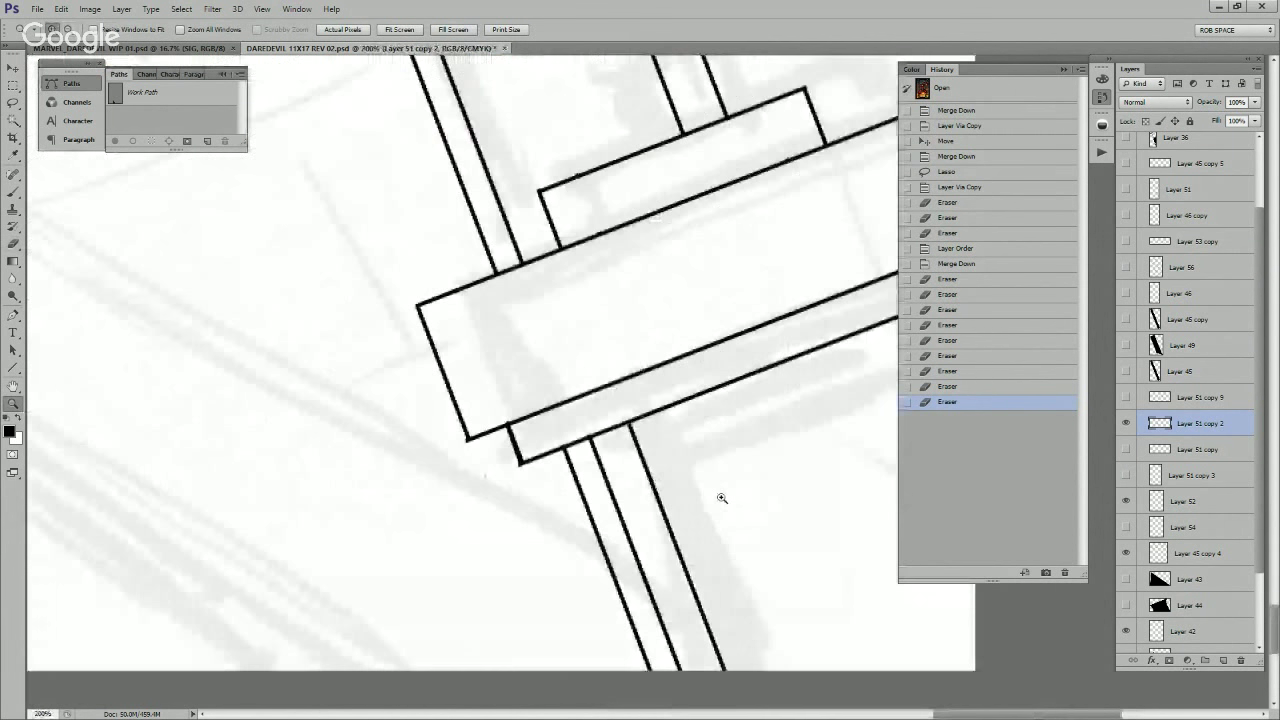
{"action": "left_click", "coordinate": [1197, 553]}
{"action": "key", "text": "e"}
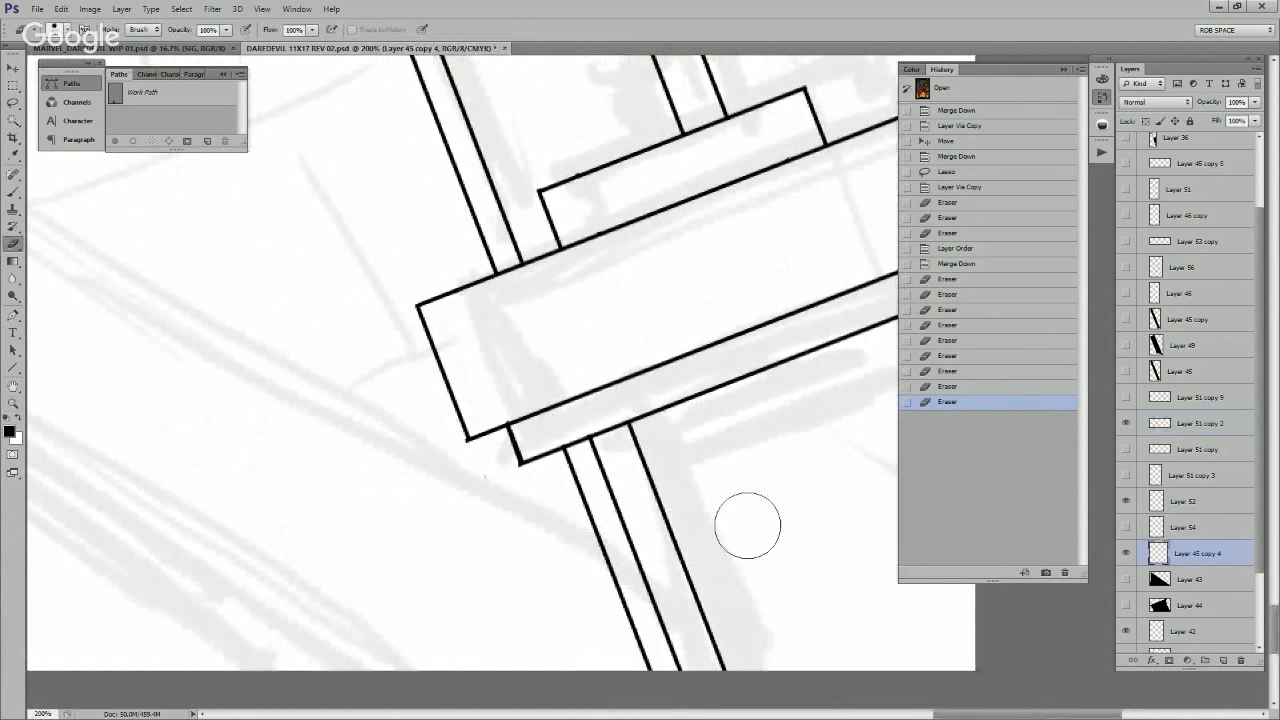
{"action": "left_click_drag", "start_coordinate": [597, 541], "coordinate": [654, 681]}
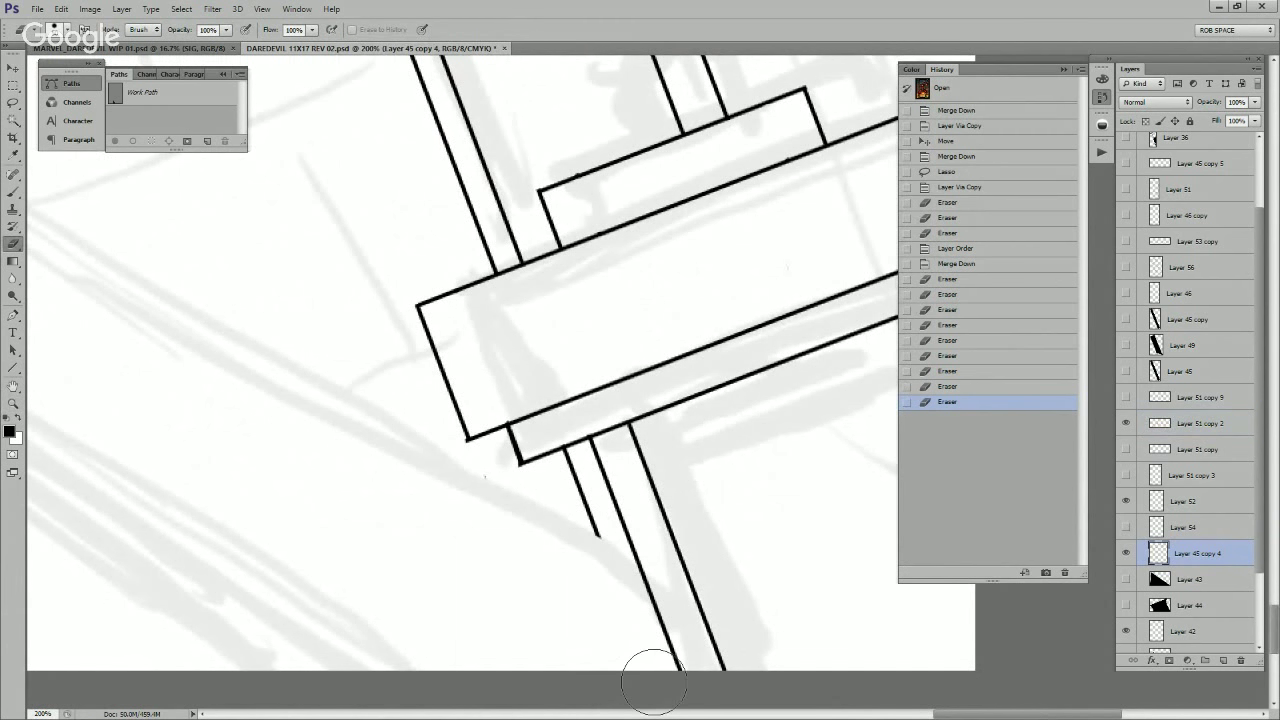
Step: Examine the ledge and frame outlines within the overall illustration
{"action": "left_click_drag", "start_coordinate": [799, 452], "coordinate": [570, 622]}
{"action": "left_click_drag", "start_coordinate": [719, 411], "coordinate": [716, 470]}
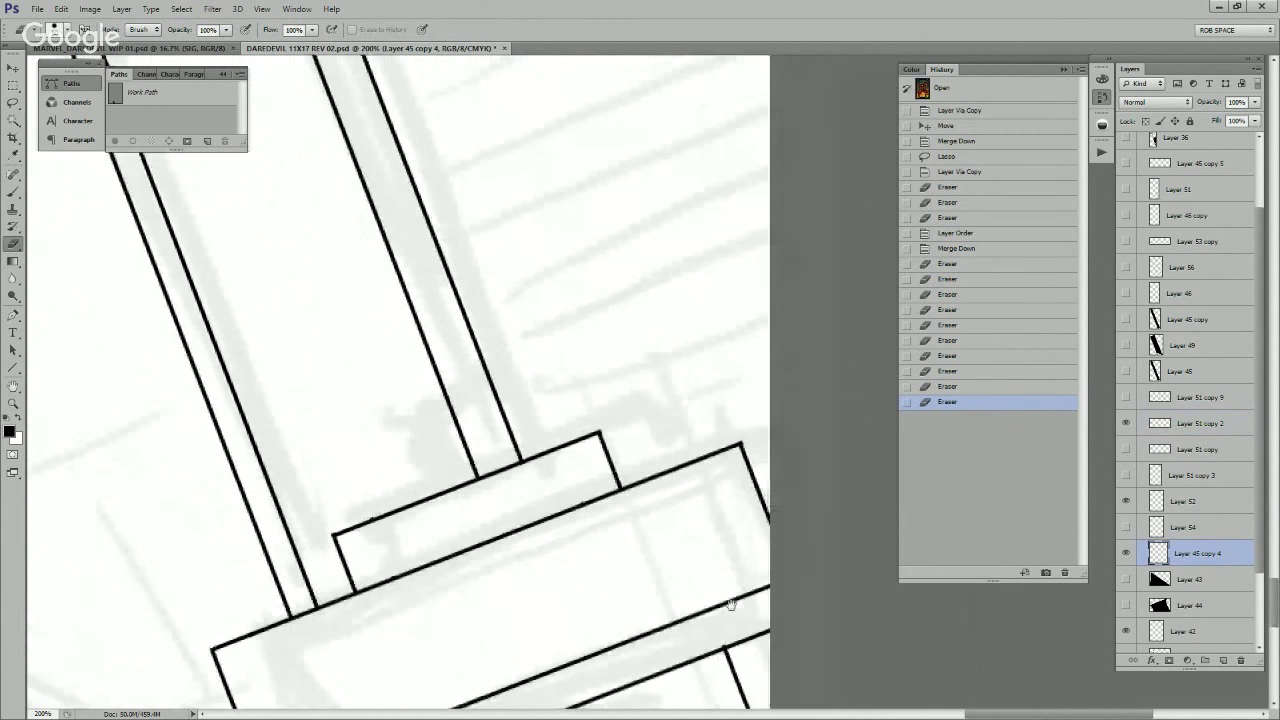
{"action": "key", "text": "z"}
{"action": "left_click", "coordinate": [735, 467], "text": "alt"}
{"action": "left_click", "coordinate": [735, 467], "text": "alt"}
{"action": "left_click", "coordinate": [735, 467], "text": "alt"}
{"action": "left_click", "coordinate": [735, 467], "text": "alt"}
{"action": "left_click", "coordinate": [735, 467], "text": "alt"}
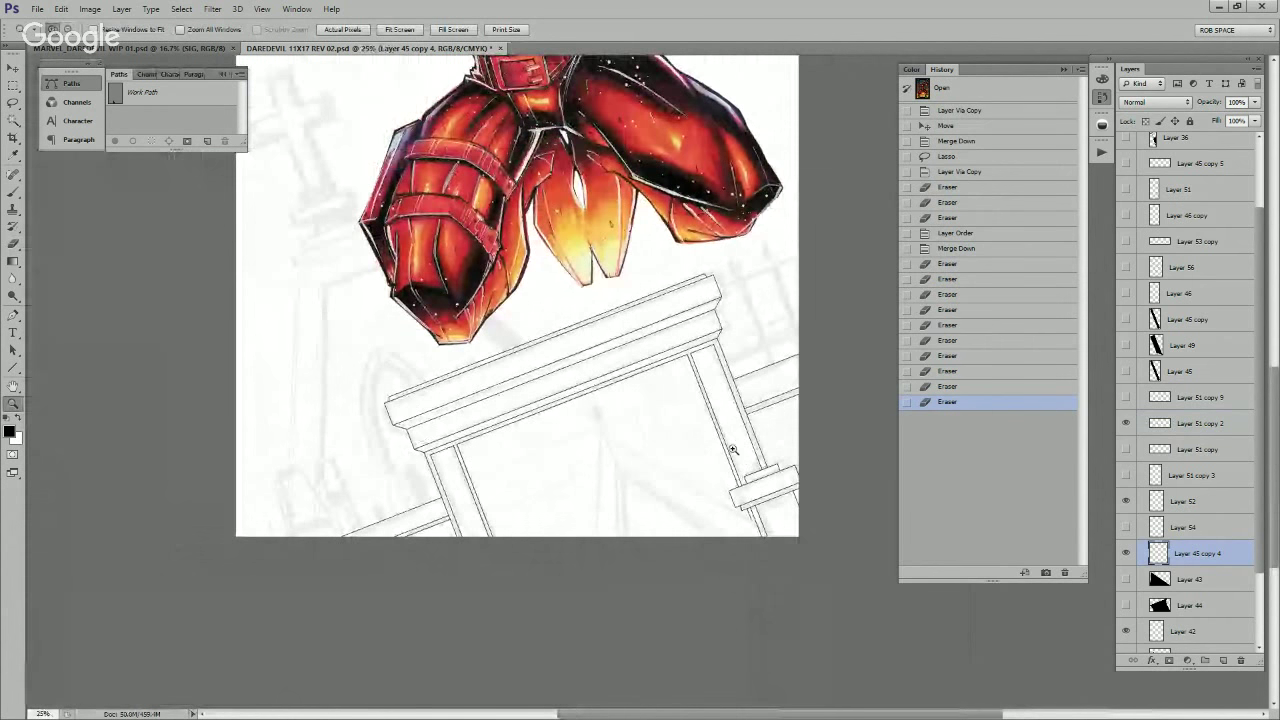
{"action": "left_click_drag", "start_coordinate": [726, 449], "coordinate": [737, 484]}
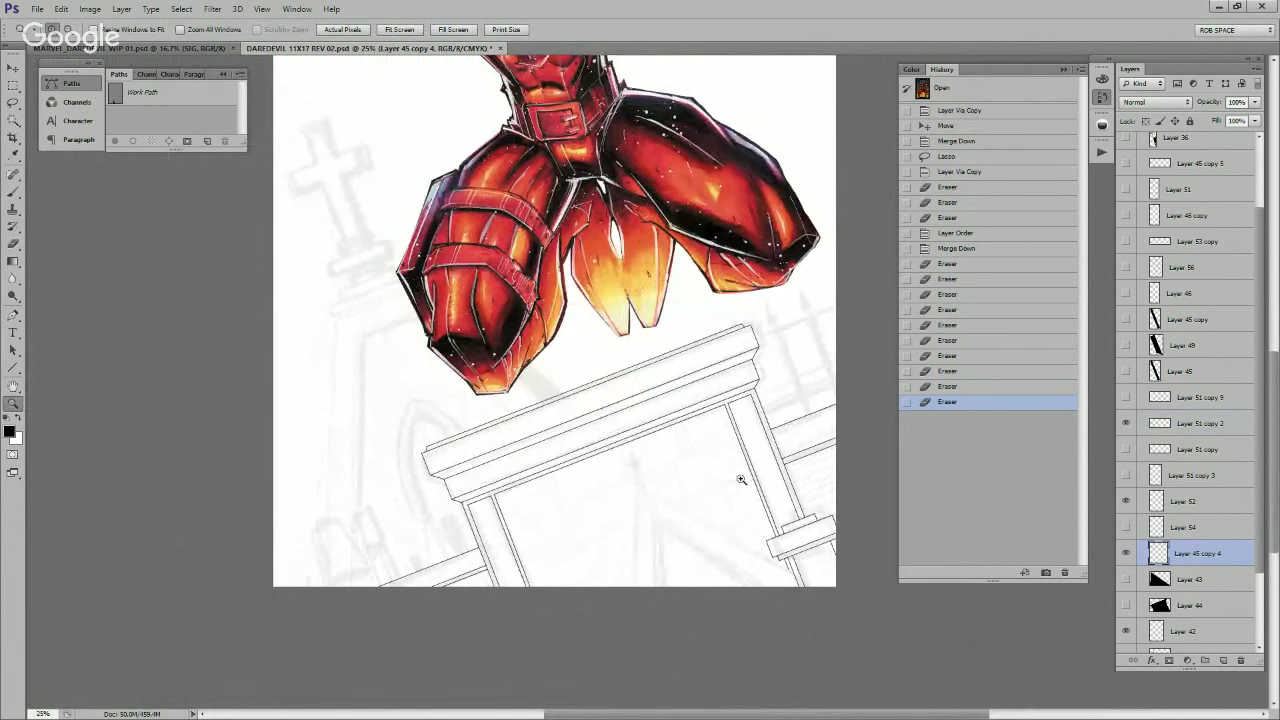
{"action": "left_click", "coordinate": [800, 535]}
{"action": "left_click", "coordinate": [792, 555]}
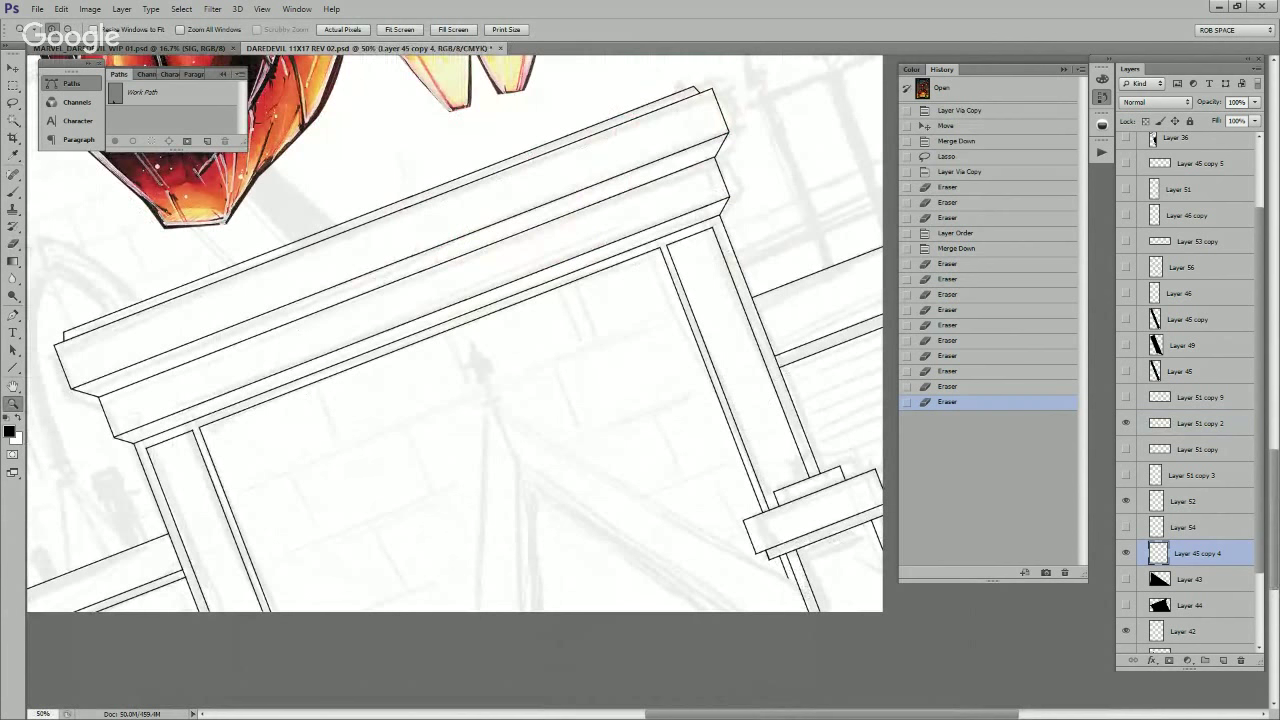
Step: Merge Layer 52 and Layer 51 copy 2 into Layer 45 copy 4, and check the merged layer's contents
{"action": "left_click_drag", "start_coordinate": [1184, 502], "coordinate": [1184, 540]}
{"action": "key", "text": "ctrl+e"}
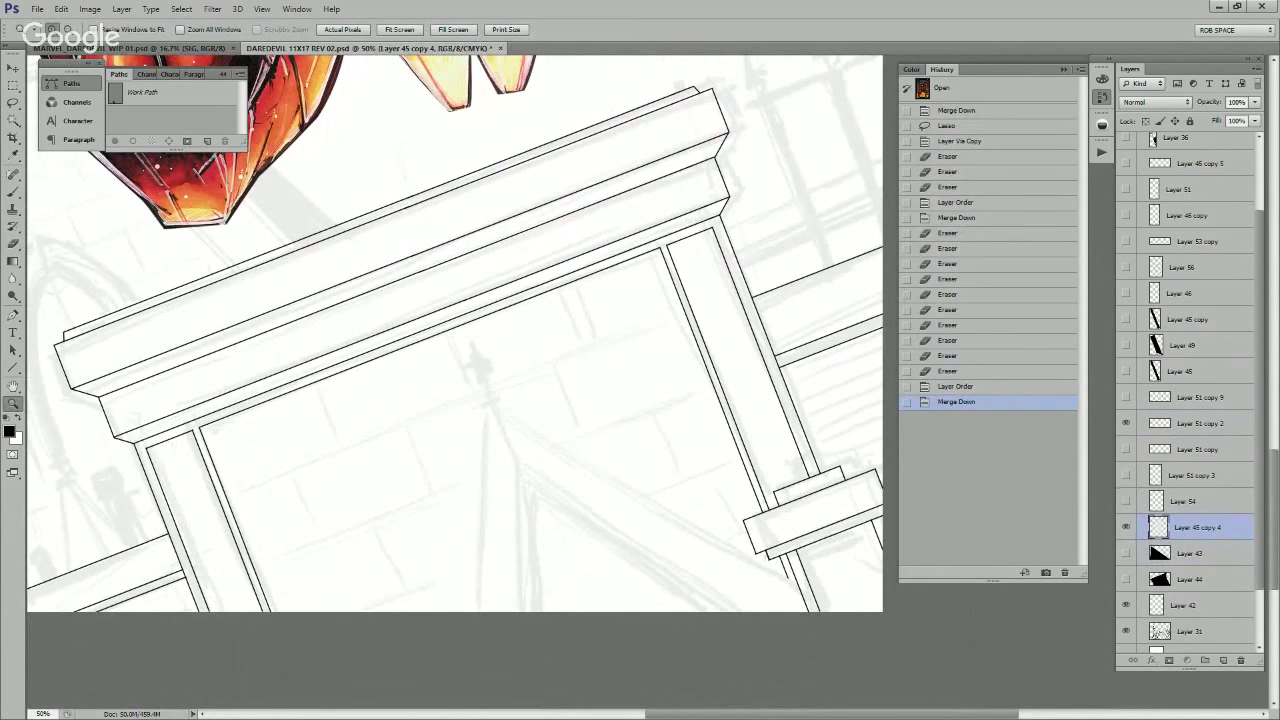
{"action": "left_click_drag", "start_coordinate": [1188, 424], "coordinate": [1188, 514]}
{"action": "key", "text": "ctrl+e"}
{"action": "left_click", "coordinate": [1126, 501]}
{"action": "left_click", "coordinate": [1126, 501]}
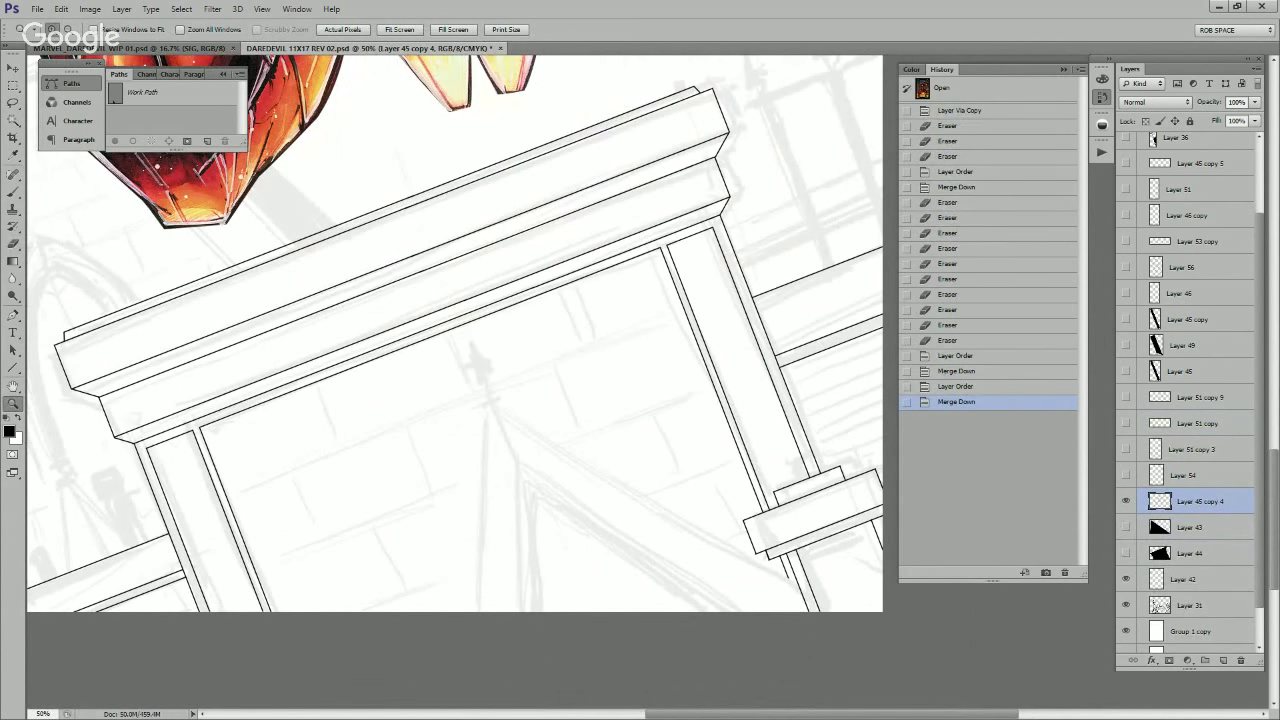
Step: Erase the lower end of the middle pillar line beneath the ledge where the sketched roof slope crosses it
{"action": "left_click_drag", "start_coordinate": [923, 655], "coordinate": [858, 642]}
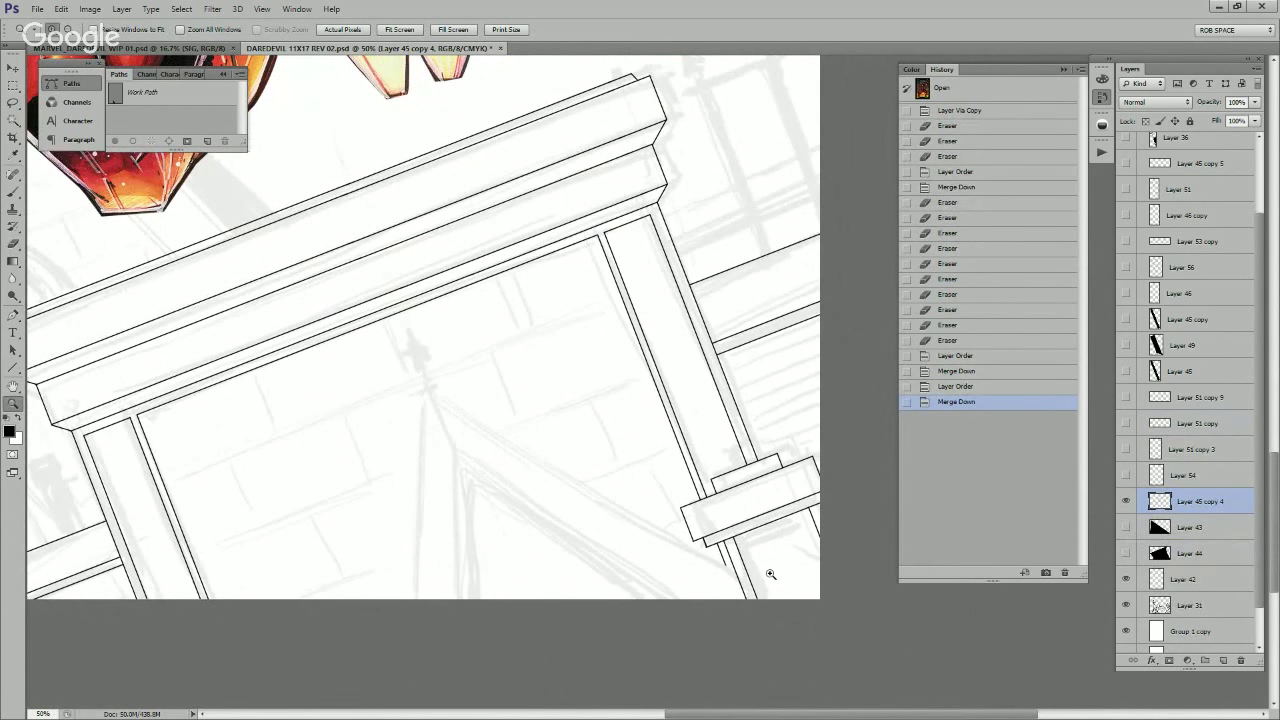
{"action": "left_click", "coordinate": [768, 581]}
{"action": "key", "text": "e"}
{"action": "left_click_drag", "start_coordinate": [703, 577], "coordinate": [734, 648]}
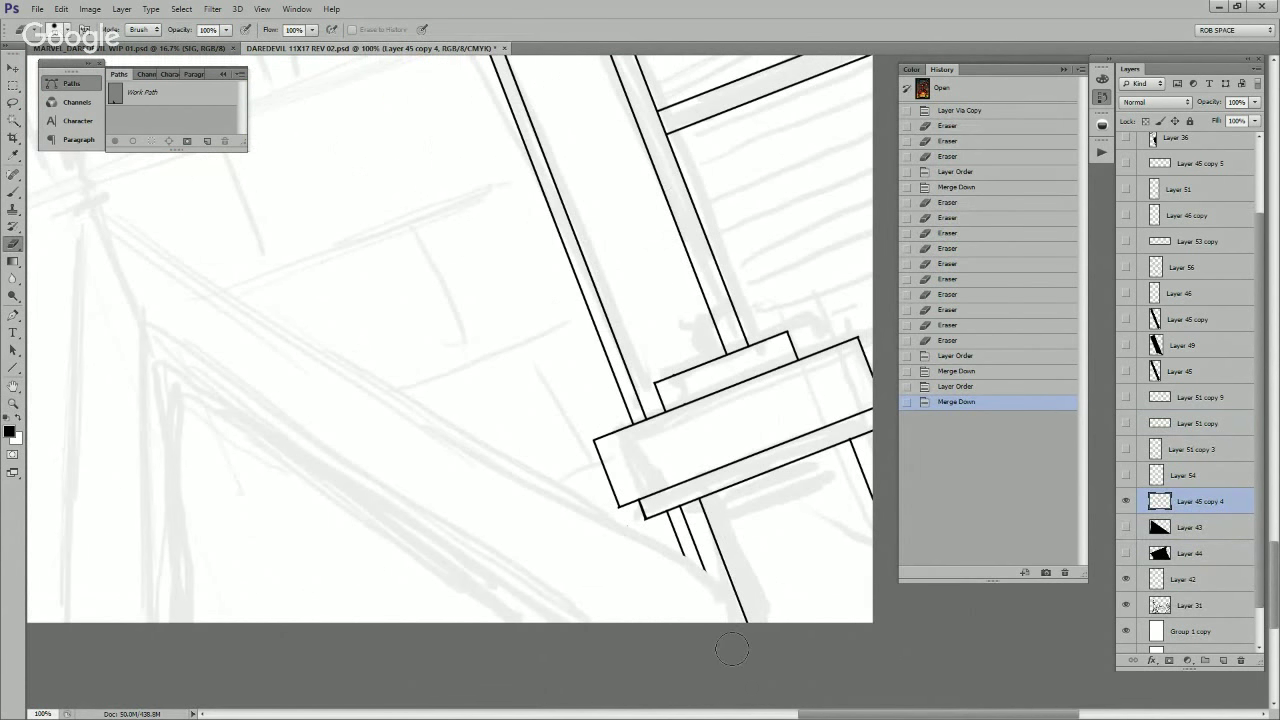
Step: Add a new layer above Layer 45 copy 4 for the roof lines and choose the Line tool
{"action": "key", "text": "z"}
{"action": "left_click", "coordinate": [746, 577], "text": "alt"}
{"action": "mouse_move", "coordinate": [752, 558]}
{"action": "left_mouse_down"}
{"action": "mouse_move", "coordinate": [778, 528]}
{"action": "mouse_move", "coordinate": [779, 704]}
{"action": "mouse_move", "coordinate": [782, 671]}
{"action": "mouse_move", "coordinate": [793, 672]}
{"action": "mouse_move", "coordinate": [786, 533]}
{"action": "mouse_move", "coordinate": [818, 568]}
{"action": "left_mouse_up"}
{"action": "left_click", "coordinate": [777, 503], "text": "alt"}
{"action": "left_click", "coordinate": [778, 510], "text": "alt"}
{"action": "left_click", "coordinate": [788, 560]}
{"action": "left_click", "coordinate": [788, 560]}
{"action": "left_click", "coordinate": [788, 560]}
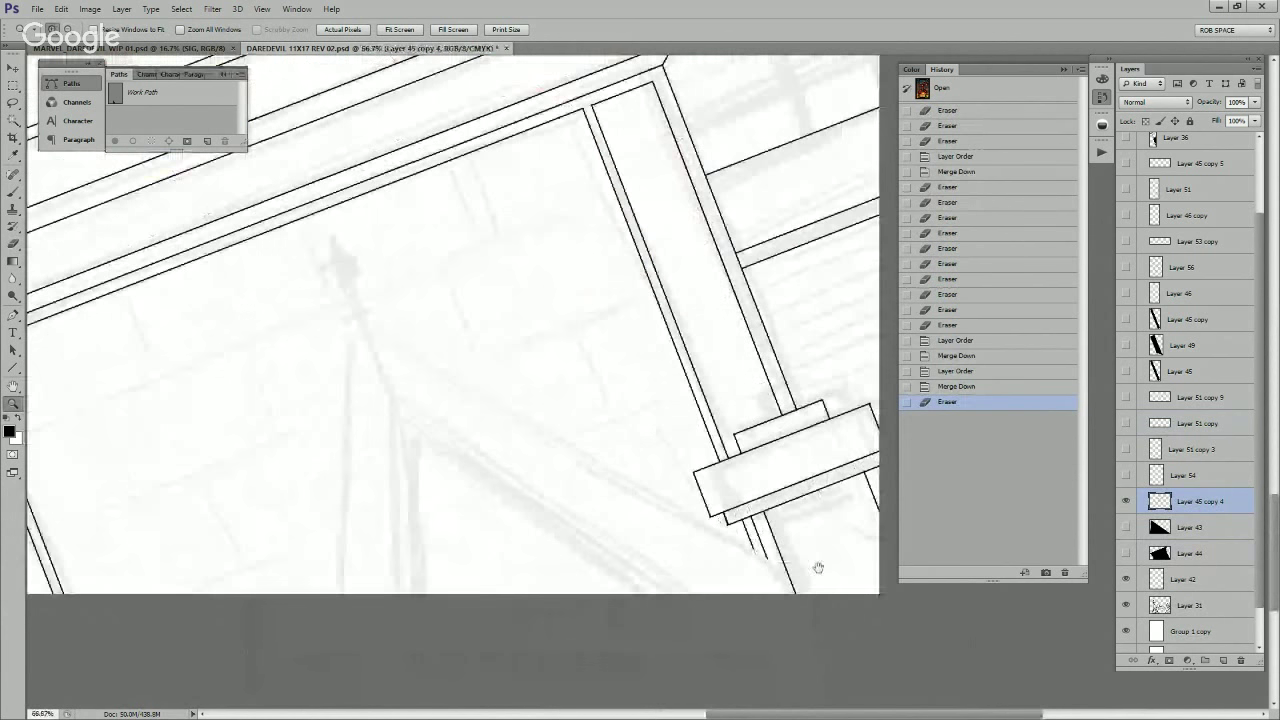
{"action": "left_click", "coordinate": [1222, 660]}
{"action": "key", "text": "u"}
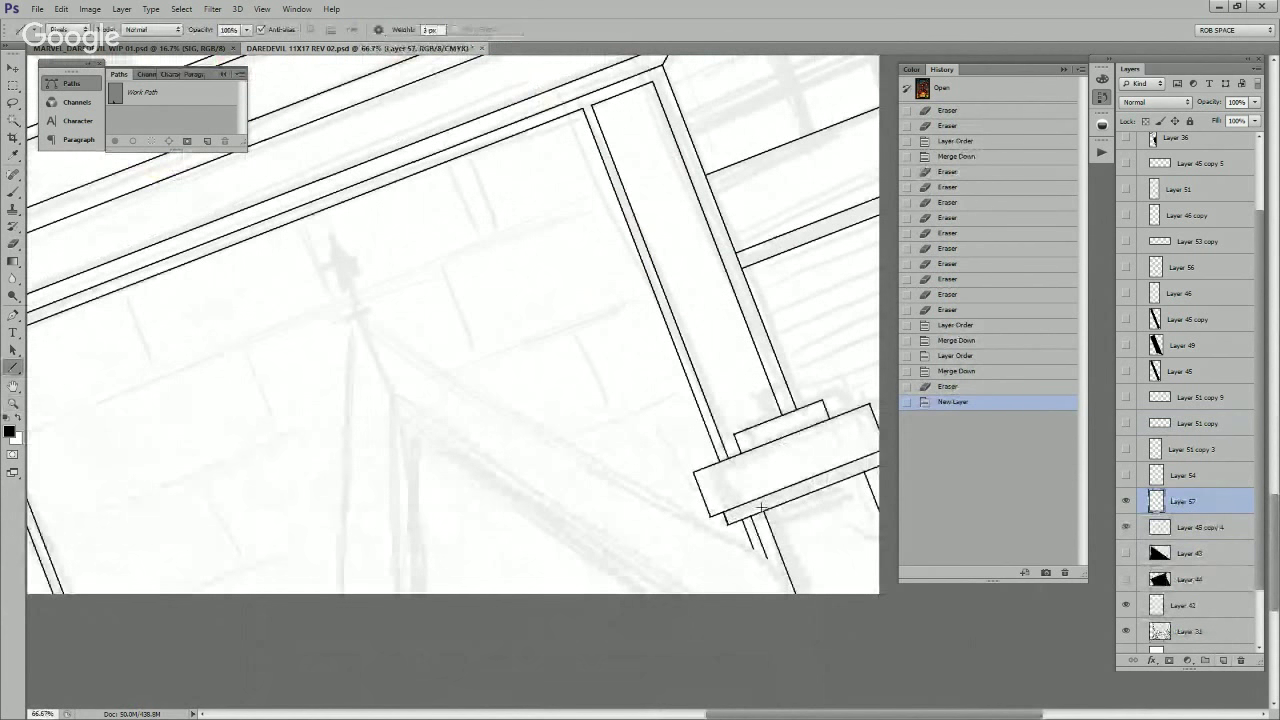
{"action": "left_click_drag", "start_coordinate": [359, 315], "coordinate": [333, 611]}
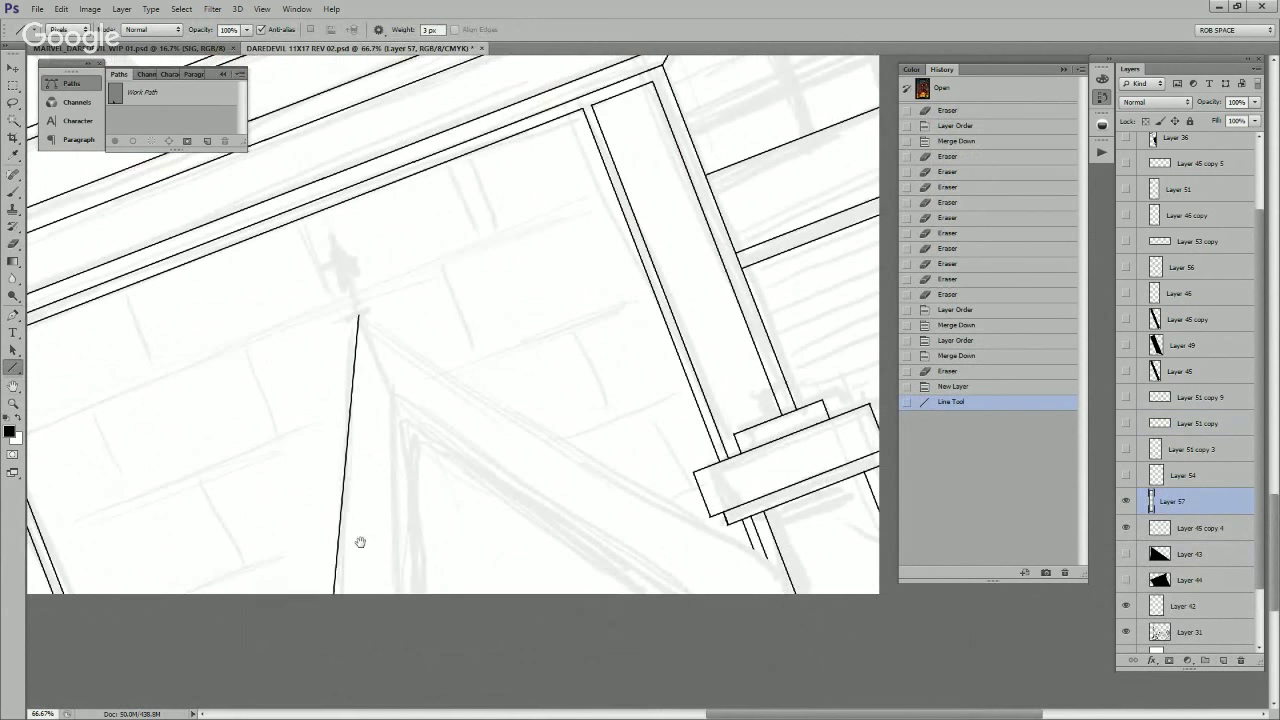
{"action": "left_click_drag", "start_coordinate": [360, 543], "coordinate": [566, 523]}
{"action": "key", "text": "ctrl+z"}
{"action": "key", "text": "z"}
{"action": "left_click", "coordinate": [574, 361], "text": "alt"}
{"action": "left_click", "coordinate": [574, 361], "text": "alt"}
{"action": "left_click", "coordinate": [574, 361], "text": "alt"}
{"action": "left_click", "coordinate": [574, 361], "text": "alt"}
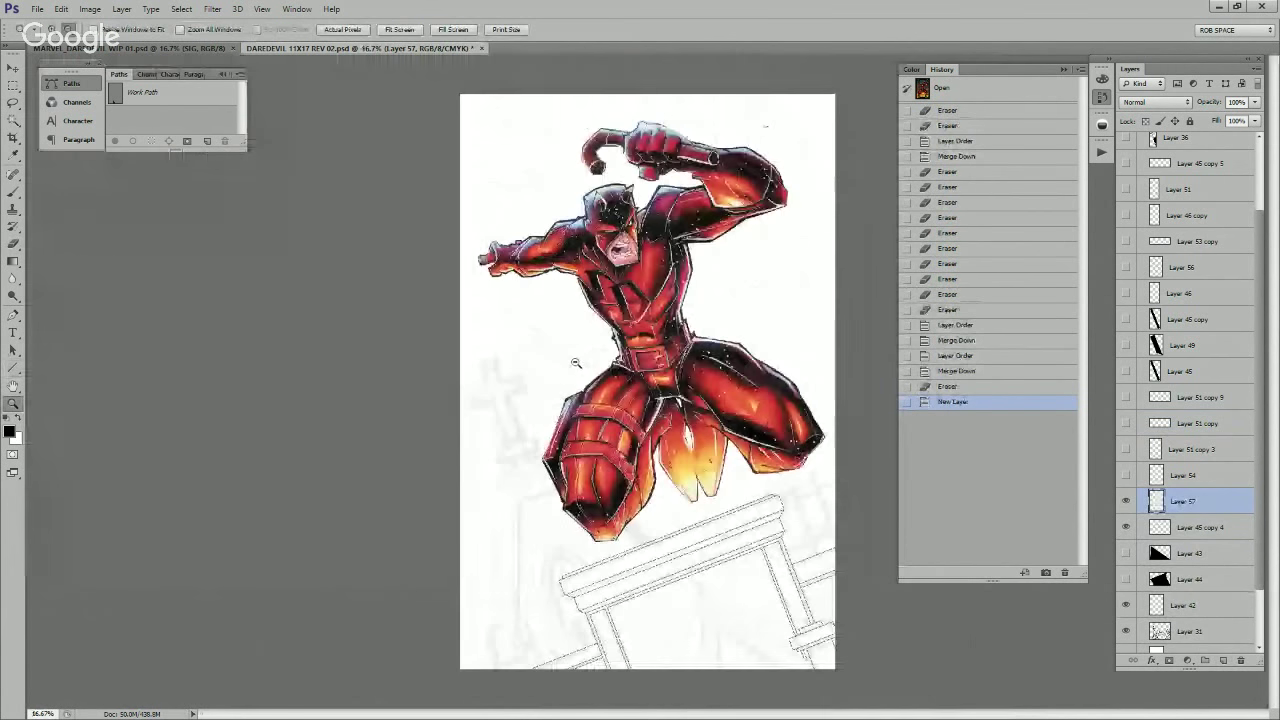
{"action": "key", "text": "u"}
{"action": "left_click_drag", "start_coordinate": [670, 490], "coordinate": [640, 713]}
{"action": "key", "text": "ctrl+z"}
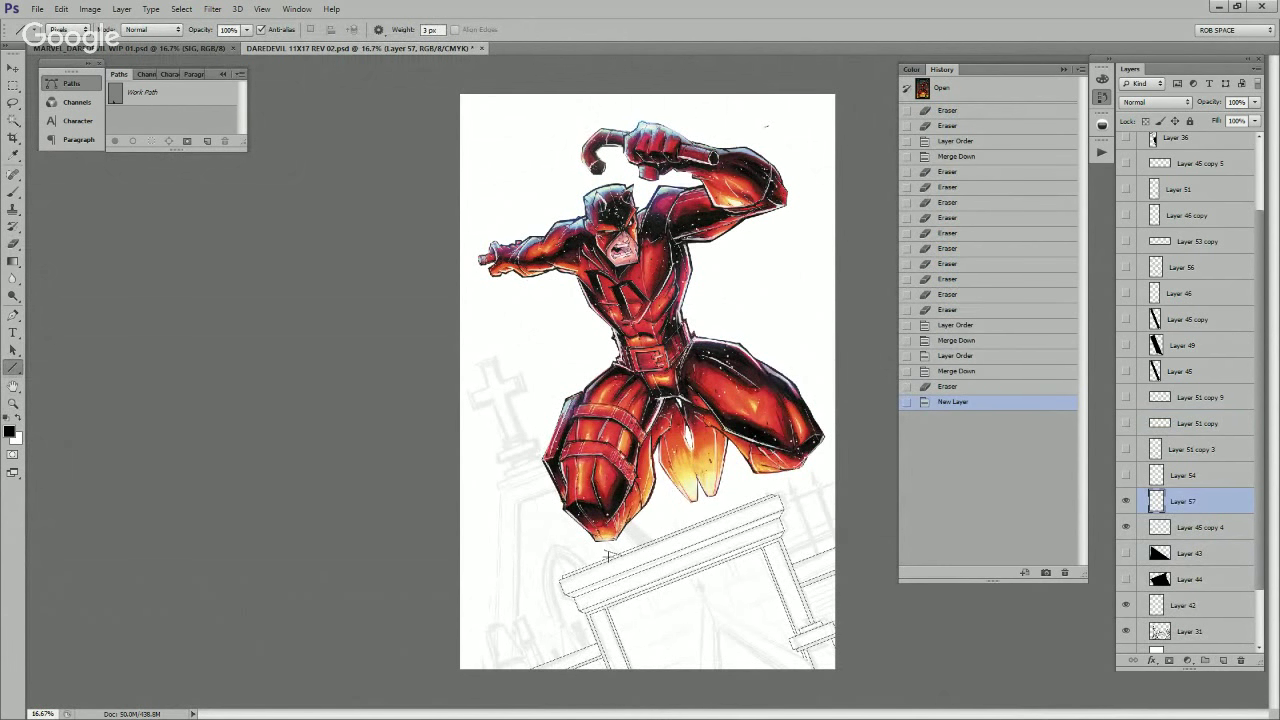
Step: Draw a 3 px line along the sketched roof's right slope, duplicate its layer and flip the copy horizontally
{"action": "left_click_drag", "start_coordinate": [605, 550], "coordinate": [866, 700]}
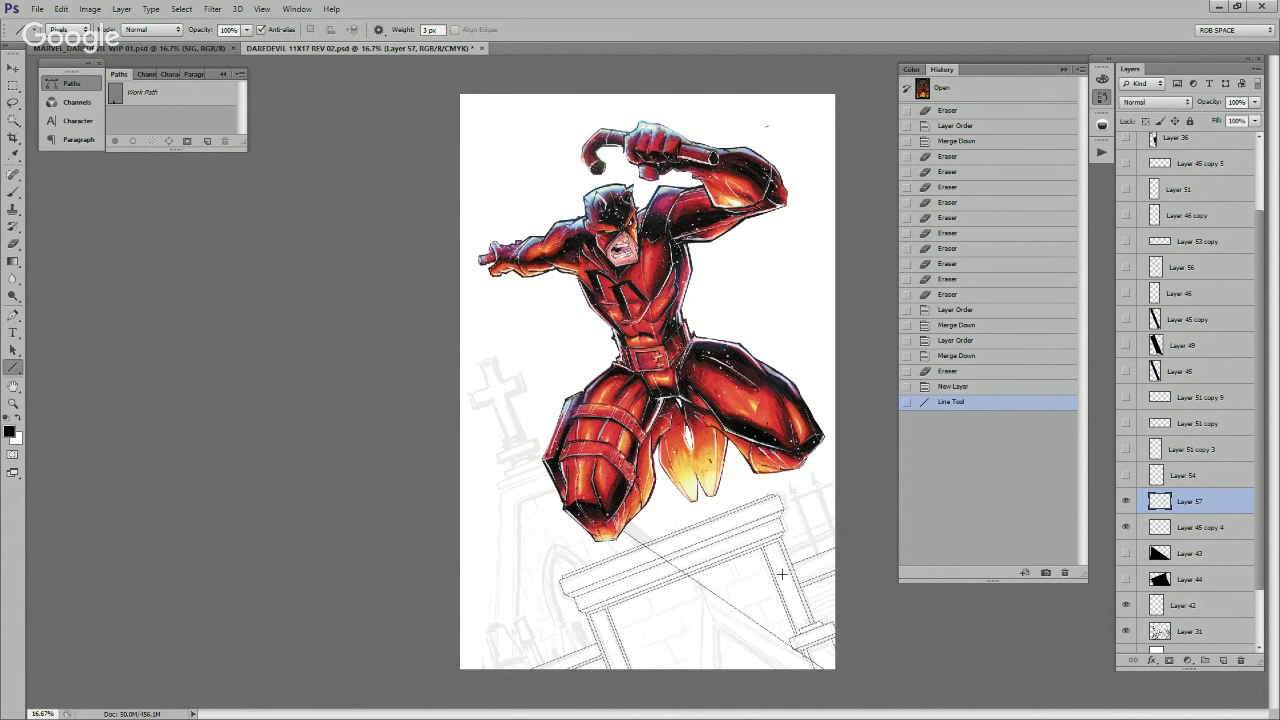
{"action": "key", "text": "ctrl+j"}
{"action": "left_click", "coordinate": [61, 9]}
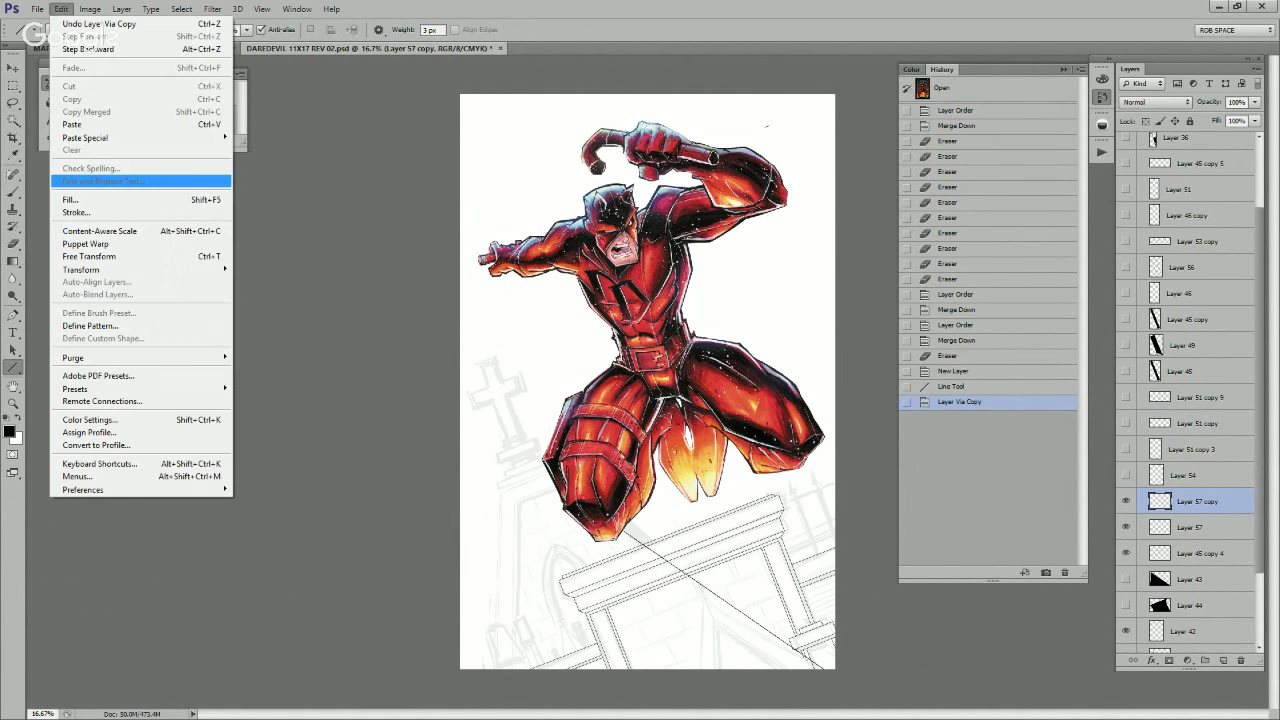
{"action": "mouse_move", "coordinate": [200, 269]}
{"action": "left_click", "coordinate": [285, 413]}
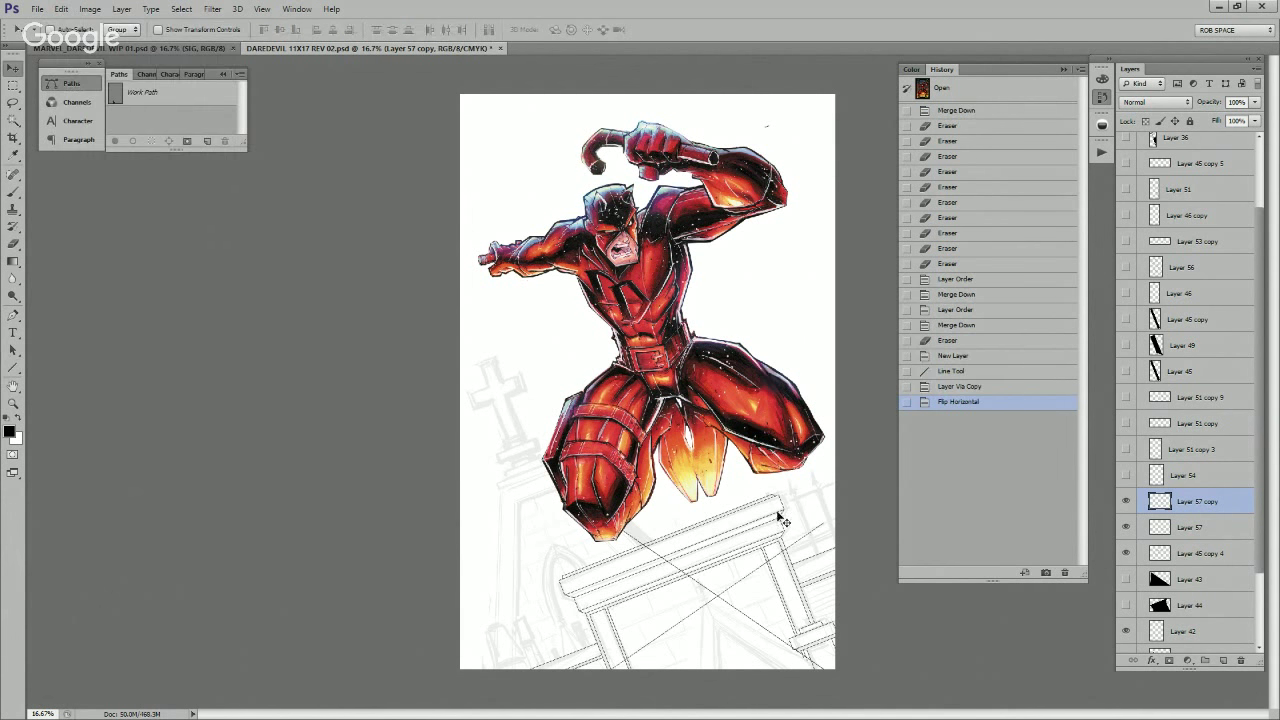
Step: Rotate the flipped line to a steep near-vertical angle and move it left over the sketched roof peak
{"action": "key", "text": "ctrl+t"}
{"action": "left_click_drag", "start_coordinate": [823, 523], "coordinate": [731, 424]}
{"action": "key", "text": "Return"}
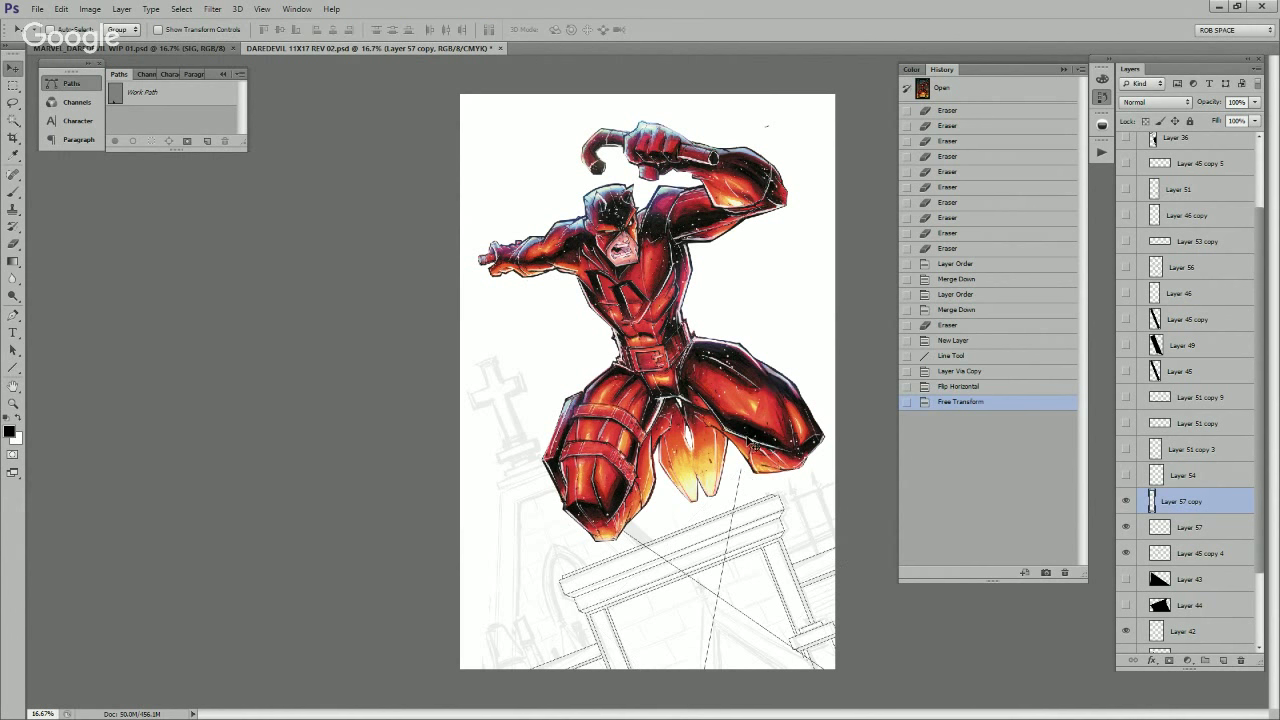
{"action": "left_click_drag", "start_coordinate": [786, 523], "coordinate": [781, 526]}
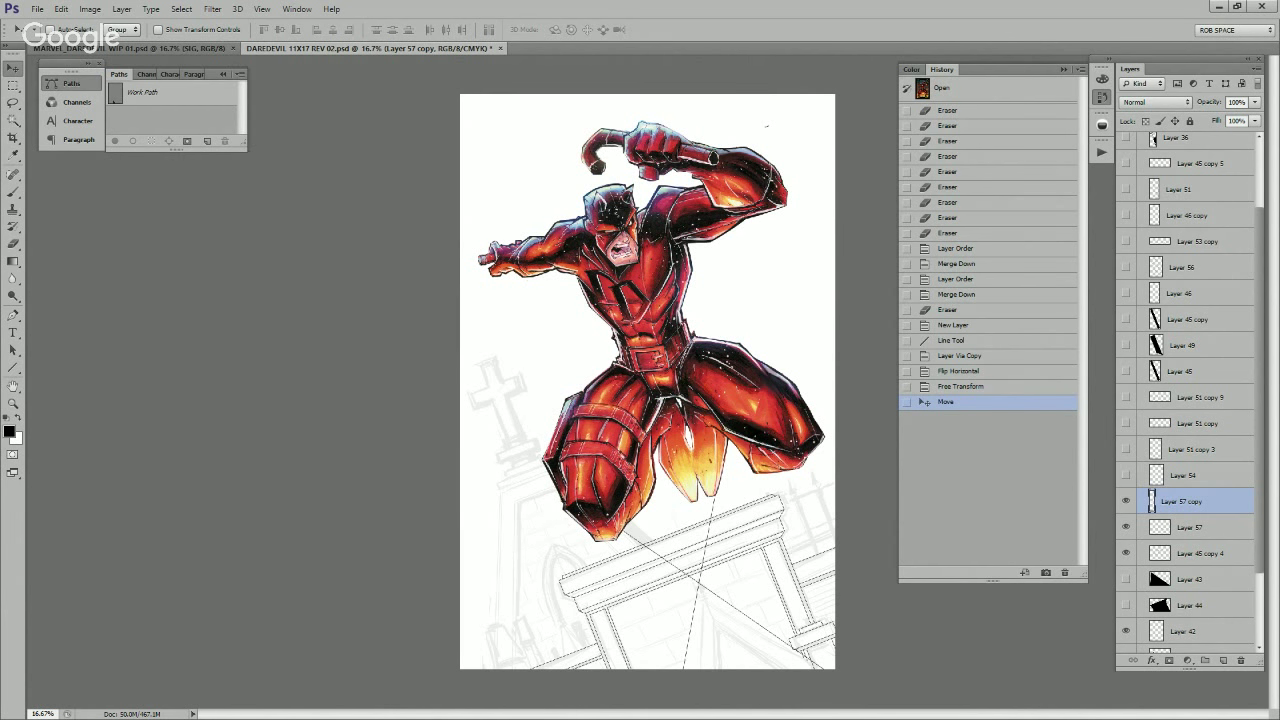
Step: Select both roof line layers, Layer 57 and Layer 57 copy, and move the crossed lines together over the sketched roof peak
{"action": "left_click", "coordinate": [1126, 501]}
{"action": "left_click", "coordinate": [1126, 501]}
{"action": "left_click", "coordinate": [1126, 527]}
{"action": "left_click", "coordinate": [1126, 527]}
{"action": "left_click", "coordinate": [1190, 527], "text": "shift"}
{"action": "left_click_drag", "start_coordinate": [800, 566], "coordinate": [805, 587]}
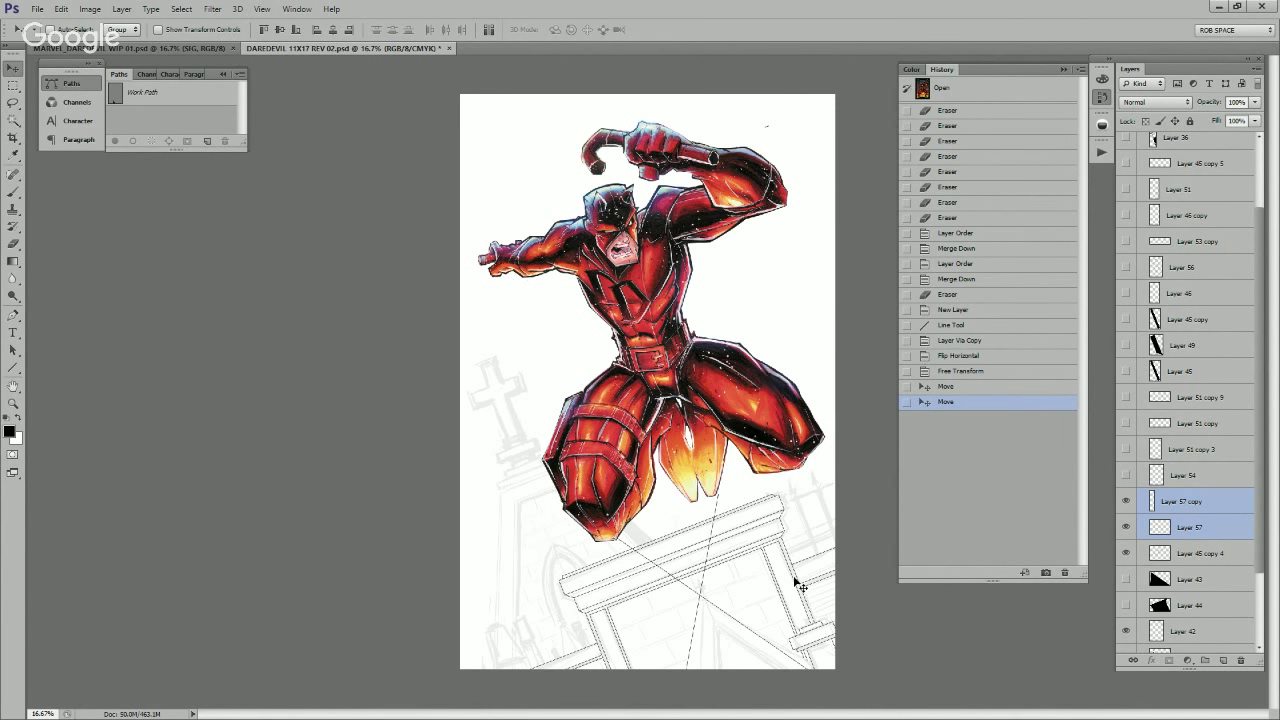
{"action": "mouse_move", "coordinate": [801, 578]}
{"action": "left_mouse_down"}
{"action": "mouse_move", "coordinate": [806, 556]}
{"action": "mouse_move", "coordinate": [808, 578]}
{"action": "left_mouse_up"}
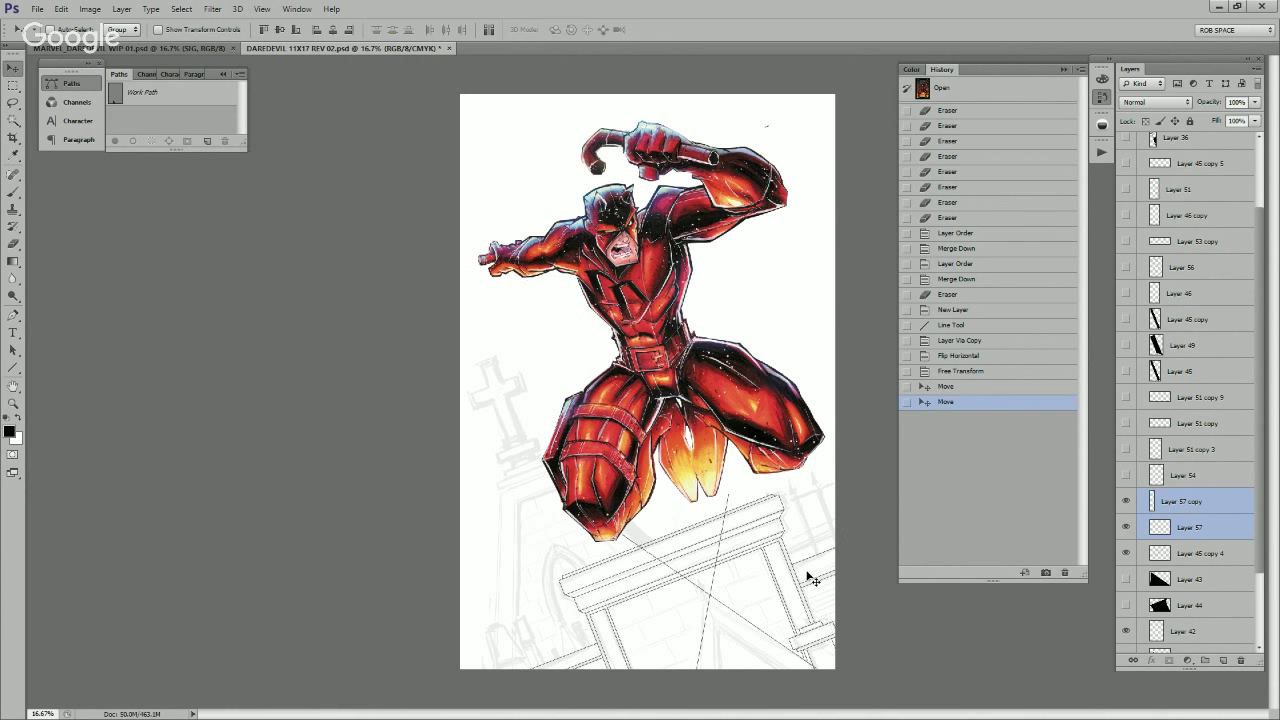
{"action": "key", "text": "shift+Up"}
{"action": "key", "text": "shift+Up"}
{"action": "left_click_drag", "start_coordinate": [806, 578], "coordinate": [800, 578]}
Step: Fine-tune the position of the two crossed roof lines in small nudges against the sketched gable
{"action": "key", "text": "z"}
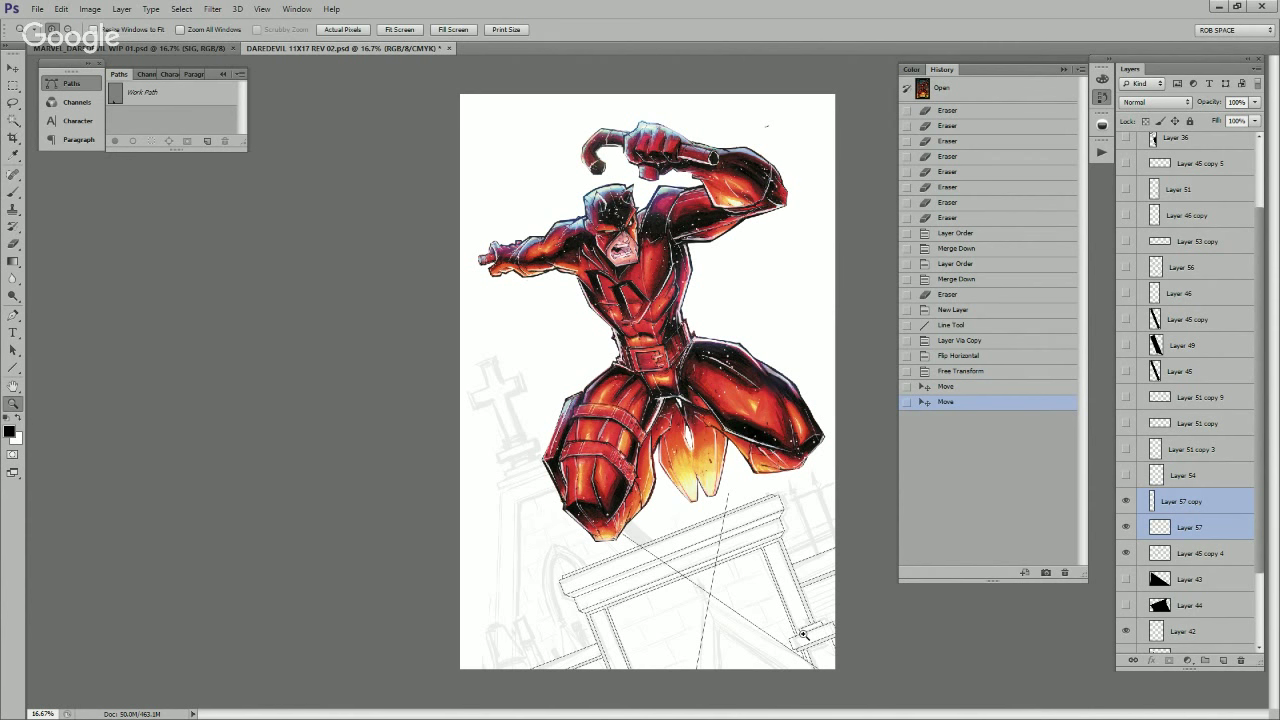
{"action": "left_click", "coordinate": [801, 632]}
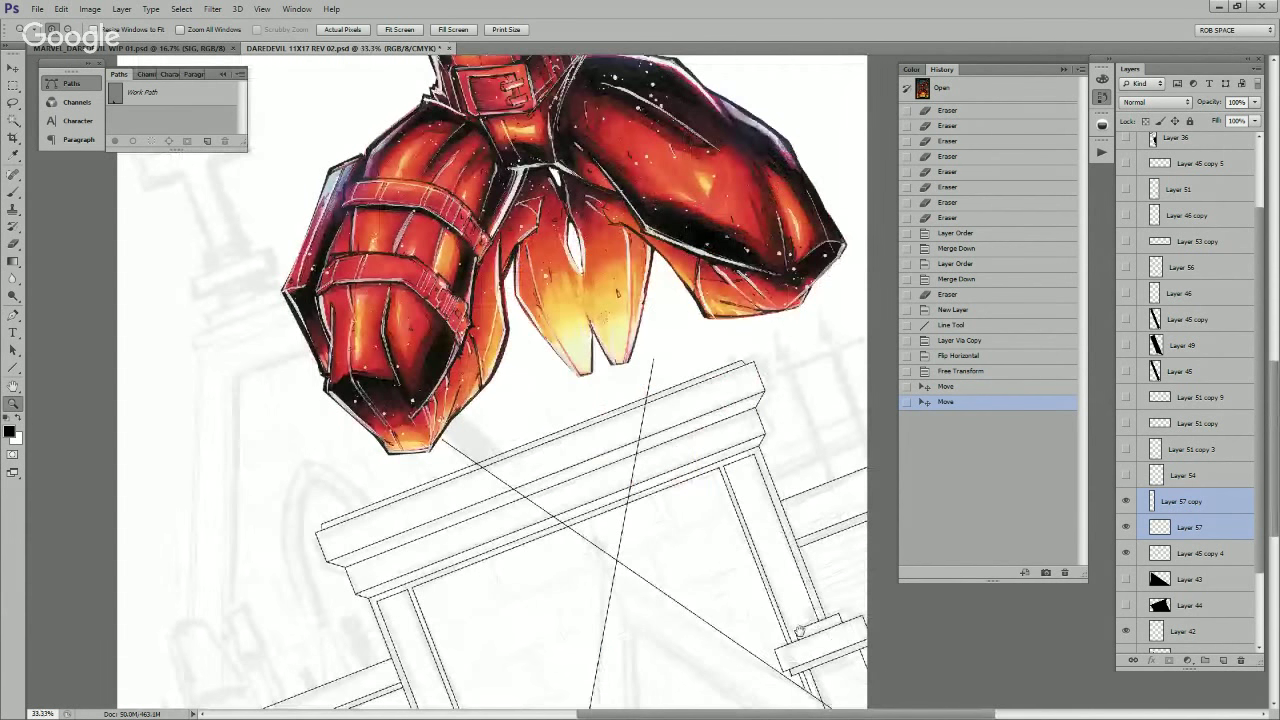
{"action": "left_click", "coordinate": [800, 632]}
{"action": "key", "text": "v"}
{"action": "key", "text": "Left"}
{"action": "key", "text": "Up"}
{"action": "key", "text": "Up"}
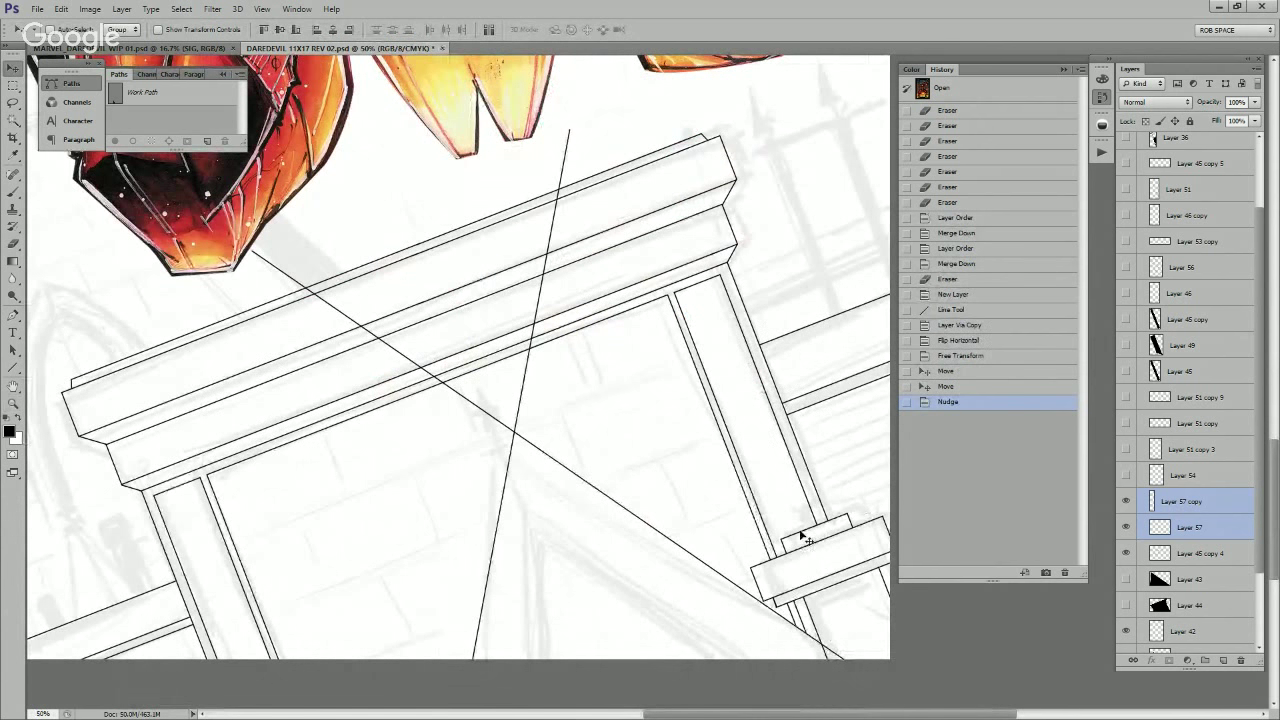
{"action": "key", "text": "Down"}
{"action": "key", "text": "Down"}
{"action": "key", "text": "Down"}
{"action": "key", "text": "Down"}
{"action": "key", "text": "Down"}
{"action": "key", "text": "Down"}
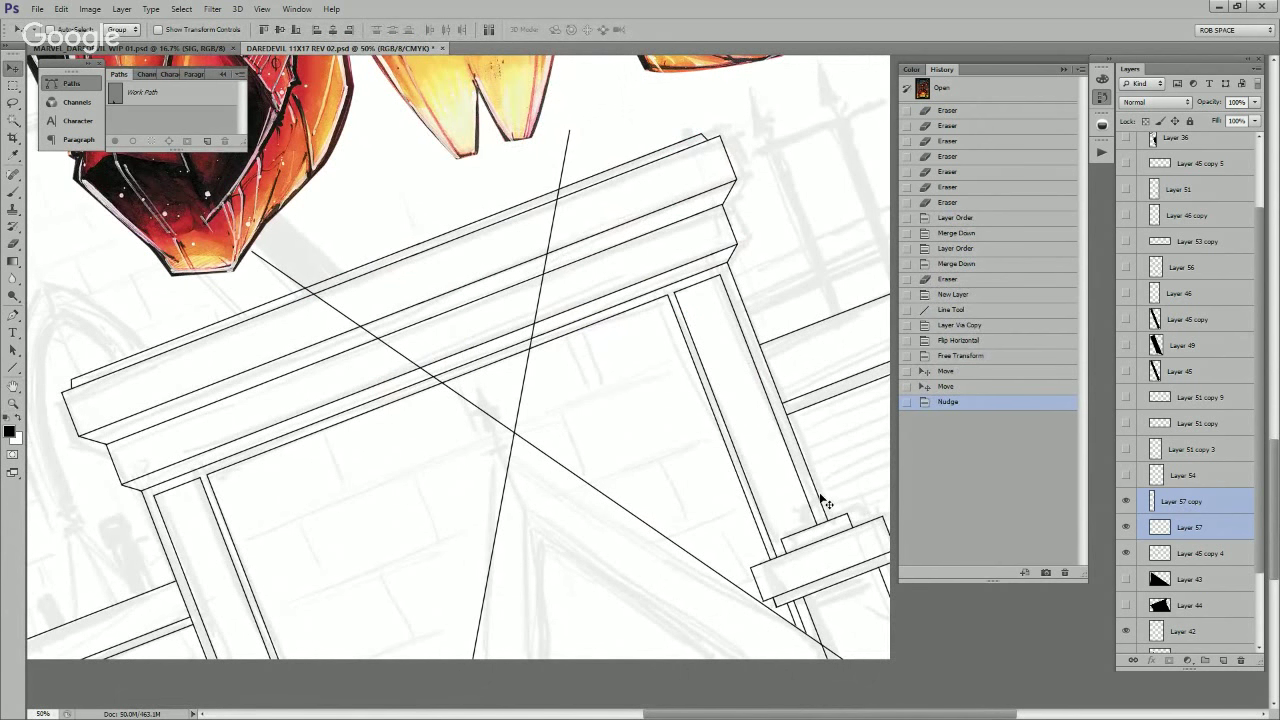
{"action": "left_click_drag", "start_coordinate": [823, 506], "coordinate": [823, 507]}
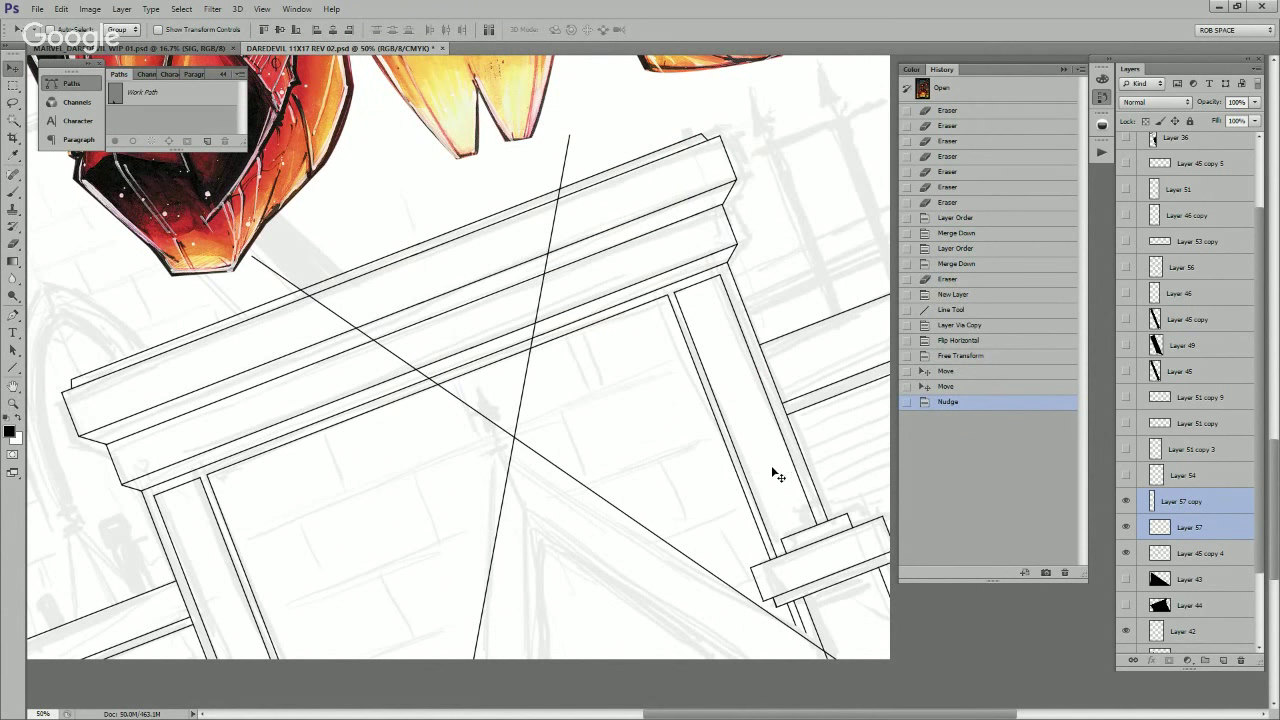
{"action": "key", "text": "ctrl+space"}
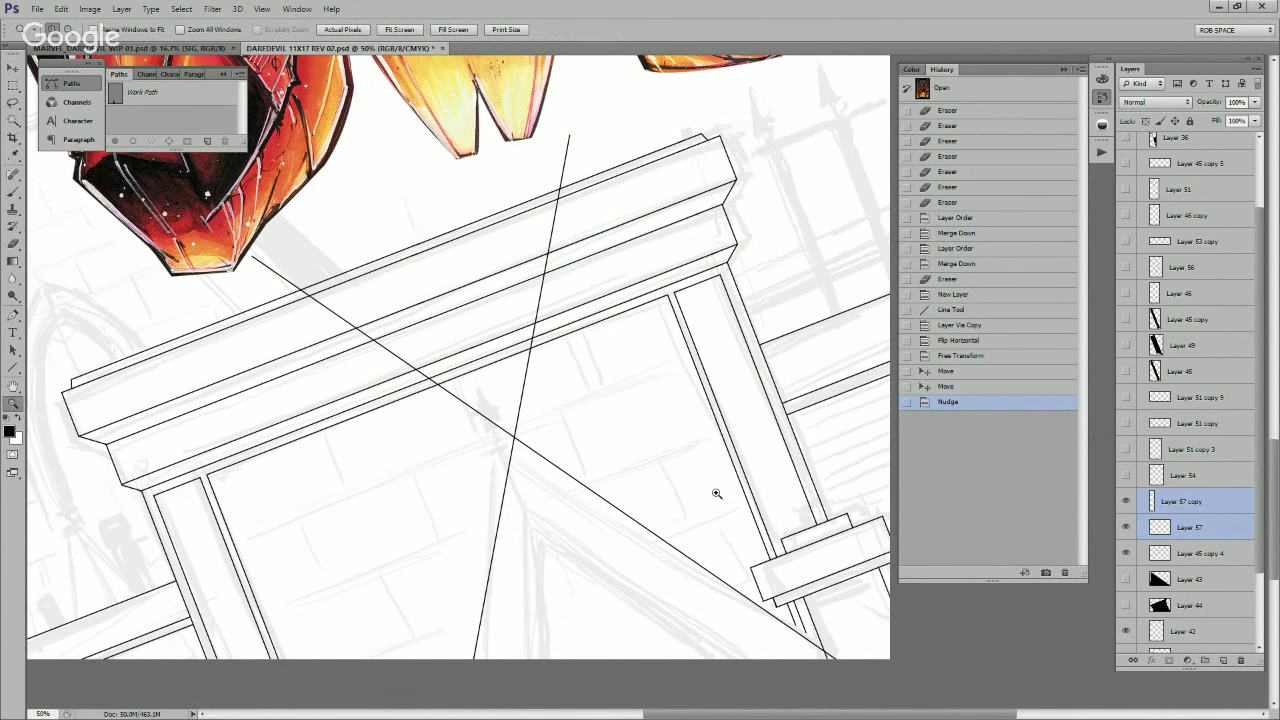
{"action": "left_click", "coordinate": [716, 500], "text": "alt"}
{"action": "left_click", "coordinate": [715, 500], "text": "alt"}
{"action": "left_click_drag", "start_coordinate": [735, 477], "coordinate": [725, 490]}
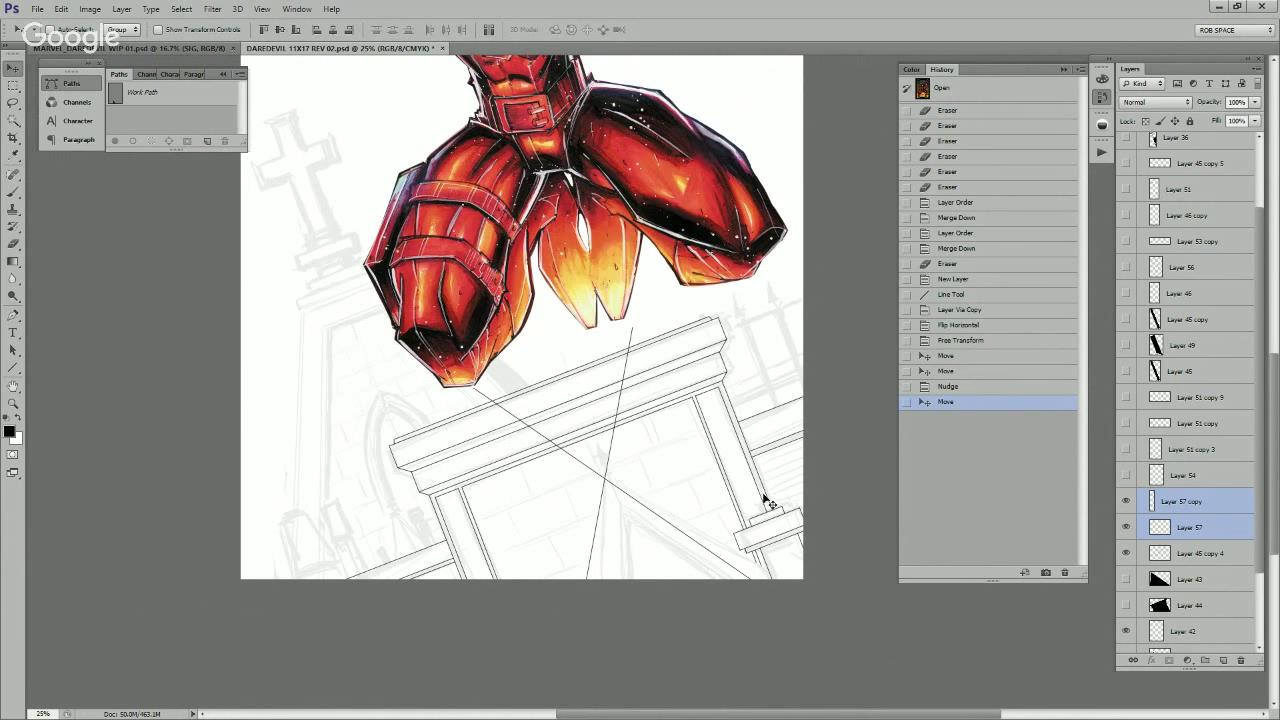
Step: Duplicate the two roof line layers, hide the duplicates as a spare set, and merge Layer 57 and Layer 57 copy
{"action": "key", "text": "ctrl+j"}
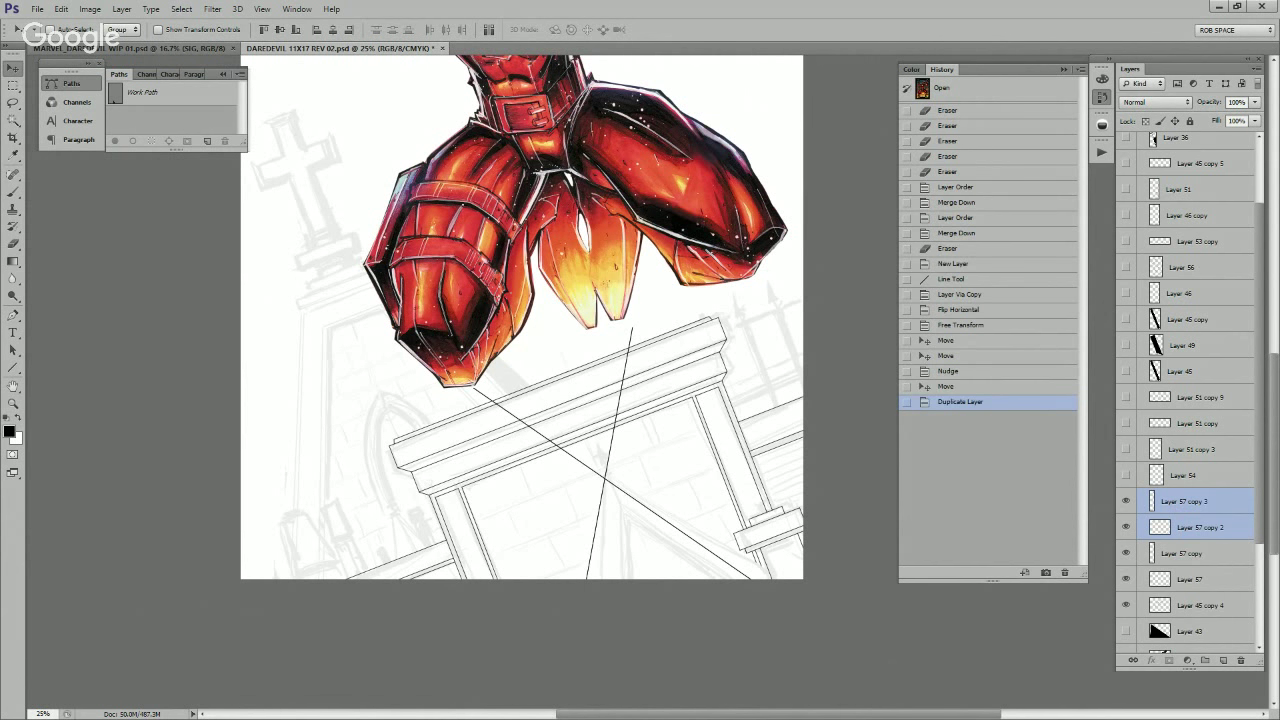
{"action": "left_click", "coordinate": [1126, 527]}
{"action": "left_click", "coordinate": [1182, 553]}
{"action": "left_click", "coordinate": [1190, 579], "text": "shift"}
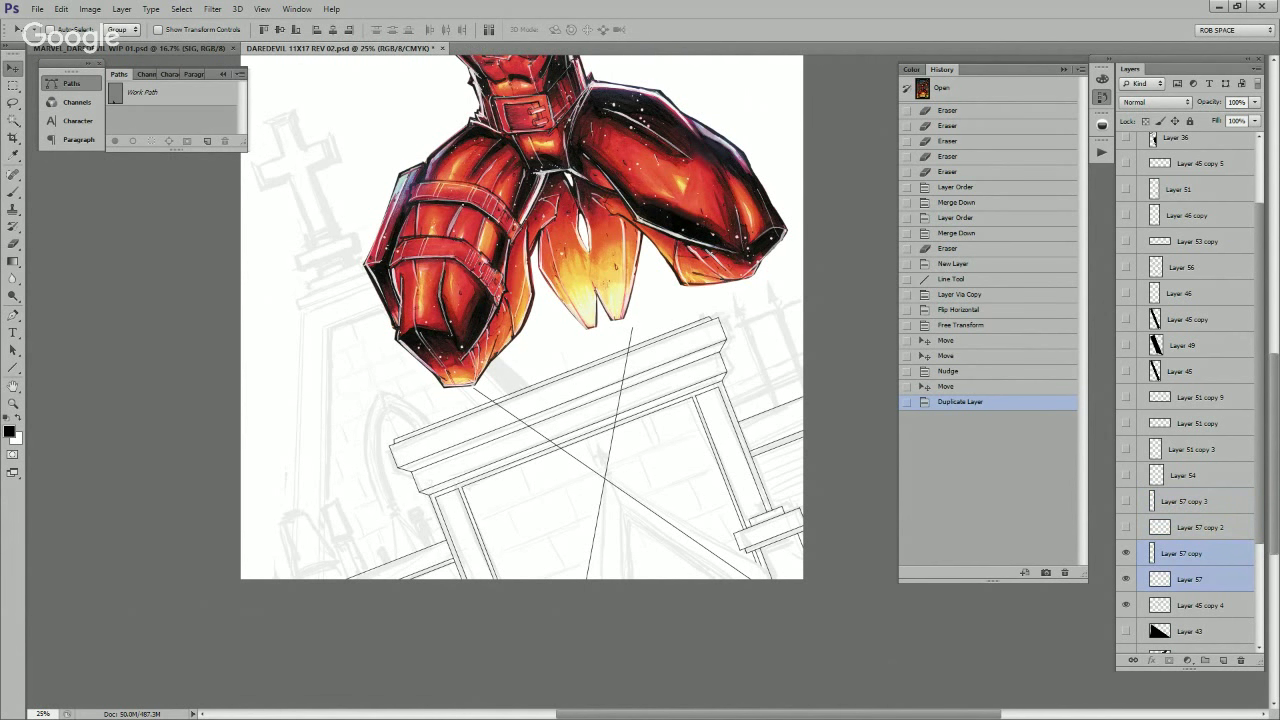
{"action": "key", "text": "ctrl+e"}
Step: Erase the parts of both roof lines that run past their crossing point up over the stone frame
{"action": "key", "text": "e"}
{"action": "left_click_drag", "start_coordinate": [632, 344], "coordinate": [610, 461]}
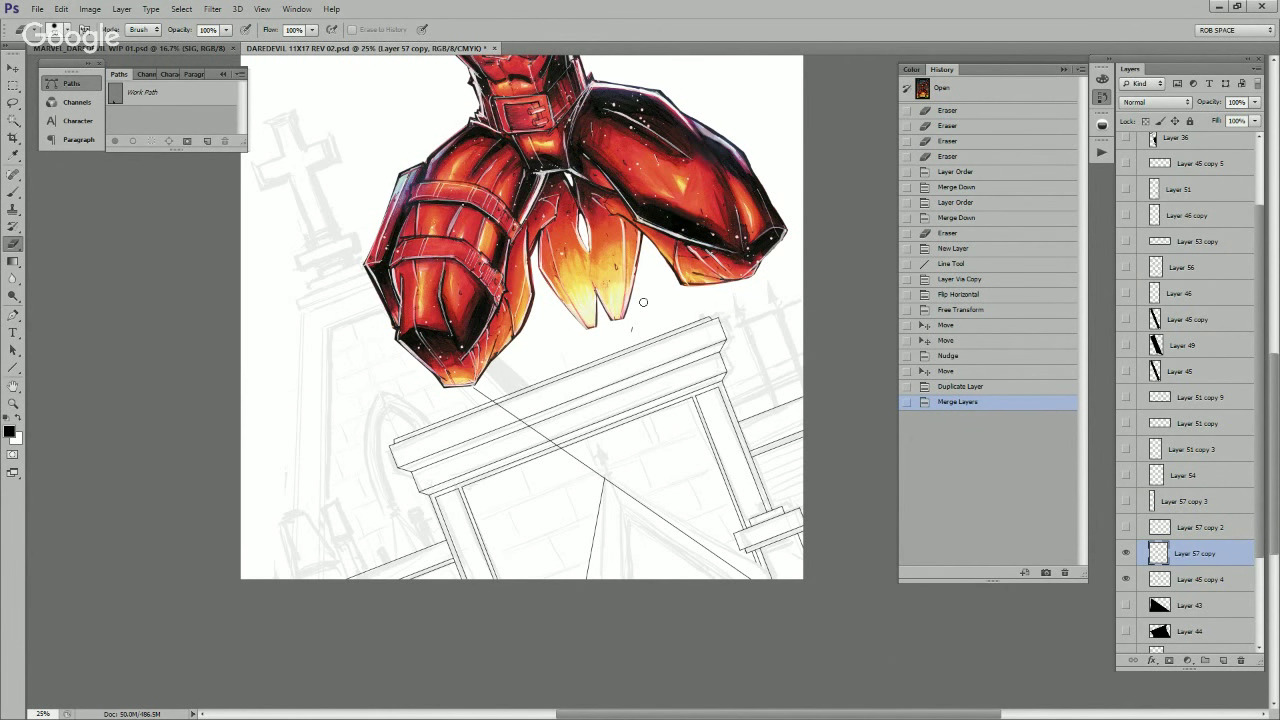
{"action": "left_click_drag", "start_coordinate": [643, 302], "coordinate": [641, 301]}
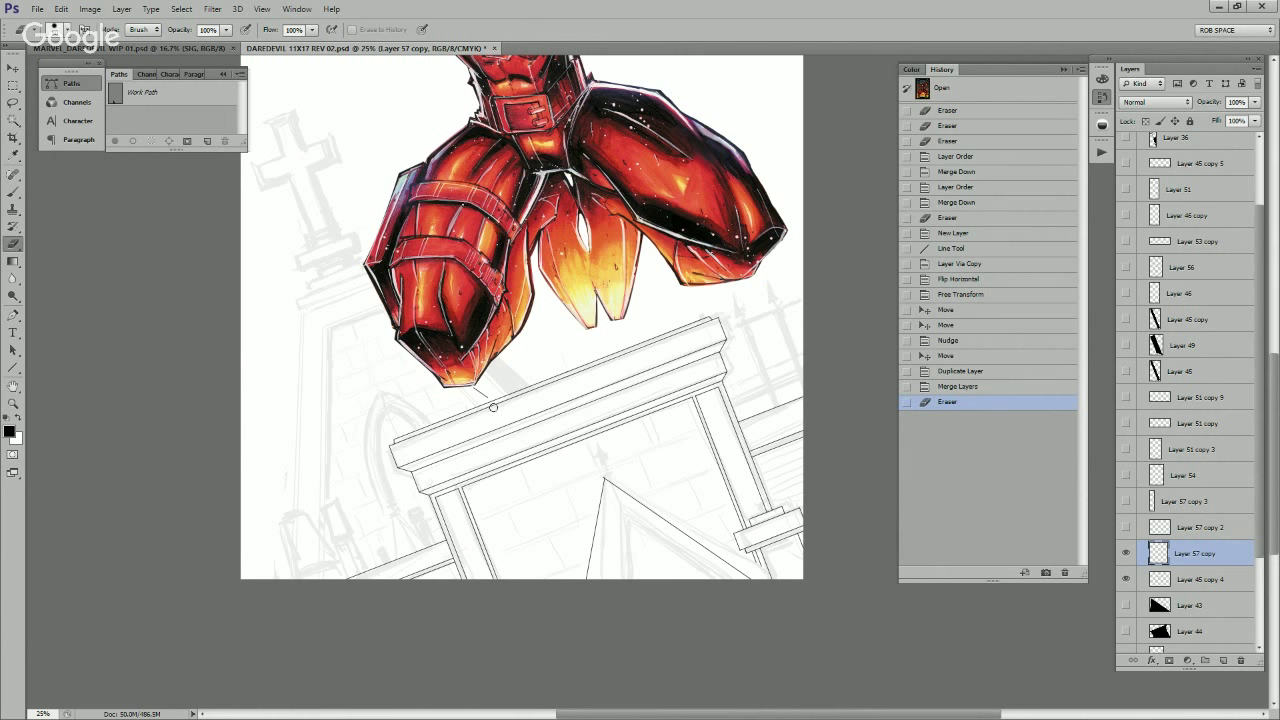
{"action": "left_click_drag", "start_coordinate": [493, 407], "coordinate": [467, 389]}
Step: Erase the small leftover line ends at the roof peak to leave a clean corner
{"action": "key", "text": "z"}
{"action": "left_click", "coordinate": [606, 481]}
{"action": "left_click", "coordinate": [606, 481]}
{"action": "left_click", "coordinate": [606, 481]}
{"action": "left_click", "coordinate": [606, 481]}
{"action": "left_click", "coordinate": [606, 481]}
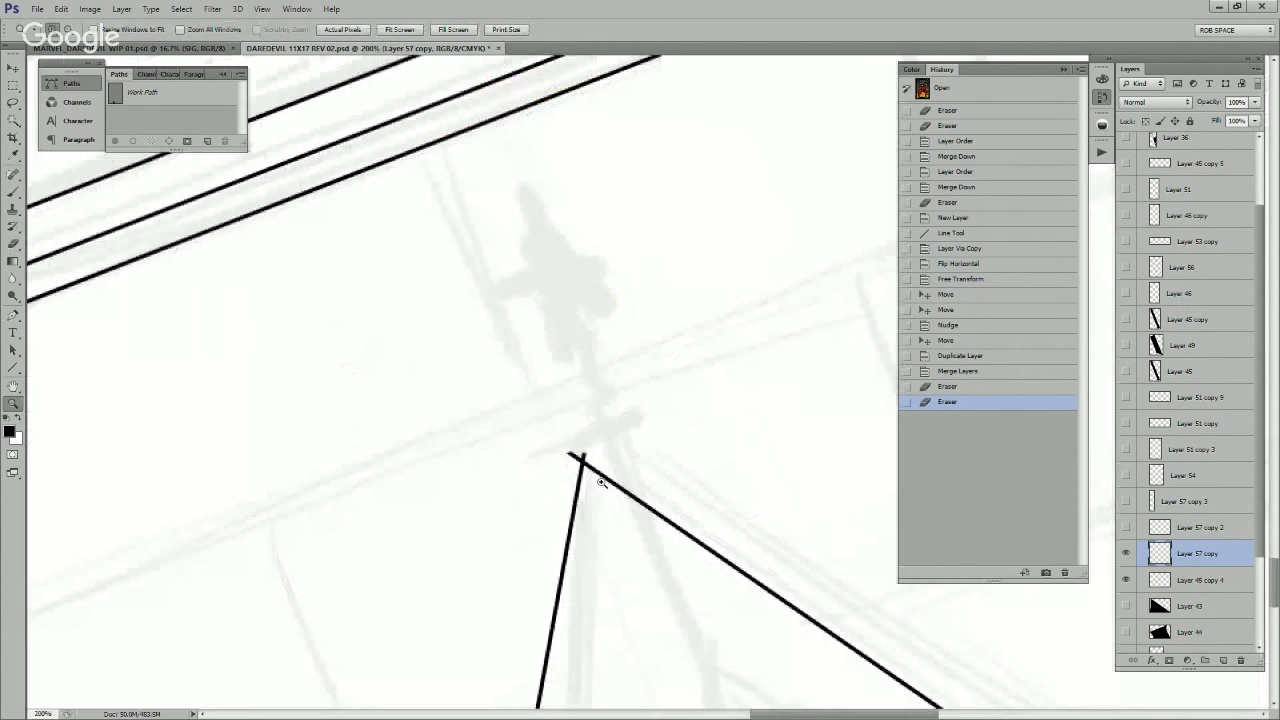
{"action": "left_click", "coordinate": [600, 482]}
{"action": "key", "text": "e"}
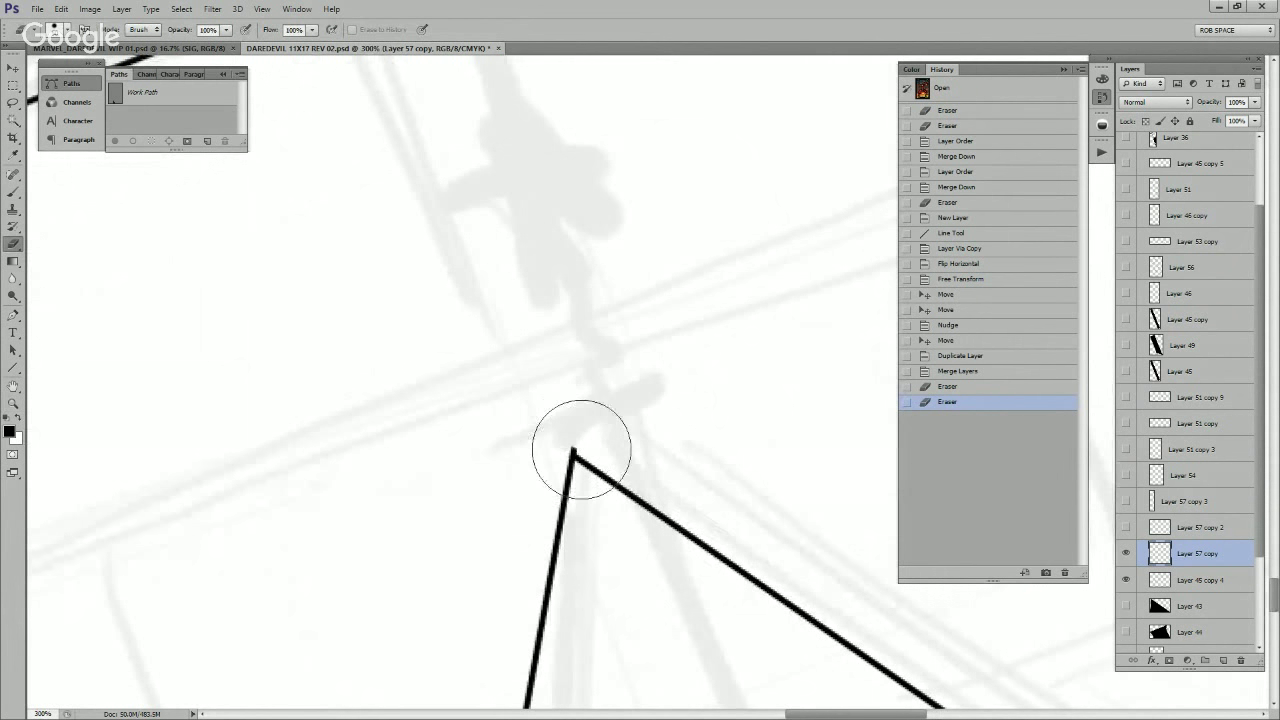
{"action": "left_click", "coordinate": [578, 452]}
Step: Duplicate the merged roof outline and move the copy down and inward to form a parallel inner roof edge
{"action": "key", "text": "z"}
{"action": "left_click", "coordinate": [612, 468], "text": "alt"}
{"action": "left_click", "coordinate": [617, 472], "text": "alt"}
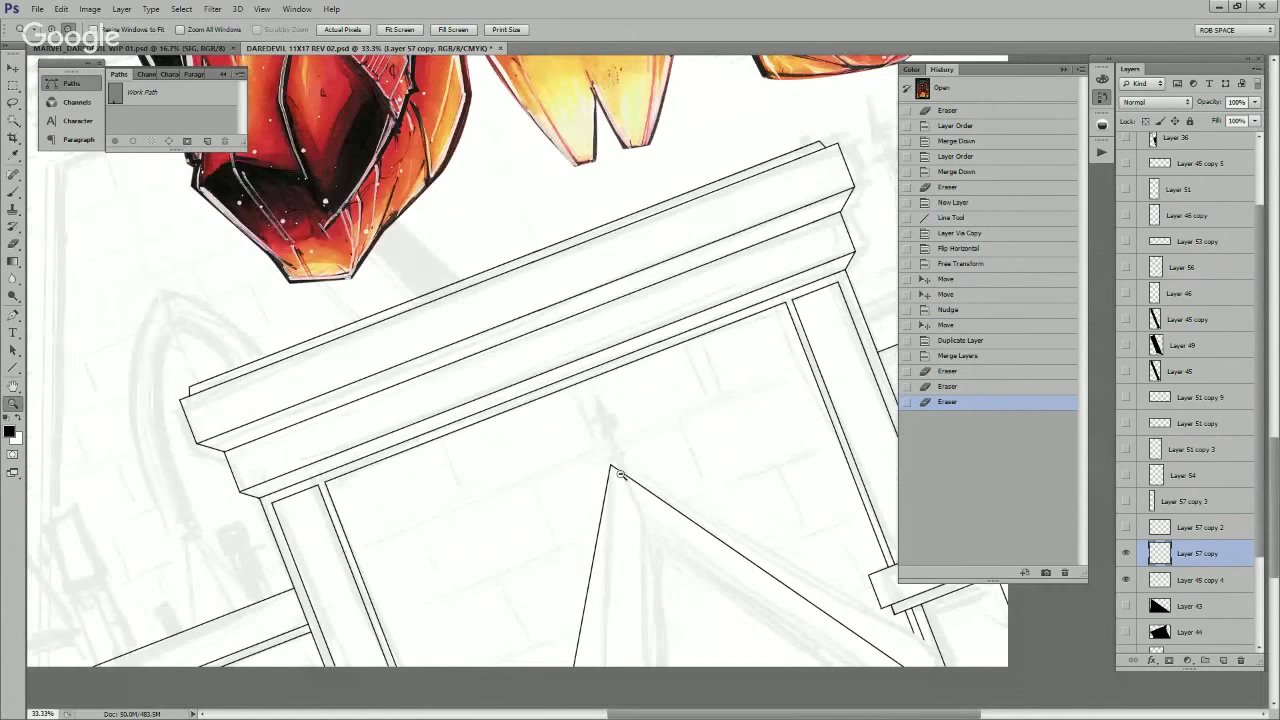
{"action": "left_click", "coordinate": [676, 518]}
{"action": "left_click_drag", "start_coordinate": [680, 523], "coordinate": [629, 455]}
{"action": "left_click", "coordinate": [1126, 553]}
{"action": "left_click", "coordinate": [1126, 553]}
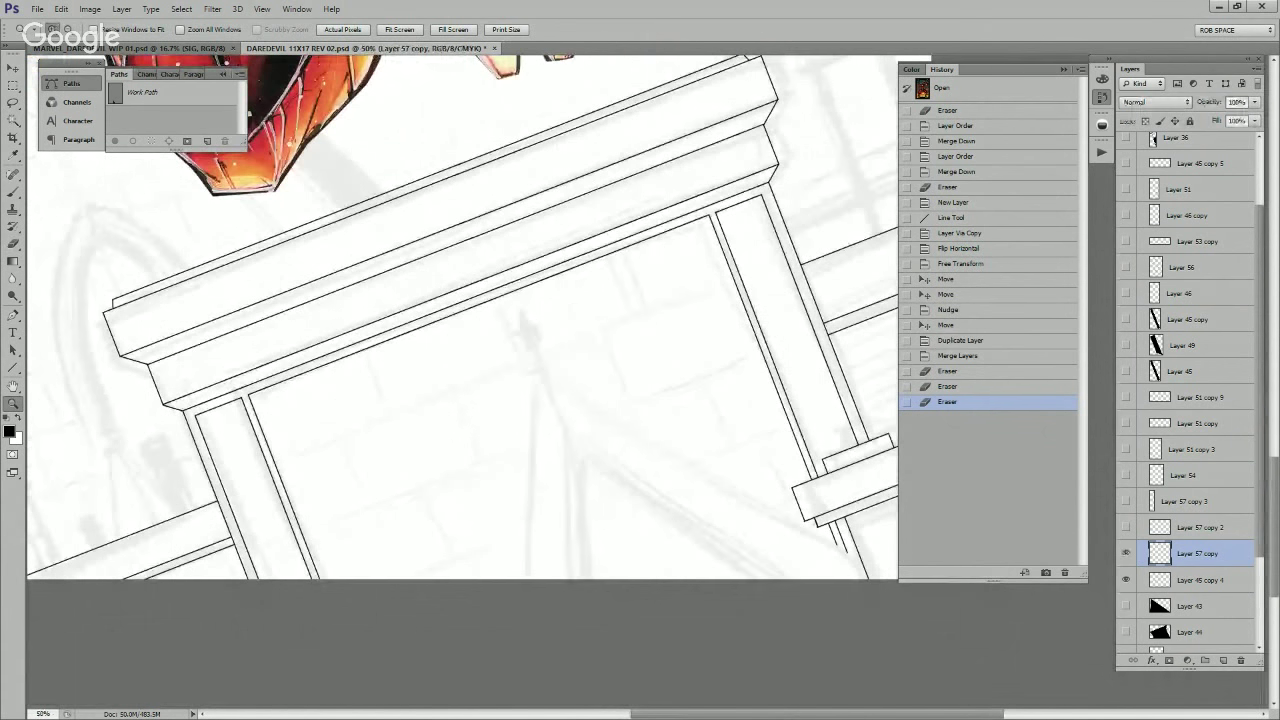
{"action": "key", "text": "ctrl+j"}
{"action": "key", "text": "v"}
{"action": "left_click_drag", "start_coordinate": [734, 474], "coordinate": [744, 510]}
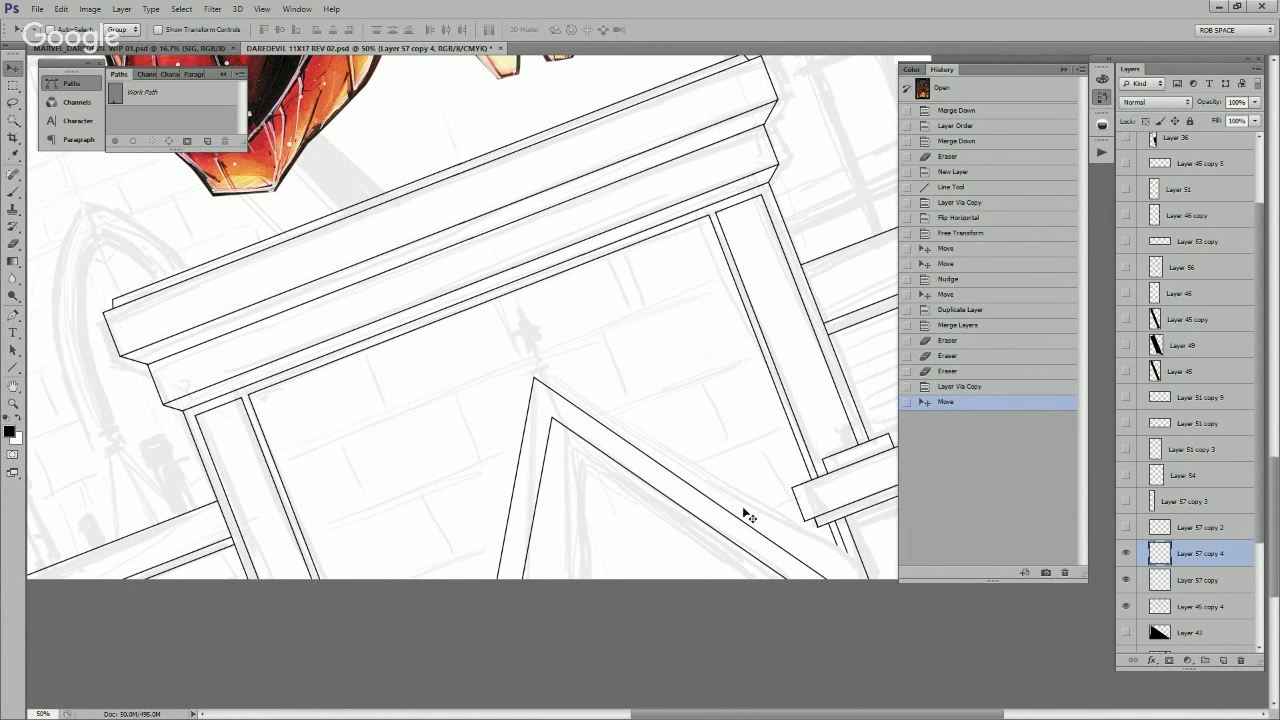
Step: Duplicate the inner roof edge and offset the copy slightly inward to make a thin double line
{"action": "key", "text": "ctrl+j"}
{"action": "key", "text": "Right"}
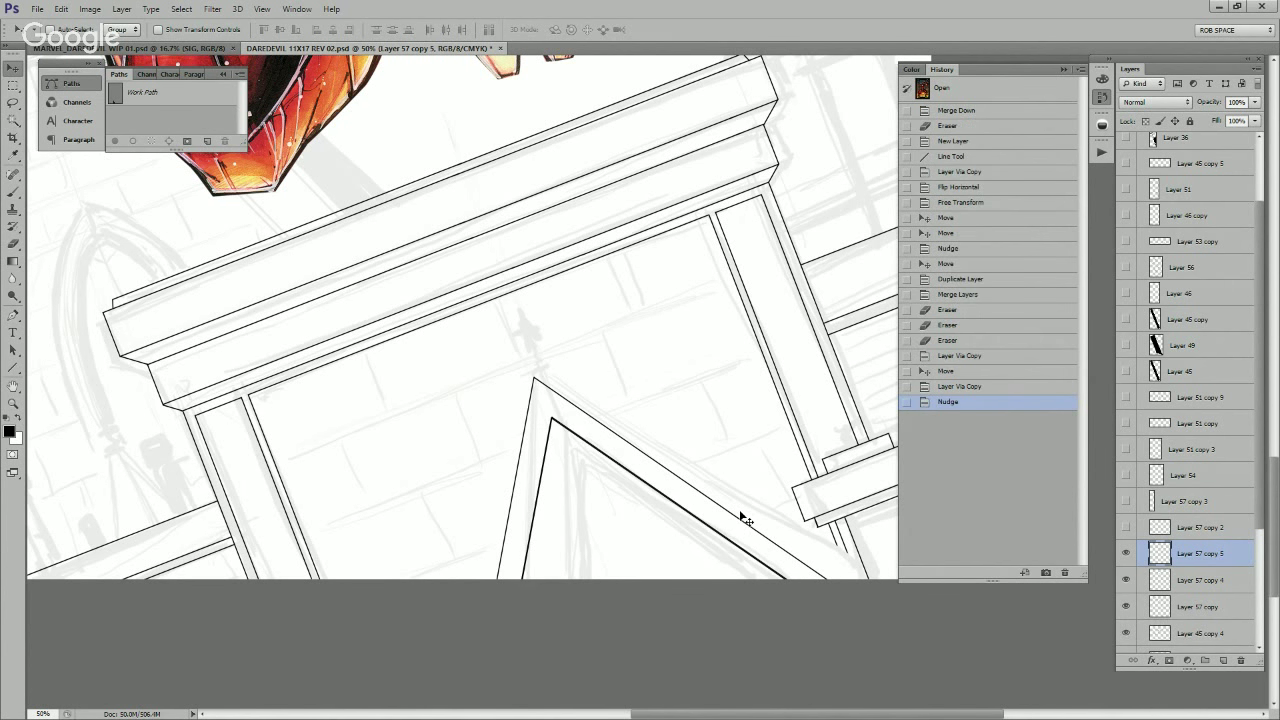
{"action": "left_click_drag", "start_coordinate": [741, 518], "coordinate": [743, 520]}
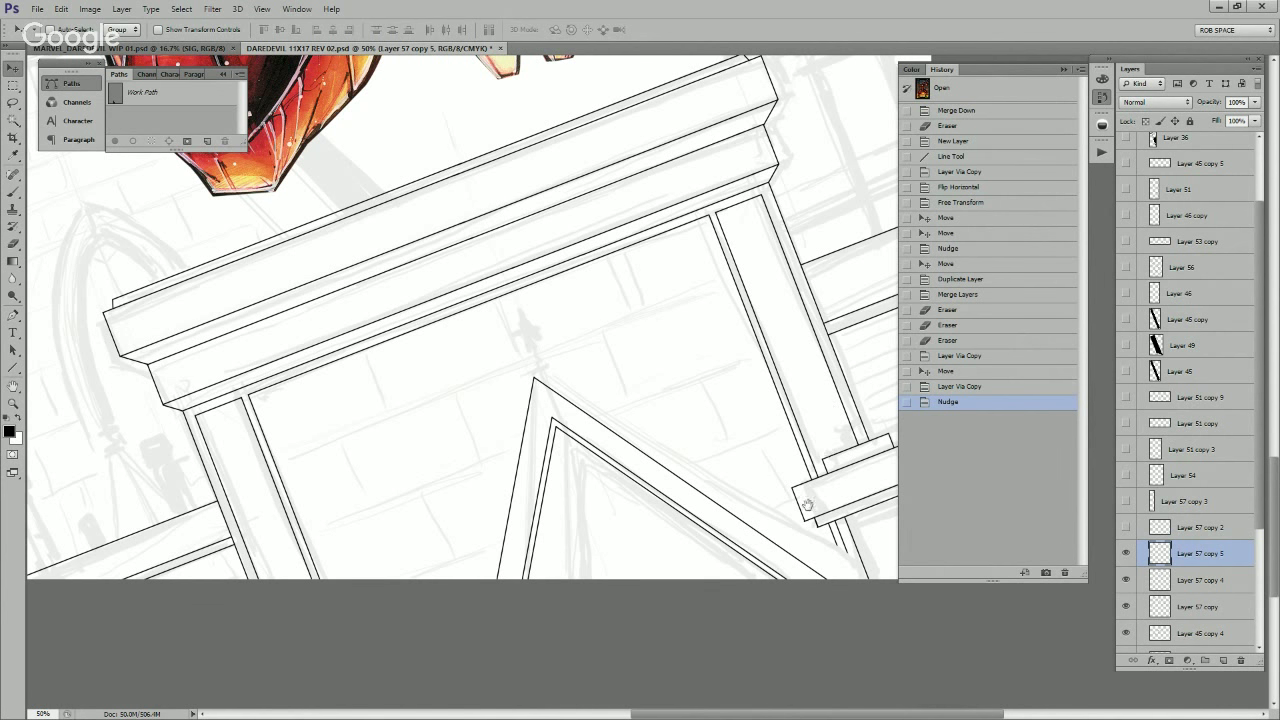
Step: Merge Layer 57 copy 5 down into Layer 57 copy 4 and nudge the merged double line slightly up and right
{"action": "left_click_drag", "start_coordinate": [808, 505], "coordinate": [724, 497]}
{"action": "key", "text": "z"}
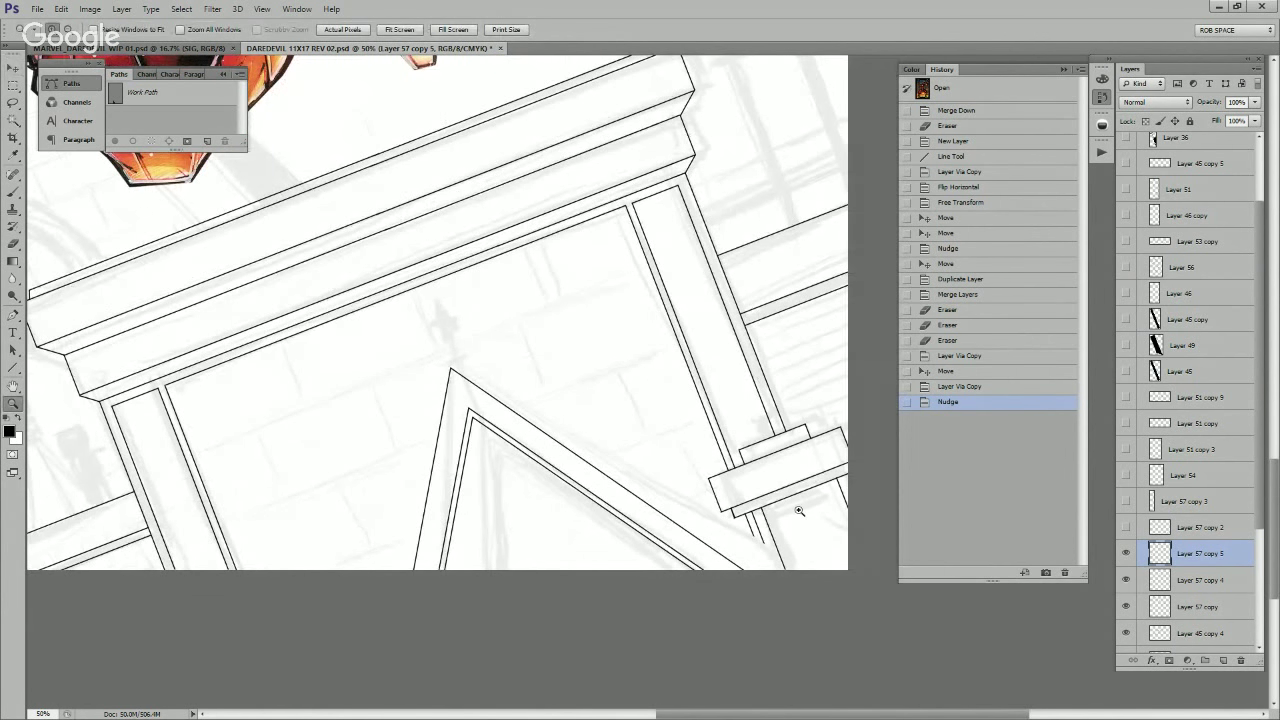
{"action": "scroll", "coordinate": [1157, 563], "scroll_direction": "down", "scroll_amount": 5}
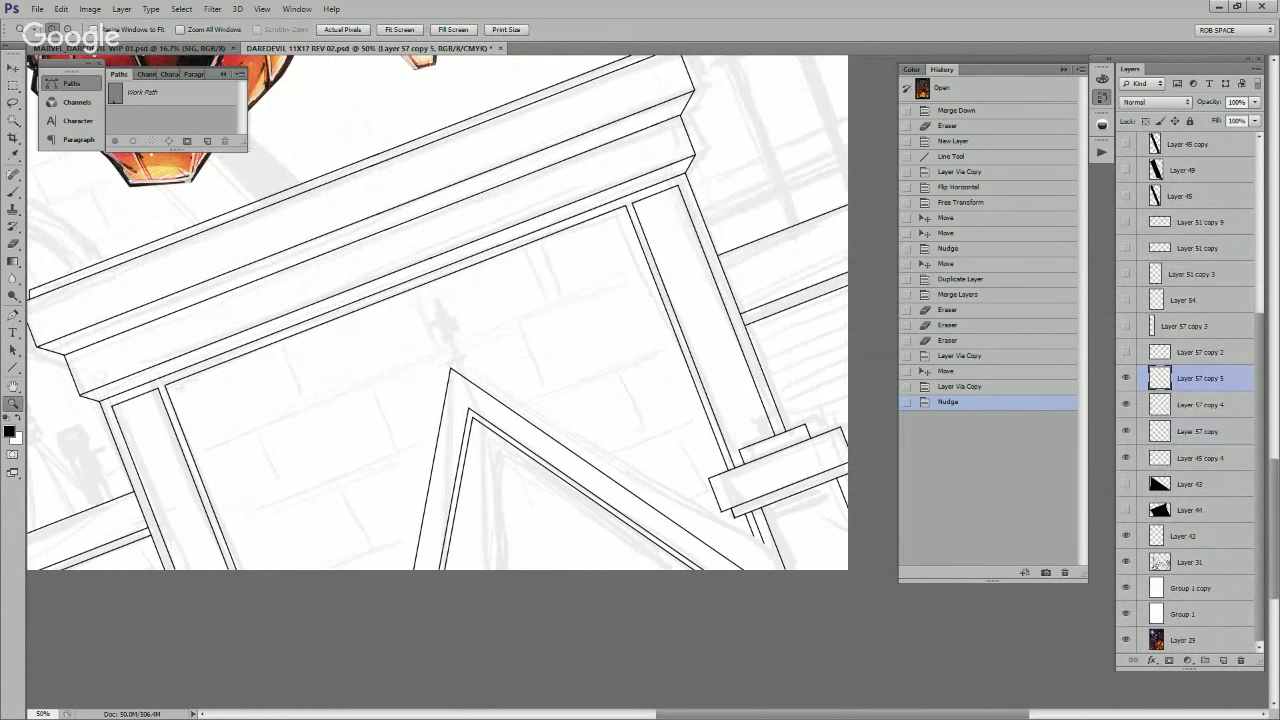
{"action": "left_click", "coordinate": [1126, 458]}
{"action": "left_click", "coordinate": [1126, 458]}
{"action": "left_click", "coordinate": [772, 556], "text": "alt"}
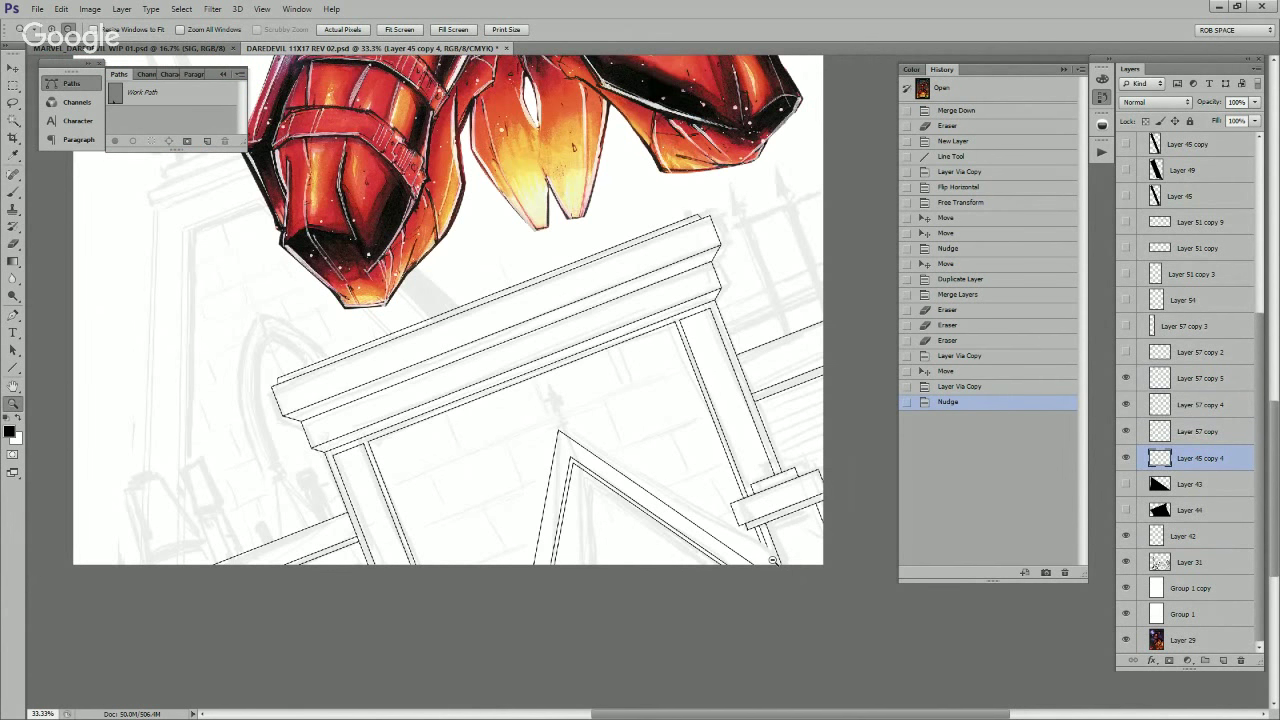
{"action": "left_click", "coordinate": [772, 556], "text": "alt"}
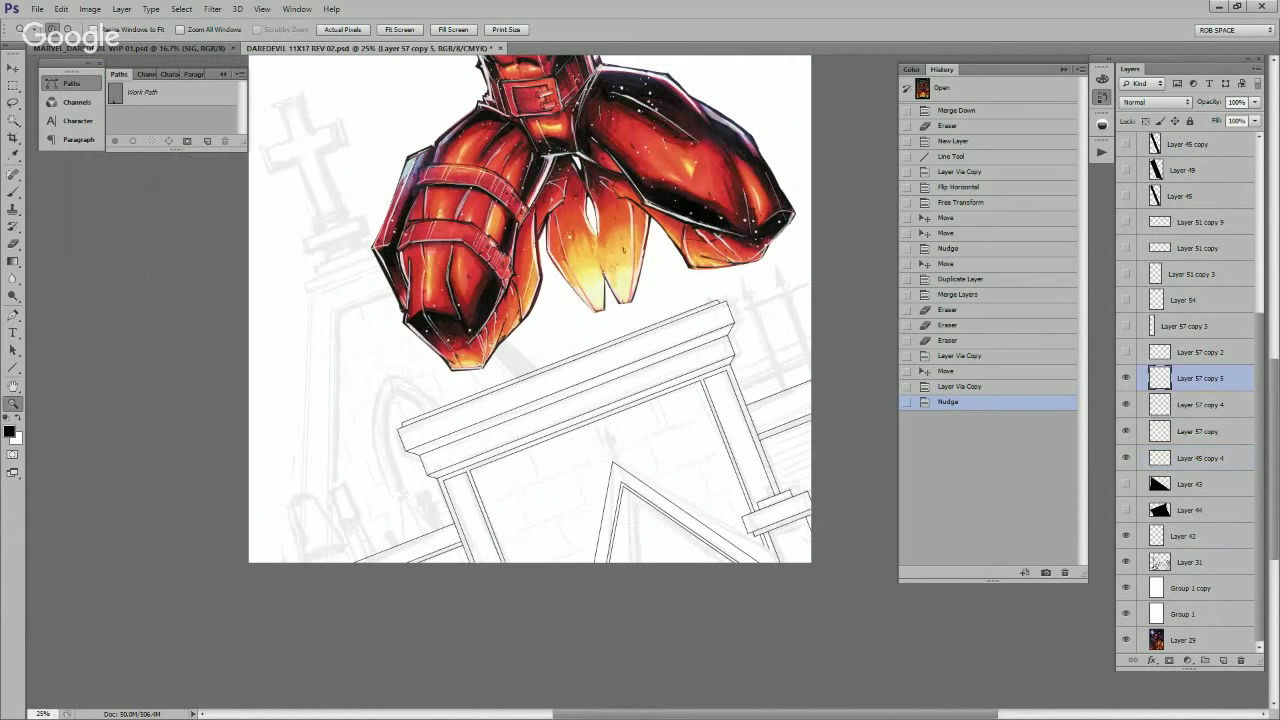
{"action": "key", "text": "ctrl+e"}
{"action": "key", "text": "v"}
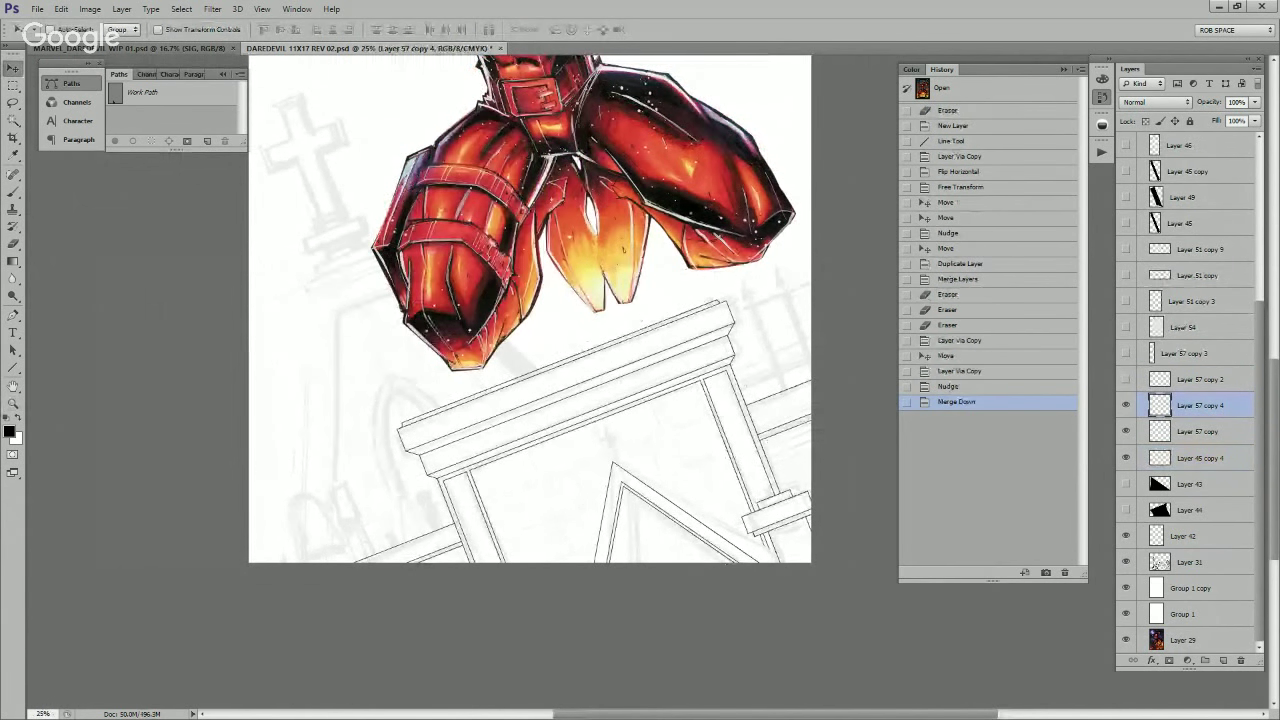
{"action": "key", "text": "Up"}
{"action": "key", "text": "Right"}
{"action": "key", "text": "Right"}
{"action": "key", "text": "Right"}
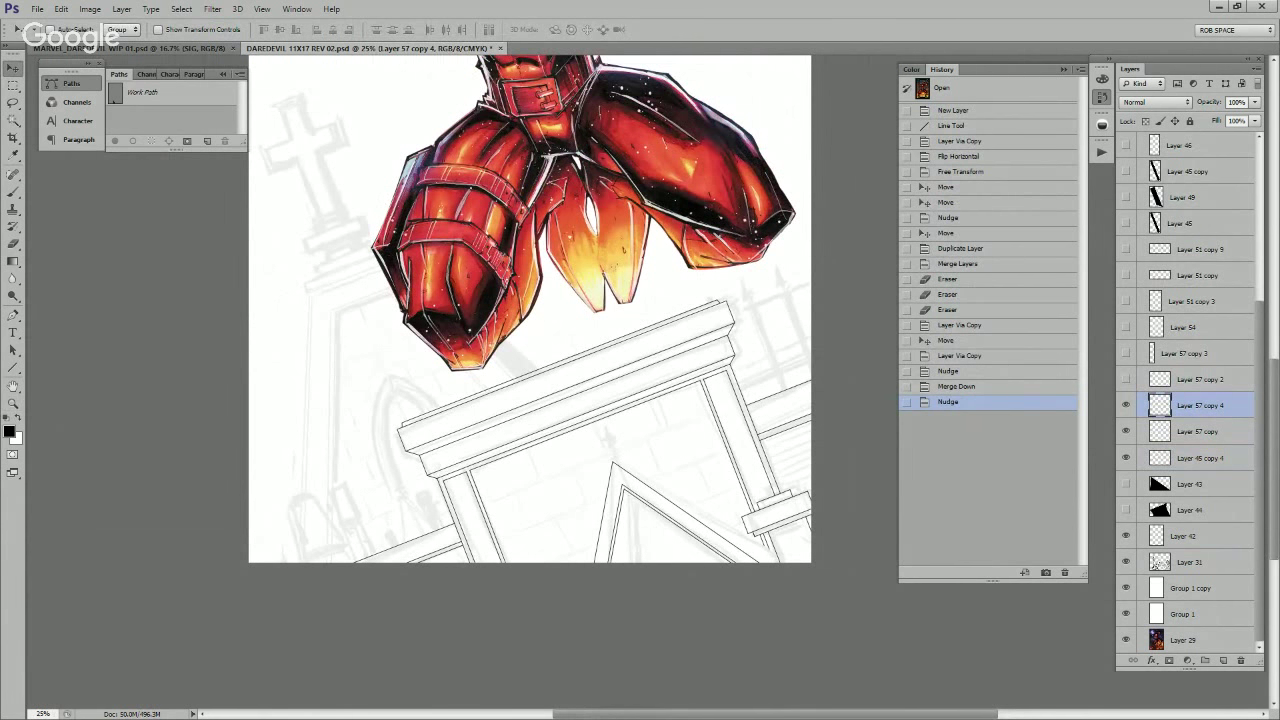
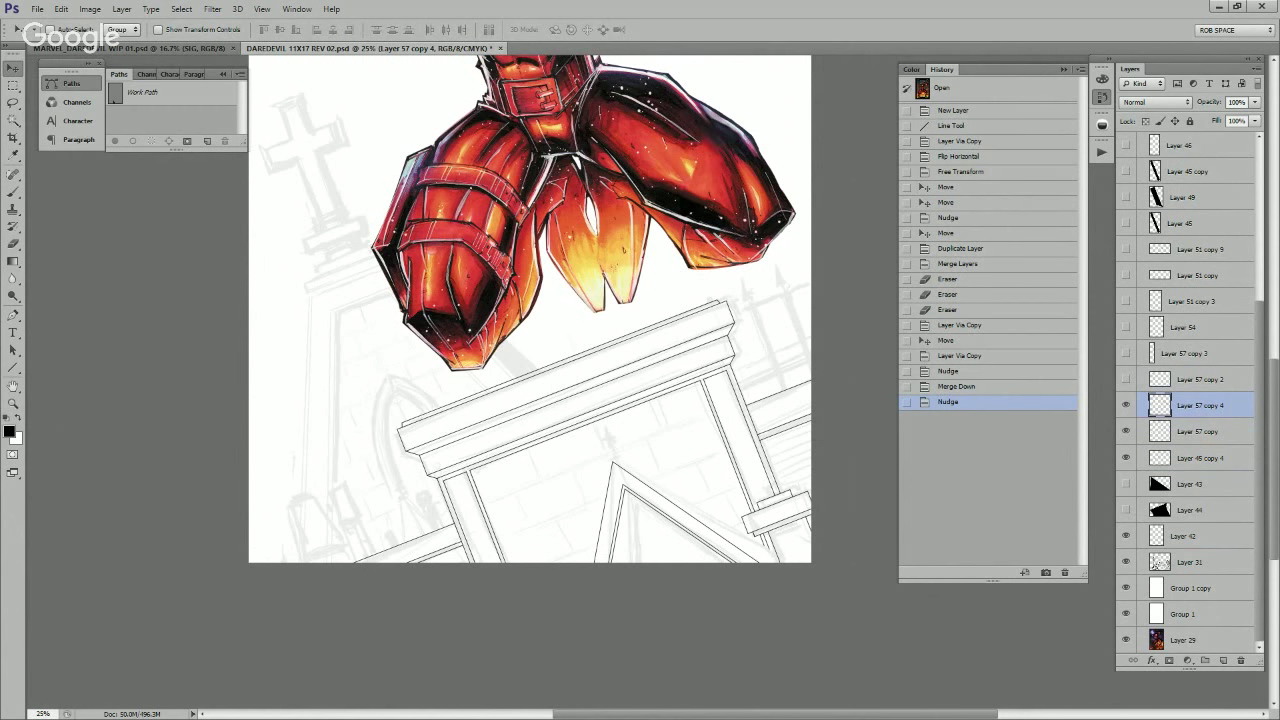
Step: On a new layer, draw two straight lines extending the cut-off pillar lines beneath the right ledge past the canvas's lower edge
{"action": "key", "text": "z"}
{"action": "left_click", "coordinate": [688, 552]}
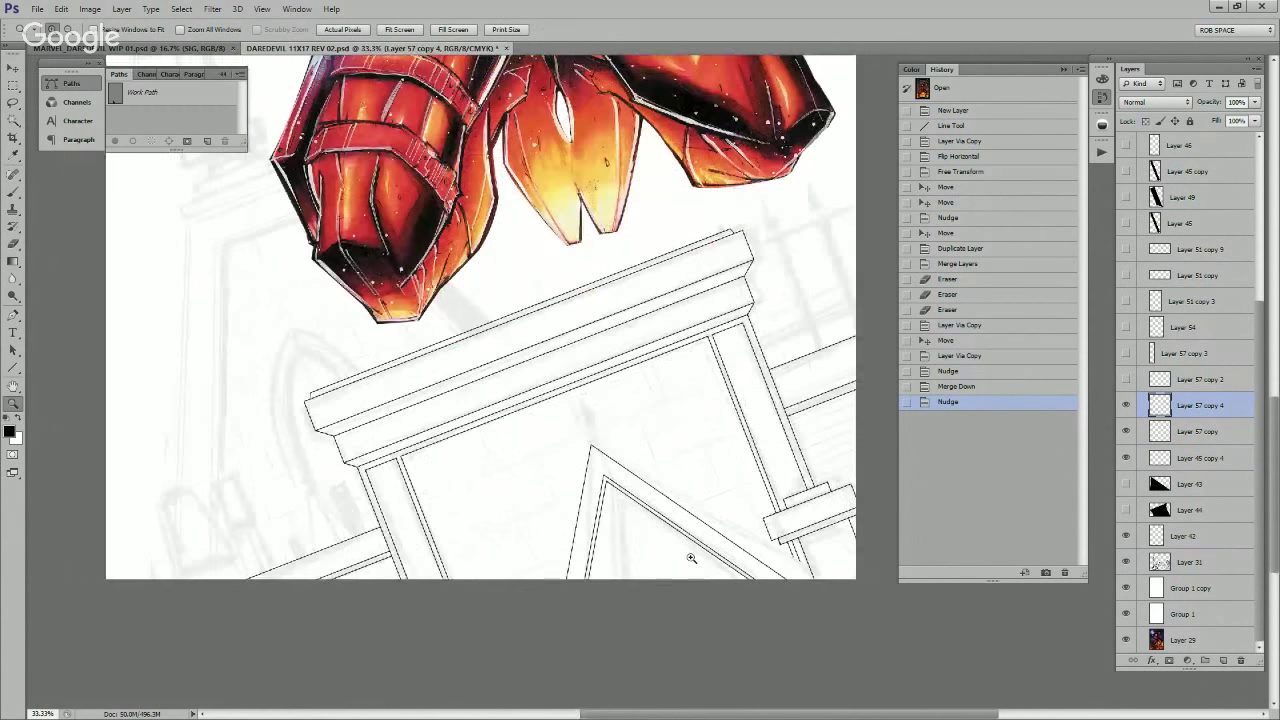
{"action": "left_click", "coordinate": [698, 562]}
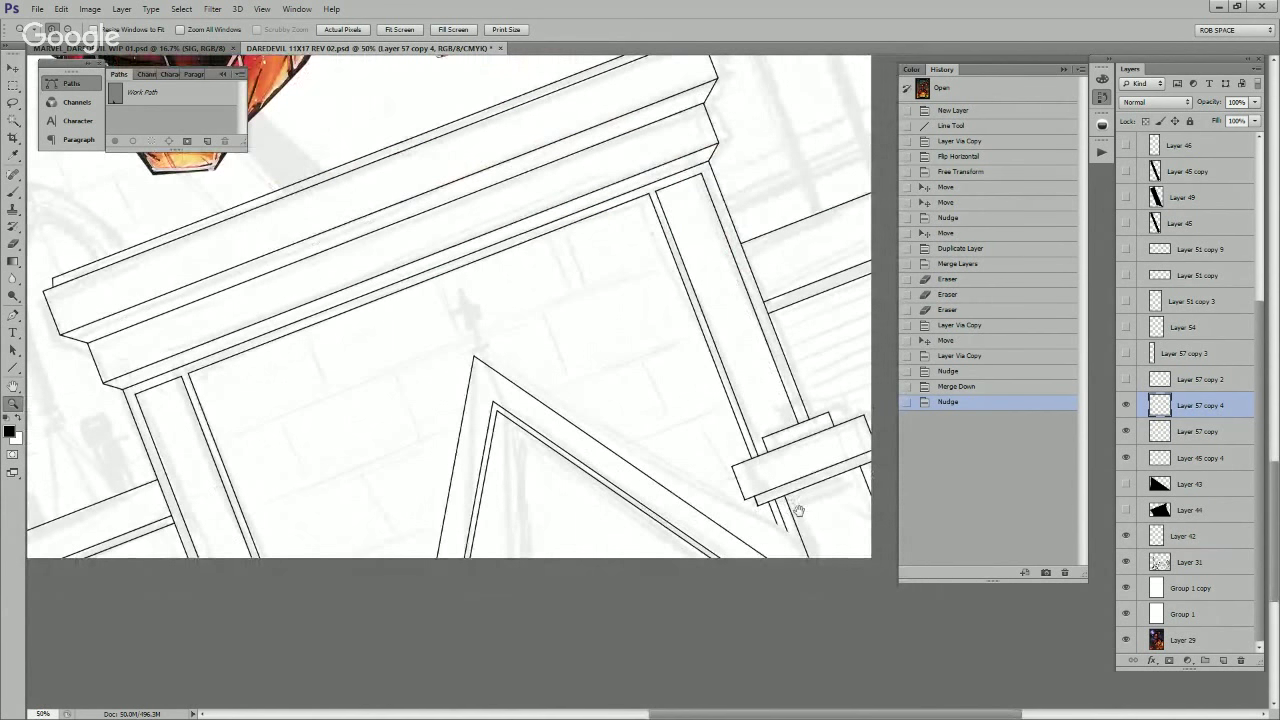
{"action": "left_click_drag", "start_coordinate": [799, 510], "coordinate": [792, 517]}
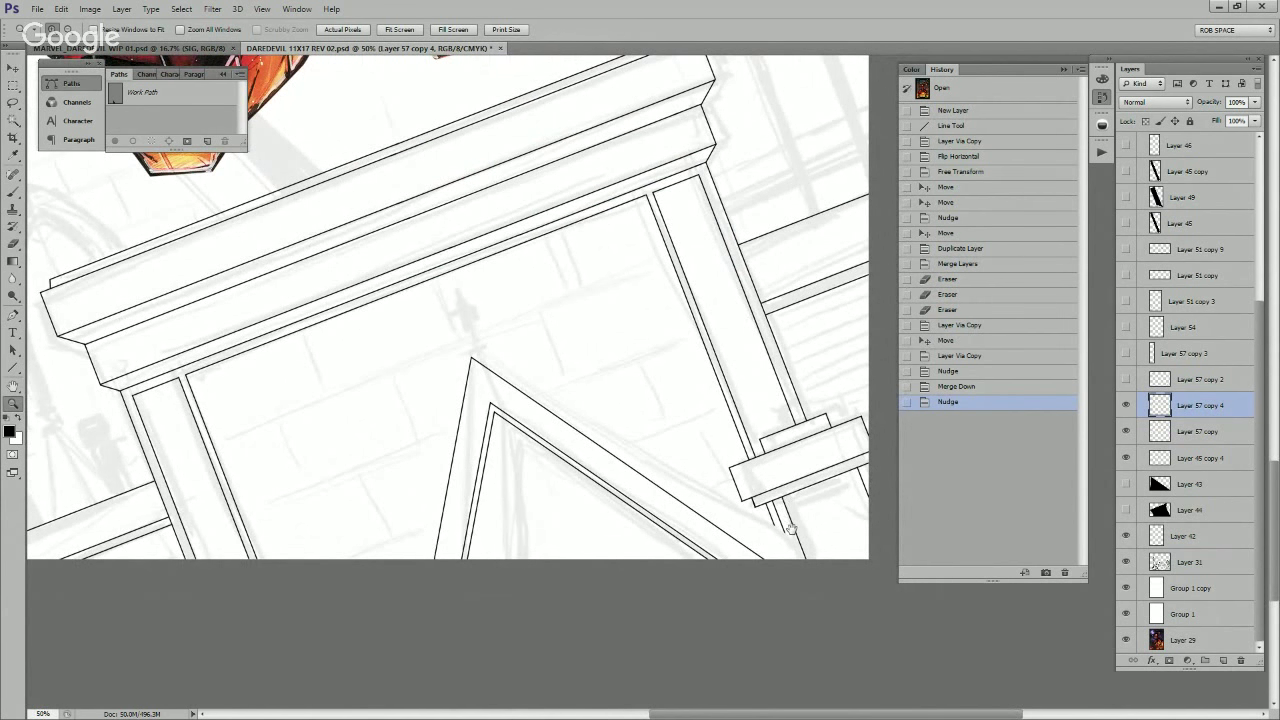
{"action": "left_click_drag", "start_coordinate": [822, 529], "coordinate": [772, 528]}
{"action": "left_click", "coordinate": [765, 534]}
{"action": "left_click", "coordinate": [765, 534]}
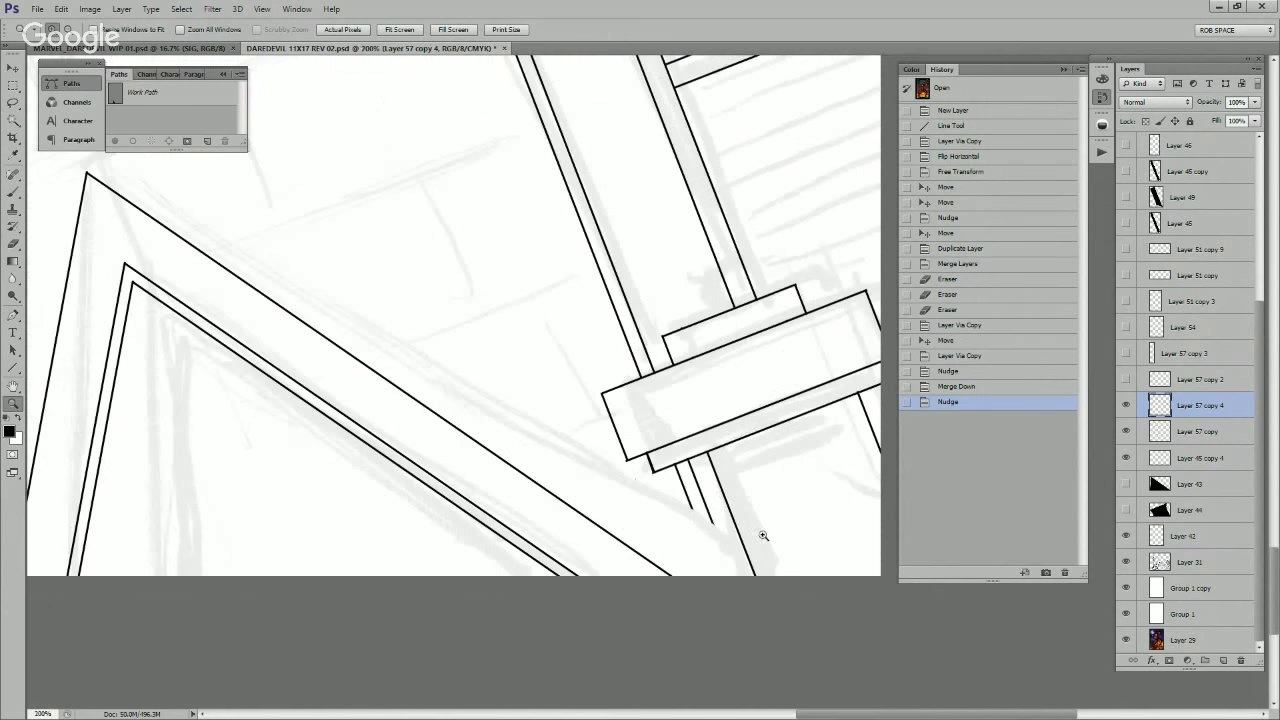
{"action": "left_click", "coordinate": [763, 536]}
{"action": "left_click", "coordinate": [763, 536]}
{"action": "left_click", "coordinate": [1222, 660]}
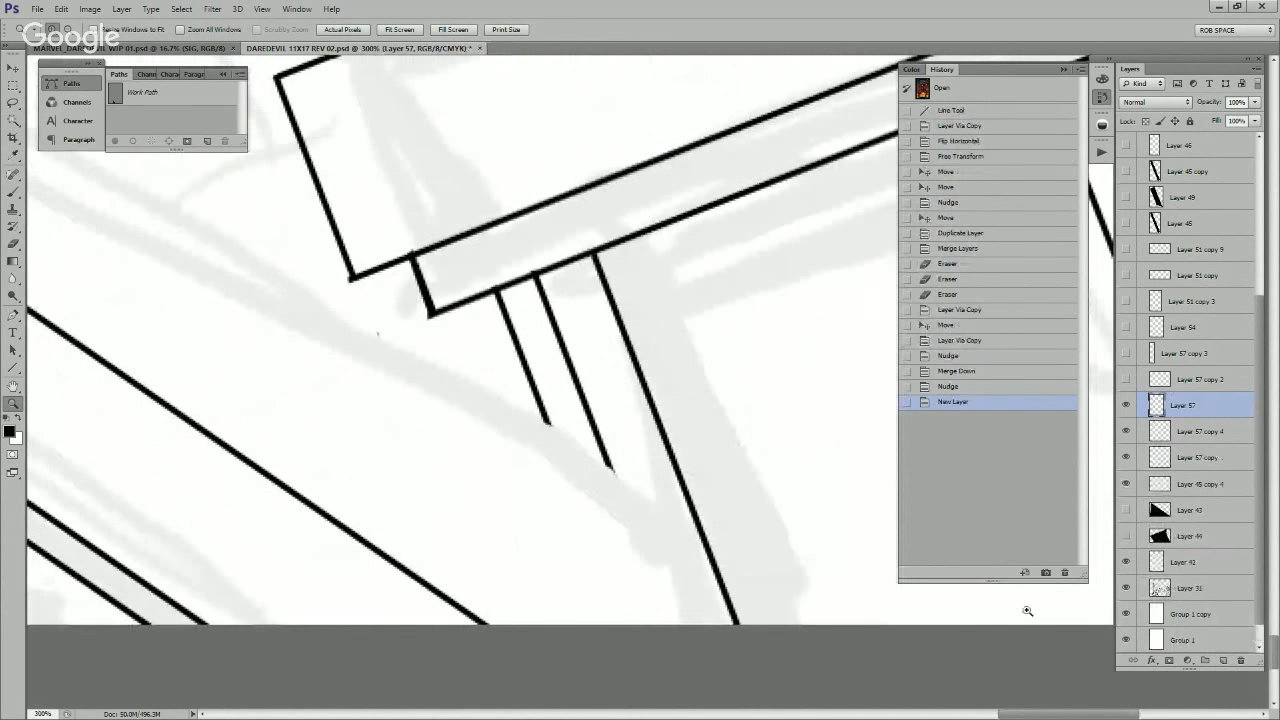
{"action": "key", "text": "u"}
{"action": "left_click_drag", "start_coordinate": [535, 277], "coordinate": [680, 640]}
{"action": "left_click_drag", "start_coordinate": [498, 292], "coordinate": [630, 644]}
Step: Compare the whole stone frame and roof with the Layer 57 pillar extensions hidden and shown
{"action": "key", "text": "z"}
{"action": "left_click", "coordinate": [631, 487], "text": "alt"}
{"action": "left_click", "coordinate": [631, 487], "text": "alt"}
{"action": "left_click", "coordinate": [631, 487], "text": "alt"}
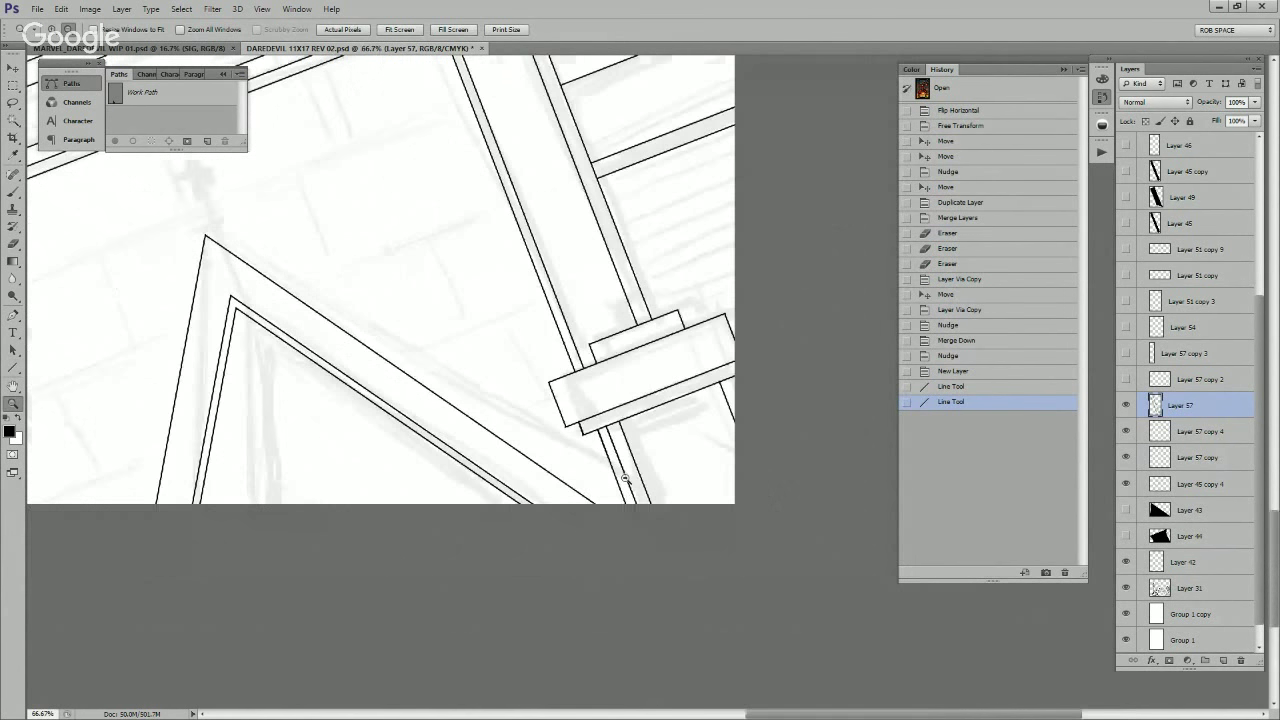
{"action": "left_click", "coordinate": [631, 487], "text": "alt"}
{"action": "left_click", "coordinate": [631, 487], "text": "alt"}
{"action": "left_click_drag", "start_coordinate": [609, 455], "coordinate": [664, 456]}
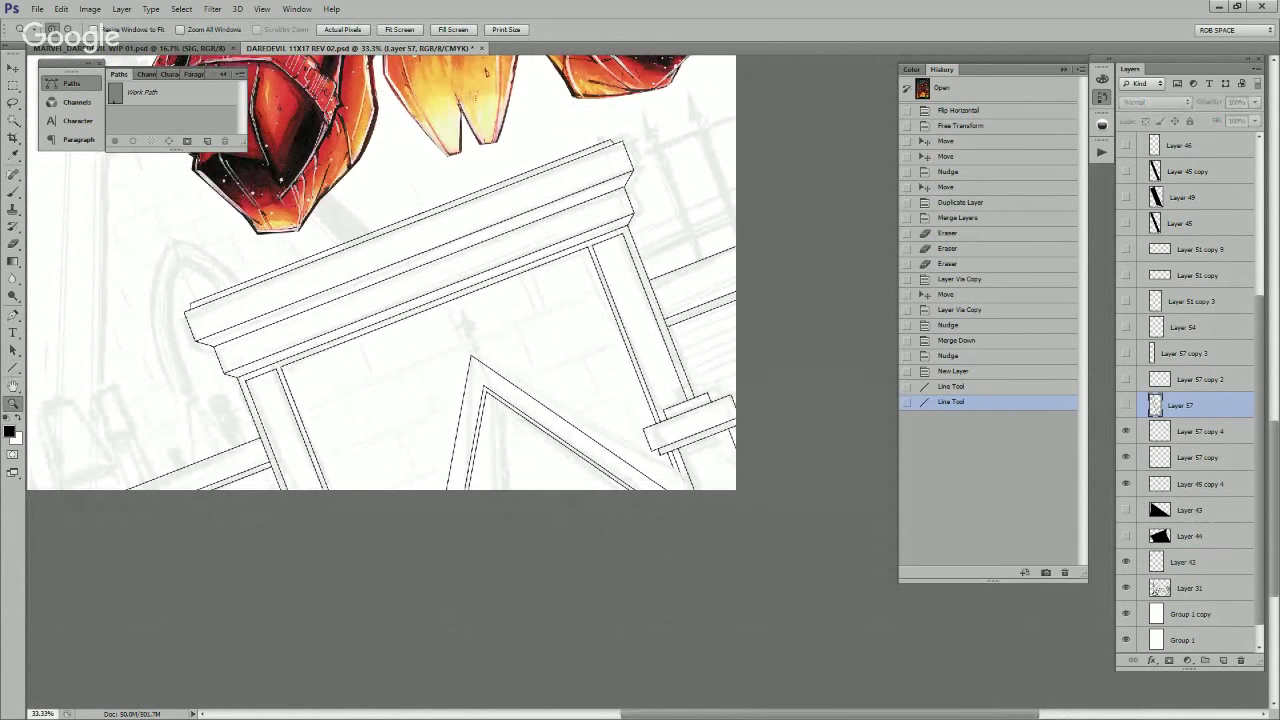
{"action": "left_click", "coordinate": [1126, 431]}
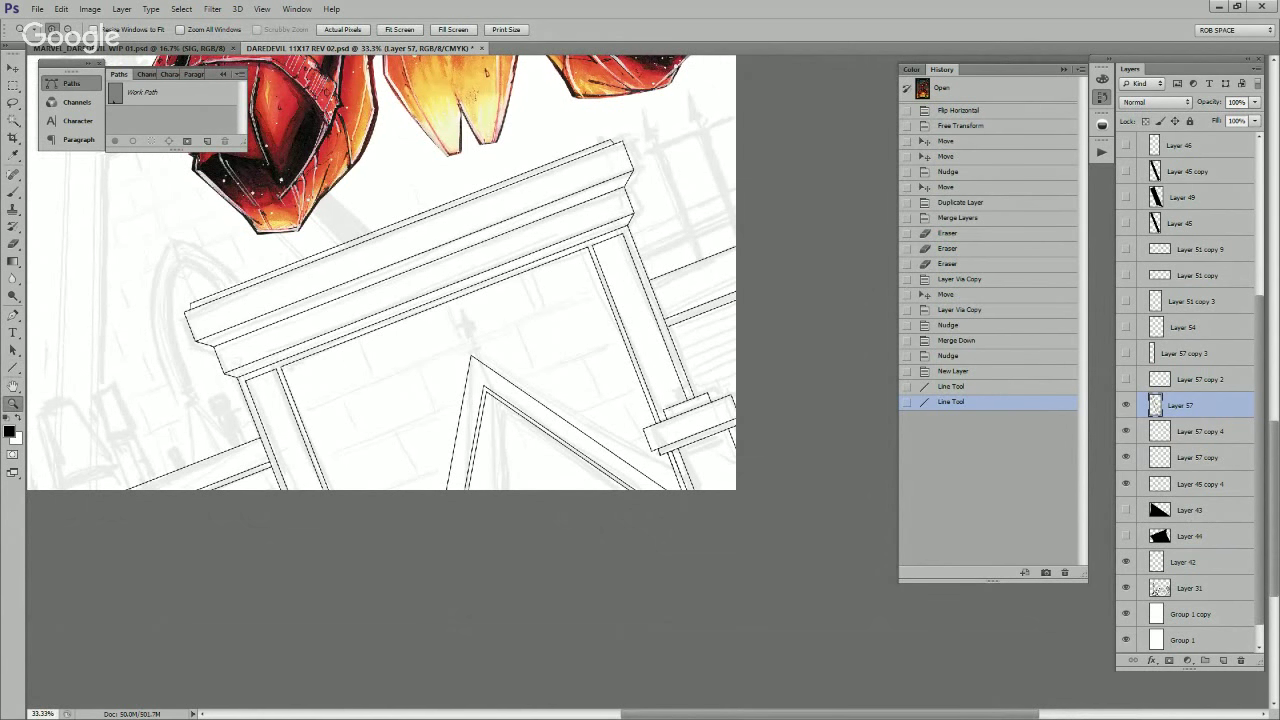
Step: Merge Layer 57 copy 4 down into Layer 57 copy and check the merged roof lines by hiding and showing them
{"action": "left_click", "coordinate": [1200, 431]}
{"action": "key", "text": "ctrl+e"}
{"action": "left_click", "coordinate": [1126, 432]}
{"action": "left_click", "coordinate": [1126, 432]}
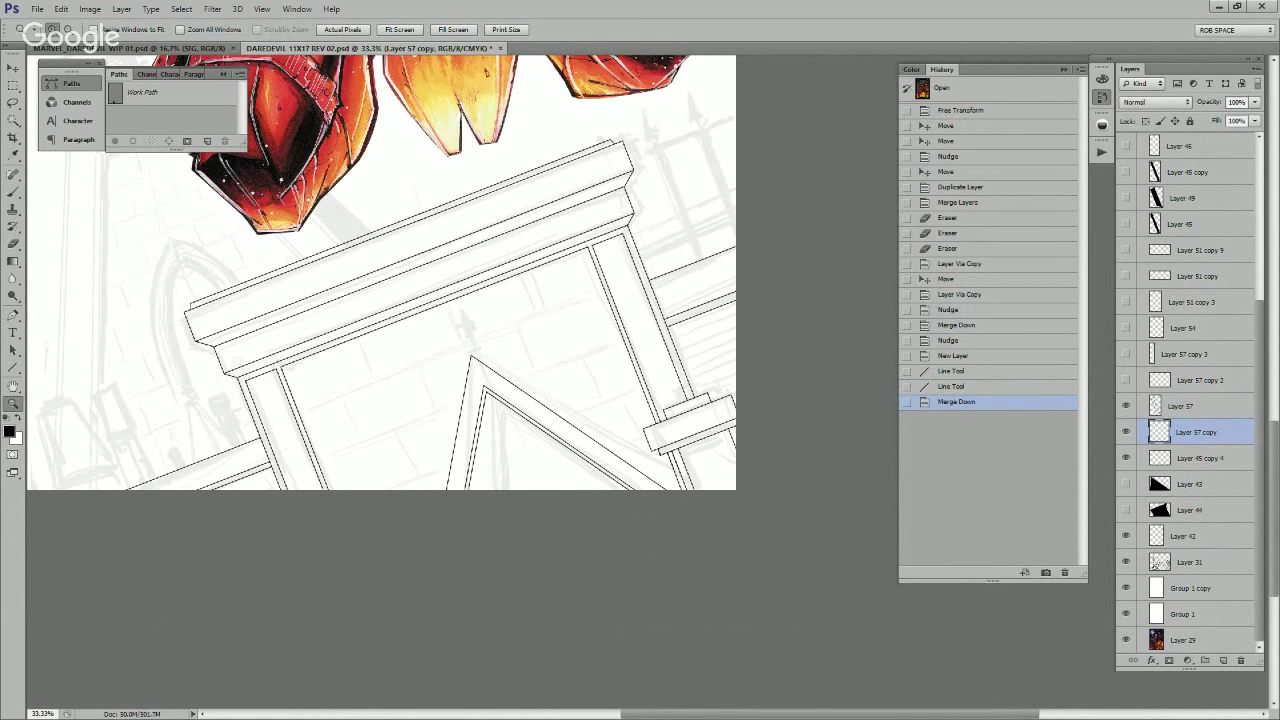
Step: Nudge the merged gabled roof outline right until its right slope meets the pillar base, and check it against the stone frame
{"action": "key", "text": "v"}
{"action": "key", "text": "Right"}
{"action": "key", "text": "Right"}
{"action": "key", "text": "Right"}
{"action": "key", "text": "Right"}
{"action": "key", "text": "Right"}
{"action": "key", "text": "Right"}
{"action": "key", "text": "Right"}
{"action": "key", "text": "Right"}
{"action": "key", "text": "Right"}
{"action": "key", "text": "Right"}
{"action": "key", "text": "Right"}
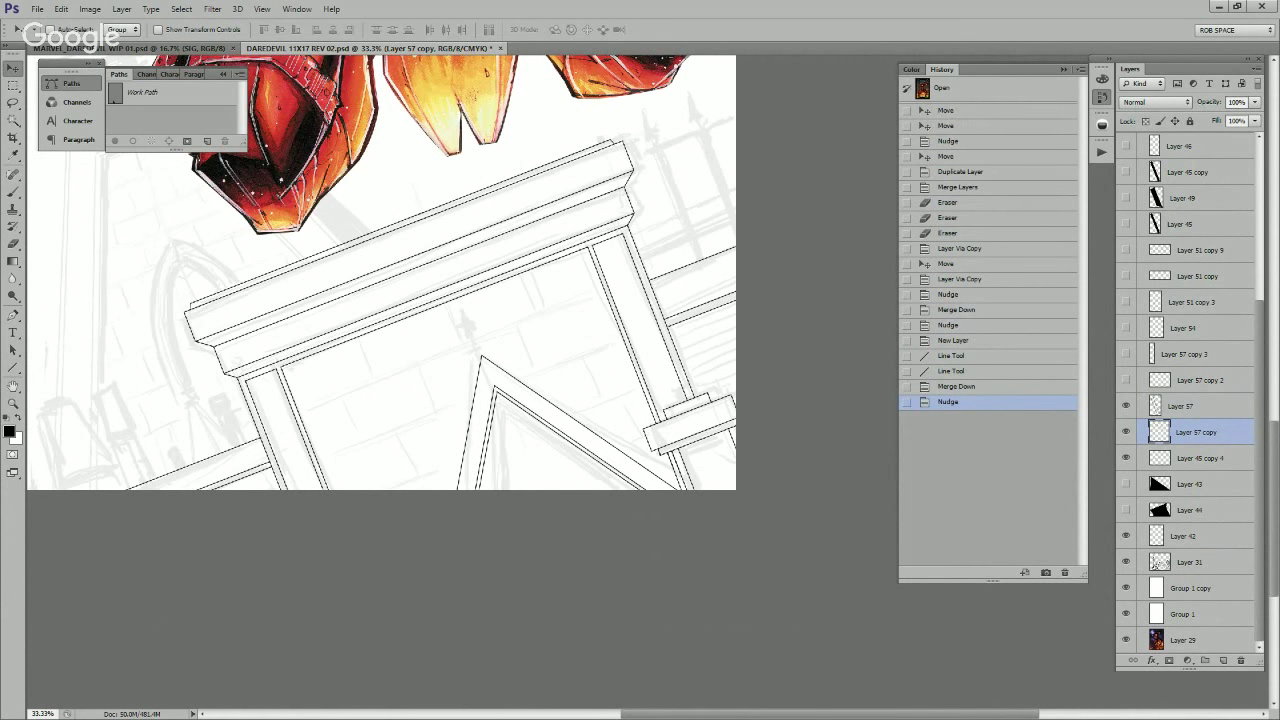
{"action": "key", "text": "Right"}
{"action": "key", "text": "Right"}
{"action": "key", "text": "Right"}
{"action": "key", "text": "Right"}
{"action": "key", "text": "Right"}
{"action": "key", "text": "Right"}
{"action": "key", "text": "Right"}
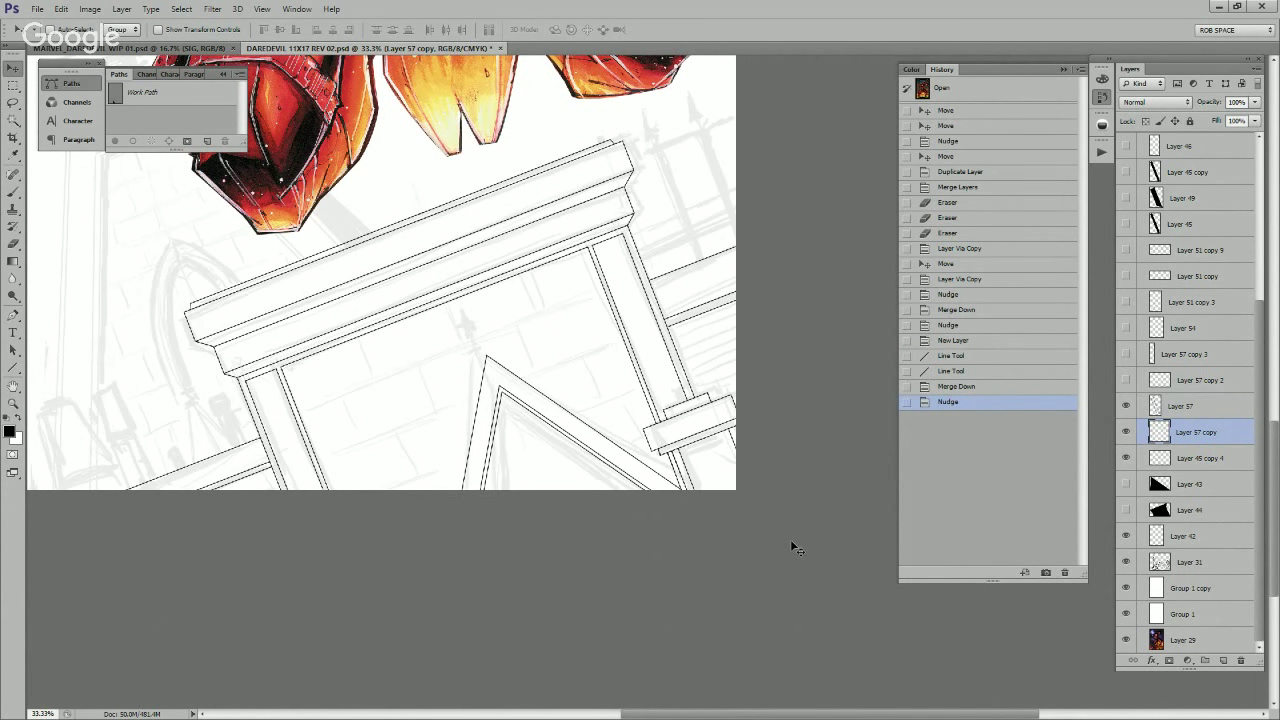
{"action": "key", "text": "Right"}
{"action": "key", "text": "Right"}
{"action": "key", "text": "Right"}
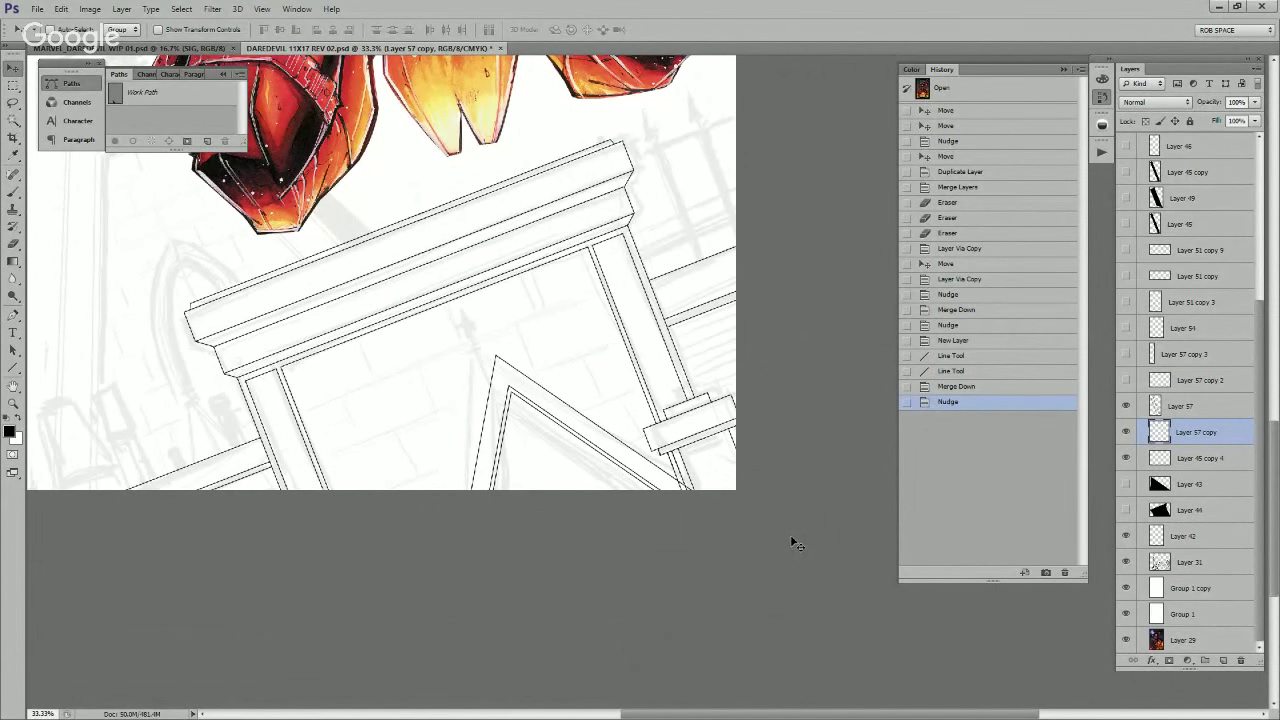
{"action": "left_click", "coordinate": [1126, 457]}
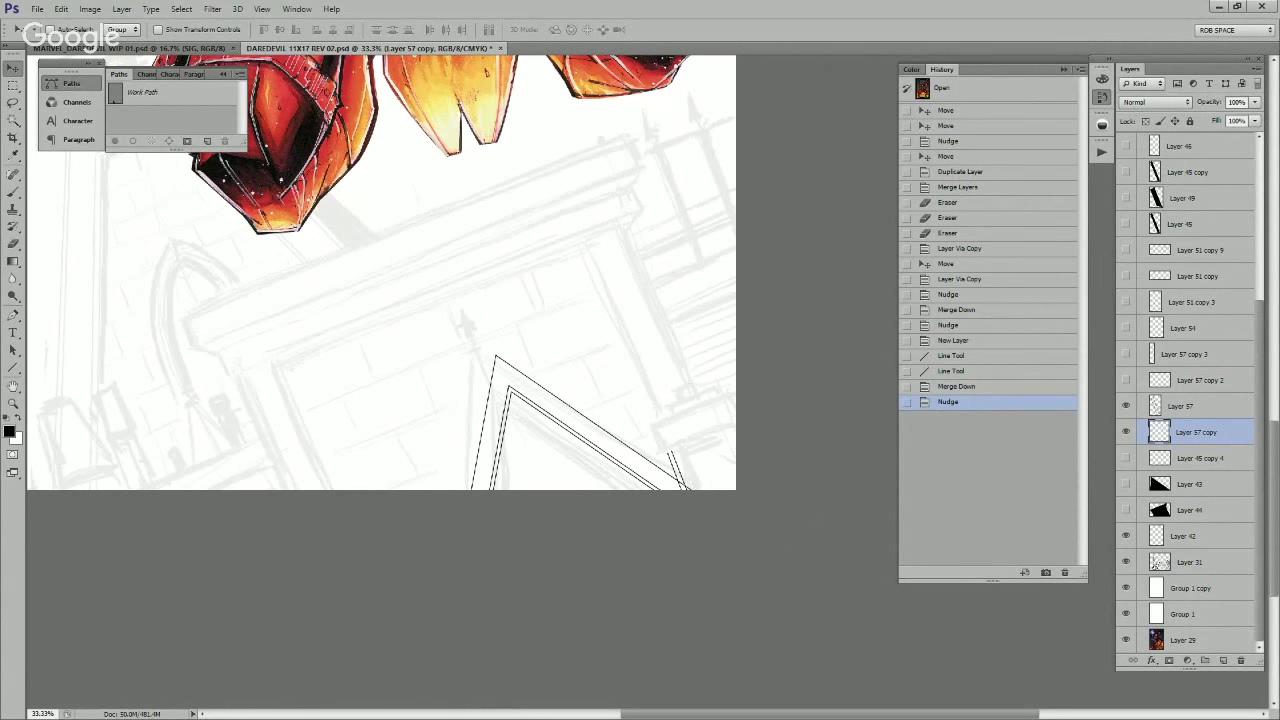
{"action": "left_click", "coordinate": [1126, 457]}
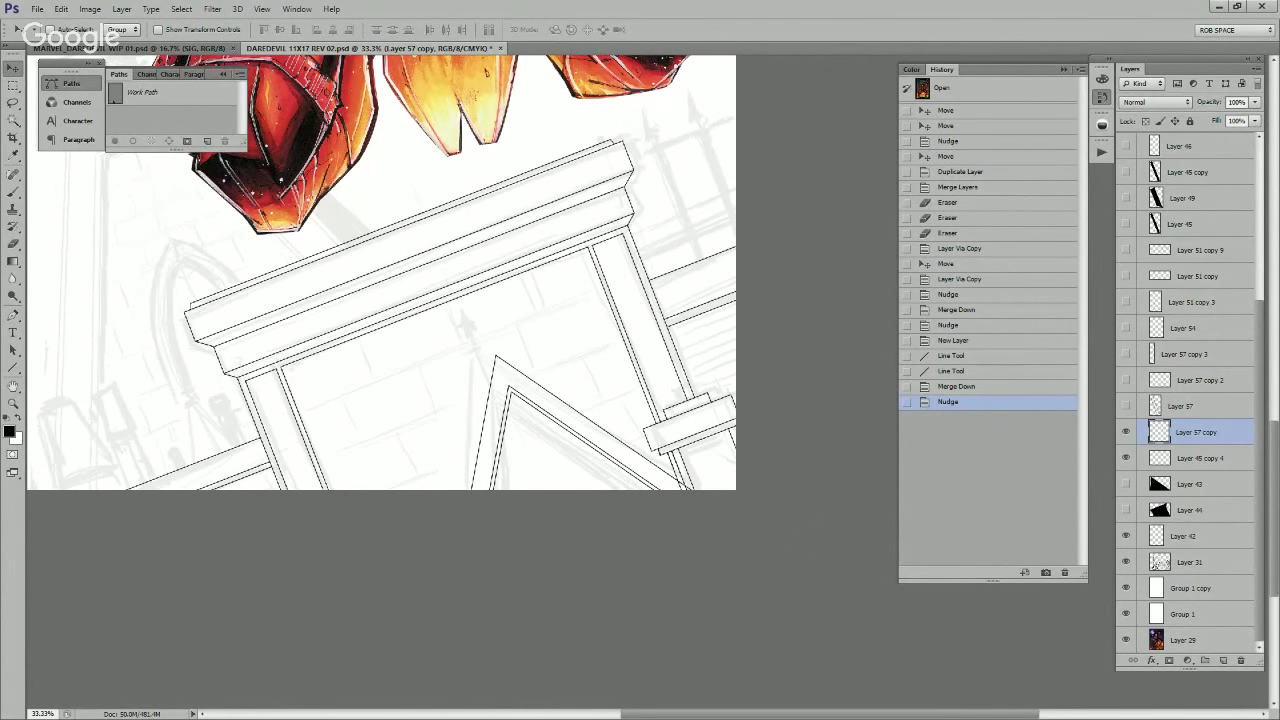
Step: Erase the part of the left pillar extension on Layer 57 that runs past the roof slope at the canvas's lower edge
{"action": "left_click", "coordinate": [1182, 406]}
{"action": "key", "text": "z"}
{"action": "left_click", "coordinate": [689, 493]}
{"action": "left_click", "coordinate": [689, 493]}
{"action": "left_click", "coordinate": [689, 493]}
{"action": "left_click", "coordinate": [689, 493]}
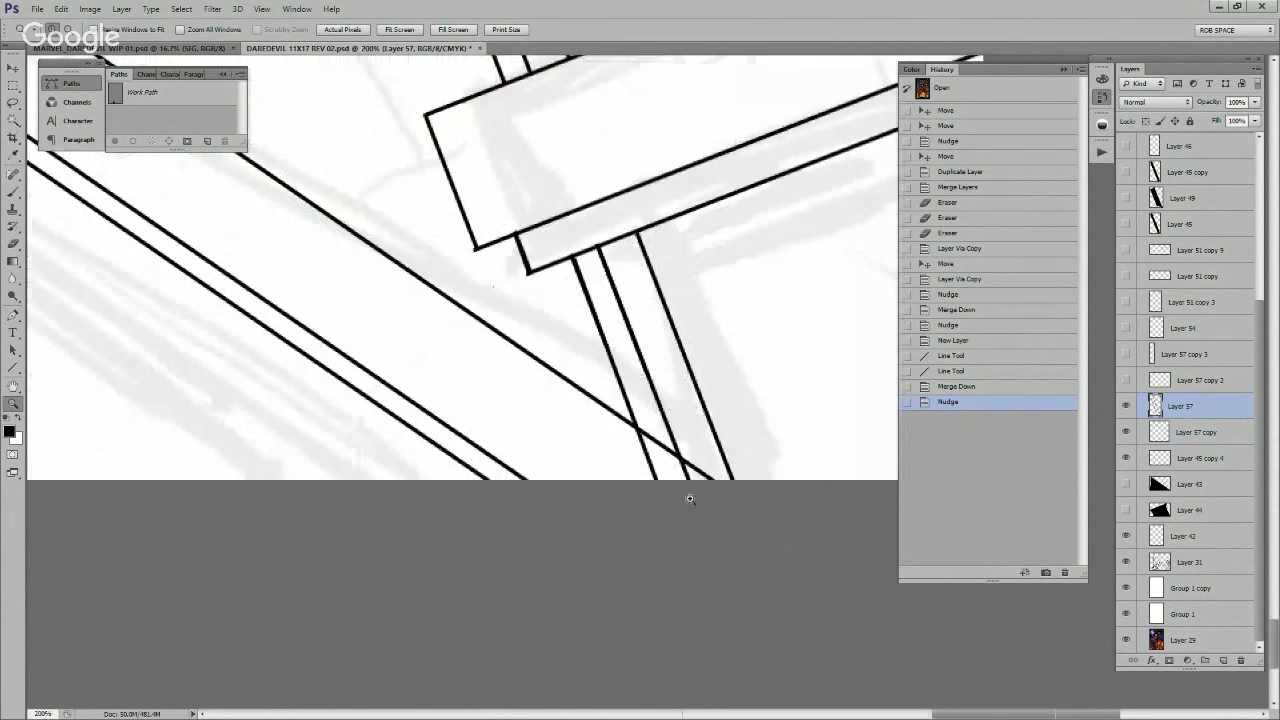
{"action": "key", "text": "e"}
{"action": "mouse_move", "coordinate": [632, 446]}
{"action": "left_mouse_down"}
{"action": "mouse_move", "coordinate": [680, 465]}
{"action": "mouse_move", "coordinate": [666, 500]}
{"action": "left_mouse_up"}
{"action": "key", "text": "z"}
{"action": "left_click", "coordinate": [665, 459], "text": "alt"}
{"action": "left_click", "coordinate": [665, 459], "text": "alt"}
{"action": "left_click", "coordinate": [665, 459], "text": "alt"}
{"action": "left_click", "coordinate": [665, 459], "text": "alt"}
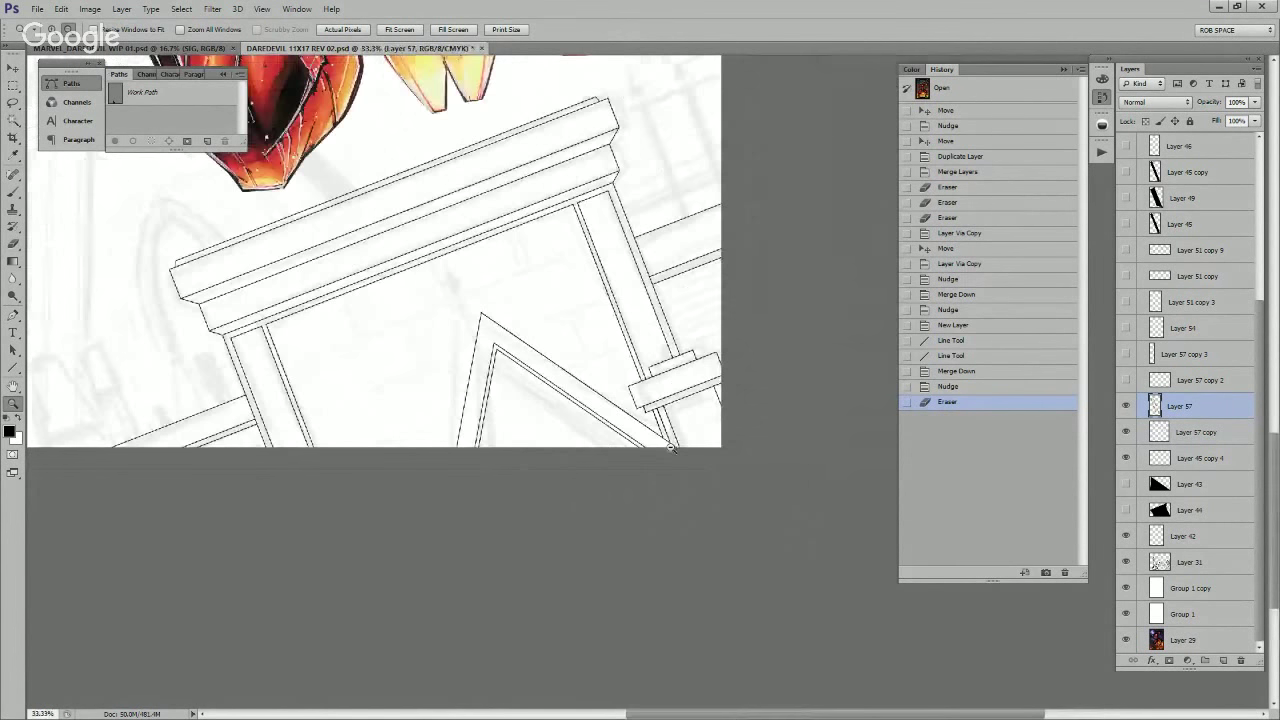
{"action": "left_click", "coordinate": [665, 459], "text": "alt"}
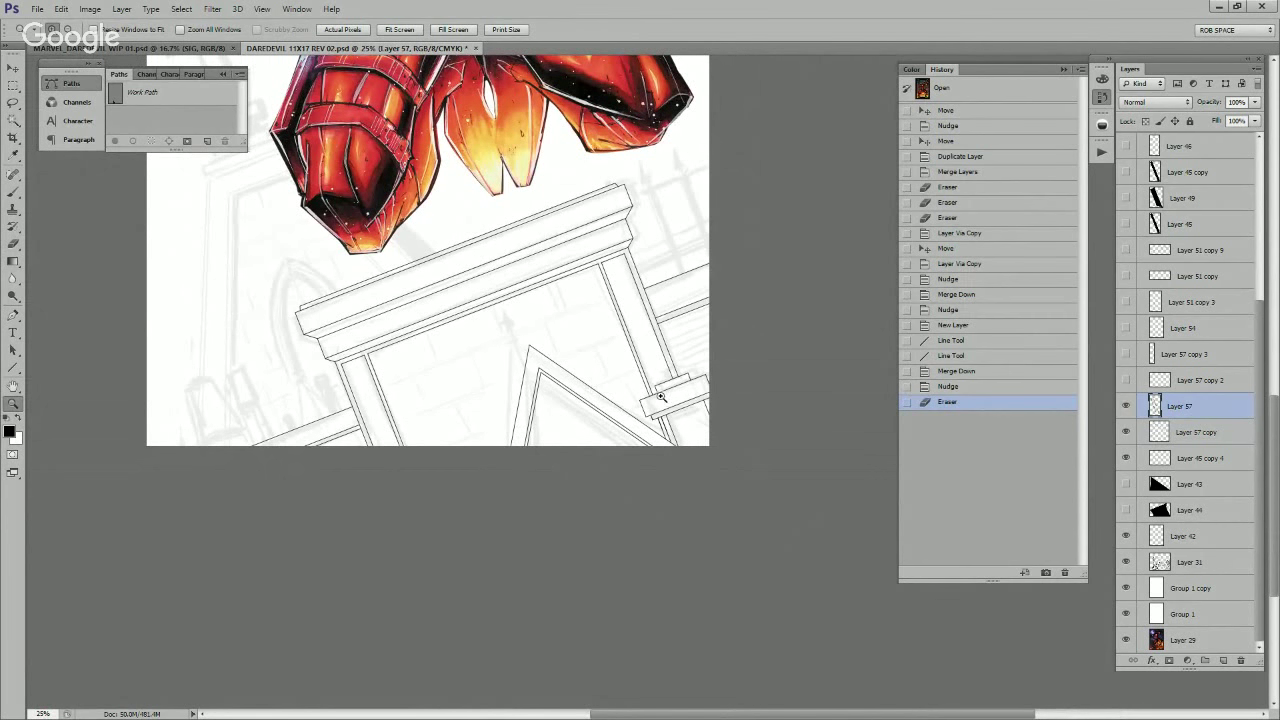
Step: Add a new layer above Layer 57 and try a straight diagonal line across the gravestone sketch left of the frame
{"action": "scroll", "coordinate": [592, 399], "scroll_direction": "up", "scroll_amount": 3}
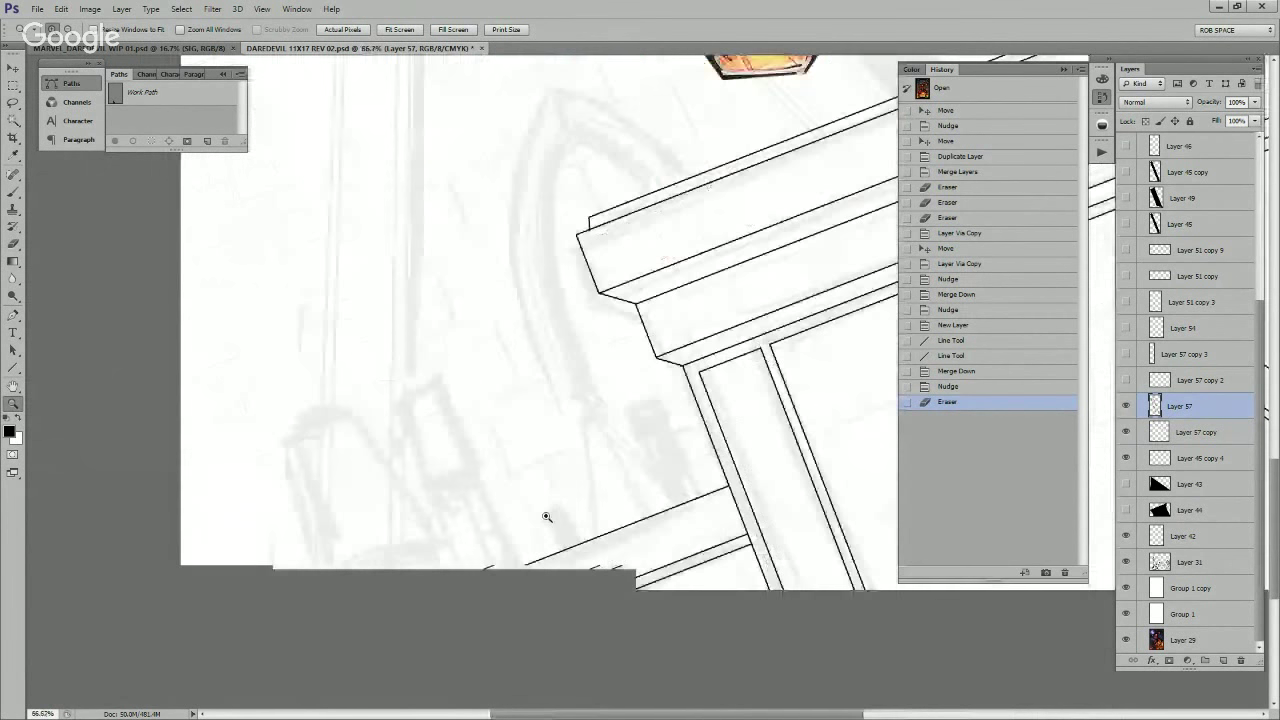
{"action": "left_click_drag", "start_coordinate": [632, 490], "coordinate": [648, 495]}
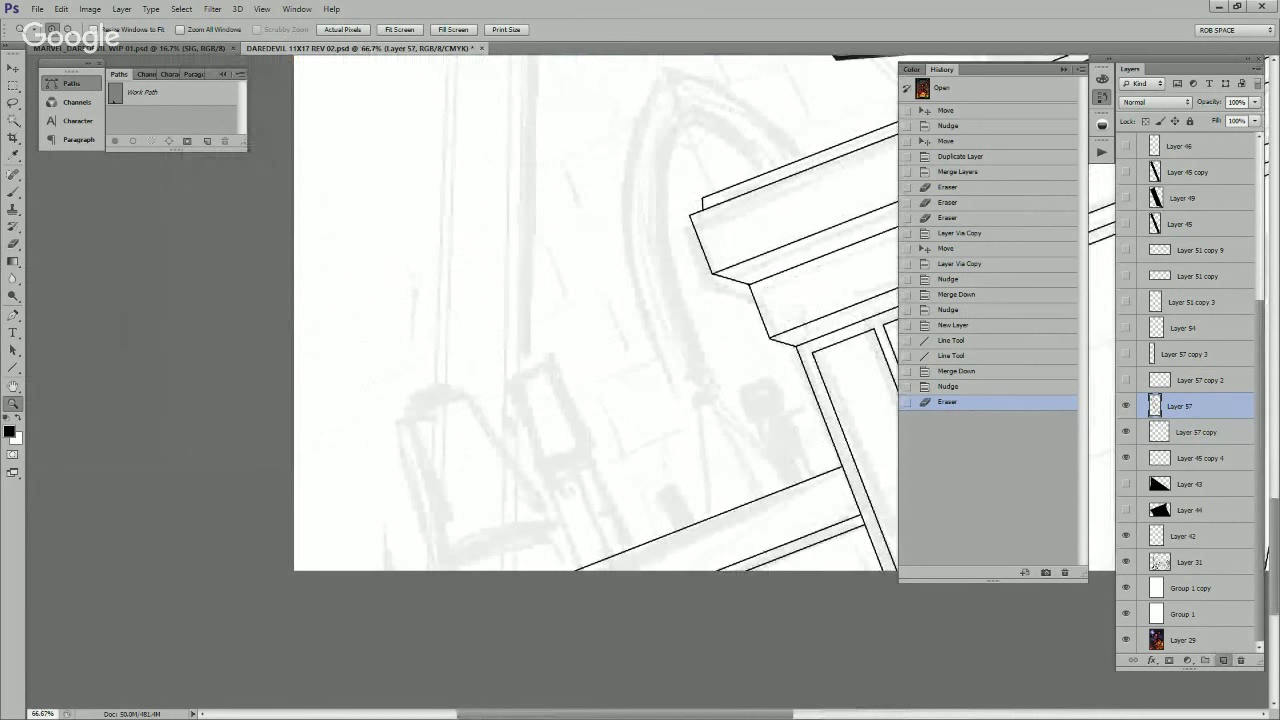
{"action": "left_click", "coordinate": [1222, 660]}
{"action": "key", "text": "u"}
{"action": "left_click_drag", "start_coordinate": [492, 323], "coordinate": [628, 640]}
{"action": "key", "text": "ctrl+z"}
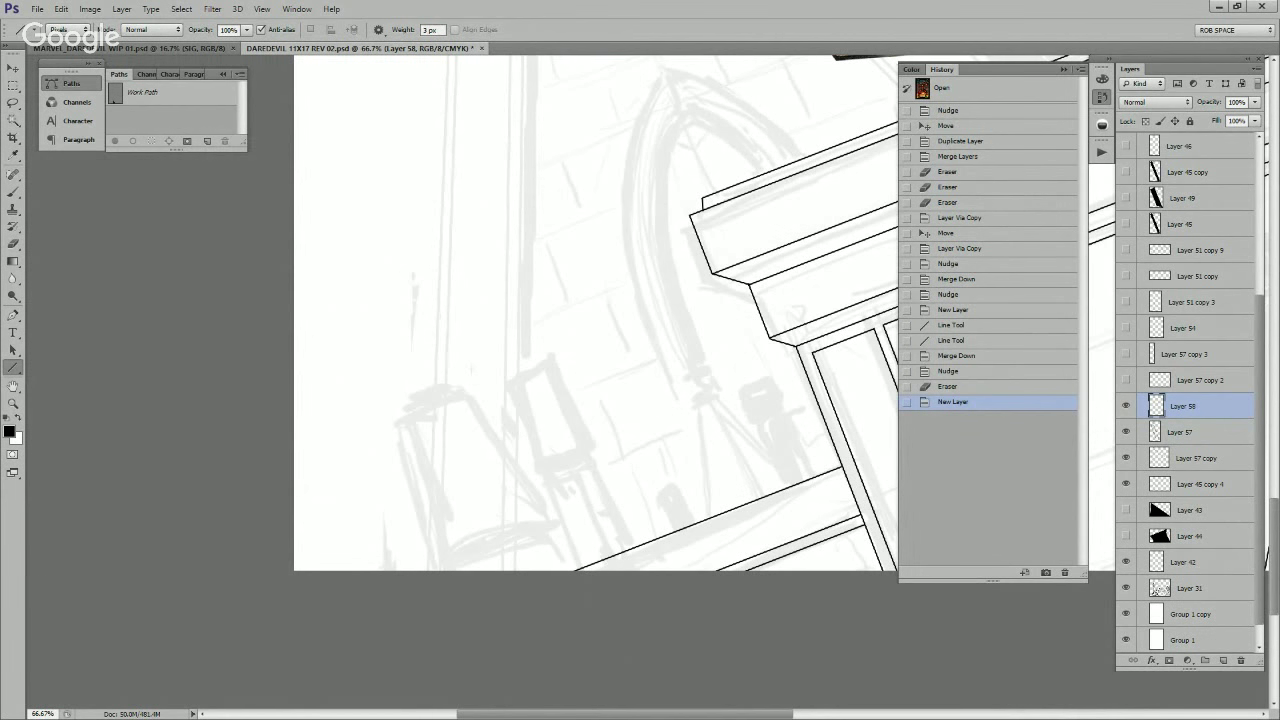
Step: Show Layer 46, copy the lower part of its left long line onto a new layer, and hide Layer 46 again
{"action": "key", "text": "z"}
{"action": "left_click", "coordinate": [848, 462], "text": "alt"}
{"action": "left_click", "coordinate": [848, 462], "text": "alt"}
{"action": "left_click", "coordinate": [848, 462], "text": "alt"}
{"action": "left_click_drag", "start_coordinate": [848, 462], "coordinate": [692, 499]}
{"action": "left_click", "coordinate": [1126, 354]}
{"action": "left_click", "coordinate": [1126, 354]}
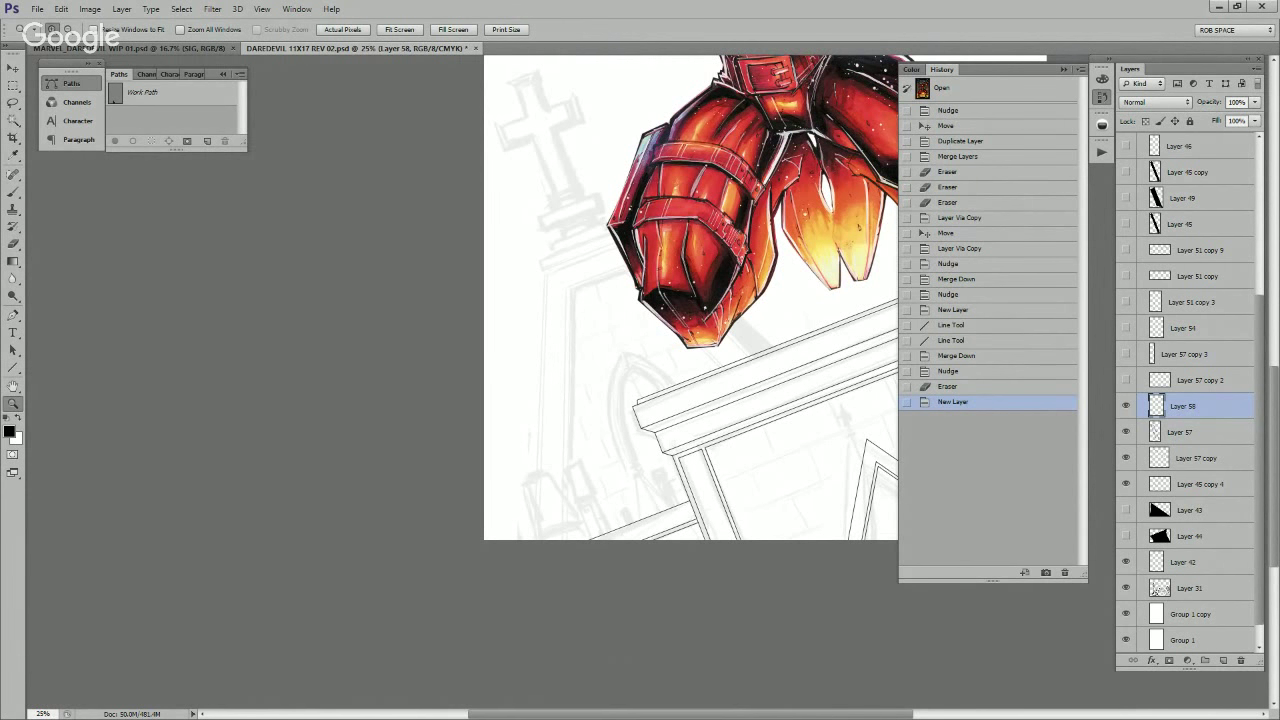
{"action": "left_click", "coordinate": [1126, 146]}
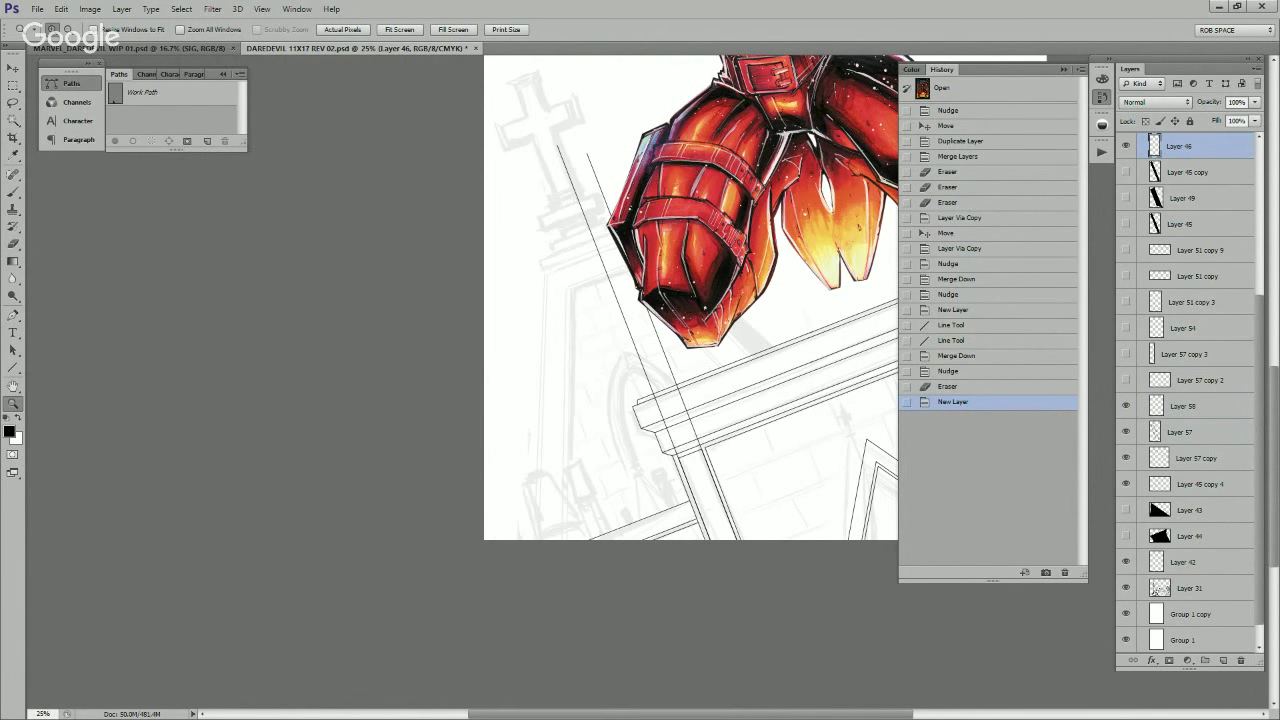
{"action": "key", "text": "l"}
{"action": "mouse_move", "coordinate": [663, 414]}
{"action": "left_mouse_down"}
{"action": "mouse_move", "coordinate": [707, 574]}
{"action": "mouse_move", "coordinate": [618, 392]}
{"action": "mouse_move", "coordinate": [589, 257]}
{"action": "mouse_move", "coordinate": [650, 325]}
{"action": "left_mouse_up"}
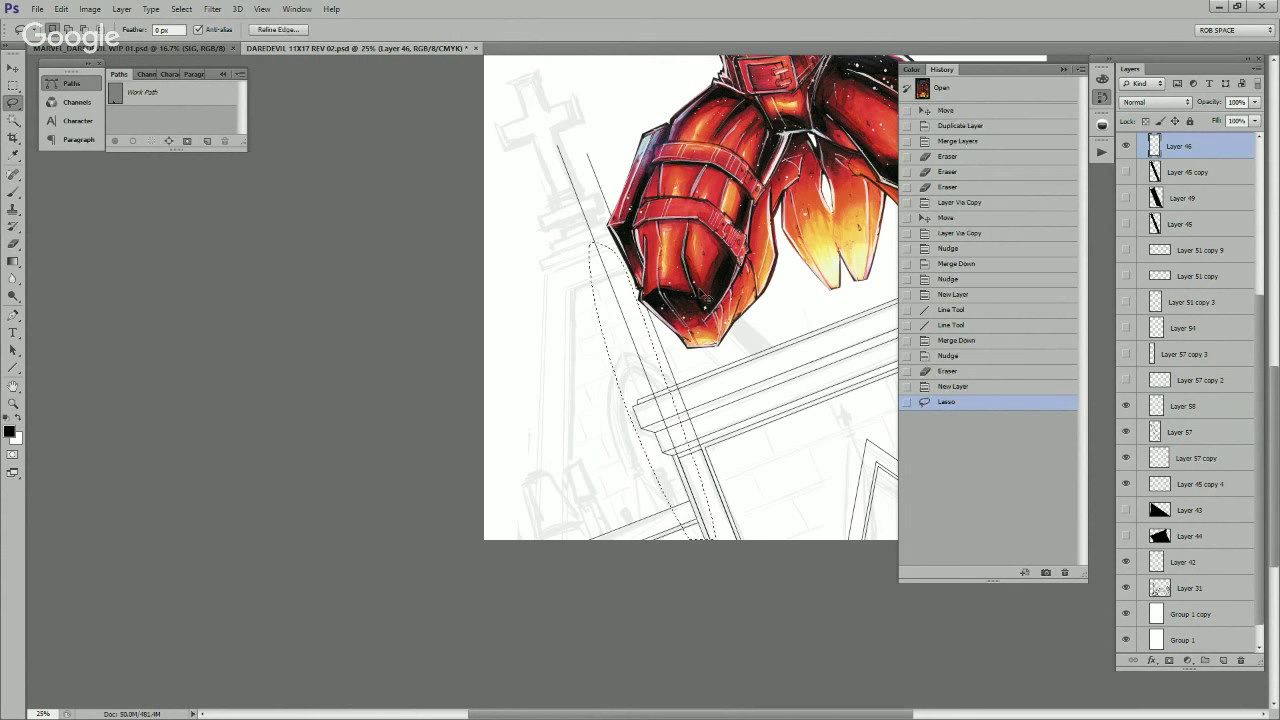
{"action": "key", "text": "ctrl+j"}
{"action": "left_click", "coordinate": [1126, 172]}
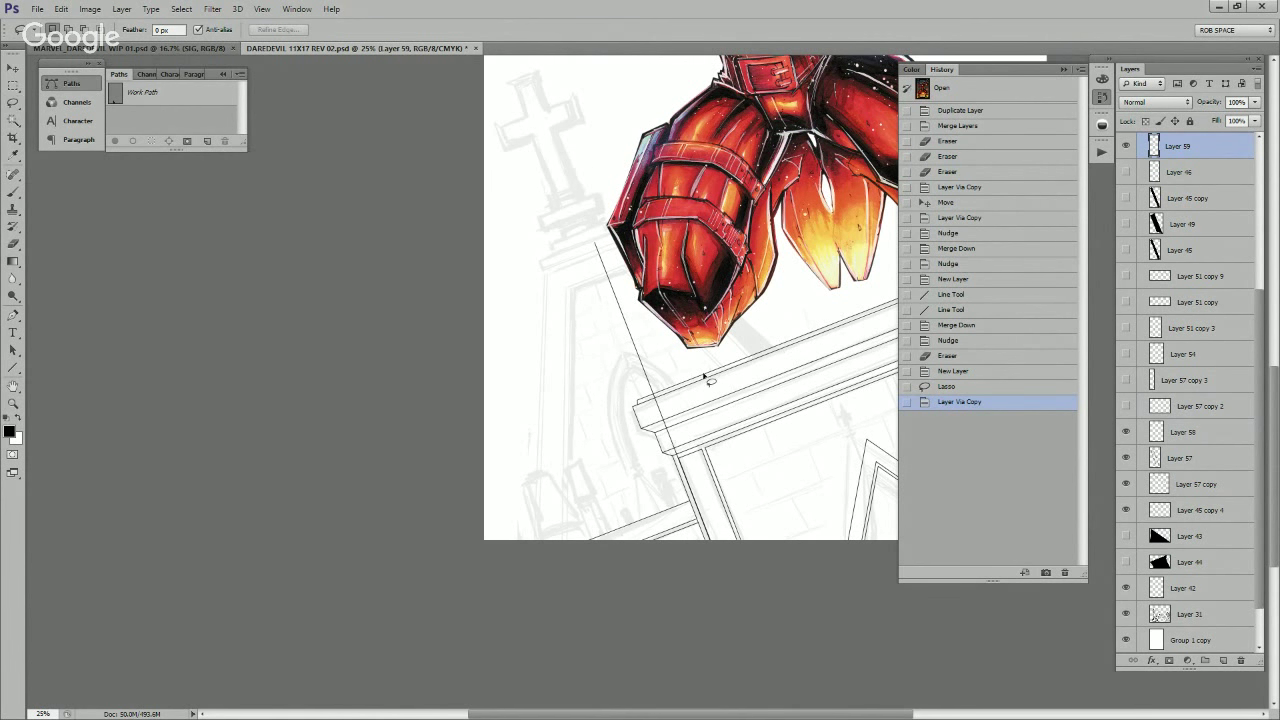
Step: Move the copied diagonal line down and left onto the tall gravestone in the background sketch
{"action": "key", "text": "v"}
{"action": "mouse_move", "coordinate": [705, 376]}
{"action": "left_mouse_down"}
{"action": "mouse_move", "coordinate": [688, 428]}
{"action": "mouse_move", "coordinate": [628, 482]}
{"action": "left_mouse_up"}
{"action": "key", "text": "z"}
{"action": "left_click", "coordinate": [590, 492]}
{"action": "left_click", "coordinate": [591, 493]}
{"action": "left_click", "coordinate": [592, 493]}
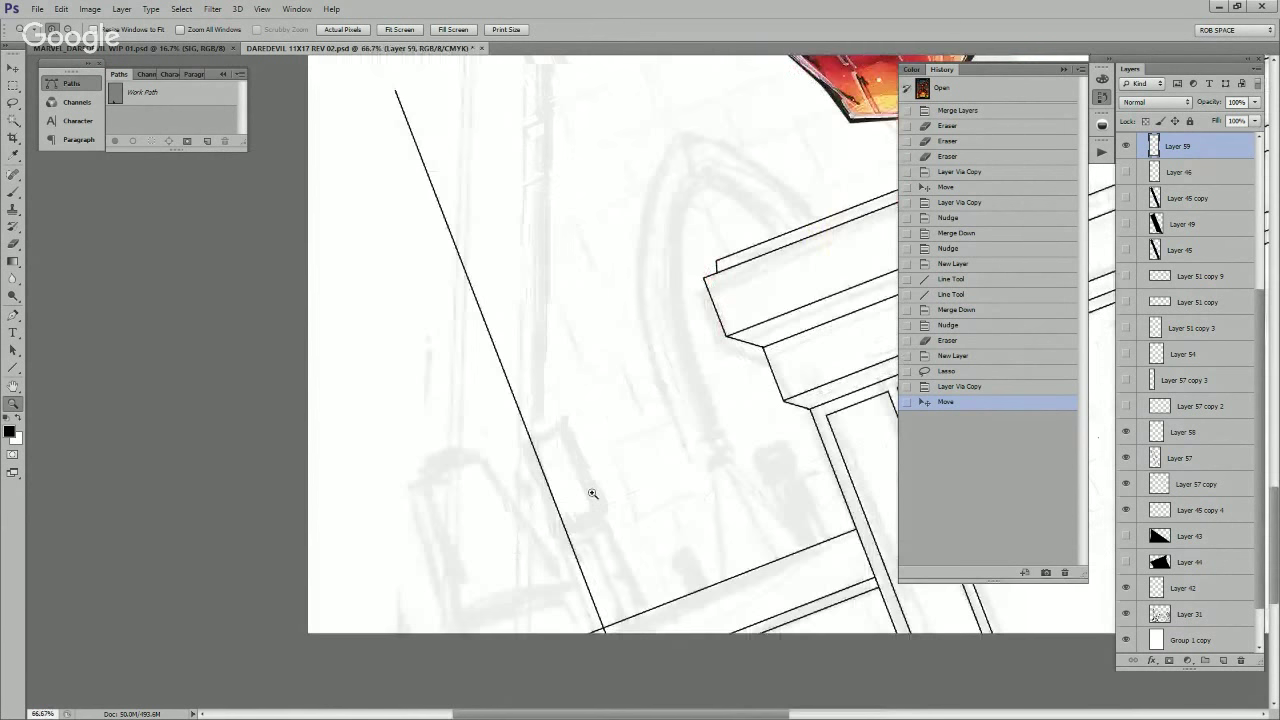
Step: Duplicate the gravestone line, offset the copy slightly to the right, and merge both lines into Layer 59
{"action": "key", "text": "ctrl+j"}
{"action": "key", "text": "v"}
{"action": "left_click_drag", "start_coordinate": [600, 449], "coordinate": [687, 428]}
{"action": "key", "text": "ctrl+e"}
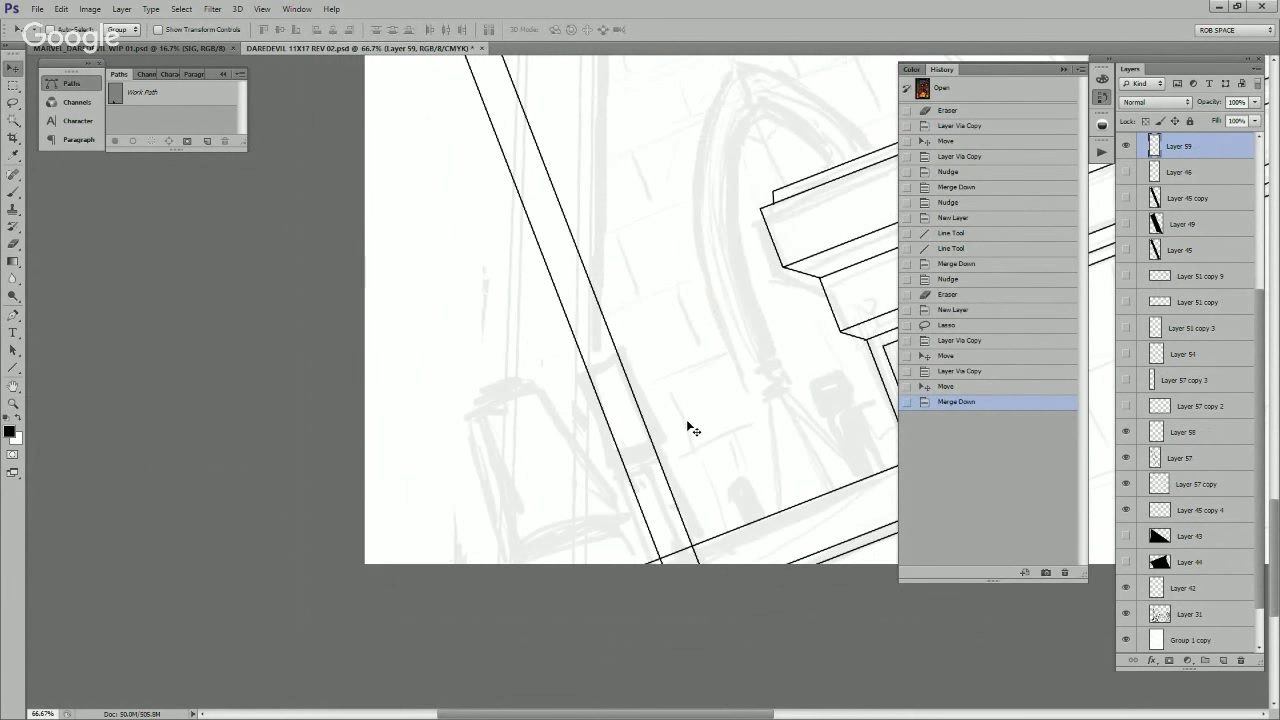
Step: Duplicate the line pair down and left, and move the copy's left line separately to the outer gravestone's left edge
{"action": "key", "text": "ctrl+j"}
{"action": "mouse_move", "coordinate": [706, 367]}
{"action": "left_mouse_down"}
{"action": "mouse_move", "coordinate": [668, 487]}
{"action": "mouse_move", "coordinate": [684, 476]}
{"action": "mouse_move", "coordinate": [689, 490]}
{"action": "left_mouse_up"}
{"action": "key", "text": "l"}
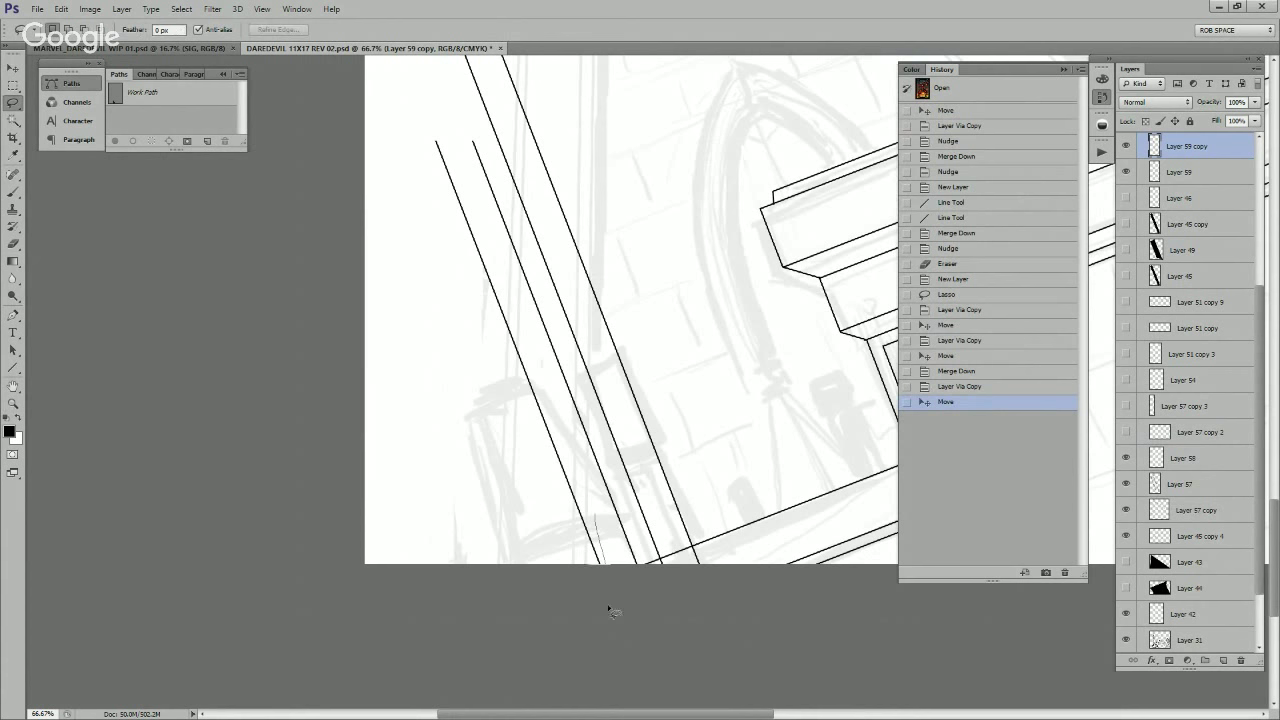
{"action": "mouse_move", "coordinate": [609, 606]}
{"action": "left_mouse_down"}
{"action": "mouse_move", "coordinate": [417, 126]}
{"action": "mouse_move", "coordinate": [577, 480]}
{"action": "mouse_move", "coordinate": [612, 518]}
{"action": "left_mouse_up"}
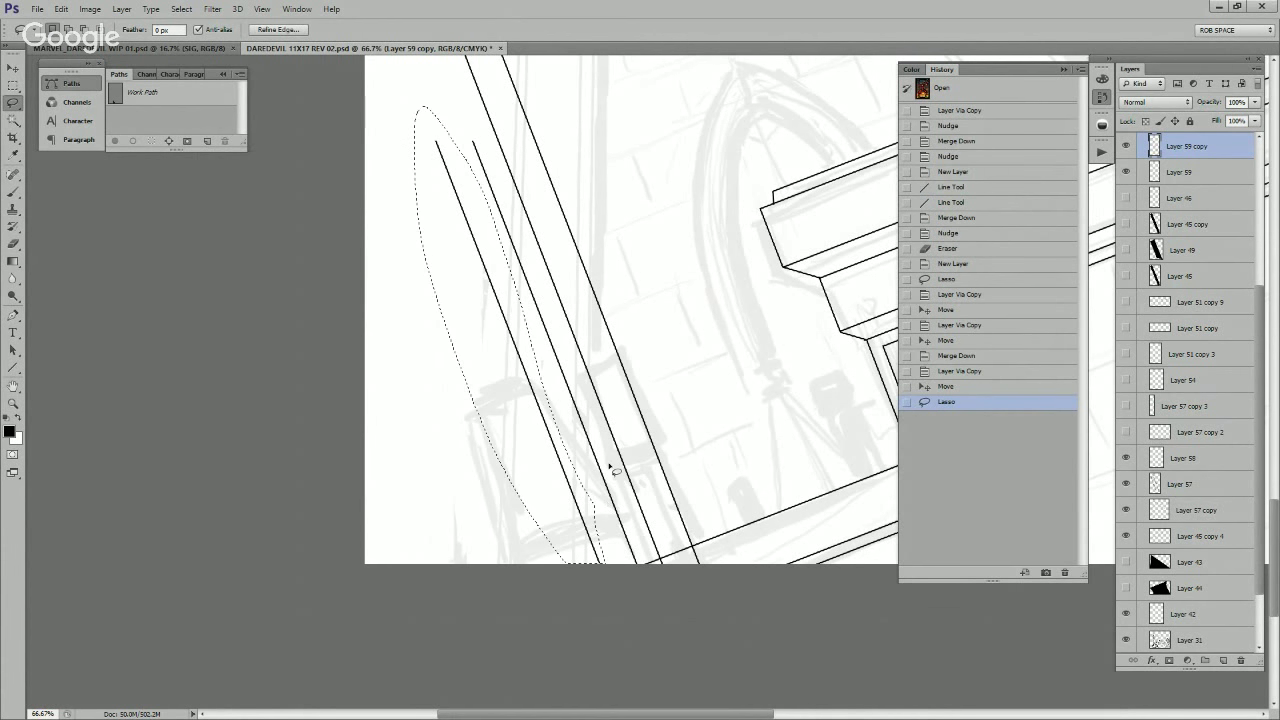
{"action": "key", "text": "v"}
{"action": "mouse_move", "coordinate": [640, 424]}
{"action": "left_mouse_down"}
{"action": "mouse_move", "coordinate": [646, 414]}
{"action": "mouse_move", "coordinate": [600, 466]}
{"action": "mouse_move", "coordinate": [567, 457]}
{"action": "mouse_move", "coordinate": [549, 487]}
{"action": "mouse_move", "coordinate": [502, 513]}
{"action": "left_mouse_up"}
{"action": "key", "text": "ctrl+z"}
{"action": "key", "text": "ctrl+z"}
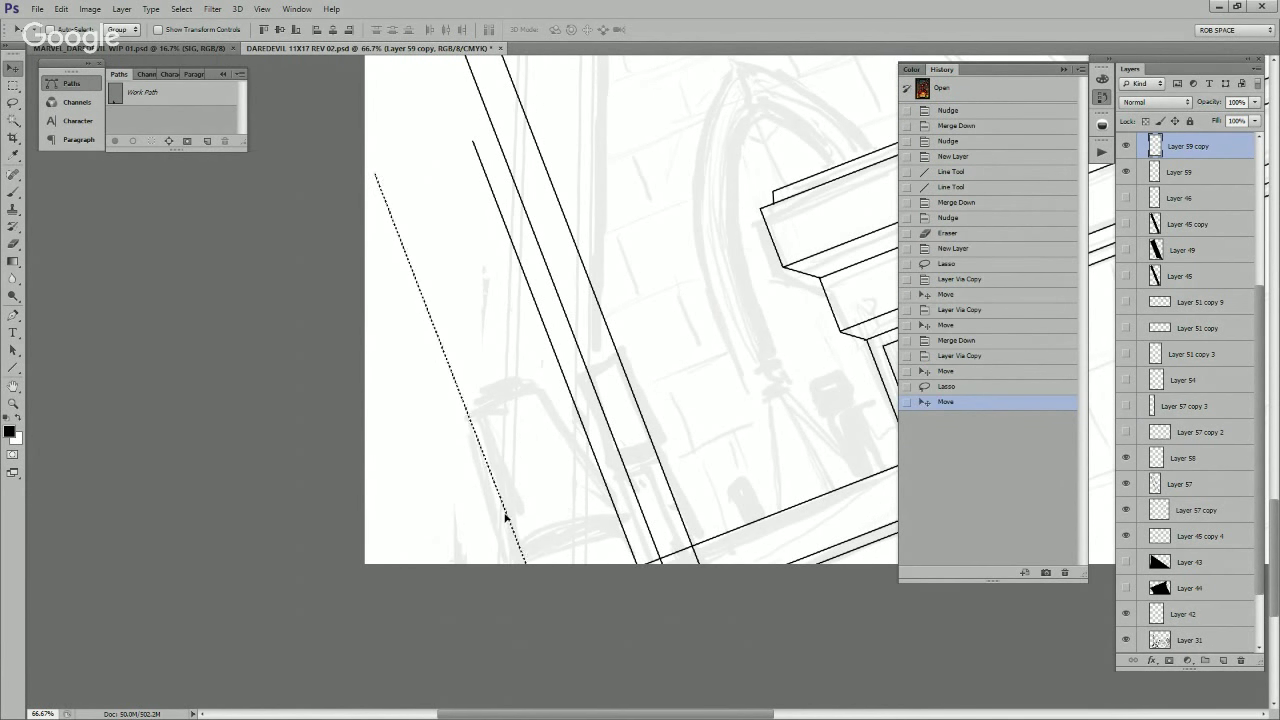
{"action": "key", "text": "ctrl+d"}
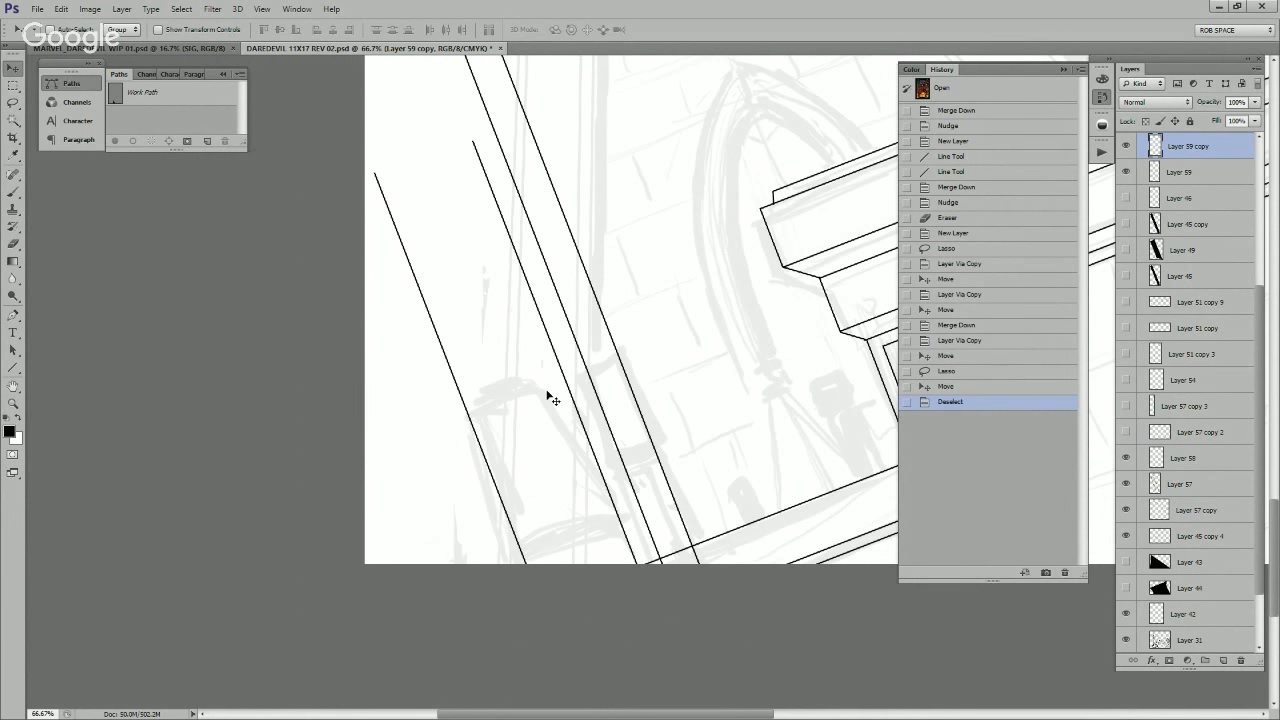
Step: Erase the upper parts of the two lines on Layer 59 copy down to the tops of the sketched gravestones
{"action": "key", "text": "e"}
{"action": "left_click_drag", "start_coordinate": [374, 172], "coordinate": [459, 400]}
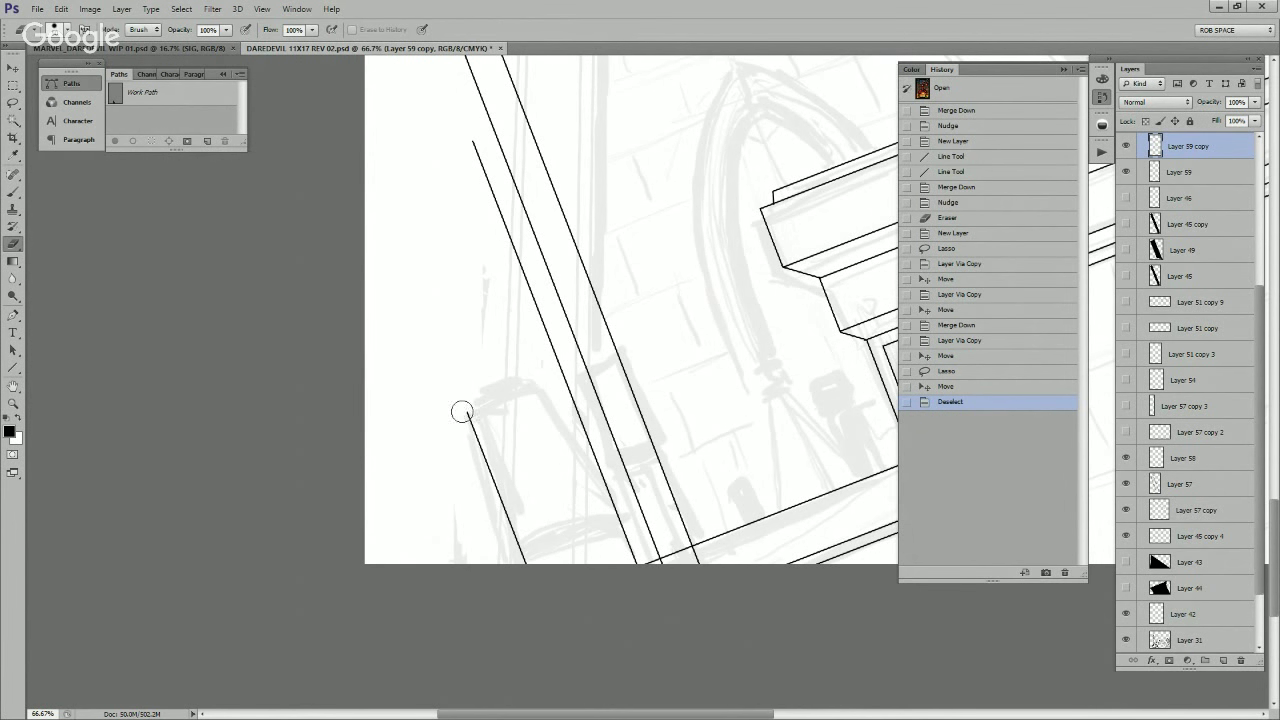
{"action": "left_click_drag", "start_coordinate": [557, 372], "coordinate": [470, 150]}
{"action": "left_click_drag", "start_coordinate": [624, 261], "coordinate": [703, 524]}
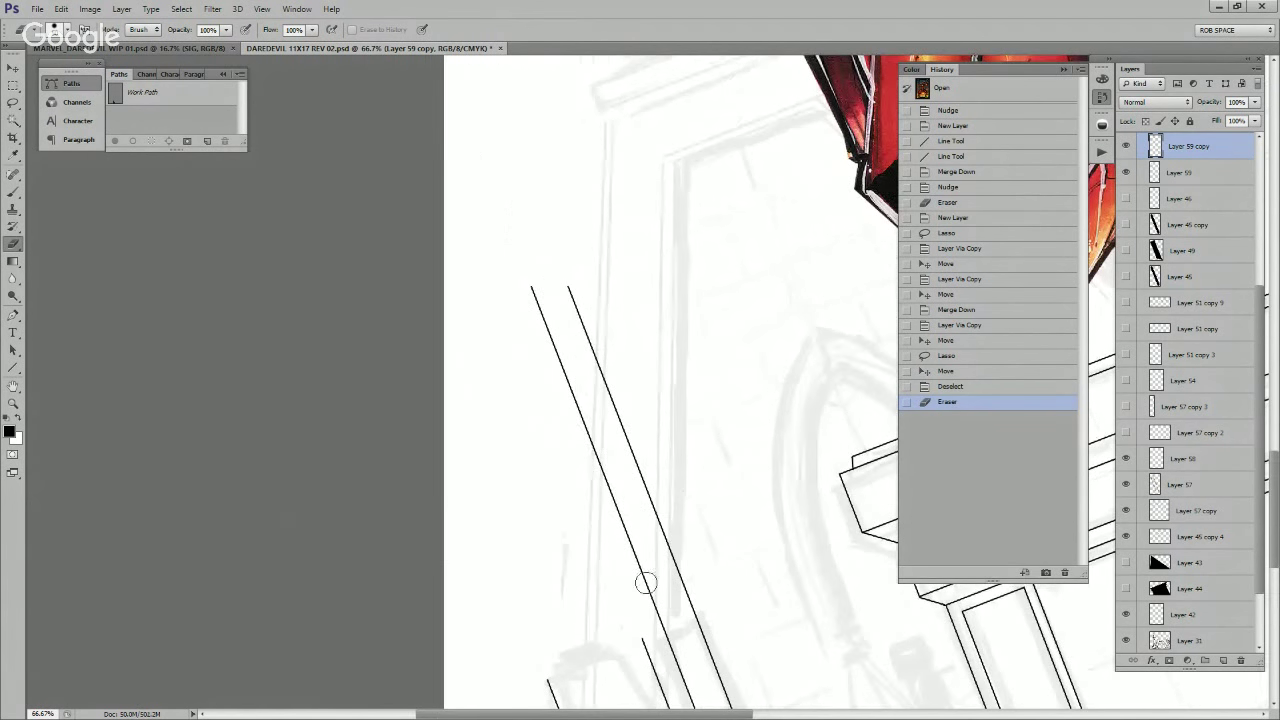
Step: Merge Layer 59 copy into Layer 59 and erase the remaining long lines above the tall gravestone's top
{"action": "left_click_drag", "start_coordinate": [627, 516], "coordinate": [626, 491]}
{"action": "key", "text": "ctrl+e"}
{"action": "mouse_move", "coordinate": [543, 297]}
{"action": "left_mouse_down"}
{"action": "mouse_move", "coordinate": [665, 632]}
{"action": "mouse_move", "coordinate": [683, 583]}
{"action": "mouse_move", "coordinate": [570, 292]}
{"action": "left_mouse_up"}
{"action": "left_click_drag", "start_coordinate": [698, 635], "coordinate": [690, 411]}
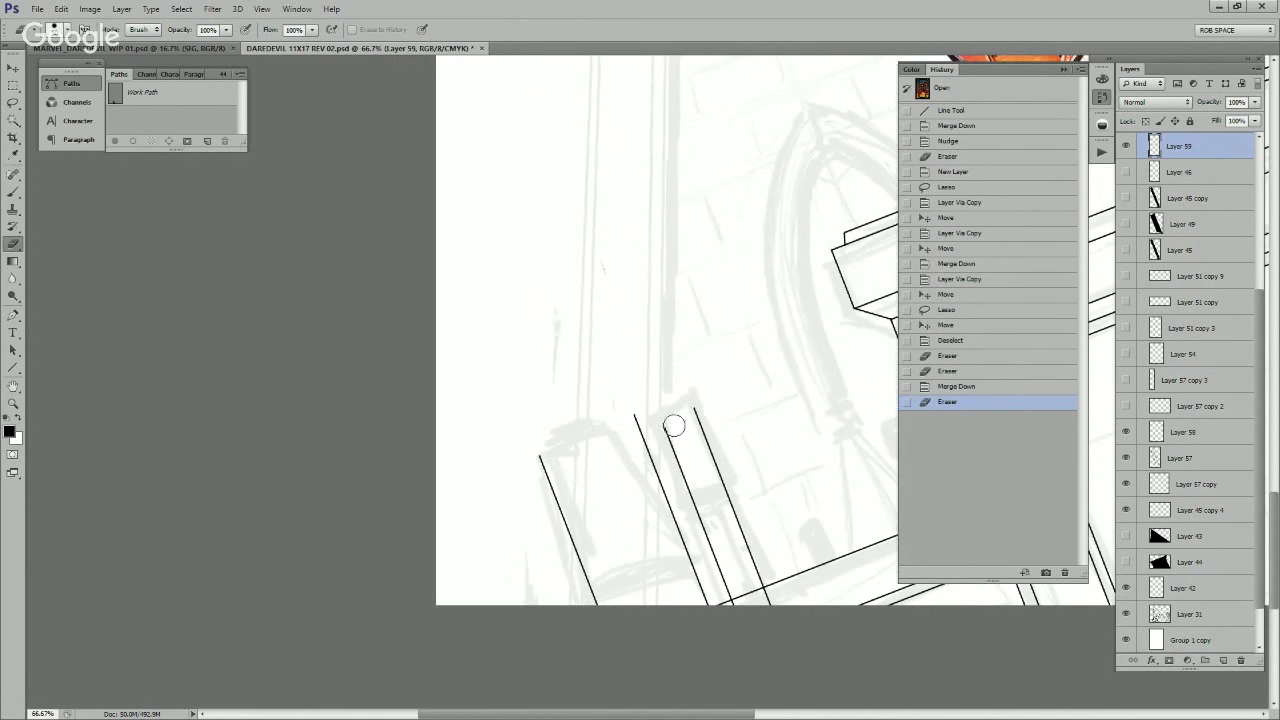
{"action": "left_click", "coordinate": [695, 411]}
Step: Erase the gravestone line ends that overshoot the left ledge line near the canvas's lower edge
{"action": "left_click_drag", "start_coordinate": [826, 425], "coordinate": [463, 577]}
{"action": "left_click", "coordinate": [714, 479], "text": "alt"}
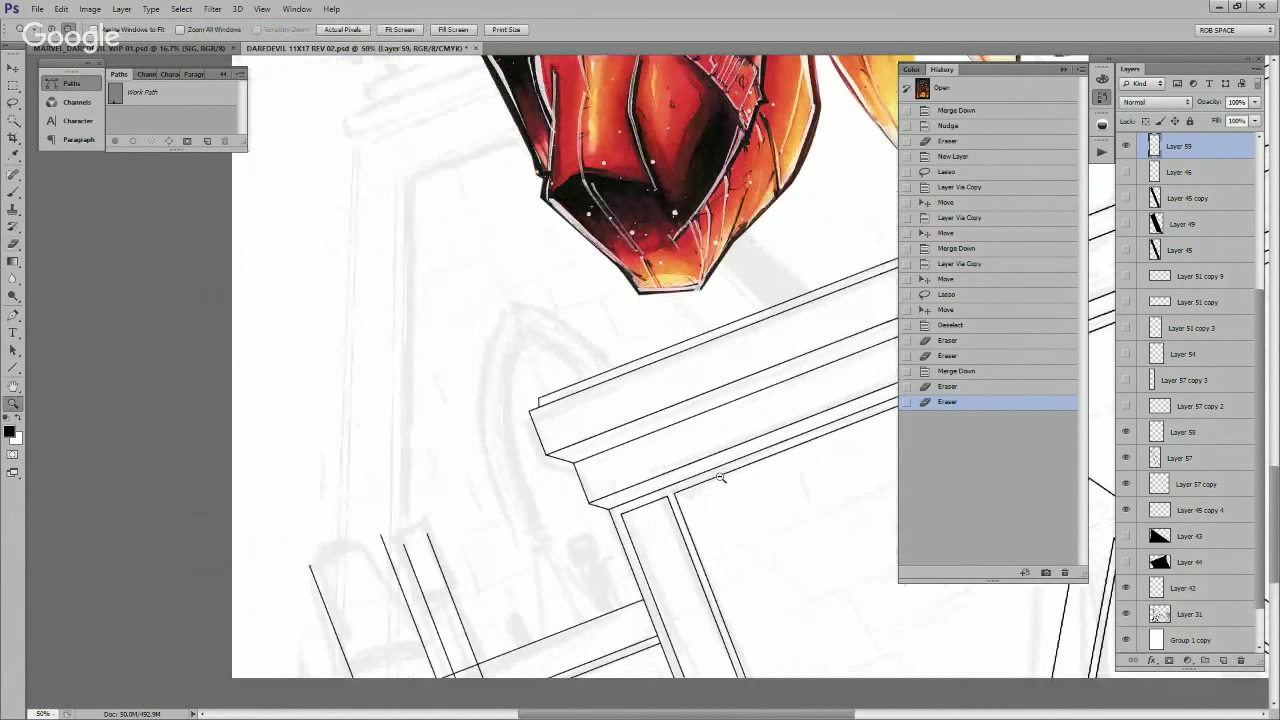
{"action": "left_click", "coordinate": [728, 486], "text": "alt"}
{"action": "left_click", "coordinate": [742, 500], "text": "alt"}
{"action": "left_click", "coordinate": [756, 514], "text": "alt"}
{"action": "left_click", "coordinate": [570, 659]}
{"action": "left_click", "coordinate": [570, 659]}
{"action": "left_click_drag", "start_coordinate": [588, 645], "coordinate": [714, 502]}
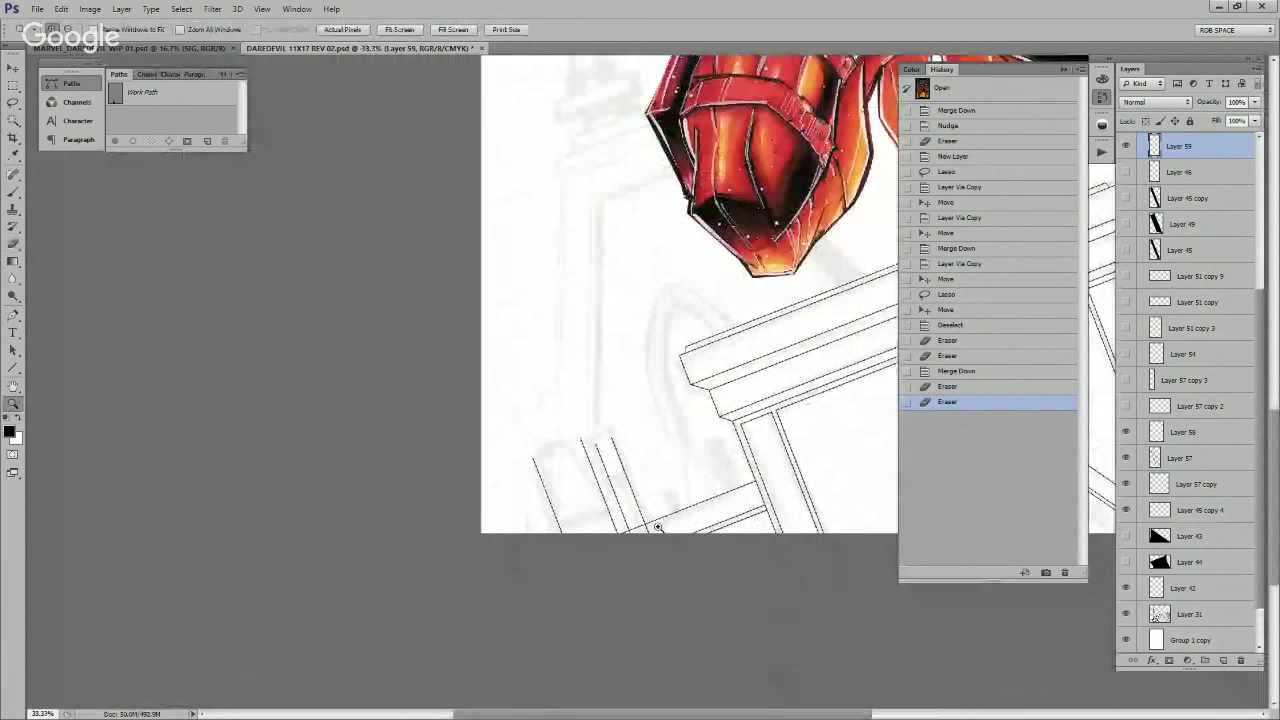
{"action": "left_click", "coordinate": [654, 526]}
{"action": "left_click", "coordinate": [650, 529]}
{"action": "key", "text": "e"}
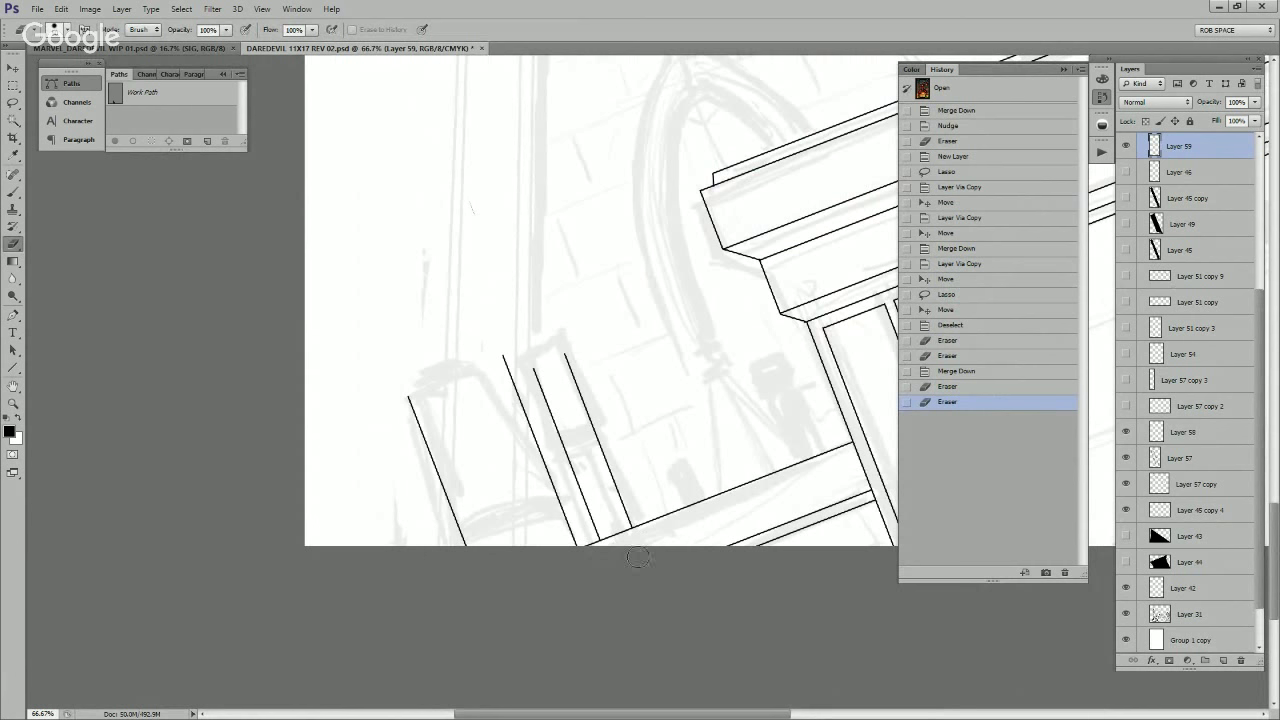
{"action": "left_click_drag", "start_coordinate": [638, 557], "coordinate": [641, 554]}
{"action": "key", "text": "z"}
{"action": "left_click", "coordinate": [668, 525], "text": "alt"}
{"action": "left_click", "coordinate": [668, 525], "text": "alt"}
{"action": "left_click", "coordinate": [671, 528], "text": "alt"}
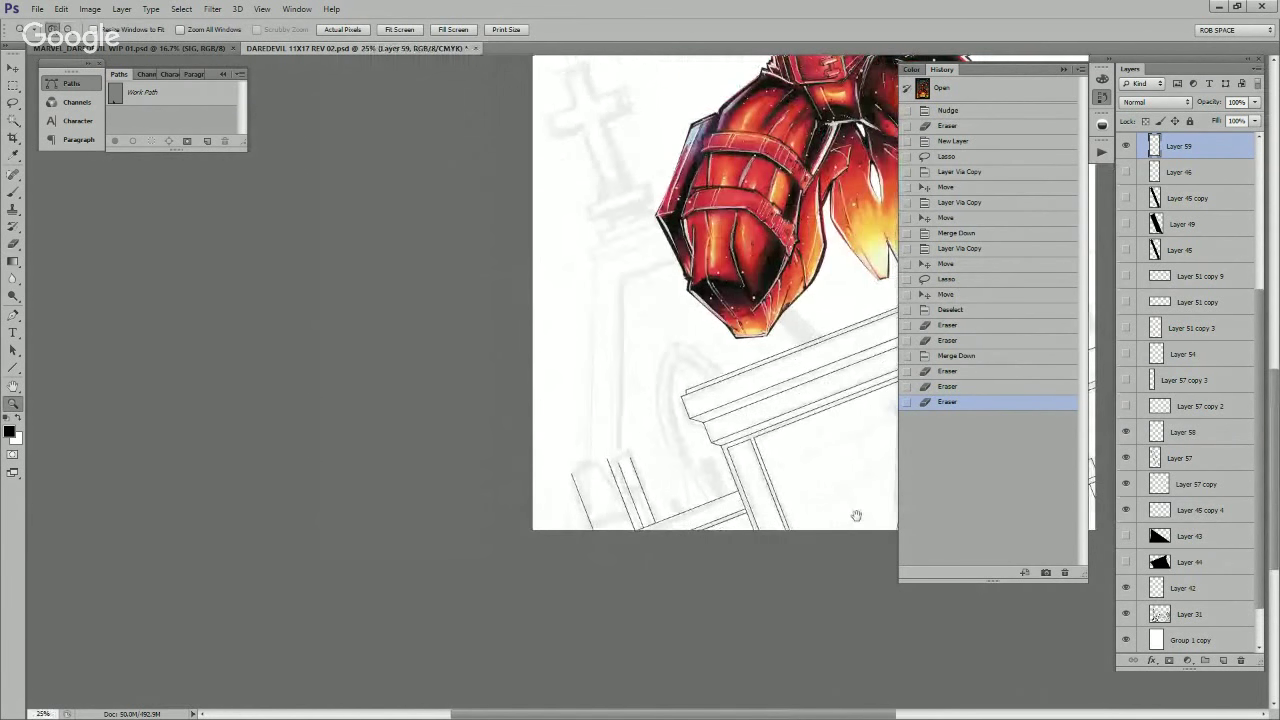
Step: Prepare a small brush tip with 97% flow for inking the tops of the gravestone outlines on Layer 59
{"action": "left_click_drag", "start_coordinate": [856, 515], "coordinate": [540, 629]}
{"action": "left_click_drag", "start_coordinate": [768, 560], "coordinate": [1011, 452]}
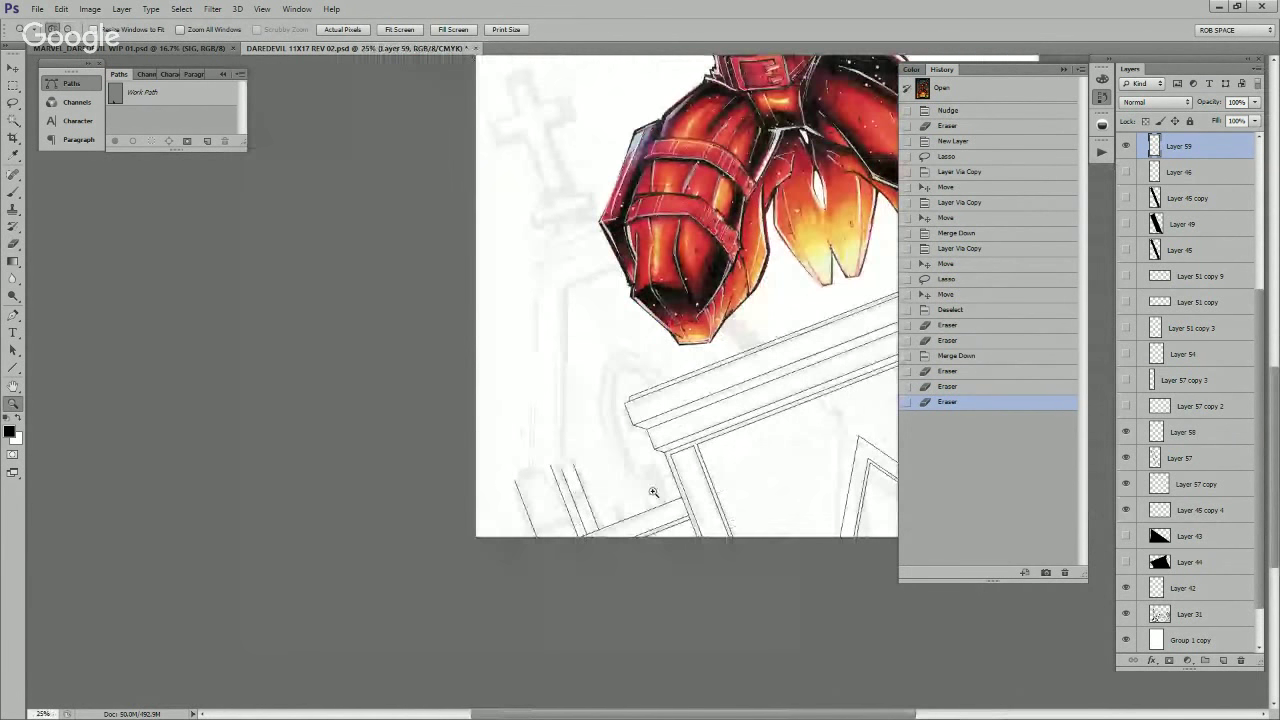
{"action": "left_click", "coordinate": [573, 472]}
{"action": "left_click", "coordinate": [574, 472]}
{"action": "left_click", "coordinate": [574, 472]}
{"action": "left_click", "coordinate": [574, 472]}
{"action": "left_click", "coordinate": [574, 472]}
{"action": "left_click", "coordinate": [574, 472]}
{"action": "left_click_drag", "start_coordinate": [594, 477], "coordinate": [754, 435]}
{"action": "key", "text": "b"}
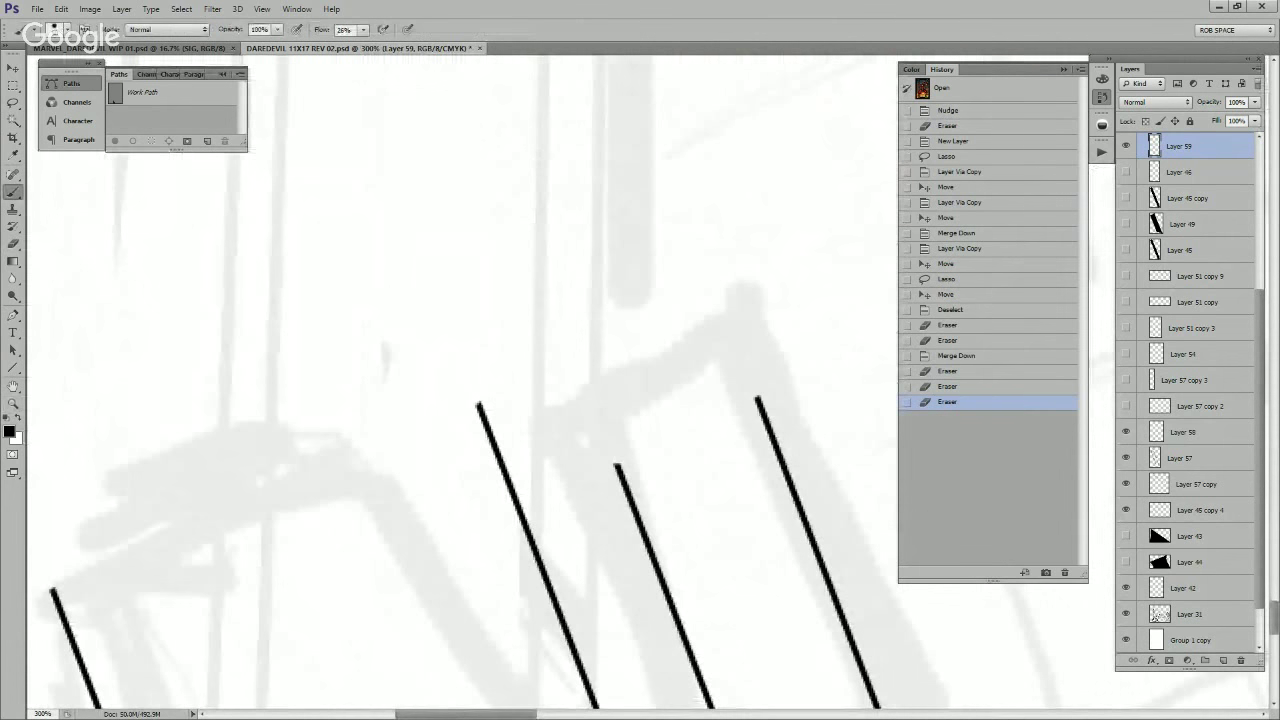
{"action": "right_click", "coordinate": [650, 412]}
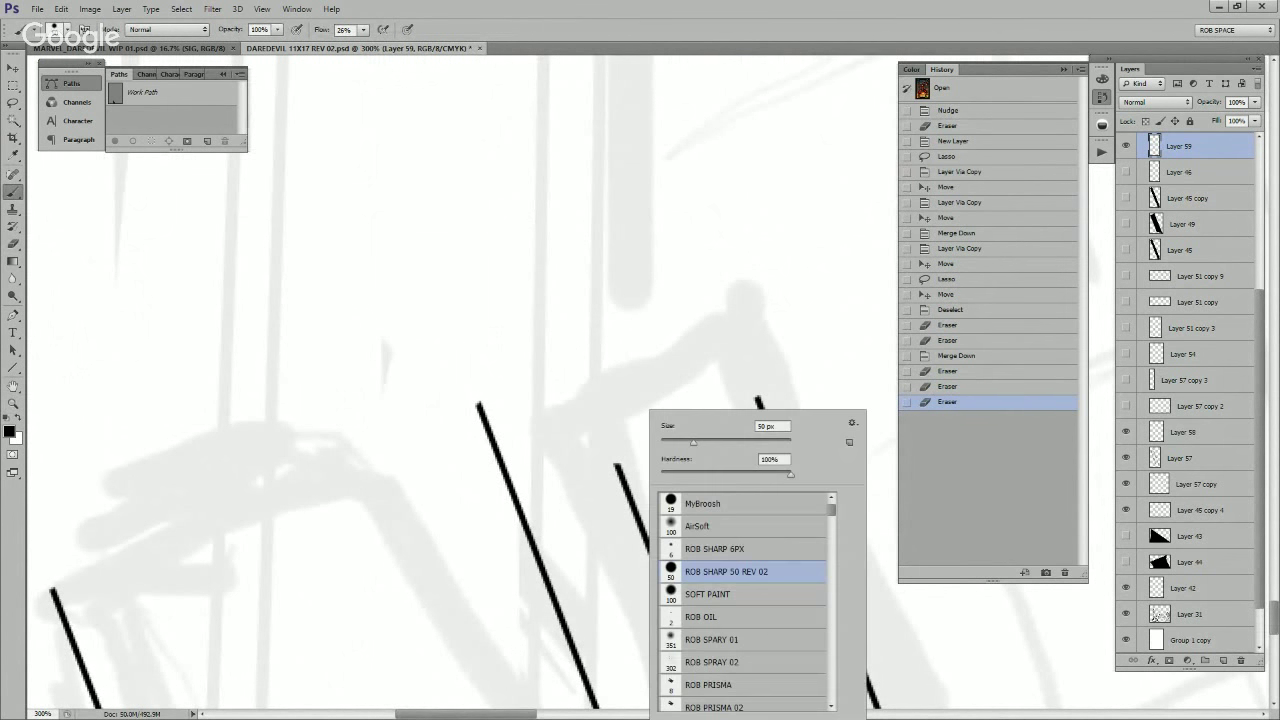
{"action": "key", "text": "Escape"}
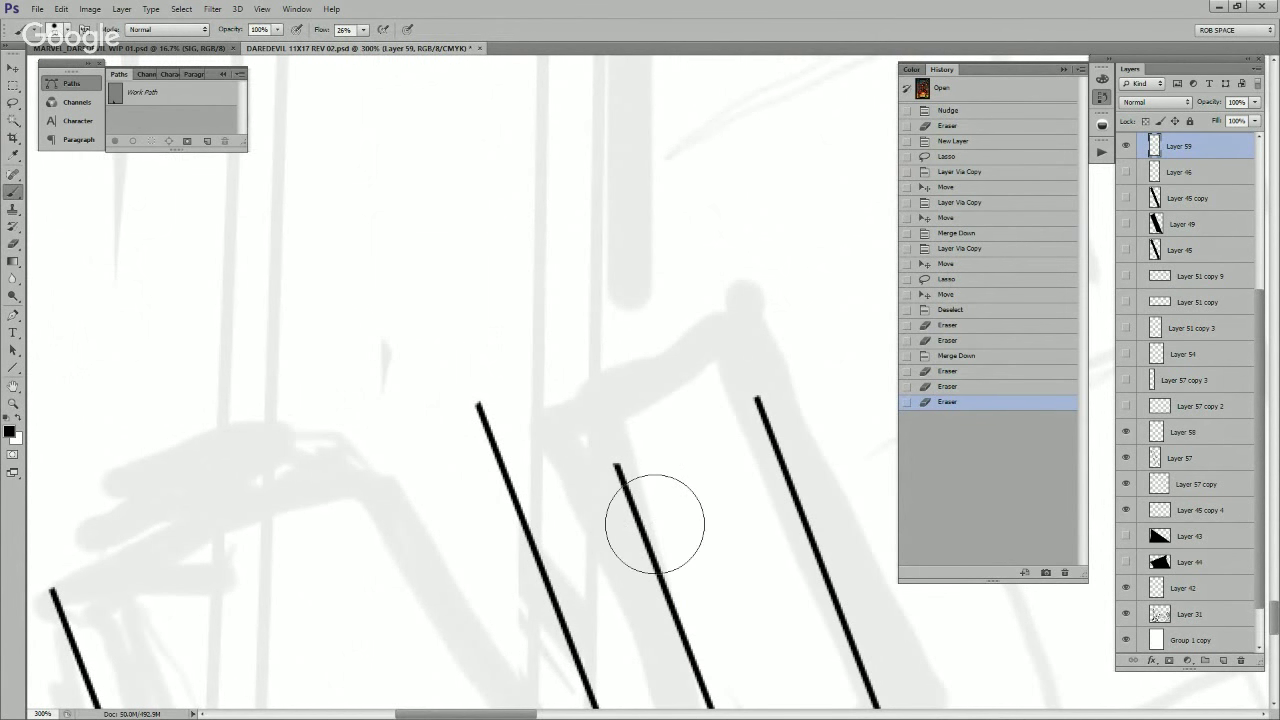
{"action": "right_click", "coordinate": [705, 525]}
{"action": "key", "text": "Escape"}
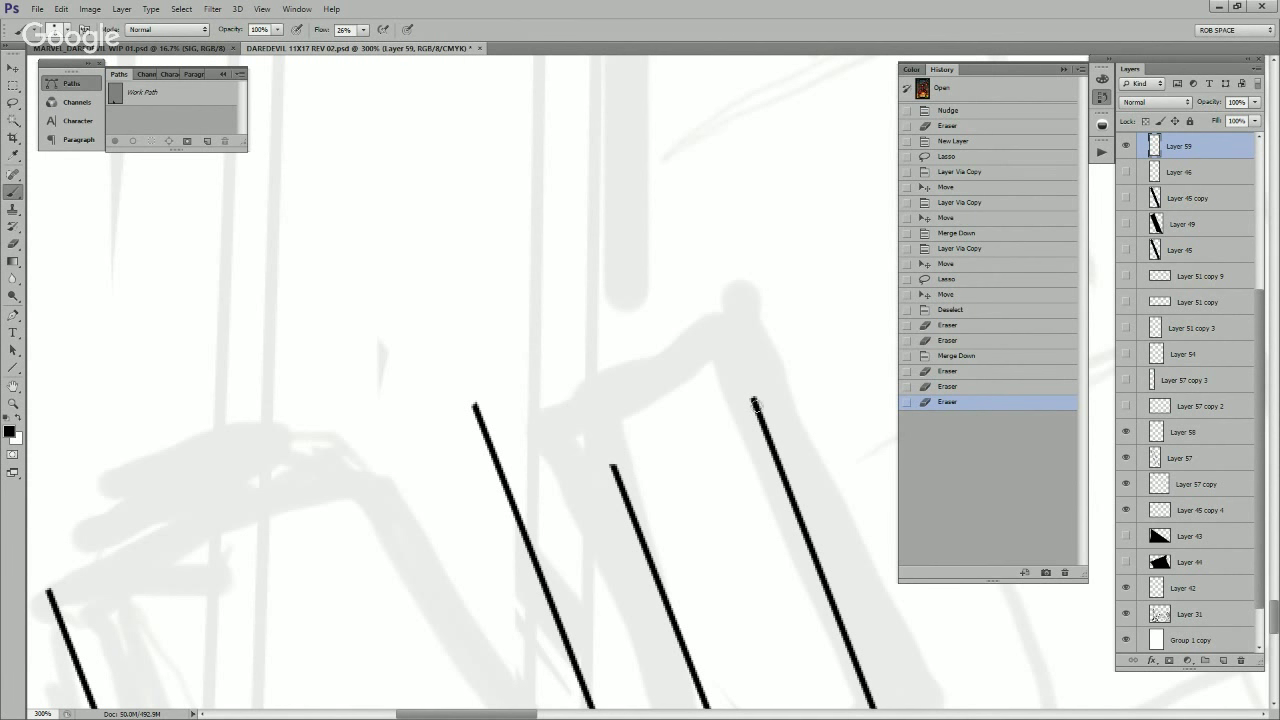
{"action": "left_click", "coordinate": [755, 403]}
{"action": "left_click", "coordinate": [363, 30]}
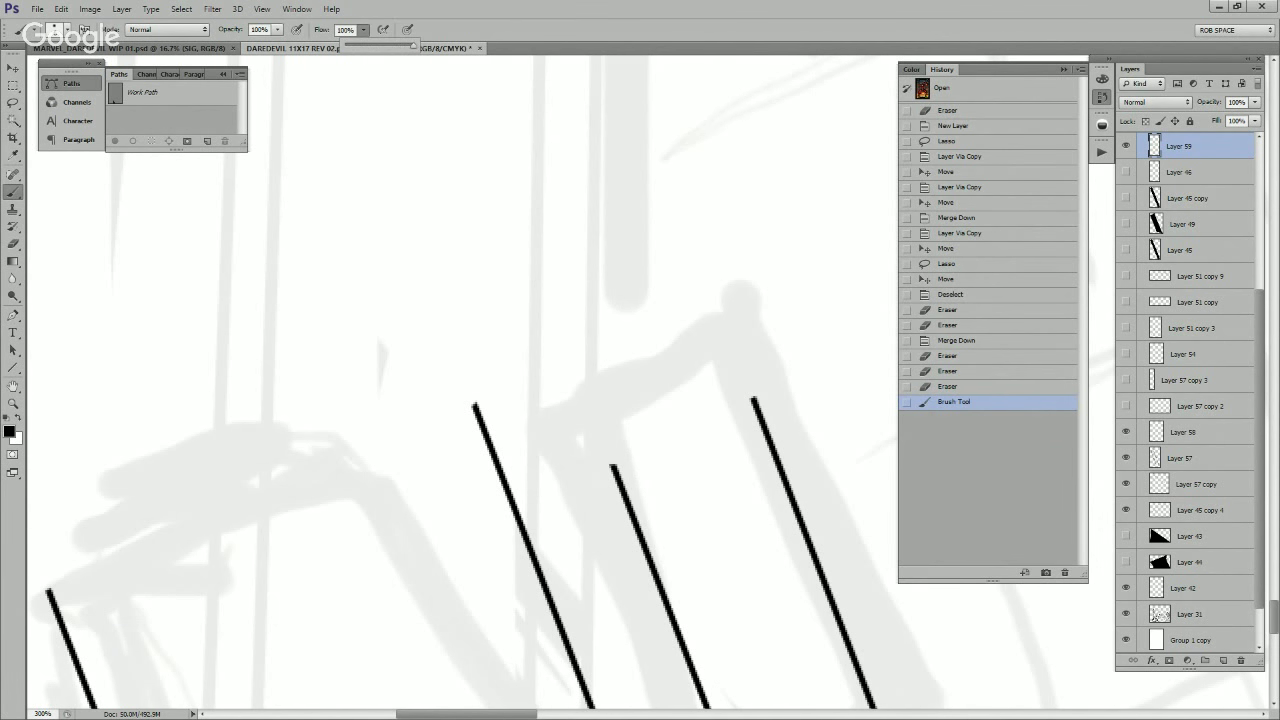
Step: Draw a curved top edge joining the two side lines of the narrow gravestone
{"action": "mouse_move", "coordinate": [612, 463]}
{"action": "left_mouse_down"}
{"action": "mouse_move", "coordinate": [752, 406]}
{"action": "mouse_move", "coordinate": [668, 428]}
{"action": "mouse_move", "coordinate": [612, 465]}
{"action": "mouse_move", "coordinate": [754, 406]}
{"action": "mouse_move", "coordinate": [612, 464]}
{"action": "left_mouse_up"}
{"action": "key", "text": "ctrl+z"}
{"action": "key", "text": "ctrl+z"}
{"action": "key", "text": "ctrl+z"}
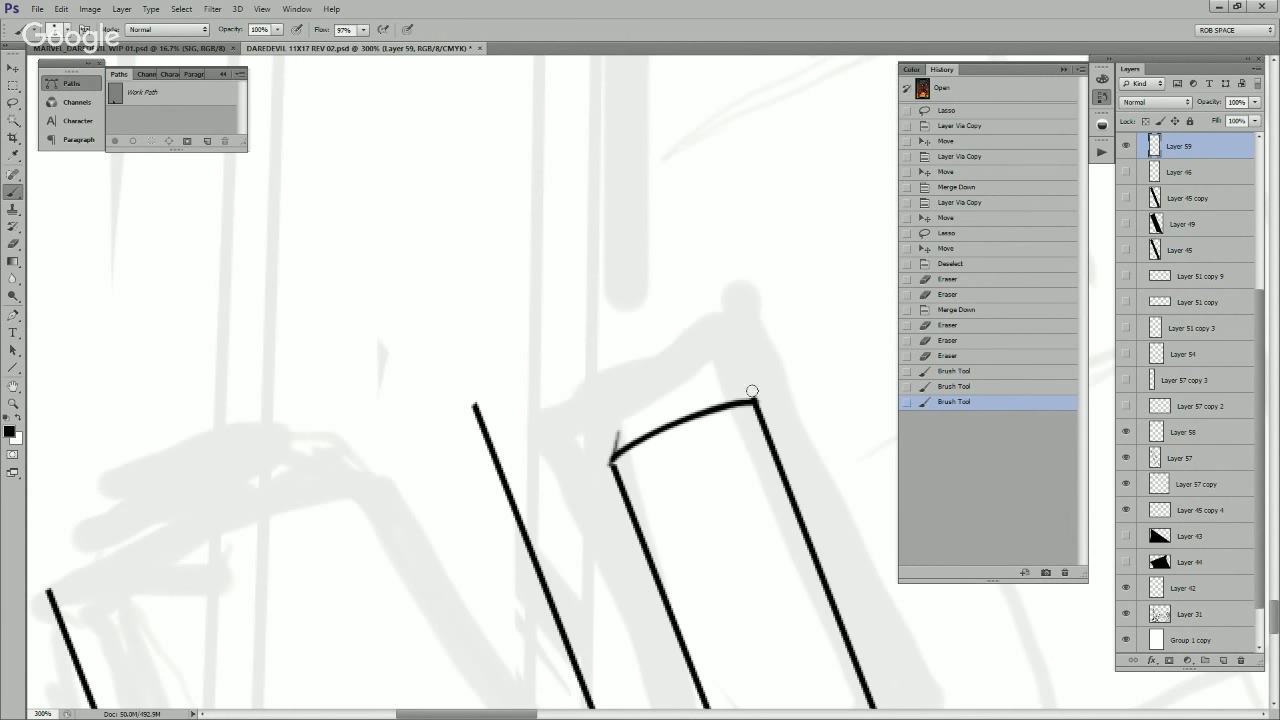
Step: Draw a slanted cap with a smaller raised tier on the narrow gravestone, plus a parallel curve just under its top edge
{"action": "left_click_drag", "start_coordinate": [750, 400], "coordinate": [786, 416]}
{"action": "mouse_move", "coordinate": [658, 452]}
{"action": "left_mouse_down"}
{"action": "mouse_move", "coordinate": [775, 405]}
{"action": "mouse_move", "coordinate": [659, 448]}
{"action": "mouse_move", "coordinate": [650, 481]}
{"action": "mouse_move", "coordinate": [665, 449]}
{"action": "mouse_move", "coordinate": [768, 401]}
{"action": "left_mouse_up"}
{"action": "key", "text": "ctrl+z"}
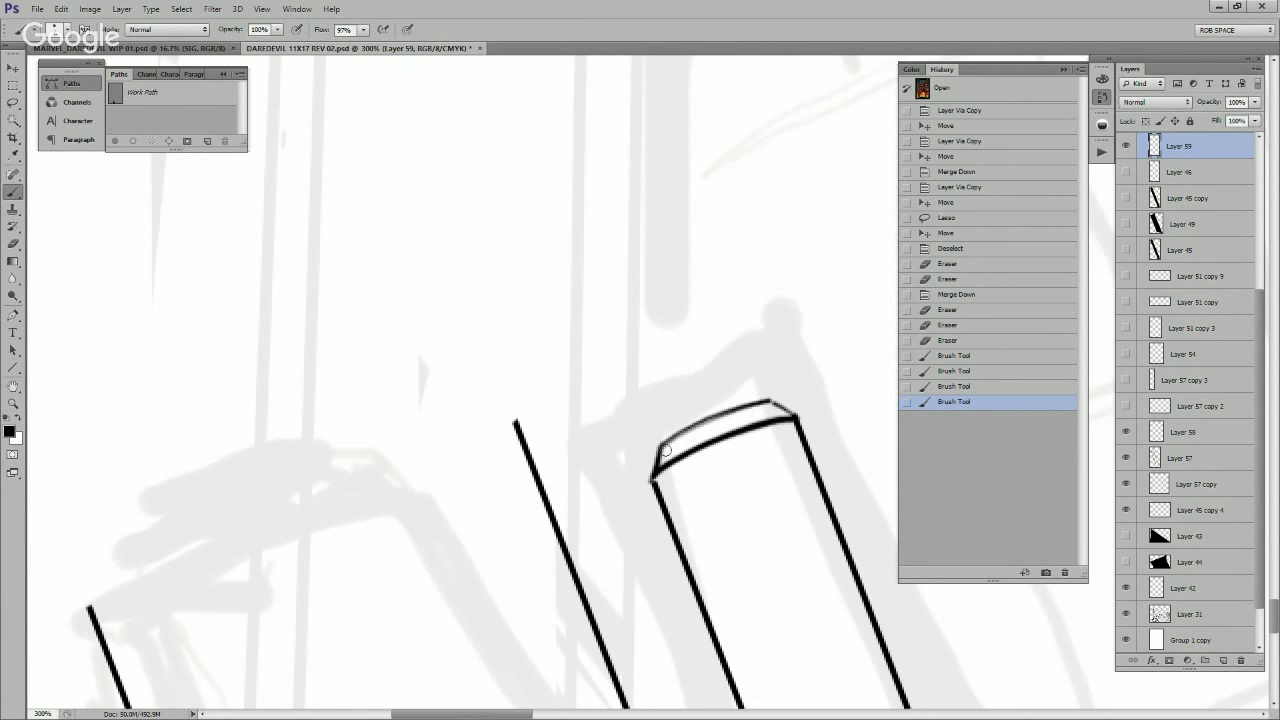
{"action": "mouse_move", "coordinate": [665, 451]}
{"action": "left_mouse_down"}
{"action": "mouse_move", "coordinate": [785, 409]}
{"action": "mouse_move", "coordinate": [719, 418]}
{"action": "mouse_move", "coordinate": [745, 392]}
{"action": "mouse_move", "coordinate": [761, 396]}
{"action": "mouse_move", "coordinate": [677, 427]}
{"action": "mouse_move", "coordinate": [758, 396]}
{"action": "mouse_move", "coordinate": [688, 424]}
{"action": "left_mouse_up"}
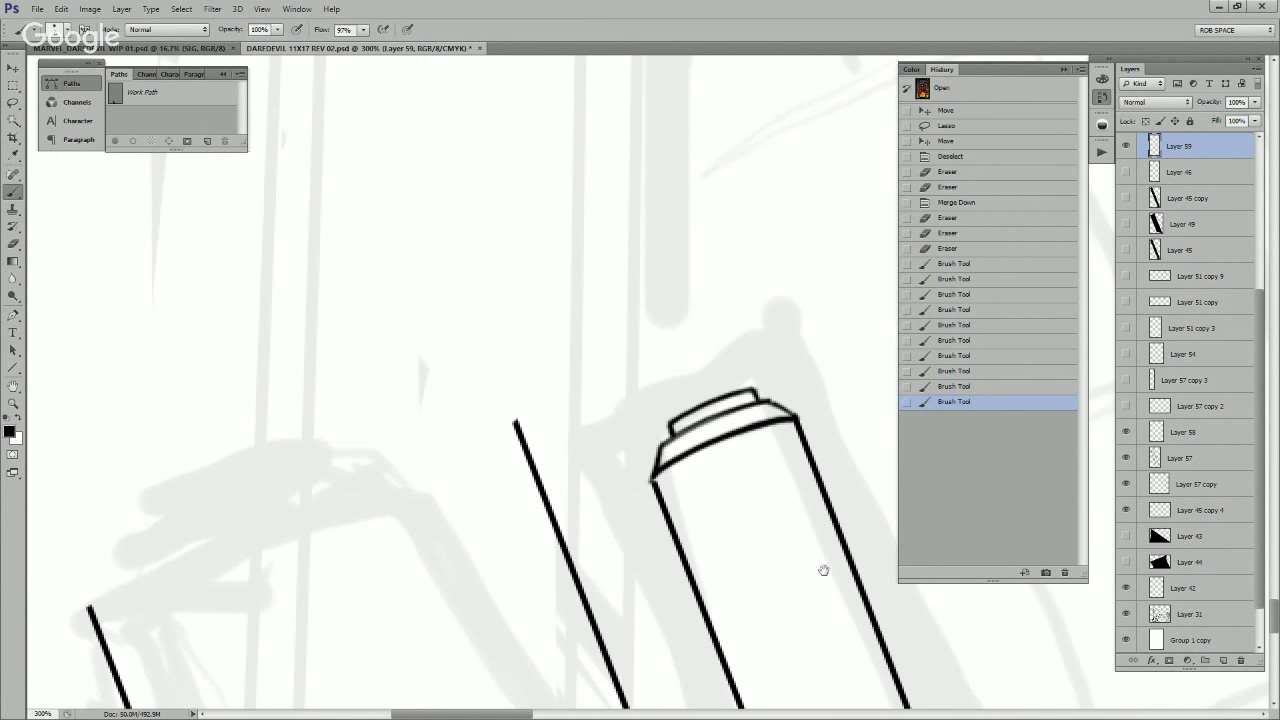
{"action": "left_click_drag", "start_coordinate": [823, 570], "coordinate": [811, 508]}
{"action": "left_click_drag", "start_coordinate": [645, 431], "coordinate": [783, 376]}
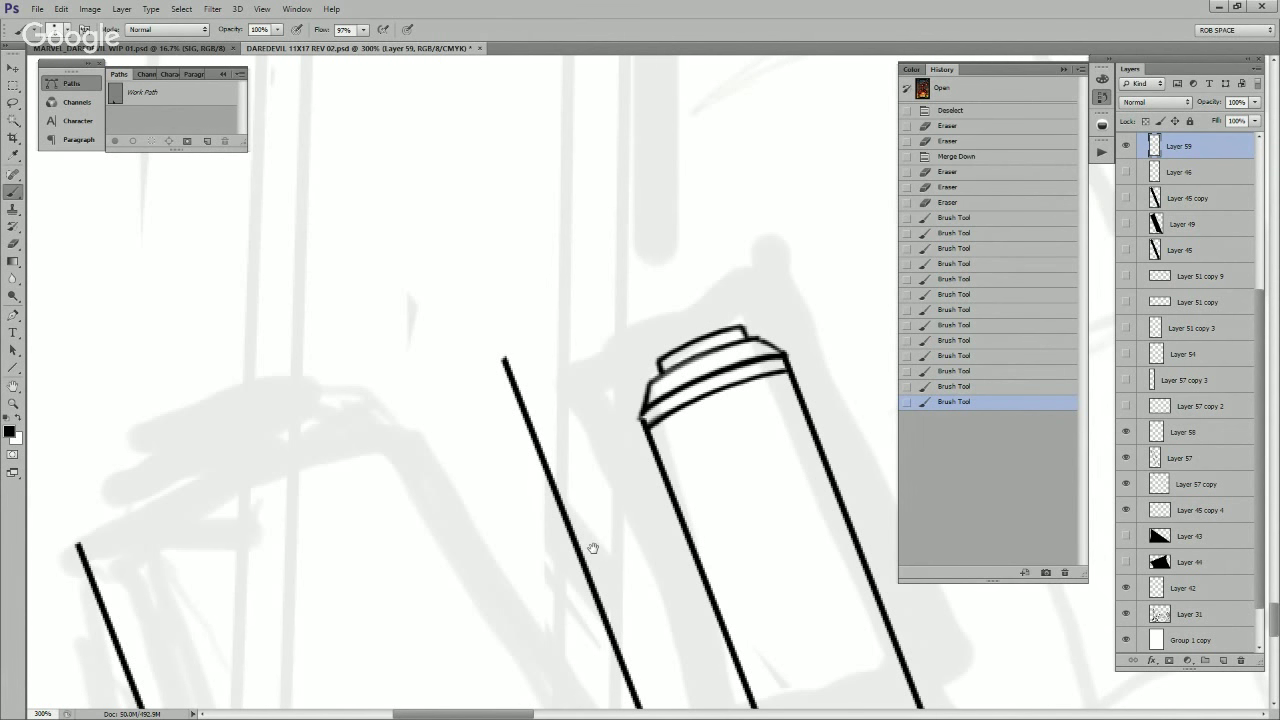
Step: Draw a curved top edge joining the two side lines of the wide outer gravestone
{"action": "mouse_move", "coordinate": [521, 560]}
{"action": "left_mouse_down"}
{"action": "mouse_move", "coordinate": [823, 486]}
{"action": "mouse_move", "coordinate": [856, 527]}
{"action": "left_mouse_up"}
{"action": "left_click_drag", "start_coordinate": [584, 484], "coordinate": [550, 511]}
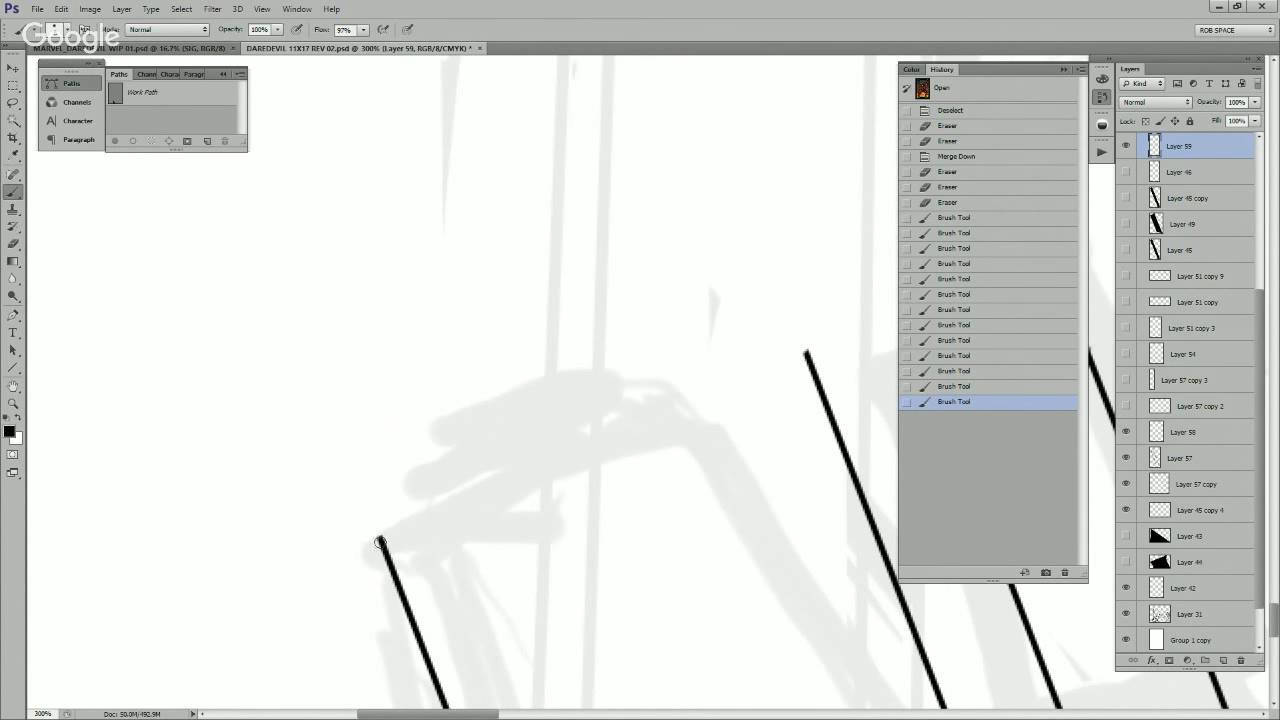
{"action": "mouse_move", "coordinate": [380, 542]}
{"action": "left_mouse_down"}
{"action": "mouse_move", "coordinate": [609, 408]}
{"action": "mouse_move", "coordinate": [804, 355]}
{"action": "mouse_move", "coordinate": [820, 371]}
{"action": "mouse_move", "coordinate": [718, 374]}
{"action": "mouse_move", "coordinate": [401, 532]}
{"action": "mouse_move", "coordinate": [740, 366]}
{"action": "left_mouse_up"}
Step: Draw the left side and upper curve of a raised cap on the wide gravestone's top edge
{"action": "mouse_move", "coordinate": [440, 442]}
{"action": "left_mouse_down"}
{"action": "mouse_move", "coordinate": [390, 540]}
{"action": "mouse_move", "coordinate": [433, 466]}
{"action": "mouse_move", "coordinate": [449, 487]}
{"action": "mouse_move", "coordinate": [453, 449]}
{"action": "mouse_move", "coordinate": [552, 373]}
{"action": "mouse_move", "coordinate": [711, 324]}
{"action": "left_mouse_up"}
{"action": "key", "text": "ctrl+z"}
{"action": "key", "text": "ctrl+z"}
{"action": "key", "text": "ctrl+z"}
{"action": "left_click_drag", "start_coordinate": [453, 430], "coordinate": [706, 310]}
{"action": "mouse_move", "coordinate": [553, 377]}
{"action": "left_mouse_down"}
{"action": "mouse_move", "coordinate": [456, 431]}
{"action": "mouse_move", "coordinate": [716, 303]}
{"action": "mouse_move", "coordinate": [499, 393]}
{"action": "mouse_move", "coordinate": [454, 425]}
{"action": "mouse_move", "coordinate": [448, 490]}
{"action": "mouse_move", "coordinate": [455, 420]}
{"action": "left_mouse_up"}
{"action": "key", "text": "ctrl+z"}
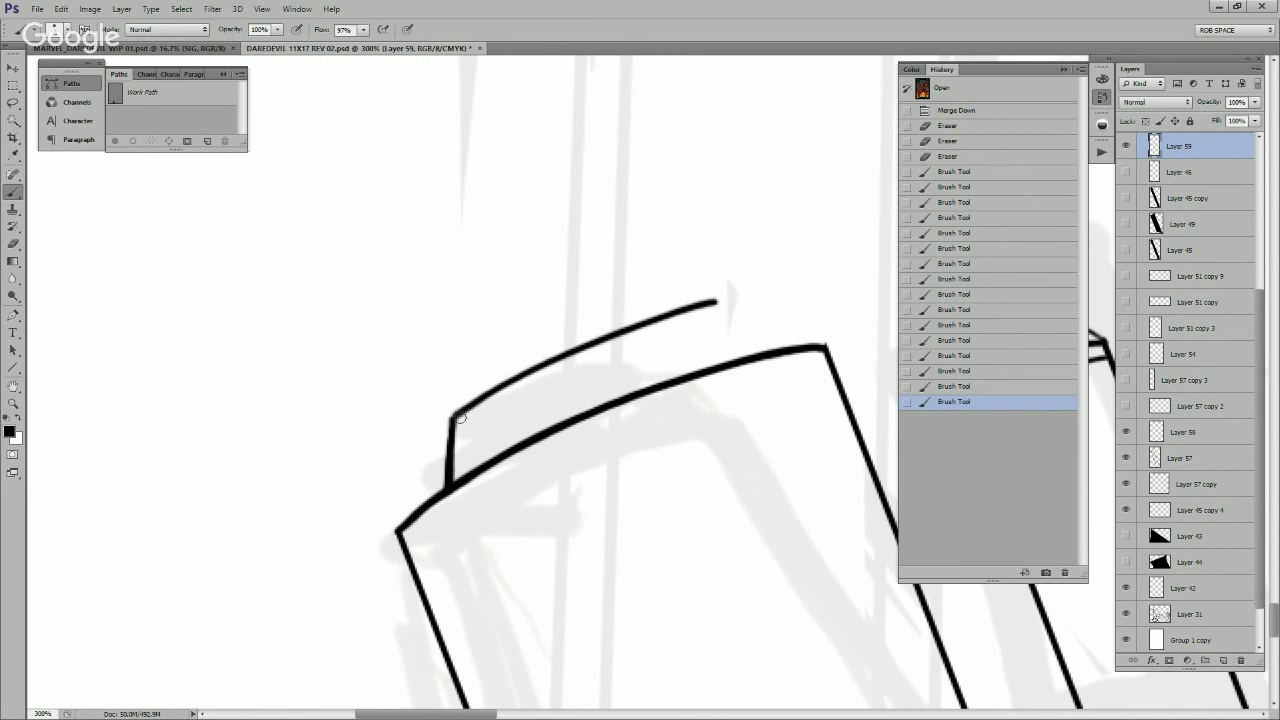
{"action": "mouse_move", "coordinate": [716, 303]}
{"action": "left_mouse_down"}
{"action": "mouse_move", "coordinate": [762, 352]}
{"action": "mouse_move", "coordinate": [724, 316]}
{"action": "mouse_move", "coordinate": [779, 309]}
{"action": "mouse_move", "coordinate": [509, 427]}
{"action": "left_mouse_up"}
Step: Close the wide gravestone's cap with a slanted right end and clean up its corner with the eraser
{"action": "left_click_drag", "start_coordinate": [845, 405], "coordinate": [717, 468]}
{"action": "key", "text": "e"}
{"action": "left_click_drag", "start_coordinate": [637, 357], "coordinate": [688, 413]}
{"action": "key", "text": "b"}
Step: Examine the capped gravestones and the adjoining ledge, both close up and in the context of the whole stone frame
{"action": "key", "text": "z"}
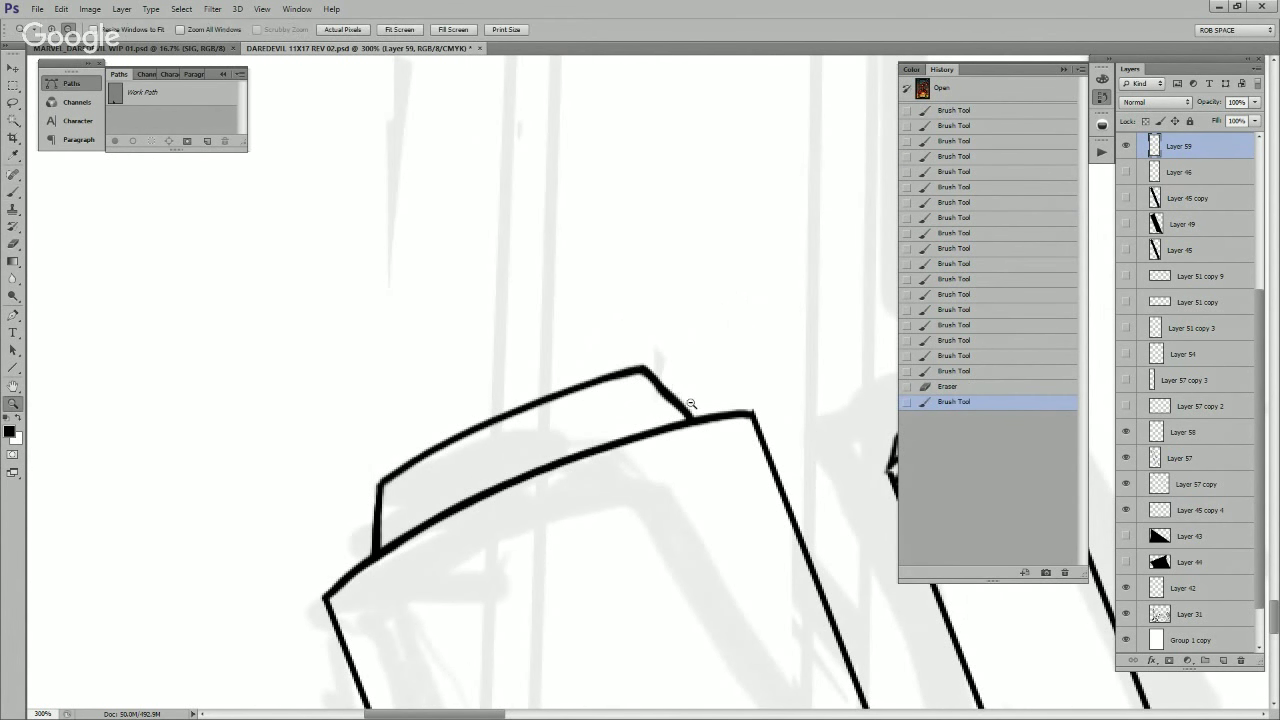
{"action": "left_click", "coordinate": [690, 402], "text": "alt"}
{"action": "left_click", "coordinate": [690, 402], "text": "alt"}
{"action": "left_click", "coordinate": [690, 402], "text": "alt"}
{"action": "left_click", "coordinate": [691, 402], "text": "alt"}
{"action": "left_click", "coordinate": [718, 412], "text": "alt"}
{"action": "left_click_drag", "start_coordinate": [788, 497], "coordinate": [690, 594]}
{"action": "left_click", "coordinate": [660, 526]}
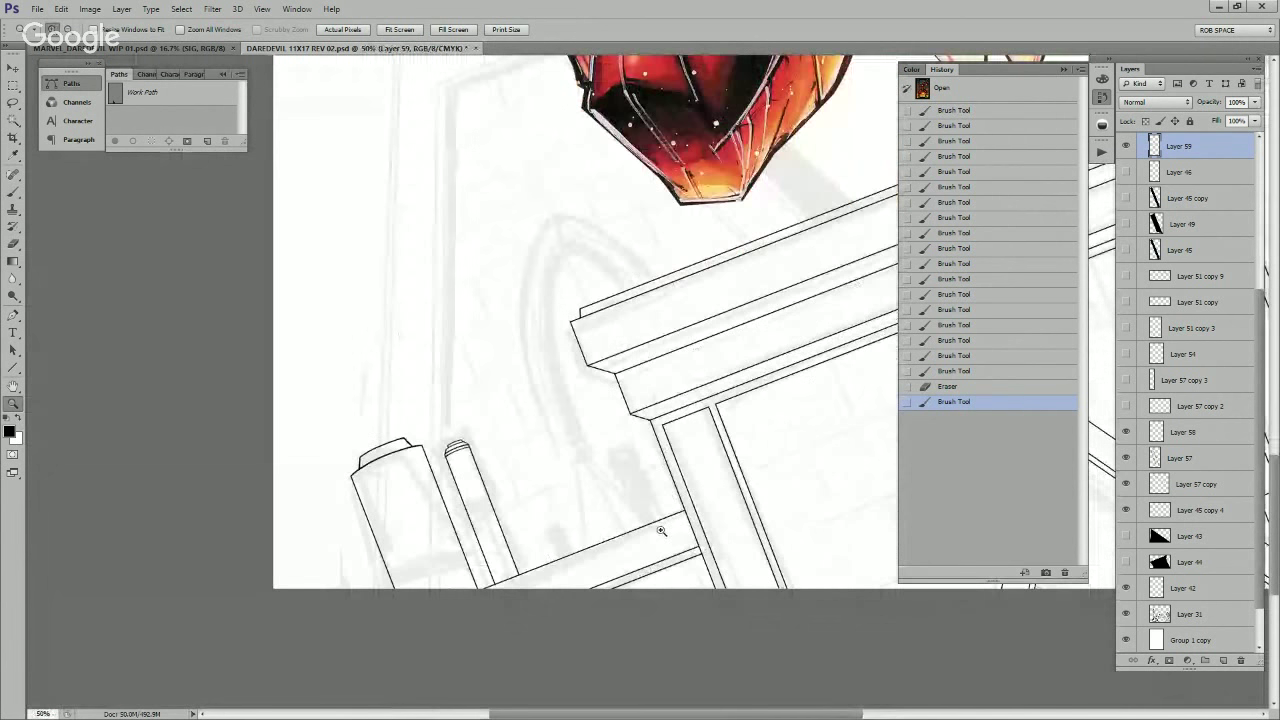
{"action": "left_click", "coordinate": [655, 527]}
{"action": "left_click", "coordinate": [655, 527]}
{"action": "left_click", "coordinate": [656, 527]}
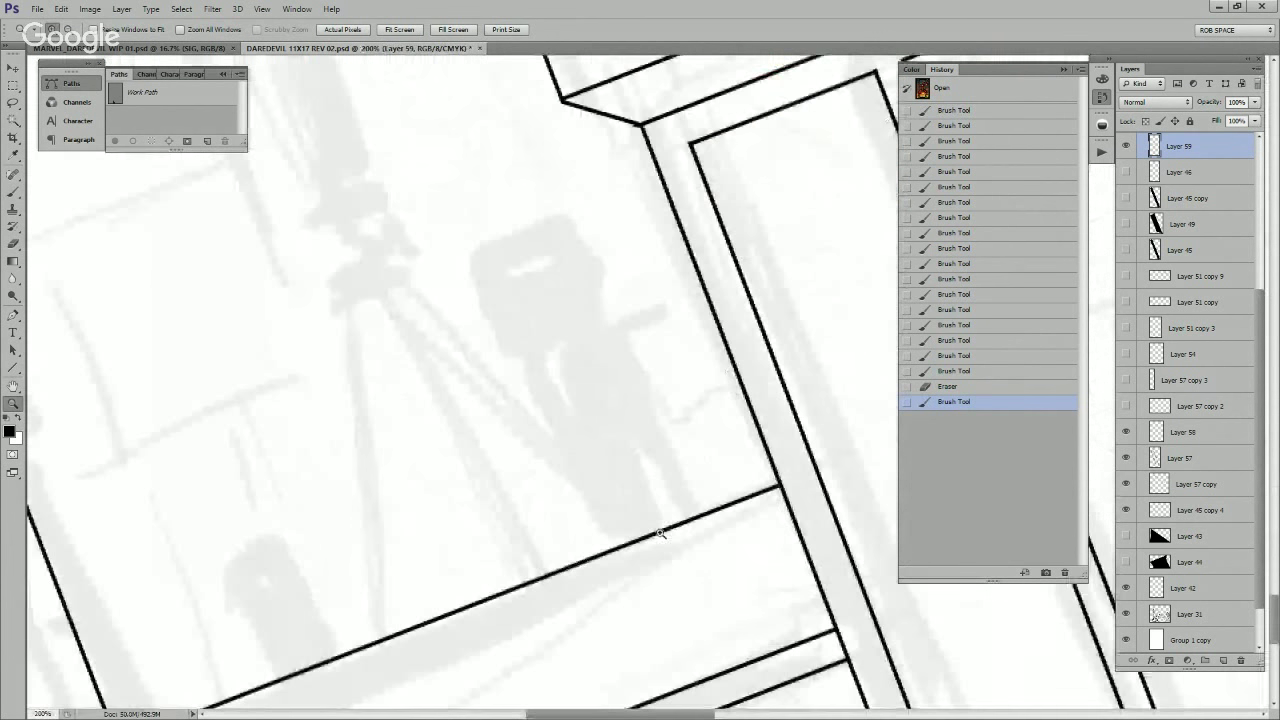
{"action": "left_click", "coordinate": [665, 510], "text": "alt"}
{"action": "left_click", "coordinate": [665, 511], "text": "alt"}
{"action": "left_click_drag", "start_coordinate": [679, 518], "coordinate": [429, 596]}
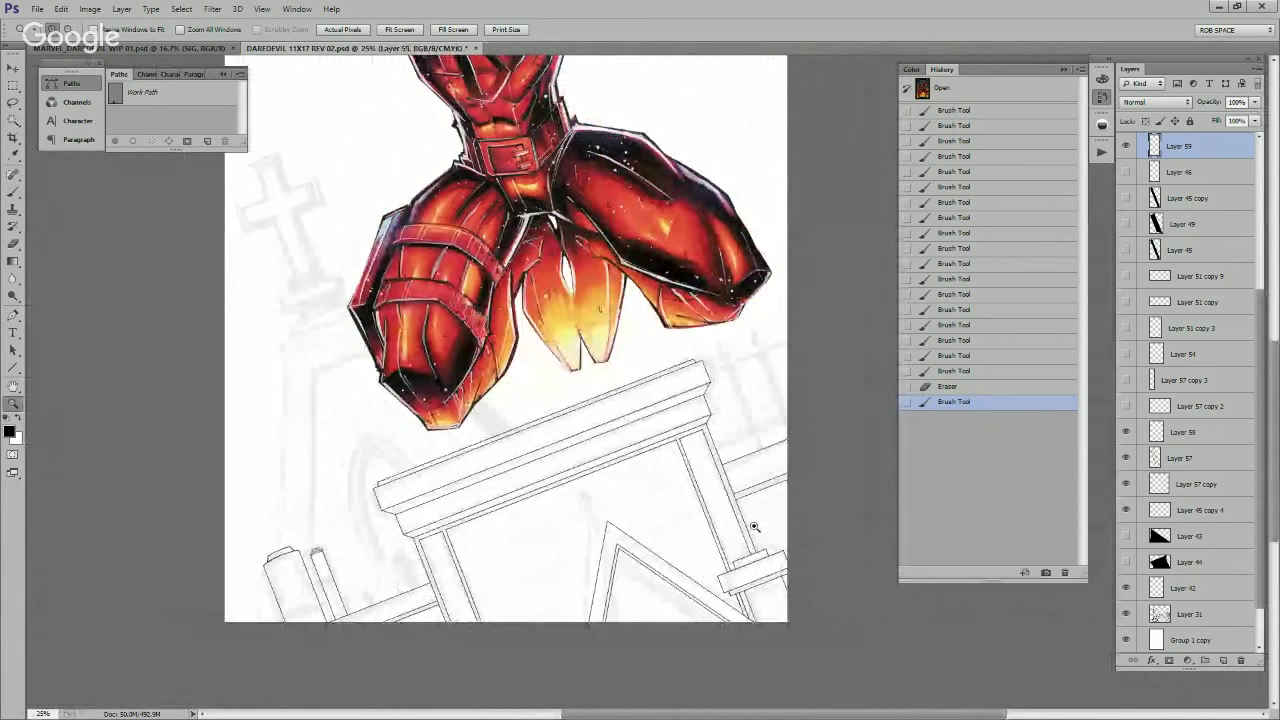
Step: Draw two parallel curved lines across the wide gravestone near the canvas's lower edge
{"action": "left_click", "coordinate": [321, 626]}
{"action": "left_click", "coordinate": [321, 626]}
{"action": "left_click", "coordinate": [322, 624]}
{"action": "left_click", "coordinate": [322, 624]}
{"action": "left_click", "coordinate": [322, 624]}
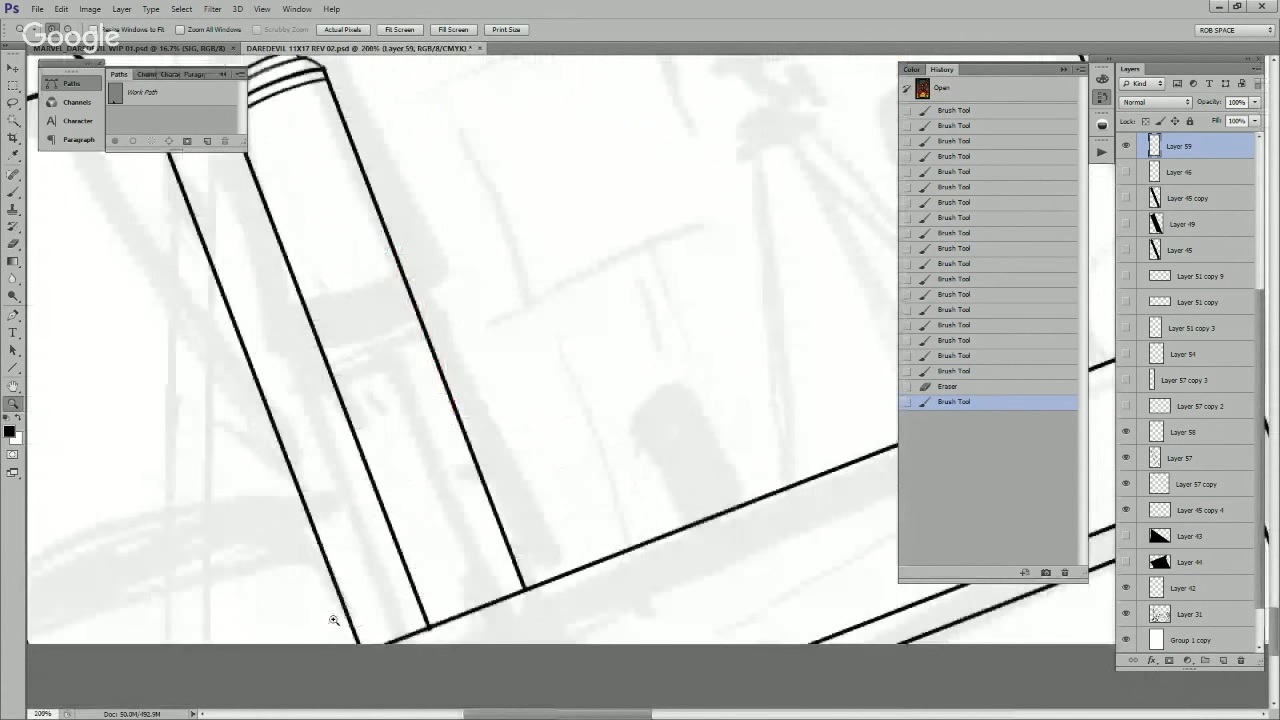
{"action": "mouse_move", "coordinate": [328, 602]}
{"action": "left_mouse_down"}
{"action": "mouse_move", "coordinate": [832, 482]}
{"action": "mouse_move", "coordinate": [741, 485]}
{"action": "mouse_move", "coordinate": [497, 578]}
{"action": "left_mouse_up"}
{"action": "left_click_drag", "start_coordinate": [537, 575], "coordinate": [560, 562]}
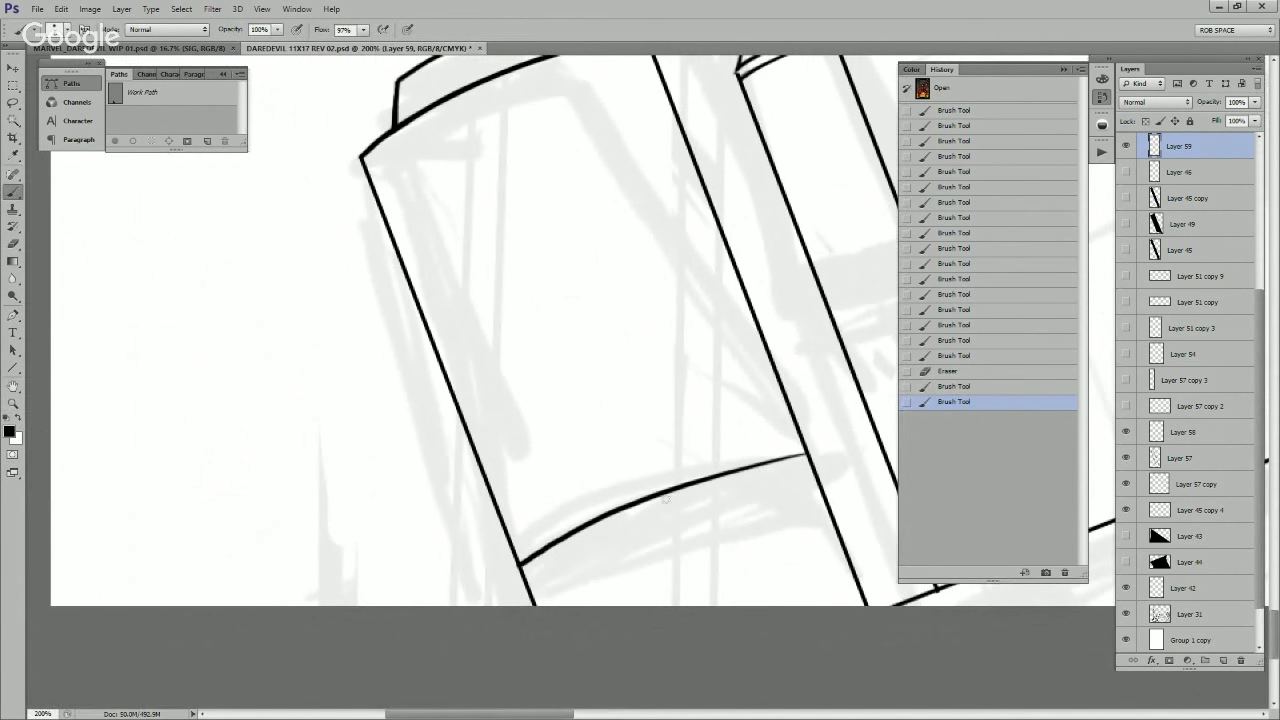
{"action": "left_click_drag", "start_coordinate": [680, 487], "coordinate": [808, 455]}
{"action": "left_click_drag", "start_coordinate": [533, 618], "coordinate": [818, 497]}
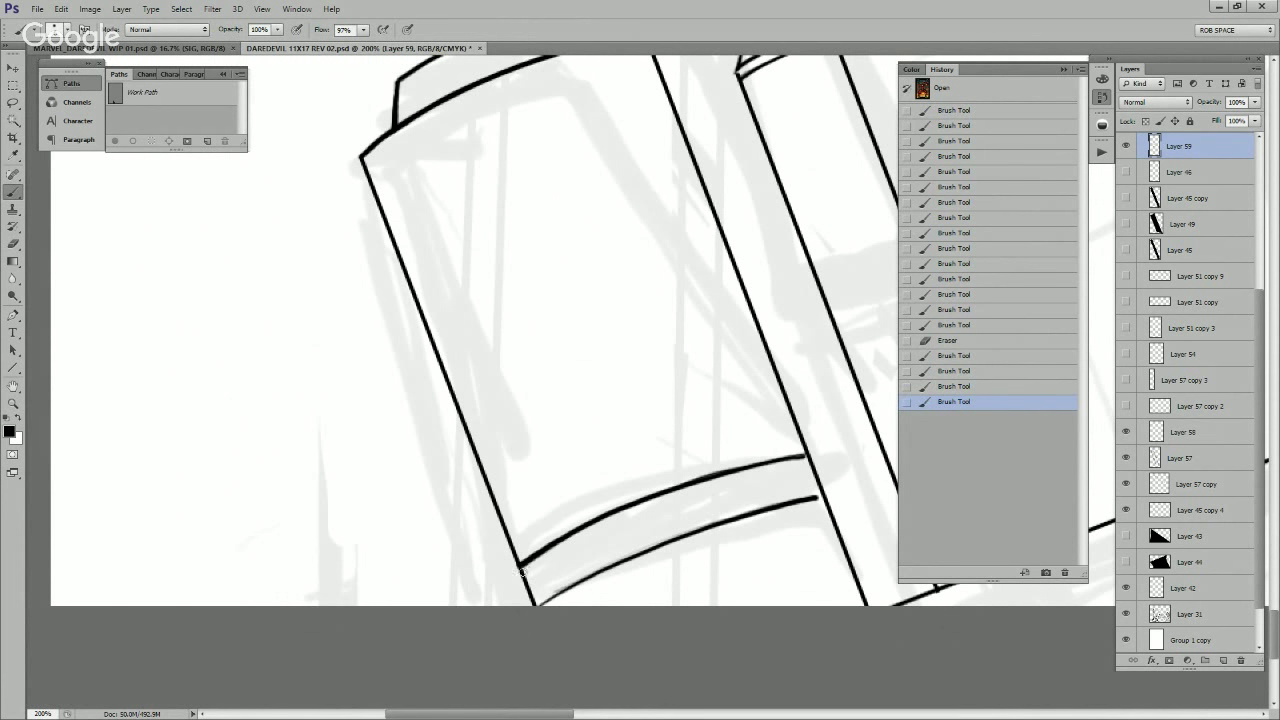
Step: Draw short notched ends between the two curved lines at both sides of the wide gravestone's base
{"action": "left_click", "coordinate": [530, 570]}
{"action": "left_click_drag", "start_coordinate": [545, 578], "coordinate": [550, 586]}
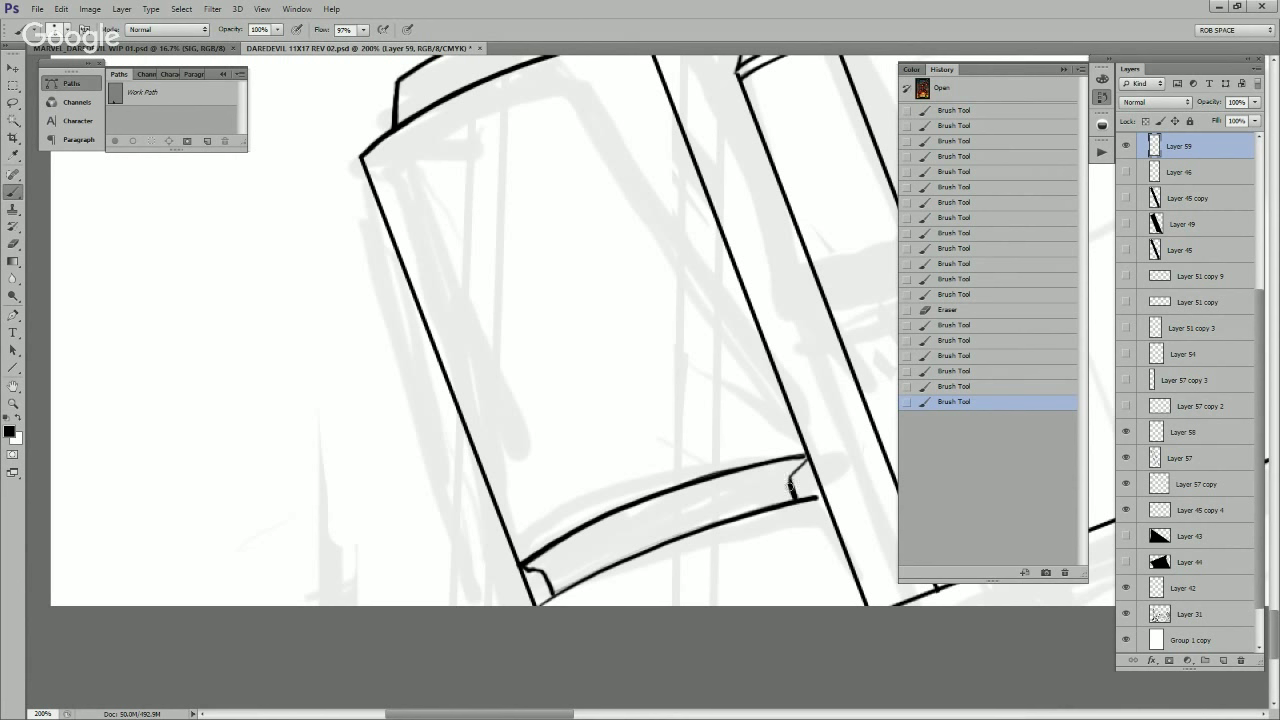
{"action": "left_click_drag", "start_coordinate": [790, 487], "coordinate": [806, 461]}
Step: Erase the straight side lines outside the base band's notched ends and thicken the notches with the brush
{"action": "key", "text": "e"}
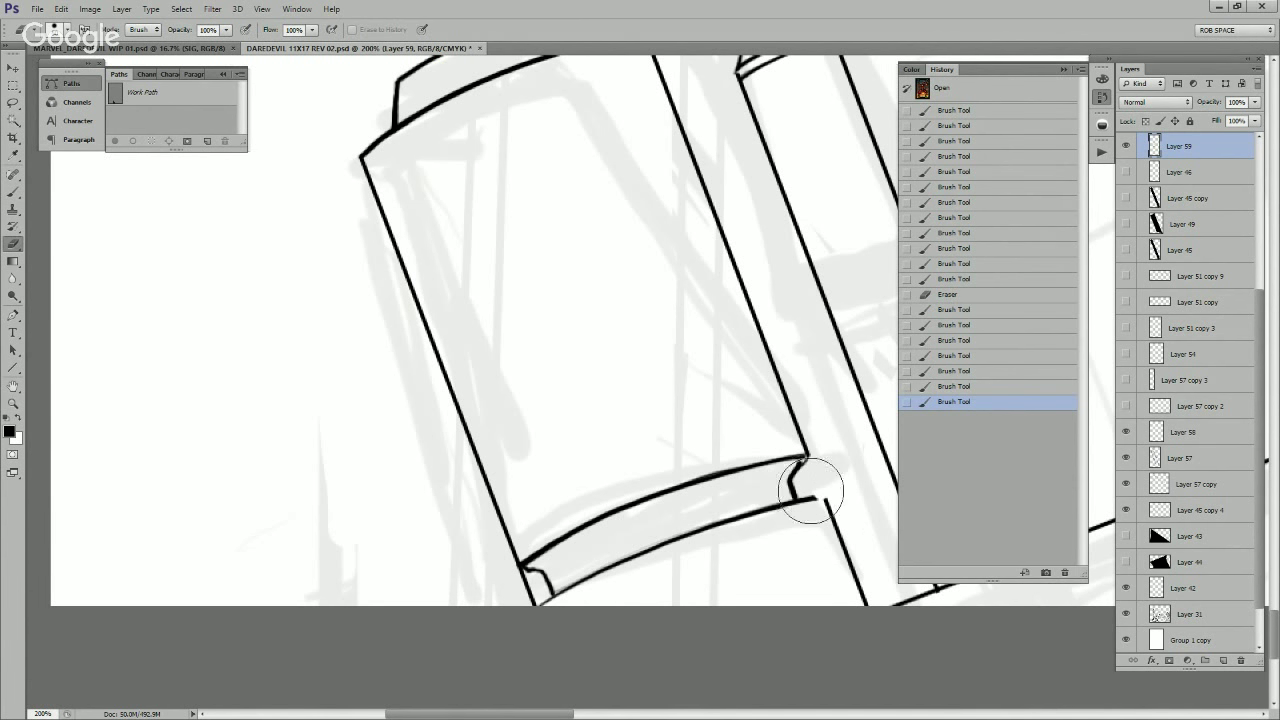
{"action": "left_click_drag", "start_coordinate": [532, 588], "coordinate": [534, 612]}
{"action": "key", "text": "b"}
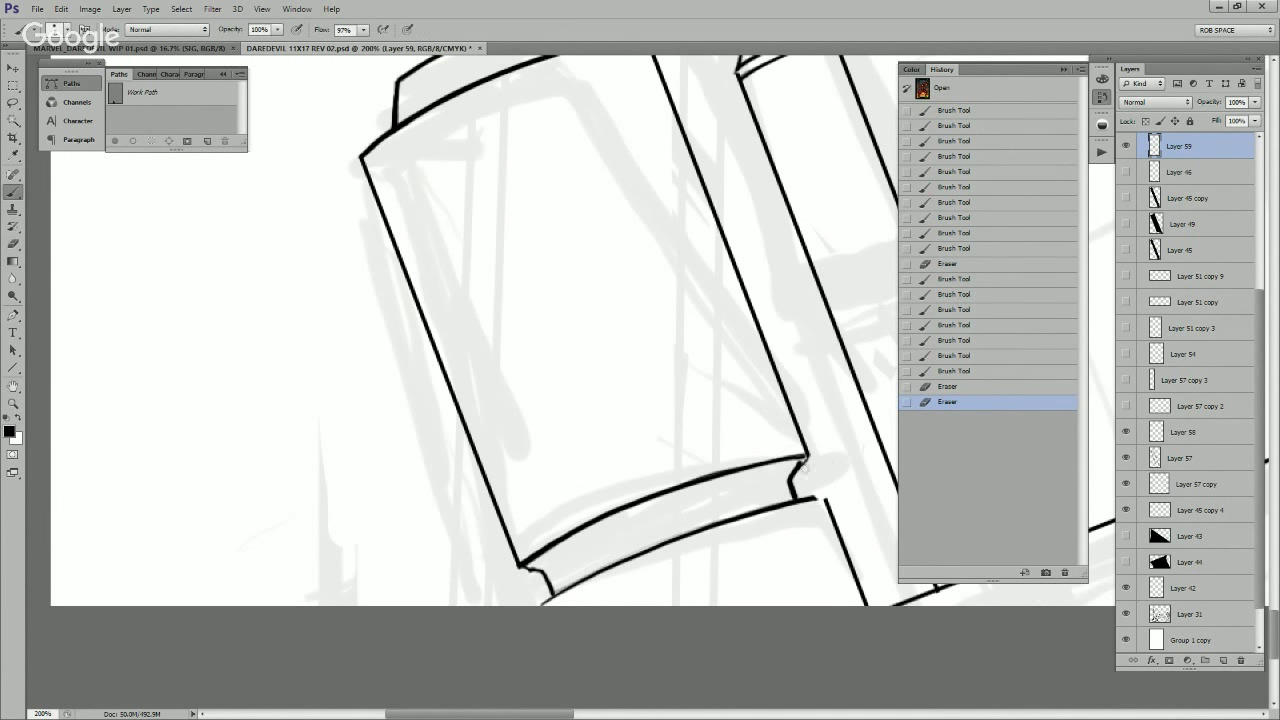
{"action": "left_click_drag", "start_coordinate": [791, 487], "coordinate": [797, 500]}
{"action": "left_click_drag", "start_coordinate": [542, 576], "coordinate": [554, 597]}
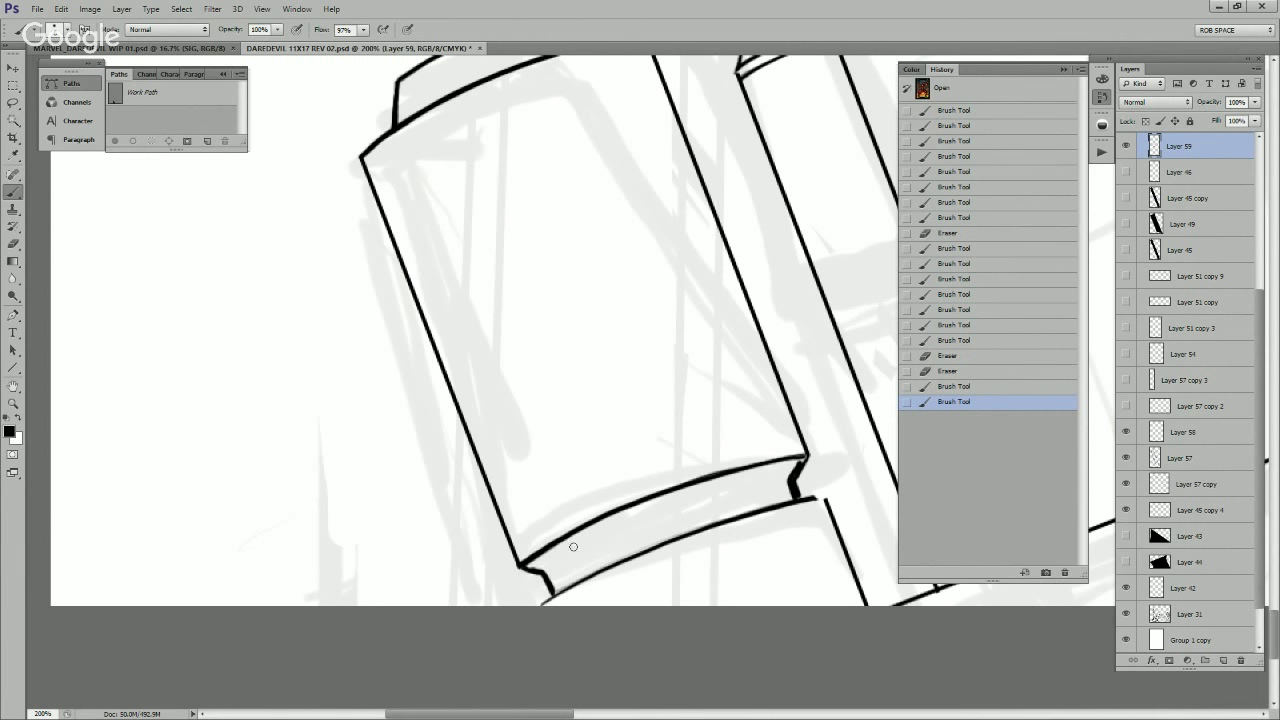
Step: Erase a slanted gap through both side lines of the narrow gravestone at the sketched joint below its middle
{"action": "key", "text": "z"}
{"action": "left_click", "coordinate": [812, 490], "text": "alt"}
{"action": "left_click", "coordinate": [812, 490], "text": "alt"}
{"action": "left_click", "coordinate": [811, 491], "text": "alt"}
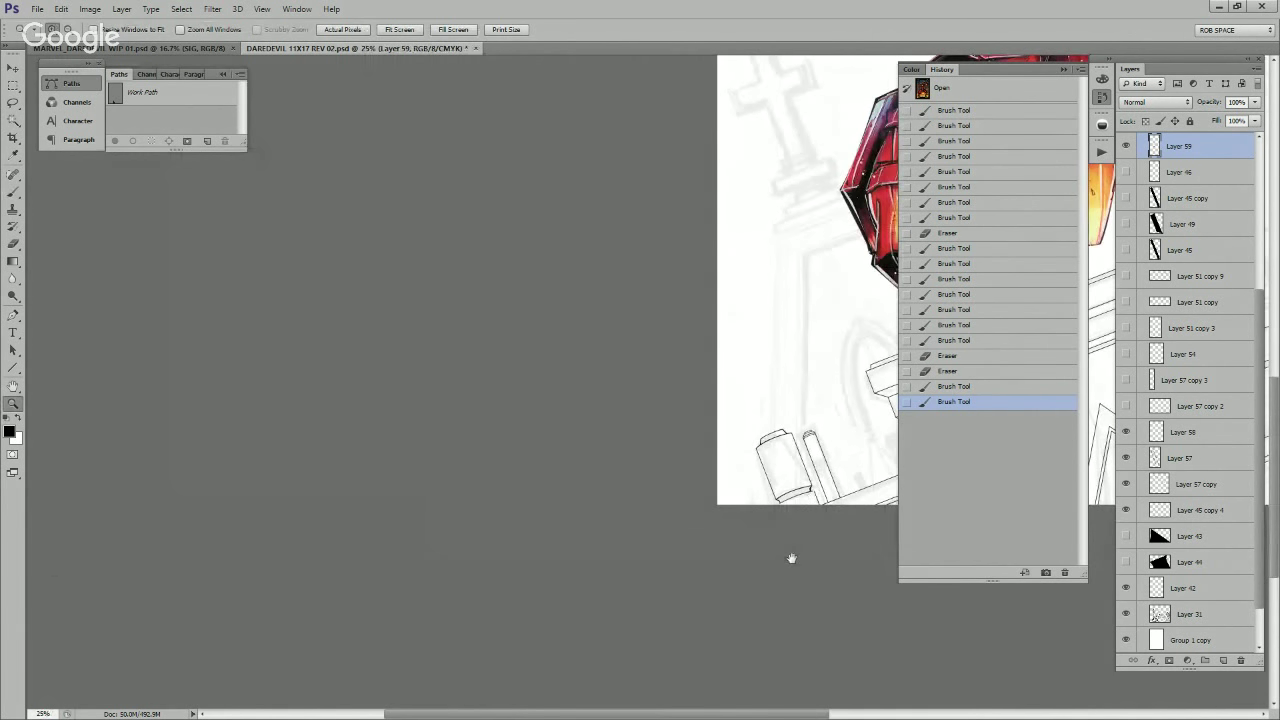
{"action": "left_click_drag", "start_coordinate": [791, 558], "coordinate": [646, 591]}
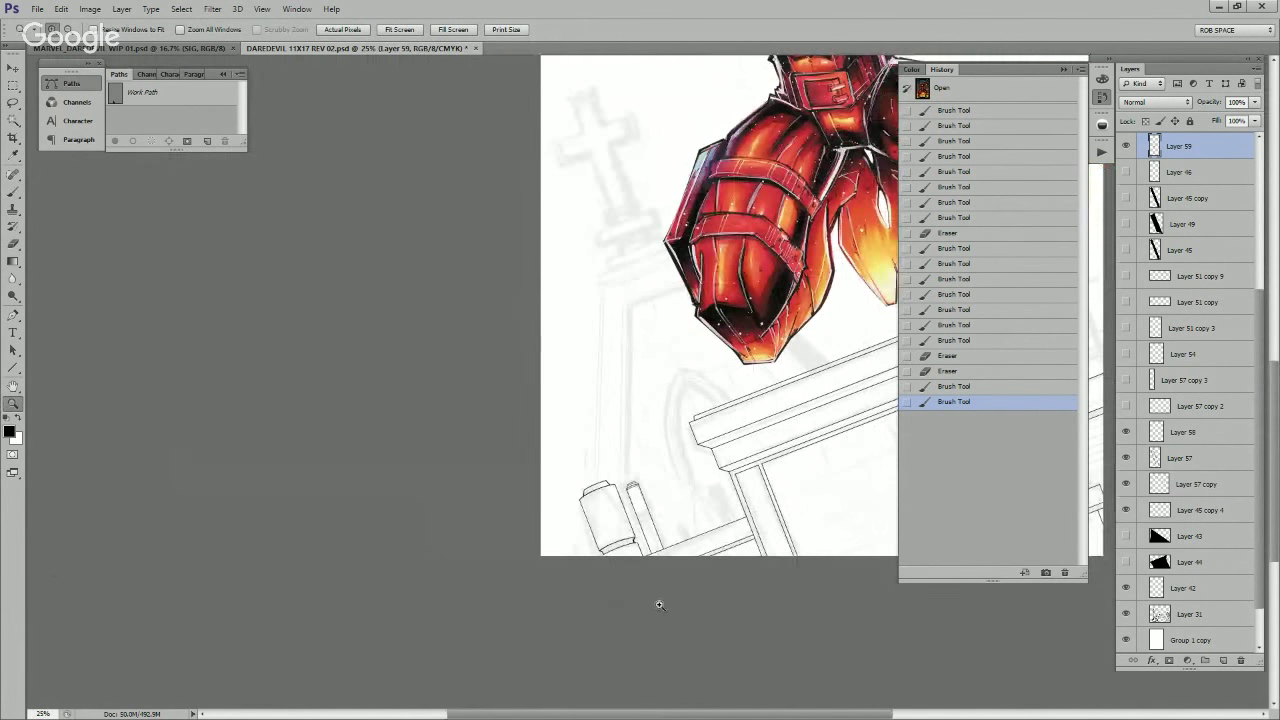
{"action": "left_click_drag", "start_coordinate": [767, 571], "coordinate": [717, 590]}
{"action": "left_click", "coordinate": [714, 561]}
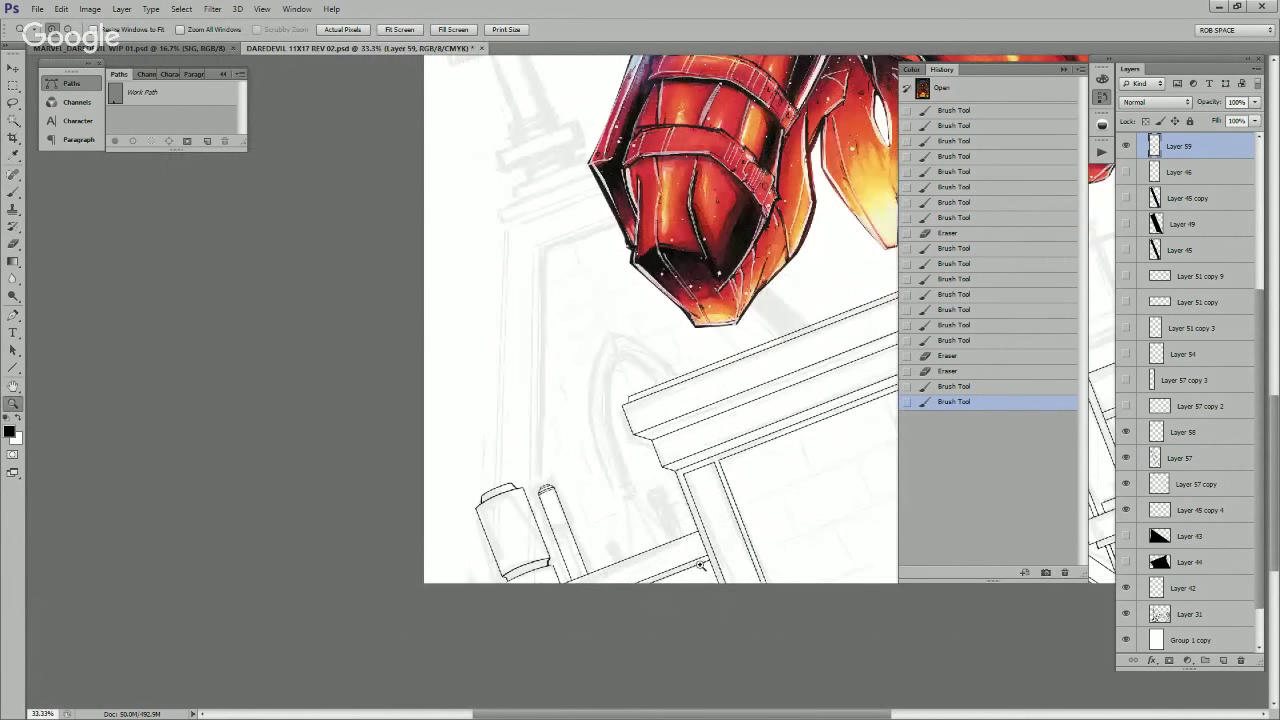
{"action": "double_click", "coordinate": [553, 554]}
{"action": "left_click", "coordinate": [555, 555]}
{"action": "left_click", "coordinate": [557, 557]}
{"action": "left_click", "coordinate": [558, 558]}
{"action": "left_click", "coordinate": [560, 558]}
{"action": "left_click_drag", "start_coordinate": [569, 535], "coordinate": [664, 622]}
{"action": "key", "text": "e"}
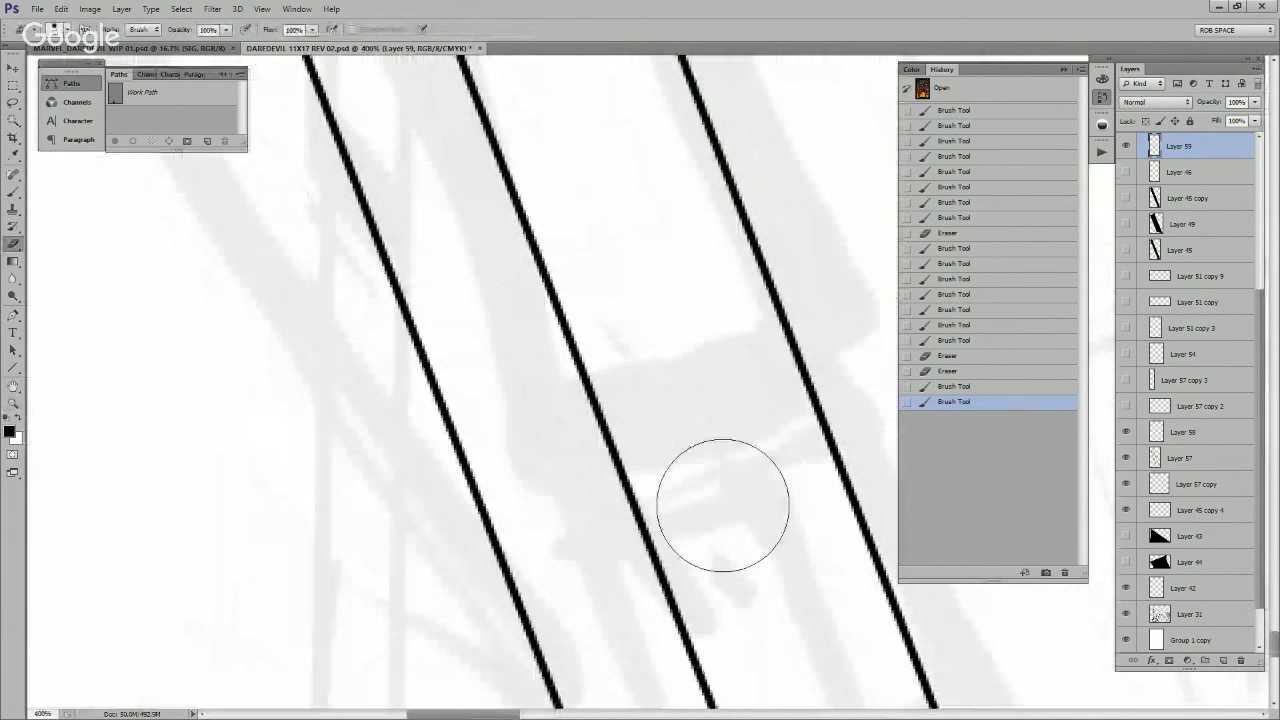
{"action": "mouse_move", "coordinate": [620, 466]}
{"action": "left_mouse_down"}
{"action": "mouse_move", "coordinate": [807, 411]}
{"action": "mouse_move", "coordinate": [627, 486]}
{"action": "mouse_move", "coordinate": [801, 406]}
{"action": "mouse_move", "coordinate": [611, 467]}
{"action": "mouse_move", "coordinate": [784, 402]}
{"action": "left_mouse_up"}
Step: Draw a curved top edge across the narrow gravestone's lower section, just below the erased gap
{"action": "left_click", "coordinate": [750, 468], "text": "alt"}
{"action": "left_click", "coordinate": [750, 470], "text": "alt"}
{"action": "left_click", "coordinate": [750, 471], "text": "alt"}
{"action": "left_click", "coordinate": [750, 471]}
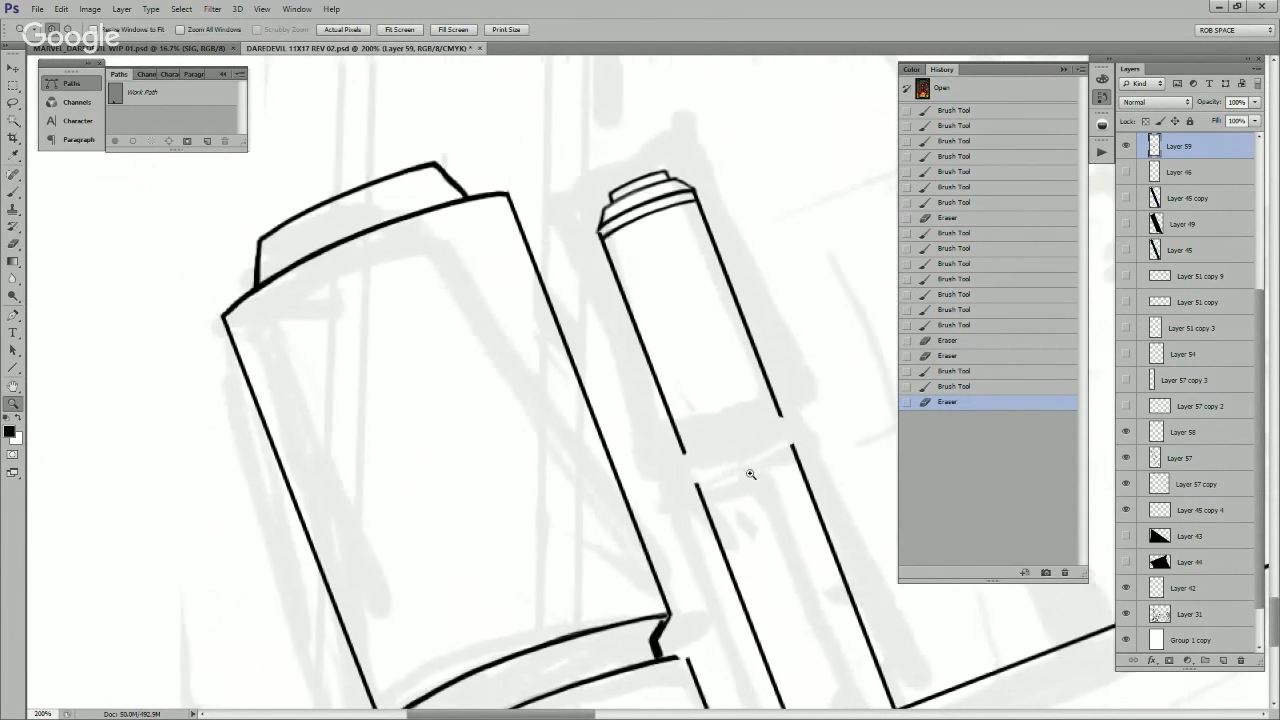
{"action": "left_click", "coordinate": [750, 471]}
{"action": "key", "text": "b"}
{"action": "scroll", "coordinate": [768, 463], "scroll_direction": "up", "scroll_amount": 1}
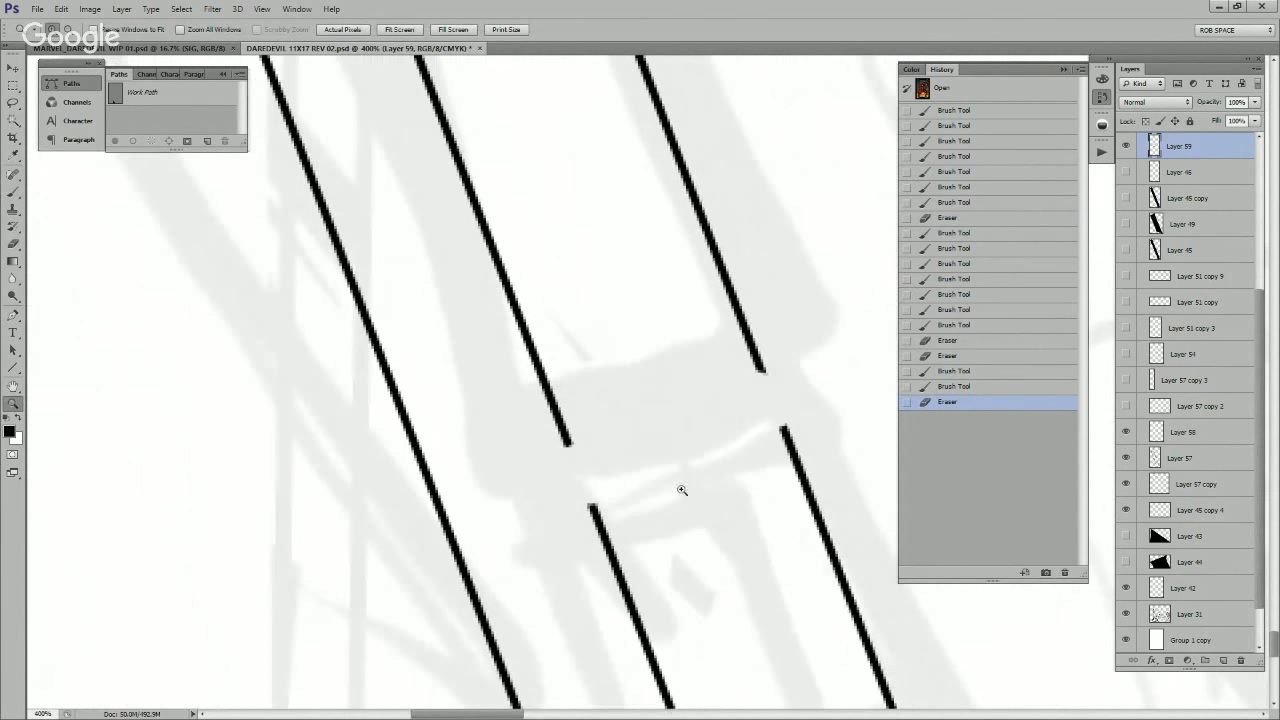
{"action": "mouse_move", "coordinate": [594, 508]}
{"action": "left_mouse_down"}
{"action": "mouse_move", "coordinate": [629, 496]}
{"action": "mouse_move", "coordinate": [782, 440]}
{"action": "mouse_move", "coordinate": [715, 452]}
{"action": "mouse_move", "coordinate": [597, 512]}
{"action": "mouse_move", "coordinate": [765, 438]}
{"action": "left_mouse_up"}
{"action": "key", "text": "ctrl+z"}
{"action": "key", "text": "ctrl+z"}
{"action": "mouse_move", "coordinate": [594, 509]}
{"action": "left_mouse_down"}
{"action": "mouse_move", "coordinate": [706, 450]}
{"action": "mouse_move", "coordinate": [784, 433]}
{"action": "mouse_move", "coordinate": [597, 510]}
{"action": "mouse_move", "coordinate": [727, 477]}
{"action": "mouse_move", "coordinate": [741, 643]}
{"action": "mouse_move", "coordinate": [771, 552]}
{"action": "left_mouse_up"}
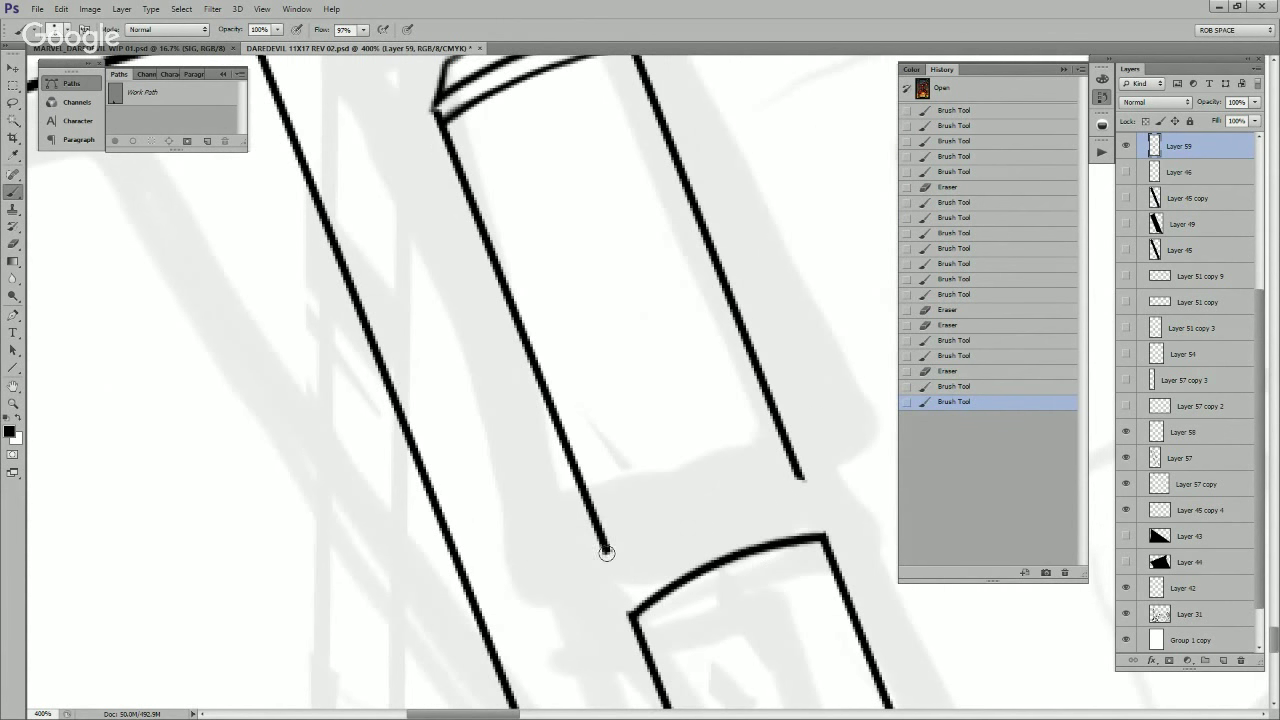
Step: Draw a short neck with two sides and a curved upper edge inside the gap above the narrow gravestone's lower section
{"action": "left_click", "coordinate": [606, 552]}
{"action": "mouse_move", "coordinate": [653, 594]}
{"action": "left_mouse_down"}
{"action": "mouse_move", "coordinate": [638, 552]}
{"action": "mouse_move", "coordinate": [655, 537]}
{"action": "left_mouse_up"}
{"action": "key", "text": "ctrl+z"}
{"action": "key", "text": "ctrl+z"}
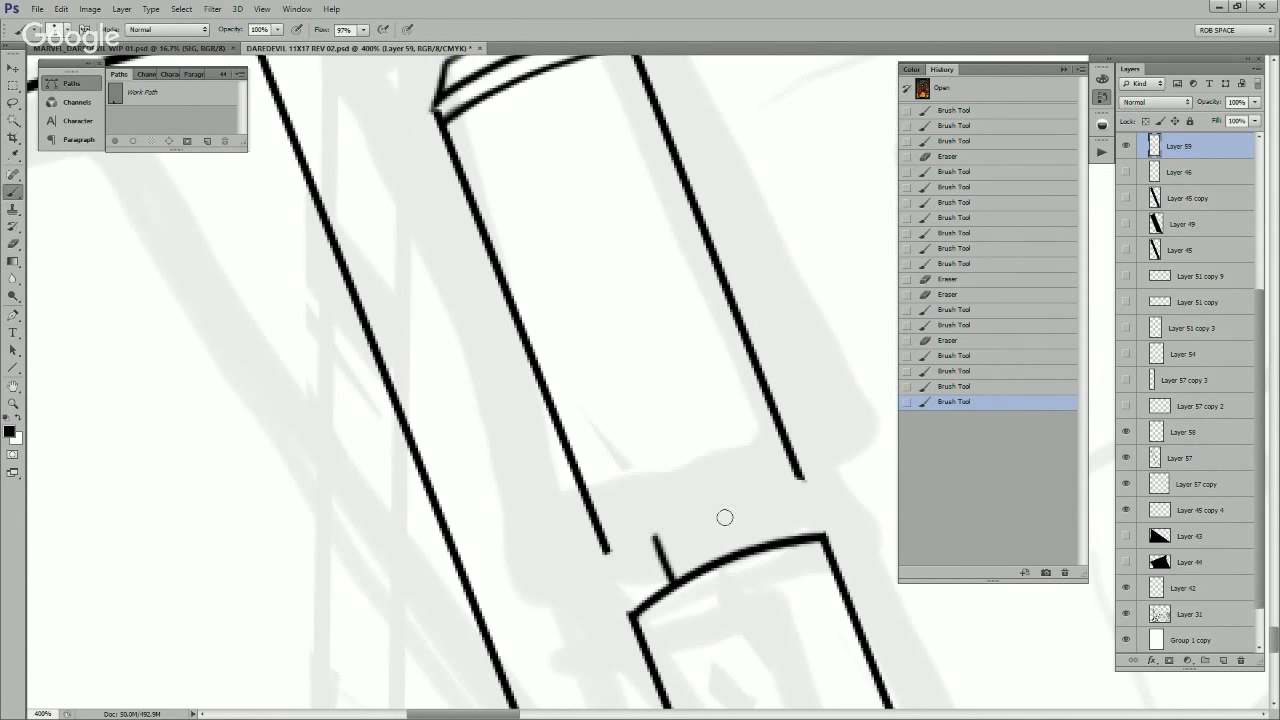
{"action": "left_click_drag", "start_coordinate": [757, 492], "coordinate": [776, 541]}
{"action": "left_click_drag", "start_coordinate": [655, 535], "coordinate": [757, 492]}
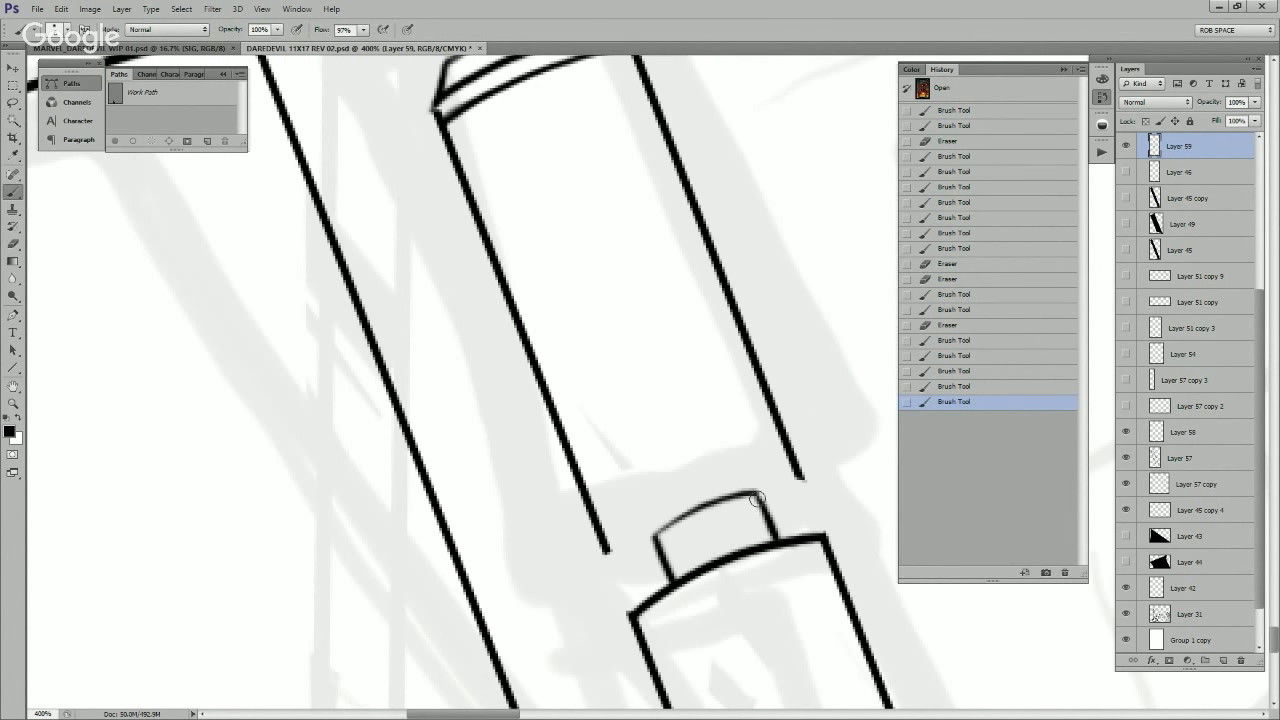
{"action": "left_click_drag", "start_coordinate": [750, 546], "coordinate": [756, 531]}
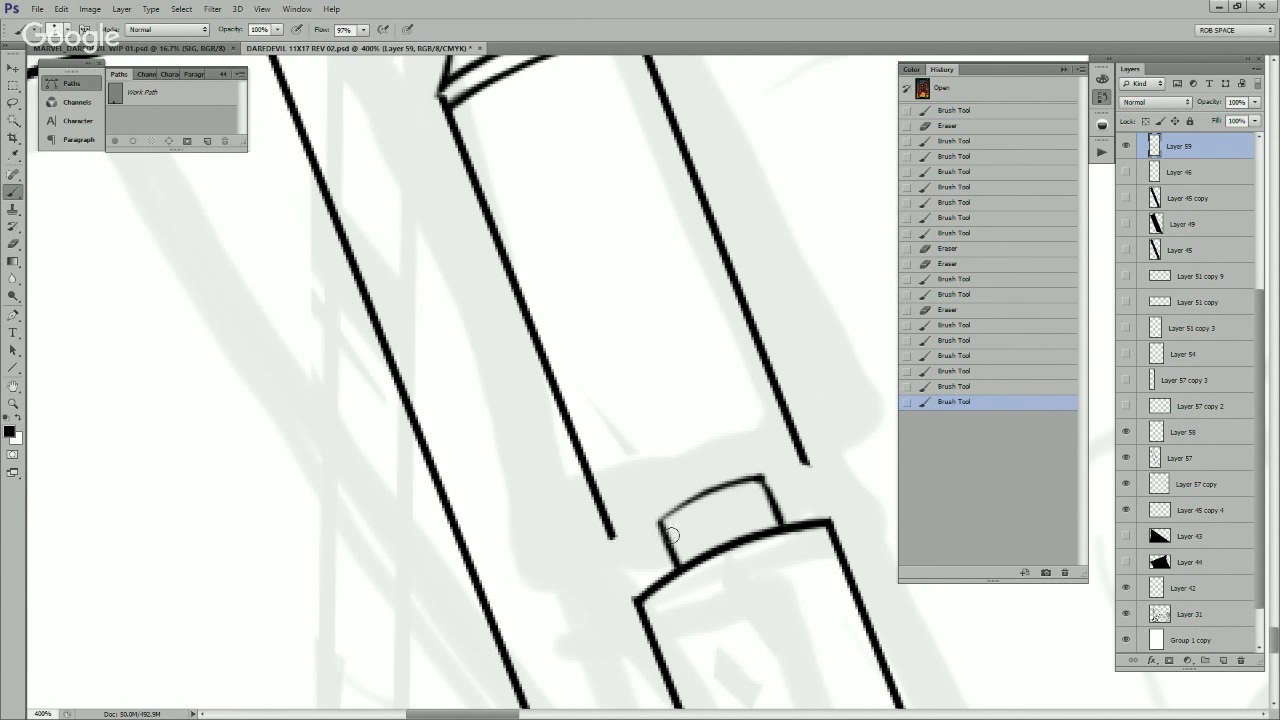
{"action": "left_click_drag", "start_coordinate": [660, 523], "coordinate": [759, 481]}
Step: Close the narrow gravestone's upper section with a curved lower edge and fill its underside around the neck in solid black
{"action": "mouse_move", "coordinate": [613, 545]}
{"action": "left_mouse_down"}
{"action": "mouse_move", "coordinate": [657, 545]}
{"action": "mouse_move", "coordinate": [619, 542]}
{"action": "mouse_move", "coordinate": [787, 464]}
{"action": "mouse_move", "coordinate": [621, 548]}
{"action": "mouse_move", "coordinate": [658, 547]}
{"action": "mouse_move", "coordinate": [631, 550]}
{"action": "mouse_move", "coordinate": [682, 497]}
{"action": "mouse_move", "coordinate": [788, 476]}
{"action": "left_mouse_up"}
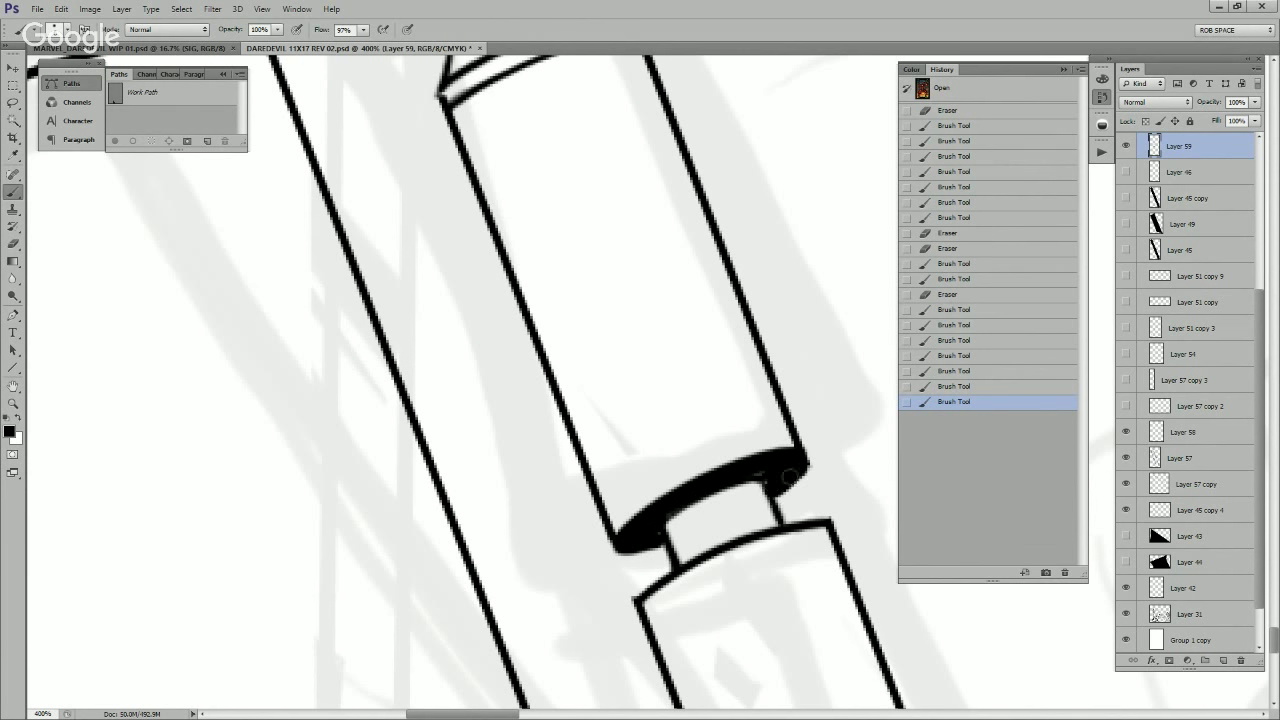
{"action": "mouse_move", "coordinate": [617, 545]}
{"action": "left_mouse_down"}
{"action": "mouse_move", "coordinate": [723, 478]}
{"action": "mouse_move", "coordinate": [739, 474]}
{"action": "mouse_move", "coordinate": [673, 517]}
{"action": "mouse_move", "coordinate": [777, 483]}
{"action": "mouse_move", "coordinate": [705, 498]}
{"action": "mouse_move", "coordinate": [636, 544]}
{"action": "mouse_move", "coordinate": [789, 467]}
{"action": "left_mouse_up"}
{"action": "key", "text": "z"}
{"action": "left_click", "coordinate": [788, 501], "text": "alt"}
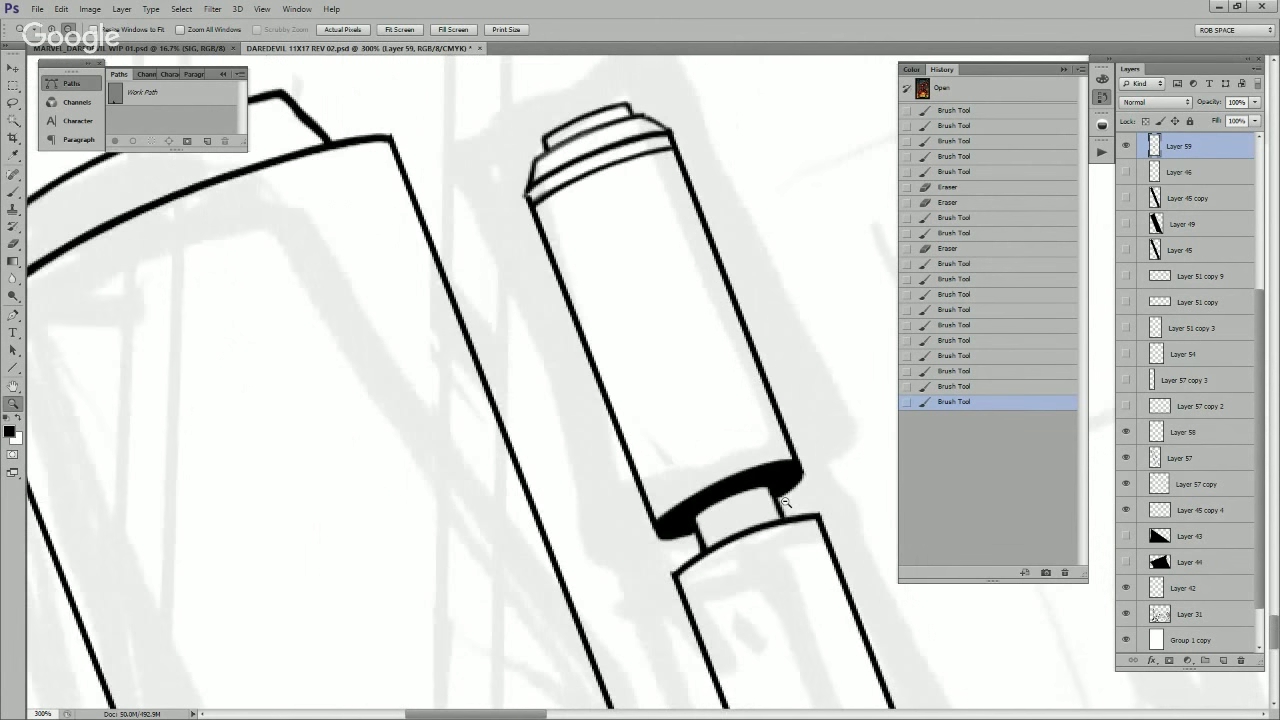
Step: Examine the two outlined gravestones together with the stone frame in the lower part of the illustration
{"action": "left_click", "coordinate": [788, 503], "text": "alt"}
{"action": "left_click", "coordinate": [788, 503], "text": "alt"}
{"action": "left_click", "coordinate": [788, 505], "text": "alt"}
{"action": "left_click", "coordinate": [788, 508], "text": "alt"}
{"action": "left_click", "coordinate": [789, 514], "text": "alt"}
{"action": "left_click", "coordinate": [763, 552]}
{"action": "left_click", "coordinate": [763, 553]}
{"action": "left_click", "coordinate": [766, 553]}
{"action": "left_click_drag", "start_coordinate": [822, 550], "coordinate": [626, 574]}
{"action": "left_click", "coordinate": [740, 530], "text": "alt"}
{"action": "left_click", "coordinate": [744, 533], "text": "alt"}
{"action": "left_click", "coordinate": [746, 536], "text": "alt"}
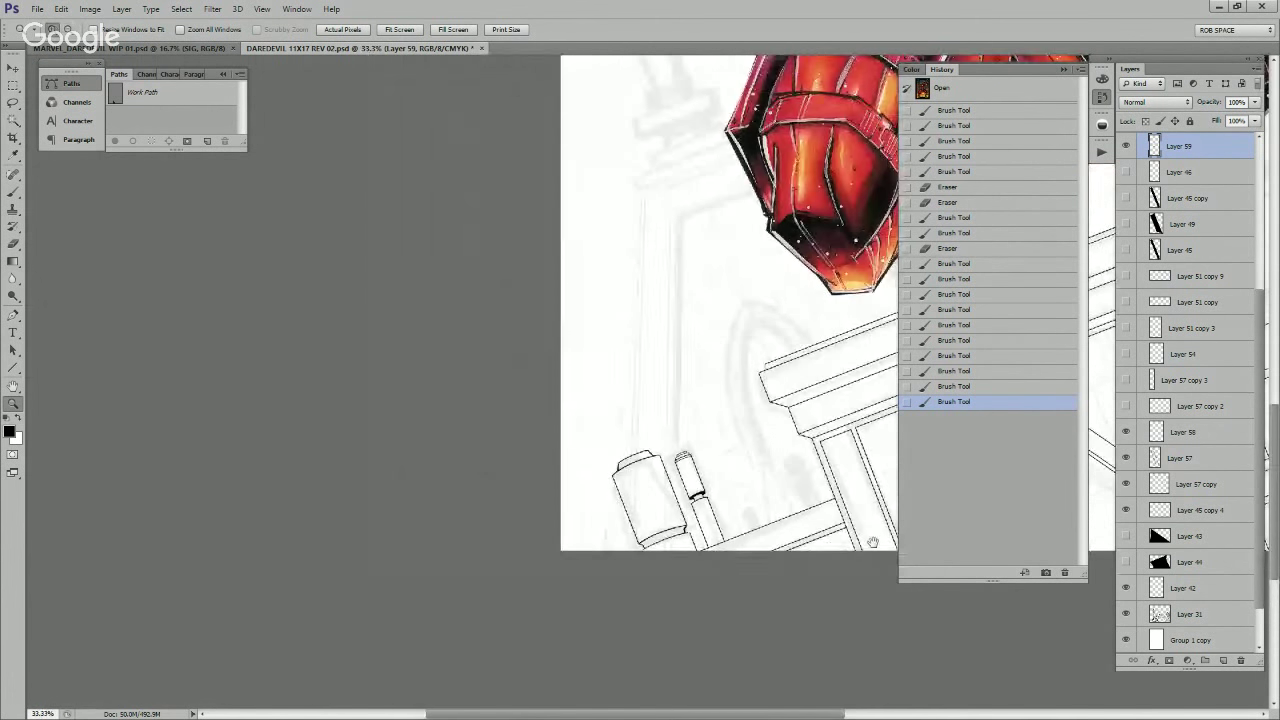
{"action": "left_click_drag", "start_coordinate": [872, 541], "coordinate": [506, 597]}
{"action": "left_click", "coordinate": [808, 531], "text": "alt"}
{"action": "left_click_drag", "start_coordinate": [868, 449], "coordinate": [790, 503]}
Step: Clean up the notch at the left end of the wide gravestone's lower band
{"action": "left_click_drag", "start_coordinate": [330, 647], "coordinate": [611, 506]}
{"action": "left_click", "coordinate": [614, 503]}
{"action": "left_click", "coordinate": [615, 502]}
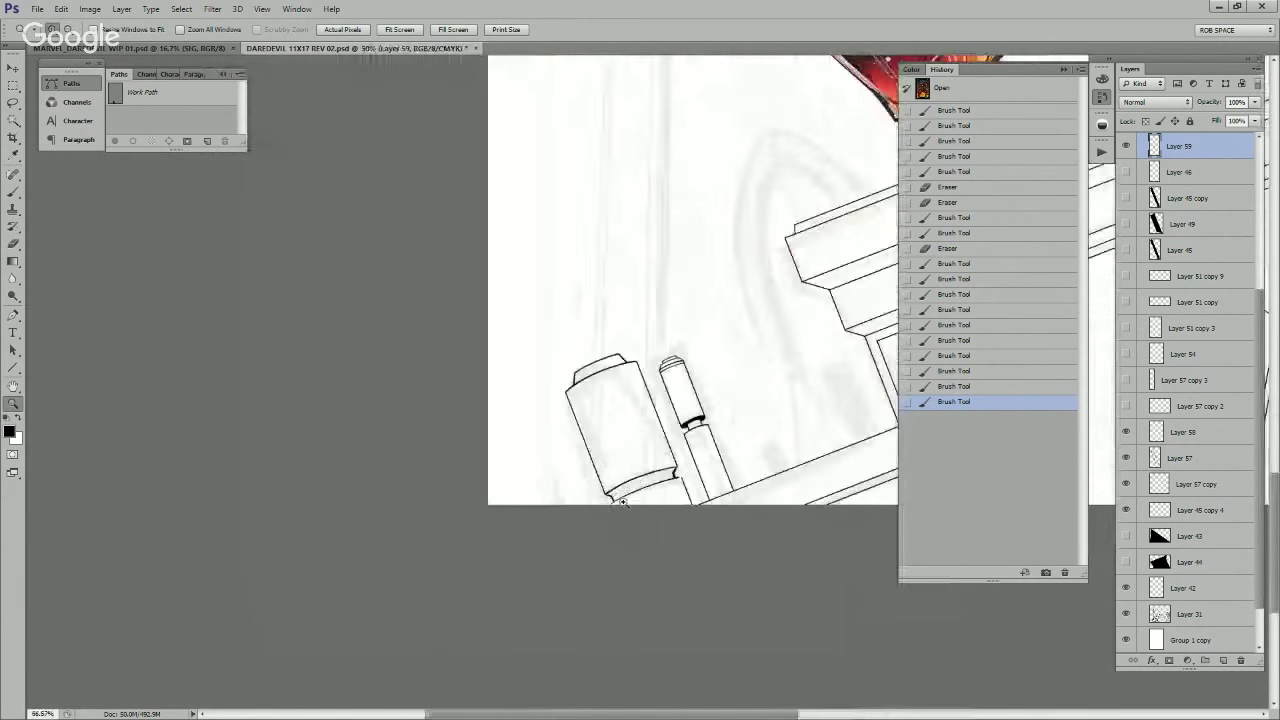
{"action": "left_click", "coordinate": [617, 501]}
{"action": "left_click", "coordinate": [617, 501]}
{"action": "left_click", "coordinate": [617, 500]}
{"action": "left_click", "coordinate": [617, 499]}
{"action": "left_click", "coordinate": [616, 496]}
{"action": "key", "text": "e"}
{"action": "mouse_move", "coordinate": [523, 503]}
{"action": "left_mouse_down"}
{"action": "mouse_move", "coordinate": [534, 542]}
{"action": "mouse_move", "coordinate": [519, 501]}
{"action": "mouse_move", "coordinate": [494, 490]}
{"action": "mouse_move", "coordinate": [530, 494]}
{"action": "mouse_move", "coordinate": [551, 541]}
{"action": "left_mouse_up"}
{"action": "mouse_move", "coordinate": [491, 489]}
{"action": "left_mouse_down"}
{"action": "mouse_move", "coordinate": [527, 495]}
{"action": "mouse_move", "coordinate": [553, 547]}
{"action": "left_mouse_up"}
Step: Erase the thin notch at the right end of the wide gravestone's lower band and redraw it as a thicker angled line
{"action": "left_click_drag", "start_coordinate": [879, 509], "coordinate": [540, 625]}
{"action": "key", "text": "e"}
{"action": "mouse_move", "coordinate": [698, 400]}
{"action": "left_mouse_down"}
{"action": "mouse_move", "coordinate": [712, 395]}
{"action": "mouse_move", "coordinate": [700, 440]}
{"action": "left_mouse_up"}
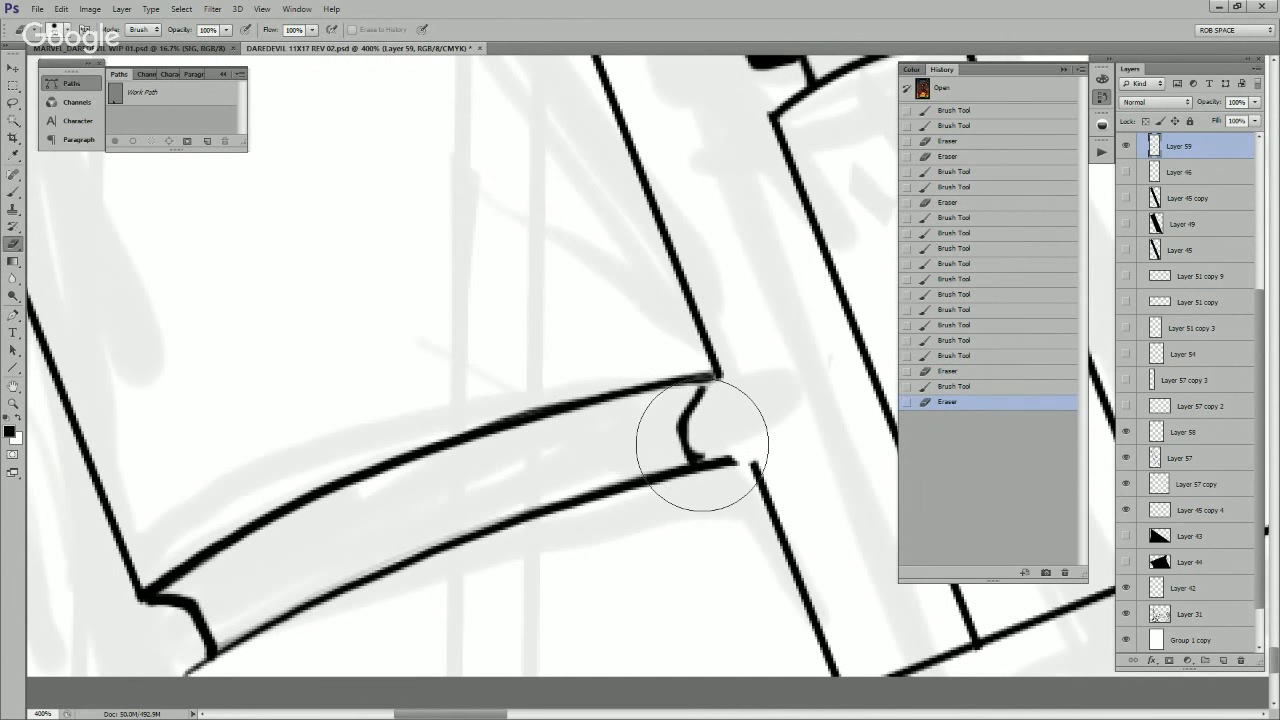
{"action": "key", "text": "b"}
{"action": "mouse_move", "coordinate": [716, 376]}
{"action": "left_mouse_down"}
{"action": "mouse_move", "coordinate": [686, 428]}
{"action": "mouse_move", "coordinate": [696, 472]}
{"action": "mouse_move", "coordinate": [719, 380]}
{"action": "mouse_move", "coordinate": [679, 436]}
{"action": "mouse_move", "coordinate": [689, 467]}
{"action": "left_mouse_up"}
{"action": "key", "text": "z"}
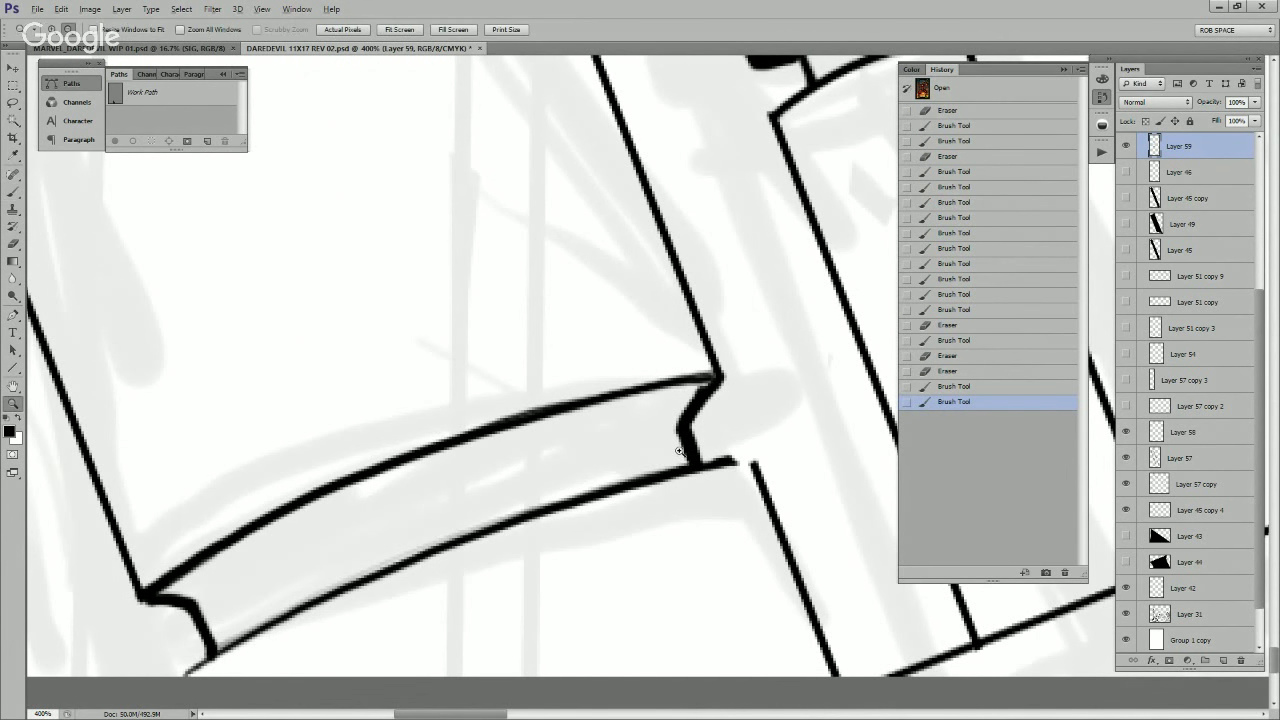
Step: Examine the gravestone outlines against the figure, stone frame and remaining background sketch
{"action": "left_click", "coordinate": [685, 458], "text": "alt"}
{"action": "left_click", "coordinate": [685, 458], "text": "alt"}
{"action": "left_click", "coordinate": [687, 458], "text": "alt"}
{"action": "left_click", "coordinate": [712, 465], "text": "alt"}
{"action": "left_click", "coordinate": [716, 480], "text": "alt"}
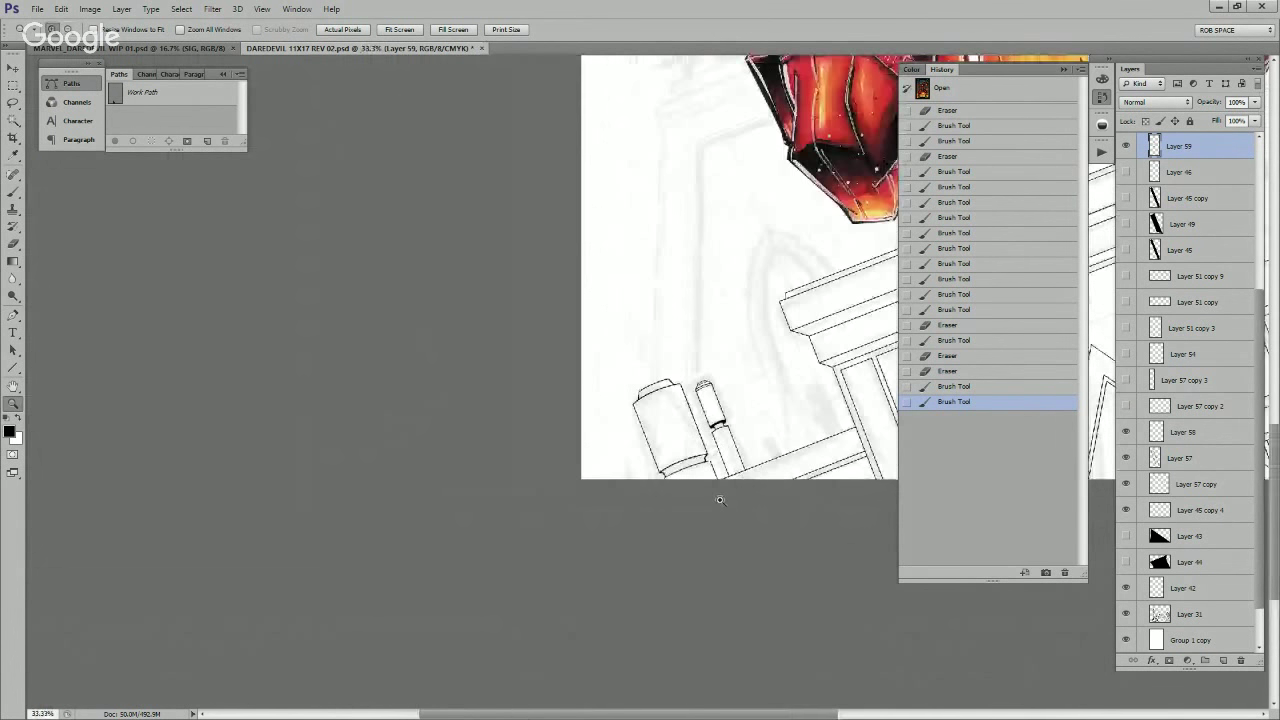
{"action": "left_click", "coordinate": [668, 530], "text": "alt"}
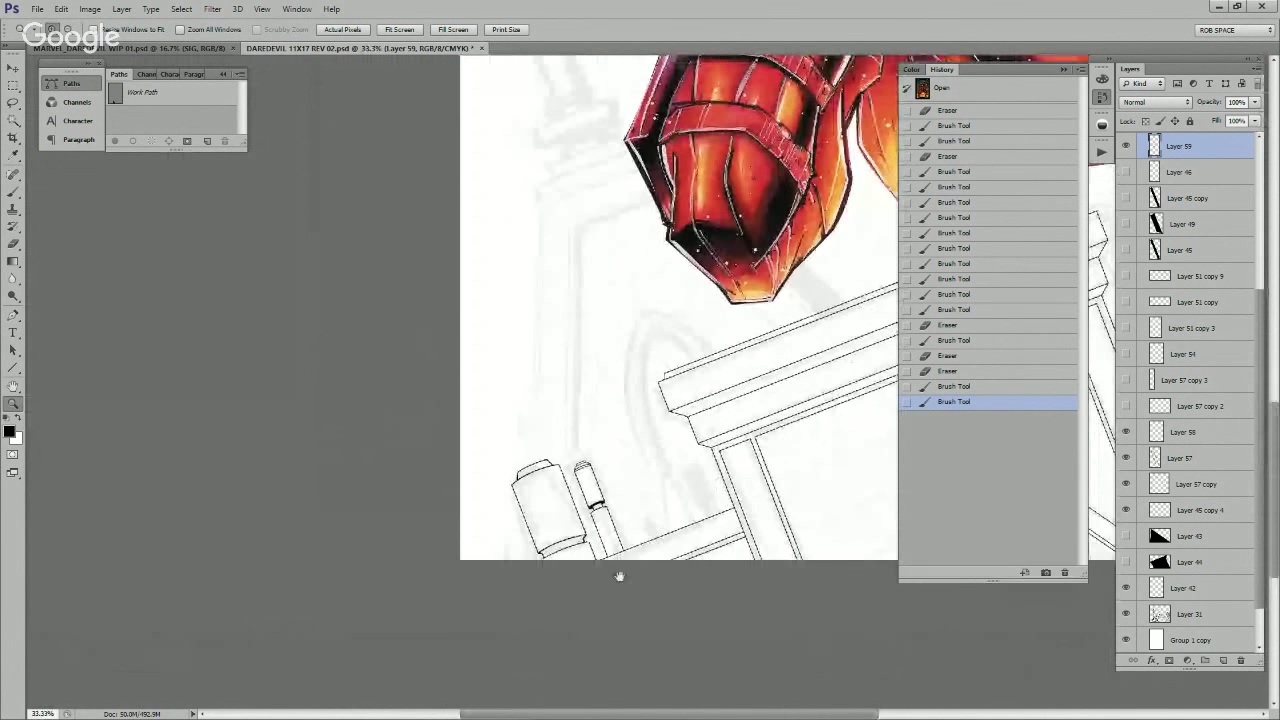
{"action": "left_click", "coordinate": [710, 497], "text": "alt"}
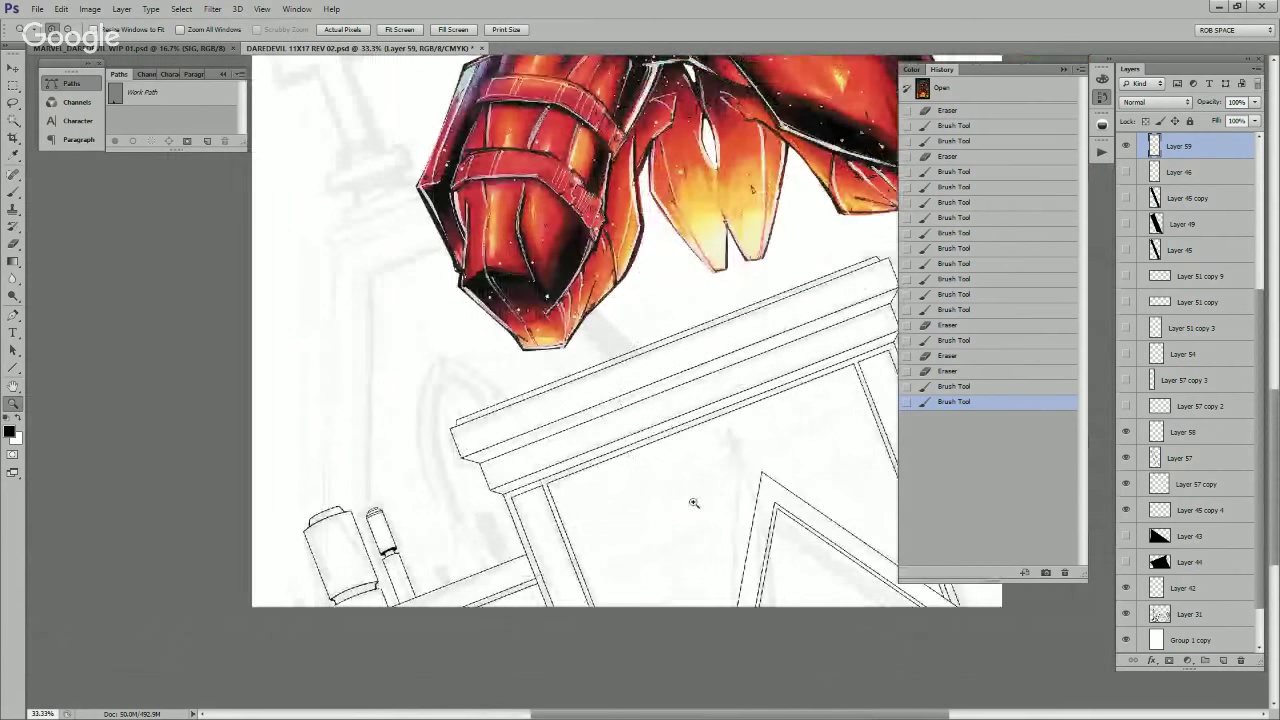
{"action": "left_click_drag", "start_coordinate": [896, 490], "coordinate": [731, 522]}
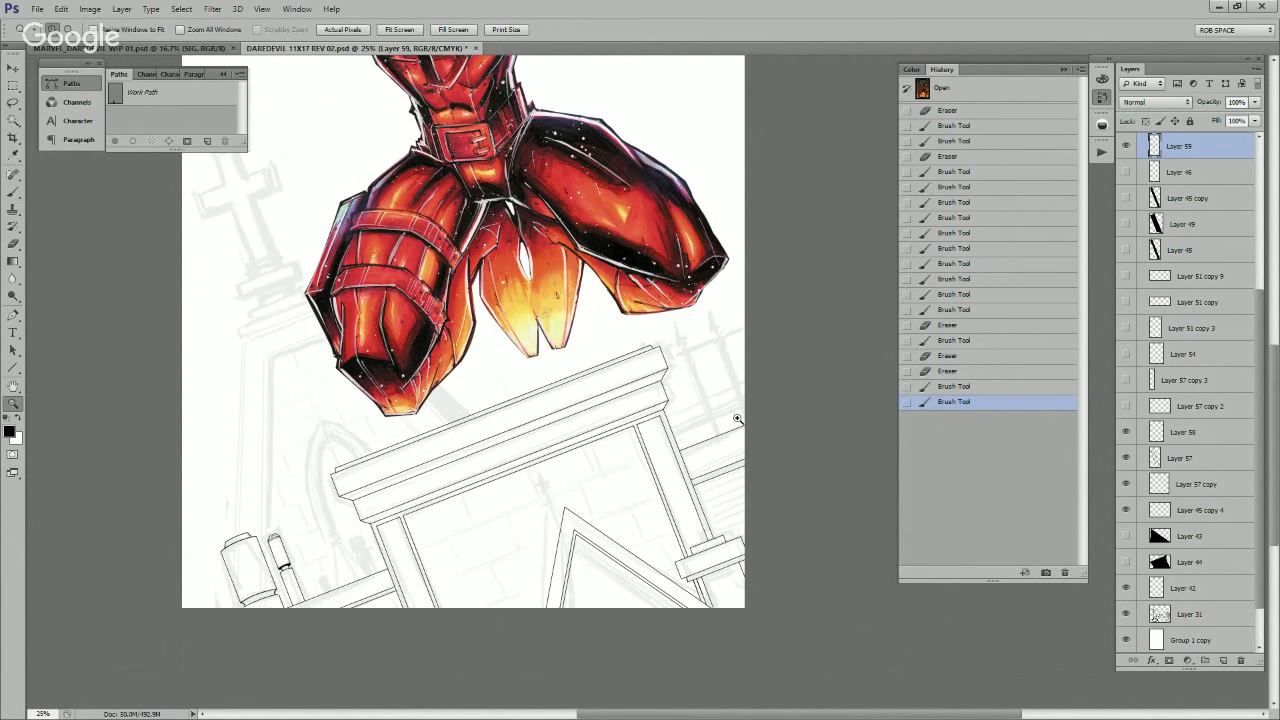
{"action": "scroll", "coordinate": [657, 428], "scroll_direction": "up", "scroll_amount": 2}
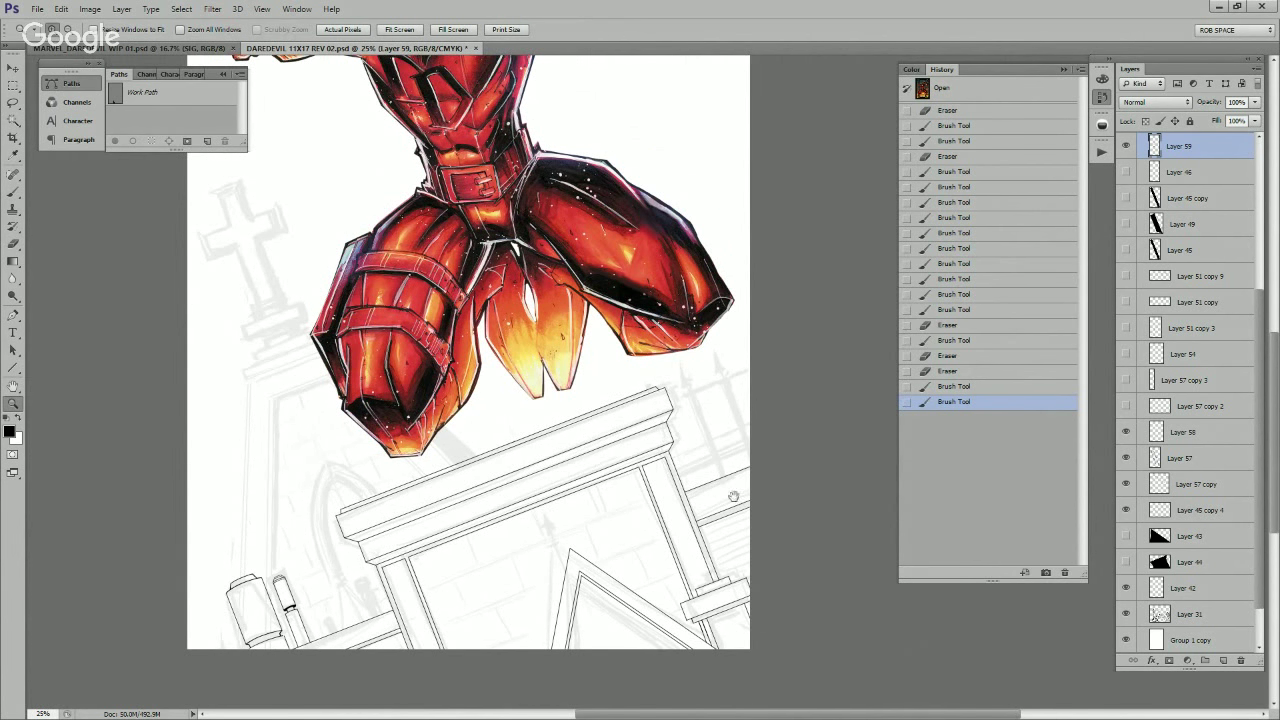
Step: Draw two parallel slanted lines over the small sketched gravestone beside the stone frame, running down to the ledge
{"action": "left_click_drag", "start_coordinate": [640, 551], "coordinate": [757, 460]}
{"action": "left_click", "coordinate": [495, 515]}
{"action": "left_click", "coordinate": [495, 515]}
{"action": "left_click", "coordinate": [493, 517]}
{"action": "left_click", "coordinate": [497, 519]}
{"action": "left_click", "coordinate": [498, 519]}
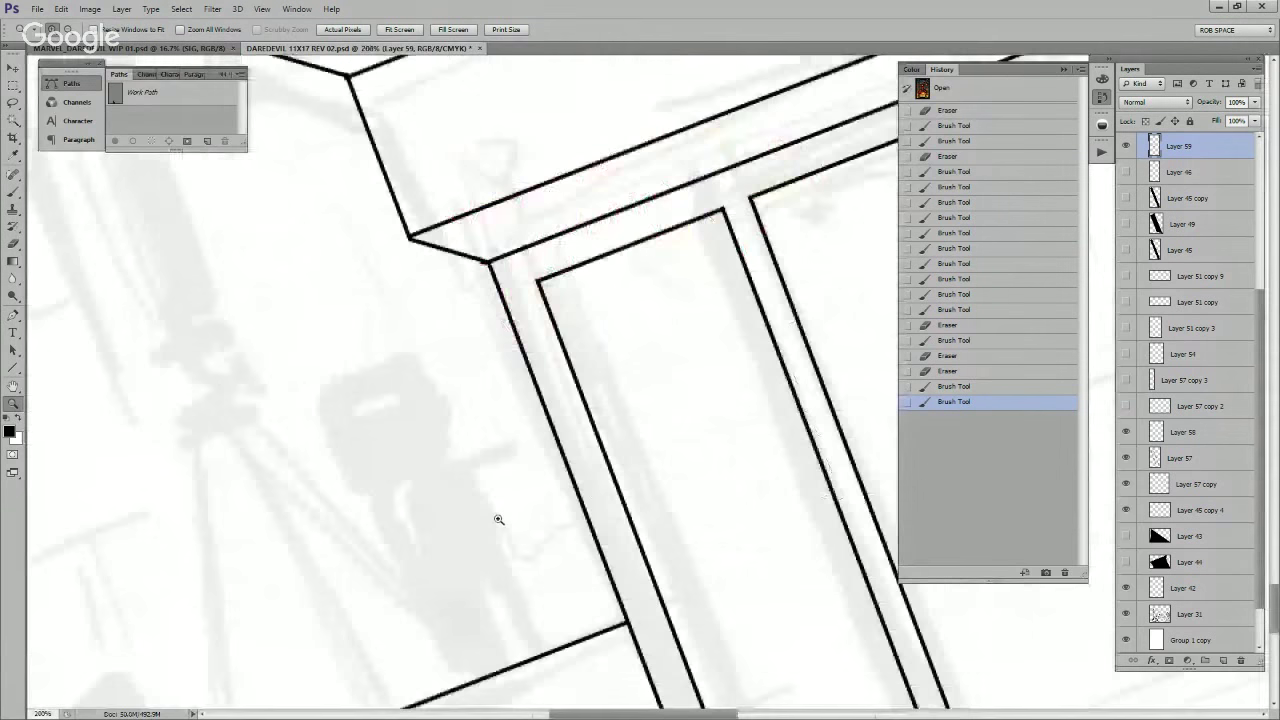
{"action": "left_click", "coordinate": [498, 519]}
{"action": "key", "text": "u"}
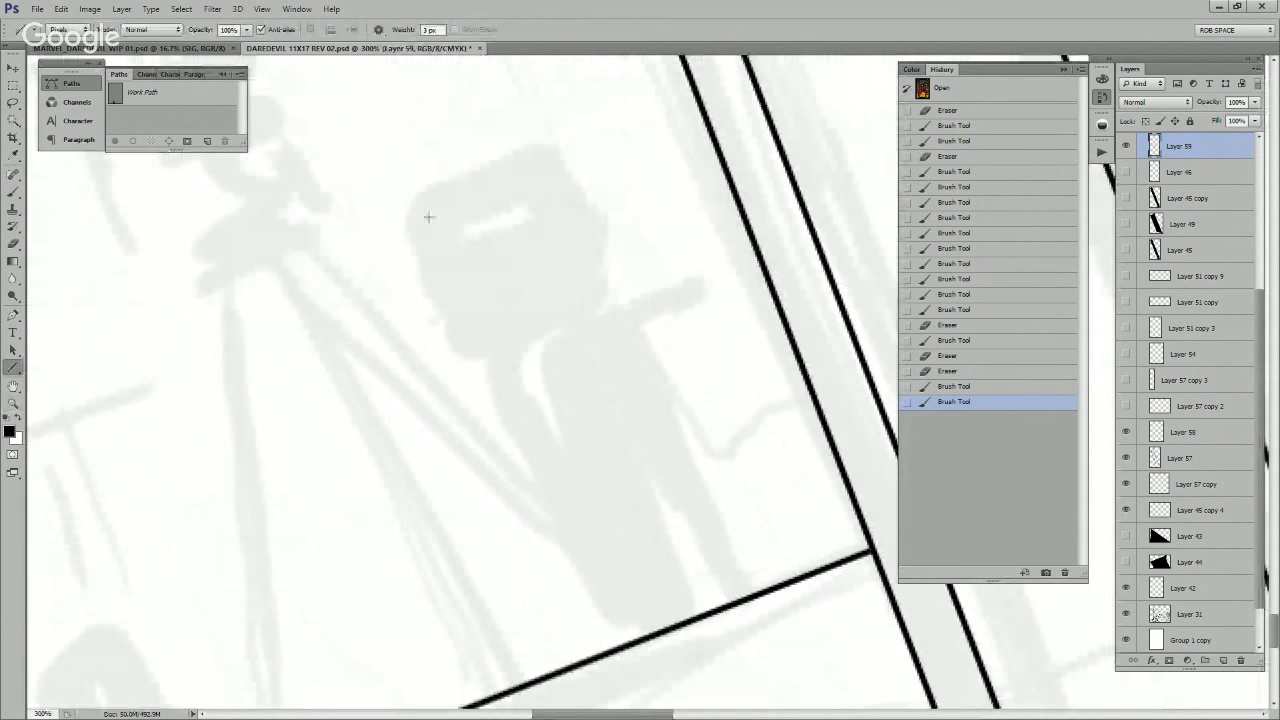
{"action": "left_click_drag", "start_coordinate": [417, 178], "coordinate": [610, 637]}
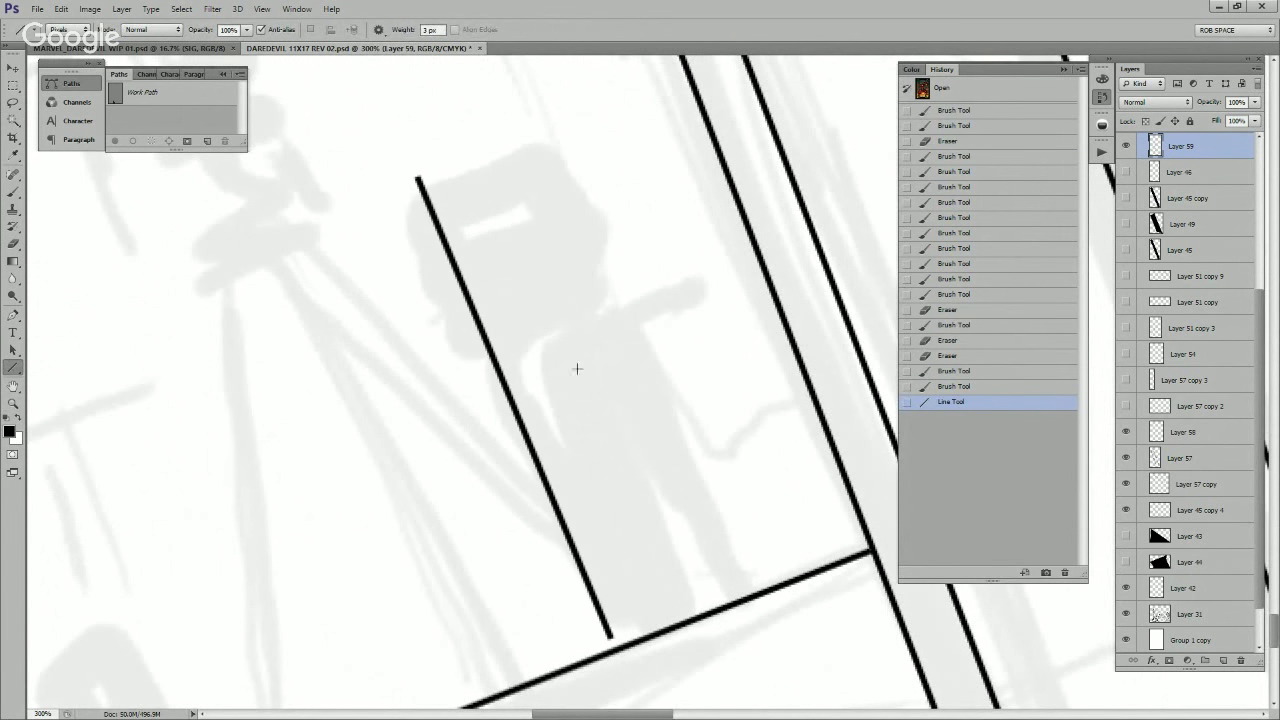
{"action": "left_click_drag", "start_coordinate": [537, 135], "coordinate": [728, 604]}
{"action": "mouse_move", "coordinate": [746, 484]}
{"action": "left_mouse_down"}
{"action": "mouse_move", "coordinate": [757, 577]}
{"action": "mouse_move", "coordinate": [770, 506]}
{"action": "left_mouse_up"}
Step: Trim the upper ends of the two slanted lines and join them with a curved top edge
{"action": "key", "text": "e"}
{"action": "left_click_drag", "start_coordinate": [440, 214], "coordinate": [551, 163]}
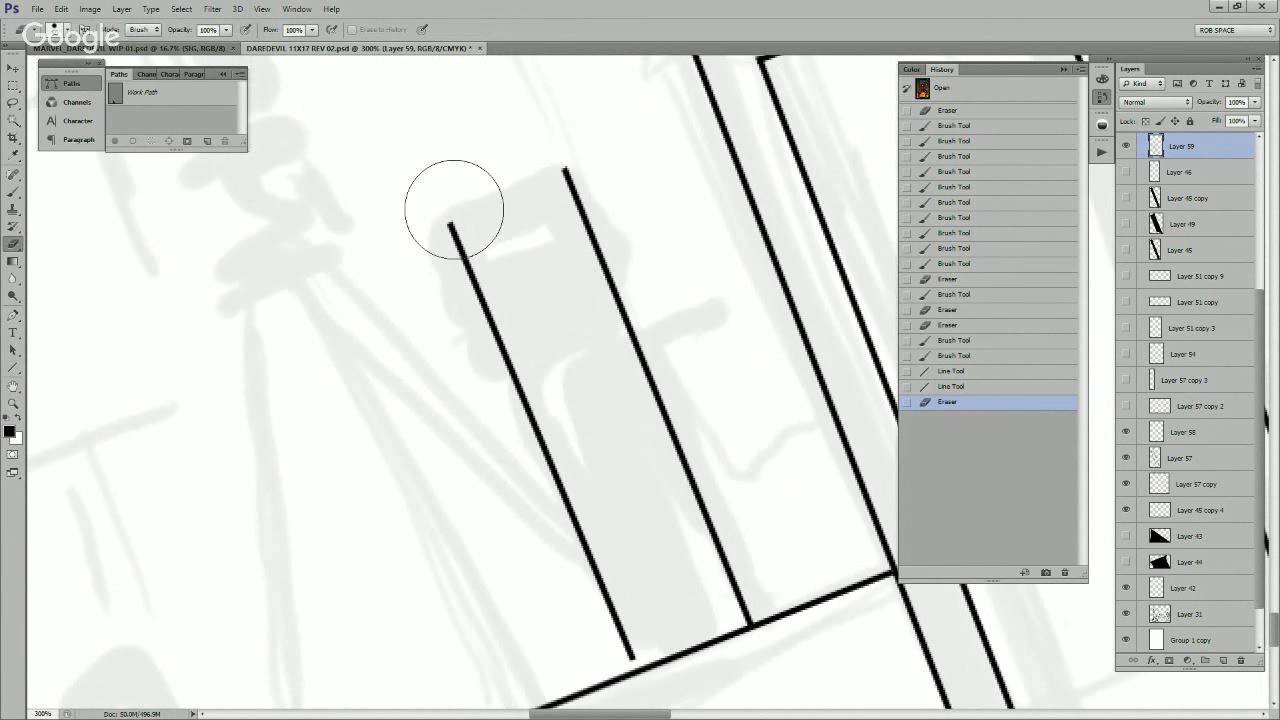
{"action": "mouse_move", "coordinate": [478, 219]}
{"action": "left_mouse_down"}
{"action": "mouse_move", "coordinate": [517, 260]}
{"action": "mouse_move", "coordinate": [546, 214]}
{"action": "mouse_move", "coordinate": [596, 205]}
{"action": "mouse_move", "coordinate": [481, 259]}
{"action": "mouse_move", "coordinate": [511, 228]}
{"action": "left_mouse_up"}
{"action": "key", "text": "b"}
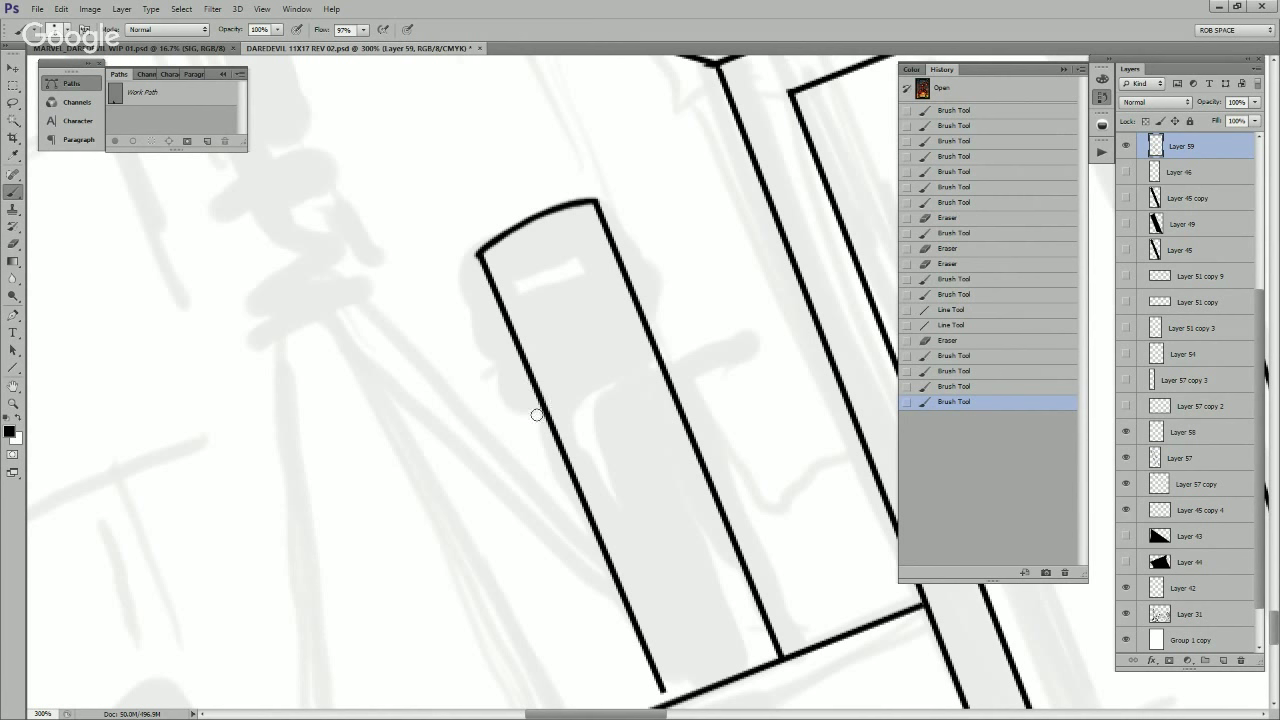
Step: Draw a curved line across the small gravestone below its head and erase both side lines beneath it
{"action": "left_click_drag", "start_coordinate": [534, 403], "coordinate": [656, 352]}
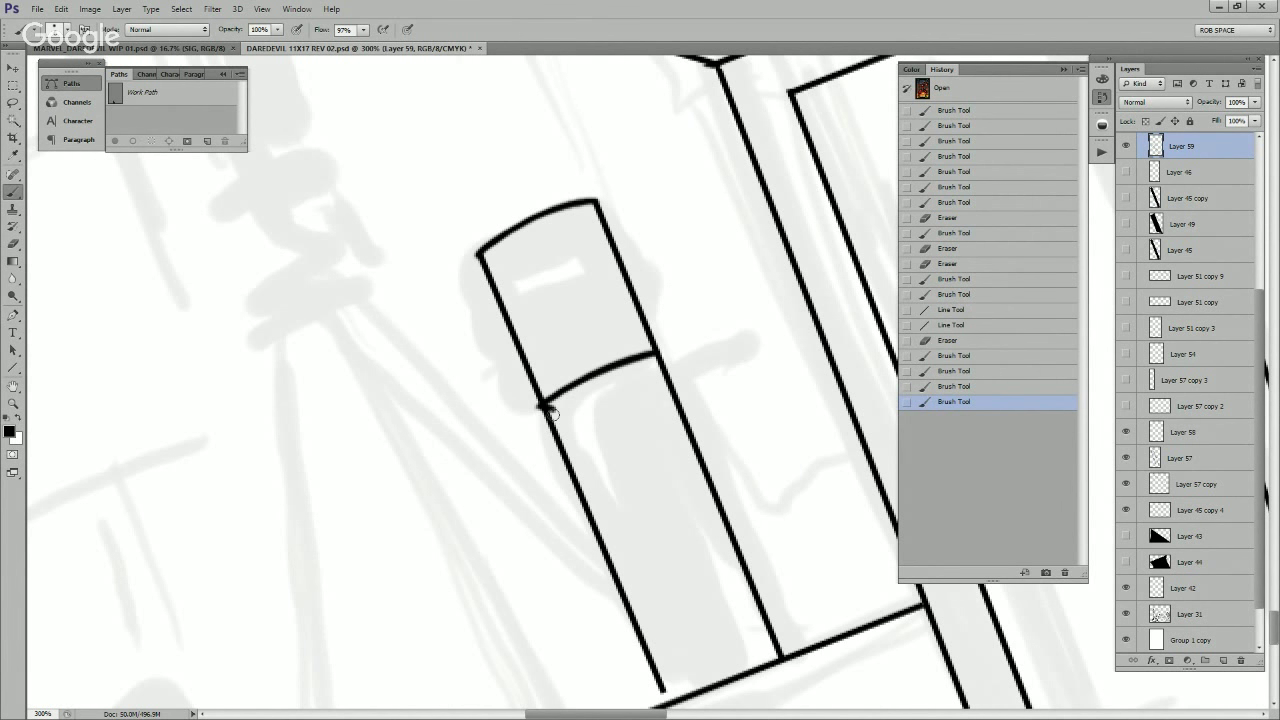
{"action": "key", "text": "e"}
{"action": "mouse_move", "coordinate": [549, 410]}
{"action": "left_mouse_down"}
{"action": "mouse_move", "coordinate": [604, 409]}
{"action": "mouse_move", "coordinate": [659, 379]}
{"action": "mouse_move", "coordinate": [546, 417]}
{"action": "mouse_move", "coordinate": [670, 368]}
{"action": "left_mouse_up"}
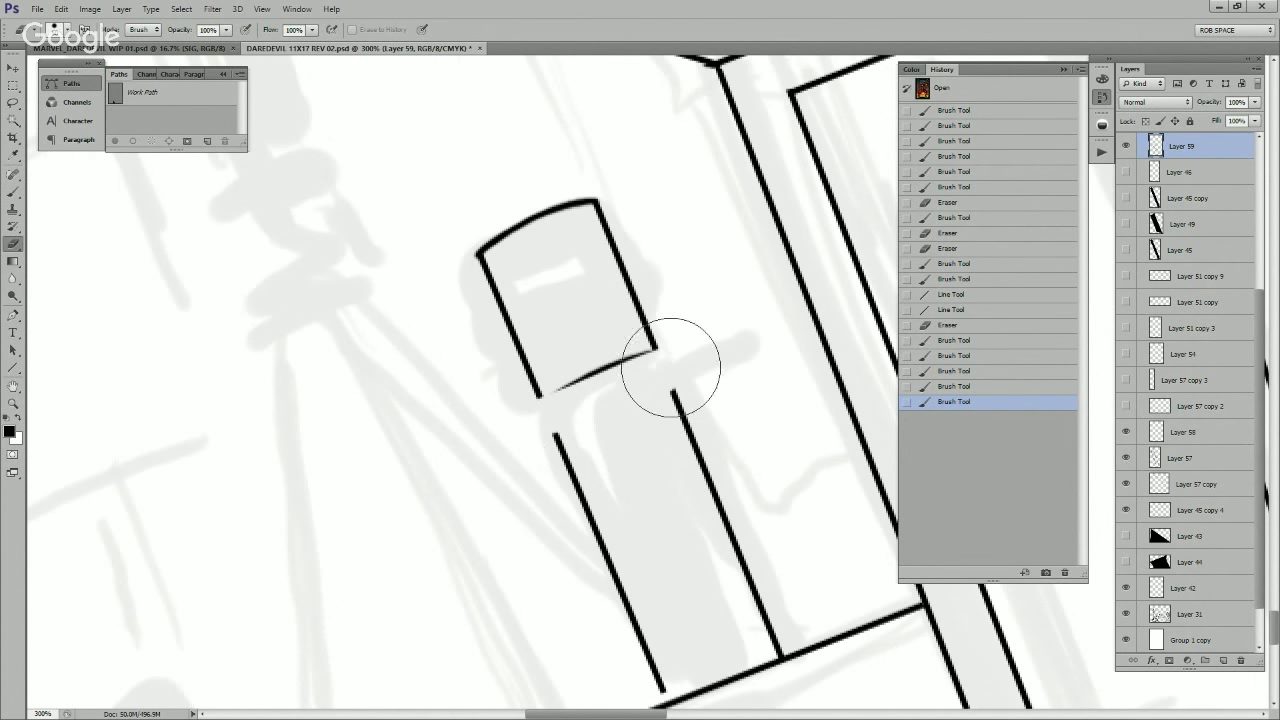
{"action": "left_click_drag", "start_coordinate": [562, 428], "coordinate": [662, 685]}
{"action": "left_click_drag", "start_coordinate": [776, 648], "coordinate": [674, 380]}
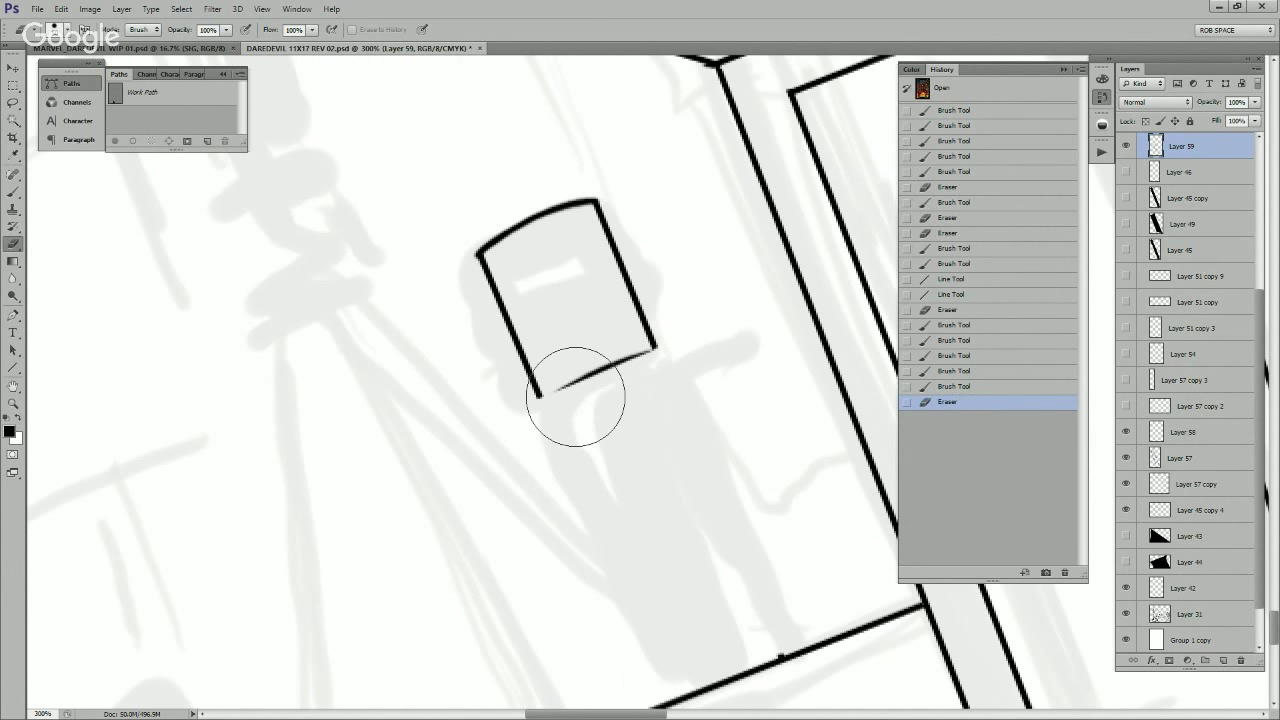
Step: Close the underside of the small gravestone's head with a slanted lower edge
{"action": "key", "text": "b"}
{"action": "left_click_drag", "start_coordinate": [537, 400], "coordinate": [655, 347]}
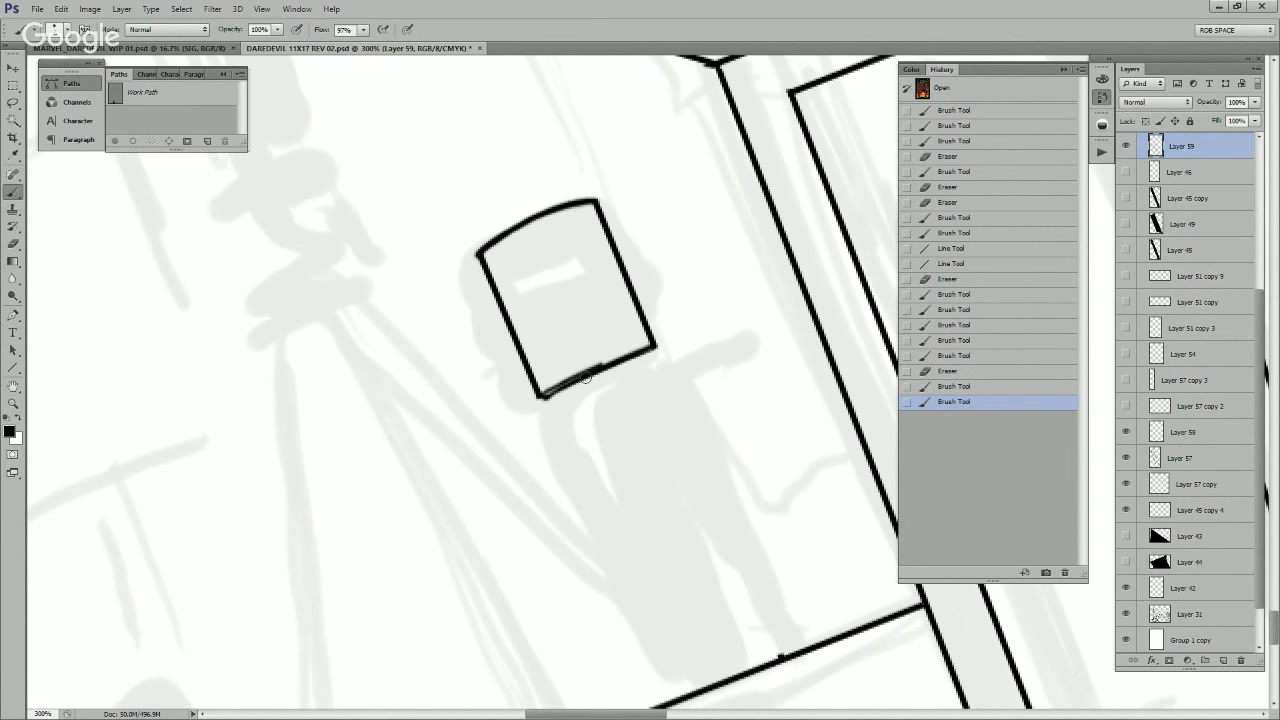
{"action": "left_click_drag", "start_coordinate": [586, 373], "coordinate": [652, 345]}
{"action": "left_click_drag", "start_coordinate": [700, 384], "coordinate": [668, 352]}
Step: Draw two straight sides for a narrower stem from the small gravestone's head down to the ledge and clean up their lower ends
{"action": "key", "text": "u"}
{"action": "mouse_move", "coordinate": [520, 362]}
{"action": "left_mouse_down"}
{"action": "mouse_move", "coordinate": [630, 572]}
{"action": "mouse_move", "coordinate": [652, 656]}
{"action": "left_mouse_up"}
{"action": "left_click_drag", "start_coordinate": [604, 323], "coordinate": [740, 625]}
{"action": "key", "text": "Escape"}
{"action": "key", "text": "e"}
{"action": "left_click", "coordinate": [746, 627]}
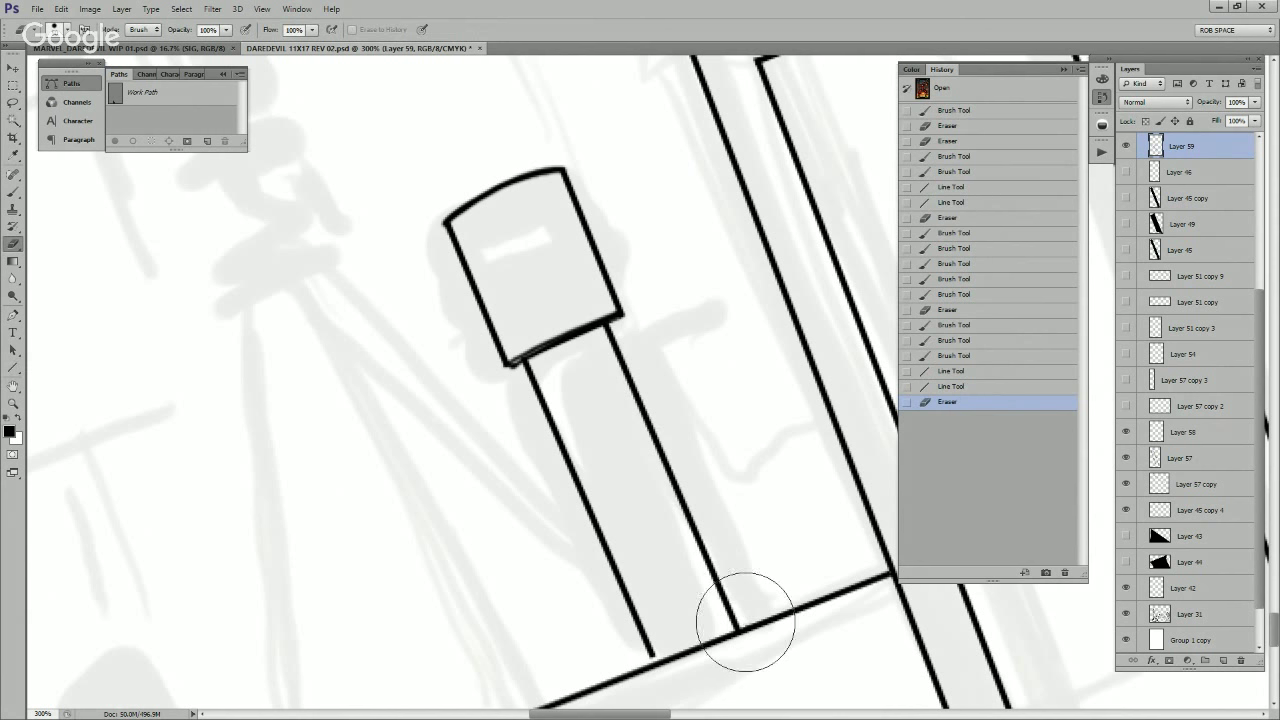
{"action": "key", "text": "b"}
{"action": "left_click_drag", "start_coordinate": [646, 638], "coordinate": [656, 662]}
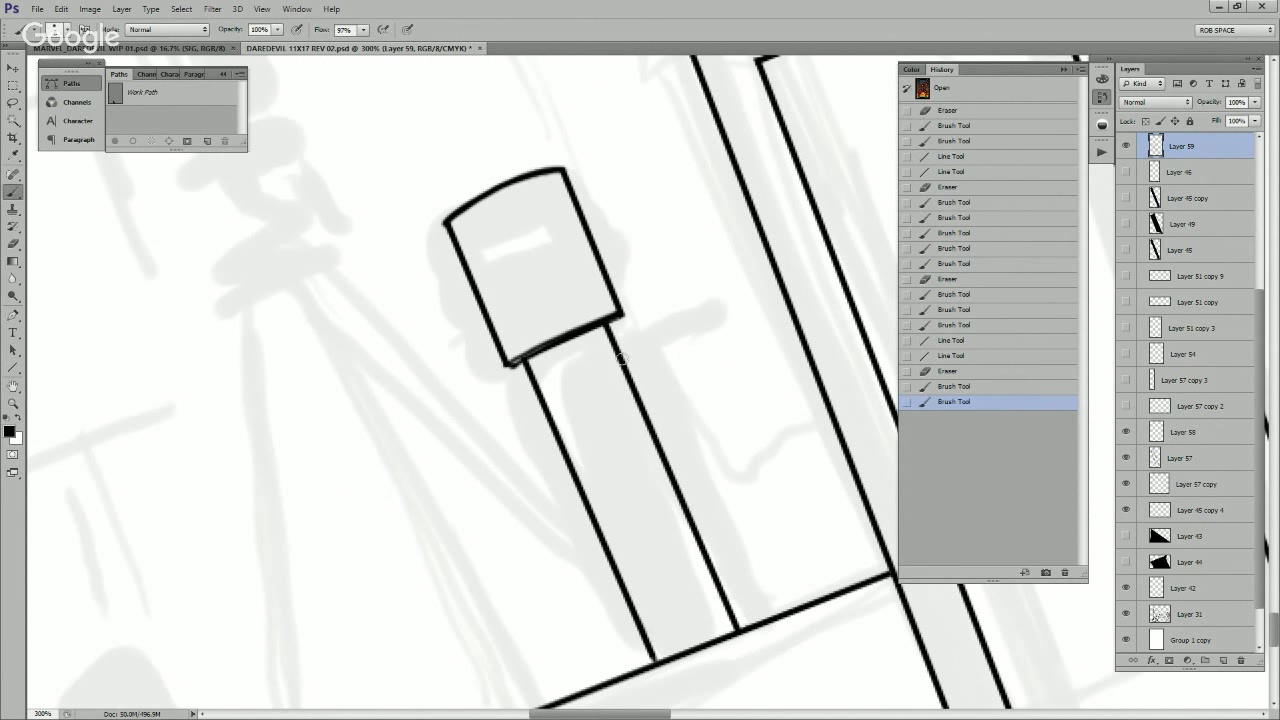
Step: Thicken the underside of the small gravestone's head in solid black and draw a low curved cap on its top
{"action": "left_click_drag", "start_coordinate": [516, 367], "coordinate": [527, 364]}
{"action": "mouse_move", "coordinate": [575, 336]}
{"action": "left_mouse_down"}
{"action": "mouse_move", "coordinate": [740, 482]}
{"action": "mouse_move", "coordinate": [764, 478]}
{"action": "left_mouse_up"}
{"action": "left_click_drag", "start_coordinate": [694, 509], "coordinate": [785, 460]}
{"action": "left_click_drag", "start_coordinate": [614, 373], "coordinate": [704, 327]}
{"action": "key", "text": "ctrl+z"}
{"action": "left_click_drag", "start_coordinate": [612, 368], "coordinate": [716, 321]}
{"action": "left_click_drag", "start_coordinate": [766, 514], "coordinate": [735, 525]}
{"action": "mouse_move", "coordinate": [614, 400]}
{"action": "left_mouse_down"}
{"action": "mouse_move", "coordinate": [652, 360]}
{"action": "mouse_move", "coordinate": [689, 356]}
{"action": "left_mouse_up"}
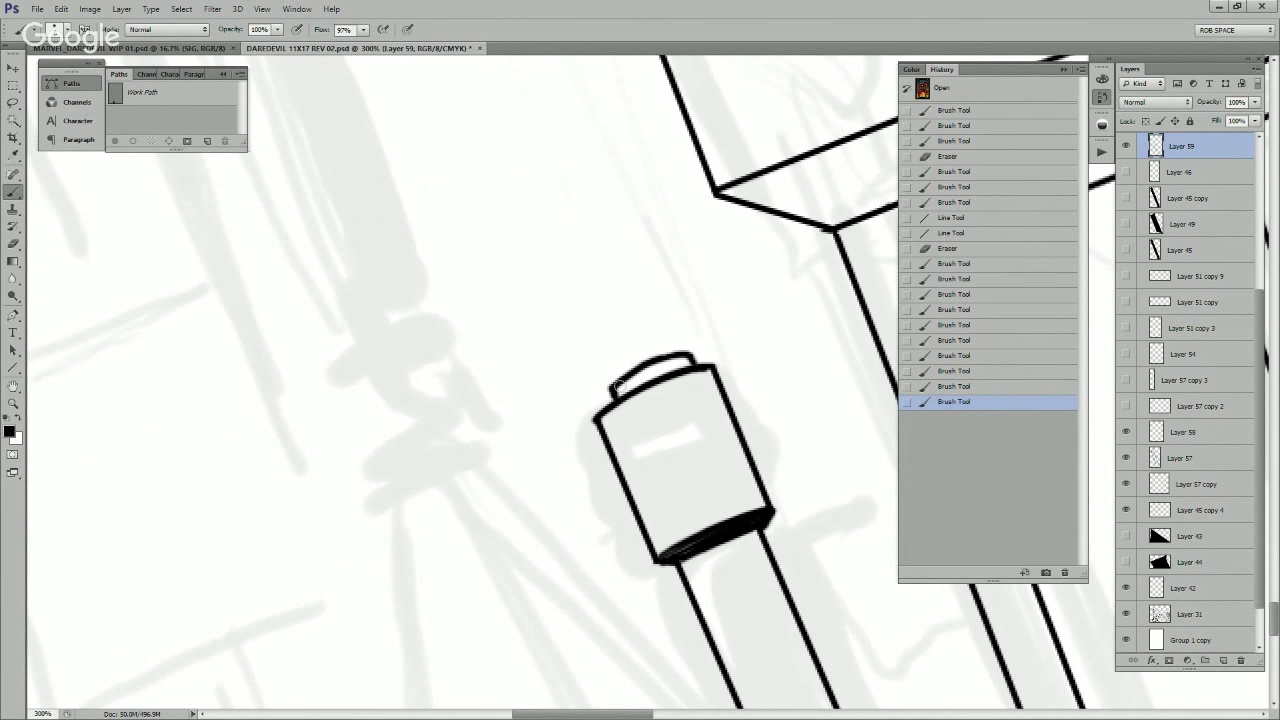
Step: Examine the small capped gravestone next to the other gravestones and the stone frame
{"action": "key", "text": "z"}
{"action": "left_click", "coordinate": [739, 492], "text": "alt"}
{"action": "left_click", "coordinate": [739, 492], "text": "alt"}
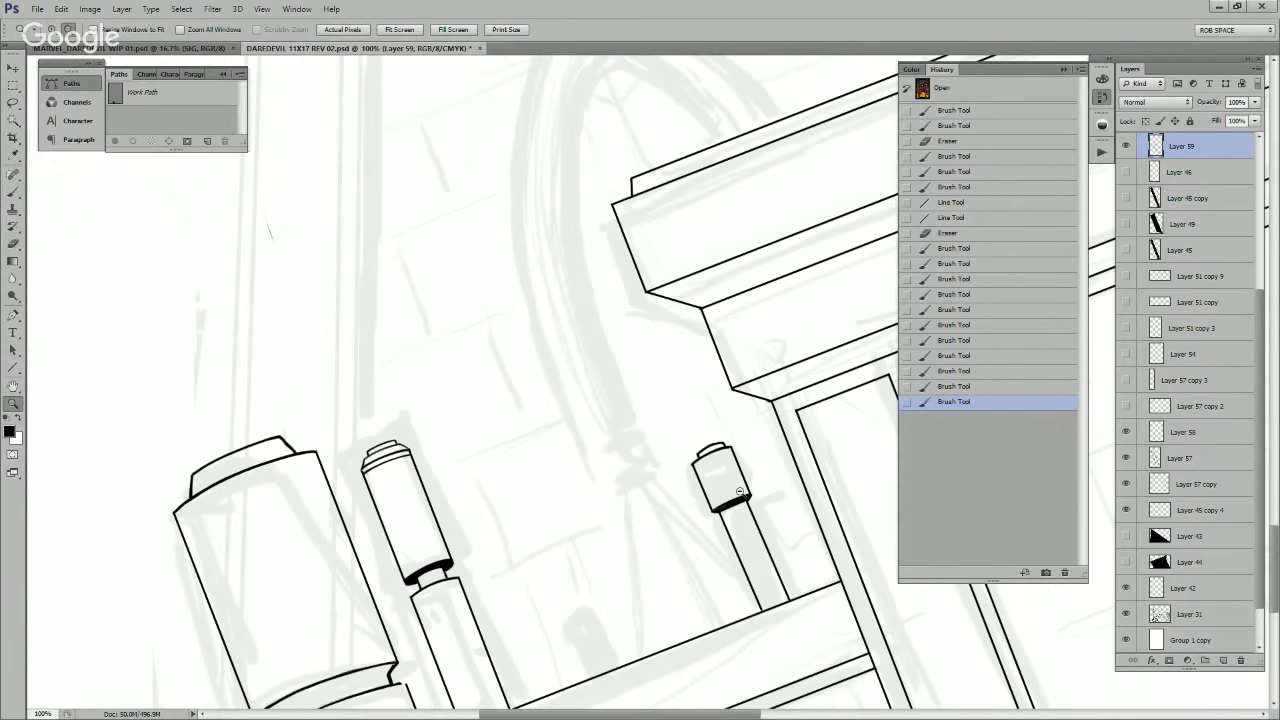
{"action": "left_click", "coordinate": [740, 492], "text": "alt"}
{"action": "left_click", "coordinate": [740, 492], "text": "alt"}
{"action": "left_click", "coordinate": [740, 492], "text": "alt"}
{"action": "left_click", "coordinate": [740, 492], "text": "alt"}
{"action": "left_click_drag", "start_coordinate": [775, 513], "coordinate": [686, 536]}
{"action": "left_click", "coordinate": [640, 527]}
{"action": "left_click", "coordinate": [640, 527]}
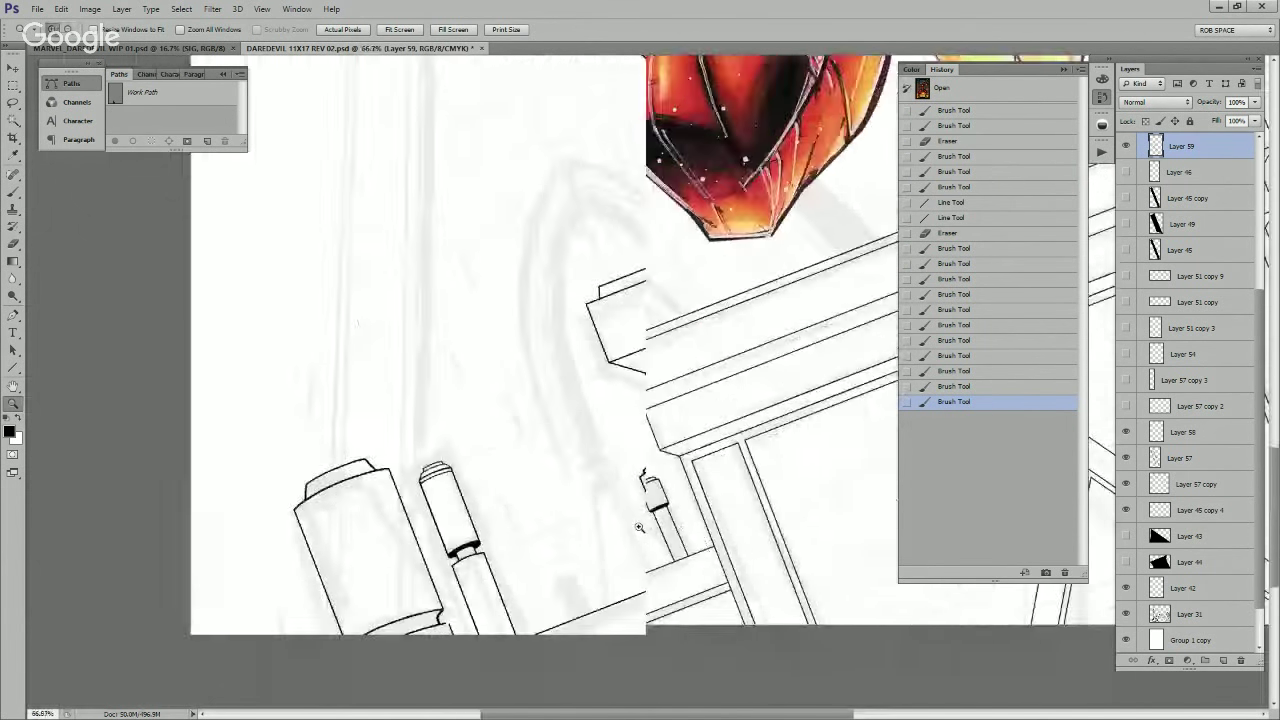
{"action": "left_click", "coordinate": [639, 527]}
{"action": "left_click", "coordinate": [643, 527]}
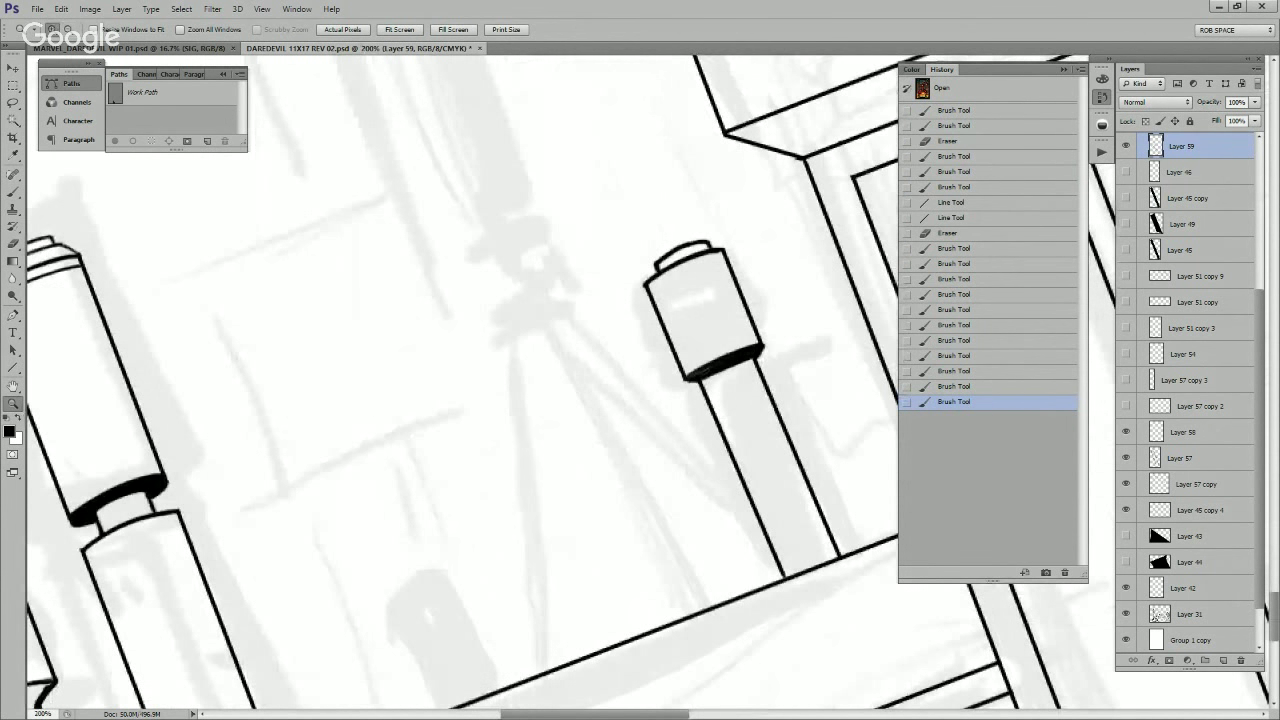
Step: On a new layer, draw two straight lines spreading from the base of the sketched spire down to the ledge
{"action": "key", "text": "ctrl+shift+alt+n"}
{"action": "left_click_drag", "start_coordinate": [739, 600], "coordinate": [763, 541]}
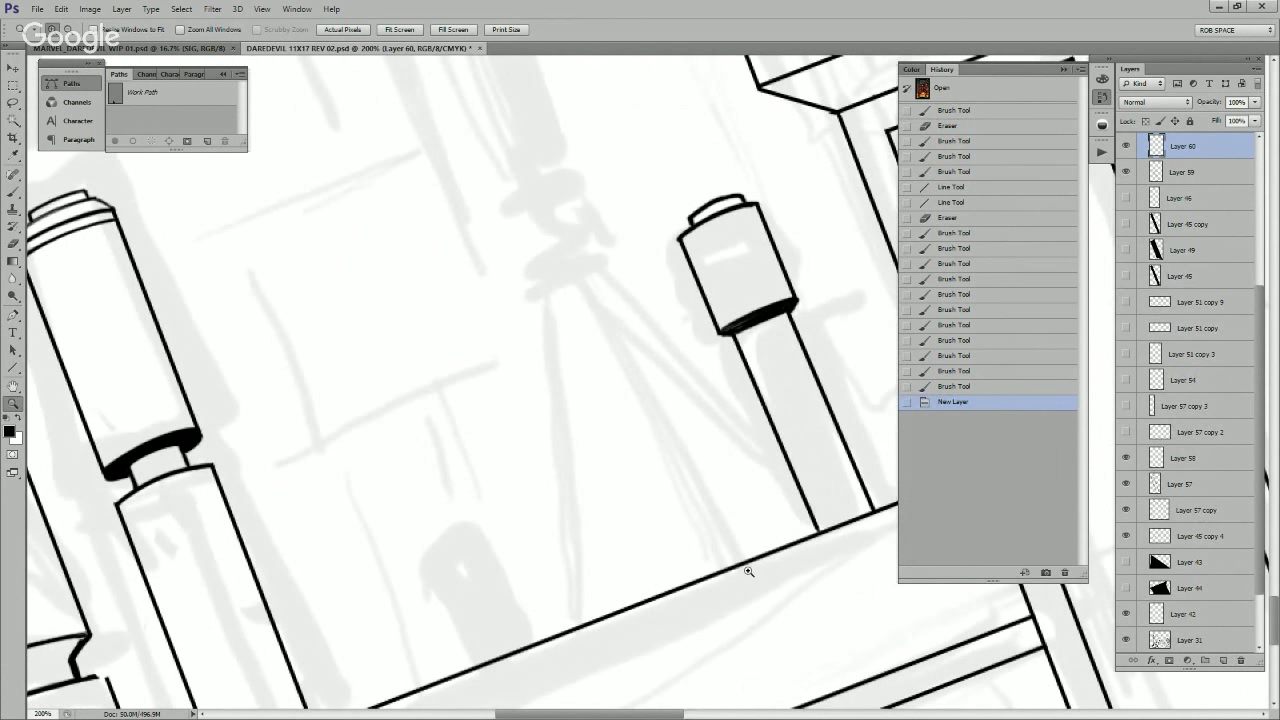
{"action": "key", "text": "u"}
{"action": "mouse_move", "coordinate": [545, 274]}
{"action": "left_mouse_down"}
{"action": "mouse_move", "coordinate": [587, 595]}
{"action": "mouse_move", "coordinate": [577, 620]}
{"action": "left_mouse_up"}
{"action": "scroll", "coordinate": [620, 500], "scroll_direction": "up", "scroll_amount": 1}
{"action": "scroll", "coordinate": [620, 500], "scroll_direction": "right", "scroll_amount": 1}
{"action": "mouse_move", "coordinate": [538, 289]}
{"action": "left_mouse_down"}
{"action": "mouse_move", "coordinate": [760, 556]}
{"action": "mouse_move", "coordinate": [788, 563]}
{"action": "mouse_move", "coordinate": [778, 560]}
{"action": "left_mouse_up"}
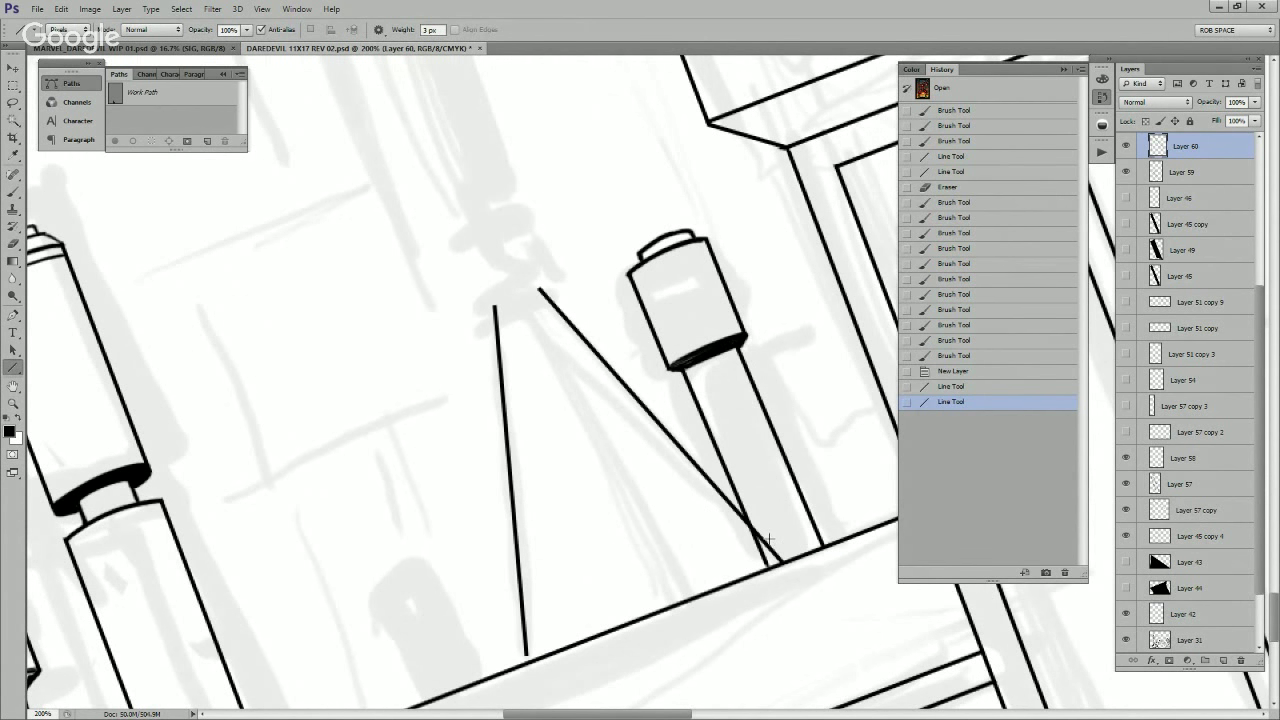
{"action": "left_click_drag", "start_coordinate": [695, 397], "coordinate": [743, 468]}
Step: Trim the upper ends of the two spreading lines, join them with a short edge and draw a rounded collar above it
{"action": "key", "text": "e"}
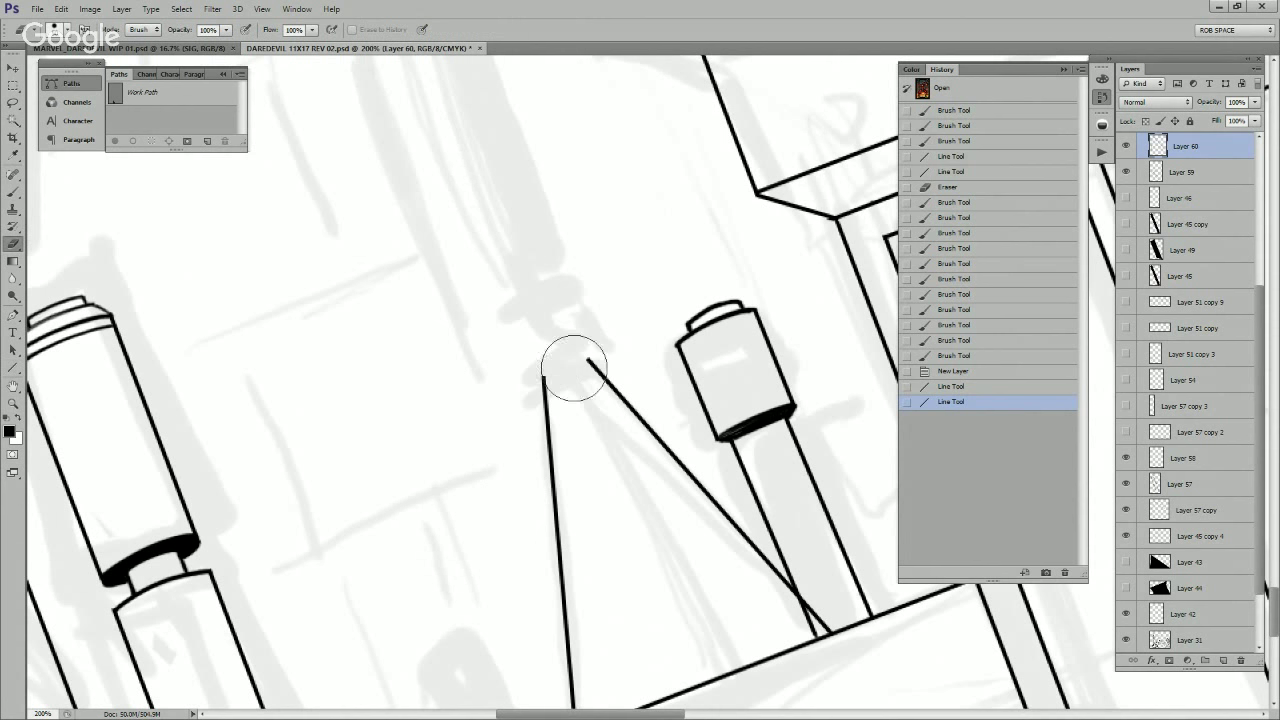
{"action": "mouse_move", "coordinate": [545, 380]}
{"action": "left_mouse_down"}
{"action": "mouse_move", "coordinate": [586, 361]}
{"action": "mouse_move", "coordinate": [536, 391]}
{"action": "mouse_move", "coordinate": [571, 407]}
{"action": "mouse_move", "coordinate": [563, 397]}
{"action": "left_mouse_up"}
{"action": "key", "text": "b"}
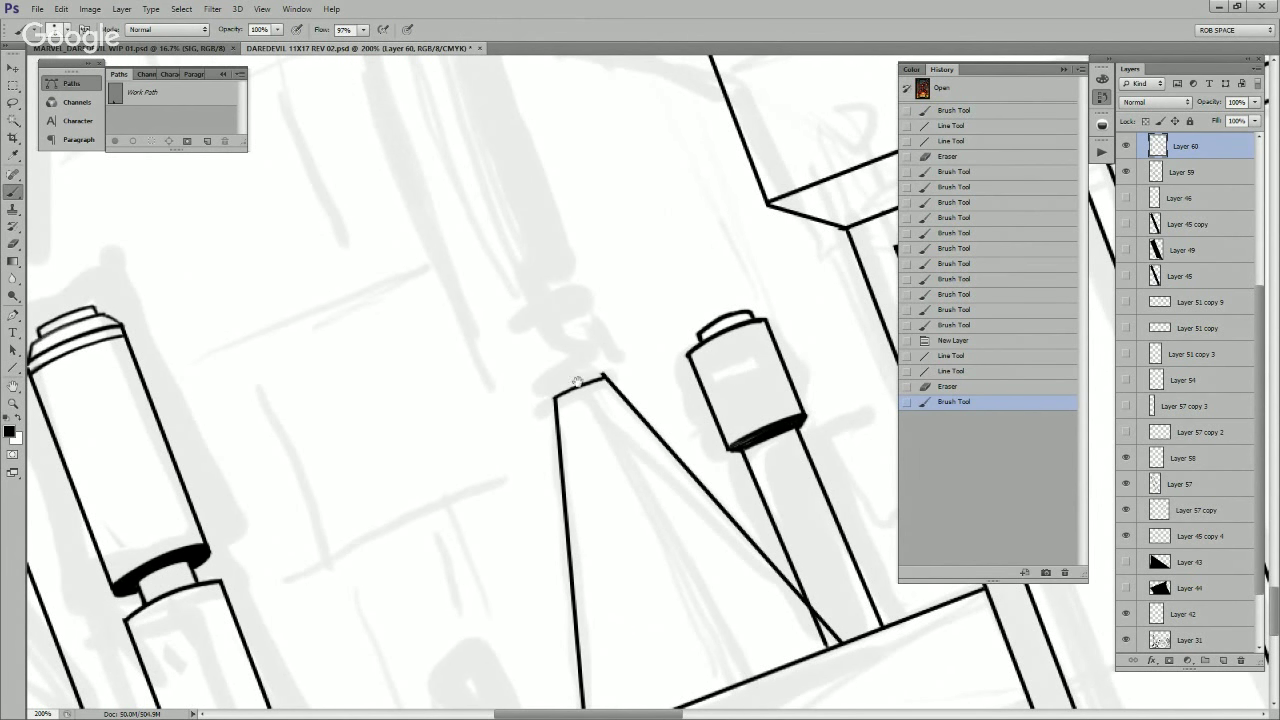
{"action": "left_click_drag", "start_coordinate": [579, 442], "coordinate": [682, 508]}
{"action": "mouse_move", "coordinate": [645, 462]}
{"action": "left_mouse_down"}
{"action": "mouse_move", "coordinate": [703, 426]}
{"action": "mouse_move", "coordinate": [704, 445]}
{"action": "left_mouse_up"}
{"action": "key", "text": "e"}
{"action": "key", "text": "b"}
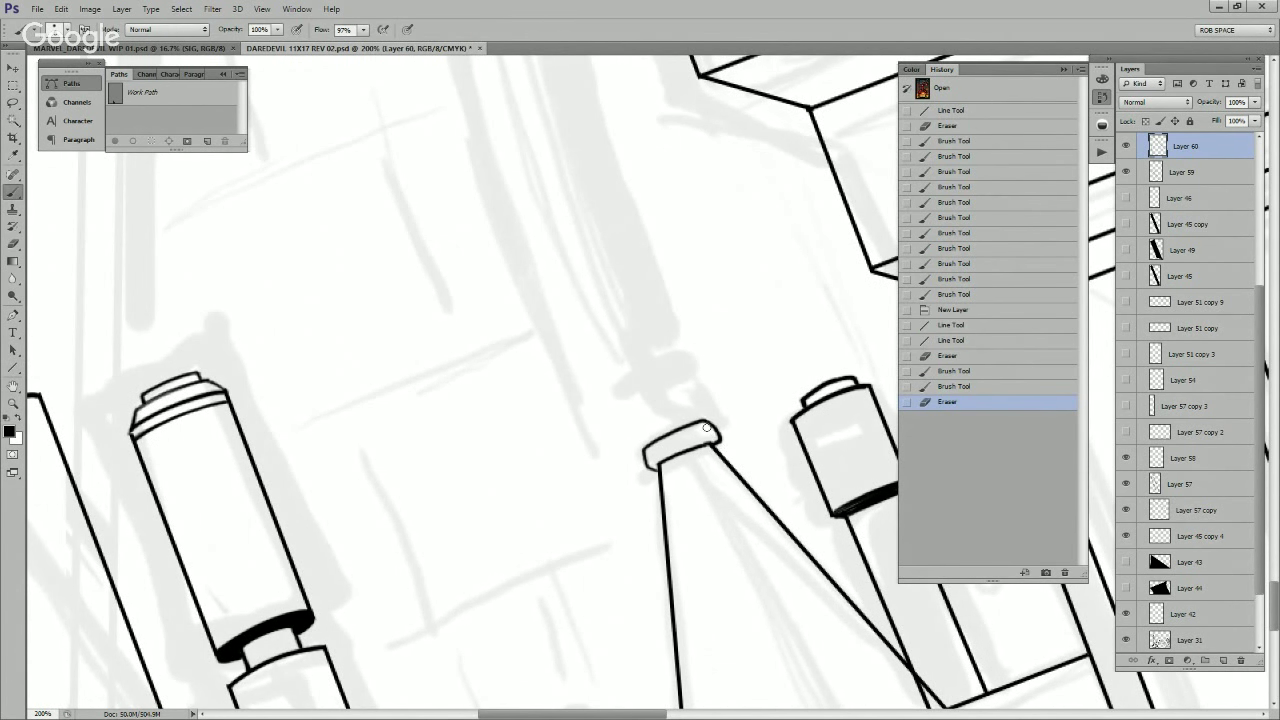
{"action": "left_click_drag", "start_coordinate": [656, 474], "coordinate": [659, 468]}
Step: Draw a smaller second ring on top of the spire's collar, redoing the first stroke
{"action": "mouse_move", "coordinate": [699, 460]}
{"action": "left_mouse_down"}
{"action": "mouse_move", "coordinate": [713, 511]}
{"action": "mouse_move", "coordinate": [818, 563]}
{"action": "mouse_move", "coordinate": [828, 537]}
{"action": "left_mouse_up"}
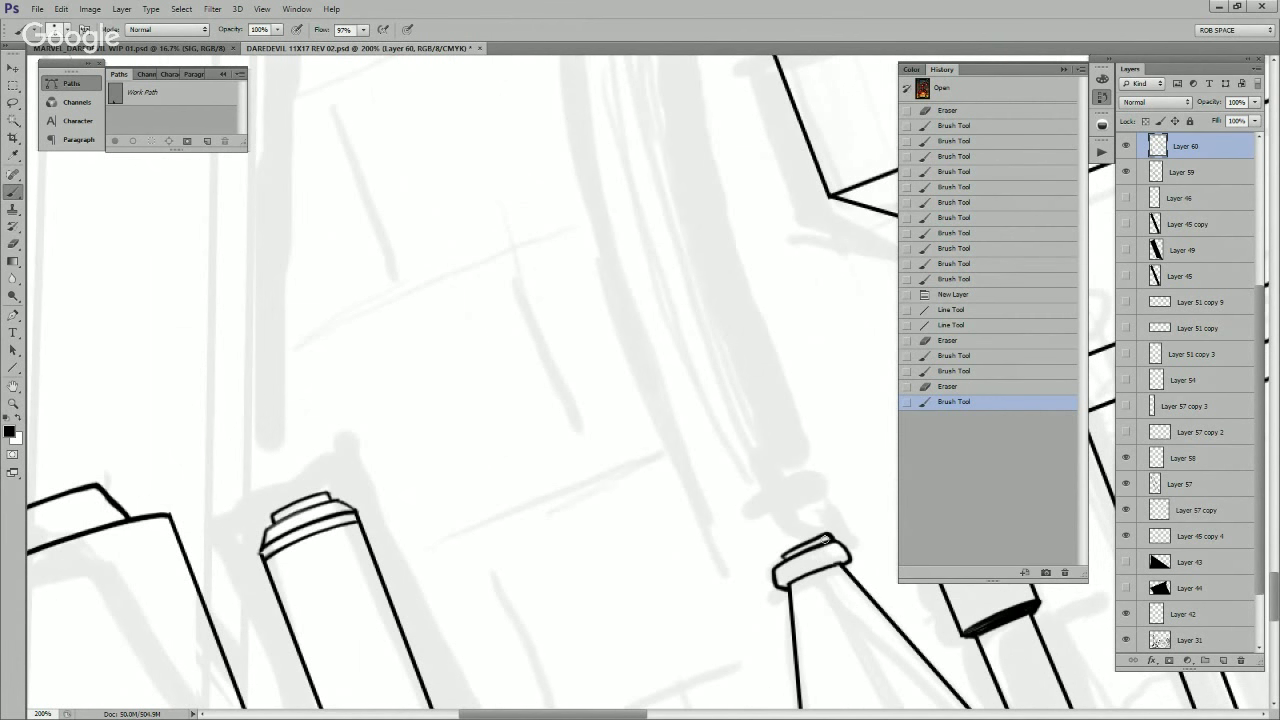
{"action": "key", "text": "ctrl+z"}
{"action": "left_click_drag", "start_coordinate": [788, 552], "coordinate": [780, 566]}
Step: Draw a pointed spearhead tip with a curved base above the rings and erase the stray ends along its edge
{"action": "scroll", "coordinate": [780, 566], "scroll_direction": "down", "scroll_amount": 2}
{"action": "scroll", "coordinate": [780, 566], "scroll_direction": "right", "scroll_amount": 2}
{"action": "mouse_move", "coordinate": [655, 440]}
{"action": "left_mouse_down"}
{"action": "mouse_move", "coordinate": [641, 355]}
{"action": "mouse_move", "coordinate": [692, 413]}
{"action": "mouse_move", "coordinate": [668, 450]}
{"action": "left_mouse_up"}
{"action": "key", "text": "ctrl+z"}
{"action": "left_click_drag", "start_coordinate": [645, 347], "coordinate": [698, 425]}
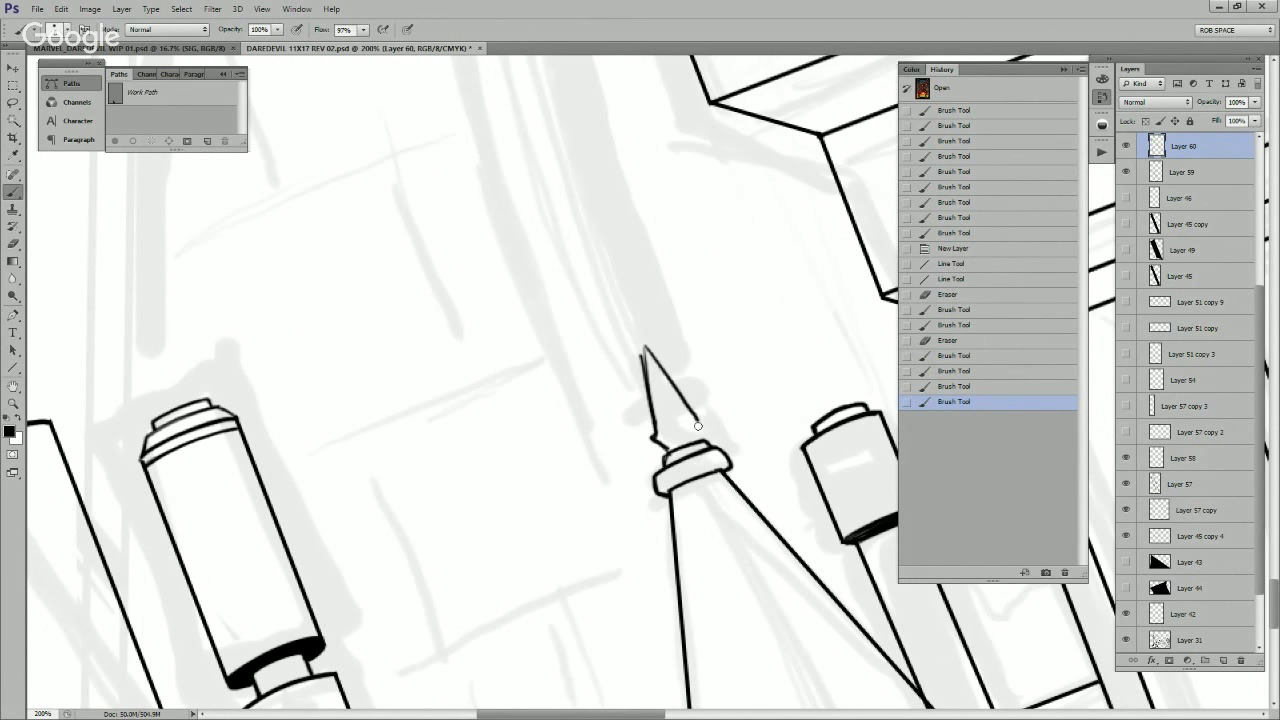
{"action": "left_click_drag", "start_coordinate": [692, 428], "coordinate": [697, 423]}
{"action": "left_click_drag", "start_coordinate": [658, 437], "coordinate": [693, 427]}
{"action": "key", "text": "e"}
{"action": "left_click_drag", "start_coordinate": [640, 358], "coordinate": [643, 393]}
Step: Erase the overshooting end of the spire's right line where it meets the small gravestone's stem at the ledge
{"action": "key", "text": "z"}
{"action": "left_click", "coordinate": [674, 428], "text": "alt"}
{"action": "left_click", "coordinate": [674, 428], "text": "alt"}
{"action": "left_click", "coordinate": [700, 454], "text": "alt"}
{"action": "left_click_drag", "start_coordinate": [777, 498], "coordinate": [714, 512]}
{"action": "left_click", "coordinate": [652, 491]}
{"action": "left_click", "coordinate": [658, 490]}
{"action": "left_click", "coordinate": [658, 490]}
{"action": "left_click", "coordinate": [658, 490]}
{"action": "key", "text": "e"}
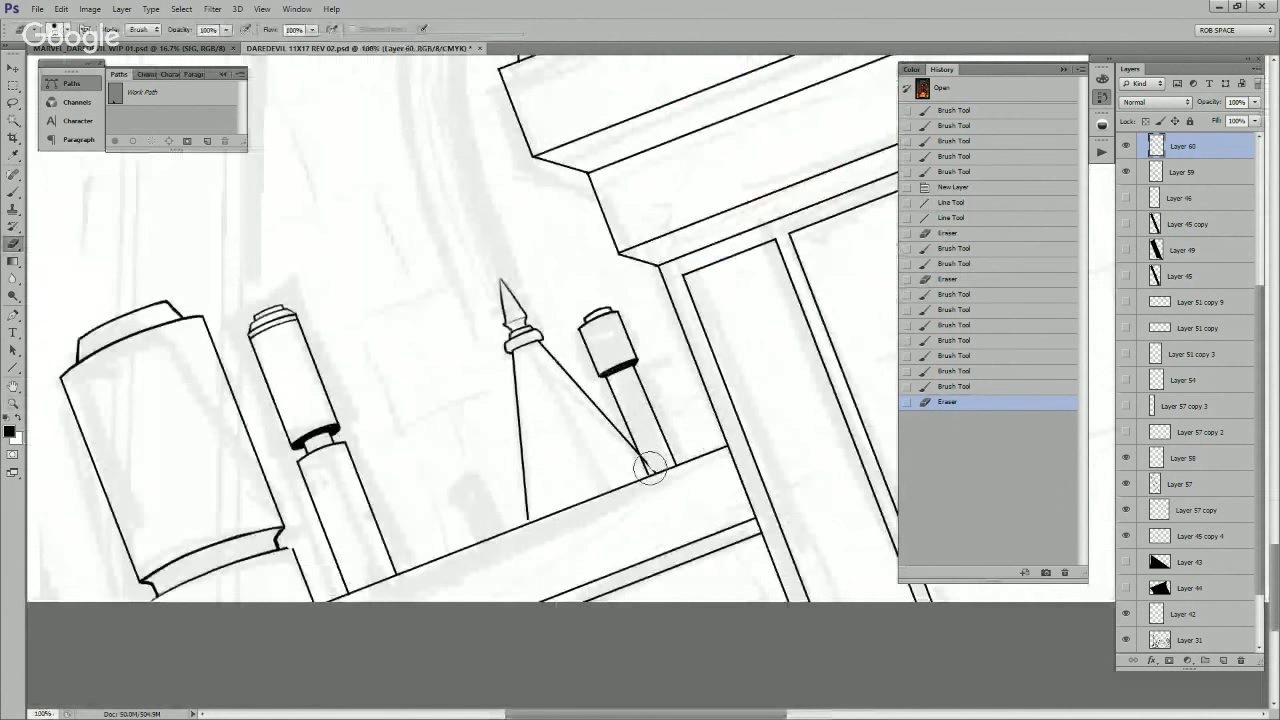
{"action": "left_click", "coordinate": [652, 475]}
Step: Lasso the small capped gravestone on Layer 59 and copy it onto its own layer
{"action": "left_click_drag", "start_coordinate": [615, 428], "coordinate": [760, 448]}
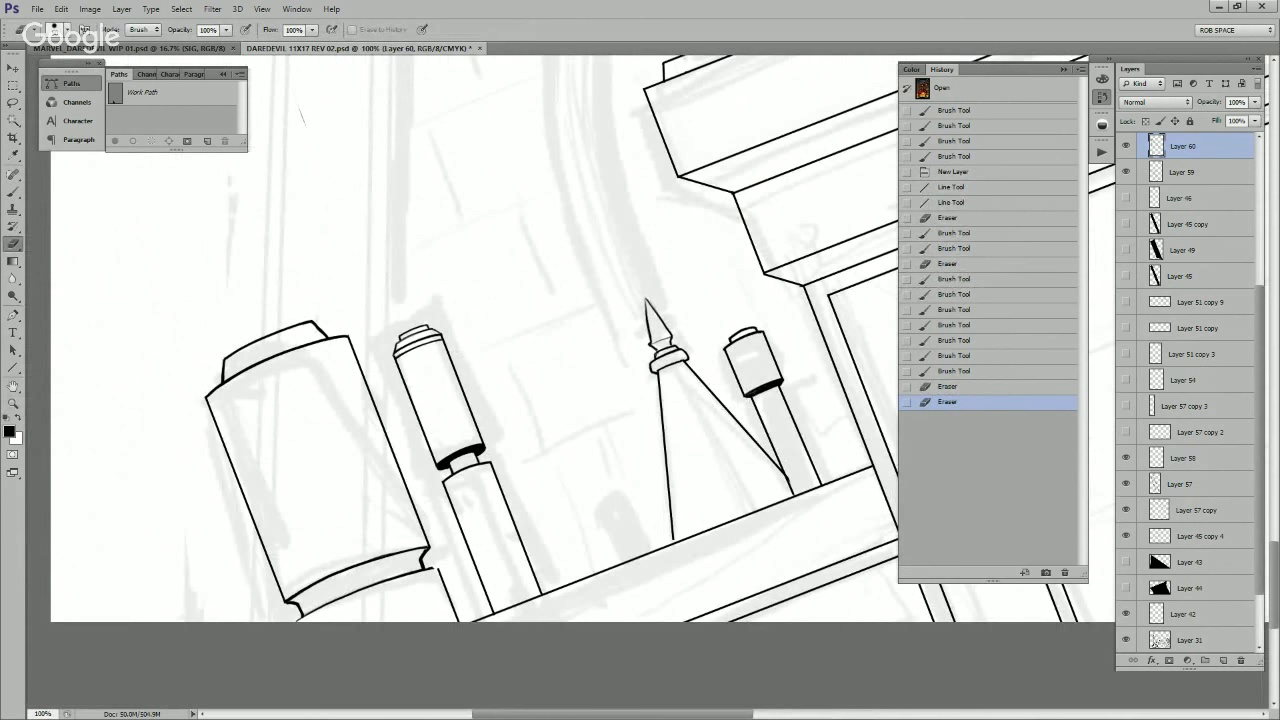
{"action": "left_click", "coordinate": [1126, 146]}
{"action": "left_click", "coordinate": [1126, 146]}
{"action": "left_click", "coordinate": [1126, 172]}
{"action": "left_click", "coordinate": [1126, 172]}
{"action": "left_click", "coordinate": [1182, 172]}
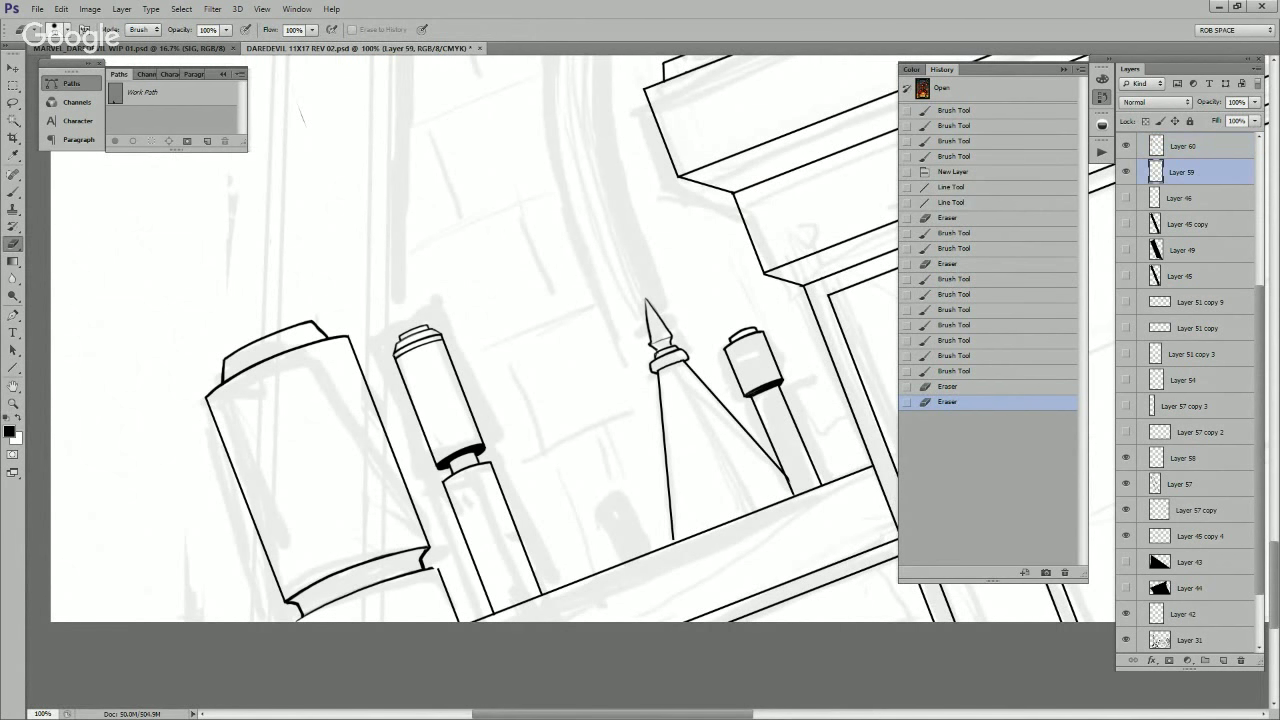
{"action": "key", "text": "l"}
{"action": "left_click_drag", "start_coordinate": [826, 540], "coordinate": [775, 345]}
{"action": "key", "text": "ctrl+j"}
{"action": "key", "text": "v"}
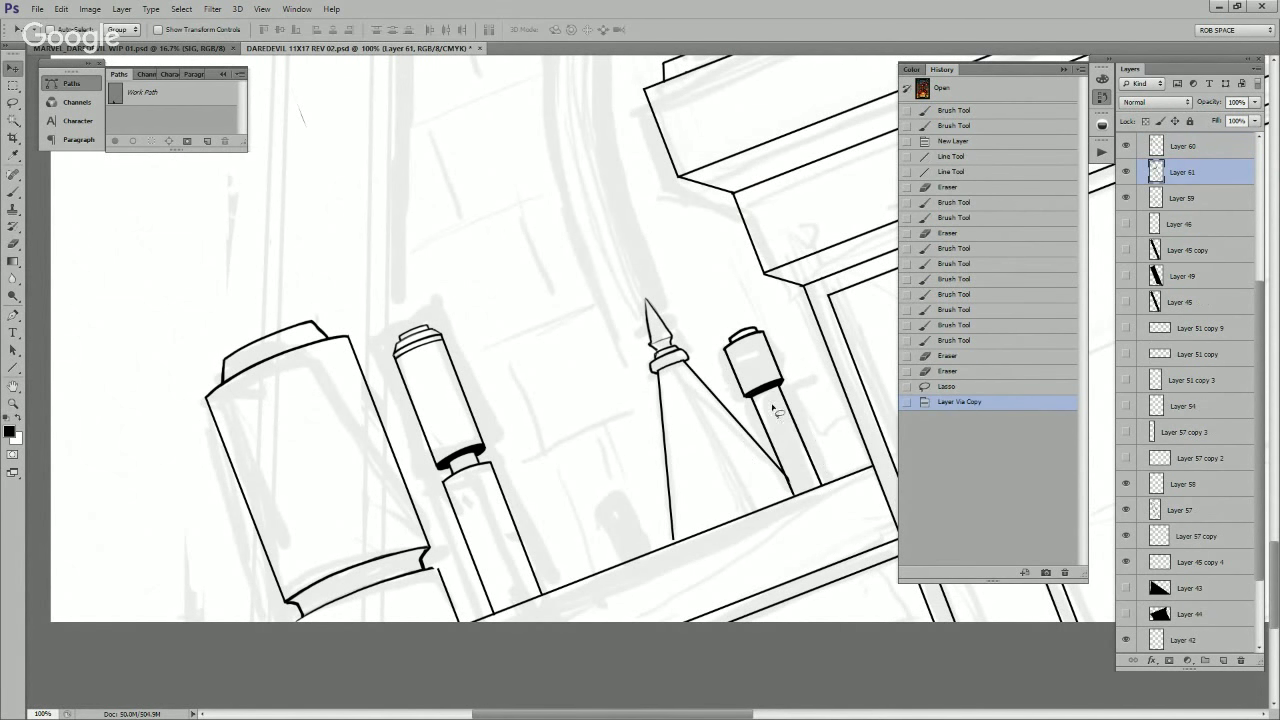
Step: Place the copied small gravestone on the ledge beside the spire's base and erase the stray stem ends below the ledge
{"action": "left_click_drag", "start_coordinate": [780, 425], "coordinate": [635, 555]}
{"action": "key", "text": "e"}
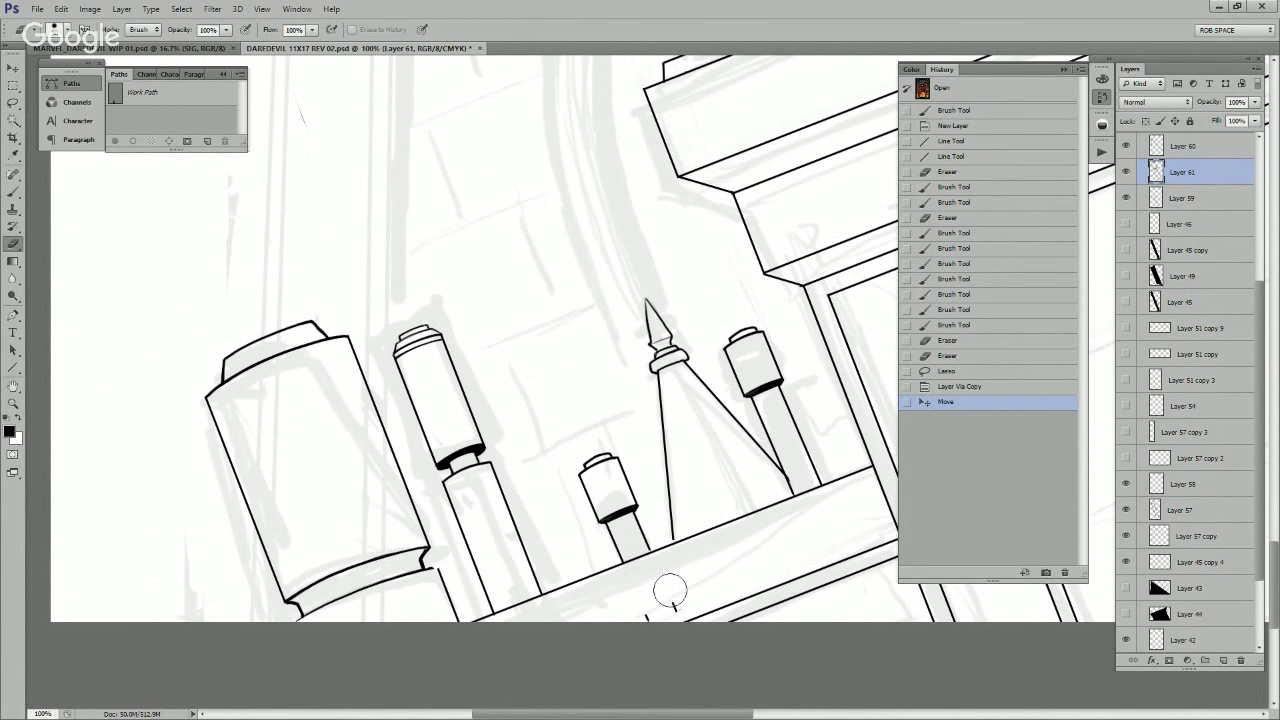
{"action": "left_click_drag", "start_coordinate": [665, 623], "coordinate": [667, 638]}
Step: Merge the gravestone copy and the spire and gravestone line layers down into Layer 45 copy 4
{"action": "key", "text": "ctrl+e"}
{"action": "left_click_drag", "start_coordinate": [1188, 173], "coordinate": [1190, 444]}
{"action": "key", "text": "ctrl+e"}
{"action": "key", "text": "ctrl+e"}
{"action": "key", "text": "ctrl+e"}
{"action": "key", "text": "ctrl+e"}
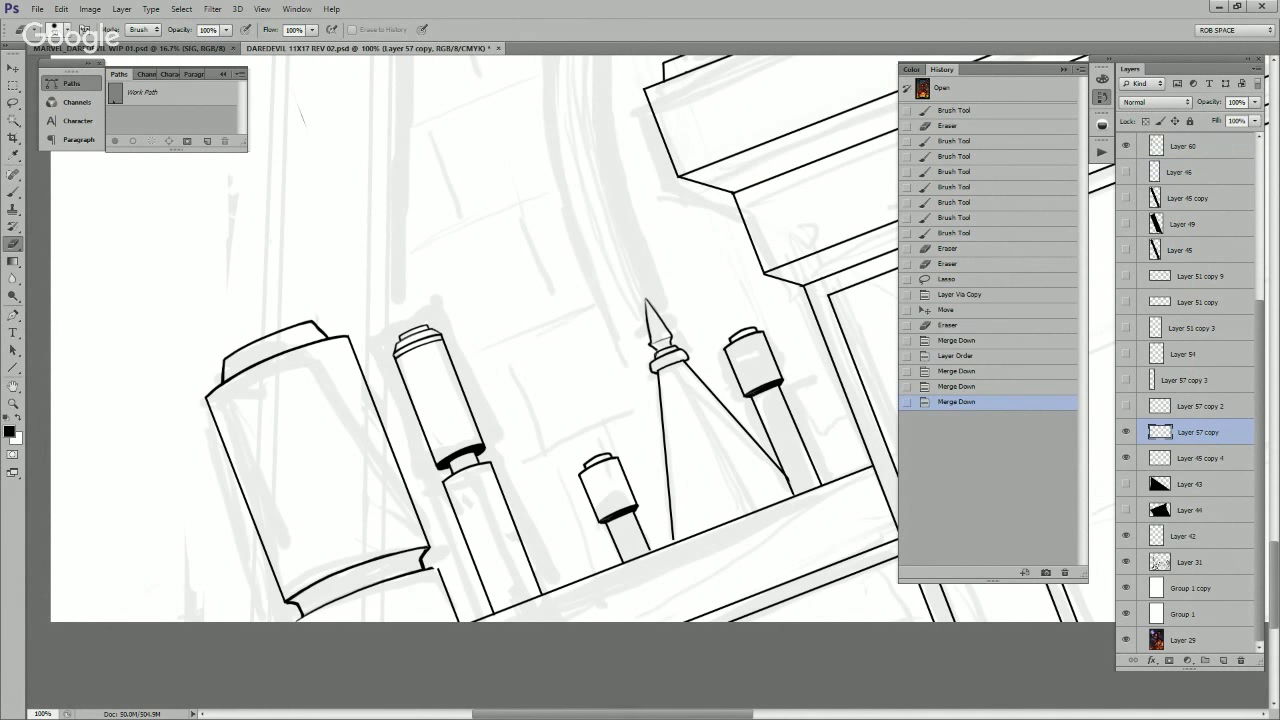
{"action": "key", "text": "ctrl+e"}
Step: On a new layer, draw two close parallel 3 px slanted lines for a fence post at the canvas's right edge, redoing the second
{"action": "key", "text": "z"}
{"action": "left_click", "coordinate": [792, 515], "text": "alt"}
{"action": "left_click", "coordinate": [792, 515], "text": "alt"}
{"action": "left_click", "coordinate": [790, 517], "text": "alt"}
{"action": "left_click", "coordinate": [790, 517], "text": "alt"}
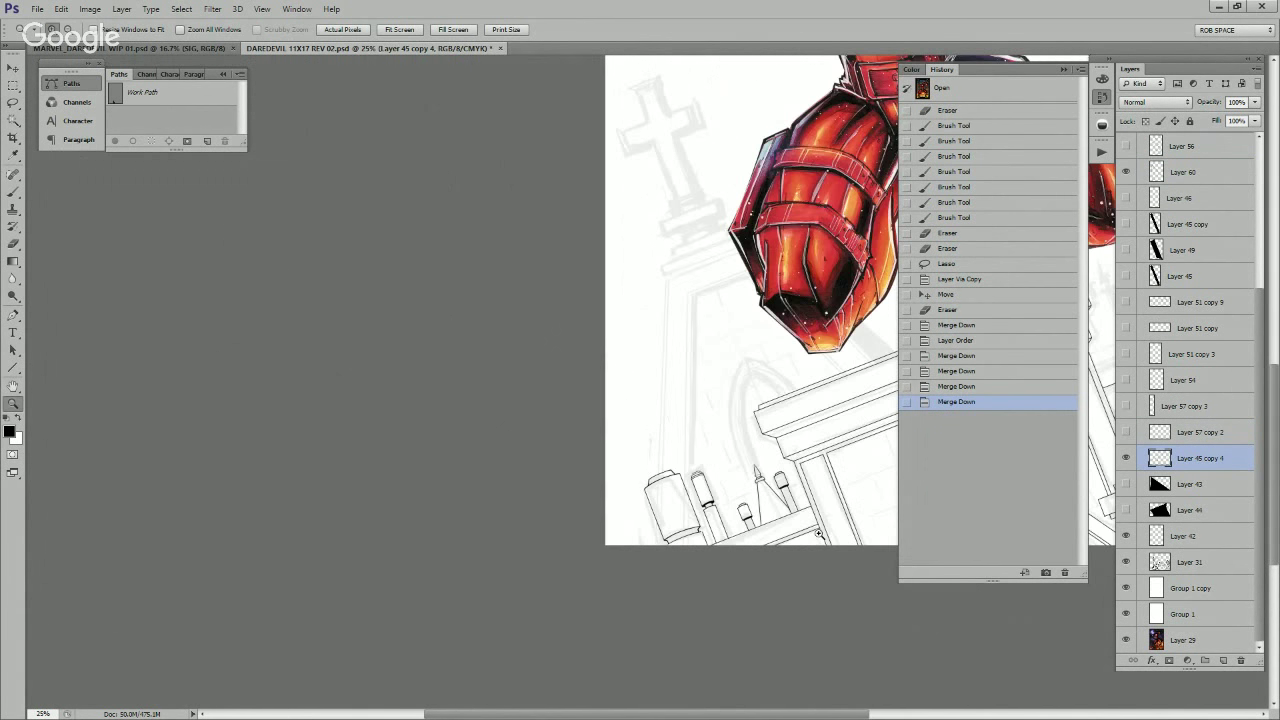
{"action": "left_click_drag", "start_coordinate": [790, 515], "coordinate": [531, 637]}
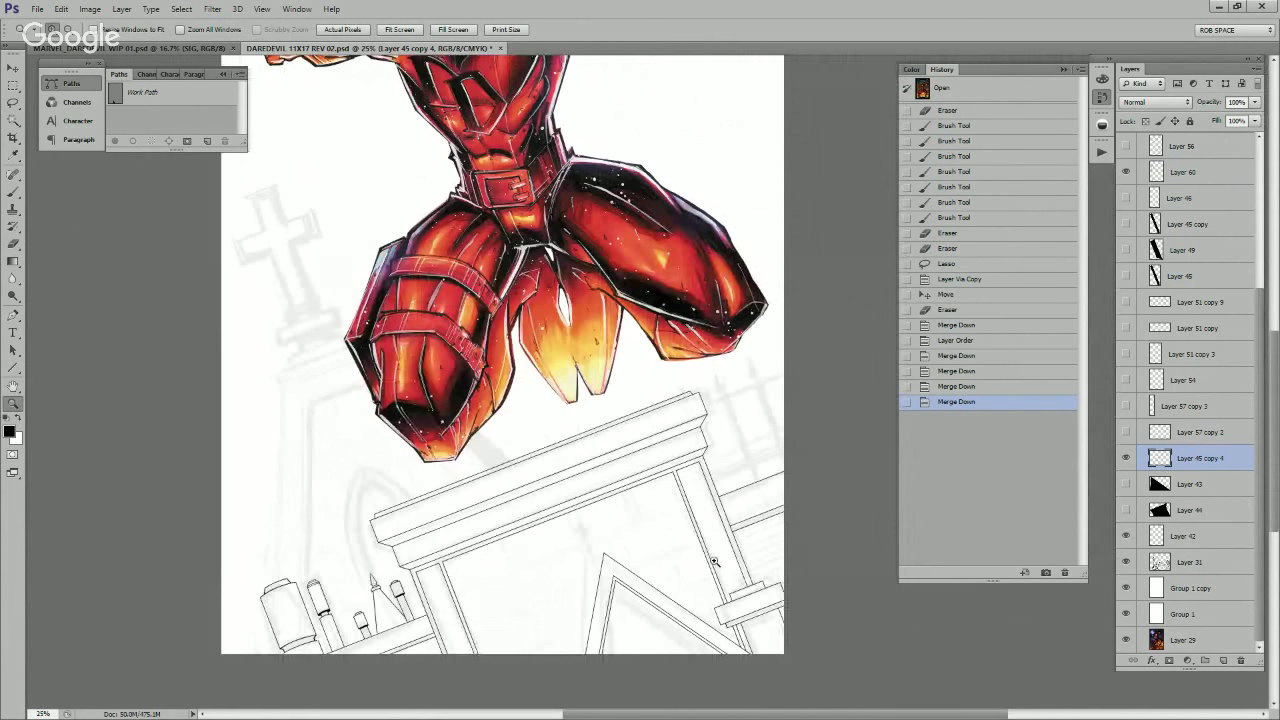
{"action": "left_click_drag", "start_coordinate": [754, 518], "coordinate": [735, 559]}
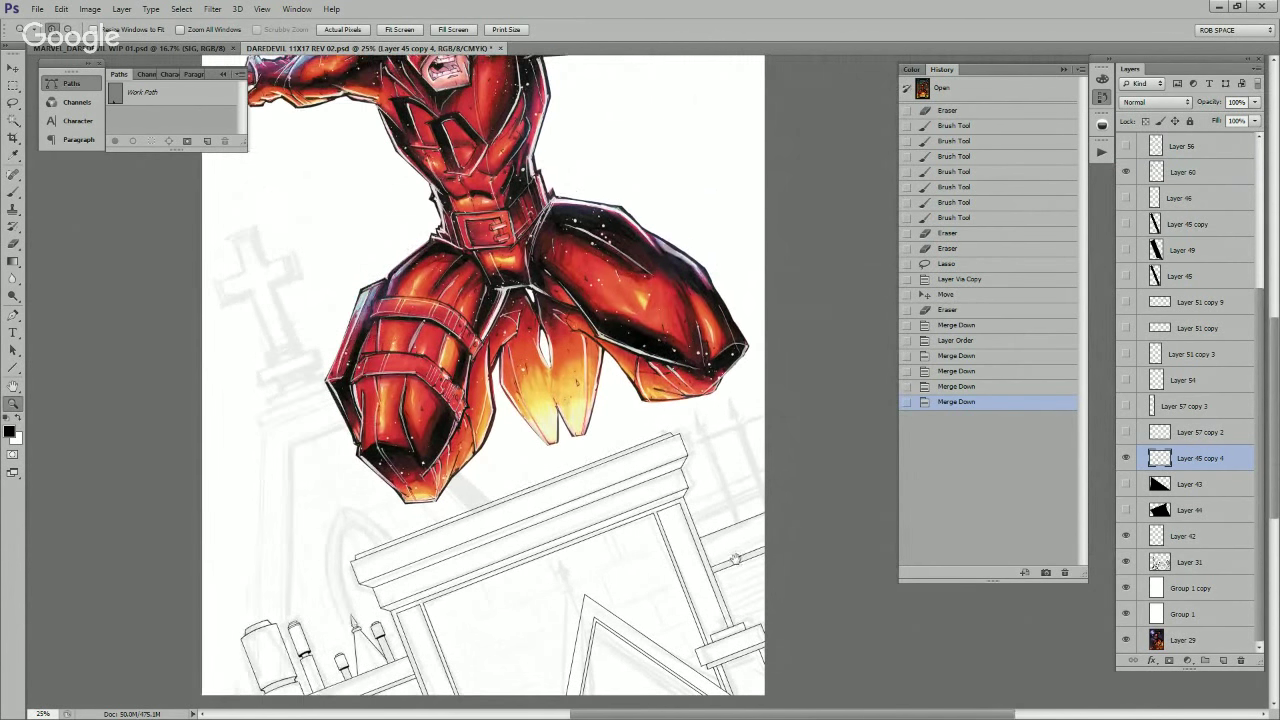
{"action": "key", "text": "ctrl+shift+alt+n"}
{"action": "left_click", "coordinate": [750, 458]}
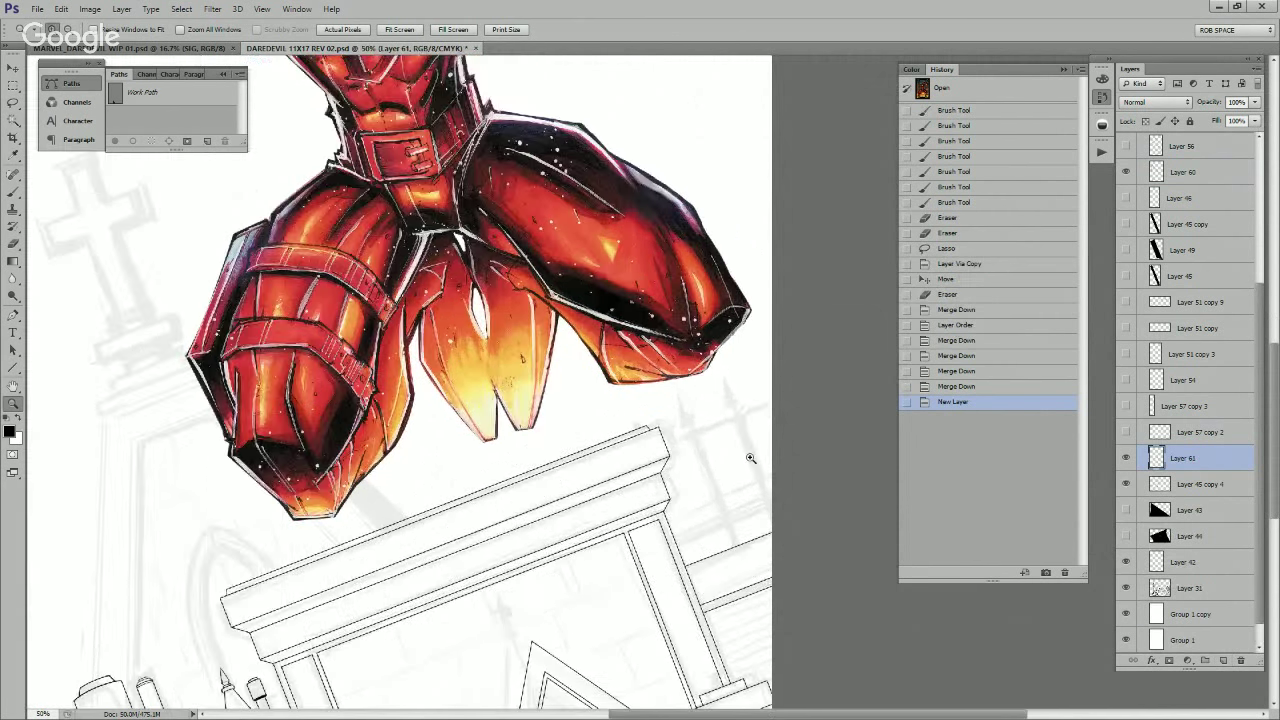
{"action": "left_click", "coordinate": [750, 458]}
{"action": "key", "text": "u"}
{"action": "left_click_drag", "start_coordinate": [605, 282], "coordinate": [750, 695]}
{"action": "left_click_drag", "start_coordinate": [614, 273], "coordinate": [756, 680]}
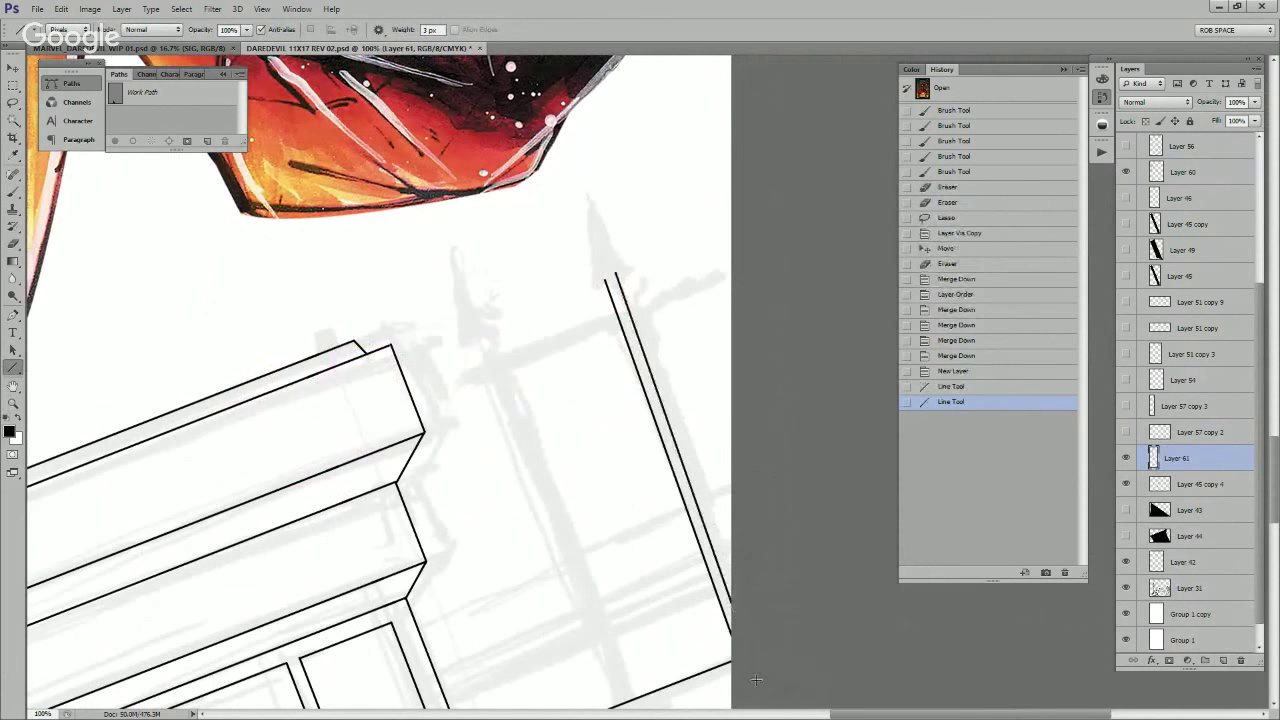
{"action": "key", "text": "ctrl+z"}
{"action": "mouse_move", "coordinate": [612, 277]}
{"action": "left_mouse_down"}
{"action": "mouse_move", "coordinate": [749, 591]}
{"action": "mouse_move", "coordinate": [757, 682]}
{"action": "left_mouse_up"}
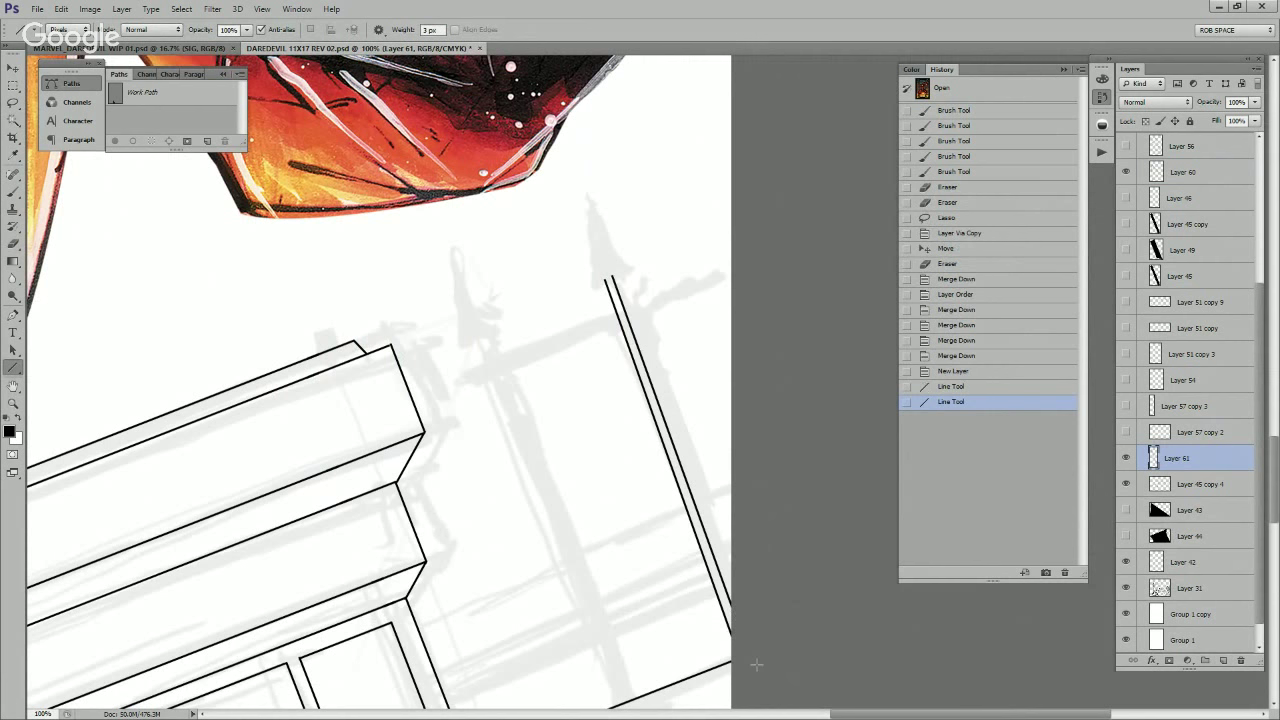
Step: Draw a pointed spearhead with two barbs on top of the fence post using straight lines
{"action": "scroll", "coordinate": [712, 537], "scroll_direction": "up", "scroll_amount": 6}
{"action": "scroll", "coordinate": [712, 537], "scroll_direction": "left", "scroll_amount": 2}
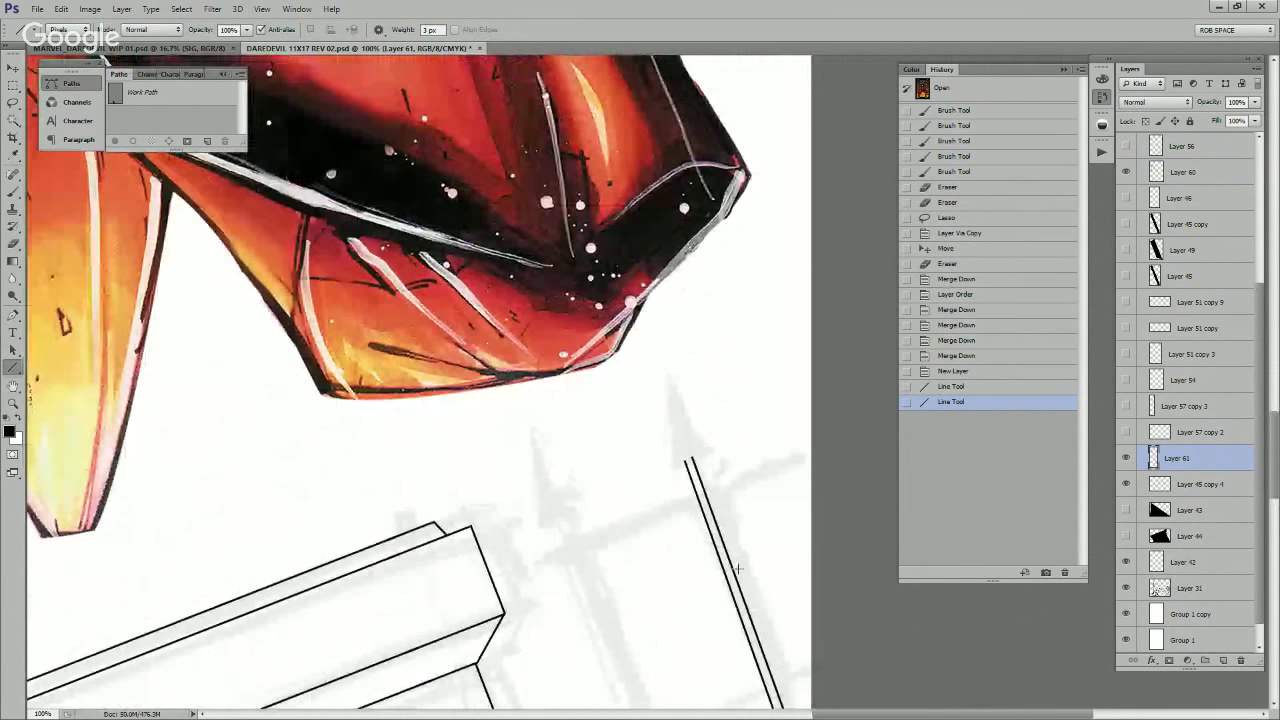
{"action": "left_click", "coordinate": [679, 417], "text": "ctrl"}
{"action": "left_click_drag", "start_coordinate": [646, 306], "coordinate": [666, 542]}
{"action": "left_click_drag", "start_coordinate": [645, 306], "coordinate": [754, 521]}
{"action": "mouse_move", "coordinate": [668, 547]}
{"action": "left_mouse_down"}
{"action": "mouse_move", "coordinate": [689, 500]}
{"action": "mouse_move", "coordinate": [755, 530]}
{"action": "left_mouse_up"}
{"action": "key", "text": "ctrl+z"}
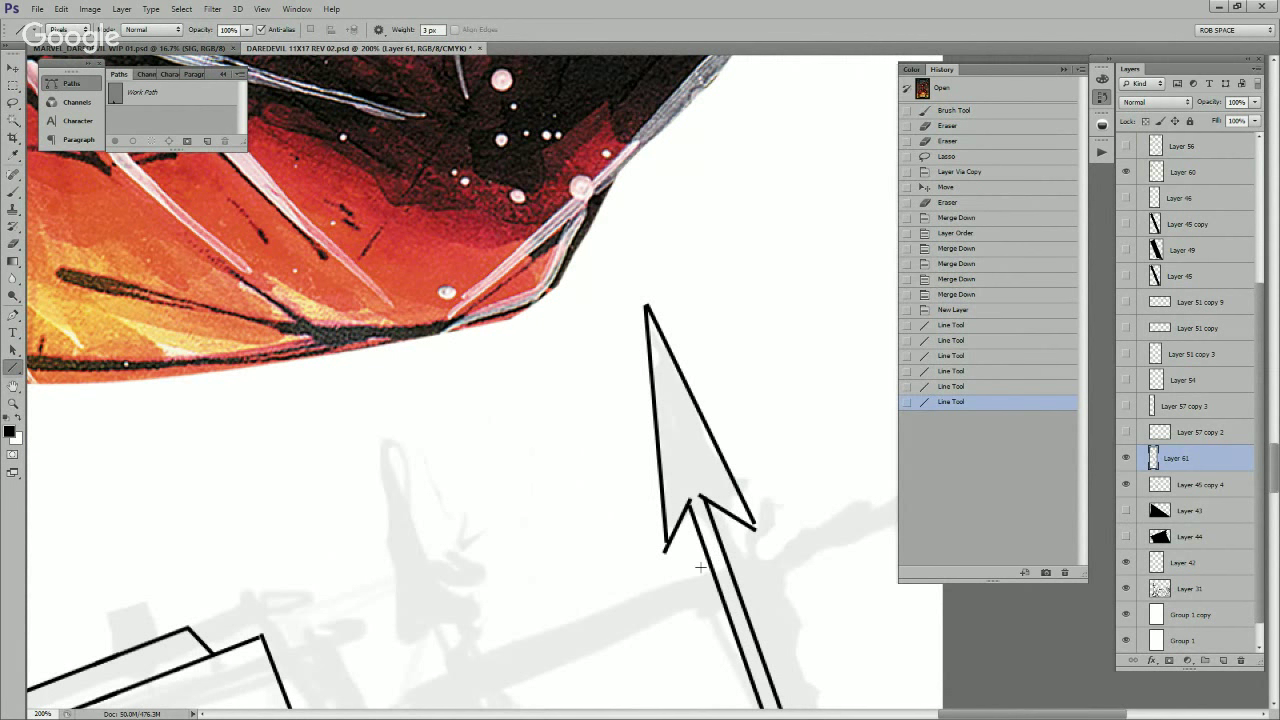
Step: Erase the overshooting barb ends and redraw the spearhead's right edge, trimming the excess line along it
{"action": "key", "text": "e"}
{"action": "mouse_move", "coordinate": [665, 556]}
{"action": "left_mouse_down"}
{"action": "mouse_move", "coordinate": [696, 500]}
{"action": "mouse_move", "coordinate": [723, 500]}
{"action": "mouse_move", "coordinate": [761, 535]}
{"action": "mouse_move", "coordinate": [742, 490]}
{"action": "left_mouse_up"}
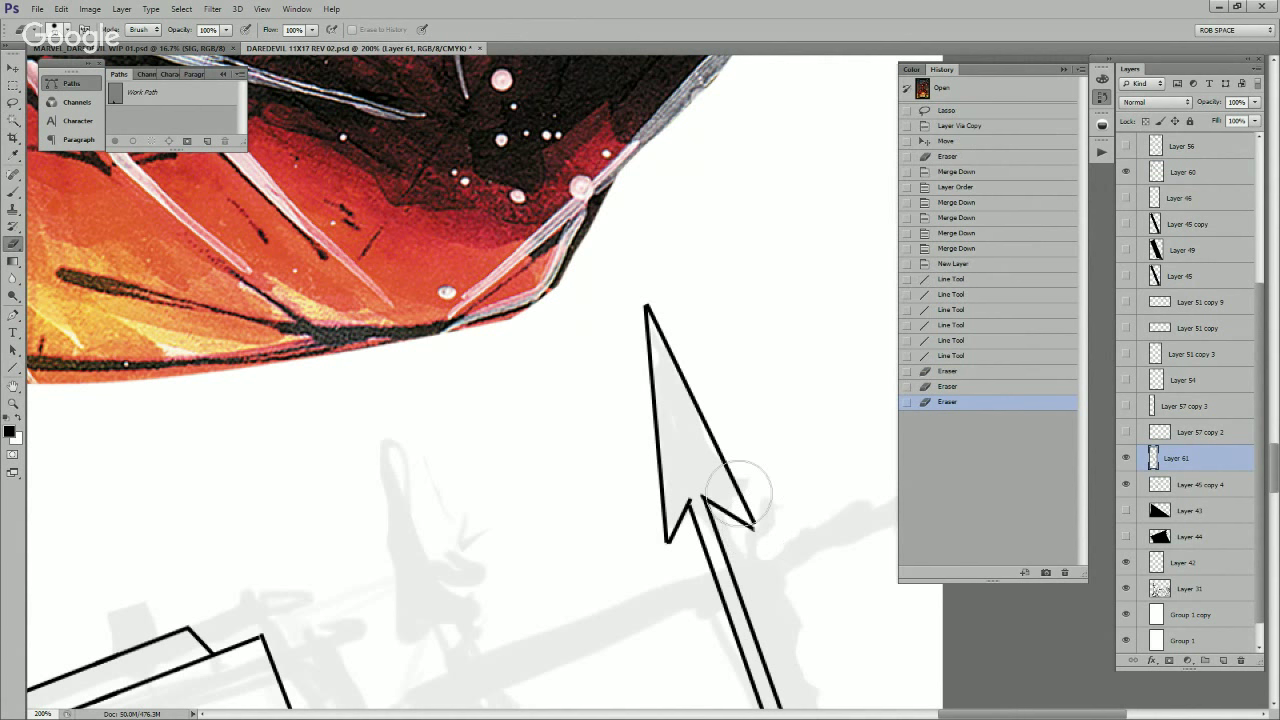
{"action": "key", "text": "u"}
{"action": "mouse_move", "coordinate": [647, 306]}
{"action": "left_mouse_down"}
{"action": "mouse_move", "coordinate": [745, 475]}
{"action": "mouse_move", "coordinate": [757, 549]}
{"action": "mouse_move", "coordinate": [760, 523]}
{"action": "mouse_move", "coordinate": [698, 397]}
{"action": "left_mouse_up"}
{"action": "key", "text": "e"}
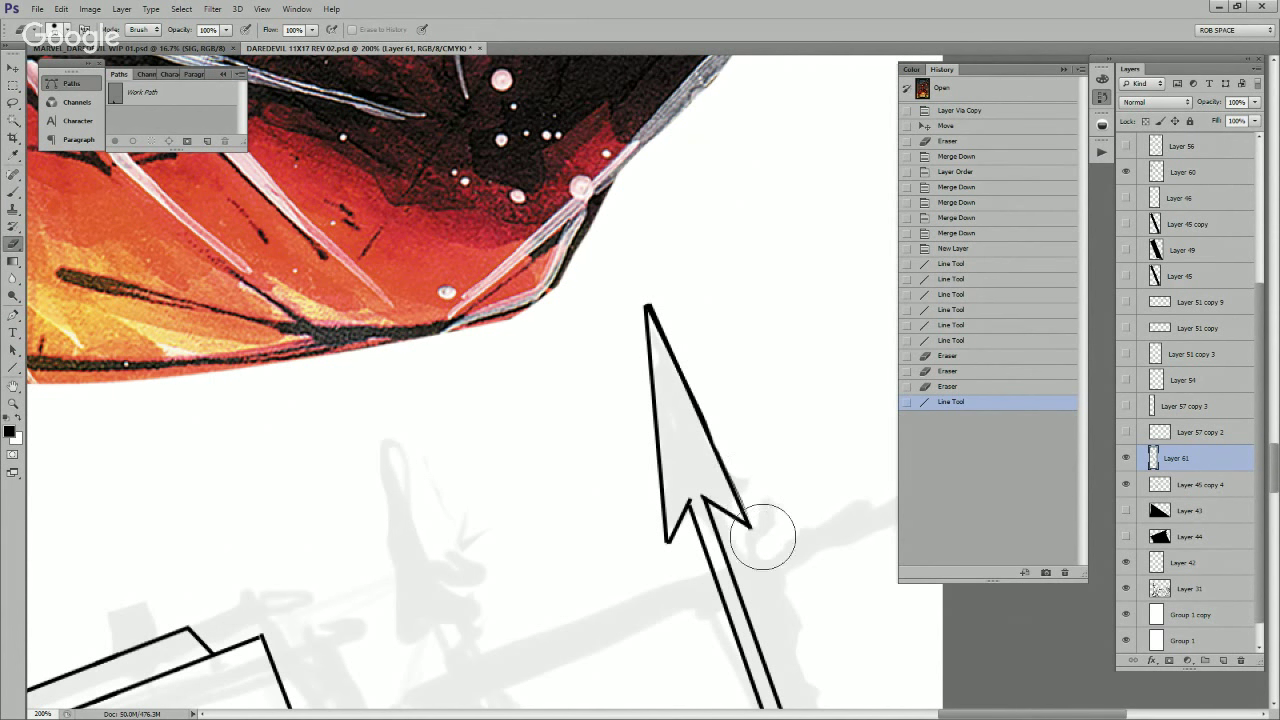
{"action": "left_click_drag", "start_coordinate": [766, 557], "coordinate": [690, 361]}
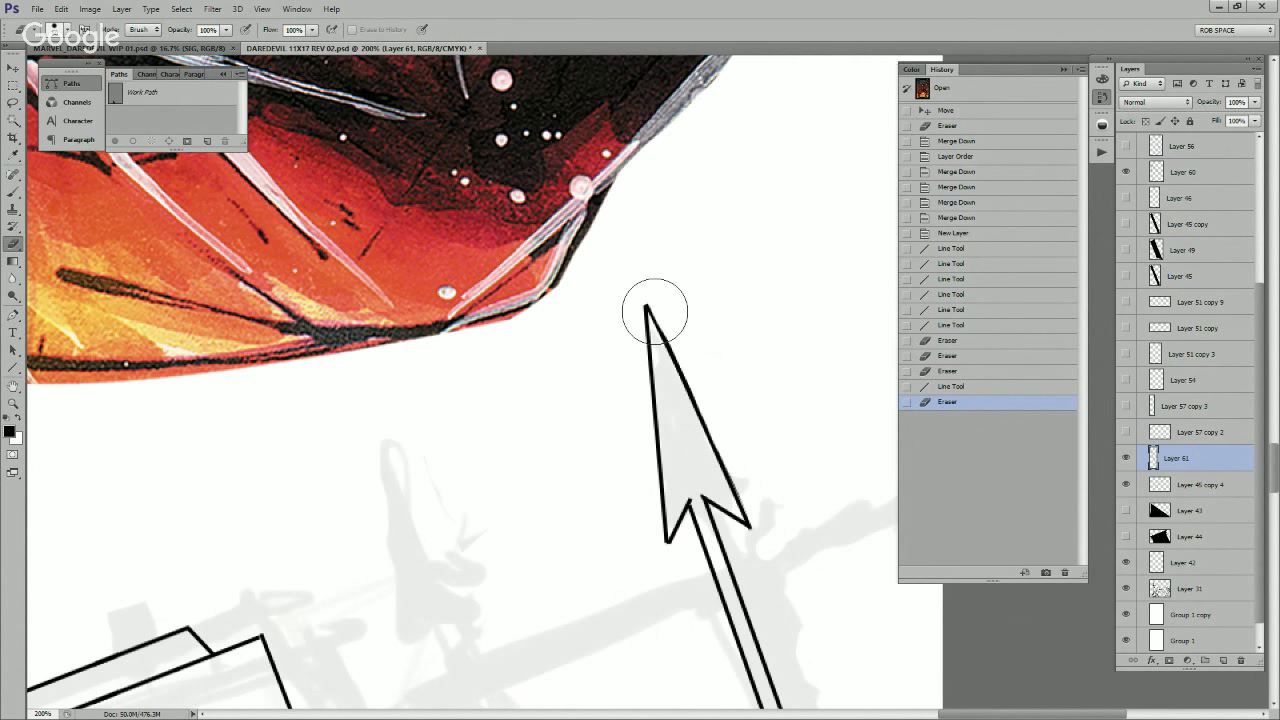
{"action": "left_click_drag", "start_coordinate": [687, 371], "coordinate": [709, 423]}
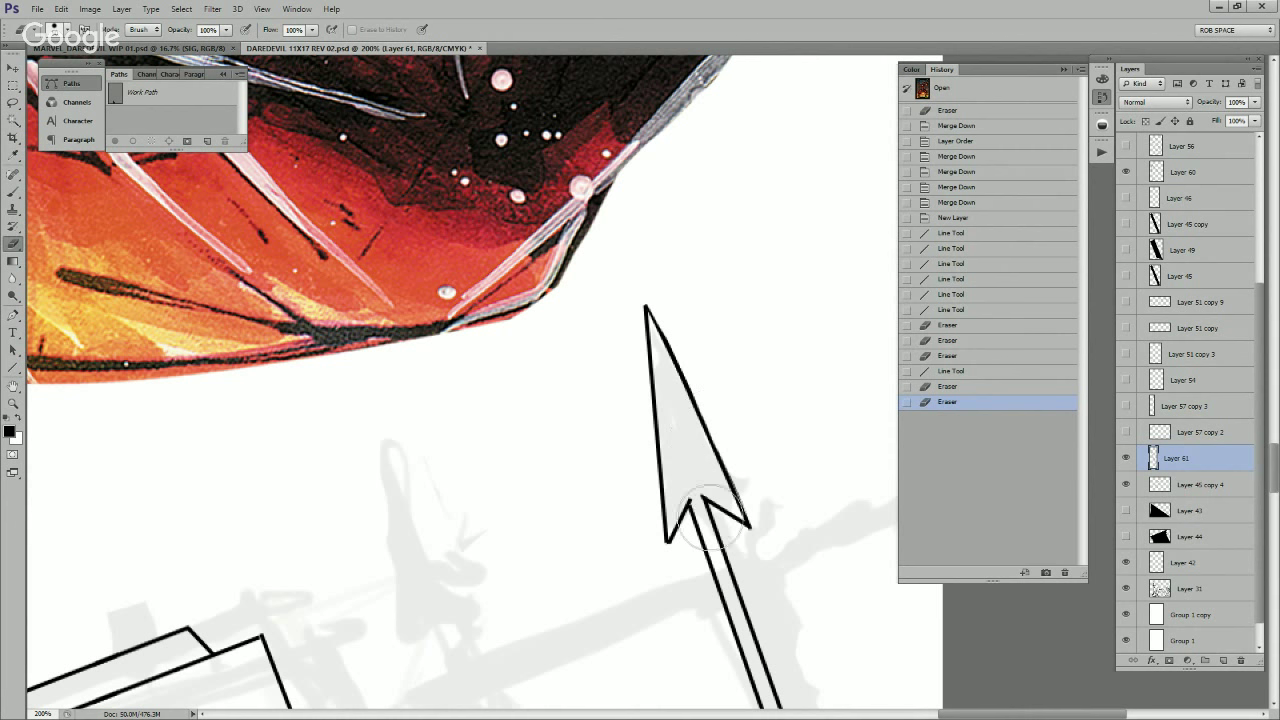
{"action": "left_click_drag", "start_coordinate": [748, 563], "coordinate": [700, 414]}
Step: Redraw the spearhead's edges with straight lines to extend both barbs farther down the post
{"action": "key", "text": "z"}
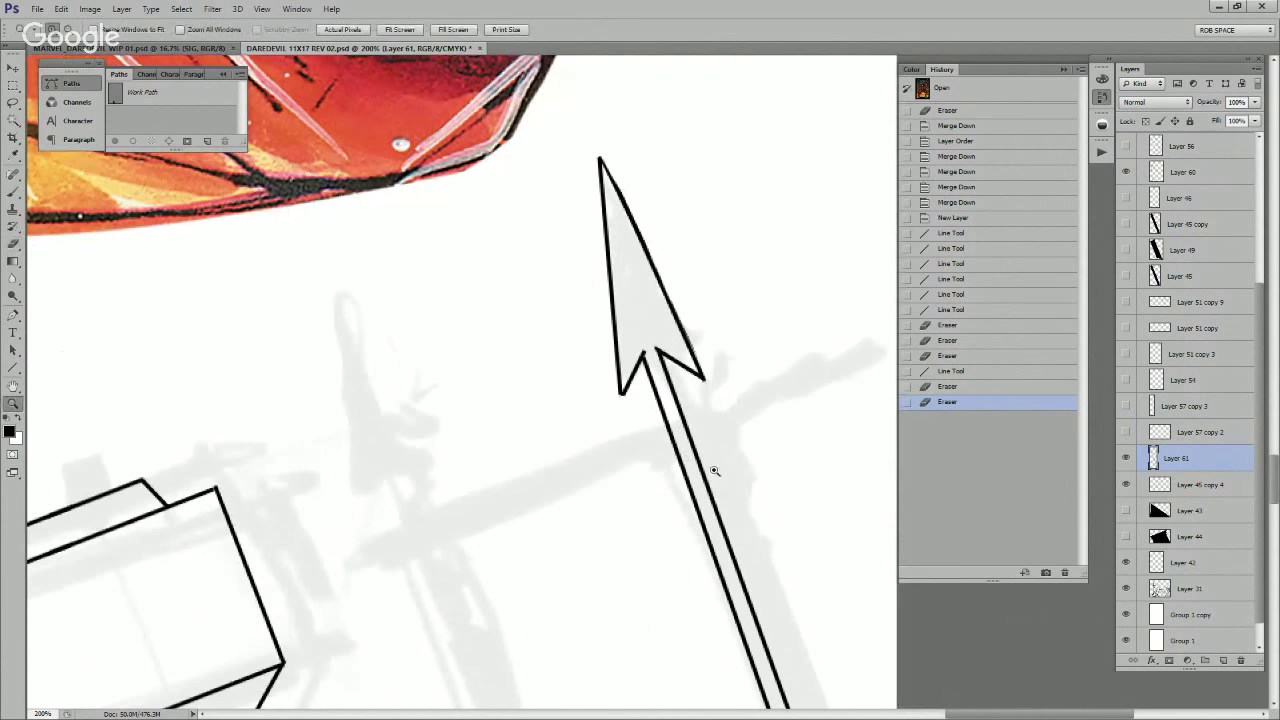
{"action": "left_click", "coordinate": [714, 470], "text": "alt"}
{"action": "left_click", "coordinate": [716, 471], "text": "alt"}
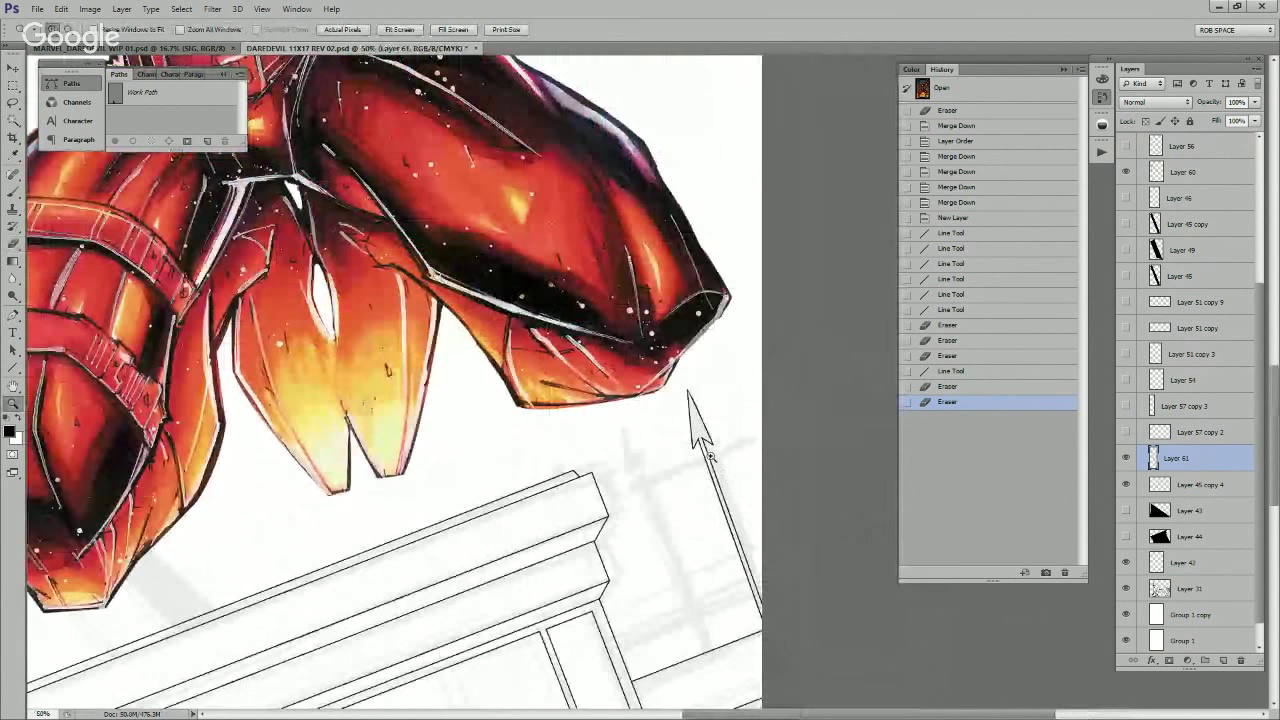
{"action": "left_click", "coordinate": [707, 455]}
{"action": "left_click", "coordinate": [708, 456]}
{"action": "left_click", "coordinate": [709, 456]}
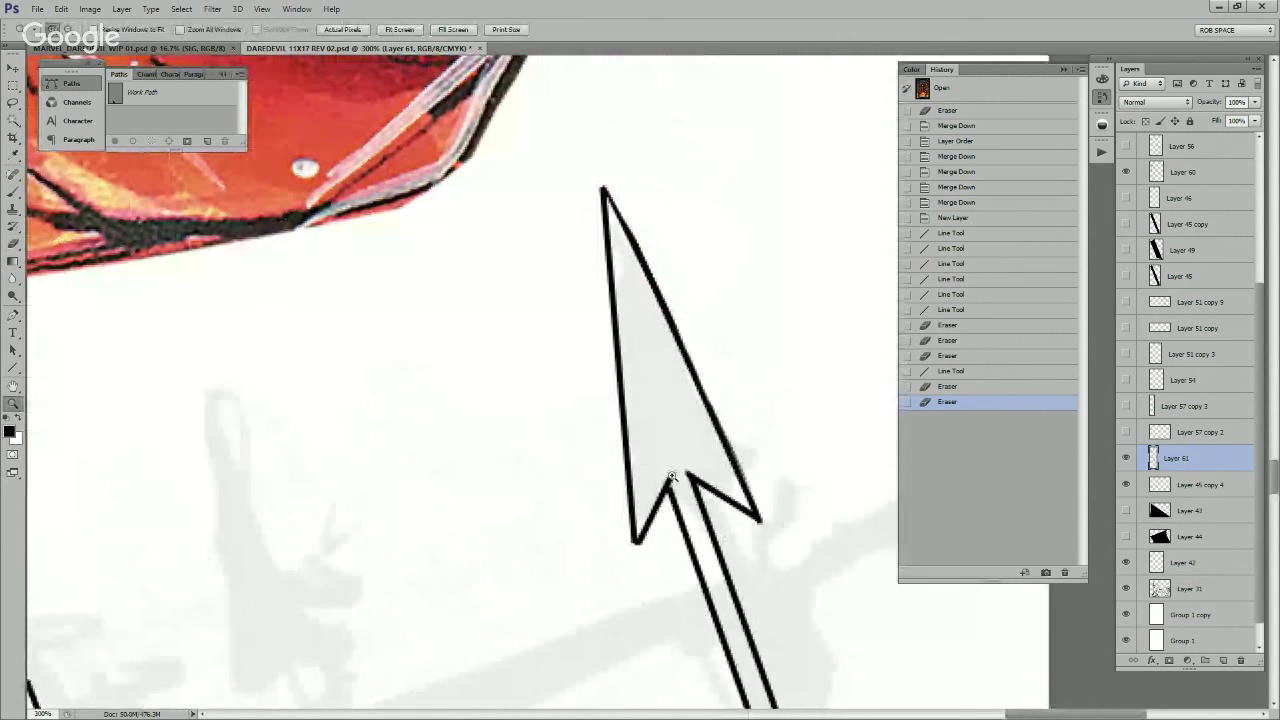
{"action": "key", "text": "u"}
{"action": "left_click_drag", "start_coordinate": [603, 189], "coordinate": [636, 577]}
{"action": "mouse_move", "coordinate": [636, 577]}
{"action": "left_mouse_down"}
{"action": "mouse_move", "coordinate": [668, 480]}
{"action": "mouse_move", "coordinate": [766, 534]}
{"action": "mouse_move", "coordinate": [601, 187]}
{"action": "left_mouse_up"}
{"action": "key", "text": "e"}
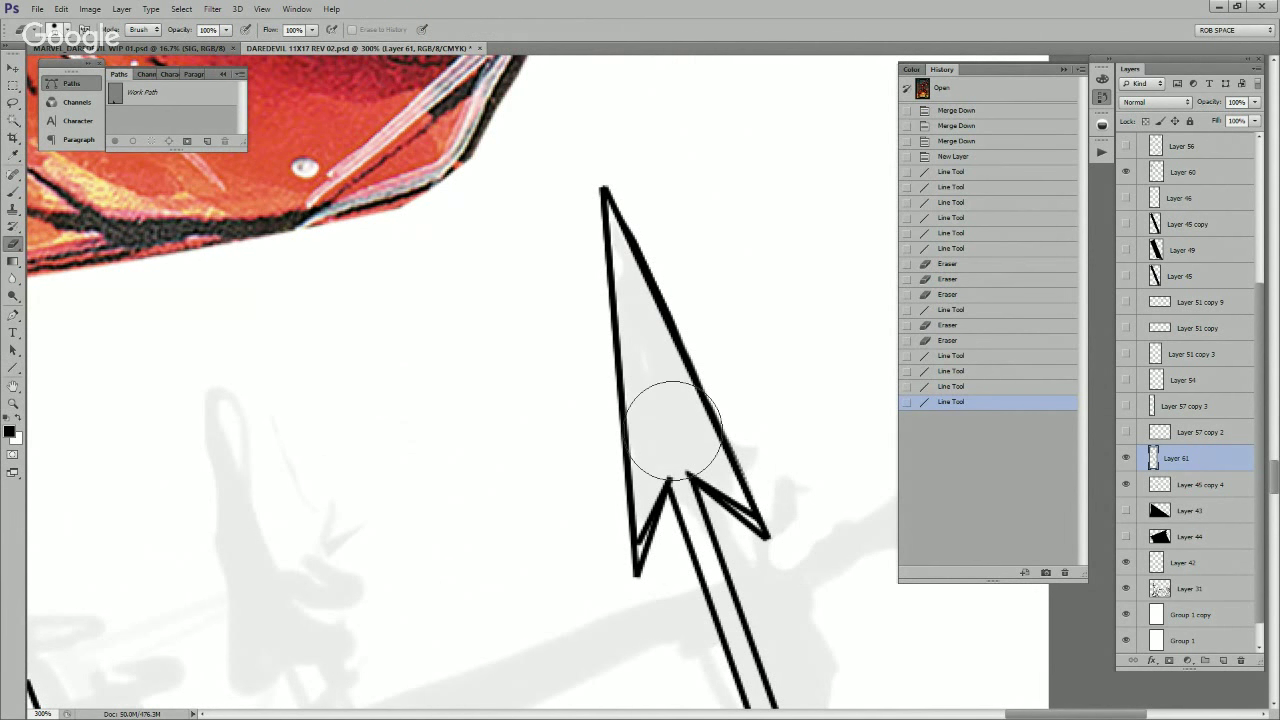
Step: Lasso the spearhead, cut and paste it onto its own layer, and scale it down on top of the post
{"action": "key", "text": "z"}
{"action": "scroll", "coordinate": [686, 466], "scroll_direction": "down", "scroll_amount": 5}
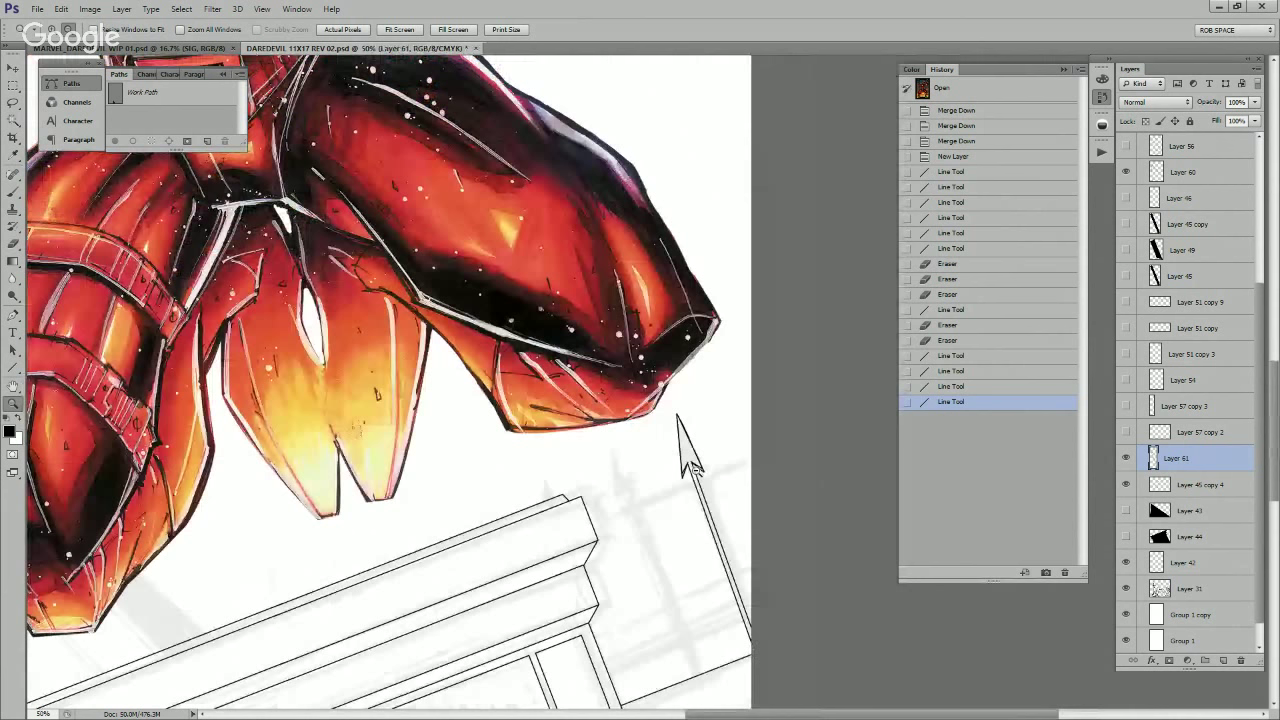
{"action": "scroll", "coordinate": [686, 466], "scroll_direction": "up", "scroll_amount": 5}
{"action": "key", "text": "l"}
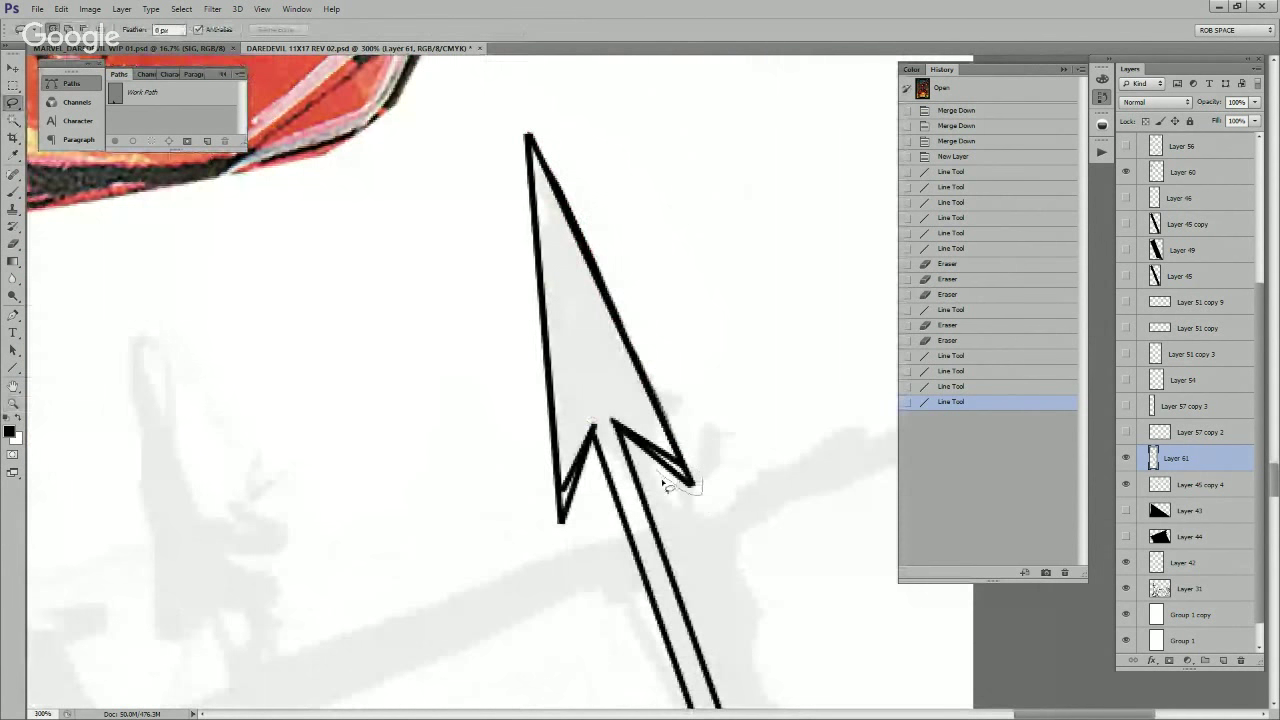
{"action": "mouse_move", "coordinate": [612, 447]}
{"action": "left_mouse_down"}
{"action": "mouse_move", "coordinate": [474, 354]}
{"action": "mouse_move", "coordinate": [718, 437]}
{"action": "mouse_move", "coordinate": [666, 390]}
{"action": "left_mouse_up"}
{"action": "key", "text": "ctrl+x"}
{"action": "key", "text": "ctrl+v"}
{"action": "key", "text": "v"}
{"action": "key", "text": "ctrl+t"}
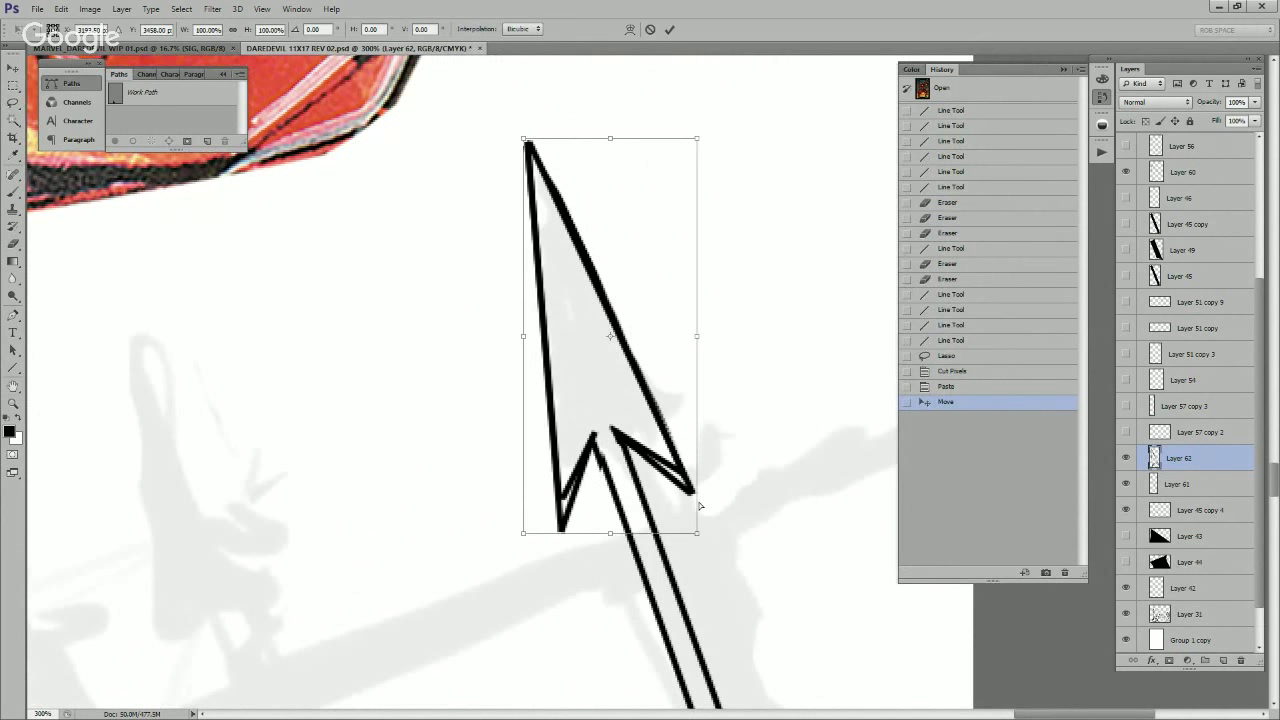
{"action": "left_click_drag", "start_coordinate": [689, 533], "coordinate": [671, 477]}
{"action": "left_click_drag", "start_coordinate": [652, 357], "coordinate": [656, 396]}
{"action": "key", "text": "Return"}
Step: Rotate the spearhead slightly counterclockwise, nudge it left to align with the post, and merge it down into Layer 61
{"action": "key", "text": "z"}
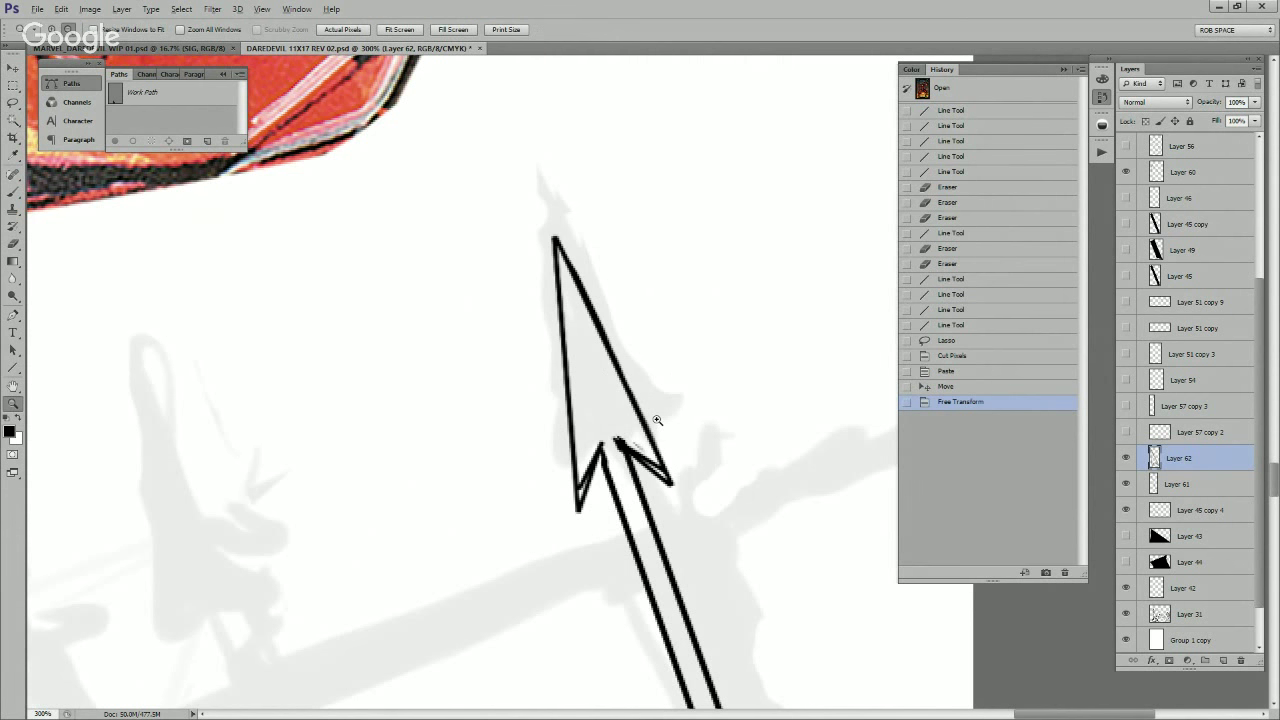
{"action": "left_click", "coordinate": [660, 418], "text": "alt"}
{"action": "left_click", "coordinate": [661, 418], "text": "alt"}
{"action": "left_click", "coordinate": [662, 418], "text": "alt"}
{"action": "left_click", "coordinate": [663, 419], "text": "alt"}
{"action": "left_click", "coordinate": [662, 421]}
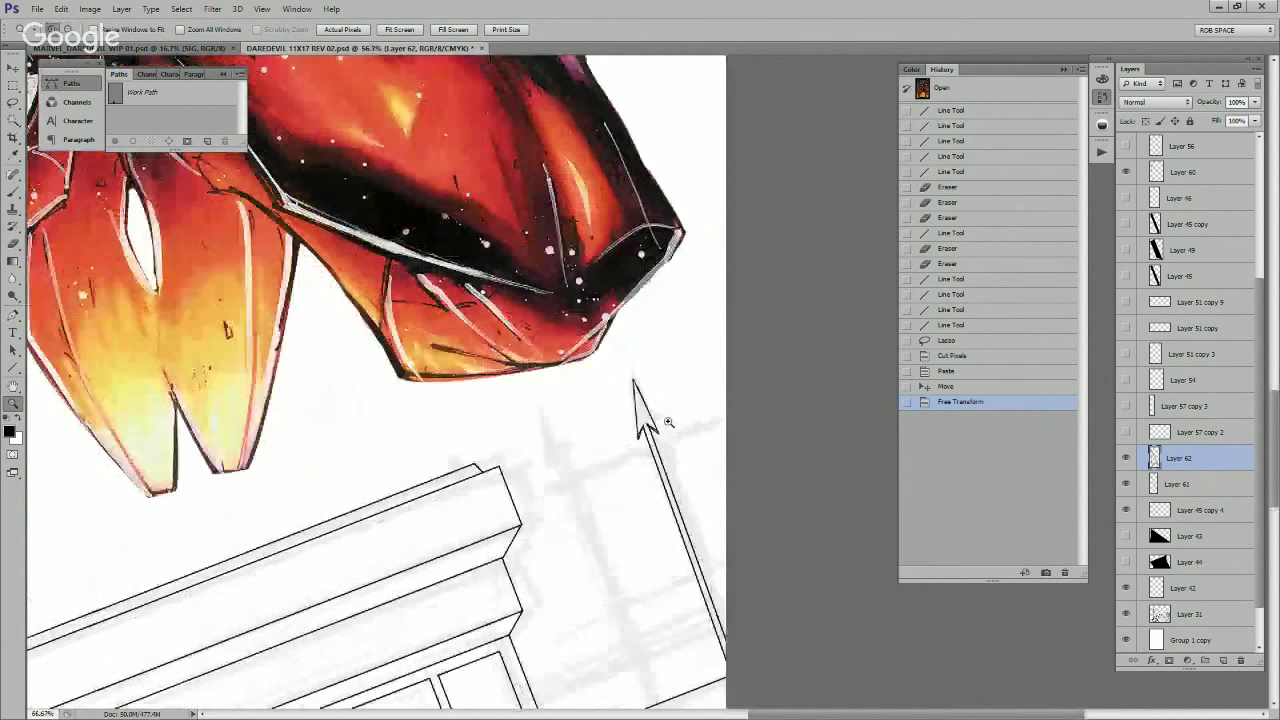
{"action": "left_click", "coordinate": [661, 425]}
{"action": "left_click", "coordinate": [661, 426]}
{"action": "key", "text": "ctrl+t"}
{"action": "left_click_drag", "start_coordinate": [706, 380], "coordinate": [700, 374]}
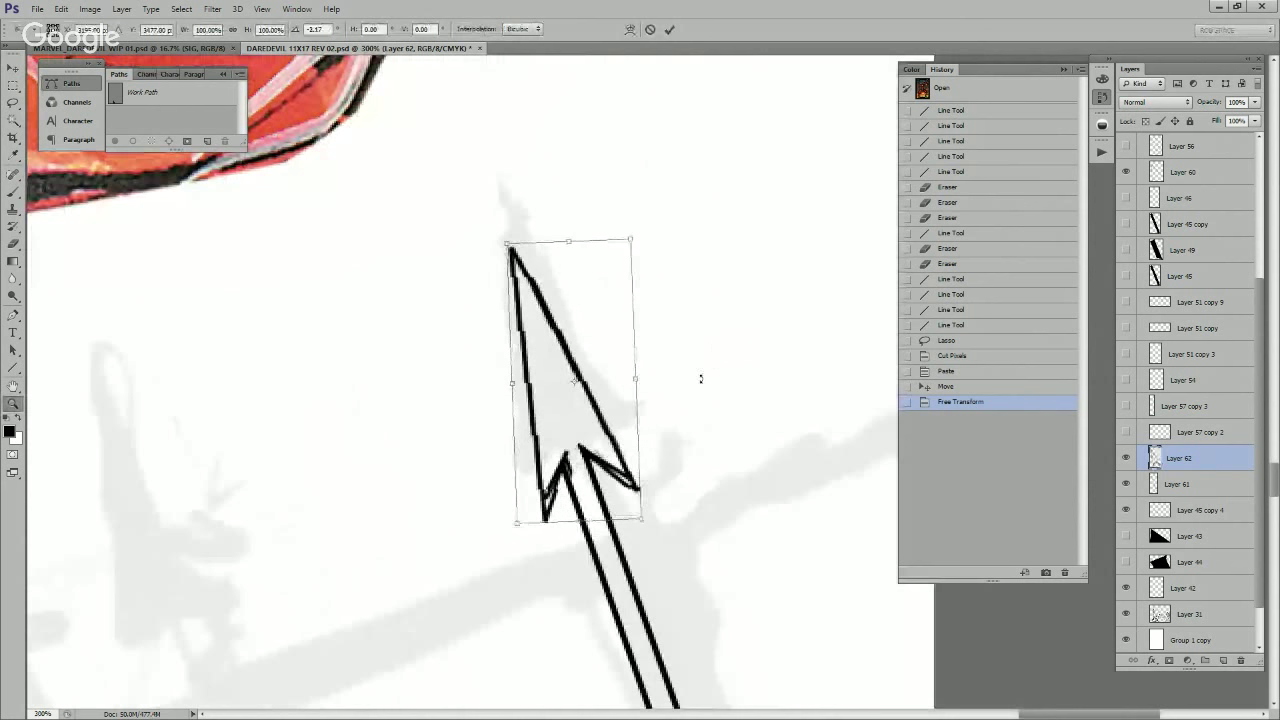
{"action": "key", "text": "Return"}
{"action": "key", "text": "z"}
{"action": "key", "text": "v"}
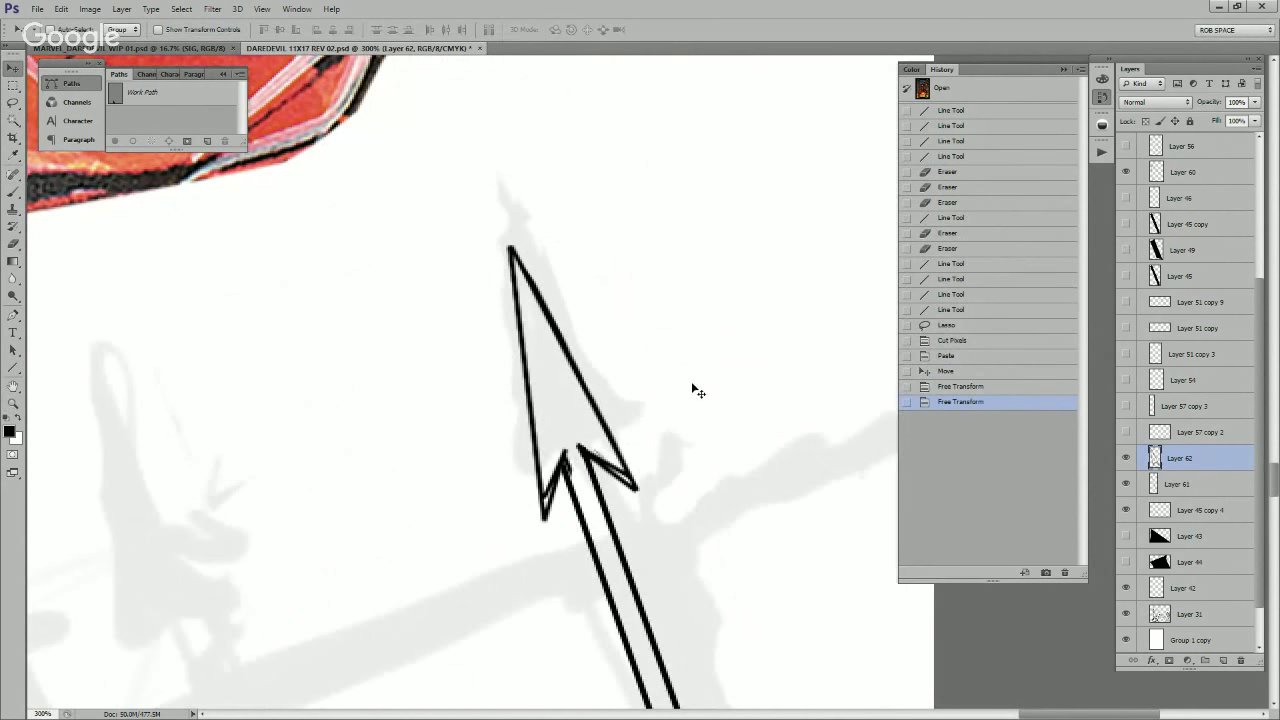
{"action": "key", "text": "Left"}
{"action": "key", "text": "z"}
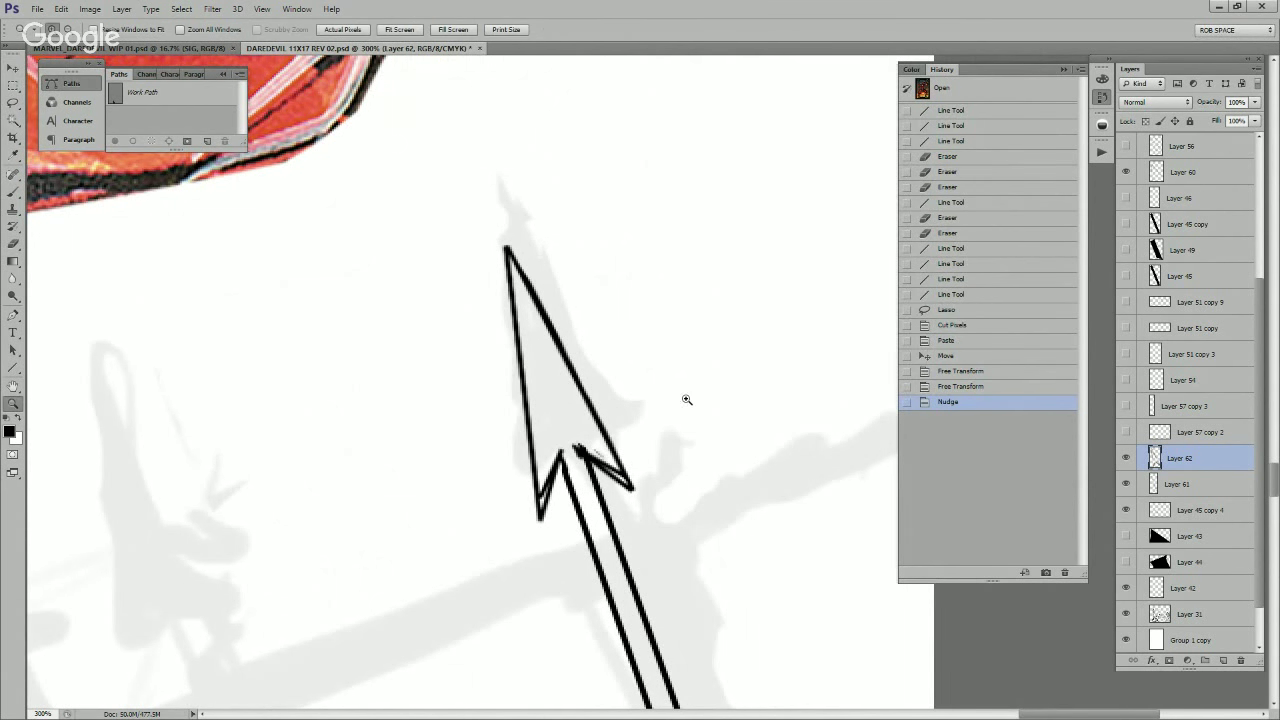
{"action": "key", "text": "ctrl+e"}
{"action": "left_click", "coordinate": [677, 420], "text": "alt"}
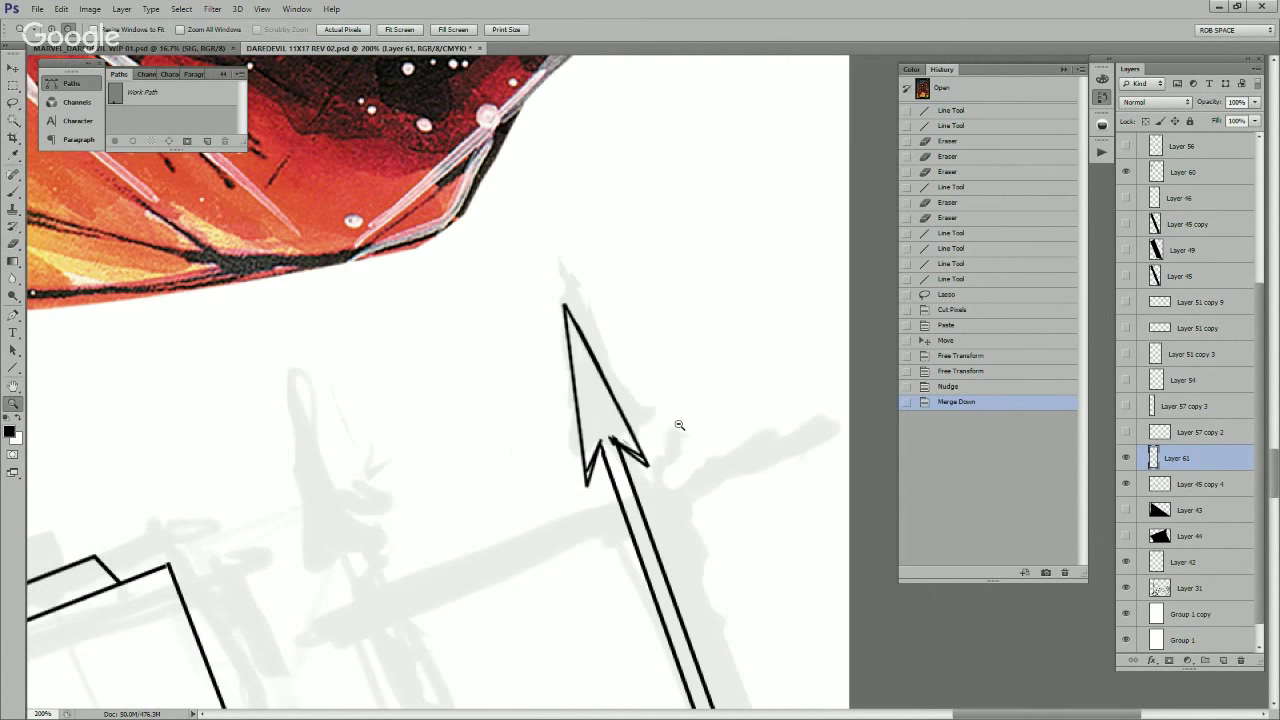
{"action": "left_click", "coordinate": [676, 422], "text": "alt"}
{"action": "left_click", "coordinate": [675, 424], "text": "alt"}
{"action": "left_click", "coordinate": [674, 426], "text": "alt"}
{"action": "left_click", "coordinate": [664, 428]}
{"action": "key", "text": "w"}
{"action": "left_click", "coordinate": [659, 425]}
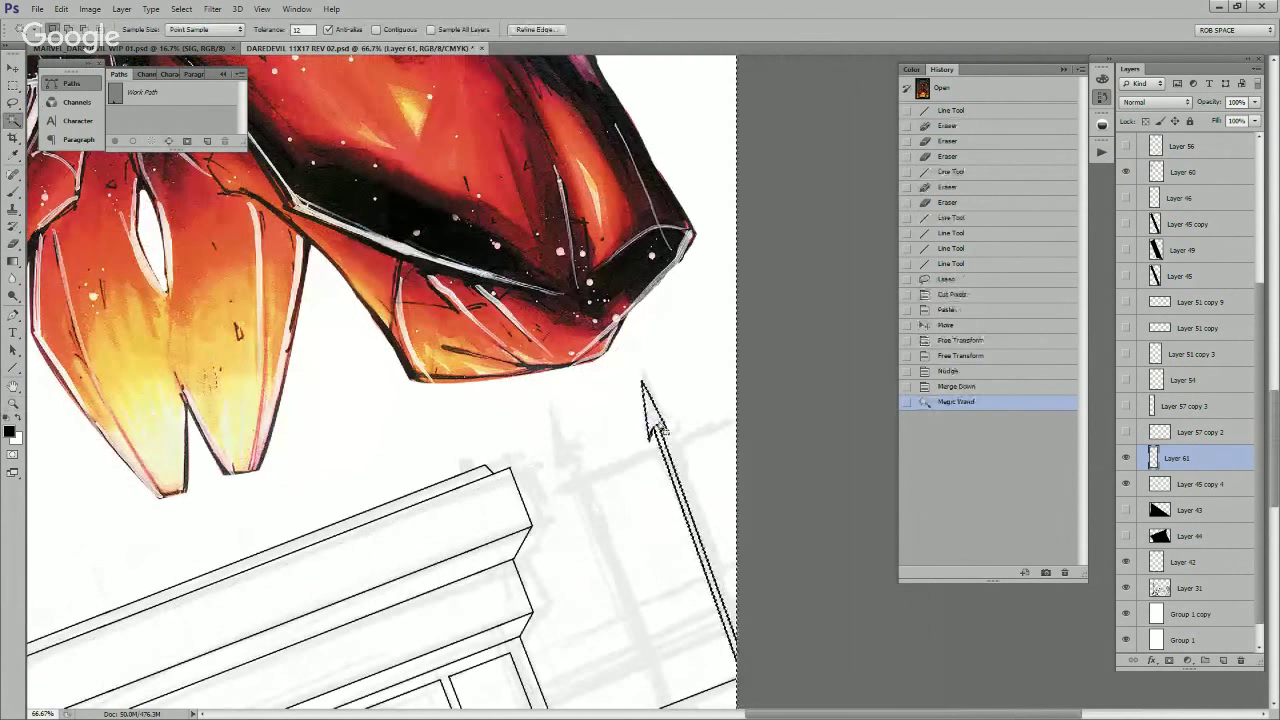
{"action": "key", "text": "ctrl+d"}
{"action": "key", "text": "z"}
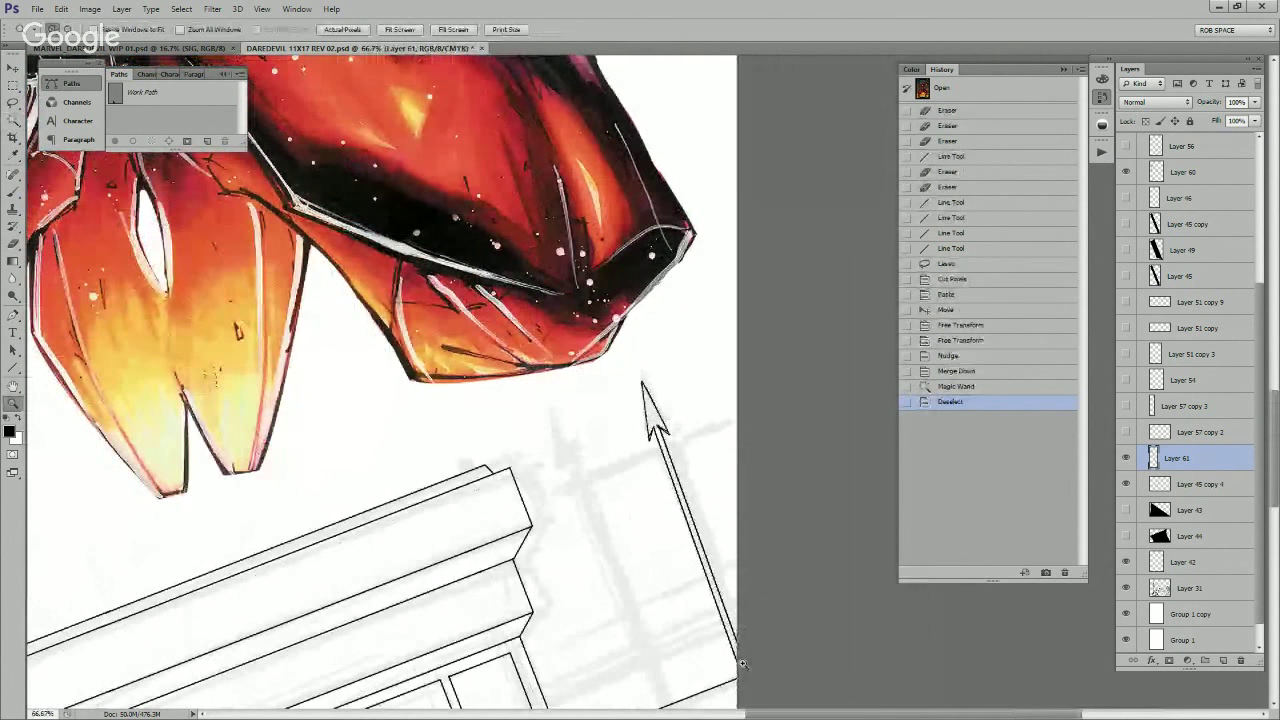
Step: Trace a closed Pen path around the fence post and its spearhead, from the canvas edge up to the tip and back
{"action": "left_click", "coordinate": [740, 657]}
{"action": "left_click", "coordinate": [740, 657]}
{"action": "key", "text": "p"}
{"action": "left_click", "coordinate": [730, 691]}
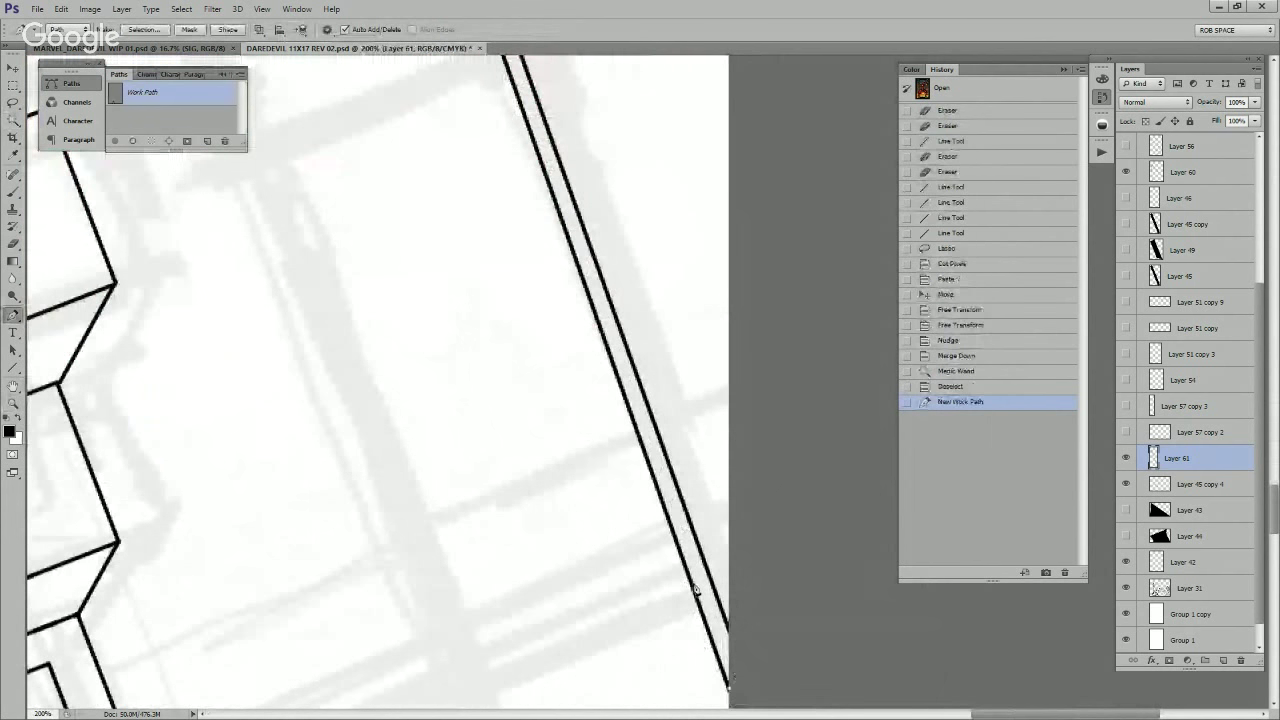
{"action": "left_click_drag", "start_coordinate": [549, 130], "coordinate": [717, 680]}
{"action": "left_click", "coordinate": [641, 563]}
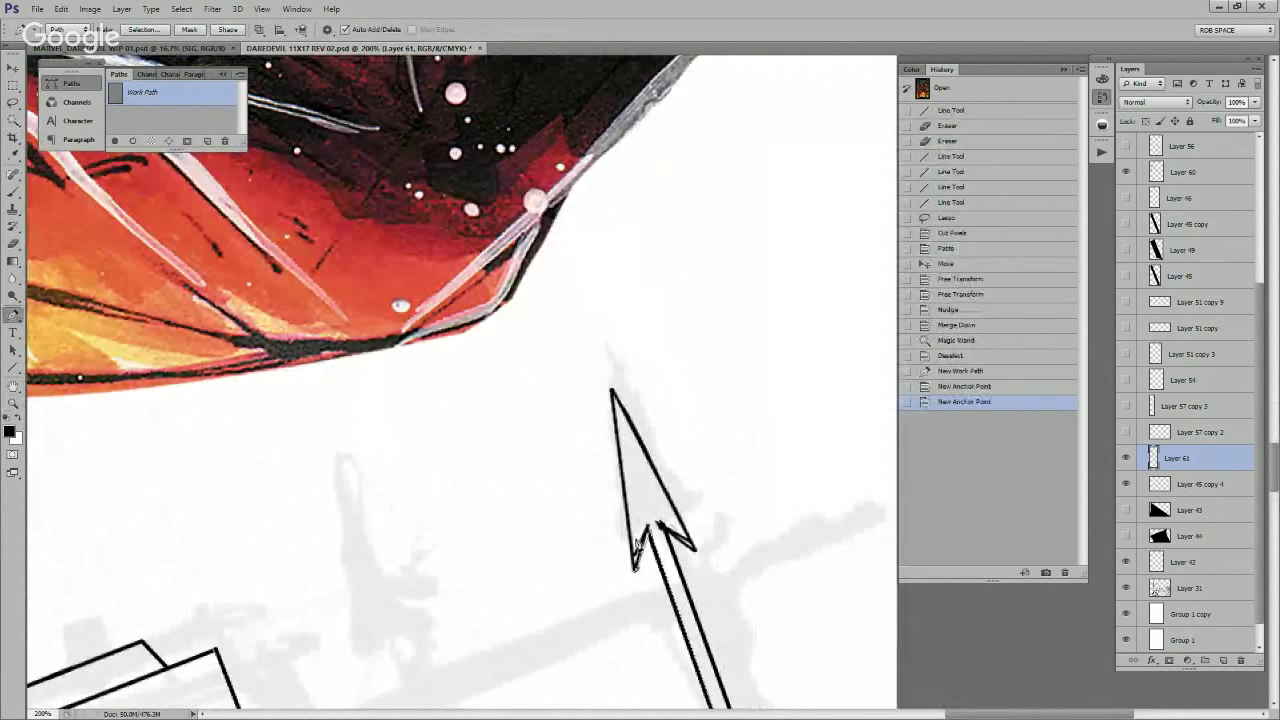
{"action": "left_click", "coordinate": [634, 576]}
{"action": "left_click", "coordinate": [611, 390]}
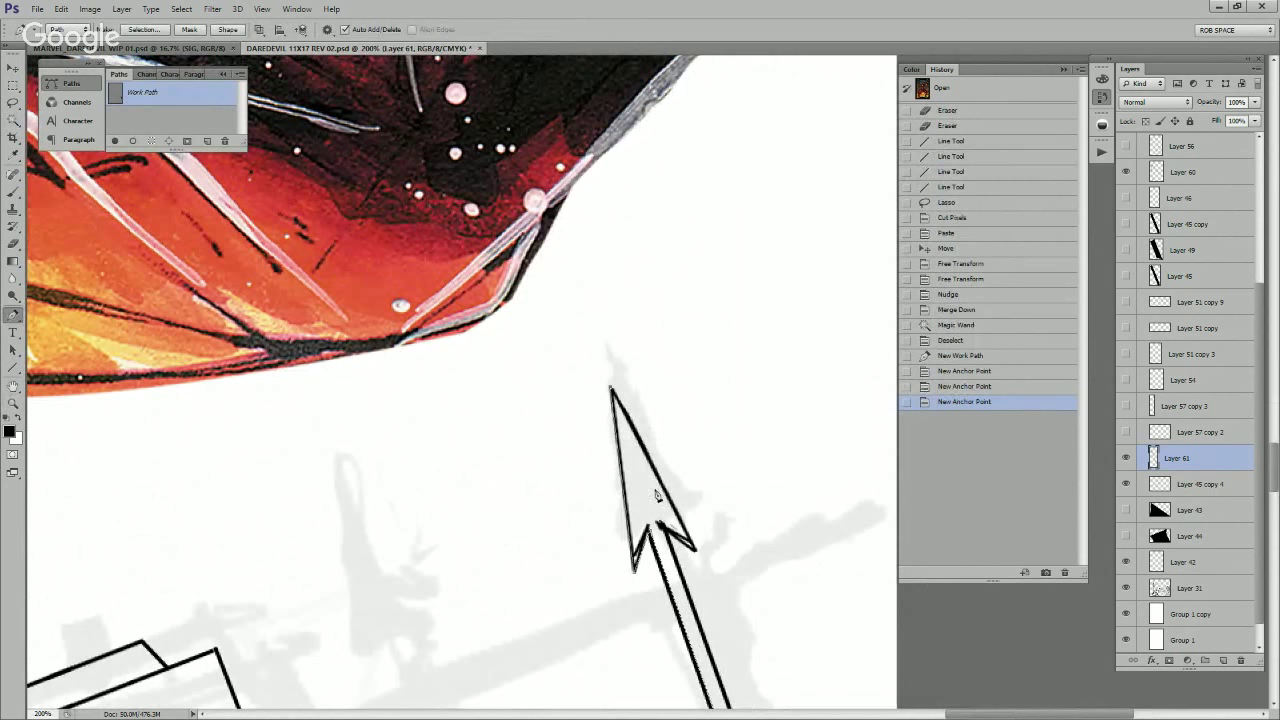
{"action": "left_click", "coordinate": [696, 553]}
{"action": "left_click", "coordinate": [660, 525]}
{"action": "mouse_move", "coordinate": [775, 706]}
{"action": "left_mouse_down"}
{"action": "mouse_move", "coordinate": [663, 374]}
{"action": "mouse_move", "coordinate": [615, 132]}
{"action": "left_mouse_up"}
{"action": "left_click", "coordinate": [731, 556]}
{"action": "left_click", "coordinate": [677, 578]}
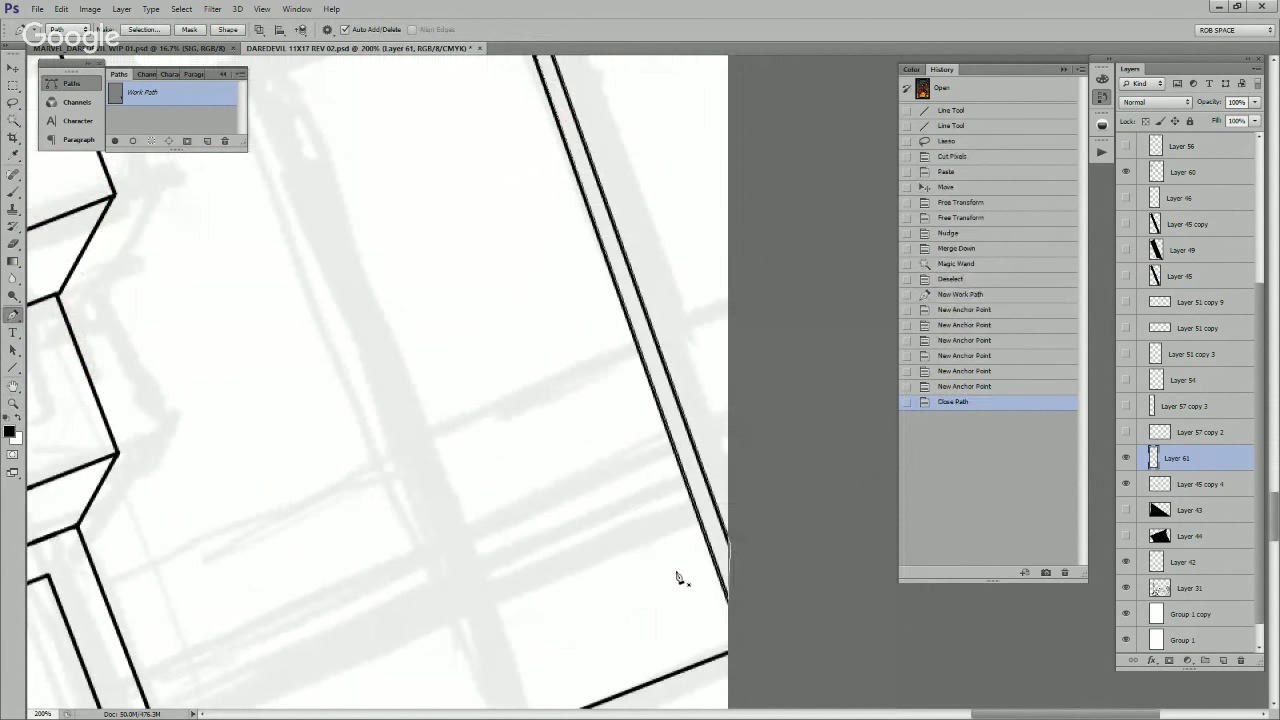
Step: Fill the traced post and spearhead path with black and dab black paint at the top of the shaft
{"action": "left_click", "coordinate": [115, 141]}
{"action": "left_click", "coordinate": [170, 121]}
{"action": "left_click_drag", "start_coordinate": [421, 164], "coordinate": [476, 540]}
{"action": "left_click_drag", "start_coordinate": [526, 361], "coordinate": [587, 531]}
{"action": "key", "text": "z"}
{"action": "left_click", "coordinate": [612, 461]}
{"action": "key", "text": "b"}
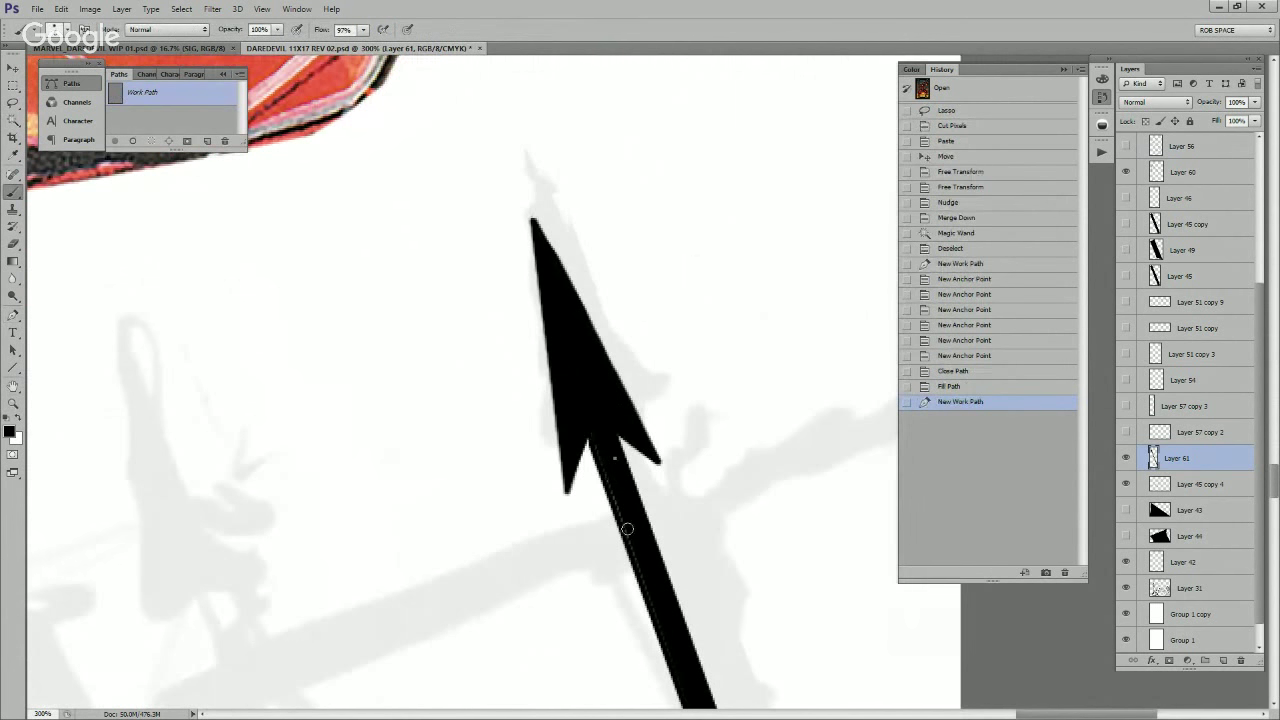
{"action": "left_click", "coordinate": [616, 479]}
{"action": "scroll", "coordinate": [640, 570], "scroll_direction": "up", "scroll_amount": 2}
{"action": "scroll", "coordinate": [640, 570], "scroll_direction": "right", "scroll_amount": 2}
{"action": "key", "text": "p"}
{"action": "left_click", "coordinate": [451, 260]}
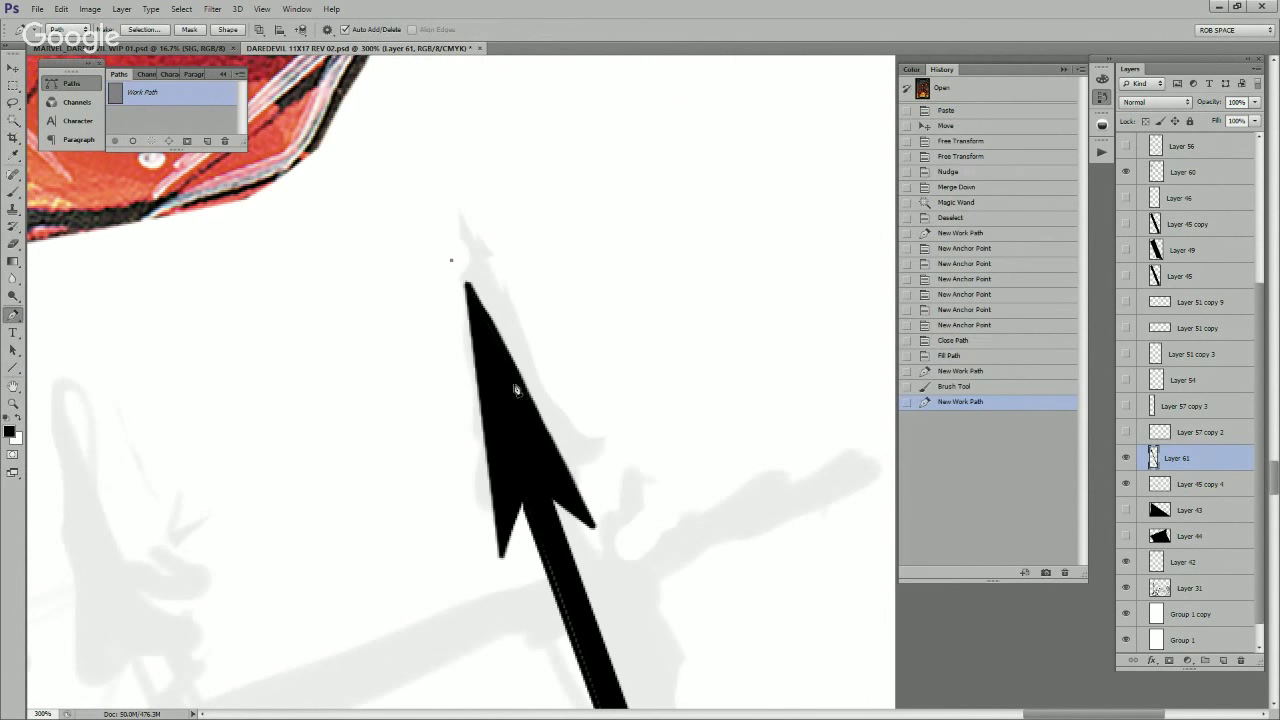
{"action": "left_click", "coordinate": [621, 567]}
{"action": "left_click_drag", "start_coordinate": [621, 567], "coordinate": [619, 572]}
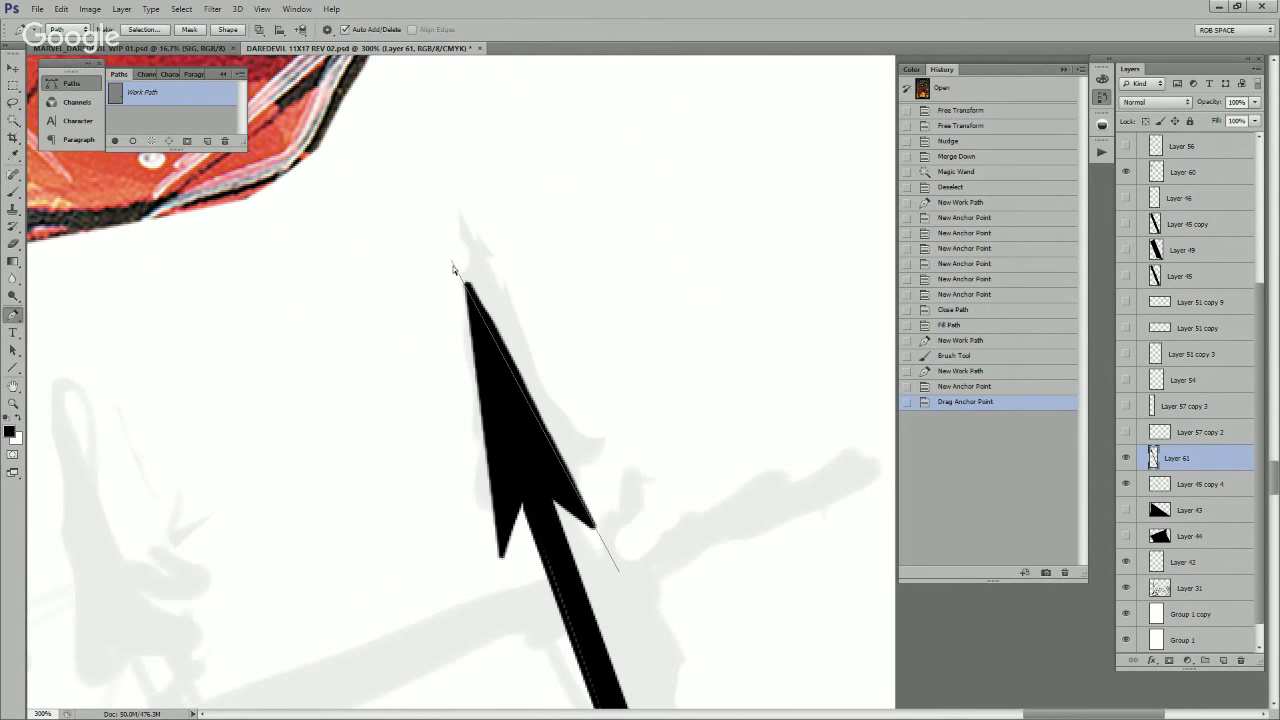
{"action": "left_click_drag", "start_coordinate": [452, 263], "coordinate": [452, 262]}
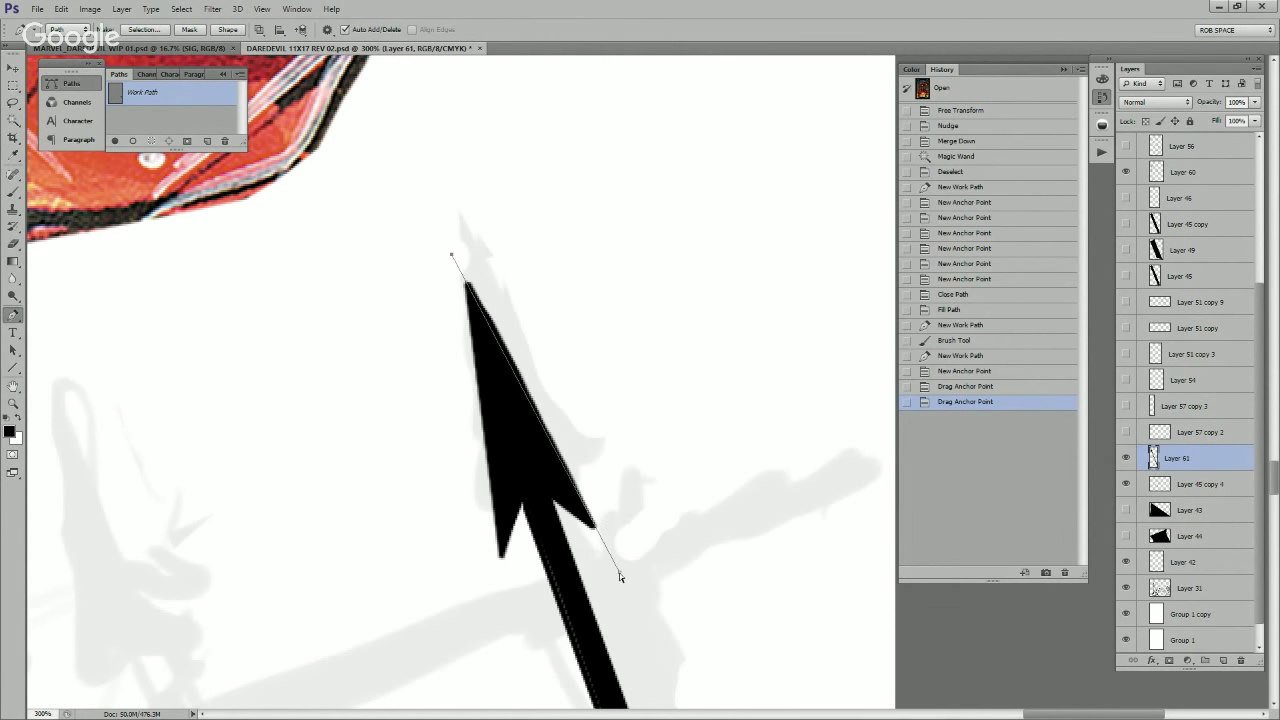
{"action": "left_click_drag", "start_coordinate": [619, 573], "coordinate": [619, 575]}
{"action": "left_click", "coordinate": [645, 568]}
{"action": "left_click_drag", "start_coordinate": [630, 428], "coordinate": [621, 415]}
{"action": "left_click_drag", "start_coordinate": [514, 260], "coordinate": [501, 252]}
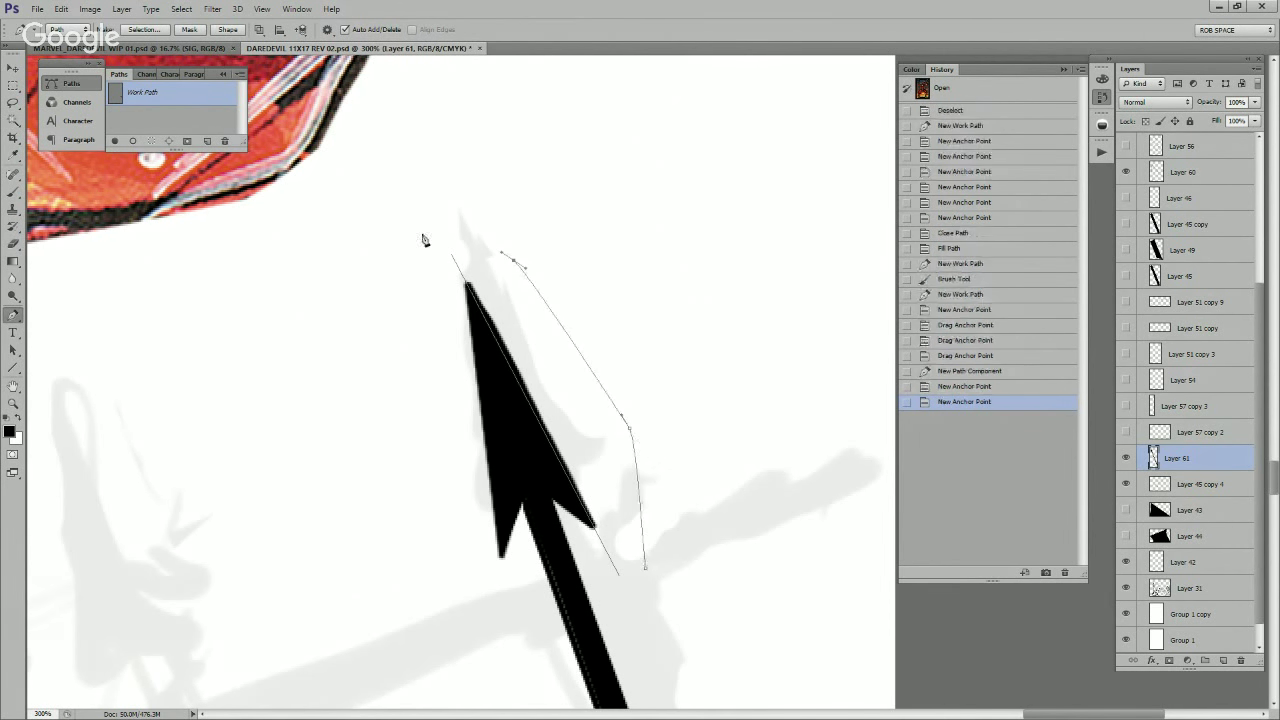
{"action": "left_click", "coordinate": [152, 140]}
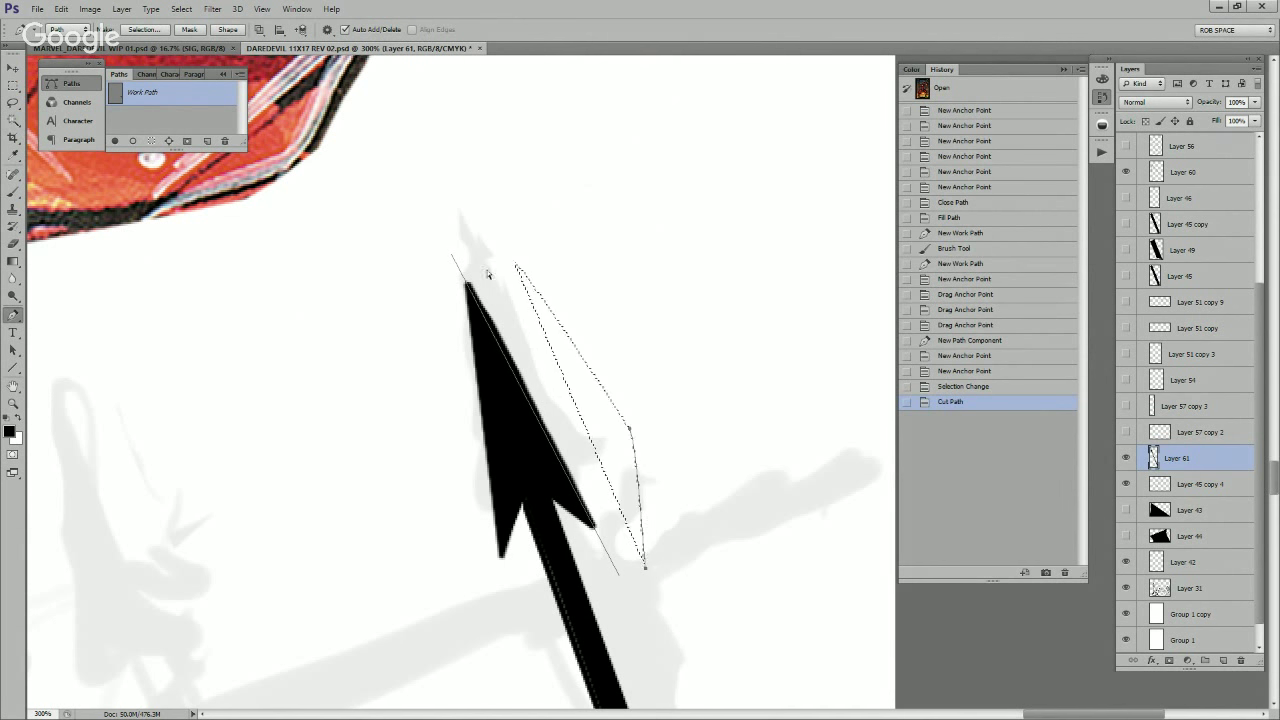
{"action": "left_click", "coordinate": [152, 140]}
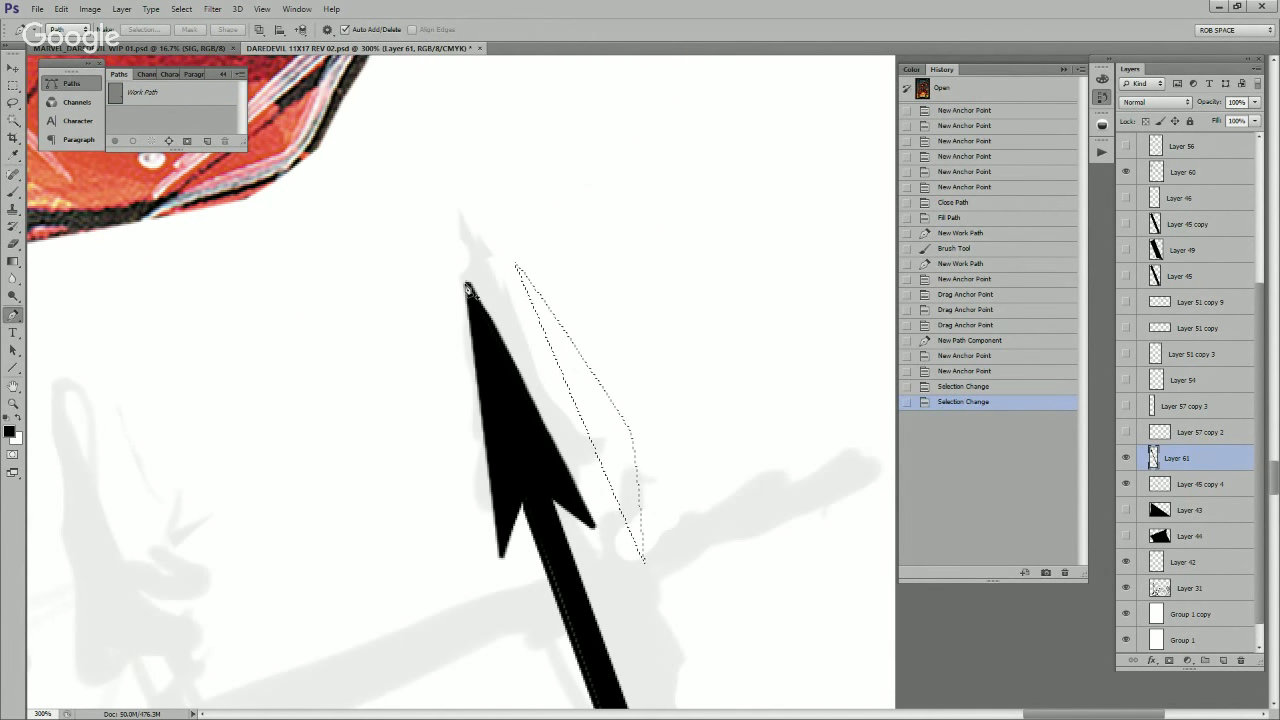
{"action": "key", "text": "ctrl+d"}
Step: Trace a closed Pen path along the spearhead's right edge and cut the selected strip away to straighten that edge
{"action": "left_click", "coordinate": [447, 248]}
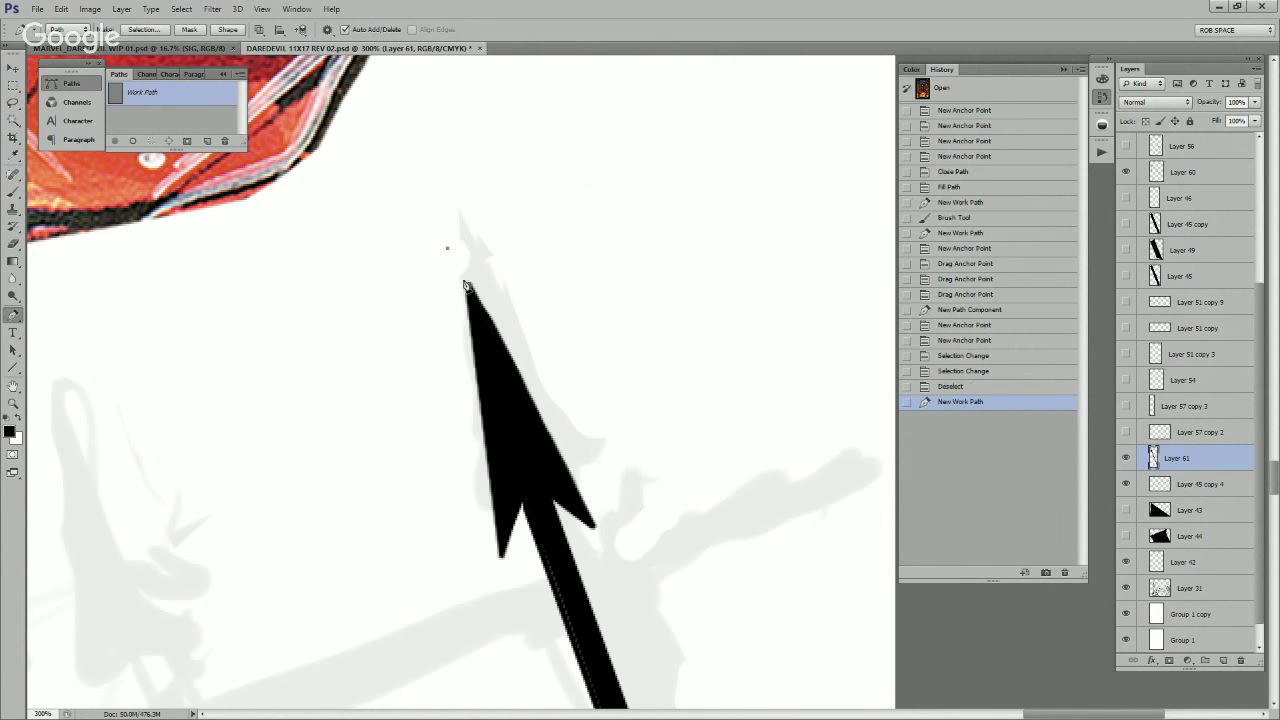
{"action": "left_click", "coordinate": [615, 572]}
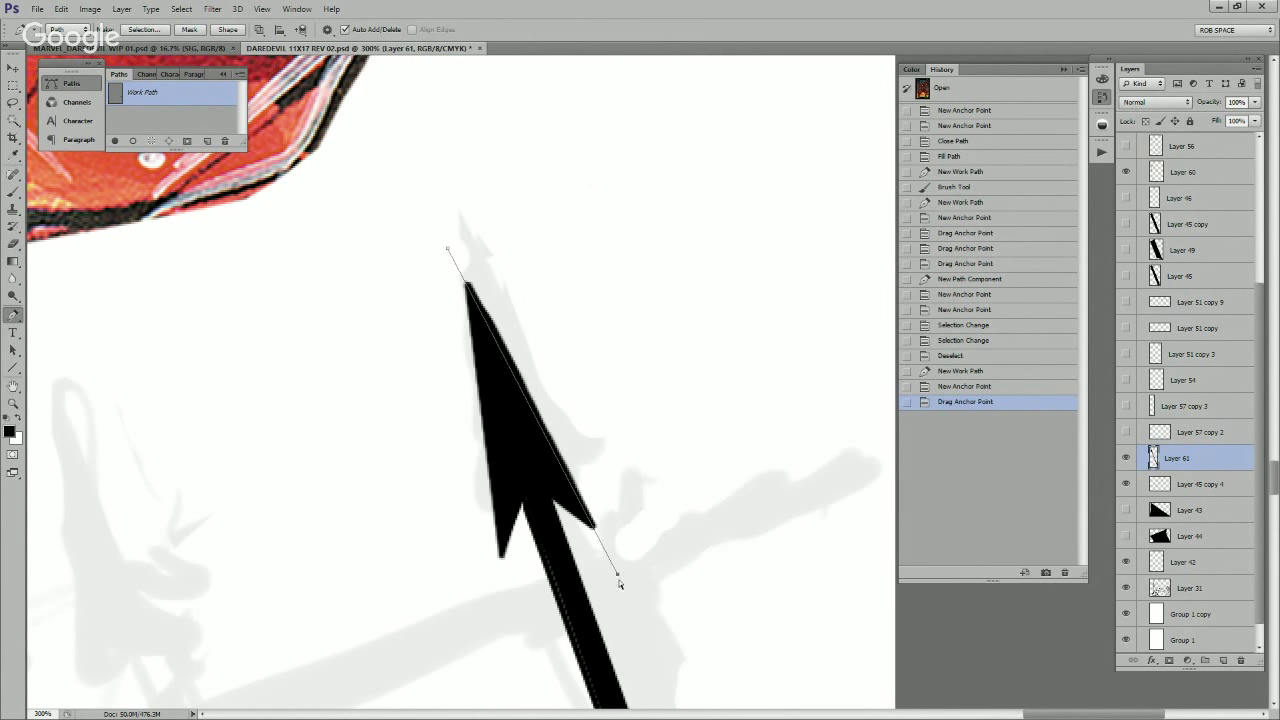
{"action": "left_click", "coordinate": [646, 551]}
{"action": "left_click", "coordinate": [601, 322]}
{"action": "left_click", "coordinate": [447, 248]}
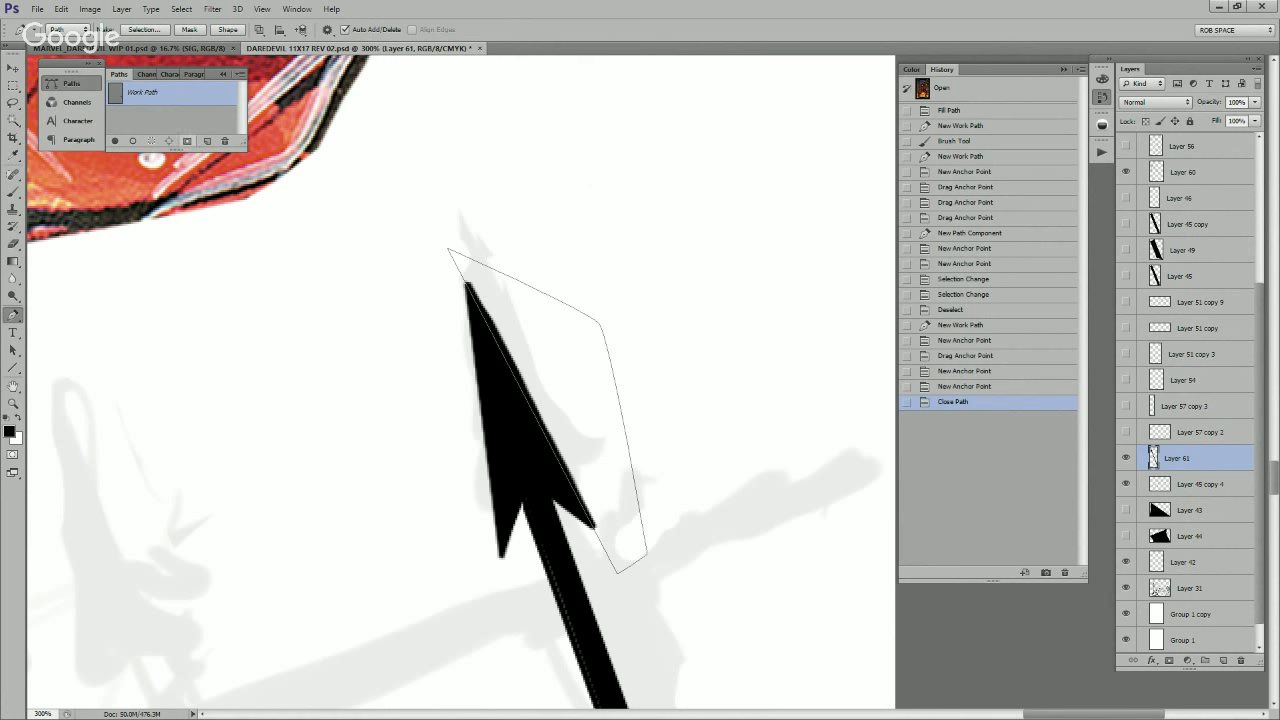
{"action": "key", "text": "ctrl+Return"}
{"action": "key", "text": "ctrl+x"}
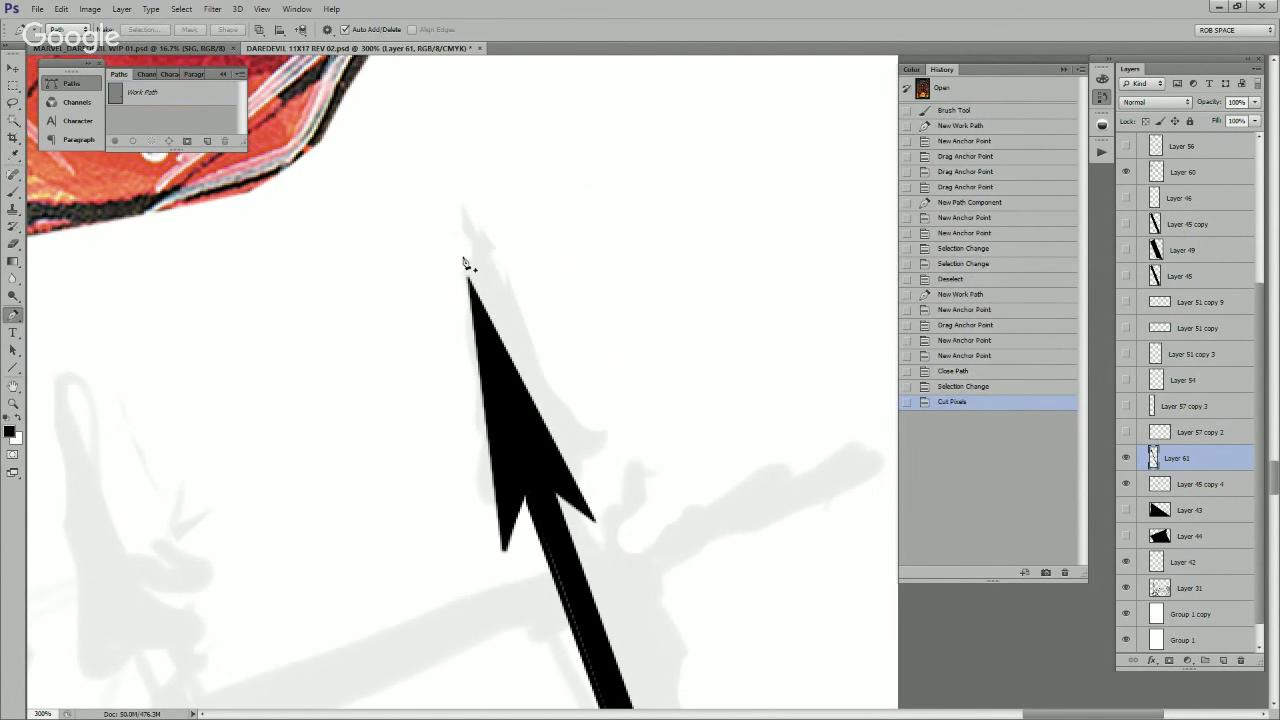
Step: Outline a thin strip along the spearhead's left edge with a closed Pen path, load it as a selection, and cut it away
{"action": "left_click", "coordinate": [460, 242]}
{"action": "left_click", "coordinate": [511, 585]}
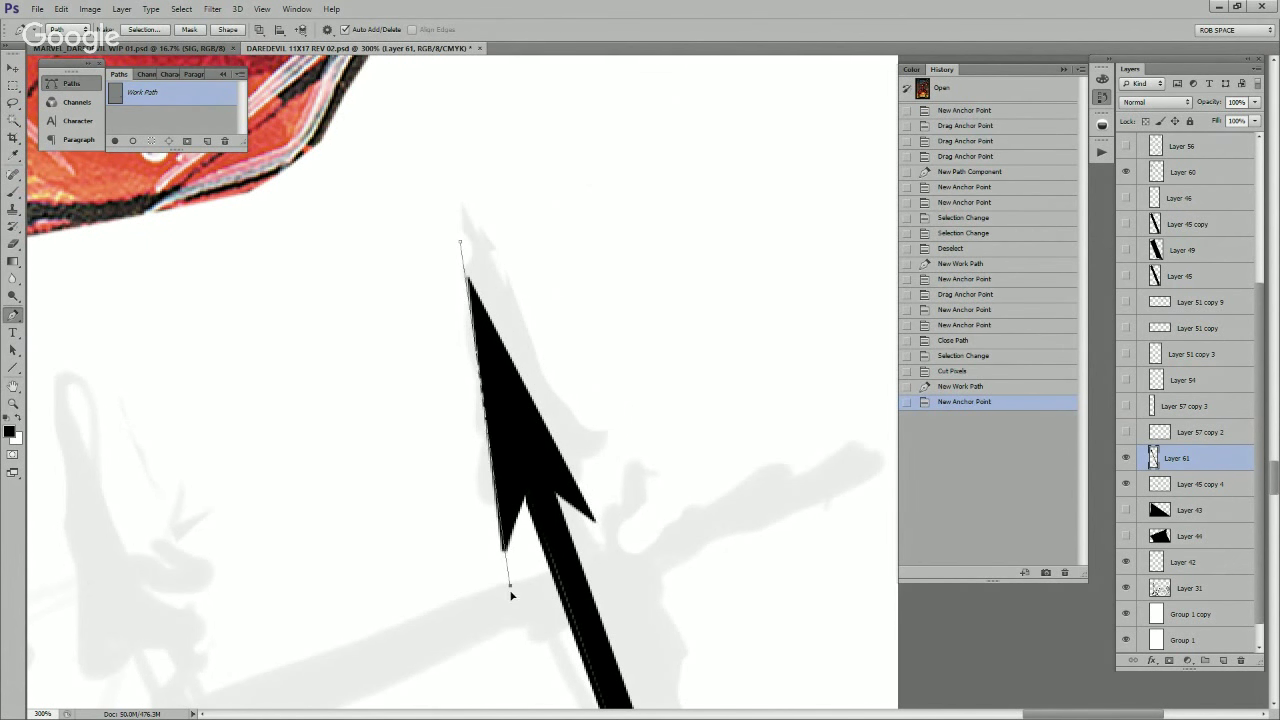
{"action": "left_click_drag", "start_coordinate": [510, 586], "coordinate": [506, 579]}
{"action": "left_click_drag", "start_coordinate": [463, 243], "coordinate": [465, 241]}
{"action": "left_click", "coordinate": [475, 612]}
{"action": "left_click", "coordinate": [432, 217]}
{"action": "left_click", "coordinate": [465, 241]}
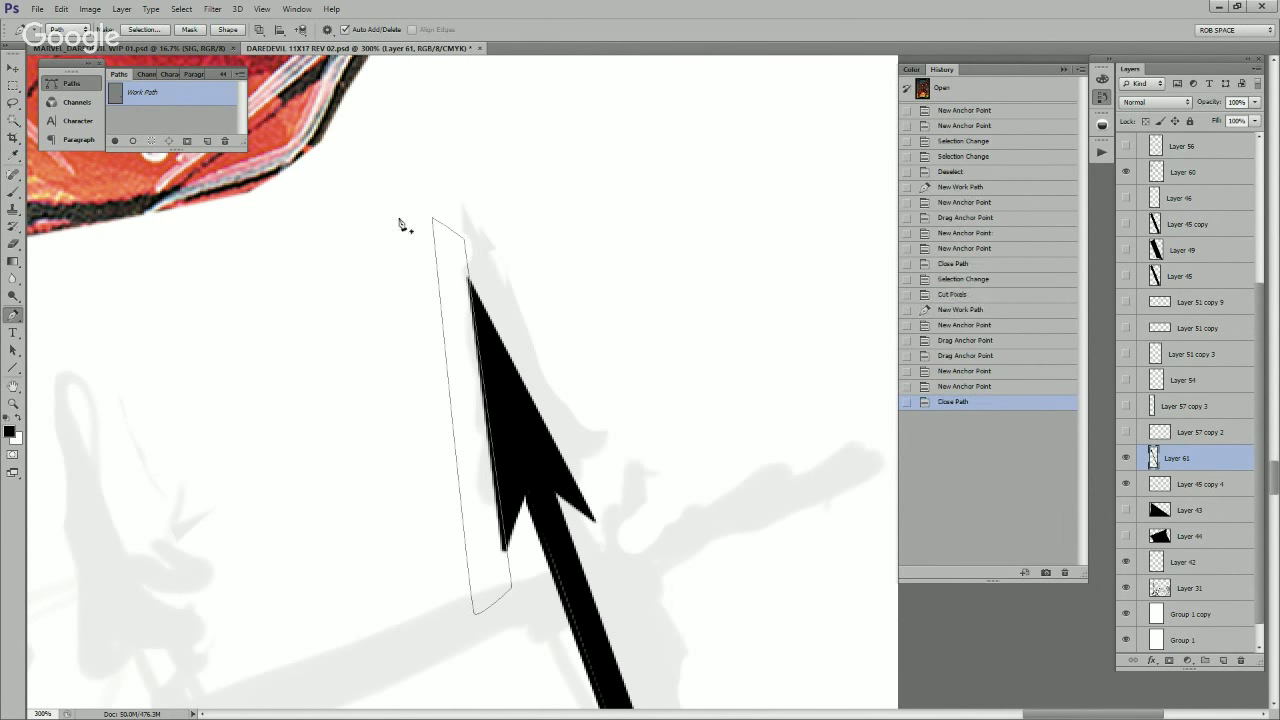
{"action": "key", "text": "ctrl+Return"}
{"action": "key", "text": "ctrl+x"}
Step: Duplicate the Layer 61 fence post and place the copy to its left, beside the stone frame
{"action": "left_click_drag", "start_coordinate": [615, 471], "coordinate": [610, 297]}
{"action": "key", "text": "z"}
{"action": "left_click", "coordinate": [620, 386], "text": "alt"}
{"action": "left_click", "coordinate": [620, 386], "text": "alt"}
{"action": "left_click", "coordinate": [620, 386], "text": "alt"}
{"action": "left_click", "coordinate": [638, 401], "text": "alt"}
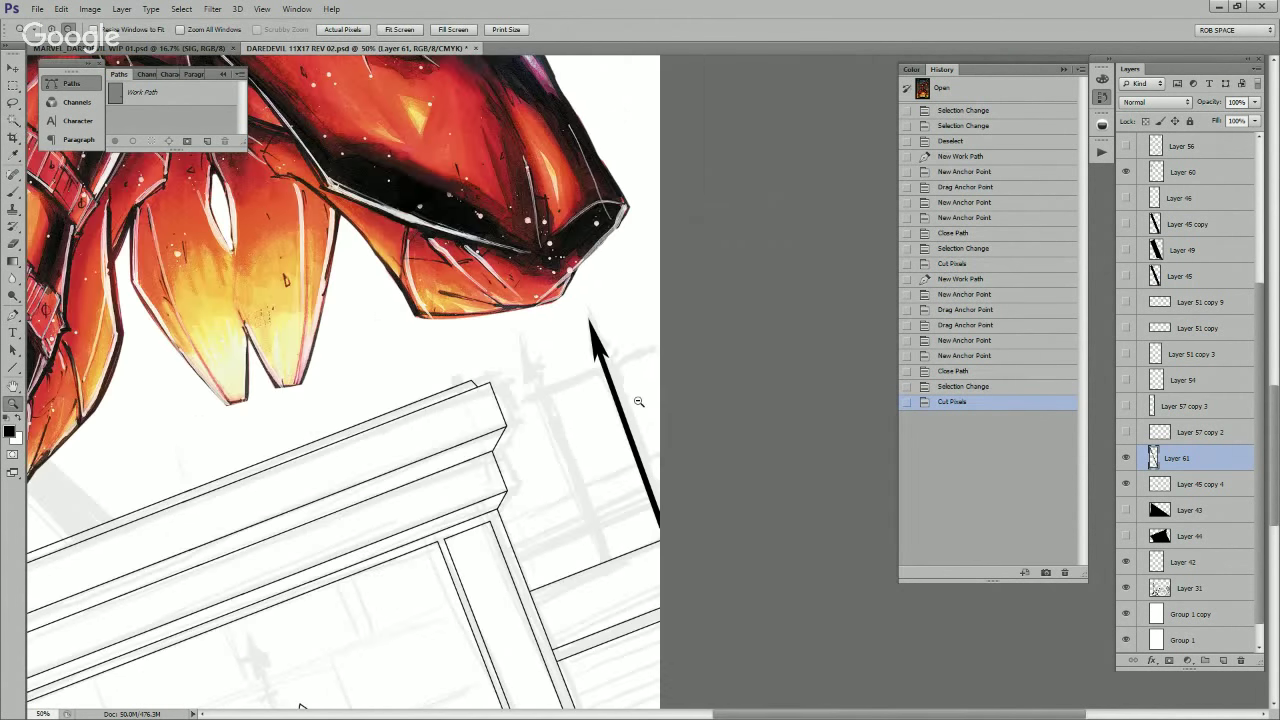
{"action": "left_click", "coordinate": [642, 401]}
{"action": "key", "text": "ctrl+j"}
{"action": "key", "text": "v"}
{"action": "left_click_drag", "start_coordinate": [643, 391], "coordinate": [561, 431]}
Step: Lasso the copied post's lower shaft, duplicate it downward past the ledge line, and merge the piece into Layer 61 copy
{"action": "key", "text": "z"}
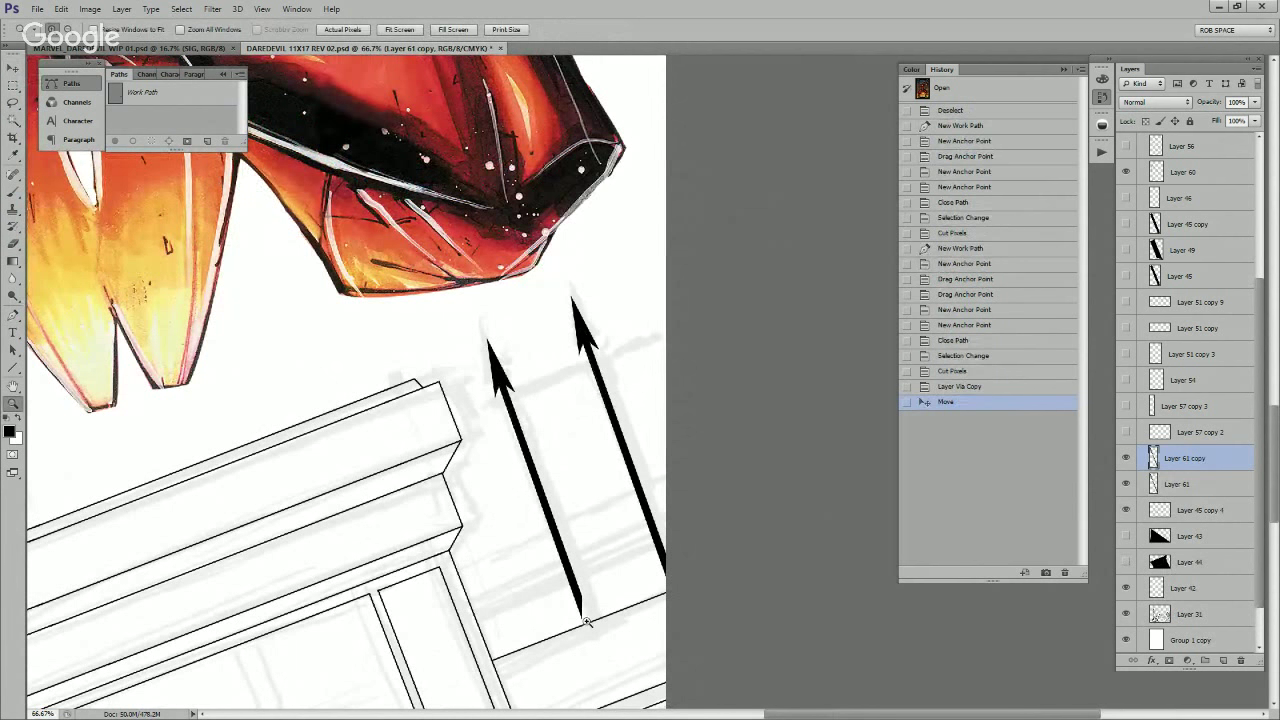
{"action": "left_click", "coordinate": [592, 612]}
{"action": "left_click", "coordinate": [592, 612]}
{"action": "left_click", "coordinate": [592, 612]}
{"action": "left_click_drag", "start_coordinate": [593, 594], "coordinate": [594, 577]}
{"action": "key", "text": "l"}
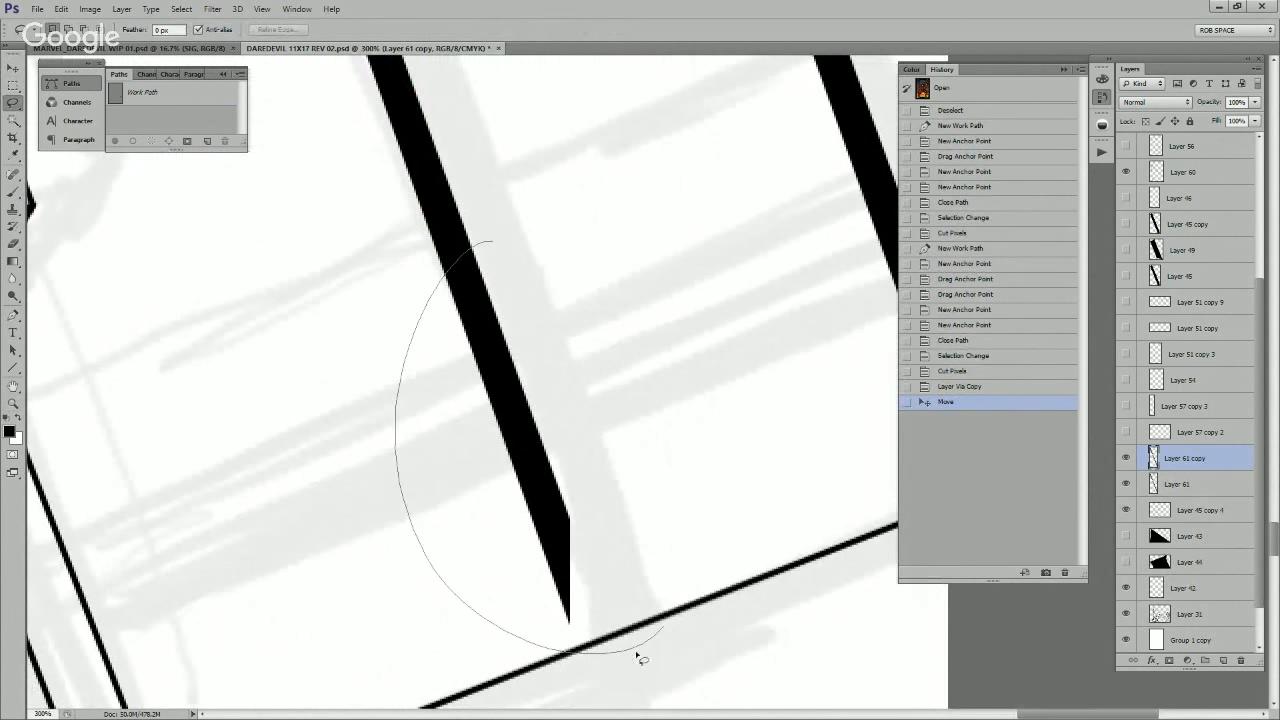
{"action": "left_click_drag", "start_coordinate": [640, 660], "coordinate": [600, 394]}
{"action": "key", "text": "ctrl+j"}
{"action": "key", "text": "v"}
{"action": "left_click_drag", "start_coordinate": [545, 318], "coordinate": [618, 532]}
{"action": "key", "text": "ctrl+e"}
{"action": "key", "text": "z"}
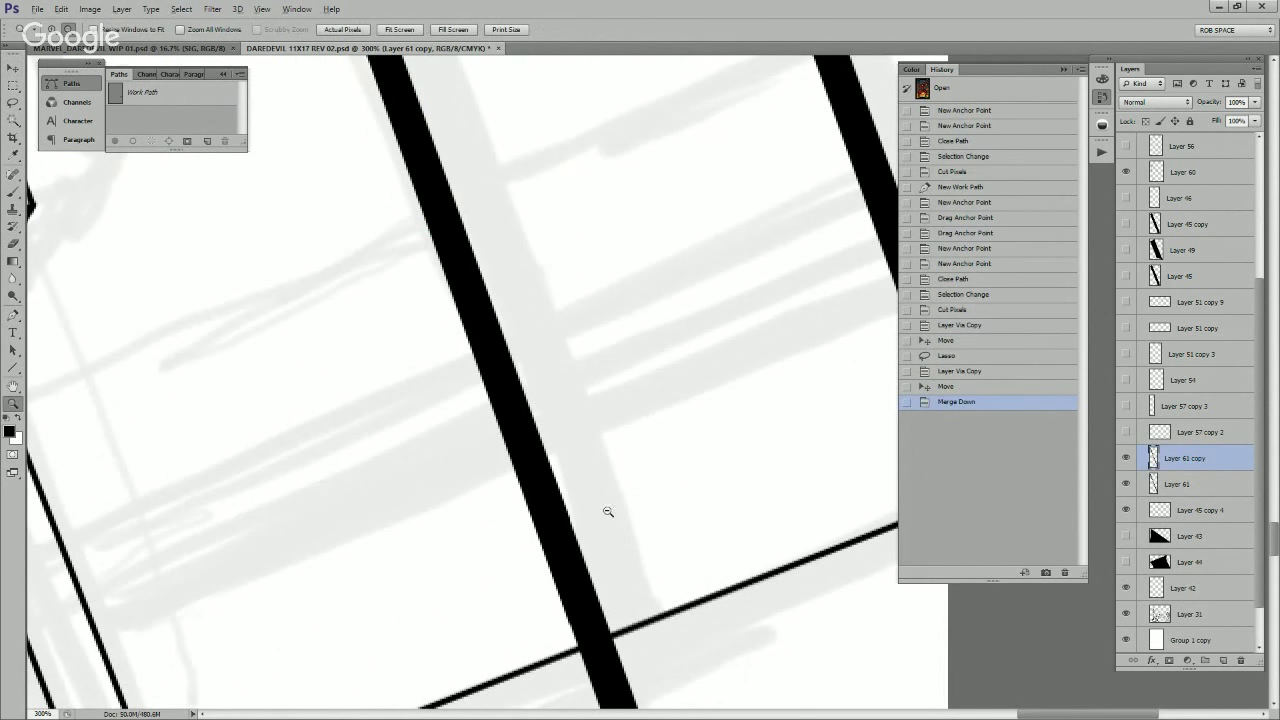
{"action": "left_click", "coordinate": [607, 511], "text": "alt"}
{"action": "left_click", "coordinate": [606, 507], "text": "alt"}
{"action": "left_click", "coordinate": [630, 600]}
{"action": "left_click", "coordinate": [614, 532]}
{"action": "key", "text": "e"}
{"action": "mouse_move", "coordinate": [561, 492]}
{"action": "left_mouse_down"}
{"action": "mouse_move", "coordinate": [547, 497]}
{"action": "mouse_move", "coordinate": [571, 508]}
{"action": "mouse_move", "coordinate": [608, 614]}
{"action": "left_mouse_up"}
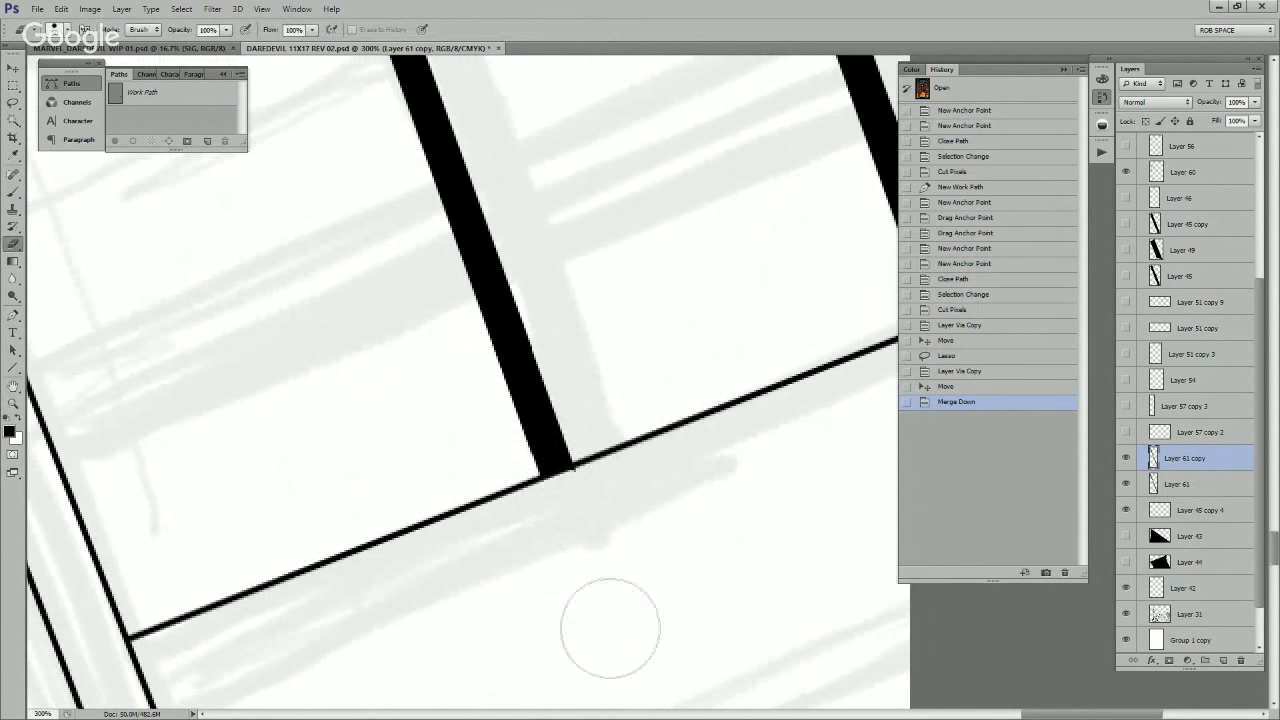
{"action": "key", "text": "z"}
{"action": "left_click", "coordinate": [579, 487], "text": "alt"}
{"action": "left_click", "coordinate": [583, 490], "text": "alt"}
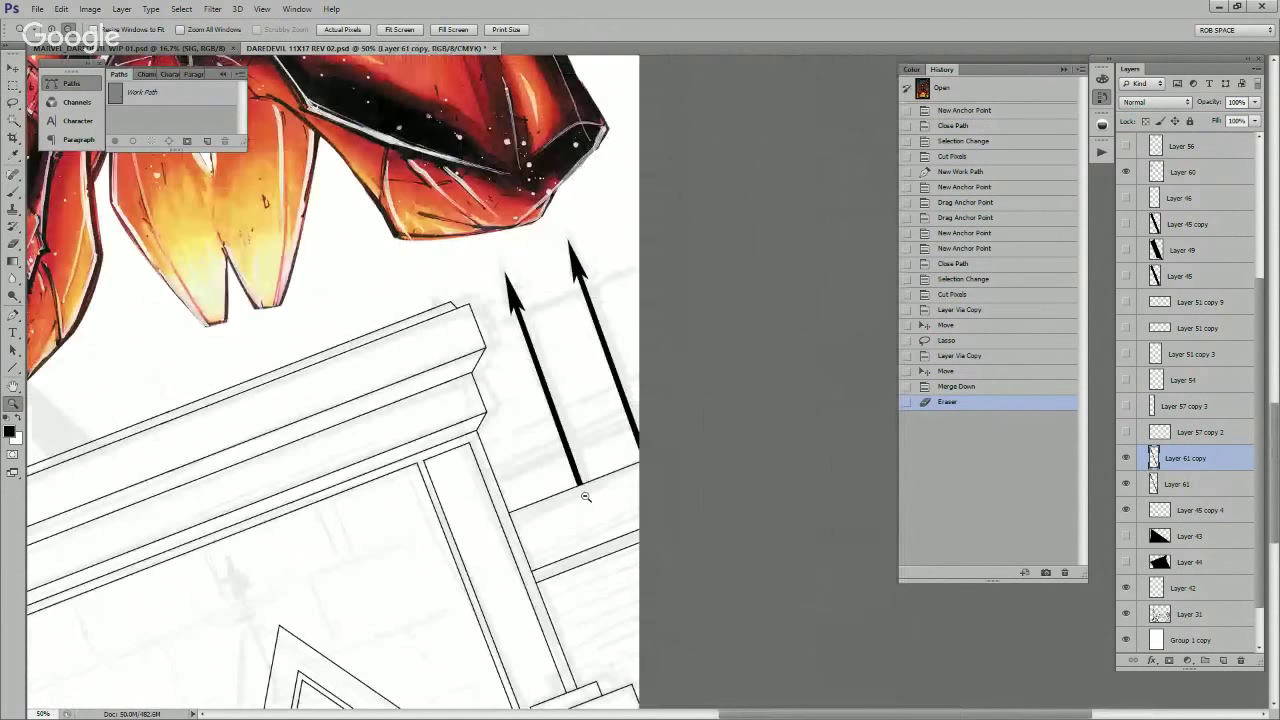
{"action": "left_click", "coordinate": [586, 470], "text": "alt"}
{"action": "left_click", "coordinate": [593, 459]}
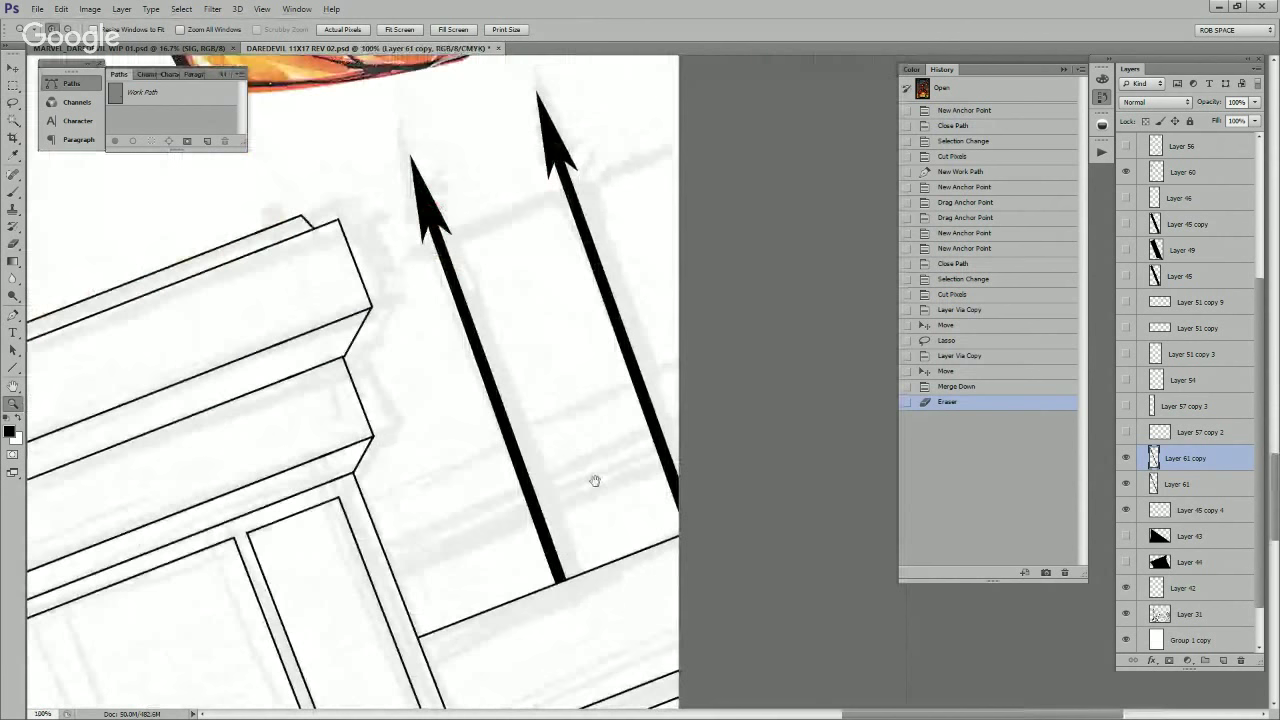
{"action": "key", "text": "ctrl+z"}
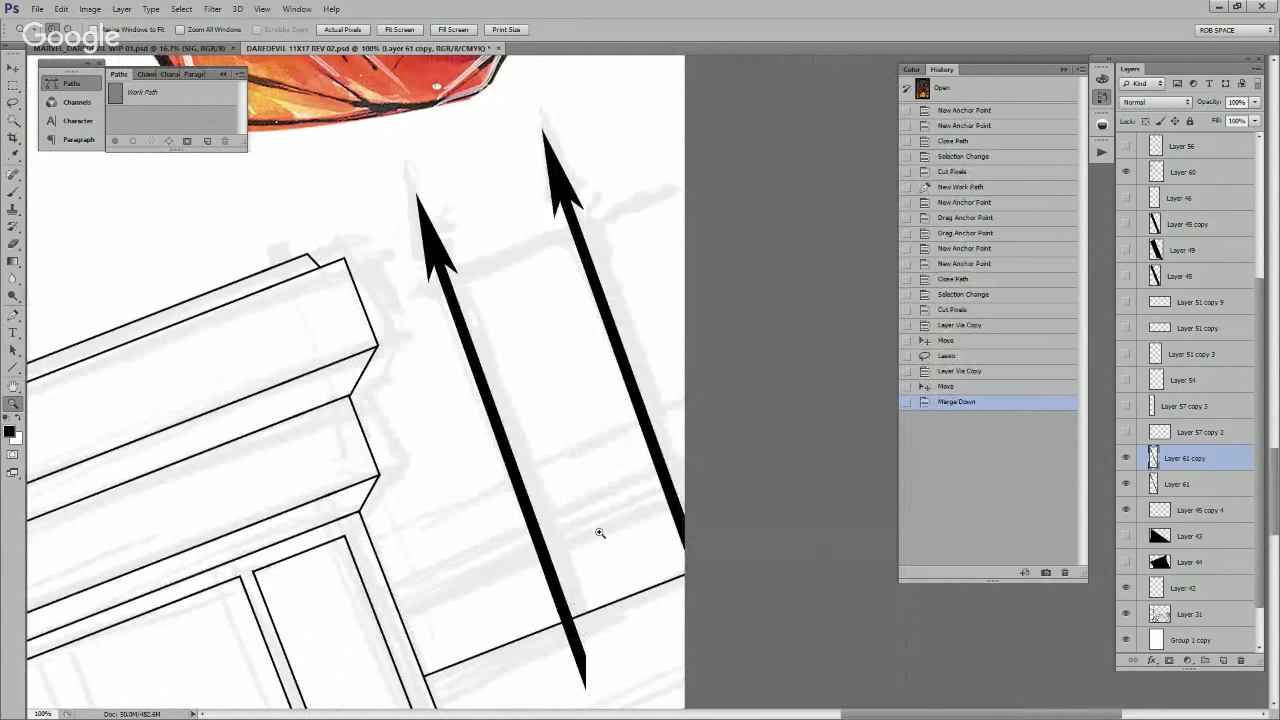
Step: Nudge the copied post slightly, erase its shaft below the ledge line, and merge it down into Layer 61
{"action": "key", "text": "v"}
{"action": "left_click_drag", "start_coordinate": [610, 549], "coordinate": [607, 552]}
{"action": "scroll", "coordinate": [605, 570], "scroll_direction": "down", "scroll_amount": 3}
{"action": "key", "text": "b"}
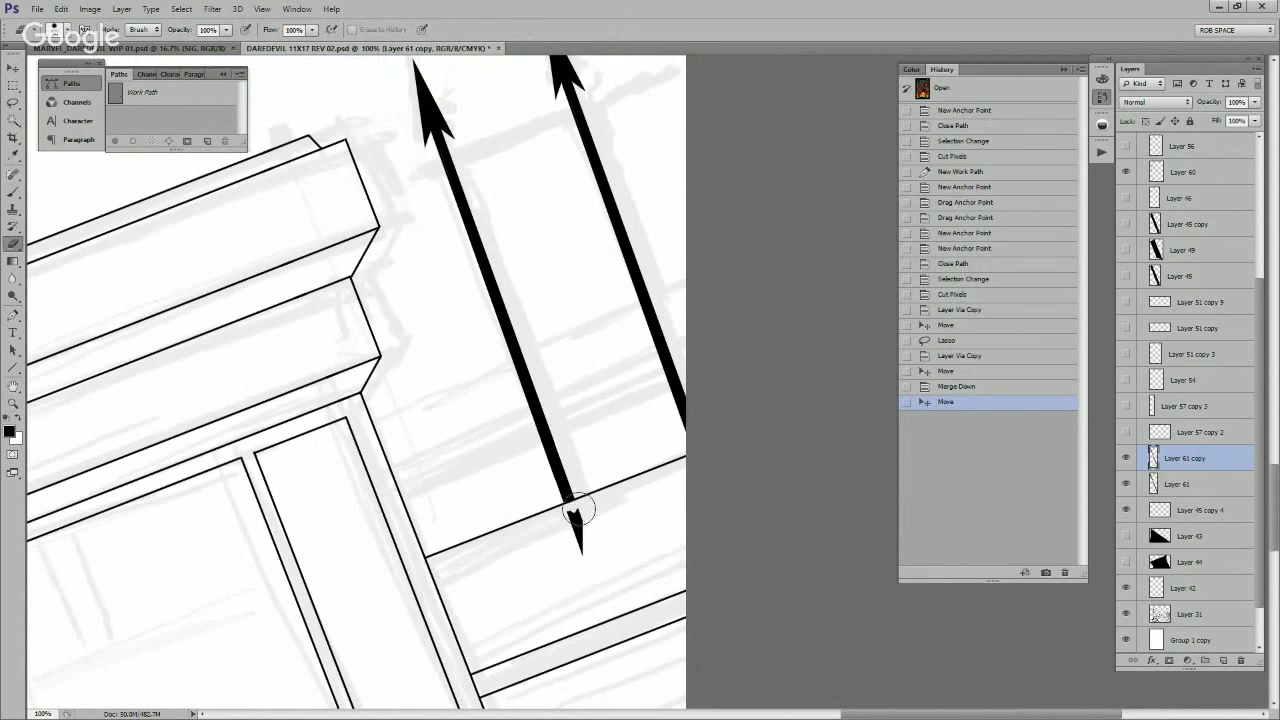
{"action": "left_click_drag", "start_coordinate": [587, 515], "coordinate": [598, 617]}
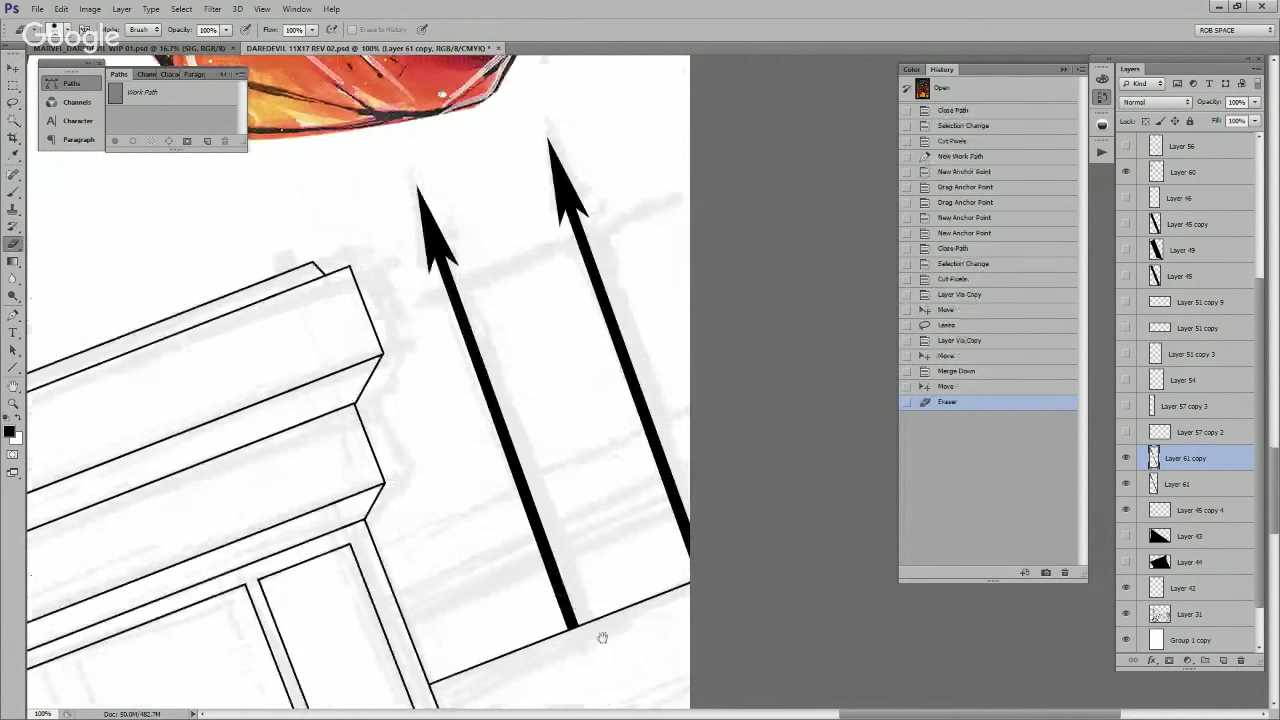
{"action": "key", "text": "ctrl+e"}
Step: Duplicate the pair of fence posts and move the copy left over the corner of the stone frame, keeping the spacing even
{"action": "key", "text": "ctrl+j"}
{"action": "key", "text": "v"}
{"action": "left_click_drag", "start_coordinate": [595, 514], "coordinate": [507, 510]}
{"action": "left_click_drag", "start_coordinate": [653, 455], "coordinate": [582, 470]}
{"action": "left_click_drag", "start_coordinate": [583, 472], "coordinate": [582, 467]}
{"action": "left_click_drag", "start_coordinate": [562, 561], "coordinate": [613, 449]}
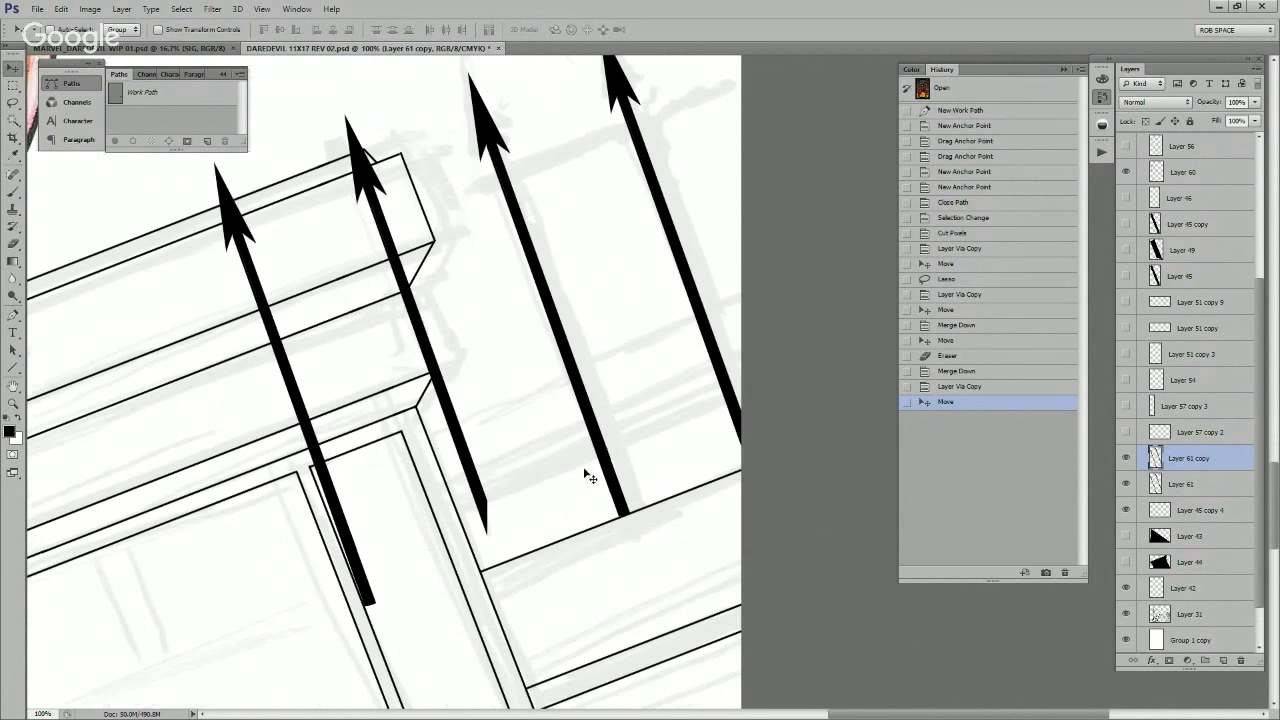
Step: Lasso a section of the cut-off post's shaft, duplicate it downward to lengthen the post, and merge it into Layer 61 copy
{"action": "key", "text": "l"}
{"action": "mouse_move", "coordinate": [433, 397]}
{"action": "left_mouse_down"}
{"action": "mouse_move", "coordinate": [289, 609]}
{"action": "mouse_move", "coordinate": [457, 371]}
{"action": "mouse_move", "coordinate": [440, 385]}
{"action": "left_mouse_up"}
{"action": "key", "text": "ctrl+j"}
{"action": "key", "text": "c"}
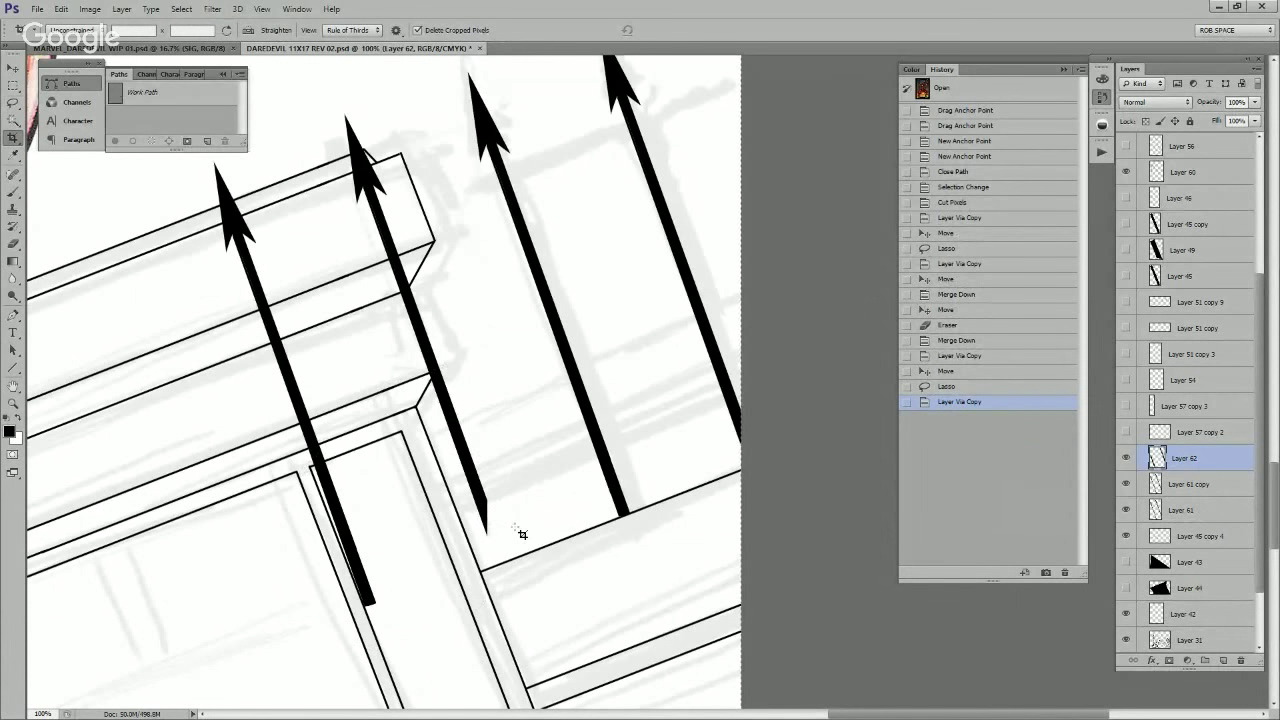
{"action": "key", "text": "v"}
{"action": "left_click_drag", "start_coordinate": [484, 440], "coordinate": [520, 522]}
{"action": "key", "text": "ctrl+e"}
Step: Duplicate the Layer 61 copy posts and move the new pair to the right end of the row at the canvas edge
{"action": "scroll", "coordinate": [512, 488], "scroll_direction": "up", "scroll_amount": 2}
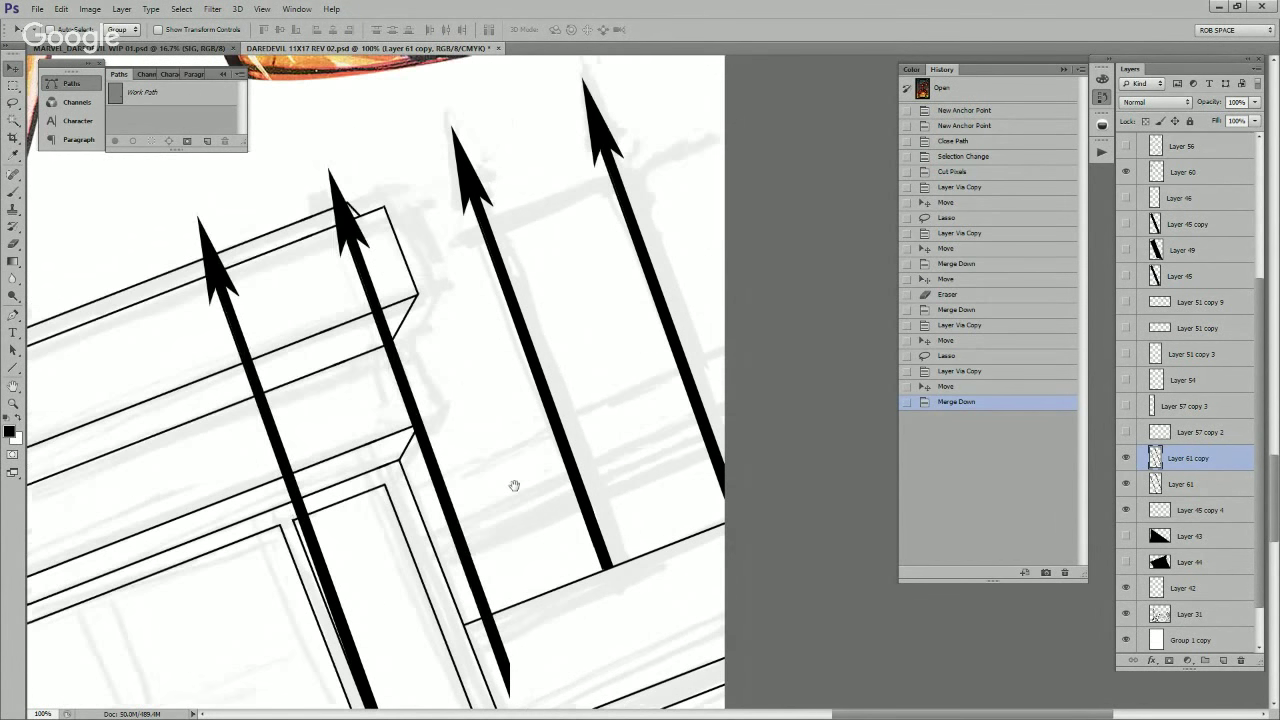
{"action": "key", "text": "ctrl+j"}
{"action": "left_click_drag", "start_coordinate": [475, 518], "coordinate": [798, 319]}
{"action": "left_click_drag", "start_coordinate": [721, 324], "coordinate": [678, 470]}
{"action": "mouse_move", "coordinate": [705, 397]}
{"action": "left_mouse_down"}
{"action": "mouse_move", "coordinate": [721, 391]}
{"action": "mouse_move", "coordinate": [706, 393]}
{"action": "left_mouse_up"}
Step: Merge both fence post copy layers down into Layer 61
{"action": "key", "text": "z"}
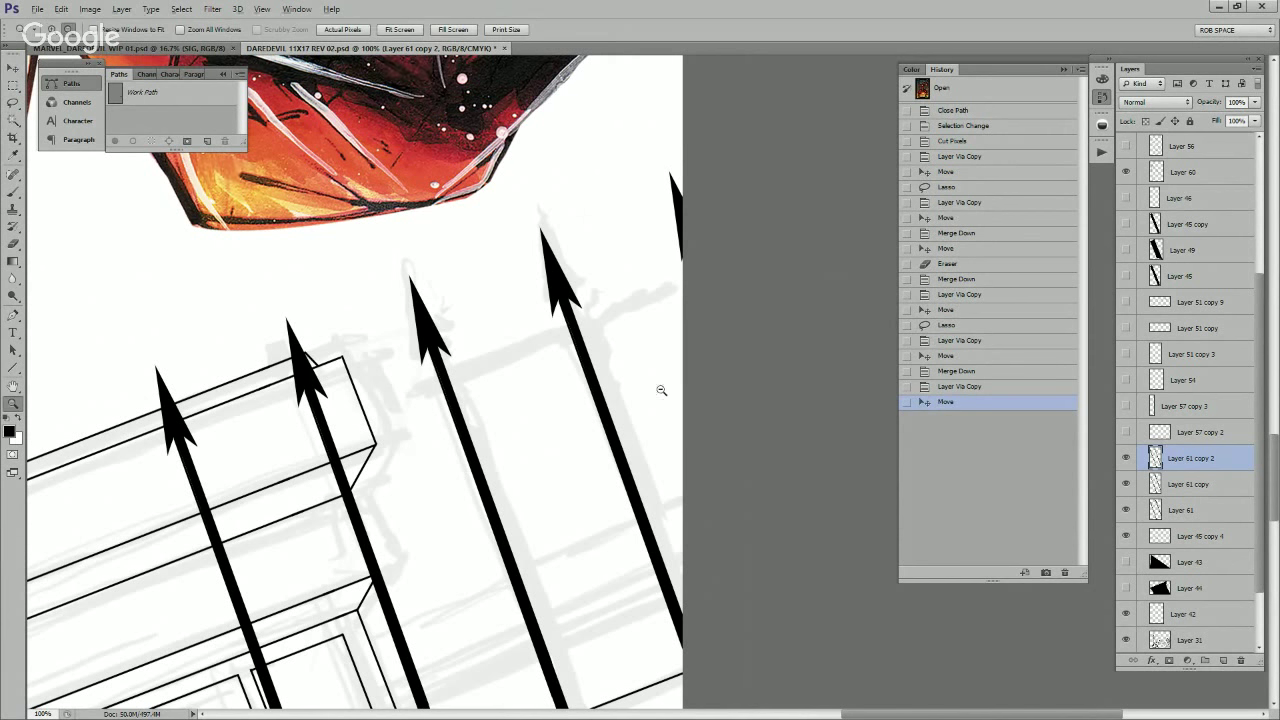
{"action": "left_click", "coordinate": [661, 390], "text": "alt"}
{"action": "left_click", "coordinate": [663, 388], "text": "alt"}
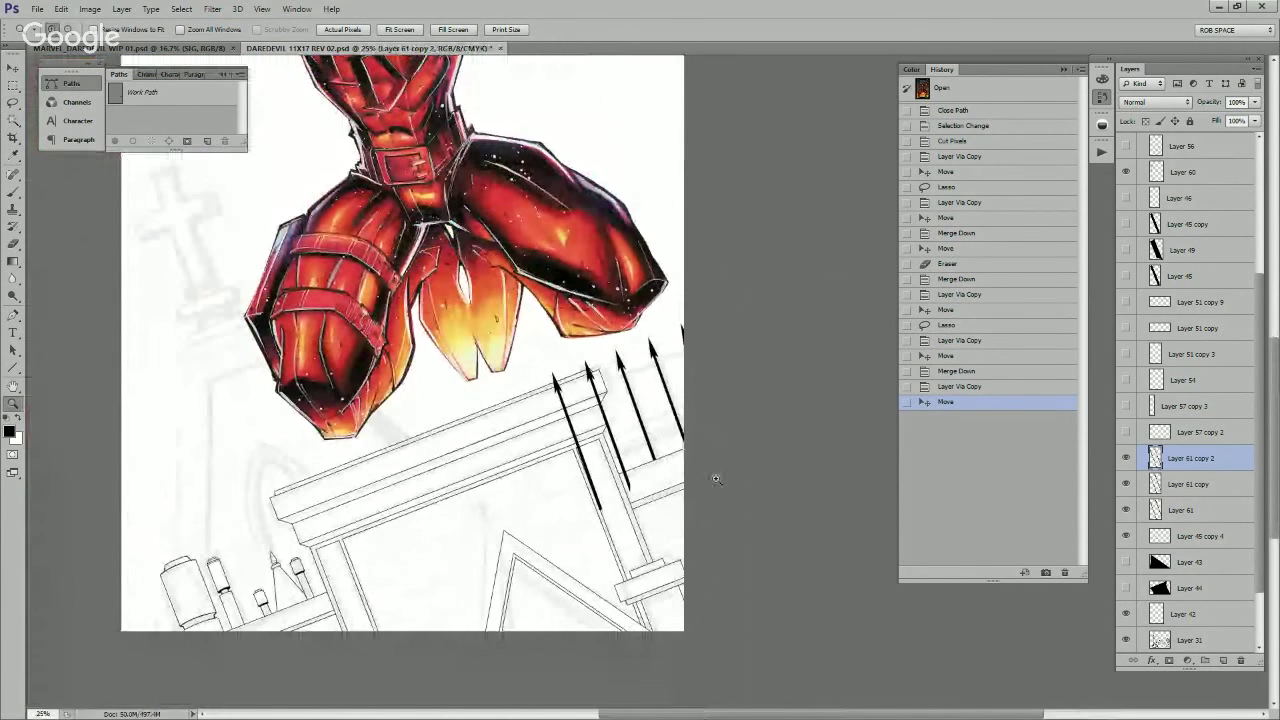
{"action": "key", "text": "ctrl+e"}
{"action": "key", "text": "ctrl+e"}
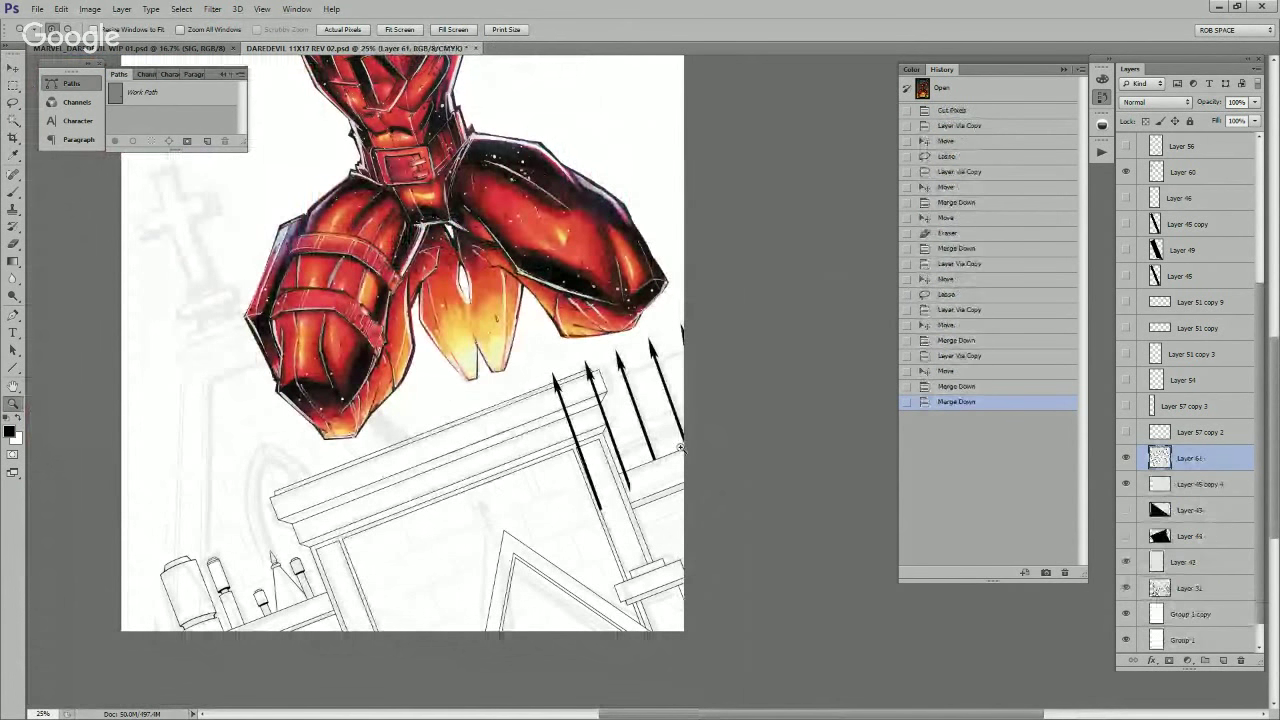
{"action": "left_click", "coordinate": [609, 389]}
{"action": "left_click", "coordinate": [609, 389]}
{"action": "left_click", "coordinate": [609, 389]}
{"action": "key", "text": "b"}
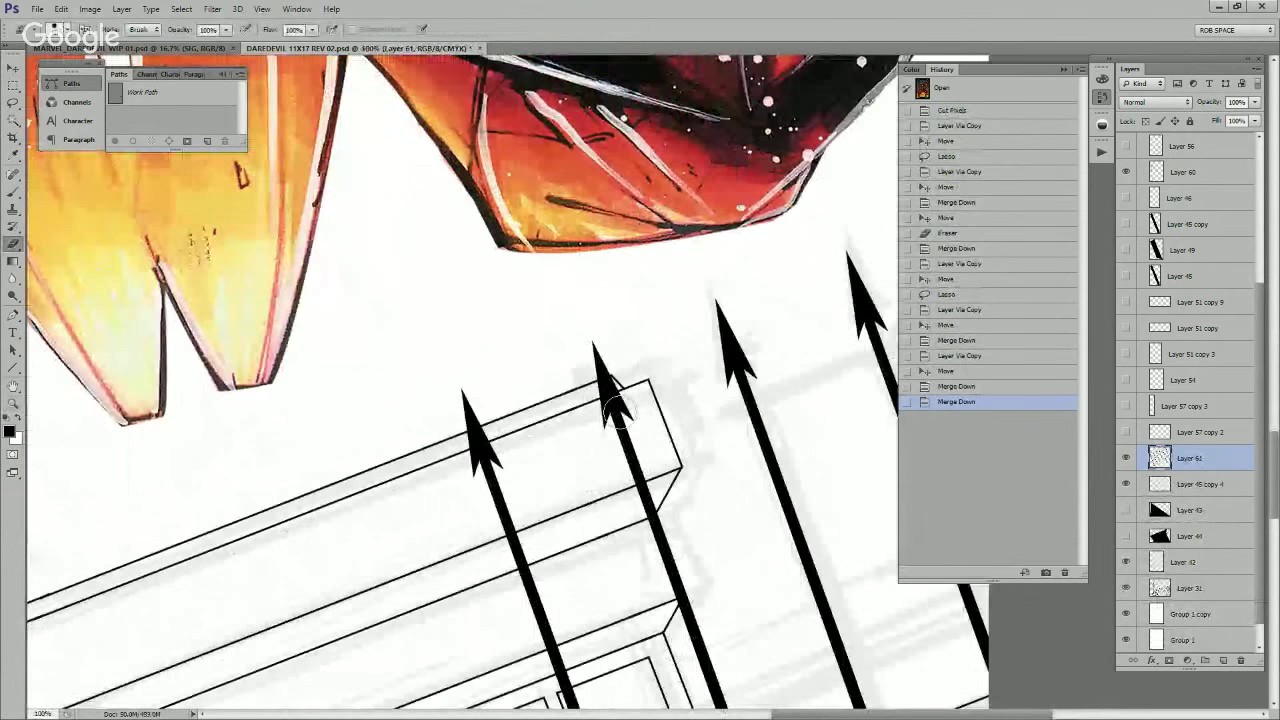
{"action": "left_click_drag", "start_coordinate": [606, 388], "coordinate": [614, 399]}
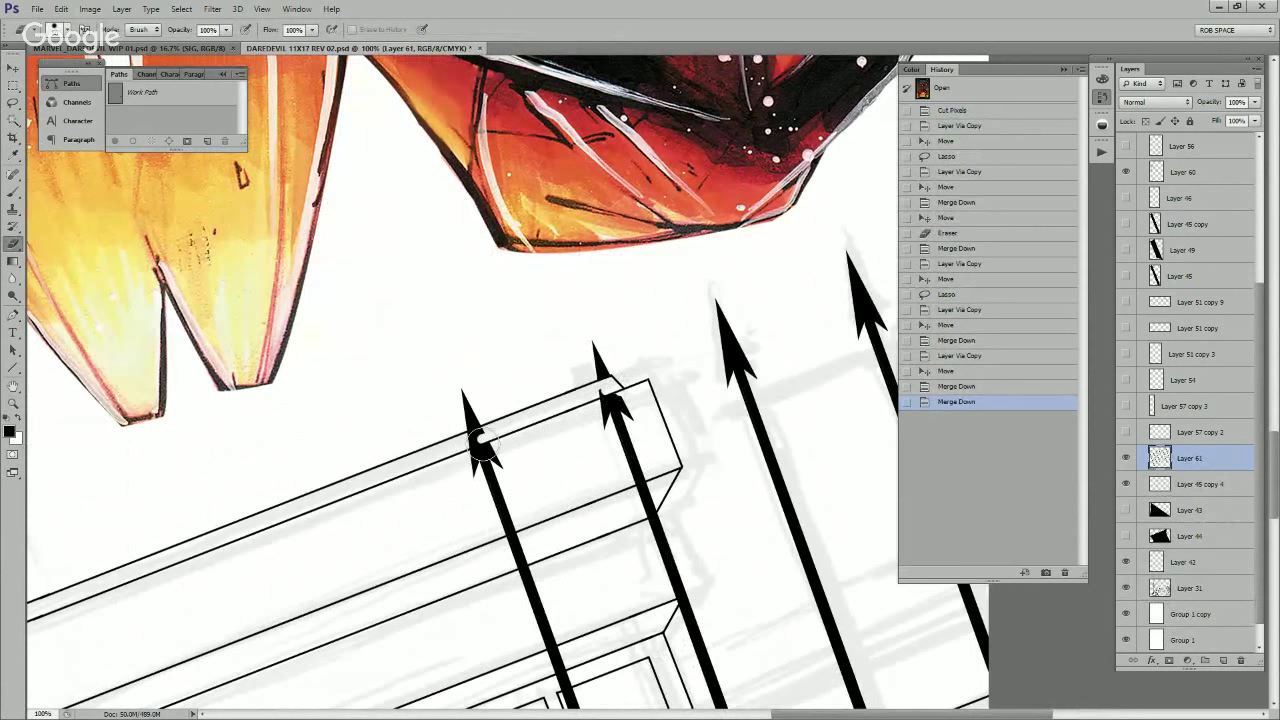
{"action": "left_click_drag", "start_coordinate": [479, 438], "coordinate": [476, 476]}
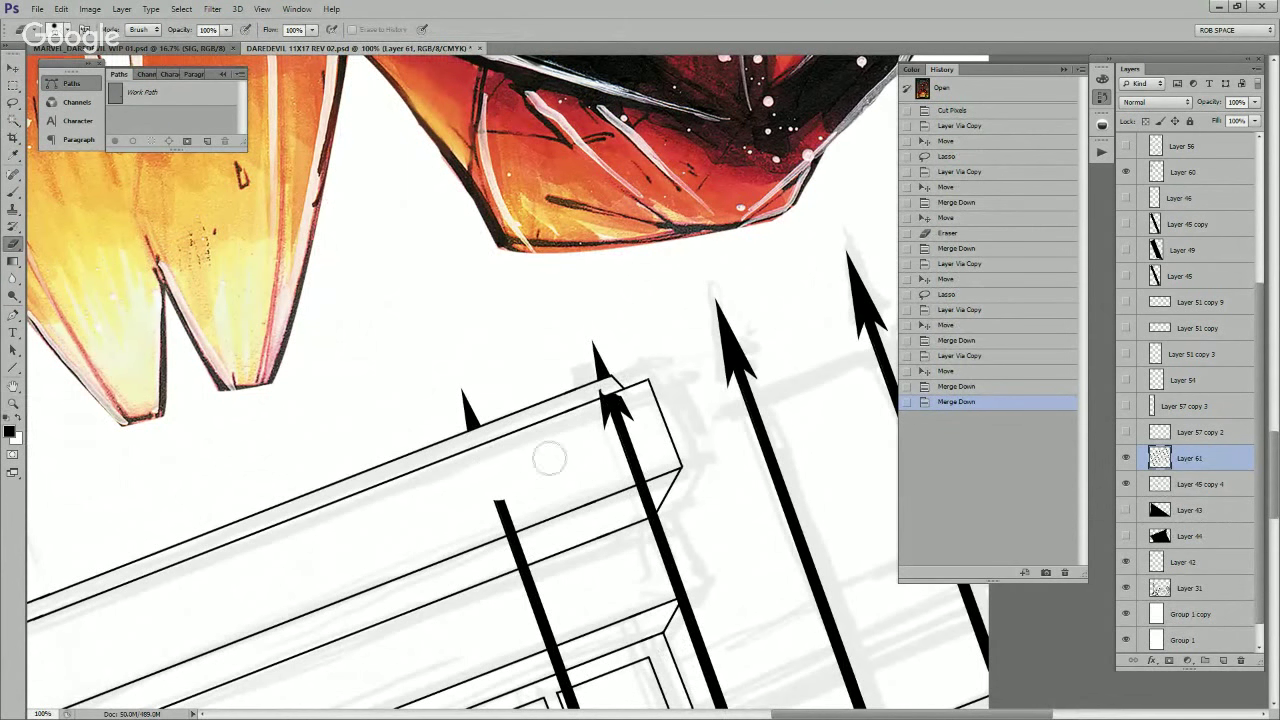
{"action": "mouse_move", "coordinate": [596, 412]}
{"action": "left_mouse_down"}
{"action": "mouse_move", "coordinate": [619, 432]}
{"action": "mouse_move", "coordinate": [627, 422]}
{"action": "mouse_move", "coordinate": [630, 476]}
{"action": "mouse_move", "coordinate": [617, 327]}
{"action": "mouse_move", "coordinate": [653, 458]}
{"action": "left_mouse_up"}
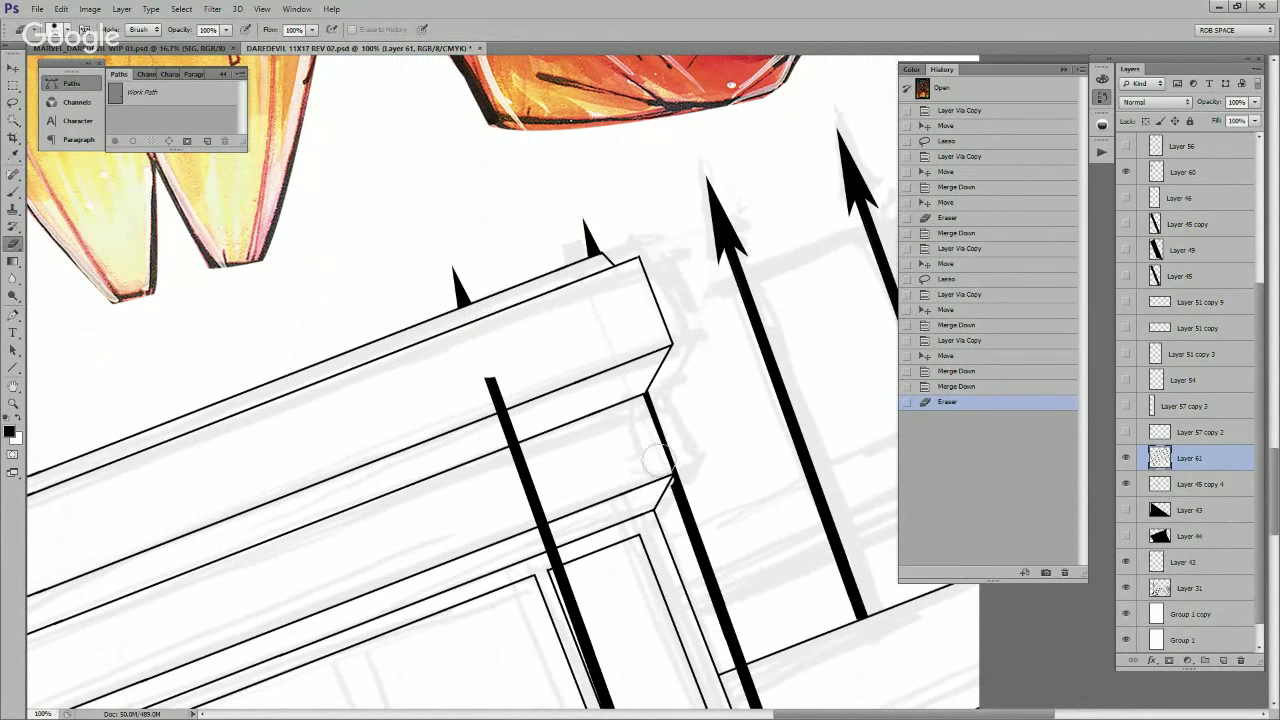
{"action": "key", "text": "ctrl+z"}
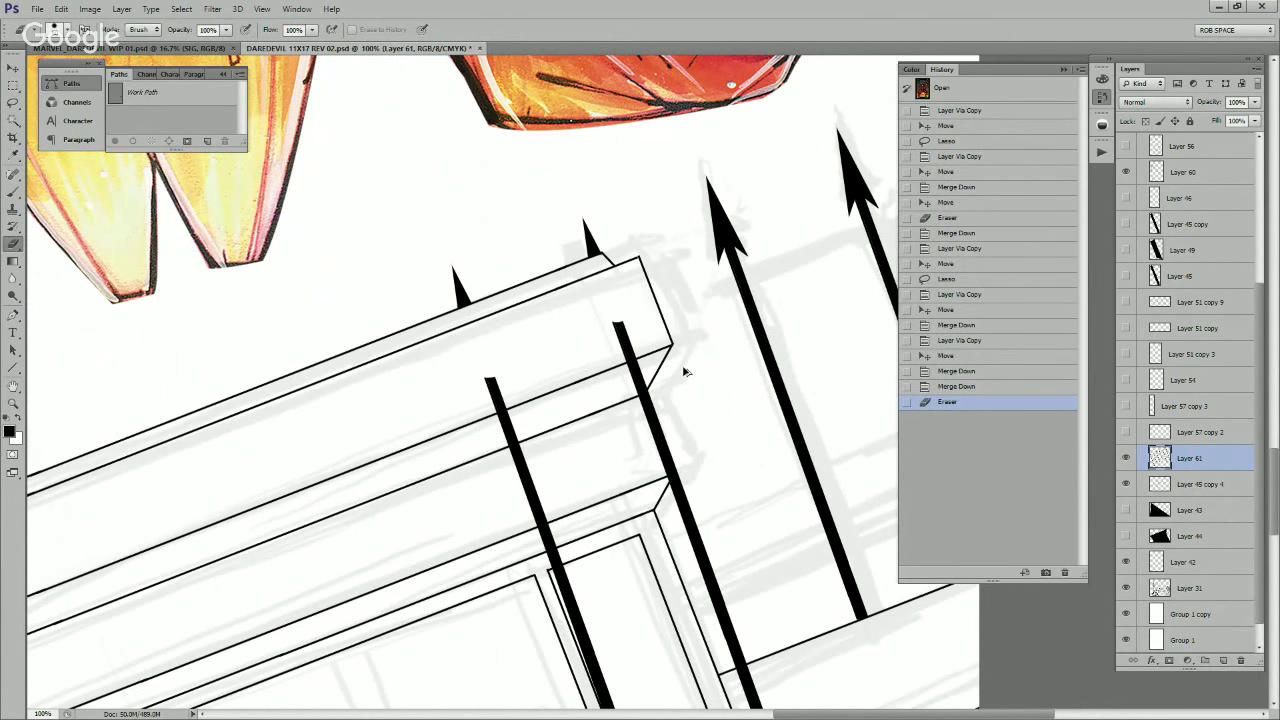
{"action": "key", "text": "ctrl+z"}
Step: Shift the whole row of fence posts slightly left and down across the stone frame
{"action": "key", "text": "v"}
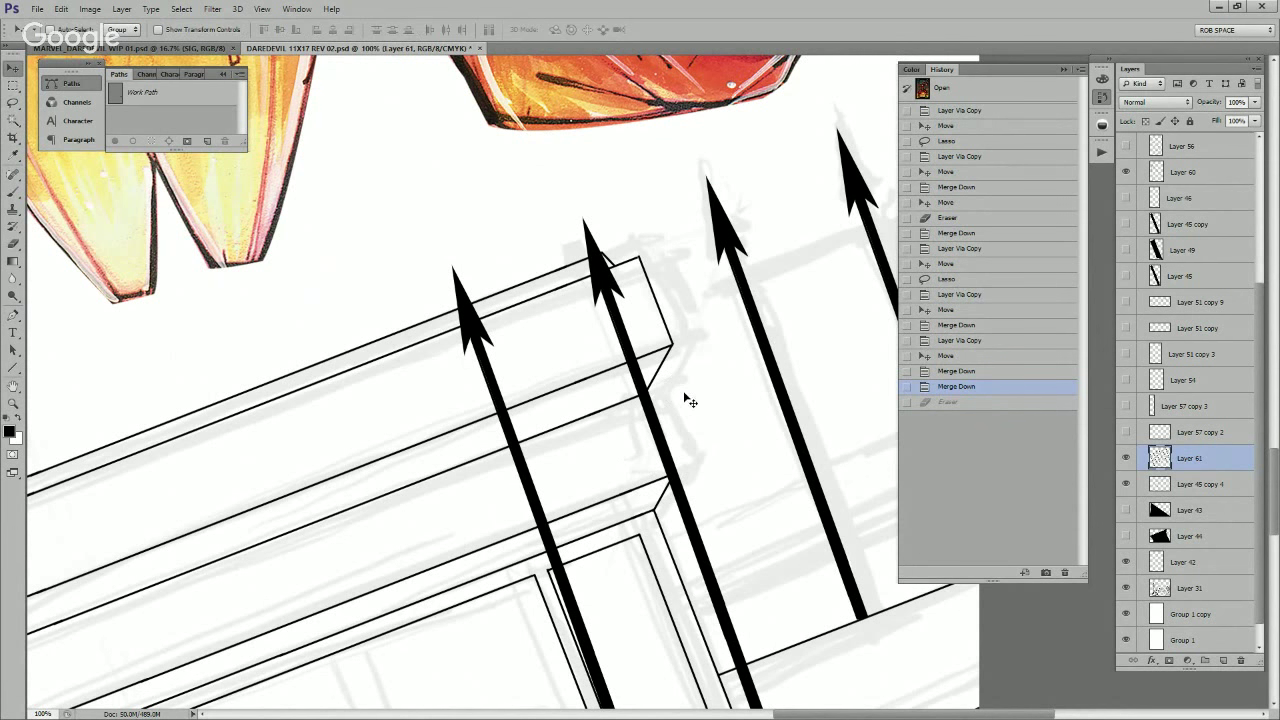
{"action": "left_click_drag", "start_coordinate": [697, 401], "coordinate": [662, 428]}
{"action": "left_click_drag", "start_coordinate": [679, 475], "coordinate": [651, 343]}
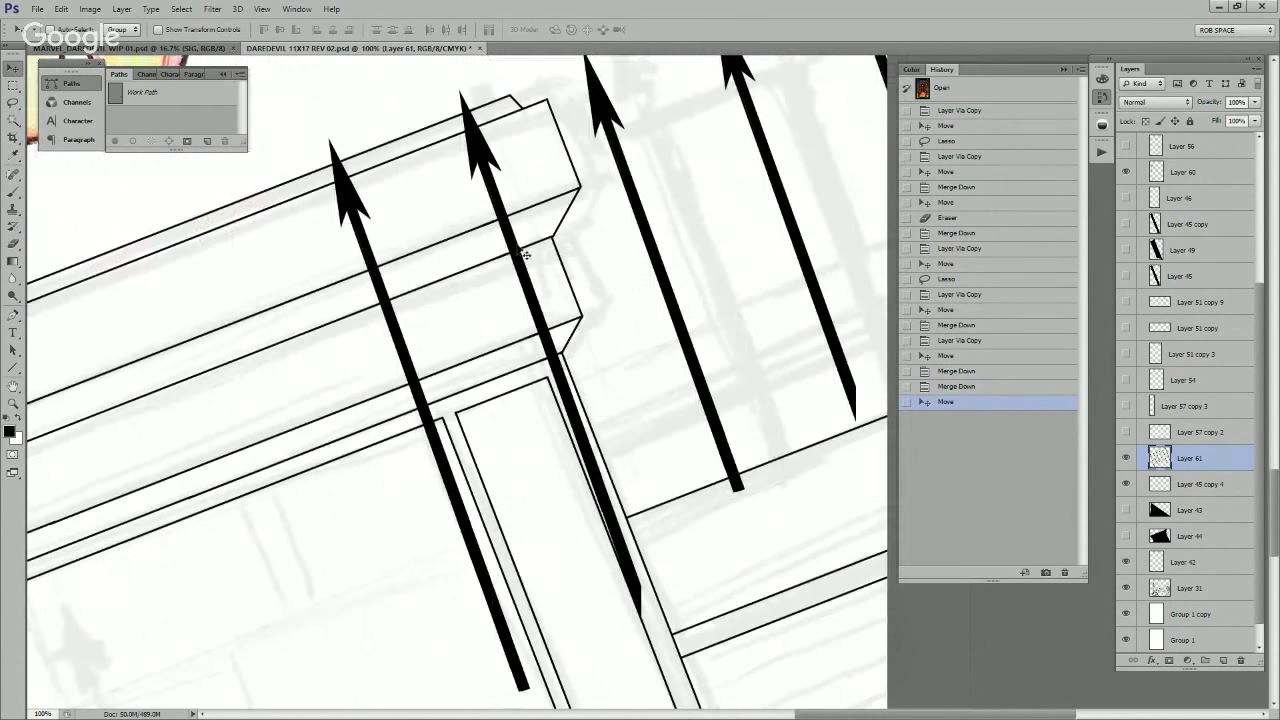
Step: Lasso the fence posts that overlap the stone frame and cut them from Layer 61
{"action": "key", "text": "l"}
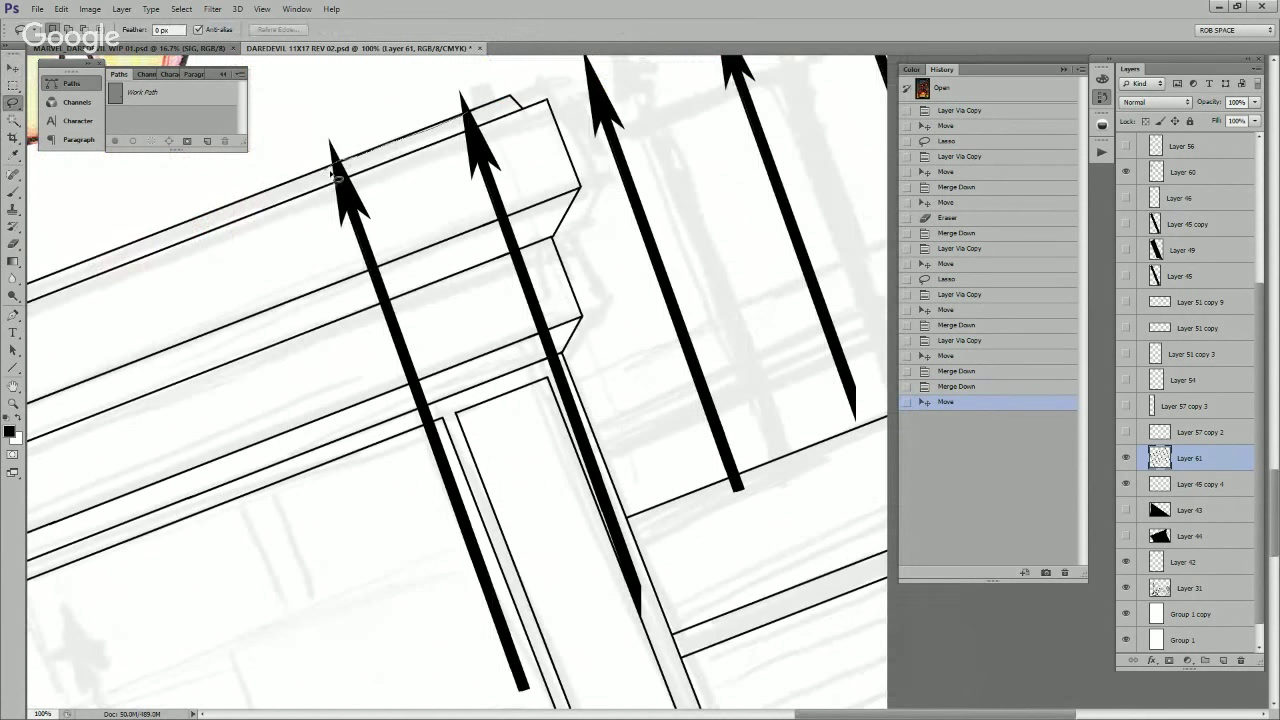
{"action": "left_click_drag", "start_coordinate": [336, 176], "coordinate": [482, 706]}
{"action": "key", "text": "ctrl+x"}
Step: Lasso the leftover spear tips sticking up above the stone frame's top edge and cut them from Layer 61
{"action": "mouse_move", "coordinate": [583, 247]}
{"action": "left_mouse_down"}
{"action": "mouse_move", "coordinate": [566, 203]}
{"action": "mouse_move", "coordinate": [621, 376]}
{"action": "left_mouse_up"}
{"action": "left_click", "coordinate": [621, 365], "text": "alt"}
{"action": "left_click", "coordinate": [621, 363], "text": "alt"}
{"action": "left_click", "coordinate": [620, 362], "text": "alt"}
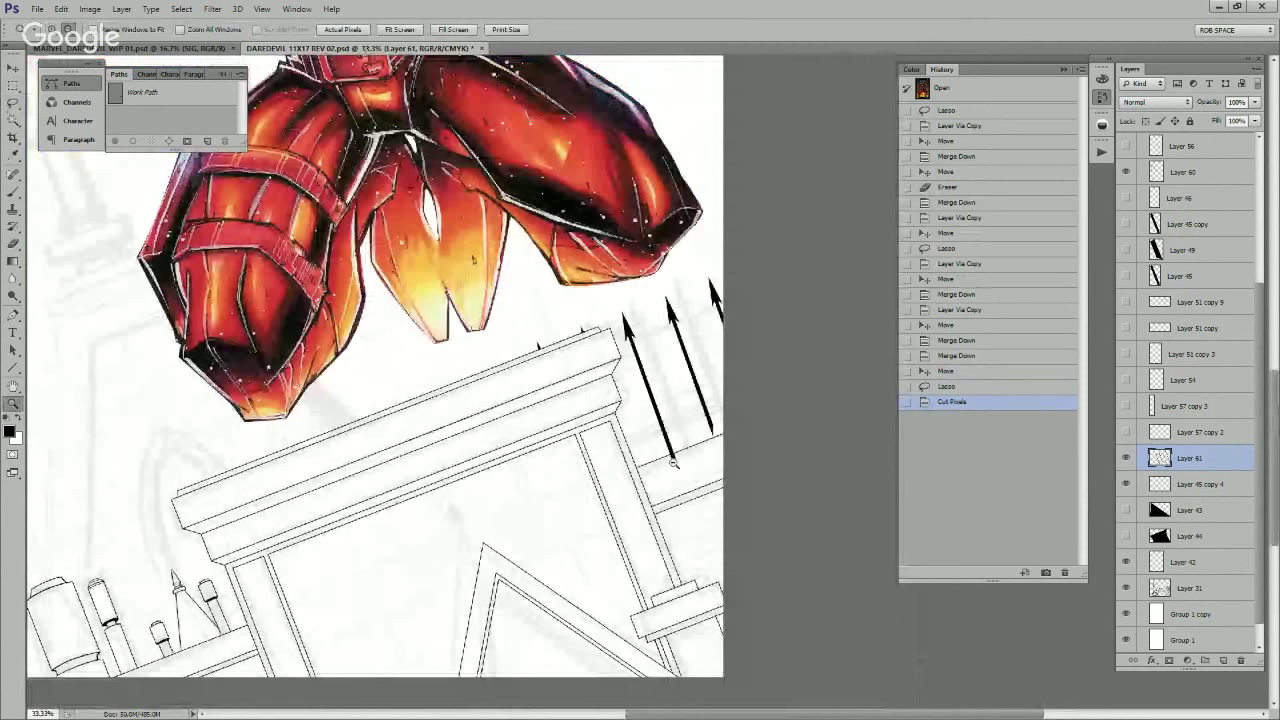
{"action": "left_click_drag", "start_coordinate": [584, 322], "coordinate": [608, 356]}
{"action": "left_click", "coordinate": [586, 328], "text": "alt"}
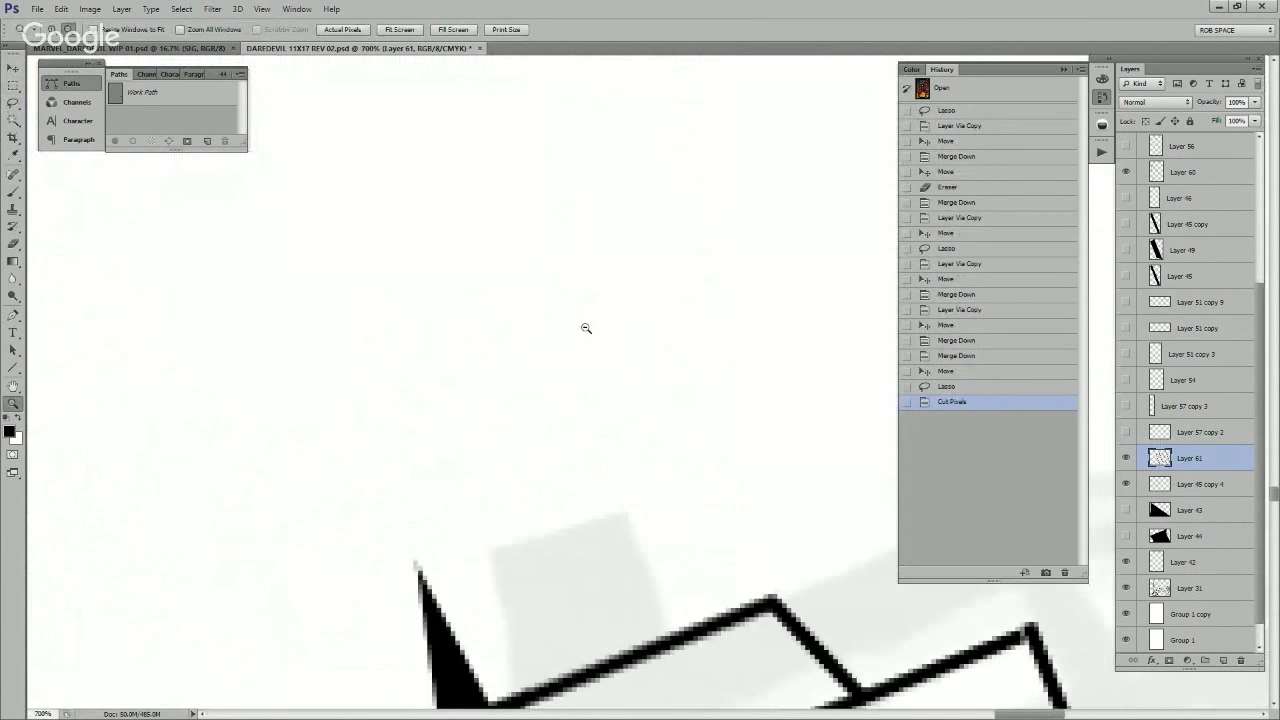
{"action": "left_click", "coordinate": [586, 328], "text": "alt"}
{"action": "key", "text": "l"}
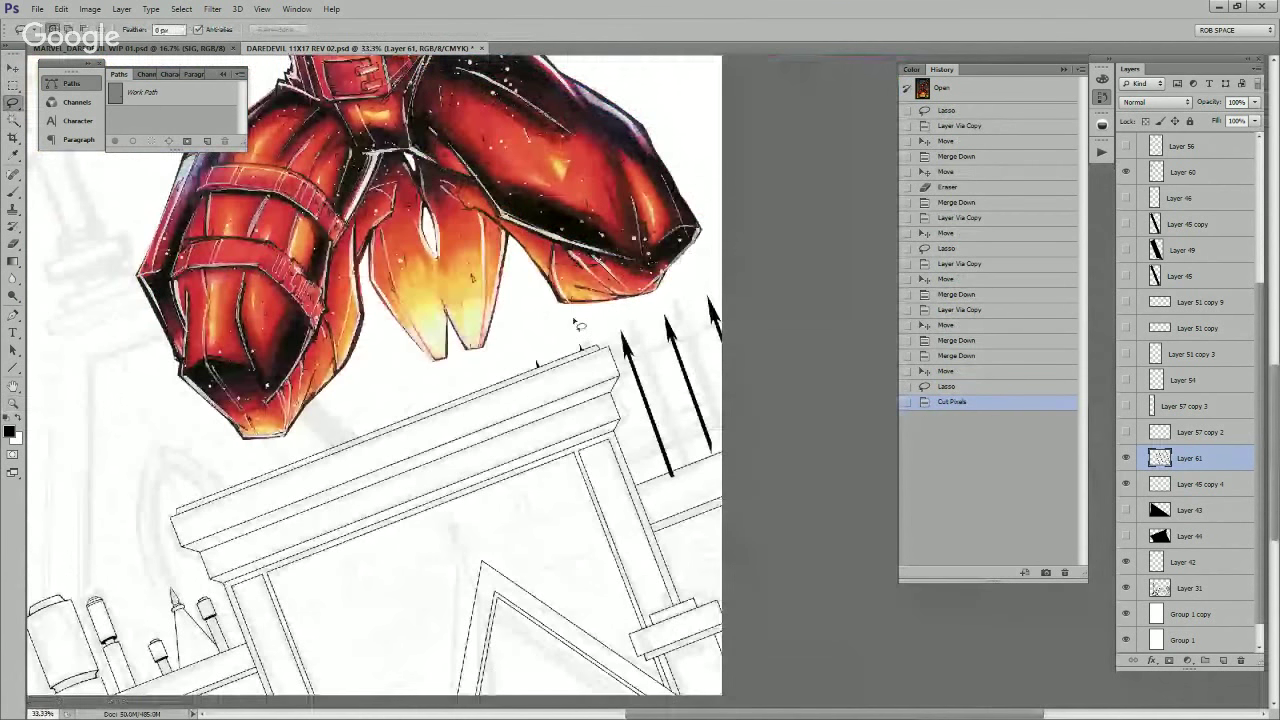
{"action": "left_click_drag", "start_coordinate": [577, 327], "coordinate": [585, 322]}
{"action": "key", "text": "ctrl+x"}
Step: Lasso the cut-off post's lower shaft, duplicate it down past the ledge line, align it with the shaft, and merge it into Layer 61
{"action": "key", "text": "z"}
{"action": "left_click", "coordinate": [700, 378]}
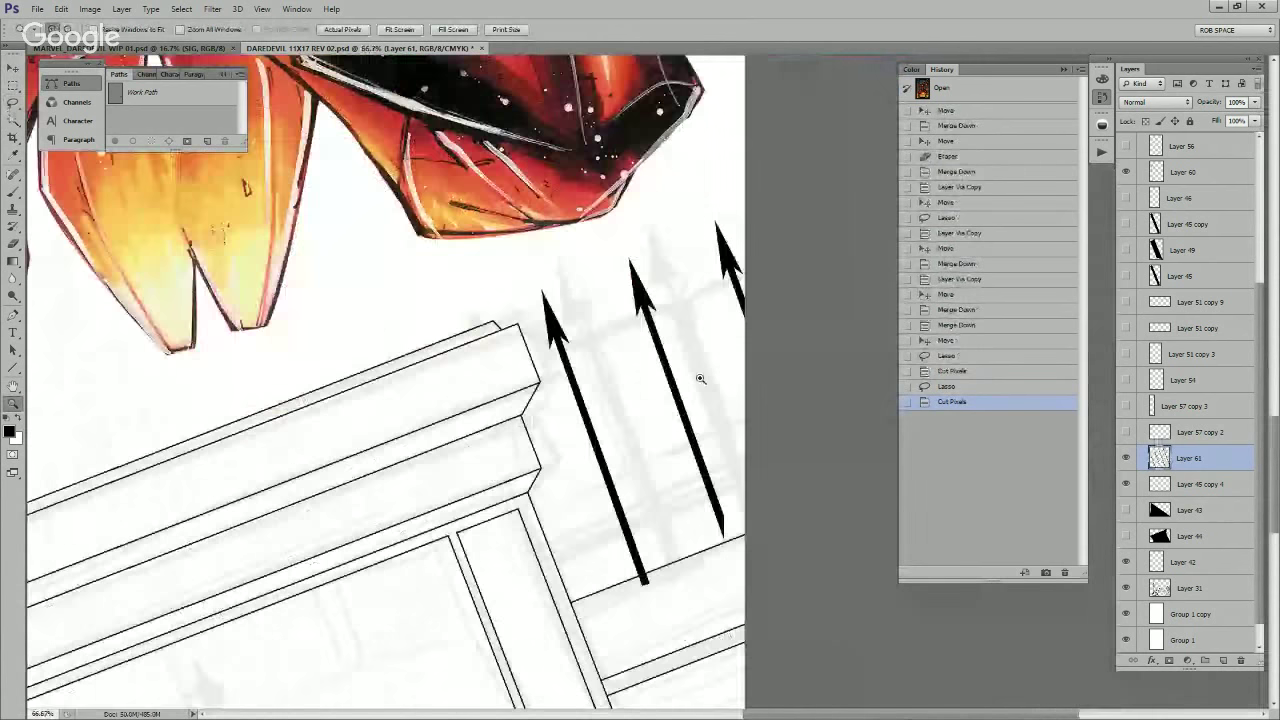
{"action": "left_click_drag", "start_coordinate": [717, 425], "coordinate": [654, 394]}
{"action": "left_click", "coordinate": [654, 395]}
{"action": "left_click", "coordinate": [663, 434]}
{"action": "left_click", "coordinate": [663, 434]}
{"action": "left_click_drag", "start_coordinate": [661, 459], "coordinate": [668, 294]}
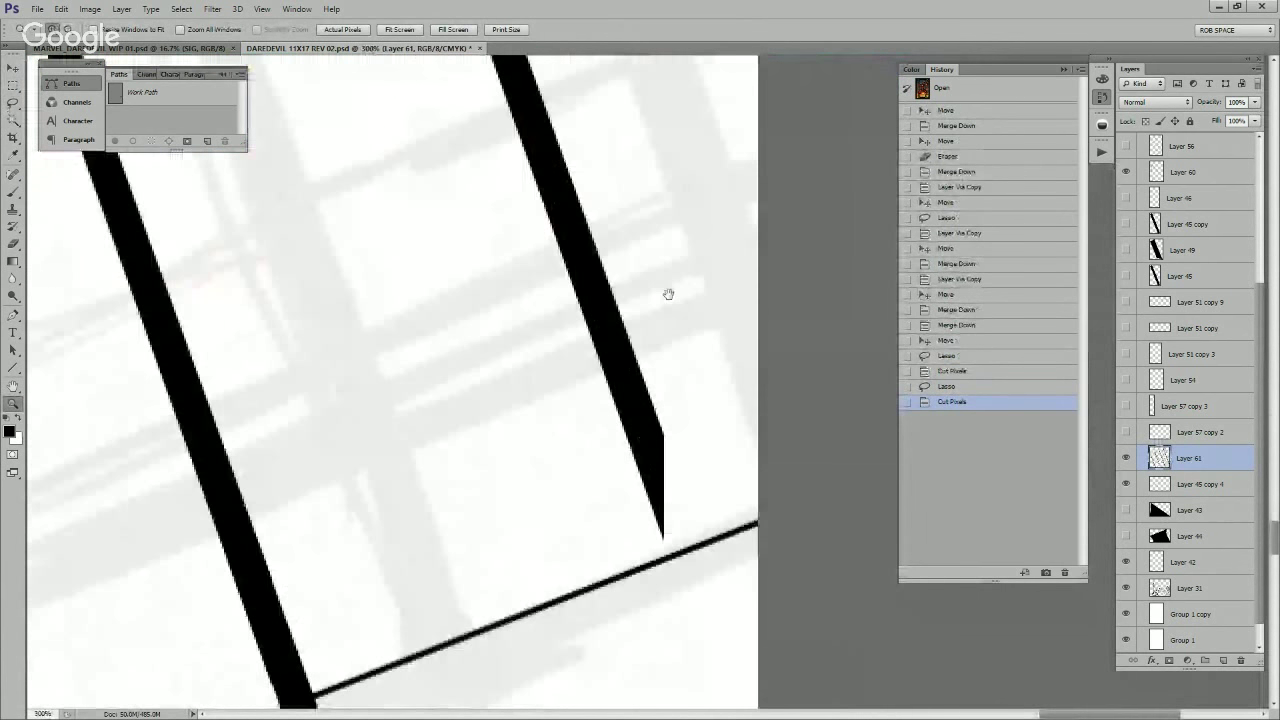
{"action": "key", "text": "l"}
{"action": "mouse_move", "coordinate": [654, 350]}
{"action": "left_mouse_down"}
{"action": "mouse_move", "coordinate": [608, 223]}
{"action": "mouse_move", "coordinate": [678, 480]}
{"action": "left_mouse_up"}
{"action": "key", "text": "ctrl+j"}
{"action": "scroll", "coordinate": [700, 450], "scroll_direction": "down", "scroll_amount": 2}
{"action": "key", "text": "b"}
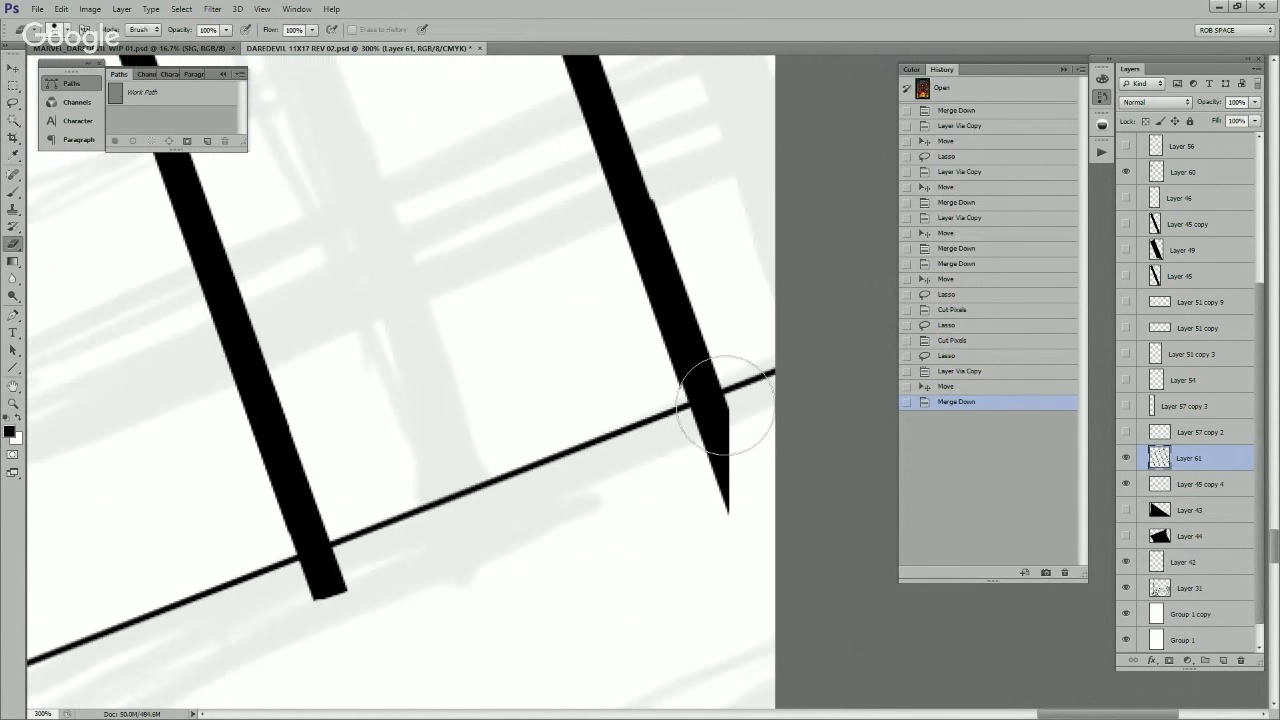
{"action": "key", "text": "v"}
{"action": "key", "text": "Left"}
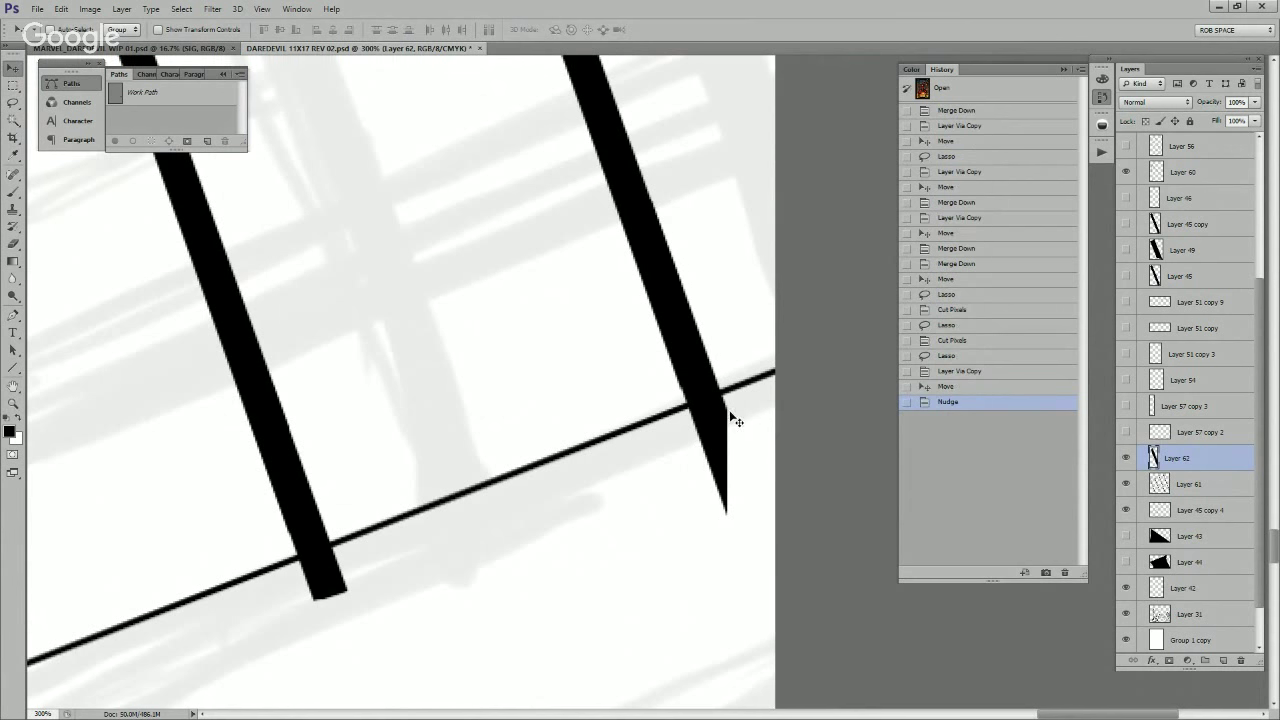
{"action": "key", "text": "ctrl+e"}
Step: Erase the lower ends of the two fence posts where they extend below the ledge line
{"action": "key", "text": "e"}
{"action": "left_click_drag", "start_coordinate": [734, 411], "coordinate": [720, 423]}
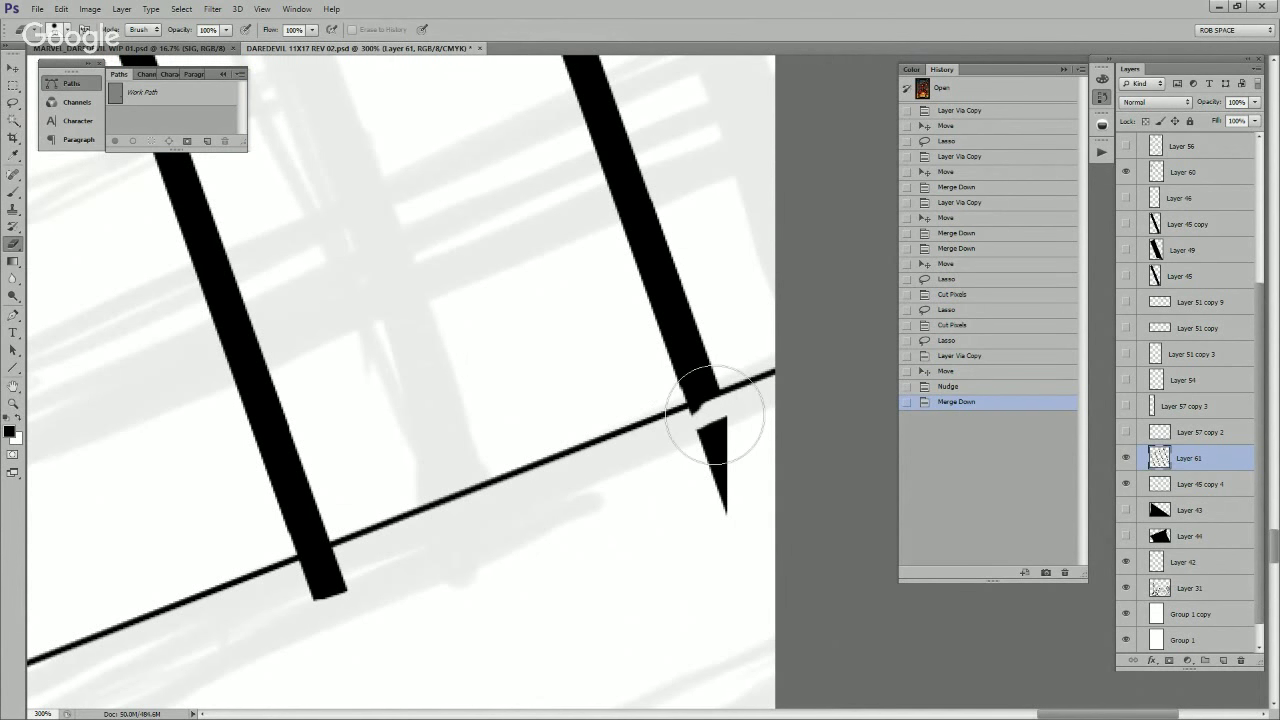
{"action": "mouse_move", "coordinate": [346, 563]}
{"action": "left_mouse_down"}
{"action": "mouse_move", "coordinate": [406, 534]}
{"action": "mouse_move", "coordinate": [374, 543]}
{"action": "mouse_move", "coordinate": [368, 564]}
{"action": "left_mouse_up"}
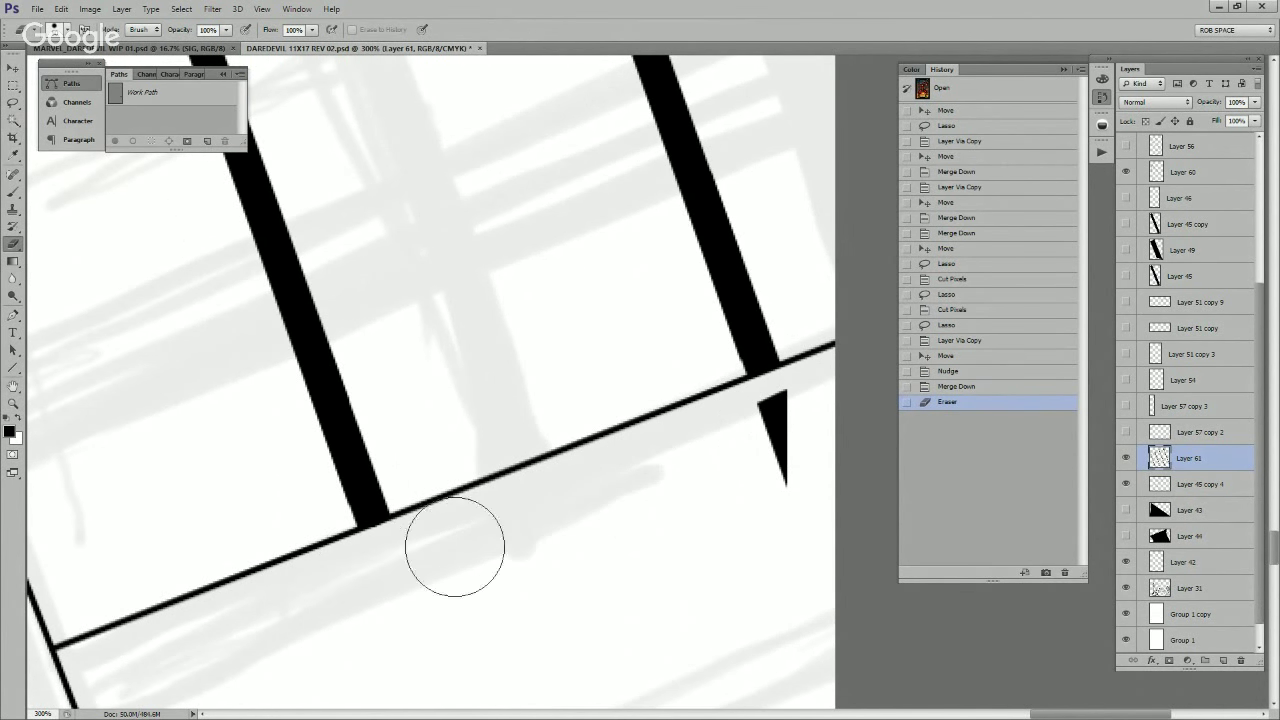
{"action": "mouse_move", "coordinate": [725, 442]}
{"action": "left_mouse_down"}
{"action": "mouse_move", "coordinate": [774, 428]}
{"action": "mouse_move", "coordinate": [781, 470]}
{"action": "left_mouse_up"}
{"action": "key", "text": "z"}
{"action": "key", "text": "ctrl+z"}
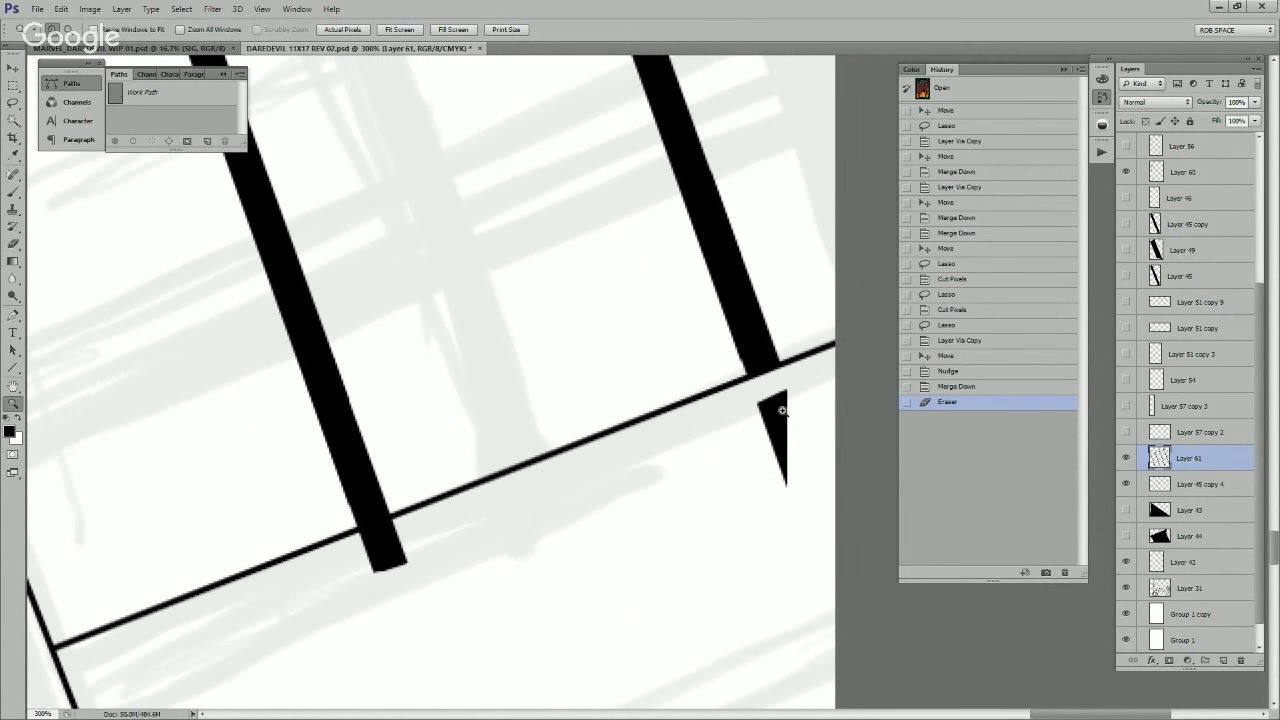
{"action": "key", "text": "e"}
{"action": "left_click_drag", "start_coordinate": [774, 423], "coordinate": [777, 451]}
{"action": "mouse_move", "coordinate": [385, 560]}
{"action": "left_mouse_down"}
{"action": "mouse_move", "coordinate": [403, 548]}
{"action": "mouse_move", "coordinate": [371, 543]}
{"action": "left_mouse_up"}
Step: Add a new layer above Layer 61 for the fence rails and activate the Line tool
{"action": "key", "text": "z"}
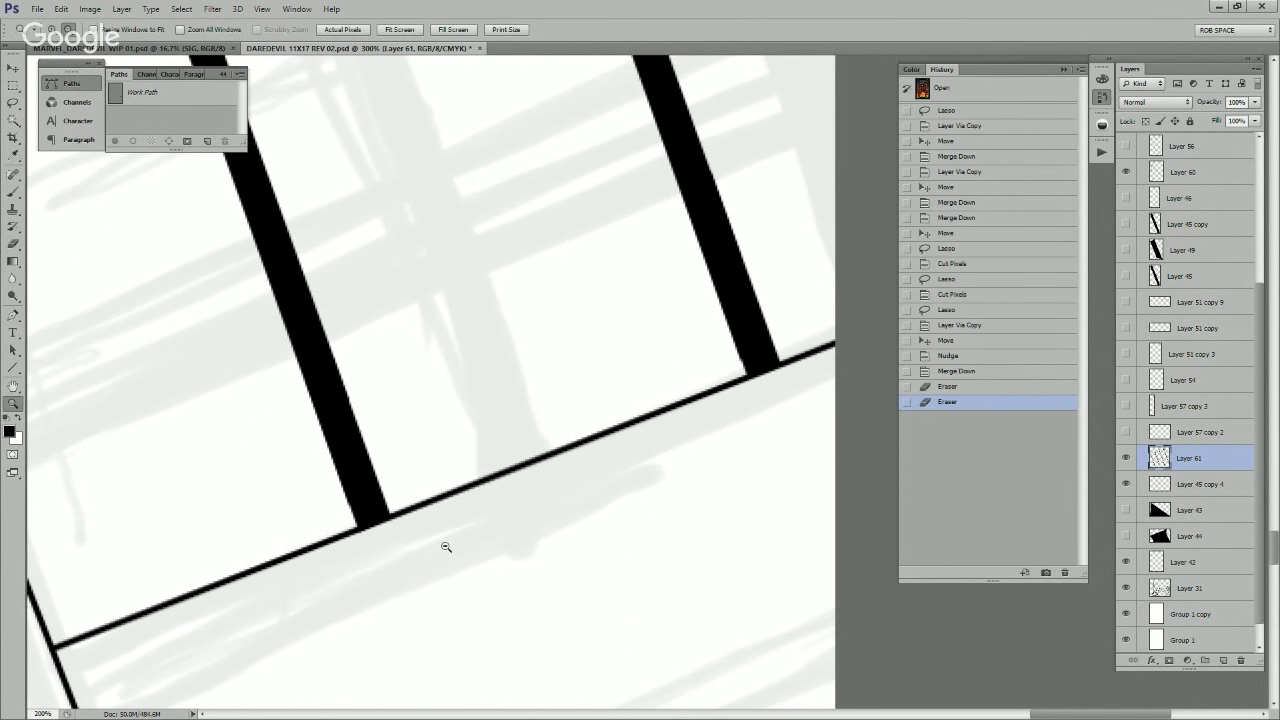
{"action": "left_click", "coordinate": [443, 543], "text": "alt"}
{"action": "left_click", "coordinate": [447, 544], "text": "alt"}
{"action": "left_click", "coordinate": [447, 544], "text": "alt"}
{"action": "left_click", "coordinate": [447, 544], "text": "alt"}
{"action": "left_click", "coordinate": [455, 468]}
{"action": "left_click", "coordinate": [491, 450]}
{"action": "left_click_drag", "start_coordinate": [491, 450], "coordinate": [665, 459]}
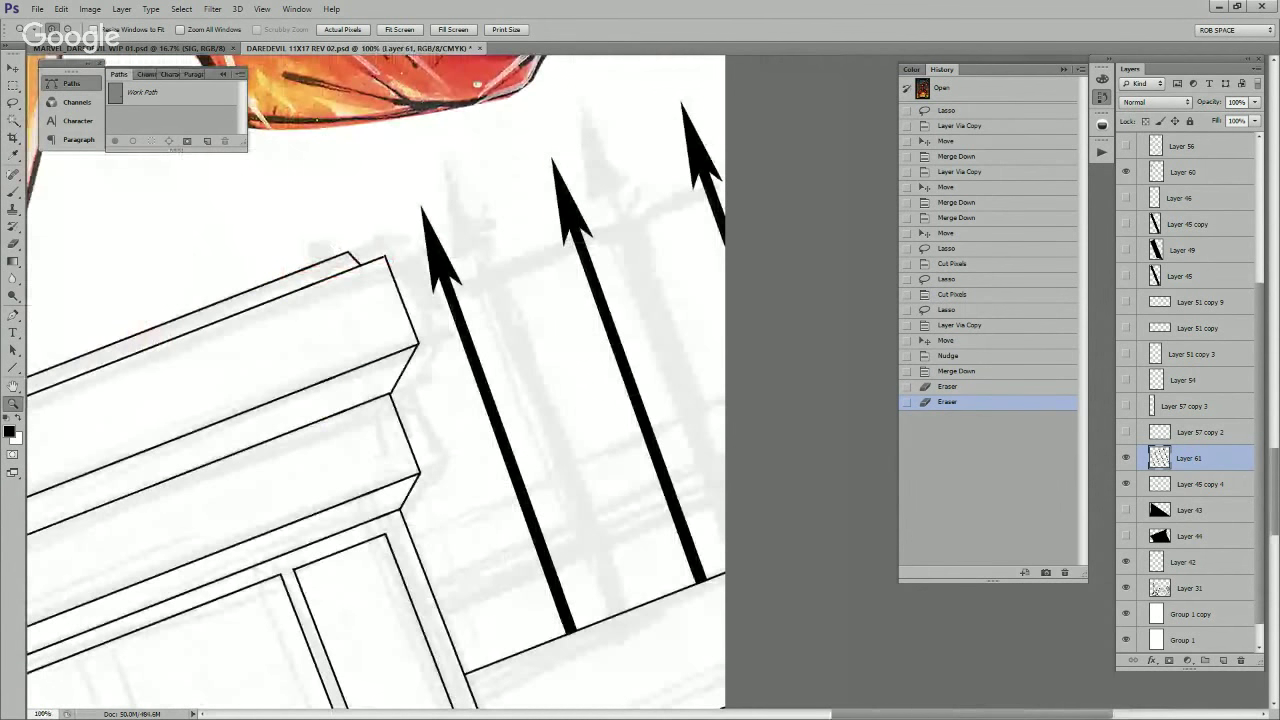
{"action": "key", "text": "ctrl+shift+alt+n"}
{"action": "key", "text": "u"}
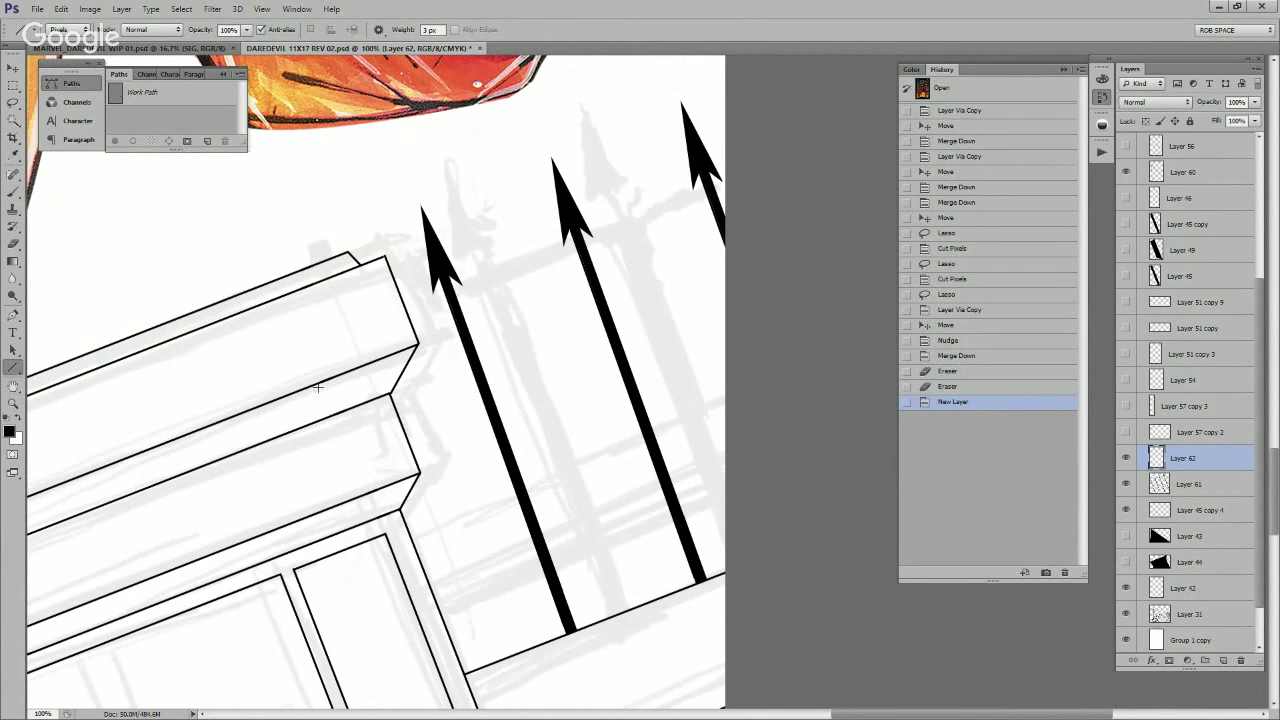
{"action": "left_click_drag", "start_coordinate": [298, 414], "coordinate": [786, 228]}
{"action": "key", "text": "ctrl+z"}
{"action": "left_click_drag", "start_coordinate": [354, 410], "coordinate": [600, 323]}
{"action": "key", "text": "ctrl+z"}
{"action": "mouse_move", "coordinate": [362, 418]}
{"action": "left_mouse_down"}
{"action": "mouse_move", "coordinate": [537, 343]}
{"action": "mouse_move", "coordinate": [588, 337]}
{"action": "left_mouse_up"}
{"action": "key", "text": "ctrl+z"}
{"action": "left_click_drag", "start_coordinate": [380, 410], "coordinate": [618, 316]}
{"action": "key", "text": "ctrl+z"}
{"action": "left_click_drag", "start_coordinate": [378, 327], "coordinate": [736, 218]}
{"action": "key", "text": "ctrl+z"}
Step: Try a 10 px upper rail running from the stone frame across the posts just below their spearheads
{"action": "left_click_drag", "start_coordinate": [455, 313], "coordinate": [713, 201]}
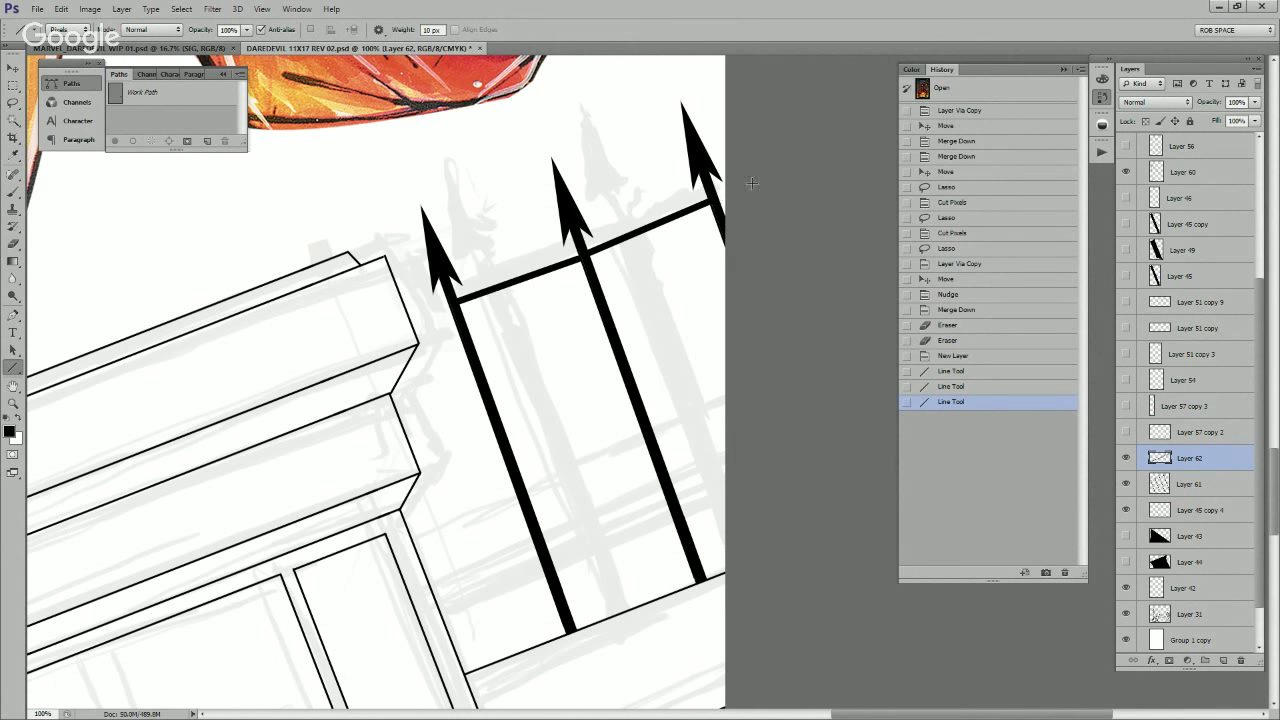
{"action": "left_click_drag", "start_coordinate": [458, 303], "coordinate": [409, 322]}
{"action": "left_click_drag", "start_coordinate": [596, 459], "coordinate": [670, 353]}
{"action": "key", "text": "z"}
{"action": "left_click", "coordinate": [638, 373], "text": "alt"}
{"action": "left_click", "coordinate": [638, 374], "text": "alt"}
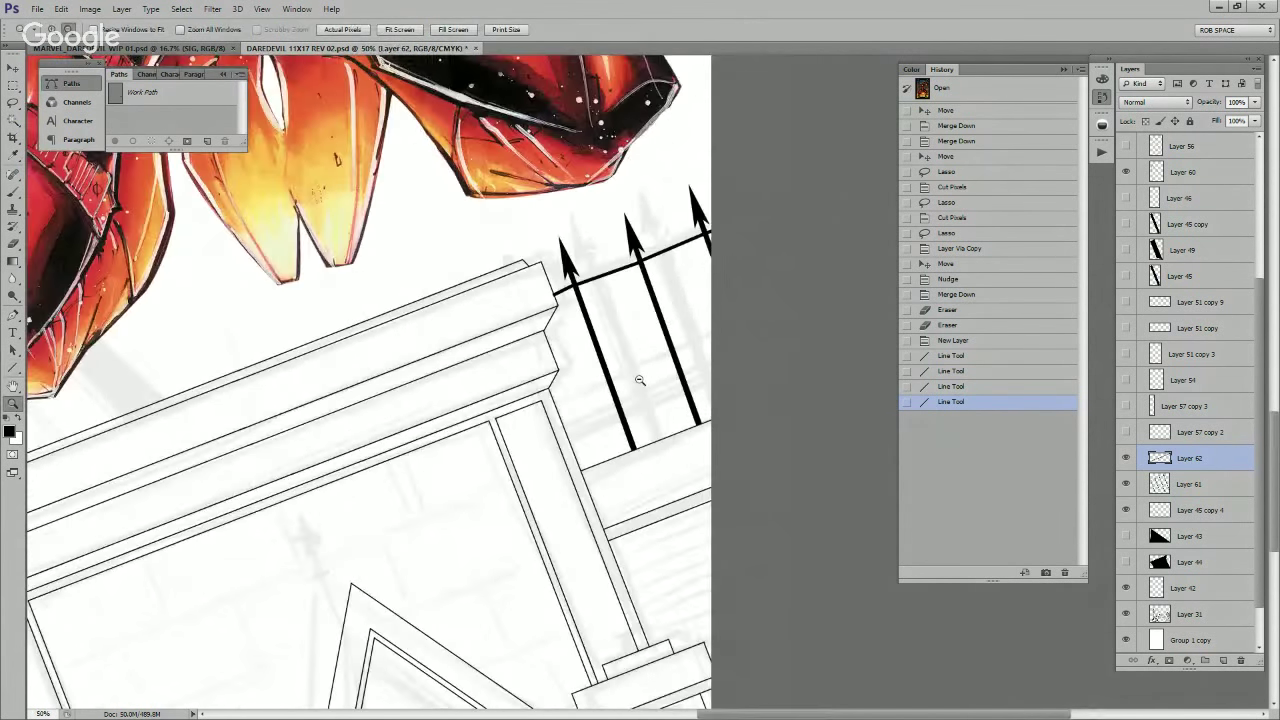
{"action": "left_click", "coordinate": [640, 380], "text": "alt"}
{"action": "left_click", "coordinate": [646, 388], "text": "alt"}
{"action": "left_click", "coordinate": [660, 398]}
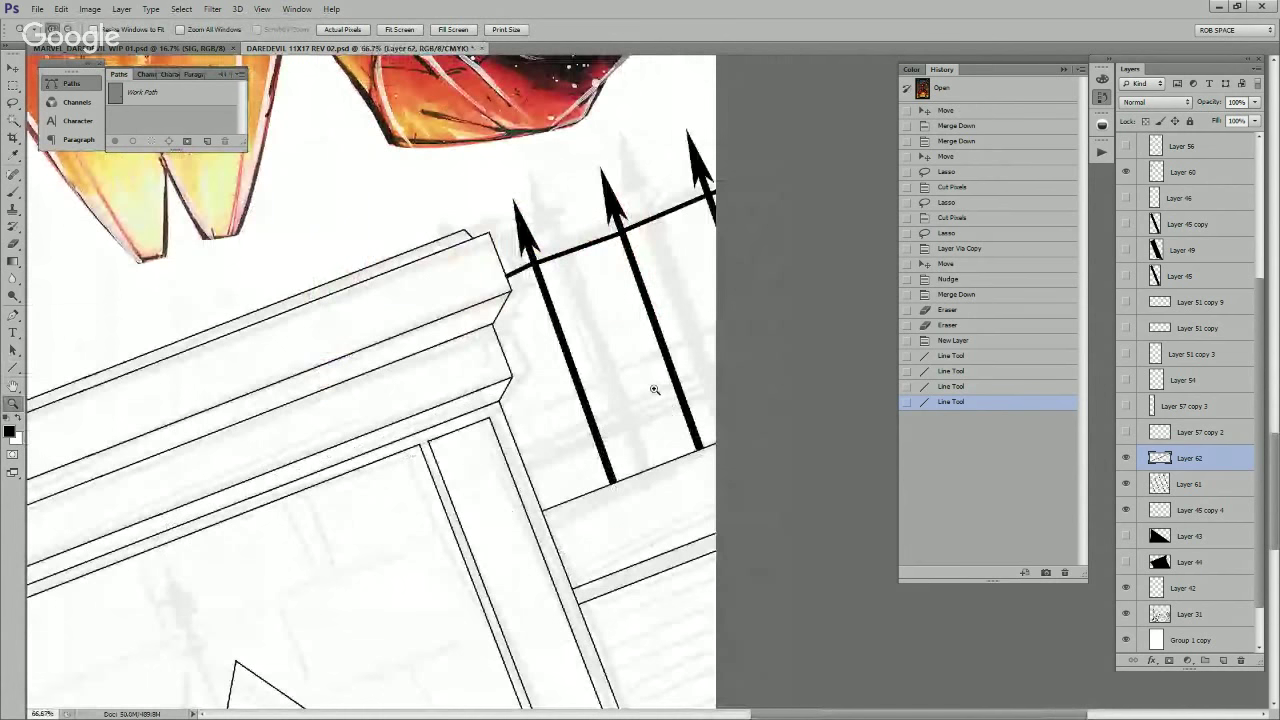
{"action": "left_click", "coordinate": [651, 386]}
Step: Try a short lower rail from the stone frame to the first post, and undo all the rail lines
{"action": "key", "text": "u"}
{"action": "mouse_move", "coordinate": [463, 512]}
{"action": "left_mouse_down"}
{"action": "mouse_move", "coordinate": [603, 441]}
{"action": "mouse_move", "coordinate": [572, 462]}
{"action": "left_mouse_up"}
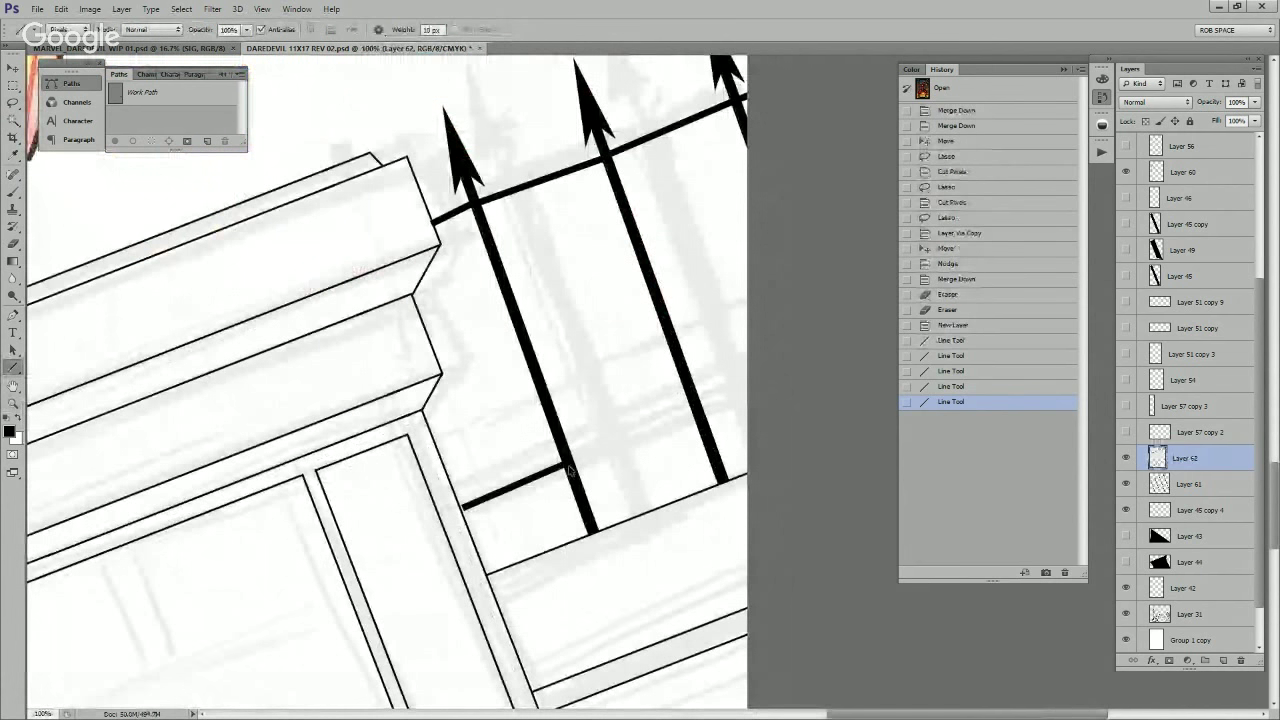
{"action": "key", "text": "ctrl+alt+z"}
{"action": "key", "text": "ctrl+alt+z"}
{"action": "key", "text": "ctrl+alt+z"}
{"action": "key", "text": "ctrl+alt+z"}
{"action": "key", "text": "ctrl+alt+z"}
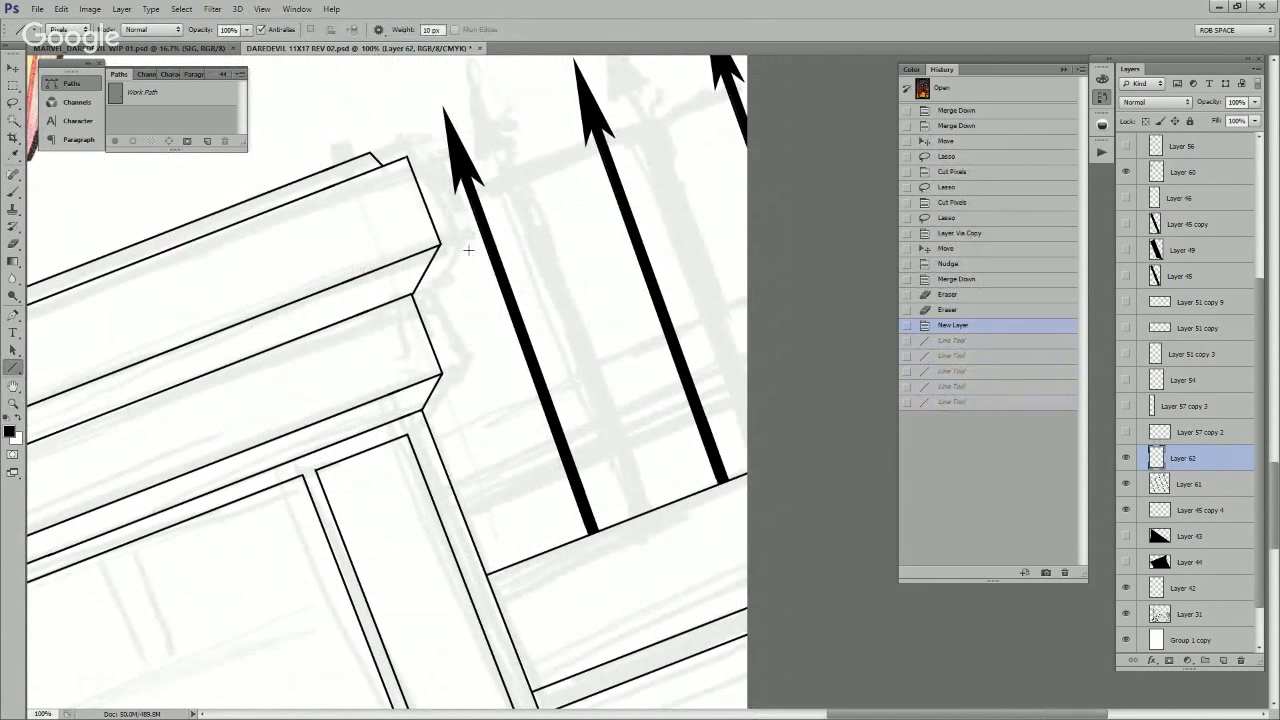
Step: Draw a 10 px upper rail in angled segments from the stone frame to each post below its spearhead, reaching the last post and canvas edge
{"action": "left_click_drag", "start_coordinate": [433, 229], "coordinate": [605, 152]}
{"action": "left_click_drag", "start_coordinate": [605, 152], "coordinate": [770, 83]}
{"action": "left_click_drag", "start_coordinate": [733, 173], "coordinate": [702, 307]}
{"action": "key", "text": "ctrl+z"}
{"action": "left_click_drag", "start_coordinate": [708, 244], "coordinate": [735, 226]}
{"action": "key", "text": "ctrl+z"}
{"action": "left_click_drag", "start_coordinate": [699, 370], "coordinate": [724, 268]}
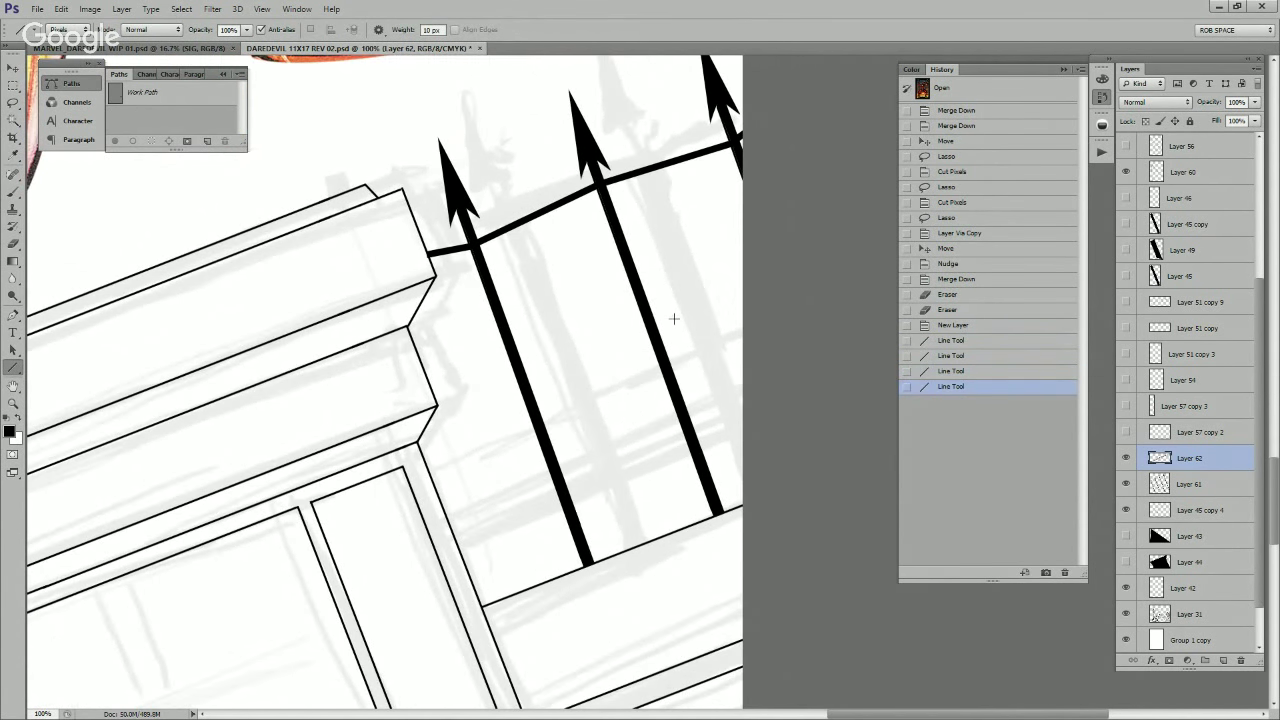
Step: Draw a matching 10 px lower rail in angled segments from the stone frame across the post bases to the canvas edge
{"action": "mouse_move", "coordinate": [453, 540]}
{"action": "left_mouse_down"}
{"action": "mouse_move", "coordinate": [570, 520]}
{"action": "mouse_move", "coordinate": [676, 447]}
{"action": "mouse_move", "coordinate": [697, 462]}
{"action": "mouse_move", "coordinate": [757, 450]}
{"action": "left_mouse_up"}
{"action": "key", "text": "ctrl+z"}
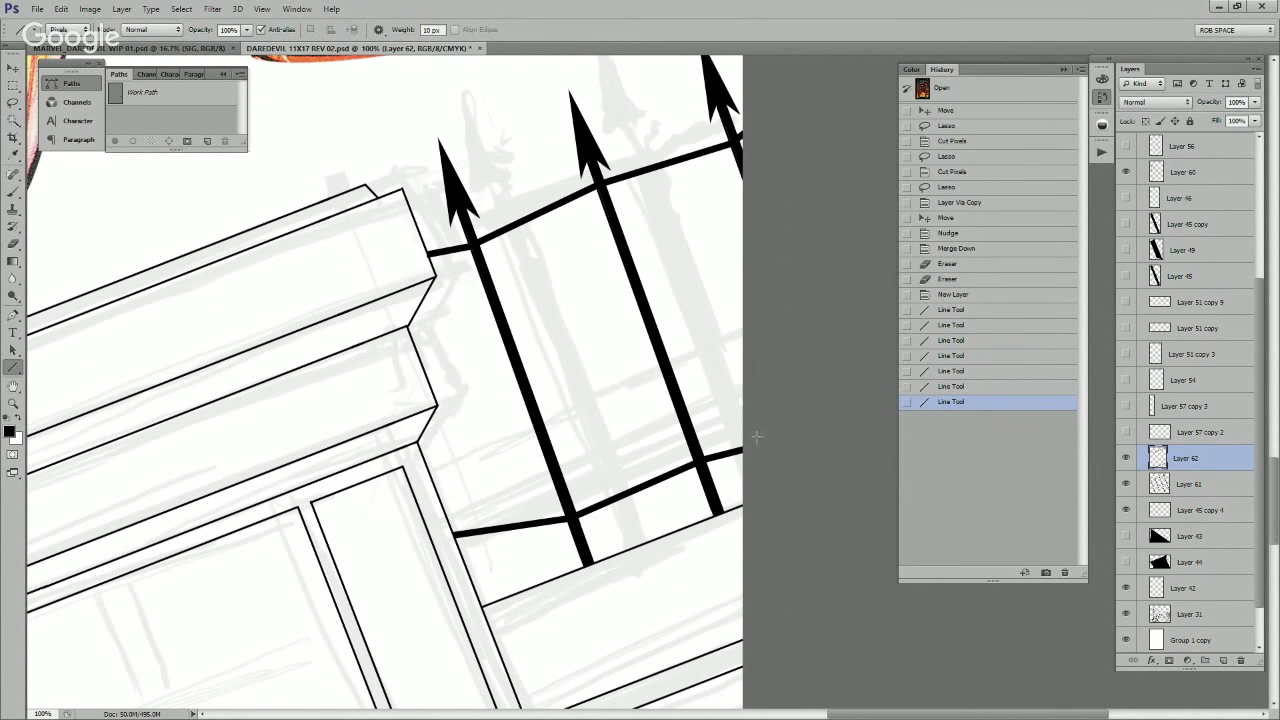
{"action": "key", "text": "z"}
{"action": "left_click", "coordinate": [714, 413], "text": "alt"}
{"action": "left_click", "coordinate": [713, 418], "text": "alt"}
{"action": "left_click", "coordinate": [713, 418], "text": "alt"}
{"action": "left_click", "coordinate": [713, 418], "text": "alt"}
{"action": "left_click", "coordinate": [713, 418], "text": "alt"}
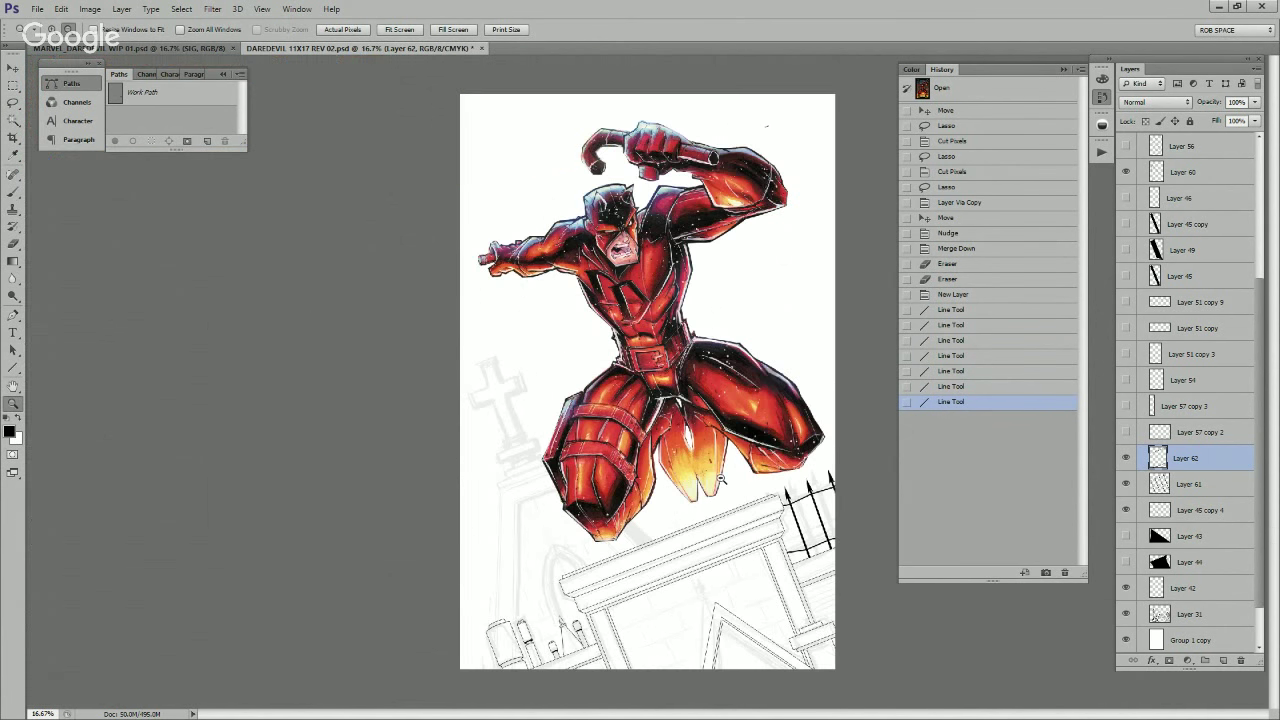
Step: Undo the fence rail lines drawn across the posts on Layer 62, back to the empty new layer
{"action": "left_click", "coordinate": [828, 527]}
{"action": "left_click", "coordinate": [828, 527]}
{"action": "left_click", "coordinate": [783, 508]}
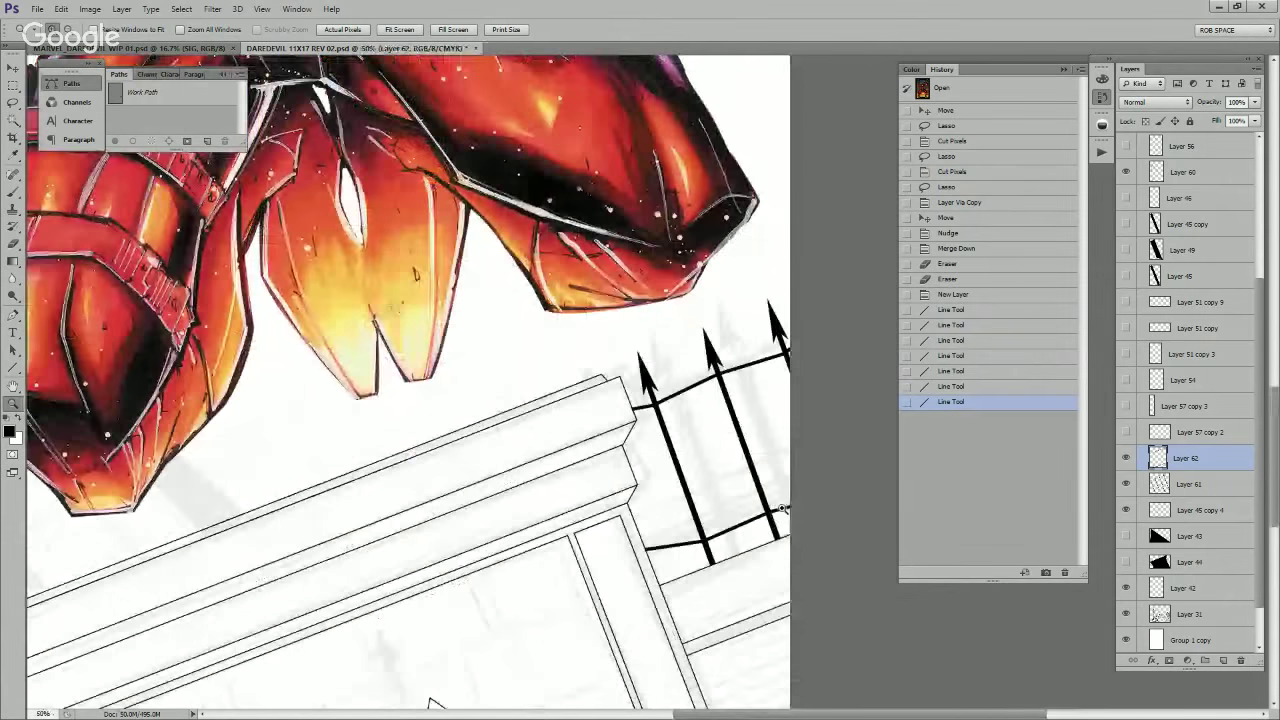
{"action": "key", "text": "ctrl+alt+z"}
{"action": "key", "text": "ctrl+alt+z"}
{"action": "key", "text": "ctrl+alt+z"}
{"action": "key", "text": "ctrl+alt+z"}
{"action": "key", "text": "ctrl+alt+z"}
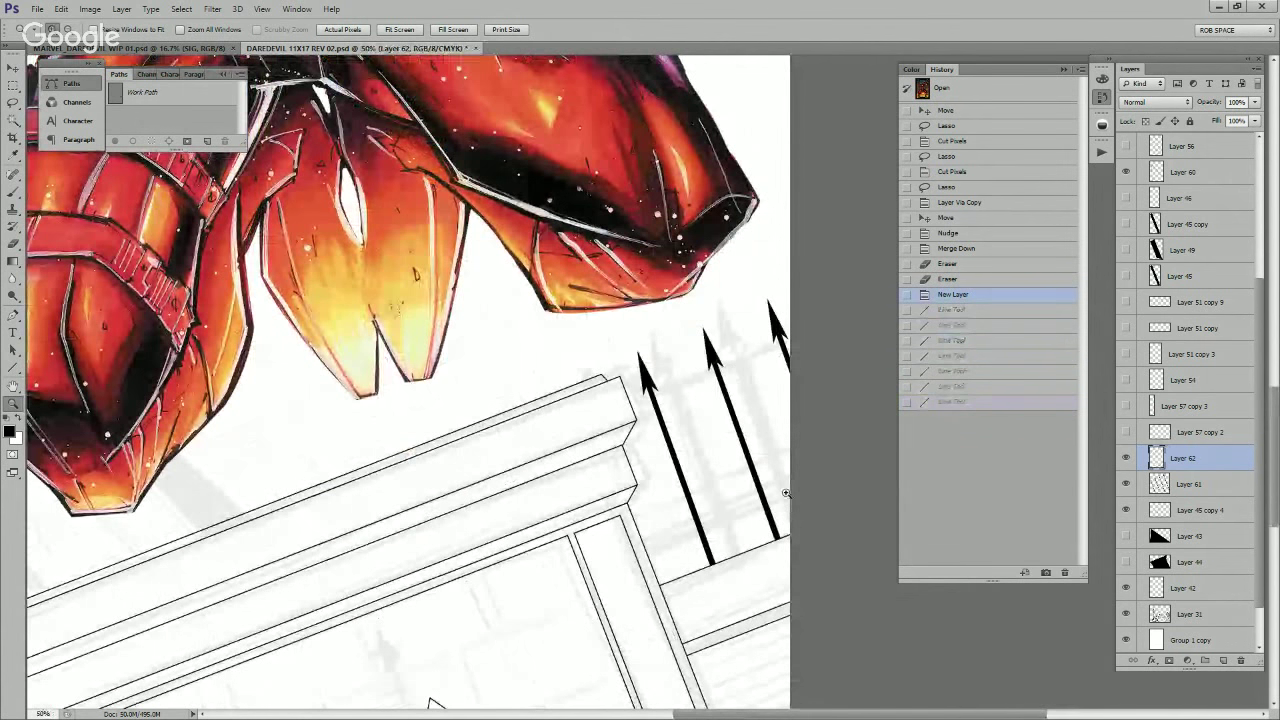
Step: Show the Layer 51 copy guide line and place it and two duplicates as parallel rail guides across the fence posts
{"action": "left_click", "coordinate": [1126, 328]}
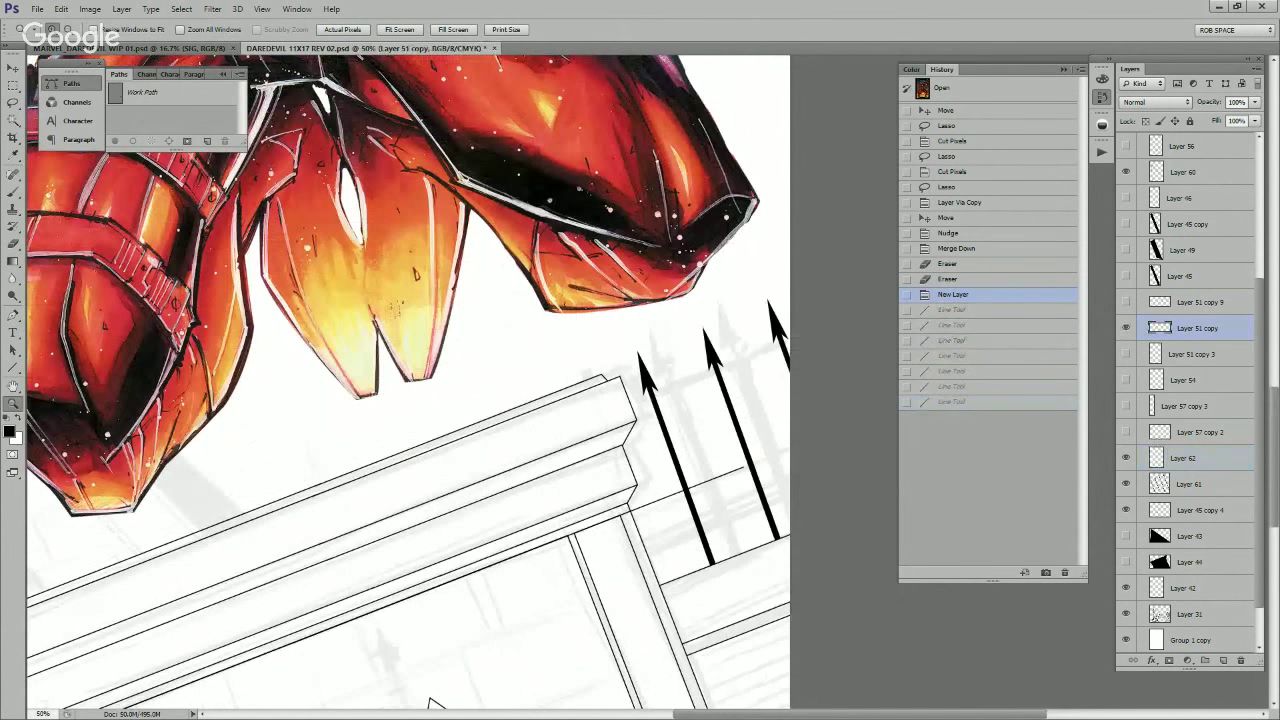
{"action": "key", "text": "v"}
{"action": "left_click_drag", "start_coordinate": [748, 530], "coordinate": [785, 577]}
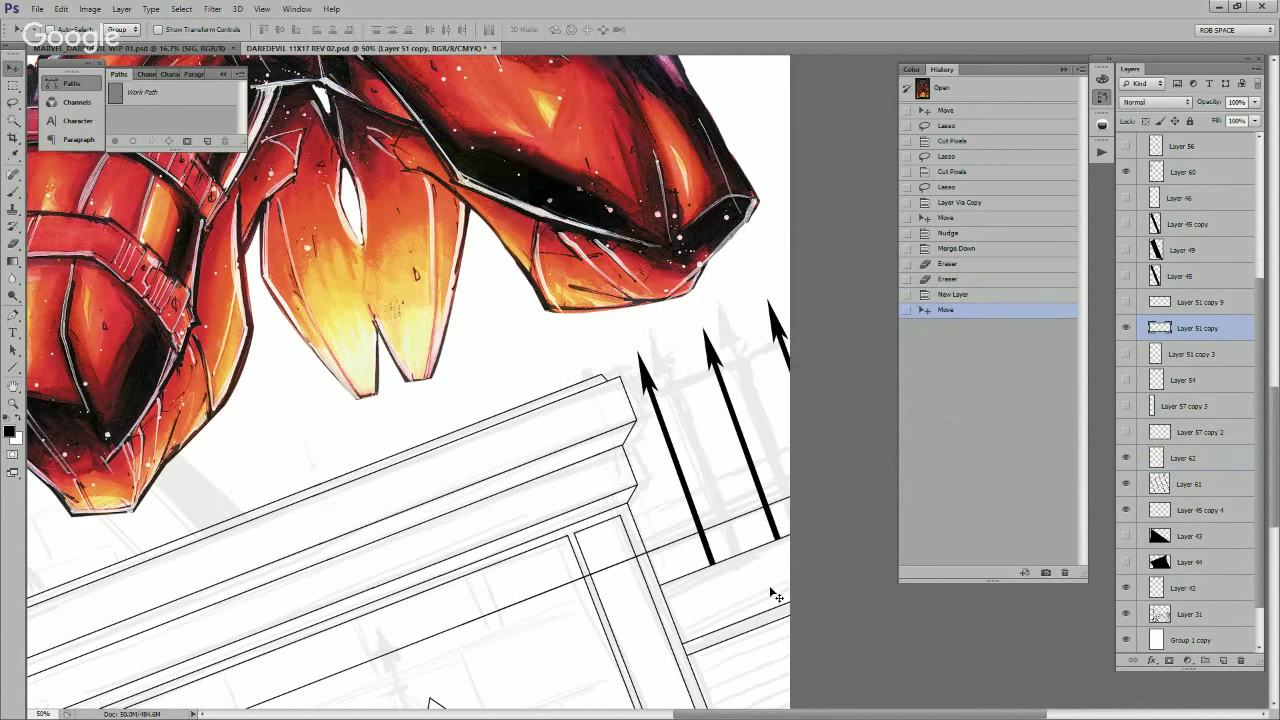
{"action": "key", "text": "ctrl+j"}
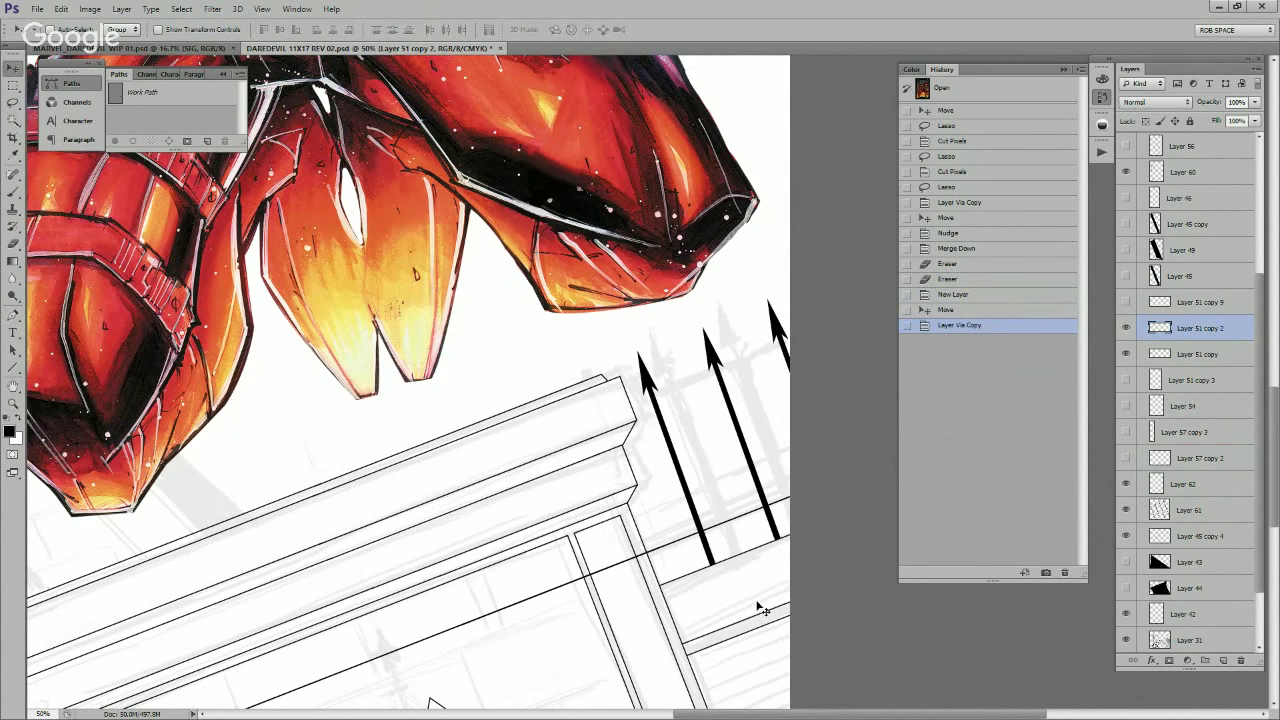
{"action": "left_click_drag", "start_coordinate": [757, 612], "coordinate": [765, 547]}
{"action": "key", "text": "ctrl+j"}
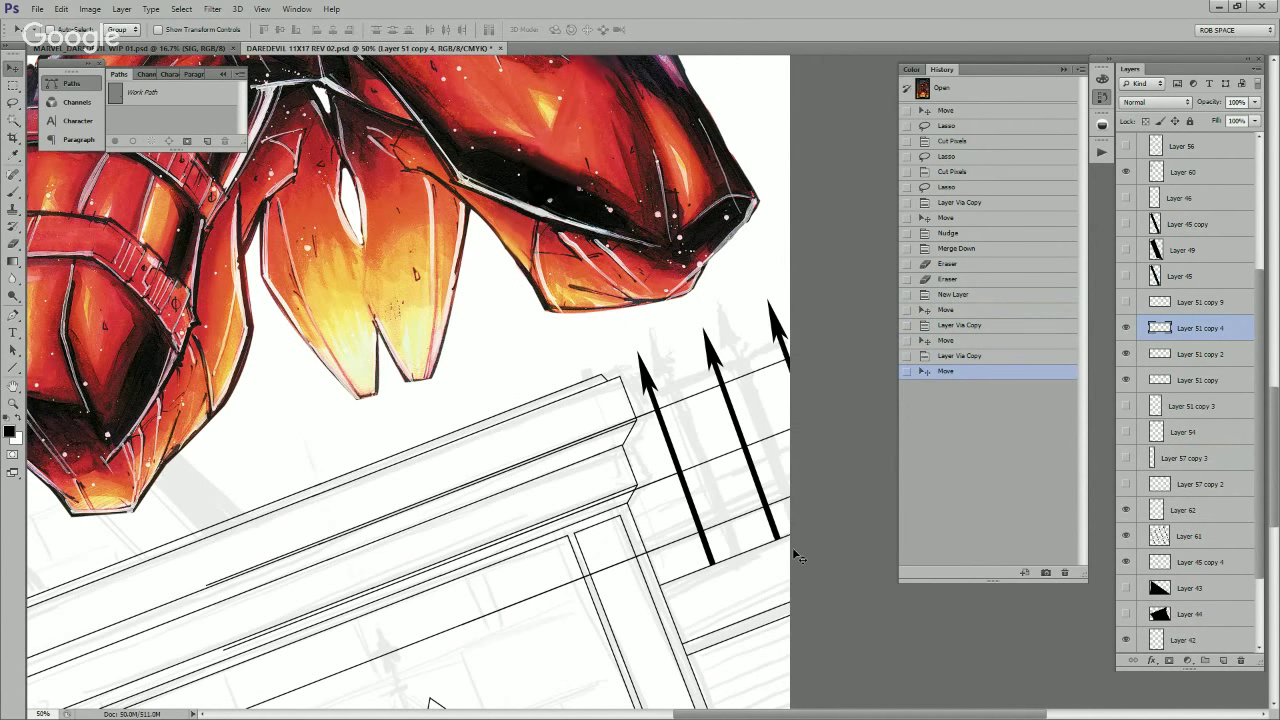
Step: On a new layer, draw three parallel 10 px fence rails along the guide lines with the Line tool
{"action": "key", "text": "ctrl+alt+shift+n"}
{"action": "key", "text": "z"}
{"action": "left_click", "coordinate": [726, 519]}
{"action": "left_click", "coordinate": [726, 519]}
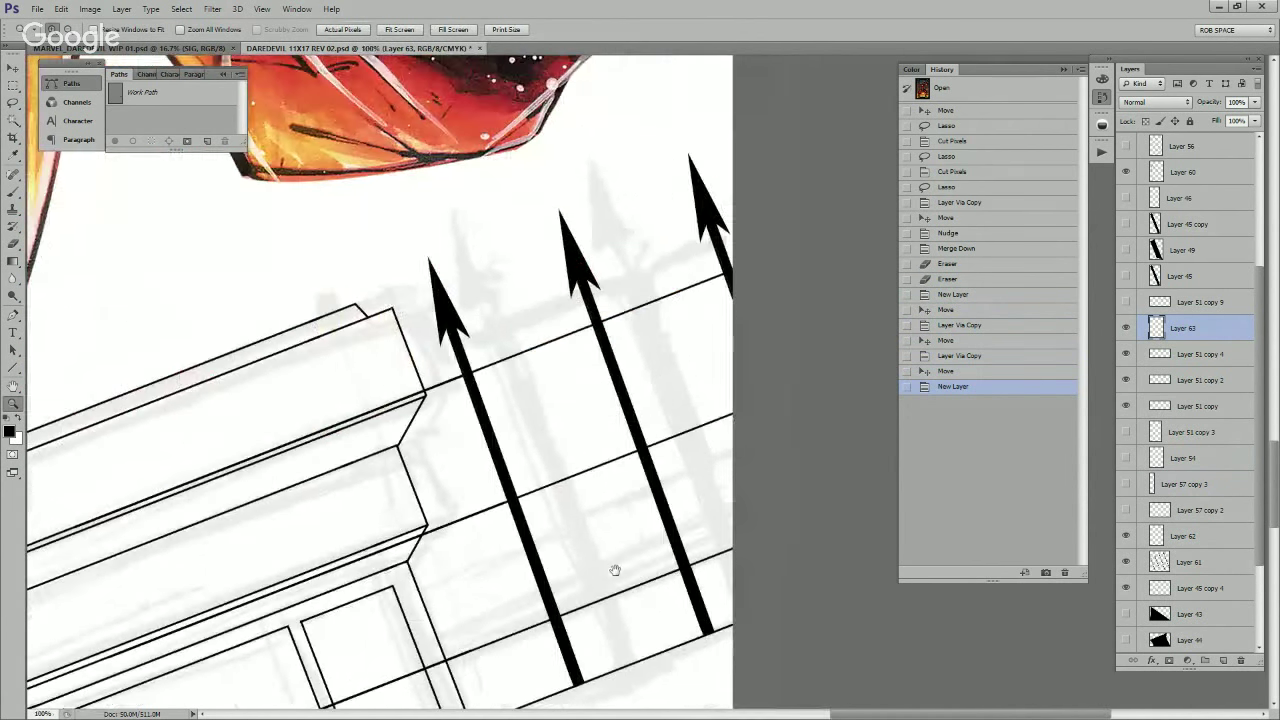
{"action": "key", "text": "u"}
{"action": "mouse_move", "coordinate": [337, 430]}
{"action": "left_mouse_down"}
{"action": "mouse_move", "coordinate": [643, 294]}
{"action": "mouse_move", "coordinate": [774, 258]}
{"action": "left_mouse_up"}
{"action": "scroll", "coordinate": [732, 347], "scroll_direction": "down", "scroll_amount": 2}
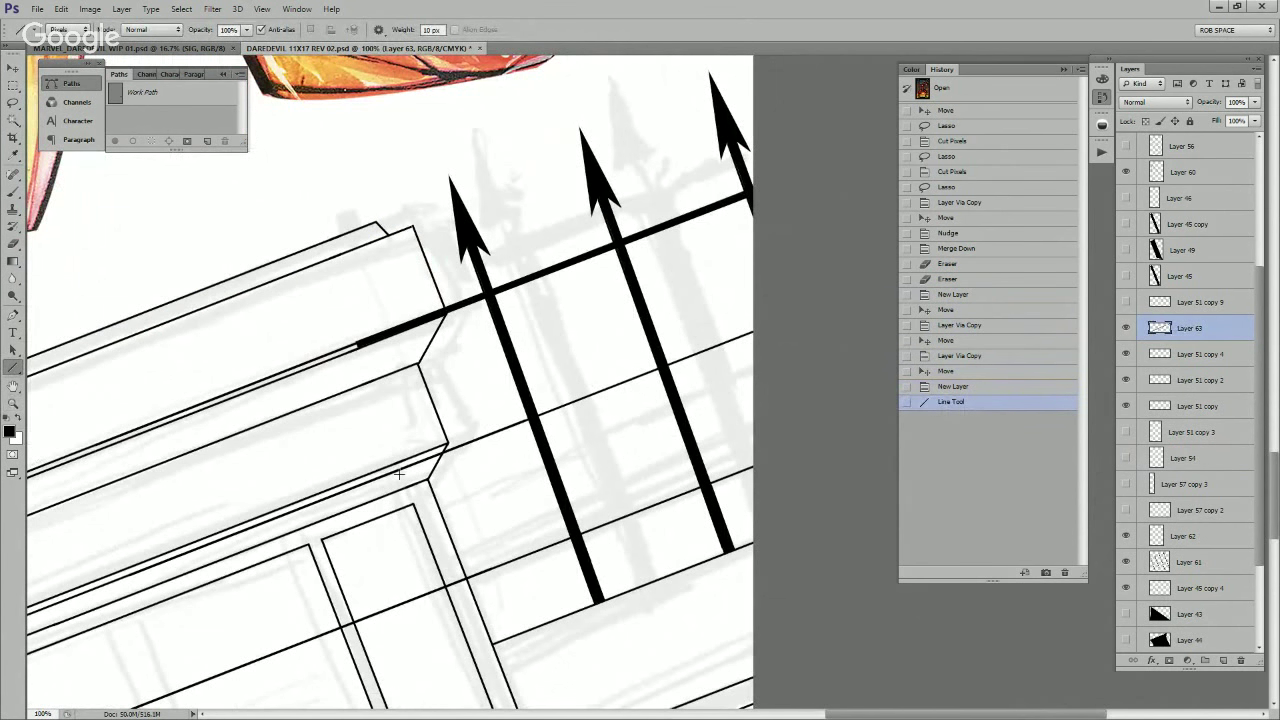
{"action": "left_click_drag", "start_coordinate": [400, 473], "coordinate": [801, 317]}
{"action": "left_click_drag", "start_coordinate": [746, 448], "coordinate": [769, 391]}
{"action": "left_click_drag", "start_coordinate": [444, 536], "coordinate": [831, 386]}
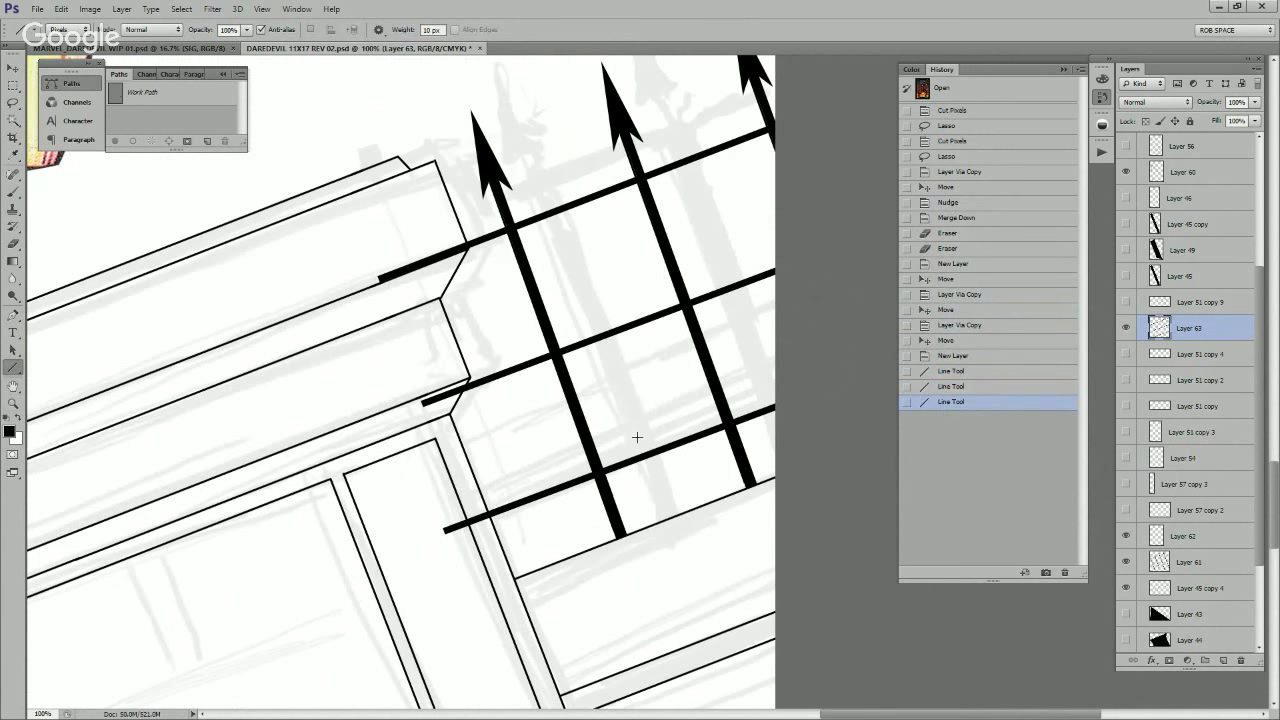
Step: Erase the rail ends overlapping the stone cornice and column, and touch up the lowest rail's end with the brush
{"action": "key", "text": "e"}
{"action": "left_click_drag", "start_coordinate": [459, 247], "coordinate": [390, 281]}
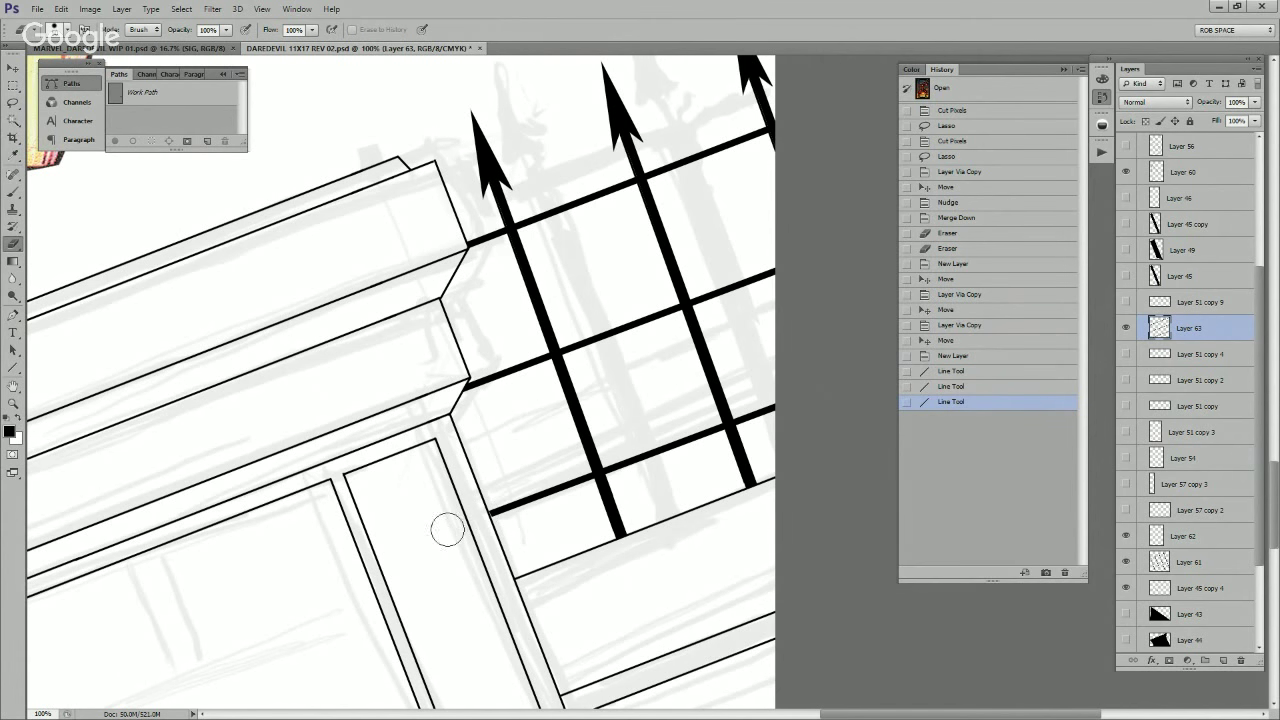
{"action": "left_click_drag", "start_coordinate": [453, 555], "coordinate": [467, 575]}
{"action": "key", "text": "z"}
{"action": "left_click", "coordinate": [496, 514]}
{"action": "left_click", "coordinate": [496, 514]}
{"action": "key", "text": "b"}
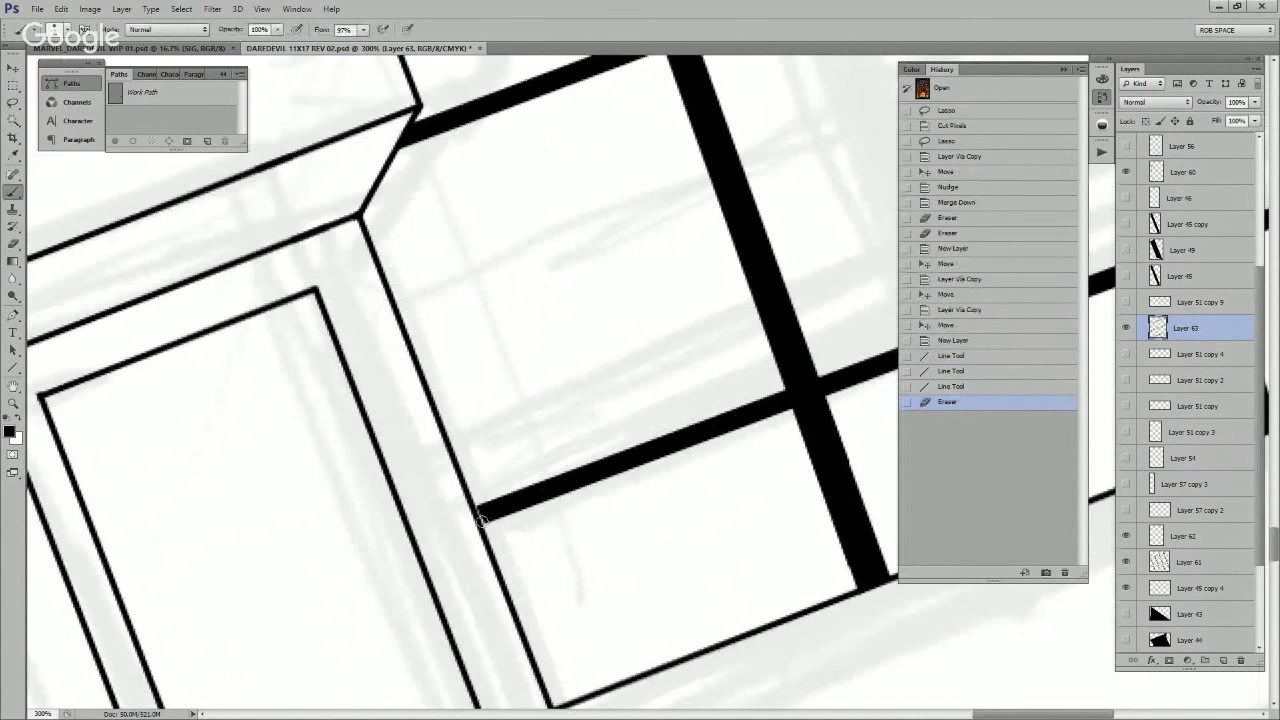
{"action": "left_click_drag", "start_coordinate": [478, 513], "coordinate": [483, 525]}
Step: Examine the fence rails against the building and figure at several zoom levels
{"action": "key", "text": "z"}
{"action": "left_click", "coordinate": [552, 476], "text": "alt"}
{"action": "left_click", "coordinate": [550, 478], "text": "alt"}
{"action": "left_click", "coordinate": [550, 478], "text": "alt"}
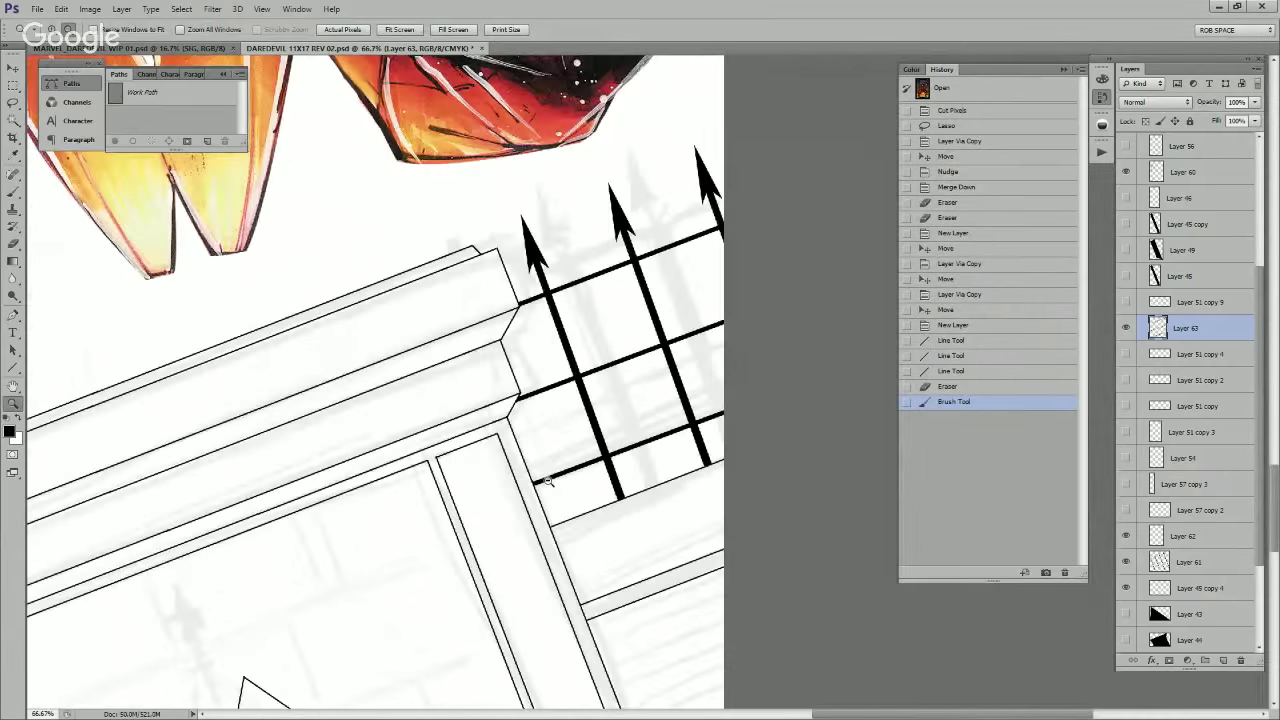
{"action": "left_click", "coordinate": [552, 481], "text": "alt"}
{"action": "left_click", "coordinate": [580, 525], "text": "alt"}
{"action": "scroll", "coordinate": [597, 540], "scroll_direction": "down", "scroll_amount": 1}
{"action": "scroll", "coordinate": [618, 468], "scroll_direction": "up", "scroll_amount": 3}
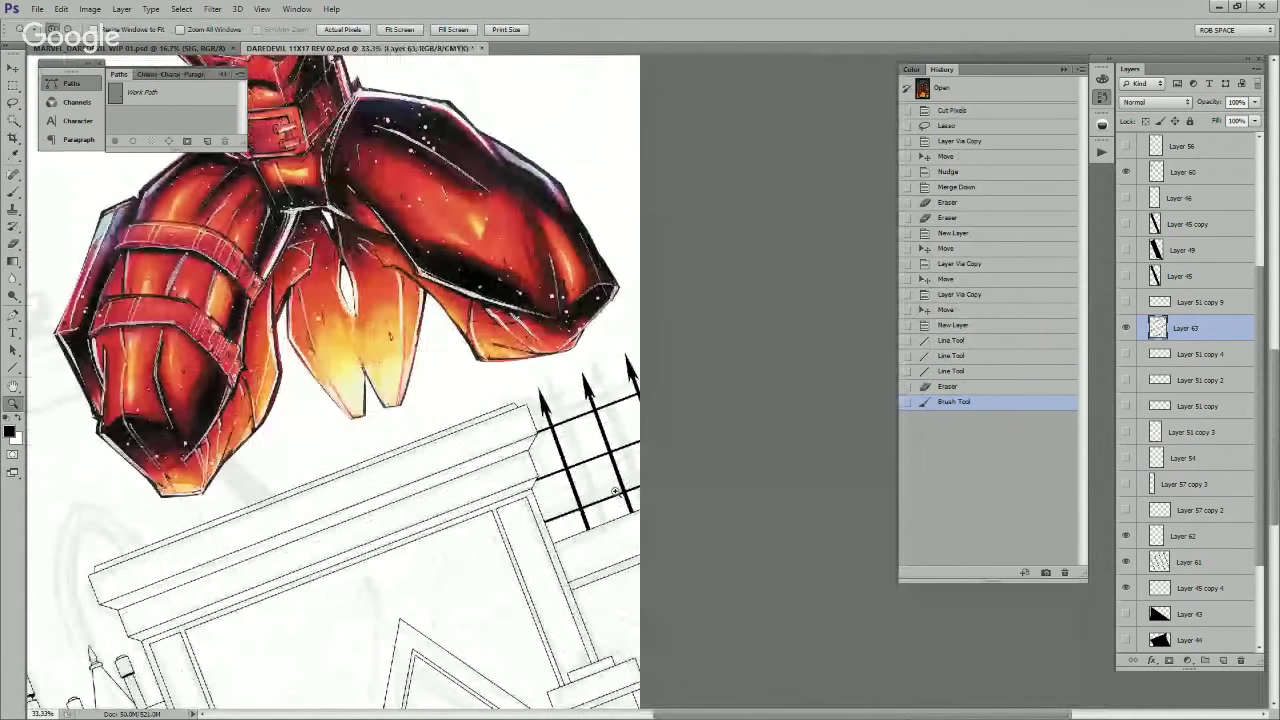
{"action": "scroll", "coordinate": [609, 474], "scroll_direction": "up", "scroll_amount": 2}
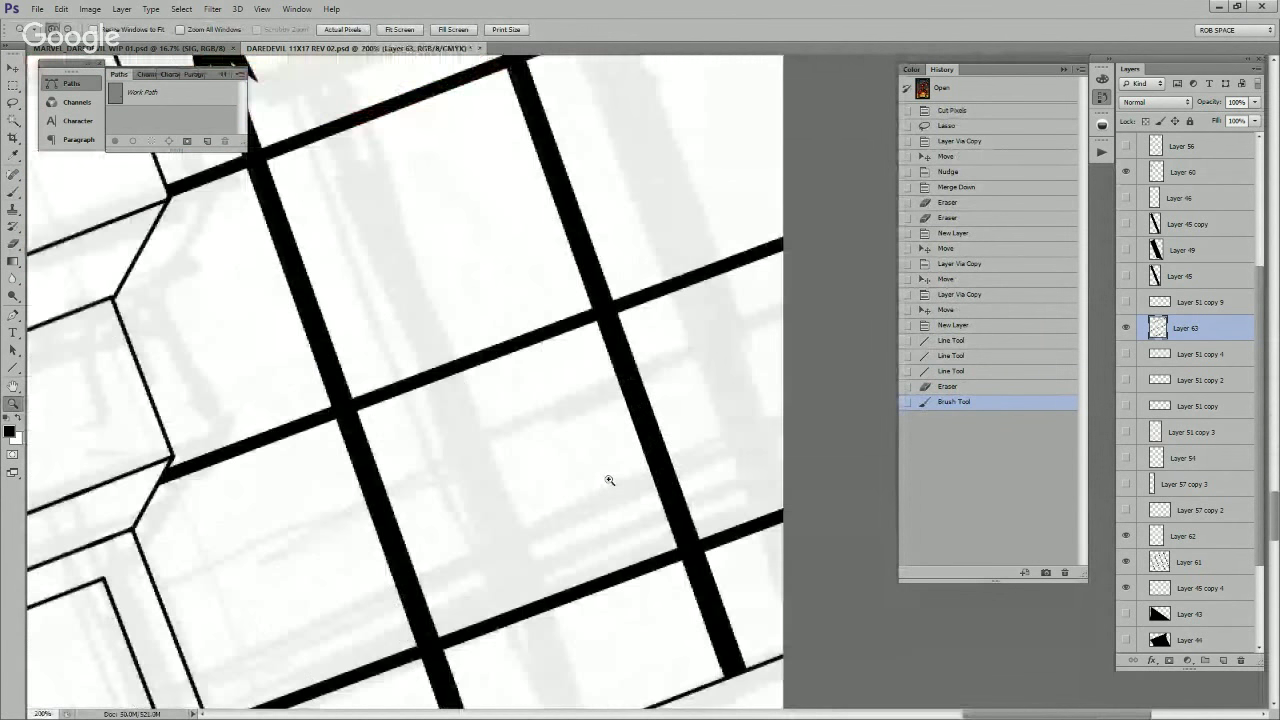
Step: On a new layer, brush a black S-shaped ornamental scroll with curled ends between the first two fence posts
{"action": "left_click", "coordinate": [1223, 660]}
{"action": "left_click", "coordinate": [659, 553], "text": "alt"}
{"action": "key", "text": "b"}
{"action": "key", "text": "b"}
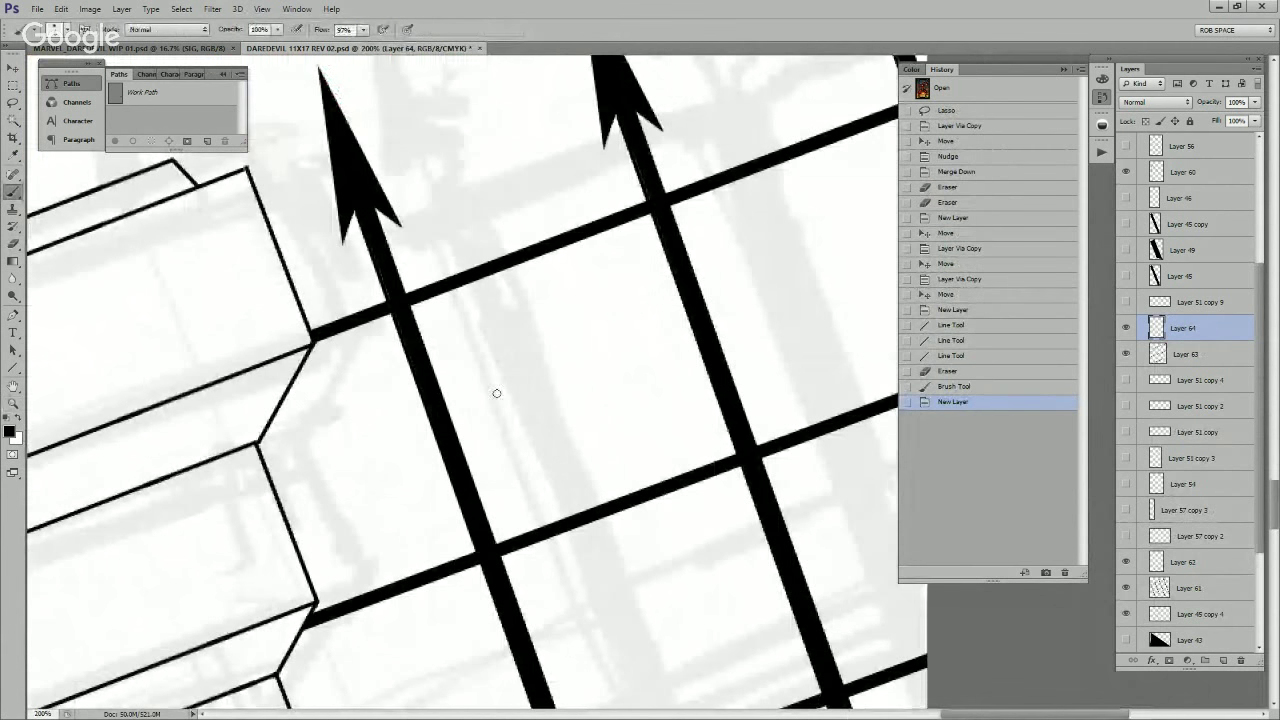
{"action": "mouse_move", "coordinate": [512, 410]}
{"action": "left_mouse_down"}
{"action": "mouse_move", "coordinate": [490, 428]}
{"action": "mouse_move", "coordinate": [441, 338]}
{"action": "mouse_move", "coordinate": [530, 313]}
{"action": "mouse_move", "coordinate": [551, 223]}
{"action": "mouse_move", "coordinate": [437, 292]}
{"action": "mouse_move", "coordinate": [545, 215]}
{"action": "mouse_move", "coordinate": [572, 410]}
{"action": "mouse_move", "coordinate": [550, 575]}
{"action": "mouse_move", "coordinate": [541, 447]}
{"action": "left_mouse_up"}
{"action": "key", "text": "space"}
{"action": "key", "text": "ctrl+z"}
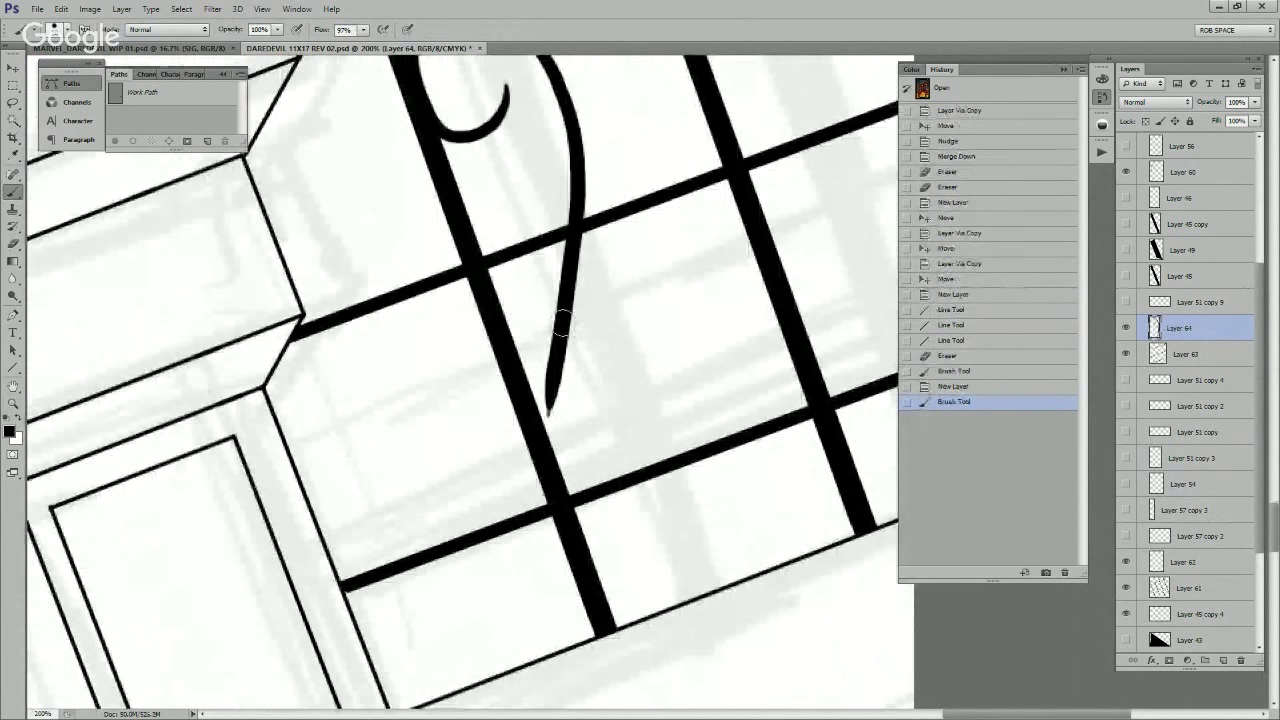
{"action": "mouse_move", "coordinate": [556, 330]}
{"action": "left_mouse_down"}
{"action": "mouse_move", "coordinate": [556, 492]}
{"action": "mouse_move", "coordinate": [590, 567]}
{"action": "mouse_move", "coordinate": [630, 600]}
{"action": "mouse_move", "coordinate": [672, 598]}
{"action": "mouse_move", "coordinate": [691, 518]}
{"action": "mouse_move", "coordinate": [656, 508]}
{"action": "mouse_move", "coordinate": [671, 608]}
{"action": "mouse_move", "coordinate": [615, 610]}
{"action": "left_mouse_up"}
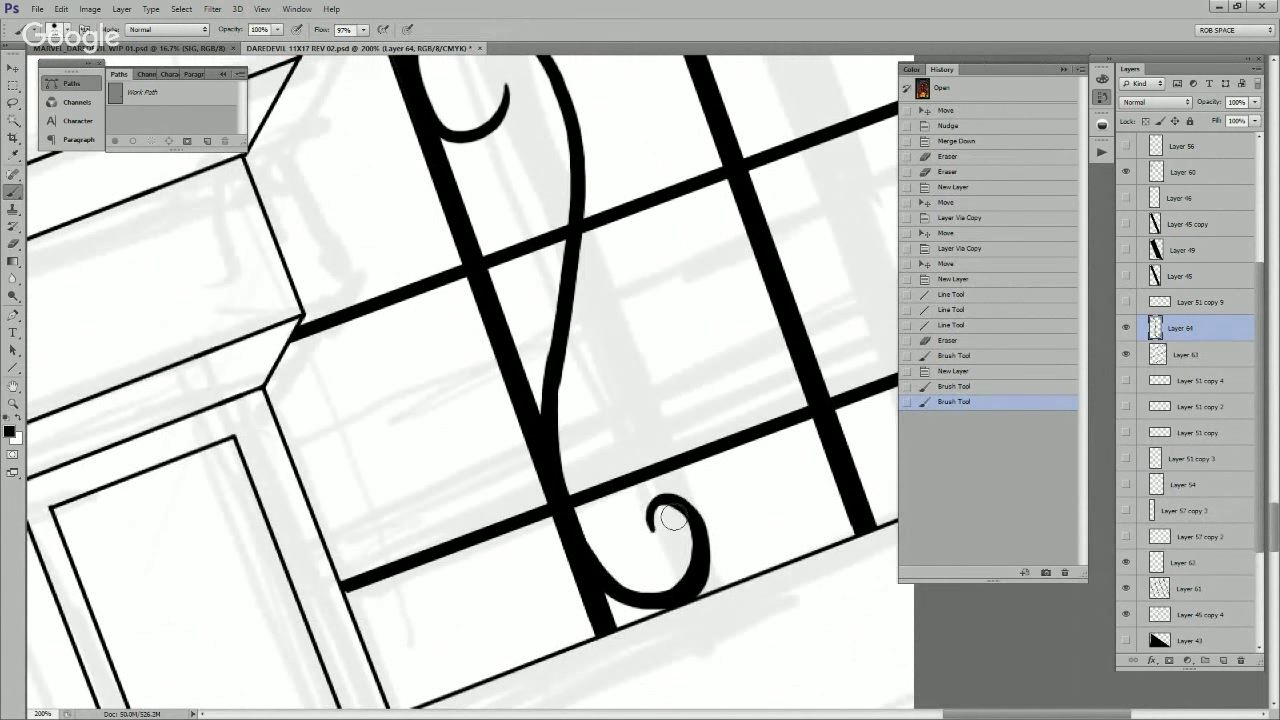
{"action": "mouse_move", "coordinate": [672, 518]}
{"action": "left_mouse_down"}
{"action": "mouse_move", "coordinate": [658, 545]}
{"action": "mouse_move", "coordinate": [645, 520]}
{"action": "mouse_move", "coordinate": [668, 497]}
{"action": "mouse_move", "coordinate": [703, 537]}
{"action": "left_mouse_up"}
Step: Thicken the scroll's upper curl, stem and lower curl with brush strokes
{"action": "left_click_drag", "start_coordinate": [671, 453], "coordinate": [704, 616]}
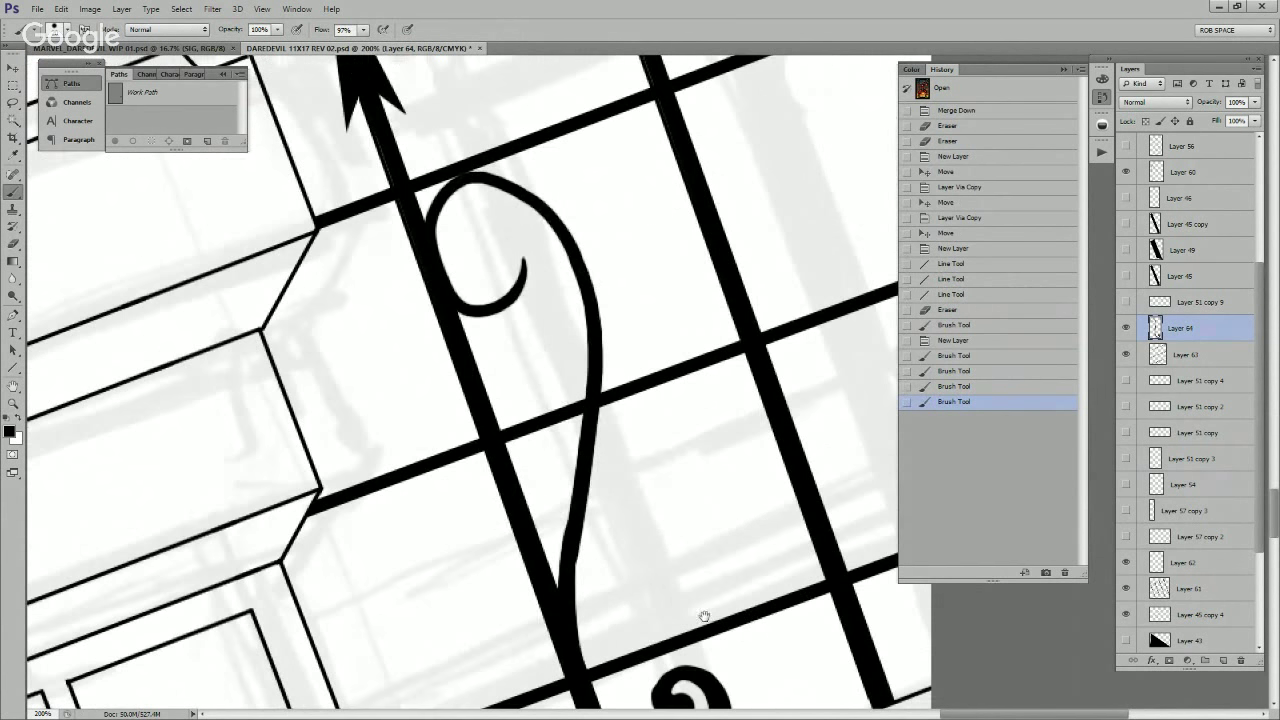
{"action": "mouse_move", "coordinate": [515, 261]}
{"action": "left_mouse_down"}
{"action": "mouse_move", "coordinate": [490, 279]}
{"action": "mouse_move", "coordinate": [436, 258]}
{"action": "mouse_move", "coordinate": [456, 186]}
{"action": "mouse_move", "coordinate": [546, 200]}
{"action": "mouse_move", "coordinate": [590, 271]}
{"action": "mouse_move", "coordinate": [594, 429]}
{"action": "mouse_move", "coordinate": [571, 531]}
{"action": "mouse_move", "coordinate": [562, 390]}
{"action": "left_mouse_up"}
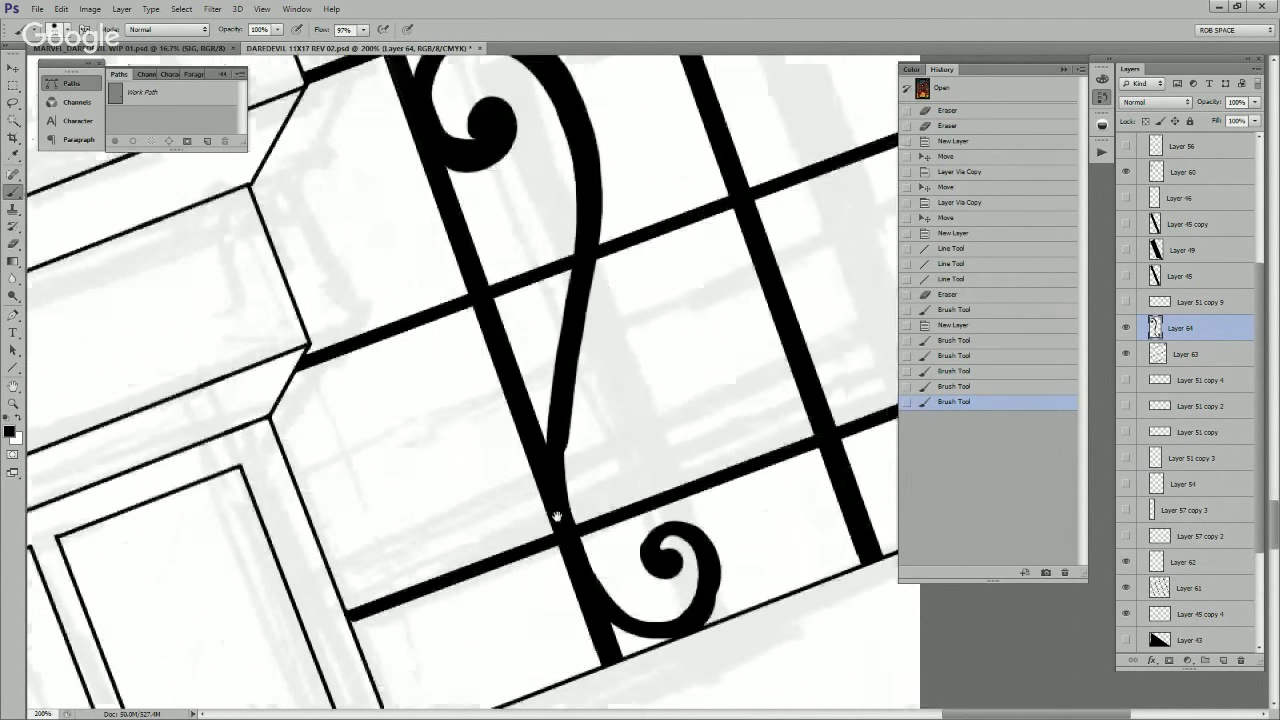
{"action": "left_click_drag", "start_coordinate": [562, 438], "coordinate": [641, 627]}
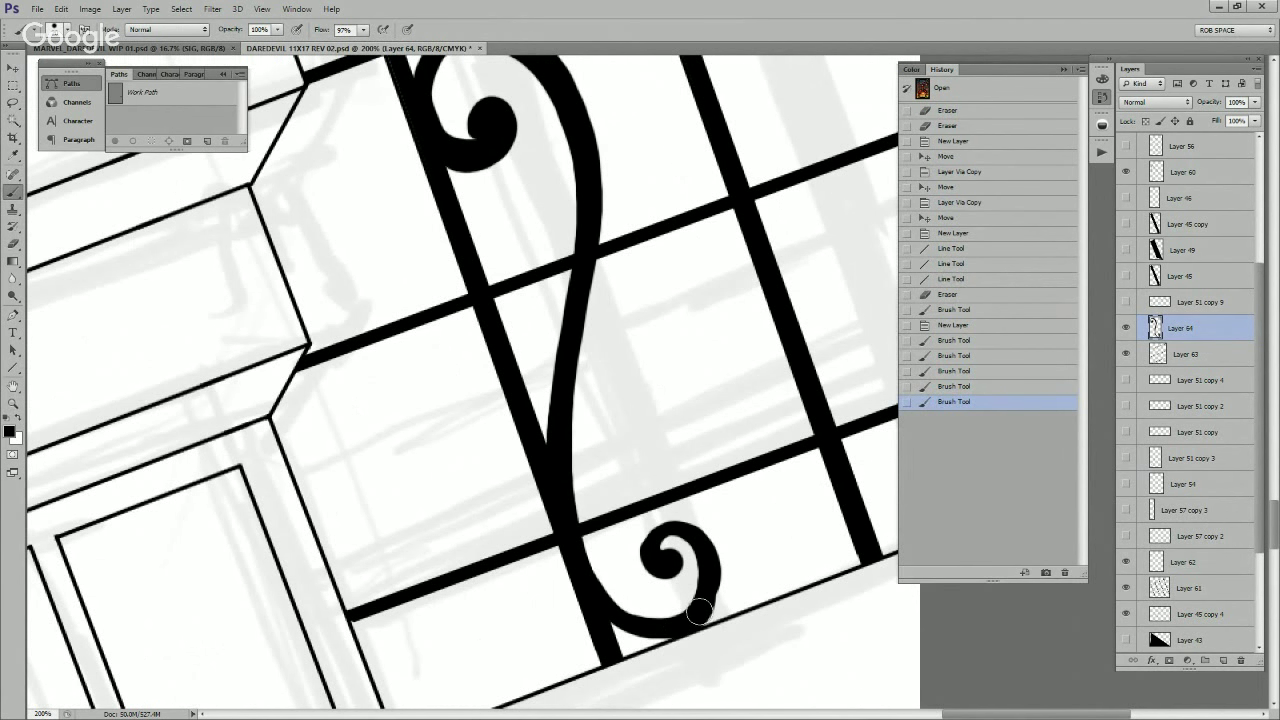
{"action": "mouse_move", "coordinate": [695, 540]}
{"action": "left_mouse_down"}
{"action": "mouse_move", "coordinate": [646, 563]}
{"action": "mouse_move", "coordinate": [657, 580]}
{"action": "mouse_move", "coordinate": [646, 568]}
{"action": "mouse_move", "coordinate": [674, 522]}
{"action": "mouse_move", "coordinate": [706, 529]}
{"action": "mouse_move", "coordinate": [723, 595]}
{"action": "mouse_move", "coordinate": [700, 632]}
{"action": "left_mouse_up"}
{"action": "mouse_move", "coordinate": [724, 472]}
{"action": "left_mouse_down"}
{"action": "mouse_move", "coordinate": [714, 544]}
{"action": "mouse_move", "coordinate": [683, 586]}
{"action": "mouse_move", "coordinate": [623, 534]}
{"action": "mouse_move", "coordinate": [580, 523]}
{"action": "mouse_move", "coordinate": [607, 567]}
{"action": "left_mouse_up"}
{"action": "key", "text": "z"}
{"action": "left_click", "coordinate": [603, 535], "text": "alt"}
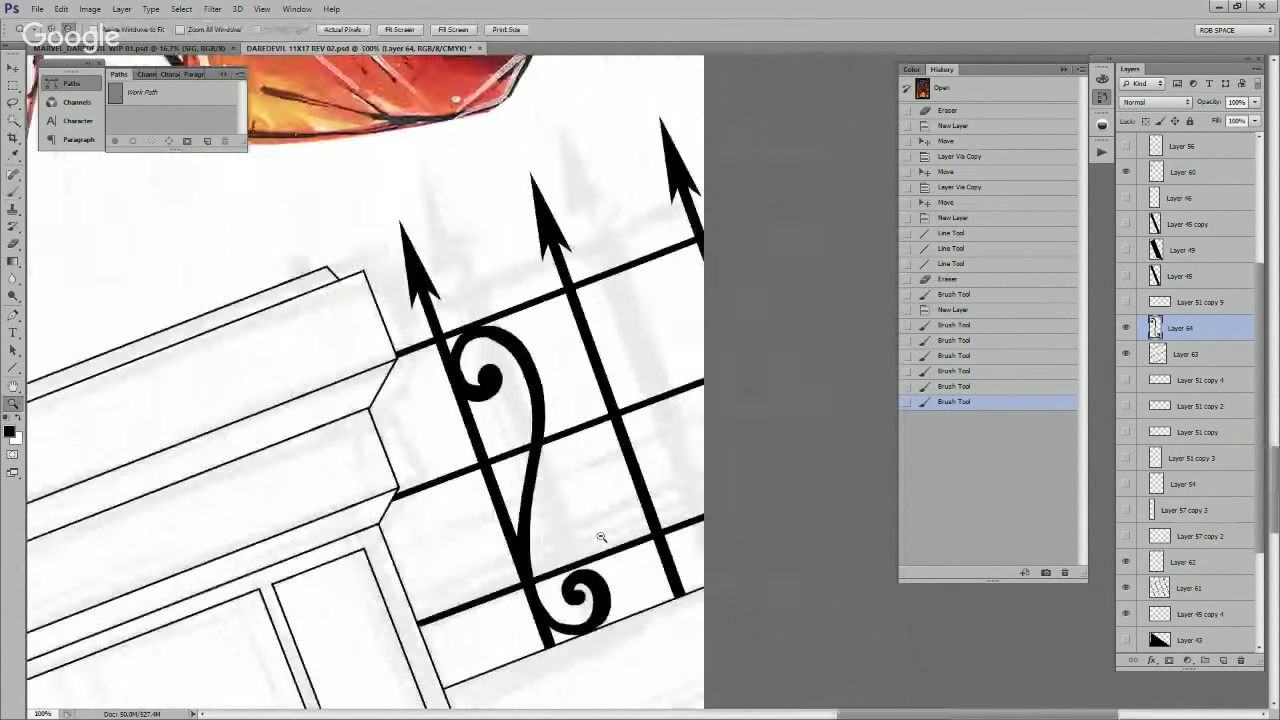
{"action": "left_click", "coordinate": [604, 534], "text": "alt"}
{"action": "left_click", "coordinate": [606, 533], "text": "alt"}
Step: Refine the scroll's contours from the upper curl down to the lower spiral with further brush strokes
{"action": "left_click", "coordinate": [614, 537]}
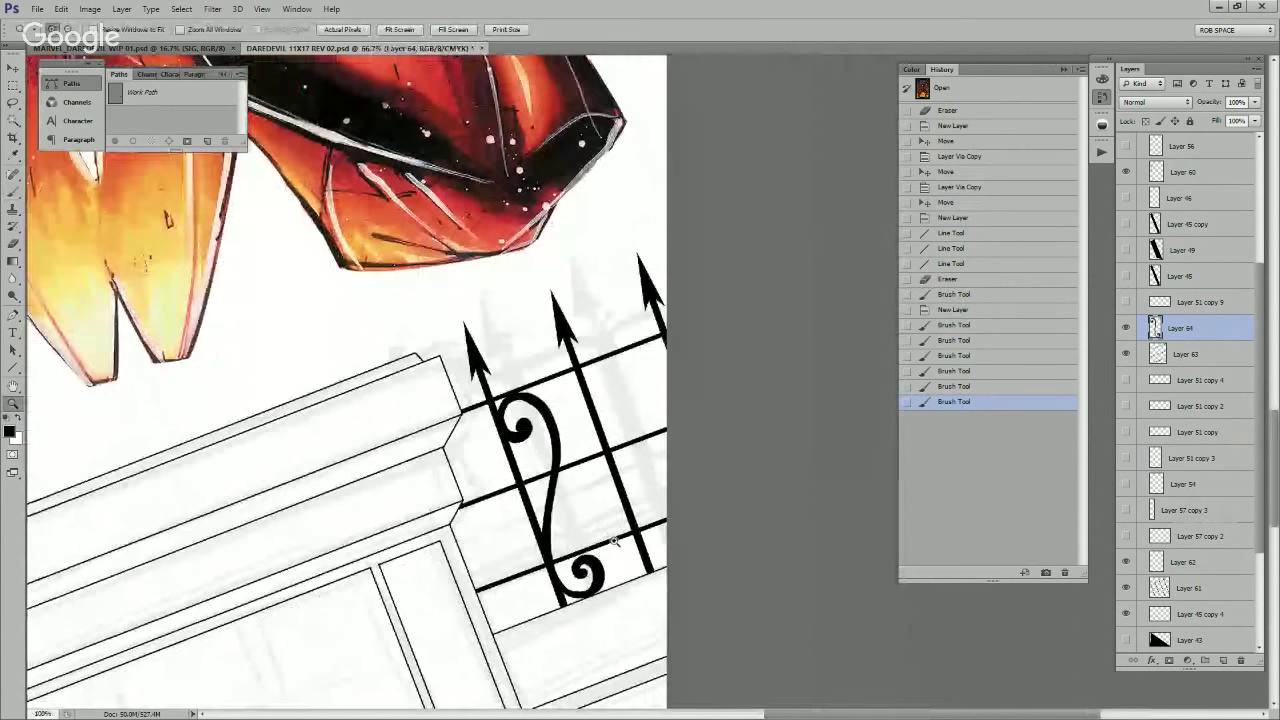
{"action": "left_click", "coordinate": [612, 545]}
{"action": "left_click", "coordinate": [573, 513]}
{"action": "left_click", "coordinate": [574, 513]}
{"action": "left_click_drag", "start_coordinate": [574, 514], "coordinate": [674, 534]}
{"action": "key", "text": "b"}
{"action": "left_click_drag", "start_coordinate": [529, 171], "coordinate": [495, 497]}
{"action": "left_click_drag", "start_coordinate": [527, 383], "coordinate": [497, 640]}
{"action": "scroll", "coordinate": [491, 531], "scroll_direction": "down", "scroll_amount": 5}
{"action": "mouse_move", "coordinate": [494, 300]}
{"action": "left_mouse_down"}
{"action": "mouse_move", "coordinate": [502, 472]}
{"action": "mouse_move", "coordinate": [524, 550]}
{"action": "mouse_move", "coordinate": [558, 600]}
{"action": "mouse_move", "coordinate": [638, 635]}
{"action": "left_mouse_up"}
{"action": "mouse_move", "coordinate": [525, 547]}
{"action": "left_mouse_down"}
{"action": "mouse_move", "coordinate": [599, 614]}
{"action": "mouse_move", "coordinate": [669, 614]}
{"action": "mouse_move", "coordinate": [543, 580]}
{"action": "mouse_move", "coordinate": [529, 551]}
{"action": "mouse_move", "coordinate": [586, 611]}
{"action": "mouse_move", "coordinate": [652, 628]}
{"action": "left_mouse_up"}
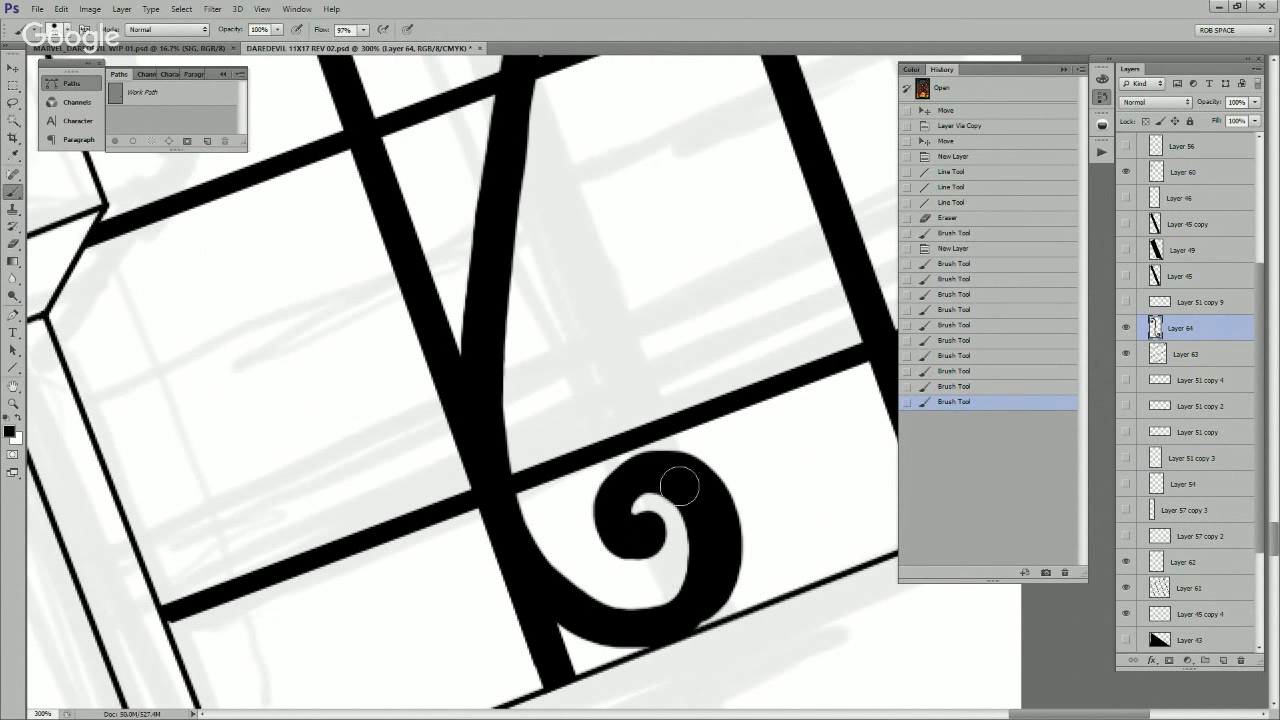
{"action": "mouse_move", "coordinate": [679, 486]}
{"action": "left_mouse_down"}
{"action": "mouse_move", "coordinate": [703, 511]}
{"action": "mouse_move", "coordinate": [710, 583]}
{"action": "left_mouse_up"}
Step: Examine the painted scroll within the fence and the overall composition at several zoom levels
{"action": "key", "text": "z"}
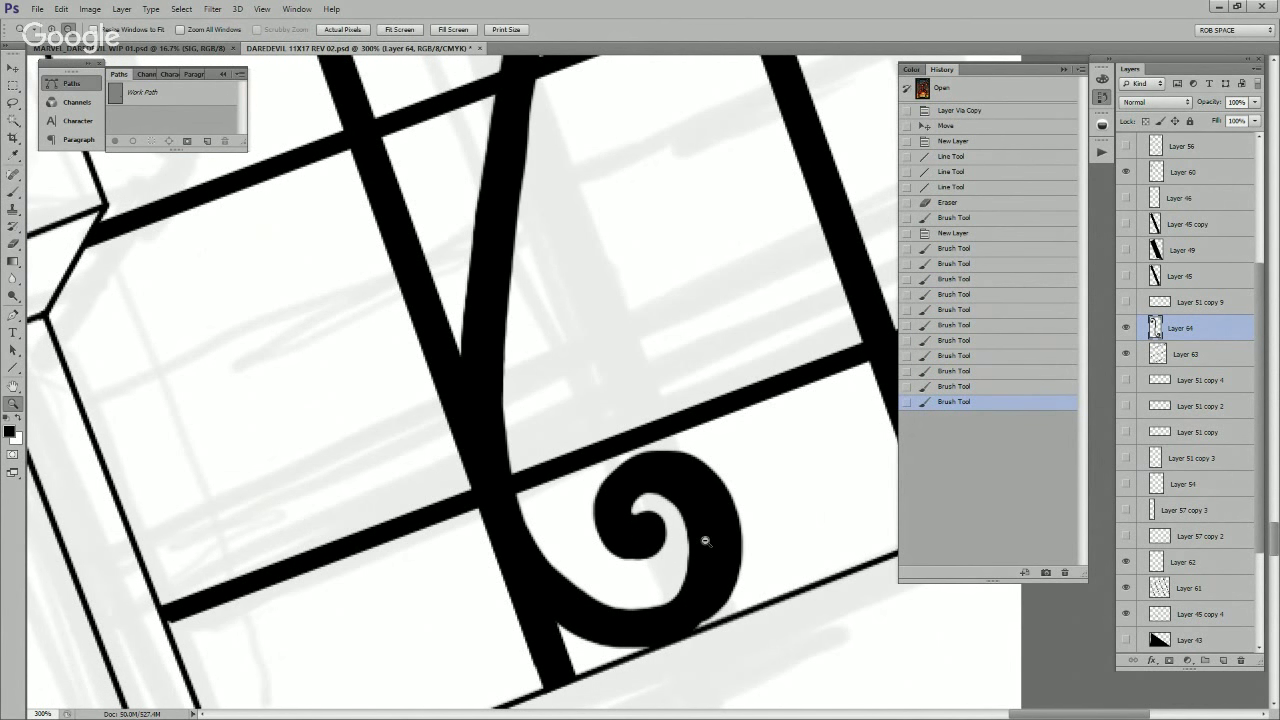
{"action": "left_click", "coordinate": [704, 544], "text": "alt"}
{"action": "left_click", "coordinate": [704, 544], "text": "alt"}
{"action": "left_click", "coordinate": [704, 551], "text": "alt"}
{"action": "left_click", "coordinate": [704, 551], "text": "alt"}
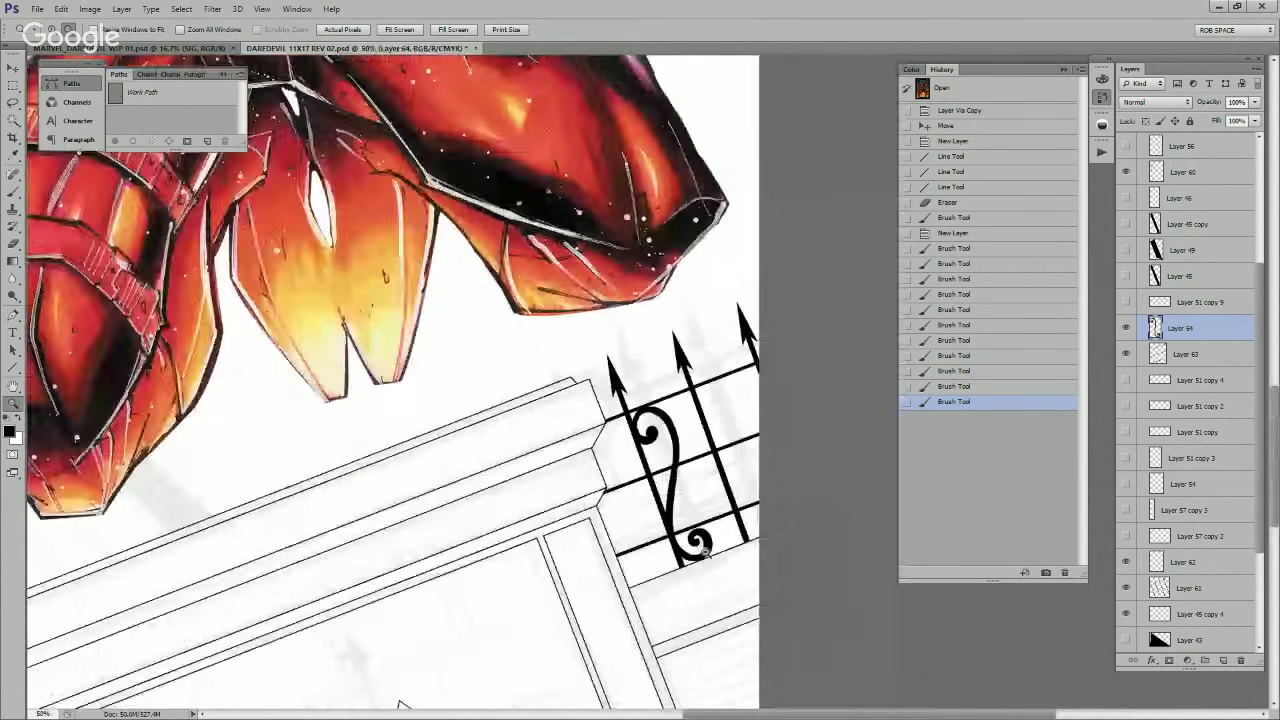
{"action": "left_click", "coordinate": [705, 552], "text": "alt"}
{"action": "left_click", "coordinate": [705, 552], "text": "alt"}
{"action": "left_click_drag", "start_coordinate": [714, 614], "coordinate": [714, 606]}
{"action": "left_click", "coordinate": [713, 606]}
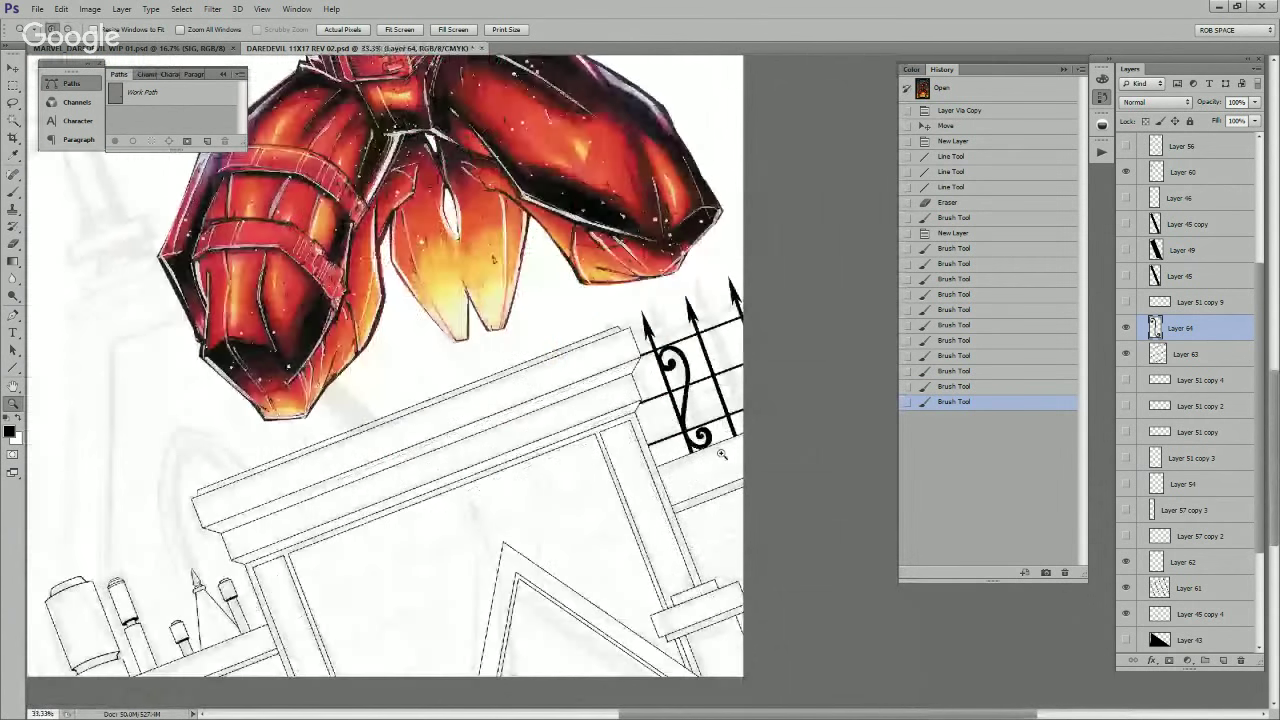
{"action": "left_click", "coordinate": [713, 606]}
{"action": "left_click", "coordinate": [1126, 328]}
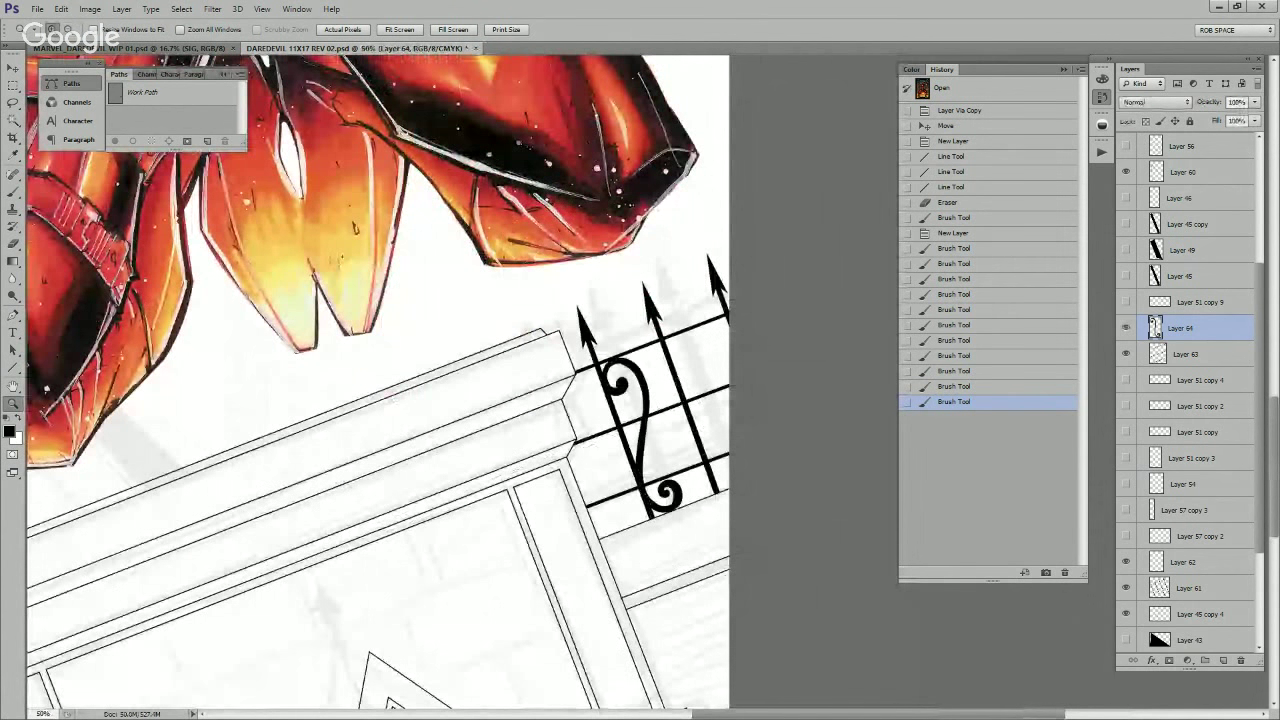
Step: Duplicate the scroll layer, move the copy toward the second fence post and flip it horizontally
{"action": "left_click", "coordinate": [684, 442]}
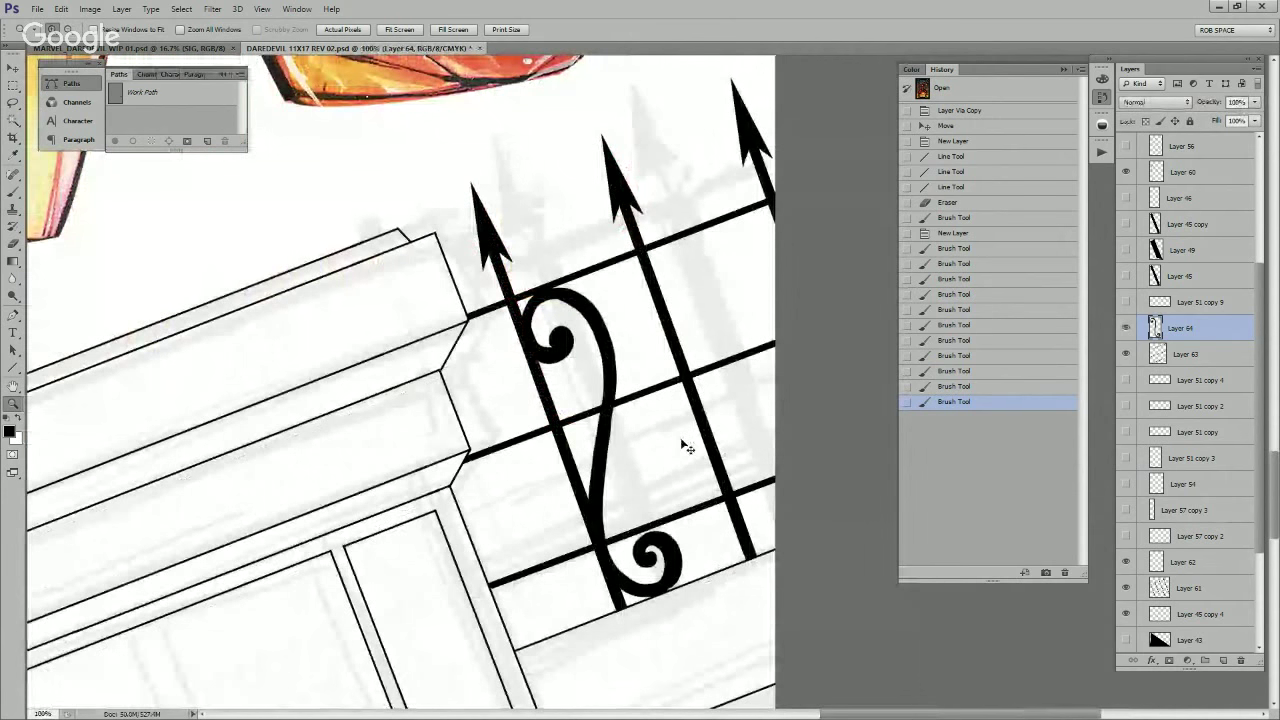
{"action": "key", "text": "ctrl+j"}
{"action": "key", "text": "v"}
{"action": "left_click_drag", "start_coordinate": [672, 455], "coordinate": [741, 430]}
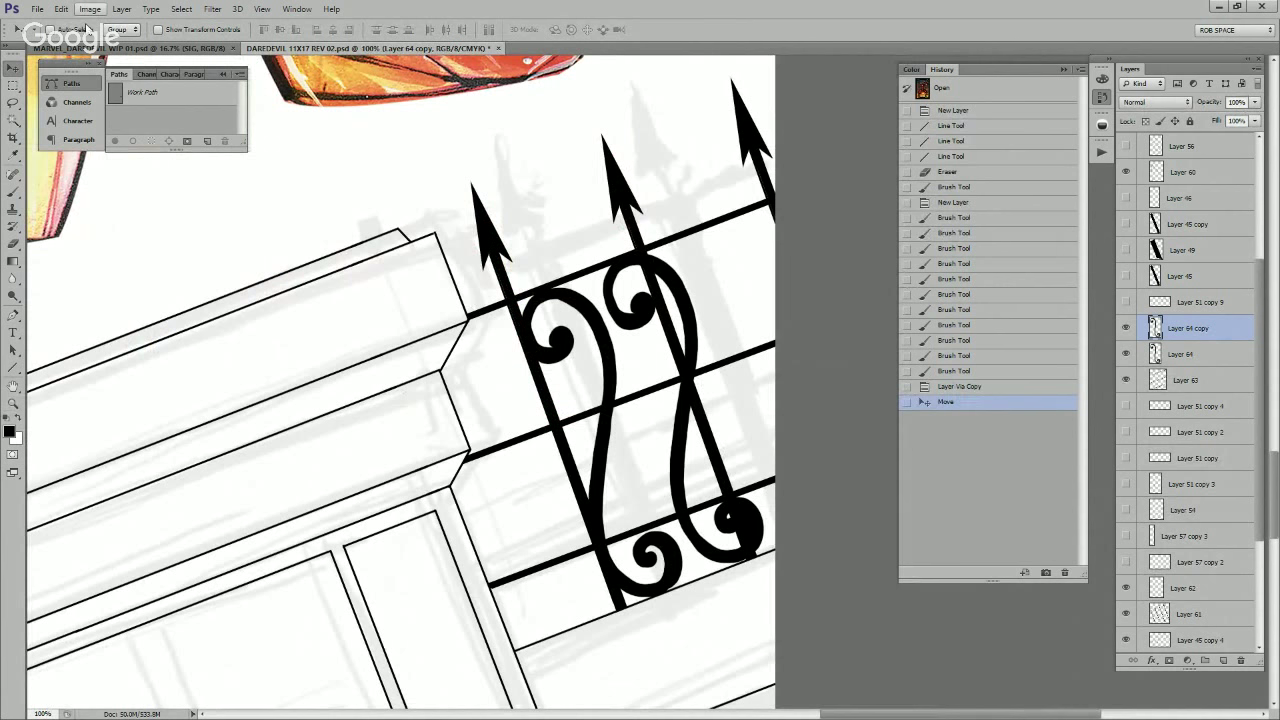
{"action": "left_click", "coordinate": [61, 8]}
{"action": "mouse_move", "coordinate": [150, 271]}
{"action": "left_click", "coordinate": [285, 412]}
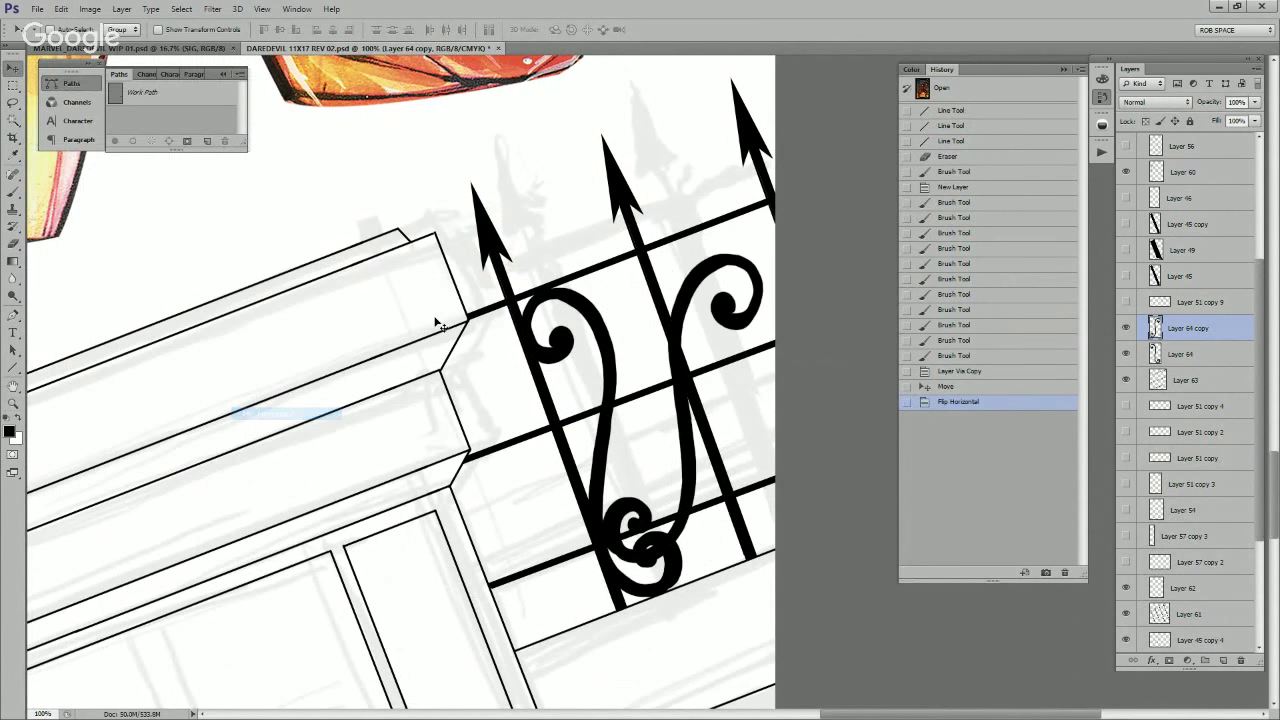
Step: Tilt the mirrored scroll with Free Transform to follow the fence slant and position it against the second post
{"action": "key", "text": "ctrl+t"}
{"action": "left_click_drag", "start_coordinate": [752, 291], "coordinate": [695, 228]}
{"action": "key", "text": "Return"}
{"action": "key", "text": "Return"}
{"action": "left_click_drag", "start_coordinate": [693, 337], "coordinate": [693, 351]}
Step: Fine-tune the mirrored scroll's shape with Free Transform and nudge it slightly left
{"action": "key", "text": "ctrl+t"}
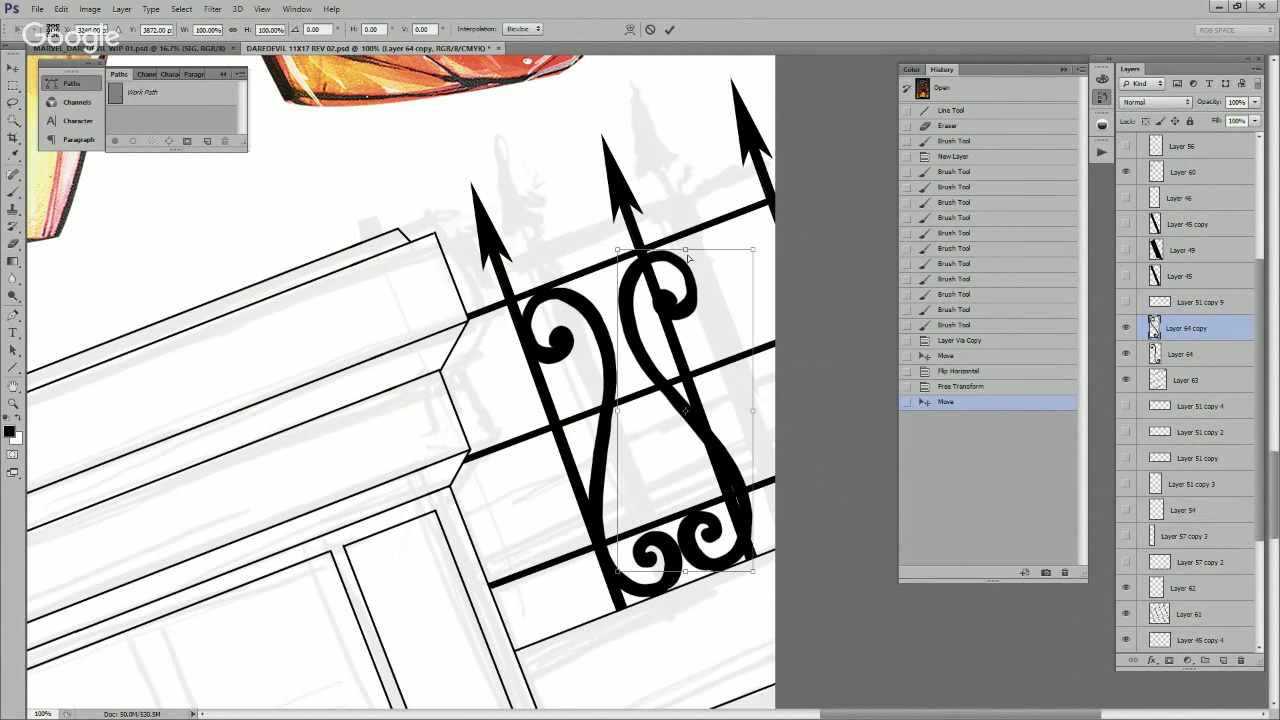
{"action": "left_click_drag", "start_coordinate": [687, 254], "coordinate": [683, 248]}
{"action": "left_click_drag", "start_coordinate": [756, 411], "coordinate": [760, 411]}
{"action": "left_click_drag", "start_coordinate": [689, 252], "coordinate": [682, 246]}
{"action": "key", "text": "Return"}
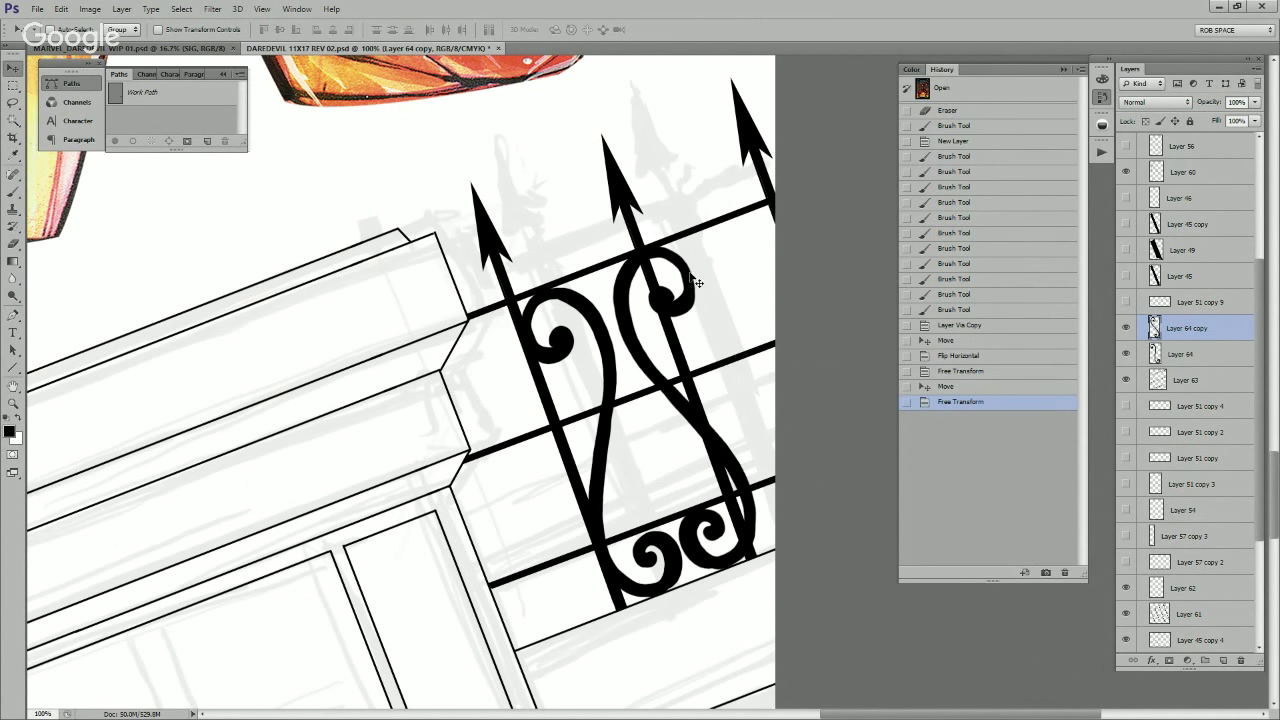
{"action": "key", "text": "Left"}
{"action": "key", "text": "Left"}
{"action": "key", "text": "Left"}
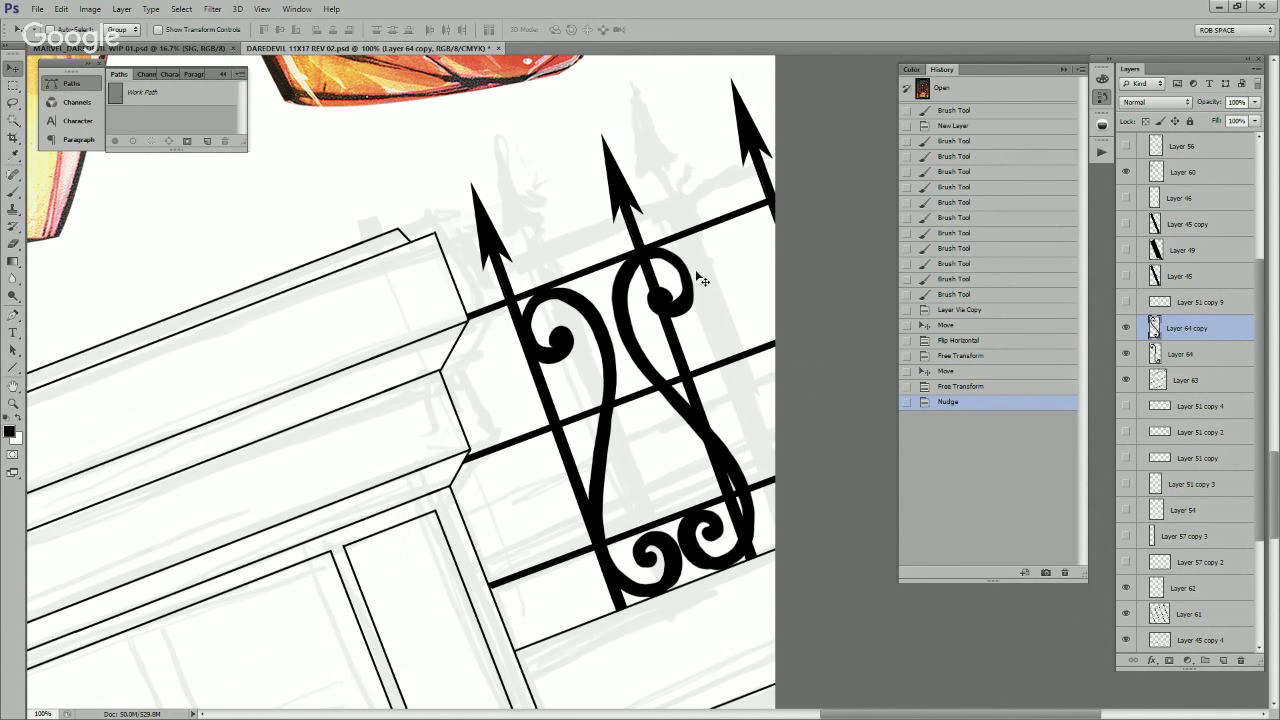
Step: Merge the mirrored scroll with the original and skew the pair with Free Transform to fit between the first two fence posts
{"action": "key", "text": "ctrl+e"}
{"action": "key", "text": "ctrl+t"}
{"action": "left_click_drag", "start_coordinate": [756, 248], "coordinate": [710, 263]}
{"action": "left_click_drag", "start_coordinate": [521, 249], "coordinate": [521, 264]}
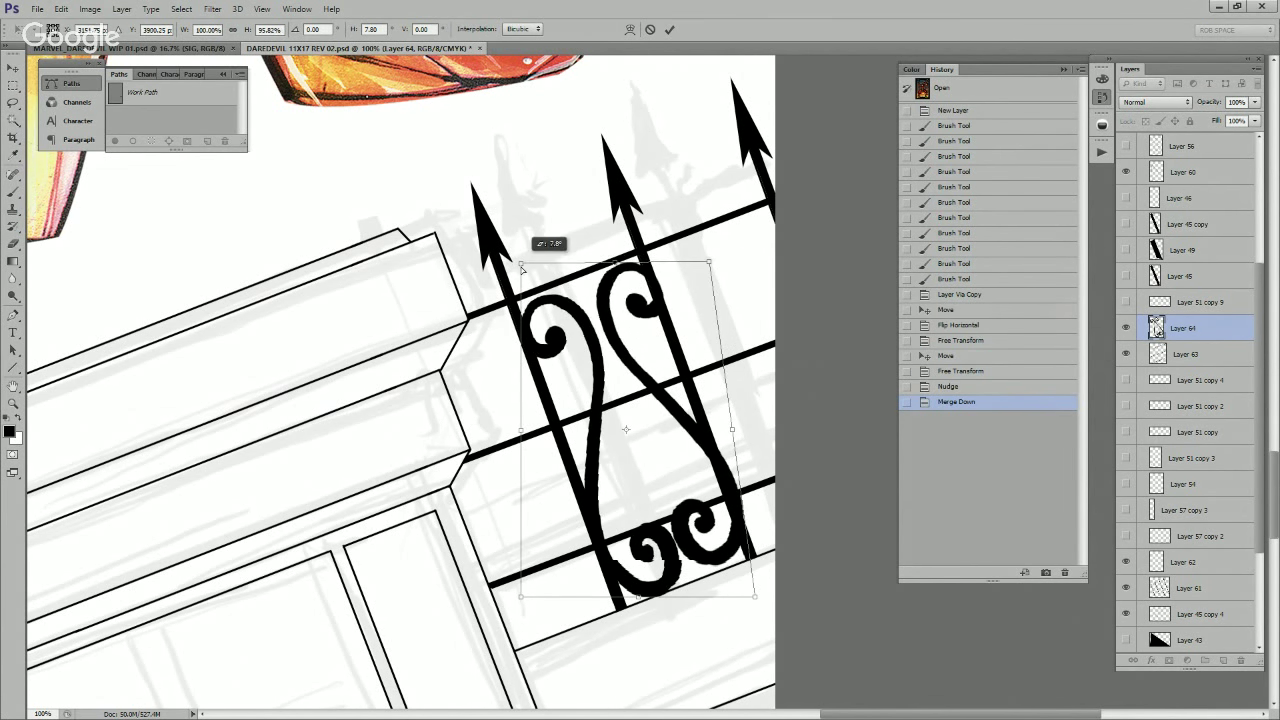
{"action": "left_click_drag", "start_coordinate": [708, 262], "coordinate": [697, 262]}
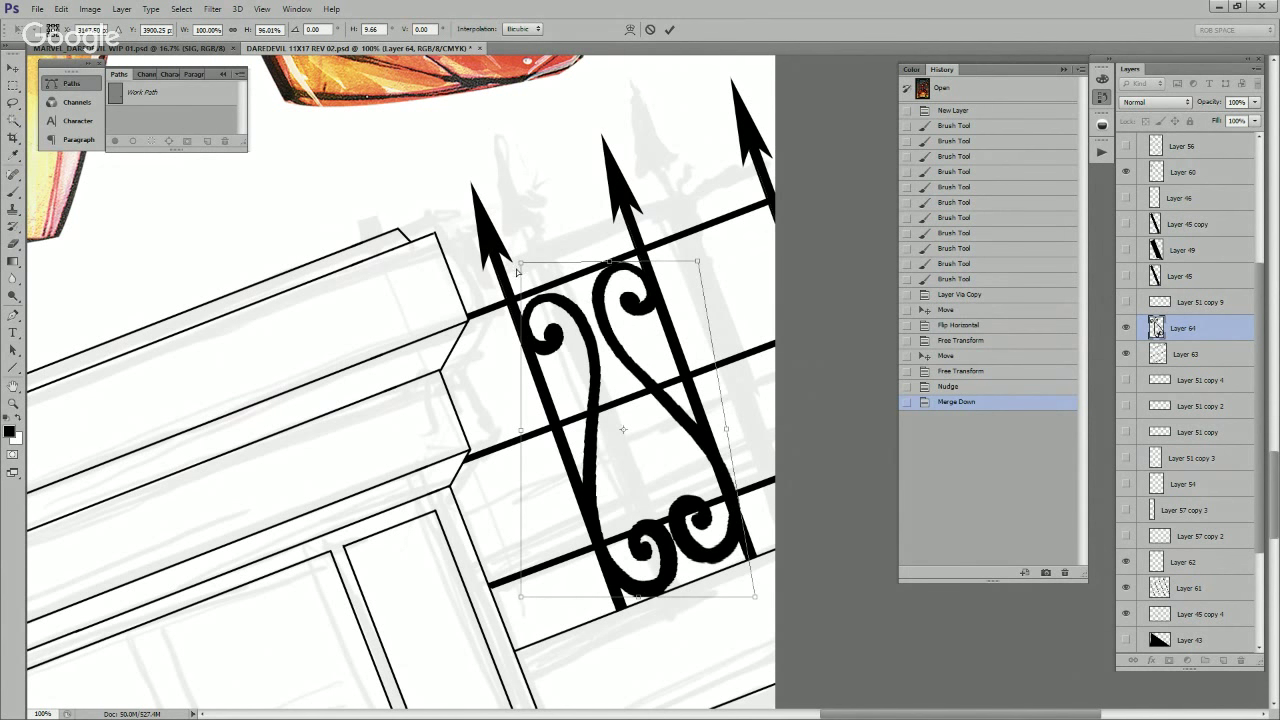
{"action": "left_click_drag", "start_coordinate": [518, 268], "coordinate": [517, 264]}
{"action": "left_click_drag", "start_coordinate": [748, 598], "coordinate": [751, 603]}
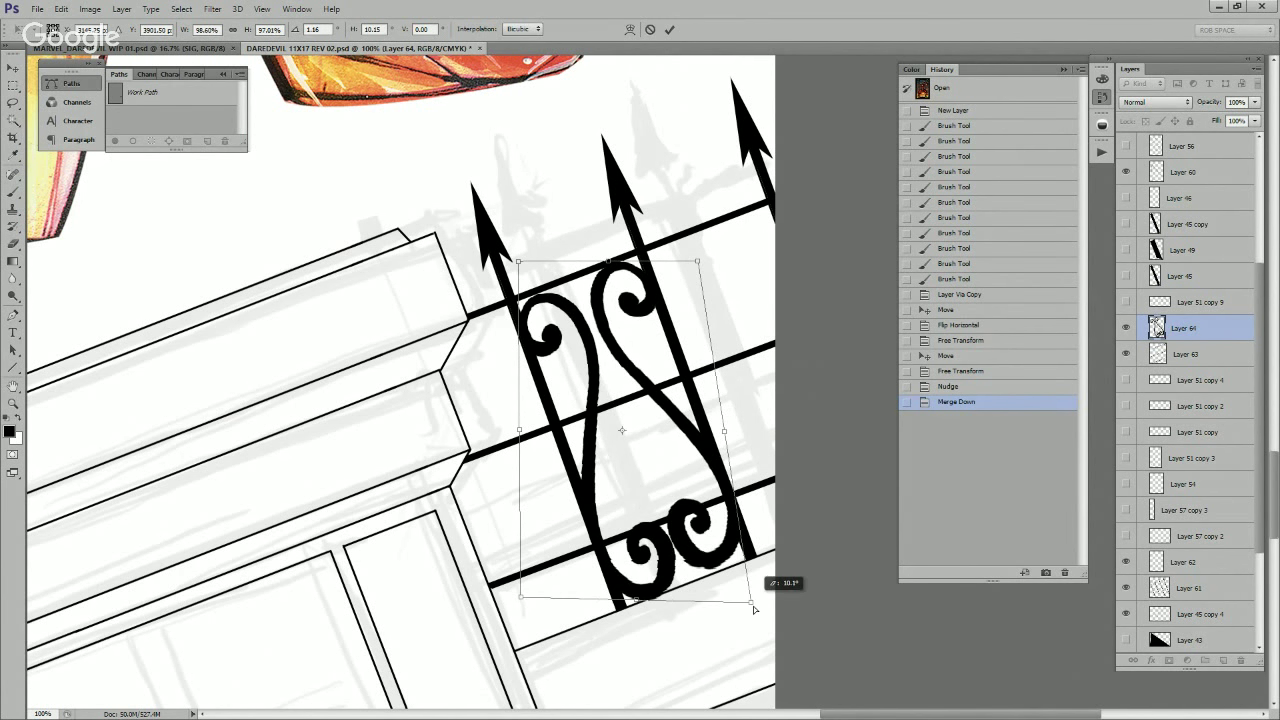
{"action": "left_click_drag", "start_coordinate": [525, 606], "coordinate": [523, 601]}
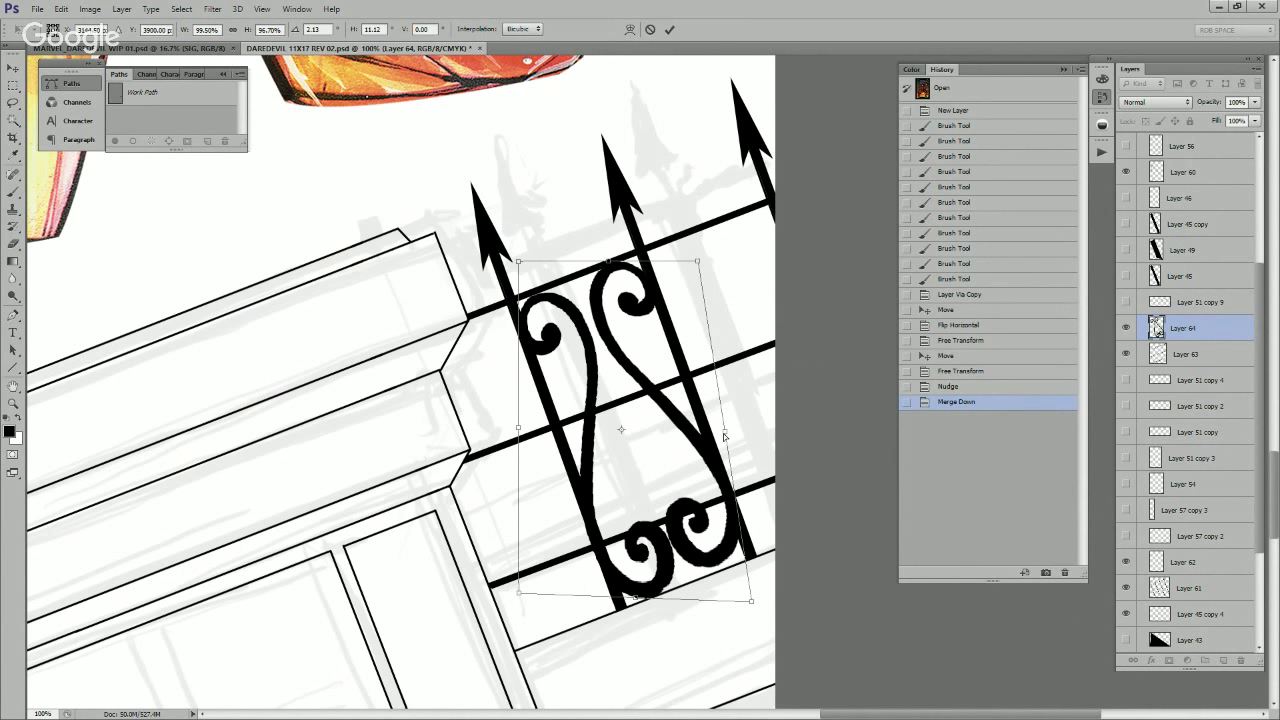
{"action": "left_click_drag", "start_coordinate": [725, 436], "coordinate": [727, 444]}
{"action": "left_click_drag", "start_coordinate": [635, 606], "coordinate": [636, 600]}
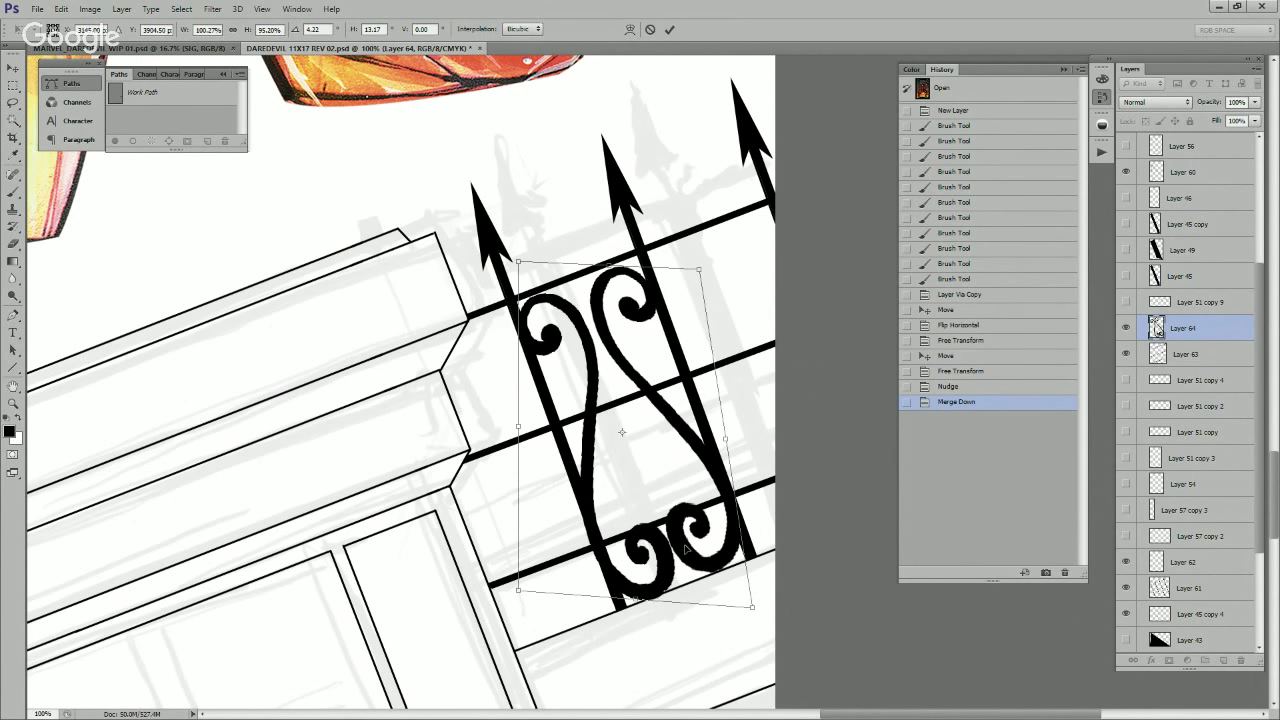
{"action": "key", "text": "Return"}
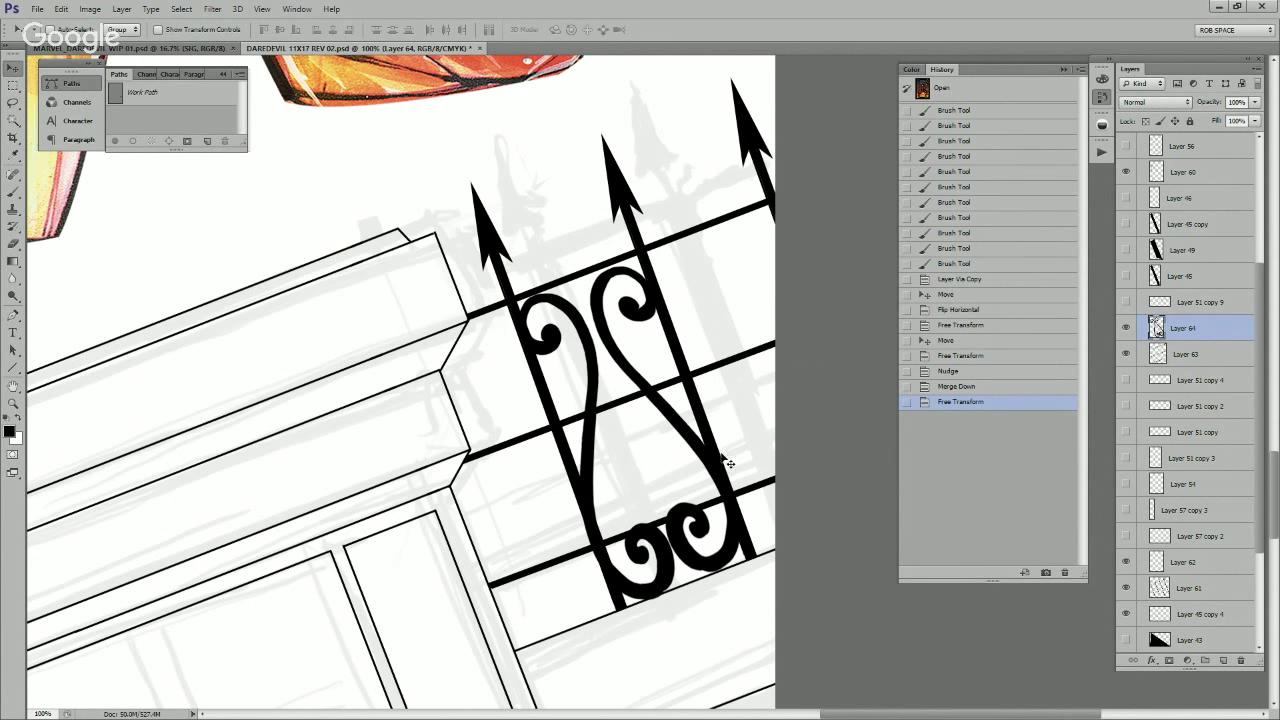
Step: Refine the corners of the merged scroll pair with another Free Transform to match the rails' slant
{"action": "key", "text": "ctrl+t"}
{"action": "left_click_drag", "start_coordinate": [742, 267], "coordinate": [744, 257]}
{"action": "left_click_drag", "start_coordinate": [632, 264], "coordinate": [632, 267]}
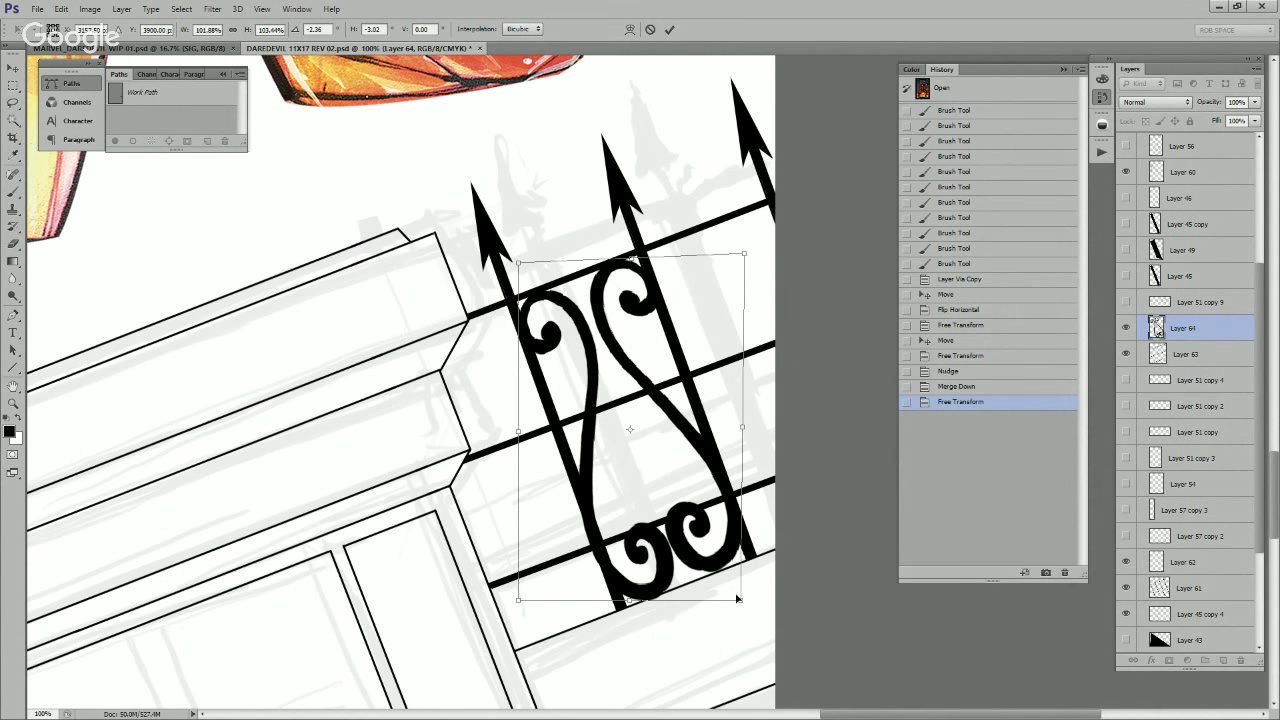
{"action": "left_click_drag", "start_coordinate": [737, 598], "coordinate": [709, 589]}
{"action": "key", "text": "Return"}
Step: Erase the stray edges of the scroll pair around the lower curls and beside the second post
{"action": "key", "text": "e"}
{"action": "mouse_move", "coordinate": [613, 529]}
{"action": "left_mouse_down"}
{"action": "mouse_move", "coordinate": [595, 503]}
{"action": "mouse_move", "coordinate": [610, 554]}
{"action": "left_mouse_up"}
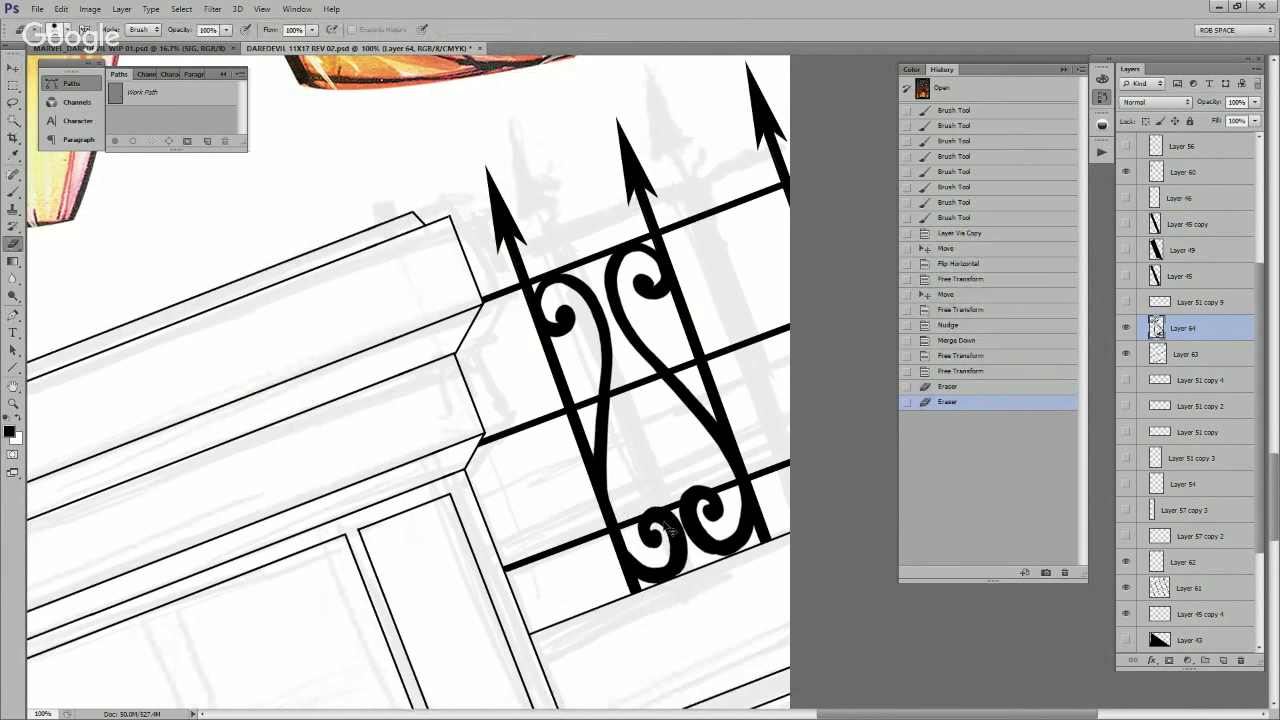
{"action": "left_click_drag", "start_coordinate": [678, 256], "coordinate": [704, 290]}
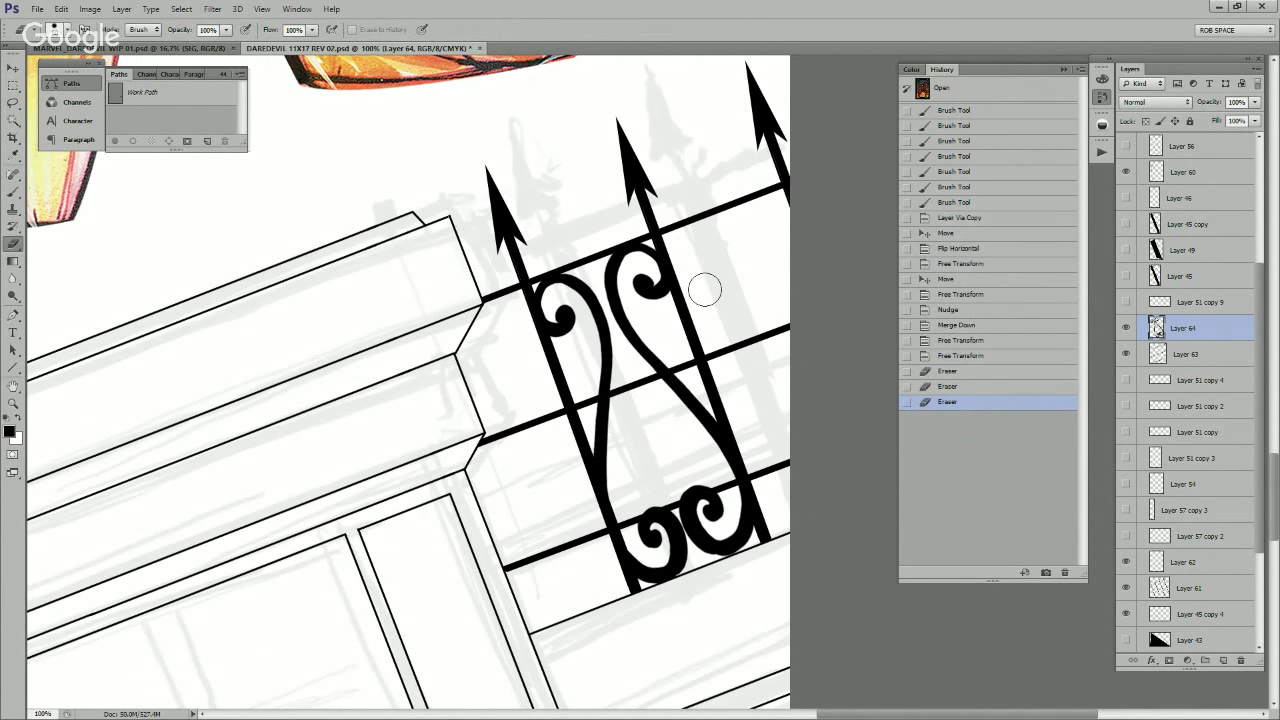
Step: Duplicate the scroll pair twice and place the copies in the neighbouring fence sections on both sides
{"action": "key", "text": "ctrl+j"}
{"action": "key", "text": "v"}
{"action": "mouse_move", "coordinate": [643, 466]}
{"action": "left_mouse_down"}
{"action": "mouse_move", "coordinate": [790, 398]}
{"action": "mouse_move", "coordinate": [770, 432]}
{"action": "mouse_move", "coordinate": [803, 348]}
{"action": "mouse_move", "coordinate": [570, 450]}
{"action": "mouse_move", "coordinate": [631, 407]}
{"action": "left_mouse_up"}
{"action": "key", "text": "ctrl+j"}
Step: Try to erase the part of the outermost scroll copy that overlaps the building
{"action": "key", "text": "e"}
{"action": "mouse_move", "coordinate": [497, 320]}
{"action": "left_mouse_down"}
{"action": "mouse_move", "coordinate": [456, 328]}
{"action": "mouse_move", "coordinate": [468, 310]}
{"action": "mouse_move", "coordinate": [475, 387]}
{"action": "mouse_move", "coordinate": [493, 381]}
{"action": "mouse_move", "coordinate": [509, 410]}
{"action": "mouse_move", "coordinate": [497, 378]}
{"action": "mouse_move", "coordinate": [509, 408]}
{"action": "mouse_move", "coordinate": [503, 470]}
{"action": "mouse_move", "coordinate": [516, 508]}
{"action": "mouse_move", "coordinate": [490, 435]}
{"action": "mouse_move", "coordinate": [517, 527]}
{"action": "left_mouse_up"}
{"action": "key", "text": "ctrl+z"}
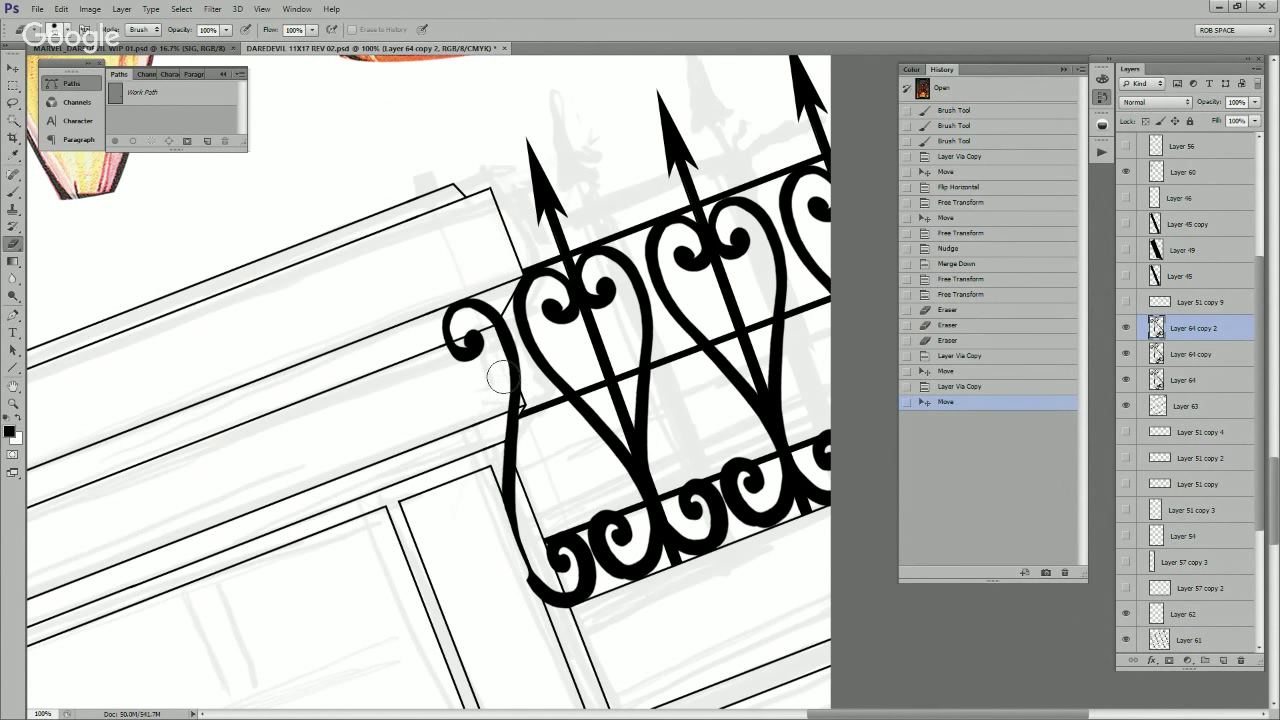
{"action": "left_click_drag", "start_coordinate": [515, 408], "coordinate": [506, 381]}
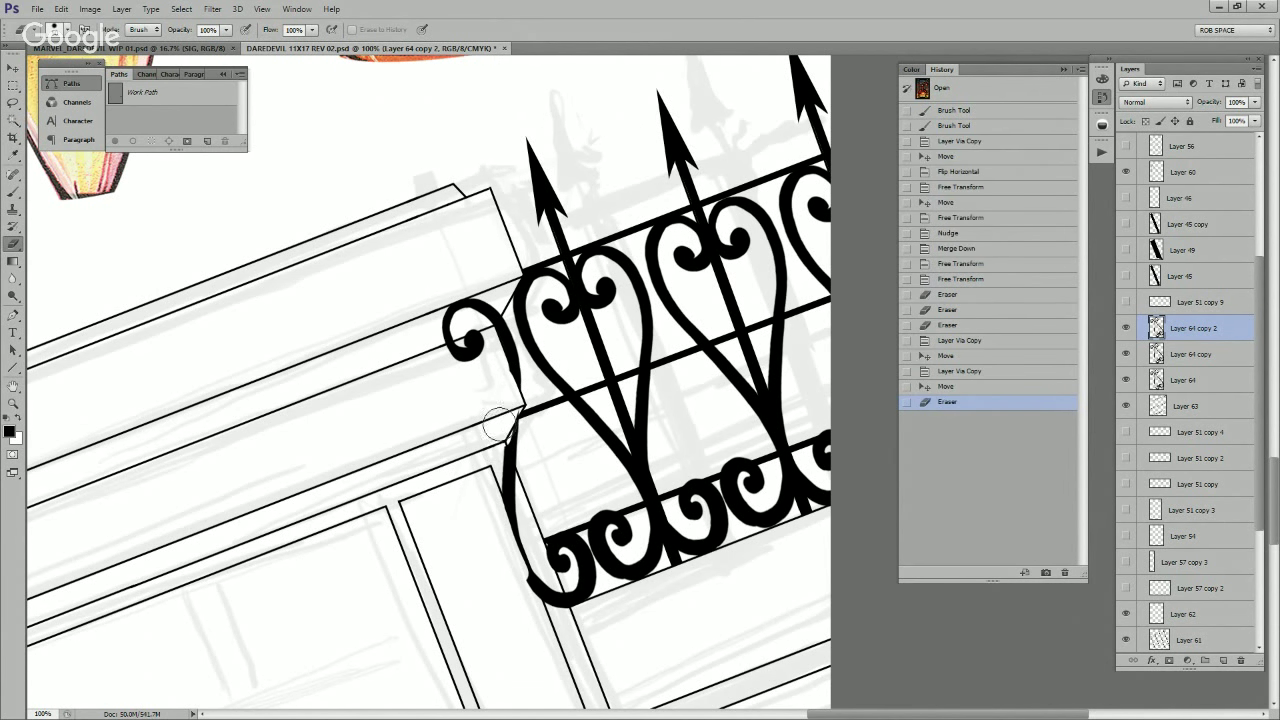
Step: Add a layer mask to Layer 64 copy 2 and paint out the scroll parts overlapping the building
{"action": "left_click", "coordinate": [1169, 660]}
{"action": "key", "text": "b"}
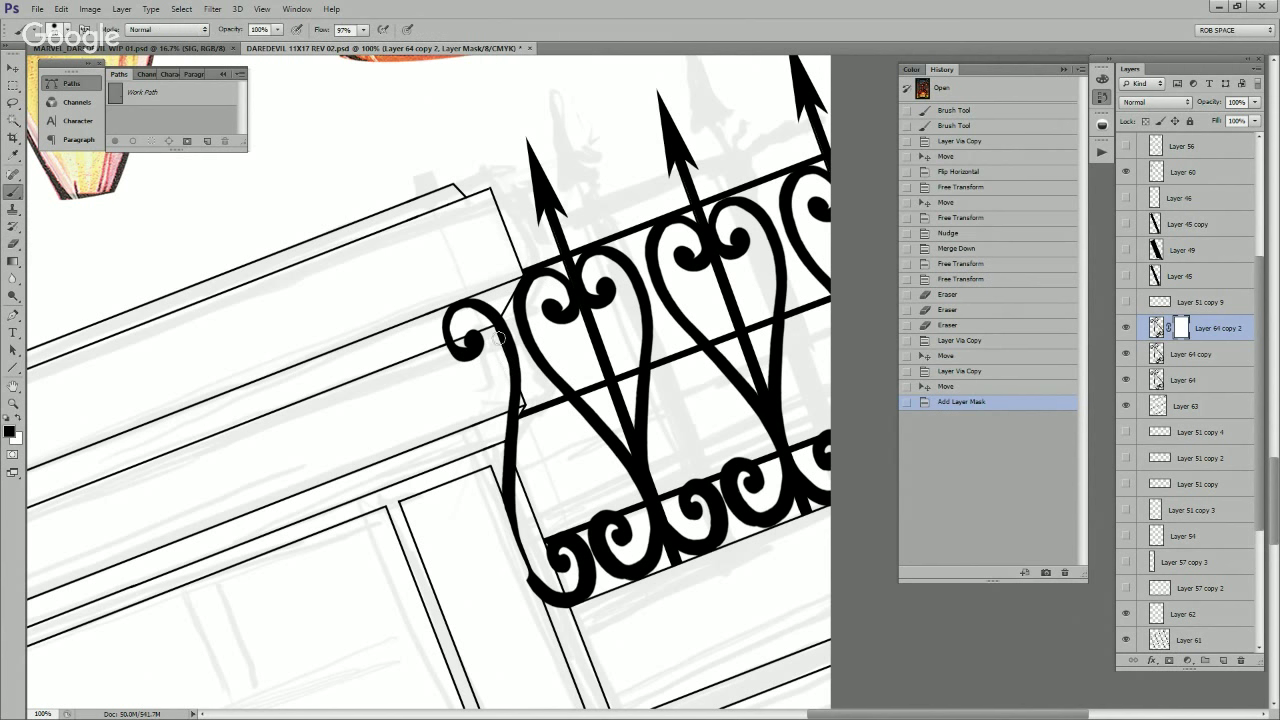
{"action": "mouse_move", "coordinate": [487, 305]}
{"action": "left_mouse_down"}
{"action": "mouse_move", "coordinate": [506, 387]}
{"action": "mouse_move", "coordinate": [475, 289]}
{"action": "mouse_move", "coordinate": [474, 374]}
{"action": "mouse_move", "coordinate": [450, 383]}
{"action": "mouse_move", "coordinate": [500, 375]}
{"action": "left_mouse_up"}
{"action": "mouse_move", "coordinate": [520, 484]}
{"action": "left_mouse_down"}
{"action": "mouse_move", "coordinate": [504, 508]}
{"action": "mouse_move", "coordinate": [566, 622]}
{"action": "left_mouse_up"}
{"action": "left_click_drag", "start_coordinate": [527, 573], "coordinate": [527, 562]}
Step: Refine the mask along the cornice corner, restoring the scroll up to the building's outline
{"action": "left_click", "coordinate": [525, 405], "text": "ctrl"}
{"action": "left_click", "coordinate": [525, 405], "text": "ctrl"}
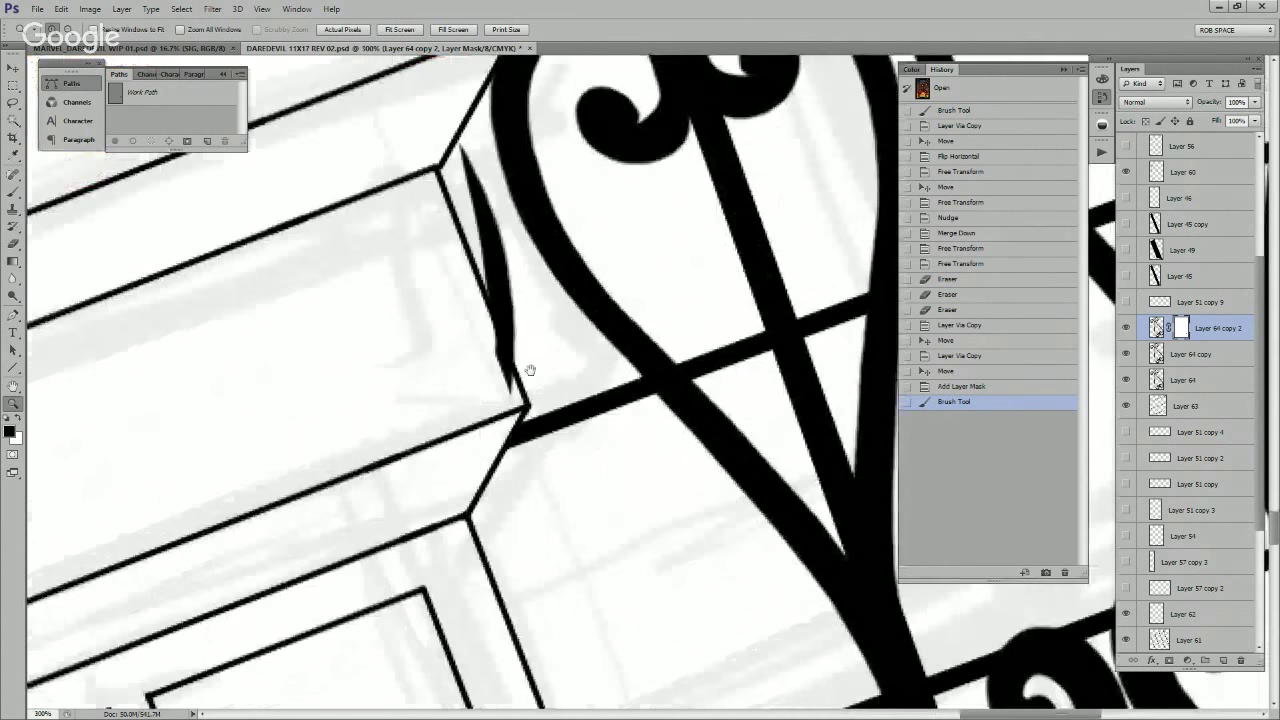
{"action": "mouse_move", "coordinate": [529, 369]}
{"action": "left_mouse_down"}
{"action": "mouse_move", "coordinate": [549, 460]}
{"action": "mouse_move", "coordinate": [504, 419]}
{"action": "left_mouse_up"}
{"action": "key", "text": "x"}
{"action": "mouse_move", "coordinate": [478, 250]}
{"action": "left_mouse_down"}
{"action": "mouse_move", "coordinate": [508, 366]}
{"action": "mouse_move", "coordinate": [475, 246]}
{"action": "left_mouse_up"}
{"action": "left_click_drag", "start_coordinate": [545, 470], "coordinate": [523, 294]}
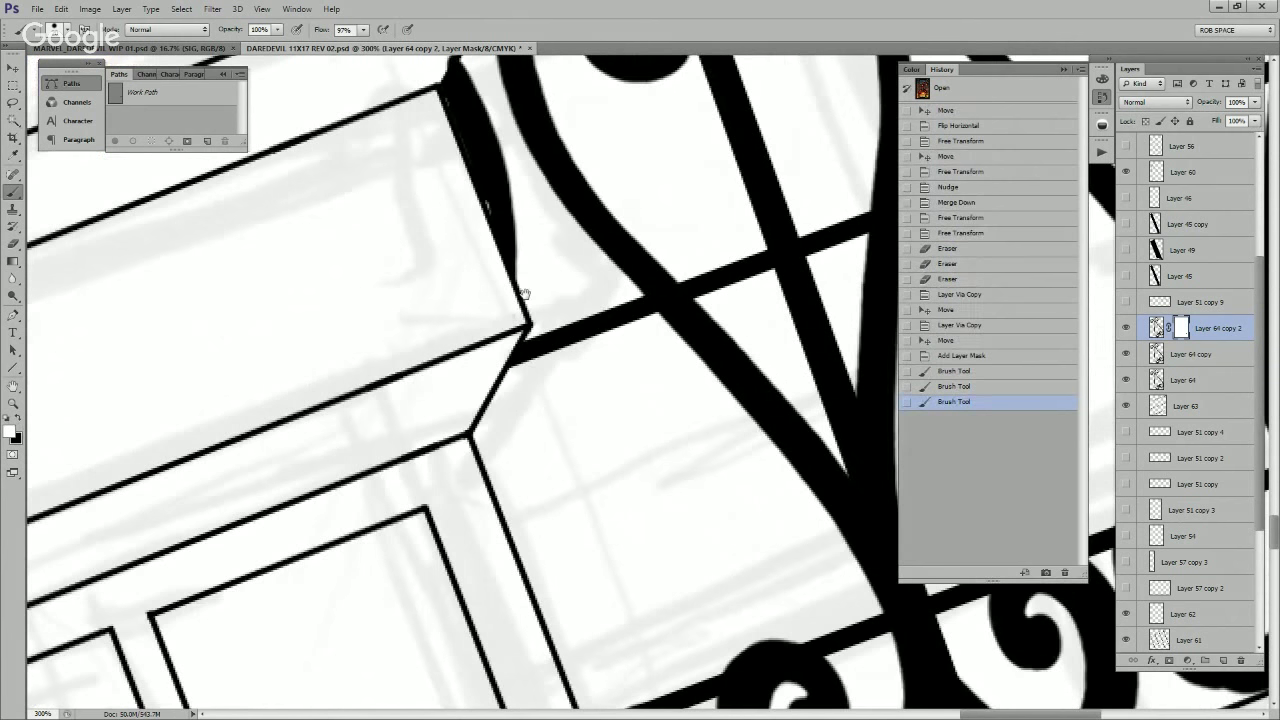
{"action": "mouse_move", "coordinate": [493, 417]}
{"action": "left_mouse_down"}
{"action": "mouse_move", "coordinate": [481, 434]}
{"action": "mouse_move", "coordinate": [498, 481]}
{"action": "mouse_move", "coordinate": [503, 386]}
{"action": "mouse_move", "coordinate": [466, 434]}
{"action": "mouse_move", "coordinate": [458, 362]}
{"action": "mouse_move", "coordinate": [487, 296]}
{"action": "left_mouse_up"}
Step: Clean up the scroll mask along the building's lower edge, down to the bottom curl
{"action": "key", "text": "x"}
{"action": "key", "text": "x"}
{"action": "left_click_drag", "start_coordinate": [487, 500], "coordinate": [474, 449]}
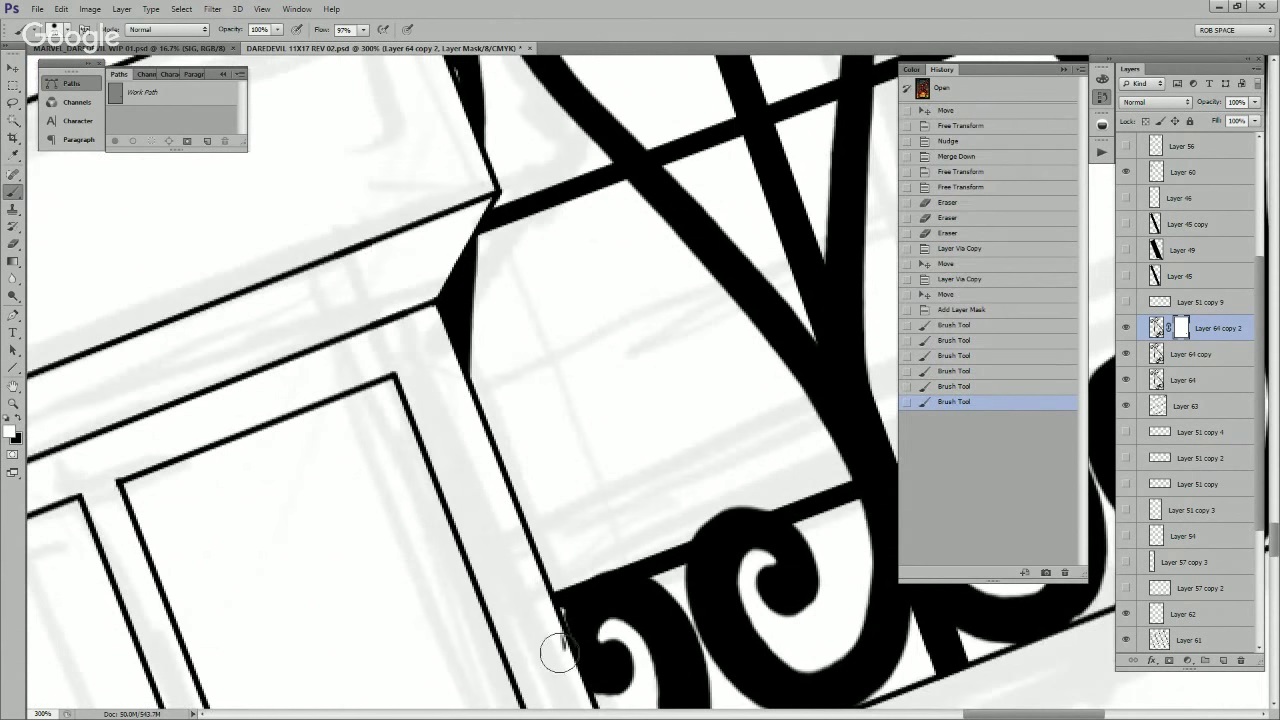
{"action": "left_click_drag", "start_coordinate": [560, 652], "coordinate": [514, 523]}
{"action": "key", "text": "x"}
{"action": "mouse_move", "coordinate": [515, 478]}
{"action": "left_mouse_down"}
{"action": "mouse_move", "coordinate": [523, 503]}
{"action": "mouse_move", "coordinate": [517, 486]}
{"action": "mouse_move", "coordinate": [499, 488]}
{"action": "mouse_move", "coordinate": [523, 557]}
{"action": "left_mouse_up"}
{"action": "key", "text": "x"}
{"action": "key", "text": "x"}
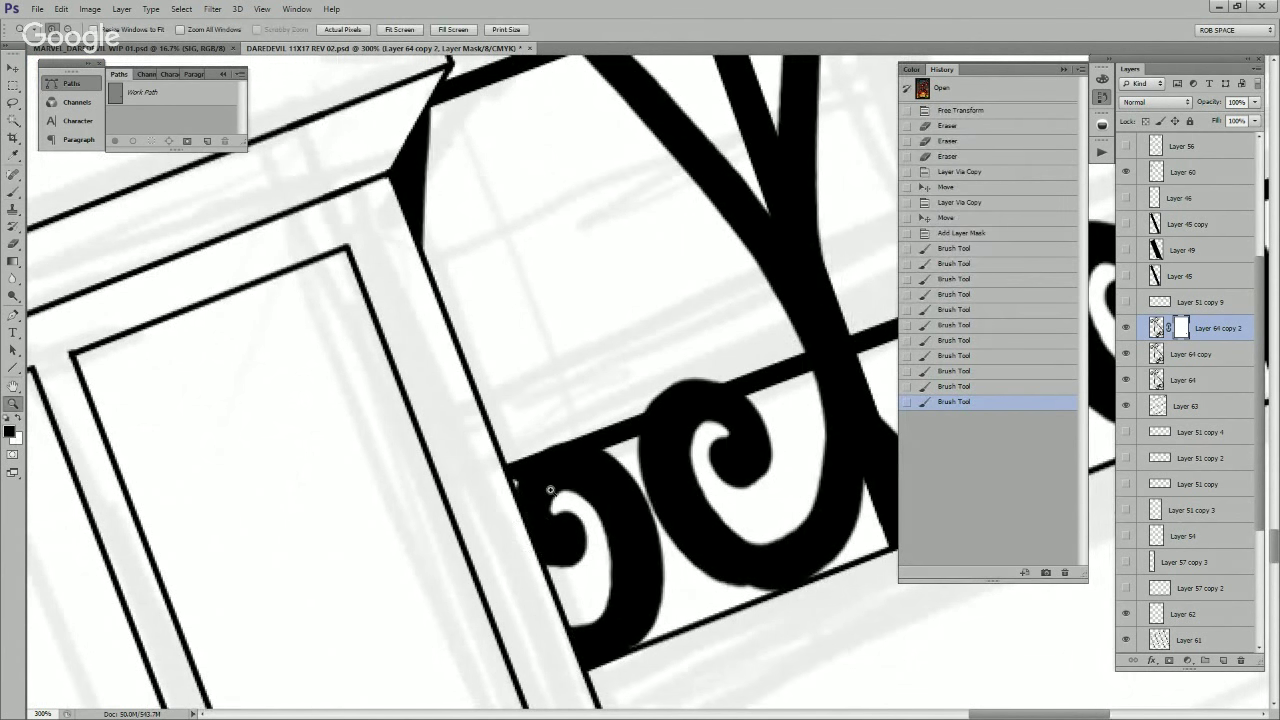
Step: Examine the finished scrollwork against the whole composition at several zoom levels
{"action": "left_click", "coordinate": [551, 490], "text": "alt"}
{"action": "left_click", "coordinate": [551, 490], "text": "alt"}
{"action": "left_click", "coordinate": [551, 490], "text": "alt"}
{"action": "left_click", "coordinate": [551, 490], "text": "alt"}
{"action": "left_click", "coordinate": [551, 490], "text": "alt"}
{"action": "left_click", "coordinate": [573, 544], "text": "alt"}
{"action": "left_click", "coordinate": [573, 544], "text": "alt"}
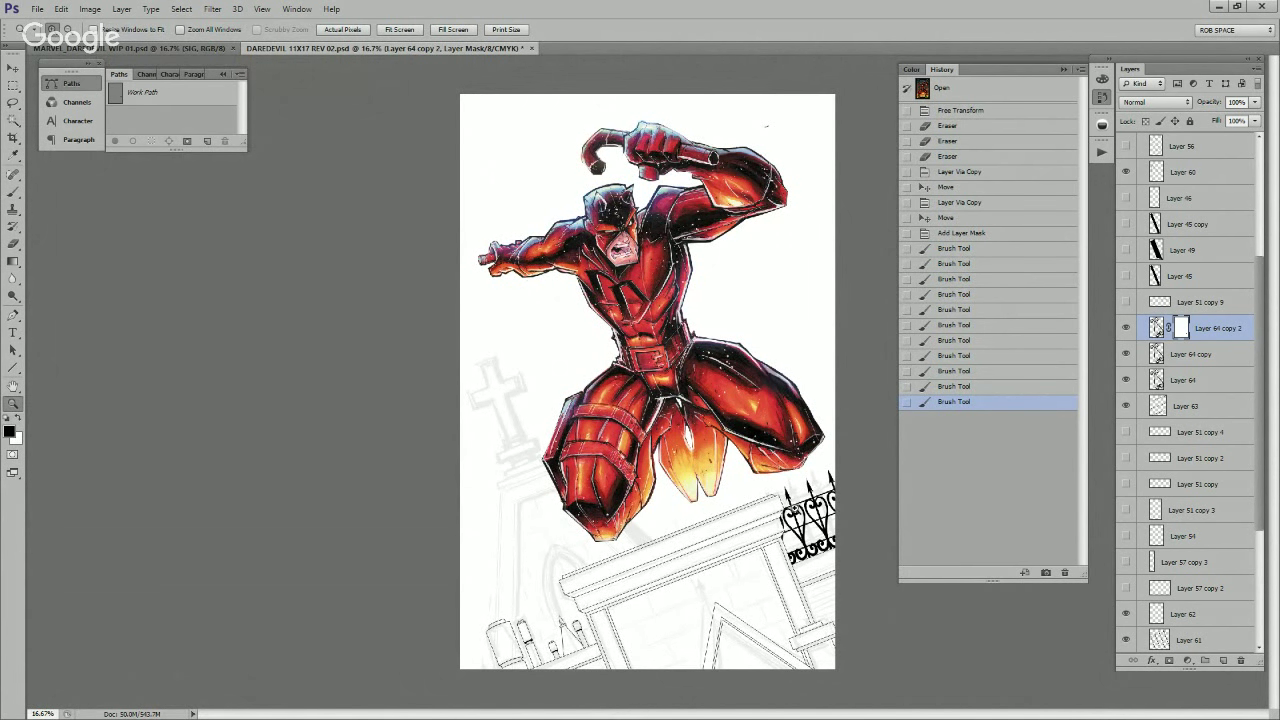
{"action": "left_click", "coordinate": [796, 510]}
{"action": "left_click", "coordinate": [796, 510]}
{"action": "left_click", "coordinate": [796, 512]}
{"action": "left_click", "coordinate": [797, 519], "text": "alt"}
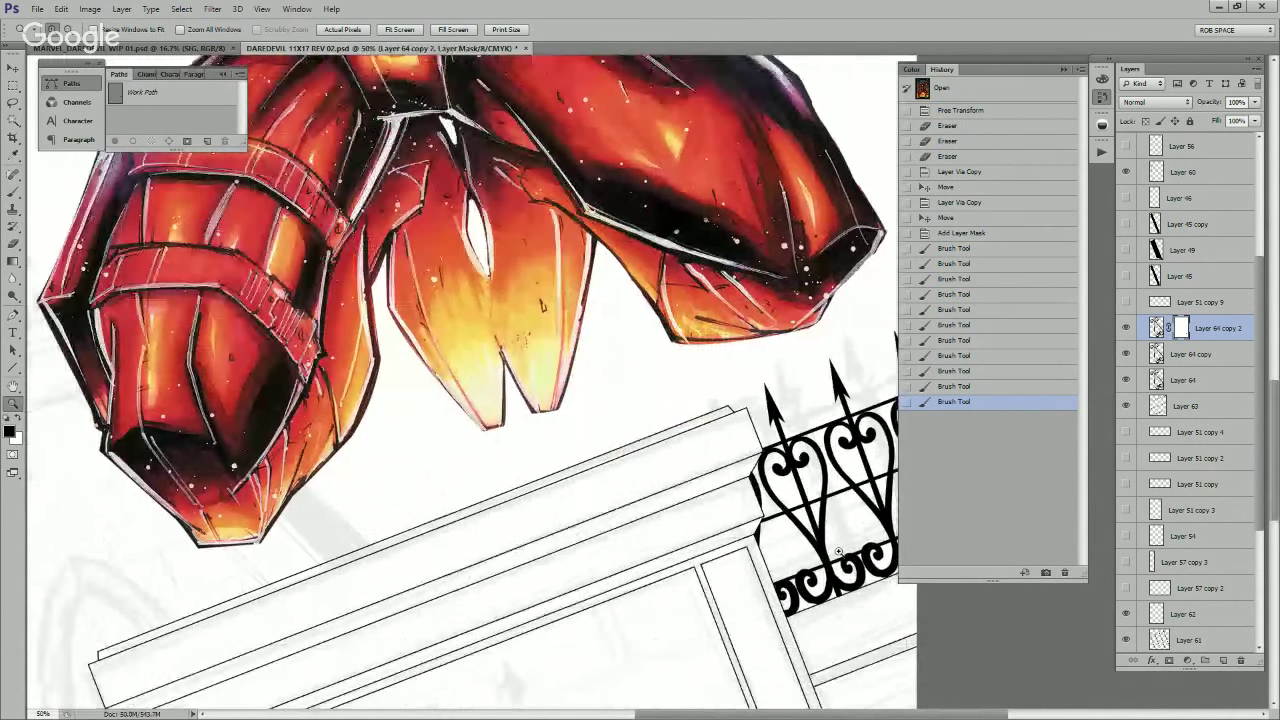
{"action": "left_click", "coordinate": [835, 528], "text": "alt"}
{"action": "left_click", "coordinate": [835, 528], "text": "alt"}
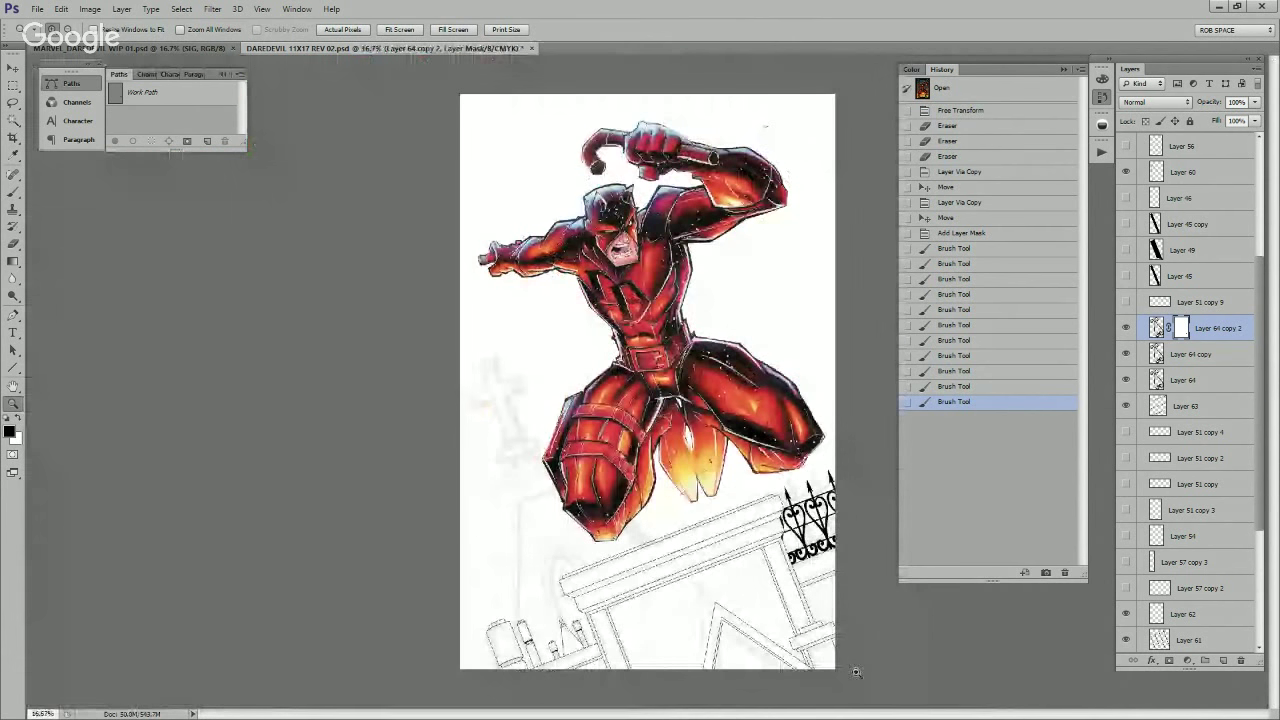
Step: Merge the three scroll layers with the fence layer, move the result above Layer 62 and merge it down
{"action": "left_click", "coordinate": [1190, 380], "text": "shift"}
{"action": "key", "text": "ctrl+e"}
{"action": "key", "text": "ctrl+e"}
{"action": "left_click_drag", "start_coordinate": [1190, 328], "coordinate": [1182, 530]}
{"action": "key", "text": "ctrl+e"}
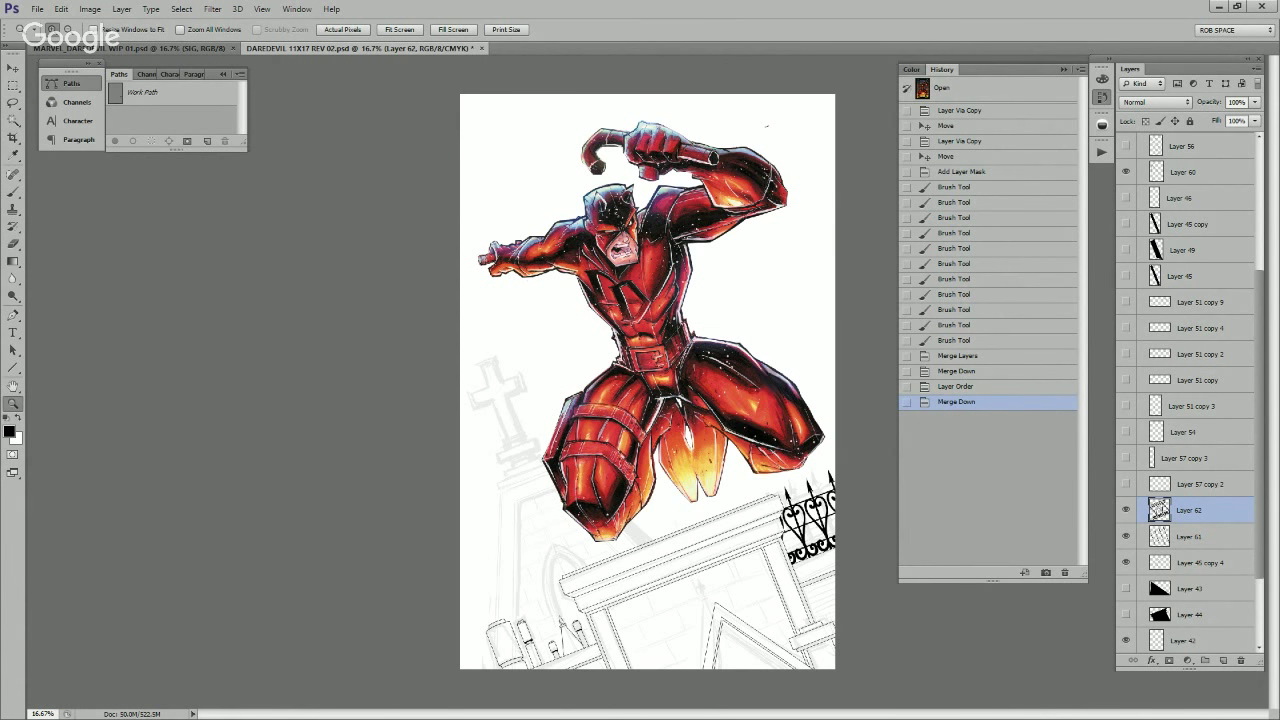
Step: Examine the sketched cross and church tower beside the bent knee, up close and in the full composition
{"action": "left_click", "coordinate": [591, 540]}
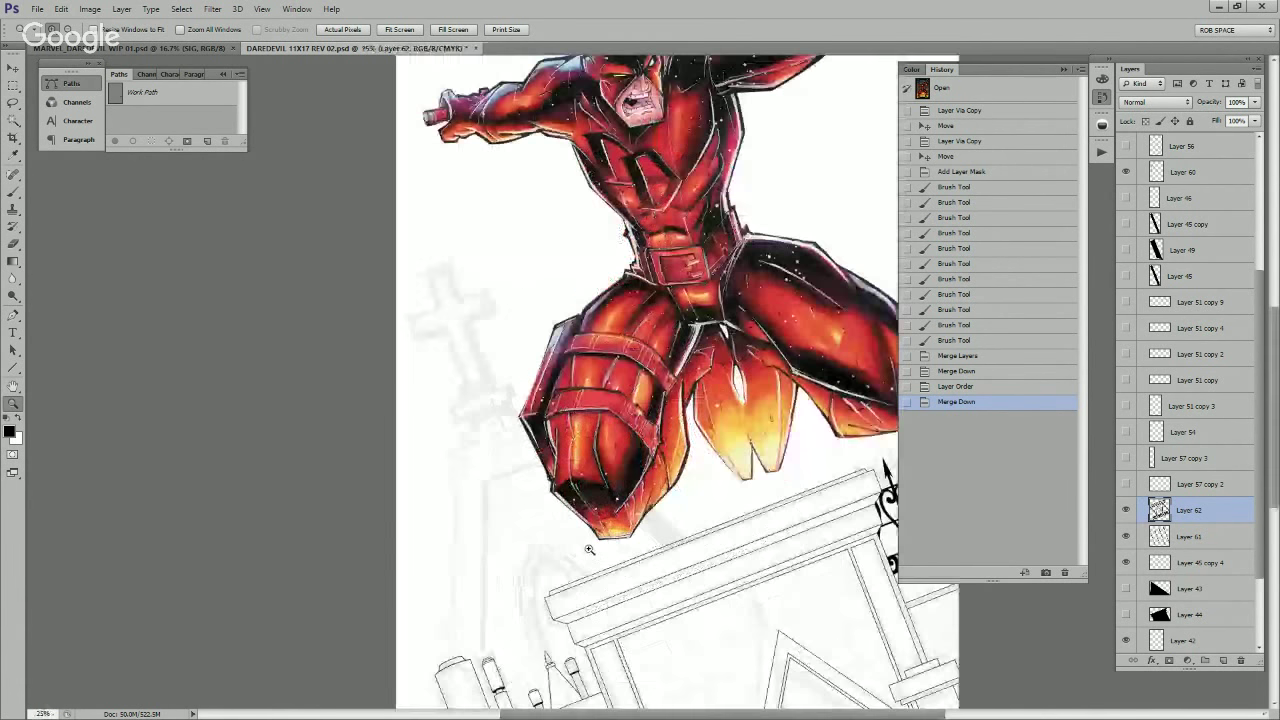
{"action": "left_click_drag", "start_coordinate": [591, 532], "coordinate": [708, 504]}
{"action": "left_click", "coordinate": [708, 504]}
{"action": "left_click", "coordinate": [671, 472]}
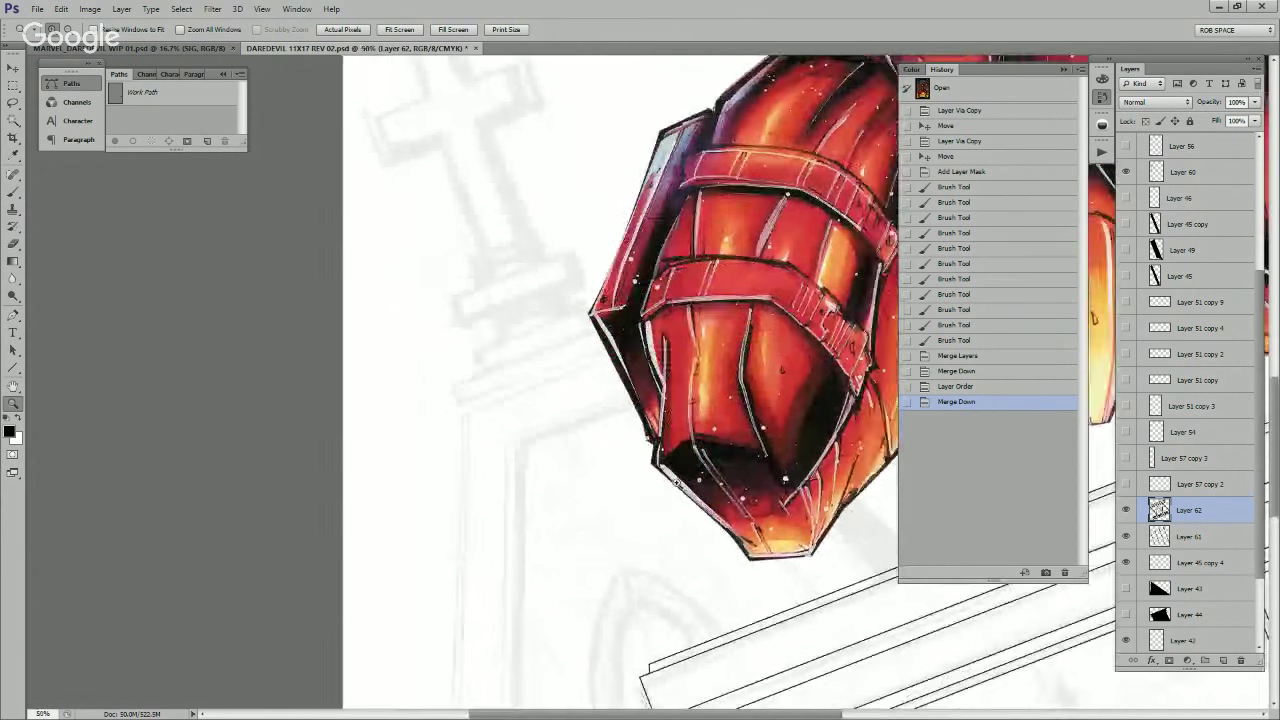
{"action": "left_click_drag", "start_coordinate": [668, 463], "coordinate": [709, 498]}
{"action": "key", "text": "u"}
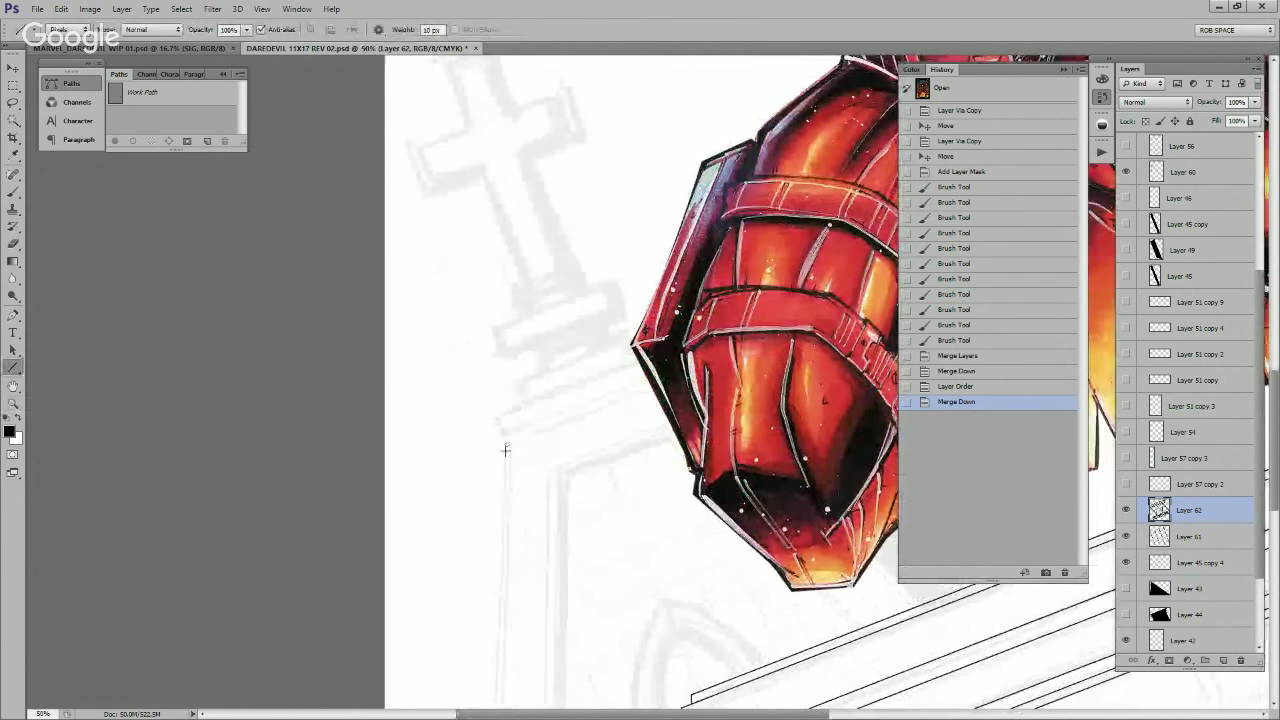
{"action": "key", "text": "z"}
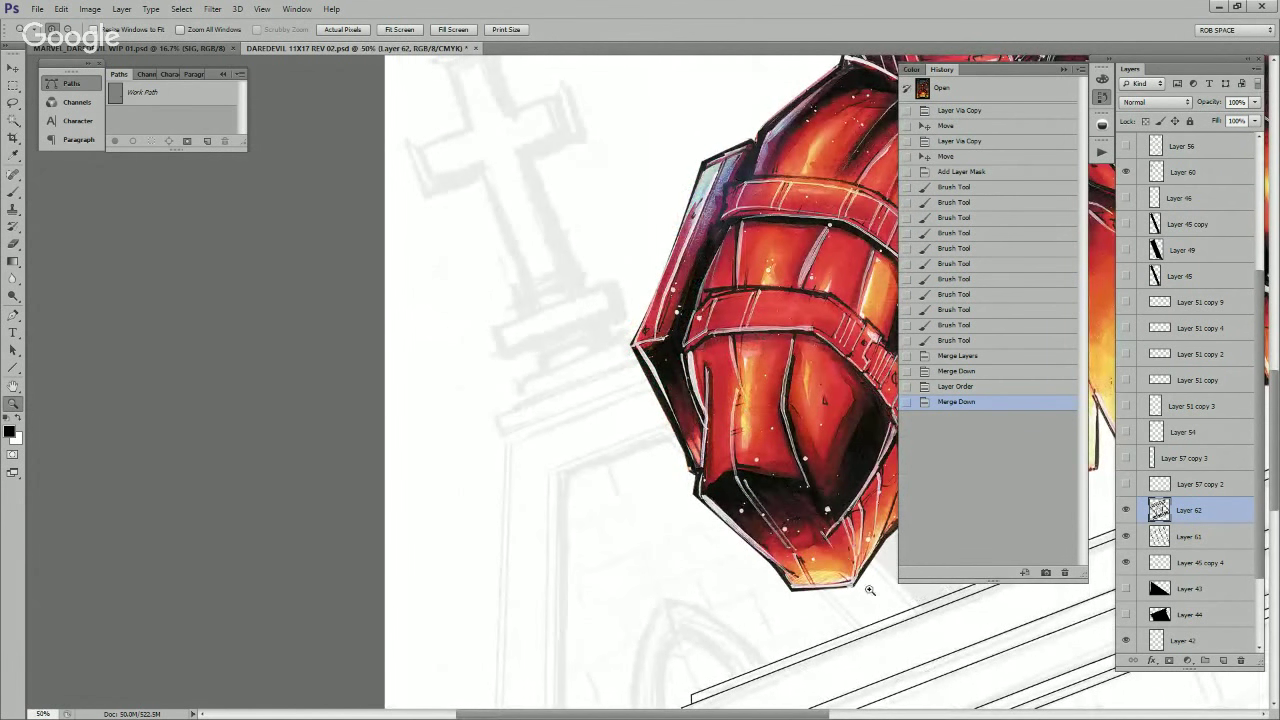
{"action": "key", "text": "u"}
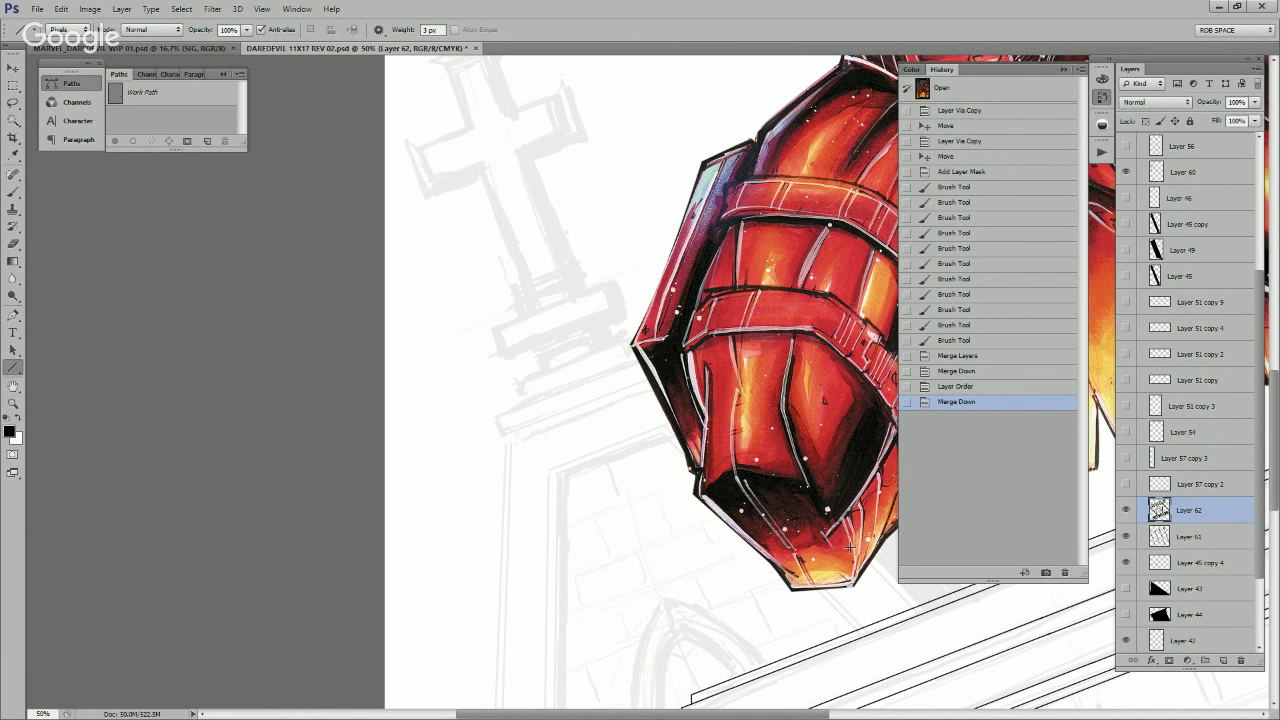
{"action": "left_click_drag", "start_coordinate": [845, 551], "coordinate": [834, 547]}
{"action": "left_click", "coordinate": [834, 547], "text": "alt"}
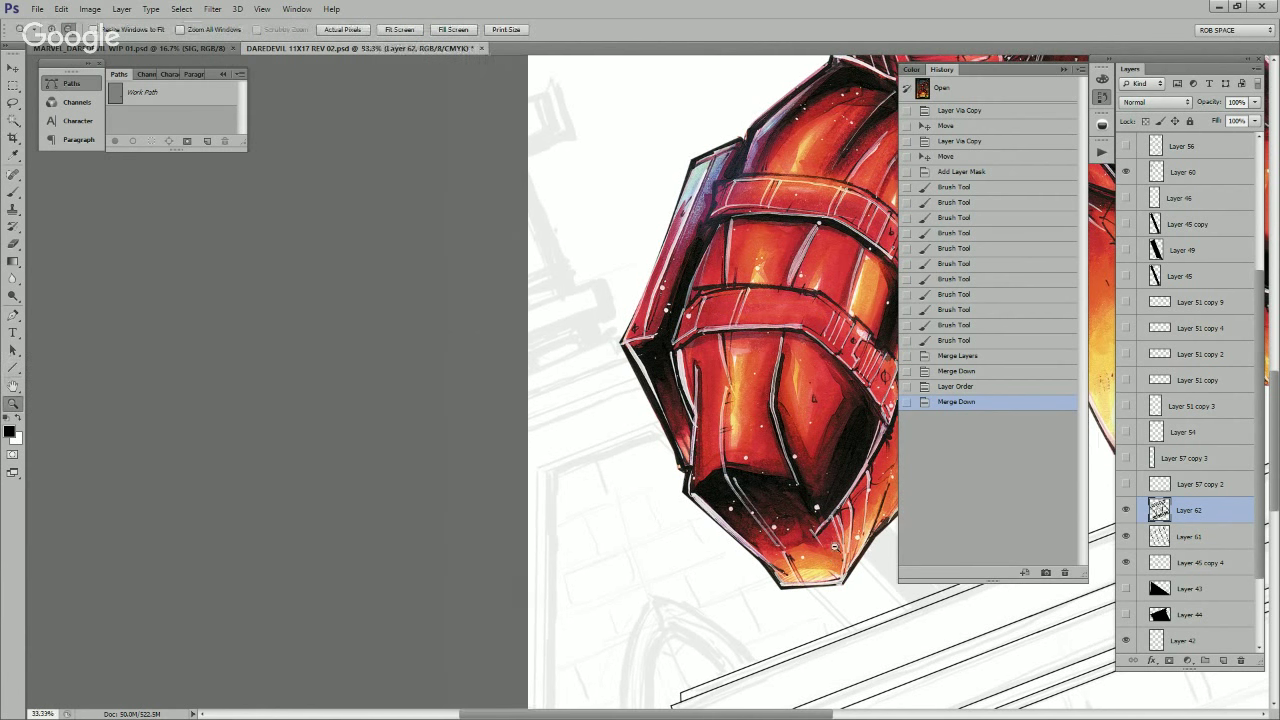
{"action": "left_click", "coordinate": [834, 547], "text": "alt"}
{"action": "left_click", "coordinate": [834, 547], "text": "alt"}
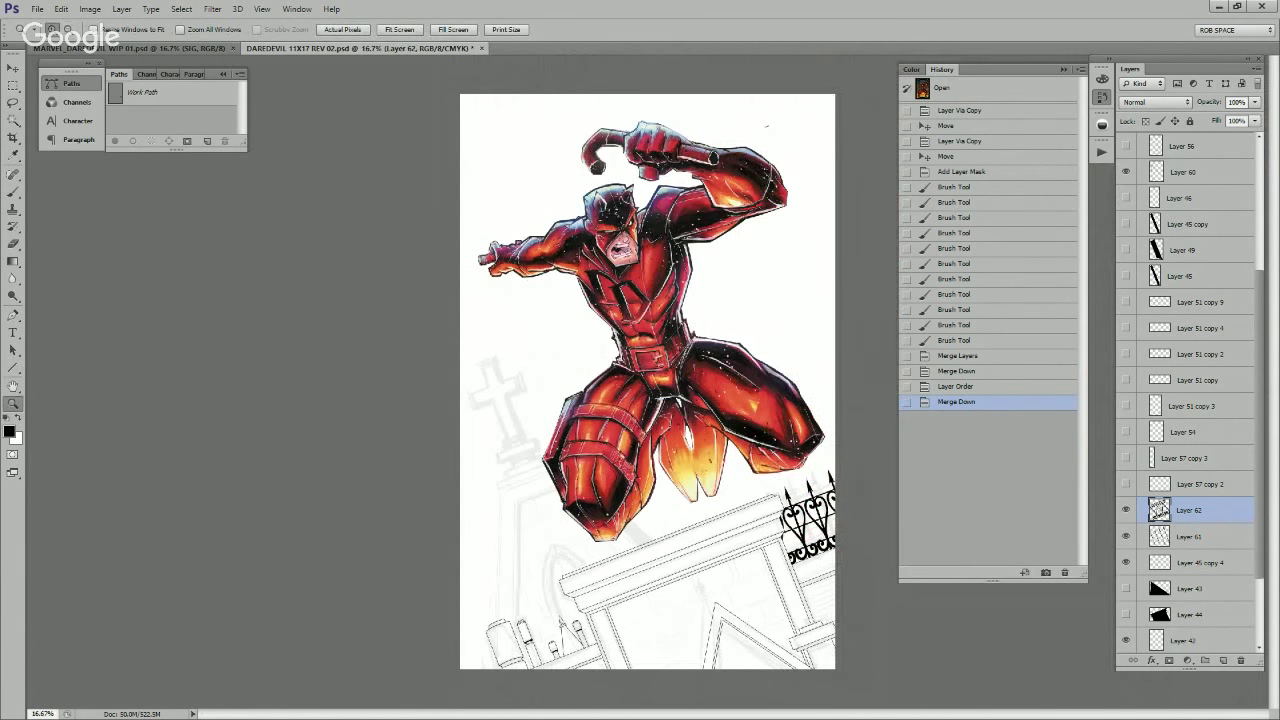
Step: Merge Layer 62 down into Layer 61, check the merged line art by toggling its visibility, and add a new layer
{"action": "key", "text": "ctrl+e"}
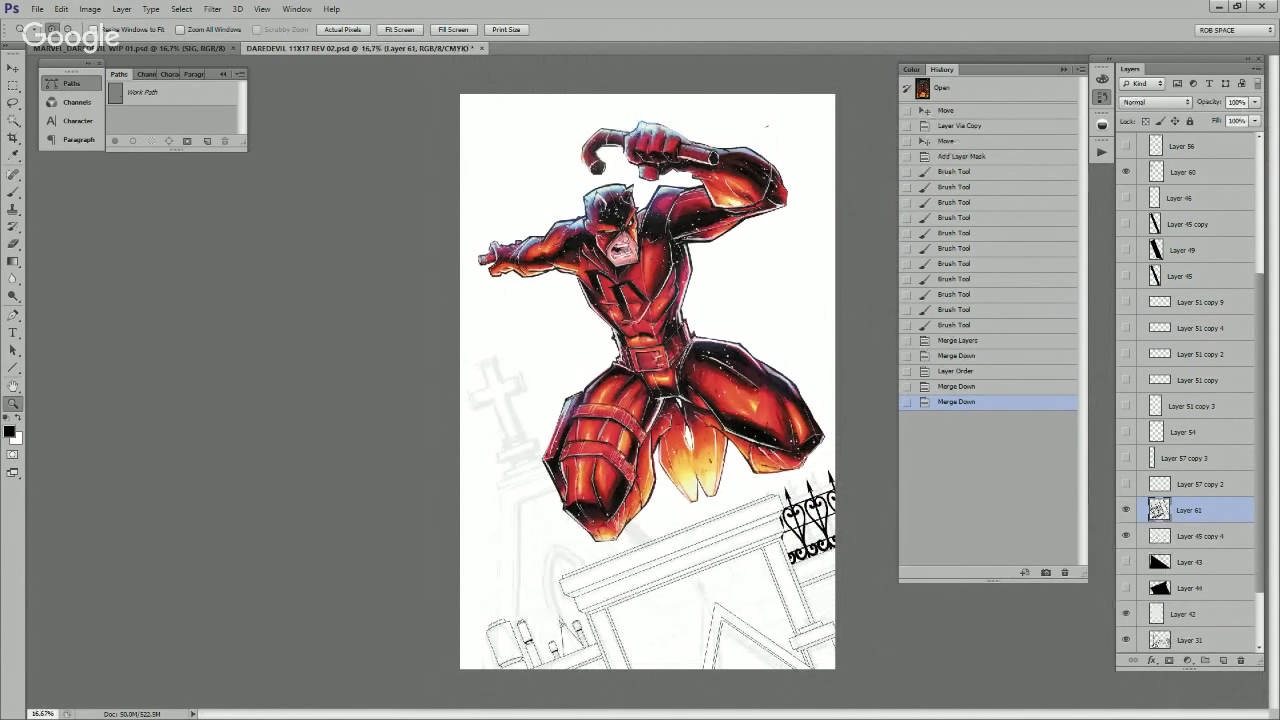
{"action": "left_click", "coordinate": [1126, 510]}
{"action": "left_click", "coordinate": [1126, 510]}
{"action": "left_click", "coordinate": [602, 546]}
{"action": "left_click", "coordinate": [635, 537]}
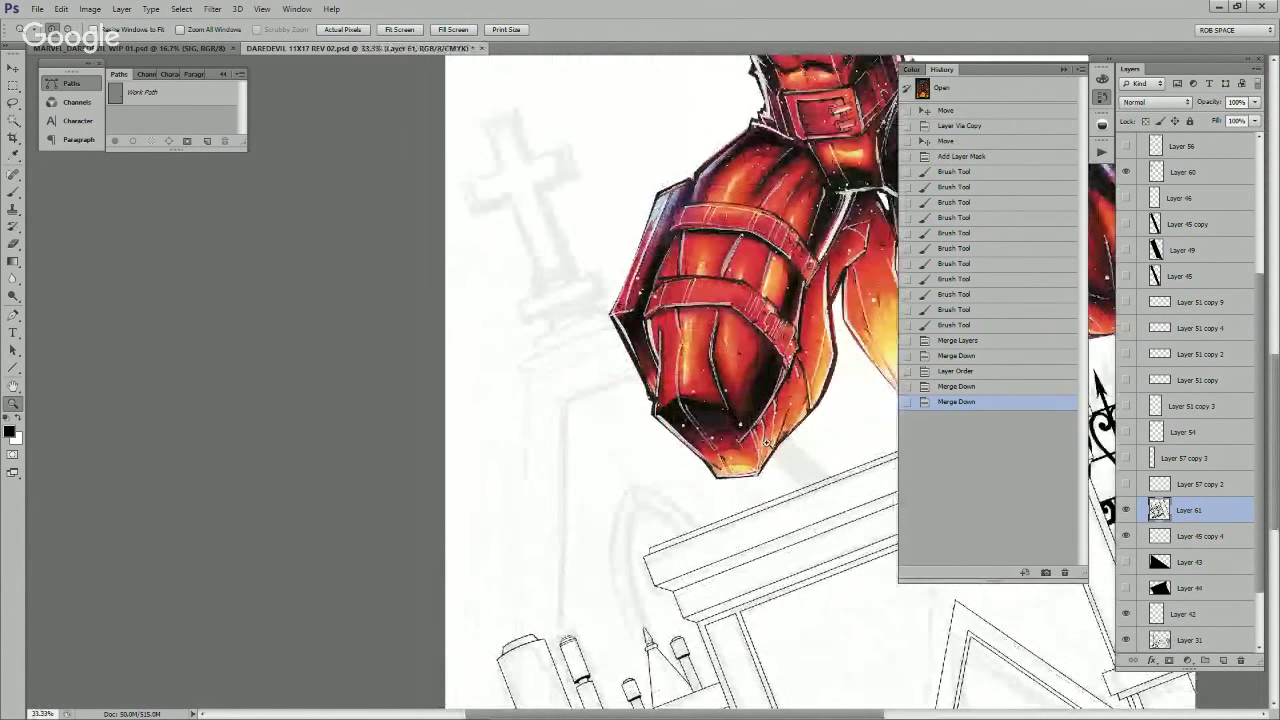
{"action": "left_click", "coordinate": [1222, 660]}
Step: Hide Layer 60, then show and select Layer 57 copy 3 with the slanted line for the church tower
{"action": "left_click_drag", "start_coordinate": [764, 581], "coordinate": [788, 502]}
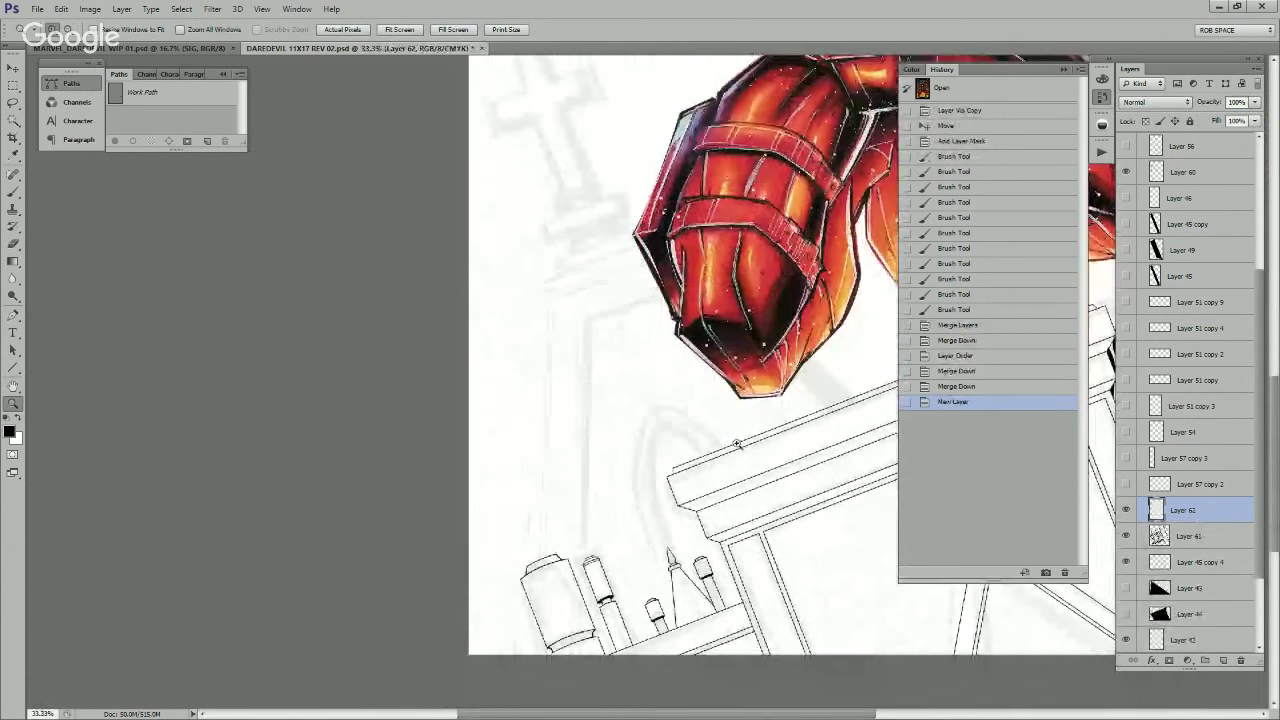
{"action": "left_click", "coordinate": [650, 375]}
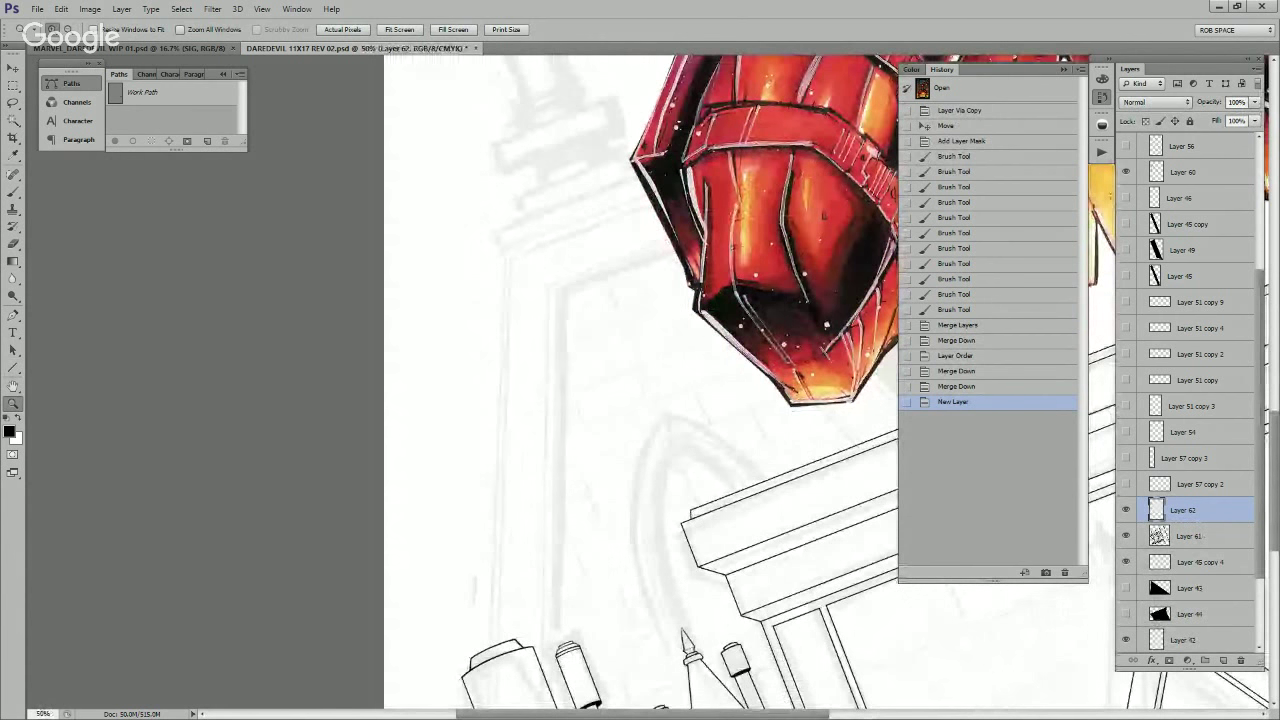
{"action": "left_click", "coordinate": [1126, 198]}
{"action": "left_click", "coordinate": [1126, 198]}
{"action": "left_click", "coordinate": [1126, 172]}
{"action": "left_click", "coordinate": [1126, 172]}
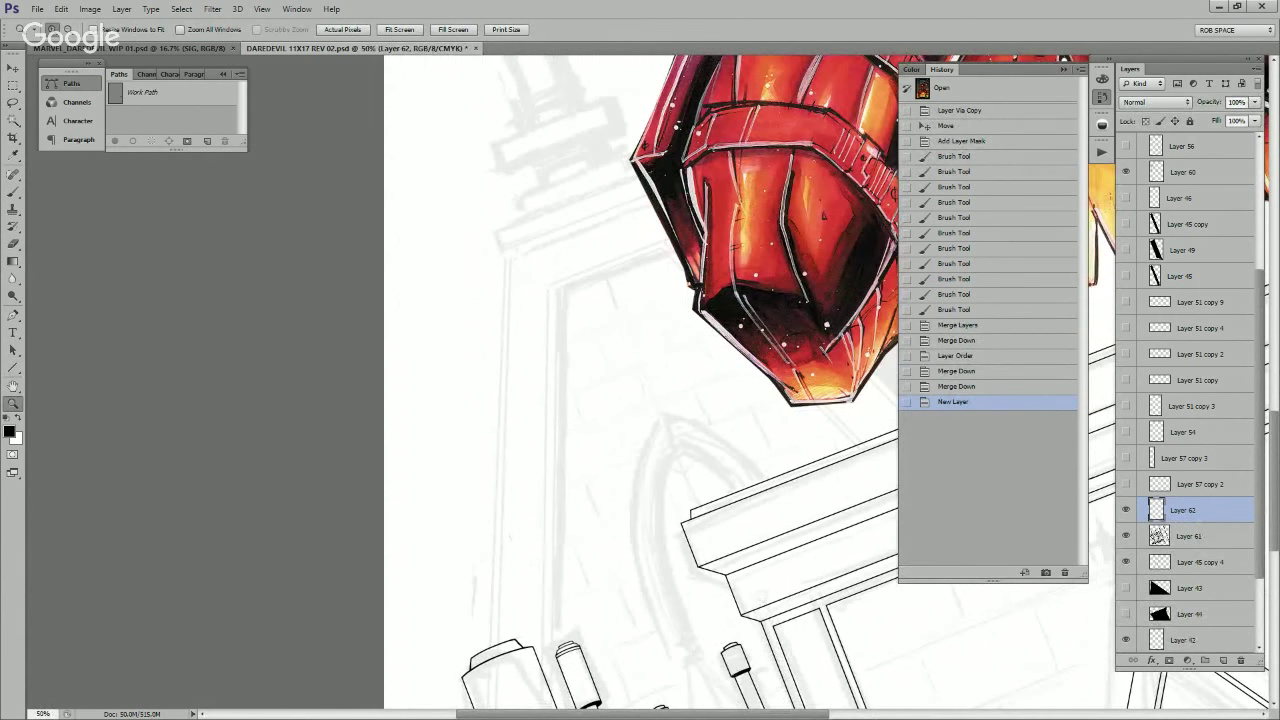
{"action": "left_click", "coordinate": [1126, 172]}
{"action": "left_click", "coordinate": [1126, 458]}
{"action": "left_click", "coordinate": [1126, 457]}
{"action": "left_click", "coordinate": [1185, 457]}
Step: Move the Layer 57 copy 3 line onto the sketched church tower's outer edge and match its angle with Free Transform
{"action": "key", "text": "v"}
{"action": "left_click_drag", "start_coordinate": [750, 497], "coordinate": [513, 491]}
{"action": "left_click_drag", "start_coordinate": [632, 497], "coordinate": [661, 340]}
{"action": "left_click_drag", "start_coordinate": [661, 452], "coordinate": [651, 423]}
{"action": "key", "text": "z"}
{"action": "left_click", "coordinate": [655, 425], "text": "alt"}
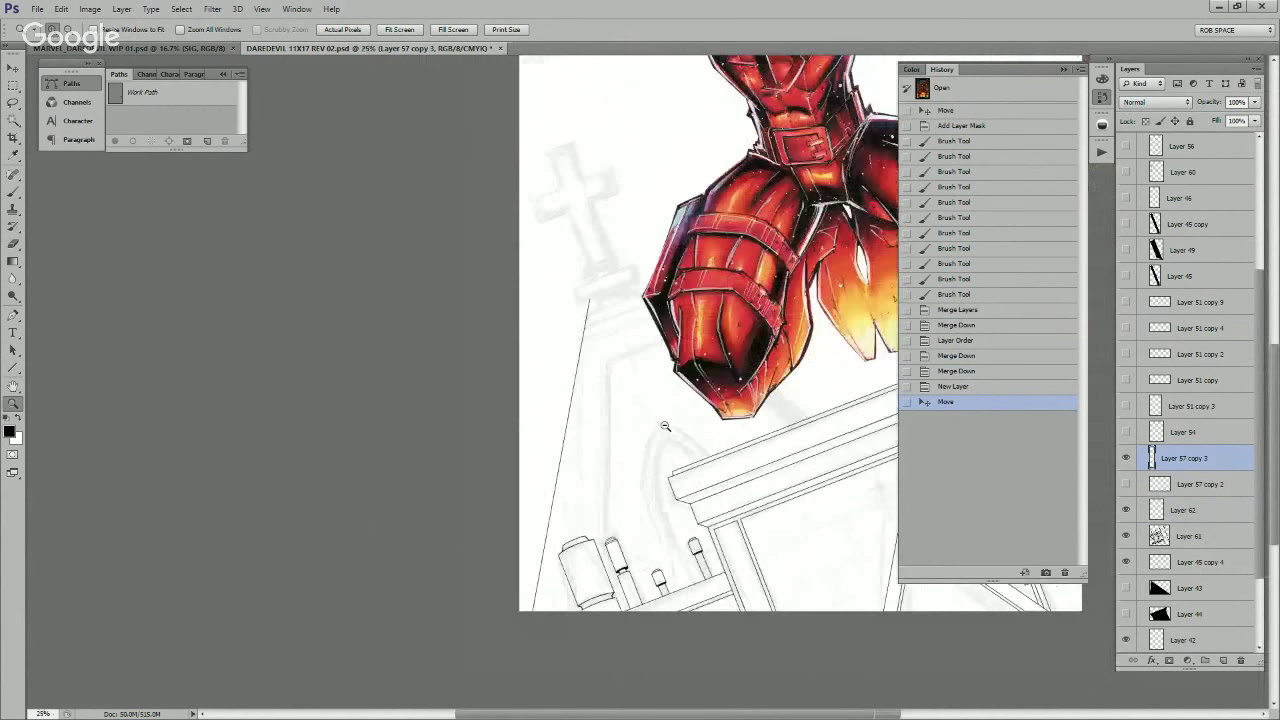
{"action": "left_click_drag", "start_coordinate": [750, 464], "coordinate": [637, 477]}
{"action": "left_click", "coordinate": [637, 467]}
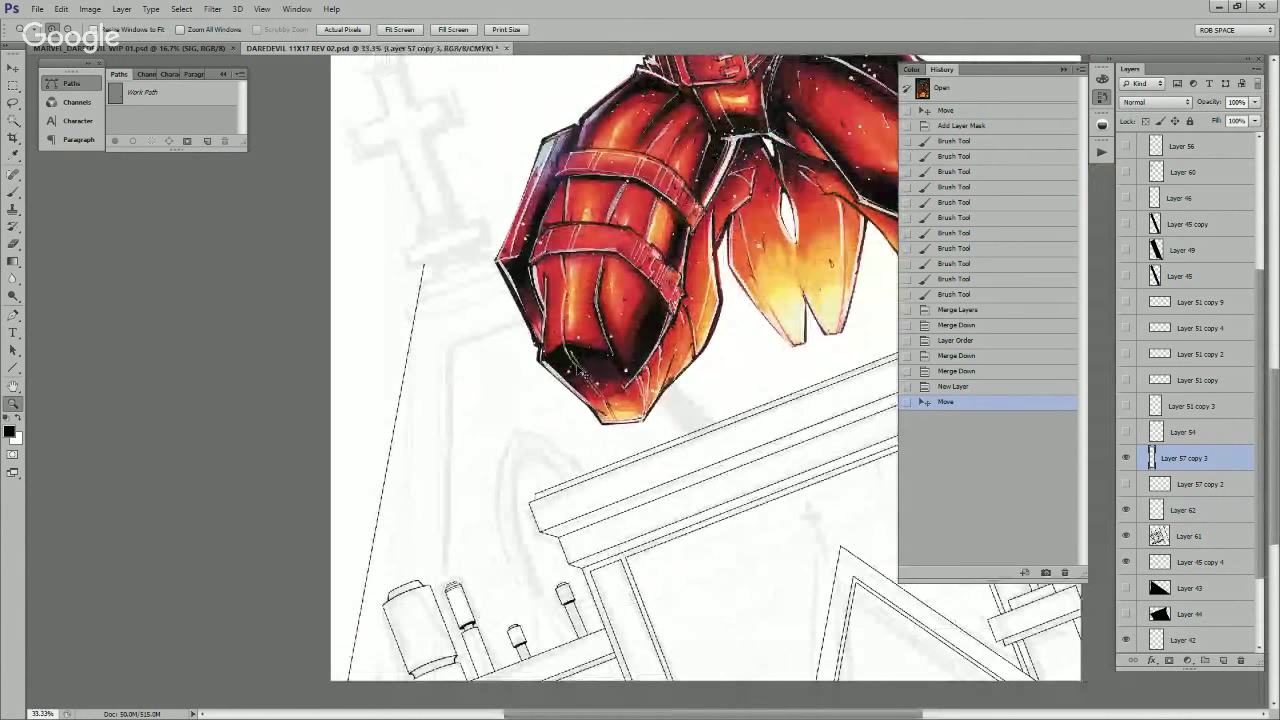
{"action": "key", "text": "ctrl+t"}
{"action": "left_click_drag", "start_coordinate": [575, 252], "coordinate": [546, 367]}
{"action": "key", "text": "Return"}
Step: Duplicate the tower's edge line twice, offset the copies along the sketched tower side and merge the two copies
{"action": "key", "text": "ctrl+j"}
{"action": "key", "text": "ctrl+j"}
{"action": "key", "text": "ctrl+e"}
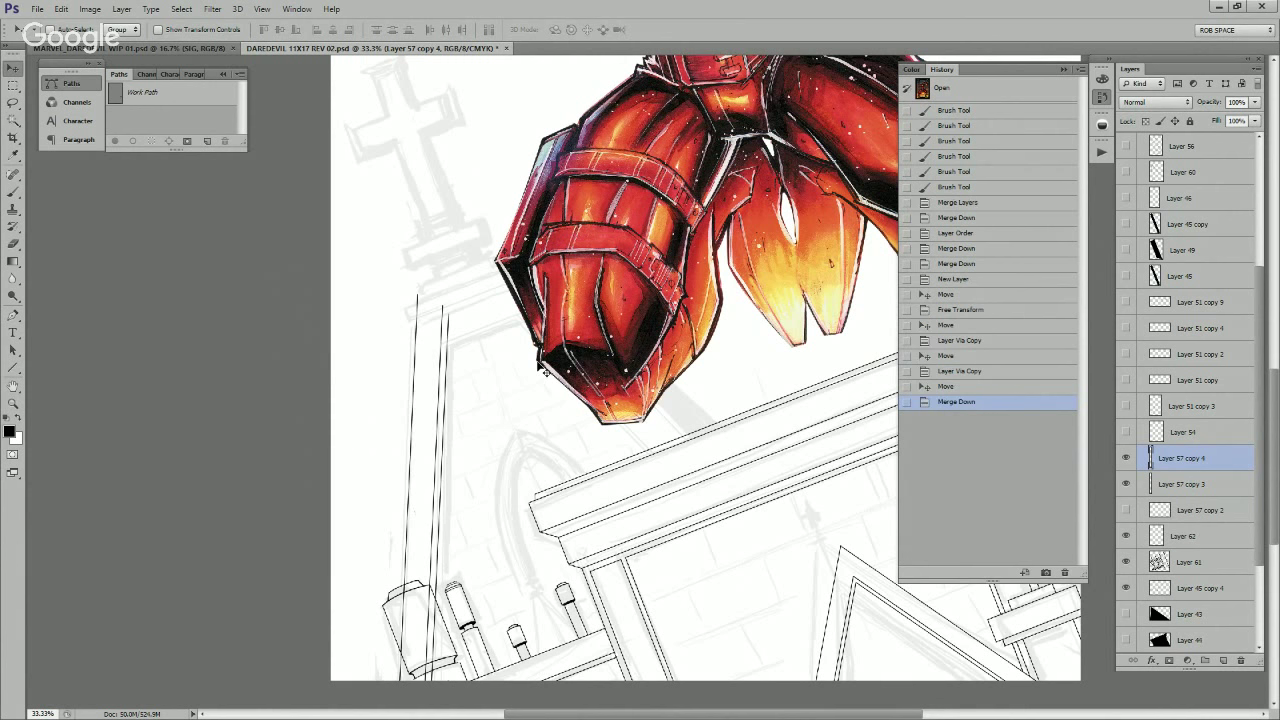
Step: Merge the tower edge lines into Layer 57 copy 3 and cut off their excess upper ends with a lasso selection
{"action": "key", "text": "ctrl+e"}
{"action": "mouse_move", "coordinate": [472, 320]}
{"action": "left_mouse_down"}
{"action": "mouse_move", "coordinate": [704, 377]}
{"action": "mouse_move", "coordinate": [744, 417]}
{"action": "mouse_move", "coordinate": [716, 380]}
{"action": "left_mouse_up"}
{"action": "key", "text": "l"}
{"action": "key", "text": "ctrl+x"}
{"action": "mouse_move", "coordinate": [869, 595]}
{"action": "left_mouse_down"}
{"action": "mouse_move", "coordinate": [849, 495]}
{"action": "mouse_move", "coordinate": [683, 439]}
{"action": "left_mouse_up"}
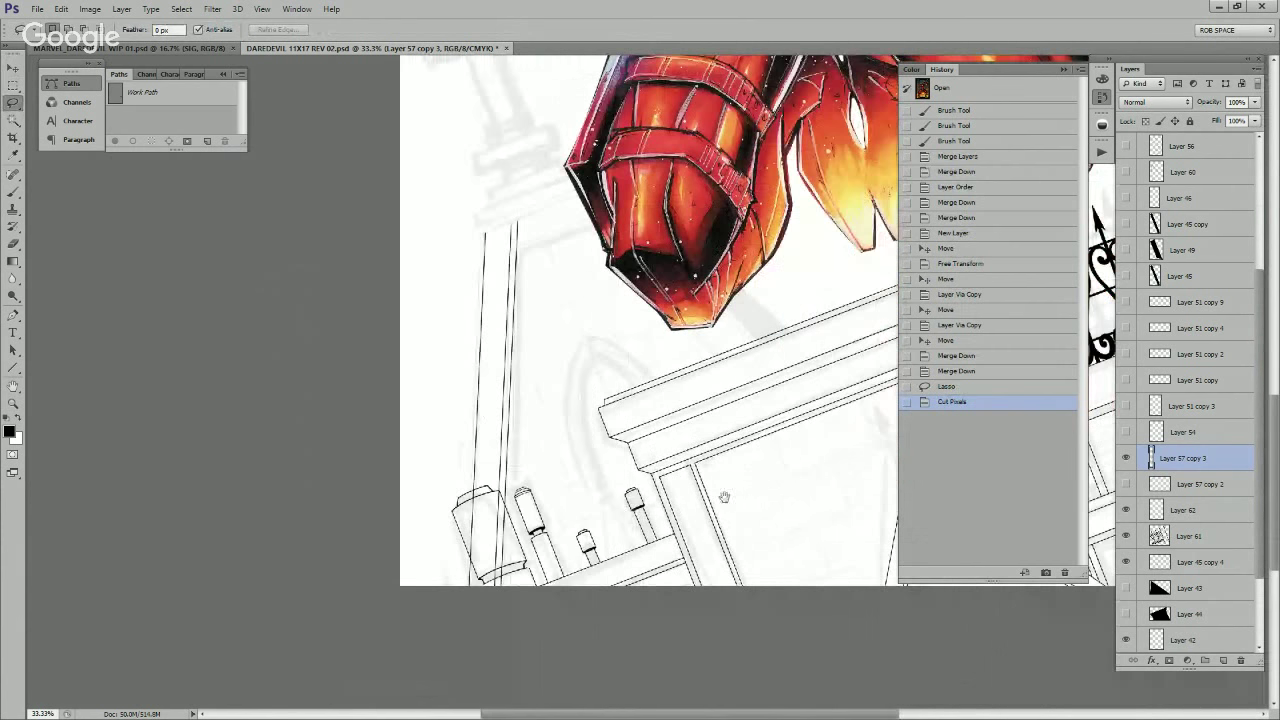
{"action": "key", "text": "z"}
{"action": "left_click", "coordinate": [501, 556]}
{"action": "left_click_drag", "start_coordinate": [514, 528], "coordinate": [603, 494]}
{"action": "key", "text": "e"}
{"action": "left_click_drag", "start_coordinate": [588, 422], "coordinate": [596, 450]}
{"action": "left_click_drag", "start_coordinate": [714, 314], "coordinate": [532, 640]}
{"action": "left_click_drag", "start_coordinate": [640, 557], "coordinate": [546, 617]}
{"action": "key", "text": "ctrl+z"}
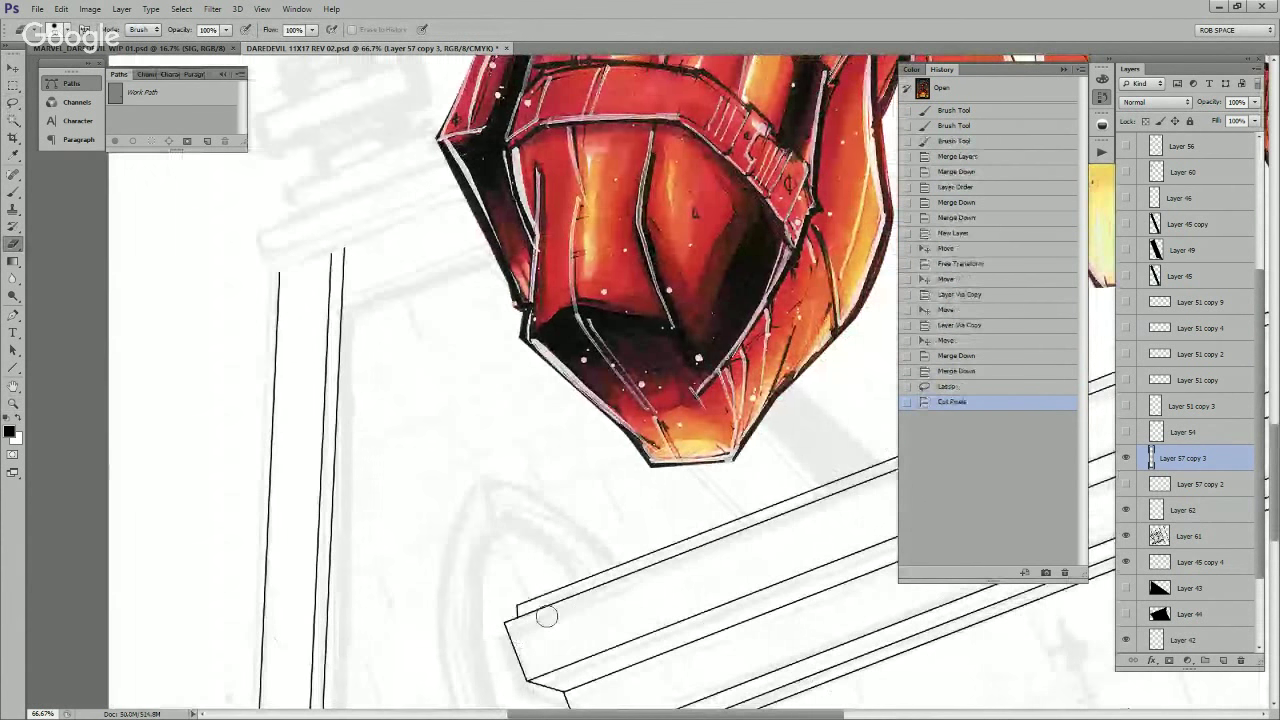
Step: Duplicate the merged tower lines of Layer 57 copy 3 and flip the duplicate horizontally
{"action": "key", "text": "z"}
{"action": "left_click", "coordinate": [580, 590], "text": "alt"}
{"action": "left_click", "coordinate": [580, 590], "text": "alt"}
{"action": "left_click_drag", "start_coordinate": [657, 609], "coordinate": [651, 459]}
{"action": "key", "text": "ctrl+j"}
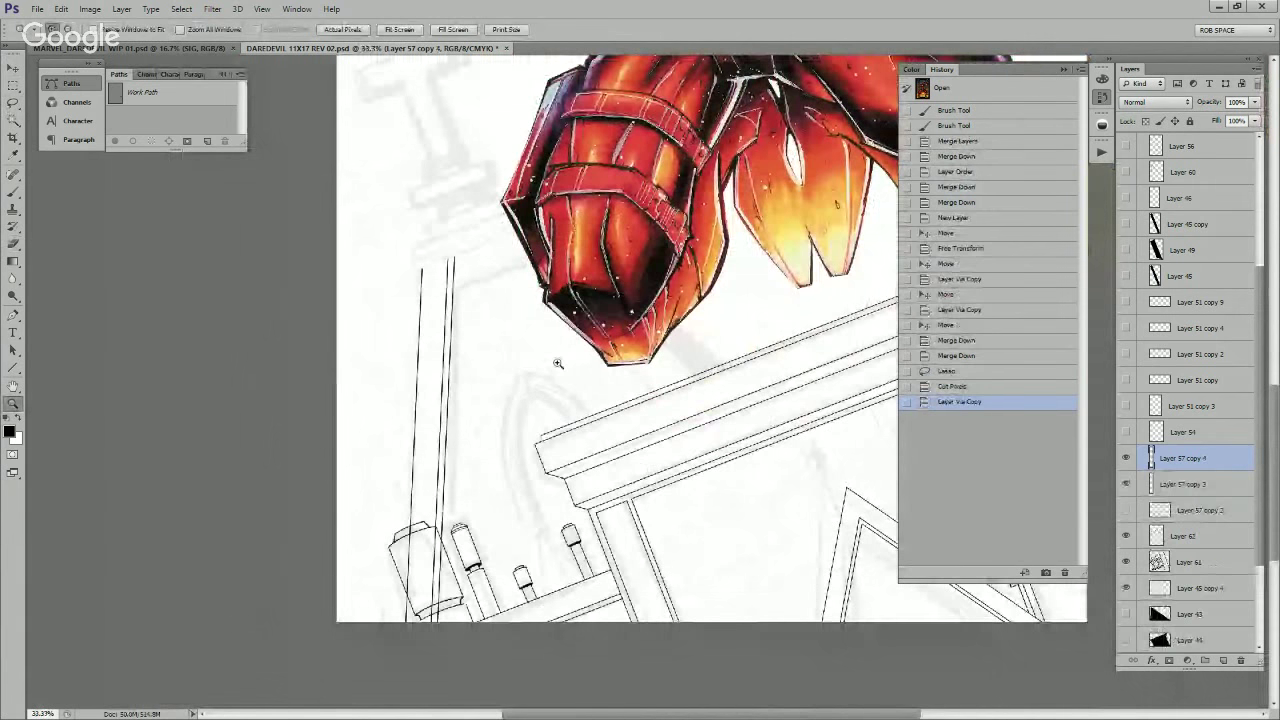
{"action": "left_click", "coordinate": [61, 9]}
{"action": "mouse_move", "coordinate": [120, 269]}
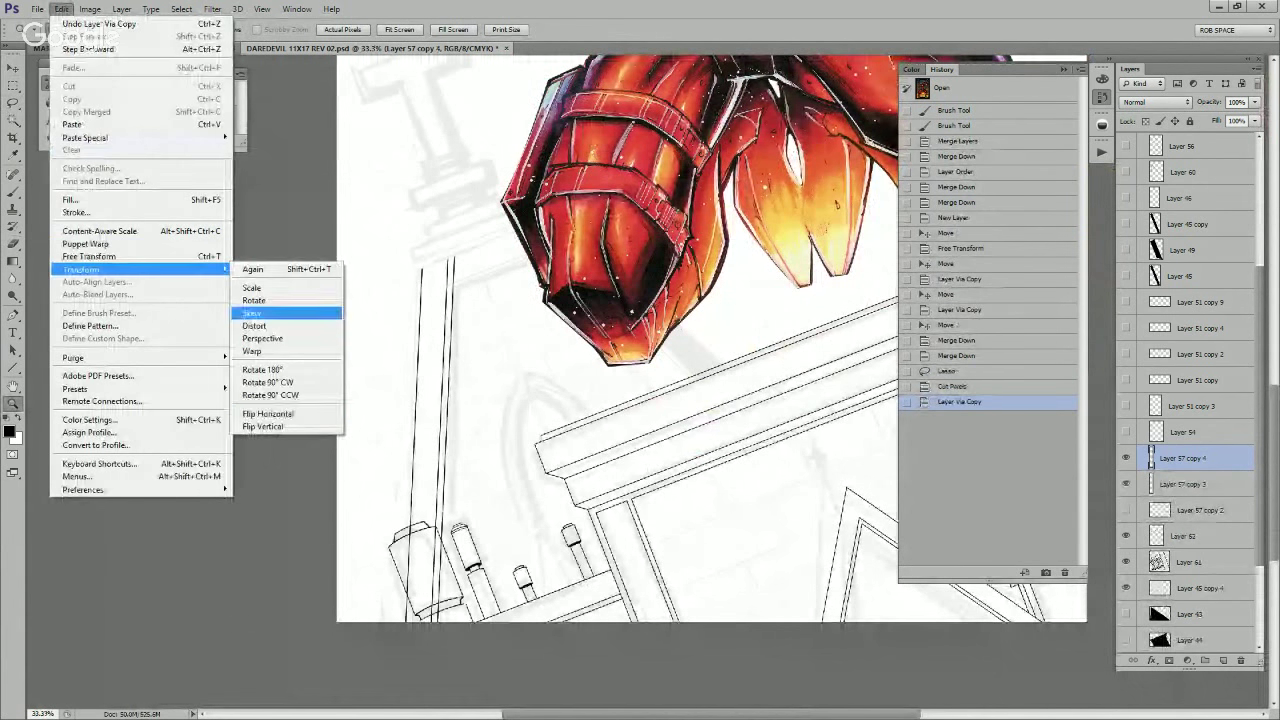
{"action": "left_click", "coordinate": [268, 413]}
{"action": "key", "text": "c"}
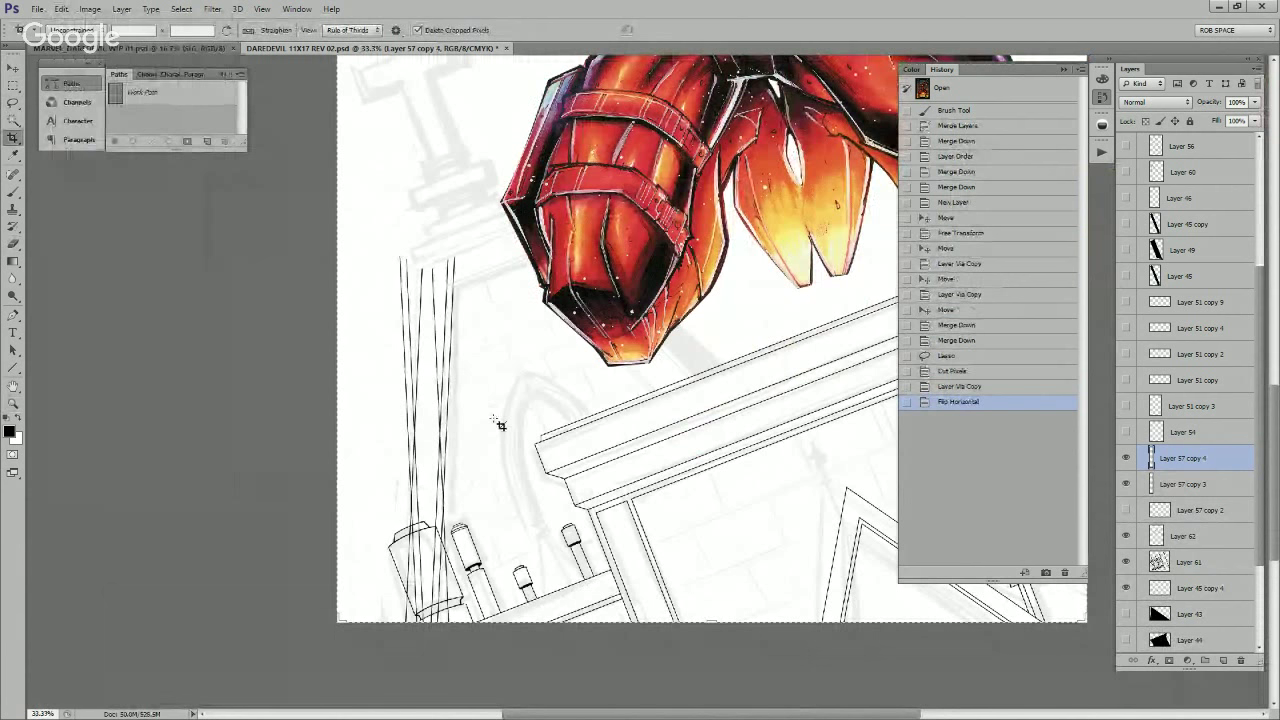
Step: Place the flipped lines on the sketched diagonal below the figure's knee, matching its angle with Free Transform rotations
{"action": "key", "text": "v"}
{"action": "left_click_drag", "start_coordinate": [480, 420], "coordinate": [738, 359]}
{"action": "left_click_drag", "start_coordinate": [806, 334], "coordinate": [641, 262]}
{"action": "key", "text": "ctrl+t"}
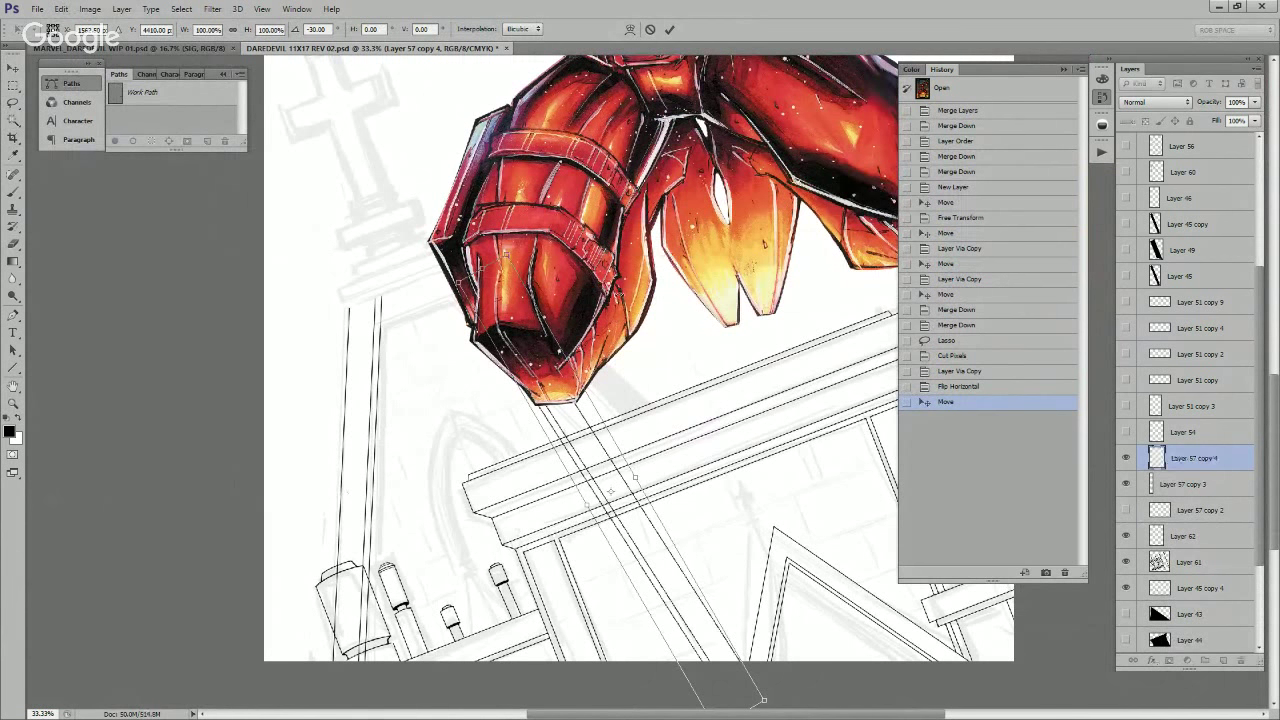
{"action": "key", "text": "Return"}
{"action": "left_click_drag", "start_coordinate": [646, 383], "coordinate": [676, 320]}
{"action": "key", "text": "ctrl+t"}
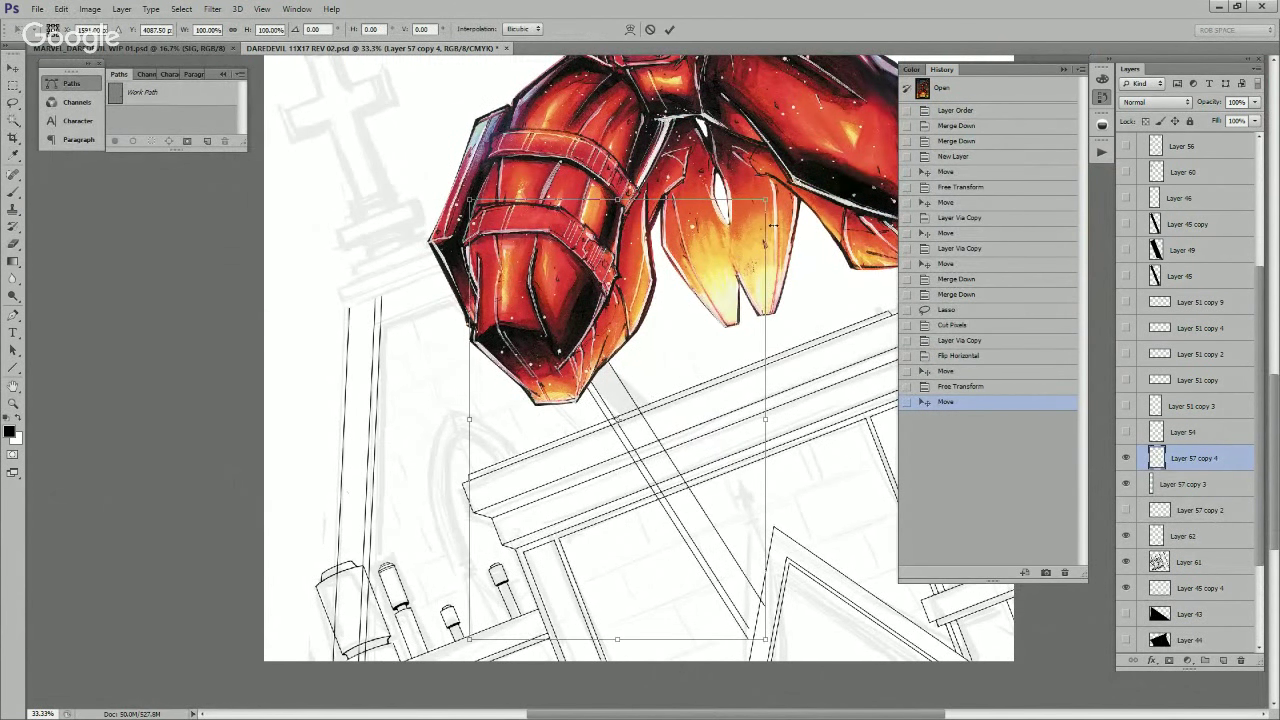
{"action": "left_click_drag", "start_coordinate": [804, 222], "coordinate": [768, 174]}
{"action": "key", "text": "Return"}
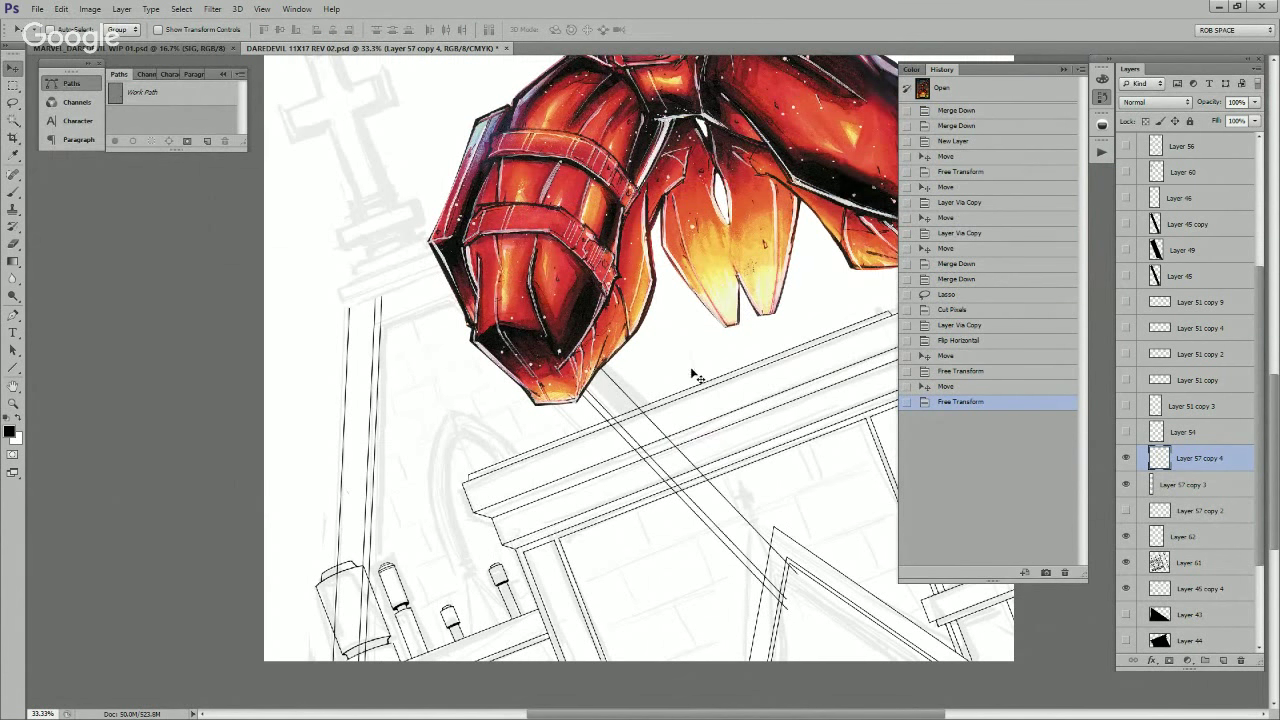
{"action": "mouse_move", "coordinate": [706, 426]}
{"action": "left_mouse_down"}
{"action": "mouse_move", "coordinate": [719, 397]}
{"action": "mouse_move", "coordinate": [714, 328]}
{"action": "left_mouse_up"}
Step: Erase the diagonal lines where they start crossing the roof cornice
{"action": "key", "text": "z"}
{"action": "left_click", "coordinate": [653, 345]}
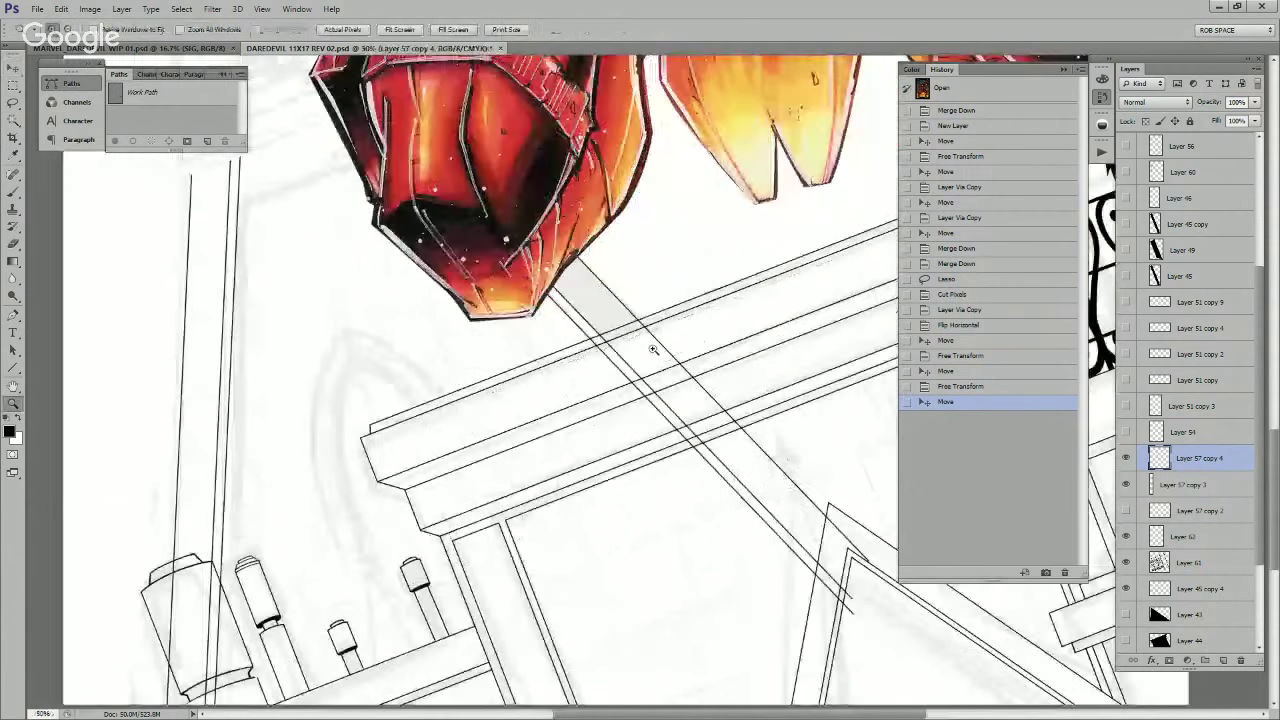
{"action": "left_click", "coordinate": [653, 345]}
{"action": "key", "text": "e"}
{"action": "mouse_move", "coordinate": [606, 337]}
{"action": "left_mouse_down"}
{"action": "mouse_move", "coordinate": [573, 349]}
{"action": "mouse_move", "coordinate": [644, 320]}
{"action": "mouse_move", "coordinate": [589, 348]}
{"action": "mouse_move", "coordinate": [657, 338]}
{"action": "left_mouse_up"}
{"action": "left_click_drag", "start_coordinate": [728, 435], "coordinate": [600, 339]}
{"action": "left_click_drag", "start_coordinate": [572, 240], "coordinate": [477, 317]}
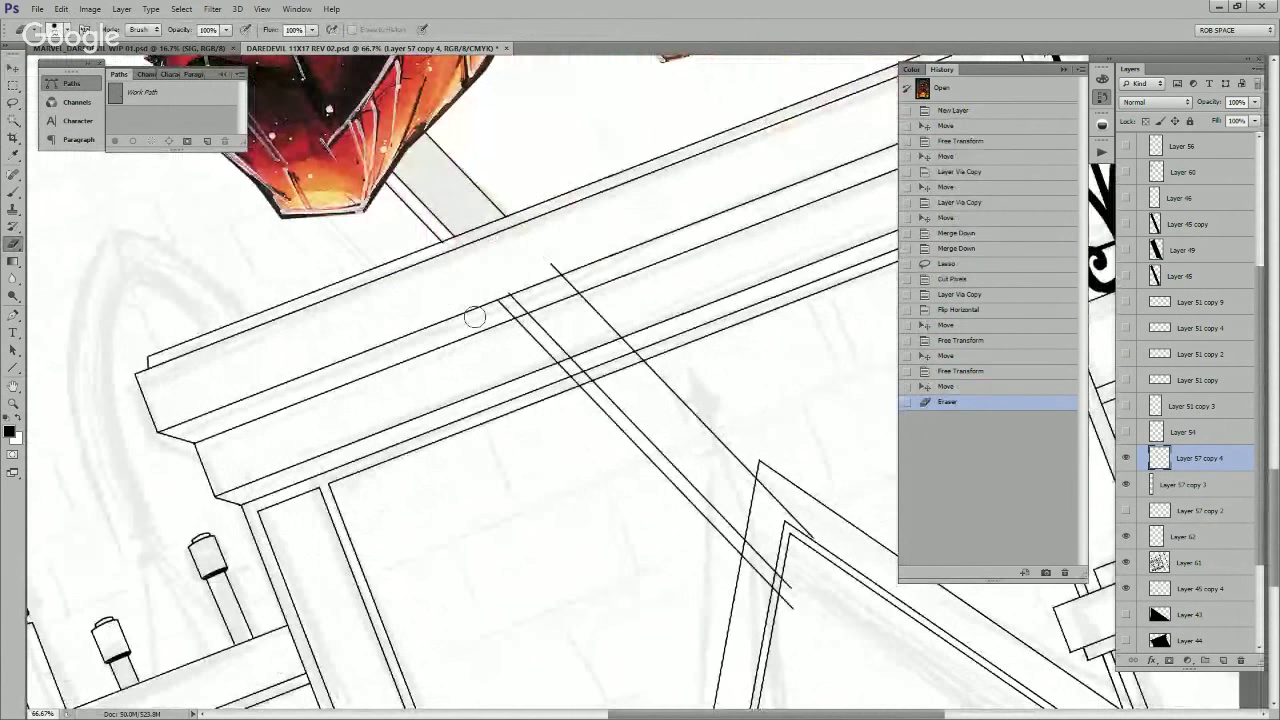
Step: Cut away the diagonal lines' remaining pieces over and below the cornice and merge the layer down into Layer 57 copy 3
{"action": "key", "text": "l"}
{"action": "mouse_move", "coordinate": [562, 246]}
{"action": "left_mouse_down"}
{"action": "mouse_move", "coordinate": [703, 506]}
{"action": "mouse_move", "coordinate": [768, 448]}
{"action": "left_mouse_up"}
{"action": "key", "text": "ctrl+x"}
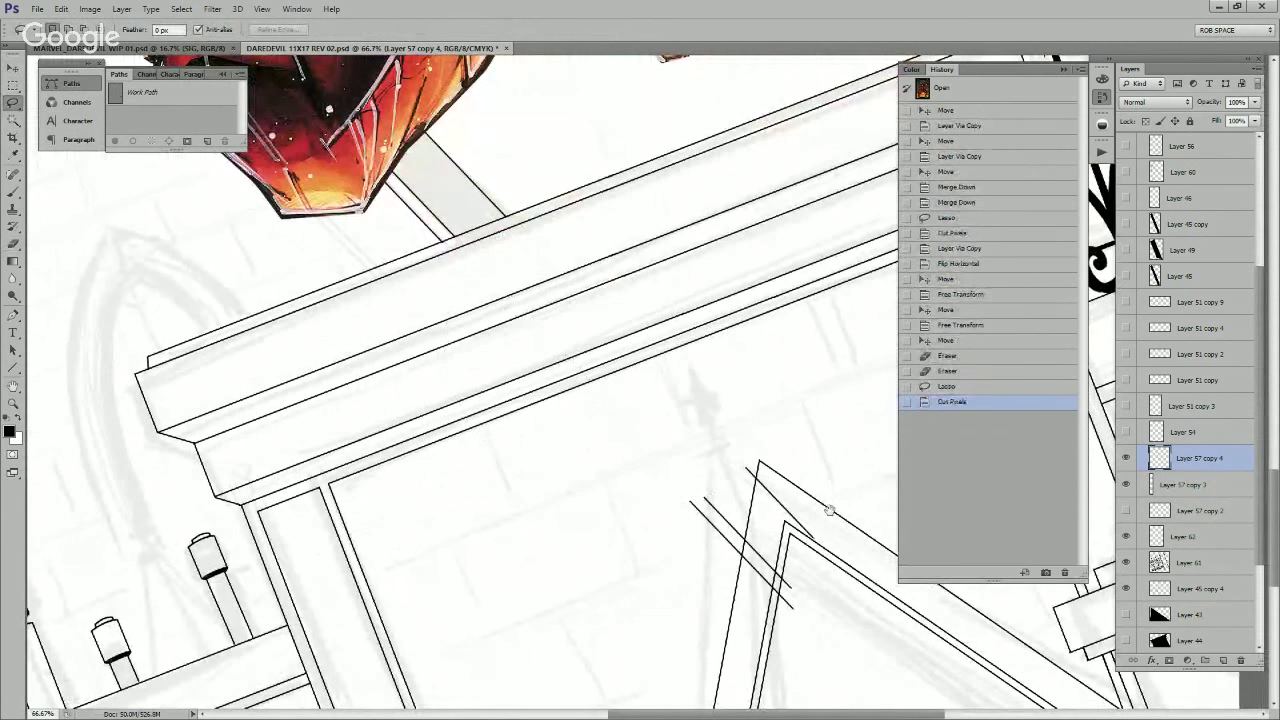
{"action": "left_click_drag", "start_coordinate": [829, 509], "coordinate": [615, 344]}
{"action": "mouse_move", "coordinate": [567, 222]}
{"action": "left_mouse_down"}
{"action": "mouse_move", "coordinate": [462, 328]}
{"action": "mouse_move", "coordinate": [789, 486]}
{"action": "mouse_move", "coordinate": [580, 263]}
{"action": "left_mouse_up"}
{"action": "key", "text": "ctrl+x"}
{"action": "key", "text": "z"}
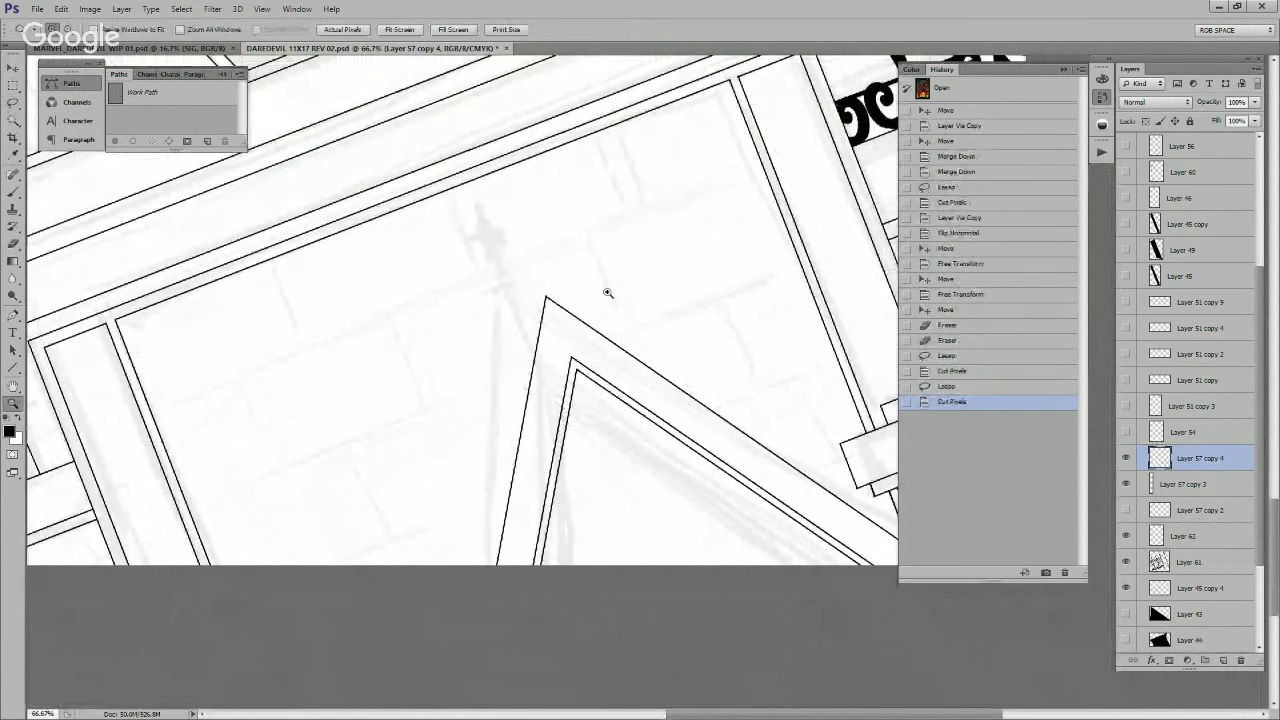
{"action": "left_click", "coordinate": [605, 273], "text": "alt"}
{"action": "left_click", "coordinate": [605, 273], "text": "alt"}
{"action": "left_click", "coordinate": [603, 272], "text": "alt"}
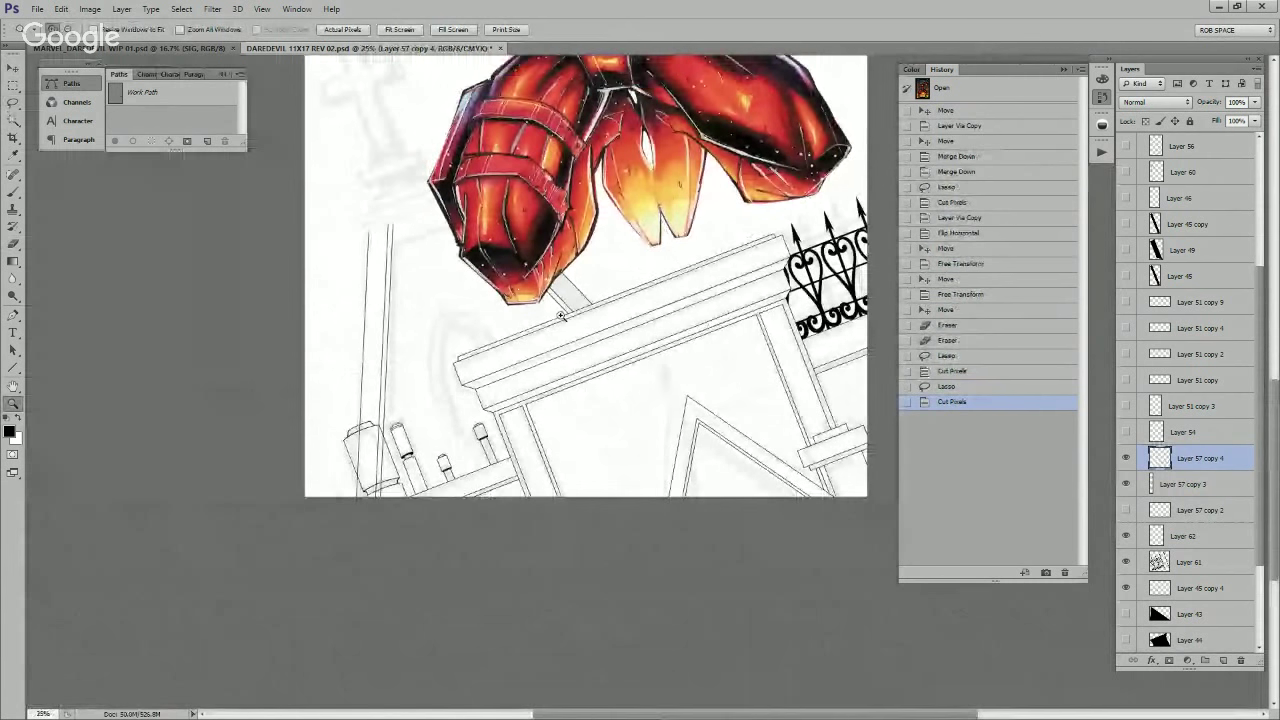
{"action": "key", "text": "ctrl+e"}
Step: Erase the vertical tower lines that run through the large capped cylinder at the tower's foot
{"action": "left_click", "coordinate": [423, 405]}
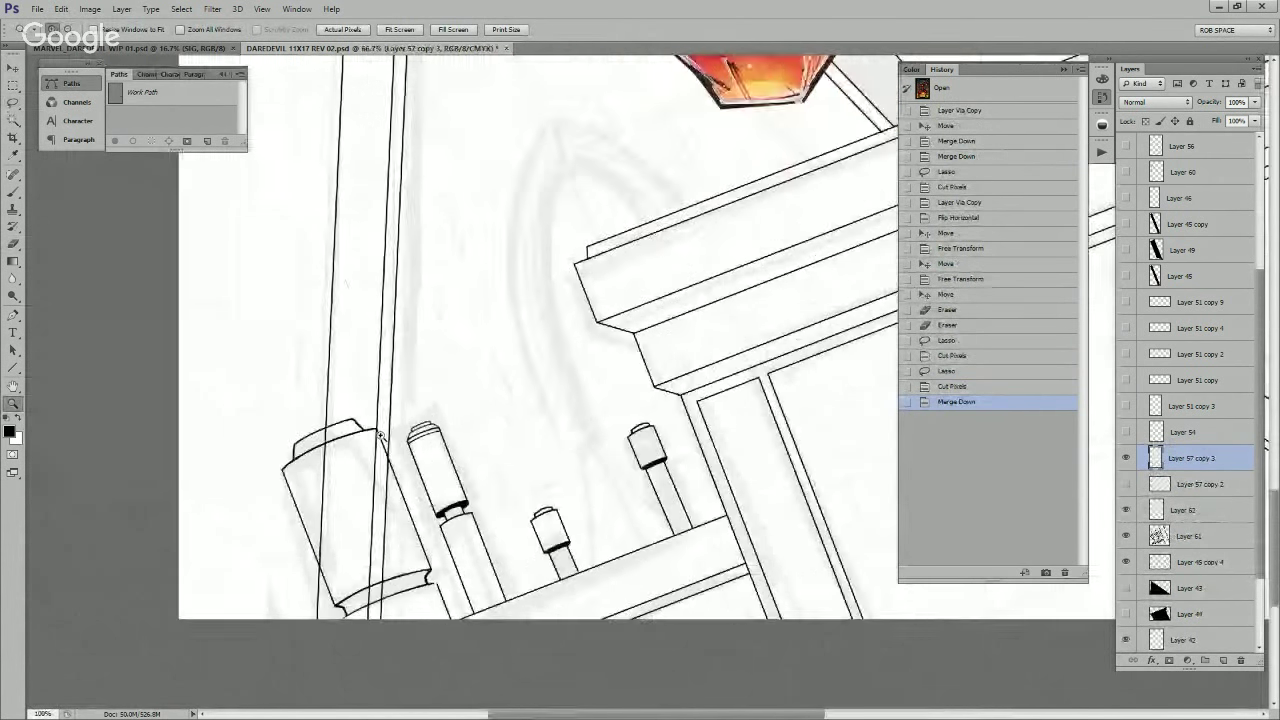
{"action": "left_click", "coordinate": [423, 405]}
{"action": "left_click", "coordinate": [512, 325]}
{"action": "key", "text": "e"}
{"action": "mouse_move", "coordinate": [486, 334]}
{"action": "left_mouse_down"}
{"action": "mouse_move", "coordinate": [467, 366]}
{"action": "mouse_move", "coordinate": [470, 341]}
{"action": "mouse_move", "coordinate": [575, 270]}
{"action": "mouse_move", "coordinate": [615, 303]}
{"action": "mouse_move", "coordinate": [611, 378]}
{"action": "mouse_move", "coordinate": [617, 336]}
{"action": "mouse_move", "coordinate": [637, 369]}
{"action": "left_mouse_up"}
{"action": "mouse_move", "coordinate": [451, 297]}
{"action": "left_mouse_down"}
{"action": "mouse_move", "coordinate": [452, 270]}
{"action": "mouse_move", "coordinate": [443, 528]}
{"action": "left_mouse_up"}
{"action": "scroll", "coordinate": [449, 509], "scroll_direction": "down", "scroll_amount": 3}
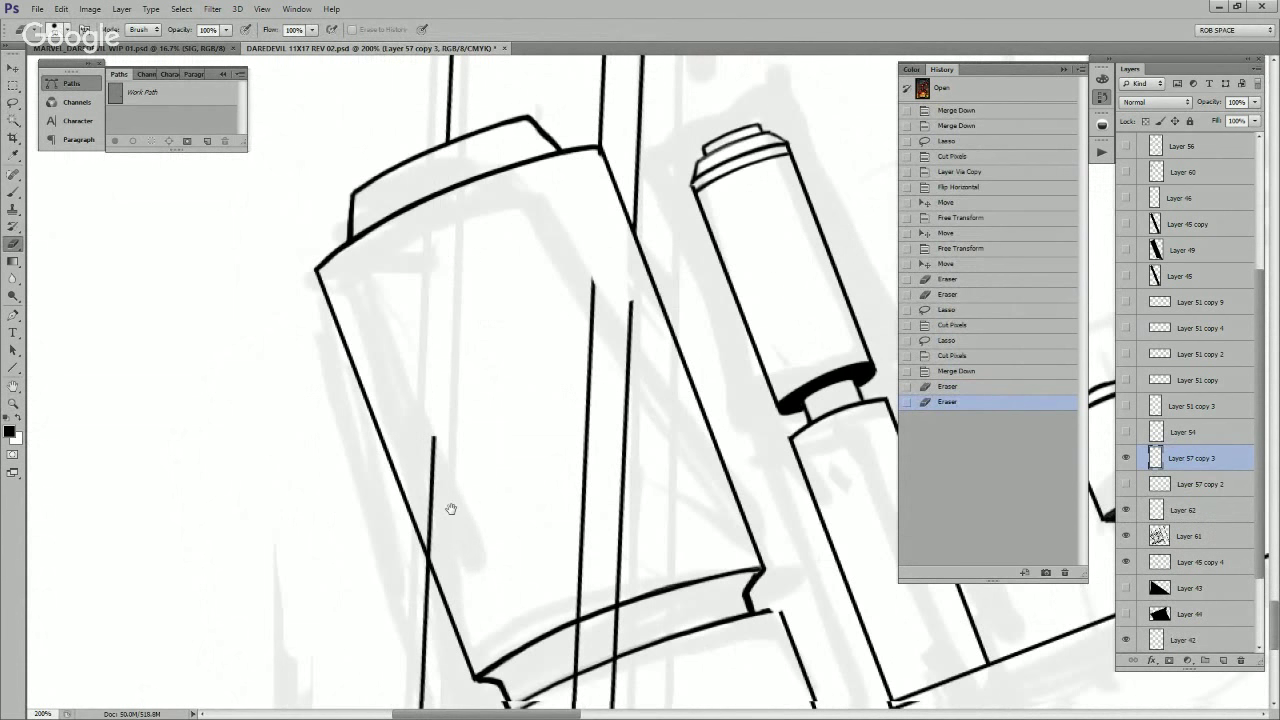
{"action": "mouse_move", "coordinate": [600, 255]}
{"action": "left_mouse_down"}
{"action": "mouse_move", "coordinate": [631, 340]}
{"action": "mouse_move", "coordinate": [583, 607]}
{"action": "mouse_move", "coordinate": [567, 583]}
{"action": "left_mouse_up"}
Step: Examine the whole page and the upper ends of the tower lines against the sketched ledge below the cross
{"action": "key", "text": "z"}
{"action": "left_click", "coordinate": [629, 316], "text": "alt"}
{"action": "left_click", "coordinate": [629, 344], "text": "alt"}
{"action": "left_click", "coordinate": [629, 346], "text": "alt"}
{"action": "left_click", "coordinate": [632, 348], "text": "alt"}
{"action": "left_click", "coordinate": [638, 354], "text": "alt"}
{"action": "left_click", "coordinate": [645, 360], "text": "alt"}
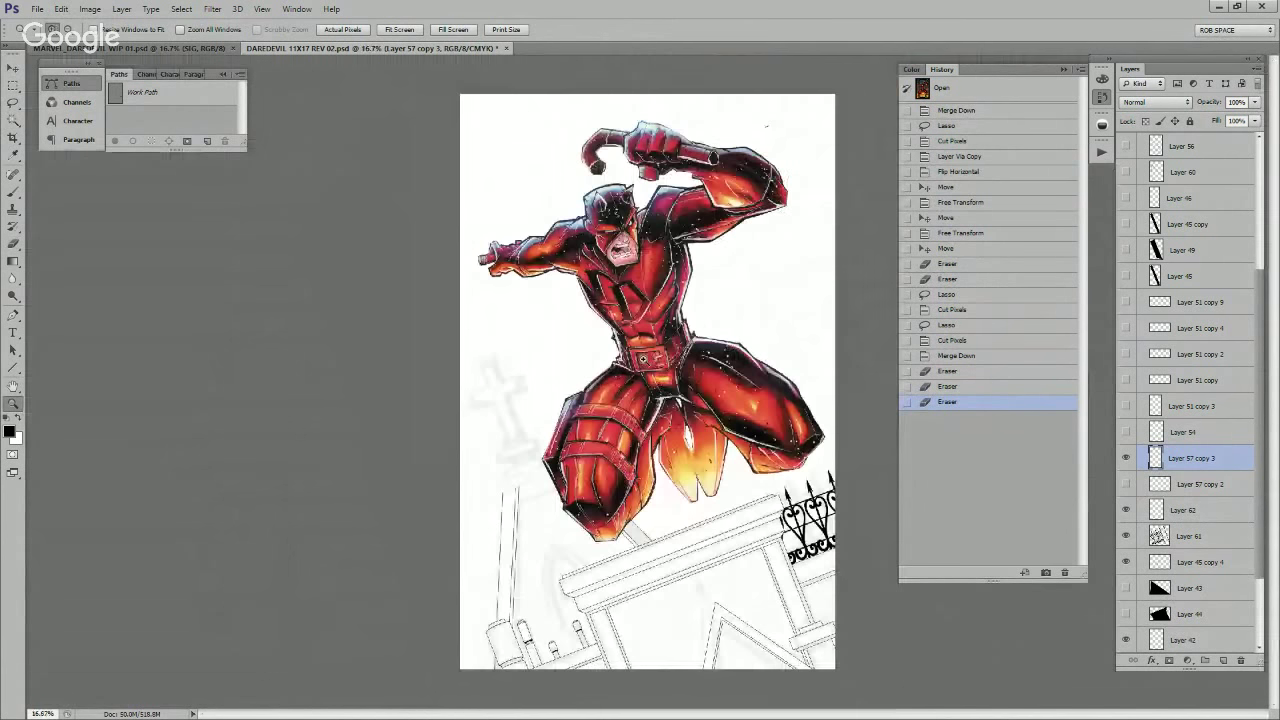
{"action": "left_click", "coordinate": [630, 524]}
{"action": "left_click_drag", "start_coordinate": [741, 565], "coordinate": [758, 457]}
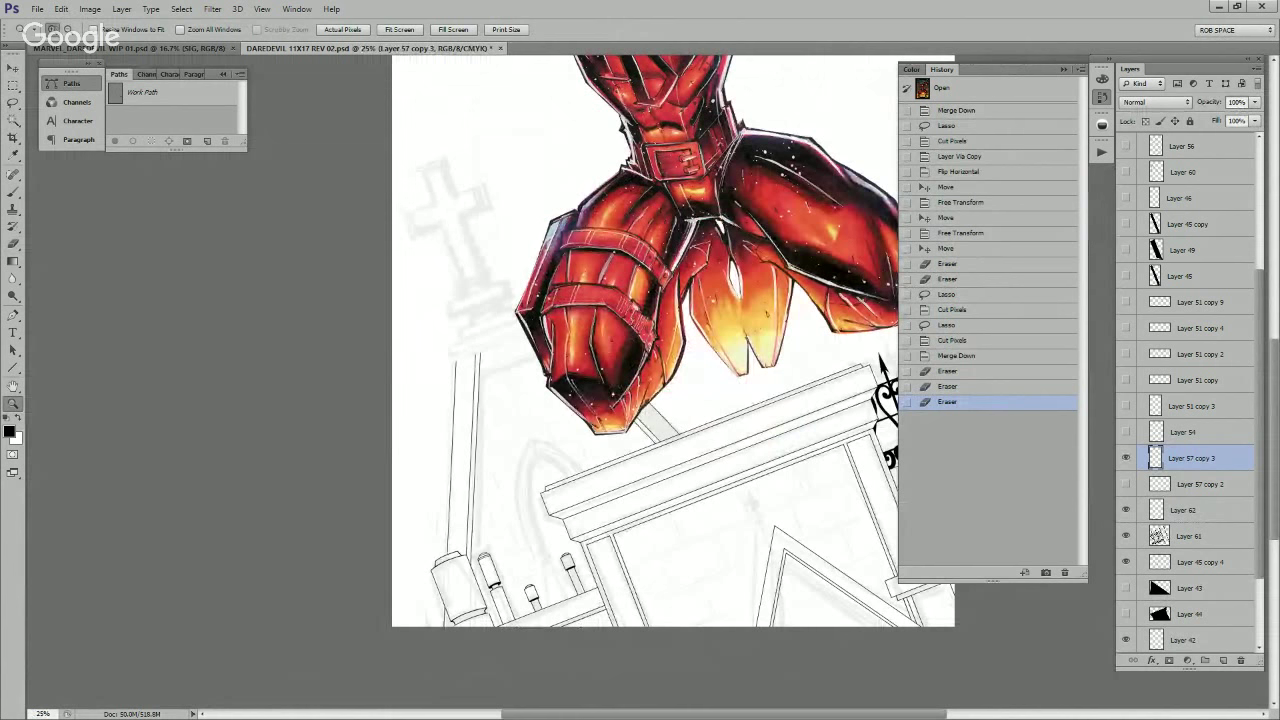
{"action": "left_click", "coordinate": [489, 367]}
{"action": "left_click", "coordinate": [489, 366]}
{"action": "left_click", "coordinate": [489, 366]}
{"action": "left_click", "coordinate": [488, 364]}
{"action": "left_click_drag", "start_coordinate": [475, 348], "coordinate": [638, 415]}
{"action": "key", "text": "e"}
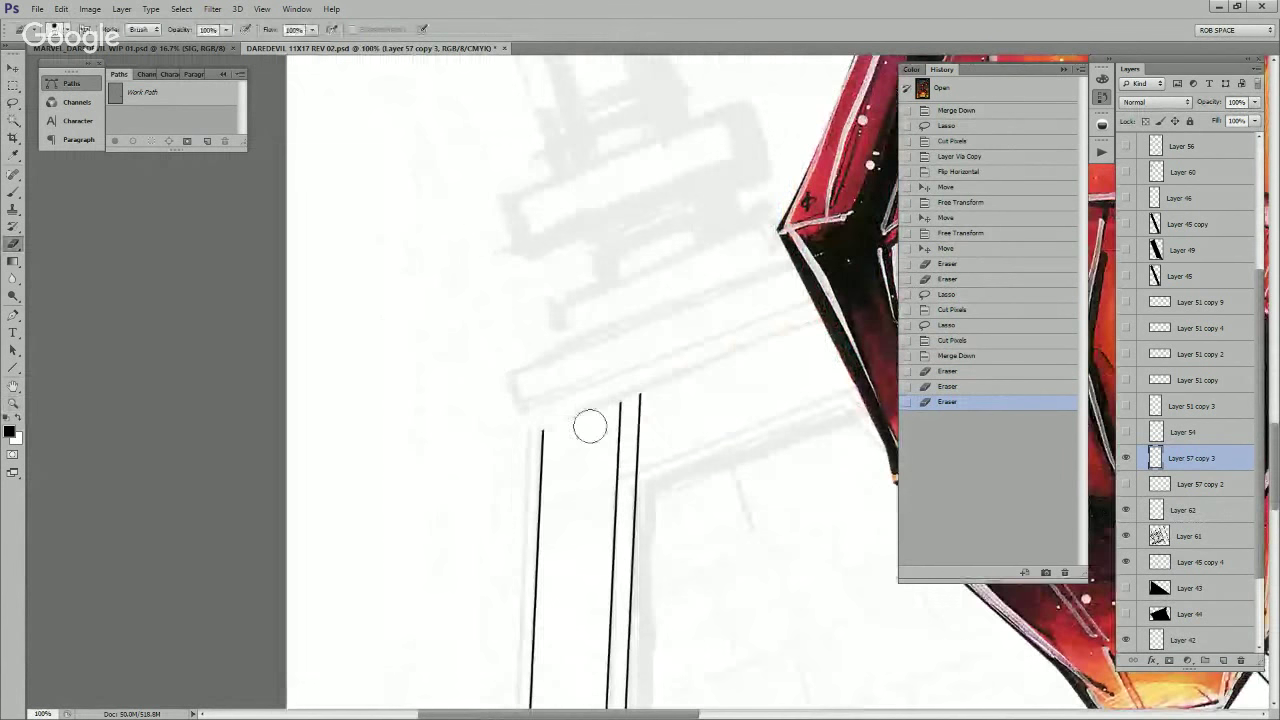
{"action": "left_click", "coordinate": [1126, 380]}
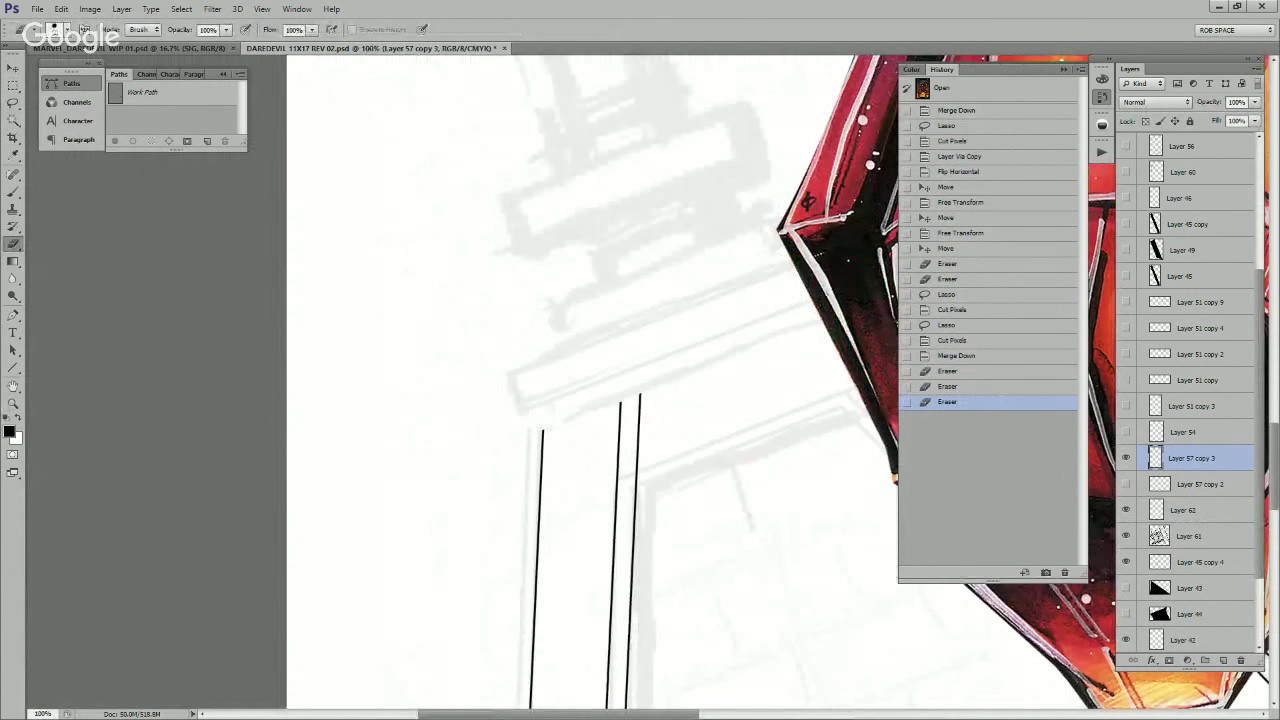
{"action": "key", "text": "z"}
{"action": "key", "text": "ctrl+0"}
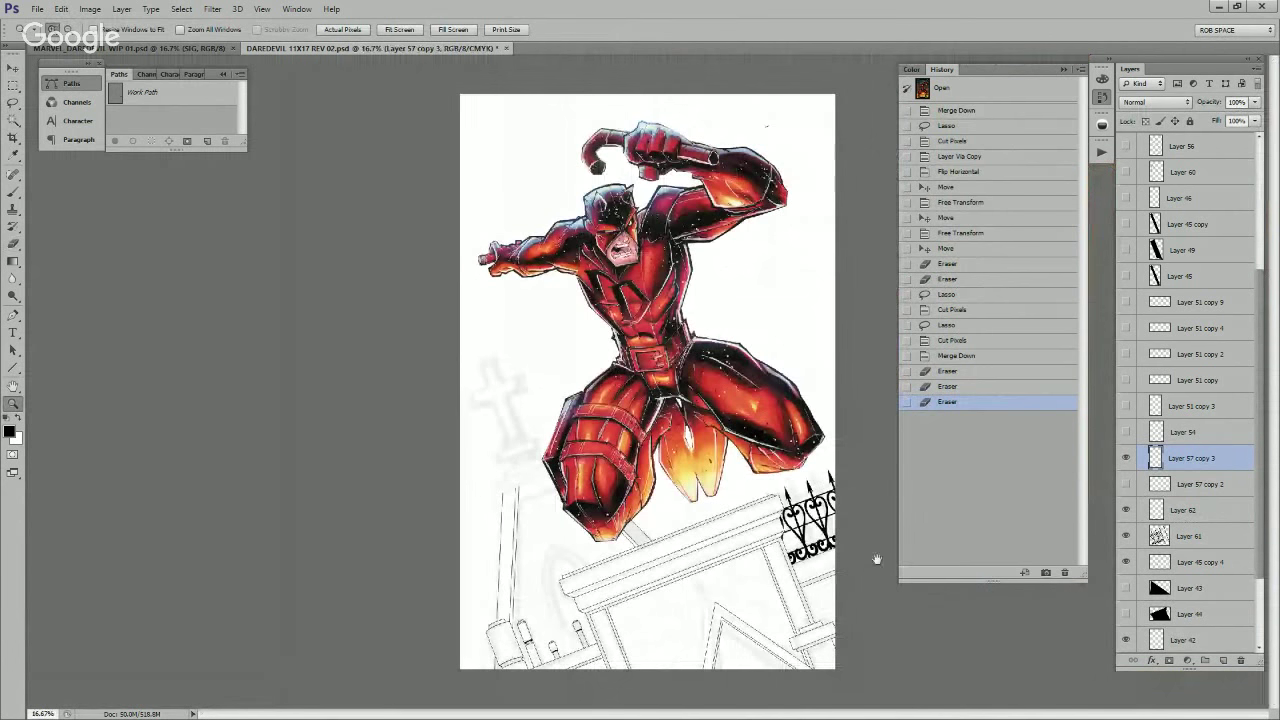
Step: Show and select Layer 51 copy 2 and move its slanted line to the top of the church tower
{"action": "left_click", "coordinate": [1126, 484]}
{"action": "left_click", "coordinate": [1126, 406]}
{"action": "left_click", "coordinate": [1126, 354]}
{"action": "left_click", "coordinate": [1192, 354]}
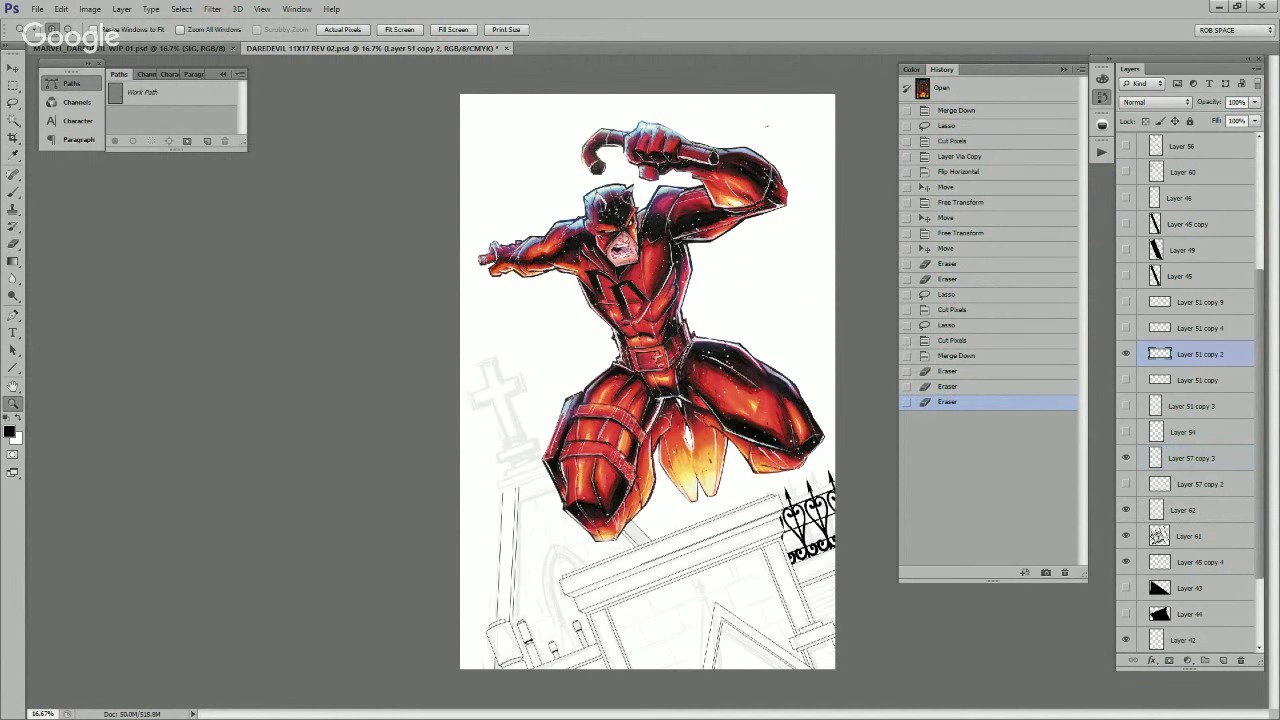
{"action": "key", "text": "v"}
{"action": "left_click_drag", "start_coordinate": [769, 577], "coordinate": [632, 484]}
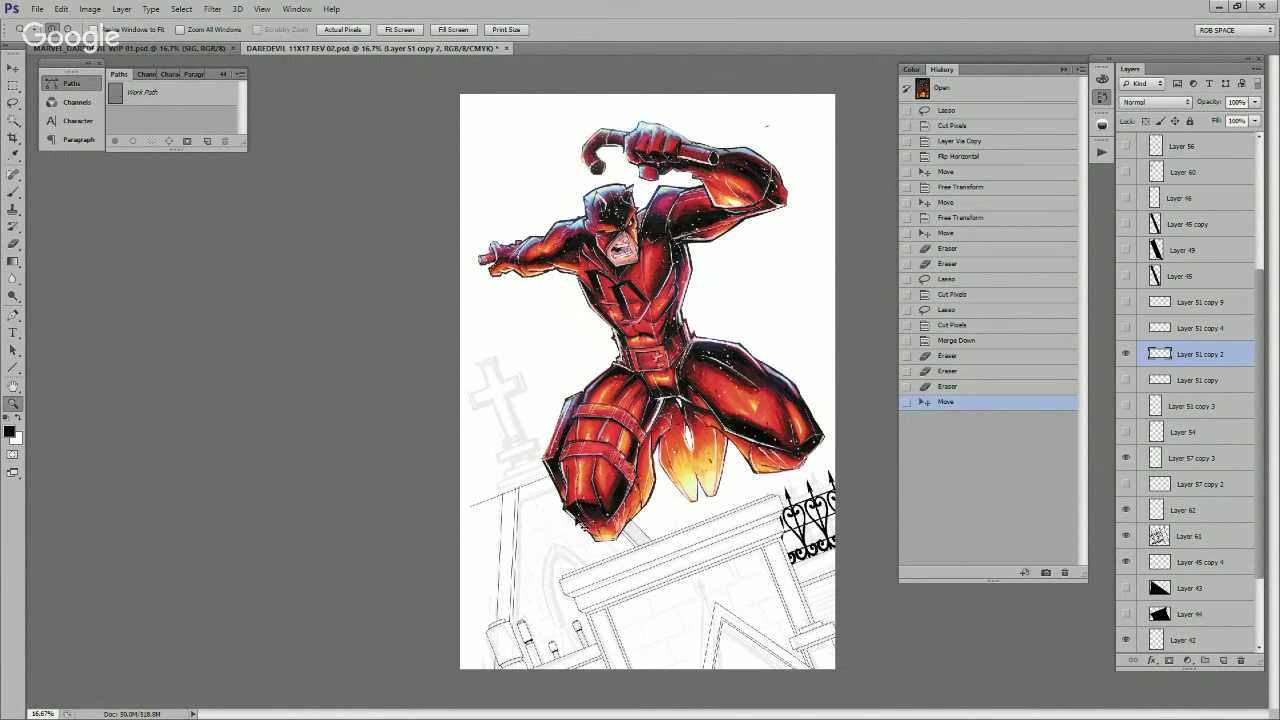
Step: Fine-position the slanted line so that it meets the upper ends of the vertical tower lines
{"action": "key", "text": "z"}
{"action": "left_click", "coordinate": [532, 500]}
{"action": "left_click", "coordinate": [532, 500]}
{"action": "key", "text": "v"}
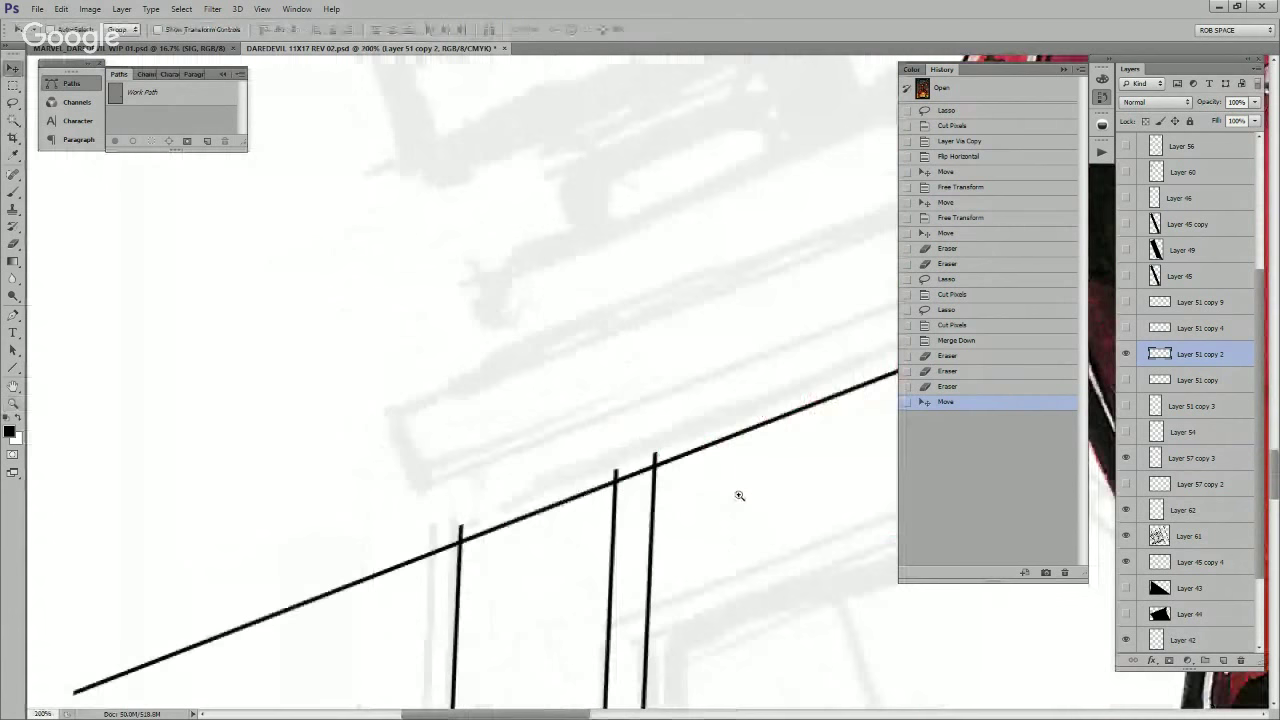
{"action": "left_click_drag", "start_coordinate": [737, 495], "coordinate": [745, 488]}
{"action": "left_click_drag", "start_coordinate": [795, 522], "coordinate": [700, 525]}
Step: Duplicate the slanted line eight times, offsetting the copies along the sketched ledge and steps beneath the cross
{"action": "key", "text": "ctrl+j"}
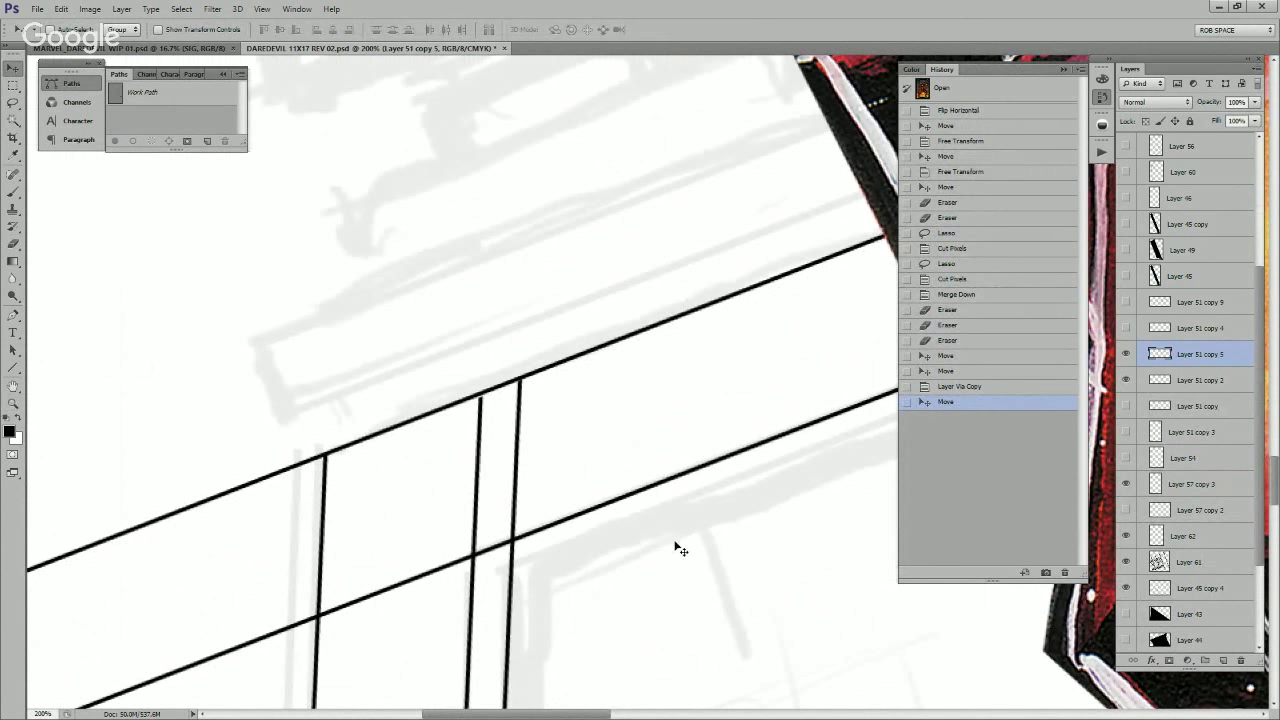
{"action": "key", "text": "ctrl+j"}
{"action": "left_click_drag", "start_coordinate": [675, 549], "coordinate": [646, 418]}
{"action": "key", "text": "ctrl+j"}
{"action": "mouse_move", "coordinate": [666, 480]}
{"action": "left_mouse_down"}
{"action": "mouse_move", "coordinate": [660, 415]}
{"action": "mouse_move", "coordinate": [646, 560]}
{"action": "mouse_move", "coordinate": [646, 466]}
{"action": "mouse_move", "coordinate": [643, 480]}
{"action": "left_mouse_up"}
{"action": "key", "text": "ctrl+j"}
{"action": "key", "text": "ctrl+j"}
{"action": "key", "text": "ctrl+j"}
{"action": "left_click_drag", "start_coordinate": [642, 449], "coordinate": [634, 506]}
{"action": "key", "text": "ctrl+j"}
{"action": "mouse_move", "coordinate": [634, 506]}
{"action": "left_mouse_down"}
{"action": "mouse_move", "coordinate": [663, 614]}
{"action": "mouse_move", "coordinate": [626, 457]}
{"action": "mouse_move", "coordinate": [654, 566]}
{"action": "mouse_move", "coordinate": [662, 554]}
{"action": "left_mouse_up"}
{"action": "key", "text": "ctrl+j"}
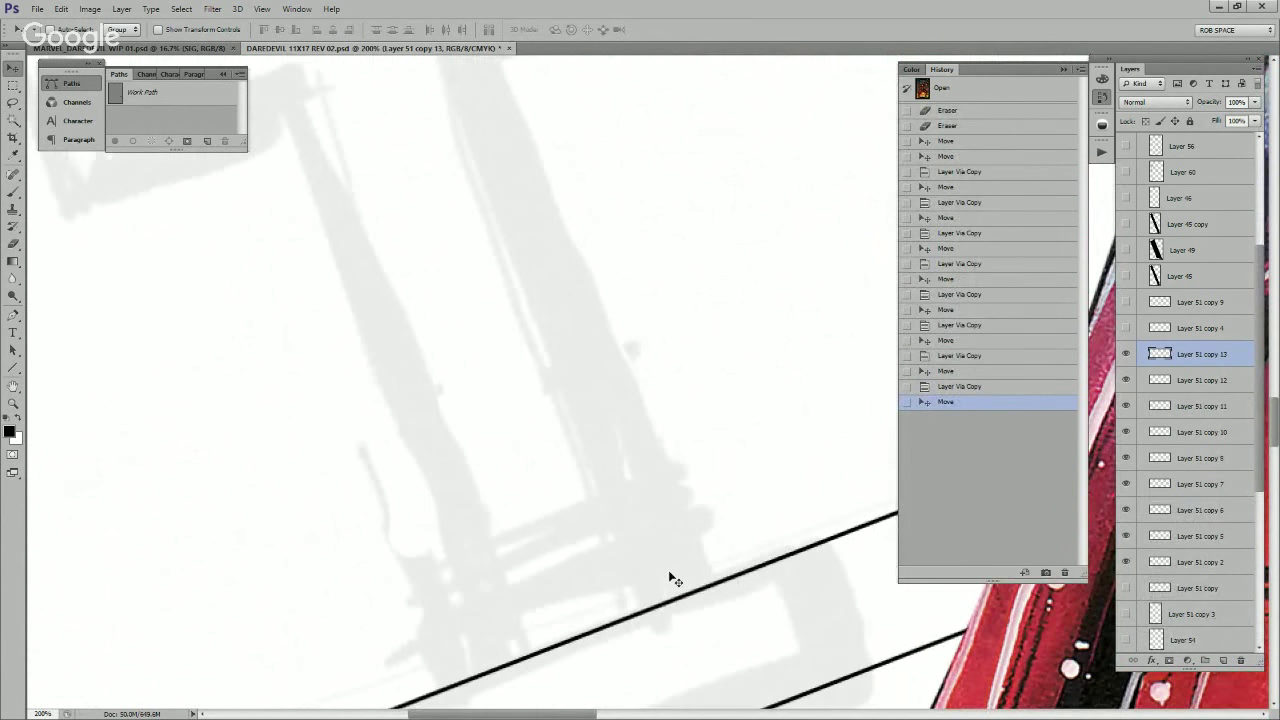
Step: Duplicate the slanted line five more times and space the copies up the sketched cross, along its base, arms and top
{"action": "key", "text": "ctrl+j"}
{"action": "left_click_drag", "start_coordinate": [703, 636], "coordinate": [700, 463]}
{"action": "scroll", "coordinate": [678, 589], "scroll_direction": "down", "scroll_amount": 3}
{"action": "key", "text": "ctrl+j"}
{"action": "key", "text": "ctrl+j"}
{"action": "key", "text": "ctrl+j"}
{"action": "key", "text": "ctrl+j"}
{"action": "key", "text": "Down"}
{"action": "key", "text": "Down"}
{"action": "key", "text": "Down"}
{"action": "key", "text": "Down"}
{"action": "key", "text": "Down"}
{"action": "key", "text": "Down"}
{"action": "key", "text": "Down"}
{"action": "key", "text": "Down"}
{"action": "key", "text": "Down"}
{"action": "key", "text": "Down"}
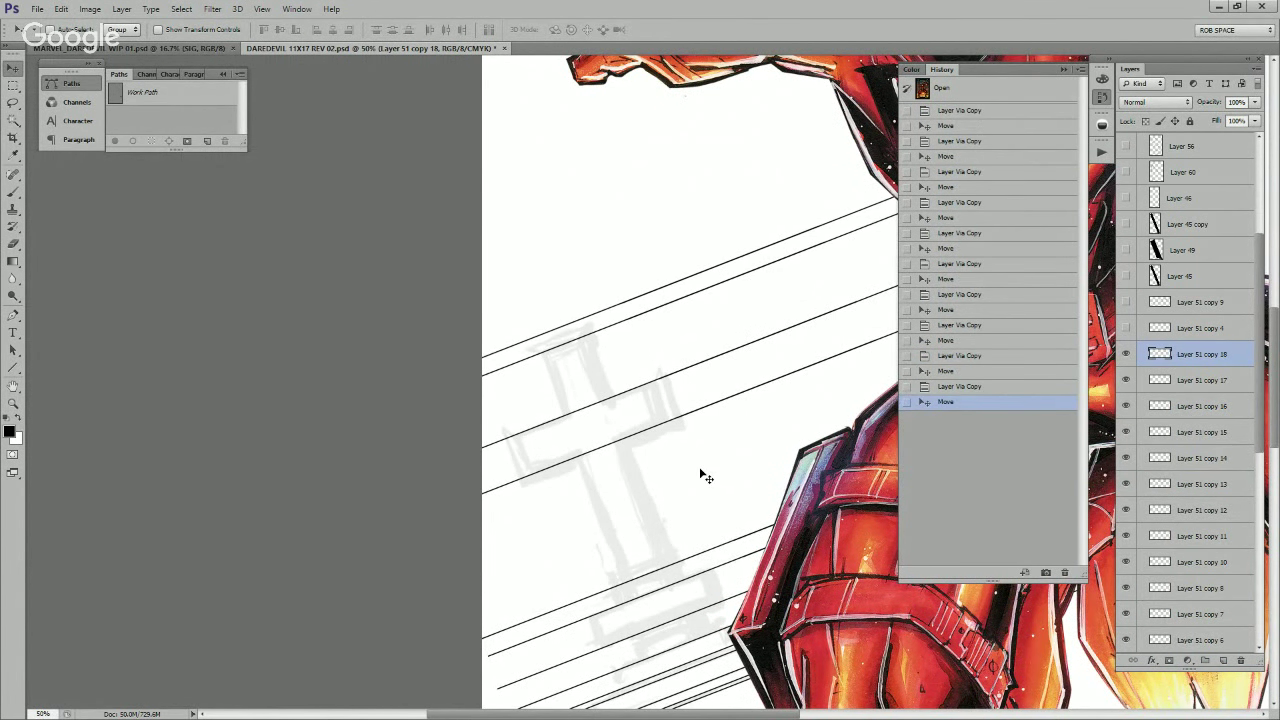
Step: Make one more hidden spare copy of the slanted line and merge Layer 51 copy 2 through copy 18 into one layer
{"action": "left_click_drag", "start_coordinate": [769, 618], "coordinate": [584, 461]}
{"action": "key", "text": "ctrl+j"}
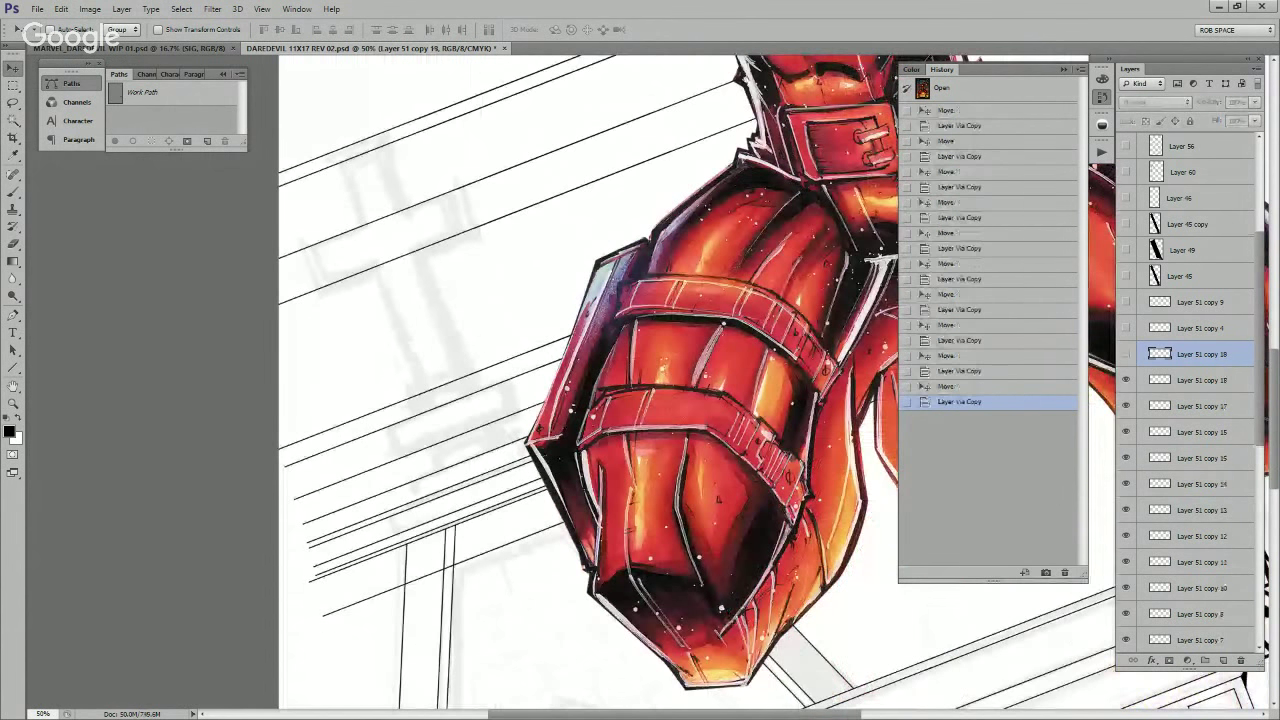
{"action": "scroll", "coordinate": [1195, 430], "scroll_direction": "down", "scroll_amount": 8}
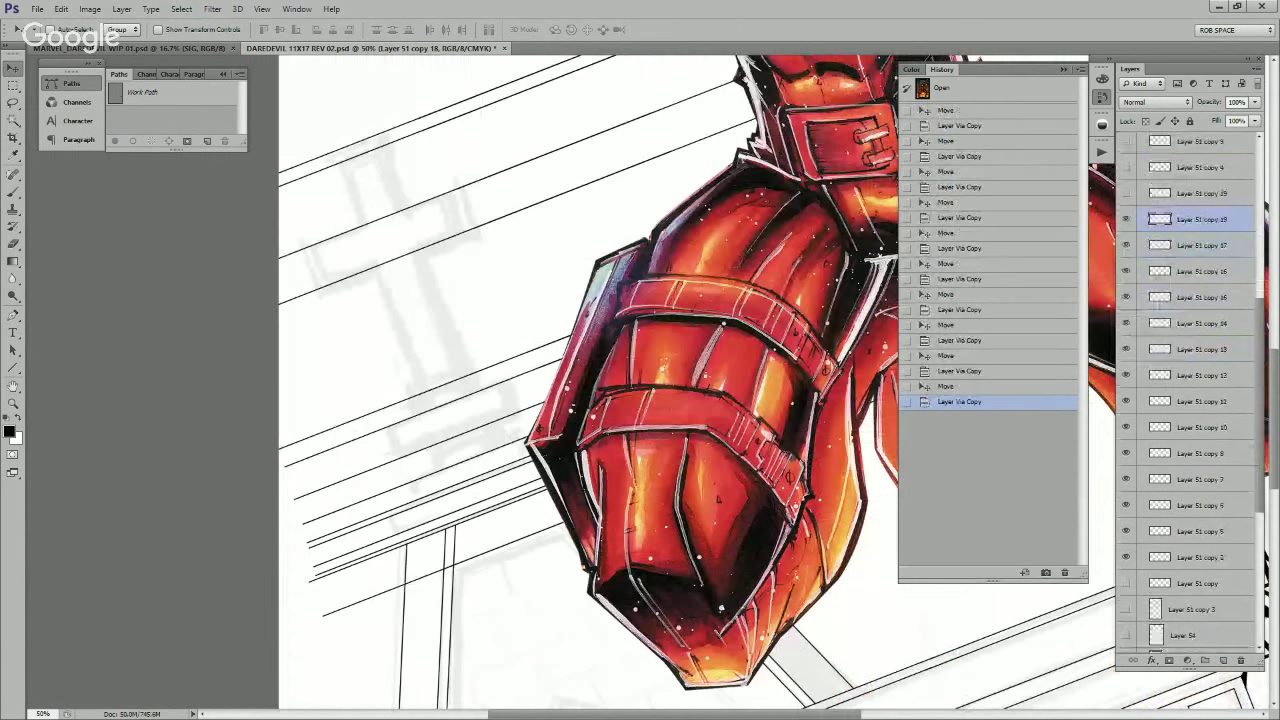
{"action": "left_click", "coordinate": [1200, 512], "text": "shift"}
{"action": "key", "text": "ctrl+e"}
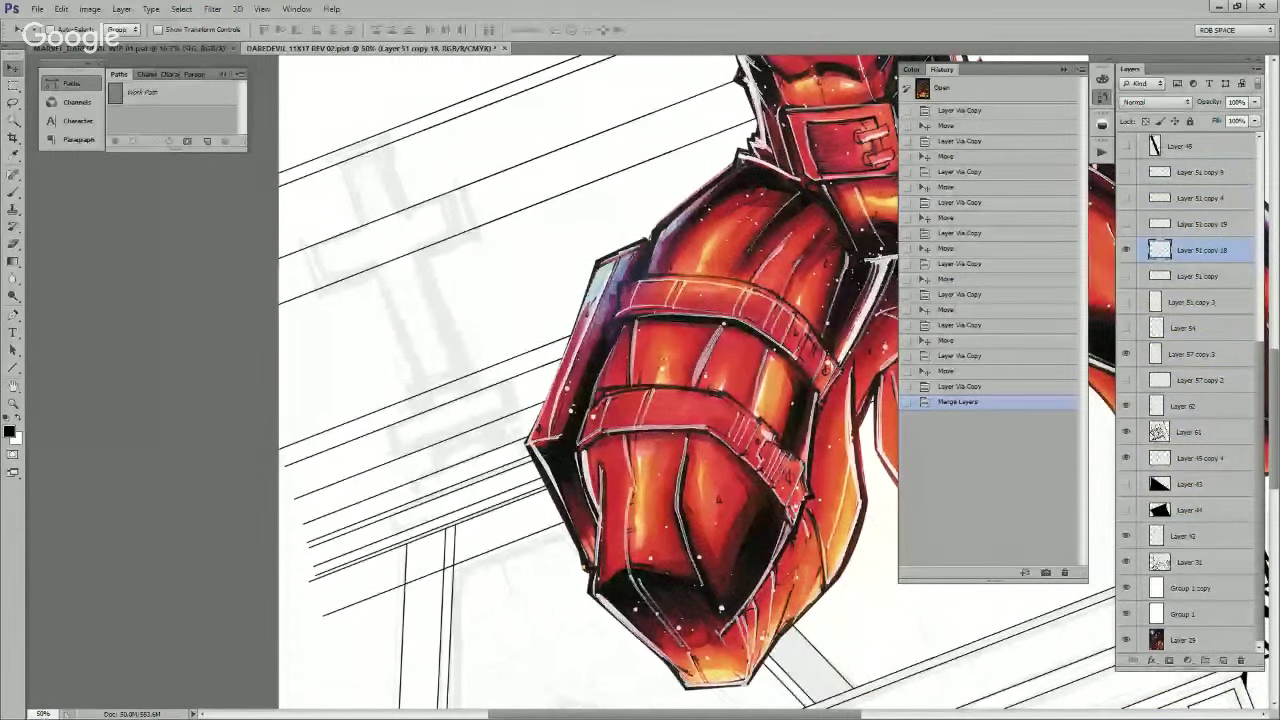
Step: Show and select Layer 45 and shift its black diagonal strip over the outer ends of the slanted tower lines
{"action": "left_click_drag", "start_coordinate": [677, 555], "coordinate": [787, 500]}
{"action": "left_click_drag", "start_coordinate": [885, 455], "coordinate": [810, 420]}
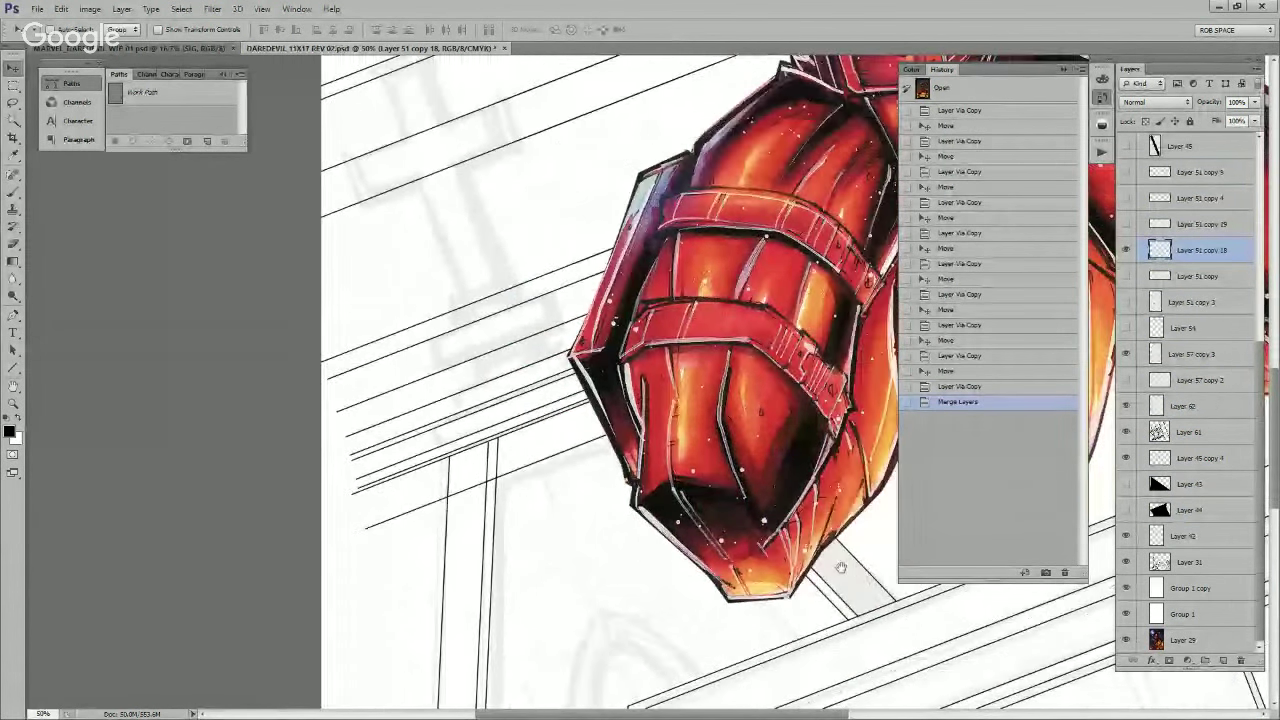
{"action": "left_click", "coordinate": [1184, 146]}
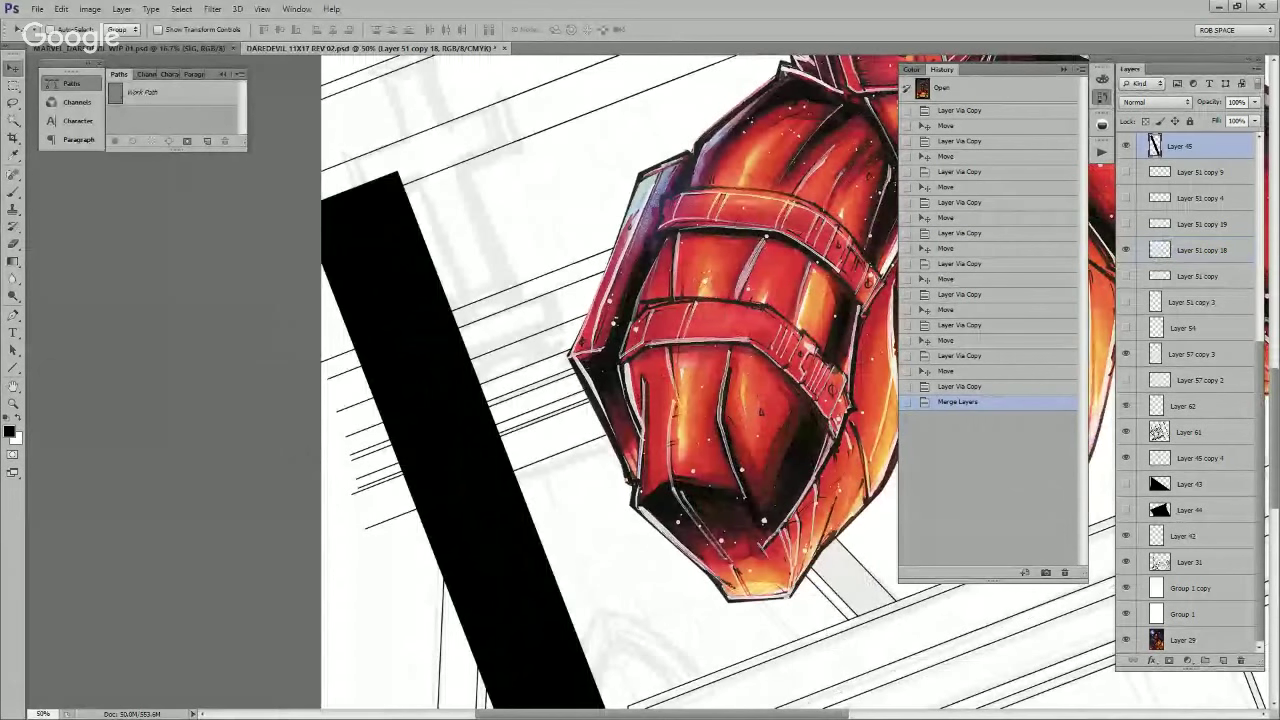
{"action": "left_click_drag", "start_coordinate": [698, 434], "coordinate": [626, 434]}
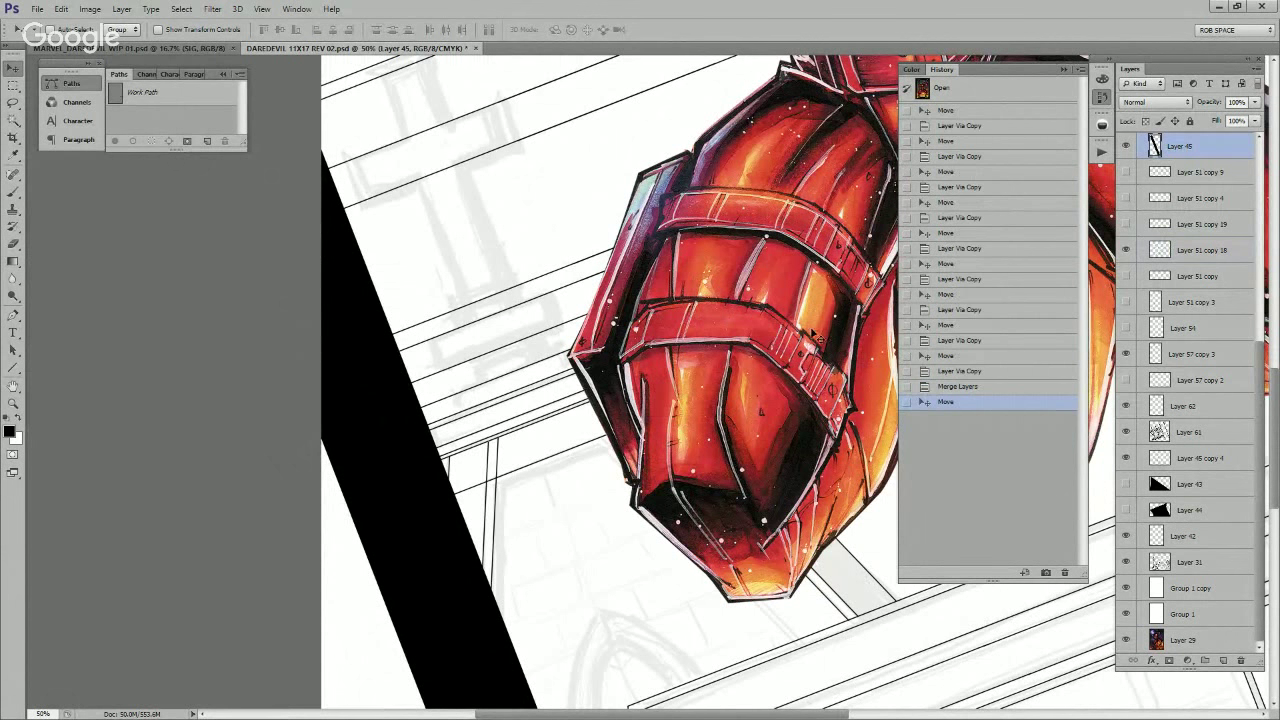
{"action": "left_click", "coordinate": [1159, 250], "text": "ctrl"}
{"action": "left_click", "coordinate": [1159, 250], "text": "ctrl"}
{"action": "key", "text": "ctrl+x"}
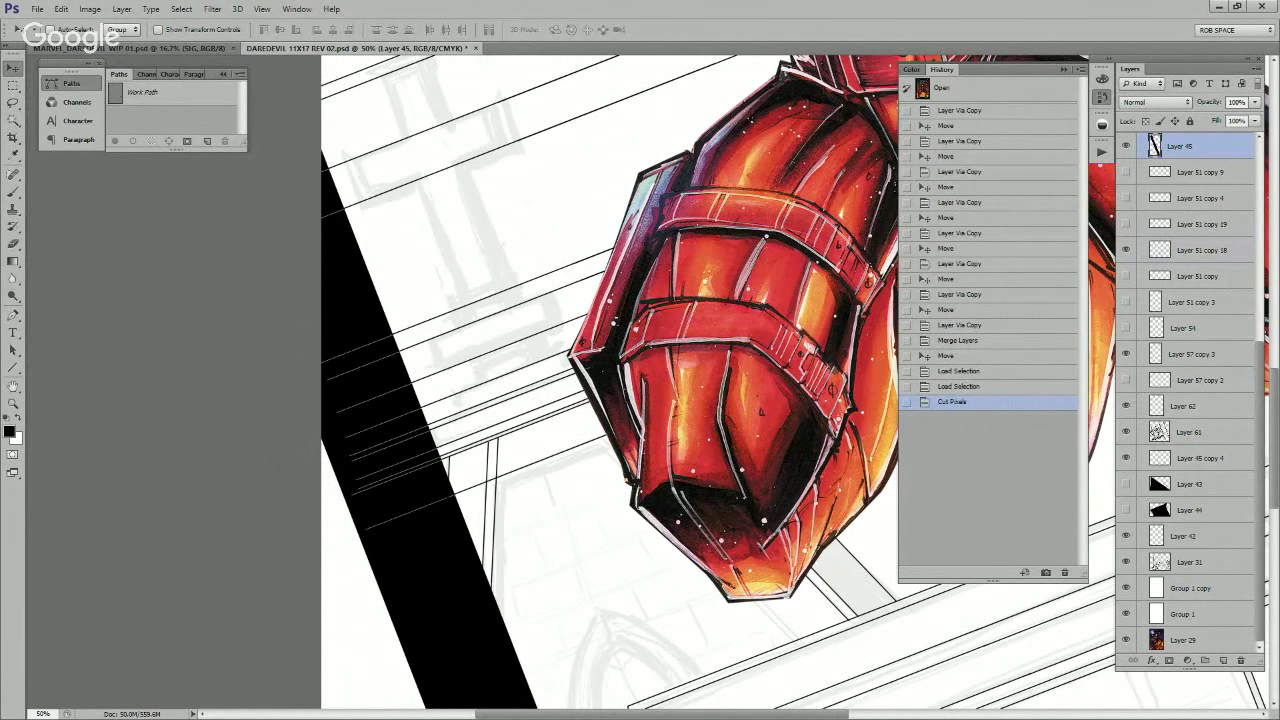
{"action": "left_click", "coordinate": [1159, 250], "text": "ctrl"}
Step: Select Layer 51 copy 18, load Layer 45's strip as a selection and cut the slanted lines within it
{"action": "left_click", "coordinate": [1201, 250]}
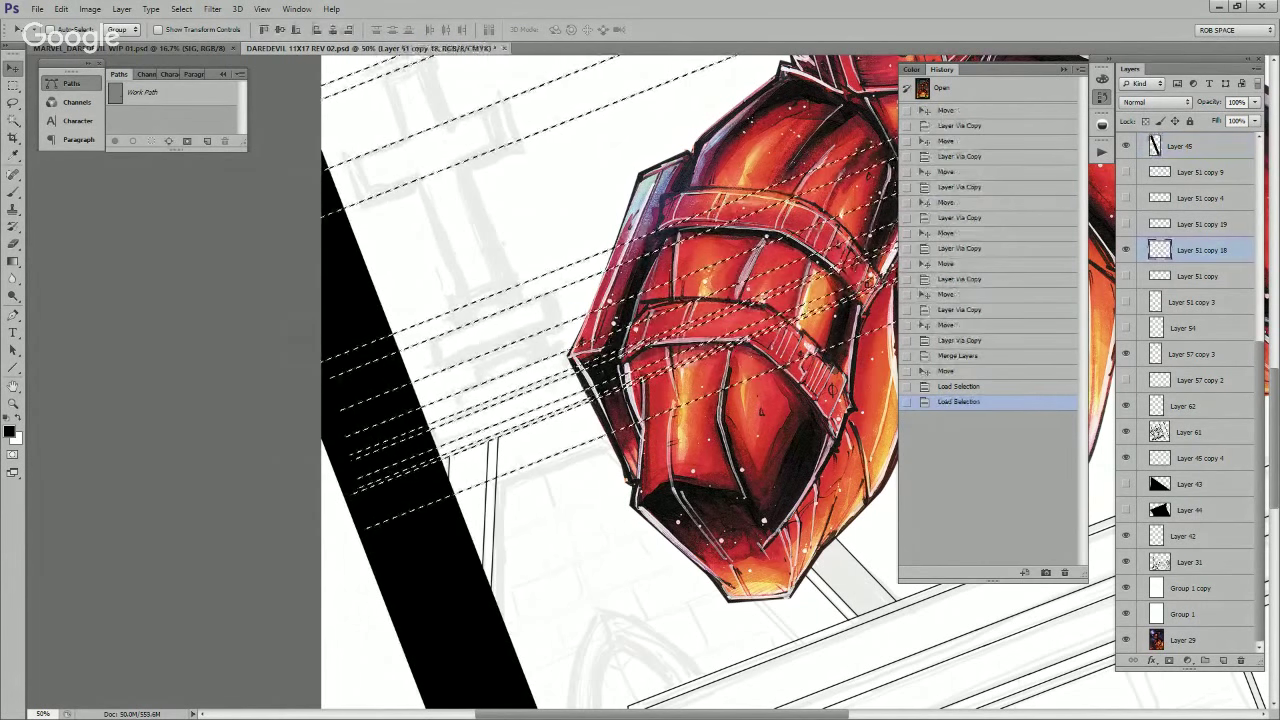
{"action": "left_click", "coordinate": [1155, 146], "text": "ctrl"}
{"action": "key", "text": "ctrl+x"}
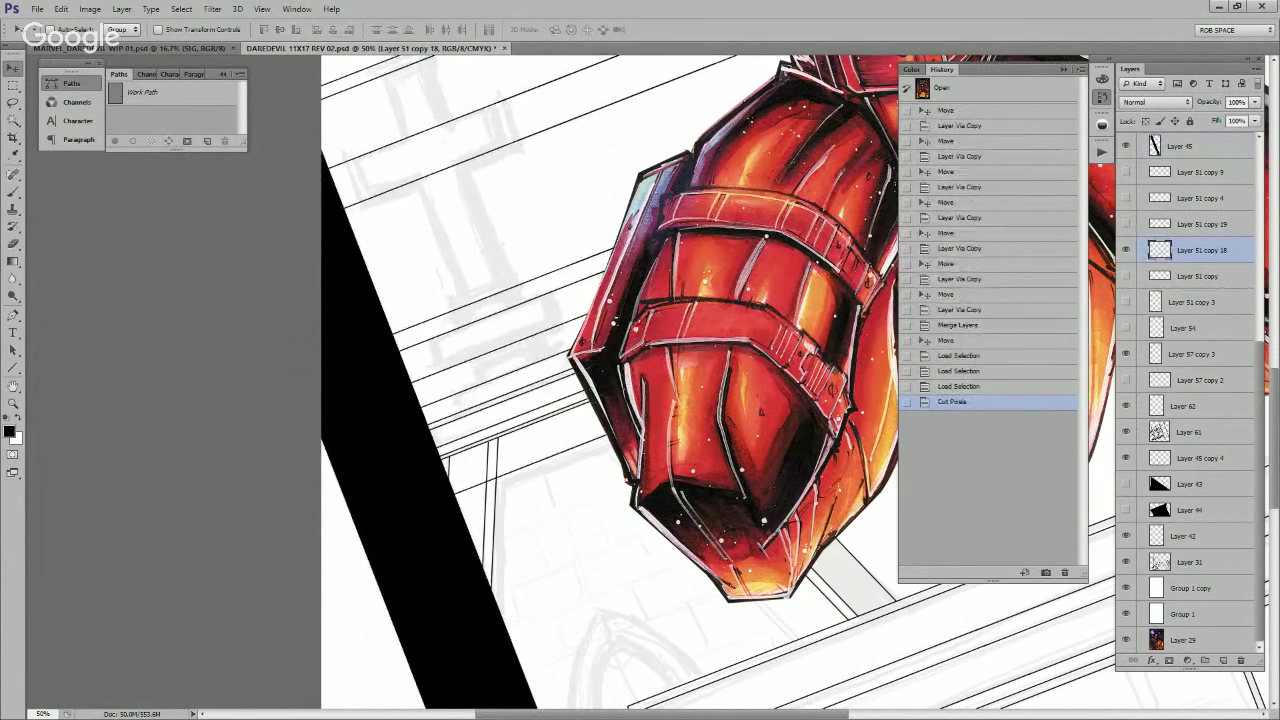
Step: Shift Layer 45's strip further inward over the outer line ends and load it as a selection for erasing Layer 51 copy 18
{"action": "left_click", "coordinate": [1126, 145]}
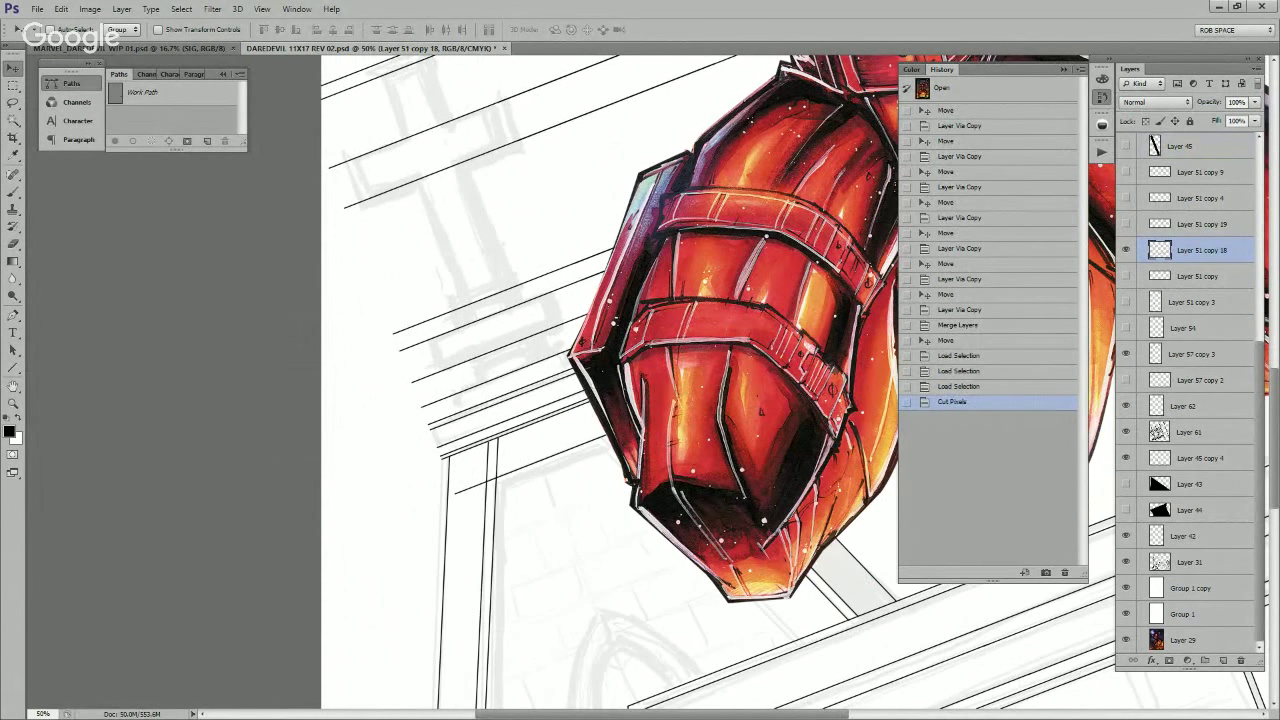
{"action": "left_click", "coordinate": [1126, 146]}
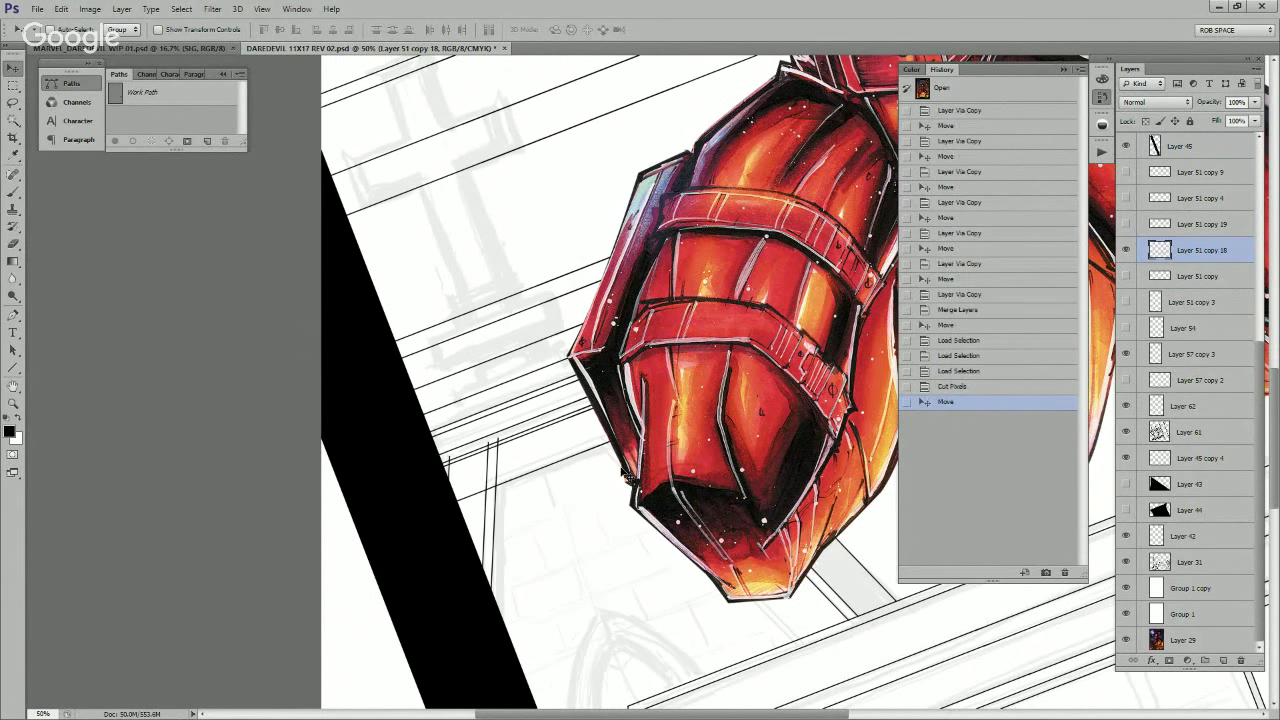
{"action": "left_click_drag", "start_coordinate": [678, 451], "coordinate": [677, 393]}
{"action": "left_click", "coordinate": [1155, 146], "text": "ctrl"}
{"action": "left_click", "coordinate": [1188, 250]}
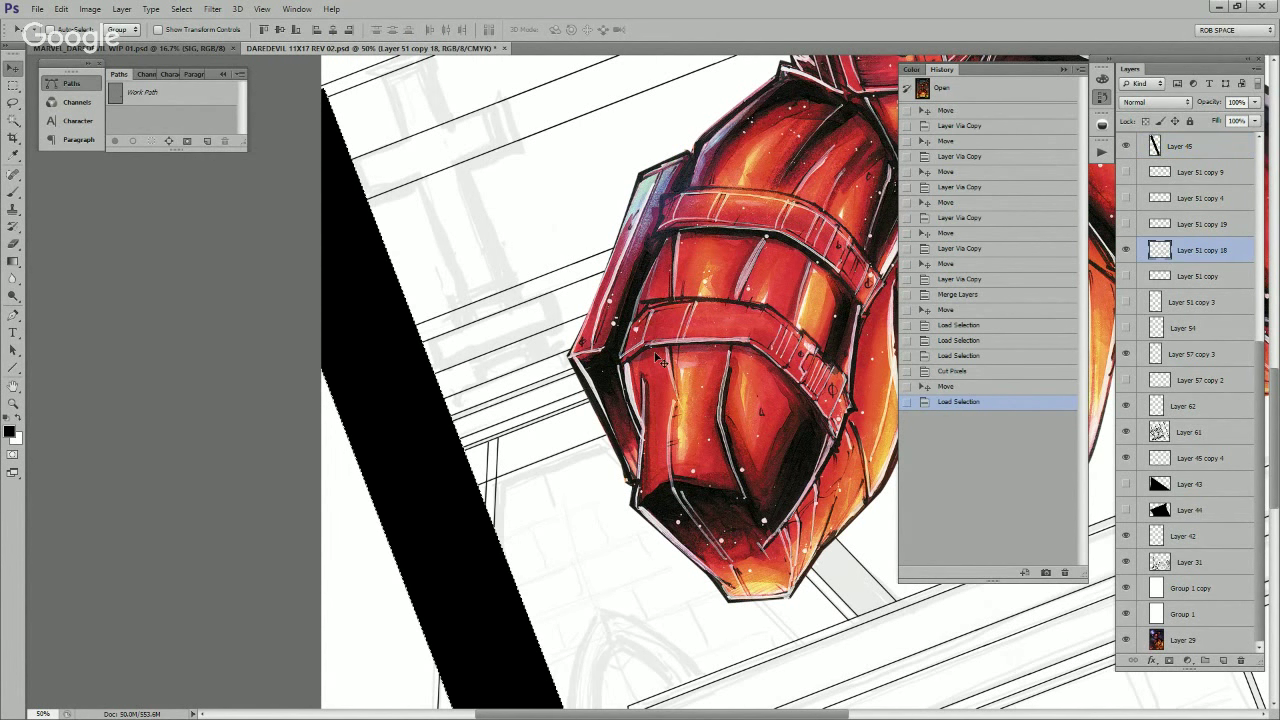
{"action": "key", "text": "e"}
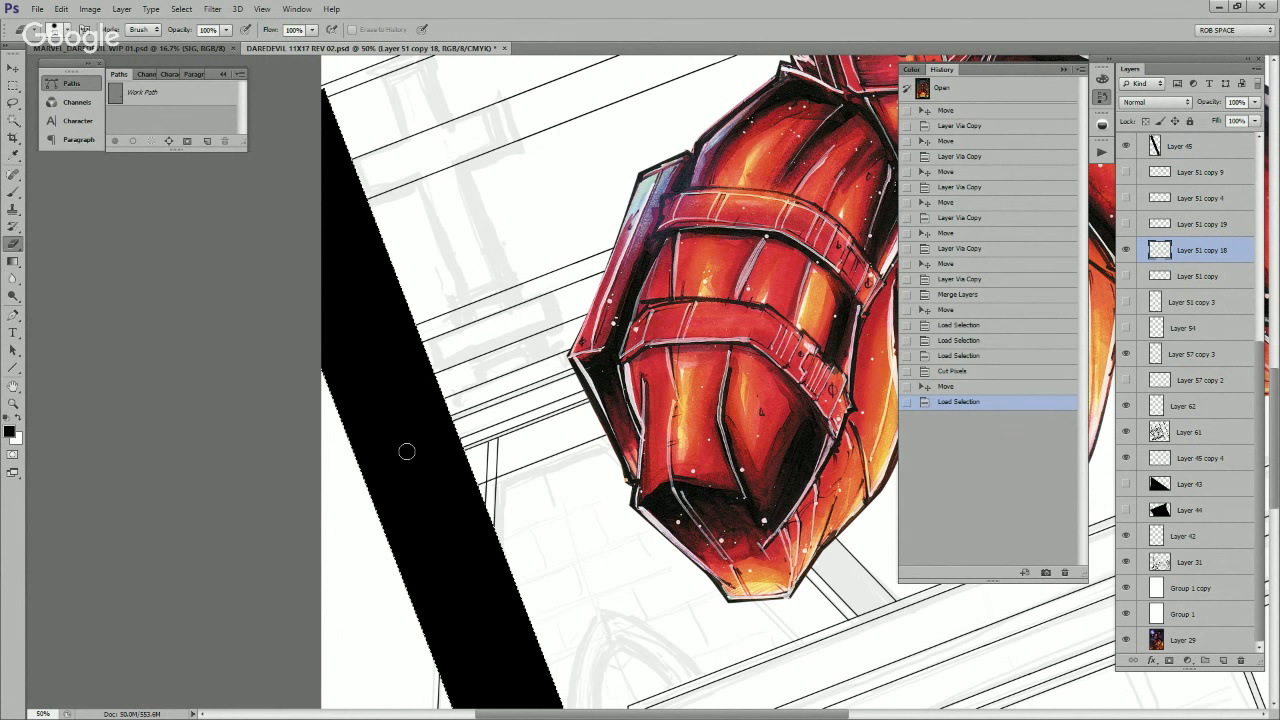
{"action": "left_click_drag", "start_coordinate": [406, 451], "coordinate": [430, 410]}
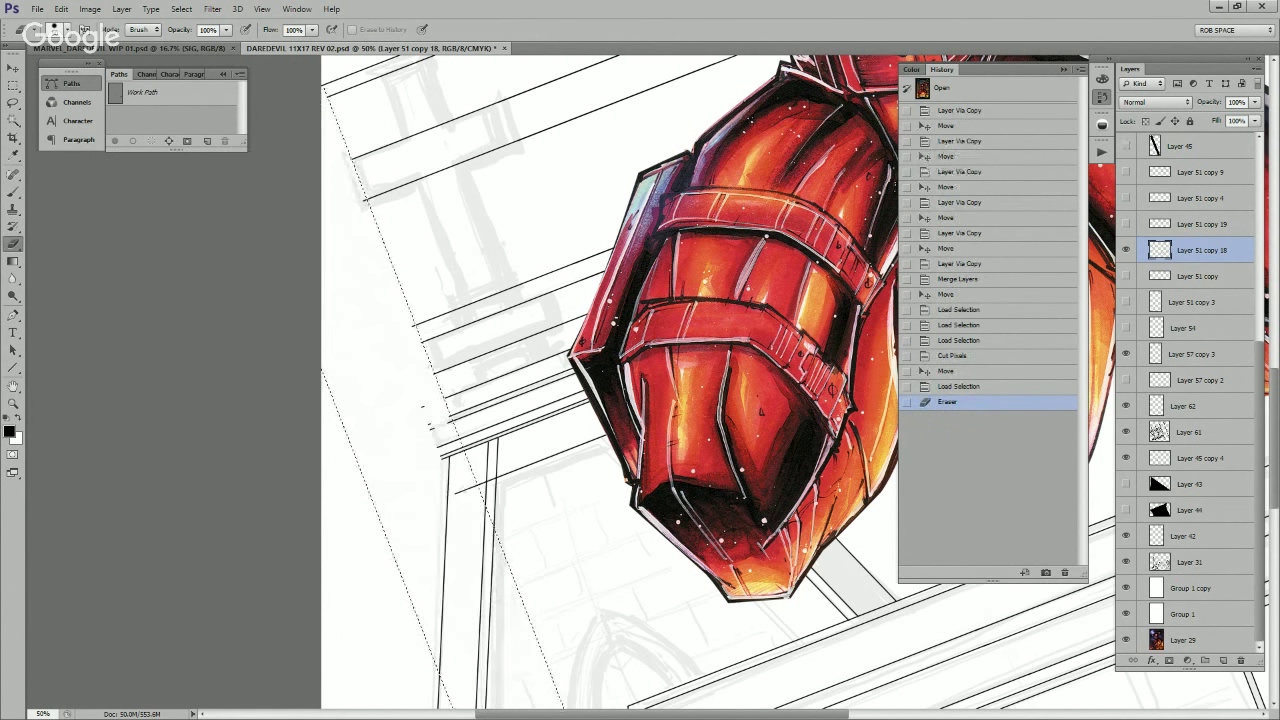
{"action": "left_click_drag", "start_coordinate": [420, 416], "coordinate": [438, 307]}
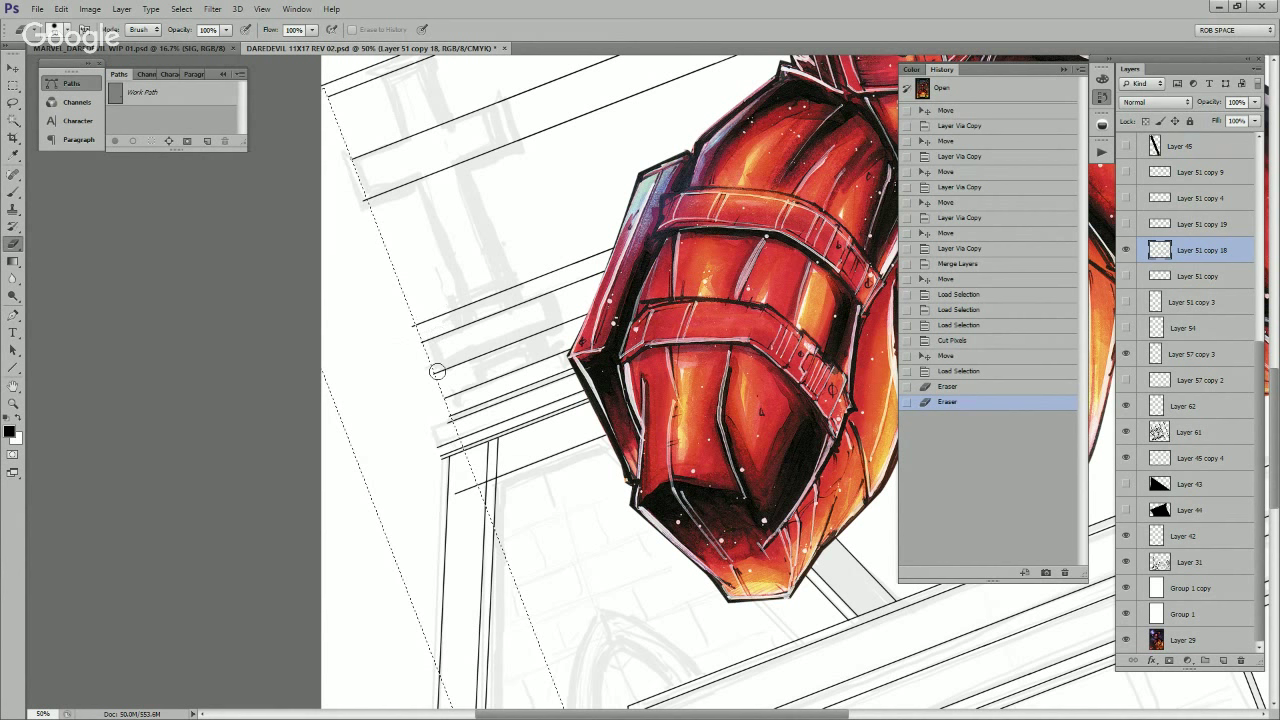
{"action": "key", "text": "ctrl+alt+z"}
{"action": "key", "text": "ctrl+alt+z"}
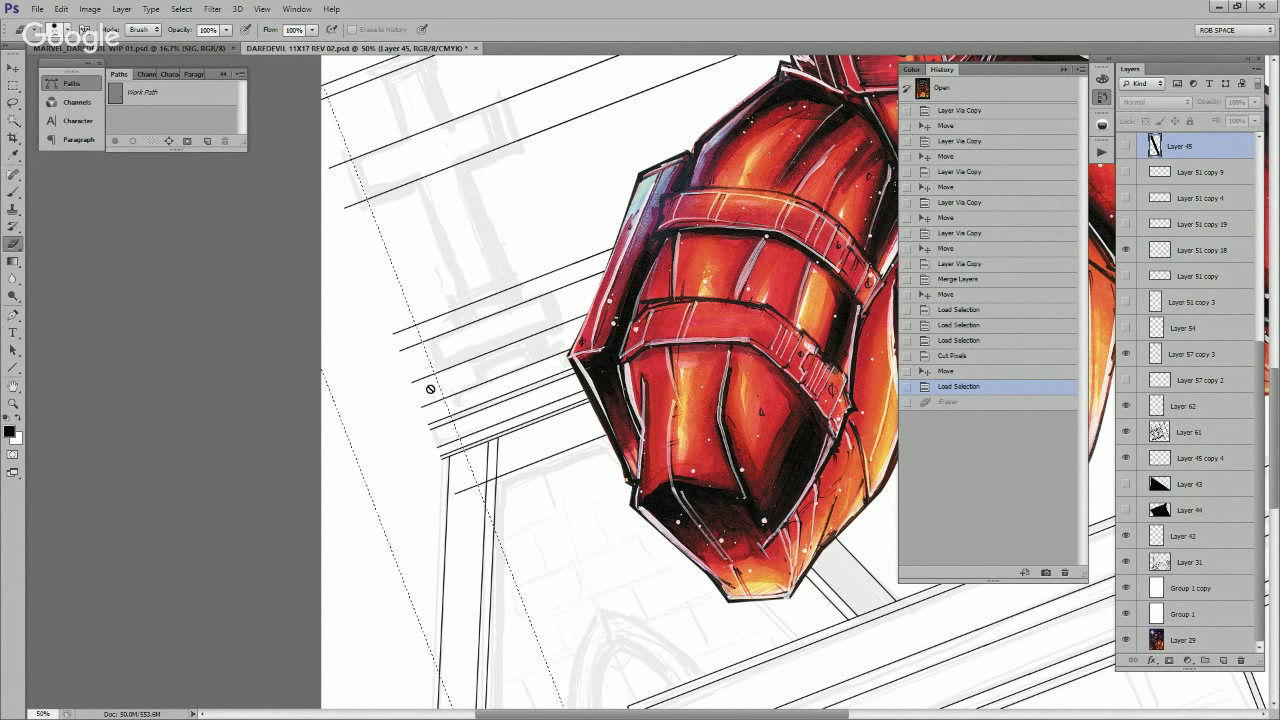
{"action": "left_click", "coordinate": [430, 389]}
{"action": "key", "text": "Return"}
{"action": "left_click", "coordinate": [453, 402], "text": "ctrl"}
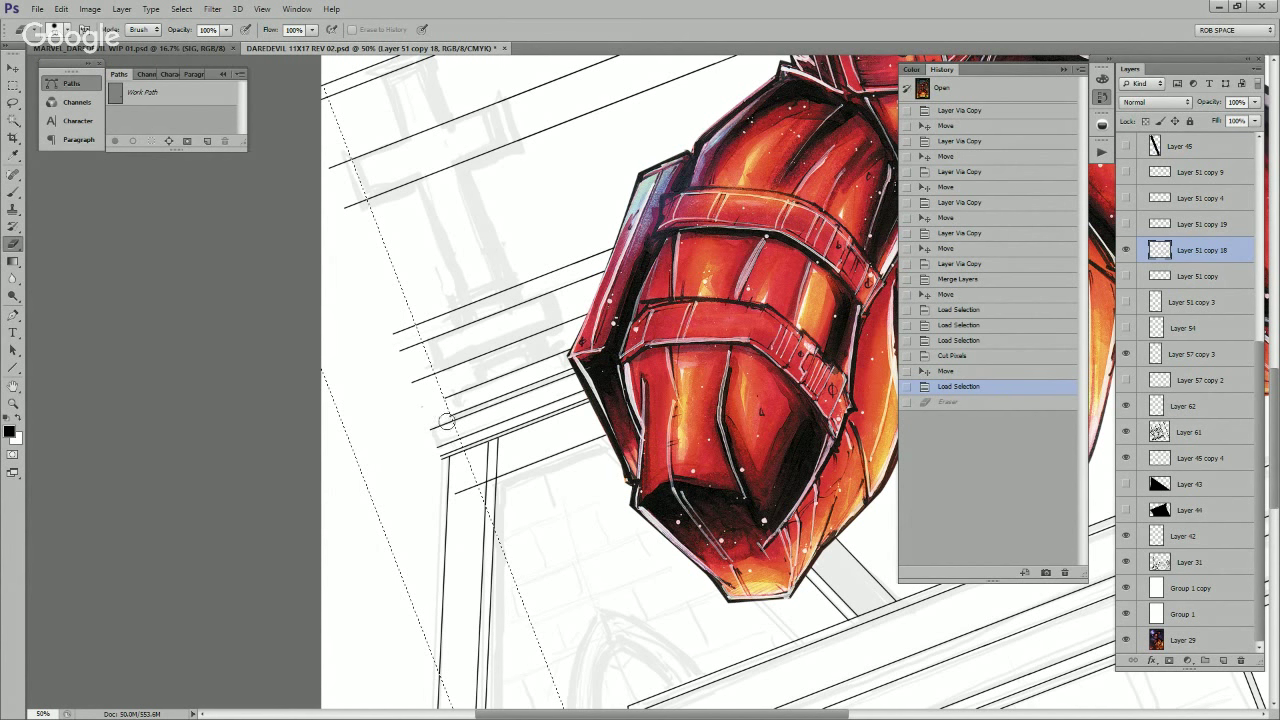
Step: Erase the outer ends of the slanted tower and cross lines inside the selection on Layer 51 copy 18, and deselect
{"action": "left_click_drag", "start_coordinate": [444, 414], "coordinate": [416, 346]}
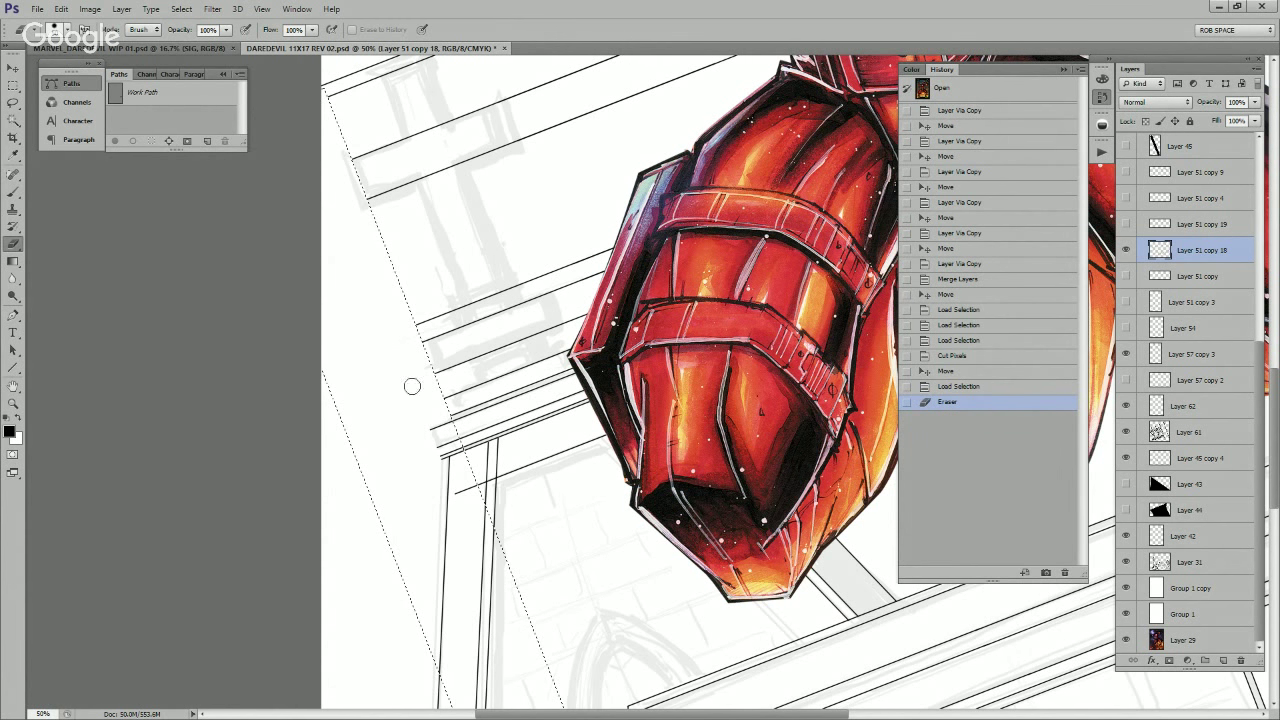
{"action": "left_click_drag", "start_coordinate": [412, 386], "coordinate": [440, 432]}
{"action": "left_click_drag", "start_coordinate": [455, 503], "coordinate": [464, 494]}
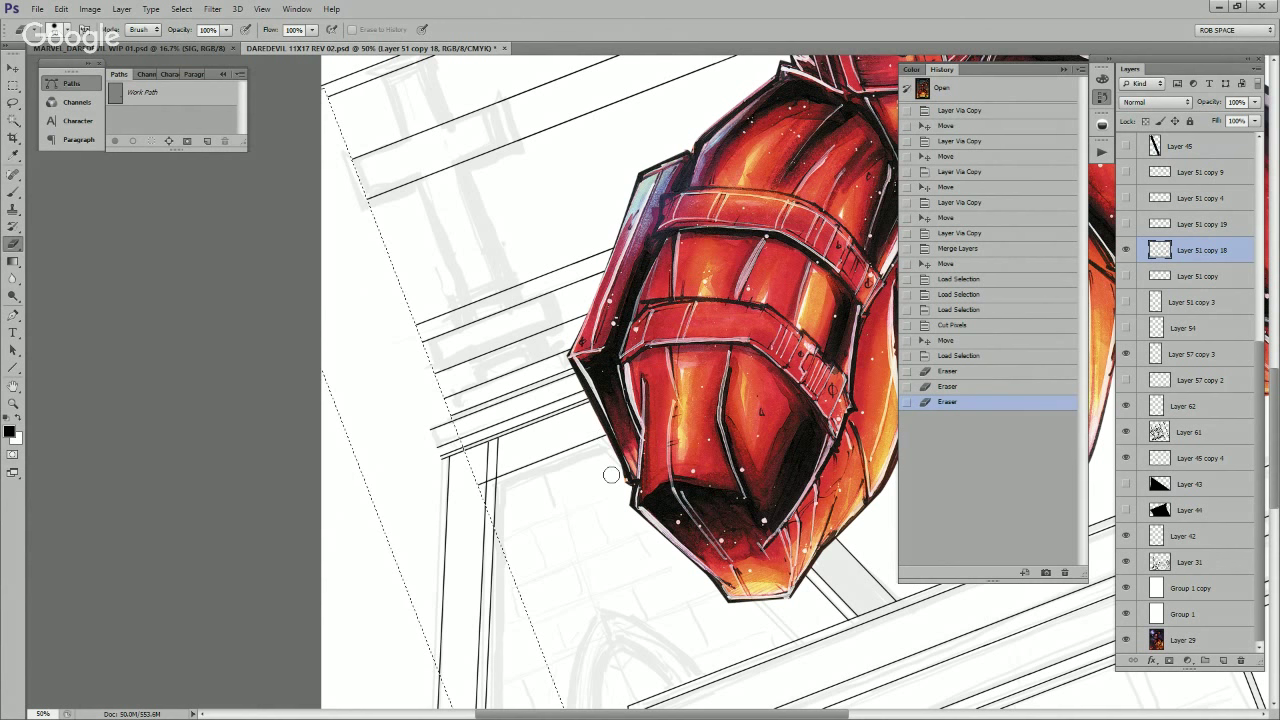
{"action": "key", "text": "ctrl+d"}
Step: Place Layer 45's strip between the cross and the figure, load it as a selection, hide it and reselect Layer 51 copy 18
{"action": "left_click_drag", "start_coordinate": [794, 272], "coordinate": [760, 360]}
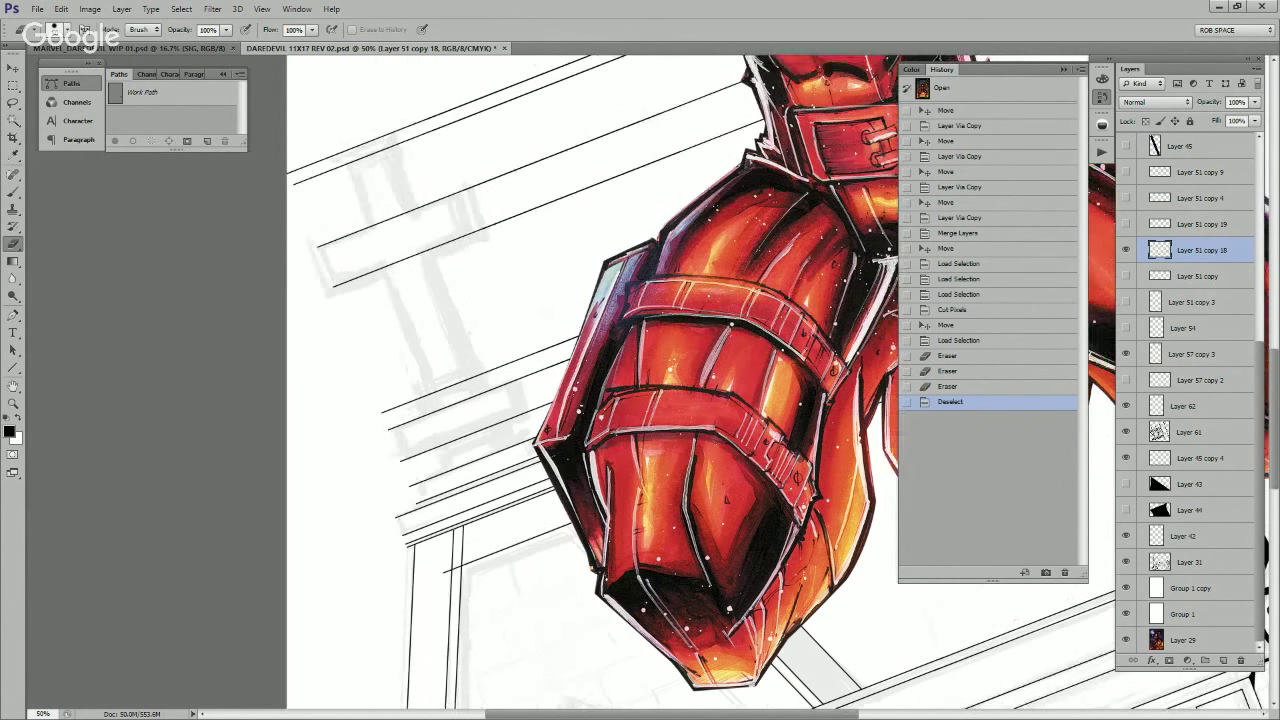
{"action": "left_click", "coordinate": [1126, 146]}
{"action": "key", "text": "v"}
{"action": "mouse_move", "coordinate": [389, 477]}
{"action": "left_mouse_down"}
{"action": "mouse_move", "coordinate": [675, 326]}
{"action": "mouse_move", "coordinate": [615, 345]}
{"action": "left_mouse_up"}
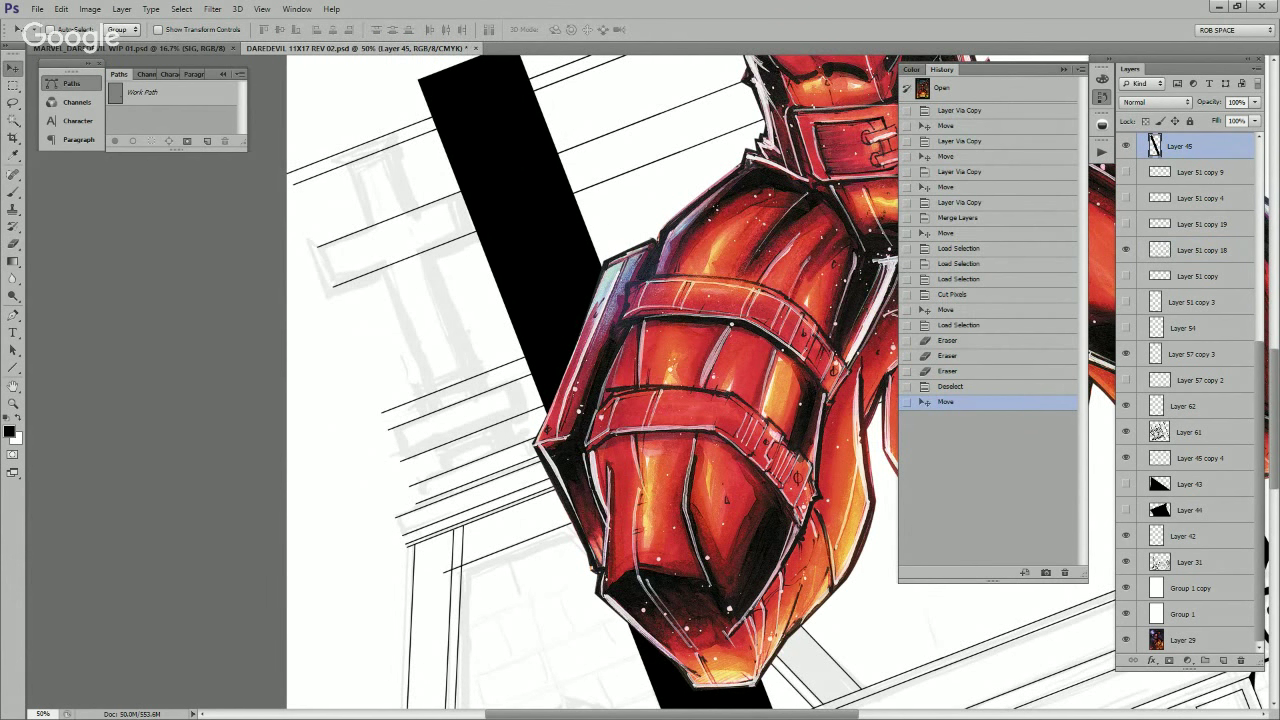
{"action": "left_click", "coordinate": [1155, 146], "text": "ctrl"}
{"action": "left_click", "coordinate": [1126, 146]}
{"action": "left_click", "coordinate": [1197, 250]}
{"action": "key", "text": "e"}
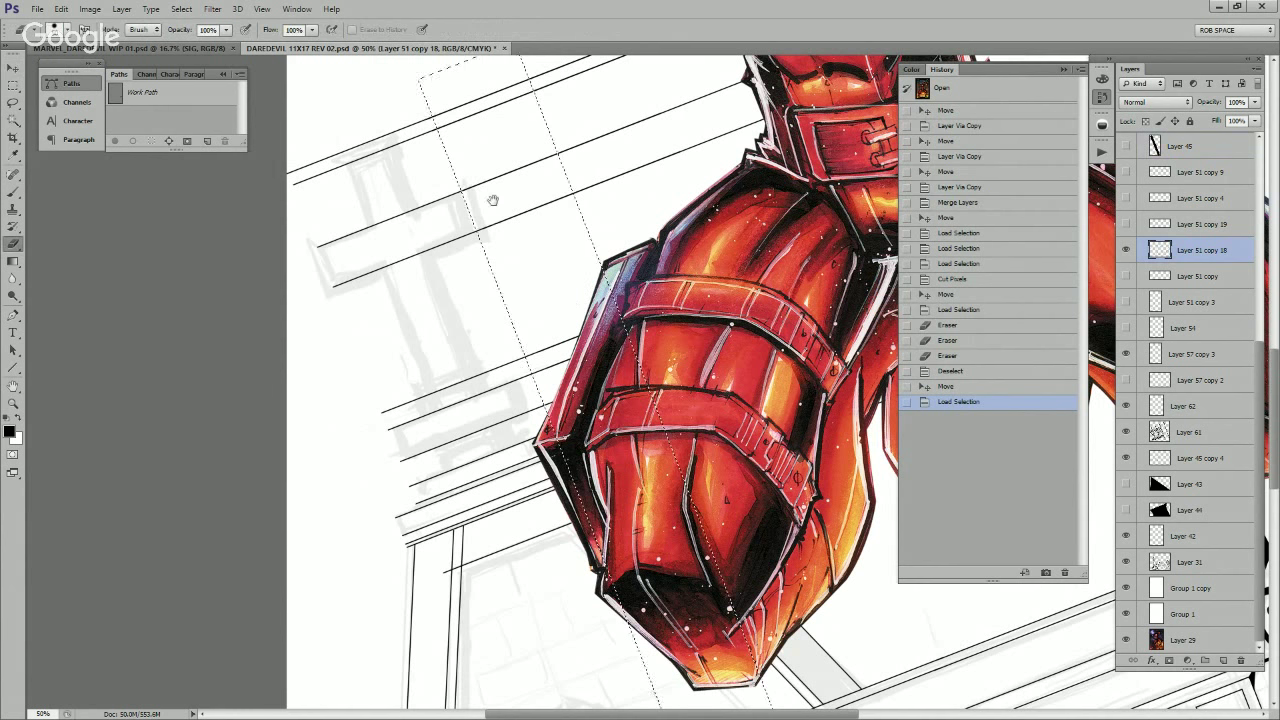
Step: Enlarge the eraser, erase the slanted lines inside the strip selection beside the cross, and deselect
{"action": "mouse_move", "coordinate": [493, 200]}
{"action": "left_mouse_down"}
{"action": "mouse_move", "coordinate": [487, 255]}
{"action": "mouse_move", "coordinate": [498, 196]}
{"action": "mouse_move", "coordinate": [529, 267]}
{"action": "mouse_move", "coordinate": [525, 145]}
{"action": "mouse_move", "coordinate": [576, 275]}
{"action": "mouse_move", "coordinate": [547, 184]}
{"action": "left_mouse_up"}
{"action": "key", "text": "]"}
{"action": "key", "text": "]"}
{"action": "key", "text": "]"}
{"action": "key", "text": "]"}
{"action": "key", "text": "]"}
{"action": "key", "text": "]"}
{"action": "key", "text": "]"}
{"action": "key", "text": "]"}
{"action": "key", "text": "]"}
{"action": "key", "text": "]"}
{"action": "left_click_drag", "start_coordinate": [589, 392], "coordinate": [596, 370]}
{"action": "left_click", "coordinate": [467, 156]}
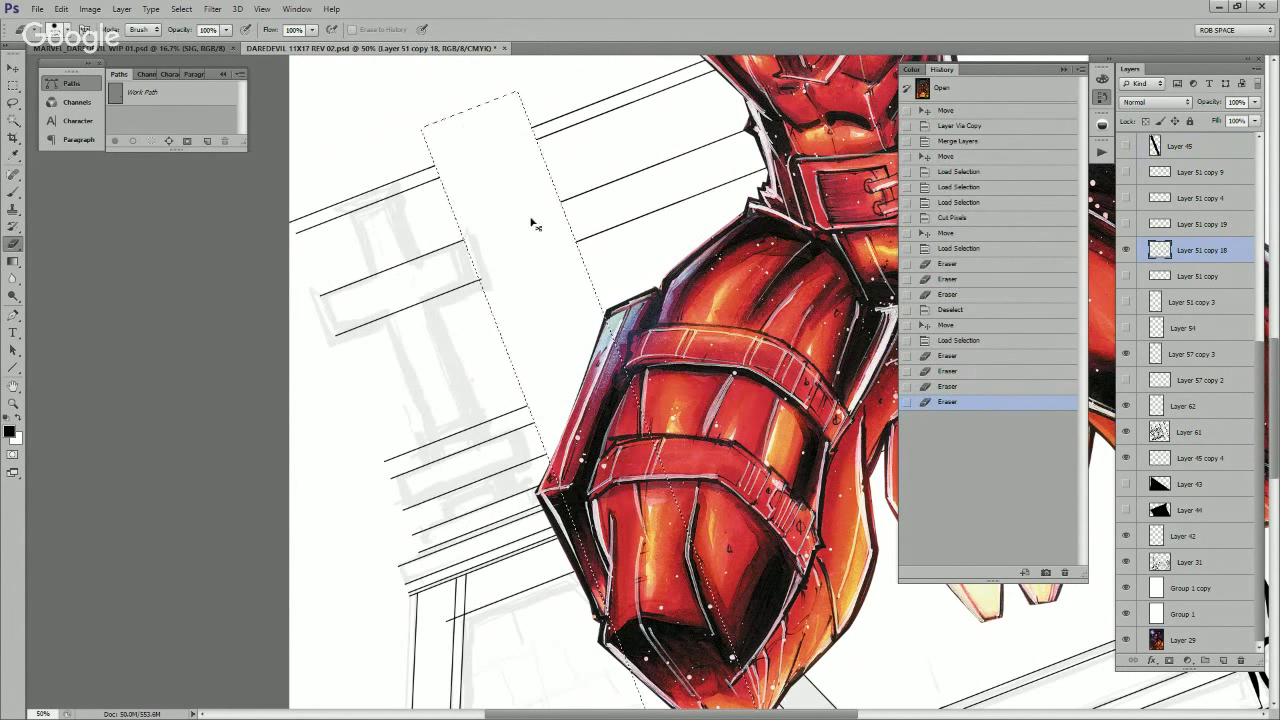
{"action": "key", "text": "ctrl+d"}
Step: Erase the outer ends of the two lines at the top of the sketched cross near the page edge
{"action": "key", "text": "z"}
{"action": "left_click", "coordinate": [634, 348], "text": "alt"}
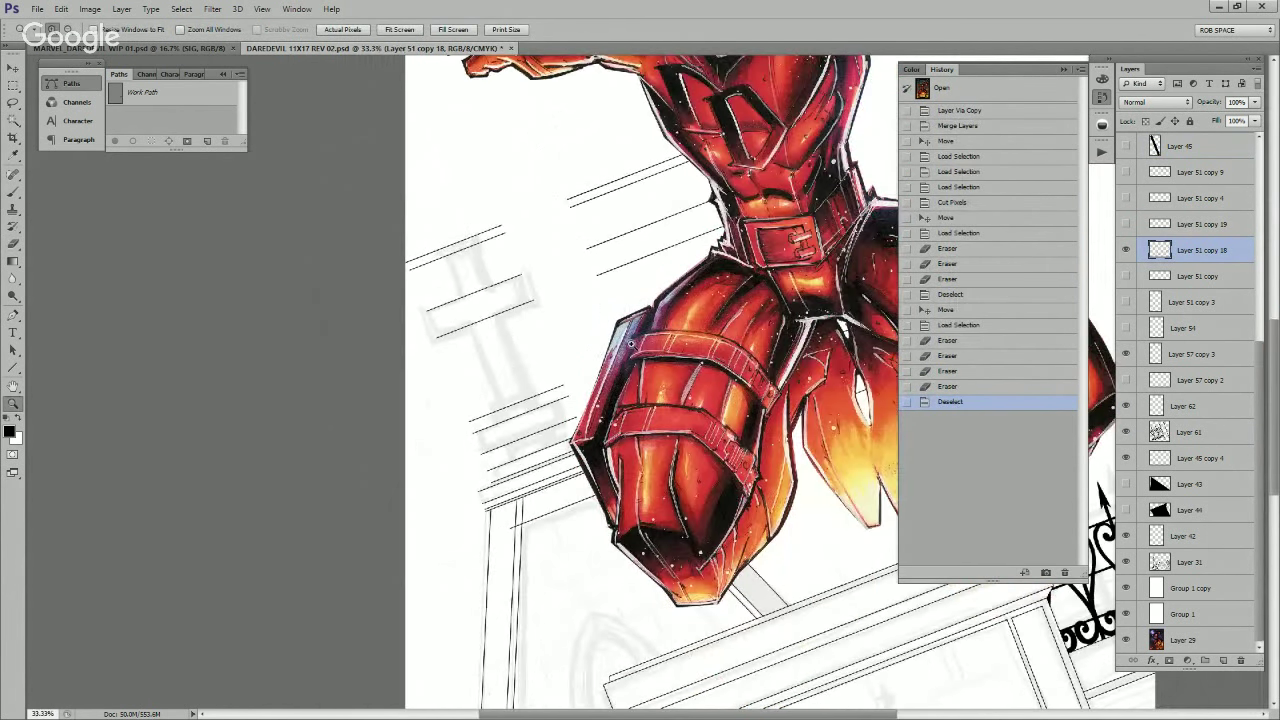
{"action": "left_click", "coordinate": [520, 170]}
{"action": "key", "text": "e"}
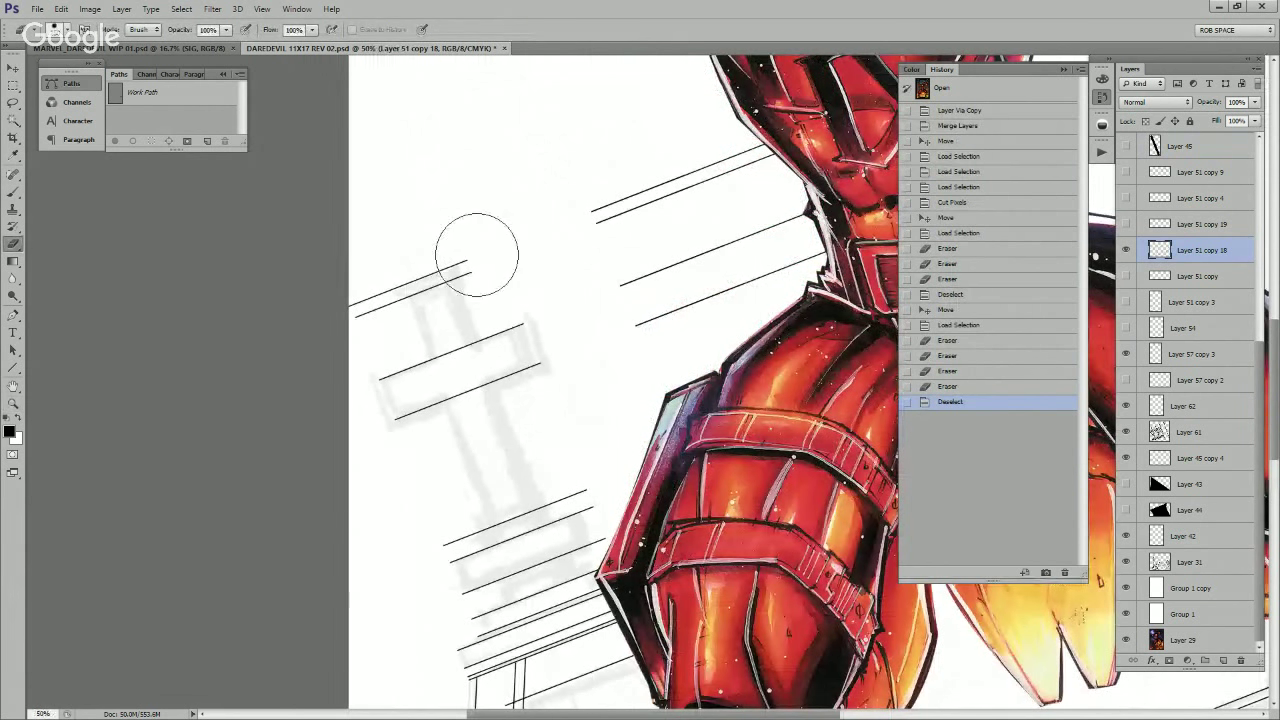
{"action": "left_click", "coordinate": [380, 286]}
{"action": "left_click_drag", "start_coordinate": [378, 288], "coordinate": [364, 307]}
Step: Erase the leftover slanted line segments between the cross and the figure's waist
{"action": "key", "text": "z"}
{"action": "left_click", "coordinate": [623, 388], "text": "alt"}
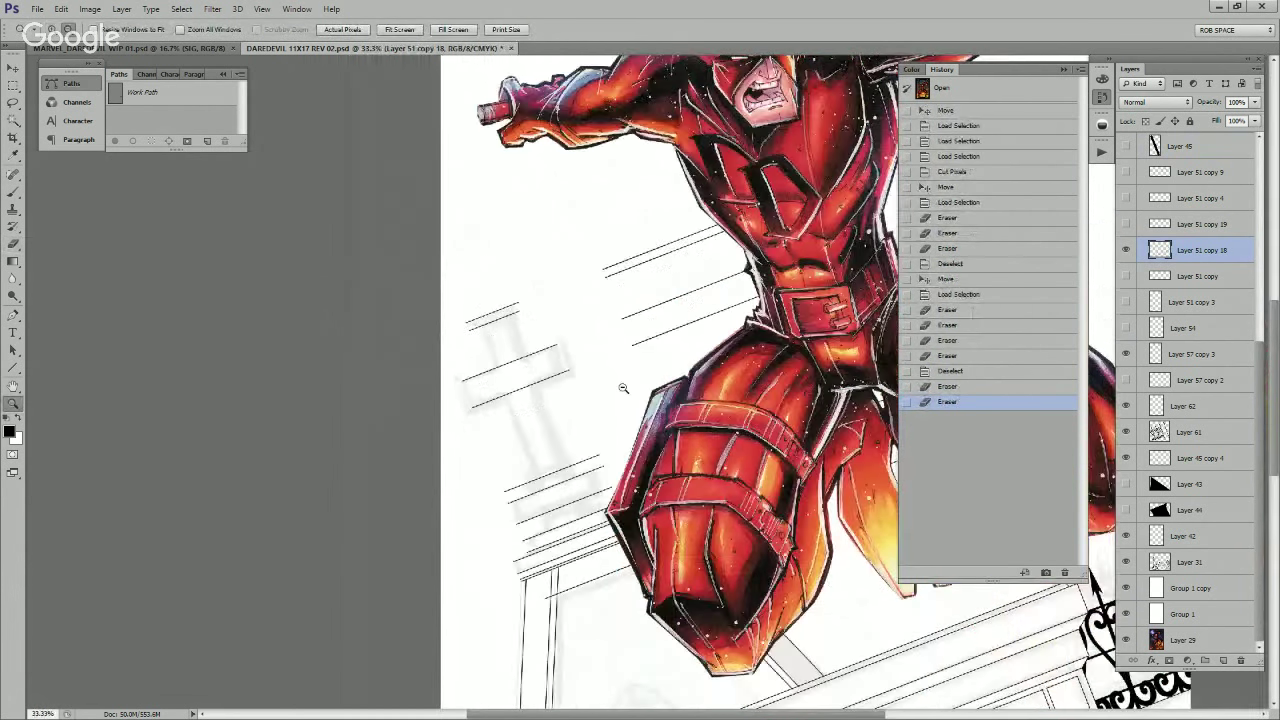
{"action": "left_click", "coordinate": [623, 388], "text": "alt"}
{"action": "left_click", "coordinate": [626, 389], "text": "alt"}
{"action": "left_click", "coordinate": [640, 420]}
{"action": "left_click_drag", "start_coordinate": [645, 425], "coordinate": [617, 281]}
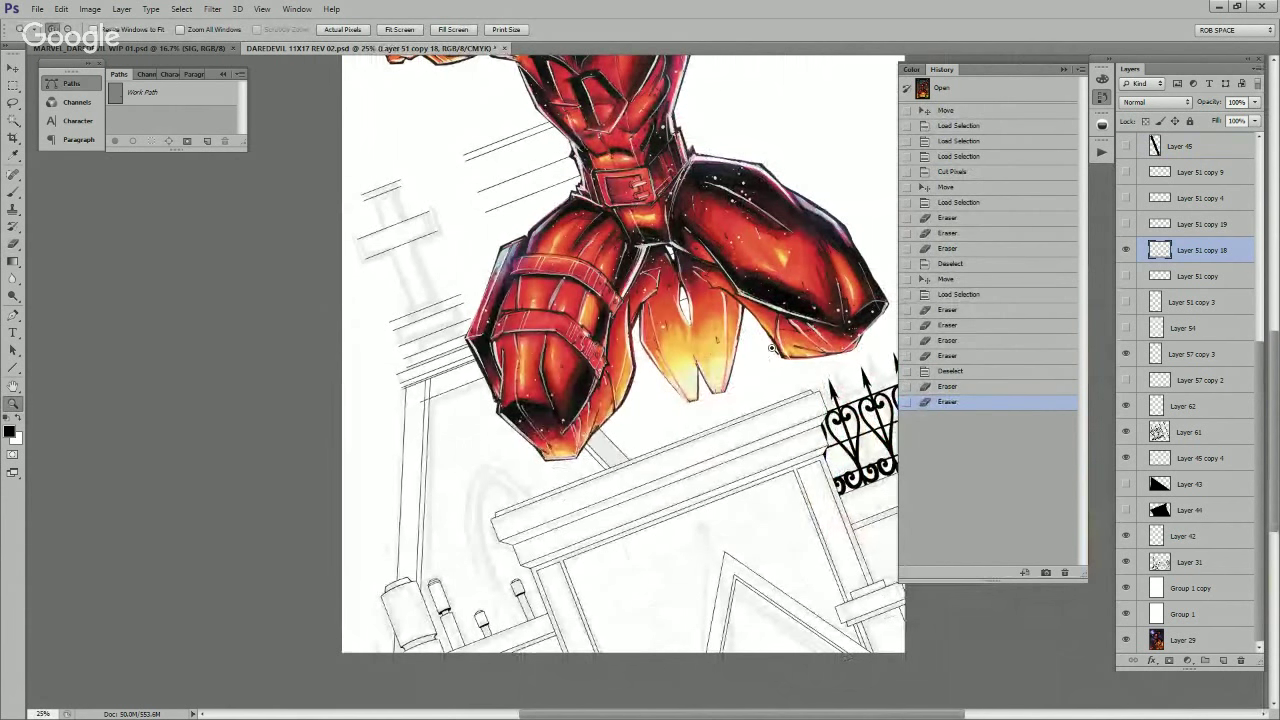
{"action": "left_click", "coordinate": [541, 272]}
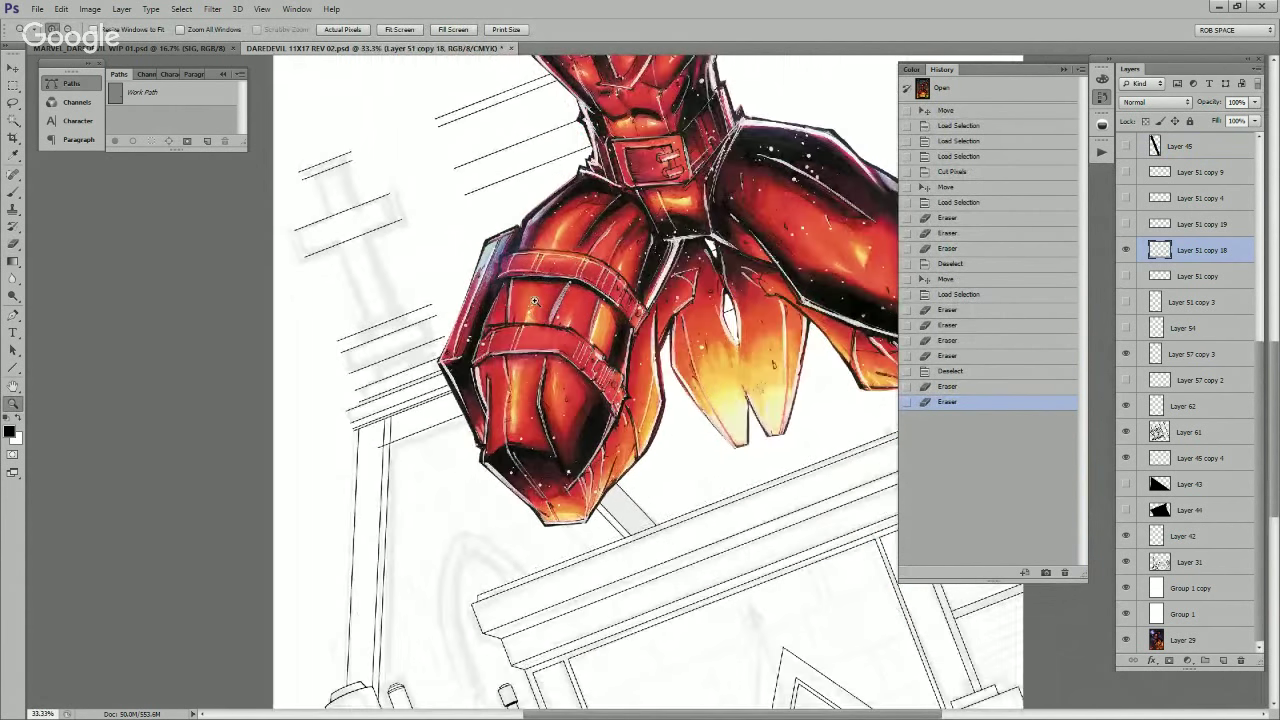
{"action": "left_click_drag", "start_coordinate": [535, 240], "coordinate": [576, 345]}
{"action": "left_click", "coordinate": [569, 283]}
{"action": "left_click_drag", "start_coordinate": [570, 257], "coordinate": [576, 326]}
{"action": "key", "text": "e"}
{"action": "mouse_move", "coordinate": [437, 277]}
{"action": "left_mouse_down"}
{"action": "mouse_move", "coordinate": [615, 204]}
{"action": "mouse_move", "coordinate": [559, 233]}
{"action": "mouse_move", "coordinate": [484, 363]}
{"action": "mouse_move", "coordinate": [600, 357]}
{"action": "left_mouse_up"}
{"action": "left_click_drag", "start_coordinate": [629, 437], "coordinate": [793, 239]}
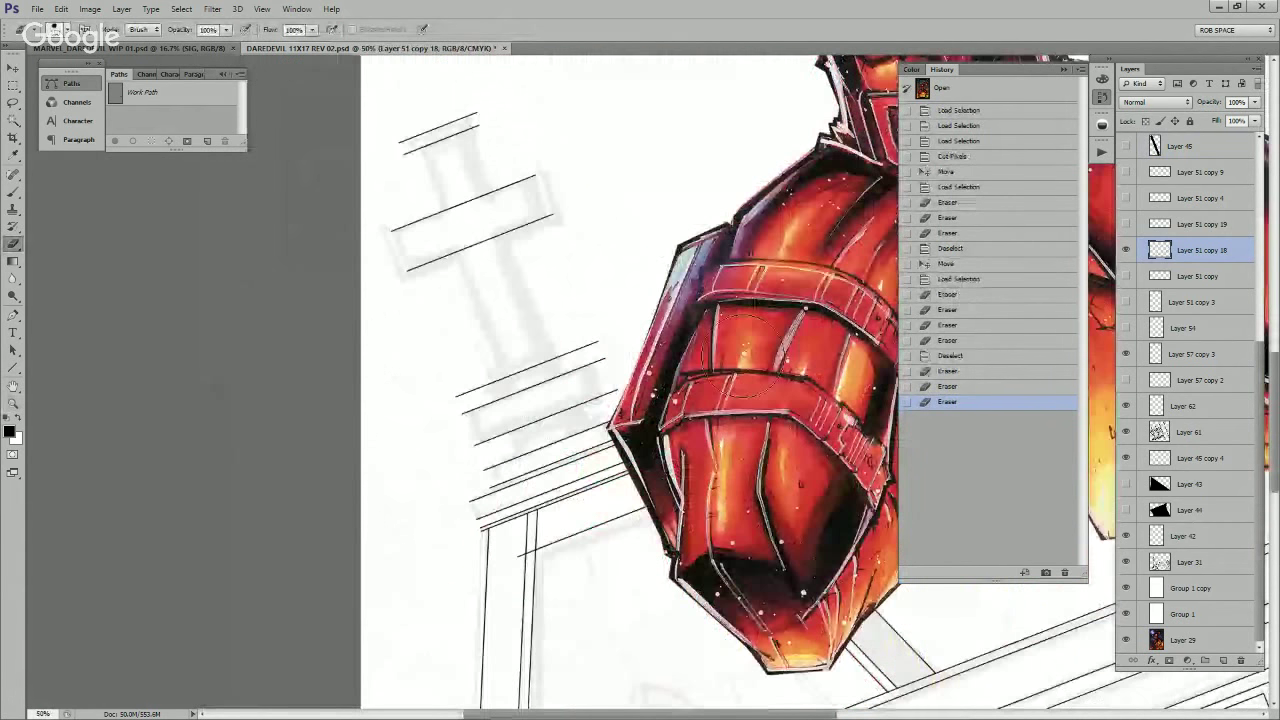
Step: Erase the overhanging ends of the lines at the cross's base to fit the widths of the sketched steps
{"action": "left_click", "coordinate": [579, 369]}
{"action": "left_click", "coordinate": [579, 369]}
{"action": "mouse_move", "coordinate": [626, 308]}
{"action": "left_mouse_down"}
{"action": "mouse_move", "coordinate": [559, 340]}
{"action": "mouse_move", "coordinate": [534, 320]}
{"action": "mouse_move", "coordinate": [383, 397]}
{"action": "mouse_move", "coordinate": [351, 429]}
{"action": "mouse_move", "coordinate": [338, 424]}
{"action": "left_mouse_up"}
{"action": "left_click_drag", "start_coordinate": [521, 372], "coordinate": [517, 305]}
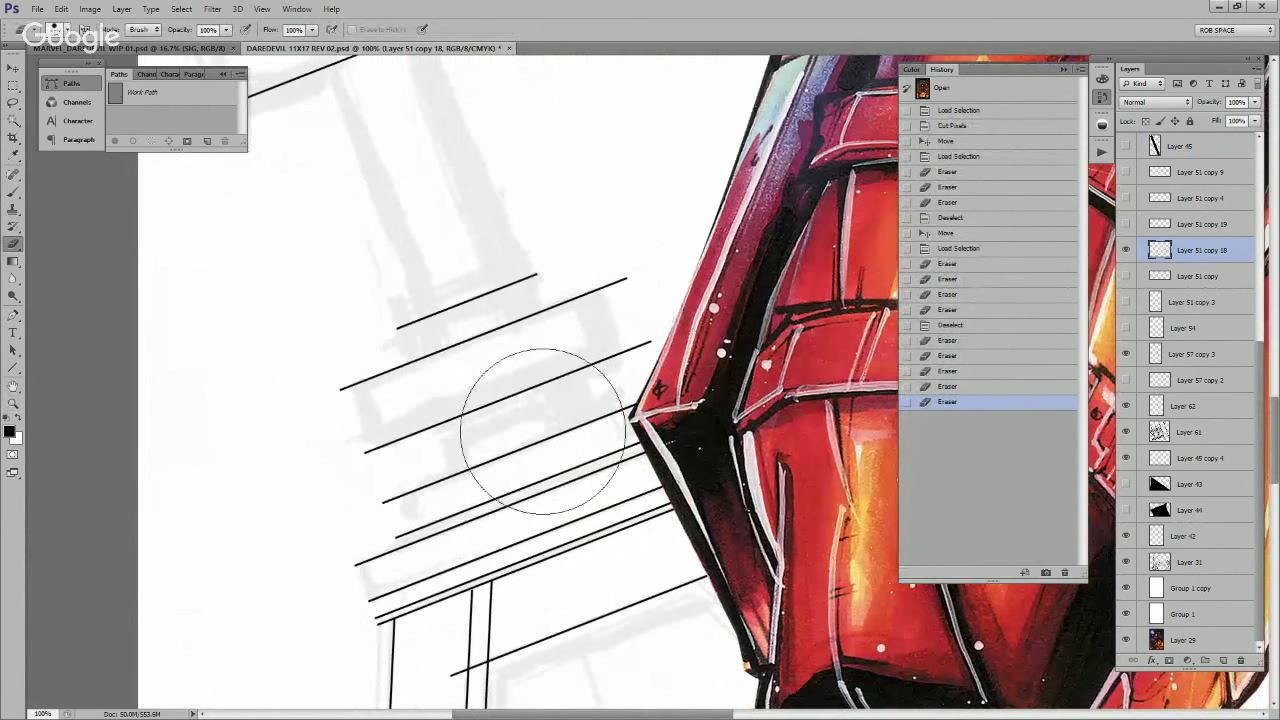
{"action": "mouse_move", "coordinate": [397, 540]}
{"action": "left_mouse_down"}
{"action": "mouse_move", "coordinate": [389, 471]}
{"action": "mouse_move", "coordinate": [400, 514]}
{"action": "mouse_move", "coordinate": [394, 480]}
{"action": "mouse_move", "coordinate": [400, 490]}
{"action": "left_mouse_up"}
{"action": "left_click_drag", "start_coordinate": [605, 400], "coordinate": [621, 320]}
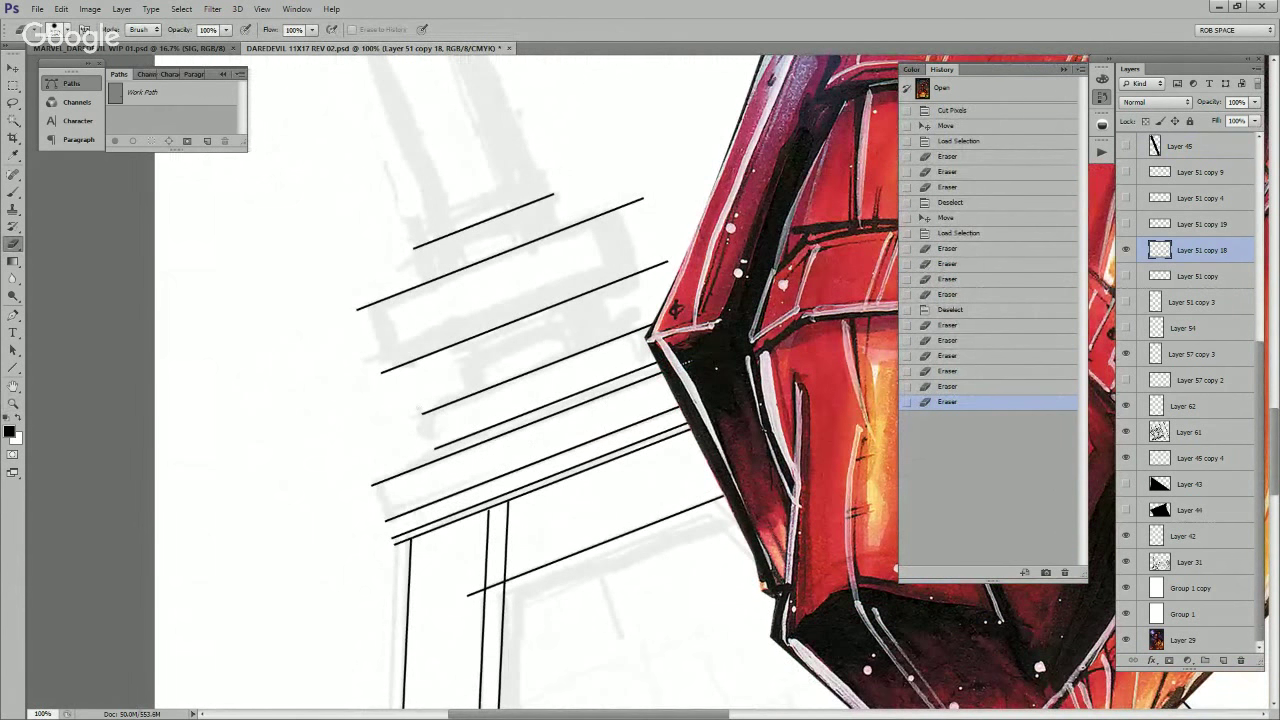
Step: Show Layer 46, lasso its left steep line, copy it to a new layer and hide Layer 46
{"action": "key", "text": "z"}
{"action": "left_click", "coordinate": [771, 525], "text": "alt"}
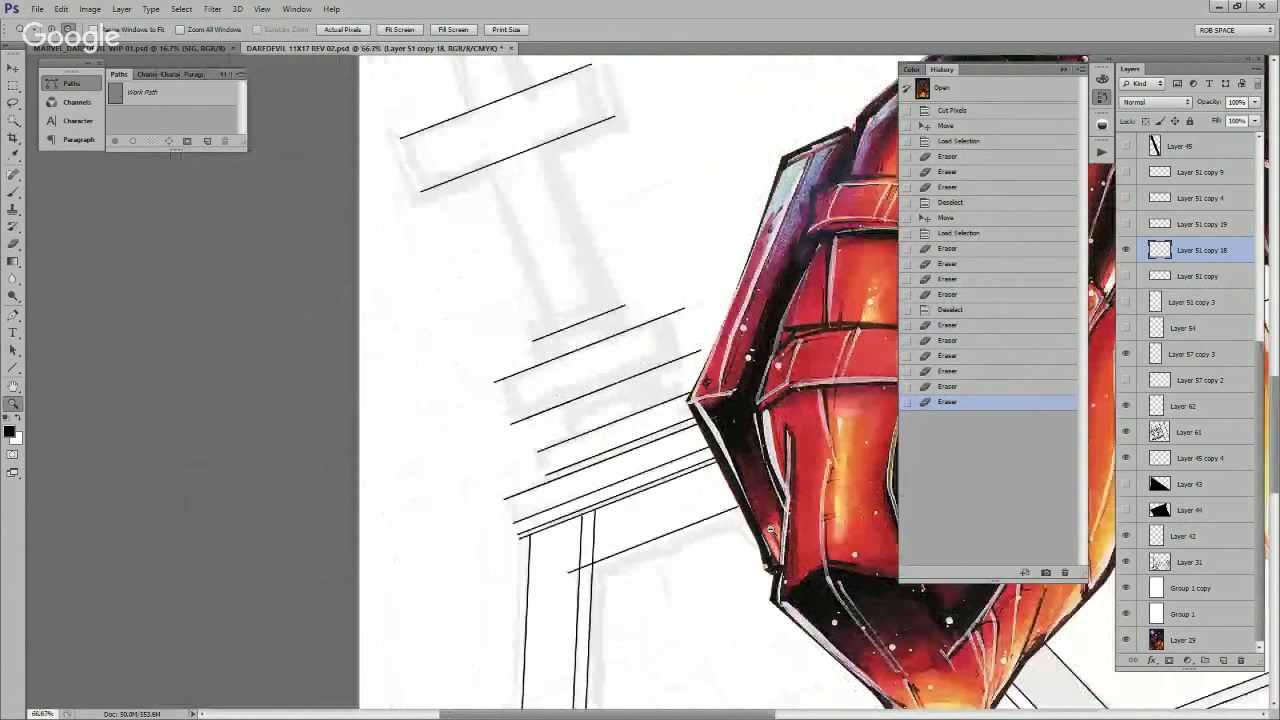
{"action": "left_click", "coordinate": [771, 525], "text": "alt"}
{"action": "left_click", "coordinate": [771, 525], "text": "alt"}
{"action": "left_click", "coordinate": [771, 525], "text": "alt"}
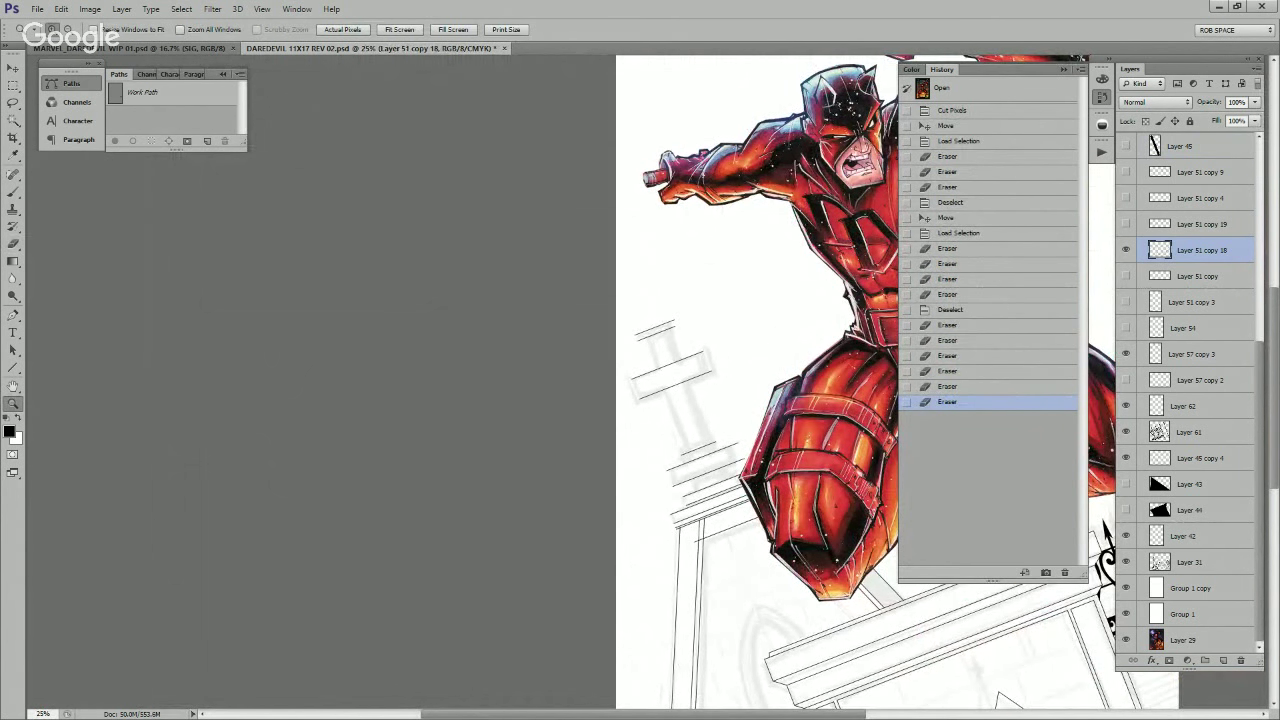
{"action": "scroll", "coordinate": [1185, 390], "scroll_direction": "up", "scroll_amount": 5}
{"action": "left_click", "coordinate": [1126, 287]}
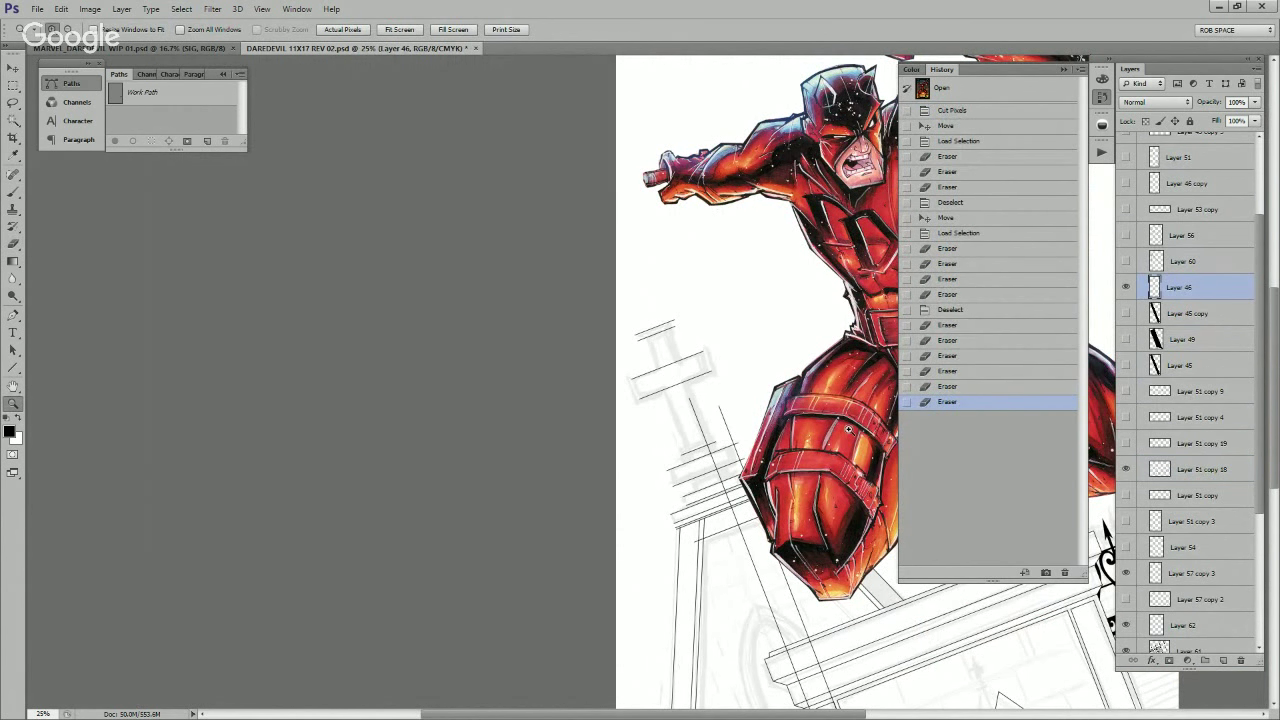
{"action": "key", "text": "l"}
{"action": "left_click_drag", "start_coordinate": [707, 569], "coordinate": [700, 560]}
{"action": "key", "text": "ctrl+j"}
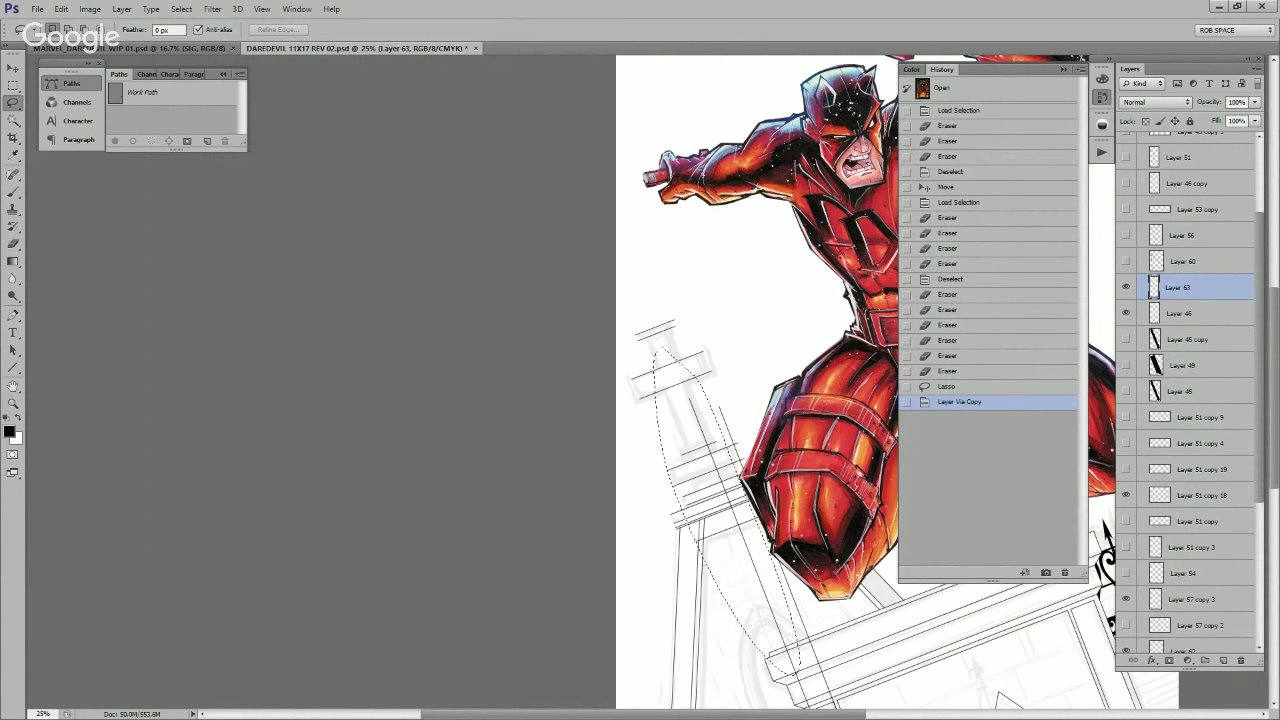
{"action": "key", "text": "c"}
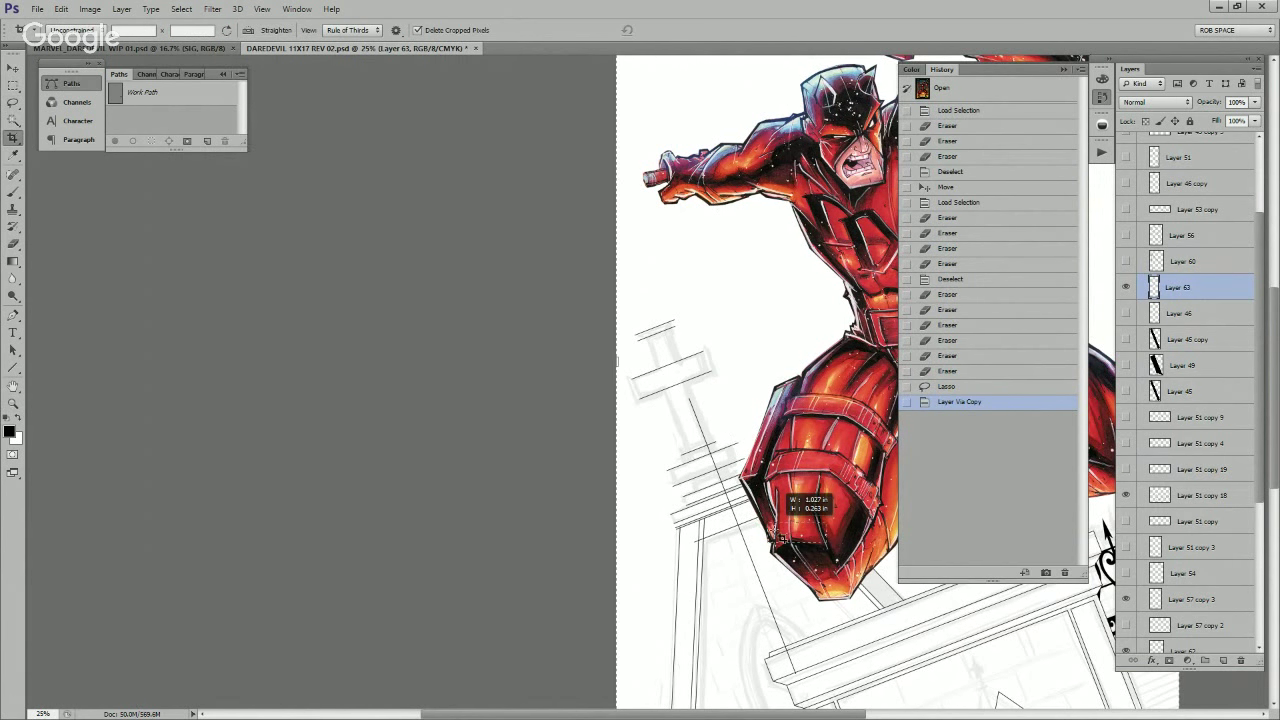
Step: Move the copied steep line to the outer ends of the ledge lines and nudge it into alignment
{"action": "key", "text": "v"}
{"action": "left_click_drag", "start_coordinate": [764, 536], "coordinate": [698, 533]}
{"action": "key", "text": "z"}
{"action": "left_click", "coordinate": [695, 530]}
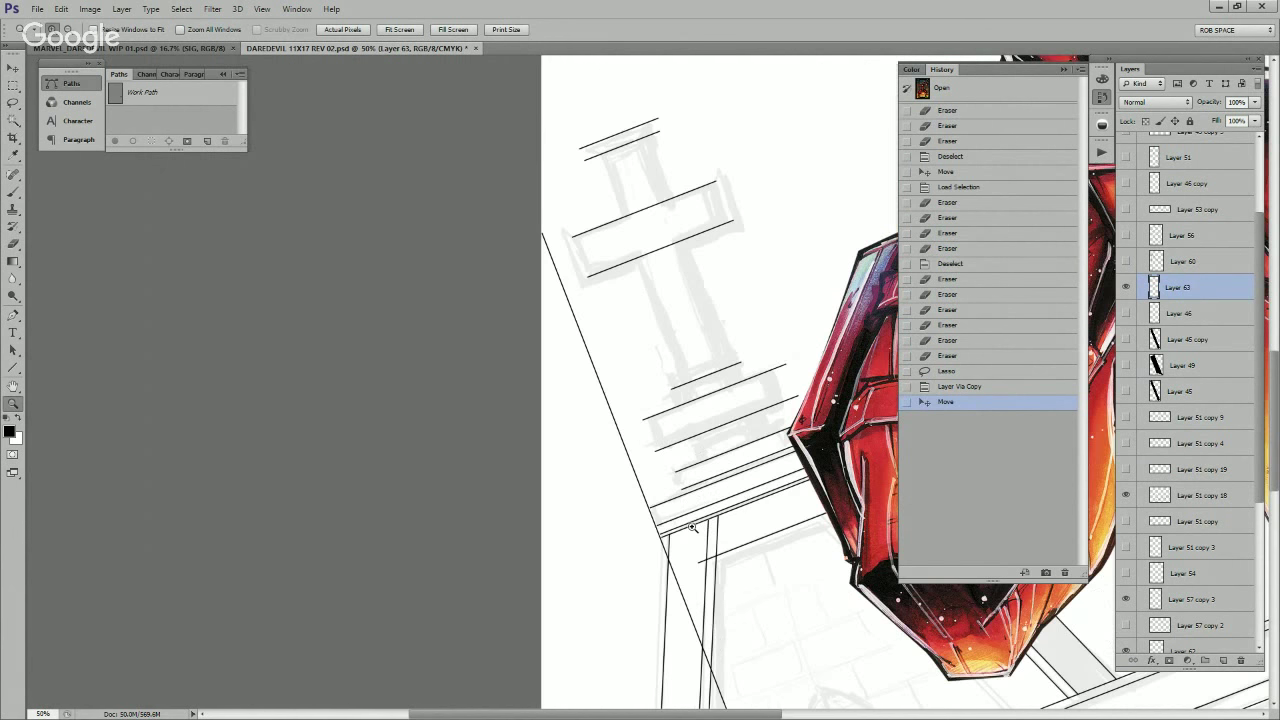
{"action": "left_click", "coordinate": [691, 527]}
{"action": "key", "text": "v"}
{"action": "key", "text": "Left"}
{"action": "key", "text": "Left"}
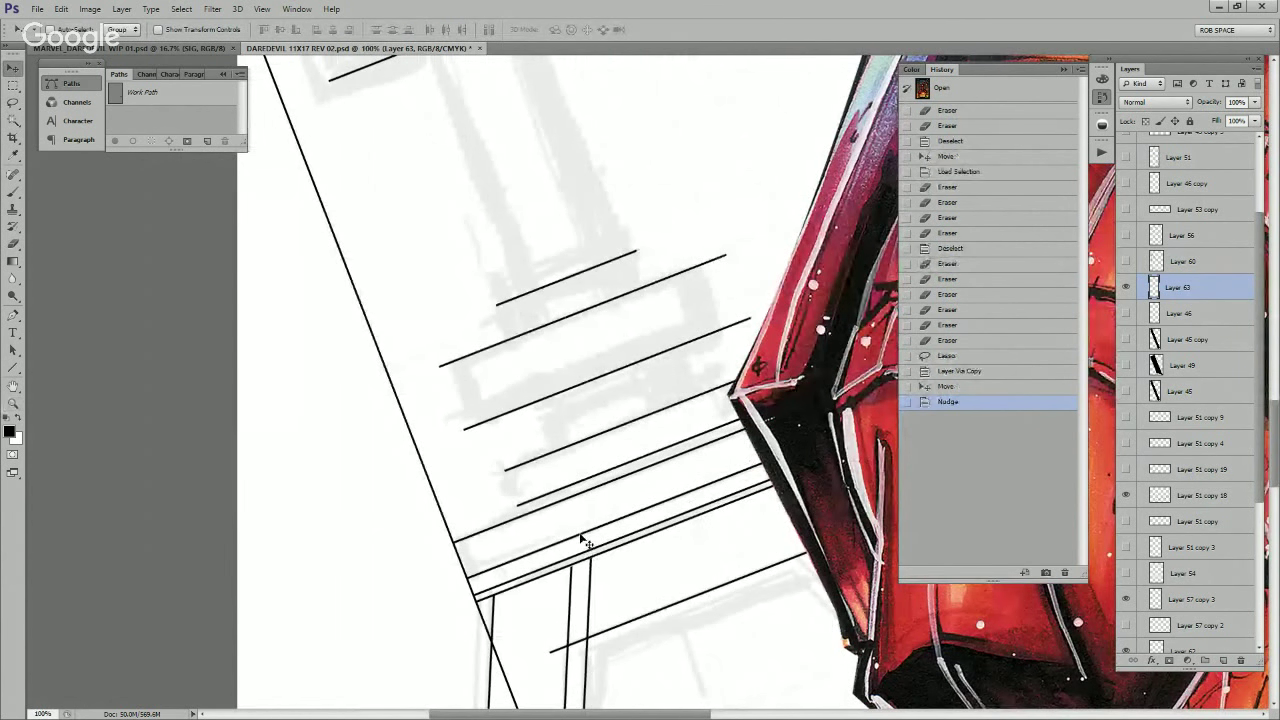
Step: Duplicate the steep line three times and align the copies with the left ends of the steps in the cross's base
{"action": "key", "text": "ctrl+j"}
{"action": "left_click_drag", "start_coordinate": [580, 509], "coordinate": [618, 478]}
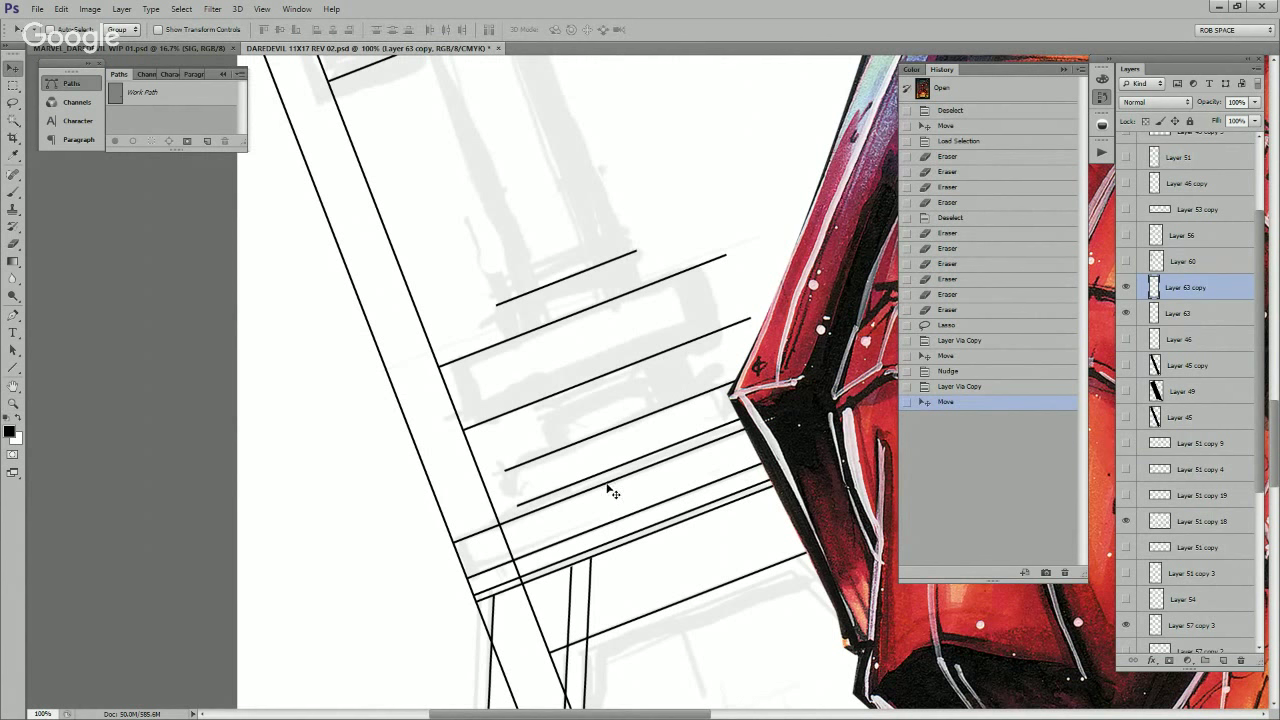
{"action": "key", "text": "ctrl+j"}
{"action": "mouse_move", "coordinate": [607, 477]}
{"action": "left_mouse_down"}
{"action": "mouse_move", "coordinate": [644, 576]}
{"action": "mouse_move", "coordinate": [624, 539]}
{"action": "mouse_move", "coordinate": [623, 564]}
{"action": "left_mouse_up"}
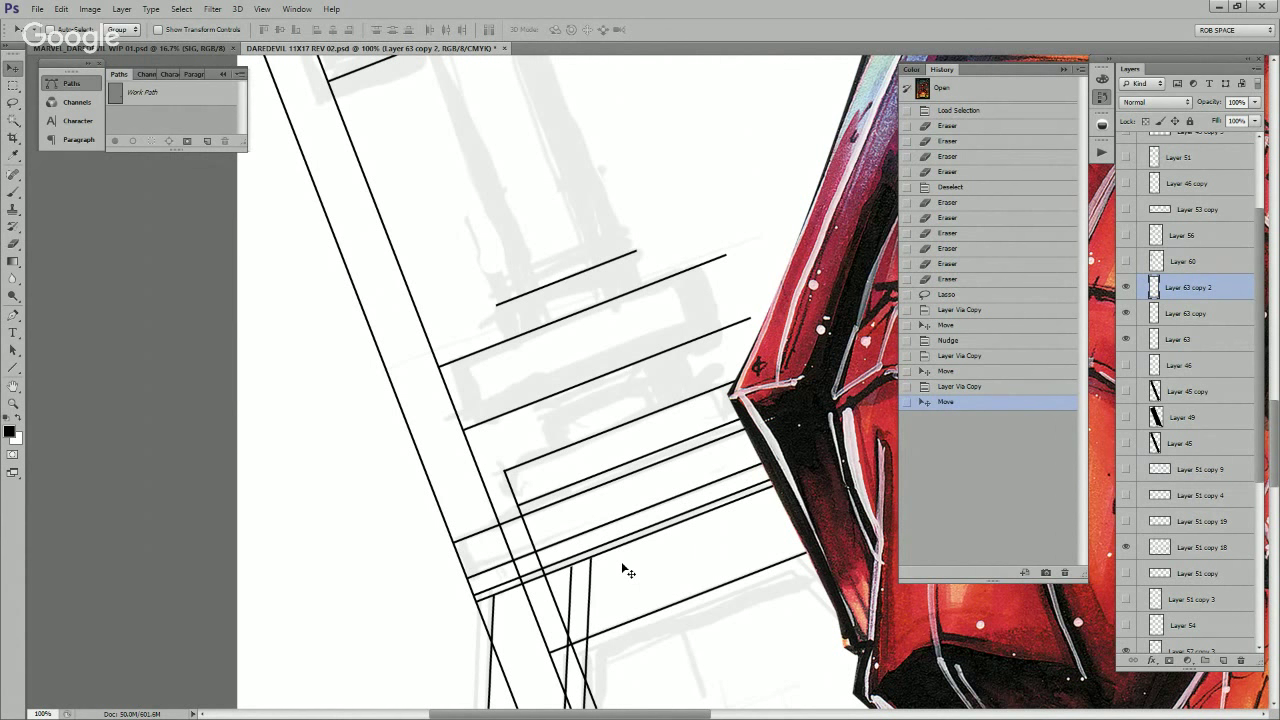
{"action": "key", "text": "ctrl+j"}
{"action": "mouse_move", "coordinate": [631, 557]}
{"action": "left_mouse_down"}
{"action": "mouse_move", "coordinate": [660, 490]}
{"action": "mouse_move", "coordinate": [620, 393]}
{"action": "left_mouse_up"}
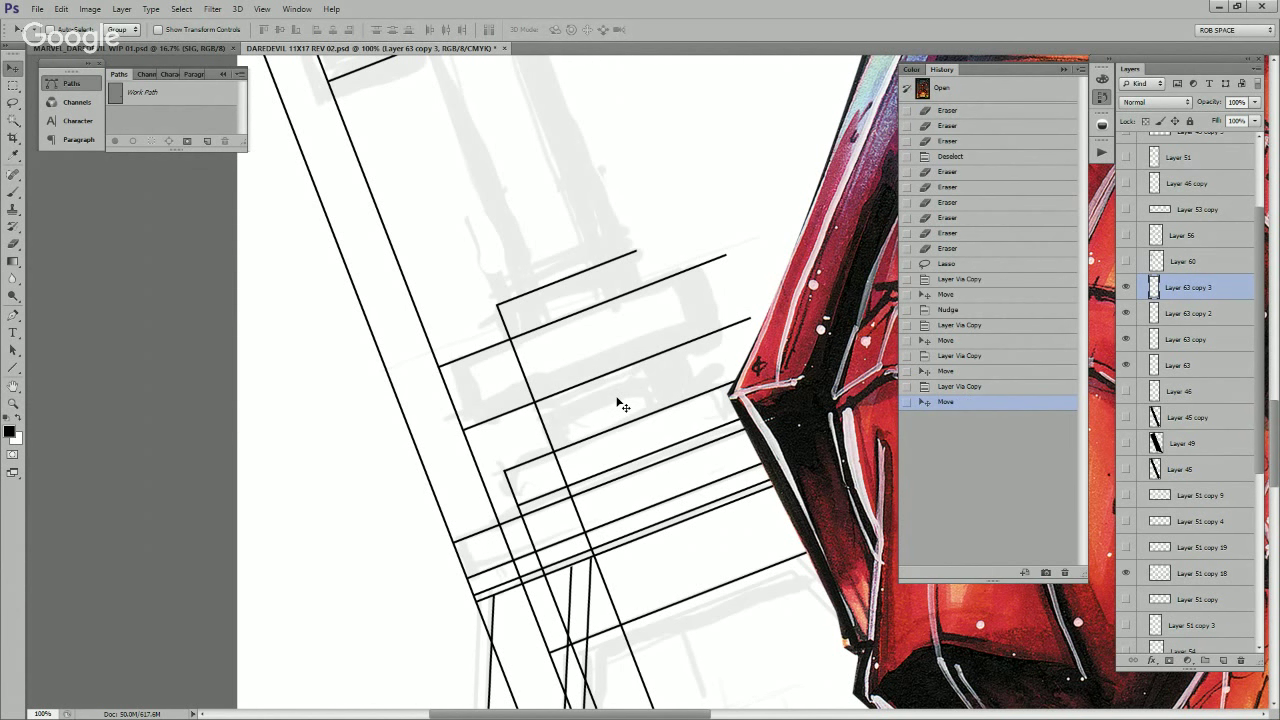
Step: Duplicate the steep line four more times, closing the right ends of the base and cross arm and edging the cross's shaft
{"action": "key", "text": "ctrl+j"}
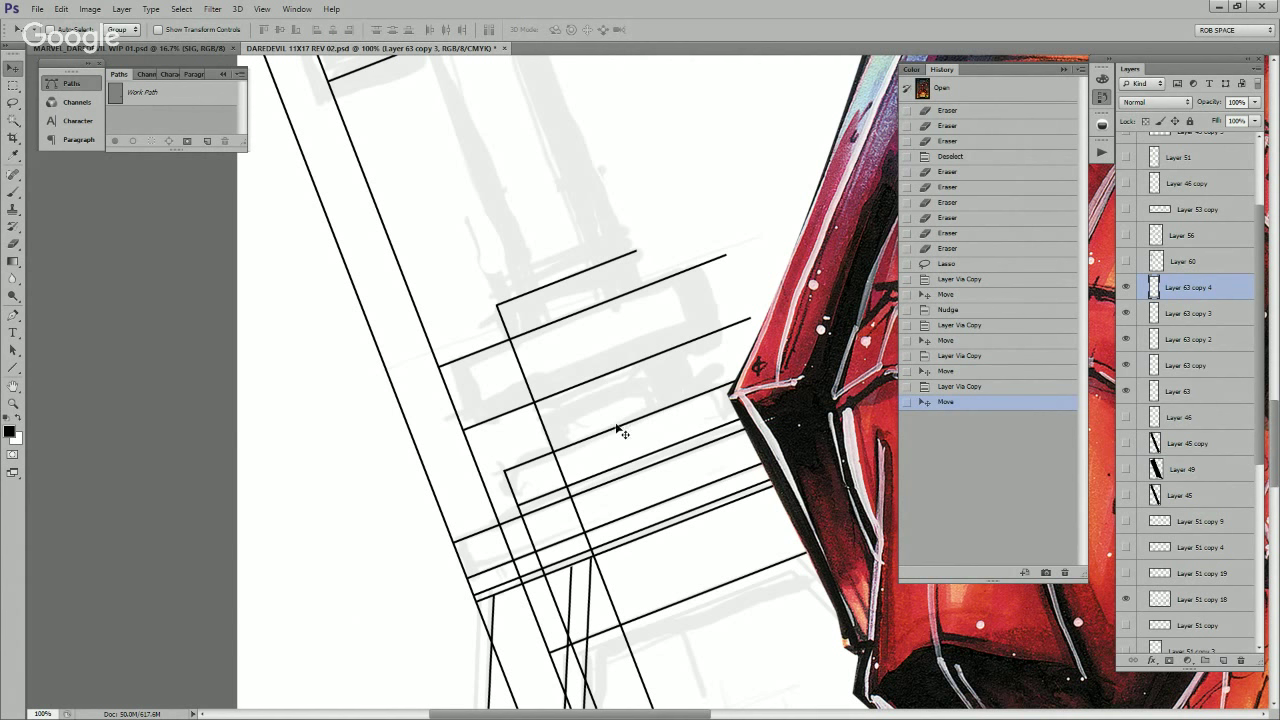
{"action": "left_click_drag", "start_coordinate": [620, 425], "coordinate": [794, 401]}
{"action": "left_click_drag", "start_coordinate": [704, 386], "coordinate": [722, 251]}
{"action": "key", "text": "ctrl+j"}
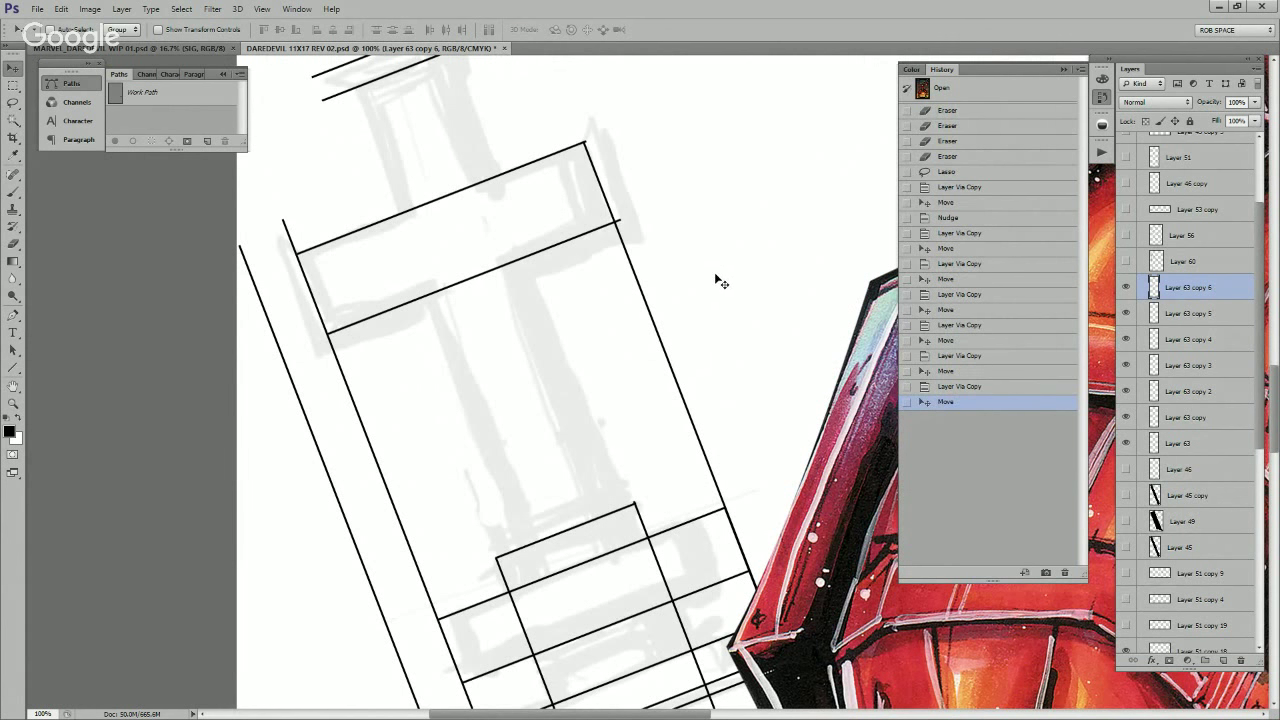
{"action": "left_click_drag", "start_coordinate": [717, 289], "coordinate": [557, 288]}
{"action": "key", "text": "ctrl+j"}
{"action": "key", "text": "l"}
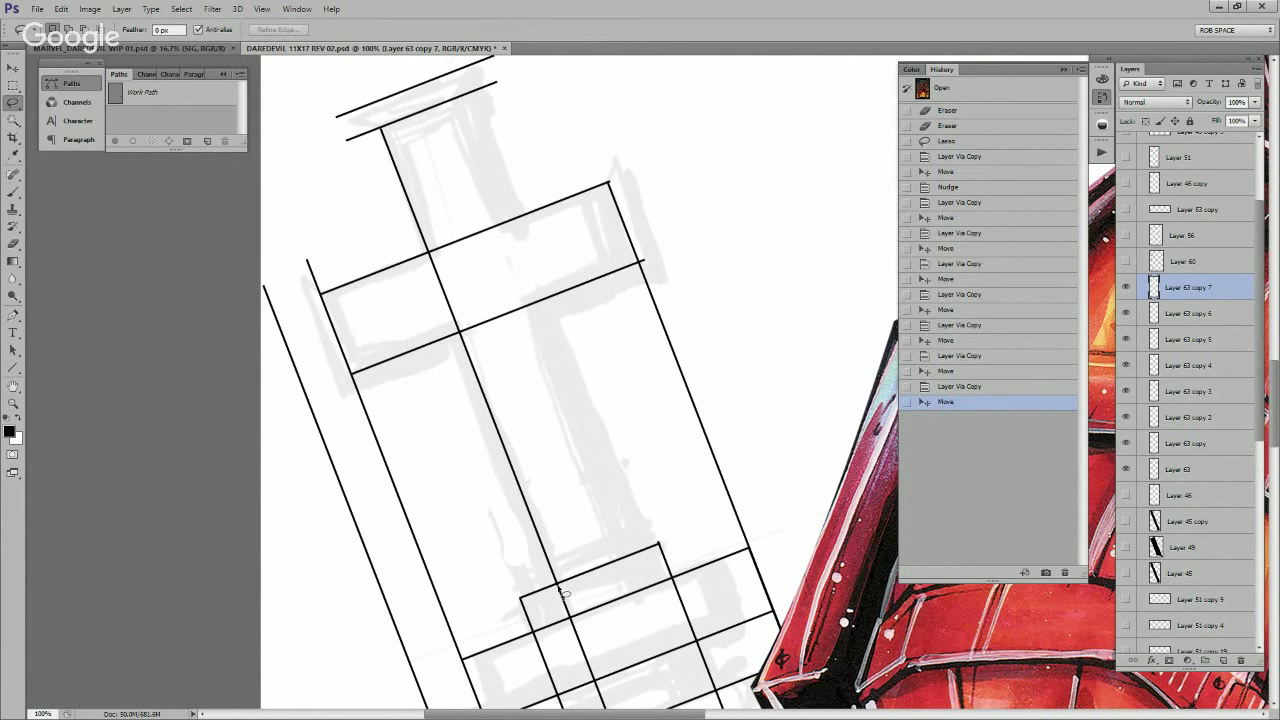
Step: Copy the shaft line above the cross's base to a new layer, duplicate it and place the duplicate as the shaft's other edge
{"action": "left_click_drag", "start_coordinate": [559, 588], "coordinate": [379, 243]}
{"action": "left_click_drag", "start_coordinate": [469, 221], "coordinate": [586, 471]}
{"action": "key", "text": "ctrl+j"}
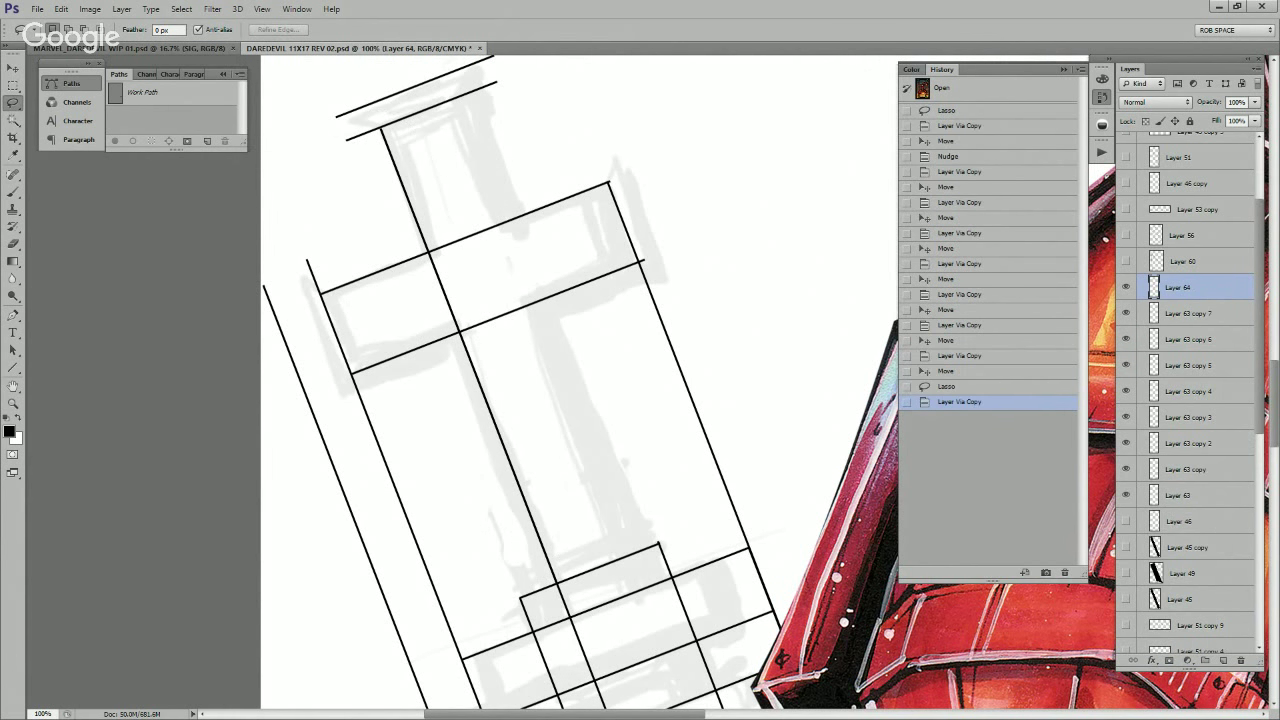
{"action": "key", "text": "ctrl+j"}
{"action": "key", "text": "v"}
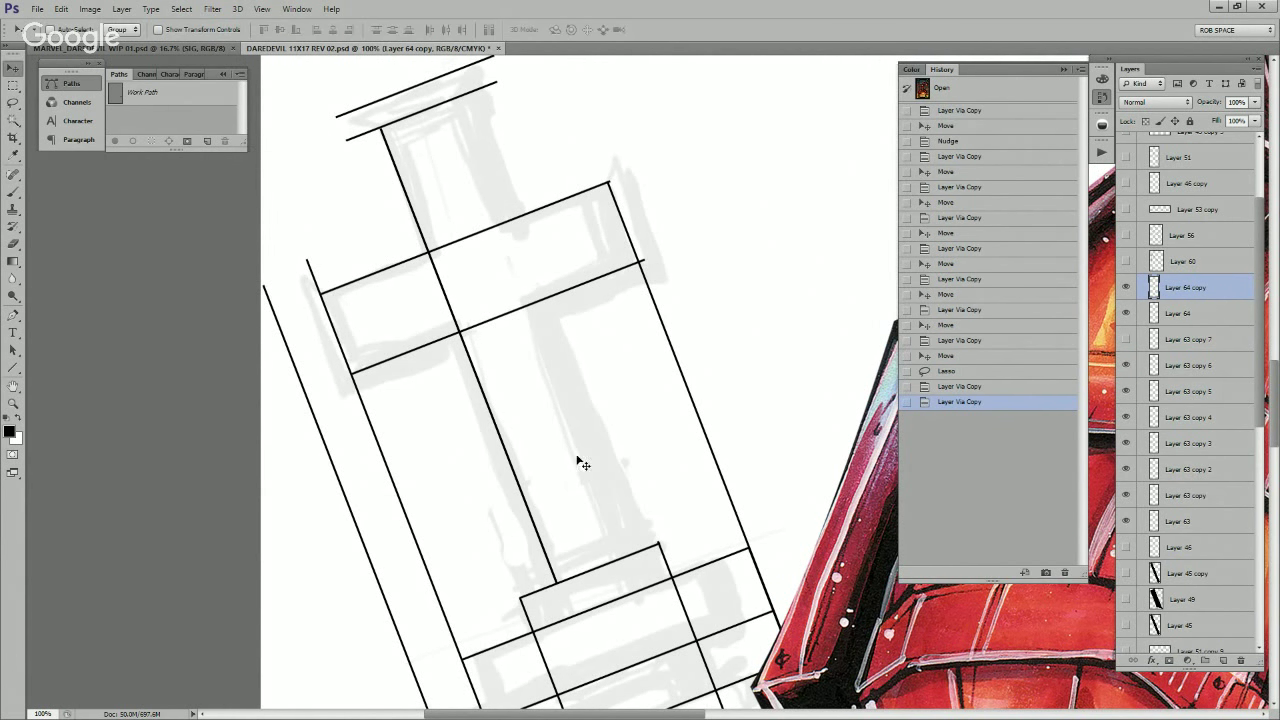
{"action": "left_click_drag", "start_coordinate": [573, 465], "coordinate": [657, 431]}
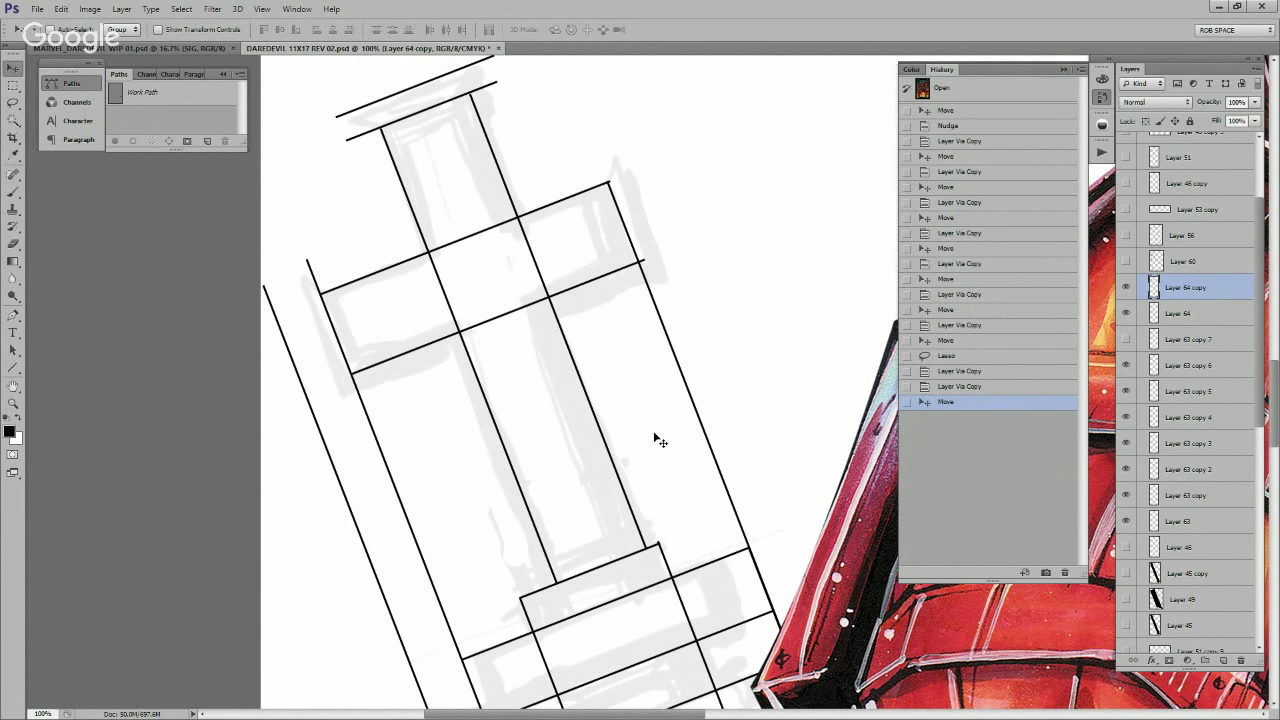
Step: Nudge the duplicated shaft line left in small increments to narrow the cross's shaft
{"action": "key", "text": "Left"}
{"action": "key", "text": "Left"}
{"action": "key", "text": "Left"}
{"action": "key", "text": "Left"}
{"action": "key", "text": "Left"}
{"action": "key", "text": "Left"}
{"action": "key", "text": "Left"}
{"action": "key", "text": "Left"}
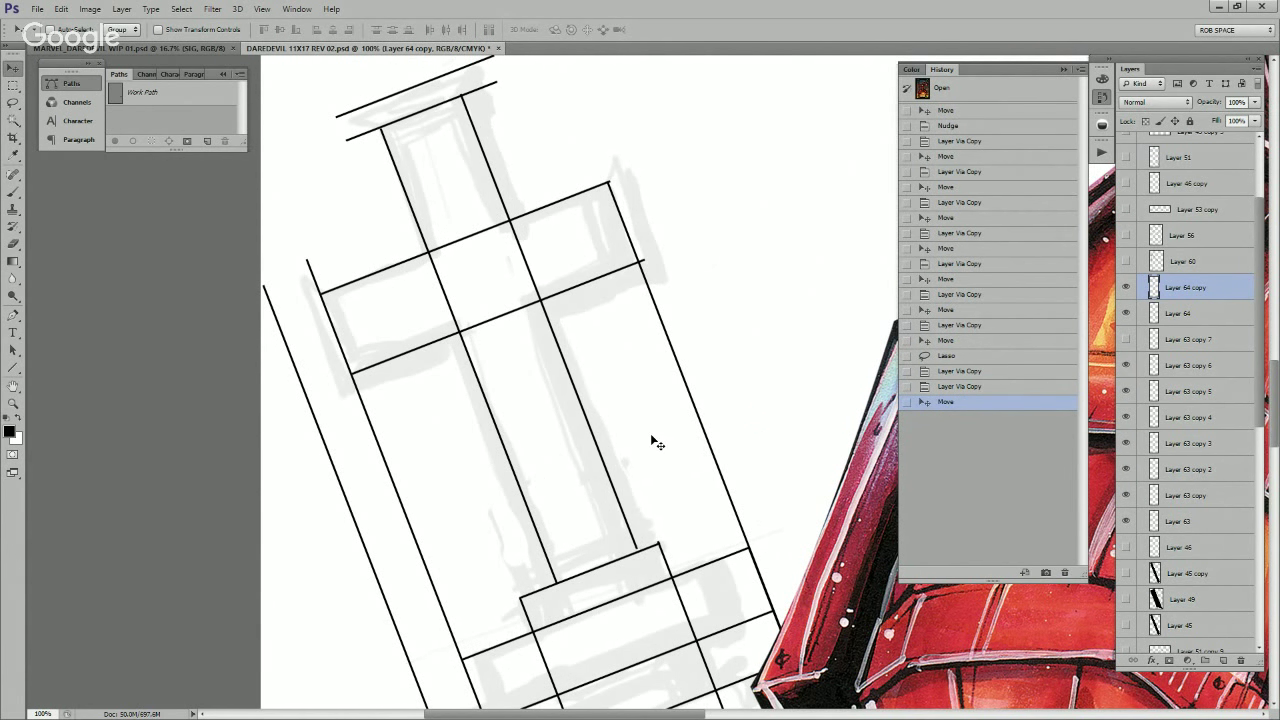
{"action": "key", "text": "Left"}
{"action": "key", "text": "Left"}
{"action": "key", "text": "Left"}
{"action": "key", "text": "Left"}
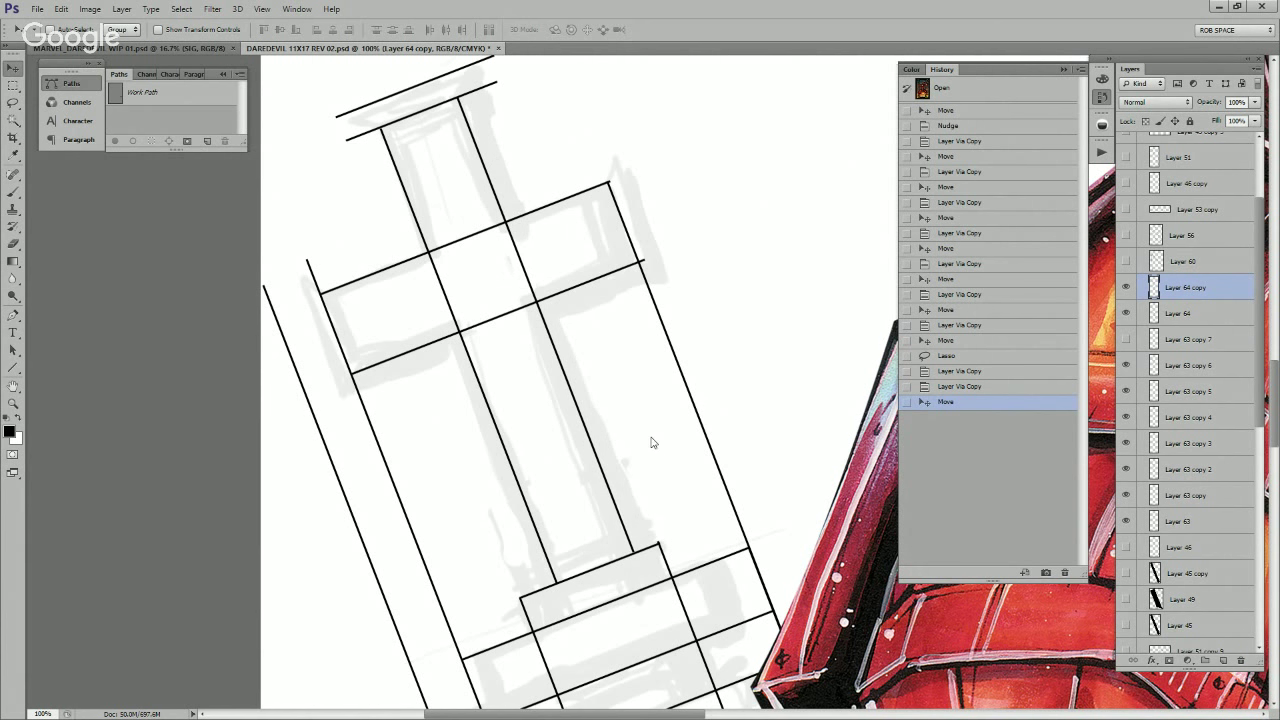
{"action": "key", "text": "Left"}
{"action": "key", "text": "Left"}
{"action": "key", "text": "Left"}
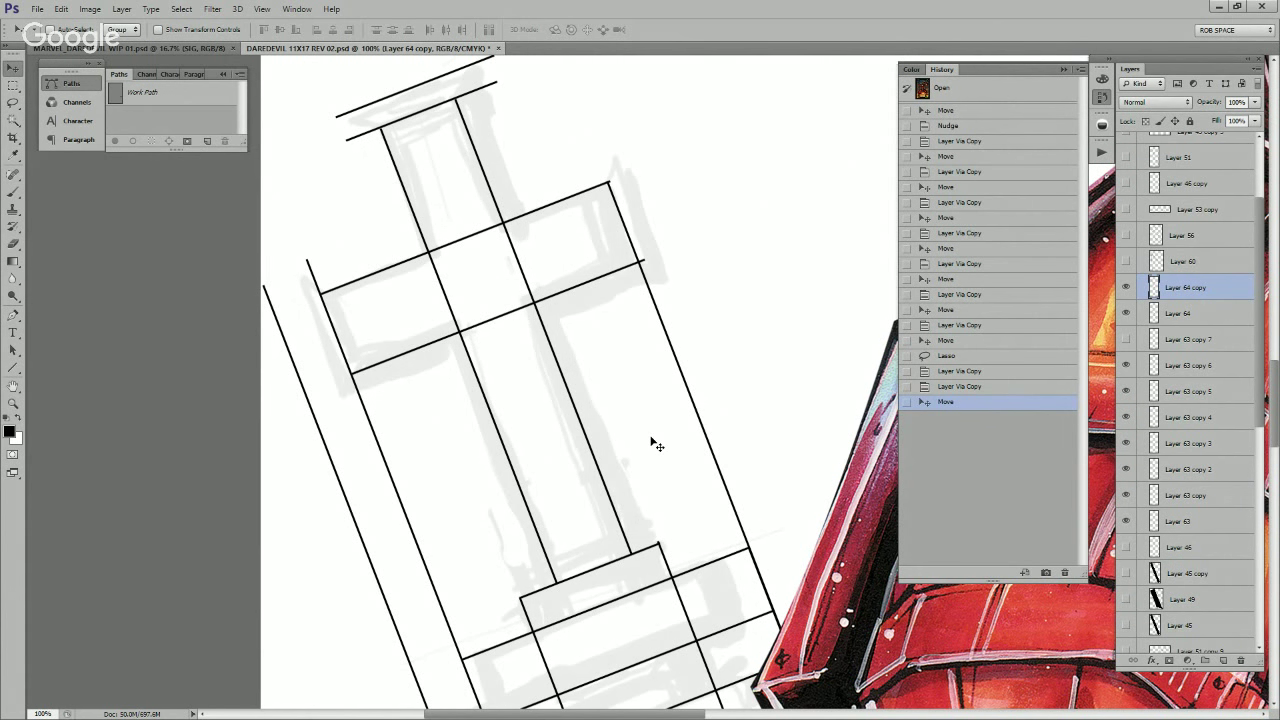
{"action": "key", "text": "Left"}
{"action": "key", "text": "Left"}
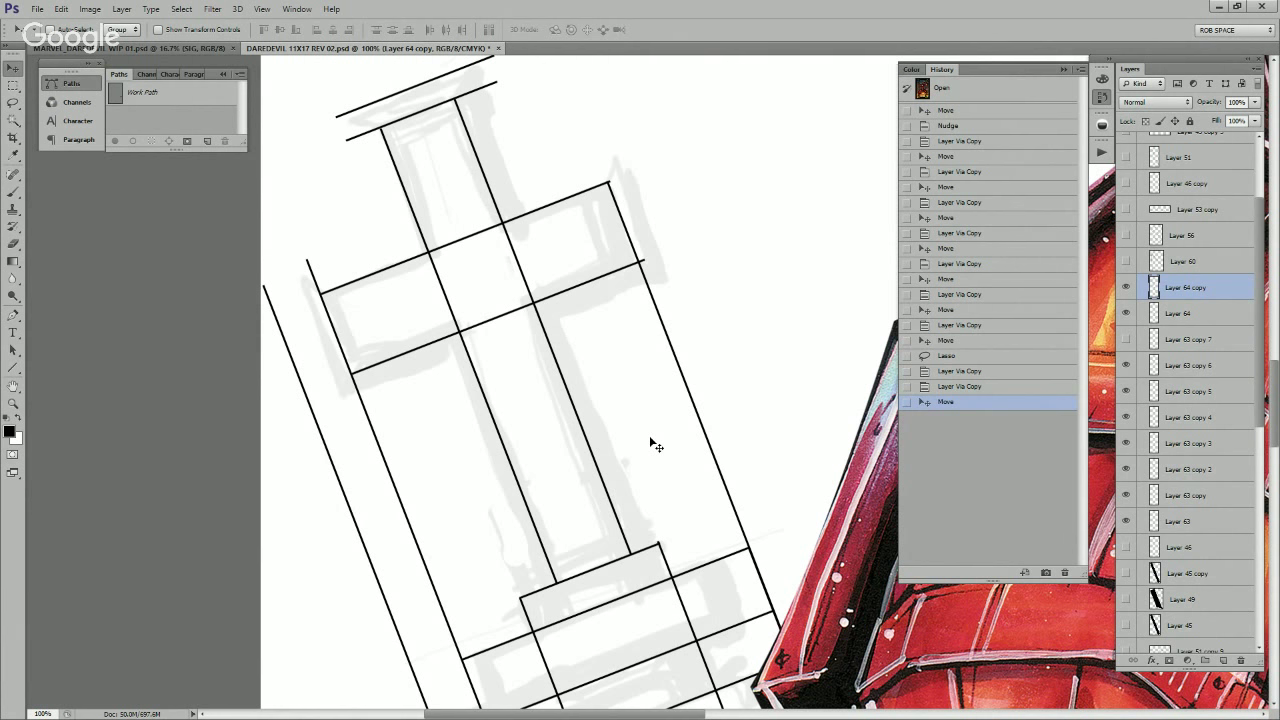
Step: Merge the shaft lines and all visible Layer 63 copies down into Layer 63, reordering past the hidden copy
{"action": "key", "text": "z"}
{"action": "left_click", "coordinate": [650, 432], "text": "alt"}
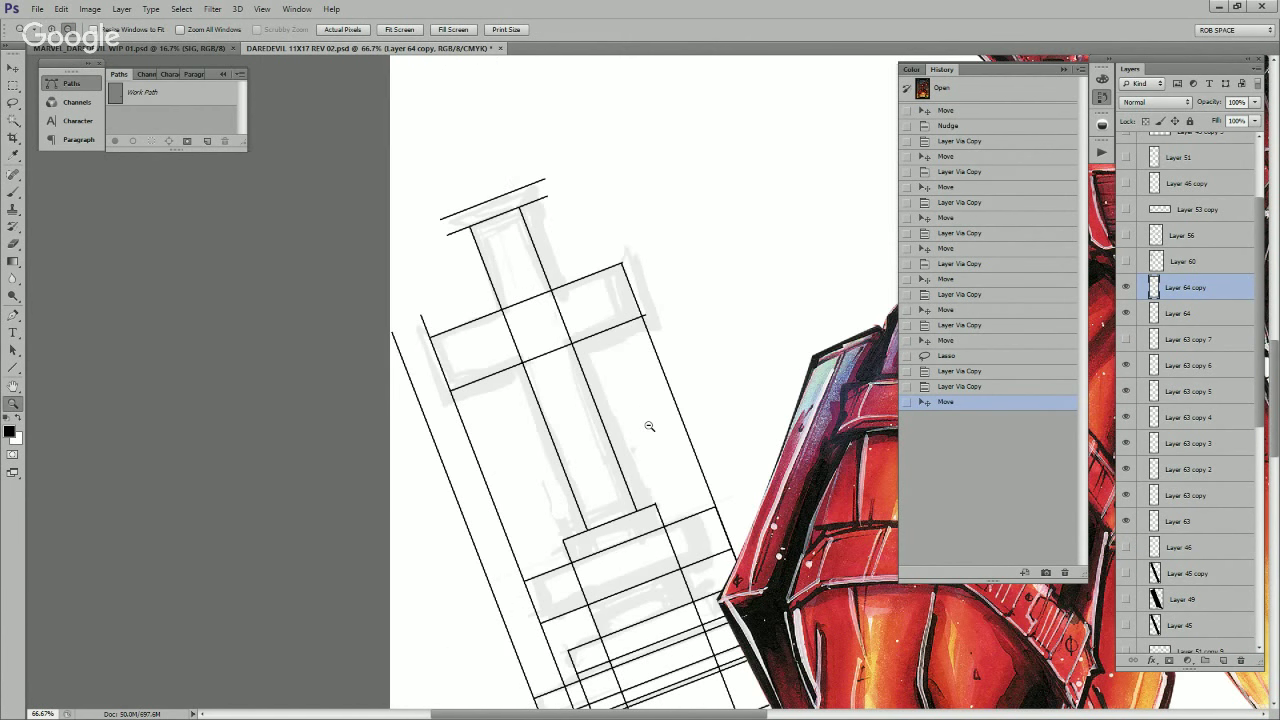
{"action": "left_click", "coordinate": [650, 426], "text": "alt"}
{"action": "left_click", "coordinate": [650, 426], "text": "alt"}
{"action": "left_click", "coordinate": [657, 443], "text": "alt"}
{"action": "key", "text": "ctrl+e"}
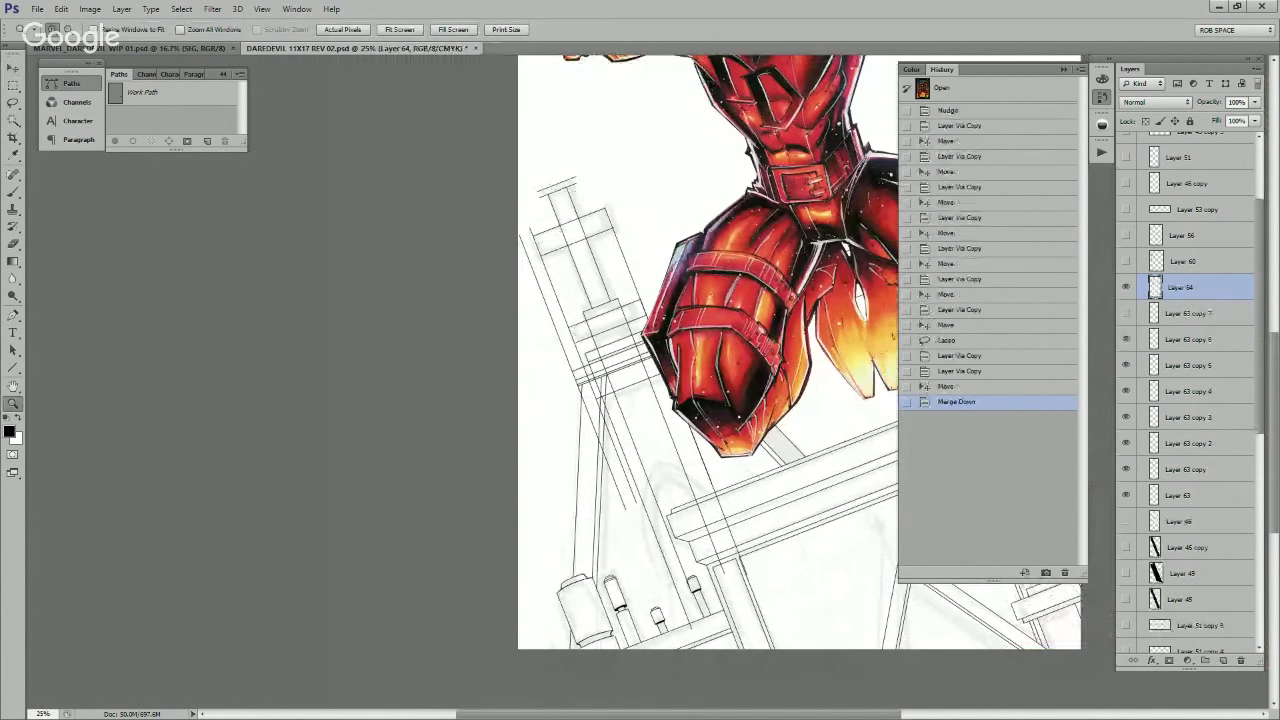
{"action": "key", "text": "ctrl+bracketleft"}
{"action": "key", "text": "ctrl+e"}
{"action": "key", "text": "ctrl+e"}
{"action": "key", "text": "ctrl+e"}
{"action": "key", "text": "ctrl+e"}
{"action": "key", "text": "ctrl+e"}
{"action": "key", "text": "ctrl+e"}
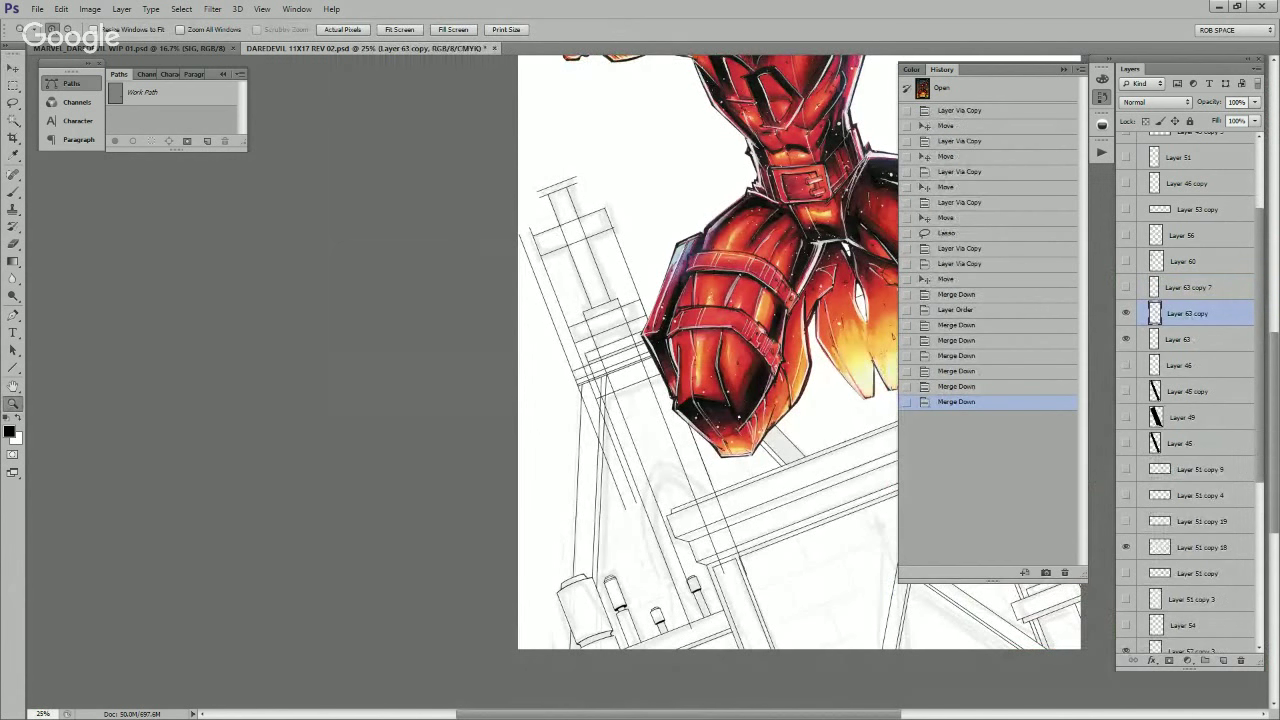
{"action": "key", "text": "ctrl+e"}
Step: Erase the long steep line tails on Layer 63 running below the ledge through the tower wall and lower roof
{"action": "left_click", "coordinate": [648, 424]}
{"action": "left_click", "coordinate": [648, 424]}
{"action": "key", "text": "b"}
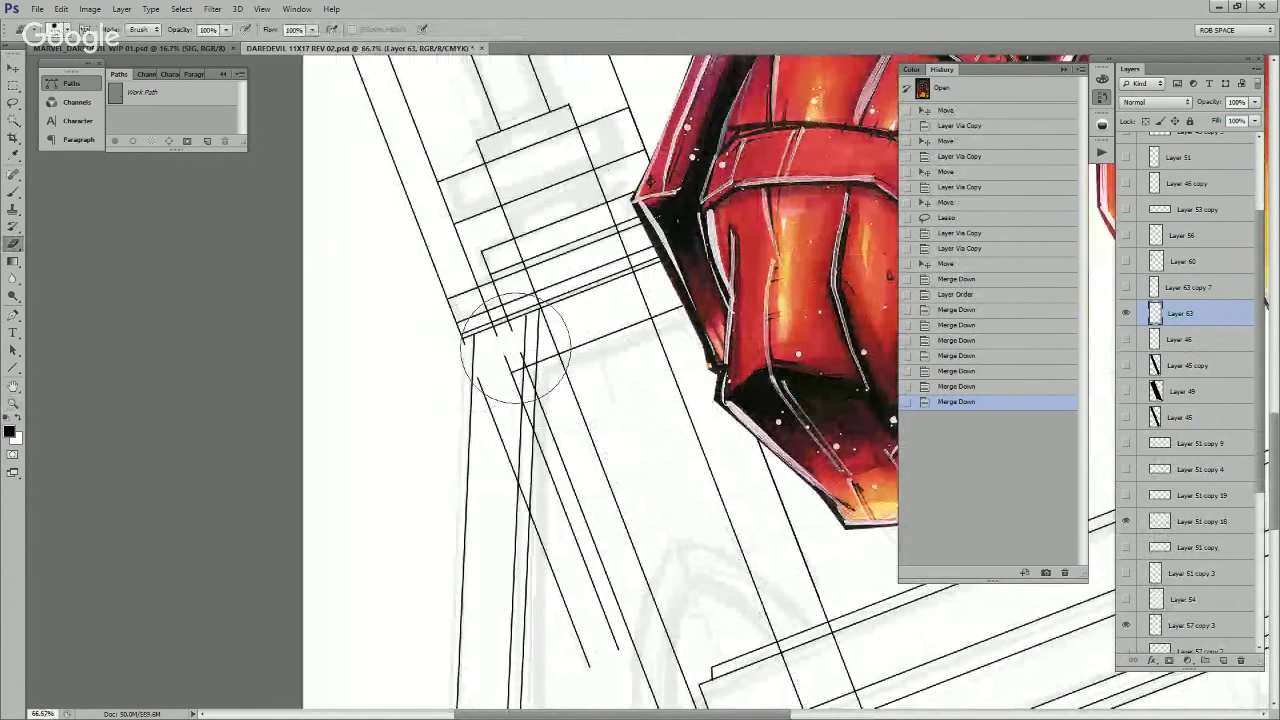
{"action": "mouse_move", "coordinate": [500, 405]}
{"action": "left_mouse_down"}
{"action": "mouse_move", "coordinate": [583, 389]}
{"action": "mouse_move", "coordinate": [580, 551]}
{"action": "mouse_move", "coordinate": [561, 445]}
{"action": "left_mouse_up"}
{"action": "left_click_drag", "start_coordinate": [512, 384], "coordinate": [601, 567]}
{"action": "mouse_move", "coordinate": [662, 367]}
{"action": "left_mouse_down"}
{"action": "mouse_move", "coordinate": [780, 606]}
{"action": "mouse_move", "coordinate": [752, 572]}
{"action": "left_mouse_up"}
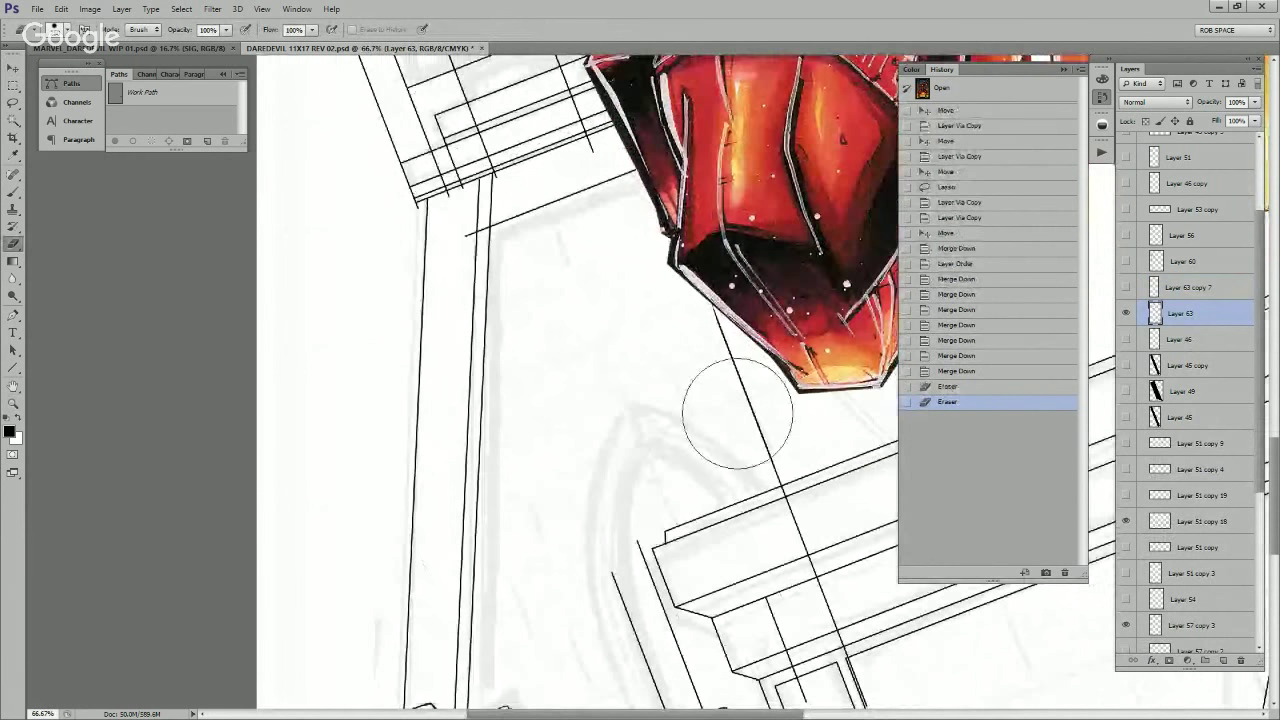
{"action": "left_click_drag", "start_coordinate": [689, 266], "coordinate": [822, 595]}
{"action": "mouse_move", "coordinate": [829, 648]}
{"action": "left_mouse_down"}
{"action": "mouse_move", "coordinate": [747, 366]}
{"action": "mouse_move", "coordinate": [800, 514]}
{"action": "mouse_move", "coordinate": [623, 523]}
{"action": "mouse_move", "coordinate": [543, 409]}
{"action": "mouse_move", "coordinate": [565, 290]}
{"action": "left_mouse_up"}
{"action": "left_click_drag", "start_coordinate": [584, 221], "coordinate": [643, 321]}
{"action": "left_click", "coordinate": [1126, 339]}
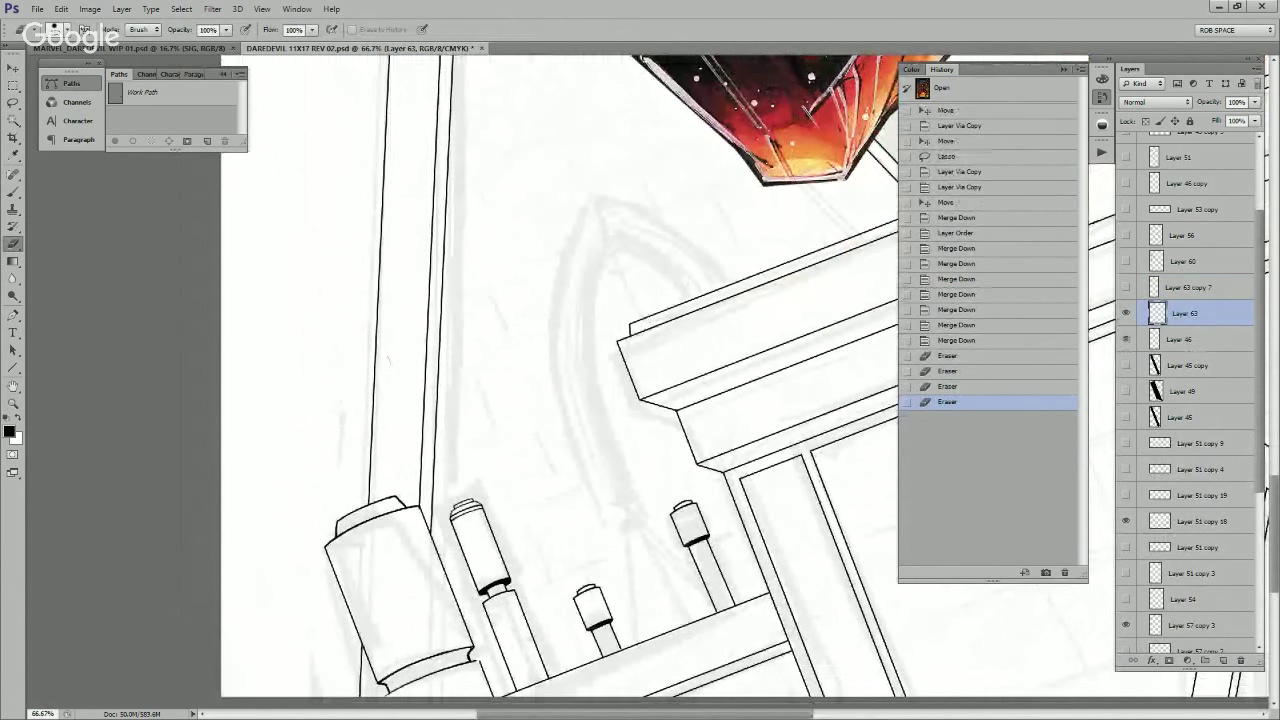
{"action": "left_click", "coordinate": [1126, 339]}
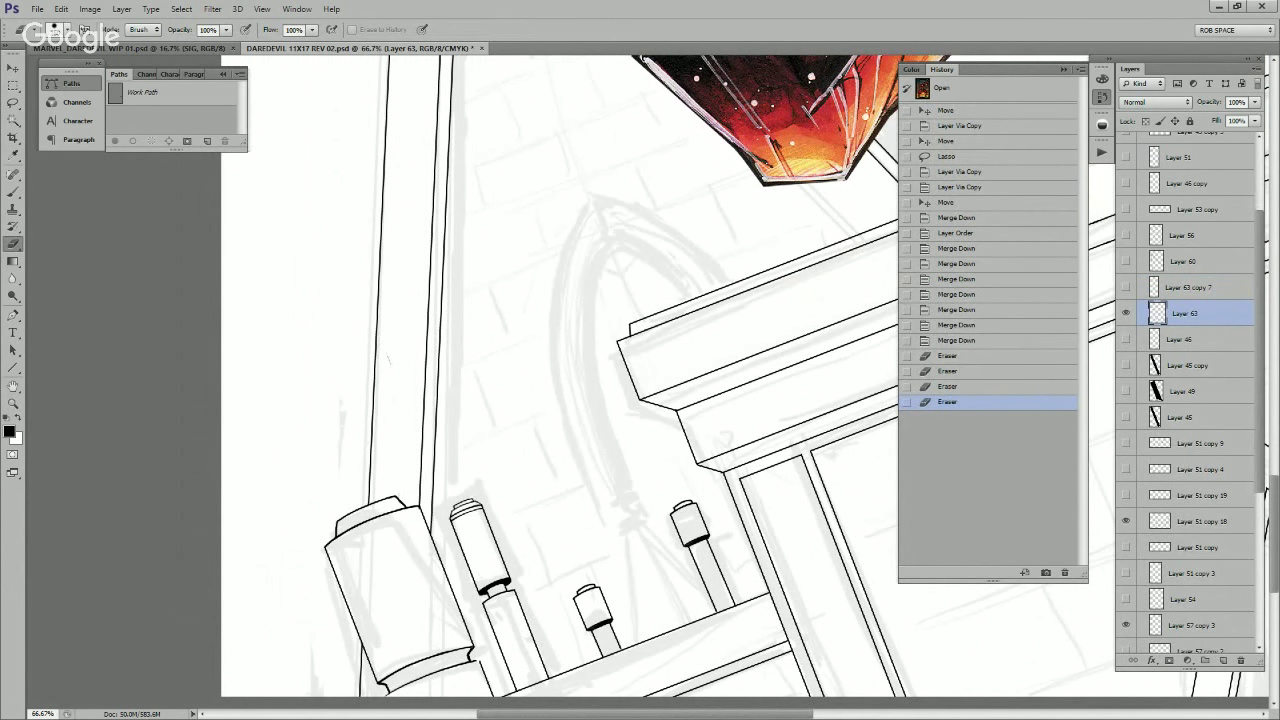
Step: Reduce the eraser size and trim the steep line ends overshooting the lowest ledge line
{"action": "left_click_drag", "start_coordinate": [745, 297], "coordinate": [842, 719]}
{"action": "double_click", "coordinate": [580, 526]}
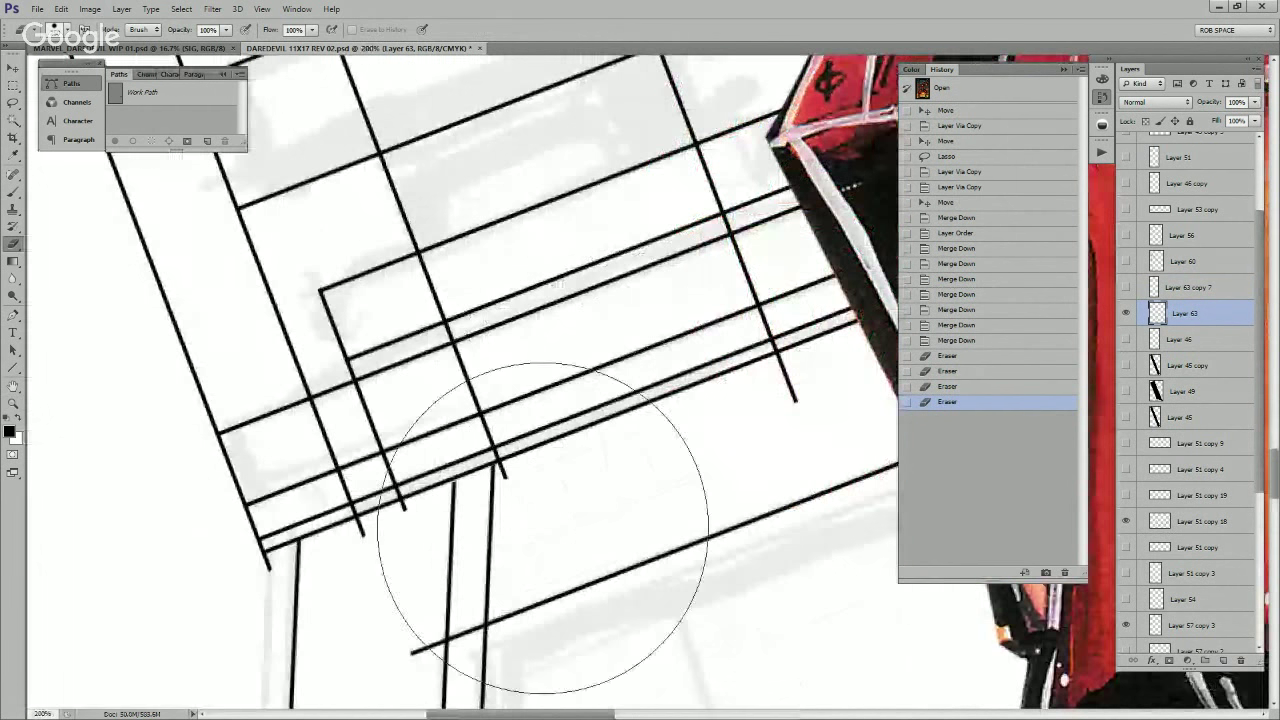
{"action": "mouse_move", "coordinate": [486, 492]}
{"action": "left_mouse_down"}
{"action": "mouse_move", "coordinate": [437, 510]}
{"action": "mouse_move", "coordinate": [566, 469]}
{"action": "left_mouse_up"}
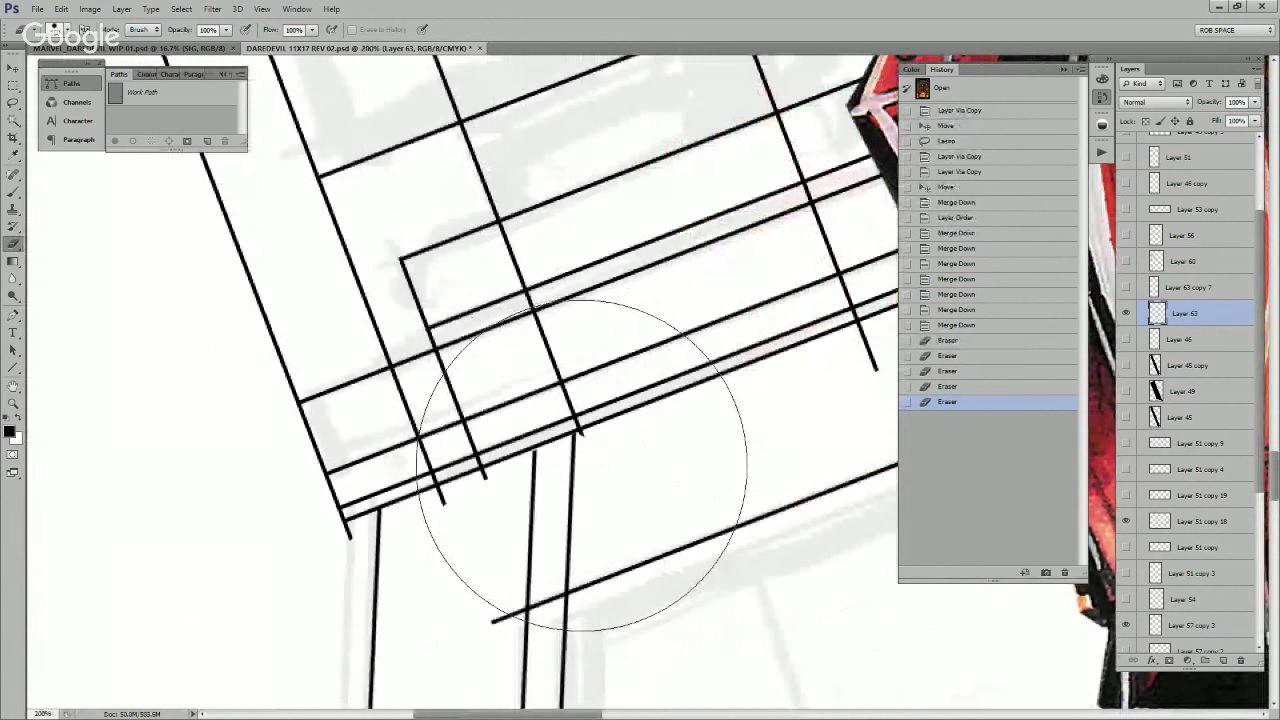
{"action": "key", "text": "bracketleft"}
{"action": "key", "text": "bracketleft"}
{"action": "key", "text": "bracketleft"}
{"action": "key", "text": "bracketleft"}
{"action": "key", "text": "bracketleft"}
{"action": "key", "text": "bracketleft"}
{"action": "key", "text": "bracketleft"}
{"action": "key", "text": "bracketleft"}
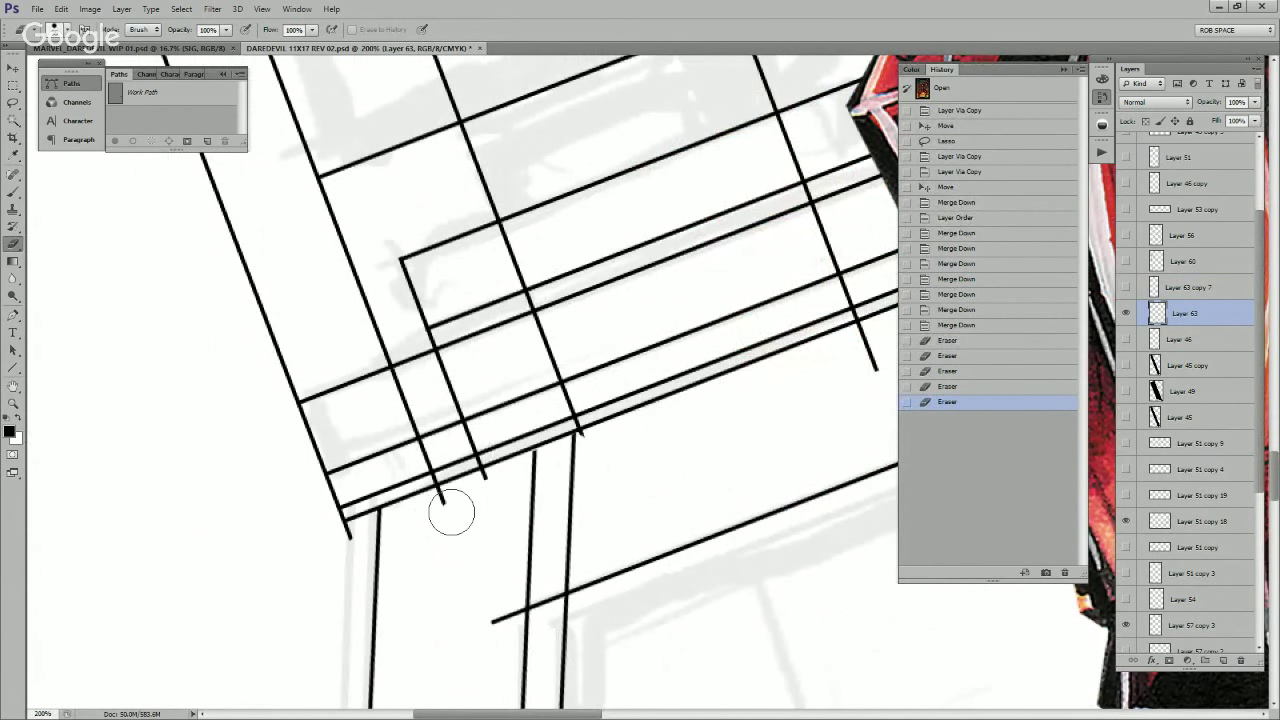
{"action": "left_click", "coordinate": [452, 513]}
{"action": "left_click_drag", "start_coordinate": [452, 513], "coordinate": [685, 469]}
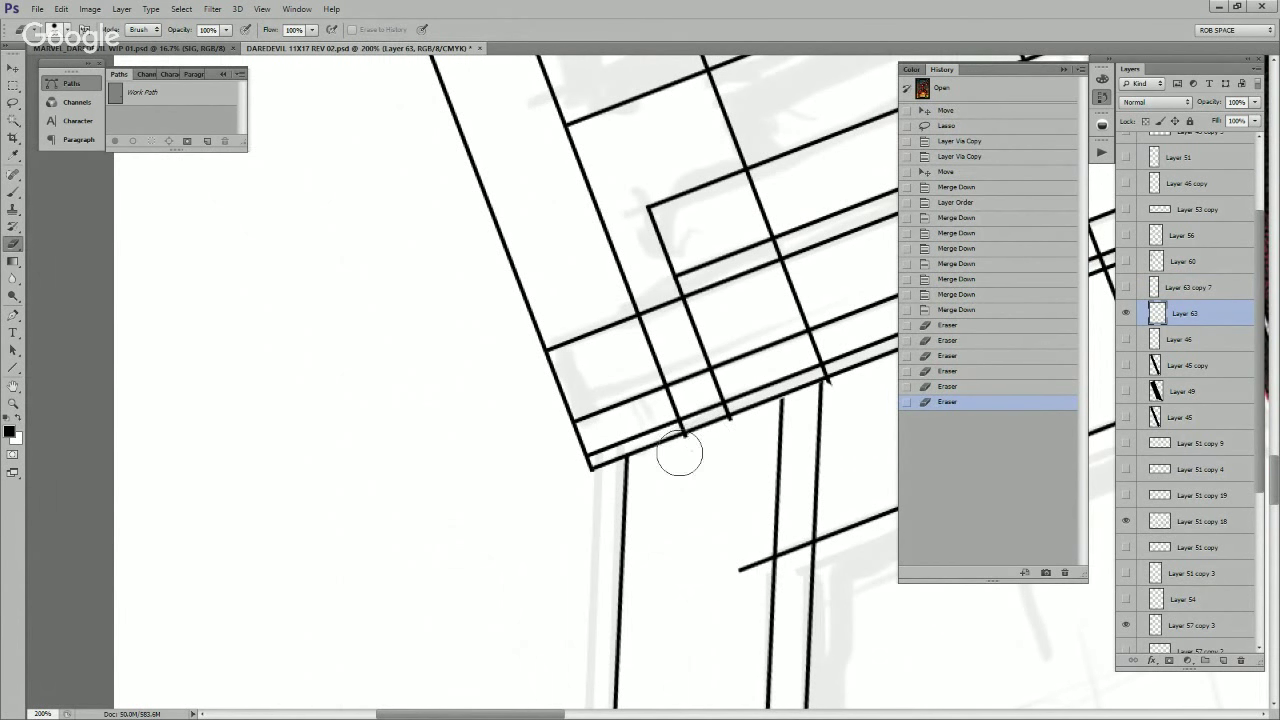
{"action": "left_click", "coordinate": [594, 477]}
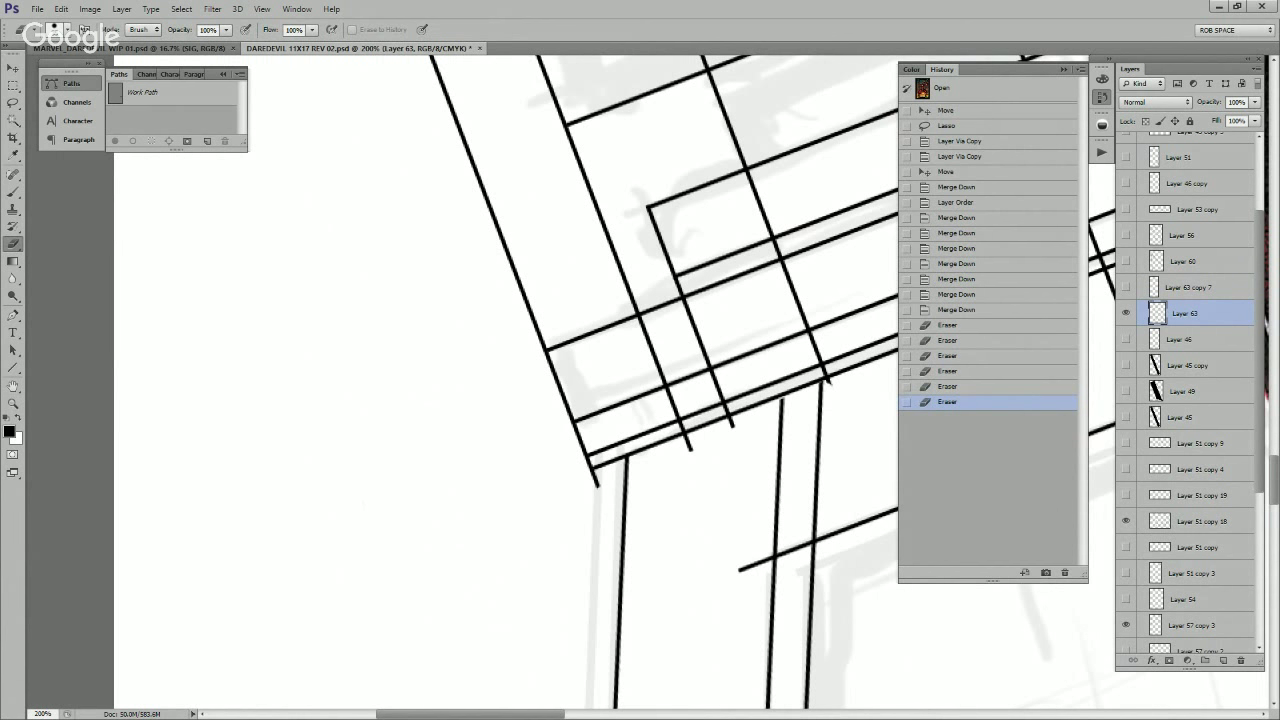
Step: Toggle Layer 51 copy 18 to check its lines and move Layer 63 directly above it
{"action": "left_click", "coordinate": [1126, 521]}
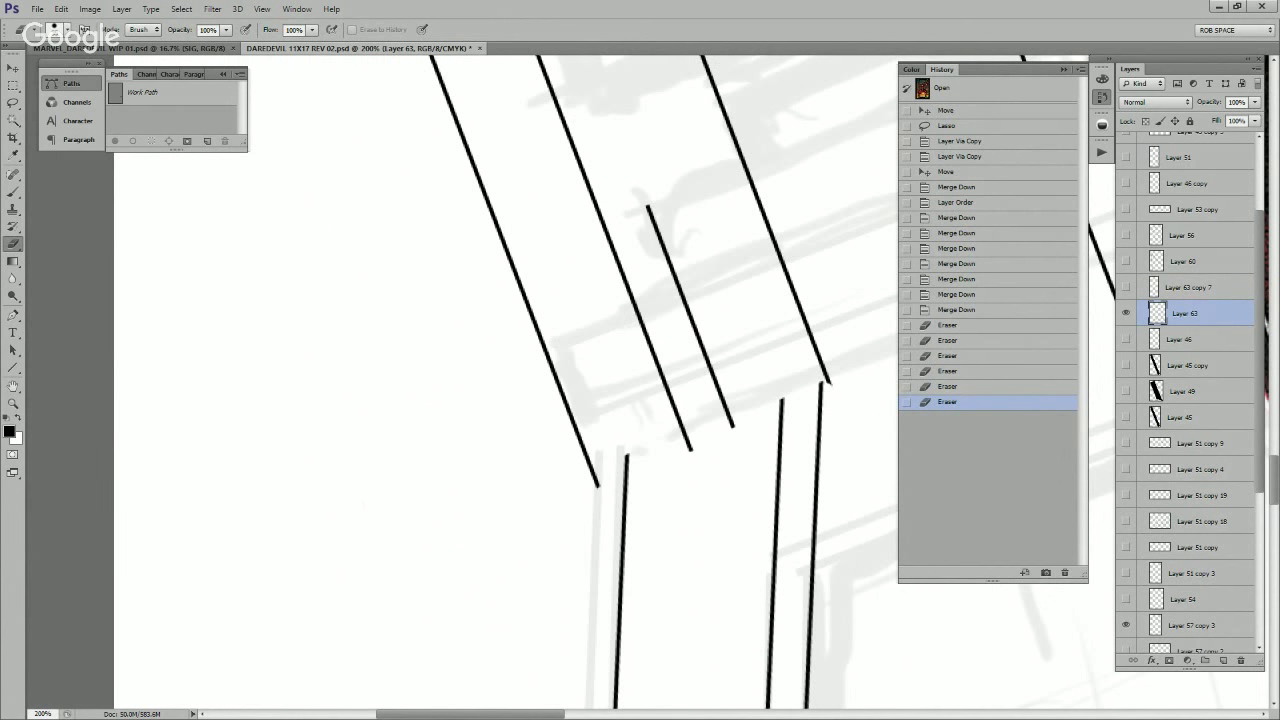
{"action": "left_click", "coordinate": [1126, 521]}
{"action": "left_click_drag", "start_coordinate": [1186, 314], "coordinate": [1190, 507]}
Step: Erase the lowest ledge line's left end on Layer 51 copy 18 and the steep ends overshooting the ledge on Layer 63
{"action": "left_click", "coordinate": [1192, 521]}
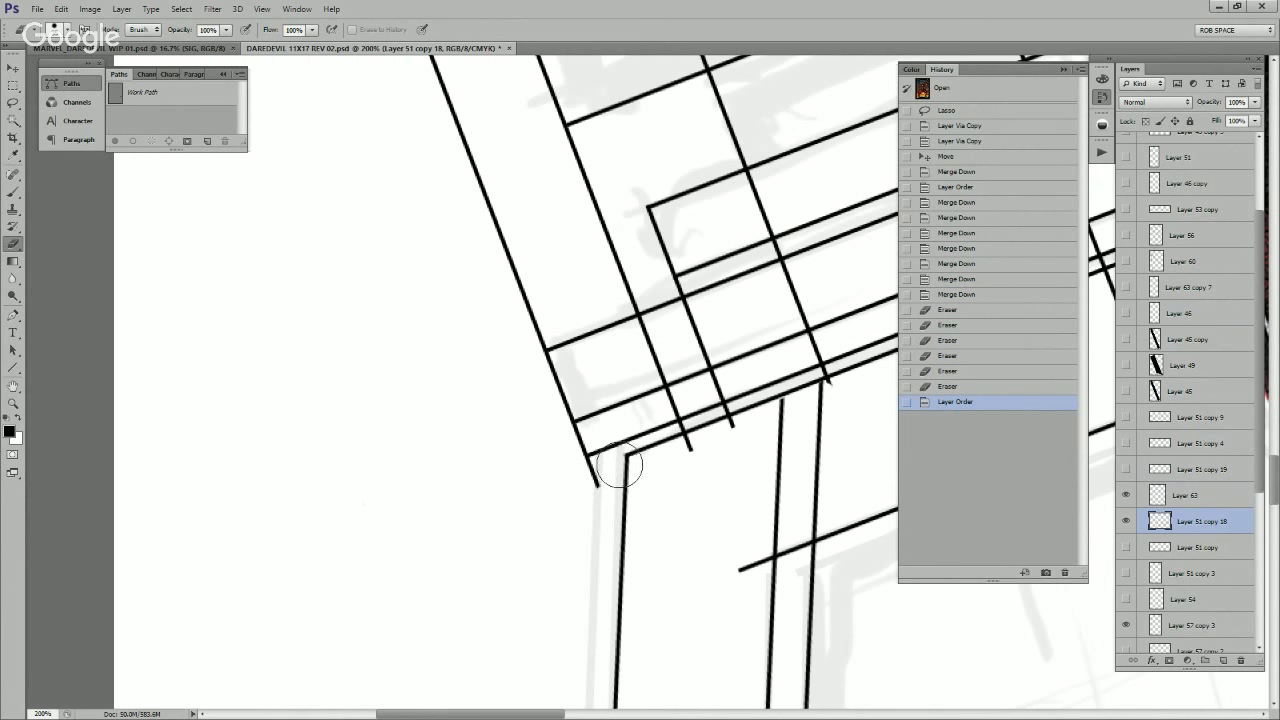
{"action": "left_click", "coordinate": [620, 465]}
{"action": "left_click", "coordinate": [1186, 496]}
{"action": "left_click_drag", "start_coordinate": [603, 501], "coordinate": [604, 466]}
{"action": "left_click_drag", "start_coordinate": [738, 485], "coordinate": [632, 527]}
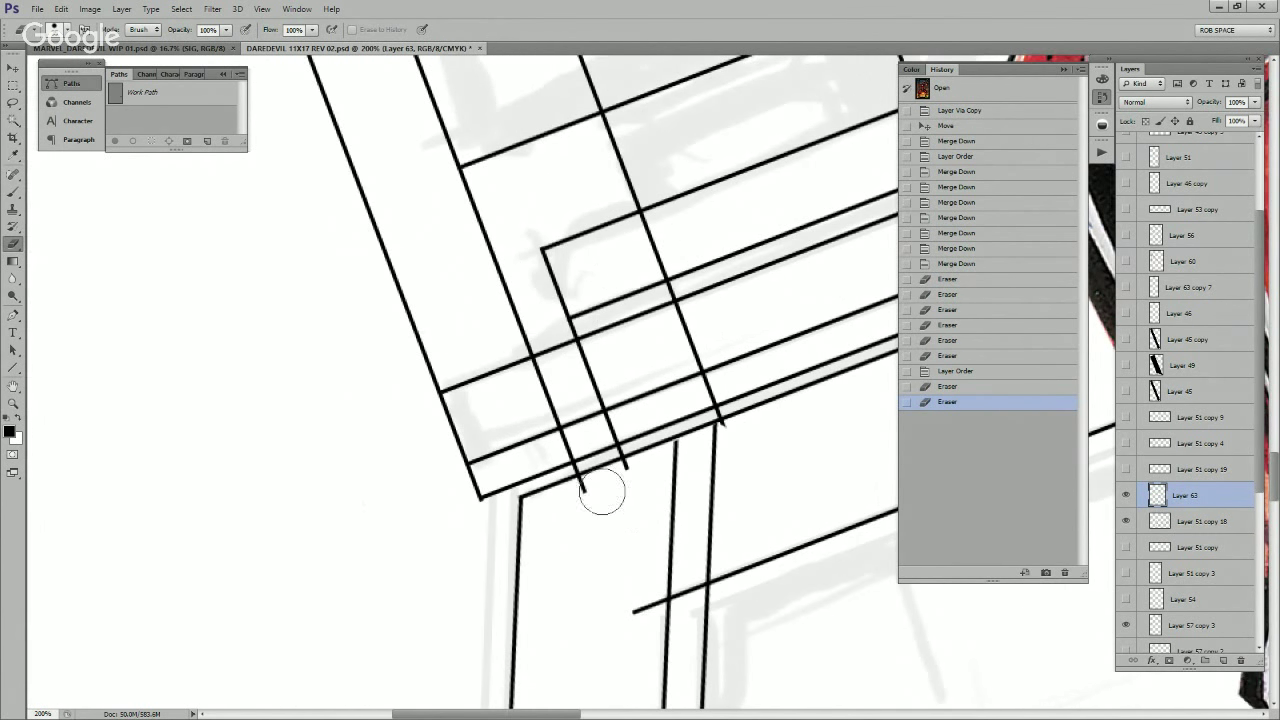
{"action": "left_click", "coordinate": [745, 425]}
{"action": "scroll", "coordinate": [751, 551], "scroll_direction": "right", "scroll_amount": 4}
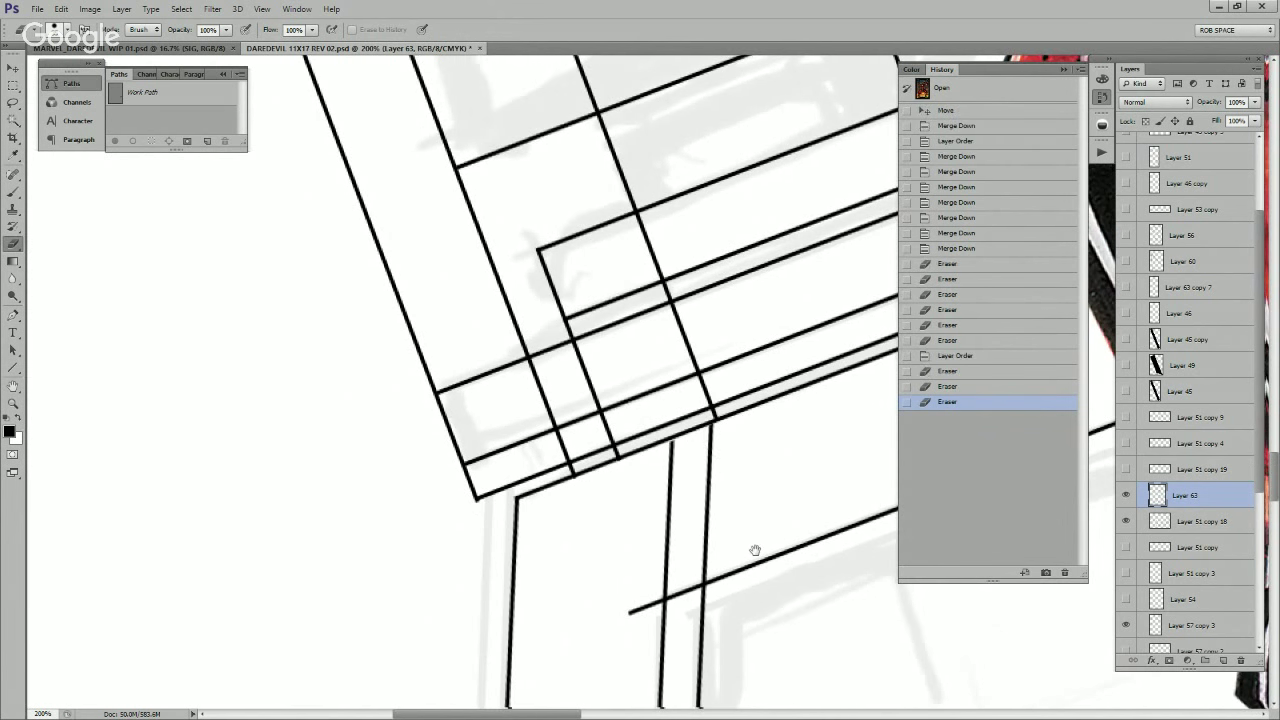
Step: Erase the steep line segments crossing the ledge bands beneath the cross's base, keeping the short lower step edge
{"action": "scroll", "coordinate": [627, 500], "scroll_direction": "up", "scroll_amount": 1}
{"action": "mouse_move", "coordinate": [790, 420]}
{"action": "left_mouse_down"}
{"action": "mouse_move", "coordinate": [782, 390]}
{"action": "mouse_move", "coordinate": [845, 462]}
{"action": "mouse_move", "coordinate": [834, 452]}
{"action": "left_mouse_up"}
{"action": "left_click_drag", "start_coordinate": [831, 459], "coordinate": [838, 444]}
{"action": "mouse_move", "coordinate": [550, 528]}
{"action": "left_mouse_down"}
{"action": "mouse_move", "coordinate": [462, 550]}
{"action": "mouse_move", "coordinate": [475, 539]}
{"action": "mouse_move", "coordinate": [450, 523]}
{"action": "mouse_move", "coordinate": [405, 538]}
{"action": "mouse_move", "coordinate": [388, 492]}
{"action": "mouse_move", "coordinate": [428, 472]}
{"action": "mouse_move", "coordinate": [446, 505]}
{"action": "mouse_move", "coordinate": [533, 477]}
{"action": "mouse_move", "coordinate": [529, 433]}
{"action": "mouse_move", "coordinate": [562, 513]}
{"action": "left_mouse_up"}
{"action": "mouse_move", "coordinate": [719, 491]}
{"action": "left_mouse_down"}
{"action": "mouse_move", "coordinate": [846, 437]}
{"action": "mouse_move", "coordinate": [802, 322]}
{"action": "left_mouse_up"}
{"action": "left_click_drag", "start_coordinate": [519, 490], "coordinate": [662, 434]}
{"action": "left_click_drag", "start_coordinate": [556, 527], "coordinate": [562, 483]}
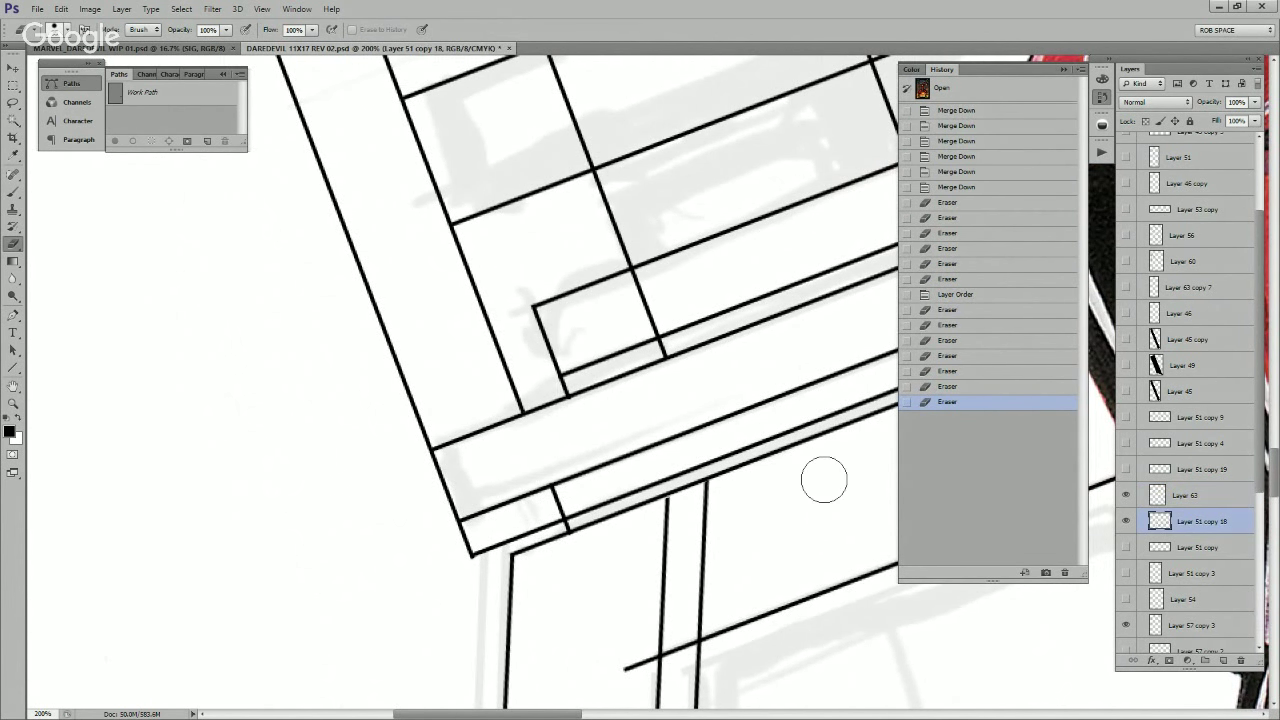
Step: Try erasing the thin line along the lower ledge on Layer 51 copy 18, and undo those erasures
{"action": "mouse_move", "coordinate": [786, 517]}
{"action": "left_mouse_down"}
{"action": "mouse_move", "coordinate": [628, 545]}
{"action": "mouse_move", "coordinate": [670, 510]}
{"action": "left_mouse_up"}
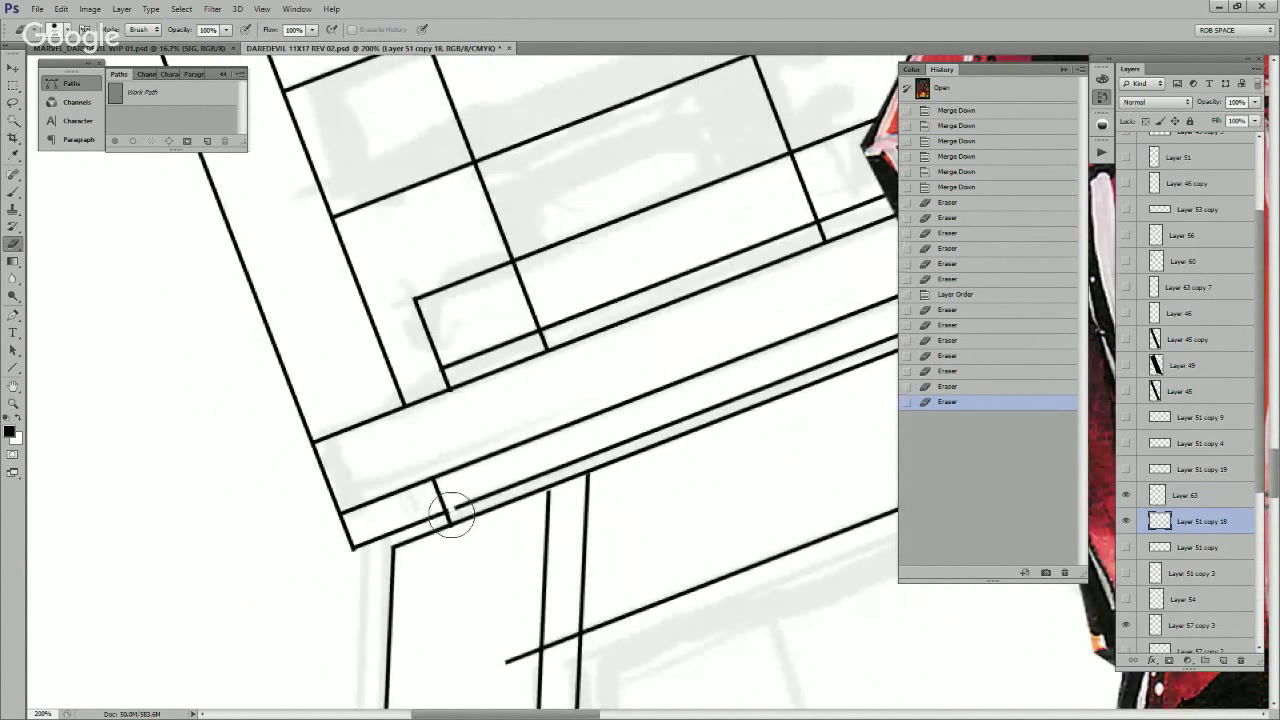
{"action": "left_click_drag", "start_coordinate": [536, 479], "coordinate": [624, 448]}
{"action": "mouse_move", "coordinate": [647, 444]}
{"action": "left_mouse_down"}
{"action": "mouse_move", "coordinate": [585, 474]}
{"action": "mouse_move", "coordinate": [889, 351]}
{"action": "left_mouse_up"}
{"action": "left_click_drag", "start_coordinate": [710, 512], "coordinate": [749, 253]}
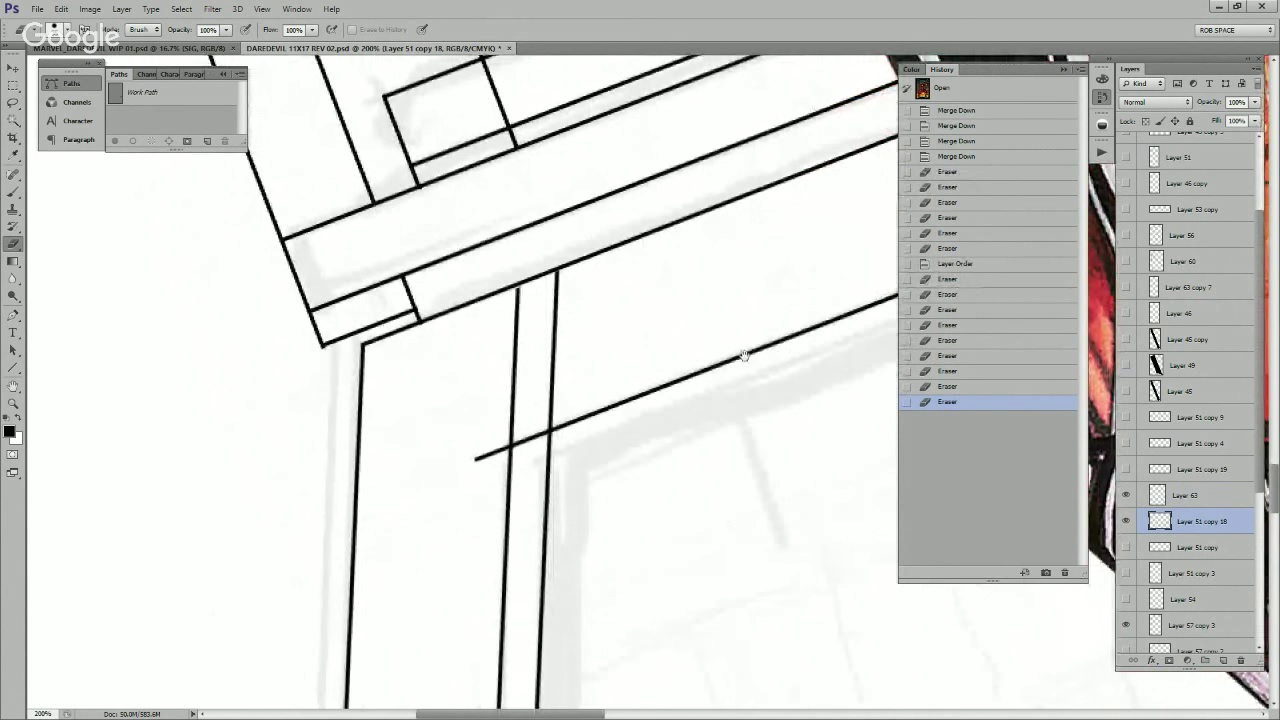
{"action": "left_click_drag", "start_coordinate": [742, 356], "coordinate": [734, 505]}
{"action": "key", "text": "ctrl+alt+z"}
{"action": "left_click_drag", "start_coordinate": [637, 478], "coordinate": [737, 505]}
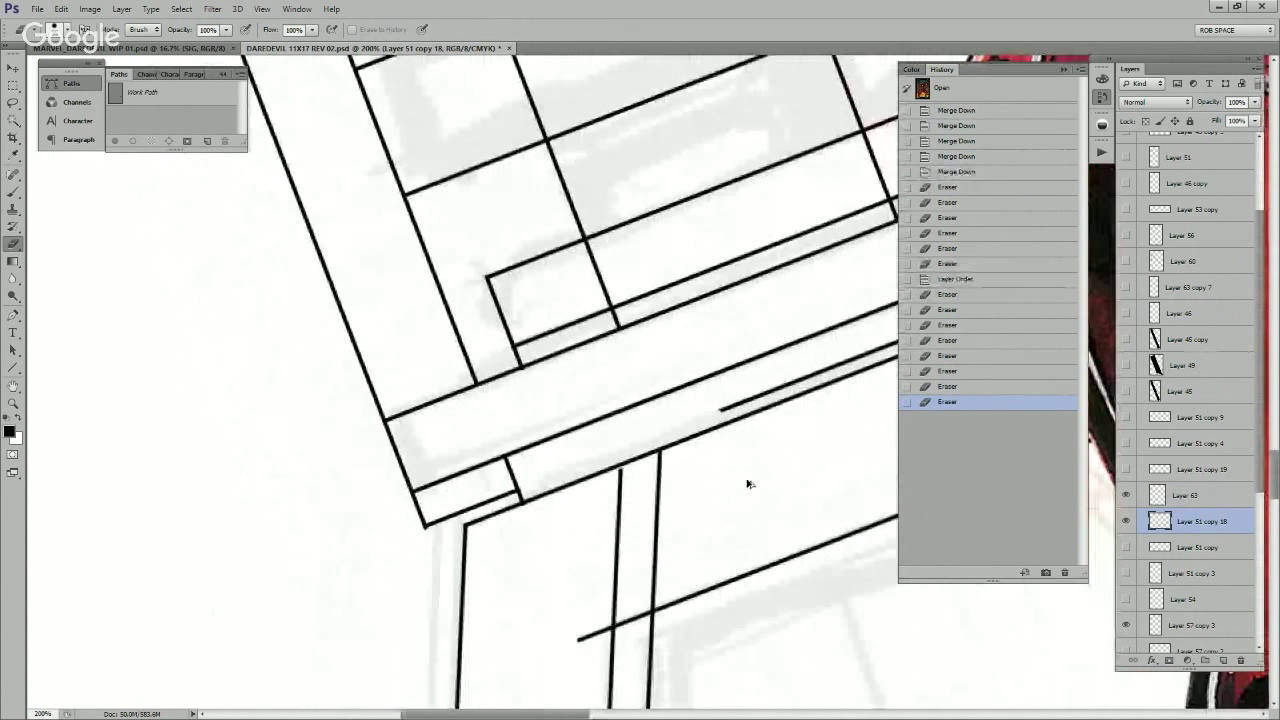
{"action": "key", "text": "ctrl+alt+z"}
Step: Erase the thin ledge line's outer left segment and trim the outermost steep line on Layer 63 to the ledge corner
{"action": "left_click", "coordinate": [470, 516]}
{"action": "left_click", "coordinate": [520, 489], "text": "ctrl"}
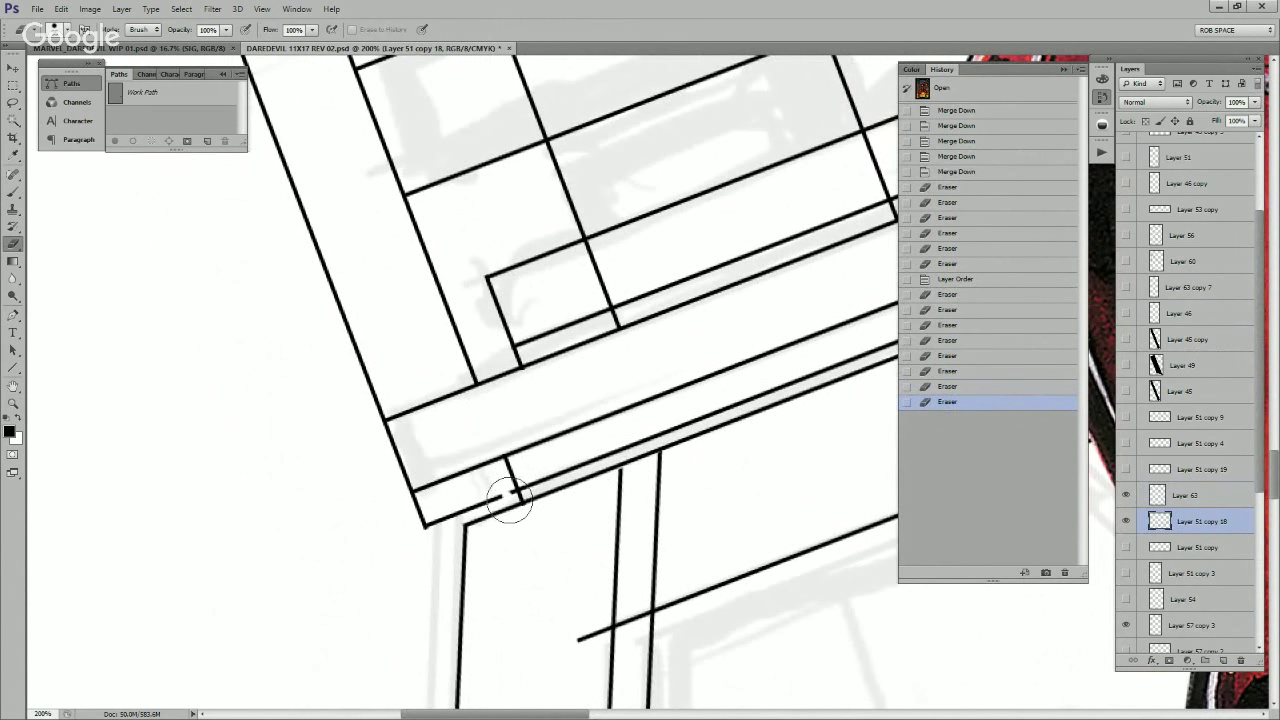
{"action": "left_click_drag", "start_coordinate": [512, 497], "coordinate": [425, 526]}
{"action": "left_click", "coordinate": [419, 510]}
{"action": "left_click", "coordinate": [1185, 495]}
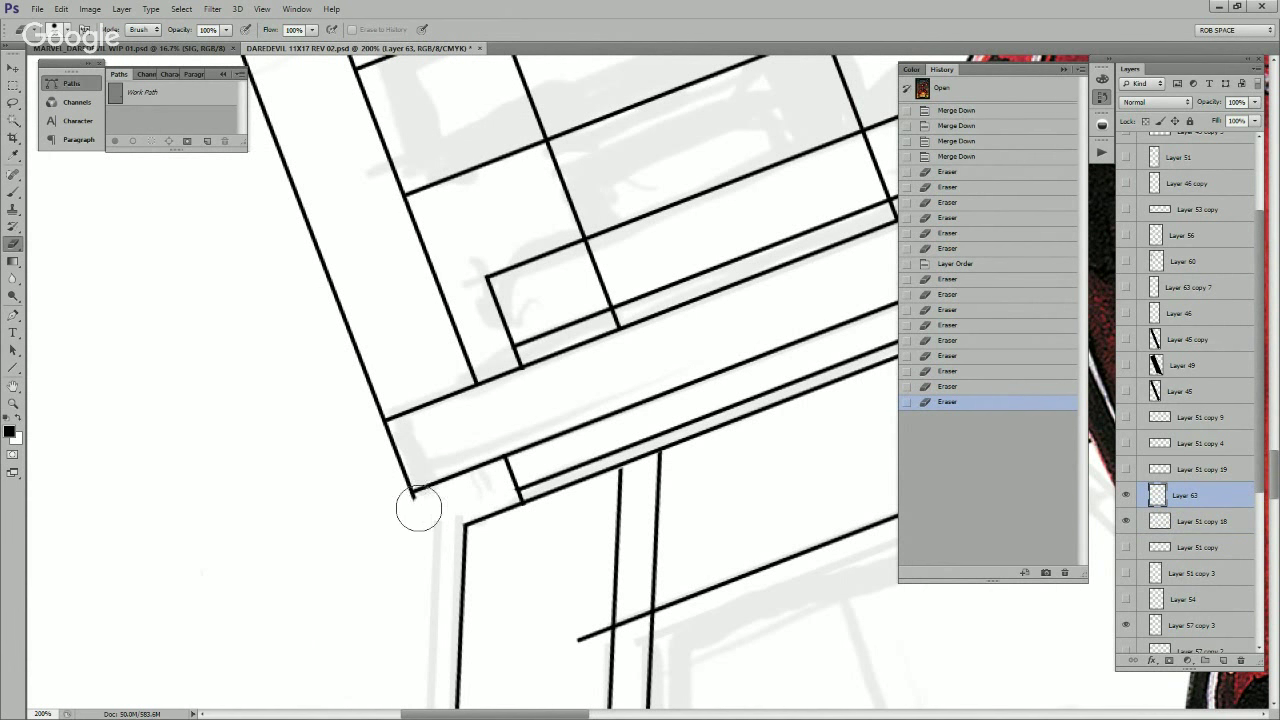
{"action": "left_click", "coordinate": [415, 503]}
Step: Trim the short left edge of the cross base's lowest step to end at the thin line above the ledge
{"action": "left_click_drag", "start_coordinate": [765, 426], "coordinate": [665, 543]}
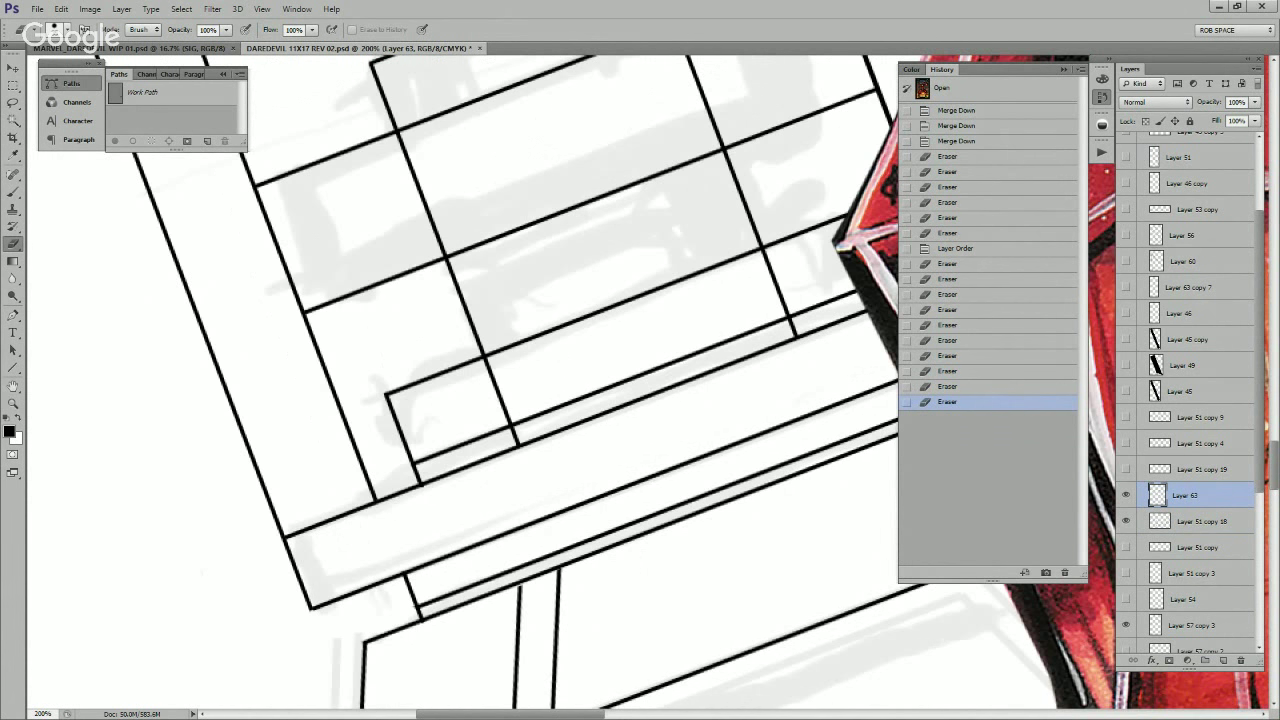
{"action": "left_click_drag", "start_coordinate": [512, 436], "coordinate": [528, 436]}
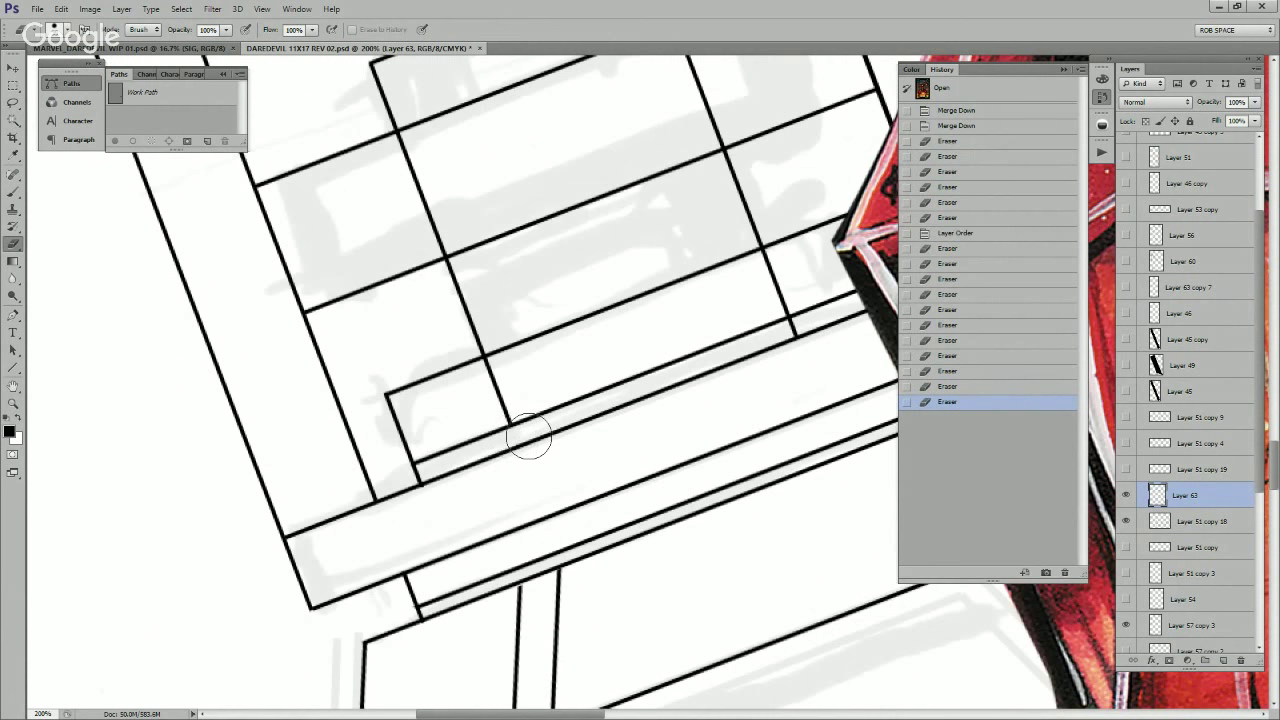
{"action": "key", "text": "ctrl+z"}
{"action": "mouse_move", "coordinate": [585, 500]}
{"action": "left_mouse_down"}
{"action": "mouse_move", "coordinate": [586, 560]}
{"action": "mouse_move", "coordinate": [611, 537]}
{"action": "left_mouse_up"}
{"action": "left_click", "coordinate": [448, 522]}
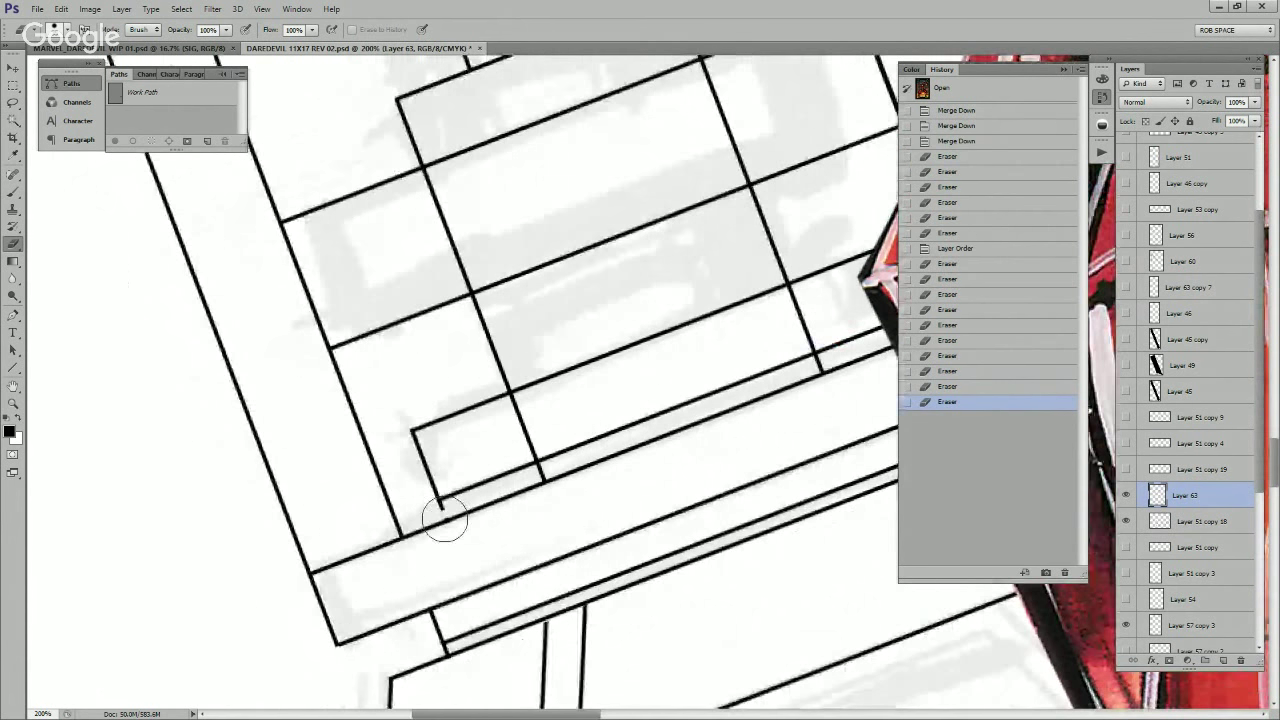
{"action": "left_click_drag", "start_coordinate": [442, 513], "coordinate": [638, 518]}
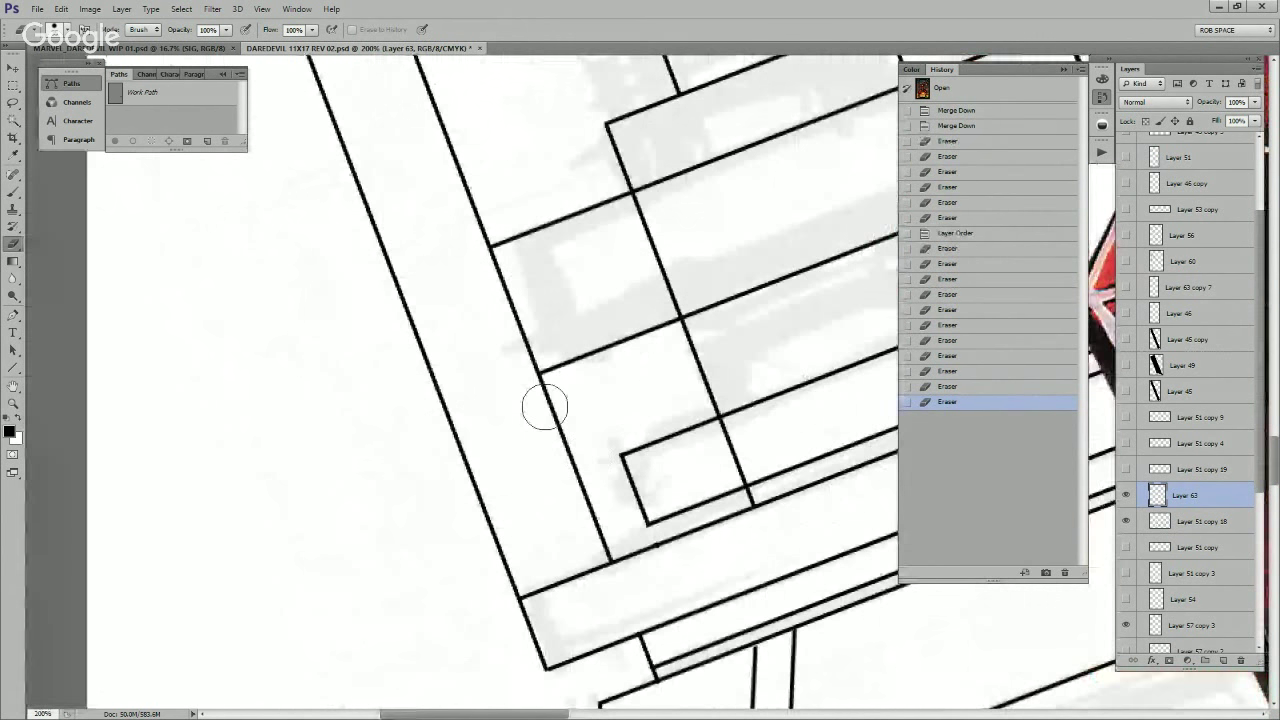
Step: Erase the inner steep line between the cross base's wide block and lower ledge, and the outer steep line from that ledge to the left arm
{"action": "left_click_drag", "start_coordinate": [543, 383], "coordinate": [608, 562]}
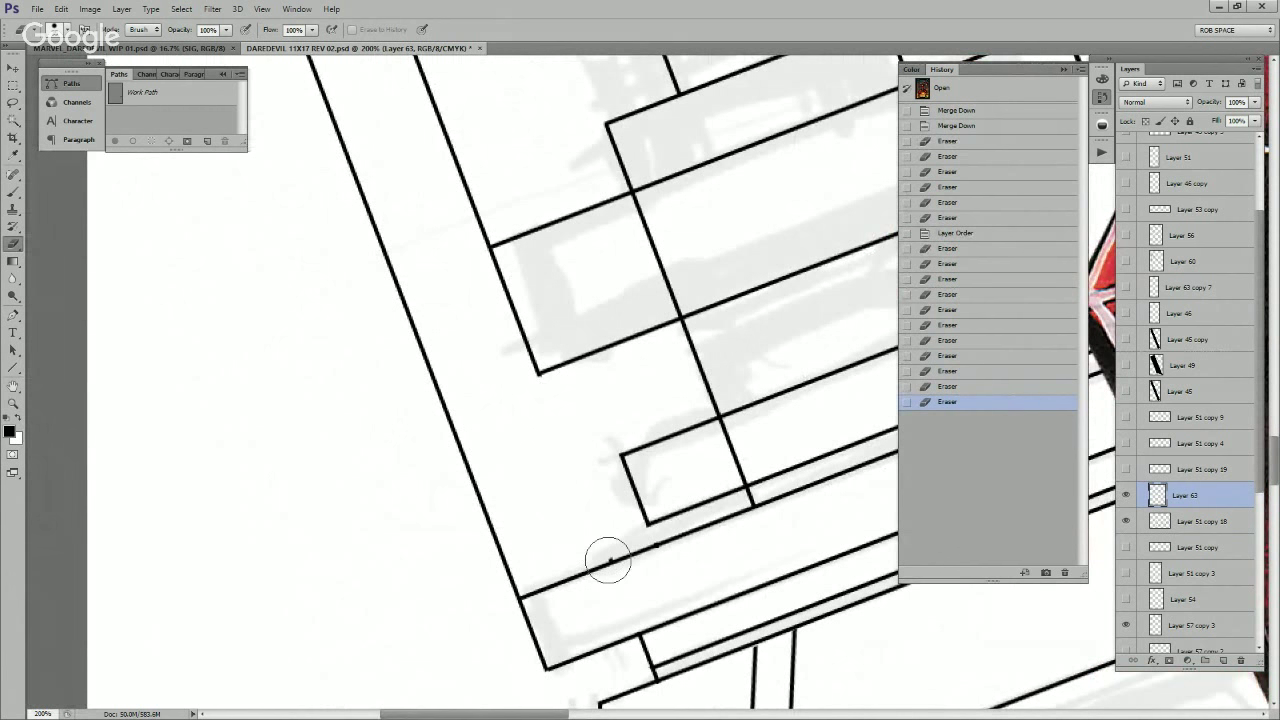
{"action": "left_click_drag", "start_coordinate": [516, 598], "coordinate": [409, 266]}
{"action": "left_click_drag", "start_coordinate": [461, 211], "coordinate": [570, 512]}
{"action": "mouse_move", "coordinate": [524, 600]}
{"action": "left_mouse_down"}
{"action": "mouse_move", "coordinate": [502, 556]}
{"action": "mouse_move", "coordinate": [586, 512]}
{"action": "mouse_move", "coordinate": [506, 534]}
{"action": "mouse_move", "coordinate": [457, 457]}
{"action": "left_mouse_up"}
{"action": "mouse_move", "coordinate": [545, 435]}
{"action": "left_mouse_down"}
{"action": "mouse_move", "coordinate": [622, 582]}
{"action": "mouse_move", "coordinate": [591, 454]}
{"action": "mouse_move", "coordinate": [466, 155]}
{"action": "left_mouse_up"}
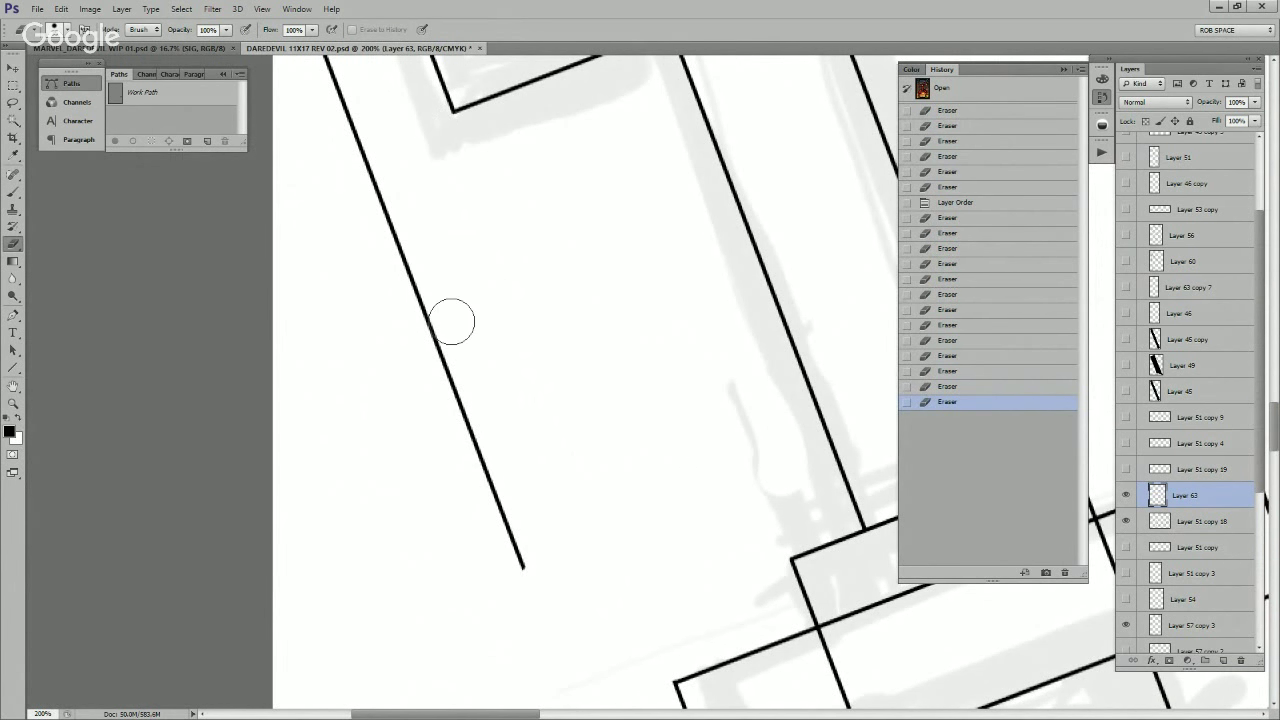
{"action": "left_click_drag", "start_coordinate": [451, 321], "coordinate": [446, 312]}
{"action": "left_click_drag", "start_coordinate": [549, 331], "coordinate": [606, 677]}
{"action": "left_click_drag", "start_coordinate": [520, 658], "coordinate": [518, 608]}
{"action": "left_click_drag", "start_coordinate": [509, 653], "coordinate": [338, 204]}
{"action": "mouse_move", "coordinate": [425, 168]}
{"action": "left_mouse_down"}
{"action": "mouse_move", "coordinate": [424, 380]}
{"action": "mouse_move", "coordinate": [456, 466]}
{"action": "left_mouse_up"}
{"action": "left_click_drag", "start_coordinate": [685, 181], "coordinate": [600, 427]}
{"action": "left_click_drag", "start_coordinate": [721, 448], "coordinate": [520, 283]}
Step: Erase the steep line running below the cross's right arm down to the corner of the wide base block
{"action": "left_click_drag", "start_coordinate": [784, 423], "coordinate": [624, 312]}
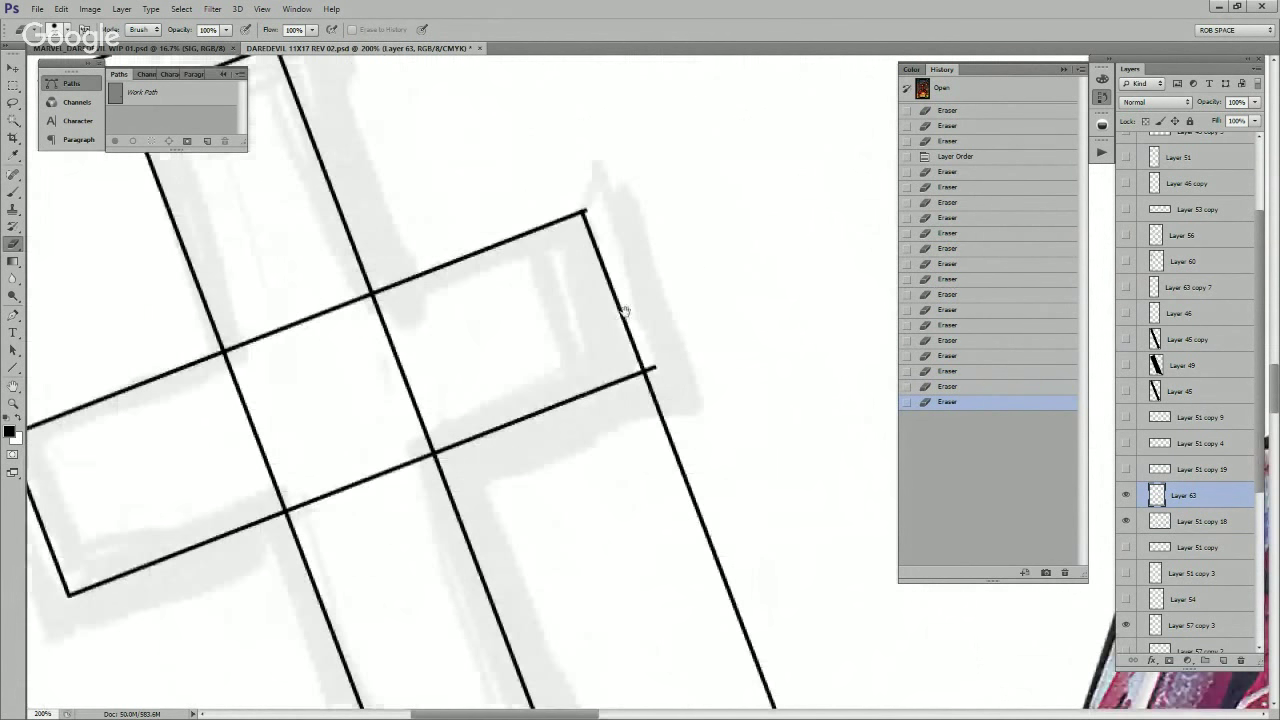
{"action": "mouse_move", "coordinate": [659, 386]}
{"action": "left_mouse_down"}
{"action": "mouse_move", "coordinate": [647, 387]}
{"action": "mouse_move", "coordinate": [750, 632]}
{"action": "left_mouse_up"}
{"action": "left_click_drag", "start_coordinate": [783, 702], "coordinate": [608, 323]}
{"action": "mouse_move", "coordinate": [574, 254]}
{"action": "left_mouse_down"}
{"action": "mouse_move", "coordinate": [683, 543]}
{"action": "mouse_move", "coordinate": [684, 443]}
{"action": "mouse_move", "coordinate": [692, 492]}
{"action": "left_mouse_up"}
{"action": "left_click", "coordinate": [688, 558]}
{"action": "left_click_drag", "start_coordinate": [668, 555], "coordinate": [694, 398]}
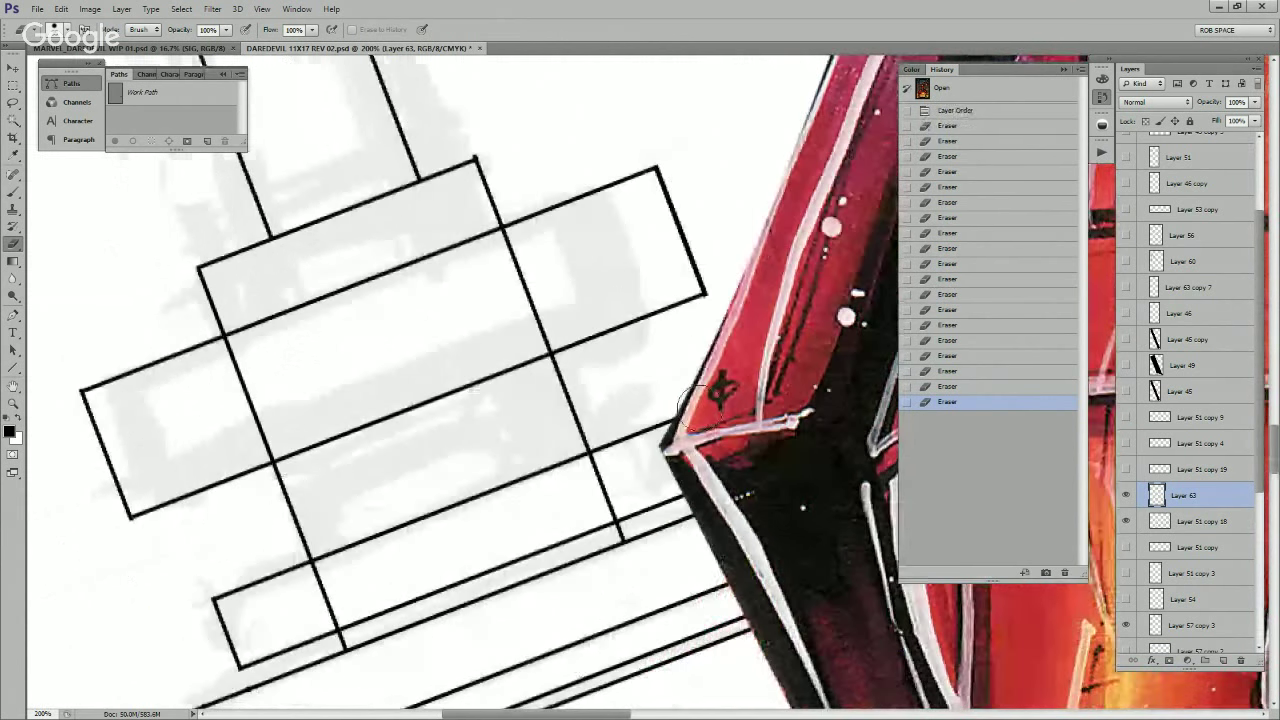
Step: Erase both steep lines on Layer 63 inside the band below the narrow base block, keeping their short ends between the thin ledge lines
{"action": "left_click_drag", "start_coordinate": [688, 496], "coordinate": [729, 372]}
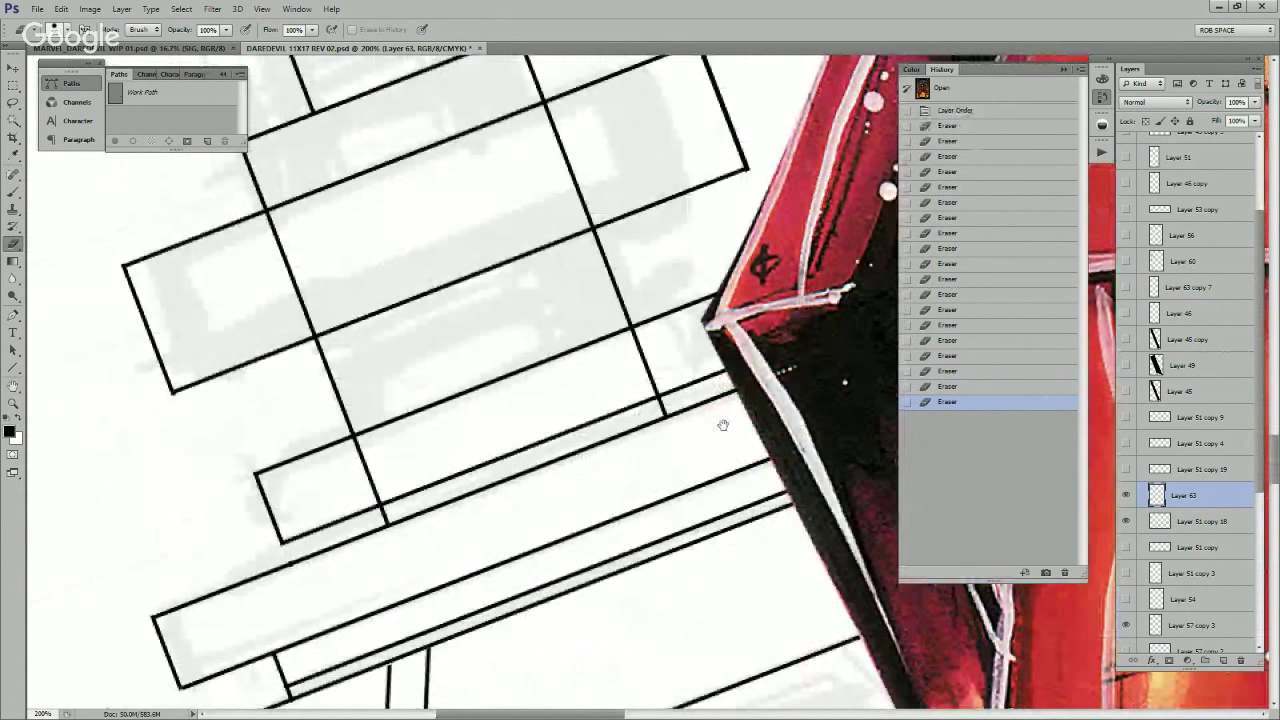
{"action": "left_click_drag", "start_coordinate": [723, 424], "coordinate": [789, 494]}
{"action": "key", "text": "alt+bracketleft"}
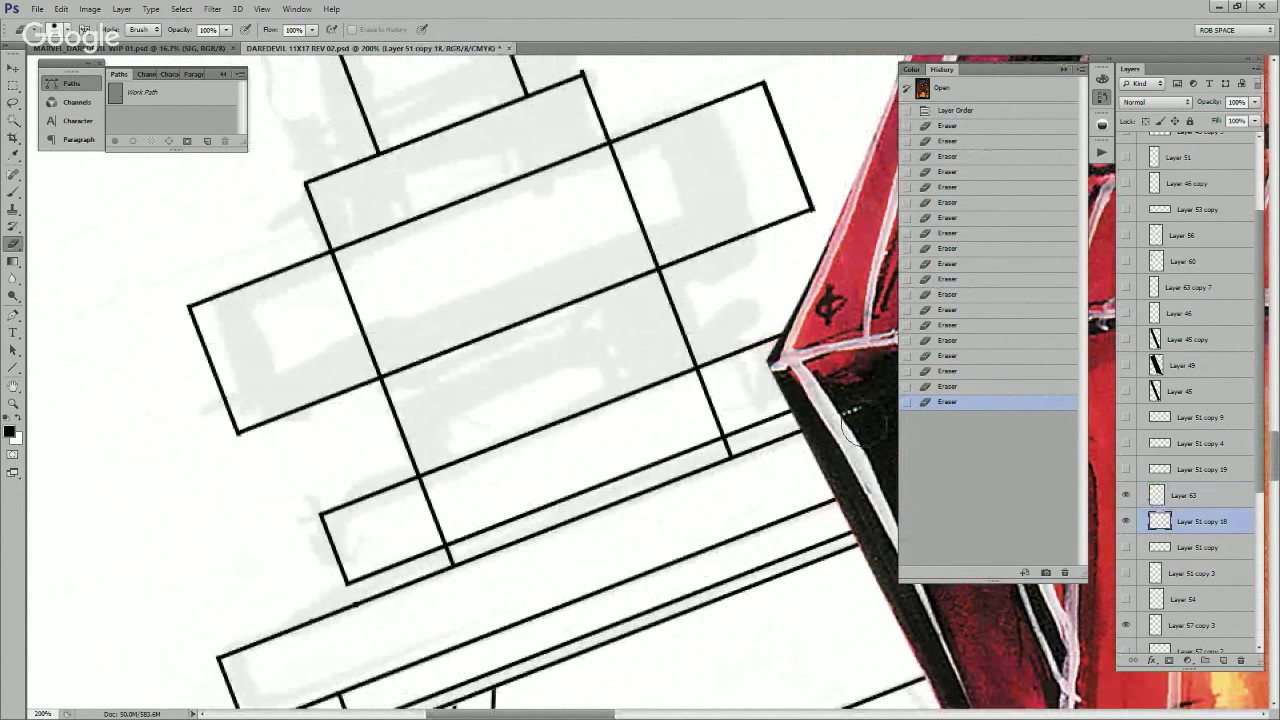
{"action": "key", "text": "alt+bracketright"}
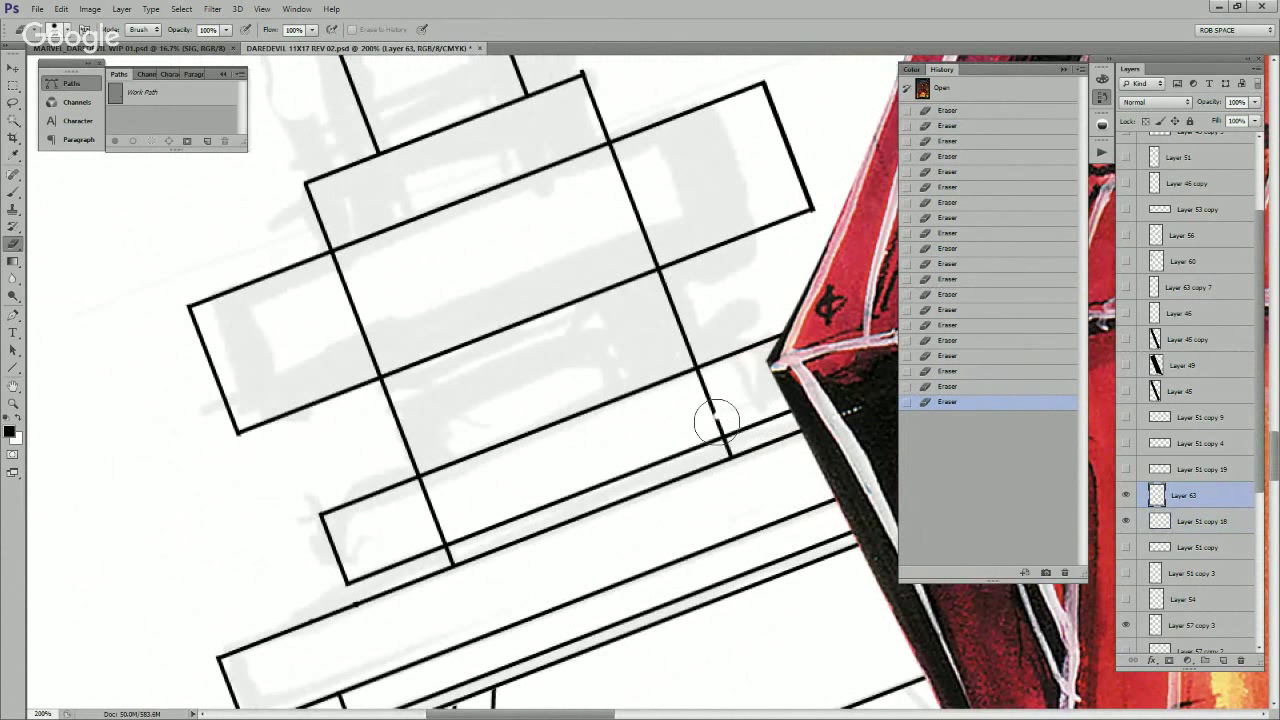
{"action": "left_click_drag", "start_coordinate": [710, 413], "coordinate": [701, 388]}
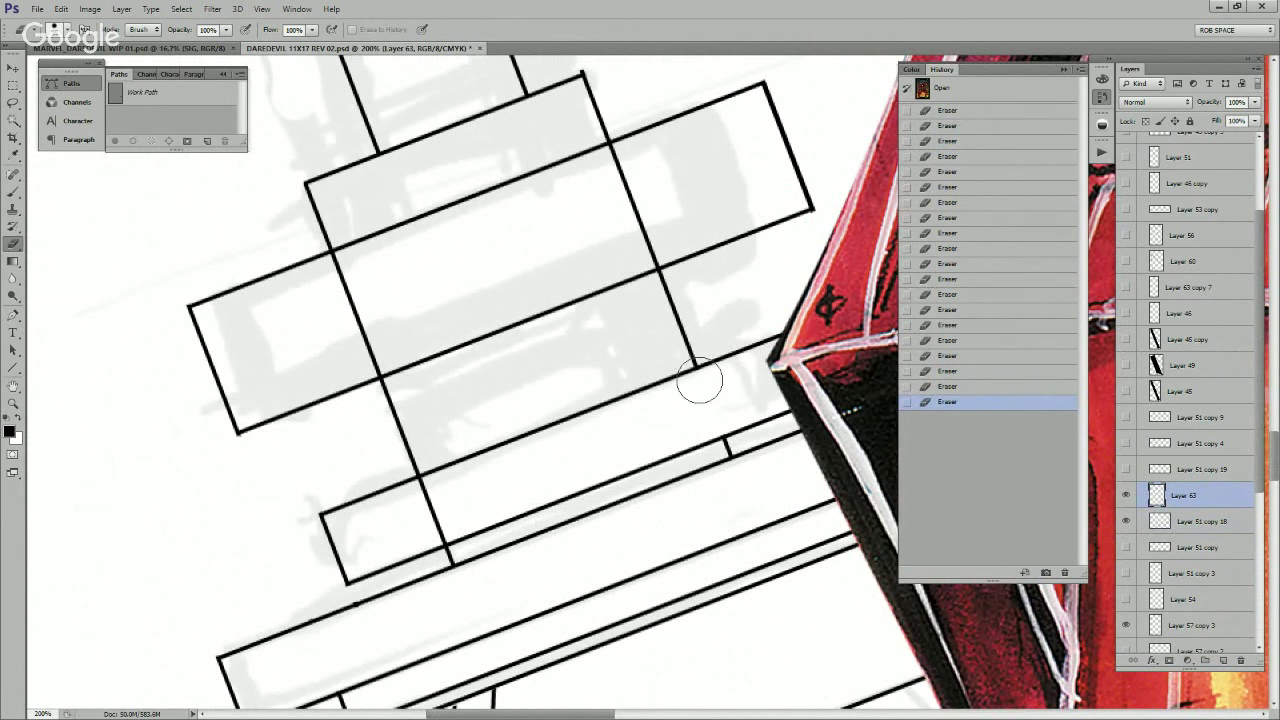
{"action": "left_click_drag", "start_coordinate": [592, 447], "coordinate": [720, 386]}
{"action": "left_click_drag", "start_coordinate": [550, 423], "coordinate": [563, 467]}
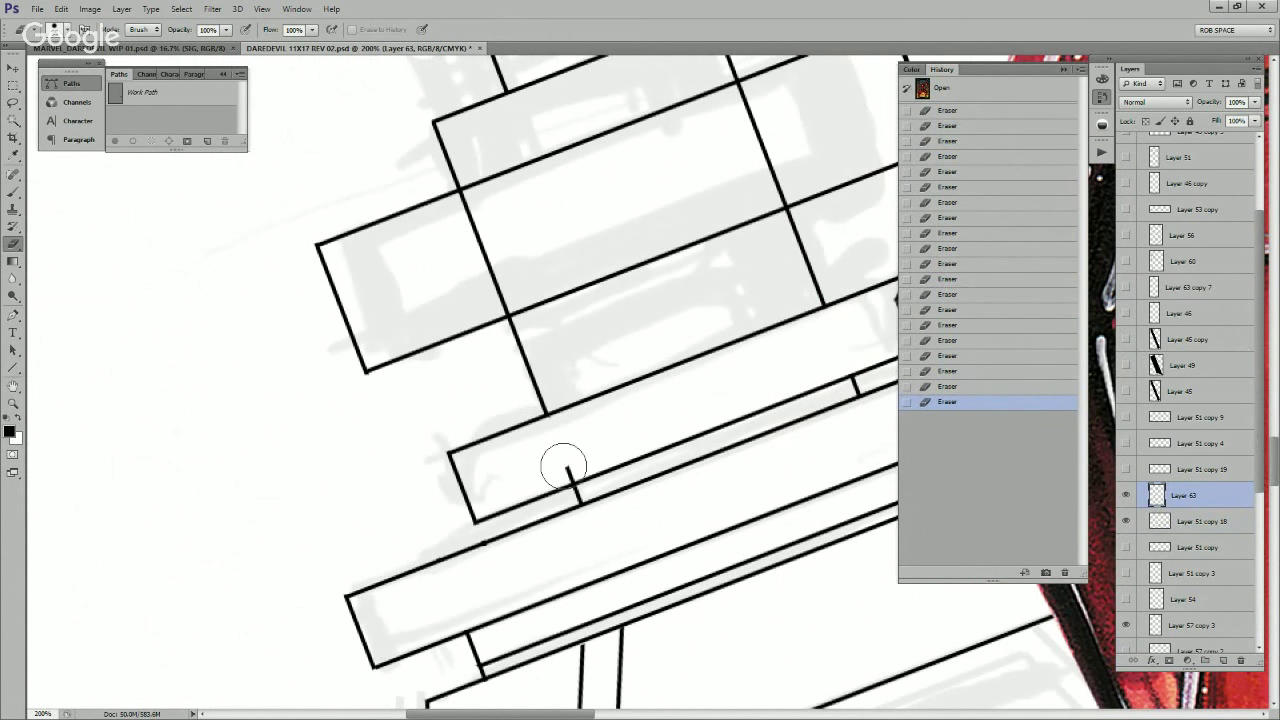
Step: Erase the two steep line segments crossing the inside of the wide base block beneath the cross
{"action": "mouse_move", "coordinate": [603, 420]}
{"action": "left_mouse_down"}
{"action": "mouse_move", "coordinate": [694, 363]}
{"action": "mouse_move", "coordinate": [645, 569]}
{"action": "left_mouse_up"}
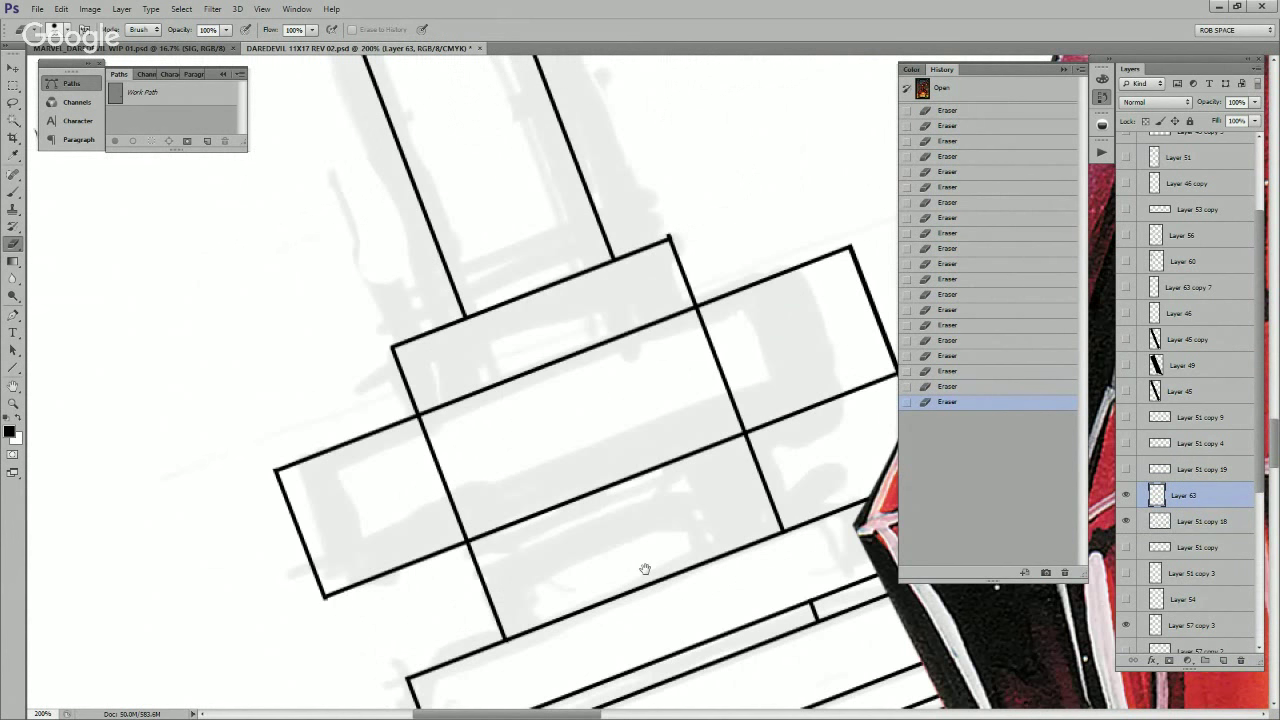
{"action": "mouse_move", "coordinate": [465, 541]}
{"action": "left_mouse_down"}
{"action": "mouse_move", "coordinate": [420, 431]}
{"action": "mouse_move", "coordinate": [434, 423]}
{"action": "left_mouse_up"}
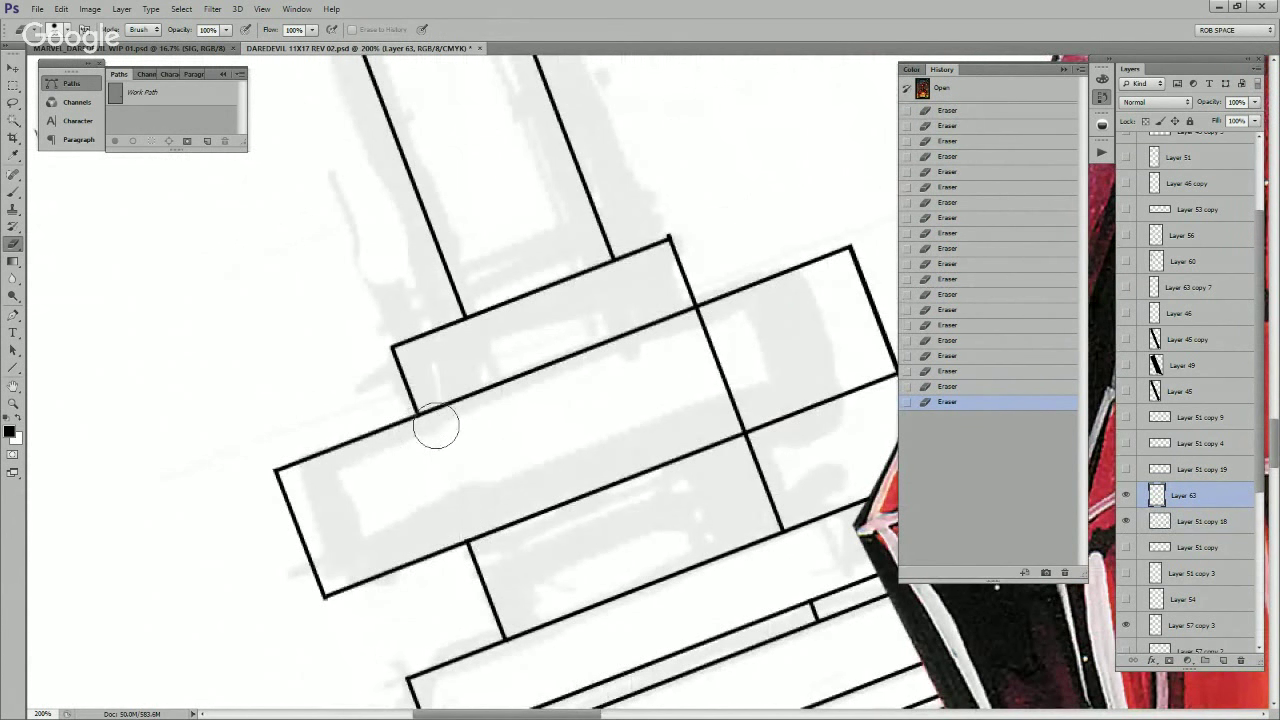
{"action": "mouse_move", "coordinate": [708, 331]}
{"action": "left_mouse_down"}
{"action": "mouse_move", "coordinate": [697, 321]}
{"action": "mouse_move", "coordinate": [741, 432]}
{"action": "left_mouse_up"}
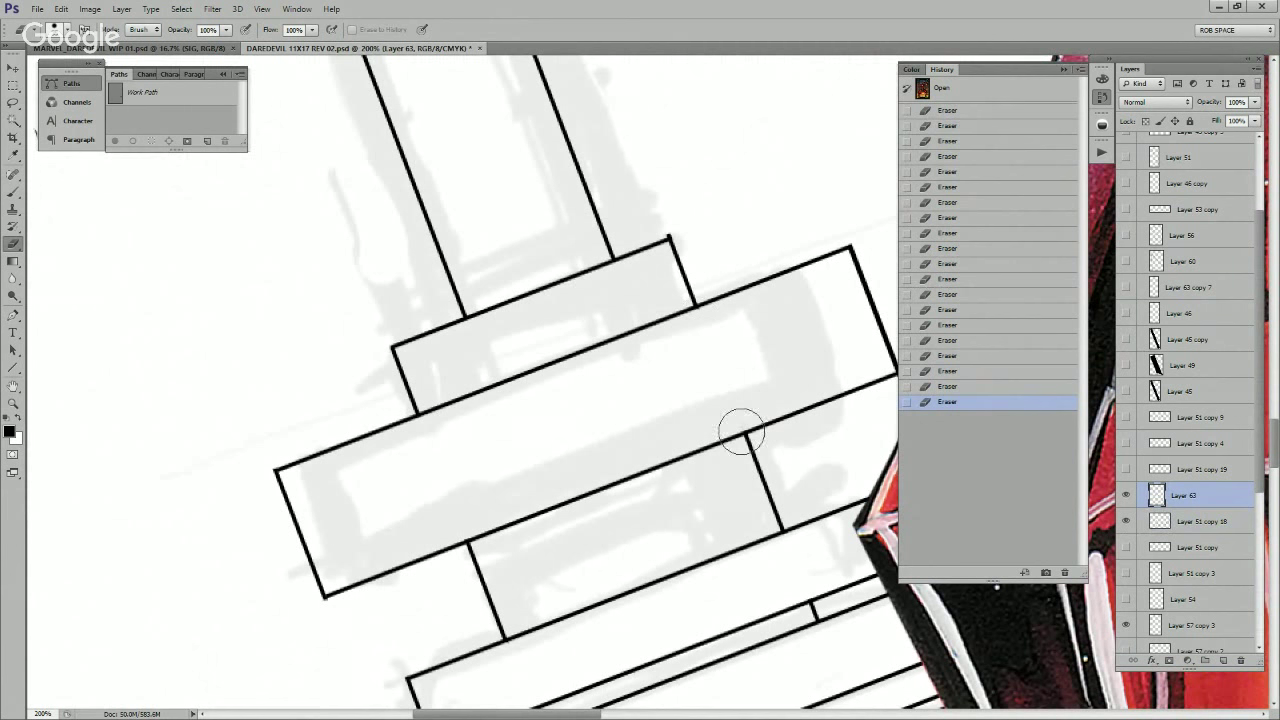
Step: Erase the two shaft line segments crossing the inside of the cross's horizontal arms
{"action": "left_click_drag", "start_coordinate": [731, 389], "coordinate": [707, 560]}
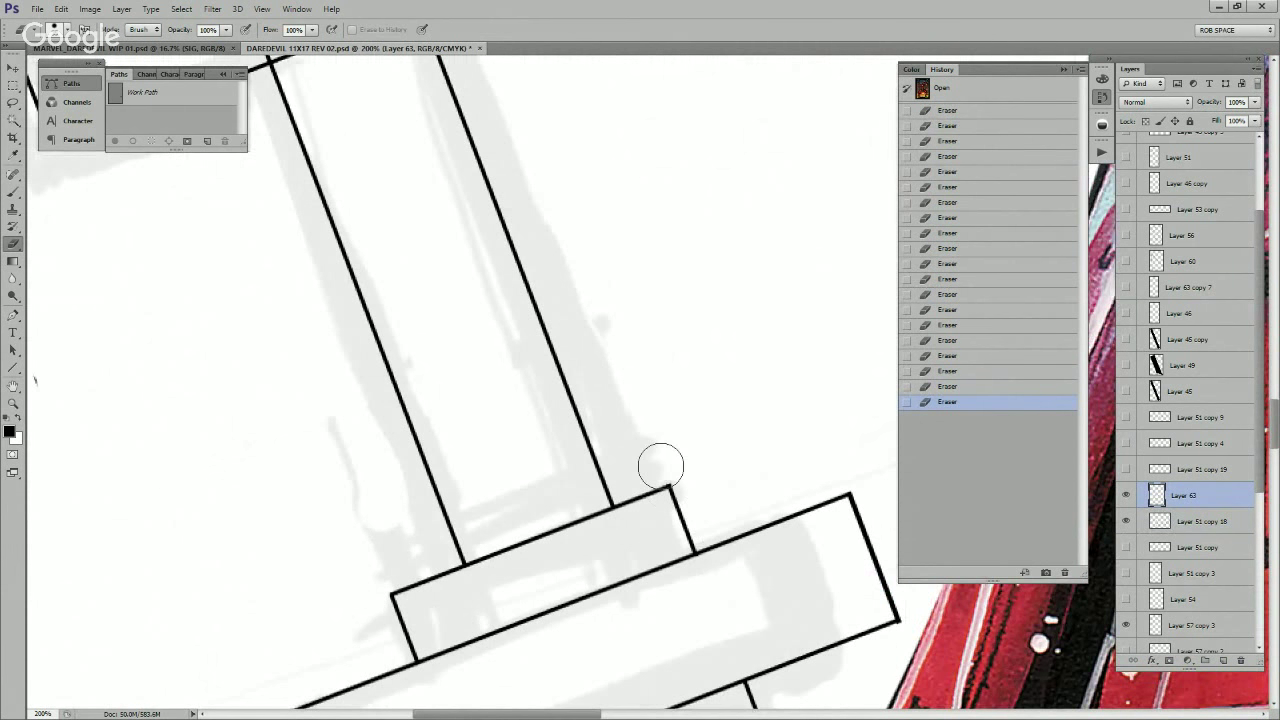
{"action": "left_click_drag", "start_coordinate": [558, 263], "coordinate": [600, 471]}
{"action": "left_click_drag", "start_coordinate": [548, 363], "coordinate": [725, 643]}
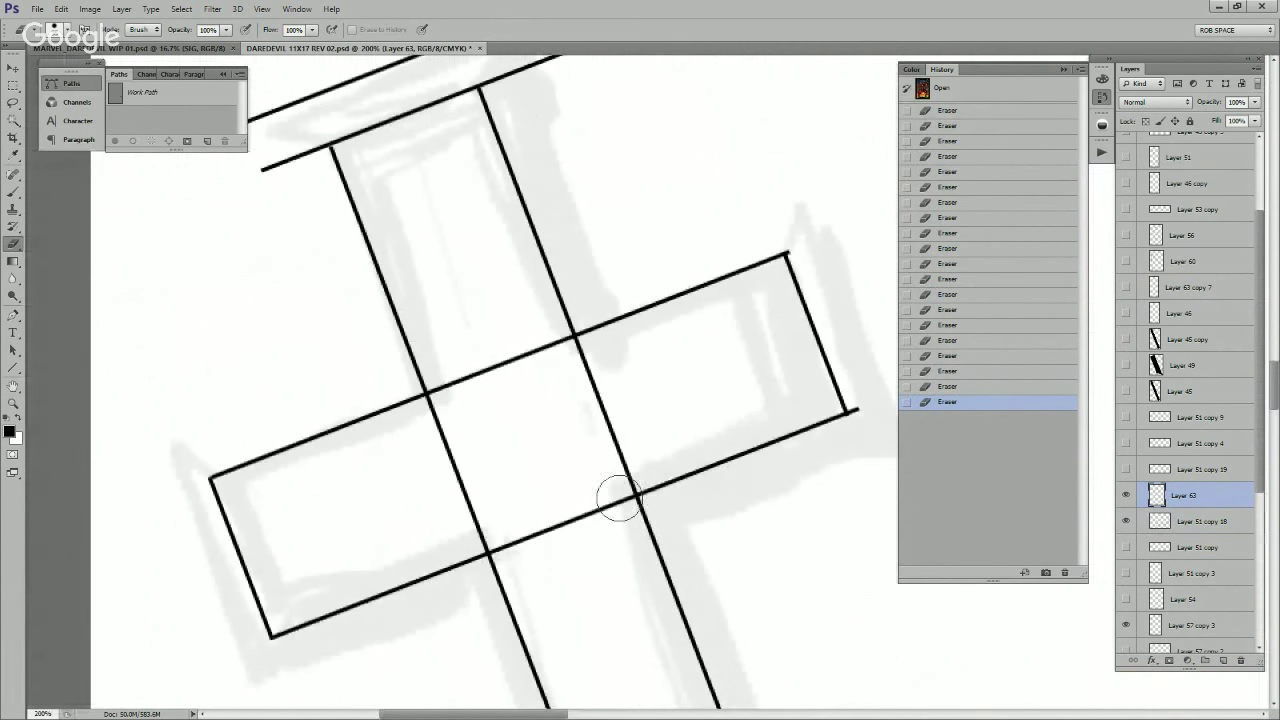
{"action": "left_click_drag", "start_coordinate": [631, 479], "coordinate": [578, 350]}
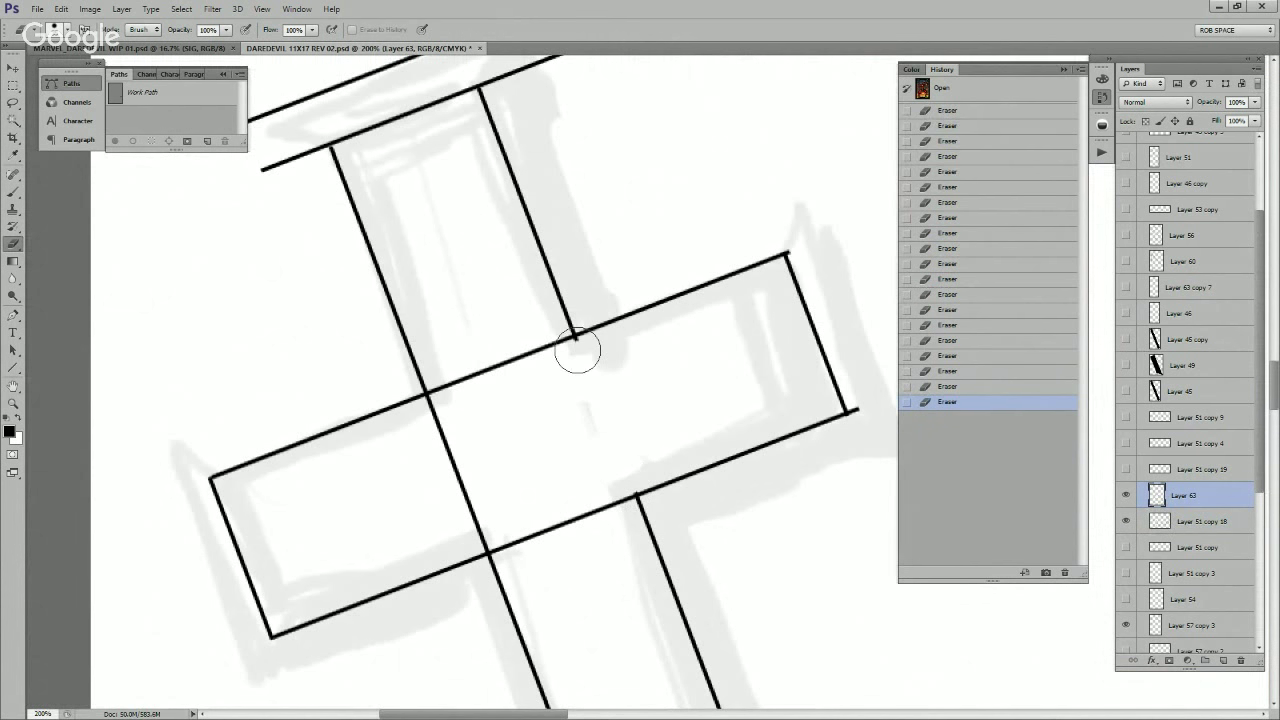
{"action": "left_click_drag", "start_coordinate": [487, 552], "coordinate": [430, 408]}
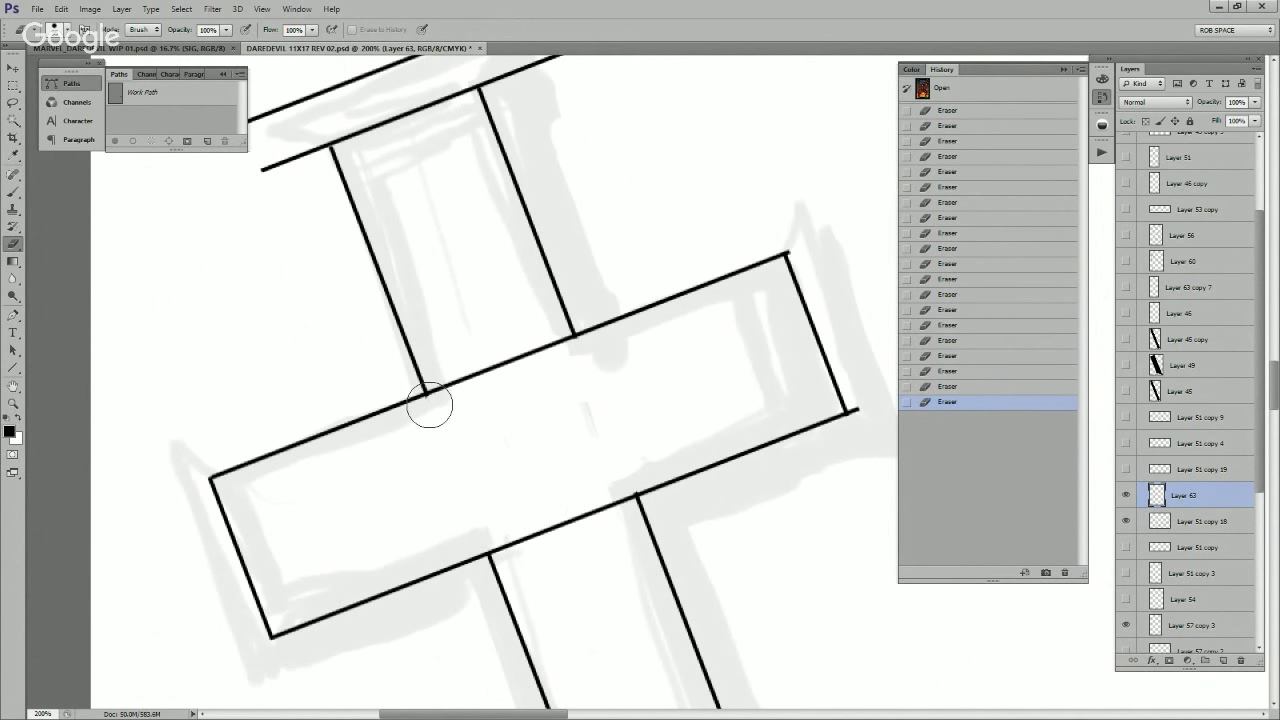
Step: On Layer 51 copy 18, erase the arm lines crossing the cross's shaft and trim the overshooting corners of the right arm
{"action": "left_click", "coordinate": [1201, 521]}
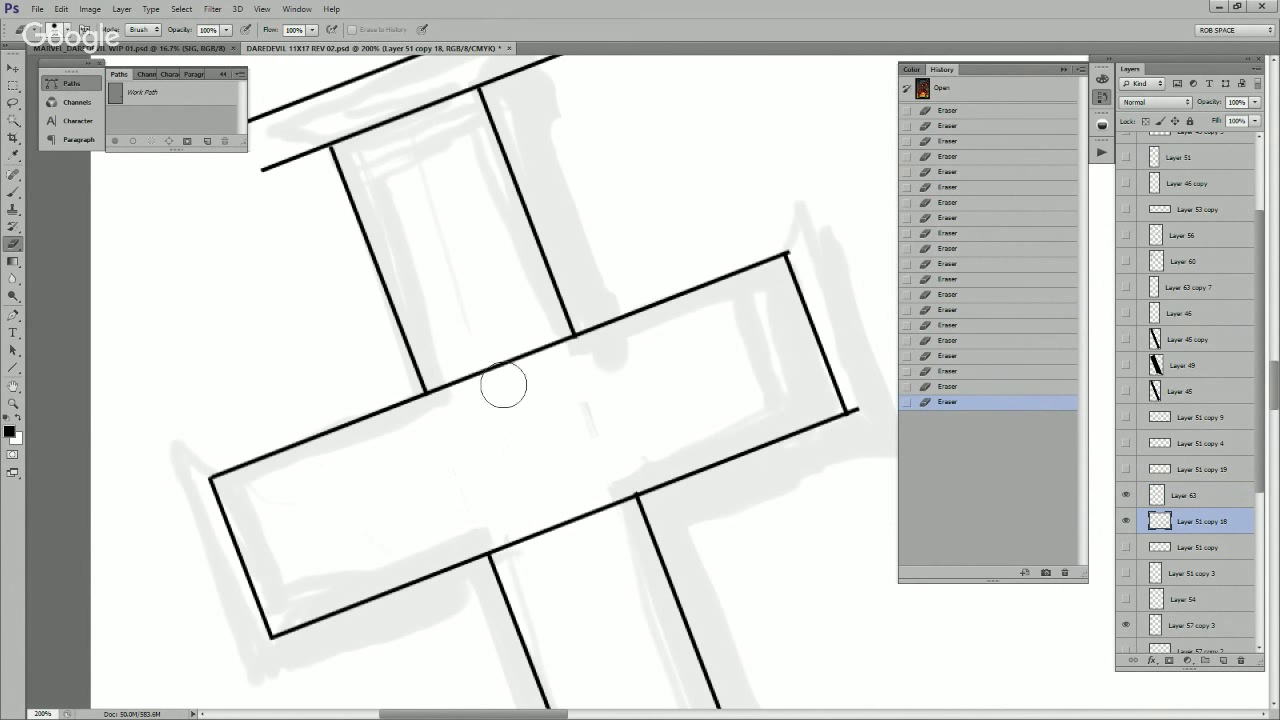
{"action": "left_click", "coordinate": [437, 397]}
{"action": "mouse_move", "coordinate": [434, 395]}
{"action": "left_mouse_down"}
{"action": "mouse_move", "coordinate": [566, 344]}
{"action": "mouse_move", "coordinate": [544, 355]}
{"action": "left_mouse_up"}
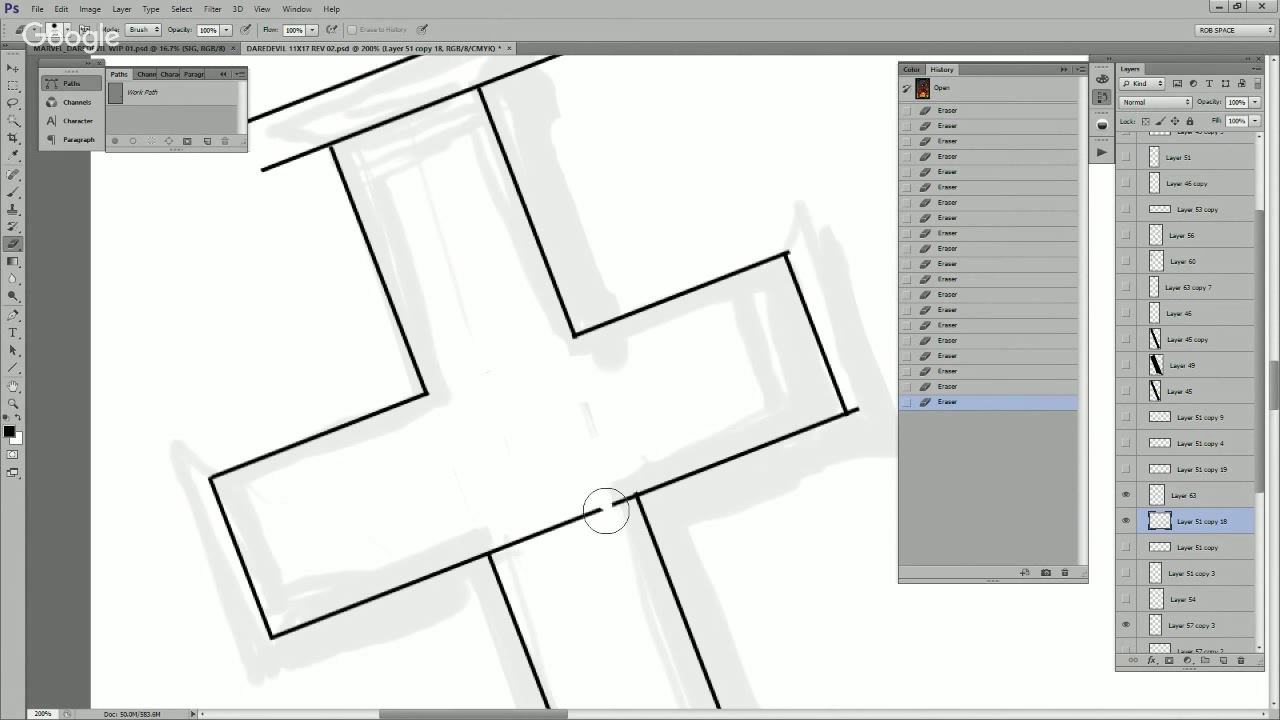
{"action": "mouse_move", "coordinate": [606, 511]}
{"action": "left_mouse_down"}
{"action": "mouse_move", "coordinate": [626, 497]}
{"action": "mouse_move", "coordinate": [500, 553]}
{"action": "left_mouse_up"}
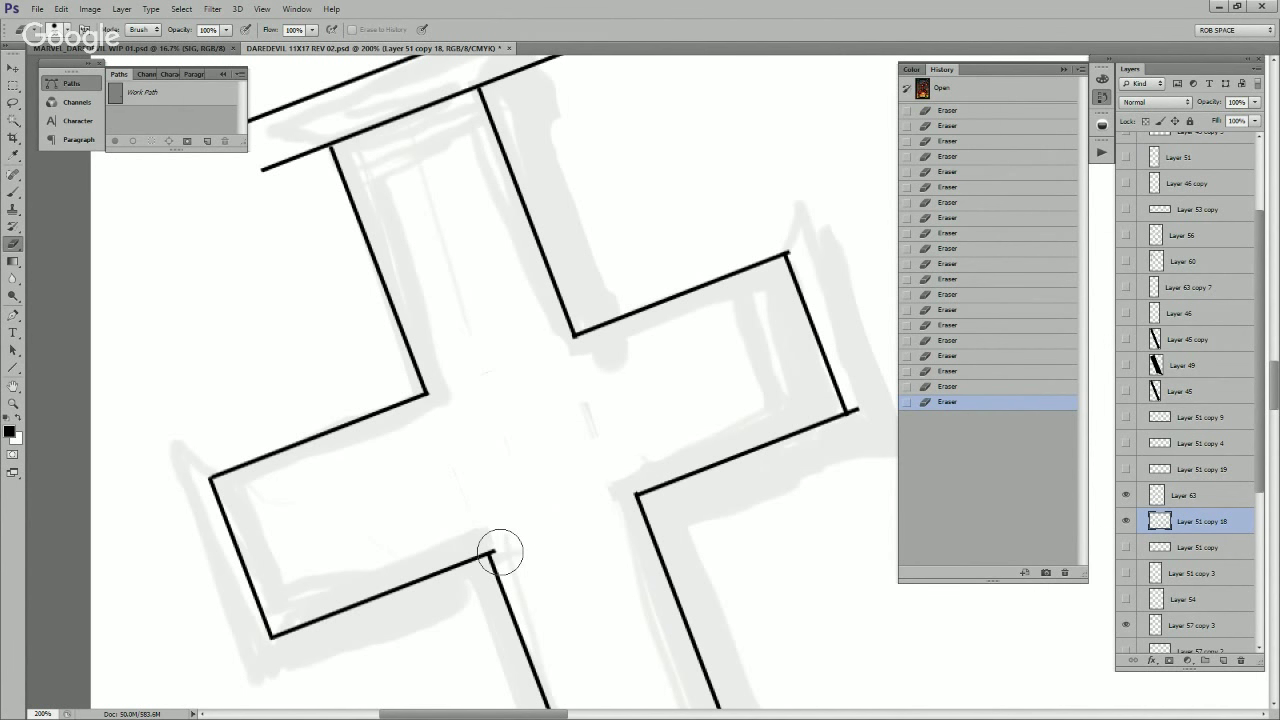
{"action": "left_click_drag", "start_coordinate": [870, 410], "coordinate": [857, 415]}
{"action": "left_click_drag", "start_coordinate": [739, 305], "coordinate": [730, 444]}
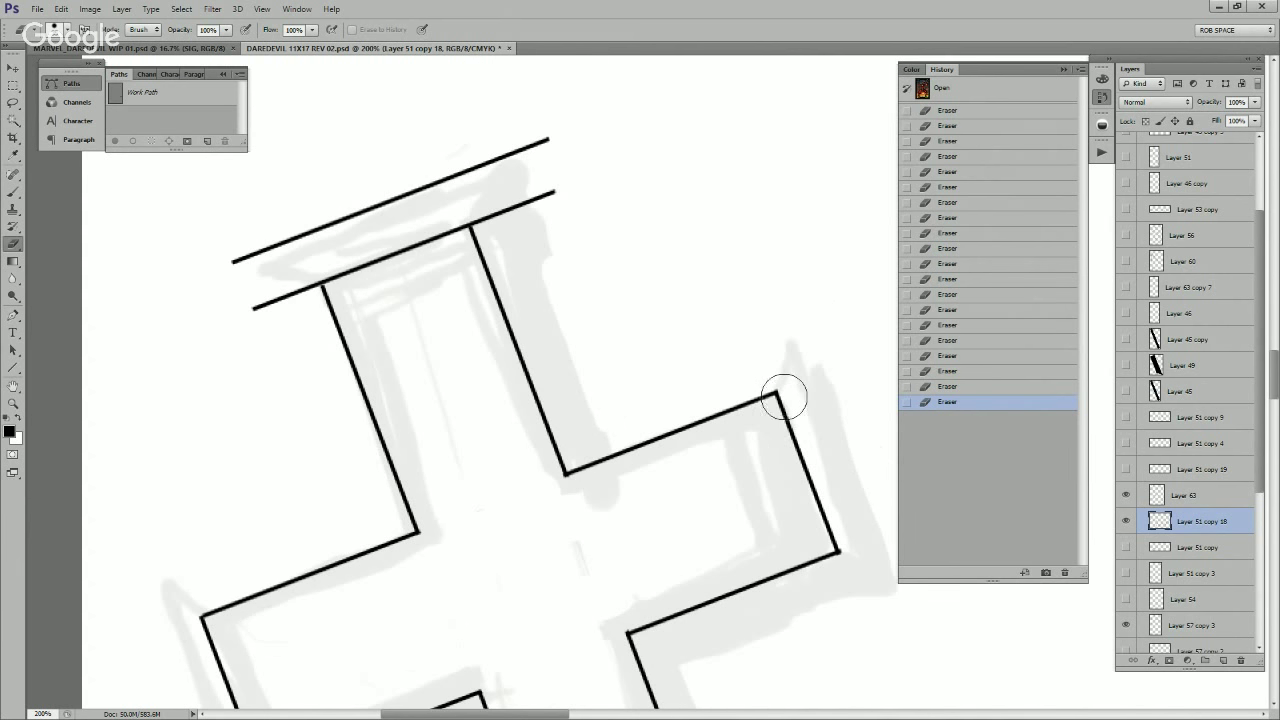
Step: Try erasing the upper of the two parallel lines above the cross, and undo that erasure
{"action": "left_click_drag", "start_coordinate": [637, 368], "coordinate": [659, 259]}
{"action": "left_click_drag", "start_coordinate": [688, 343], "coordinate": [740, 580]}
{"action": "mouse_move", "coordinate": [309, 392]}
{"action": "left_mouse_down"}
{"action": "mouse_move", "coordinate": [407, 346]}
{"action": "mouse_move", "coordinate": [653, 257]}
{"action": "left_mouse_up"}
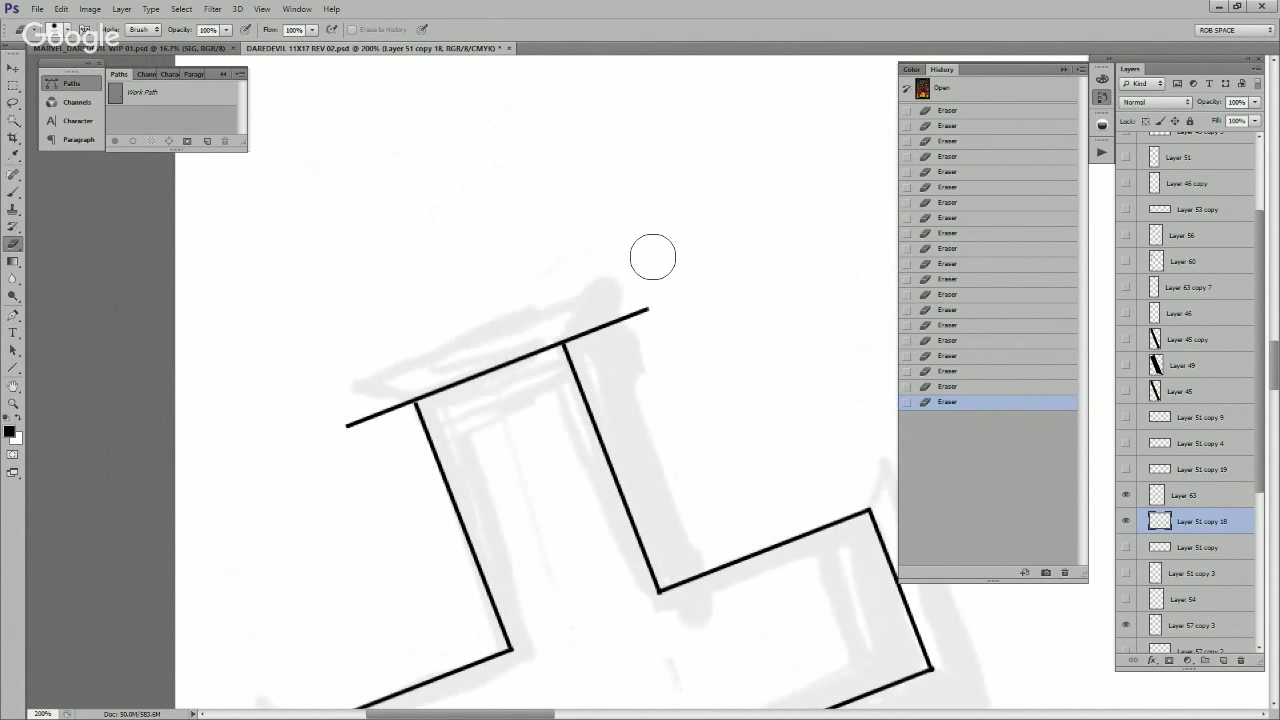
{"action": "key", "text": "ctrl+z"}
{"action": "mouse_move", "coordinate": [642, 453]}
{"action": "left_mouse_down"}
{"action": "mouse_move", "coordinate": [651, 300]}
{"action": "mouse_move", "coordinate": [646, 326]}
{"action": "left_mouse_up"}
{"action": "scroll", "coordinate": [646, 326], "scroll_direction": "up", "scroll_amount": 3}
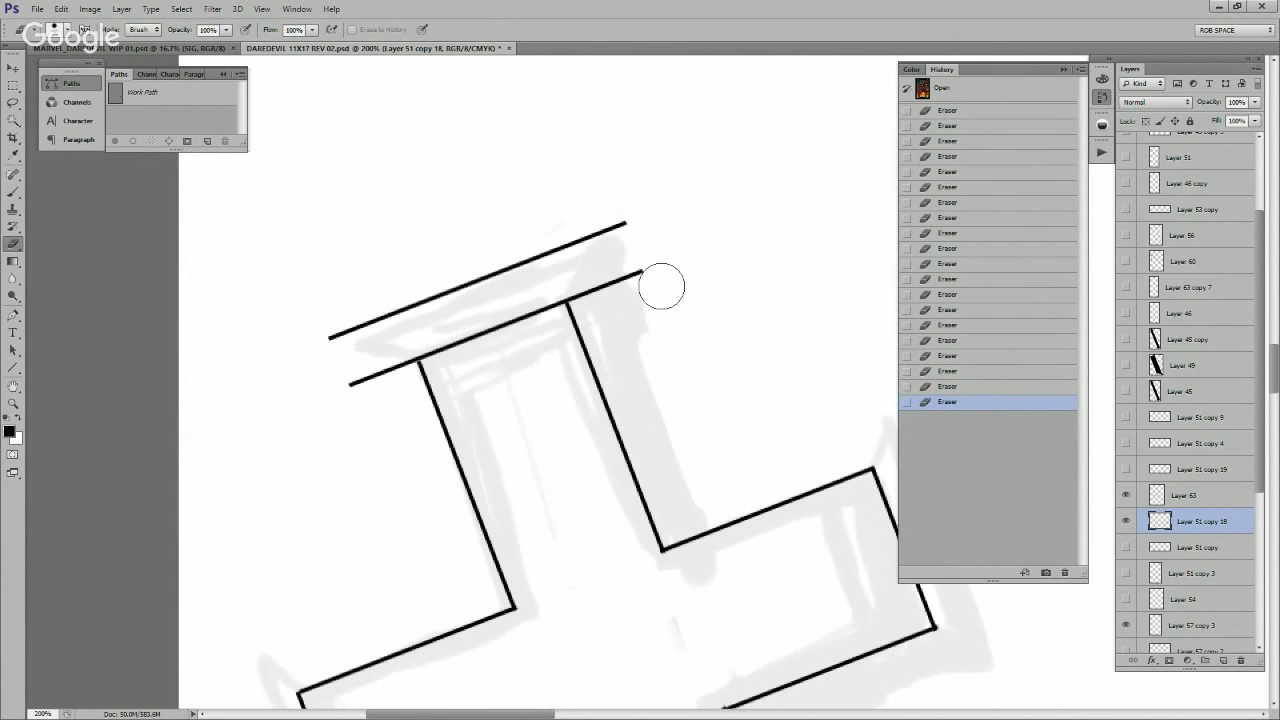
Step: On a new layer, draw a 3 px slanted line at each end of the two parallel lines above the cross
{"action": "key", "text": "u"}
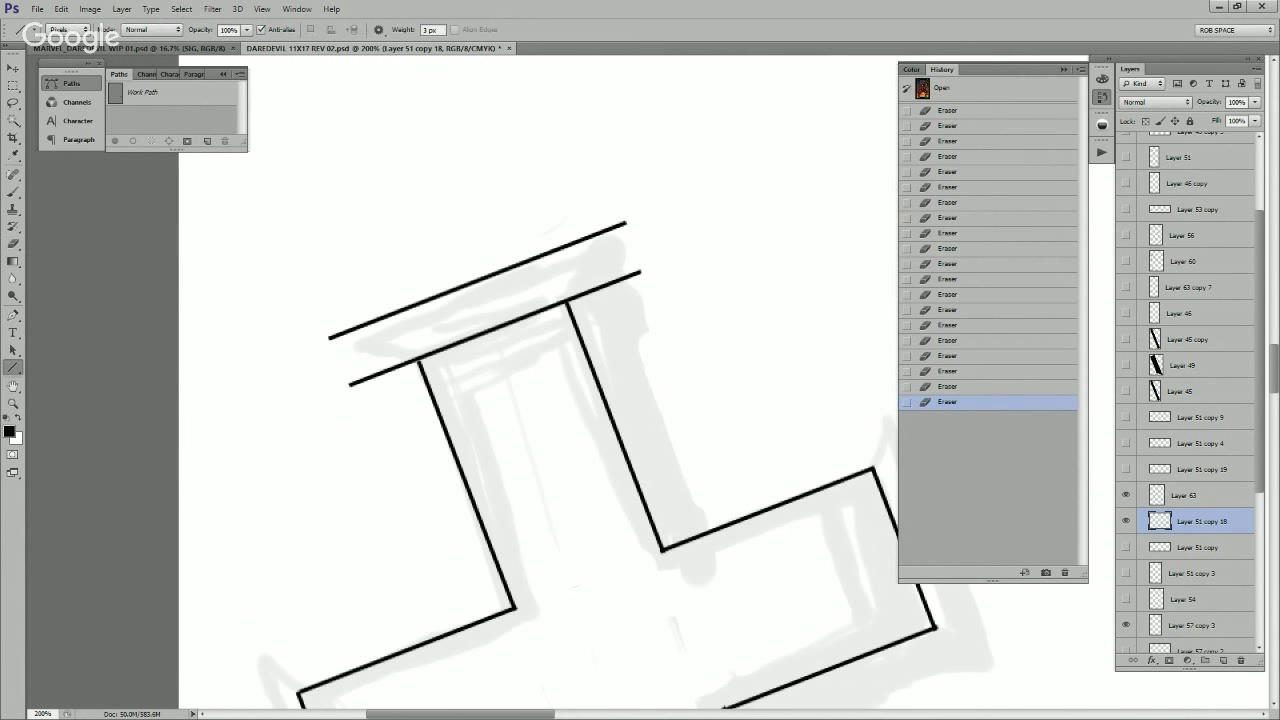
{"action": "key", "text": "ctrl+shift+alt+n"}
{"action": "left_click_drag", "start_coordinate": [318, 332], "coordinate": [399, 405]}
{"action": "mouse_move", "coordinate": [625, 199]}
{"action": "left_mouse_down"}
{"action": "mouse_move", "coordinate": [610, 332]}
{"action": "mouse_move", "coordinate": [610, 300]}
{"action": "left_mouse_up"}
Step: Erase the overshooting ends of both slanted lines so they stop at the cap's upper and lower lines
{"action": "key", "text": "e"}
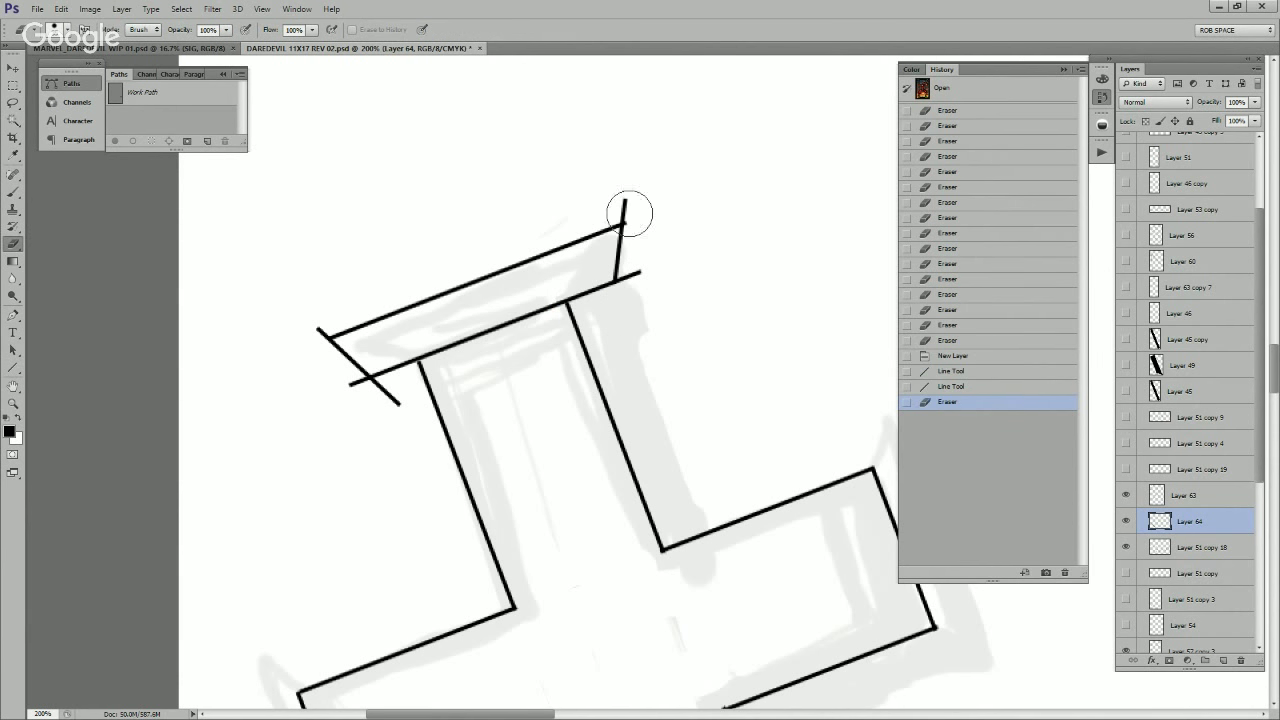
{"action": "left_click_drag", "start_coordinate": [618, 224], "coordinate": [627, 193]}
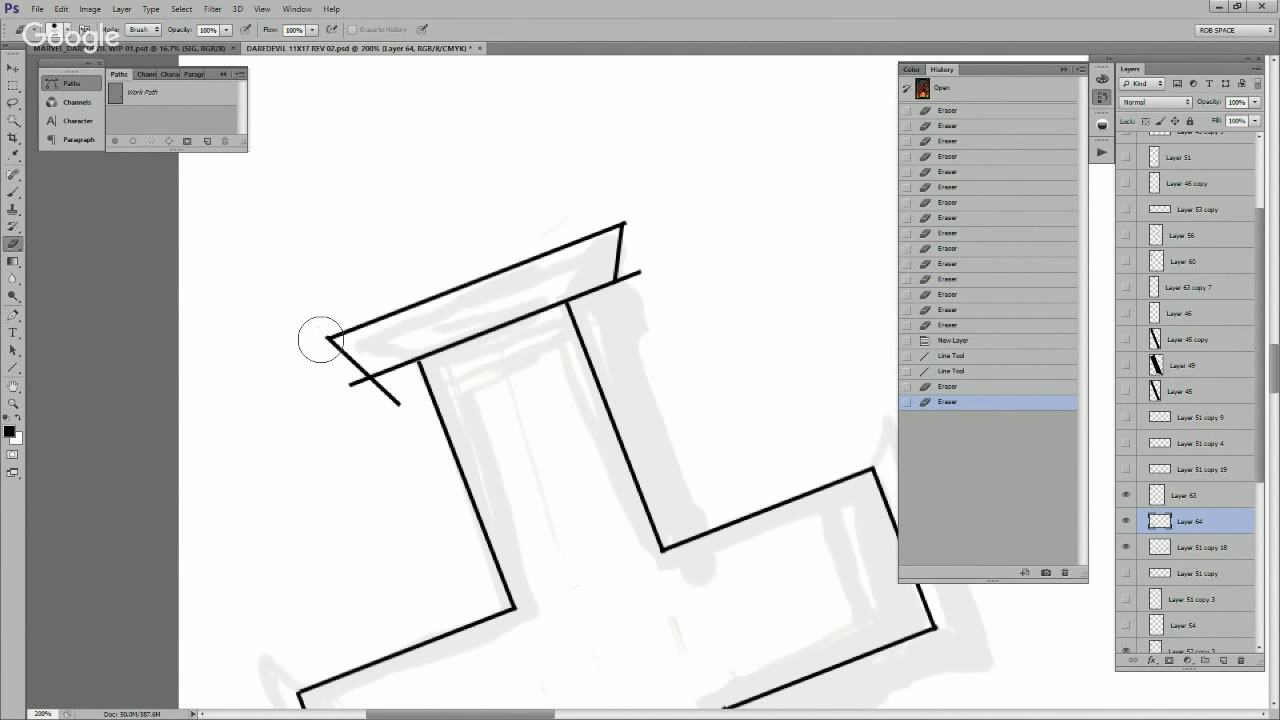
{"action": "left_click_drag", "start_coordinate": [372, 393], "coordinate": [400, 416]}
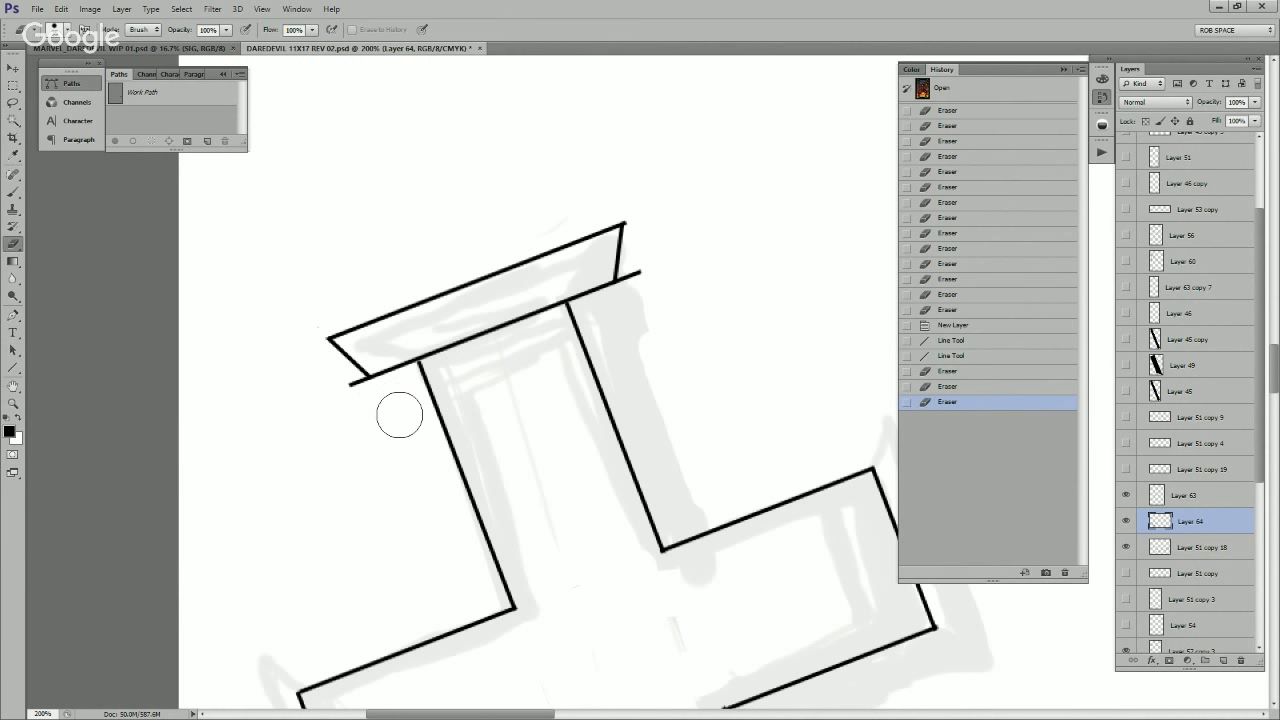
Step: Merge Layer 63 and Layer 64 into Layer 51 copy 18, and trim both ends of the cap's lower line to the slanted edges
{"action": "left_click", "coordinate": [1126, 521]}
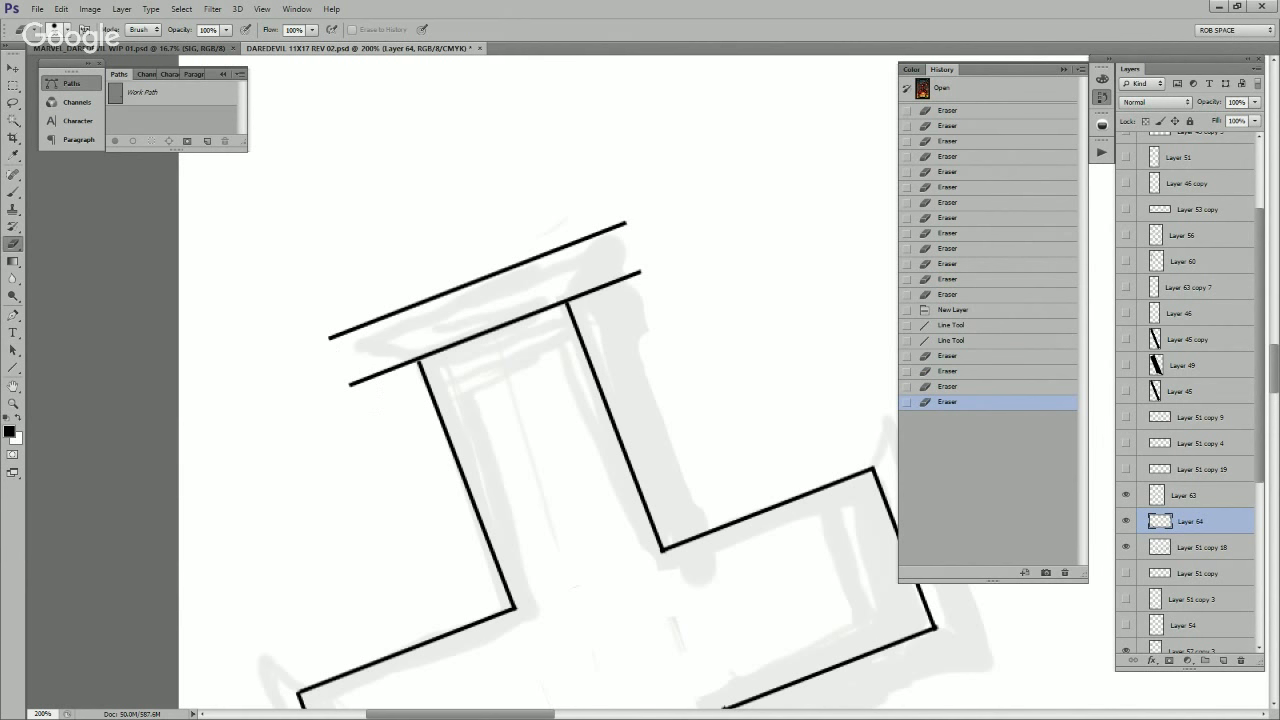
{"action": "left_click", "coordinate": [1126, 495]}
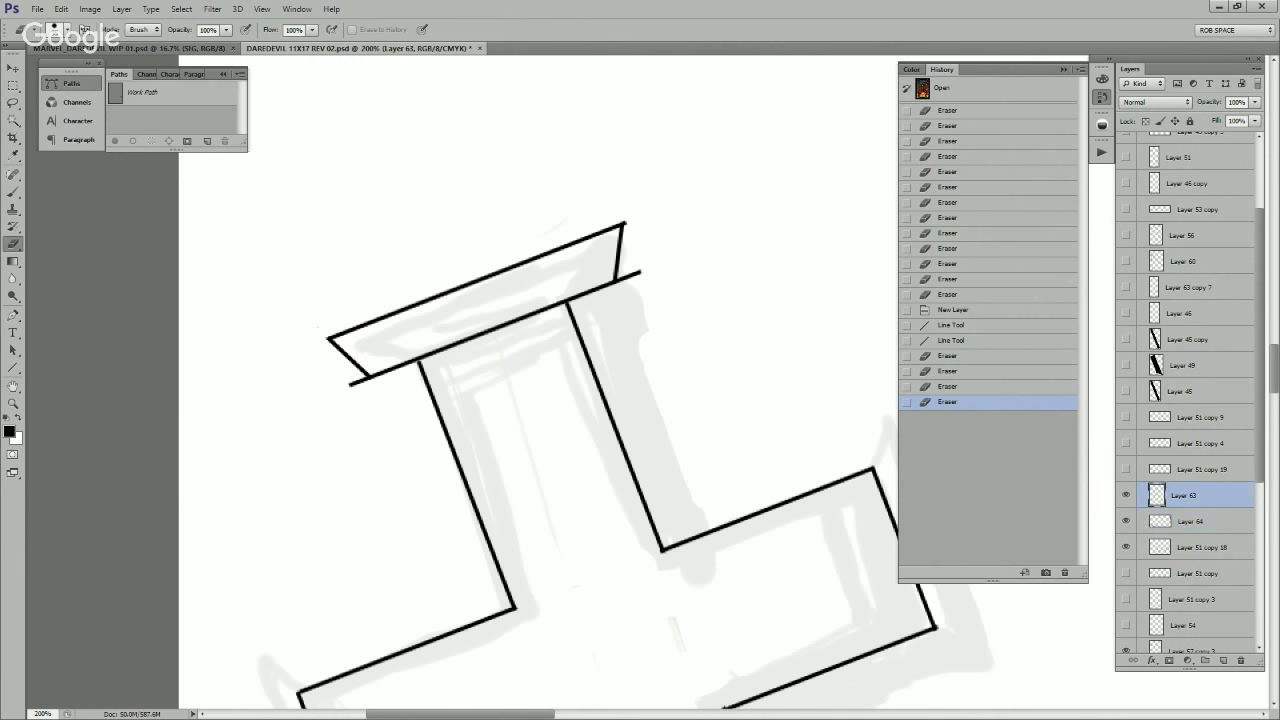
{"action": "key", "text": "ctrl+e"}
{"action": "key", "text": "ctrl+e"}
{"action": "left_click_drag", "start_coordinate": [640, 272], "coordinate": [626, 285]}
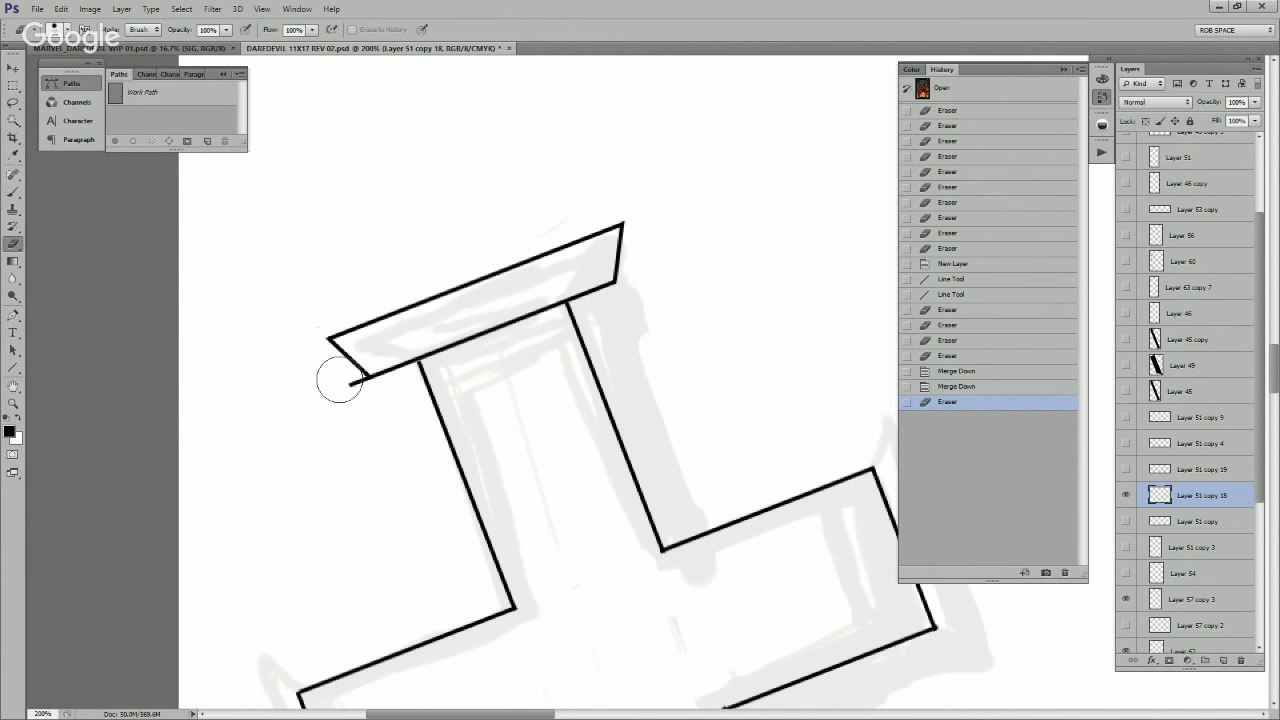
{"action": "left_click_drag", "start_coordinate": [338, 375], "coordinate": [355, 388]}
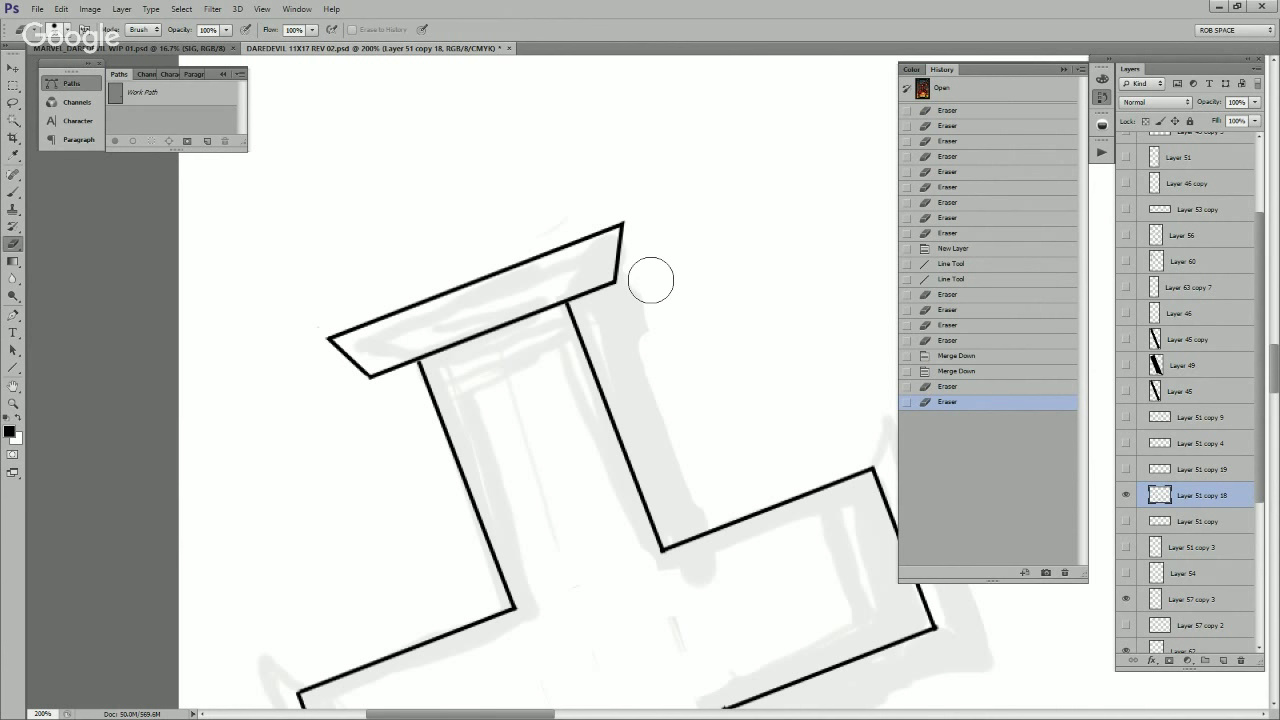
Step: Lasso the finished cap at the top of the cross and copy it to a new layer
{"action": "key", "text": "l"}
{"action": "mouse_move", "coordinate": [587, 313]}
{"action": "left_mouse_down"}
{"action": "mouse_move", "coordinate": [404, 381]}
{"action": "mouse_move", "coordinate": [530, 194]}
{"action": "mouse_move", "coordinate": [688, 245]}
{"action": "mouse_move", "coordinate": [668, 305]}
{"action": "left_mouse_up"}
{"action": "scroll", "coordinate": [669, 323], "scroll_direction": "down", "scroll_amount": 5}
{"action": "key", "text": "z"}
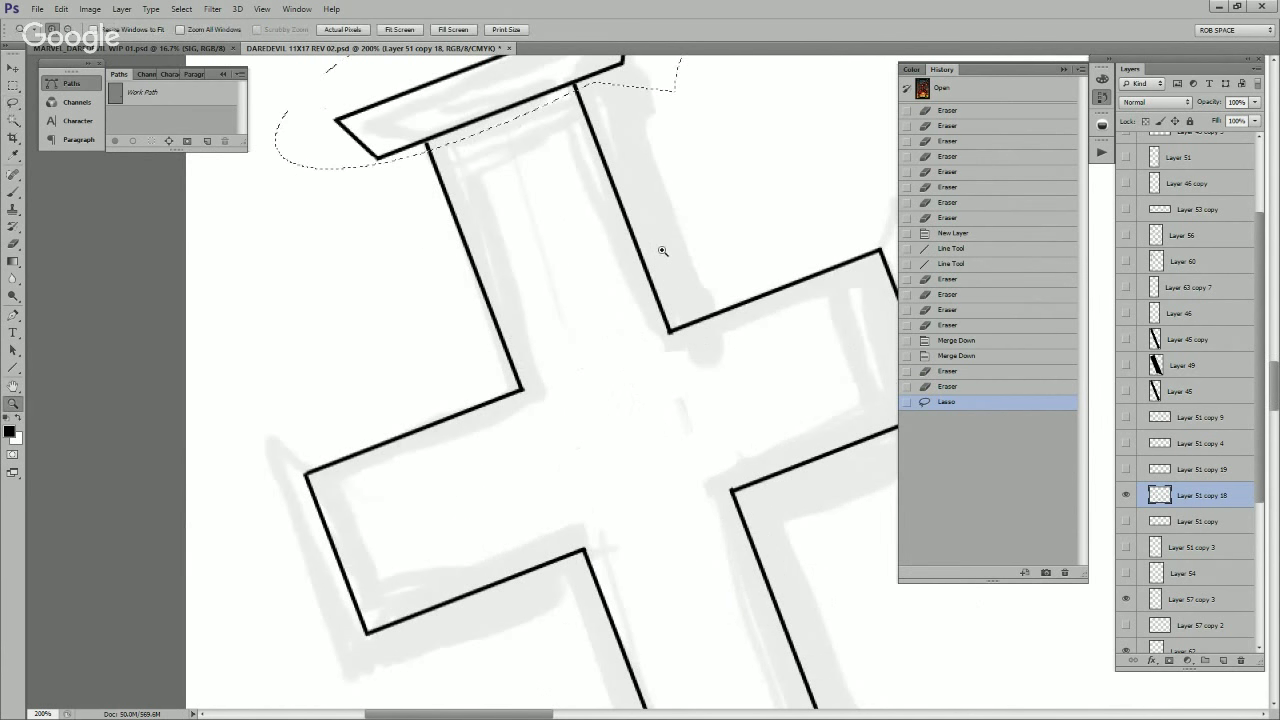
{"action": "left_click", "coordinate": [661, 258], "text": "alt"}
{"action": "left_click", "coordinate": [661, 260], "text": "alt"}
{"action": "left_click", "coordinate": [661, 260], "text": "alt"}
{"action": "left_click", "coordinate": [661, 261], "text": "alt"}
{"action": "left_click", "coordinate": [660, 263], "text": "alt"}
{"action": "scroll", "coordinate": [663, 270], "scroll_direction": "up", "scroll_amount": 5}
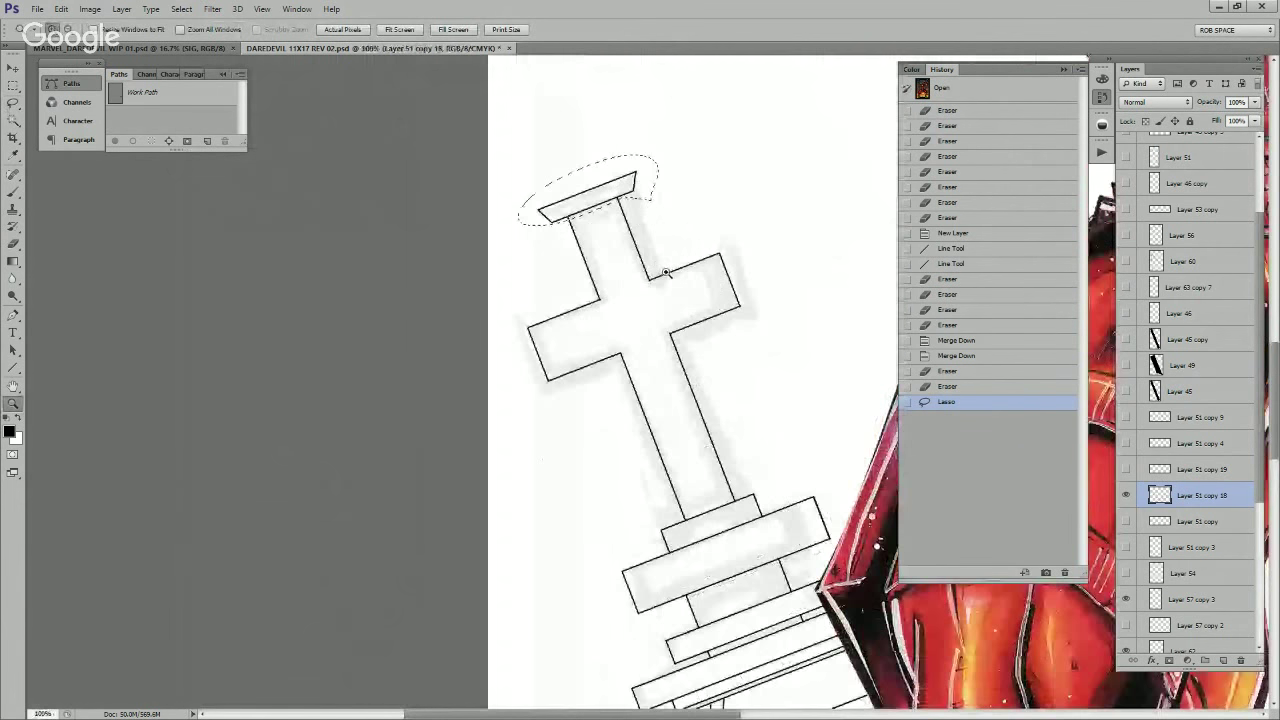
{"action": "key", "text": "ctrl+j"}
Step: Move the copied cap to the cross's left arm and rotate it to run parallel to the arm's end
{"action": "key", "text": "v"}
{"action": "left_click_drag", "start_coordinate": [649, 277], "coordinate": [563, 330]}
{"action": "key", "text": "ctrl+t"}
{"action": "key", "text": "Return"}
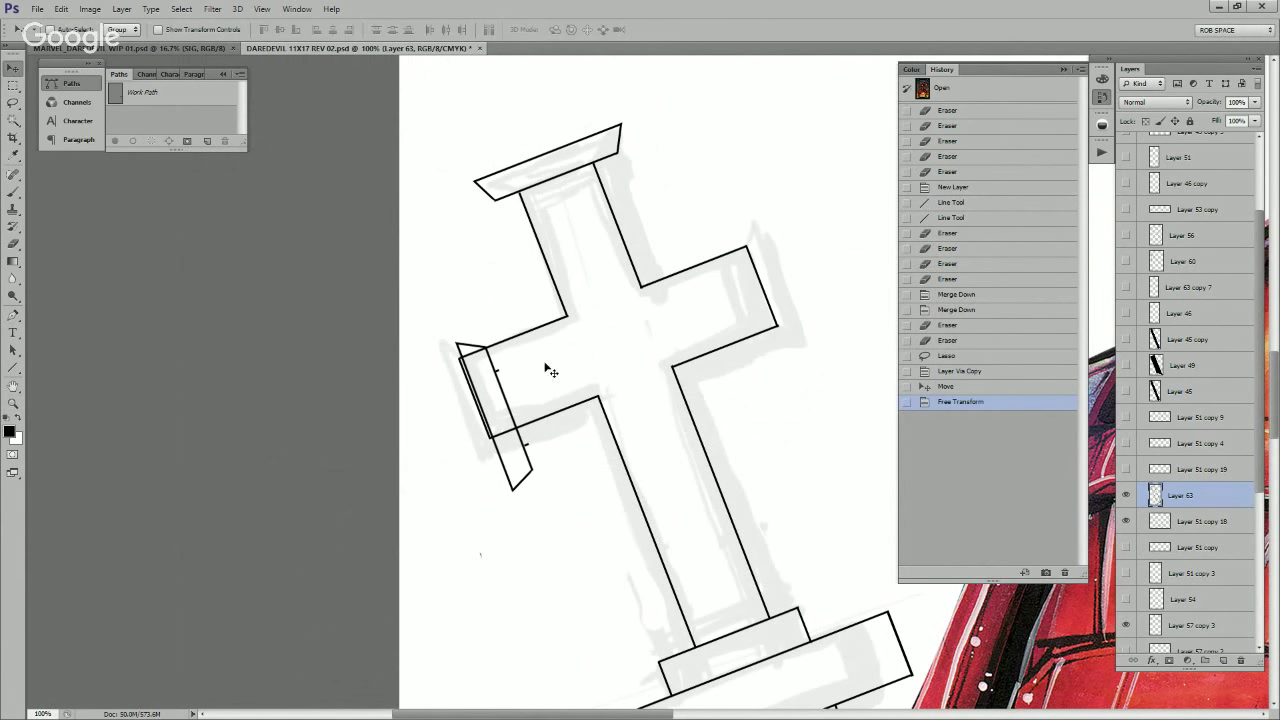
Step: Align the rotated cap's inner edge with the end line of the cross's left arm
{"action": "key", "text": "z"}
{"action": "left_click", "coordinate": [530, 399]}
{"action": "key", "text": "v"}
{"action": "left_click_drag", "start_coordinate": [529, 400], "coordinate": [474, 383]}
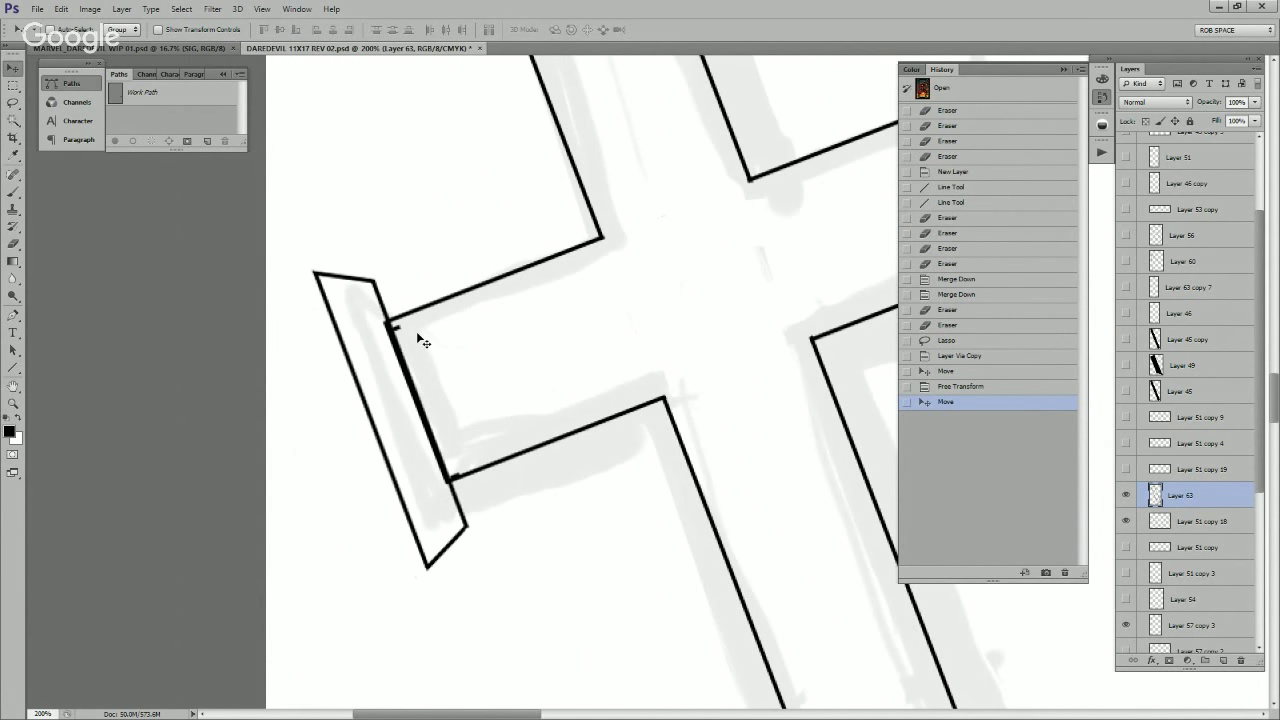
{"action": "key", "text": "e"}
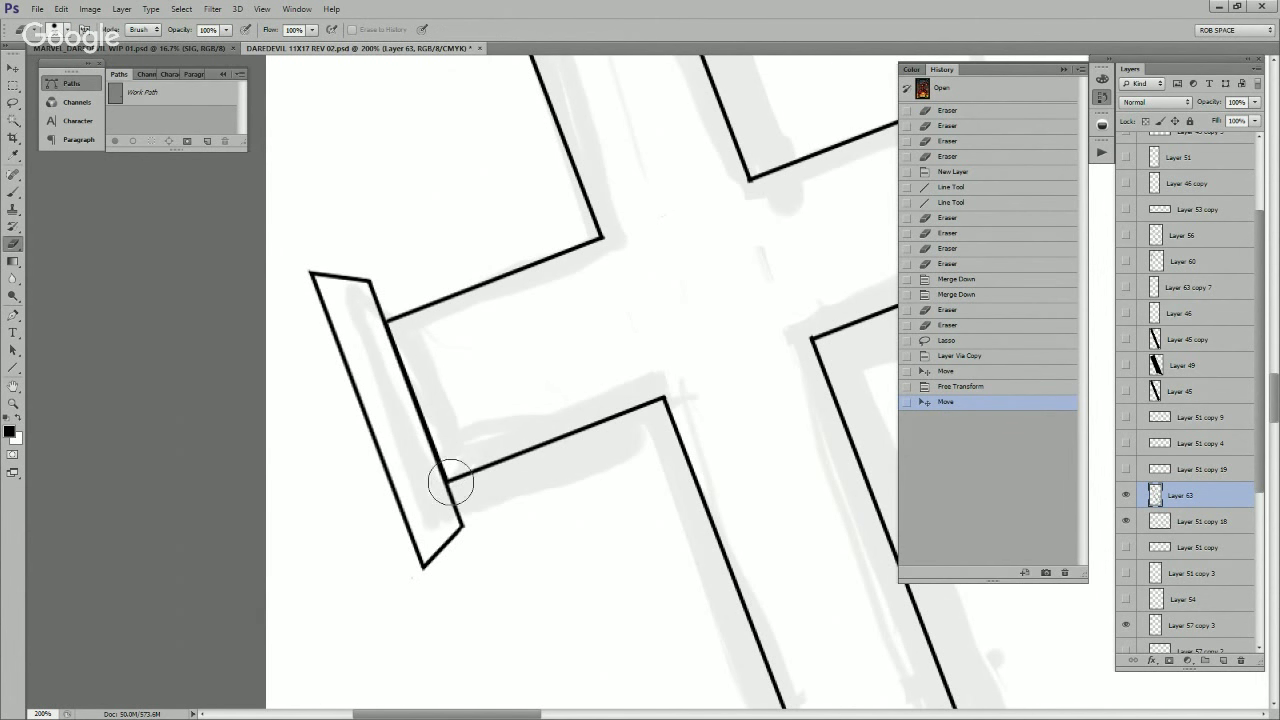
Step: Erase the stray line end where the left arm's cap meets the arm's lower edge
{"action": "left_click", "coordinate": [451, 482]}
{"action": "key", "text": "z"}
{"action": "left_click", "coordinate": [641, 417], "text": "alt"}
{"action": "left_click", "coordinate": [656, 407], "text": "alt"}
{"action": "left_click_drag", "start_coordinate": [765, 423], "coordinate": [653, 472]}
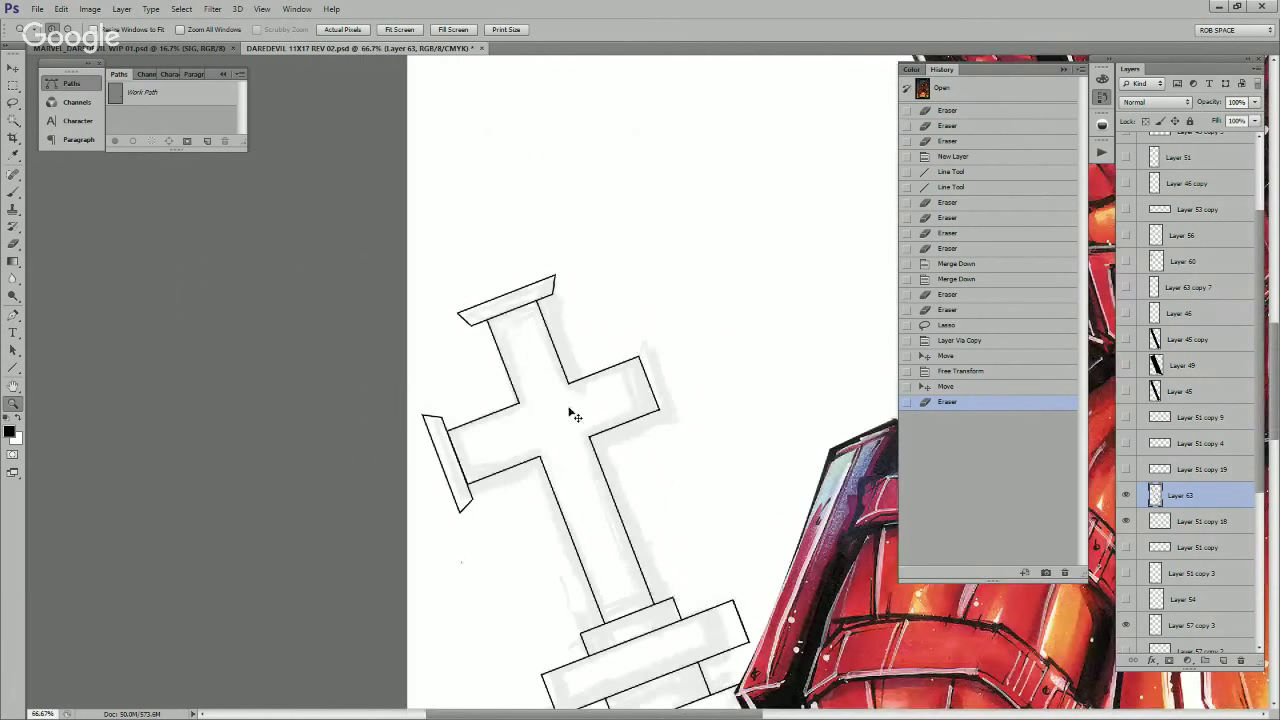
{"action": "key", "text": "ctrl+j"}
{"action": "left_click", "coordinate": [61, 9]}
{"action": "left_click", "coordinate": [85, 24]}
{"action": "left_click", "coordinate": [62, 9]}
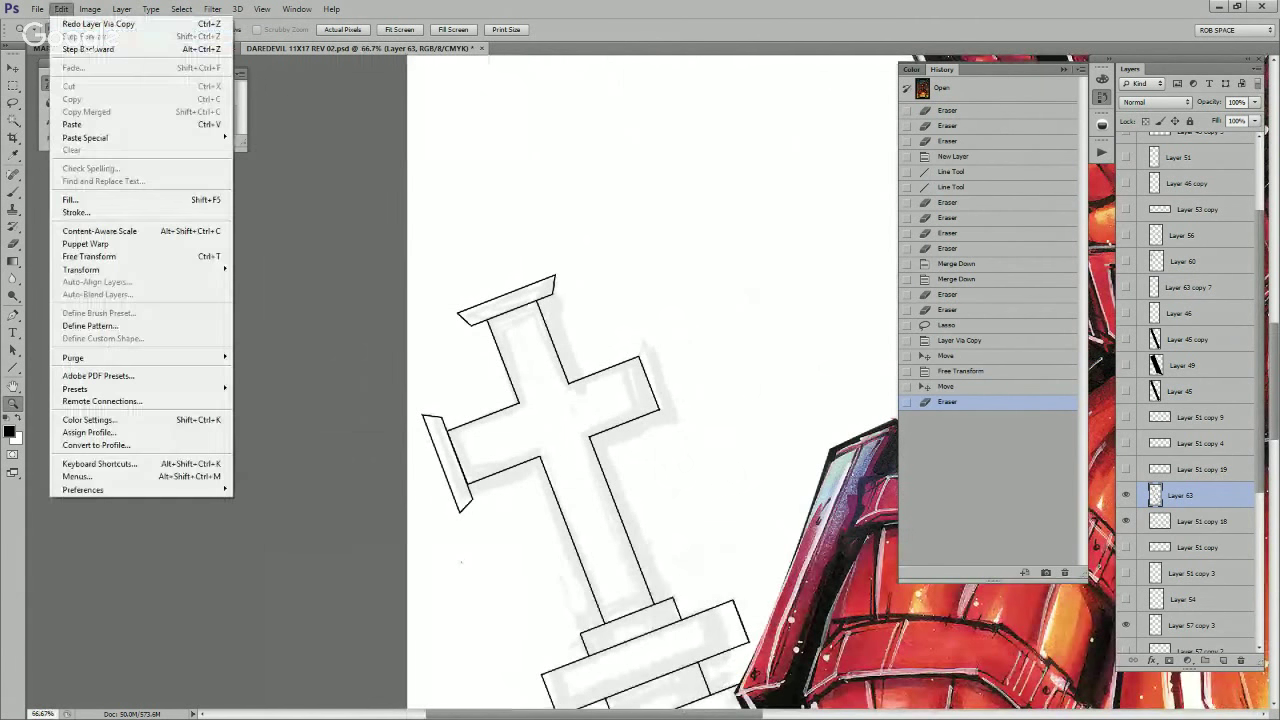
{"action": "mouse_move", "coordinate": [100, 269]}
{"action": "left_click", "coordinate": [267, 413]}
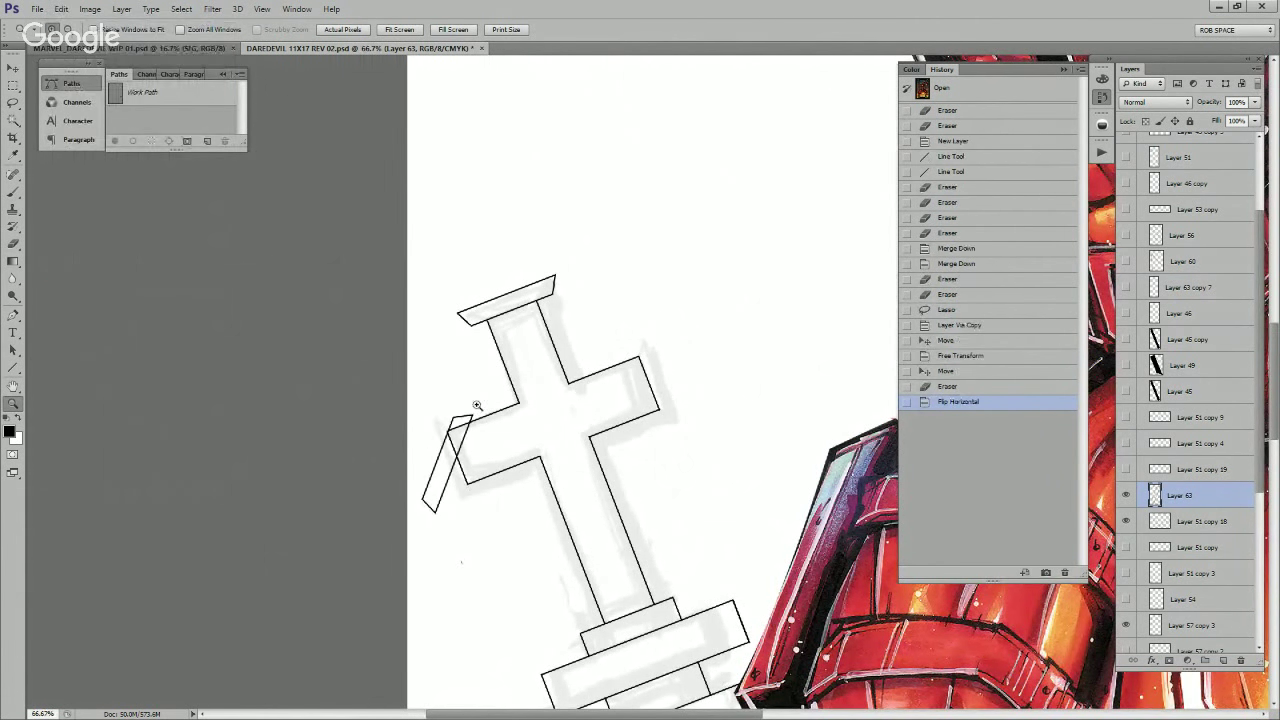
{"action": "key", "text": "v"}
{"action": "key", "text": "ctrl+z"}
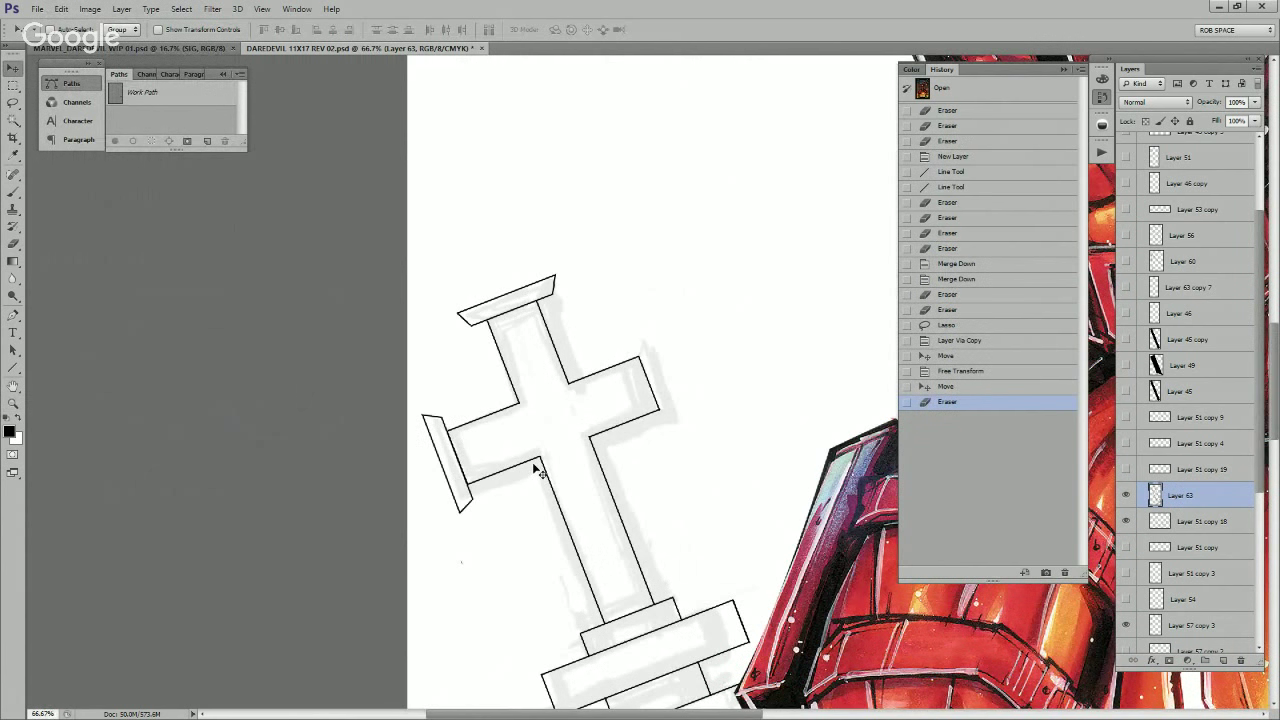
Step: Duplicate the left arm's cap layer, flip the copy horizontally and move it to the cross's right arm
{"action": "key", "text": "ctrl+j"}
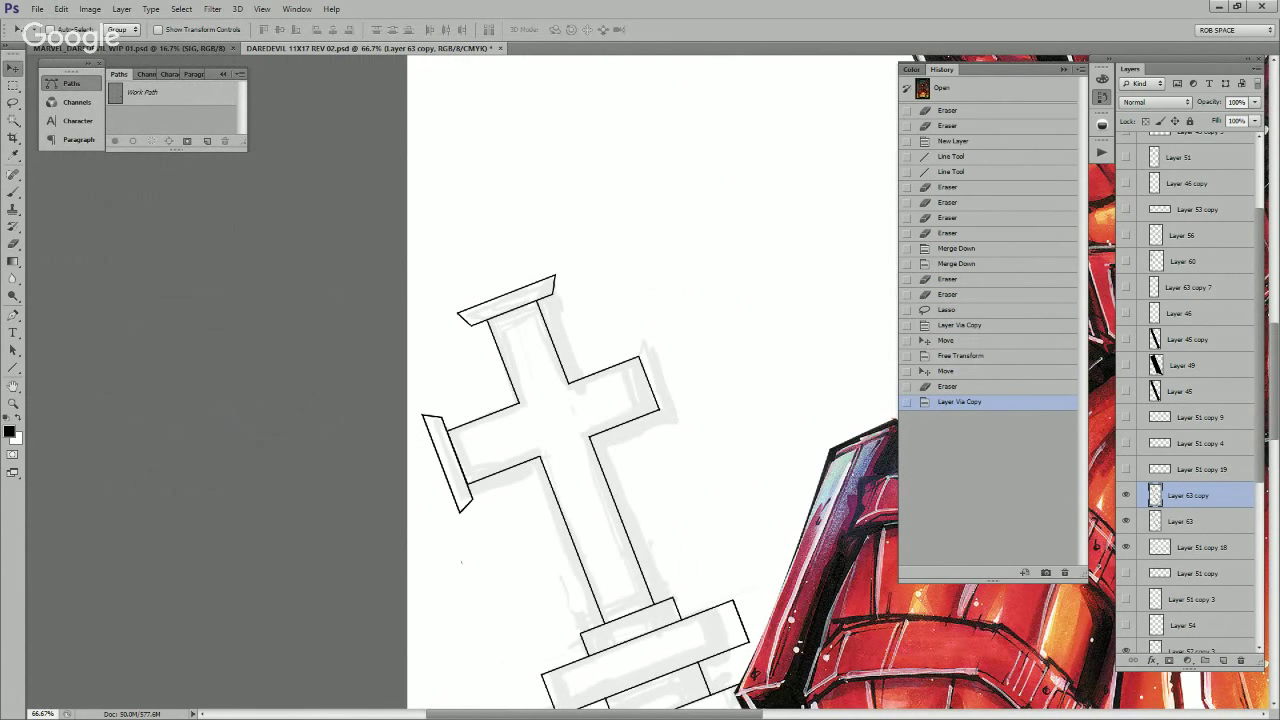
{"action": "left_click", "coordinate": [62, 9]}
{"action": "mouse_move", "coordinate": [150, 289]}
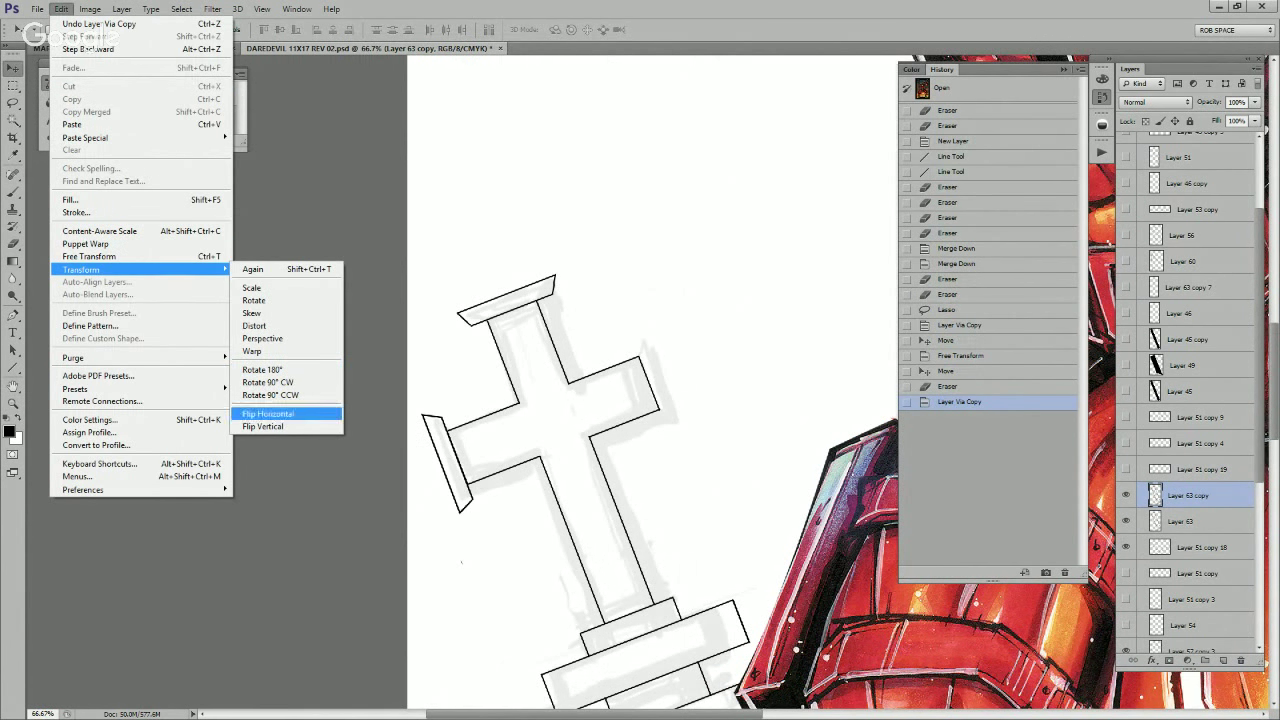
{"action": "left_click", "coordinate": [280, 414]}
{"action": "left_click_drag", "start_coordinate": [473, 471], "coordinate": [620, 234]}
Step: Rotate the flipped cap parallel to the right arm's end and align its inner edge with the end line
{"action": "key", "text": "z"}
{"action": "left_click", "coordinate": [676, 394]}
{"action": "left_click", "coordinate": [676, 394]}
{"action": "left_click", "coordinate": [676, 394]}
{"action": "key", "text": "ctrl+t"}
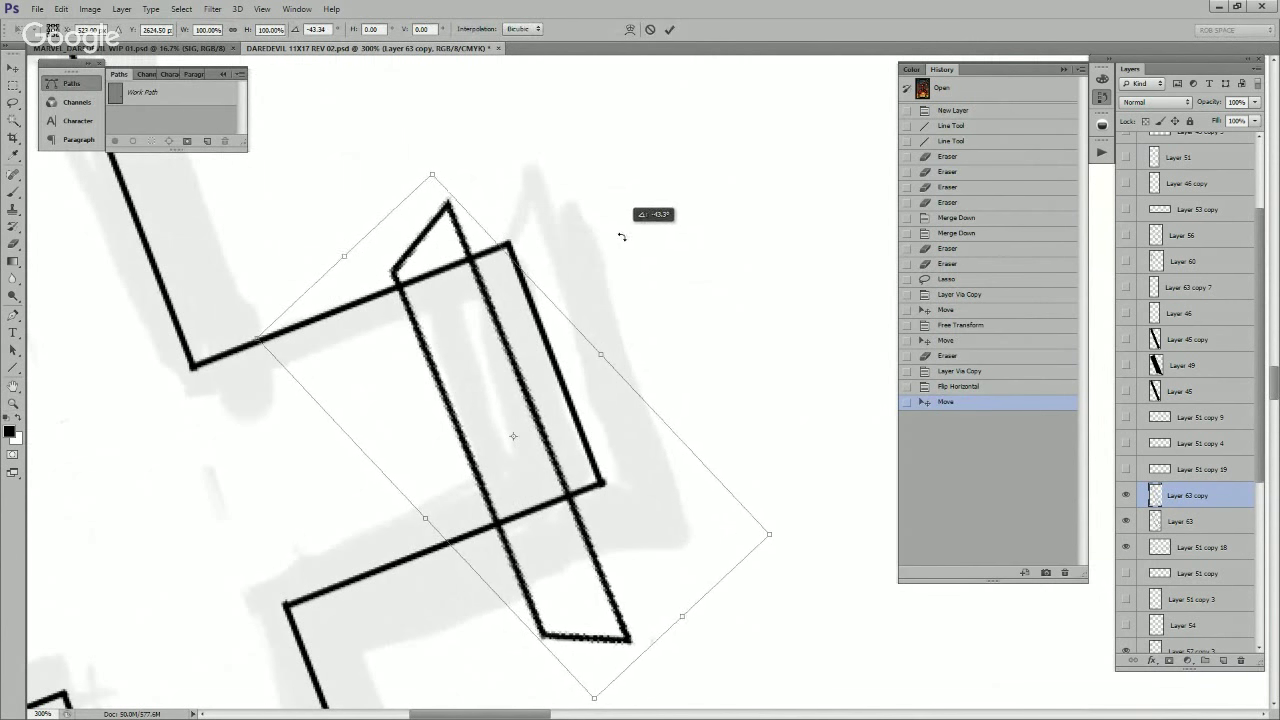
{"action": "key", "text": "Return"}
{"action": "key", "text": "z"}
{"action": "key", "text": "v"}
{"action": "left_click_drag", "start_coordinate": [600, 420], "coordinate": [687, 349]}
{"action": "key", "text": "z"}
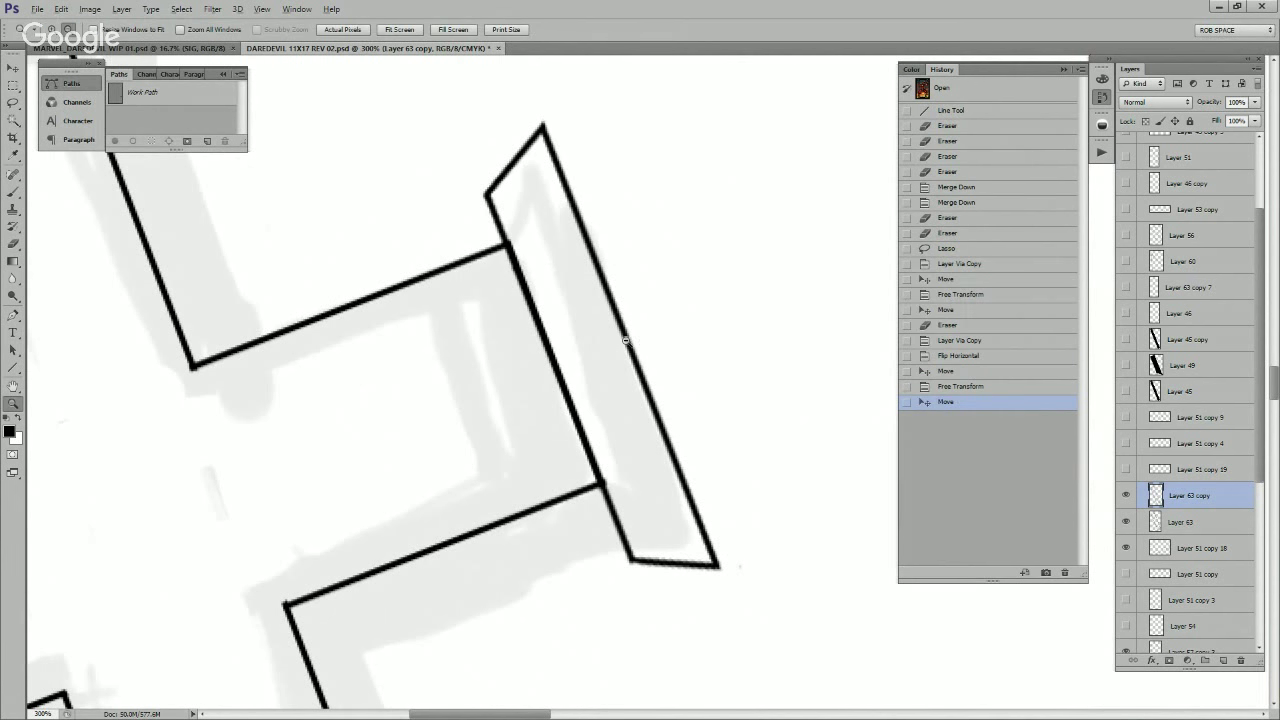
Step: Merge the two arm cap layers, Layer 63 copy and Layer 63, down into Layer 51 copy 18
{"action": "left_click", "coordinate": [628, 341], "text": "alt"}
{"action": "left_click", "coordinate": [628, 341], "text": "alt"}
{"action": "left_click", "coordinate": [628, 341], "text": "alt"}
{"action": "left_click", "coordinate": [628, 341], "text": "alt"}
{"action": "left_click", "coordinate": [628, 341], "text": "alt"}
{"action": "left_click", "coordinate": [628, 341], "text": "alt"}
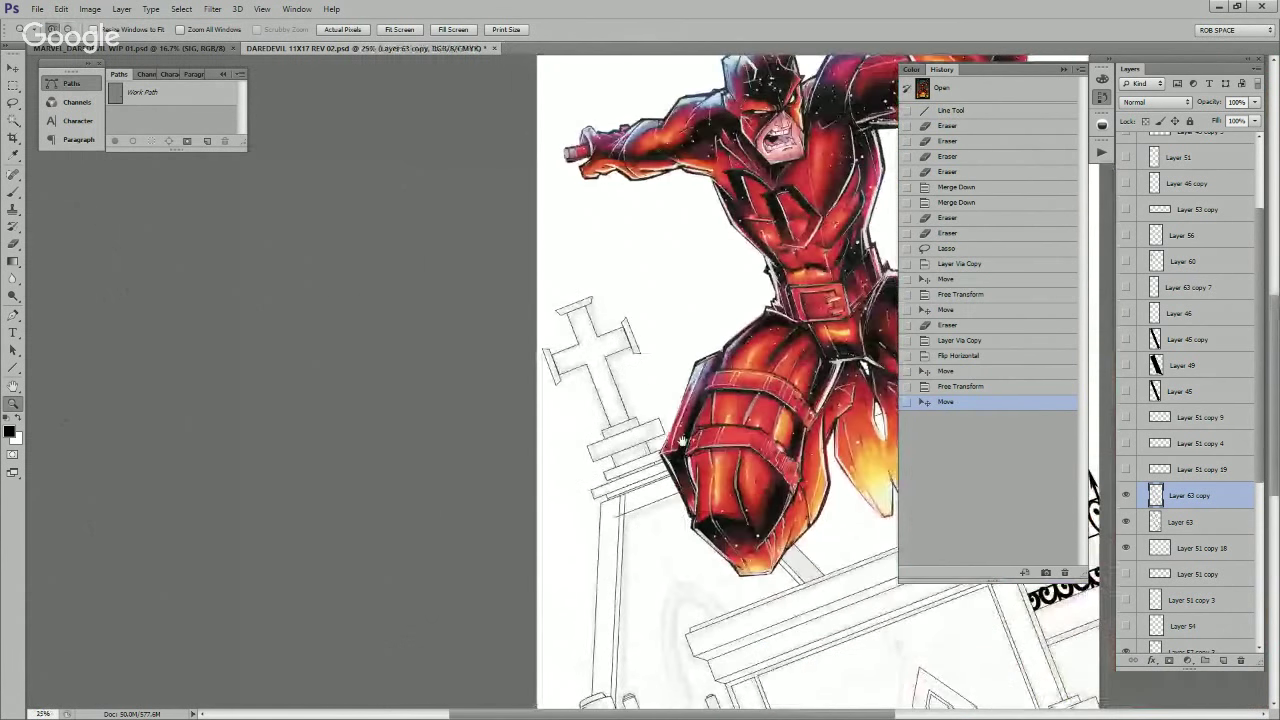
{"action": "left_click_drag", "start_coordinate": [673, 441], "coordinate": [597, 289]}
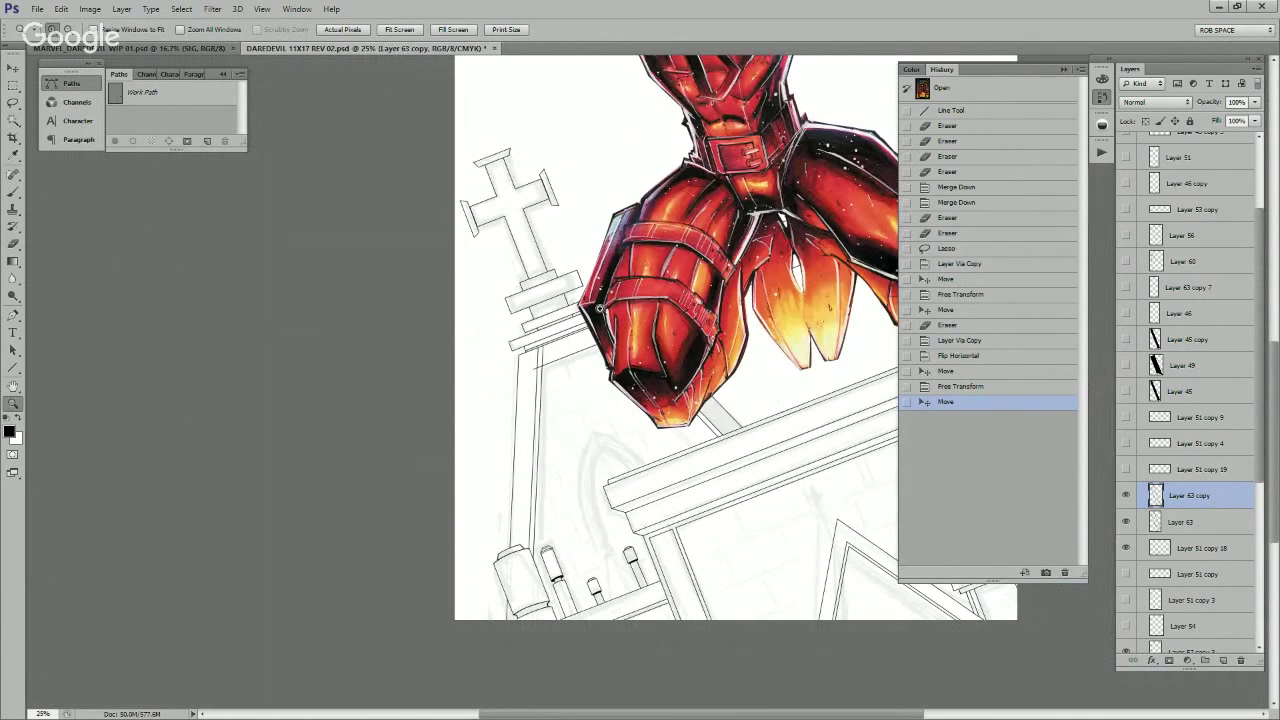
{"action": "left_click_drag", "start_coordinate": [807, 522], "coordinate": [681, 510]}
{"action": "key", "text": "ctrl+e"}
{"action": "key", "text": "ctrl+e"}
Step: Reorder the merged cross layer and merge it into Layer 57 copy 3, and merge that layer into Layer 62
{"action": "left_click_drag", "start_coordinate": [1192, 496], "coordinate": [1192, 586]}
{"action": "key", "text": "ctrl+e"}
{"action": "scroll", "coordinate": [1192, 570], "scroll_direction": "down", "scroll_amount": 3}
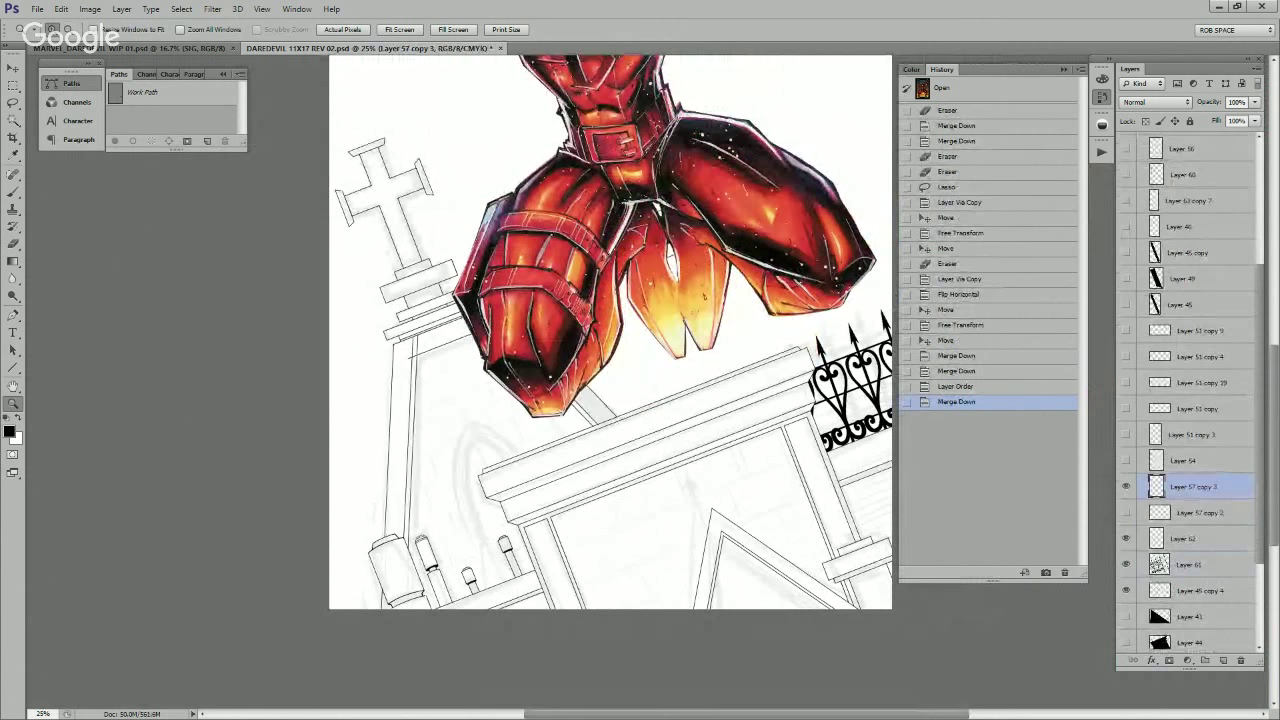
{"action": "left_click_drag", "start_coordinate": [1190, 486], "coordinate": [1190, 526]}
{"action": "key", "text": "ctrl+e"}
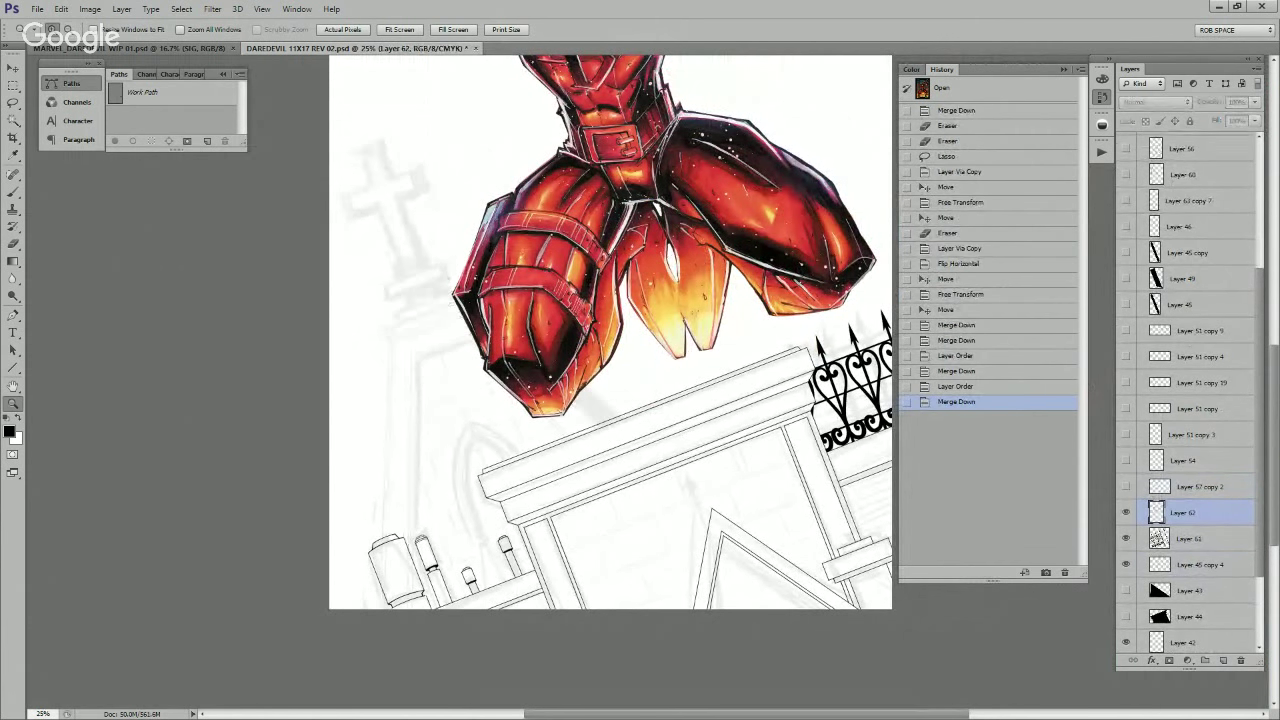
Step: Erase the overshooting line ends at the upper corner of the wall's inner frame below the cross
{"action": "left_click", "coordinate": [428, 342]}
{"action": "left_click", "coordinate": [428, 342]}
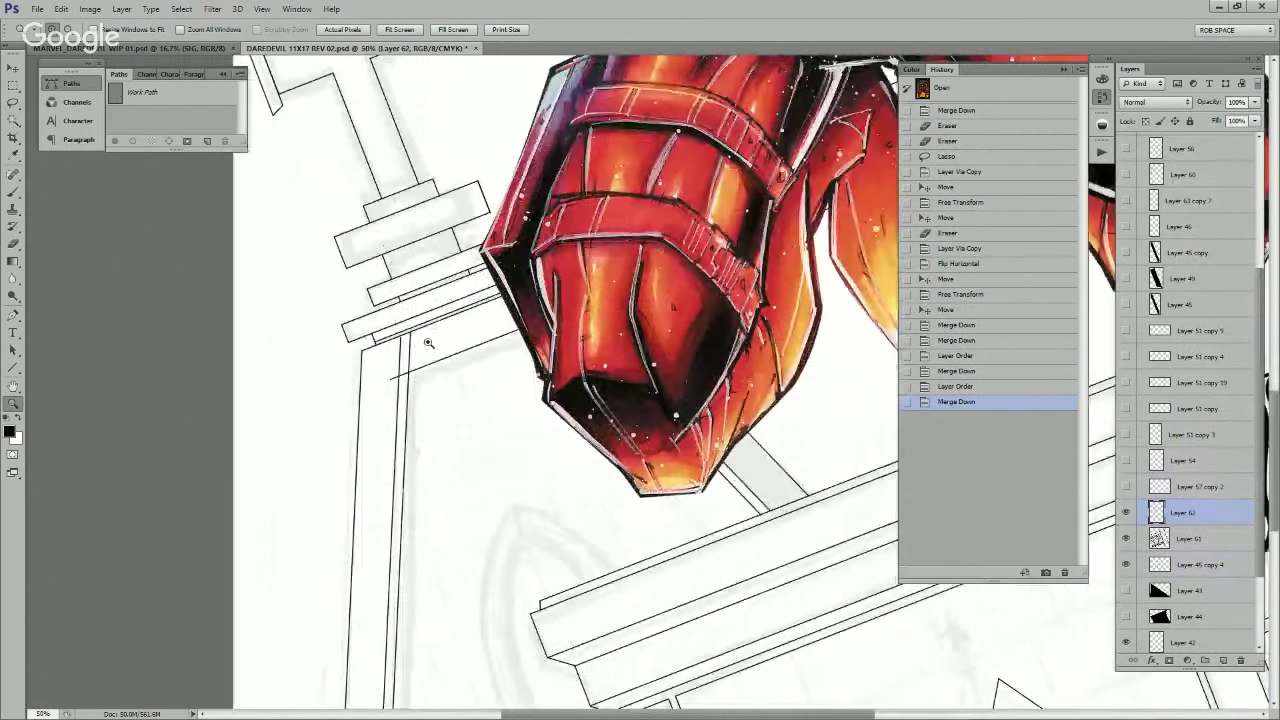
{"action": "left_click", "coordinate": [435, 356]}
{"action": "left_click", "coordinate": [436, 357]}
{"action": "left_click", "coordinate": [432, 363]}
{"action": "left_click_drag", "start_coordinate": [402, 346], "coordinate": [569, 379]}
{"action": "key", "text": "e"}
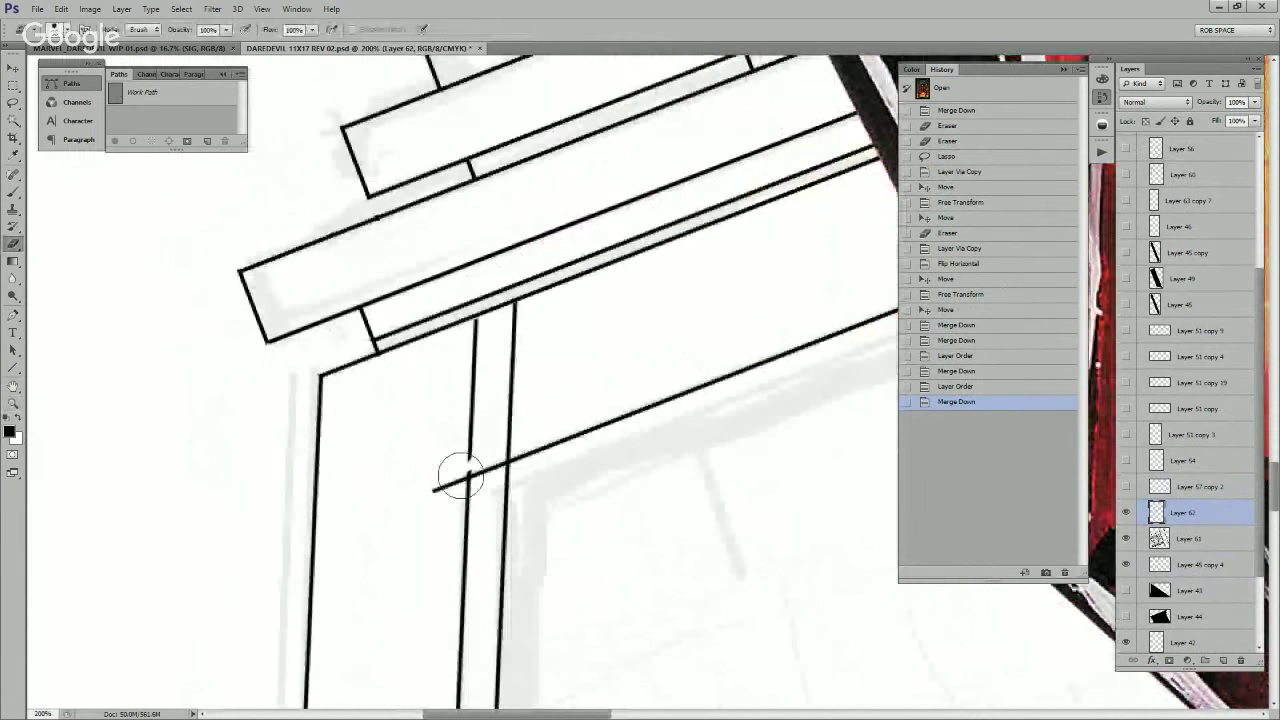
{"action": "mouse_move", "coordinate": [505, 457]}
{"action": "left_mouse_down"}
{"action": "mouse_move", "coordinate": [474, 457]}
{"action": "mouse_move", "coordinate": [477, 330]}
{"action": "mouse_move", "coordinate": [519, 313]}
{"action": "mouse_move", "coordinate": [511, 412]}
{"action": "mouse_move", "coordinate": [501, 354]}
{"action": "mouse_move", "coordinate": [469, 340]}
{"action": "mouse_move", "coordinate": [478, 335]}
{"action": "mouse_move", "coordinate": [471, 438]}
{"action": "mouse_move", "coordinate": [437, 495]}
{"action": "mouse_move", "coordinate": [476, 452]}
{"action": "mouse_move", "coordinate": [511, 469]}
{"action": "left_mouse_up"}
{"action": "left_click", "coordinate": [511, 468]}
Step: Erase the upper part of the short end line beneath the lowest ledge under the cross
{"action": "key", "text": "z"}
{"action": "left_click", "coordinate": [528, 476], "text": "alt"}
{"action": "left_click", "coordinate": [528, 476], "text": "alt"}
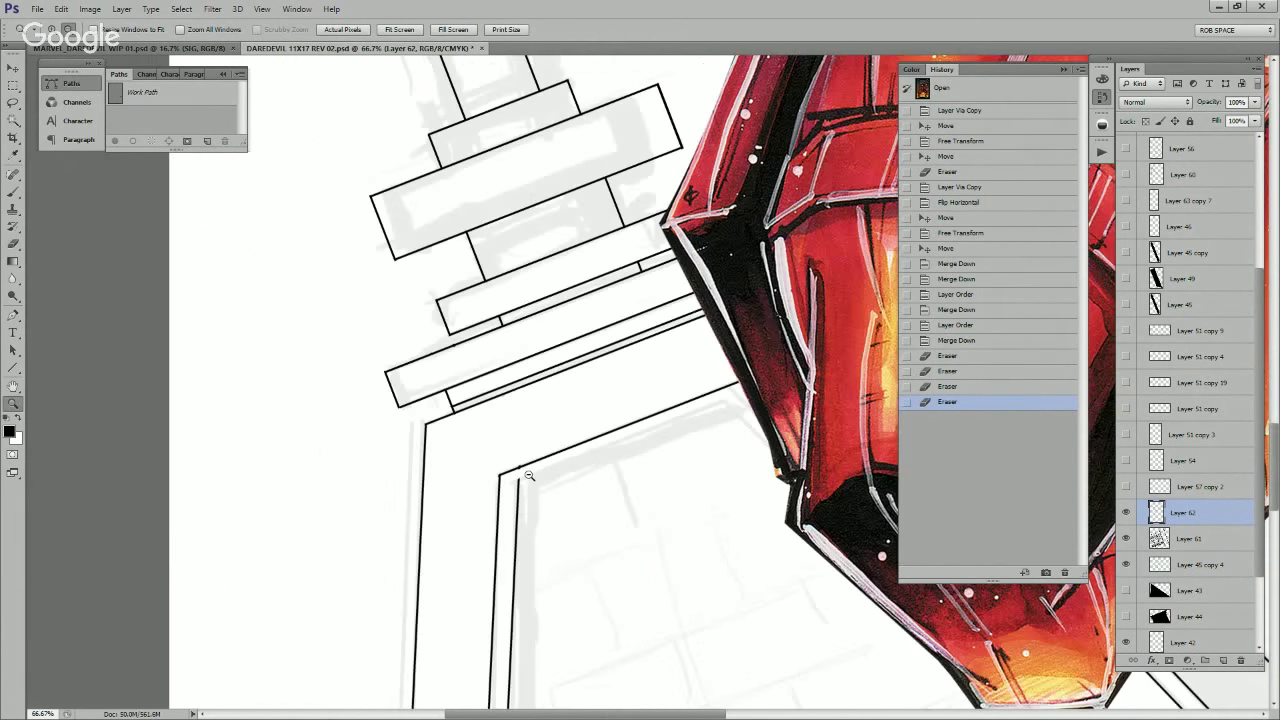
{"action": "left_click", "coordinate": [529, 476]}
{"action": "left_click", "coordinate": [540, 480]}
{"action": "left_click", "coordinate": [550, 483]}
{"action": "key", "text": "e"}
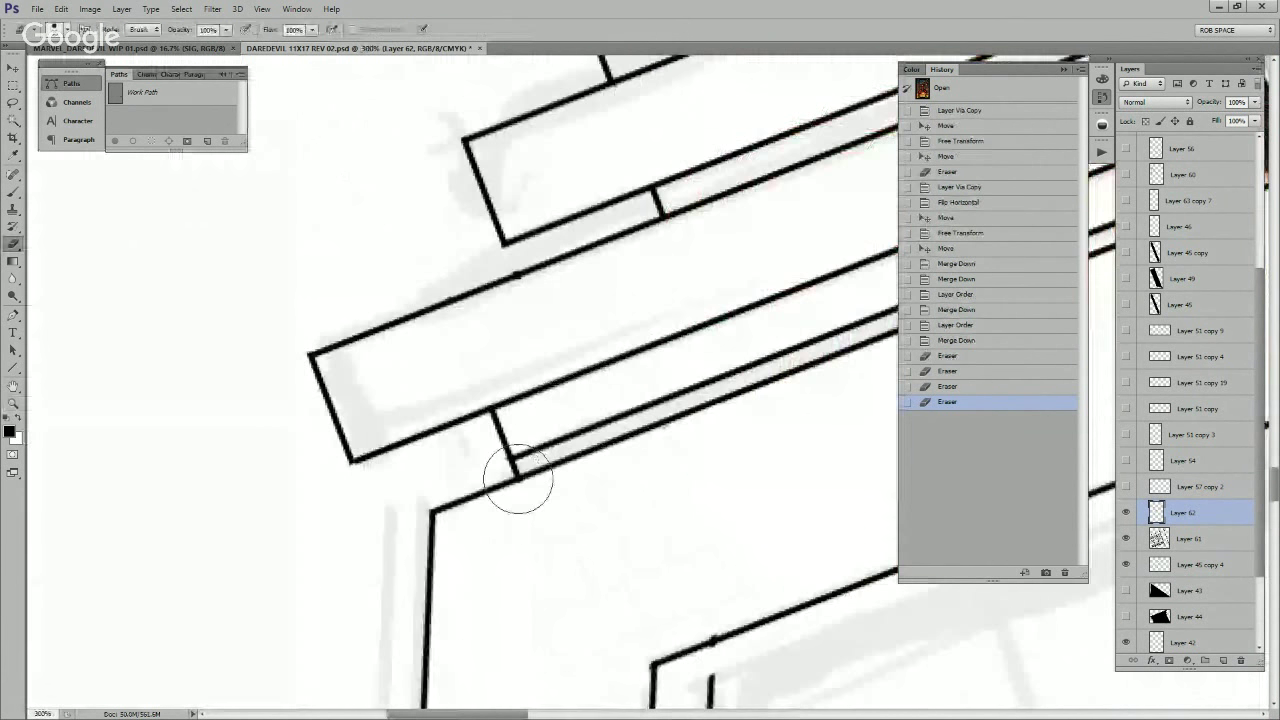
{"action": "left_click_drag", "start_coordinate": [514, 470], "coordinate": [493, 423]}
Step: Extend the moulding's line leftward with a 3 px line and close it with a slanted end line up to the ledge
{"action": "key", "text": "u"}
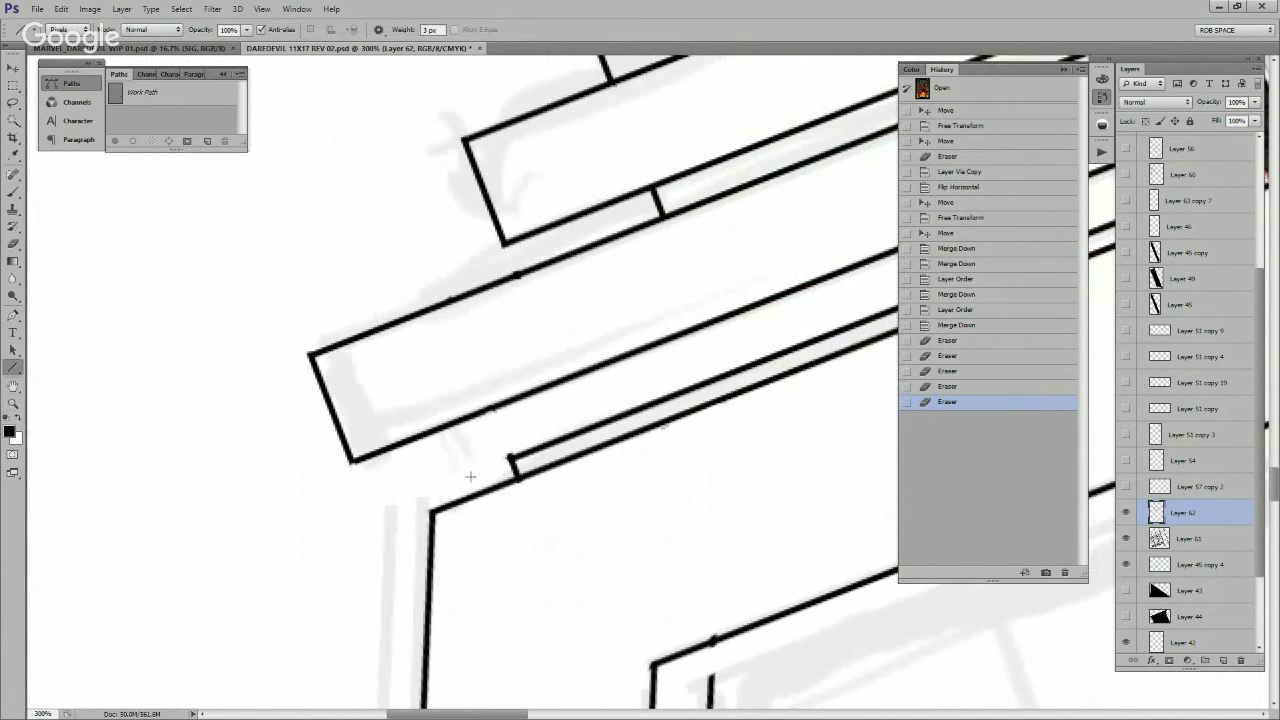
{"action": "left_click_drag", "start_coordinate": [651, 407], "coordinate": [461, 476]}
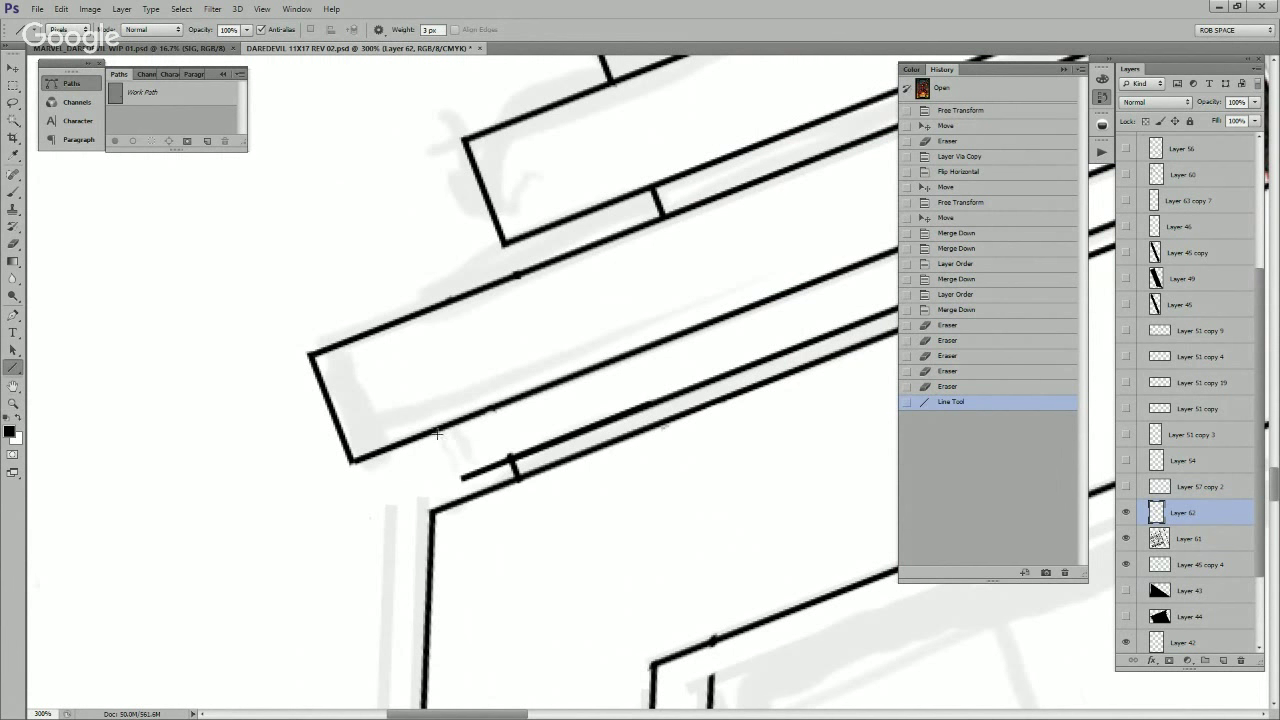
{"action": "left_click_drag", "start_coordinate": [437, 428], "coordinate": [460, 481]}
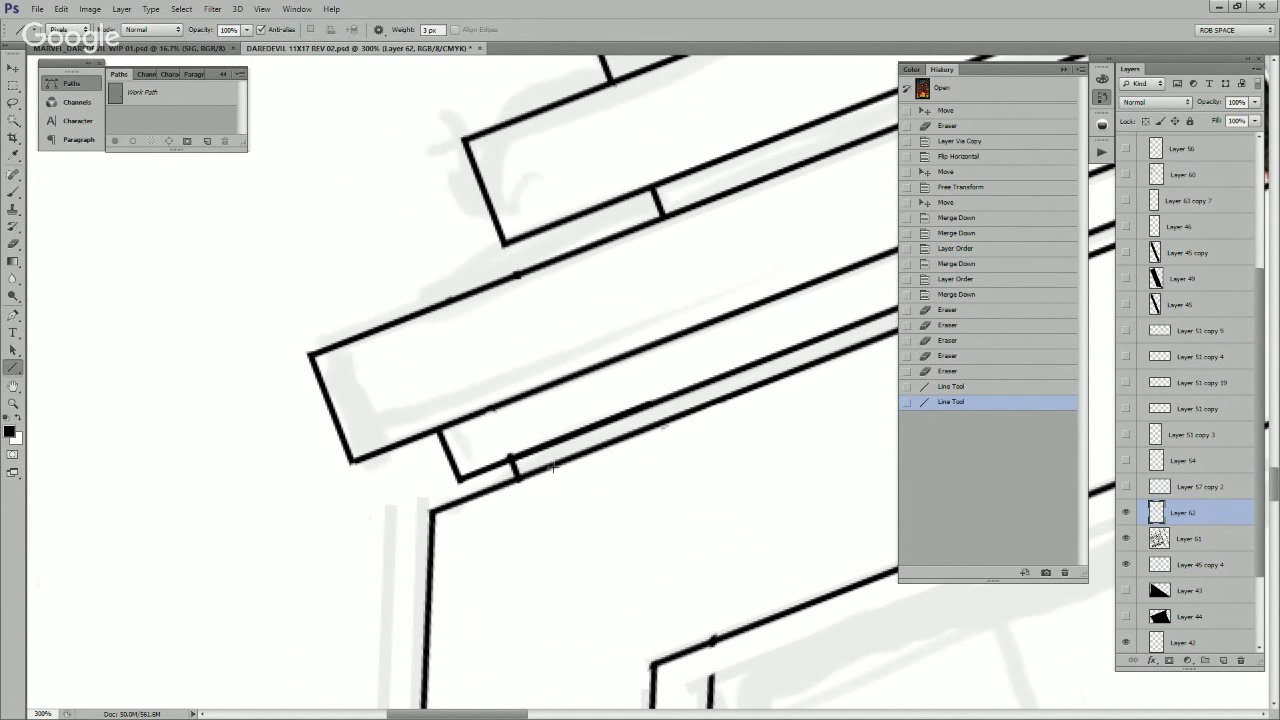
Step: Draw a 3 px line from the top of the wall's innermost vertical up to the figure, parallel to the frame line above
{"action": "left_click_drag", "start_coordinate": [813, 502], "coordinate": [431, 609]}
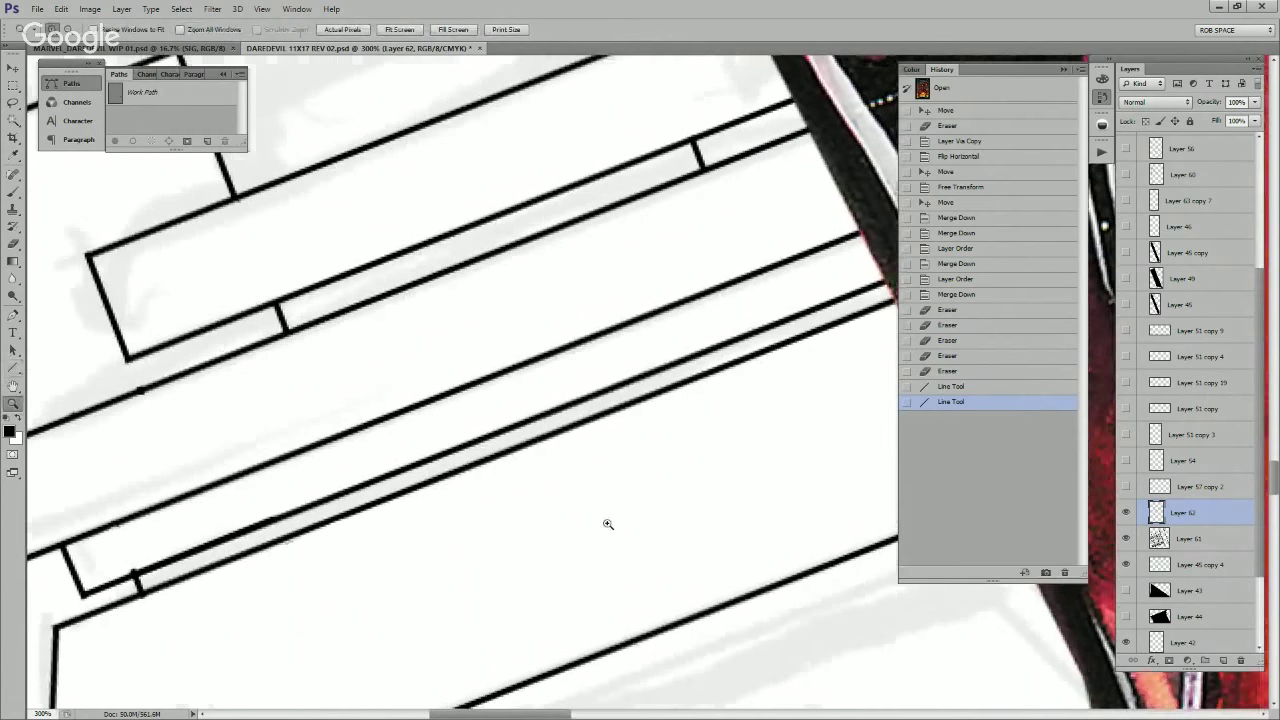
{"action": "left_click", "coordinate": [608, 525], "text": "alt"}
{"action": "left_click", "coordinate": [610, 526], "text": "alt"}
{"action": "left_click", "coordinate": [610, 526], "text": "alt"}
{"action": "left_click", "coordinate": [610, 526], "text": "alt"}
{"action": "left_click", "coordinate": [610, 526], "text": "alt"}
{"action": "left_click_drag", "start_coordinate": [636, 638], "coordinate": [608, 432]}
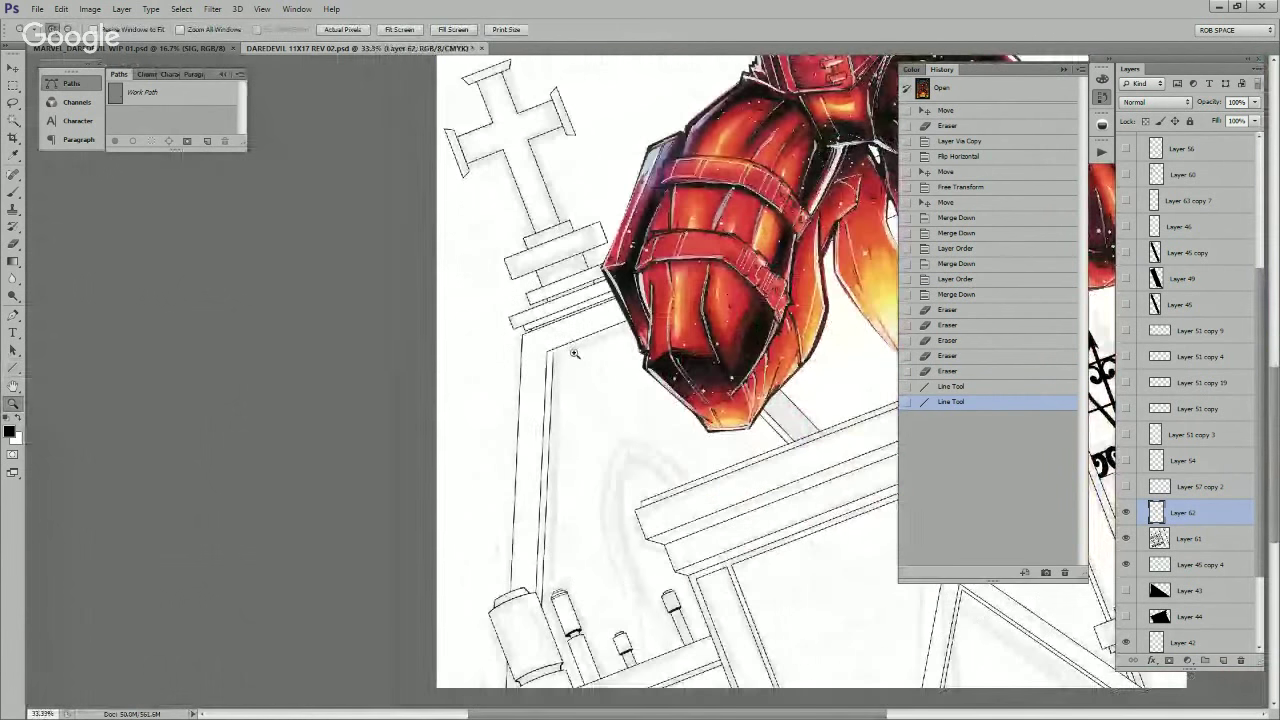
{"action": "left_click", "coordinate": [573, 350]}
{"action": "left_click", "coordinate": [573, 350]}
{"action": "left_click", "coordinate": [573, 350]}
{"action": "left_click", "coordinate": [573, 350]}
{"action": "left_click_drag", "start_coordinate": [581, 361], "coordinate": [549, 457]}
{"action": "key", "text": "u"}
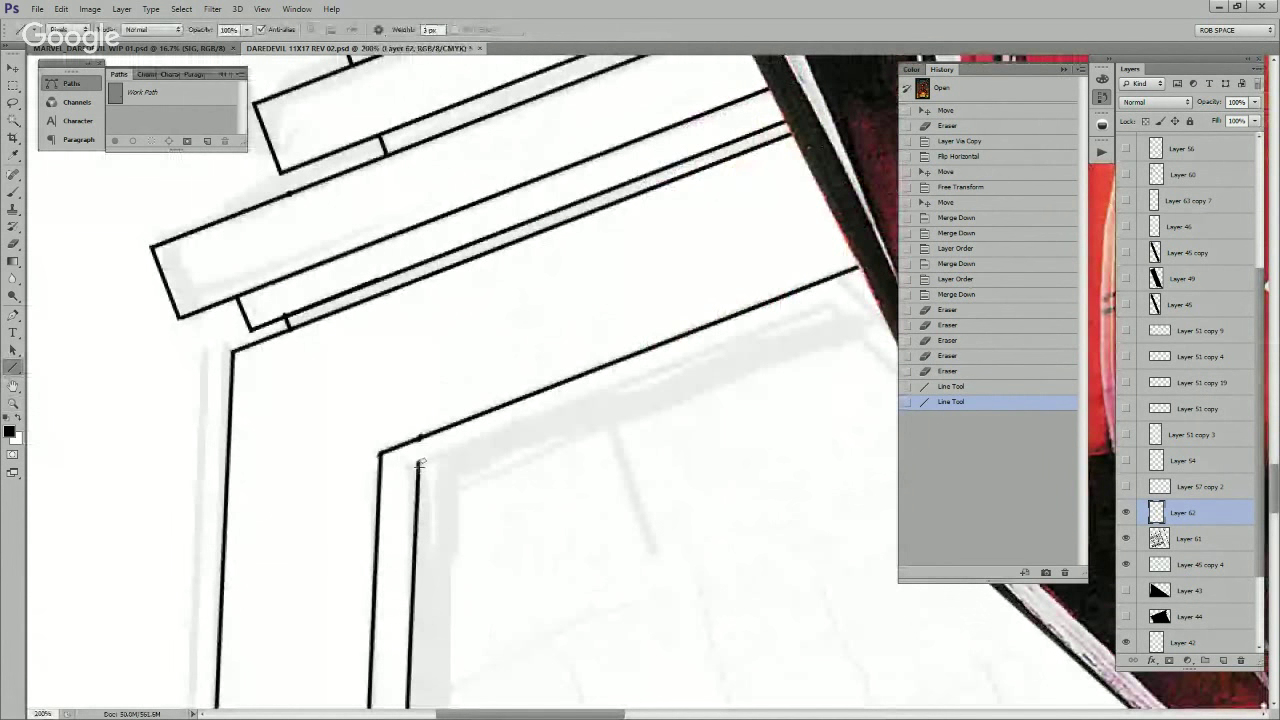
{"action": "left_click_drag", "start_coordinate": [419, 463], "coordinate": [872, 290]}
Step: Examine the cross, its base and the wall line art together with the figure
{"action": "key", "text": "z"}
{"action": "left_click", "coordinate": [828, 398], "text": "alt"}
{"action": "left_click", "coordinate": [828, 398], "text": "alt"}
{"action": "left_click", "coordinate": [828, 398], "text": "alt"}
{"action": "left_click", "coordinate": [828, 398], "text": "alt"}
{"action": "left_click_drag", "start_coordinate": [872, 541], "coordinate": [493, 503]}
{"action": "left_click_drag", "start_coordinate": [614, 527], "coordinate": [652, 625]}
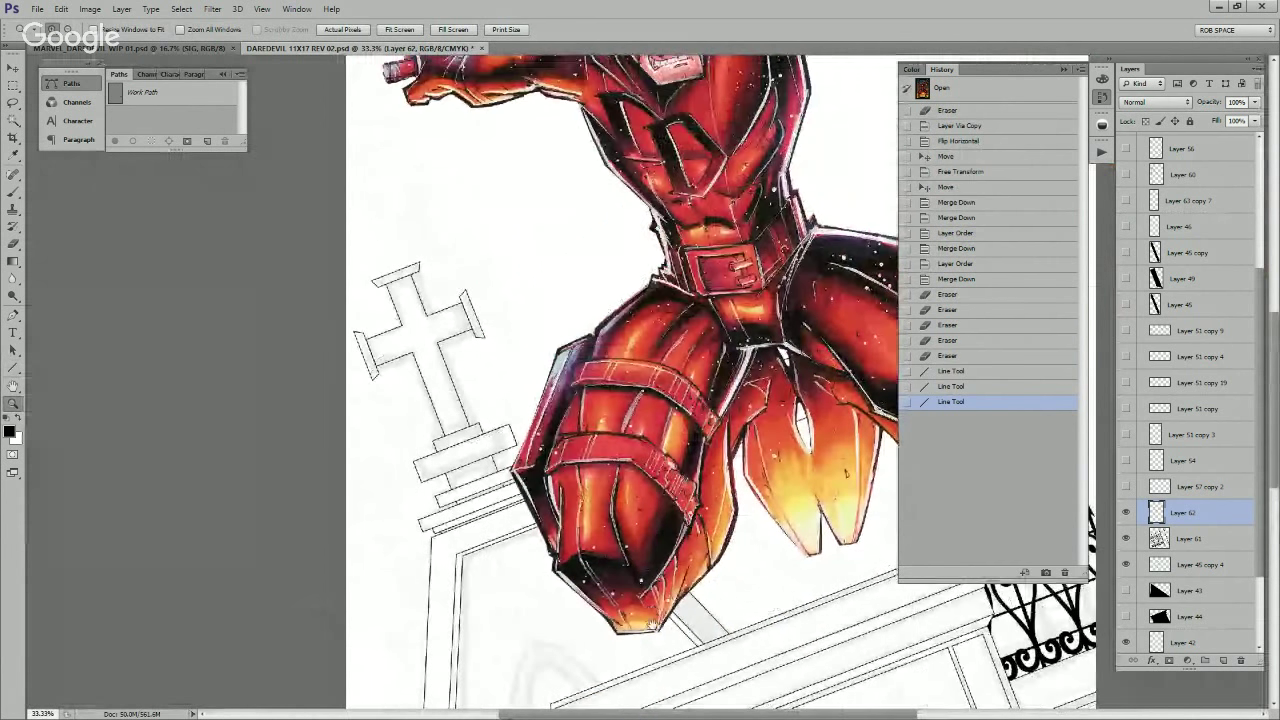
{"action": "left_click", "coordinate": [639, 569], "text": "alt"}
{"action": "left_click", "coordinate": [639, 569], "text": "alt"}
{"action": "left_click", "coordinate": [649, 566]}
{"action": "left_click_drag", "start_coordinate": [690, 548], "coordinate": [733, 394]}
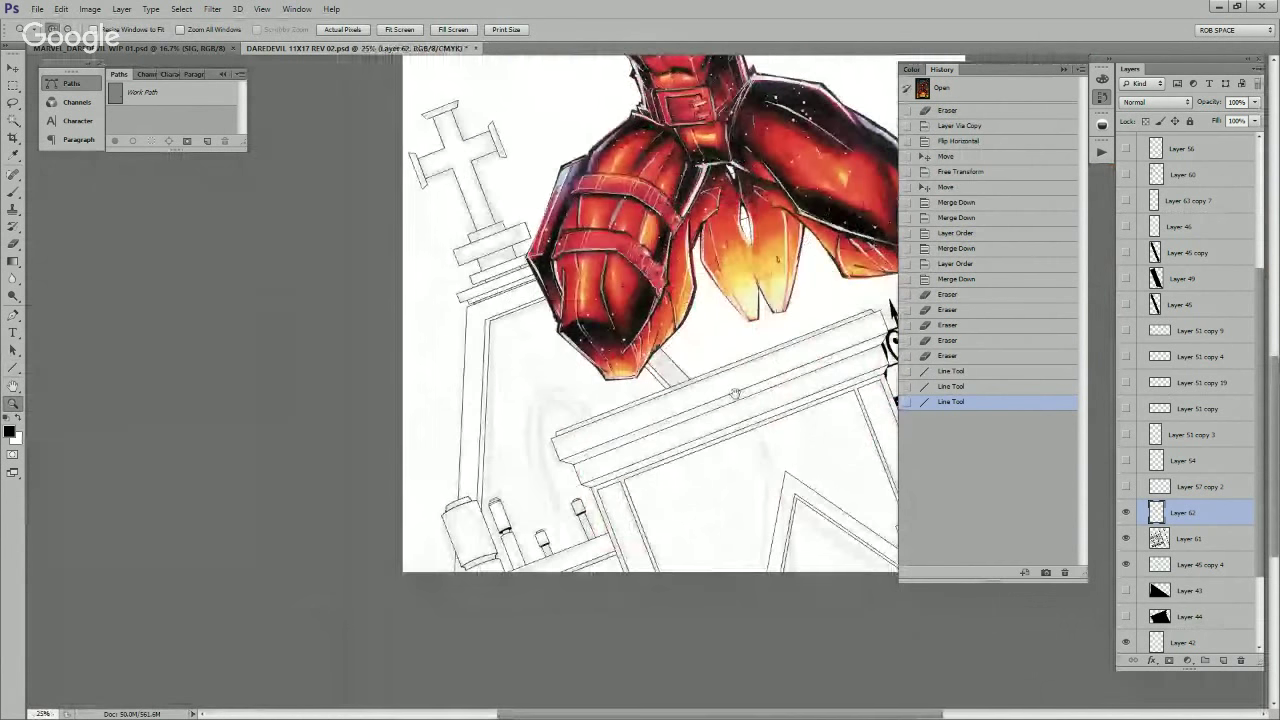
Step: Add a new layer, show Layer 46 and shift its slanted guide lines to the sketched arched window's tip
{"action": "left_click", "coordinate": [591, 481]}
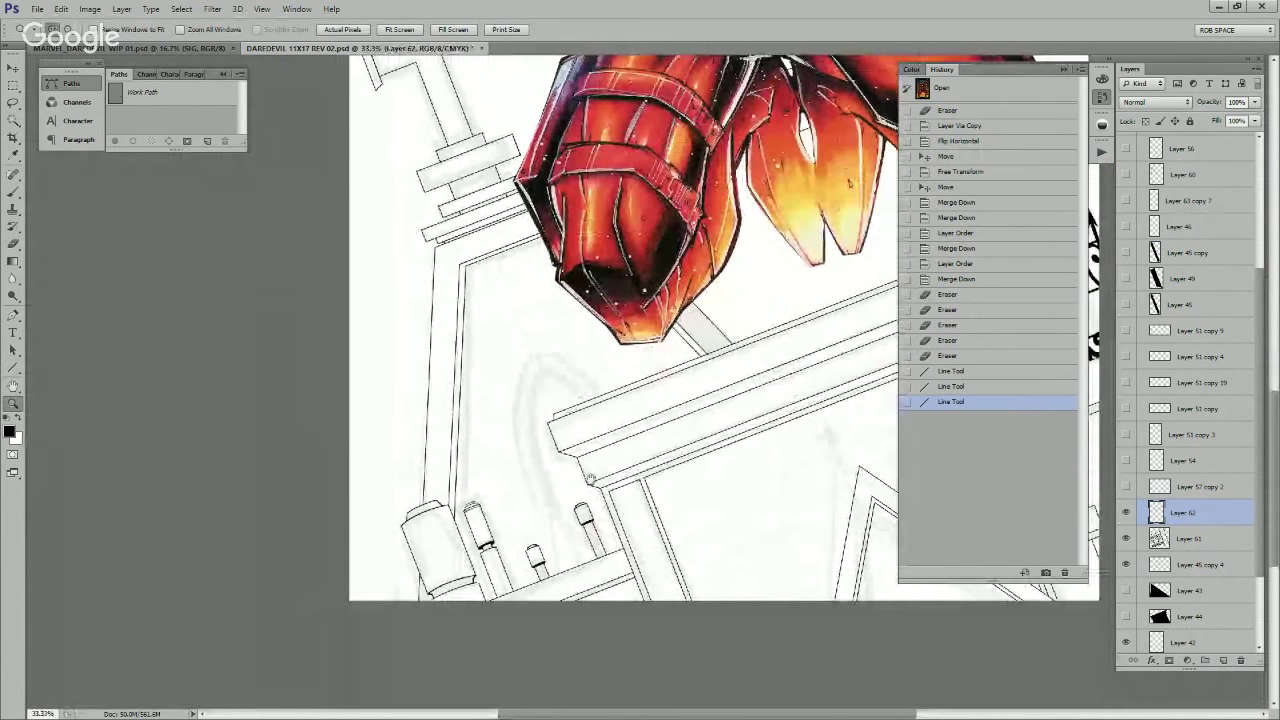
{"action": "left_click", "coordinate": [1223, 660]}
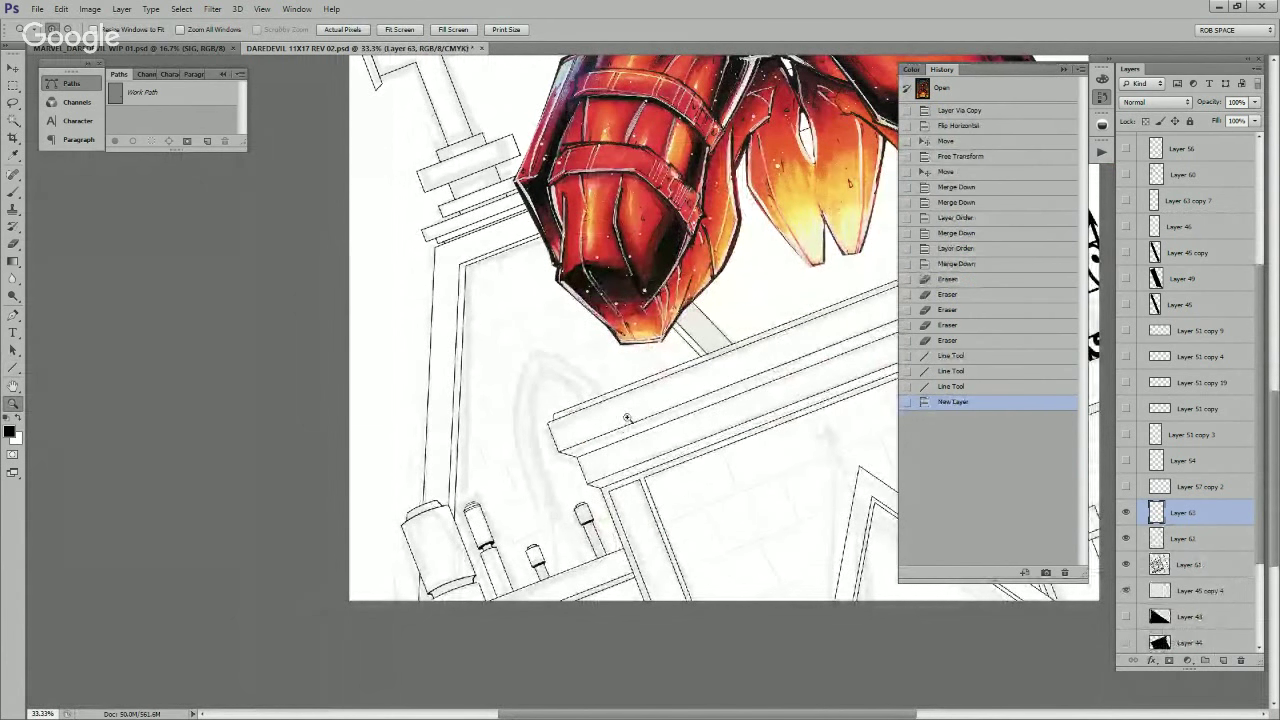
{"action": "left_click", "coordinate": [1126, 227]}
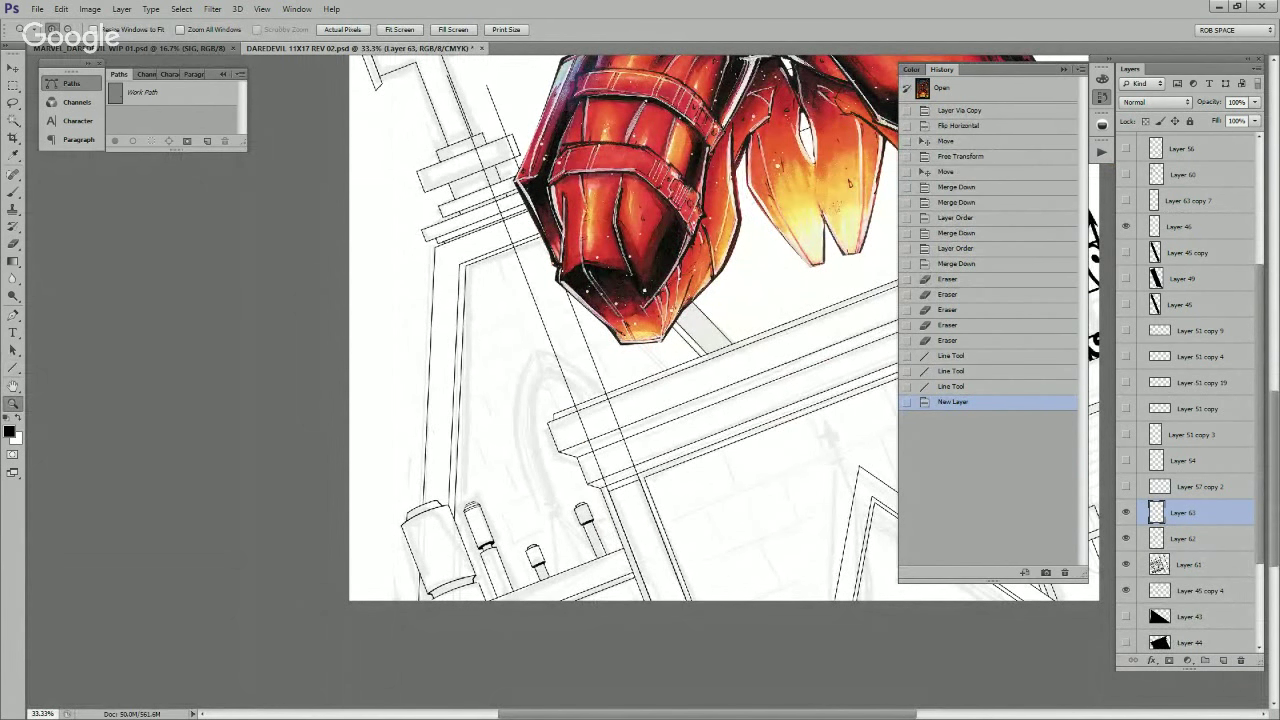
{"action": "key", "text": "v"}
{"action": "left_click_drag", "start_coordinate": [667, 346], "coordinate": [669, 341]}
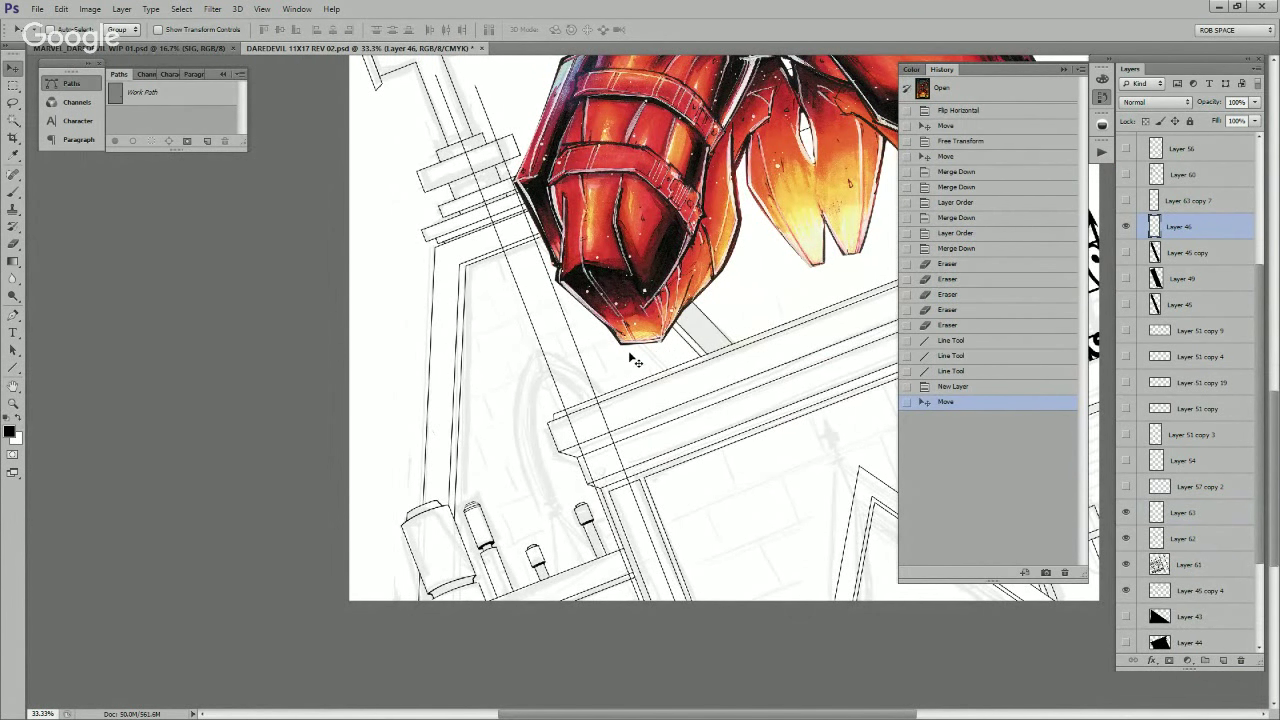
Step: Lasso the guide line segment running down from the arched window's tip and copy it to a new layer
{"action": "key", "text": "l"}
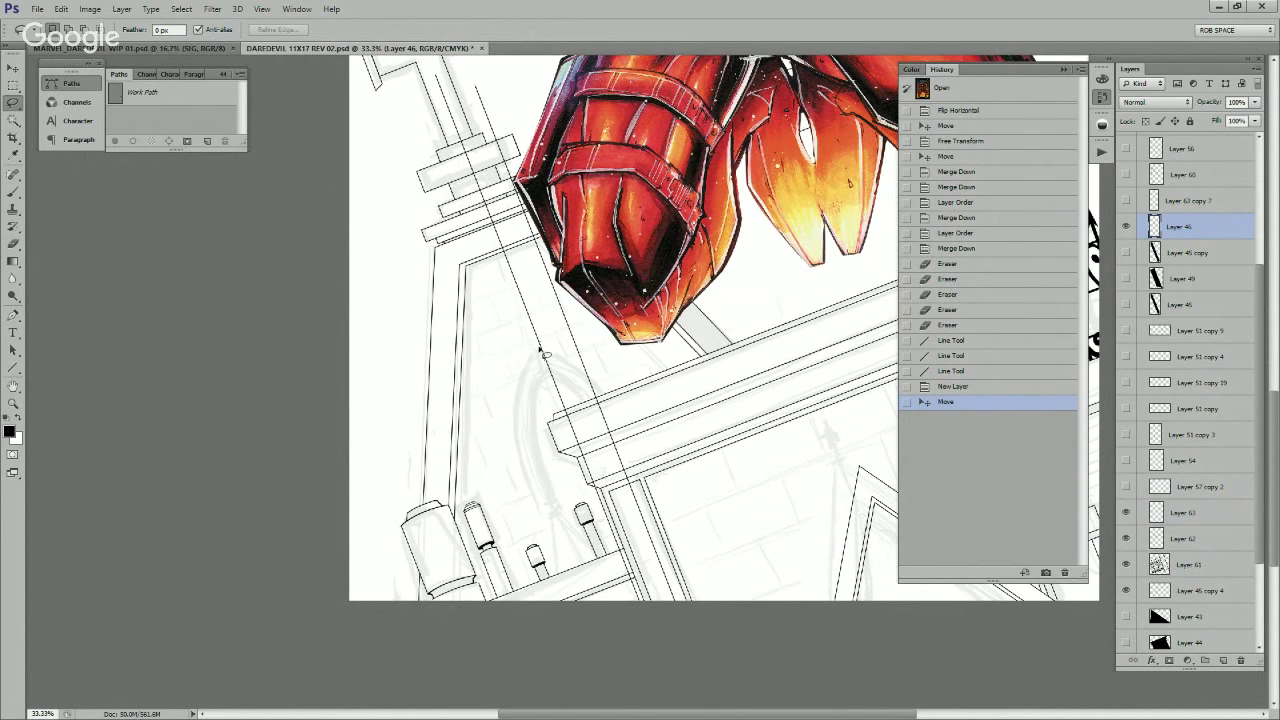
{"action": "mouse_move", "coordinate": [540, 352]}
{"action": "left_mouse_down"}
{"action": "mouse_move", "coordinate": [537, 391]}
{"action": "mouse_move", "coordinate": [652, 623]}
{"action": "left_mouse_up"}
{"action": "left_click_drag", "start_coordinate": [549, 343], "coordinate": [545, 348]}
{"action": "key", "text": "ctrl+j"}
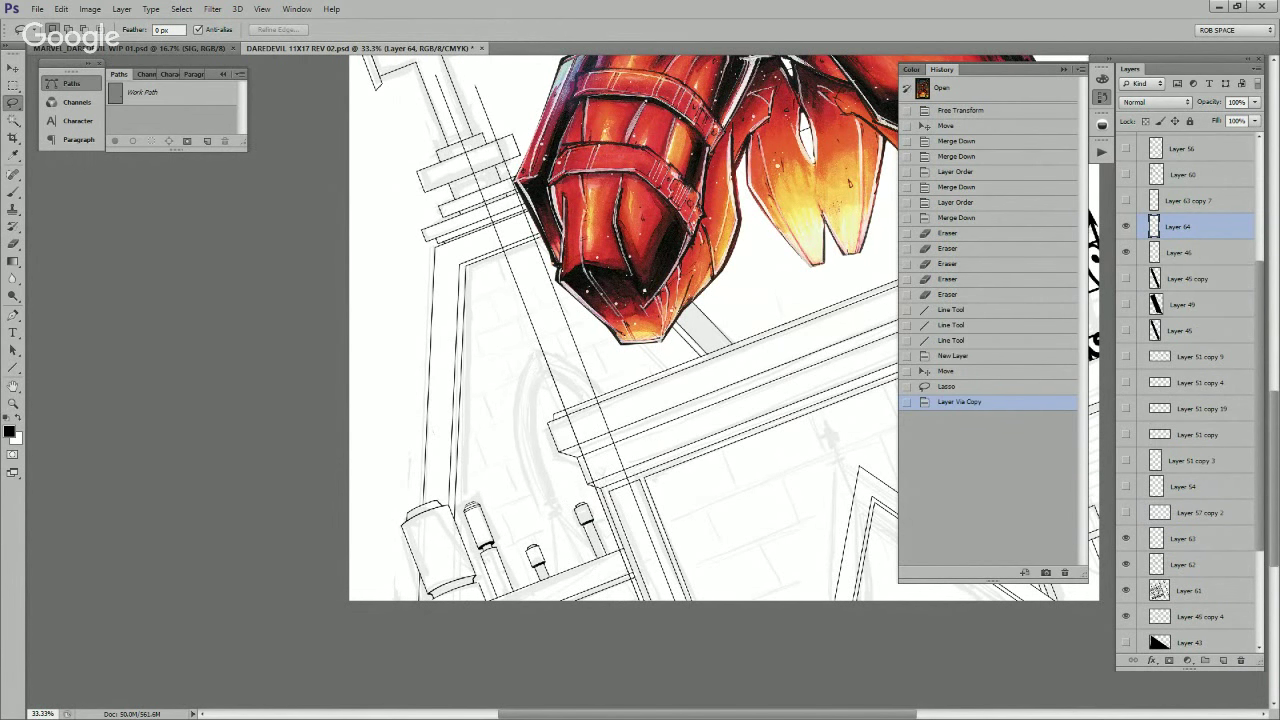
Step: Hide Layer 46, duplicate the copied line segment and move the duplicate to the arched window's left side
{"action": "key", "text": "z"}
{"action": "left_click", "coordinate": [558, 362]}
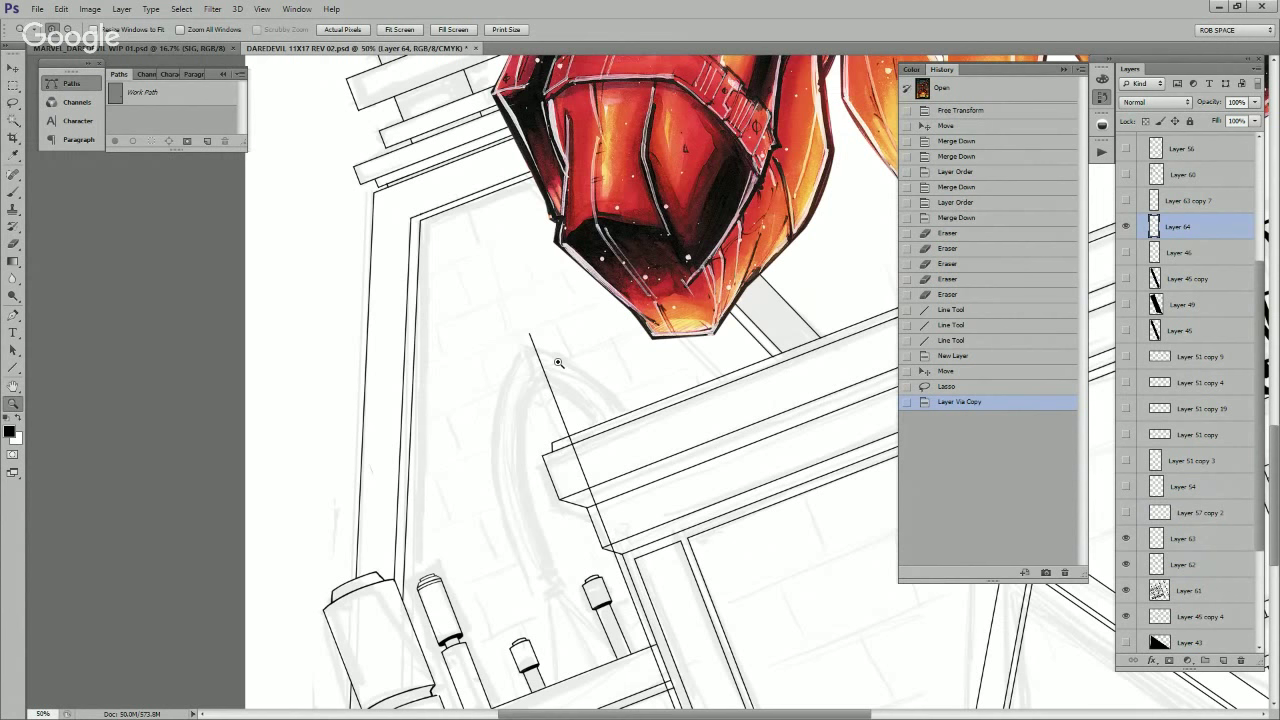
{"action": "left_click", "coordinate": [558, 362]}
{"action": "key", "text": "ctrl+j"}
{"action": "key", "text": "v"}
{"action": "left_click_drag", "start_coordinate": [583, 294], "coordinate": [539, 497]}
Step: On a new layer, draw a curved path from the window's tip to the top of its left side line
{"action": "left_click", "coordinate": [1223, 660]}
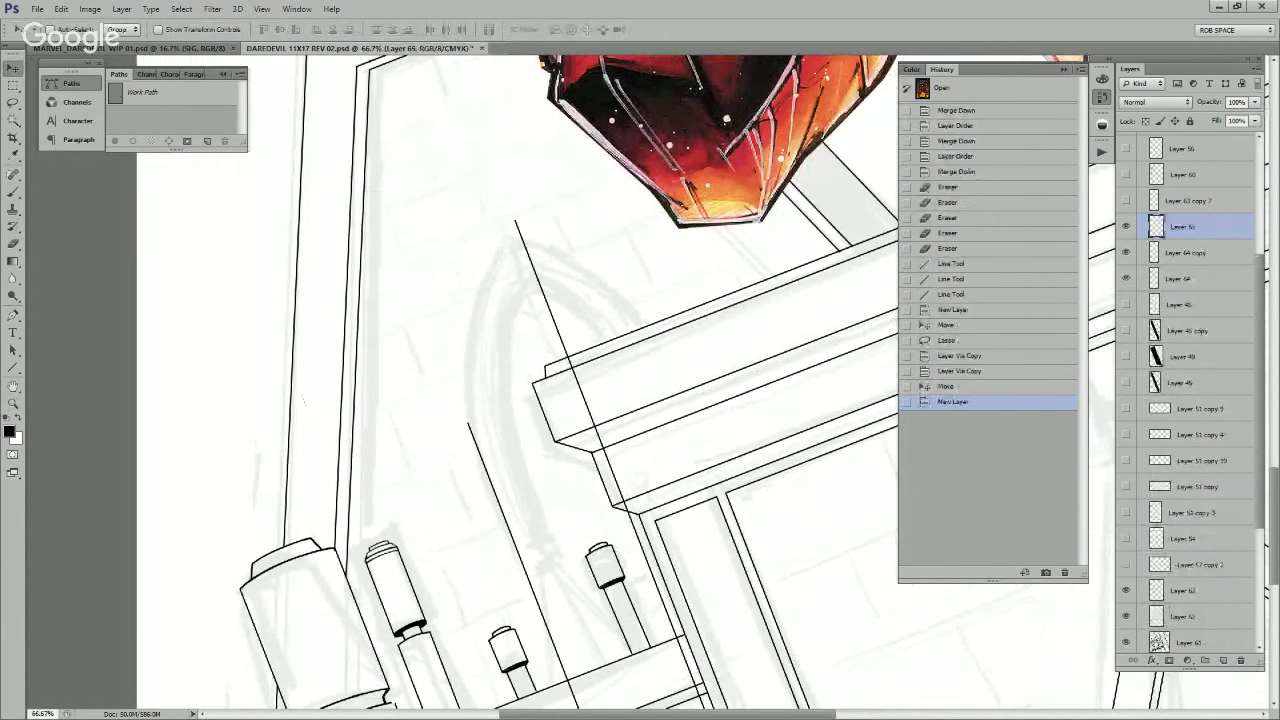
{"action": "key", "text": "p"}
{"action": "left_click", "coordinate": [516, 223]}
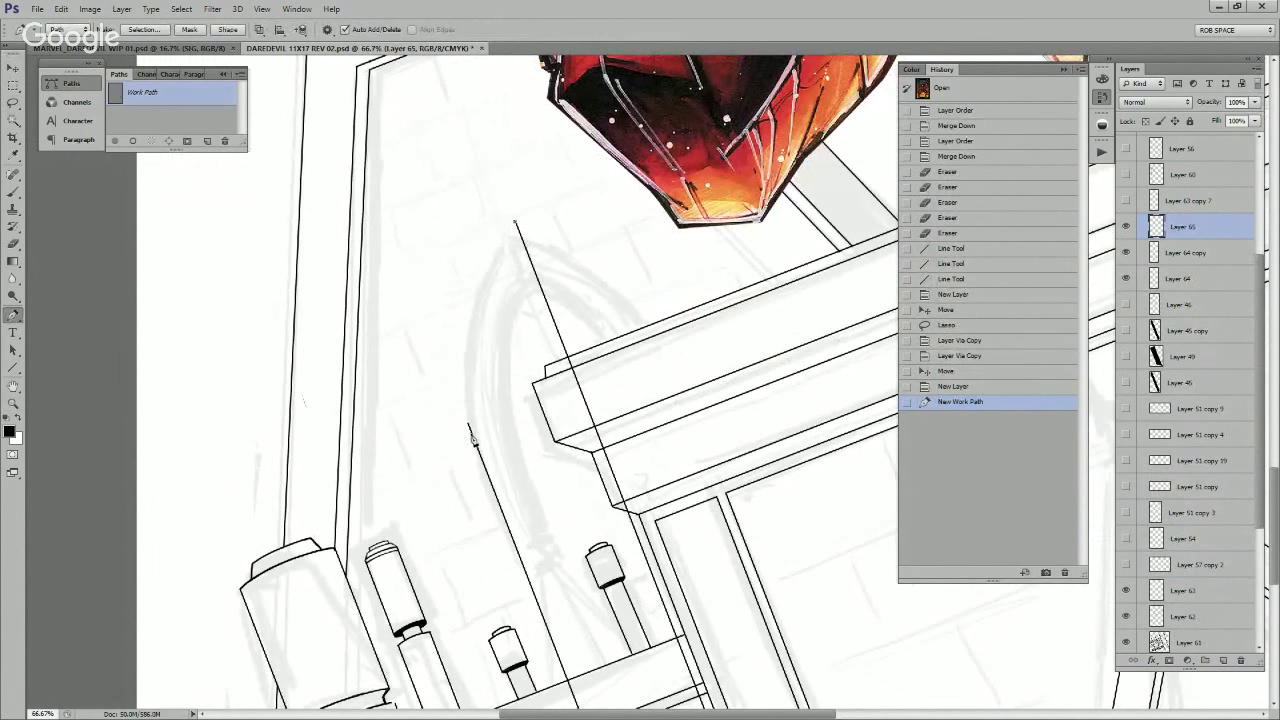
{"action": "left_click_drag", "start_coordinate": [470, 432], "coordinate": [508, 562]}
Step: Stroke the window's curved path in black with the thin brush, replacing the thick test stroke, and dismiss the path
{"action": "left_click", "coordinate": [133, 141]}
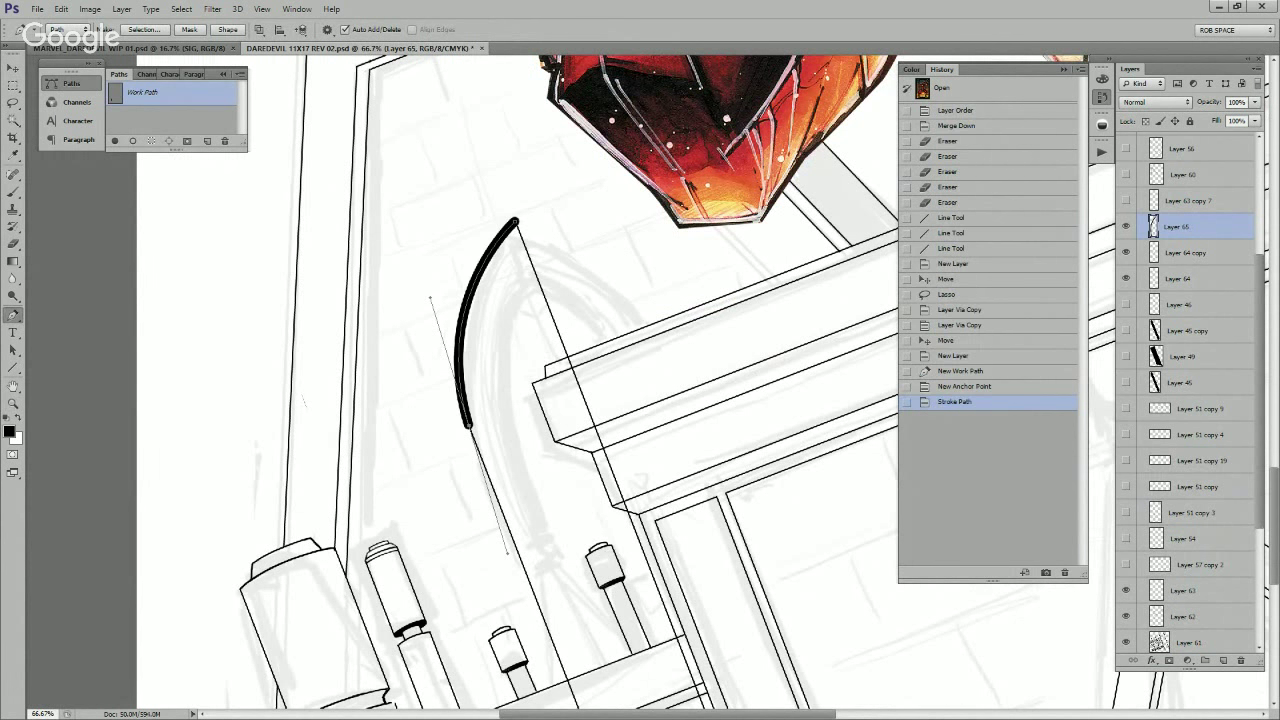
{"action": "key", "text": "ctrl+z"}
{"action": "key", "text": "b"}
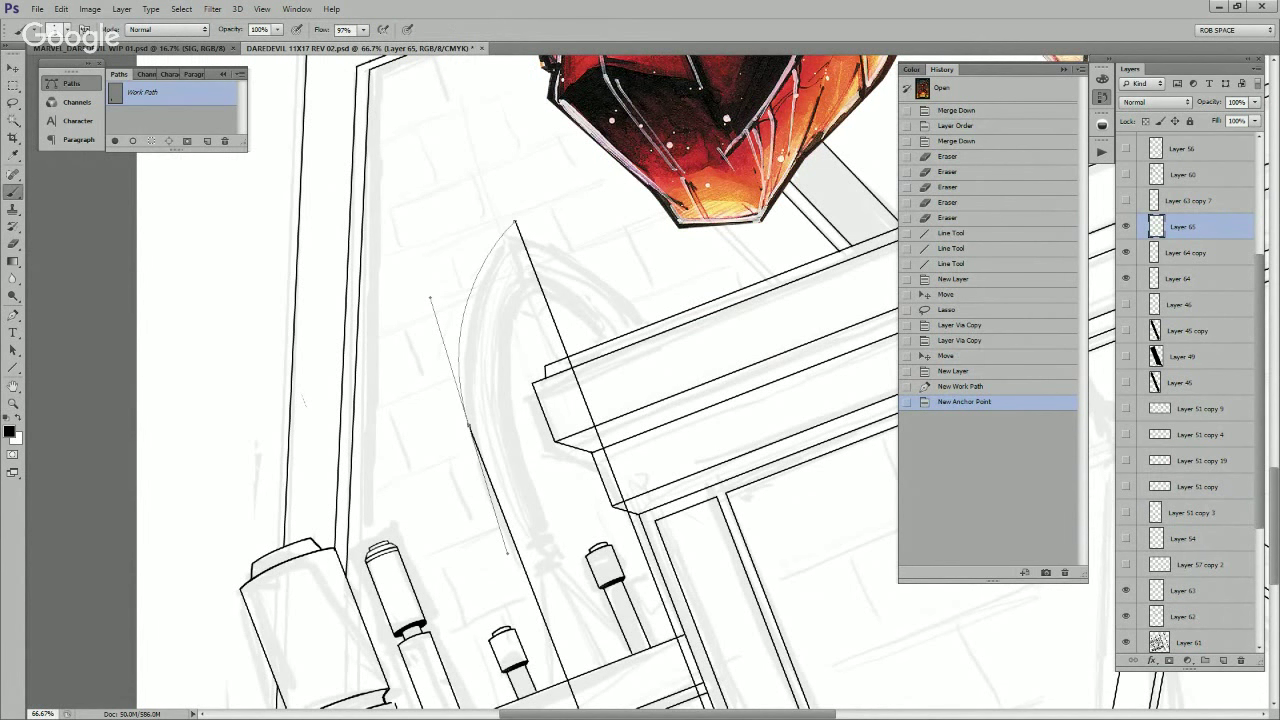
{"action": "key", "text": "Return"}
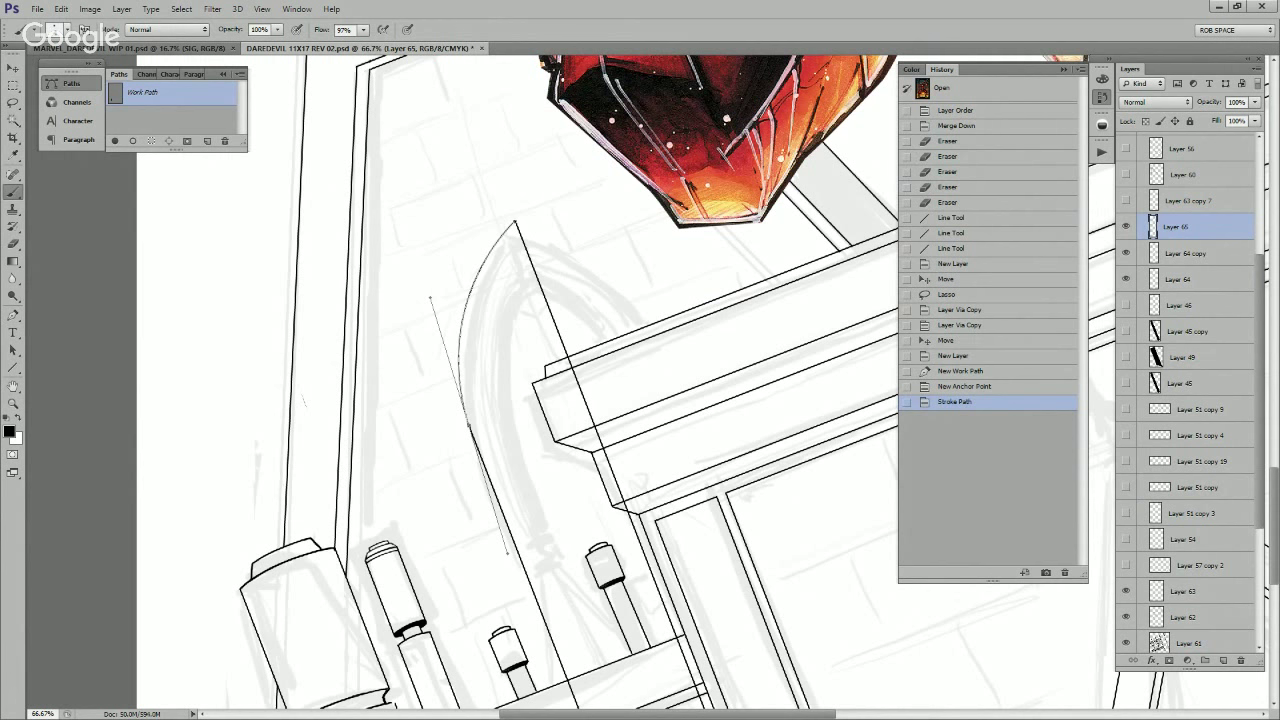
{"action": "key", "text": "Return"}
{"action": "key", "text": "Escape"}
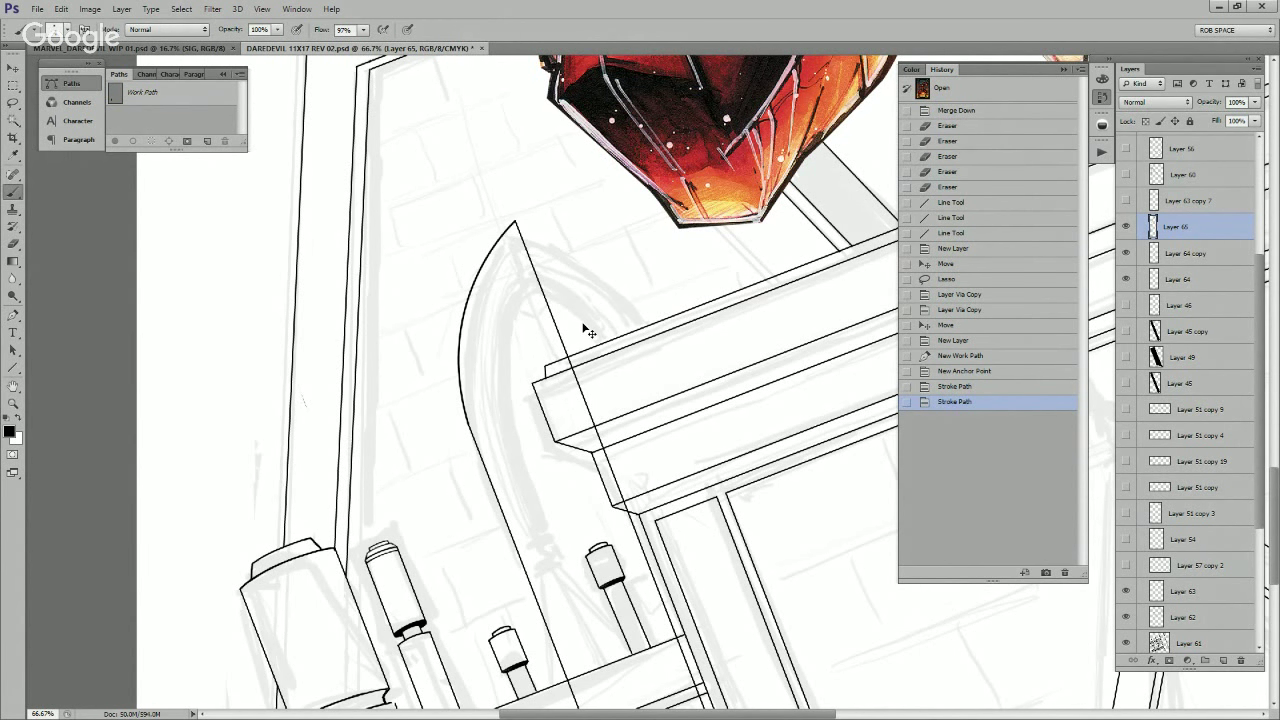
Step: Duplicate the stroked curve's layer and merge the copy down onto it to strengthen the line
{"action": "key", "text": "ctrl+j"}
{"action": "key", "text": "ctrl+t"}
{"action": "key", "text": "Return"}
{"action": "key", "text": "ctrl+e"}
Step: Try to merge the window outline layers and scale down a duplicate of the outline to form an inner frame
{"action": "key", "text": "ctrl+e"}
{"action": "key", "text": "ctrl+e"}
{"action": "key", "text": "ctrl+j"}
{"action": "key", "text": "ctrl+t"}
{"action": "left_click_drag", "start_coordinate": [717, 218], "coordinate": [701, 264]}
{"action": "left_click_drag", "start_coordinate": [662, 345], "coordinate": [655, 338]}
{"action": "key", "text": "Escape"}
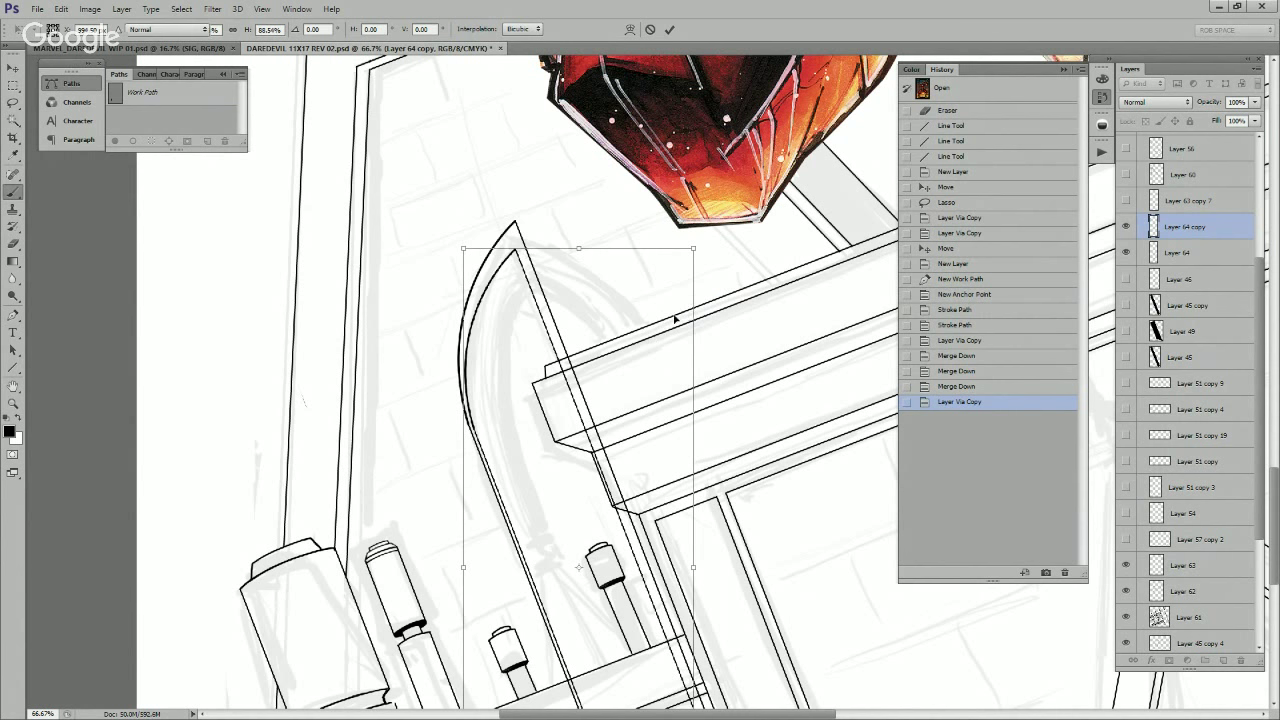
{"action": "key", "text": "ctrl+alt+z"}
{"action": "key", "text": "ctrl+alt+z"}
{"action": "key", "text": "ctrl+alt+z"}
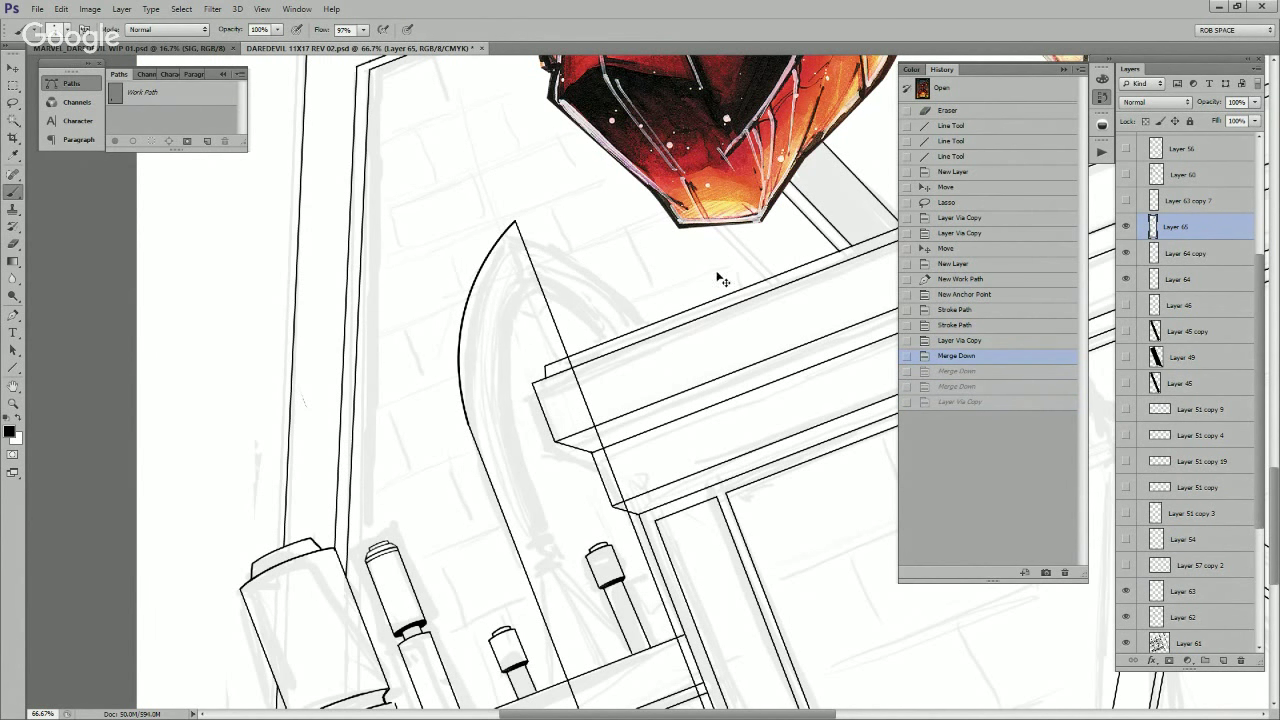
Step: Duplicate the window's curve, offset the copy inward and erase its ends overhanging the centre line and the side line
{"action": "key", "text": "ctrl+j"}
{"action": "mouse_move", "coordinate": [547, 307]}
{"action": "left_mouse_down"}
{"action": "mouse_move", "coordinate": [566, 328]}
{"action": "mouse_move", "coordinate": [569, 318]}
{"action": "left_mouse_up"}
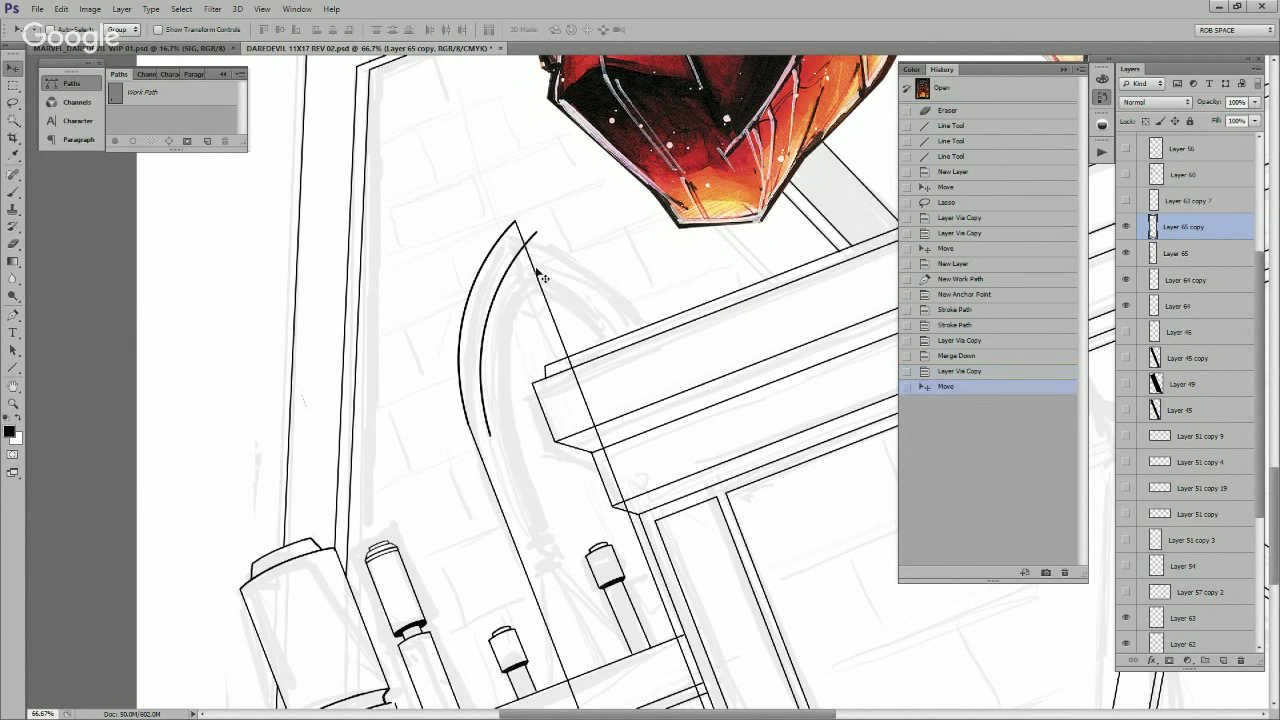
{"action": "key", "text": "e"}
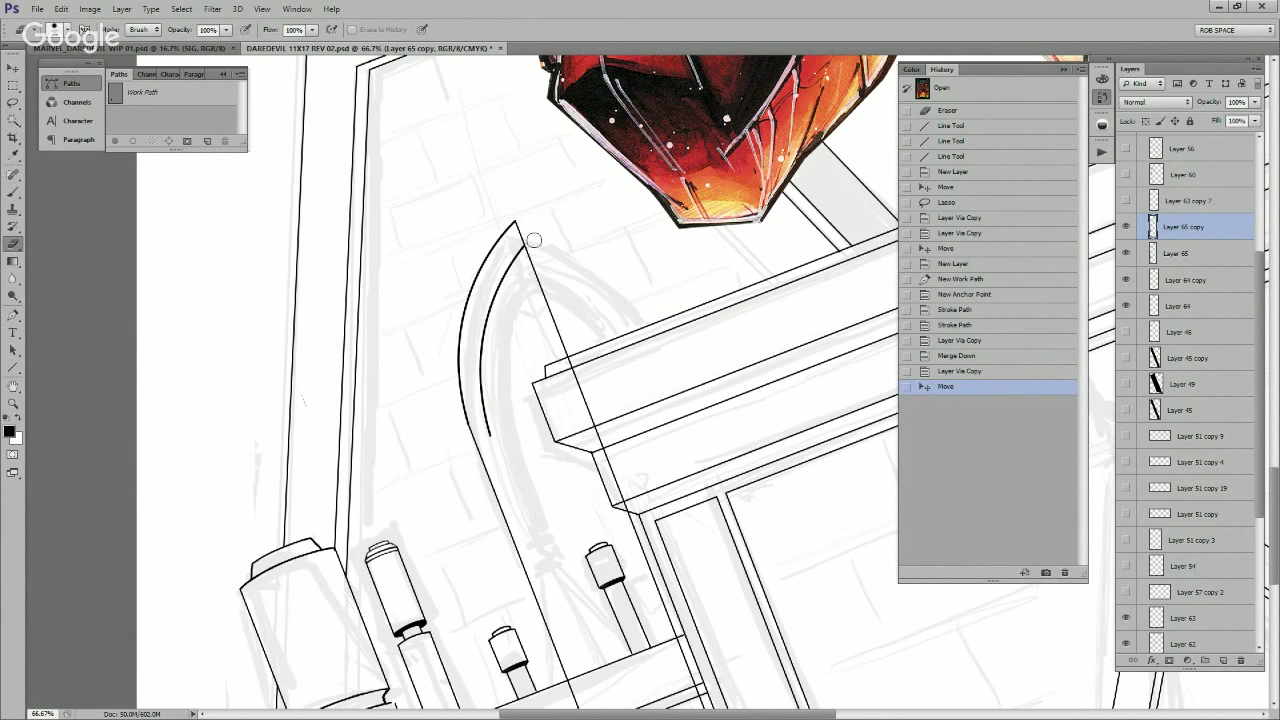
{"action": "left_click", "coordinate": [533, 240]}
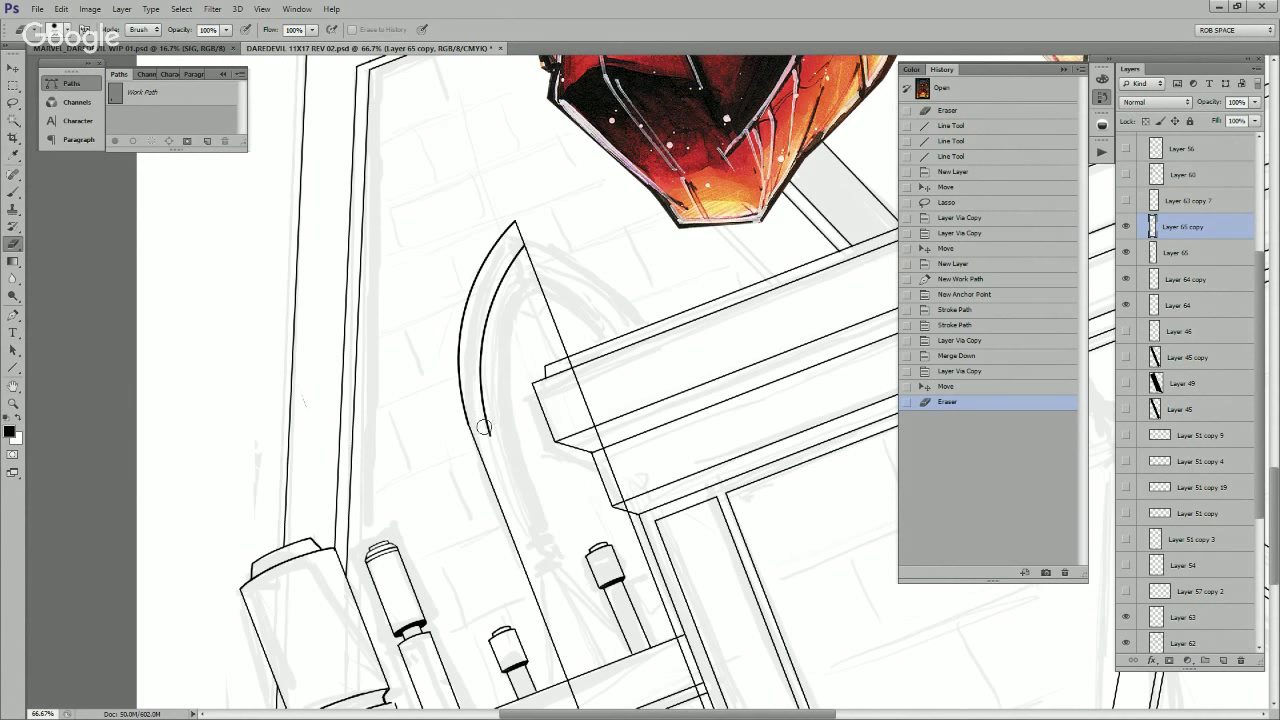
{"action": "left_click", "coordinate": [492, 441]}
Step: Try to skew and rotate the inner curve copy to fit between the centre line and the side line
{"action": "key", "text": "ctrl+t"}
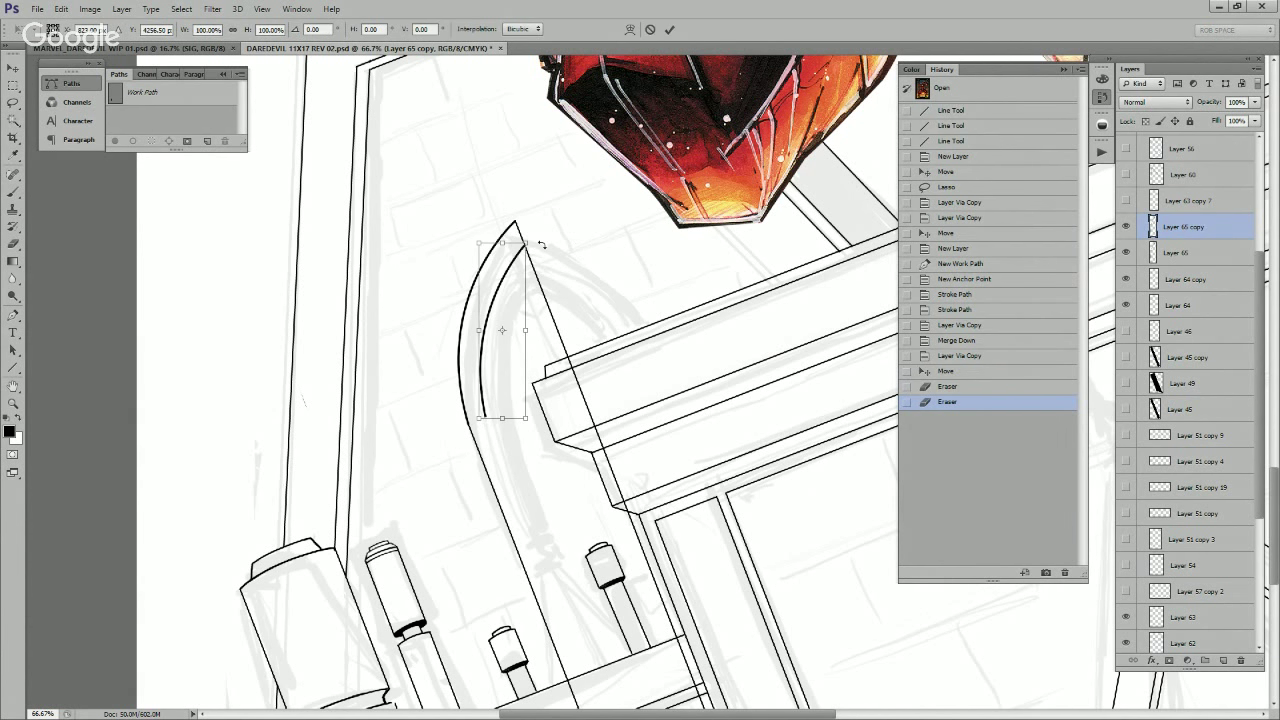
{"action": "left_click_drag", "start_coordinate": [523, 248], "coordinate": [520, 240]}
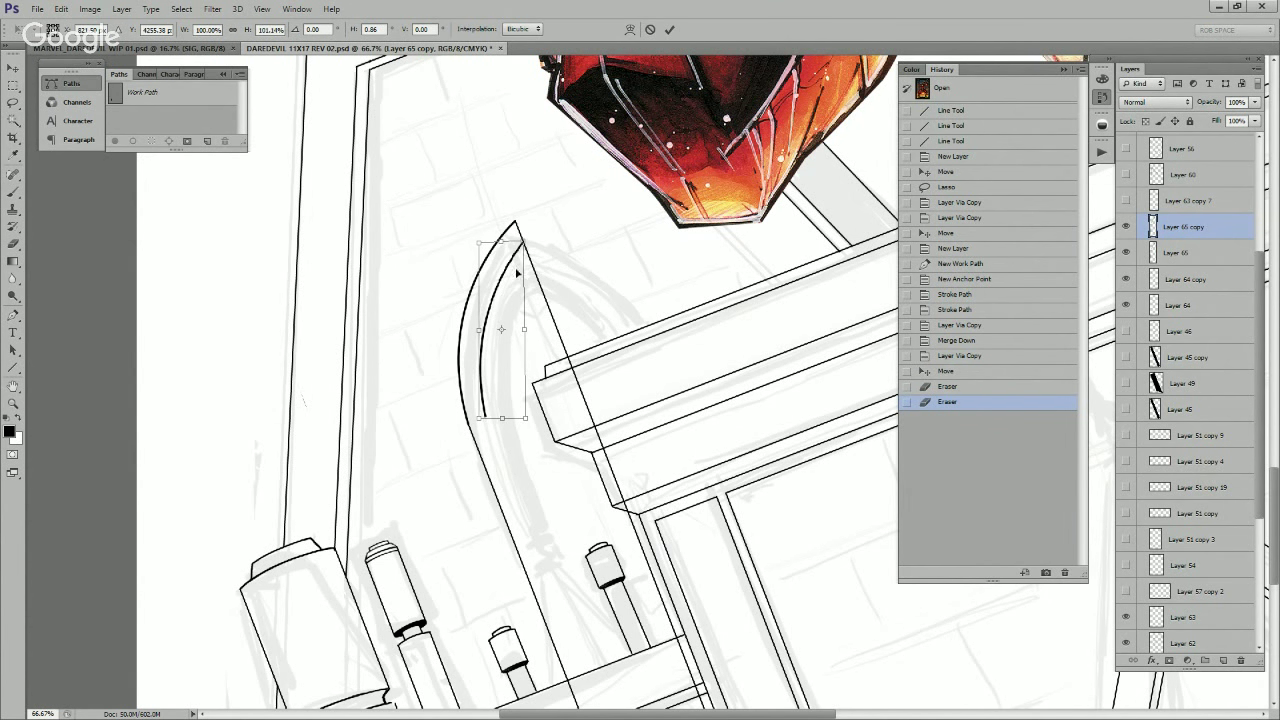
{"action": "left_click_drag", "start_coordinate": [481, 428], "coordinate": [492, 418]}
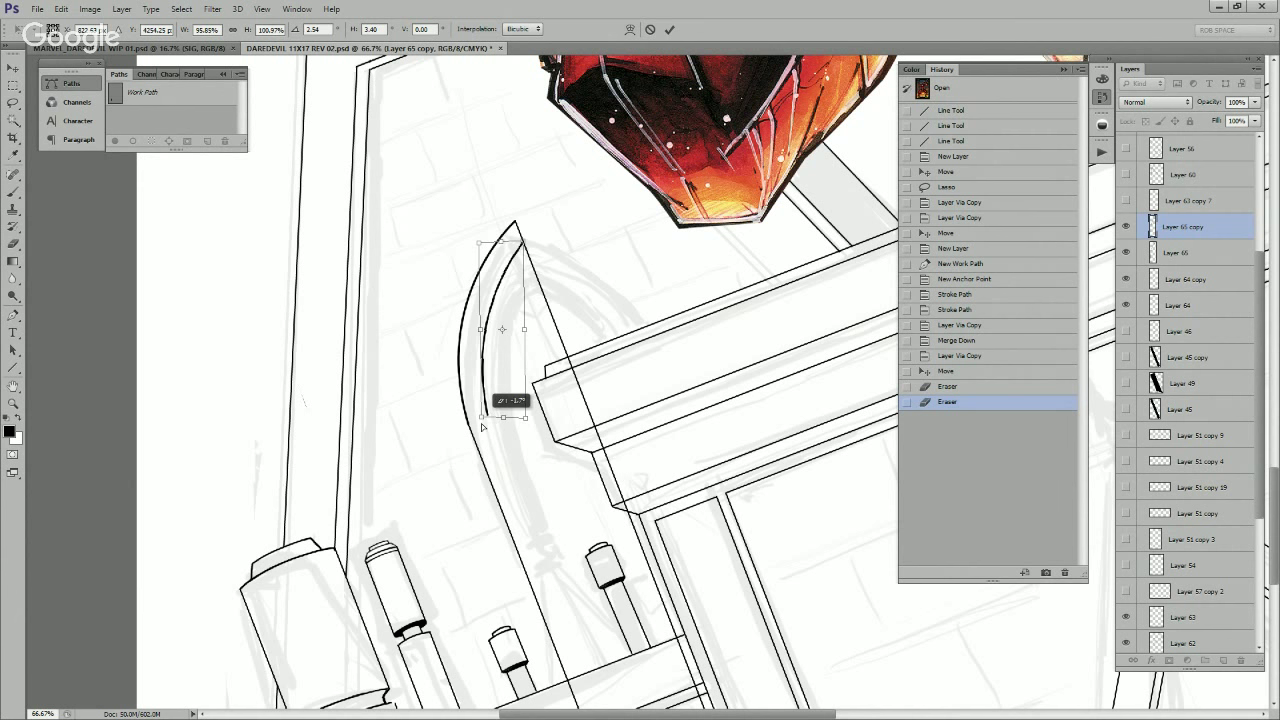
{"action": "key", "text": "Return"}
{"action": "key", "text": "ctrl+z"}
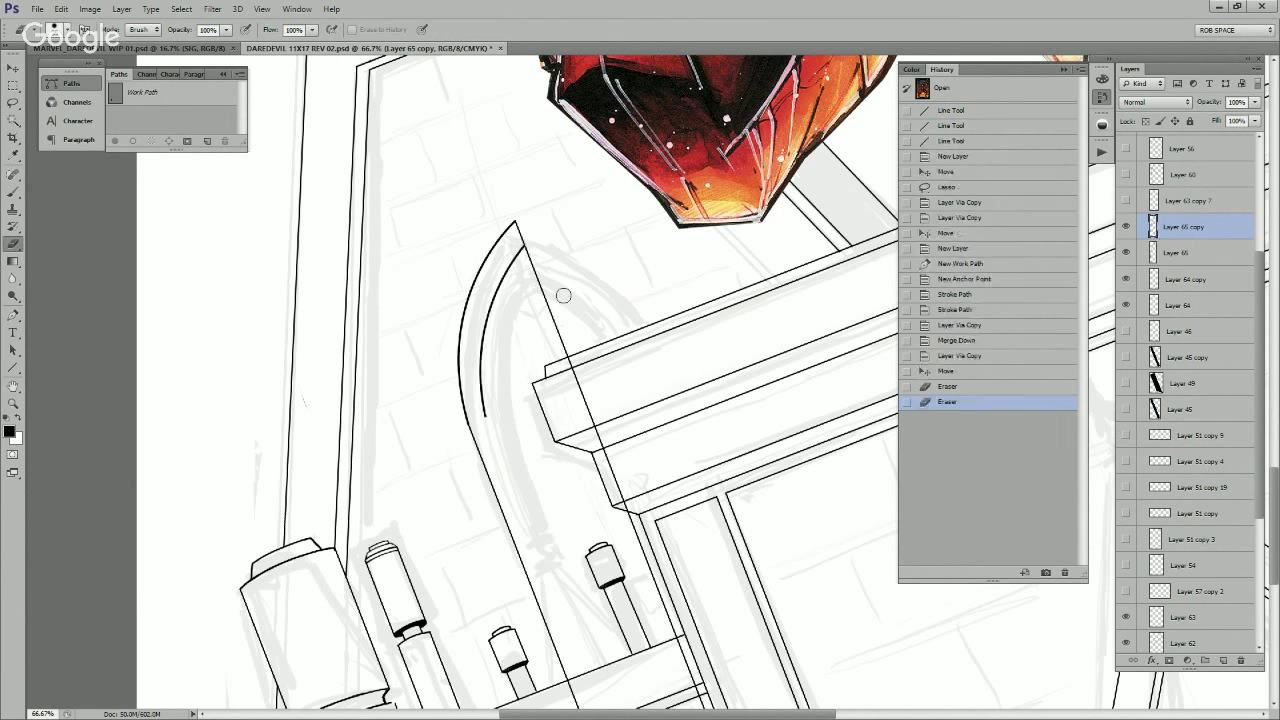
Step: Try to reshape the inner curve copy by free-transforming its inner side, and undo the transform
{"action": "key", "text": "z"}
{"action": "left_click", "coordinate": [524, 295]}
{"action": "left_click", "coordinate": [524, 295]}
{"action": "key", "text": "ctrl+t"}
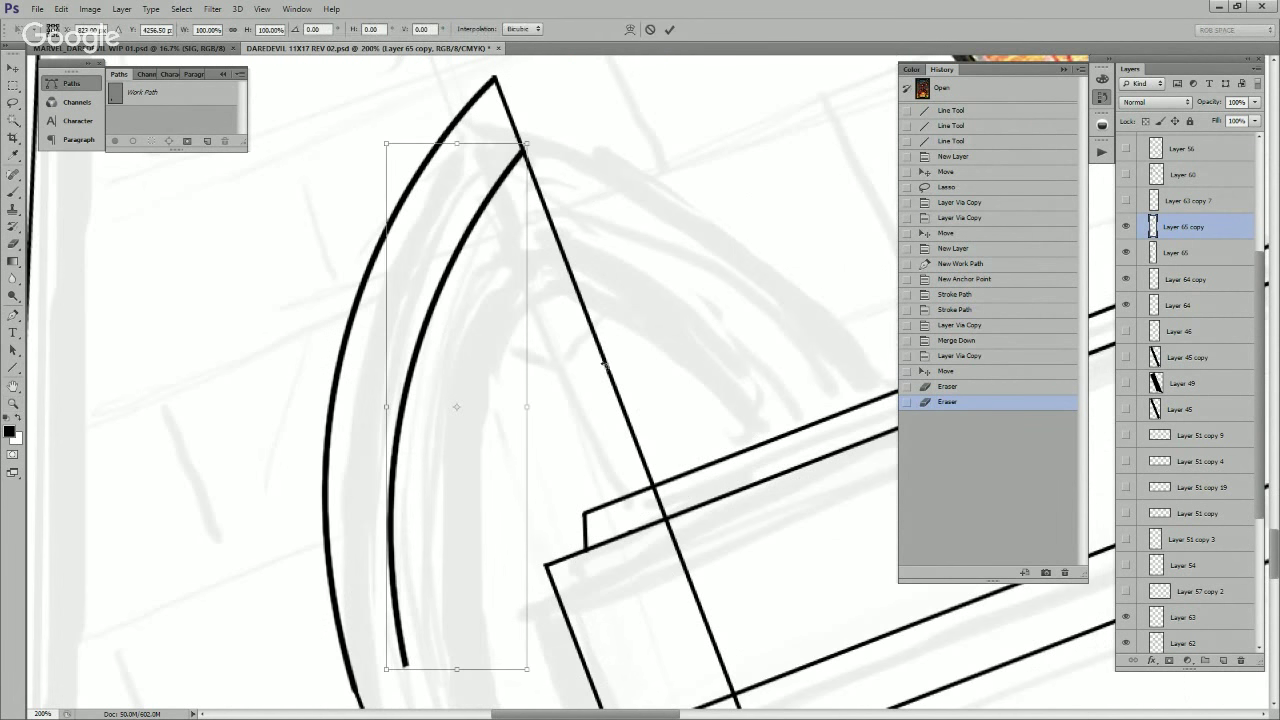
{"action": "left_click_drag", "start_coordinate": [537, 407], "coordinate": [525, 412]}
{"action": "key", "text": "Return"}
{"action": "left_click_drag", "start_coordinate": [554, 480], "coordinate": [543, 241]}
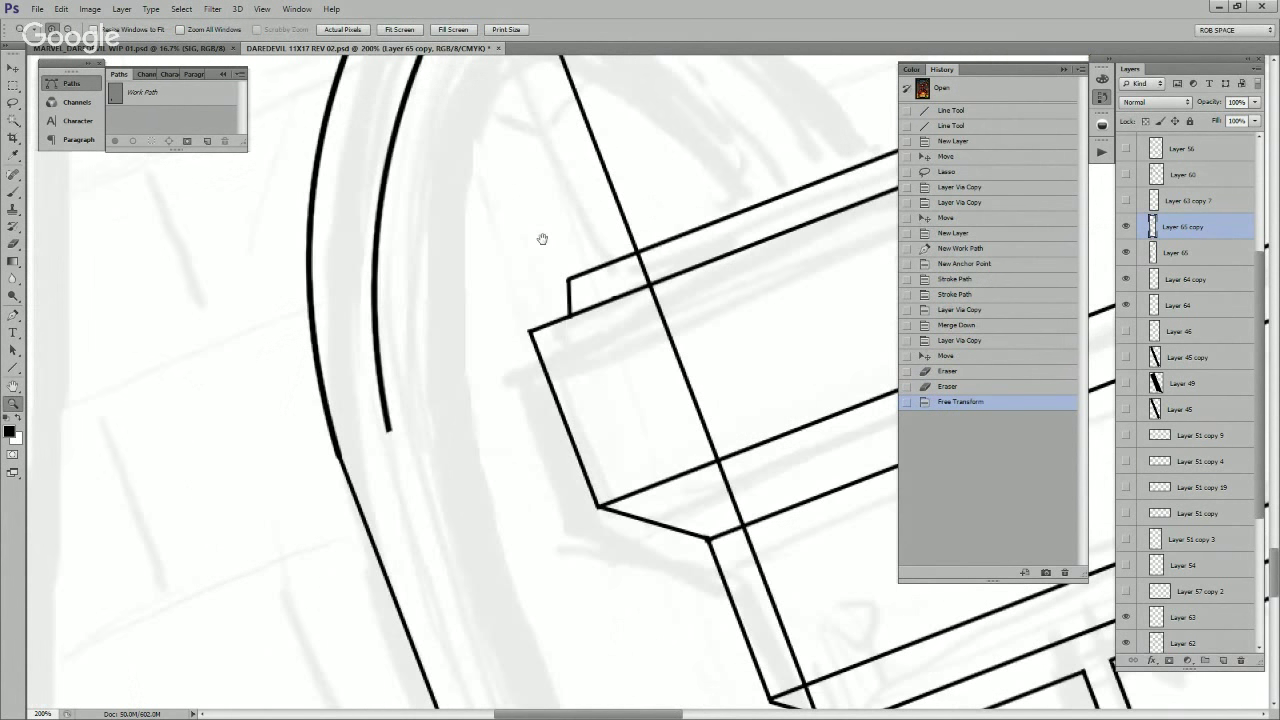
{"action": "left_click", "coordinate": [532, 334], "text": "alt"}
{"action": "left_click", "coordinate": [532, 334], "text": "alt"}
{"action": "left_click", "coordinate": [532, 334], "text": "alt"}
{"action": "left_click_drag", "start_coordinate": [558, 429], "coordinate": [530, 348]}
{"action": "left_click", "coordinate": [526, 331]}
{"action": "left_click", "coordinate": [526, 331]}
{"action": "left_click_drag", "start_coordinate": [509, 288], "coordinate": [525, 565]}
{"action": "key", "text": "ctrl+z"}
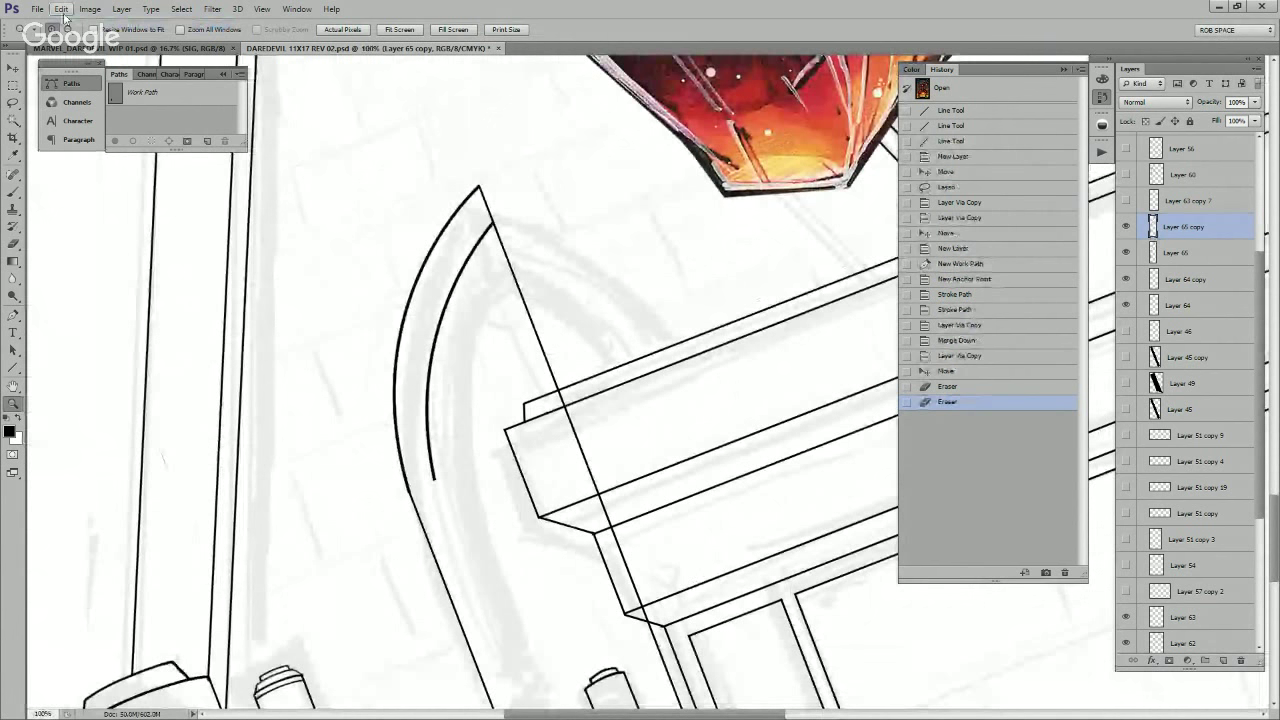
{"action": "left_click", "coordinate": [61, 9]}
{"action": "mouse_move", "coordinate": [150, 269]}
{"action": "left_click", "coordinate": [300, 346]}
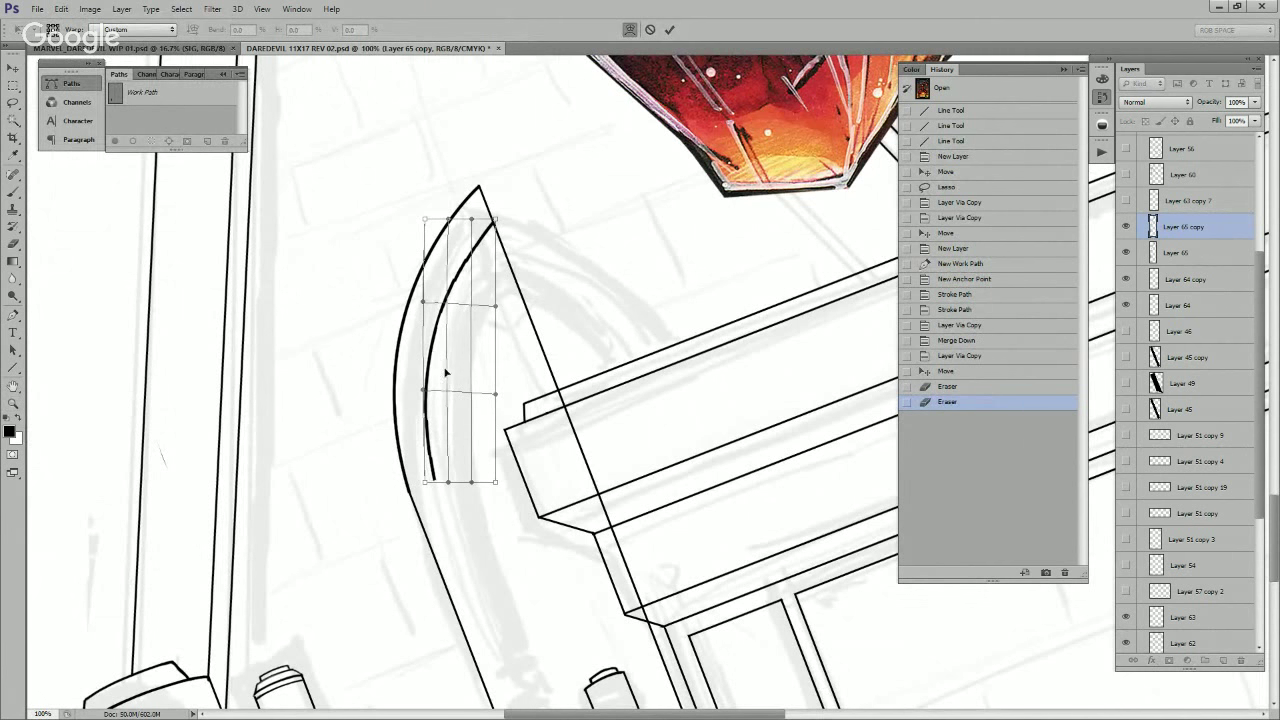
{"action": "key", "text": "Escape"}
Step: Try duplicating Layer 65 and moving the copy toward the window's inner side, and hide that copy
{"action": "key", "text": "z"}
{"action": "left_click_drag", "start_coordinate": [477, 477], "coordinate": [438, 286]}
{"action": "key", "text": "alt+bracketleft"}
{"action": "key", "text": "ctrl+j"}
{"action": "key", "text": "v"}
{"action": "left_click_drag", "start_coordinate": [451, 309], "coordinate": [545, 316]}
{"action": "left_click", "coordinate": [1126, 253]}
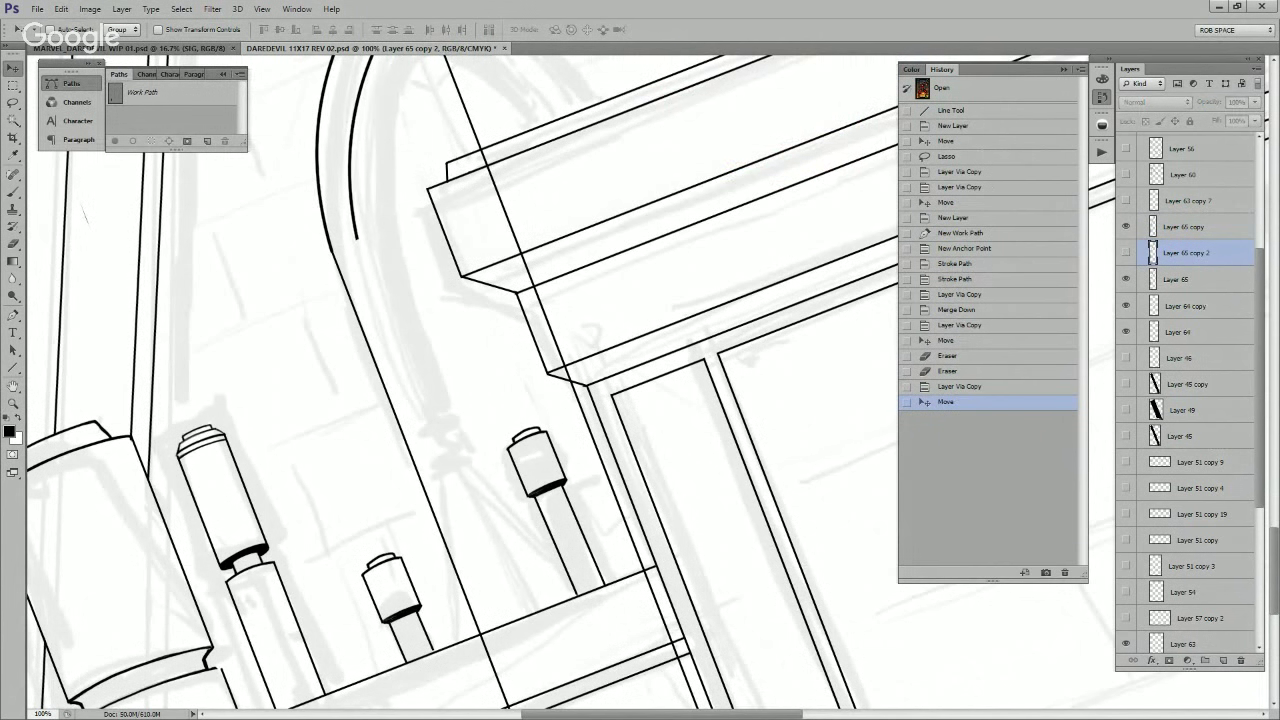
Step: Duplicate Layer 64 copy and move the straight line copy inward to meet the lower end of the inner curve
{"action": "left_click", "coordinate": [1126, 332]}
{"action": "left_click", "coordinate": [1190, 305]}
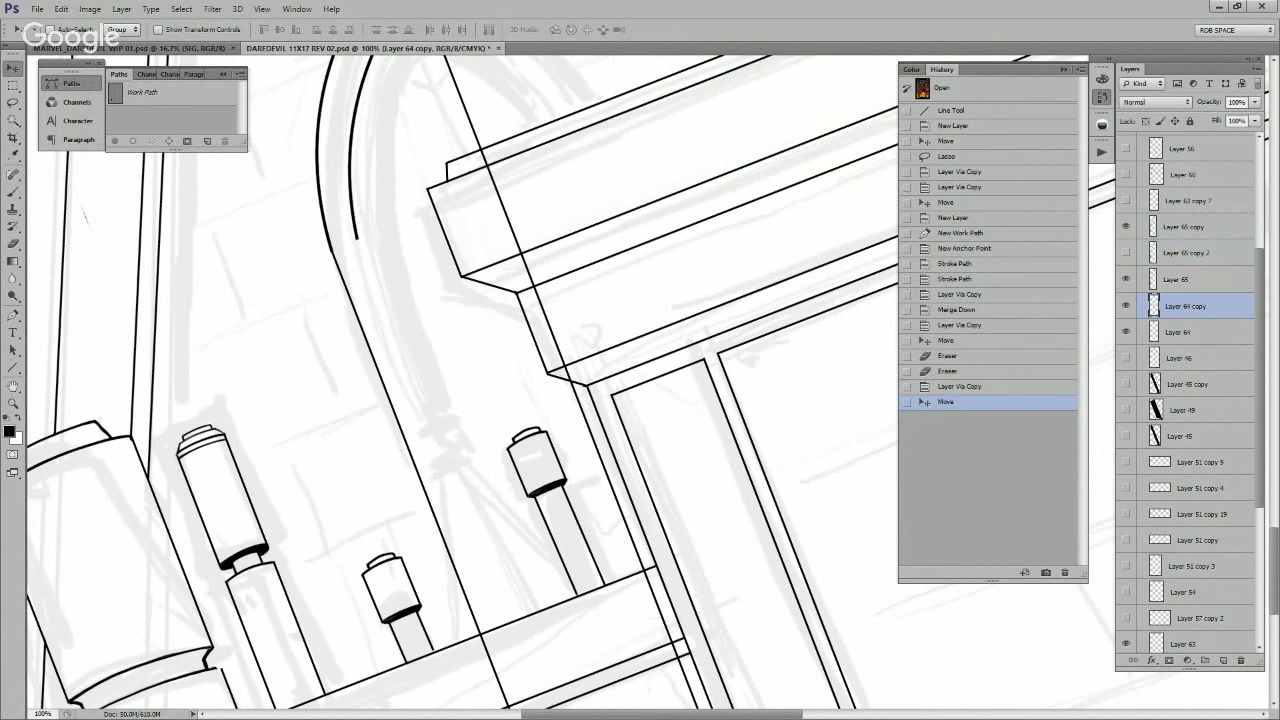
{"action": "key", "text": "ctrl+j"}
{"action": "left_click", "coordinate": [1126, 331]}
{"action": "mouse_move", "coordinate": [440, 310]}
{"action": "left_mouse_down"}
{"action": "mouse_move", "coordinate": [478, 348]}
{"action": "mouse_move", "coordinate": [454, 292]}
{"action": "left_mouse_up"}
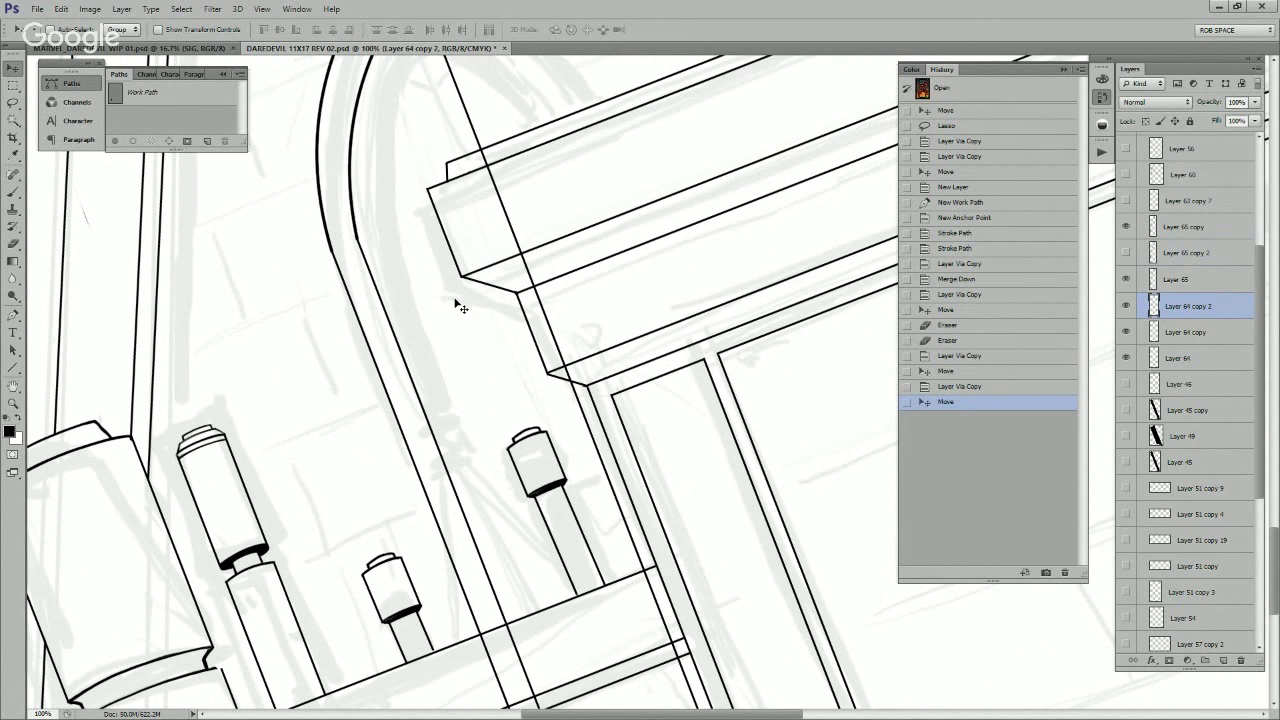
{"action": "key", "text": "z"}
{"action": "left_click", "coordinate": [475, 290], "text": "alt"}
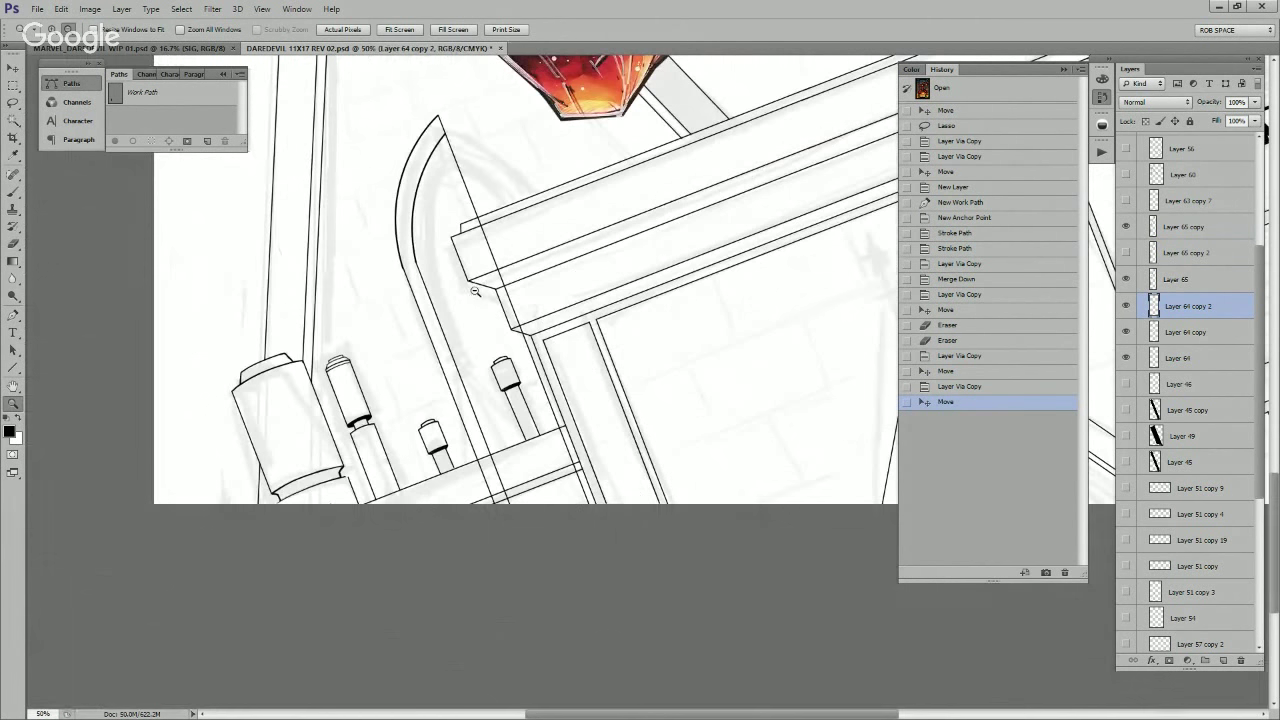
{"action": "left_click", "coordinate": [477, 293]}
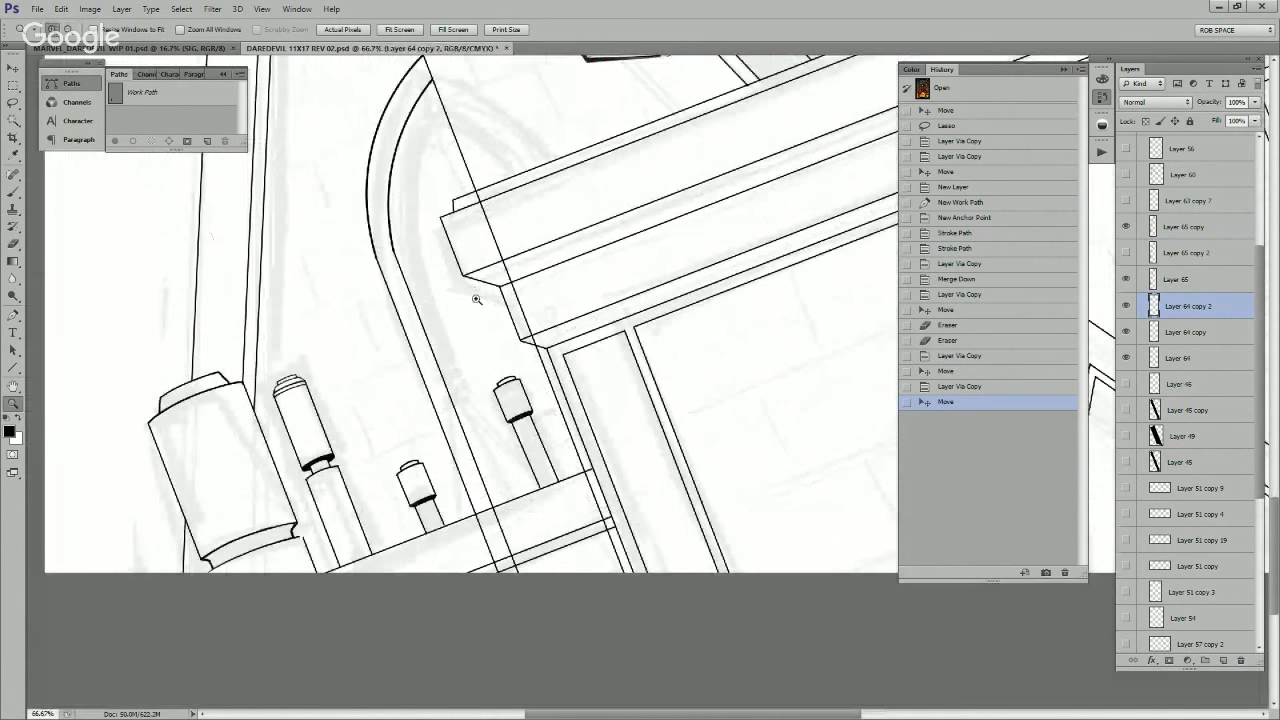
{"action": "key", "text": "v"}
{"action": "key", "text": "Left"}
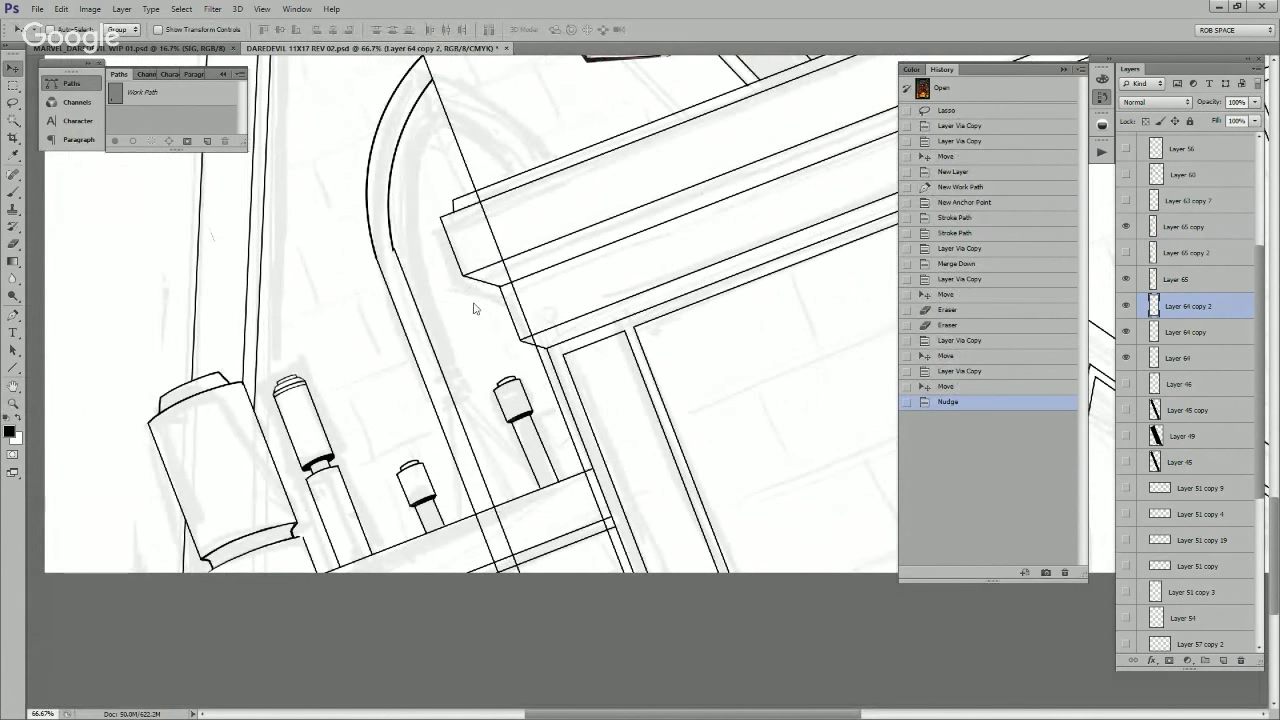
{"action": "key", "text": "Left"}
Step: Inspect the joint between the inner curve and its straight line, and hide Layer 65 copy
{"action": "key", "text": "z"}
{"action": "left_click", "coordinate": [423, 226]}
{"action": "left_click_drag", "start_coordinate": [422, 226], "coordinate": [460, 439]}
{"action": "left_click", "coordinate": [445, 408]}
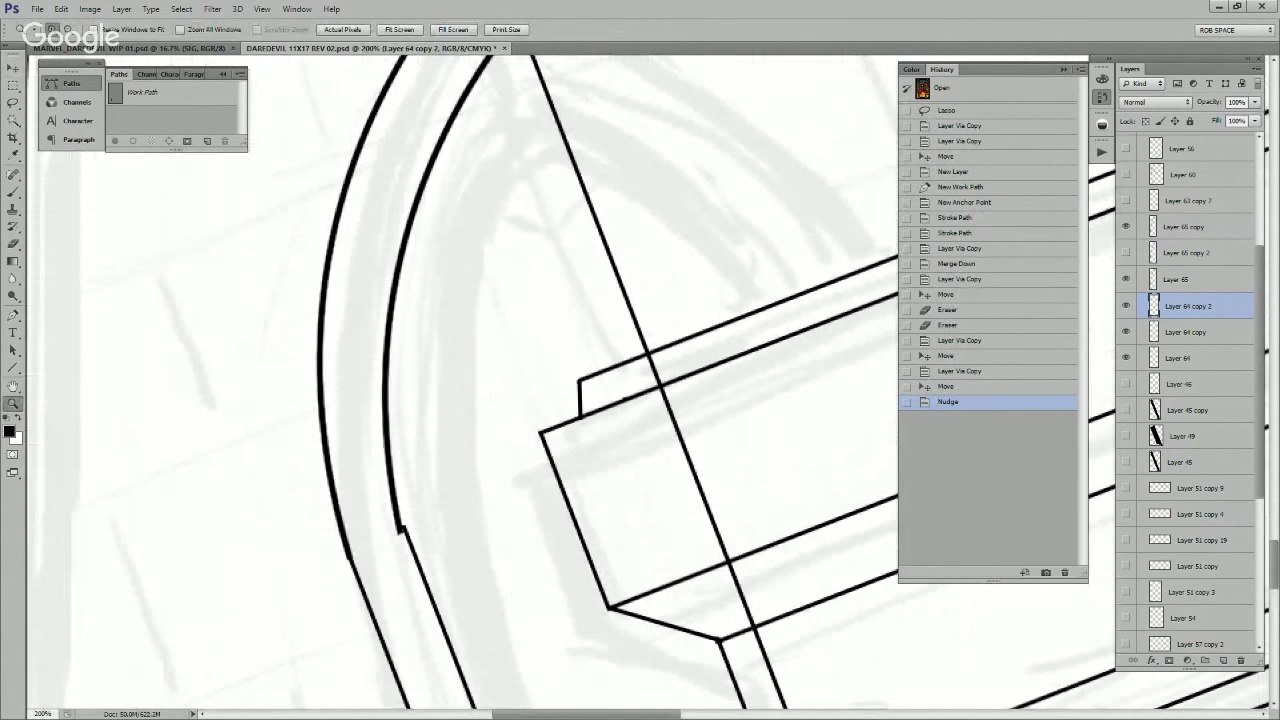
{"action": "left_click", "coordinate": [1126, 279]}
{"action": "left_click", "coordinate": [1126, 279]}
{"action": "left_click", "coordinate": [1126, 226]}
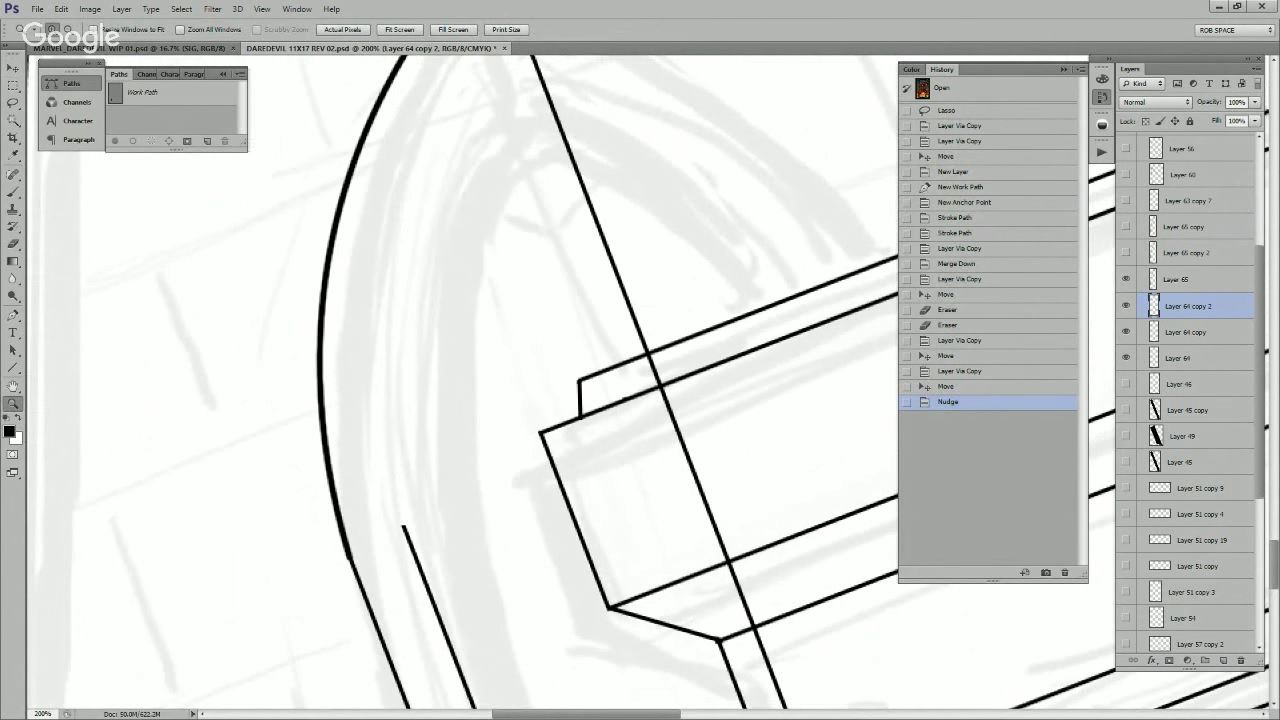
Step: Draw a curved path from the centre line to the top of the inner straight line and stroke it in black
{"action": "key", "text": "p"}
{"action": "scroll", "coordinate": [531, 314], "scroll_direction": "up", "scroll_amount": 3}
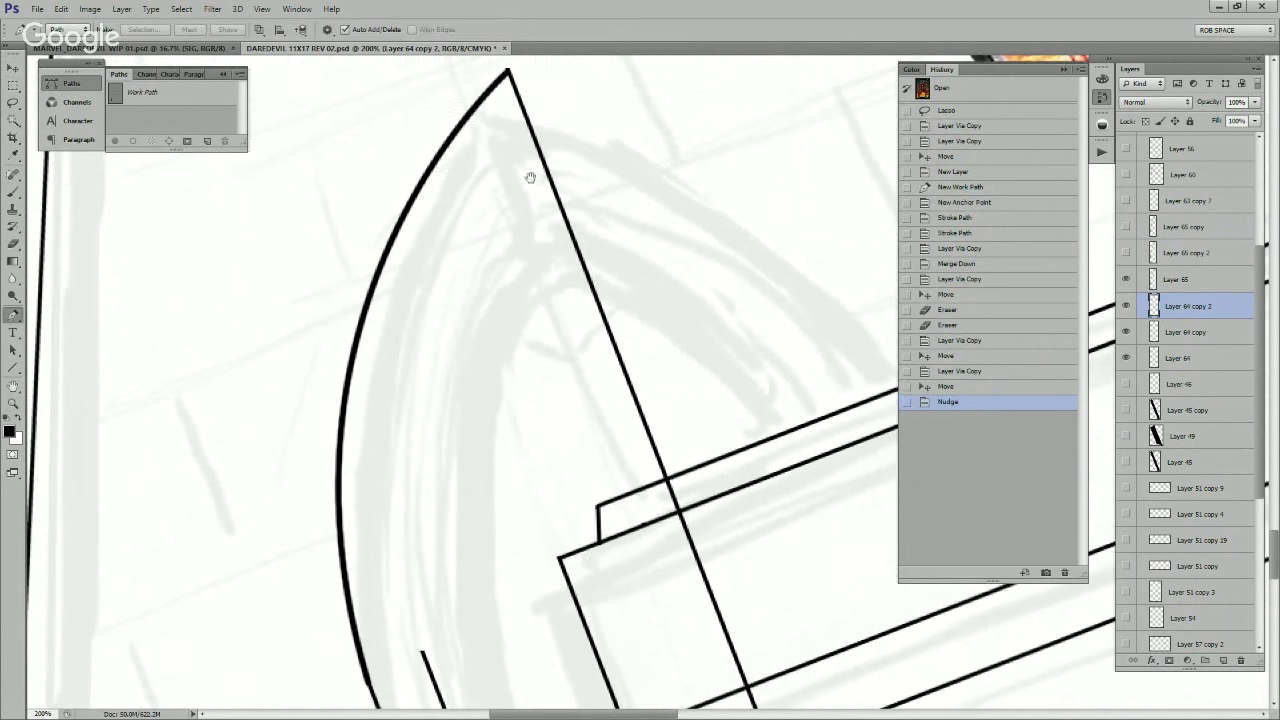
{"action": "left_click", "coordinate": [532, 150]}
{"action": "left_click_drag", "start_coordinate": [421, 655], "coordinate": [339, 384]}
{"action": "left_click_drag", "start_coordinate": [532, 143], "coordinate": [528, 129]}
{"action": "left_click", "coordinate": [132, 141]}
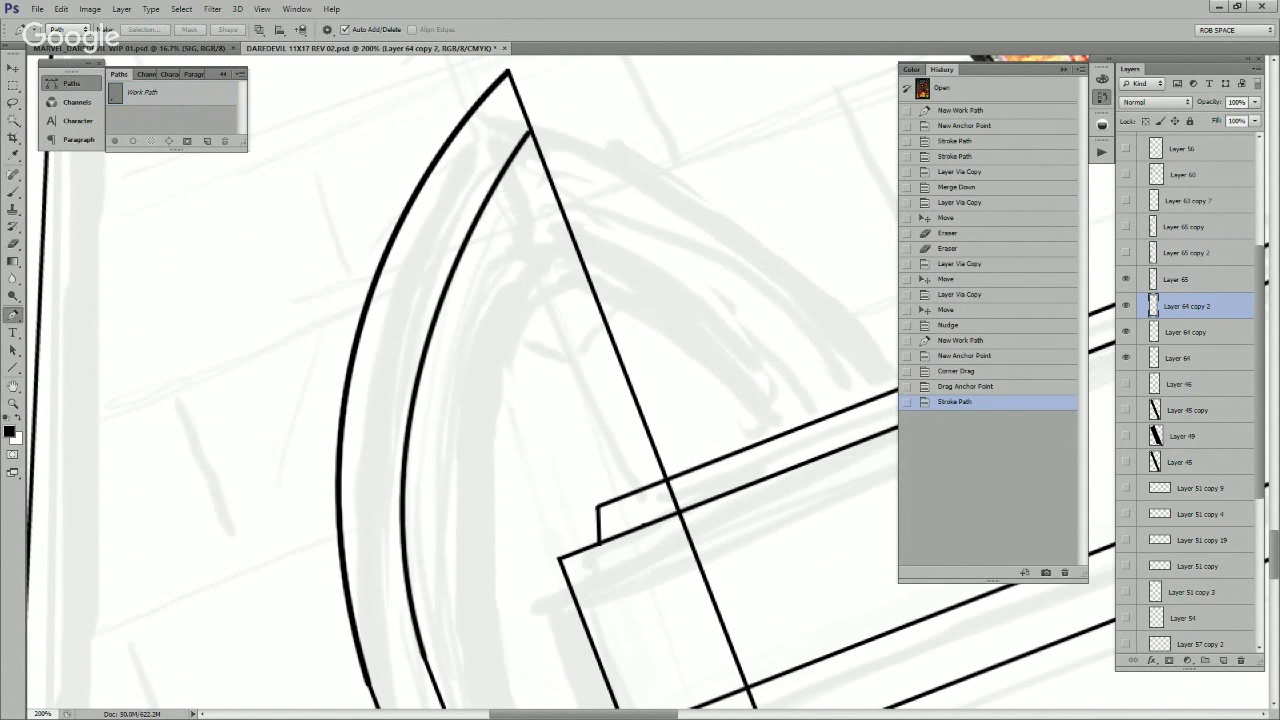
Step: Merge Layer 65 and the window's straight line copies down into Layer 64
{"action": "key", "text": "z"}
{"action": "left_click", "coordinate": [547, 337], "text": "alt"}
{"action": "left_click", "coordinate": [551, 337], "text": "alt"}
{"action": "left_click", "coordinate": [553, 337], "text": "alt"}
{"action": "left_click", "coordinate": [555, 338], "text": "alt"}
{"action": "left_click", "coordinate": [568, 381]}
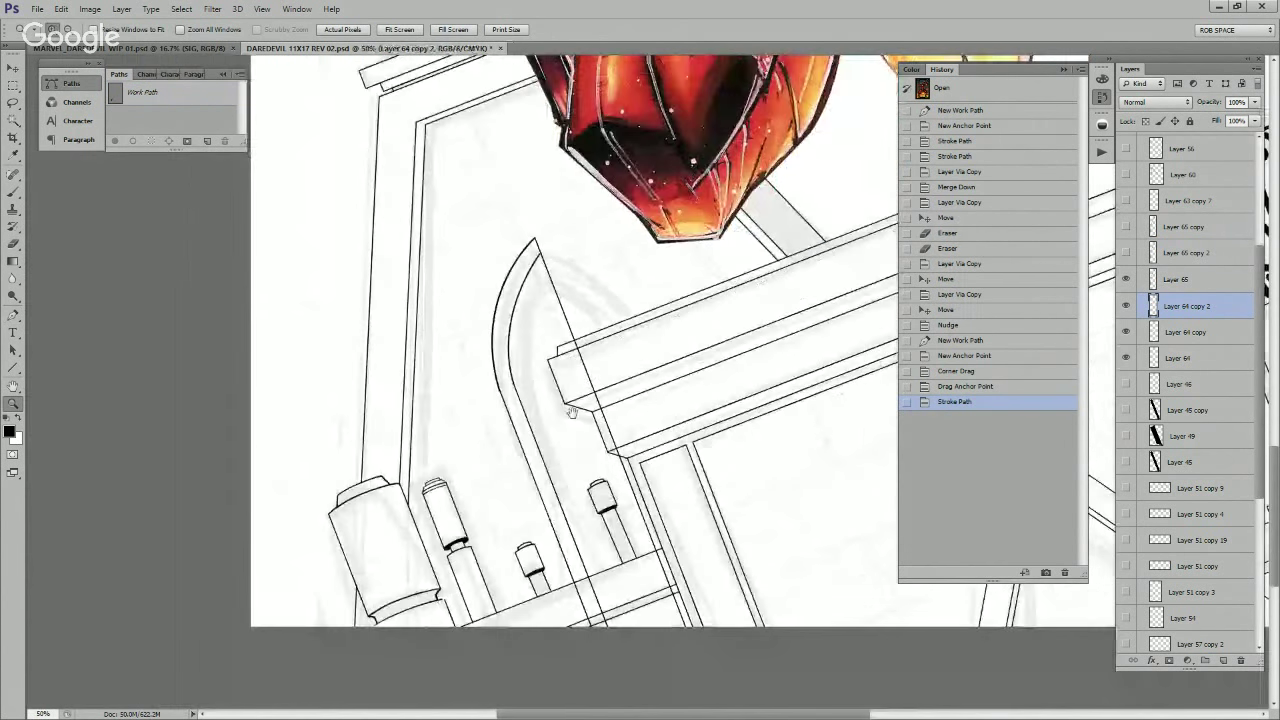
{"action": "left_click_drag", "start_coordinate": [572, 412], "coordinate": [531, 347]}
{"action": "left_click", "coordinate": [1178, 280]}
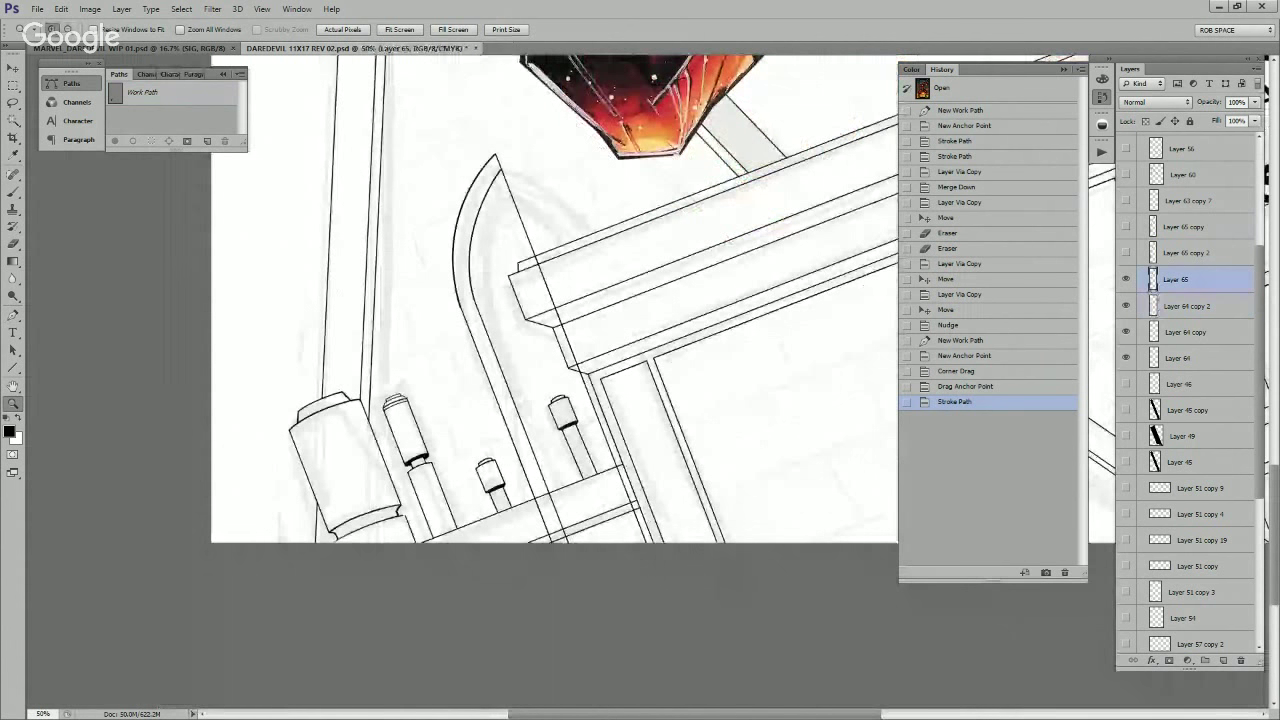
{"action": "key", "text": "ctrl+e"}
{"action": "key", "text": "ctrl+e"}
{"action": "key", "text": "ctrl+e"}
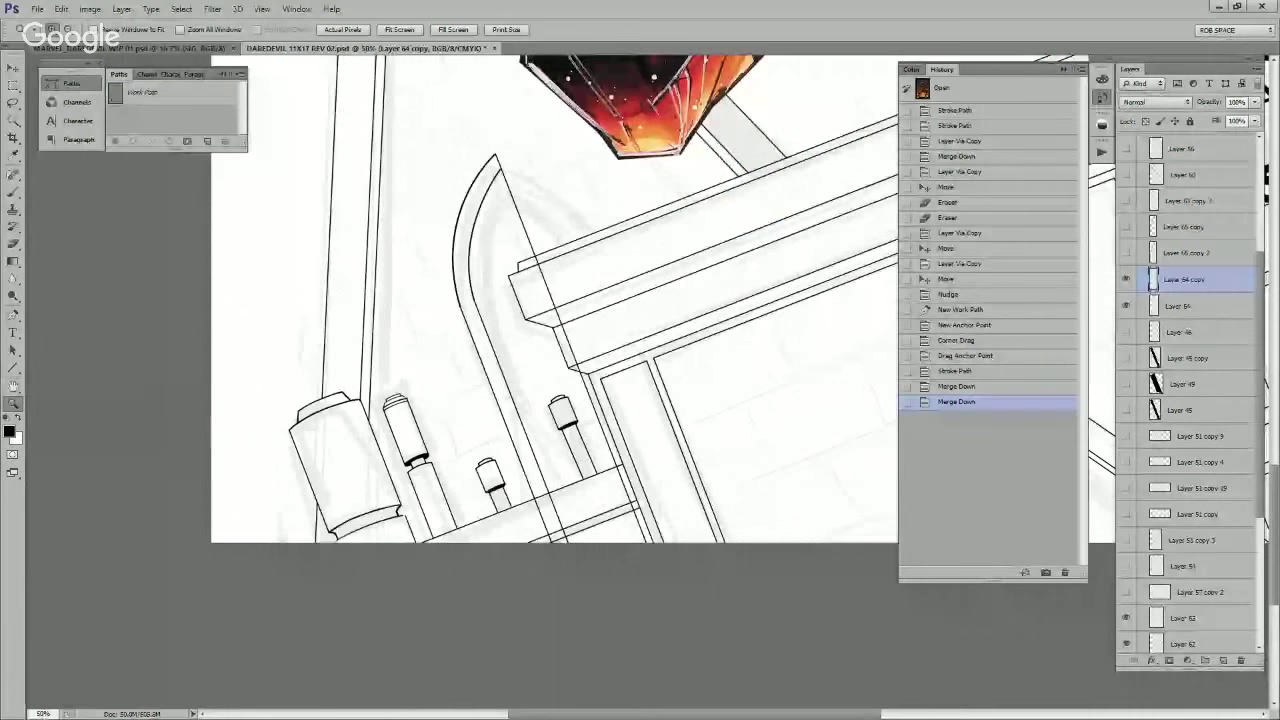
{"action": "left_click", "coordinate": [1126, 280]}
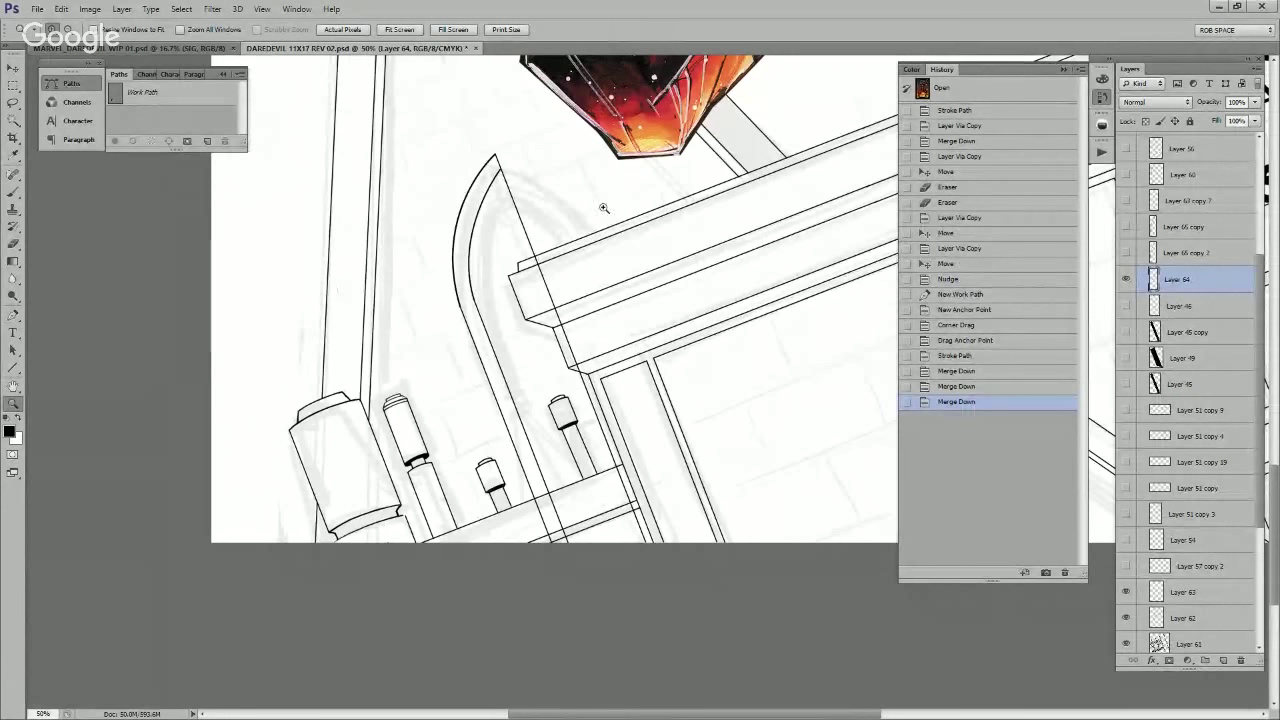
Step: Draw a second curved path just inside the window's inner curve and stroke it with the thin brush on Layer 64
{"action": "left_click", "coordinate": [497, 189]}
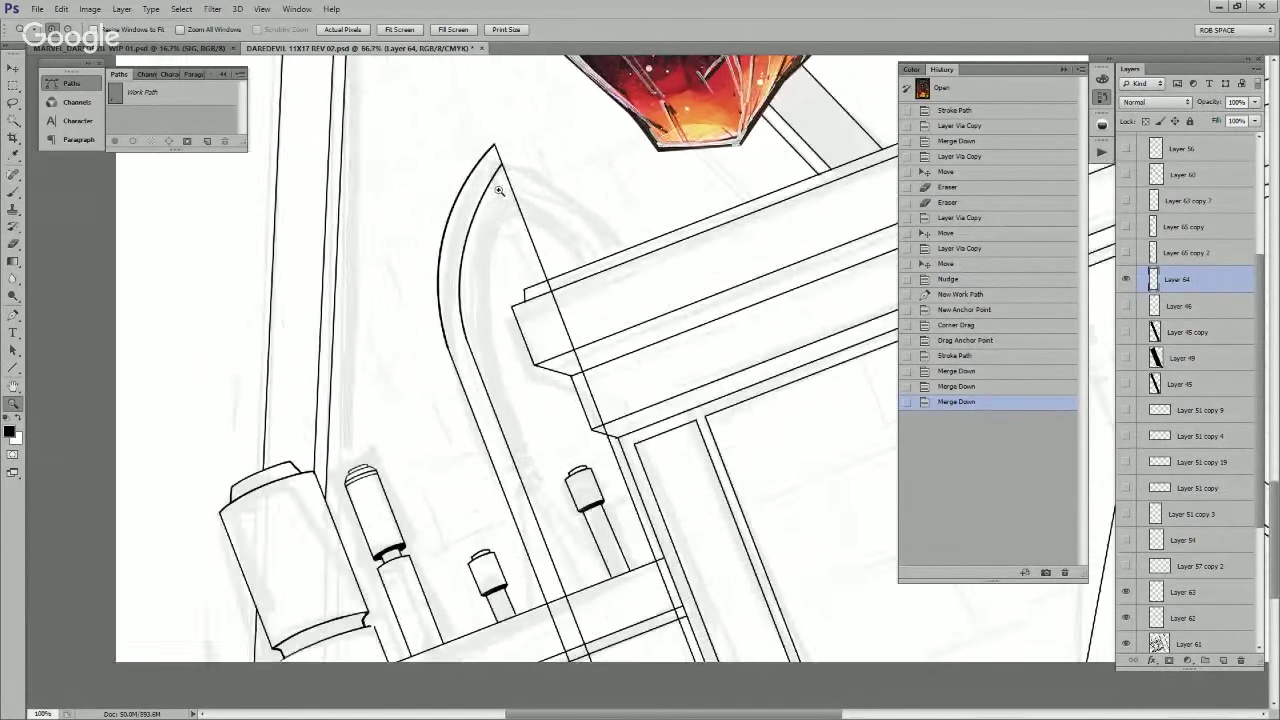
{"action": "key", "text": "p"}
{"action": "left_click", "coordinate": [503, 160]}
{"action": "left_click_drag", "start_coordinate": [456, 426], "coordinate": [493, 550]}
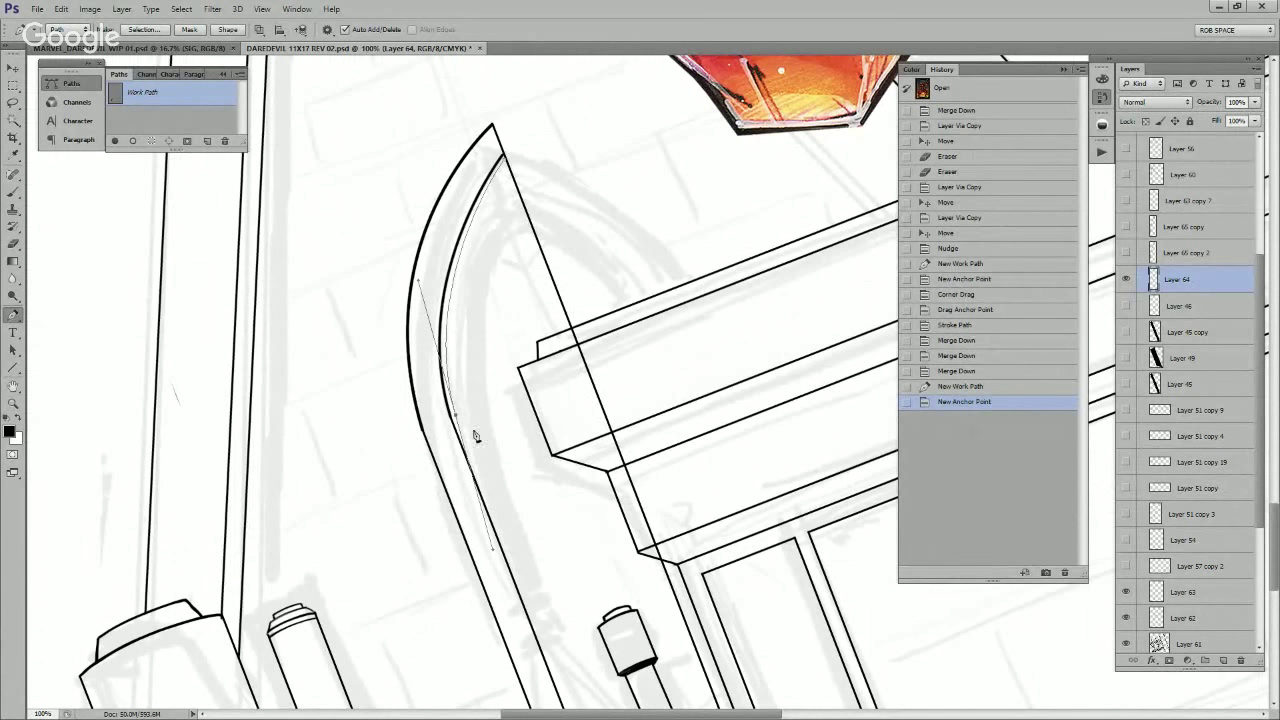
{"action": "left_click_drag", "start_coordinate": [505, 162], "coordinate": [506, 166]}
{"action": "key", "text": "b"}
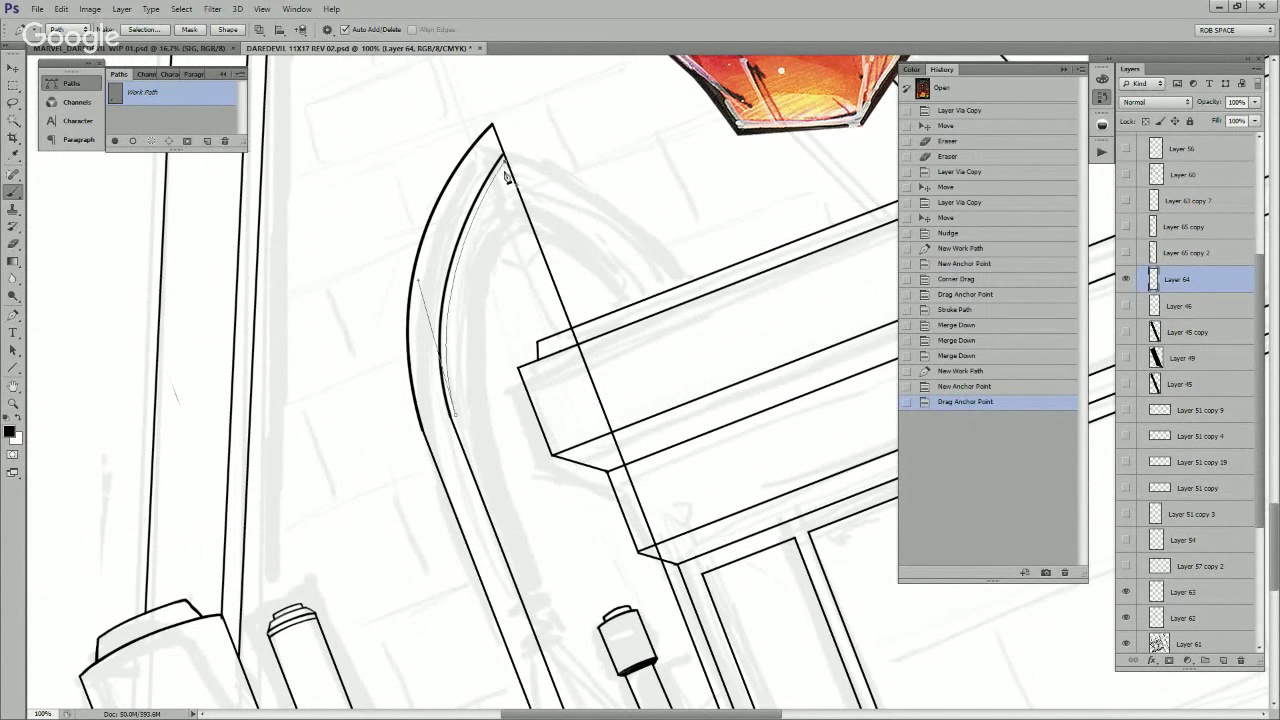
{"action": "key", "text": "Return"}
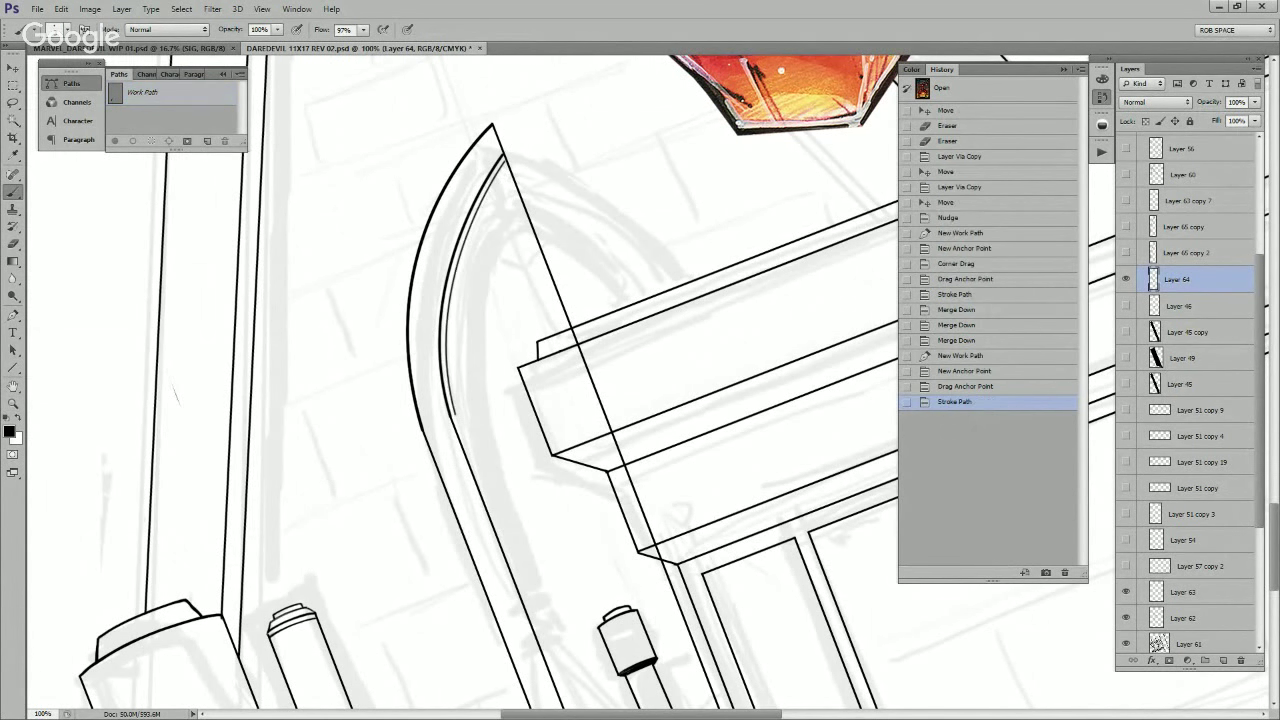
Step: Draw a 3 px straight line continuing the window's thin inner curve down past the base ledge
{"action": "mouse_move", "coordinate": [547, 358]}
{"action": "left_mouse_down"}
{"action": "mouse_move", "coordinate": [472, 186]}
{"action": "mouse_move", "coordinate": [469, 137]}
{"action": "left_mouse_up"}
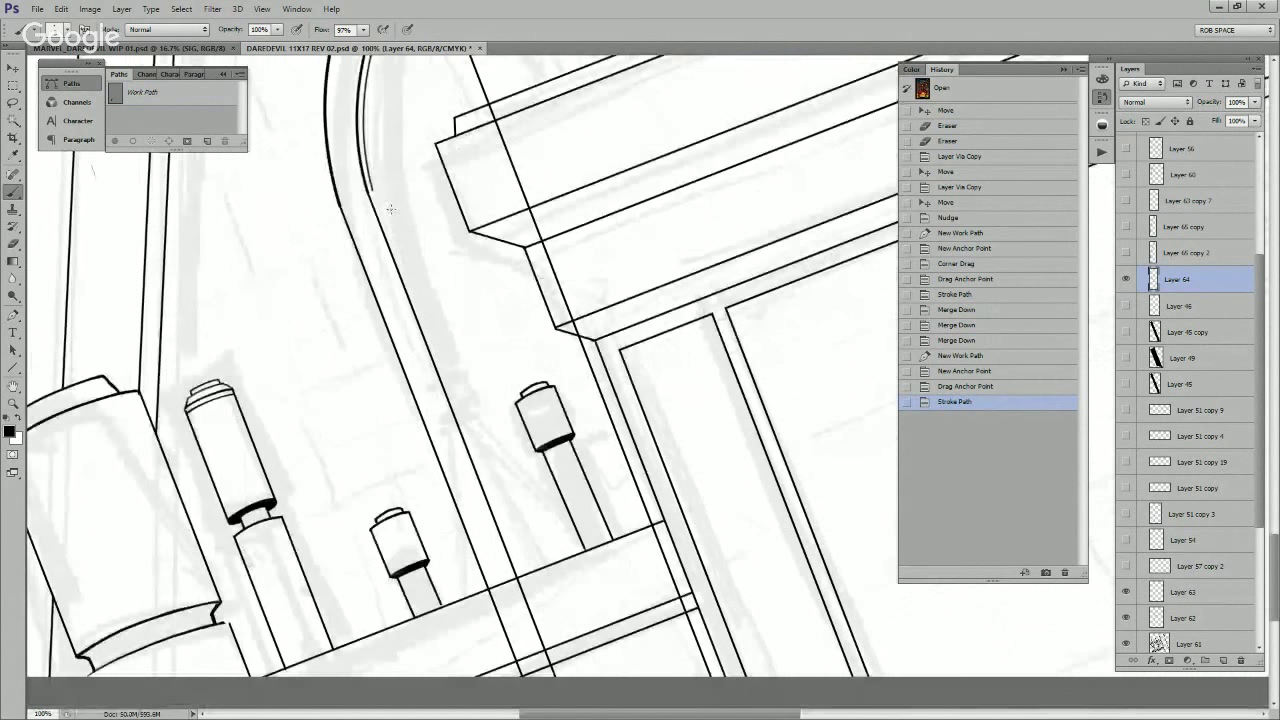
{"action": "key", "text": "u"}
{"action": "left_click_drag", "start_coordinate": [371, 190], "coordinate": [543, 635]}
{"action": "left_click_drag", "start_coordinate": [550, 434], "coordinate": [559, 621]}
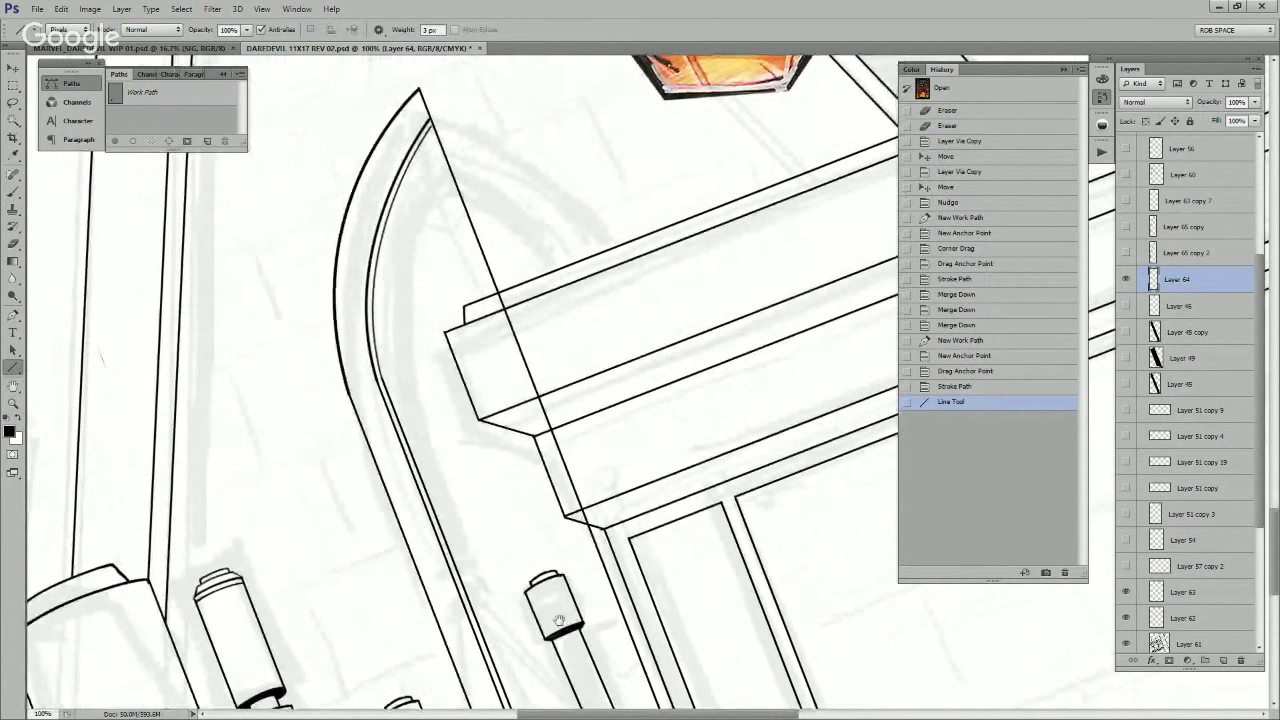
Step: Duplicate Layer 64, flip the copy horizontally and rotate it about -42.6° to match the window's tilt
{"action": "key", "text": "ctrl+j"}
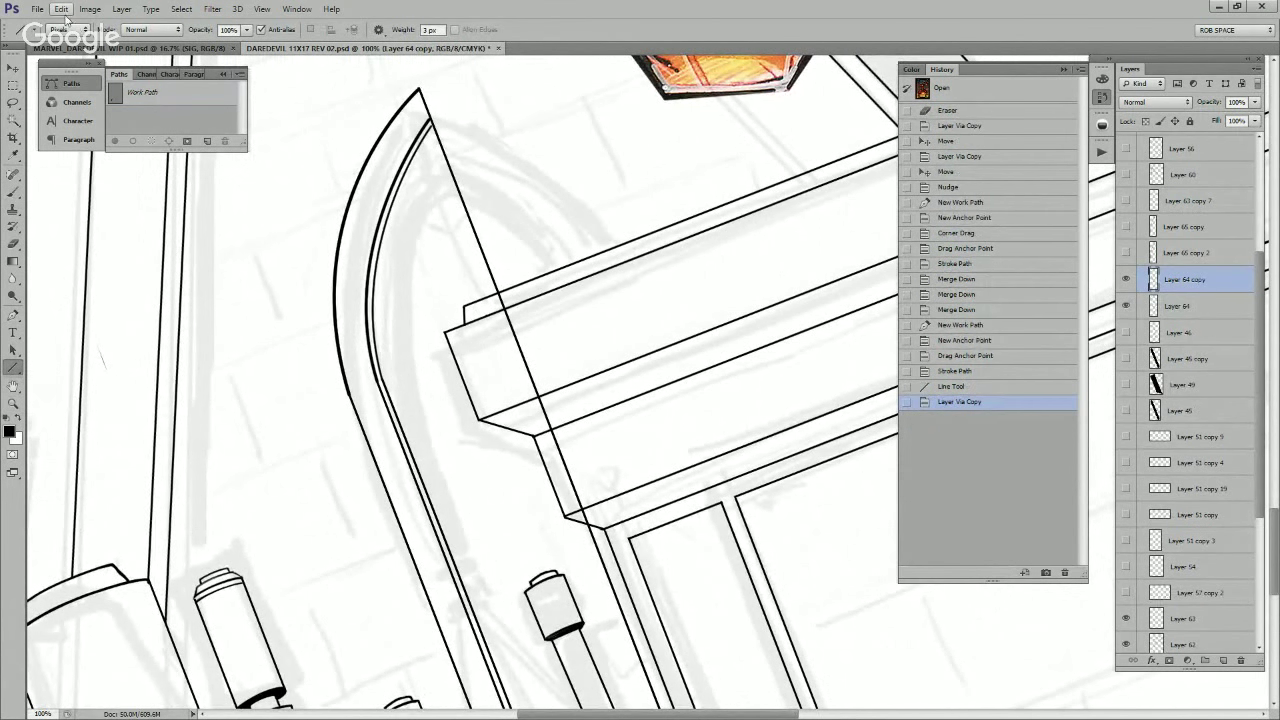
{"action": "left_click", "coordinate": [61, 8]}
{"action": "mouse_move", "coordinate": [200, 273]}
{"action": "left_click", "coordinate": [283, 414]}
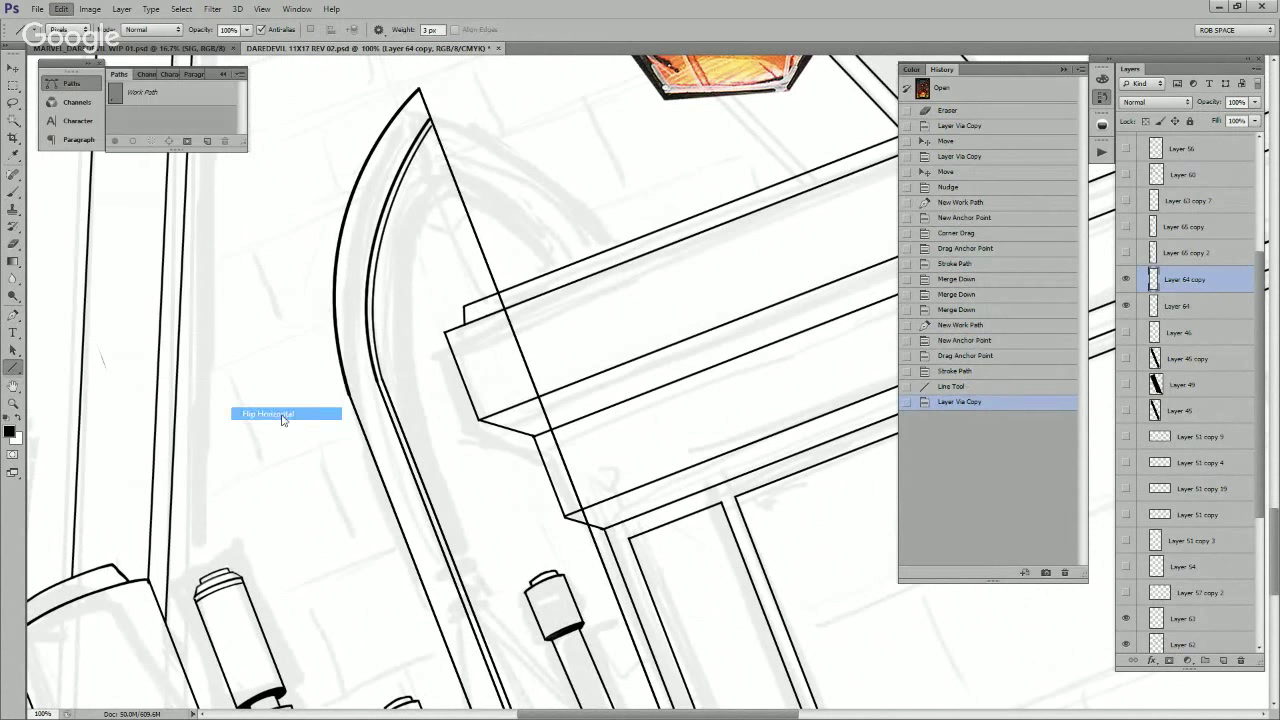
{"action": "key", "text": "v"}
{"action": "key", "text": "ctrl+t"}
{"action": "left_click_drag", "start_coordinate": [814, 349], "coordinate": [546, 206]}
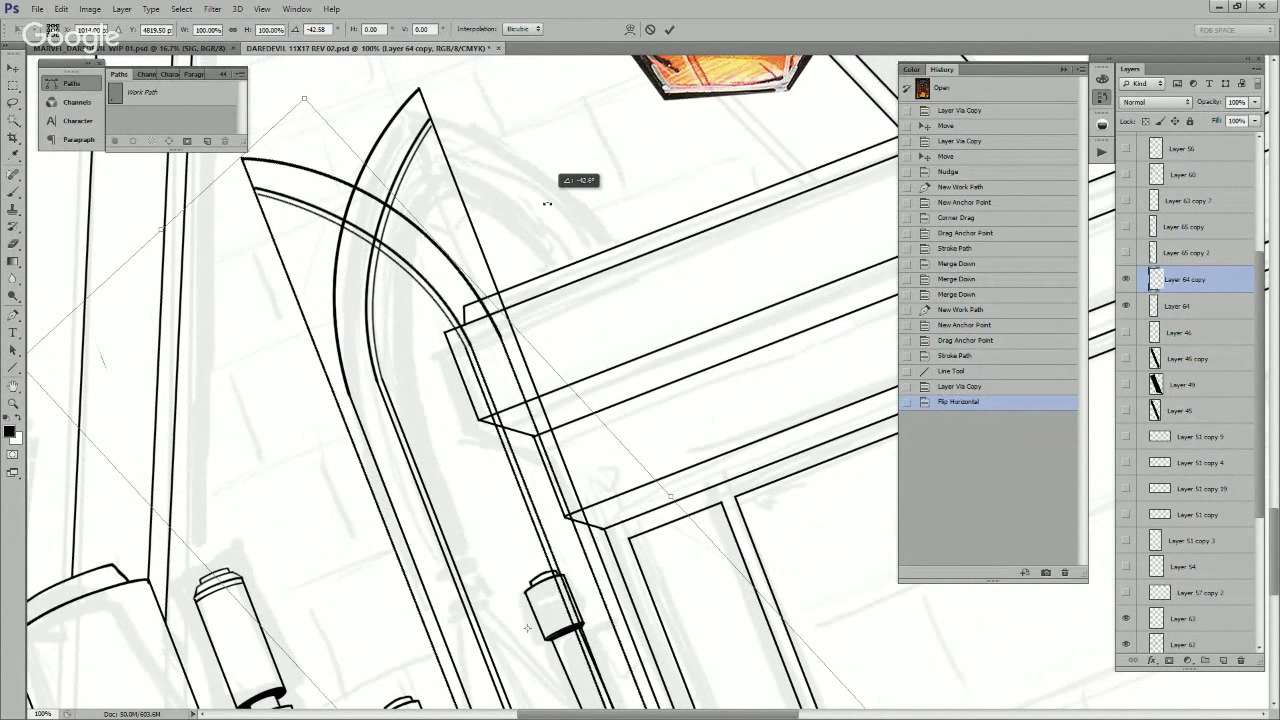
{"action": "key", "text": "Return"}
Step: Move and nudge the mirrored half until its peak and centre line meet the original window half
{"action": "left_click_drag", "start_coordinate": [462, 413], "coordinate": [641, 366]}
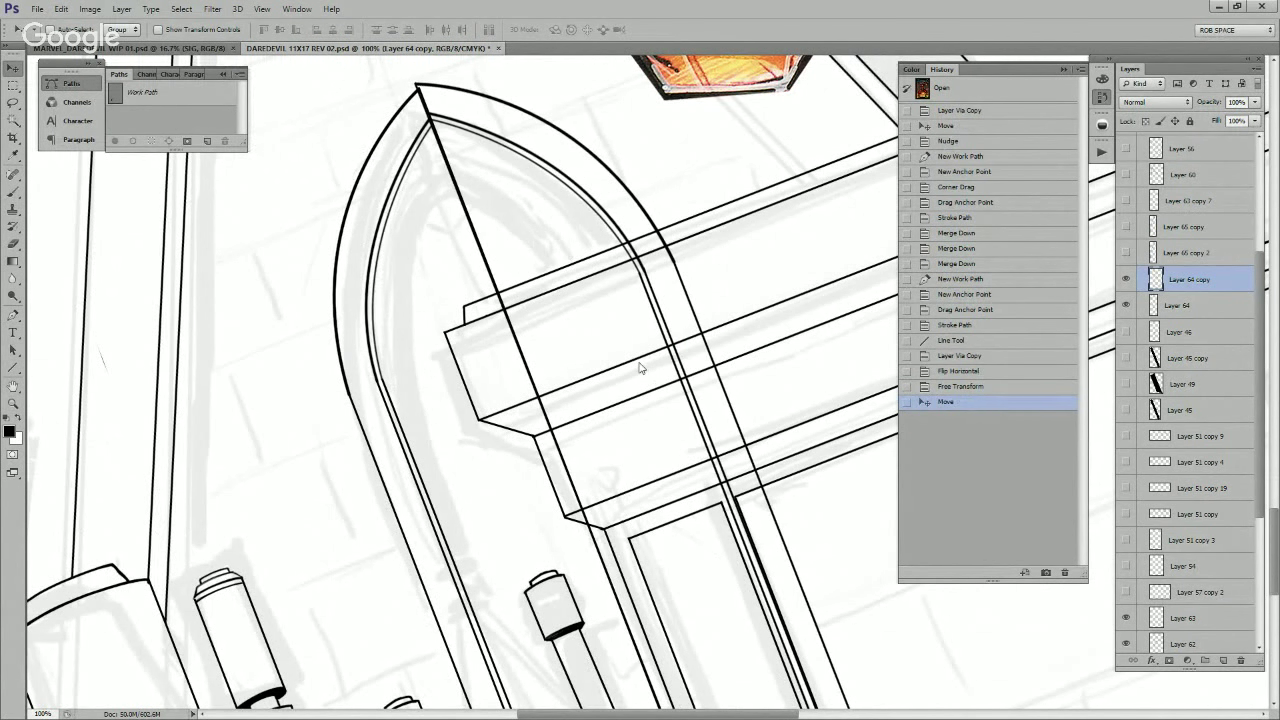
{"action": "key", "text": "Right"}
{"action": "key", "text": "Up"}
{"action": "key", "text": "Down"}
{"action": "key", "text": "Down"}
{"action": "key", "text": "Right"}
{"action": "key", "text": "Right"}
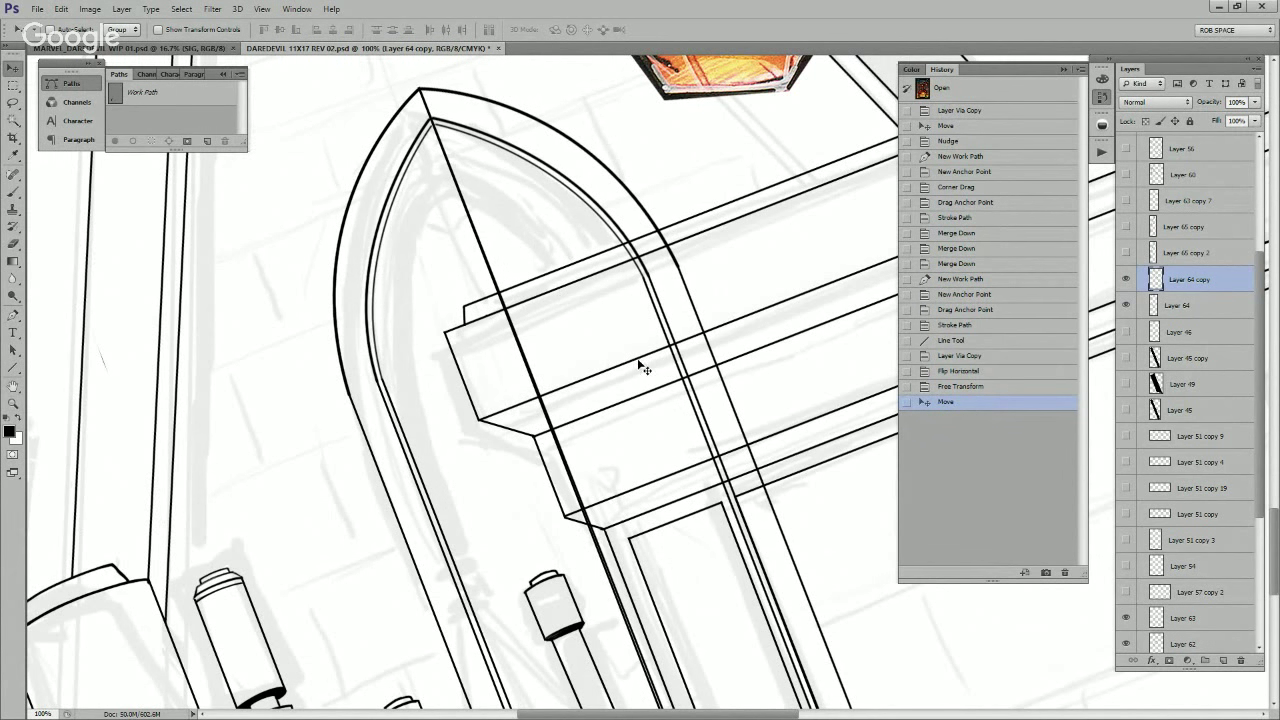
Step: Merge Layer 64 copy down into Layer 64 and erase the window lines that overlap the large slanted ledge
{"action": "key", "text": "ctrl+e"}
{"action": "key", "text": "e"}
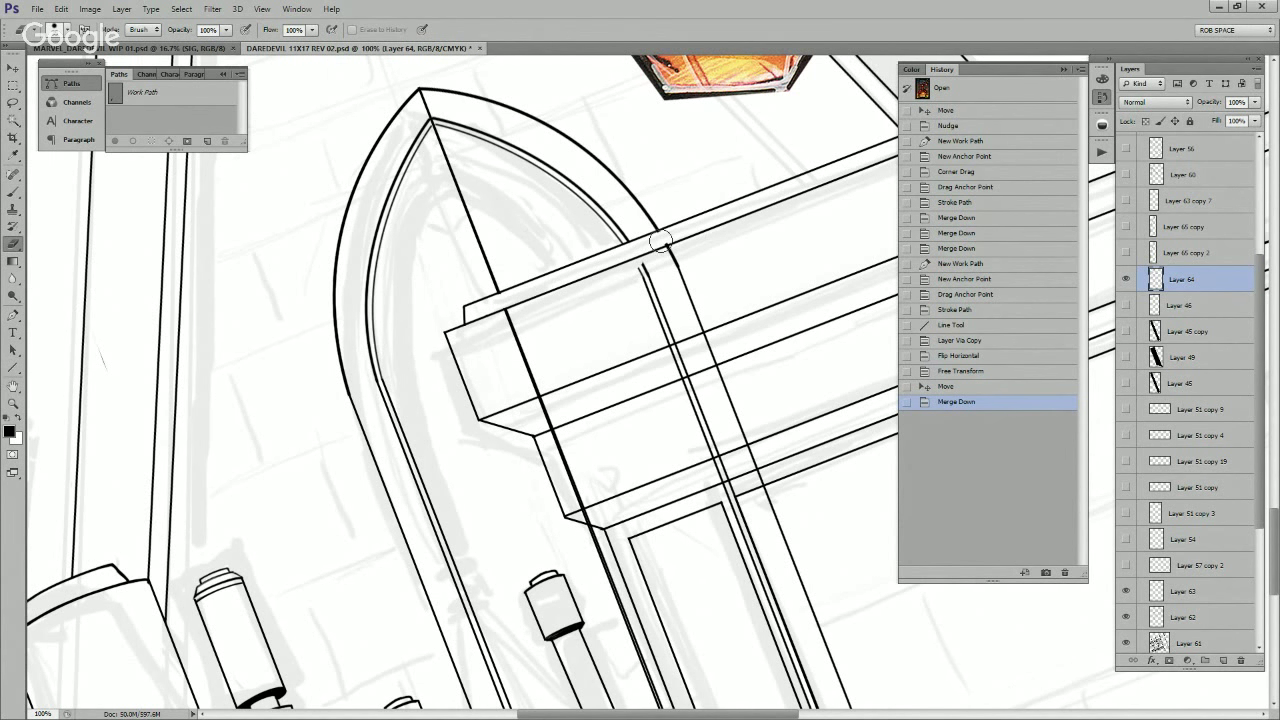
{"action": "left_click_drag", "start_coordinate": [641, 273], "coordinate": [713, 466]}
{"action": "left_click_drag", "start_coordinate": [514, 314], "coordinate": [539, 404]}
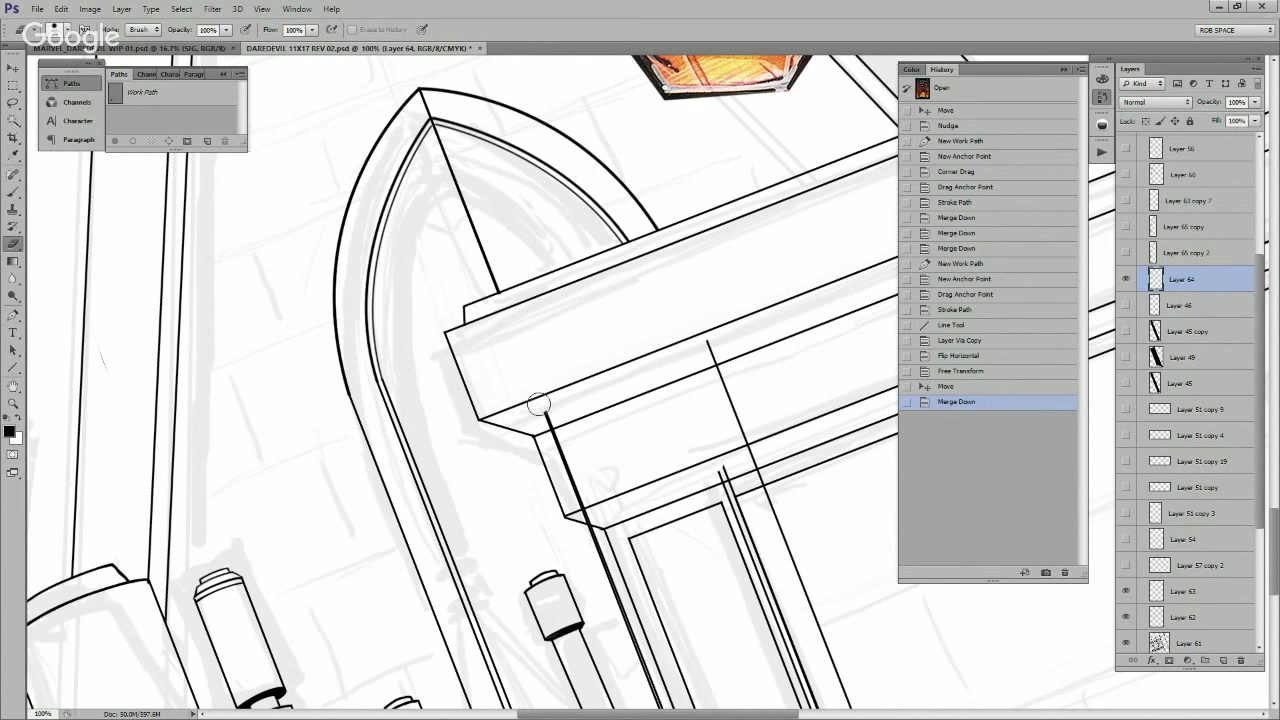
Step: Erase the remaining window lines that run over the door column and below the base ledge
{"action": "left_click_drag", "start_coordinate": [676, 580], "coordinate": [558, 360]}
{"action": "left_click_drag", "start_coordinate": [609, 262], "coordinate": [662, 424]}
{"action": "mouse_move", "coordinate": [592, 132]}
{"action": "left_mouse_down"}
{"action": "mouse_move", "coordinate": [742, 523]}
{"action": "mouse_move", "coordinate": [716, 516]}
{"action": "mouse_move", "coordinate": [652, 393]}
{"action": "mouse_move", "coordinate": [694, 560]}
{"action": "left_mouse_up"}
{"action": "left_click_drag", "start_coordinate": [549, 510], "coordinate": [603, 640]}
{"action": "left_click_drag", "start_coordinate": [506, 569], "coordinate": [678, 497]}
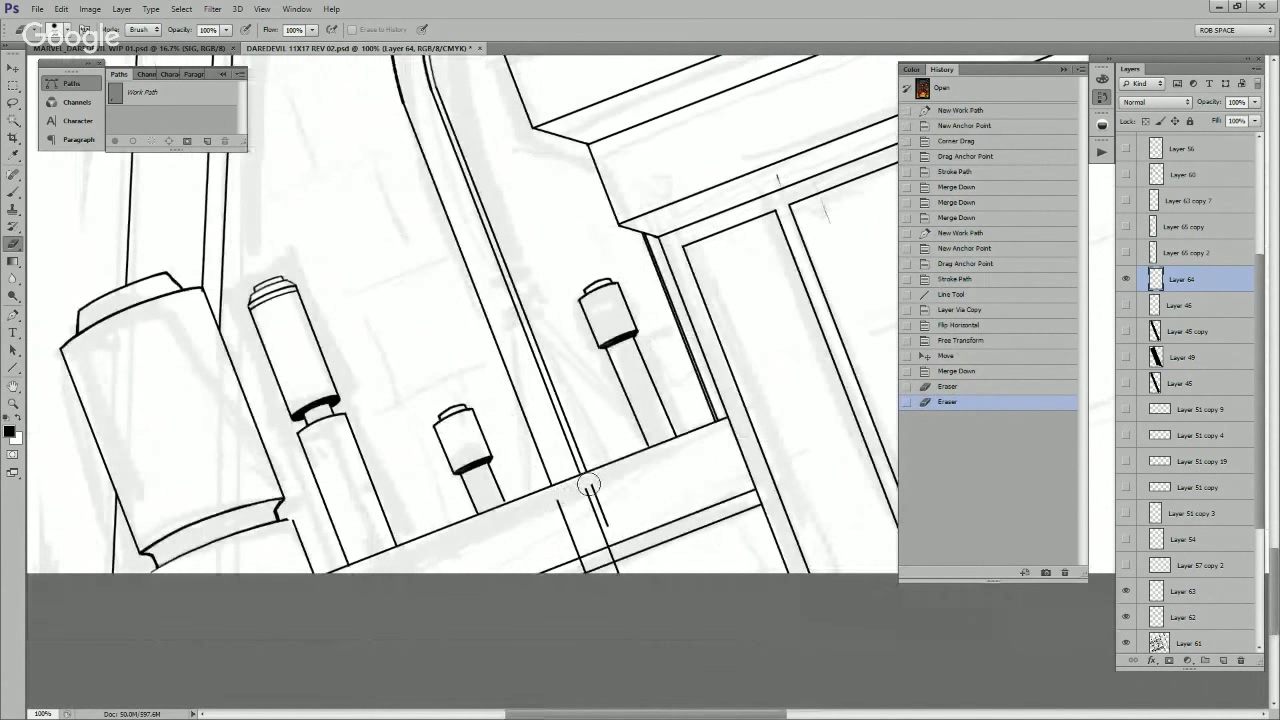
{"action": "left_click", "coordinate": [751, 380]}
{"action": "left_click_drag", "start_coordinate": [725, 231], "coordinate": [711, 534]}
{"action": "left_click_drag", "start_coordinate": [846, 509], "coordinate": [810, 462]}
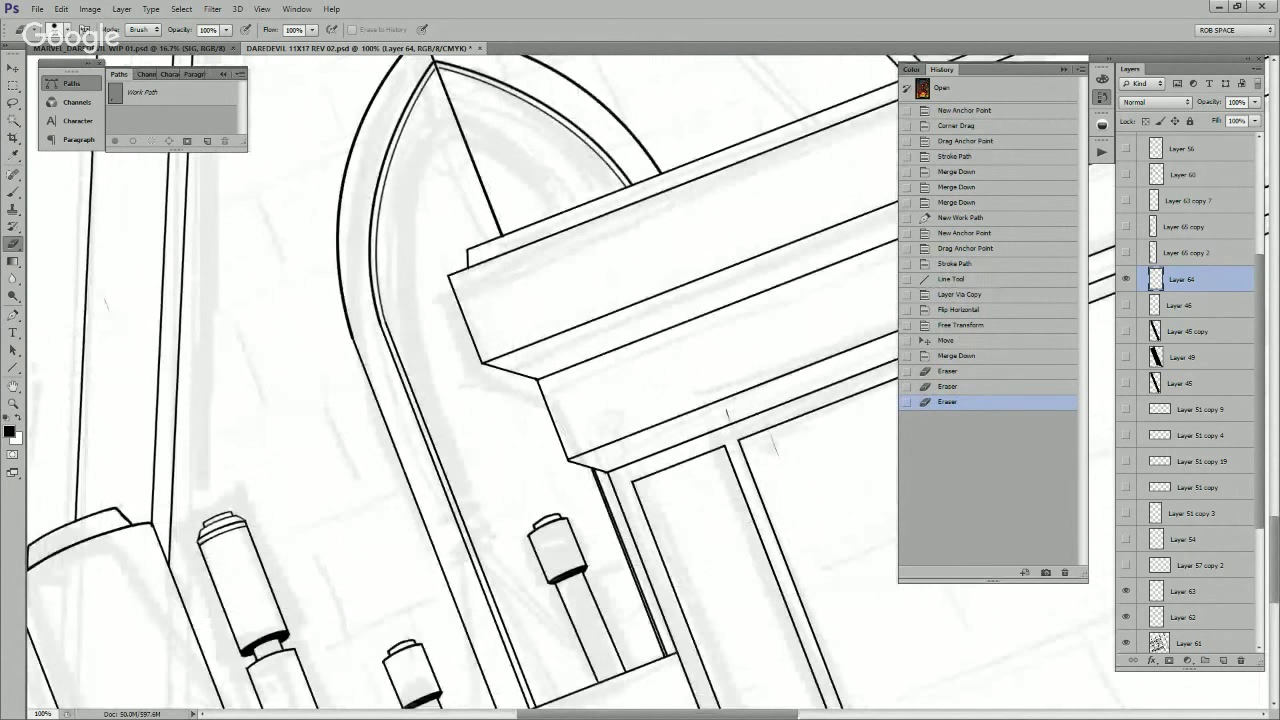
Step: Find and show the slanted line on Layer 51 copy 4, and move it across the upper part of the arched window
{"action": "key", "text": "z"}
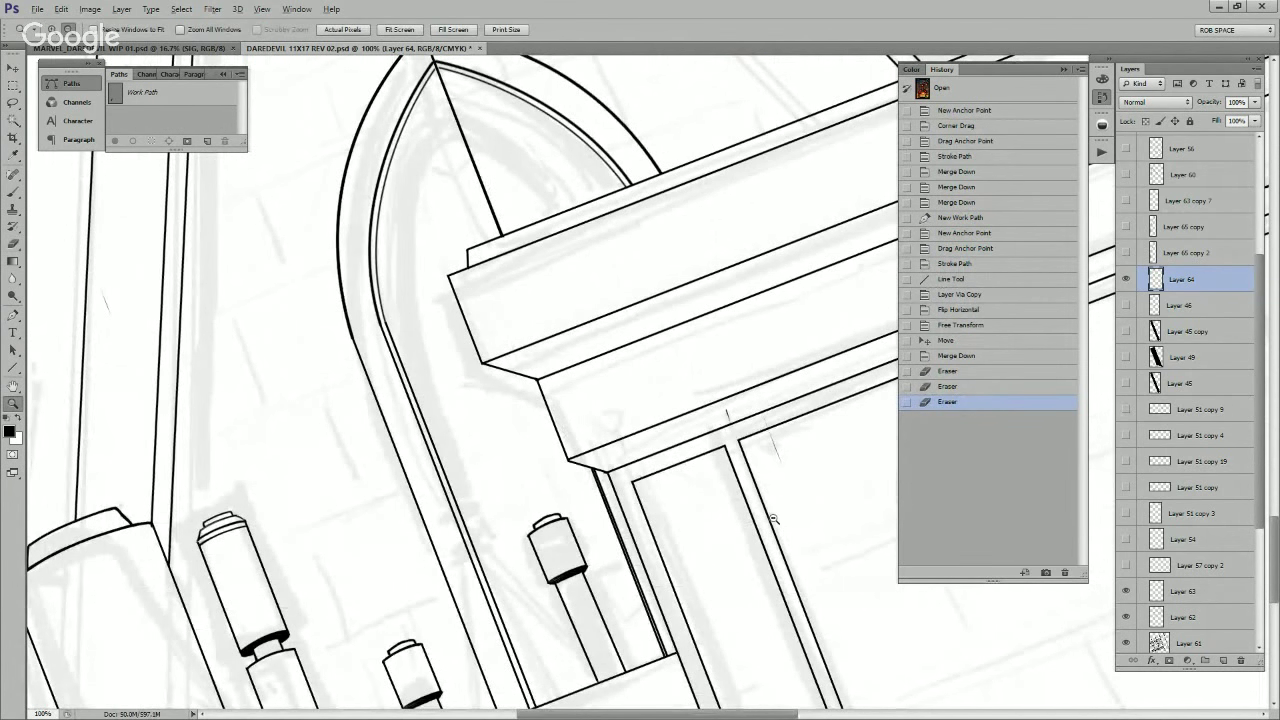
{"action": "left_click", "coordinate": [774, 519], "text": "alt"}
{"action": "left_click", "coordinate": [776, 521], "text": "alt"}
{"action": "left_click", "coordinate": [779, 523], "text": "alt"}
{"action": "left_click_drag", "start_coordinate": [830, 539], "coordinate": [737, 530]}
{"action": "left_click", "coordinate": [1126, 461]}
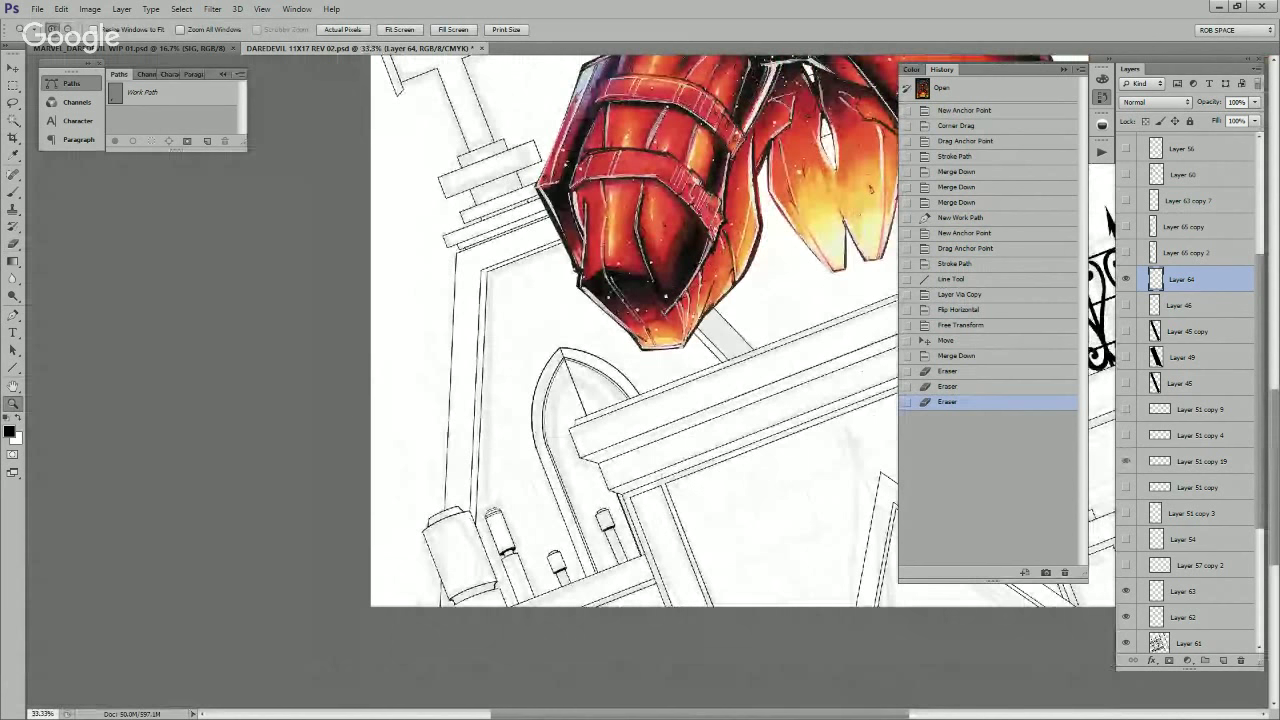
{"action": "left_click", "coordinate": [1126, 461]}
{"action": "left_click", "coordinate": [1126, 461]}
{"action": "left_click", "coordinate": [1126, 435]}
{"action": "left_click", "coordinate": [1126, 435]}
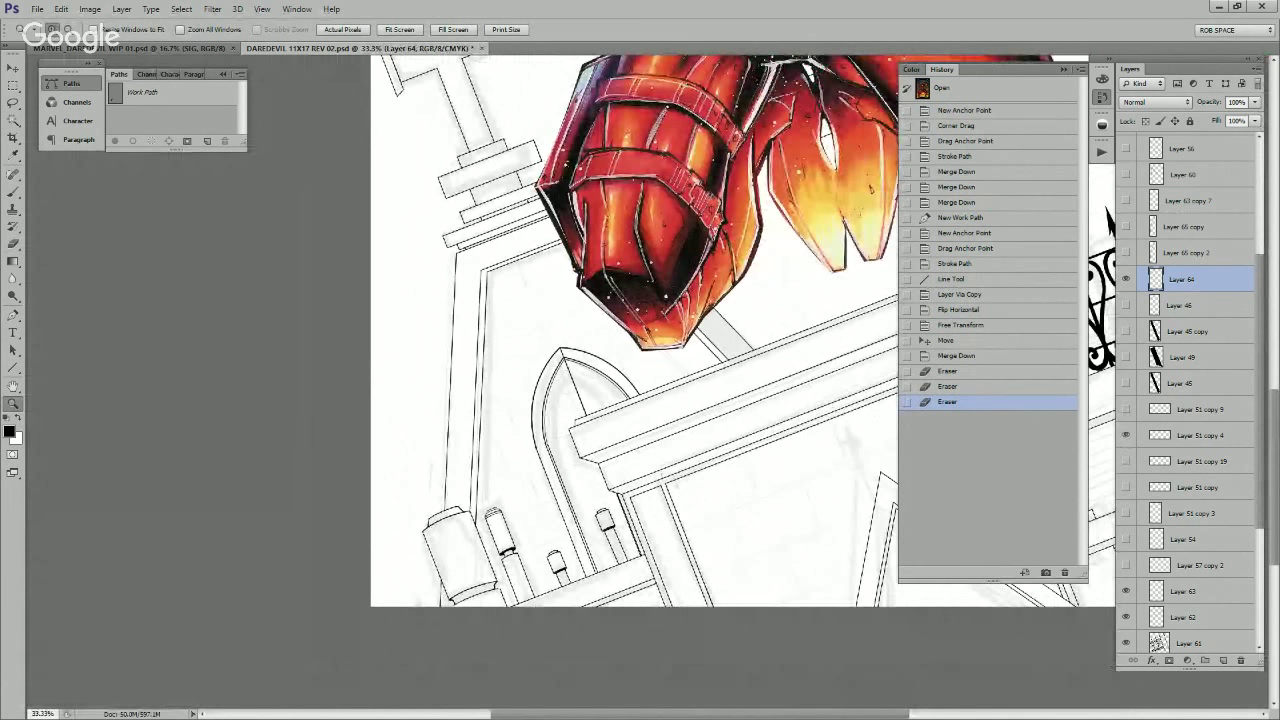
{"action": "left_click", "coordinate": [1126, 435]}
{"action": "left_click", "coordinate": [1199, 435]}
{"action": "key", "text": "v"}
{"action": "left_click_drag", "start_coordinate": [820, 500], "coordinate": [519, 521]}
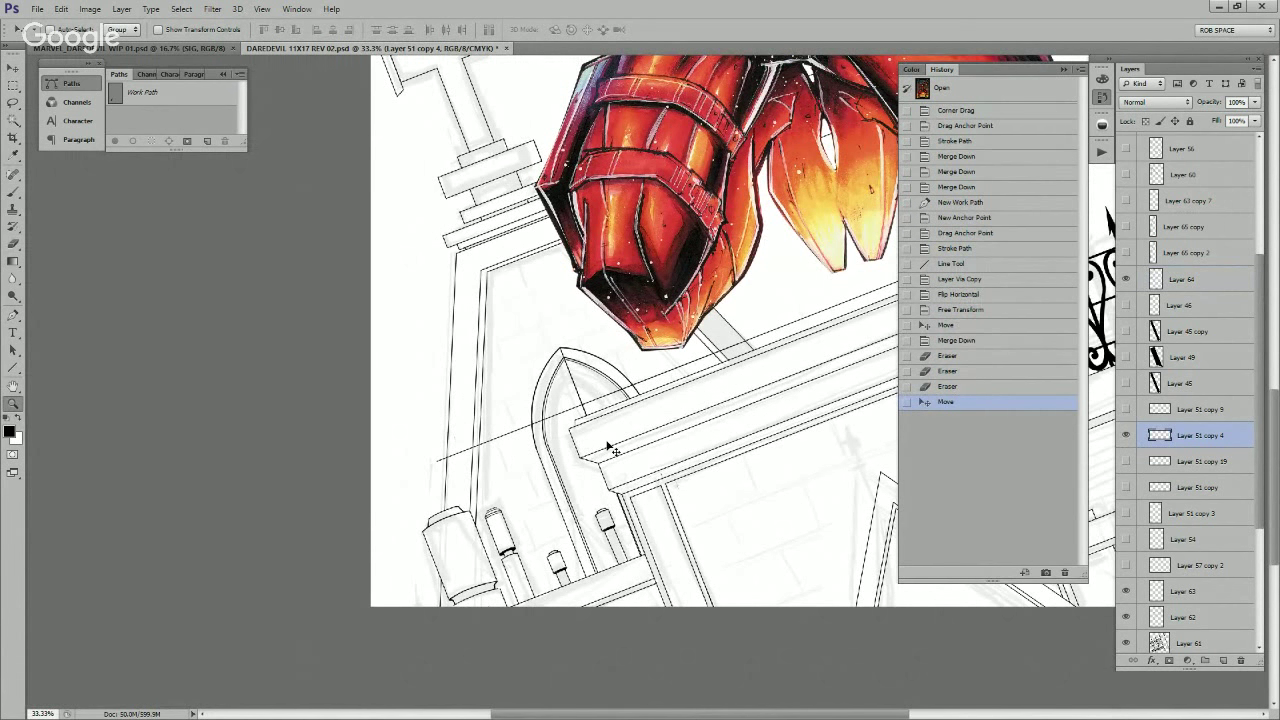
Step: Duplicate the slanted line three times, spacing the copies down the window as crossbars
{"action": "key", "text": "ctrl+plus"}
{"action": "key", "text": "ctrl+j"}
{"action": "left_click_drag", "start_coordinate": [634, 414], "coordinate": [708, 605]}
{"action": "key", "text": "ctrl+j"}
{"action": "key", "text": "ctrl+j"}
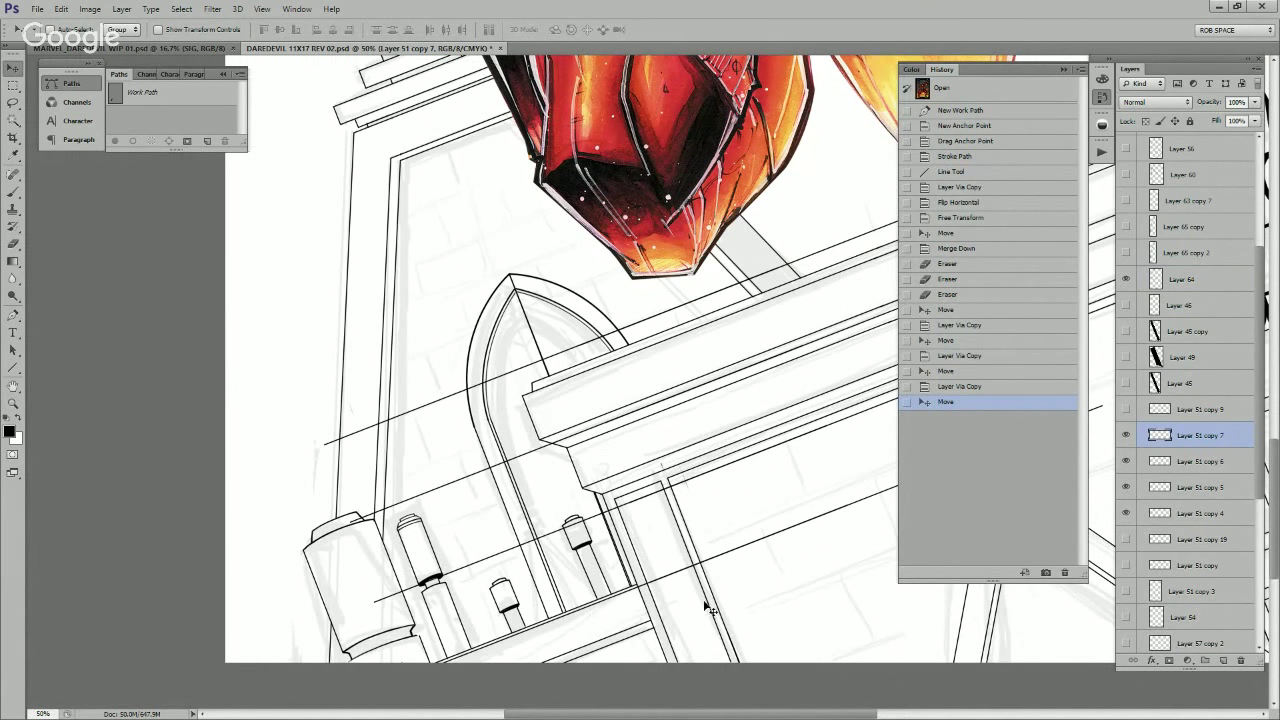
Step: Nudge the crossbar copies to even out their spacing and merge them all down into Layer 51 copy 4
{"action": "key", "text": "ctrl+e"}
{"action": "key", "text": "Down"}
{"action": "key", "text": "Down"}
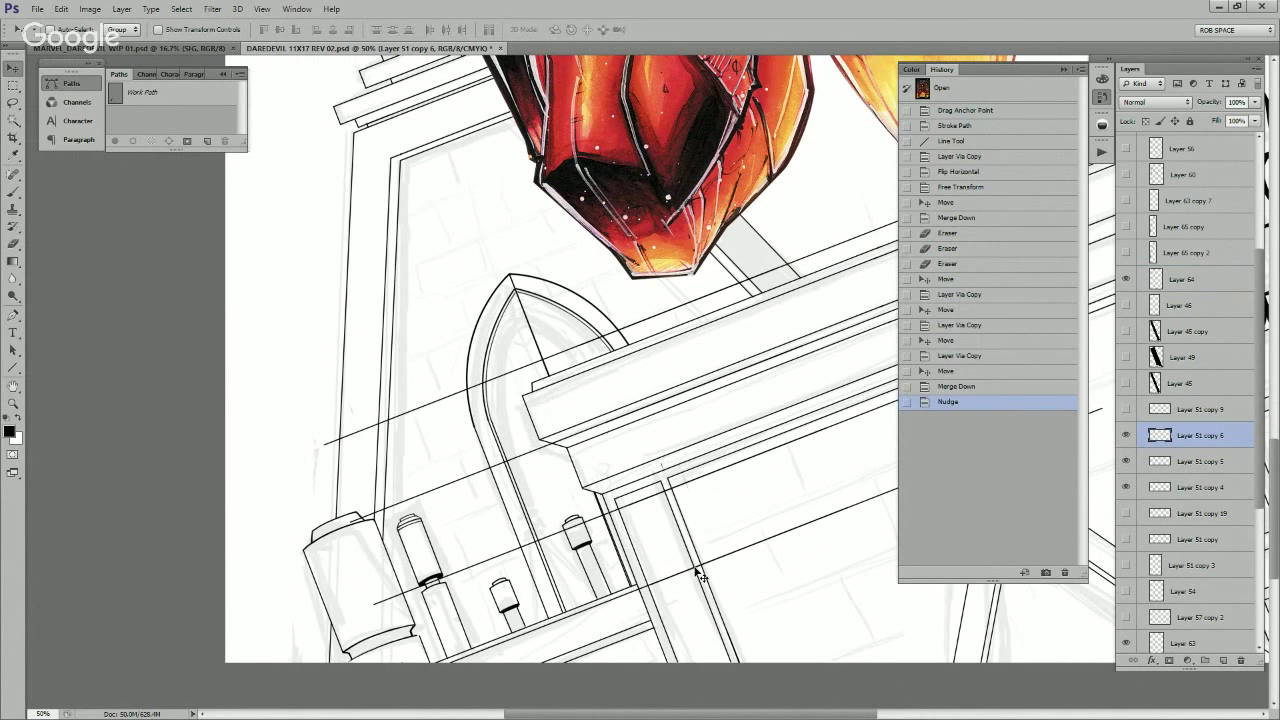
{"action": "key", "text": "ctrl+e"}
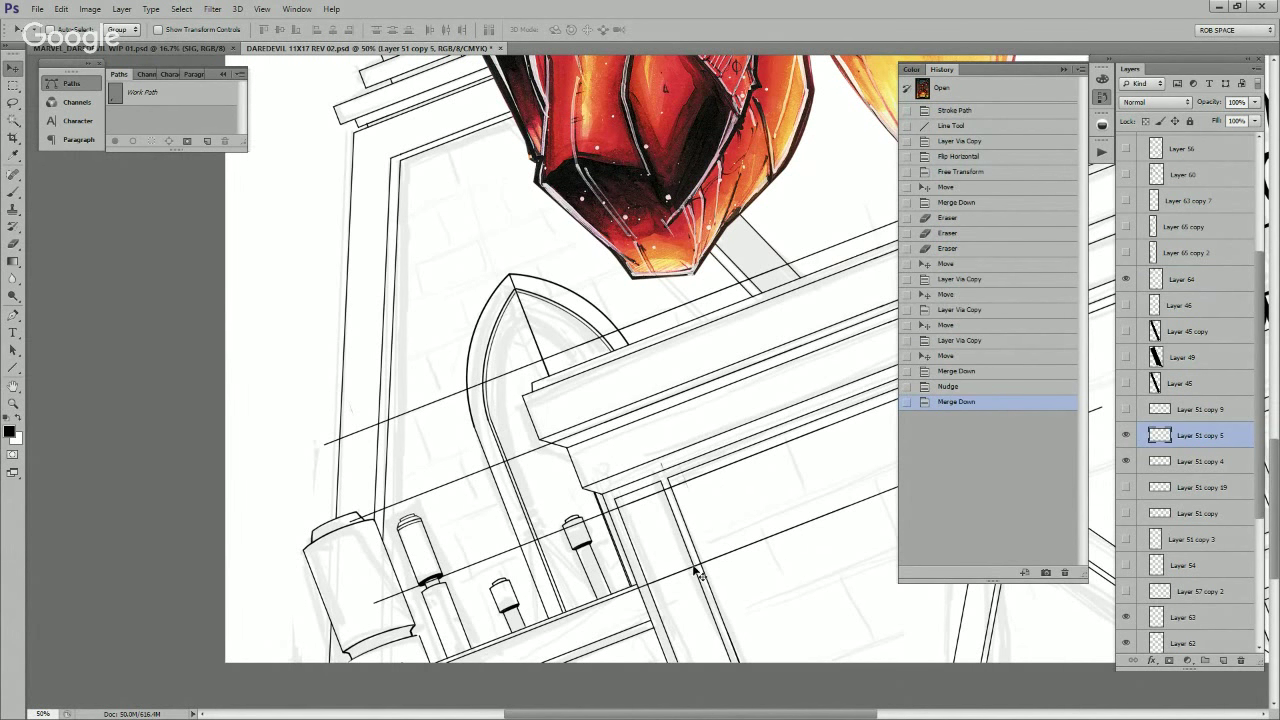
{"action": "key", "text": "Up"}
{"action": "key", "text": "ctrl+e"}
{"action": "key", "text": "ctrl+e"}
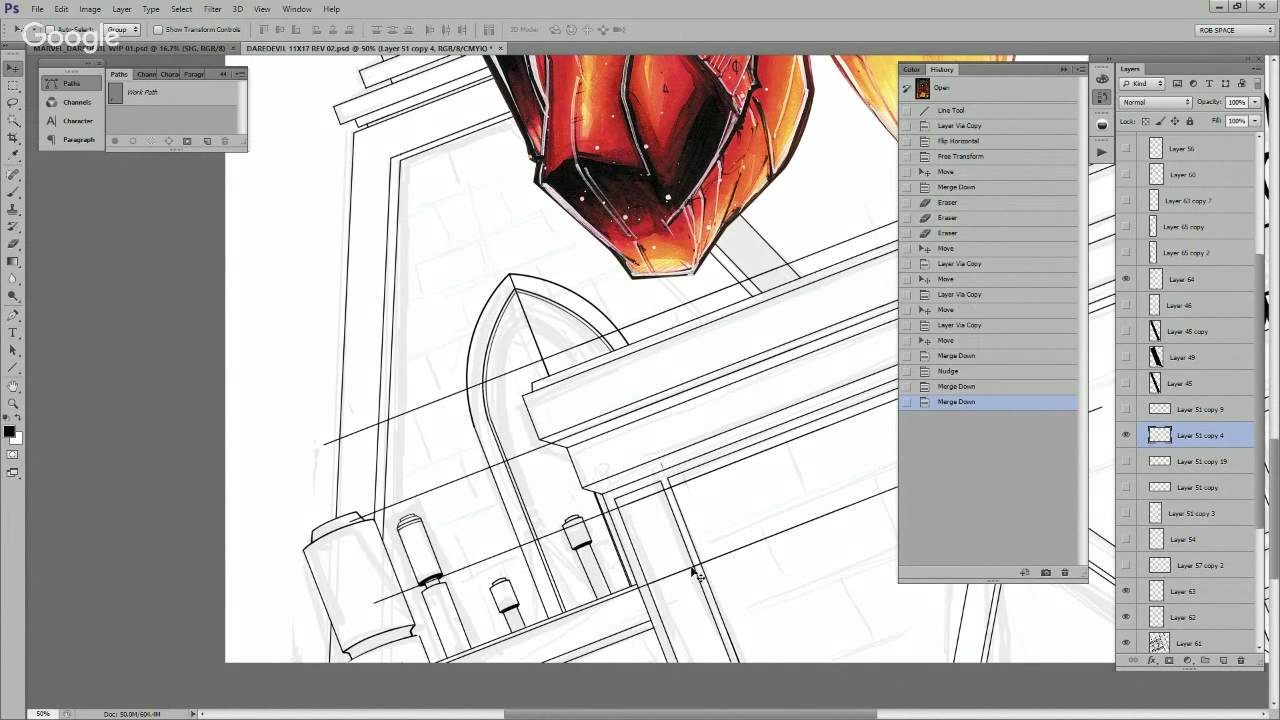
Step: Shift the merged crossbar lines slightly upward within the window
{"action": "key", "text": "Up"}
{"action": "key", "text": "Up"}
{"action": "key", "text": "Up"}
{"action": "left_click_drag", "start_coordinate": [691, 559], "coordinate": [684, 540]}
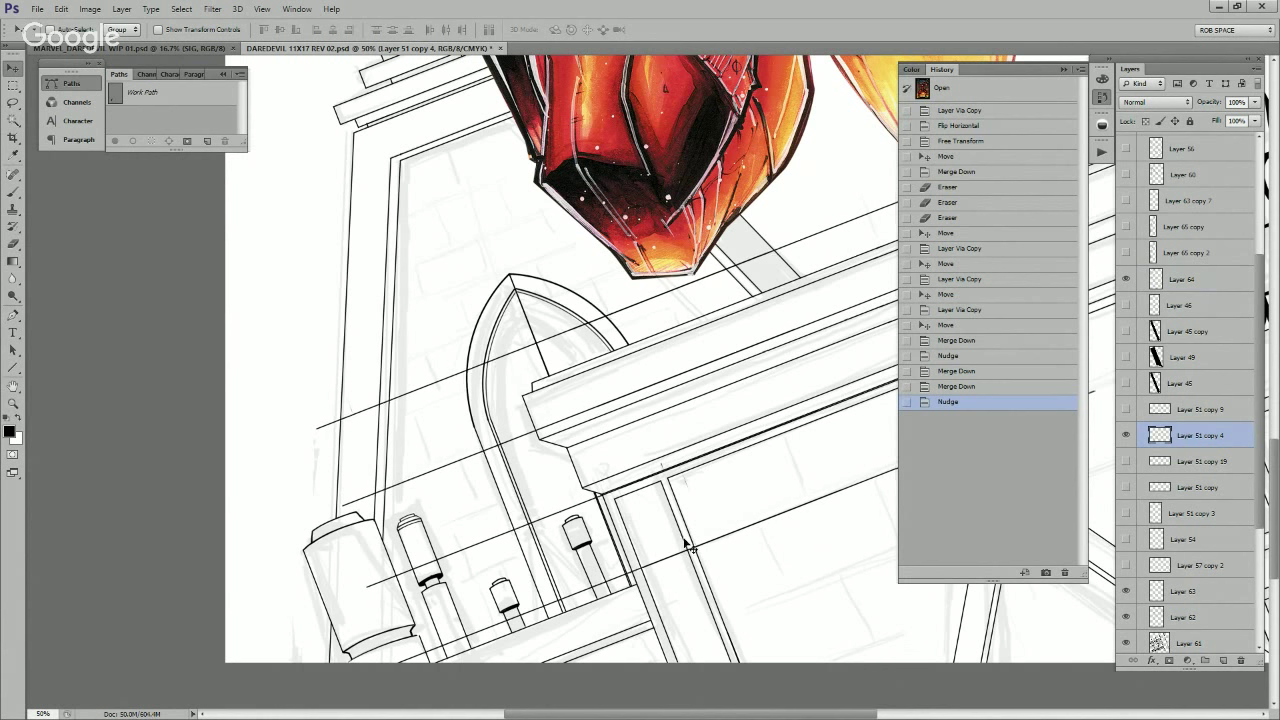
{"action": "left_click_drag", "start_coordinate": [685, 541], "coordinate": [682, 540]}
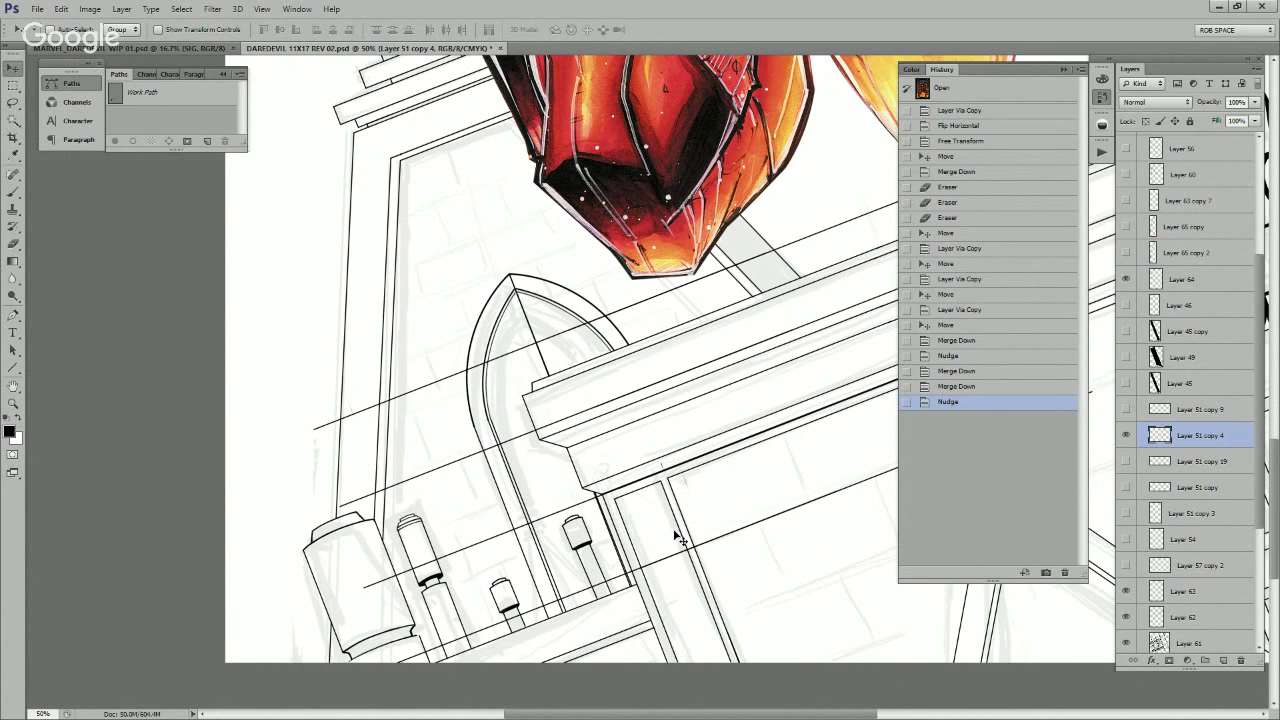
Step: Lasso the crossbar sections around the window, copy them to a new layer and leave the full-length lines hidden
{"action": "key", "text": "l"}
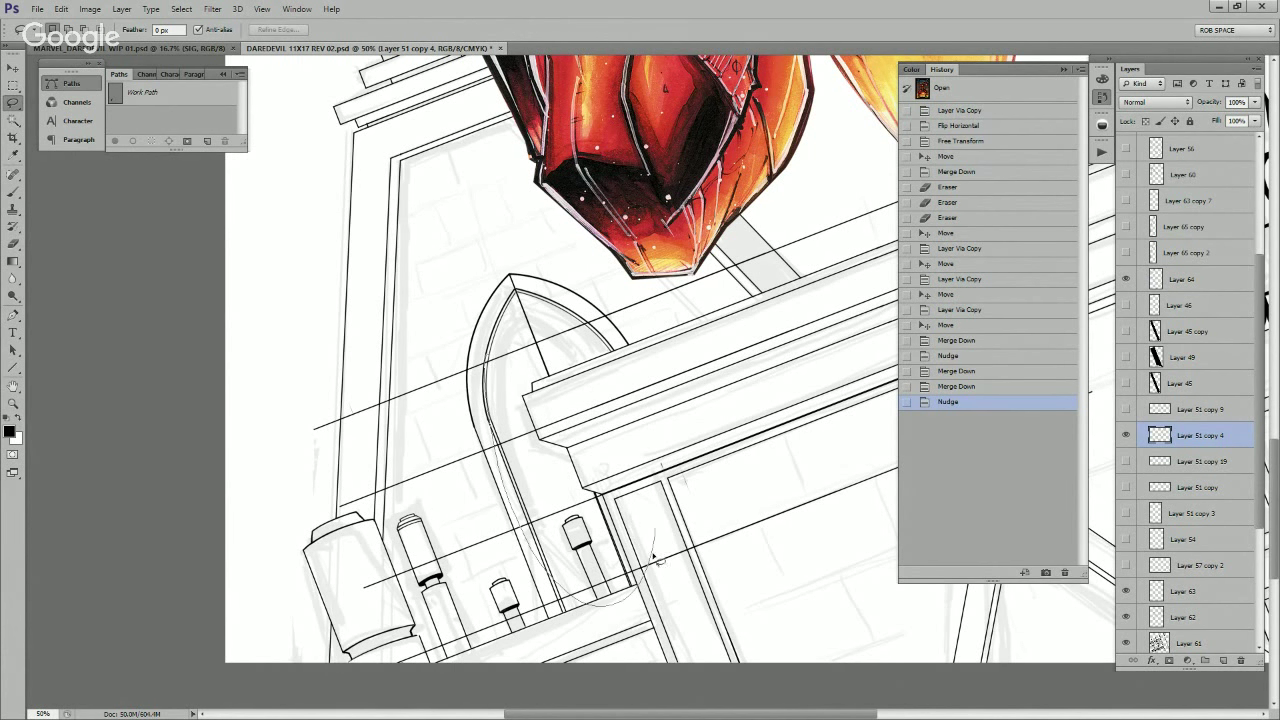
{"action": "left_click_drag", "start_coordinate": [537, 317], "coordinate": [510, 338]}
{"action": "left_click_drag", "start_coordinate": [553, 582], "coordinate": [574, 598]}
{"action": "key", "text": "ctrl+j"}
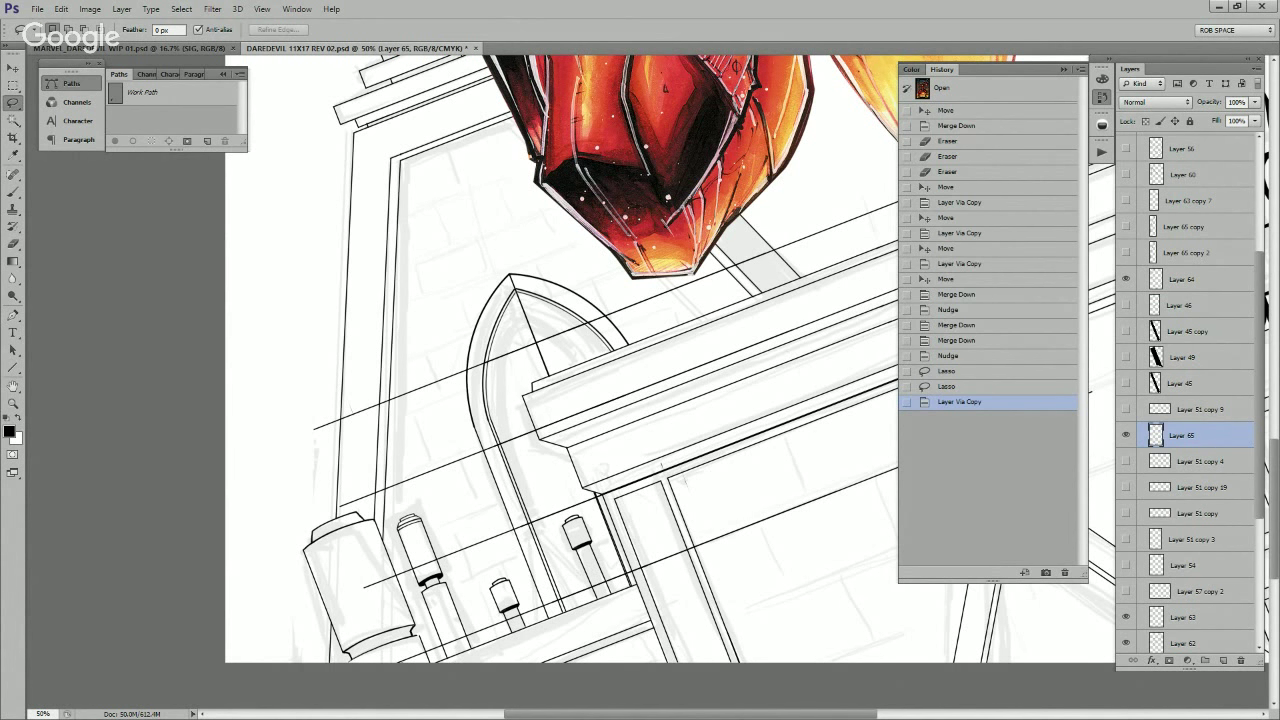
Step: Erase the ends of the top crossbar that extend beyond the window's inner frame
{"action": "key", "text": "e"}
{"action": "scroll", "coordinate": [500, 367], "scroll_direction": "up", "scroll_amount": 3}
{"action": "left_click_drag", "start_coordinate": [457, 402], "coordinate": [461, 410]}
{"action": "left_click_drag", "start_coordinate": [608, 310], "coordinate": [431, 471]}
{"action": "left_click_drag", "start_coordinate": [689, 395], "coordinate": [698, 388]}
{"action": "left_click_drag", "start_coordinate": [400, 265], "coordinate": [404, 268]}
{"action": "scroll", "coordinate": [457, 451], "scroll_direction": "down", "scroll_amount": 8}
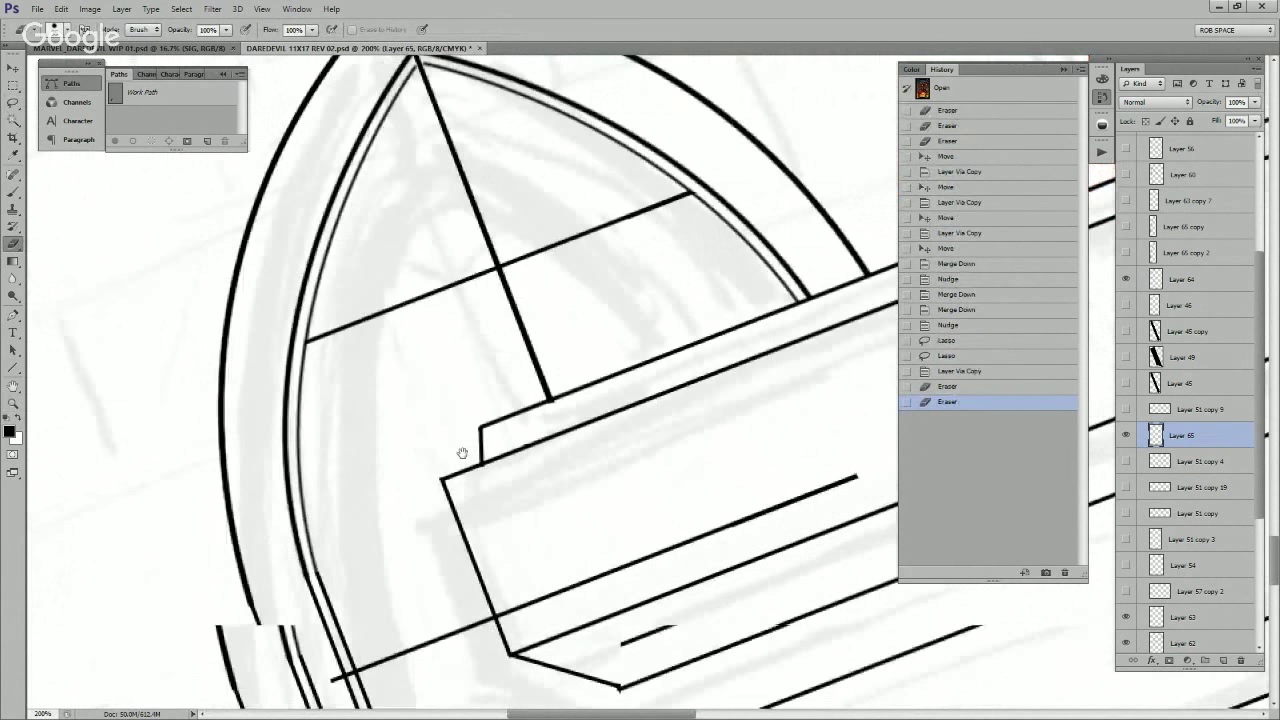
Step: Trim the ends of the lower crossbars at the window's inner frame and the door column
{"action": "mouse_move", "coordinate": [376, 456]}
{"action": "left_mouse_down"}
{"action": "mouse_move", "coordinate": [388, 461]}
{"action": "mouse_move", "coordinate": [368, 458]}
{"action": "left_mouse_up"}
{"action": "left_click_drag", "start_coordinate": [500, 706], "coordinate": [403, 433]}
{"action": "left_click_drag", "start_coordinate": [405, 490], "coordinate": [394, 523]}
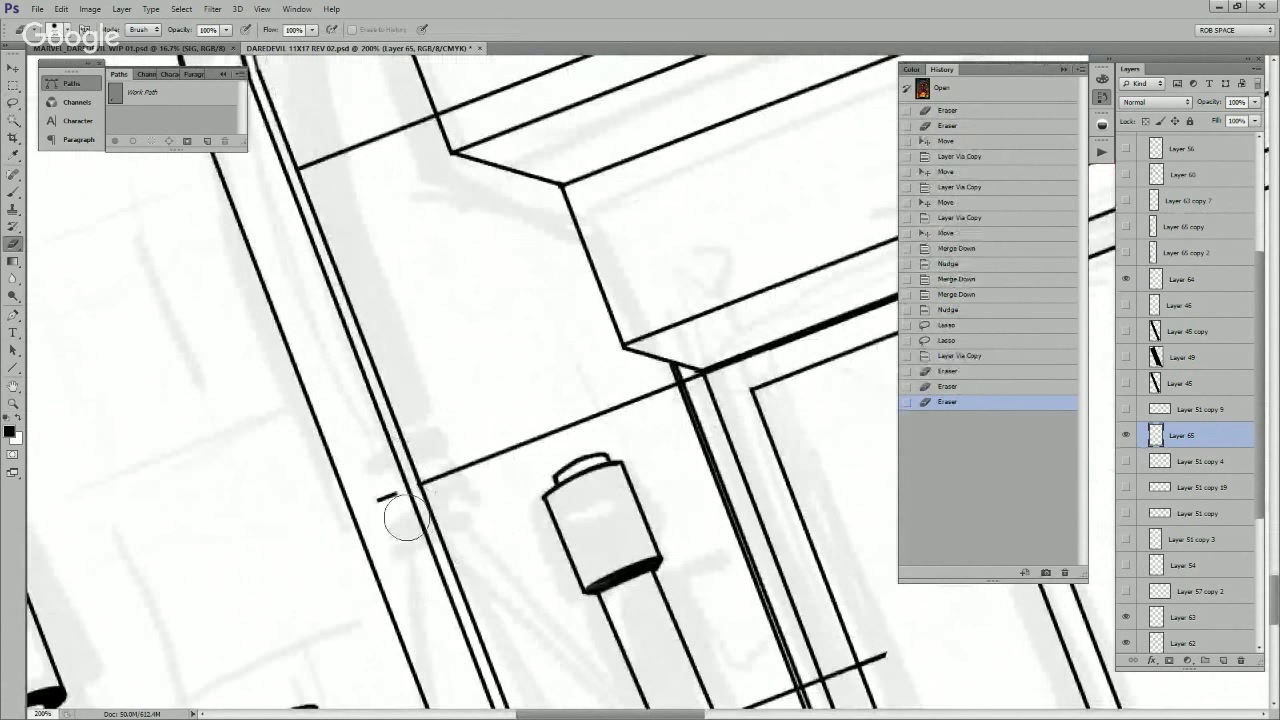
{"action": "mouse_move", "coordinate": [708, 401]}
{"action": "left_mouse_down"}
{"action": "mouse_move", "coordinate": [593, 352]}
{"action": "mouse_move", "coordinate": [781, 250]}
{"action": "left_mouse_up"}
{"action": "left_click_drag", "start_coordinate": [686, 600], "coordinate": [638, 405]}
{"action": "left_click_drag", "start_coordinate": [645, 441], "coordinate": [643, 450]}
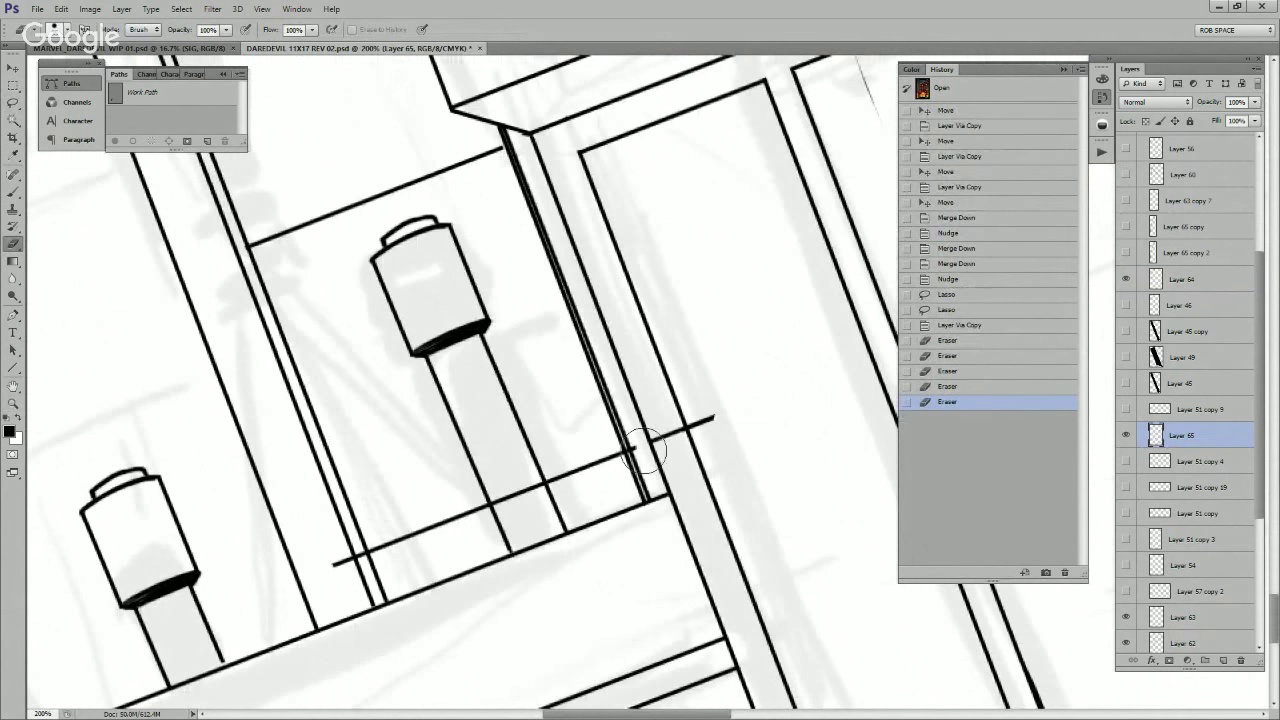
Step: Erase the lowest crossbar where it crosses the small post, and trim its overhanging end at the frame
{"action": "left_click_drag", "start_coordinate": [523, 514], "coordinate": [516, 497]}
{"action": "left_click", "coordinate": [541, 490]}
{"action": "left_click", "coordinate": [503, 506]}
{"action": "mouse_move", "coordinate": [349, 555]}
{"action": "left_mouse_down"}
{"action": "mouse_move", "coordinate": [358, 572]}
{"action": "mouse_move", "coordinate": [331, 564]}
{"action": "left_mouse_up"}
Step: Erase the stray line remnants on Layer 64 around the top of the door frame
{"action": "mouse_move", "coordinate": [776, 366]}
{"action": "left_mouse_down"}
{"action": "mouse_move", "coordinate": [720, 417]}
{"action": "mouse_move", "coordinate": [589, 480]}
{"action": "left_mouse_up"}
{"action": "left_click_drag", "start_coordinate": [552, 234], "coordinate": [554, 292]}
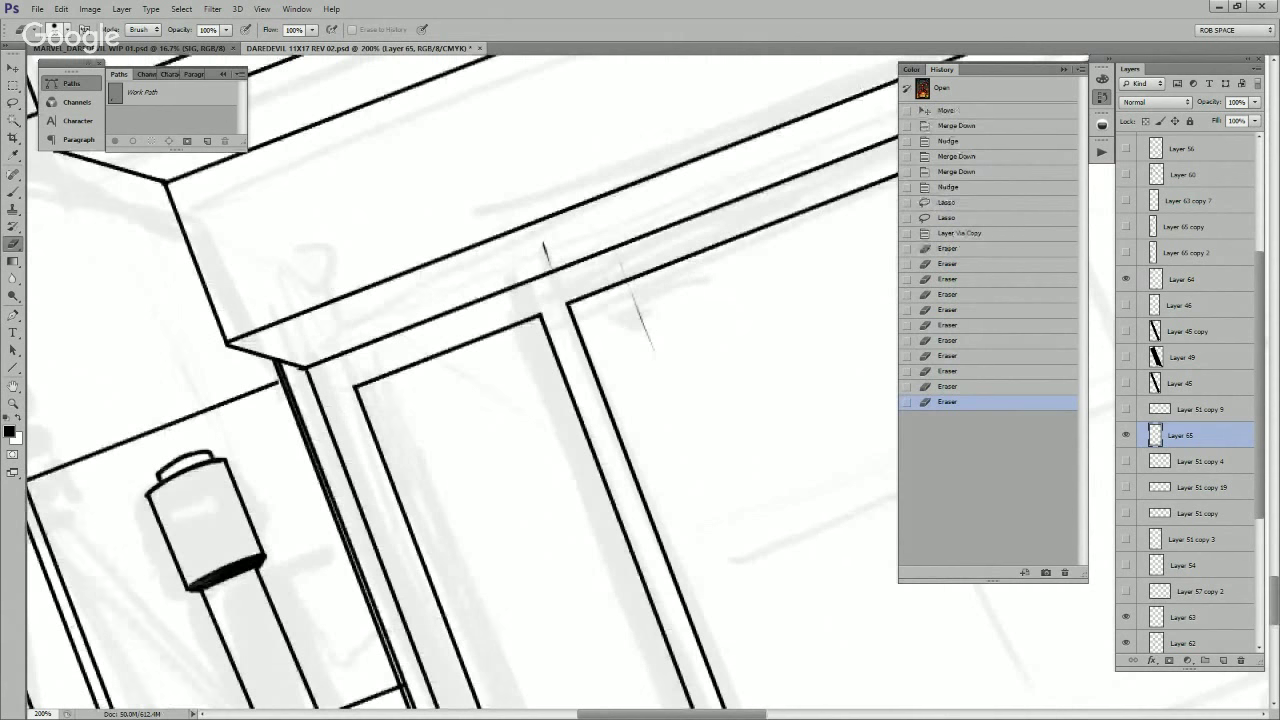
{"action": "left_click", "coordinate": [1180, 279]}
{"action": "left_click_drag", "start_coordinate": [653, 330], "coordinate": [685, 441]}
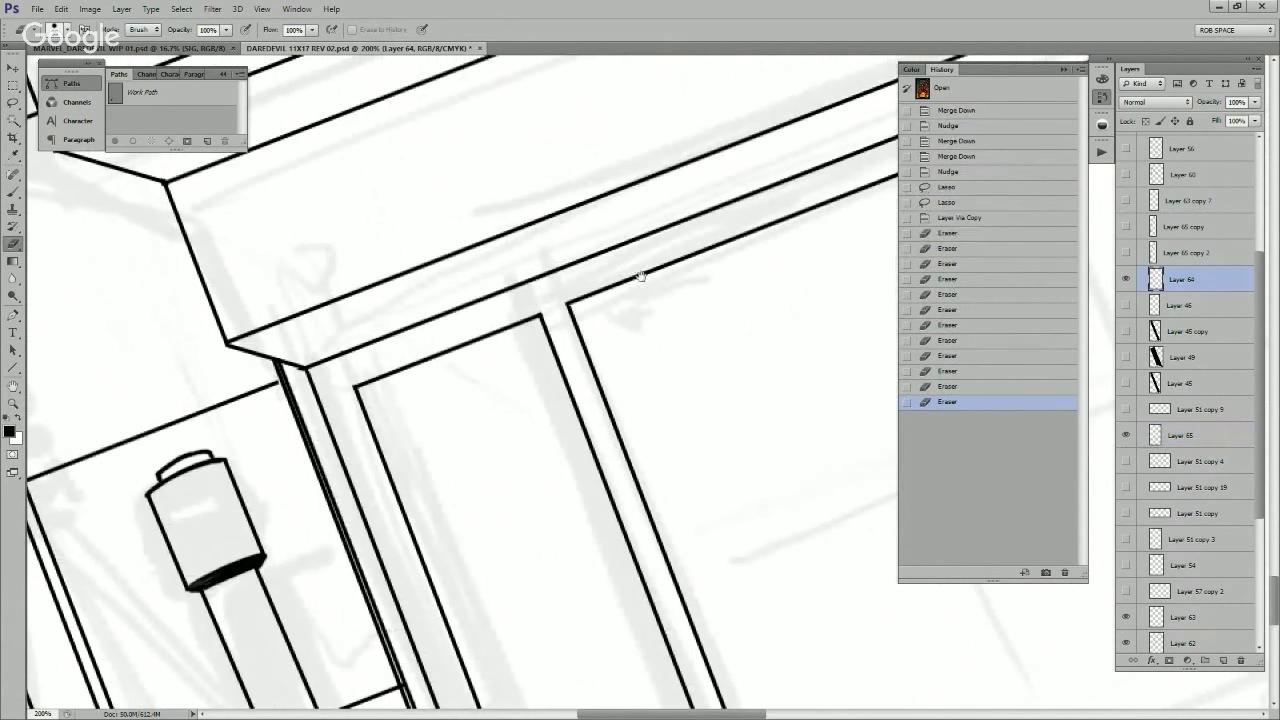
Step: Erase the part of the second crossbar on Layer 65 that overlaps the large ledge
{"action": "left_click_drag", "start_coordinate": [640, 277], "coordinate": [694, 603]}
{"action": "left_click", "coordinate": [666, 491], "text": "alt"}
{"action": "left_click", "coordinate": [667, 493]}
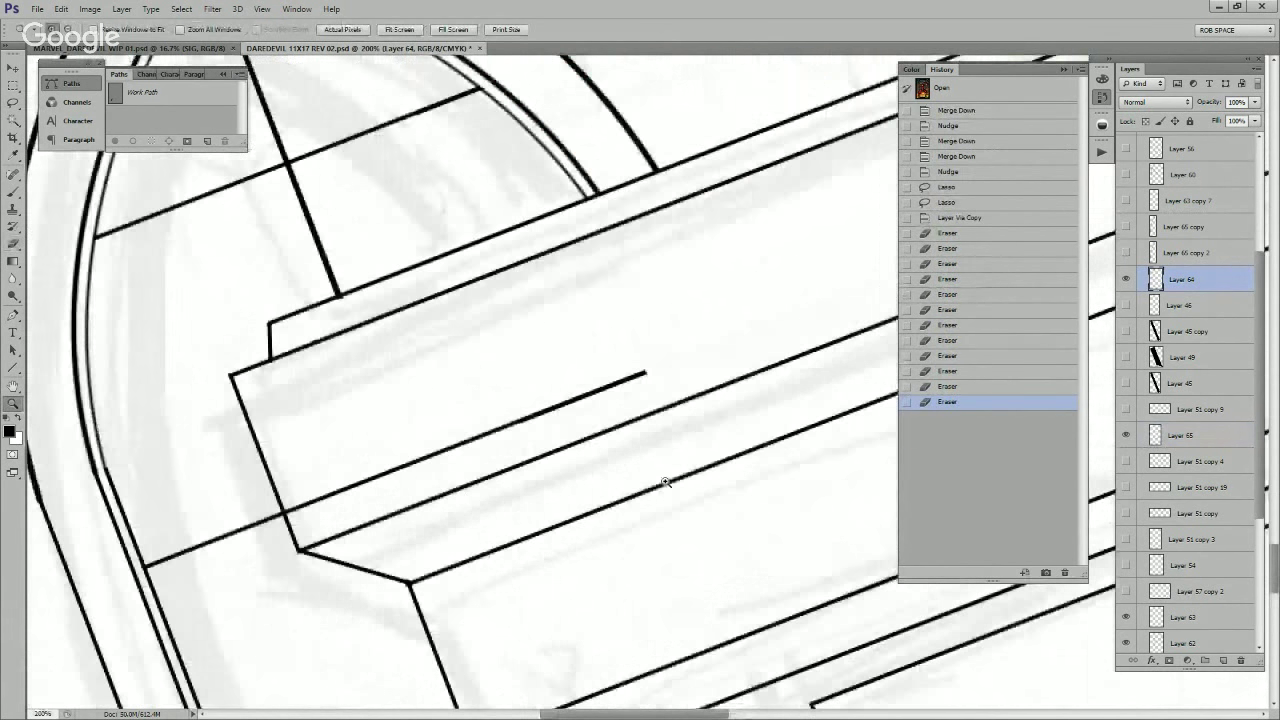
{"action": "left_click", "coordinate": [1180, 435]}
{"action": "key", "text": "e"}
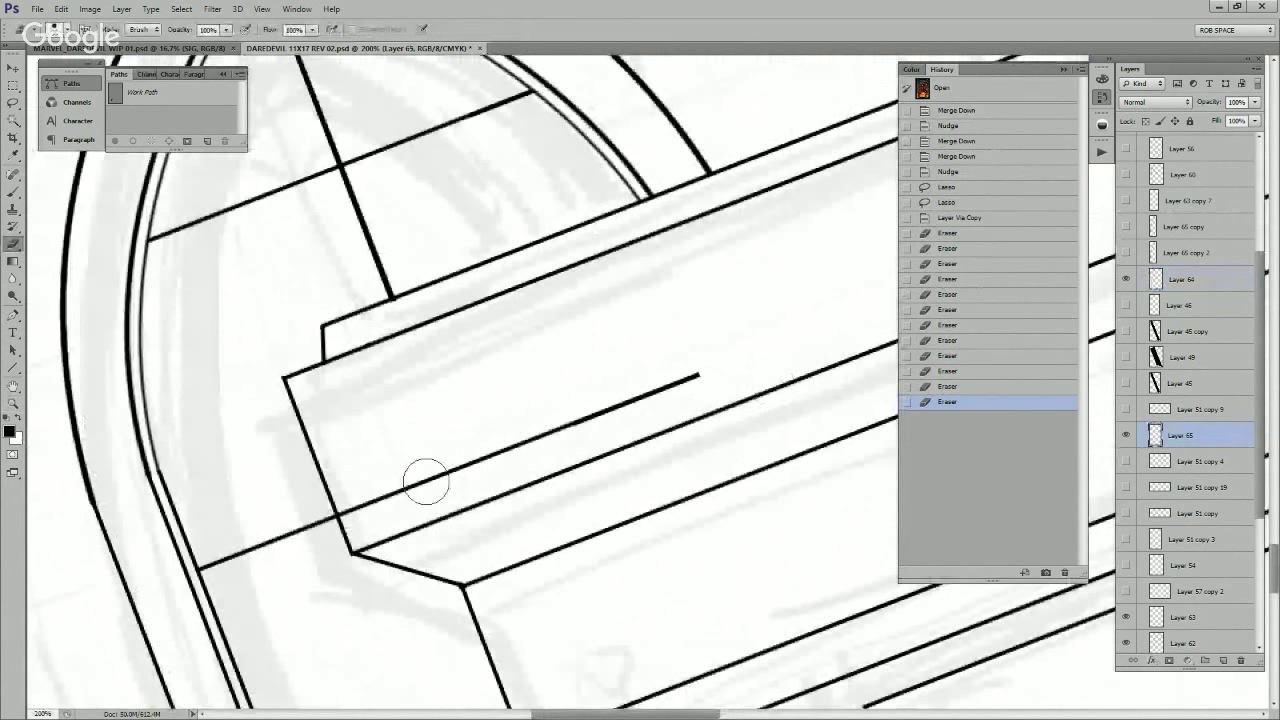
{"action": "mouse_move", "coordinate": [445, 450]}
{"action": "left_mouse_down"}
{"action": "mouse_move", "coordinate": [717, 386]}
{"action": "mouse_move", "coordinate": [731, 349]}
{"action": "left_mouse_up"}
{"action": "mouse_move", "coordinate": [706, 297]}
{"action": "left_mouse_down"}
{"action": "mouse_move", "coordinate": [697, 320]}
{"action": "mouse_move", "coordinate": [743, 534]}
{"action": "left_mouse_up"}
{"action": "left_click_drag", "start_coordinate": [430, 553], "coordinate": [454, 534]}
Step: Select Layer 61, which holds the gate and building line art, and raise its opacity to 100%
{"action": "key", "text": "z"}
{"action": "left_click", "coordinate": [662, 422], "text": "alt"}
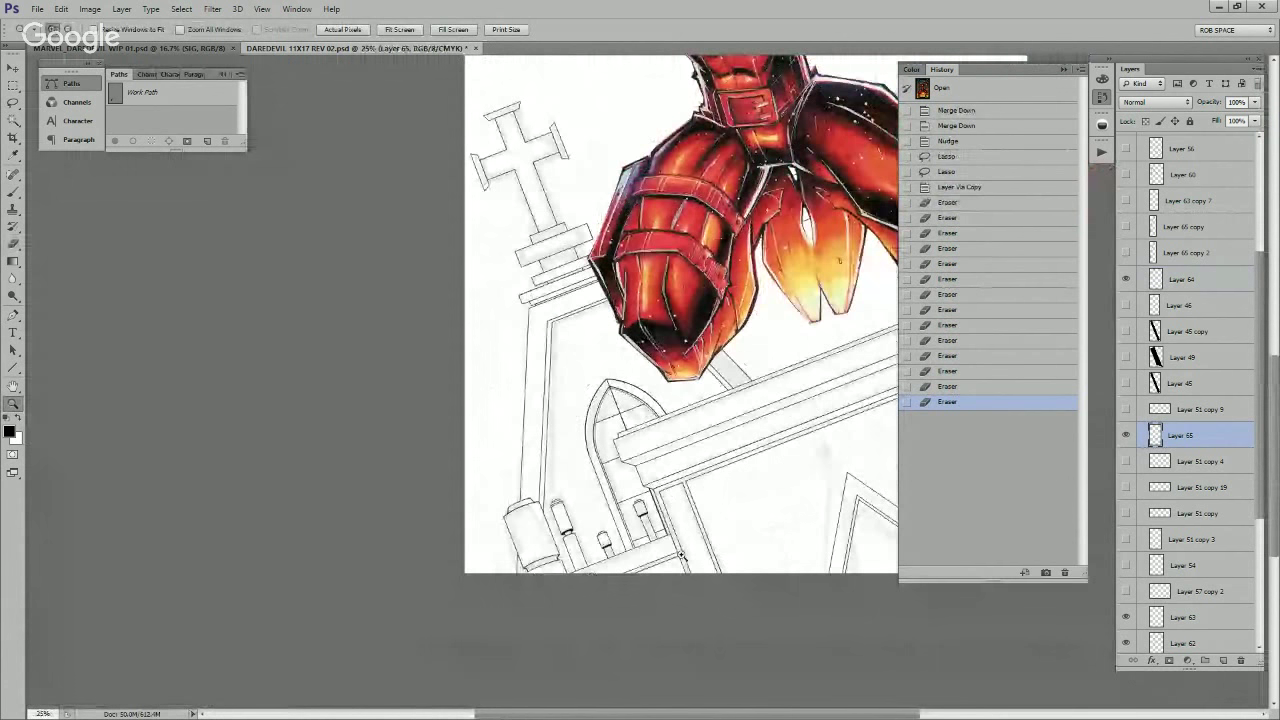
{"action": "left_click_drag", "start_coordinate": [689, 566], "coordinate": [645, 567]}
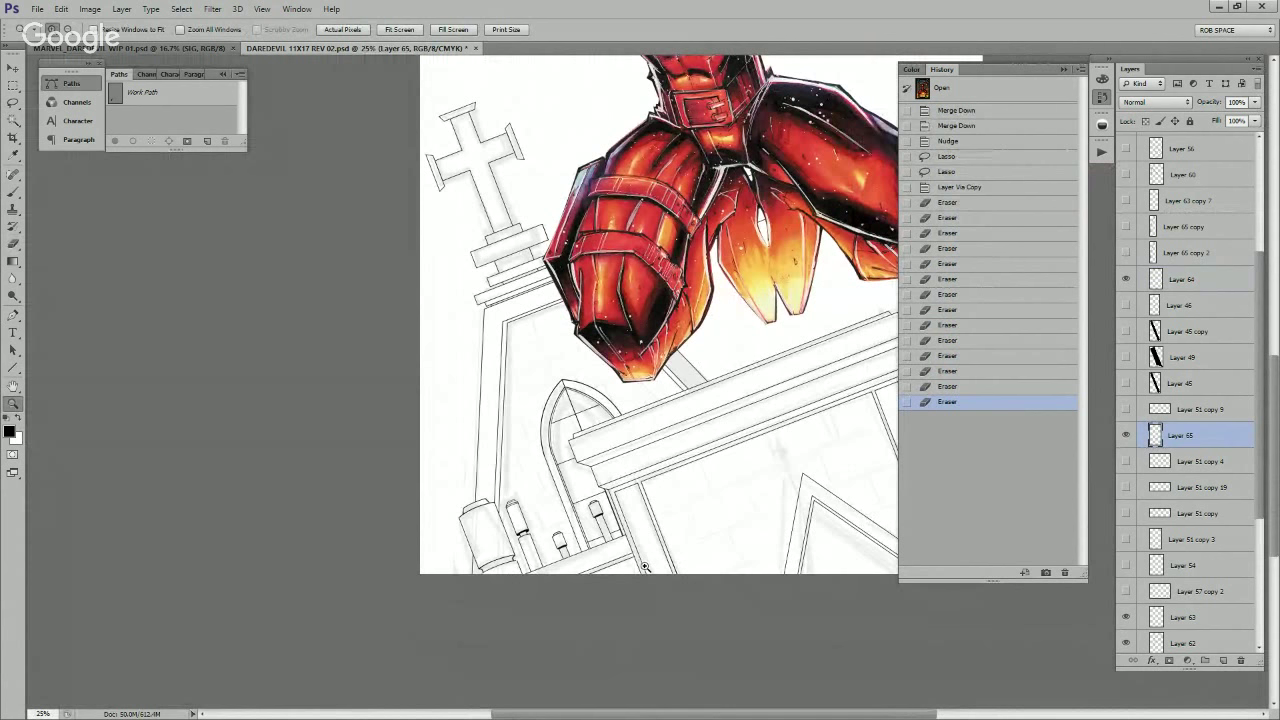
{"action": "scroll", "coordinate": [640, 566], "scroll_direction": "right", "scroll_amount": 6}
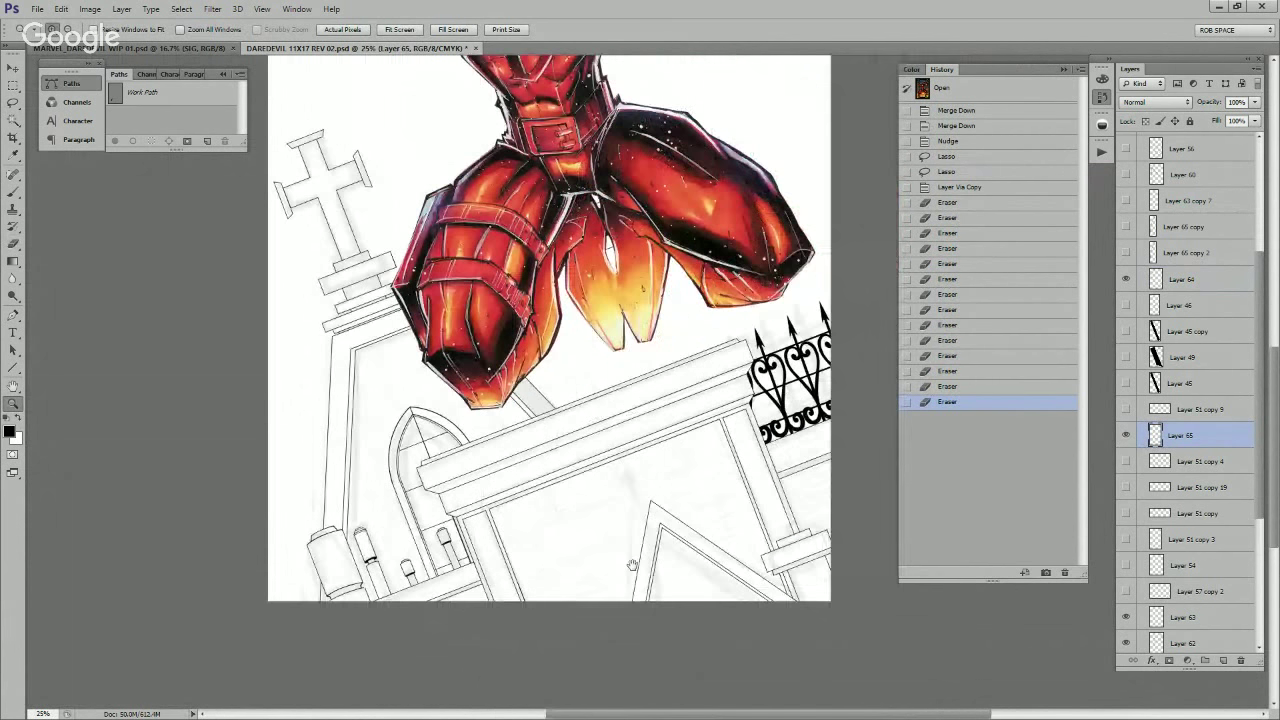
{"action": "left_click_drag", "start_coordinate": [838, 564], "coordinate": [737, 597]}
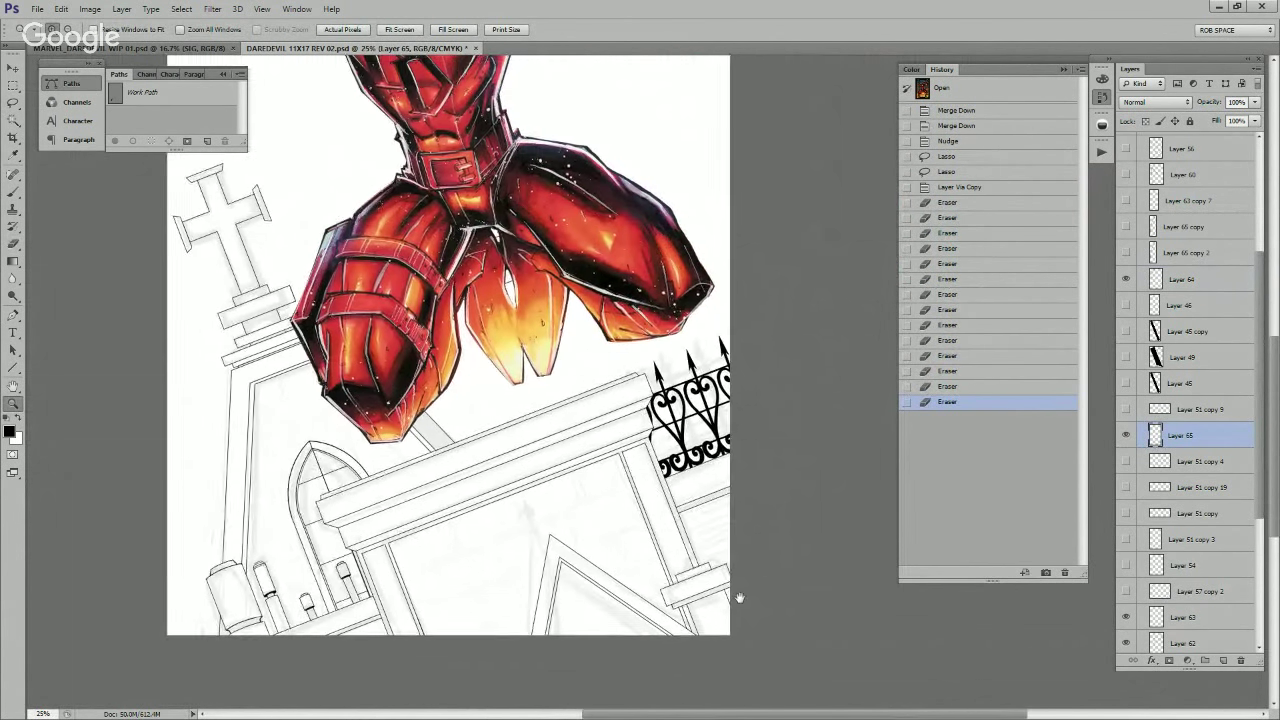
{"action": "scroll", "coordinate": [1190, 400], "scroll_direction": "down", "scroll_amount": 3}
{"action": "scroll", "coordinate": [1190, 445], "scroll_direction": "down", "scroll_amount": 3}
{"action": "left_click", "coordinate": [1190, 446]}
{"action": "mouse_move", "coordinate": [1255, 102]}
{"action": "left_mouse_down"}
{"action": "mouse_move", "coordinate": [1248, 118]}
{"action": "mouse_move", "coordinate": [1218, 118]}
{"action": "mouse_move", "coordinate": [1273, 127]}
{"action": "left_mouse_up"}
Step: Set the foreground color to the web-safe gray 666666 and recolor the existing lines of Layer 61 with it, preserving transparency
{"action": "left_click", "coordinate": [10, 431]}
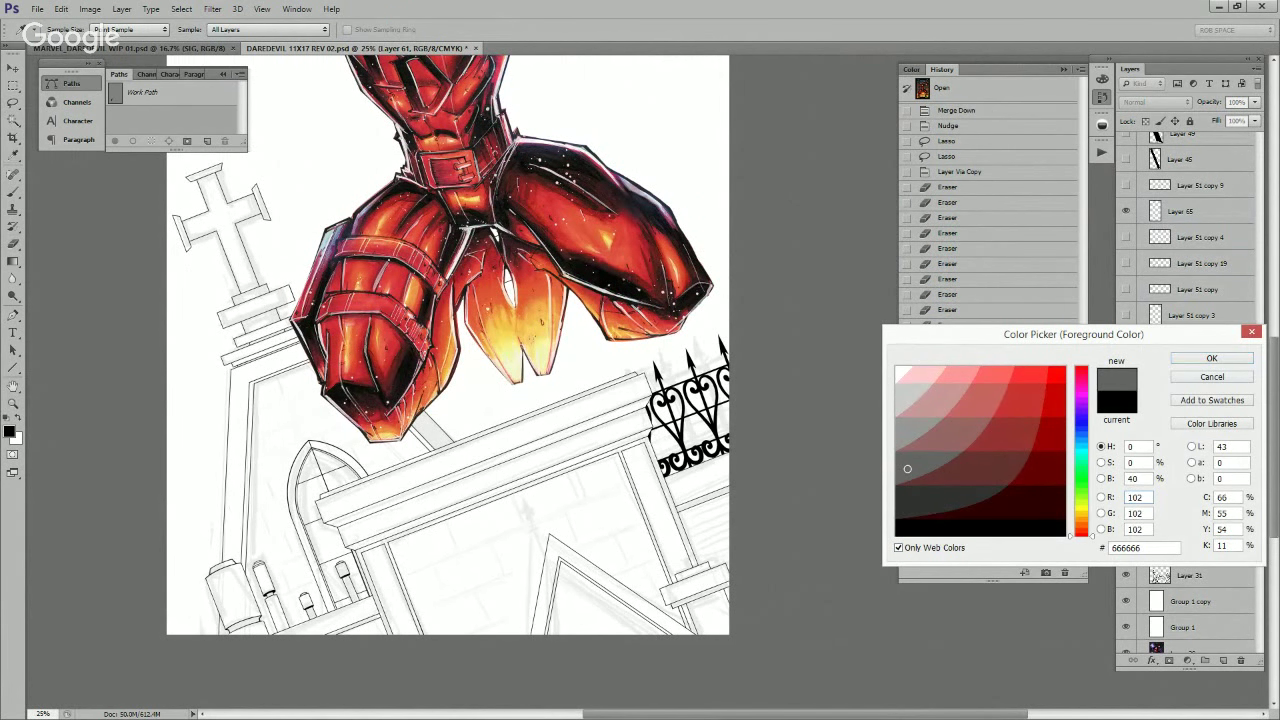
{"action": "left_click", "coordinate": [1211, 358]}
{"action": "left_click", "coordinate": [11, 433]}
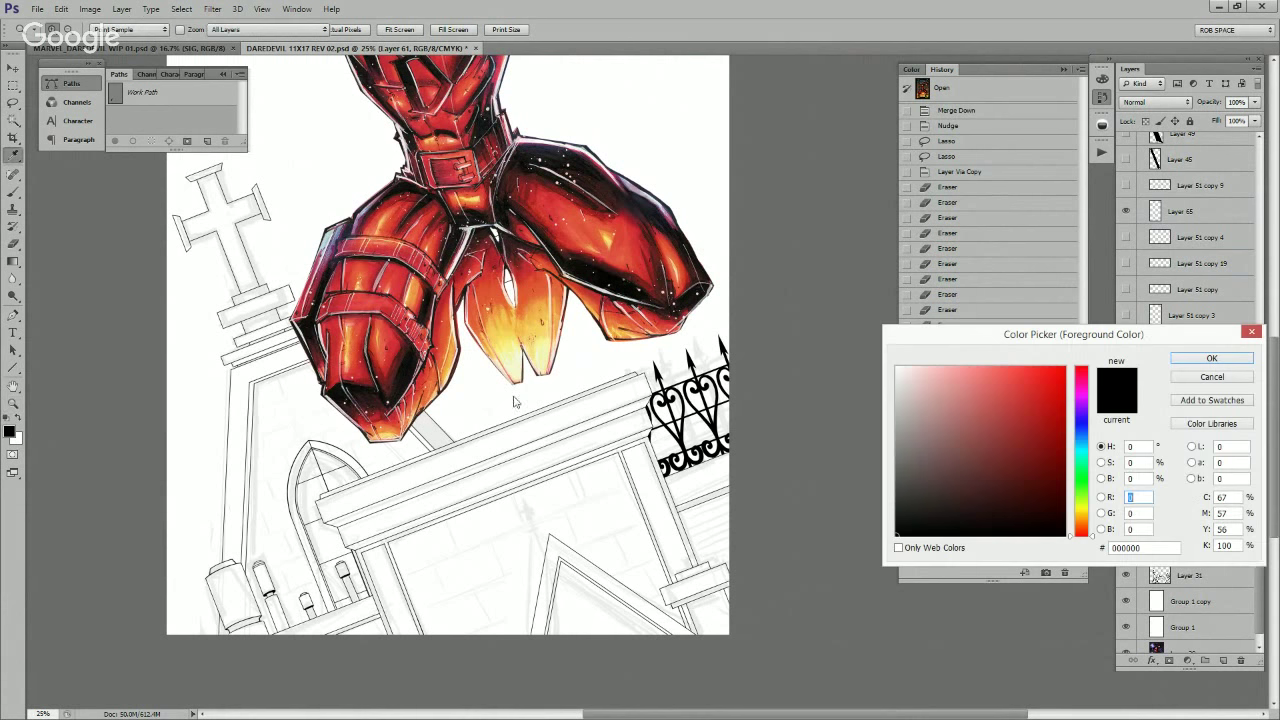
{"action": "left_click", "coordinate": [898, 547]}
{"action": "left_click", "coordinate": [915, 464]}
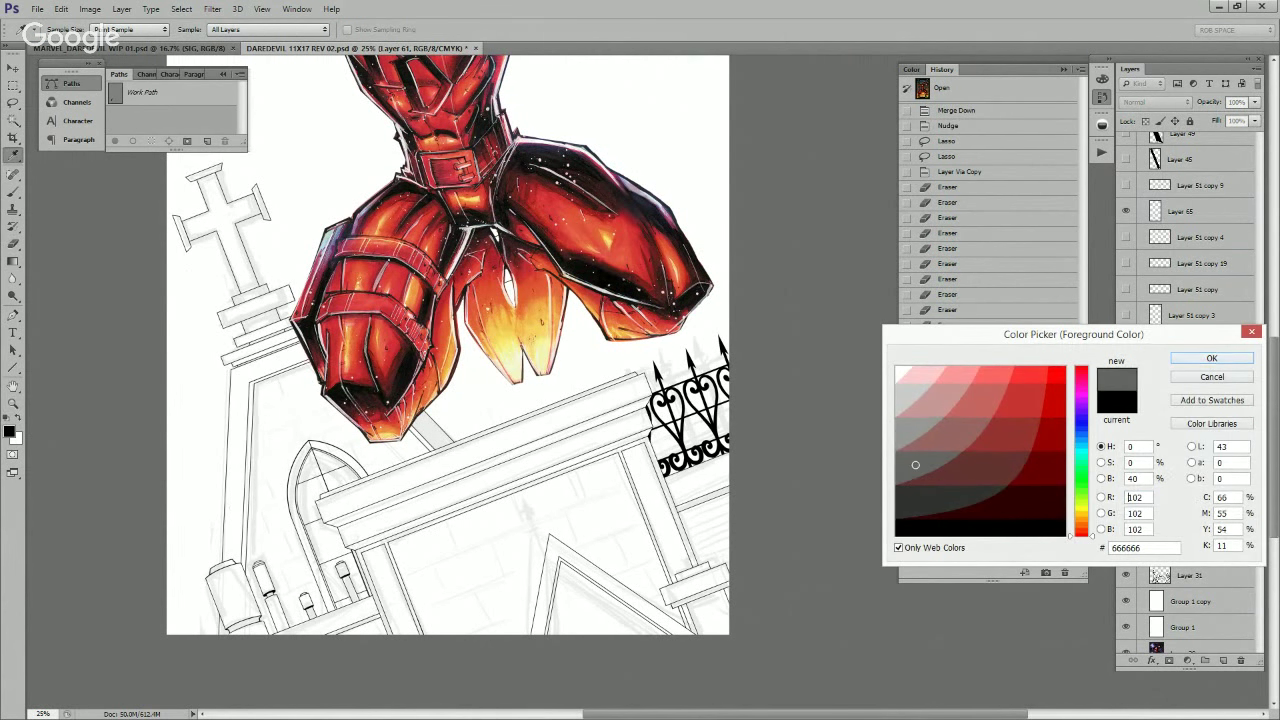
{"action": "left_click", "coordinate": [1211, 358]}
{"action": "key", "text": "alt+shift+BackSpace"}
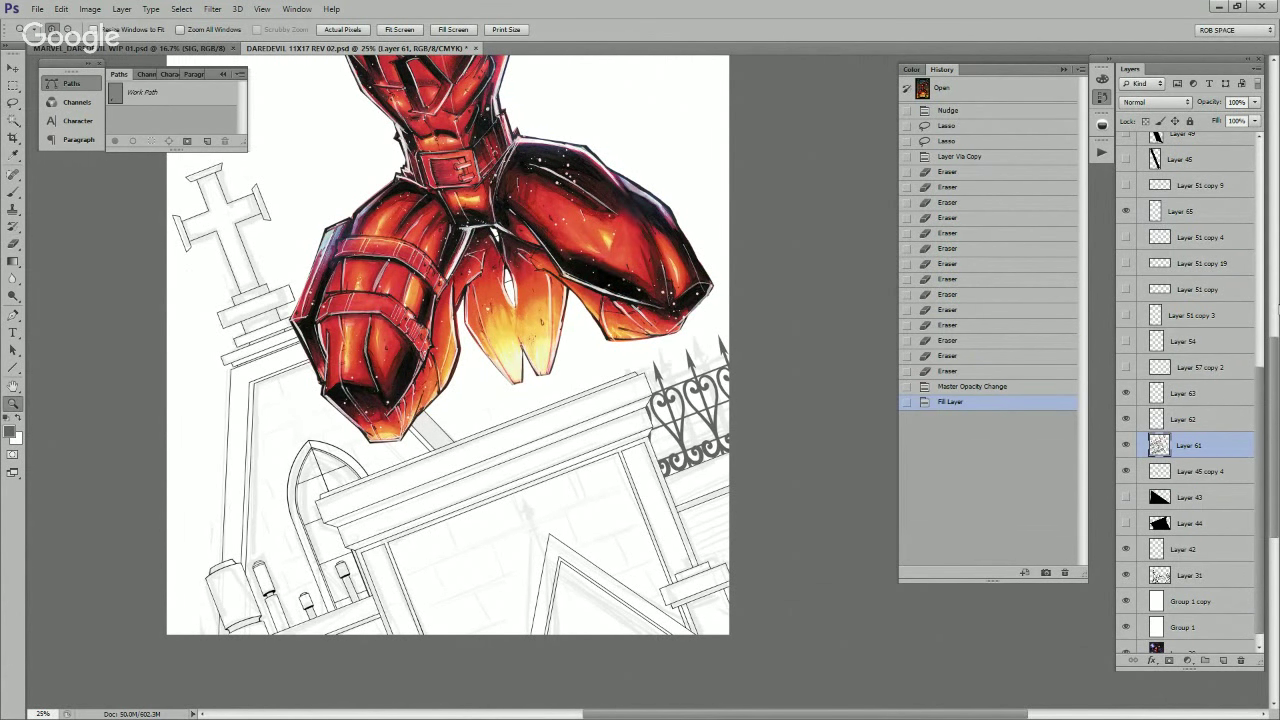
Step: Move Layer 64 directly above Layer 65 in the layer stack and select both layers
{"action": "left_click_drag", "start_coordinate": [809, 552], "coordinate": [832, 565]}
{"action": "left_click_drag", "start_coordinate": [758, 514], "coordinate": [826, 480]}
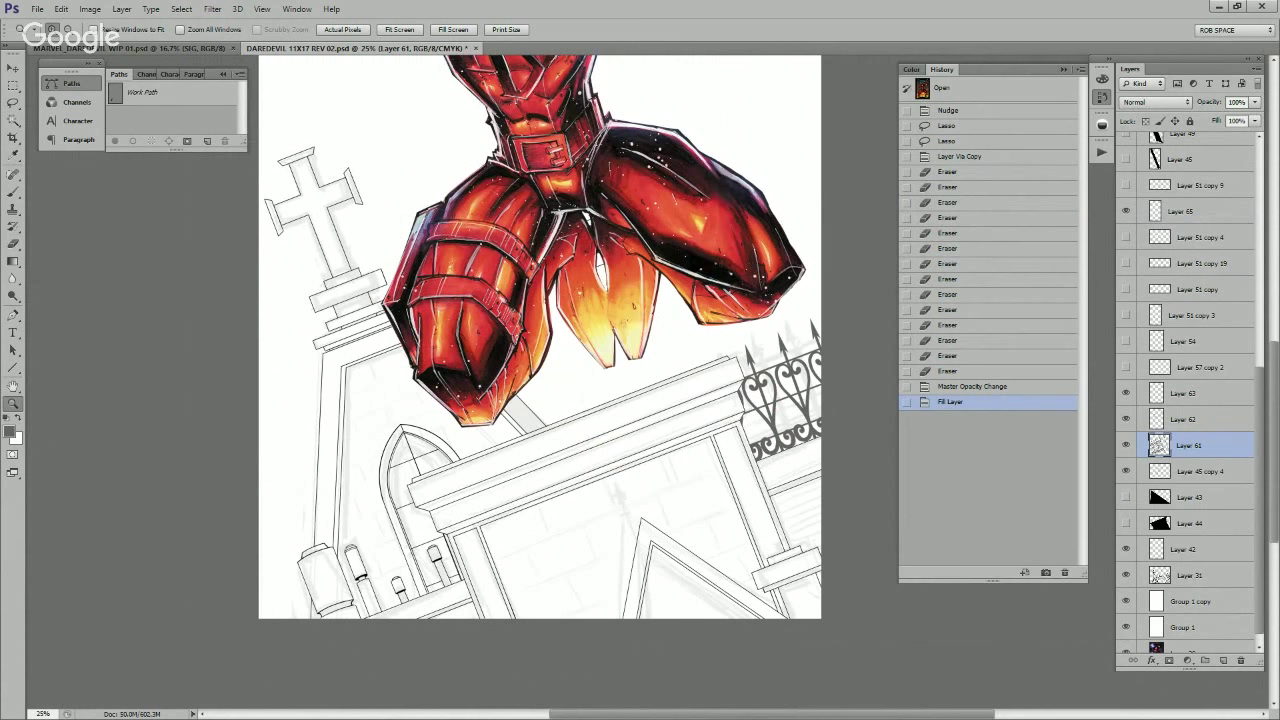
{"action": "scroll", "coordinate": [1185, 390], "scroll_direction": "up", "scroll_amount": 4}
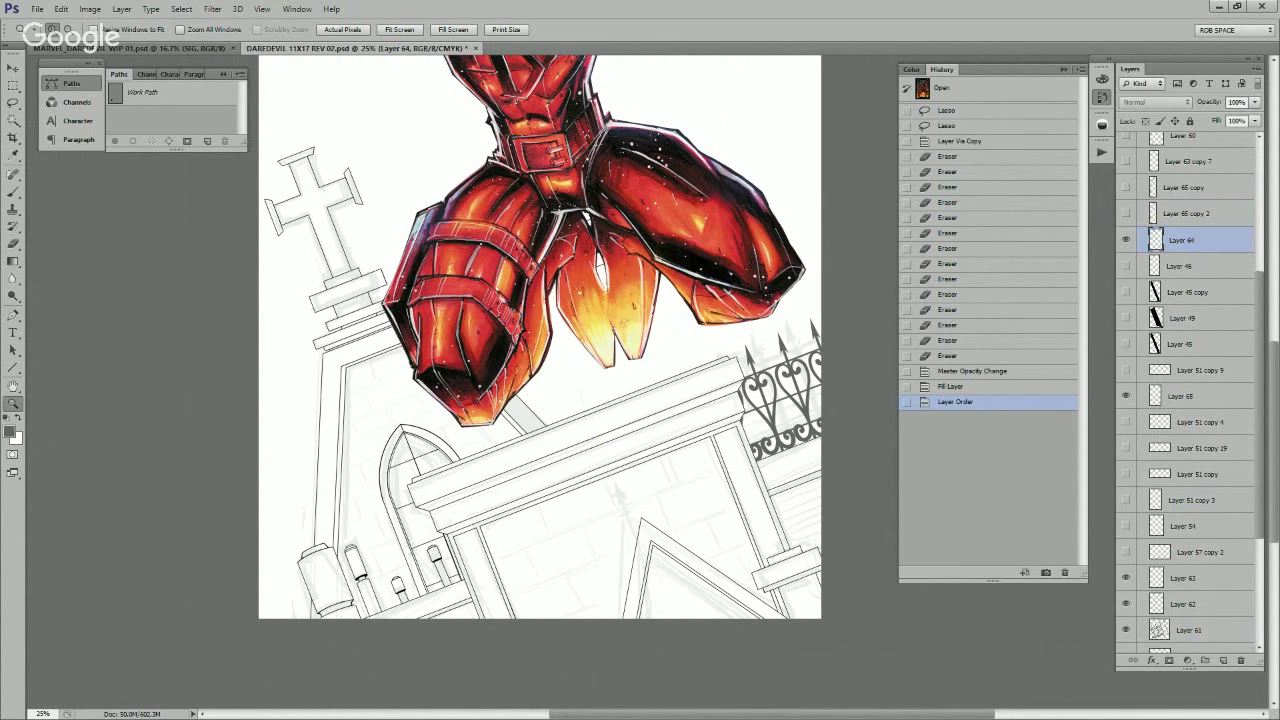
{"action": "left_click_drag", "start_coordinate": [1185, 240], "coordinate": [1185, 380]}
{"action": "left_click", "coordinate": [1183, 396], "text": "shift"}
{"action": "key", "text": "v"}
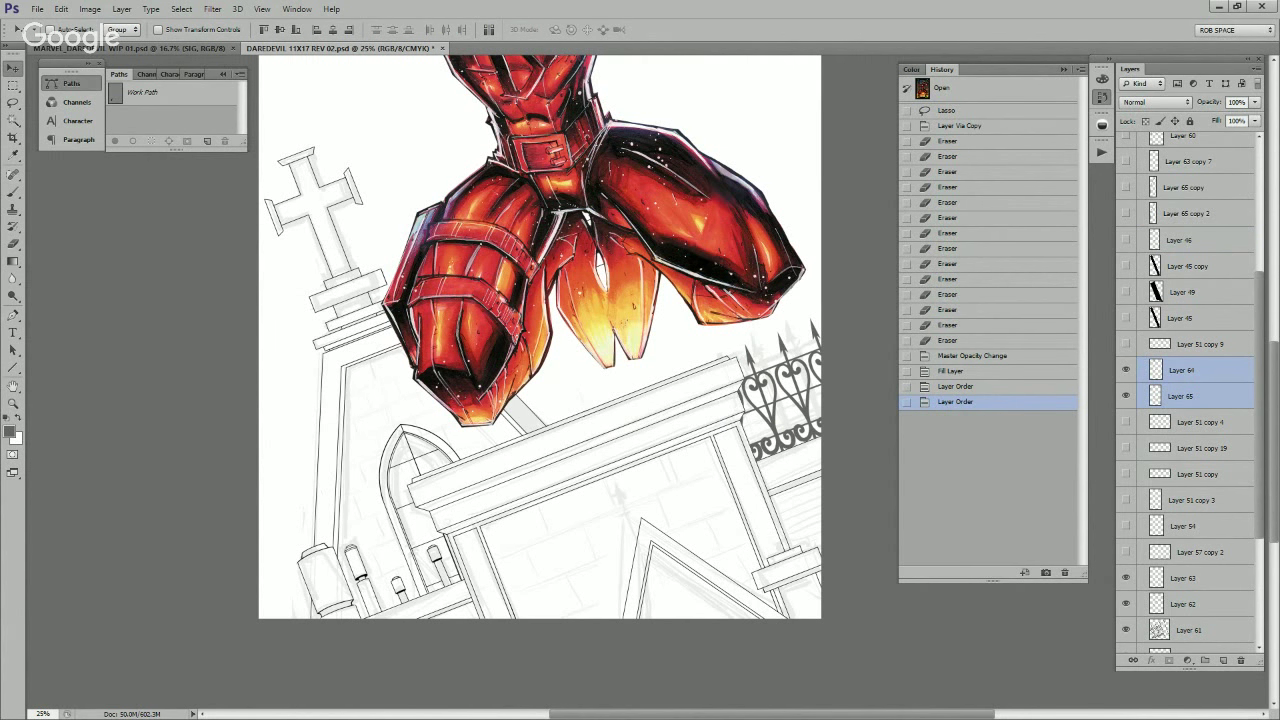
Step: Lasso the short post between the knee and the large ledge on Layer 62, shift it slightly left, and hide the selection edges
{"action": "left_click", "coordinate": [1126, 578]}
{"action": "left_click", "coordinate": [1126, 604]}
{"action": "left_click", "coordinate": [1183, 604]}
{"action": "key", "text": "l"}
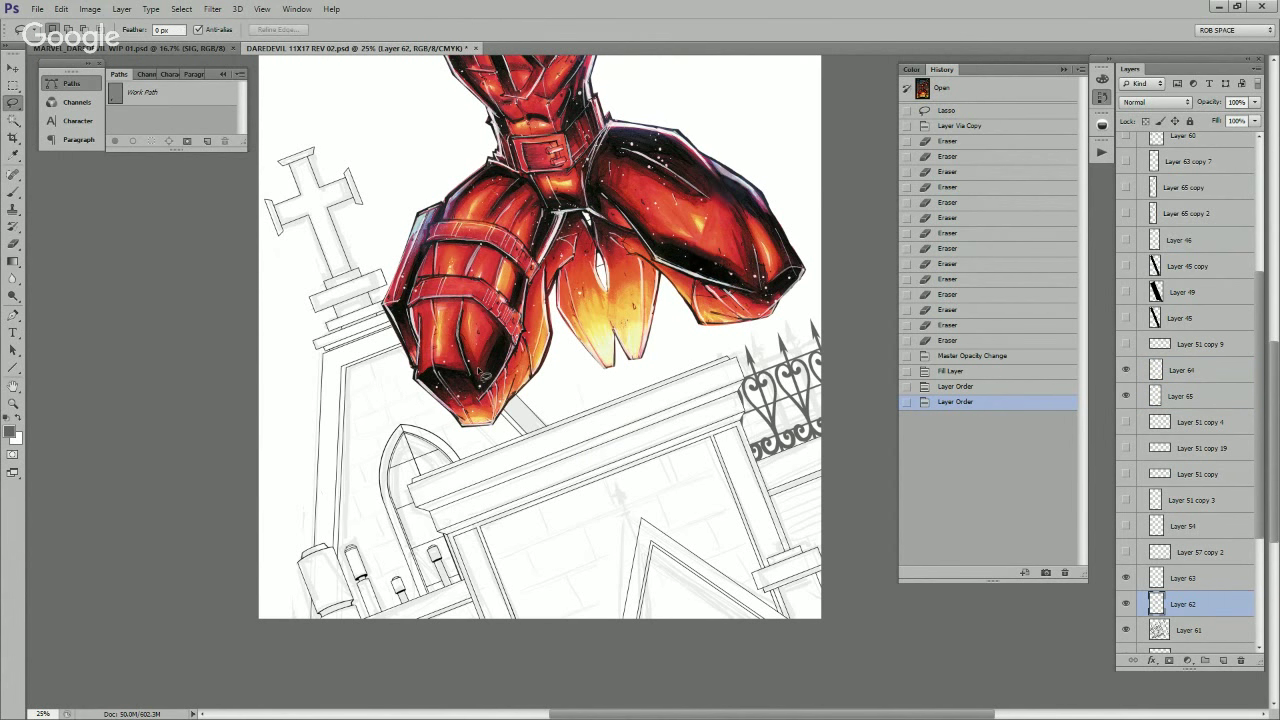
{"action": "mouse_move", "coordinate": [472, 349]}
{"action": "left_mouse_down"}
{"action": "mouse_move", "coordinate": [562, 402]}
{"action": "mouse_move", "coordinate": [518, 344]}
{"action": "left_mouse_up"}
{"action": "key", "text": "v"}
{"action": "mouse_move", "coordinate": [525, 394]}
{"action": "left_mouse_down"}
{"action": "mouse_move", "coordinate": [506, 406]}
{"action": "mouse_move", "coordinate": [516, 396]}
{"action": "left_mouse_up"}
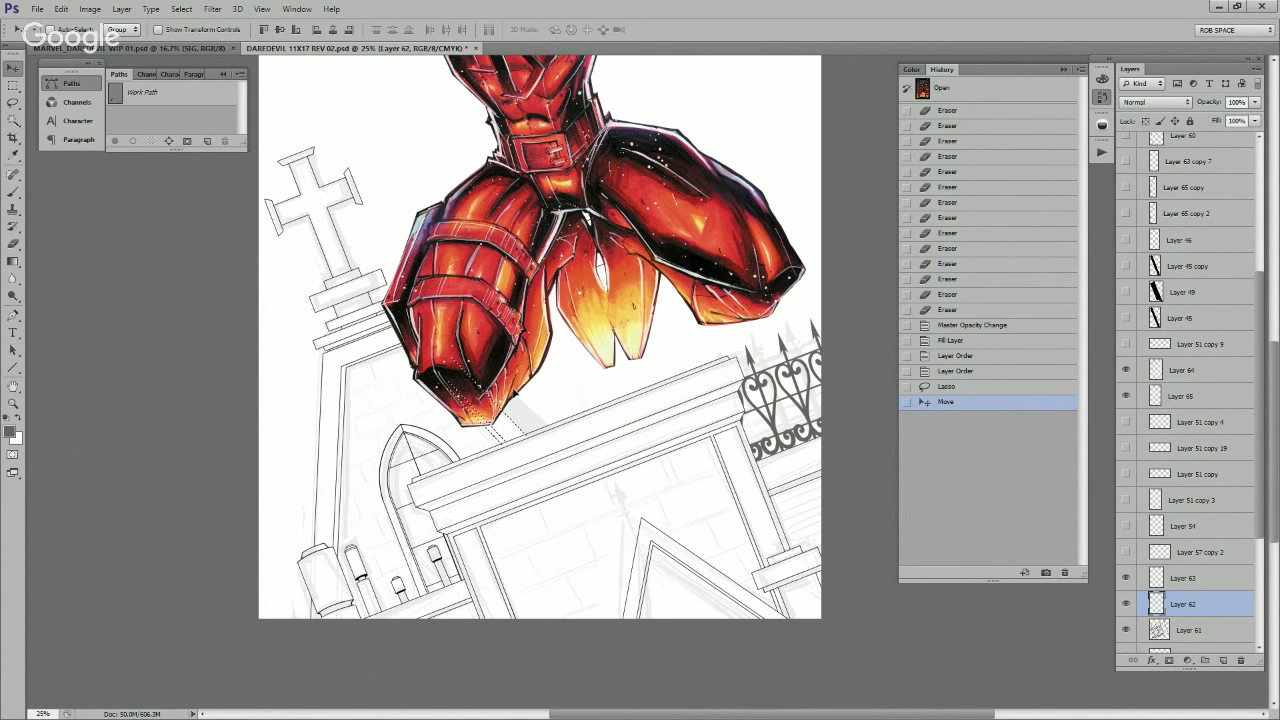
{"action": "key", "text": "ctrl+d"}
{"action": "key", "text": "ctrl+z"}
{"action": "key", "text": "Left"}
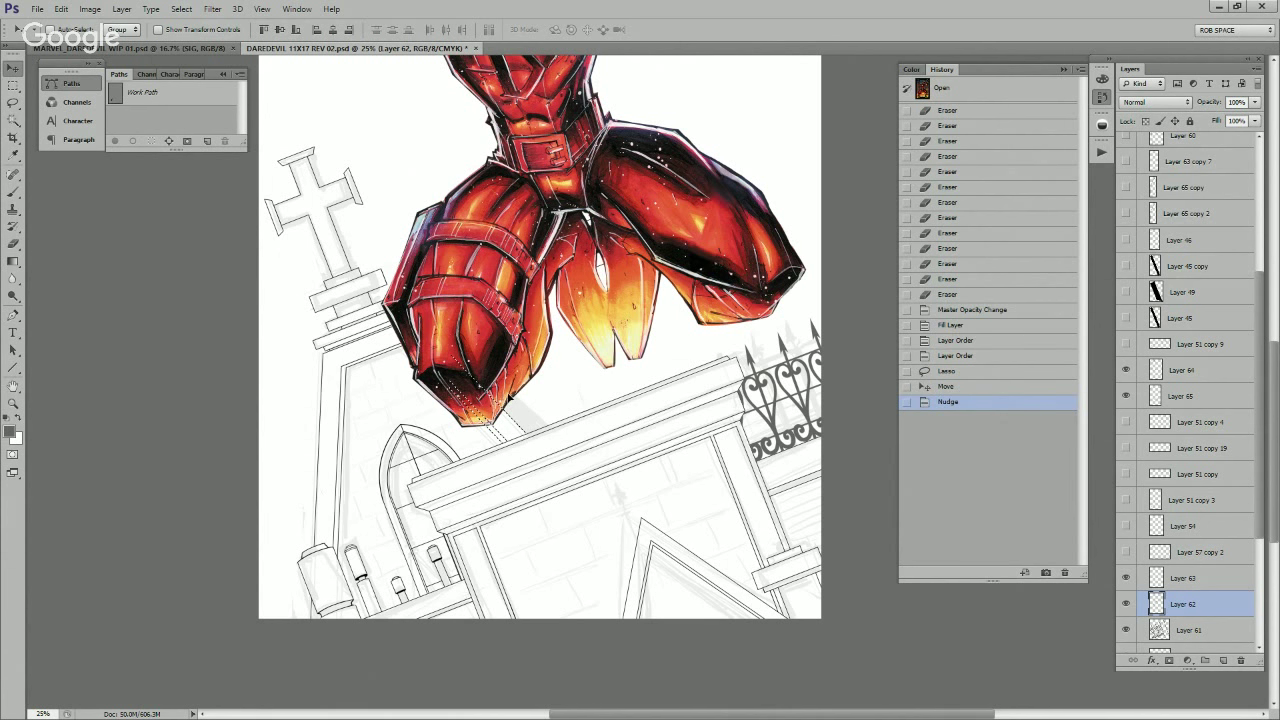
{"action": "key", "text": "ctrl+semicolon"}
{"action": "key", "text": "ctrl+h"}
Step: Merge Layer 64 into Layer 65, move the result directly above Layer 63, and merge these layers down into Layer 61
{"action": "key", "text": "z"}
{"action": "left_click", "coordinate": [645, 399], "text": "alt"}
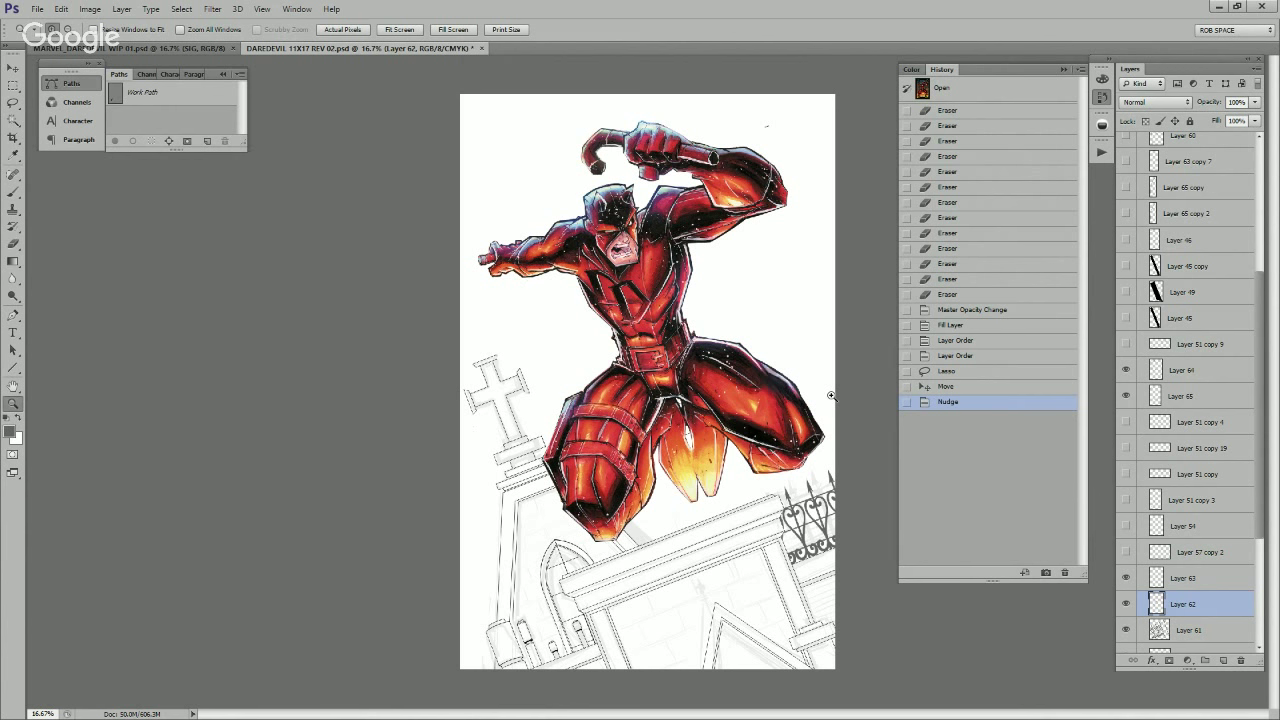
{"action": "left_click", "coordinate": [1183, 370]}
{"action": "key", "text": "ctrl+e"}
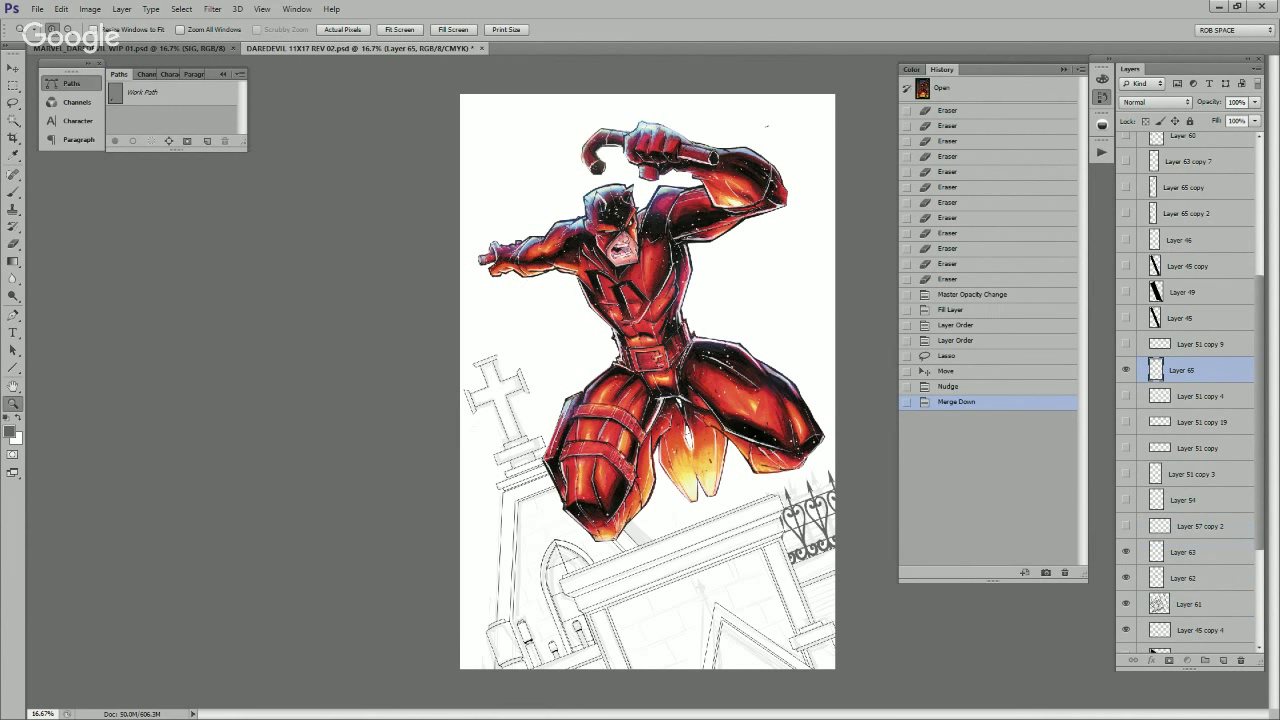
{"action": "left_click_drag", "start_coordinate": [1183, 370], "coordinate": [1183, 540]}
{"action": "key", "text": "ctrl+e"}
{"action": "key", "text": "ctrl+e"}
{"action": "key", "text": "ctrl+e"}
Step: Merge Layer 61 into Layer 45 copy 4, move that layer directly above Layer 42, and merge it into Layer 42
{"action": "left_click", "coordinate": [1126, 526]}
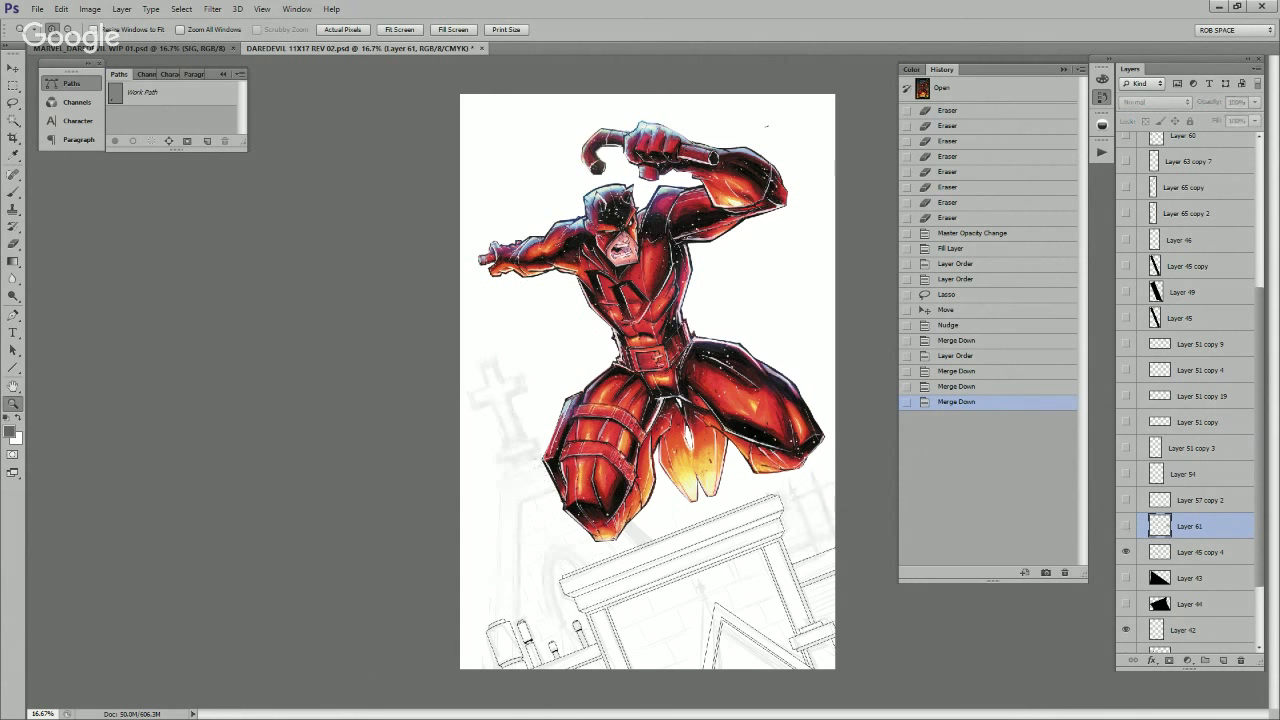
{"action": "left_click", "coordinate": [1126, 526]}
{"action": "key", "text": "ctrl+e"}
{"action": "left_click", "coordinate": [1126, 526]}
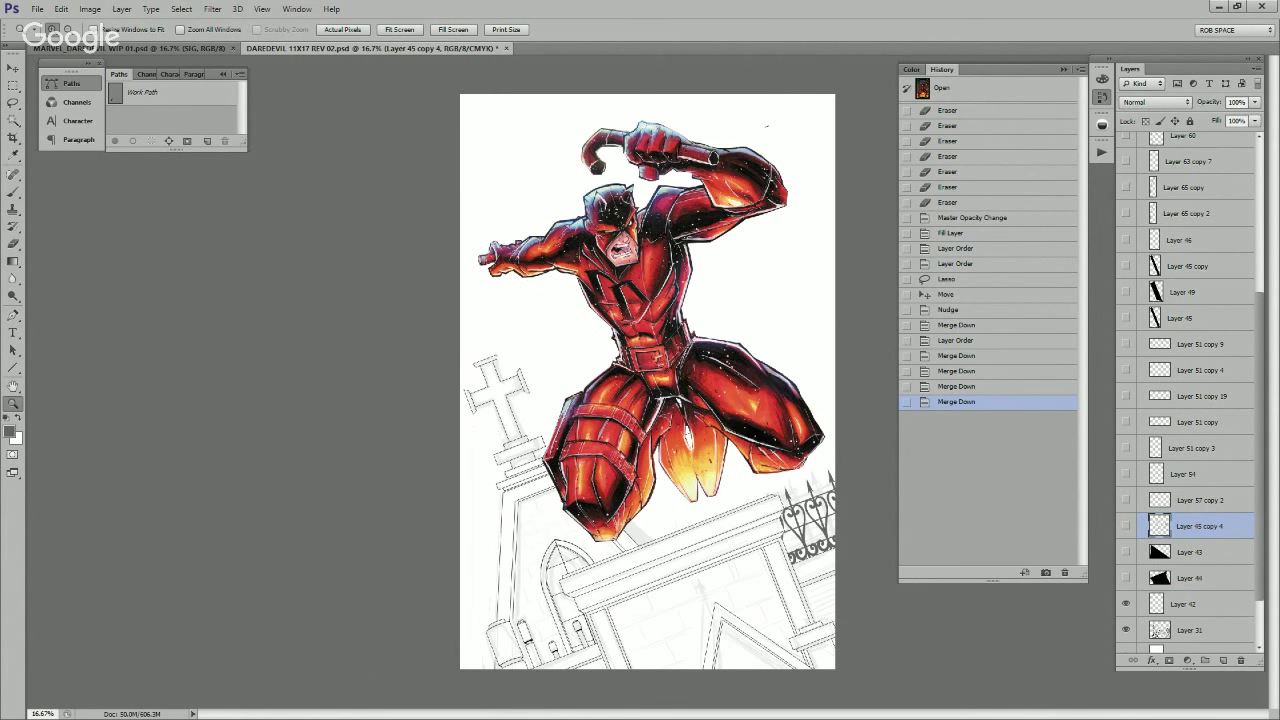
{"action": "left_click", "coordinate": [1126, 526]}
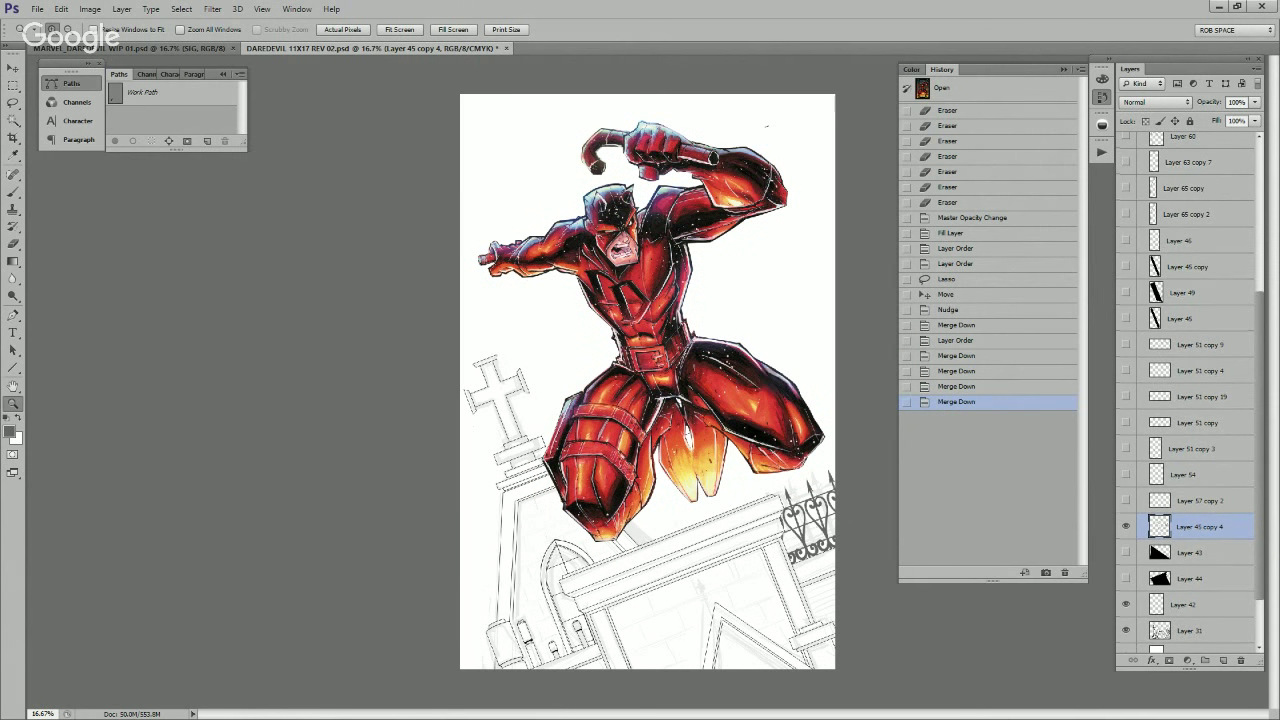
{"action": "left_click_drag", "start_coordinate": [1185, 526], "coordinate": [1185, 591]}
{"action": "key", "text": "ctrl+e"}
{"action": "left_click", "coordinate": [1126, 578]}
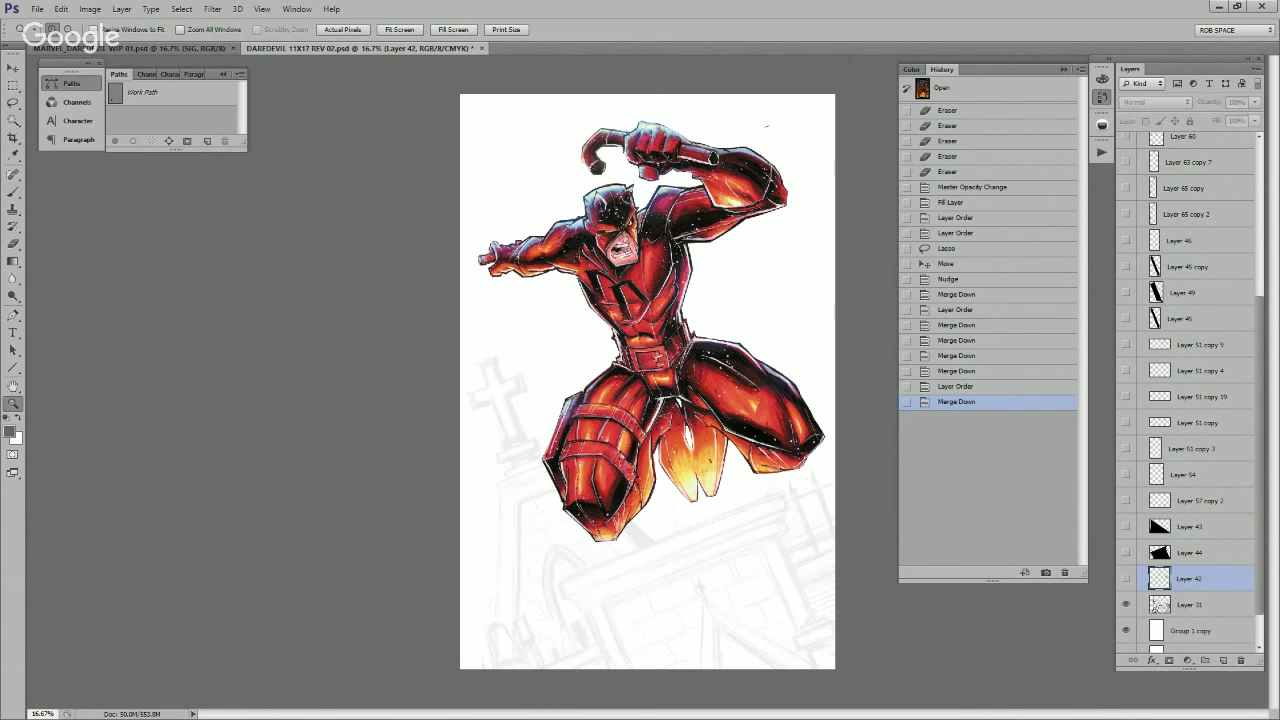
{"action": "left_click", "coordinate": [1126, 578]}
Step: Hide the rough sketch on Layer 31 and inspect the clean line art with the whole page in view
{"action": "left_click", "coordinate": [1126, 604]}
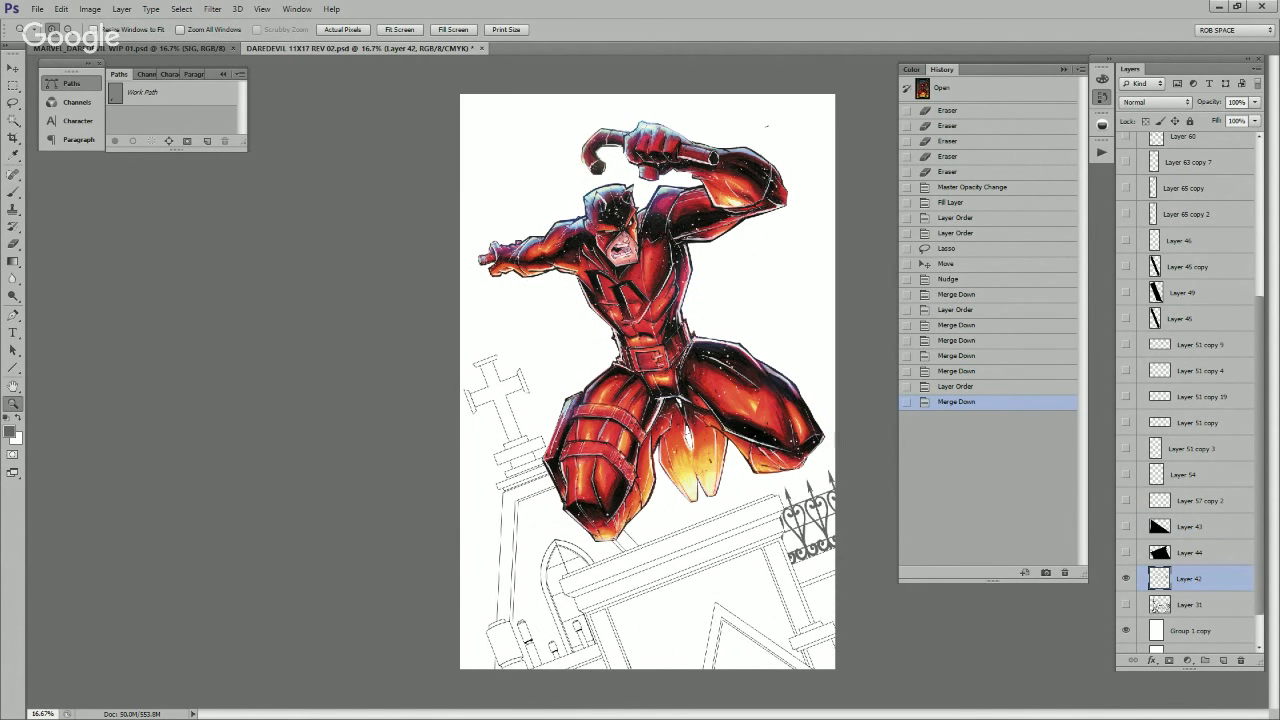
{"action": "left_click", "coordinate": [761, 550]}
{"action": "left_click", "coordinate": [769, 557], "text": "alt"}
{"action": "left_click", "coordinate": [769, 557], "text": "alt"}
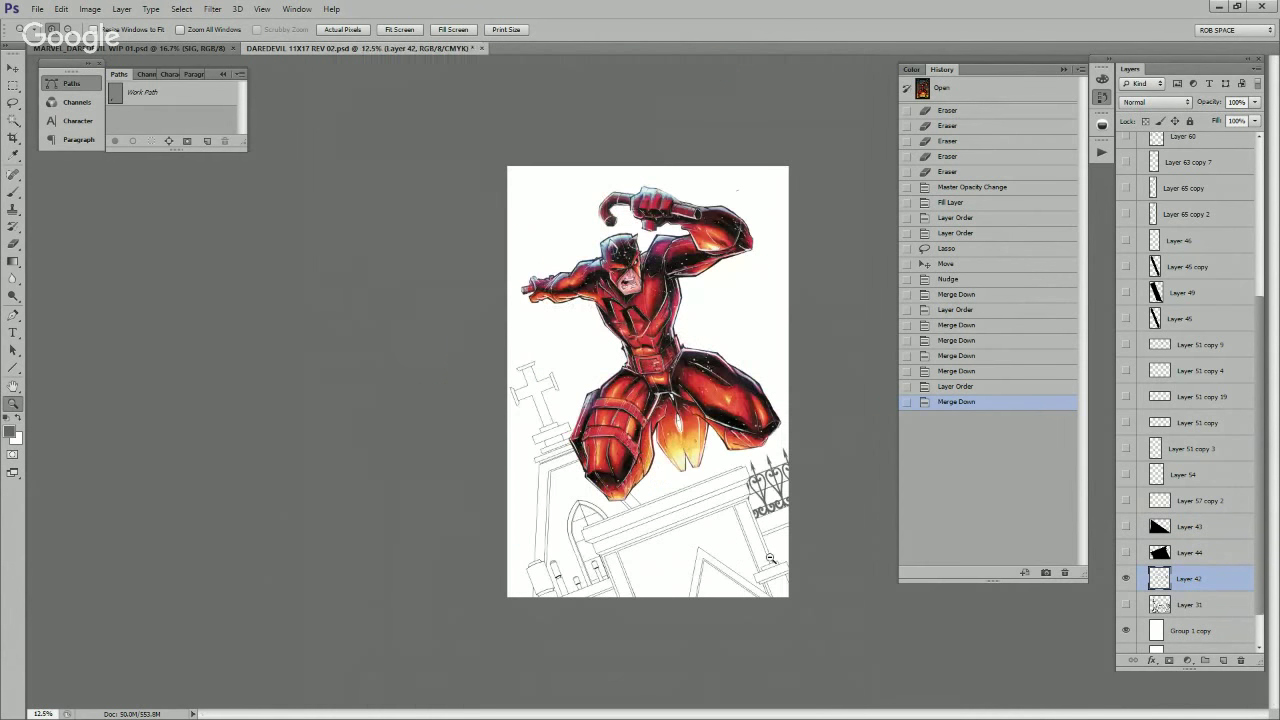
{"action": "left_click", "coordinate": [767, 577]}
{"action": "left_click", "coordinate": [767, 577]}
{"action": "left_click", "coordinate": [767, 577], "text": "alt"}
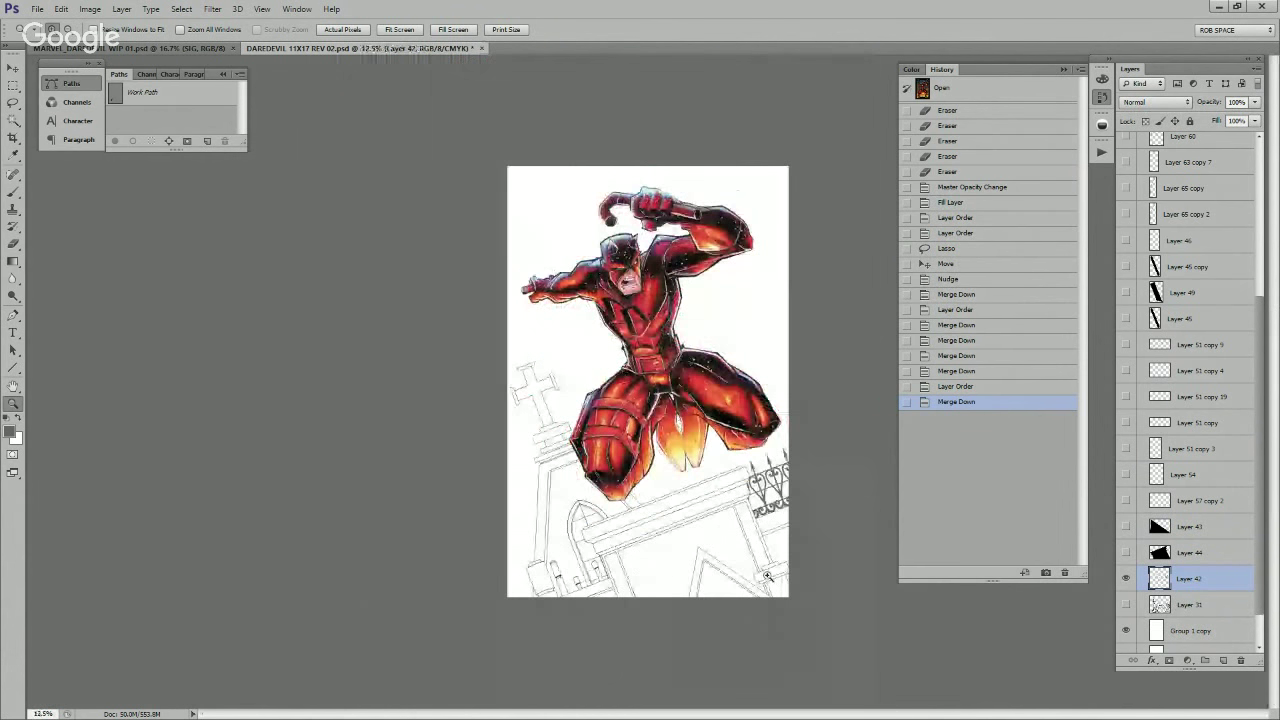
Step: Hide Group 1 copy, add a new layer, and fit a circular marquee selection around the moon in the painted background
{"action": "left_click", "coordinate": [1126, 631]}
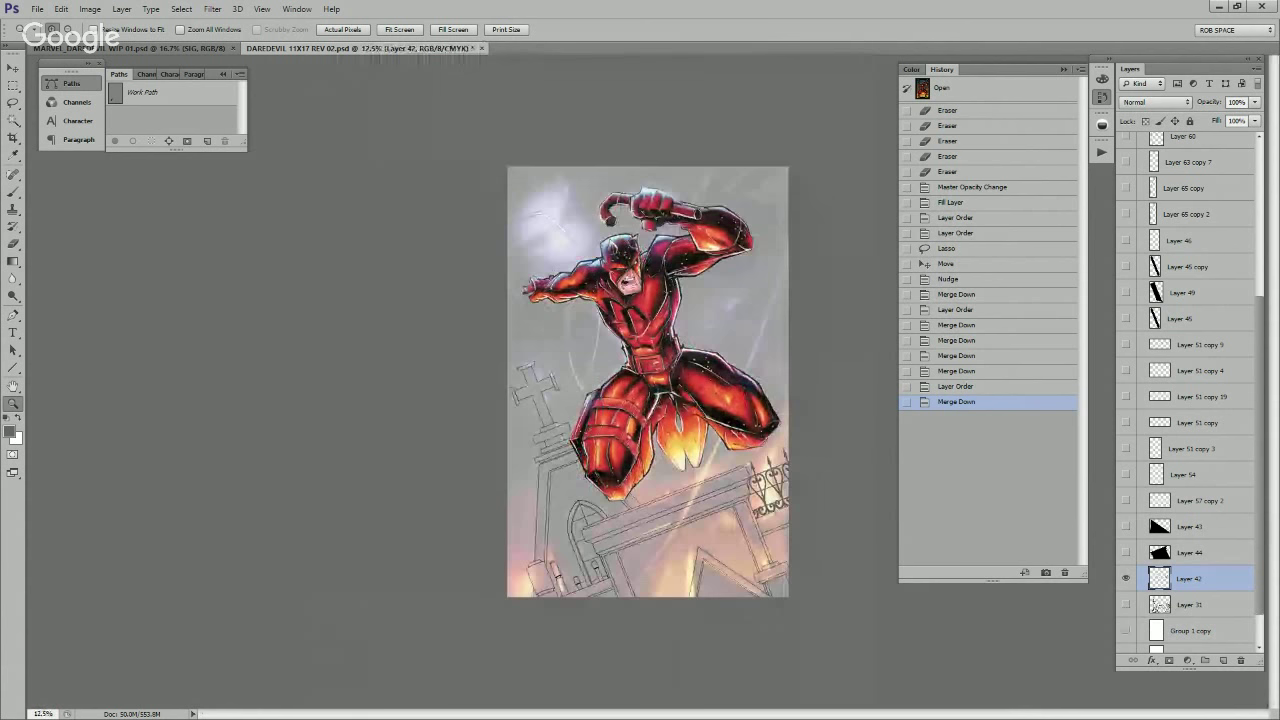
{"action": "left_click", "coordinate": [1224, 660]}
{"action": "left_click", "coordinate": [13, 85]}
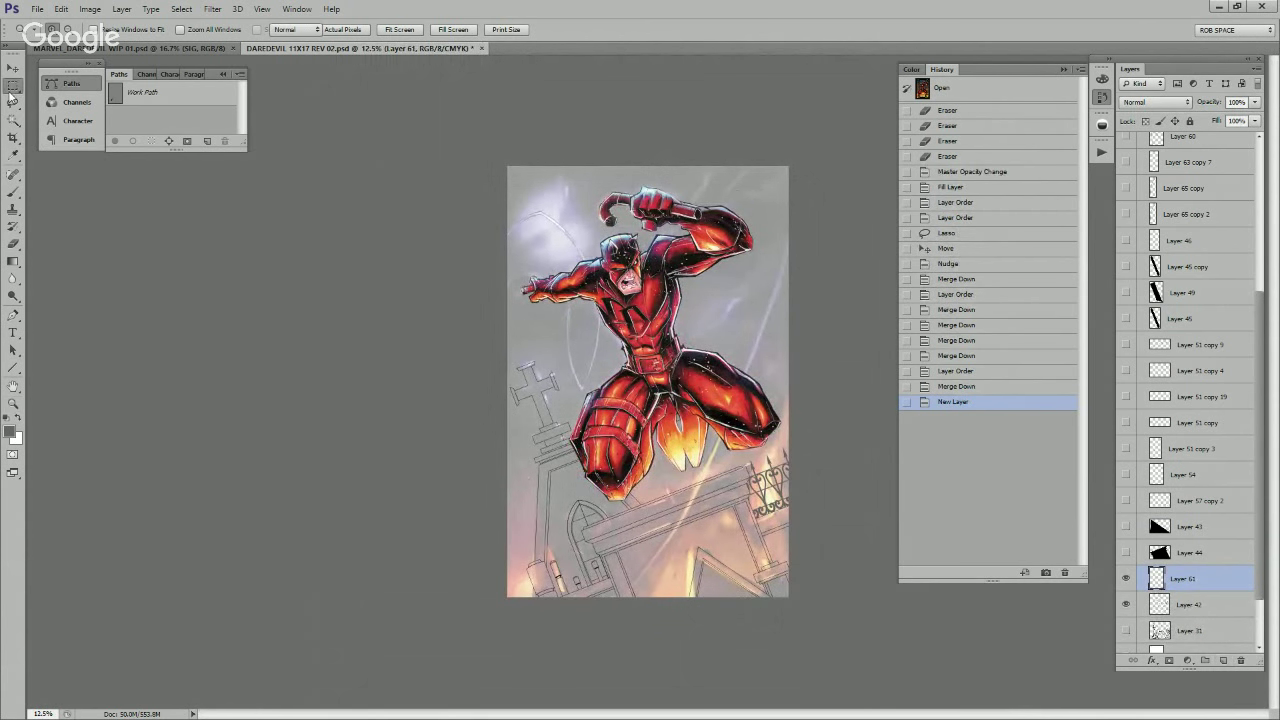
{"action": "left_click", "coordinate": [86, 96]}
{"action": "left_click_drag", "start_coordinate": [518, 200], "coordinate": [603, 276]}
{"action": "left_click_drag", "start_coordinate": [572, 246], "coordinate": [574, 236]}
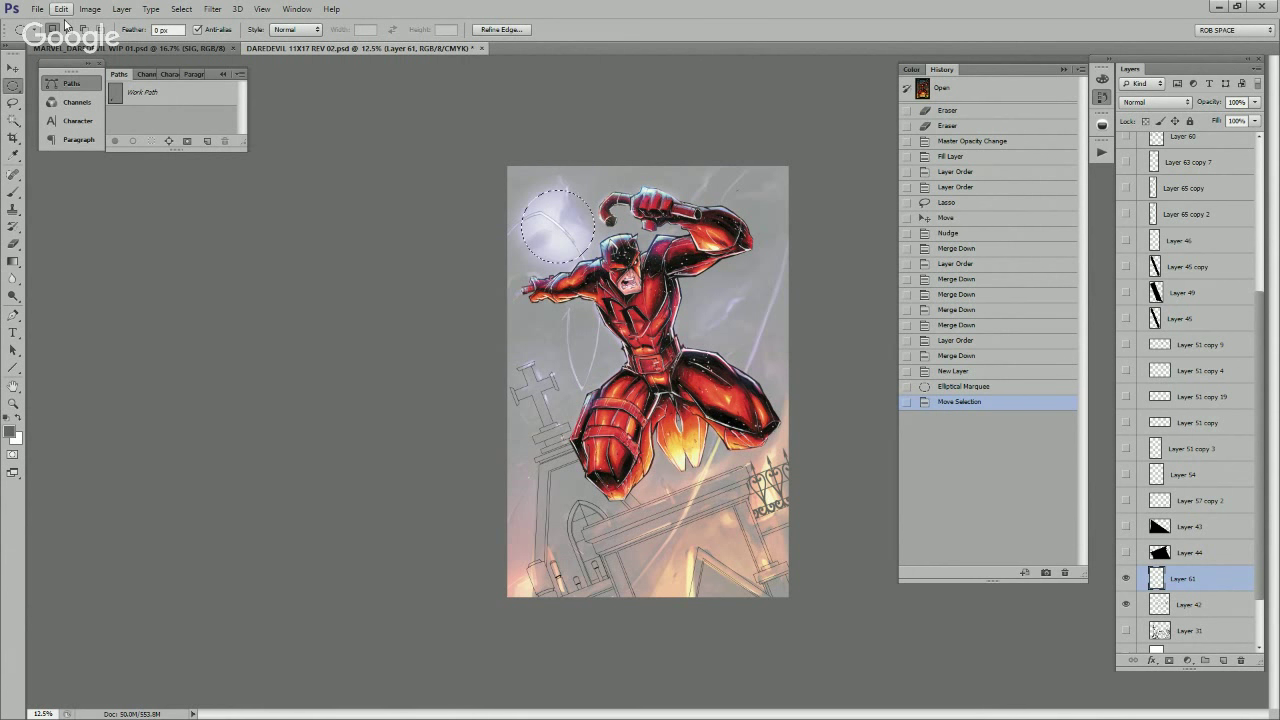
Step: Fill the moon selection with the gray foreground color on another new layer, deselect, and show Group 1 copy again
{"action": "left_click", "coordinate": [1223, 660]}
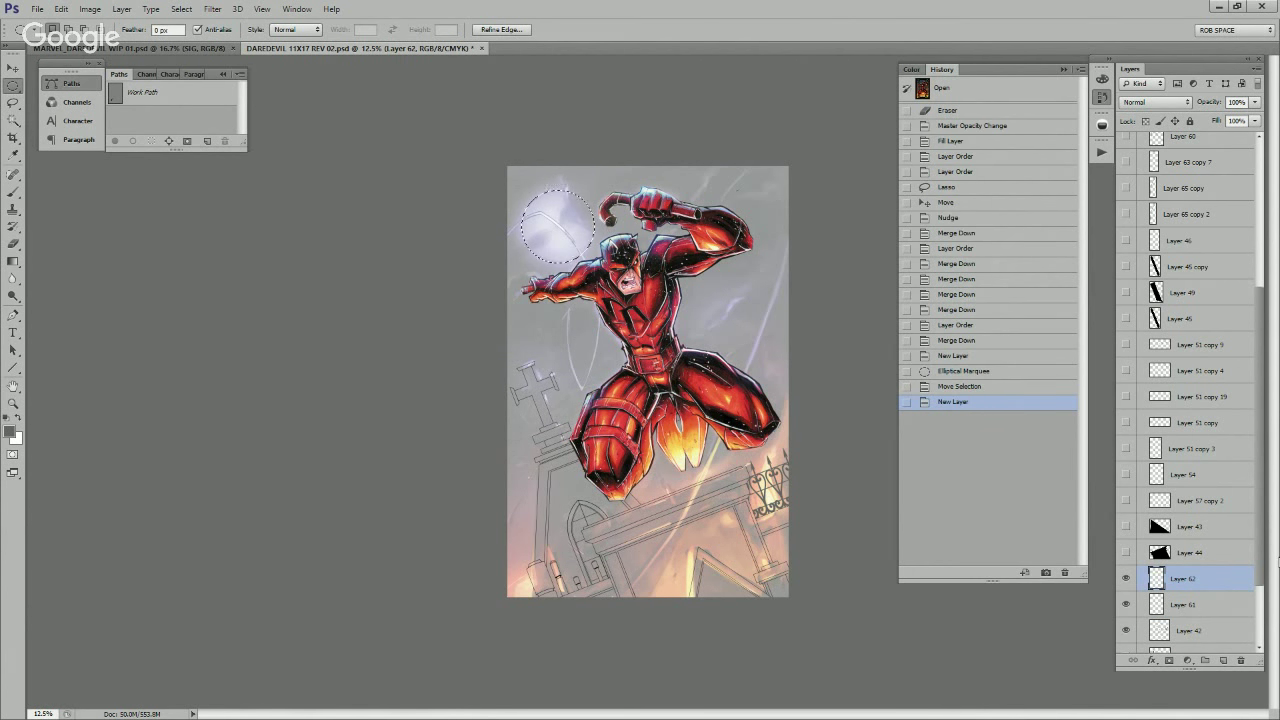
{"action": "key", "text": "alt+BackSpace"}
{"action": "key", "text": "ctrl+d"}
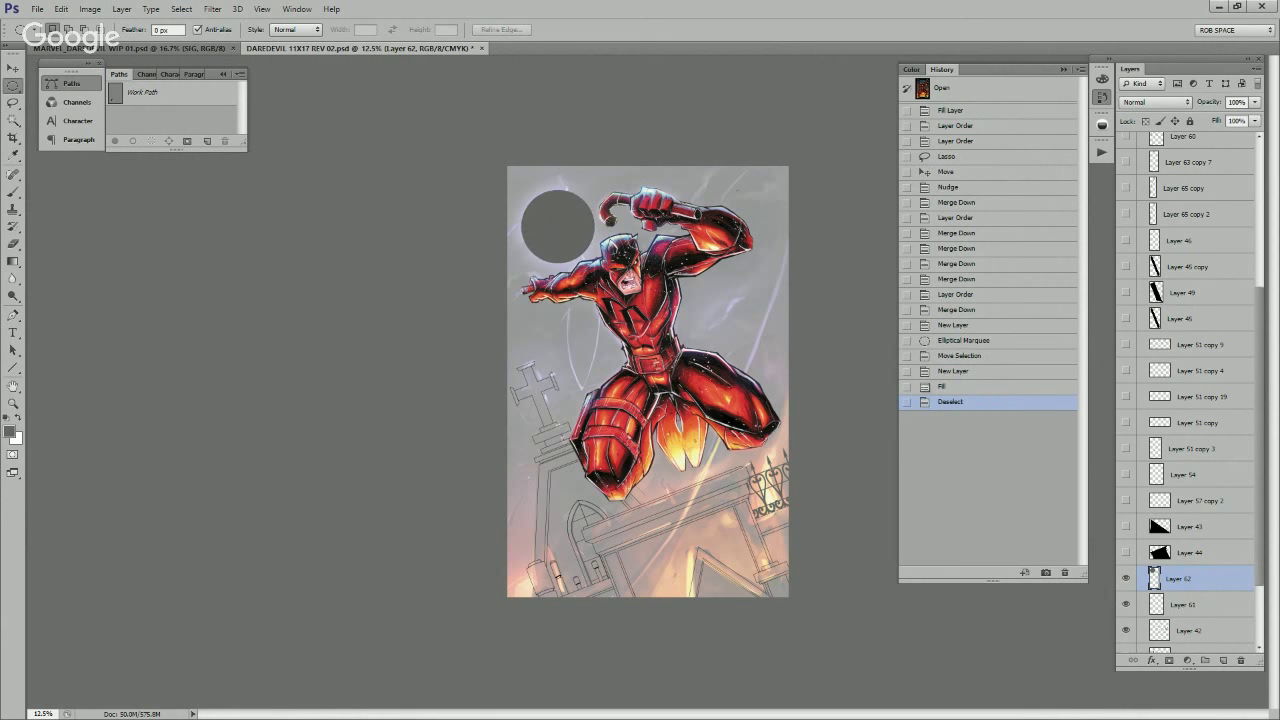
{"action": "scroll", "coordinate": [1185, 560], "scroll_direction": "down", "scroll_amount": 3}
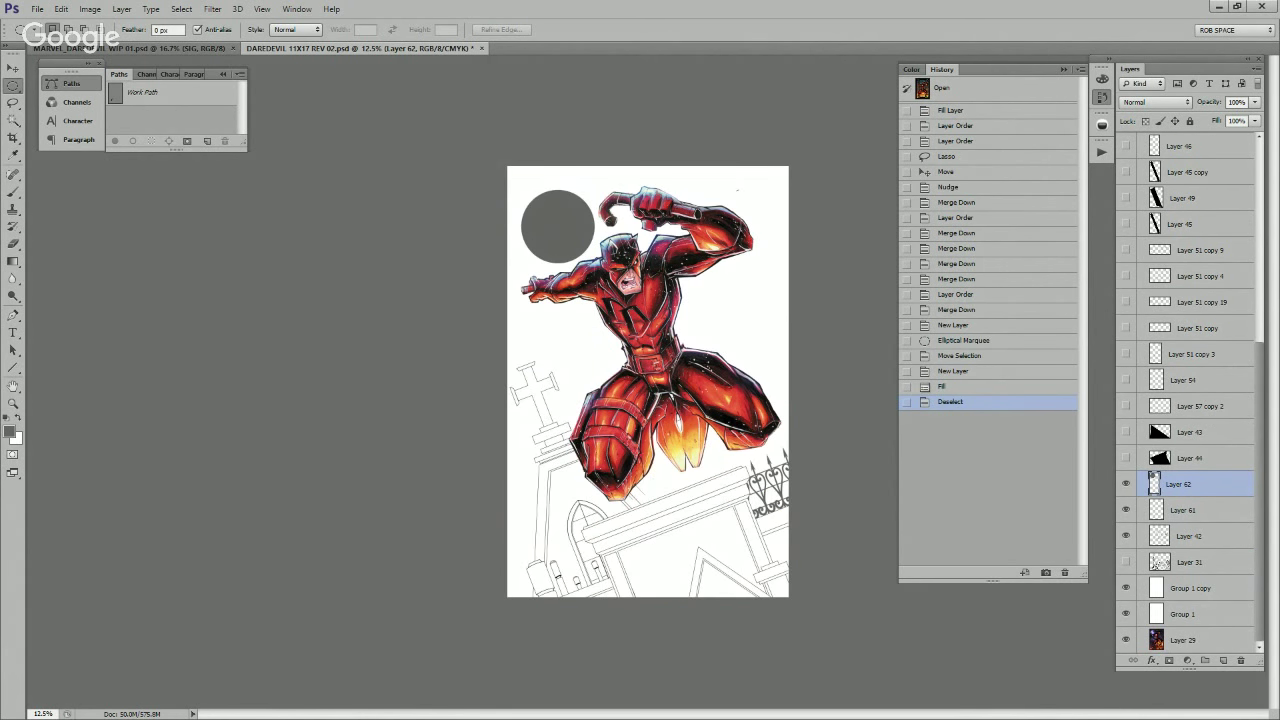
Step: Nudge the gray moon circle on Layer 62 slightly up and right, and fully lock and hide its layer
{"action": "key", "text": "v"}
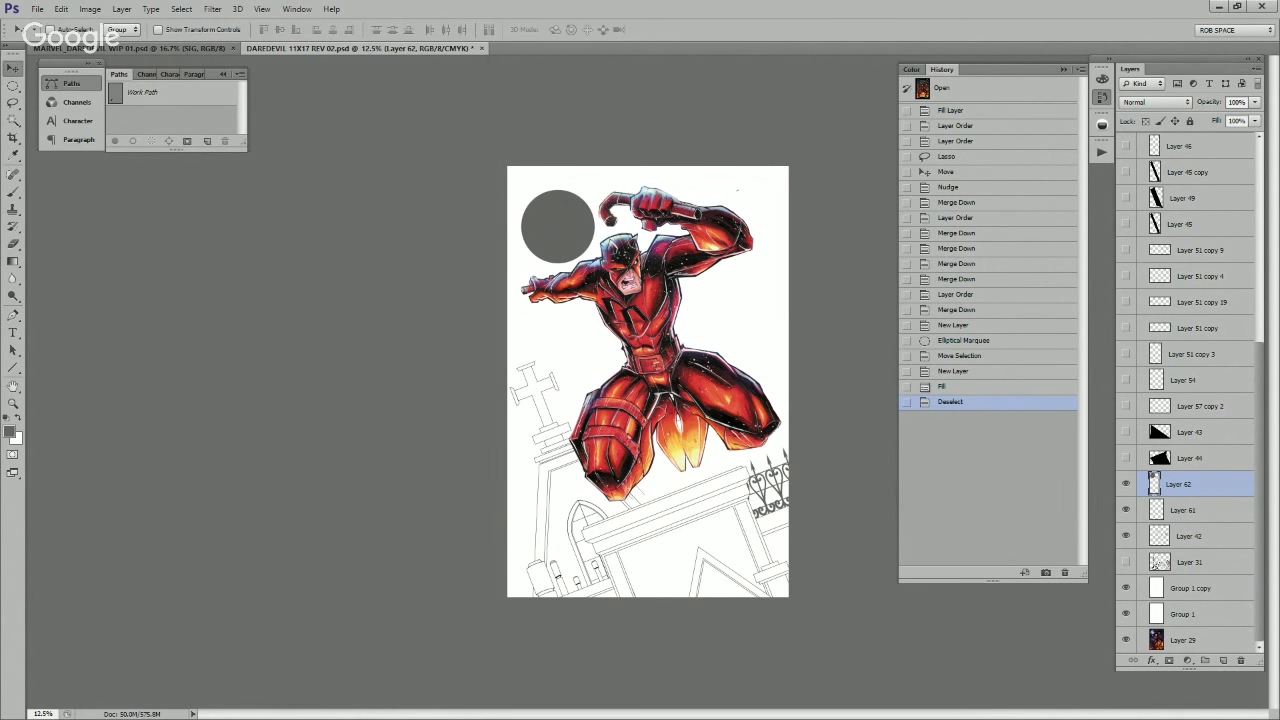
{"action": "key", "text": "shift+Up"}
{"action": "key", "text": "shift+Up"}
{"action": "key", "text": "shift+Right"}
{"action": "key", "text": "shift+Right"}
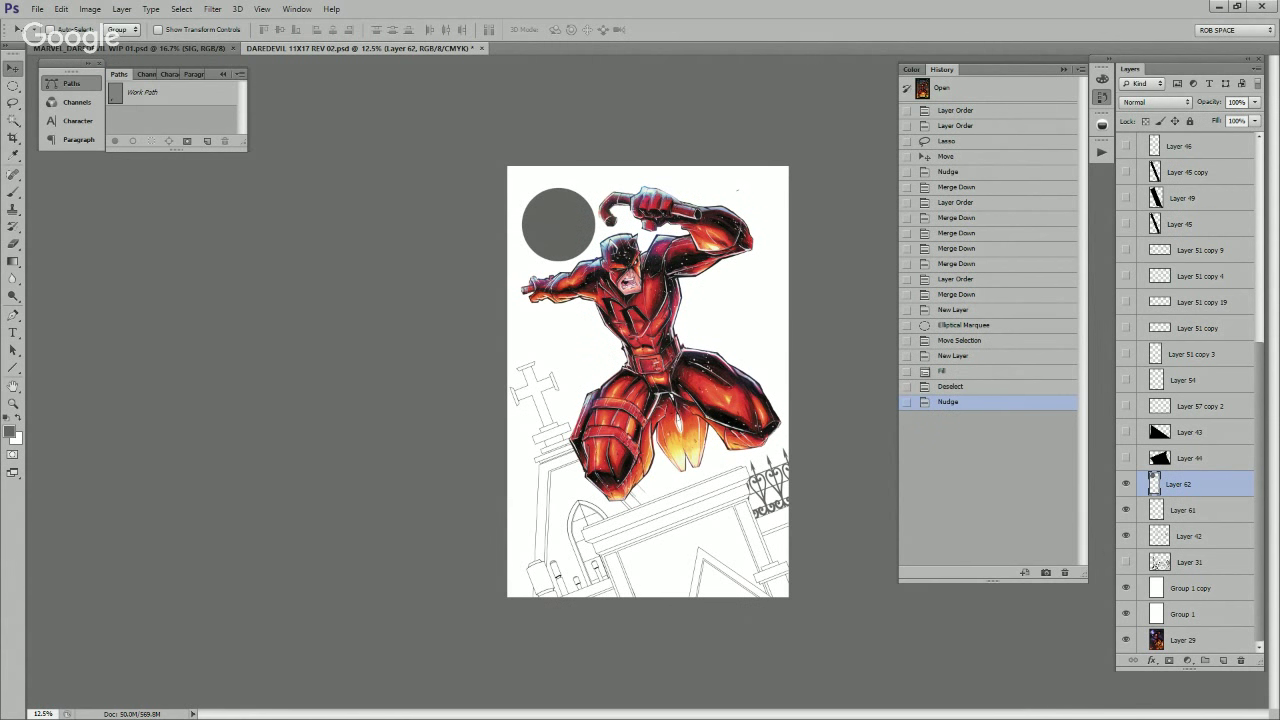
{"action": "key", "text": "shift+Down"}
{"action": "key", "text": "shift+Up"}
{"action": "key", "text": "shift+Down"}
{"action": "left_click", "coordinate": [1189, 121]}
{"action": "left_click", "coordinate": [1126, 484]}
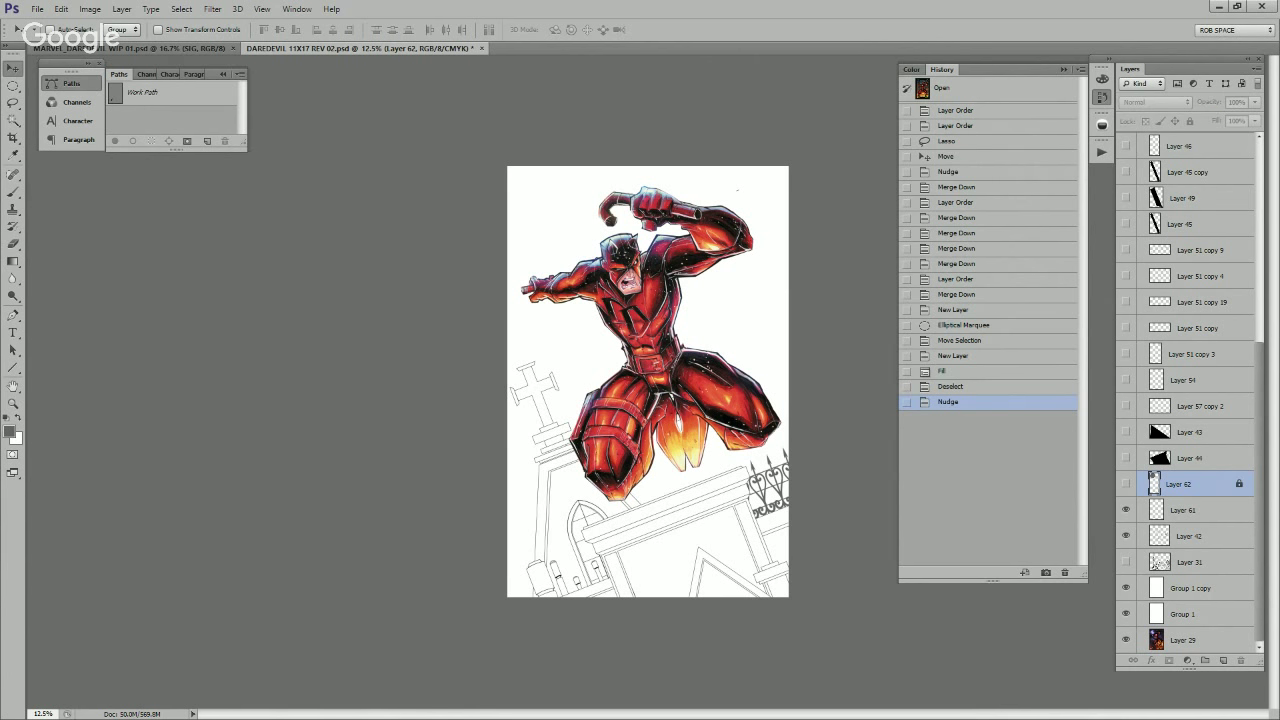
Step: Hide Group 1 and Group 1 copy to compare the line art with the painted background, and show Group 1 copy again
{"action": "left_click", "coordinate": [1126, 536]}
{"action": "left_click", "coordinate": [1126, 536]}
{"action": "left_click", "coordinate": [1126, 588]}
{"action": "left_click", "coordinate": [1126, 614]}
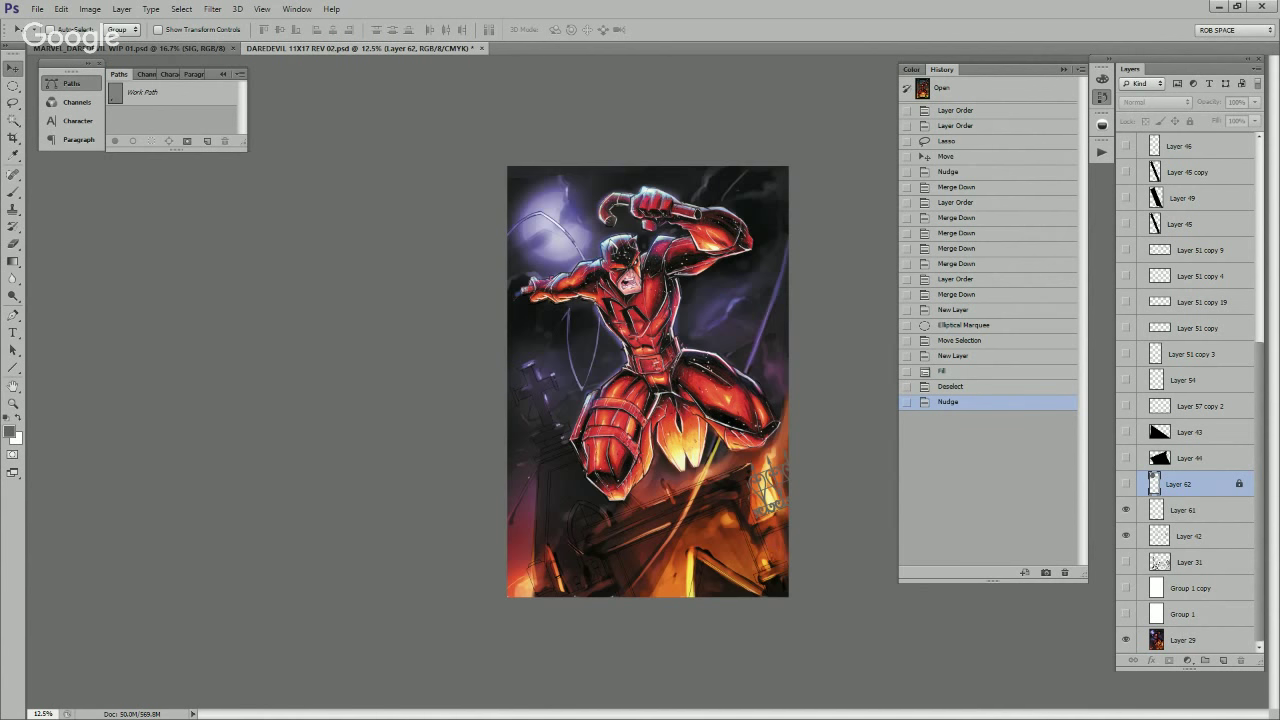
{"action": "left_click", "coordinate": [1126, 588]}
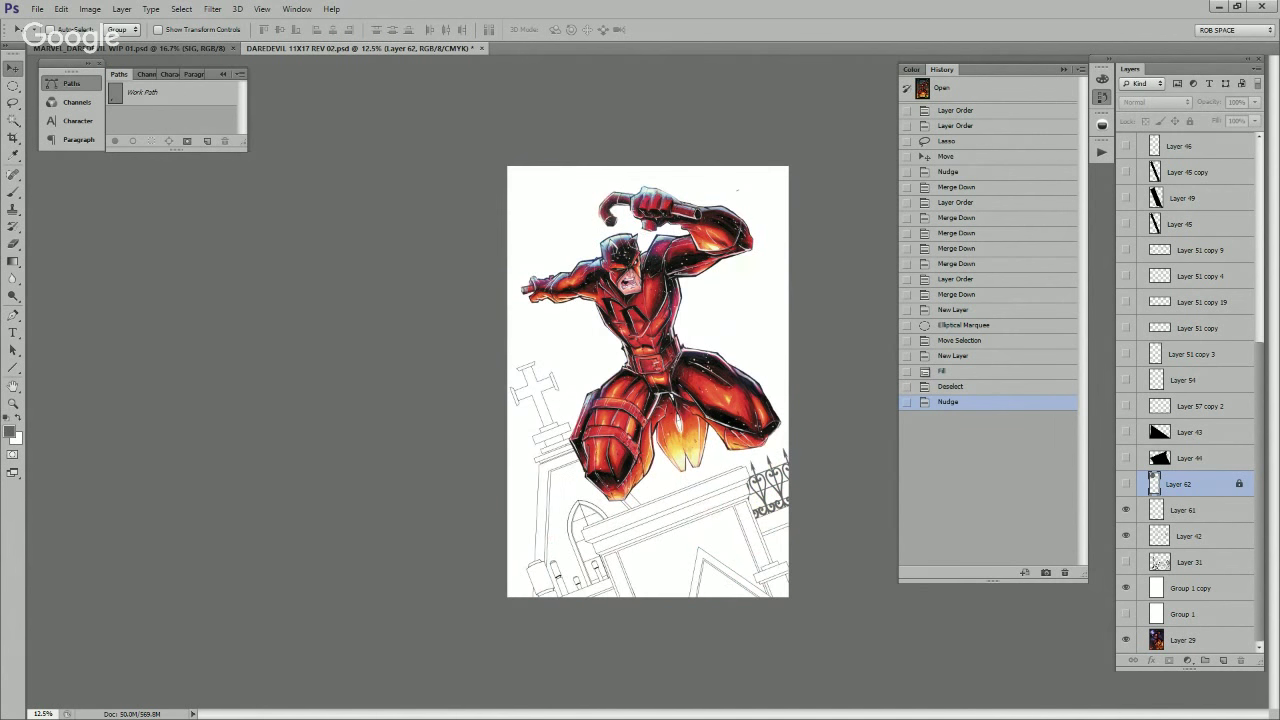
Step: Check the merged line art by toggling Layer 42, select that layer, and save the document
{"action": "left_click", "coordinate": [1126, 536]}
{"action": "left_click", "coordinate": [1126, 536]}
{"action": "left_click", "coordinate": [1190, 536]}
{"action": "key", "text": "ctrl+s"}
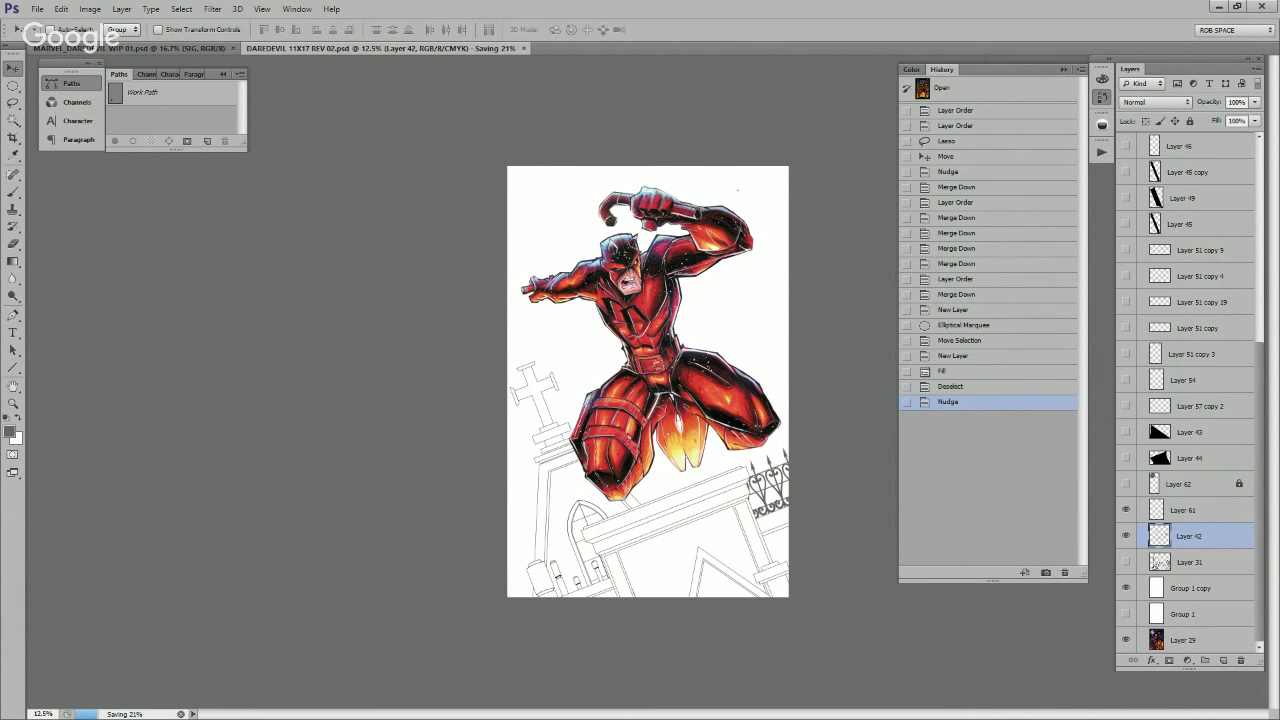
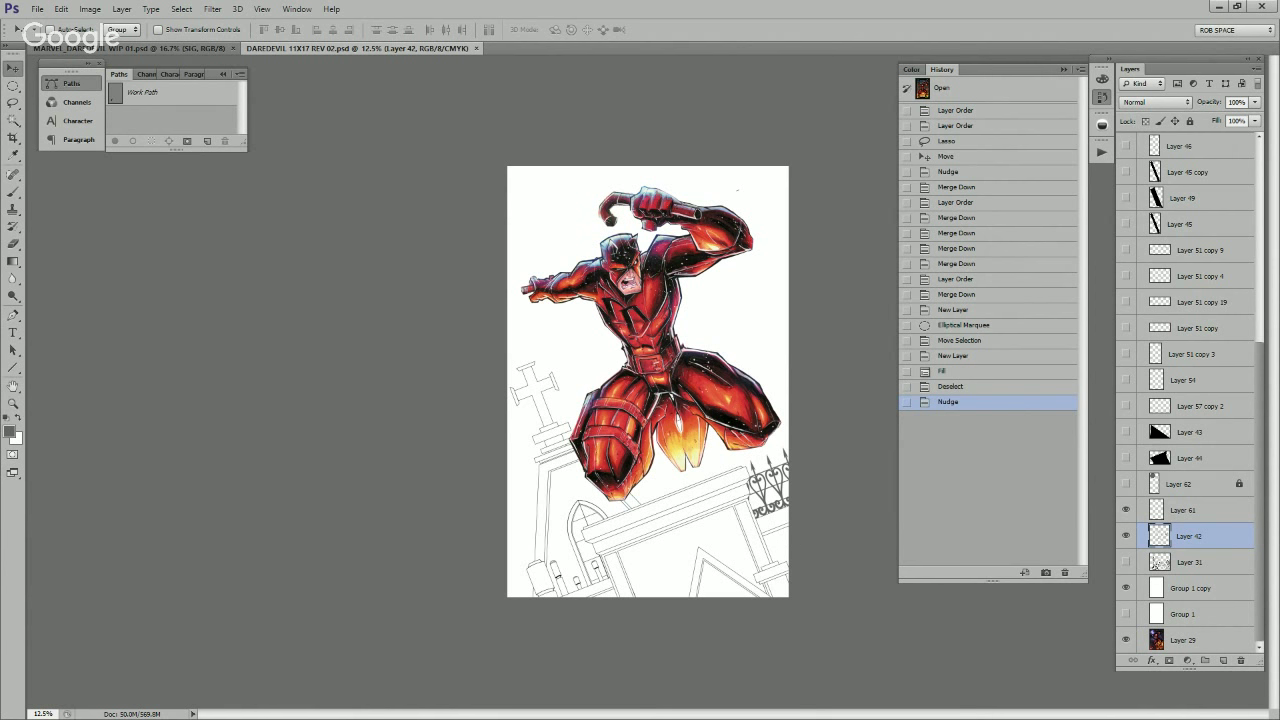
Step: Delete the hidden layers from Layer 44 up to just below Layer 30, and add a new layer above Layer 61
{"action": "left_click", "coordinate": [1190, 458]}
{"action": "scroll", "coordinate": [1190, 458], "scroll_direction": "up", "scroll_amount": 8}
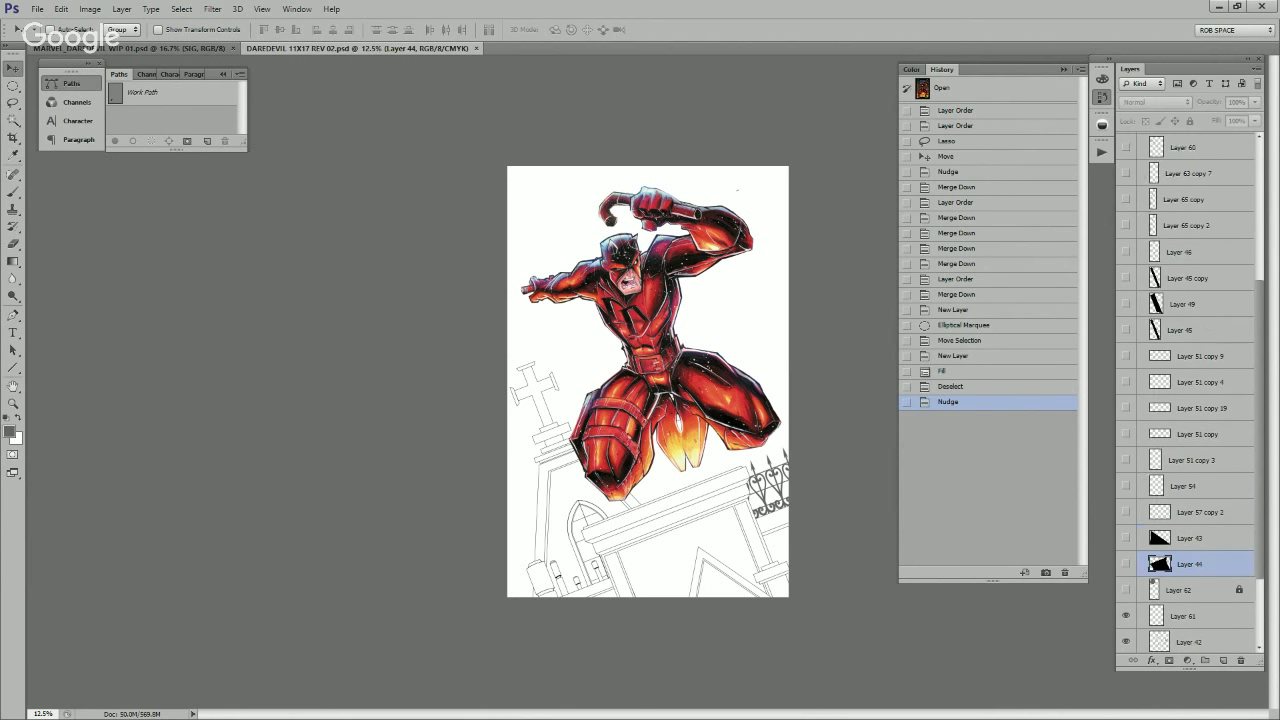
{"action": "scroll", "coordinate": [1190, 400], "scroll_direction": "up", "scroll_amount": 3}
{"action": "left_click", "coordinate": [1188, 203], "text": "shift"}
{"action": "left_click_drag", "start_coordinate": [1188, 203], "coordinate": [1241, 660]}
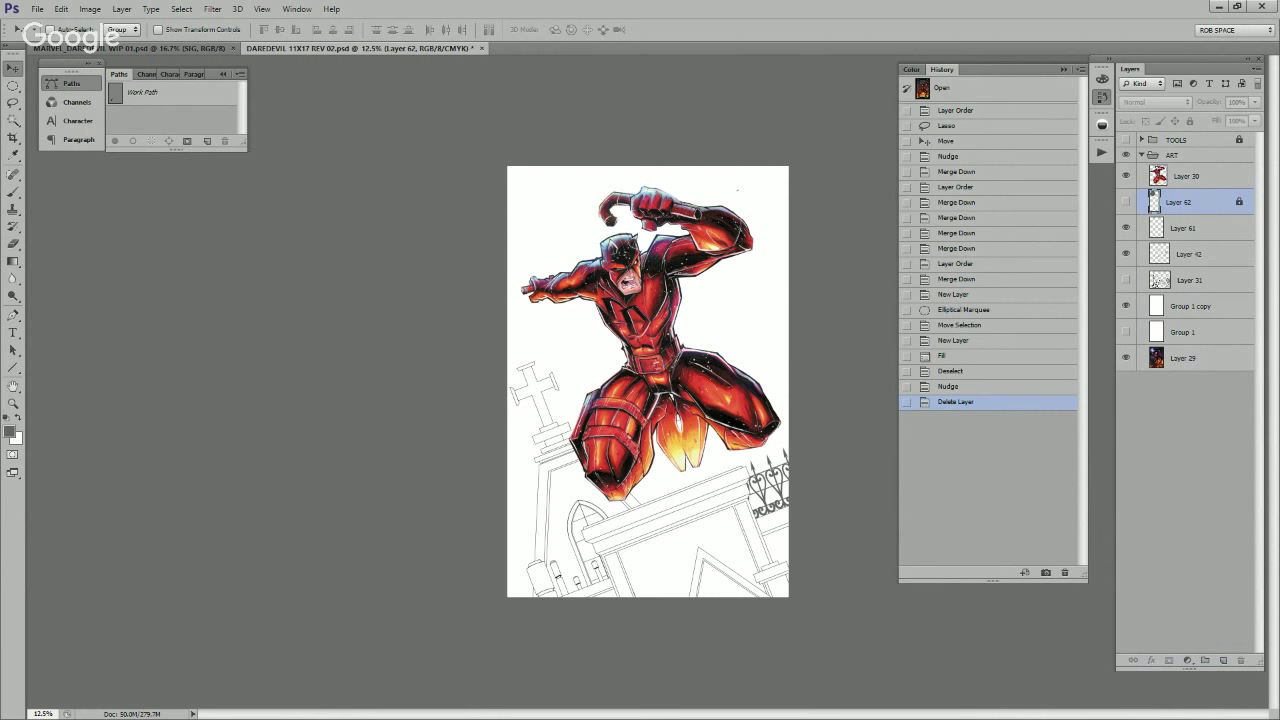
{"action": "left_click", "coordinate": [1184, 228]}
{"action": "left_click", "coordinate": [1223, 660]}
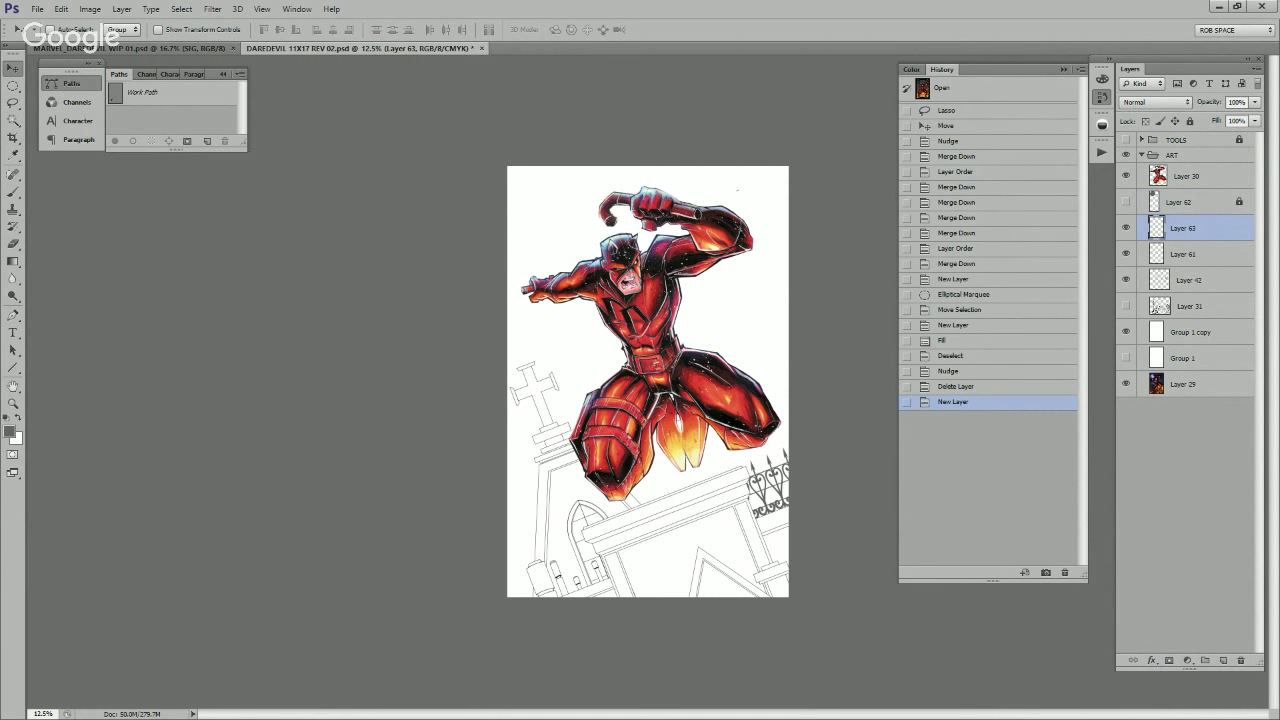
Step: Duplicate Layer 29, fill the copy with black in Saturation mode to view the painting in grayscale, and show Group 1 copy again
{"action": "key", "text": "ctrl+j"}
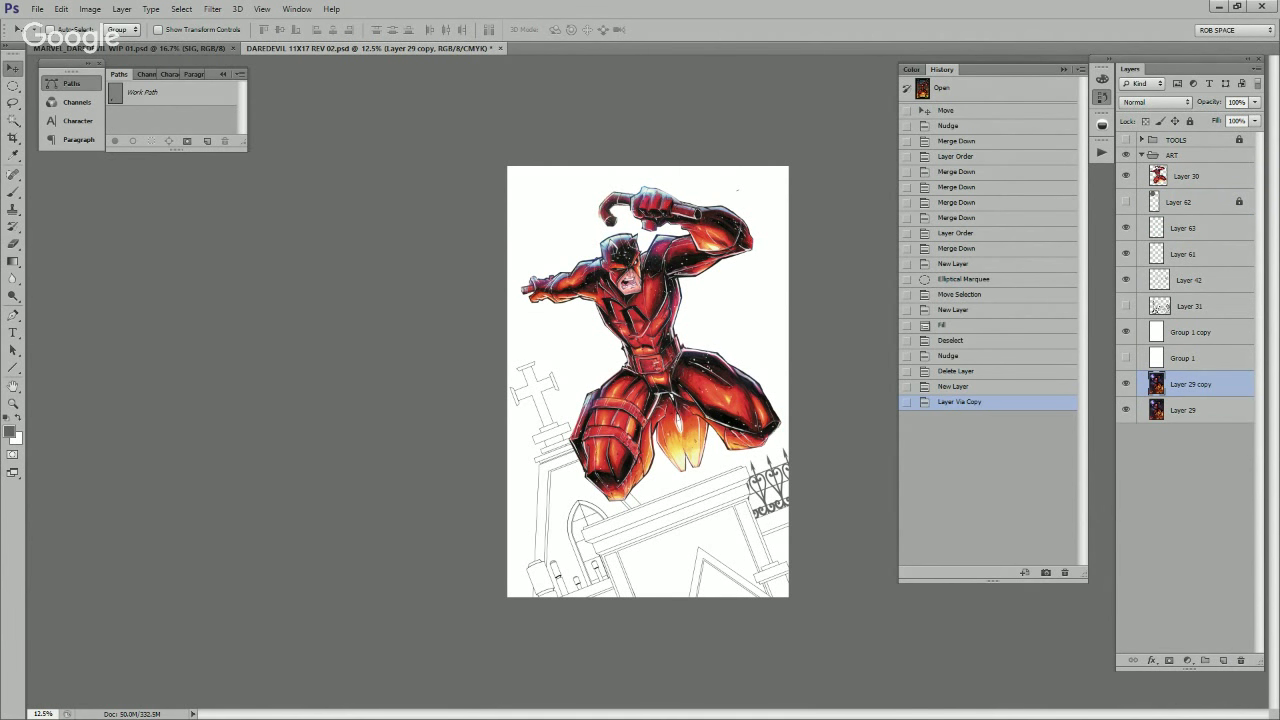
{"action": "key", "text": "d"}
{"action": "key", "text": "alt+BackSpace"}
{"action": "left_click", "coordinate": [1156, 102]}
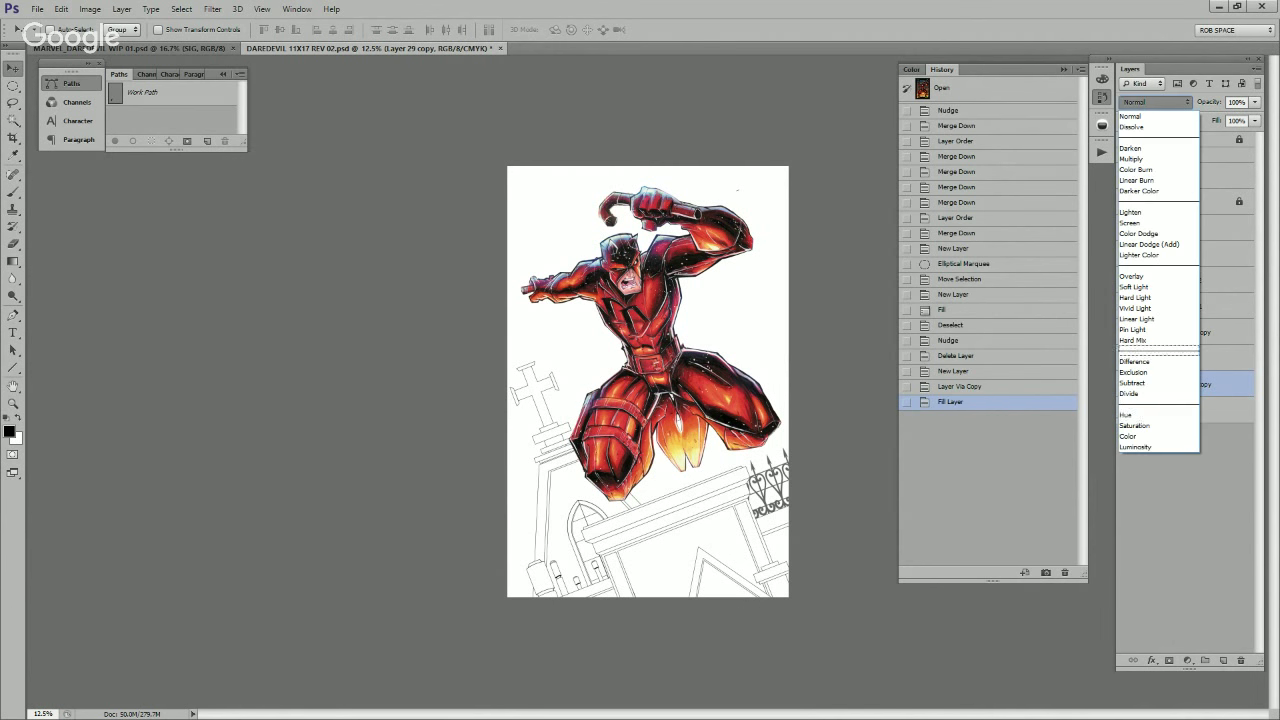
{"action": "left_click", "coordinate": [1158, 414]}
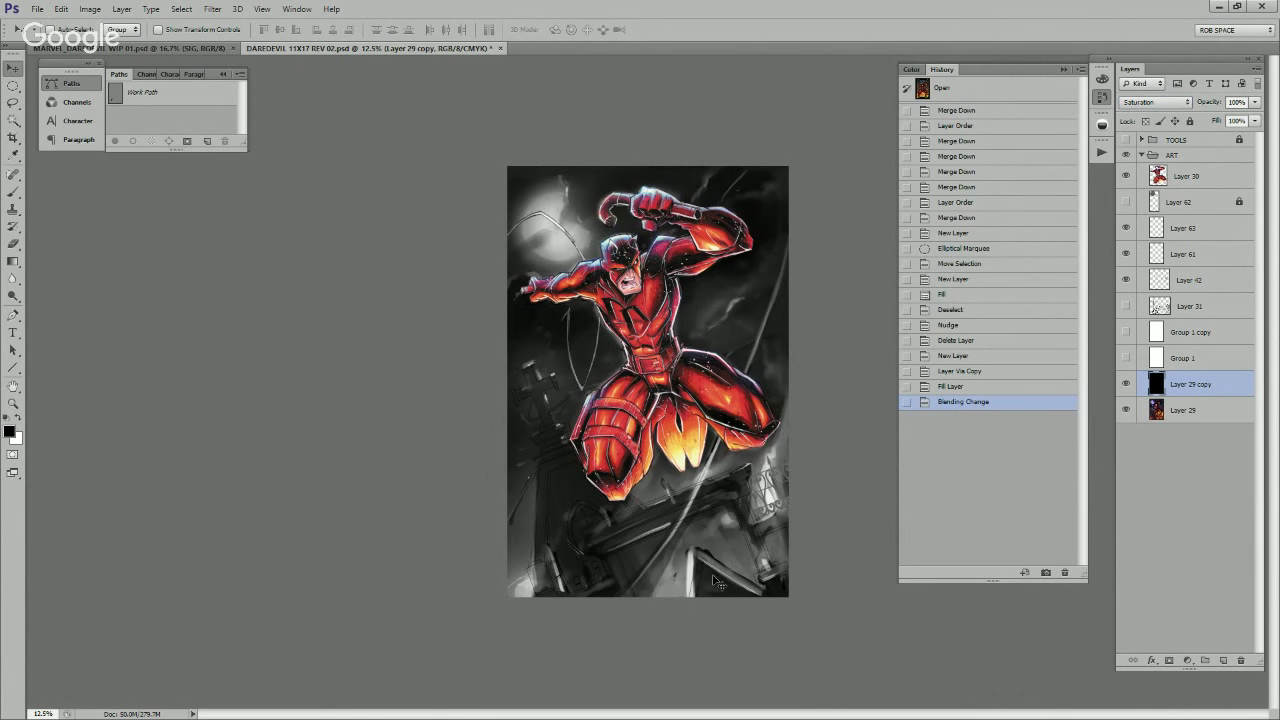
{"action": "key", "text": "b"}
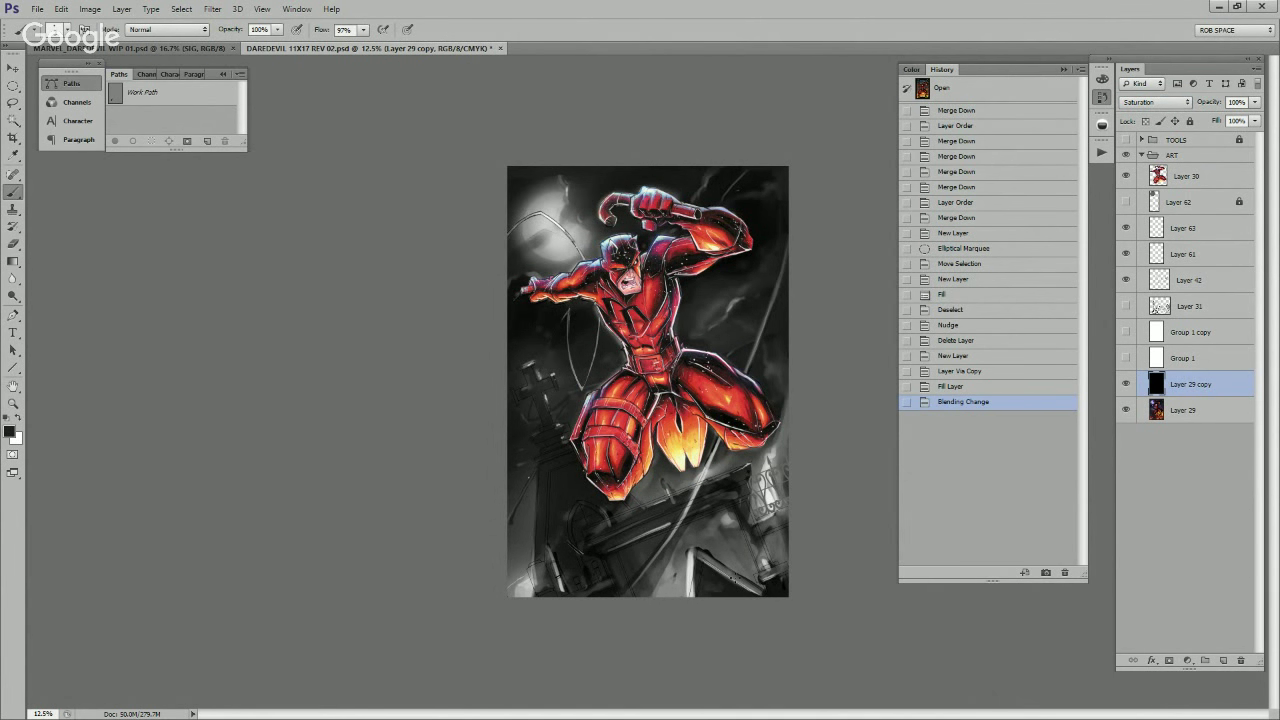
{"action": "left_click", "coordinate": [1126, 332]}
Step: Move Layers 63, 61 and 42 below Layer 31, directly above Group 1 copy, and merge them into one layer
{"action": "left_click", "coordinate": [1190, 332]}
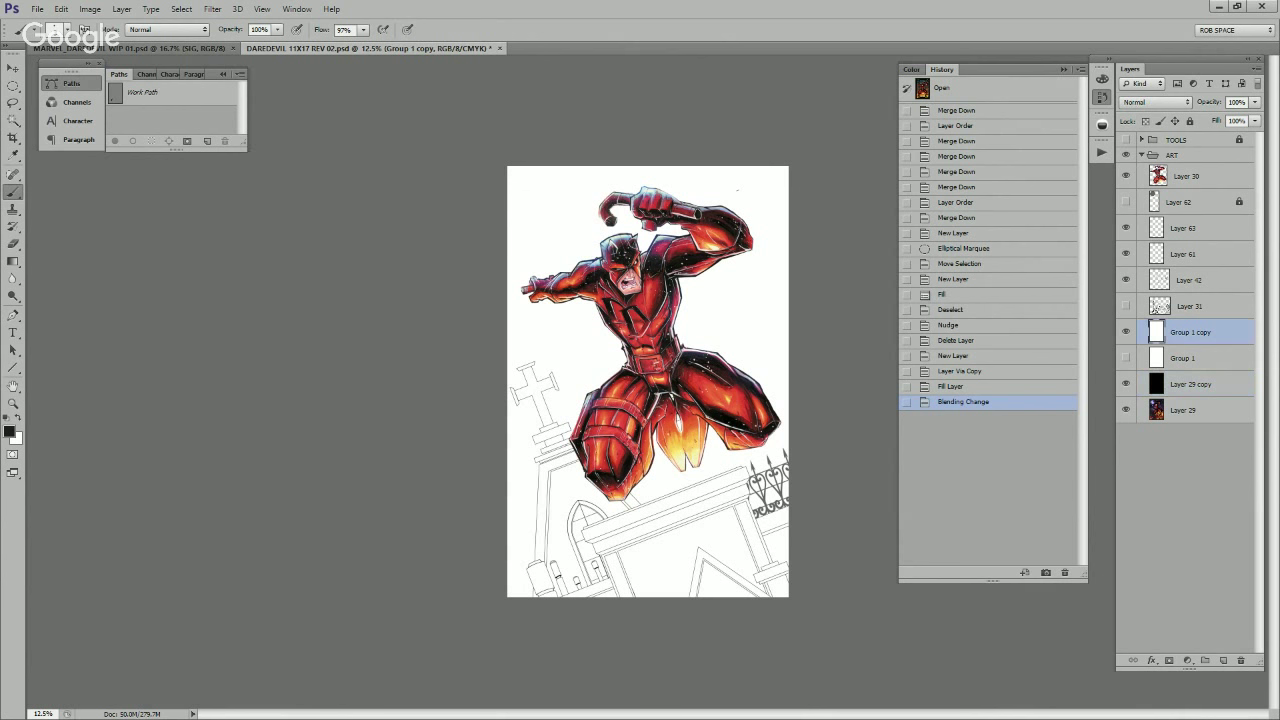
{"action": "key", "text": "shift+alt+bracketleft"}
{"action": "key", "text": "shift+alt+bracketleft"}
{"action": "key", "text": "ctrl+bracketleft"}
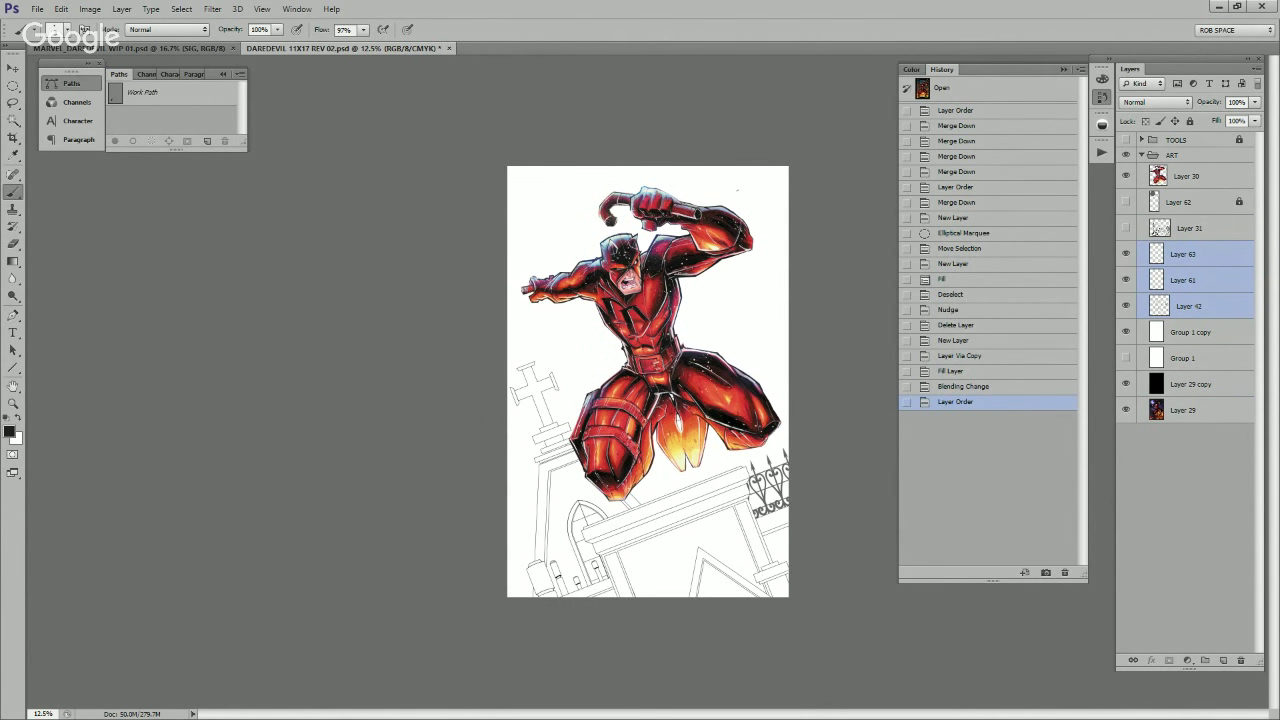
{"action": "key", "text": "ctrl+e"}
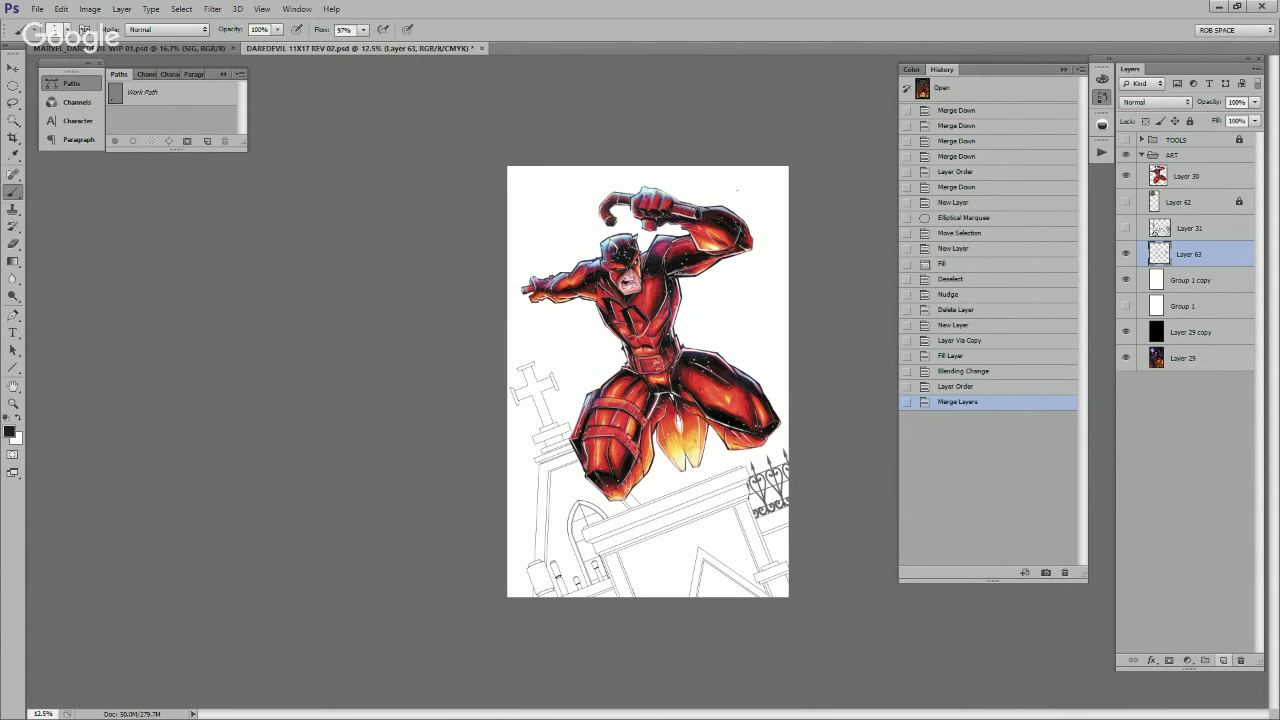
Step: Fill a new layer above the merged line art with the dark foreground color, set to Multiply at 89% opacity
{"action": "left_click", "coordinate": [1223, 661]}
{"action": "key", "text": "alt+BackSpace"}
{"action": "left_click", "coordinate": [1156, 102]}
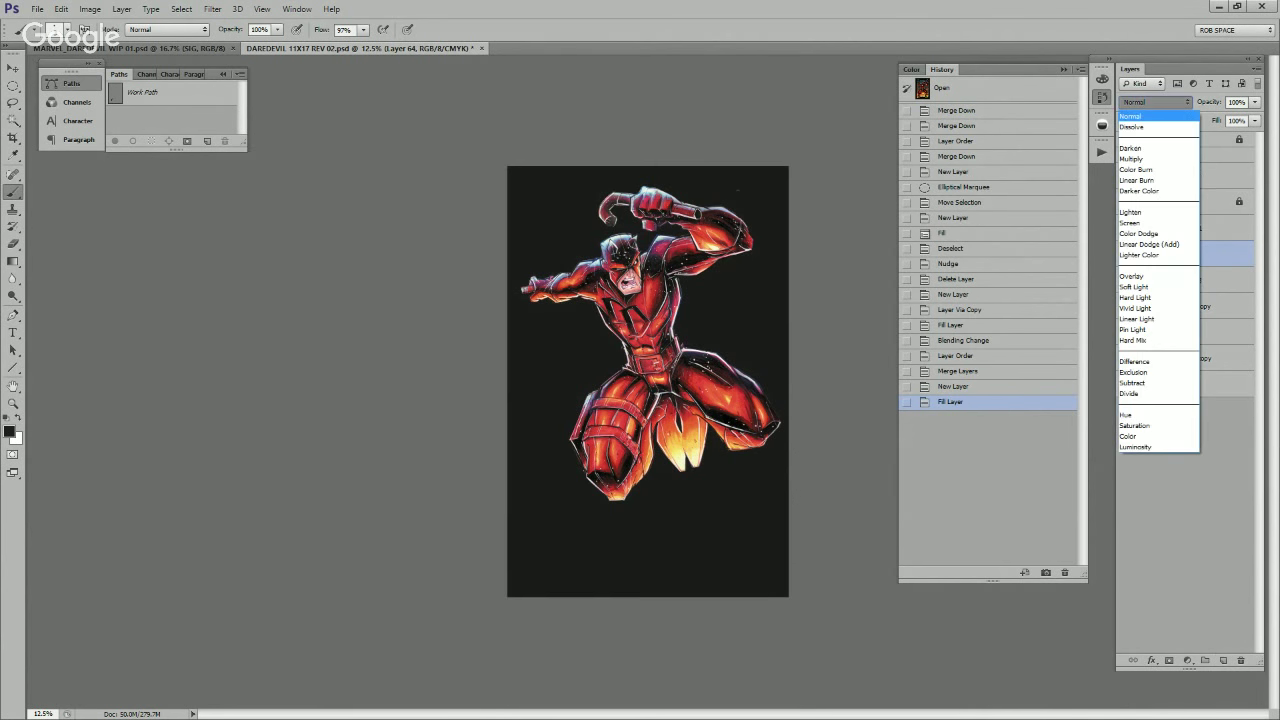
{"action": "left_click", "coordinate": [1150, 148]}
{"action": "left_click", "coordinate": [1255, 102]}
{"action": "left_click_drag", "start_coordinate": [1254, 119], "coordinate": [1248, 117]}
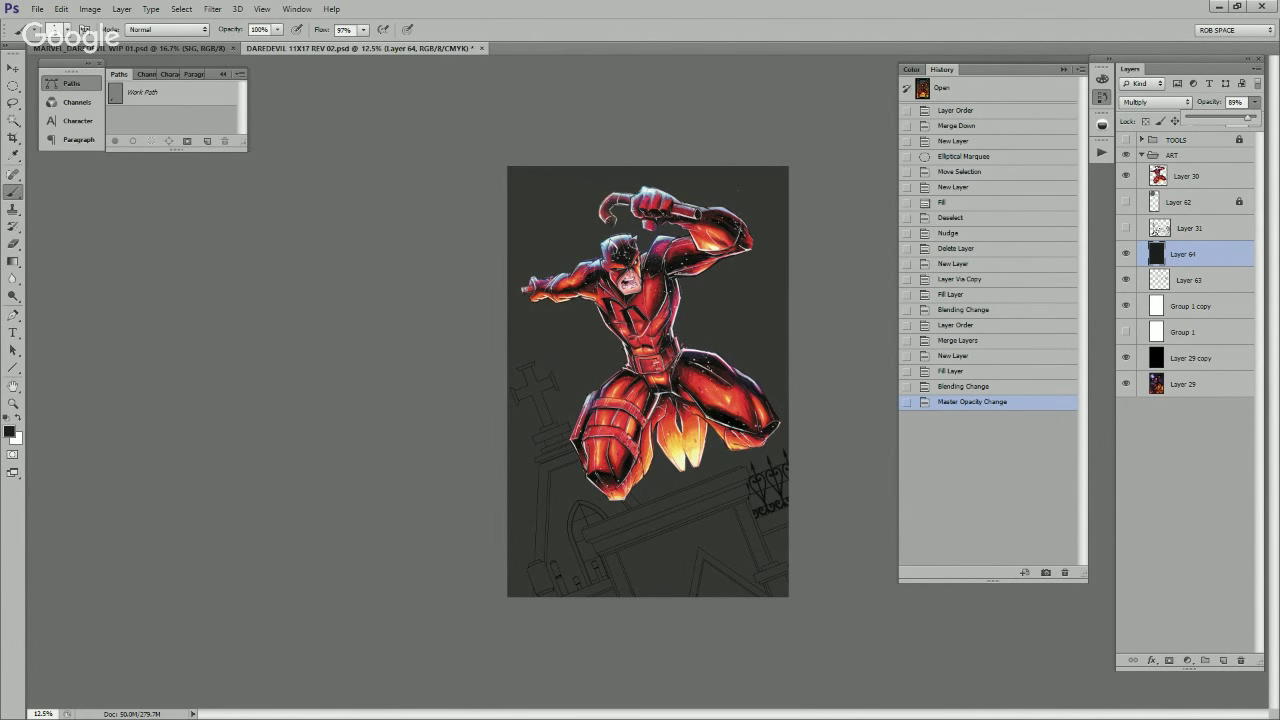
Step: Add another new layer and trace a closed path around the triangular gable at the bottom of the page with the Pen tool
{"action": "left_click", "coordinate": [1223, 660]}
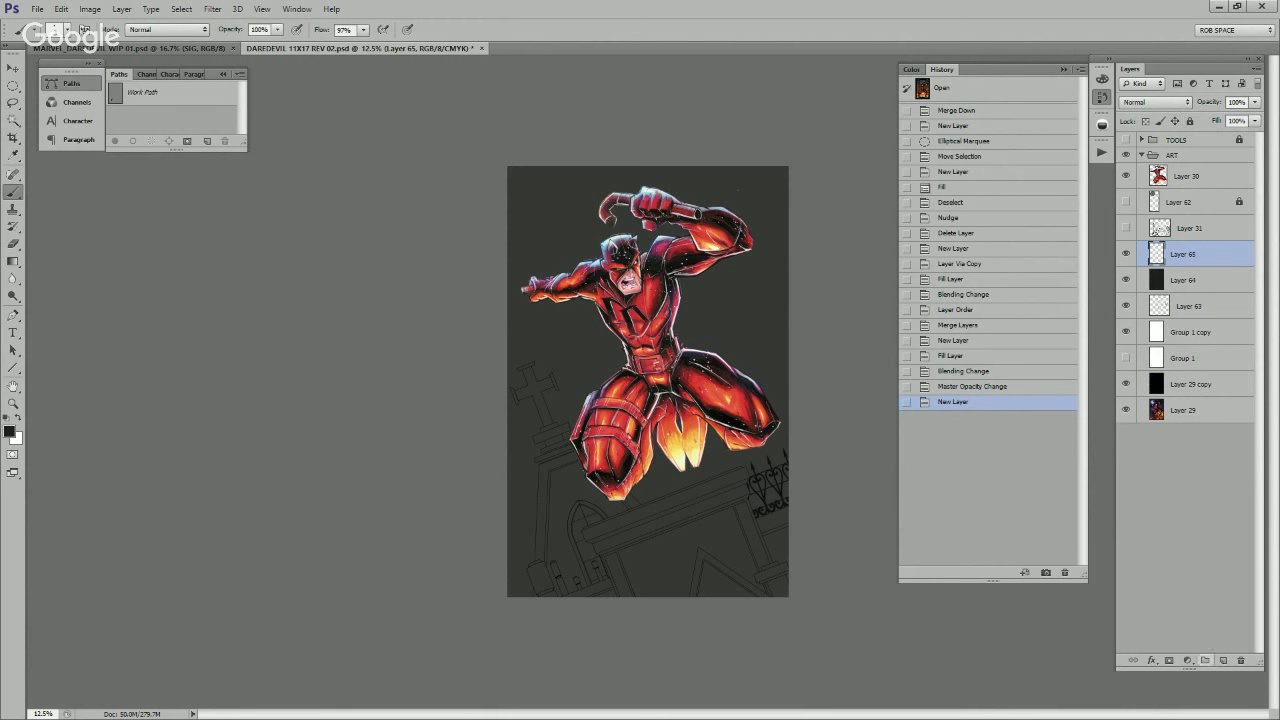
{"action": "key", "text": "z"}
{"action": "left_click", "coordinate": [747, 594]}
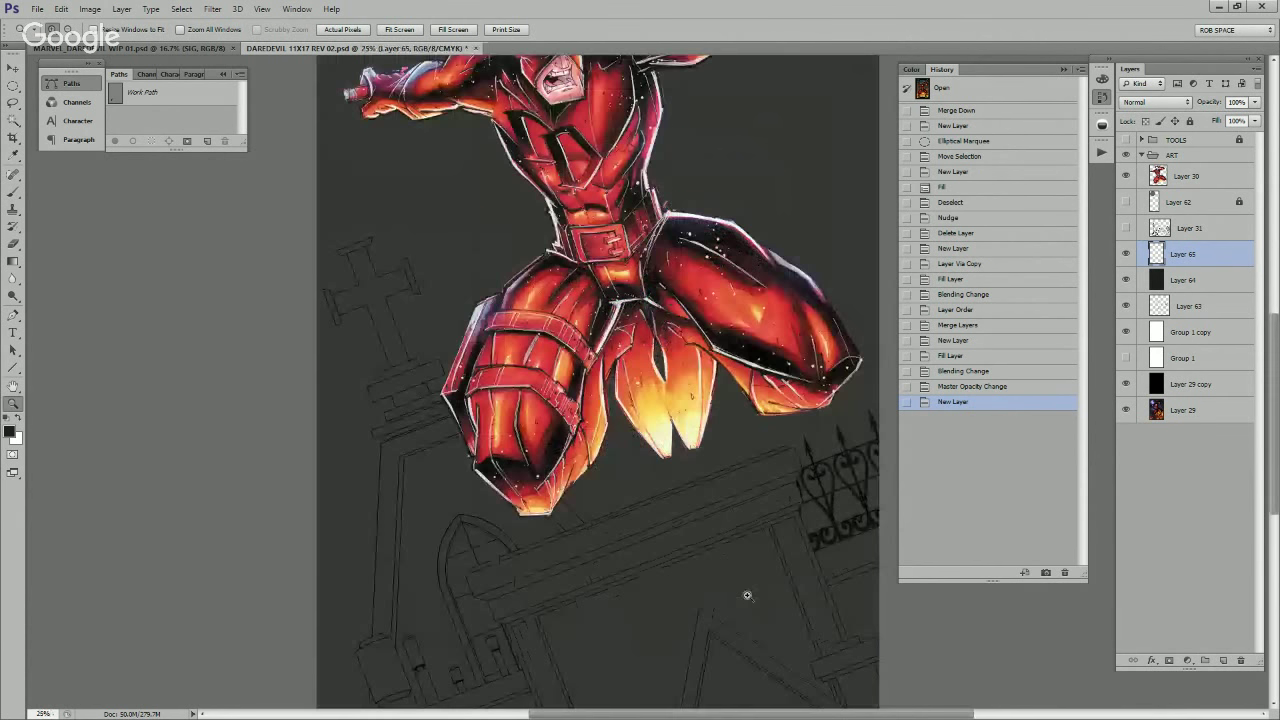
{"action": "left_click", "coordinate": [747, 595]}
{"action": "left_click", "coordinate": [745, 590]}
{"action": "left_click", "coordinate": [726, 434]}
{"action": "key", "text": "p"}
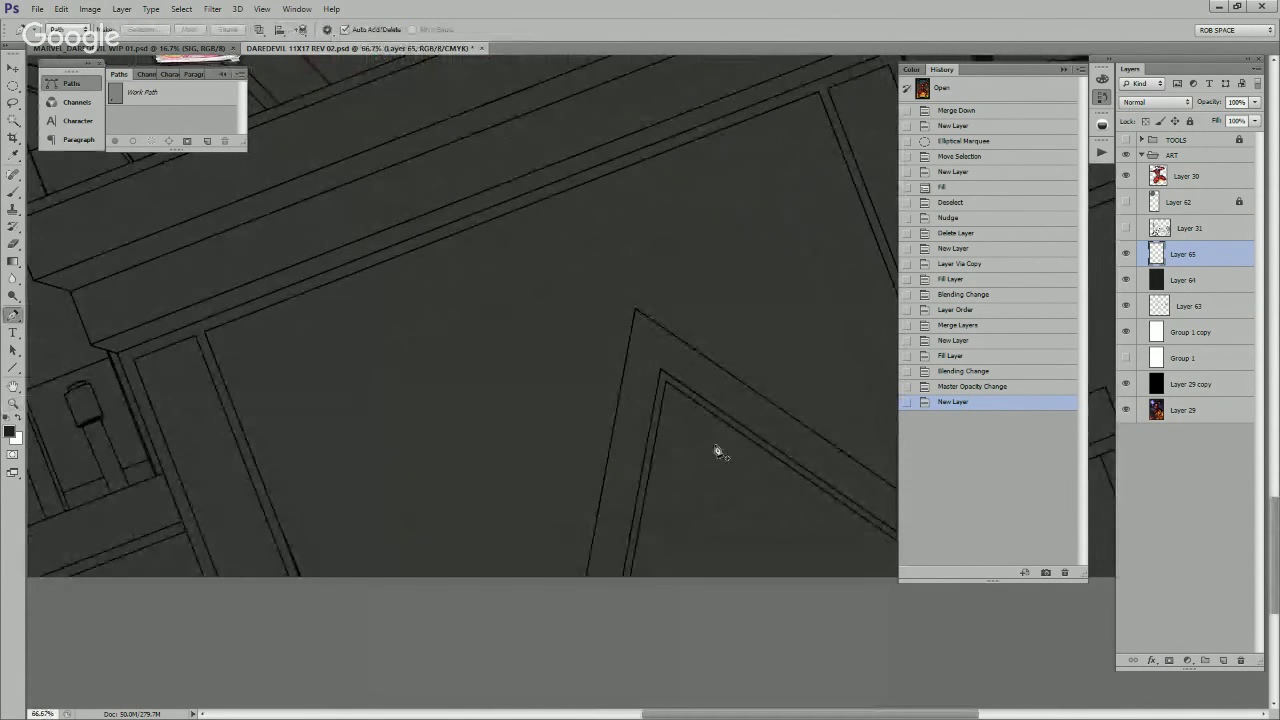
{"action": "left_click", "coordinate": [635, 309]}
{"action": "left_click", "coordinate": [583, 606]}
{"action": "left_click_drag", "start_coordinate": [583, 612], "coordinate": [582, 623]}
{"action": "left_click_drag", "start_coordinate": [821, 609], "coordinate": [621, 669]}
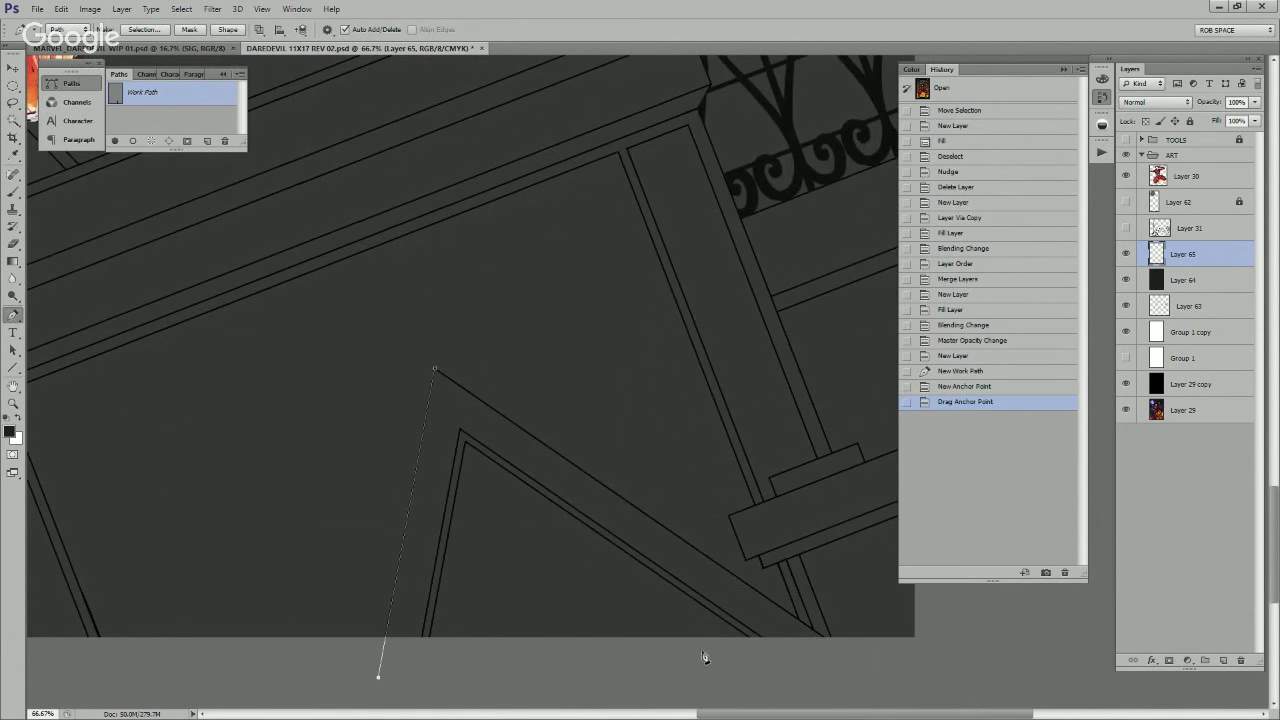
{"action": "left_click", "coordinate": [827, 640]}
{"action": "left_click", "coordinate": [435, 370]}
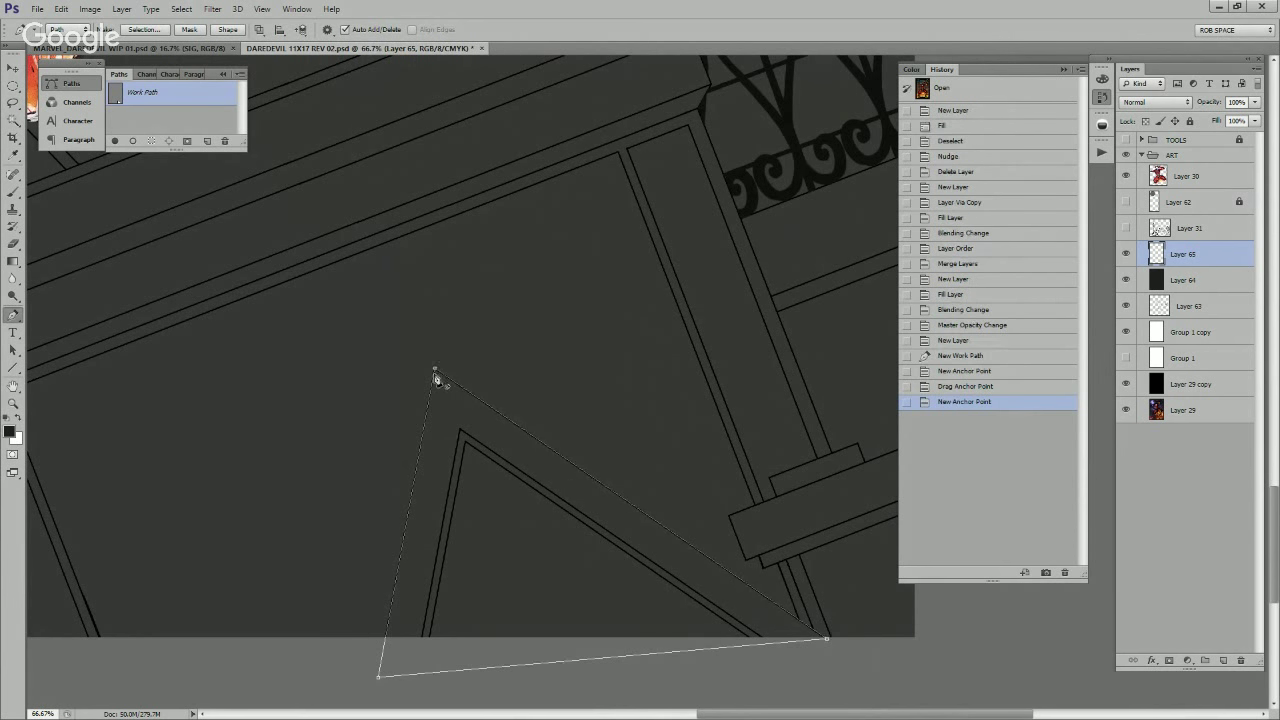
Step: Fill the gable path with the dark foreground color on a new layer and set the layer's opacity to 77%
{"action": "left_click", "coordinate": [1222, 660]}
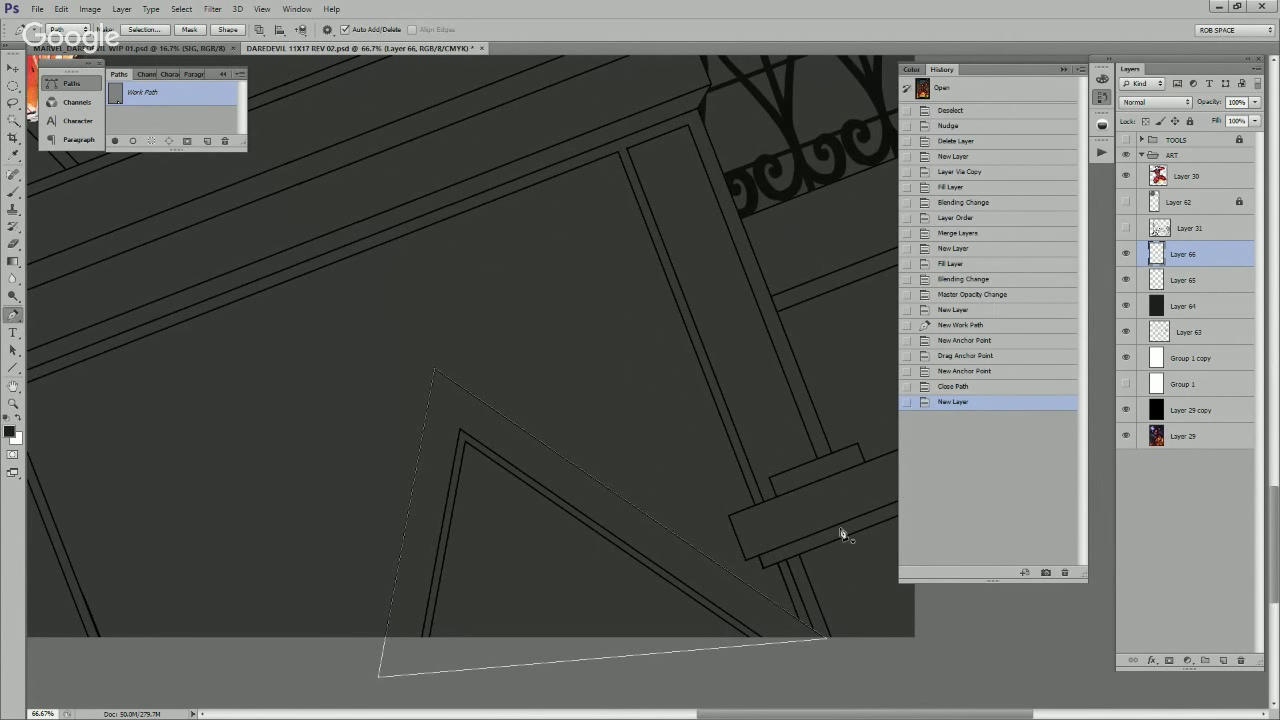
{"action": "left_click", "coordinate": [115, 141]}
{"action": "left_click", "coordinate": [170, 121]}
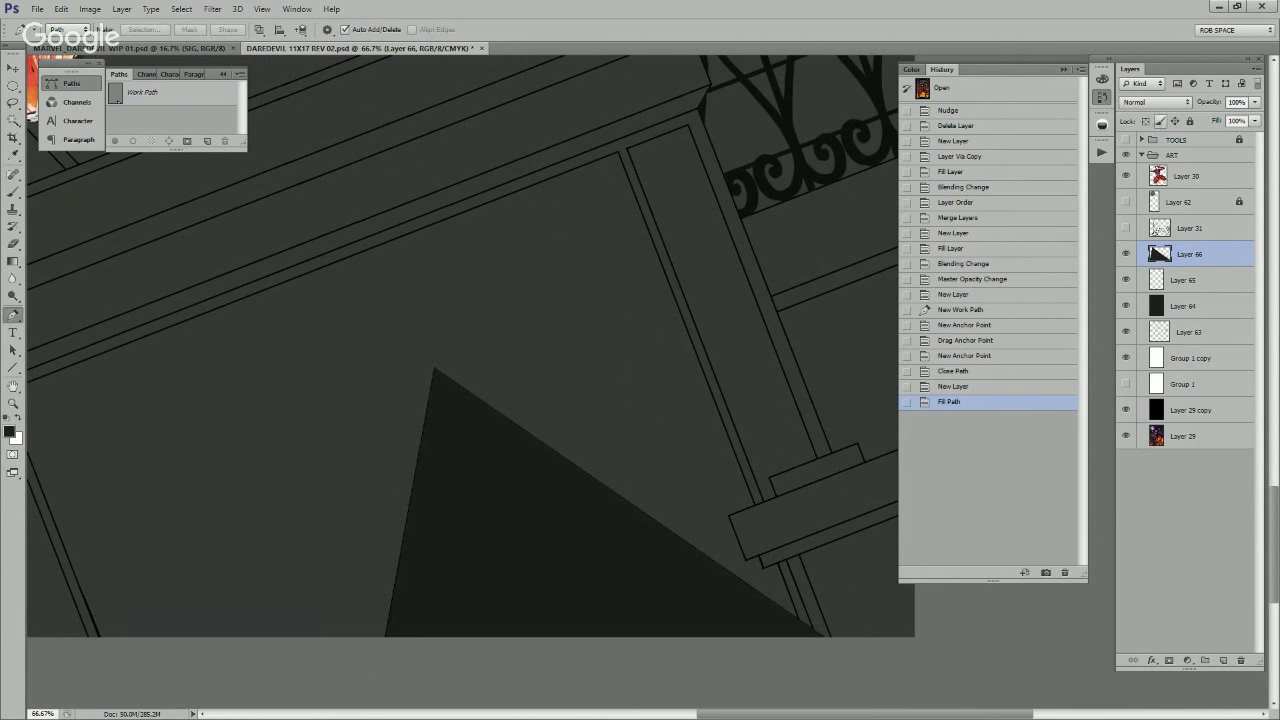
{"action": "left_click", "coordinate": [1255, 102]}
{"action": "left_click_drag", "start_coordinate": [1257, 117], "coordinate": [1244, 117]}
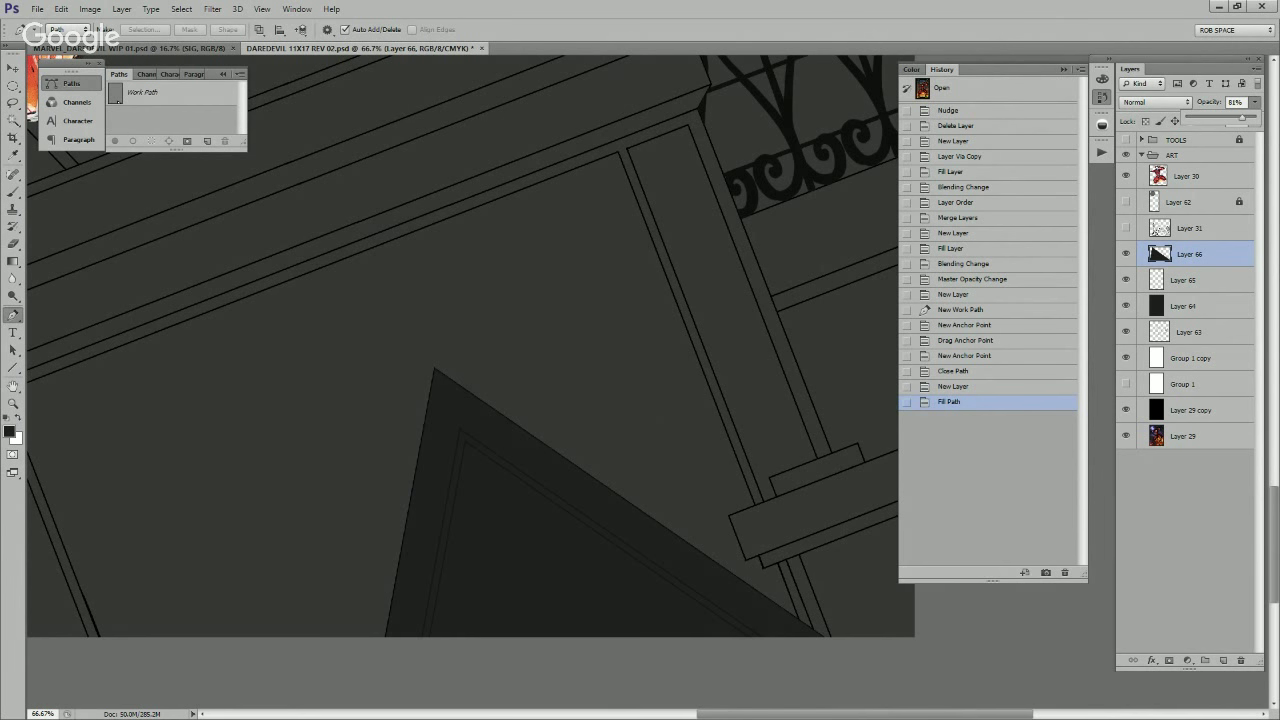
{"action": "left_click_drag", "start_coordinate": [1242, 118], "coordinate": [1240, 118]}
Step: Start a Pen path around the column base beside the gable, tracing its left end and the lower shaft past the page's bottom edge
{"action": "left_click_drag", "start_coordinate": [834, 583], "coordinate": [677, 507]}
{"action": "key", "text": "z"}
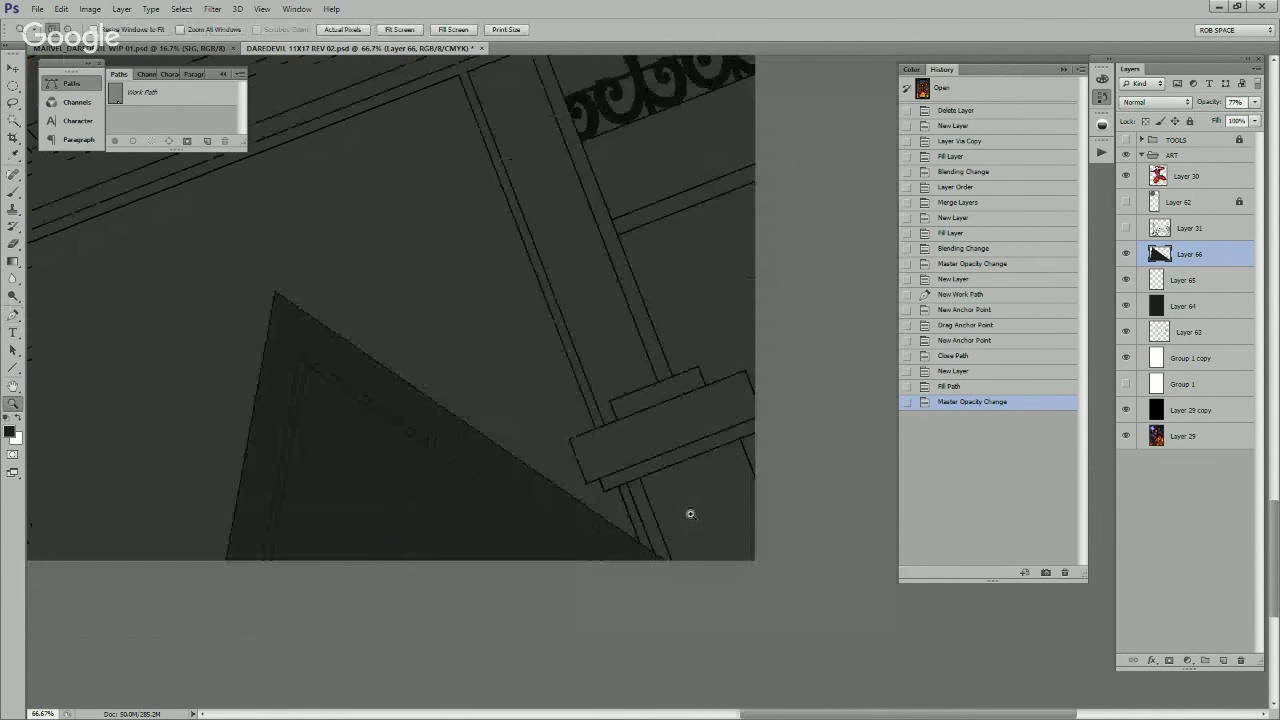
{"action": "left_click", "coordinate": [691, 516]}
{"action": "key", "text": "p"}
{"action": "left_click", "coordinate": [507, 405]}
{"action": "left_click", "coordinate": [532, 470]}
{"action": "left_click", "coordinate": [549, 466]}
{"action": "left_click", "coordinate": [561, 482]}
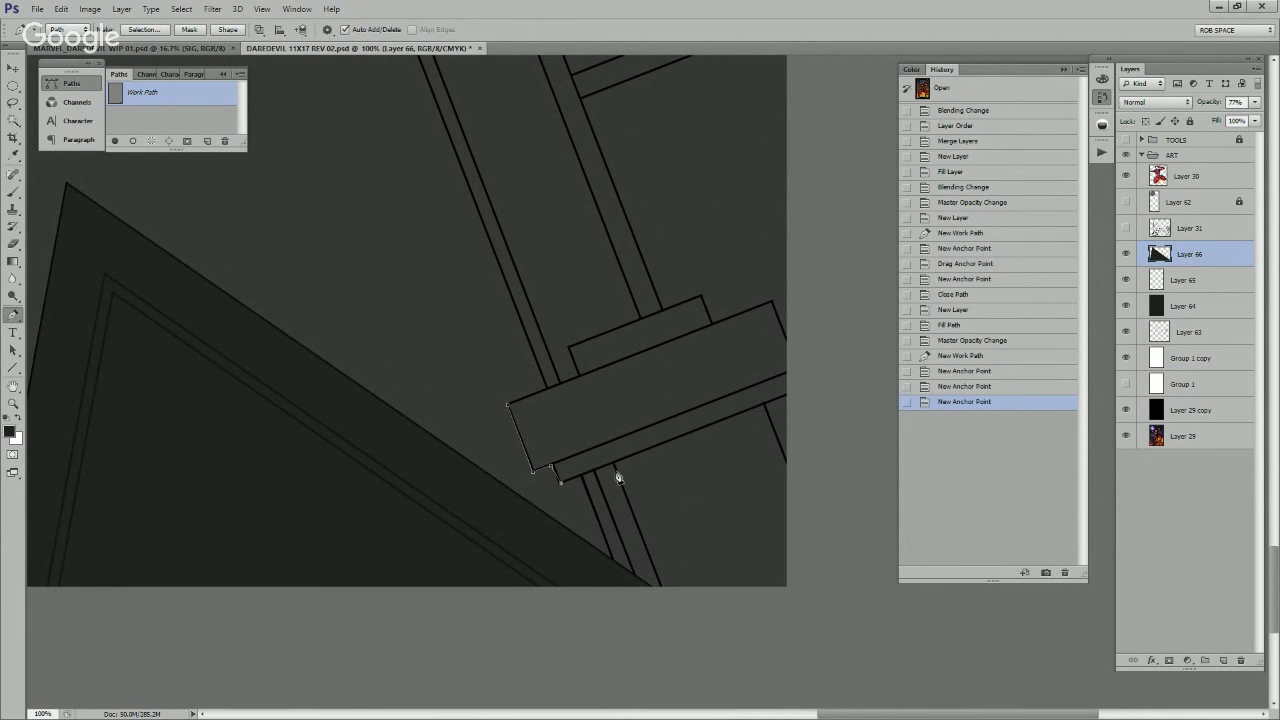
{"action": "left_click", "coordinate": [612, 464]}
{"action": "left_click", "coordinate": [669, 607]}
{"action": "left_click", "coordinate": [802, 505]}
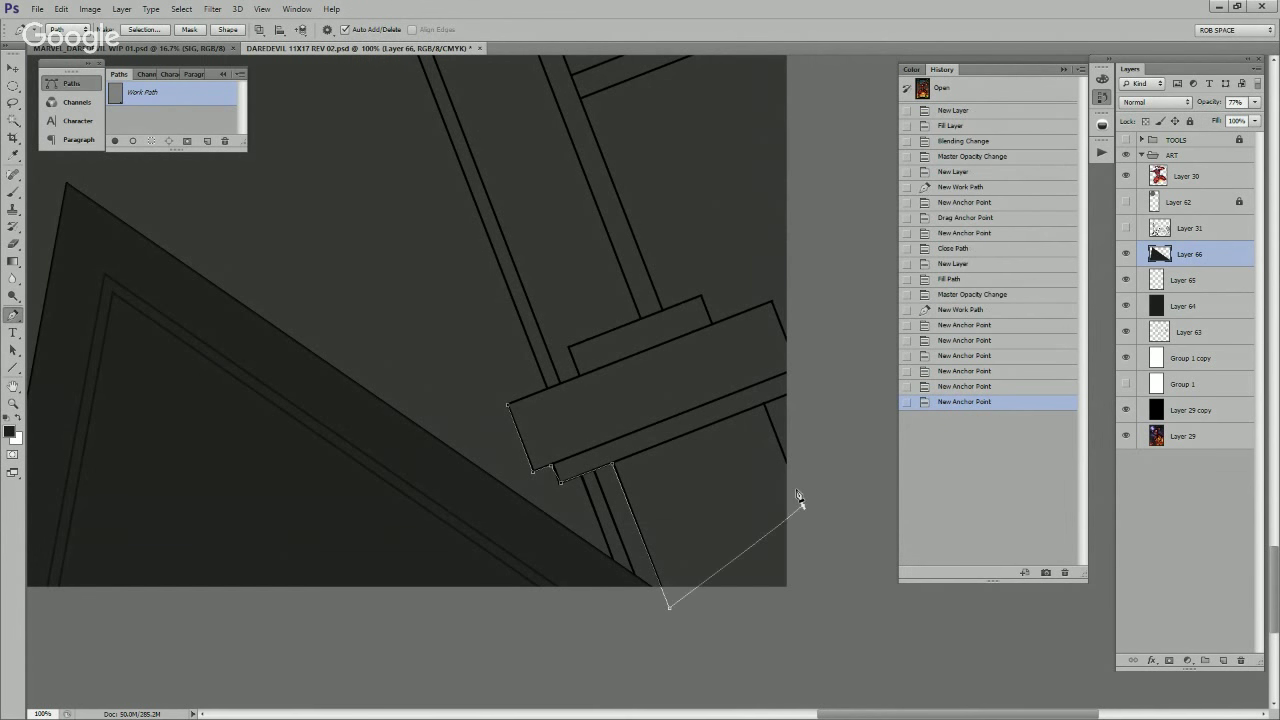
{"action": "key", "text": "ctrl+z"}
Step: Continue the column path around the page's bottom-right corner and up to the upper right corner of the wide slab
{"action": "left_click", "coordinate": [795, 607]}
{"action": "left_click", "coordinate": [802, 583]}
{"action": "left_click", "coordinate": [787, 463]}
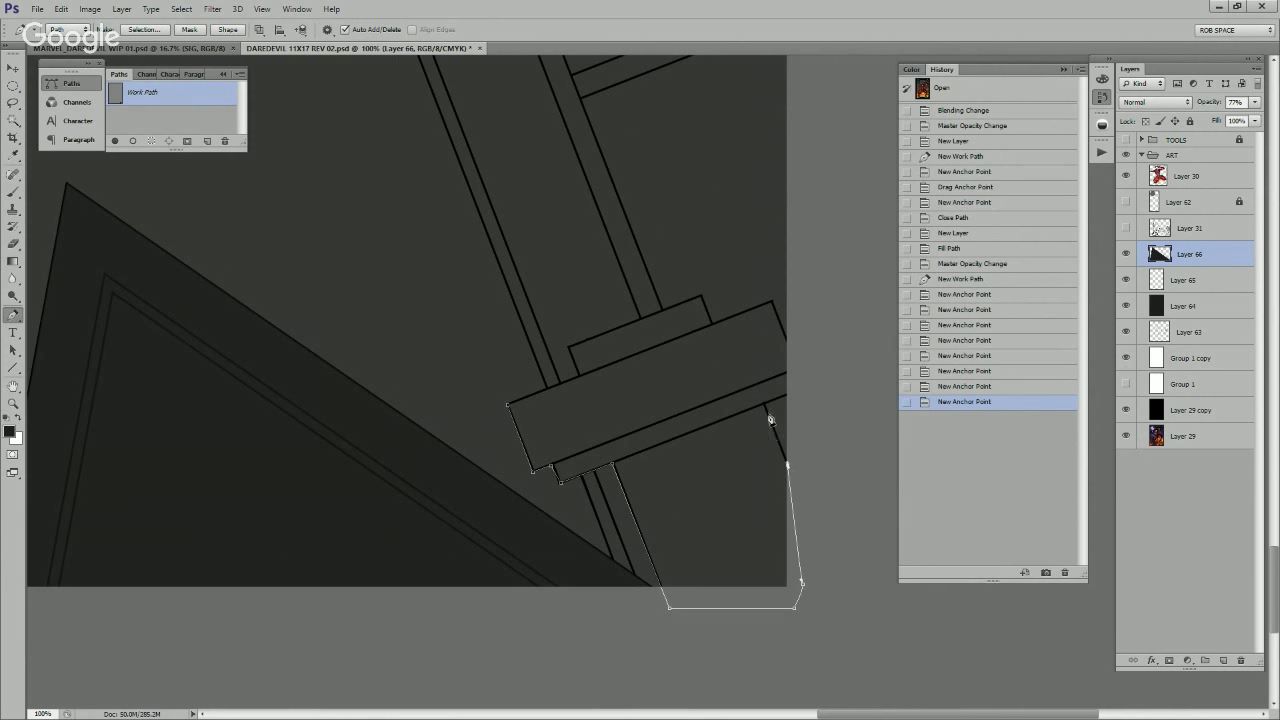
{"action": "left_click", "coordinate": [765, 405]}
{"action": "left_click", "coordinate": [790, 390]}
{"action": "left_click", "coordinate": [771, 301]}
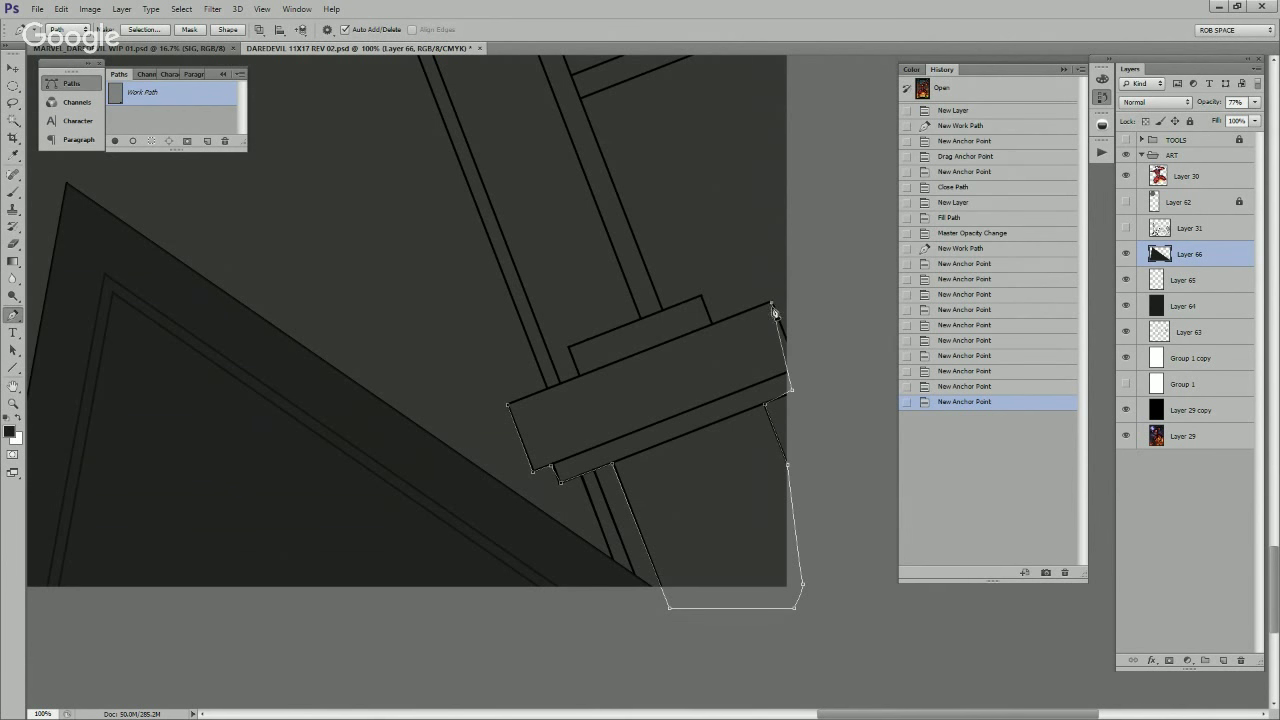
Step: Close the column path around the small upper block and fill it with the dark foreground color
{"action": "left_click", "coordinate": [708, 321]}
{"action": "left_click", "coordinate": [701, 297]}
{"action": "left_click", "coordinate": [568, 348]}
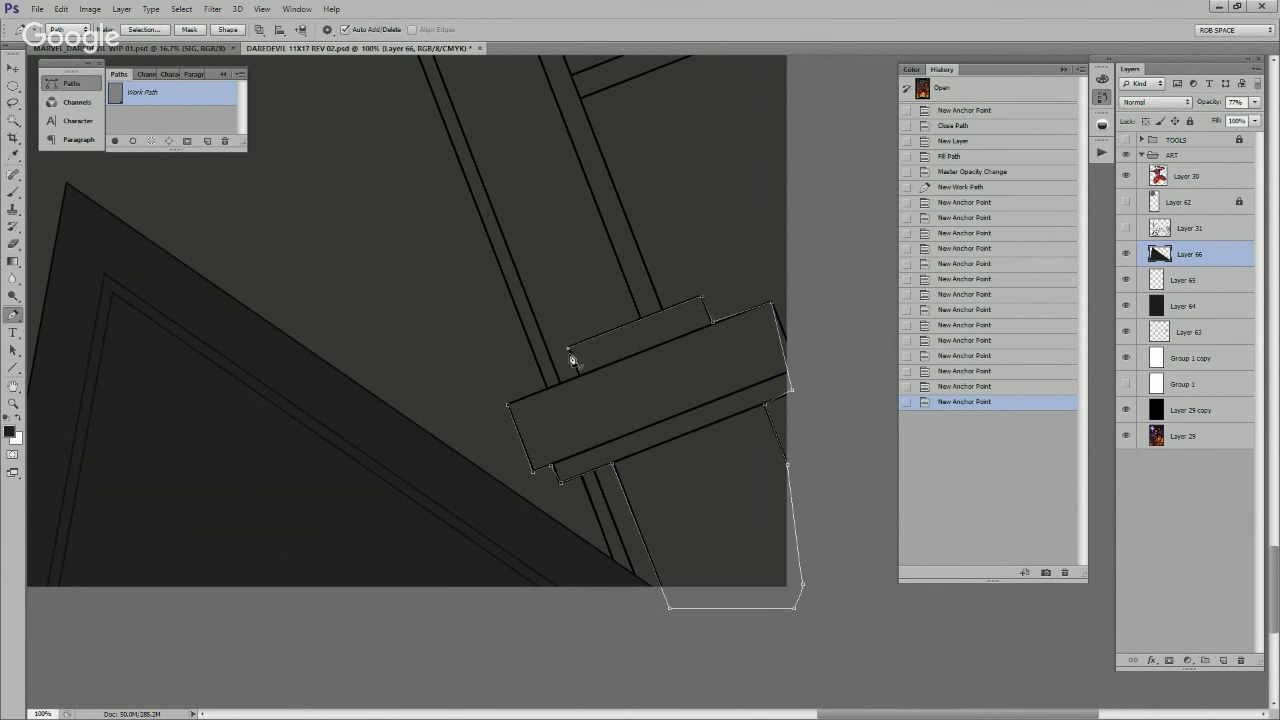
{"action": "left_click", "coordinate": [579, 378]}
{"action": "left_click", "coordinate": [508, 405]}
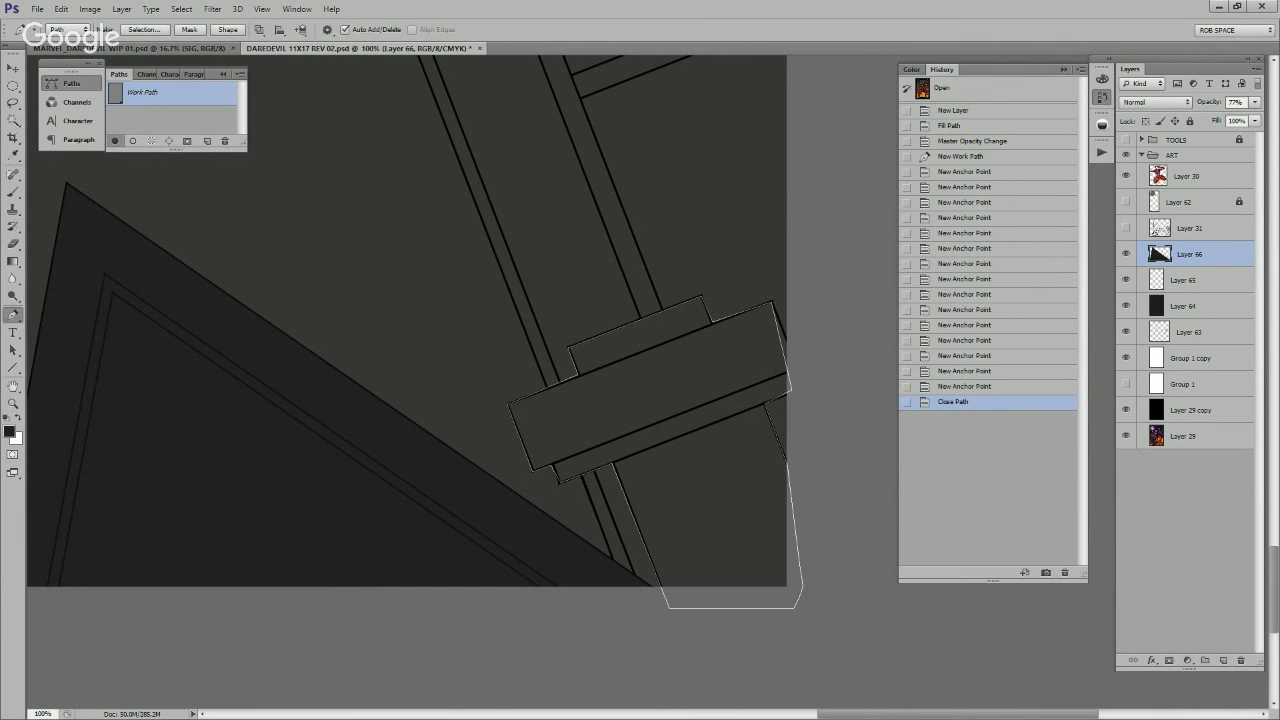
{"action": "left_click", "coordinate": [115, 141]}
{"action": "left_click", "coordinate": [148, 122]}
Step: Trace the unfilled sliver at the slab's right end along the page edge and fill it with the same dark color
{"action": "left_click", "coordinate": [771, 301]}
{"action": "left_click", "coordinate": [799, 377]}
{"action": "left_click_drag", "start_coordinate": [799, 377], "coordinate": [802, 370]}
{"action": "left_click", "coordinate": [792, 390]}
{"action": "left_click", "coordinate": [756, 352]}
{"action": "left_click", "coordinate": [115, 141]}
{"action": "left_click", "coordinate": [148, 122]}
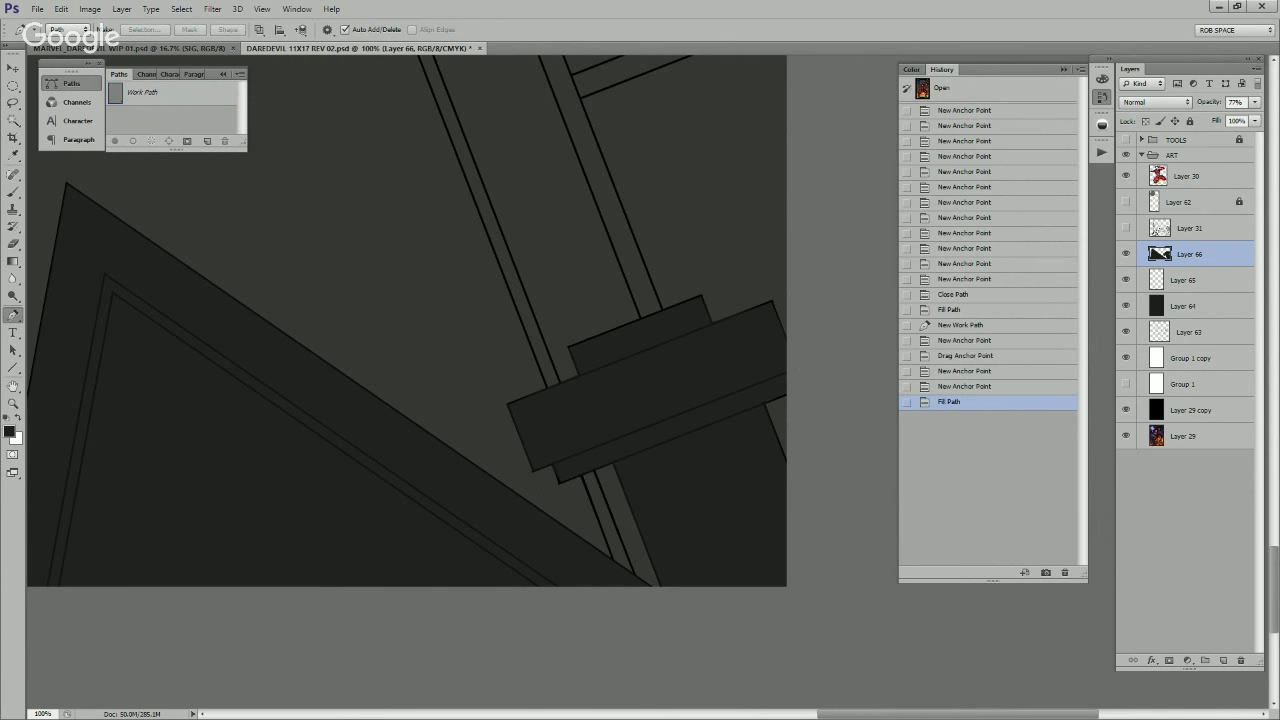
Step: Create a new layer beneath Layer 66 and set its opacity to 55%
{"action": "left_click_drag", "start_coordinate": [693, 391], "coordinate": [771, 526]}
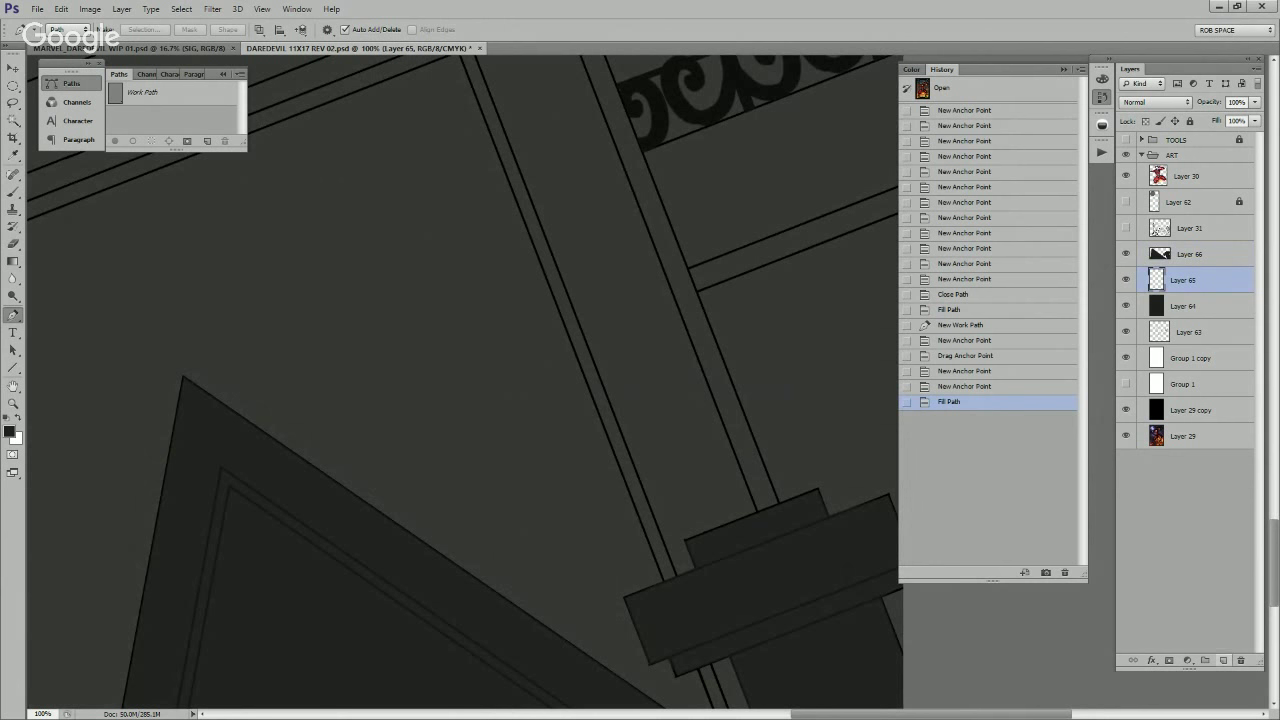
{"action": "left_click", "coordinate": [1223, 660], "text": "ctrl"}
{"action": "key", "text": "5"}
{"action": "key", "text": "5"}
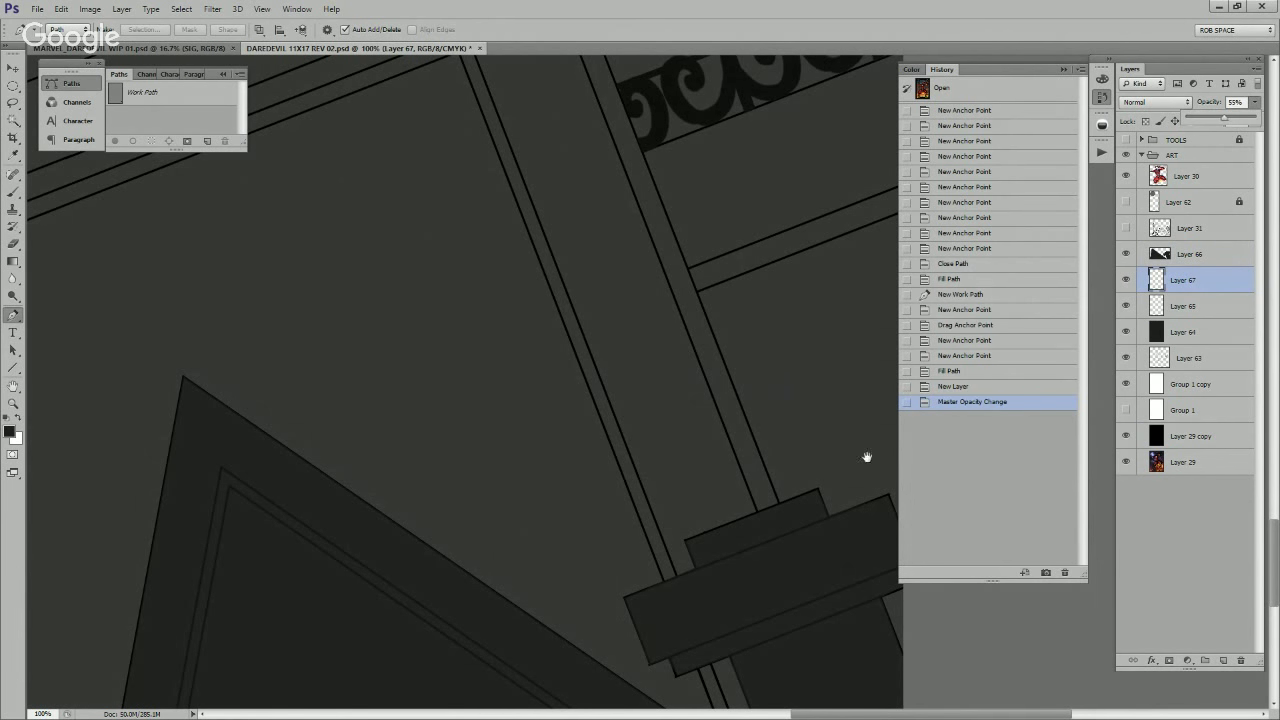
Step: Start a Pen path up the right side of the column and around the stepped right end of the church's roof molding
{"action": "scroll", "coordinate": [866, 451], "scroll_direction": "down", "scroll_amount": 1}
{"action": "left_click", "coordinate": [783, 505]}
{"action": "scroll", "coordinate": [720, 343], "scroll_direction": "up", "scroll_amount": 5}
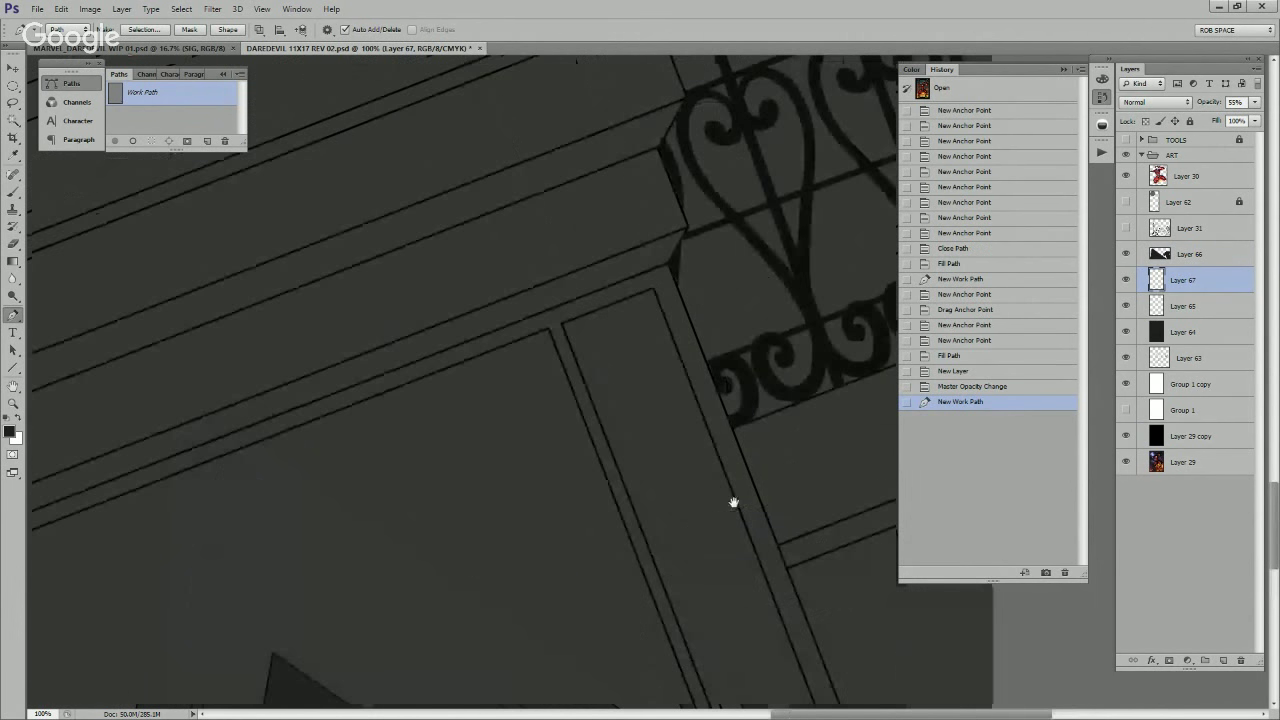
{"action": "left_click", "coordinate": [750, 384]}
{"action": "left_click", "coordinate": [769, 347]}
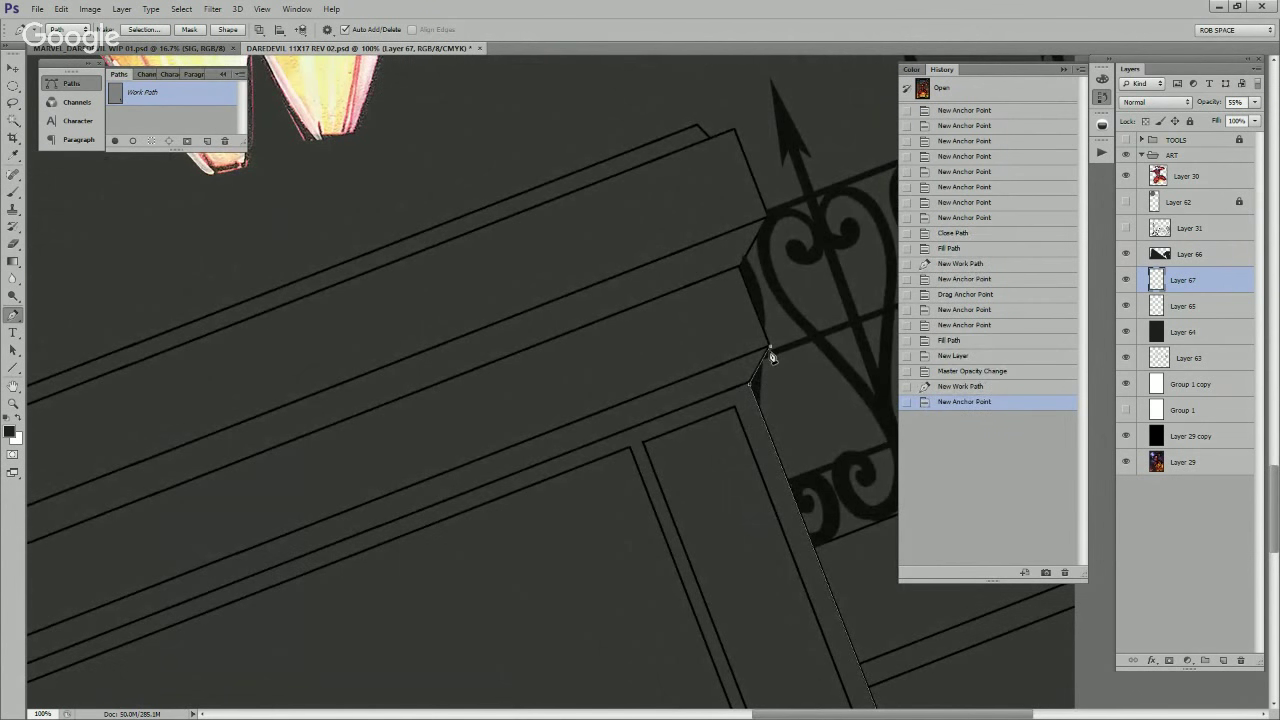
{"action": "left_click", "coordinate": [740, 269]}
{"action": "left_click", "coordinate": [768, 215]}
{"action": "left_click", "coordinate": [734, 129]}
{"action": "left_click", "coordinate": [712, 147]}
{"action": "left_click", "coordinate": [700, 134]}
Step: Continue the Pen path along the church roof's top edge and down its stepped left end to the column corner
{"action": "left_click_drag", "start_coordinate": [566, 254], "coordinate": [806, 421]}
{"action": "left_click_drag", "start_coordinate": [311, 553], "coordinate": [651, 423]}
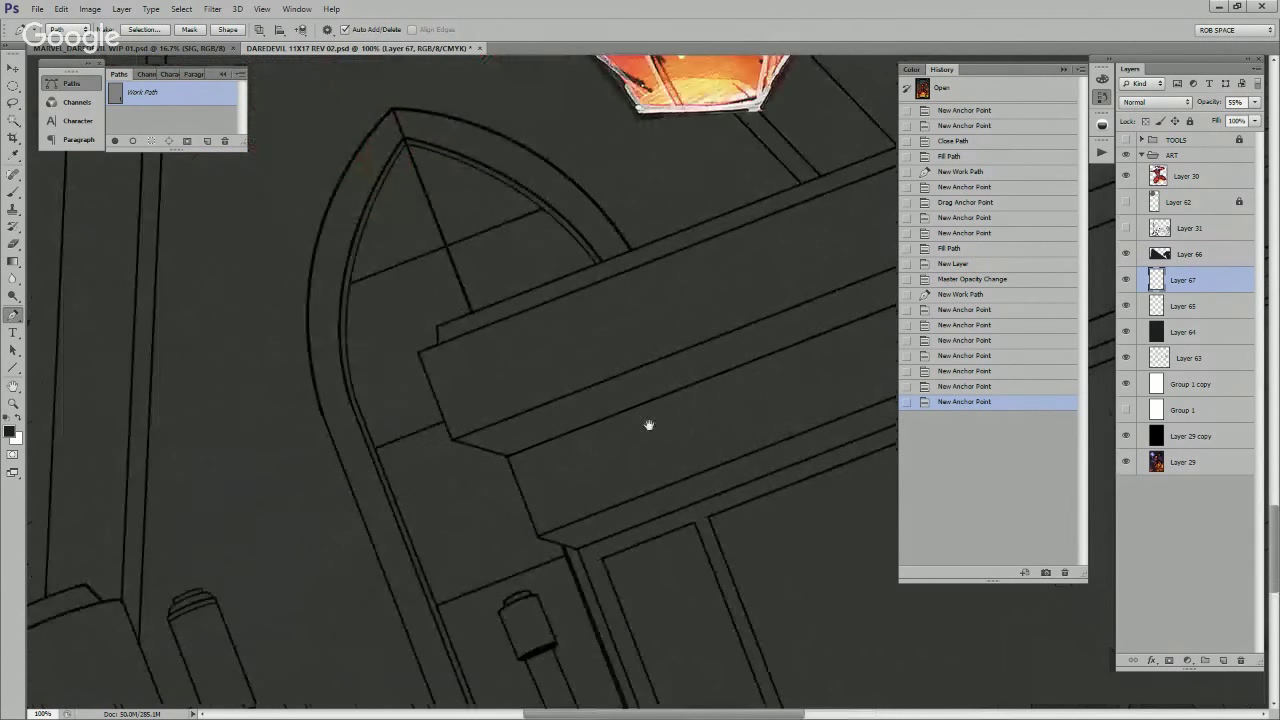
{"action": "left_click", "coordinate": [436, 328]}
{"action": "left_click", "coordinate": [437, 344]}
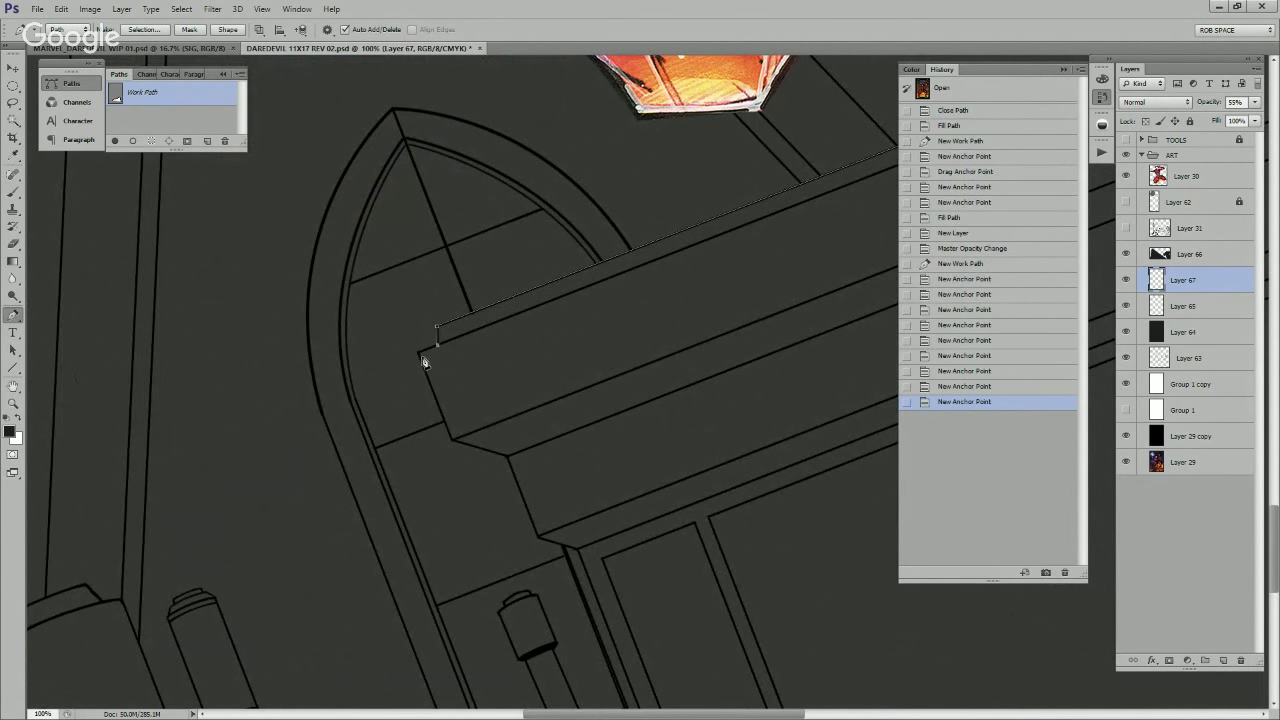
{"action": "left_click", "coordinate": [417, 352]}
{"action": "left_click", "coordinate": [451, 440]}
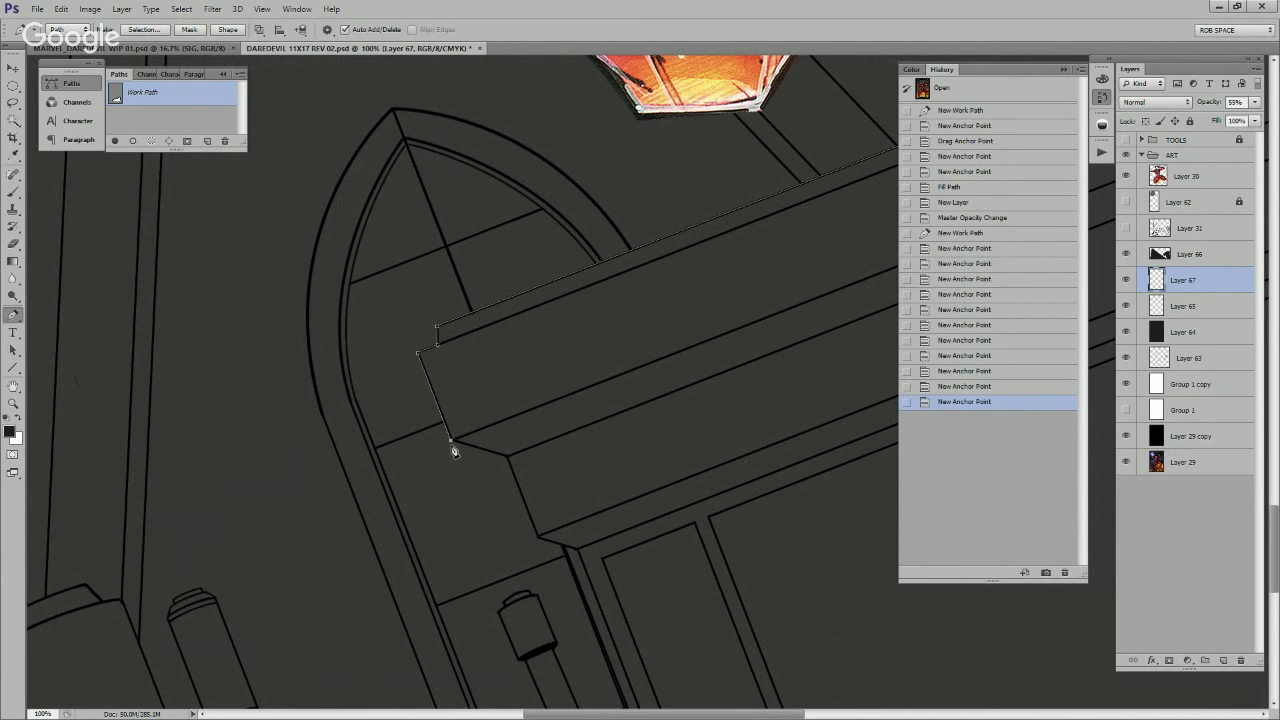
{"action": "left_click", "coordinate": [507, 458]}
{"action": "left_click", "coordinate": [538, 538]}
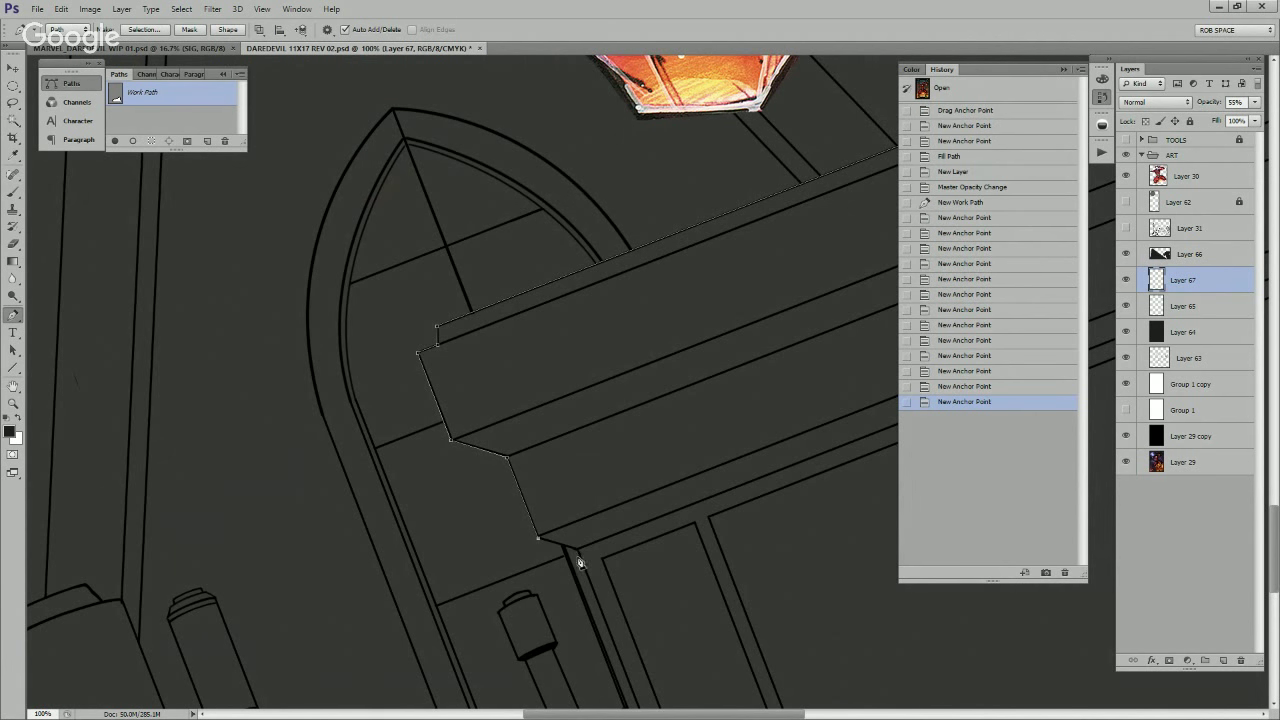
{"action": "left_click", "coordinate": [578, 550]}
Step: Extend the path down the church's left side and below the page edge, join it to its start, and fill it with the dark foreground color
{"action": "left_click_drag", "start_coordinate": [578, 552], "coordinate": [488, 341]}
{"action": "left_click", "coordinate": [578, 553]}
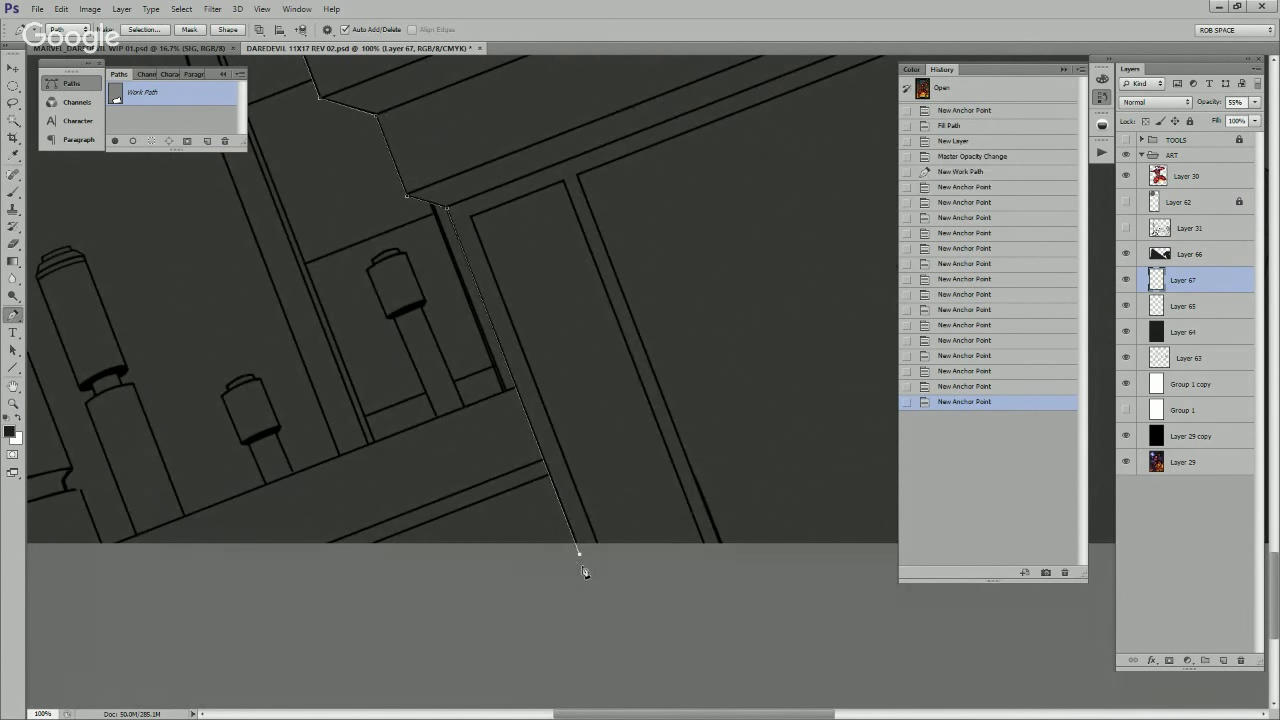
{"action": "left_click_drag", "start_coordinate": [580, 555], "coordinate": [586, 565]}
{"action": "left_click_drag", "start_coordinate": [866, 575], "coordinate": [443, 622]}
{"action": "left_click_drag", "start_coordinate": [926, 622], "coordinate": [565, 664]}
{"action": "left_click_drag", "start_coordinate": [784, 661], "coordinate": [471, 624]}
{"action": "left_click", "coordinate": [806, 643]}
{"action": "left_click_drag", "start_coordinate": [786, 468], "coordinate": [796, 613]}
{"action": "left_click", "coordinate": [736, 484]}
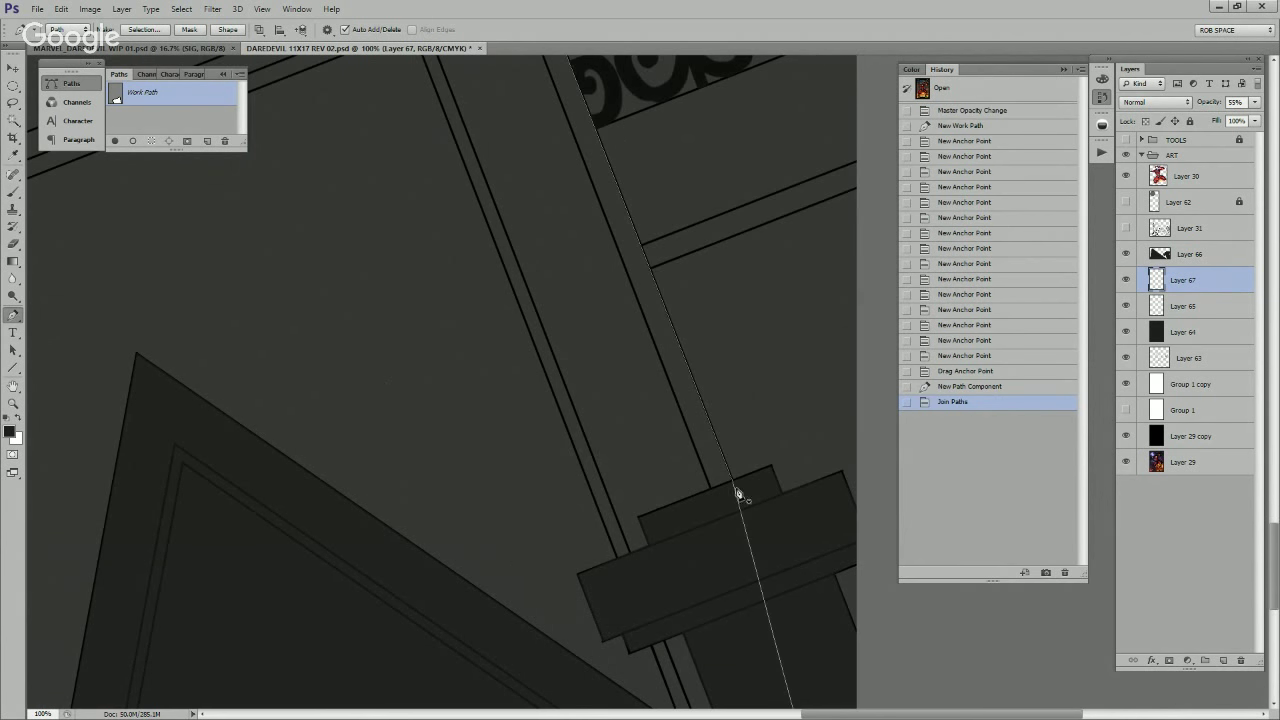
{"action": "left_click", "coordinate": [115, 141]}
{"action": "left_click", "coordinate": [175, 121]}
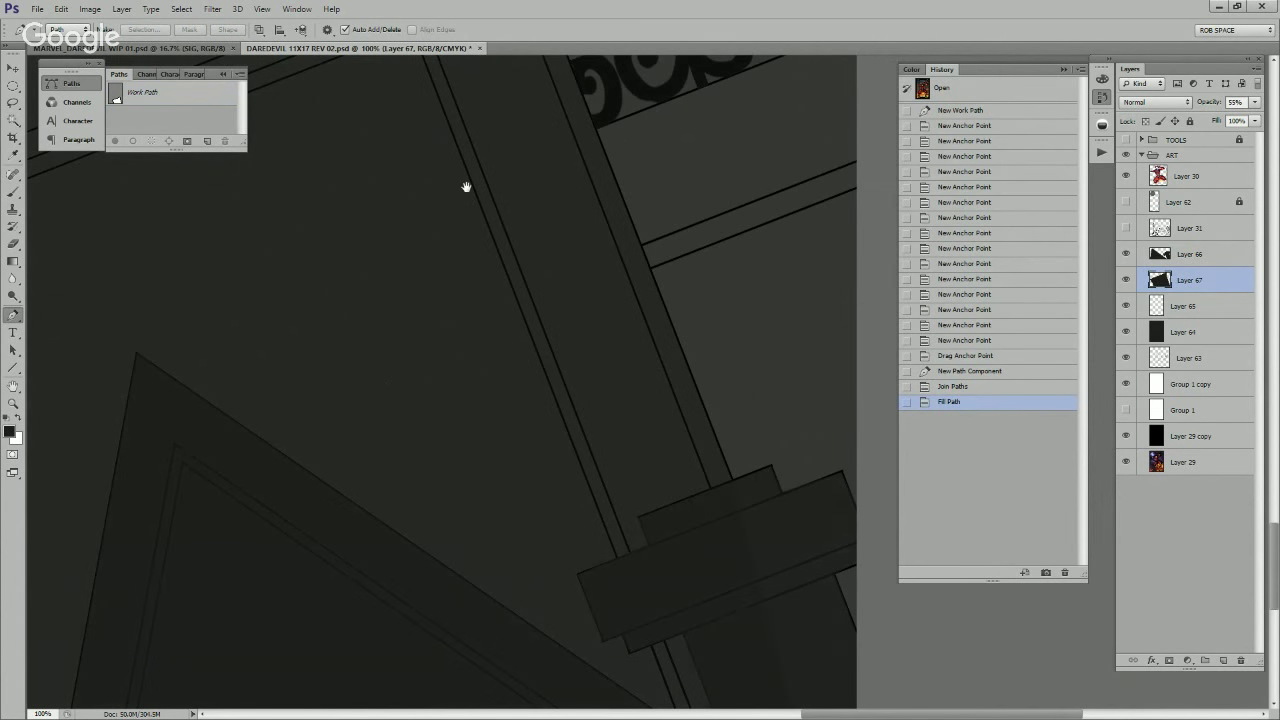
Step: Lower the opacity of Layer 67 to 45%
{"action": "left_click_drag", "start_coordinate": [502, 246], "coordinate": [640, 655]}
{"action": "left_click", "coordinate": [1243, 102]}
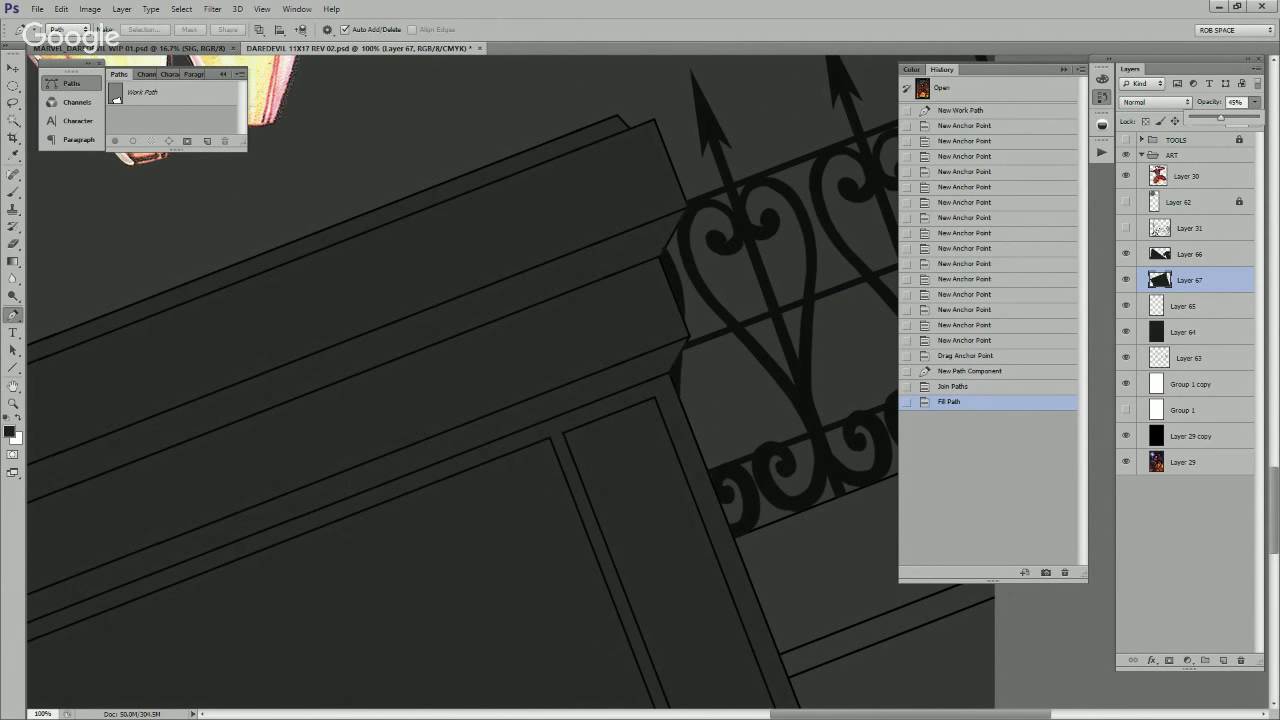
{"action": "left_click", "coordinate": [452, 571]}
Step: Create a new layer directly above Layer 65 and set its opacity to 36%
{"action": "left_click_drag", "start_coordinate": [452, 571], "coordinate": [850, 325]}
{"action": "left_click_drag", "start_coordinate": [560, 490], "coordinate": [741, 370]}
{"action": "left_click_drag", "start_coordinate": [617, 512], "coordinate": [880, 471]}
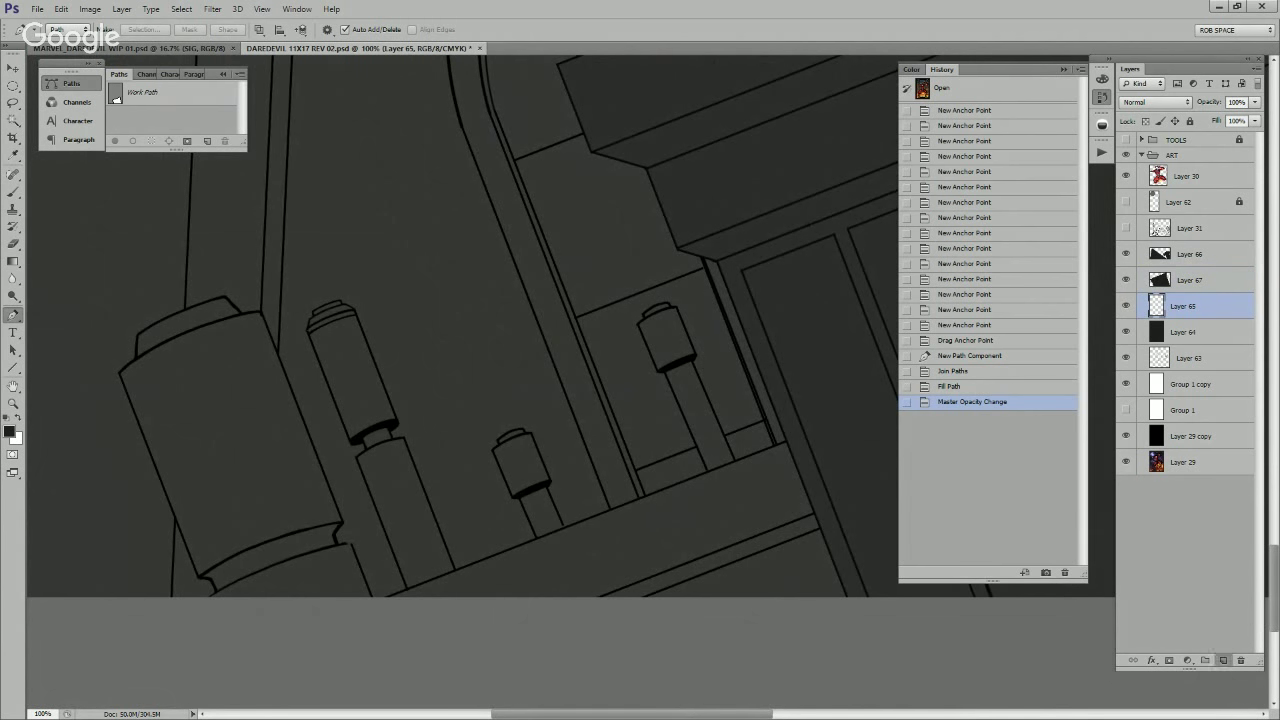
{"action": "key", "text": "ctrl+shift+alt+n"}
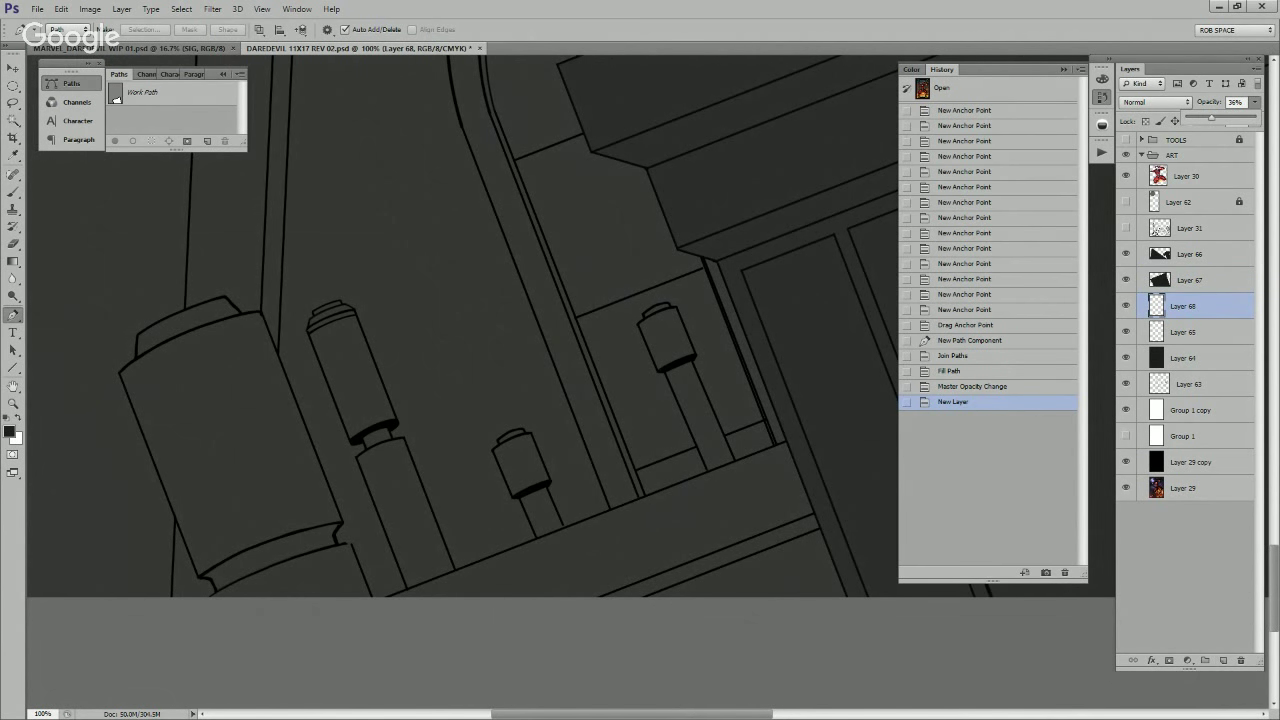
Step: Trace the sloping rooftop slab below the chimneys down past the page edge and fill it with the dark foreground color
{"action": "left_click", "coordinate": [786, 443]}
{"action": "left_click", "coordinate": [857, 615]}
{"action": "left_click", "coordinate": [385, 600]}
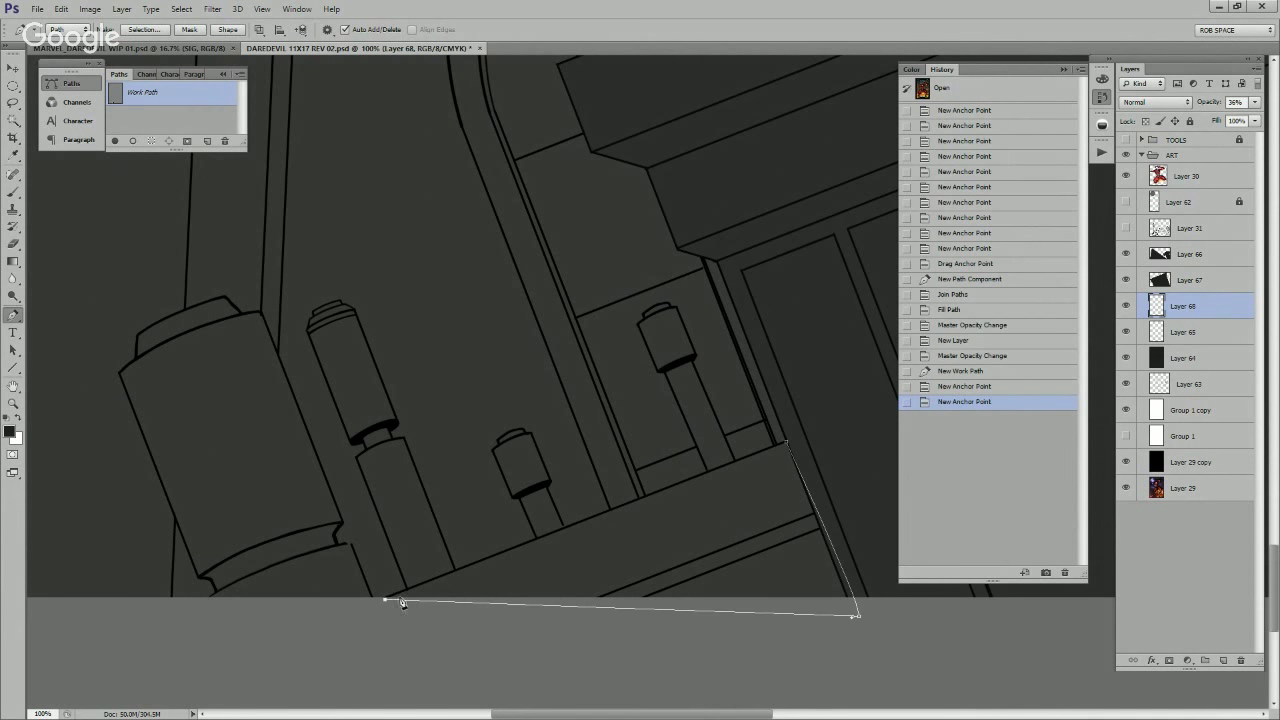
{"action": "left_click", "coordinate": [788, 445]}
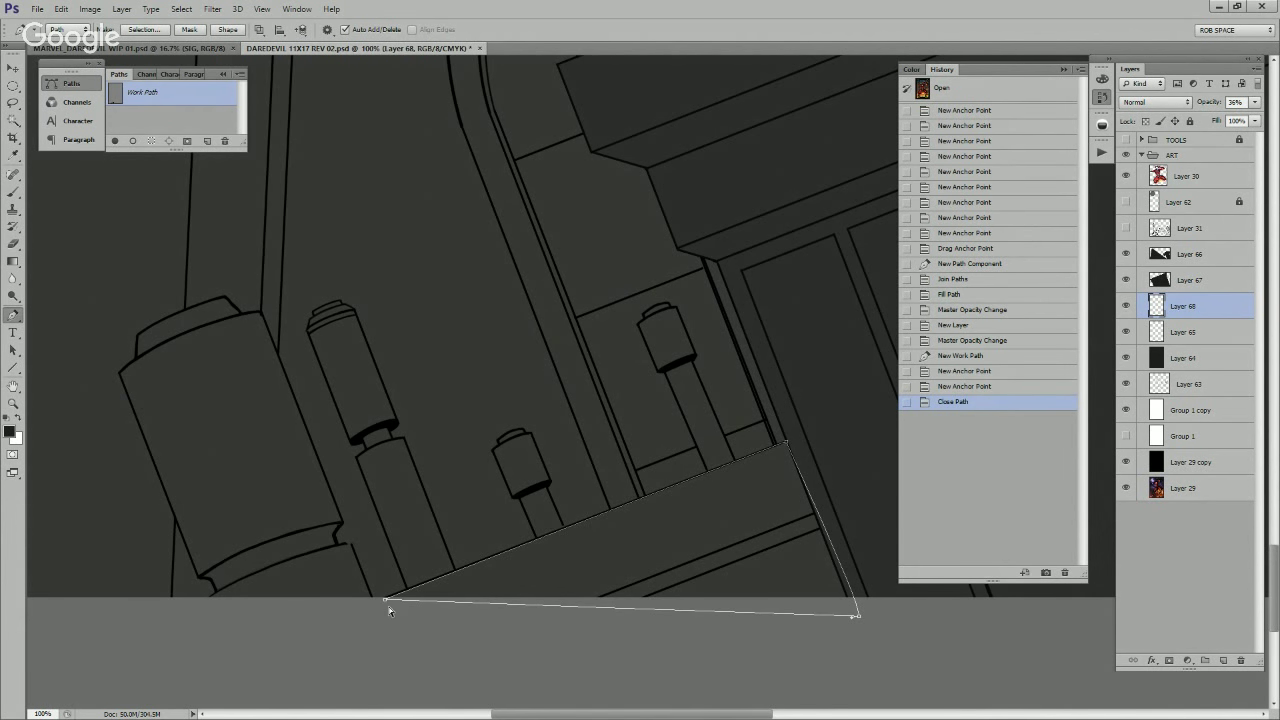
{"action": "left_click_drag", "start_coordinate": [386, 601], "coordinate": [379, 601]}
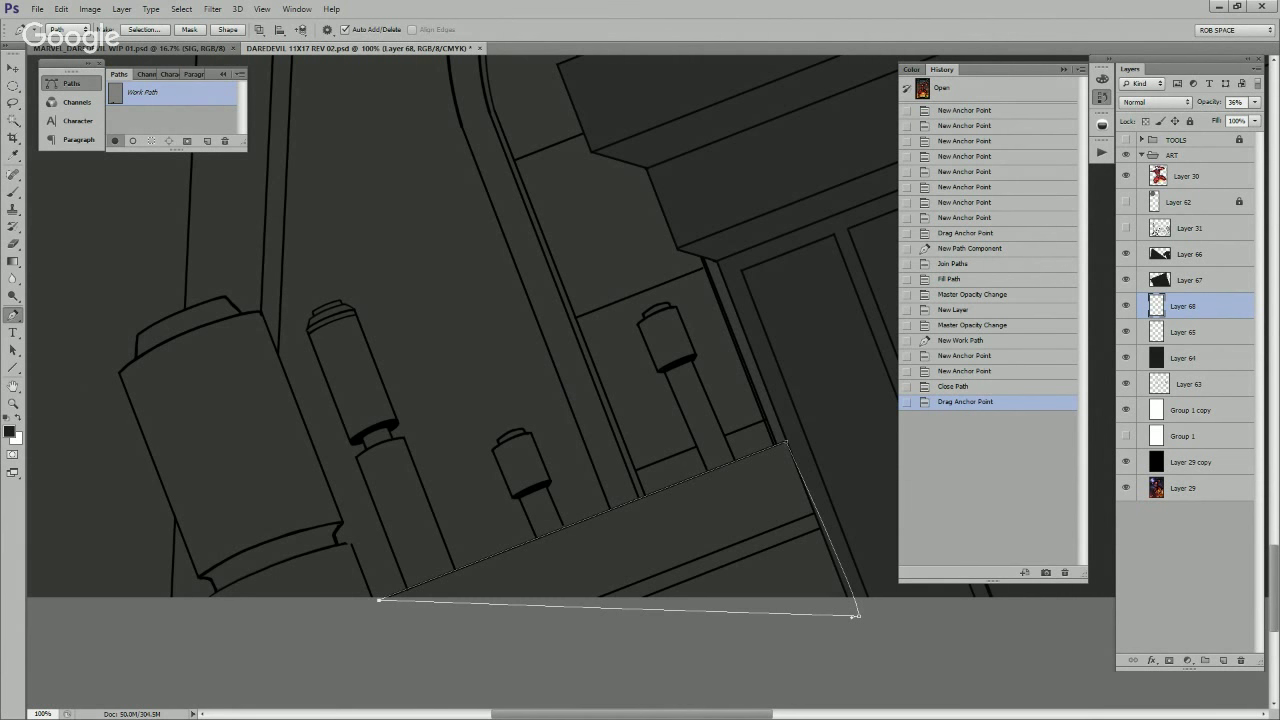
{"action": "left_click", "coordinate": [116, 141]}
{"action": "left_click", "coordinate": [150, 121]}
Step: Start a Pen path up the right side of the chimney nearest the church and around its rounded cap
{"action": "key", "text": "z"}
{"action": "left_click", "coordinate": [719, 412]}
{"action": "left_click", "coordinate": [719, 412]}
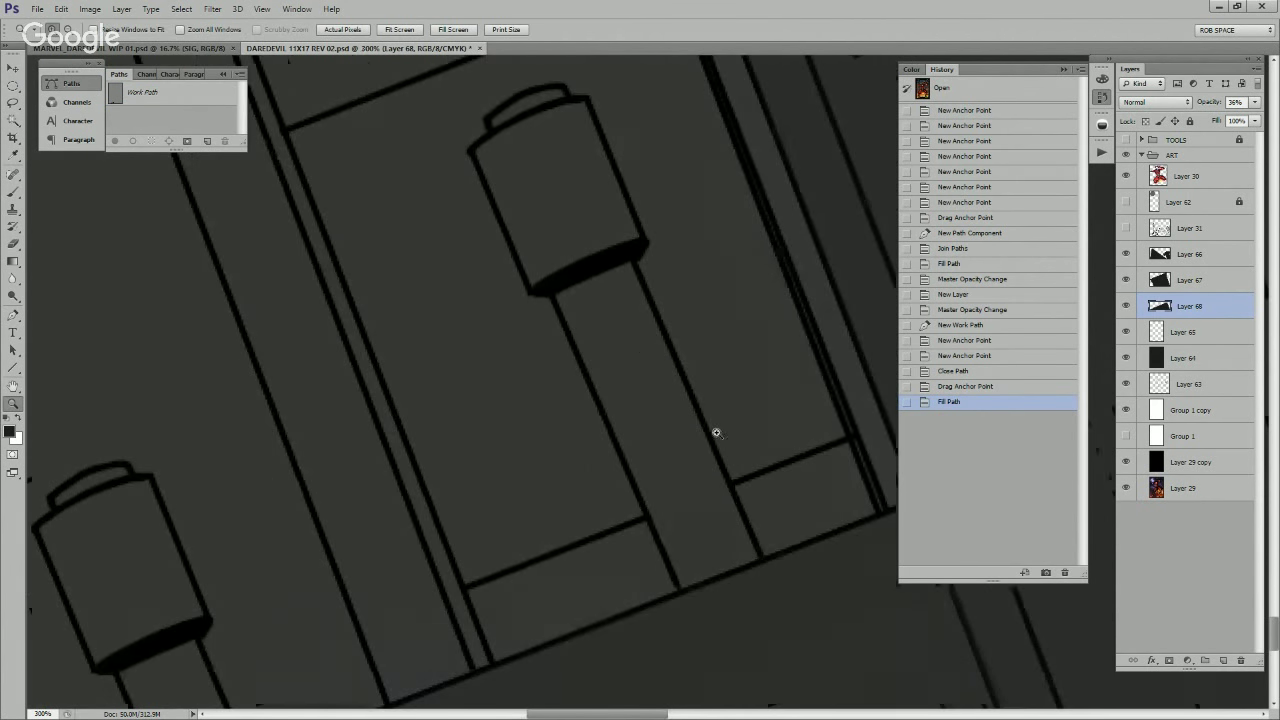
{"action": "key", "text": "p"}
{"action": "left_click", "coordinate": [762, 559]}
{"action": "left_click", "coordinate": [636, 265]}
{"action": "left_click", "coordinate": [643, 244]}
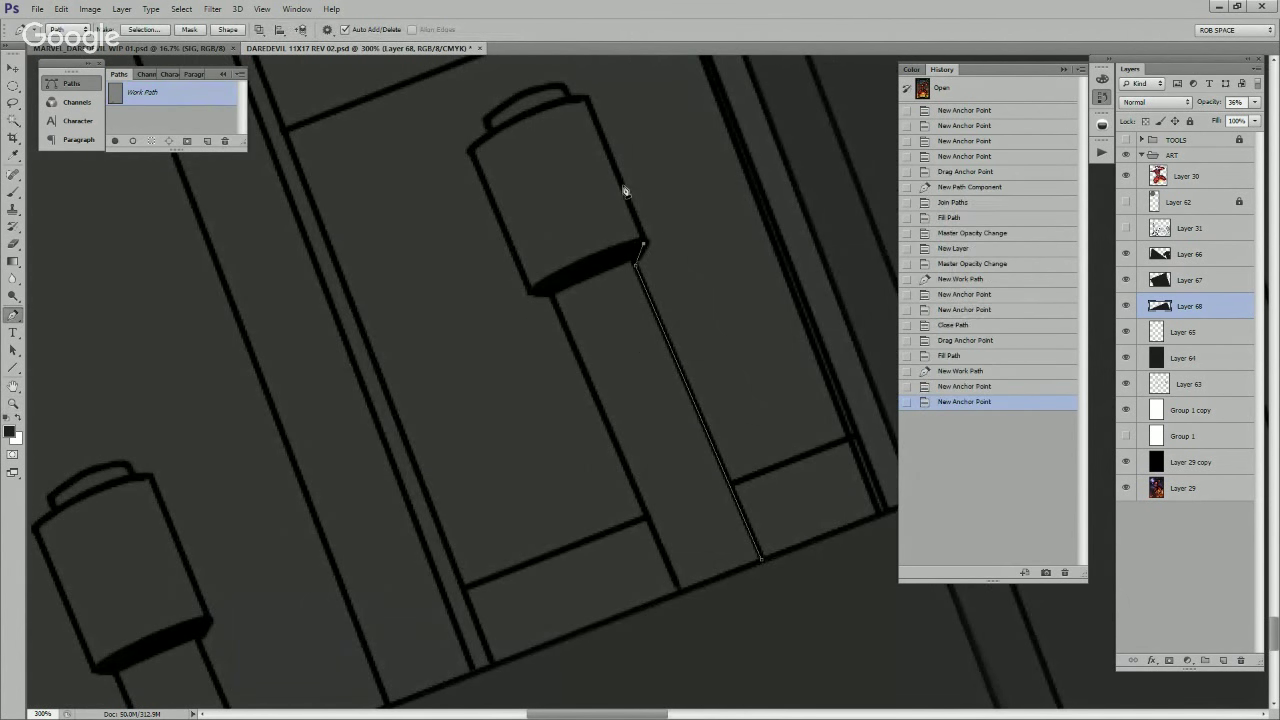
{"action": "left_click", "coordinate": [589, 106]}
{"action": "left_click", "coordinate": [572, 97]}
{"action": "left_click", "coordinate": [561, 86]}
{"action": "left_click_drag", "start_coordinate": [486, 118], "coordinate": [470, 150]}
{"action": "left_click", "coordinate": [470, 148]}
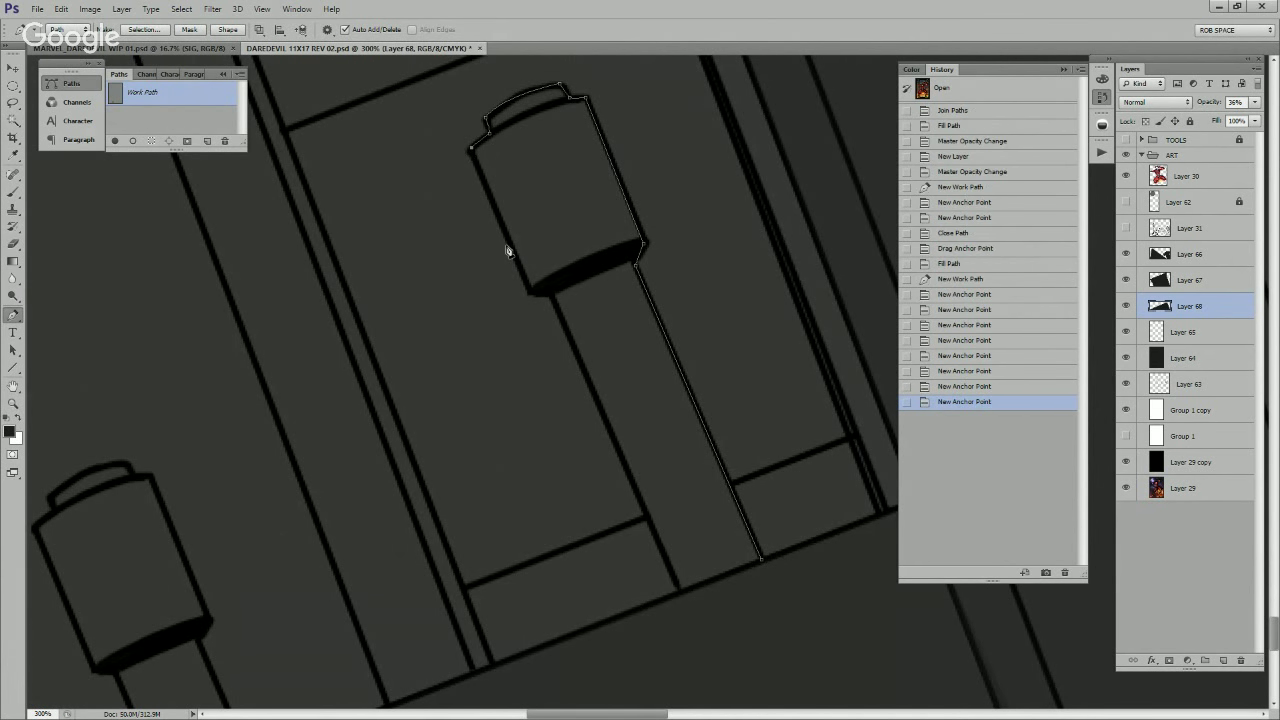
Step: Run the path down that chimney's left side and along its base, and close it at the starting point
{"action": "left_click", "coordinate": [529, 290]}
{"action": "left_click", "coordinate": [553, 297]}
{"action": "left_click", "coordinate": [677, 590]}
{"action": "left_click", "coordinate": [733, 580]}
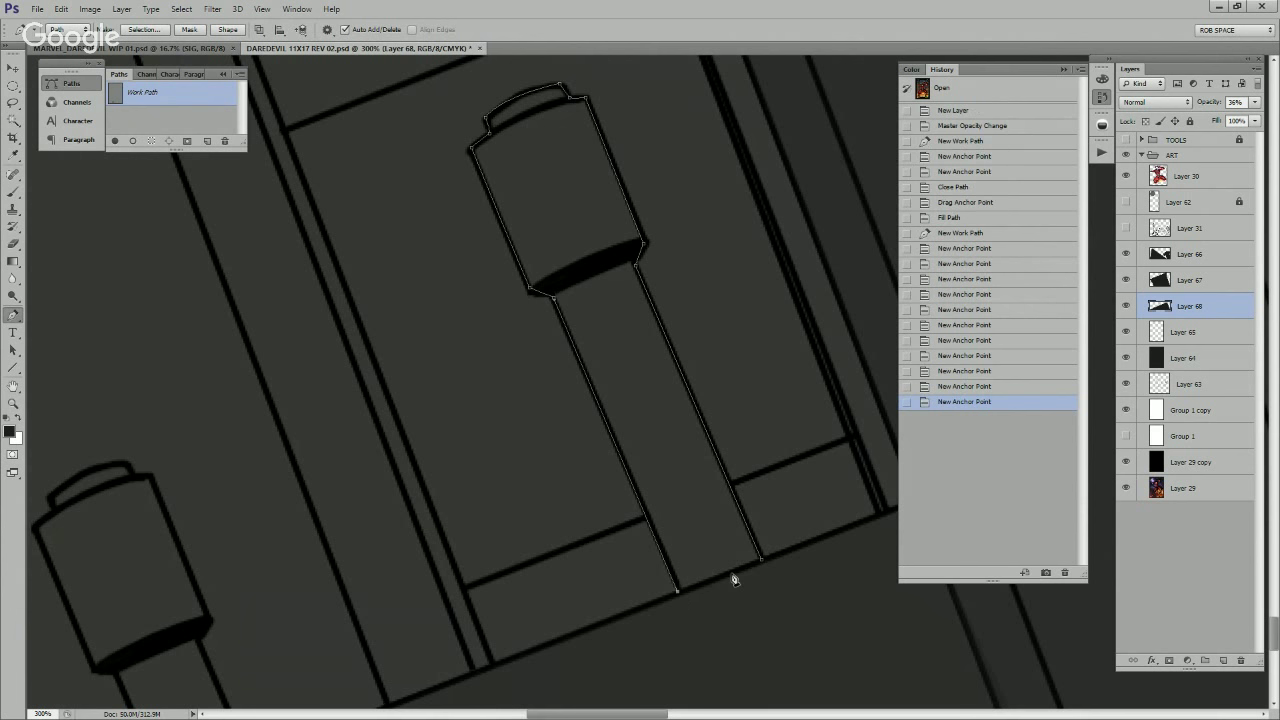
{"action": "left_click", "coordinate": [761, 561]}
Step: Add a second path component up the right side of the small middle chimney and around its curved cap
{"action": "left_click_drag", "start_coordinate": [307, 632], "coordinate": [706, 442]}
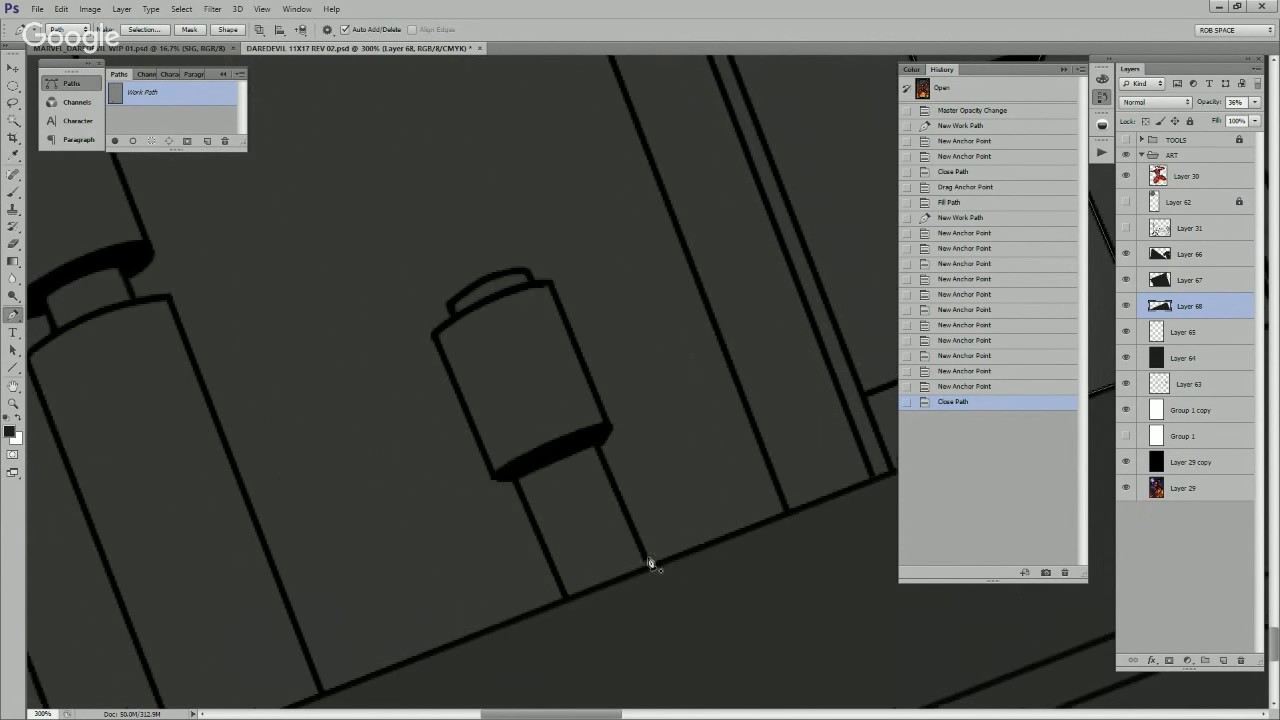
{"action": "left_click", "coordinate": [651, 564]}
{"action": "left_click", "coordinate": [598, 444]}
{"action": "left_click", "coordinate": [607, 428]}
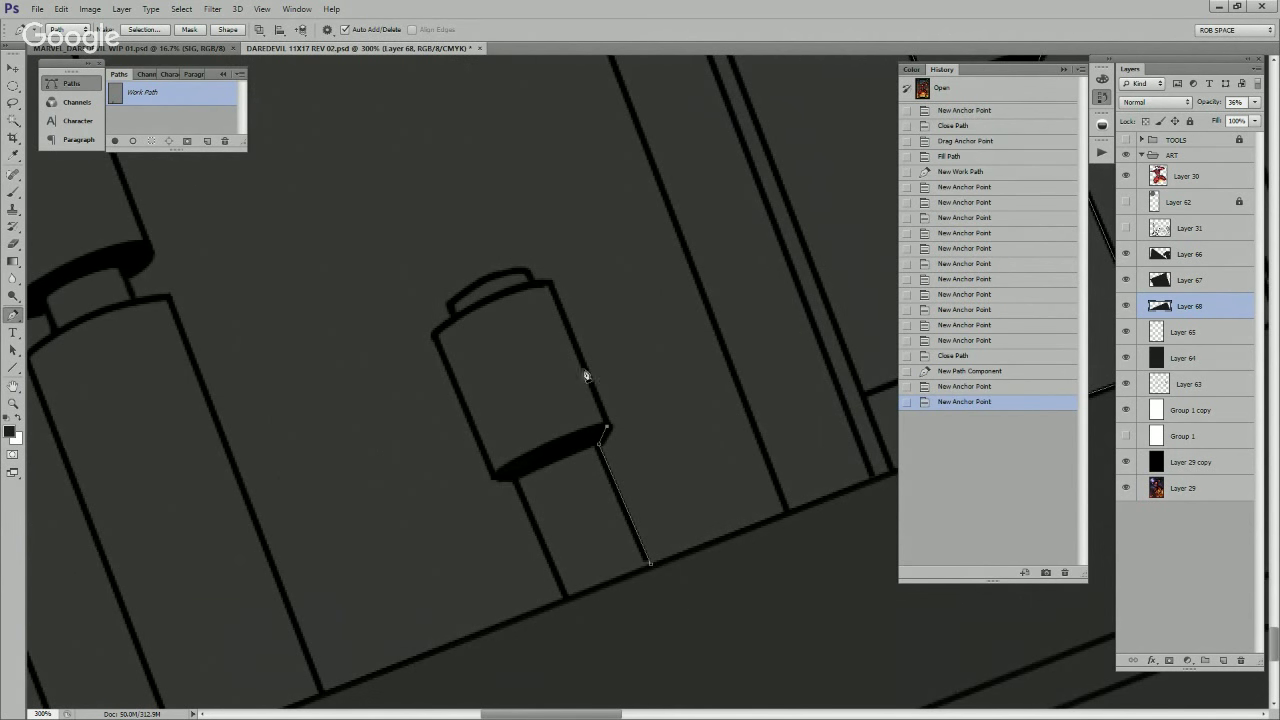
{"action": "left_click", "coordinate": [551, 284]}
{"action": "left_click", "coordinate": [523, 268]}
{"action": "left_click_drag", "start_coordinate": [448, 305], "coordinate": [433, 335]}
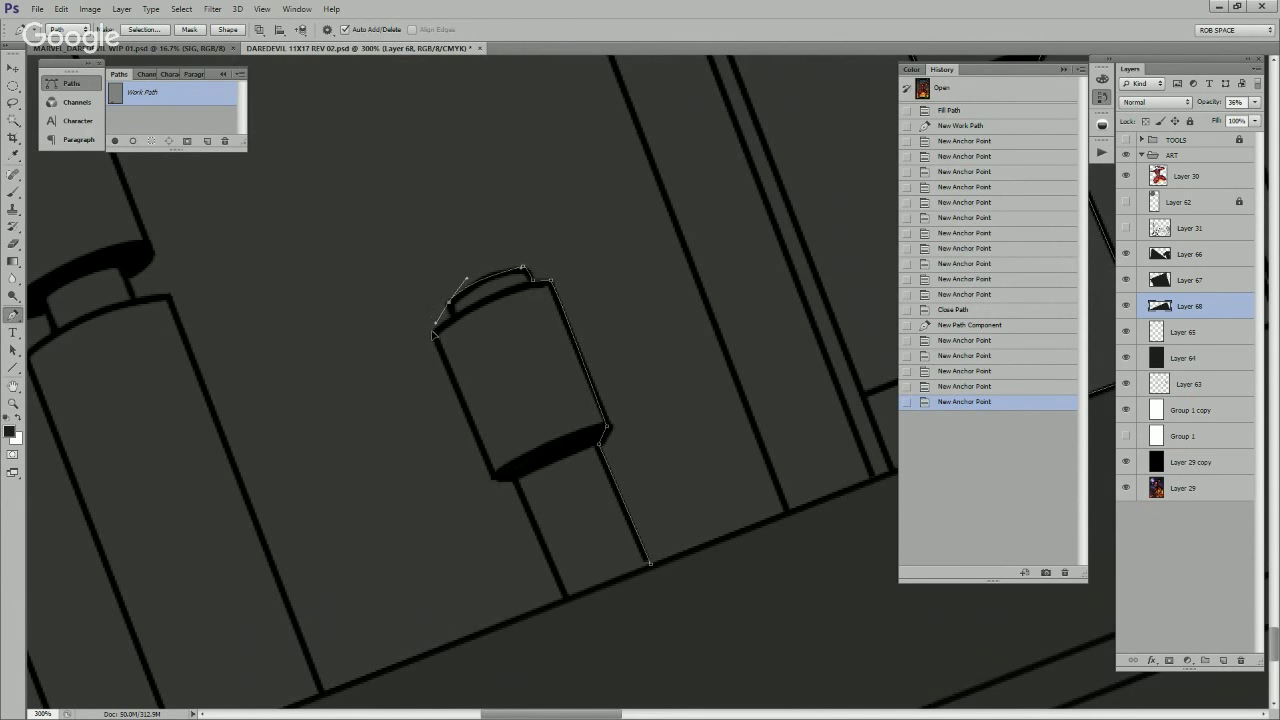
{"action": "left_click", "coordinate": [453, 316]}
{"action": "left_click", "coordinate": [433, 333]}
Step: Close the small middle chimney's outline down its left side and across its base
{"action": "left_click", "coordinate": [495, 478]}
{"action": "left_click", "coordinate": [515, 480]}
{"action": "left_click", "coordinate": [567, 601]}
{"action": "left_click", "coordinate": [651, 566]}
Step: Begin a third path component up the tall chimney's right side, around its narrow neck to the upper cylinder's lower corner
{"action": "left_click_drag", "start_coordinate": [303, 584], "coordinate": [568, 525]}
{"action": "left_click", "coordinate": [595, 638]}
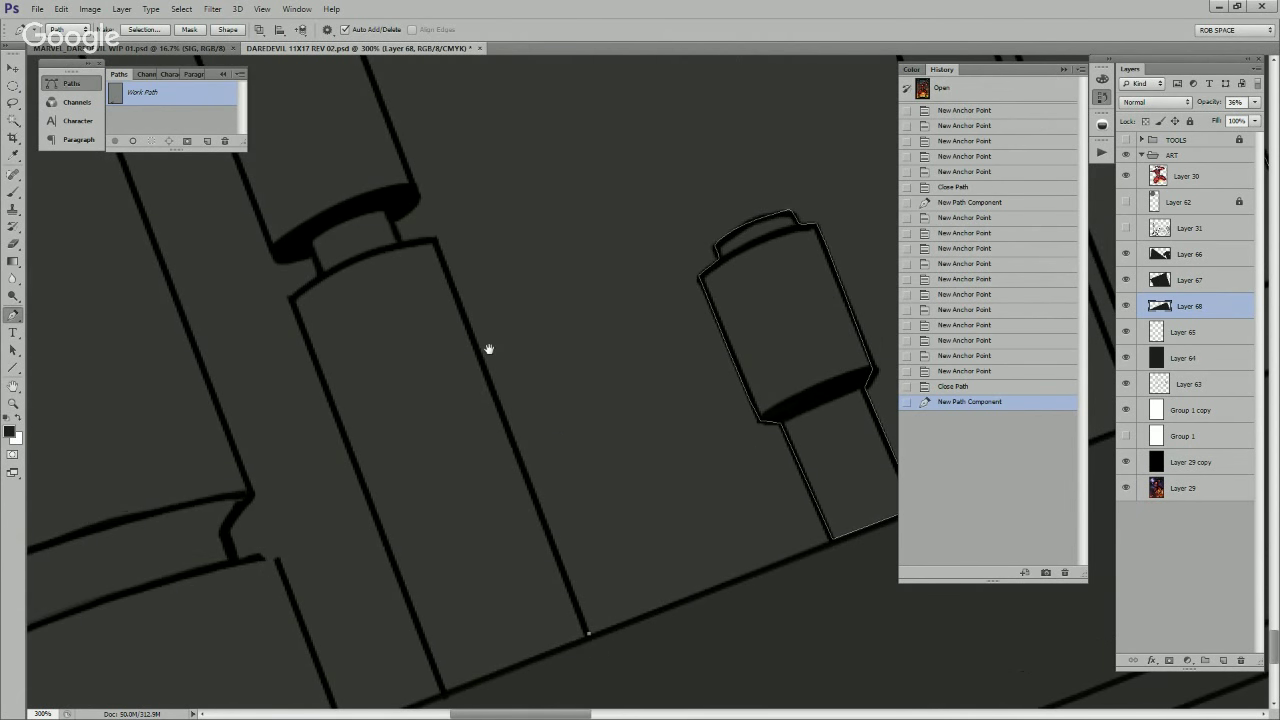
{"action": "left_click_drag", "start_coordinate": [438, 260], "coordinate": [563, 520]}
{"action": "left_click", "coordinate": [553, 489]}
{"action": "left_click", "coordinate": [520, 492]}
{"action": "left_click", "coordinate": [515, 468]}
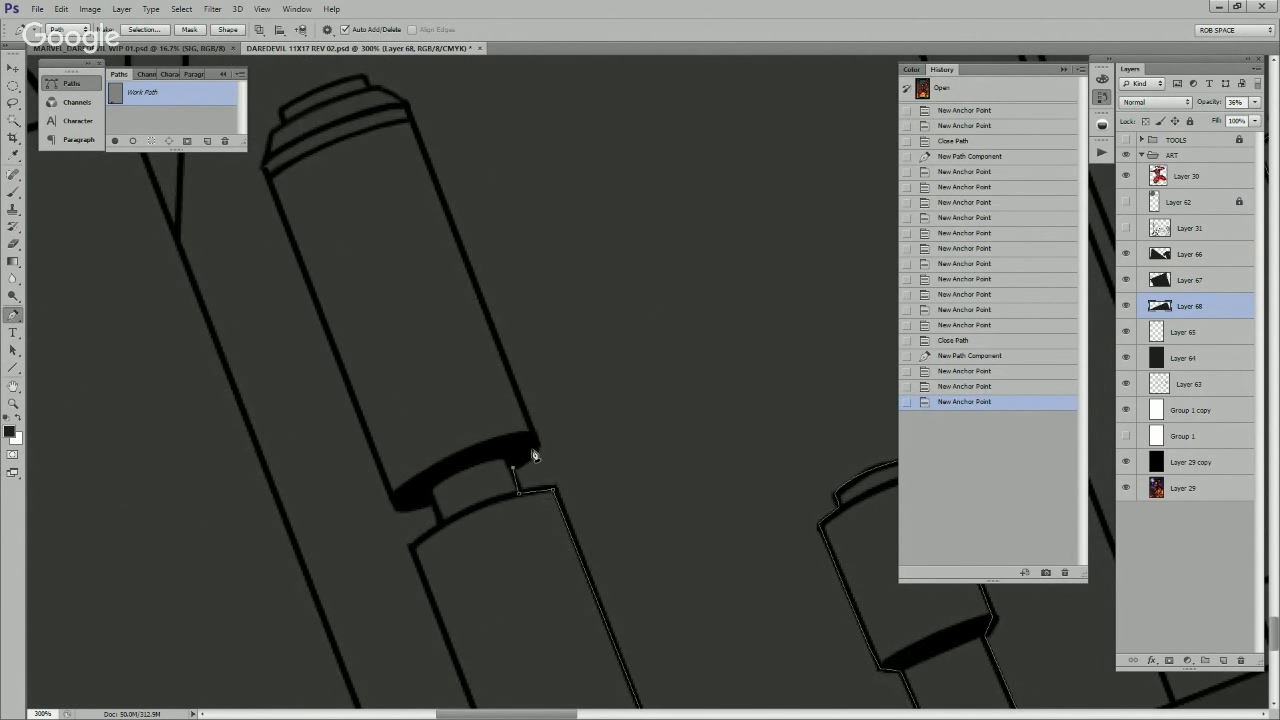
{"action": "left_click", "coordinate": [538, 443]}
Step: Continue the tall chimney's outline up the cylinder's right edge and around its stepped cap to the left corner
{"action": "left_click_drag", "start_coordinate": [475, 272], "coordinate": [520, 402]}
{"action": "left_click", "coordinate": [503, 334]}
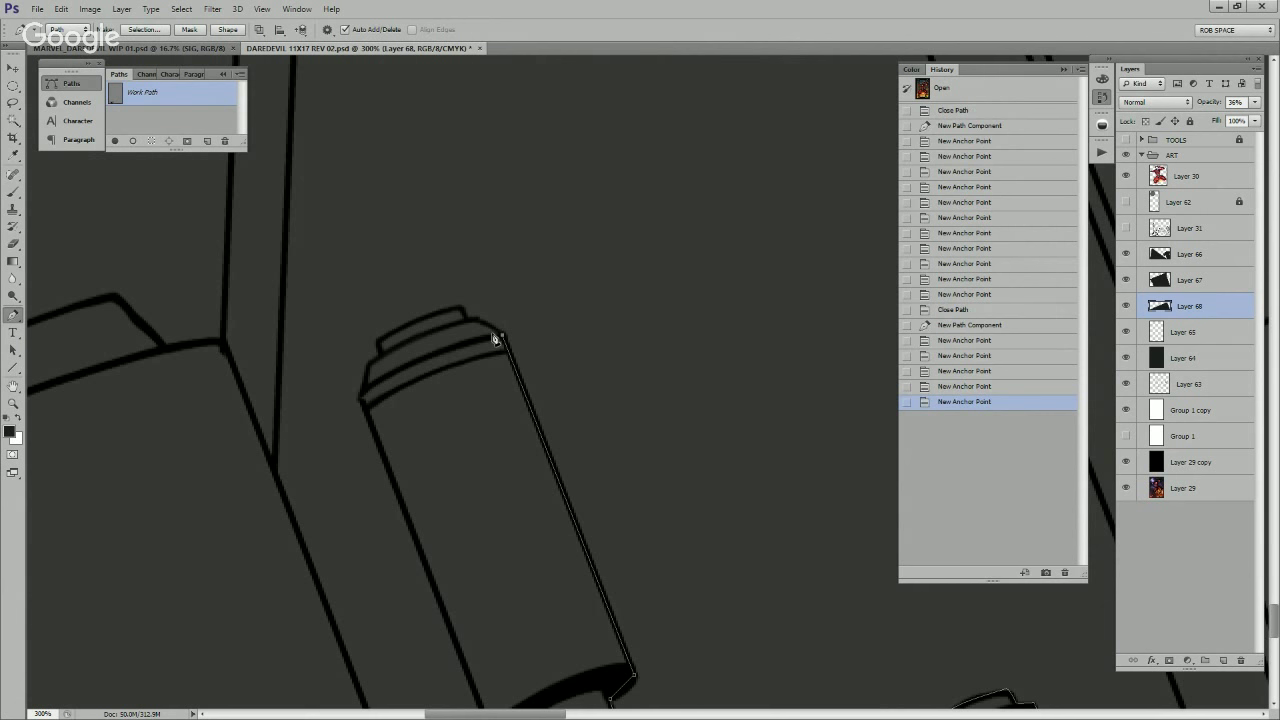
{"action": "left_click", "coordinate": [478, 319]}
{"action": "left_click", "coordinate": [460, 305]}
{"action": "left_click", "coordinate": [436, 322]}
{"action": "left_click_drag", "start_coordinate": [378, 343], "coordinate": [374, 365]}
{"action": "left_click", "coordinate": [367, 362]}
{"action": "left_click", "coordinate": [362, 397]}
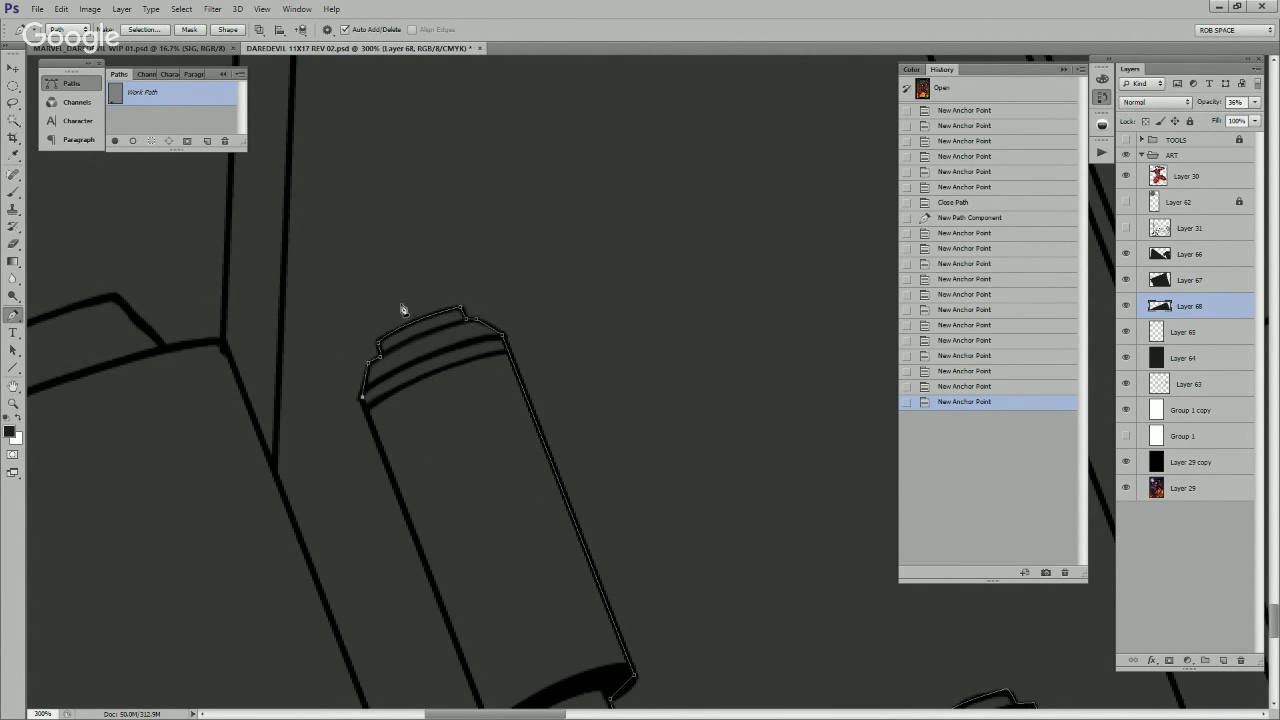
{"action": "key", "text": "Return"}
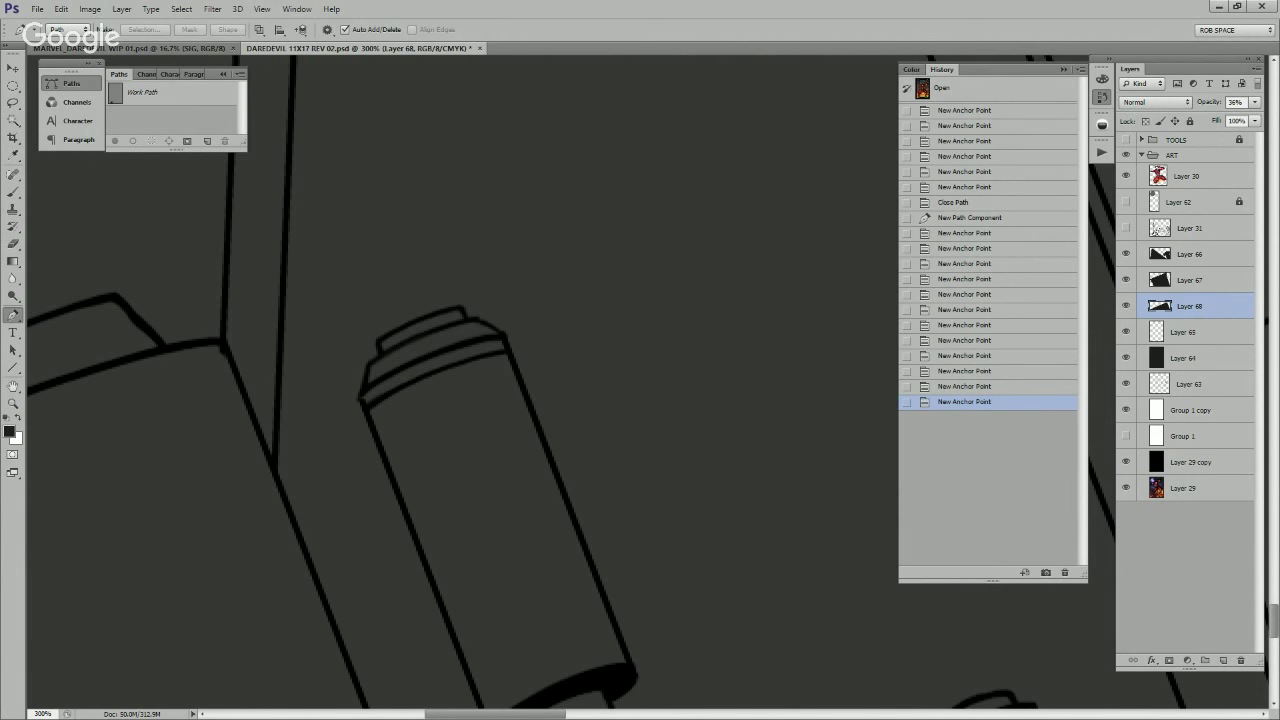
Step: Add a new layer above Layer 68, and on Layer 68 trace the small capped cylinder's right side and stem with the Pen tool
{"action": "mouse_move", "coordinate": [891, 653]}
{"action": "left_mouse_down"}
{"action": "mouse_move", "coordinate": [686, 217]}
{"action": "mouse_move", "coordinate": [729, 343]}
{"action": "mouse_move", "coordinate": [608, 521]}
{"action": "left_mouse_up"}
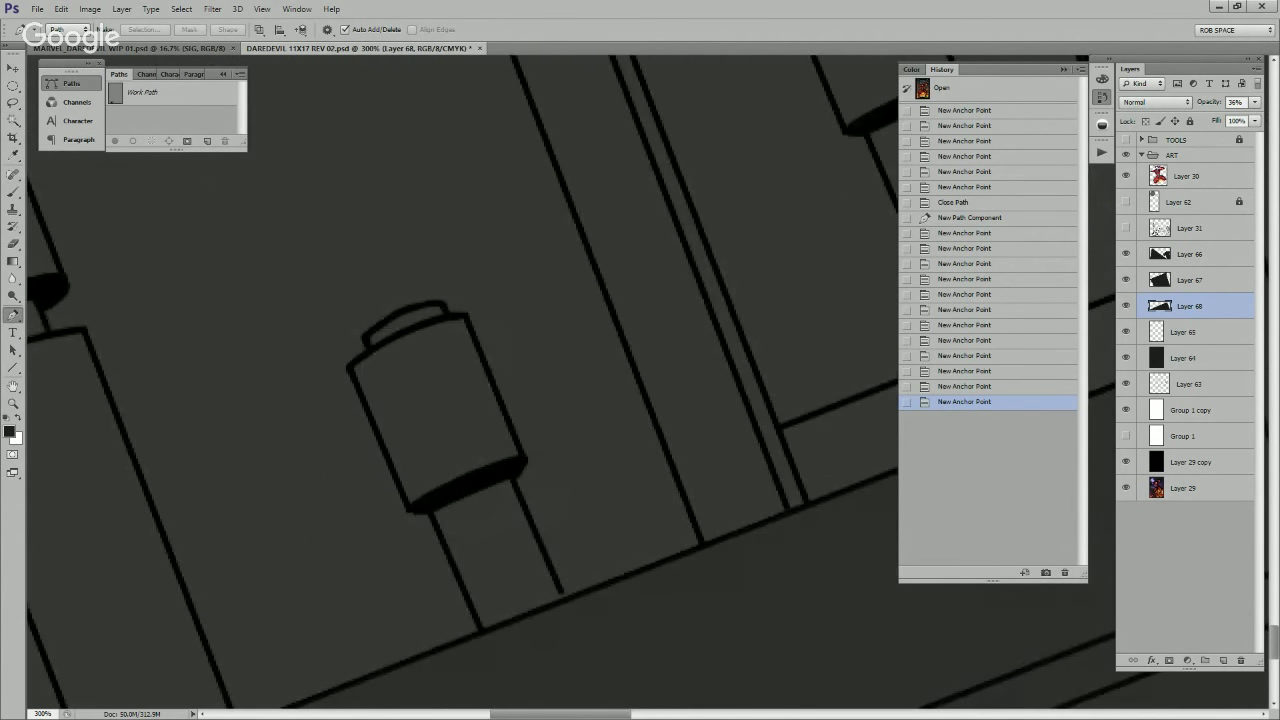
{"action": "left_click", "coordinate": [1223, 660]}
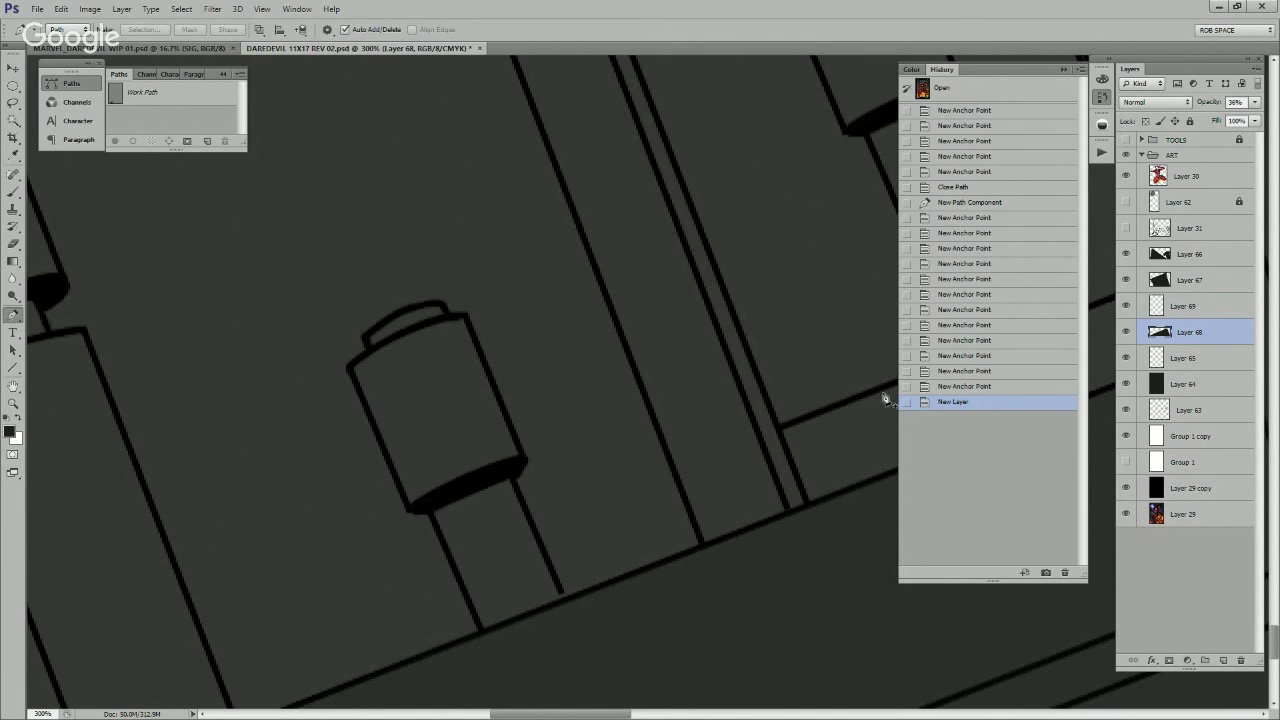
{"action": "left_click", "coordinate": [465, 316]}
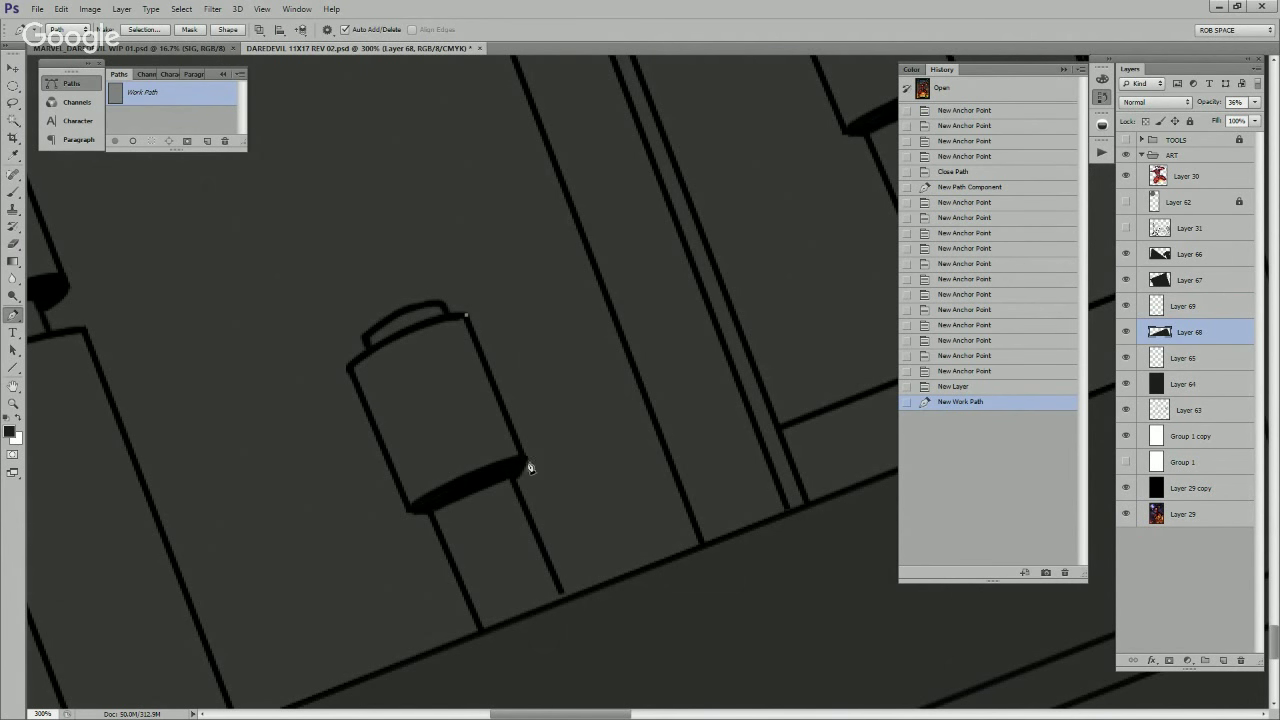
{"action": "left_click", "coordinate": [527, 462]}
{"action": "left_click", "coordinate": [516, 482]}
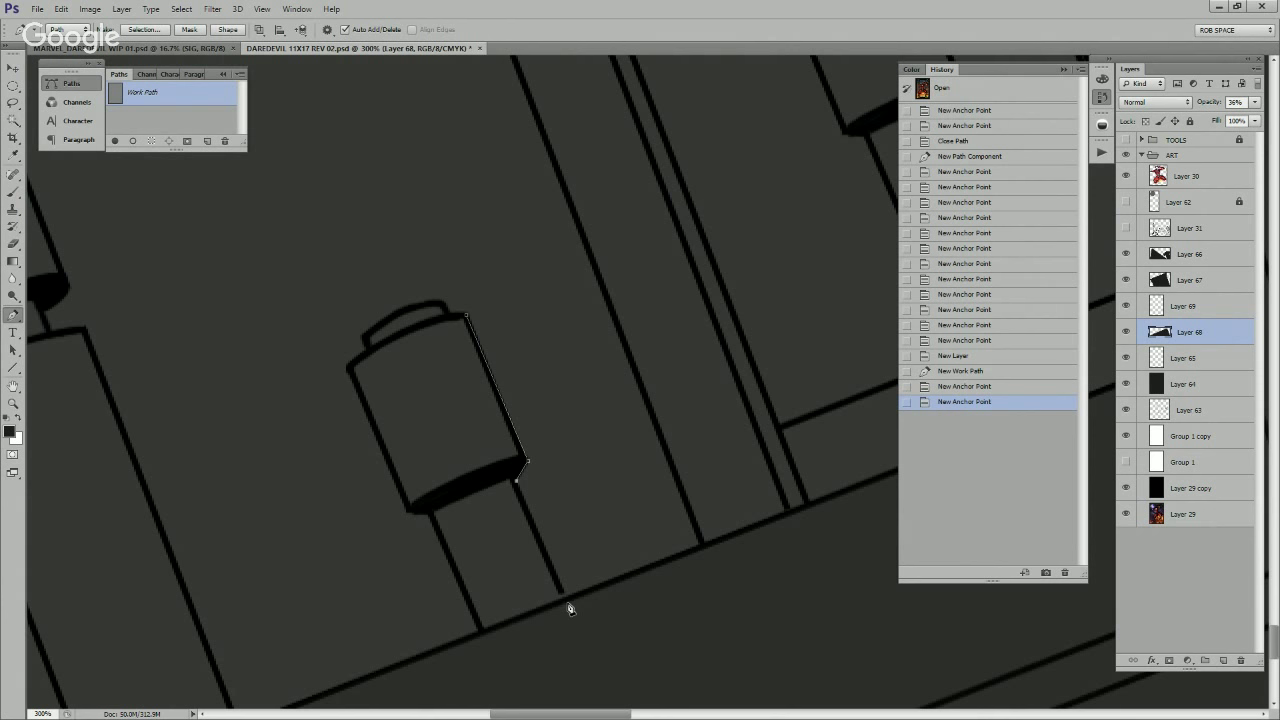
{"action": "left_click", "coordinate": [566, 598]}
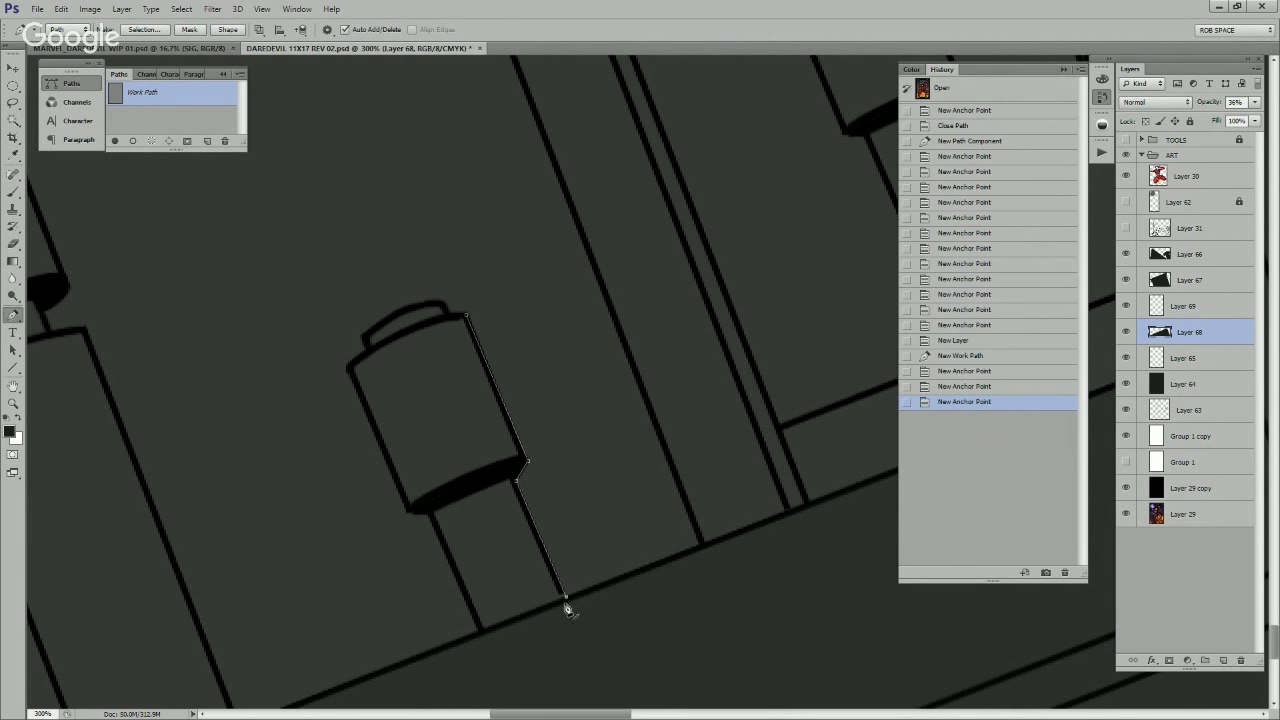
{"action": "left_click", "coordinate": [479, 632]}
{"action": "left_click", "coordinate": [428, 517]}
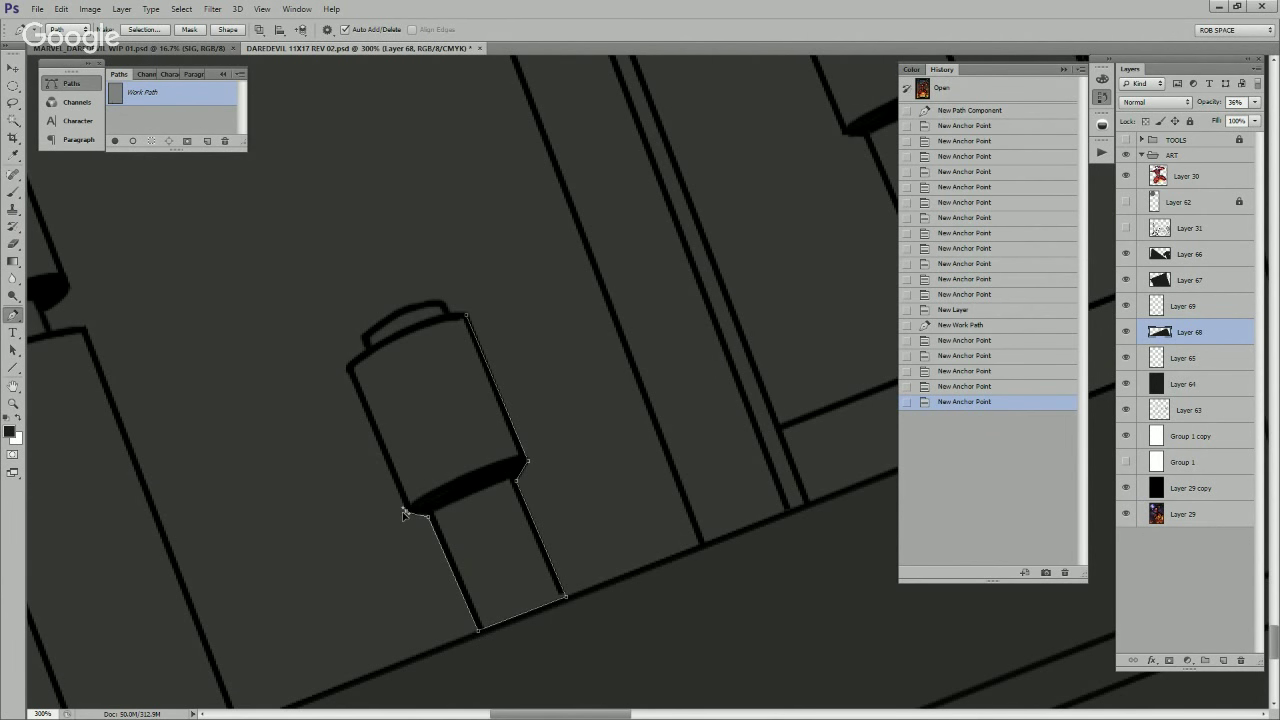
Step: Trace the small cylinder's left side and curved cap, close the path, and fill it with the dark foreground colour on Layer 68
{"action": "left_click", "coordinate": [346, 367]}
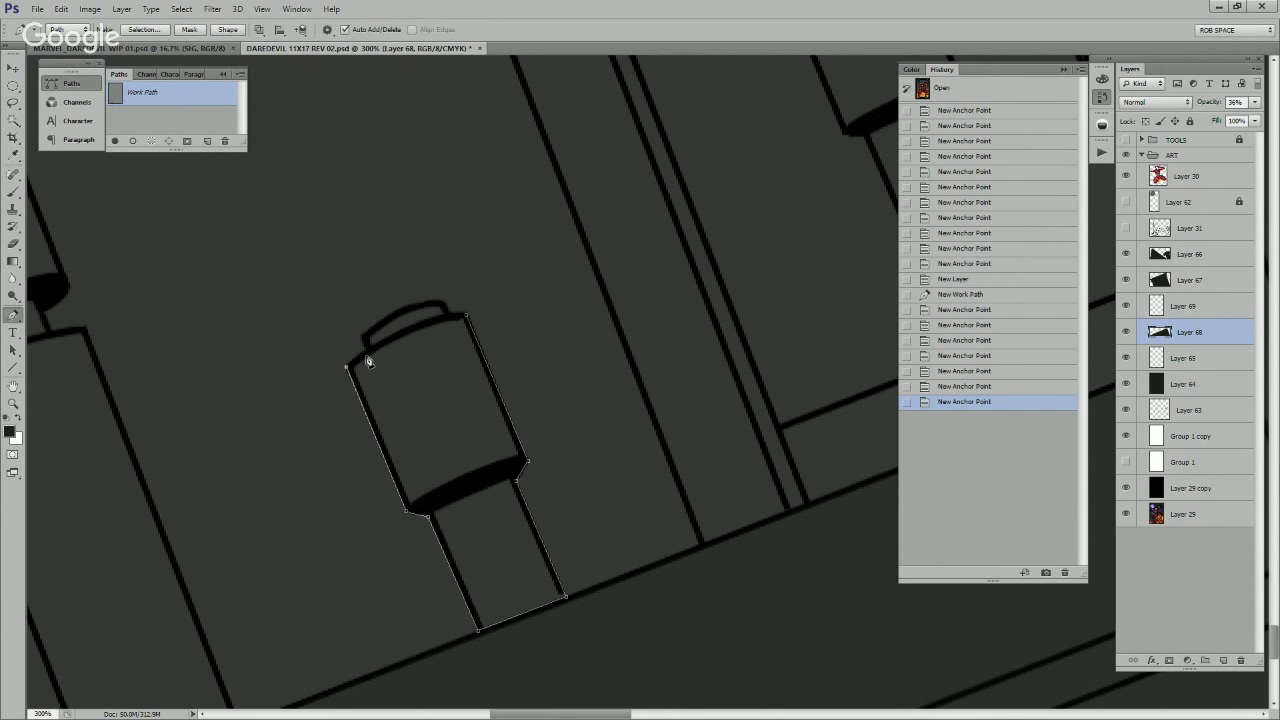
{"action": "left_click", "coordinate": [366, 348]}
{"action": "left_click_drag", "start_coordinate": [444, 300], "coordinate": [492, 318]}
{"action": "left_click", "coordinate": [450, 315]}
{"action": "left_click", "coordinate": [465, 315]}
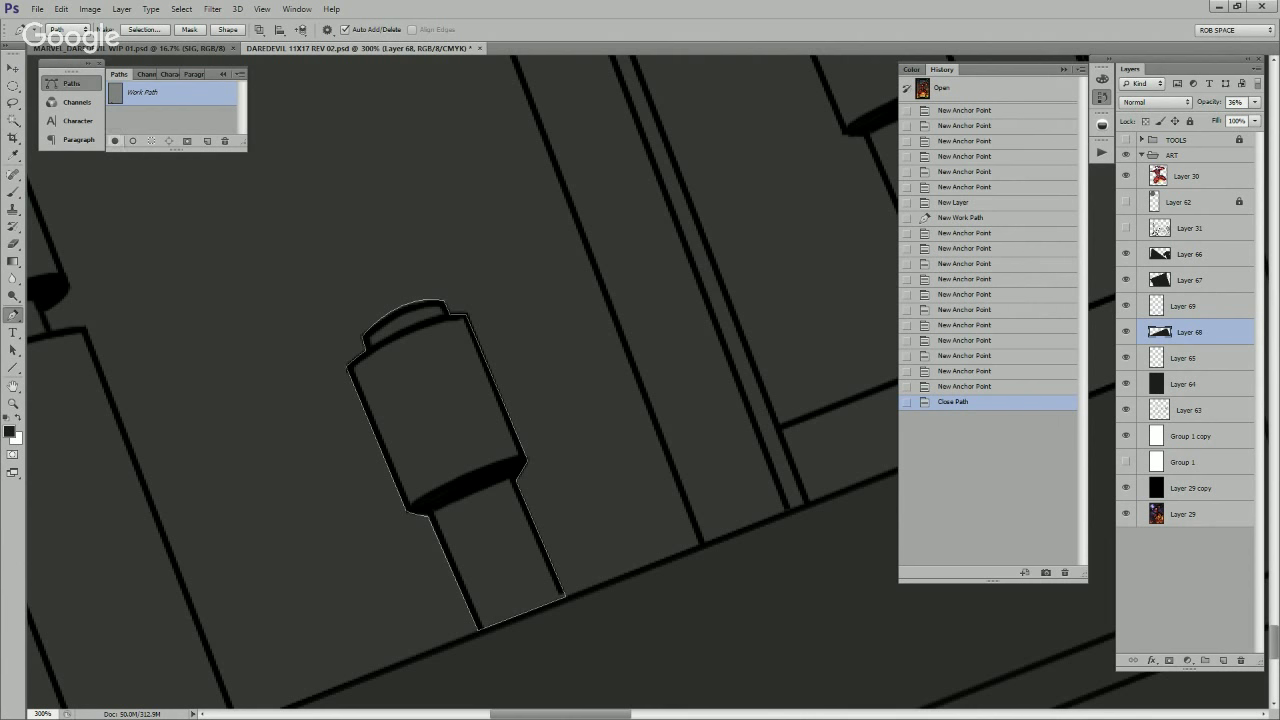
{"action": "left_click", "coordinate": [115, 141]}
Step: Start a pen path at the tall cylinder's lower right corner and trace its right edge up past the neck
{"action": "left_click_drag", "start_coordinate": [329, 497], "coordinate": [724, 472]}
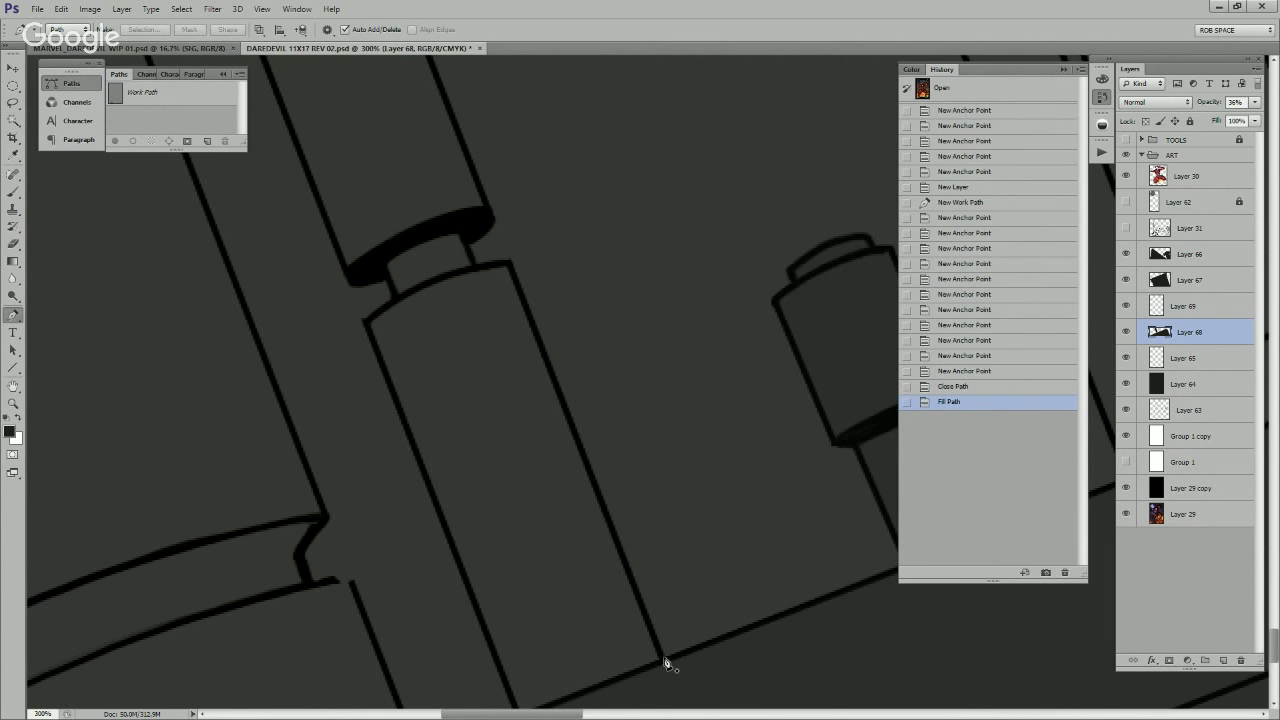
{"action": "left_click", "coordinate": [663, 658]}
{"action": "left_click", "coordinate": [512, 266]}
{"action": "left_click_drag", "start_coordinate": [514, 260], "coordinate": [544, 317]}
{"action": "left_click", "coordinate": [537, 387]}
{"action": "left_click_drag", "start_coordinate": [476, 148], "coordinate": [642, 426]}
Step: Continue the path around the tall cylinder's stepped cap, following the curved top ring to its left corner
{"action": "left_click", "coordinate": [600, 305]}
{"action": "left_click", "coordinate": [565, 291]}
{"action": "left_click", "coordinate": [557, 284]}
{"action": "left_click", "coordinate": [551, 274]}
{"action": "left_click_drag", "start_coordinate": [467, 312], "coordinate": [437, 347]}
{"action": "left_click", "coordinate": [460, 331]}
{"action": "left_click", "coordinate": [452, 361]}
Step: Trace the tall cylinder's left side and the notch of its neck down to the lower section's shoulder
{"action": "scroll", "coordinate": [463, 371], "scroll_direction": "down", "scroll_amount": 4}
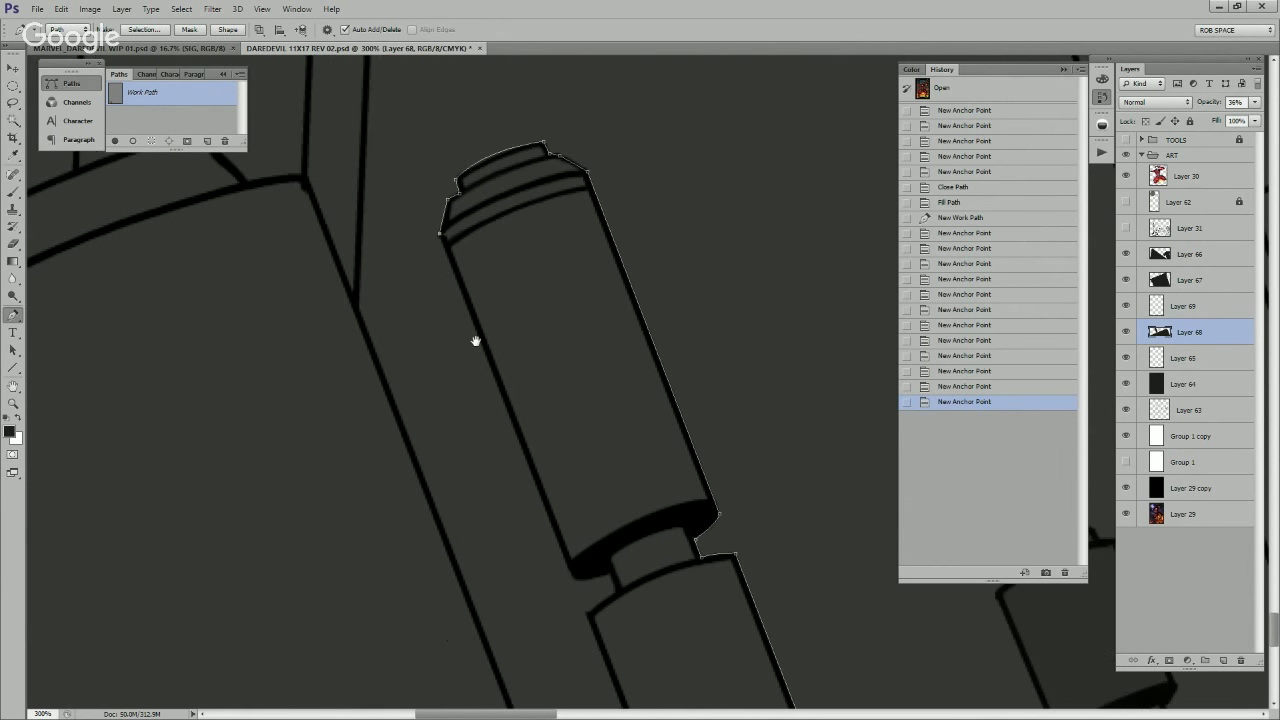
{"action": "left_click", "coordinate": [548, 496]}
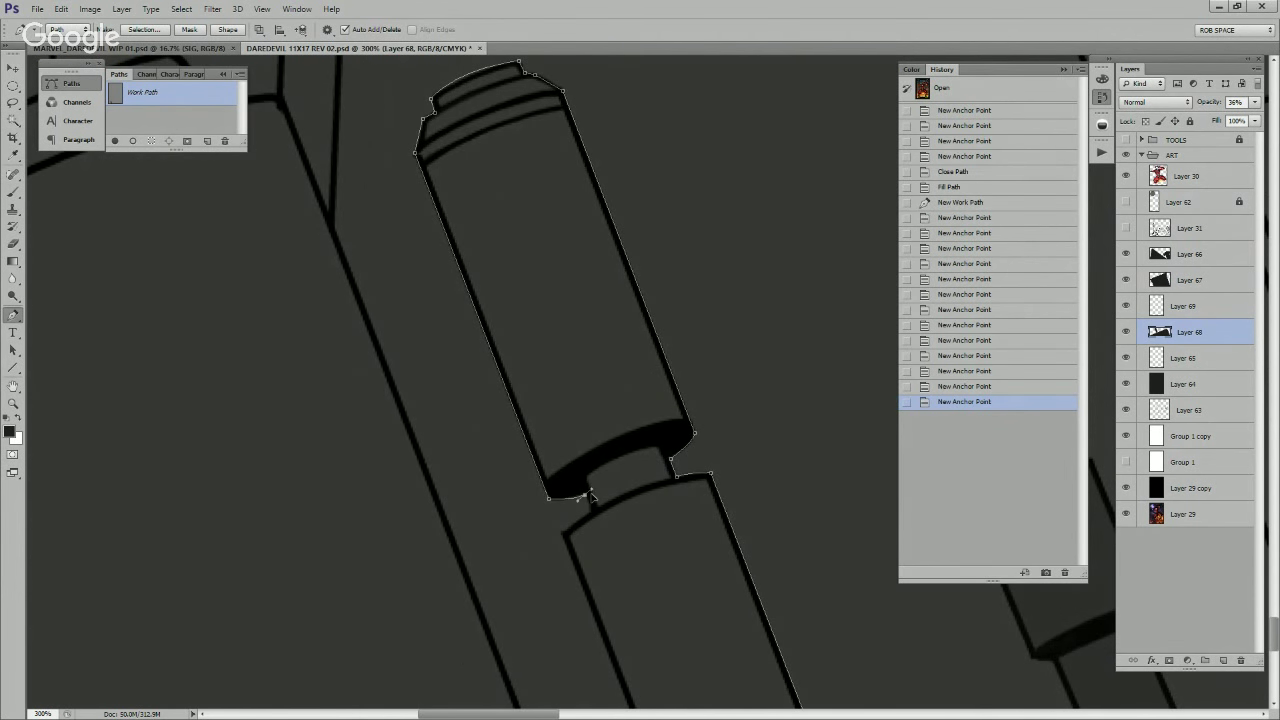
{"action": "left_click", "coordinate": [587, 500]}
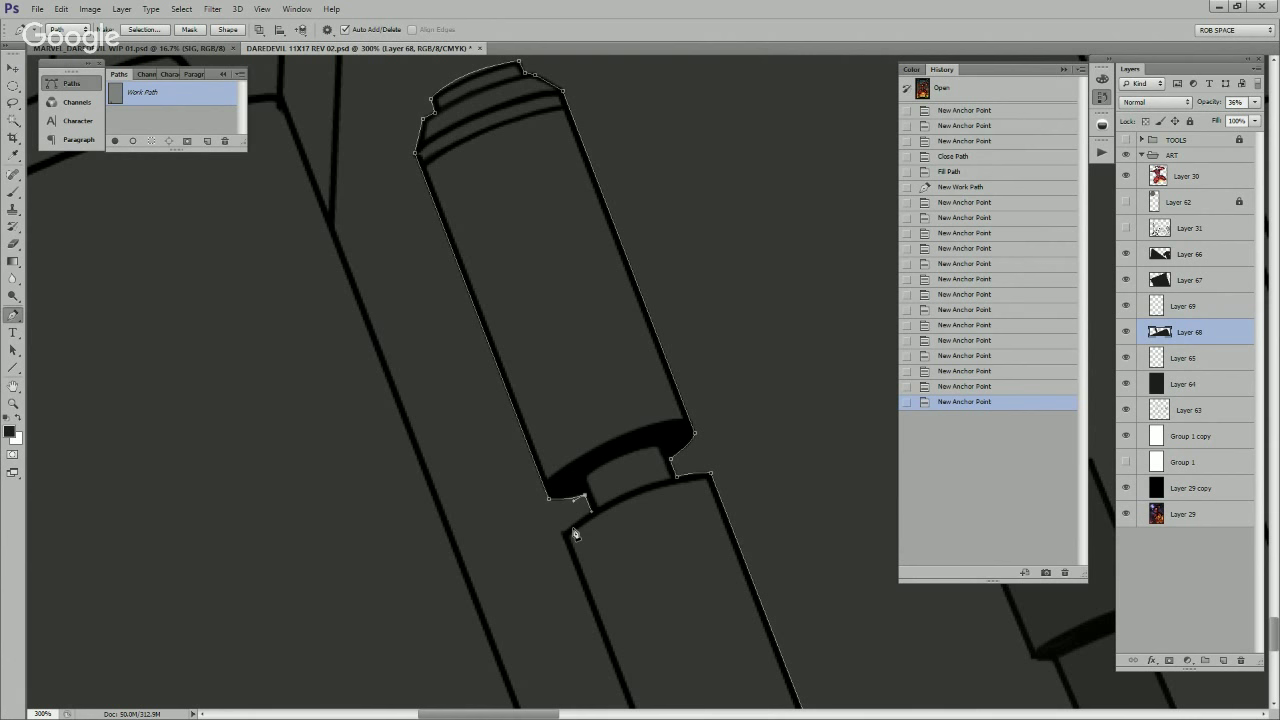
{"action": "left_click_drag", "start_coordinate": [561, 535], "coordinate": [574, 568]}
{"action": "key", "text": "ctrl+z"}
{"action": "left_click", "coordinate": [591, 512]}
Step: Close the tall cylinder's path along its base and fill it with the dark foreground colour on Layer 68
{"action": "left_click_drag", "start_coordinate": [698, 690], "coordinate": [622, 368]}
{"action": "left_click", "coordinate": [636, 605]}
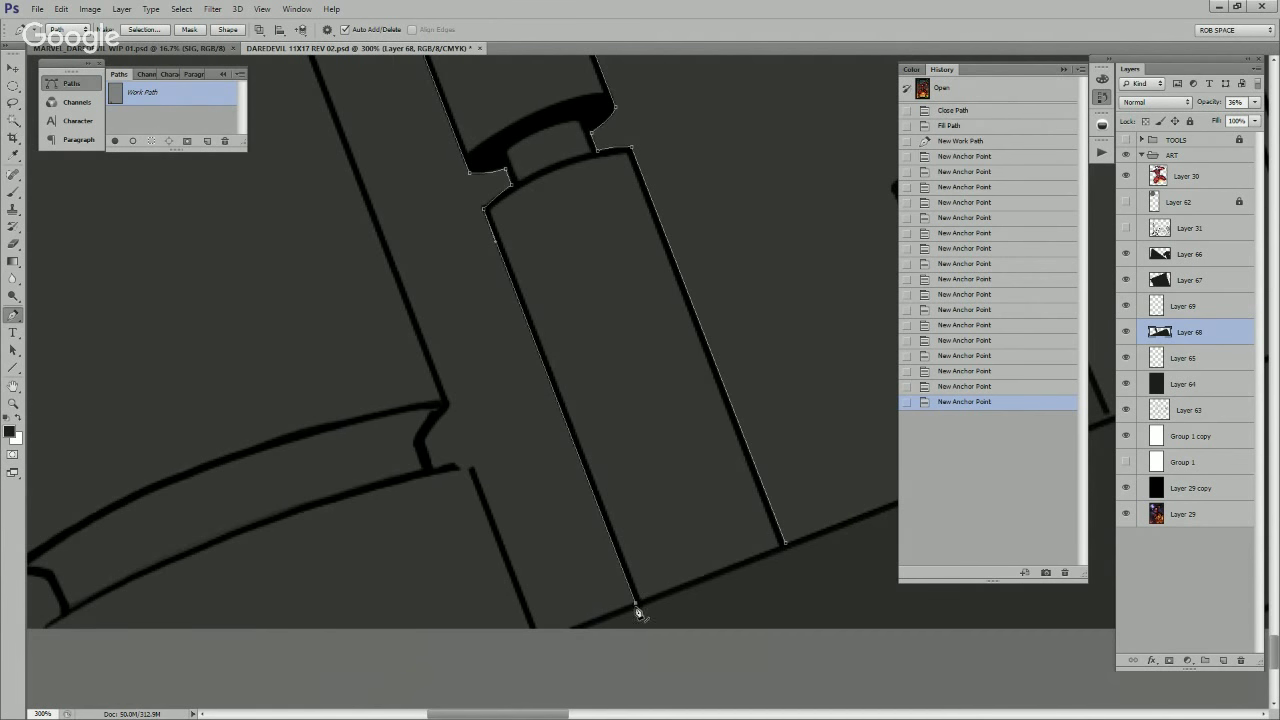
{"action": "left_click", "coordinate": [786, 545]}
{"action": "left_click", "coordinate": [115, 141]}
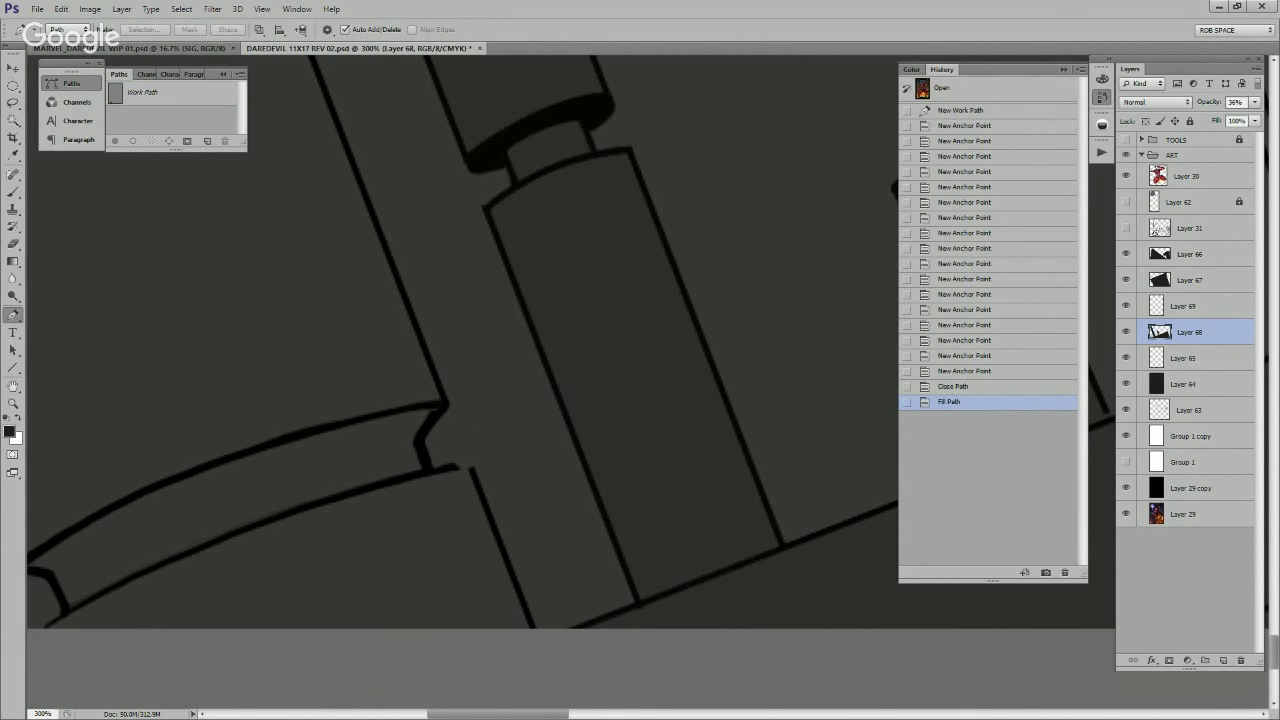
Step: On Layer 67, start a pen path at the large cylinder's lower right edge and trace the angled notch of its rim
{"action": "left_click_drag", "start_coordinate": [632, 345], "coordinate": [726, 366]}
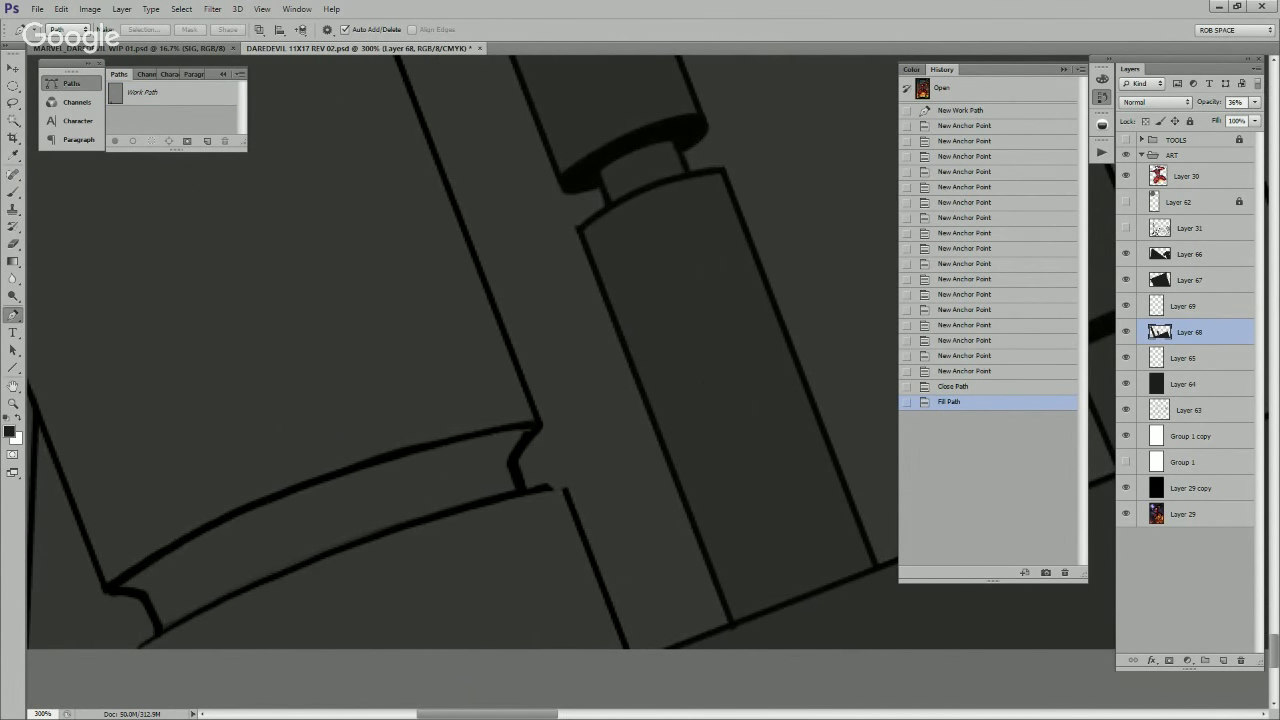
{"action": "left_click", "coordinate": [630, 650]}
{"action": "left_click", "coordinate": [564, 483]}
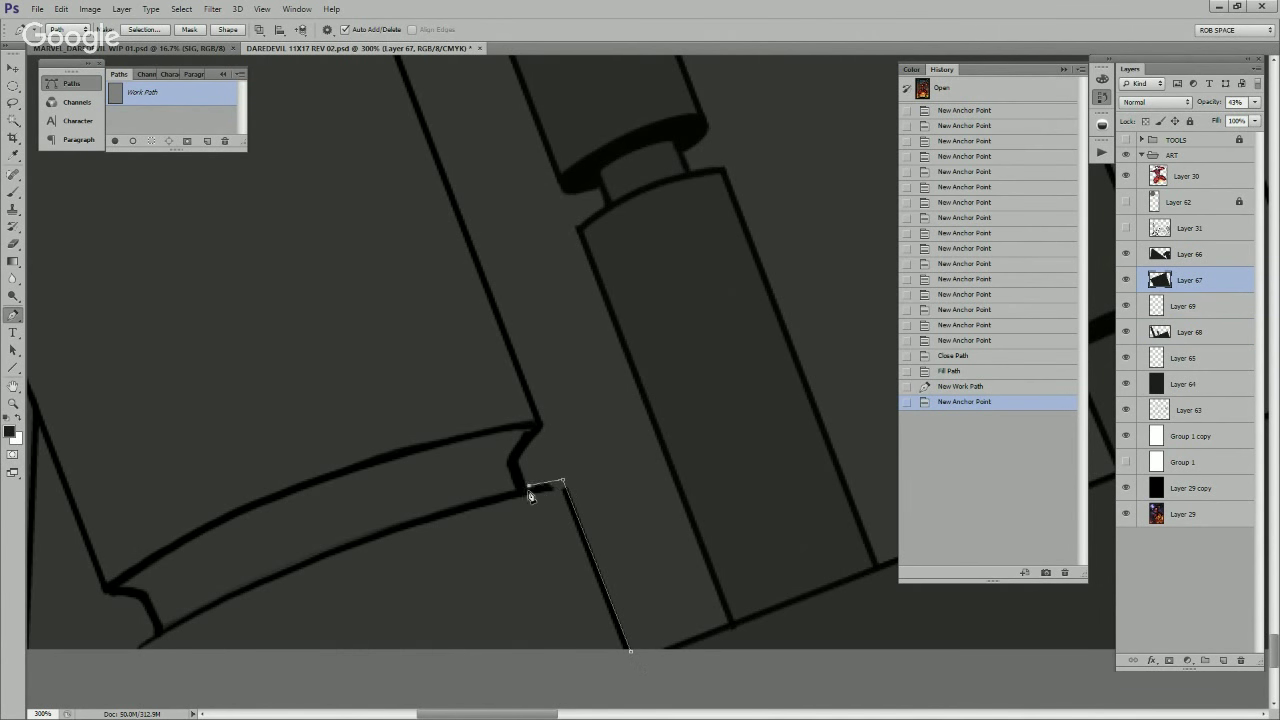
{"action": "left_click", "coordinate": [523, 486]}
{"action": "left_click", "coordinate": [540, 431]}
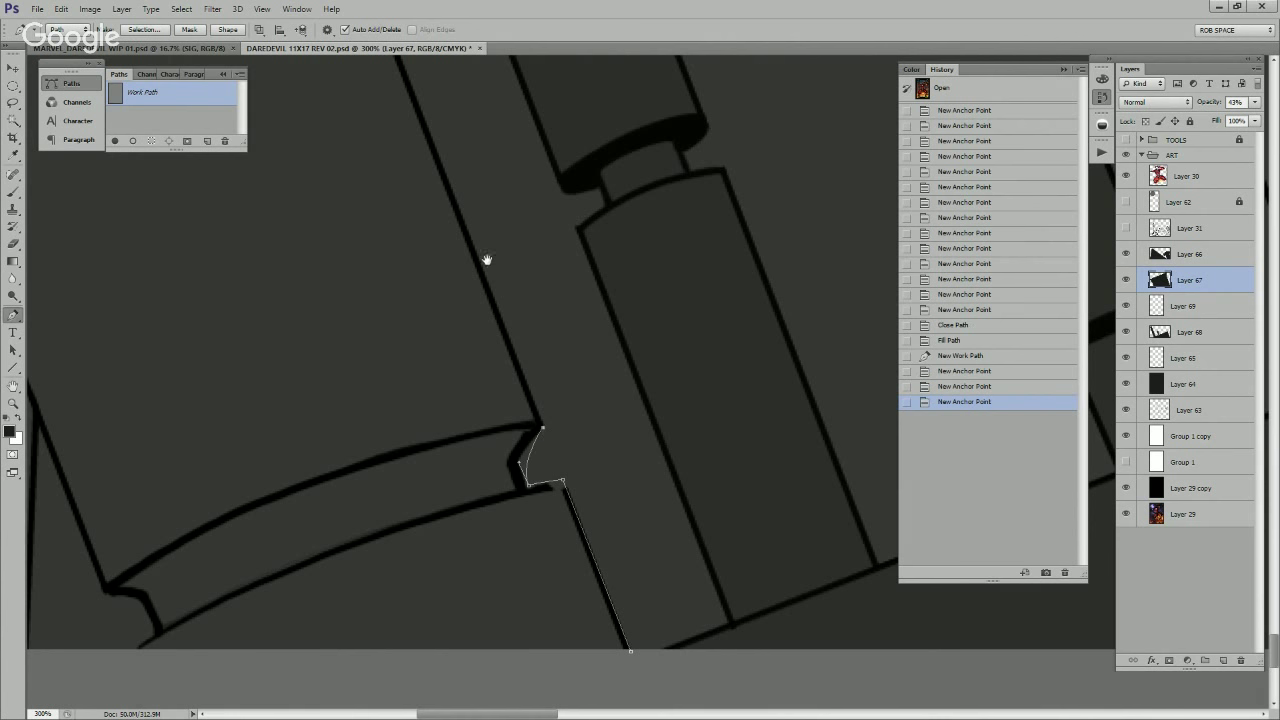
{"action": "left_click_drag", "start_coordinate": [486, 260], "coordinate": [507, 277]}
{"action": "key", "text": "ctrl+z"}
{"action": "left_click", "coordinate": [540, 482]}
{"action": "left_click", "coordinate": [560, 446]}
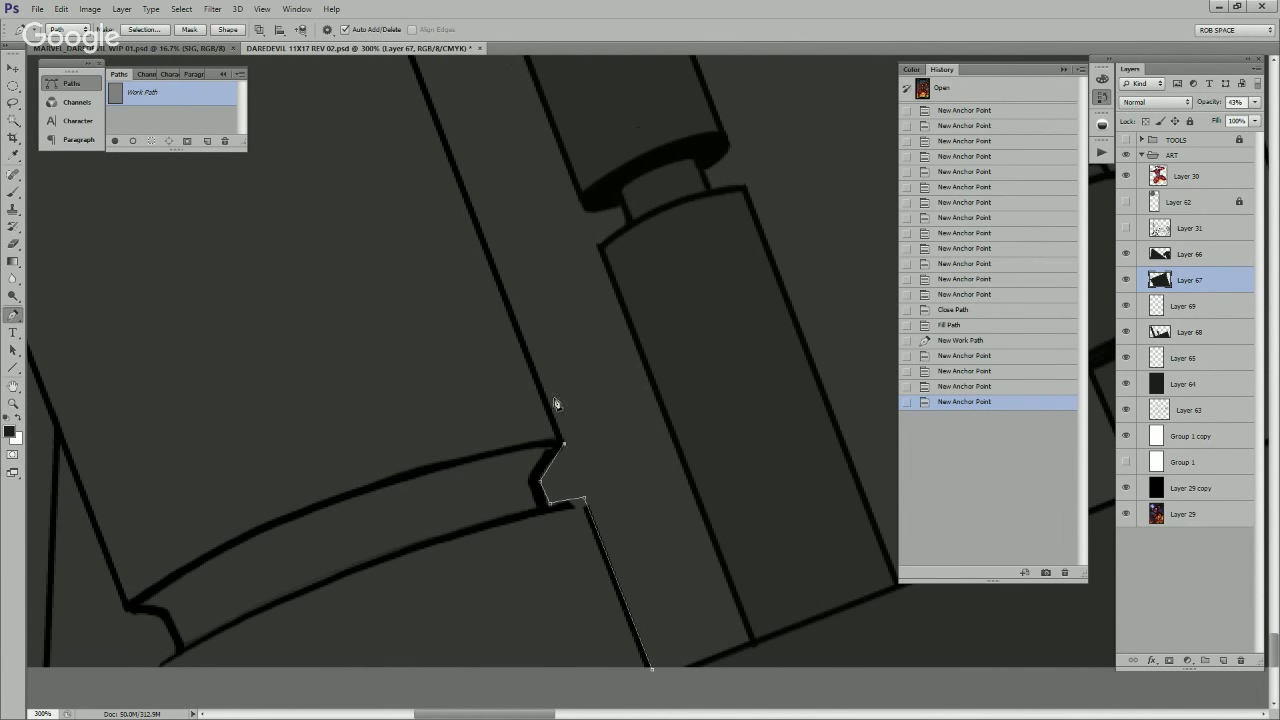
Step: Extend the path up the large cylinder's right edge and around its shoulder to the raised cap's right corner
{"action": "left_click_drag", "start_coordinate": [532, 347], "coordinate": [601, 575]}
{"action": "left_click_drag", "start_coordinate": [466, 253], "coordinate": [598, 572]}
{"action": "left_click_drag", "start_coordinate": [545, 455], "coordinate": [710, 513]}
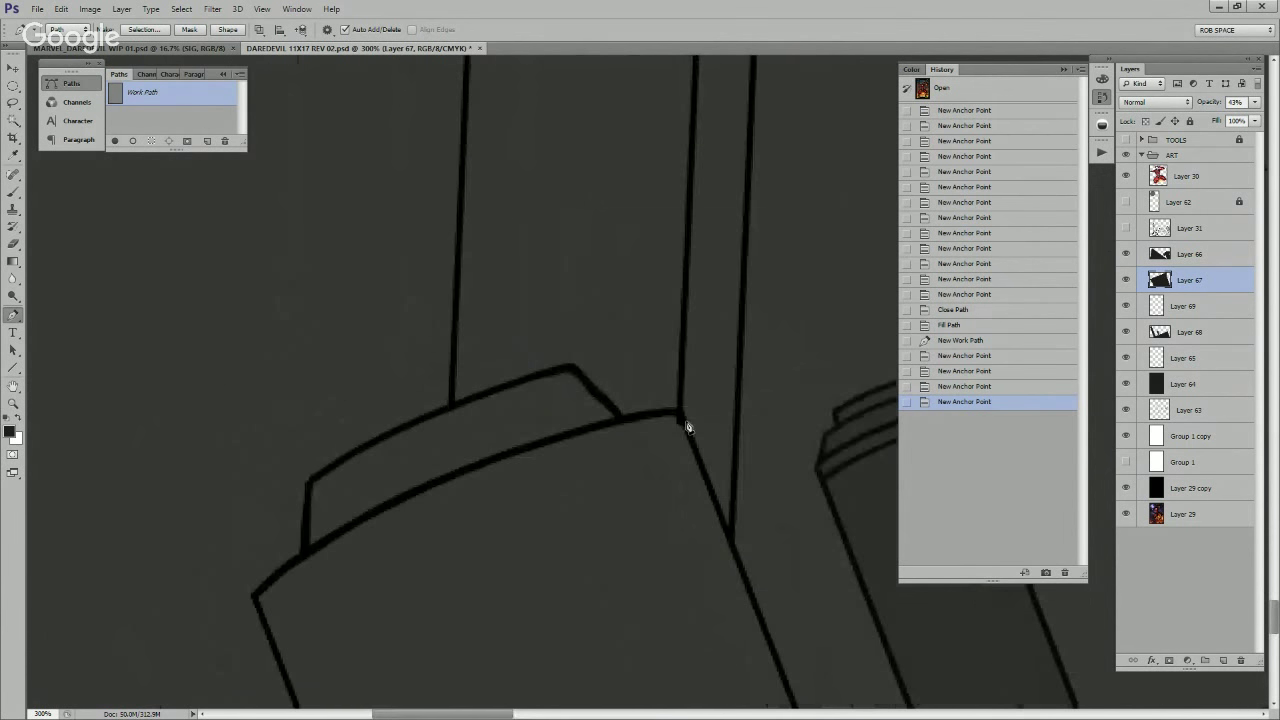
{"action": "left_click", "coordinate": [679, 406]}
{"action": "left_click", "coordinate": [618, 417]}
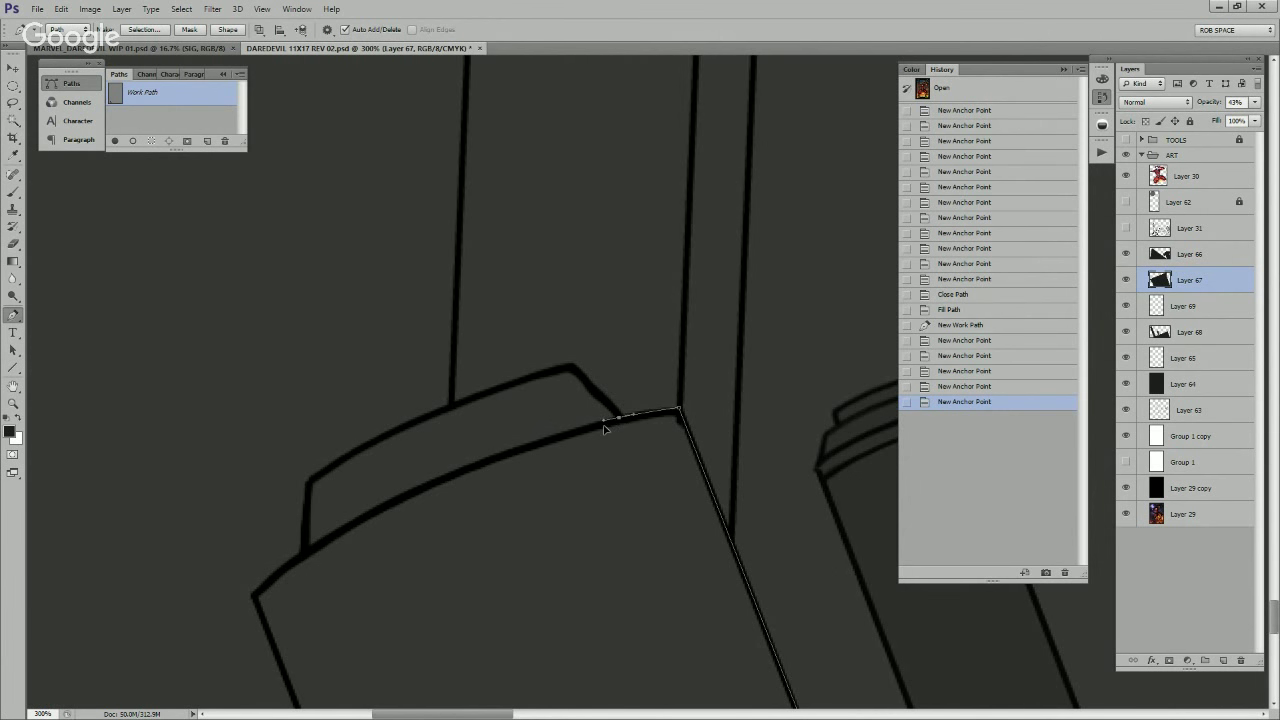
{"action": "left_click", "coordinate": [576, 367]}
{"action": "left_click", "coordinate": [572, 369]}
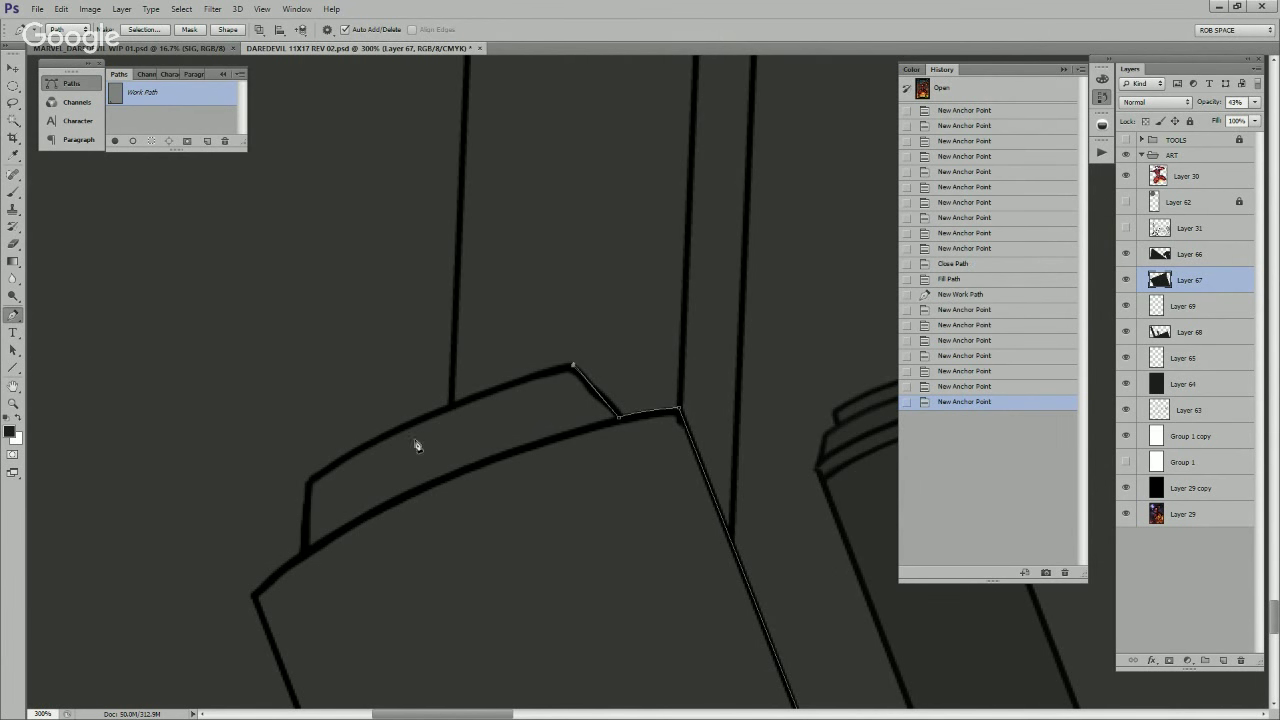
Step: Trace the curved top of the large cylinder's cap and its left side down to the left shoulder
{"action": "left_click_drag", "start_coordinate": [307, 481], "coordinate": [193, 563]}
{"action": "left_click_drag", "start_coordinate": [303, 530], "coordinate": [560, 366]}
{"action": "left_click", "coordinate": [301, 552]}
{"action": "left_click", "coordinate": [490, 391]}
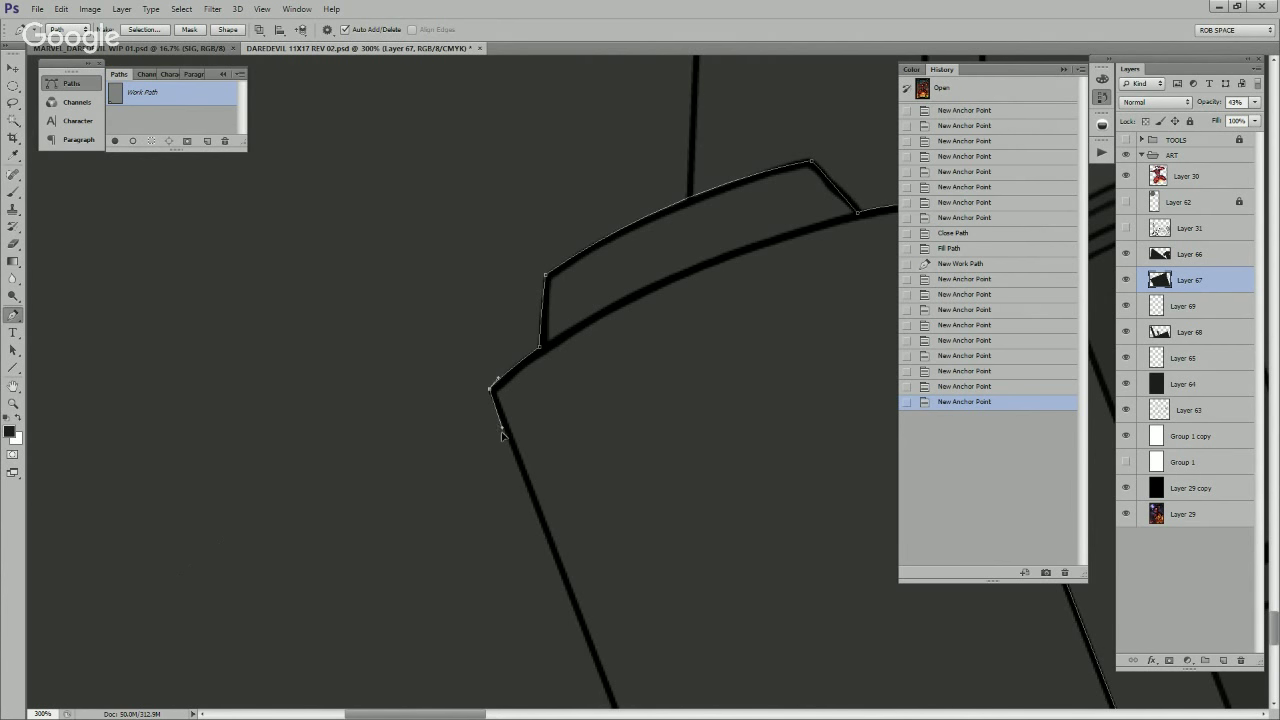
{"action": "left_click", "coordinate": [502, 432]}
Step: Extend the path down the large cylinder's left edge and around the lower rim's left notch
{"action": "left_click_drag", "start_coordinate": [671, 606], "coordinate": [611, 343]}
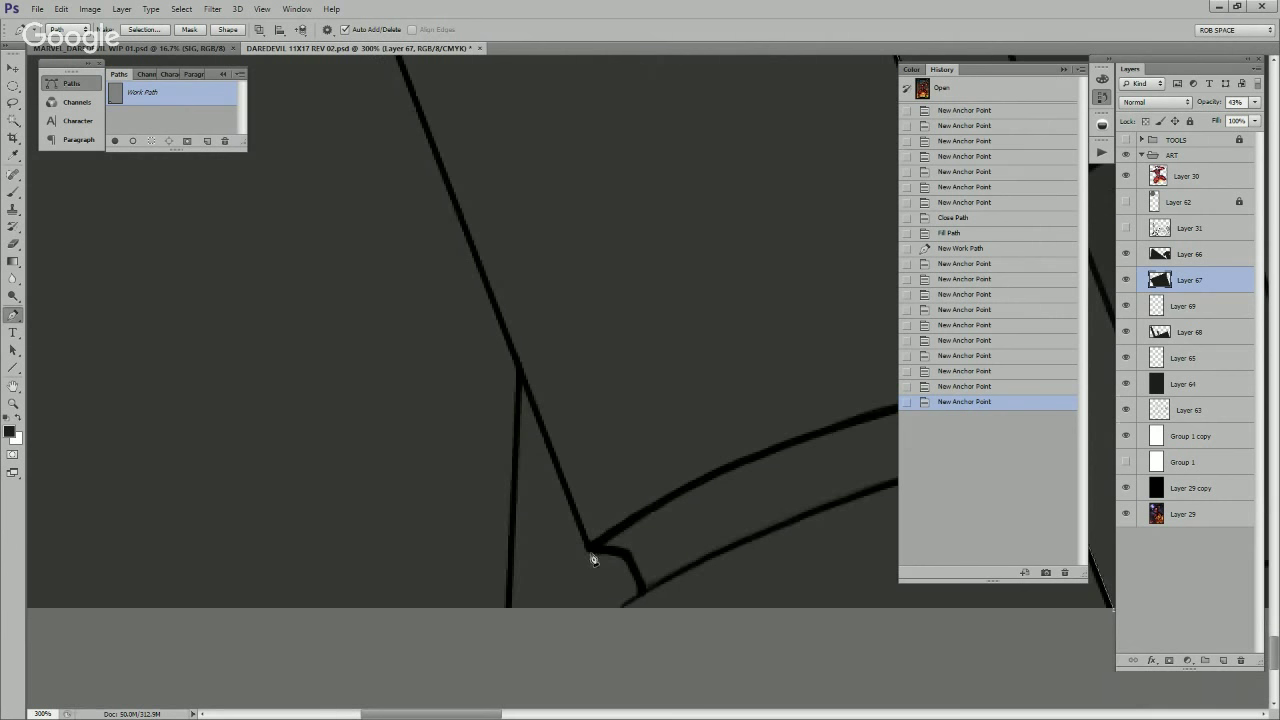
{"action": "left_click", "coordinate": [589, 554]}
{"action": "left_click", "coordinate": [625, 555]}
{"action": "left_click", "coordinate": [638, 590]}
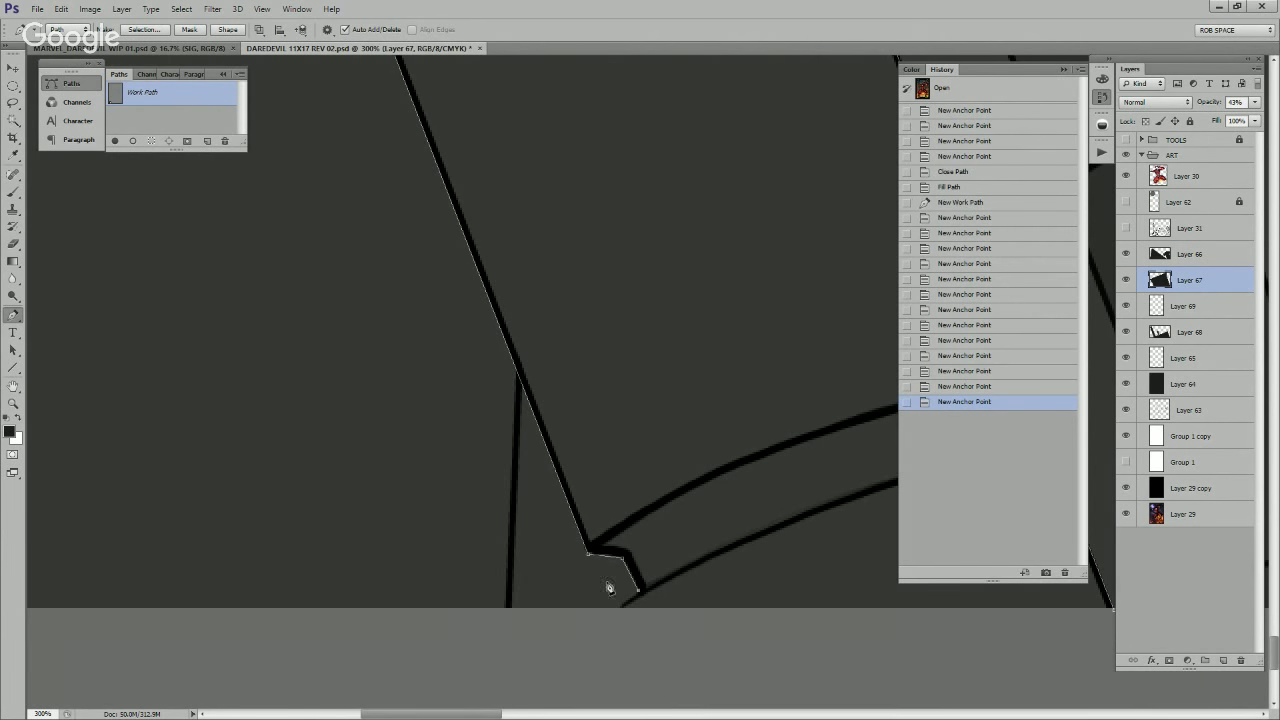
Step: Run the path below the canvas edge, close it, and fill the large cylinder with the dark foreground colour on Layer 67
{"action": "left_click", "coordinate": [616, 612]}
{"action": "left_click_drag", "start_coordinate": [762, 645], "coordinate": [655, 546]}
{"action": "key", "text": "ctrl+z"}
{"action": "left_click", "coordinate": [506, 514]}
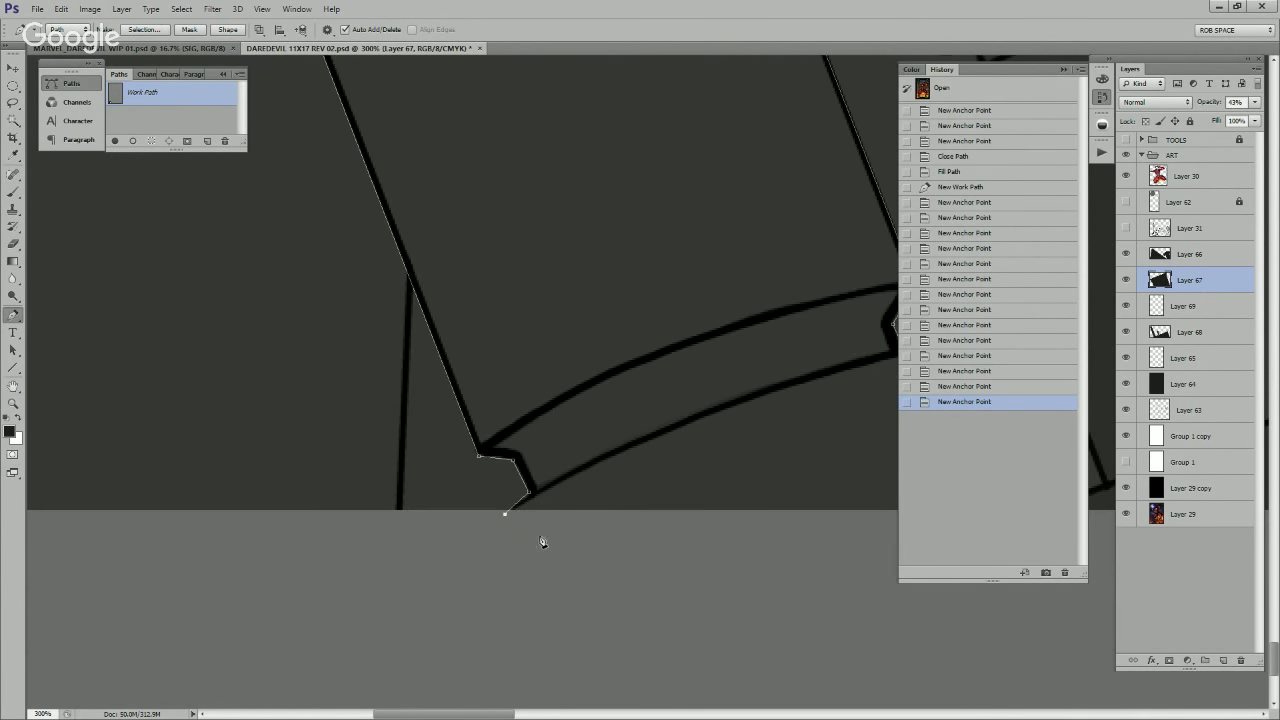
{"action": "left_click_drag", "start_coordinate": [860, 576], "coordinate": [606, 629]}
{"action": "left_click", "coordinate": [645, 570]}
{"action": "left_click", "coordinate": [114, 141]}
Step: Examine the overlapping fills in the building's lower corner, comparing them with Layer 66 hidden and shown
{"action": "key", "text": "z"}
{"action": "left_click", "coordinate": [636, 382], "text": "alt"}
{"action": "left_click", "coordinate": [636, 382], "text": "alt"}
{"action": "left_click", "coordinate": [637, 382], "text": "alt"}
{"action": "left_click", "coordinate": [637, 382], "text": "alt"}
{"action": "left_click_drag", "start_coordinate": [769, 389], "coordinate": [445, 612]}
{"action": "left_click_drag", "start_coordinate": [786, 502], "coordinate": [424, 620]}
{"action": "left_click_drag", "start_coordinate": [792, 567], "coordinate": [709, 486]}
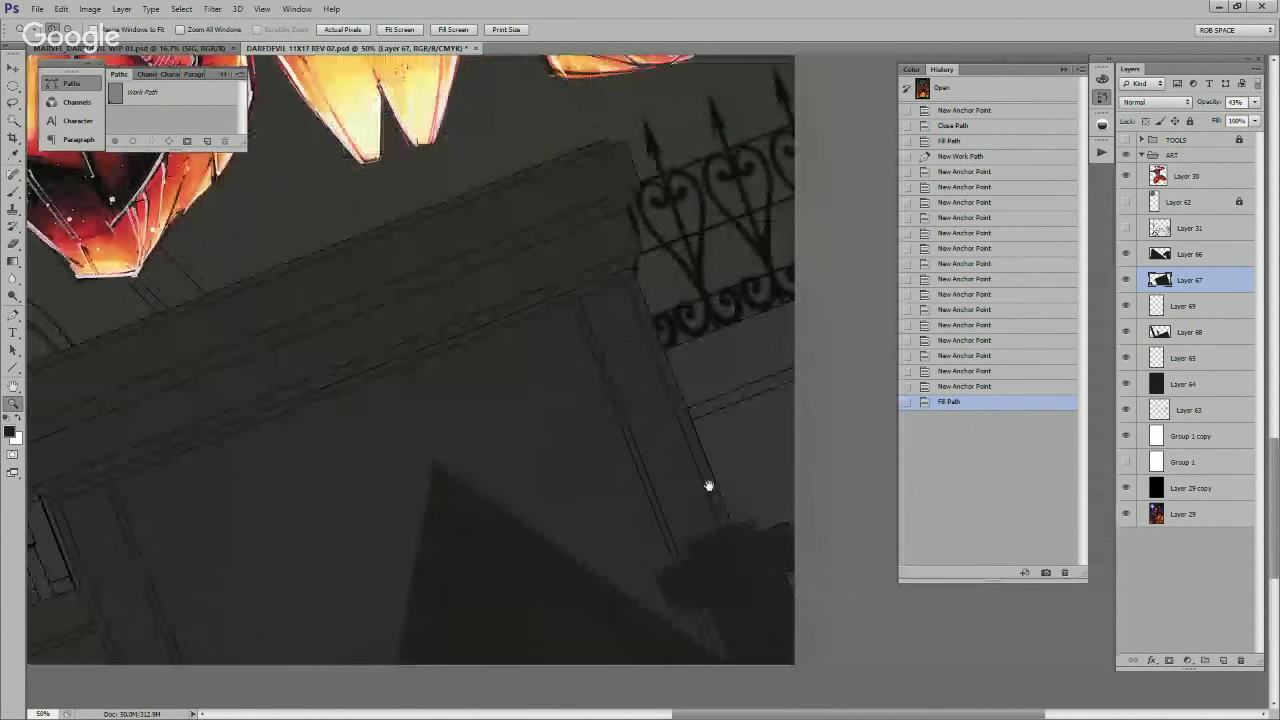
{"action": "left_click_drag", "start_coordinate": [820, 475], "coordinate": [806, 463]}
{"action": "left_click", "coordinate": [1126, 254]}
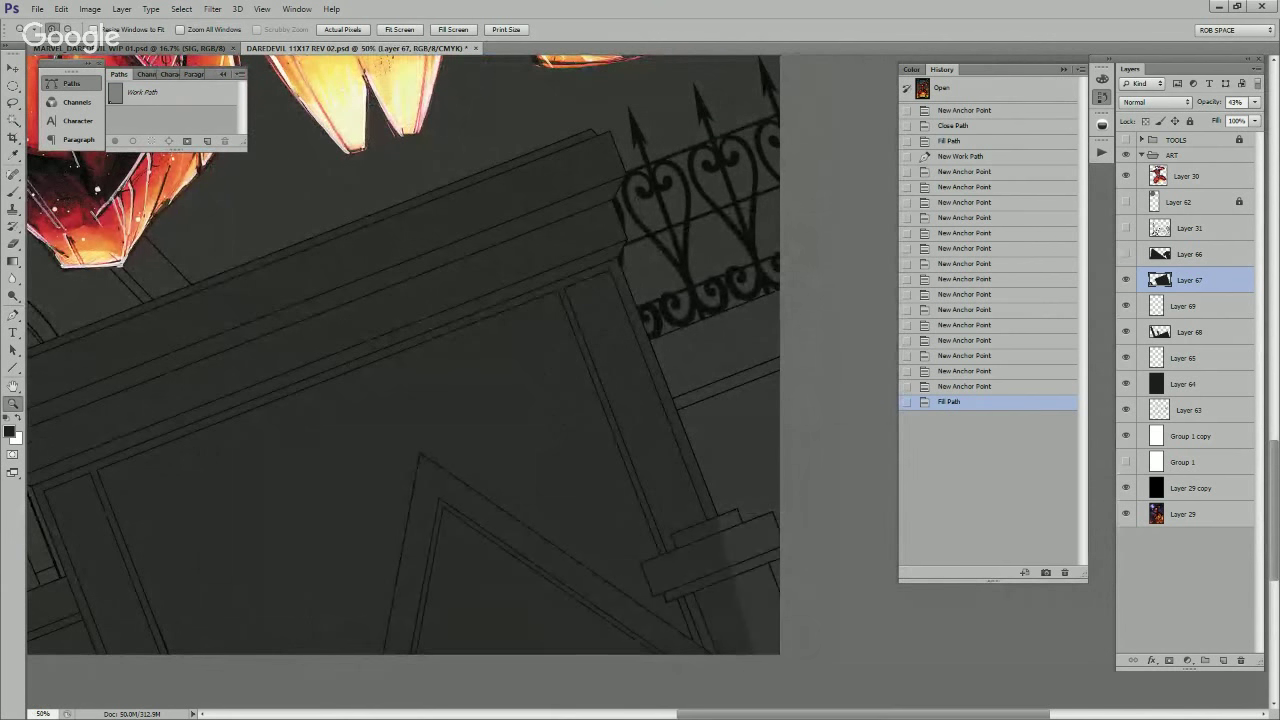
{"action": "left_click", "coordinate": [1126, 254]}
Step: Load Layer 66's filled shapes as a selection and cut that area out of Layer 67
{"action": "left_click", "coordinate": [1160, 254], "text": "ctrl"}
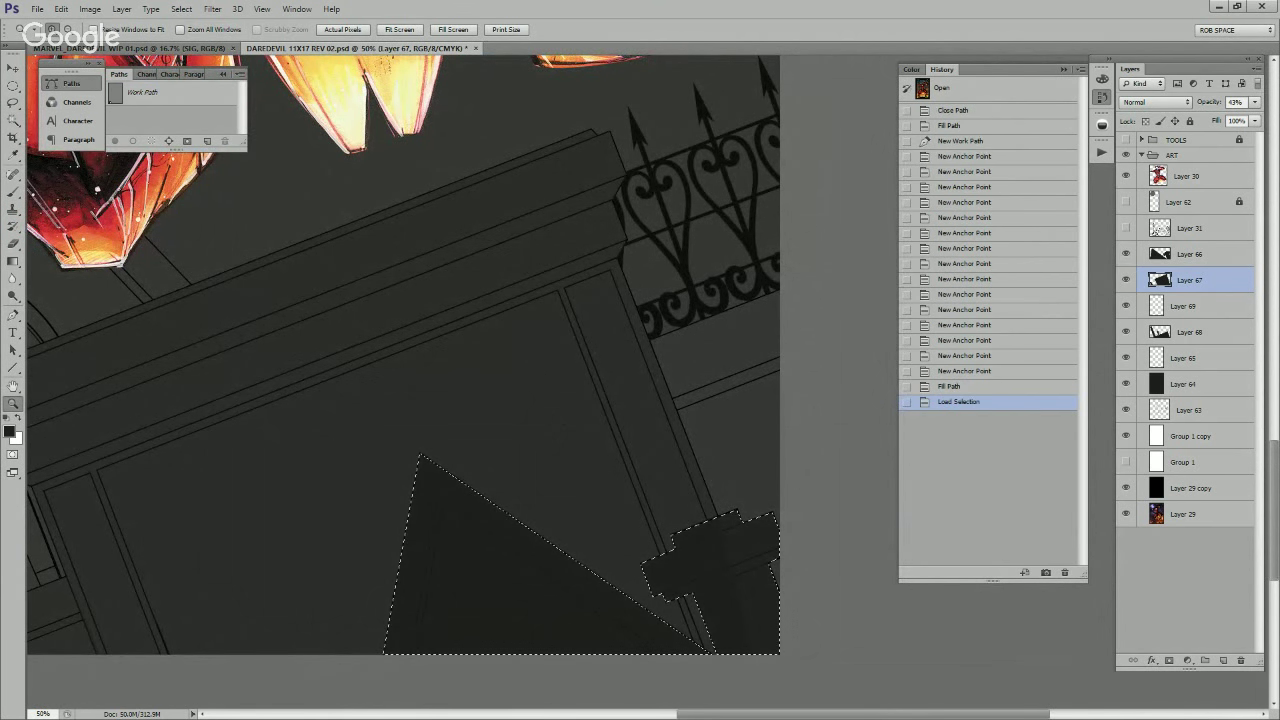
{"action": "left_click", "coordinate": [1126, 280]}
{"action": "left_click", "coordinate": [1126, 280]}
{"action": "key", "text": "ctrl+x"}
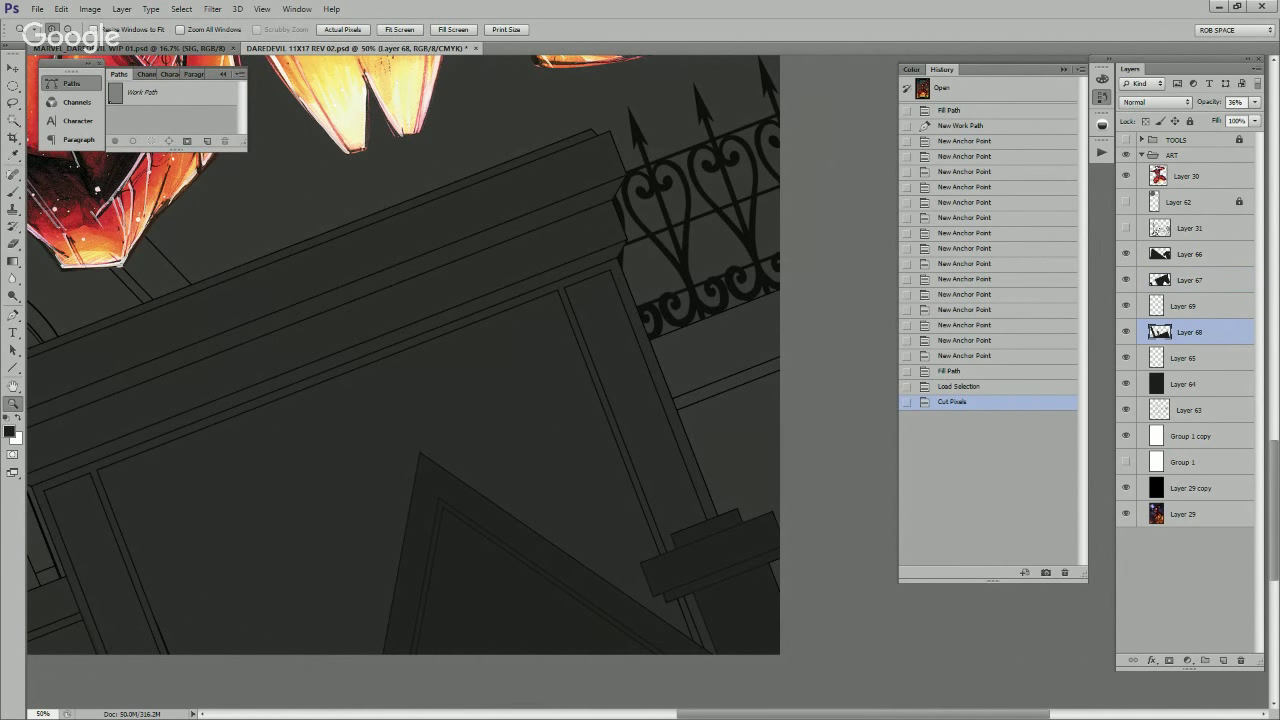
Step: On Layer 68, start a pen path along the base line of the ornamental fence from the canvas edge to the pillar
{"action": "left_click", "coordinate": [789, 304]}
{"action": "left_click", "coordinate": [789, 304]}
{"action": "left_click", "coordinate": [789, 304]}
{"action": "key", "text": "p"}
{"action": "left_click", "coordinate": [751, 244]}
{"action": "left_click", "coordinate": [750, 243]}
{"action": "left_click", "coordinate": [230, 448]}
Step: Extend the path down the pillar's right edge and around the small upper block of the ledge
{"action": "left_click_drag", "start_coordinate": [304, 555], "coordinate": [463, 268]}
{"action": "left_click_drag", "start_coordinate": [596, 650], "coordinate": [516, 432]}
{"action": "left_click", "coordinate": [586, 656]}
{"action": "left_click", "coordinate": [664, 628]}
{"action": "left_click", "coordinate": [686, 684]}
{"action": "left_click", "coordinate": [805, 640]}
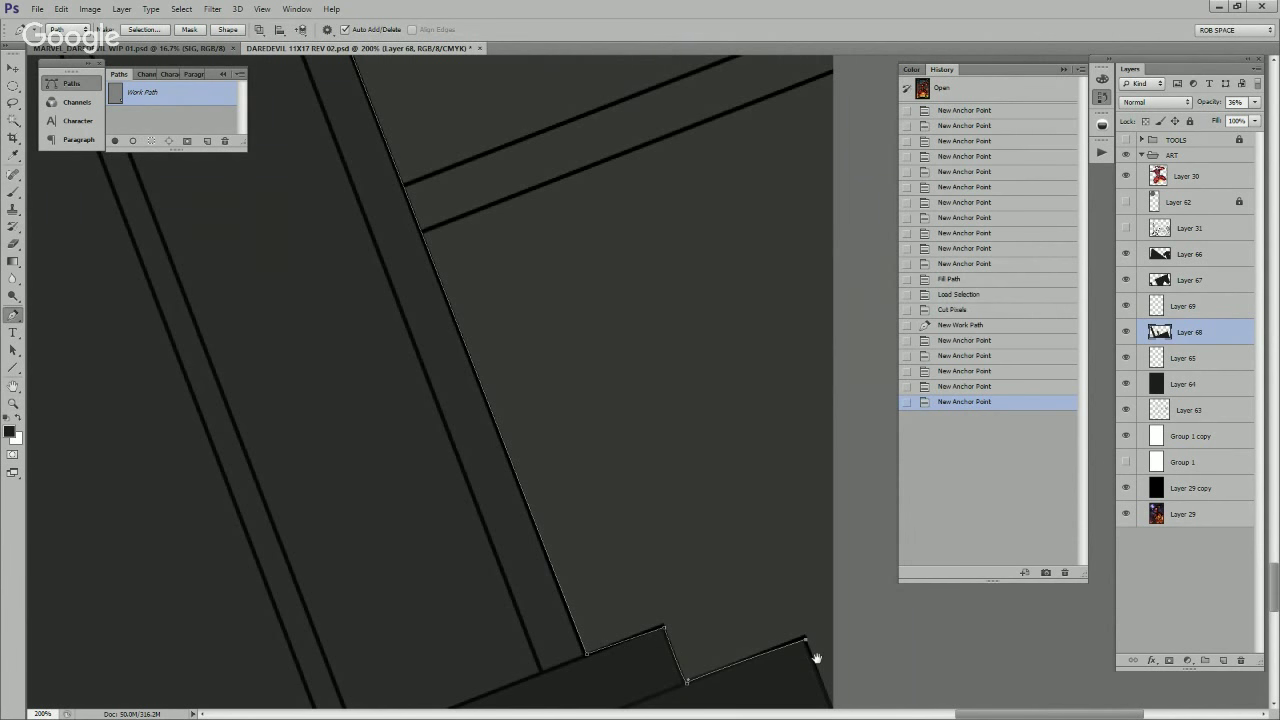
{"action": "left_click_drag", "start_coordinate": [817, 656], "coordinate": [772, 507]}
{"action": "left_click", "coordinate": [790, 572]}
{"action": "left_click_drag", "start_coordinate": [842, 529], "coordinate": [825, 353]}
{"action": "key", "text": "ctrl+z"}
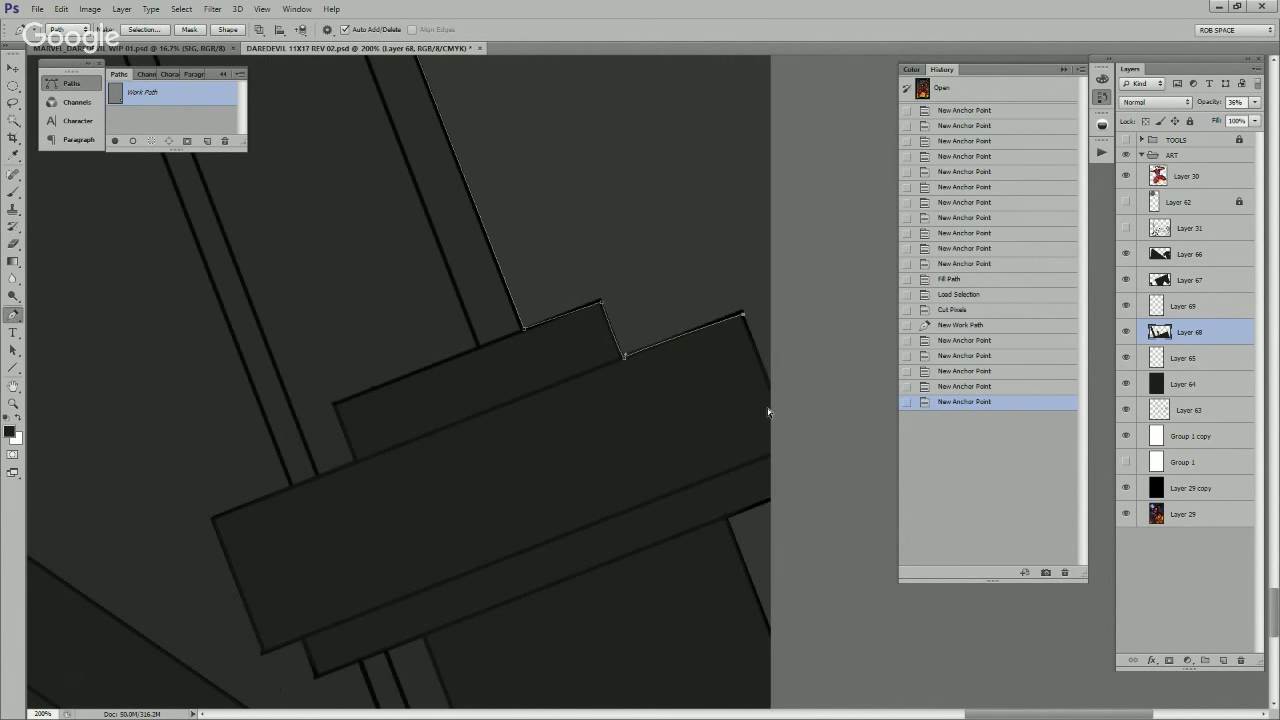
{"action": "key", "text": "ctrl+z"}
Step: Continue the path across the ledge to its underside and along the lower pillar's edge to just beyond the canvas
{"action": "left_click", "coordinate": [727, 521]}
{"action": "left_click", "coordinate": [777, 638]}
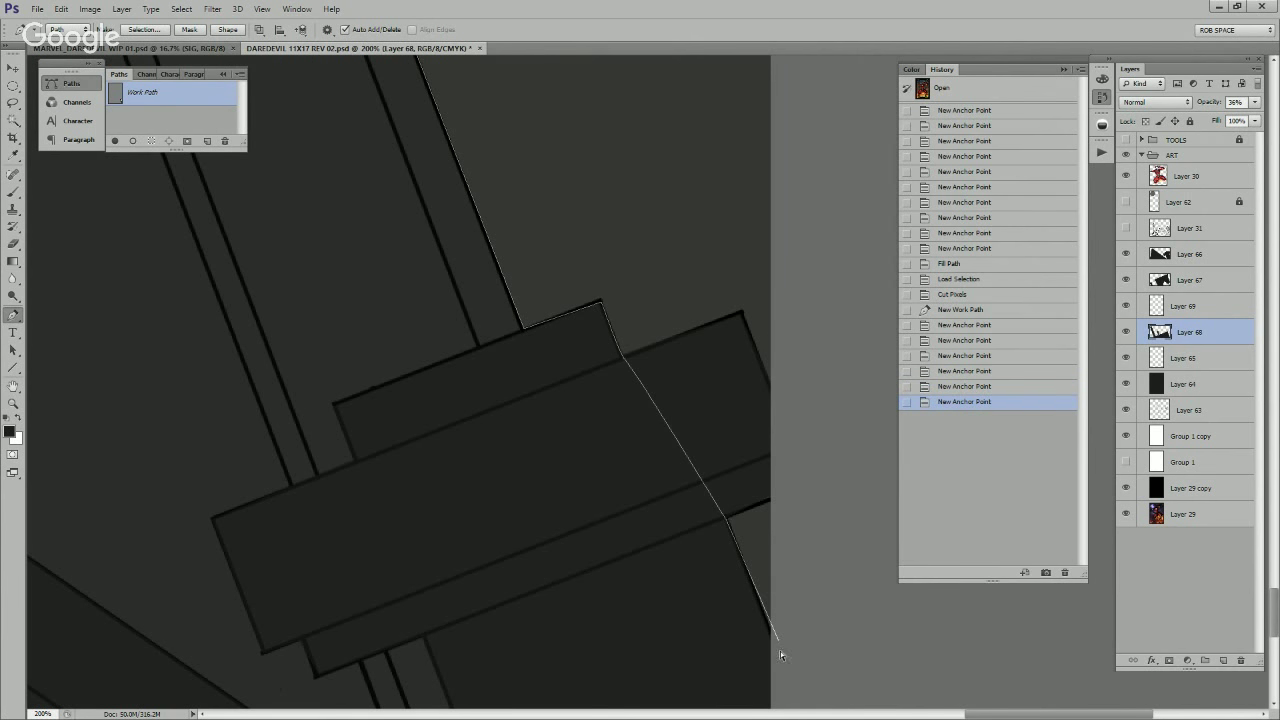
{"action": "left_click_drag", "start_coordinate": [780, 646], "coordinate": [778, 653]}
{"action": "left_click_drag", "start_coordinate": [793, 323], "coordinate": [729, 609]}
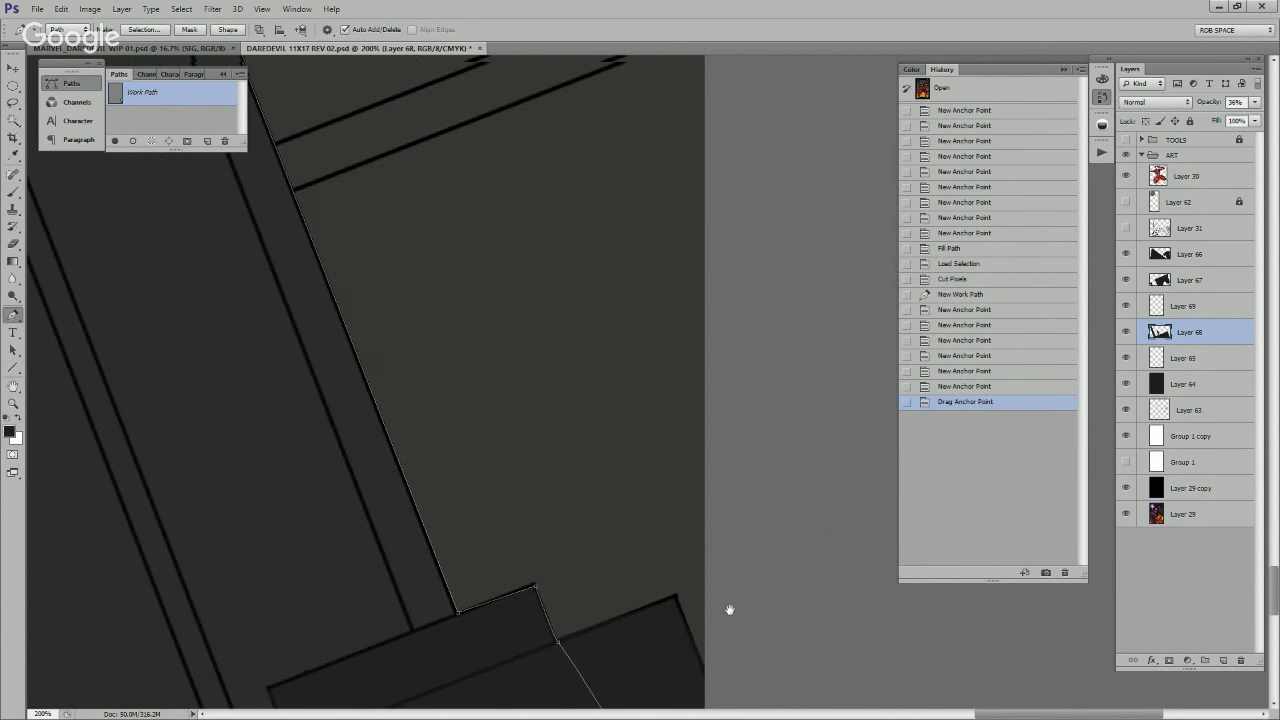
{"action": "left_click_drag", "start_coordinate": [692, 281], "coordinate": [683, 511]}
{"action": "left_click_drag", "start_coordinate": [667, 323], "coordinate": [683, 564]}
{"action": "left_click_drag", "start_coordinate": [719, 223], "coordinate": [743, 423]}
{"action": "left_click", "coordinate": [738, 384]}
{"action": "key", "text": "ctrl+z"}
{"action": "key", "text": "ctrl+z"}
{"action": "key", "text": "ctrl+z"}
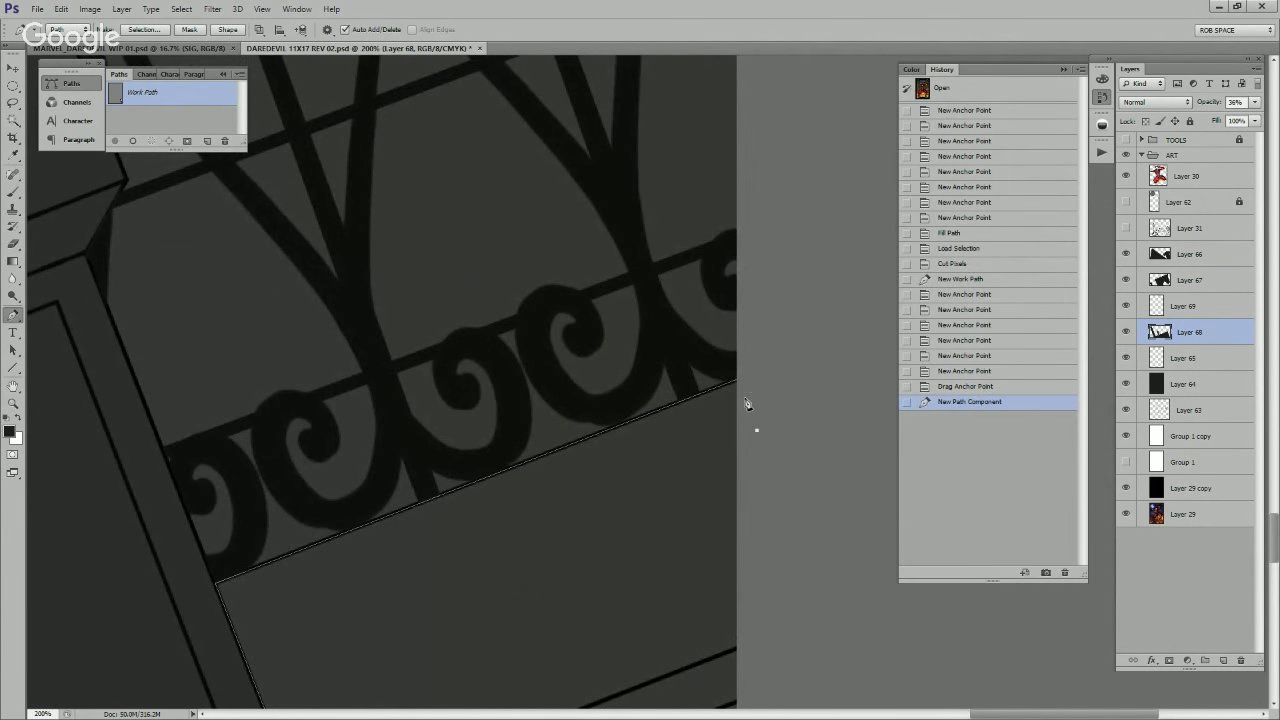
{"action": "left_click_drag", "start_coordinate": [772, 556], "coordinate": [721, 222]}
{"action": "left_click_drag", "start_coordinate": [774, 617], "coordinate": [768, 252]}
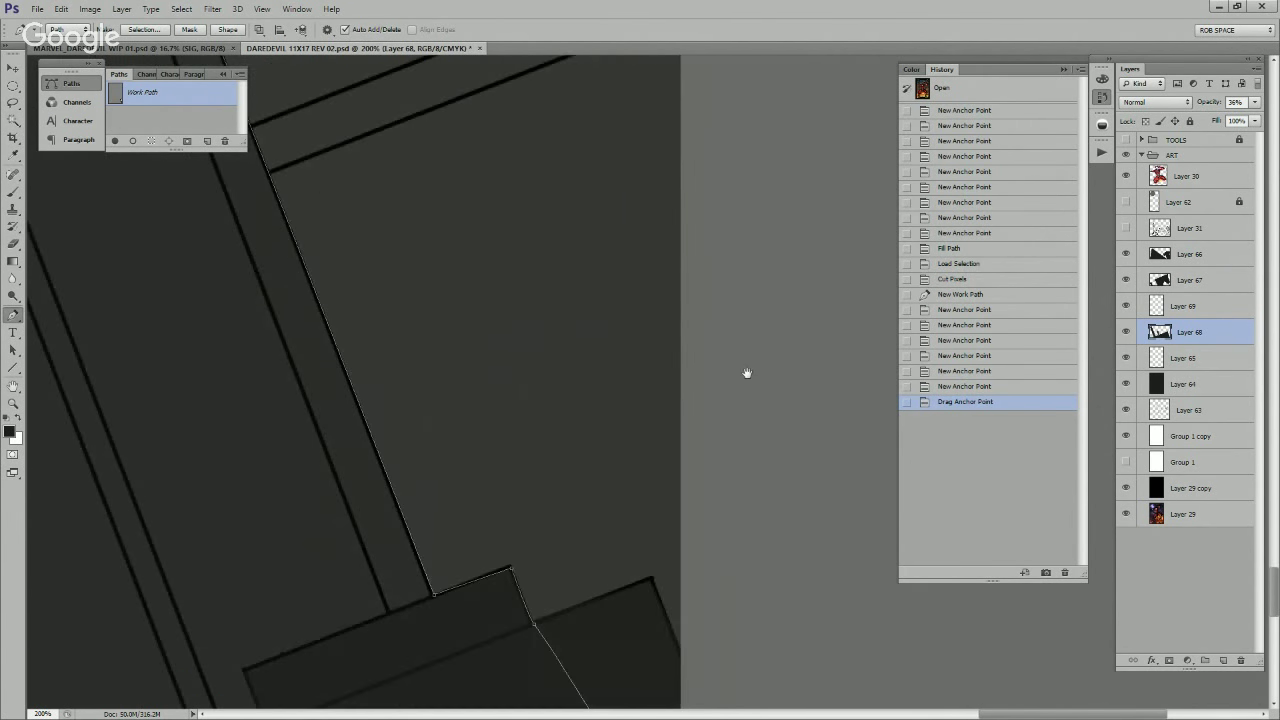
Step: Close the path outside the canvas edge back to the fence's base line and fill it on Layer 68
{"action": "left_click_drag", "start_coordinate": [765, 574], "coordinate": [757, 383]}
{"action": "left_click_drag", "start_coordinate": [704, 647], "coordinate": [687, 562]}
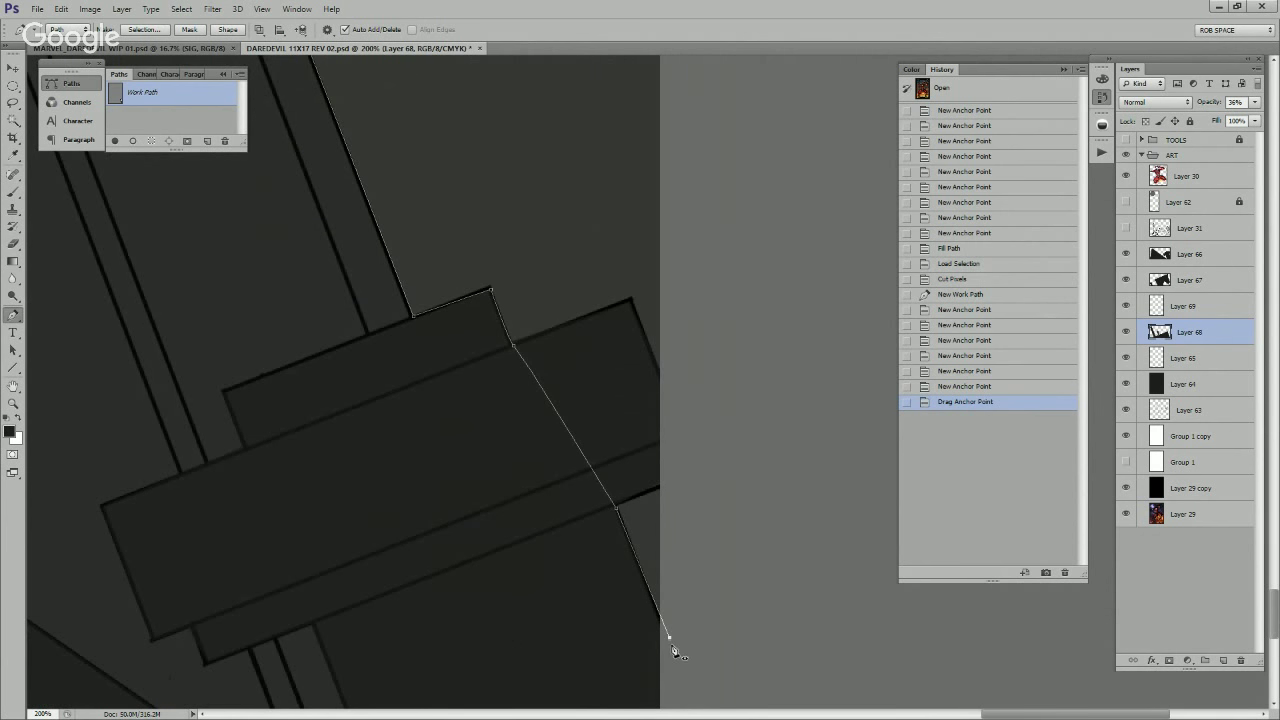
{"action": "left_click", "coordinate": [670, 639]}
{"action": "left_click_drag", "start_coordinate": [700, 406], "coordinate": [702, 712]}
{"action": "left_click", "coordinate": [753, 485]}
{"action": "left_click_drag", "start_coordinate": [750, 335], "coordinate": [754, 554]}
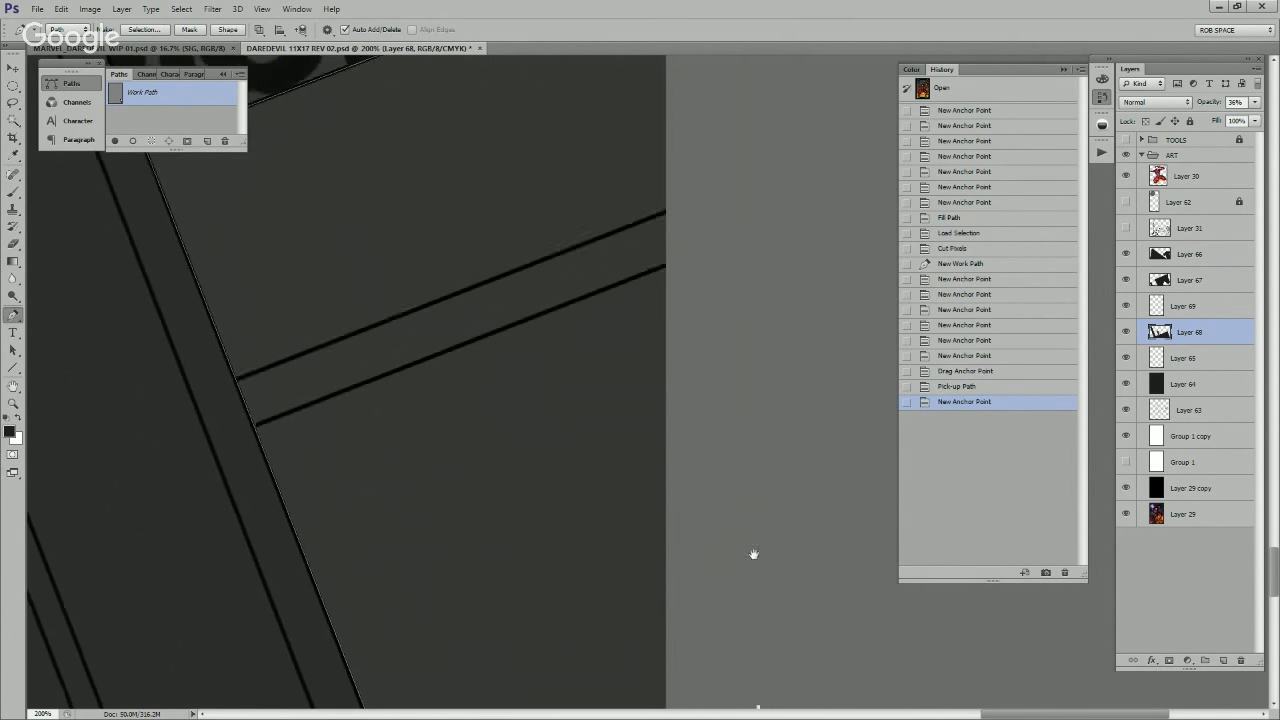
{"action": "left_click", "coordinate": [723, 385]}
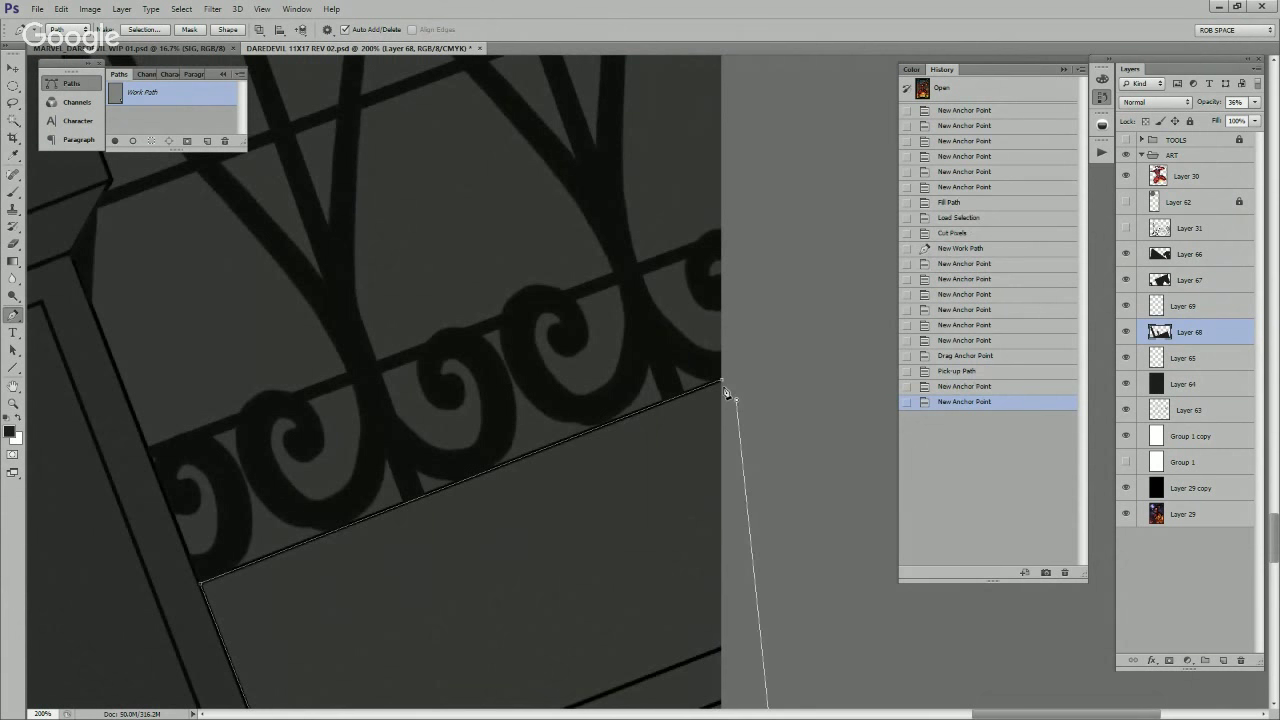
{"action": "left_click", "coordinate": [726, 391]}
{"action": "left_click", "coordinate": [114, 140]}
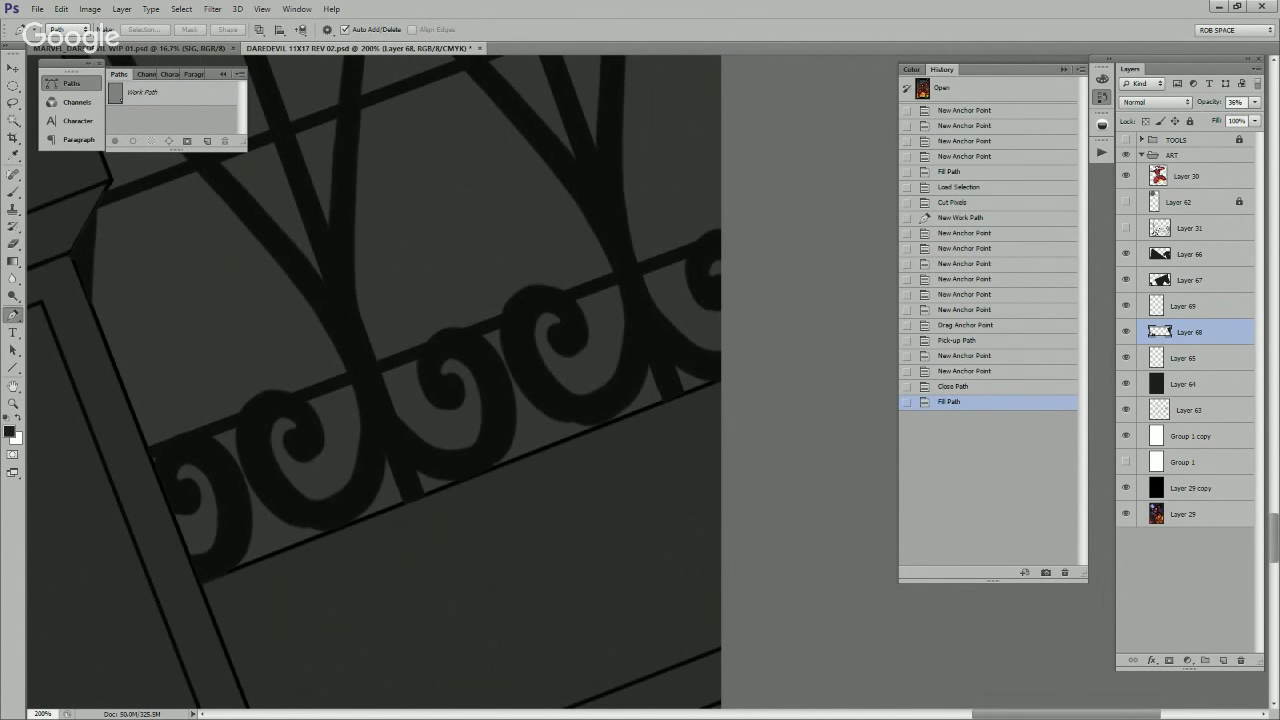
Step: Load Layer 67's filled shapes as a selection and cut that area out of Layer 68
{"action": "key", "text": "z"}
{"action": "left_click", "coordinate": [758, 529], "text": "alt"}
{"action": "left_click", "coordinate": [758, 528], "text": "alt"}
{"action": "left_click", "coordinate": [758, 528], "text": "alt"}
{"action": "left_click", "coordinate": [758, 528], "text": "alt"}
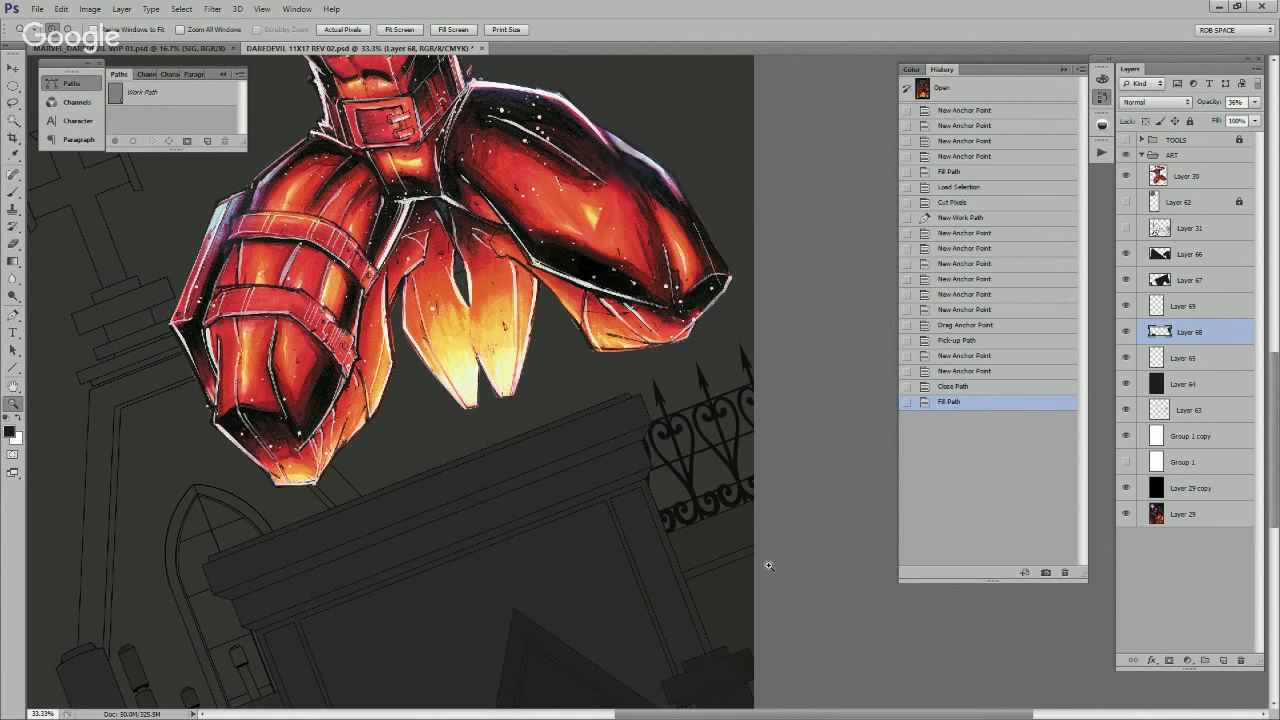
{"action": "left_click_drag", "start_coordinate": [769, 566], "coordinate": [742, 412]}
{"action": "left_click", "coordinate": [1159, 280], "text": "ctrl"}
{"action": "key", "text": "ctrl+x"}
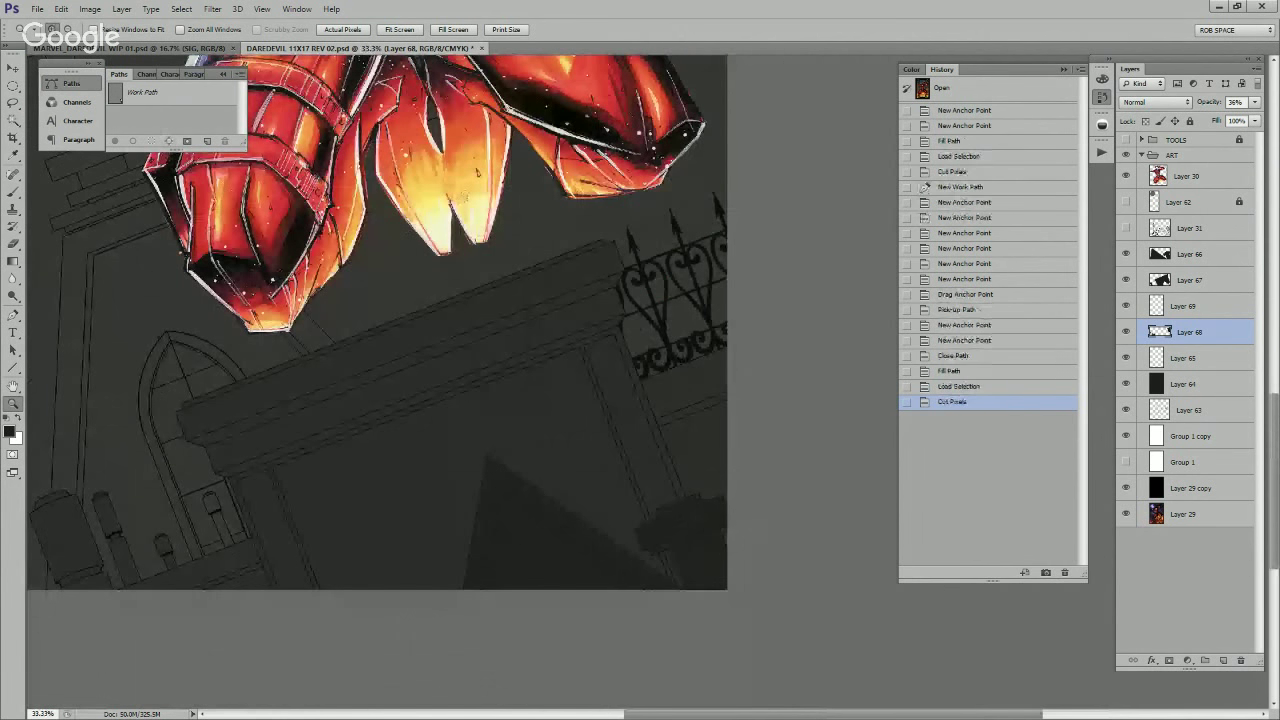
Step: Create a new layer below Layer 68 and start a pen path from the roof ledge up the slanted line behind the figure's leg
{"action": "left_click_drag", "start_coordinate": [411, 513], "coordinate": [760, 517]}
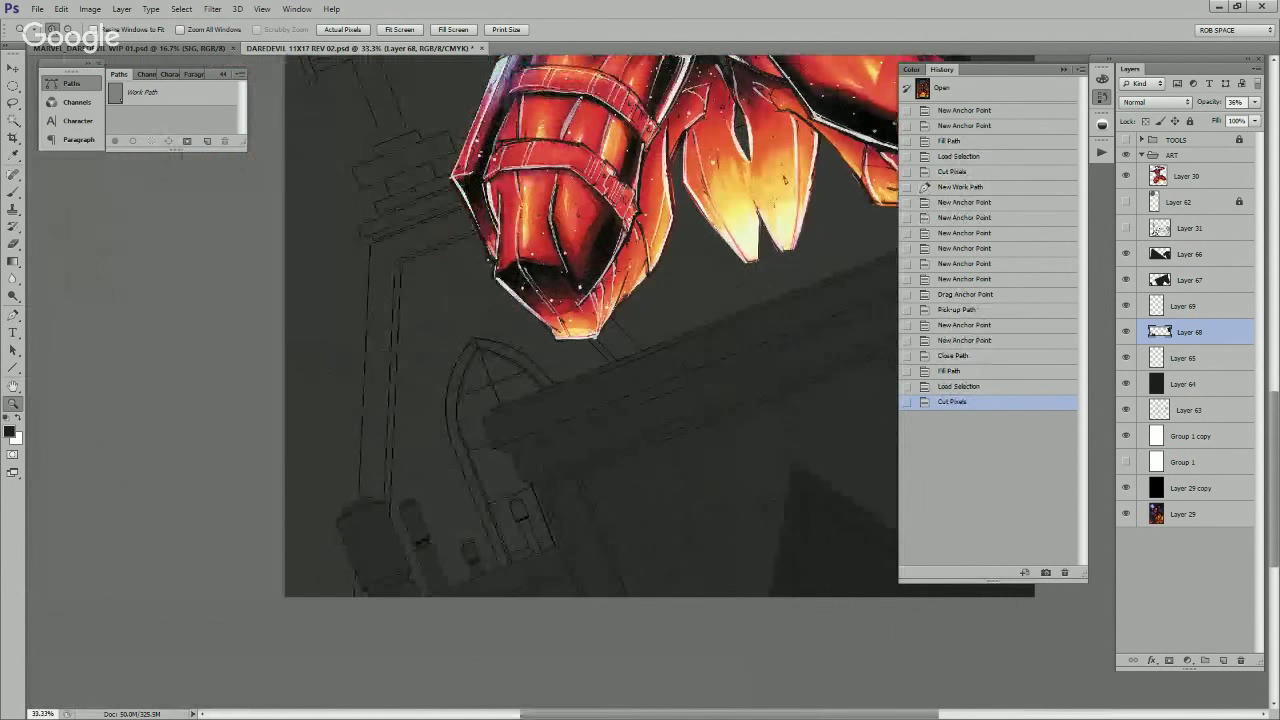
{"action": "left_click", "coordinate": [1222, 660]}
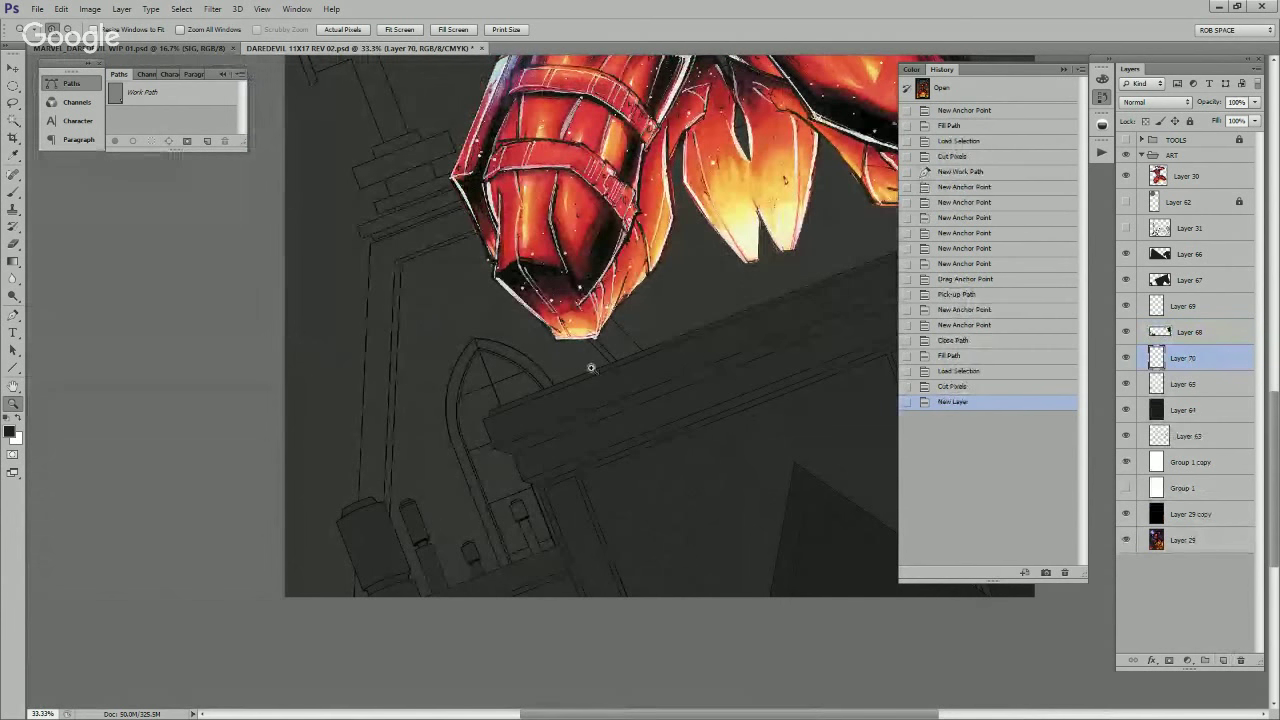
{"action": "left_click_drag", "start_coordinate": [643, 338], "coordinate": [655, 454]}
{"action": "left_click", "coordinate": [656, 454]}
{"action": "left_click", "coordinate": [656, 454]}
{"action": "left_click", "coordinate": [656, 454]}
{"action": "key", "text": "p"}
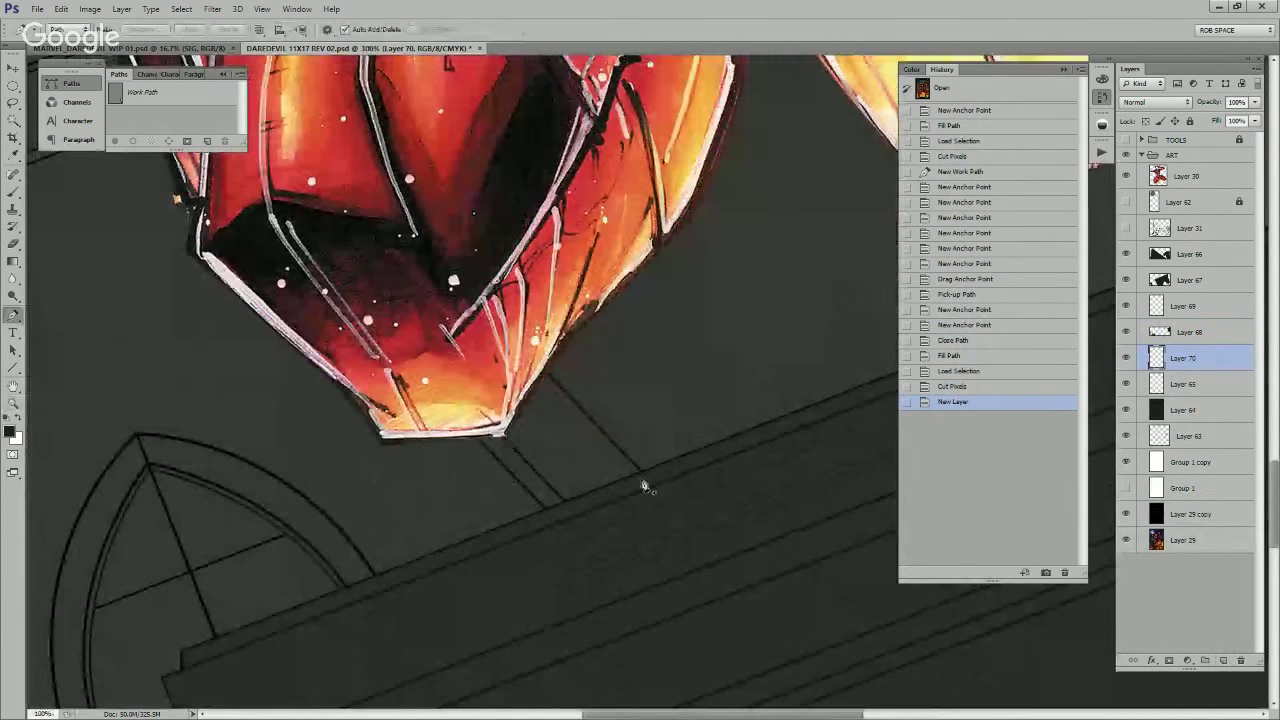
{"action": "left_click", "coordinate": [642, 472]}
{"action": "left_click_drag", "start_coordinate": [515, 350], "coordinate": [562, 383]}
{"action": "left_click_drag", "start_coordinate": [410, 233], "coordinate": [906, 669]}
Step: Continue the path beside the figure's leg, tracing the thin recess and the block beneath the cross's wide base slab
{"action": "key", "text": "z"}
{"action": "left_click", "coordinate": [650, 441]}
{"action": "left_click", "coordinate": [650, 441]}
{"action": "left_click_drag", "start_coordinate": [630, 495], "coordinate": [716, 460]}
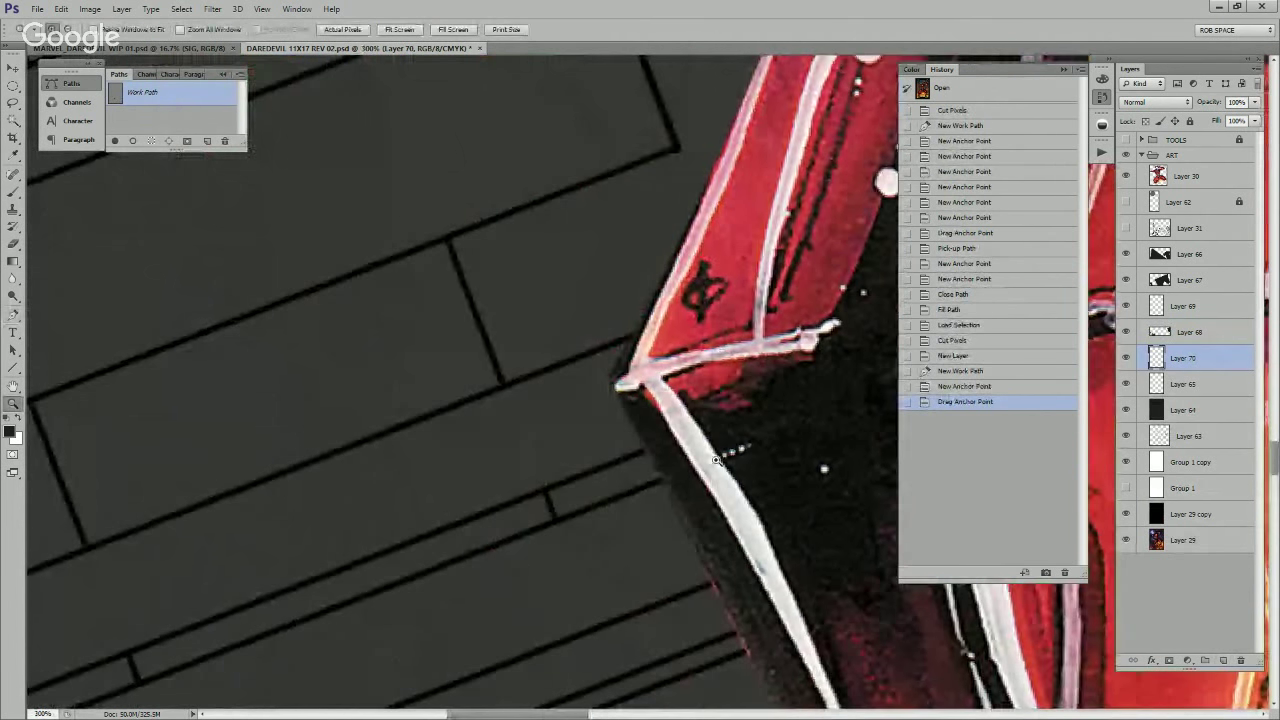
{"action": "key", "text": "p"}
{"action": "left_click", "coordinate": [672, 476]}
{"action": "left_click", "coordinate": [558, 520]}
{"action": "left_click", "coordinate": [550, 496]}
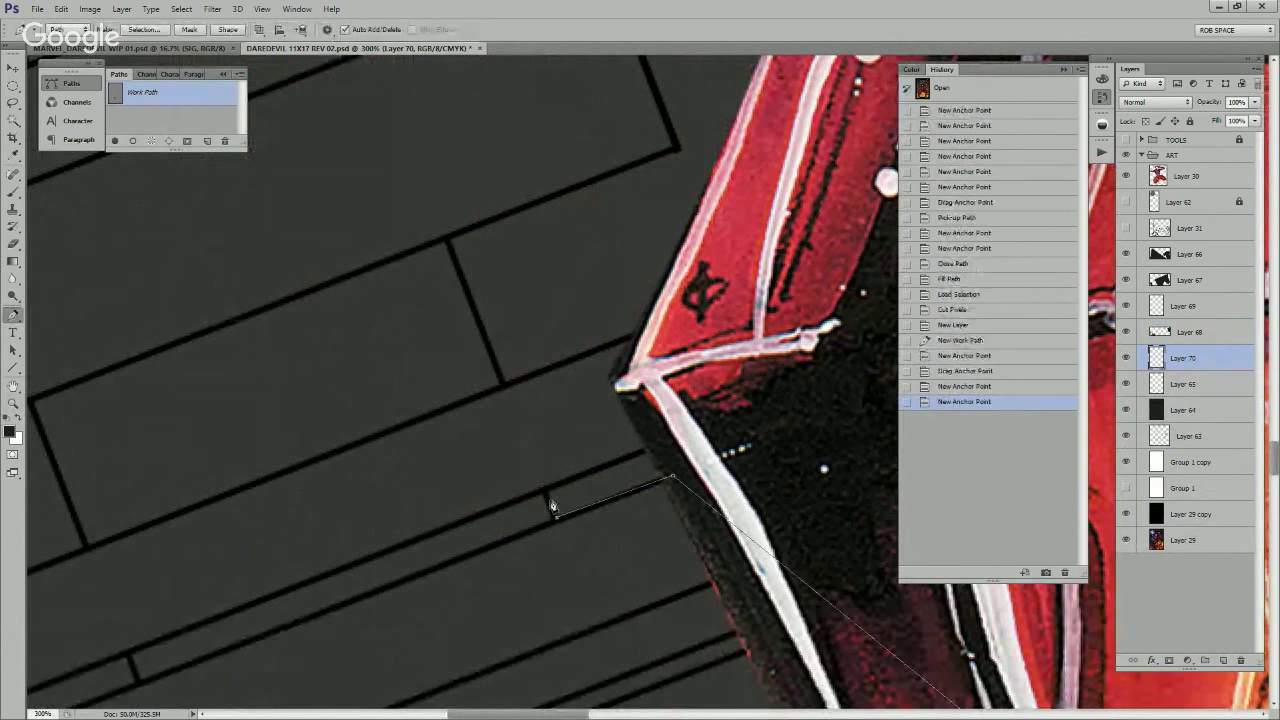
{"action": "left_click", "coordinate": [646, 333]}
{"action": "left_click", "coordinate": [504, 382]}
{"action": "left_click_drag", "start_coordinate": [515, 323], "coordinate": [558, 520]}
{"action": "left_click", "coordinate": [491, 437]}
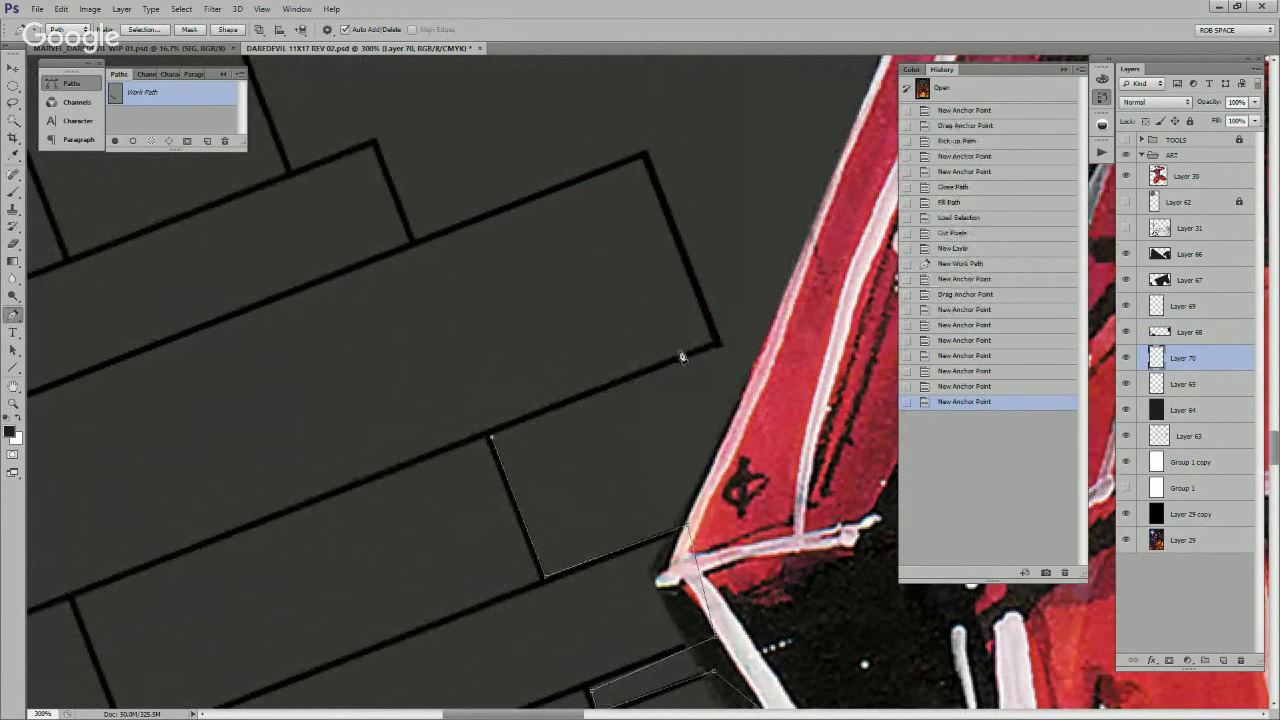
Step: Trace the right end of the wide slab and upper block, and follow the cross's shaft up to its right arm
{"action": "left_click", "coordinate": [719, 346]}
{"action": "left_click_drag", "start_coordinate": [688, 275], "coordinate": [892, 618]}
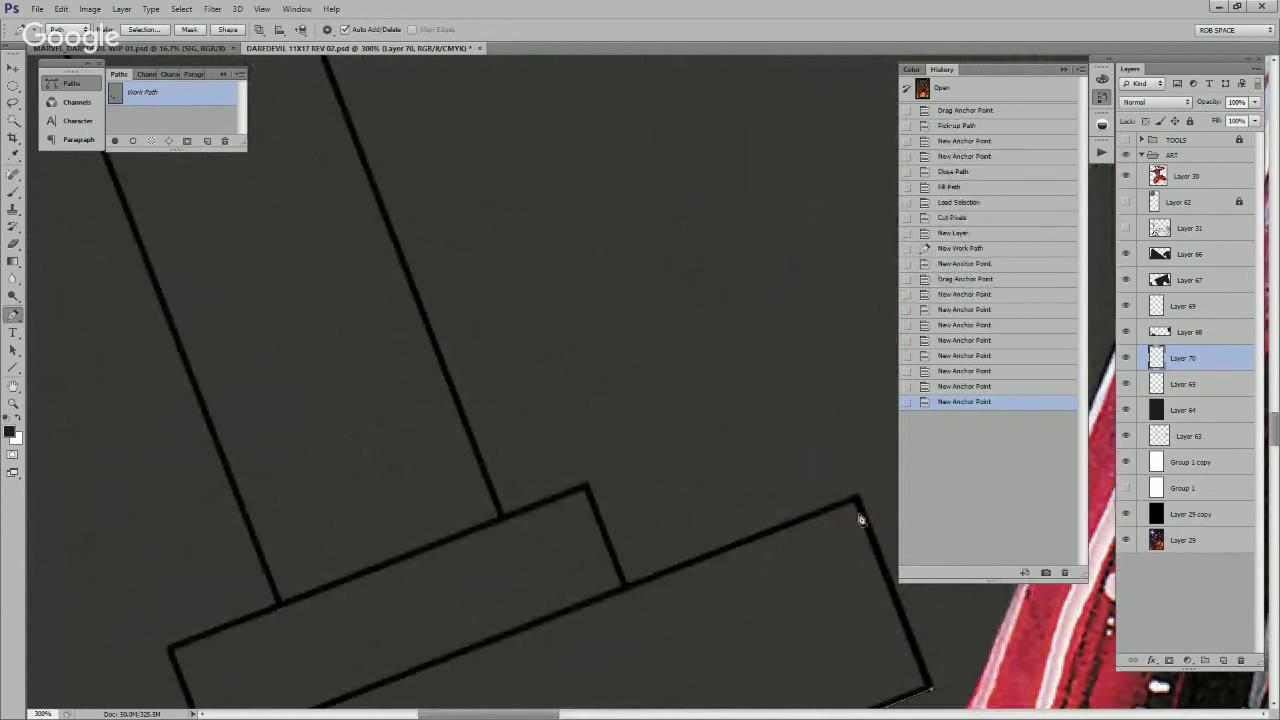
{"action": "left_click", "coordinate": [858, 499]}
{"action": "left_click", "coordinate": [628, 585]}
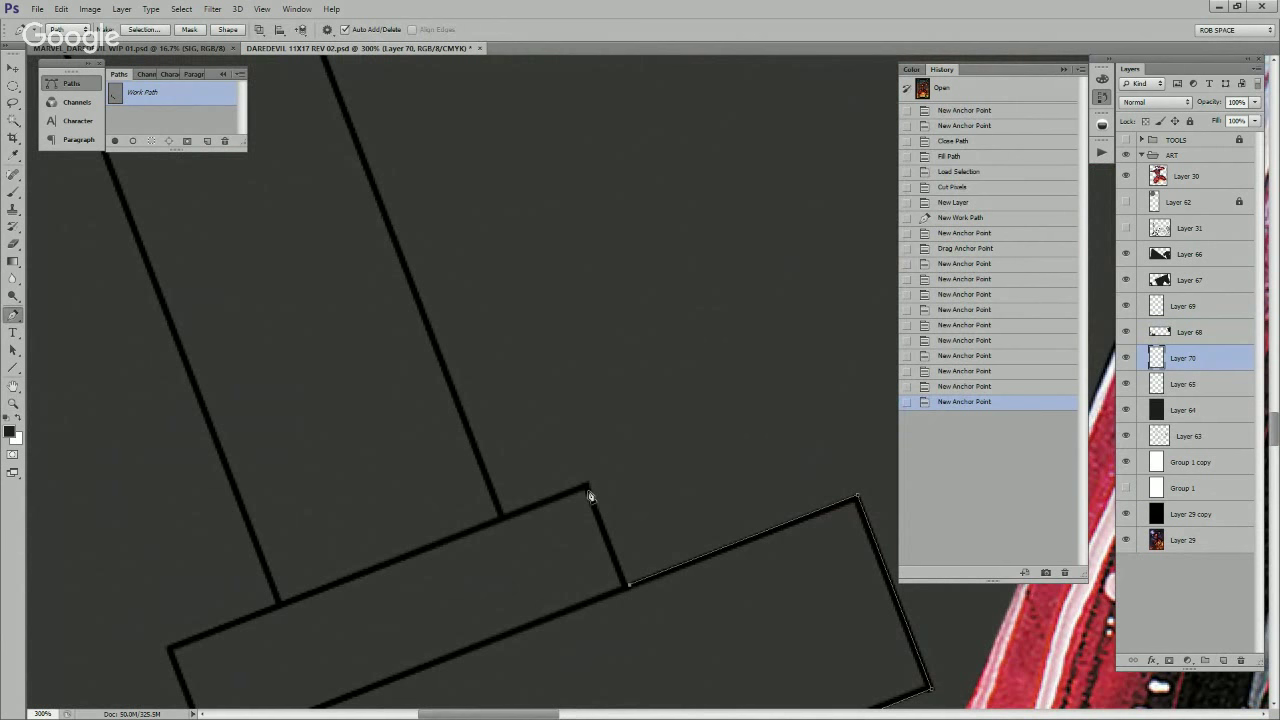
{"action": "left_click", "coordinate": [587, 486]}
{"action": "left_click", "coordinate": [503, 519]}
{"action": "left_click_drag", "start_coordinate": [449, 260], "coordinate": [487, 558]}
{"action": "left_click", "coordinate": [438, 477]}
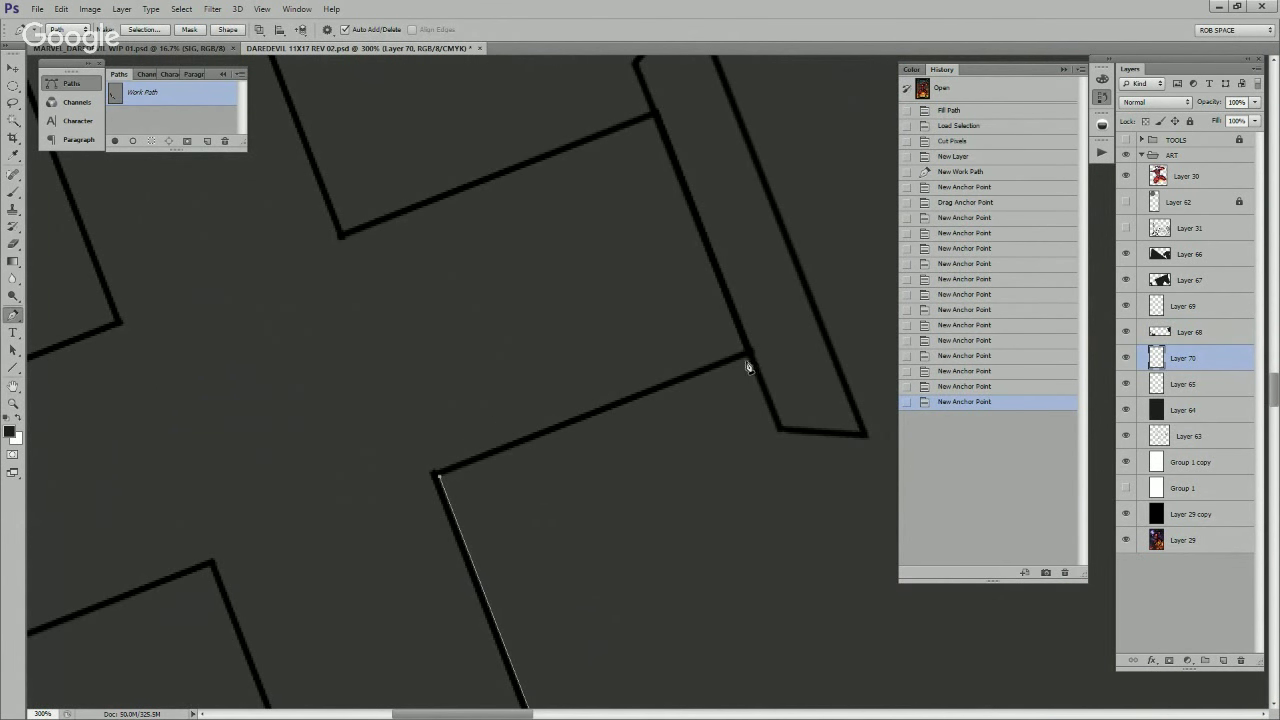
Step: Extend the path along the underside of the cross's right arm and around its flared end cap
{"action": "left_click", "coordinate": [748, 355]}
{"action": "left_click", "coordinate": [778, 431]}
{"action": "left_click", "coordinate": [865, 435]}
{"action": "mouse_move", "coordinate": [737, 205]}
{"action": "left_mouse_down"}
{"action": "mouse_move", "coordinate": [731, 326]}
{"action": "mouse_move", "coordinate": [765, 515]}
{"action": "left_mouse_up"}
{"action": "left_click", "coordinate": [738, 383]}
{"action": "left_click", "coordinate": [681, 451]}
{"action": "left_click", "coordinate": [698, 512]}
Step: Continue the path back along the right arm, up the cross's upper arm and around its top cap
{"action": "left_click_drag", "start_coordinate": [526, 549], "coordinate": [826, 491]}
{"action": "left_click", "coordinate": [715, 559]}
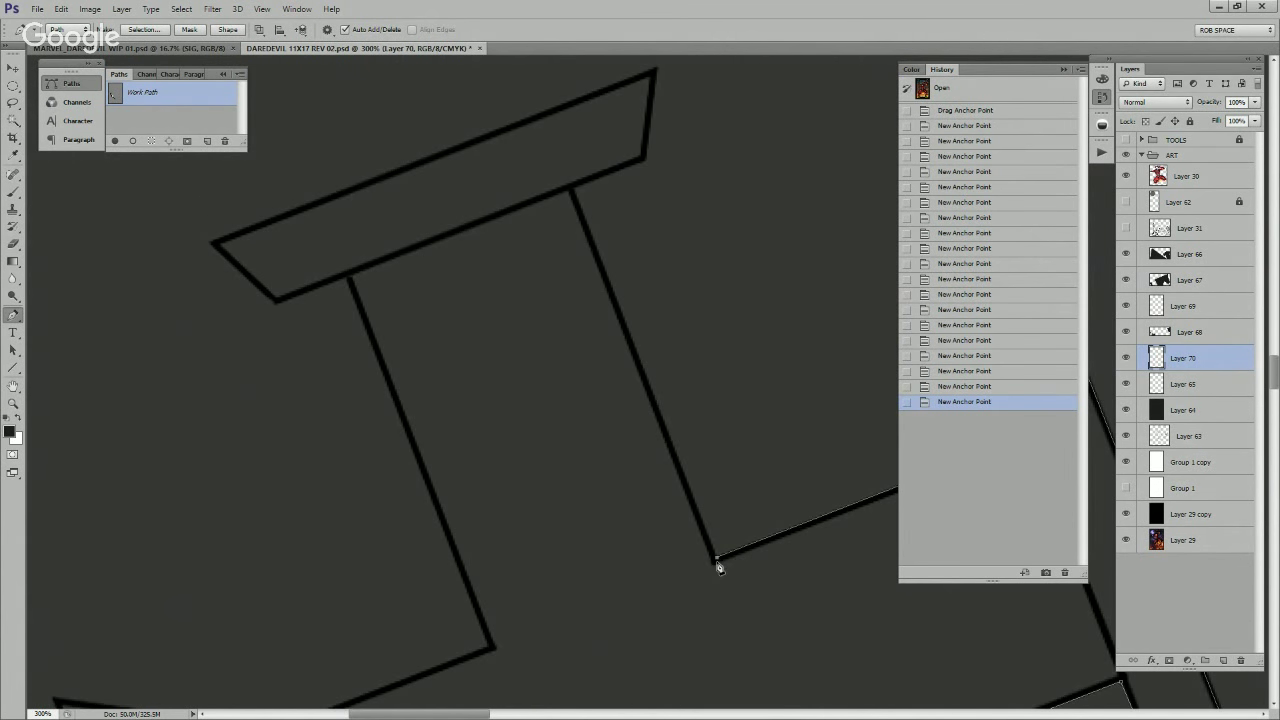
{"action": "left_click", "coordinate": [573, 189]}
{"action": "left_click_drag", "start_coordinate": [583, 191], "coordinate": [737, 520]}
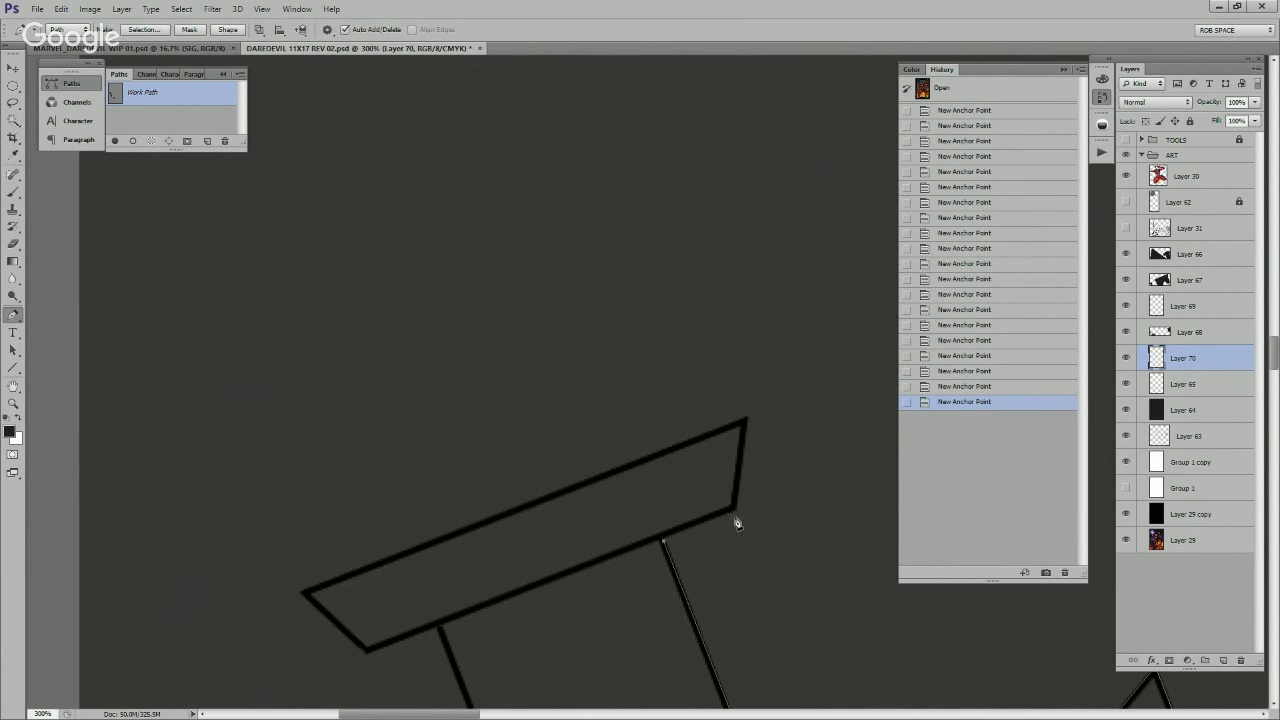
{"action": "left_click", "coordinate": [735, 513]}
{"action": "left_click", "coordinate": [745, 419]}
{"action": "left_click", "coordinate": [301, 593]}
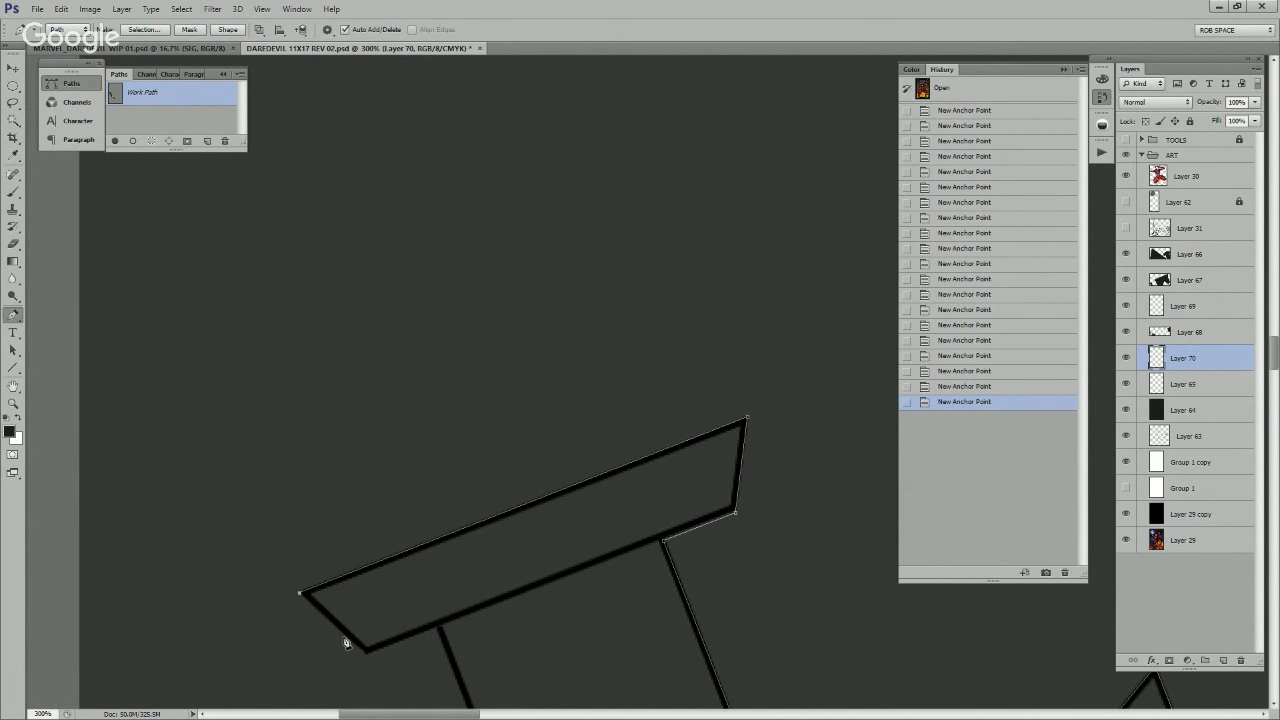
{"action": "left_click", "coordinate": [367, 651]}
{"action": "left_click", "coordinate": [440, 628]}
Step: Trace down the upper arm and out along the left arm to the top of its end cap, redoing the cap's corner points
{"action": "left_click_drag", "start_coordinate": [451, 649], "coordinate": [739, 299]}
{"action": "left_click", "coordinate": [788, 461]}
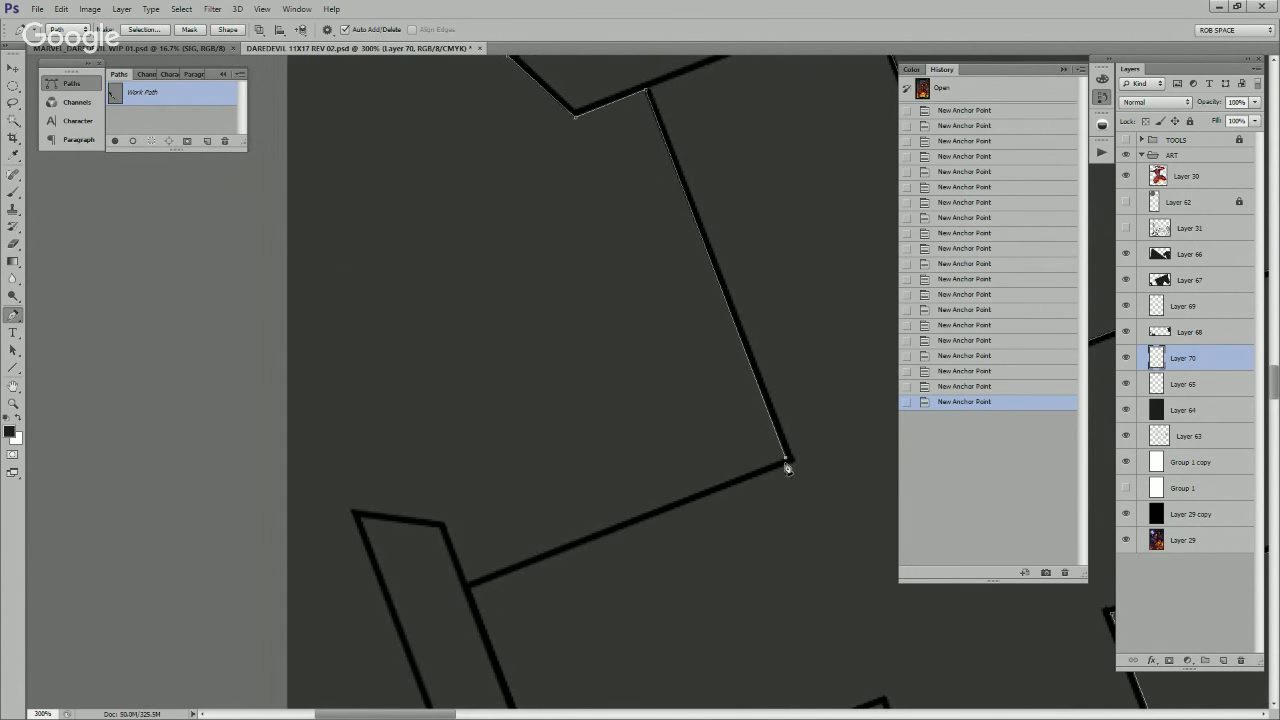
{"action": "left_click", "coordinate": [467, 584]}
{"action": "left_click", "coordinate": [445, 526]}
{"action": "left_click", "coordinate": [351, 512]}
{"action": "left_click_drag", "start_coordinate": [443, 631], "coordinate": [475, 493]}
{"action": "key", "text": "ctrl+z"}
{"action": "key", "text": "ctrl+z"}
{"action": "left_click", "coordinate": [457, 367]}
{"action": "left_click", "coordinate": [368, 356]}
Step: Continue the path around the lower end of the left cap and back along the arm to the cross's shaft
{"action": "left_click_drag", "start_coordinate": [520, 642], "coordinate": [434, 402]}
{"action": "left_click", "coordinate": [452, 558]}
{"action": "left_click", "coordinate": [513, 494]}
{"action": "left_click", "coordinate": [492, 431]}
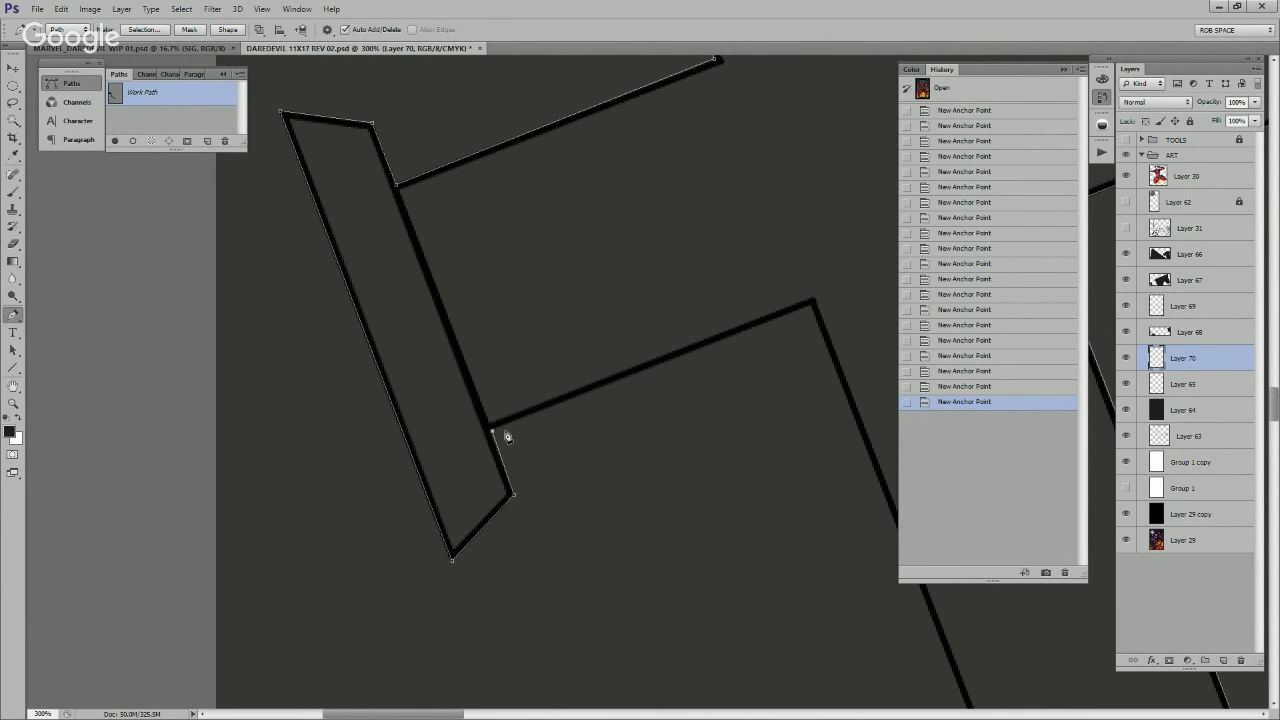
{"action": "left_click_drag", "start_coordinate": [843, 330], "coordinate": [658, 424]}
{"action": "left_click", "coordinate": [625, 402]}
Step: Follow the left edge of the cross's shaft down and around the small upper block of its base
{"action": "left_click_drag", "start_coordinate": [694, 578], "coordinate": [608, 256]}
{"action": "left_click_drag", "start_coordinate": [702, 531], "coordinate": [651, 233]}
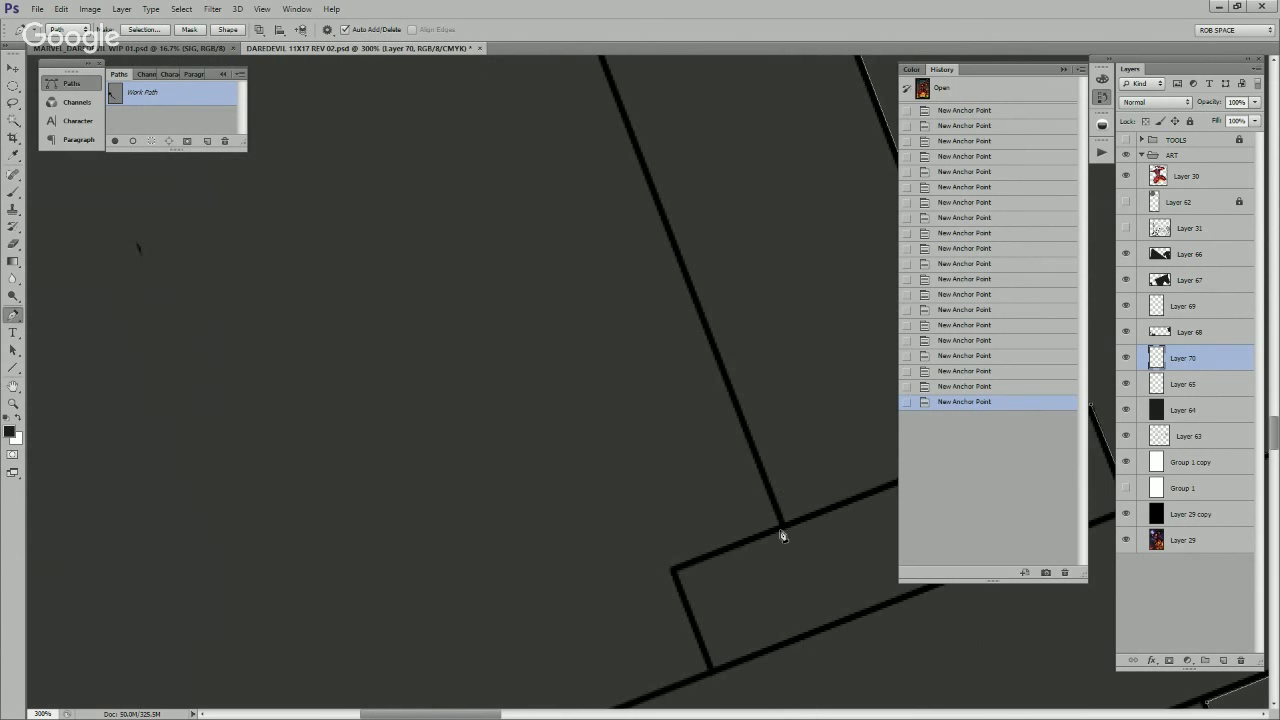
{"action": "left_click", "coordinate": [780, 526]}
{"action": "left_click", "coordinate": [672, 573]}
{"action": "left_click_drag", "start_coordinate": [694, 616], "coordinate": [714, 451]}
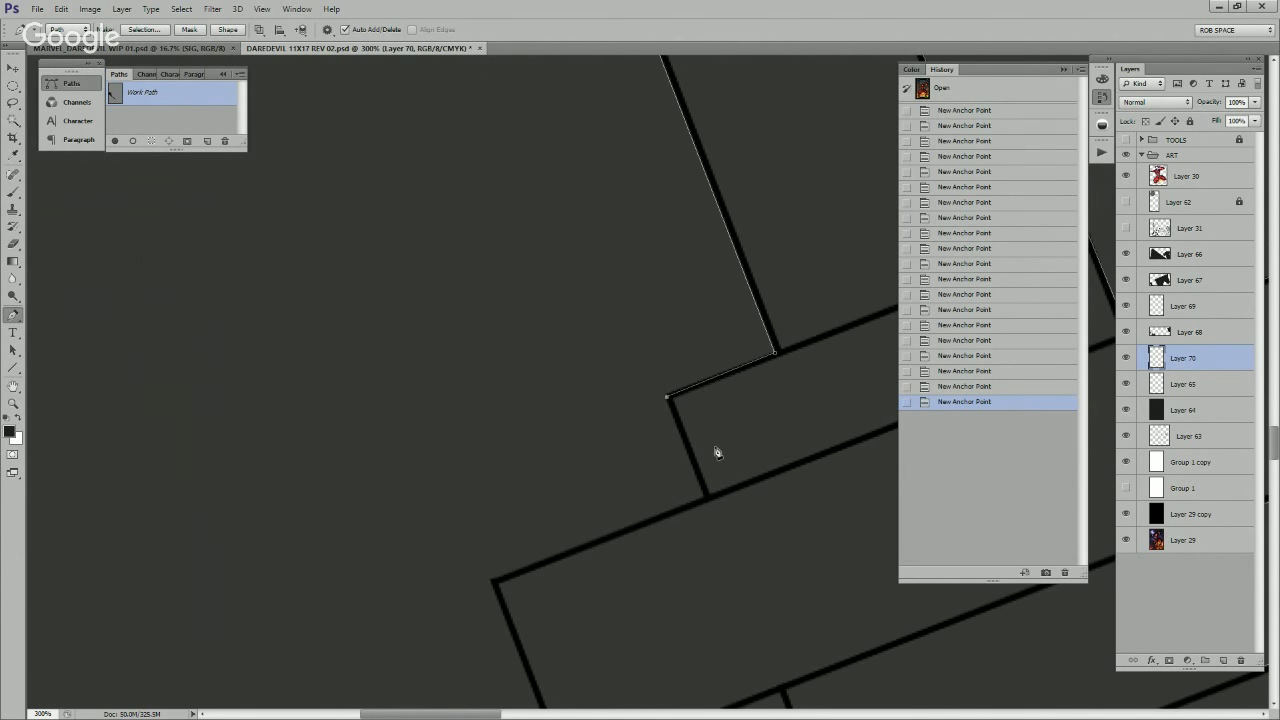
{"action": "left_click", "coordinate": [705, 498]}
Step: Trace the left end of the wide base slab and its underside up to the recessed block below
{"action": "left_click_drag", "start_coordinate": [697, 528], "coordinate": [686, 423]}
{"action": "left_click", "coordinate": [523, 428]}
{"action": "left_click", "coordinate": [598, 622]}
{"action": "left_click", "coordinate": [812, 533]}
{"action": "left_click_drag", "start_coordinate": [831, 600], "coordinate": [790, 403]}
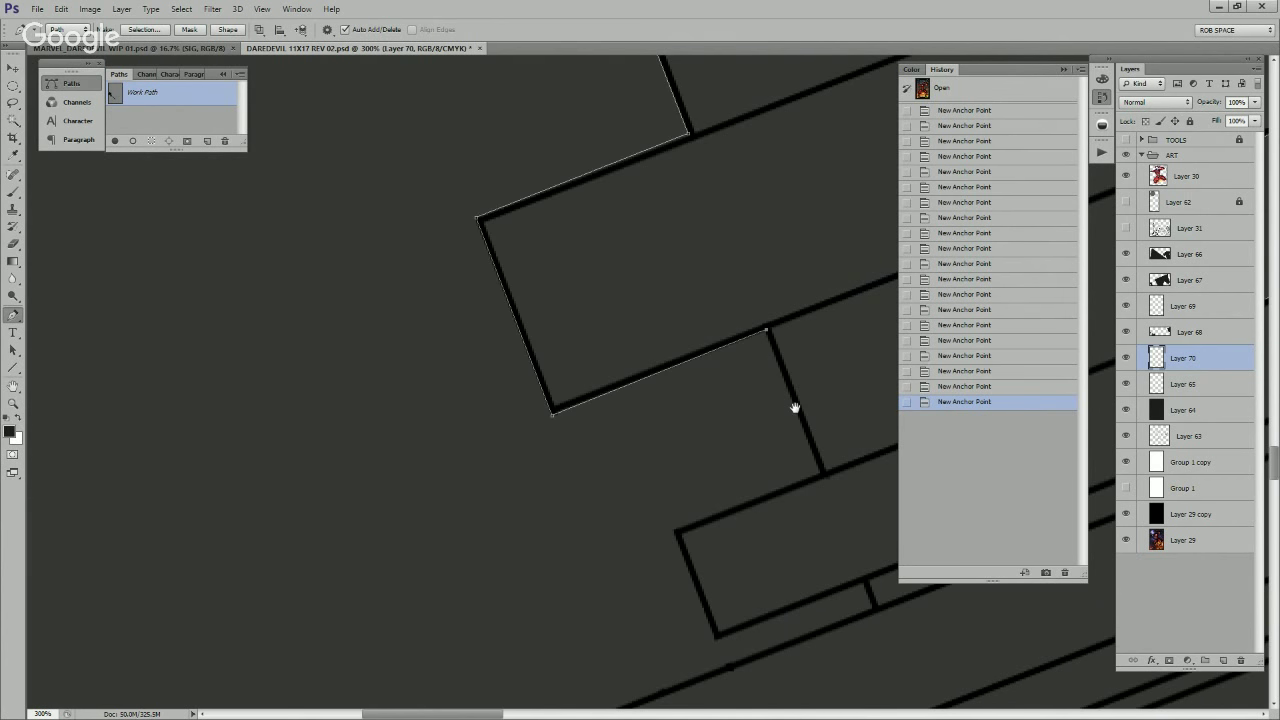
Step: Continue the path down the recessed block and around the next ledge to the short step beneath it
{"action": "left_click", "coordinate": [821, 474]}
{"action": "left_click", "coordinate": [676, 531]}
{"action": "left_click", "coordinate": [716, 640]}
{"action": "left_click", "coordinate": [864, 588]}
{"action": "left_click", "coordinate": [874, 607]}
{"action": "left_click_drag", "start_coordinate": [706, 700], "coordinate": [687, 569]}
{"action": "left_click_drag", "start_coordinate": [748, 503], "coordinate": [554, 477]}
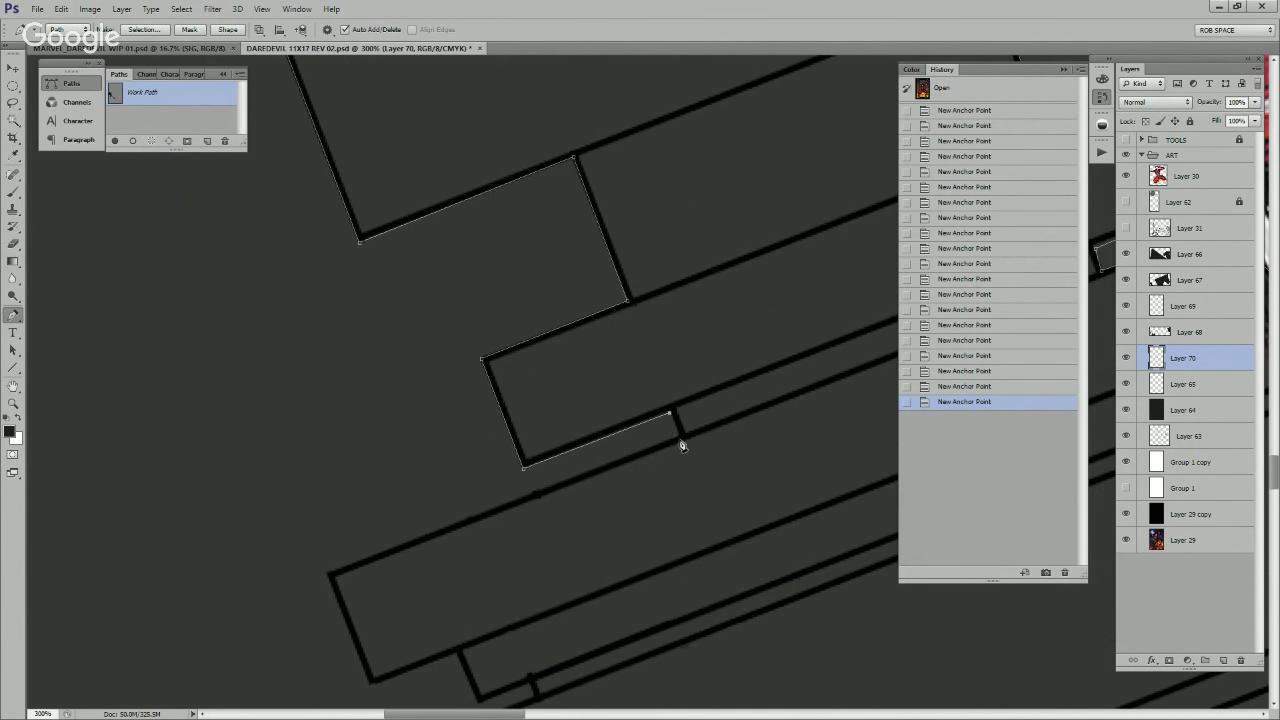
{"action": "left_click_drag", "start_coordinate": [442, 581], "coordinate": [578, 461]}
Step: Trace the left end of the long lower ledge and the thin stepped molding under it
{"action": "left_click", "coordinate": [469, 455]}
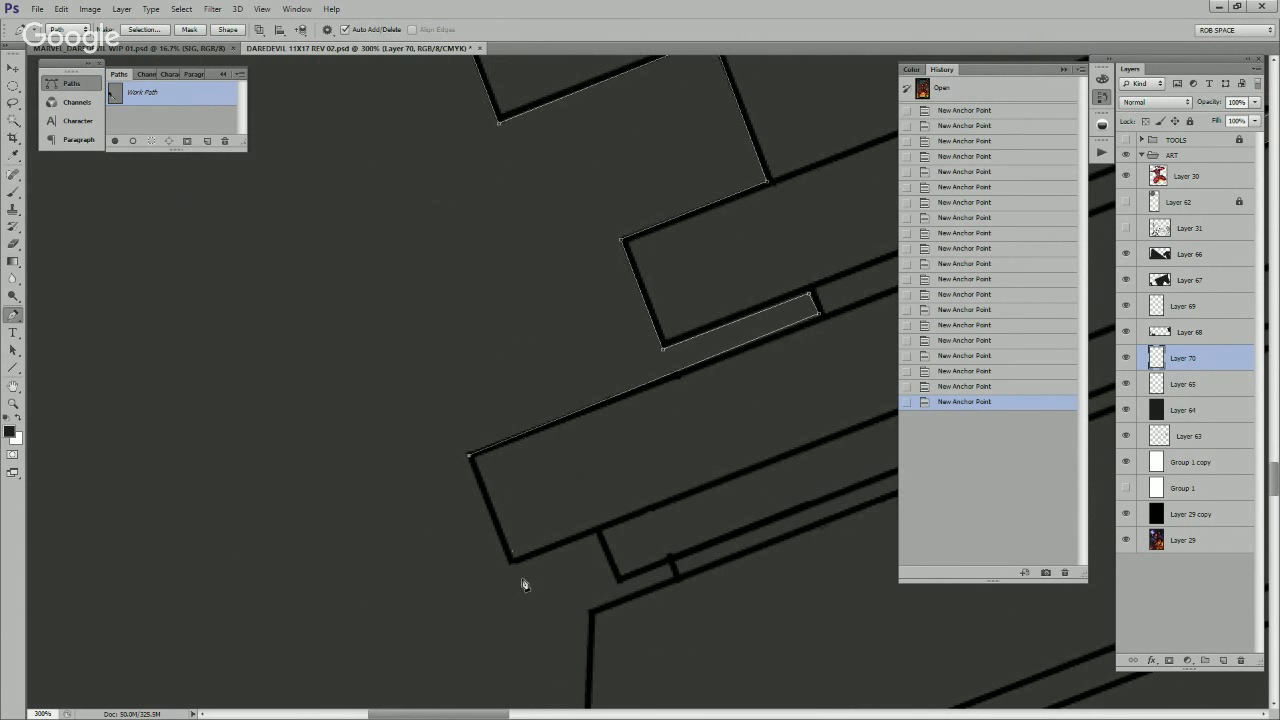
{"action": "left_click", "coordinate": [509, 564]}
{"action": "left_click", "coordinate": [597, 533]}
{"action": "left_click", "coordinate": [617, 581]}
{"action": "left_click", "coordinate": [669, 563]}
{"action": "left_click_drag", "start_coordinate": [675, 588], "coordinate": [689, 500]}
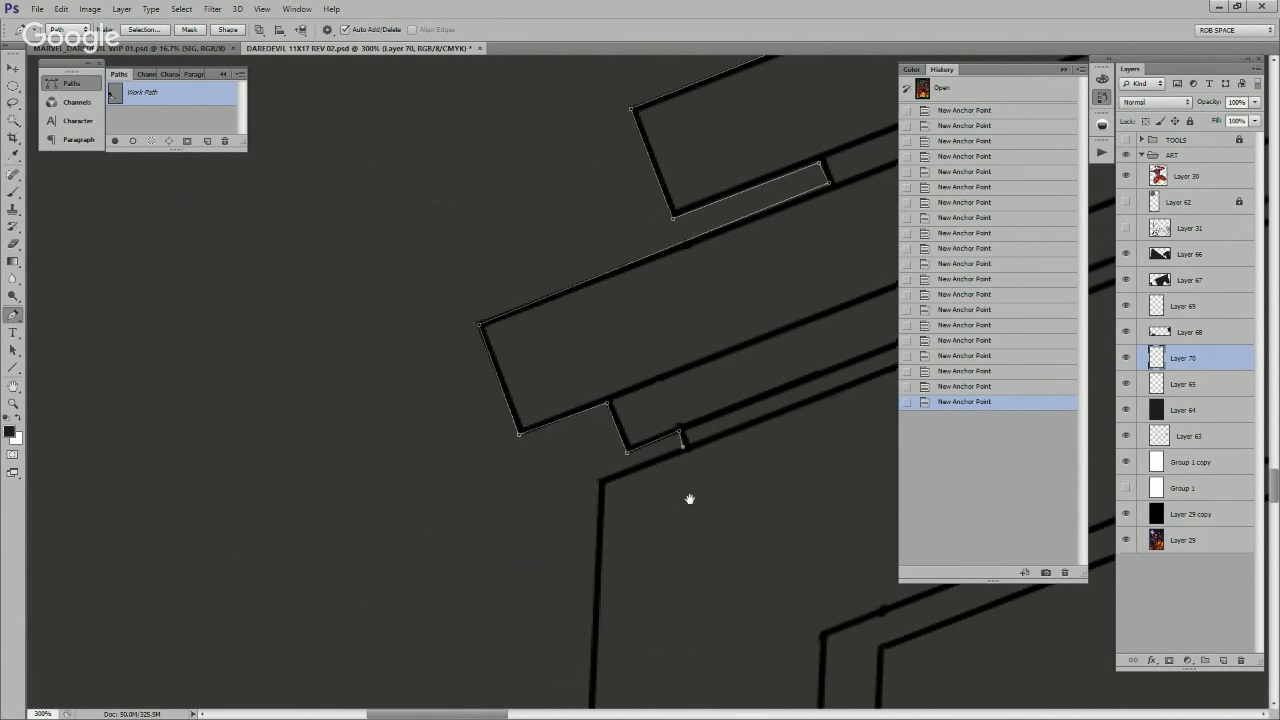
Step: Extend the path from the top corner of the wall down its left edge to the canvas's bottom edge
{"action": "left_click", "coordinate": [589, 612]}
{"action": "left_click_drag", "start_coordinate": [611, 563], "coordinate": [612, 418]}
{"action": "mouse_move", "coordinate": [627, 598]}
{"action": "left_mouse_down"}
{"action": "mouse_move", "coordinate": [625, 408]}
{"action": "mouse_move", "coordinate": [651, 384]}
{"action": "left_mouse_up"}
{"action": "left_click_drag", "start_coordinate": [657, 644], "coordinate": [651, 499]}
{"action": "key", "text": "z"}
{"action": "left_click", "coordinate": [650, 517], "text": "alt"}
{"action": "left_click", "coordinate": [650, 517], "text": "alt"}
{"action": "left_click", "coordinate": [649, 519], "text": "alt"}
{"action": "left_click", "coordinate": [649, 523], "text": "alt"}
{"action": "left_click", "coordinate": [640, 512]}
{"action": "left_click", "coordinate": [630, 502]}
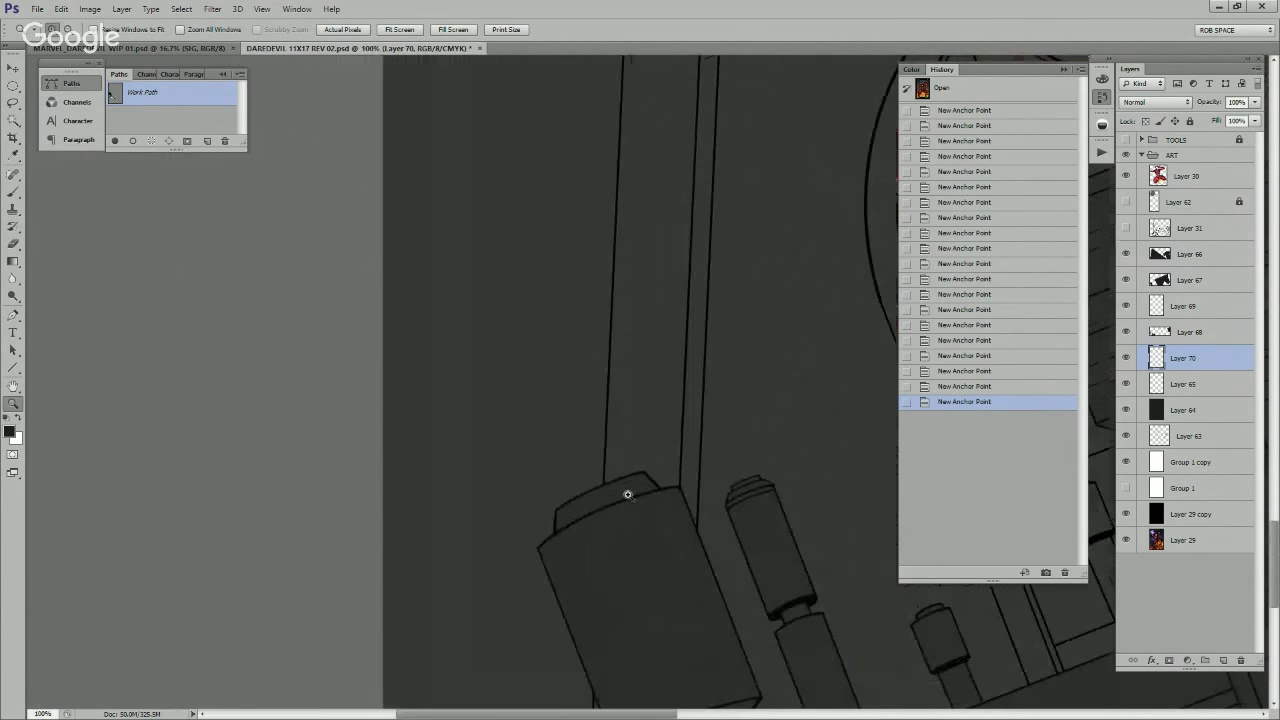
{"action": "left_click", "coordinate": [631, 522]}
{"action": "left_click", "coordinate": [627, 612]}
{"action": "key", "text": "p"}
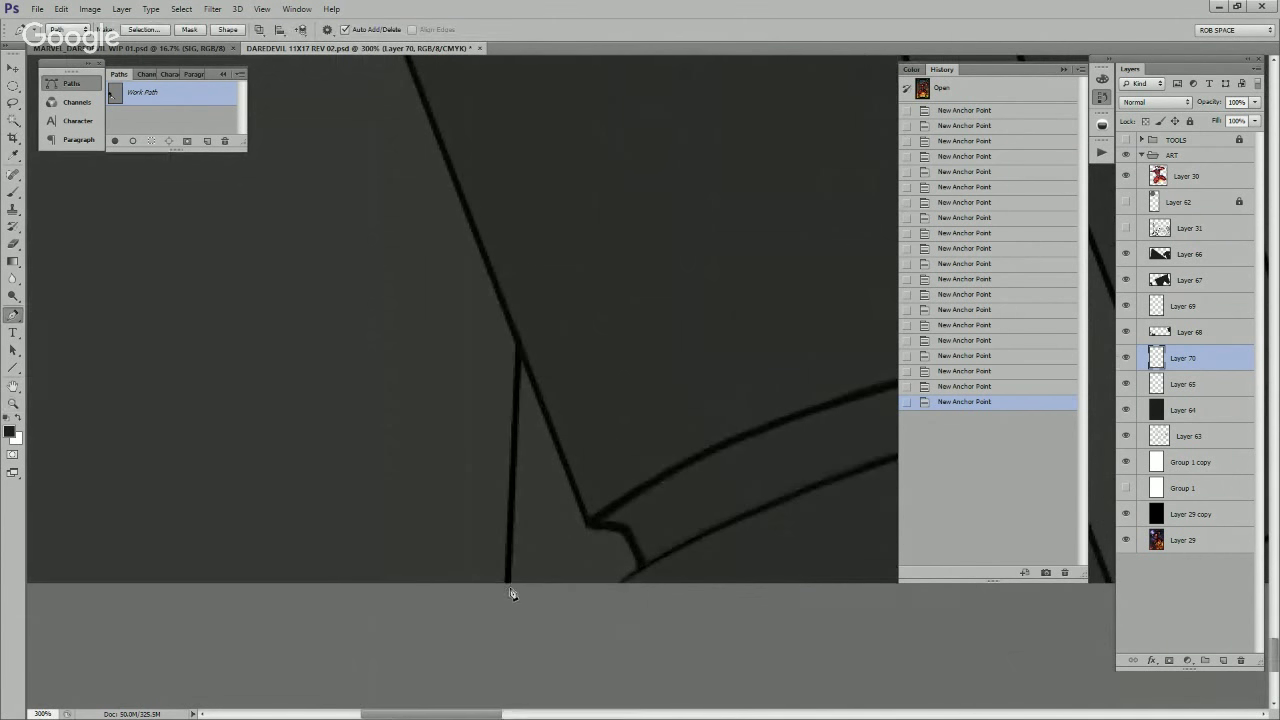
{"action": "left_click_drag", "start_coordinate": [786, 617], "coordinate": [598, 611]}
Step: Close the path below the canvas and back up to the roof ledge, and fill the tower shape on Layer 70
{"action": "key", "text": "z"}
{"action": "left_click", "coordinate": [598, 611], "text": "alt"}
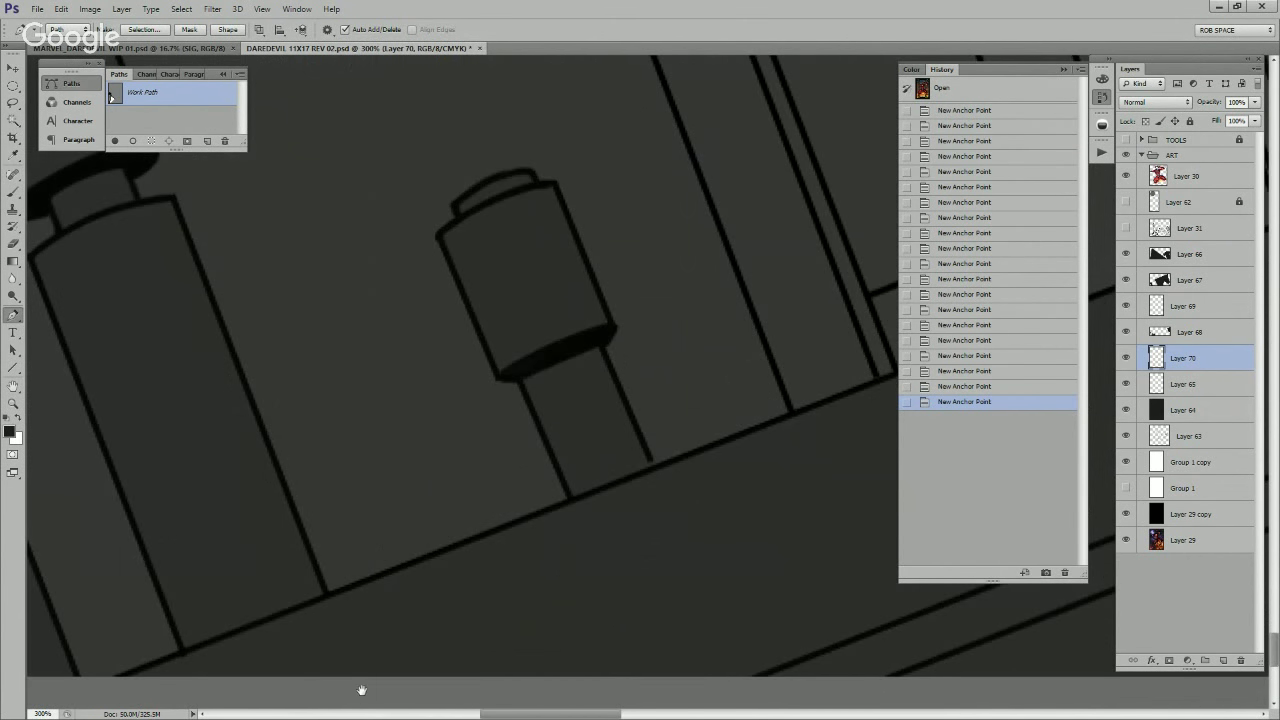
{"action": "left_click", "coordinate": [586, 594], "text": "alt"}
{"action": "left_click", "coordinate": [589, 603], "text": "alt"}
{"action": "left_click", "coordinate": [638, 623], "text": "alt"}
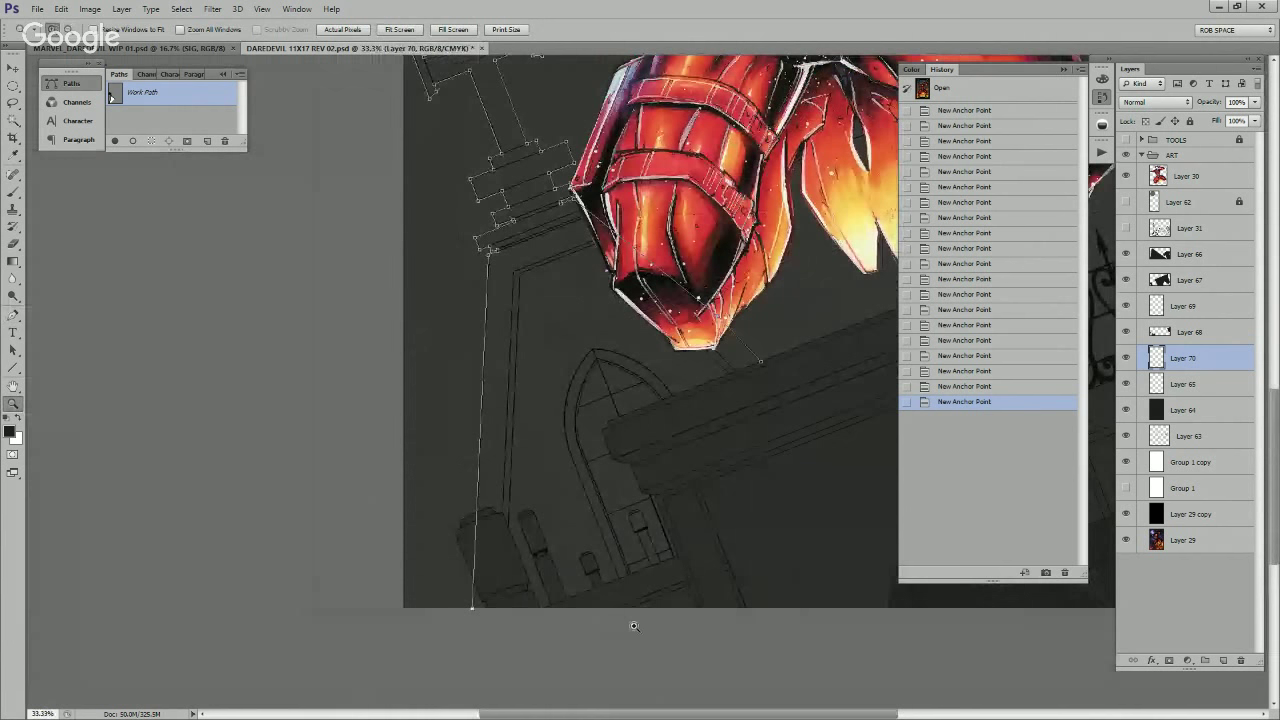
{"action": "key", "text": "p"}
{"action": "left_click", "coordinate": [668, 619]}
{"action": "left_click", "coordinate": [763, 599]}
{"action": "left_click", "coordinate": [762, 368]}
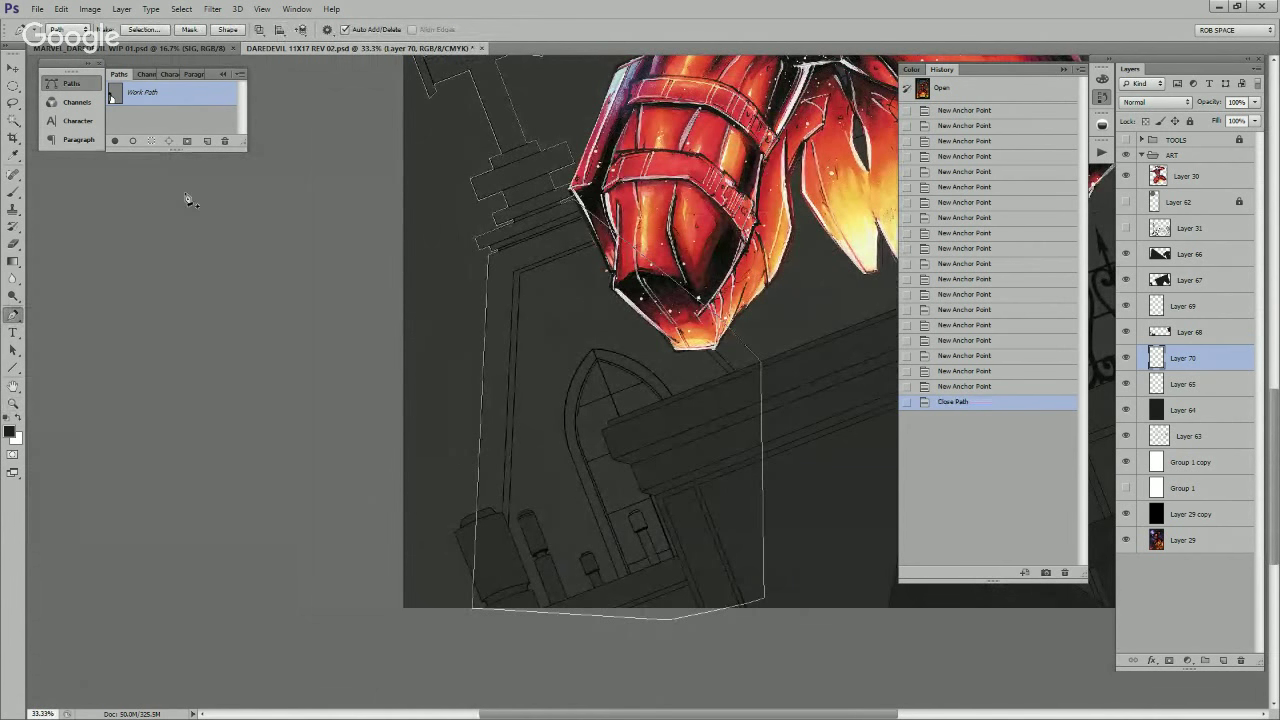
{"action": "left_click", "coordinate": [114, 140]}
{"action": "key", "text": "ctrl+z"}
{"action": "key", "text": "ctrl+z"}
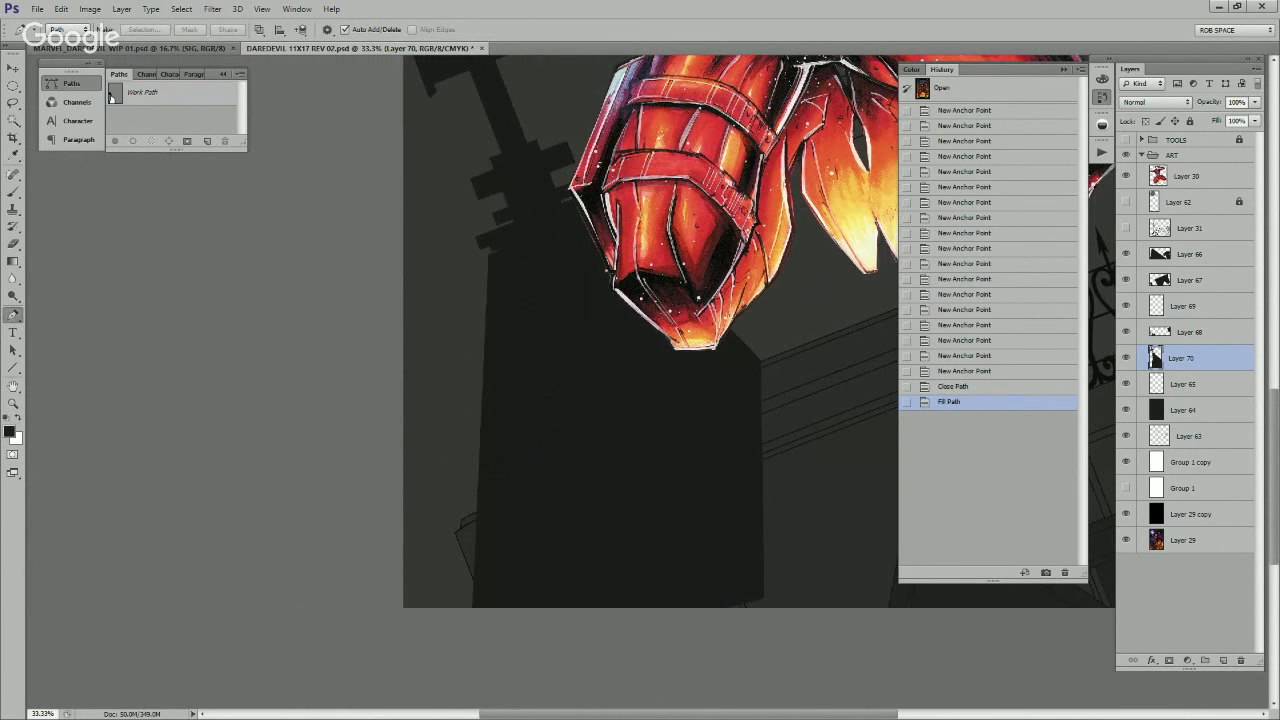
Step: Set Layer 70's opacity to 29%, load the front building's filled area as a selection and cut it out of the layer
{"action": "left_click", "coordinate": [1255, 102]}
{"action": "left_click_drag", "start_coordinate": [1255, 118], "coordinate": [1226, 118]}
{"action": "key", "text": "2"}
{"action": "key", "text": "8"}
{"action": "key", "text": "2"}
{"action": "key", "text": "9"}
{"action": "left_click", "coordinate": [113, 95], "text": "ctrl"}
{"action": "key", "text": "ctrl+x"}
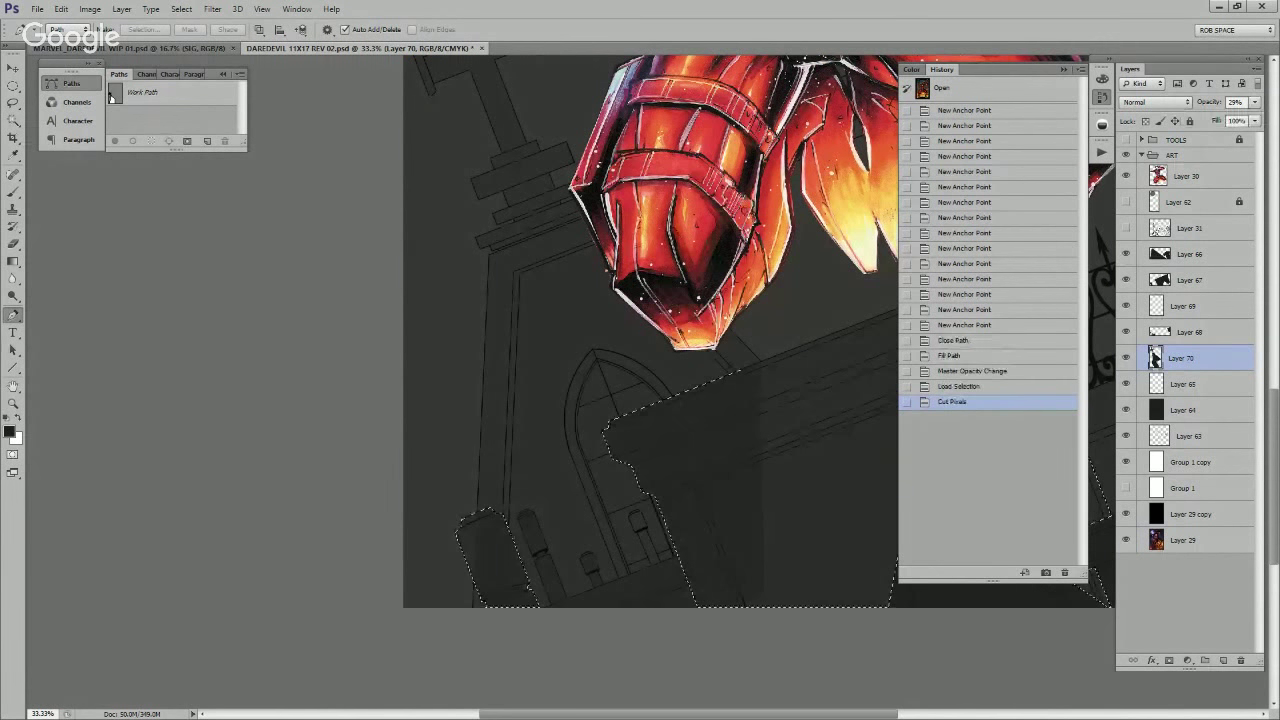
Step: Check which shape Layer 67 holds by toggling its visibility, and set that layer's opacity to 47%
{"action": "left_click_drag", "start_coordinate": [850, 431], "coordinate": [748, 397]}
{"action": "left_click", "coordinate": [1126, 280]}
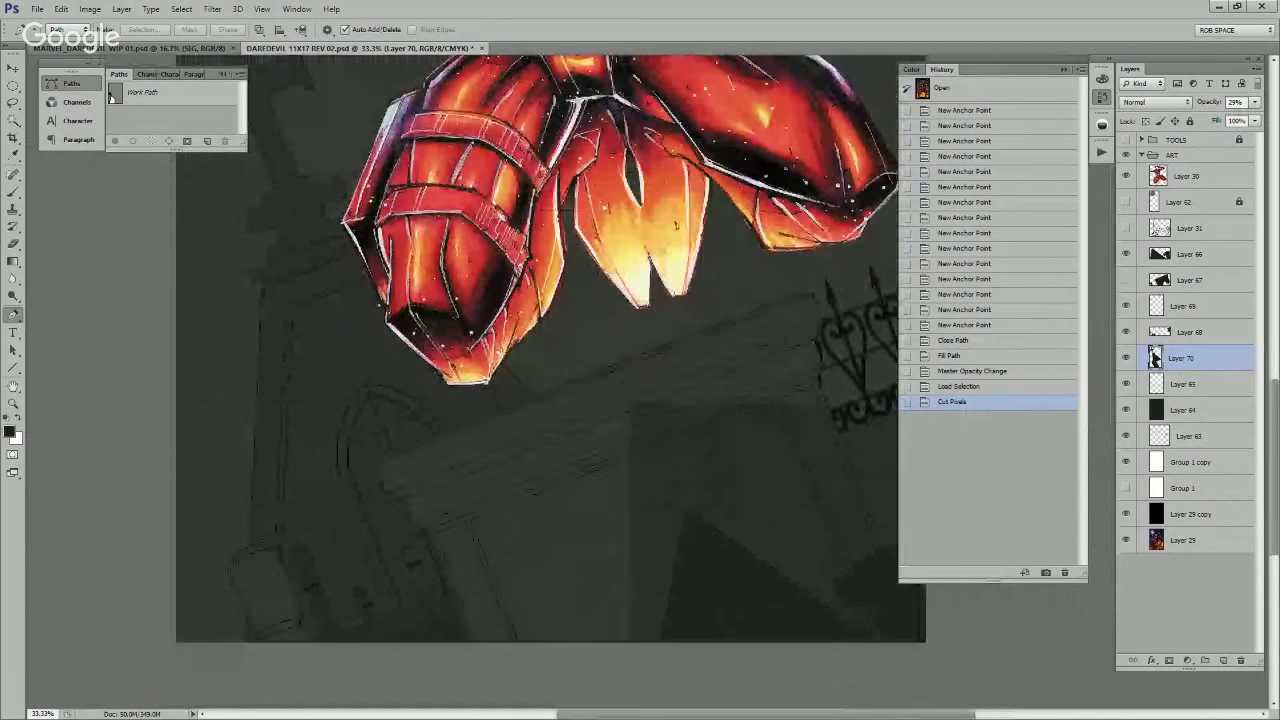
{"action": "left_click", "coordinate": [1126, 280]}
{"action": "left_click", "coordinate": [1190, 280]}
{"action": "left_click", "coordinate": [1255, 102]}
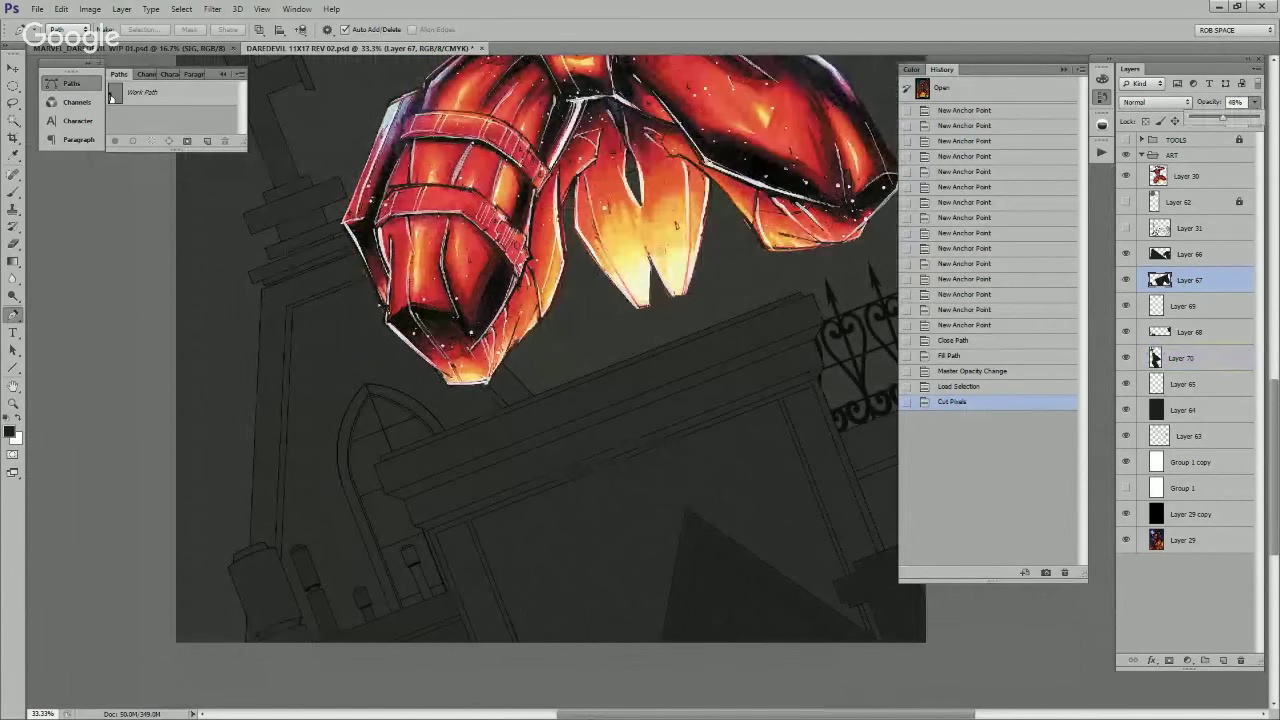
{"action": "left_click_drag", "start_coordinate": [1224, 119], "coordinate": [1222, 119]}
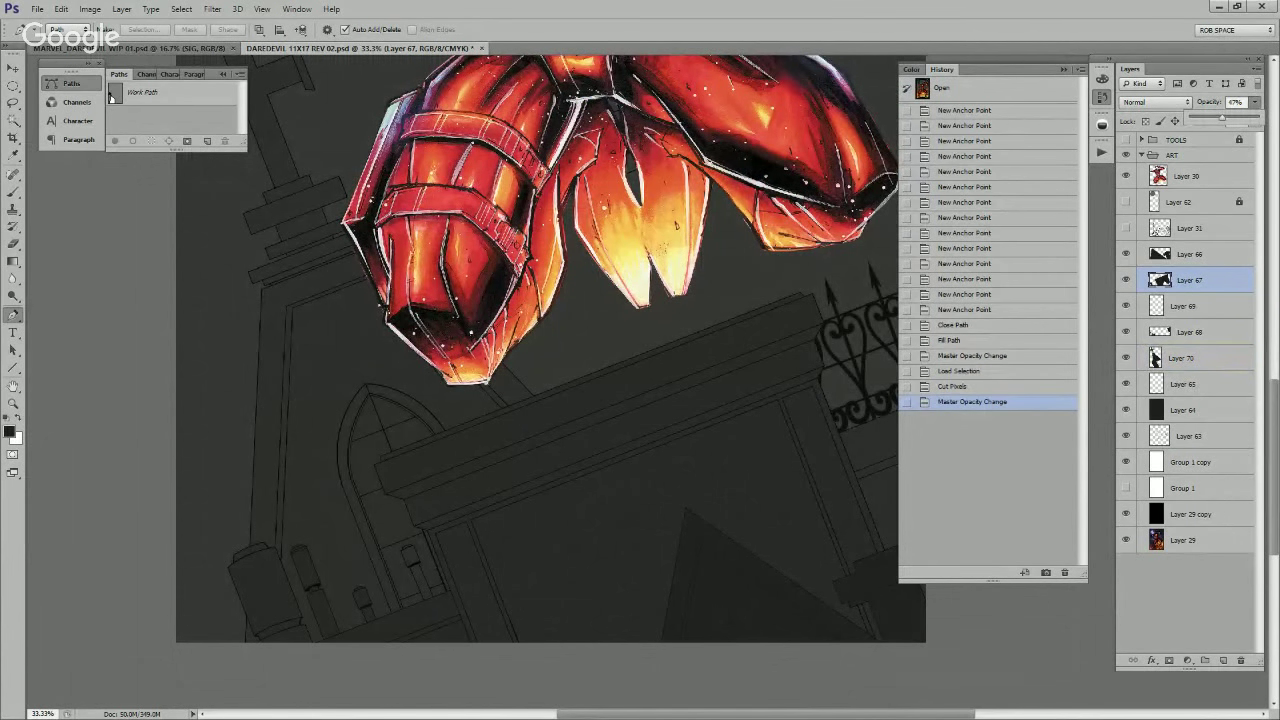
Step: Examine the building silhouettes across the whole canvas with the line art on Layer 63 hidden
{"action": "left_click_drag", "start_coordinate": [776, 360], "coordinate": [771, 497]}
{"action": "left_click", "coordinate": [771, 438], "text": "ctrl+alt"}
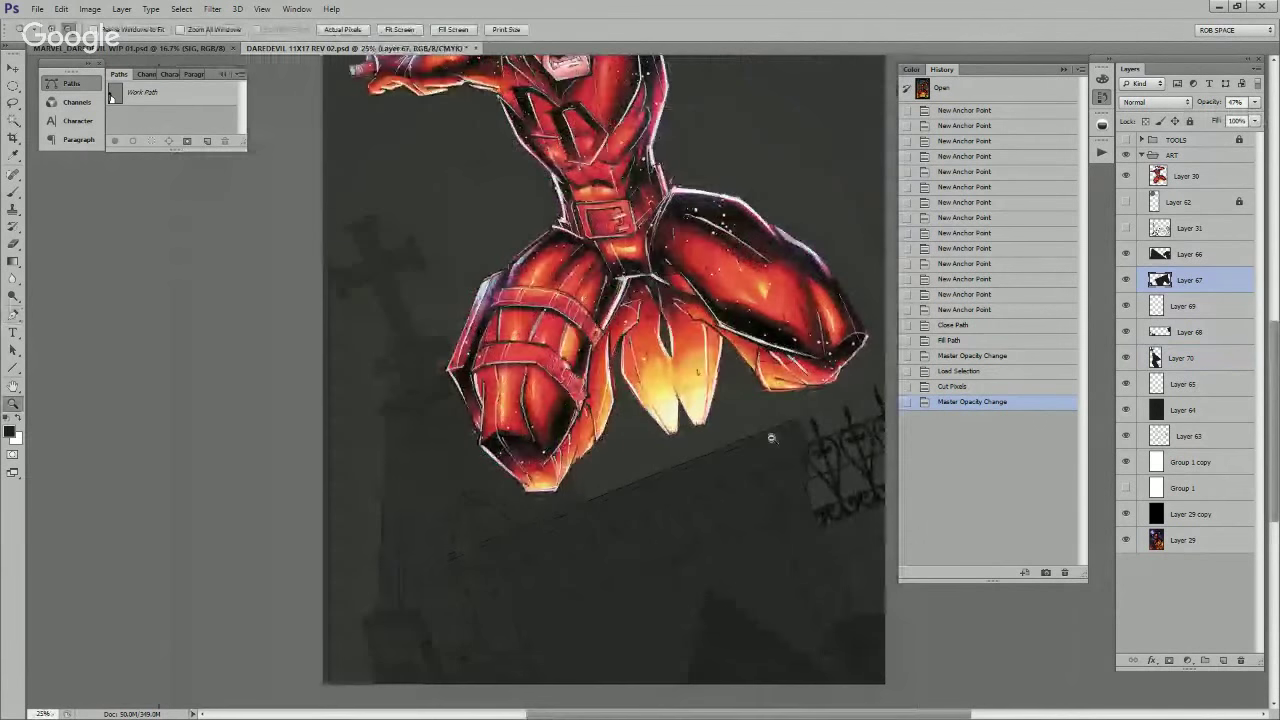
{"action": "left_click", "coordinate": [773, 432], "text": "ctrl+alt"}
{"action": "left_click", "coordinate": [811, 465]}
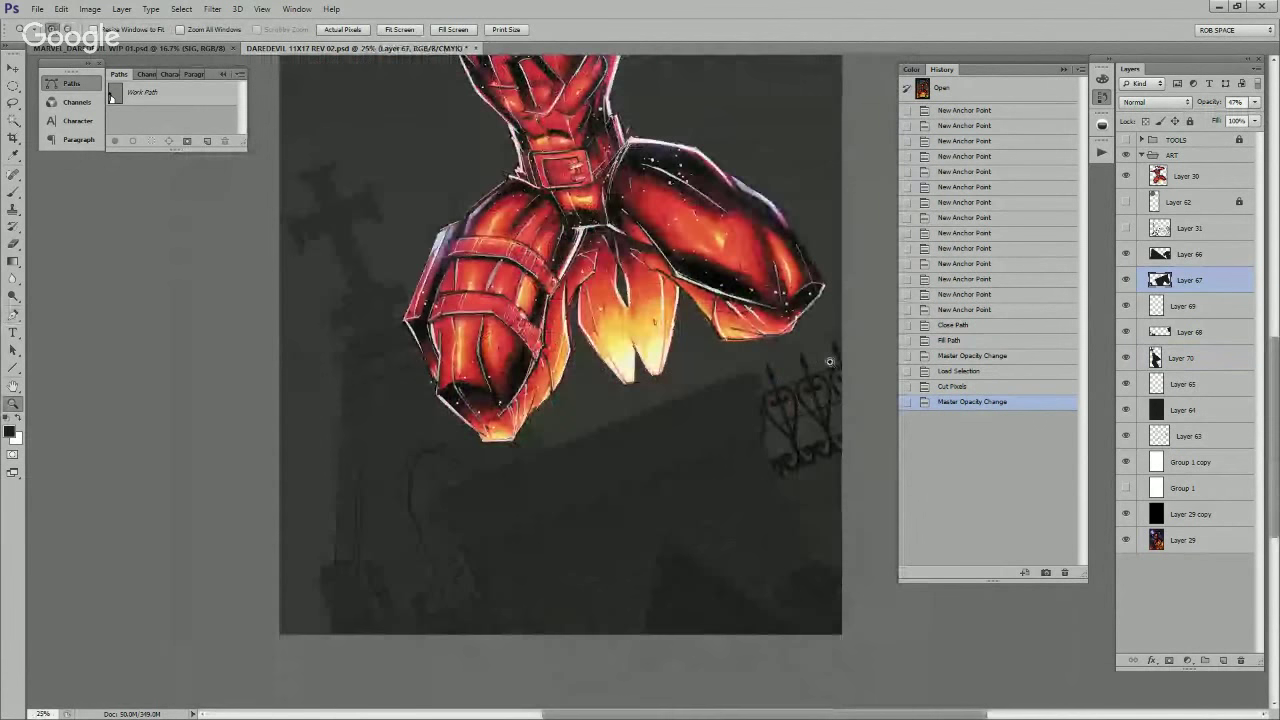
{"action": "left_click", "coordinate": [1126, 436]}
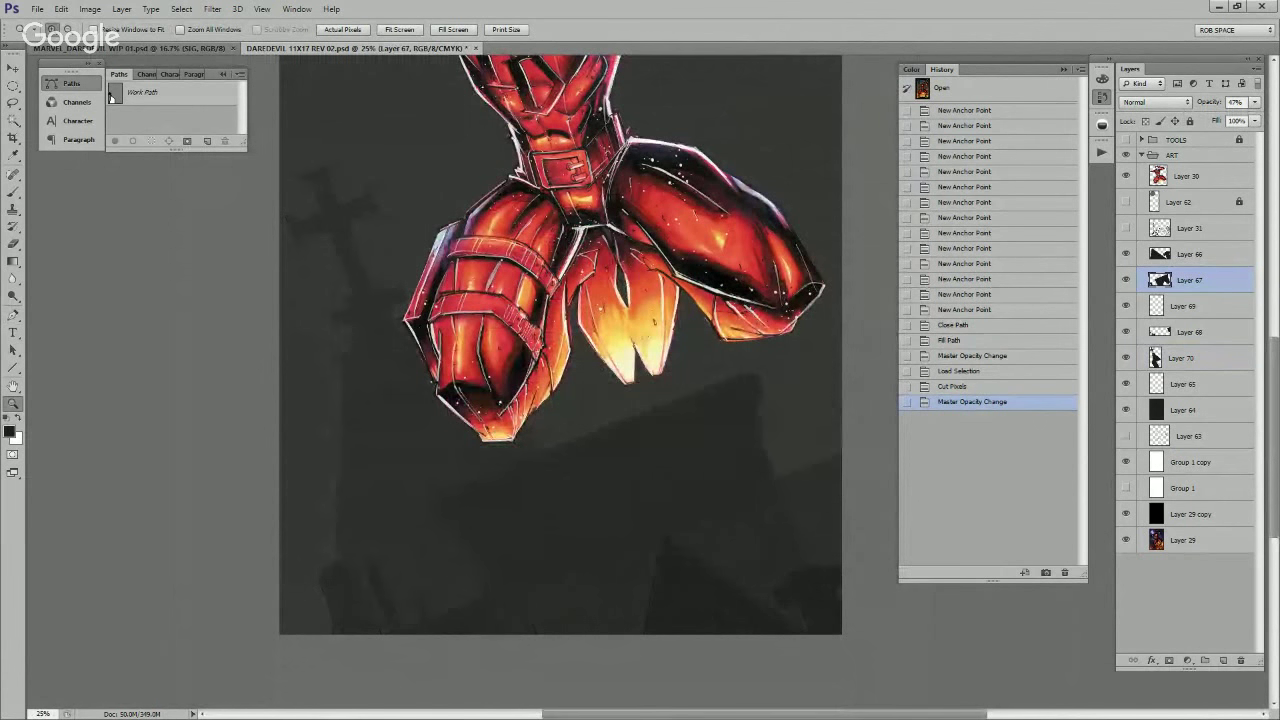
{"action": "left_click", "coordinate": [1126, 436]}
{"action": "left_click", "coordinate": [1126, 436]}
{"action": "left_click", "coordinate": [1126, 436]}
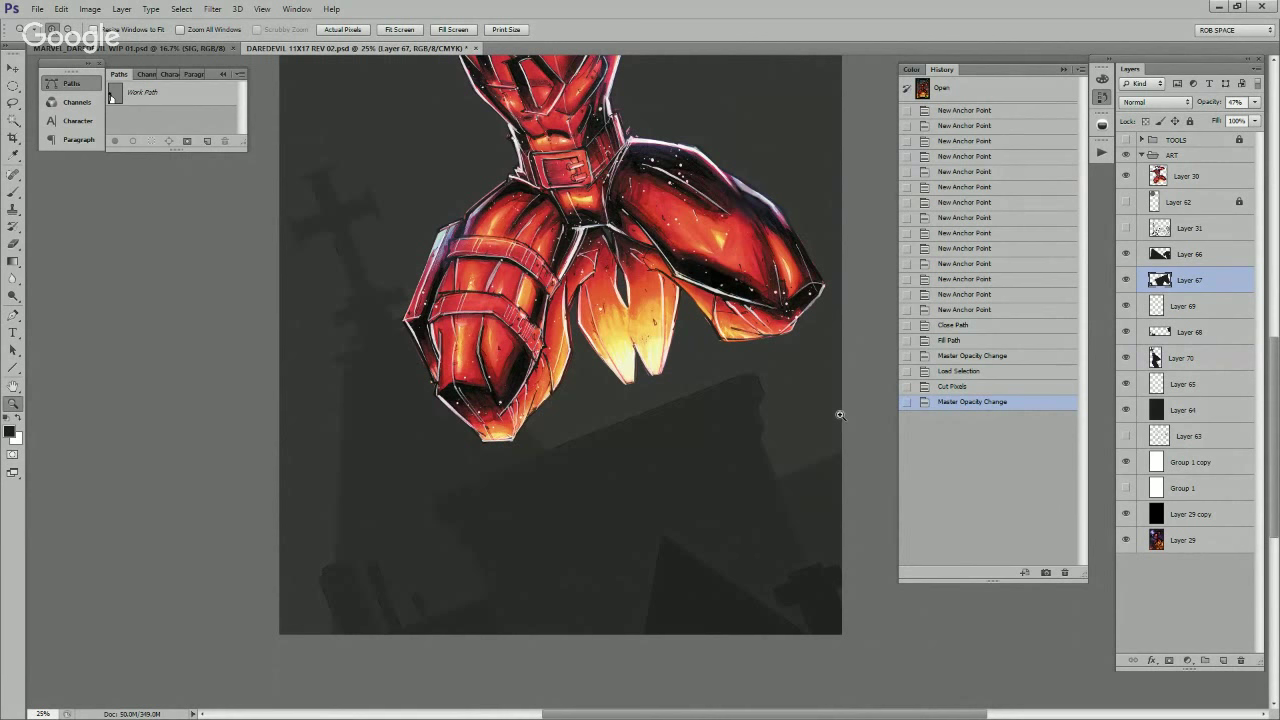
{"action": "left_click", "coordinate": [360, 243]}
{"action": "left_click", "coordinate": [380, 266], "text": "alt"}
{"action": "left_click", "coordinate": [380, 266], "text": "alt"}
{"action": "left_click", "coordinate": [381, 266], "text": "alt"}
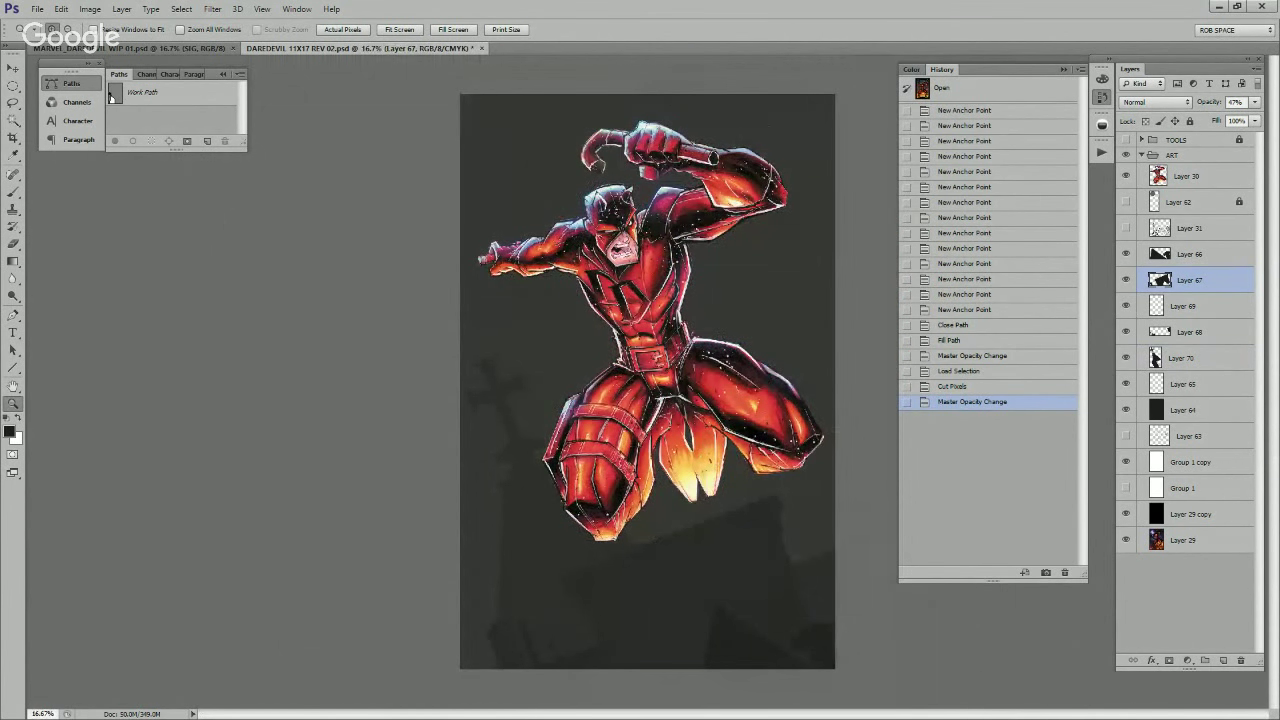
Step: Load the line art of Layer 63 as a selection, make Layer 68 active for brushing and hide the selection edges
{"action": "left_click", "coordinate": [1126, 436]}
{"action": "left_click", "coordinate": [1190, 436]}
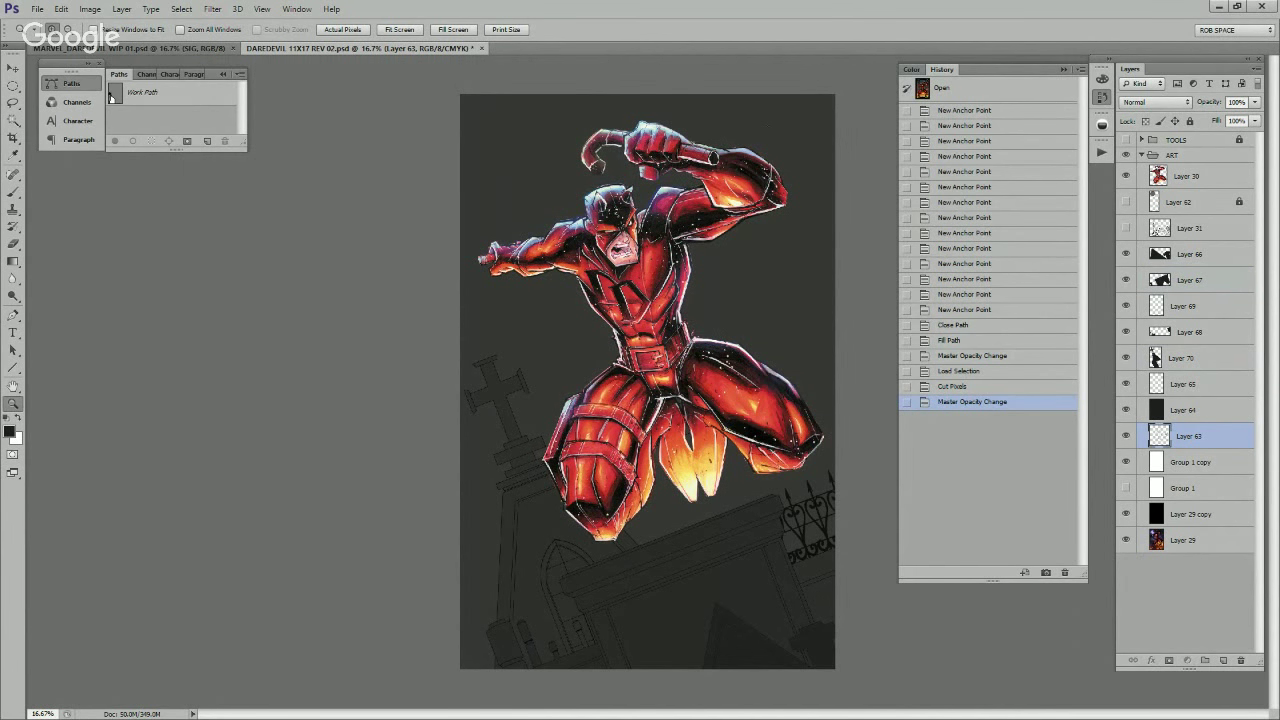
{"action": "left_click", "coordinate": [111, 96], "text": "ctrl"}
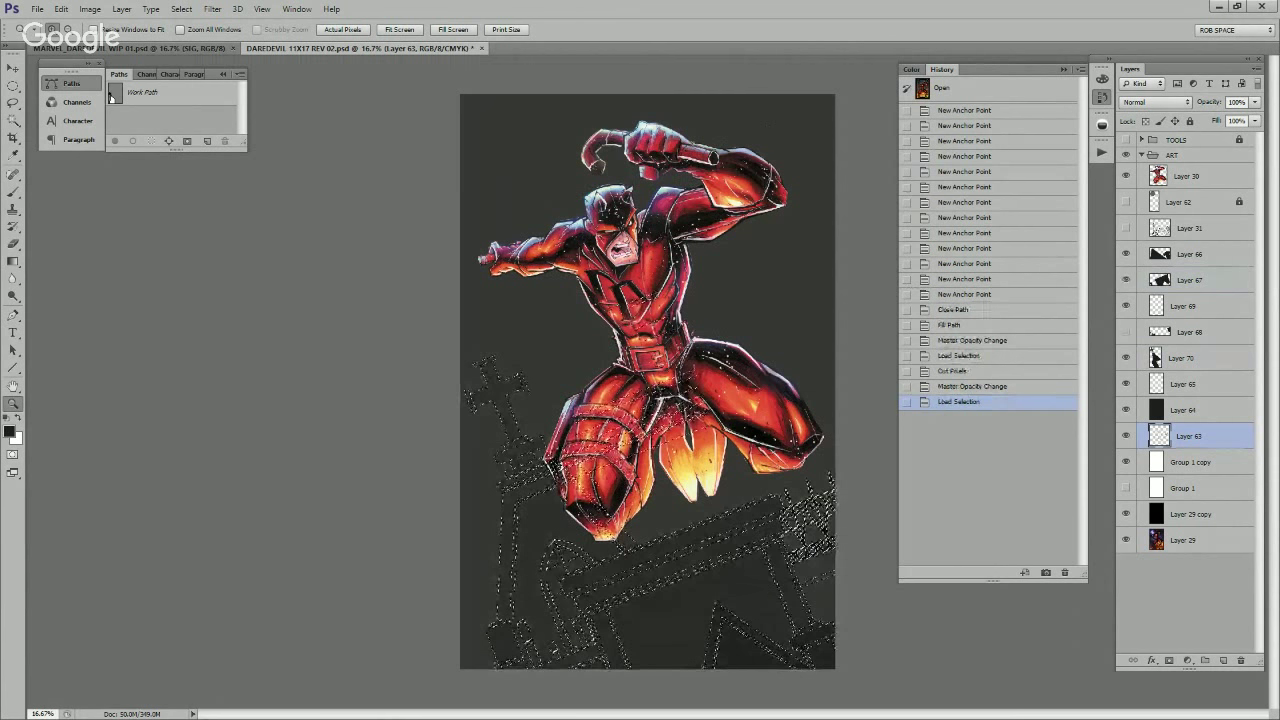
{"action": "left_click", "coordinate": [1126, 332]}
{"action": "left_click", "coordinate": [1190, 332]}
{"action": "key", "text": "b"}
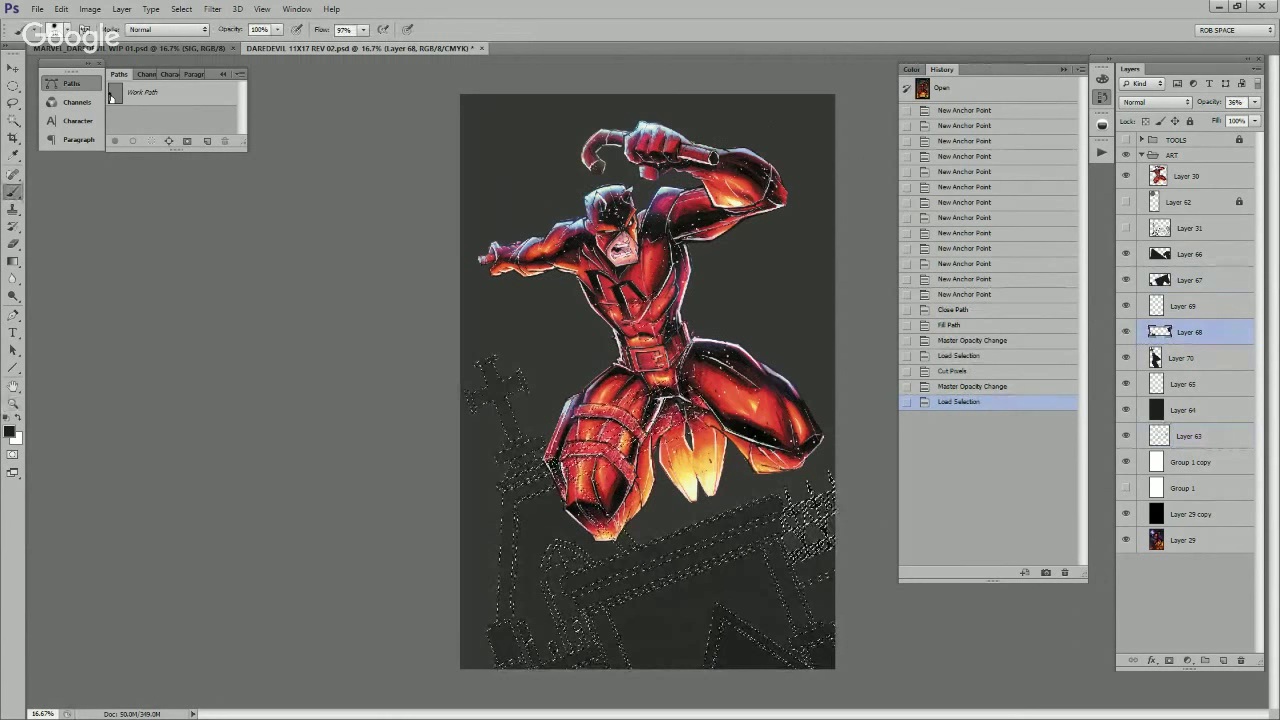
{"action": "key", "text": "ctrl+semicolon"}
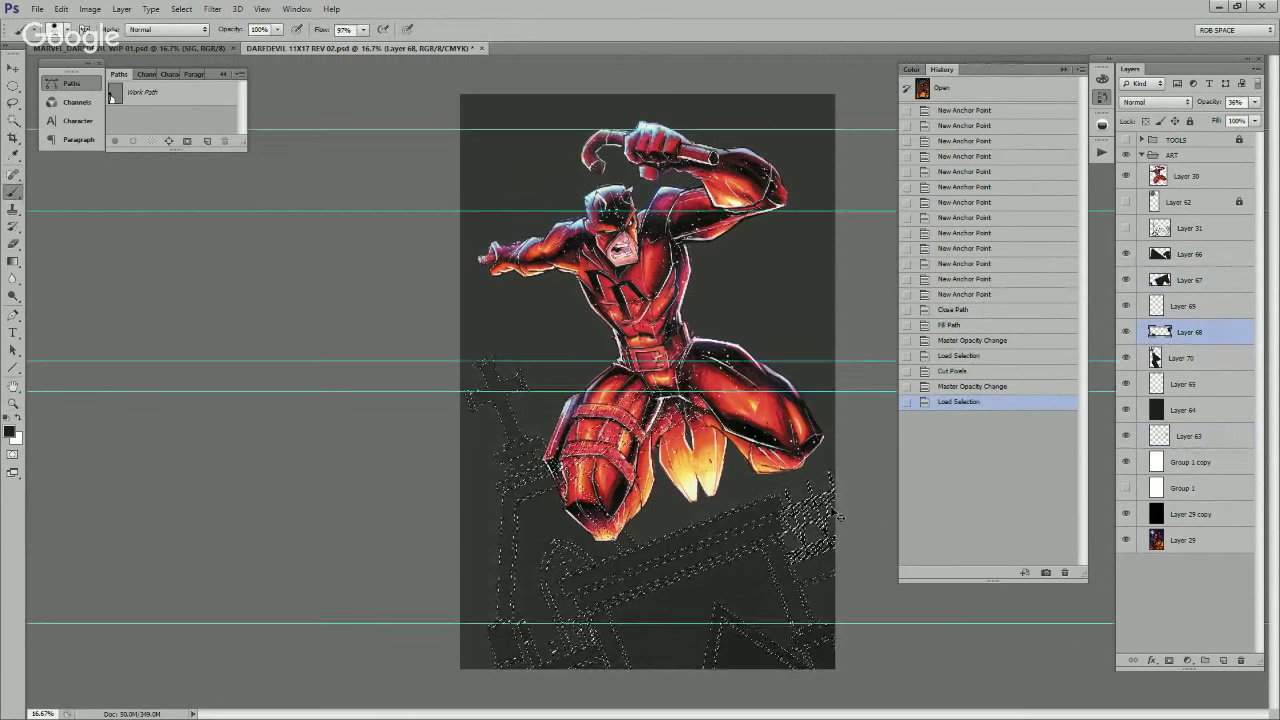
{"action": "key", "text": "ctrl+h"}
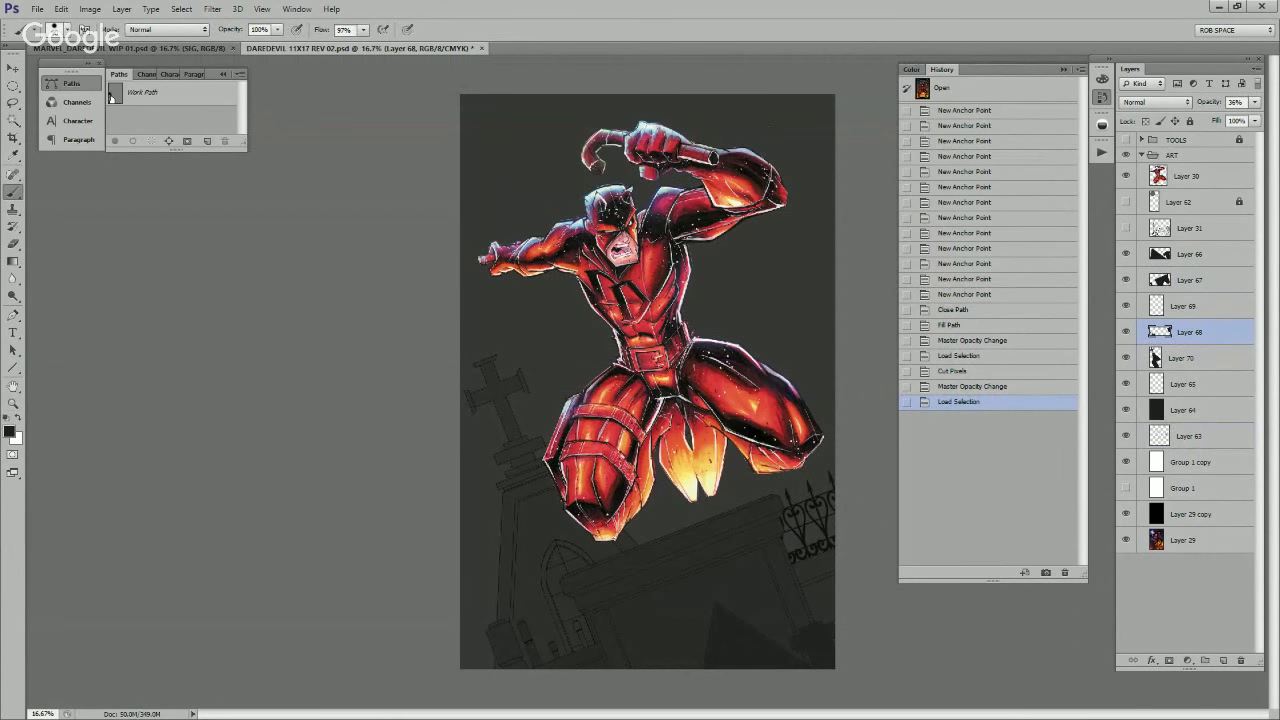
Step: Hide the line art layer and brush dark tone over the ornamental fence through the selection on Layer 68
{"action": "key", "text": "z"}
{"action": "left_click", "coordinate": [820, 522]}
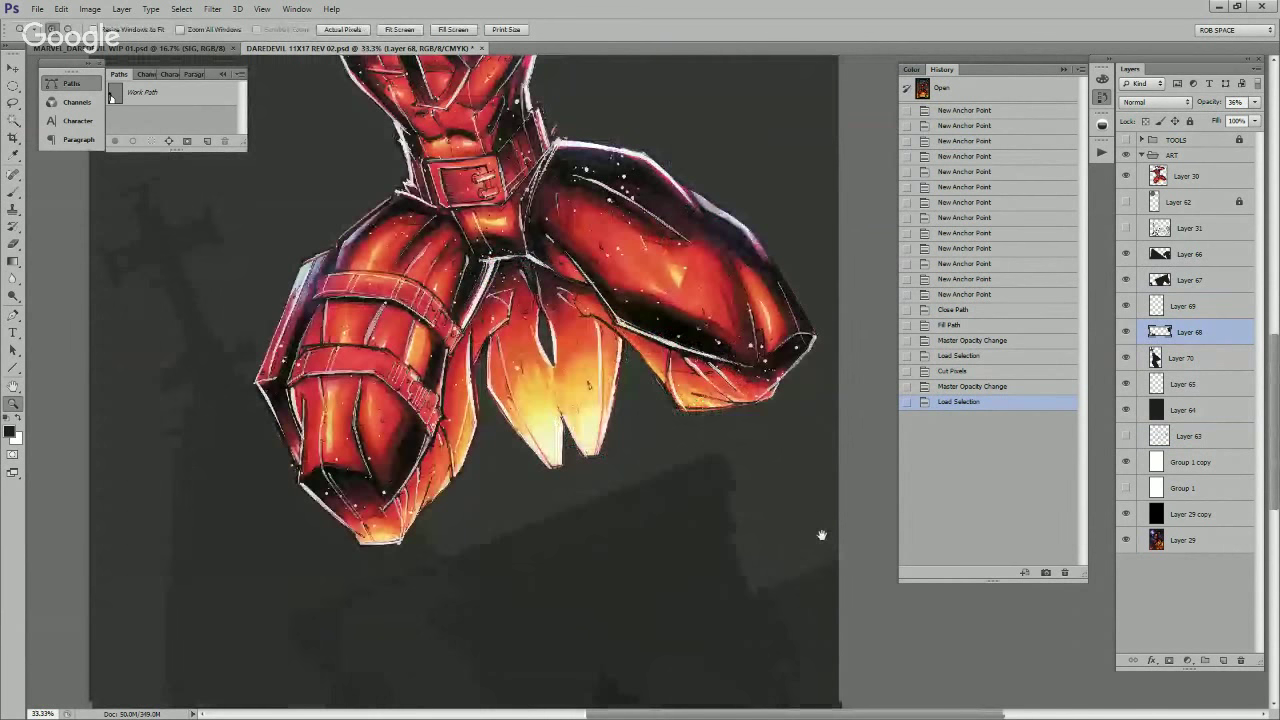
{"action": "left_click", "coordinate": [821, 535]}
{"action": "key", "text": "b"}
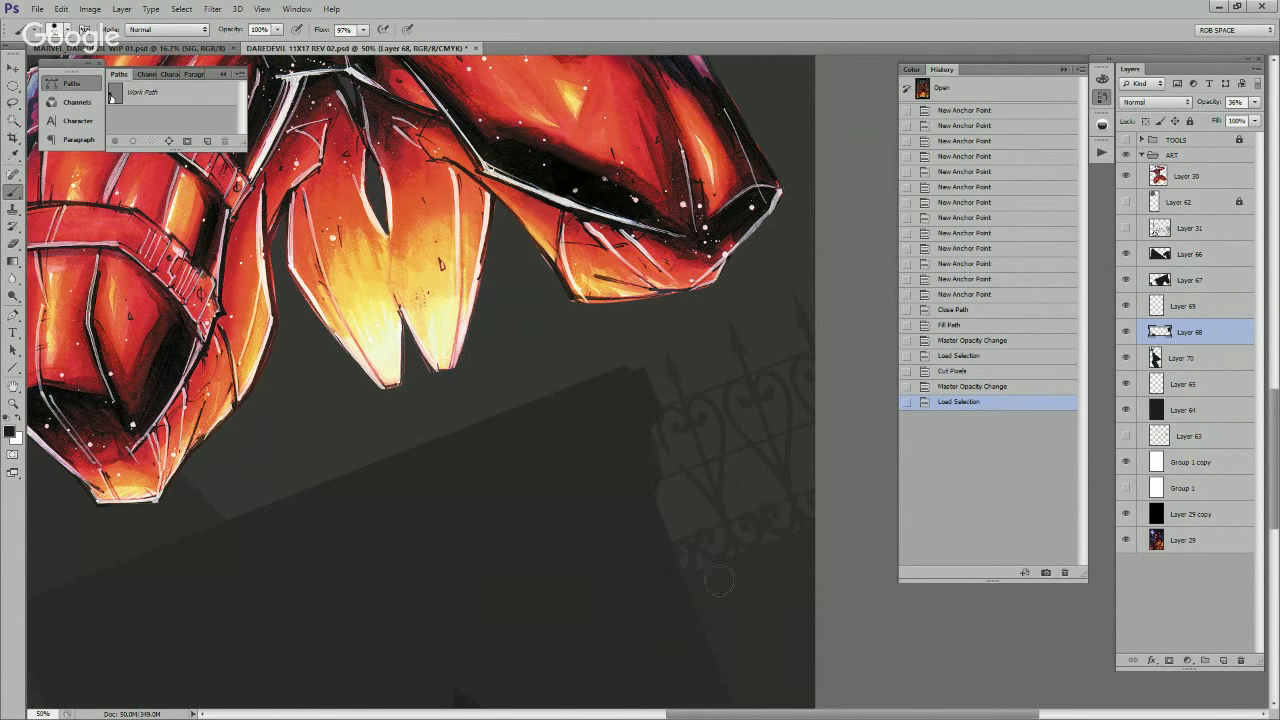
{"action": "left_click_drag", "start_coordinate": [729, 592], "coordinate": [895, 437]}
Step: Load the building shape of Layer 67 as a selection and cut it out of Layer 68
{"action": "left_click", "coordinate": [1160, 280], "text": "ctrl"}
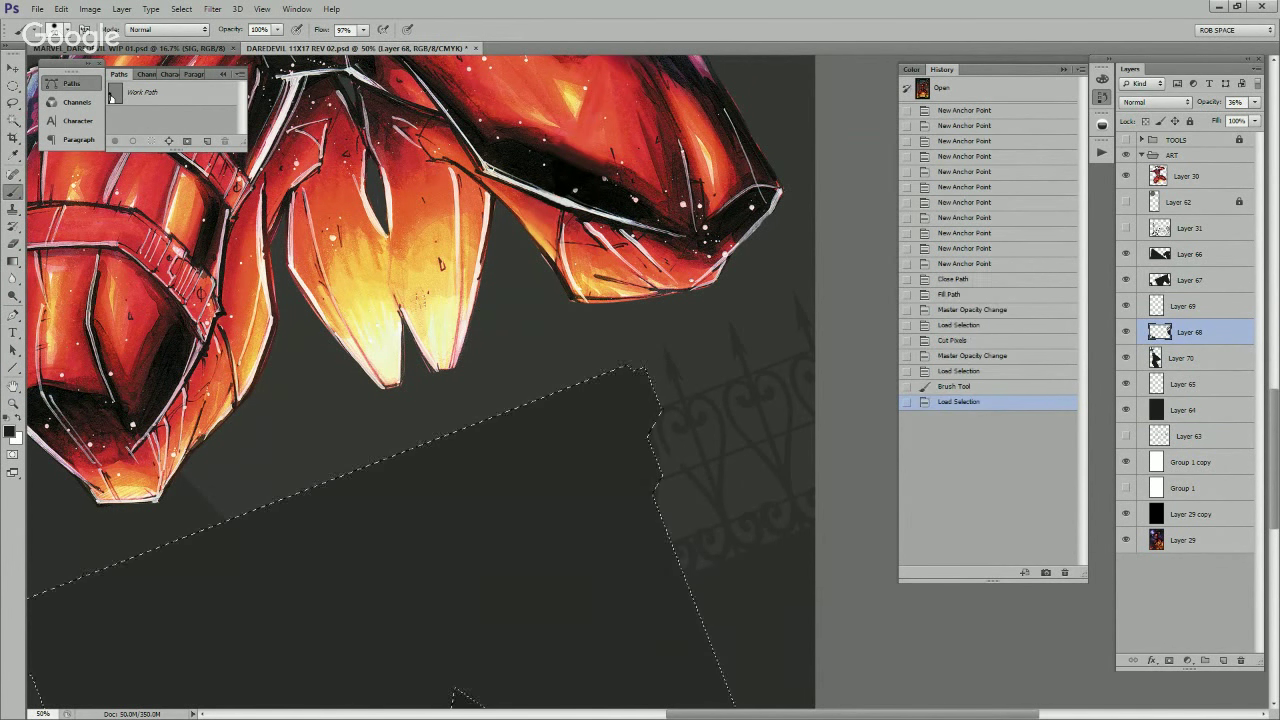
{"action": "key", "text": "ctrl+x"}
{"action": "left_click_drag", "start_coordinate": [781, 617], "coordinate": [800, 289]}
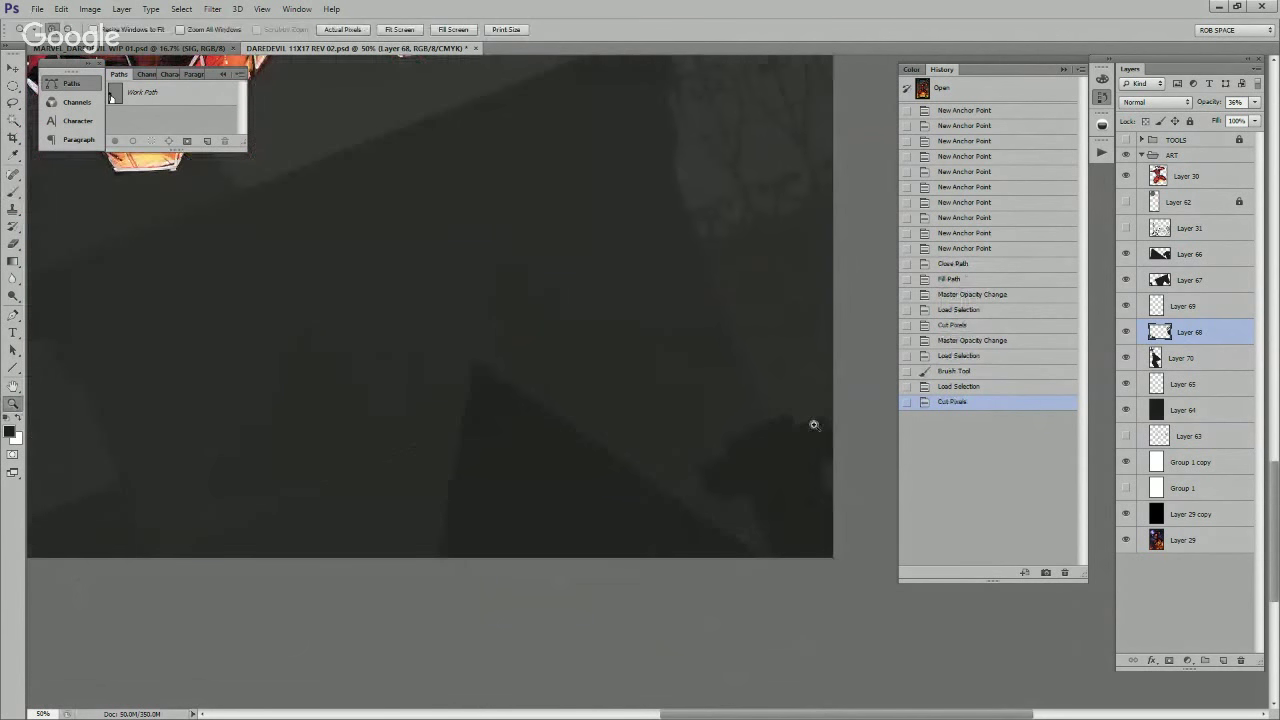
{"action": "left_click", "coordinate": [814, 428], "text": "alt"}
{"action": "left_click", "coordinate": [814, 430], "text": "alt"}
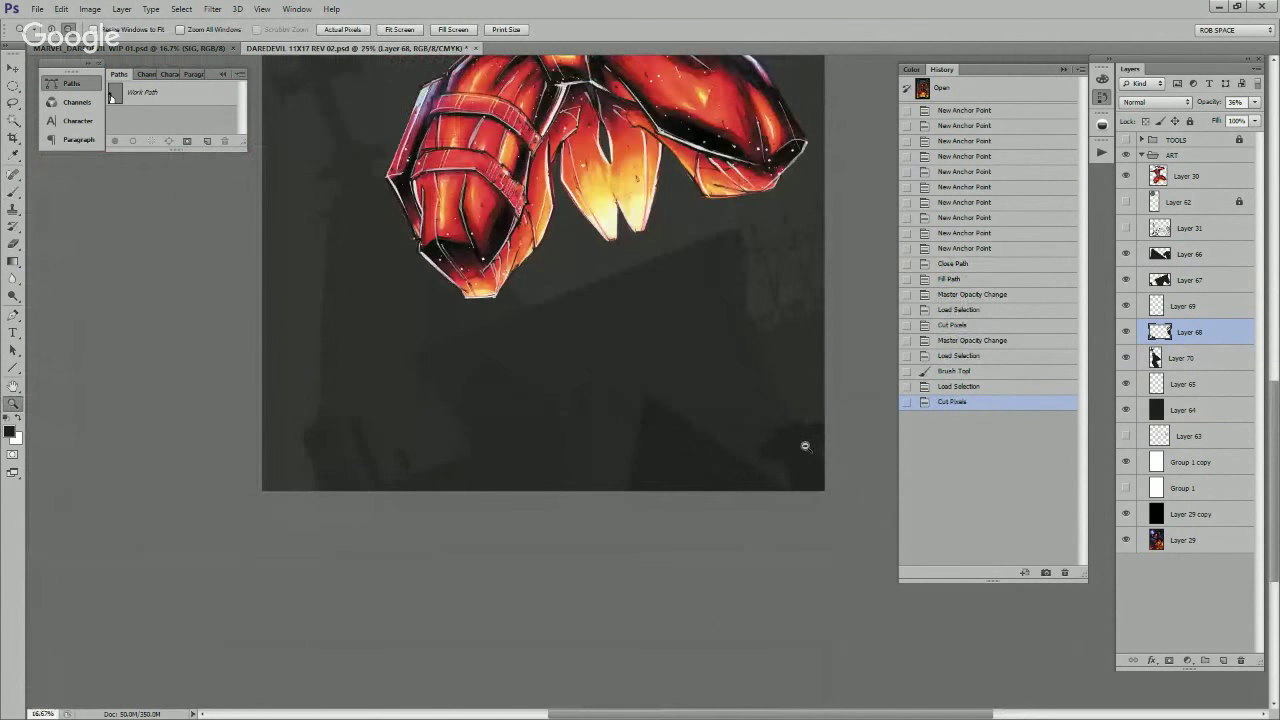
{"action": "left_click", "coordinate": [807, 442], "text": "alt"}
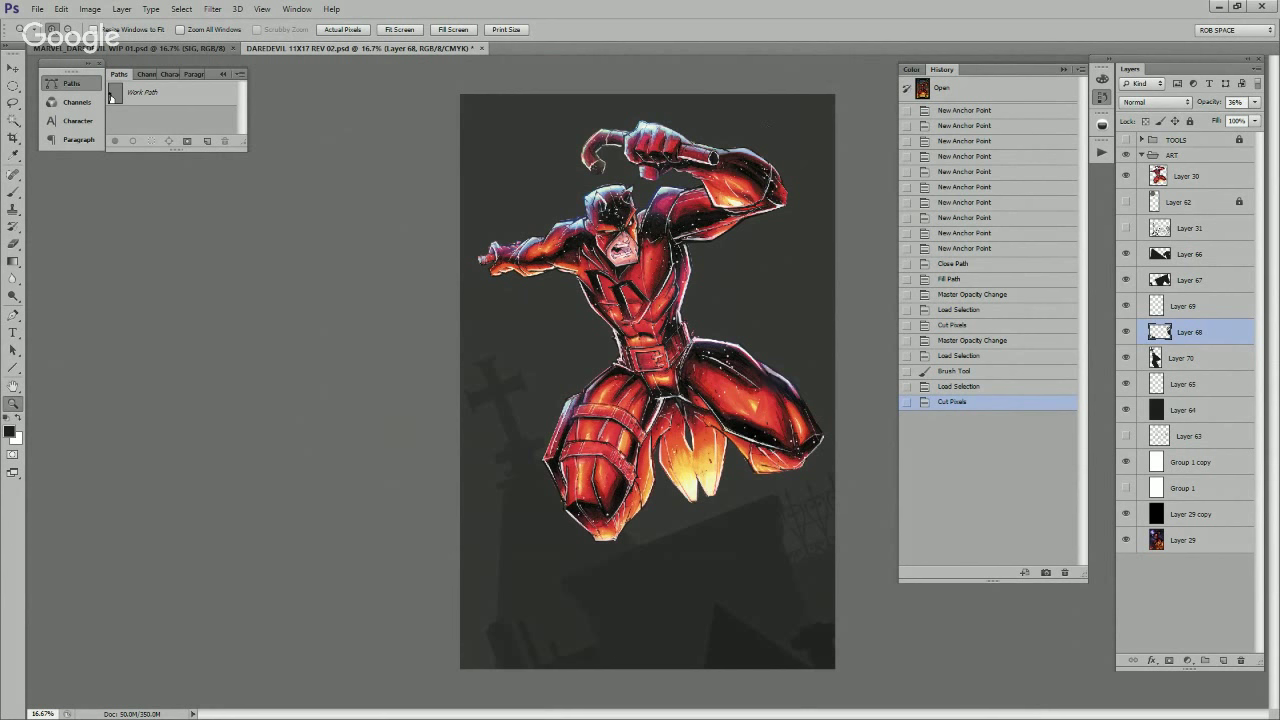
Step: Show the moon on Layer 62 and move that layer to just below Layer 65
{"action": "left_click", "coordinate": [1126, 201]}
{"action": "left_click_drag", "start_coordinate": [1180, 202], "coordinate": [1178, 376]}
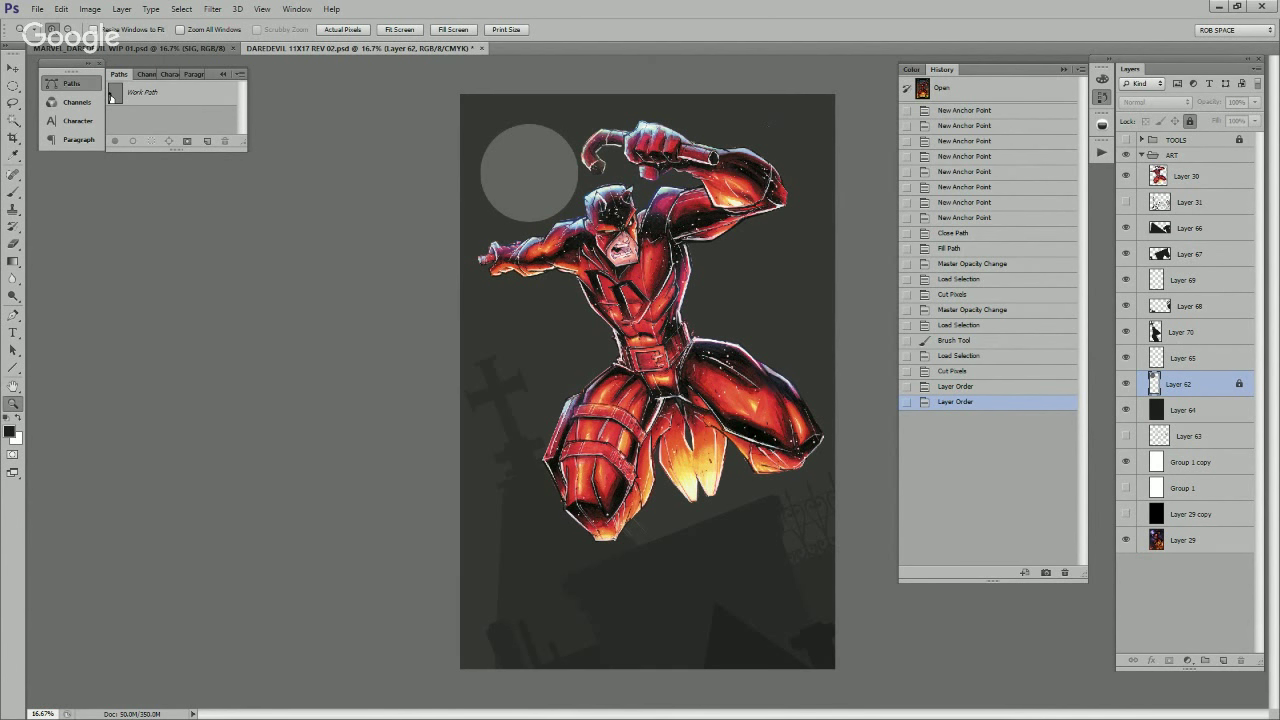
Step: Compare the background with Group 1 copy and the other backing layers shown and hidden, and check Layer 64's blend mode
{"action": "left_click", "coordinate": [1126, 461]}
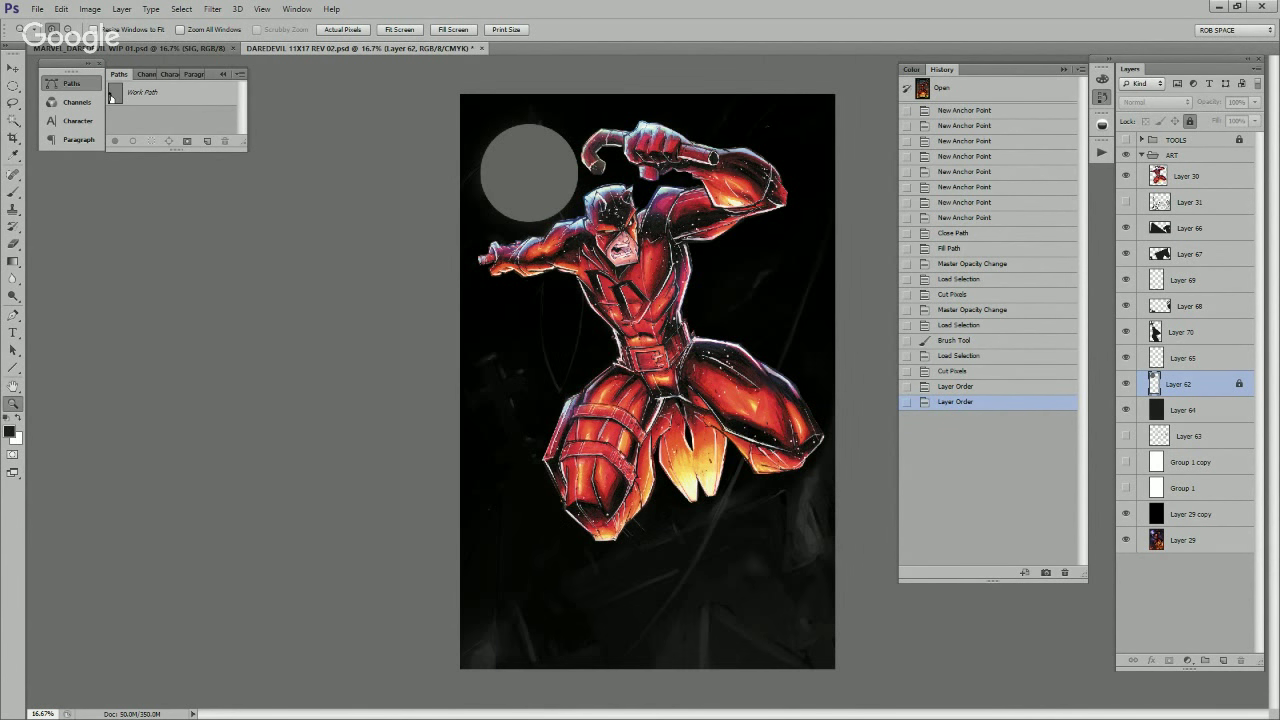
{"action": "left_click", "coordinate": [1126, 461]}
{"action": "left_click", "coordinate": [1126, 461]}
{"action": "left_click", "coordinate": [1126, 461]}
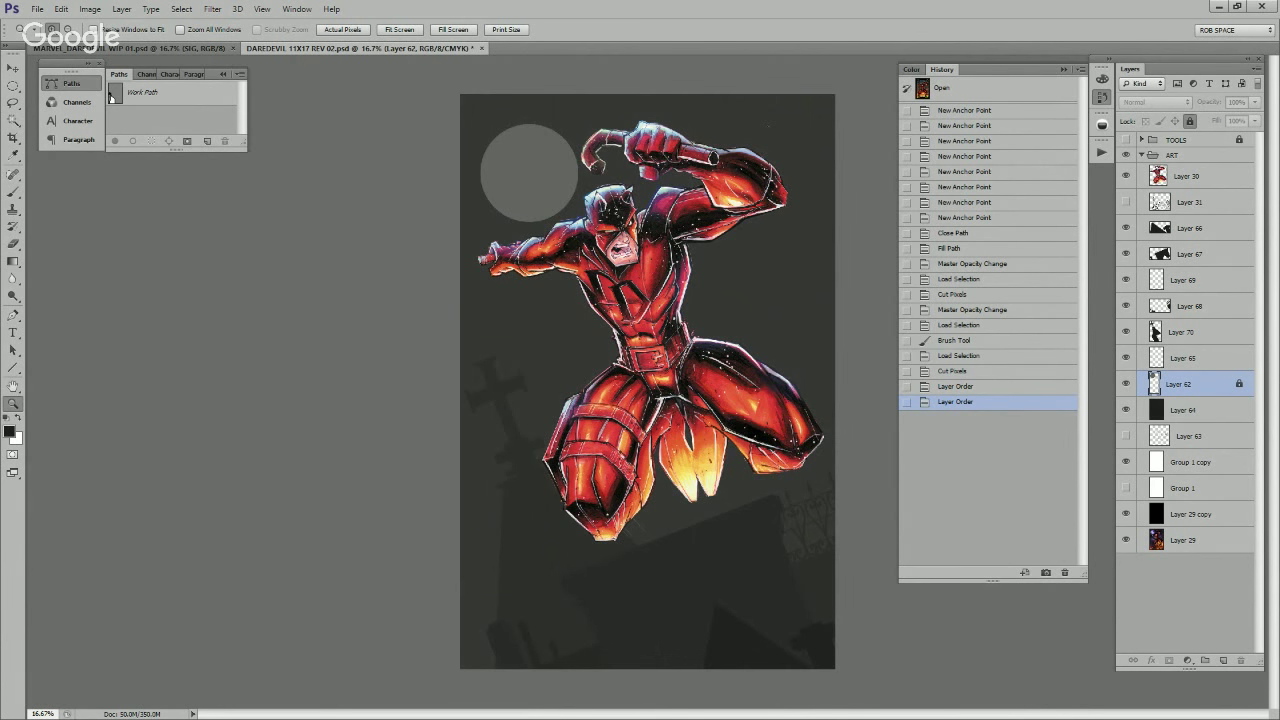
{"action": "left_click", "coordinate": [1126, 461]}
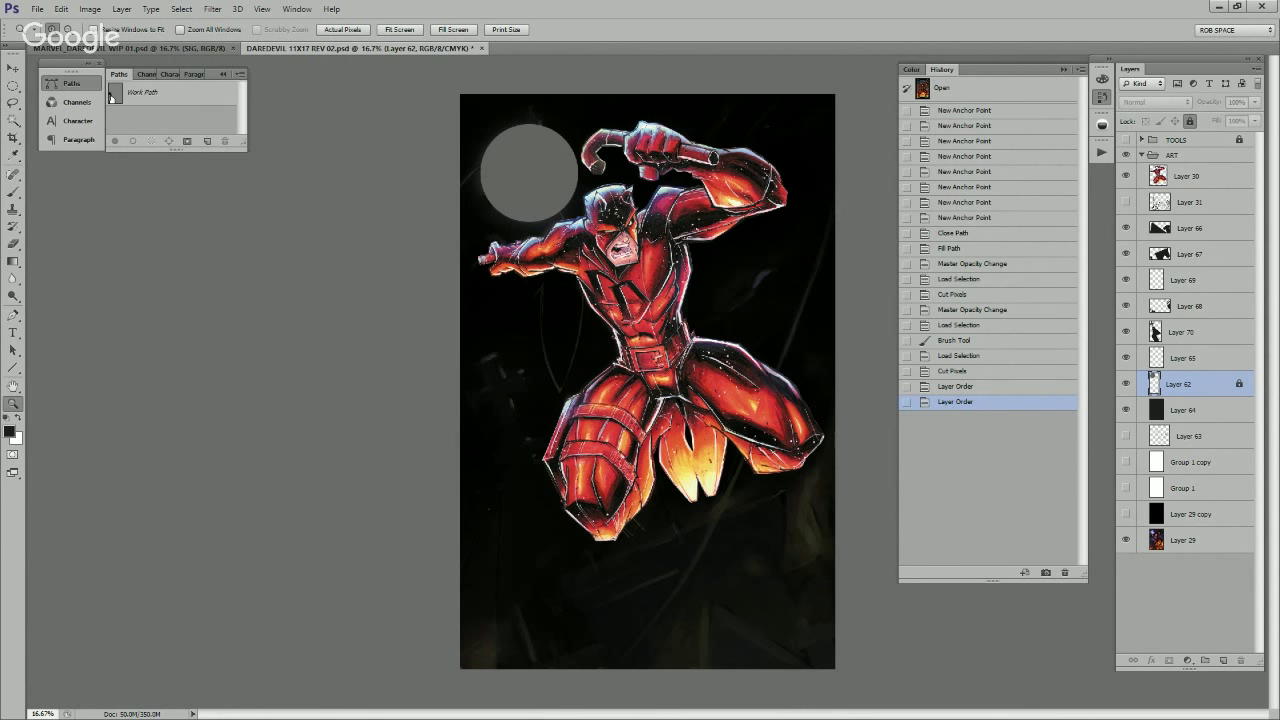
{"action": "left_click", "coordinate": [1126, 410]}
{"action": "left_click", "coordinate": [1184, 410]}
{"action": "left_click", "coordinate": [1156, 102]}
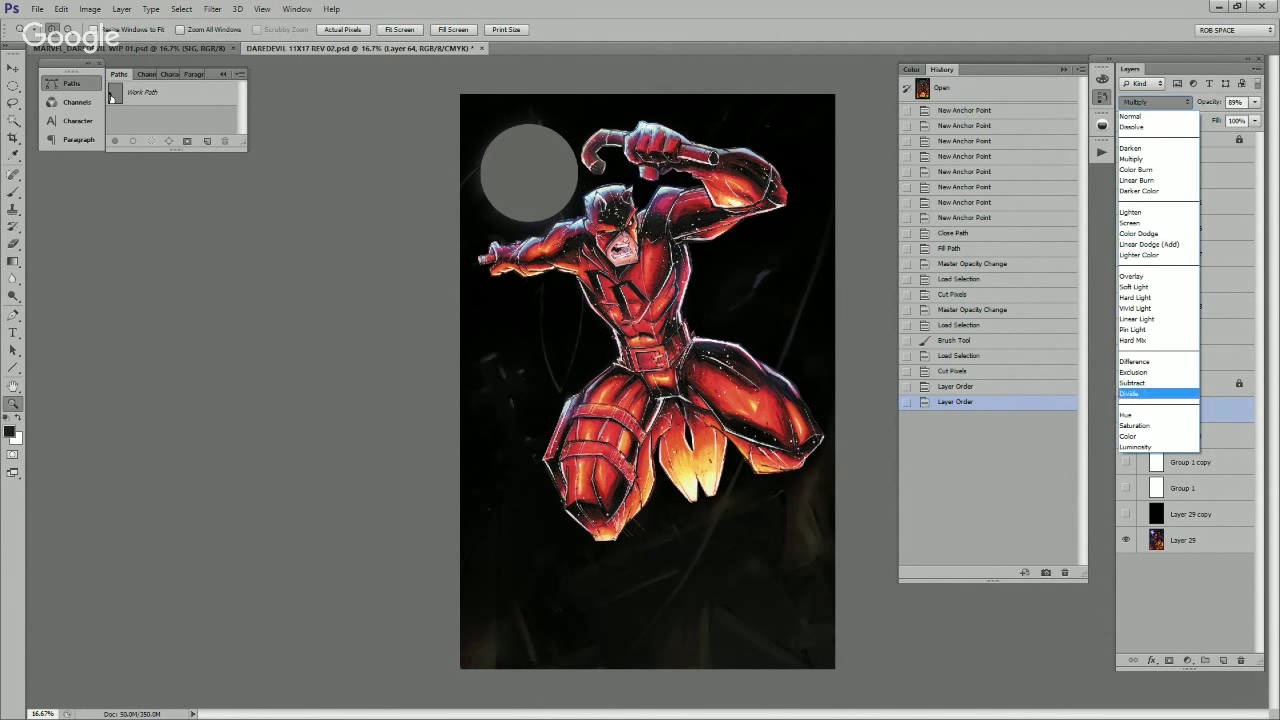
{"action": "key", "text": "Escape"}
Step: Sample the light grey of the painted moon, unlock Layer 62 and fill its moon with that color
{"action": "left_click", "coordinate": [1126, 410]}
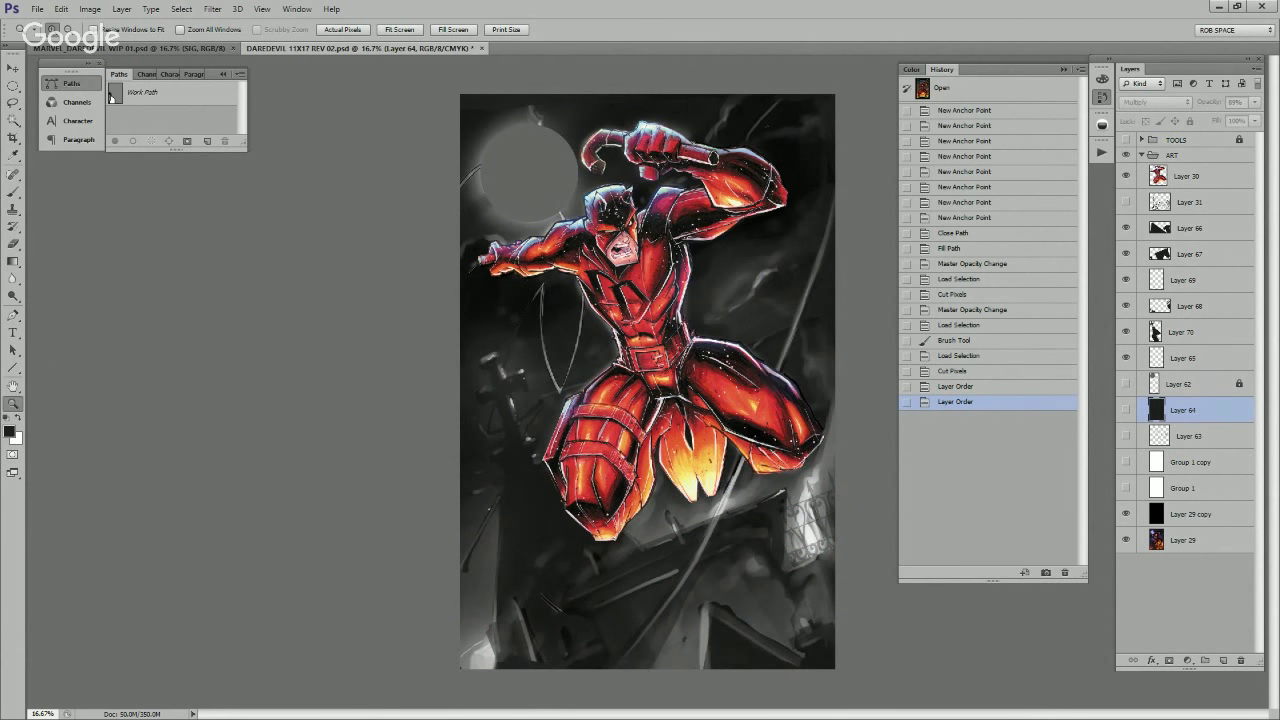
{"action": "key", "text": "b"}
{"action": "left_click", "coordinate": [536, 193], "text": "alt"}
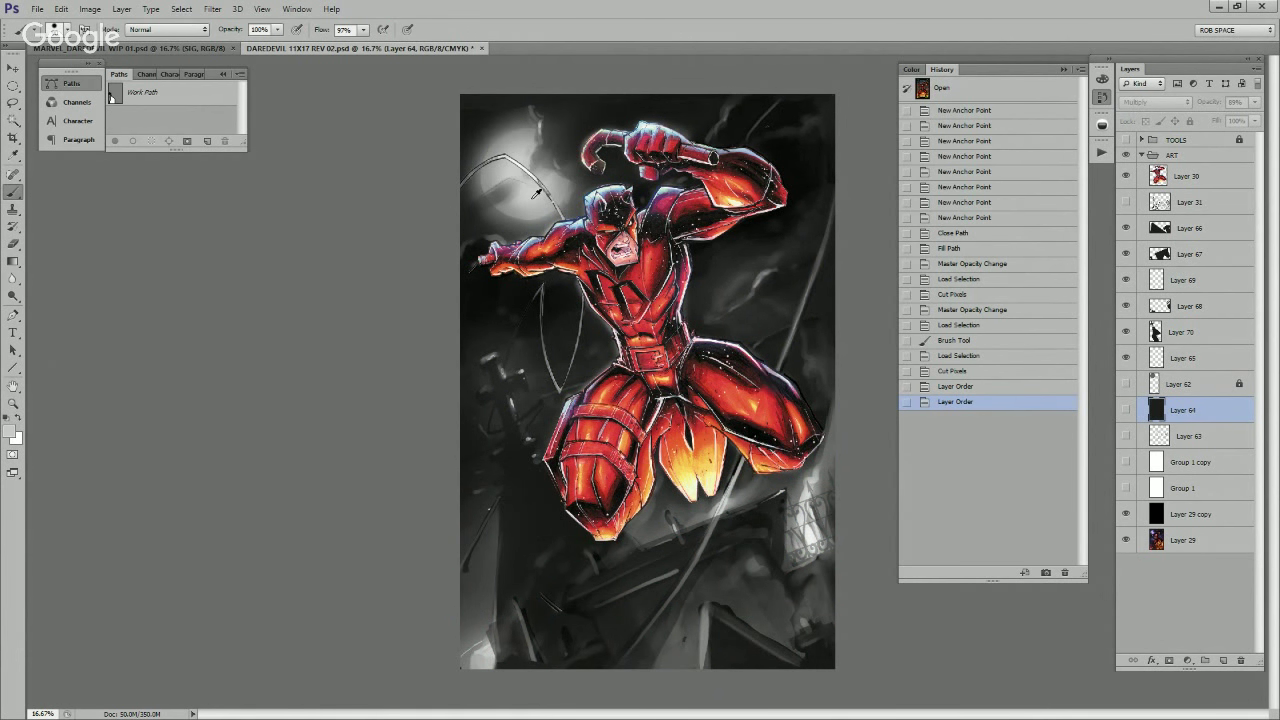
{"action": "left_click", "coordinate": [1126, 410]}
{"action": "left_click", "coordinate": [1126, 410]}
{"action": "left_click", "coordinate": [1126, 384]}
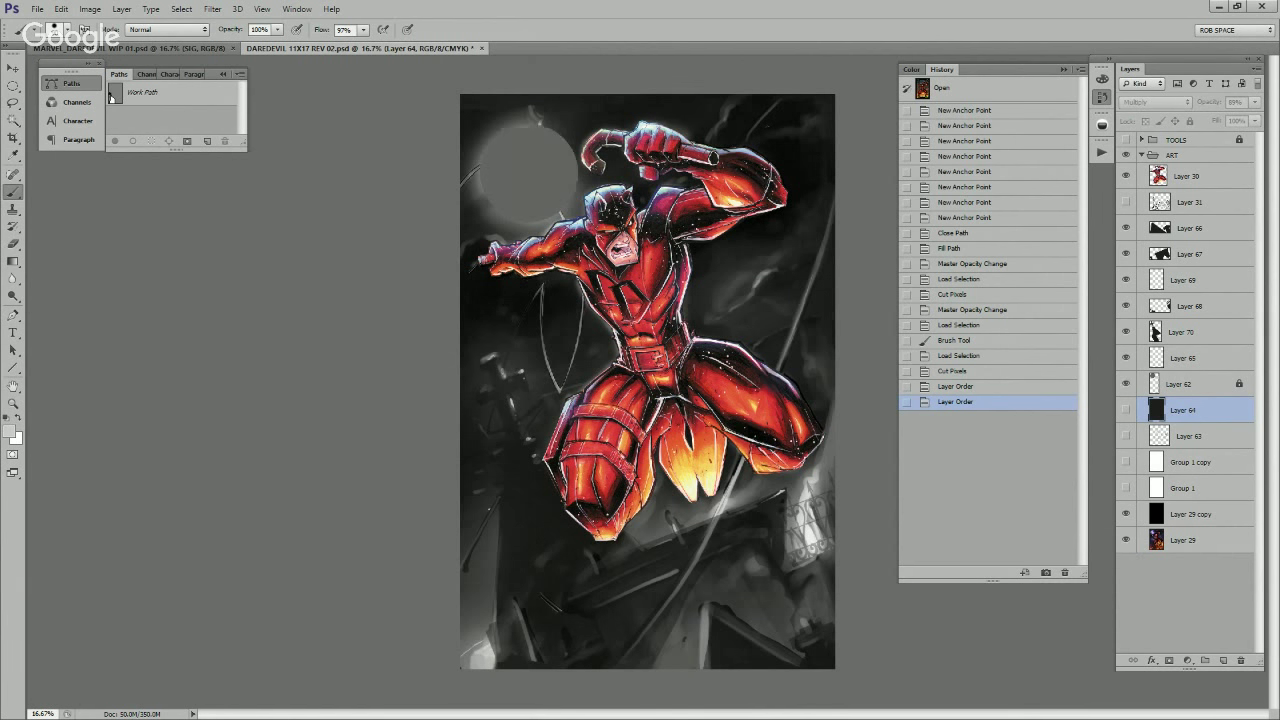
{"action": "left_click", "coordinate": [1180, 384]}
{"action": "left_click", "coordinate": [1190, 121]}
{"action": "key", "text": "shift+alt+BackSpace"}
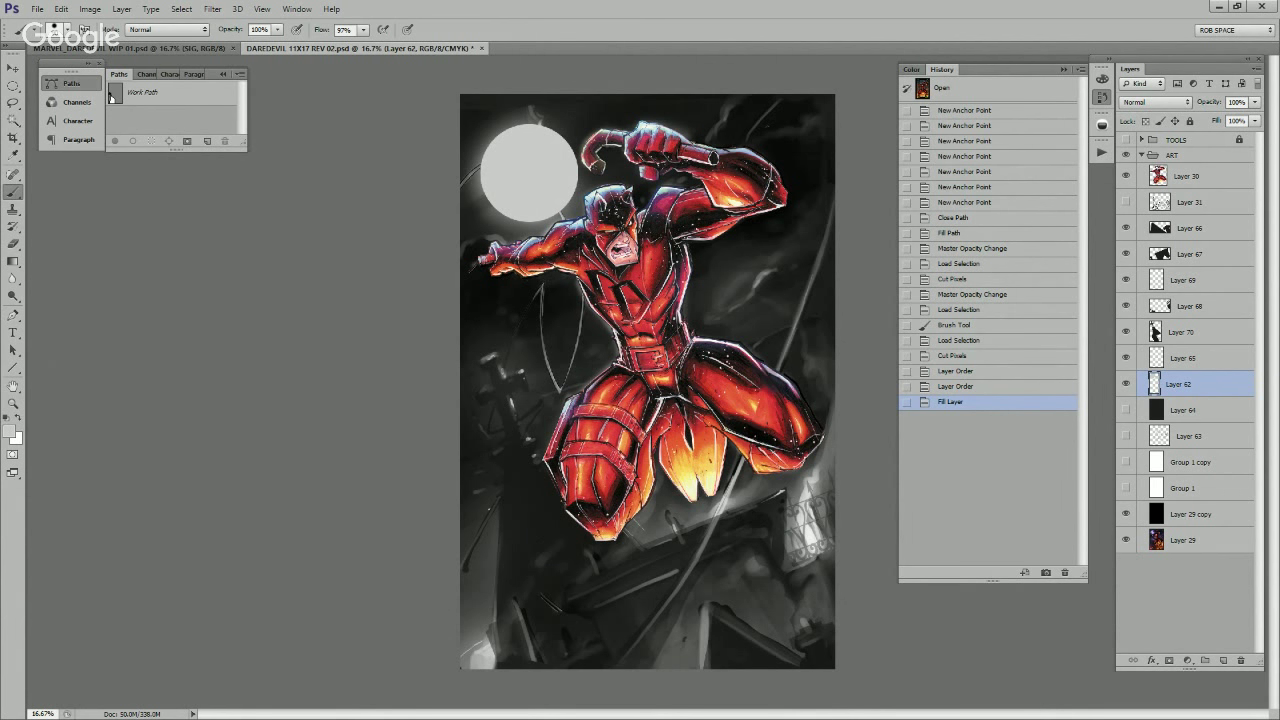
Step: Show Group 1 copy and Layer 64 again and merge Layer 64, Layer 63 and Group 1 copy into one layer
{"action": "left_click", "coordinate": [1126, 487]}
{"action": "left_click", "coordinate": [1126, 488]}
{"action": "left_click", "coordinate": [1126, 462]}
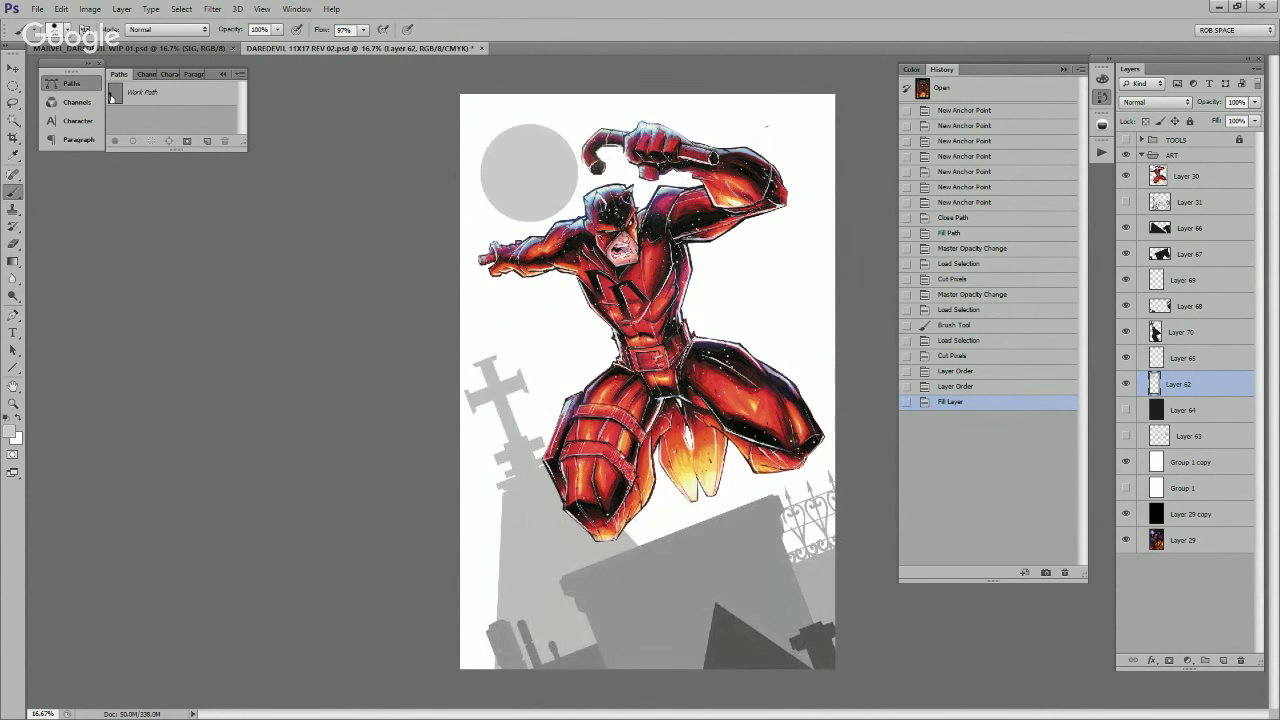
{"action": "left_click", "coordinate": [1126, 410]}
{"action": "left_click", "coordinate": [1184, 410]}
{"action": "left_click", "coordinate": [1190, 462], "text": "shift"}
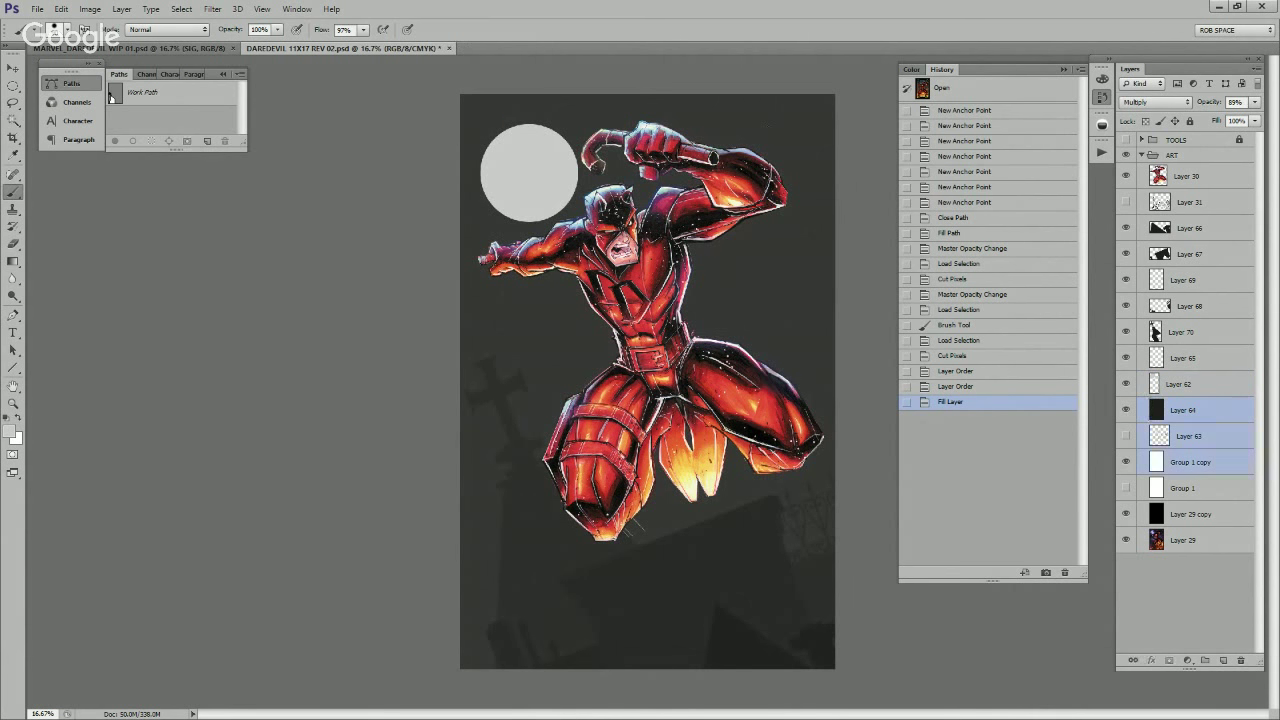
{"action": "key", "text": "ctrl+e"}
Step: Check the merged background layer by toggling its visibility and save the document
{"action": "left_click", "coordinate": [1126, 409]}
{"action": "left_click", "coordinate": [1126, 409]}
{"action": "left_click", "coordinate": [1126, 409]}
{"action": "left_click", "coordinate": [1126, 409]}
{"action": "left_click", "coordinate": [1126, 410]}
{"action": "left_click", "coordinate": [1126, 410]}
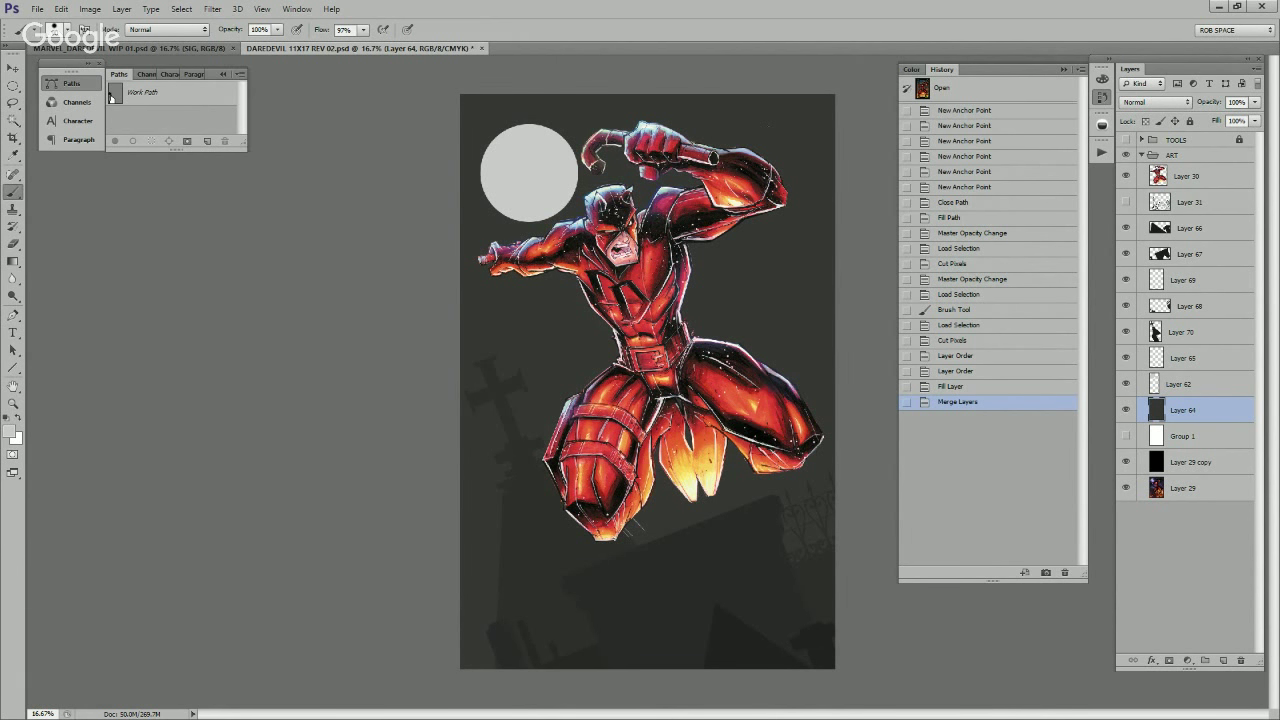
{"action": "key", "text": "ctrl+s"}
Step: Find the layer holding the stray marks beside the character's bent knee, lasso them on Layer 62 and cut them out
{"action": "key", "text": "z"}
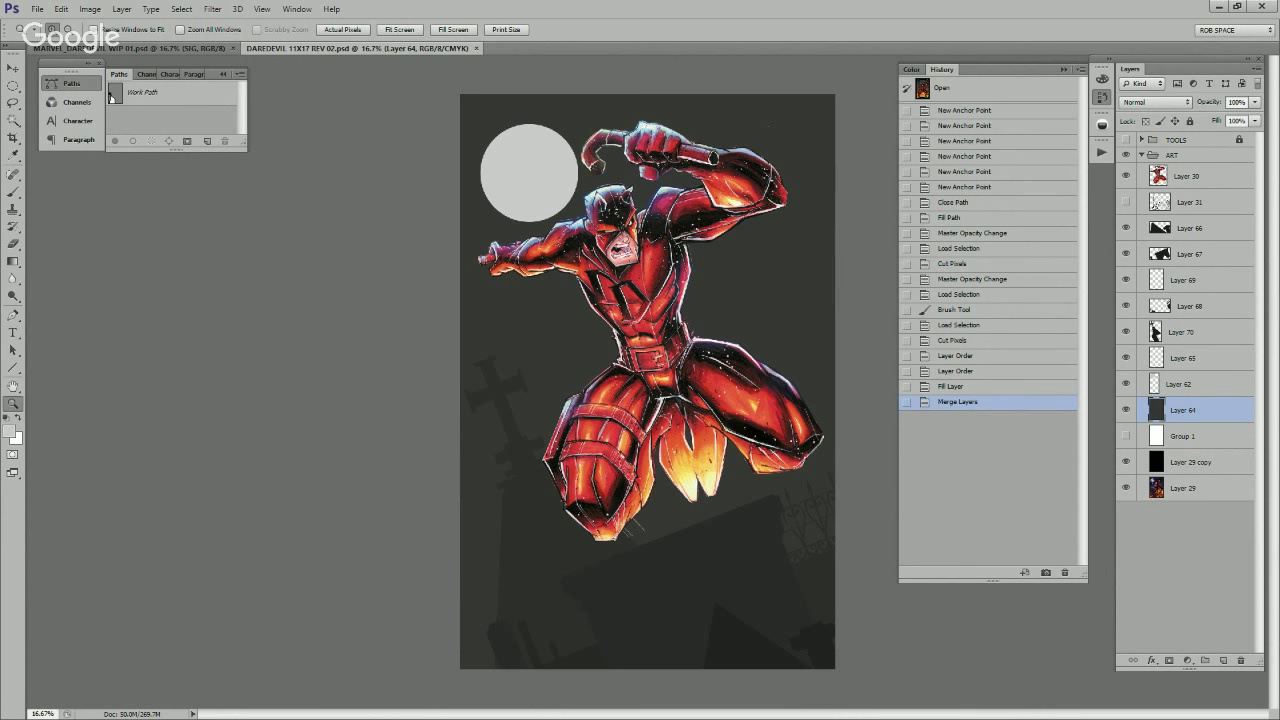
{"action": "left_click", "coordinate": [1126, 358]}
{"action": "left_click", "coordinate": [1126, 358]}
{"action": "left_click", "coordinate": [1126, 384]}
{"action": "left_click", "coordinate": [1126, 384]}
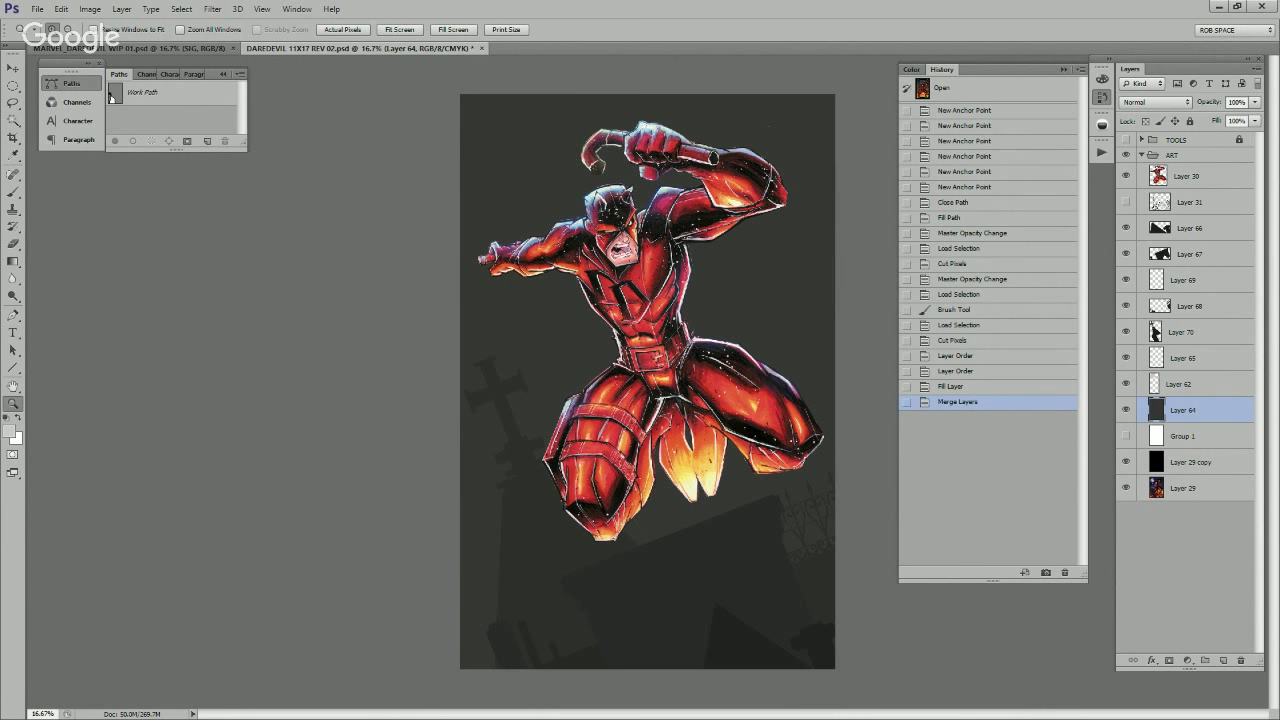
{"action": "left_click", "coordinate": [1126, 384]}
{"action": "left_click", "coordinate": [1185, 384]}
{"action": "key", "text": "l"}
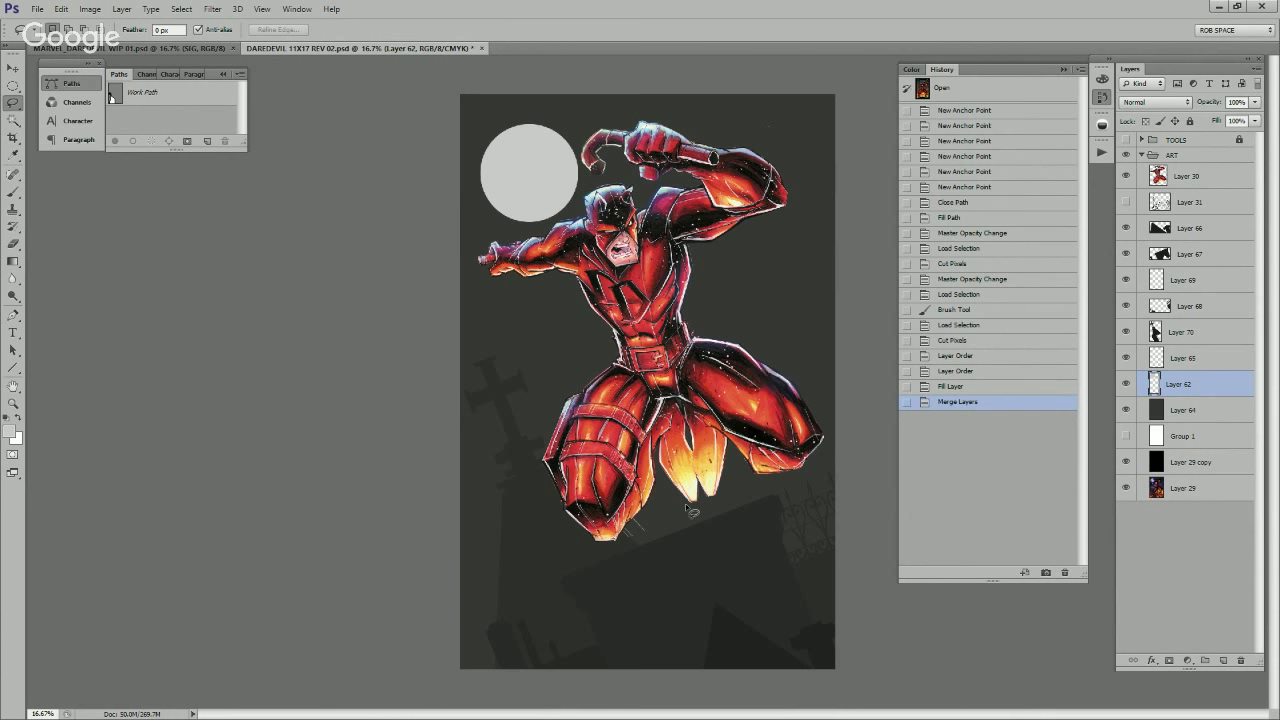
{"action": "left_click_drag", "start_coordinate": [690, 511], "coordinate": [674, 537]}
{"action": "key", "text": "ctrl+x"}
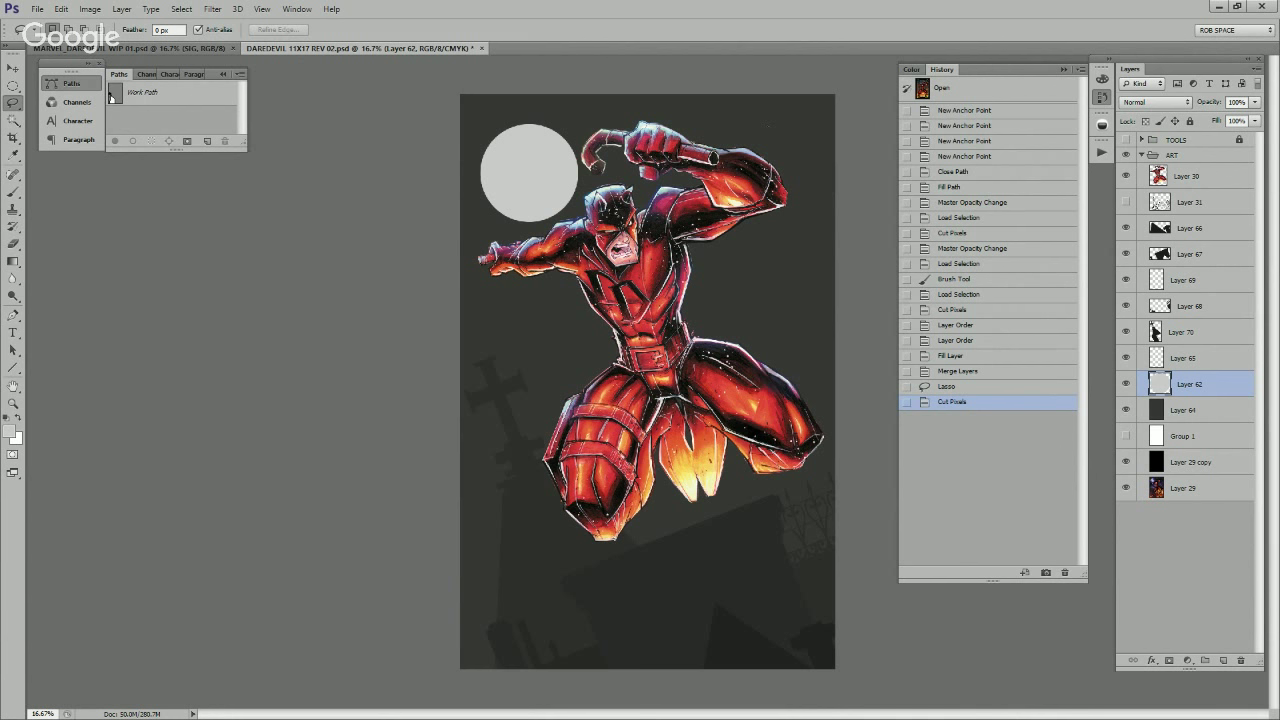
Step: Add a black-filled layer above Layer 30 and set its blend mode to Saturation to view the illustration in greyscale
{"action": "left_click", "coordinate": [1223, 660]}
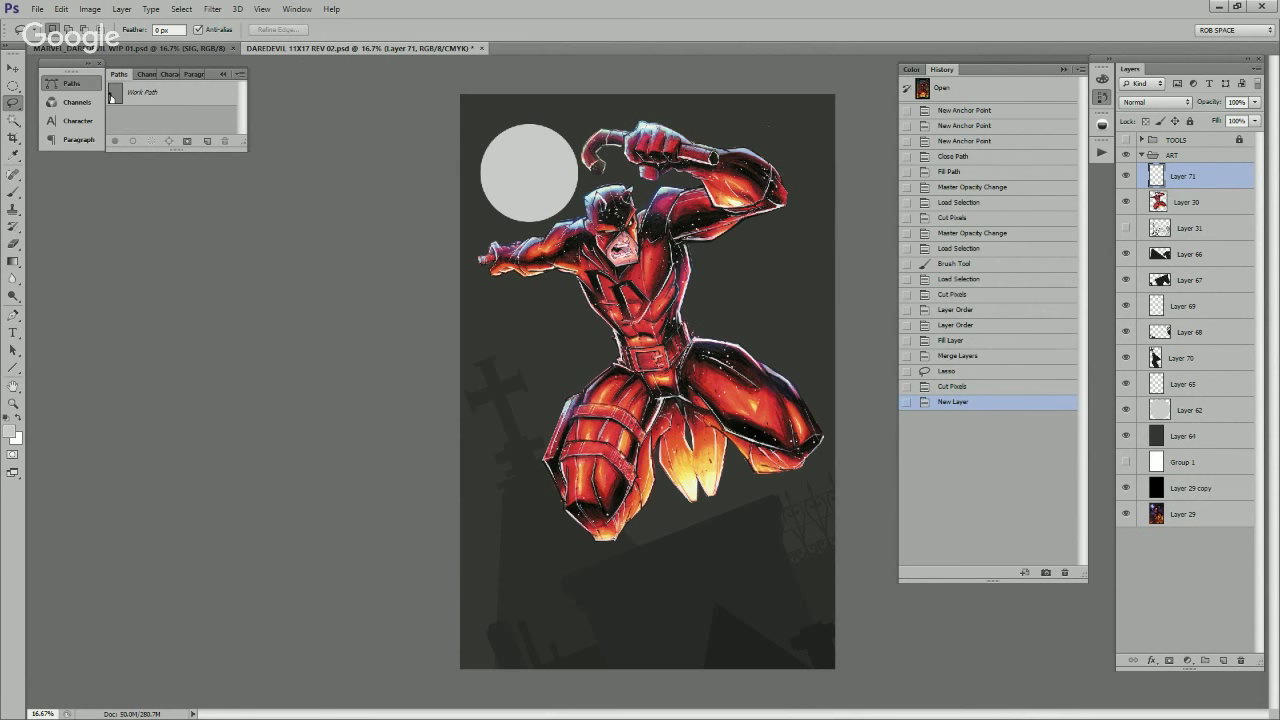
{"action": "key", "text": "d"}
{"action": "key", "text": "alt+BackSpace"}
{"action": "left_click", "coordinate": [1156, 102]}
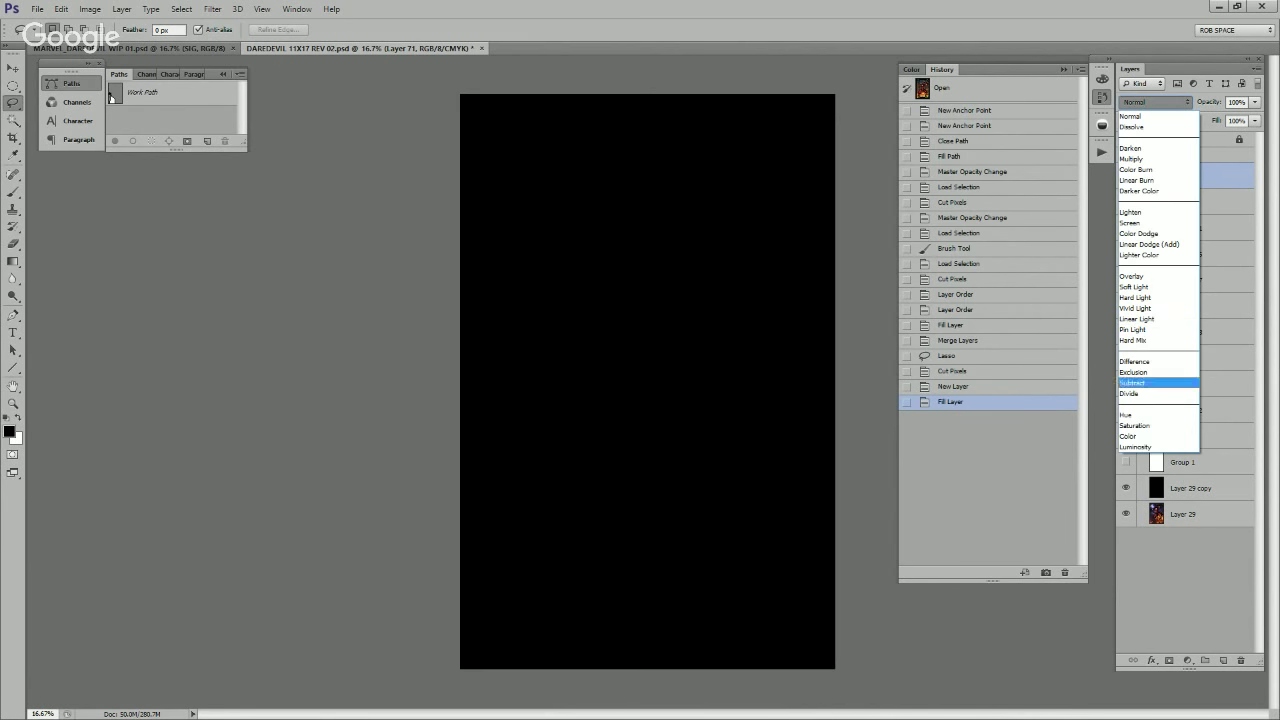
{"action": "left_click", "coordinate": [1135, 425]}
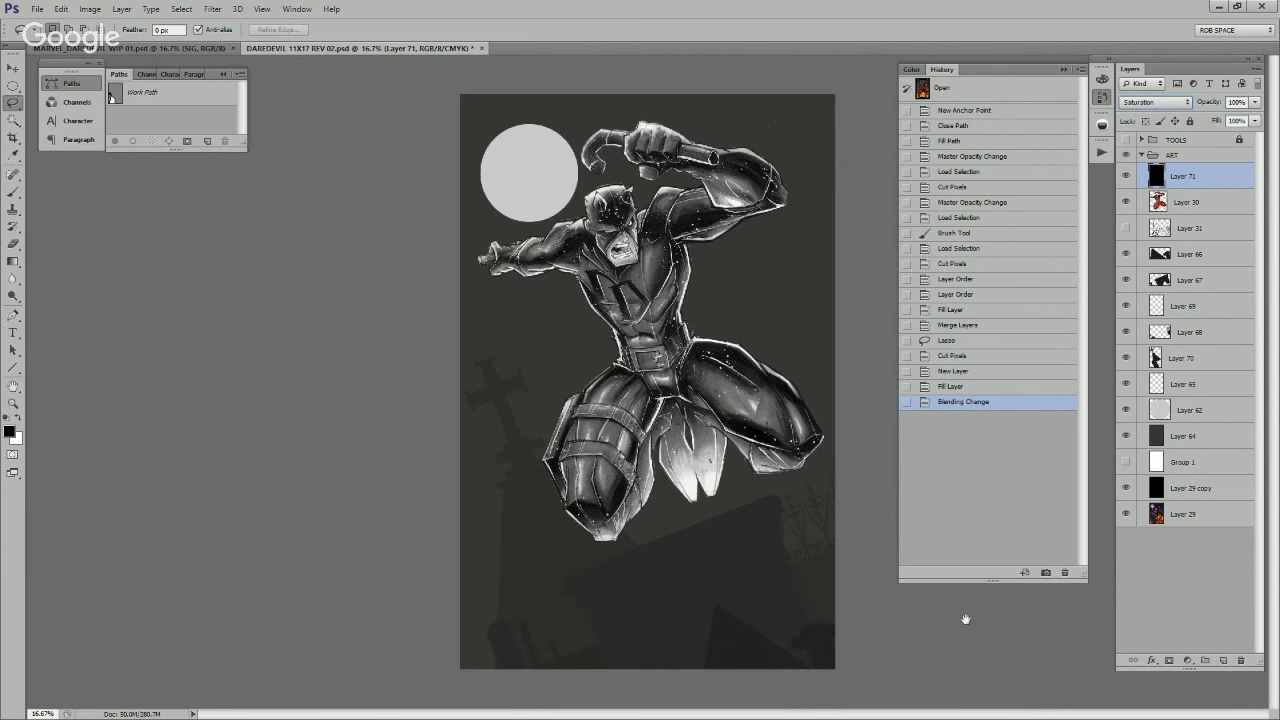
Step: Duplicate the character's Layer 30, fill the copy's existing pixels with black and set its opacity to 61%
{"action": "key", "text": "alt+bracketleft"}
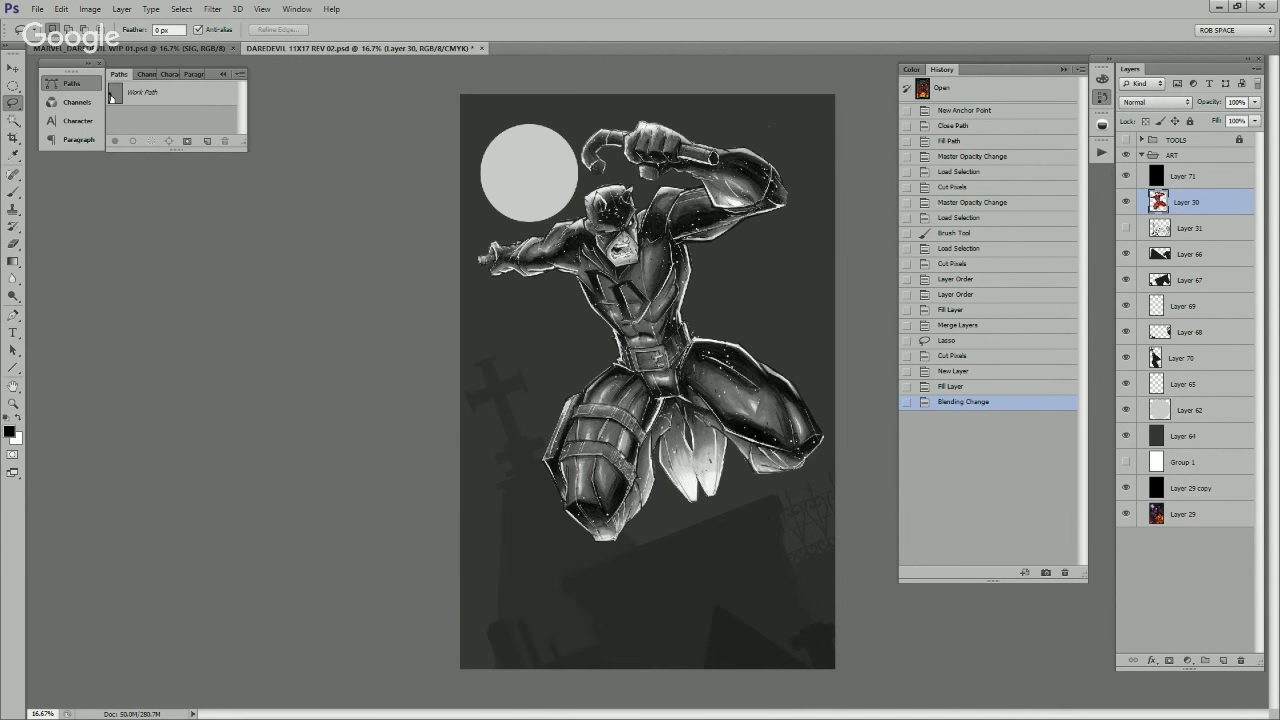
{"action": "key", "text": "ctrl+j"}
{"action": "key", "text": "shift+alt+BackSpace"}
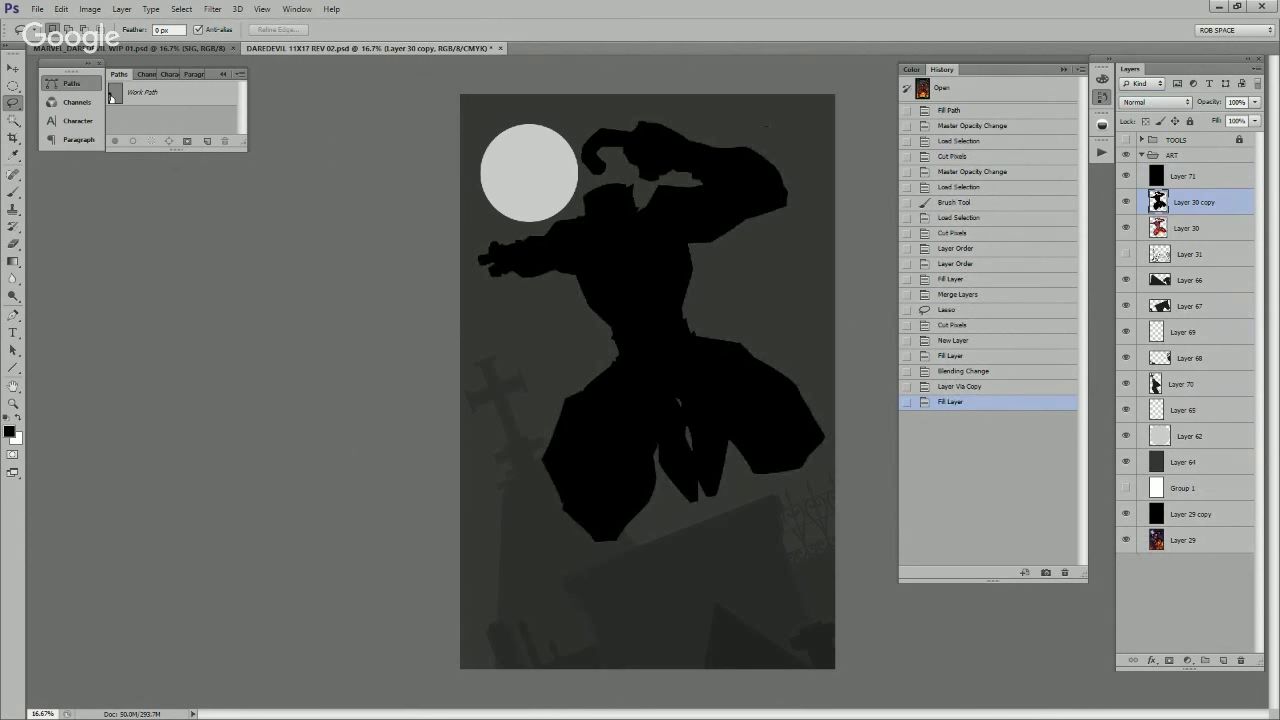
{"action": "left_click_drag", "start_coordinate": [1255, 102], "coordinate": [1243, 118]}
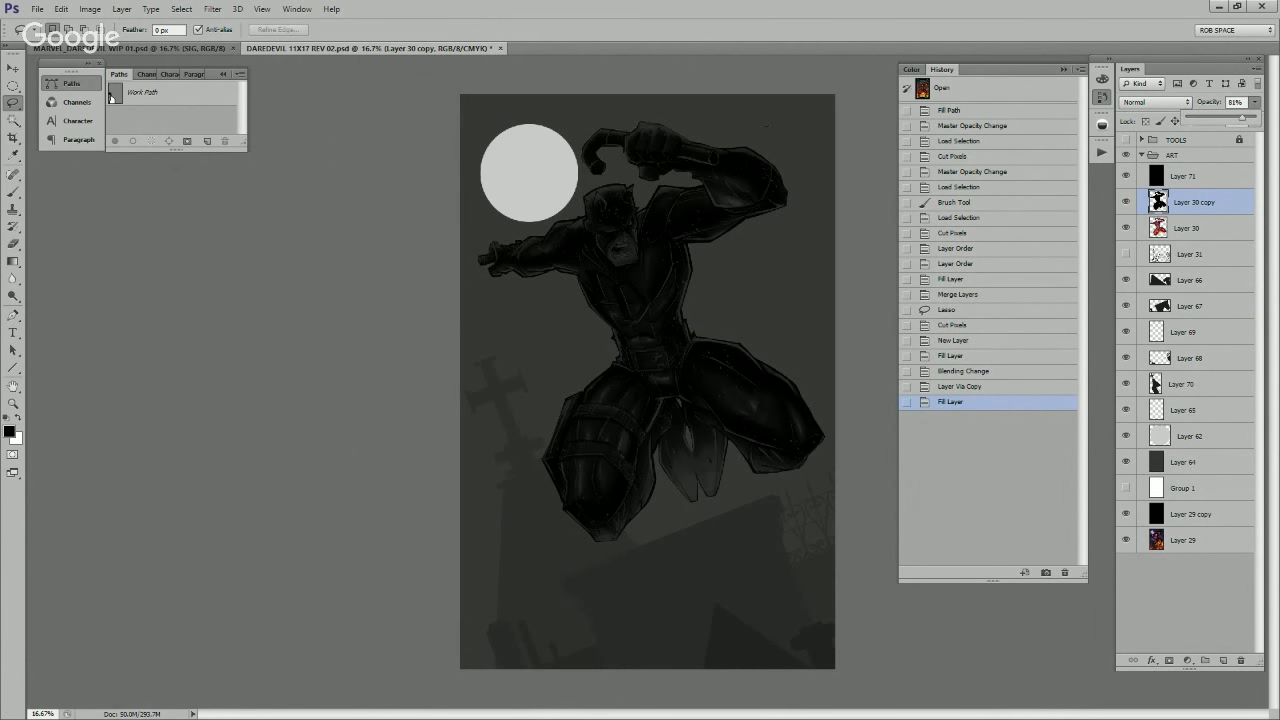
{"action": "key", "text": "6"}
{"action": "key", "text": "9"}
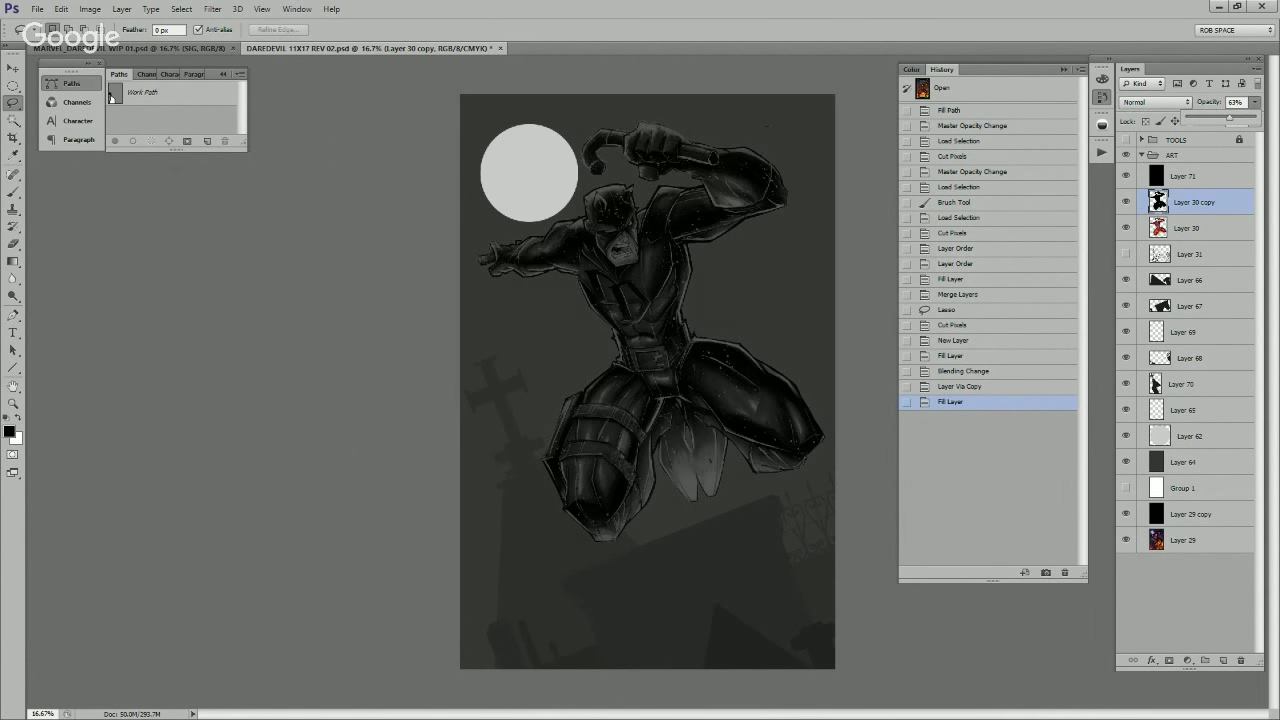
{"action": "key", "text": "1"}
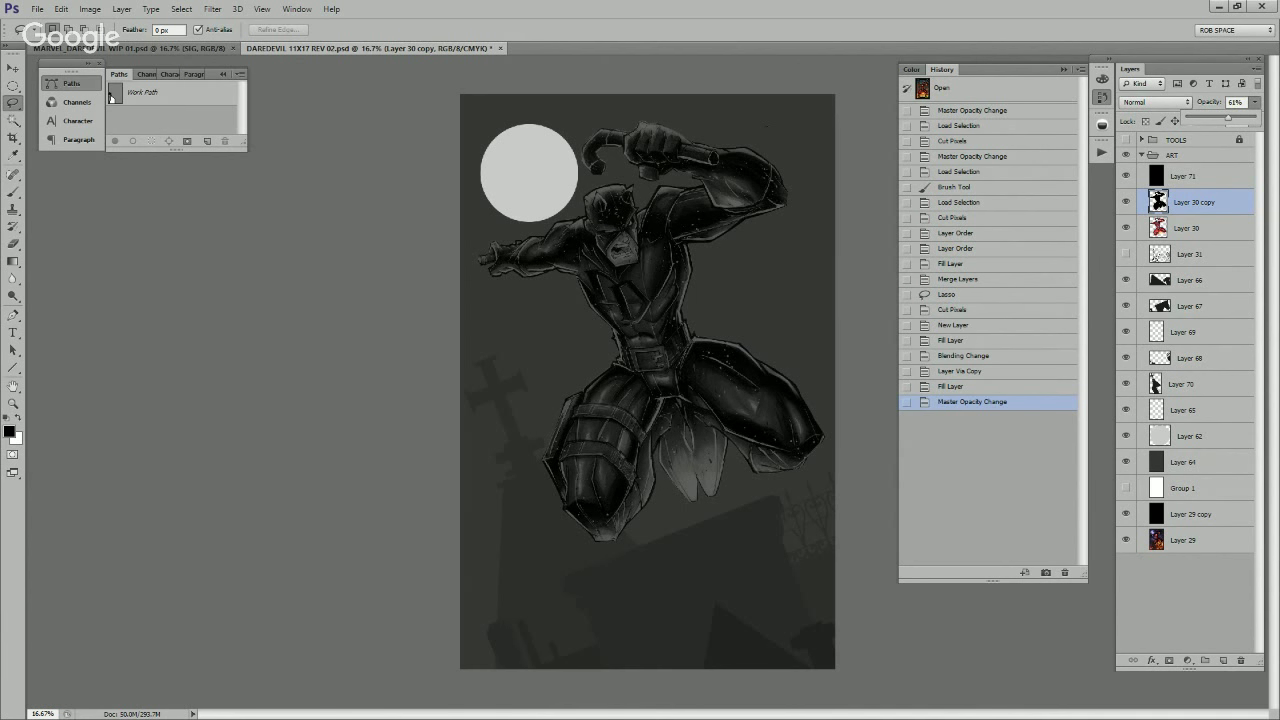
Step: Duplicate the black character silhouette layer, set the duplicate's blend mode to Darken and its opacity to 28%
{"action": "key", "text": "ctrl+j"}
{"action": "left_click", "coordinate": [1156, 102]}
{"action": "left_click", "coordinate": [1140, 147]}
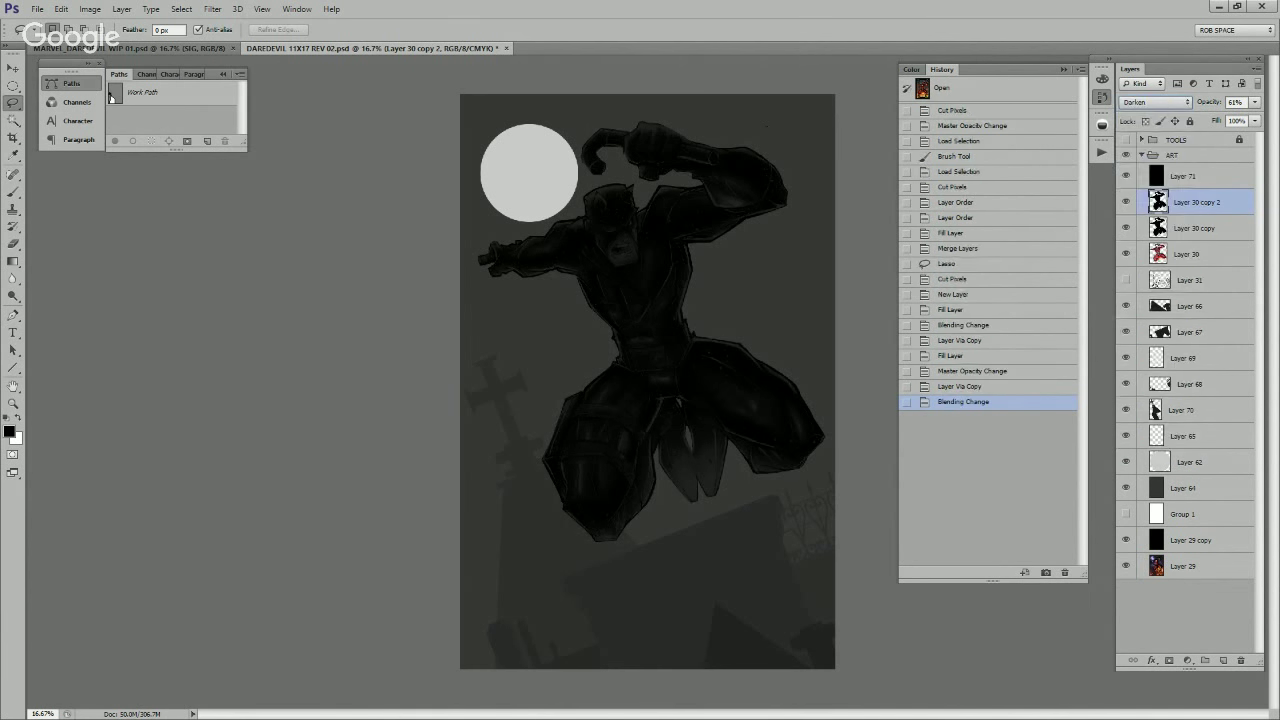
{"action": "left_click", "coordinate": [1255, 102]}
{"action": "left_click_drag", "start_coordinate": [1234, 118], "coordinate": [1211, 117]}
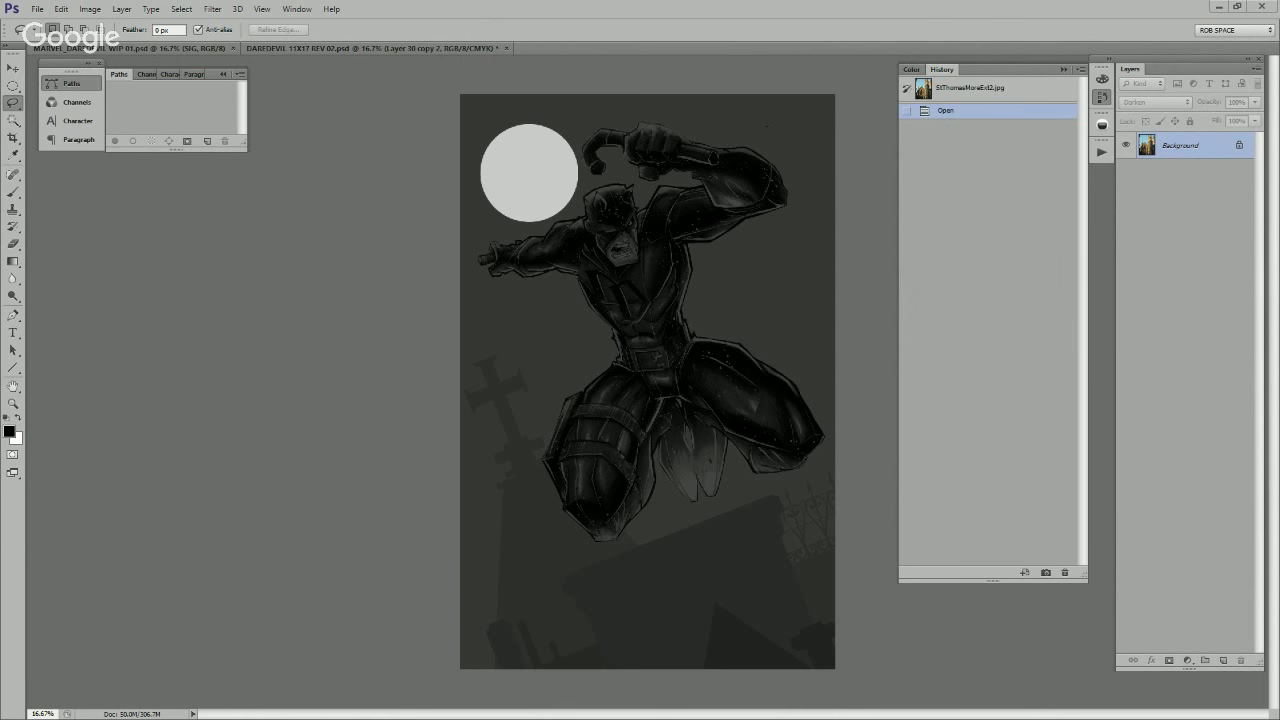
Step: Close StThomasMoreExt2.jpg, add a black layer in Saturation mode to DAREDEVIL 5X7 RUFFY v2.psd, and return to the 11X17 document
{"action": "key", "text": "ctrl+w"}
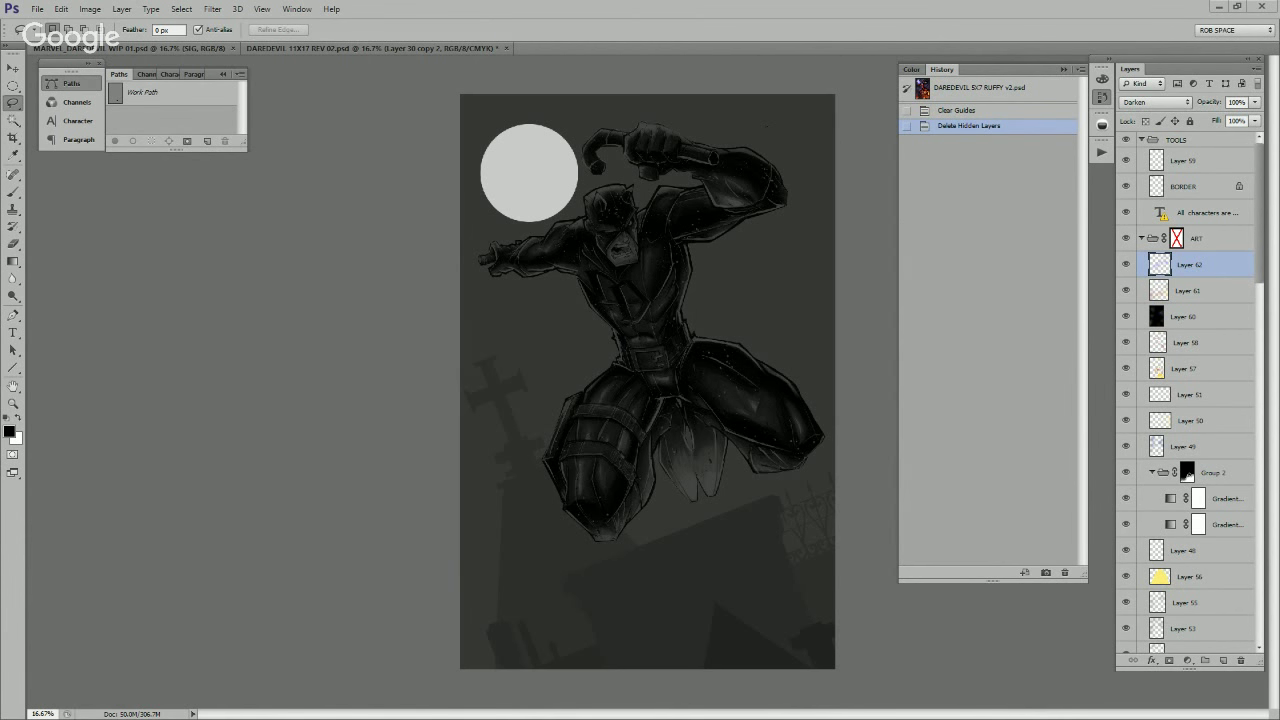
{"action": "left_click", "coordinate": [1223, 660]}
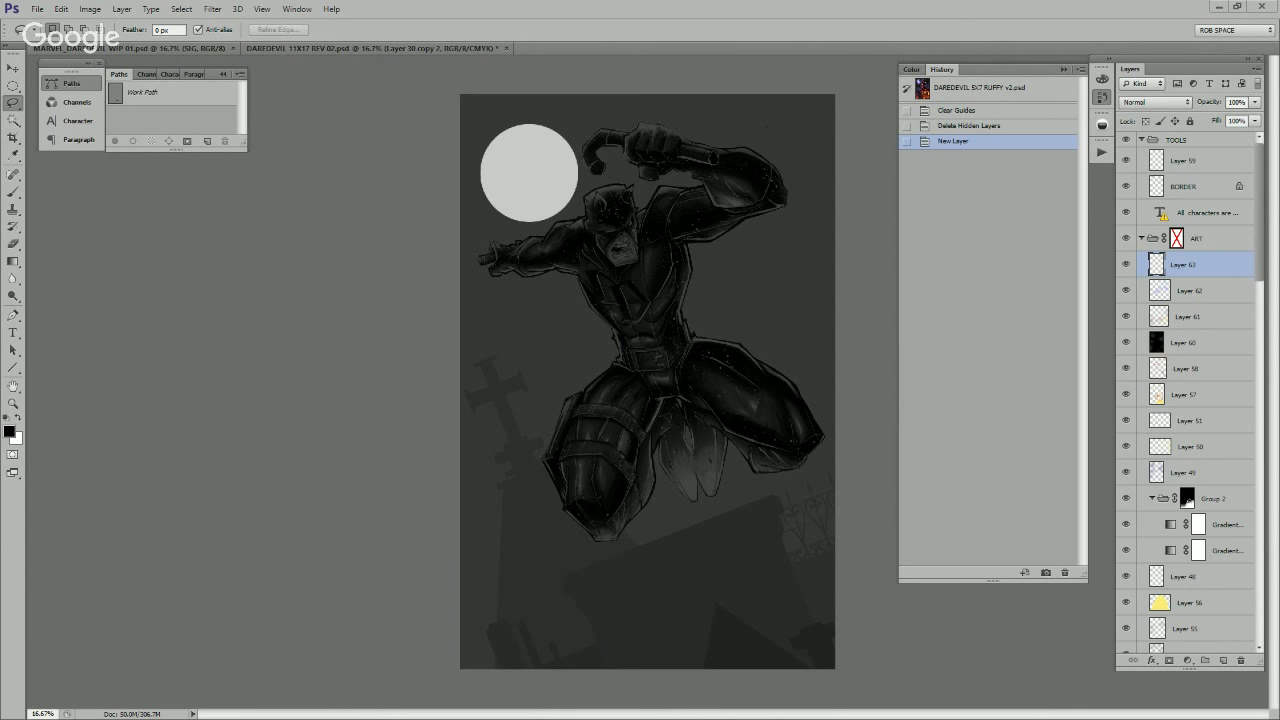
{"action": "key", "text": "alt+BackSpace"}
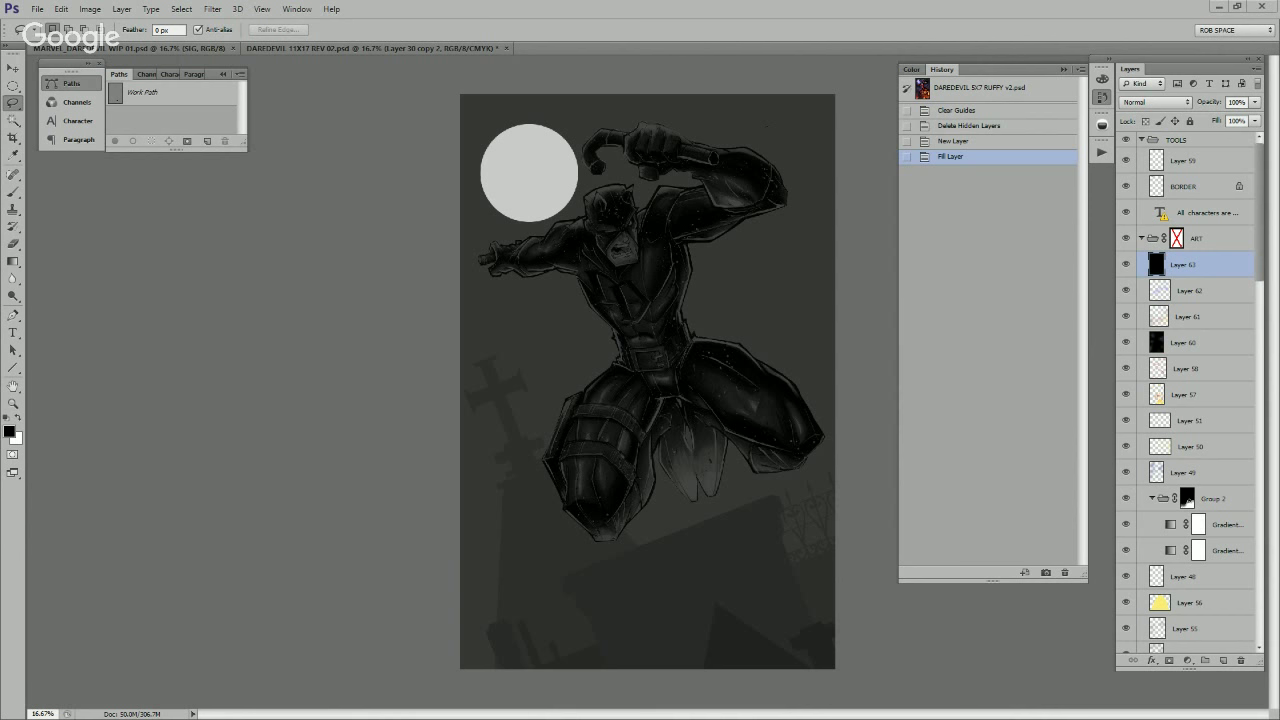
{"action": "left_click", "coordinate": [1157, 102]}
{"action": "left_click", "coordinate": [1158, 424]}
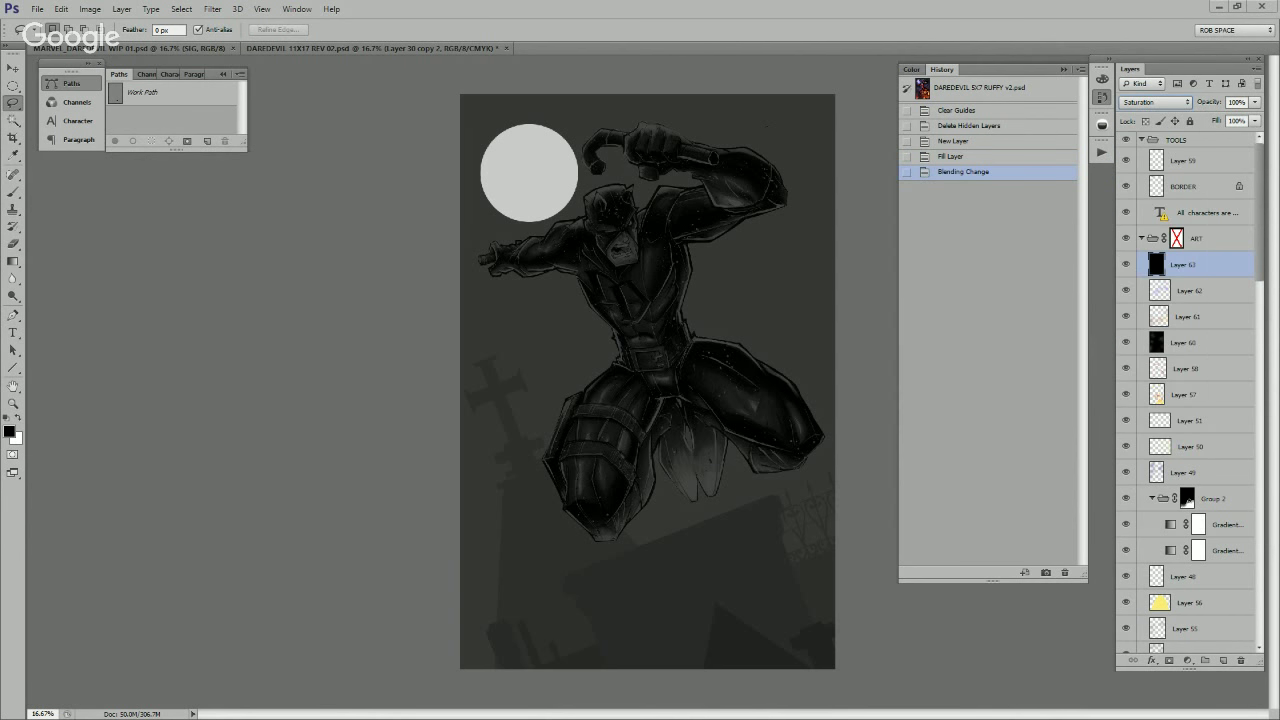
{"action": "left_click", "coordinate": [830, 517]}
Step: Raise the opacity of Layer 70 to darken the church tower and cross silhouette
{"action": "key", "text": "b"}
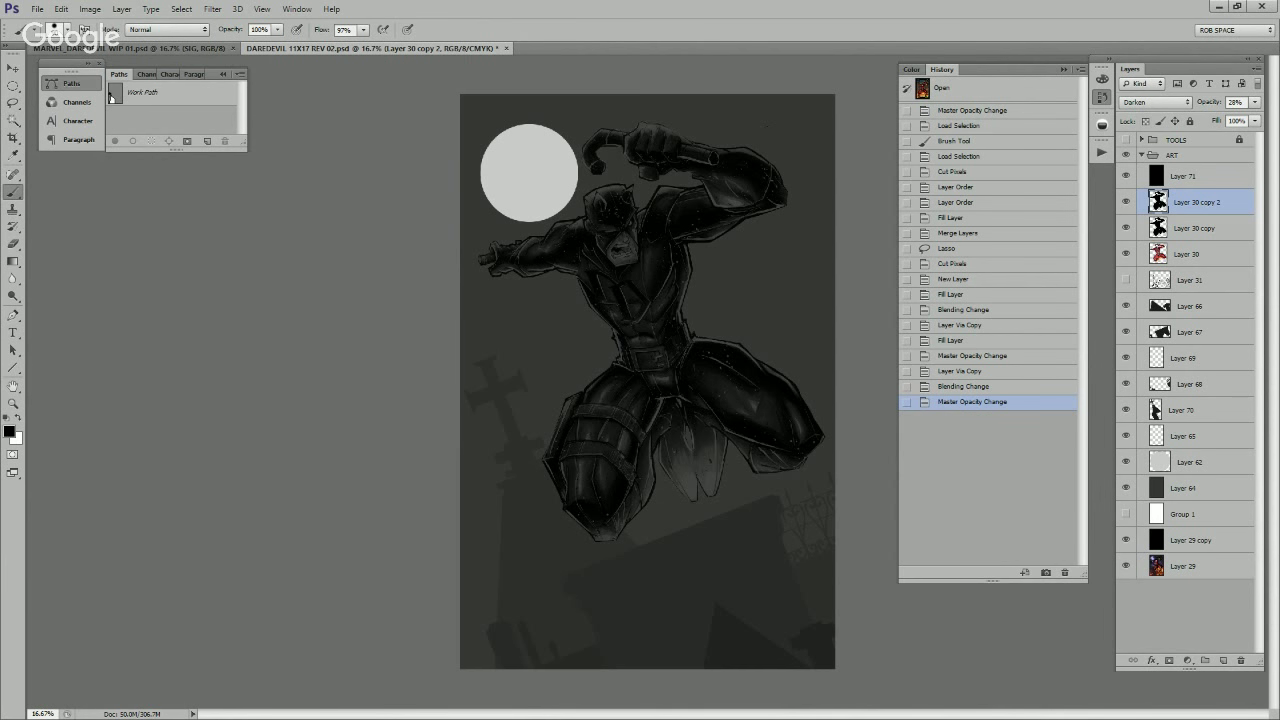
{"action": "left_click", "coordinate": [1182, 410]}
{"action": "left_click", "coordinate": [1249, 102]}
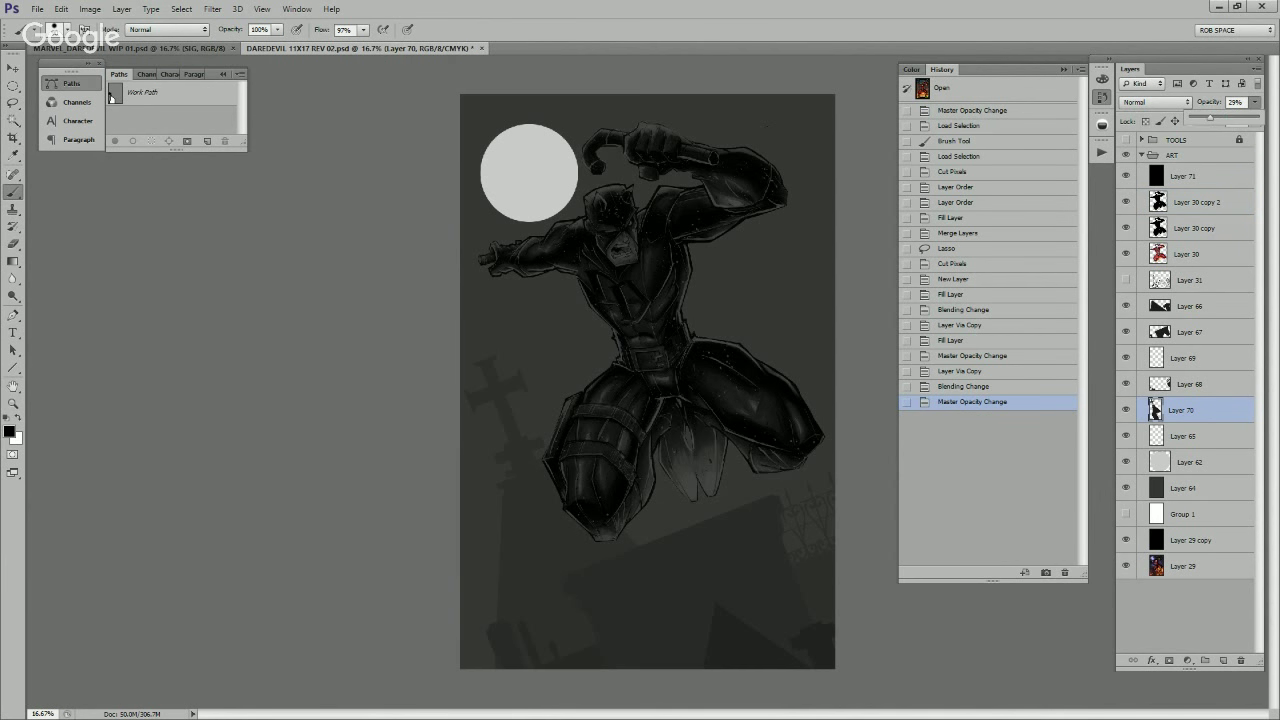
{"action": "left_click_drag", "start_coordinate": [1210, 118], "coordinate": [1219, 118]}
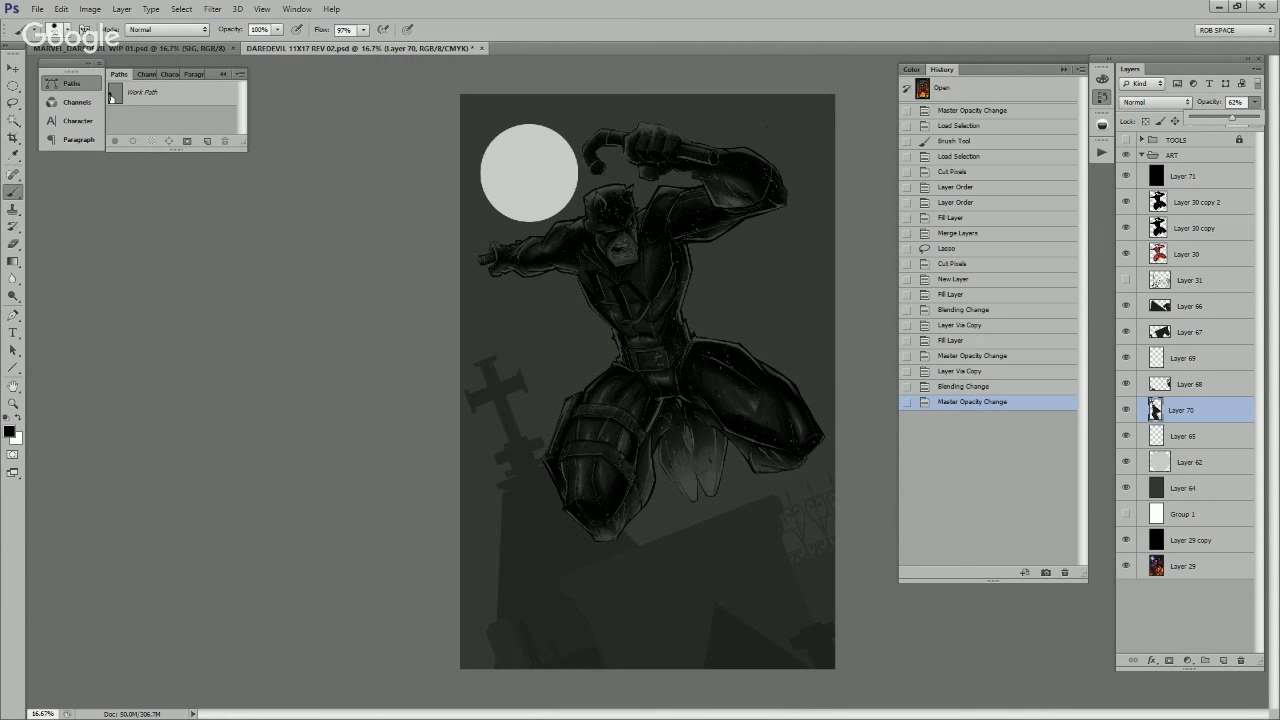
{"action": "left_click_drag", "start_coordinate": [1232, 118], "coordinate": [1234, 118]}
{"action": "left_click_drag", "start_coordinate": [1234, 118], "coordinate": [1237, 118]}
{"action": "left_click_drag", "start_coordinate": [1237, 118], "coordinate": [1238, 118]}
Step: Toggle Layer 68 to identify the fence and set its opacity to 100%
{"action": "left_click", "coordinate": [1126, 384]}
{"action": "left_click", "coordinate": [1126, 384]}
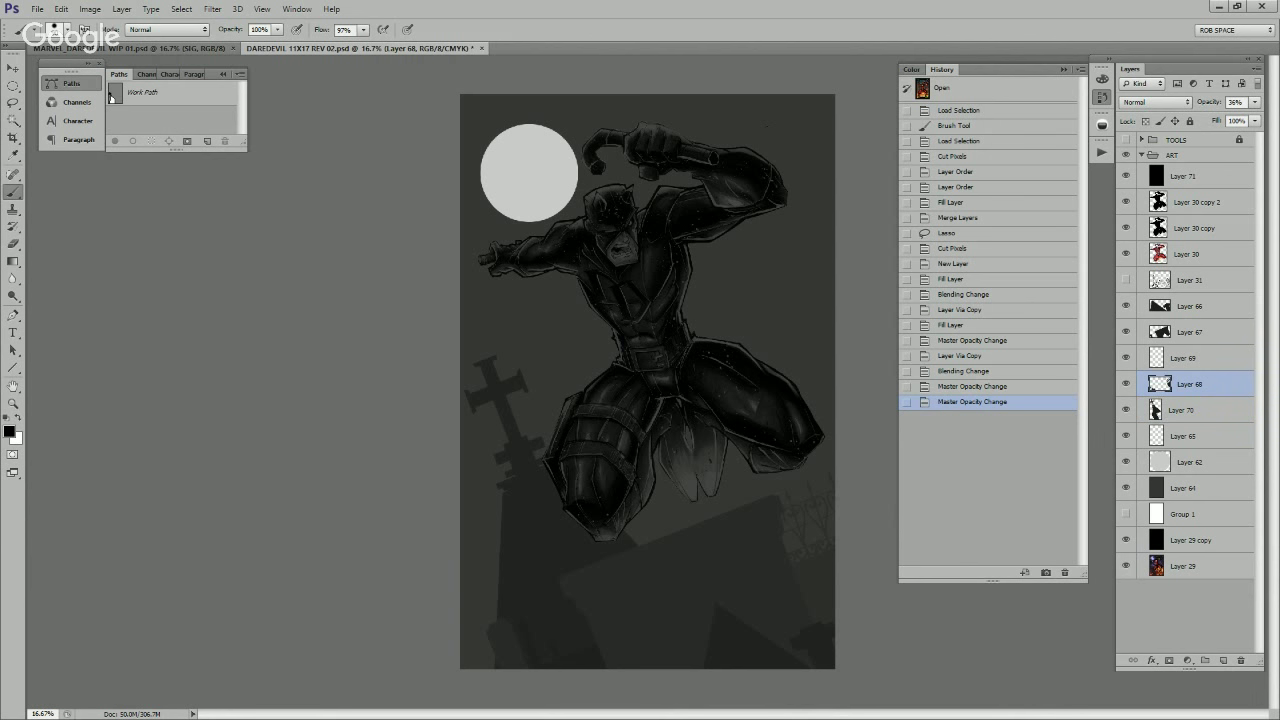
{"action": "left_click", "coordinate": [1255, 102]}
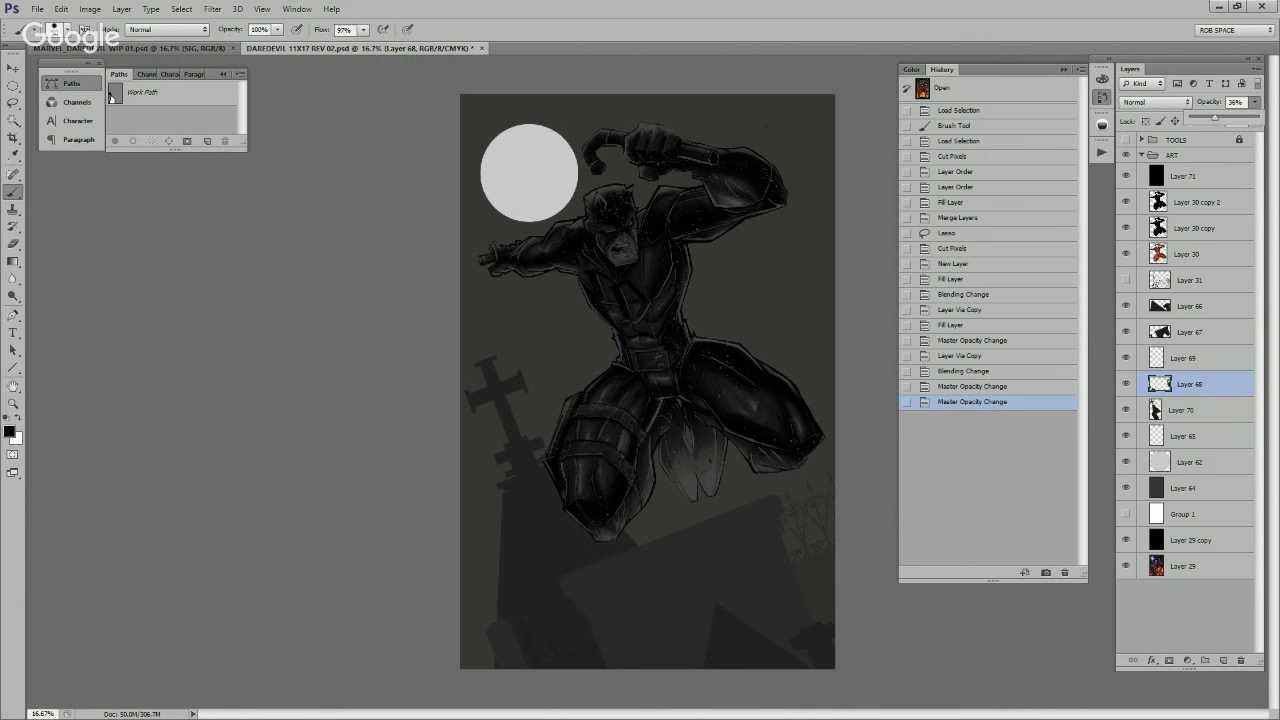
{"action": "mouse_move", "coordinate": [1243, 118]}
{"action": "left_mouse_down"}
{"action": "mouse_move", "coordinate": [1232, 118]}
{"action": "mouse_move", "coordinate": [1260, 118]}
{"action": "left_mouse_up"}
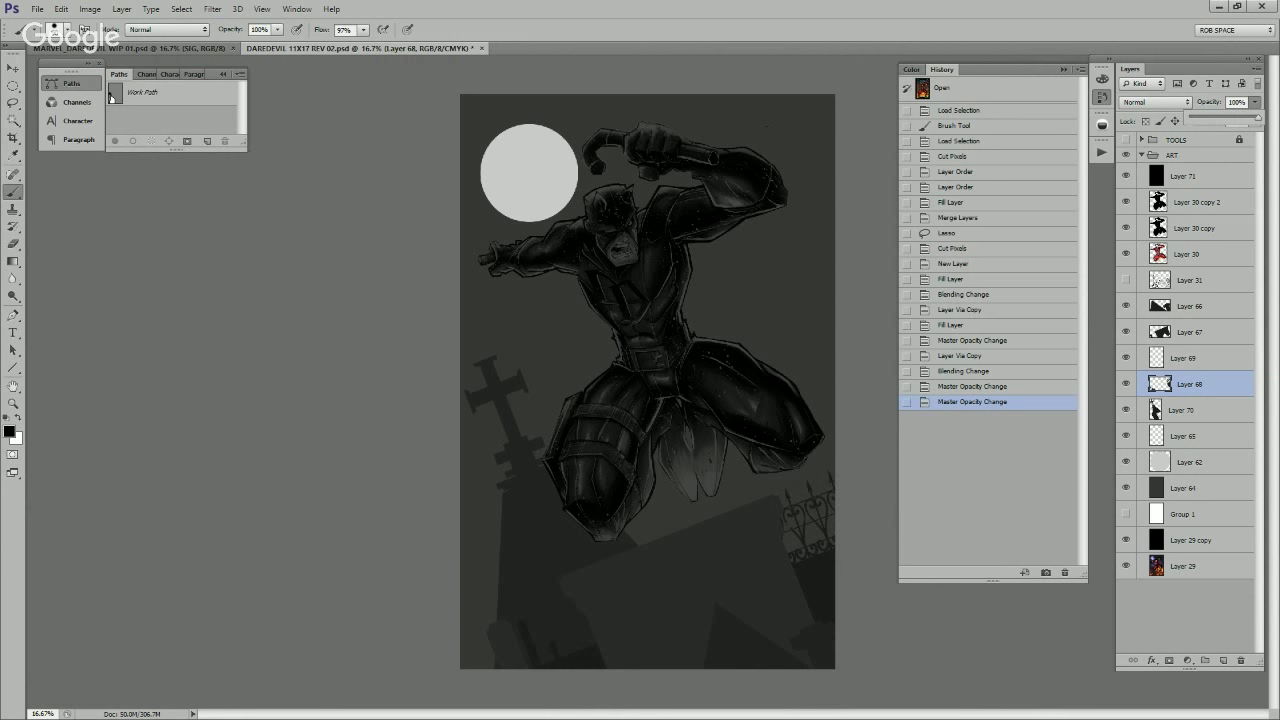
Step: Try to load the fence line art as a selection around the broken fence scroll
{"action": "key", "text": "z"}
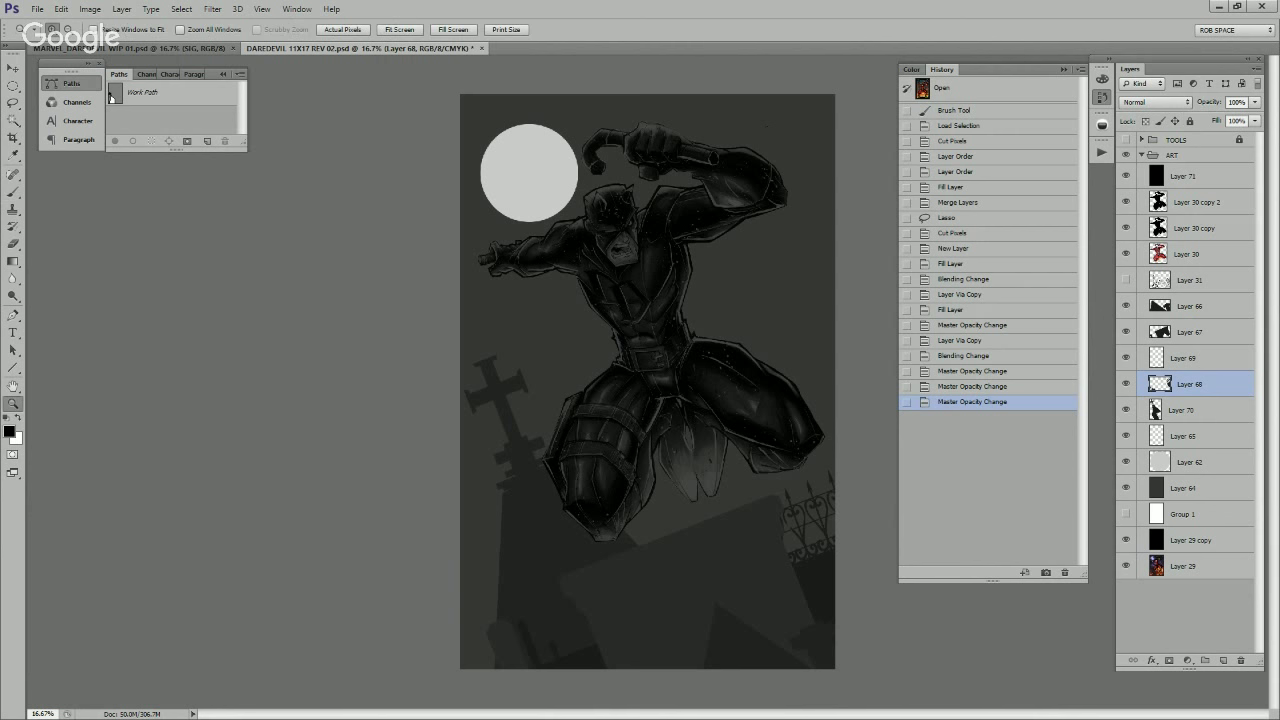
{"action": "left_click", "coordinate": [805, 540]}
{"action": "left_click", "coordinate": [806, 540]}
{"action": "left_click", "coordinate": [806, 540]}
{"action": "left_click", "coordinate": [808, 541]}
{"action": "left_click", "coordinate": [814, 545]}
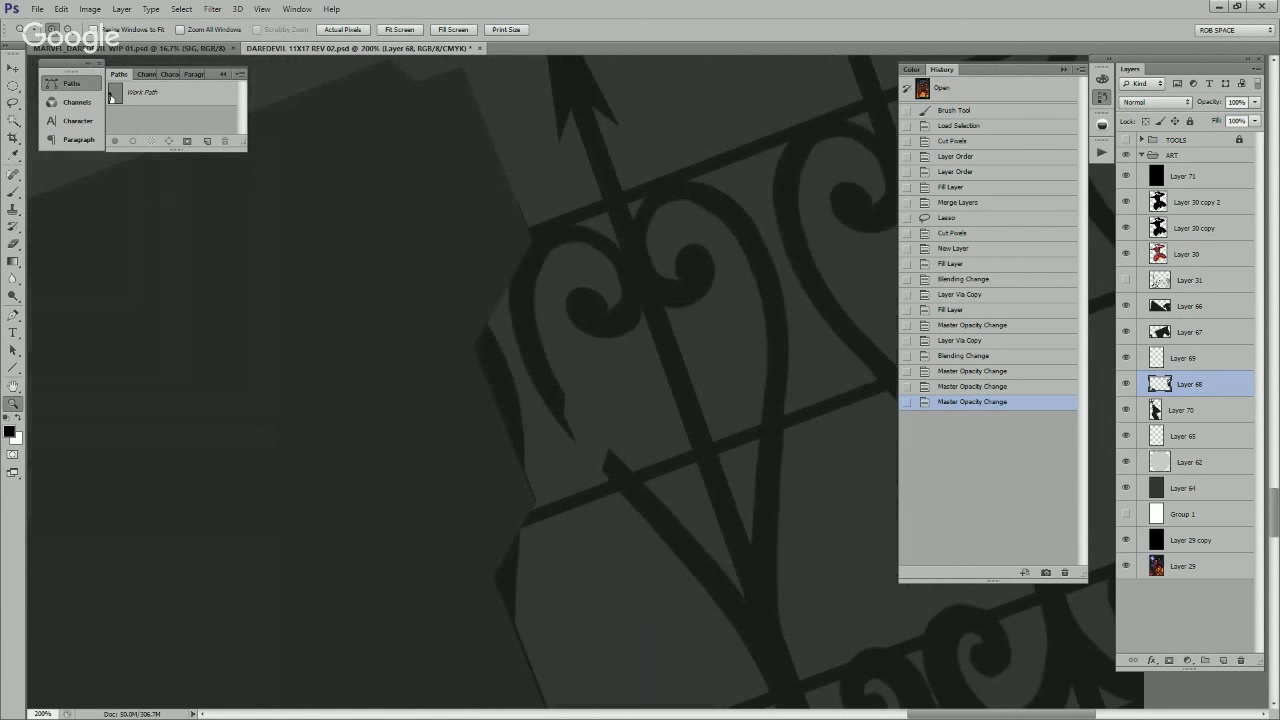
{"action": "left_click", "coordinate": [1160, 386], "text": "ctrl"}
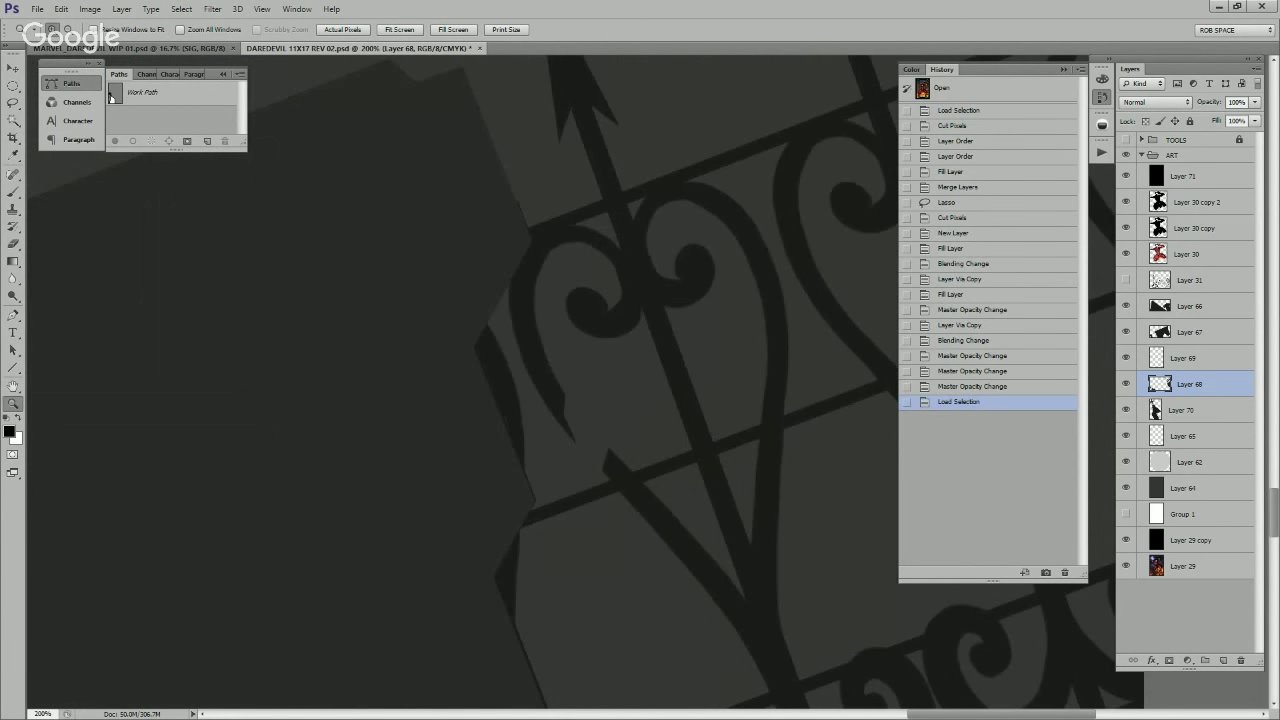
{"action": "left_click", "coordinate": [111, 97], "text": "ctrl"}
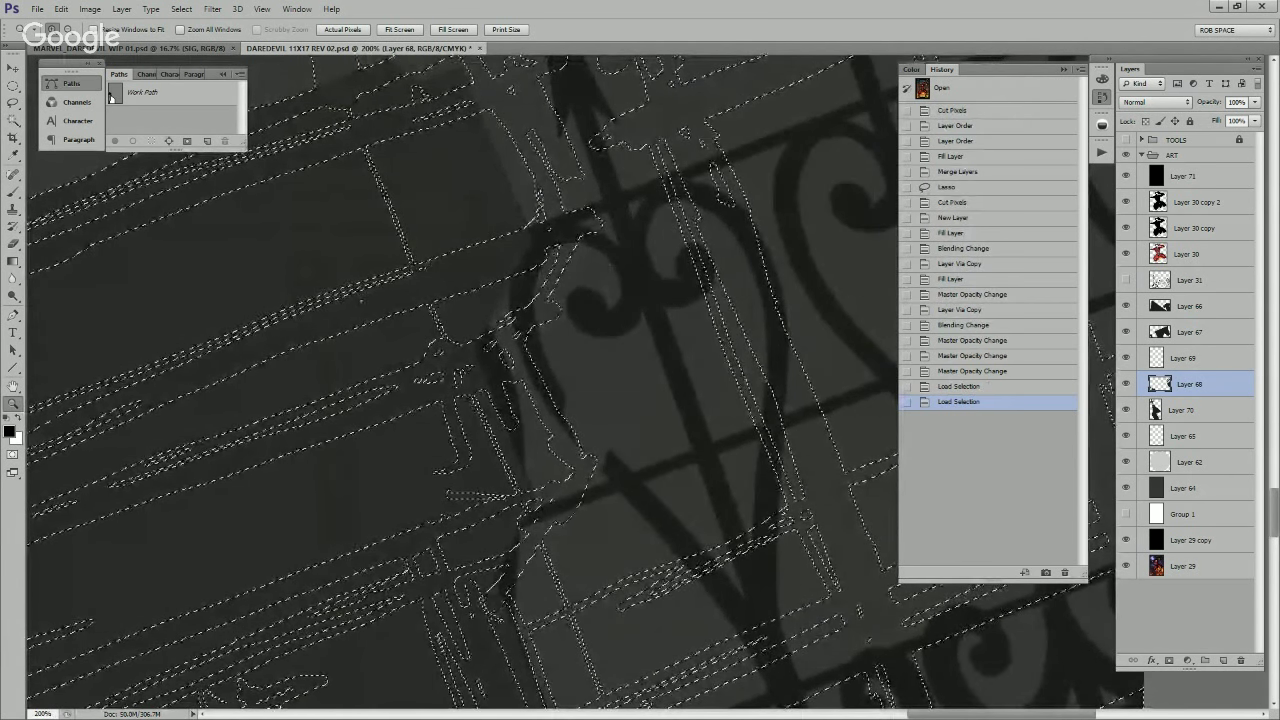
{"action": "key", "text": "ctrl+d"}
{"action": "left_click", "coordinate": [112, 96], "text": "ctrl"}
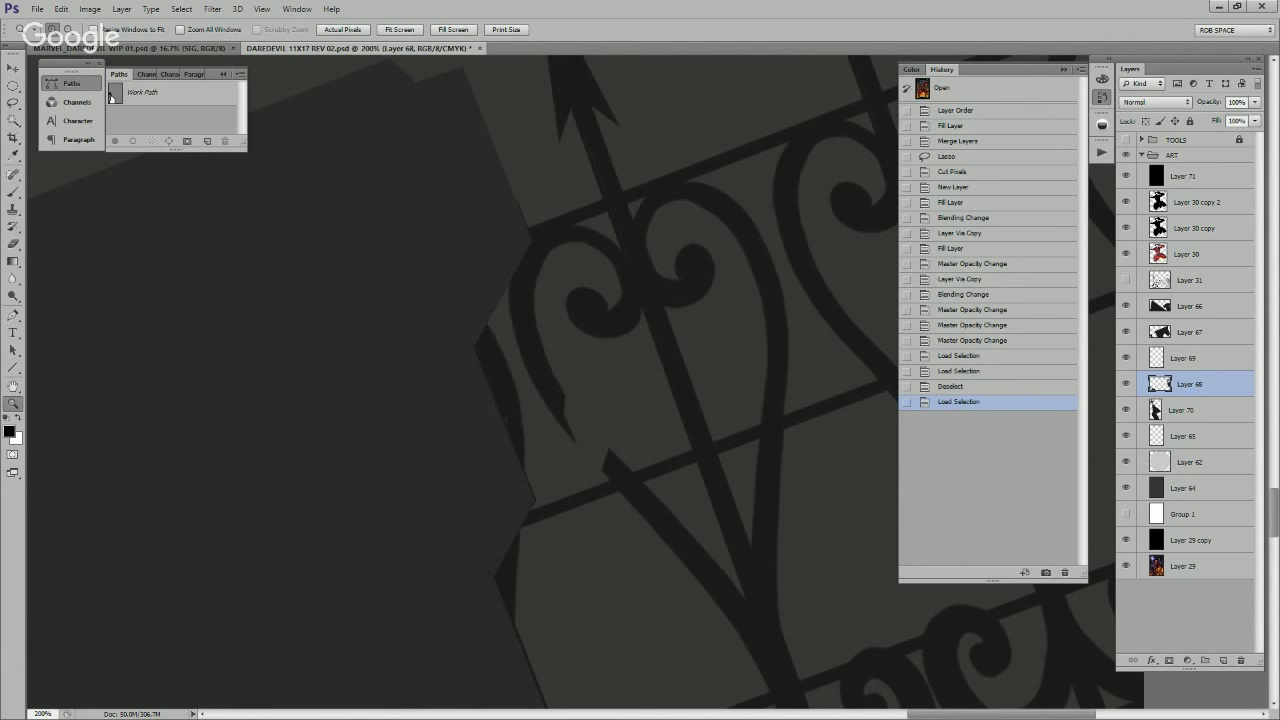
Step: Step back through the history to before the background layer merge, restoring Layer 63 and Group 1 copy
{"action": "key", "text": "ctrl+alt+z"}
{"action": "key", "text": "ctrl+alt+z"}
{"action": "key", "text": "ctrl+alt+z"}
{"action": "key", "text": "ctrl+alt+z"}
{"action": "key", "text": "ctrl+alt+z"}
{"action": "key", "text": "ctrl+alt+z"}
{"action": "key", "text": "ctrl+alt+z"}
{"action": "key", "text": "ctrl+alt+z"}
{"action": "key", "text": "ctrl+alt+z"}
{"action": "key", "text": "ctrl+alt+z"}
{"action": "key", "text": "ctrl+alt+z"}
{"action": "key", "text": "ctrl+alt+z"}
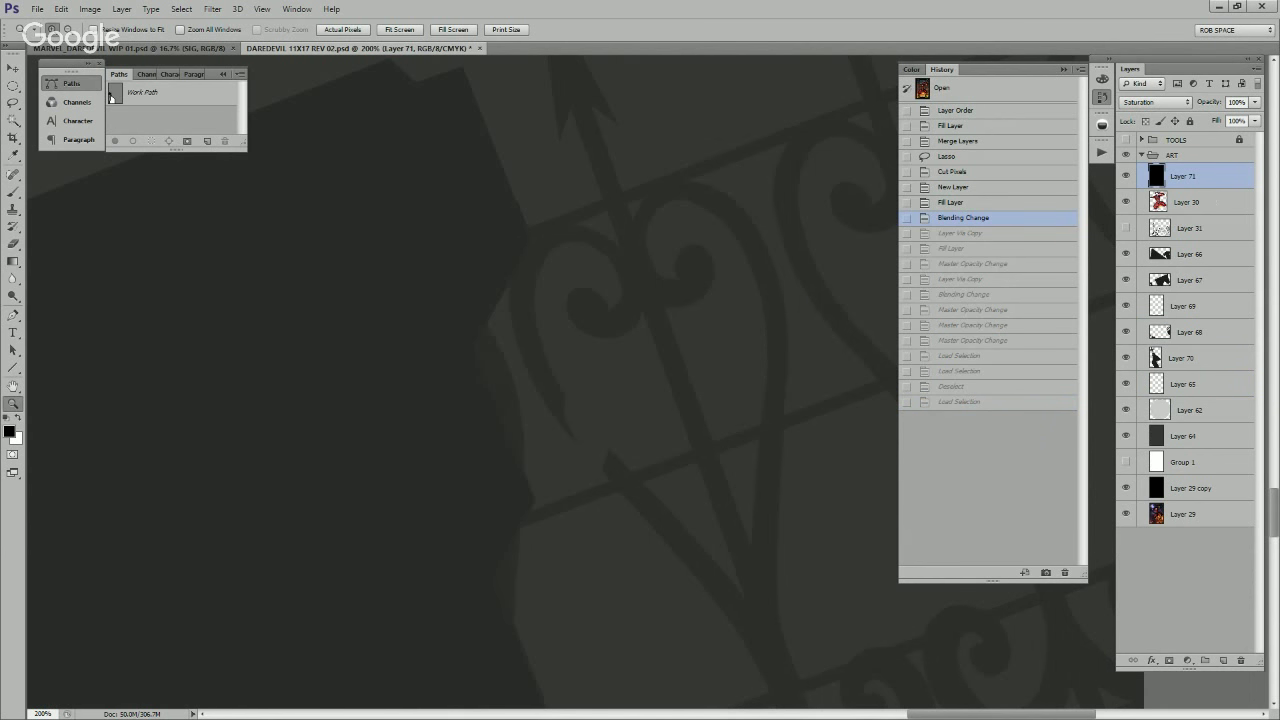
{"action": "key", "text": "ctrl+alt+z"}
{"action": "key", "text": "ctrl+alt+z"}
{"action": "key", "text": "ctrl+alt+z"}
{"action": "key", "text": "ctrl+alt+z"}
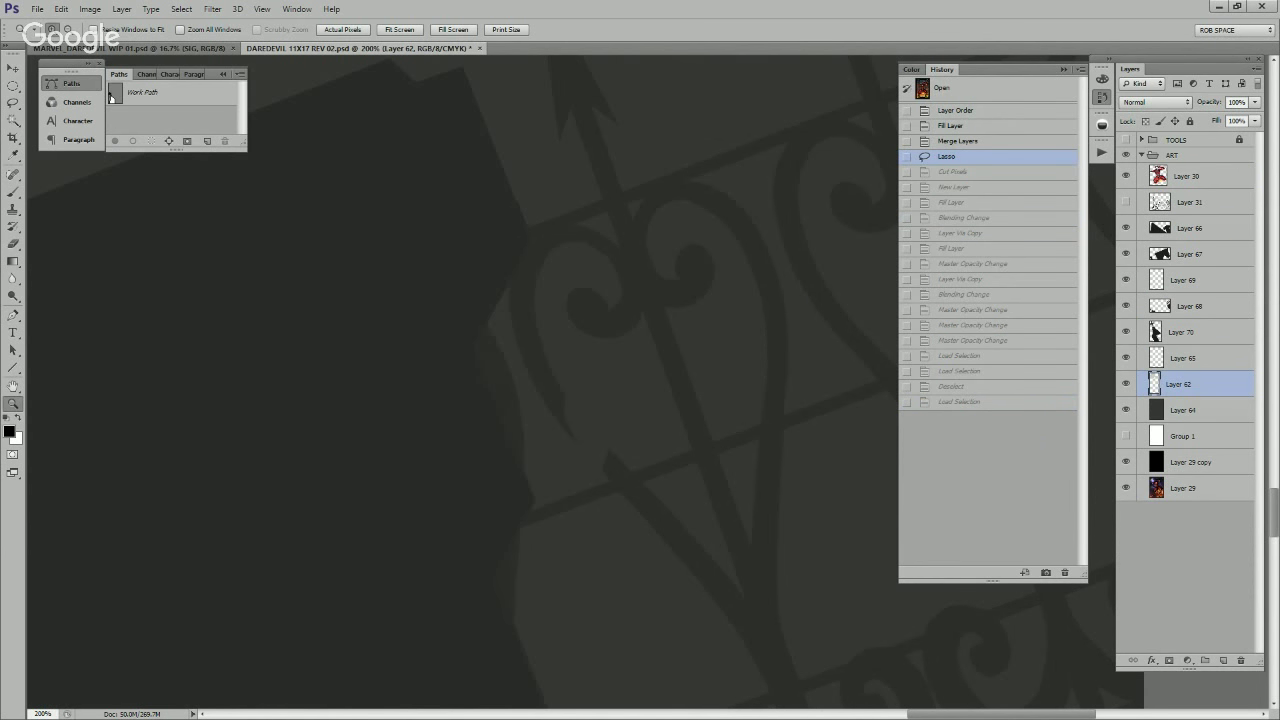
{"action": "key", "text": "ctrl+alt+z"}
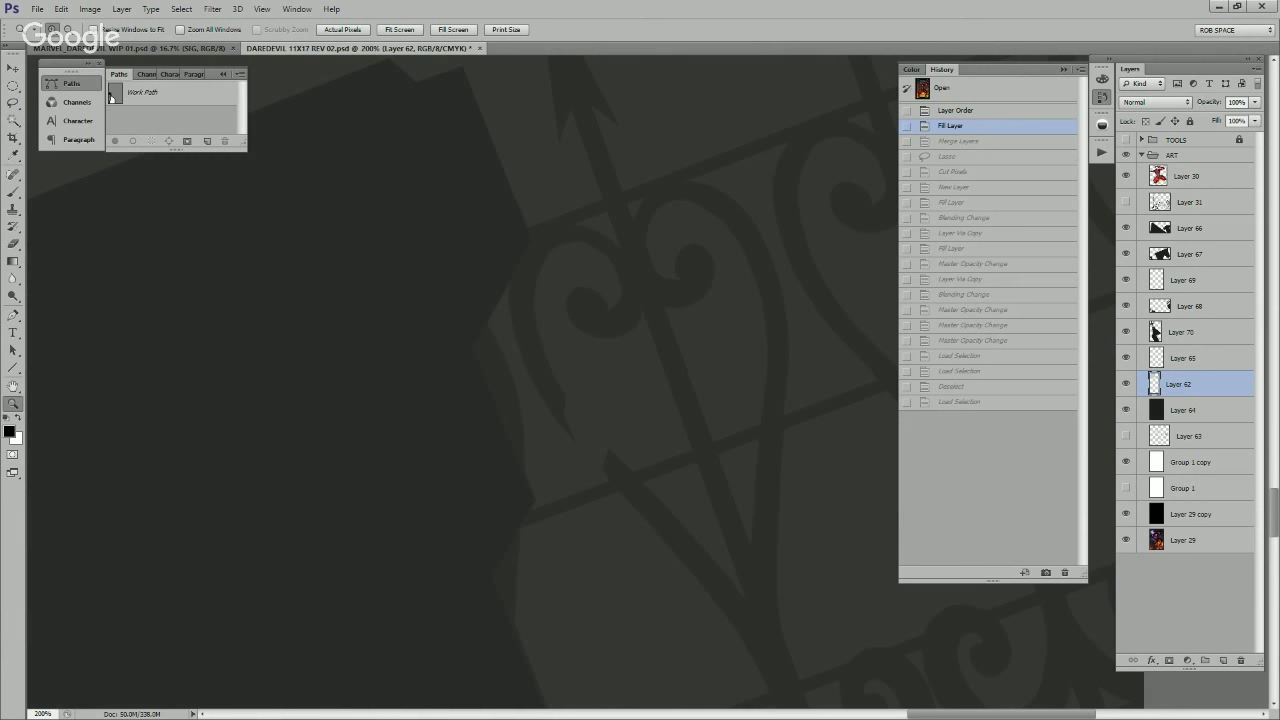
Step: Move Layer 63 with the fence and building line art directly above Layer 64, lock it and hide it
{"action": "left_click", "coordinate": [1126, 436]}
{"action": "left_click", "coordinate": [1126, 436]}
{"action": "left_click_drag", "start_coordinate": [1189, 436], "coordinate": [1189, 398]}
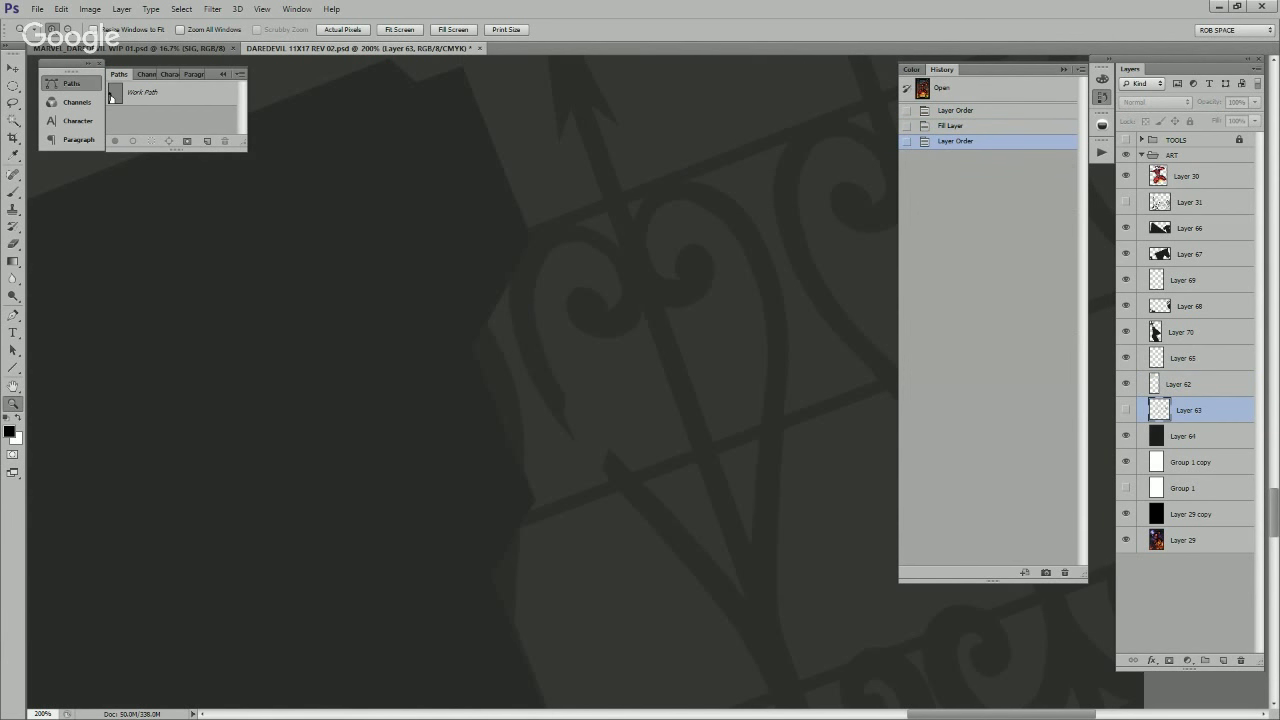
{"action": "key", "text": "ctrl+comma"}
{"action": "key", "text": "ctrl+slash"}
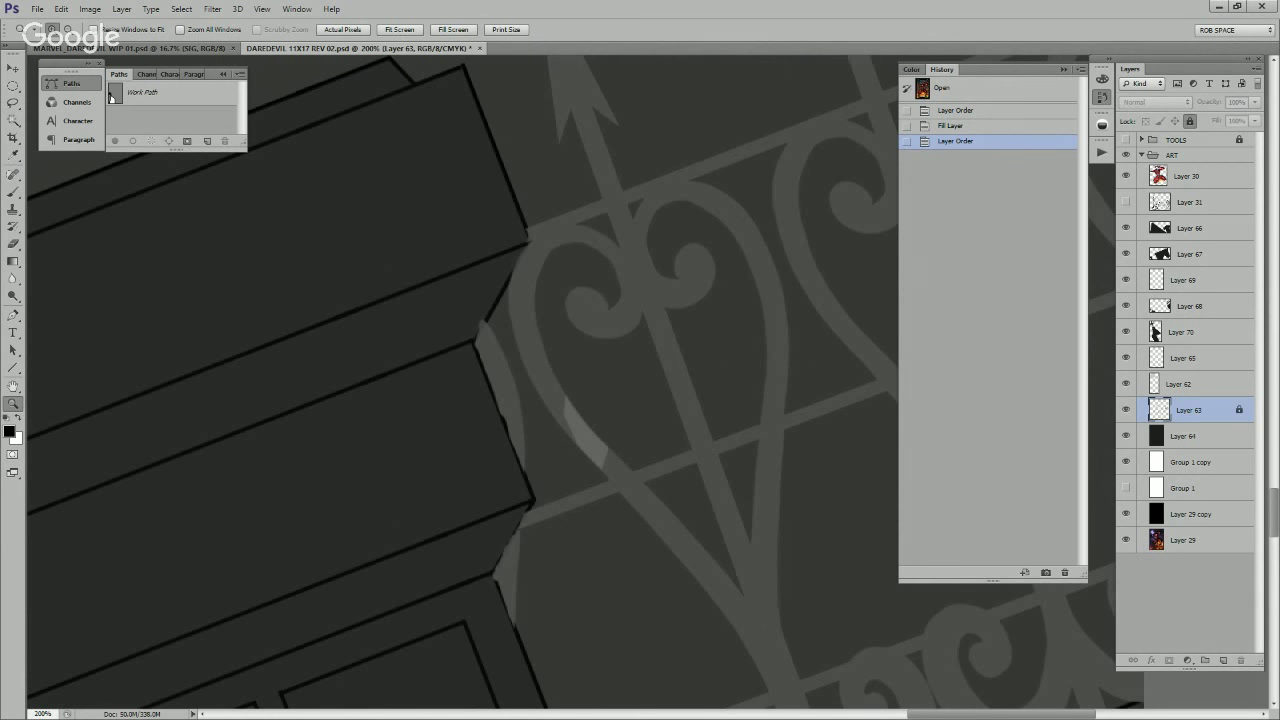
{"action": "key", "text": "ctrl+comma"}
Step: Merge Layer 64 with Group 1 copy into one layer
{"action": "key", "text": "alt+["}
{"action": "key", "text": "alt+shift+["}
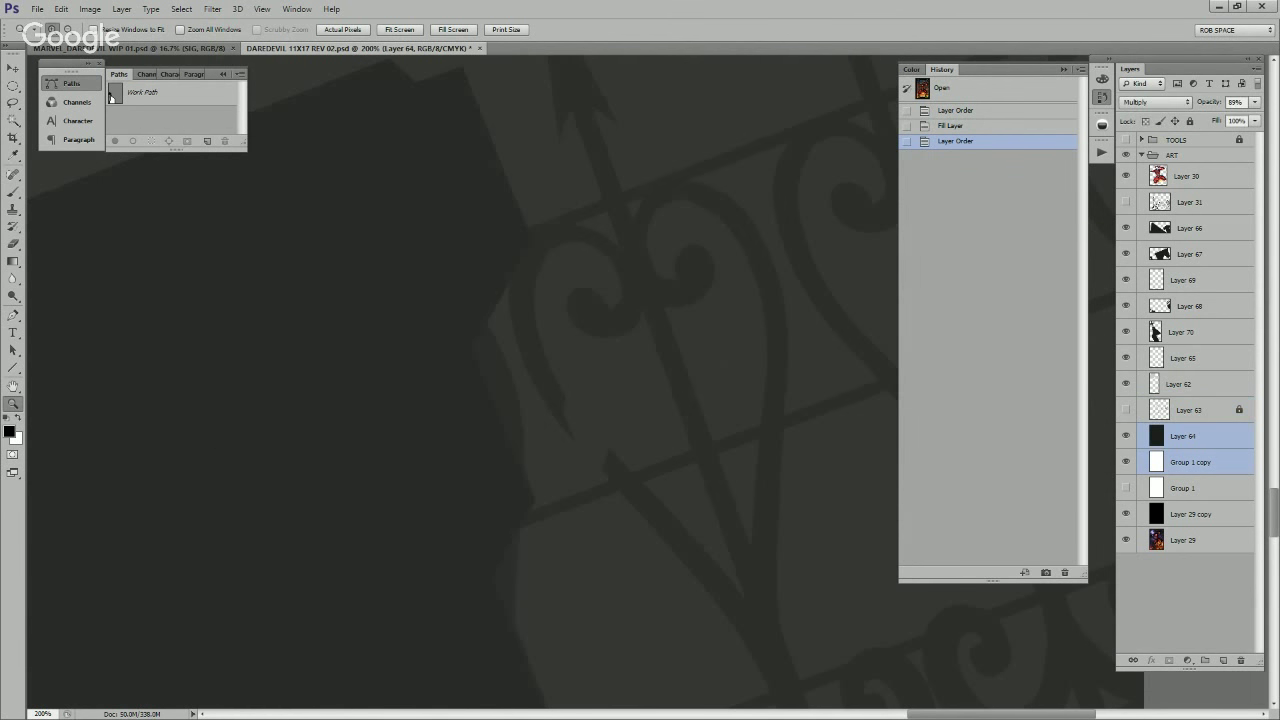
{"action": "key", "text": "ctrl+e"}
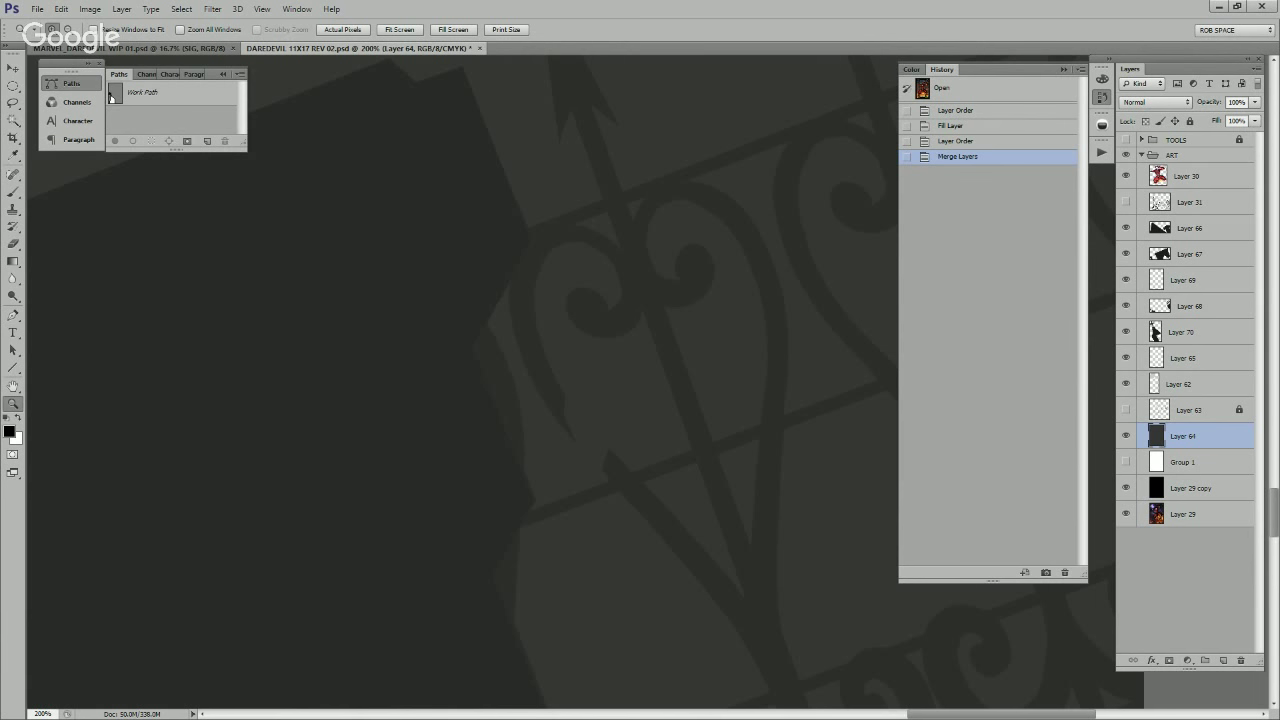
Step: Repair the gap in the fence scroll by painting inside the line art selection on a new layer, and merge it into Layer 68
{"action": "left_click", "coordinate": [111, 97], "text": "ctrl"}
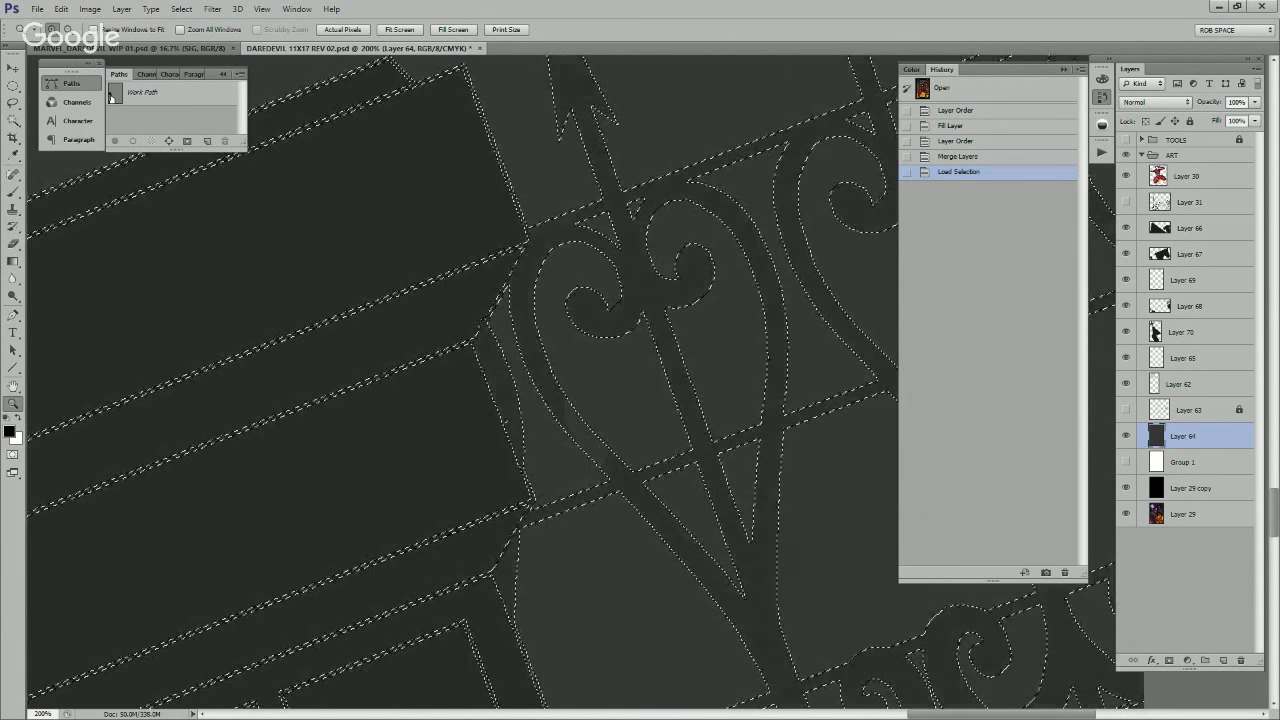
{"action": "left_click", "coordinate": [1190, 306]}
{"action": "key", "text": "b"}
{"action": "mouse_move", "coordinate": [594, 415]}
{"action": "left_mouse_down"}
{"action": "mouse_move", "coordinate": [598, 393]}
{"action": "mouse_move", "coordinate": [615, 480]}
{"action": "left_mouse_up"}
{"action": "key", "text": "ctrl+z"}
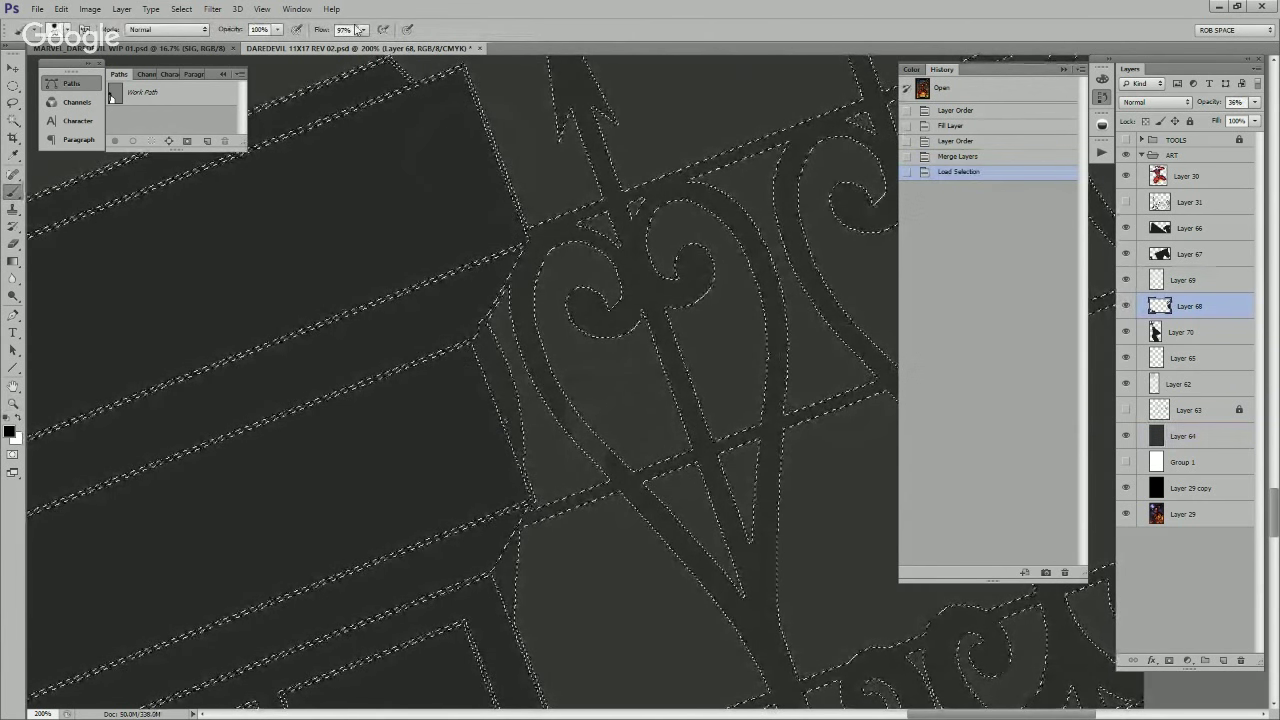
{"action": "key", "text": "ctrl+shift+alt+n"}
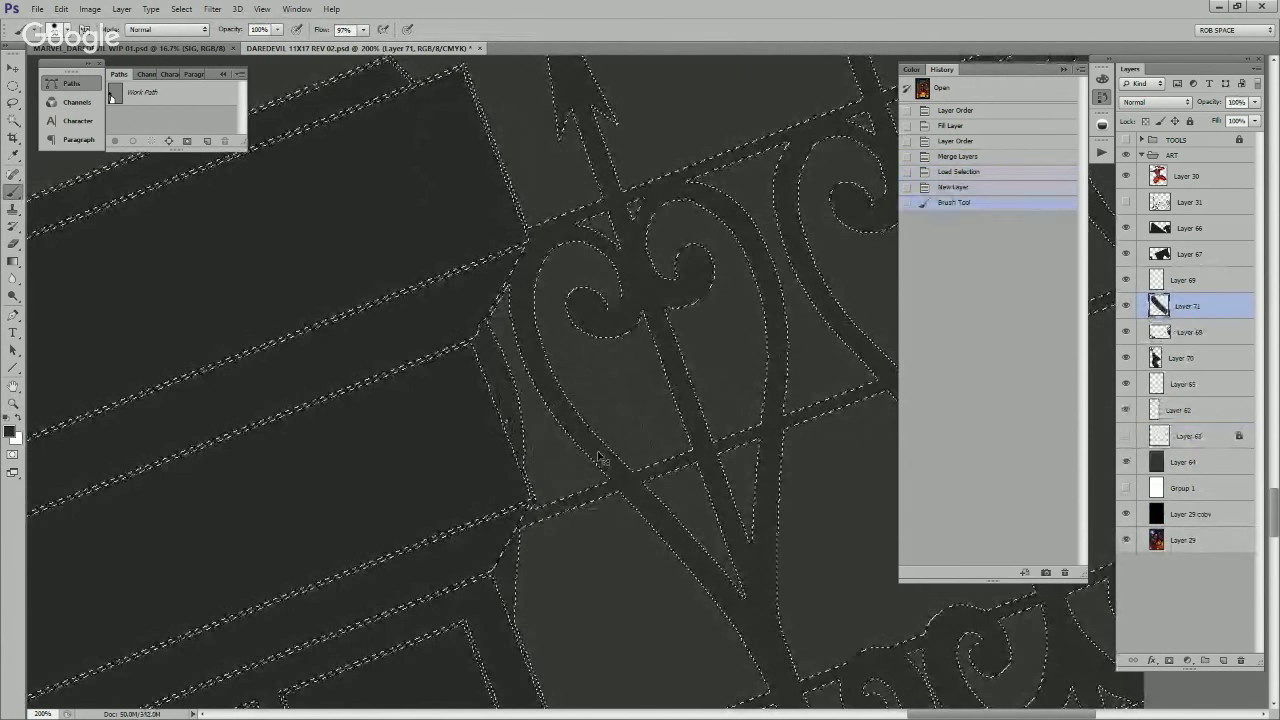
{"action": "key", "text": "ctrl+e"}
{"action": "key", "text": "ctrl+d"}
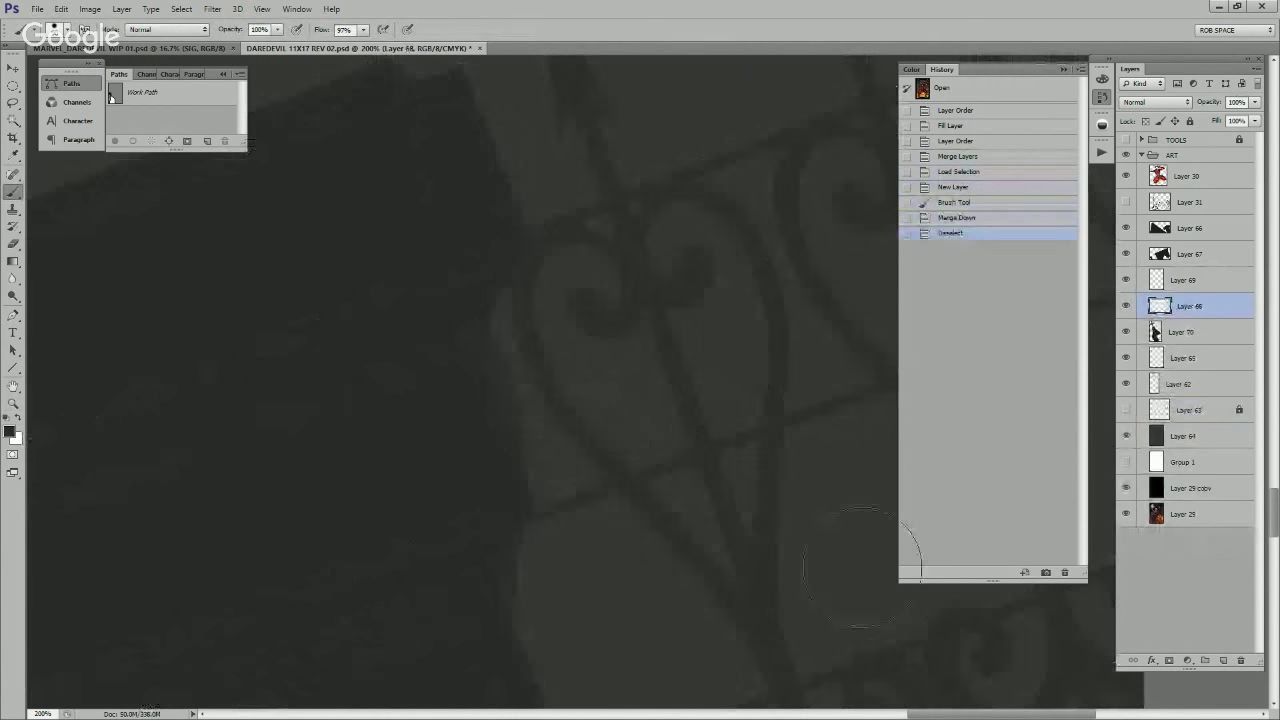
Step: Set the opacity of Layer 70, the cross monument silhouette, to 80%
{"action": "key", "text": "z"}
{"action": "left_click", "coordinate": [832, 531], "text": "alt"}
{"action": "left_click", "coordinate": [832, 531], "text": "alt"}
{"action": "left_click", "coordinate": [832, 531], "text": "alt"}
{"action": "left_click", "coordinate": [832, 531], "text": "alt"}
{"action": "left_click", "coordinate": [832, 530], "text": "alt"}
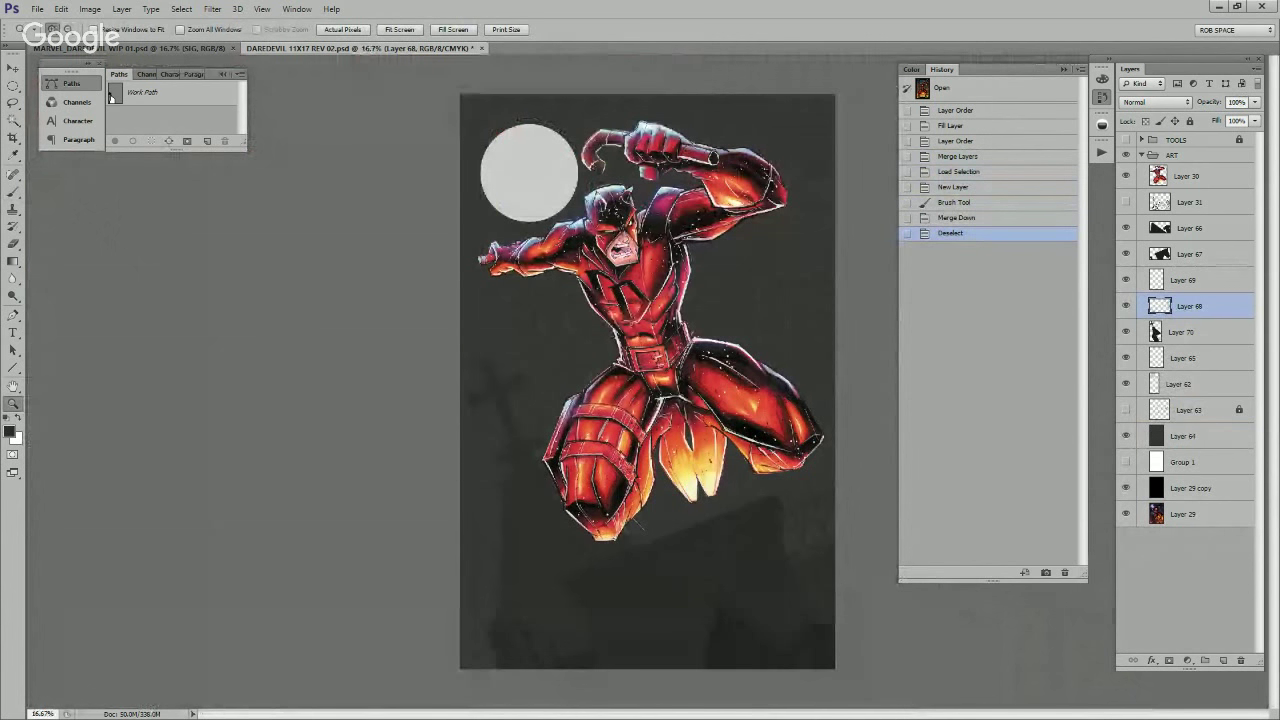
{"action": "left_click", "coordinate": [1126, 331]}
{"action": "left_click", "coordinate": [1255, 102]}
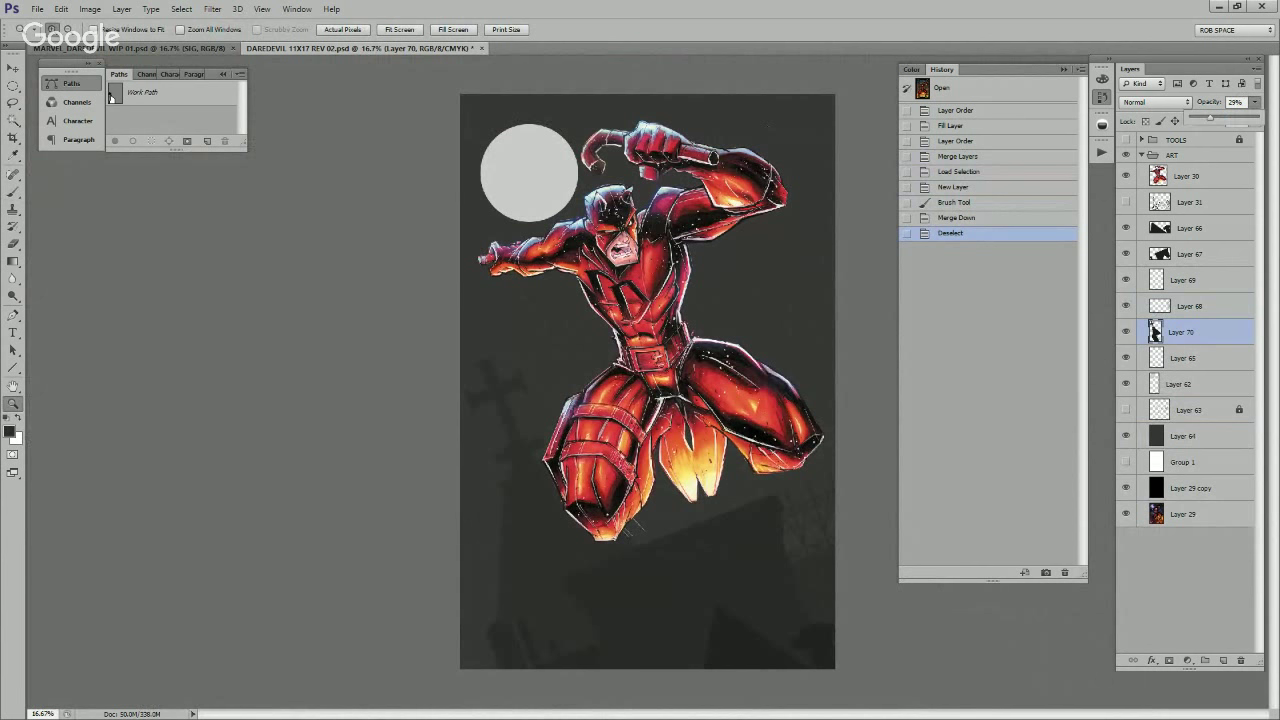
{"action": "left_click_drag", "start_coordinate": [1209, 118], "coordinate": [1242, 118]}
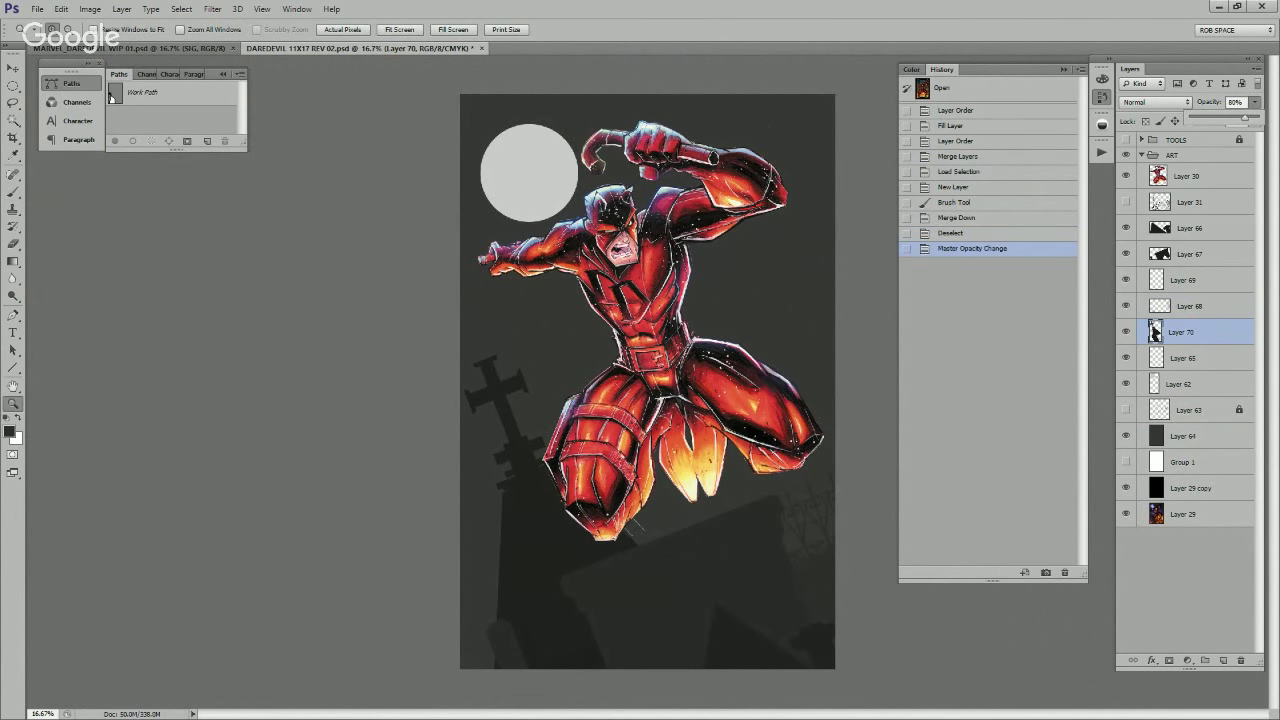
Step: Darken the fence by setting Layer 68 to 100% opacity and twice duplicating it and merging the copy down
{"action": "left_click", "coordinate": [1126, 357]}
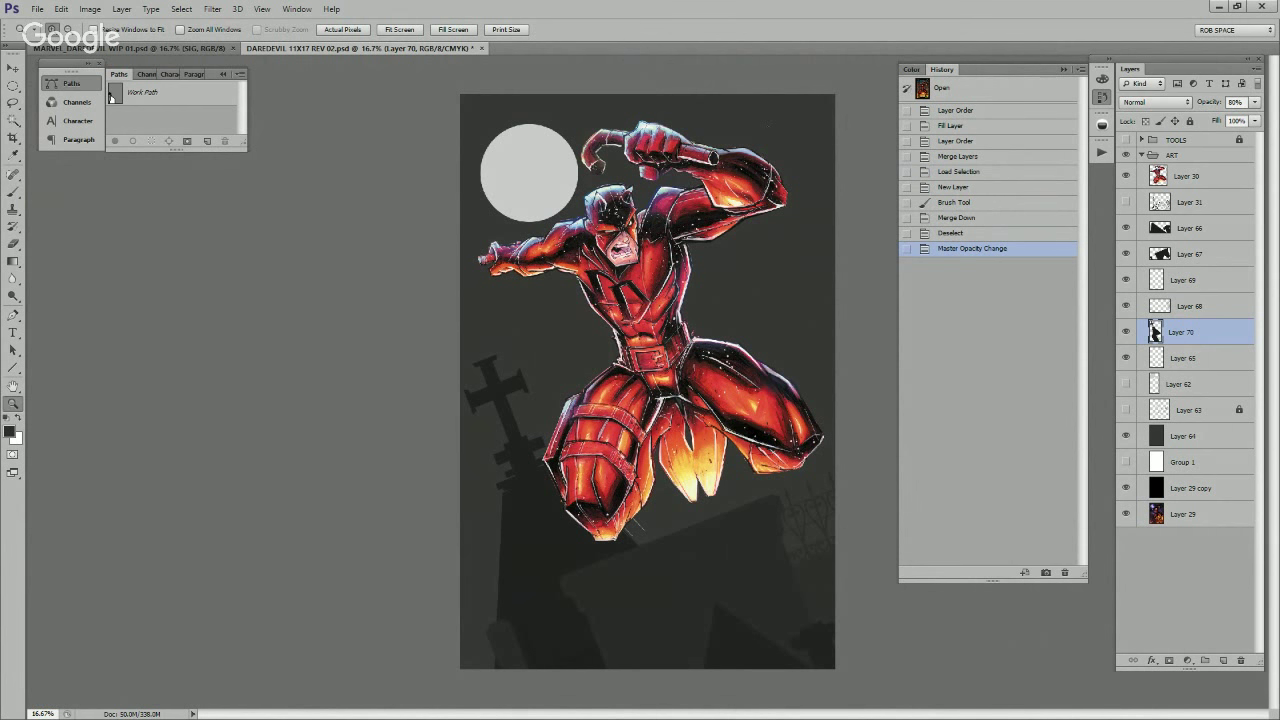
{"action": "left_click", "coordinate": [1126, 384]}
{"action": "left_click", "coordinate": [1126, 306]}
{"action": "left_click", "coordinate": [1126, 306]}
{"action": "left_click", "coordinate": [1190, 306]}
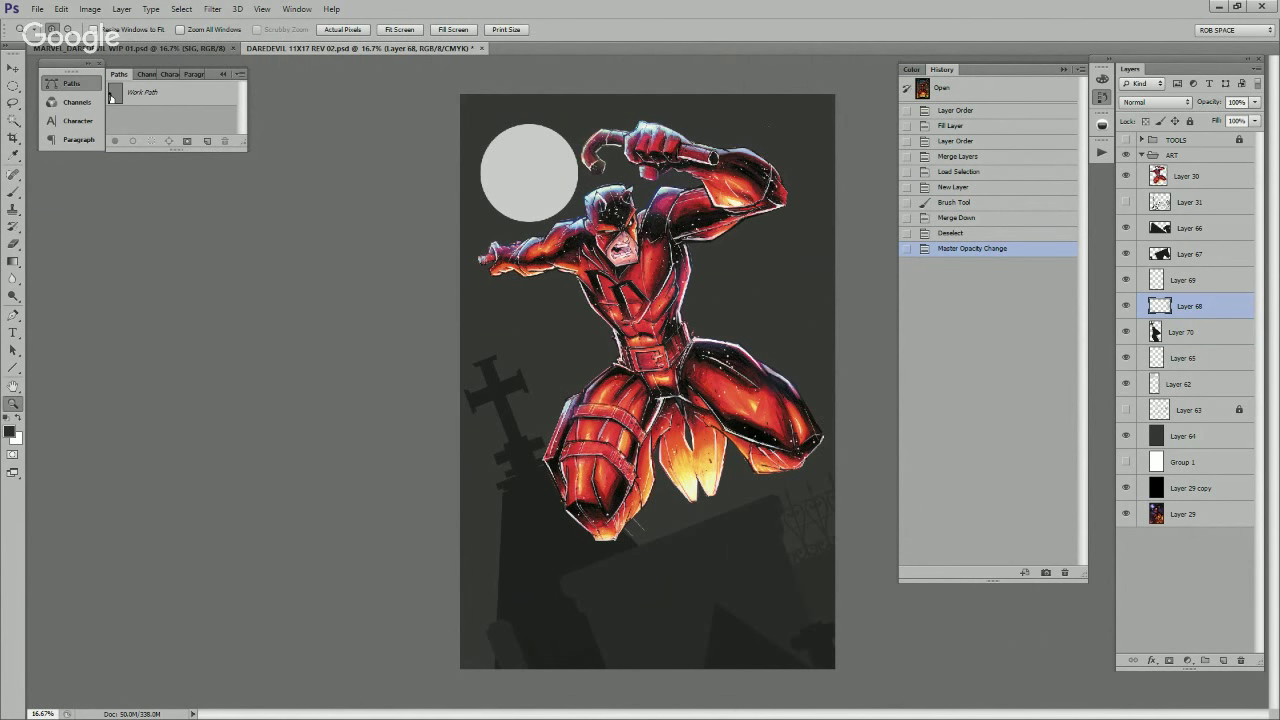
{"action": "left_click_drag", "start_coordinate": [1255, 102], "coordinate": [1277, 122]}
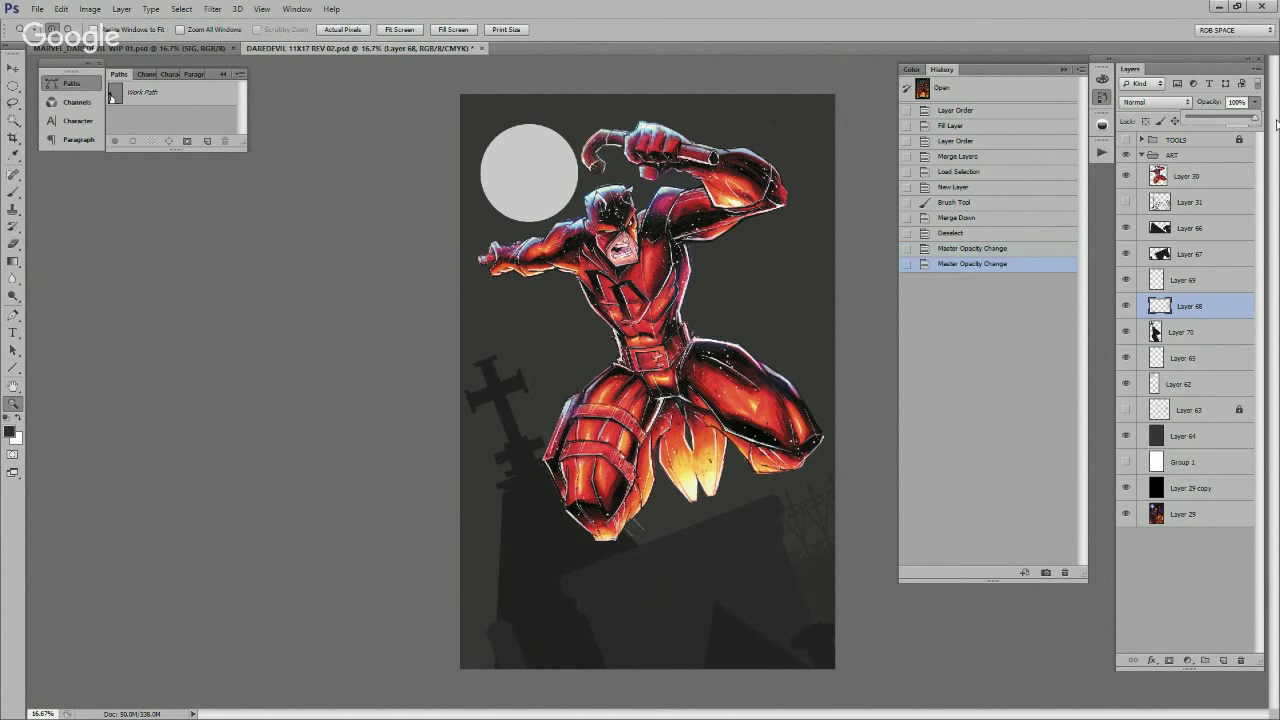
{"action": "key", "text": "ctrl+j"}
{"action": "key", "text": "ctrl+e"}
{"action": "key", "text": "ctrl+j"}
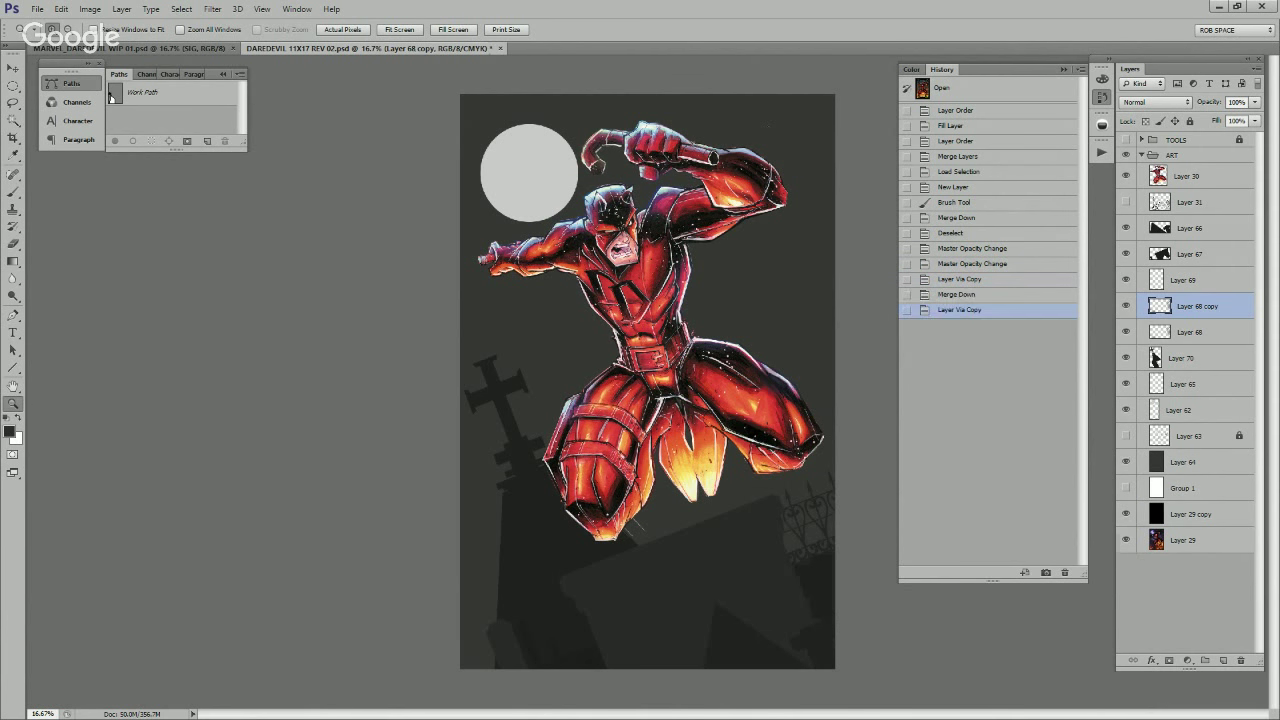
{"action": "key", "text": "ctrl+e"}
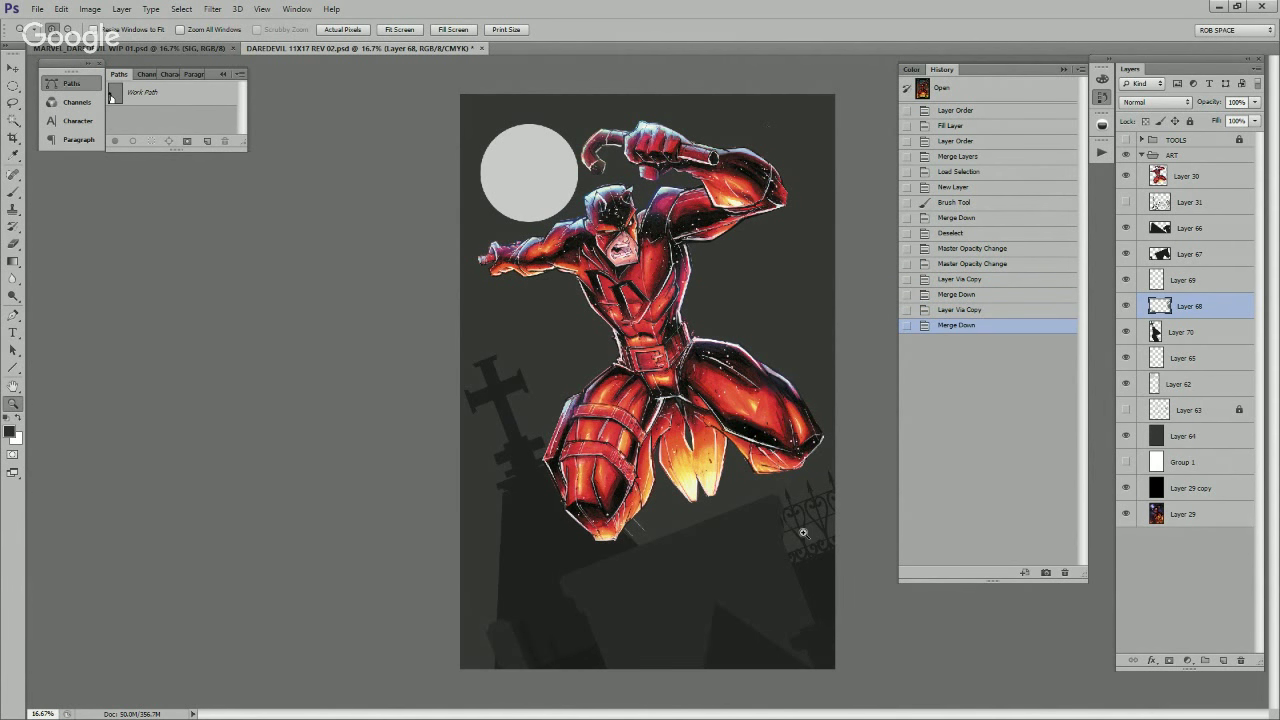
Step: Try to isolate the lighter repaired patch of the fence scroll by copying it from Layer 68 to its own layer
{"action": "left_click_drag", "start_coordinate": [803, 533], "coordinate": [801, 534]}
{"action": "left_click", "coordinate": [801, 534]}
{"action": "key", "text": "l"}
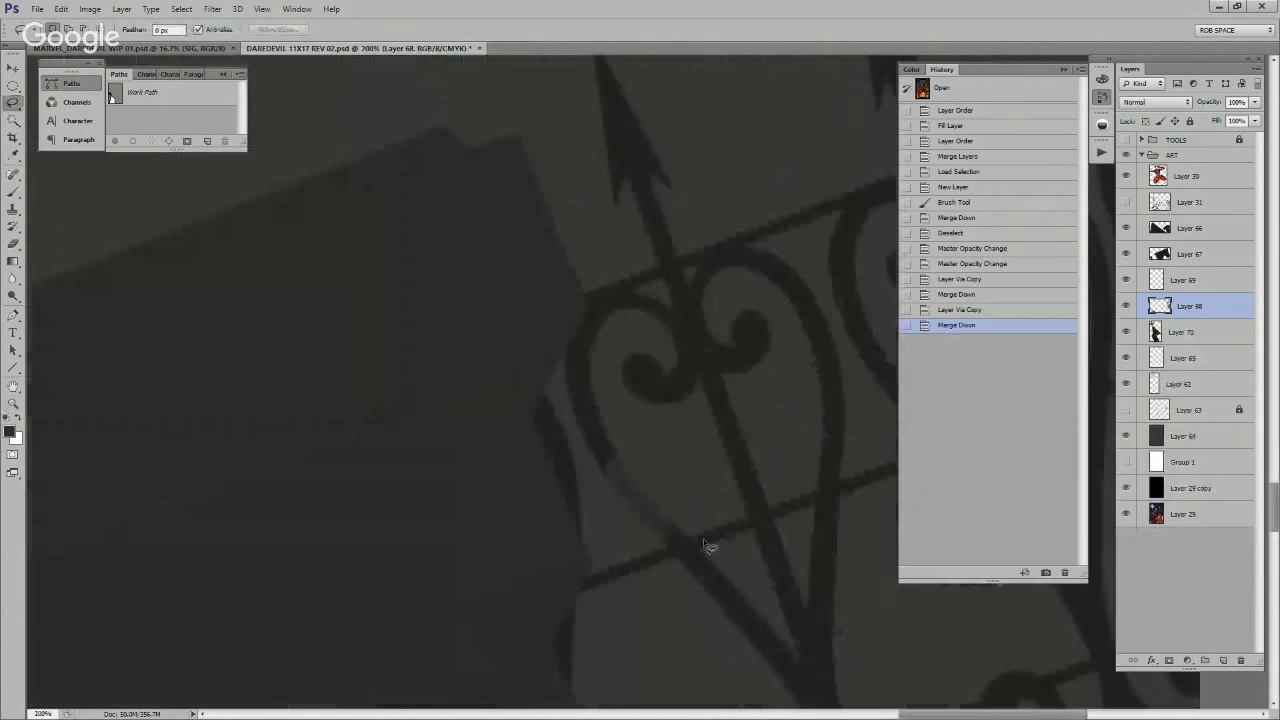
{"action": "left_click_drag", "start_coordinate": [612, 503], "coordinate": [603, 485]}
{"action": "key", "text": "ctrl+j"}
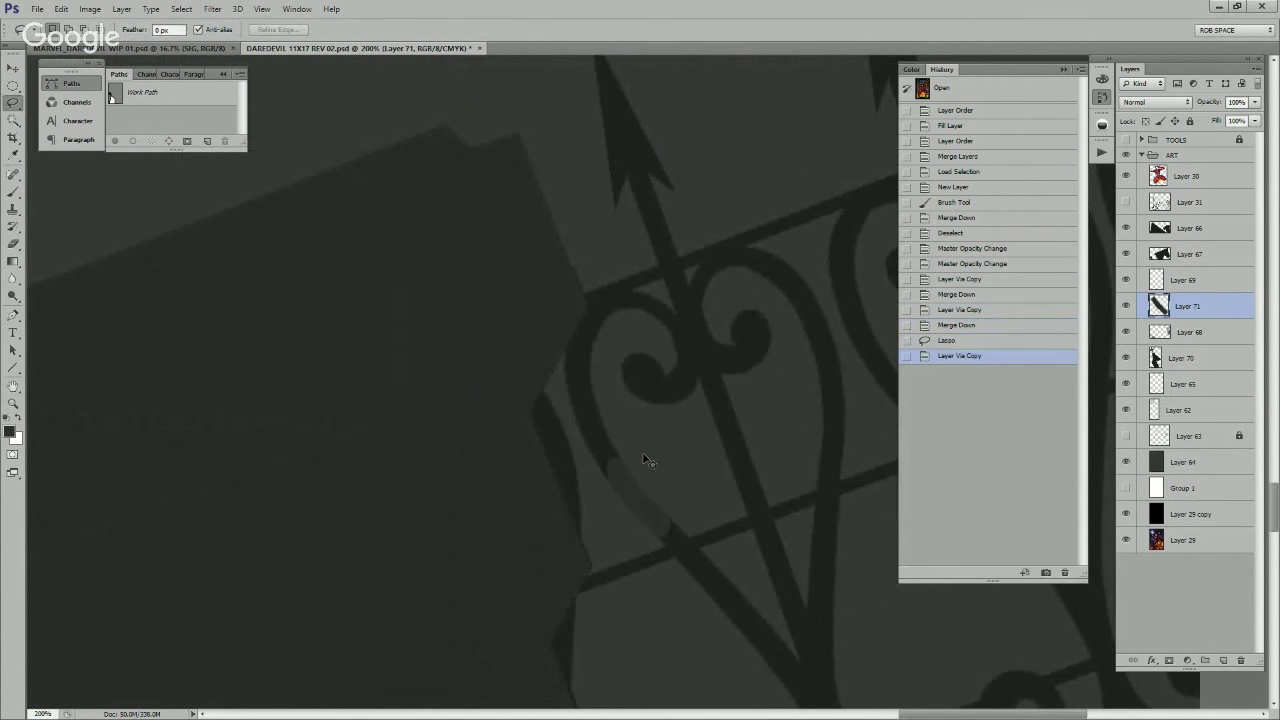
{"action": "key", "text": "ctrl+z"}
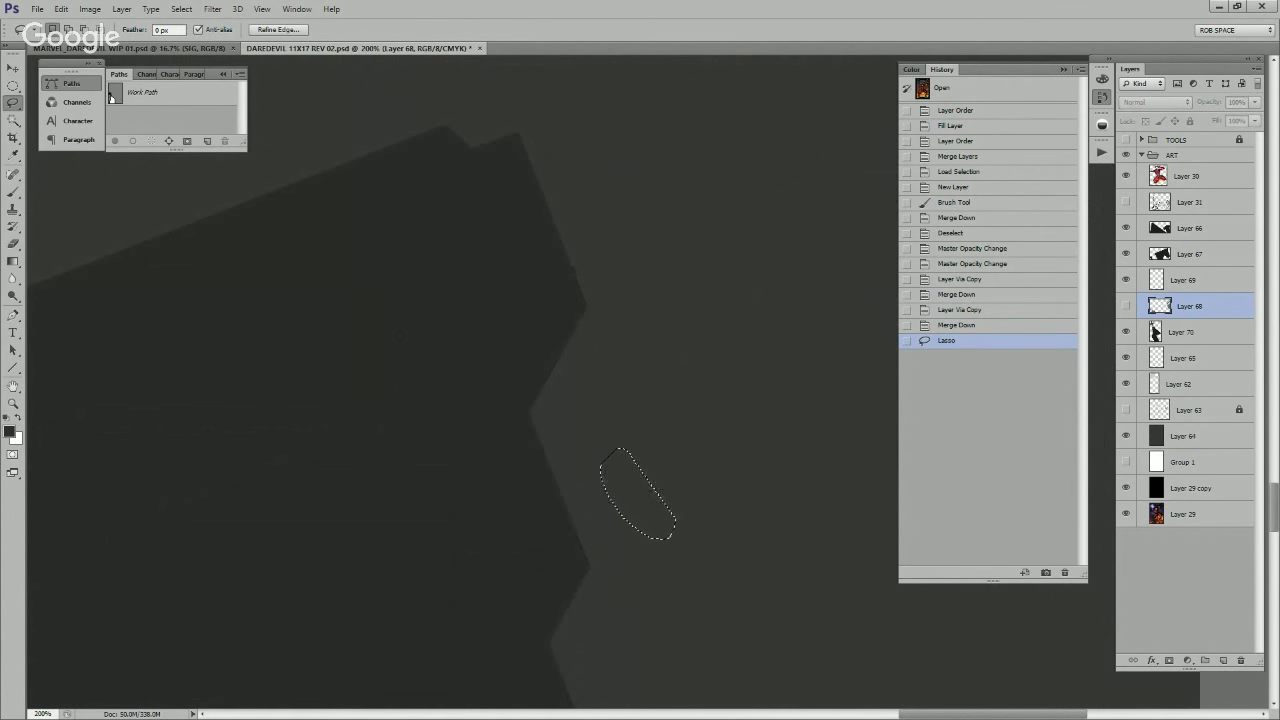
Step: Load Layer 68 as a selection and paint the lighter scroll patch to match the rest of the fence
{"action": "left_click", "coordinate": [1160, 306], "text": "ctrl"}
{"action": "key", "text": "b"}
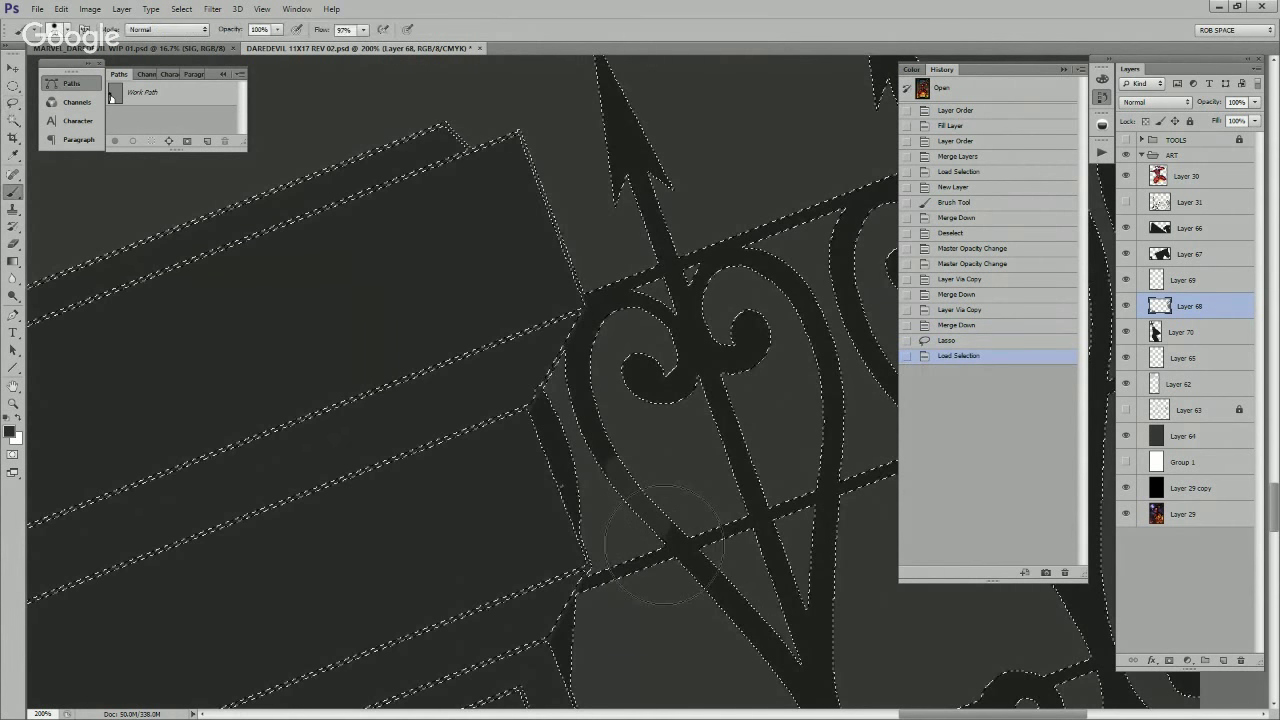
{"action": "mouse_move", "coordinate": [672, 531]}
{"action": "left_mouse_down"}
{"action": "mouse_move", "coordinate": [618, 467]}
{"action": "mouse_move", "coordinate": [660, 514]}
{"action": "left_mouse_up"}
{"action": "key", "text": "ctrl+d"}
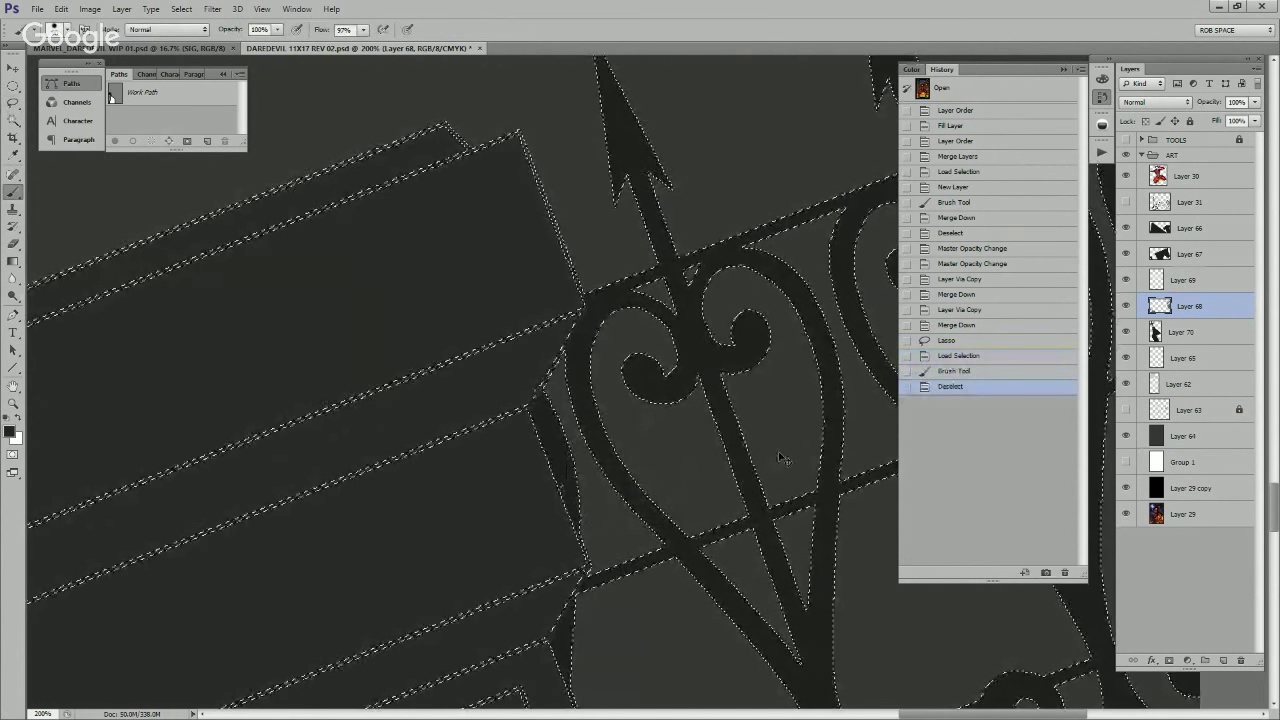
Step: Lasso the small tombstone at the artwork's lower left on Layer 67 and stack five copies of it on new layers
{"action": "key", "text": "z"}
{"action": "left_click", "coordinate": [772, 467], "text": "alt"}
{"action": "left_click", "coordinate": [772, 467], "text": "alt"}
{"action": "left_click", "coordinate": [773, 467], "text": "alt"}
{"action": "left_click", "coordinate": [773, 467], "text": "alt"}
{"action": "left_click", "coordinate": [773, 467], "text": "alt"}
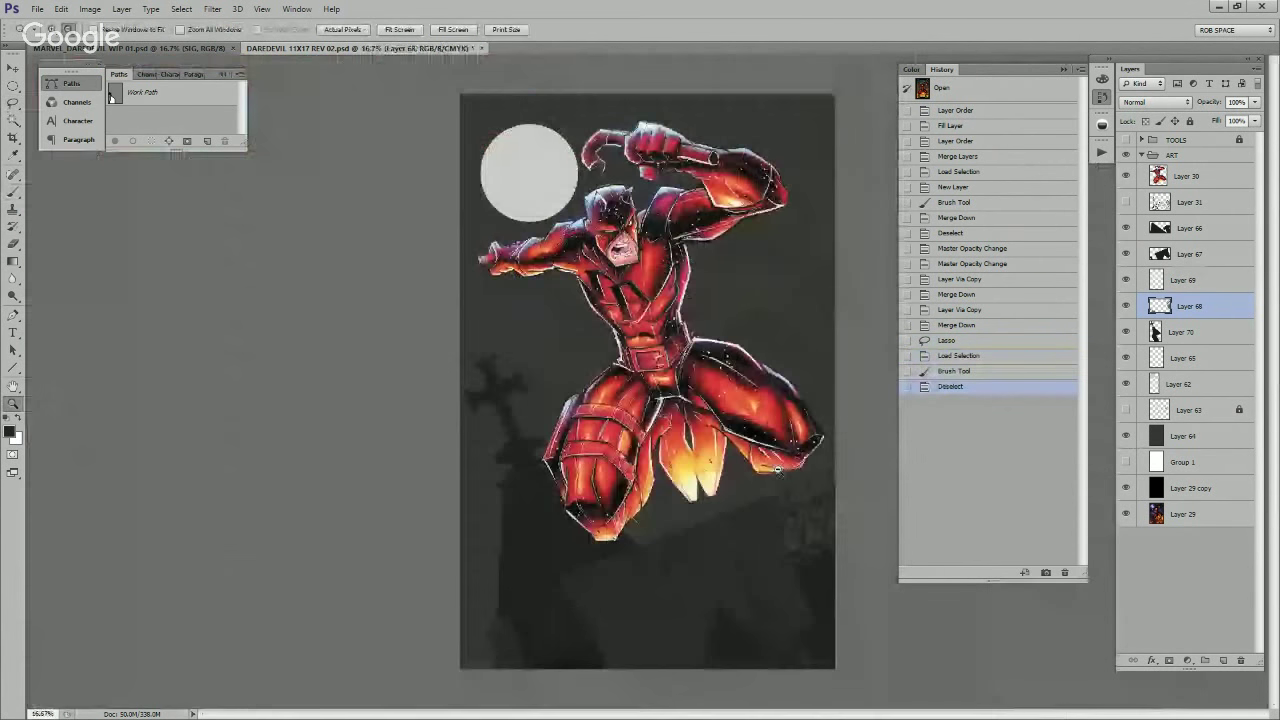
{"action": "left_click", "coordinate": [796, 542]}
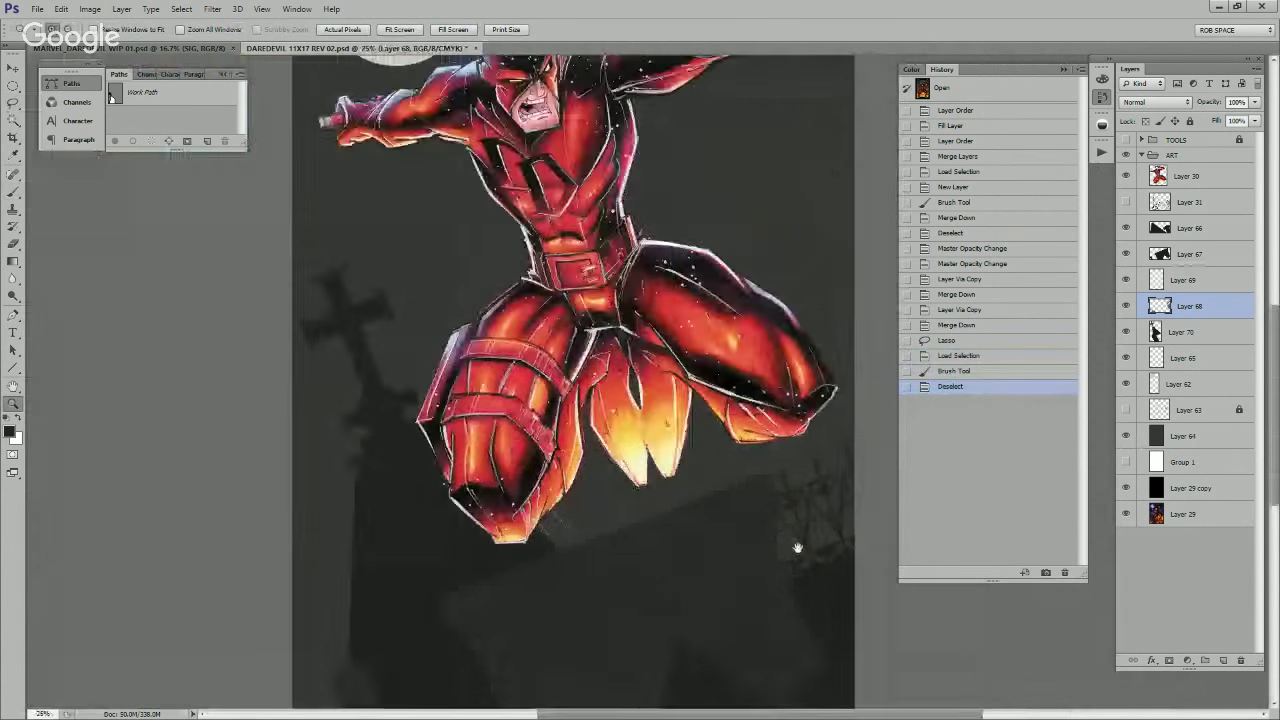
{"action": "left_click_drag", "start_coordinate": [800, 543], "coordinate": [807, 419]}
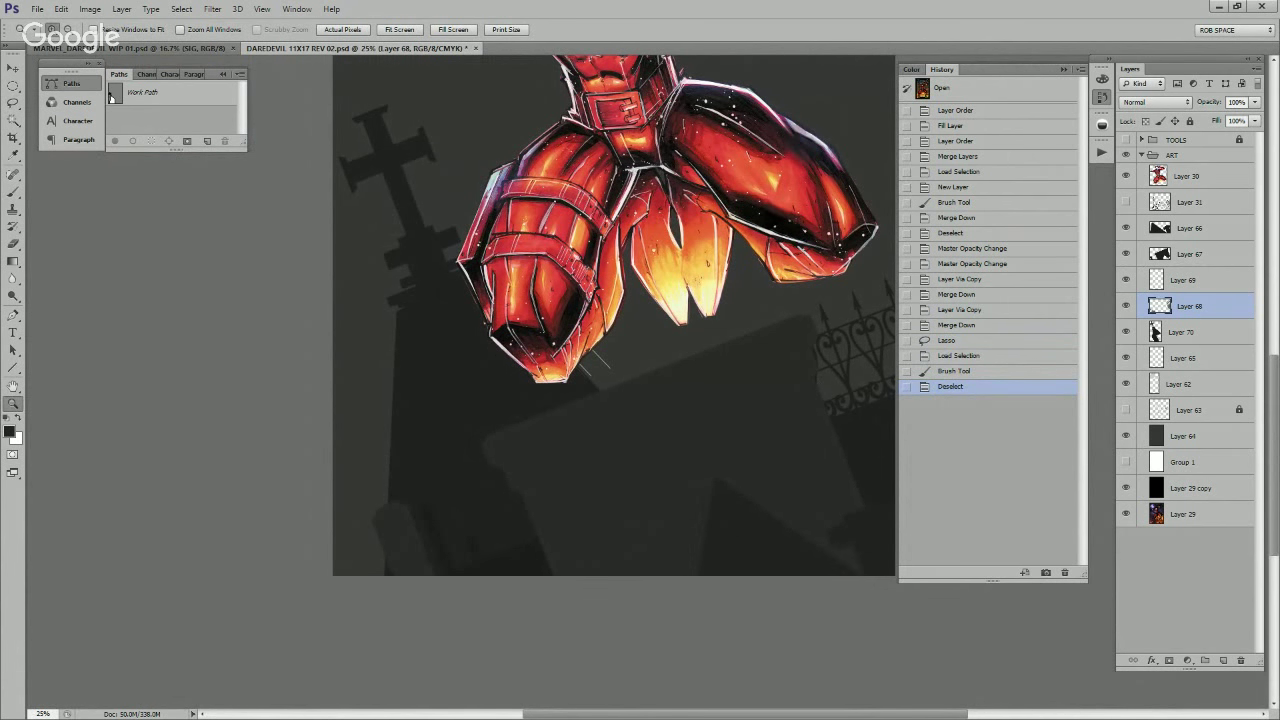
{"action": "left_click", "coordinate": [1126, 254]}
{"action": "left_click", "coordinate": [1190, 254]}
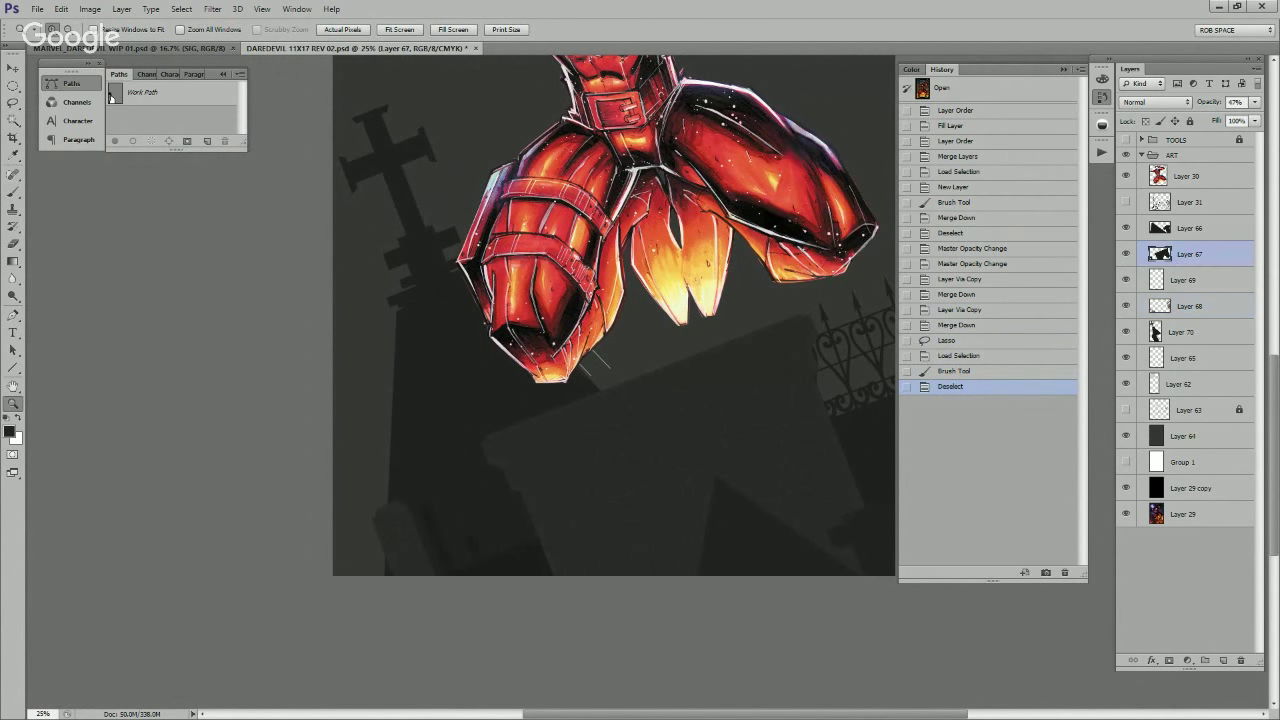
{"action": "key", "text": "l"}
{"action": "left_click_drag", "start_coordinate": [410, 502], "coordinate": [408, 464]}
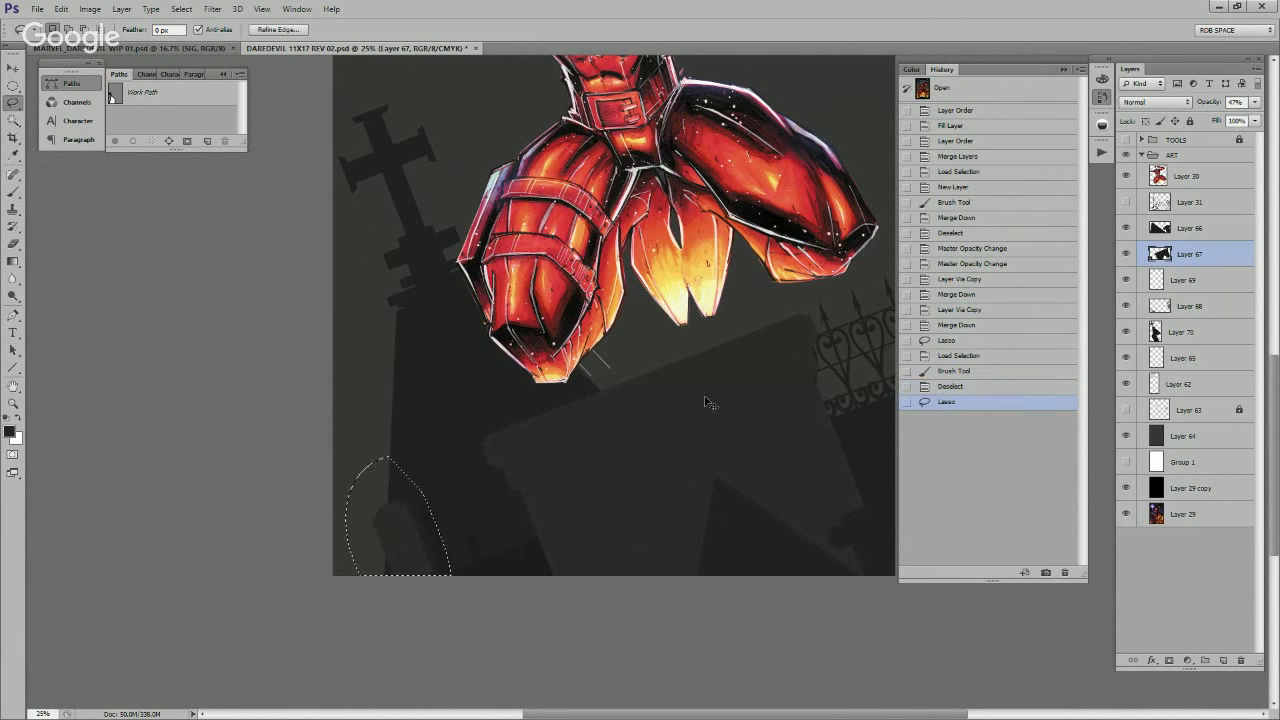
{"action": "key", "text": "ctrl+j"}
{"action": "key", "text": "ctrl+j"}
{"action": "key", "text": "ctrl+j"}
{"action": "key", "text": "ctrl+j"}
{"action": "key", "text": "ctrl+j"}
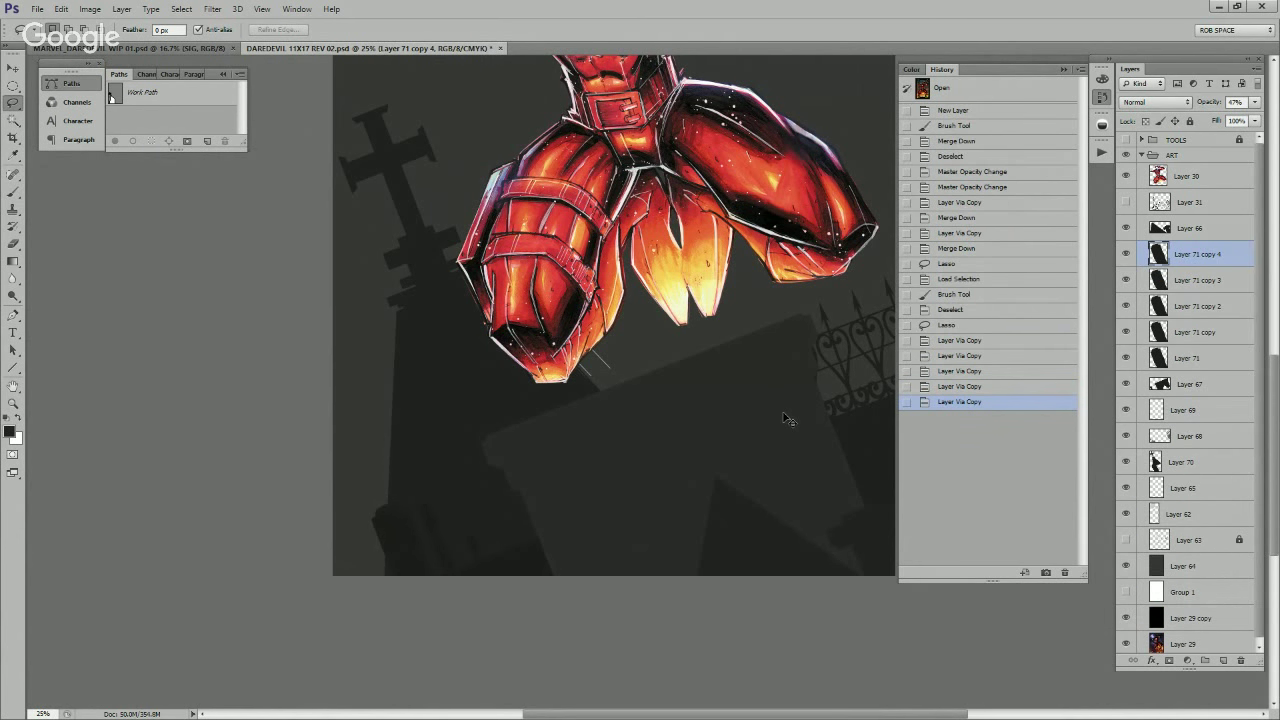
Step: Merge the five small tombstone copies into a single layer above Layer 67
{"action": "key", "text": "z"}
{"action": "left_click", "coordinate": [812, 463], "text": "alt"}
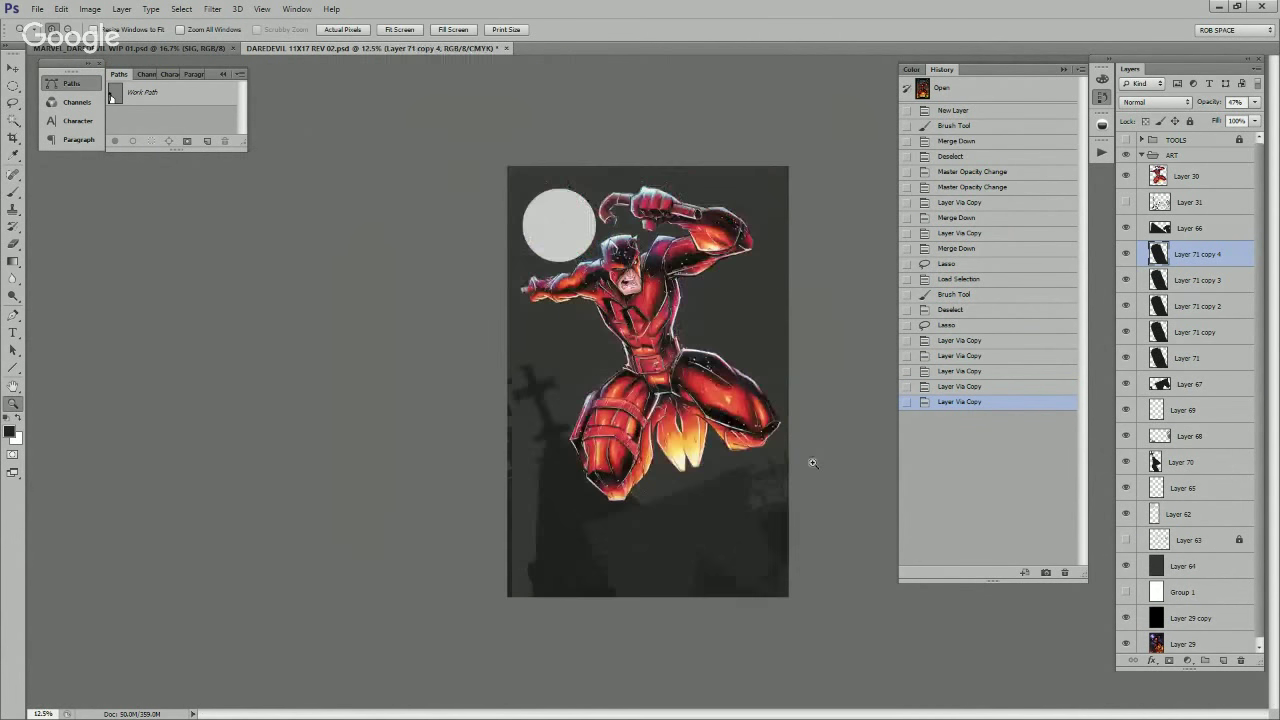
{"action": "left_click", "coordinate": [790, 514]}
{"action": "left_click", "coordinate": [790, 523]}
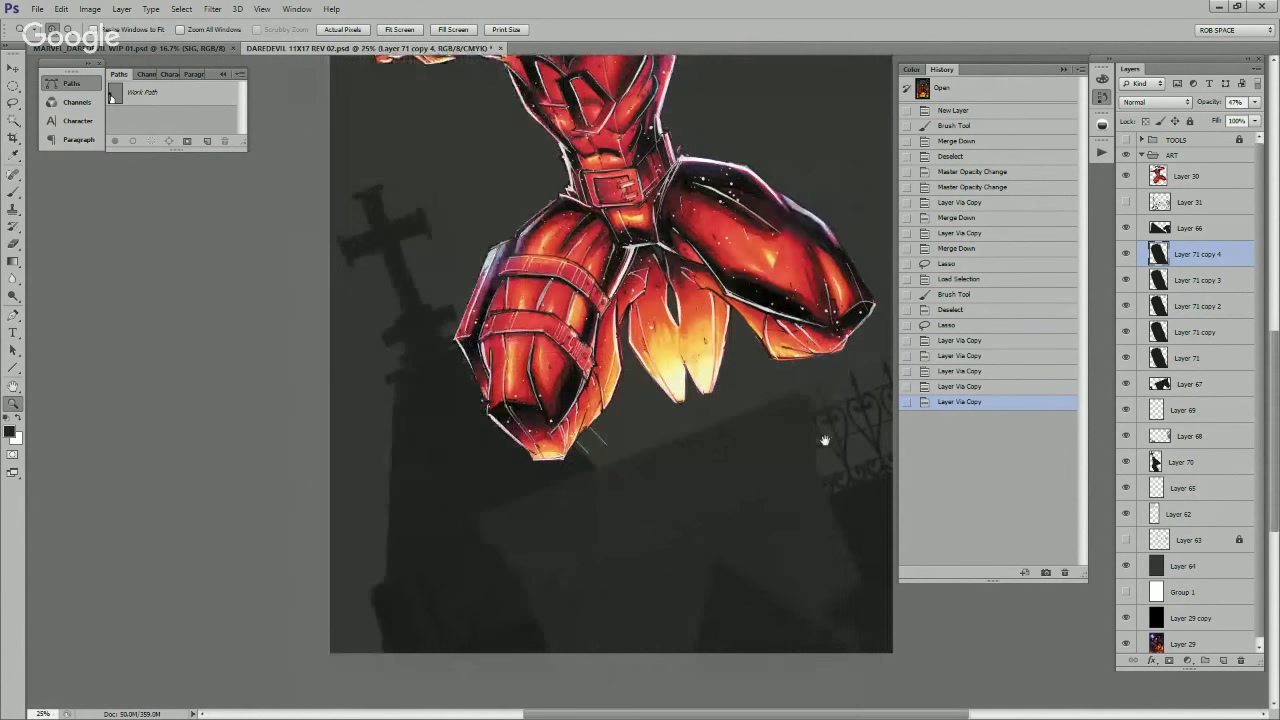
{"action": "key", "text": "ctrl+e"}
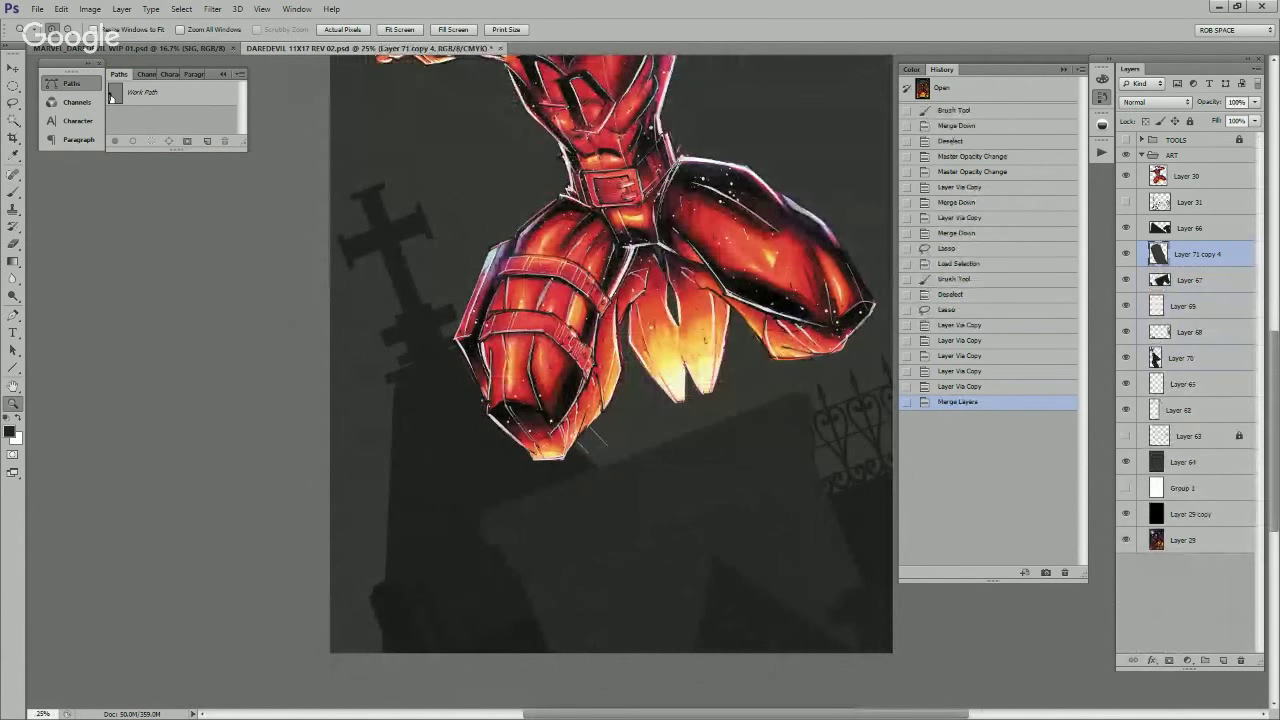
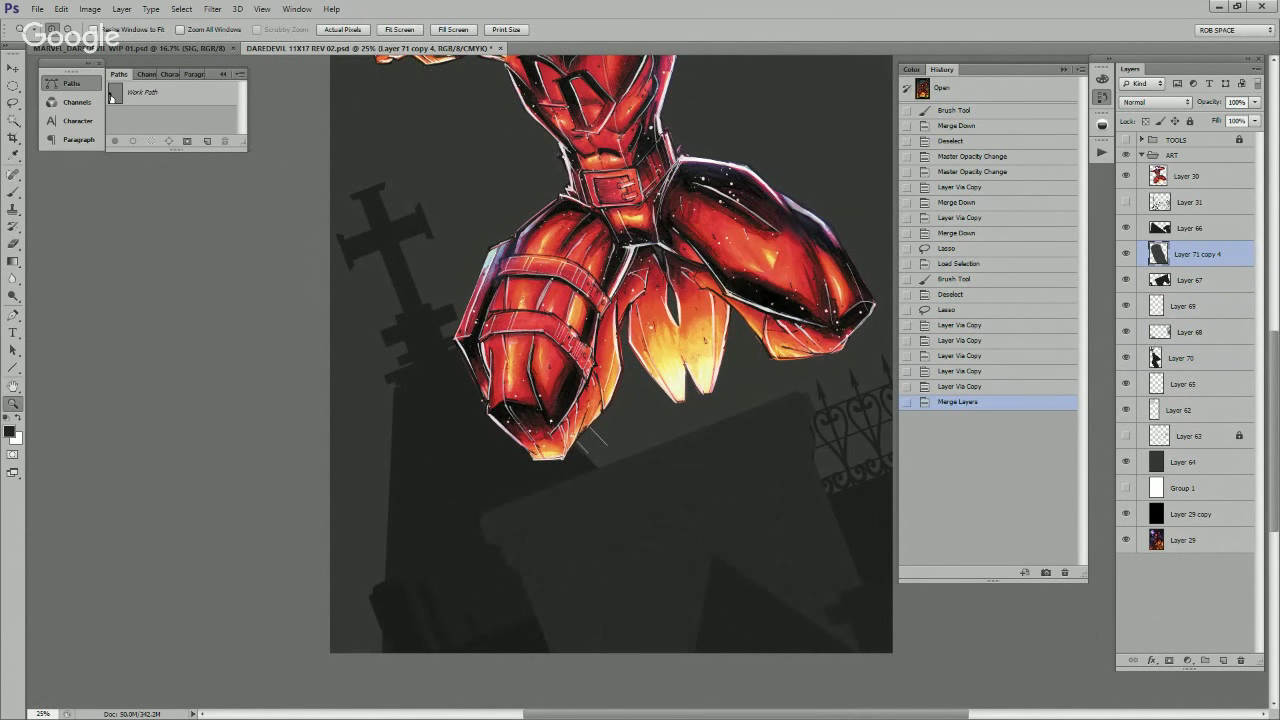
Step: Load a tombstone selection, add a new layer above the merged copies and start painting with an enlarged AirSoft brush, hiding the selection edges
{"action": "left_click", "coordinate": [1158, 254], "text": "ctrl"}
{"action": "left_click", "coordinate": [1223, 660]}
{"action": "key", "text": "b"}
{"action": "right_click", "coordinate": [621, 503]}
{"action": "left_click", "coordinate": [670, 526]}
{"action": "left_click", "coordinate": [589, 523]}
{"action": "key", "text": "bracketright"}
{"action": "key", "text": "bracketright"}
{"action": "key", "text": "bracketright"}
{"action": "key", "text": "bracketright"}
{"action": "key", "text": "bracketright"}
{"action": "key", "text": "bracketright"}
{"action": "key", "text": "bracketright"}
{"action": "key", "text": "bracketright"}
{"action": "key", "text": "bracketright"}
{"action": "key", "text": "bracketright"}
{"action": "key", "text": "bracketright"}
{"action": "key", "text": "bracketright"}
{"action": "key", "text": "bracketright"}
{"action": "key", "text": "ctrl+h"}
{"action": "key", "text": "ctrl+h"}
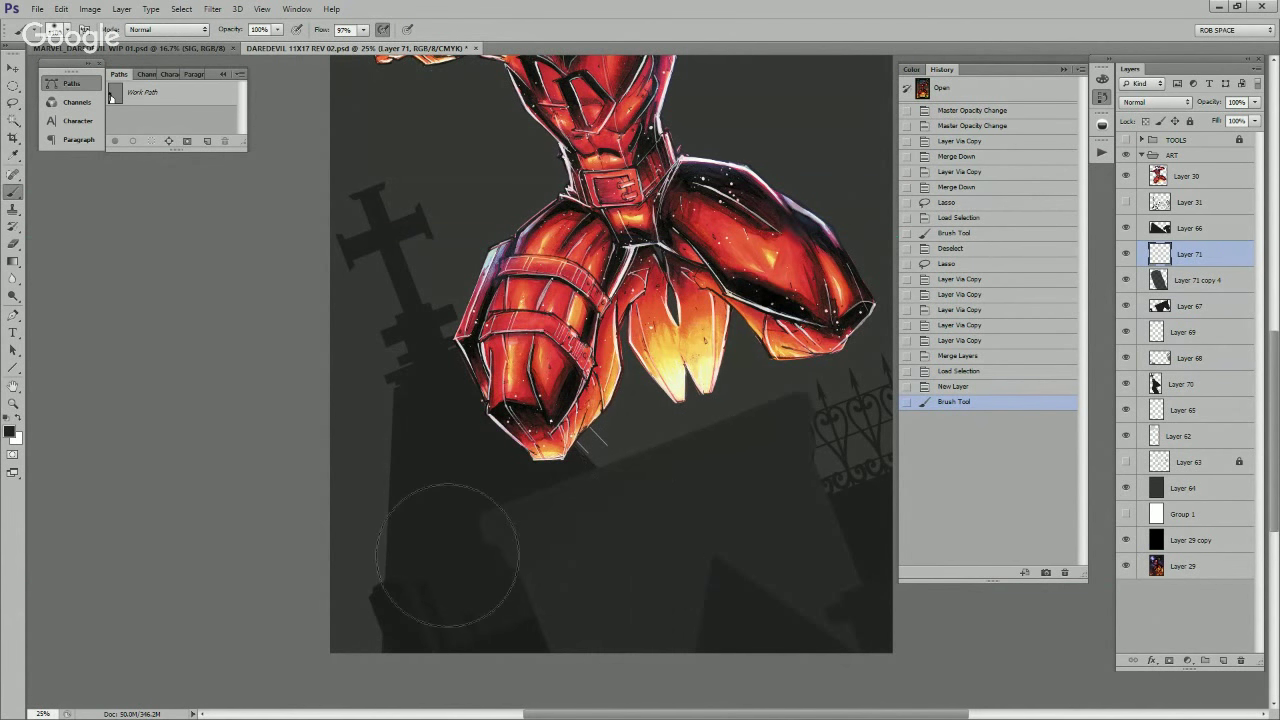
Step: Airbrush soft dark tone across the large tombstone on Layer 71 with an enlarged AirSoft brush at 0% hardness
{"action": "right_click", "coordinate": [640, 480]}
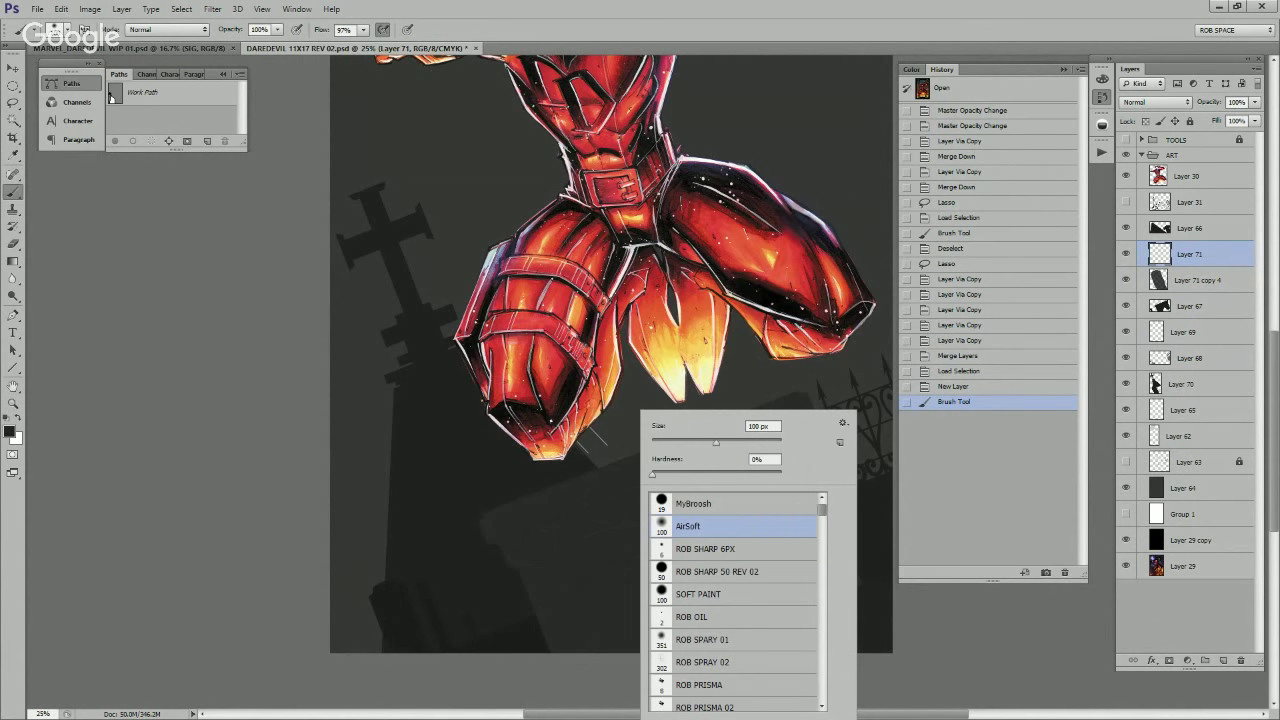
{"action": "left_click", "coordinate": [409, 659]}
{"action": "key", "text": "bracketright"}
{"action": "key", "text": "bracketright"}
{"action": "key", "text": "bracketright"}
{"action": "key", "text": "bracketright"}
{"action": "key", "text": "bracketright"}
{"action": "key", "text": "bracketright"}
{"action": "key", "text": "bracketright"}
{"action": "key", "text": "bracketright"}
{"action": "key", "text": "bracketright"}
{"action": "key", "text": "bracketright"}
{"action": "key", "text": "bracketright"}
{"action": "key", "text": "bracketright"}
{"action": "key", "text": "bracketright"}
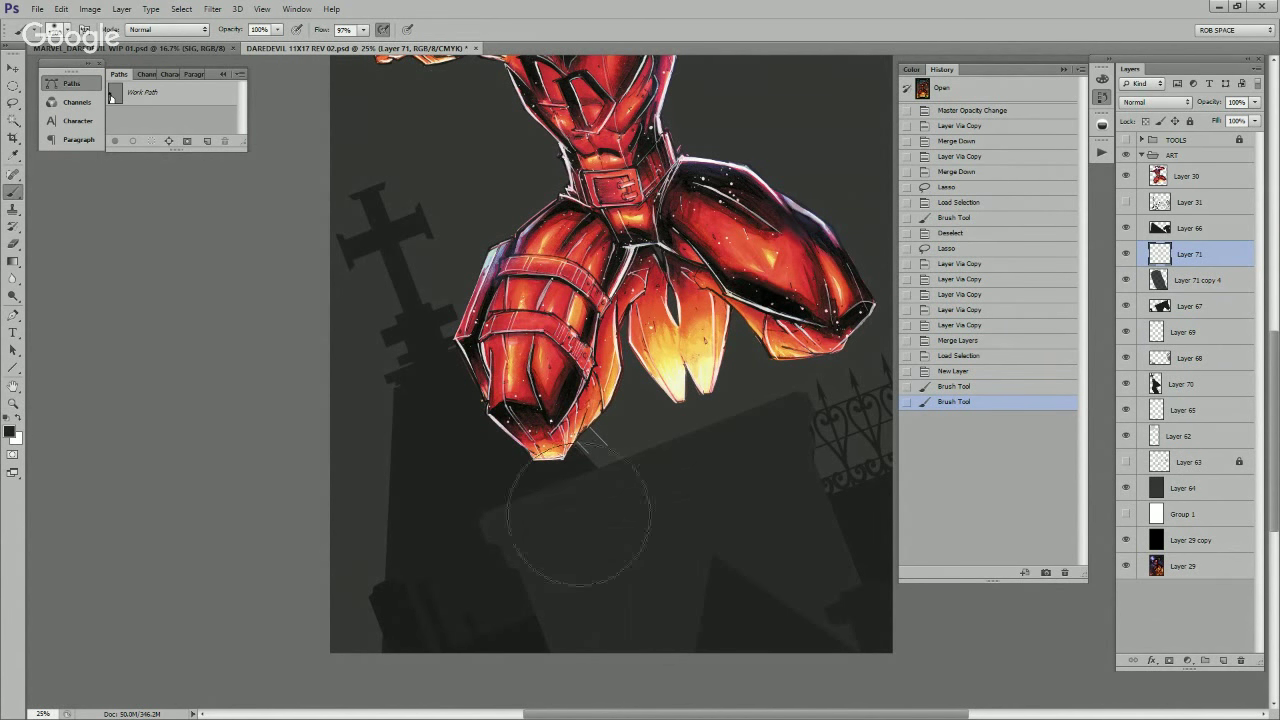
{"action": "mouse_move", "coordinate": [581, 523]}
{"action": "left_mouse_down"}
{"action": "mouse_move", "coordinate": [509, 527]}
{"action": "mouse_move", "coordinate": [595, 522]}
{"action": "mouse_move", "coordinate": [516, 612]}
{"action": "left_mouse_up"}
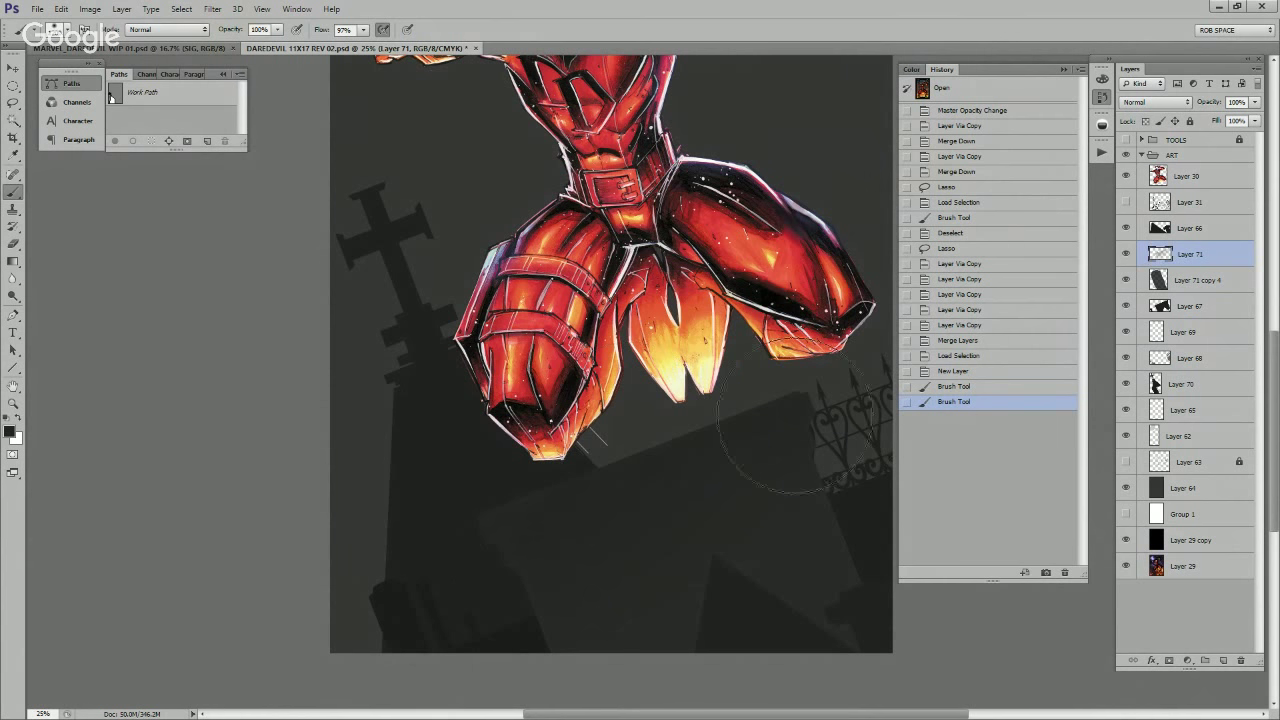
{"action": "left_click_drag", "start_coordinate": [748, 411], "coordinate": [600, 514]}
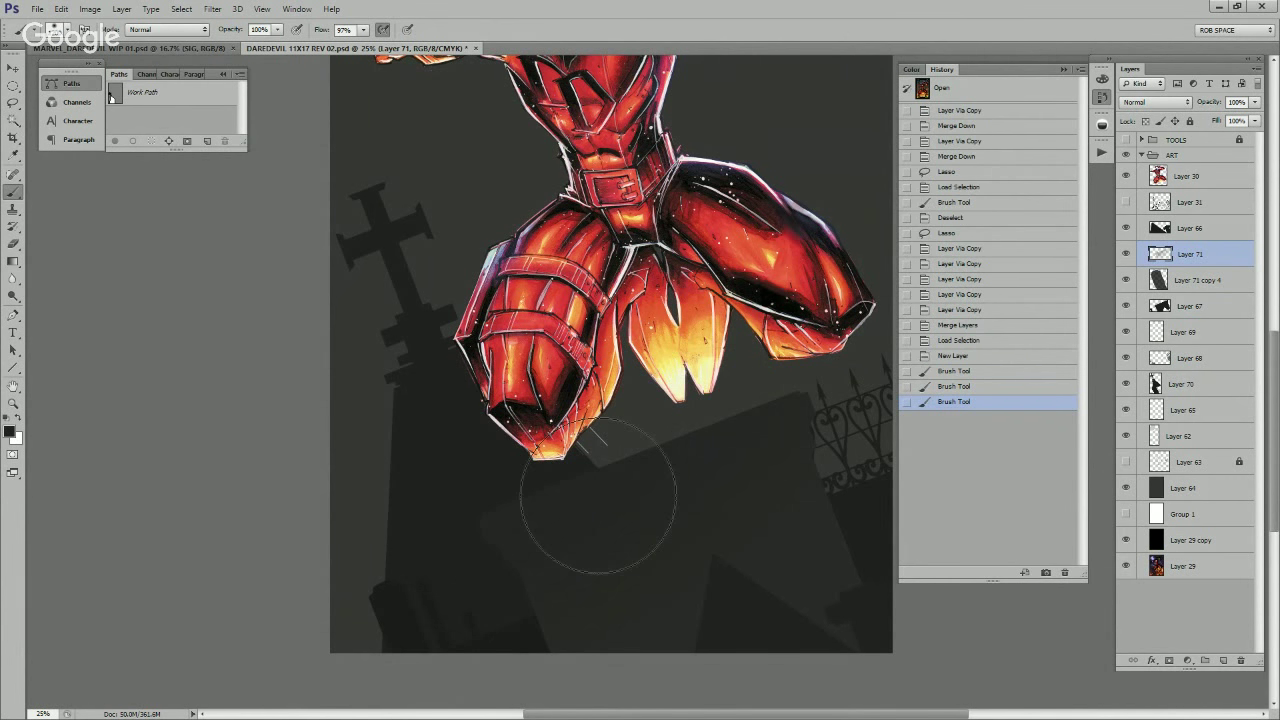
{"action": "mouse_move", "coordinate": [476, 590]}
{"action": "left_mouse_down"}
{"action": "mouse_move", "coordinate": [686, 459]}
{"action": "mouse_move", "coordinate": [704, 492]}
{"action": "mouse_move", "coordinate": [738, 465]}
{"action": "left_mouse_up"}
{"action": "mouse_move", "coordinate": [819, 503]}
{"action": "left_mouse_down"}
{"action": "mouse_move", "coordinate": [715, 487]}
{"action": "mouse_move", "coordinate": [720, 420]}
{"action": "mouse_move", "coordinate": [735, 440]}
{"action": "left_mouse_up"}
{"action": "mouse_move", "coordinate": [735, 440]}
{"action": "left_mouse_down"}
{"action": "mouse_move", "coordinate": [722, 400]}
{"action": "mouse_move", "coordinate": [806, 544]}
{"action": "mouse_move", "coordinate": [780, 514]}
{"action": "mouse_move", "coordinate": [790, 486]}
{"action": "left_mouse_up"}
Step: Load the cross monument's outline from Layer 70 as a selection, add a new layer above it and hide the selection edges
{"action": "left_click", "coordinate": [1182, 384]}
{"action": "left_click", "coordinate": [1157, 384], "text": "ctrl"}
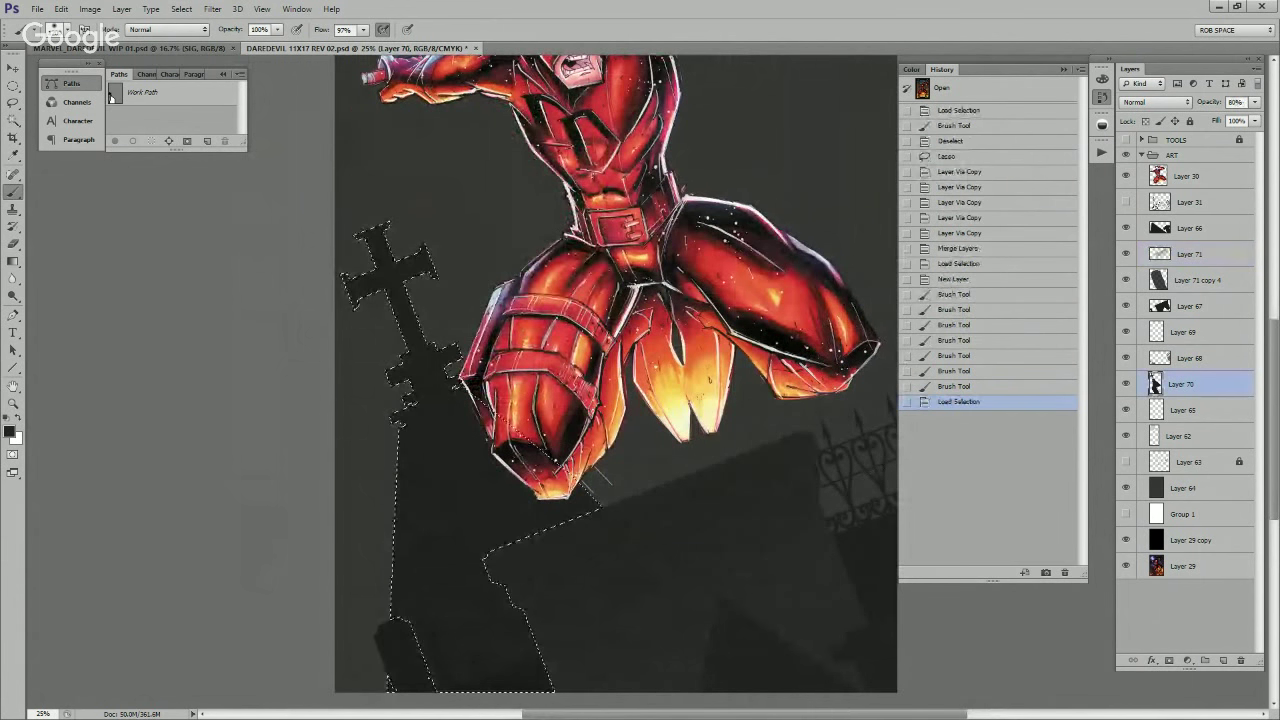
{"action": "left_click_drag", "start_coordinate": [1223, 668], "coordinate": [1223, 661]}
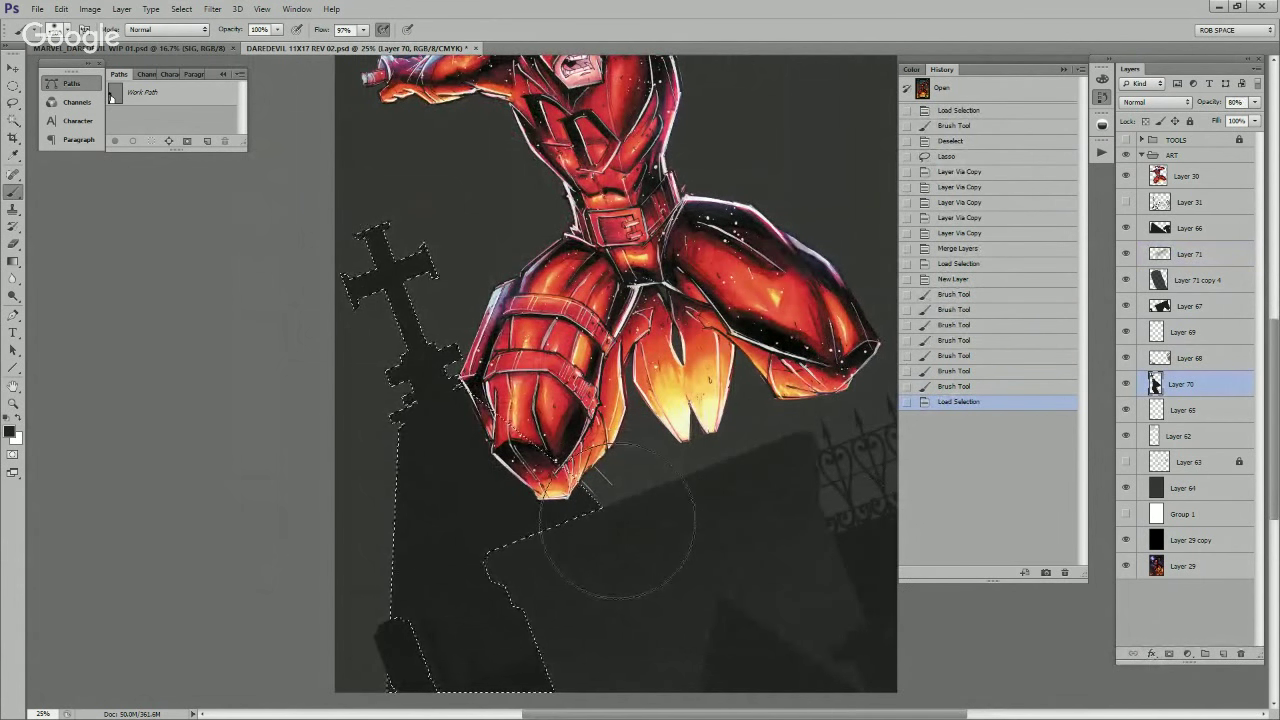
{"action": "left_click", "coordinate": [1222, 653]}
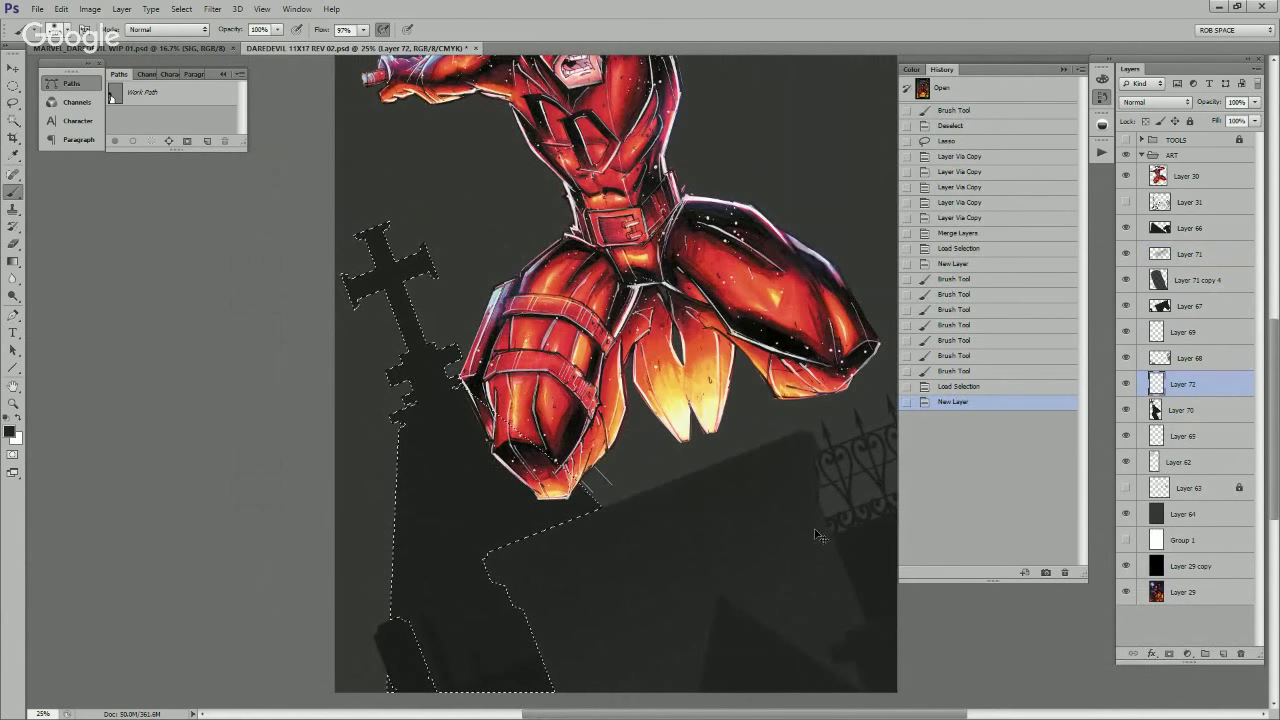
{"action": "key", "text": "ctrl+semicolon"}
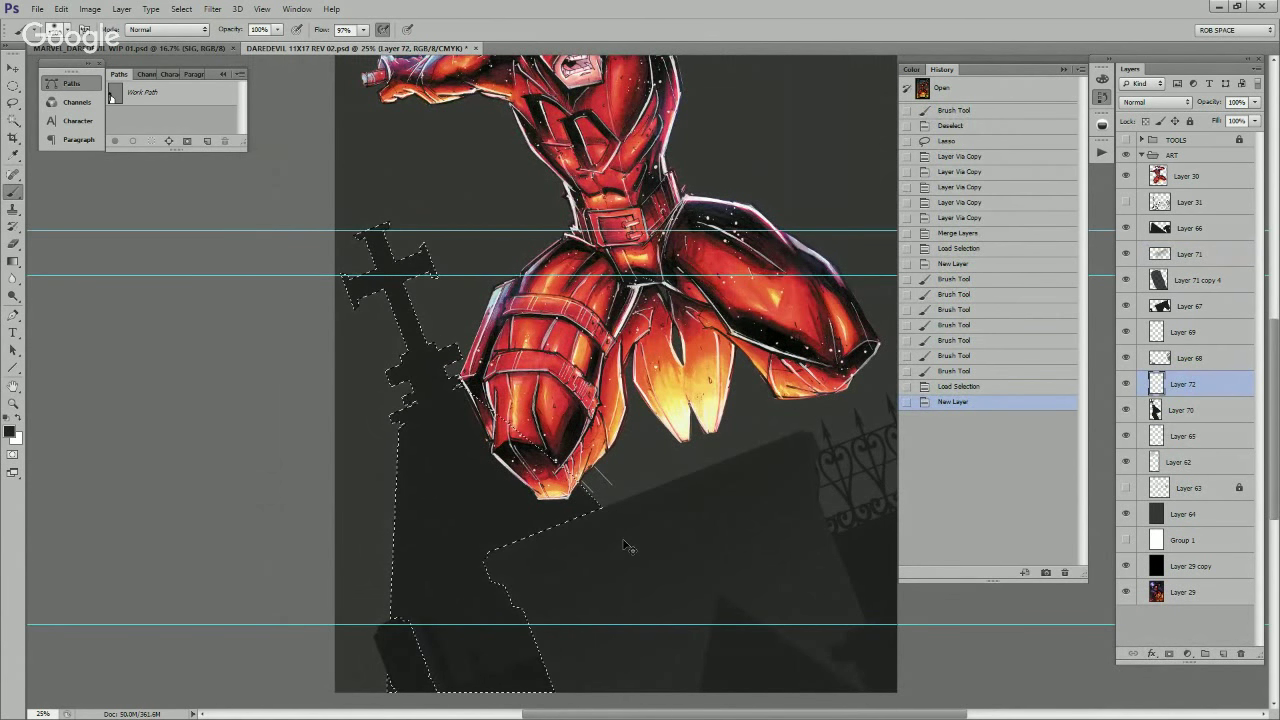
{"action": "key", "text": "ctrl+h"}
Step: Airbrush a soft white glow at the cross monument's base behind the small tombstones, using an enlarged brush
{"action": "left_click_drag", "start_coordinate": [622, 542], "coordinate": [646, 486]}
{"action": "key", "text": "x"}
{"action": "key", "text": "bracketright"}
{"action": "key", "text": "bracketright"}
{"action": "mouse_move", "coordinate": [563, 601]}
{"action": "left_mouse_down"}
{"action": "mouse_move", "coordinate": [449, 677]}
{"action": "mouse_move", "coordinate": [508, 650]}
{"action": "left_mouse_up"}
{"action": "key", "text": "ctrl+z"}
{"action": "mouse_move", "coordinate": [598, 546]}
{"action": "left_mouse_down"}
{"action": "mouse_move", "coordinate": [466, 714]}
{"action": "mouse_move", "coordinate": [491, 626]}
{"action": "mouse_move", "coordinate": [558, 638]}
{"action": "left_mouse_up"}
{"action": "left_click_drag", "start_coordinate": [684, 623], "coordinate": [598, 614]}
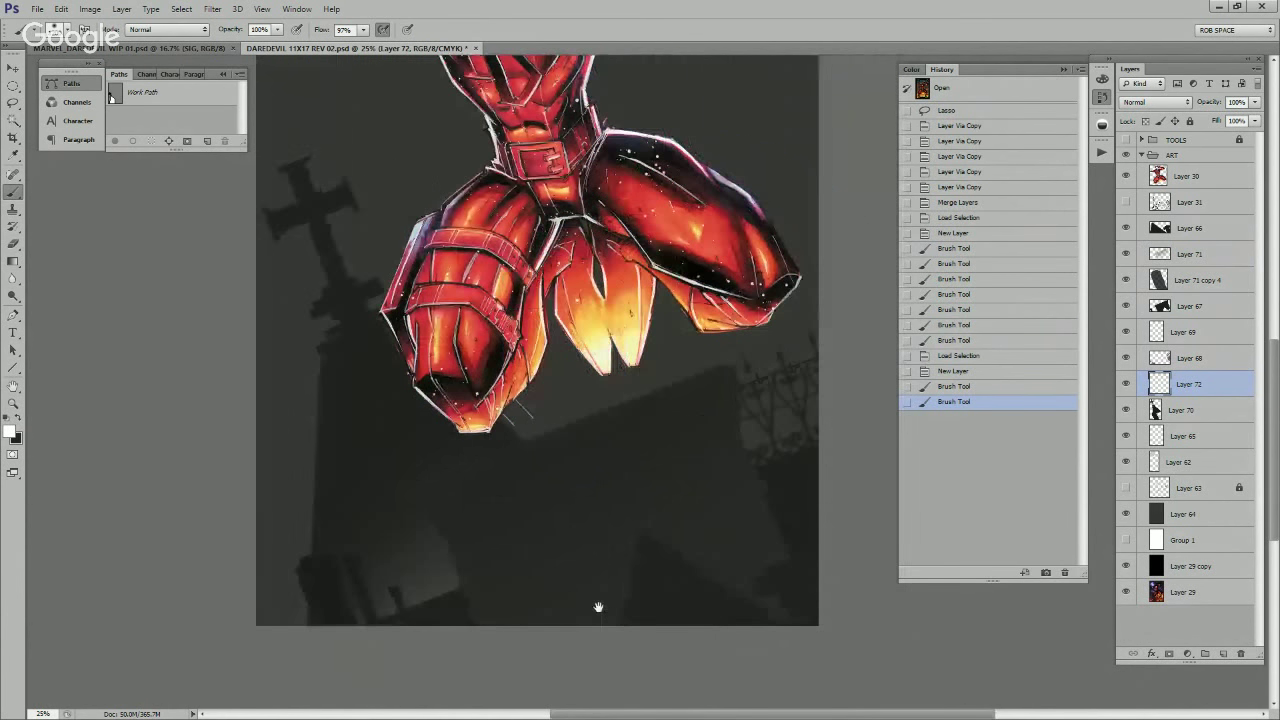
Step: Load the large tombstone's selection from Layer 67, add a new layer above it and airbrush a soft white glow along its base
{"action": "left_click", "coordinate": [1160, 306], "text": "ctrl"}
{"action": "left_click", "coordinate": [1190, 306]}
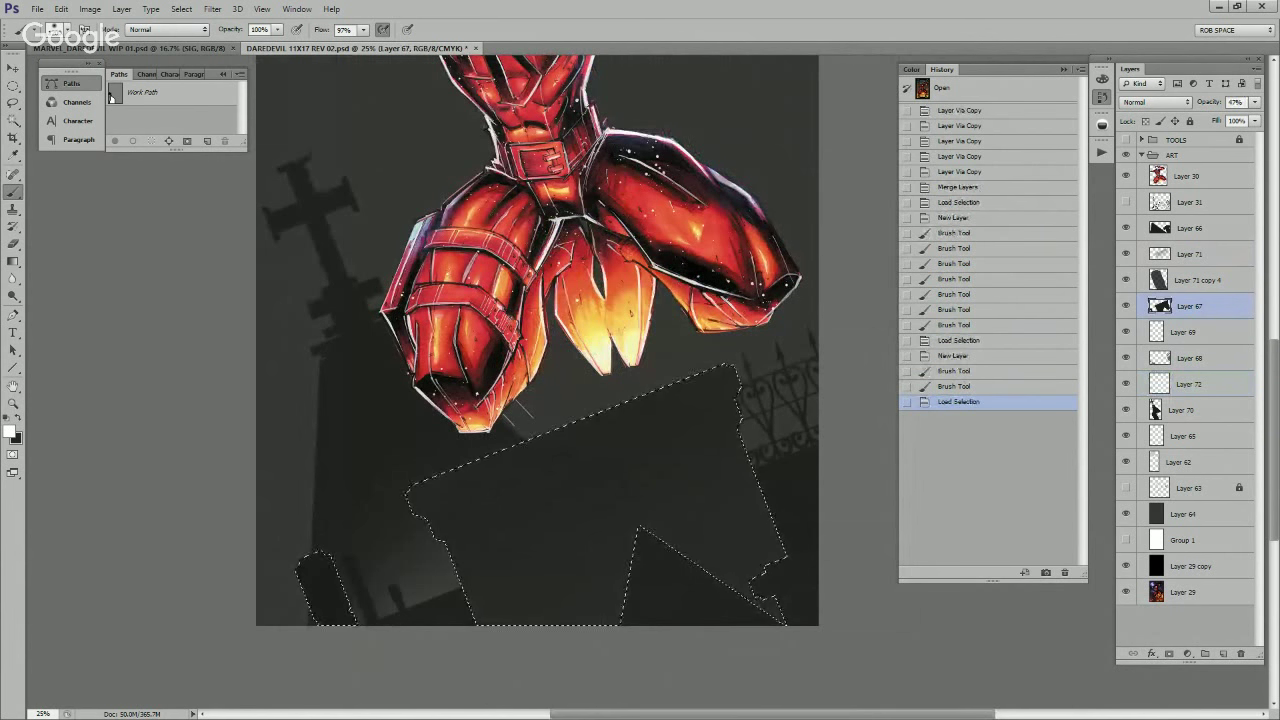
{"action": "left_click", "coordinate": [1223, 653]}
{"action": "key", "text": "ctrl+h"}
{"action": "key", "text": "ctrl+h"}
{"action": "mouse_move", "coordinate": [772, 642]}
{"action": "left_mouse_down"}
{"action": "mouse_move", "coordinate": [580, 660]}
{"action": "mouse_move", "coordinate": [670, 685]}
{"action": "mouse_move", "coordinate": [697, 600]}
{"action": "left_mouse_up"}
{"action": "mouse_move", "coordinate": [697, 540]}
{"action": "left_mouse_down"}
{"action": "mouse_move", "coordinate": [702, 622]}
{"action": "mouse_move", "coordinate": [823, 688]}
{"action": "left_mouse_up"}
{"action": "mouse_move", "coordinate": [822, 543]}
{"action": "left_mouse_down"}
{"action": "mouse_move", "coordinate": [812, 612]}
{"action": "mouse_move", "coordinate": [797, 553]}
{"action": "left_mouse_up"}
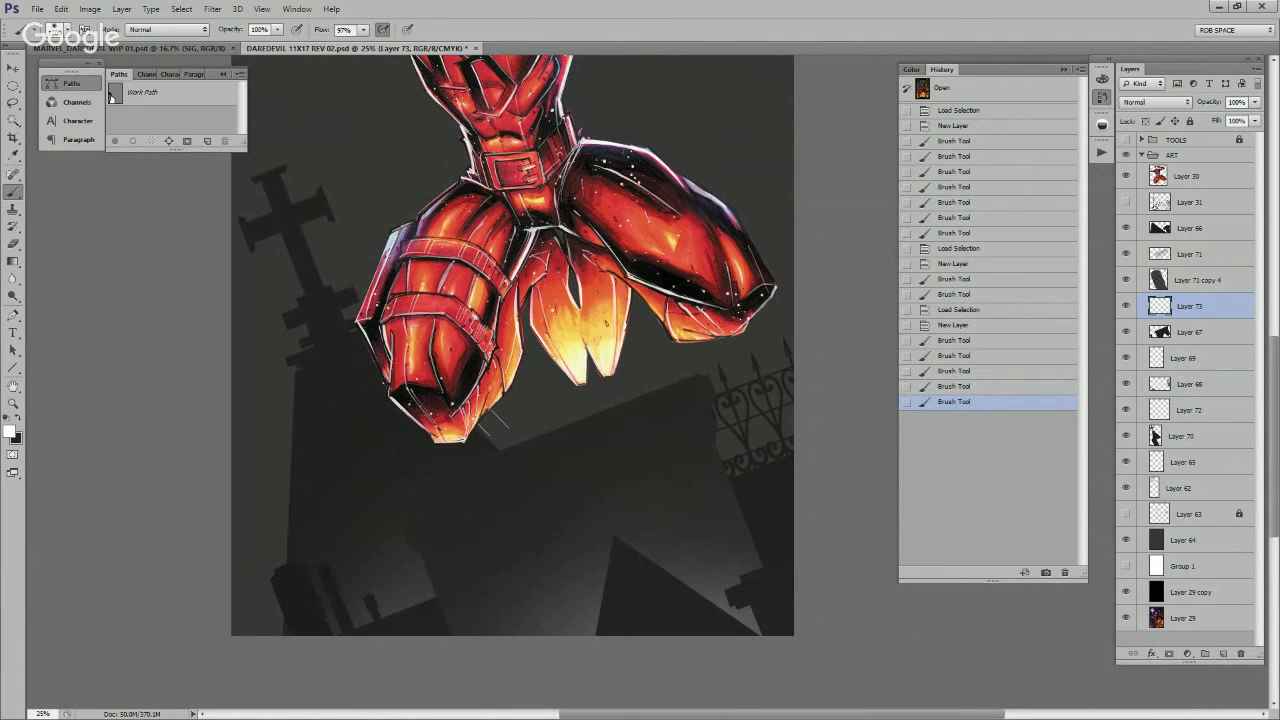
Step: Load the fence selection from Layer 68, add a new layer above it and airbrush a faint glow behind the small cross
{"action": "left_click", "coordinate": [1160, 384], "text": "ctrl"}
{"action": "left_click", "coordinate": [1190, 384]}
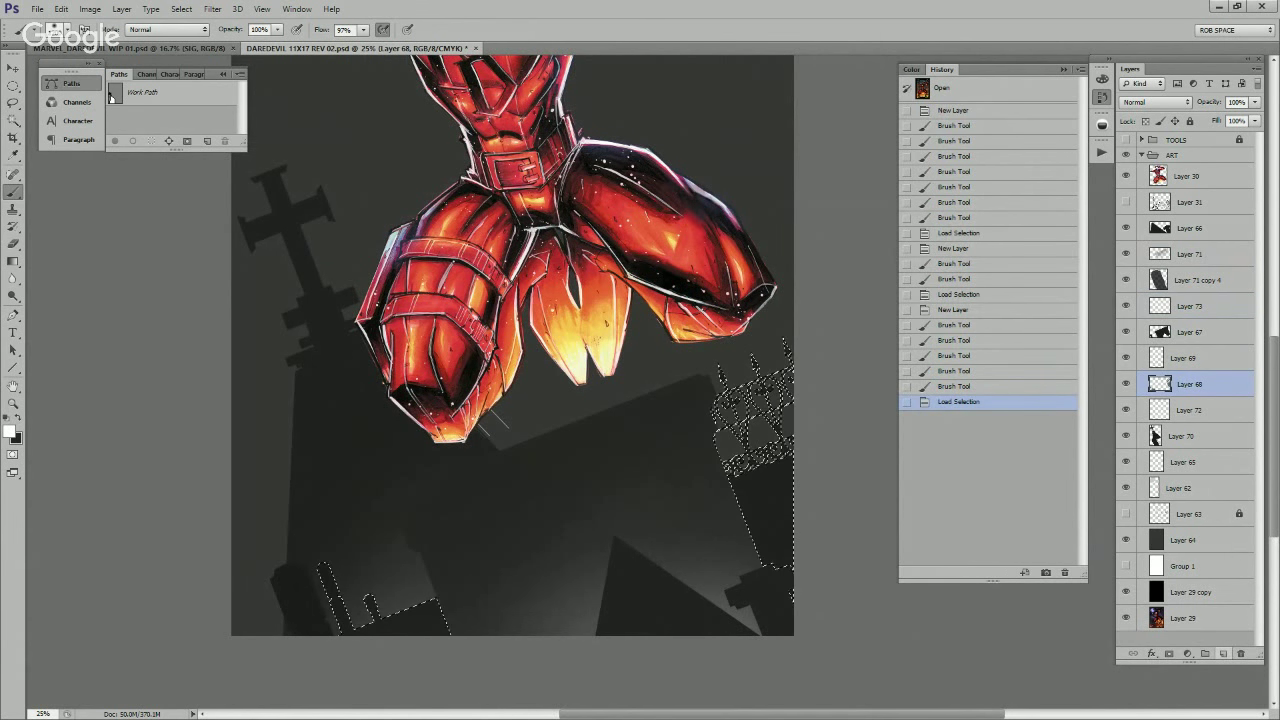
{"action": "left_click", "coordinate": [1223, 654]}
{"action": "key", "text": "ctrl+h"}
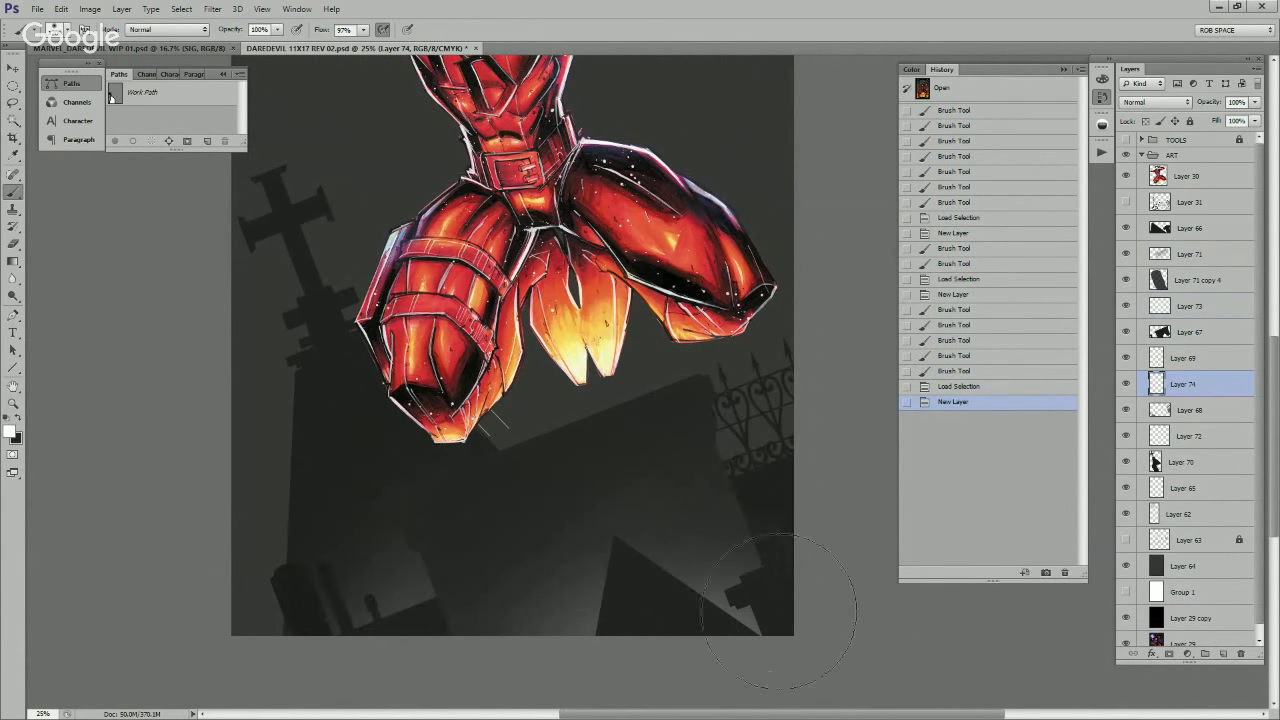
{"action": "mouse_move", "coordinate": [792, 615]}
{"action": "left_mouse_down"}
{"action": "mouse_move", "coordinate": [812, 545]}
{"action": "mouse_move", "coordinate": [800, 605]}
{"action": "left_mouse_up"}
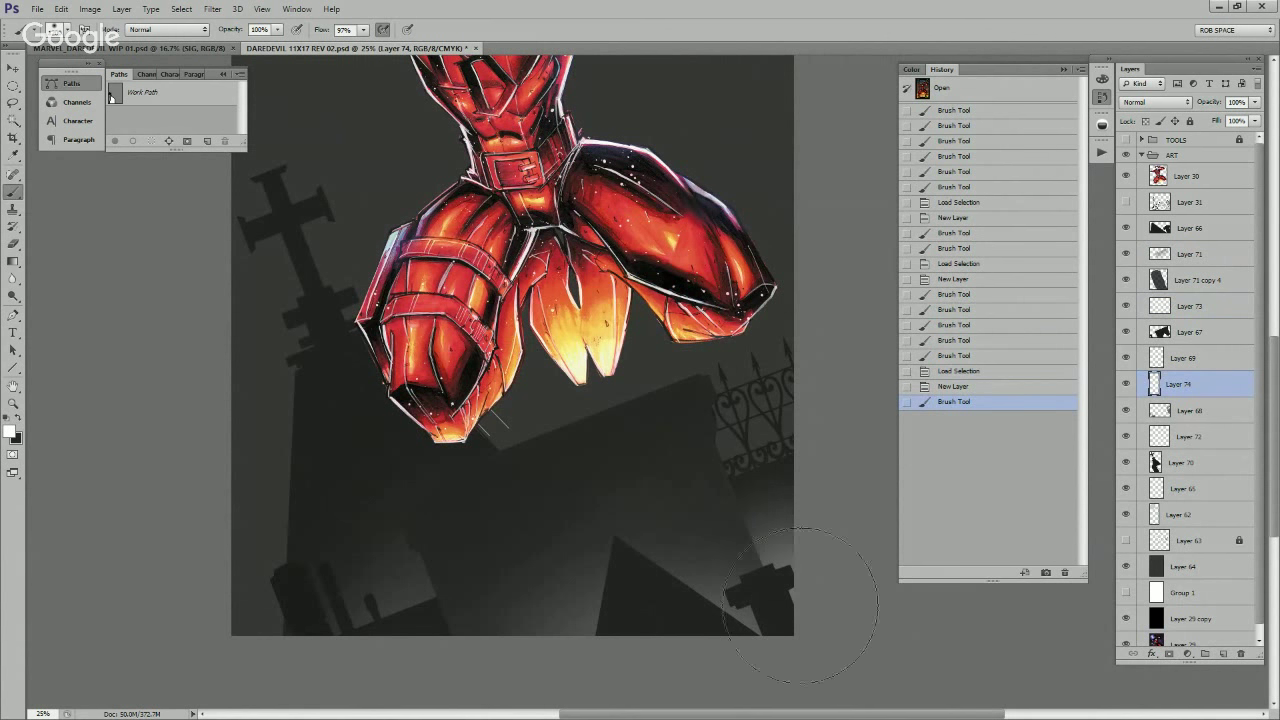
{"action": "left_click_drag", "start_coordinate": [812, 652], "coordinate": [813, 665]}
{"action": "left_click_drag", "start_coordinate": [788, 579], "coordinate": [812, 551]}
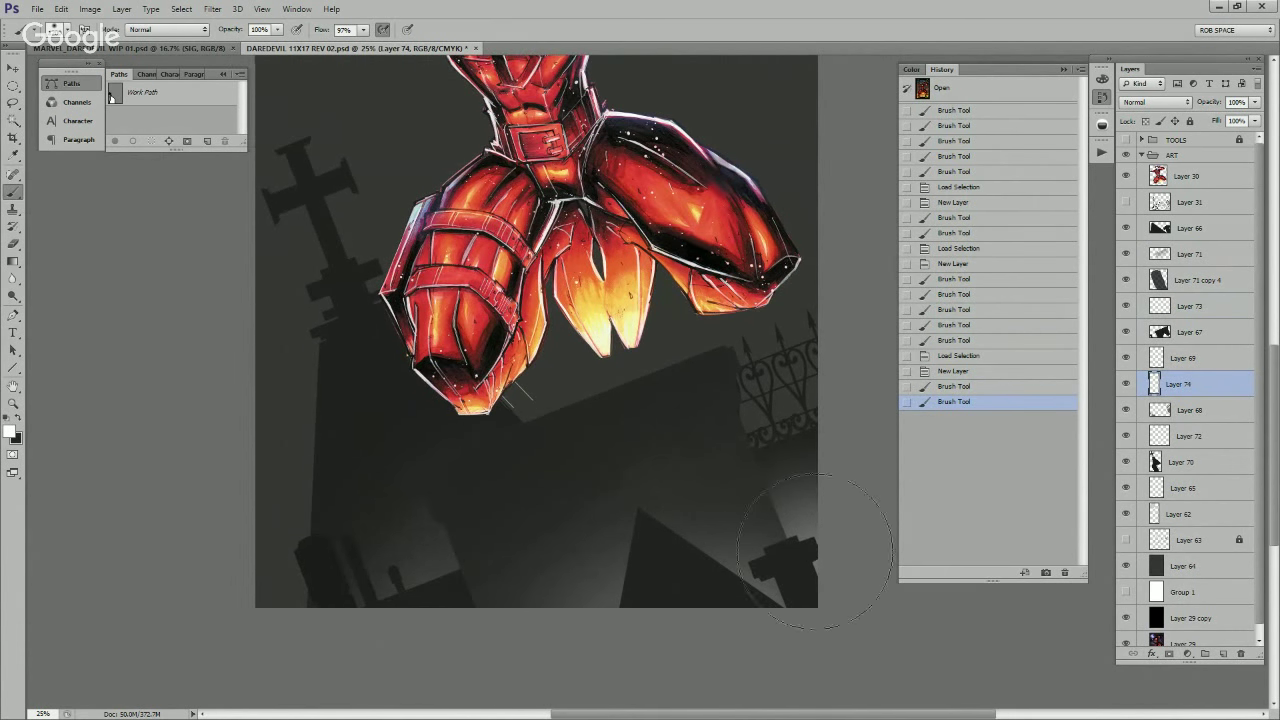
{"action": "key", "text": "ctrl+z"}
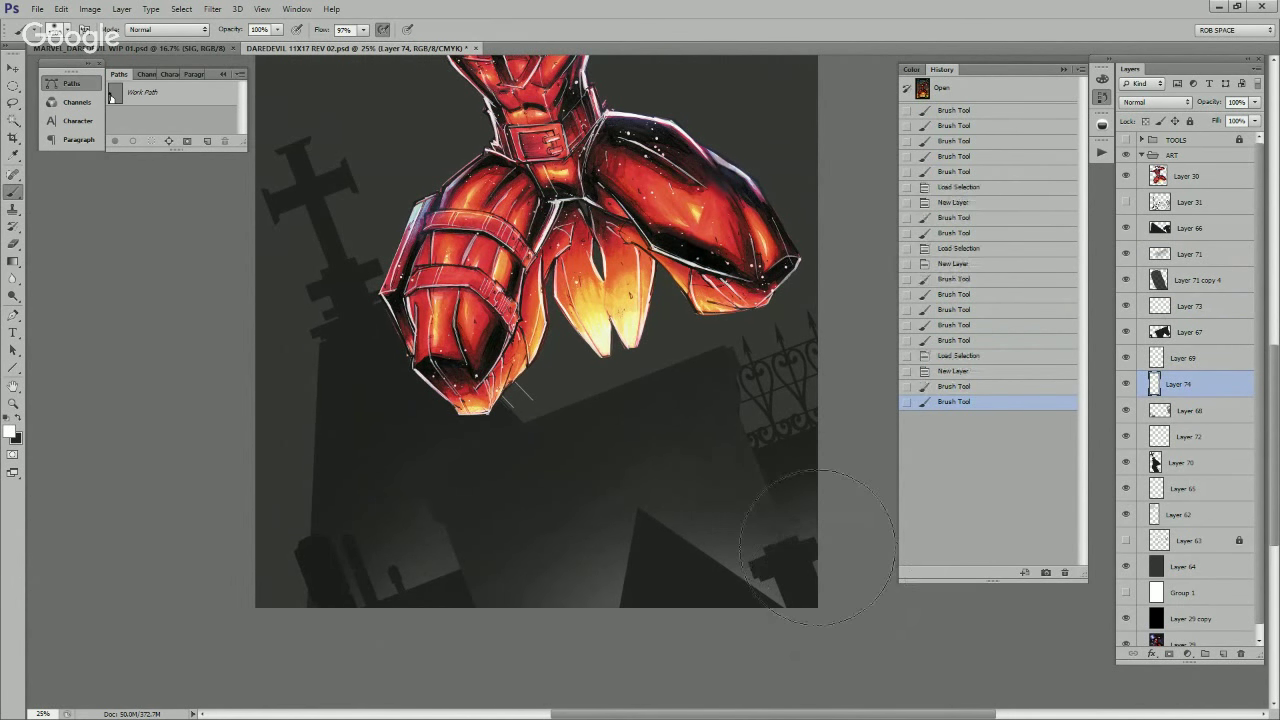
Step: Reduce the AirSoft brush and build up a brighter white glow between the fence and the small cross on Layer 74
{"action": "right_click", "coordinate": [786, 488]}
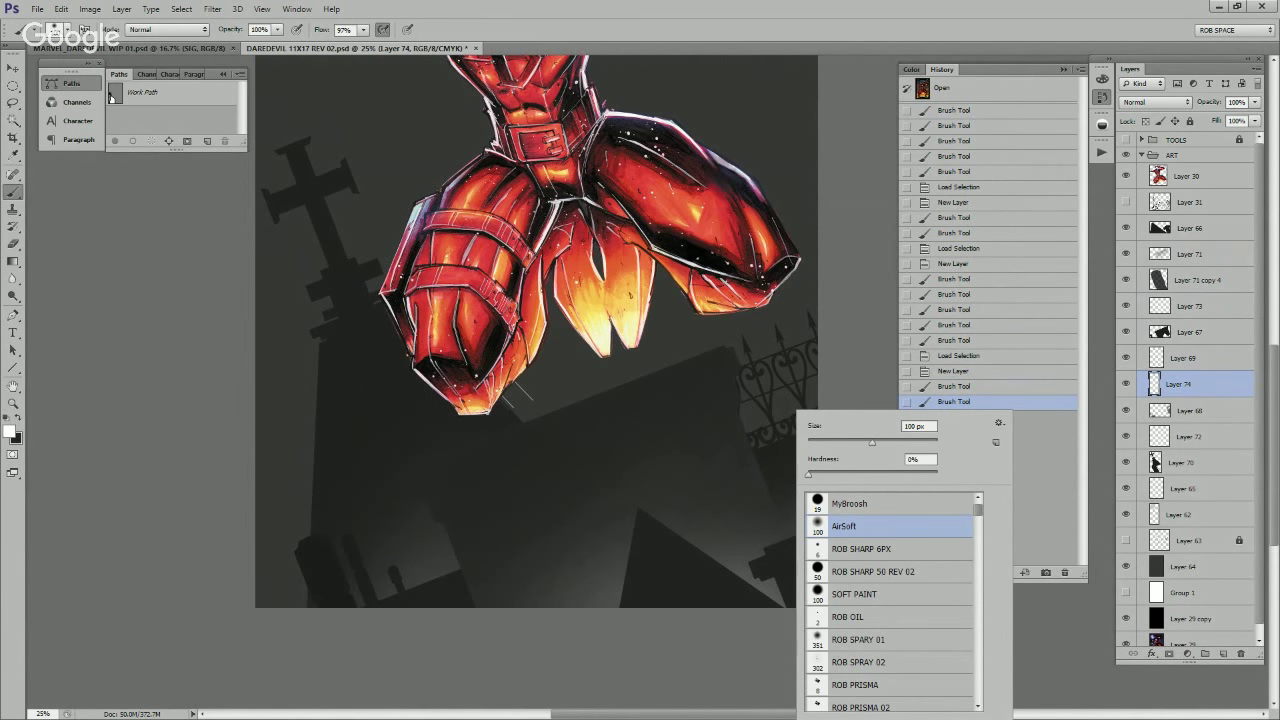
{"action": "left_click", "coordinate": [823, 487]}
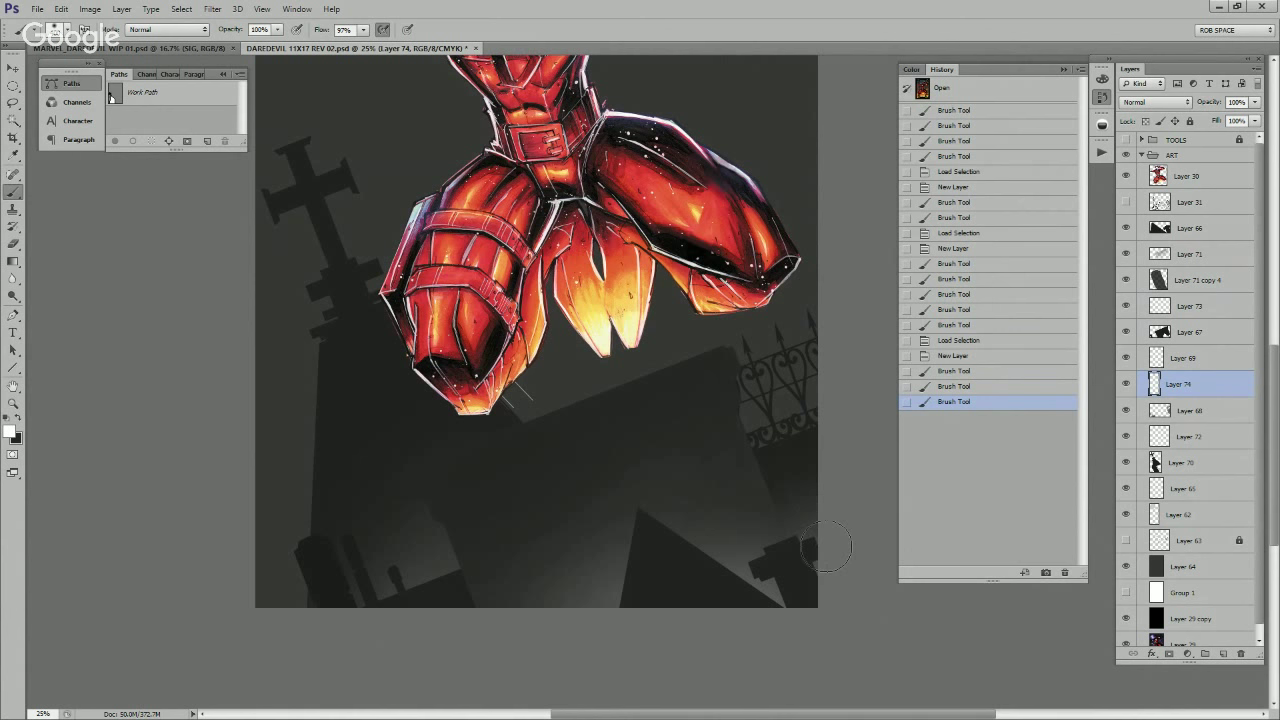
{"action": "left_click_drag", "start_coordinate": [825, 547], "coordinate": [805, 482]}
{"action": "left_click_drag", "start_coordinate": [805, 540], "coordinate": [795, 452]}
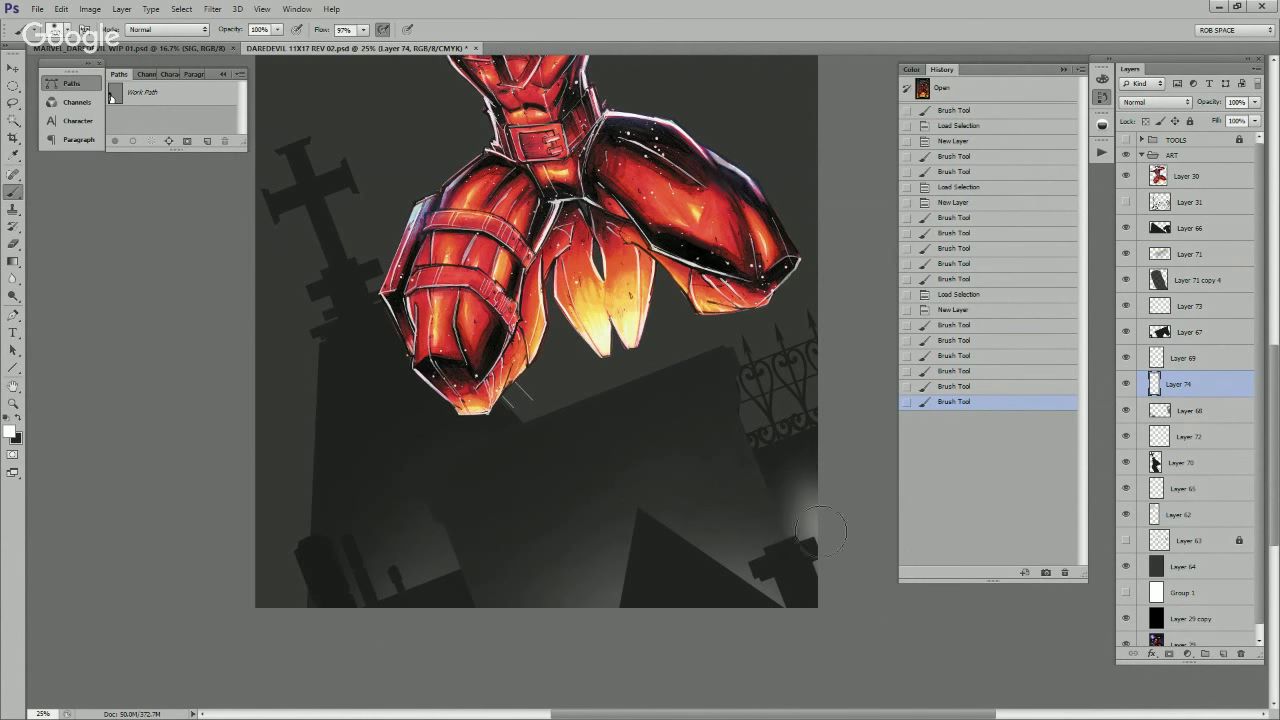
{"action": "left_click_drag", "start_coordinate": [821, 531], "coordinate": [807, 489]}
{"action": "left_click", "coordinate": [852, 638]}
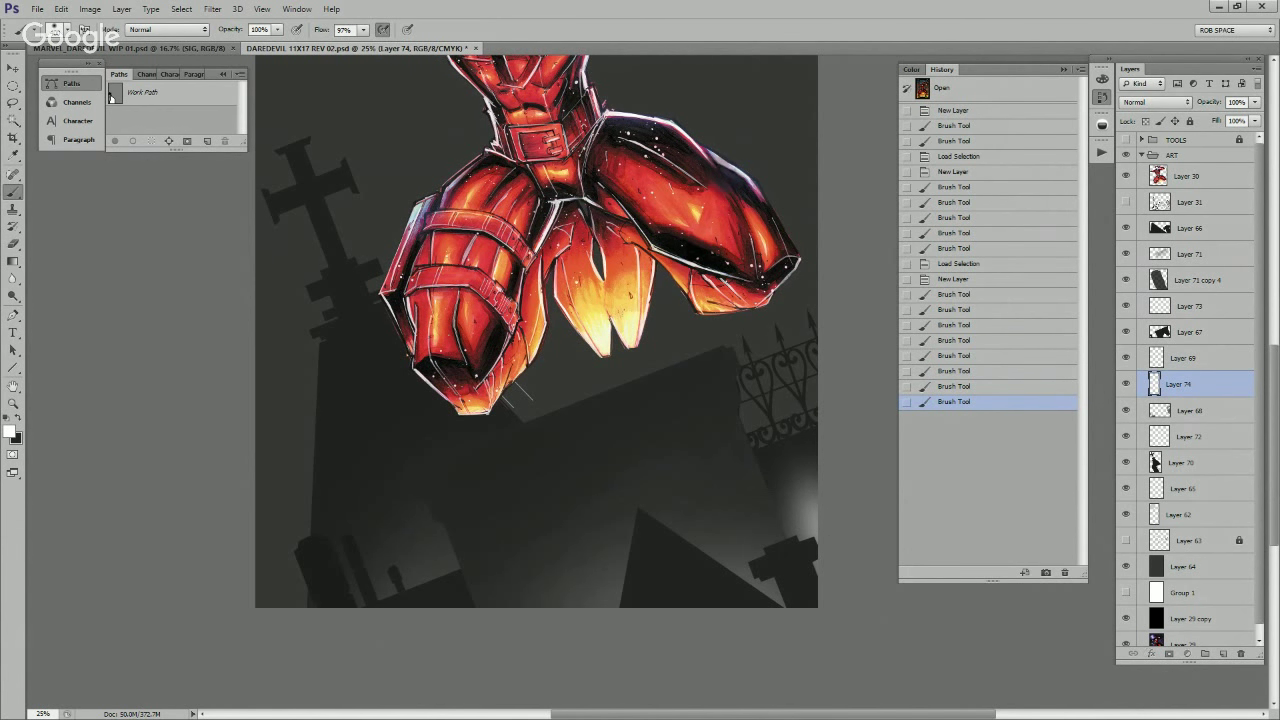
{"action": "left_click", "coordinate": [1160, 332], "text": "ctrl"}
{"action": "left_click", "coordinate": [1190, 306]}
{"action": "left_click_drag", "start_coordinate": [735, 580], "coordinate": [694, 510]}
{"action": "key", "text": "ctrl+z"}
{"action": "left_click_drag", "start_coordinate": [600, 608], "coordinate": [569, 522]}
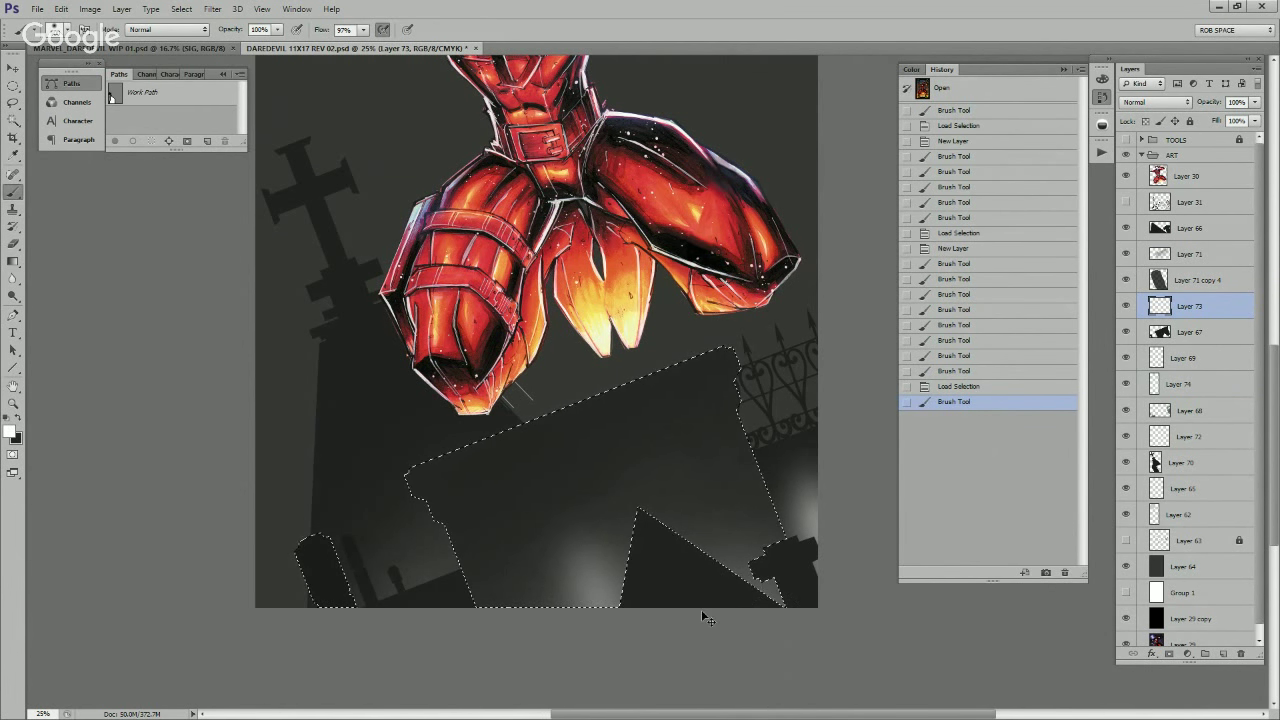
{"action": "key", "text": "ctrl+alt+z"}
{"action": "key", "text": "ctrl+alt+z"}
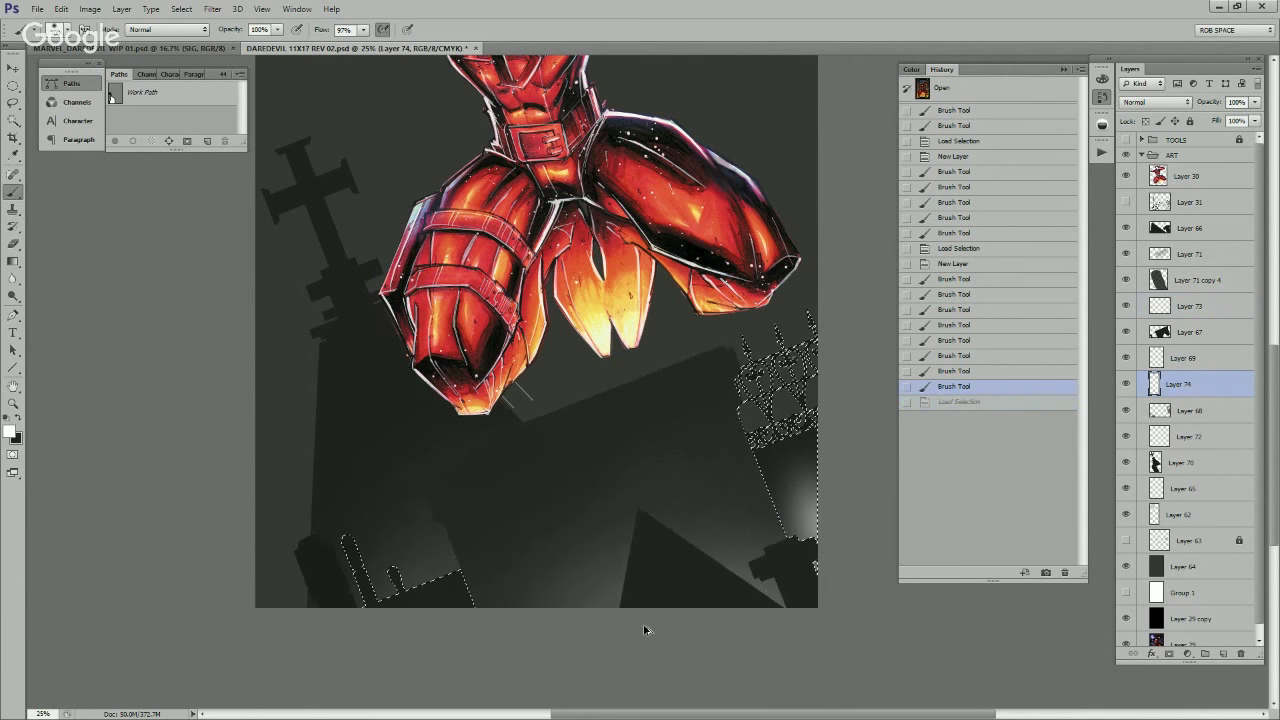
Step: Undo the last three glow strokes above the small cross on Layer 74
{"action": "key", "text": "ctrl+alt+z"}
{"action": "key", "text": "ctrl+alt+z"}
{"action": "key", "text": "ctrl+alt+z"}
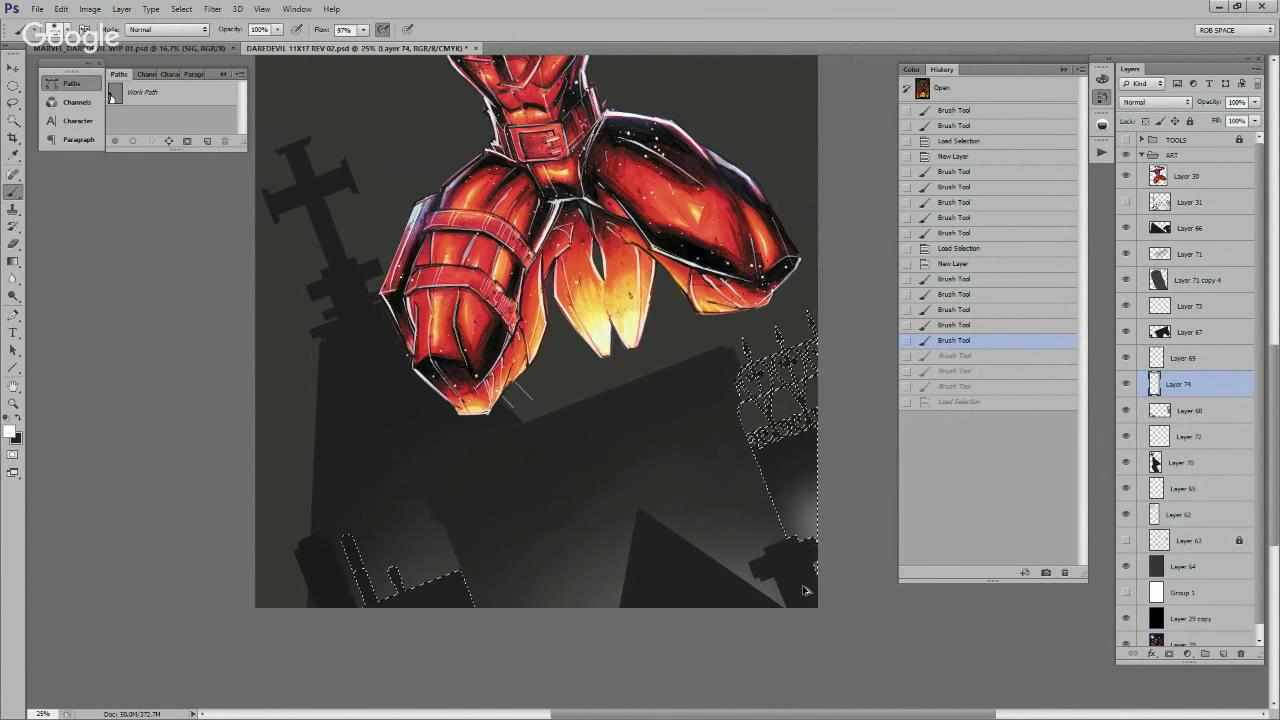
Step: Load the Layer 67 selection and airbrush more white glow along the large tombstone's base on Layer 73, with selection edges hidden
{"action": "left_click", "coordinate": [1190, 306]}
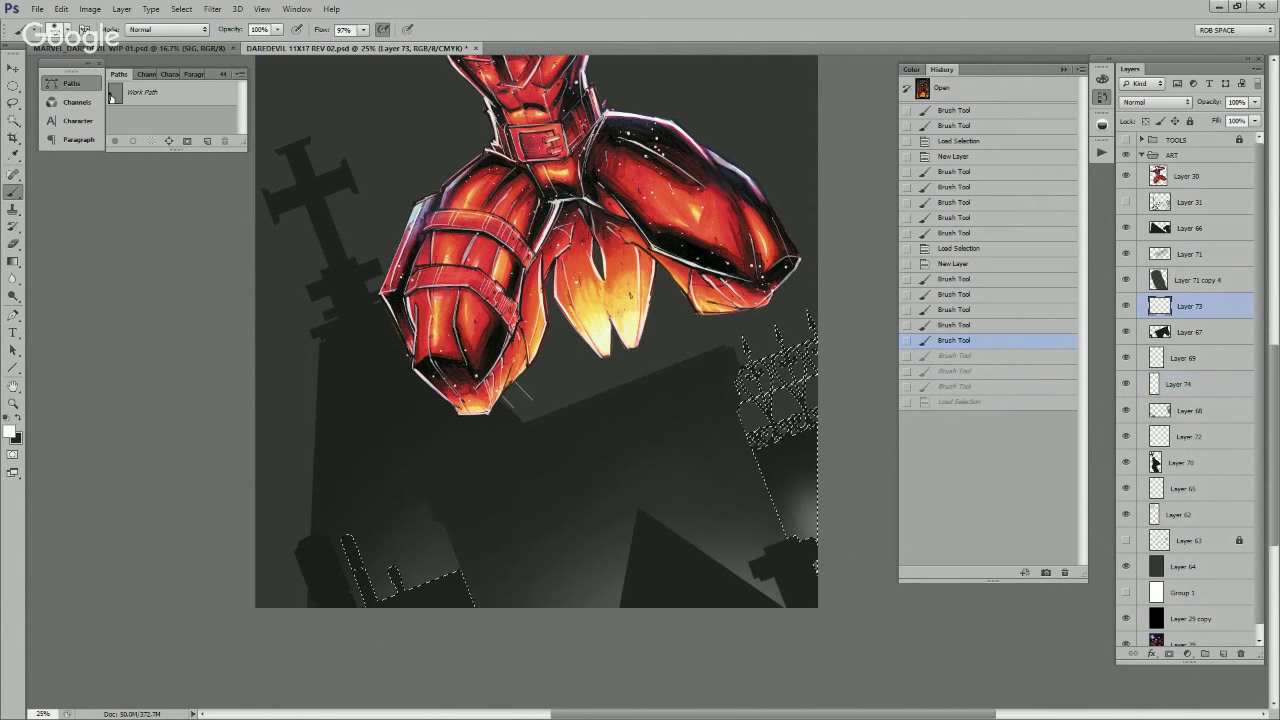
{"action": "left_click", "coordinate": [1160, 332], "text": "ctrl"}
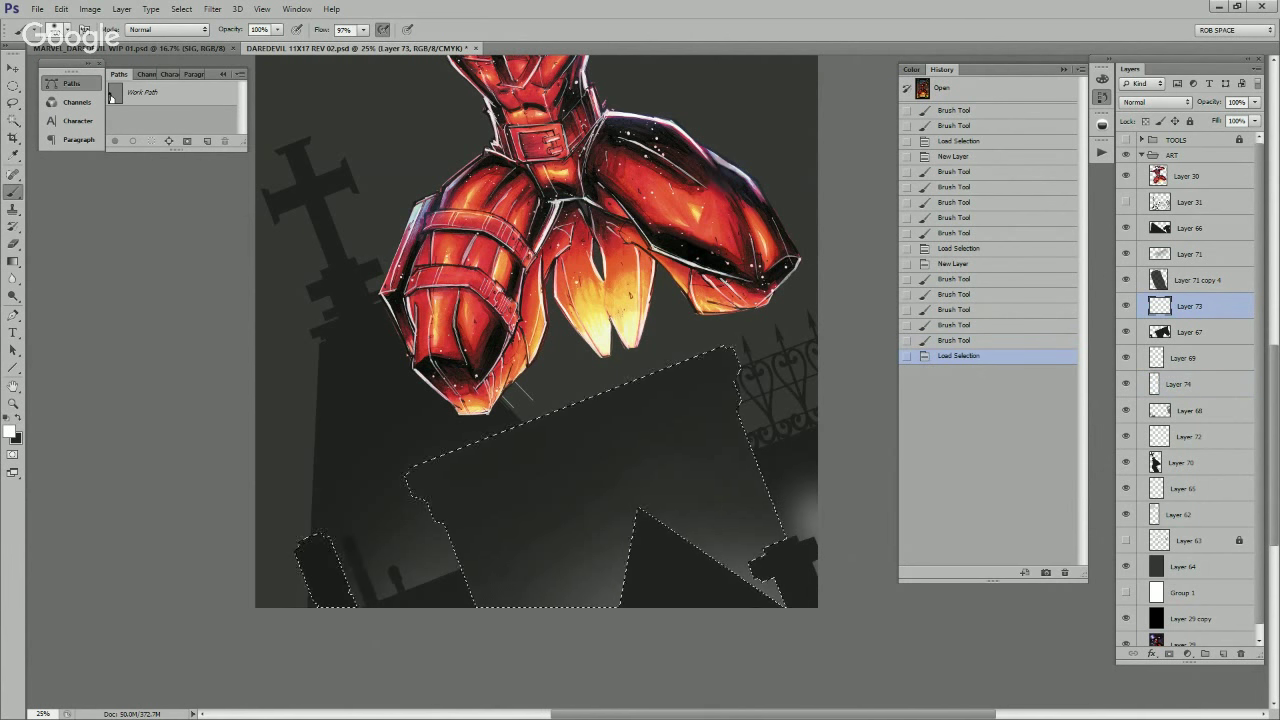
{"action": "key", "text": "ctrl+h"}
{"action": "mouse_move", "coordinate": [614, 612]}
{"action": "left_mouse_down"}
{"action": "mouse_move", "coordinate": [540, 598]}
{"action": "mouse_move", "coordinate": [610, 606]}
{"action": "mouse_move", "coordinate": [590, 622]}
{"action": "mouse_move", "coordinate": [622, 641]}
{"action": "mouse_move", "coordinate": [550, 602]}
{"action": "left_mouse_up"}
{"action": "key", "text": "ctrl+alt+z"}
{"action": "key", "text": "ctrl+alt+z"}
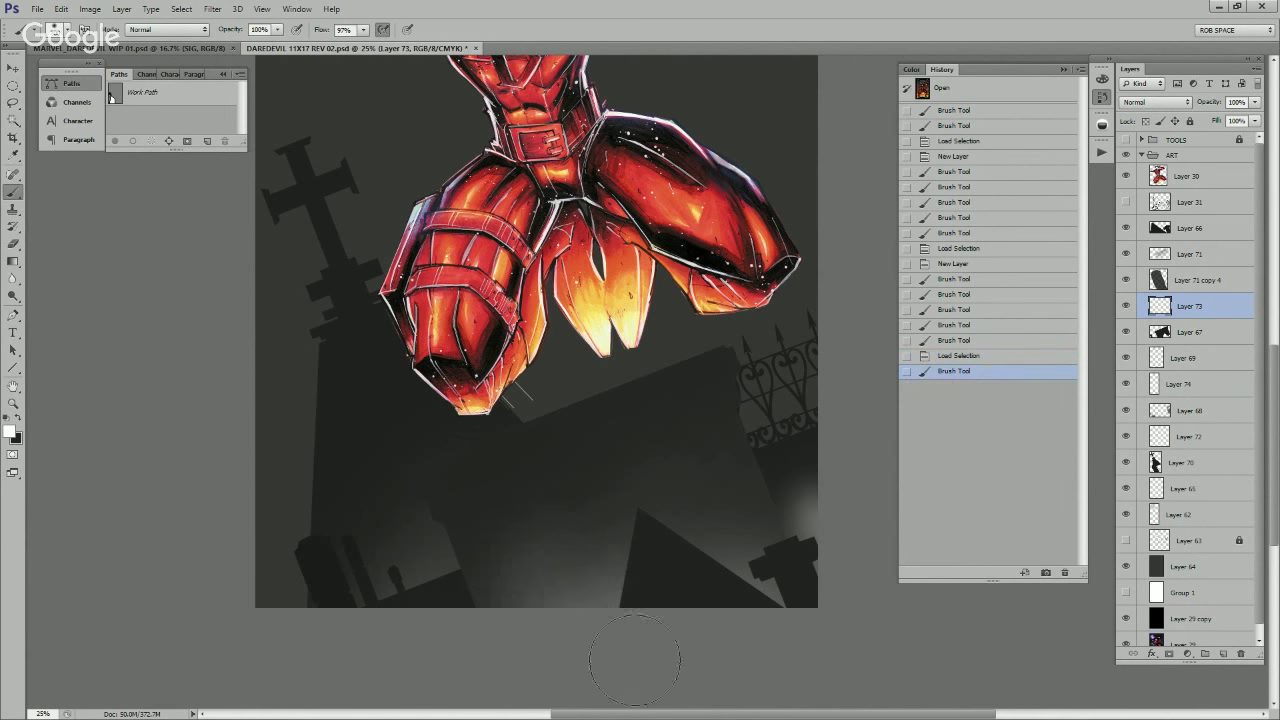
{"action": "left_click_drag", "start_coordinate": [601, 637], "coordinate": [640, 580]}
{"action": "left_click_drag", "start_coordinate": [711, 660], "coordinate": [752, 667]}
{"action": "left_click_drag", "start_coordinate": [748, 568], "coordinate": [798, 690]}
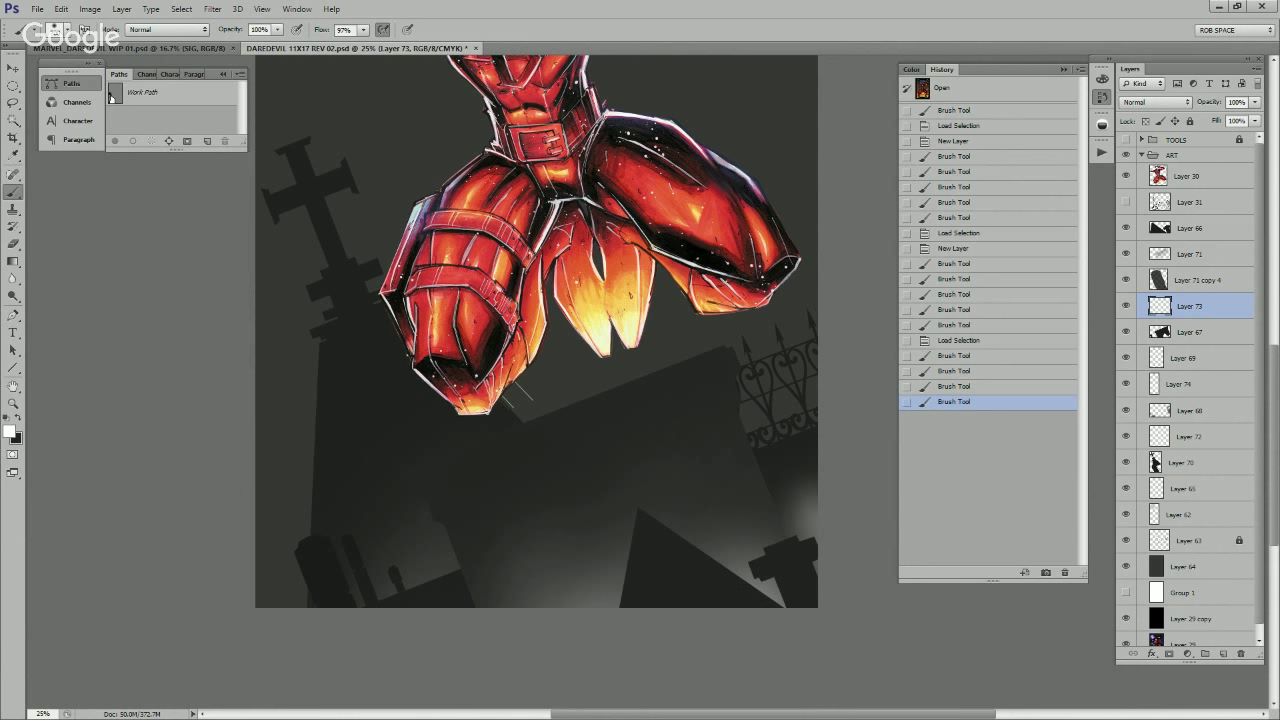
Step: Select the large tombstone's lower ledge strip from Layer 63's line art with a contiguous Magic Wand, and hide Layer 63 again
{"action": "left_click", "coordinate": [1189, 541]}
{"action": "key", "text": "w"}
{"action": "left_click_drag", "start_coordinate": [674, 433], "coordinate": [680, 434]}
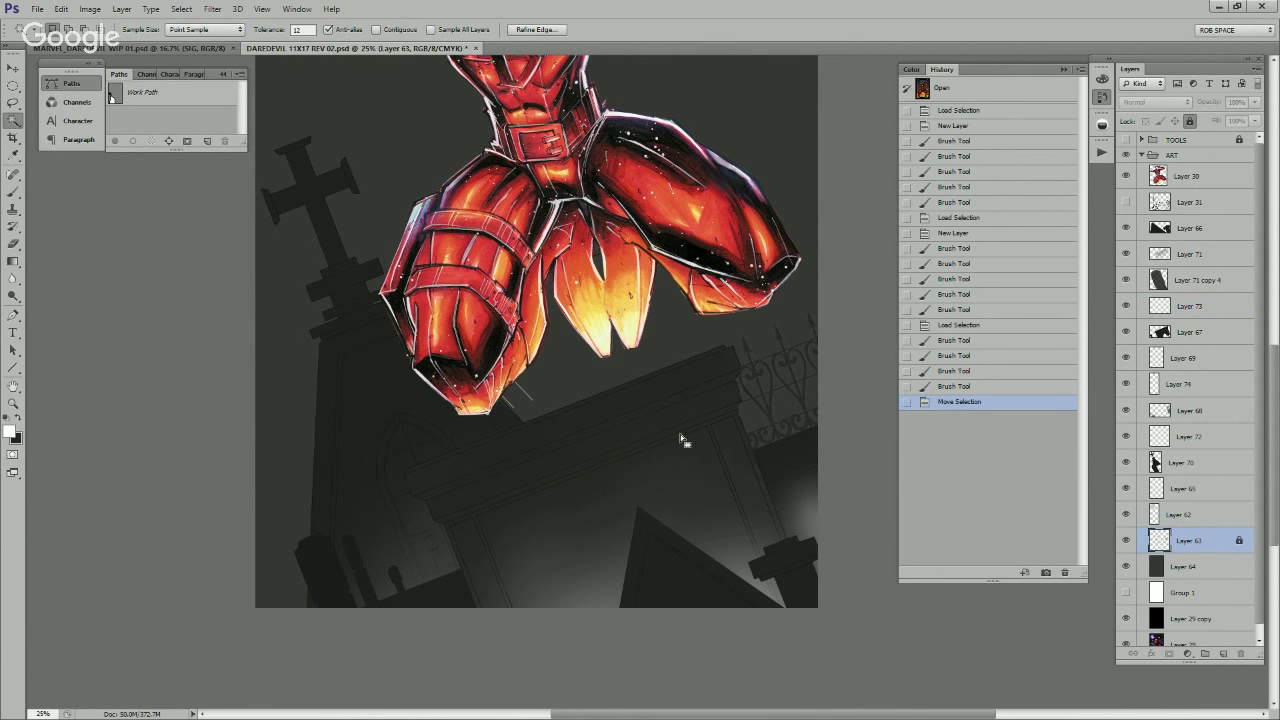
{"action": "key", "text": "ctrl+d"}
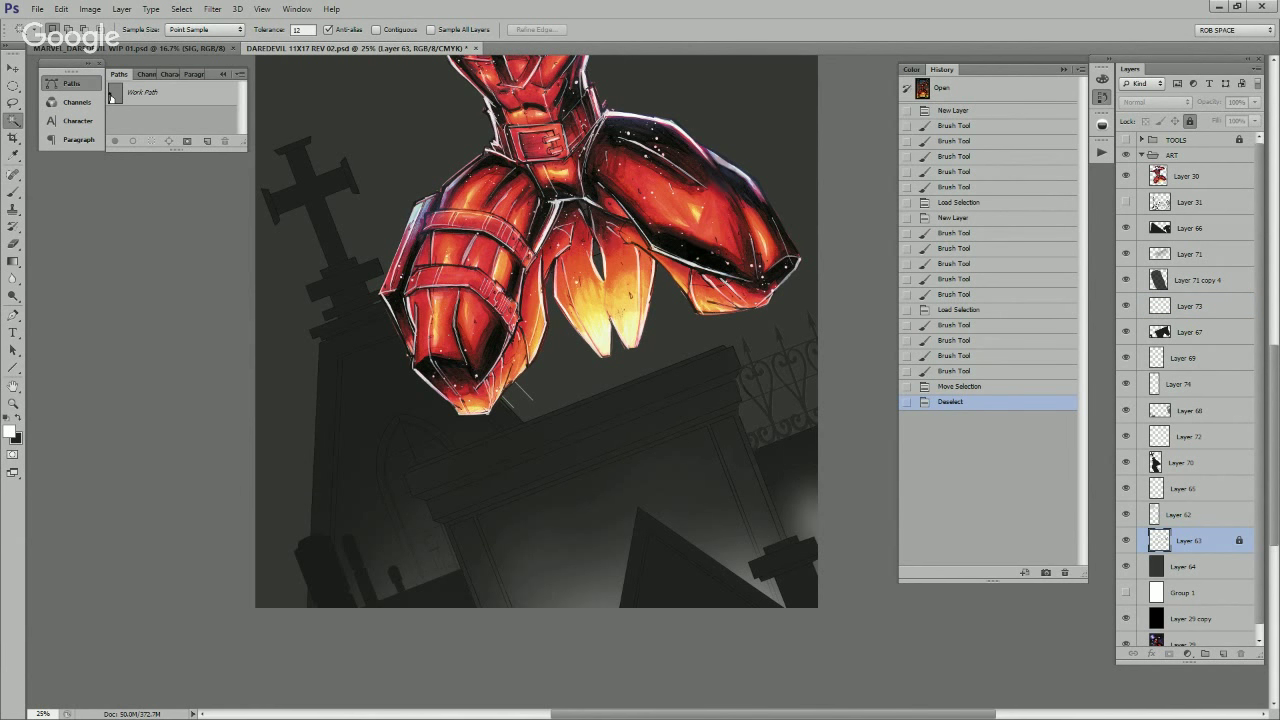
{"action": "left_click", "coordinate": [675, 433]}
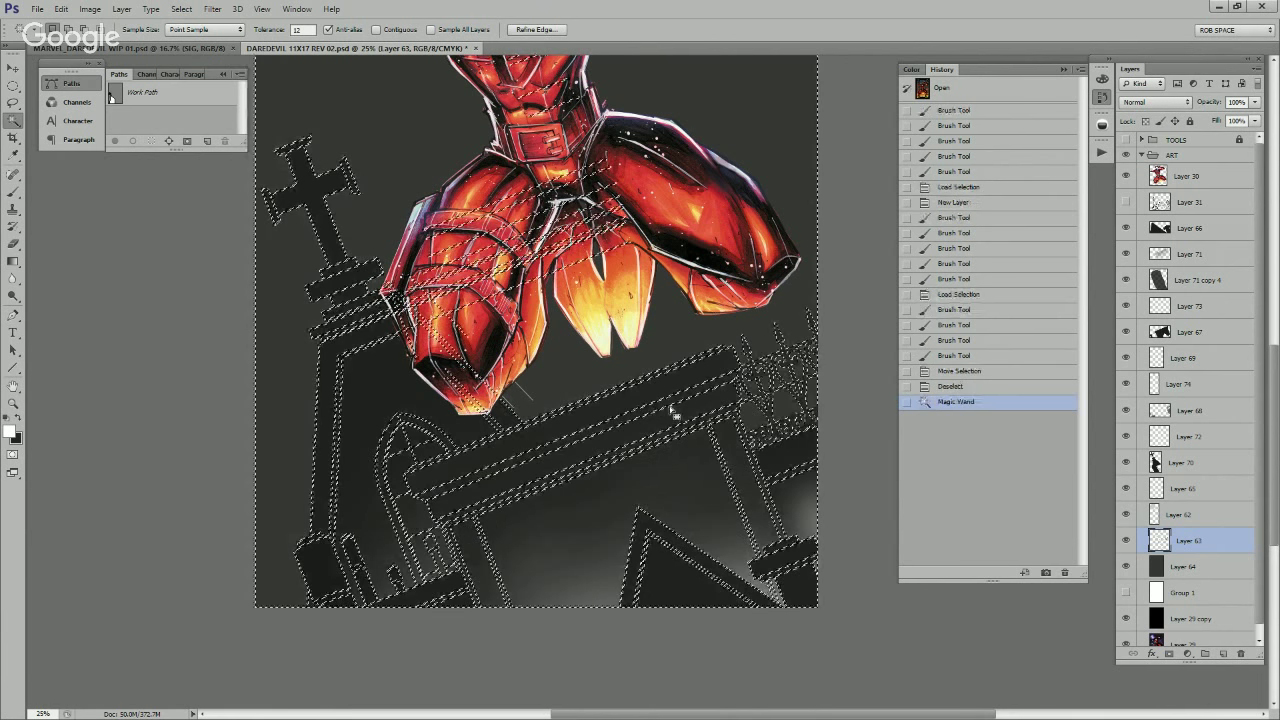
{"action": "key", "text": "ctrl+d"}
{"action": "left_click", "coordinate": [675, 437]}
{"action": "left_click", "coordinate": [1126, 541]}
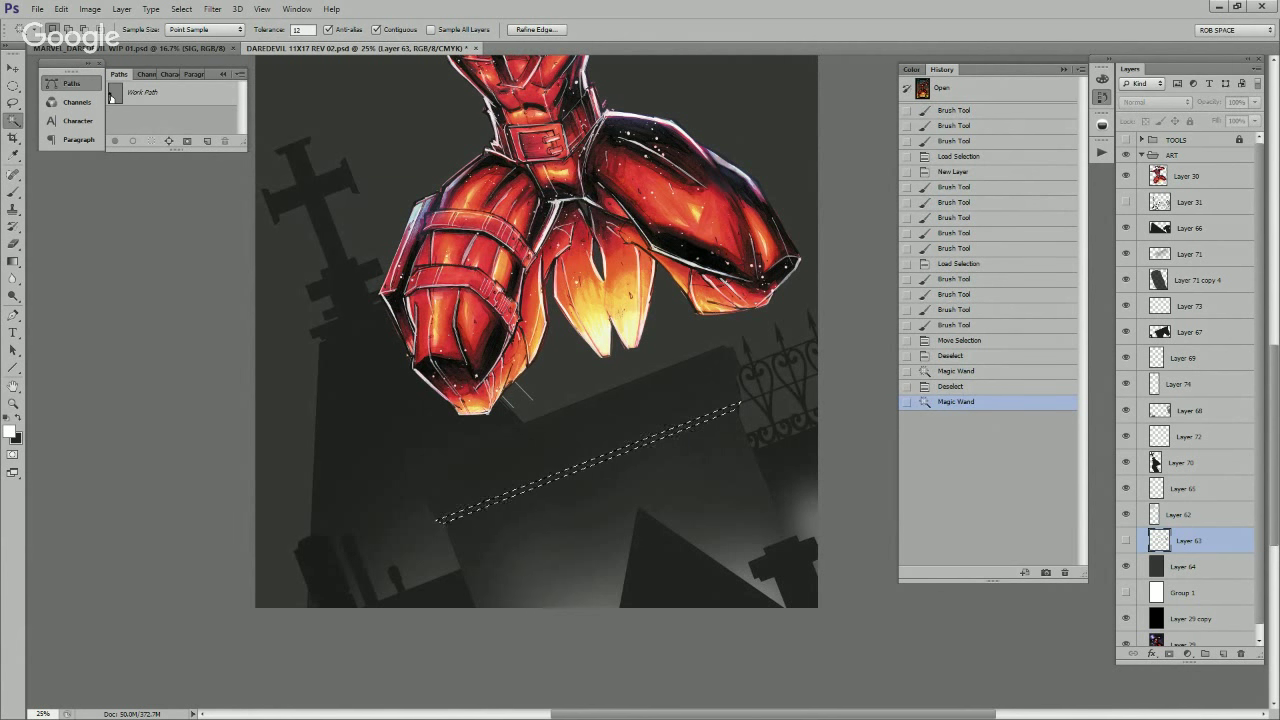
Step: Add a new layer above Layer 66 and airbrush the large tombstone's lower ledge strip with soft white
{"action": "left_click", "coordinate": [1190, 228]}
{"action": "left_click", "coordinate": [1222, 653]}
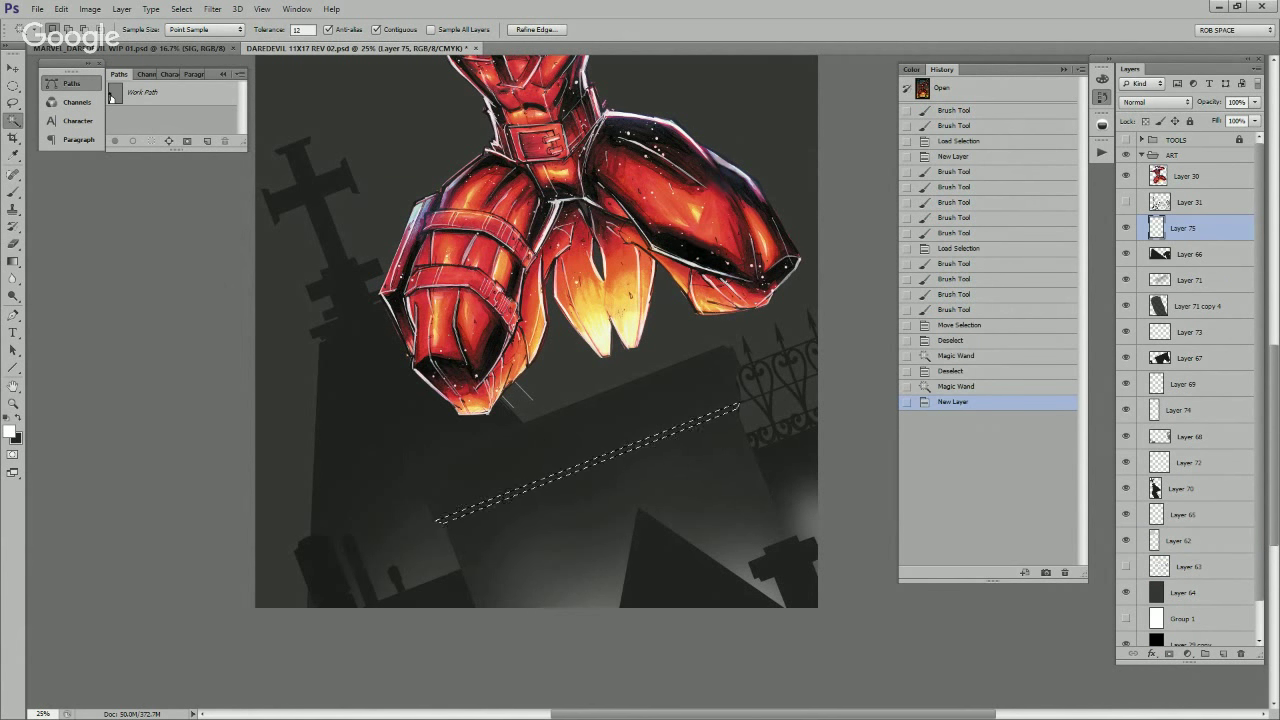
{"action": "key", "text": "b"}
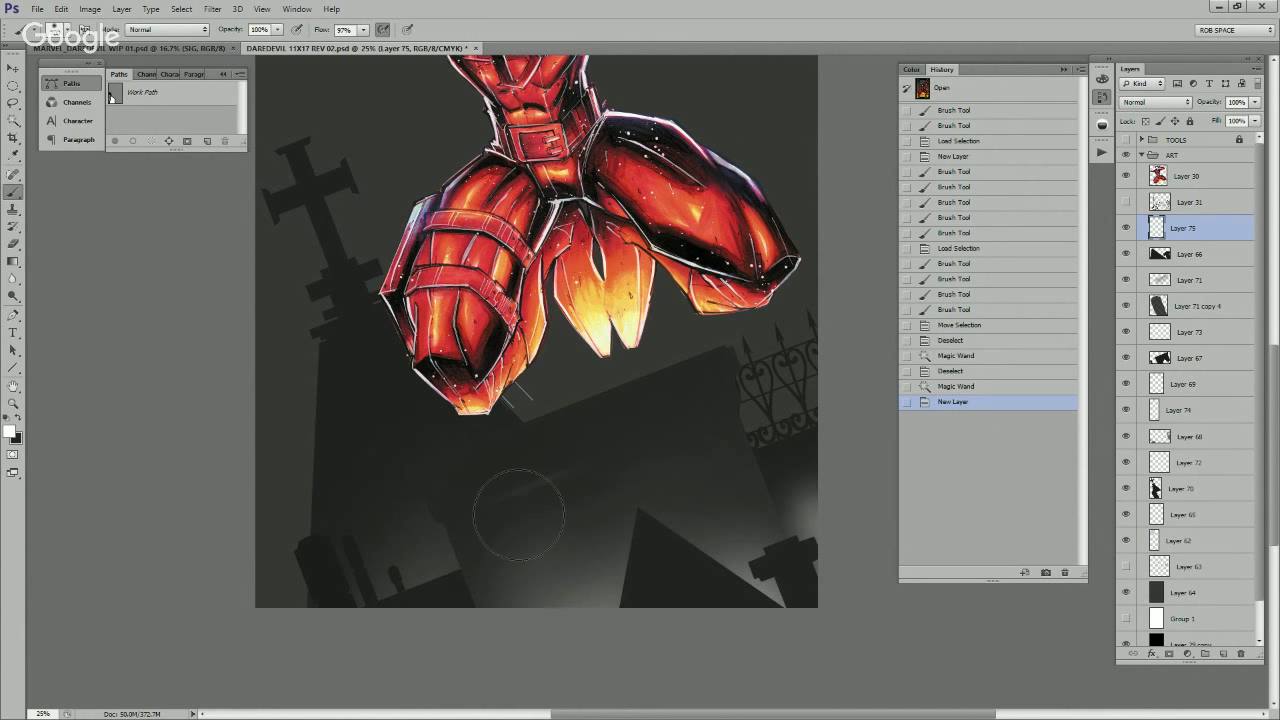
{"action": "left_click_drag", "start_coordinate": [445, 518], "coordinate": [740, 401]}
{"action": "mouse_move", "coordinate": [687, 452]}
{"action": "left_mouse_down"}
{"action": "mouse_move", "coordinate": [590, 492]}
{"action": "mouse_move", "coordinate": [634, 470]}
{"action": "left_mouse_up"}
Step: Tone down the ends of the ledge highlight with dark airbrush strokes and touch up its middle with white on Layer 75
{"action": "key", "text": "x"}
{"action": "left_click_drag", "start_coordinate": [757, 423], "coordinate": [741, 416]}
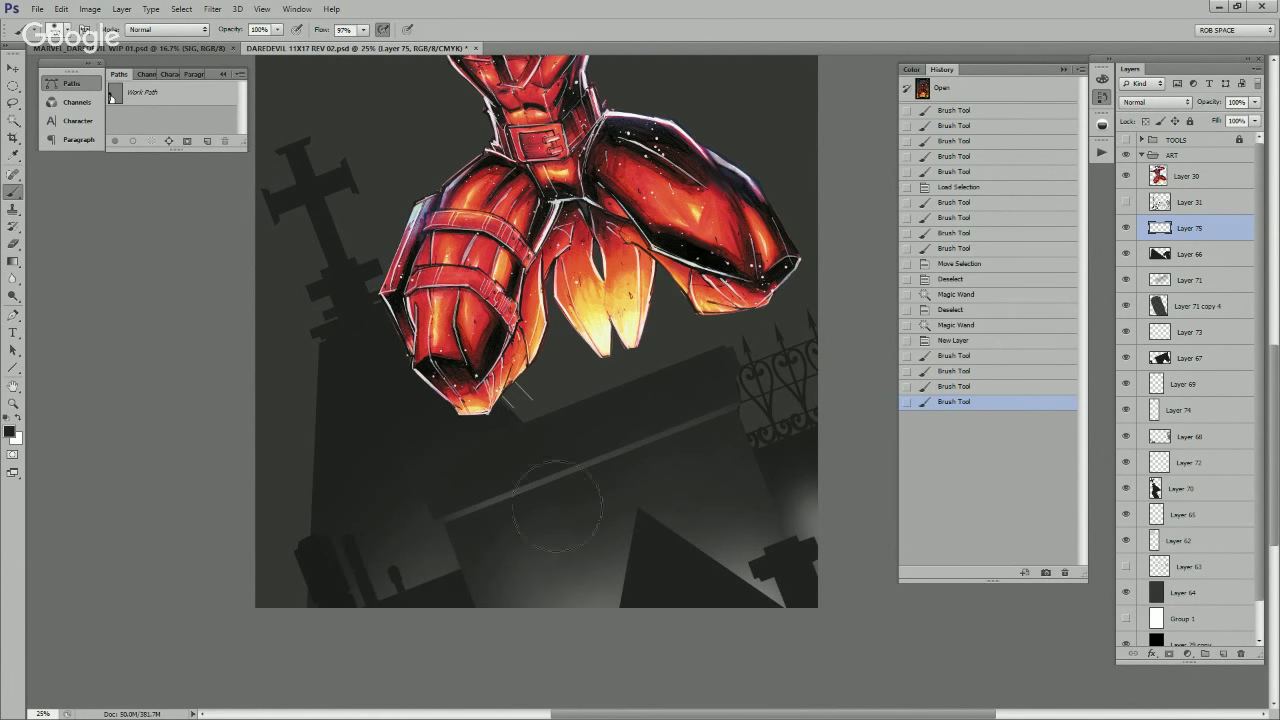
{"action": "mouse_move", "coordinate": [560, 509]}
{"action": "left_mouse_down"}
{"action": "mouse_move", "coordinate": [439, 543]}
{"action": "mouse_move", "coordinate": [549, 462]}
{"action": "mouse_move", "coordinate": [431, 540]}
{"action": "mouse_move", "coordinate": [523, 470]}
{"action": "mouse_move", "coordinate": [449, 538]}
{"action": "left_mouse_up"}
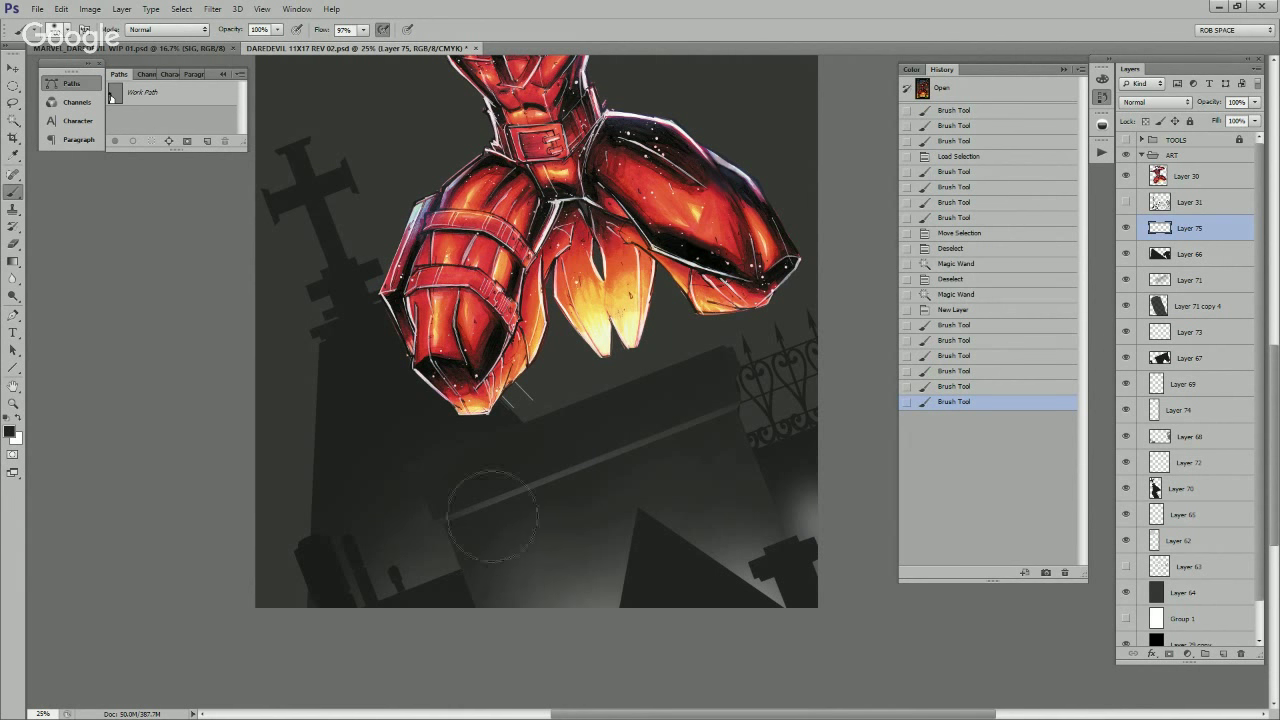
{"action": "mouse_move", "coordinate": [568, 483]}
{"action": "left_mouse_down"}
{"action": "mouse_move", "coordinate": [434, 540]}
{"action": "mouse_move", "coordinate": [462, 514]}
{"action": "left_mouse_up"}
{"action": "left_click", "coordinate": [785, 436]}
{"action": "key", "text": "x"}
{"action": "left_click", "coordinate": [551, 537]}
{"action": "left_click", "coordinate": [660, 540]}
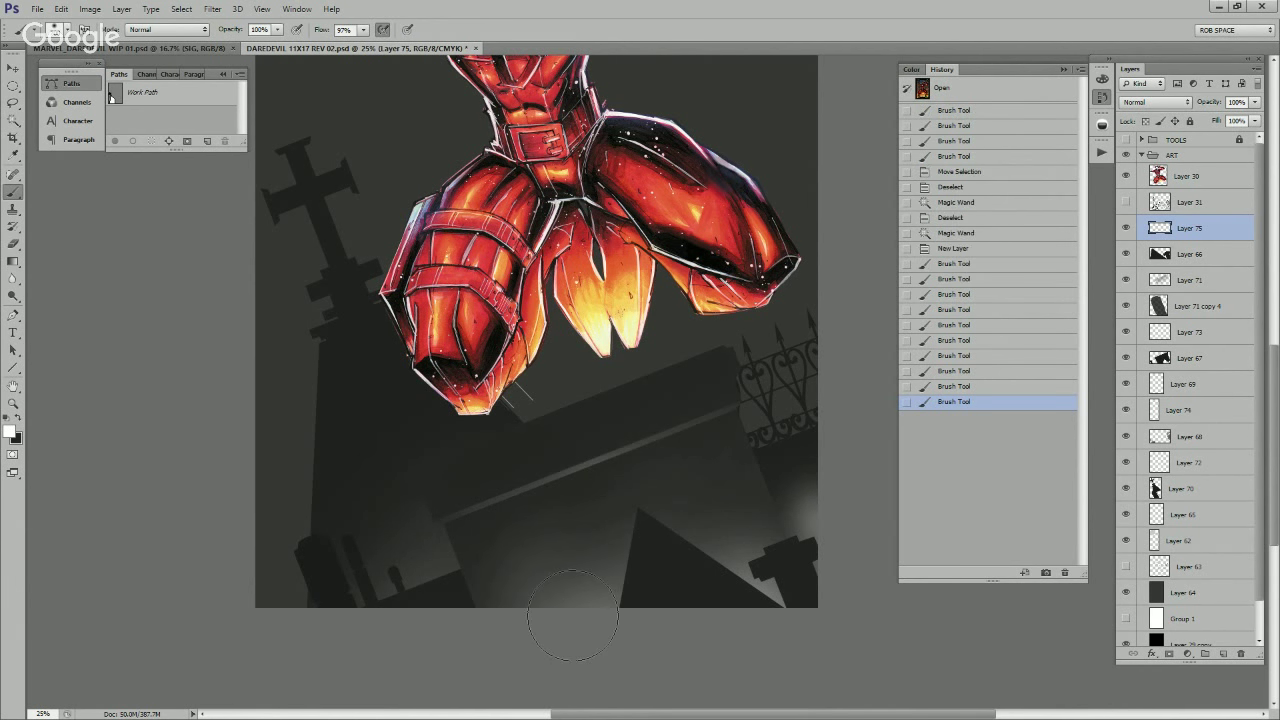
Step: Select the large tombstone's upper ledge strip from Layer 63's line art with the Magic Wand, and hide Layer 63 again
{"action": "left_click", "coordinate": [1126, 567]}
{"action": "left_click", "coordinate": [1189, 567]}
{"action": "key", "text": "w"}
{"action": "left_click", "coordinate": [701, 395]}
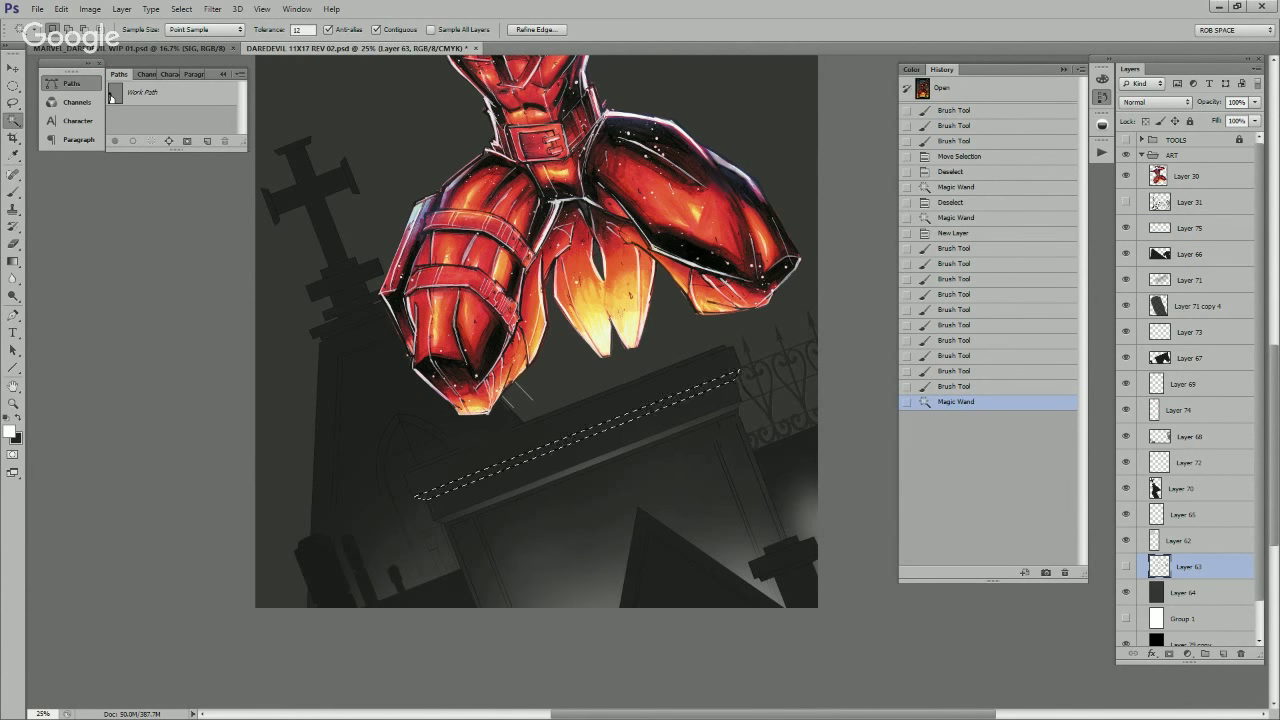
{"action": "left_click", "coordinate": [1126, 567]}
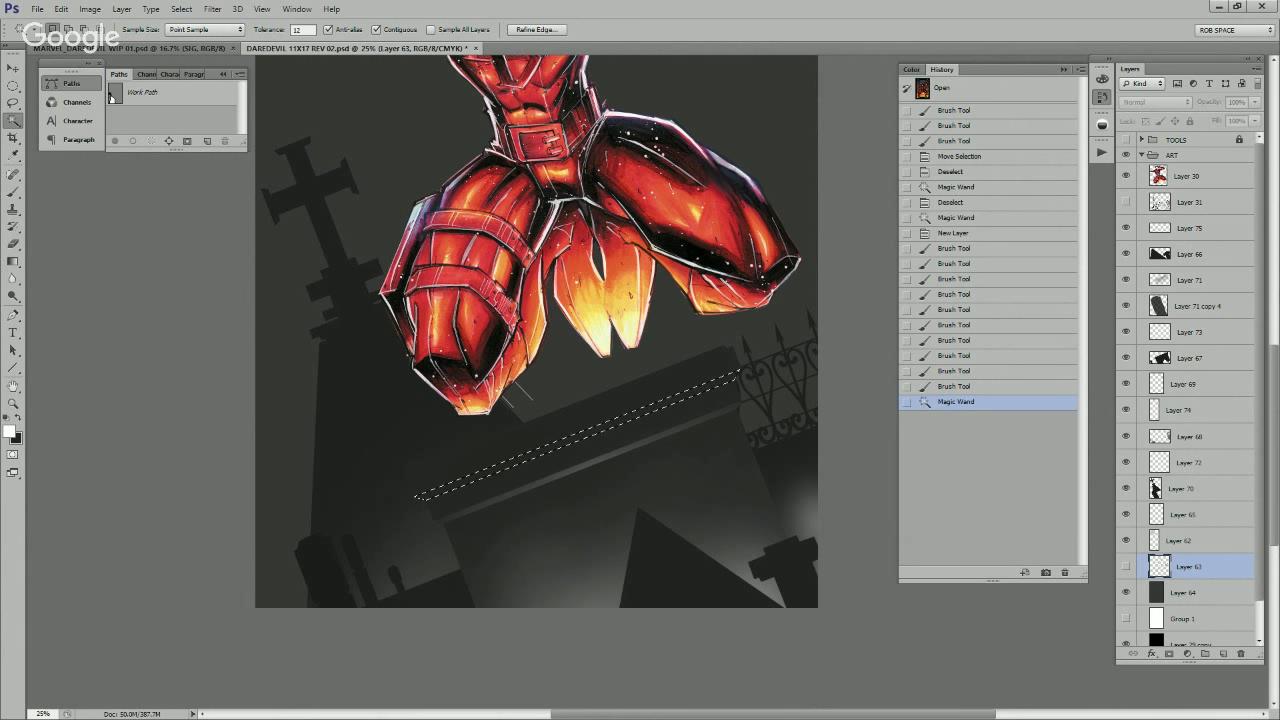
Step: Airbrush the large tombstone's upper ledge strip with soft white on Layer 75, with selection edges hidden
{"action": "left_click", "coordinate": [1189, 332]}
{"action": "key", "text": "b"}
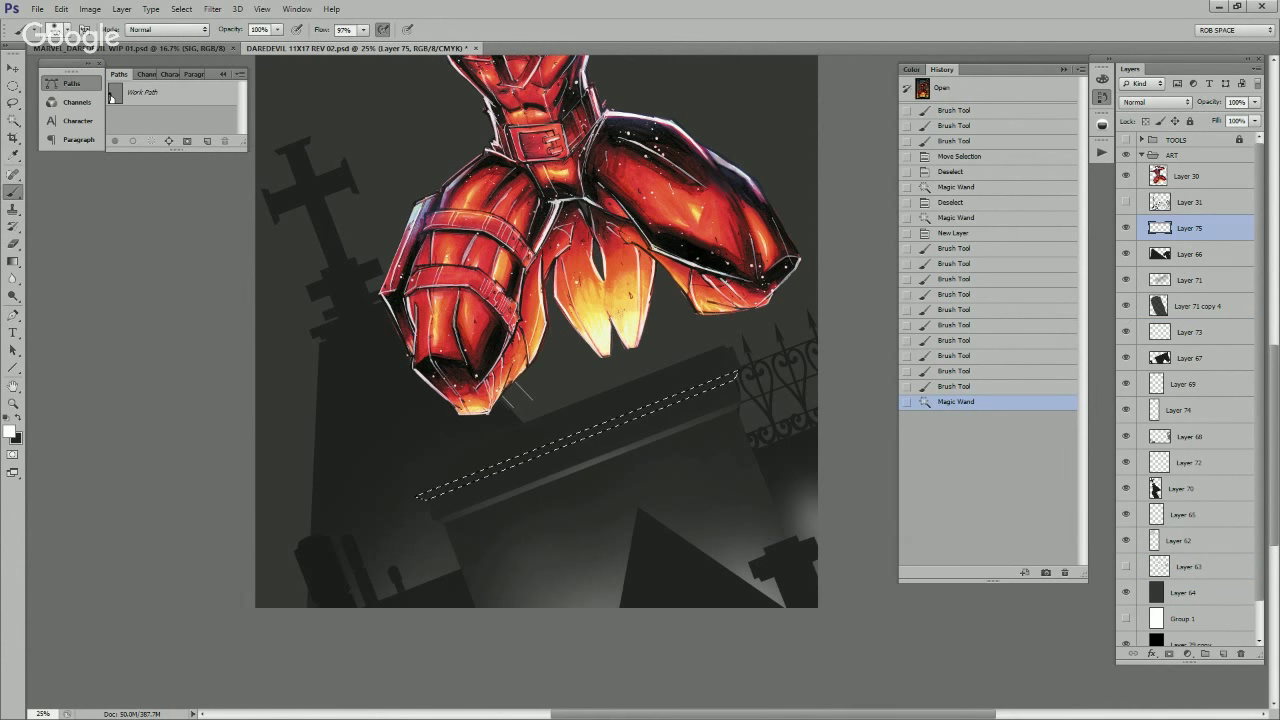
{"action": "key", "text": "ctrl+h"}
{"action": "left_click_drag", "start_coordinate": [680, 451], "coordinate": [587, 493]}
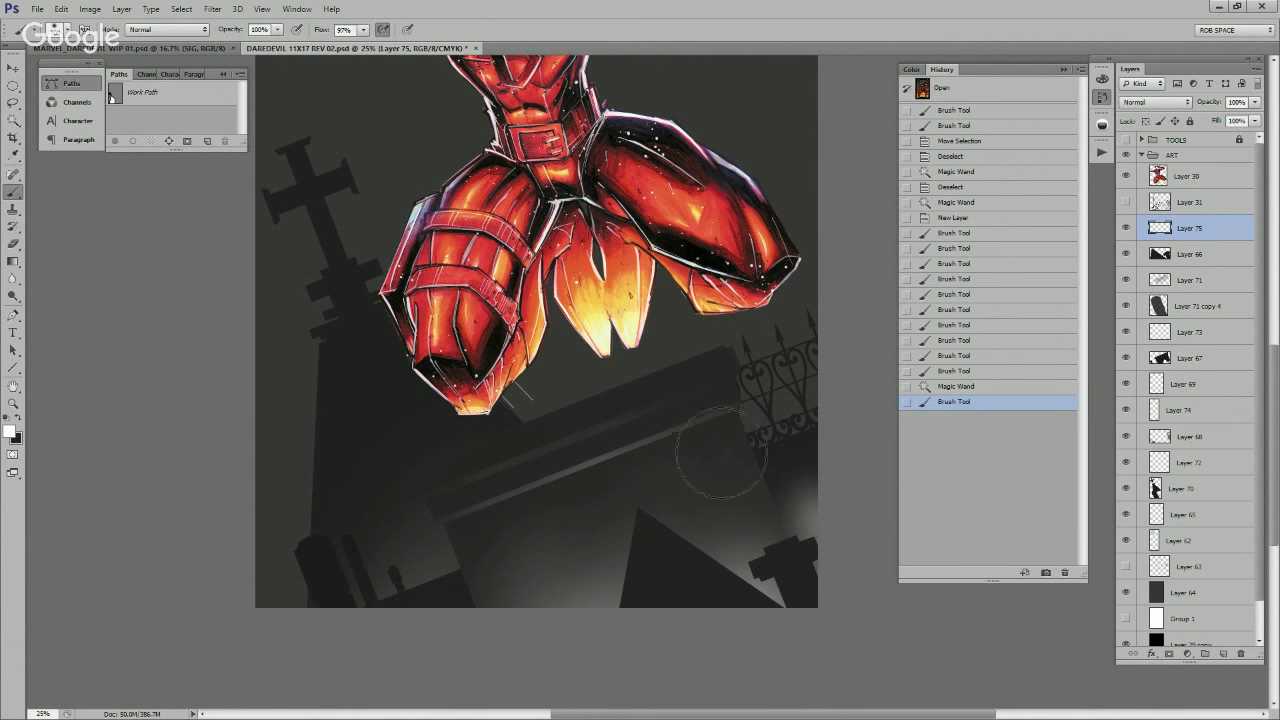
{"action": "left_click_drag", "start_coordinate": [735, 467], "coordinate": [729, 460]}
Step: Tone down the upper ledge highlight near the fence with dark airbrush strokes, undo the last stroke and clear the selection
{"action": "key", "text": "x"}
{"action": "left_click_drag", "start_coordinate": [748, 395], "coordinate": [766, 386]}
{"action": "mouse_move", "coordinate": [740, 455]}
{"action": "left_mouse_down"}
{"action": "mouse_move", "coordinate": [770, 350]}
{"action": "mouse_move", "coordinate": [720, 390]}
{"action": "mouse_move", "coordinate": [745, 335]}
{"action": "left_mouse_up"}
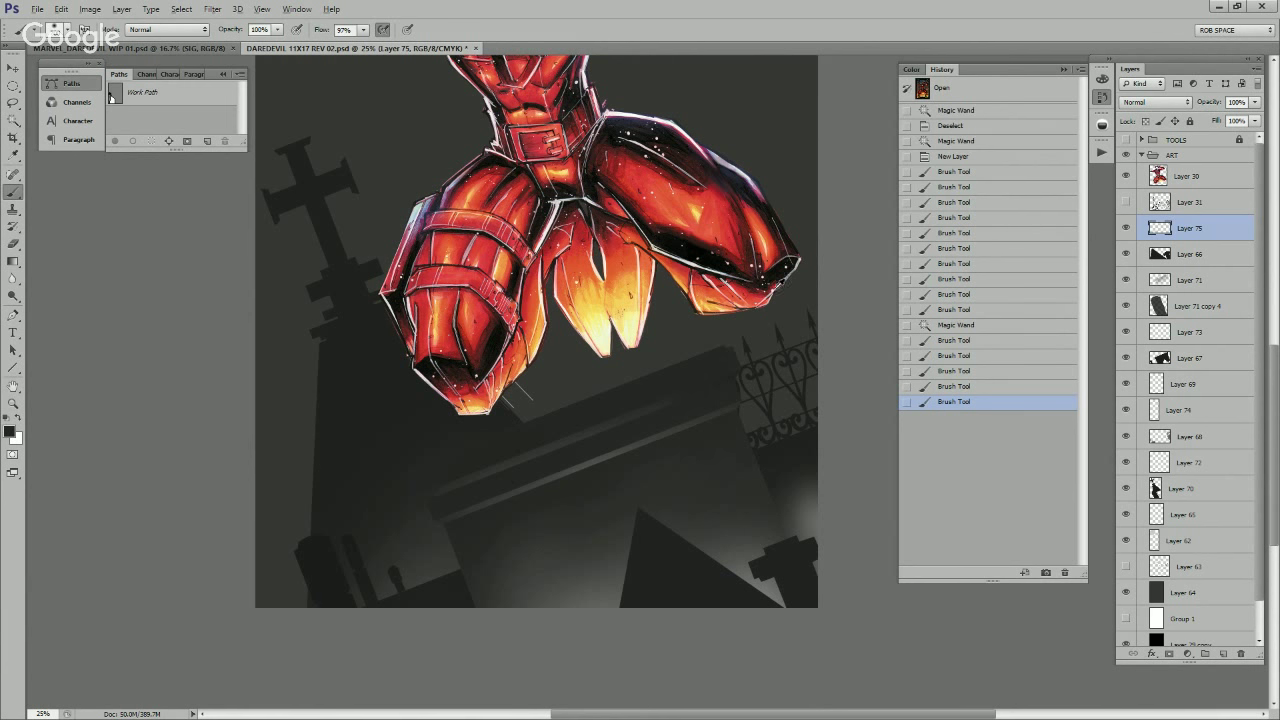
{"action": "key", "text": "ctrl+z"}
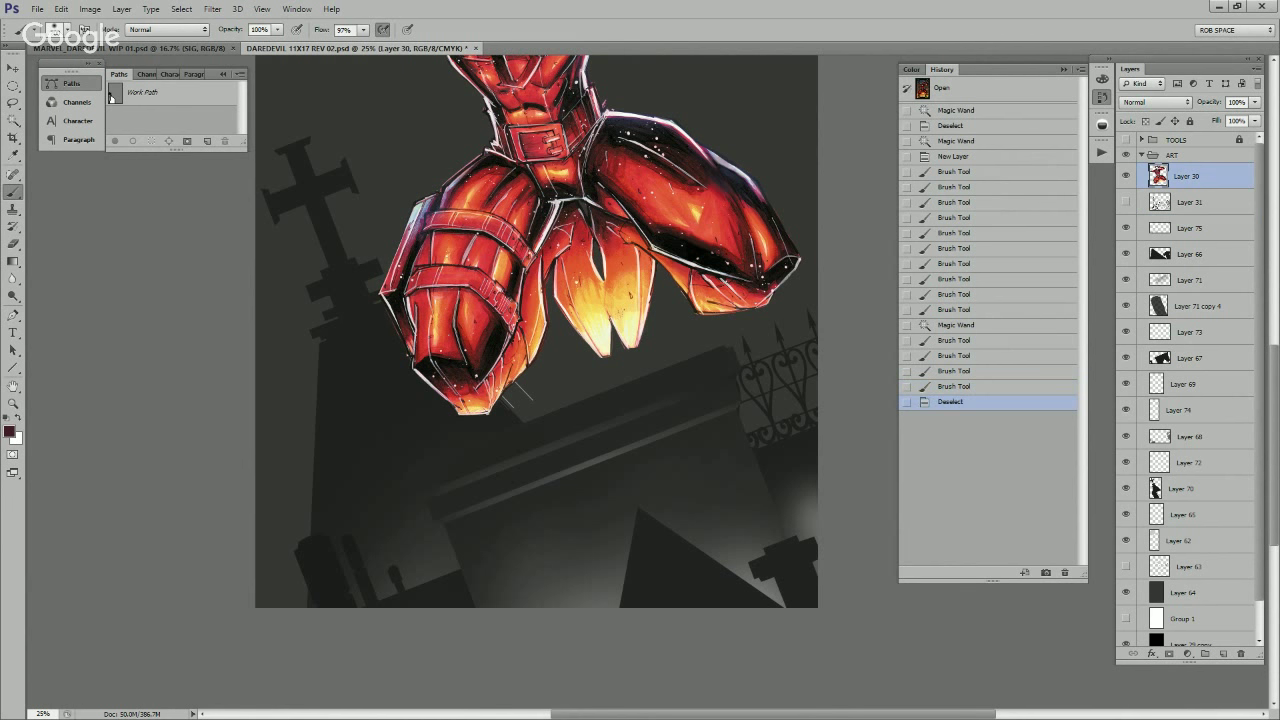
Step: Add a new layer above Layer 30, fill it with black and set its blend mode to Hue
{"action": "left_click", "coordinate": [1223, 653]}
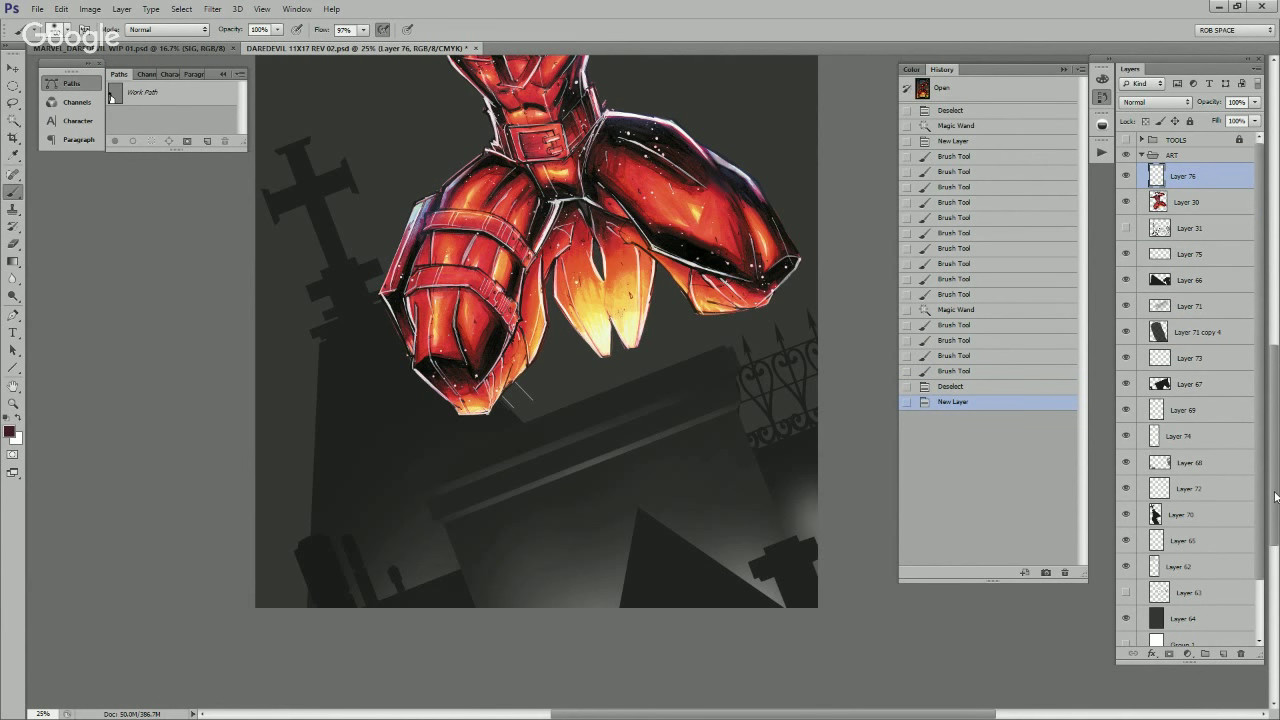
{"action": "key", "text": "alt+BackSpace"}
{"action": "left_click", "coordinate": [1157, 102]}
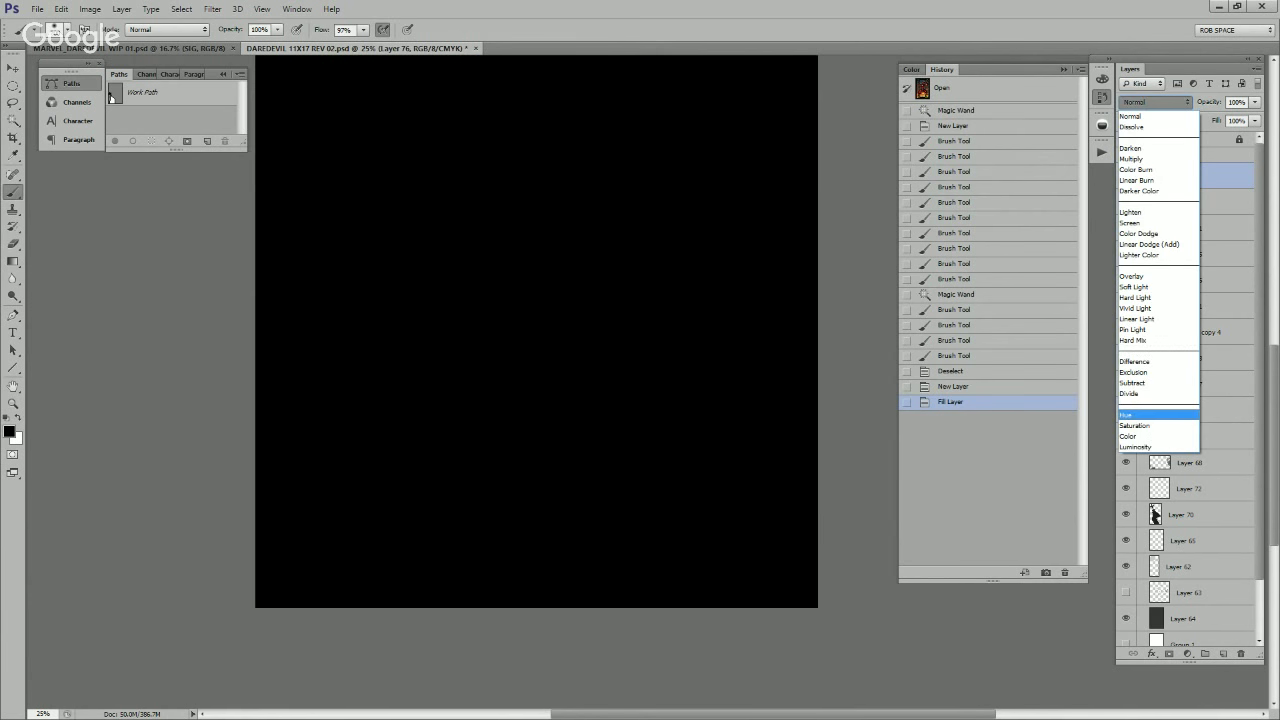
{"action": "left_click", "coordinate": [1150, 414]}
Step: Duplicate Layer 30, fill the copy's figure with black while preserving transparency, and set its opacity to 60%
{"action": "left_click", "coordinate": [1190, 202]}
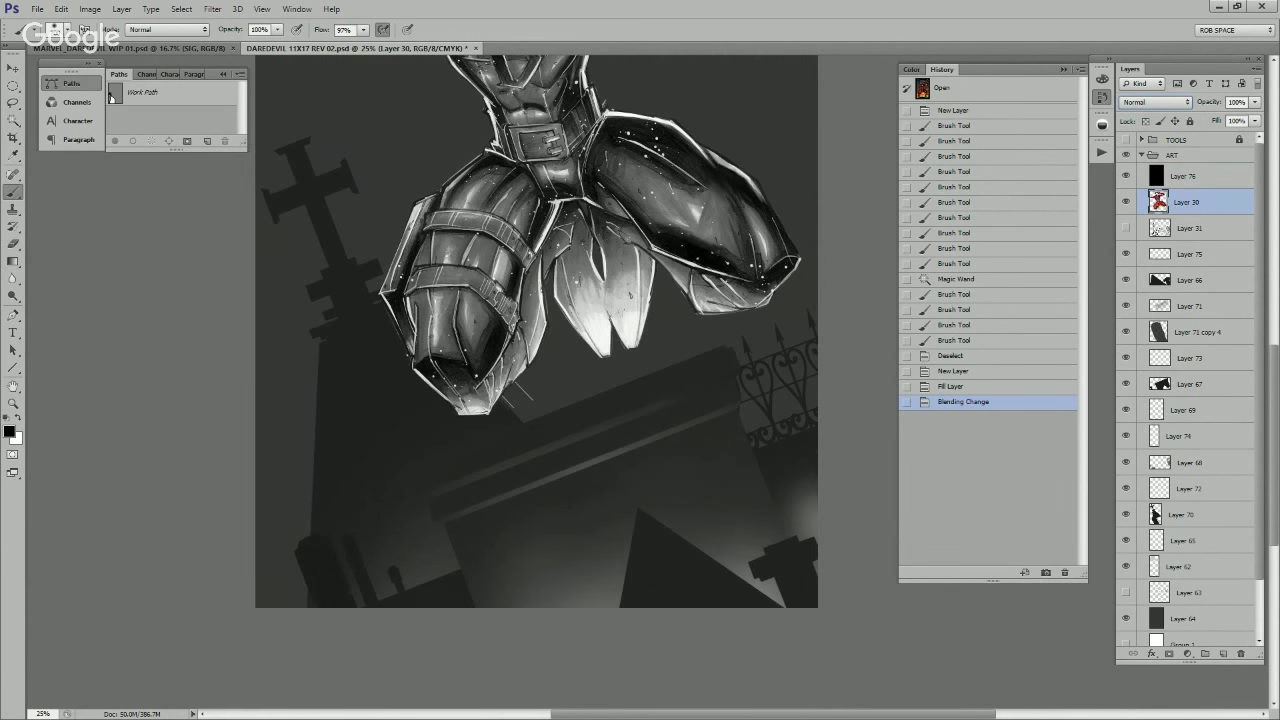
{"action": "key", "text": "ctrl+j"}
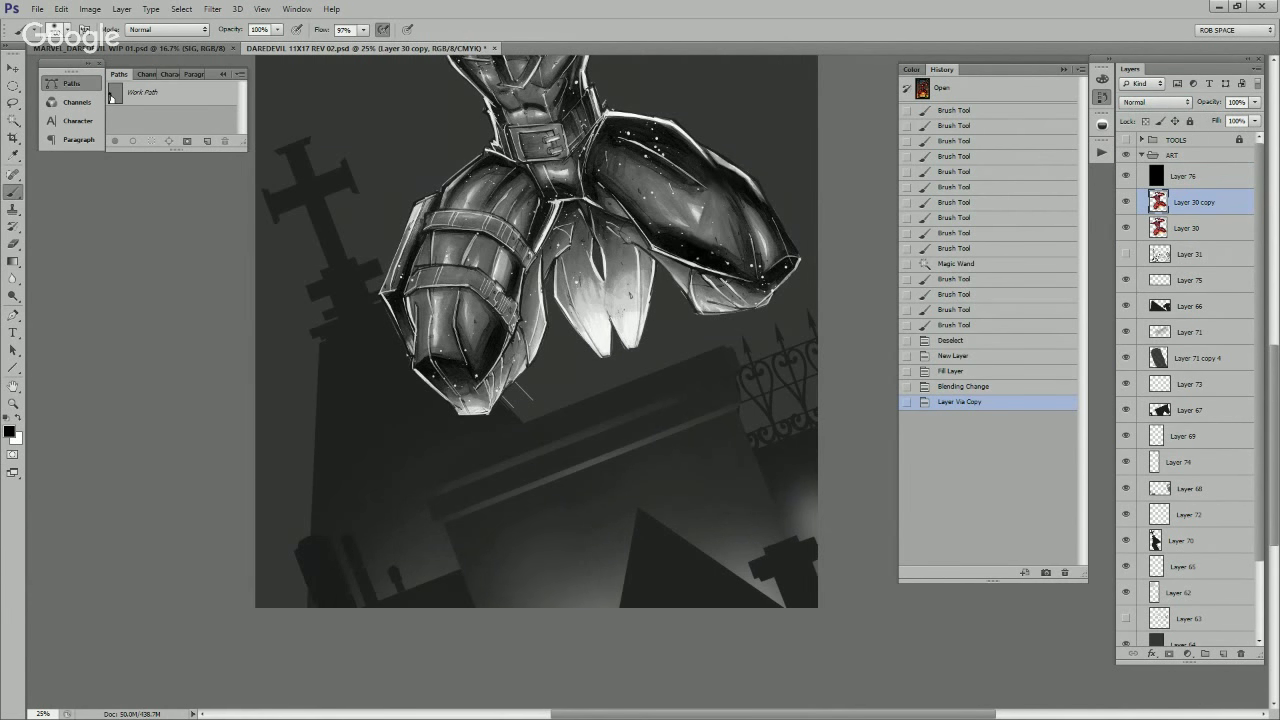
{"action": "key", "text": "shift+alt+BackSpace"}
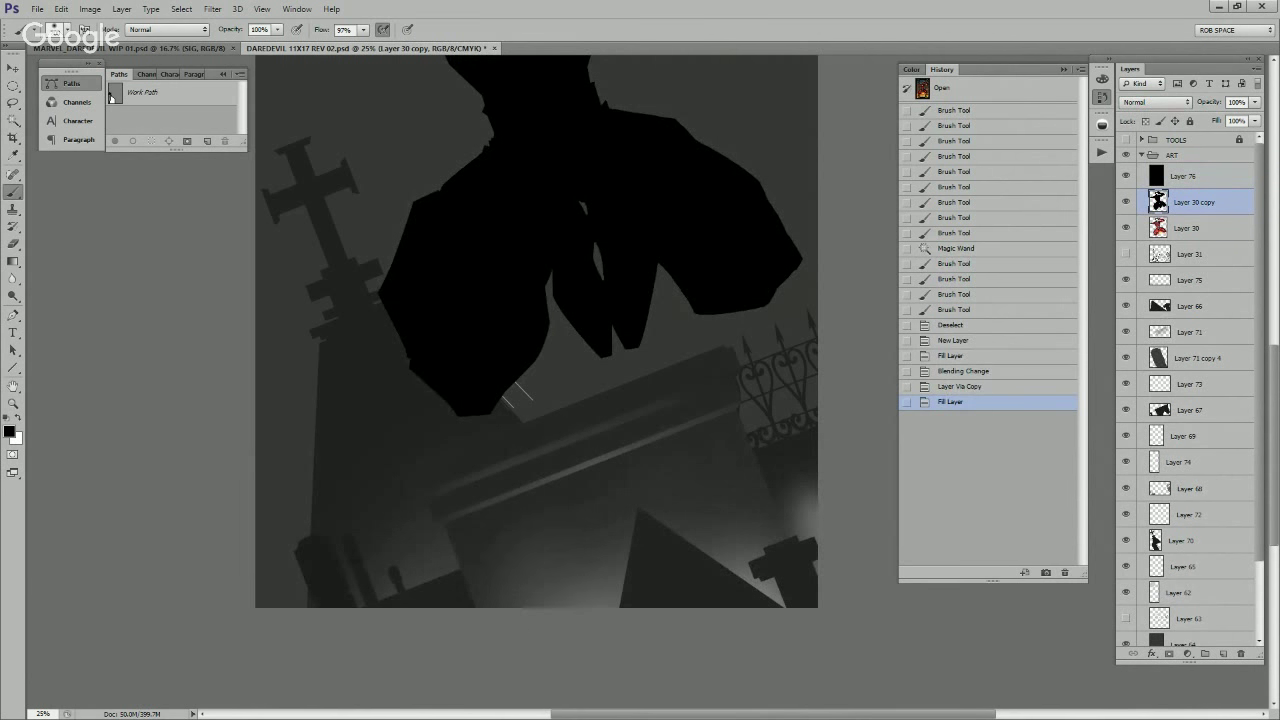
{"action": "left_click", "coordinate": [1255, 102]}
{"action": "left_click_drag", "start_coordinate": [1241, 118], "coordinate": [1238, 118]}
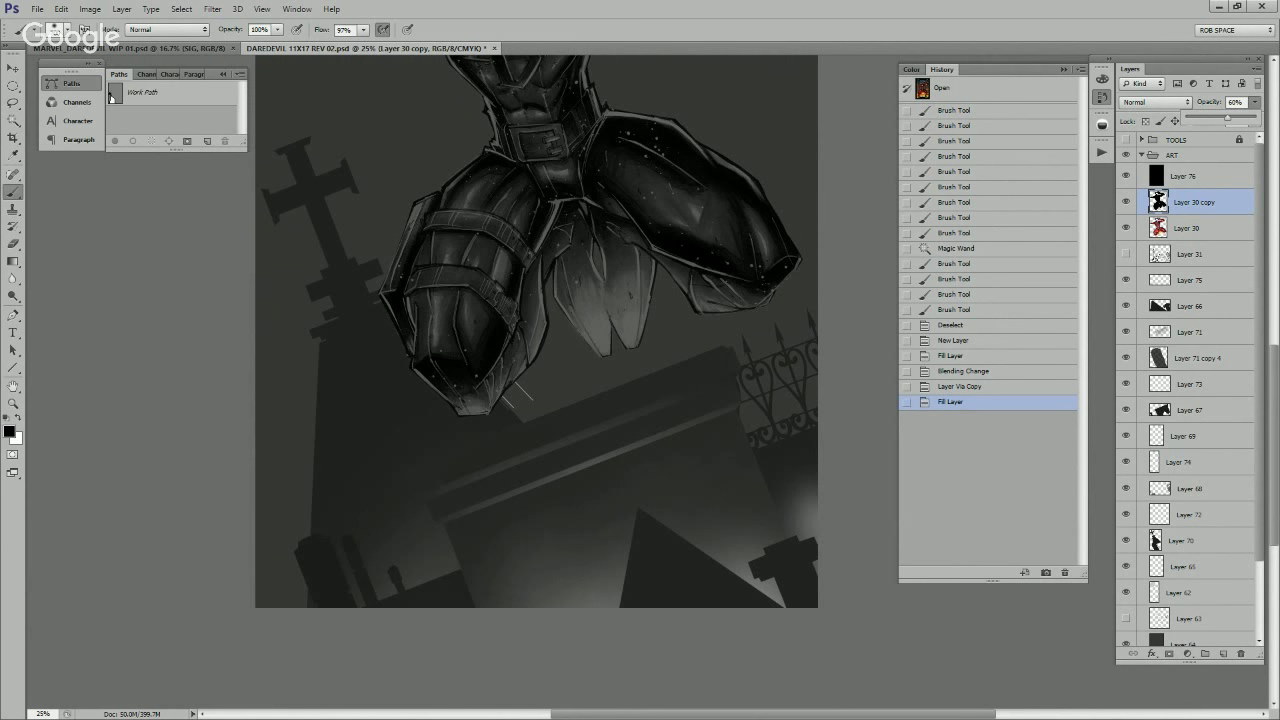
{"action": "key", "text": "Return"}
Step: Duplicate the black figure layer, set the new copy's blend mode to Darken and lower its opacity to 32%
{"action": "key", "text": "ctrl+j"}
{"action": "left_click", "coordinate": [1155, 102]}
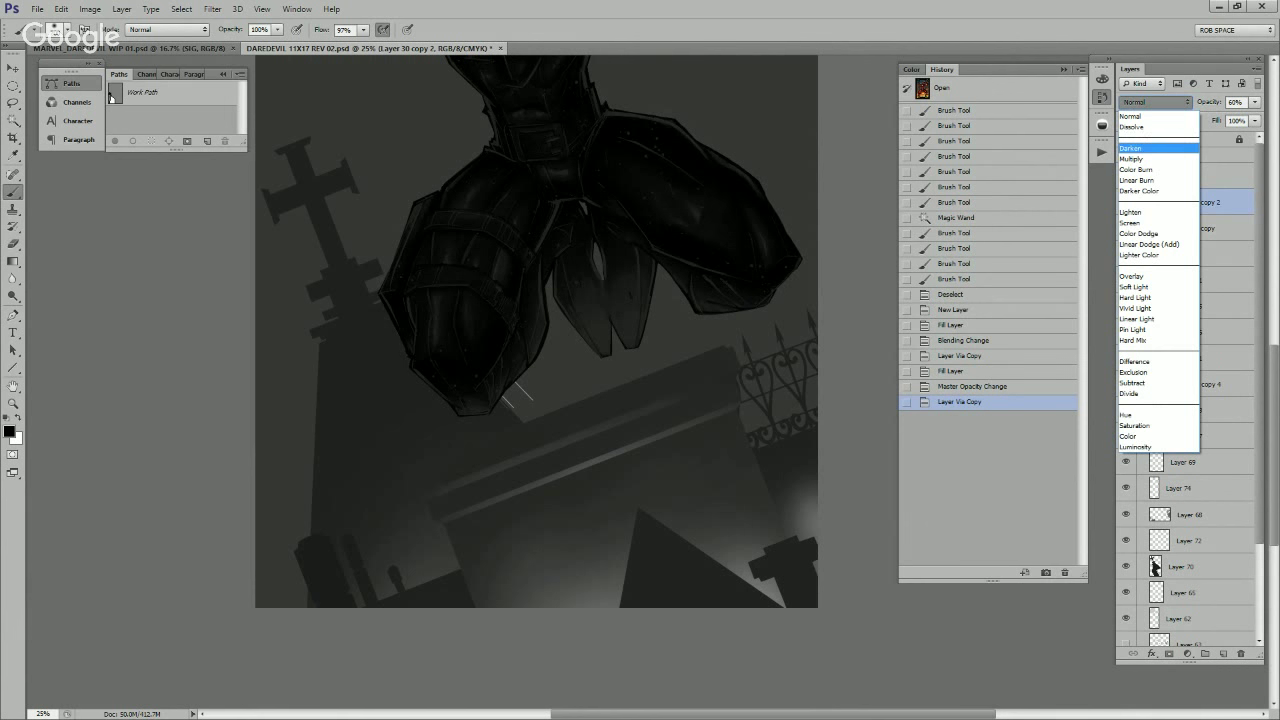
{"action": "left_click", "coordinate": [1131, 148]}
{"action": "left_click", "coordinate": [1255, 102]}
{"action": "left_click_drag", "start_coordinate": [1230, 118], "coordinate": [1212, 117]}
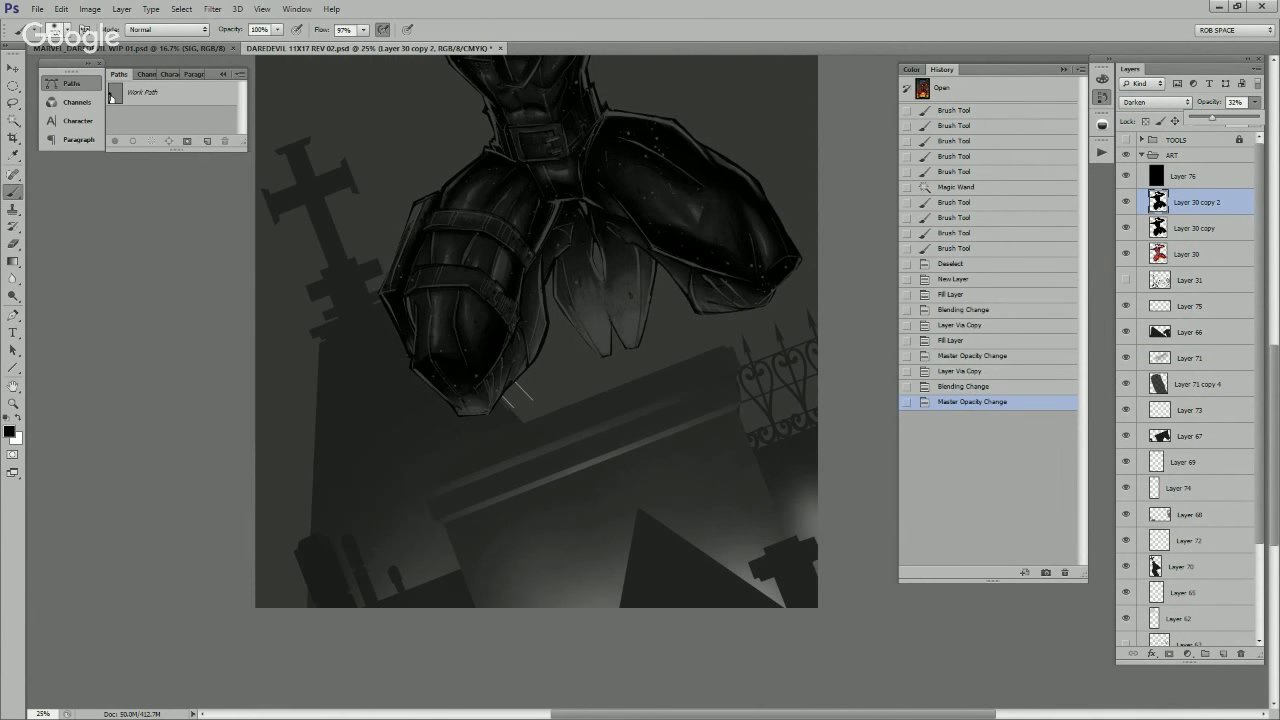
Step: Check the background layers by toggling their visibility, and lasso and cut the stray light lines below the knee on Layer 62
{"action": "left_click", "coordinate": [1126, 383]}
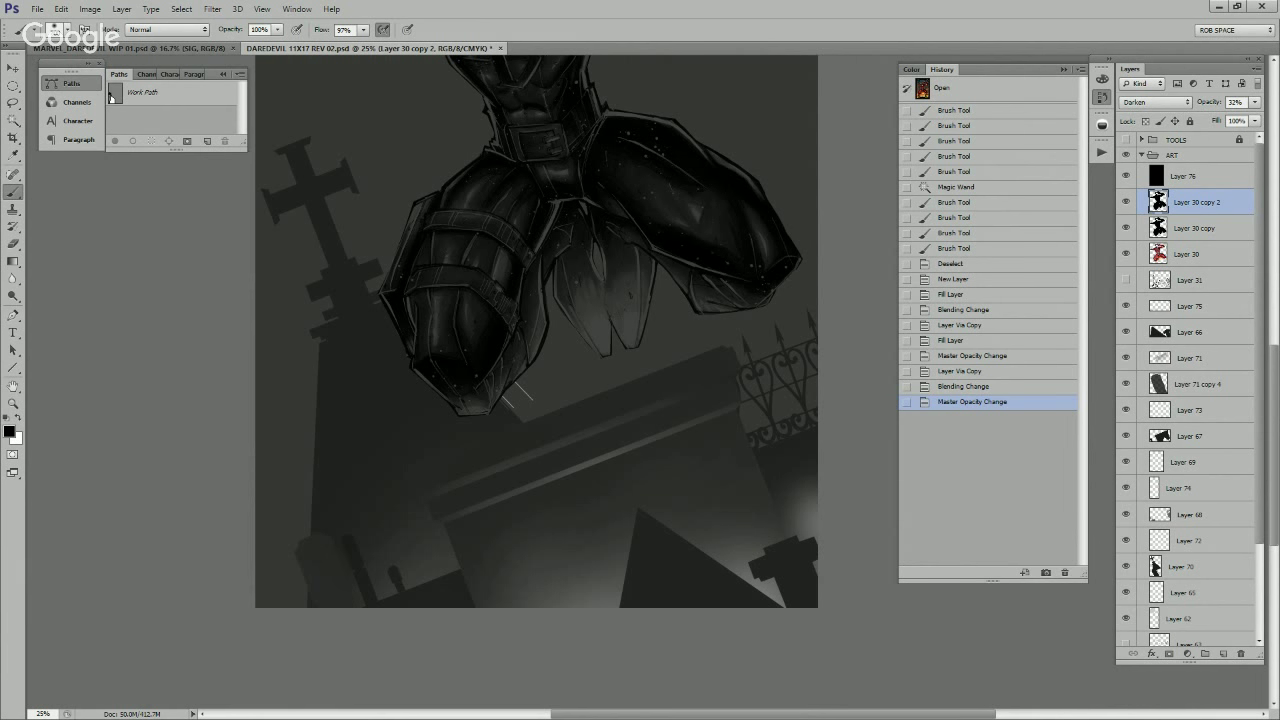
{"action": "left_click", "coordinate": [1126, 436]}
{"action": "left_click", "coordinate": [1126, 436]}
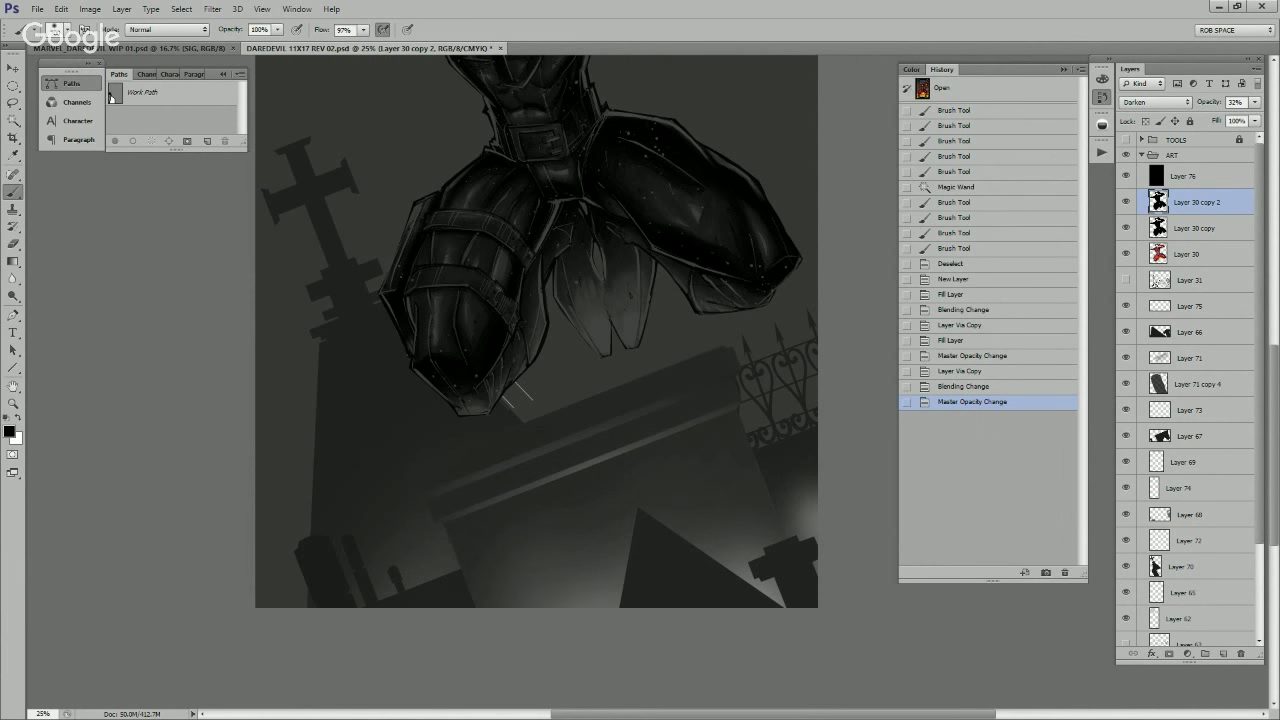
{"action": "left_click", "coordinate": [1126, 566]}
{"action": "left_click", "coordinate": [1126, 566]}
{"action": "left_click", "coordinate": [1180, 619]}
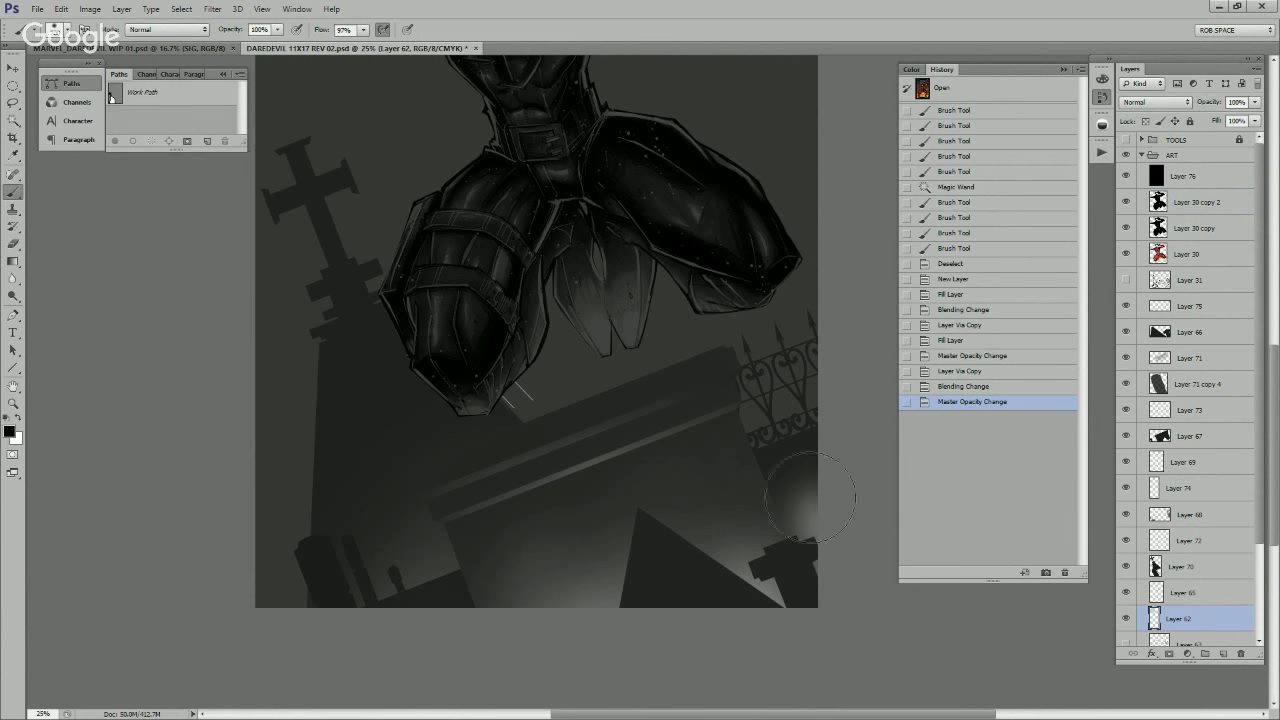
{"action": "key", "text": "l"}
{"action": "left_click_drag", "start_coordinate": [572, 418], "coordinate": [580, 410]}
{"action": "key", "text": "ctrl+x"}
Step: Lasso the moon on Layer 62, copy it to its own new layer and delete Layer 62
{"action": "mouse_move", "coordinate": [578, 205]}
{"action": "left_mouse_down"}
{"action": "mouse_move", "coordinate": [590, 460]}
{"action": "mouse_move", "coordinate": [638, 583]}
{"action": "mouse_move", "coordinate": [633, 533]}
{"action": "left_mouse_up"}
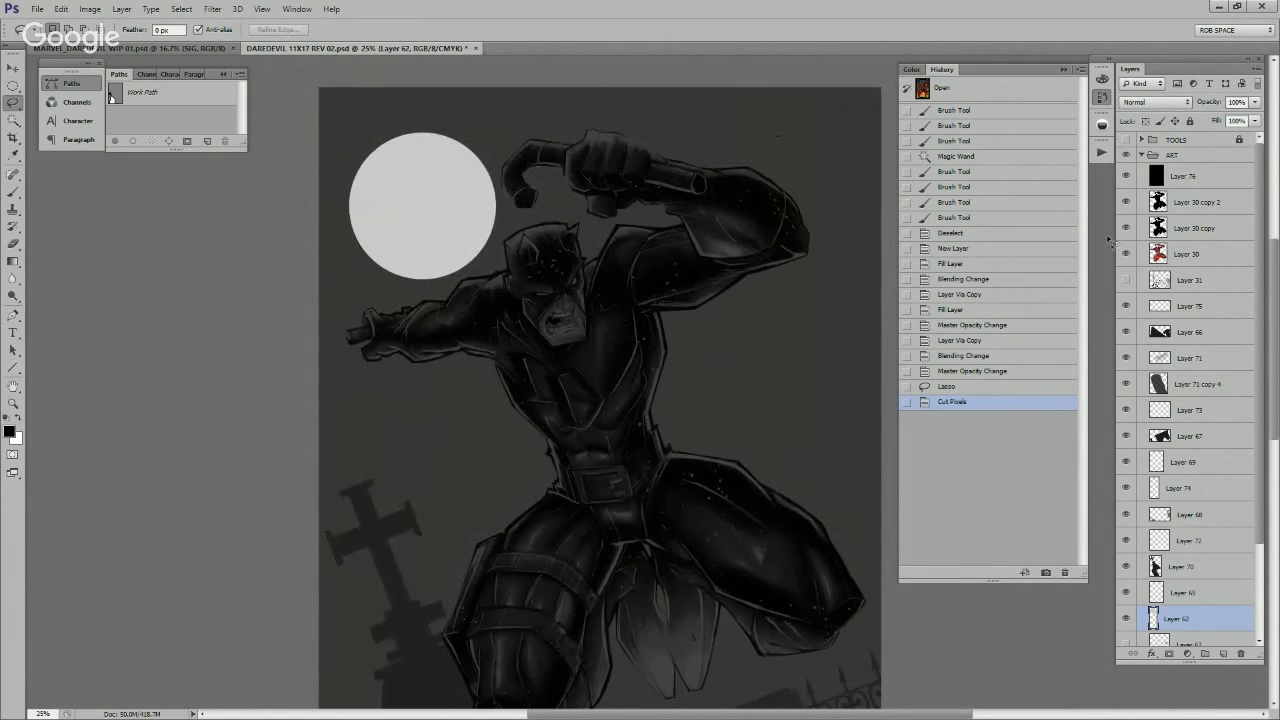
{"action": "scroll", "coordinate": [1185, 390], "scroll_direction": "down", "scroll_amount": 3}
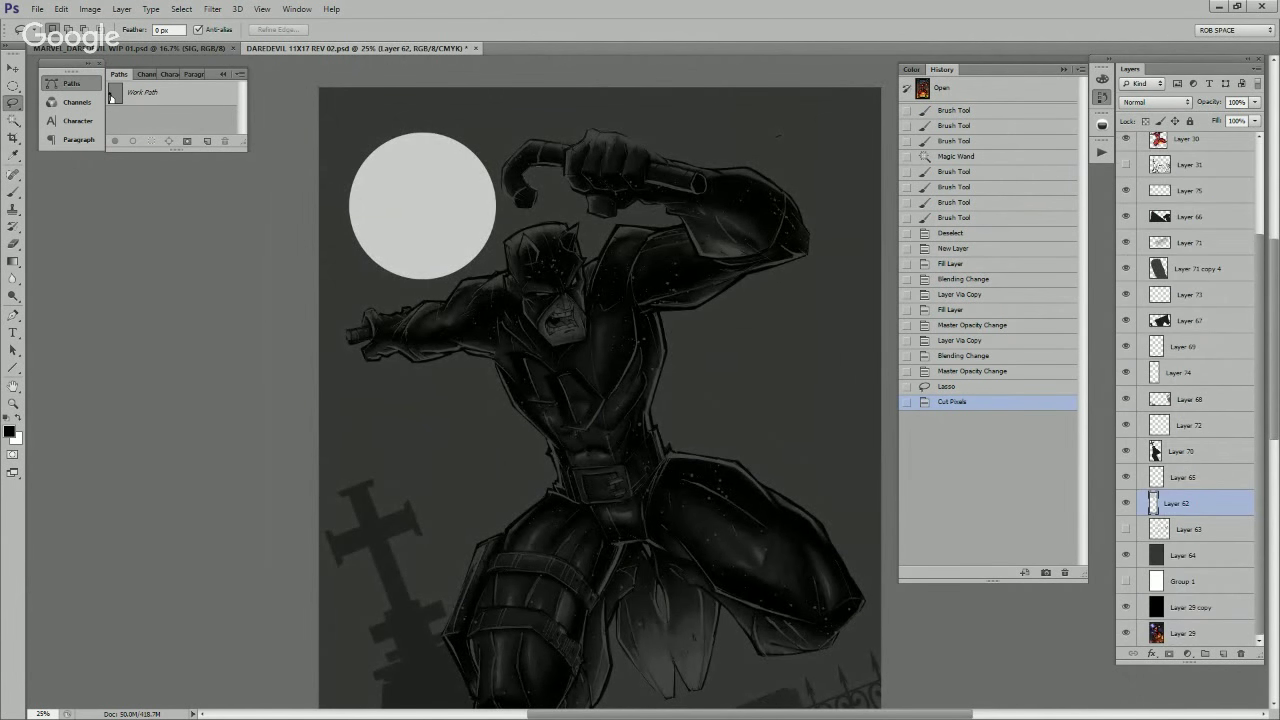
{"action": "key", "text": "b"}
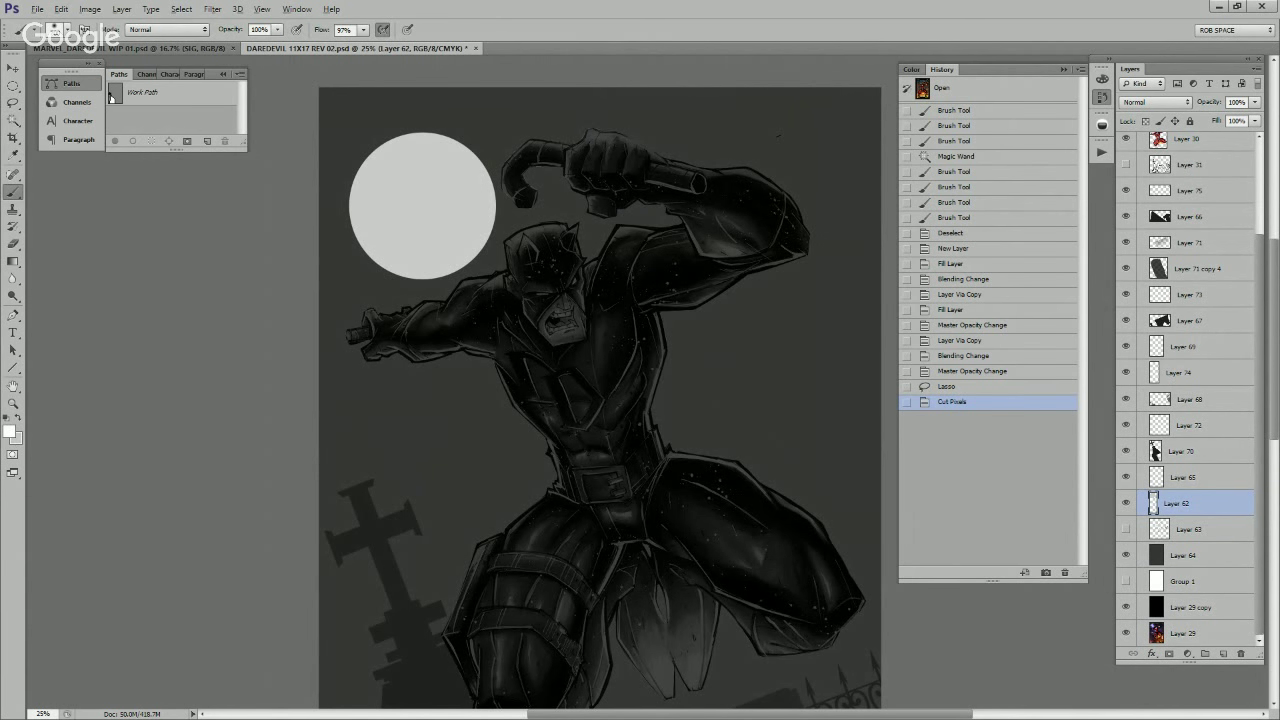
{"action": "left_click_drag", "start_coordinate": [838, 610], "coordinate": [843, 554]}
{"action": "key", "text": "l"}
{"action": "left_click_drag", "start_coordinate": [658, 443], "coordinate": [640, 440]}
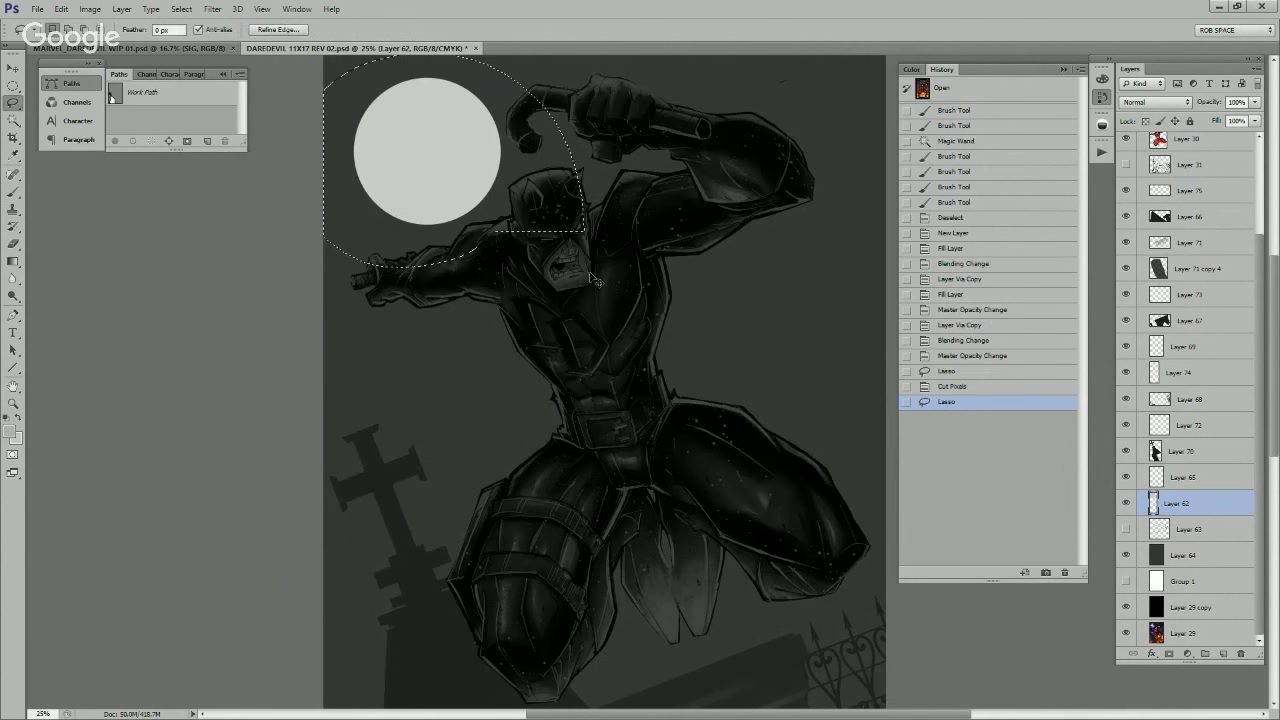
{"action": "key", "text": "ctrl+j"}
{"action": "left_click_drag", "start_coordinate": [1185, 529], "coordinate": [1205, 646]}
{"action": "key", "text": "Delete"}
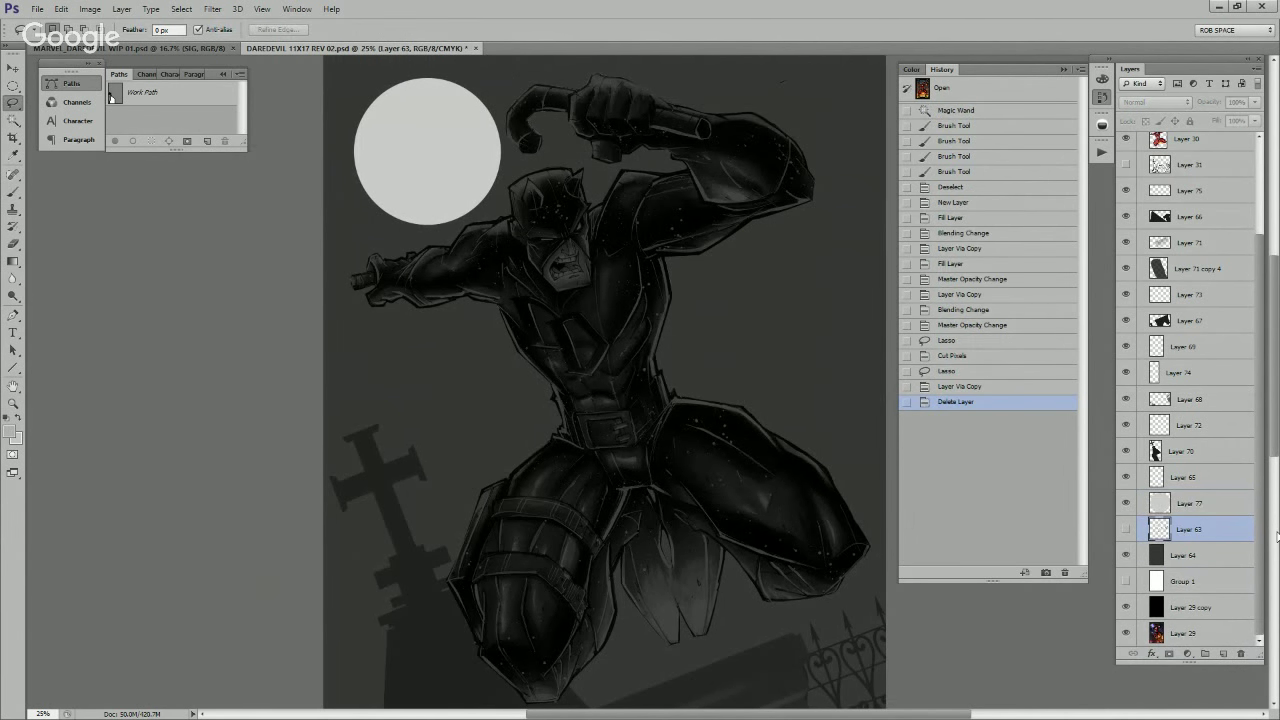
Step: Fill Layer 63's line art and the moon on Layer 77 with the light gray foreground color, preserving transparency
{"action": "key", "text": "alt+BackSpace"}
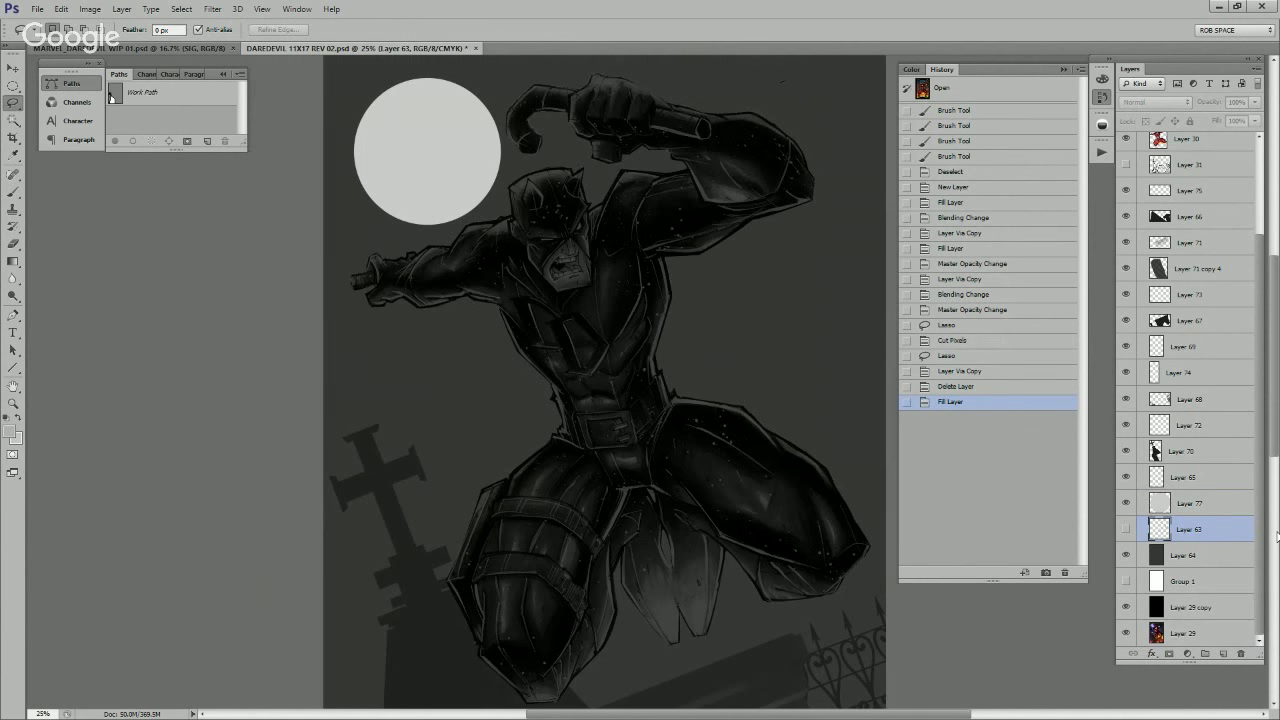
{"action": "key", "text": "alt+BackSpace"}
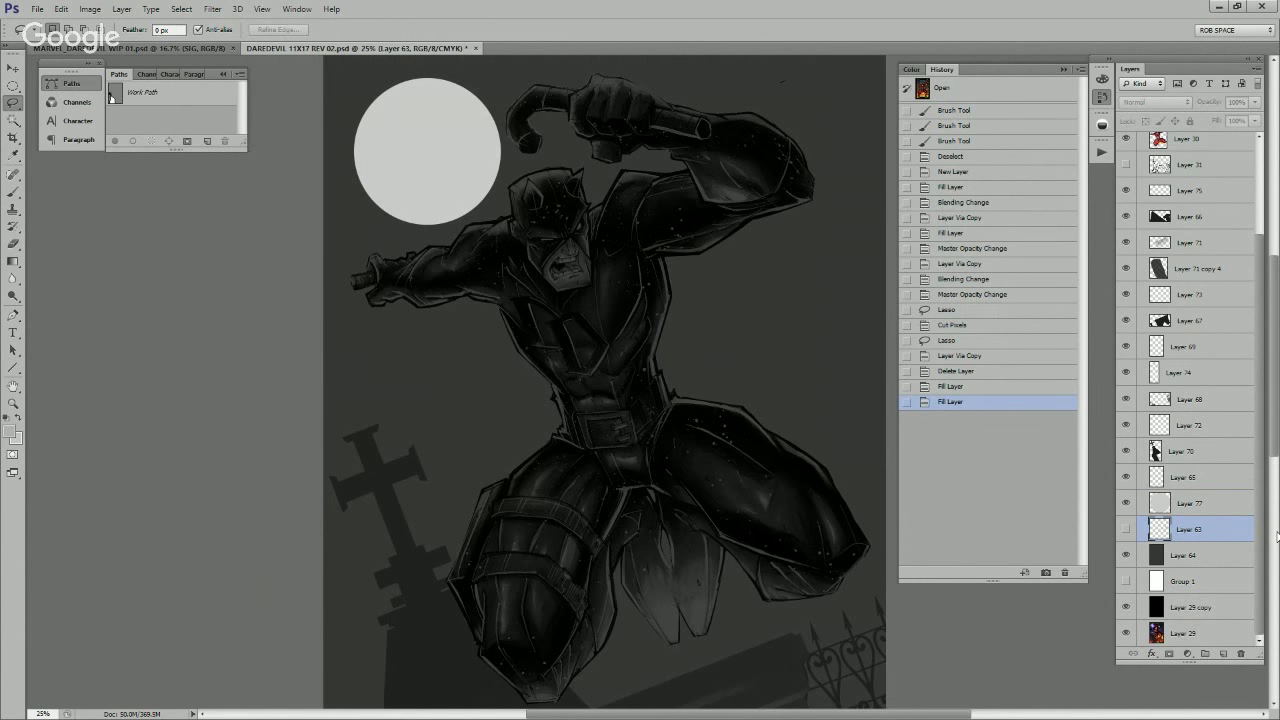
{"action": "key", "text": "alt+BackSpace"}
{"action": "key", "text": "alt+bracketright"}
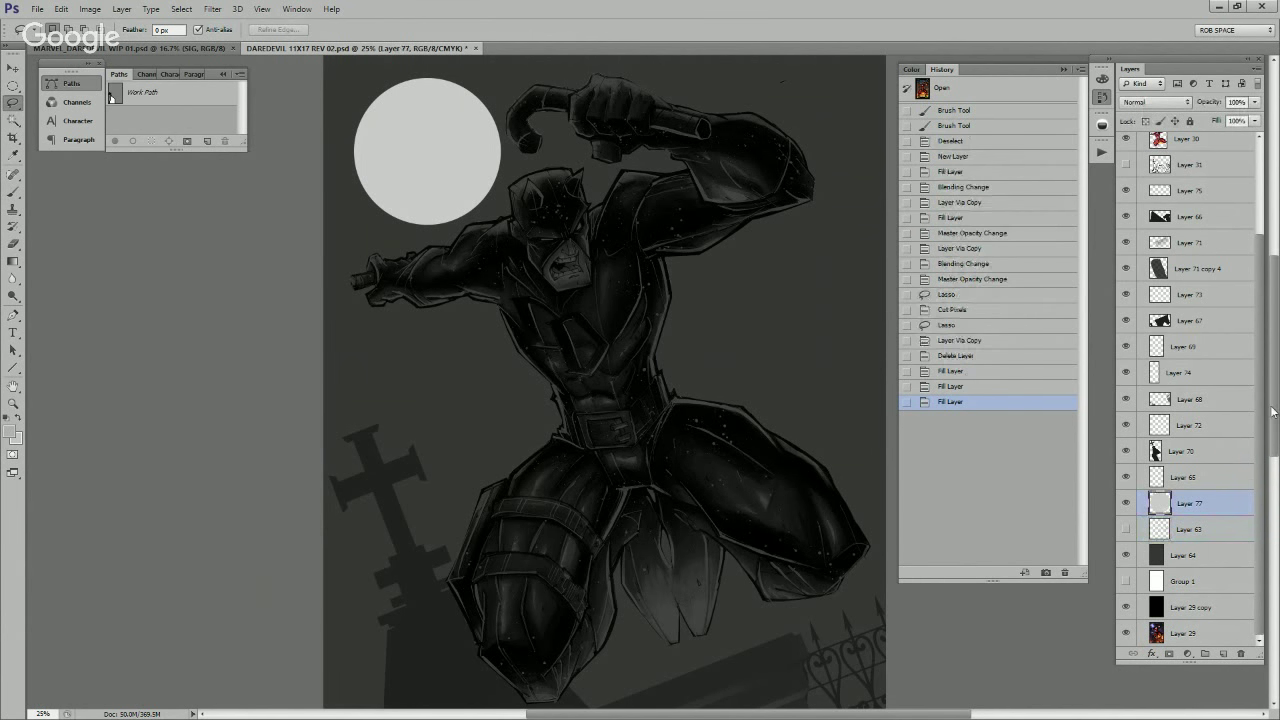
{"action": "key", "text": "alt+BackSpace"}
Step: Try selecting the triangular tombstone's inner panel from Layer 63's line art and airbrushing it on Layer 75
{"action": "left_click_drag", "start_coordinate": [886, 572], "coordinate": [791, 448]}
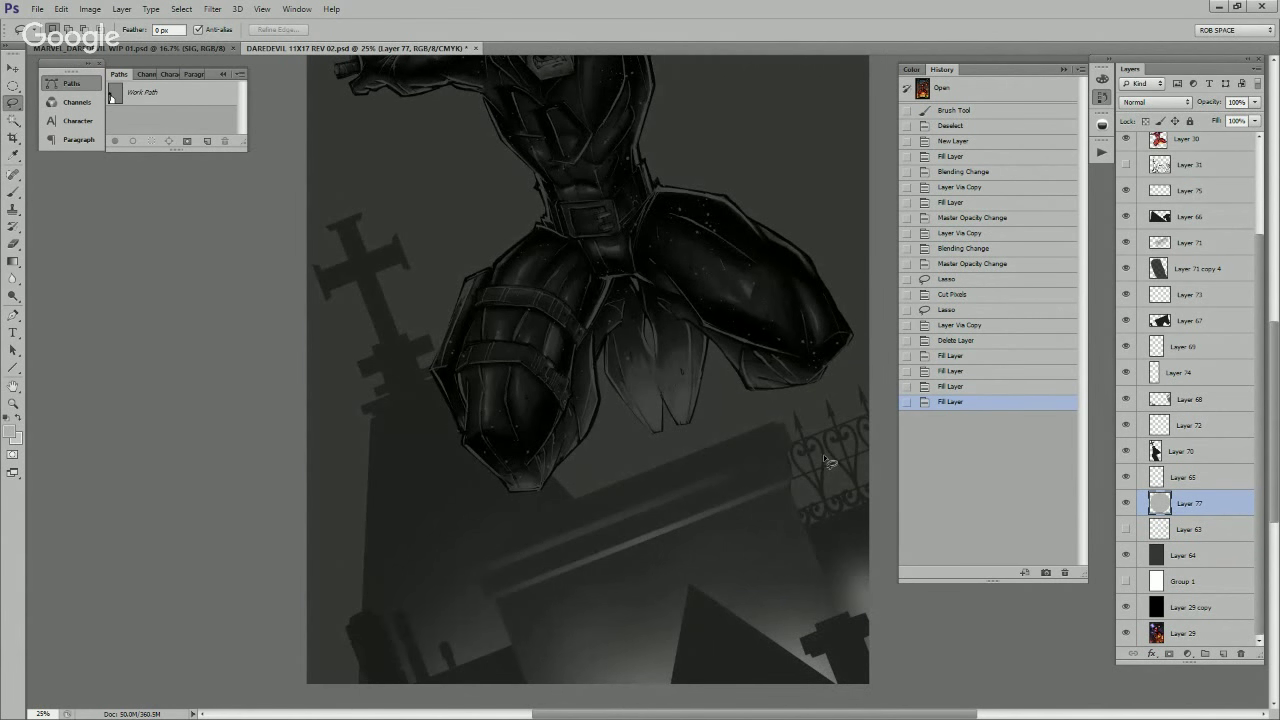
{"action": "left_click_drag", "start_coordinate": [814, 600], "coordinate": [794, 521]}
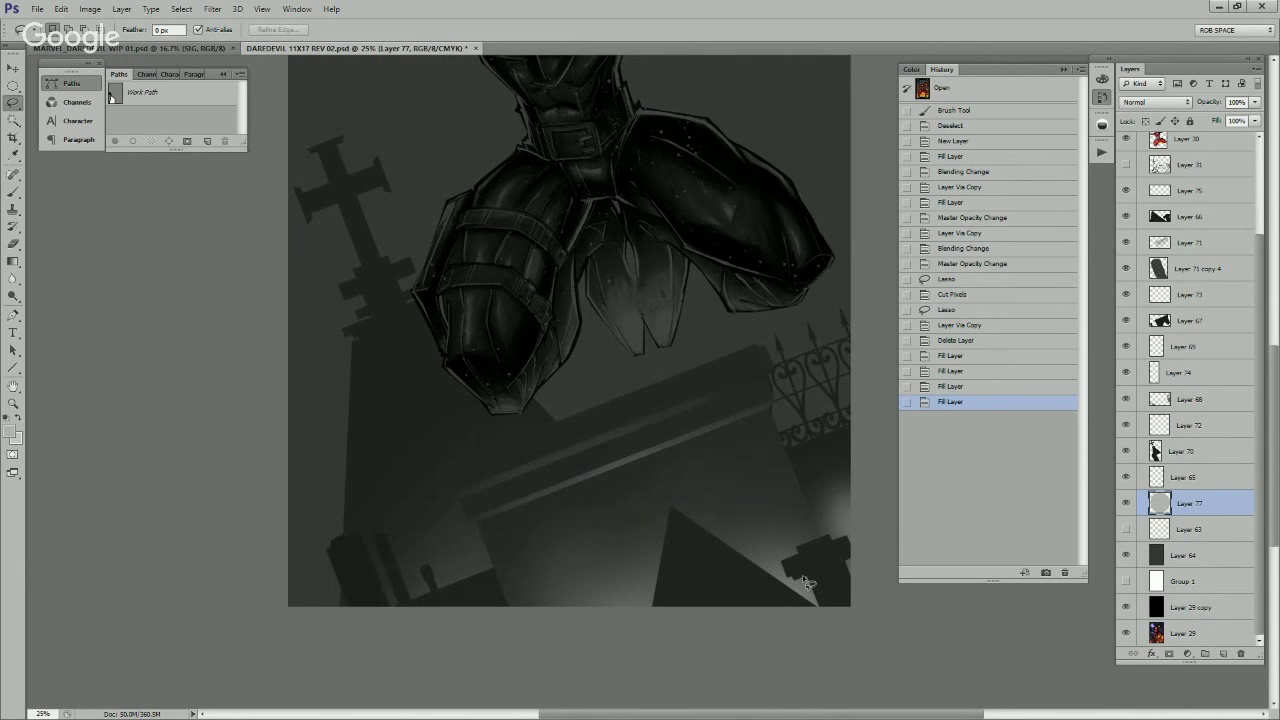
{"action": "left_click", "coordinate": [1126, 529]}
{"action": "key", "text": "w"}
{"action": "key", "text": "alt+bracketleft"}
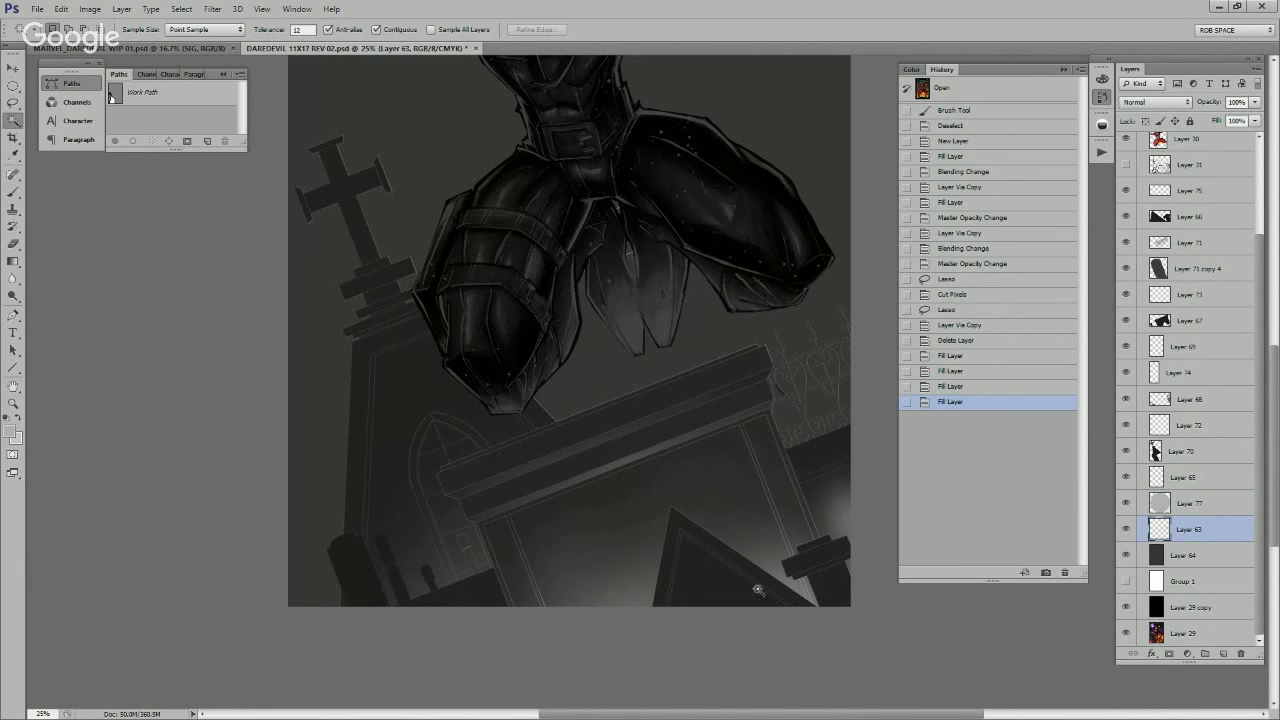
{"action": "left_click", "coordinate": [727, 592]}
{"action": "left_click", "coordinate": [1126, 529]}
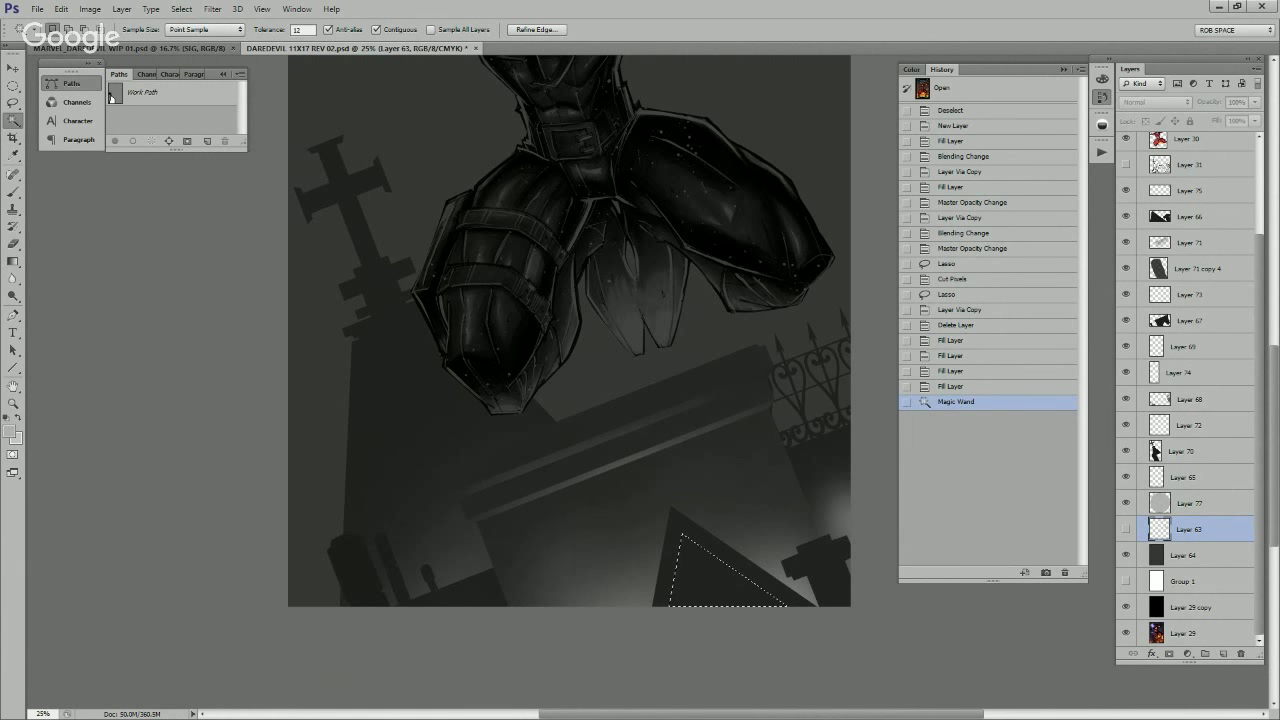
{"action": "left_click", "coordinate": [1190, 190]}
{"action": "key", "text": "b"}
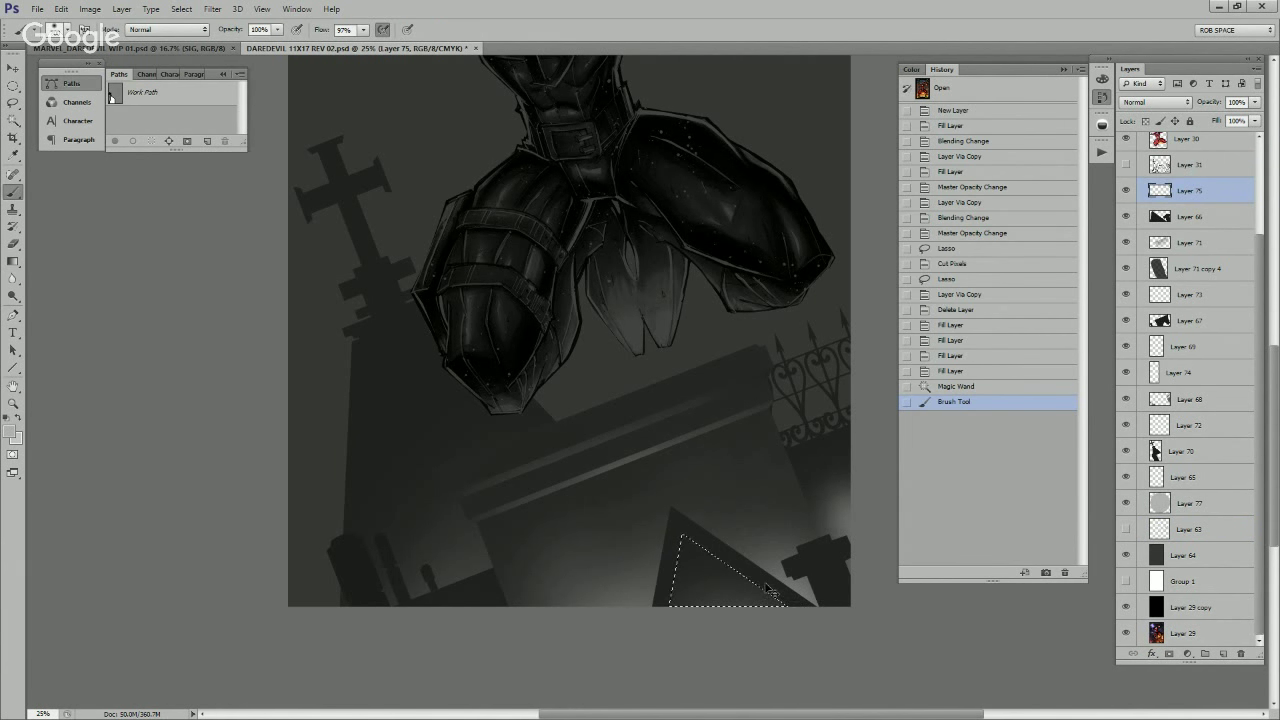
Step: Undo the inner panel's airbrushing, clear the selection and select the triangular tombstone's outer border from Layer 63 with the Magic Wand
{"action": "left_click", "coordinate": [1190, 529]}
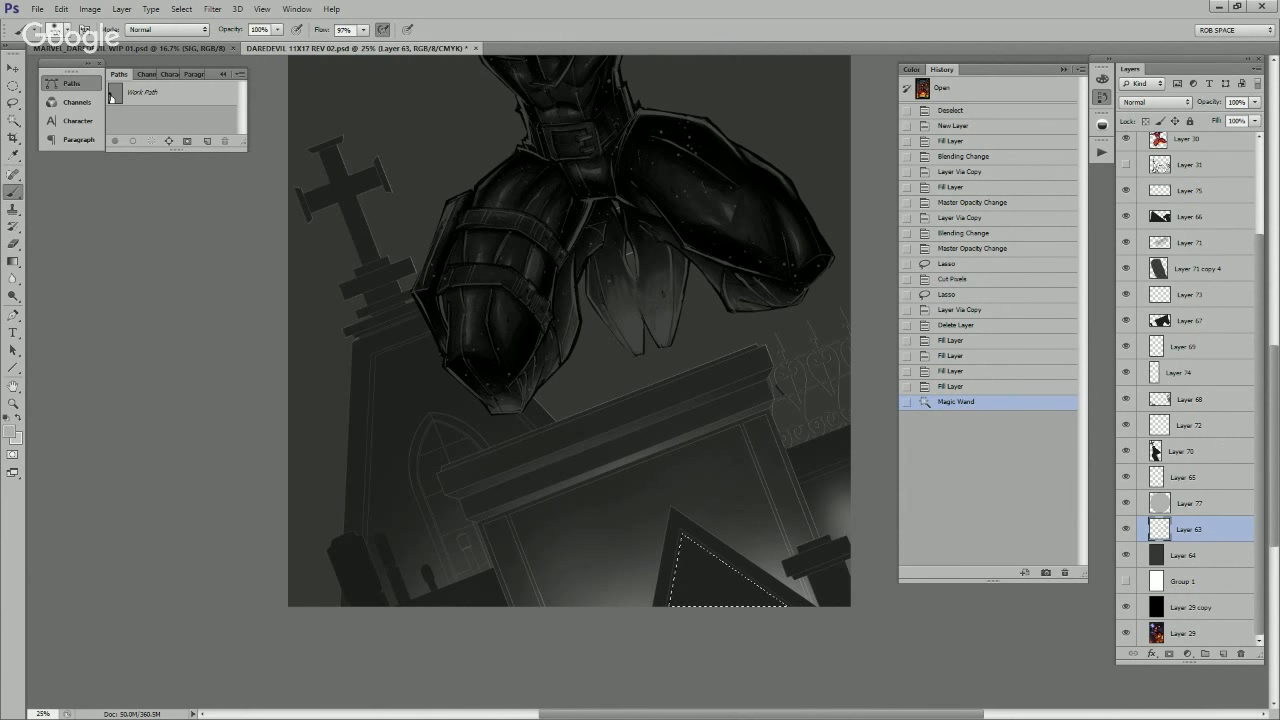
{"action": "key", "text": "ctrl+d"}
{"action": "left_click", "coordinate": [780, 587]}
{"action": "key", "text": "w"}
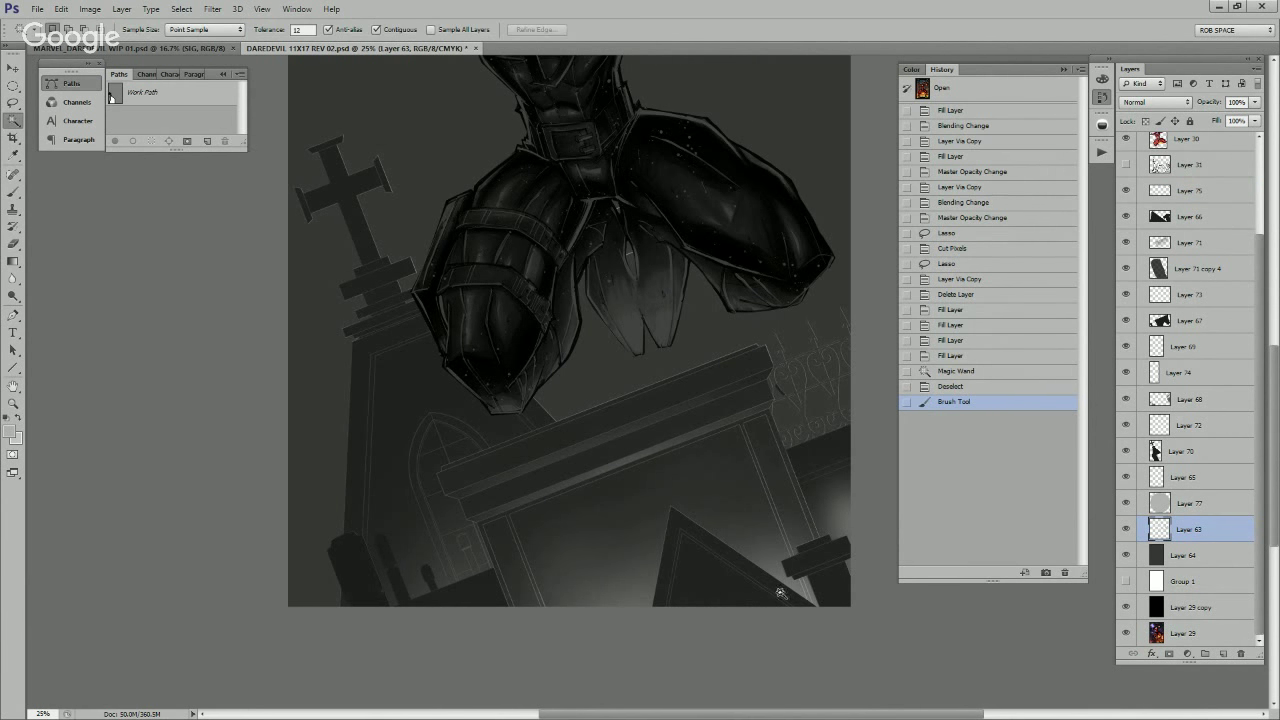
{"action": "left_click", "coordinate": [785, 596]}
{"action": "key", "text": "ctrl+z"}
{"action": "left_click", "coordinate": [792, 600]}
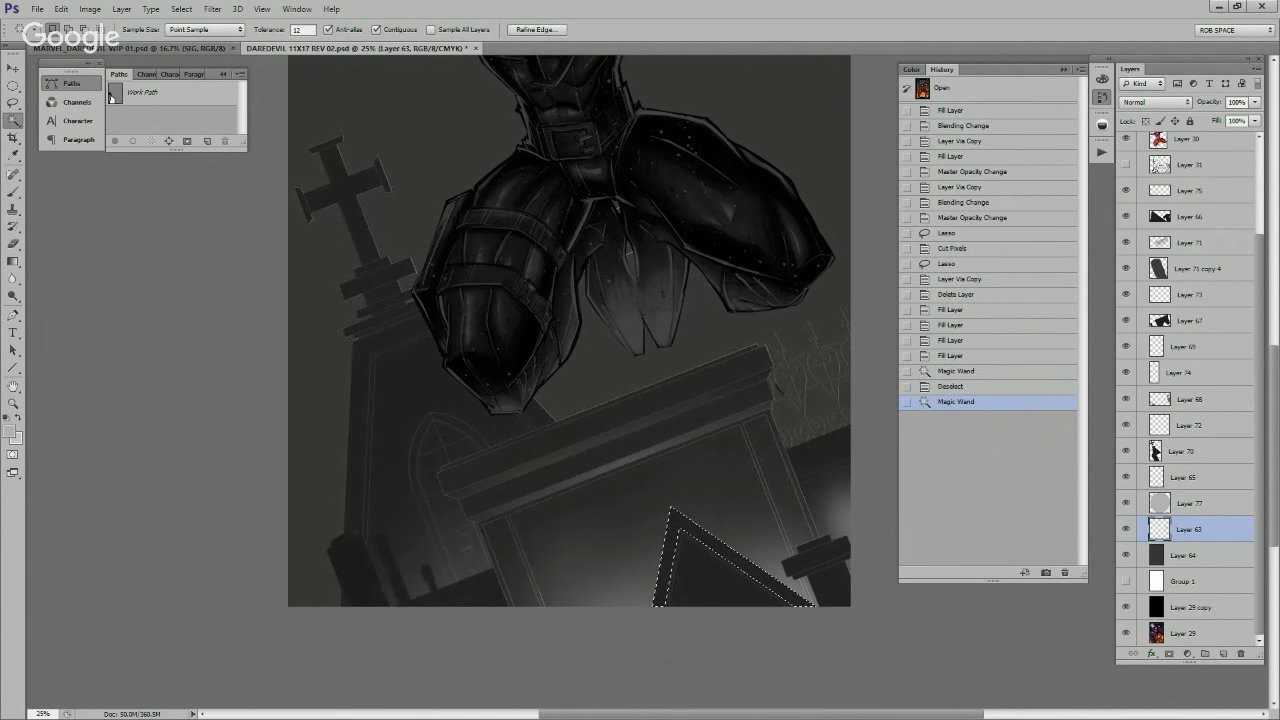
Step: Airbrush a soft light highlight onto the triangular tombstone's border on Layer 75, with selection edges hidden
{"action": "key", "text": "b"}
{"action": "key", "text": "ctrl+h"}
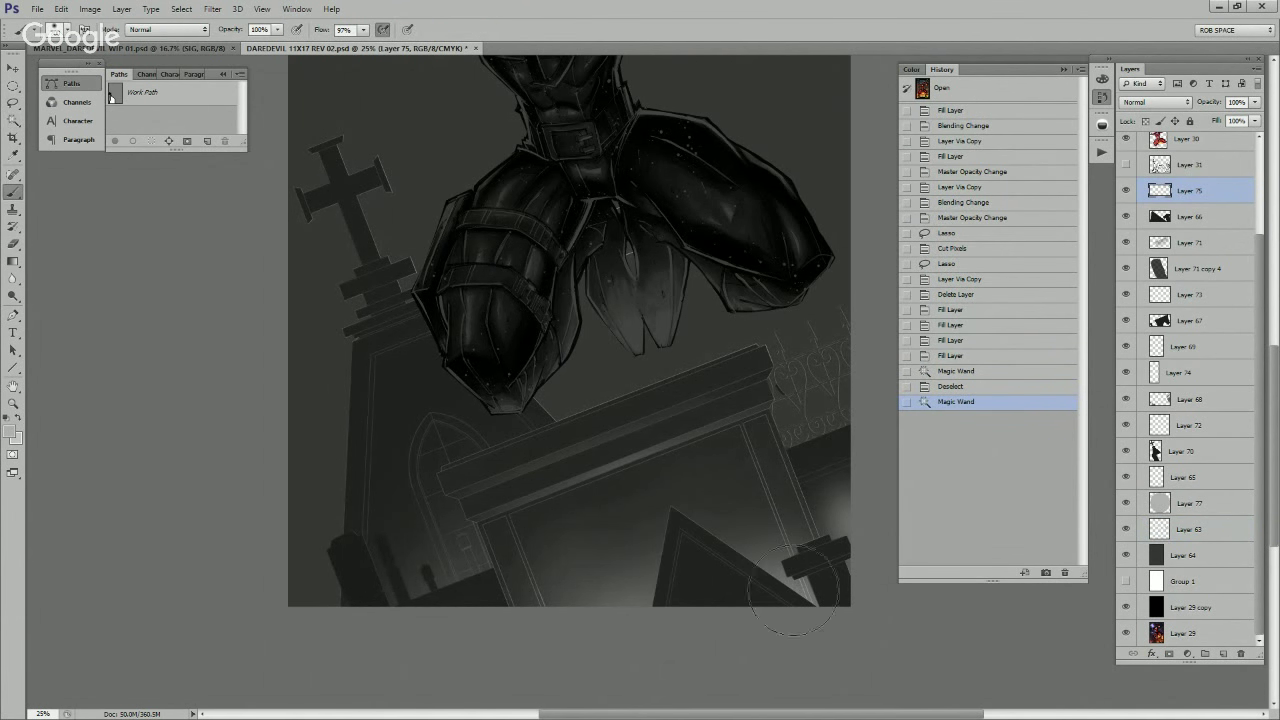
{"action": "mouse_move", "coordinate": [780, 628]}
{"action": "left_mouse_down"}
{"action": "mouse_move", "coordinate": [785, 606]}
{"action": "mouse_move", "coordinate": [836, 622]}
{"action": "left_mouse_up"}
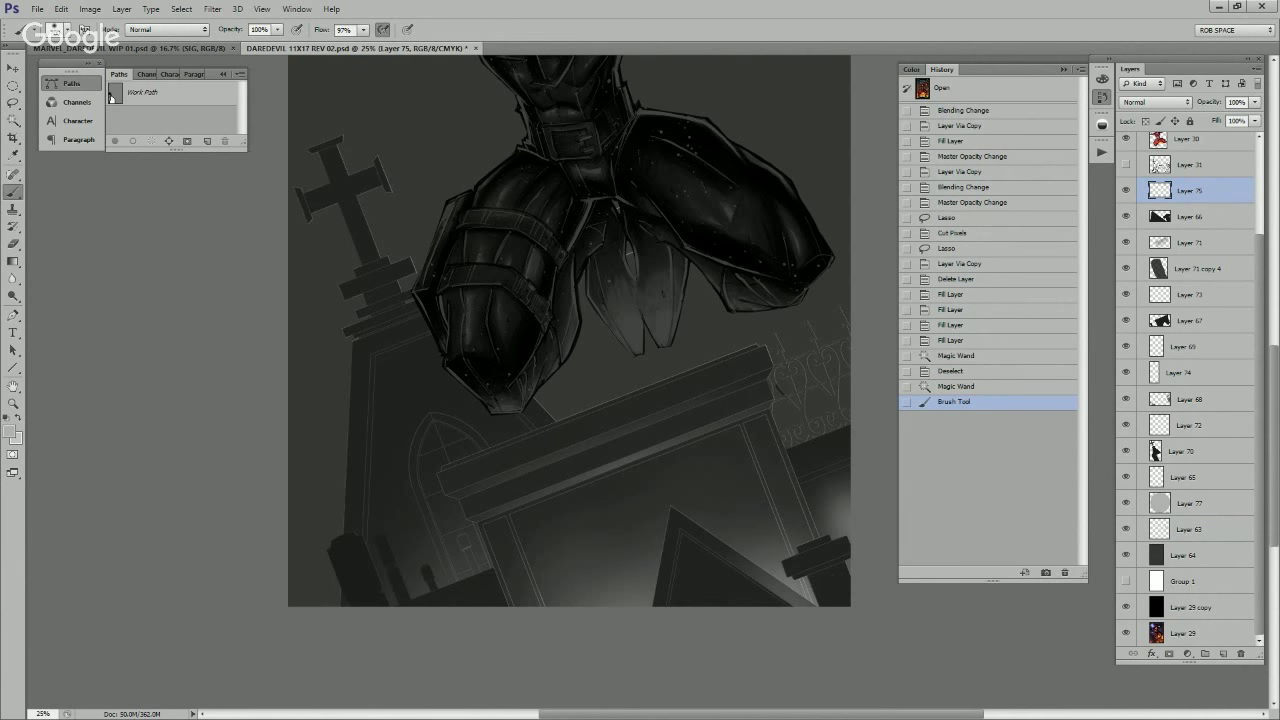
Step: Hide Layer 63's line art and airbrush a light highlight down the triangular tombstone's left border on Layer 75 with a smaller brush
{"action": "left_click", "coordinate": [1126, 529]}
{"action": "mouse_move", "coordinate": [743, 592]}
{"action": "left_mouse_down"}
{"action": "mouse_move", "coordinate": [691, 578]}
{"action": "mouse_move", "coordinate": [675, 650]}
{"action": "left_mouse_up"}
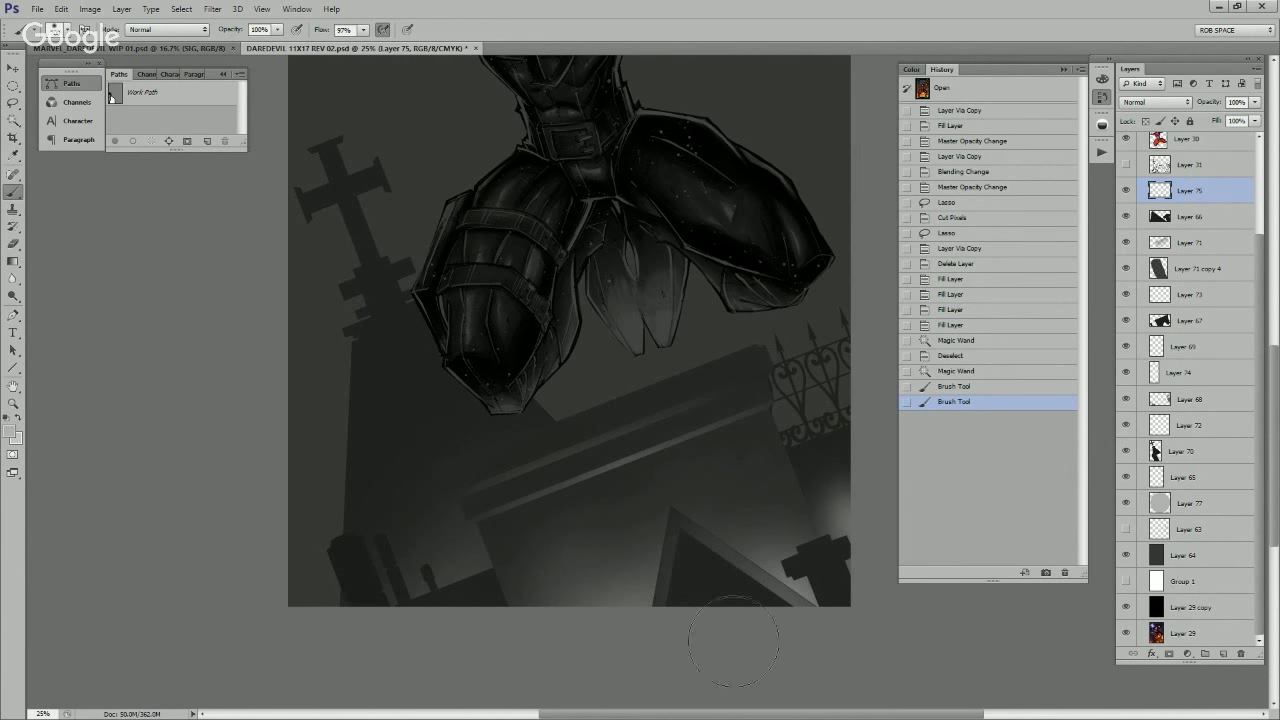
{"action": "key", "text": "ctrl+z"}
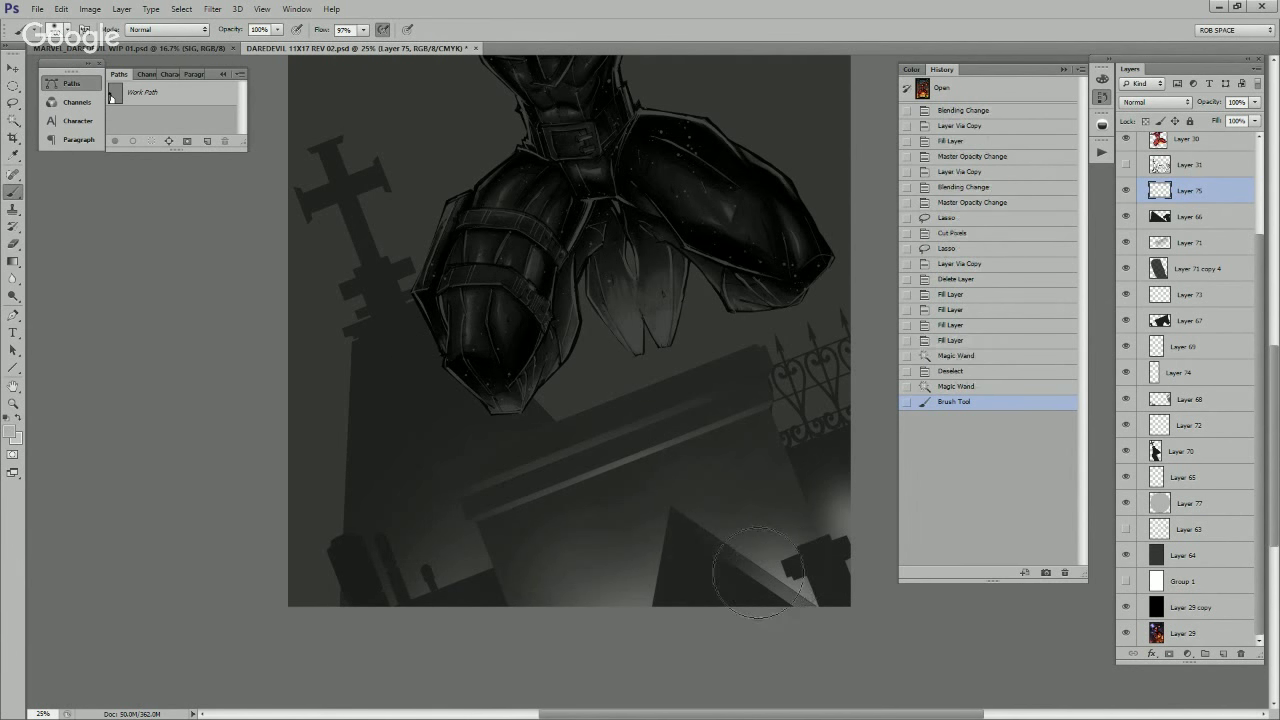
{"action": "key", "text": "bracketright"}
{"action": "key", "text": "bracketright"}
{"action": "key", "text": "bracketright"}
{"action": "key", "text": "bracketright"}
{"action": "key", "text": "bracketright"}
{"action": "key", "text": "bracketleft"}
{"action": "key", "text": "bracketleft"}
{"action": "key", "text": "bracketleft"}
{"action": "key", "text": "bracketleft"}
{"action": "key", "text": "bracketleft"}
{"action": "key", "text": "bracketleft"}
{"action": "key", "text": "bracketleft"}
{"action": "key", "text": "bracketleft"}
{"action": "mouse_move", "coordinate": [674, 522]}
{"action": "left_mouse_down"}
{"action": "mouse_move", "coordinate": [640, 660]}
{"action": "mouse_move", "coordinate": [661, 572]}
{"action": "mouse_move", "coordinate": [644, 640]}
{"action": "left_mouse_up"}
{"action": "mouse_move", "coordinate": [675, 510]}
{"action": "left_mouse_down"}
{"action": "mouse_move", "coordinate": [643, 646]}
{"action": "mouse_move", "coordinate": [648, 680]}
{"action": "left_mouse_up"}
Step: Brighten the triangular tombstone's left border with a larger brush and soften it with the dark gray background color
{"action": "key", "text": "bracketright"}
{"action": "key", "text": "bracketright"}
{"action": "left_click_drag", "start_coordinate": [668, 512], "coordinate": [655, 672]}
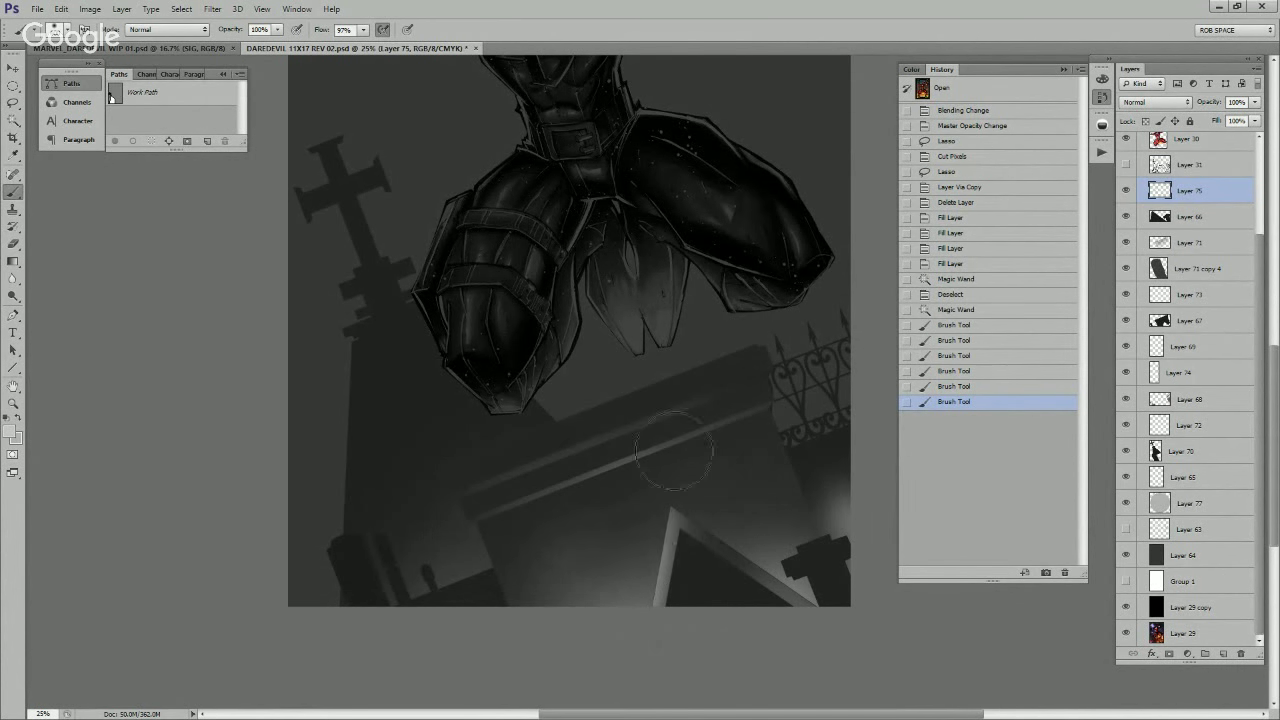
{"action": "left_click_drag", "start_coordinate": [676, 490], "coordinate": [655, 665]}
{"action": "key", "text": "x"}
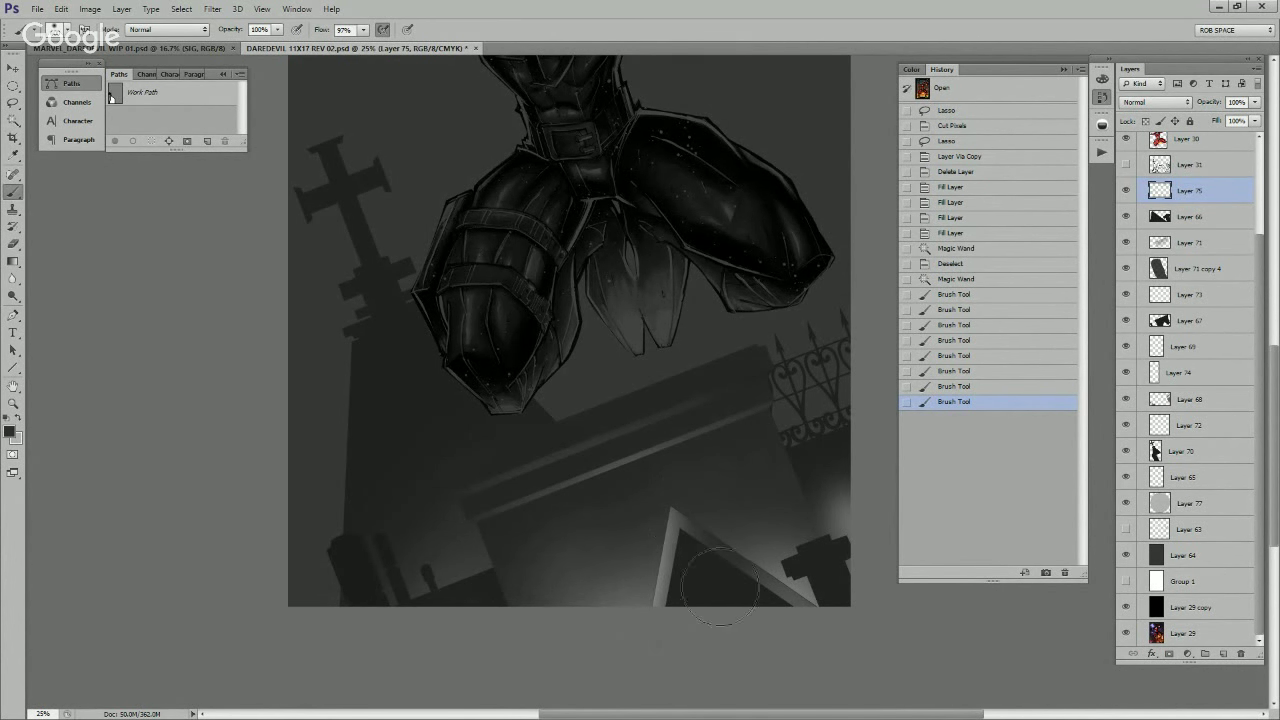
{"action": "left_click_drag", "start_coordinate": [698, 592], "coordinate": [698, 678]}
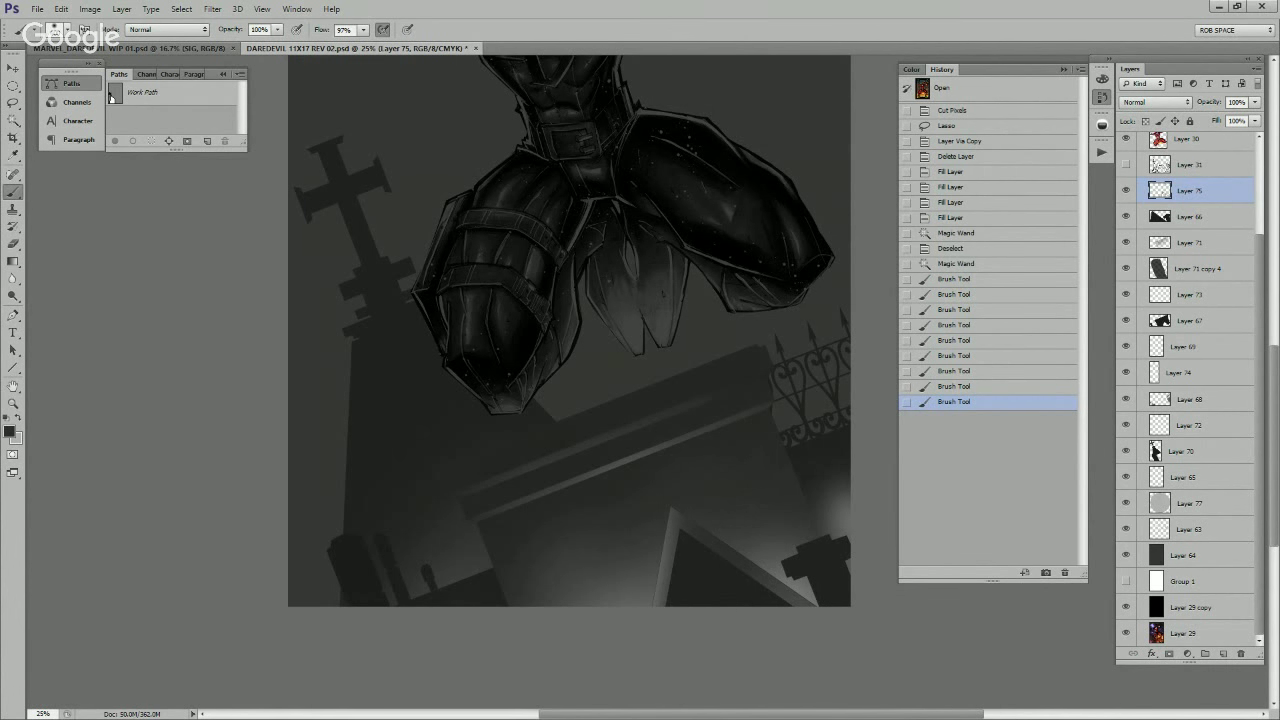
Step: Select the thin inner edge around the triangular tombstone's panel from Layer 63, hide that layer and return to the Brush on Layer 75
{"action": "left_click", "coordinate": [1188, 529]}
{"action": "key", "text": "w"}
{"action": "left_click", "coordinate": [683, 565]}
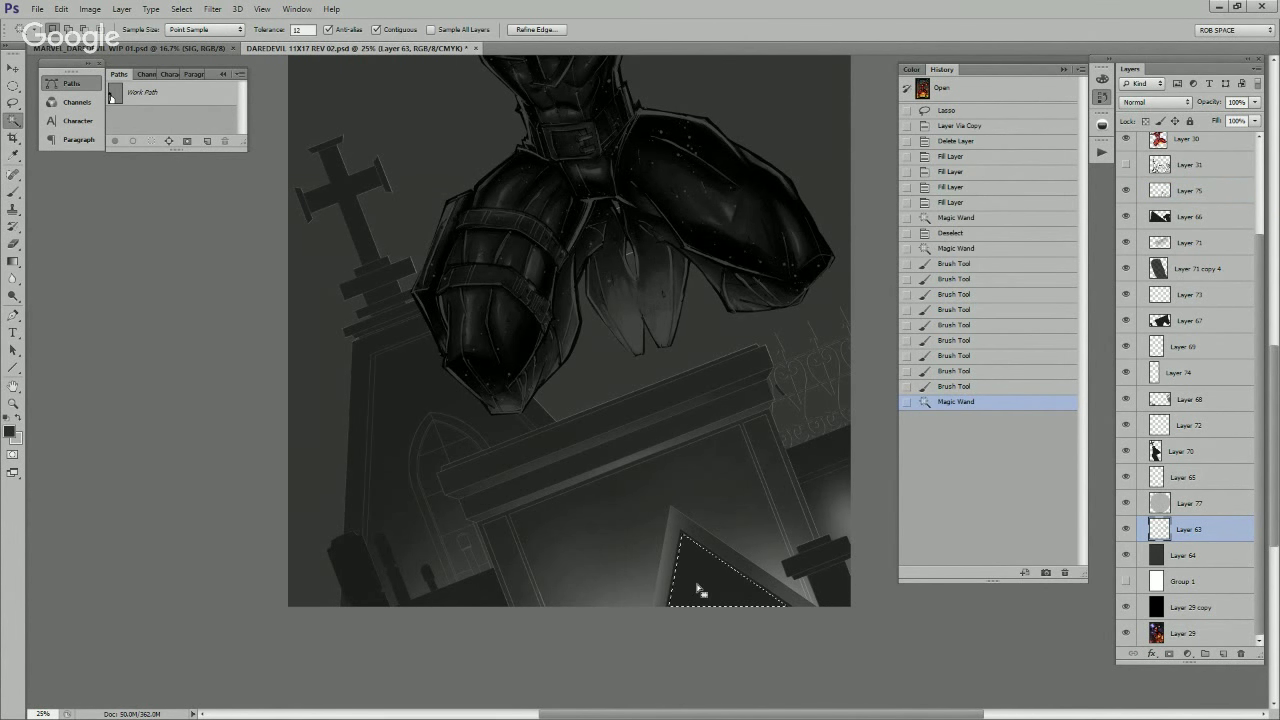
{"action": "left_click", "coordinate": [691, 566]}
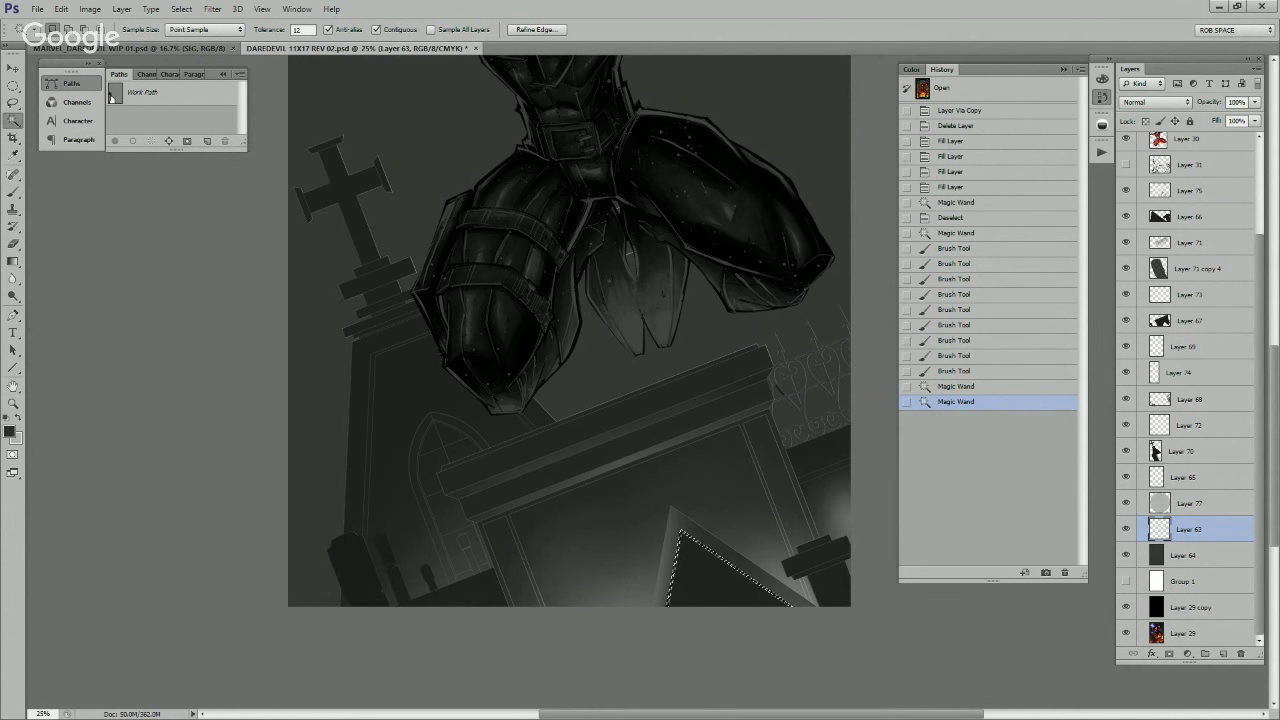
{"action": "left_click", "coordinate": [1126, 529]}
{"action": "left_click", "coordinate": [1189, 191]}
{"action": "key", "text": "b"}
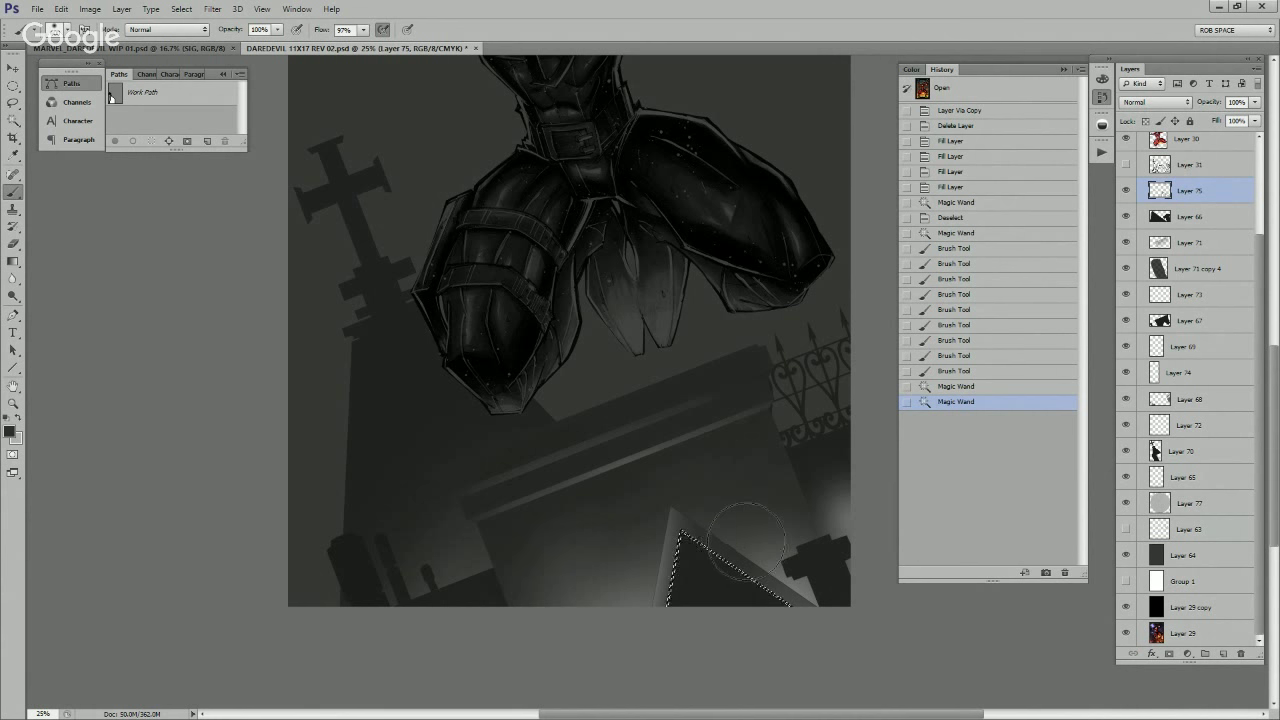
Step: Reset the colors to default and airbrush black shadow into the selected inner edge, with selection edges hidden
{"action": "key", "text": "x"}
{"action": "key", "text": "d"}
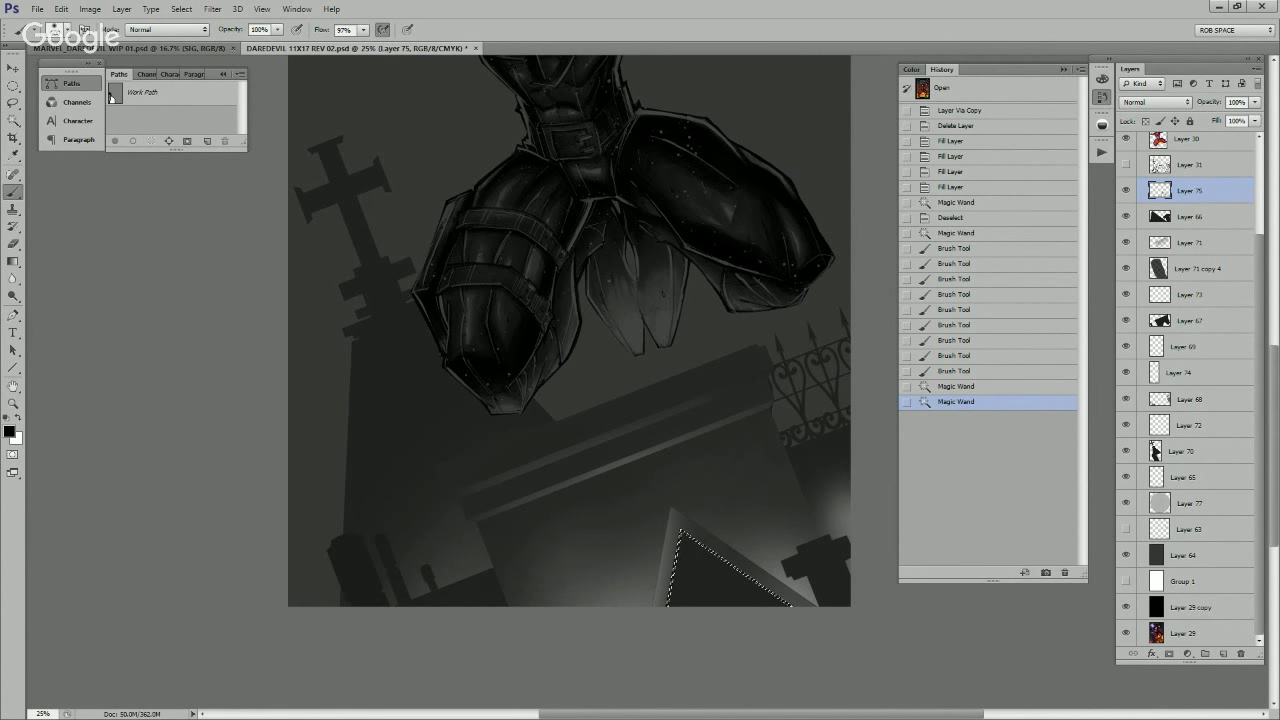
{"action": "key", "text": "ctrl+h"}
{"action": "key", "text": "ctrl+h"}
{"action": "mouse_move", "coordinate": [671, 636]}
{"action": "left_mouse_down"}
{"action": "mouse_move", "coordinate": [783, 604]}
{"action": "mouse_move", "coordinate": [763, 610]}
{"action": "left_mouse_up"}
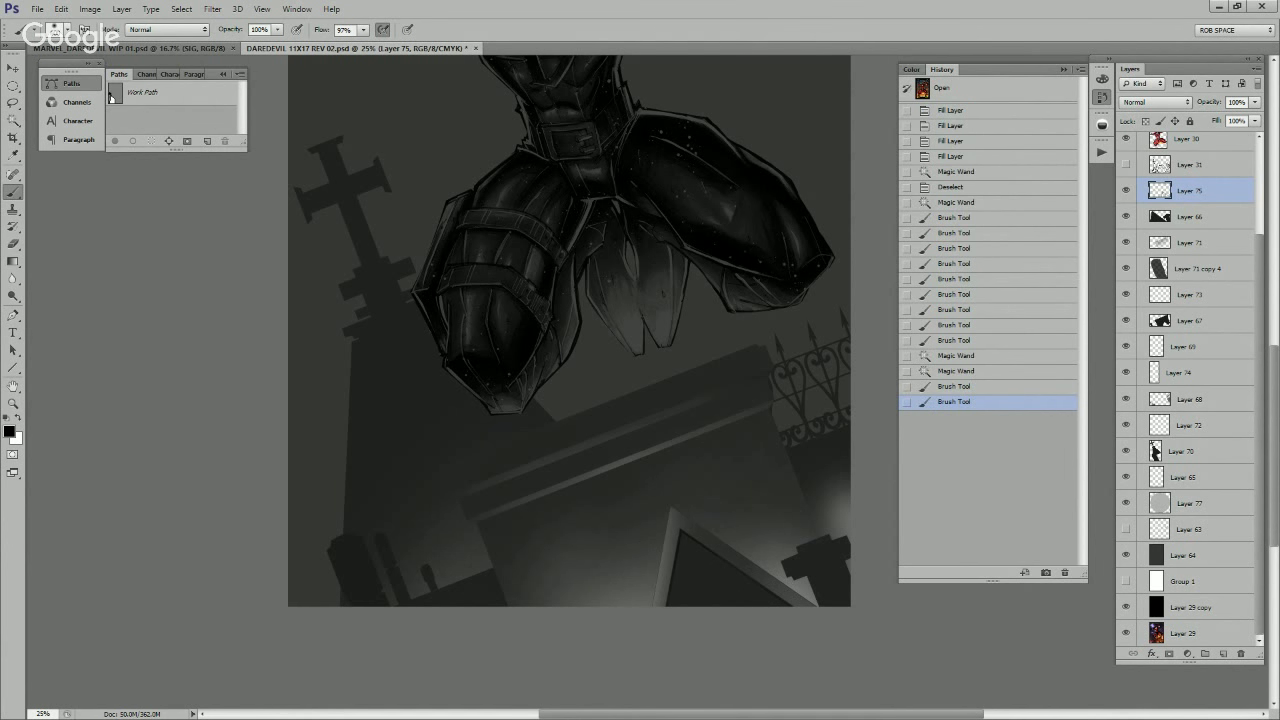
Step: Select the triangular tombstone's inner panel with the Magic Wand and airbrush black shading over it on Layer 75
{"action": "key", "text": "w"}
{"action": "left_click", "coordinate": [743, 591]}
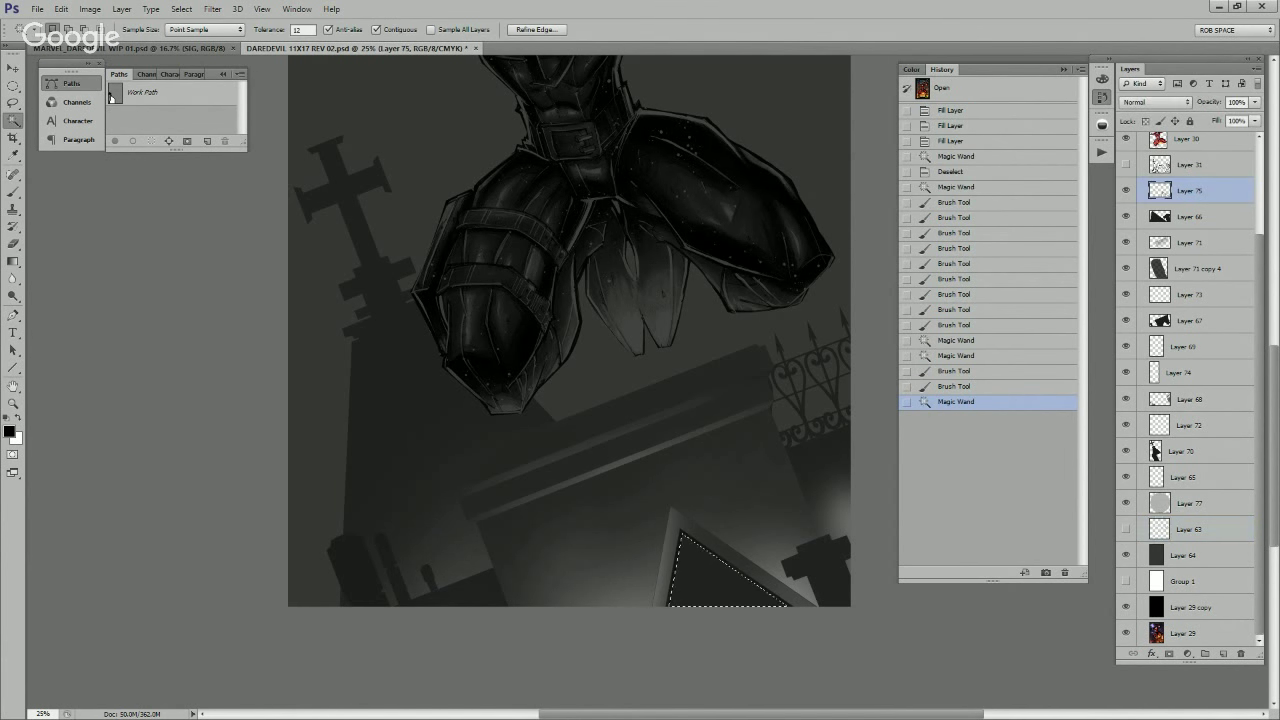
{"action": "left_click", "coordinate": [1190, 191]}
{"action": "key", "text": "b"}
{"action": "key", "text": "ctrl+h"}
{"action": "key", "text": "ctrl+h"}
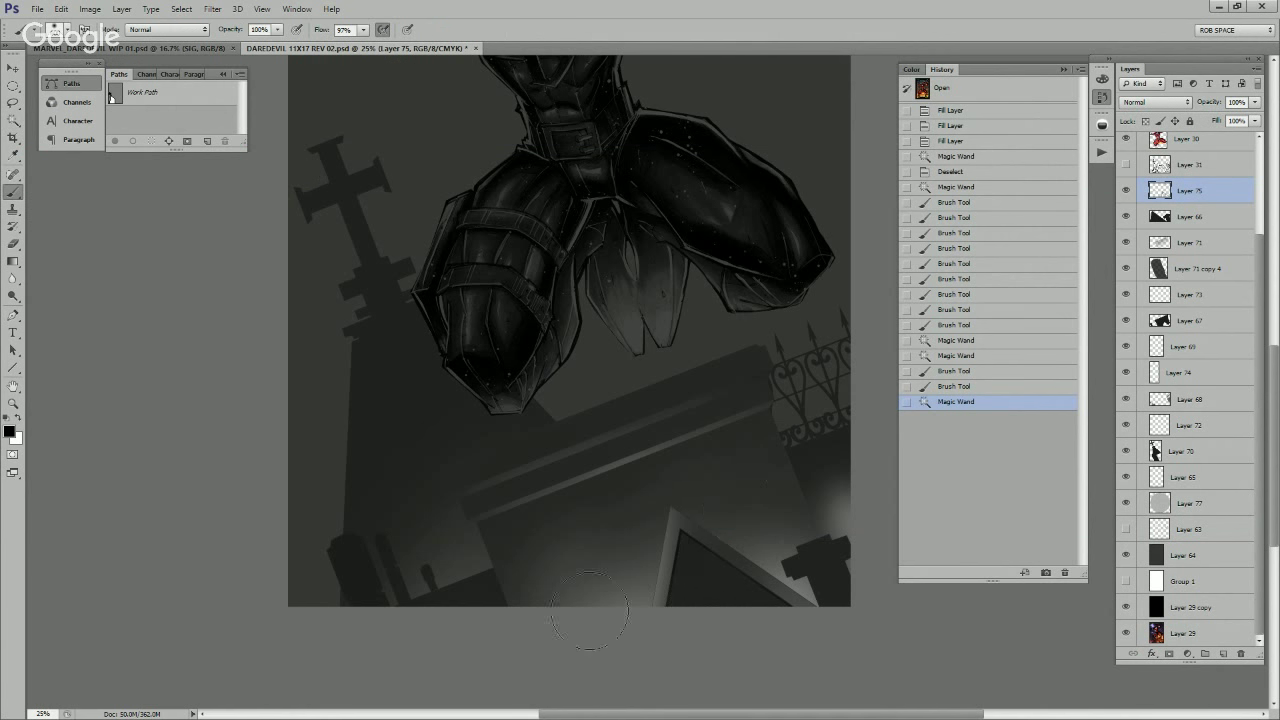
{"action": "left_click_drag", "start_coordinate": [589, 610], "coordinate": [800, 560]}
{"action": "left_click_drag", "start_coordinate": [700, 560], "coordinate": [815, 600]}
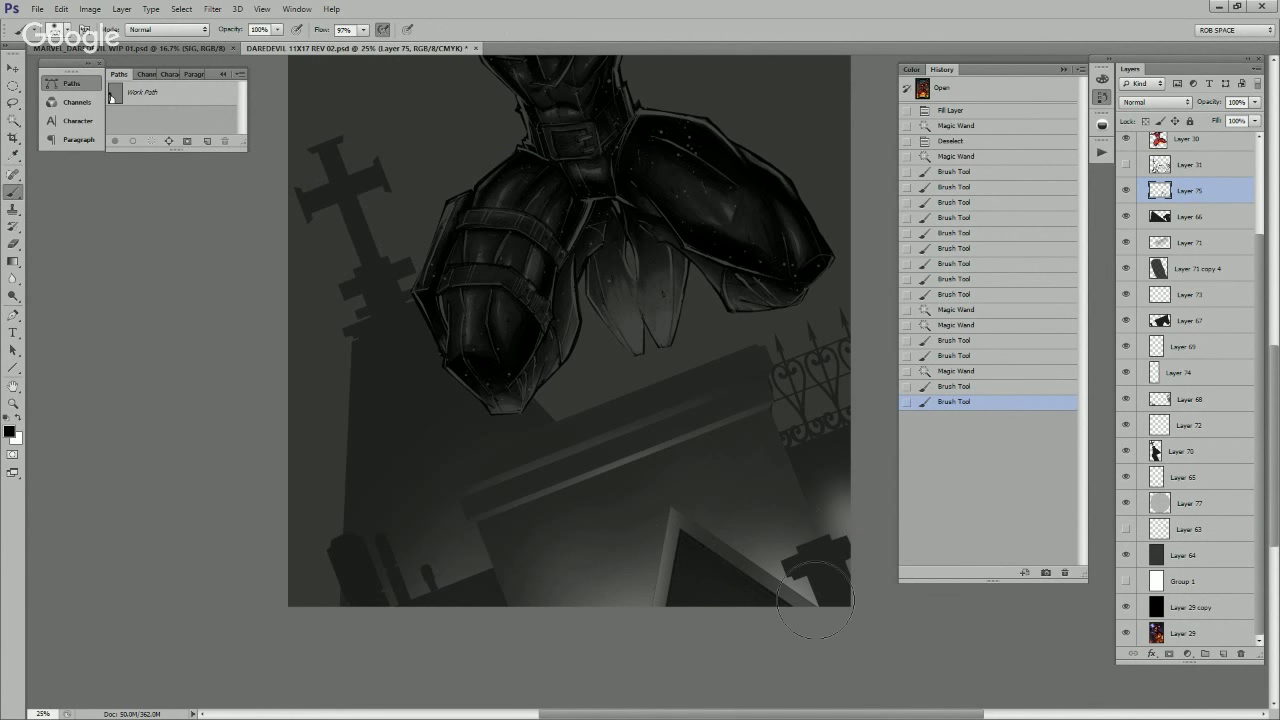
{"action": "mouse_move", "coordinate": [653, 481]}
{"action": "left_mouse_down"}
{"action": "mouse_move", "coordinate": [714, 520]}
{"action": "mouse_move", "coordinate": [673, 472]}
{"action": "left_mouse_up"}
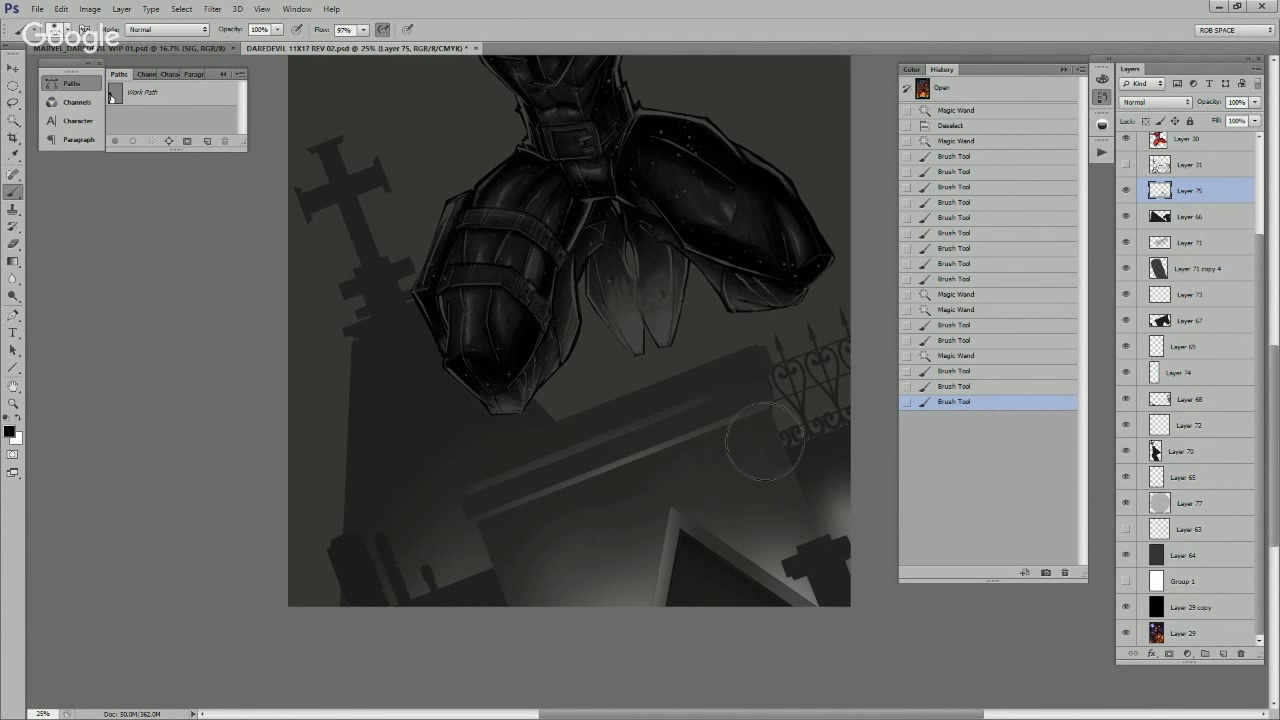
Step: Load the large tombstone's silhouette as a selection and add a new layer above Layer 75 set to Overlay
{"action": "scroll", "coordinate": [749, 417], "scroll_direction": "left", "scroll_amount": 2}
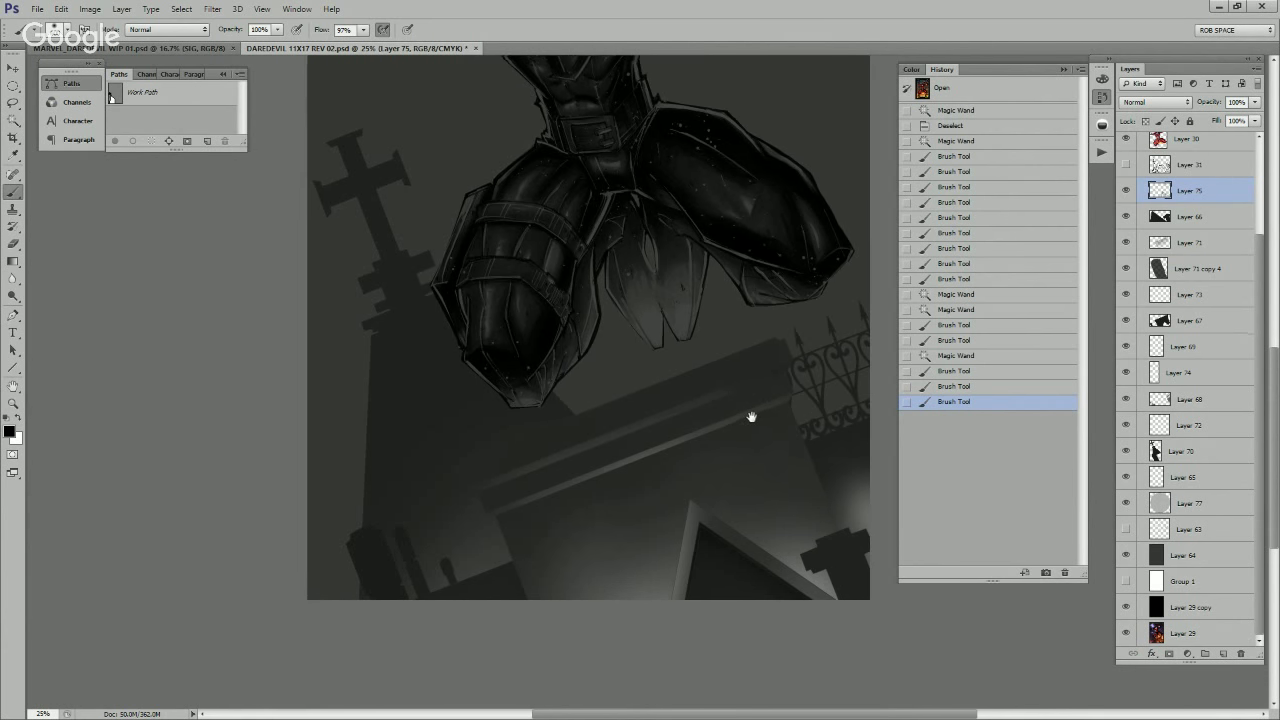
{"action": "scroll", "coordinate": [760, 397], "scroll_direction": "left", "scroll_amount": 2}
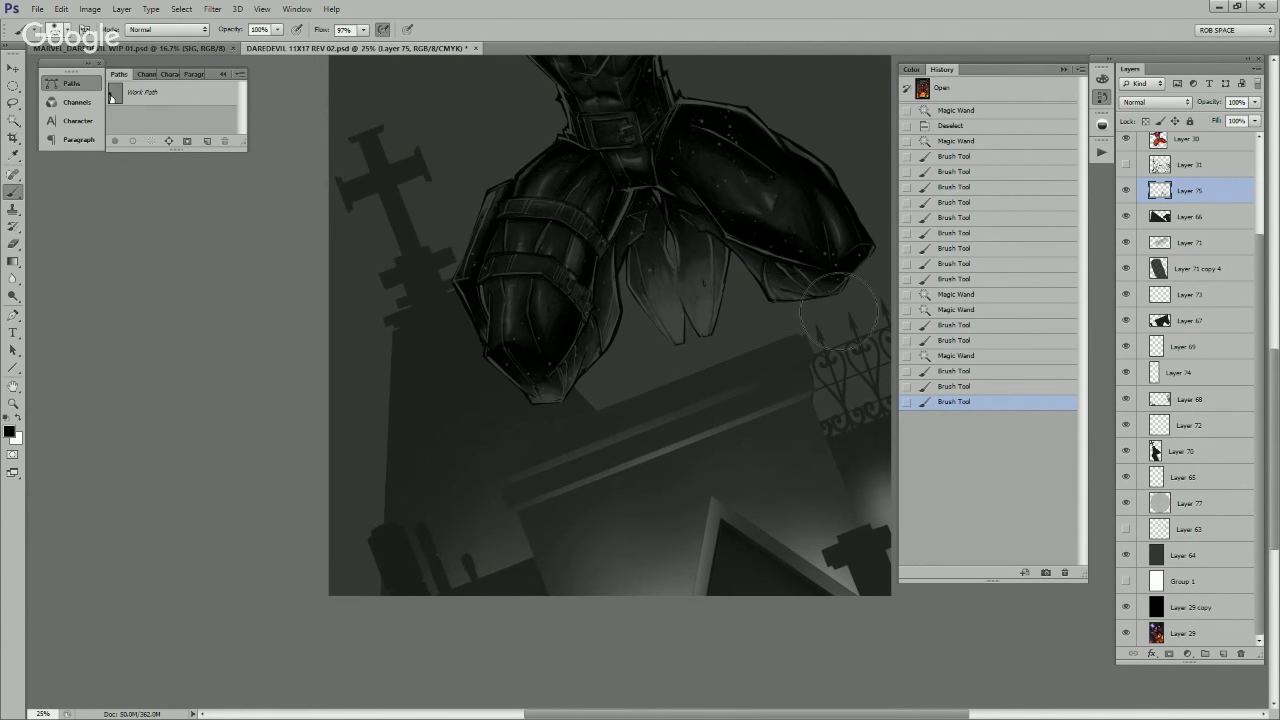
{"action": "left_click", "coordinate": [113, 94], "text": "ctrl"}
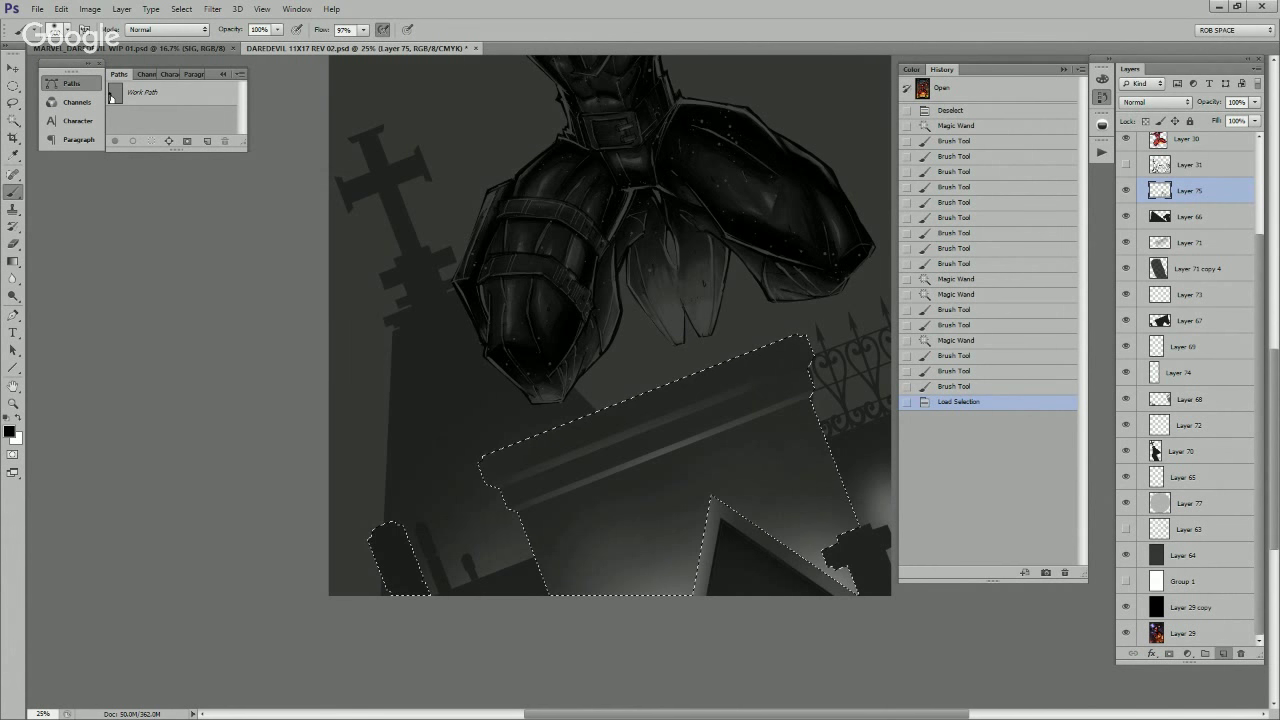
{"action": "left_click", "coordinate": [1223, 653]}
{"action": "left_click", "coordinate": [1155, 102]}
{"action": "left_click", "coordinate": [1150, 274]}
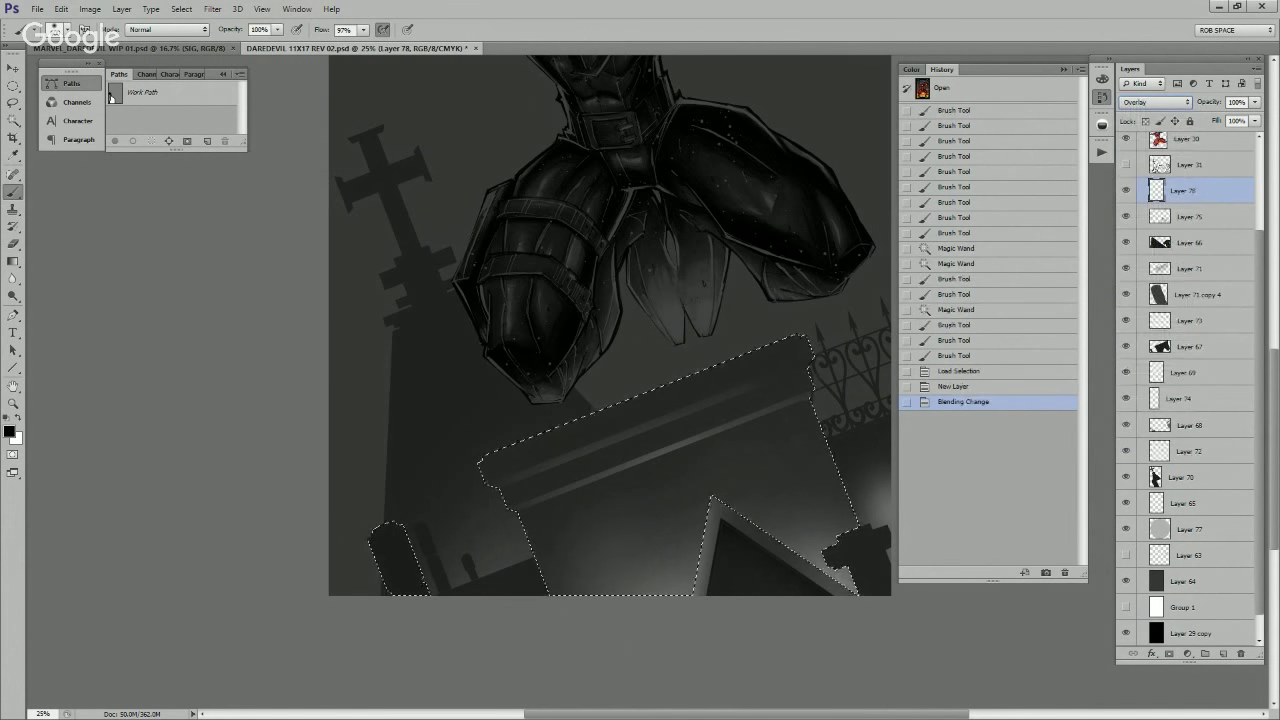
Step: Hide the selection edges and airbrush soft black shading around the large tombstone's ledges and sides on the Overlay layer
{"action": "key", "text": "ctrl+h"}
{"action": "mouse_move", "coordinate": [562, 397]}
{"action": "left_mouse_down"}
{"action": "mouse_move", "coordinate": [530, 451]}
{"action": "mouse_move", "coordinate": [636, 420]}
{"action": "left_mouse_up"}
{"action": "mouse_move", "coordinate": [793, 394]}
{"action": "left_mouse_down"}
{"action": "mouse_move", "coordinate": [701, 396]}
{"action": "mouse_move", "coordinate": [798, 337]}
{"action": "mouse_move", "coordinate": [585, 389]}
{"action": "mouse_move", "coordinate": [440, 482]}
{"action": "left_mouse_up"}
{"action": "left_click_drag", "start_coordinate": [490, 535], "coordinate": [560, 590]}
{"action": "mouse_move", "coordinate": [711, 581]}
{"action": "left_mouse_down"}
{"action": "mouse_move", "coordinate": [728, 565]}
{"action": "mouse_move", "coordinate": [700, 570]}
{"action": "left_mouse_up"}
{"action": "mouse_move", "coordinate": [746, 426]}
{"action": "left_mouse_down"}
{"action": "mouse_move", "coordinate": [651, 480]}
{"action": "mouse_move", "coordinate": [840, 457]}
{"action": "mouse_move", "coordinate": [880, 590]}
{"action": "left_mouse_up"}
{"action": "left_click_drag", "start_coordinate": [886, 676], "coordinate": [766, 680]}
{"action": "left_click_drag", "start_coordinate": [729, 447], "coordinate": [750, 437]}
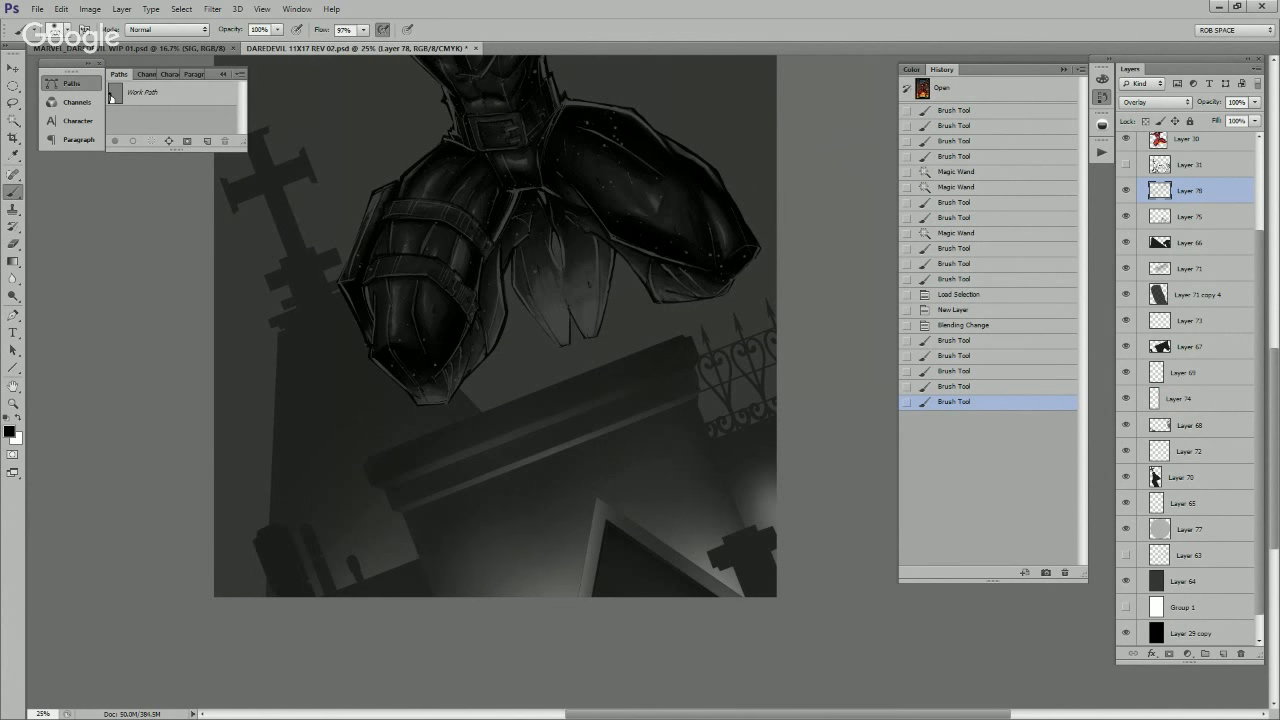
Step: Load Layer 68's silhouette as a selection and airbrush black over the iron fence and low background shapes on the Overlay layer
{"action": "left_click", "coordinate": [1160, 425], "text": "ctrl"}
{"action": "key", "text": "ctrl+h"}
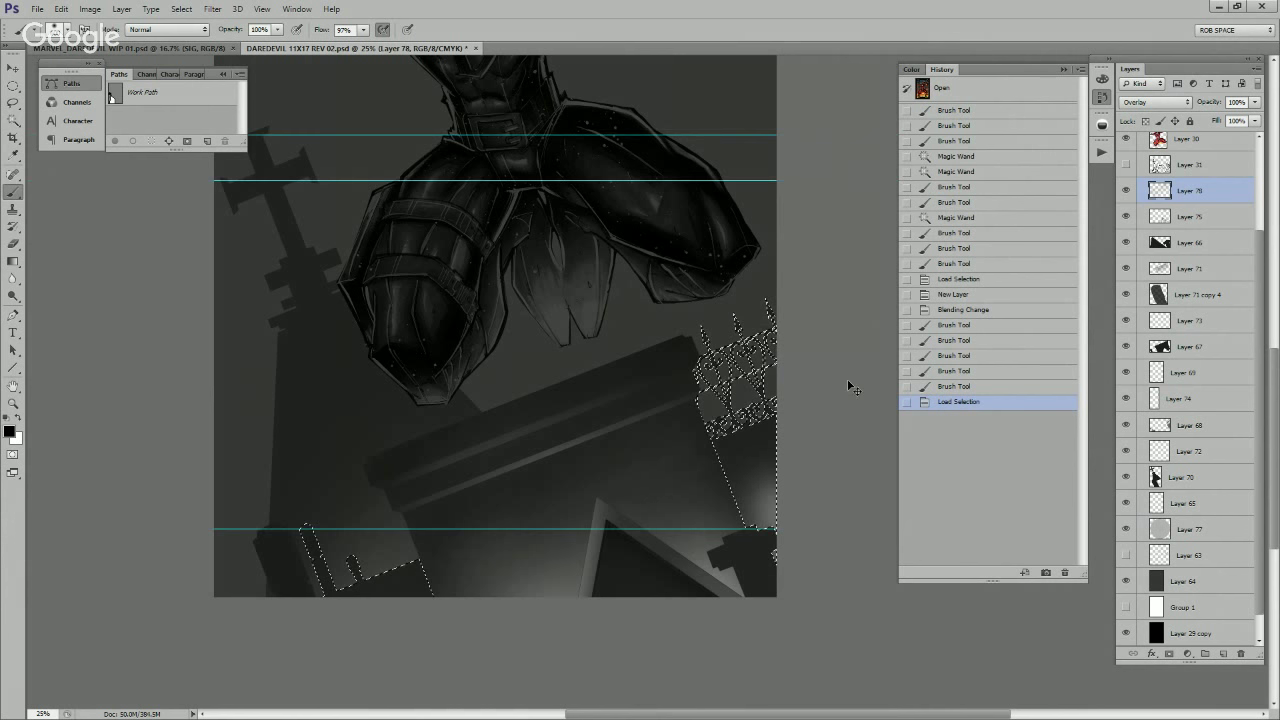
{"action": "key", "text": "ctrl+h"}
{"action": "mouse_move", "coordinate": [765, 360]}
{"action": "left_mouse_down"}
{"action": "mouse_move", "coordinate": [727, 440]}
{"action": "mouse_move", "coordinate": [760, 415]}
{"action": "mouse_move", "coordinate": [736, 345]}
{"action": "left_mouse_up"}
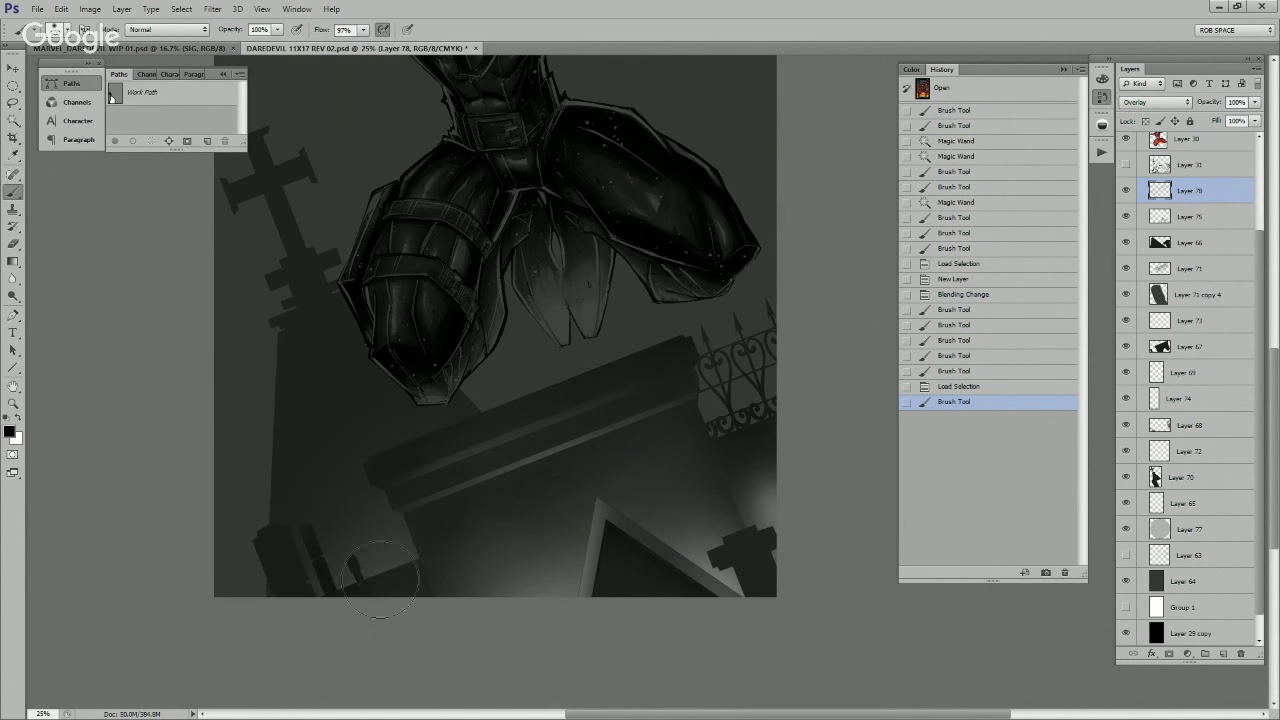
{"action": "mouse_move", "coordinate": [390, 558]}
{"action": "left_mouse_down"}
{"action": "mouse_move", "coordinate": [418, 546]}
{"action": "mouse_move", "coordinate": [430, 517]}
{"action": "left_mouse_up"}
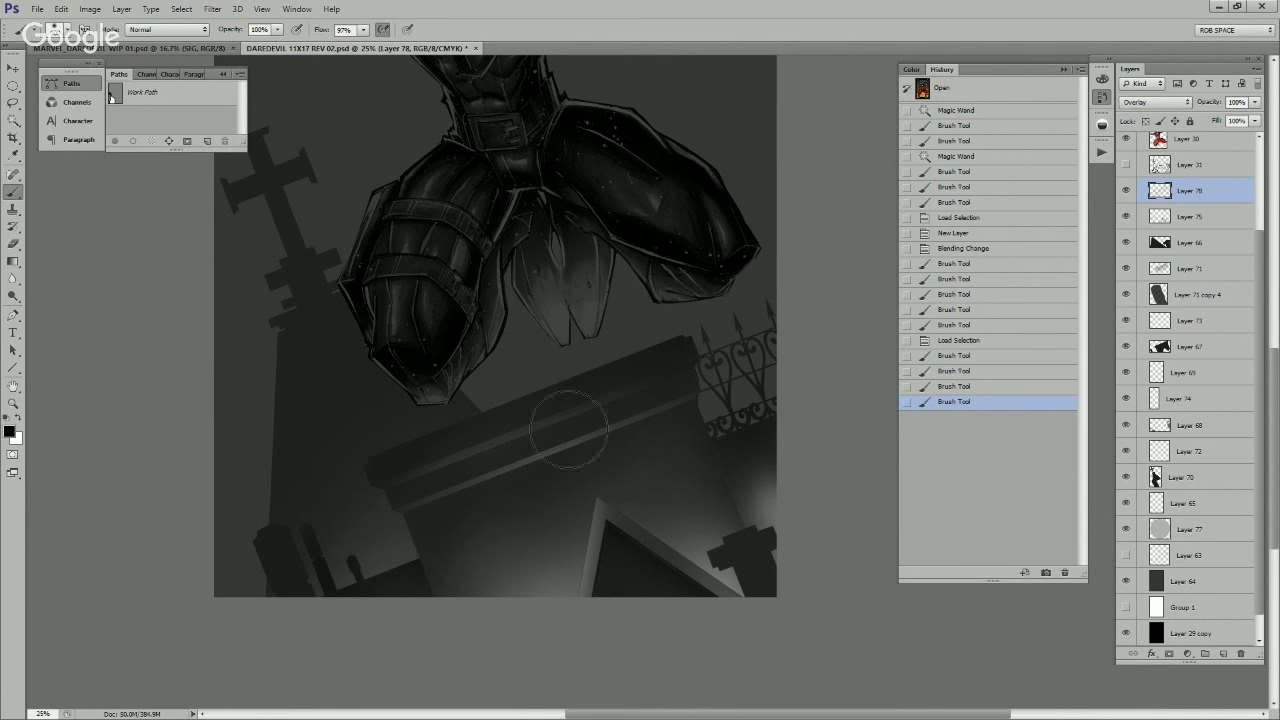
{"action": "left_click_drag", "start_coordinate": [779, 427], "coordinate": [800, 455]}
{"action": "mouse_move", "coordinate": [777, 494]}
{"action": "left_mouse_down"}
{"action": "mouse_move", "coordinate": [820, 509]}
{"action": "mouse_move", "coordinate": [814, 571]}
{"action": "mouse_move", "coordinate": [820, 544]}
{"action": "left_mouse_up"}
Step: Check the shading across the whole illustration and save the document
{"action": "key", "text": "z"}
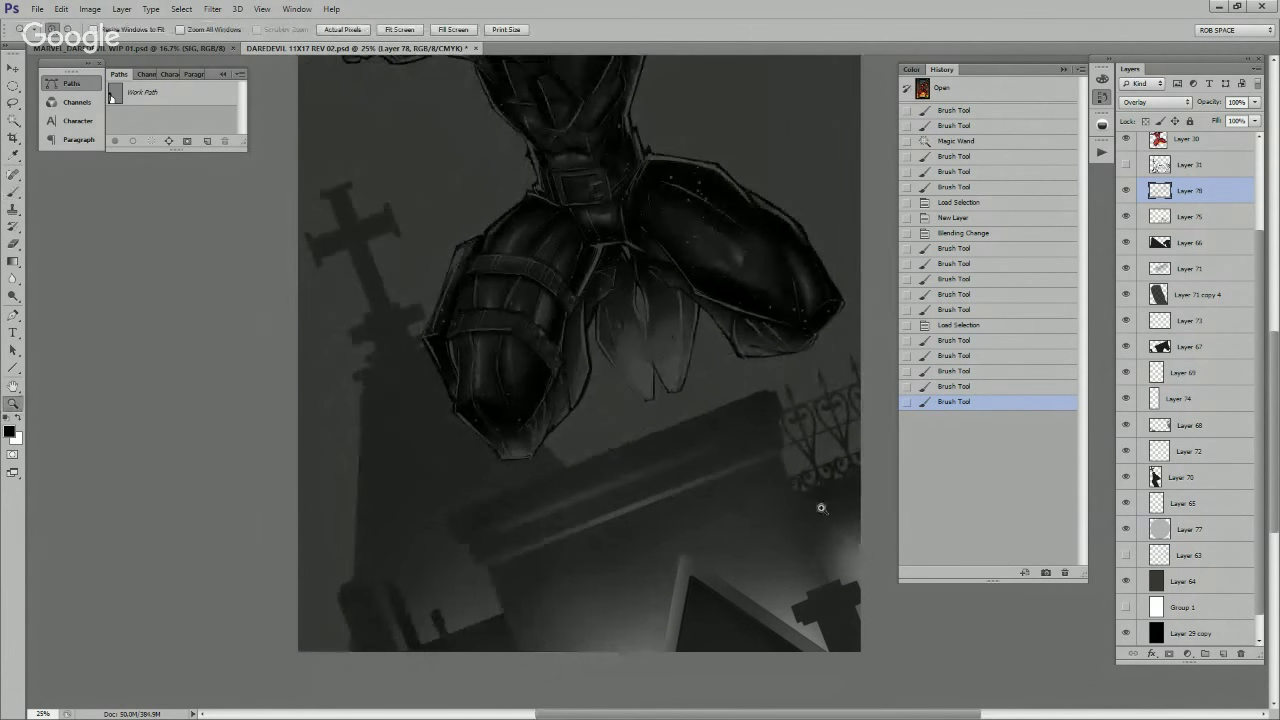
{"action": "left_click", "coordinate": [816, 518], "text": "alt"}
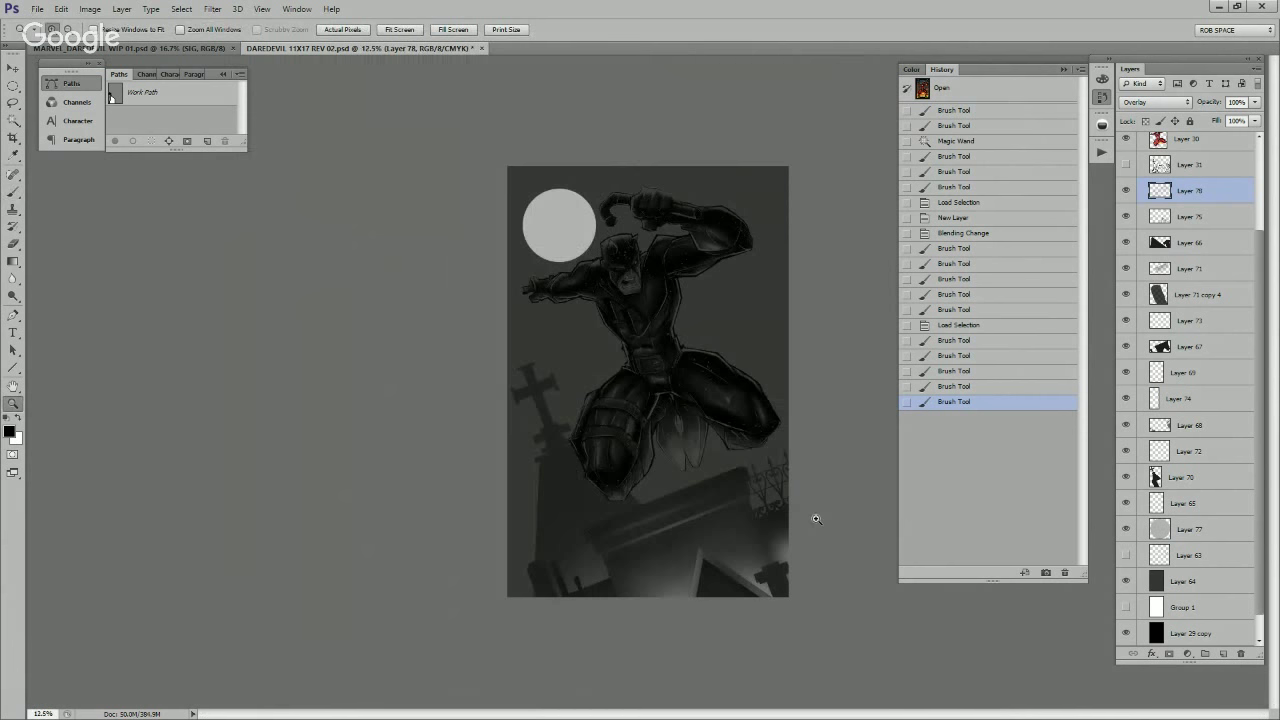
{"action": "left_click", "coordinate": [749, 563]}
{"action": "left_click", "coordinate": [789, 546], "text": "alt"}
{"action": "key", "text": "ctrl+s"}
Step: Try selecting the cross-topped tombstone's face from Layer 63's line art for airbrushing on Layer 78, with the line art hidden
{"action": "left_click", "coordinate": [1189, 555]}
{"action": "left_click", "coordinate": [1126, 555]}
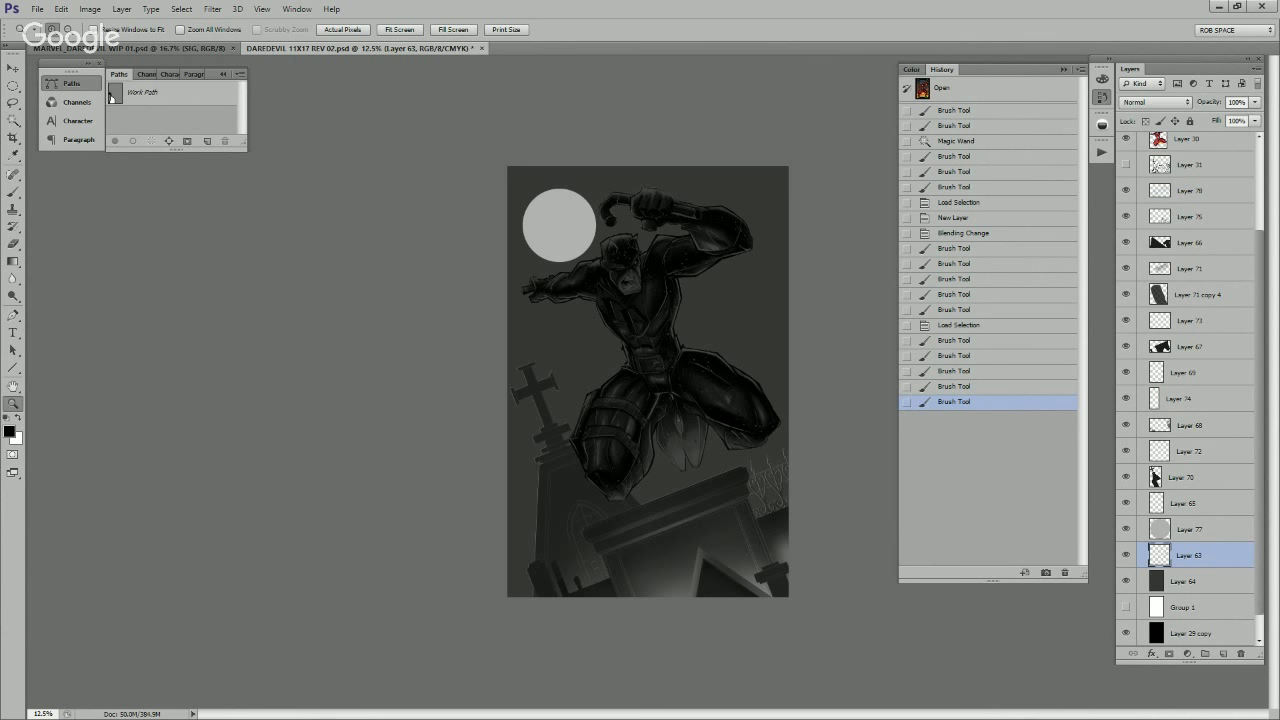
{"action": "left_click", "coordinate": [585, 503]}
{"action": "key", "text": "w"}
{"action": "left_click", "coordinate": [572, 535]}
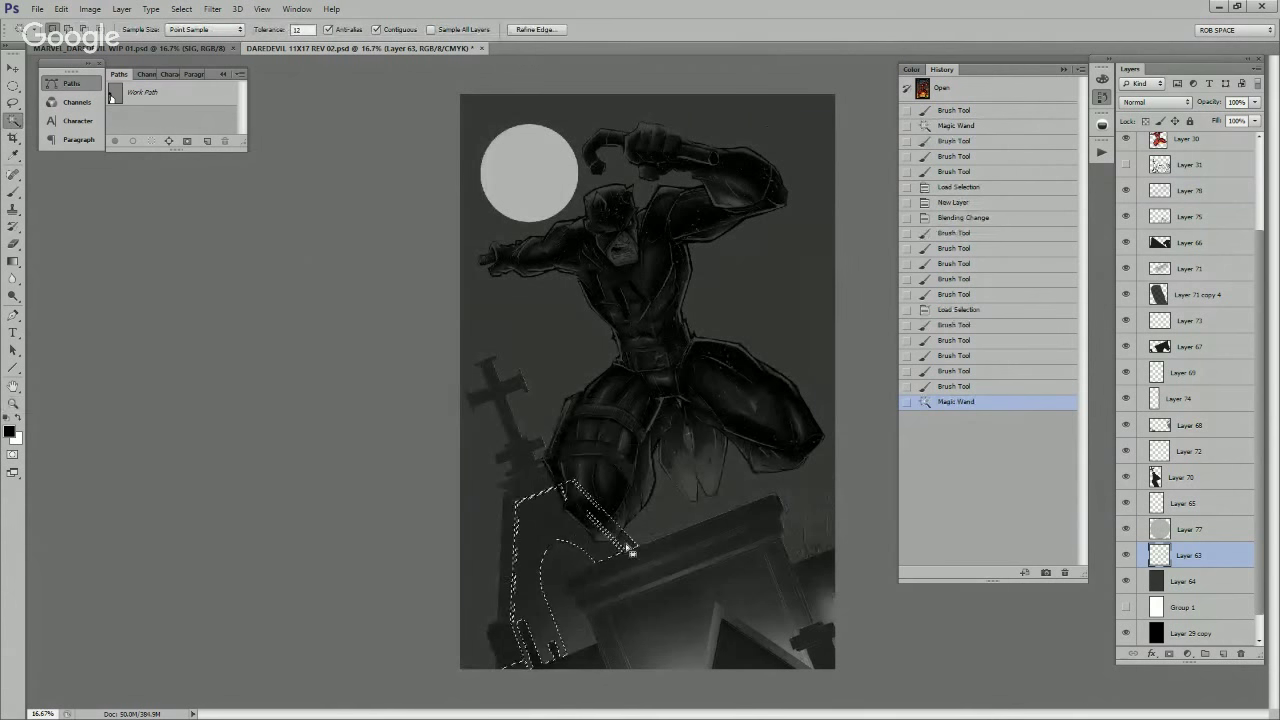
{"action": "left_click", "coordinate": [1126, 555]}
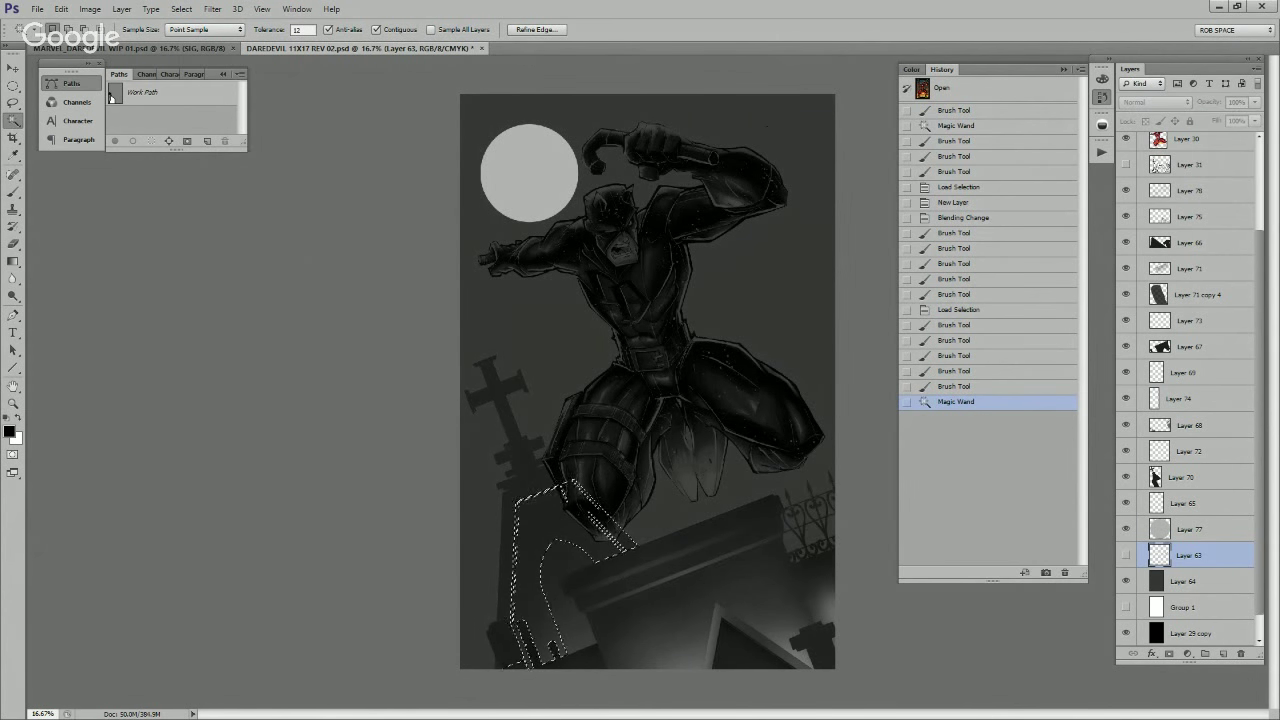
{"action": "left_click", "coordinate": [1189, 191]}
{"action": "key", "text": "b"}
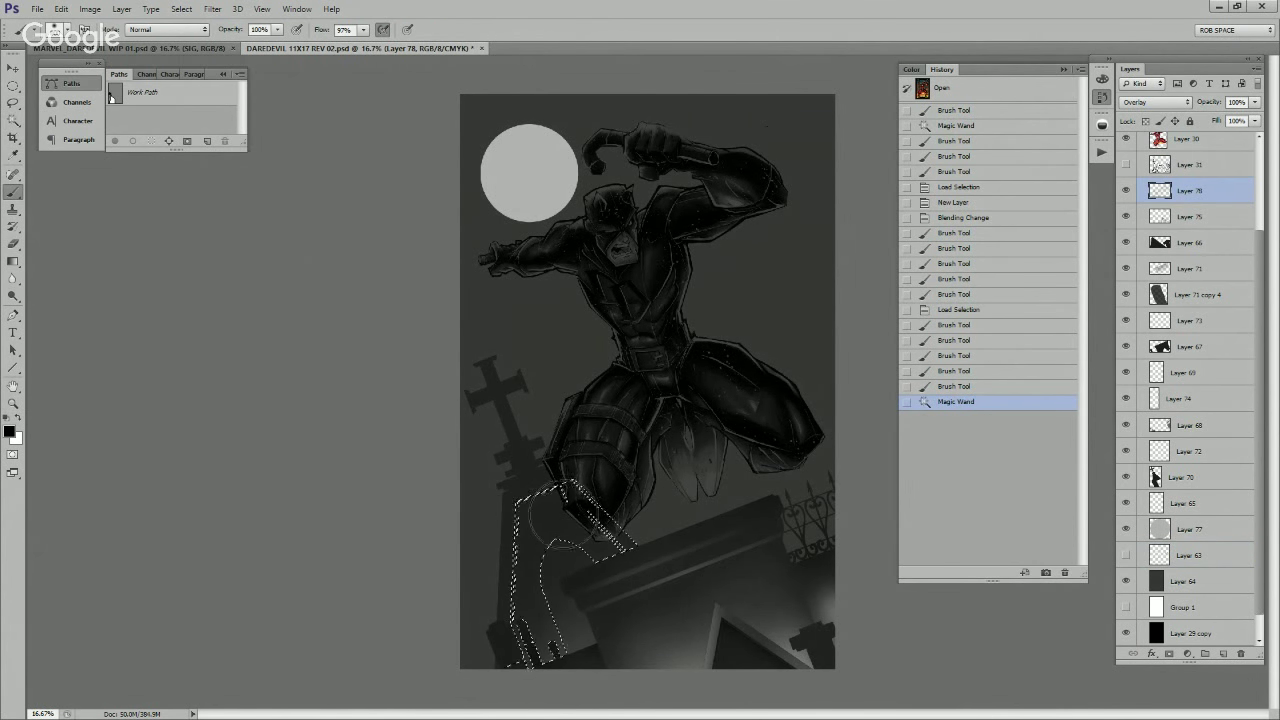
Step: Try cleaning up the left edge of the cross-topped tombstone's selection with the Lasso, and clear the selection
{"action": "key", "text": "z"}
{"action": "left_click", "coordinate": [562, 545]}
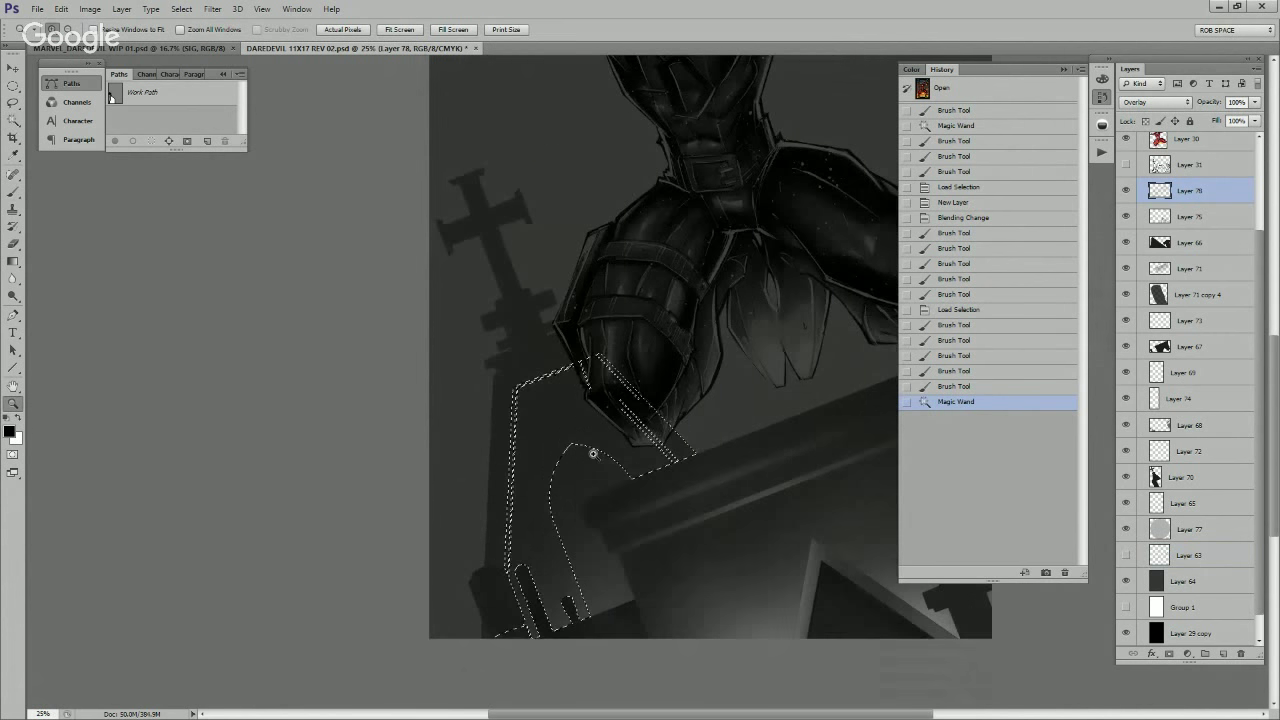
{"action": "left_click", "coordinate": [591, 472]}
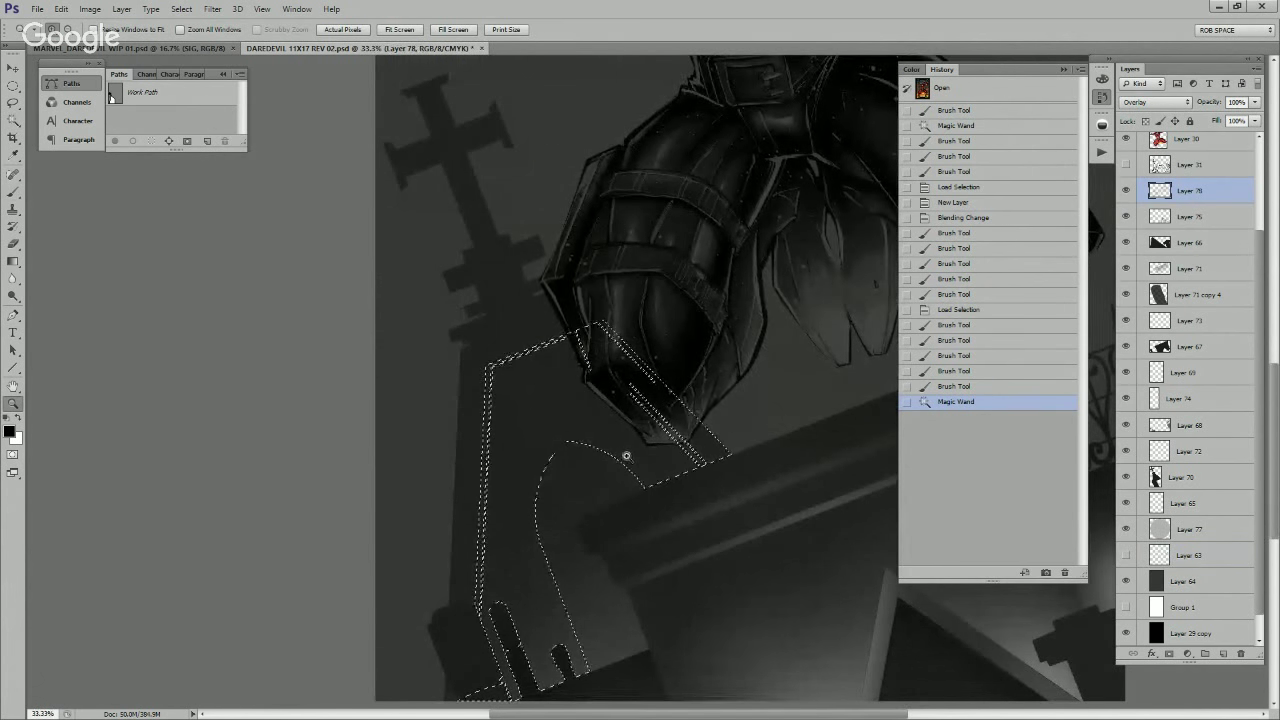
{"action": "key", "text": "l"}
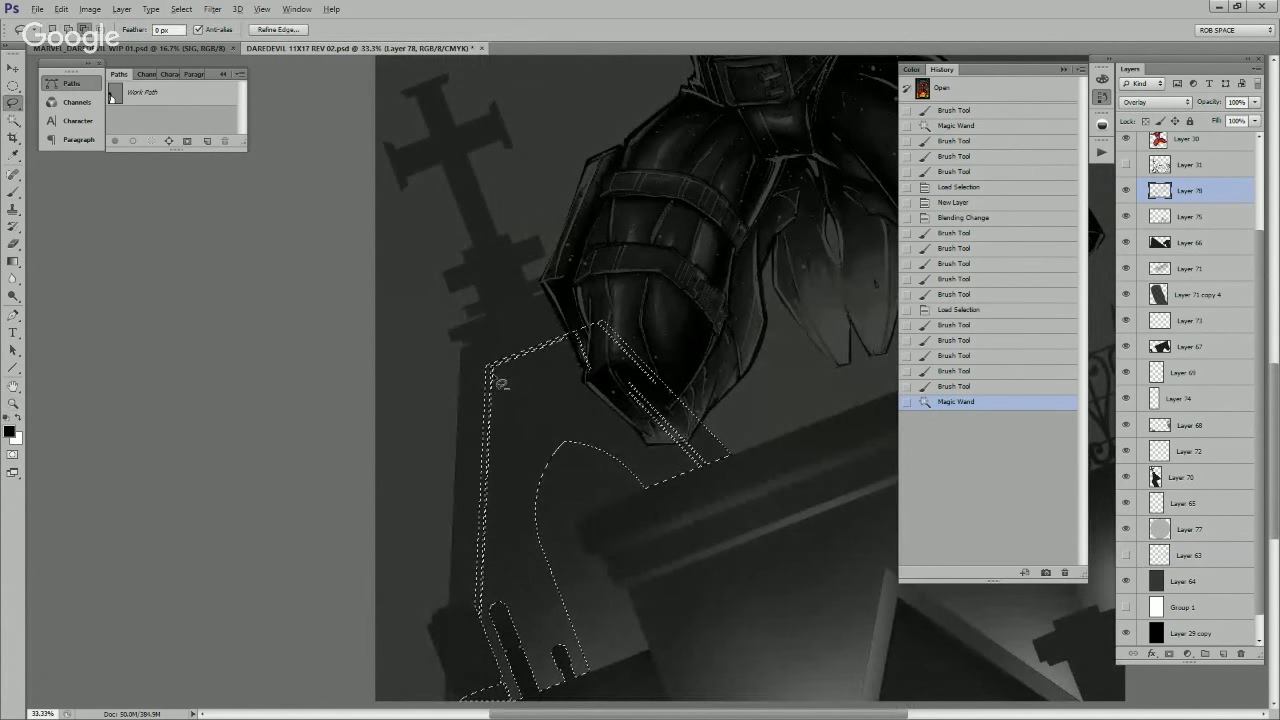
{"action": "mouse_move", "coordinate": [489, 507]}
{"action": "left_mouse_down"}
{"action": "mouse_move", "coordinate": [481, 602]}
{"action": "mouse_move", "coordinate": [457, 438]}
{"action": "mouse_move", "coordinate": [470, 375]}
{"action": "left_mouse_up"}
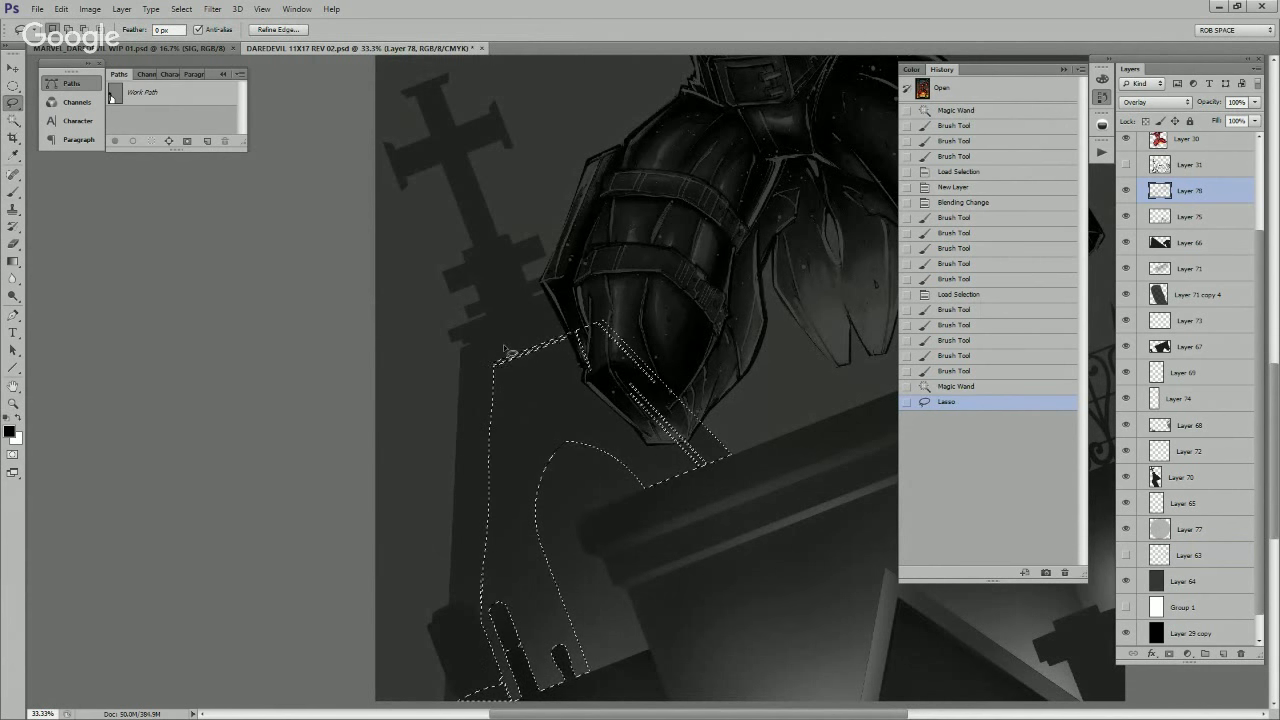
{"action": "key", "text": "ctrl+d"}
Step: Show and activate Layer 63's line art, and start a Pen path along the upper edges of the cross-topped tombstone's inner face
{"action": "left_click_drag", "start_coordinate": [845, 610], "coordinate": [838, 602]}
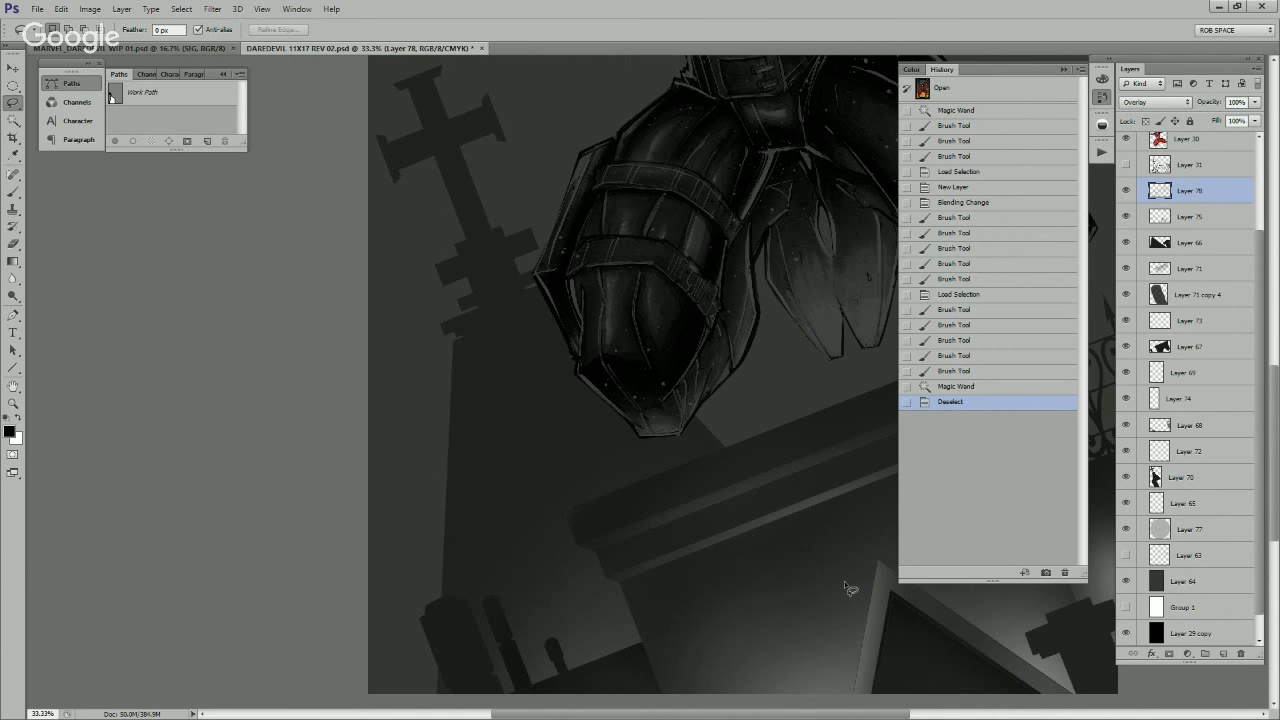
{"action": "left_click", "coordinate": [1126, 555]}
{"action": "left_click", "coordinate": [1190, 555]}
{"action": "key", "text": "z"}
{"action": "left_click", "coordinate": [593, 565]}
{"action": "left_click_drag", "start_coordinate": [686, 442], "coordinate": [713, 529]}
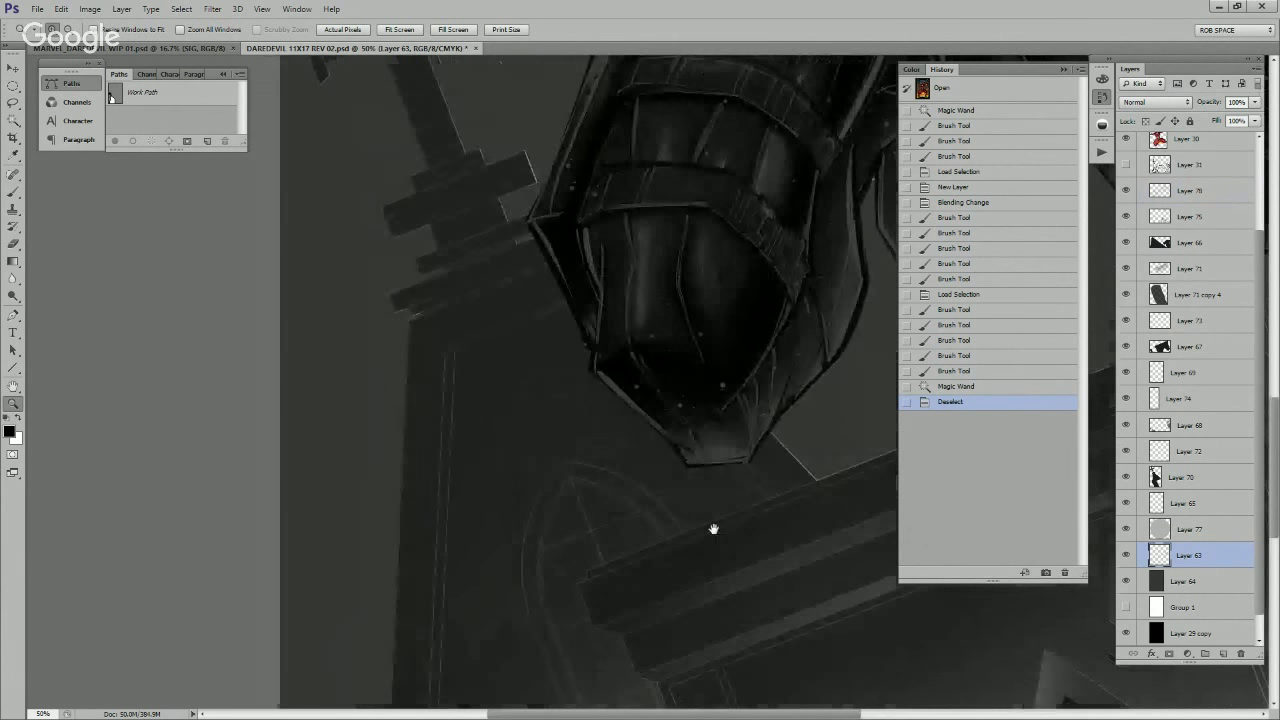
{"action": "left_click", "coordinate": [729, 511]}
{"action": "key", "text": "p"}
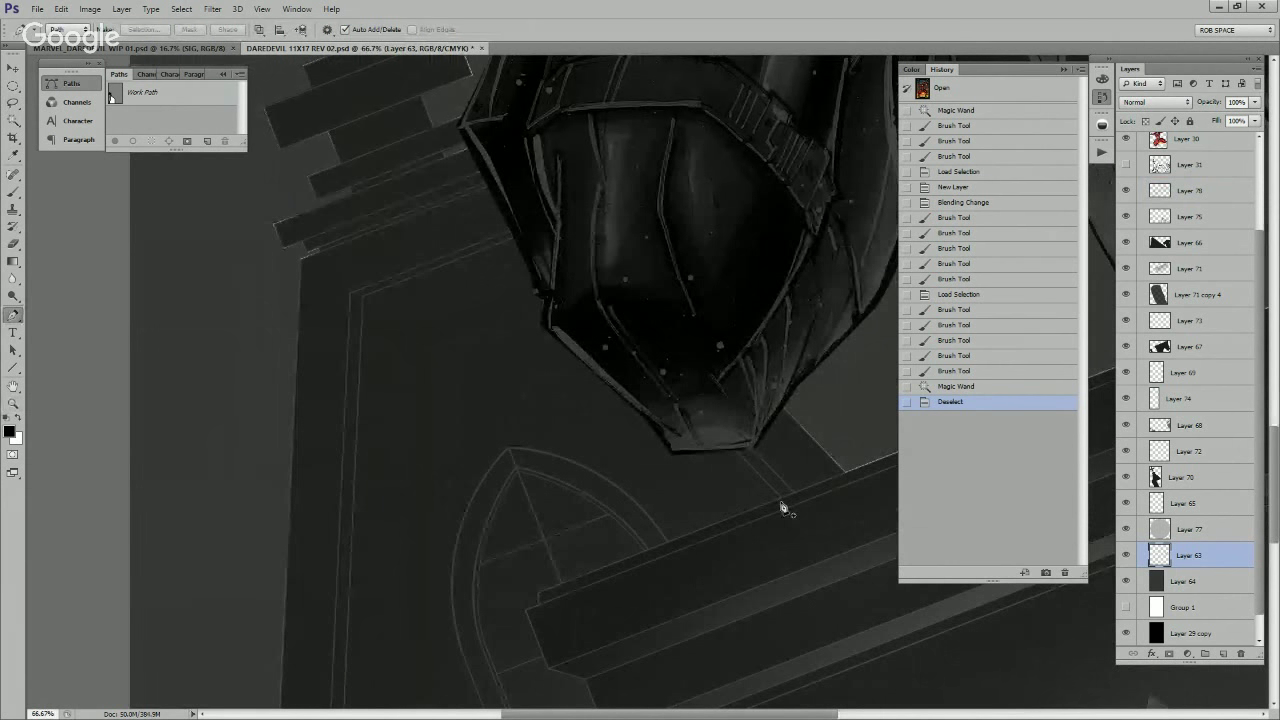
{"action": "left_click", "coordinate": [780, 497]}
{"action": "left_click", "coordinate": [537, 234]}
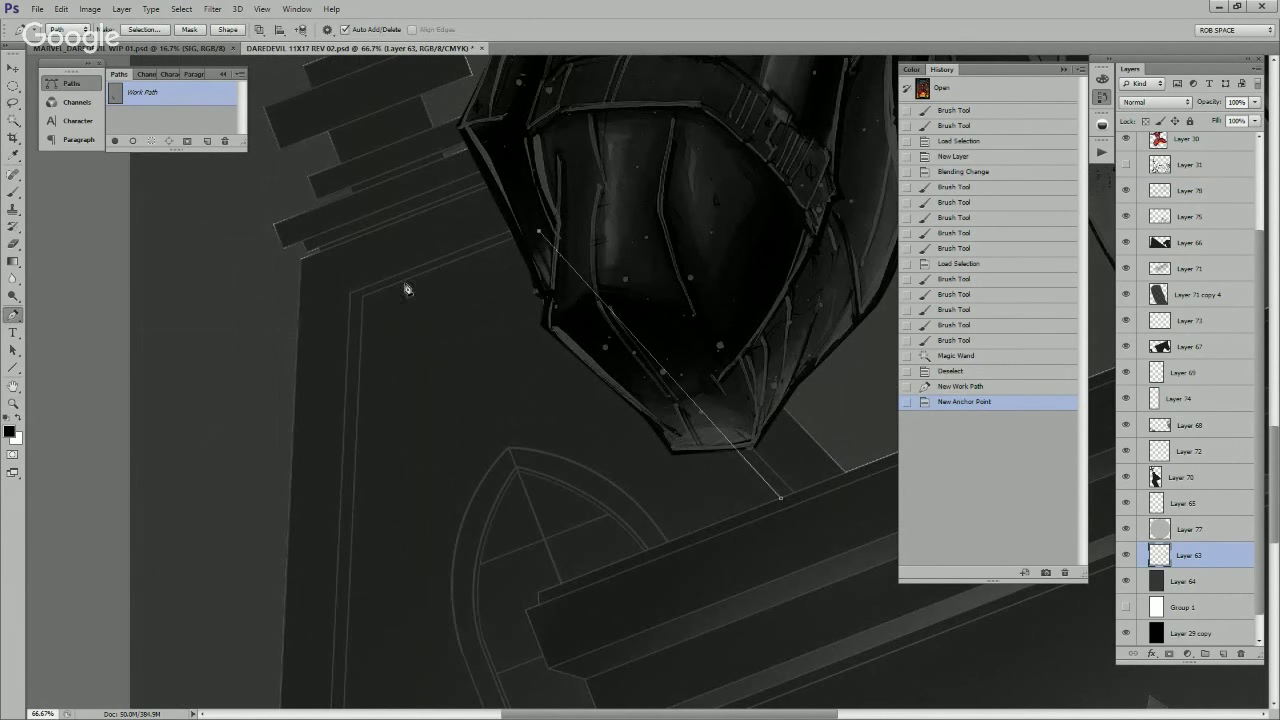
{"action": "left_click", "coordinate": [365, 305]}
Step: Continue the path down the inner face's left border and along the tombstone's base, running past the canvas's lower edge
{"action": "scroll", "coordinate": [446, 514], "scroll_direction": "down", "scroll_amount": 5}
{"action": "scroll", "coordinate": [520, 480], "scroll_direction": "left", "scroll_amount": 2}
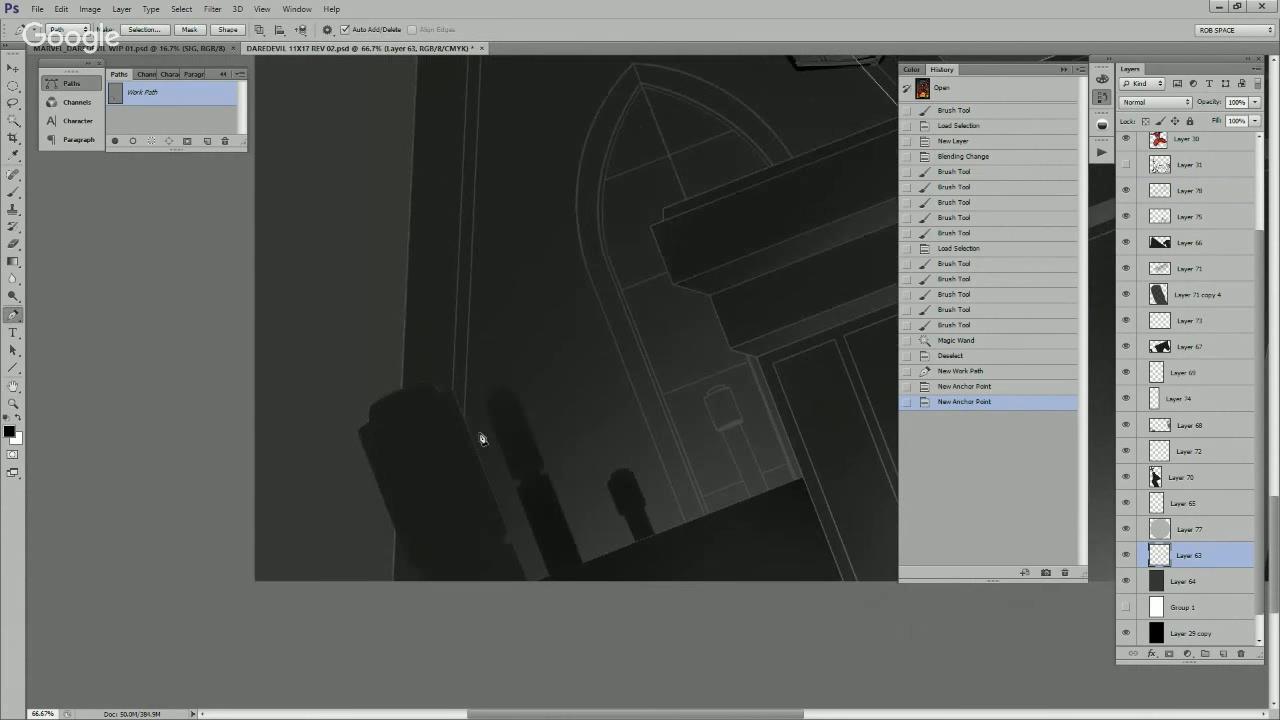
{"action": "left_click", "coordinate": [441, 470]}
{"action": "left_click", "coordinate": [493, 596]}
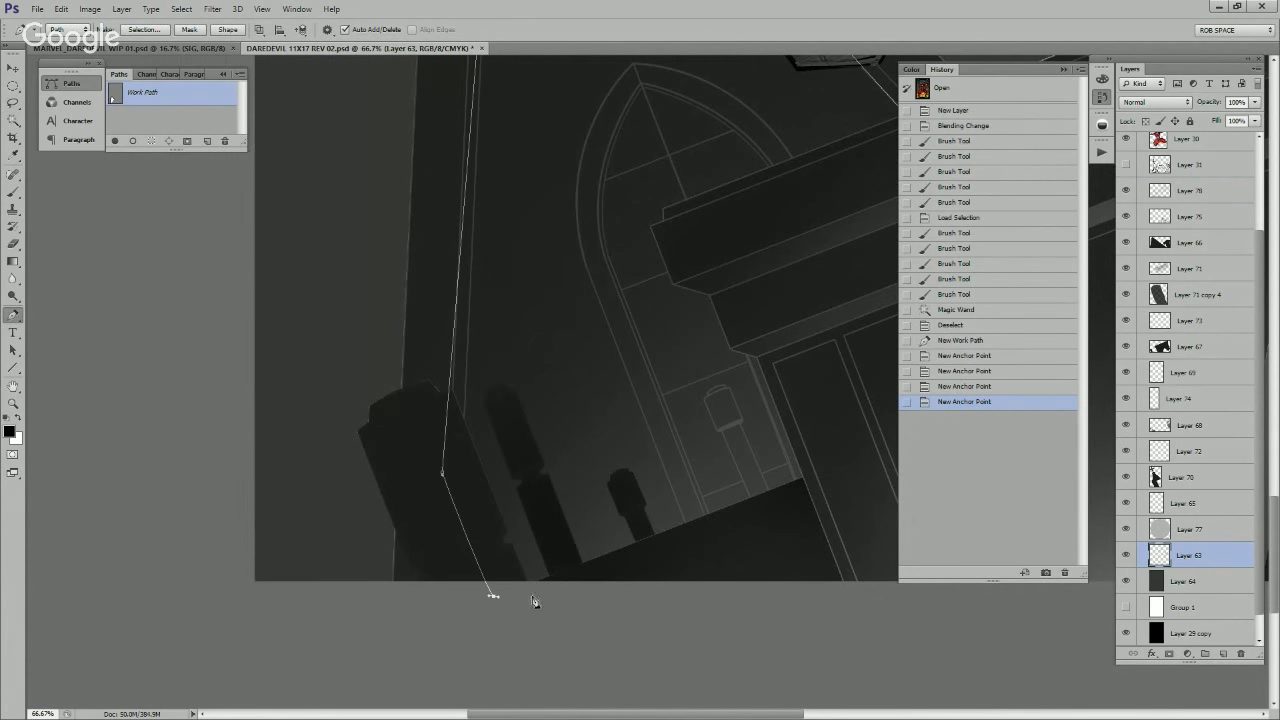
{"action": "left_click", "coordinate": [707, 540]}
{"action": "left_click_drag", "start_coordinate": [814, 486], "coordinate": [759, 566]}
{"action": "left_click", "coordinate": [628, 602]}
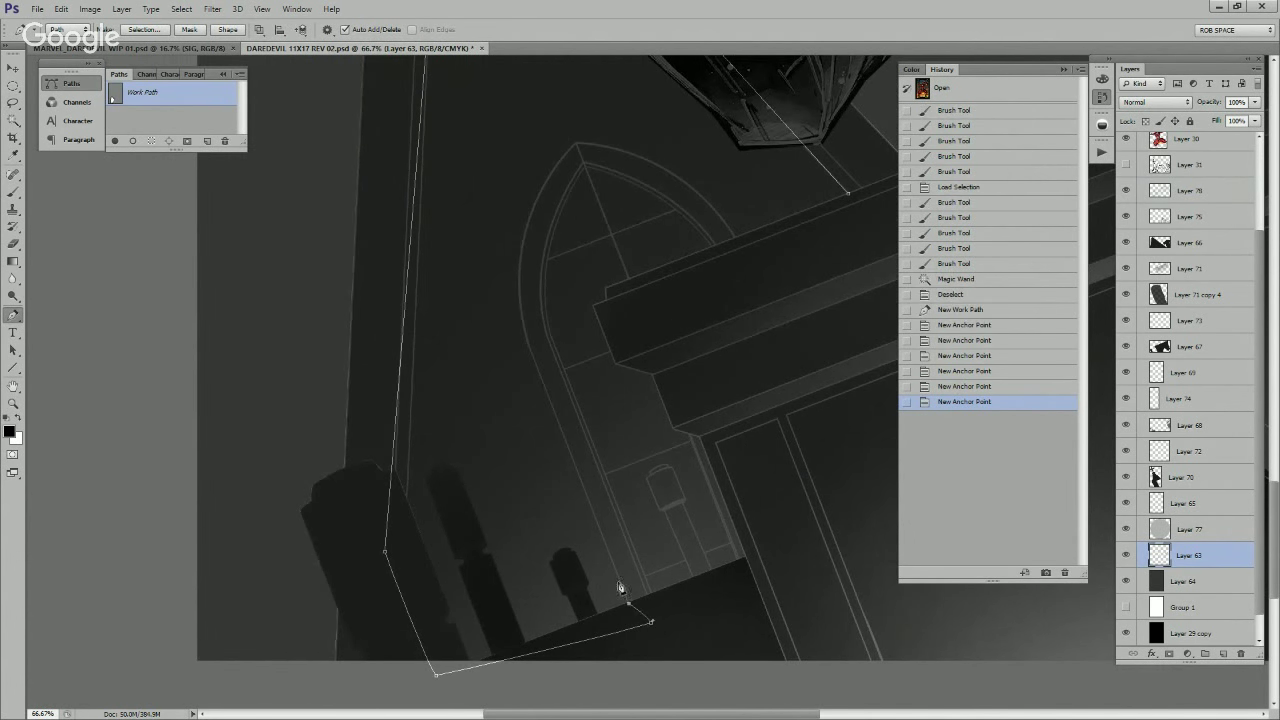
Step: Curve the path around the outside of the pointed arch and close it along the neighbouring ledge
{"action": "left_click", "coordinate": [531, 355]}
{"action": "scroll", "coordinate": [560, 300], "scroll_direction": "up", "scroll_amount": 3}
{"action": "mouse_move", "coordinate": [557, 298]}
{"action": "left_mouse_down"}
{"action": "mouse_move", "coordinate": [617, 263]}
{"action": "mouse_move", "coordinate": [643, 214]}
{"action": "mouse_move", "coordinate": [570, 296]}
{"action": "left_mouse_up"}
{"action": "left_click_drag", "start_coordinate": [717, 389], "coordinate": [820, 386]}
{"action": "left_click", "coordinate": [829, 347]}
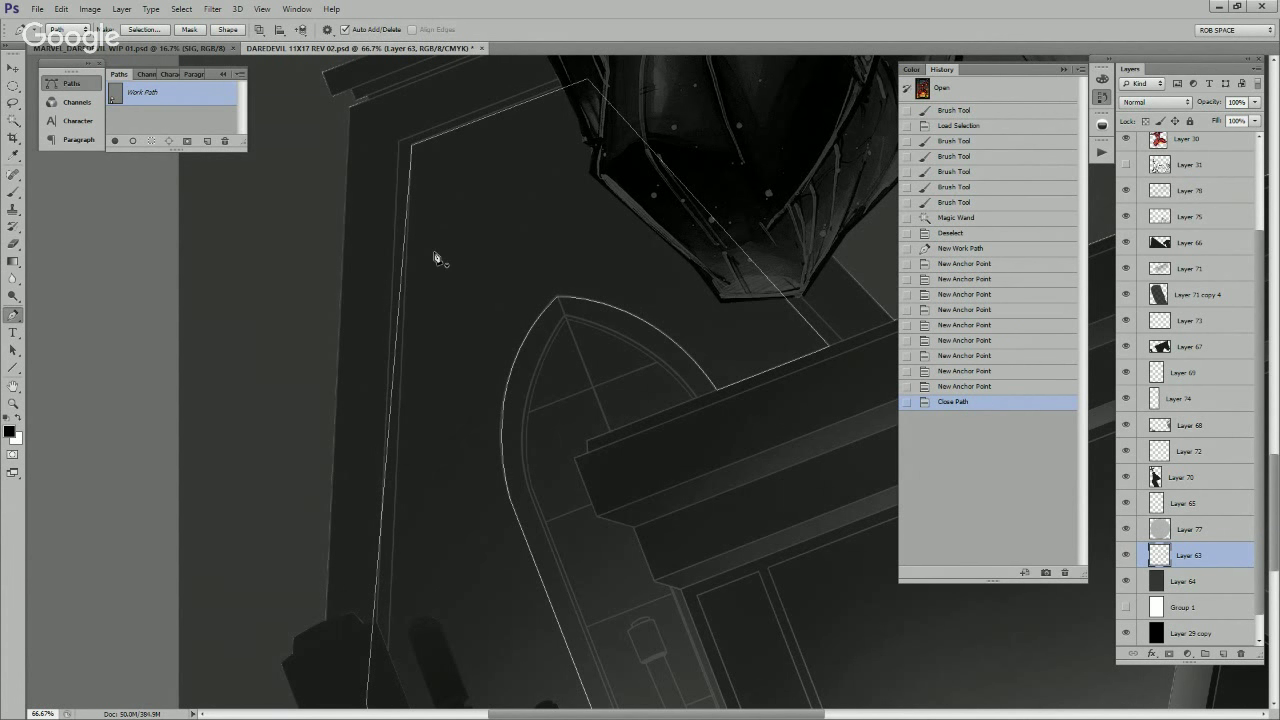
Step: Fill the closed path with black on a new layer above Layer 63, and hide that layer
{"action": "key", "text": "ctrl+shift+alt+n"}
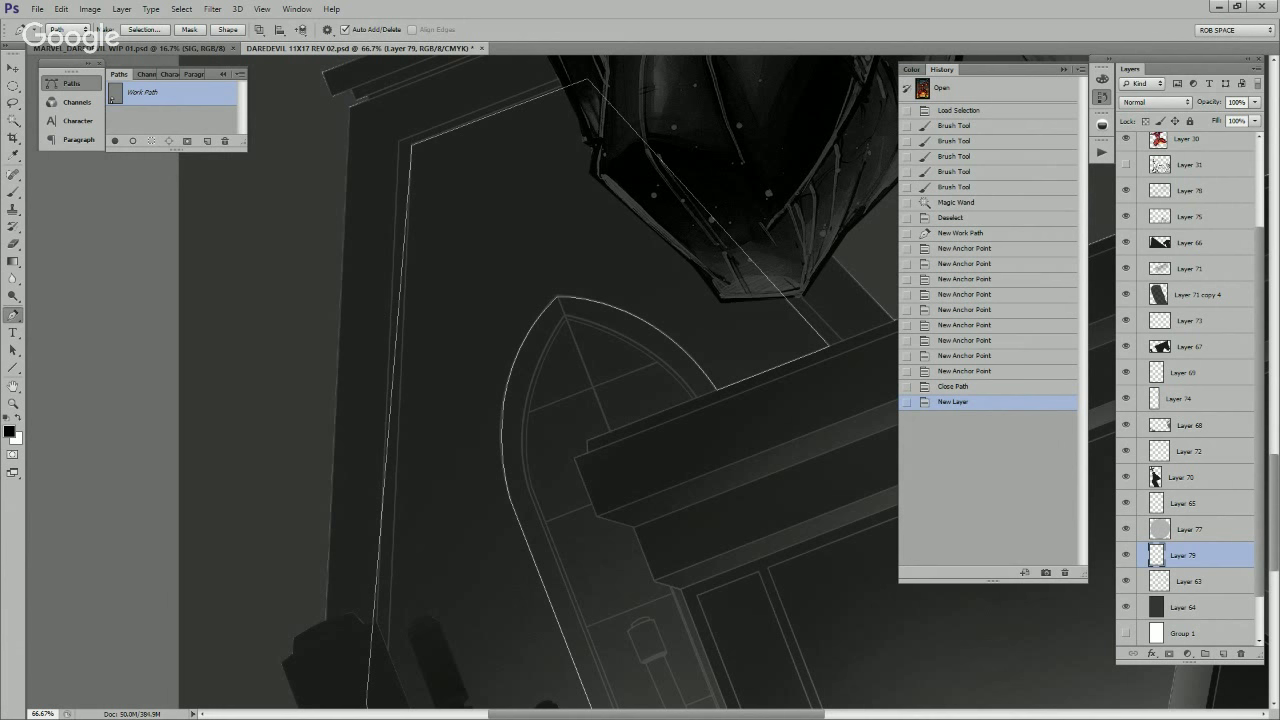
{"action": "key", "text": "alt+BackSpace"}
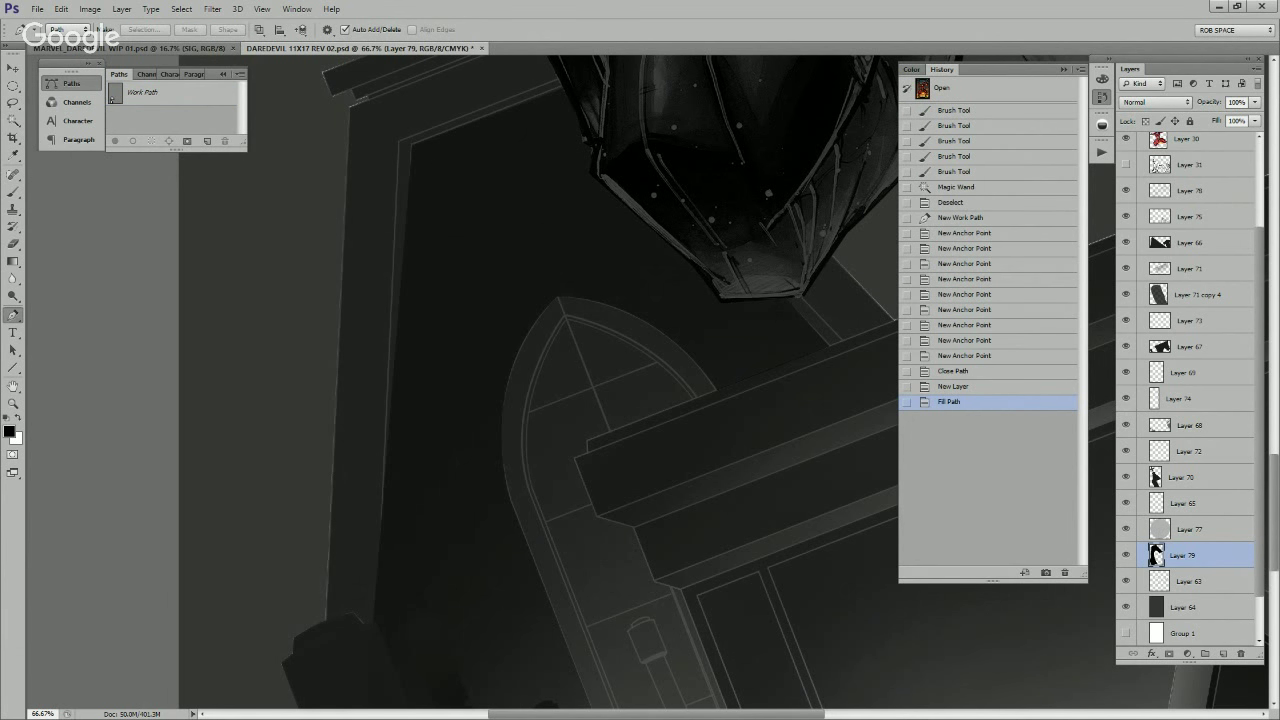
{"action": "left_click", "coordinate": [1126, 555]}
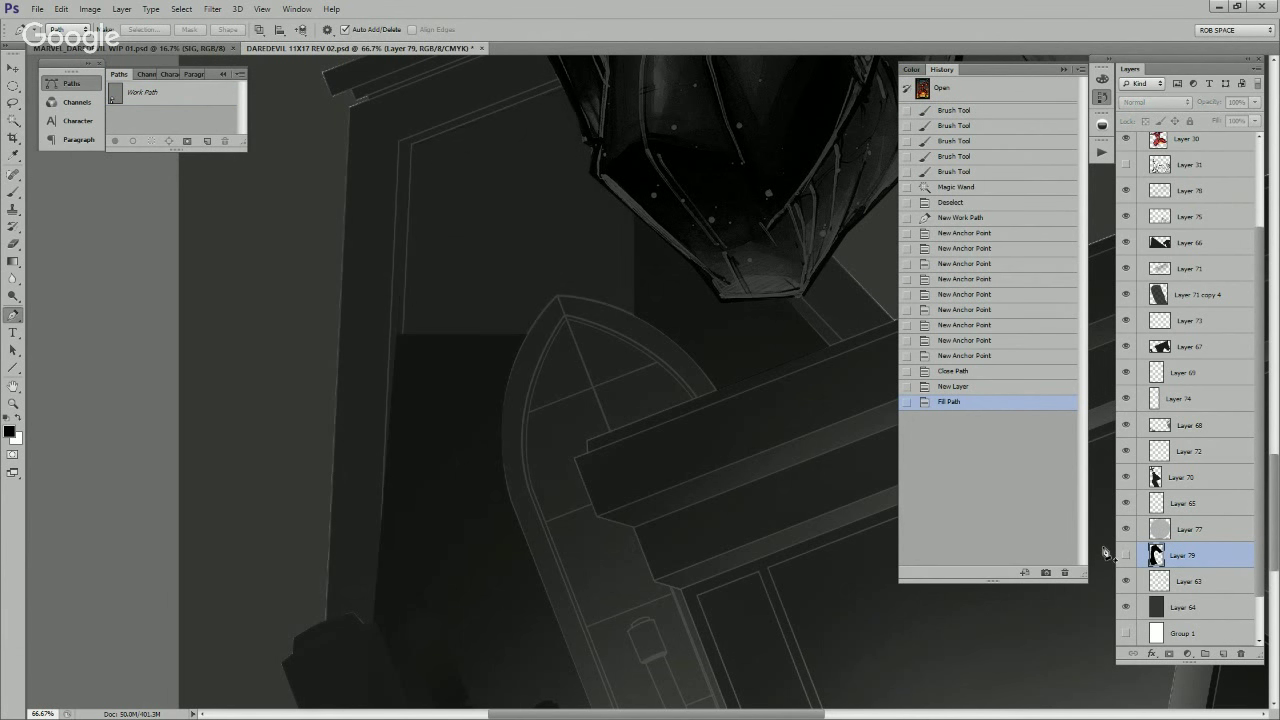
Step: Select a strip along the tombstone's left border with the Pen and cut it out of Layer 79's black fill
{"action": "left_click", "coordinate": [413, 157]}
{"action": "scroll", "coordinate": [426, 320], "scroll_direction": "down", "scroll_amount": 5}
{"action": "left_click", "coordinate": [407, 589]}
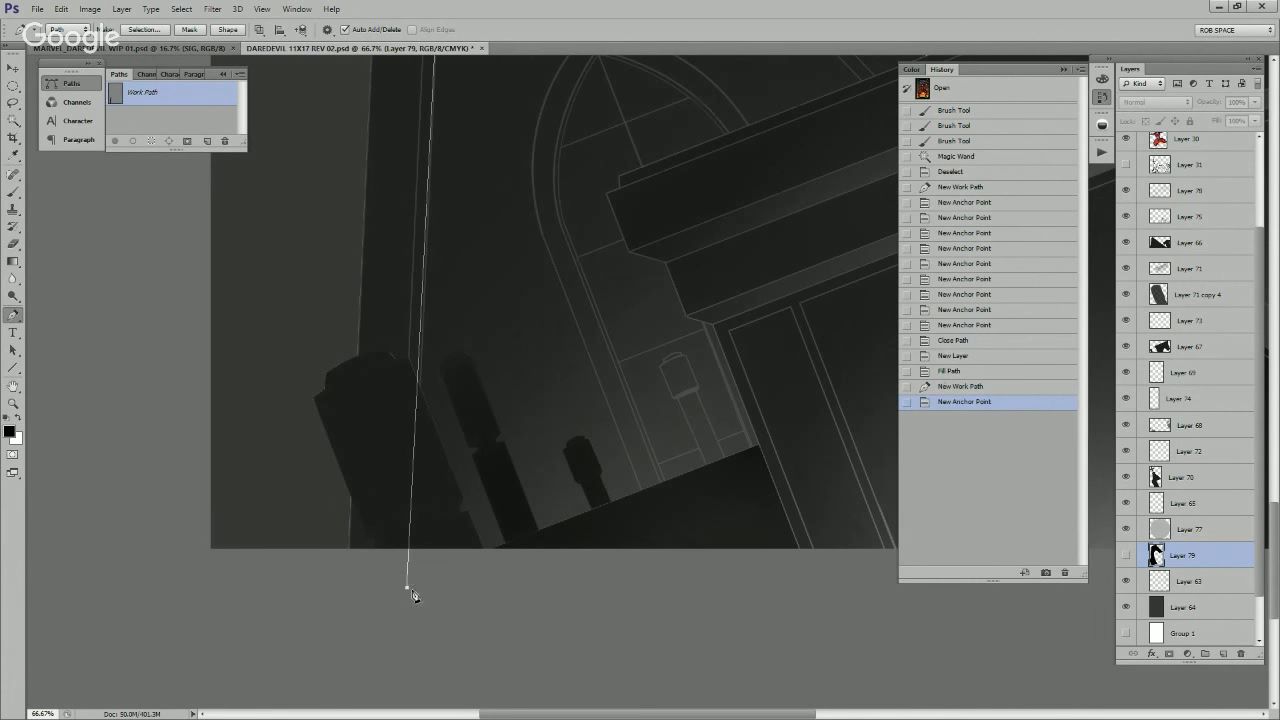
{"action": "left_click_drag", "start_coordinate": [408, 594], "coordinate": [413, 593]}
{"action": "left_click", "coordinate": [380, 588]}
{"action": "left_click", "coordinate": [357, 539]}
{"action": "scroll", "coordinate": [337, 494], "scroll_direction": "up", "scroll_amount": 5}
{"action": "key", "text": "ctrl+Return"}
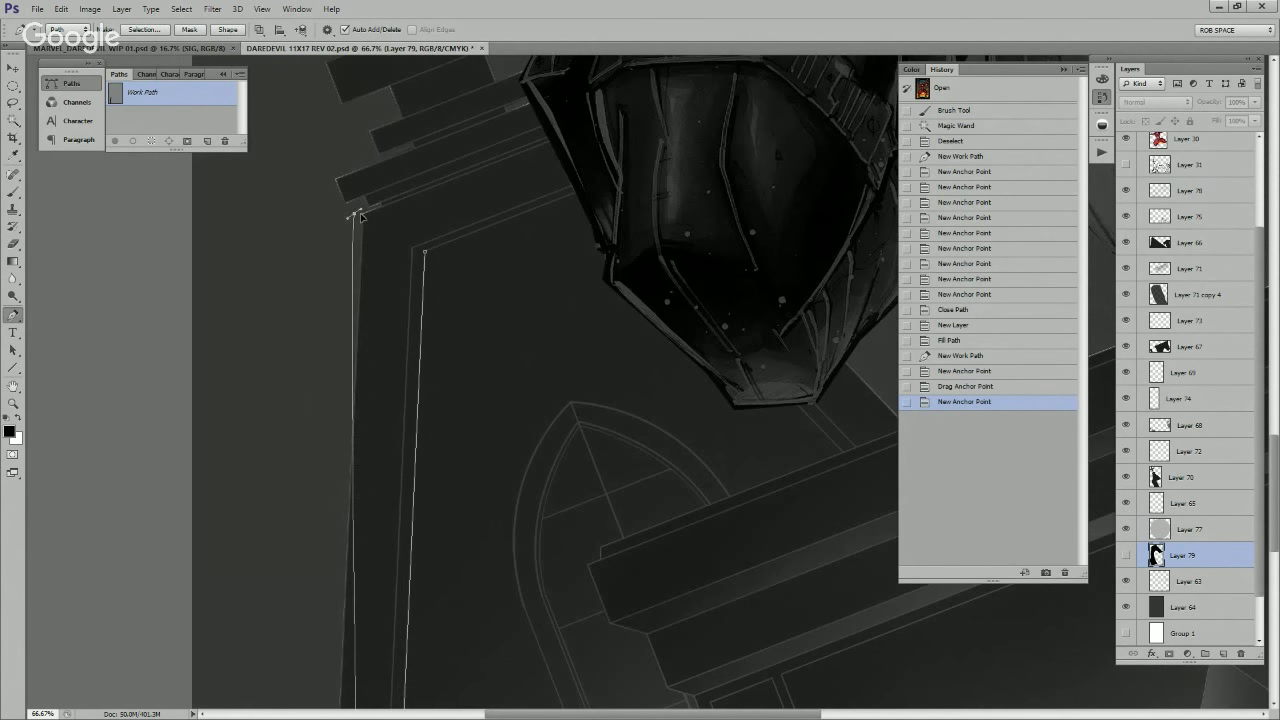
{"action": "left_click", "coordinate": [1126, 555]}
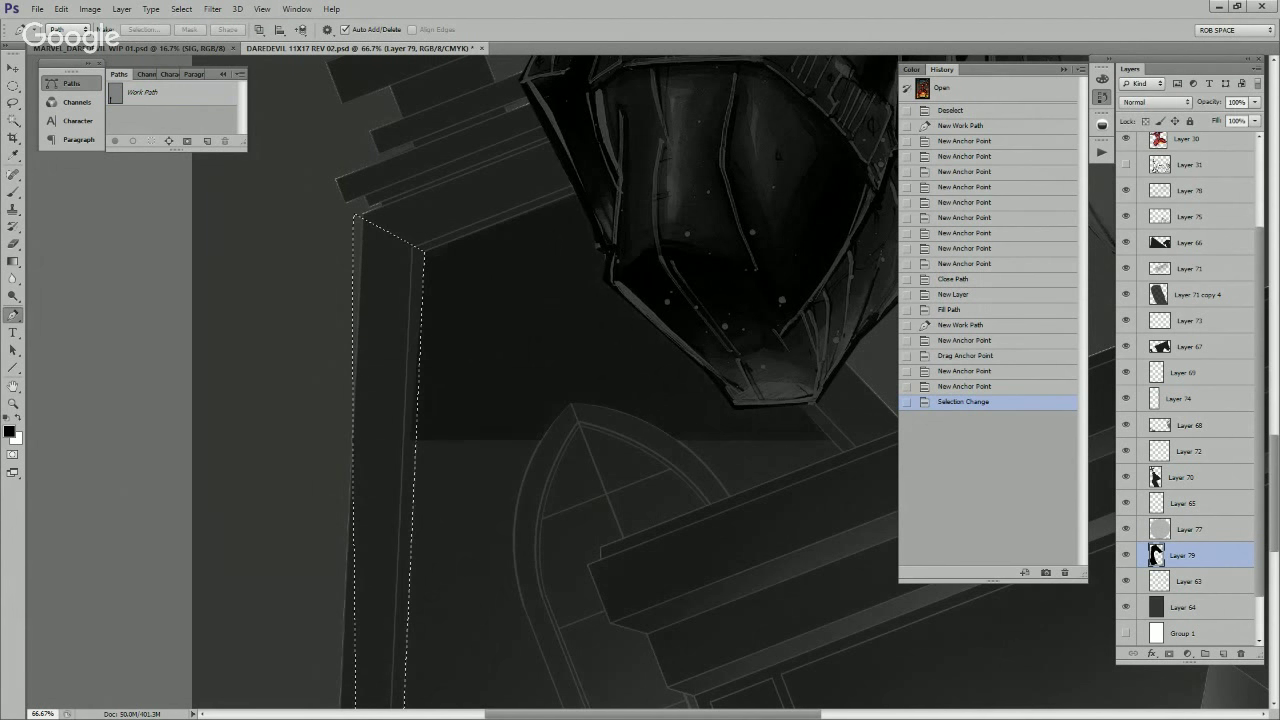
{"action": "key", "text": "ctrl+x"}
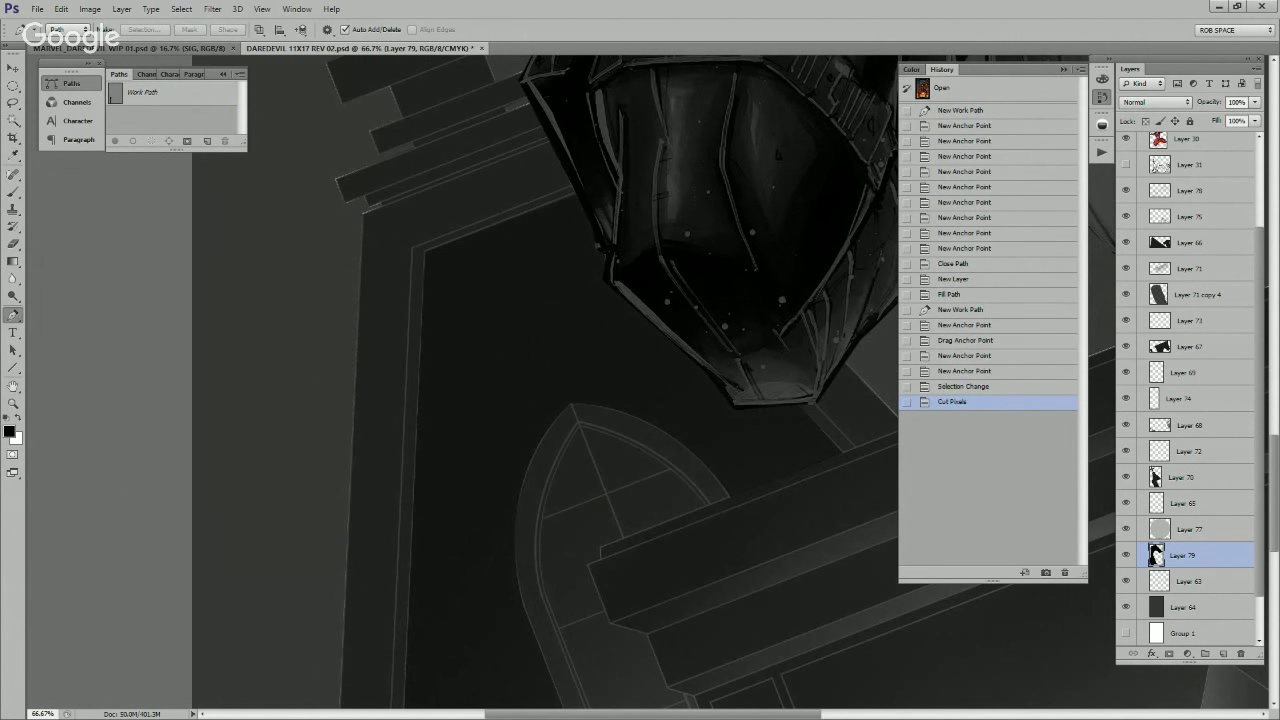
Step: Hide Layer 79, load its silhouette as a selection for the brush on Layer 78, and hide the selection edges
{"action": "left_click", "coordinate": [1126, 555]}
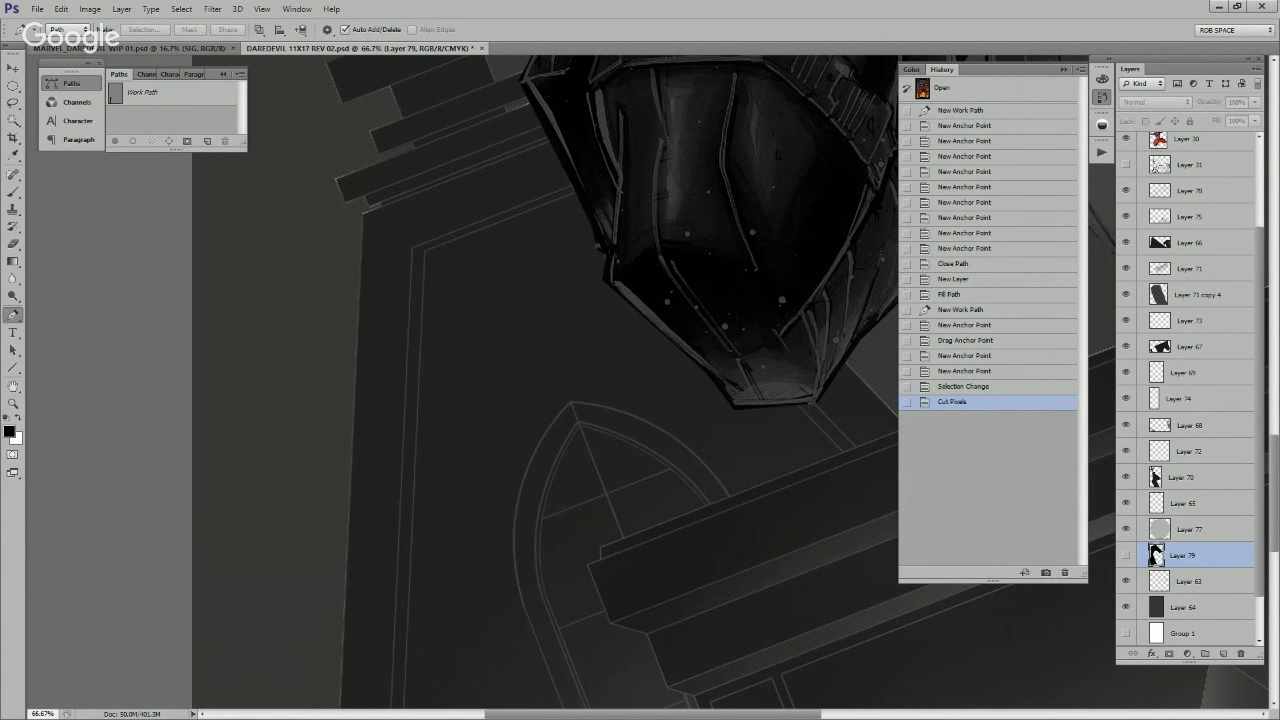
{"action": "left_click", "coordinate": [1156, 555], "text": "ctrl"}
{"action": "left_click", "coordinate": [1190, 191]}
{"action": "key", "text": "b"}
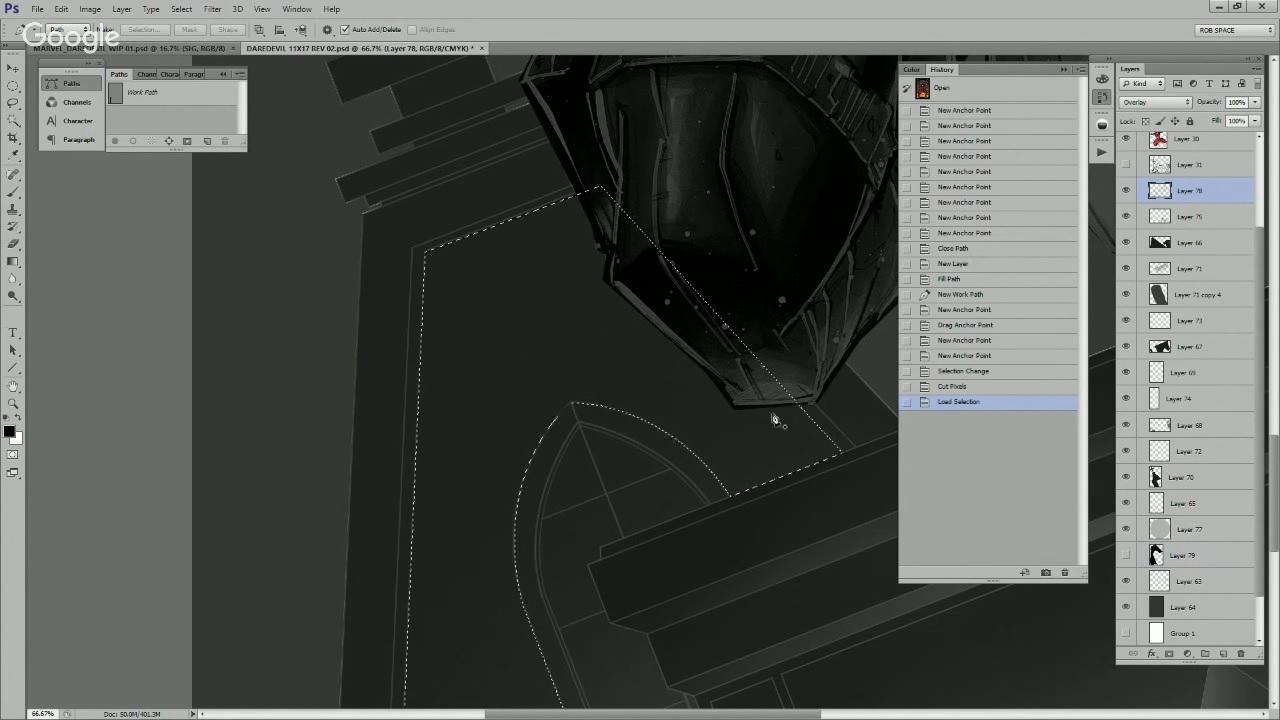
{"action": "key", "text": "alt+space"}
{"action": "left_click", "coordinate": [666, 426], "text": "alt"}
{"action": "left_click", "coordinate": [664, 428], "text": "alt"}
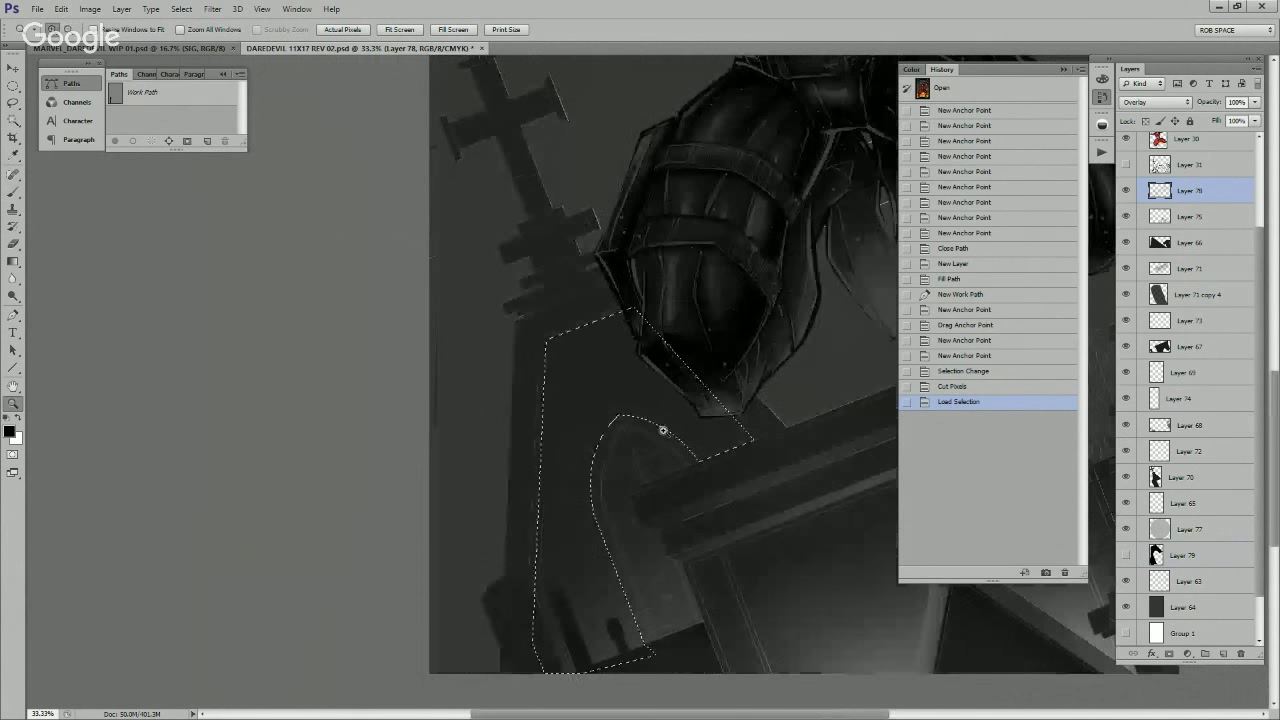
{"action": "key", "text": "ctrl+h"}
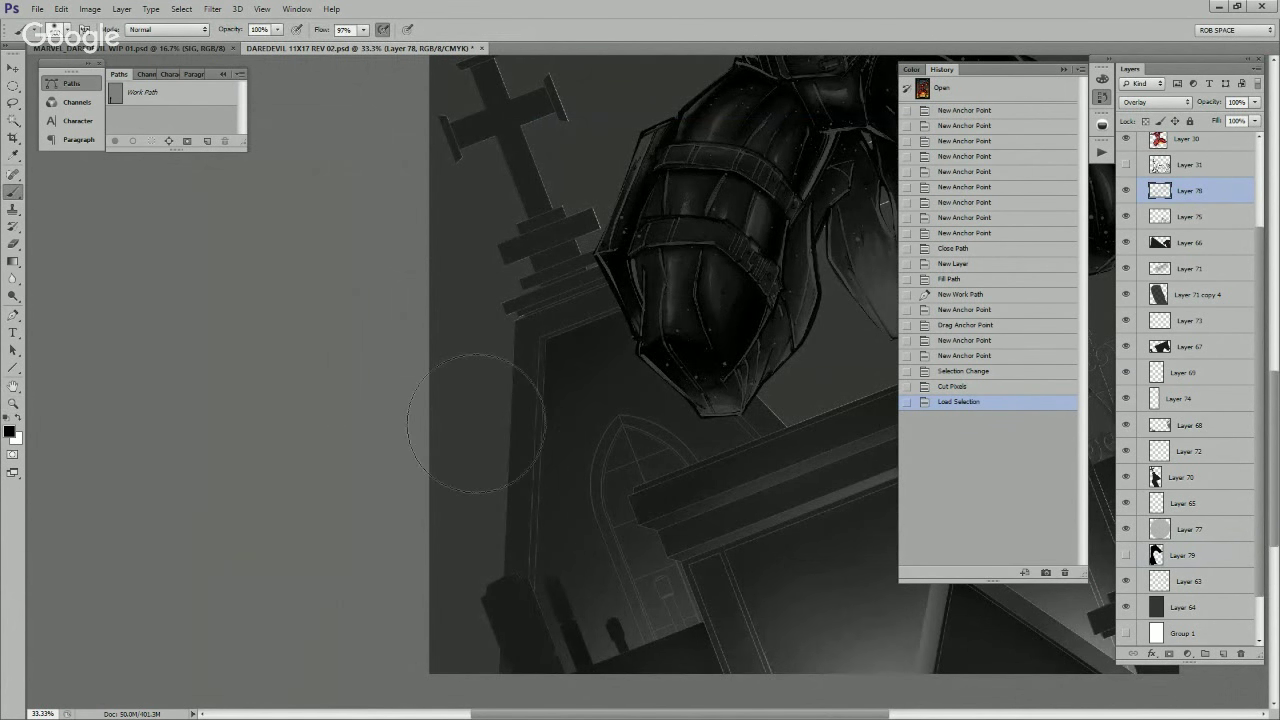
Step: Try airbrushing black over the tombstone's inner face on Layer 78, and undo both strokes
{"action": "left_click_drag", "start_coordinate": [541, 464], "coordinate": [568, 570]}
{"action": "left_click_drag", "start_coordinate": [573, 489], "coordinate": [622, 410]}
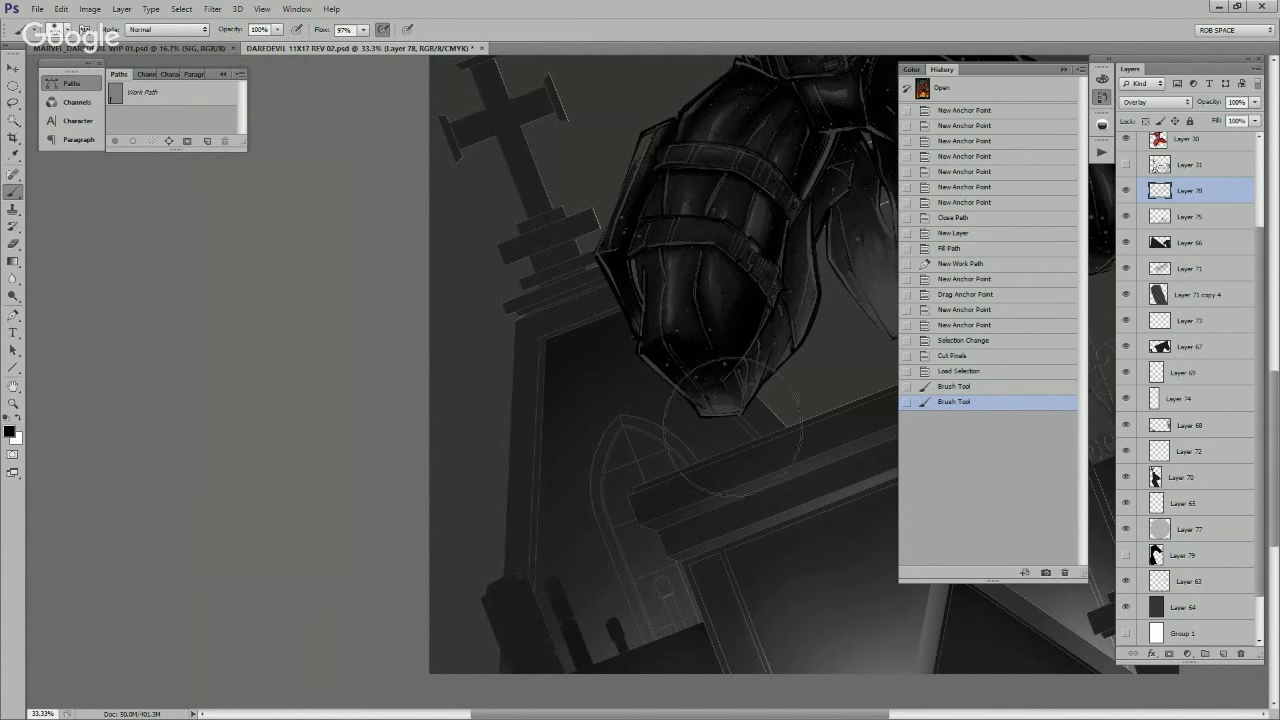
{"action": "key", "text": "ctrl+z"}
{"action": "key", "text": "ctrl+alt+z"}
{"action": "key", "text": "x"}
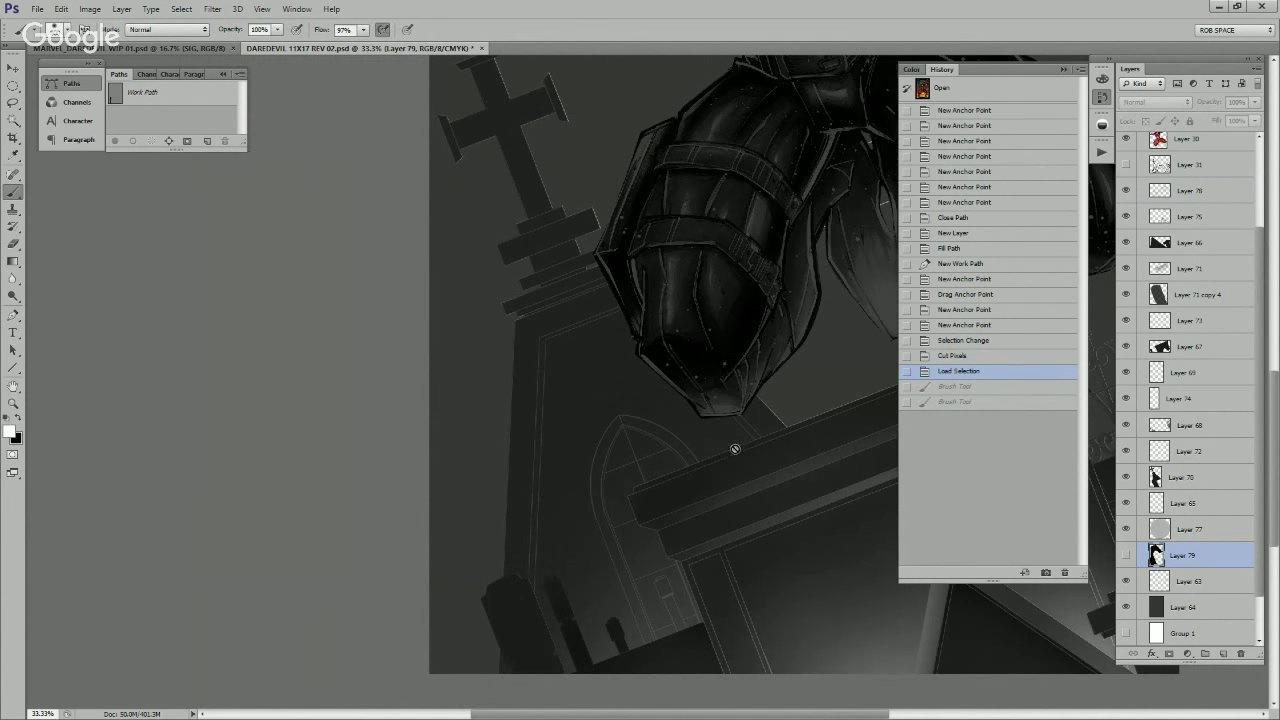
Step: Airbrush dark grey over the tombstone's inner face on Layer 78, and hide Layer 63's line art
{"action": "left_click", "coordinate": [608, 309]}
{"action": "key", "text": "Return"}
{"action": "left_click", "coordinate": [1188, 190]}
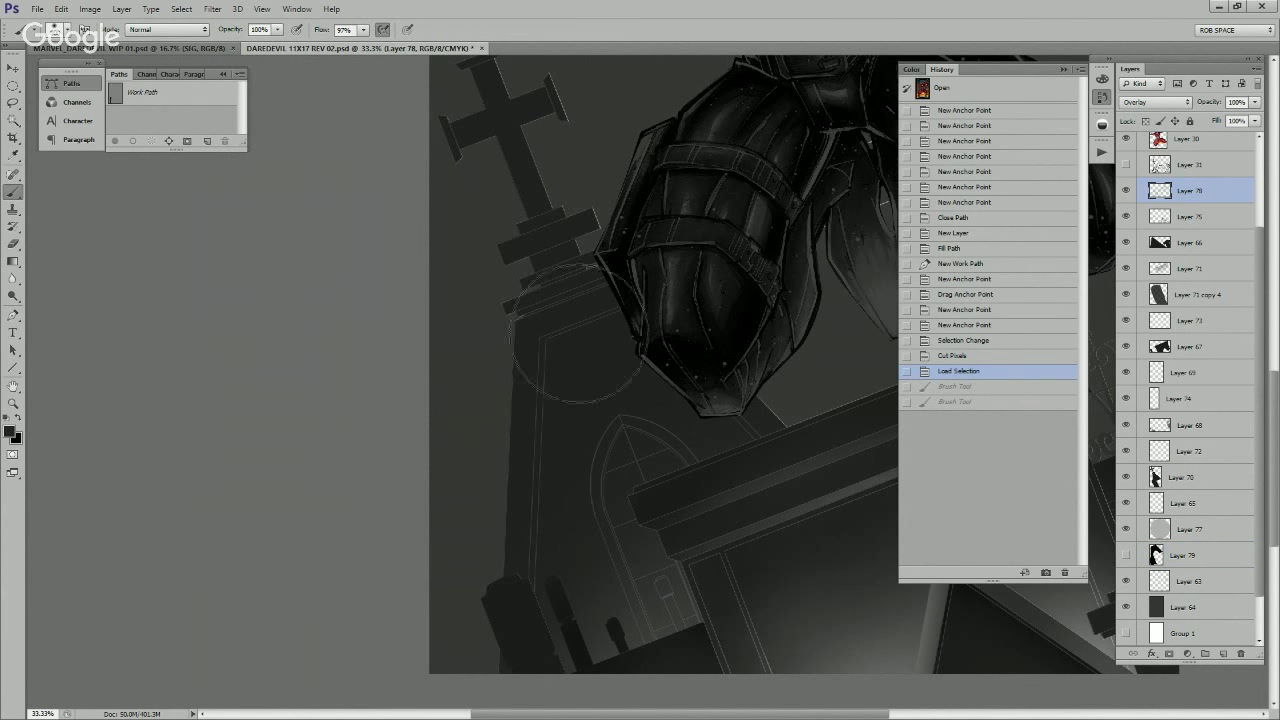
{"action": "left_click_drag", "start_coordinate": [551, 438], "coordinate": [566, 580]}
{"action": "mouse_move", "coordinate": [768, 406]}
{"action": "left_mouse_down"}
{"action": "mouse_move", "coordinate": [724, 355]}
{"action": "mouse_move", "coordinate": [675, 327]}
{"action": "mouse_move", "coordinate": [824, 407]}
{"action": "mouse_move", "coordinate": [775, 355]}
{"action": "mouse_move", "coordinate": [812, 314]}
{"action": "left_mouse_up"}
{"action": "left_click", "coordinate": [1126, 581]}
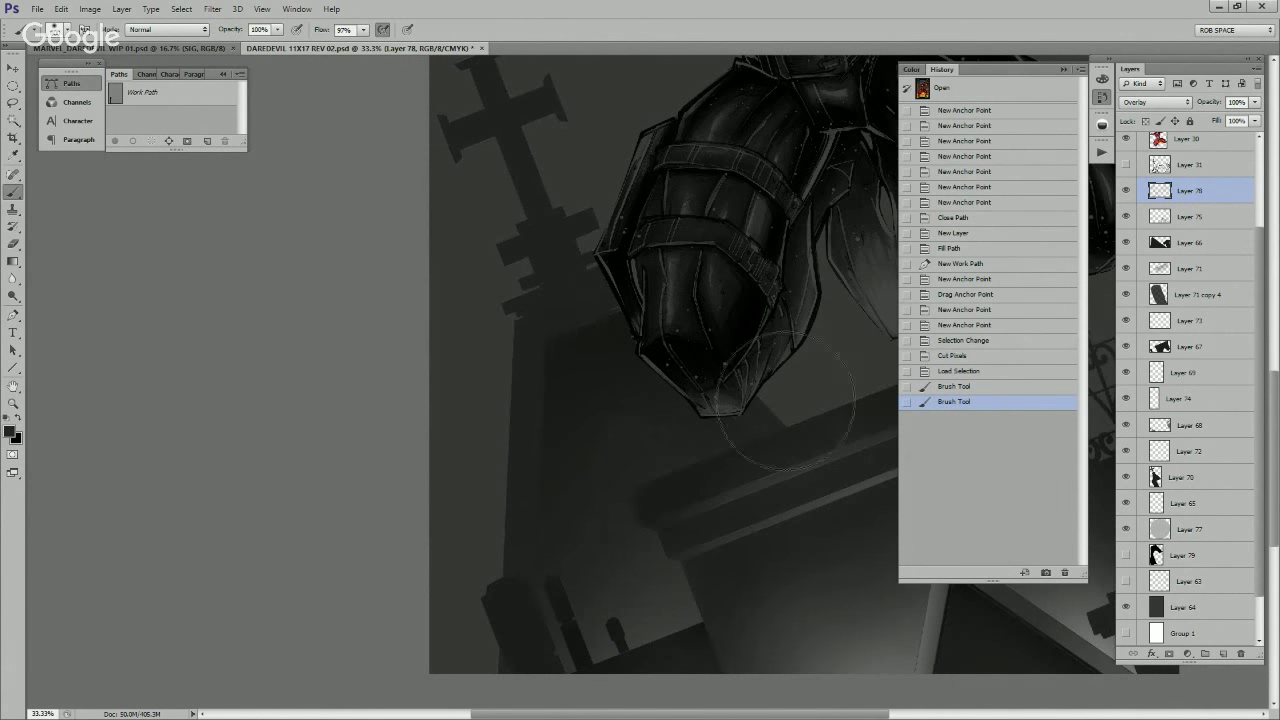
{"action": "mouse_move", "coordinate": [500, 580]}
{"action": "left_mouse_down"}
{"action": "mouse_move", "coordinate": [675, 281]}
{"action": "mouse_move", "coordinate": [835, 475]}
{"action": "mouse_move", "coordinate": [805, 590]}
{"action": "left_mouse_up"}
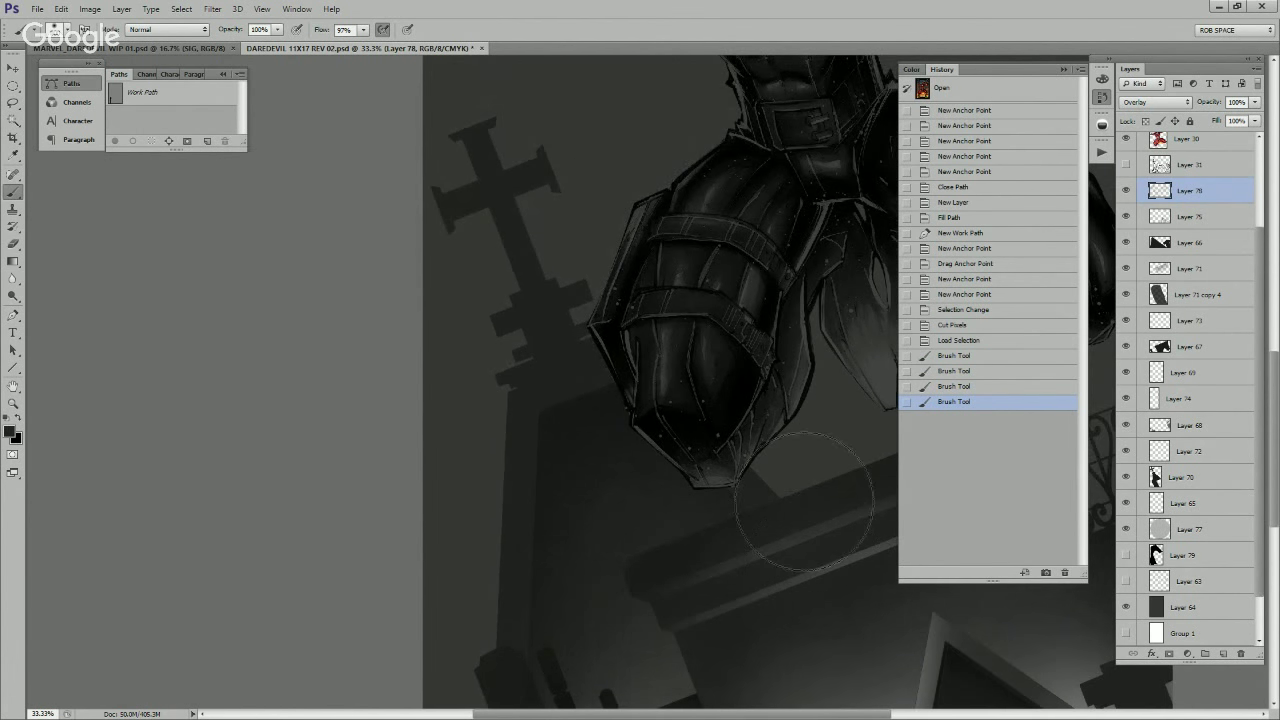
Step: Deepen the shading of the tombstone's inner face around the hanging leg and along its edges with black airbrush strokes
{"action": "left_click", "coordinate": [771, 467], "text": "alt"}
{"action": "left_click_drag", "start_coordinate": [672, 525], "coordinate": [716, 524]}
{"action": "key", "text": "ctrl+z"}
{"action": "key", "text": "x"}
{"action": "left_click_drag", "start_coordinate": [689, 508], "coordinate": [690, 541]}
{"action": "key", "text": "x"}
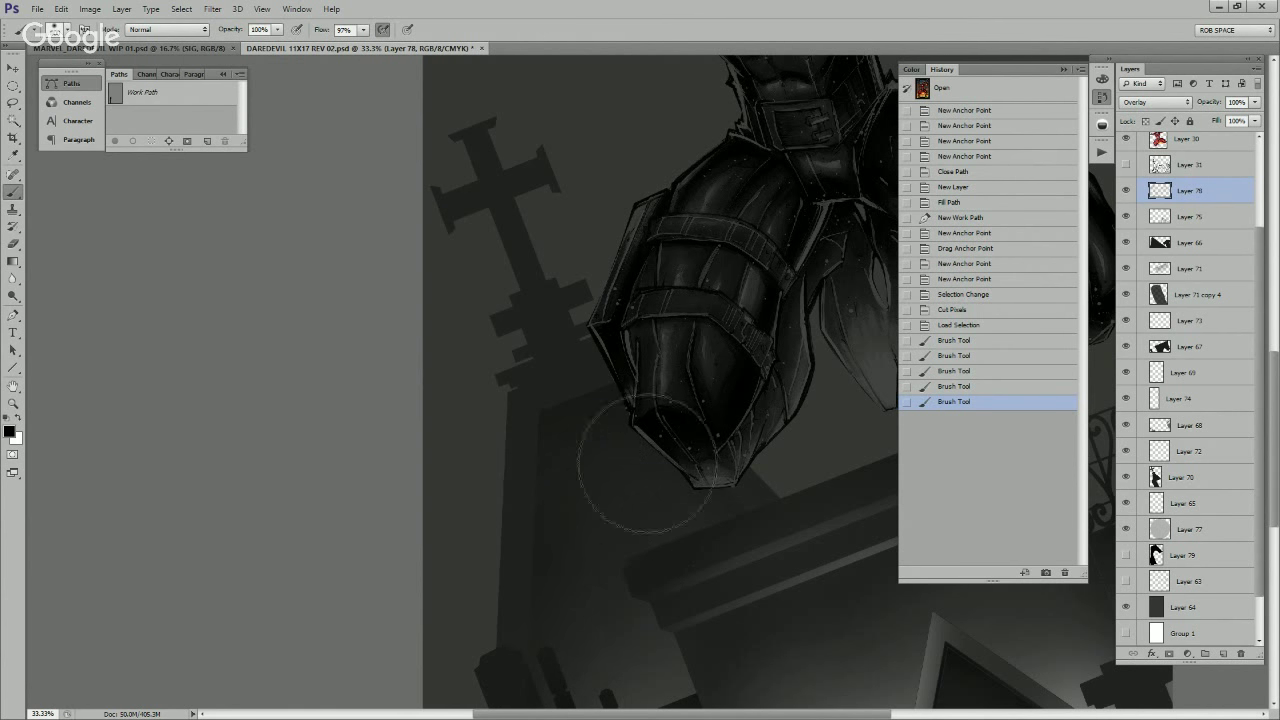
{"action": "mouse_move", "coordinate": [648, 463]}
{"action": "left_mouse_down"}
{"action": "mouse_move", "coordinate": [691, 485]}
{"action": "mouse_move", "coordinate": [728, 554]}
{"action": "mouse_move", "coordinate": [690, 510]}
{"action": "left_mouse_up"}
{"action": "mouse_move", "coordinate": [635, 440]}
{"action": "left_mouse_down"}
{"action": "mouse_move", "coordinate": [597, 380]}
{"action": "mouse_move", "coordinate": [671, 303]}
{"action": "left_mouse_up"}
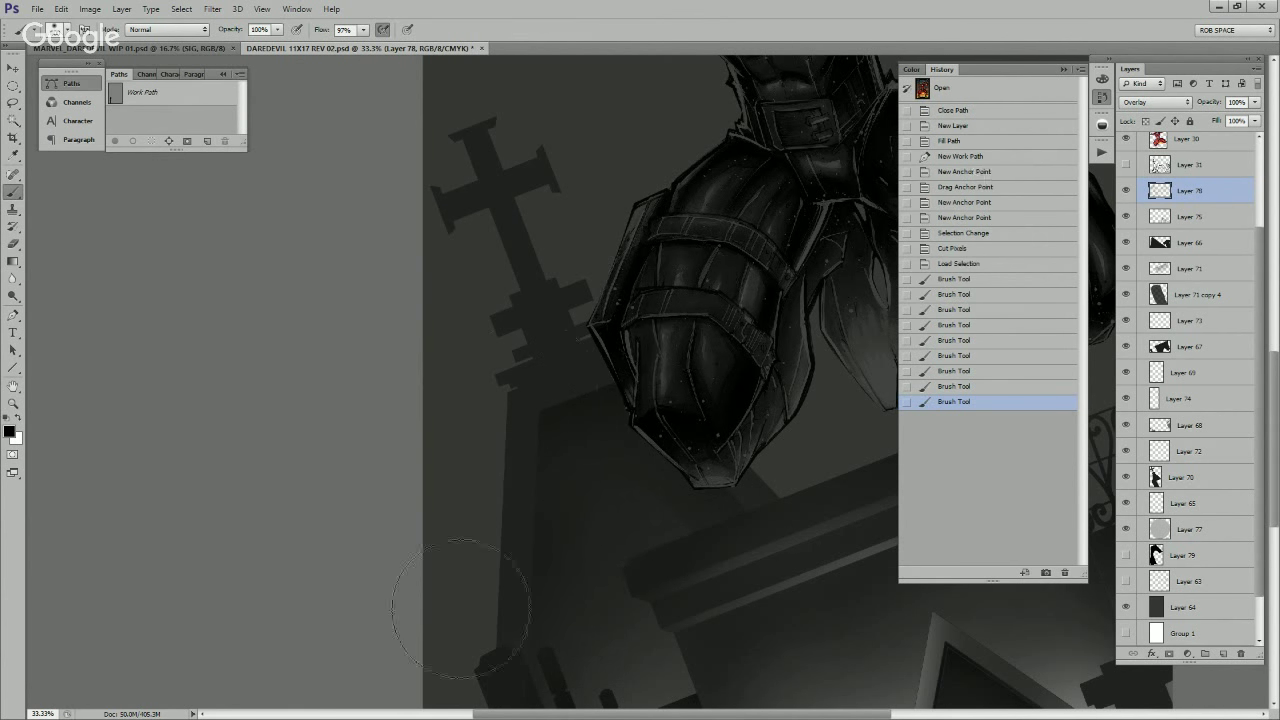
{"action": "left_click_drag", "start_coordinate": [460, 609], "coordinate": [530, 580]}
{"action": "left_click_drag", "start_coordinate": [726, 597], "coordinate": [696, 523]}
Step: Clear the selection and select the tombstone's outer border from Layer 63's line art with the Magic Wand
{"action": "left_click", "coordinate": [1126, 581]}
{"action": "left_click", "coordinate": [1189, 581]}
{"action": "key", "text": "w"}
{"action": "key", "text": "ctrl+d"}
{"action": "left_click", "coordinate": [494, 398]}
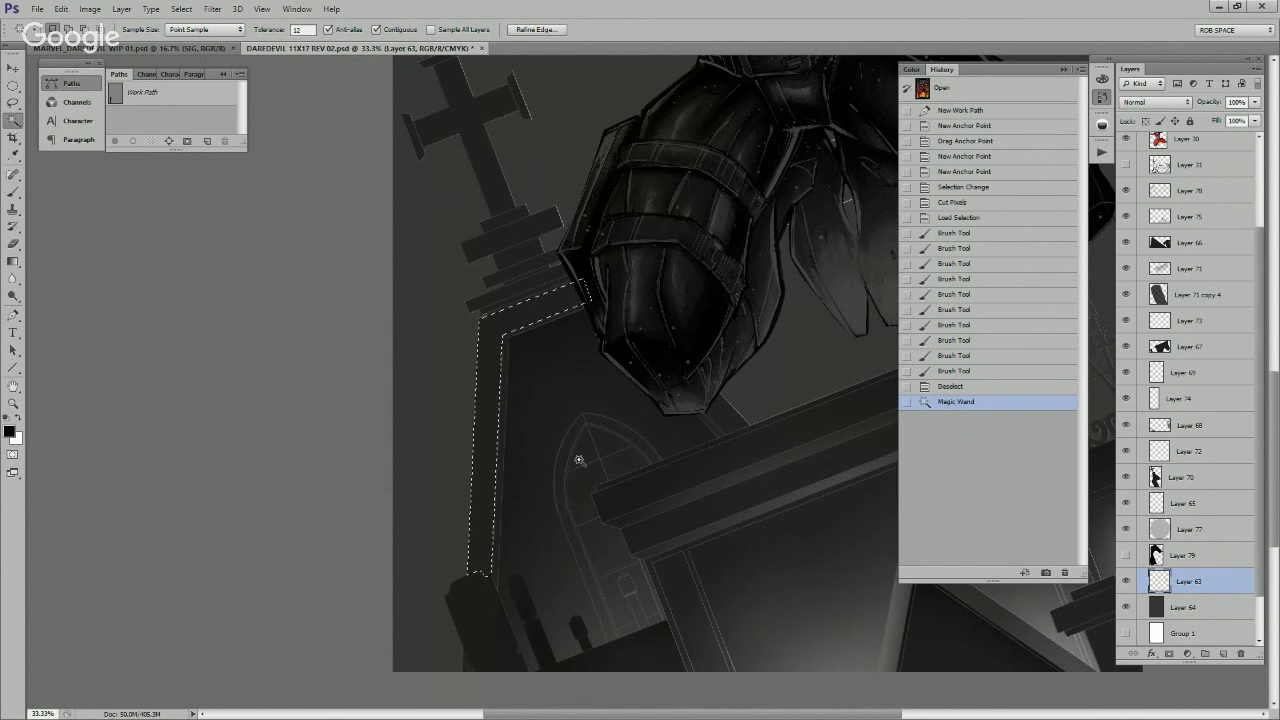
{"action": "left_click", "coordinate": [468, 670], "text": "shift"}
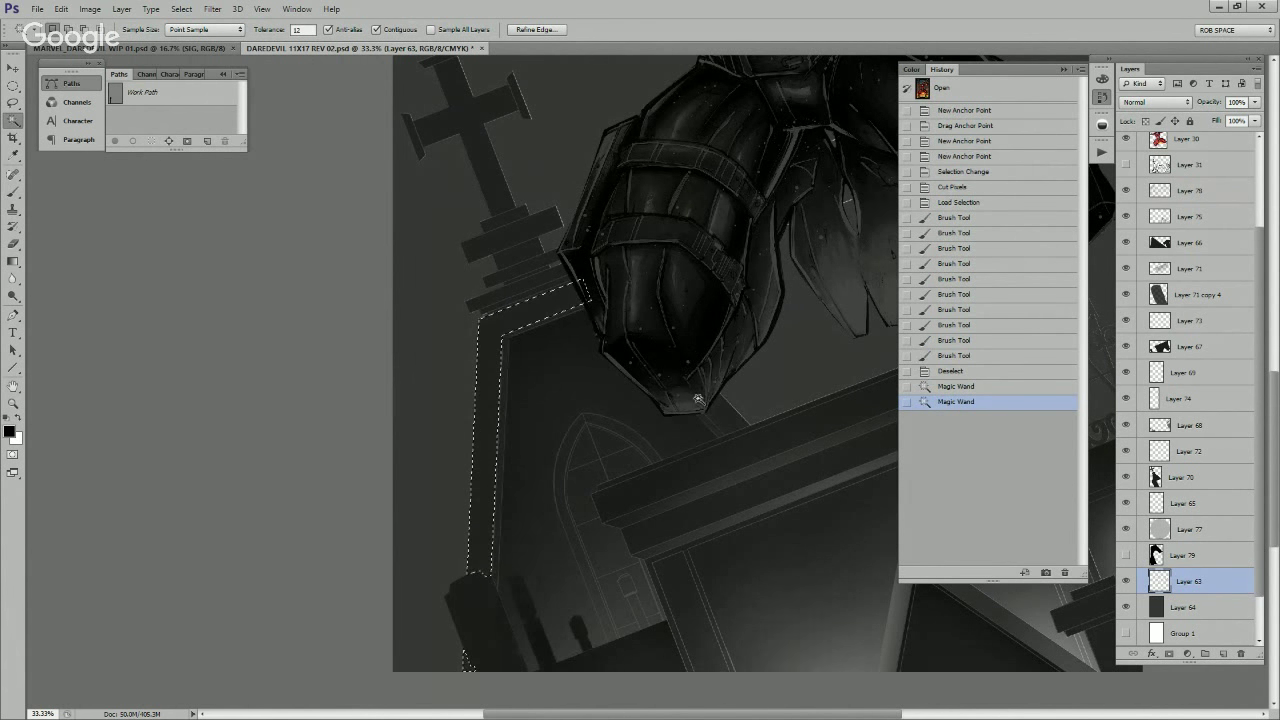
Step: Add the short border section between the leg's tip and the ledge to the selection with the Lasso
{"action": "key", "text": "z"}
{"action": "left_click", "coordinate": [727, 419]}
{"action": "left_click", "coordinate": [727, 419]}
{"action": "left_click", "coordinate": [727, 419]}
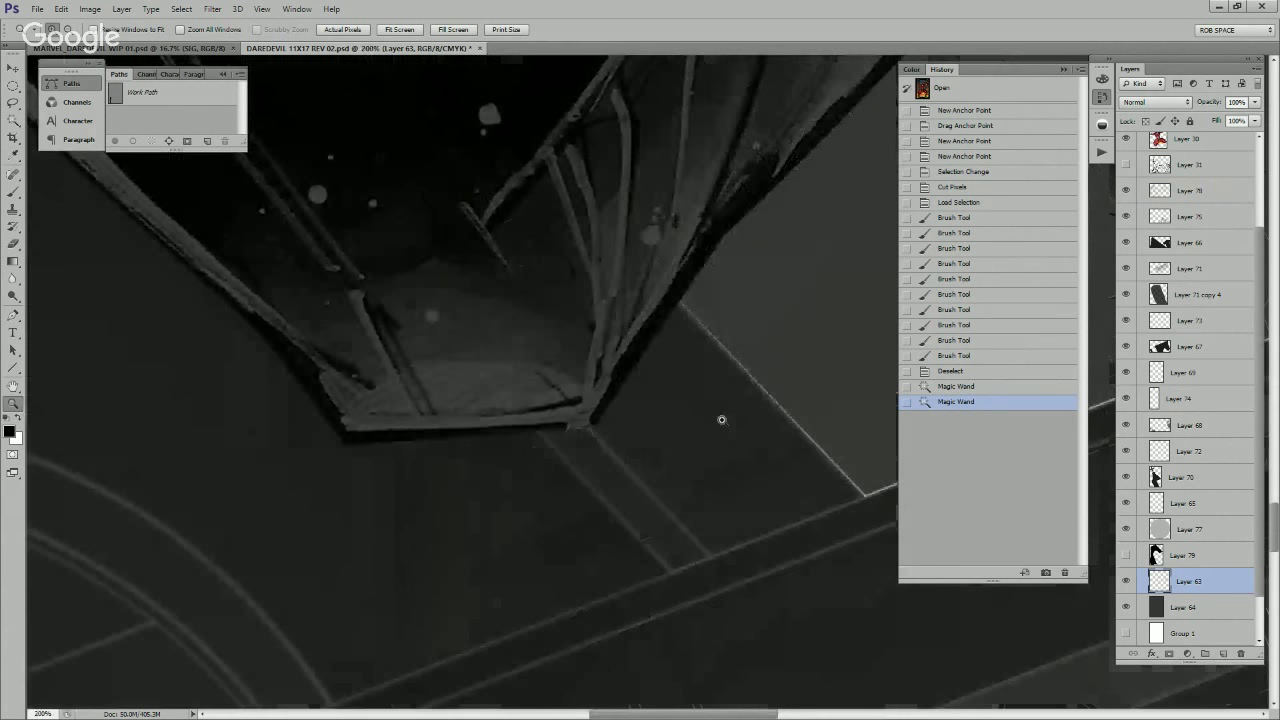
{"action": "key", "text": "l"}
{"action": "mouse_move", "coordinate": [588, 428]}
{"action": "left_mouse_down"}
{"action": "mouse_move", "coordinate": [705, 555]}
{"action": "mouse_move", "coordinate": [595, 438]}
{"action": "left_mouse_up"}
{"action": "mouse_move", "coordinate": [641, 490]}
{"action": "left_mouse_down"}
{"action": "mouse_move", "coordinate": [712, 562]}
{"action": "mouse_move", "coordinate": [863, 505]}
{"action": "mouse_move", "coordinate": [695, 324]}
{"action": "mouse_move", "coordinate": [588, 402]}
{"action": "left_mouse_up"}
Step: Hide the line art and airbrush black over the selected tombstone border on Layer 78, with the selection edges hidden
{"action": "left_click", "coordinate": [1126, 581]}
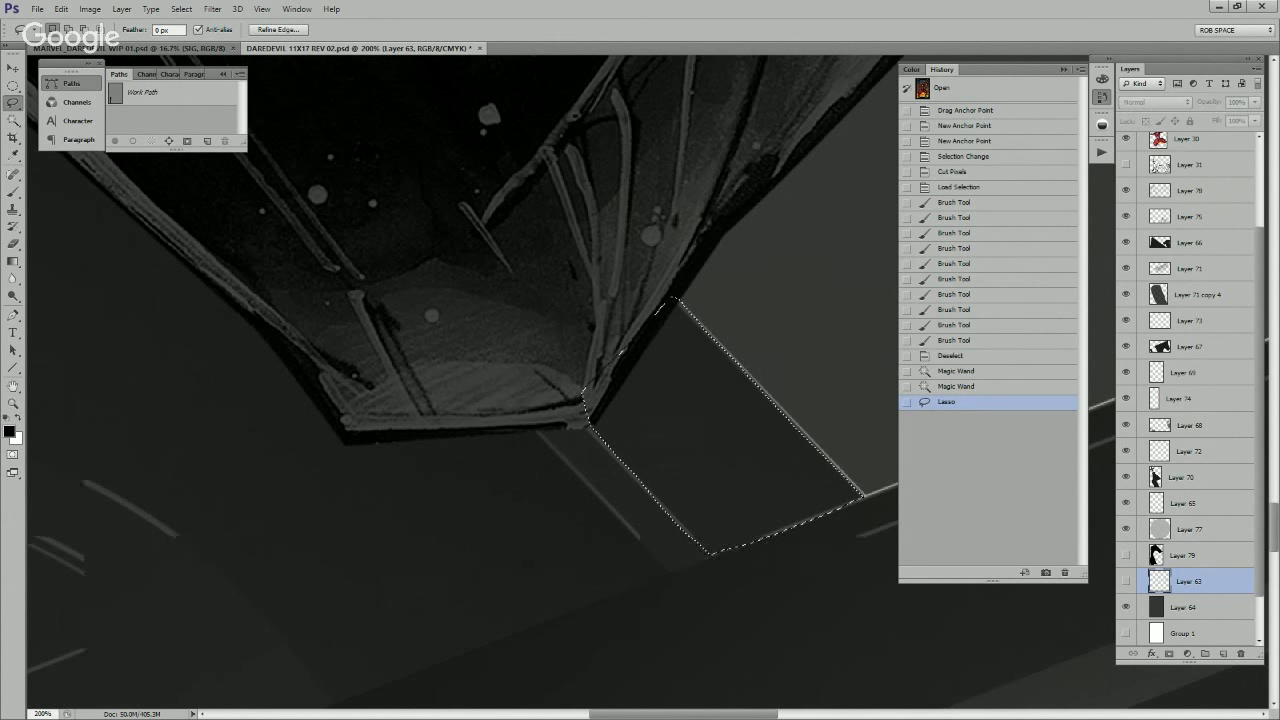
{"action": "left_click", "coordinate": [1189, 191]}
{"action": "key", "text": "b"}
{"action": "scroll", "coordinate": [737, 420], "scroll_direction": "down", "scroll_amount": 4}
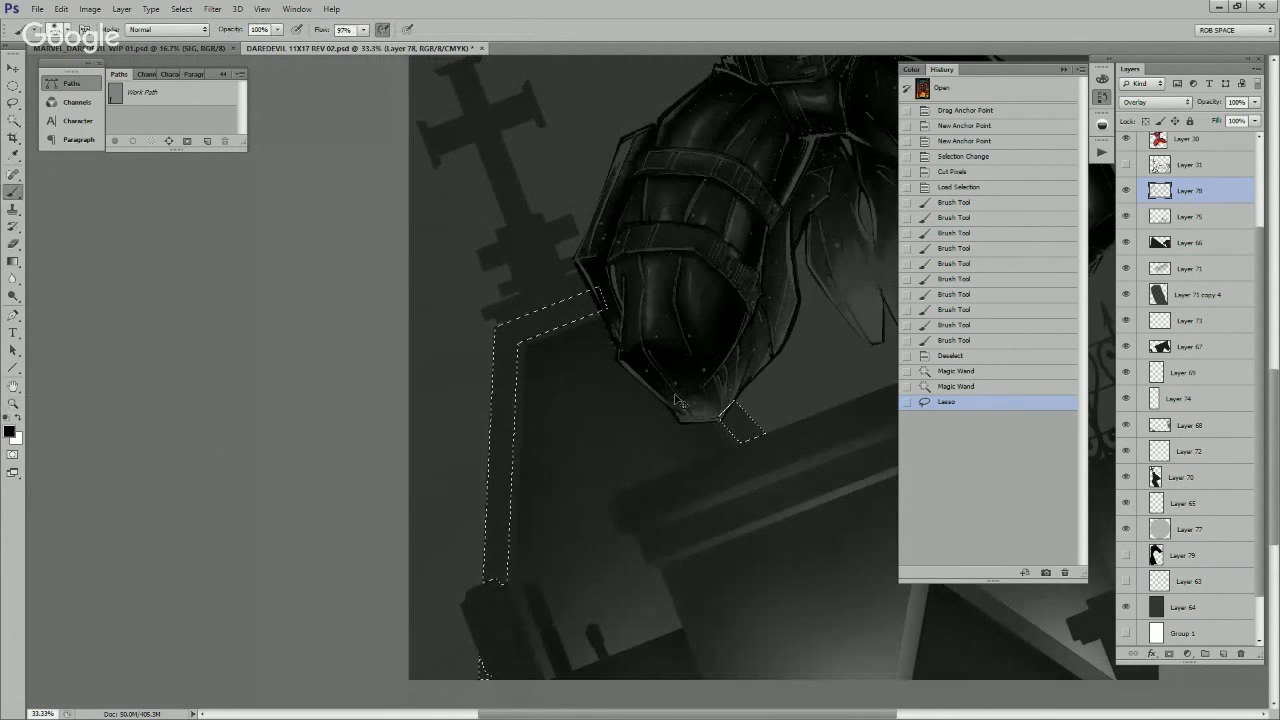
{"action": "key", "text": "ctrl+h"}
{"action": "mouse_move", "coordinate": [606, 298]}
{"action": "left_mouse_down"}
{"action": "mouse_move", "coordinate": [464, 410]}
{"action": "mouse_move", "coordinate": [462, 432]}
{"action": "left_mouse_up"}
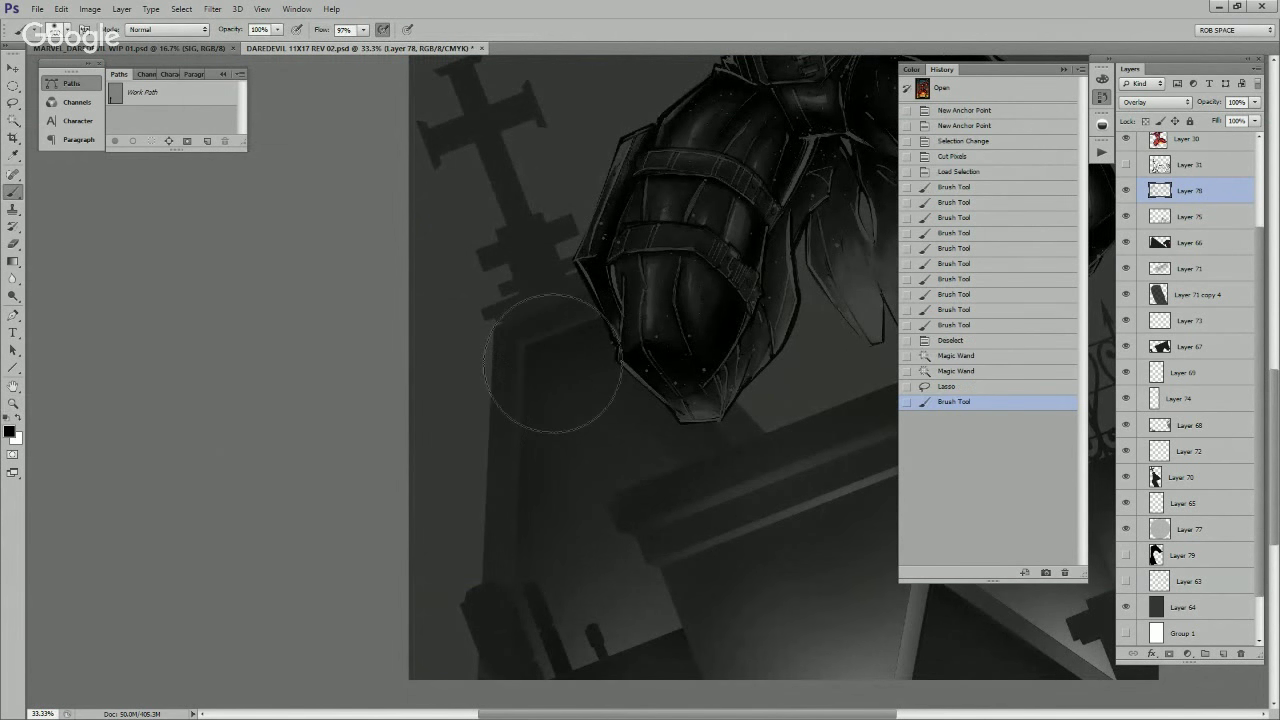
{"action": "key", "text": "ctrl+z"}
{"action": "key", "text": "ctrl+z"}
{"action": "left_click_drag", "start_coordinate": [583, 303], "coordinate": [557, 422]}
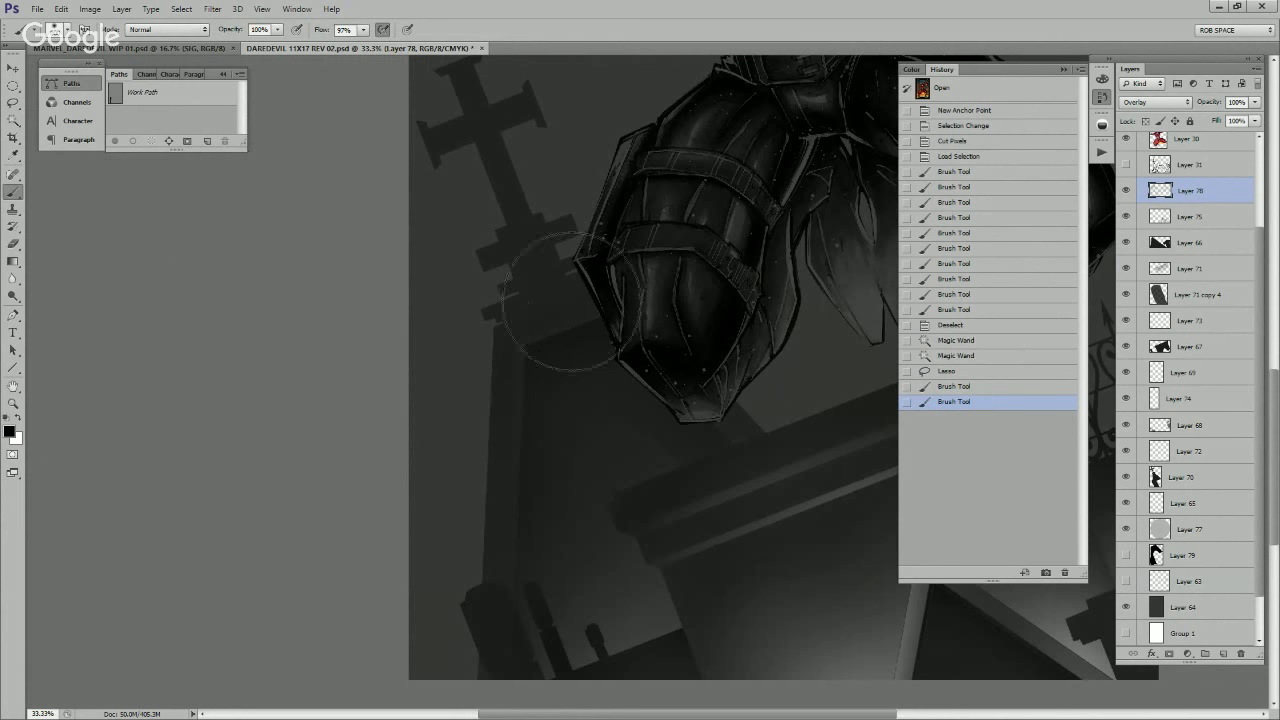
{"action": "mouse_move", "coordinate": [560, 323]}
{"action": "left_mouse_down"}
{"action": "mouse_move", "coordinate": [513, 475]}
{"action": "mouse_move", "coordinate": [502, 435]}
{"action": "mouse_move", "coordinate": [530, 640]}
{"action": "left_mouse_up"}
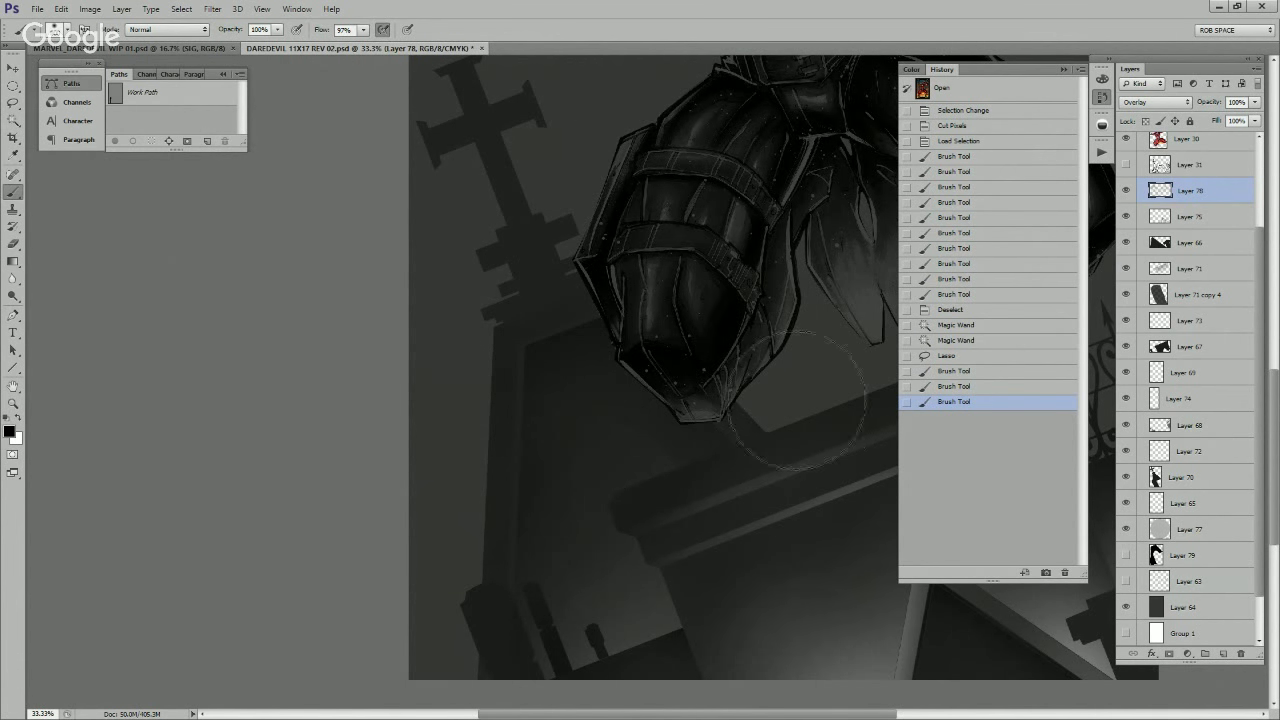
{"action": "left_click_drag", "start_coordinate": [515, 310], "coordinate": [535, 298]}
{"action": "left_click_drag", "start_coordinate": [512, 305], "coordinate": [462, 286]}
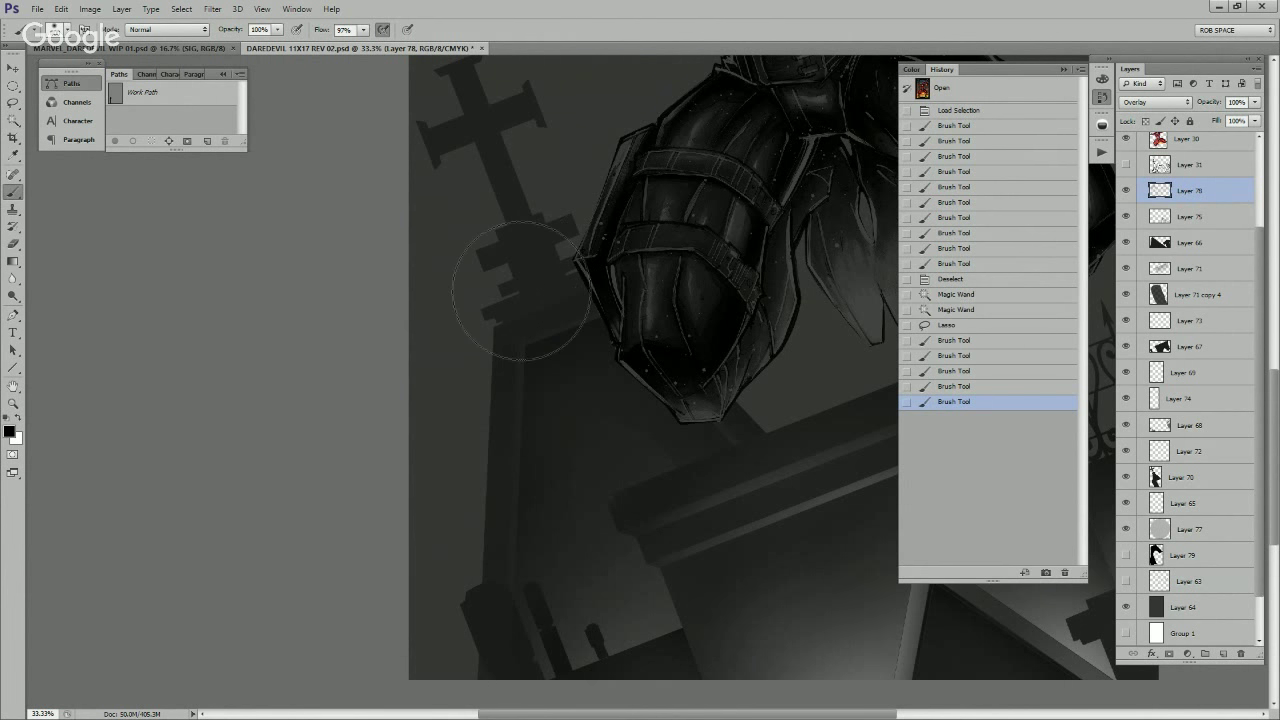
Step: Shrink the brush and deepen the black shading along the tombstone's border and its upper corner beneath the cross
{"action": "key", "text": "bracketleft"}
{"action": "key", "text": "bracketleft"}
{"action": "key", "text": "bracketleft"}
{"action": "key", "text": "bracketleft"}
{"action": "key", "text": "bracketleft"}
{"action": "key", "text": "bracketright"}
{"action": "key", "text": "bracketright"}
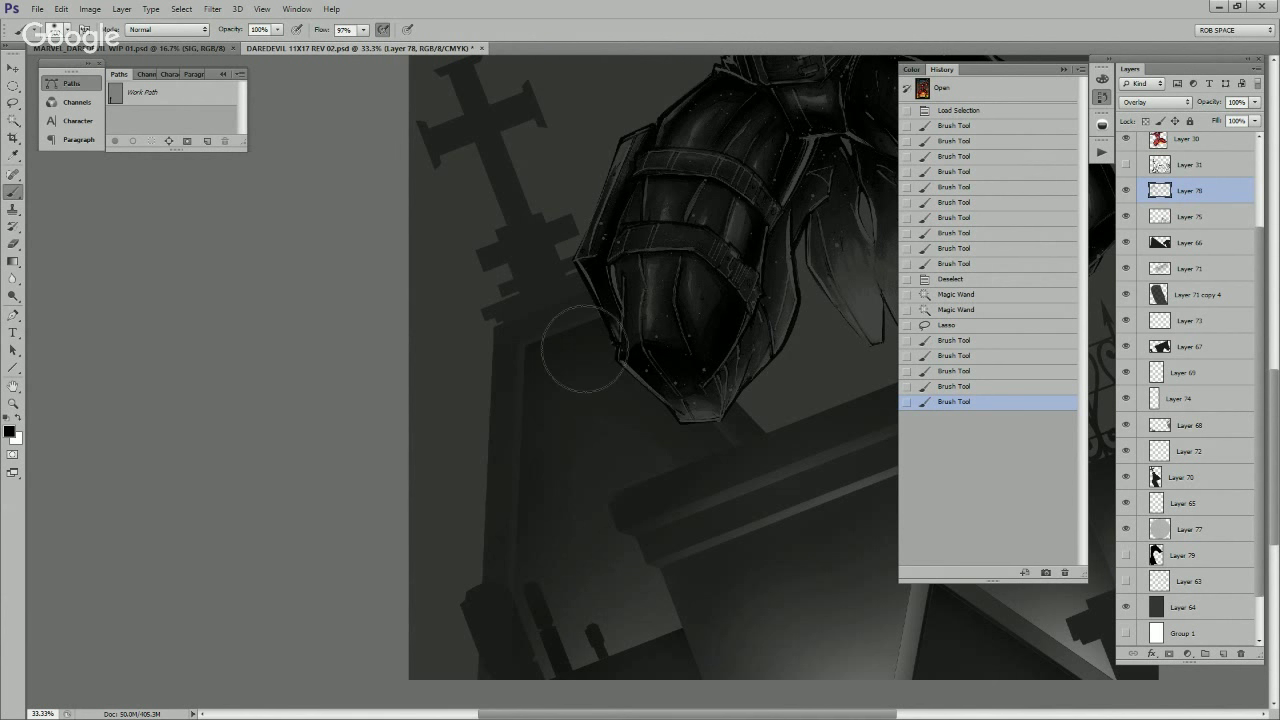
{"action": "left_click_drag", "start_coordinate": [530, 334], "coordinate": [504, 543]}
{"action": "left_click_drag", "start_coordinate": [555, 308], "coordinate": [597, 297]}
{"action": "left_click_drag", "start_coordinate": [491, 325], "coordinate": [502, 294]}
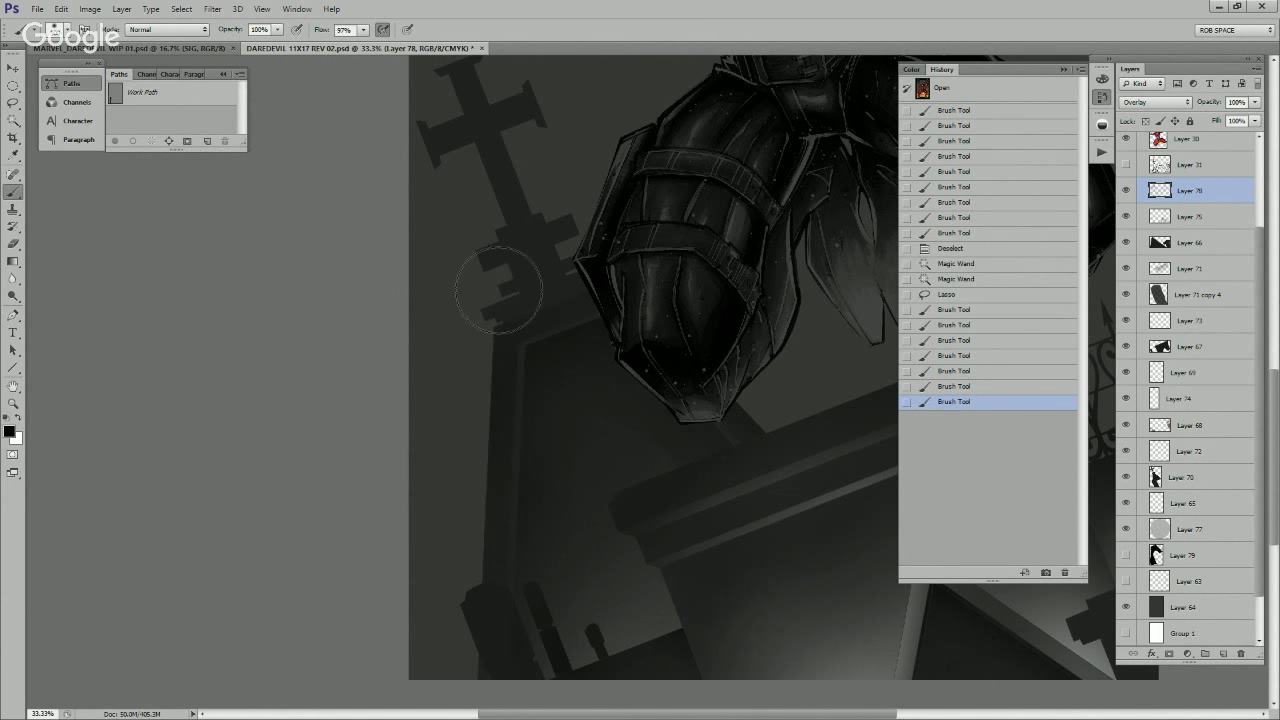
Step: Load the foreground tombstone and post shapes as a selection, erase the shading spill over the post, and deselect
{"action": "scroll", "coordinate": [715, 458], "scroll_direction": "down", "scroll_amount": 2}
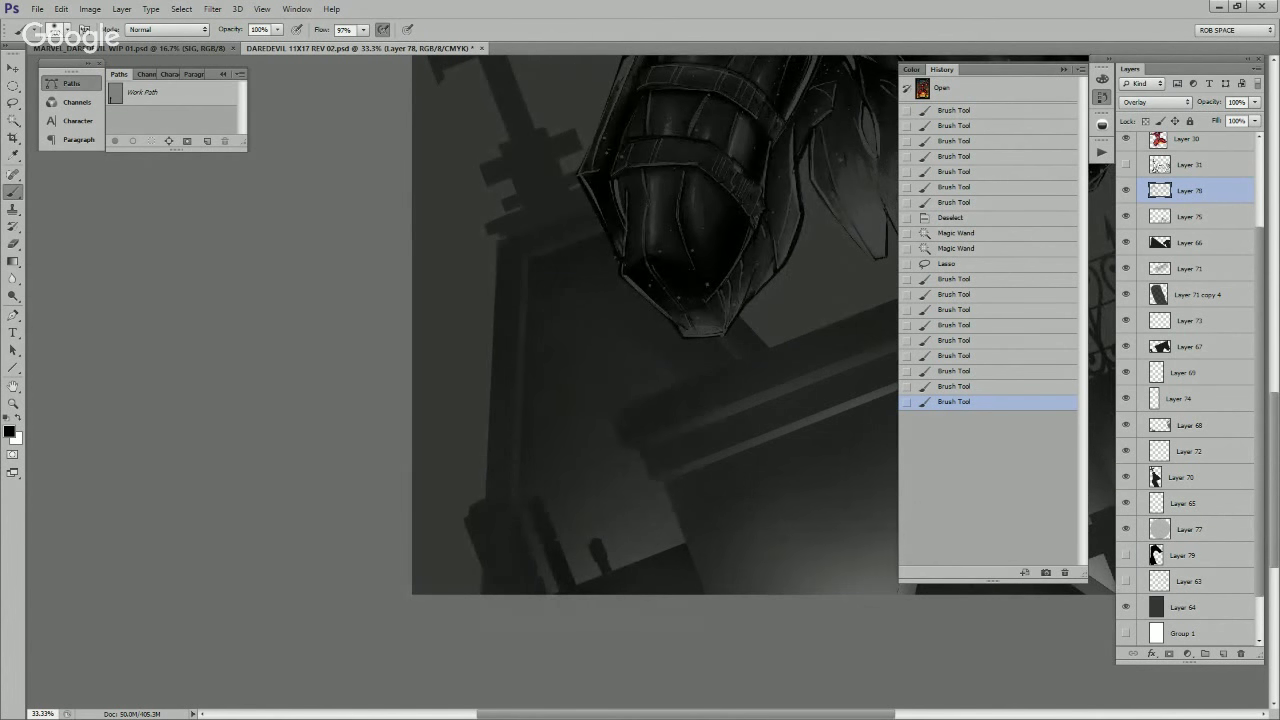
{"action": "key", "text": "ctrl+x"}
{"action": "key", "text": "ctrl+z"}
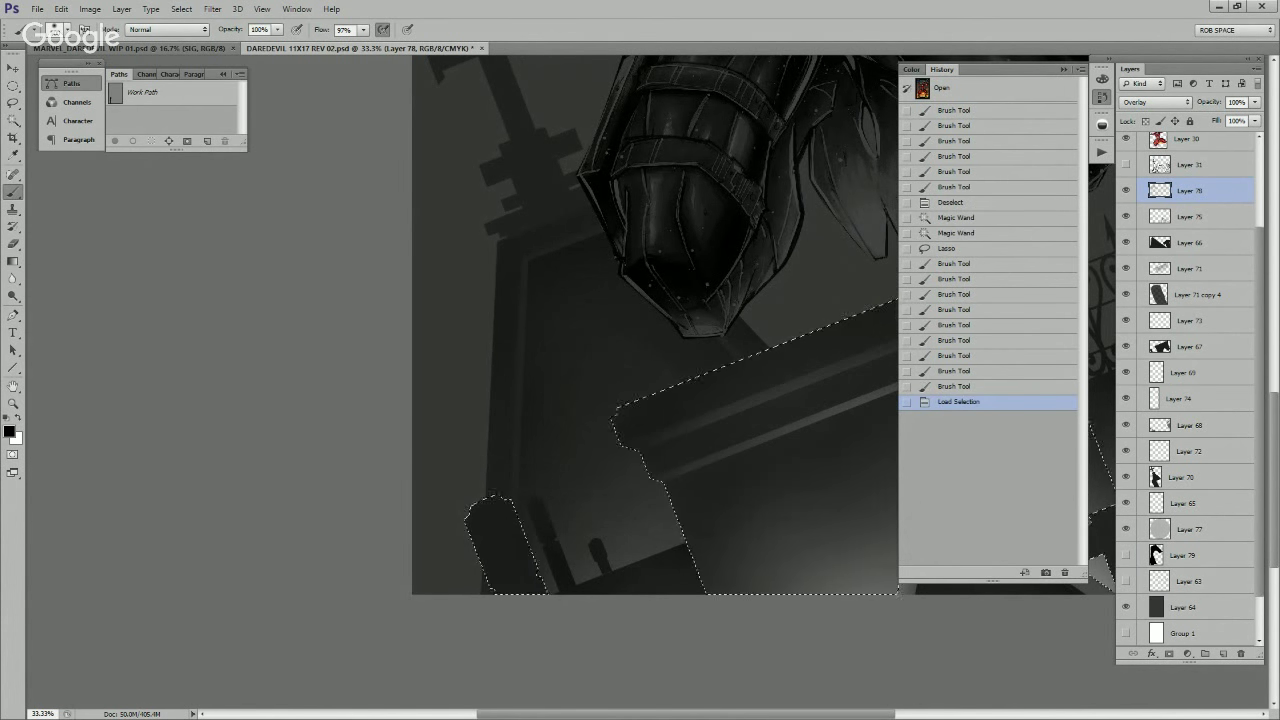
{"action": "key", "text": "e"}
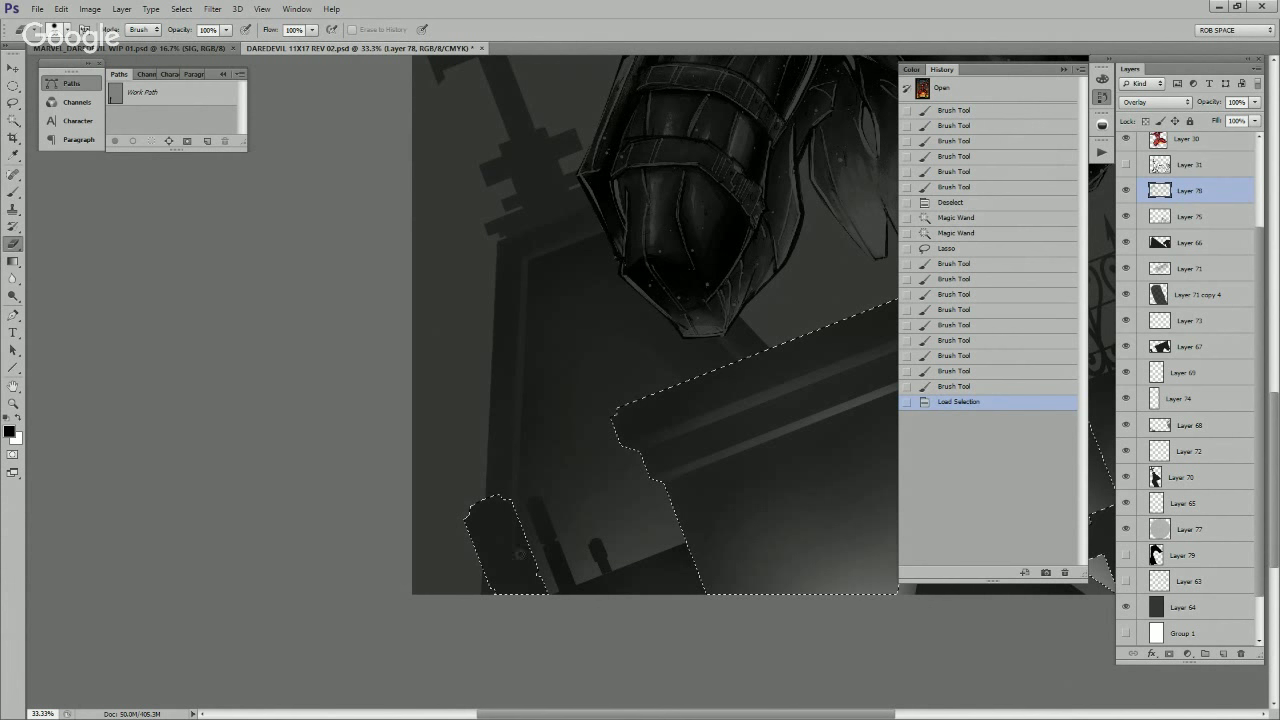
{"action": "left_click_drag", "start_coordinate": [544, 613], "coordinate": [556, 606]}
{"action": "key", "text": "ctrl+d"}
Step: Show Layer 63's line art and start a Pen path up the tombstone border's inner bevel, from the post to the upper corner
{"action": "left_click_drag", "start_coordinate": [630, 535], "coordinate": [607, 555]}
{"action": "left_click_drag", "start_coordinate": [790, 490], "coordinate": [768, 520]}
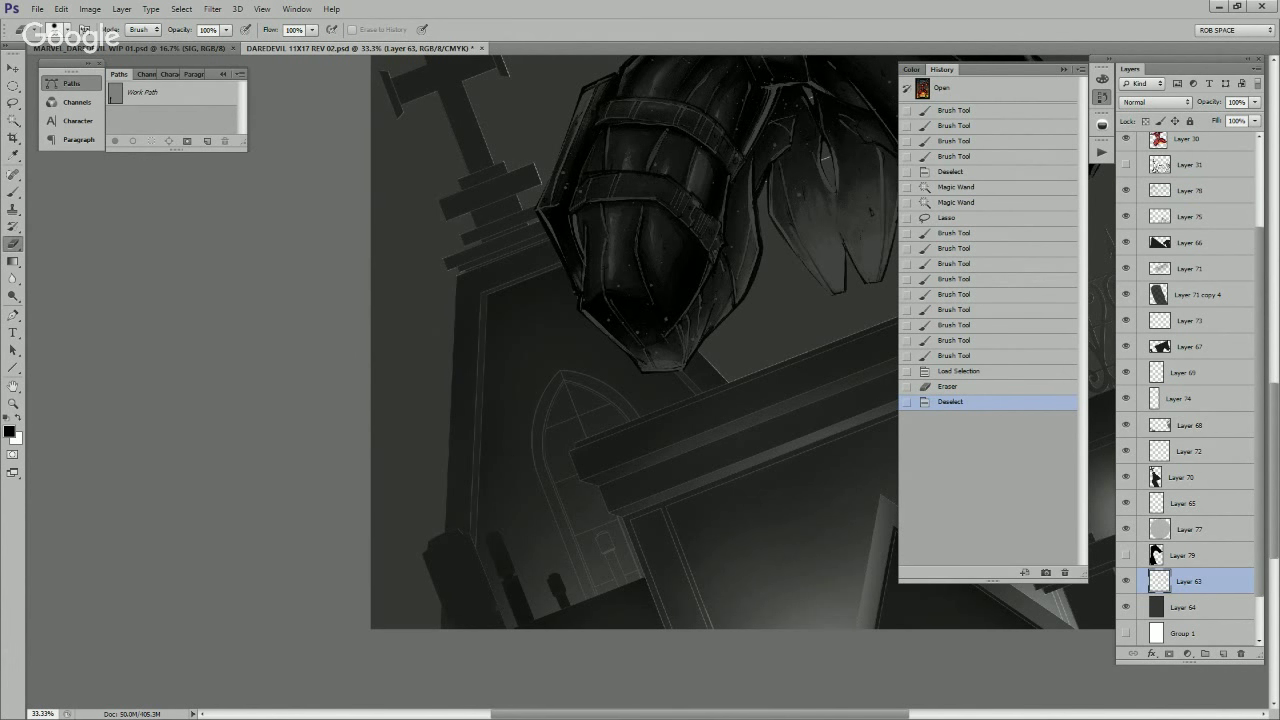
{"action": "key", "text": "p"}
{"action": "scroll", "coordinate": [471, 571], "scroll_direction": "up", "scroll_amount": 2}
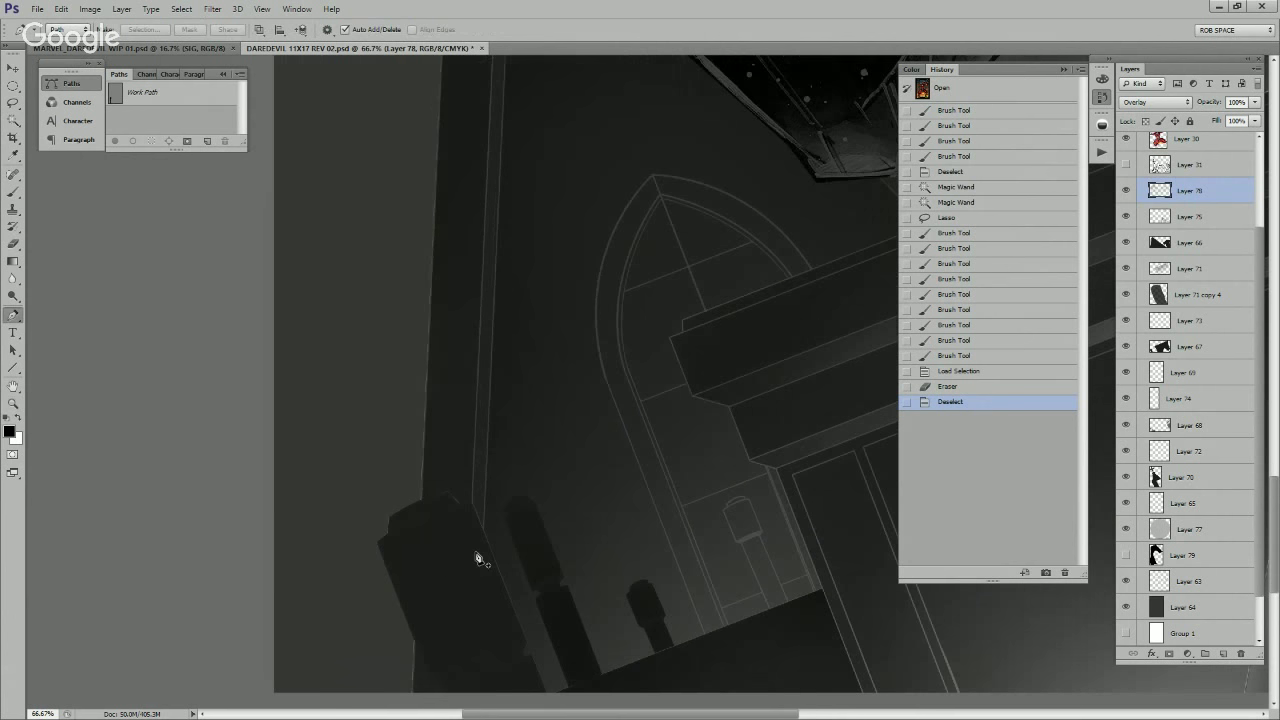
{"action": "left_click", "coordinate": [475, 512]}
{"action": "scroll", "coordinate": [471, 429], "scroll_direction": "up", "scroll_amount": 1}
{"action": "key", "text": "z"}
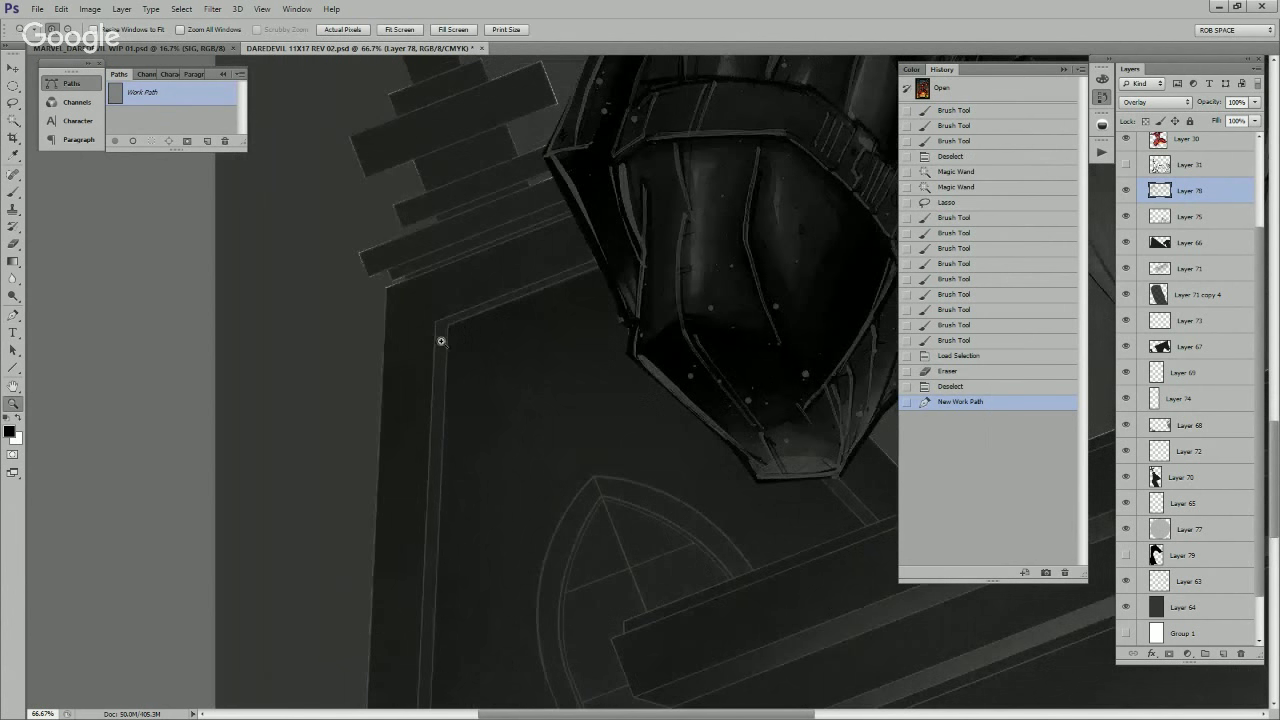
{"action": "left_click", "coordinate": [435, 335]}
{"action": "key", "text": "p"}
{"action": "left_click", "coordinate": [425, 307]}
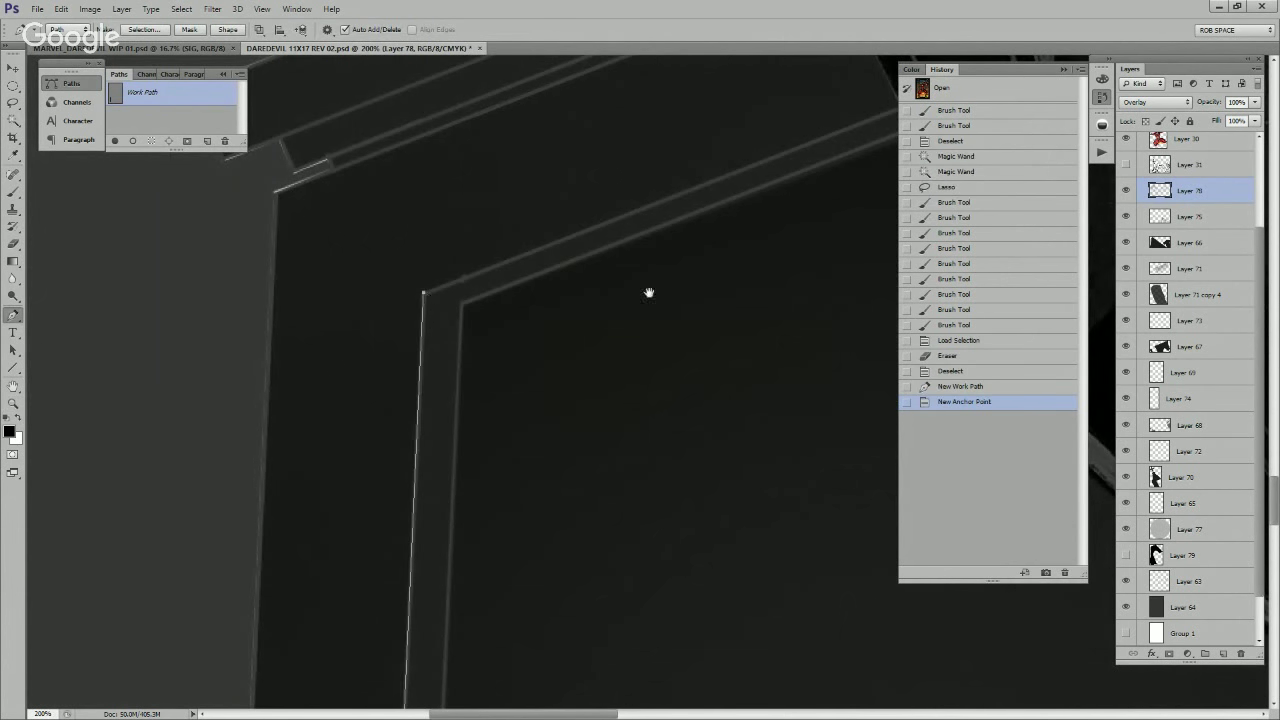
Step: Continue the Pen path along the bevel's upper edge to the hanging leg and back down its inner edge to the post
{"action": "left_click_drag", "start_coordinate": [651, 291], "coordinate": [376, 607]}
{"action": "left_click", "coordinate": [511, 345]}
{"action": "left_click", "coordinate": [522, 374]}
{"action": "left_click_drag", "start_coordinate": [389, 495], "coordinate": [639, 315]}
{"action": "left_click", "coordinate": [317, 367]}
{"action": "mouse_move", "coordinate": [392, 632]}
{"action": "left_mouse_down"}
{"action": "mouse_move", "coordinate": [442, 351]}
{"action": "mouse_move", "coordinate": [498, 259]}
{"action": "left_mouse_up"}
{"action": "left_click_drag", "start_coordinate": [484, 556], "coordinate": [484, 270]}
{"action": "left_click_drag", "start_coordinate": [475, 560], "coordinate": [502, 363]}
{"action": "left_click", "coordinate": [433, 516]}
{"action": "left_click", "coordinate": [397, 420]}
{"action": "left_click_drag", "start_coordinate": [806, 506], "coordinate": [374, 688]}
{"action": "left_click_drag", "start_coordinate": [769, 366], "coordinate": [483, 634]}
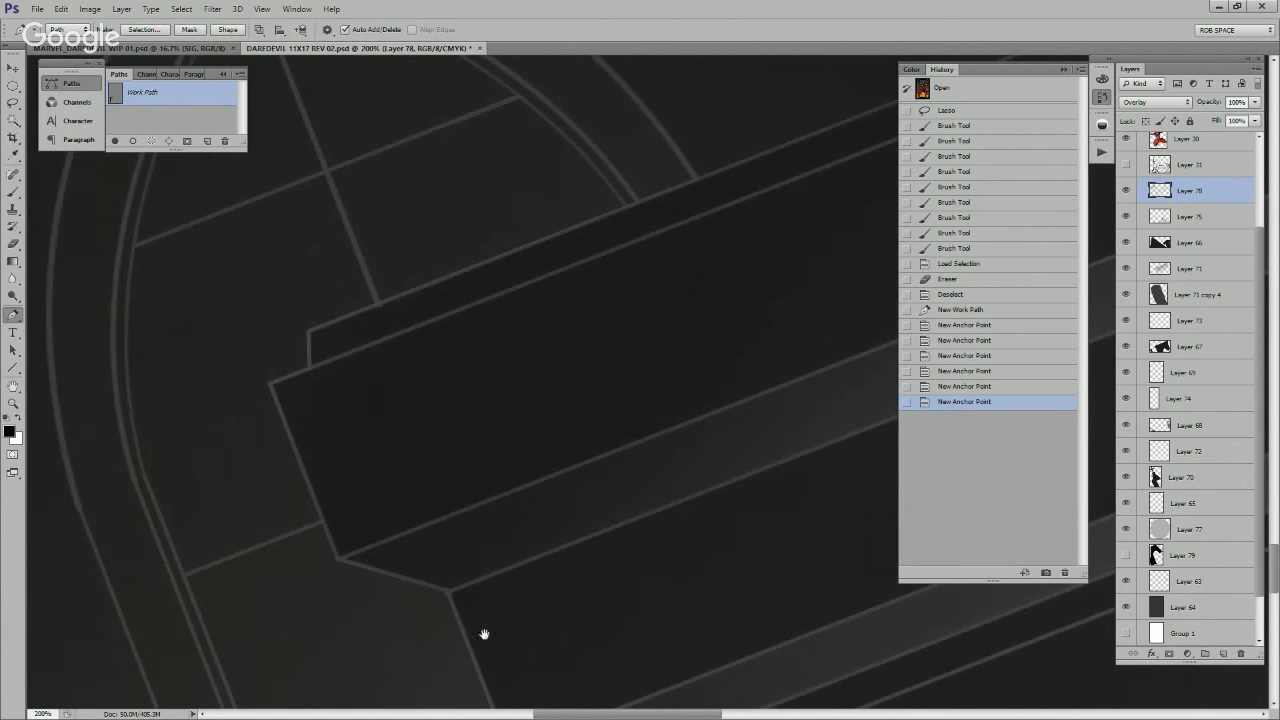
Step: Add a closed Pen path around the short bevel section between the leg's tip and the ledge
{"action": "key", "text": "z"}
{"action": "left_click", "coordinate": [692, 438], "text": "alt"}
{"action": "left_click", "coordinate": [736, 424]}
{"action": "left_click_drag", "start_coordinate": [803, 302], "coordinate": [703, 537]}
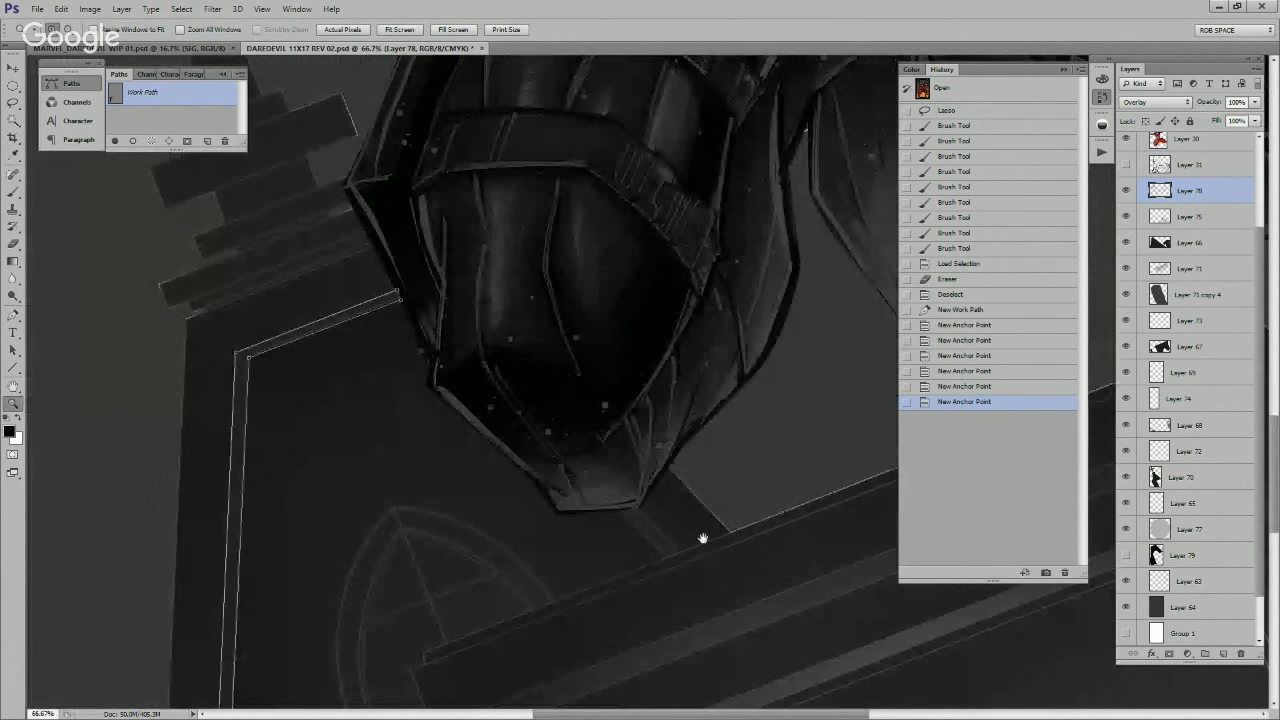
{"action": "left_click", "coordinate": [701, 525]}
{"action": "left_click", "coordinate": [701, 524]}
{"action": "key", "text": "p"}
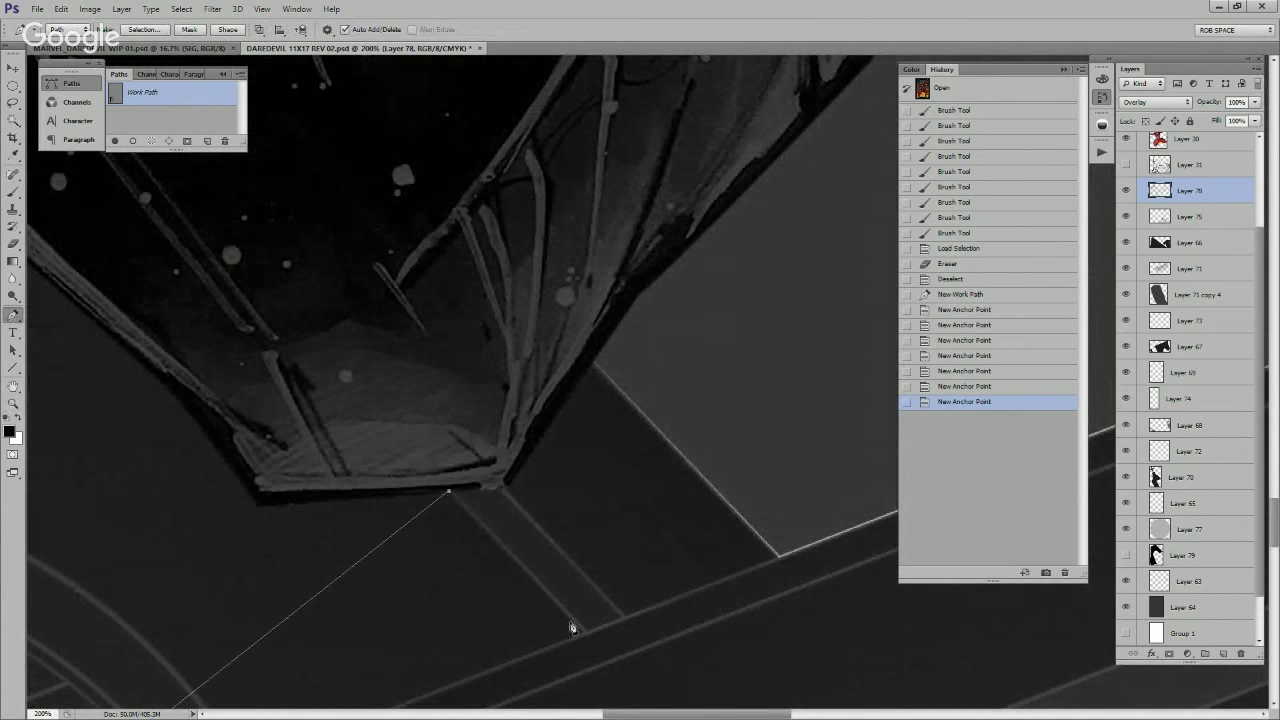
{"action": "mouse_move", "coordinate": [491, 580]}
{"action": "left_mouse_down"}
{"action": "mouse_move", "coordinate": [574, 509]}
{"action": "mouse_move", "coordinate": [528, 460]}
{"action": "mouse_move", "coordinate": [600, 349]}
{"action": "mouse_move", "coordinate": [494, 382]}
{"action": "left_mouse_up"}
{"action": "left_click", "coordinate": [470, 332]}
{"action": "mouse_move", "coordinate": [703, 283]}
{"action": "left_mouse_down"}
{"action": "mouse_move", "coordinate": [423, 629]}
{"action": "mouse_move", "coordinate": [729, 389]}
{"action": "mouse_move", "coordinate": [589, 487]}
{"action": "left_mouse_up"}
{"action": "left_click", "coordinate": [487, 446]}
{"action": "left_click", "coordinate": [623, 588]}
{"action": "left_click", "coordinate": [664, 573]}
{"action": "left_click", "coordinate": [541, 441]}
{"action": "left_click", "coordinate": [487, 443]}
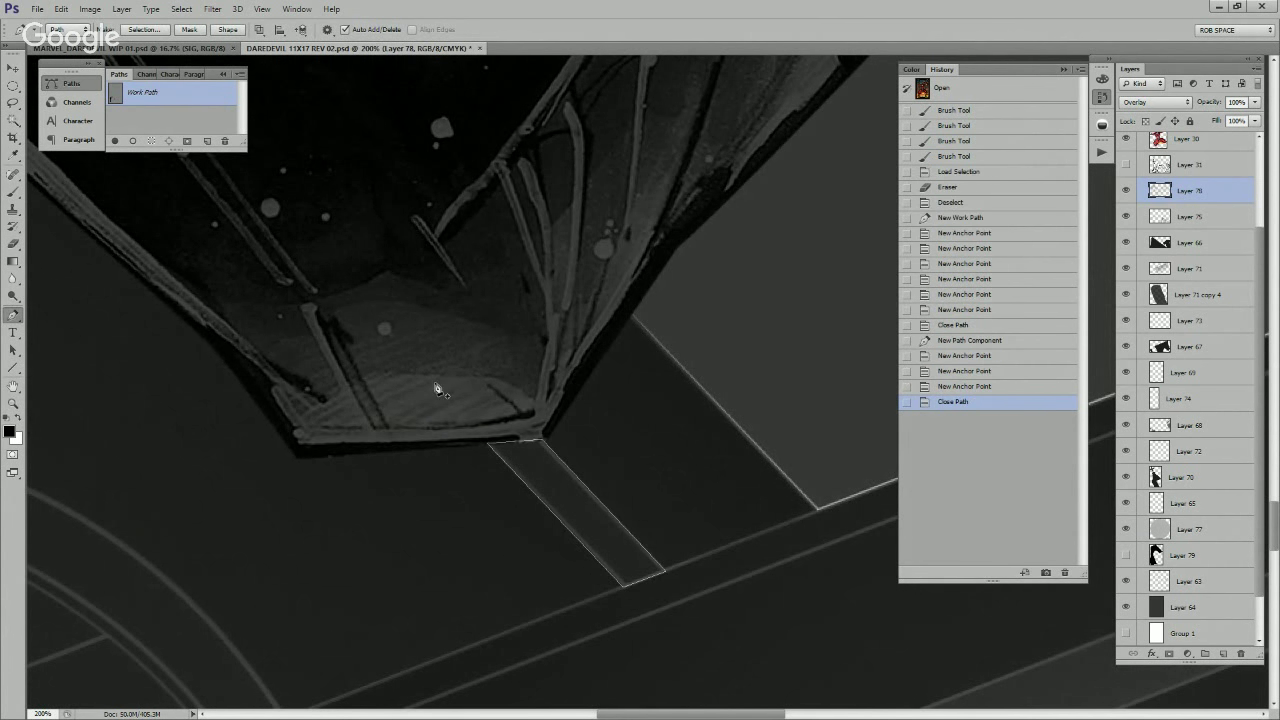
Step: Convert the bevel paths to a selection, hide the line art and selection edges, and brush white over the bevel's lower part
{"action": "key", "text": "ctrl+Return"}
{"action": "key", "text": "z"}
{"action": "left_click", "coordinate": [509, 331], "text": "alt"}
{"action": "left_click", "coordinate": [511, 334], "text": "alt"}
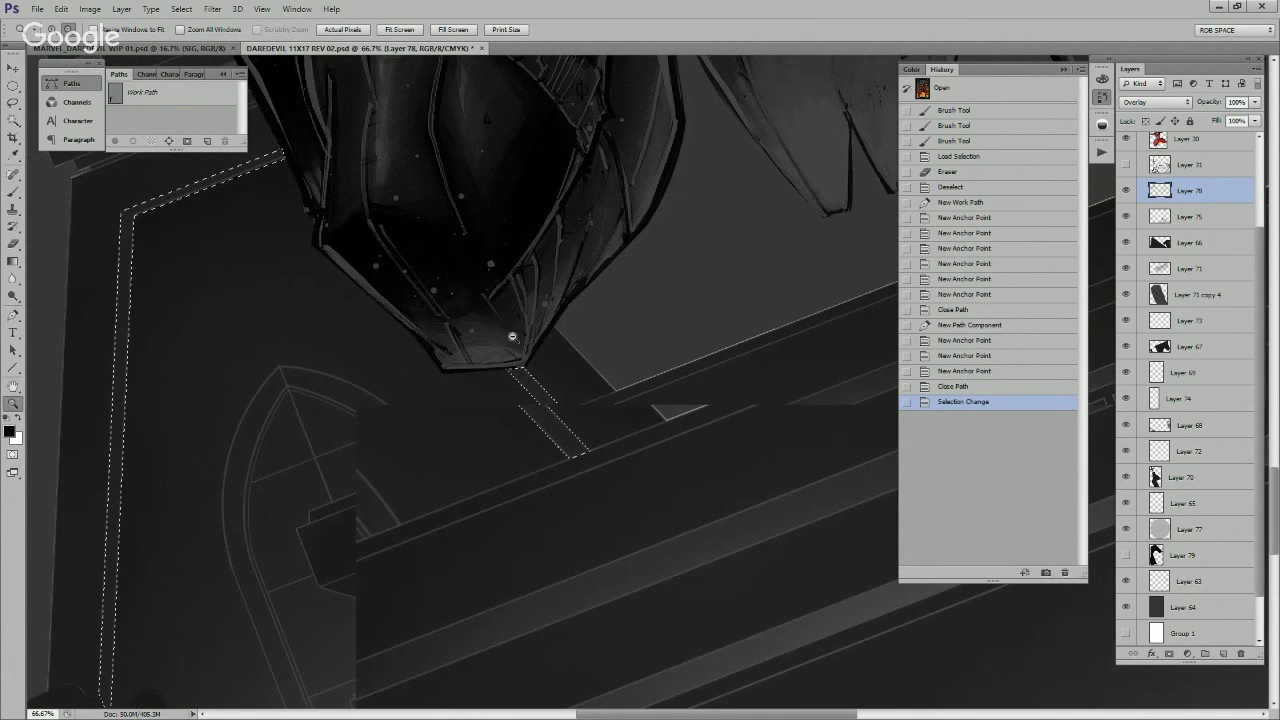
{"action": "left_click", "coordinate": [511, 337], "text": "alt"}
{"action": "left_click", "coordinate": [511, 340], "text": "alt"}
{"action": "key", "text": "b"}
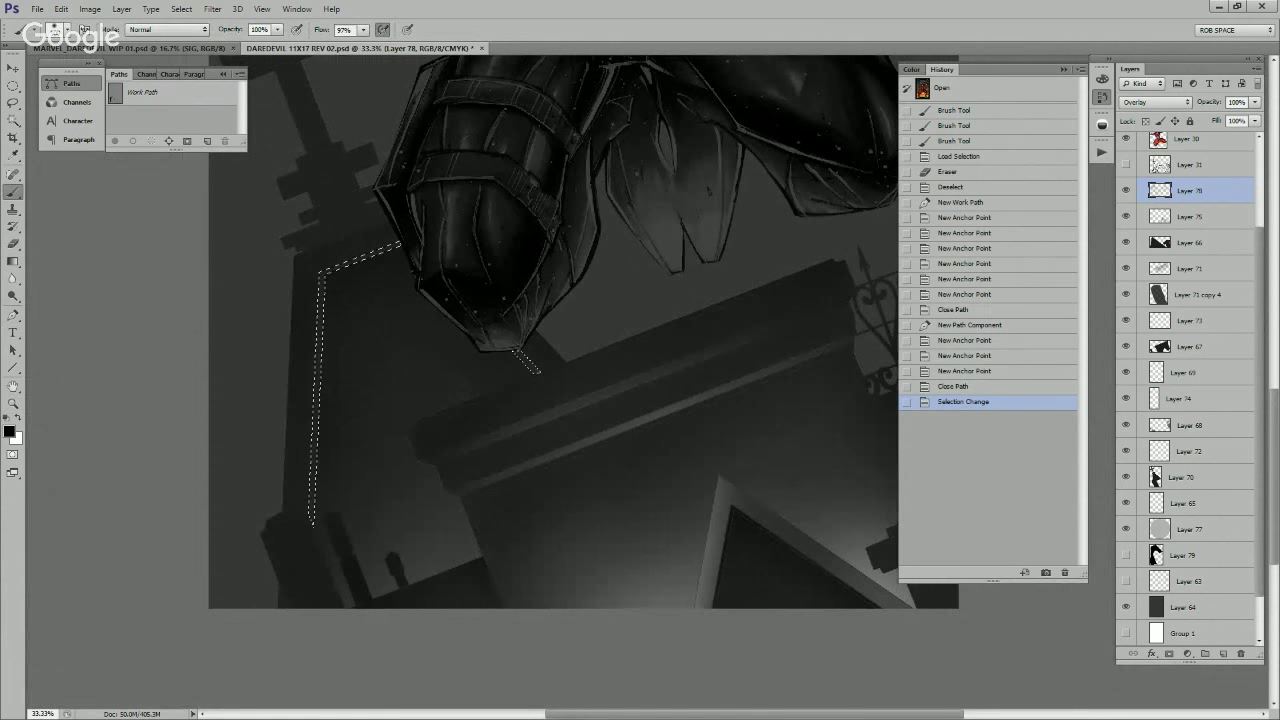
{"action": "key", "text": "ctrl+h"}
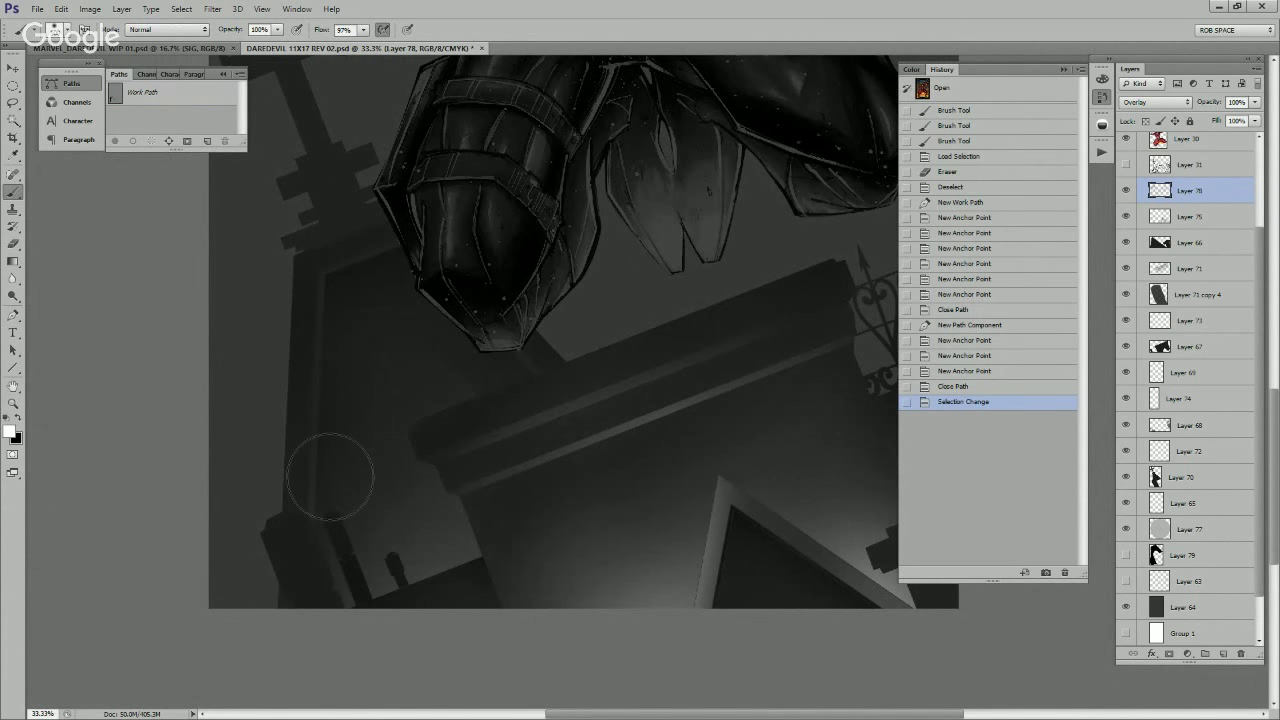
{"action": "key", "text": "x"}
{"action": "left_click_drag", "start_coordinate": [369, 360], "coordinate": [357, 423]}
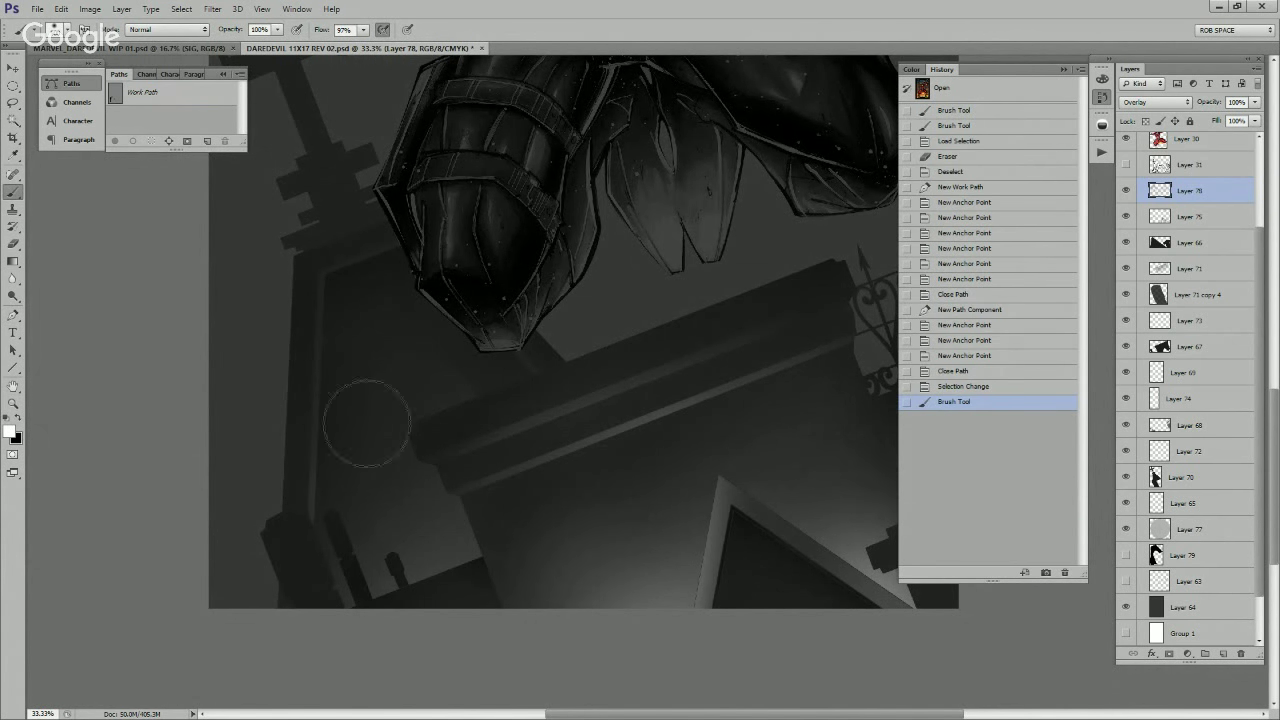
Step: Shade the bevel's upper corner and the sections around the leg on Layer 78 with smaller dark grey brush strokes
{"action": "key", "text": "x"}
{"action": "key", "text": "bracketleft"}
{"action": "key", "text": "bracketleft"}
{"action": "key", "text": "bracketleft"}
{"action": "key", "text": "bracketleft"}
{"action": "key", "text": "bracketleft"}
{"action": "left_click", "coordinate": [357, 267]}
{"action": "left_click", "coordinate": [358, 274]}
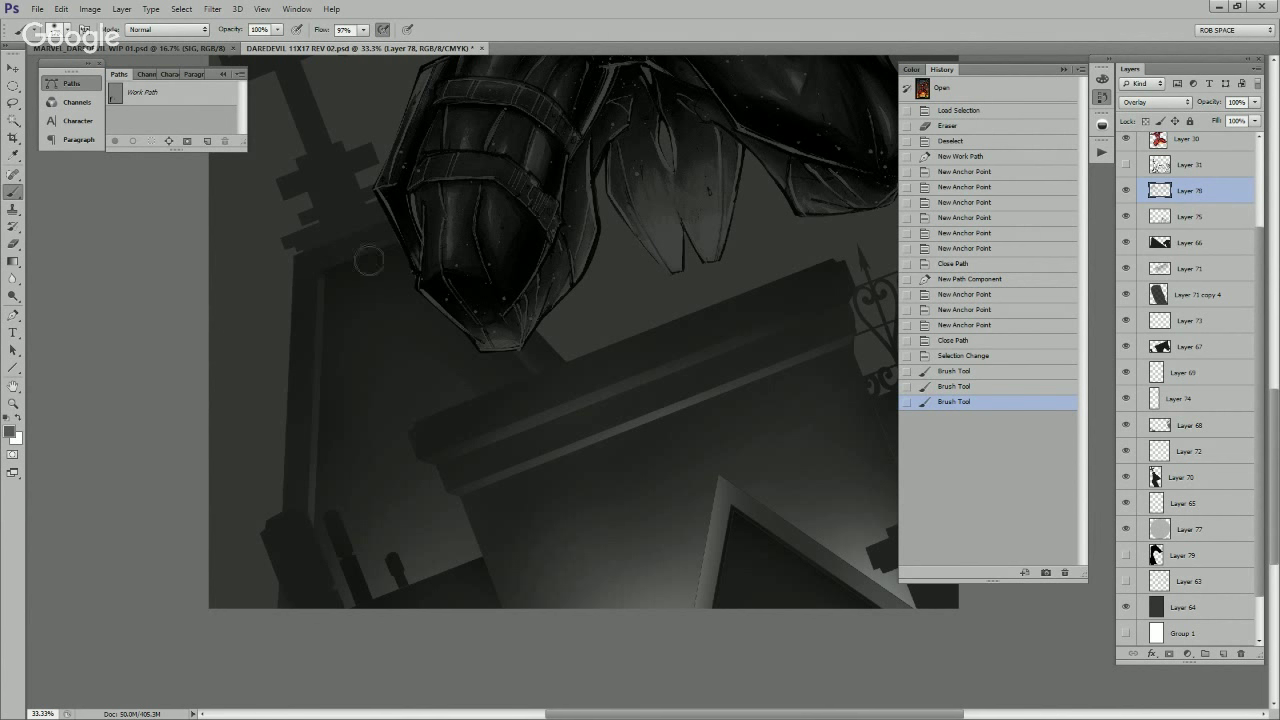
{"action": "left_click", "coordinate": [368, 246]}
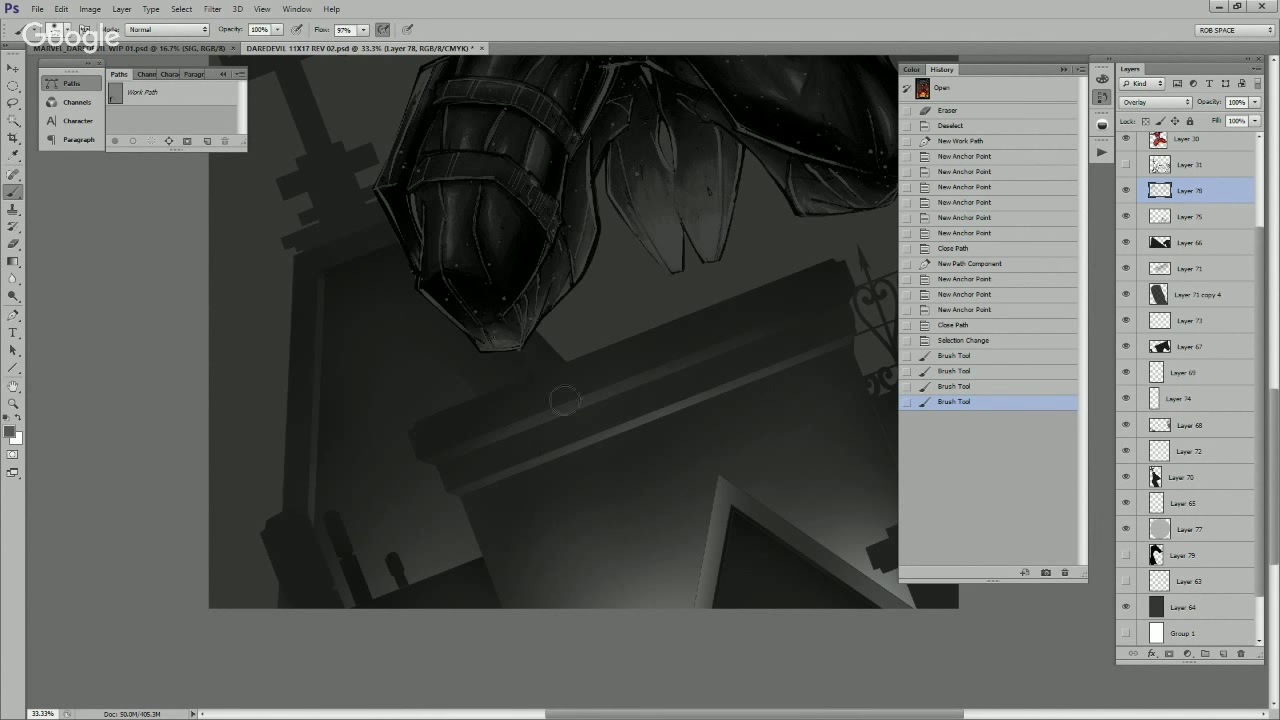
{"action": "mouse_move", "coordinate": [462, 278]}
{"action": "left_mouse_down"}
{"action": "mouse_move", "coordinate": [545, 390]}
{"action": "mouse_move", "coordinate": [588, 424]}
{"action": "mouse_move", "coordinate": [470, 287]}
{"action": "left_mouse_up"}
{"action": "key", "text": "x"}
{"action": "key", "text": "x"}
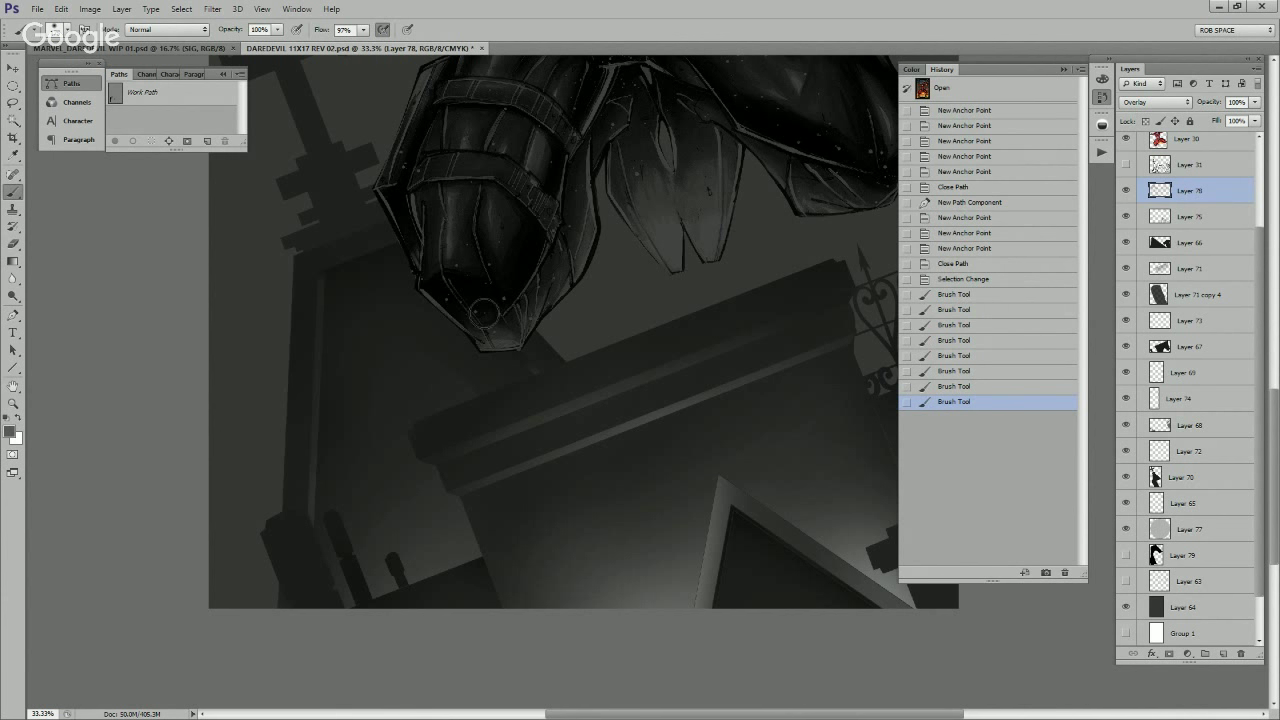
{"action": "left_click_drag", "start_coordinate": [341, 263], "coordinate": [361, 253]}
Step: Try to lighten the top of the bevel's vertical side at the corner with small white strokes, and undo them
{"action": "key", "text": "z"}
{"action": "left_click", "coordinate": [329, 269]}
{"action": "left_click", "coordinate": [329, 269]}
{"action": "left_click", "coordinate": [329, 269]}
{"action": "left_click", "coordinate": [329, 269]}
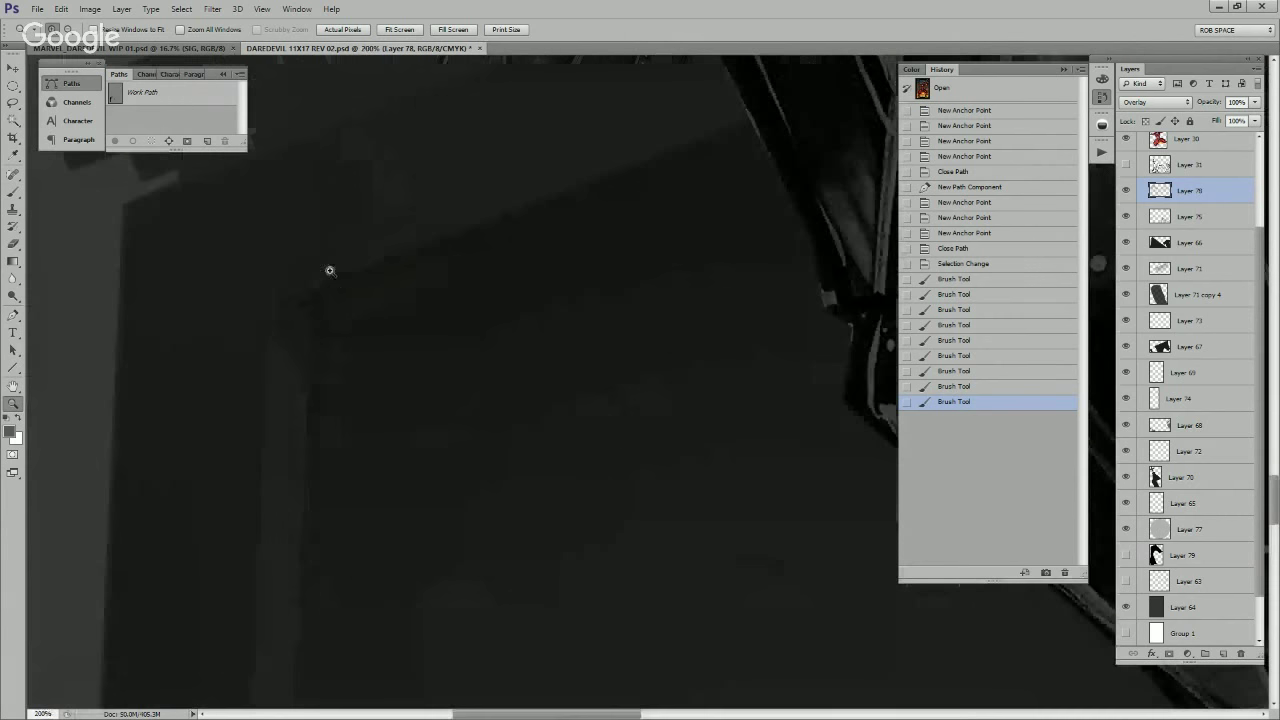
{"action": "key", "text": "b"}
{"action": "key", "text": "bracketleft"}
{"action": "key", "text": "bracketleft"}
{"action": "key", "text": "bracketleft"}
{"action": "key", "text": "bracketleft"}
{"action": "key", "text": "bracketleft"}
{"action": "key", "text": "bracketleft"}
{"action": "key", "text": "bracketleft"}
{"action": "key", "text": "bracketleft"}
{"action": "key", "text": "bracketleft"}
{"action": "key", "text": "bracketleft"}
{"action": "key", "text": "bracketleft"}
{"action": "key", "text": "bracketleft"}
{"action": "key", "text": "bracketleft"}
{"action": "key", "text": "bracketleft"}
{"action": "key", "text": "bracketleft"}
{"action": "key", "text": "bracketleft"}
{"action": "key", "text": "bracketleft"}
{"action": "key", "text": "bracketleft"}
{"action": "key", "text": "bracketleft"}
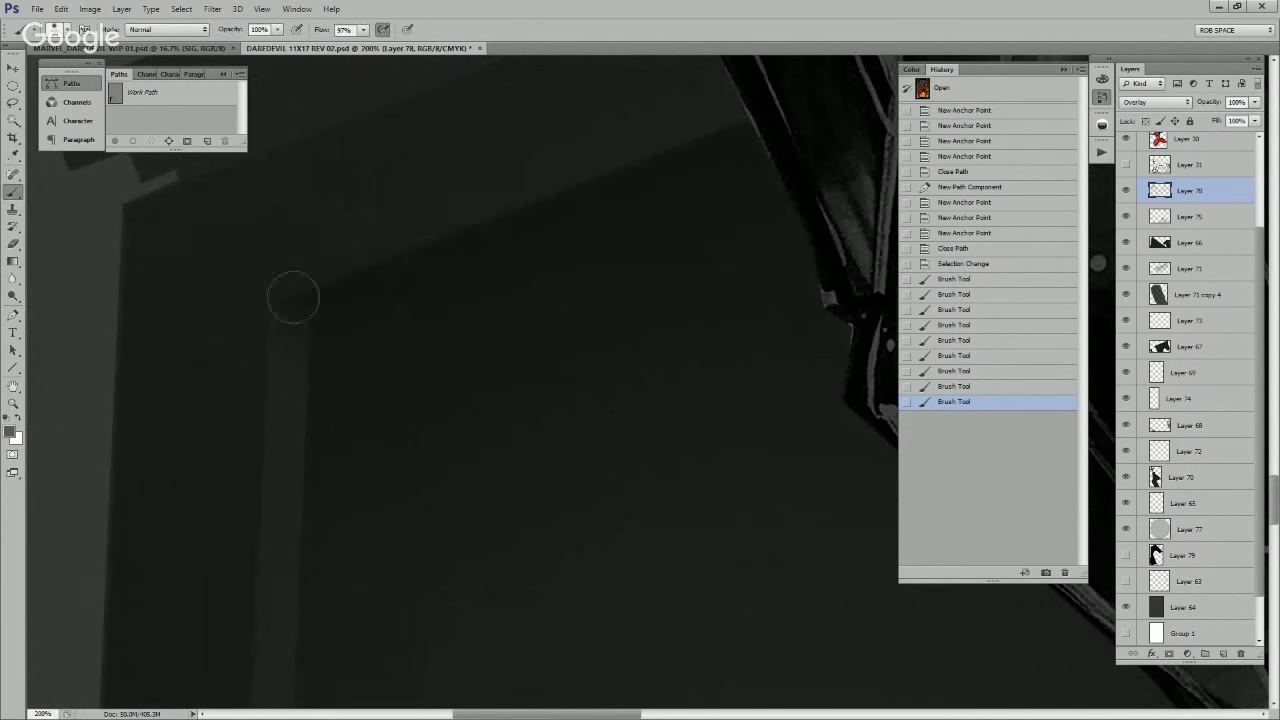
{"action": "key", "text": "x"}
{"action": "mouse_move", "coordinate": [253, 293]}
{"action": "left_mouse_down"}
{"action": "mouse_move", "coordinate": [282, 317]}
{"action": "mouse_move", "coordinate": [326, 408]}
{"action": "left_mouse_up"}
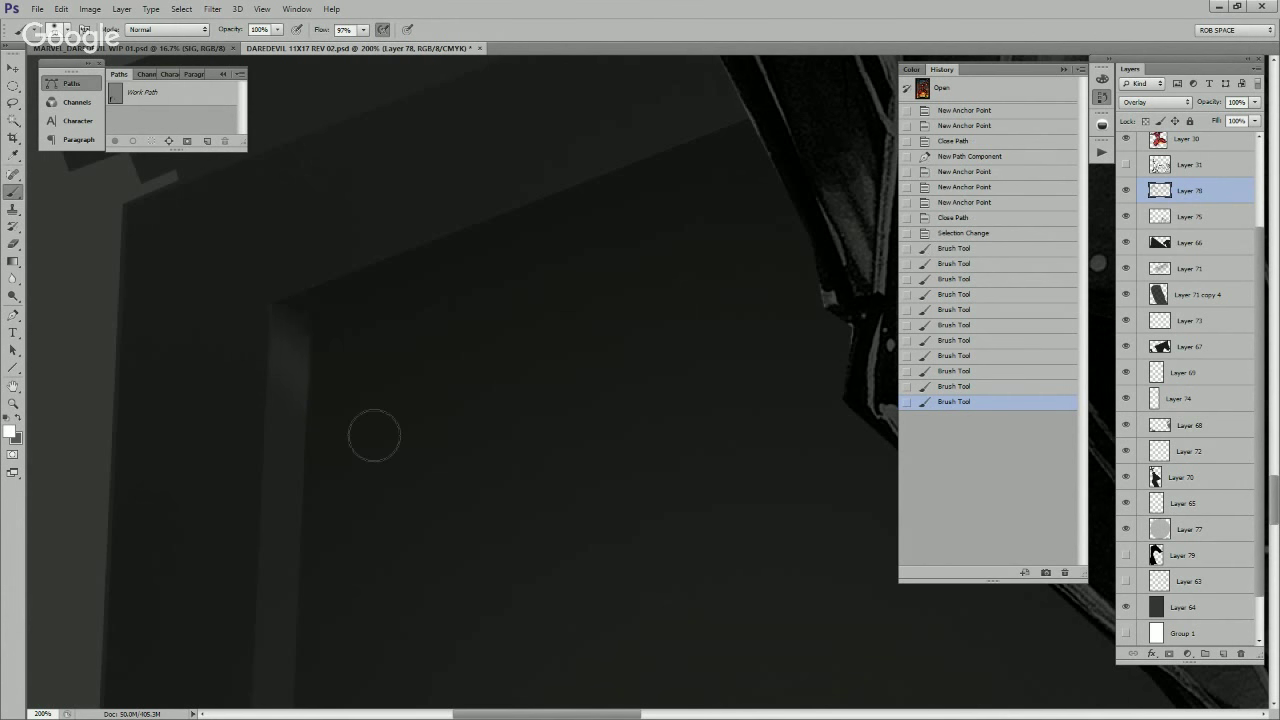
{"action": "key", "text": "ctrl+z"}
{"action": "mouse_move", "coordinate": [259, 297]}
{"action": "left_mouse_down"}
{"action": "mouse_move", "coordinate": [373, 361]}
{"action": "mouse_move", "coordinate": [326, 356]}
{"action": "mouse_move", "coordinate": [229, 303]}
{"action": "mouse_move", "coordinate": [387, 410]}
{"action": "mouse_move", "coordinate": [327, 383]}
{"action": "mouse_move", "coordinate": [240, 298]}
{"action": "mouse_move", "coordinate": [372, 363]}
{"action": "left_mouse_up"}
{"action": "left_click", "coordinate": [360, 354], "text": "alt"}
{"action": "left_click", "coordinate": [360, 354], "text": "alt"}
{"action": "left_click", "coordinate": [360, 354], "text": "alt"}
{"action": "key", "text": "ctrl+z"}
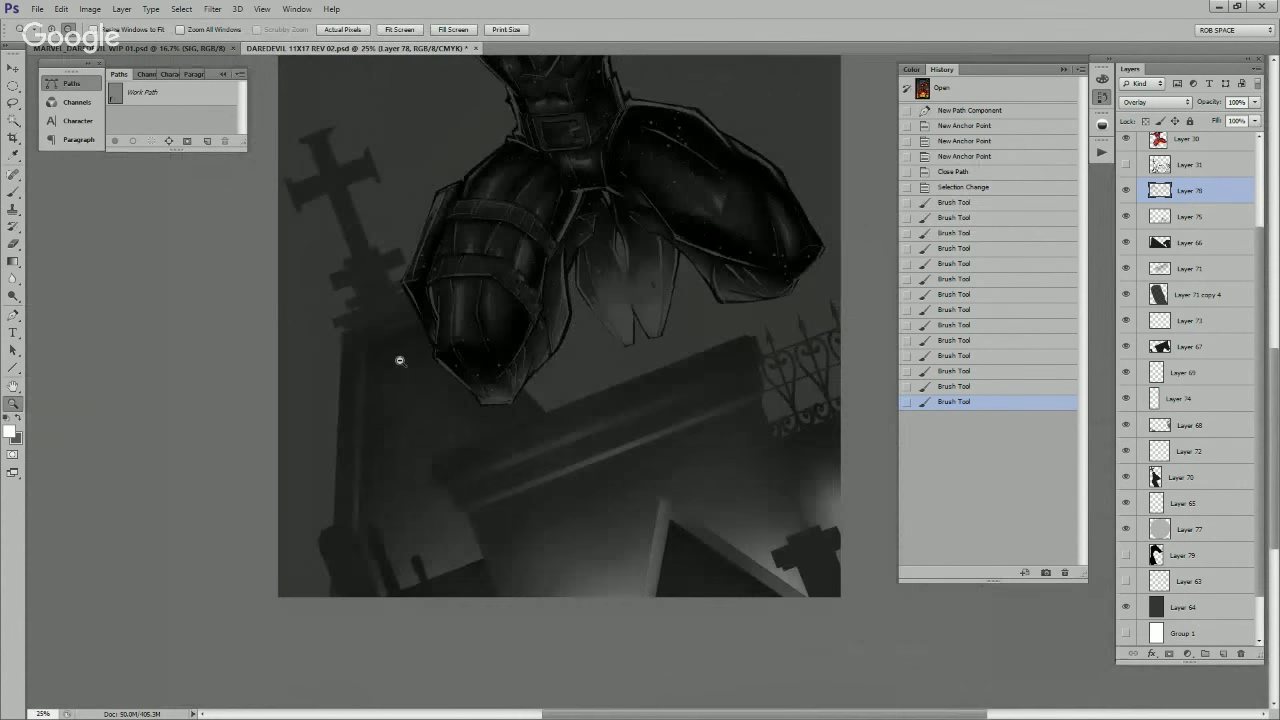
{"action": "key", "text": "ctrl+alt+z"}
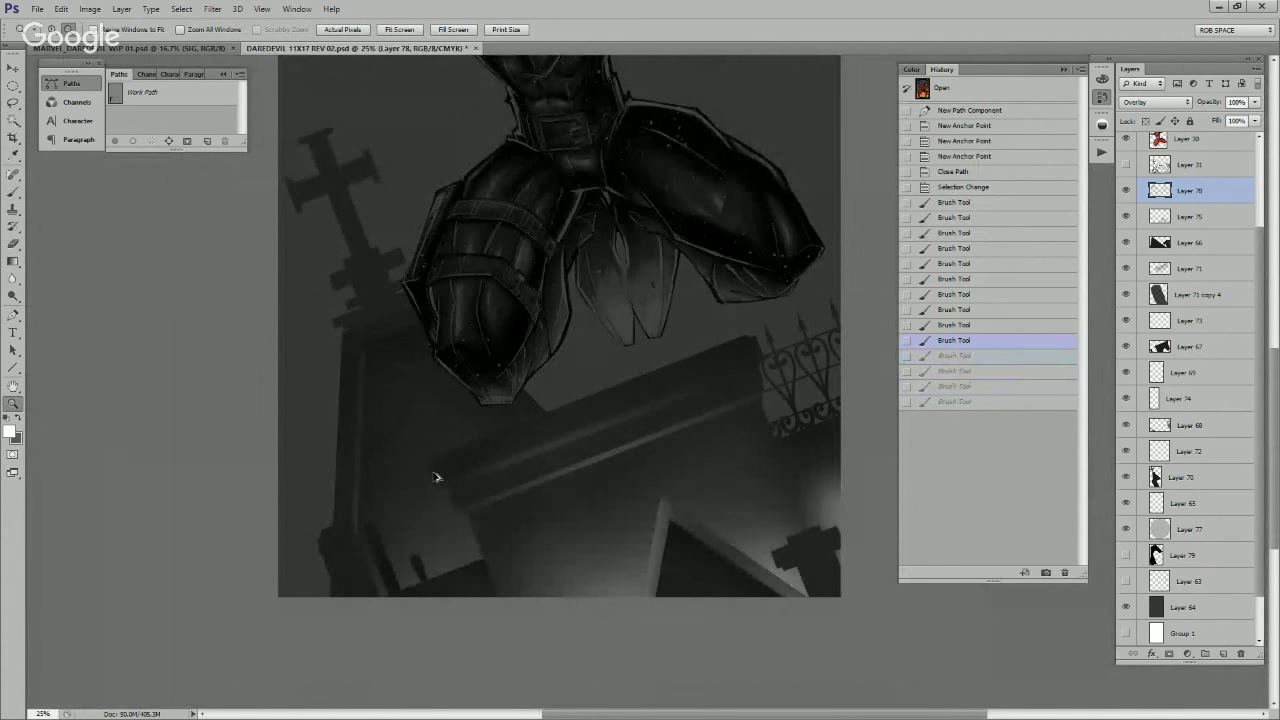
Step: Brush white over the lower end of the tombstone's bevel and clear the selection
{"action": "key", "text": "b"}
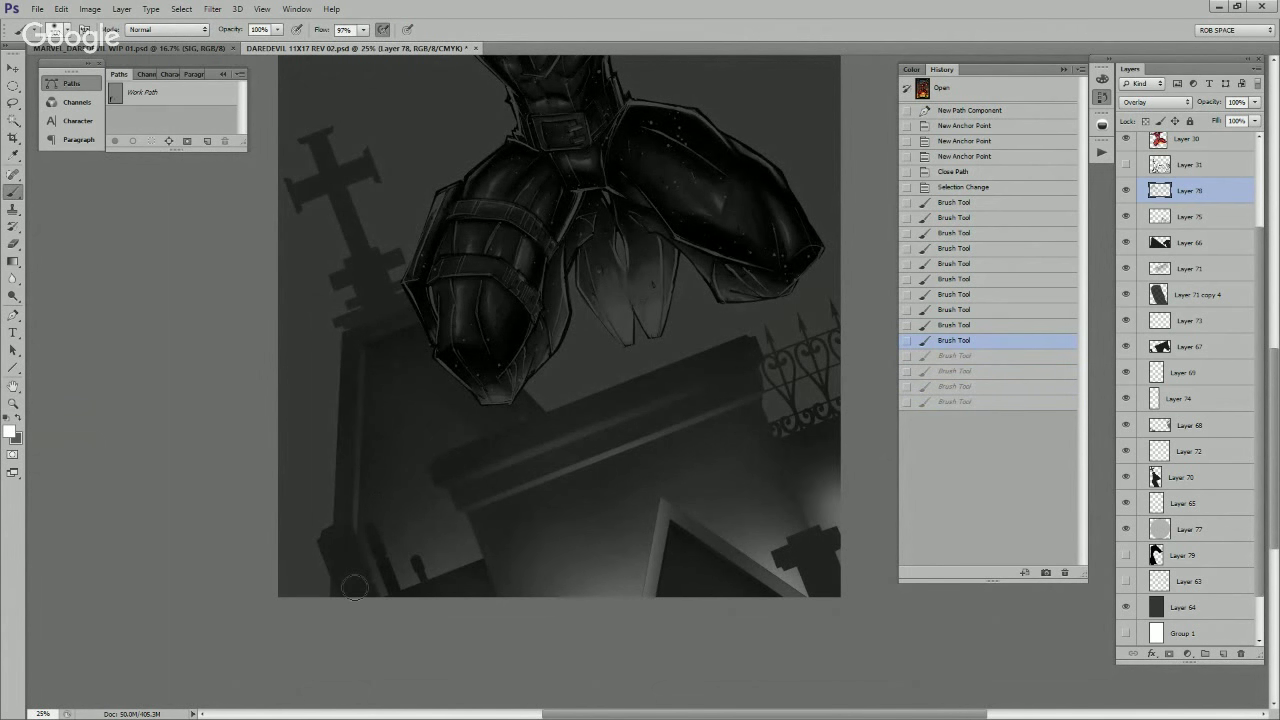
{"action": "left_click_drag", "start_coordinate": [355, 587], "coordinate": [357, 547]}
{"action": "key", "text": "ctrl+d"}
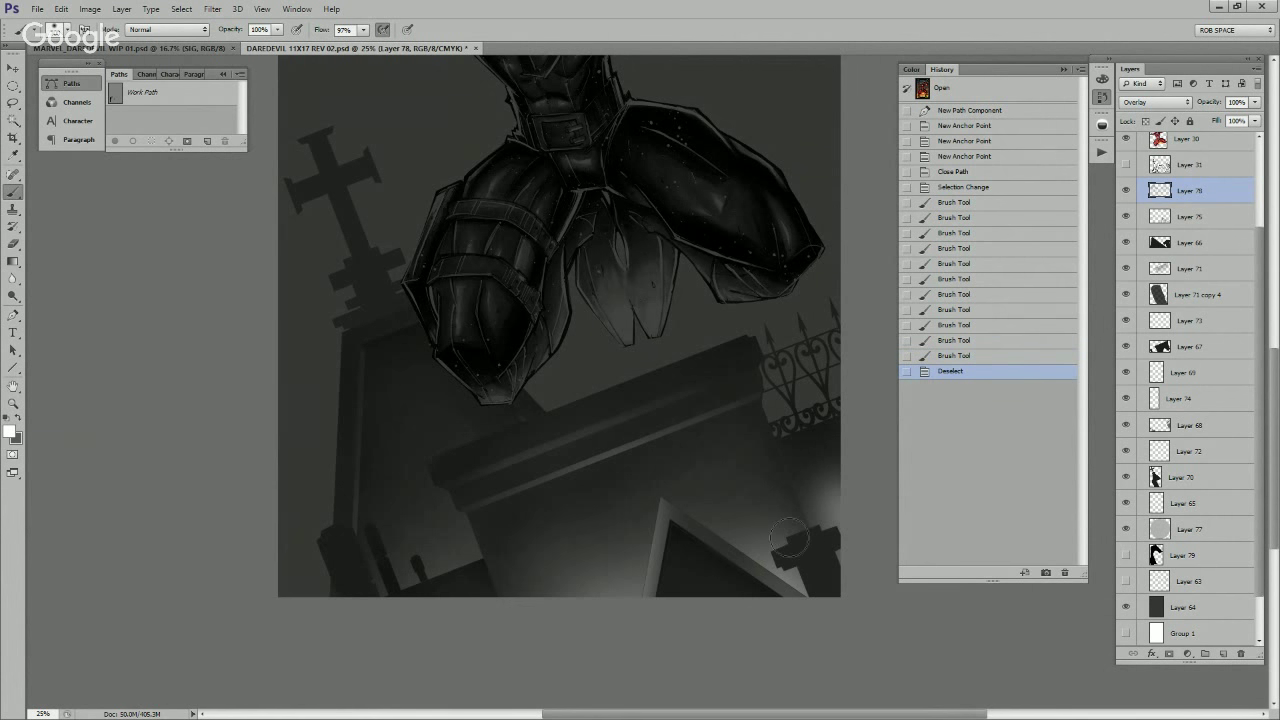
Step: Load Layer 66's shapes as a selection, hide its edges, and darken the triangular tombstone with a larger dark grey brush
{"action": "mouse_move", "coordinate": [779, 540]}
{"action": "left_mouse_down"}
{"action": "mouse_move", "coordinate": [800, 530]}
{"action": "mouse_move", "coordinate": [787, 510]}
{"action": "left_mouse_up"}
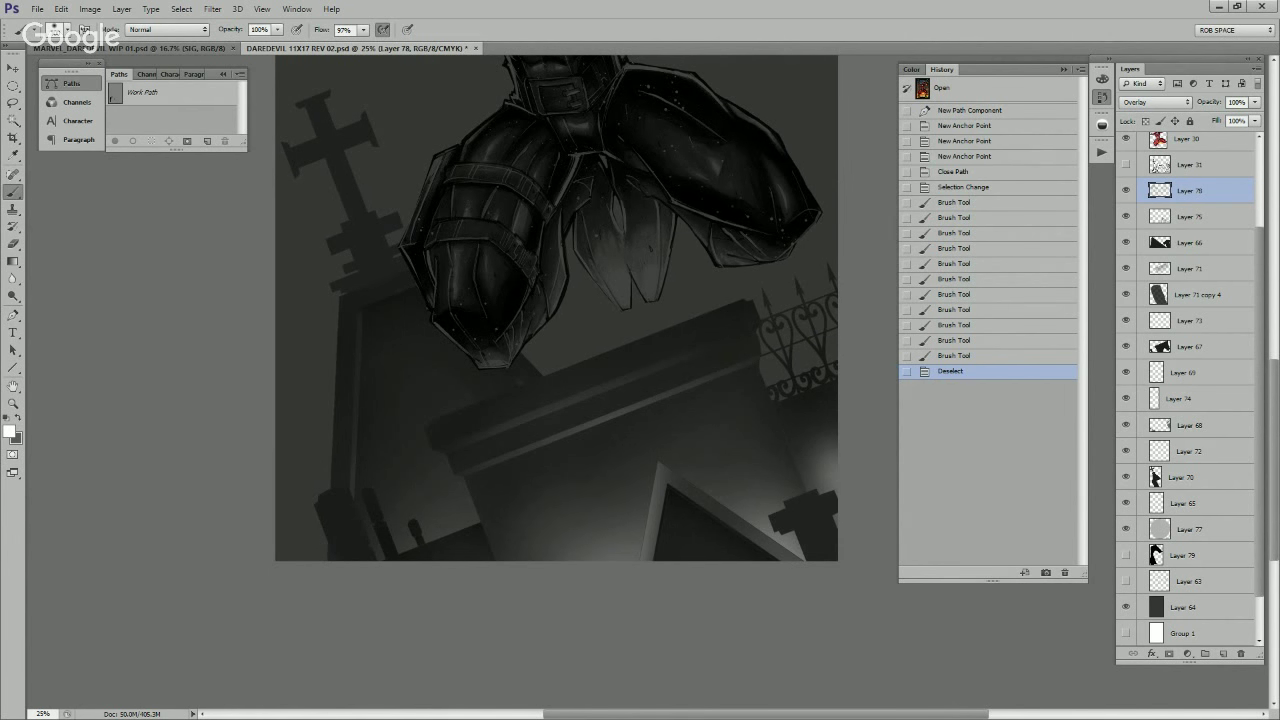
{"action": "left_click", "coordinate": [1160, 243], "text": "ctrl"}
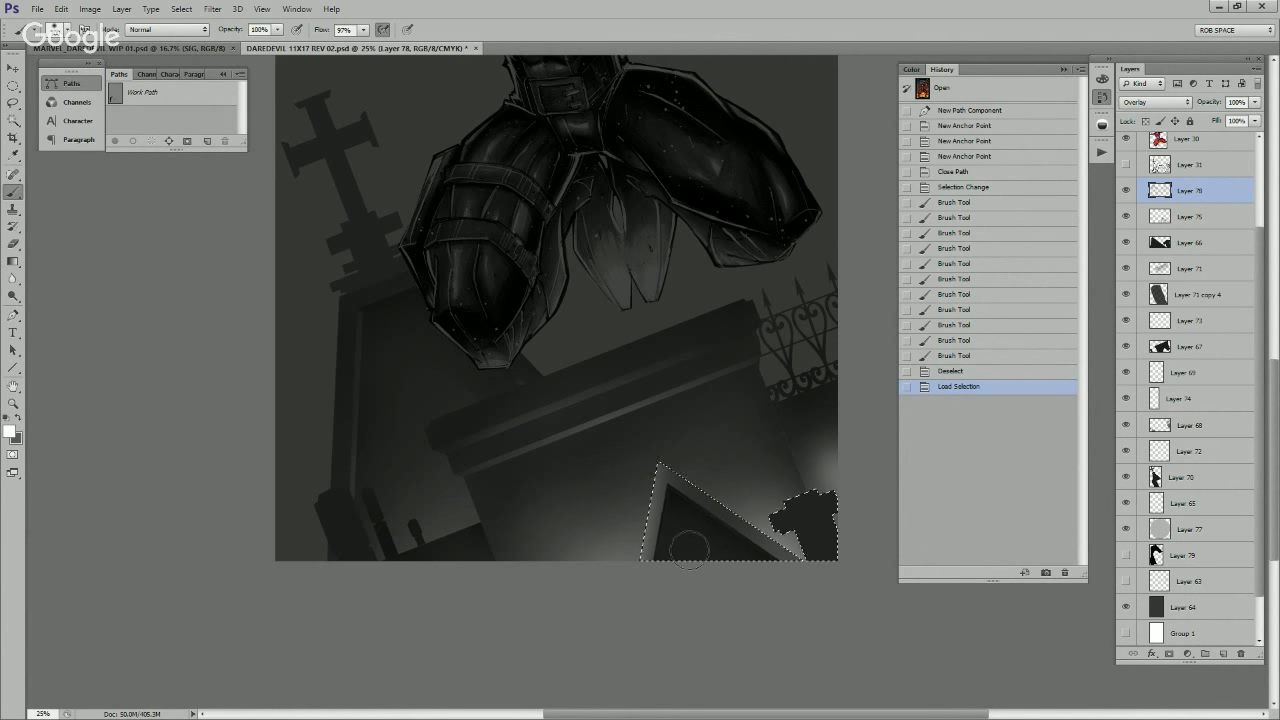
{"action": "key", "text": "bracketright"}
{"action": "key", "text": "bracketright"}
{"action": "key", "text": "bracketright"}
{"action": "key", "text": "bracketright"}
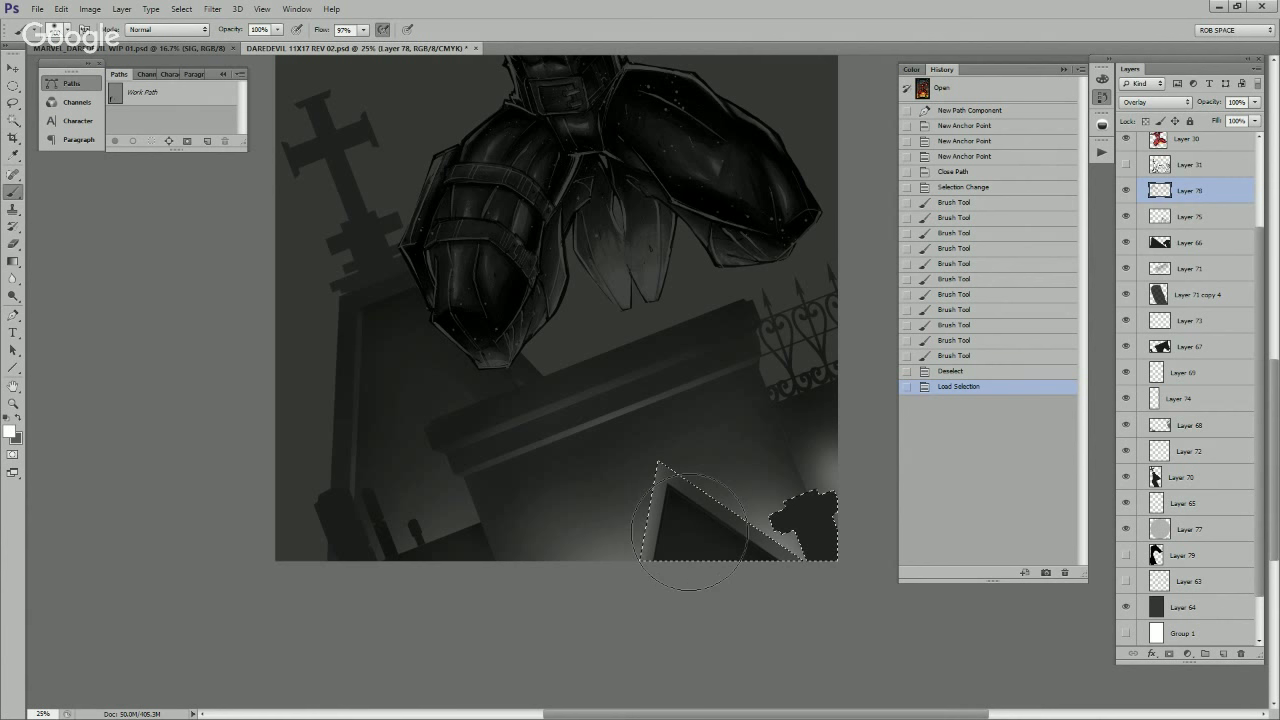
{"action": "key", "text": "x"}
{"action": "key", "text": "ctrl+h"}
{"action": "key", "text": "ctrl+h"}
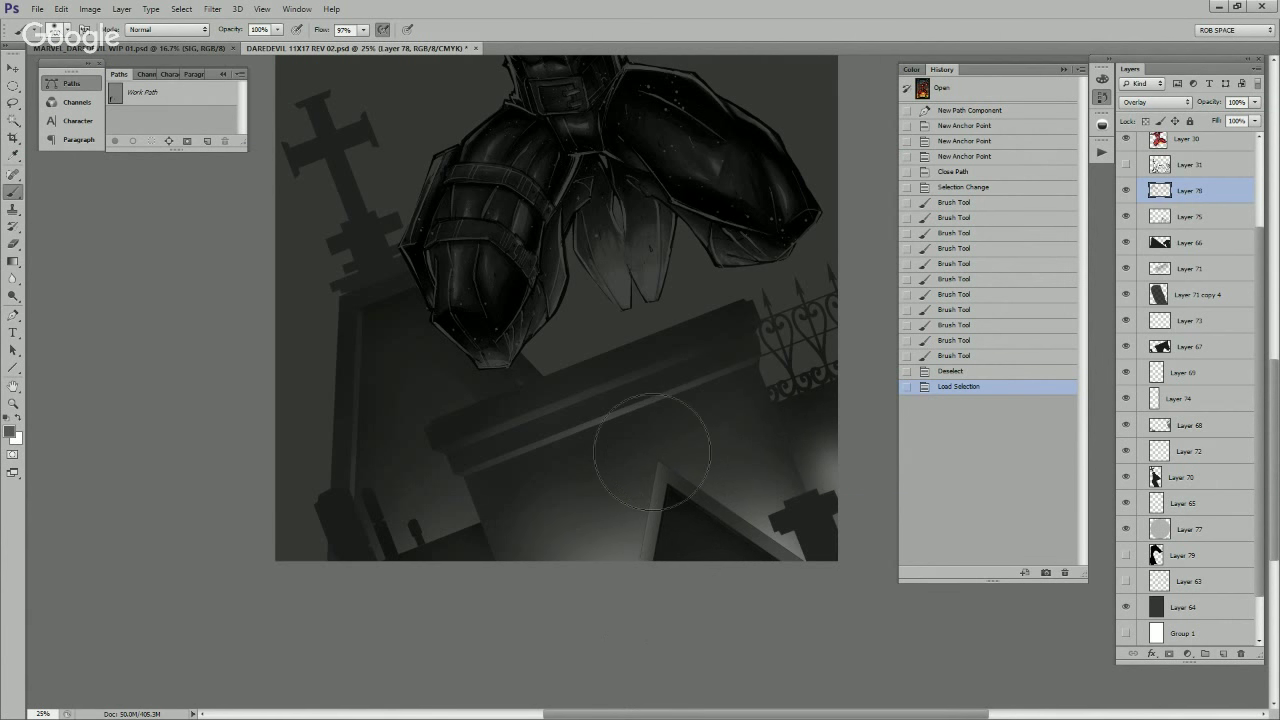
{"action": "left_click_drag", "start_coordinate": [862, 687], "coordinate": [832, 626]}
{"action": "left_click_drag", "start_coordinate": [798, 546], "coordinate": [706, 537]}
Step: Shade the small foreground cross beside the triangular tombstone with white and black airbrush strokes, undoing the last stroke
{"action": "key", "text": "x"}
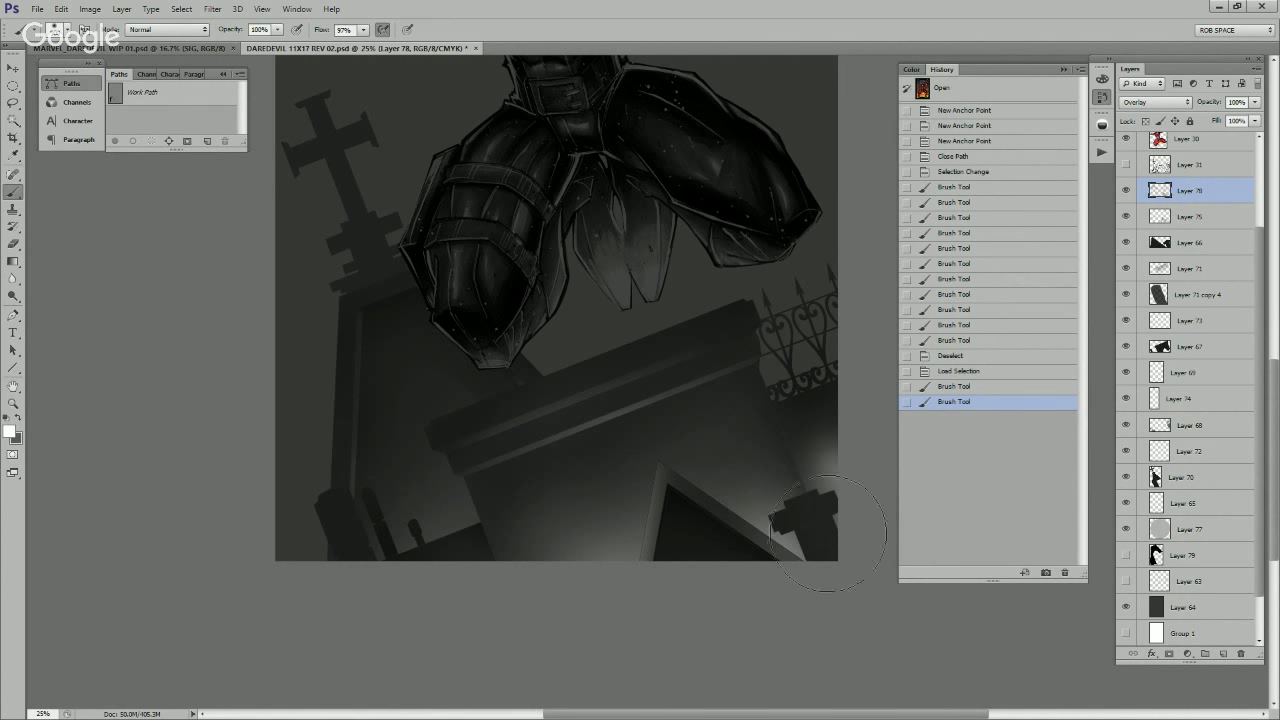
{"action": "left_click_drag", "start_coordinate": [828, 534], "coordinate": [827, 558]}
{"action": "left_click_drag", "start_coordinate": [790, 510], "coordinate": [815, 545]}
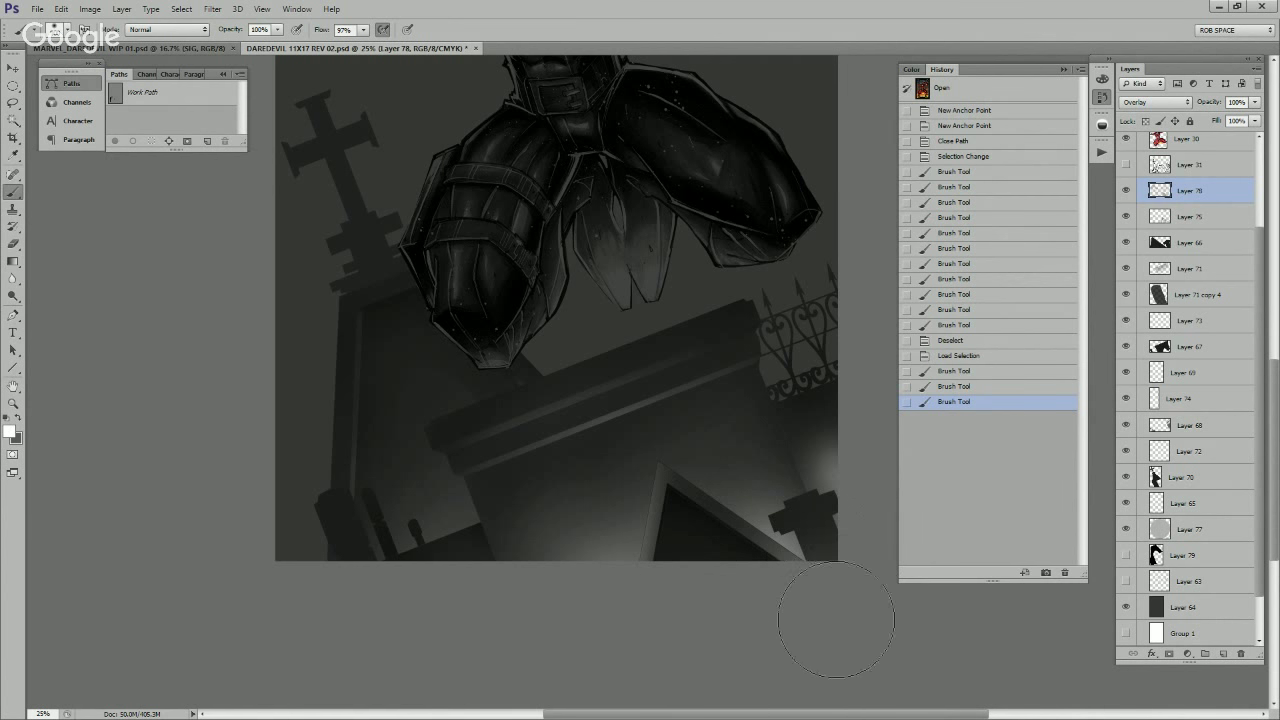
{"action": "mouse_move", "coordinate": [778, 488]}
{"action": "left_mouse_down"}
{"action": "mouse_move", "coordinate": [806, 457]}
{"action": "mouse_move", "coordinate": [835, 457]}
{"action": "left_mouse_up"}
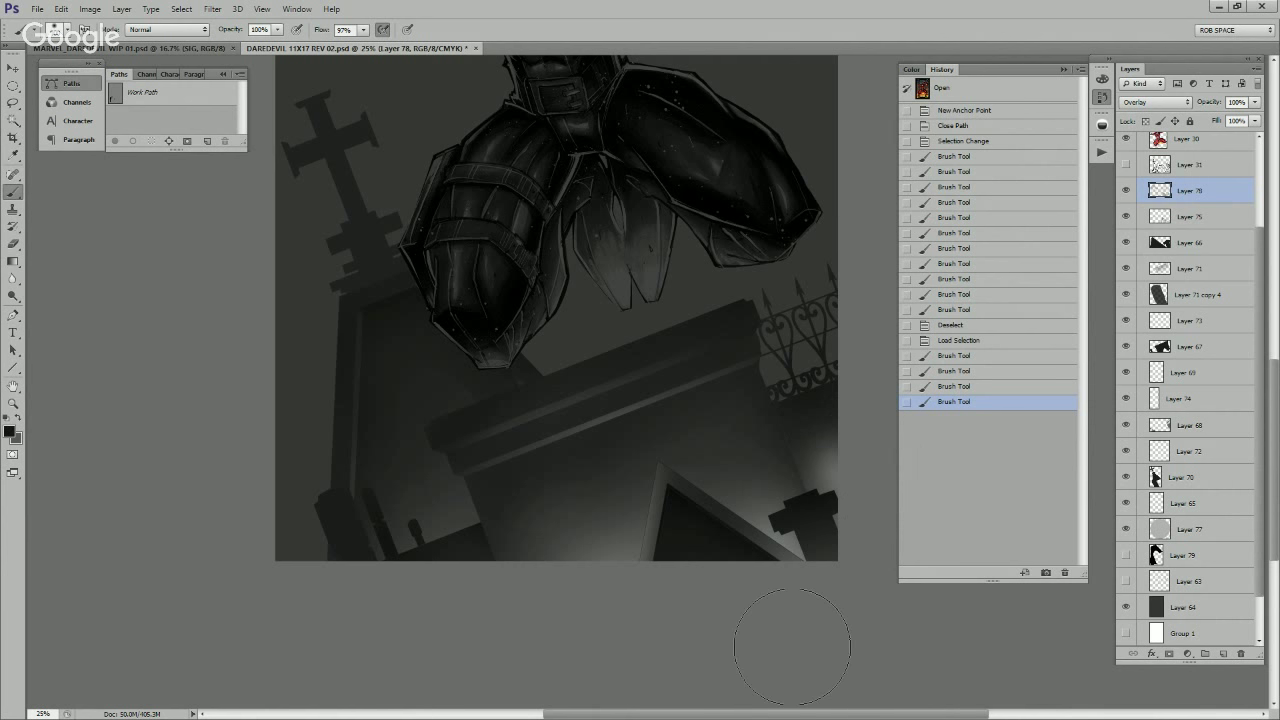
{"action": "left_click_drag", "start_coordinate": [776, 488], "coordinate": [812, 526]}
{"action": "left_click_drag", "start_coordinate": [821, 426], "coordinate": [778, 497]}
{"action": "key", "text": "ctrl+z"}
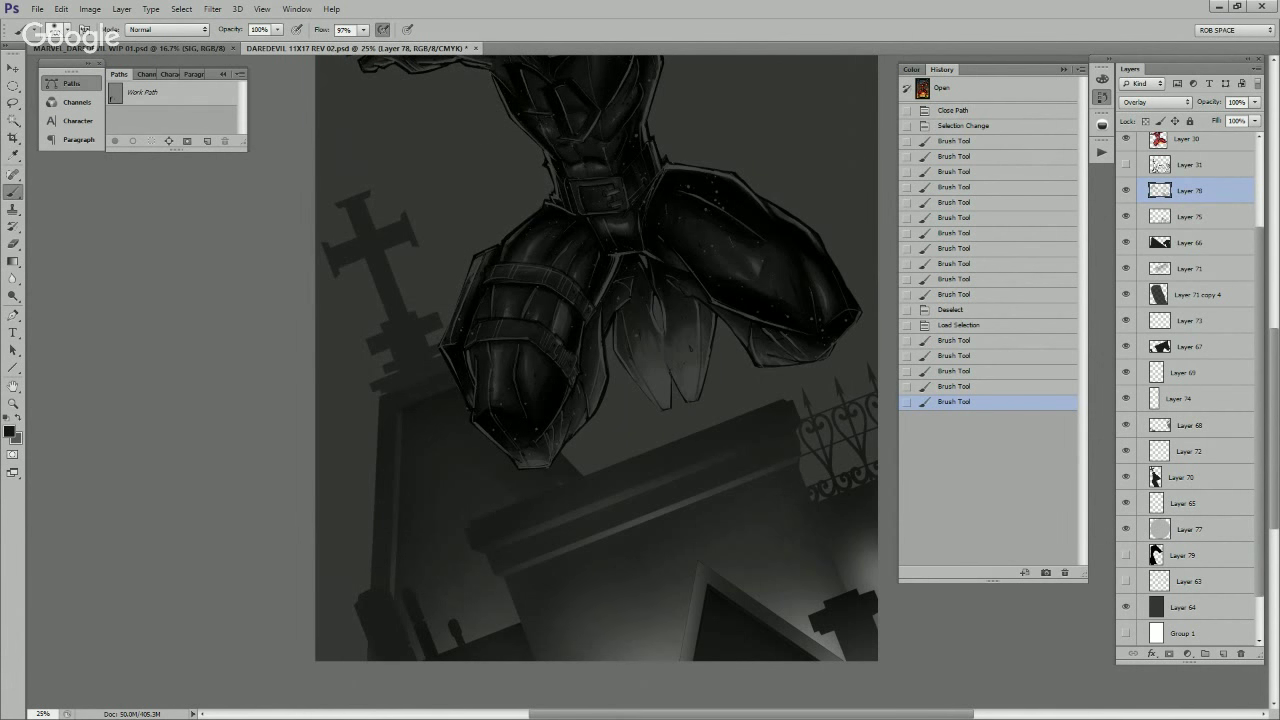
Step: Select the ledge's middle strip from Layer 63's line art, hide the selection edges, and darken it with black brush strokes on Layer 78
{"action": "left_click", "coordinate": [1160, 347], "text": "ctrl"}
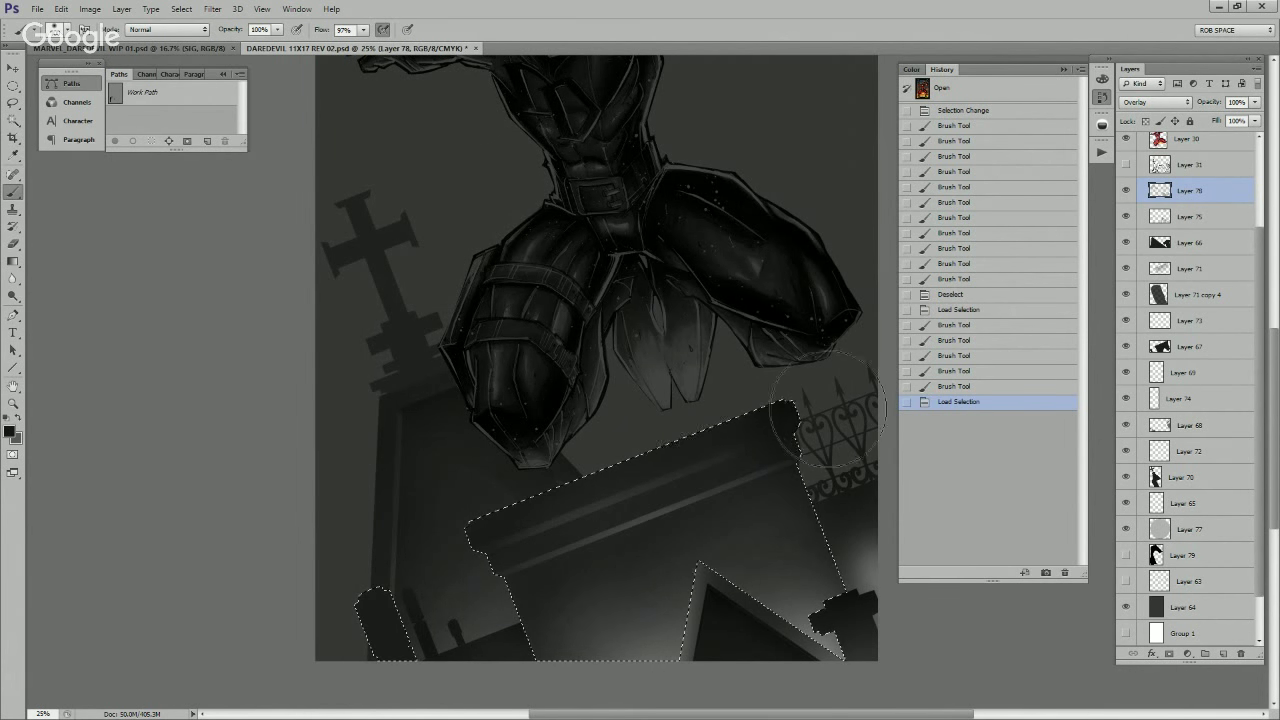
{"action": "left_click", "coordinate": [1189, 581]}
{"action": "key", "text": "ctrl+d"}
{"action": "key", "text": "w"}
{"action": "left_click", "coordinate": [790, 436]}
{"action": "left_click", "coordinate": [1189, 190]}
{"action": "key", "text": "b"}
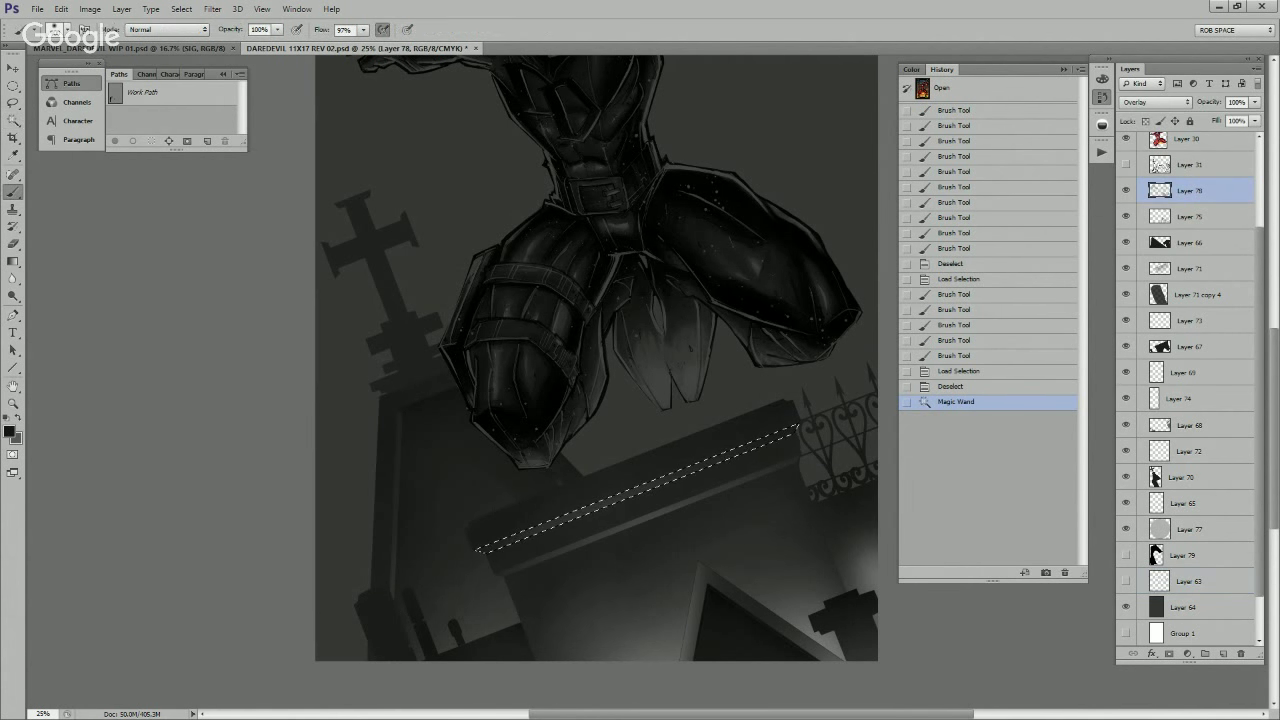
{"action": "key", "text": "ctrl+h"}
{"action": "key", "text": "ctrl+h"}
{"action": "left_click", "coordinate": [813, 438]}
{"action": "left_click_drag", "start_coordinate": [448, 582], "coordinate": [406, 562]}
{"action": "mouse_move", "coordinate": [790, 368]}
{"action": "left_mouse_down"}
{"action": "mouse_move", "coordinate": [755, 373]}
{"action": "mouse_move", "coordinate": [795, 358]}
{"action": "left_mouse_up"}
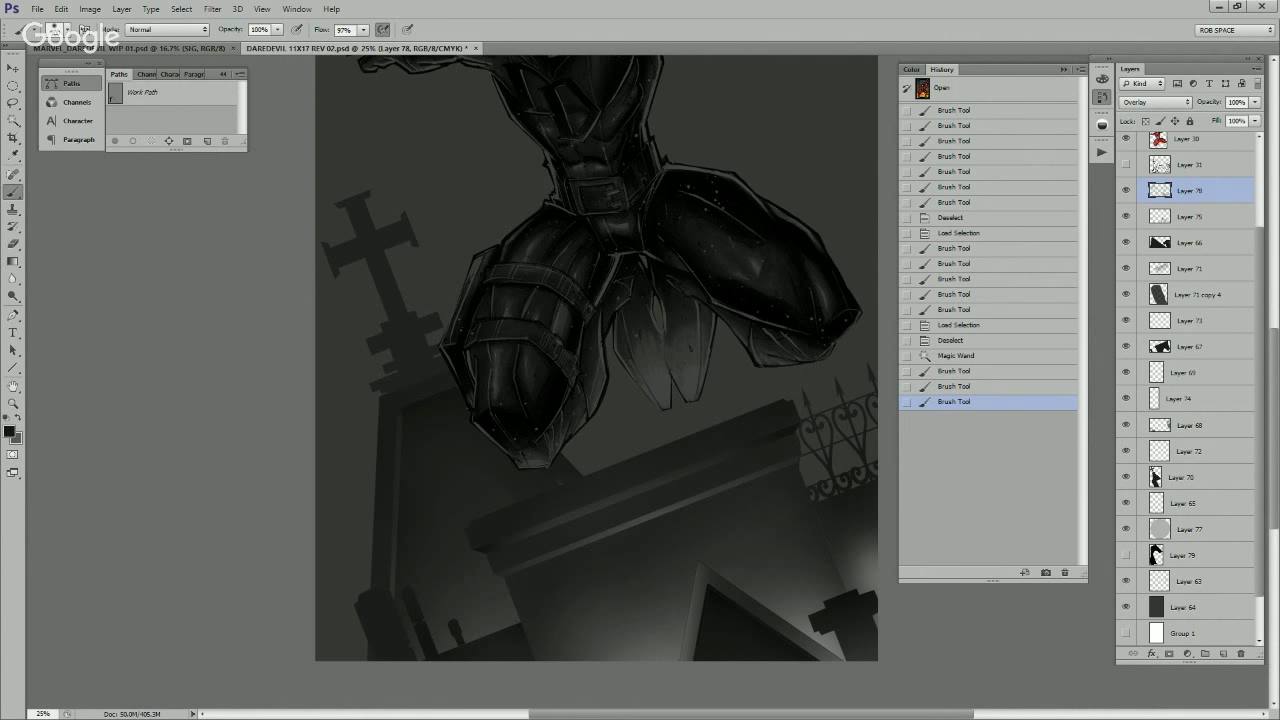
Step: Select the thin strip along the ledge's top edge from Layer 63 and brush black over it on Layer 78
{"action": "left_click", "coordinate": [1189, 581]}
{"action": "key", "text": "w"}
{"action": "left_click", "coordinate": [775, 409]}
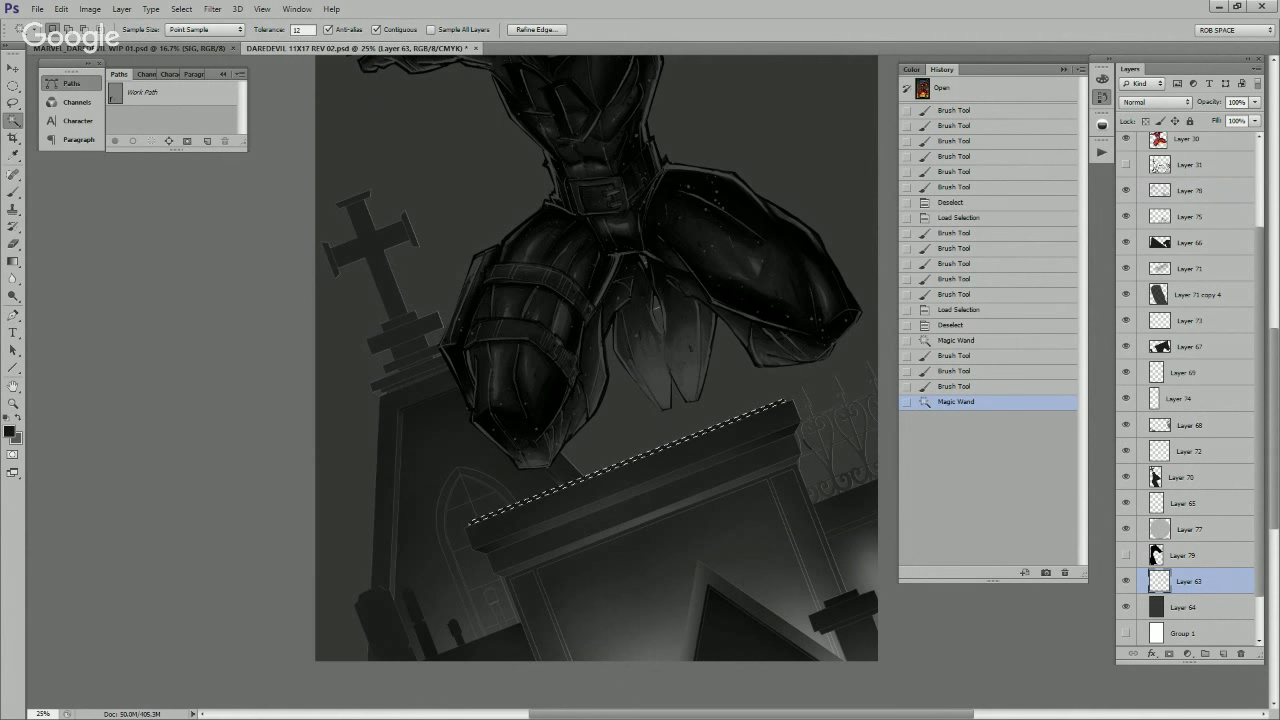
{"action": "key", "text": "b"}
{"action": "key", "text": "ctrl+h"}
{"action": "key", "text": "ctrl+h"}
{"action": "left_click_drag", "start_coordinate": [775, 403], "coordinate": [798, 394]}
{"action": "left_click", "coordinate": [1126, 581]}
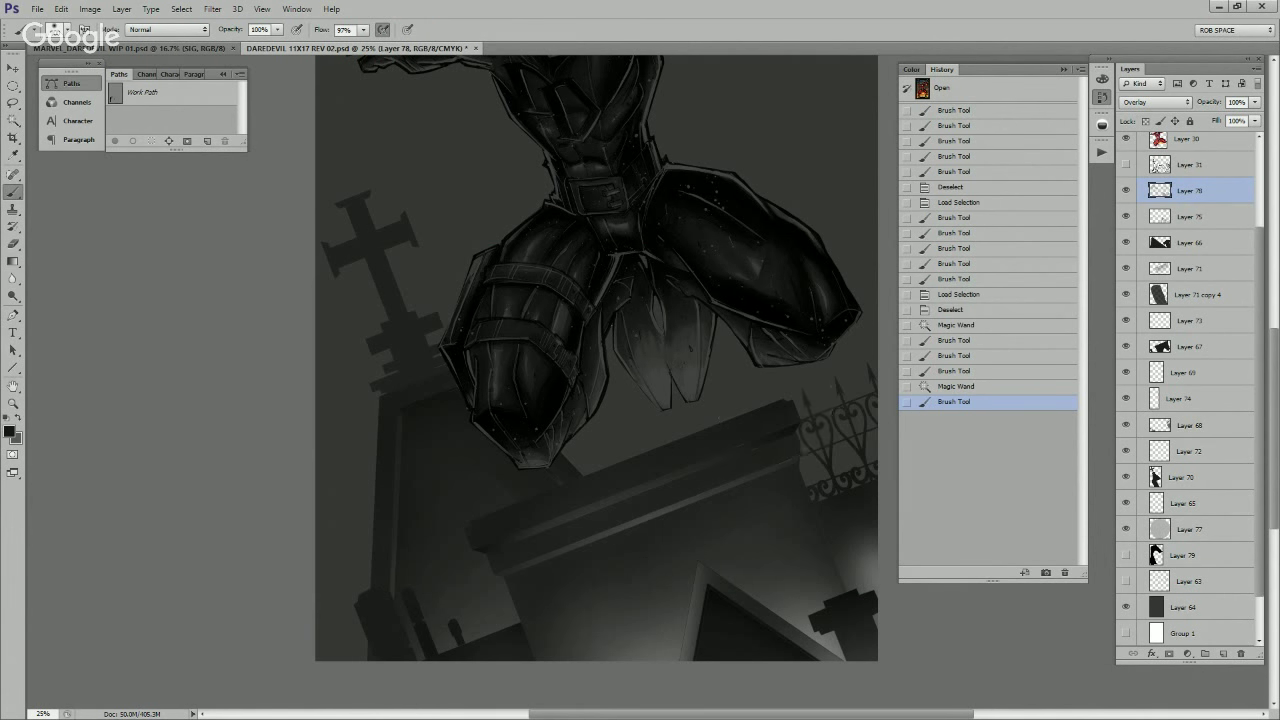
{"action": "left_click_drag", "start_coordinate": [720, 383], "coordinate": [556, 408]}
{"action": "mouse_move", "coordinate": [466, 501]}
{"action": "left_mouse_down"}
{"action": "mouse_move", "coordinate": [613, 403]}
{"action": "mouse_move", "coordinate": [577, 424]}
{"action": "left_mouse_up"}
Step: Lighten parts of the ledge's selected top edge with smaller white brush strokes and touch up its upper end with black
{"action": "key", "text": "x"}
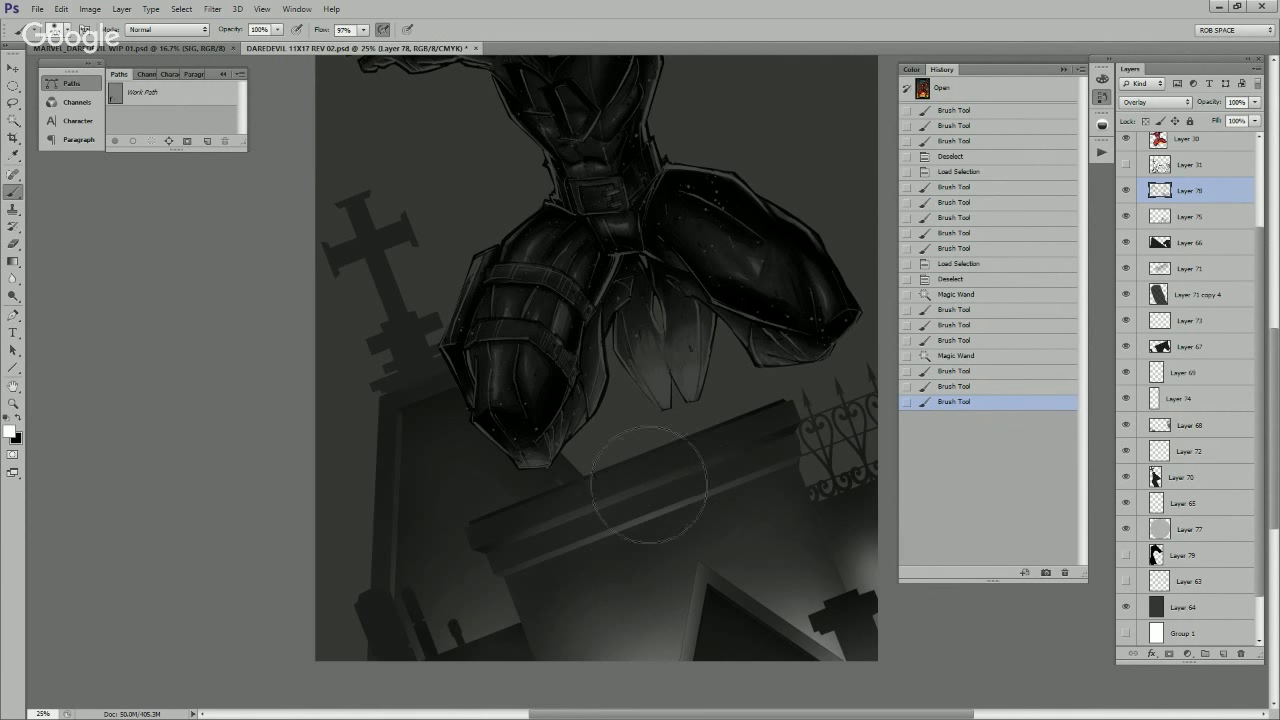
{"action": "key", "text": "bracketleft"}
{"action": "key", "text": "bracketleft"}
{"action": "key", "text": "bracketleft"}
{"action": "key", "text": "bracketleft"}
{"action": "key", "text": "bracketleft"}
{"action": "key", "text": "bracketleft"}
{"action": "key", "text": "bracketleft"}
{"action": "key", "text": "bracketleft"}
{"action": "key", "text": "bracketleft"}
{"action": "key", "text": "bracketleft"}
{"action": "left_click_drag", "start_coordinate": [577, 503], "coordinate": [680, 461]}
{"action": "key", "text": "bracketright"}
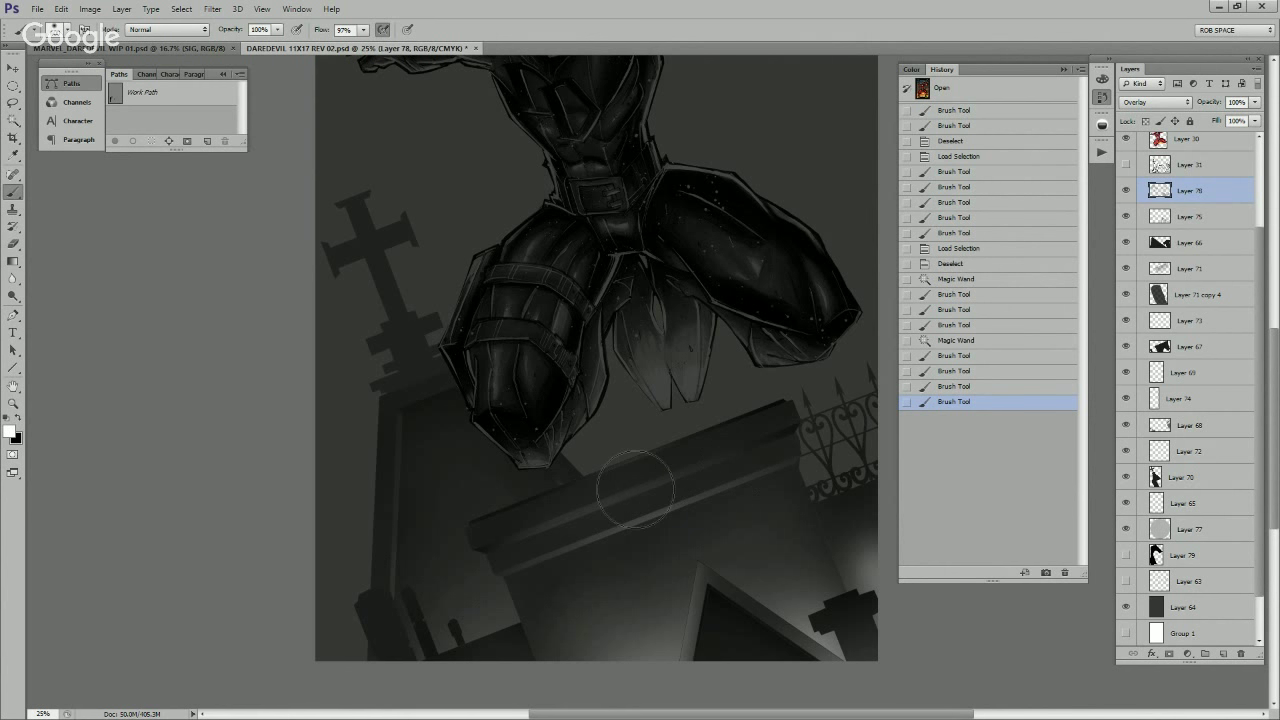
{"action": "left_click_drag", "start_coordinate": [672, 548], "coordinate": [733, 610]}
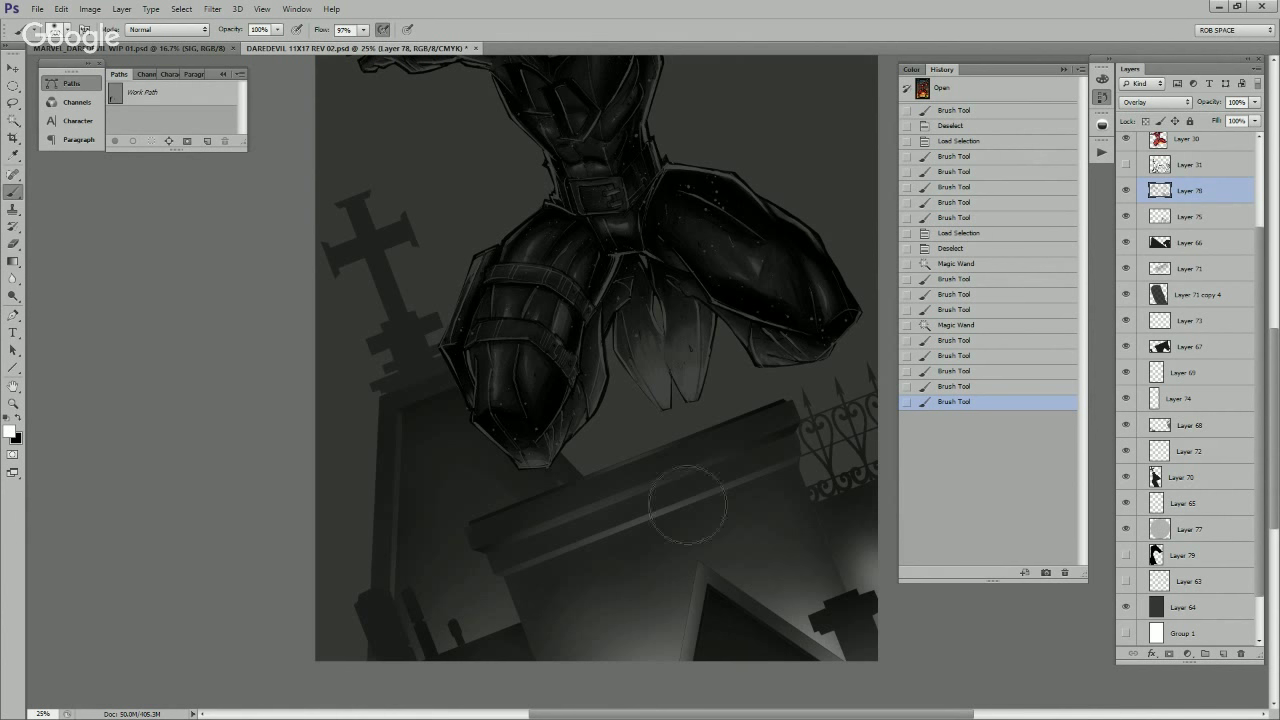
{"action": "left_click_drag", "start_coordinate": [655, 487], "coordinate": [692, 603]}
{"action": "left_click_drag", "start_coordinate": [689, 541], "coordinate": [753, 606]}
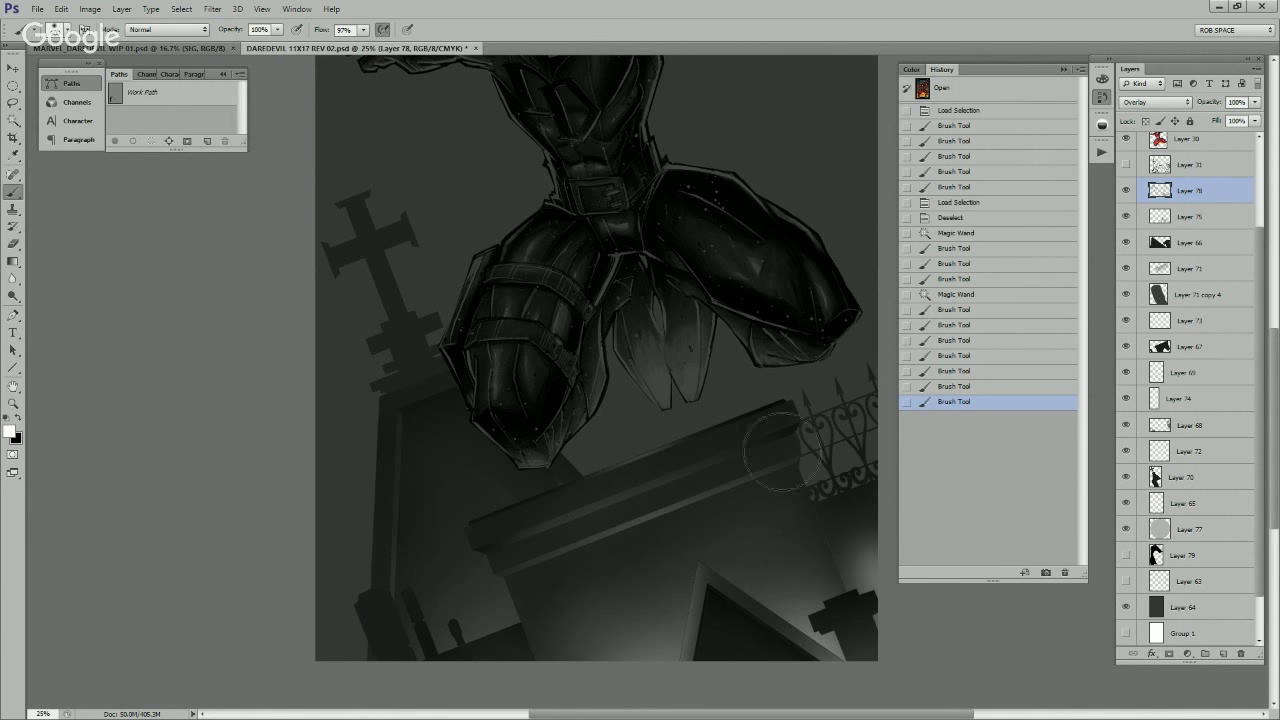
{"action": "left_click_drag", "start_coordinate": [757, 440], "coordinate": [660, 498]}
{"action": "mouse_move", "coordinate": [583, 484]}
{"action": "left_mouse_down"}
{"action": "mouse_move", "coordinate": [557, 582]}
{"action": "mouse_move", "coordinate": [616, 670]}
{"action": "mouse_move", "coordinate": [640, 632]}
{"action": "mouse_move", "coordinate": [620, 537]}
{"action": "left_mouse_up"}
{"action": "key", "text": "x"}
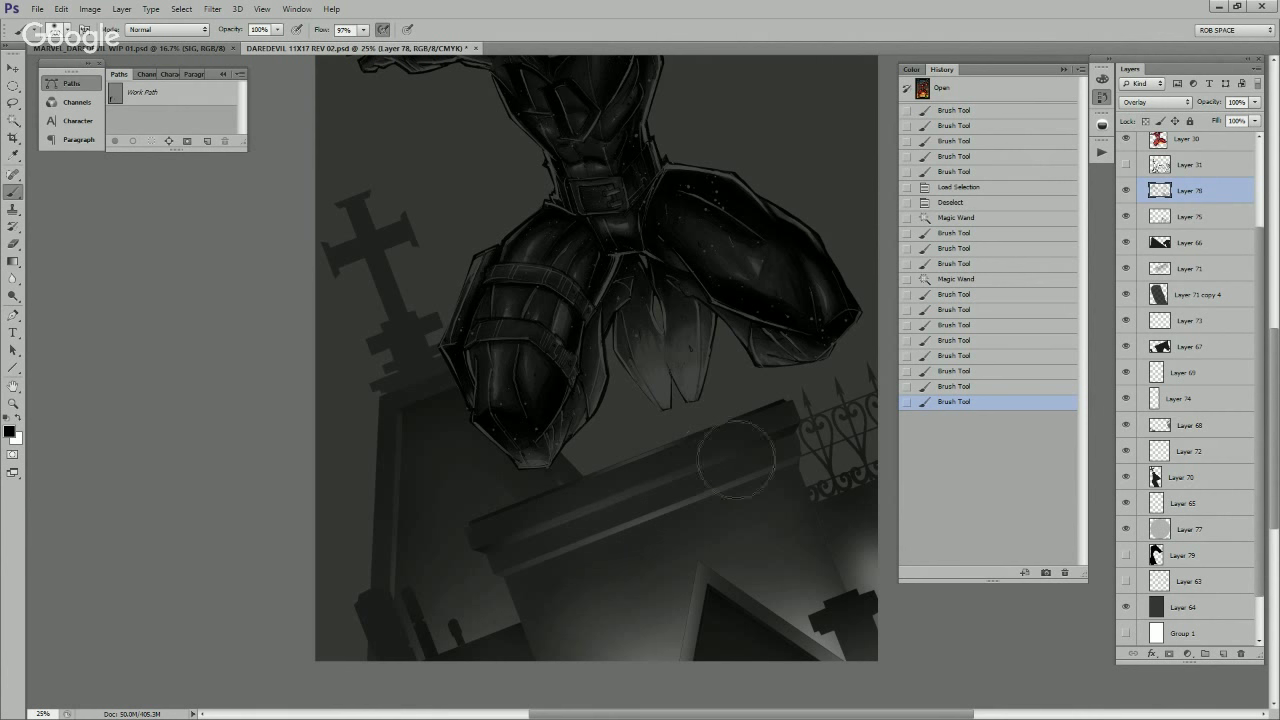
{"action": "mouse_move", "coordinate": [736, 460]}
{"action": "left_mouse_down"}
{"action": "mouse_move", "coordinate": [642, 440]}
{"action": "mouse_move", "coordinate": [689, 458]}
{"action": "mouse_move", "coordinate": [750, 454]}
{"action": "left_mouse_up"}
{"action": "key", "text": "x"}
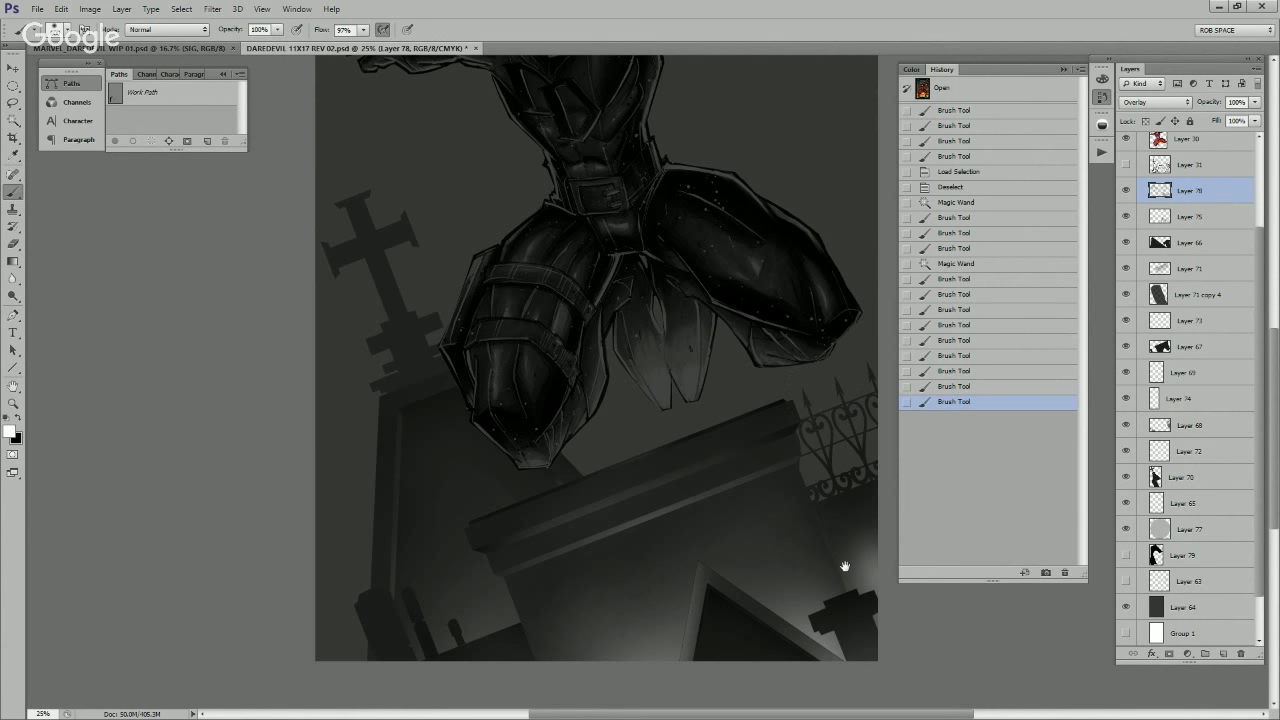
Step: Select the narrow strip along the ledge's lower edge from Layer 63 and shade it with black brush strokes on Layer 78
{"action": "left_click_drag", "start_coordinate": [843, 568], "coordinate": [830, 533]}
{"action": "left_click", "coordinate": [1159, 346], "text": "ctrl"}
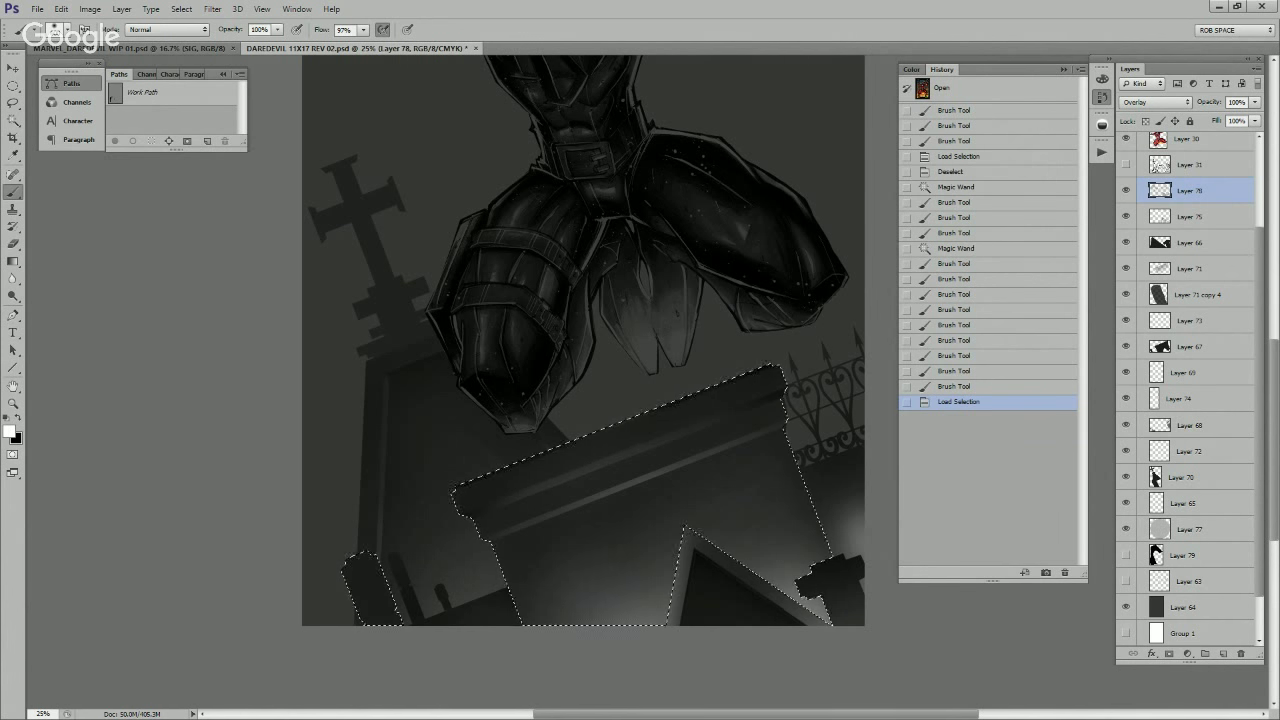
{"action": "left_click", "coordinate": [1126, 581]}
{"action": "left_click", "coordinate": [1190, 581]}
{"action": "key", "text": "ctrl+d"}
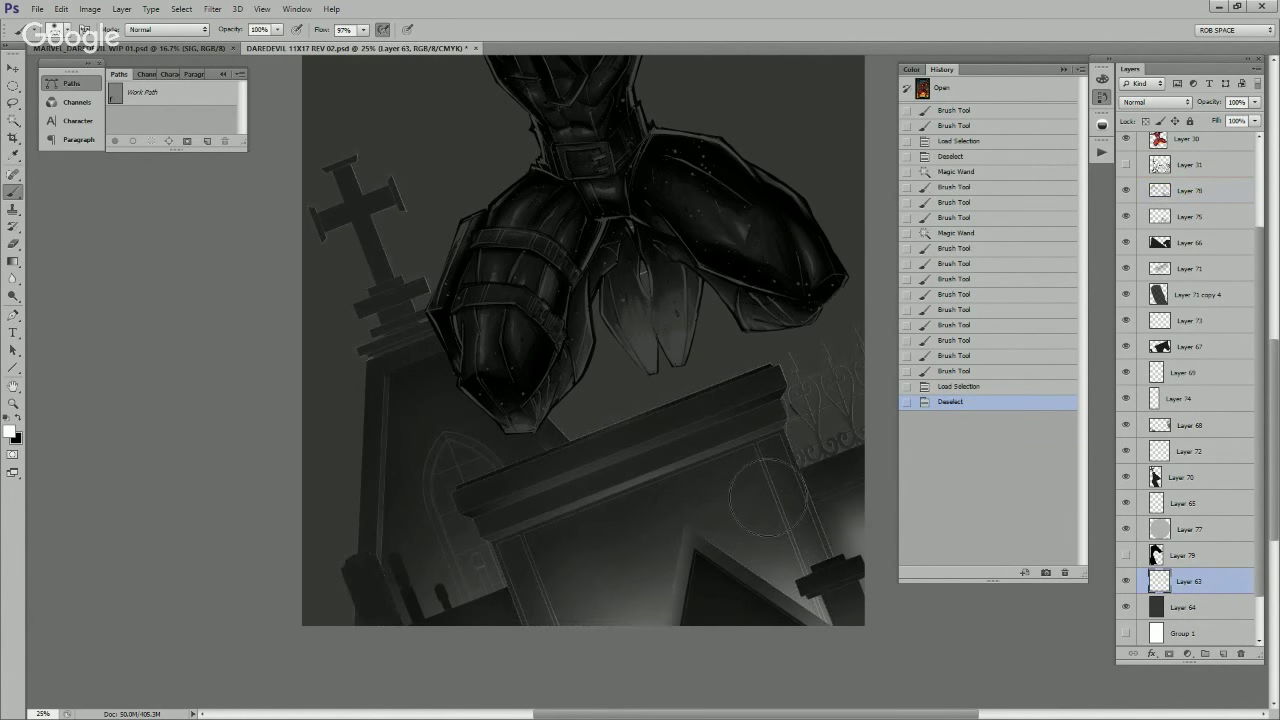
{"action": "key", "text": "w"}
{"action": "left_click", "coordinate": [761, 437]}
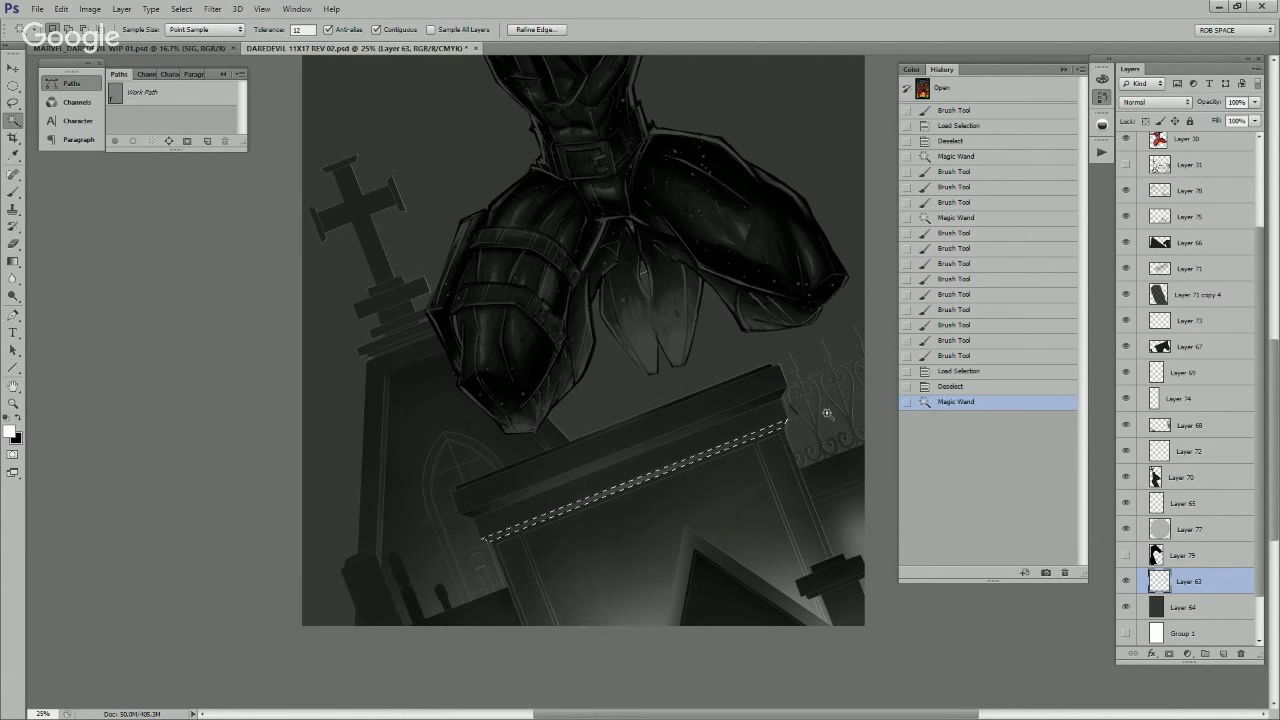
{"action": "left_click", "coordinate": [1190, 190]}
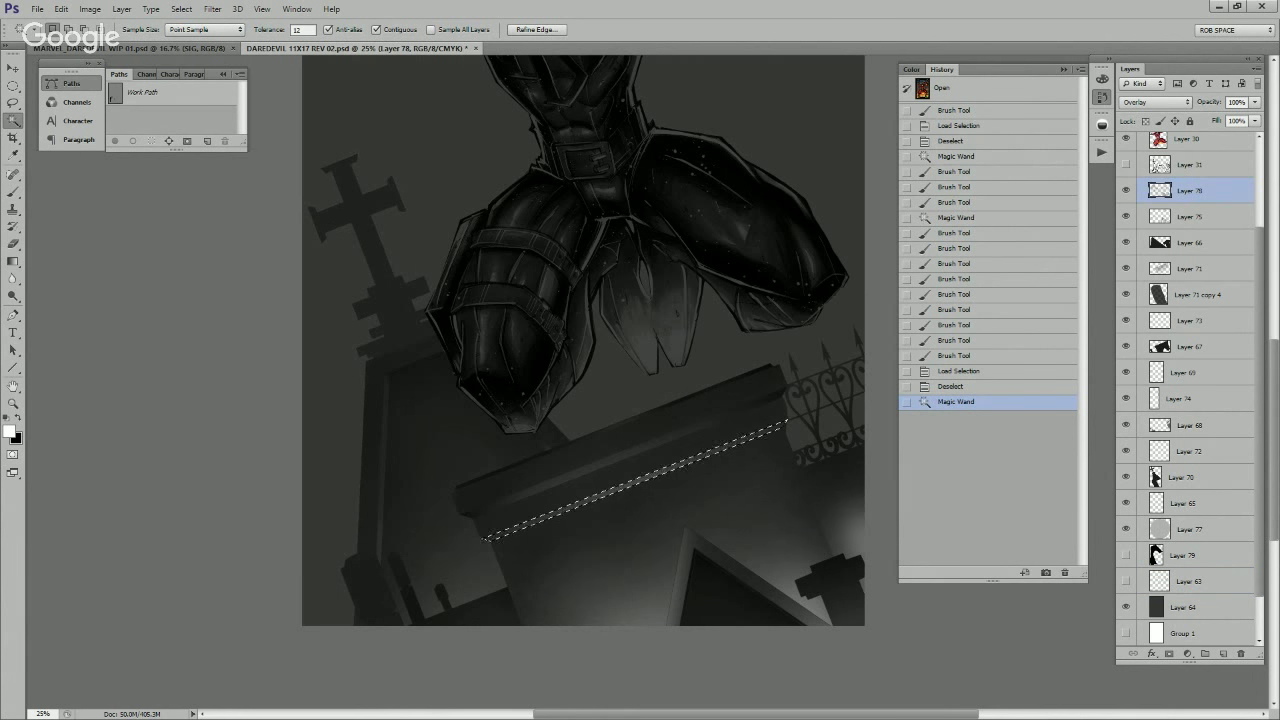
{"action": "key", "text": "b"}
{"action": "key", "text": "ctrl+h"}
{"action": "key", "text": "ctrl+h"}
{"action": "key", "text": "x"}
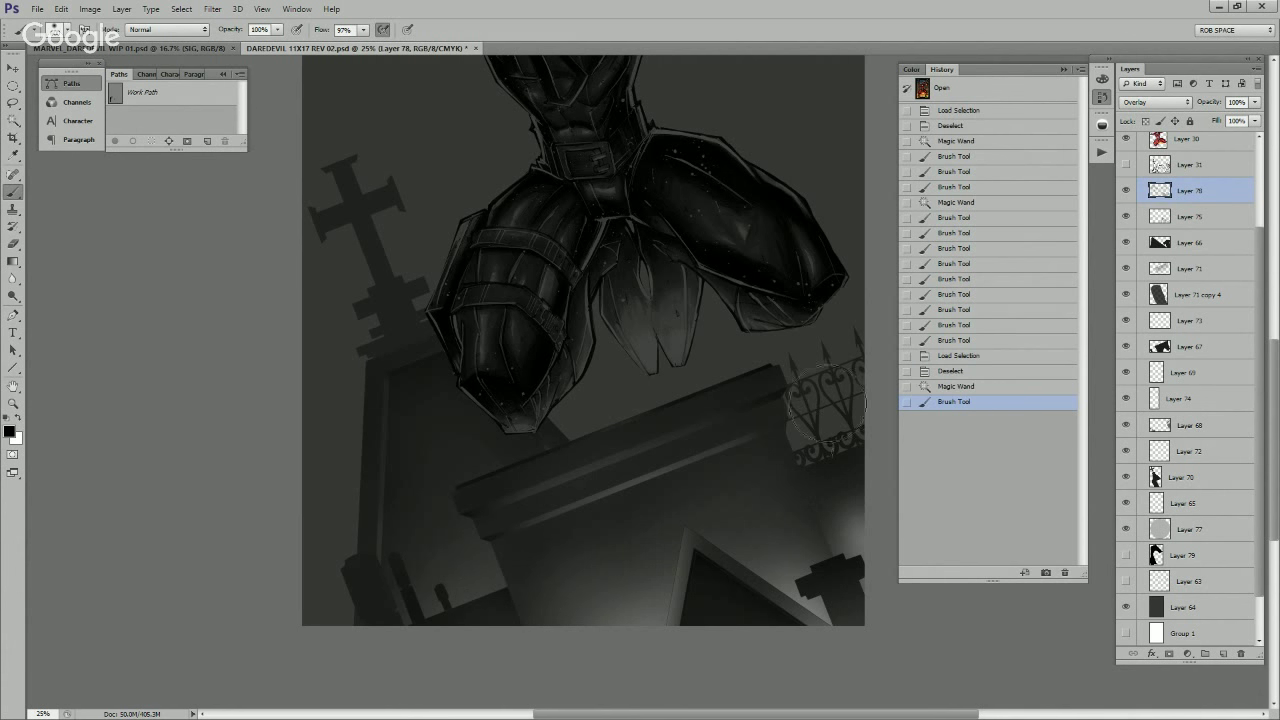
{"action": "mouse_move", "coordinate": [793, 441]}
{"action": "left_mouse_down"}
{"action": "mouse_move", "coordinate": [820, 412]}
{"action": "mouse_move", "coordinate": [830, 440]}
{"action": "mouse_move", "coordinate": [640, 520]}
{"action": "mouse_move", "coordinate": [487, 558]}
{"action": "left_mouse_up"}
{"action": "mouse_move", "coordinate": [885, 422]}
{"action": "left_mouse_down"}
{"action": "mouse_move", "coordinate": [729, 467]}
{"action": "mouse_move", "coordinate": [475, 613]}
{"action": "left_mouse_up"}
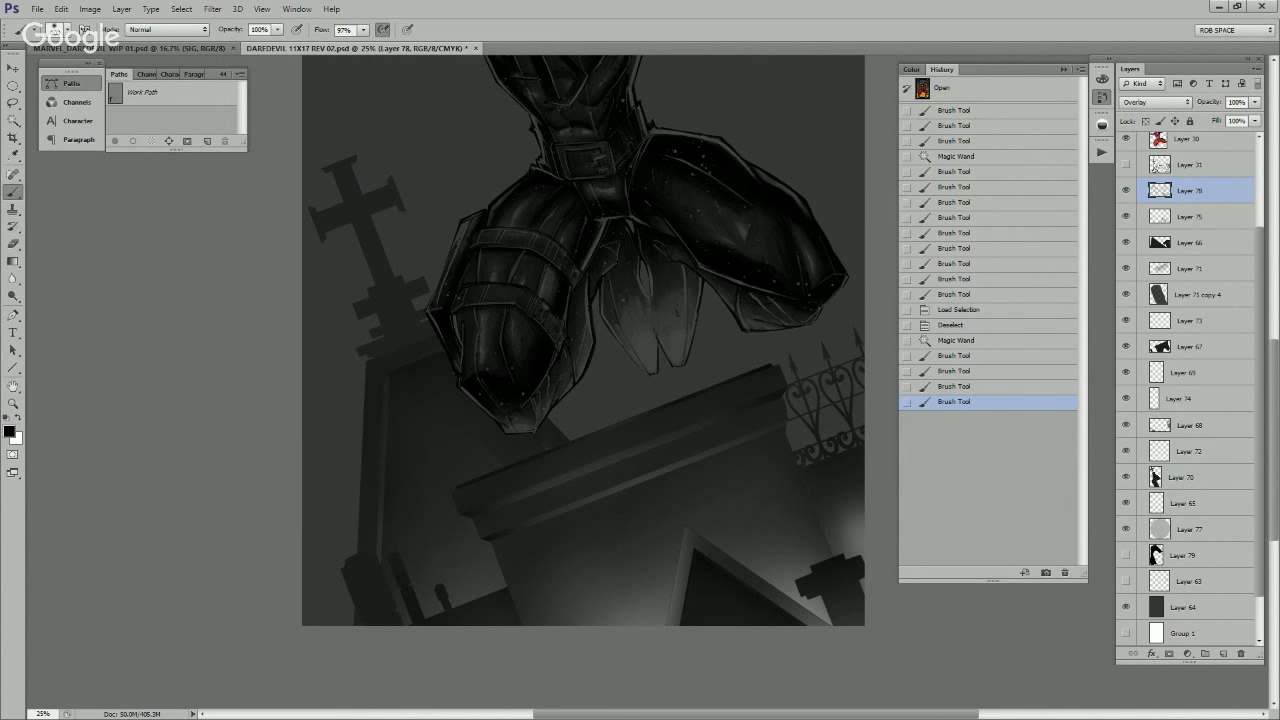
Step: Select both pilaster faces under the ledge from Layer 63 and lighten them with white brush strokes on Layer 78
{"action": "left_click", "coordinate": [1126, 581]}
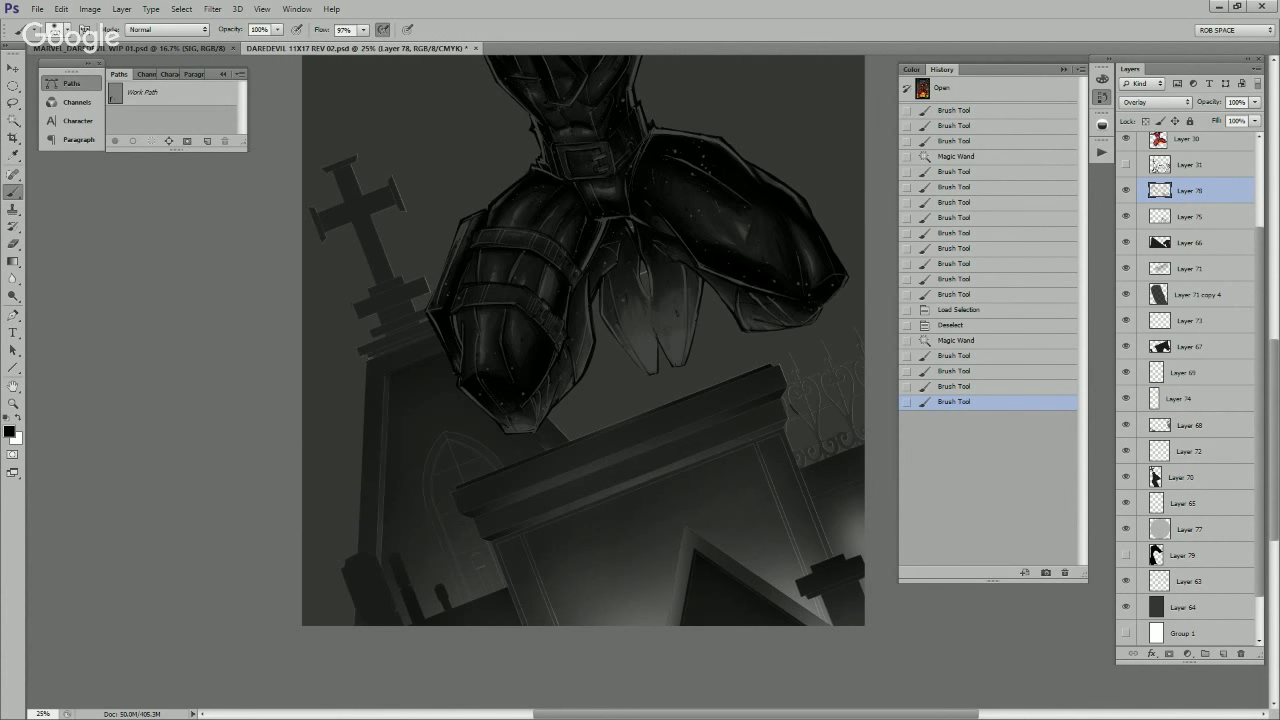
{"action": "key", "text": "ctrl+d"}
{"action": "key", "text": "w"}
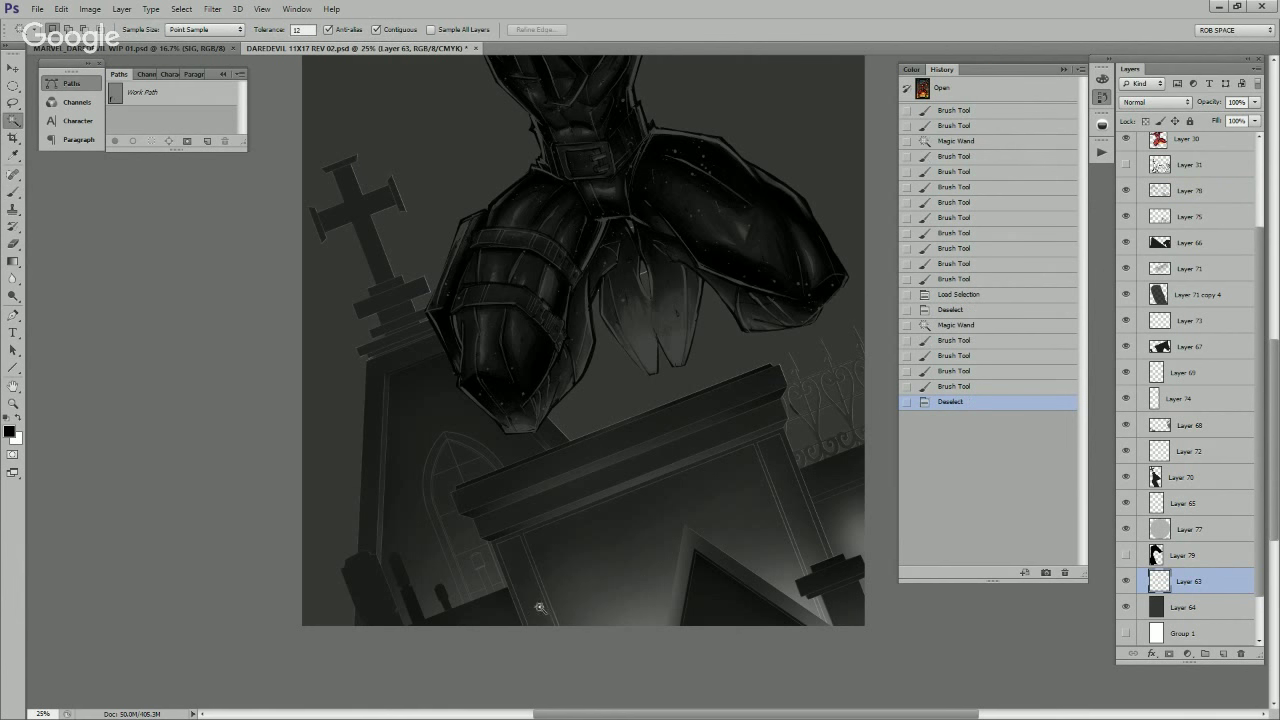
{"action": "left_click", "coordinate": [541, 606]}
{"action": "left_click", "coordinate": [800, 521], "text": "shift"}
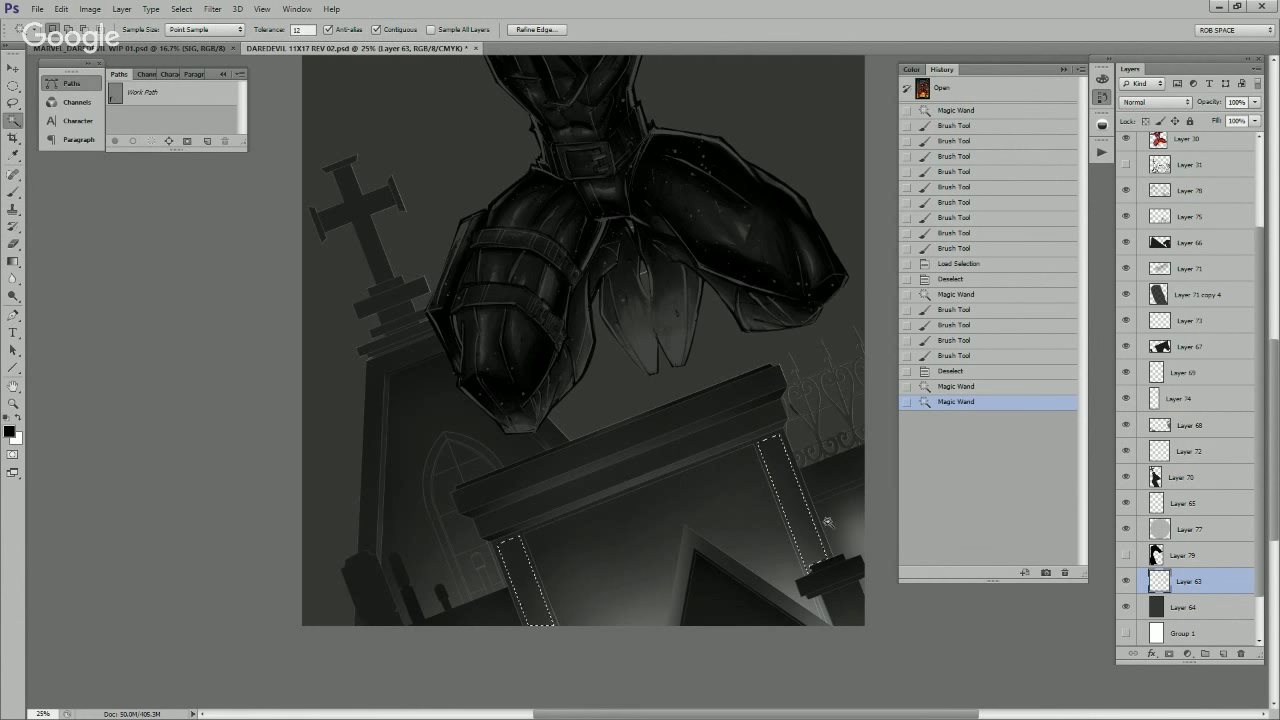
{"action": "left_click", "coordinate": [824, 610], "text": "shift"}
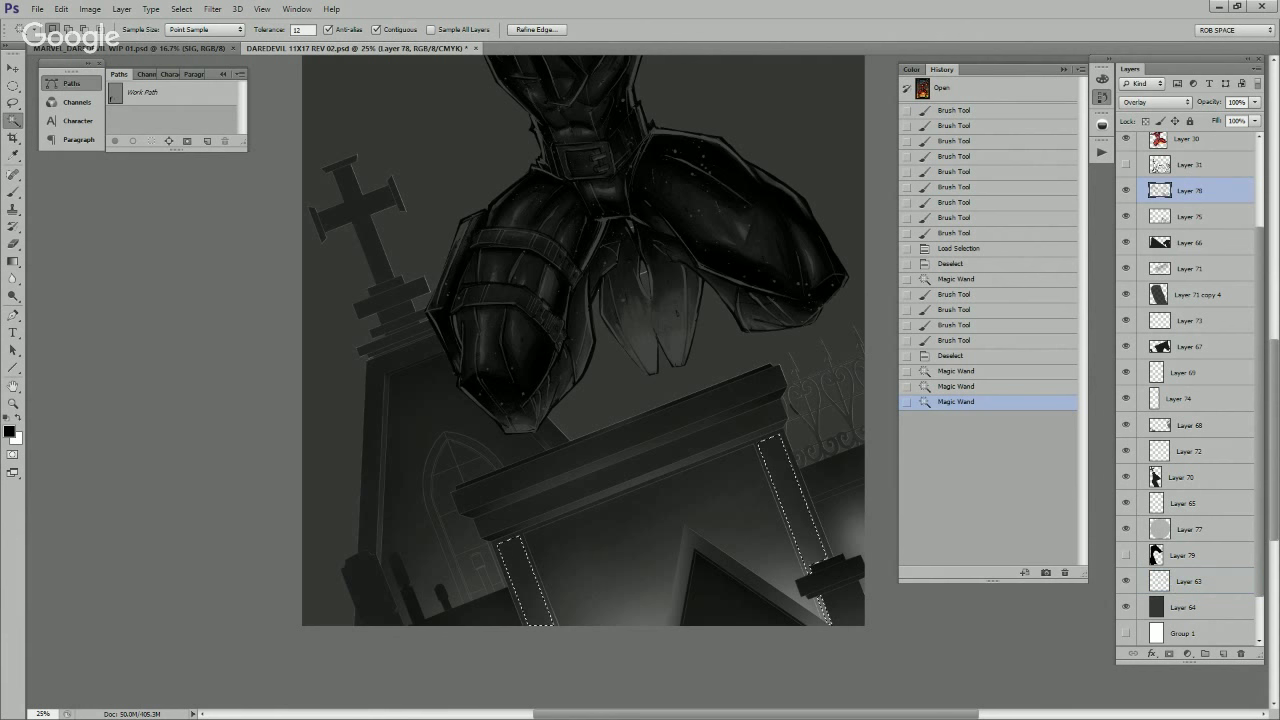
{"action": "left_click", "coordinate": [1126, 581]}
{"action": "key", "text": "b"}
{"action": "key", "text": "ctrl+h"}
{"action": "key", "text": "ctrl+h"}
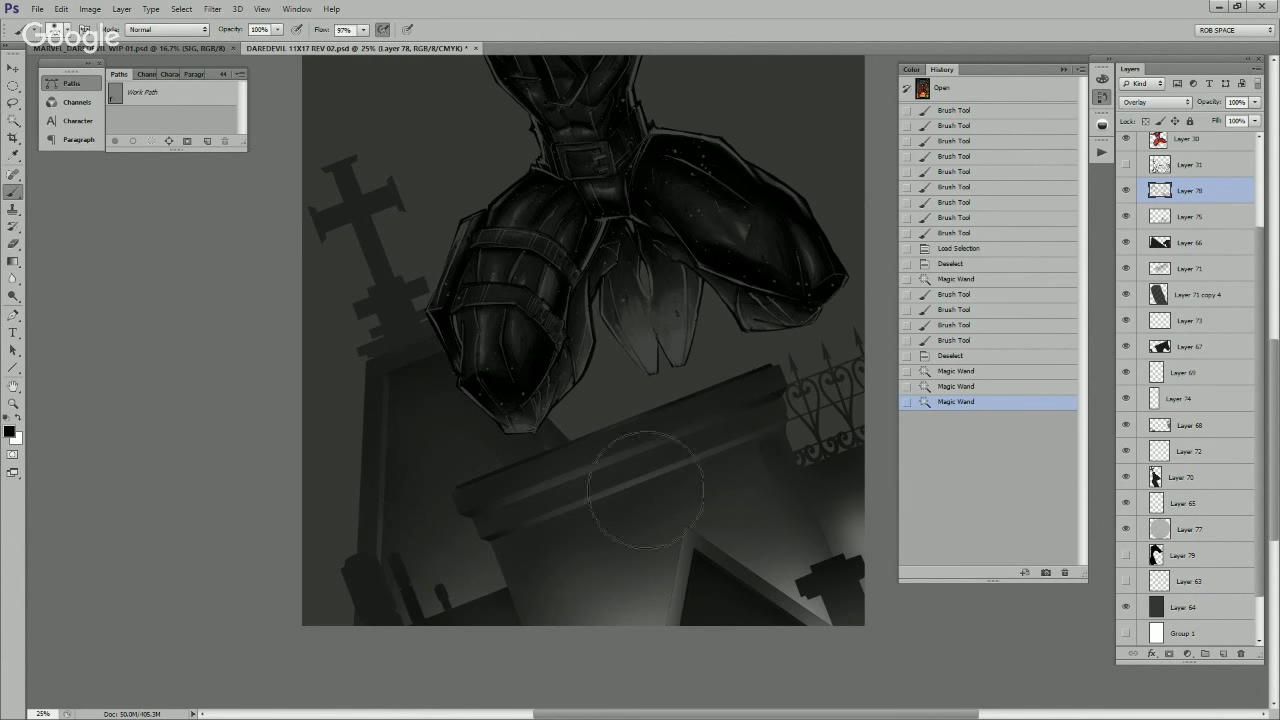
{"action": "key", "text": "x"}
{"action": "mouse_move", "coordinate": [802, 585]}
{"action": "left_mouse_down"}
{"action": "mouse_move", "coordinate": [802, 510]}
{"action": "mouse_move", "coordinate": [808, 560]}
{"action": "left_mouse_up"}
{"action": "left_click_drag", "start_coordinate": [800, 570], "coordinate": [717, 645]}
{"action": "mouse_move", "coordinate": [830, 648]}
{"action": "left_mouse_down"}
{"action": "mouse_move", "coordinate": [814, 557]}
{"action": "mouse_move", "coordinate": [685, 524]}
{"action": "mouse_move", "coordinate": [527, 609]}
{"action": "mouse_move", "coordinate": [613, 520]}
{"action": "left_mouse_up"}
{"action": "mouse_move", "coordinate": [785, 494]}
{"action": "left_mouse_down"}
{"action": "mouse_move", "coordinate": [693, 594]}
{"action": "mouse_move", "coordinate": [736, 514]}
{"action": "mouse_move", "coordinate": [760, 640]}
{"action": "left_mouse_up"}
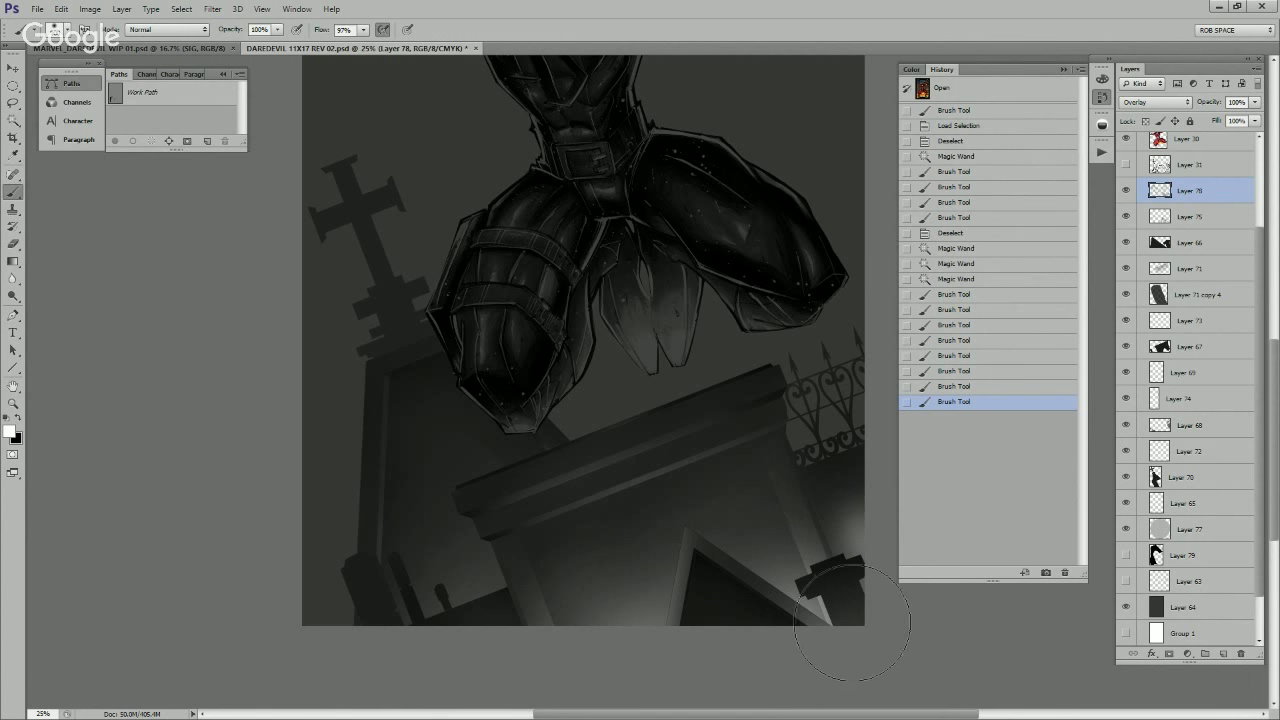
Step: Select the thin borders around the pilasters and under the ledge from Layer 63, activate Layer 78, and set black as the brush colour
{"action": "left_click_drag", "start_coordinate": [825, 580], "coordinate": [825, 566]}
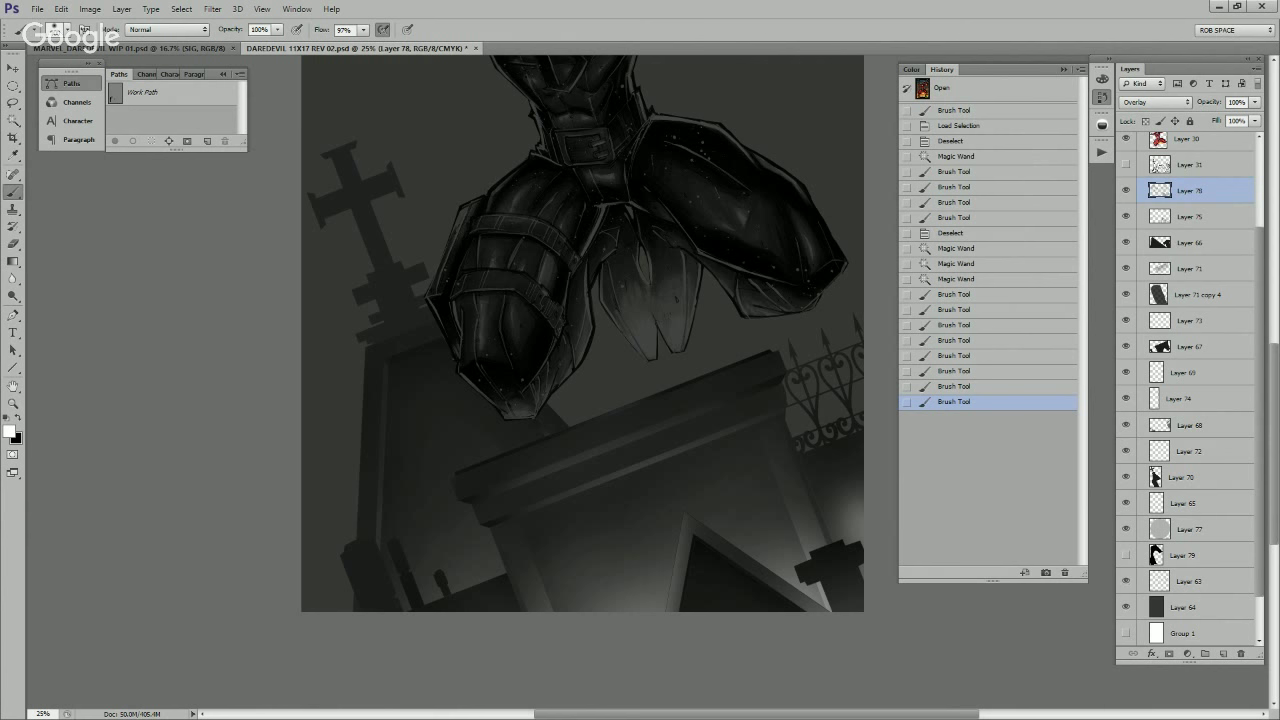
{"action": "left_click", "coordinate": [1189, 581]}
{"action": "key", "text": "w"}
{"action": "left_click", "coordinate": [820, 523]}
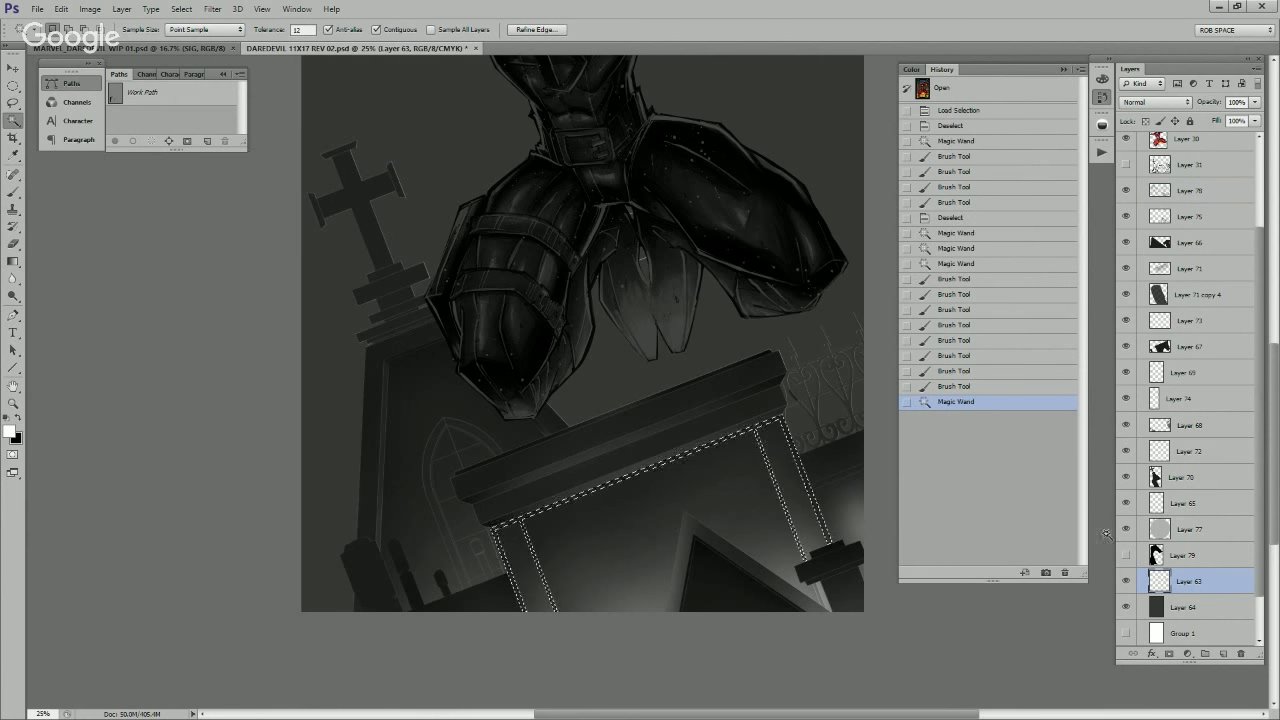
{"action": "left_click", "coordinate": [1126, 581]}
{"action": "left_click", "coordinate": [1189, 191]}
{"action": "key", "text": "b"}
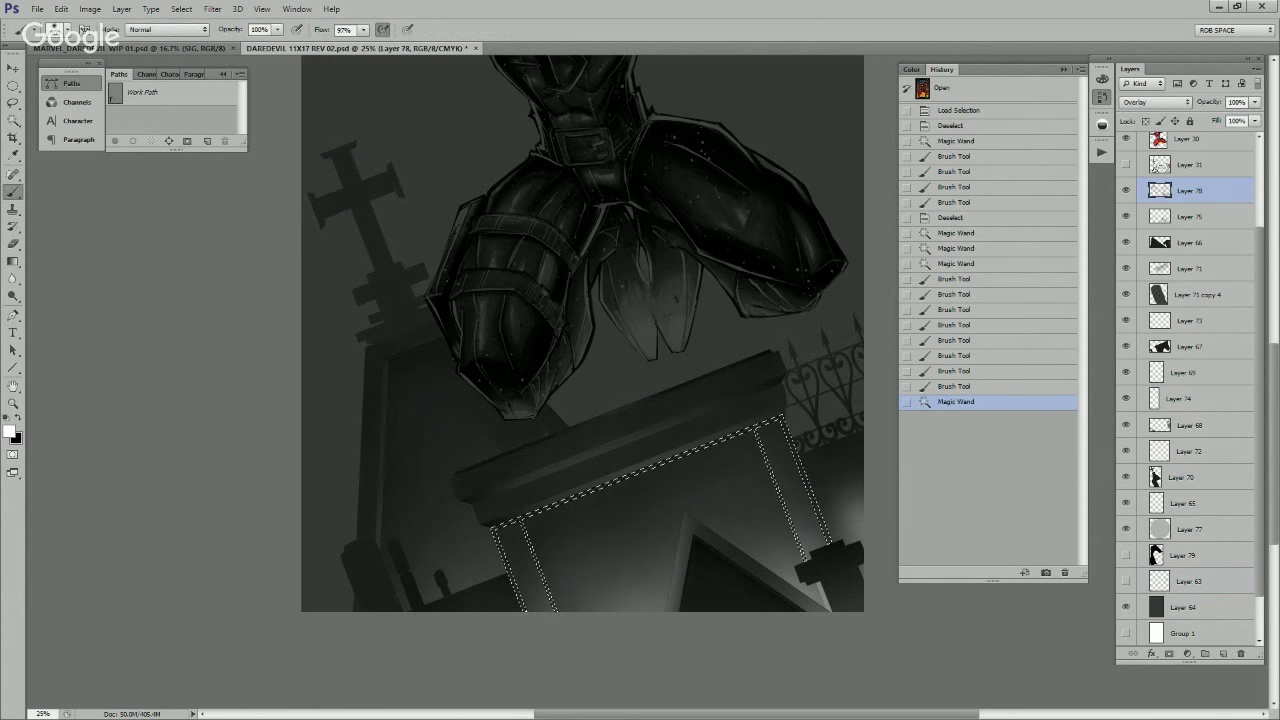
{"action": "key", "text": "ctrl+h"}
{"action": "key", "text": "ctrl+h"}
{"action": "key", "text": "x"}
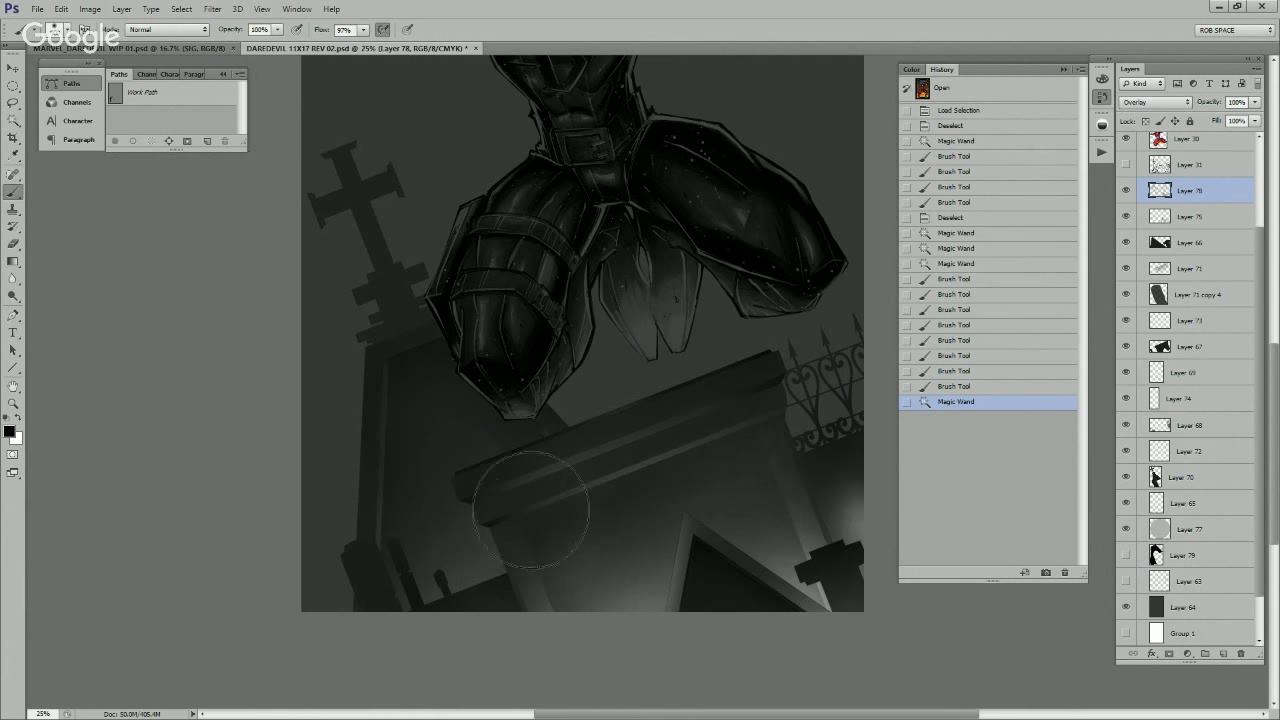
Step: Try to darken the selected borders around the pilasters with black brush strokes on Layer 78
{"action": "mouse_move", "coordinate": [523, 540]}
{"action": "left_mouse_down"}
{"action": "mouse_move", "coordinate": [694, 482]}
{"action": "mouse_move", "coordinate": [733, 442]}
{"action": "mouse_move", "coordinate": [790, 460]}
{"action": "mouse_move", "coordinate": [800, 570]}
{"action": "mouse_move", "coordinate": [830, 560]}
{"action": "mouse_move", "coordinate": [843, 614]}
{"action": "left_mouse_up"}
{"action": "left_click_drag", "start_coordinate": [774, 485], "coordinate": [514, 515]}
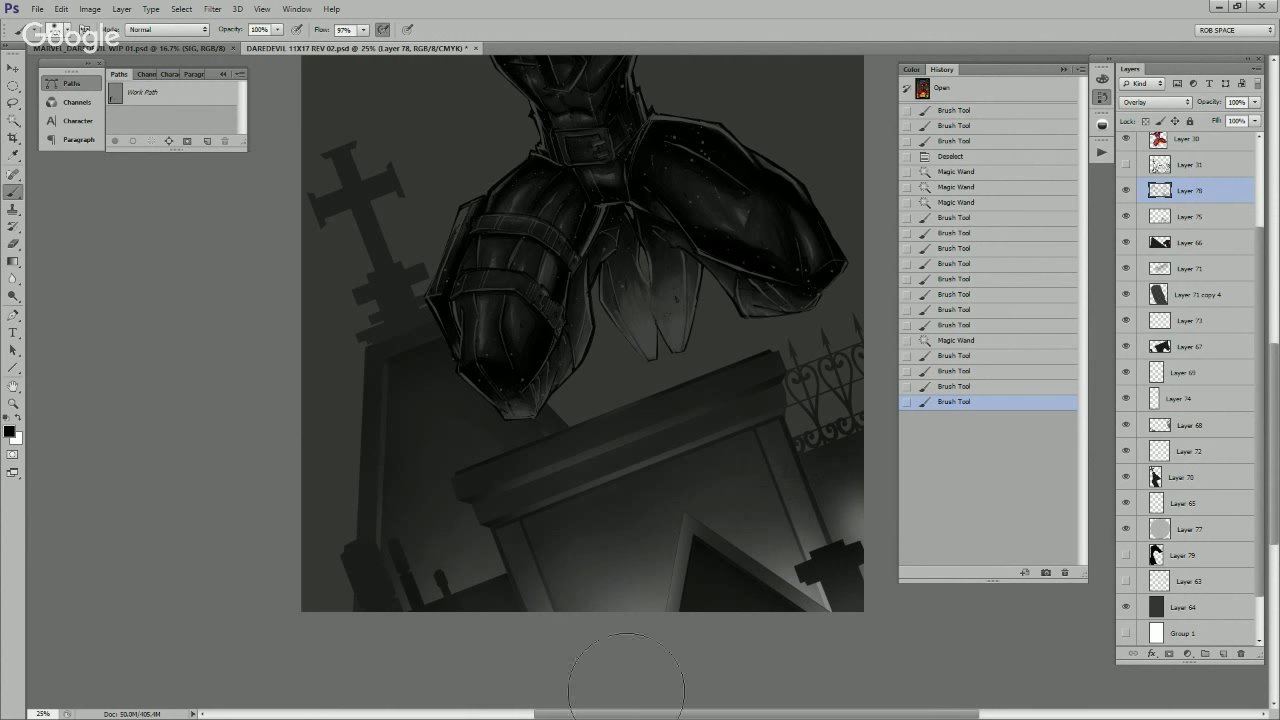
{"action": "key", "text": "z"}
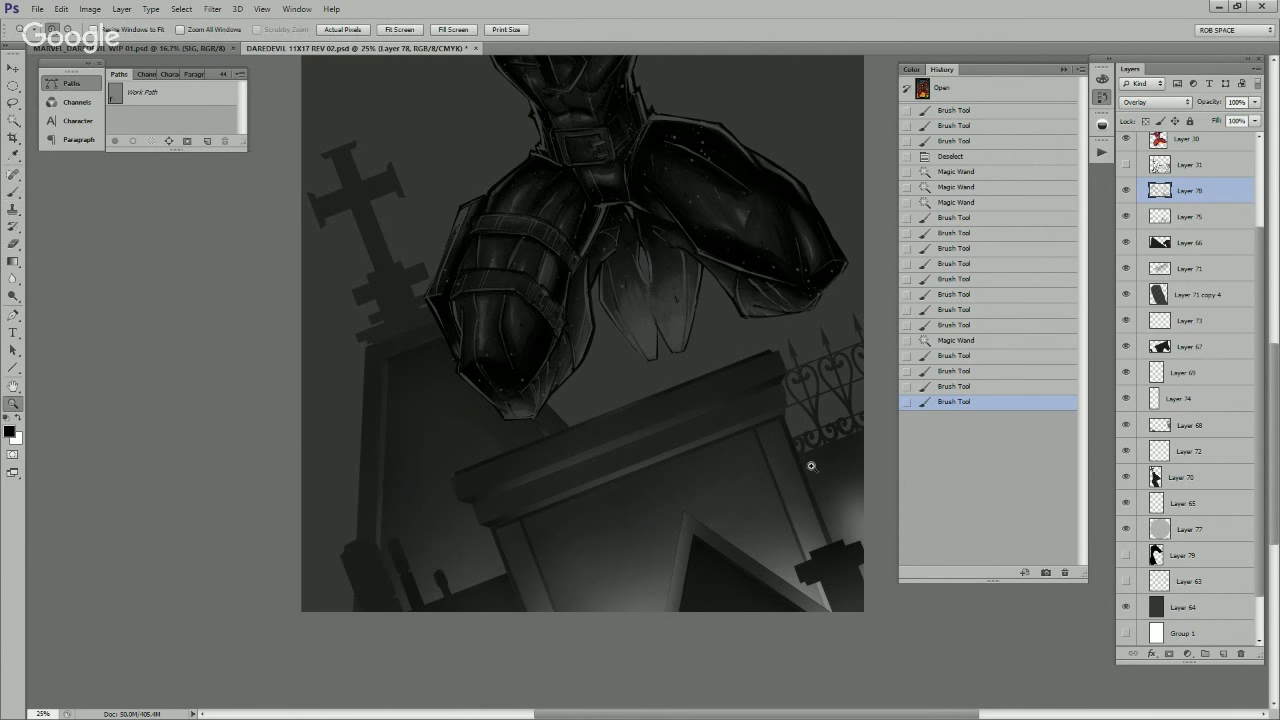
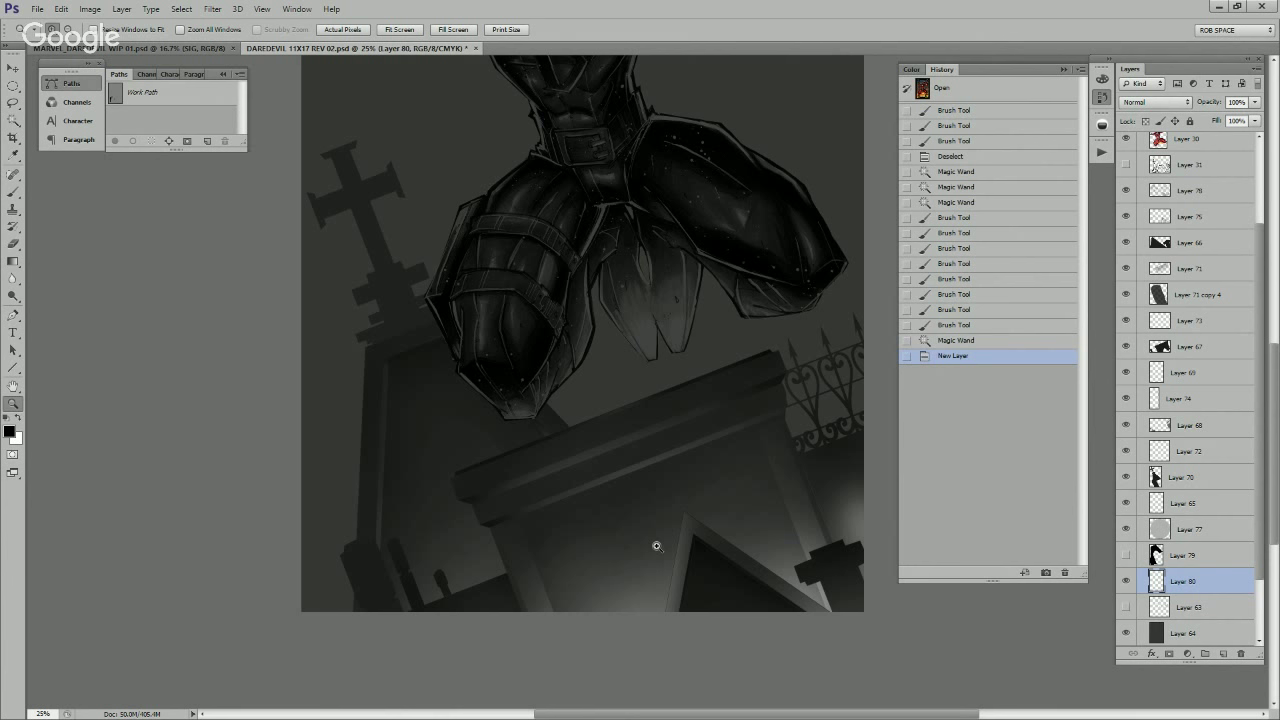
Step: Create a new layer and darken the selected thin borders around the pilasters and under the ledge with black brush strokes
{"action": "key", "text": "ctrl+shift+alt+n"}
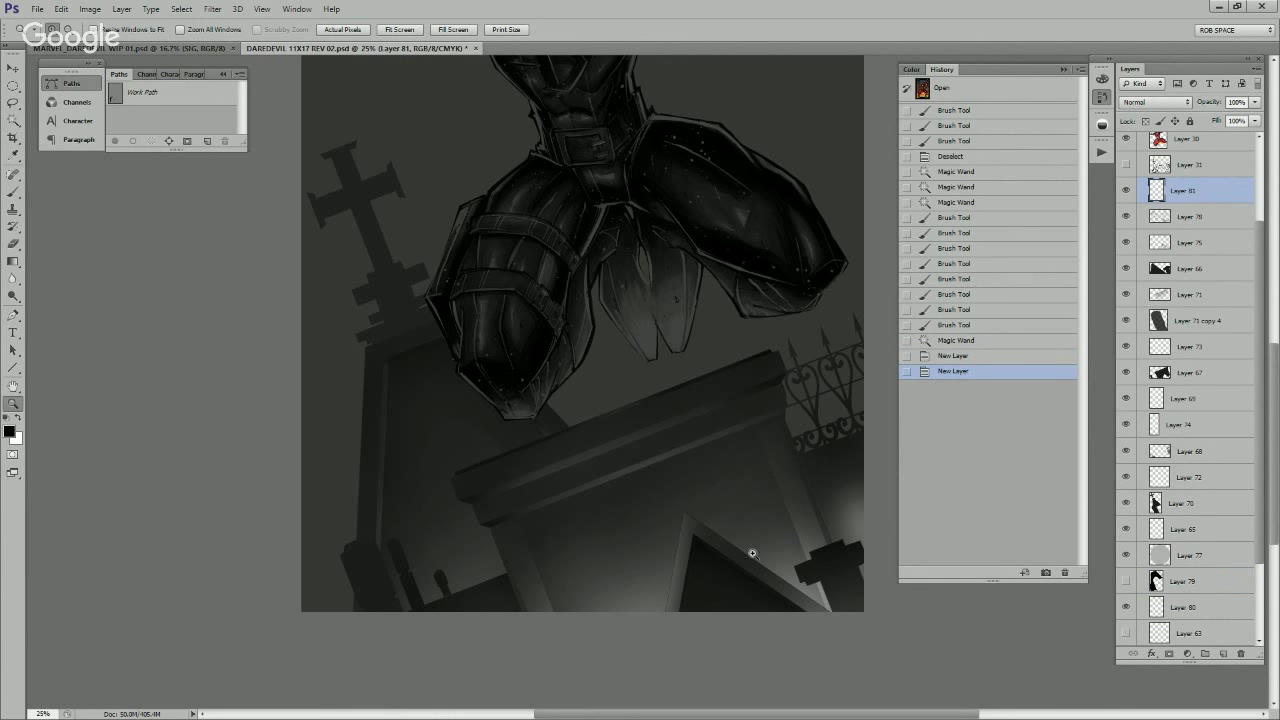
{"action": "key", "text": "b"}
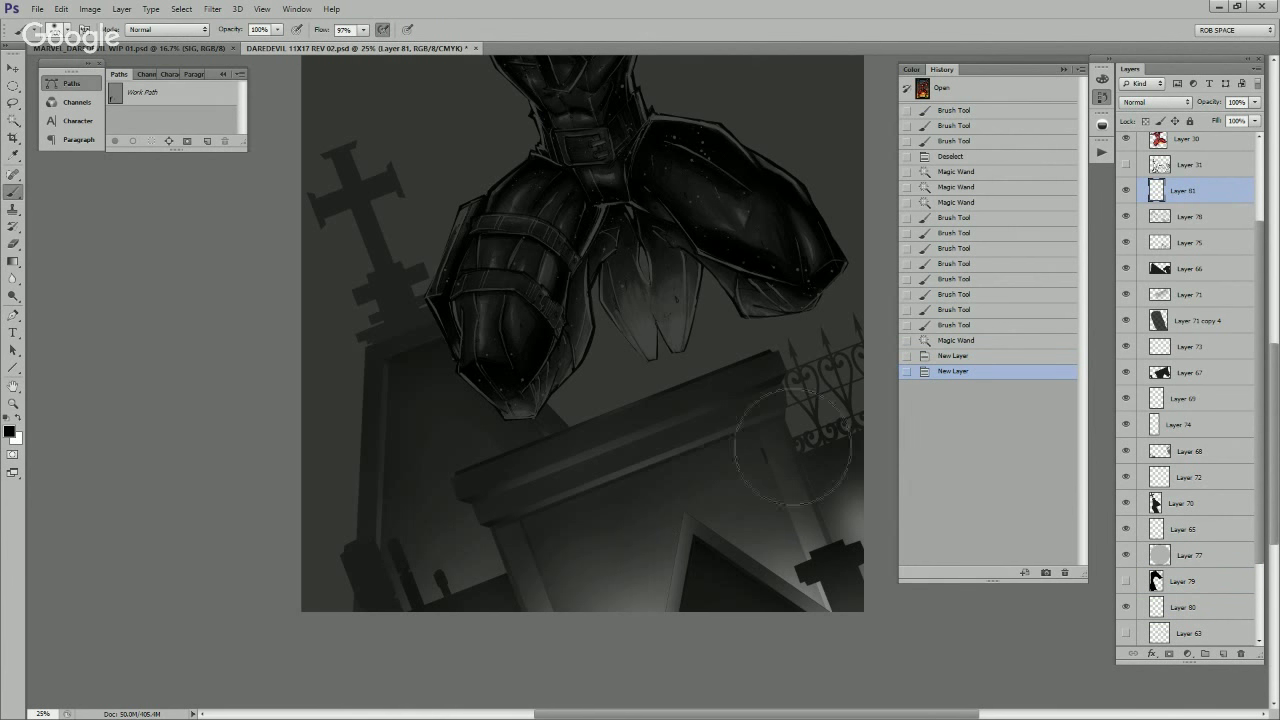
{"action": "left_click_drag", "start_coordinate": [482, 546], "coordinate": [800, 450]}
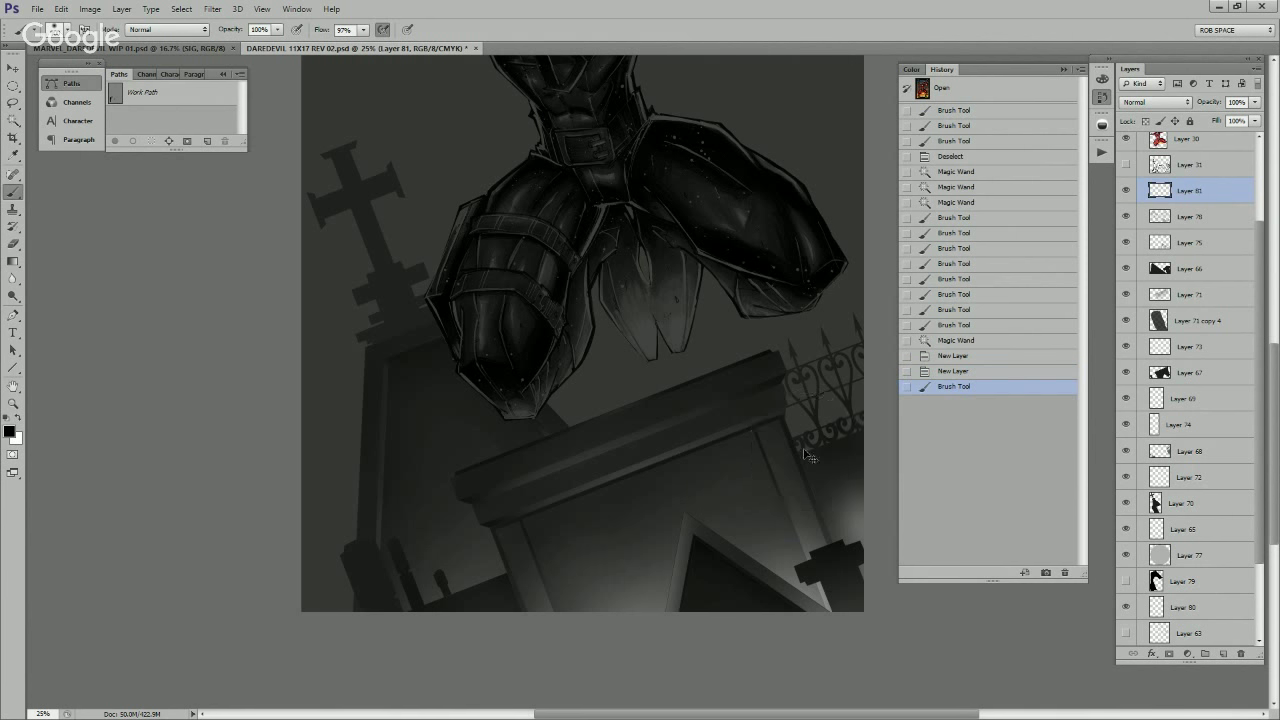
{"action": "key", "text": "ctrl+z"}
{"action": "key", "text": "x"}
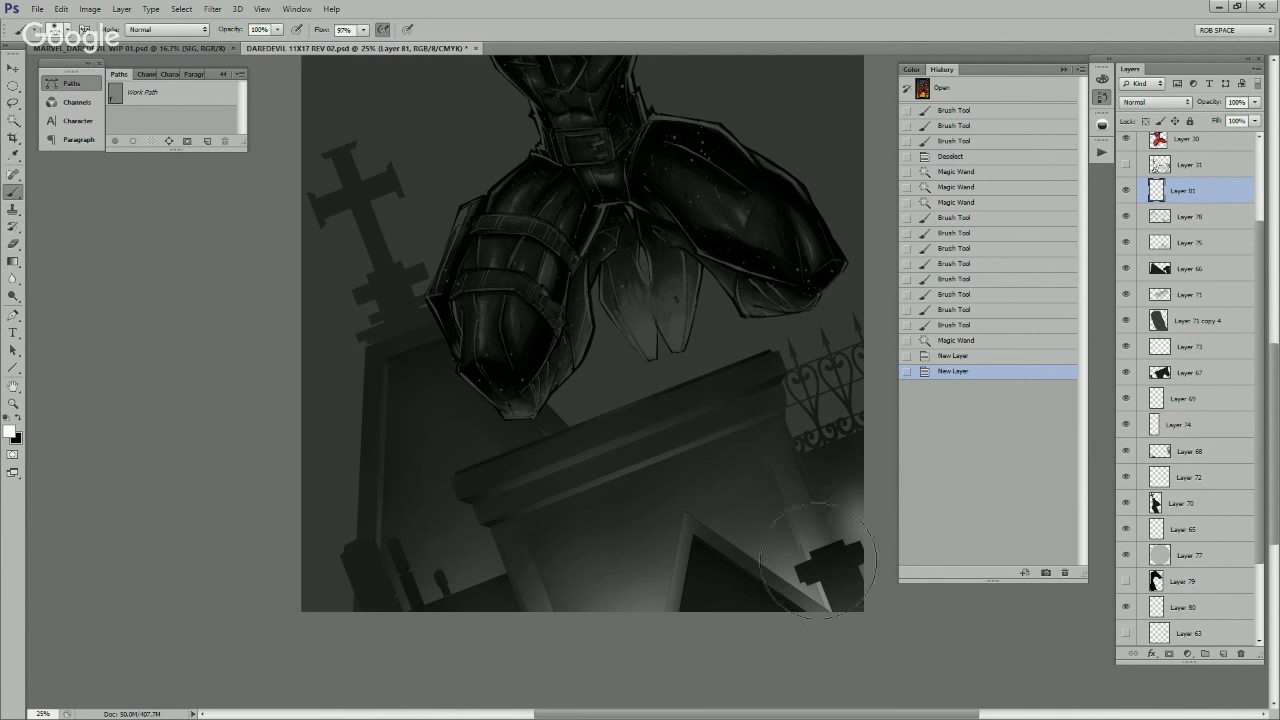
{"action": "left_click_drag", "start_coordinate": [840, 616], "coordinate": [835, 595]}
{"action": "key", "text": "x"}
{"action": "left_click", "coordinate": [797, 388]}
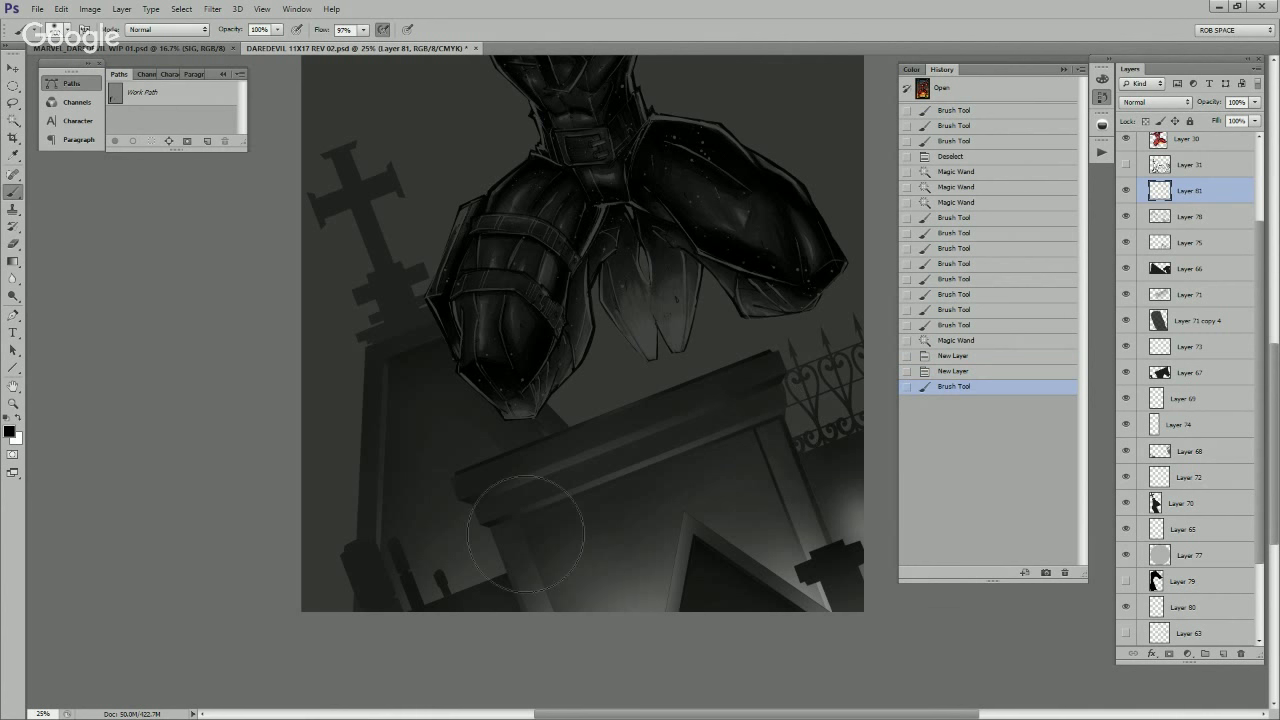
{"action": "left_click_drag", "start_coordinate": [545, 657], "coordinate": [607, 609]}
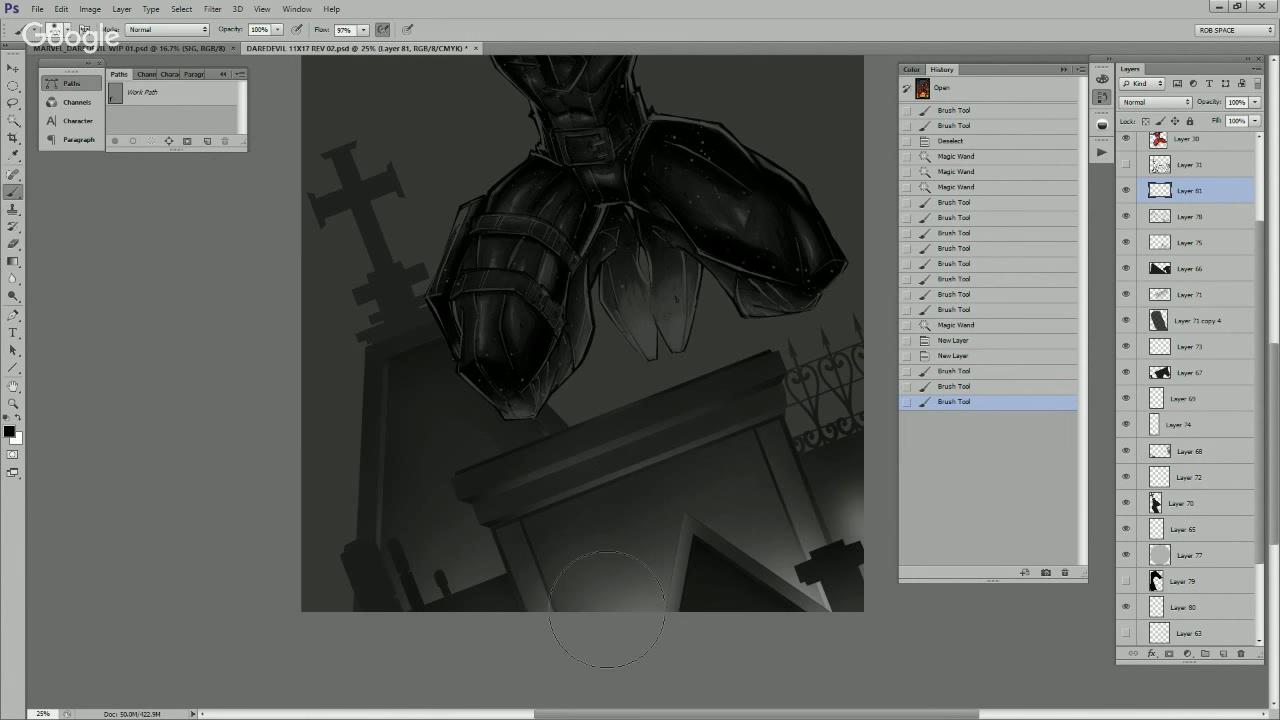
Step: Load Layer 67's outline as a selection, subtract the ledge with the Lasso, and darken the wall beneath it with black brush strokes on Layer 81
{"action": "left_click", "coordinate": [1160, 373], "text": "ctrl"}
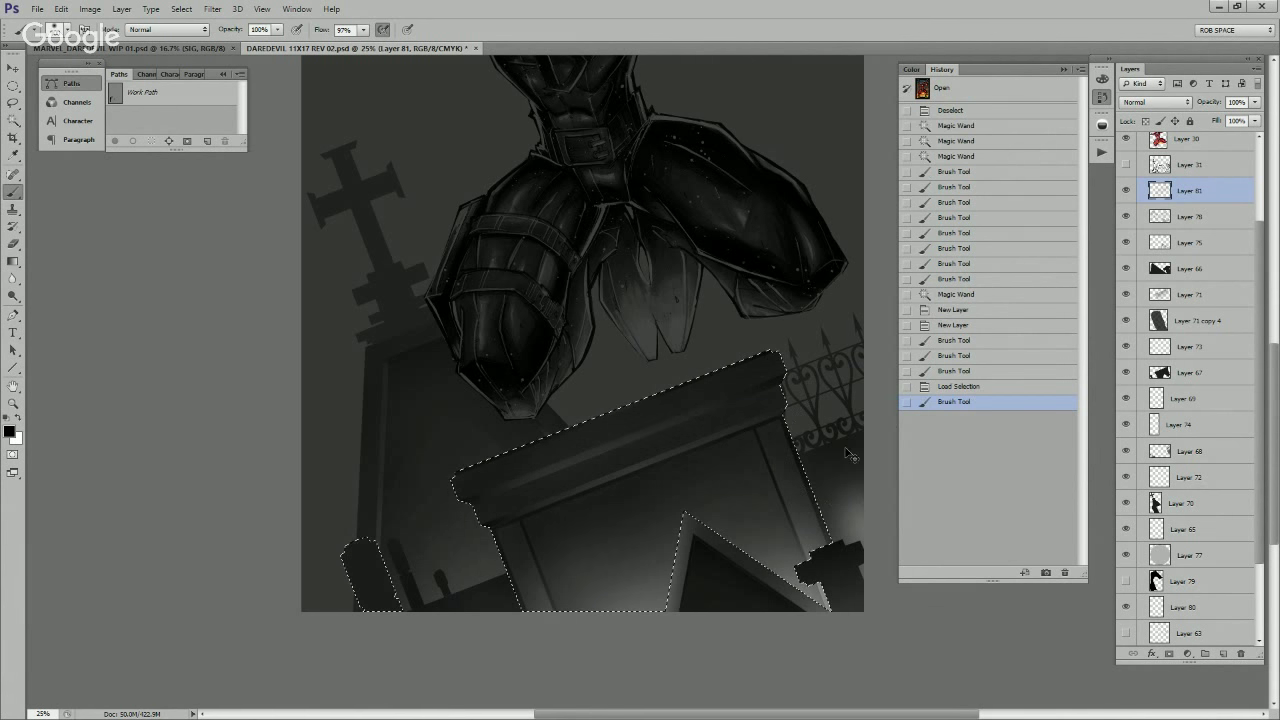
{"action": "key", "text": "l"}
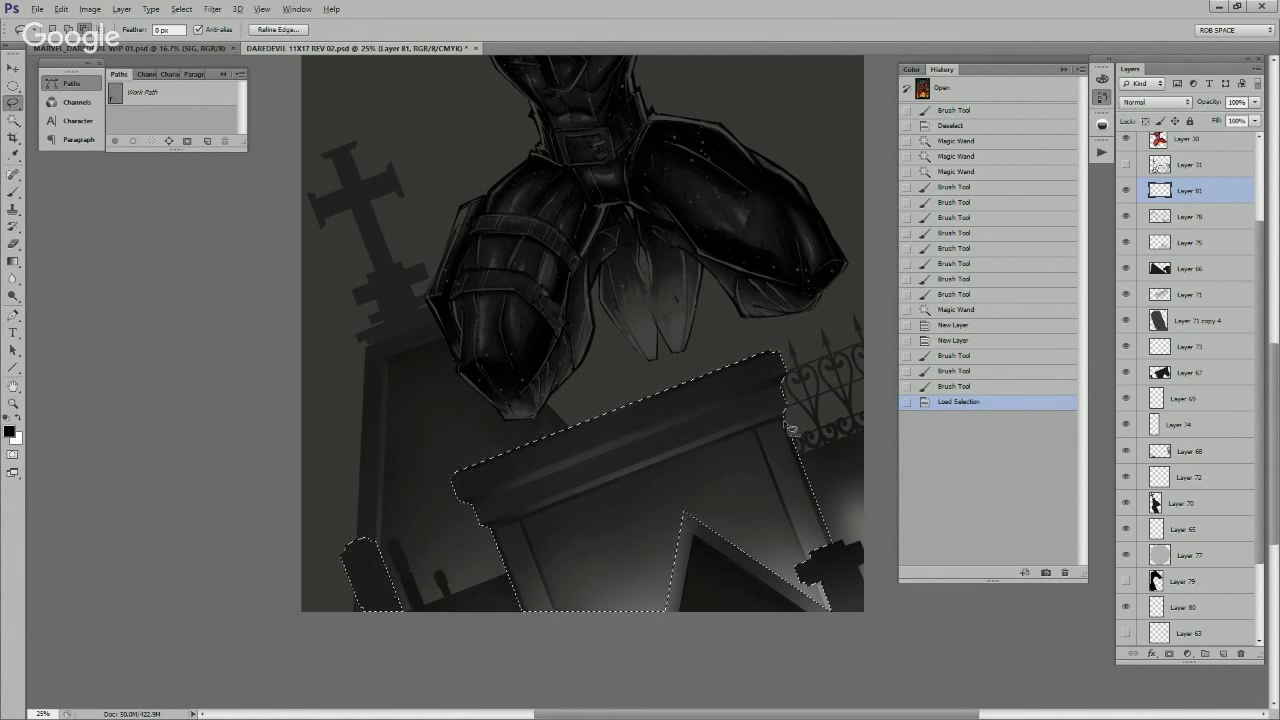
{"action": "left_click_drag", "start_coordinate": [430, 553], "coordinate": [432, 556]}
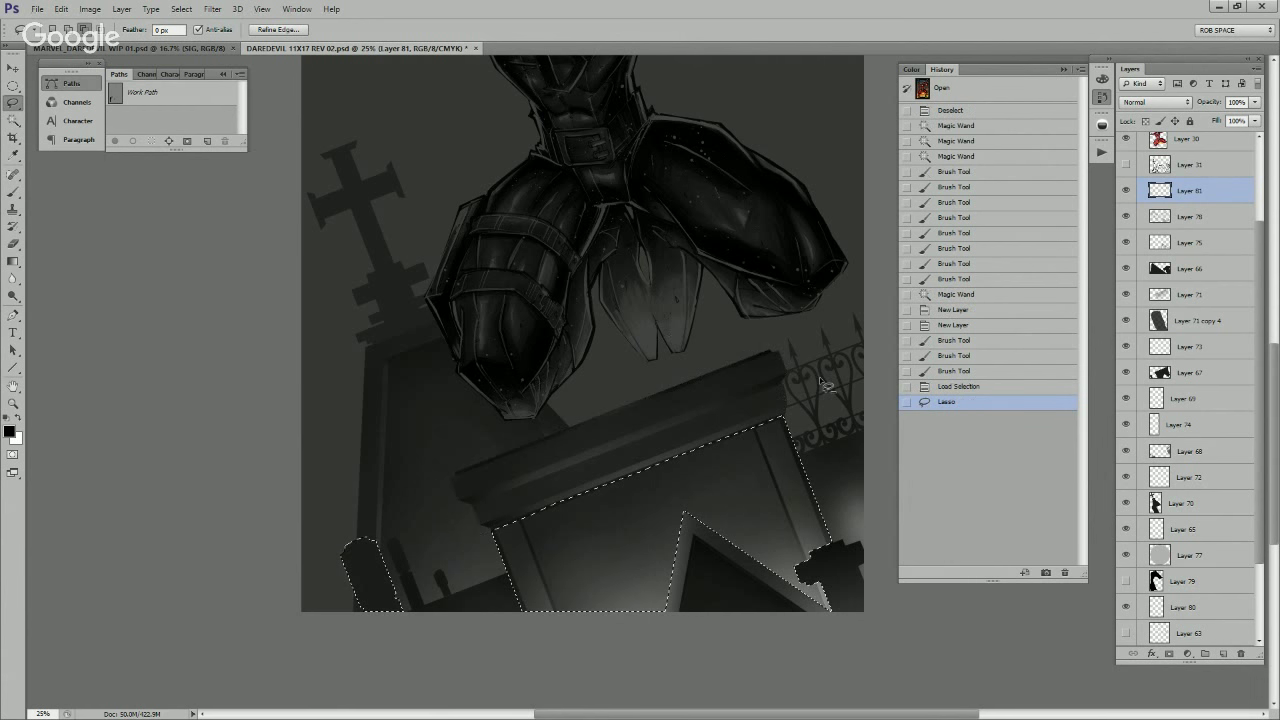
{"action": "key", "text": "b"}
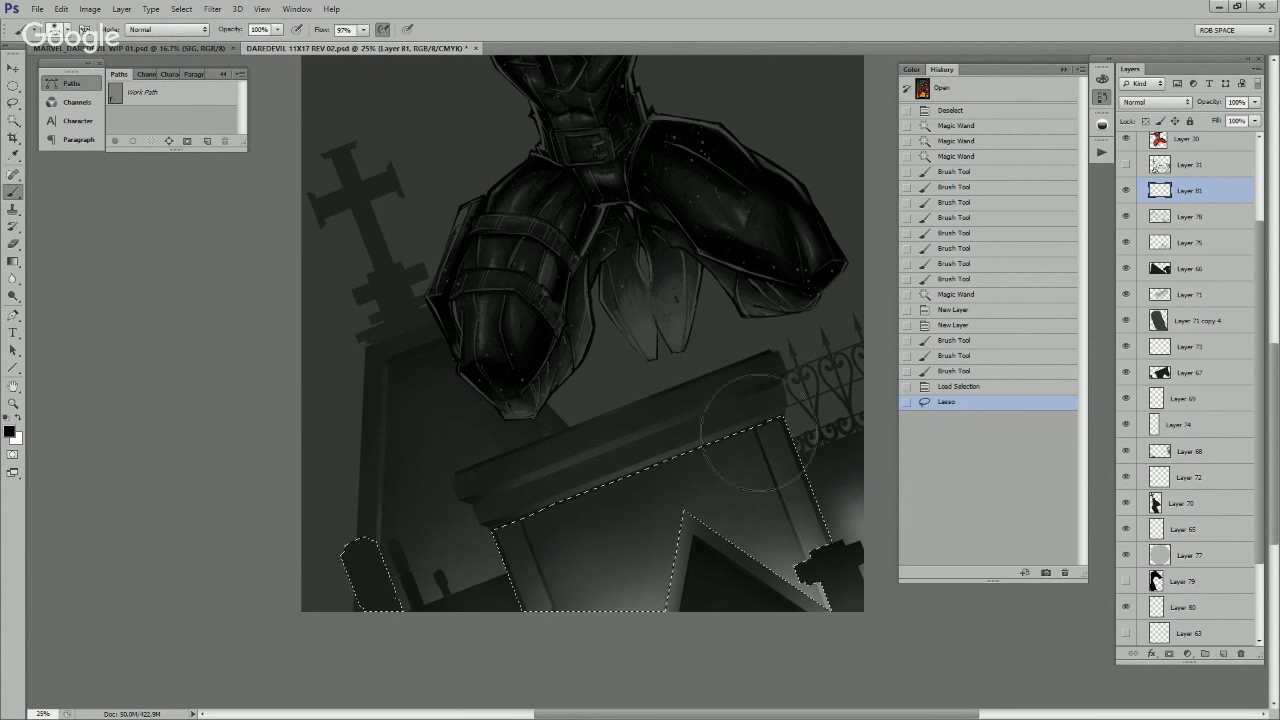
{"action": "key", "text": "ctrl+h"}
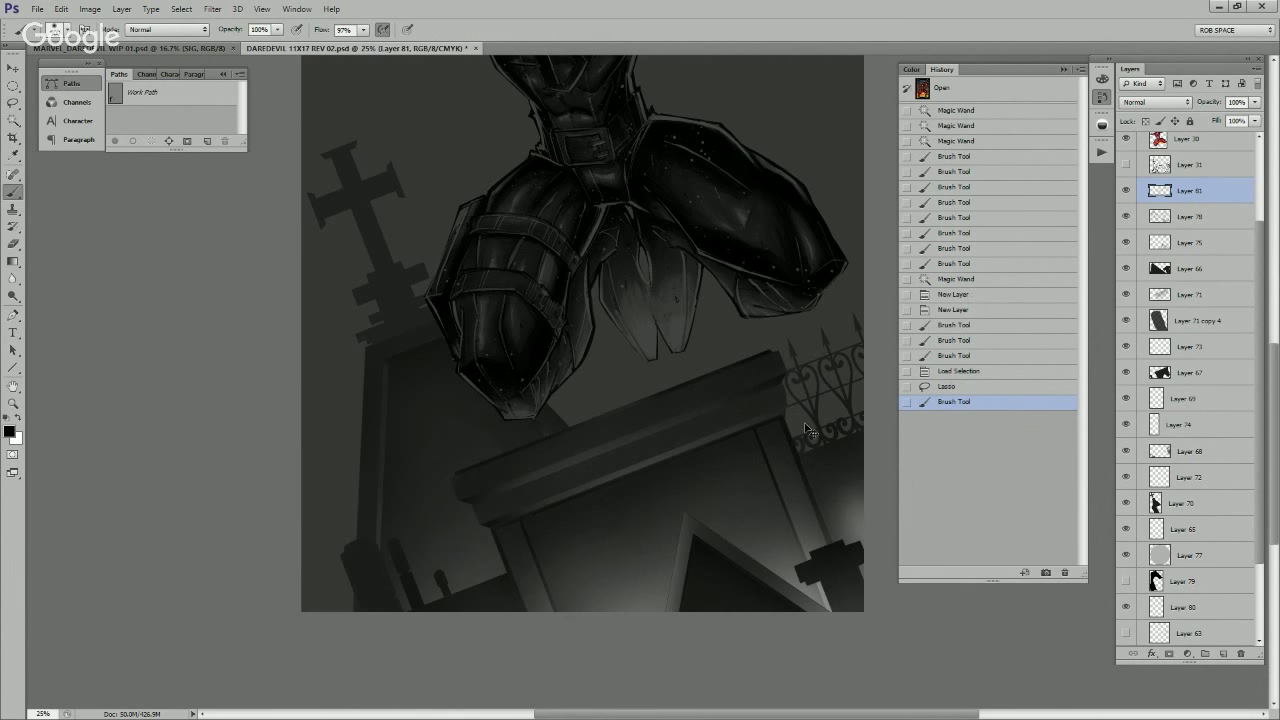
{"action": "left_click_drag", "start_coordinate": [572, 527], "coordinate": [544, 557]}
{"action": "mouse_move", "coordinate": [788, 462]}
{"action": "left_mouse_down"}
{"action": "mouse_move", "coordinate": [728, 460]}
{"action": "mouse_move", "coordinate": [733, 451]}
{"action": "left_mouse_up"}
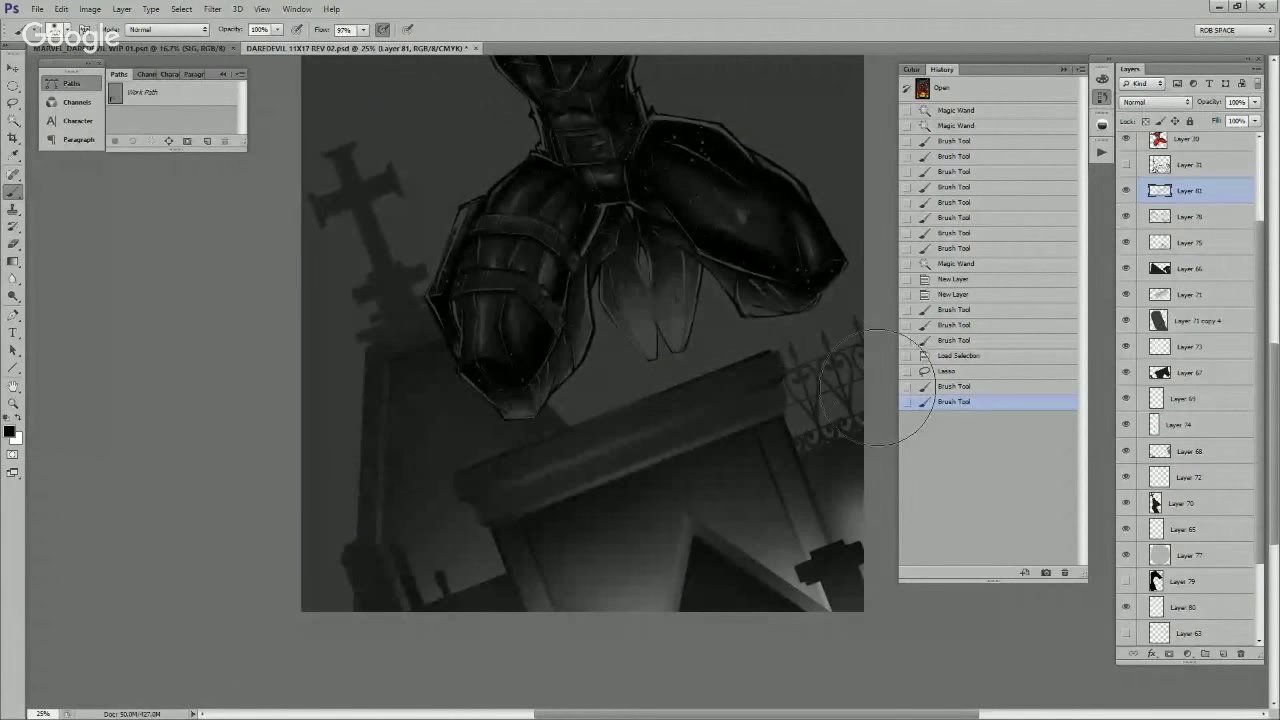
Step: Select the ledge's lower band from Layer 63 and shade it with black and white brush strokes on Layer 81
{"action": "key", "text": "alt+bracketleft"}
{"action": "key", "text": "w"}
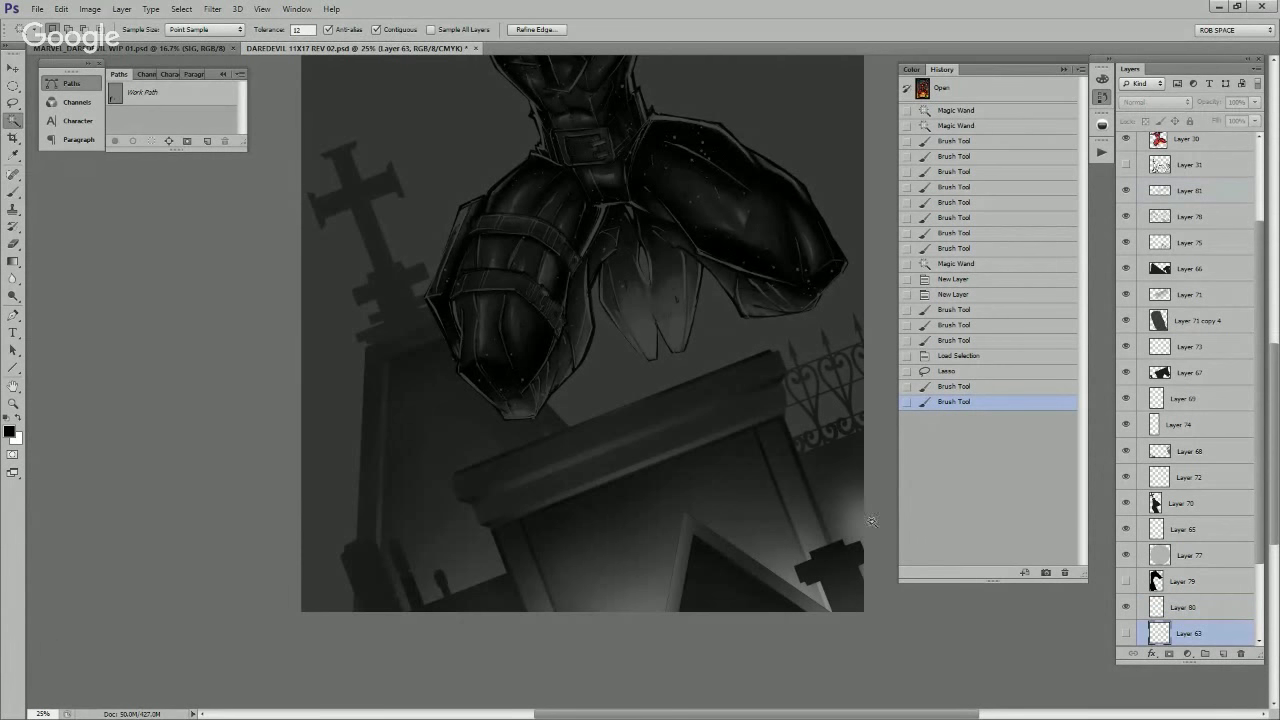
{"action": "left_click", "coordinate": [752, 412]}
{"action": "left_click", "coordinate": [1190, 191]}
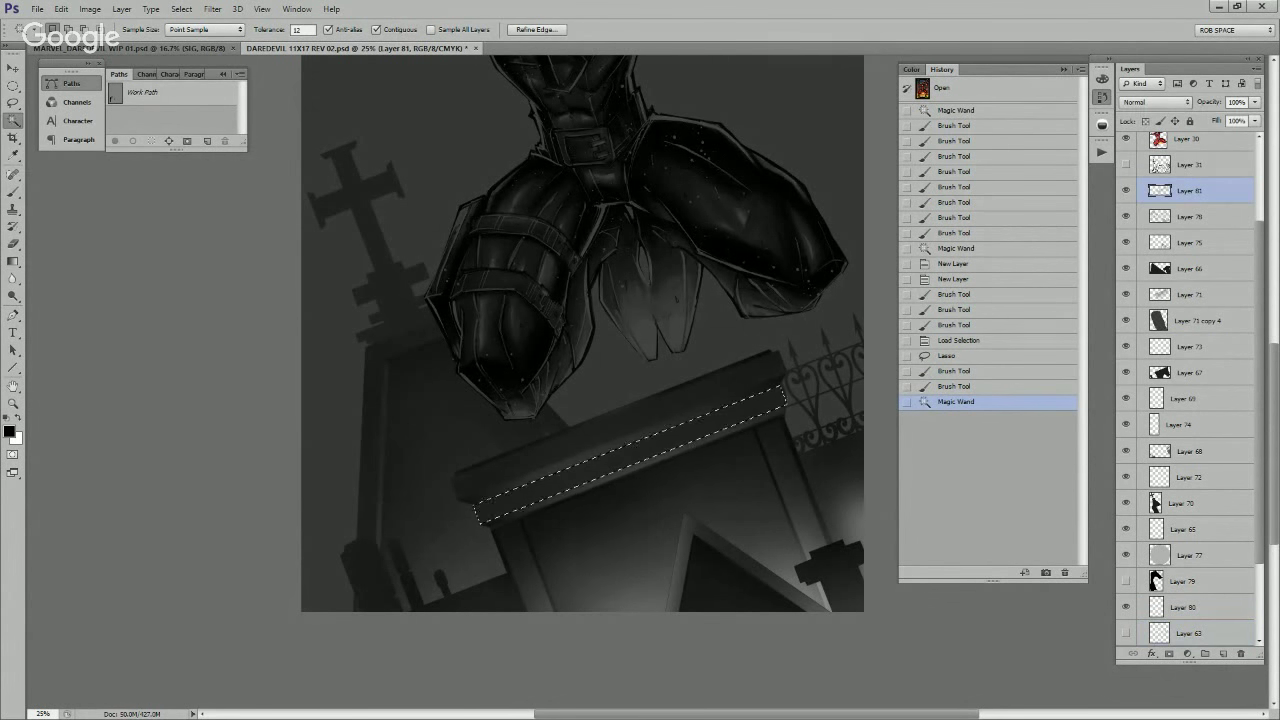
{"action": "key", "text": "b"}
{"action": "key", "text": "ctrl+h"}
{"action": "key", "text": "ctrl+h"}
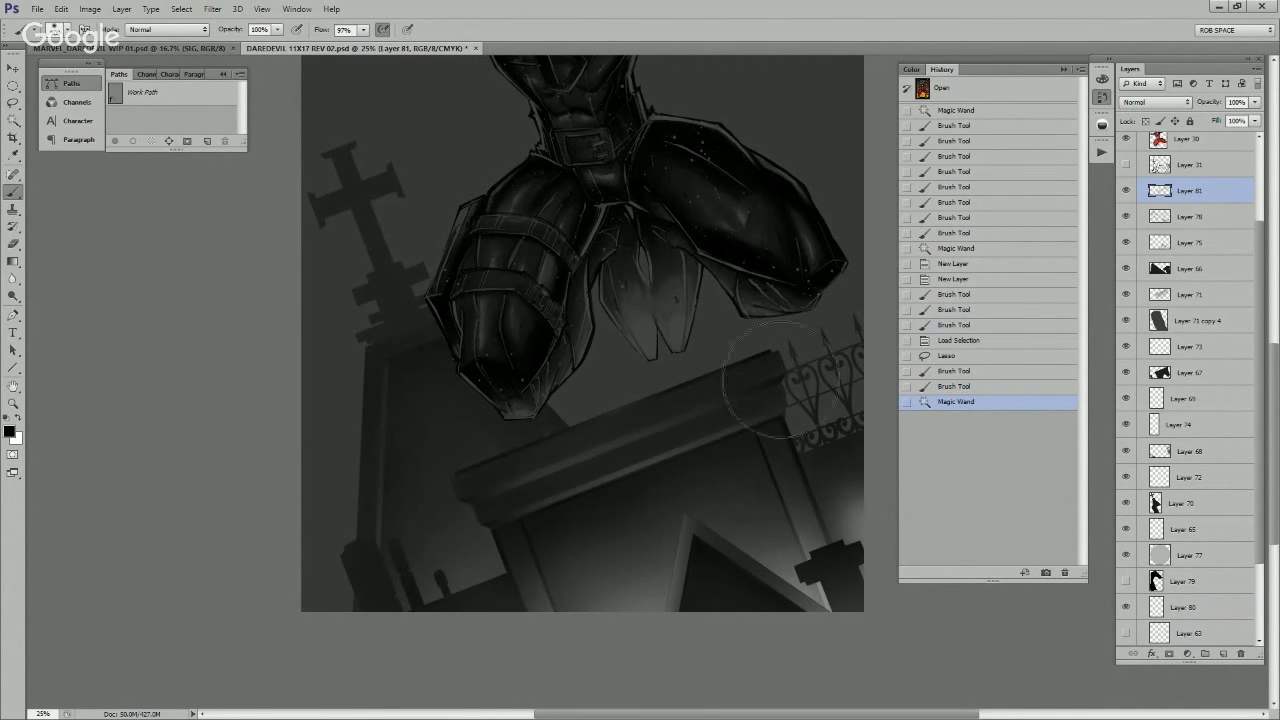
{"action": "mouse_move", "coordinate": [768, 394]}
{"action": "left_mouse_down"}
{"action": "mouse_move", "coordinate": [534, 471]}
{"action": "mouse_move", "coordinate": [484, 508]}
{"action": "mouse_move", "coordinate": [568, 529]}
{"action": "left_mouse_up"}
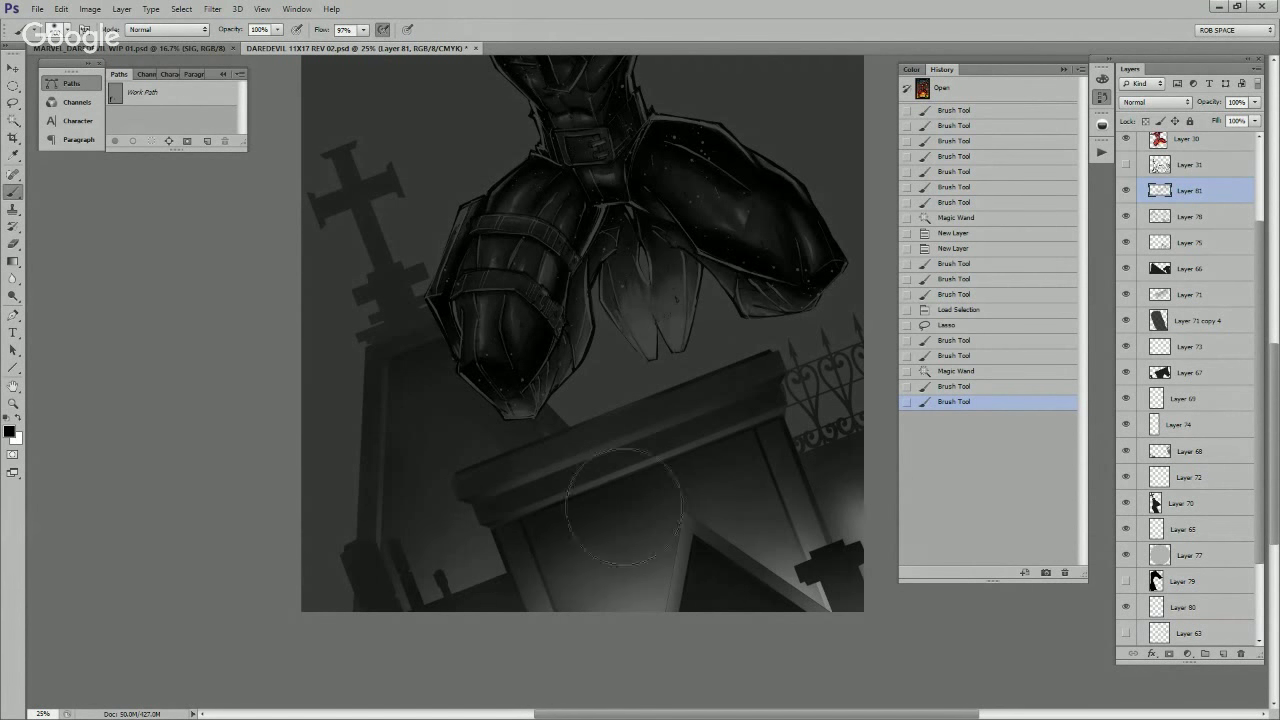
{"action": "key", "text": "x"}
{"action": "left_click_drag", "start_coordinate": [656, 498], "coordinate": [611, 526]}
{"action": "key", "text": "ctrl+z"}
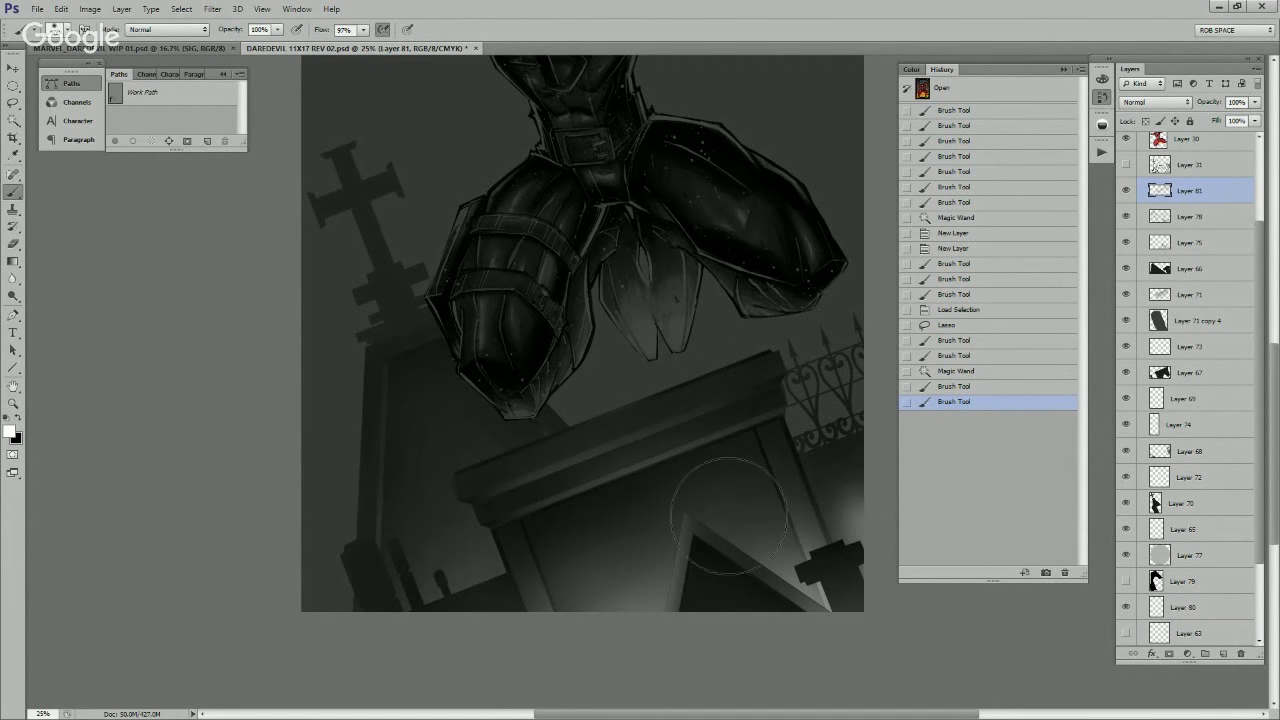
{"action": "mouse_move", "coordinate": [755, 518]}
{"action": "left_mouse_down"}
{"action": "mouse_move", "coordinate": [709, 514]}
{"action": "mouse_move", "coordinate": [668, 542]}
{"action": "left_mouse_up"}
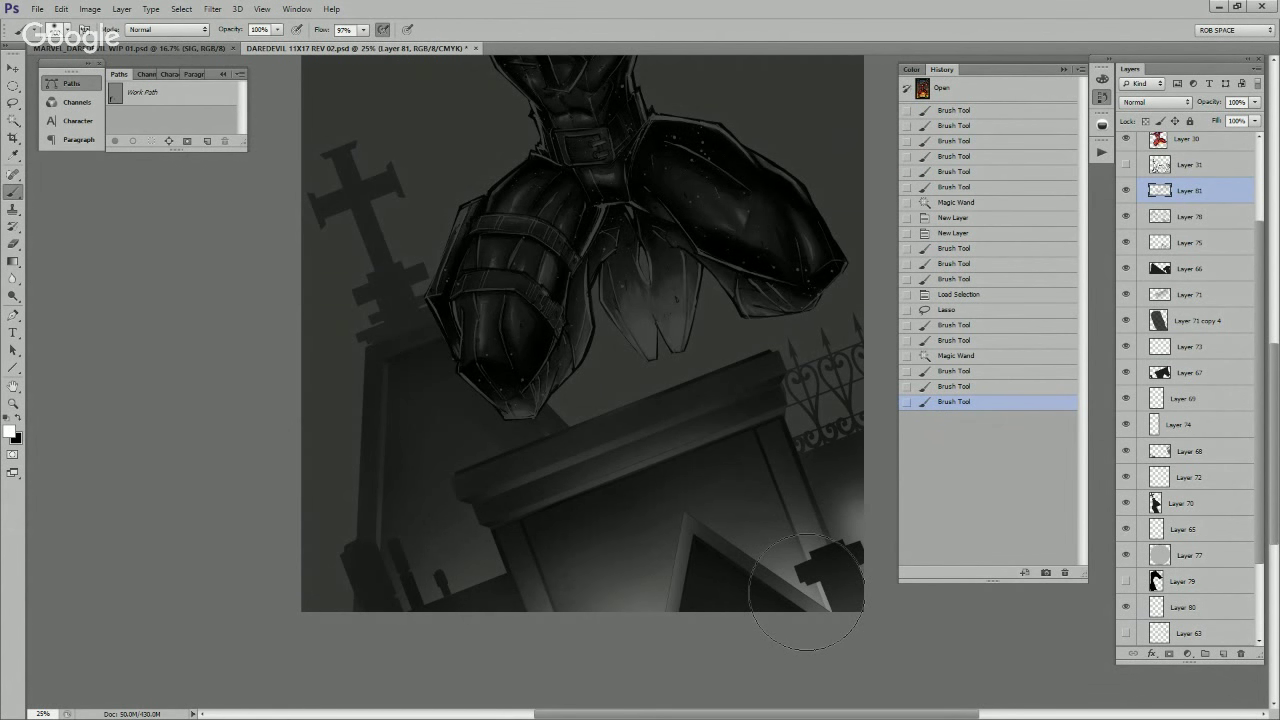
Step: Select the thin strip along the ledge's lower edge from Layer 63 and highlight it with white brush strokes on Layer 81
{"action": "key", "text": "w"}
{"action": "key", "text": "alt+bracketleft"}
{"action": "left_click", "coordinate": [700, 443]}
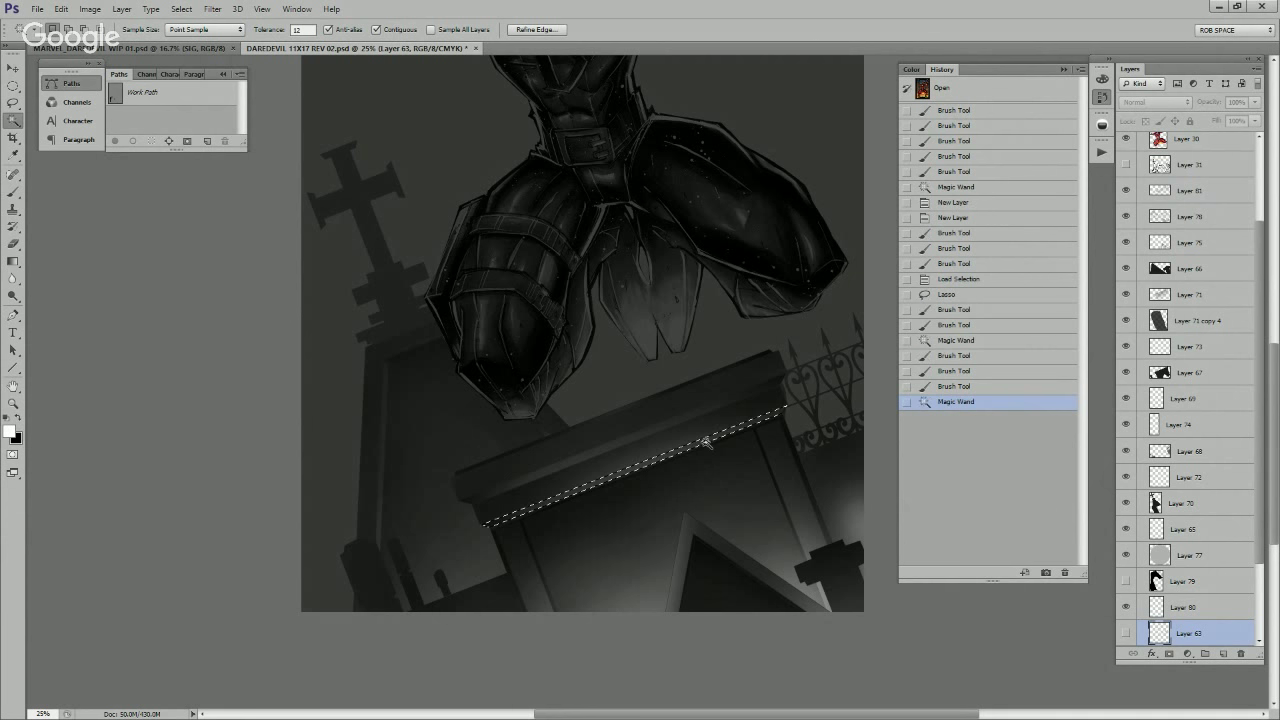
{"action": "left_click", "coordinate": [1190, 191]}
{"action": "key", "text": "b"}
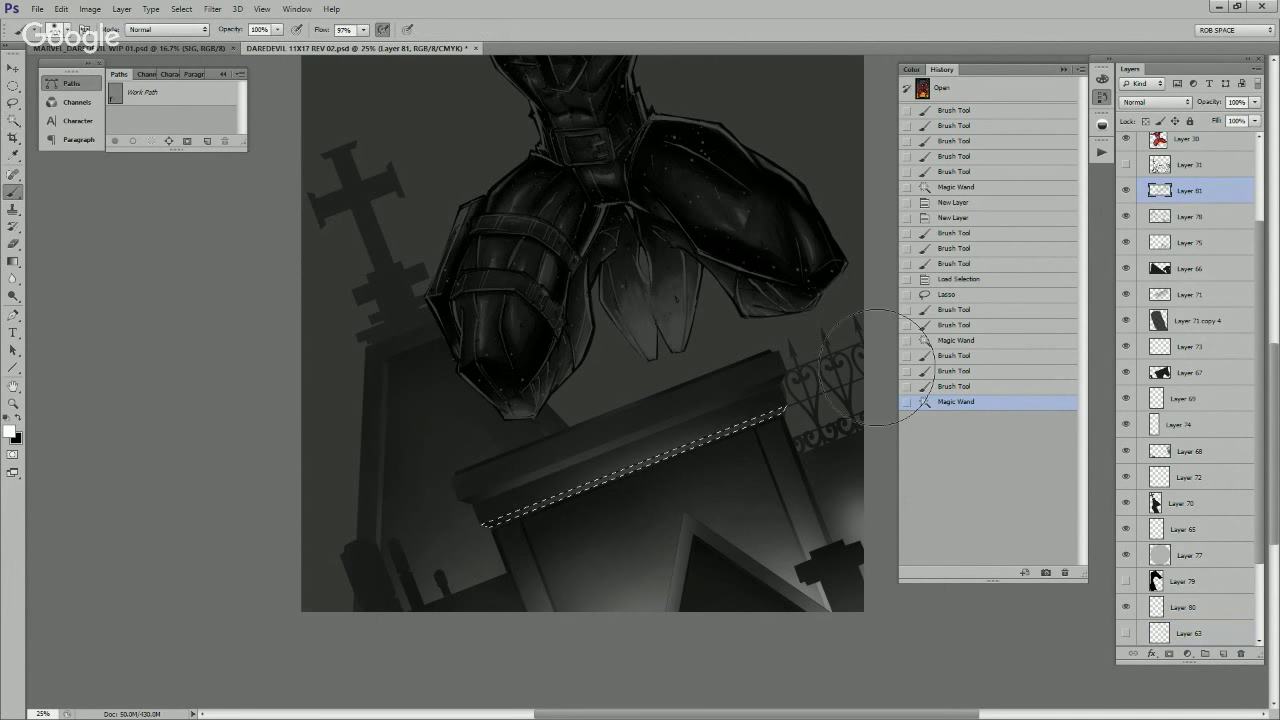
{"action": "key", "text": "ctrl+h"}
{"action": "key", "text": "ctrl+h"}
{"action": "mouse_move", "coordinate": [645, 493]}
{"action": "left_mouse_down"}
{"action": "mouse_move", "coordinate": [619, 510]}
{"action": "mouse_move", "coordinate": [691, 582]}
{"action": "mouse_move", "coordinate": [612, 506]}
{"action": "mouse_move", "coordinate": [668, 584]}
{"action": "left_mouse_up"}
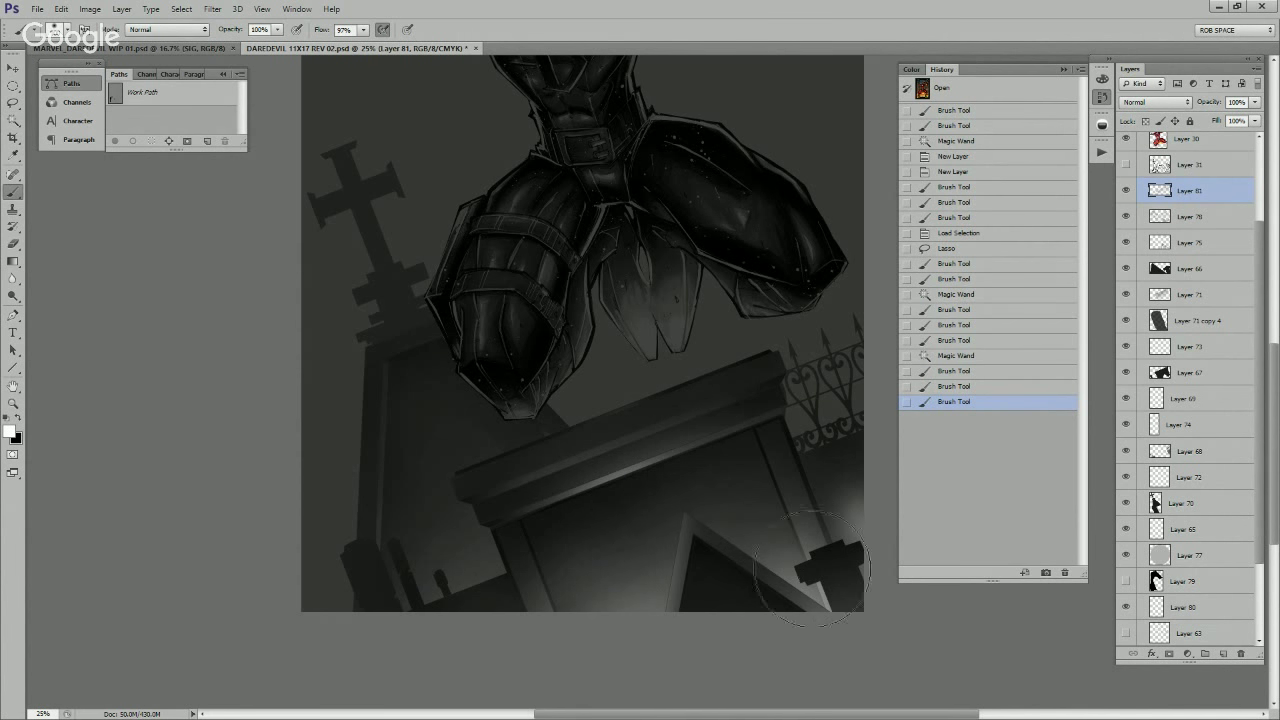
Step: Select the thin strip between the ledge's upper and lower bands from Layer 63 and activate Layer 81 for painting with its outline hidden
{"action": "left_click", "coordinate": [1190, 633]}
{"action": "key", "text": "w"}
{"action": "left_click", "coordinate": [678, 425]}
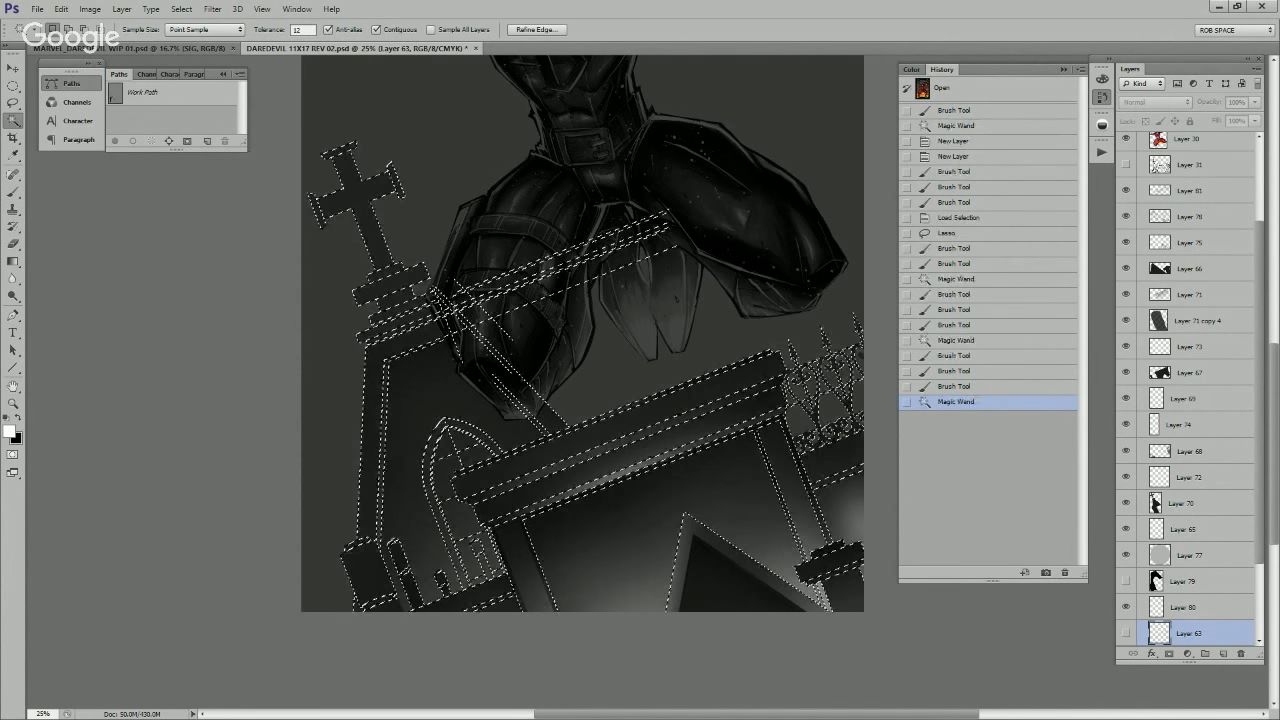
{"action": "key", "text": "ctrl+d"}
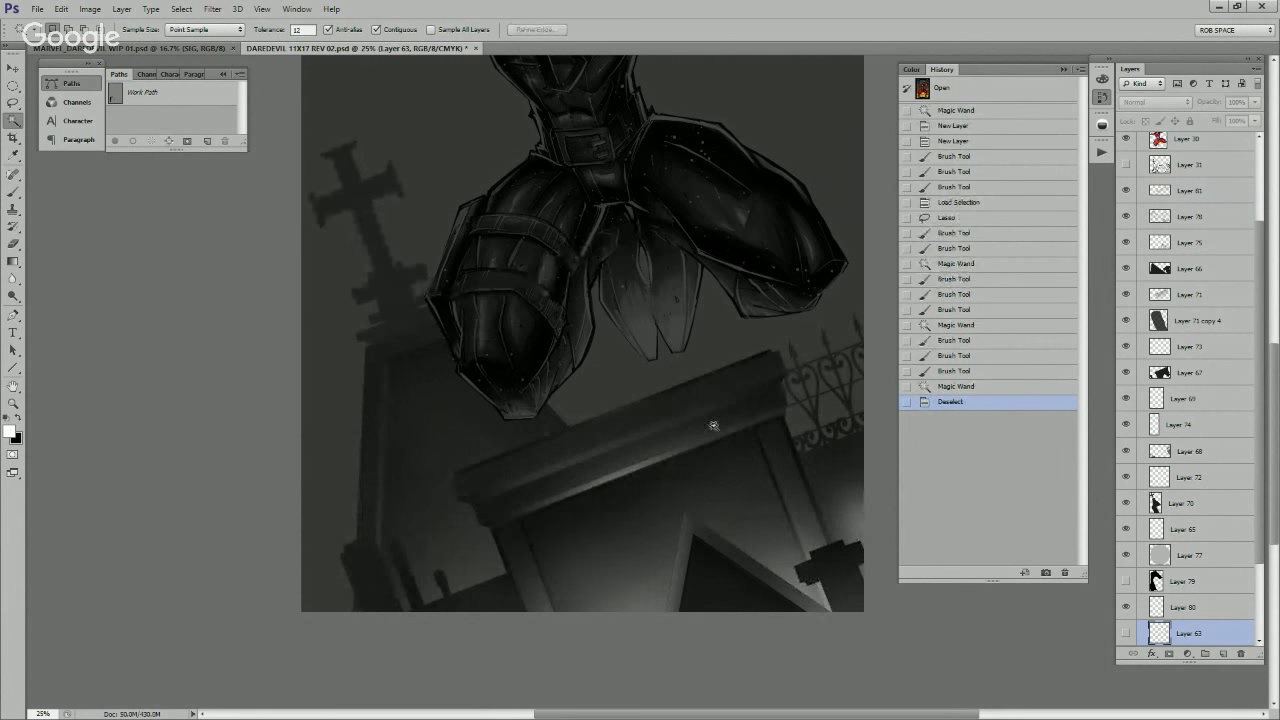
{"action": "left_click", "coordinate": [688, 424]}
{"action": "left_click", "coordinate": [1190, 190]}
{"action": "key", "text": "b"}
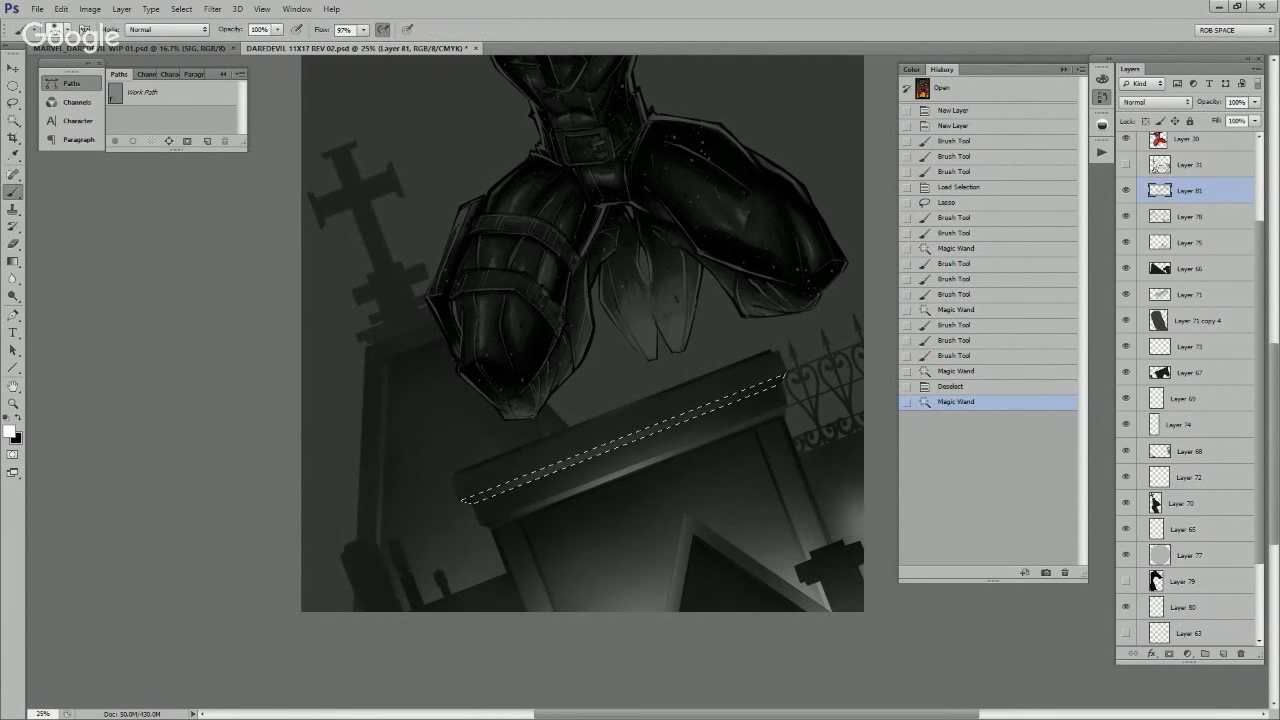
{"action": "key", "text": "ctrl+h"}
{"action": "key", "text": "ctrl+h"}
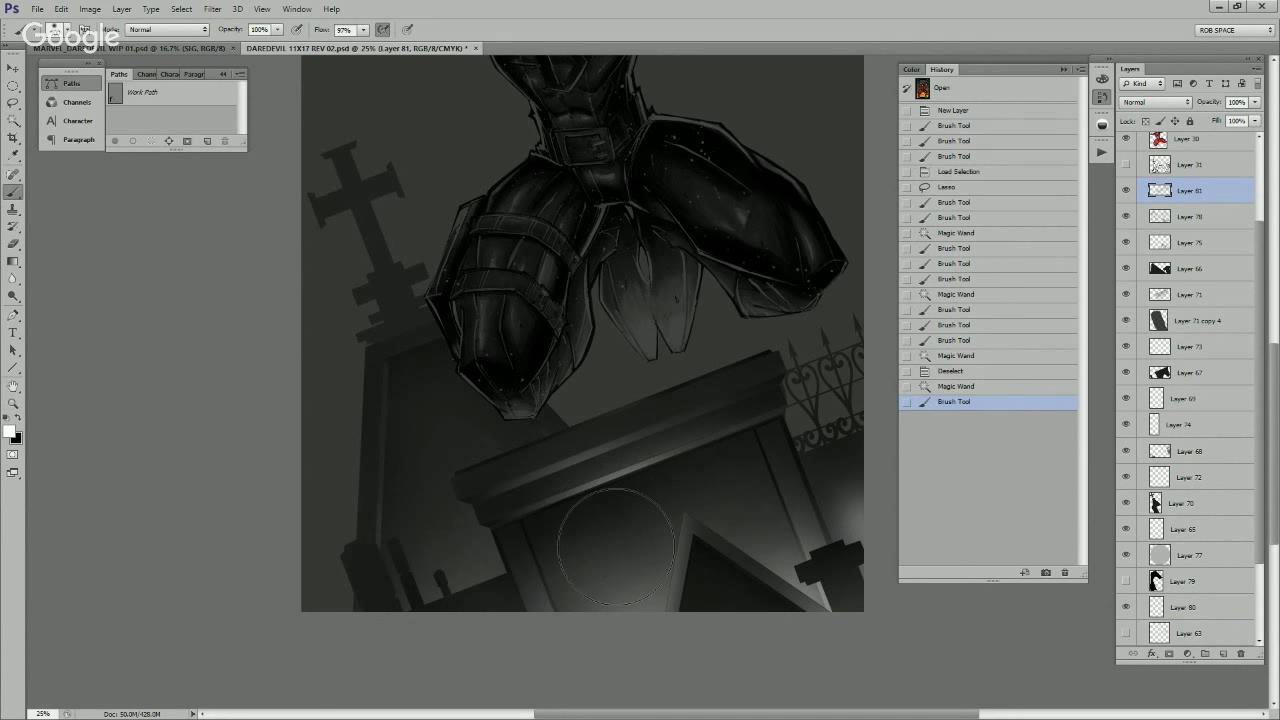
Step: Highlight the selected middle strip of the ledge with white brush strokes, reducing the brush size for a tighter glow
{"action": "left_click_drag", "start_coordinate": [622, 512], "coordinate": [610, 490]}
{"action": "key", "text": "bracketleft"}
{"action": "key", "text": "bracketleft"}
{"action": "key", "text": "bracketleft"}
{"action": "left_click_drag", "start_coordinate": [592, 478], "coordinate": [757, 545]}
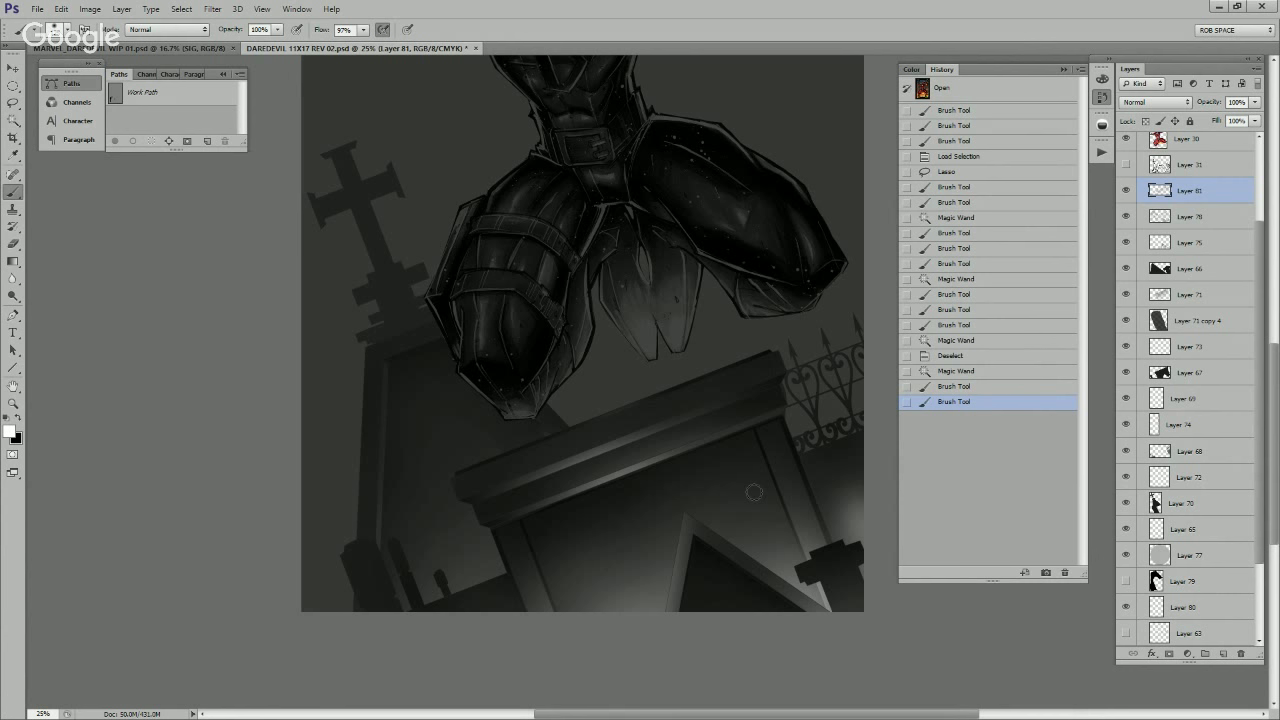
Step: Trace a Pen tool path around the wall face beneath the ledge, including both pilasters and extending past the canvas's lower edge
{"action": "left_click_drag", "start_coordinate": [815, 515], "coordinate": [788, 502]}
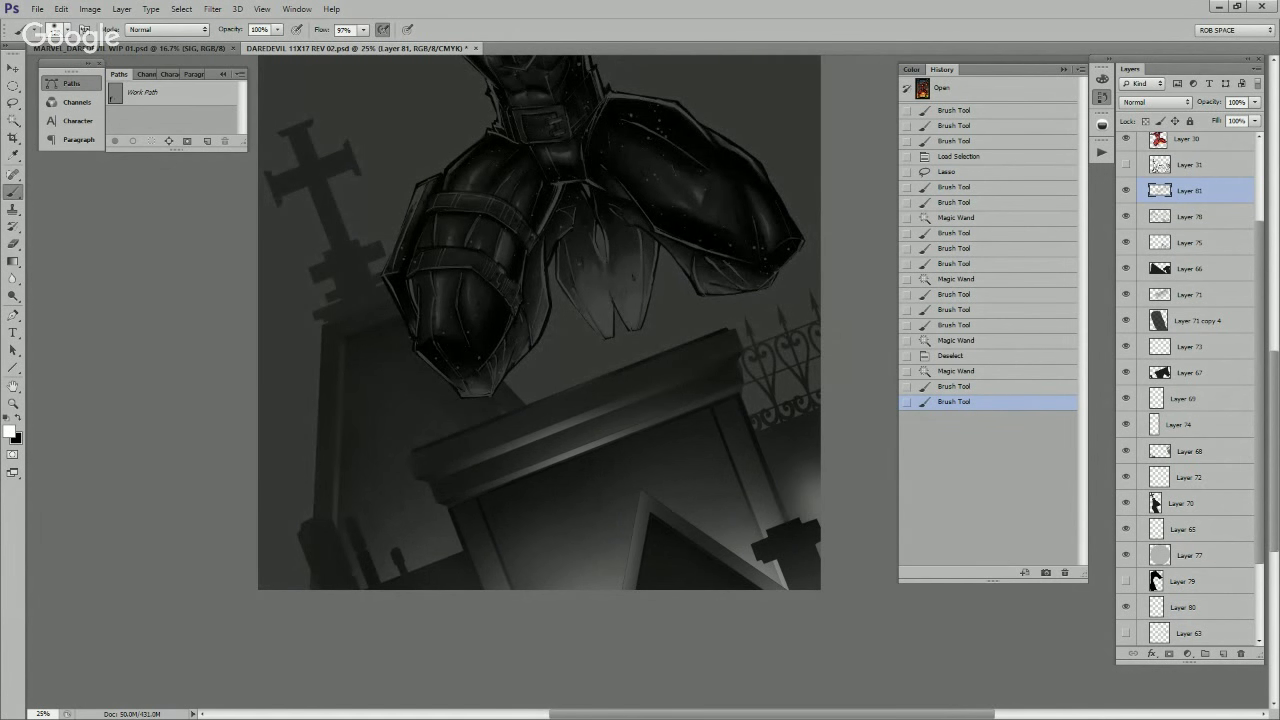
{"action": "key", "text": "z"}
{"action": "left_click", "coordinate": [752, 455]}
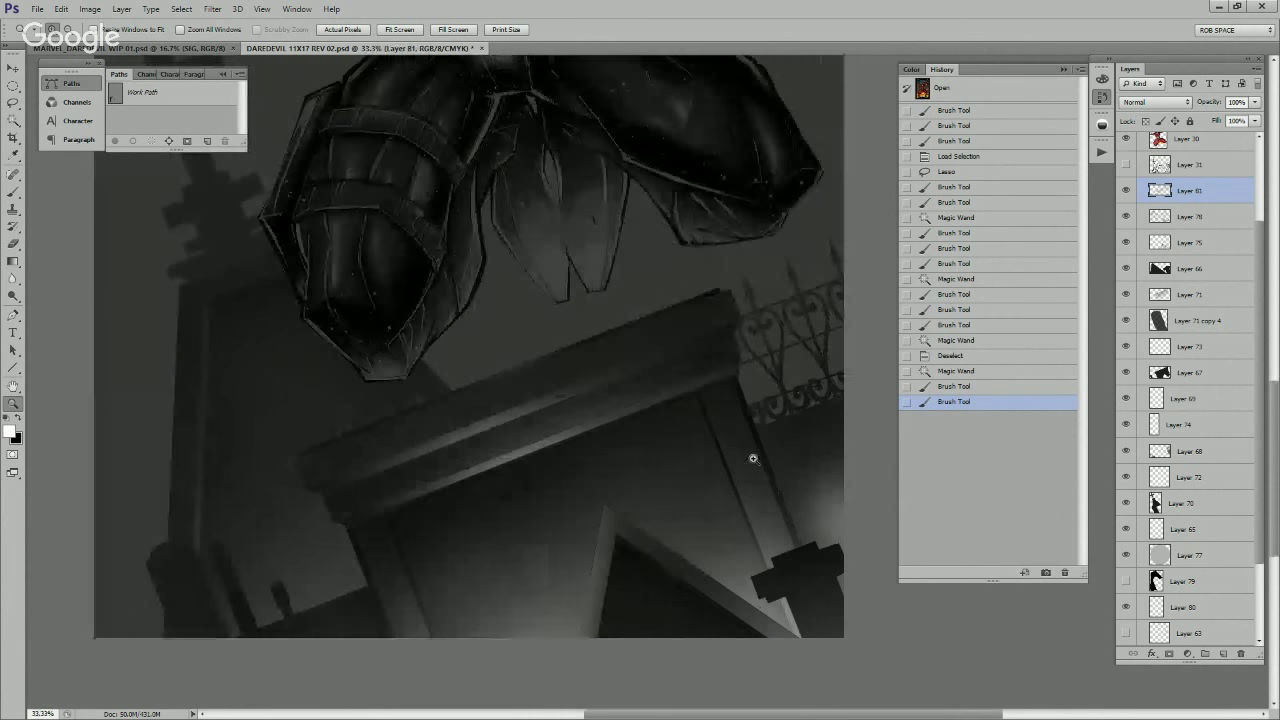
{"action": "left_click", "coordinate": [728, 479]}
{"action": "left_click_drag", "start_coordinate": [714, 477], "coordinate": [784, 418]}
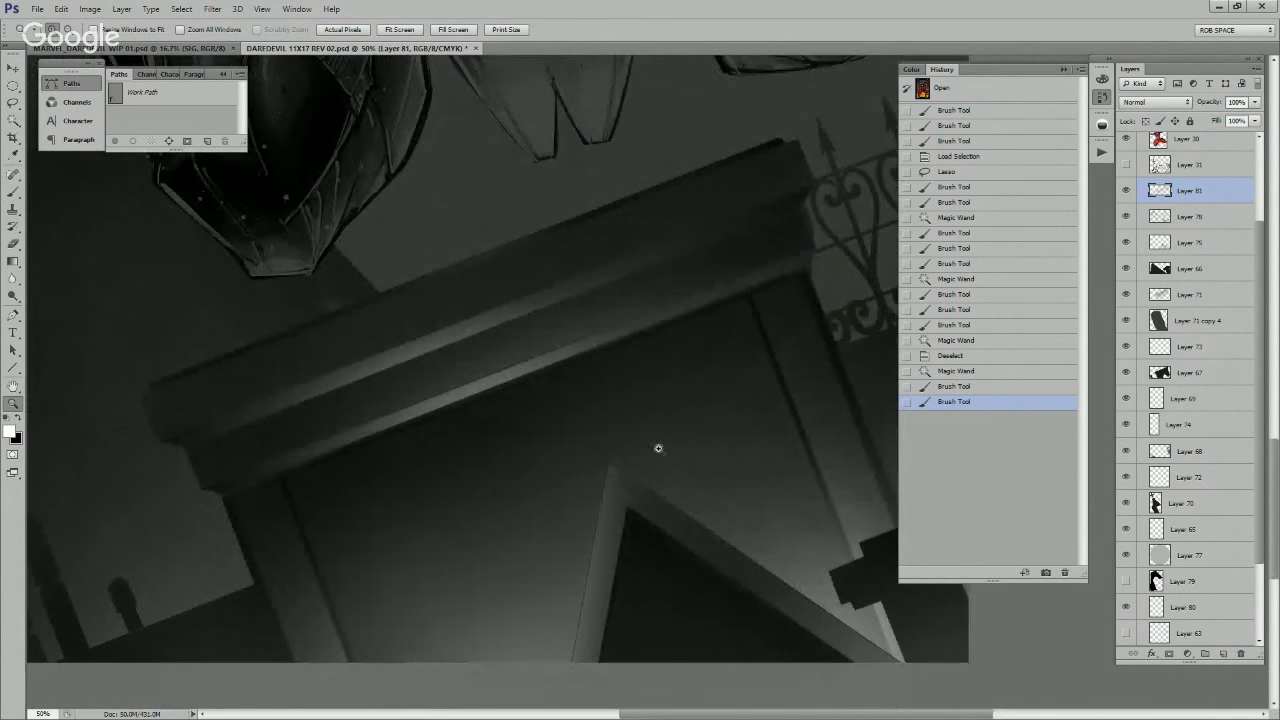
{"action": "key", "text": "p"}
{"action": "left_click", "coordinate": [220, 495]}
{"action": "left_click", "coordinate": [806, 268]}
{"action": "left_click_drag", "start_coordinate": [876, 576], "coordinate": [804, 497]}
{"action": "left_click", "coordinate": [845, 463]}
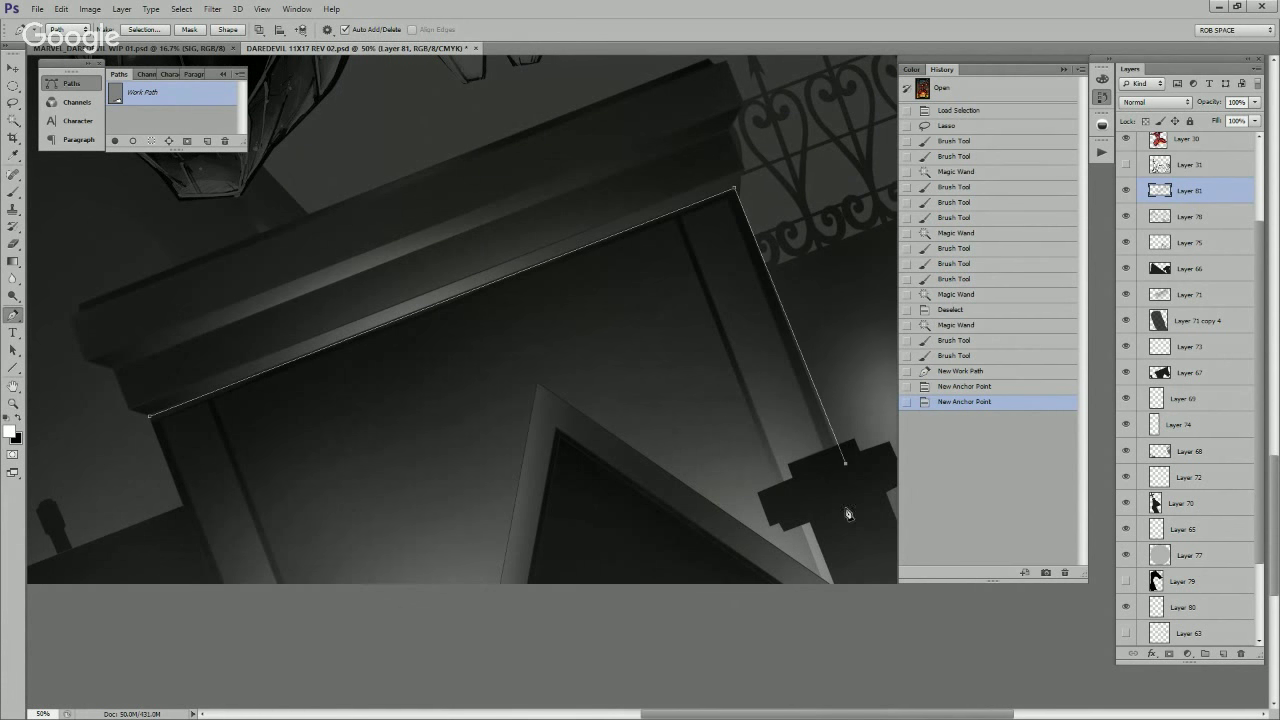
{"action": "left_click", "coordinate": [856, 588]}
{"action": "left_click", "coordinate": [248, 621]}
{"action": "left_click", "coordinate": [213, 584]}
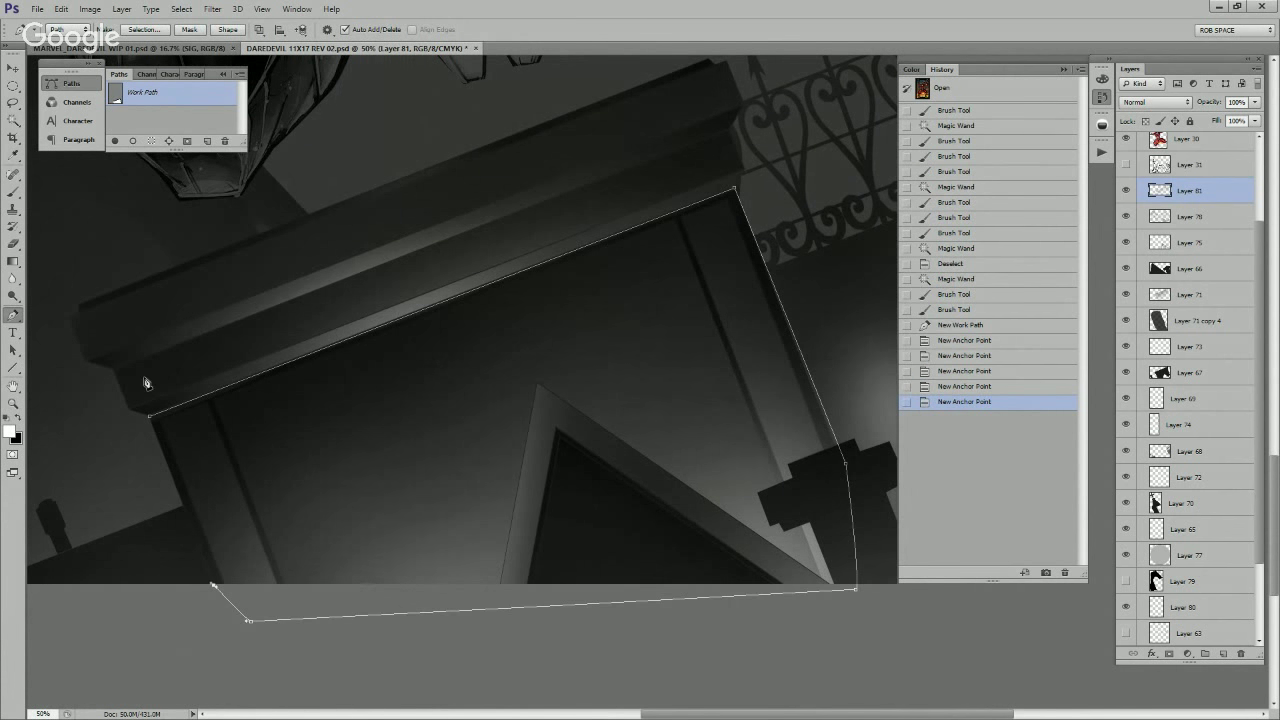
Step: Close the path around the front tomb's face below the cornice, convert it to a selection and add a new layer
{"action": "left_click", "coordinate": [161, 424]}
{"action": "key", "text": "ctrl+Return"}
{"action": "key", "text": "b"}
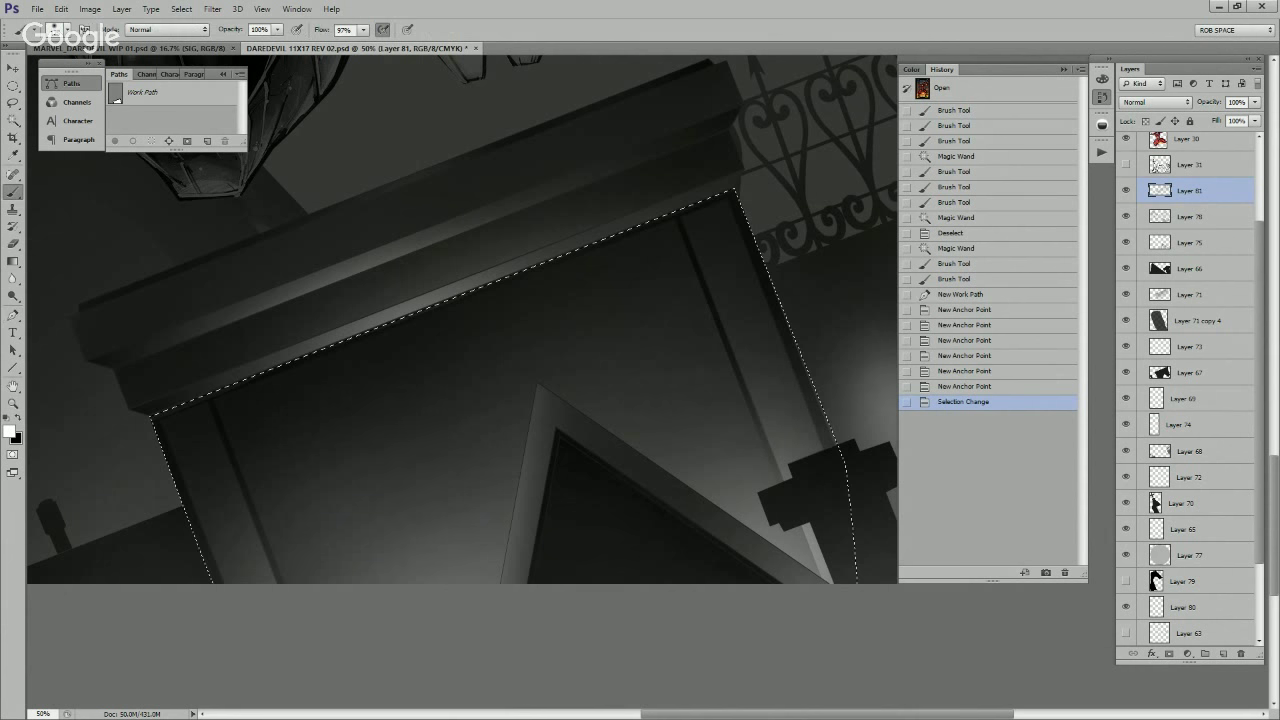
{"action": "key", "text": "ctrl+shift+alt+n"}
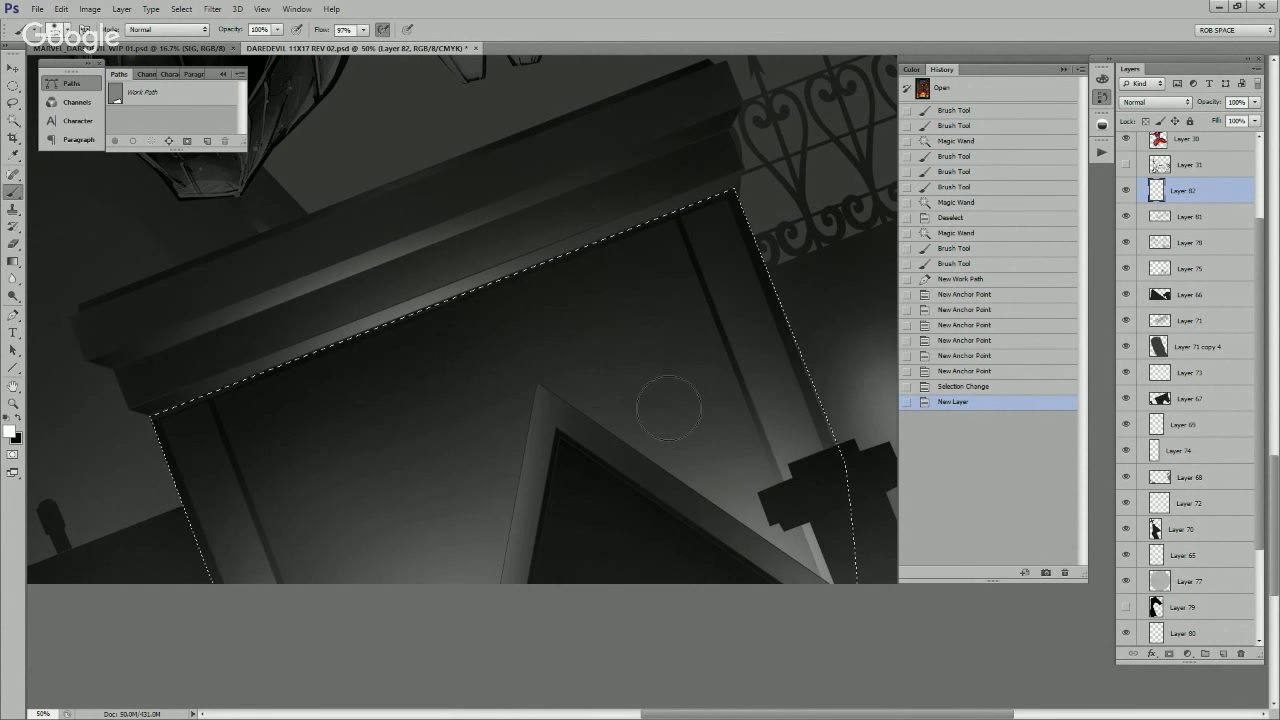
Step: Enlarge the brush, hide the selection outline and paint soft black shading on the tomb's face beneath the cornice
{"action": "key", "text": "bracketright"}
{"action": "key", "text": "bracketright"}
{"action": "key", "text": "bracketright"}
{"action": "key", "text": "bracketright"}
{"action": "key", "text": "bracketright"}
{"action": "key", "text": "ctrl+h"}
{"action": "mouse_move", "coordinate": [152, 441]}
{"action": "left_mouse_down"}
{"action": "mouse_move", "coordinate": [795, 222]}
{"action": "mouse_move", "coordinate": [323, 335]}
{"action": "mouse_move", "coordinate": [154, 441]}
{"action": "mouse_move", "coordinate": [206, 394]}
{"action": "mouse_move", "coordinate": [700, 243]}
{"action": "left_mouse_up"}
{"action": "key", "text": "ctrl+z"}
{"action": "key", "text": "x"}
Step: Drop the current selection and select the cornice's broad upper band from Layer 63 with the Magic Wand
{"action": "key", "text": "z"}
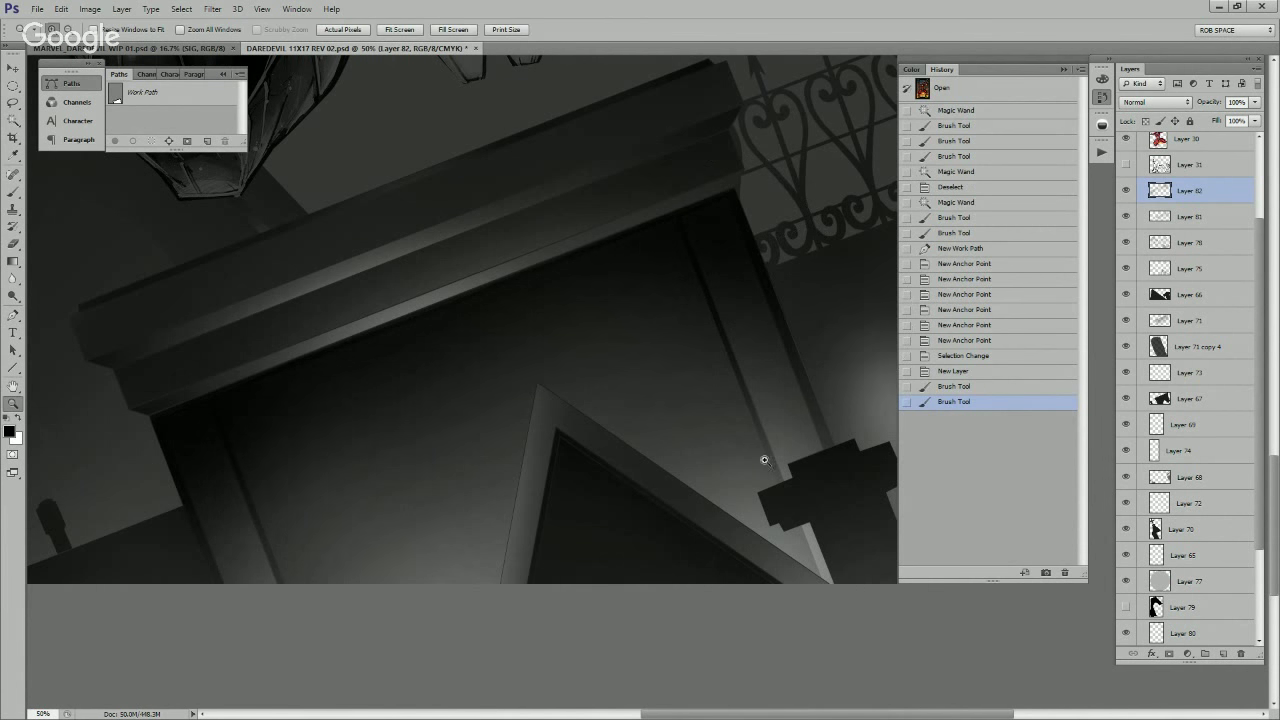
{"action": "left_click", "coordinate": [765, 460], "text": "alt"}
{"action": "left_click", "coordinate": [766, 459], "text": "alt"}
{"action": "left_click", "coordinate": [766, 459], "text": "alt"}
{"action": "left_click", "coordinate": [782, 580]}
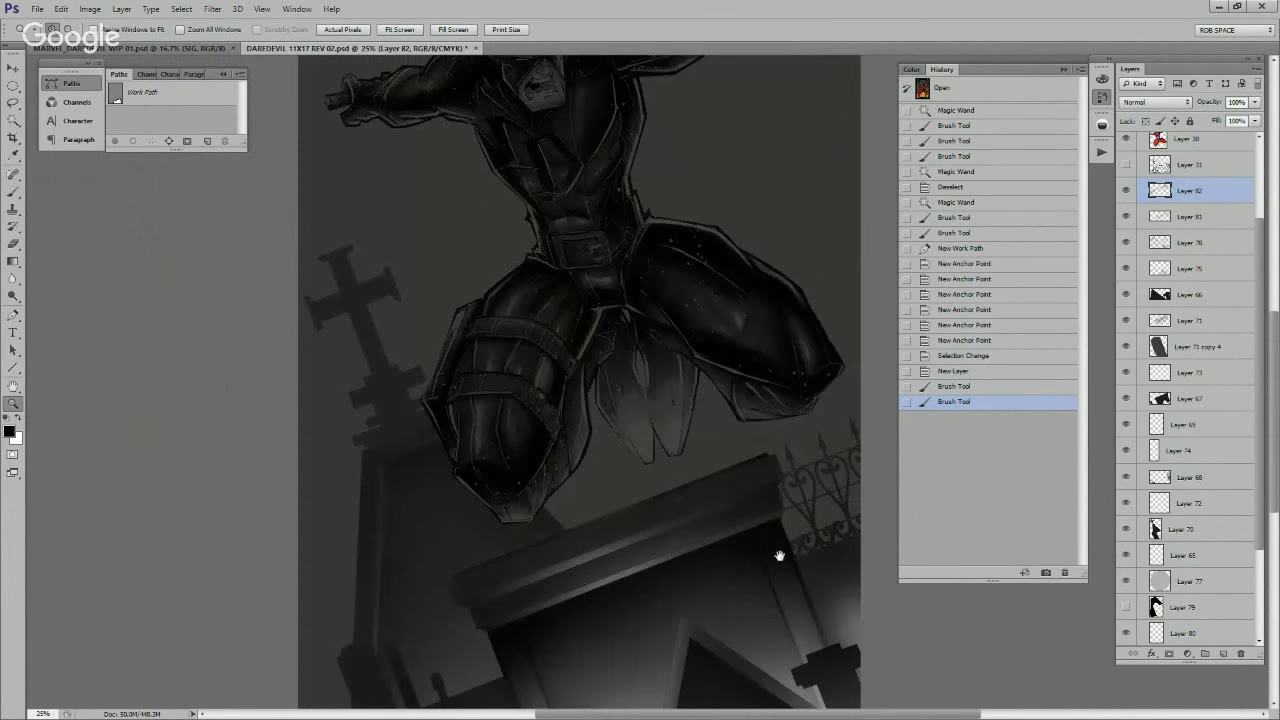
{"action": "left_click_drag", "start_coordinate": [779, 555], "coordinate": [807, 403]}
{"action": "left_click", "coordinate": [781, 397]}
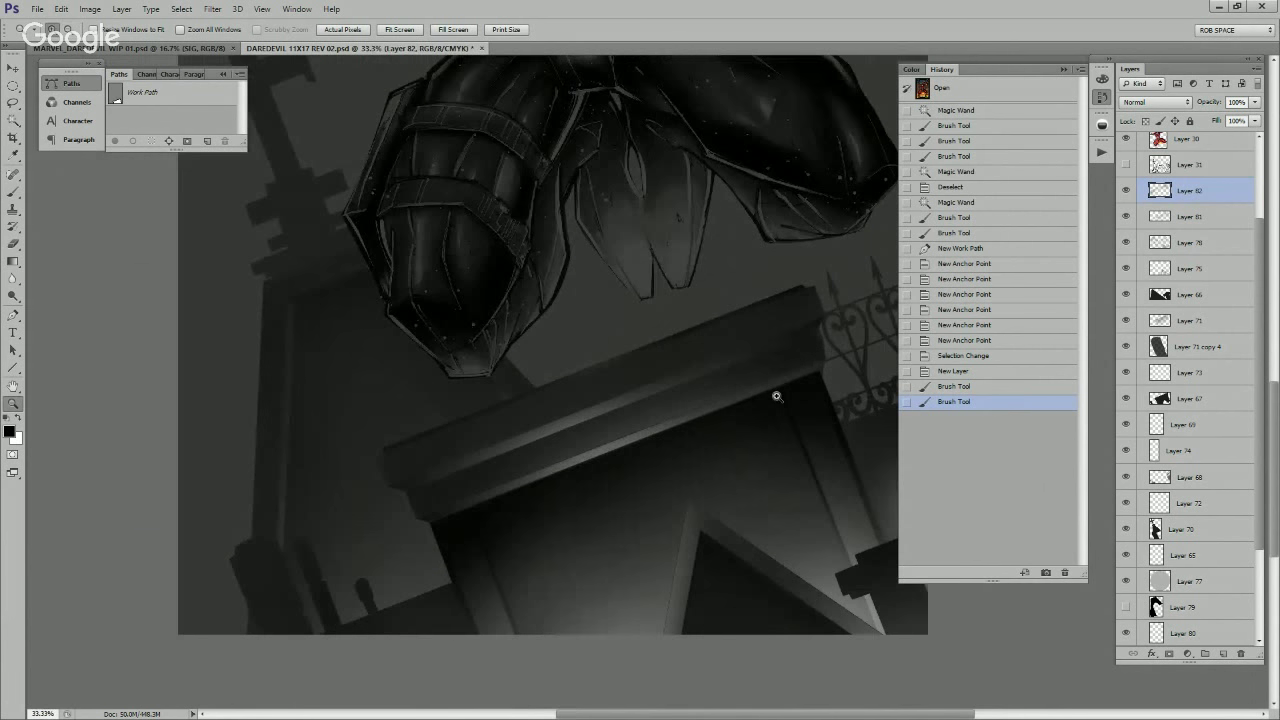
{"action": "left_click", "coordinate": [768, 400]}
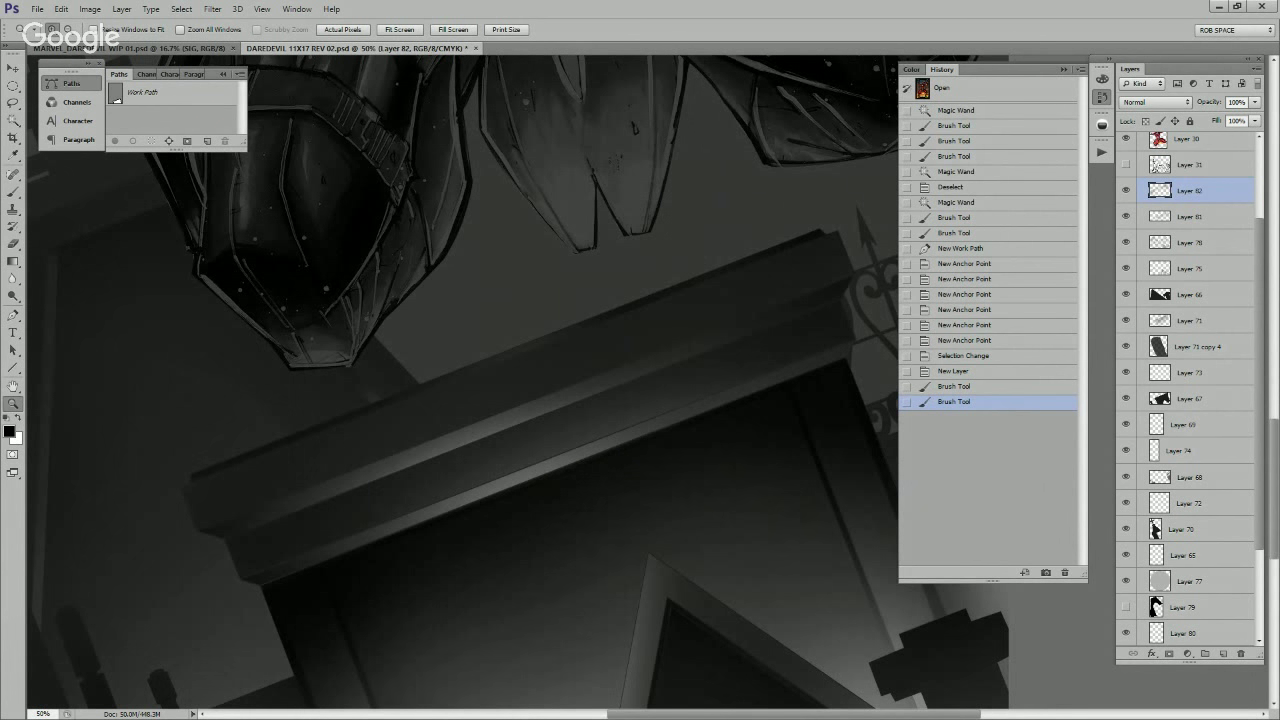
{"action": "scroll", "coordinate": [1186, 400], "scroll_direction": "down", "scroll_amount": 3}
{"action": "left_click", "coordinate": [1189, 597]}
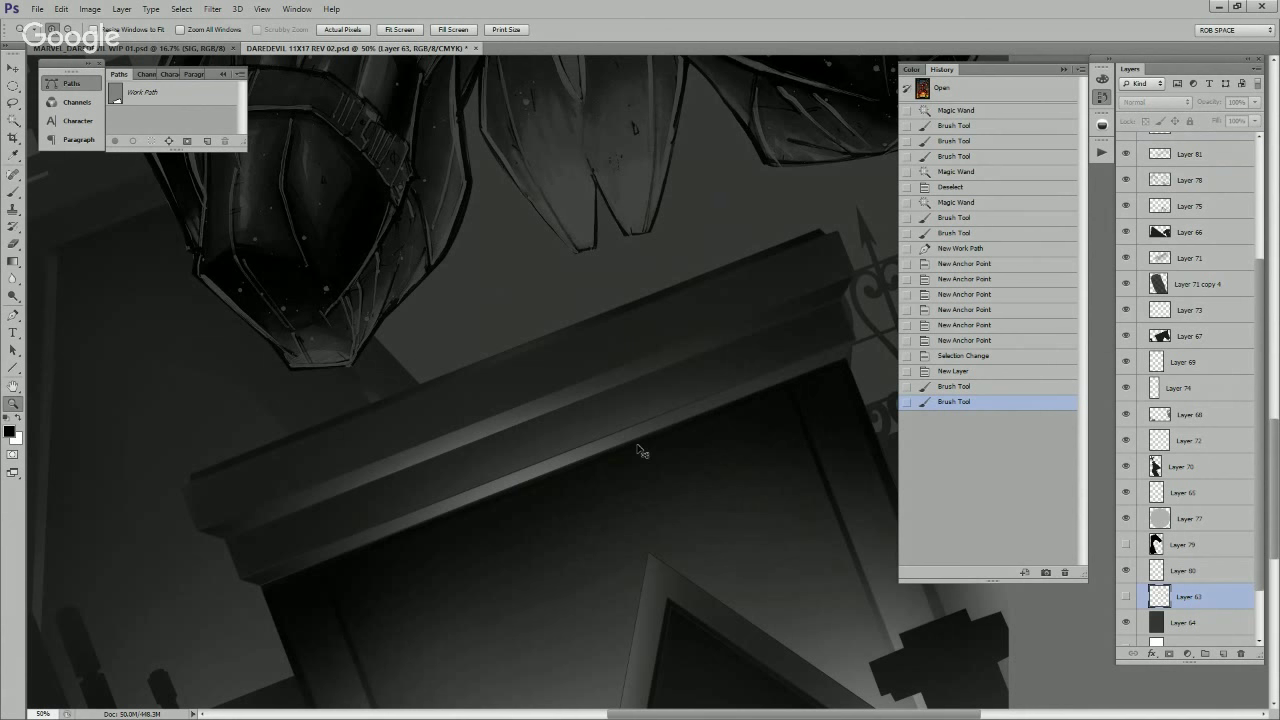
{"action": "key", "text": "ctrl+d"}
{"action": "key", "text": "w"}
{"action": "left_click", "coordinate": [645, 308]}
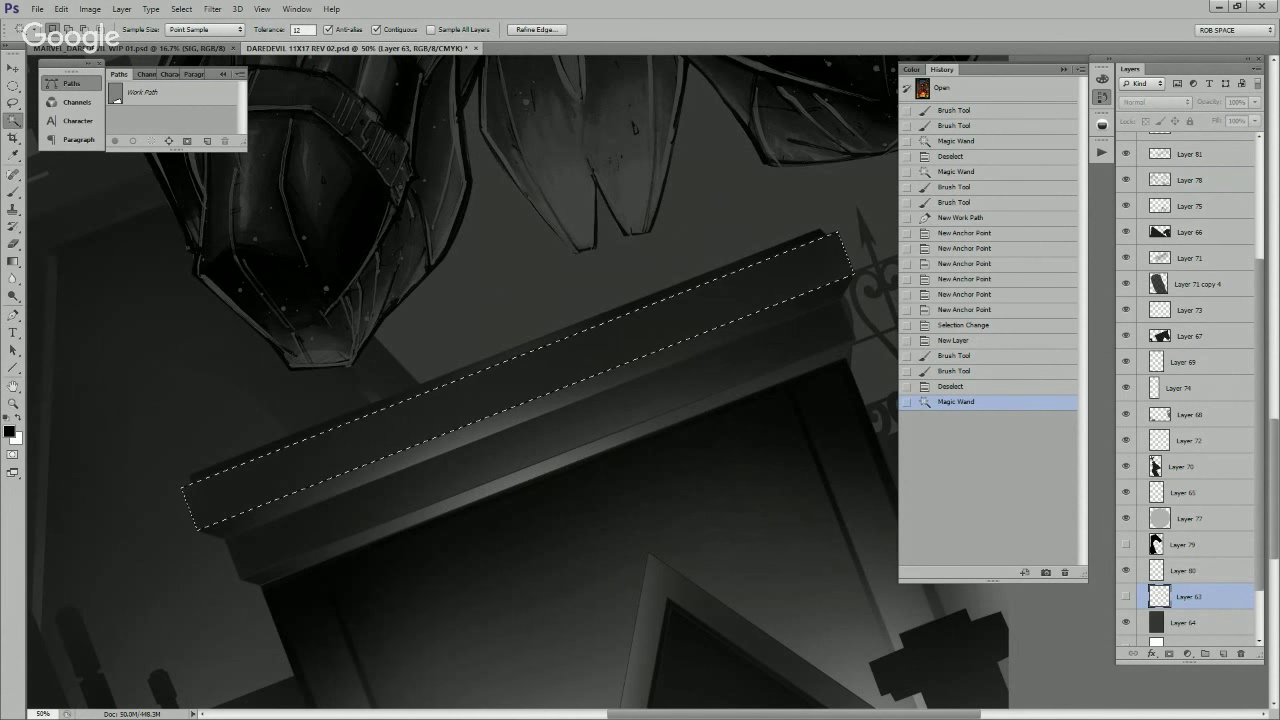
Step: Hide the selection outline and shade the cornice's upper band with soft black on Layer 82
{"action": "scroll", "coordinate": [1188, 500], "scroll_direction": "up", "scroll_amount": 2}
{"action": "left_click", "coordinate": [1188, 172]}
{"action": "key", "text": "b"}
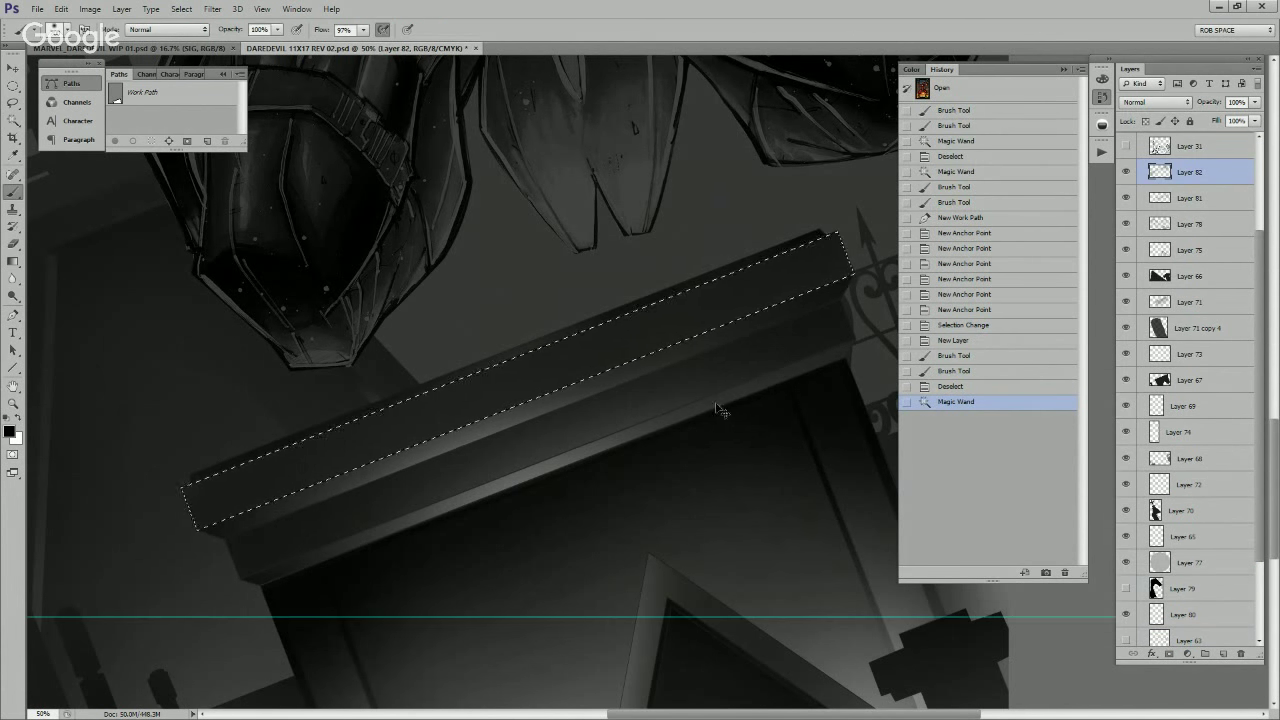
{"action": "key", "text": "ctrl+h"}
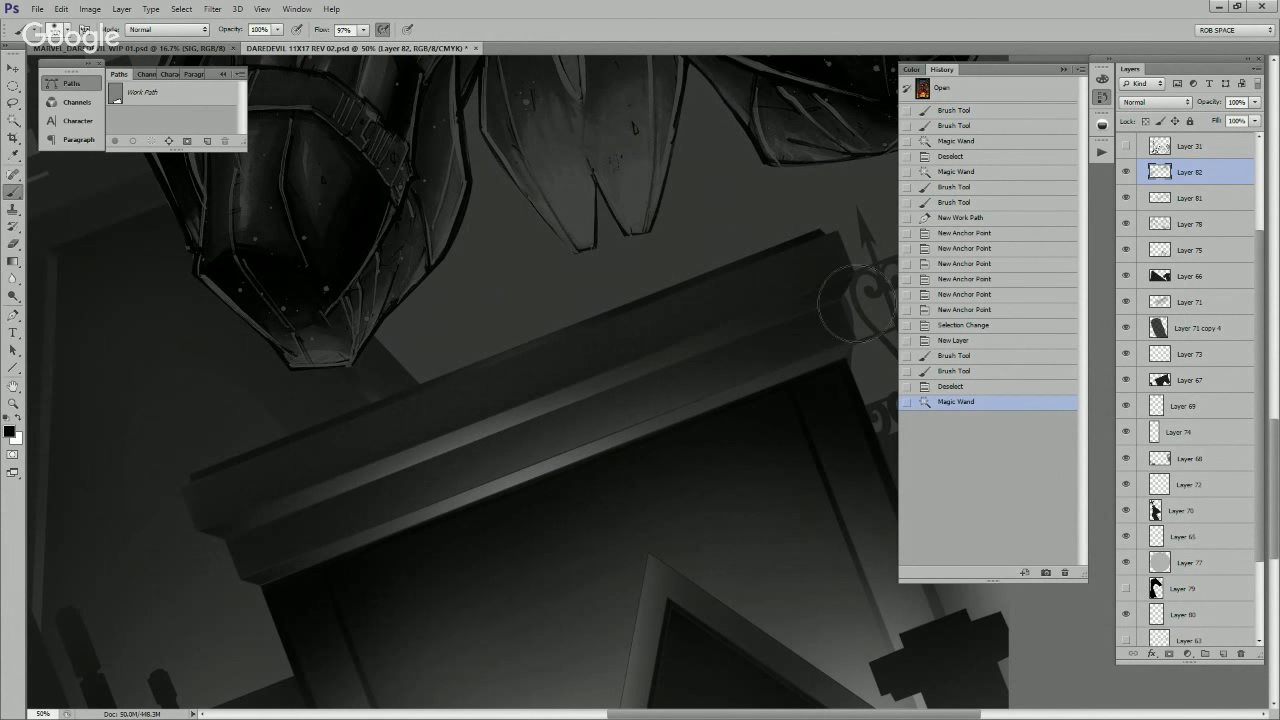
{"action": "left_click_drag", "start_coordinate": [143, 606], "coordinate": [300, 573]}
Step: Select the thin strip along the cornice's top edge from Layer 63 with the Magic Wand
{"action": "key", "text": "z"}
{"action": "left_click", "coordinate": [595, 450], "text": "alt"}
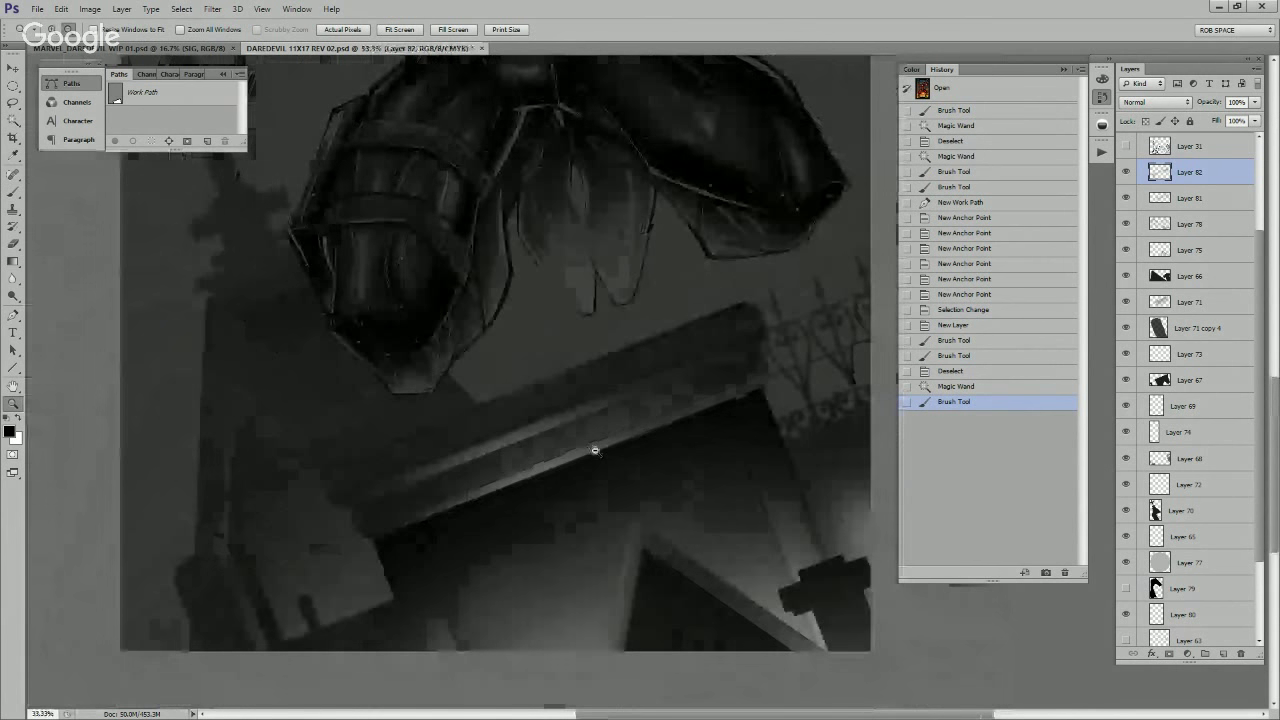
{"action": "left_click", "coordinate": [600, 456], "text": "alt"}
{"action": "left_click", "coordinate": [609, 484], "text": "alt"}
{"action": "left_click", "coordinate": [607, 466]}
{"action": "left_click", "coordinate": [758, 512]}
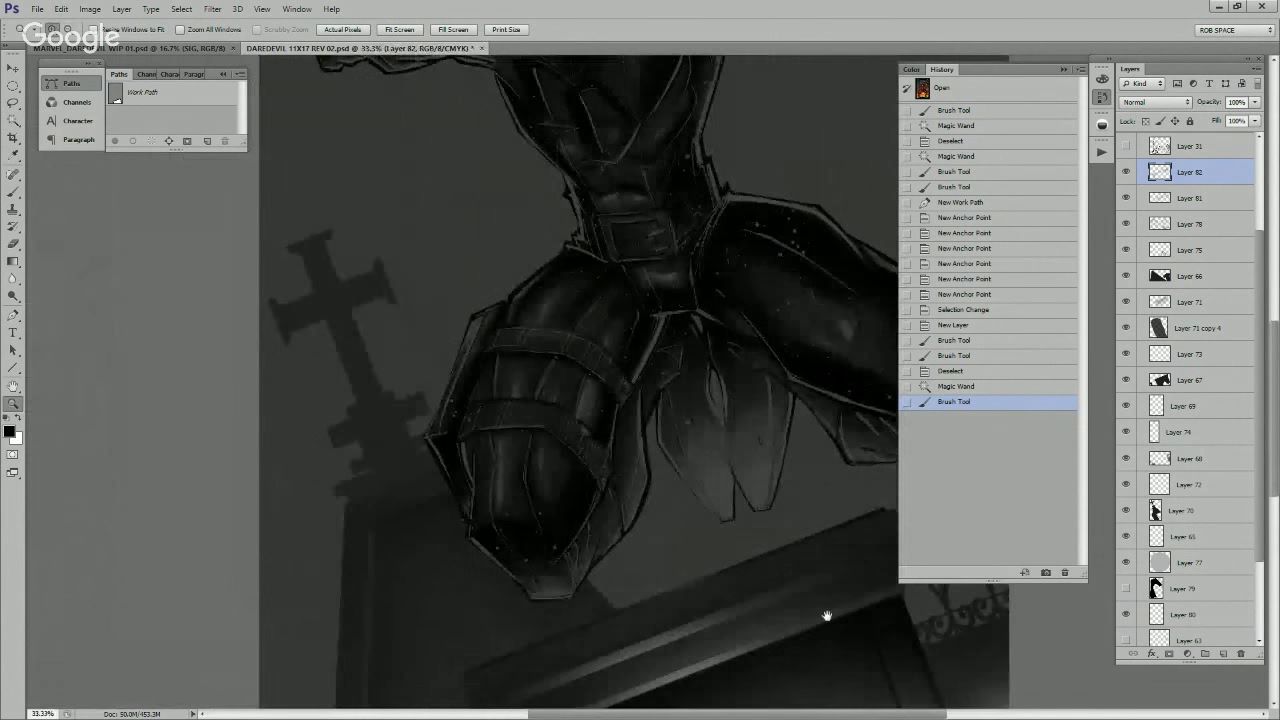
{"action": "left_click_drag", "start_coordinate": [826, 616], "coordinate": [726, 436]}
{"action": "left_click", "coordinate": [1189, 640]}
{"action": "key", "text": "w"}
{"action": "left_click", "coordinate": [676, 372]}
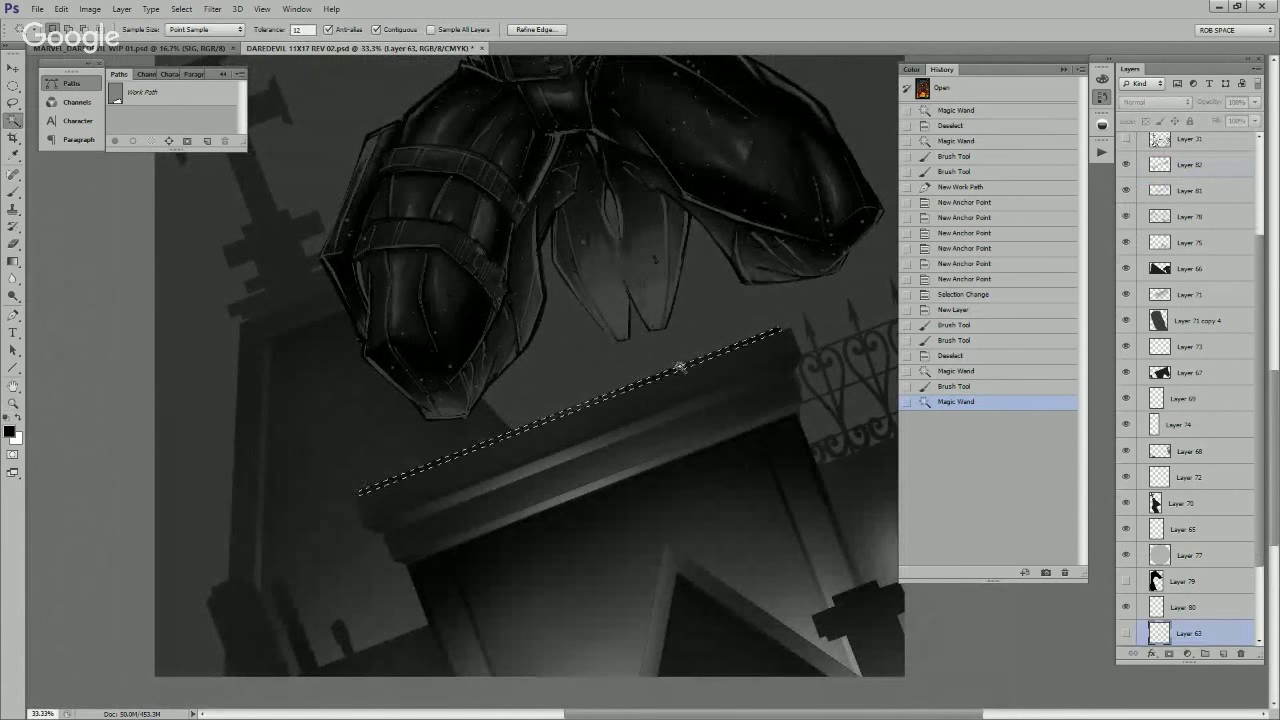
Step: Try filling the cornice's top-edge strip with solid black on Layer 82, and undo the fill
{"action": "left_click", "coordinate": [1189, 165]}
{"action": "key", "text": "alt+BackSpace"}
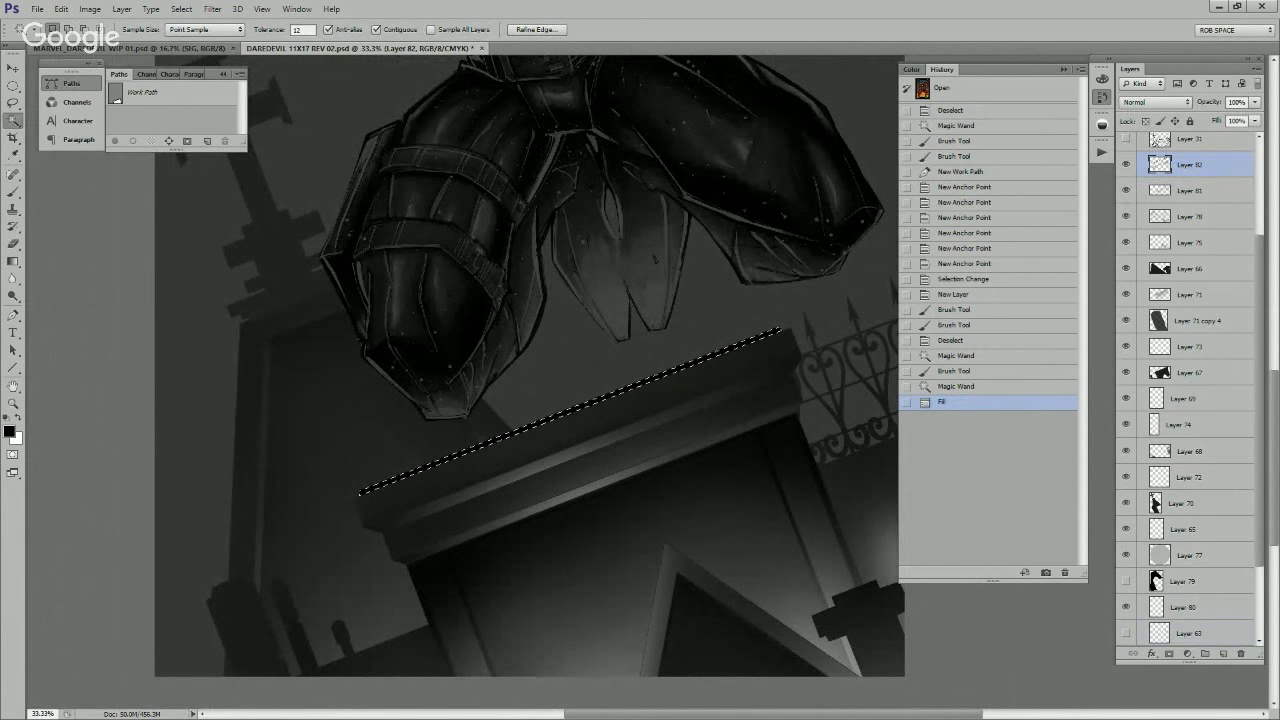
{"action": "key", "text": "ctrl+d"}
{"action": "key", "text": "ctrl+alt+z"}
{"action": "key", "text": "b"}
{"action": "key", "text": "ctrl+alt+z"}
Step: Paint soft white highlights along the cornice's top-edge strip on Layer 82 with the selection outline hidden
{"action": "left_click", "coordinate": [1188, 164]}
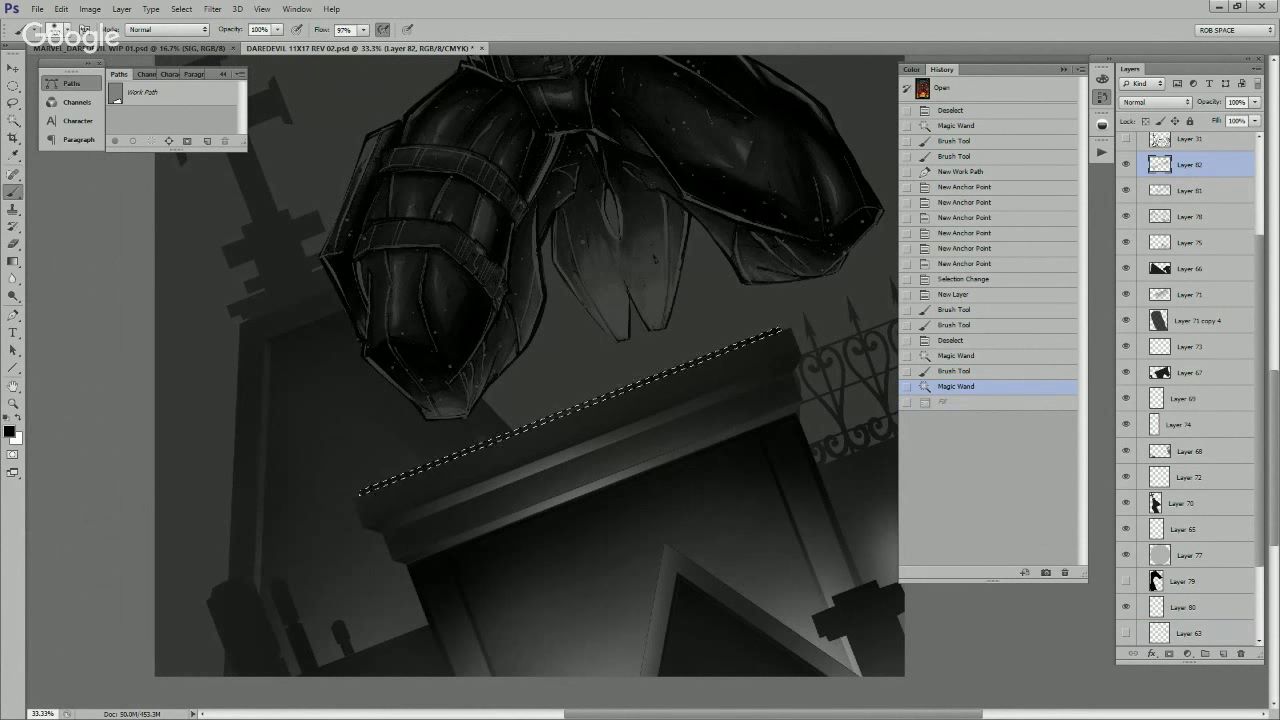
{"action": "key", "text": "ctrl+h"}
{"action": "key", "text": "x"}
{"action": "left_click_drag", "start_coordinate": [471, 451], "coordinate": [415, 479]}
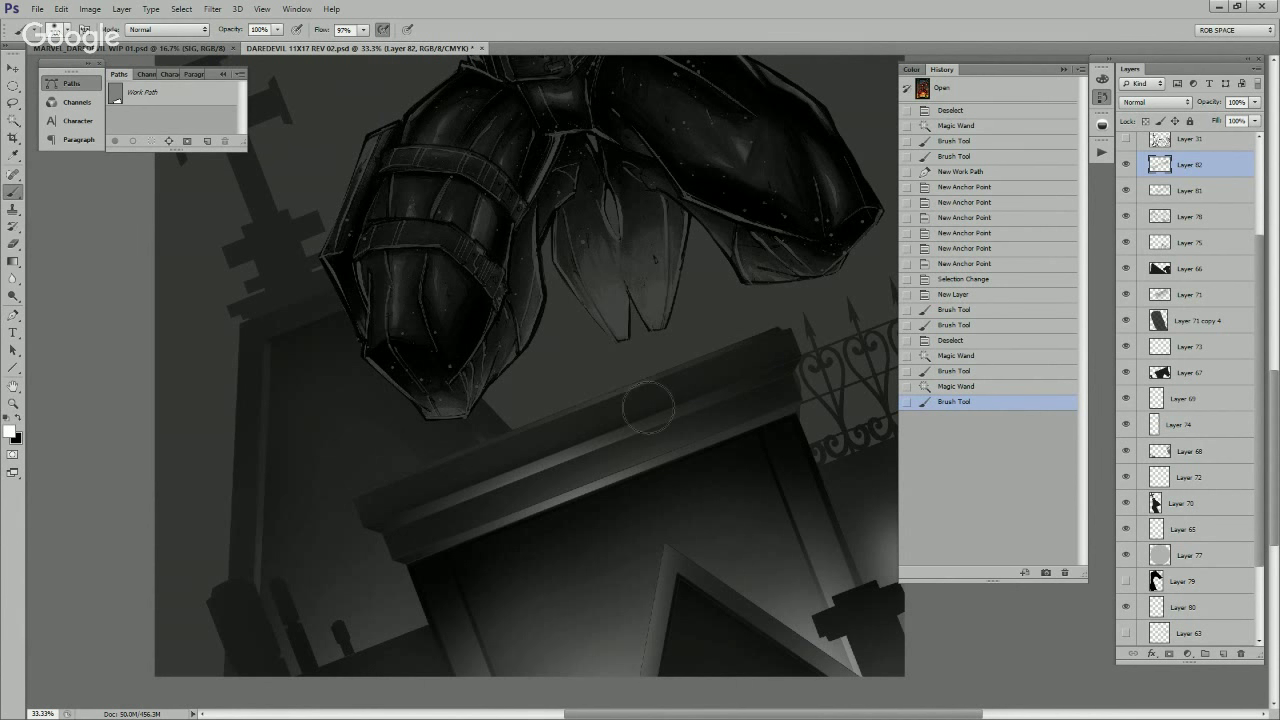
{"action": "left_click_drag", "start_coordinate": [455, 468], "coordinate": [730, 385]}
Step: Tone down the cornice's top-edge strip with soft black brush strokes along its length
{"action": "key", "text": "x"}
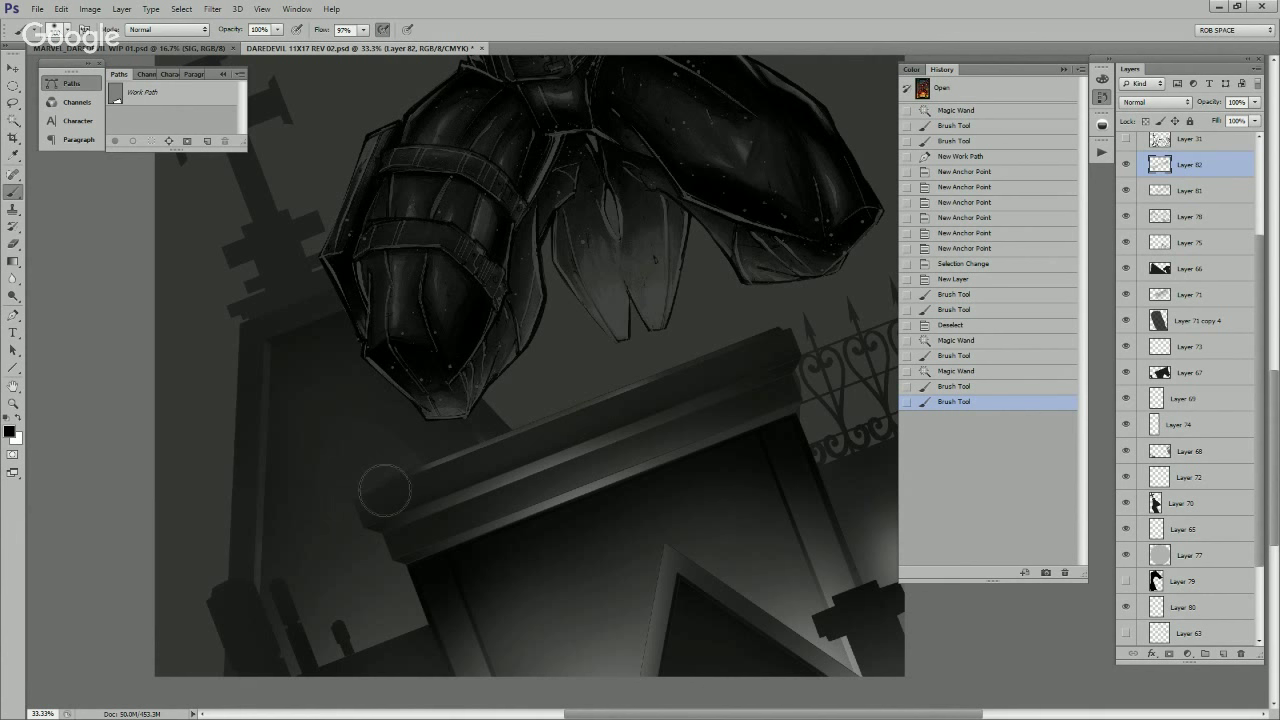
{"action": "left_click_drag", "start_coordinate": [384, 489], "coordinate": [556, 421]}
{"action": "left_click_drag", "start_coordinate": [697, 364], "coordinate": [755, 355]}
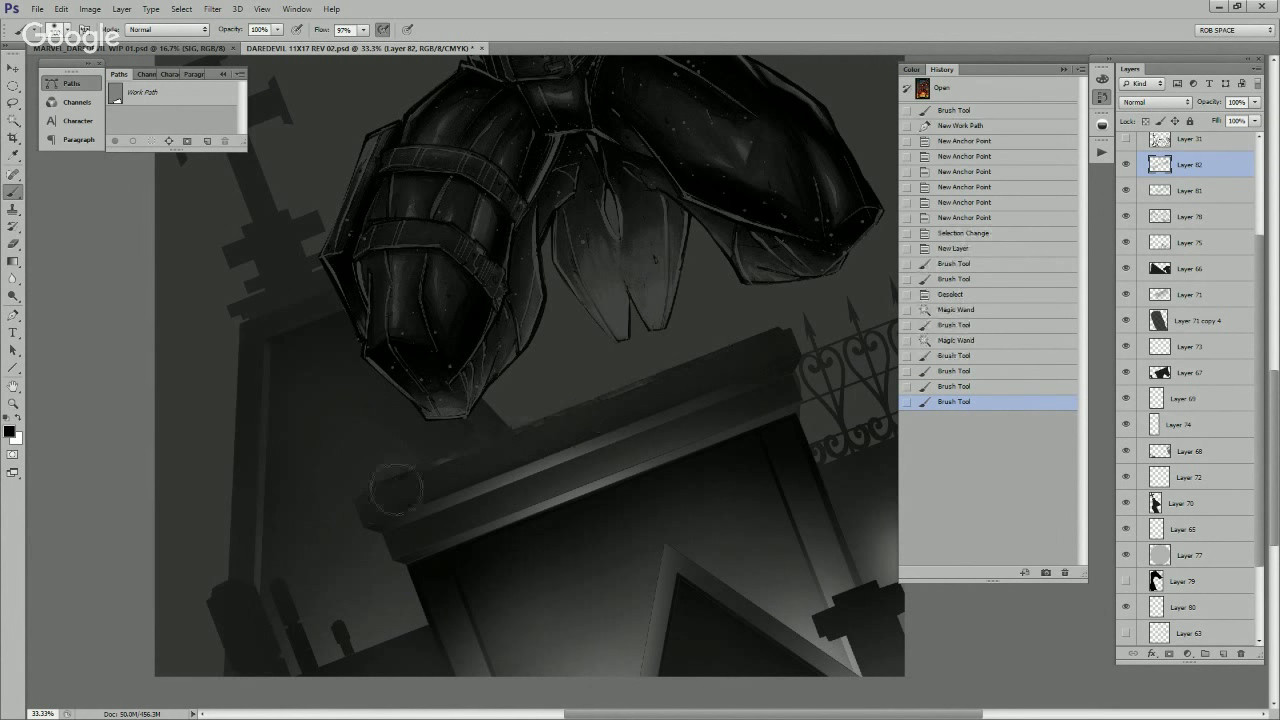
{"action": "left_click_drag", "start_coordinate": [396, 490], "coordinate": [789, 347]}
{"action": "left_click_drag", "start_coordinate": [789, 347], "coordinate": [624, 398]}
Step: Refine the light-to-dark gradient on the cornice's top edge with alternating white and black brush strokes
{"action": "key", "text": "x"}
{"action": "mouse_move", "coordinate": [780, 338]}
{"action": "left_mouse_down"}
{"action": "mouse_move", "coordinate": [599, 412]}
{"action": "mouse_move", "coordinate": [653, 385]}
{"action": "left_mouse_up"}
{"action": "mouse_move", "coordinate": [610, 402]}
{"action": "left_mouse_down"}
{"action": "mouse_move", "coordinate": [806, 327]}
{"action": "mouse_move", "coordinate": [273, 531]}
{"action": "mouse_move", "coordinate": [803, 342]}
{"action": "left_mouse_up"}
{"action": "key", "text": "x"}
{"action": "mouse_move", "coordinate": [790, 343]}
{"action": "left_mouse_down"}
{"action": "mouse_move", "coordinate": [703, 362]}
{"action": "mouse_move", "coordinate": [384, 488]}
{"action": "left_mouse_up"}
{"action": "left_click_drag", "start_coordinate": [538, 429], "coordinate": [333, 517]}
{"action": "left_click_drag", "start_coordinate": [463, 463], "coordinate": [588, 385]}
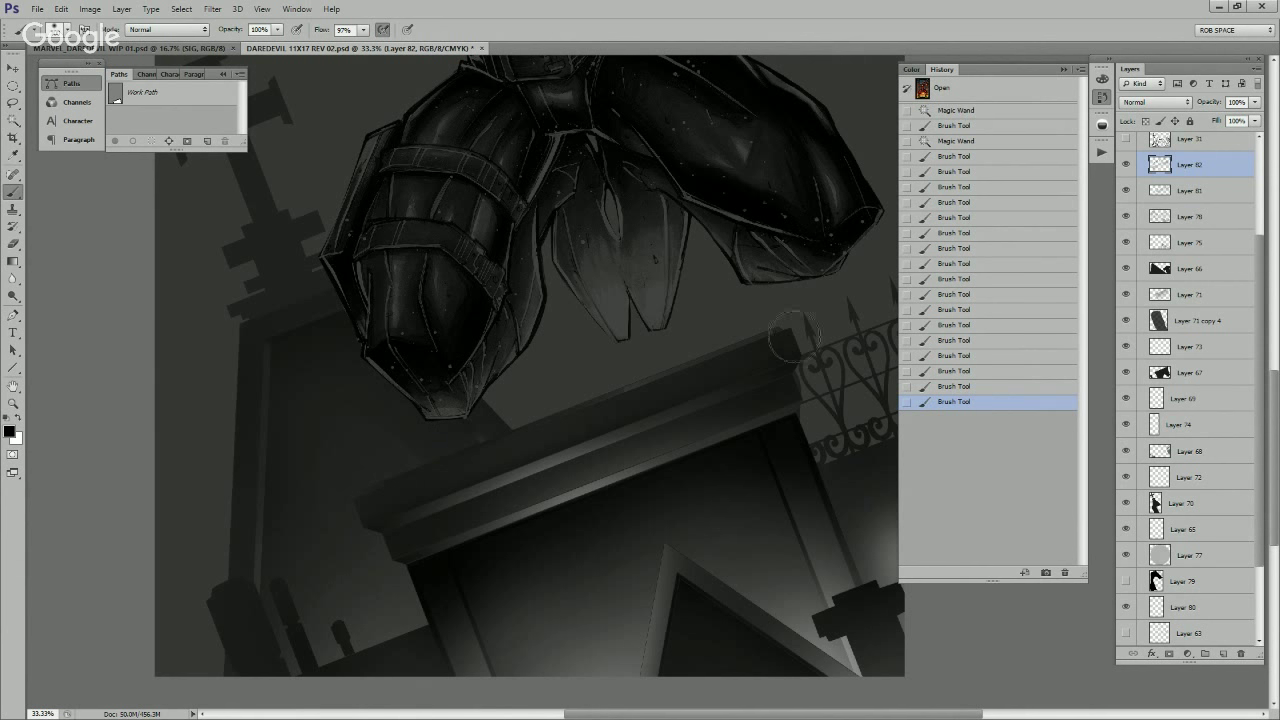
{"action": "key", "text": "x"}
{"action": "left_click_drag", "start_coordinate": [364, 491], "coordinate": [763, 349]}
{"action": "mouse_move", "coordinate": [690, 372]}
{"action": "left_mouse_down"}
{"action": "mouse_move", "coordinate": [522, 436]}
{"action": "mouse_move", "coordinate": [687, 377]}
{"action": "left_mouse_up"}
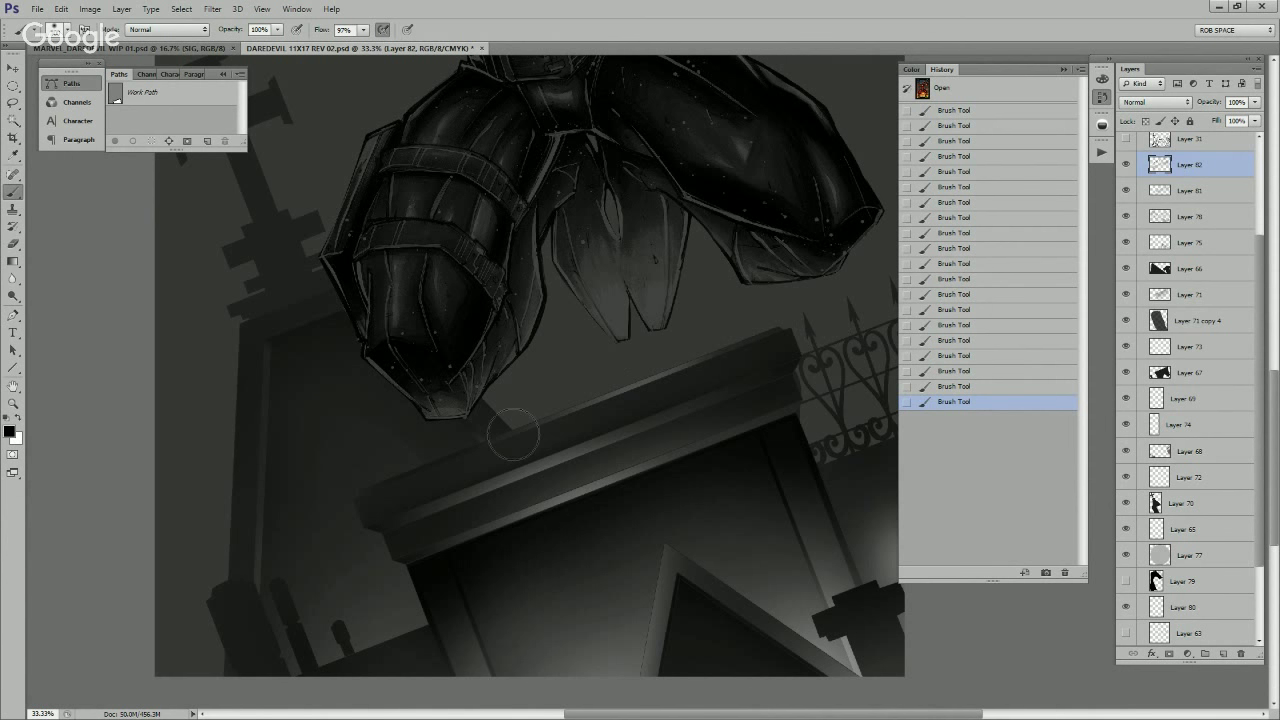
Step: Check the edge against the whole figure and repaint the cornice's top-edge strip black
{"action": "key", "text": "z"}
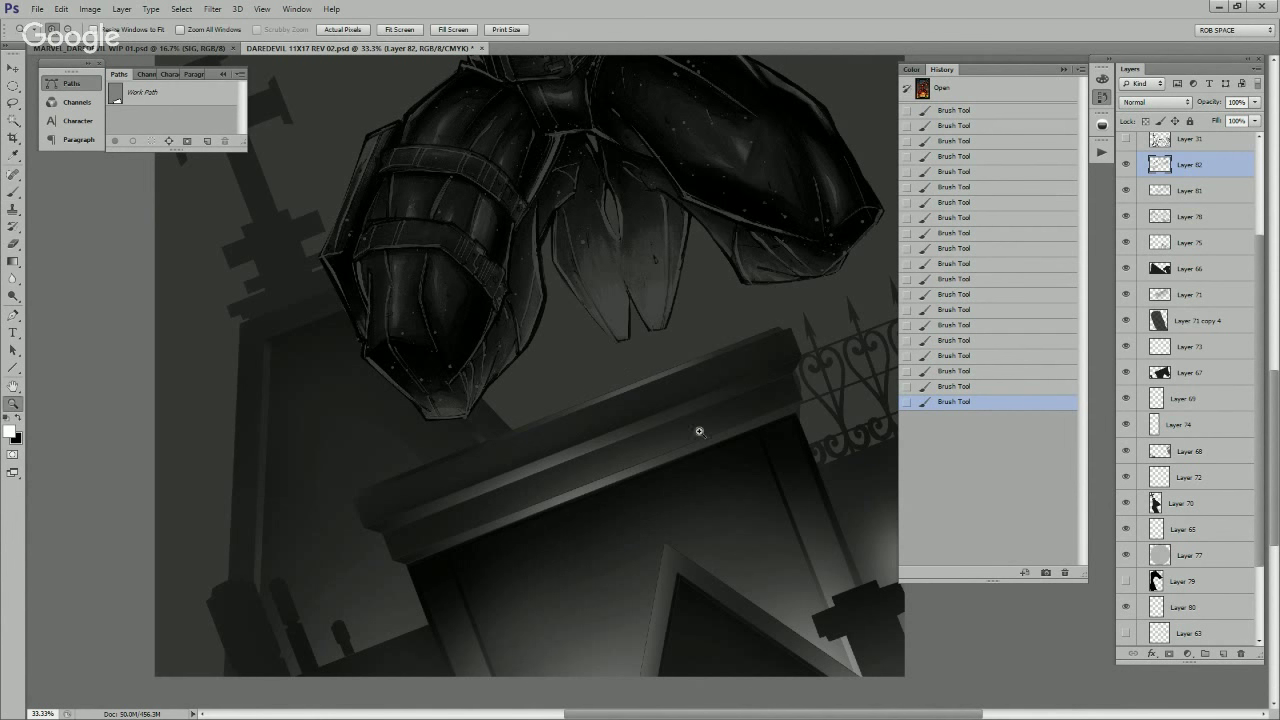
{"action": "left_click", "coordinate": [697, 440], "text": "alt"}
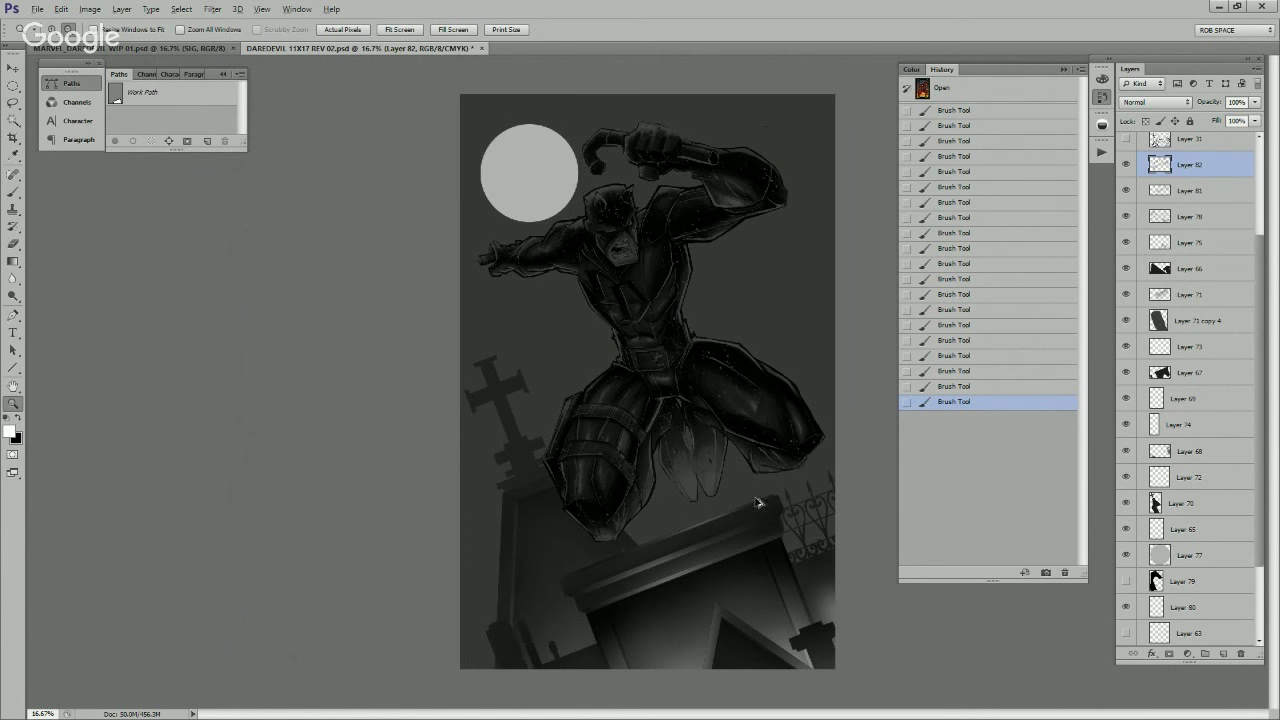
{"action": "left_click", "coordinate": [743, 526]}
{"action": "key", "text": "v"}
{"action": "key", "text": "b"}
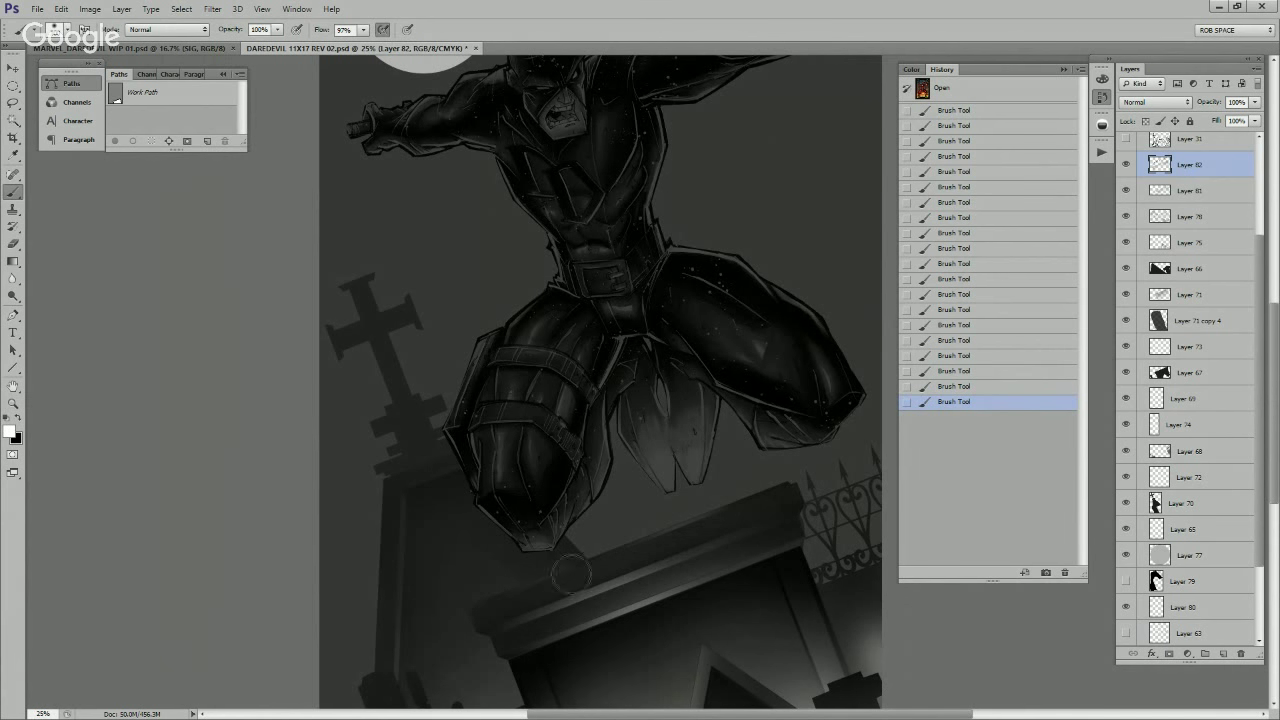
{"action": "left_click_drag", "start_coordinate": [812, 520], "coordinate": [820, 412]}
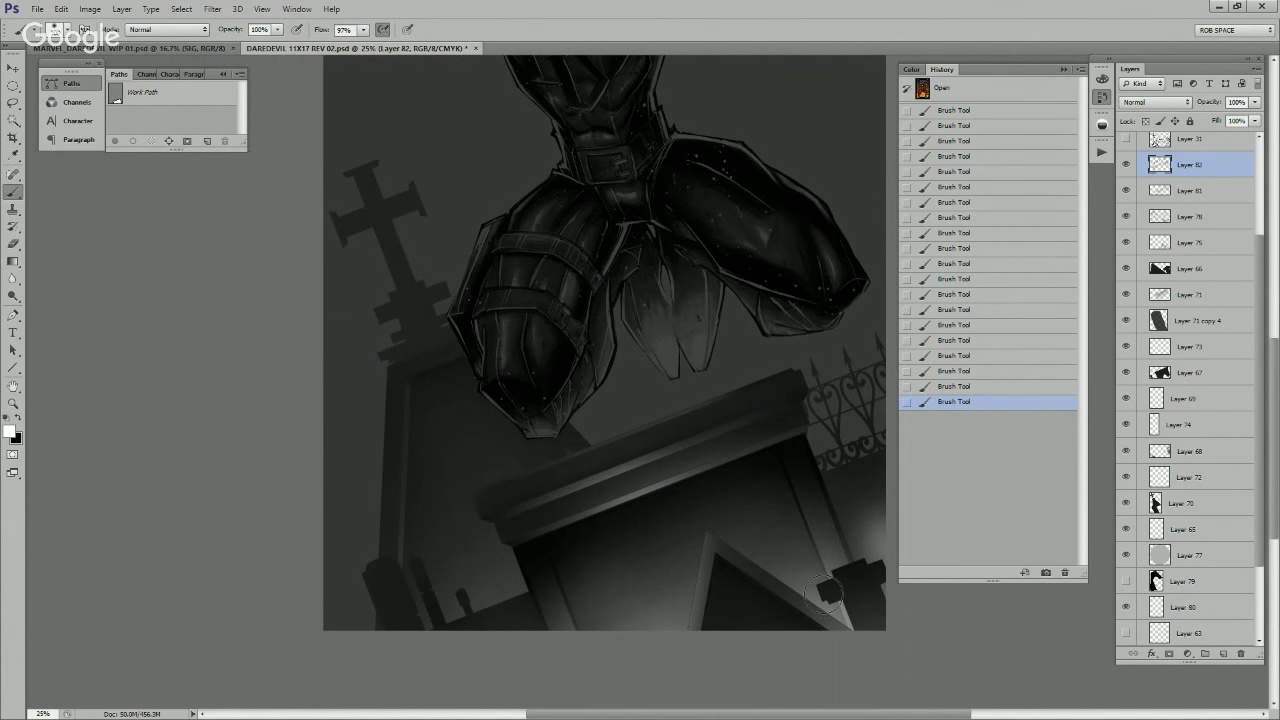
{"action": "key", "text": "x"}
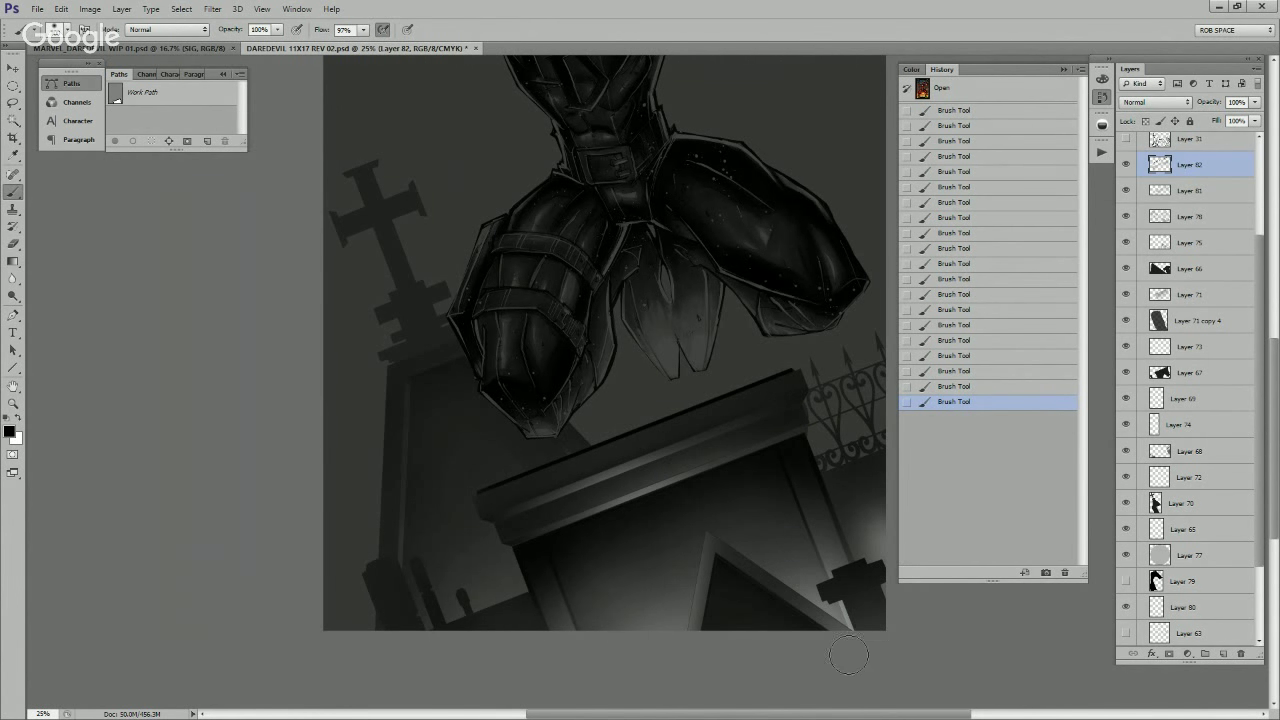
Step: Show Layer 63 and select the inside of the background tomb's cross on it with the Magic Wand
{"action": "key", "text": "z"}
{"action": "left_click", "coordinate": [827, 545], "text": "alt"}
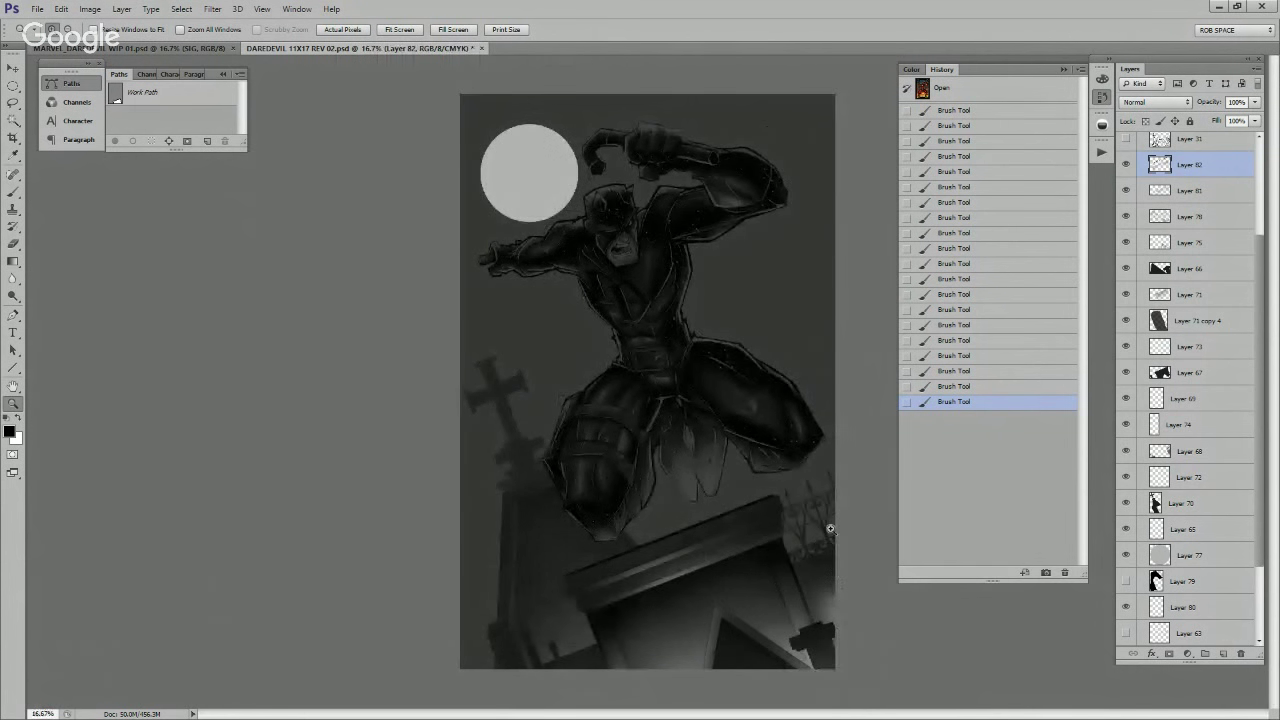
{"action": "left_click", "coordinate": [804, 577]}
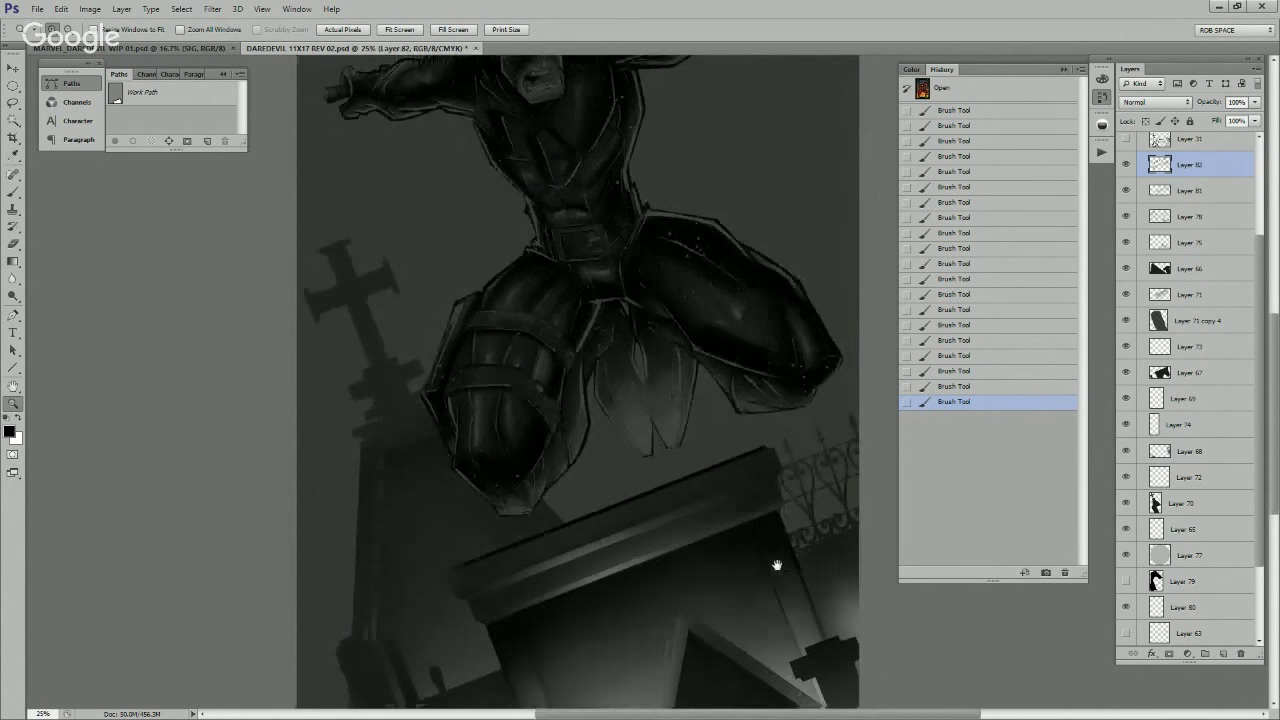
{"action": "left_click_drag", "start_coordinate": [774, 563], "coordinate": [818, 541]}
{"action": "left_click", "coordinate": [1126, 633]}
{"action": "left_click", "coordinate": [1190, 633]}
{"action": "key", "text": "w"}
{"action": "left_click", "coordinate": [405, 234]}
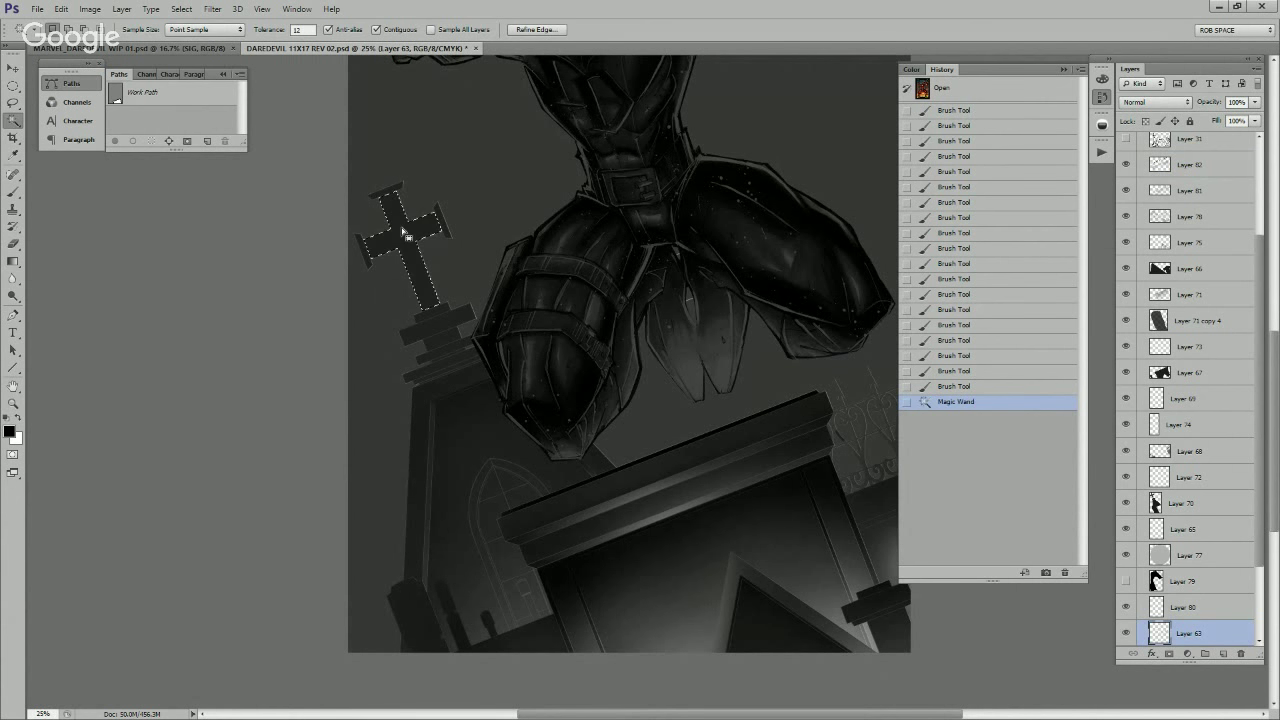
Step: Hide the selection outline and Layer 63, and shade the cross with soft black strokes on Layer 81
{"action": "left_click", "coordinate": [1190, 164]}
{"action": "key", "text": "b"}
{"action": "key", "text": "ctrl+h"}
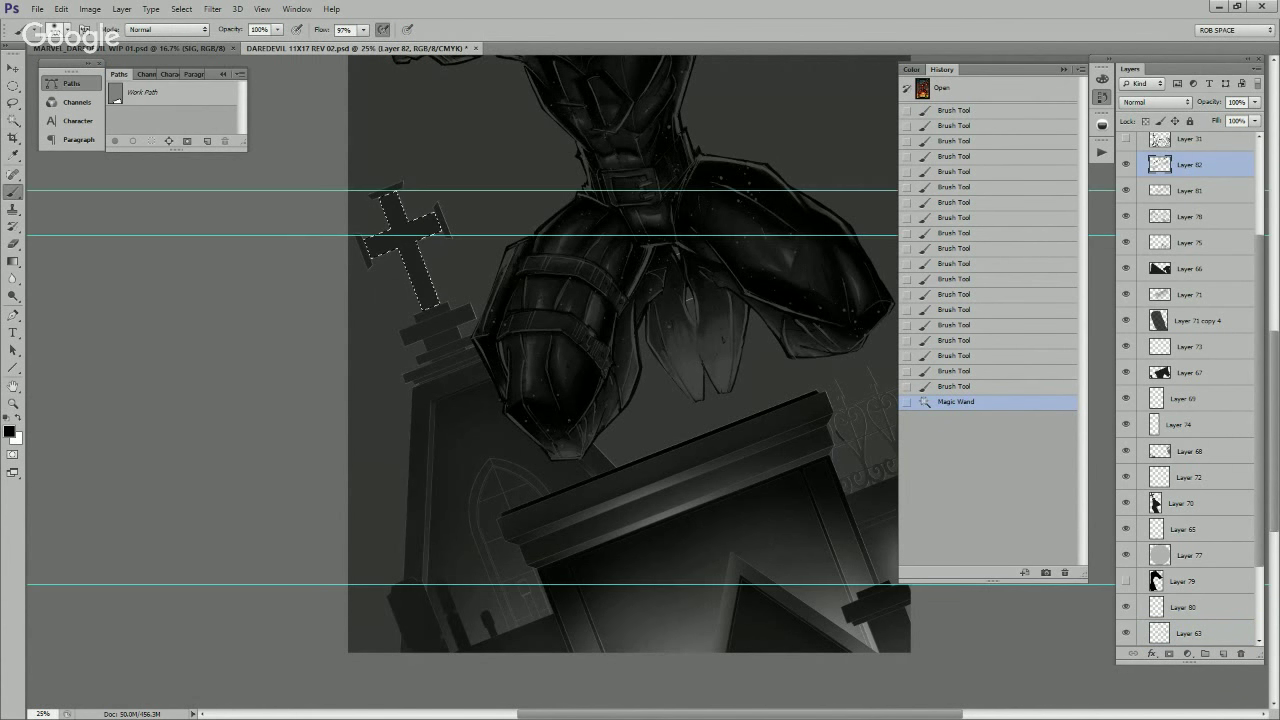
{"action": "key", "text": "ctrl+h"}
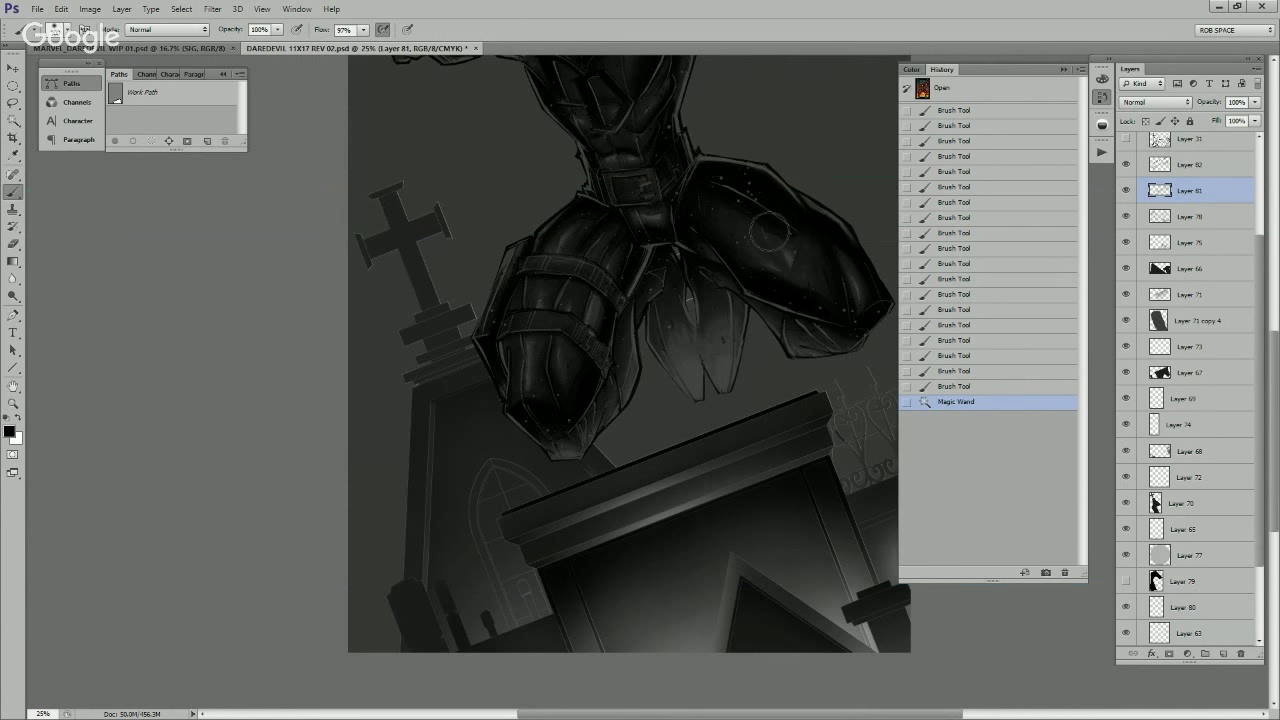
{"action": "left_click", "coordinate": [1126, 633]}
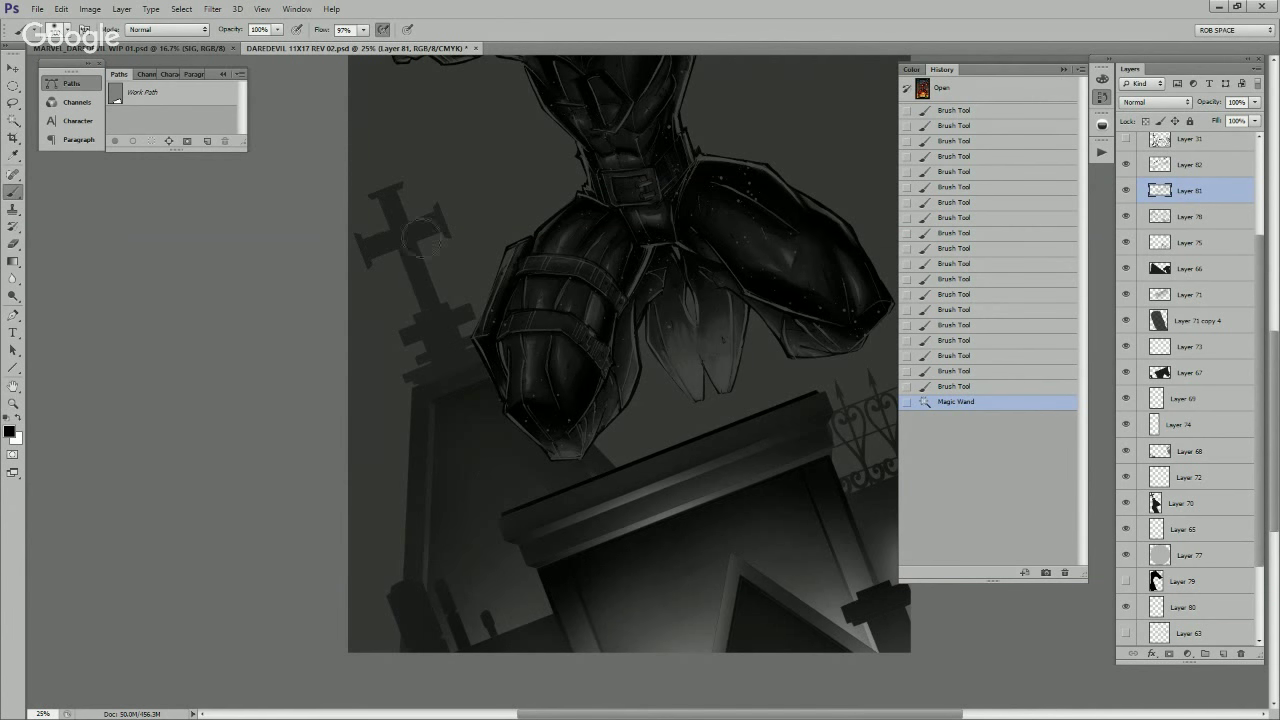
{"action": "mouse_move", "coordinate": [455, 235]}
{"action": "left_mouse_down"}
{"action": "mouse_move", "coordinate": [385, 217]}
{"action": "mouse_move", "coordinate": [380, 283]}
{"action": "mouse_move", "coordinate": [424, 223]}
{"action": "mouse_move", "coordinate": [386, 237]}
{"action": "mouse_move", "coordinate": [432, 252]}
{"action": "left_mouse_up"}
{"action": "left_click_drag", "start_coordinate": [440, 326], "coordinate": [414, 270]}
{"action": "mouse_move", "coordinate": [432, 306]}
{"action": "left_mouse_down"}
{"action": "mouse_move", "coordinate": [451, 352]}
{"action": "mouse_move", "coordinate": [404, 210]}
{"action": "mouse_move", "coordinate": [459, 375]}
{"action": "left_mouse_up"}
{"action": "left_click_drag", "start_coordinate": [415, 268], "coordinate": [455, 371]}
Step: Add soft white highlights to the cross's lower shaft and centre, and check them against the whole illustration
{"action": "key", "text": "x"}
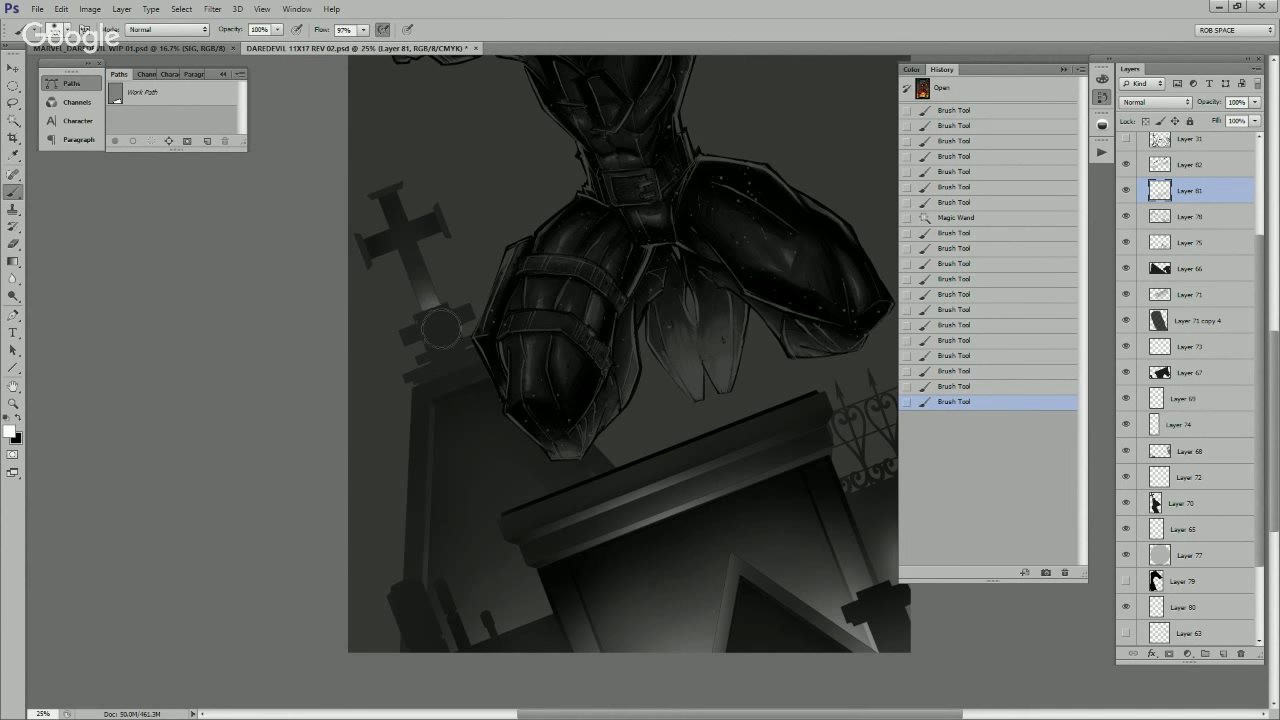
{"action": "mouse_move", "coordinate": [434, 320]}
{"action": "left_mouse_down"}
{"action": "mouse_move", "coordinate": [430, 303]}
{"action": "mouse_move", "coordinate": [443, 337]}
{"action": "mouse_move", "coordinate": [399, 231]}
{"action": "left_mouse_up"}
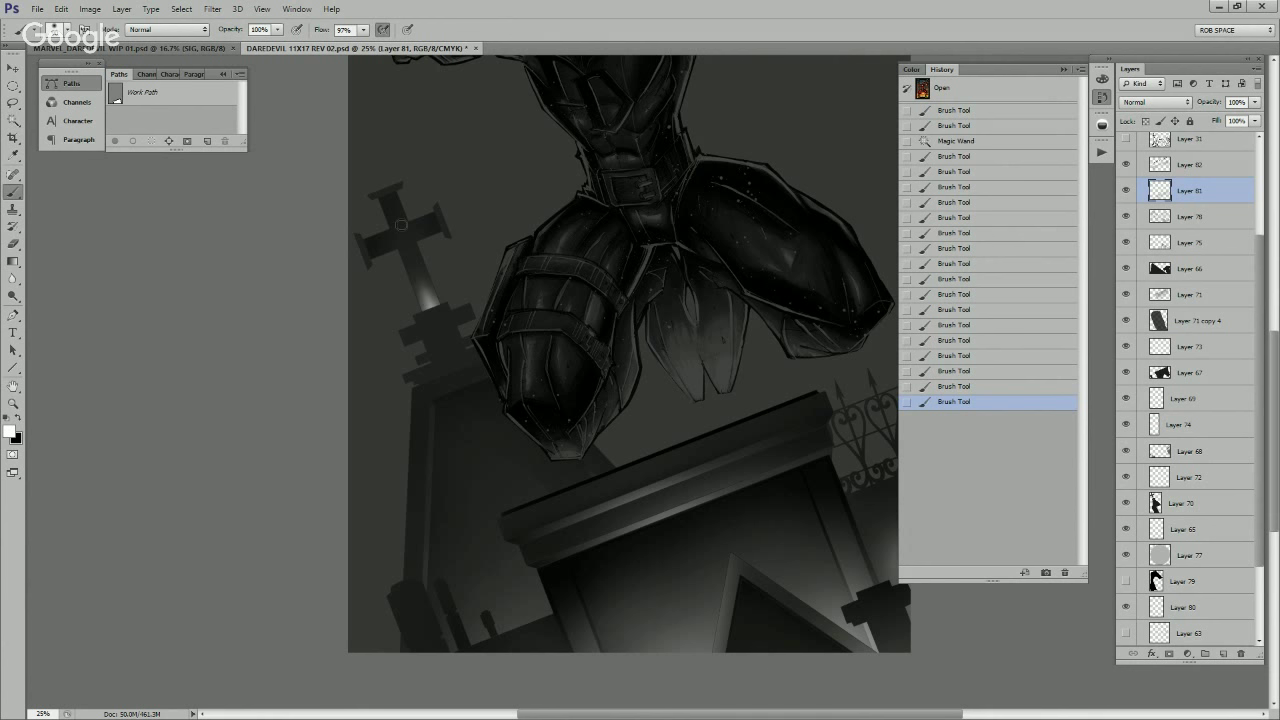
{"action": "left_click", "coordinate": [400, 225]}
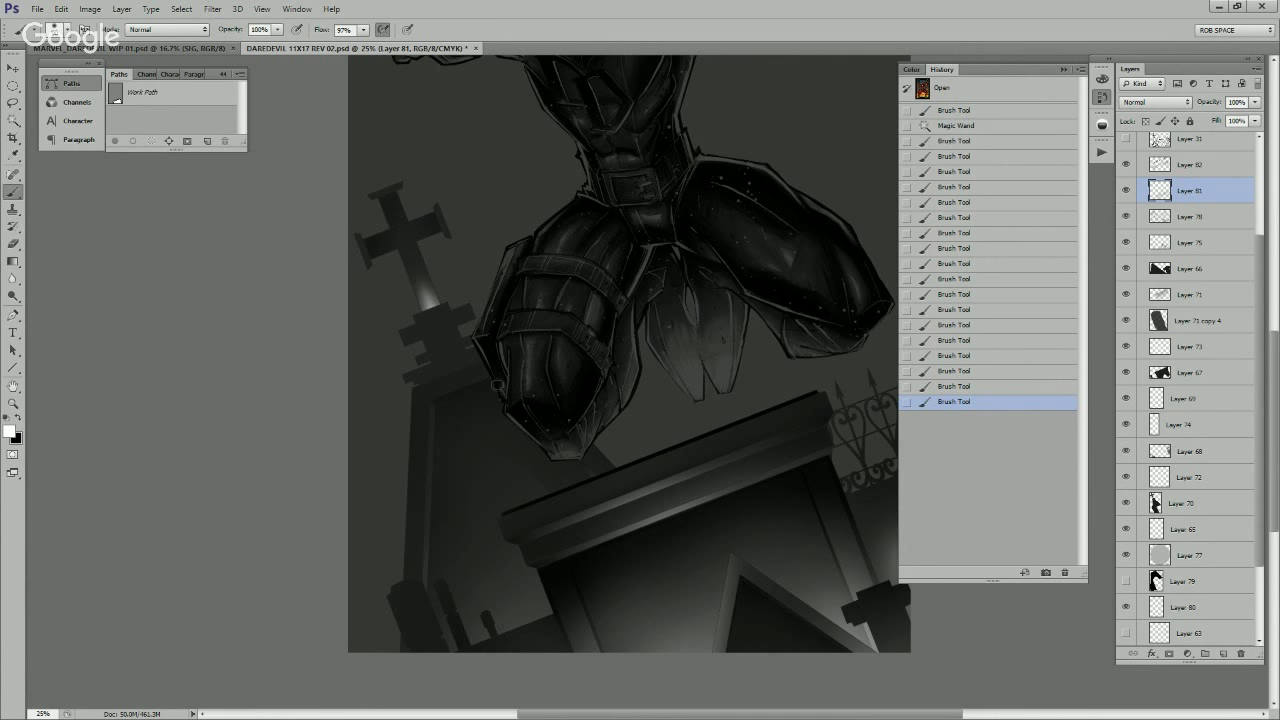
{"action": "key", "text": "z"}
{"action": "left_click", "coordinate": [767, 497], "text": "alt"}
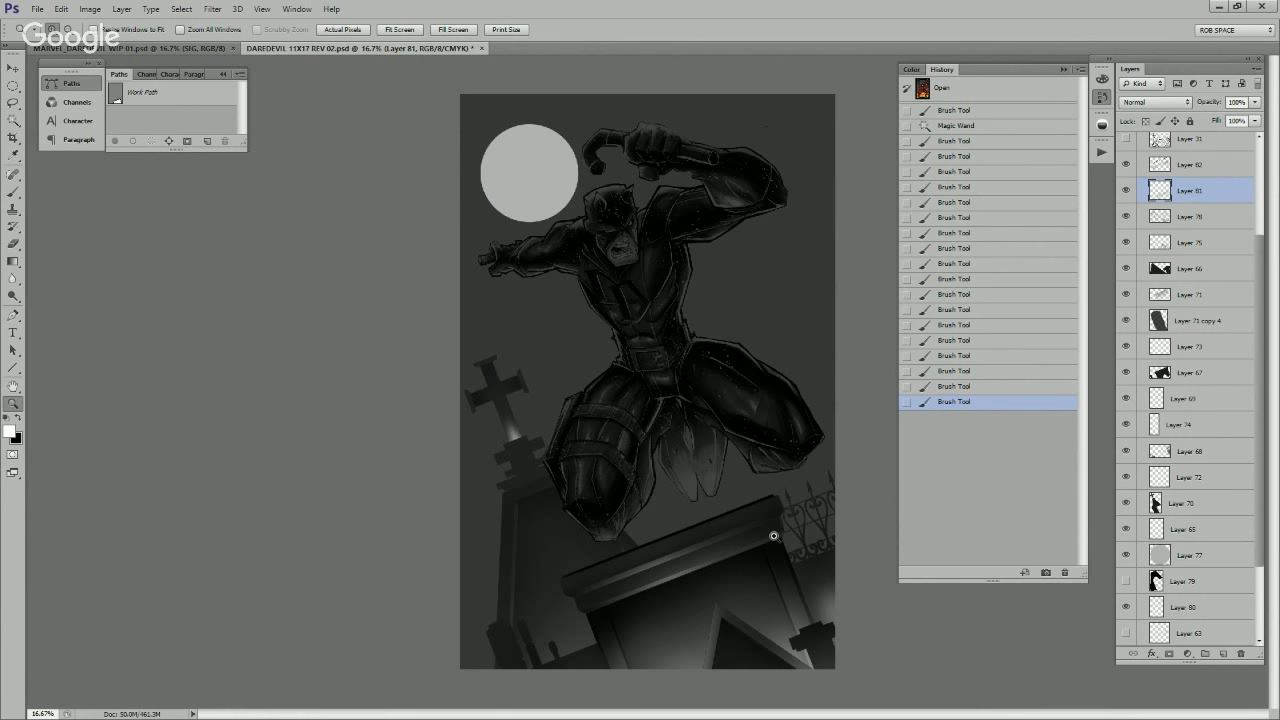
Step: Select the lower panes of the background tomb's arched window on Layer 63 with the Magic Wand
{"action": "left_click", "coordinate": [1190, 633]}
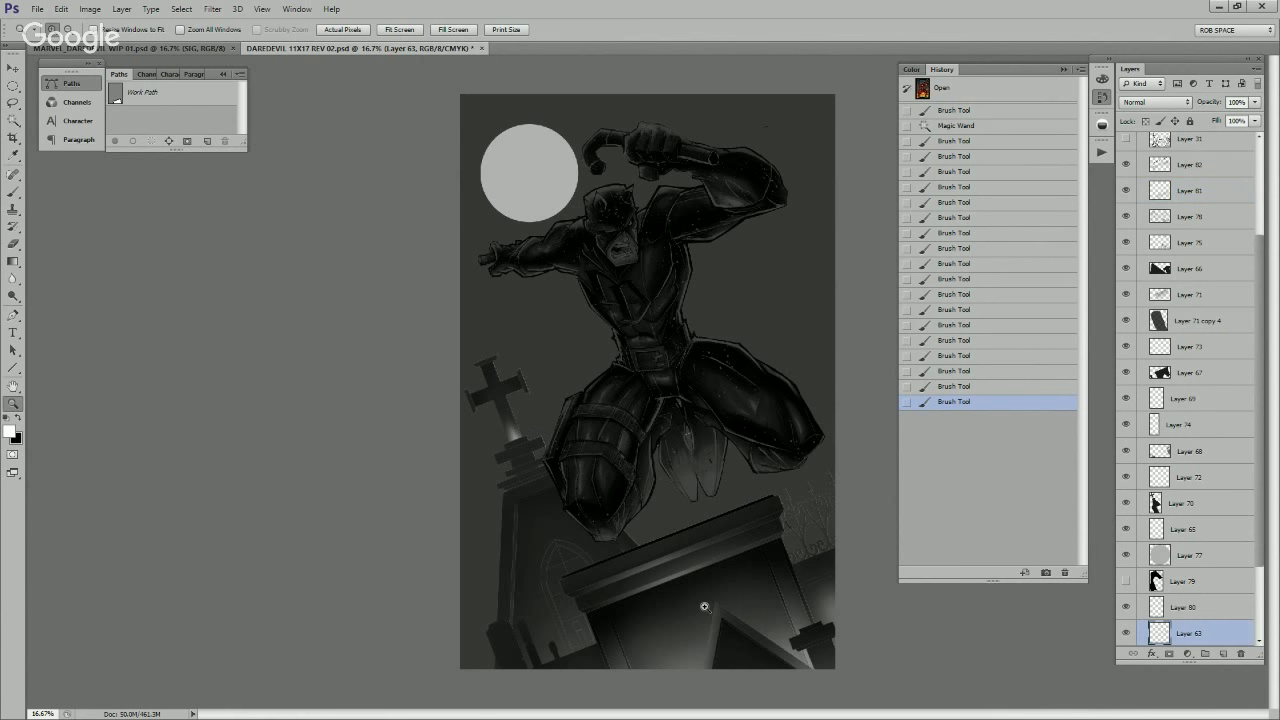
{"action": "key", "text": "w"}
{"action": "left_click", "coordinate": [567, 612]}
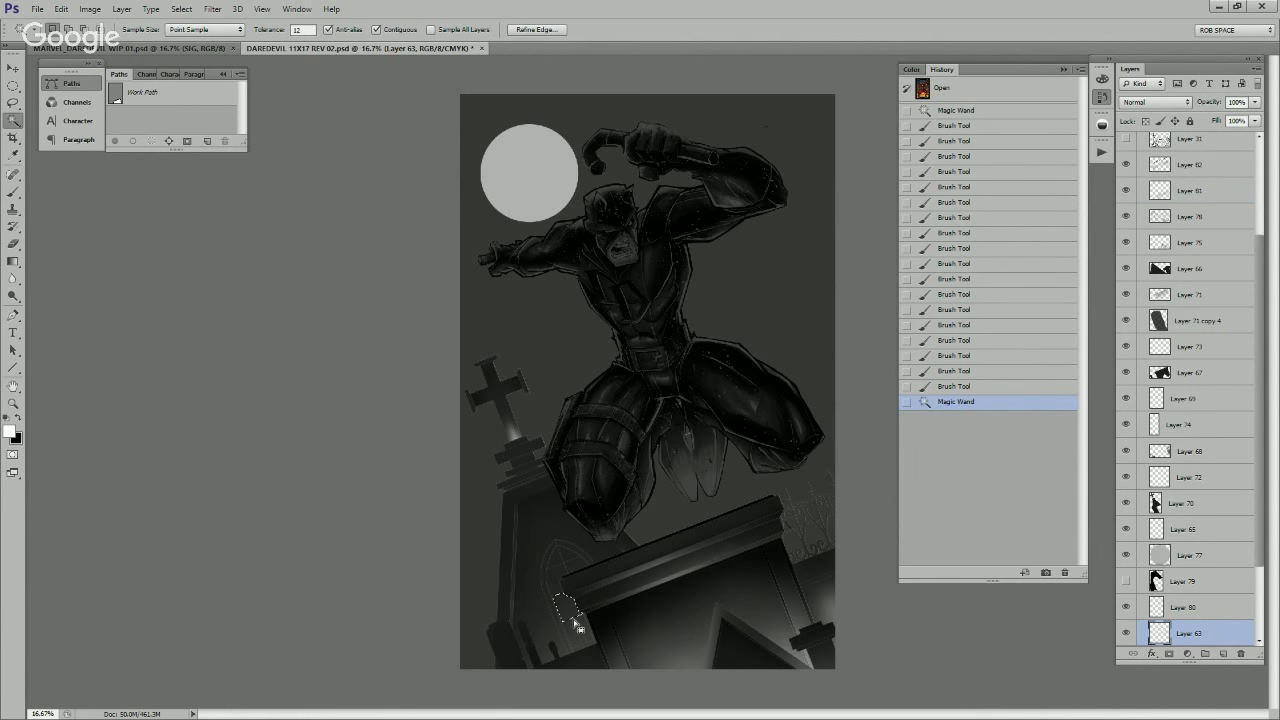
{"action": "key", "text": "z"}
{"action": "left_click", "coordinate": [576, 624]}
{"action": "left_click", "coordinate": [581, 628]}
{"action": "left_click", "coordinate": [581, 629]}
{"action": "key", "text": "w"}
{"action": "left_click", "coordinate": [593, 641], "text": "shift"}
{"action": "left_click", "coordinate": [612, 680], "text": "shift"}
{"action": "left_click", "coordinate": [580, 699], "text": "shift"}
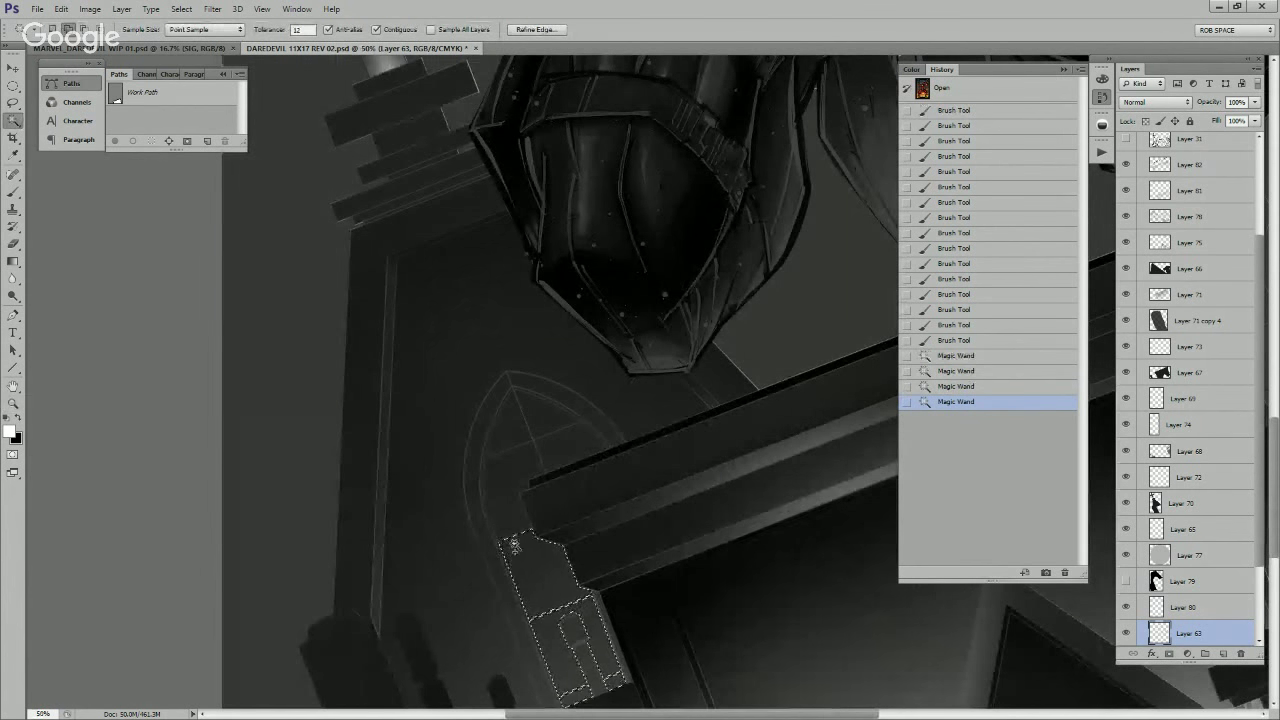
Step: Add the arched window's middle and upper panes and the remaining sliver beside the cornice to the selection
{"action": "left_click", "coordinate": [510, 511], "text": "shift"}
{"action": "left_click", "coordinate": [552, 457], "text": "shift"}
{"action": "left_click", "coordinate": [513, 440], "text": "shift"}
{"action": "left_click", "coordinate": [541, 422], "text": "shift"}
{"action": "left_click_drag", "start_coordinate": [653, 599], "coordinate": [634, 534]}
{"action": "left_click", "coordinate": [586, 557], "text": "shift"}
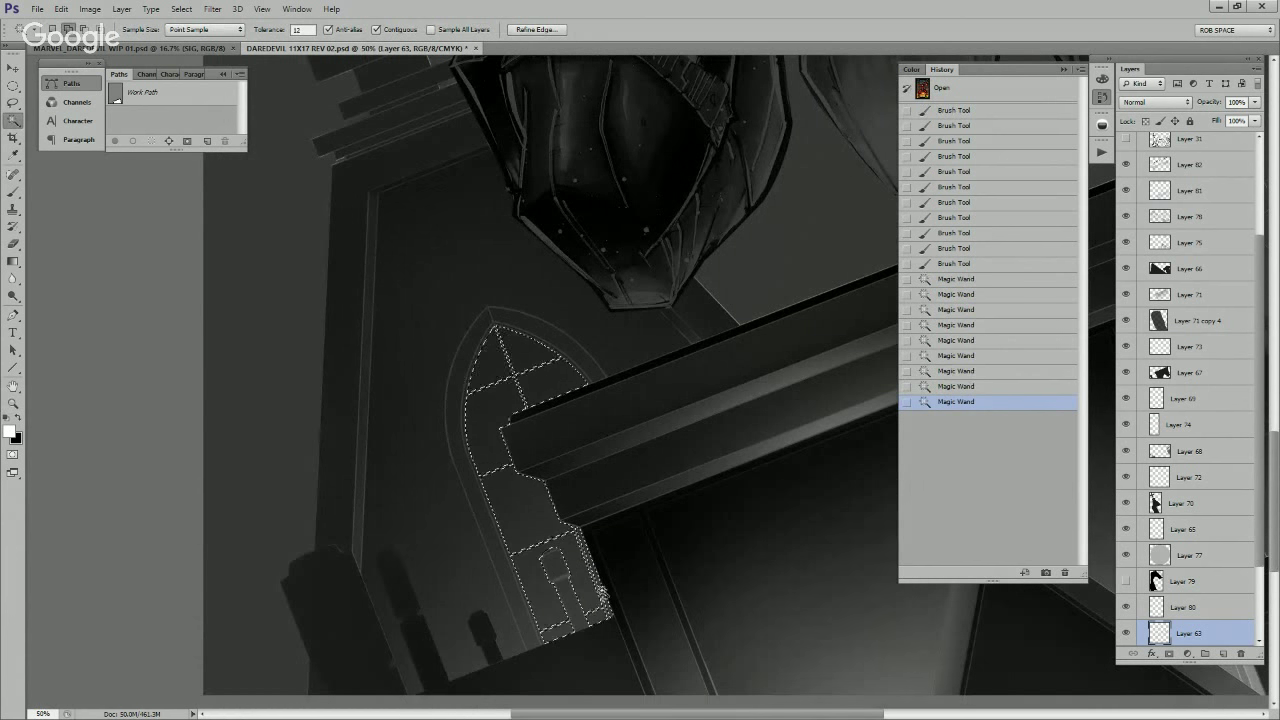
Step: On Layer 81, with Layer 63 and the selection outline hidden, shade the window panes with large soft black strokes
{"action": "left_click", "coordinate": [1190, 191]}
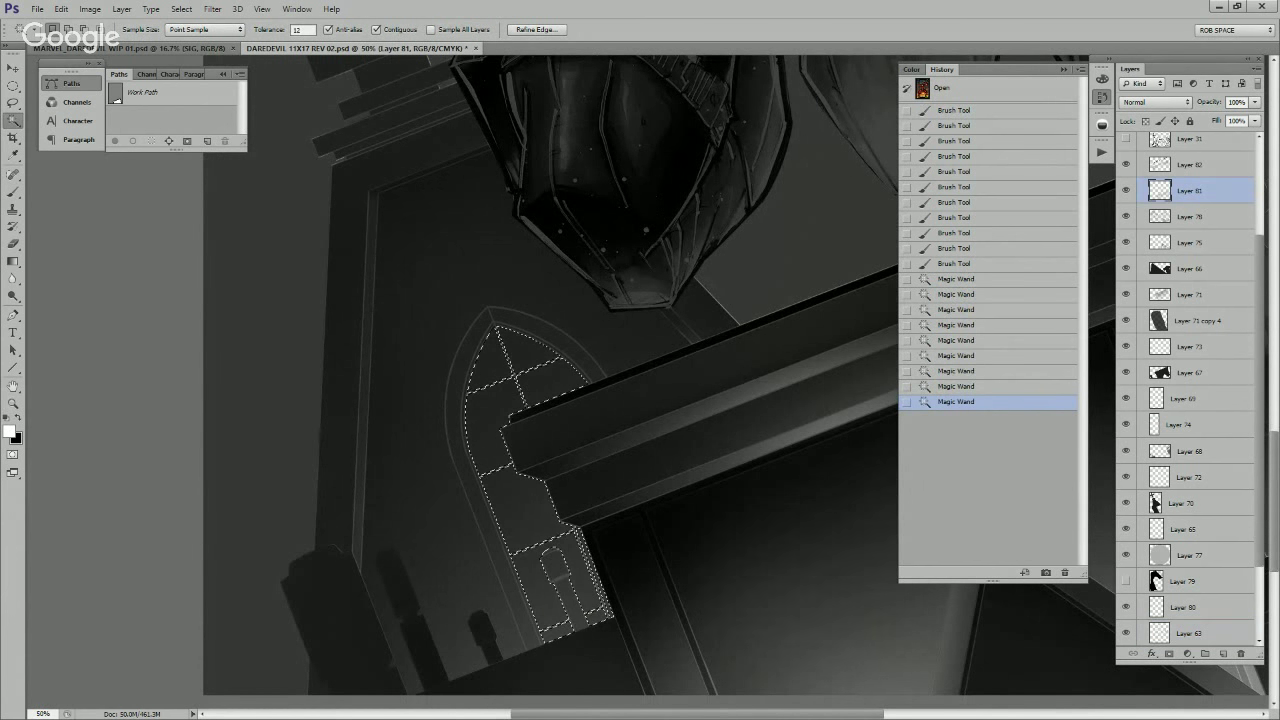
{"action": "key", "text": "b"}
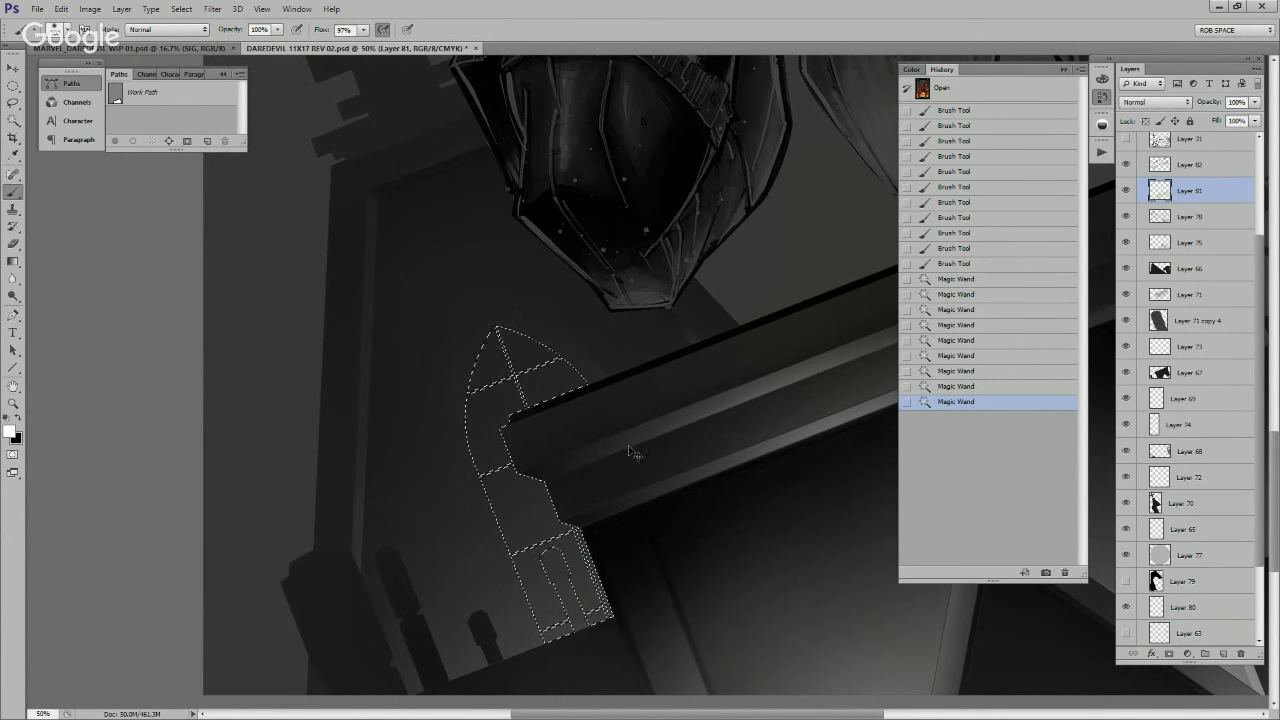
{"action": "key", "text": "ctrl+h"}
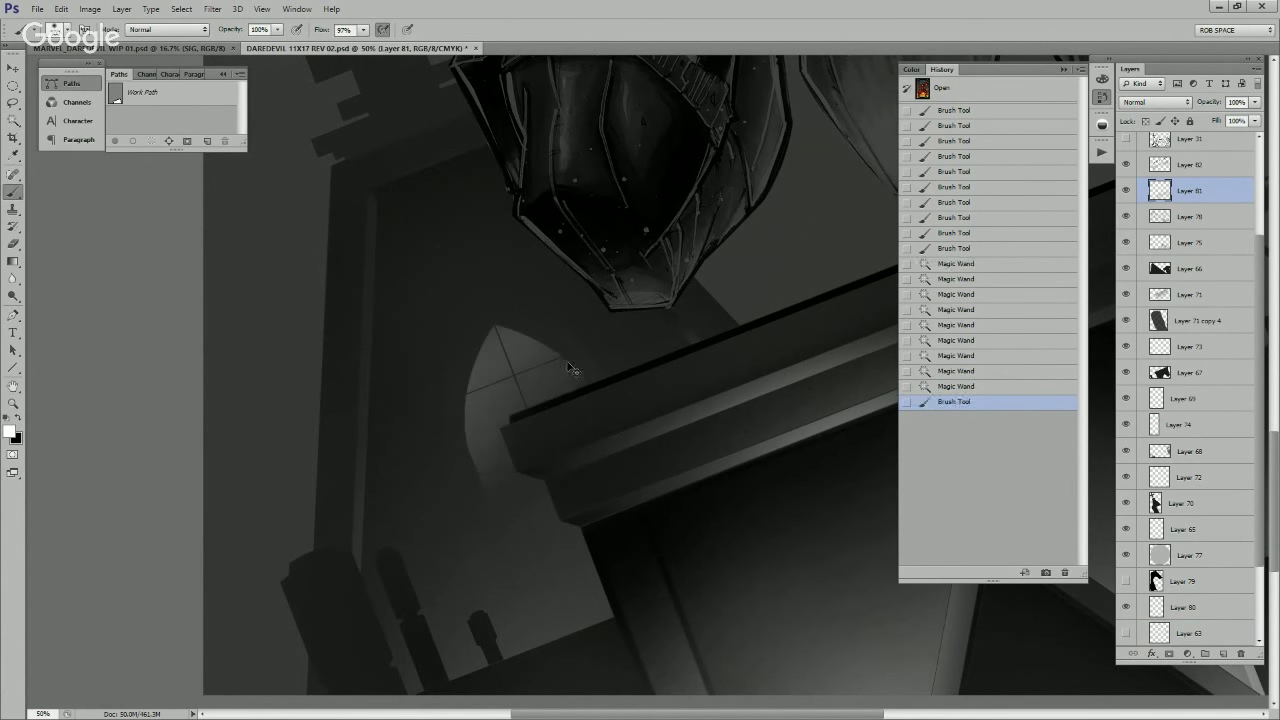
{"action": "key", "text": "x"}
{"action": "key", "text": "bracketright"}
{"action": "key", "text": "bracketright"}
{"action": "key", "text": "bracketright"}
{"action": "key", "text": "bracketright"}
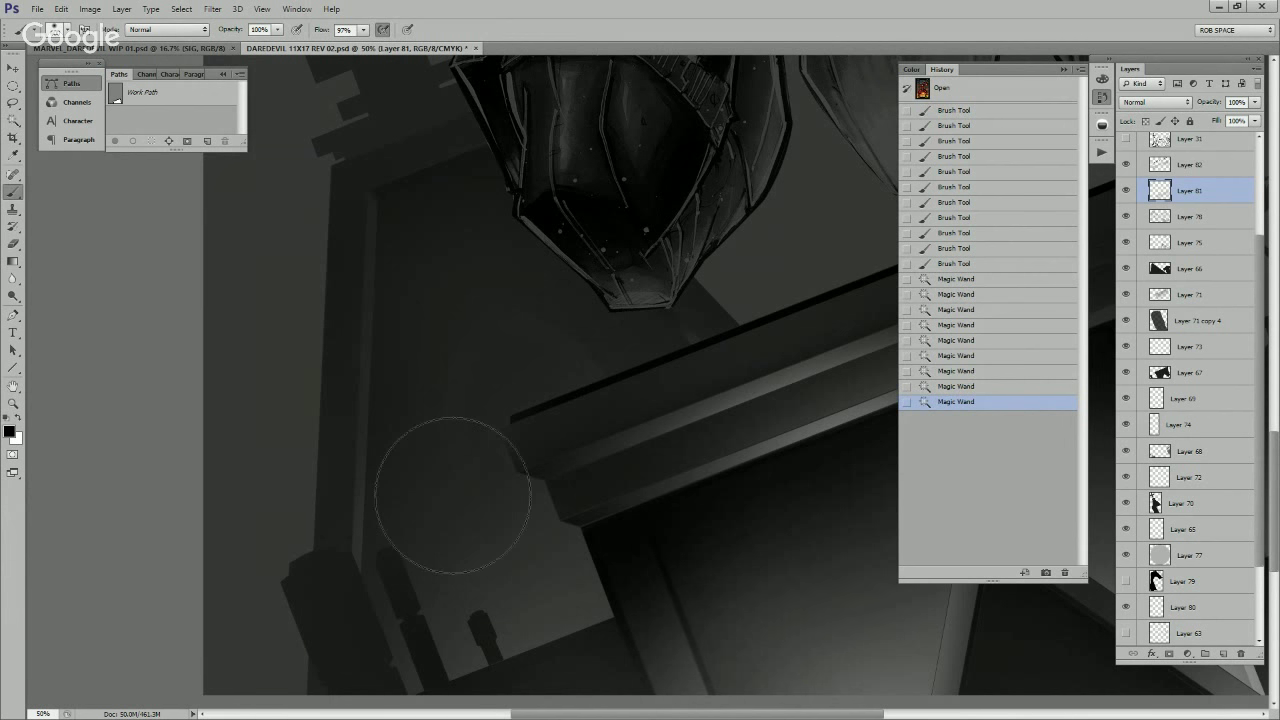
{"action": "left_click_drag", "start_coordinate": [540, 397], "coordinate": [576, 512]}
{"action": "left_click_drag", "start_coordinate": [611, 426], "coordinate": [614, 488]}
{"action": "mouse_move", "coordinate": [554, 534]}
{"action": "left_mouse_down"}
{"action": "mouse_move", "coordinate": [601, 559]}
{"action": "mouse_move", "coordinate": [473, 480]}
{"action": "mouse_move", "coordinate": [493, 408]}
{"action": "mouse_move", "coordinate": [511, 407]}
{"action": "mouse_move", "coordinate": [449, 474]}
{"action": "mouse_move", "coordinate": [490, 631]}
{"action": "mouse_move", "coordinate": [468, 591]}
{"action": "mouse_move", "coordinate": [551, 399]}
{"action": "mouse_move", "coordinate": [637, 358]}
{"action": "mouse_move", "coordinate": [661, 401]}
{"action": "mouse_move", "coordinate": [528, 368]}
{"action": "mouse_move", "coordinate": [460, 326]}
{"action": "left_mouse_up"}
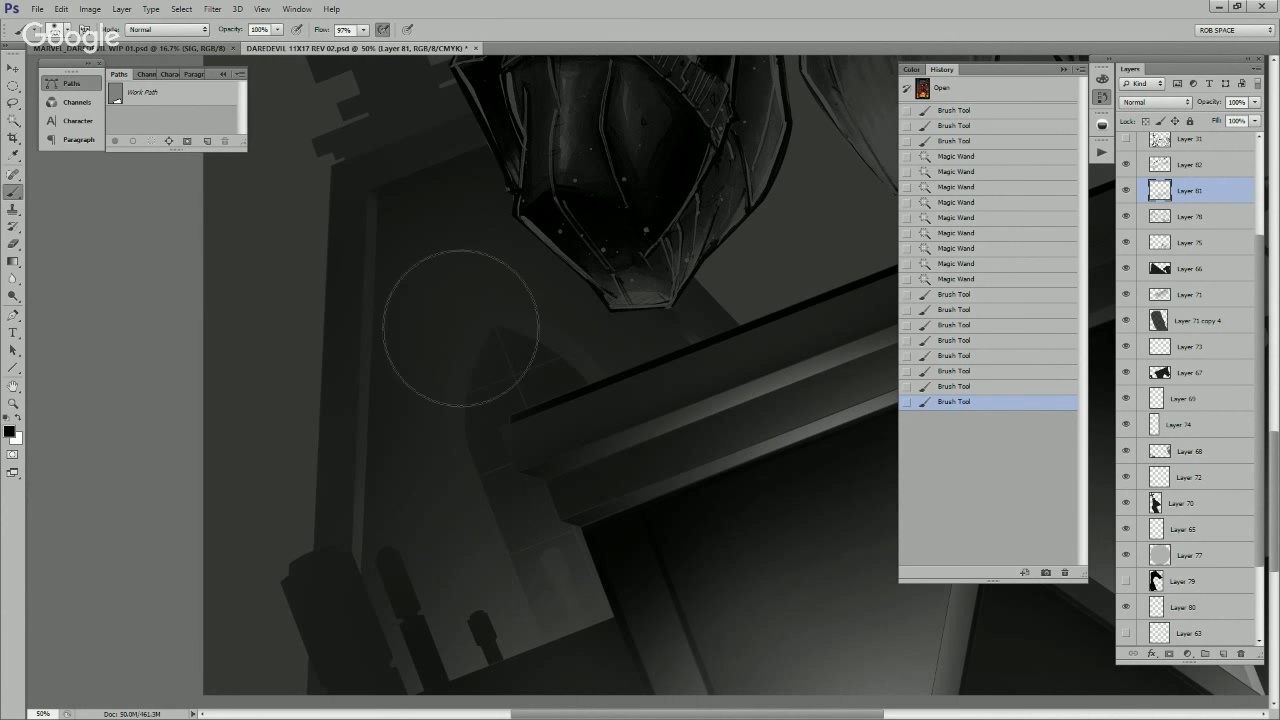
{"action": "left_click_drag", "start_coordinate": [612, 476], "coordinate": [600, 403]}
Step: Try a soft white highlight on the arched window's lowest pane
{"action": "key", "text": "x"}
{"action": "left_click_drag", "start_coordinate": [594, 591], "coordinate": [590, 517]}
{"action": "key", "text": "ctrl+alt+z"}
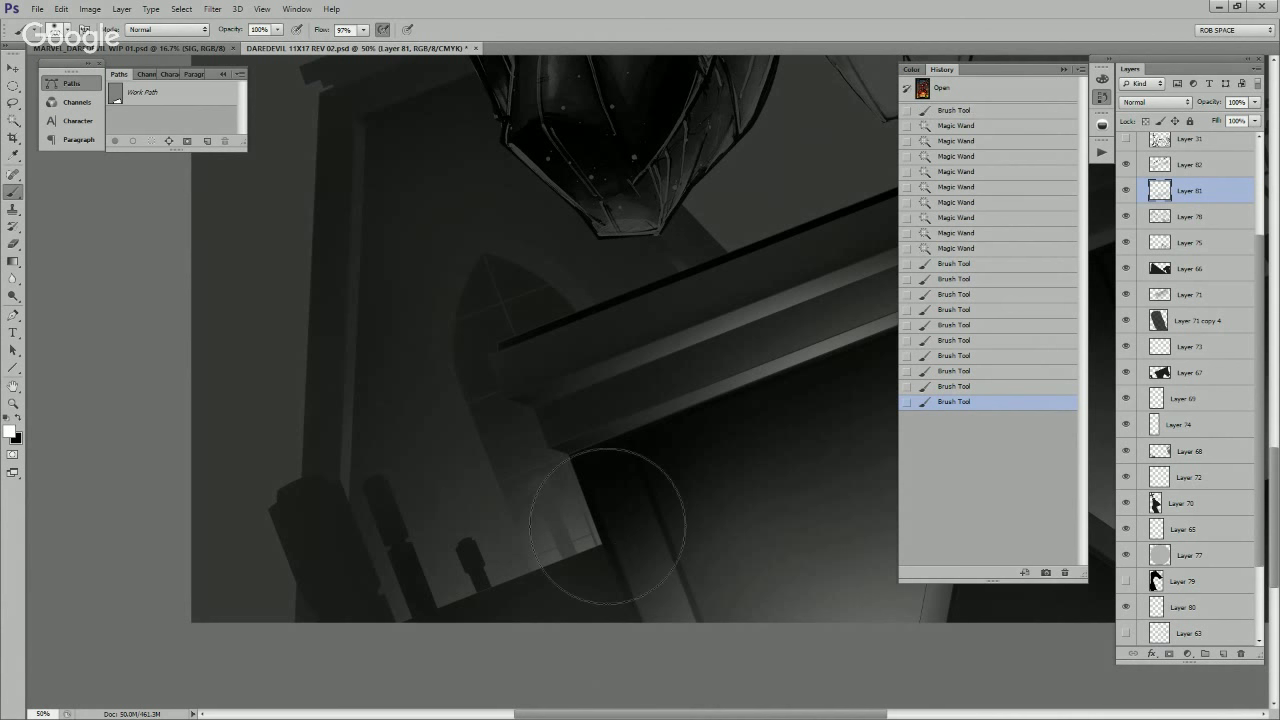
Step: Undo the rest of the white highlight and darken the window's lower panes and arch with soft black strokes
{"action": "key", "text": "x"}
{"action": "key", "text": "ctrl+alt+z"}
{"action": "mouse_move", "coordinate": [534, 488]}
{"action": "left_mouse_down"}
{"action": "mouse_move", "coordinate": [555, 610]}
{"action": "mouse_move", "coordinate": [594, 646]}
{"action": "left_mouse_up"}
{"action": "mouse_move", "coordinate": [461, 288]}
{"action": "left_mouse_down"}
{"action": "mouse_move", "coordinate": [541, 245]}
{"action": "mouse_move", "coordinate": [586, 292]}
{"action": "left_mouse_up"}
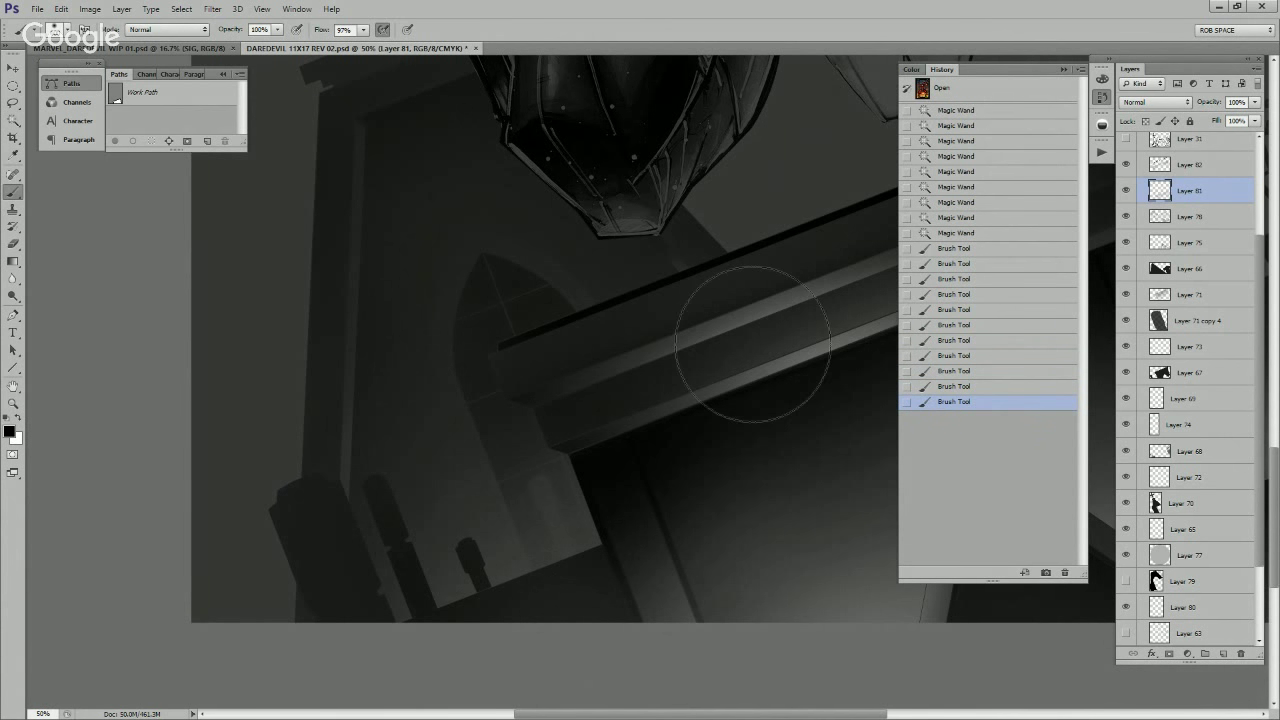
Step: Show Layer 63 and select both sides of the window's outer arched frame on it with the Magic Wand
{"action": "left_click", "coordinate": [1126, 633]}
{"action": "left_click", "coordinate": [1189, 633]}
{"action": "key", "text": "w"}
{"action": "left_click", "coordinate": [572, 295]}
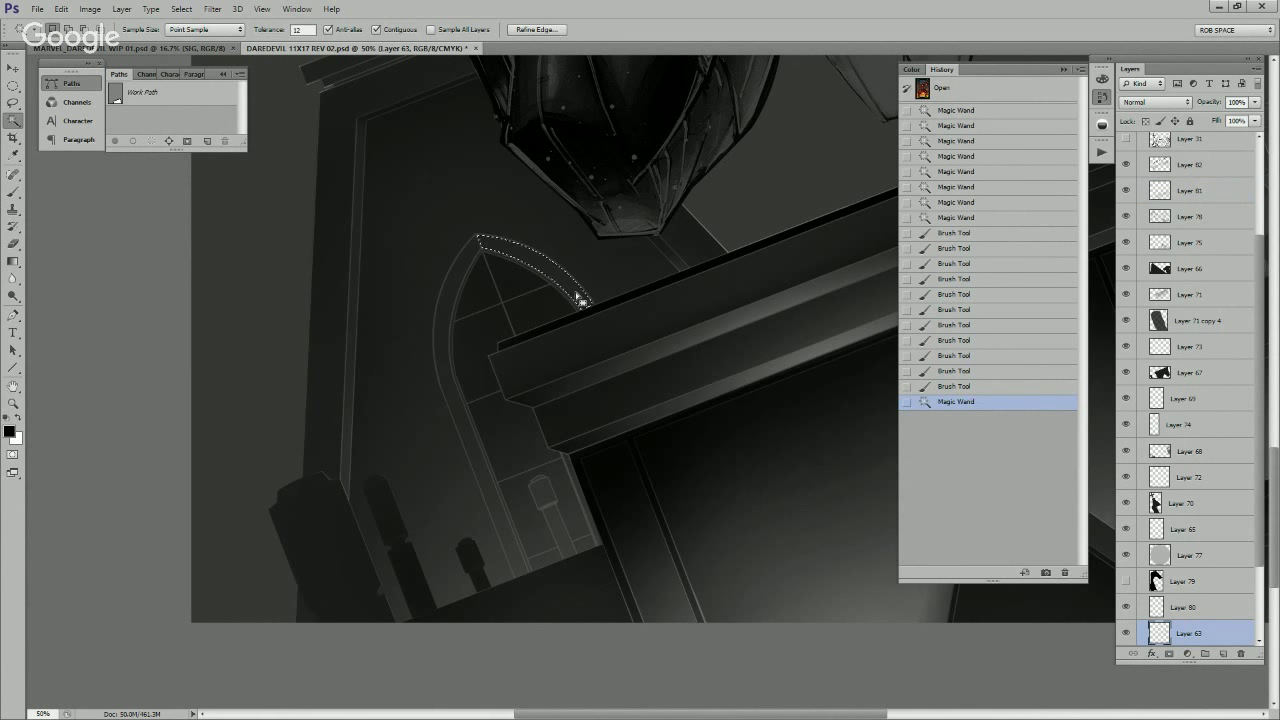
{"action": "left_click", "coordinate": [453, 286], "text": "shift"}
Step: Hide Layer 63 and the selection outline, and shade the arched frame on Layer 81 with soft black strokes
{"action": "key", "text": "b"}
{"action": "left_click", "coordinate": [1126, 633]}
{"action": "left_click", "coordinate": [1190, 190]}
{"action": "key", "text": "ctrl+h"}
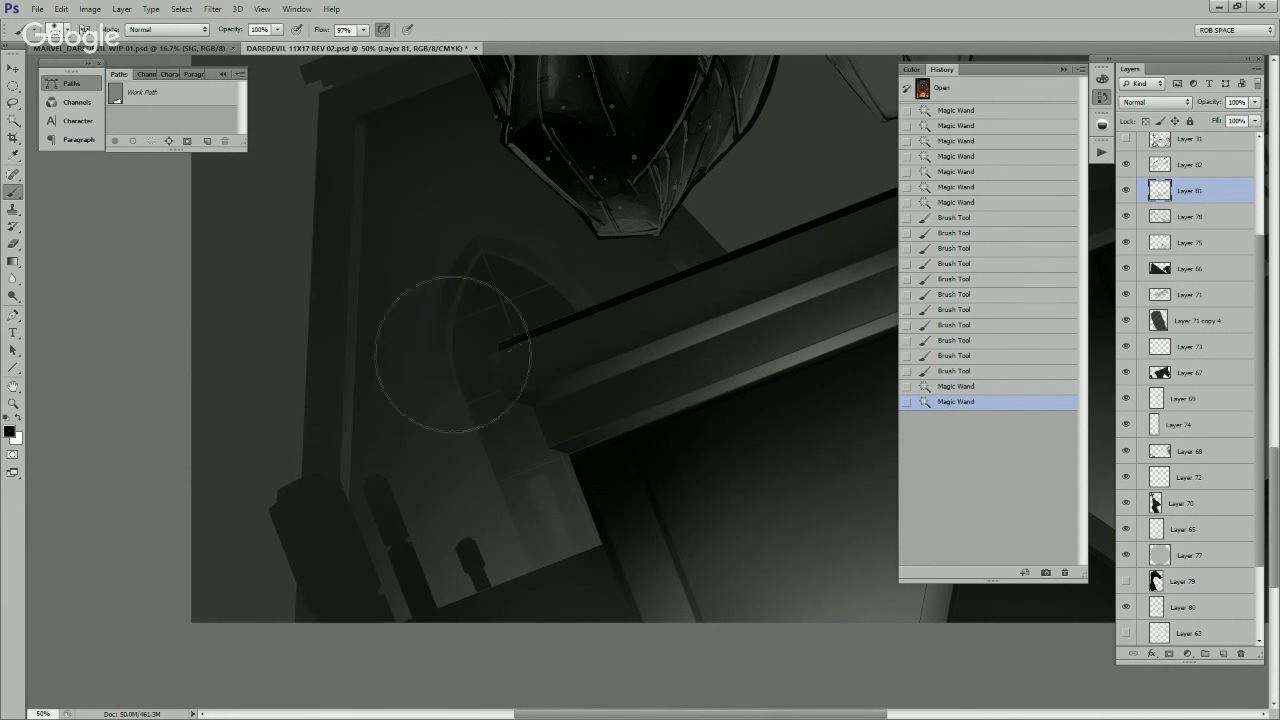
{"action": "mouse_move", "coordinate": [465, 307]}
{"action": "left_mouse_down"}
{"action": "mouse_move", "coordinate": [602, 304]}
{"action": "mouse_move", "coordinate": [520, 275]}
{"action": "mouse_move", "coordinate": [454, 340]}
{"action": "mouse_move", "coordinate": [460, 422]}
{"action": "mouse_move", "coordinate": [450, 311]}
{"action": "mouse_move", "coordinate": [511, 230]}
{"action": "mouse_move", "coordinate": [460, 328]}
{"action": "mouse_move", "coordinate": [462, 442]}
{"action": "mouse_move", "coordinate": [496, 550]}
{"action": "mouse_move", "coordinate": [517, 527]}
{"action": "mouse_move", "coordinate": [523, 441]}
{"action": "mouse_move", "coordinate": [521, 558]}
{"action": "mouse_move", "coordinate": [543, 587]}
{"action": "left_mouse_up"}
{"action": "left_click_drag", "start_coordinate": [557, 289], "coordinate": [631, 383]}
{"action": "key", "text": "x"}
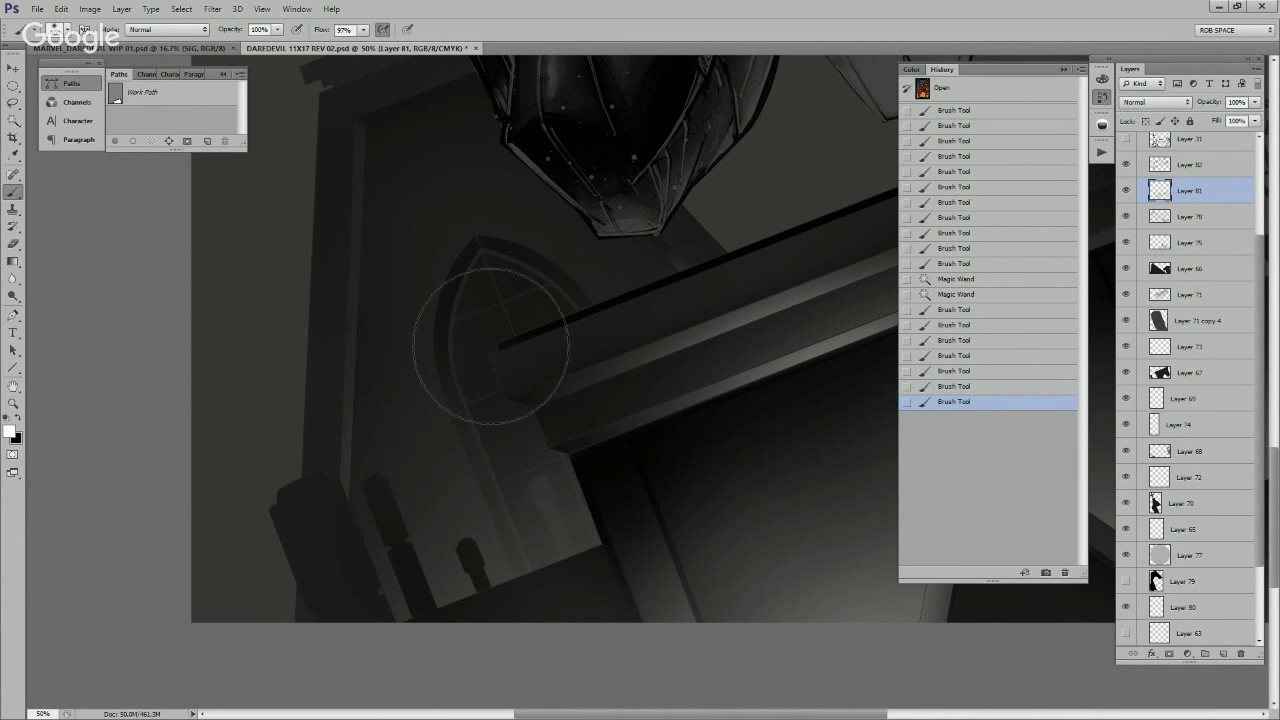
{"action": "key", "text": "x"}
{"action": "mouse_move", "coordinate": [500, 262]}
{"action": "left_mouse_down"}
{"action": "mouse_move", "coordinate": [549, 274]}
{"action": "mouse_move", "coordinate": [572, 319]}
{"action": "mouse_move", "coordinate": [566, 392]}
{"action": "mouse_move", "coordinate": [515, 271]}
{"action": "mouse_move", "coordinate": [474, 294]}
{"action": "mouse_move", "coordinate": [439, 421]}
{"action": "mouse_move", "coordinate": [534, 256]}
{"action": "mouse_move", "coordinate": [582, 298]}
{"action": "mouse_move", "coordinate": [520, 265]}
{"action": "mouse_move", "coordinate": [491, 311]}
{"action": "left_mouse_up"}
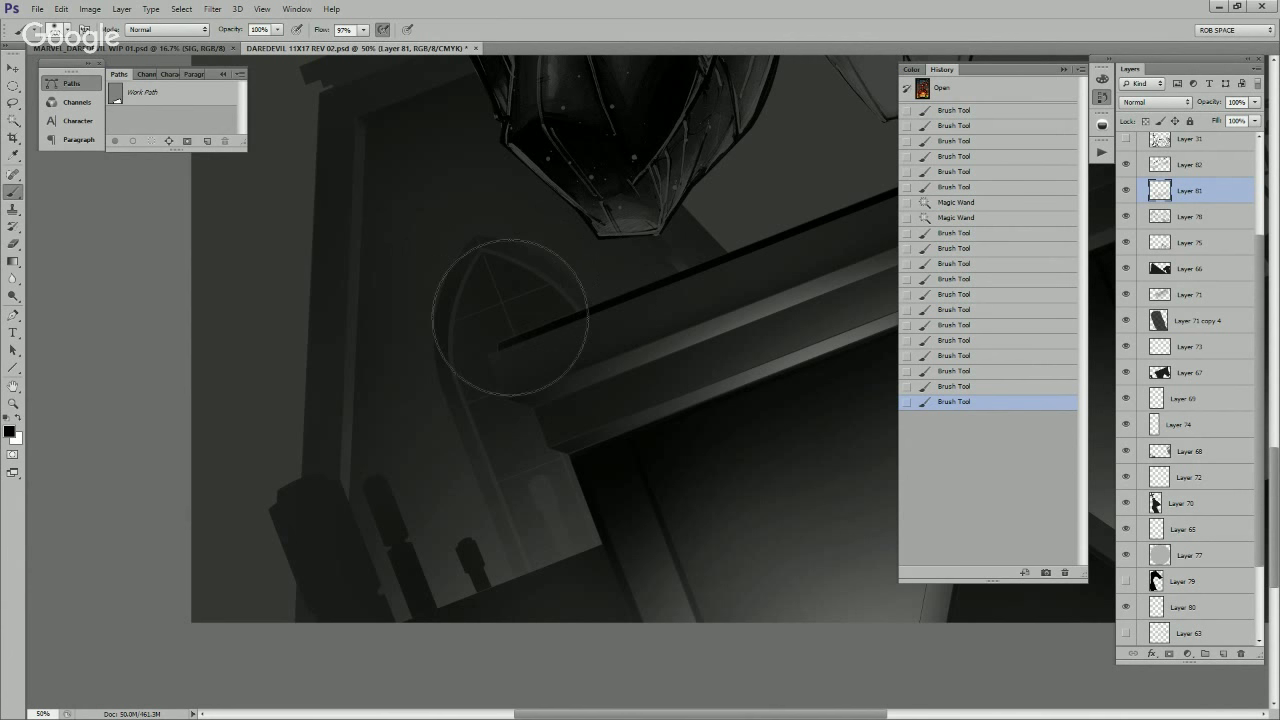
Step: Select Layer 63's linework around the arched window, including the thin inner frame lines, with the Magic Wand
{"action": "key", "text": "w"}
{"action": "left_click", "coordinate": [575, 302], "text": "ctrl"}
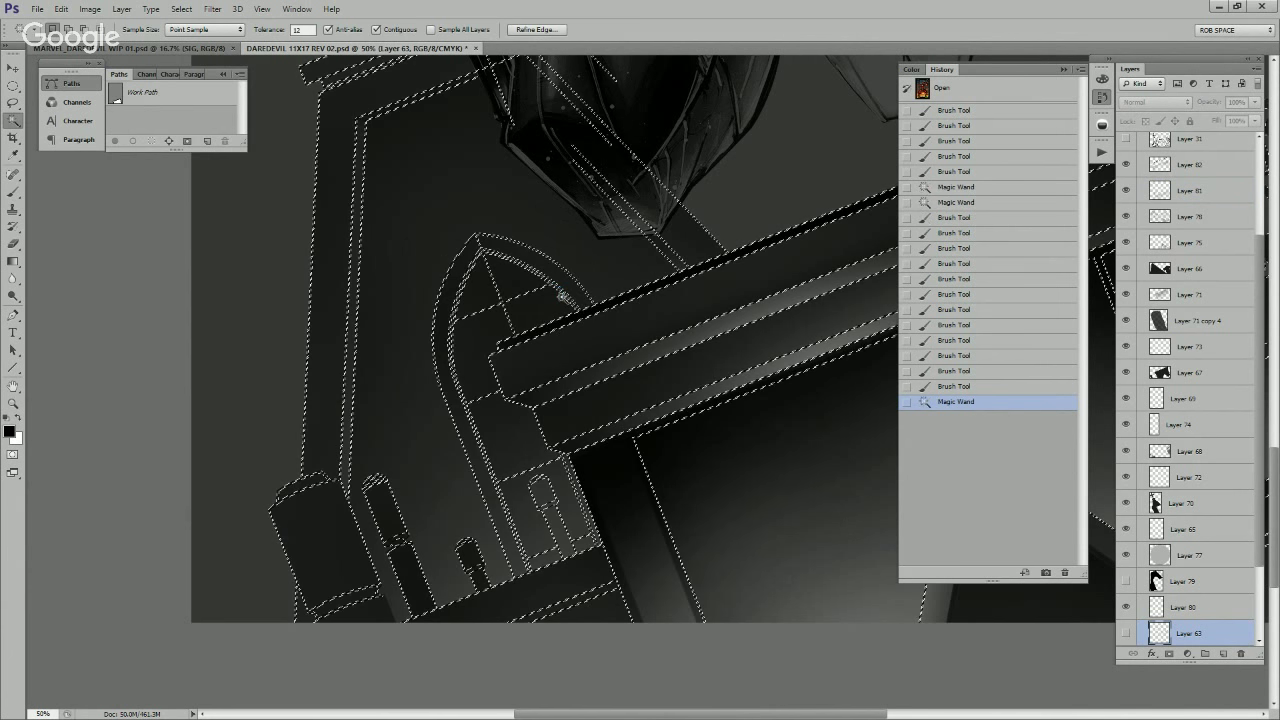
{"action": "key", "text": "ctrl+d"}
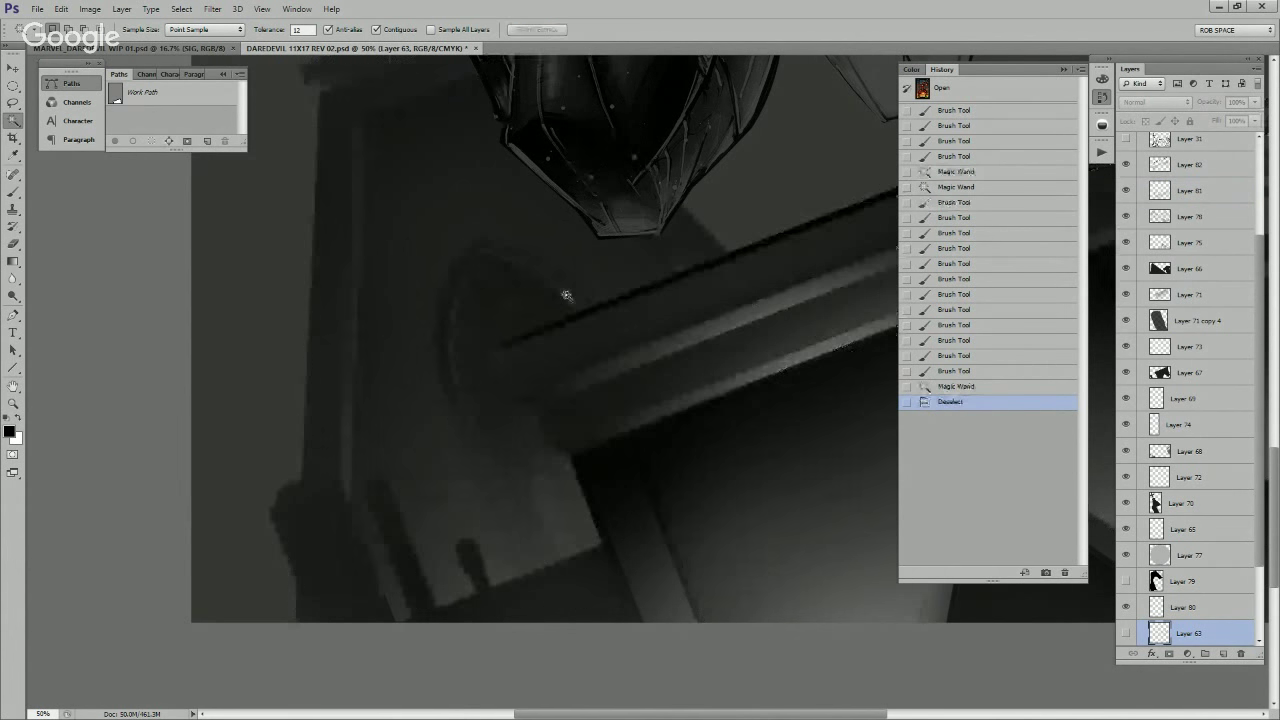
{"action": "left_click", "coordinate": [568, 310]}
{"action": "key", "text": "z"}
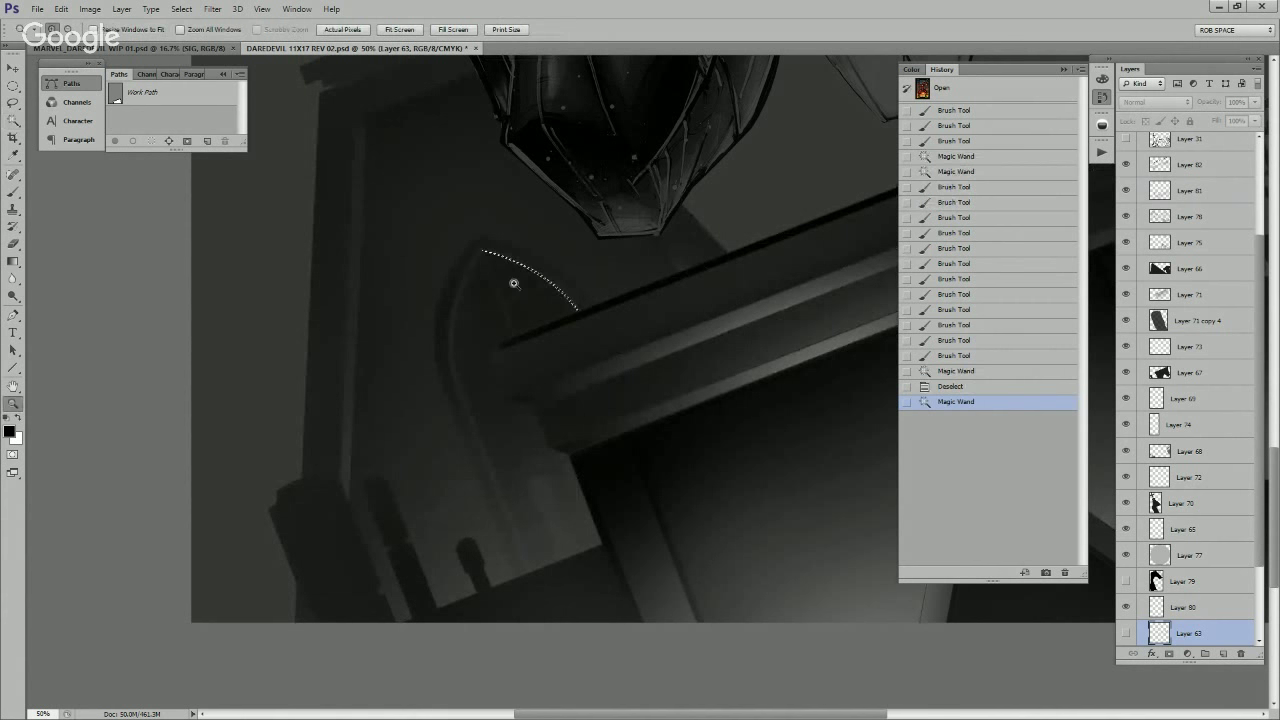
{"action": "left_click", "coordinate": [517, 280]}
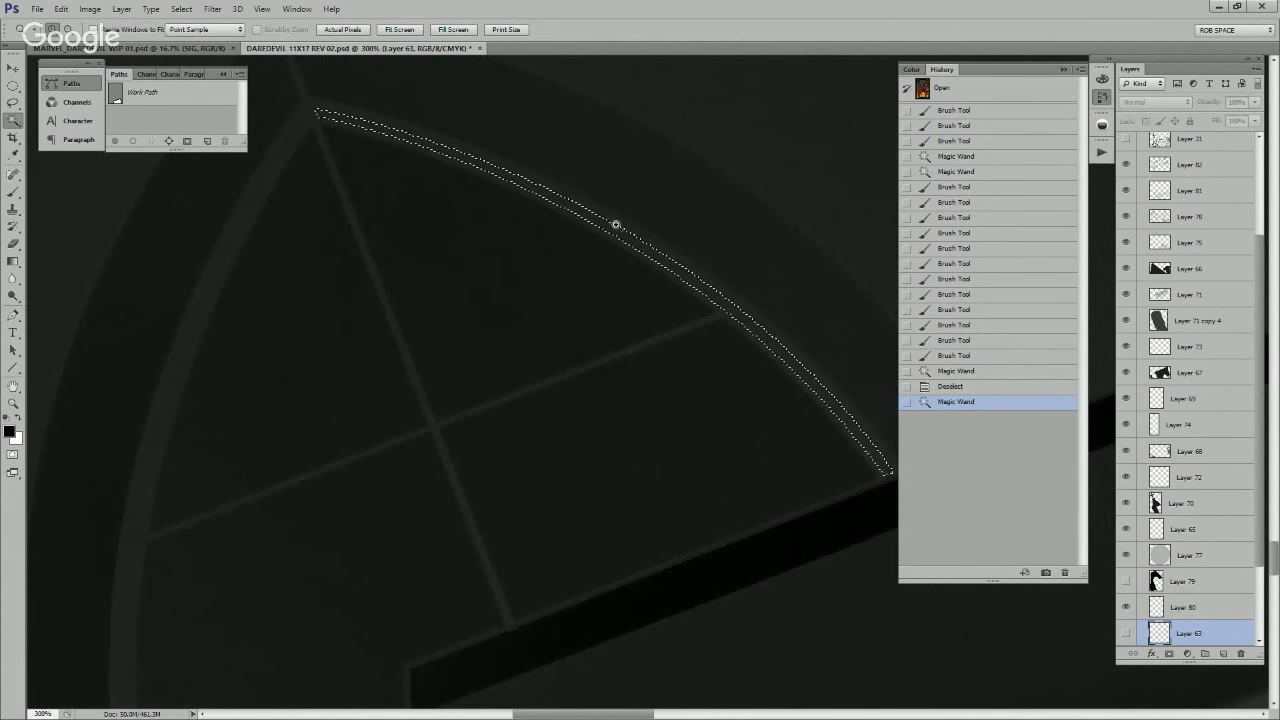
{"action": "key", "text": "w"}
{"action": "left_click", "coordinate": [612, 236]}
{"action": "left_click", "coordinate": [274, 200]}
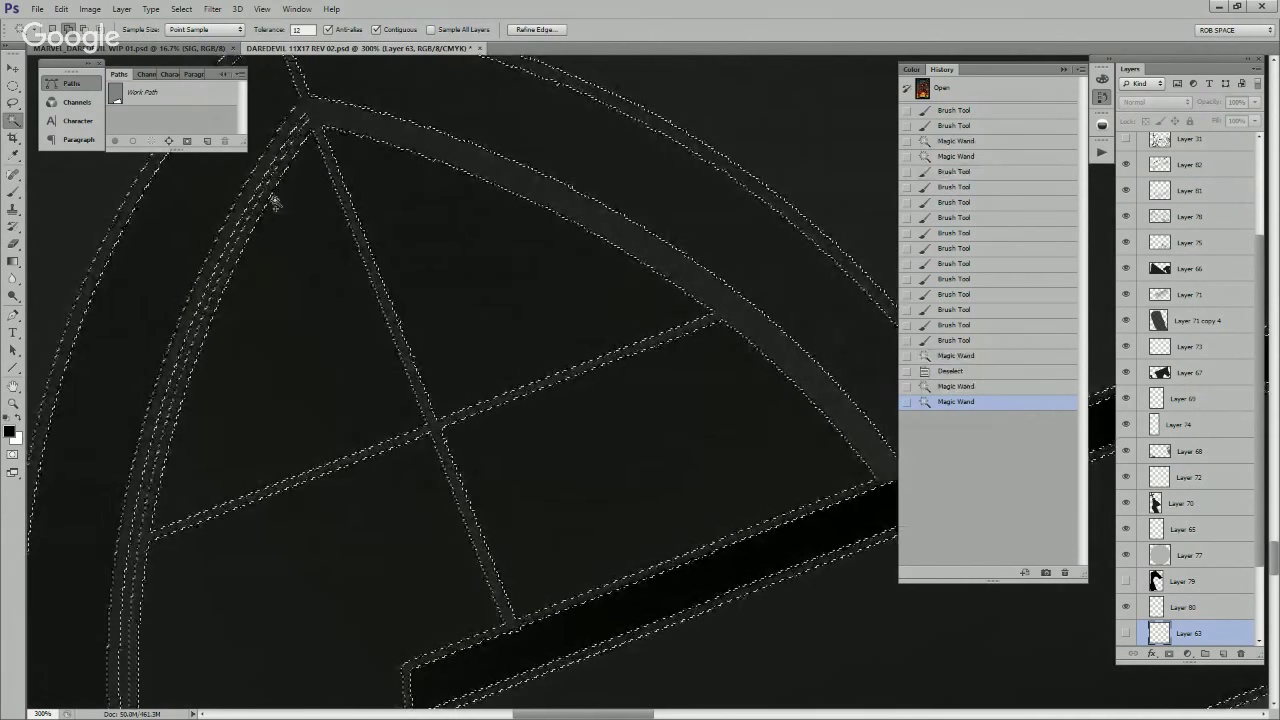
Step: On Layer 81, with the selection outline hidden, paint the window's inner frame and dividing bars with a small black brush
{"action": "key", "text": "z"}
{"action": "left_click", "coordinate": [460, 272], "text": "alt"}
{"action": "left_click", "coordinate": [460, 272], "text": "alt"}
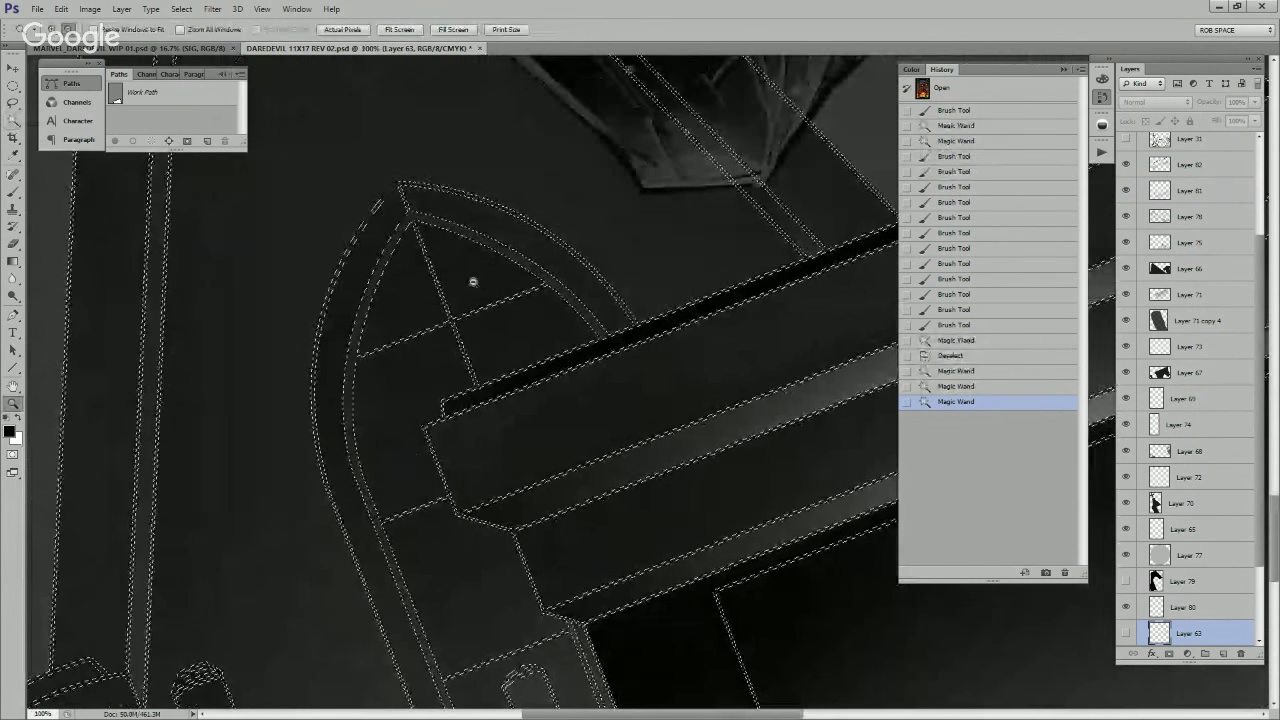
{"action": "left_click", "coordinate": [468, 278], "text": "alt"}
{"action": "left_click", "coordinate": [1190, 165]}
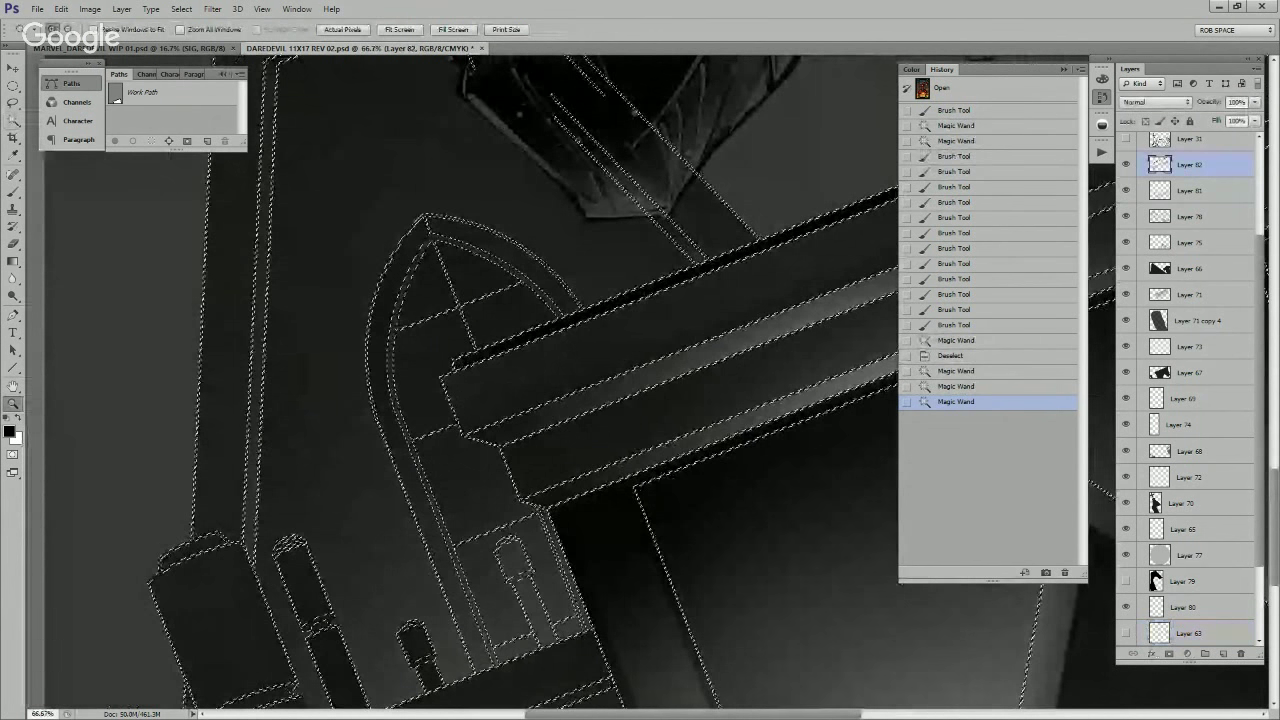
{"action": "left_click", "coordinate": [1190, 191]}
{"action": "key", "text": "b"}
{"action": "key", "text": "ctrl+h"}
{"action": "key", "text": "ctrl+h"}
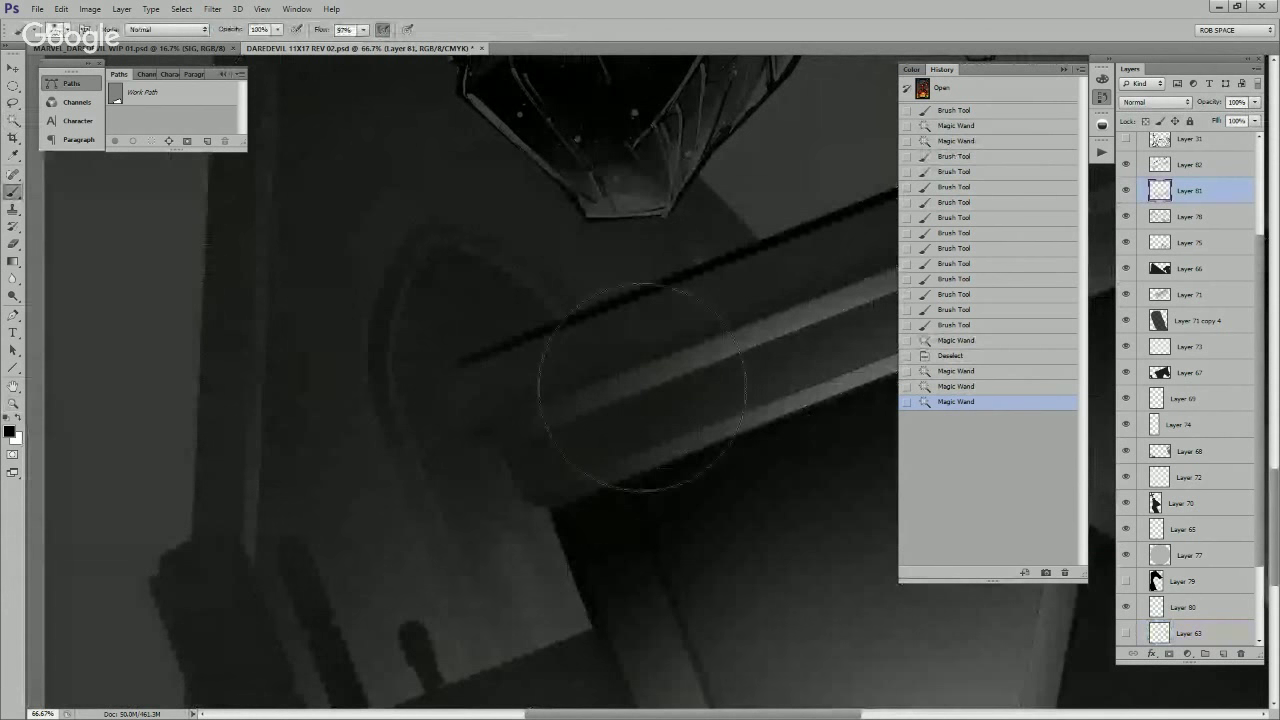
{"action": "key", "text": "["}
{"action": "key", "text": "bracketleft"}
{"action": "key", "text": "bracketleft"}
{"action": "key", "text": "bracketleft"}
{"action": "key", "text": "bracketleft"}
{"action": "key", "text": "bracketleft"}
{"action": "key", "text": "bracketleft"}
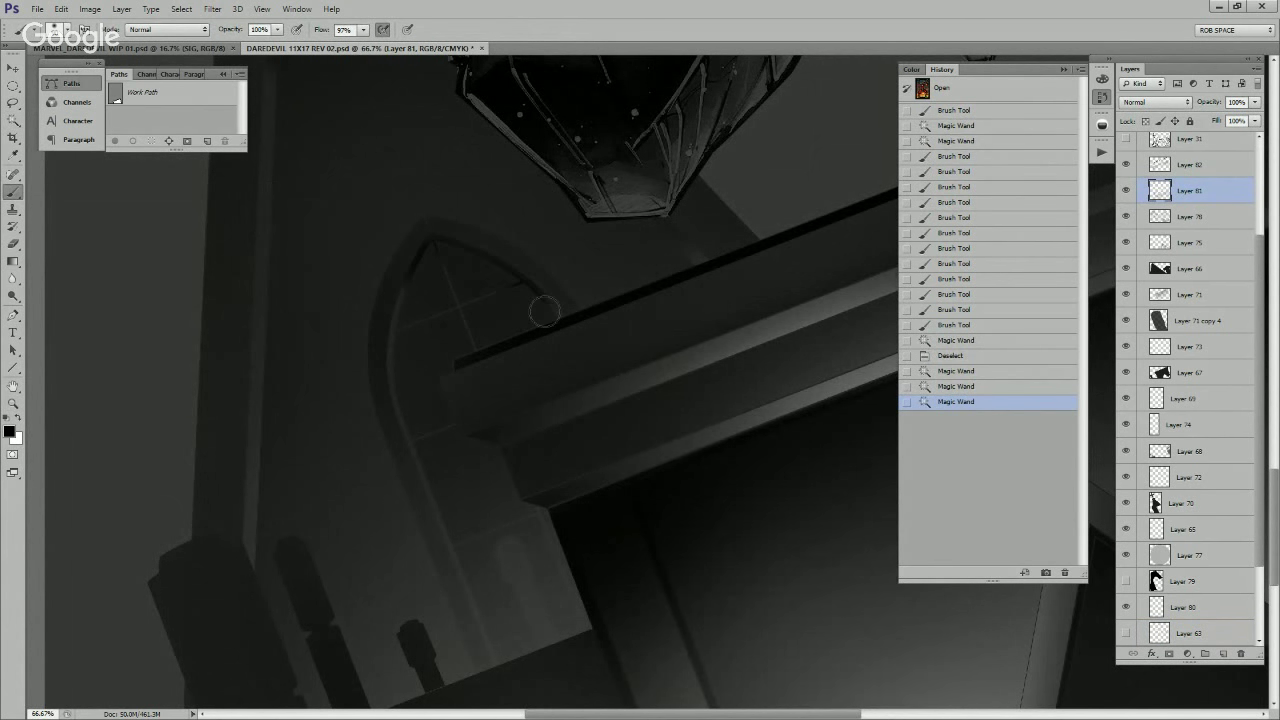
{"action": "mouse_move", "coordinate": [432, 265]}
{"action": "left_mouse_down"}
{"action": "mouse_move", "coordinate": [400, 314]}
{"action": "mouse_move", "coordinate": [420, 486]}
{"action": "mouse_move", "coordinate": [480, 640]}
{"action": "left_mouse_up"}
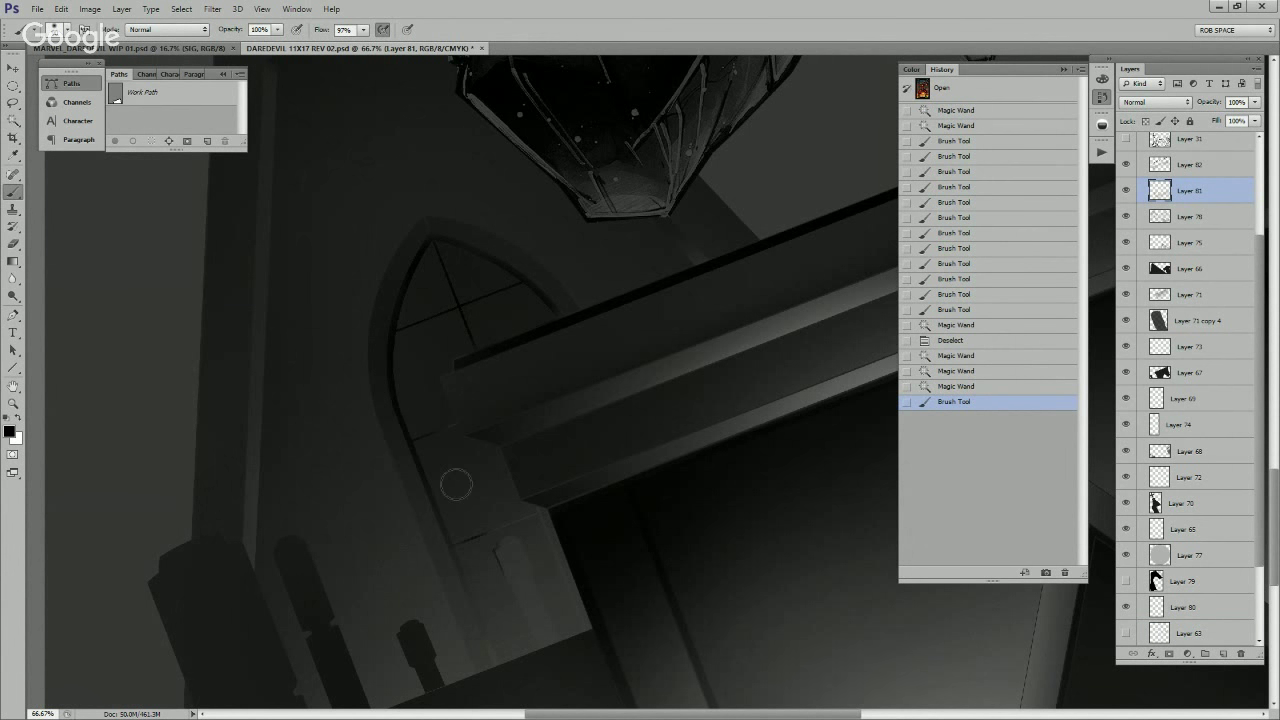
Step: Outline the cornice's stepped end in black and erase the stray marks inside the window's lowest pane
{"action": "mouse_move", "coordinate": [445, 385]}
{"action": "left_mouse_down"}
{"action": "mouse_move", "coordinate": [474, 449]}
{"action": "mouse_move", "coordinate": [545, 522]}
{"action": "left_mouse_up"}
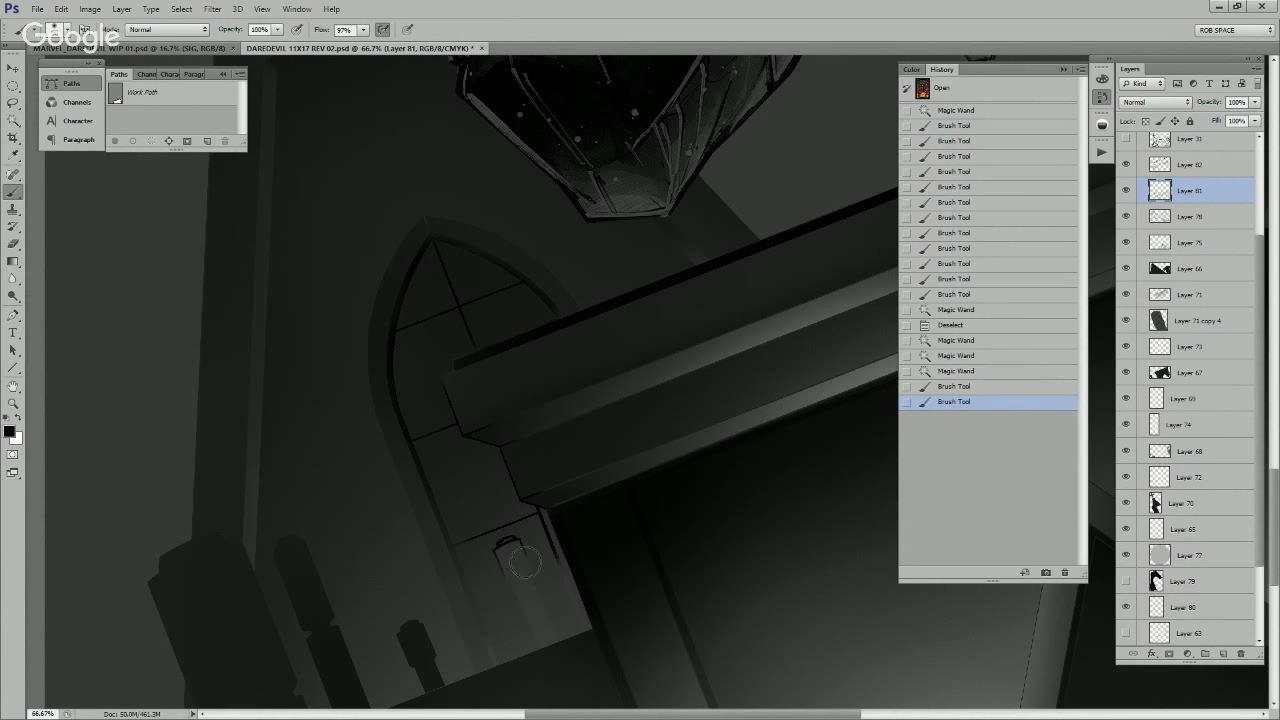
{"action": "key", "text": "e"}
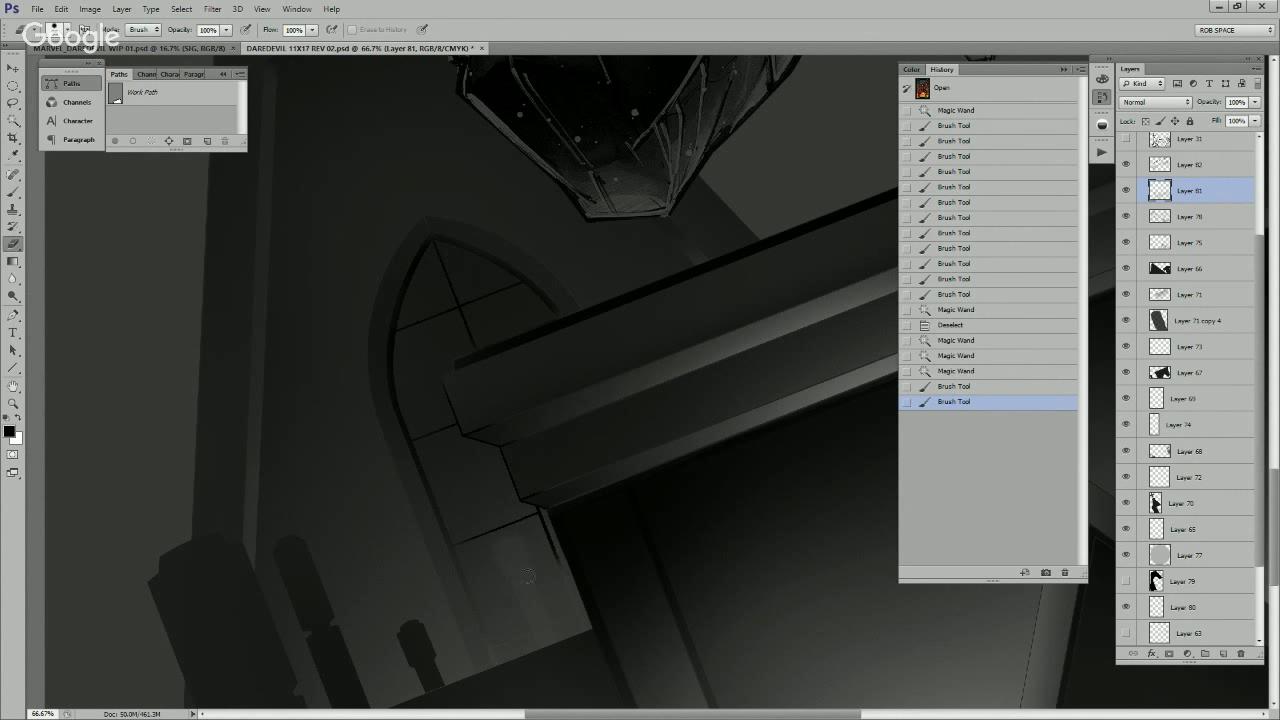
{"action": "left_click_drag", "start_coordinate": [527, 577], "coordinate": [545, 528]}
Step: Trace the window's lower frame lines and the edge beside the foreground tomb with thin black strokes
{"action": "key", "text": "b"}
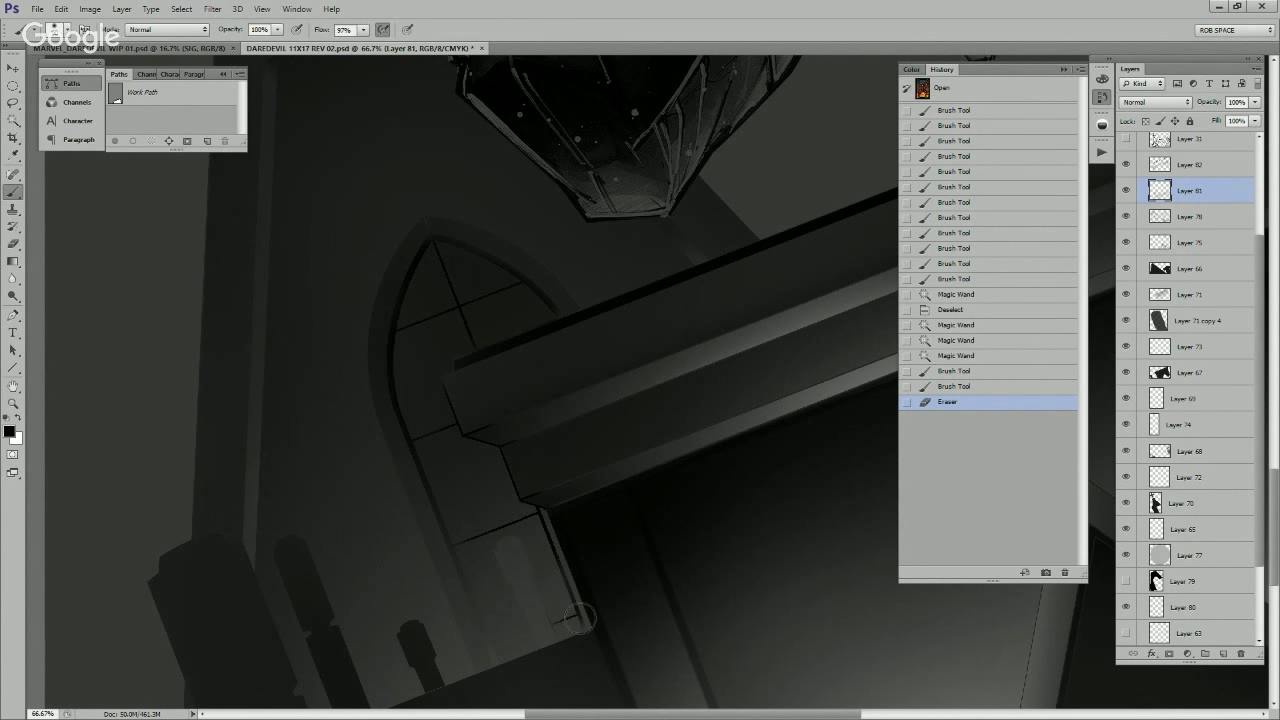
{"action": "left_click_drag", "start_coordinate": [580, 618], "coordinate": [590, 628]}
{"action": "left_click_drag", "start_coordinate": [484, 629], "coordinate": [408, 428]}
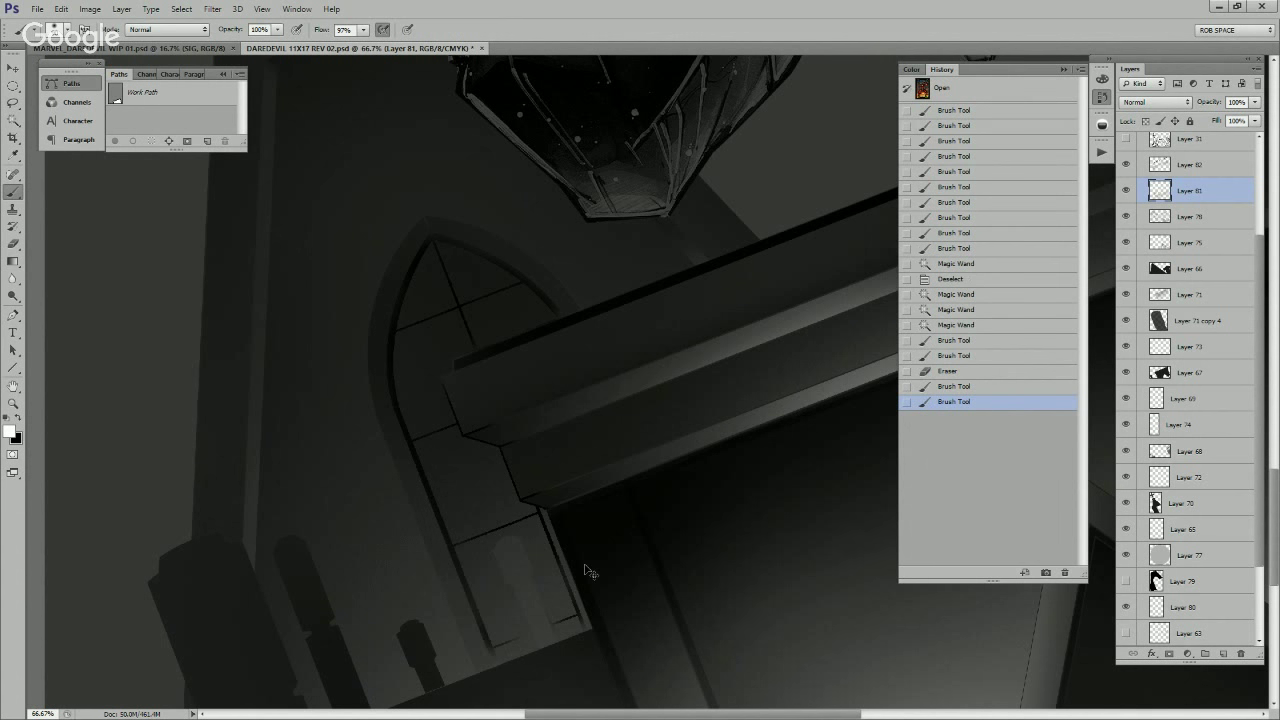
{"action": "key", "text": "ctrl+z"}
{"action": "mouse_move", "coordinate": [443, 246]}
{"action": "left_mouse_down"}
{"action": "mouse_move", "coordinate": [496, 286]}
{"action": "mouse_move", "coordinate": [613, 461]}
{"action": "left_mouse_up"}
Step: Clear the selection and switch the eraser to the soft 100 px brush tip for the window's lower lines
{"action": "scroll", "coordinate": [620, 462], "scroll_direction": "down", "scroll_amount": 3}
{"action": "key", "text": "e"}
{"action": "key", "text": "ctrl+d"}
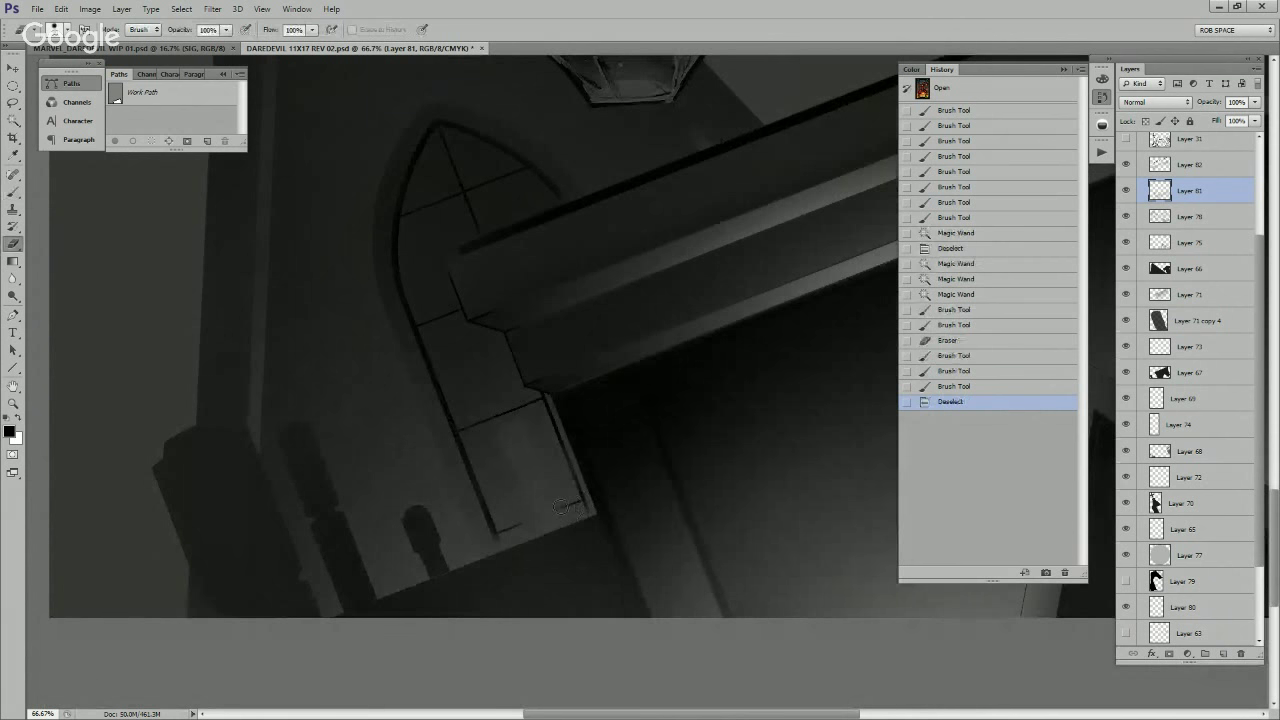
{"action": "right_click", "coordinate": [610, 513]}
{"action": "right_click", "coordinate": [638, 503]}
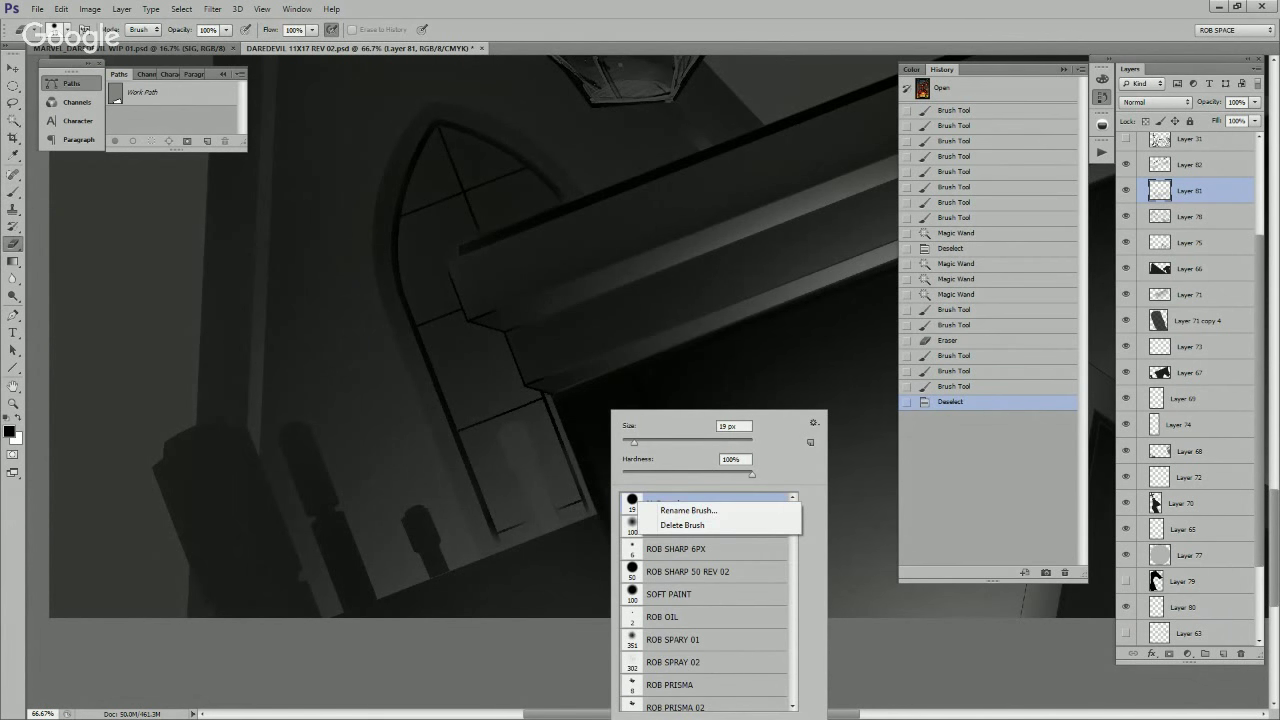
{"action": "left_click", "coordinate": [632, 526]}
{"action": "left_click", "coordinate": [535, 550]}
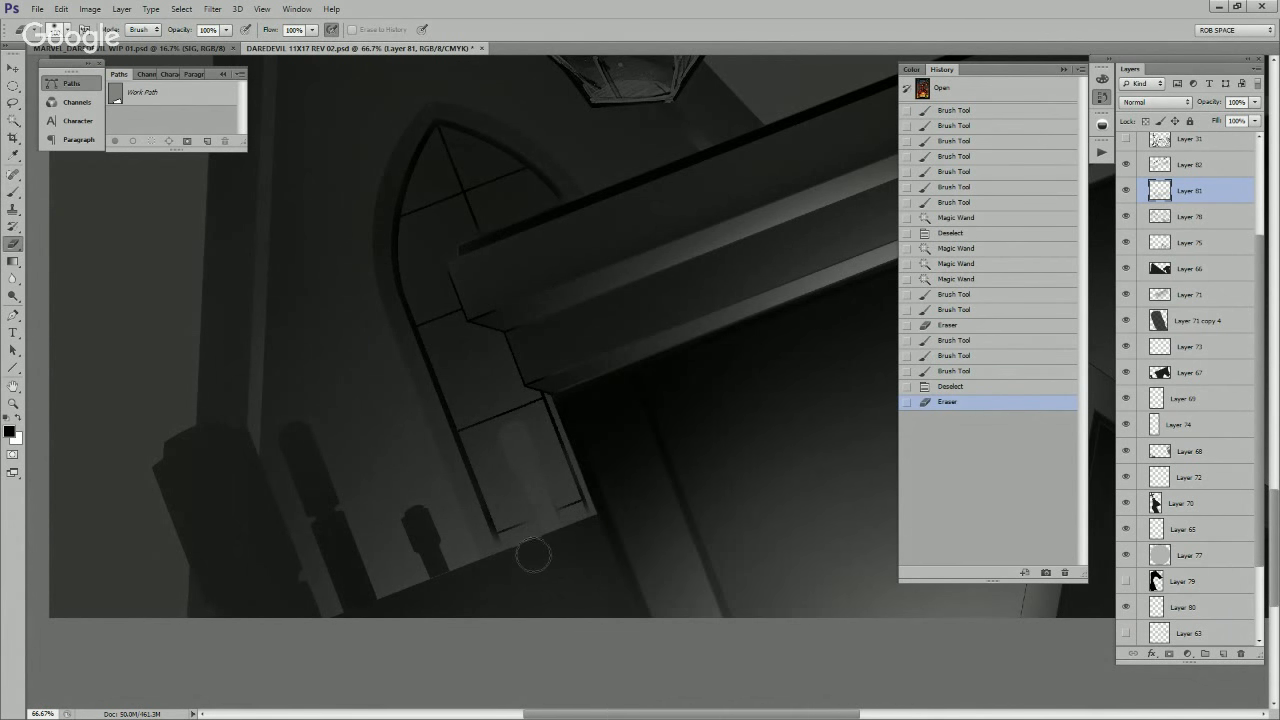
Step: Fade the linework along the window's bottom with an enlarged soft eraser and check it against the surrounding tomb
{"action": "key", "text": "bracketright"}
{"action": "key", "text": "bracketright"}
{"action": "key", "text": "bracketright"}
{"action": "key", "text": "bracketright"}
{"action": "mouse_move", "coordinate": [533, 551]}
{"action": "left_mouse_down"}
{"action": "mouse_move", "coordinate": [492, 560]}
{"action": "mouse_move", "coordinate": [515, 529]}
{"action": "mouse_move", "coordinate": [671, 495]}
{"action": "mouse_move", "coordinate": [457, 561]}
{"action": "mouse_move", "coordinate": [564, 474]}
{"action": "mouse_move", "coordinate": [474, 533]}
{"action": "mouse_move", "coordinate": [511, 518]}
{"action": "mouse_move", "coordinate": [499, 552]}
{"action": "mouse_move", "coordinate": [583, 530]}
{"action": "mouse_move", "coordinate": [604, 572]}
{"action": "mouse_move", "coordinate": [659, 489]}
{"action": "left_mouse_up"}
{"action": "key", "text": "bracketright"}
{"action": "key", "text": "bracketright"}
{"action": "key", "text": "z"}
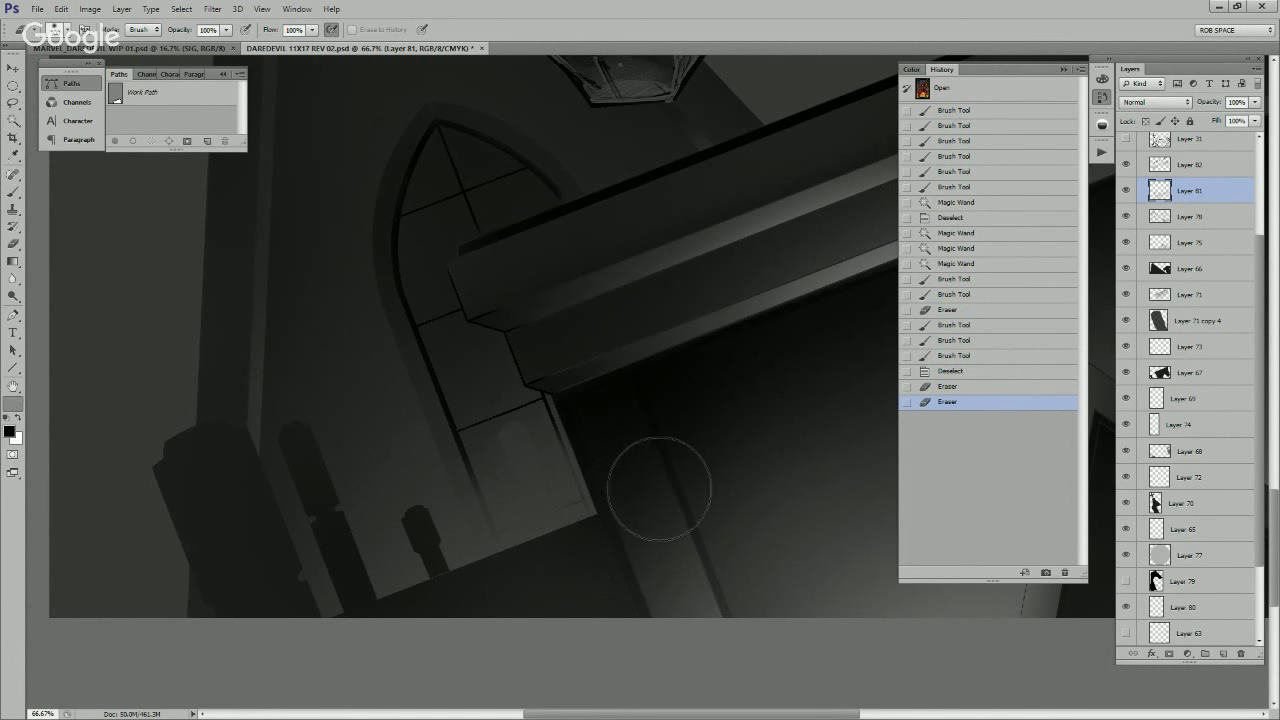
{"action": "key", "text": "z"}
{"action": "left_click", "coordinate": [646, 491], "text": "alt"}
{"action": "left_click", "coordinate": [646, 497], "text": "alt"}
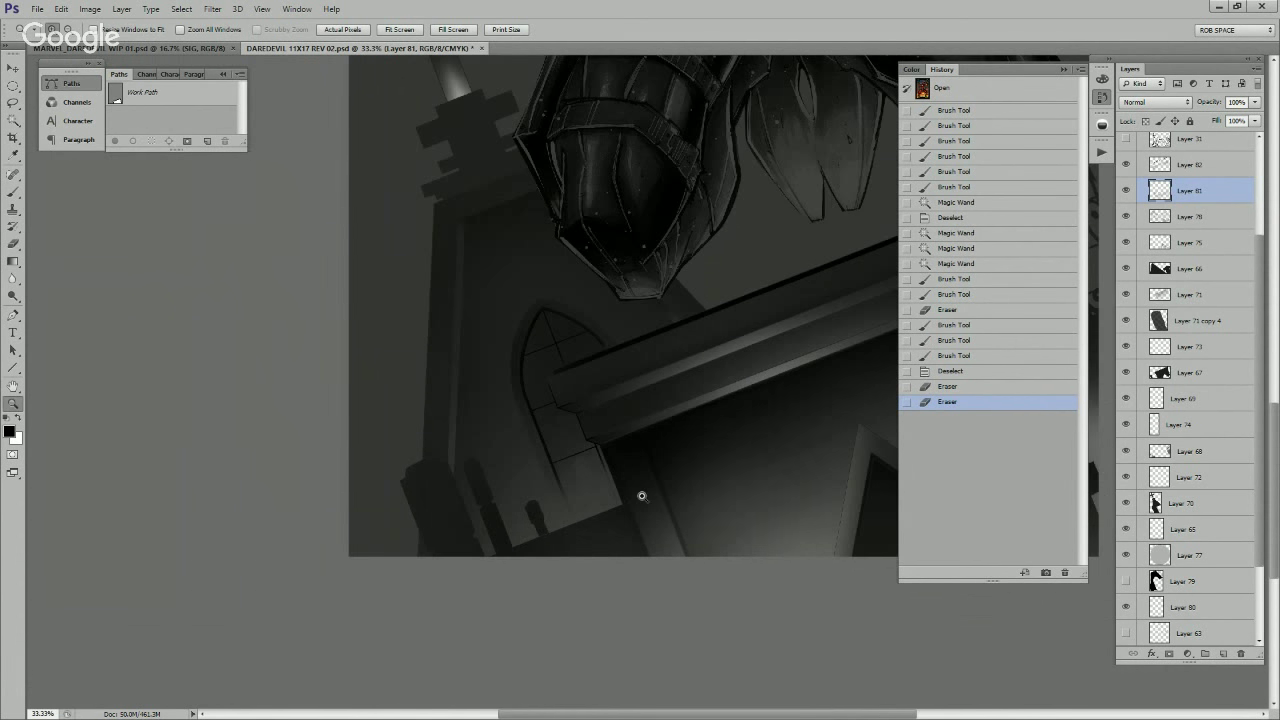
{"action": "left_click", "coordinate": [643, 496]}
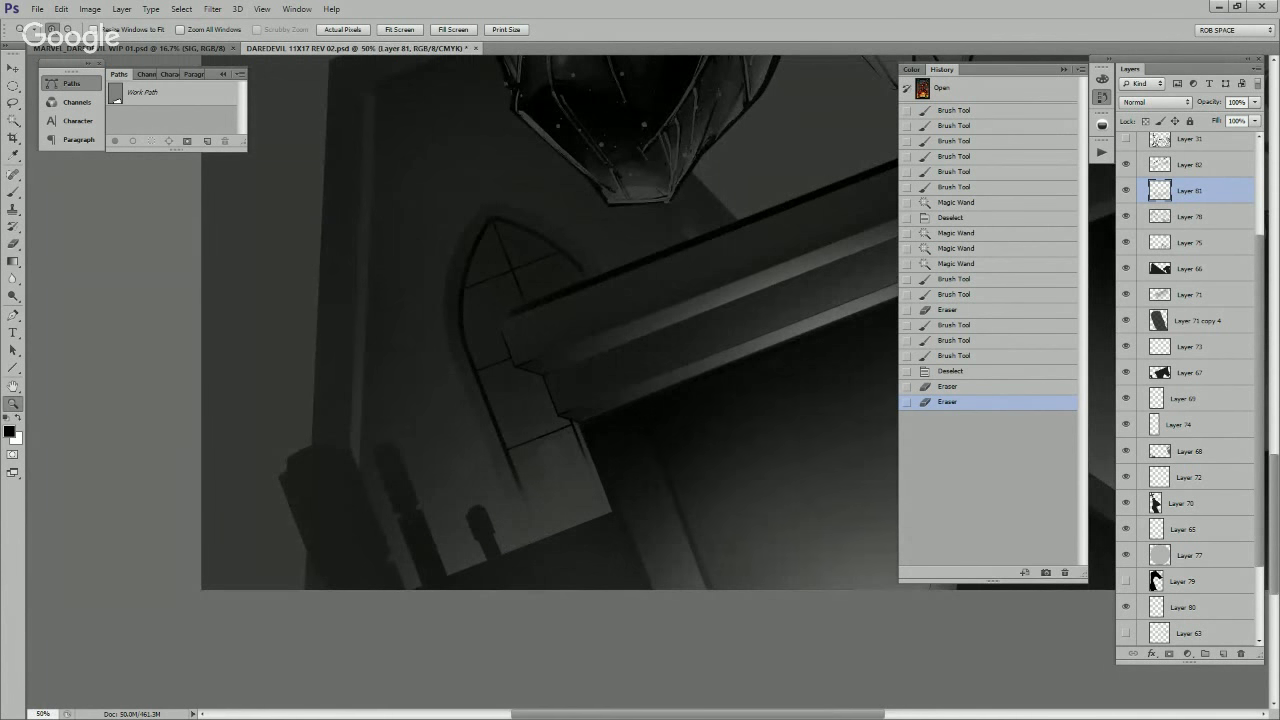
Step: Load Layer 70's outline as a selection and try a soft white brush stroke on the ground beside the foreground tomb
{"action": "left_click", "coordinate": [1156, 503], "text": "ctrl"}
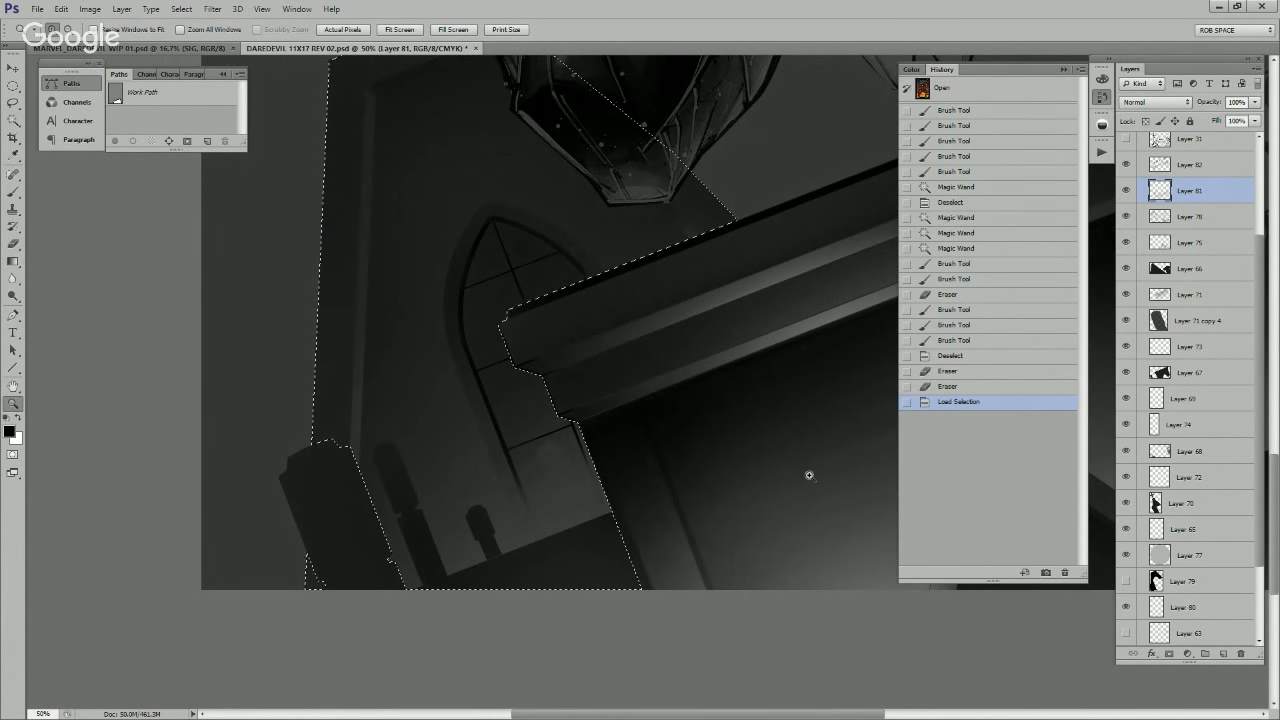
{"action": "key", "text": "b"}
{"action": "key", "text": "x"}
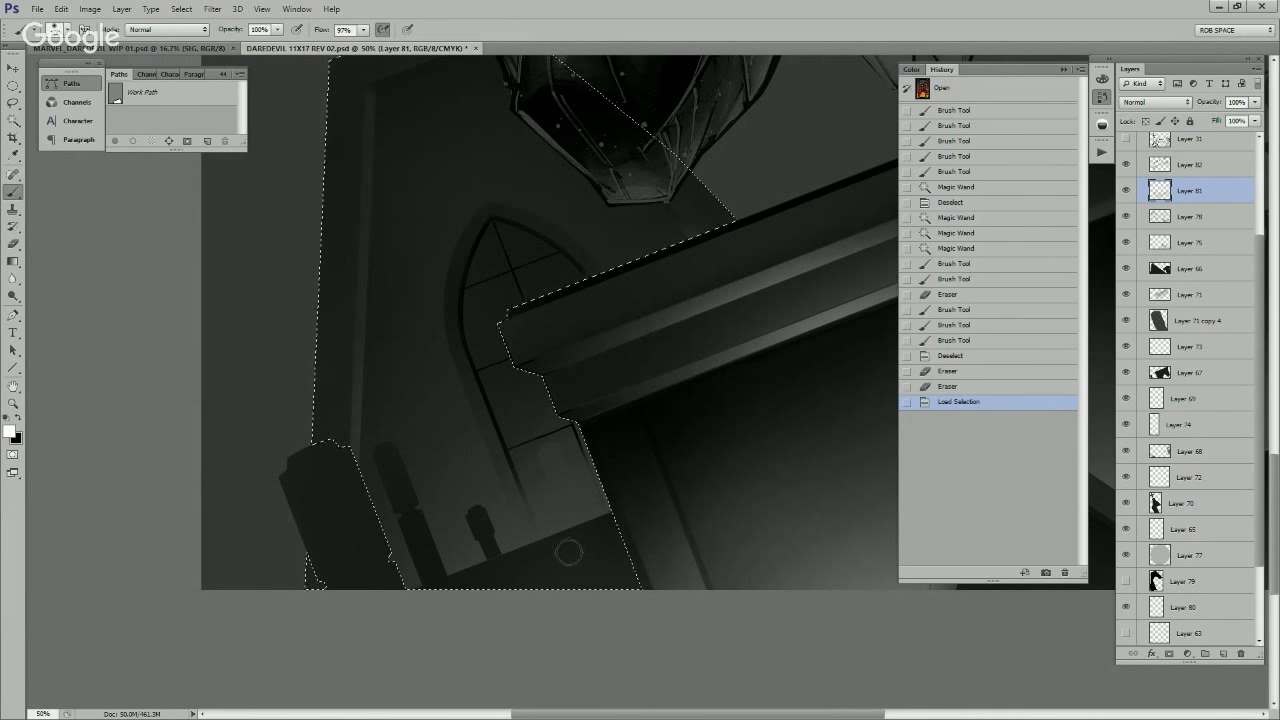
{"action": "left_click_drag", "start_coordinate": [580, 563], "coordinate": [565, 531]}
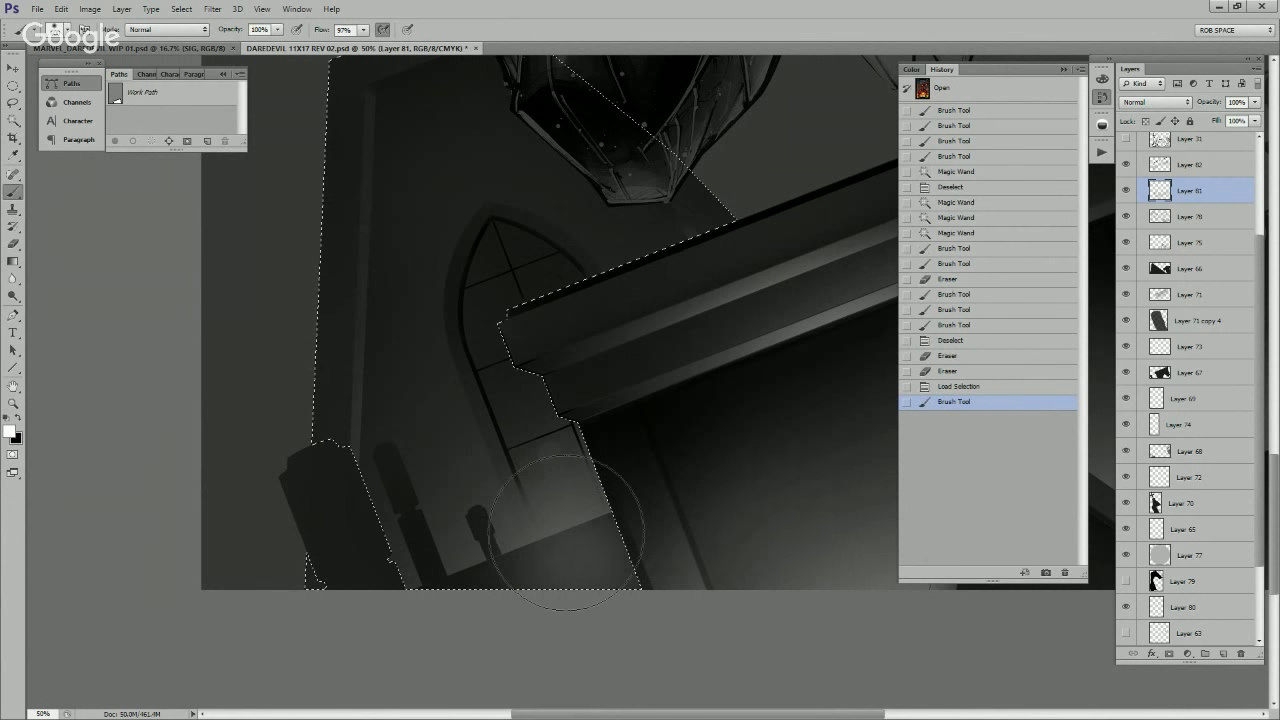
{"action": "key", "text": "ctrl+z"}
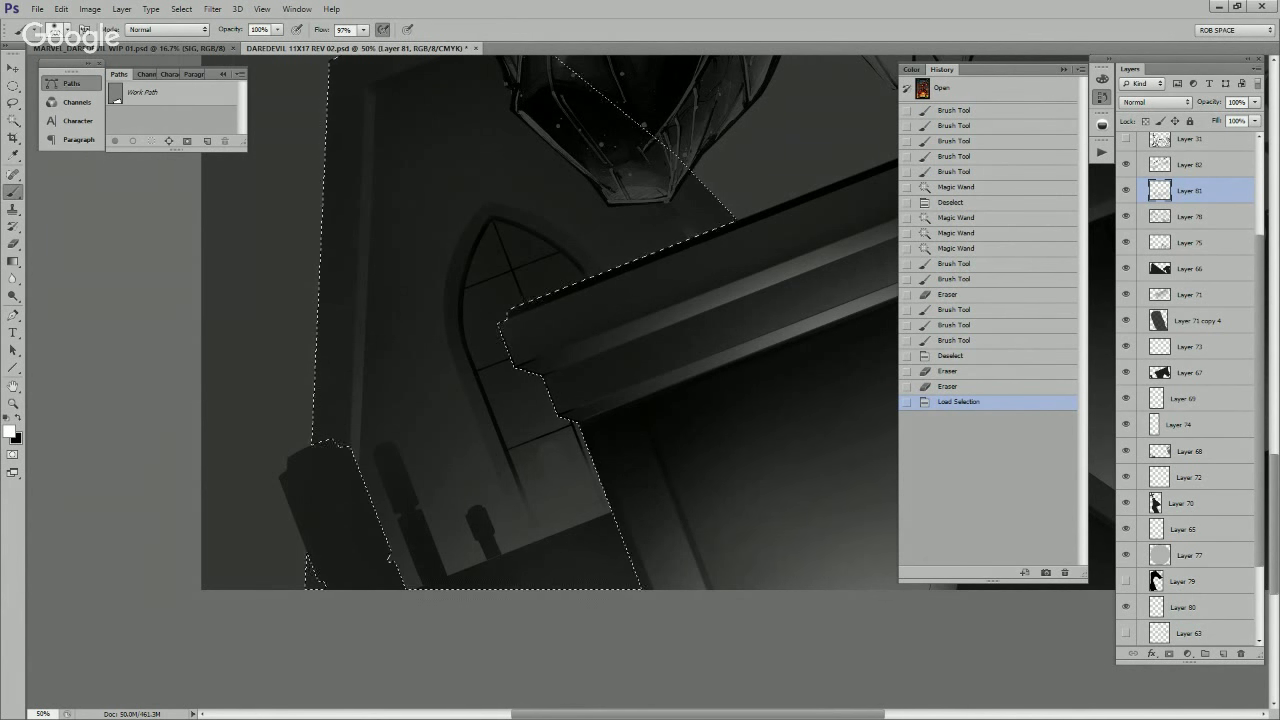
Step: Reload the selection from Layer 70's outline and subtract Layer 67's shape from it
{"action": "left_click", "coordinate": [1156, 503], "text": "ctrl"}
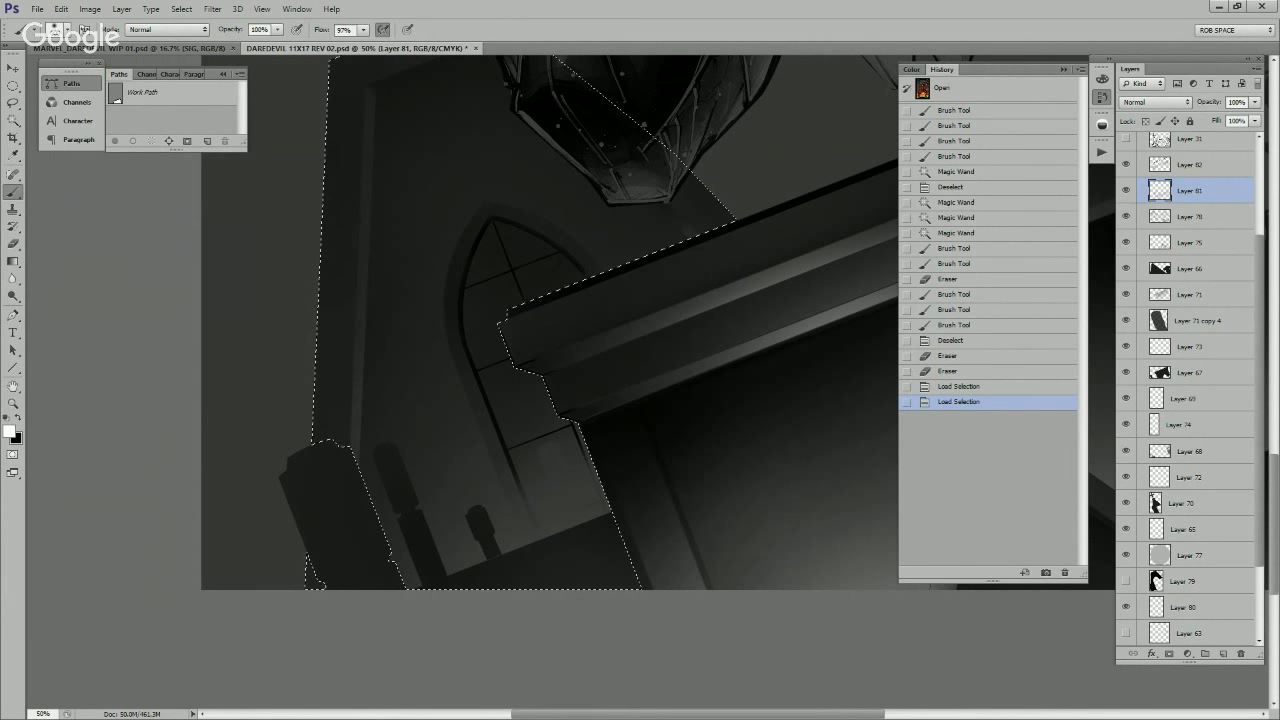
{"action": "left_click", "coordinate": [1156, 503], "text": "ctrl"}
{"action": "left_click", "coordinate": [1156, 503], "text": "ctrl"}
{"action": "left_click", "coordinate": [1156, 503], "text": "ctrl"}
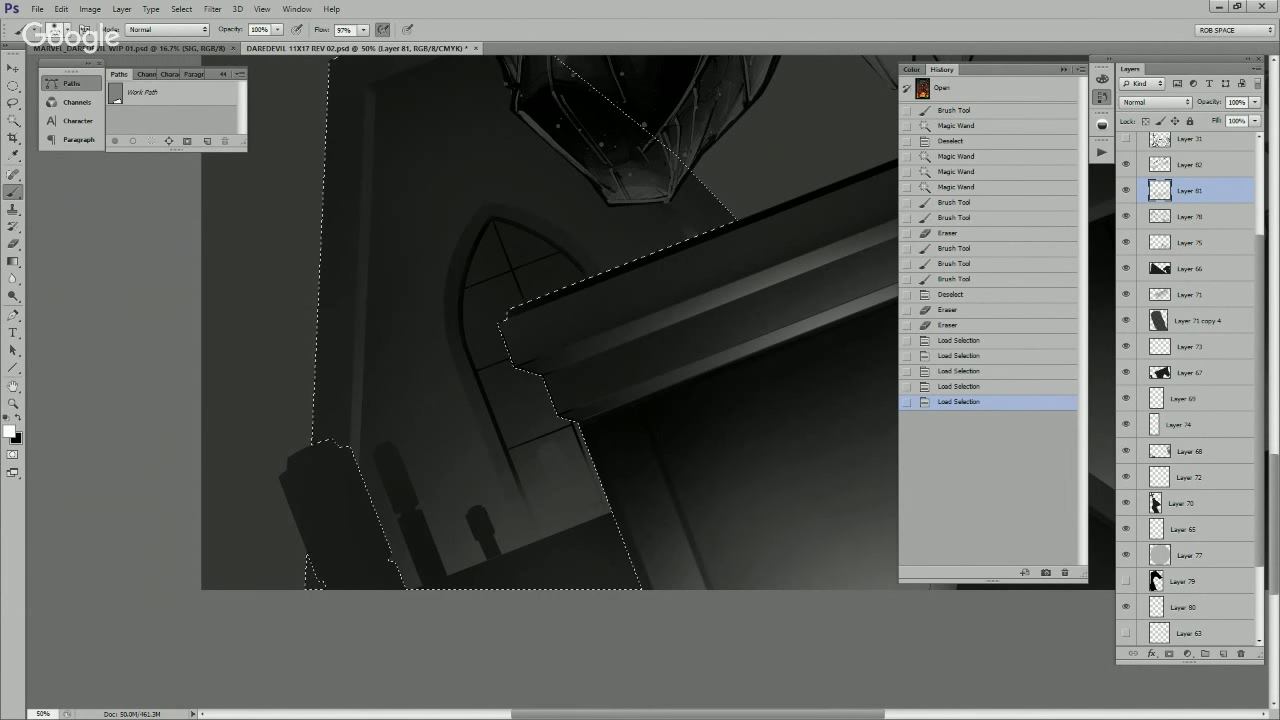
{"action": "left_click", "coordinate": [1159, 373], "text": "ctrl+alt"}
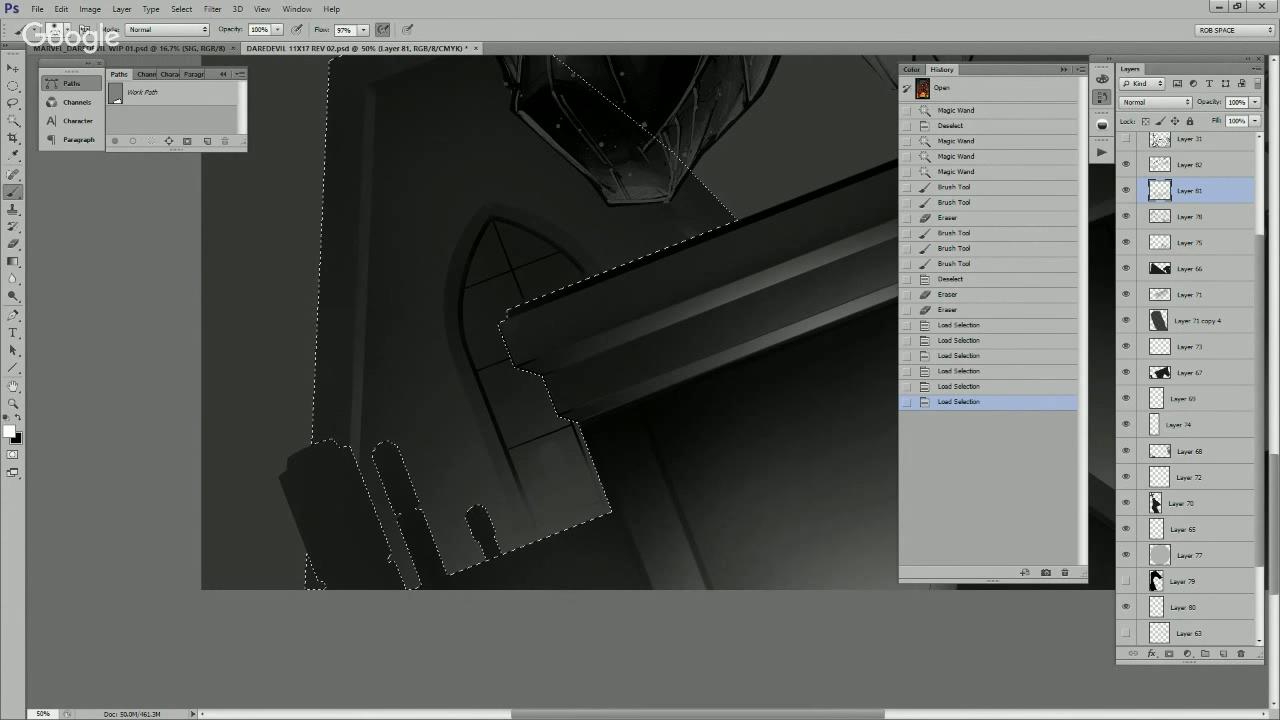
Step: Hide the selection edges, brush soft white light onto the wall base below the window, and undo the last stroke
{"action": "key", "text": "ctrl+h"}
{"action": "key", "text": "ctrl+h"}
{"action": "mouse_move", "coordinate": [566, 588]}
{"action": "left_mouse_down"}
{"action": "mouse_move", "coordinate": [584, 597]}
{"action": "mouse_move", "coordinate": [550, 440]}
{"action": "left_mouse_up"}
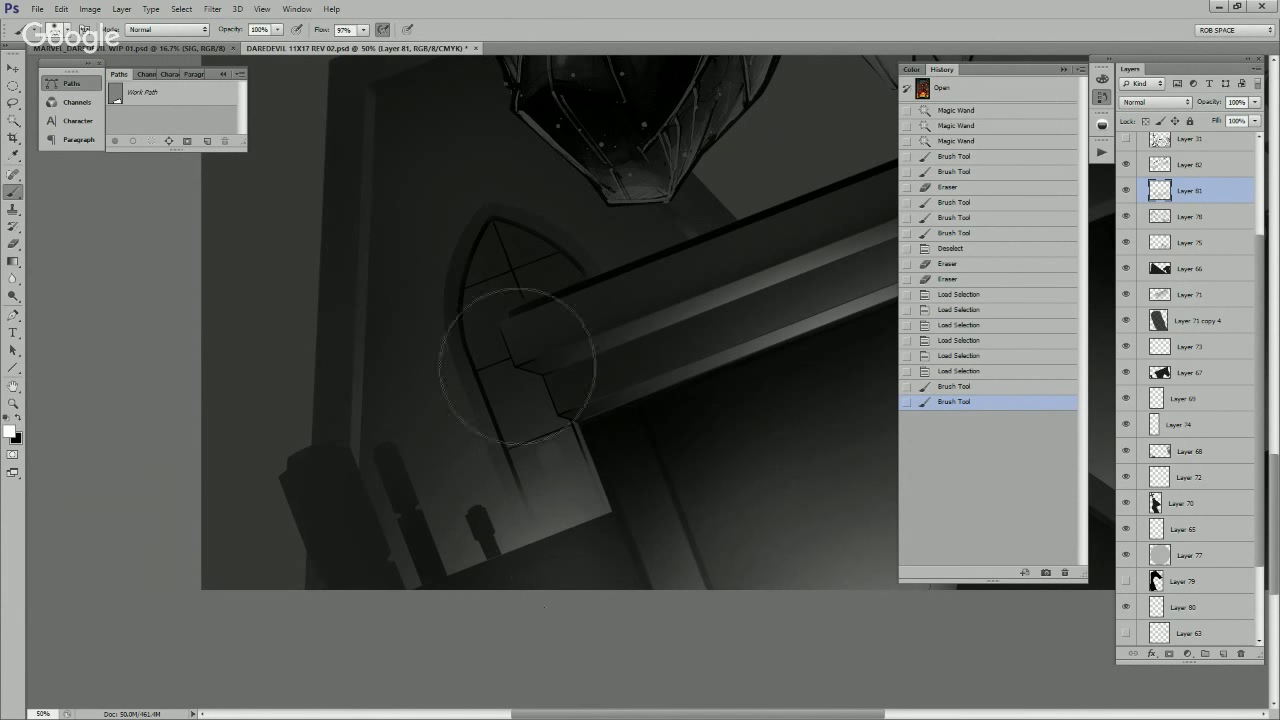
{"action": "left_click_drag", "start_coordinate": [590, 512], "coordinate": [503, 318]}
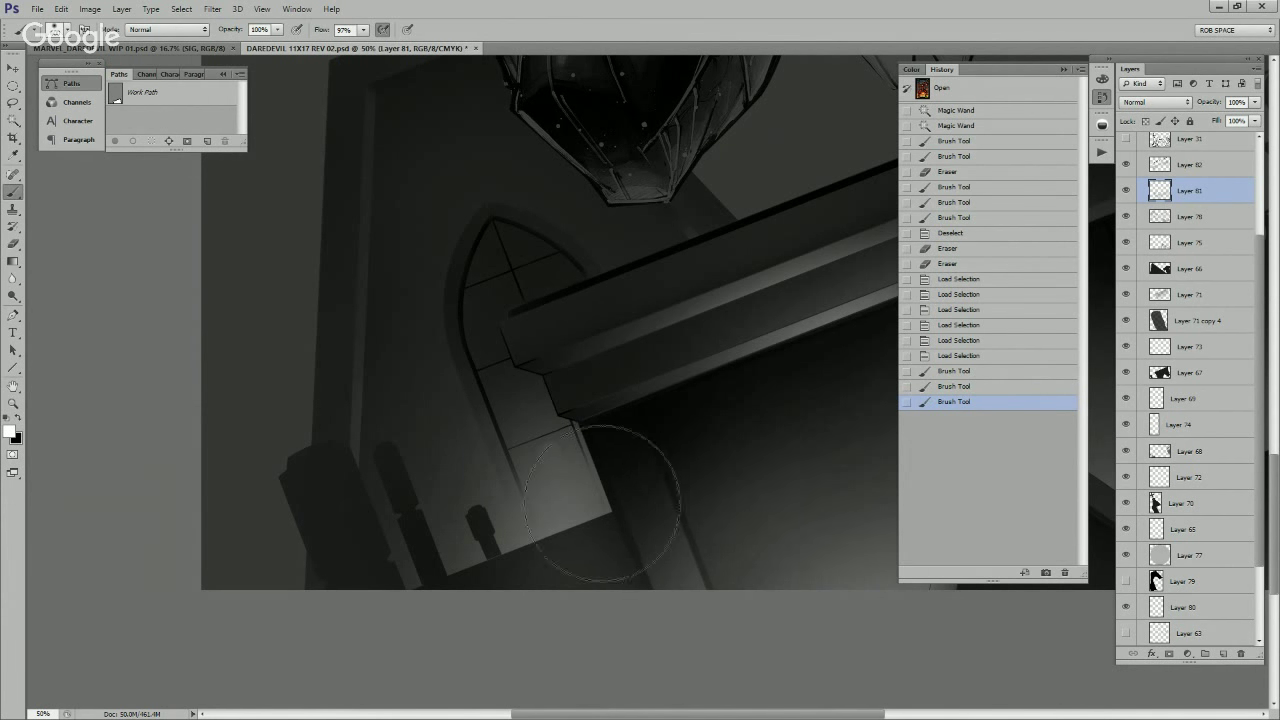
{"action": "key", "text": "ctrl+z"}
Step: Shrink the brush four steps and build up a soft white glow along the wall's base around the small tombstone
{"action": "key", "text": "bracketleft"}
{"action": "key", "text": "bracketleft"}
{"action": "key", "text": "bracketleft"}
{"action": "key", "text": "bracketleft"}
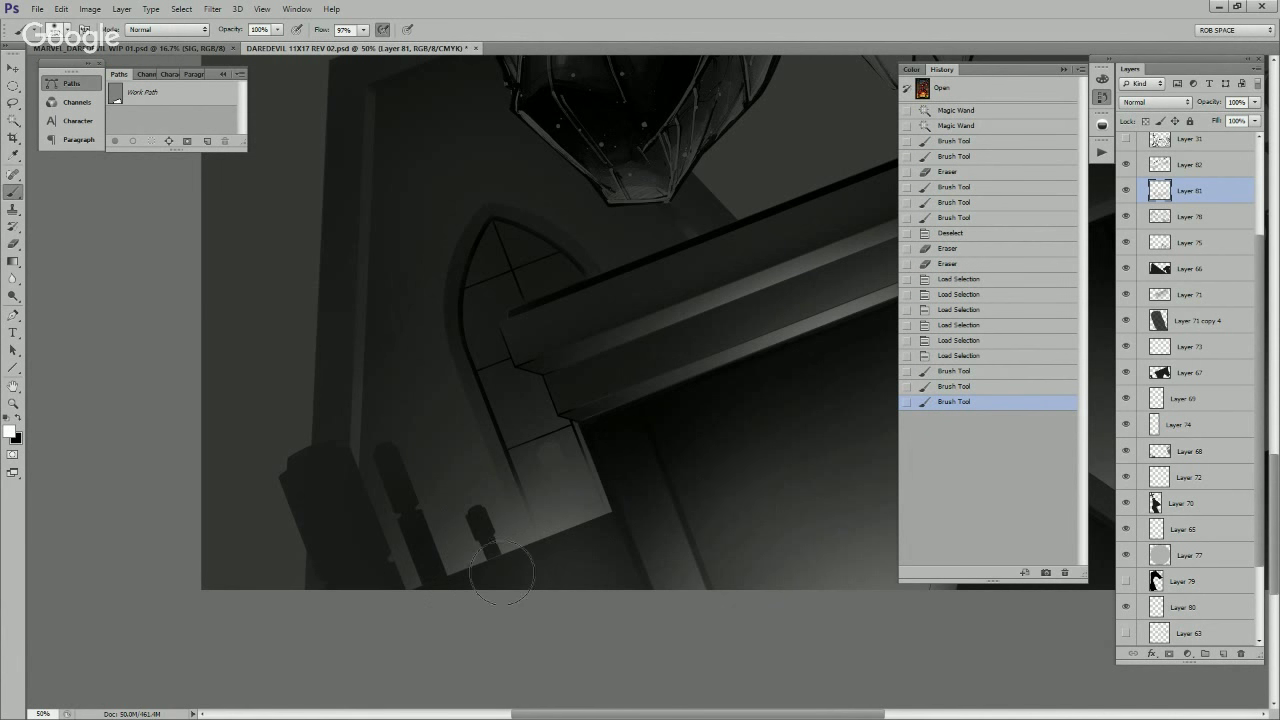
{"action": "mouse_move", "coordinate": [495, 578]}
{"action": "left_mouse_down"}
{"action": "mouse_move", "coordinate": [477, 526]}
{"action": "mouse_move", "coordinate": [520, 567]}
{"action": "mouse_move", "coordinate": [476, 457]}
{"action": "mouse_move", "coordinate": [503, 522]}
{"action": "left_mouse_up"}
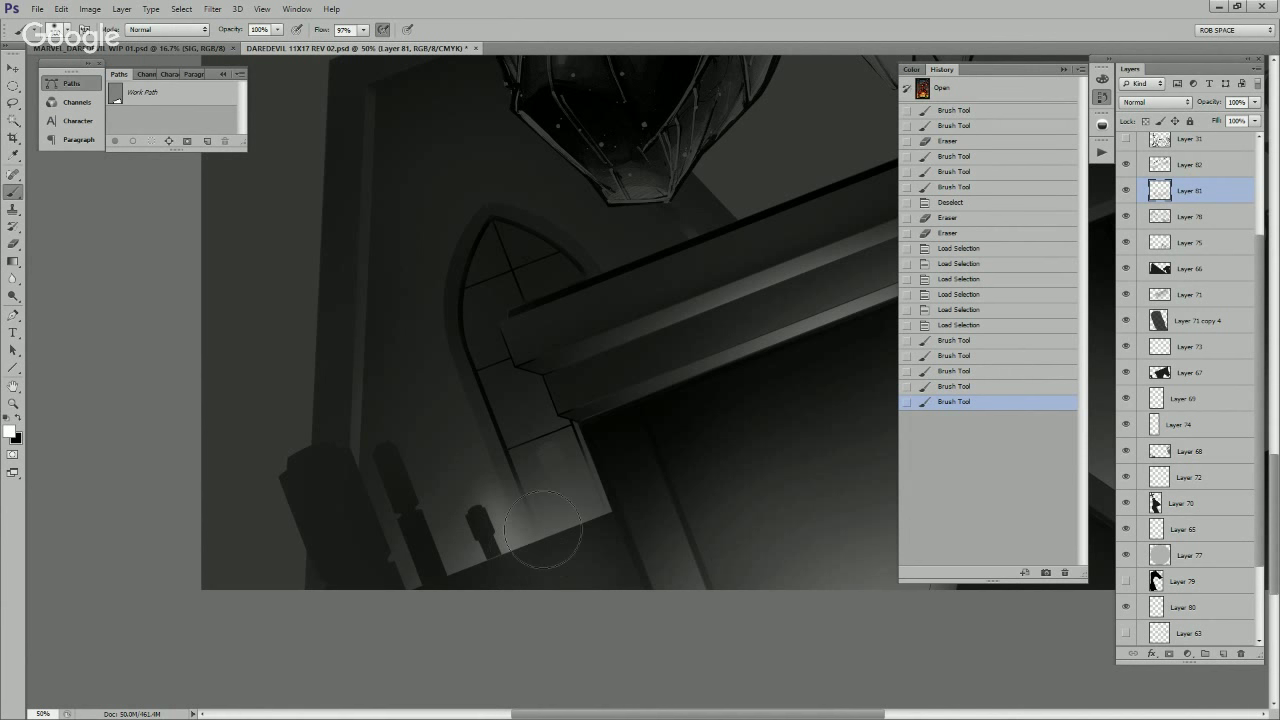
{"action": "key", "text": "ctrl+z"}
{"action": "mouse_move", "coordinate": [493, 578]}
{"action": "left_mouse_down"}
{"action": "mouse_move", "coordinate": [458, 471]}
{"action": "mouse_move", "coordinate": [521, 618]}
{"action": "mouse_move", "coordinate": [462, 453]}
{"action": "mouse_move", "coordinate": [551, 628]}
{"action": "left_mouse_up"}
{"action": "mouse_move", "coordinate": [626, 557]}
{"action": "left_mouse_down"}
{"action": "mouse_move", "coordinate": [596, 446]}
{"action": "mouse_move", "coordinate": [623, 519]}
{"action": "mouse_move", "coordinate": [623, 646]}
{"action": "left_mouse_up"}
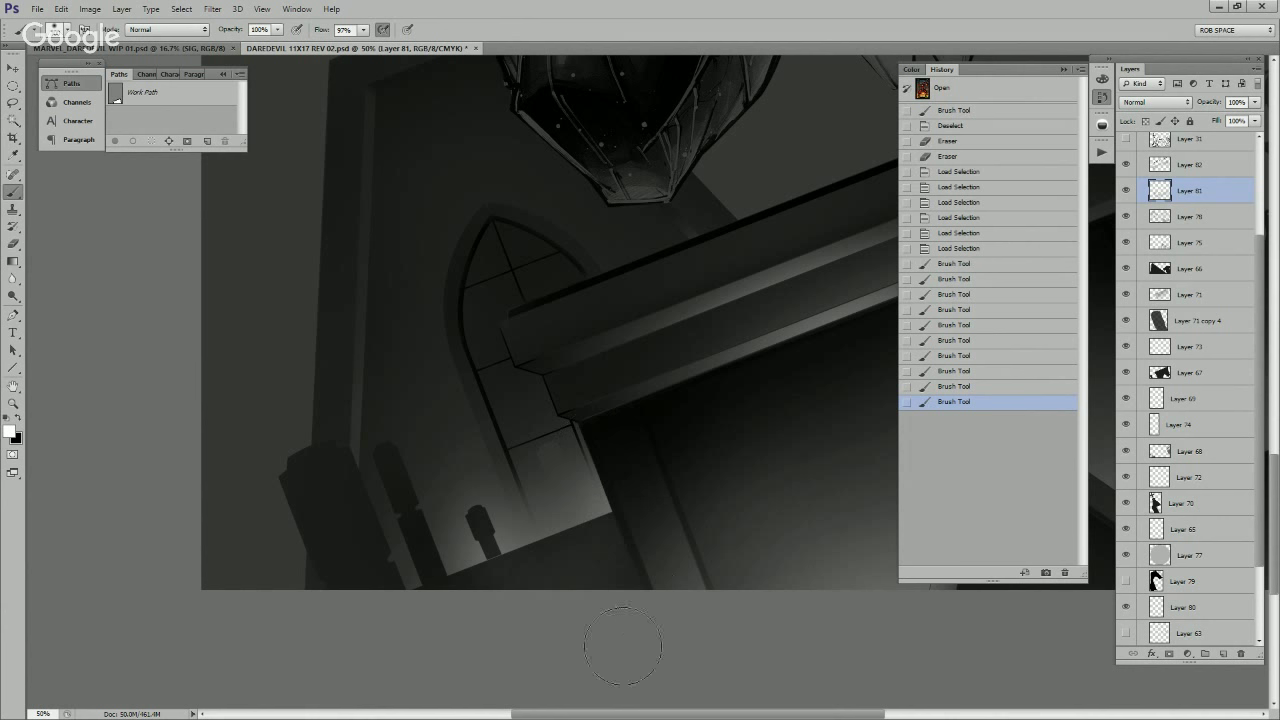
{"action": "mouse_move", "coordinate": [475, 627]}
{"action": "left_mouse_down"}
{"action": "mouse_move", "coordinate": [407, 560]}
{"action": "mouse_move", "coordinate": [458, 673]}
{"action": "left_mouse_up"}
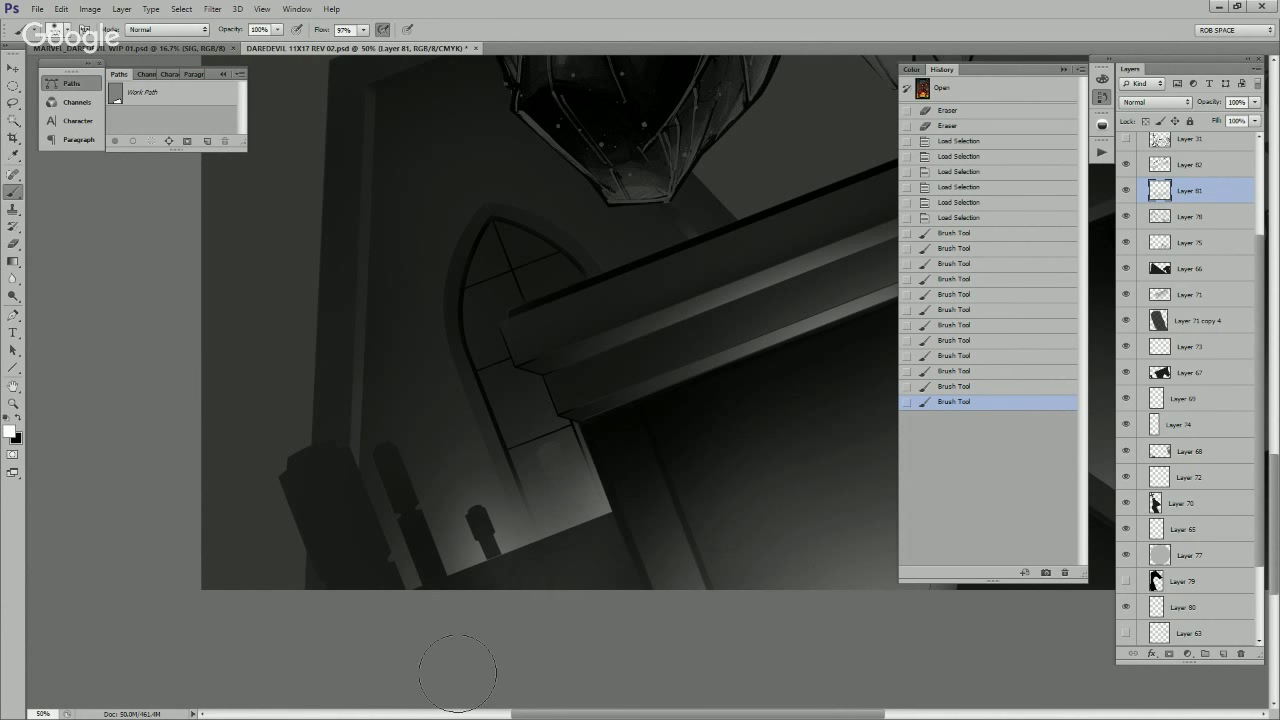
Step: Subtract the ground area below the wall from the selection with the Lasso
{"action": "left_click", "coordinate": [640, 407], "text": "alt"}
{"action": "left_click", "coordinate": [640, 407], "text": "alt"}
{"action": "mouse_move", "coordinate": [839, 386]}
{"action": "left_mouse_down"}
{"action": "mouse_move", "coordinate": [792, 435]}
{"action": "mouse_move", "coordinate": [771, 606]}
{"action": "mouse_move", "coordinate": [774, 486]}
{"action": "left_mouse_up"}
{"action": "key", "text": "b"}
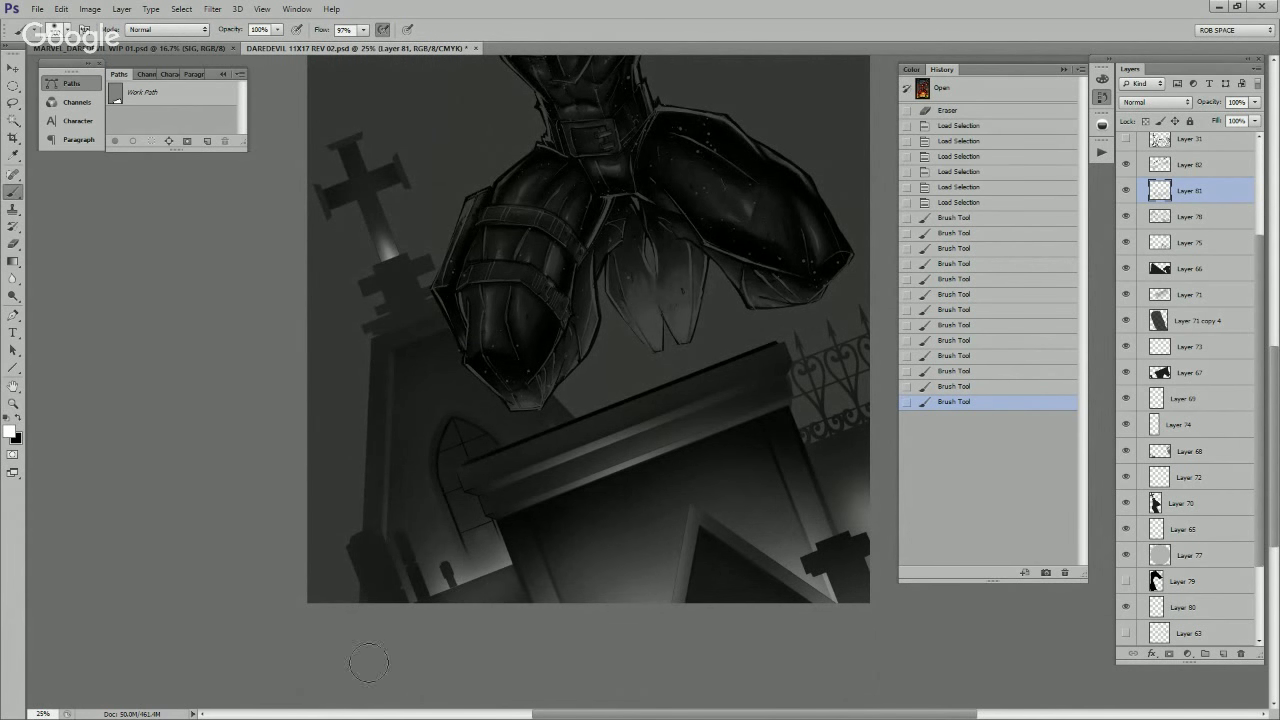
{"action": "left_click_drag", "start_coordinate": [468, 584], "coordinate": [494, 588]}
{"action": "key", "text": "l"}
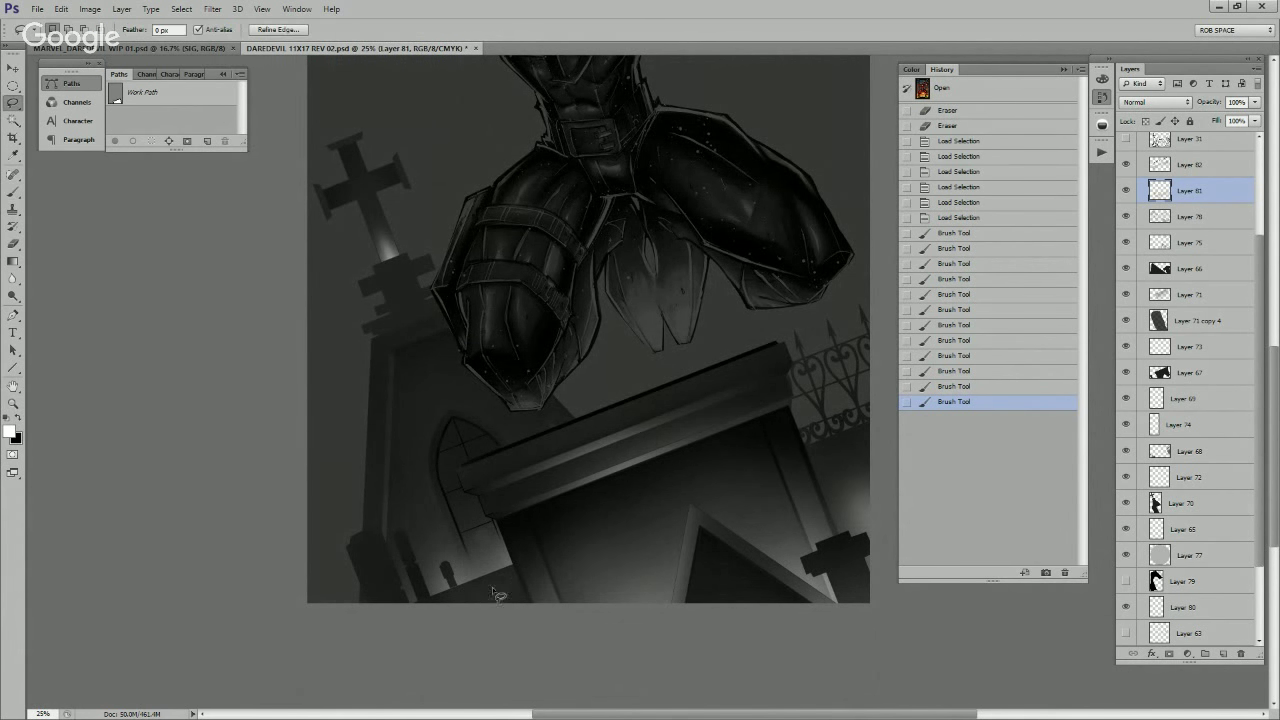
{"action": "key", "text": "alt"}
{"action": "left_click_drag", "start_coordinate": [400, 625], "coordinate": [515, 575]}
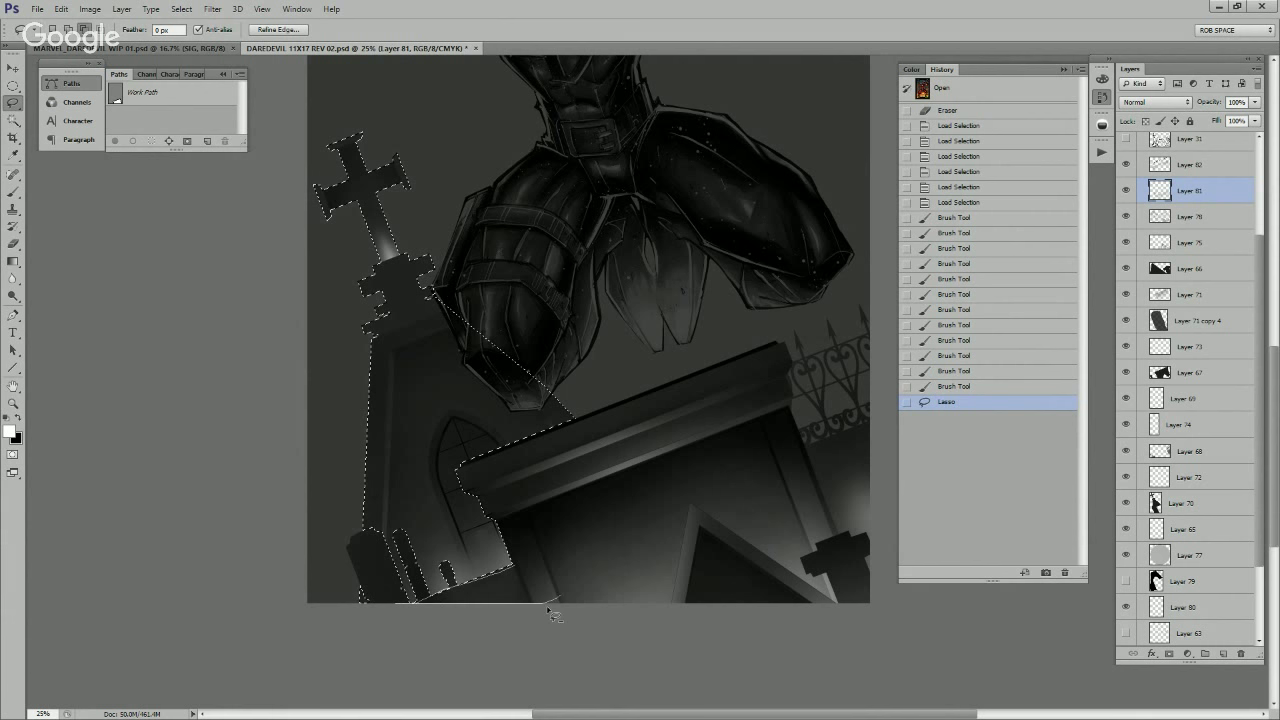
Step: Try a further Lasso subtraction and a soft white brush stroke at the wall's base beside the foreground tomb
{"action": "mouse_move", "coordinate": [548, 610]}
{"action": "left_mouse_down"}
{"action": "mouse_move", "coordinate": [535, 580]}
{"action": "mouse_move", "coordinate": [513, 588]}
{"action": "left_mouse_up"}
{"action": "key", "text": "b"}
{"action": "key", "text": "ctrl+h"}
{"action": "key", "text": "ctrl+h"}
{"action": "key", "text": "z"}
{"action": "left_click", "coordinate": [465, 596]}
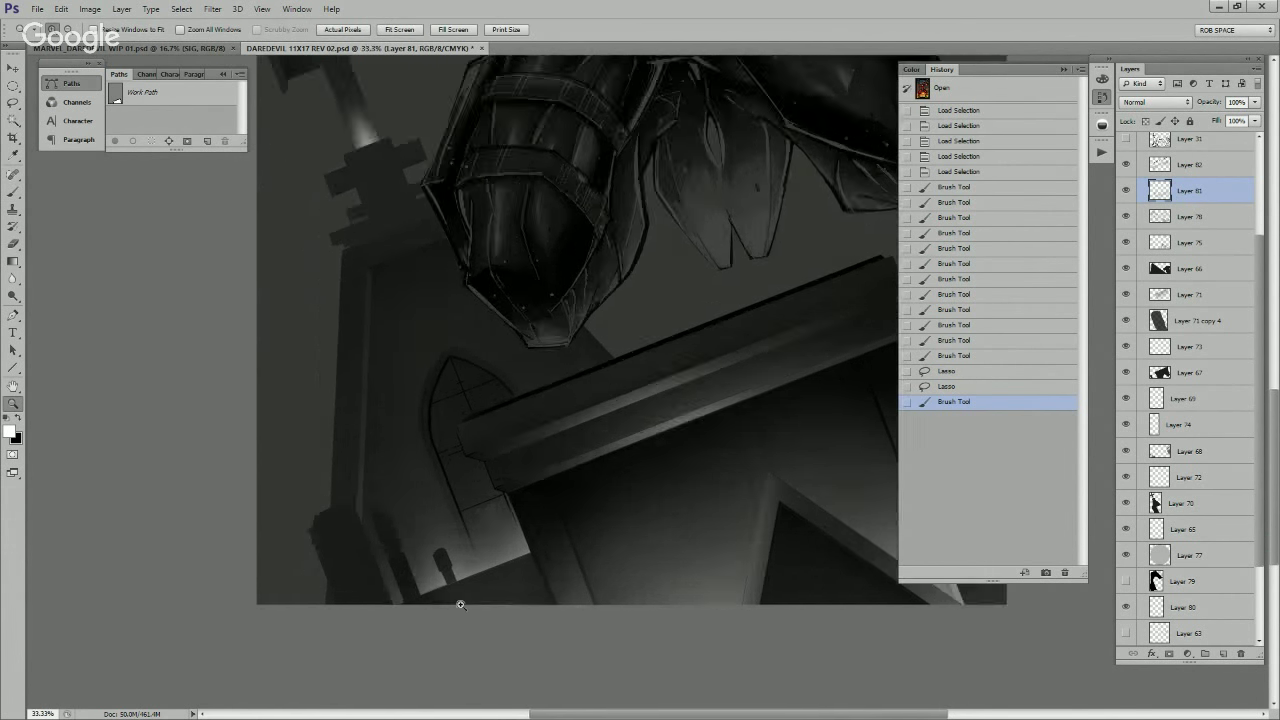
{"action": "key", "text": "ctrl+z"}
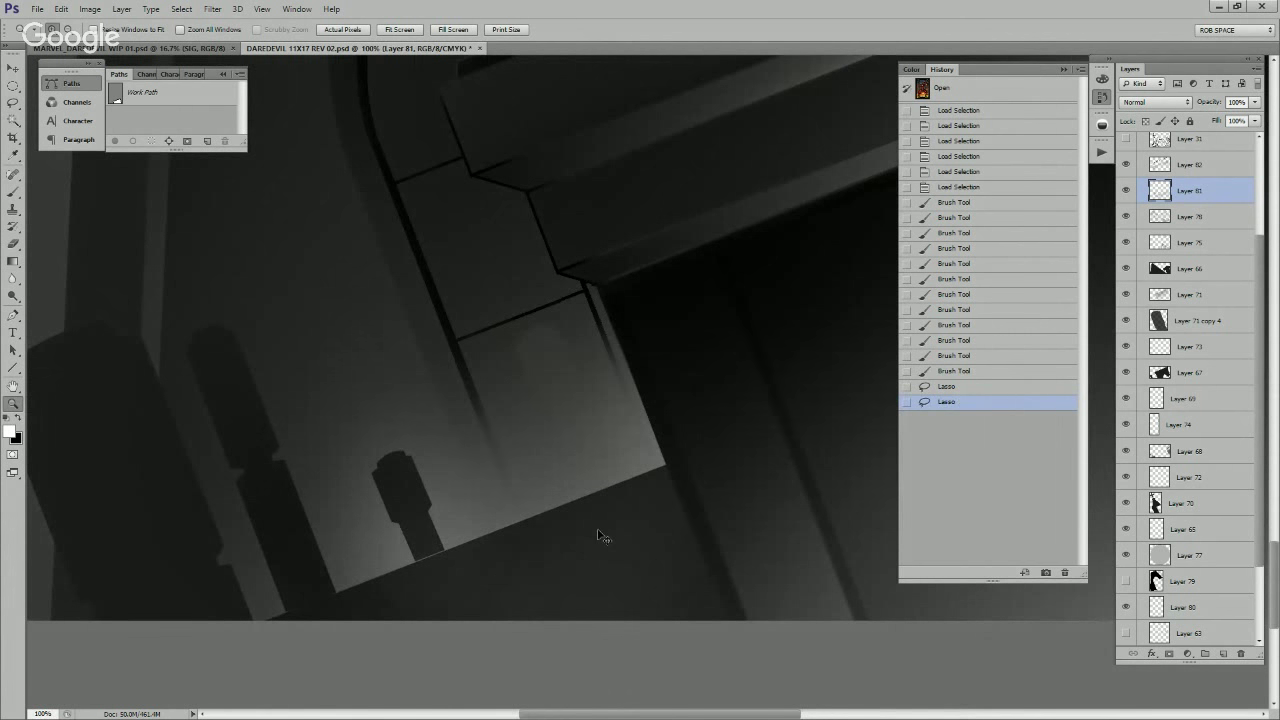
Step: Trim the remaining ground edge along the wall's base out of the selection with the Lasso
{"action": "key", "text": "j"}
{"action": "key", "text": "ctrl+h"}
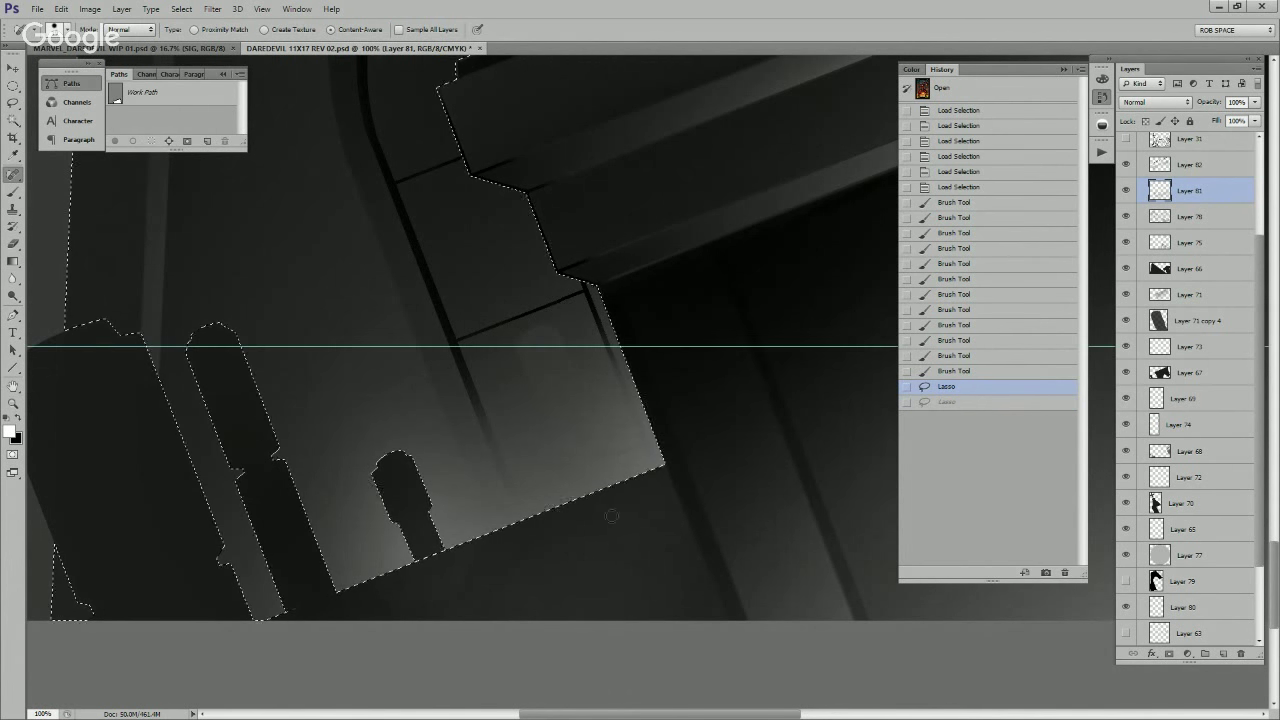
{"action": "key", "text": "l"}
{"action": "key", "text": "alt+l"}
{"action": "left_click", "coordinate": [664, 470]}
{"action": "key", "text": "ctrl+z"}
{"action": "key", "text": "j"}
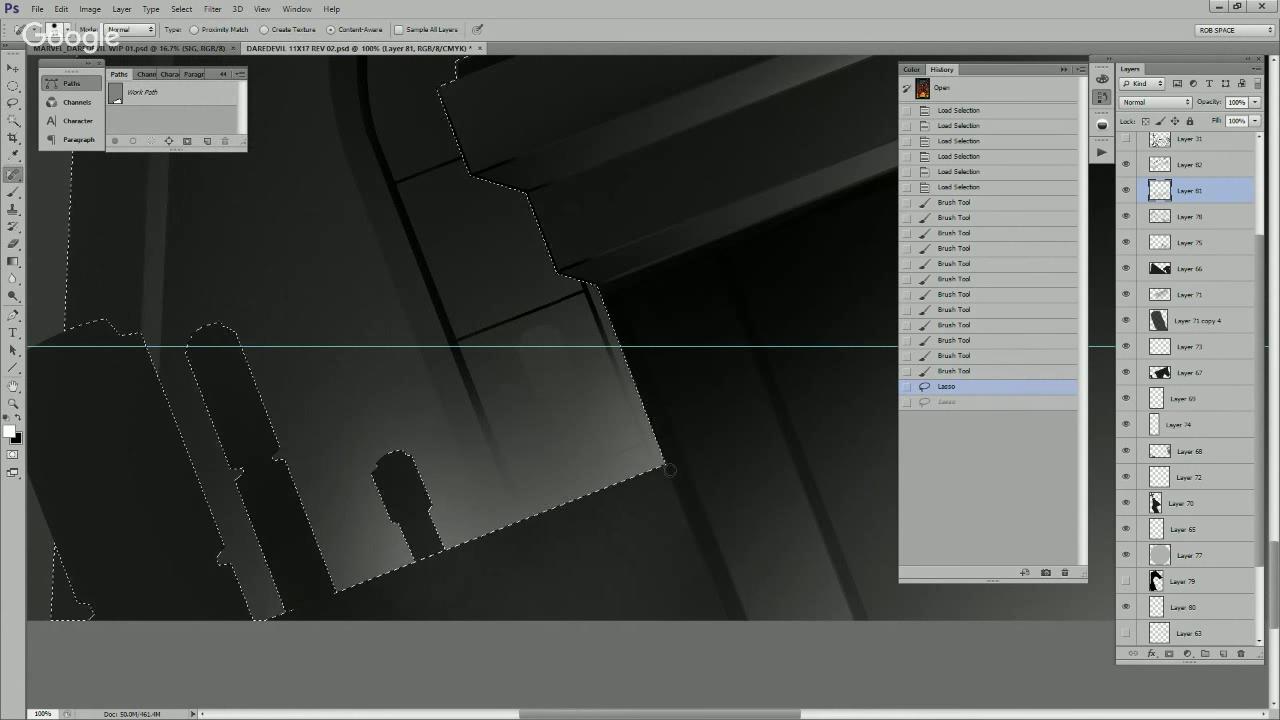
{"action": "key", "text": "l"}
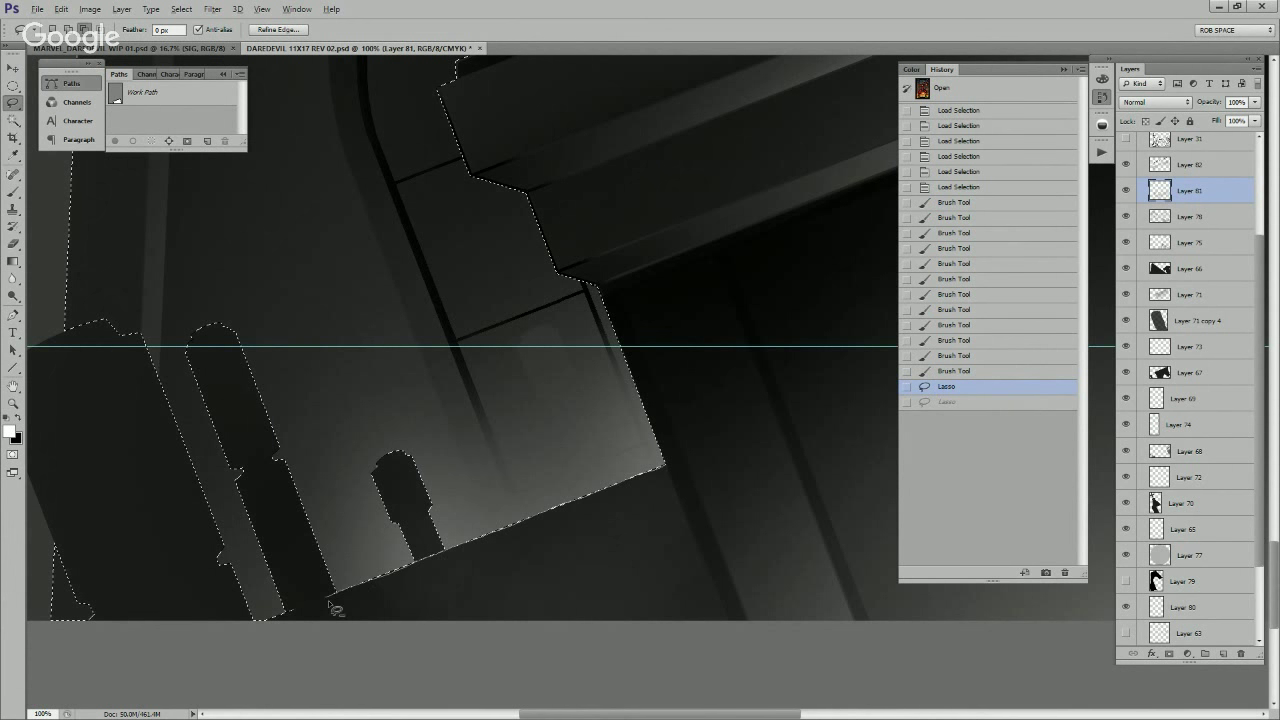
{"action": "mouse_move", "coordinate": [260, 628]}
{"action": "left_mouse_down"}
{"action": "mouse_move", "coordinate": [722, 570]}
{"action": "mouse_move", "coordinate": [671, 446]}
{"action": "left_mouse_up"}
Step: Brush a brighter soft white glow along the wall's base with the selection edges hidden and check it in the wider scene
{"action": "key", "text": "b"}
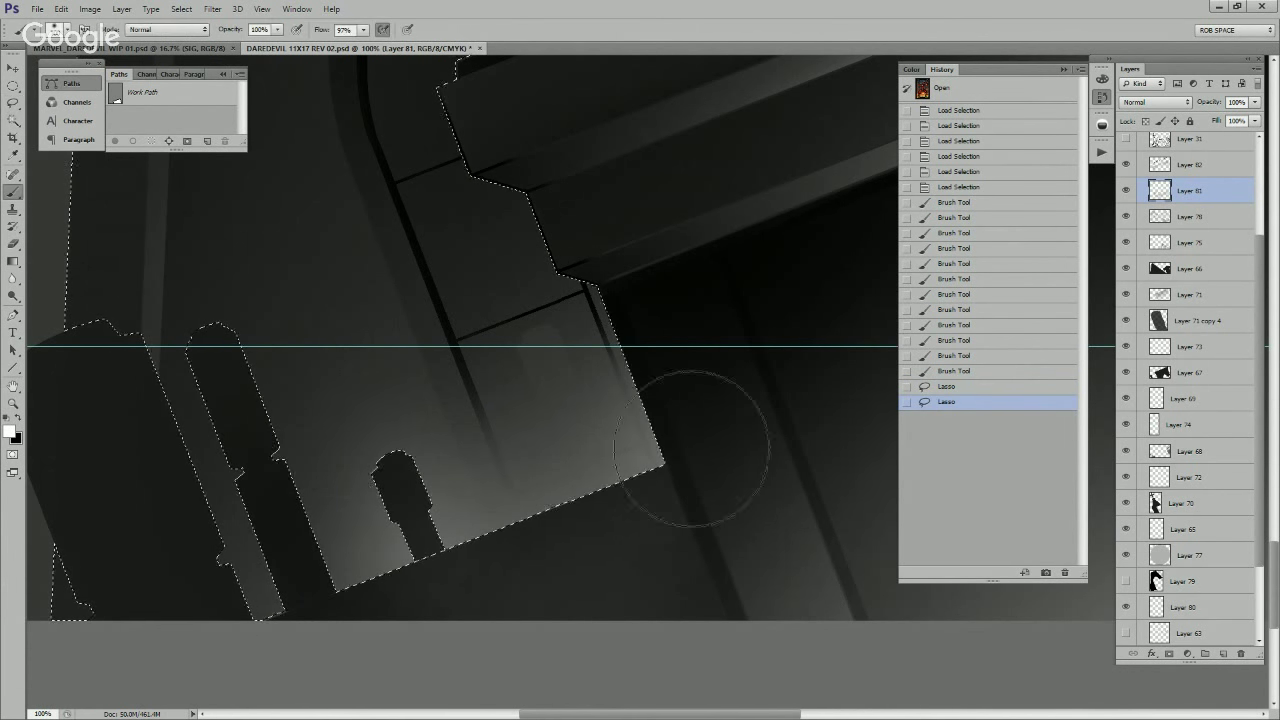
{"action": "key", "text": "ctrl+h"}
{"action": "key", "text": "ctrl+h"}
{"action": "key", "text": "ctrl+h"}
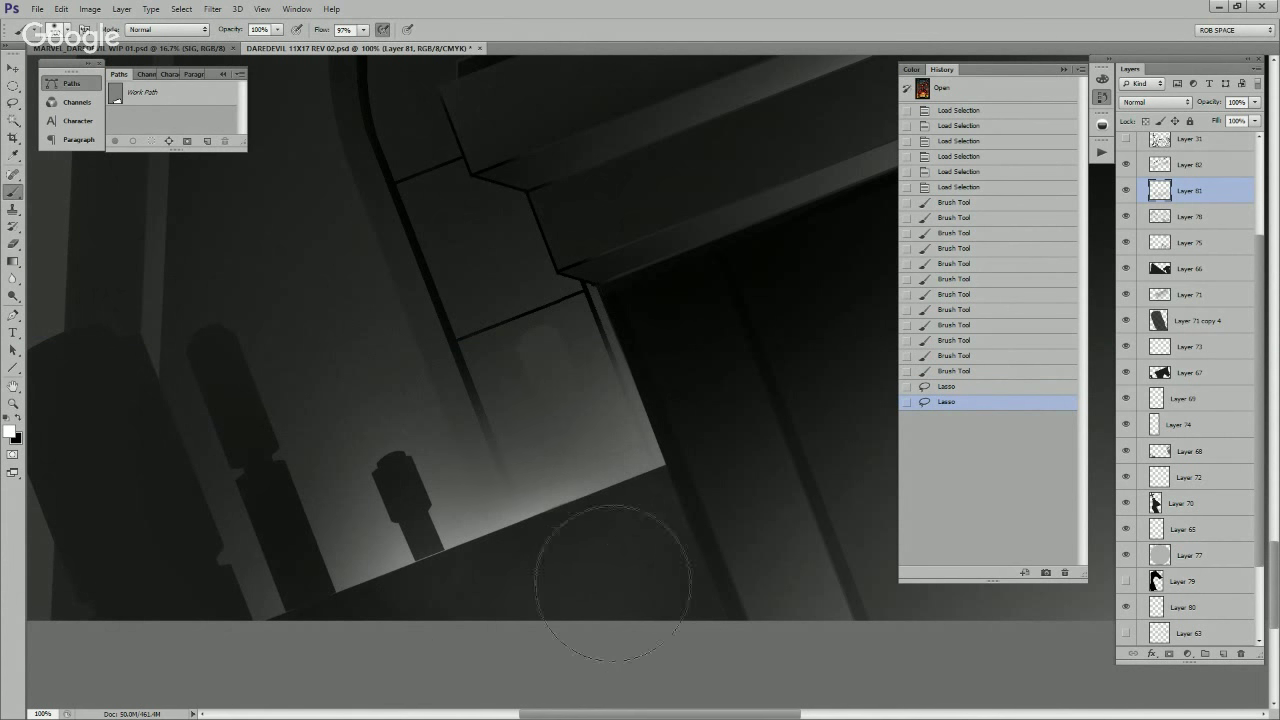
{"action": "mouse_move", "coordinate": [555, 613]}
{"action": "left_mouse_down"}
{"action": "mouse_move", "coordinate": [434, 657]}
{"action": "mouse_move", "coordinate": [620, 592]}
{"action": "left_mouse_up"}
{"action": "key", "text": "z"}
{"action": "left_click", "coordinate": [689, 506], "text": "alt"}
{"action": "left_click", "coordinate": [694, 529], "text": "alt"}
{"action": "left_click", "coordinate": [694, 529], "text": "alt"}
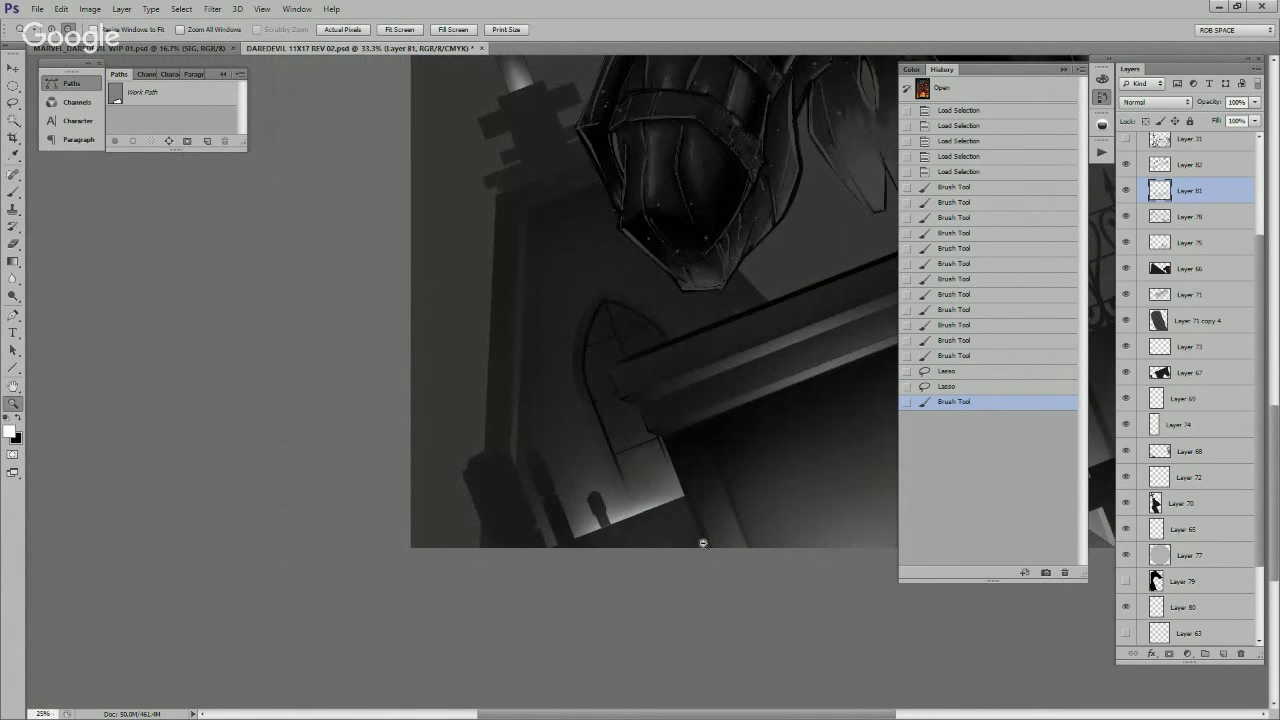
{"action": "left_click", "coordinate": [703, 537], "text": "alt"}
{"action": "left_click_drag", "start_coordinate": [846, 531], "coordinate": [608, 593]}
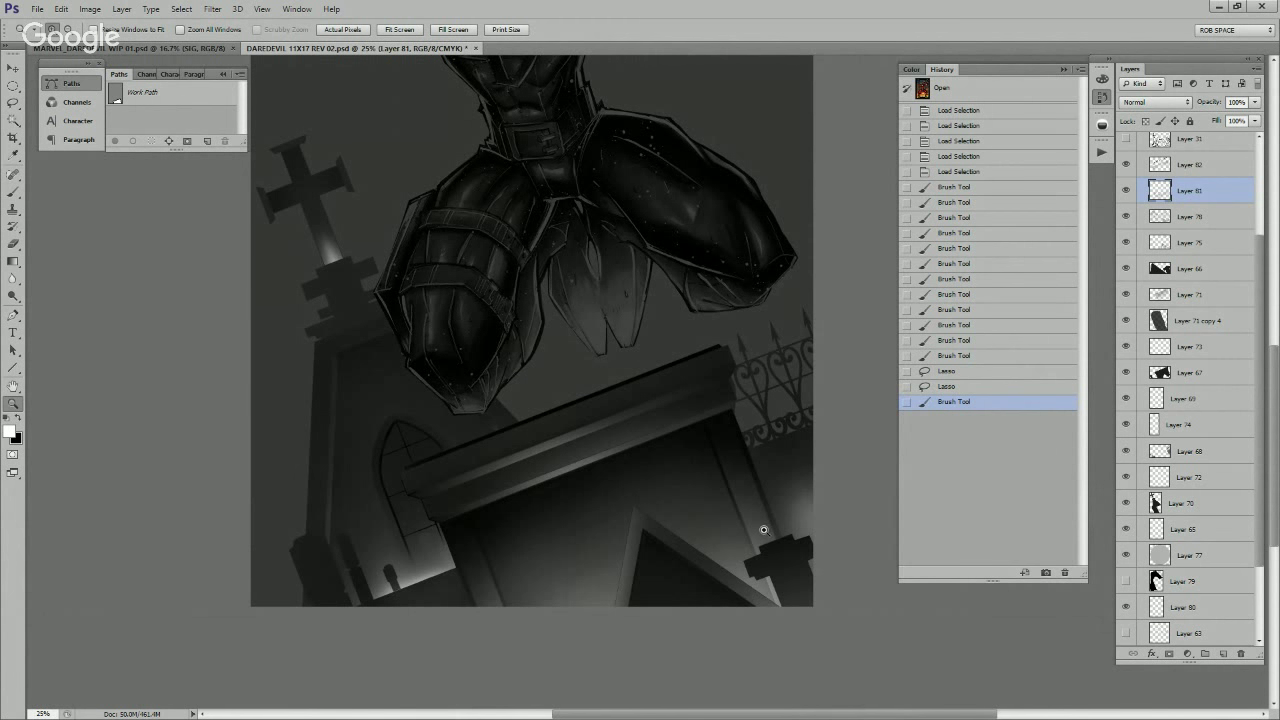
Step: Clear the selection and lasso the foreground tomb's front panel, following the outer edges of the triangular gable
{"action": "left_click", "coordinate": [718, 574]}
{"action": "left_click", "coordinate": [748, 511]}
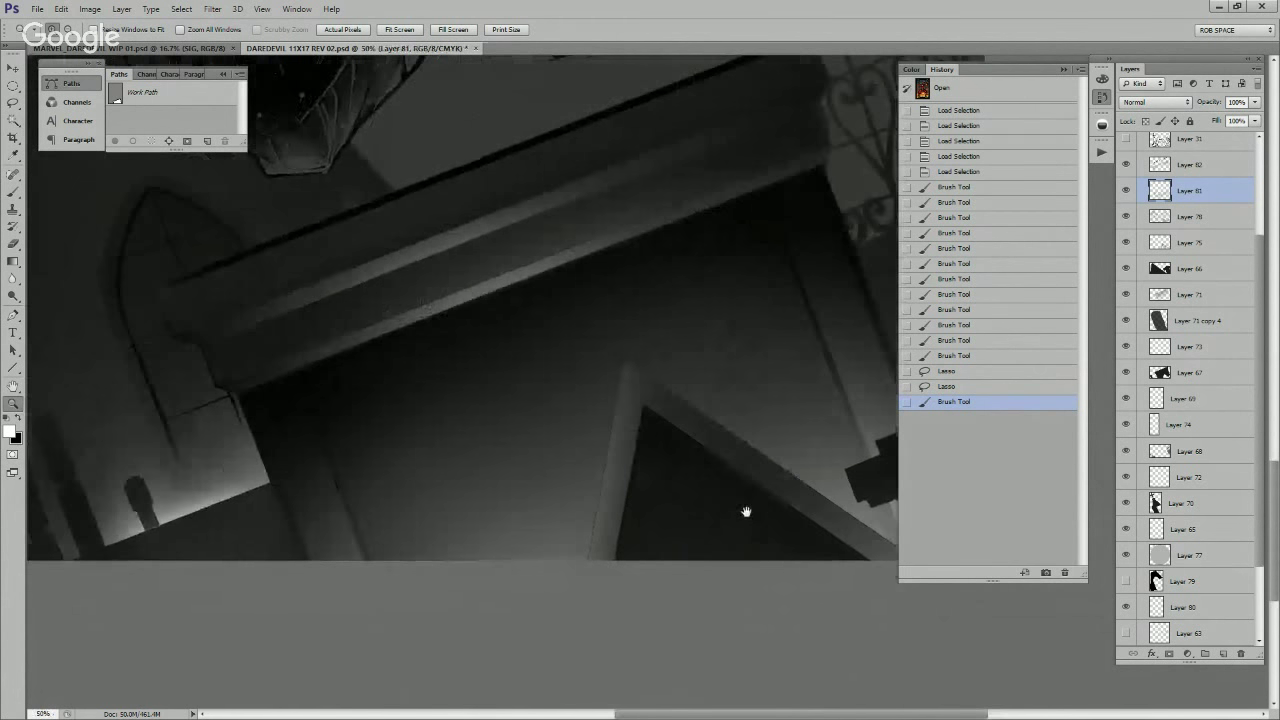
{"action": "key", "text": "ctrl+d"}
{"action": "key", "text": "l"}
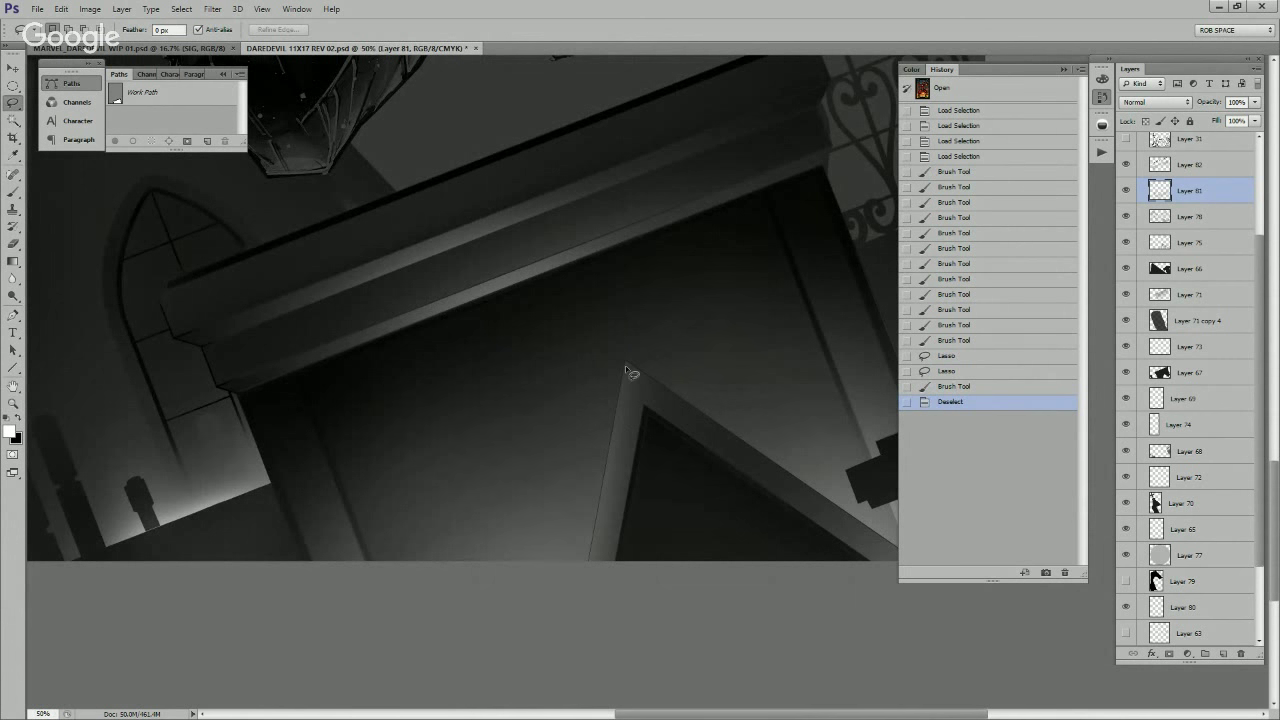
{"action": "left_click_drag", "start_coordinate": [620, 404], "coordinate": [592, 559]}
{"action": "mouse_move", "coordinate": [328, 438]}
{"action": "left_mouse_down"}
{"action": "mouse_move", "coordinate": [340, 386]}
{"action": "mouse_move", "coordinate": [718, 252]}
{"action": "mouse_move", "coordinate": [781, 294]}
{"action": "mouse_move", "coordinate": [820, 393]}
{"action": "left_mouse_up"}
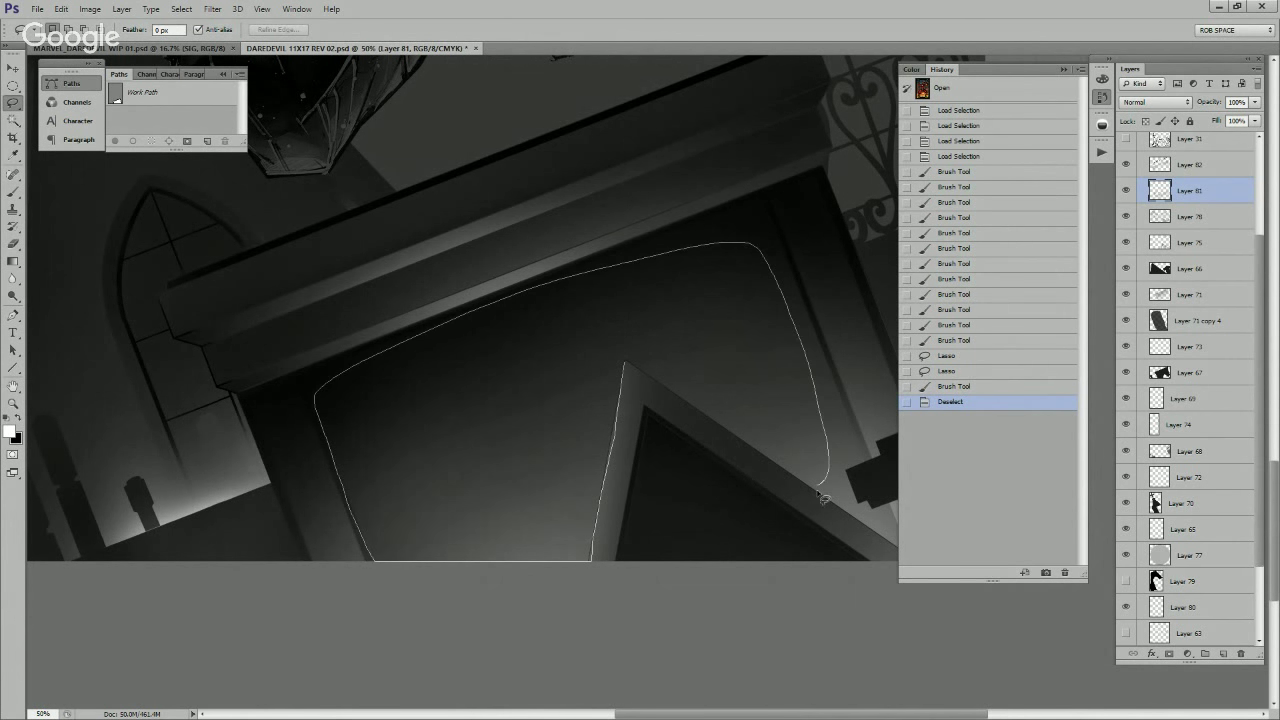
{"action": "left_click_drag", "start_coordinate": [645, 385], "coordinate": [628, 368]}
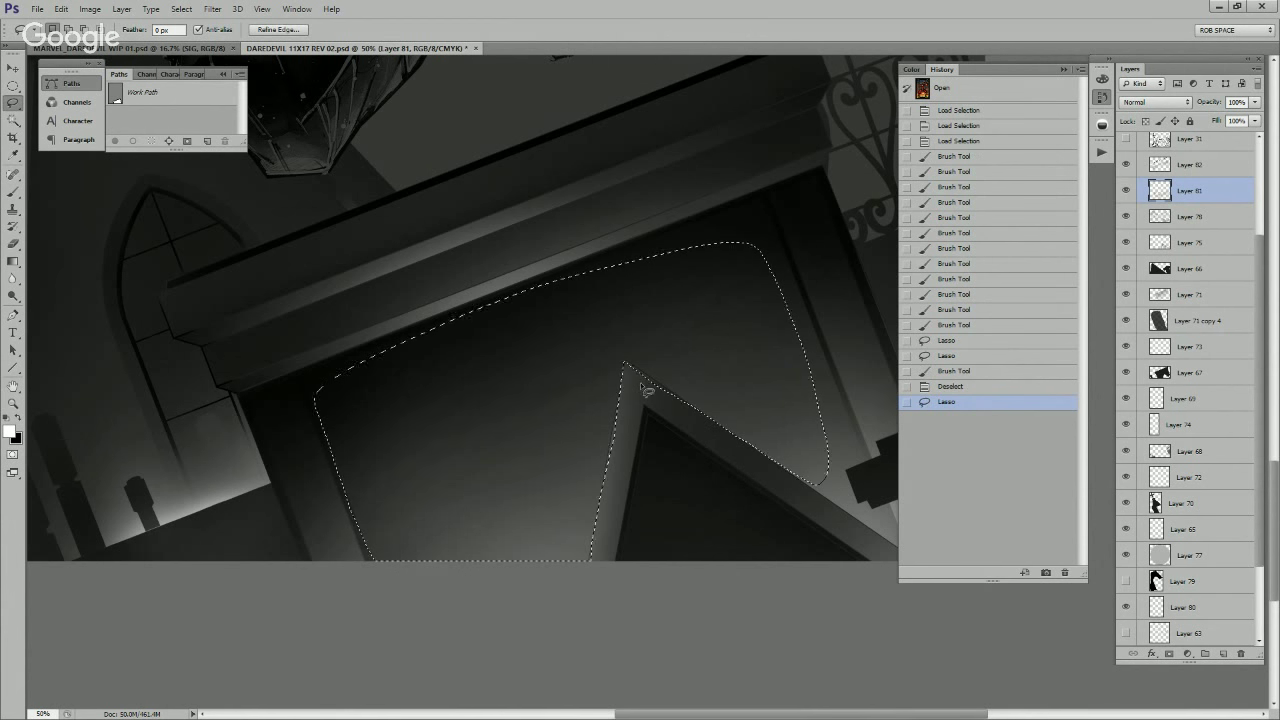
Step: Enlarge the brush three steps and paint a soft white glow behind the gable at the base of the tomb's front panel
{"action": "key", "text": "b"}
{"action": "key", "text": "ctrl+h"}
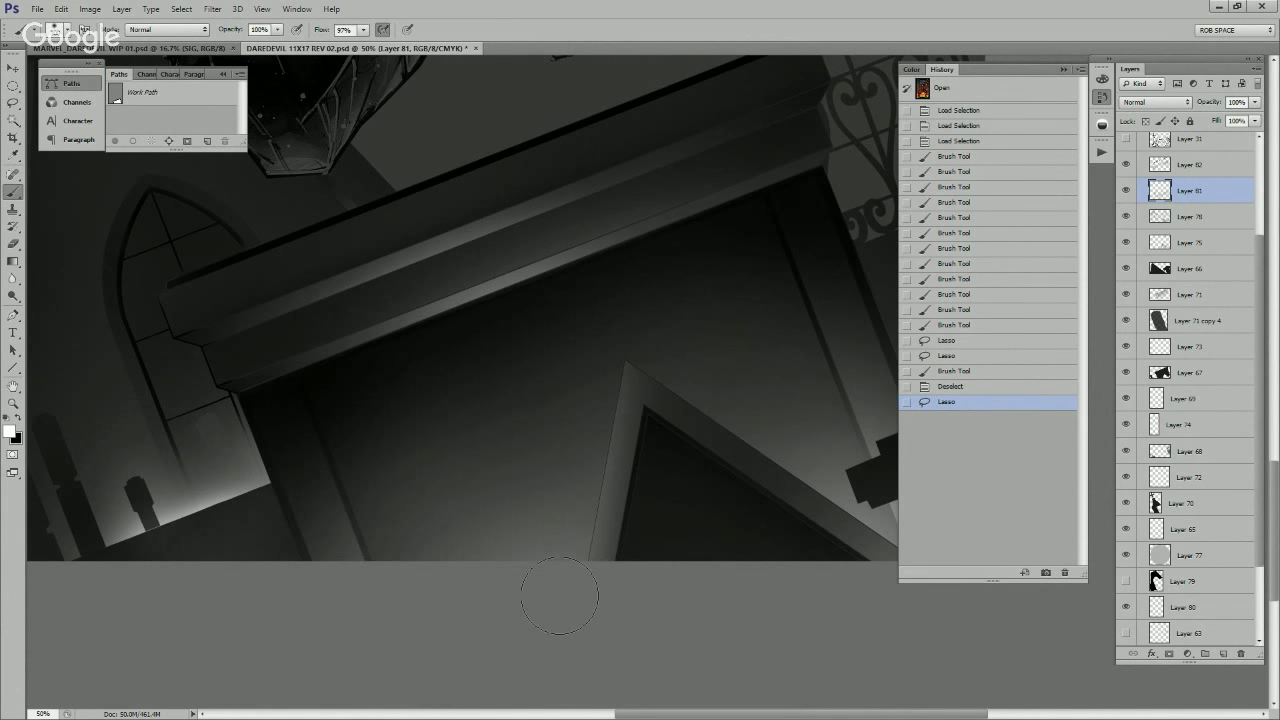
{"action": "key", "text": "bracketright"}
{"action": "key", "text": "bracketright"}
{"action": "key", "text": "bracketright"}
{"action": "mouse_move", "coordinate": [562, 598]}
{"action": "left_mouse_down"}
{"action": "mouse_move", "coordinate": [574, 563]}
{"action": "mouse_move", "coordinate": [564, 457]}
{"action": "left_mouse_up"}
{"action": "left_click_drag", "start_coordinate": [822, 644], "coordinate": [703, 620]}
{"action": "left_click_drag", "start_coordinate": [606, 552], "coordinate": [271, 614]}
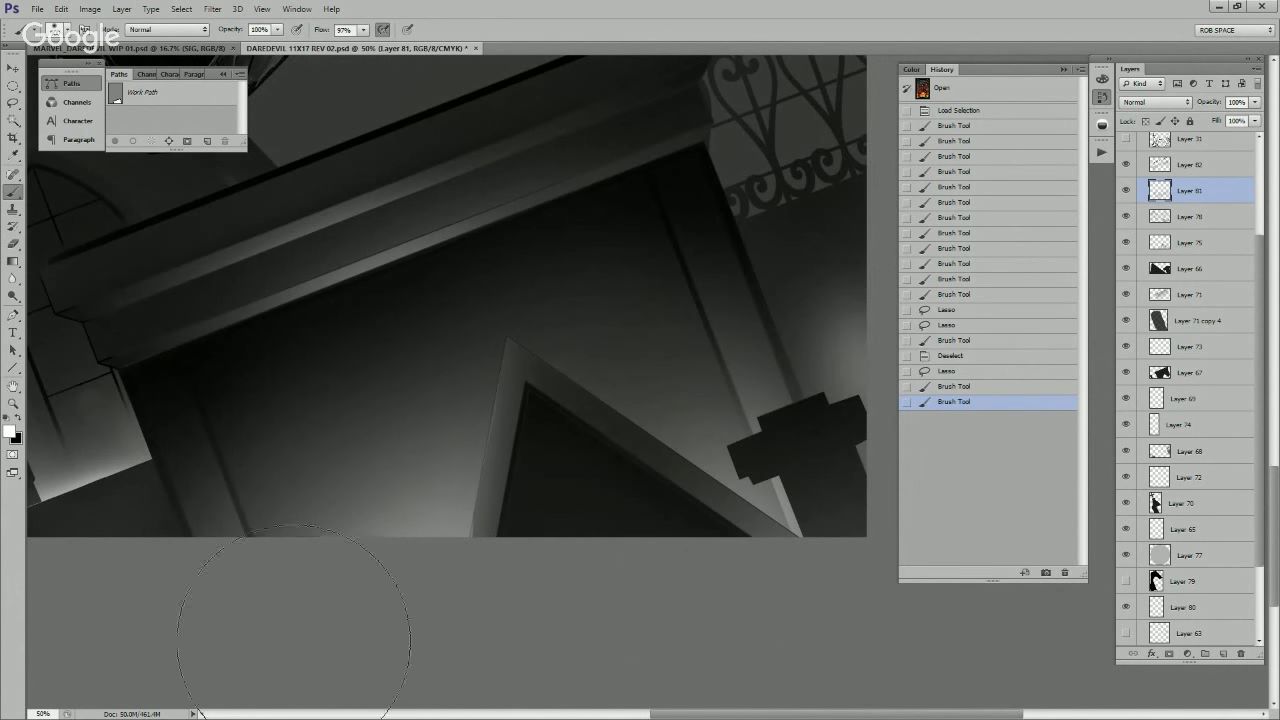
Step: Check the tomb's lighting in the wider scene and add a new layer directly above Layer 81
{"action": "key", "text": "z"}
{"action": "left_click", "coordinate": [635, 519], "text": "alt"}
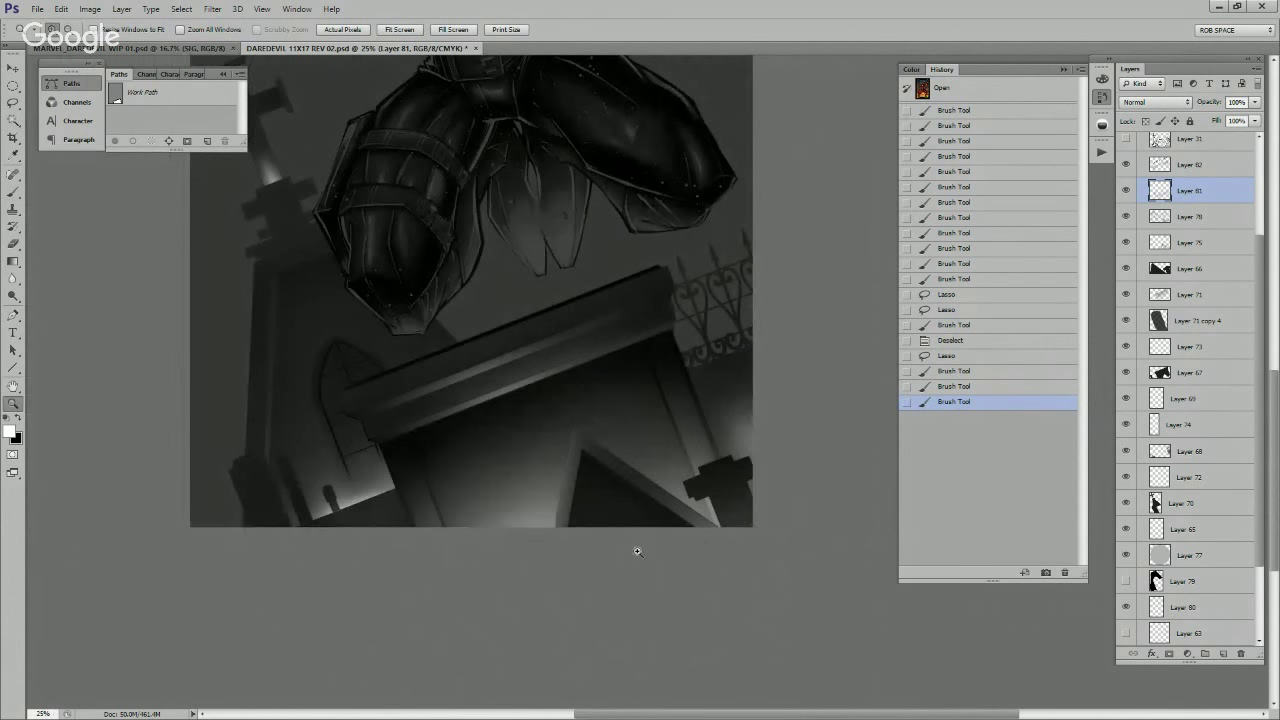
{"action": "left_click", "coordinate": [636, 542], "text": "alt"}
{"action": "left_click", "coordinate": [800, 581]}
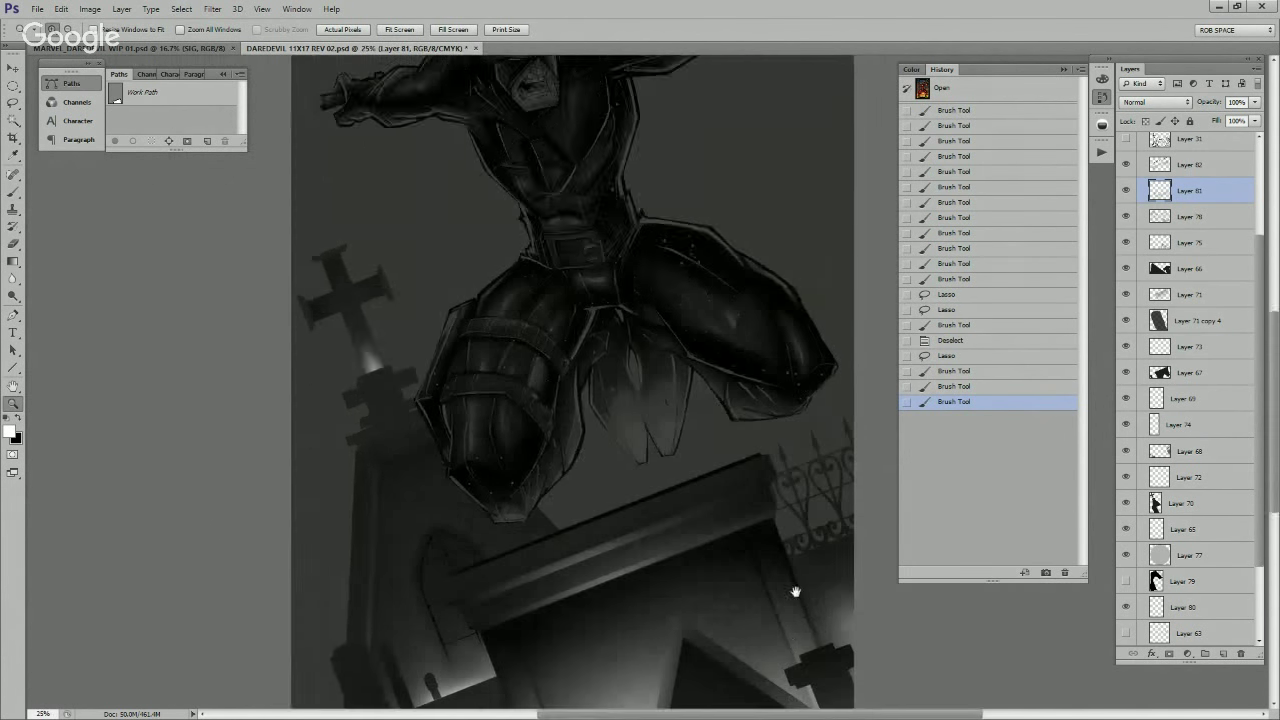
{"action": "left_click_drag", "start_coordinate": [794, 509], "coordinate": [820, 441]}
{"action": "left_click", "coordinate": [734, 505]}
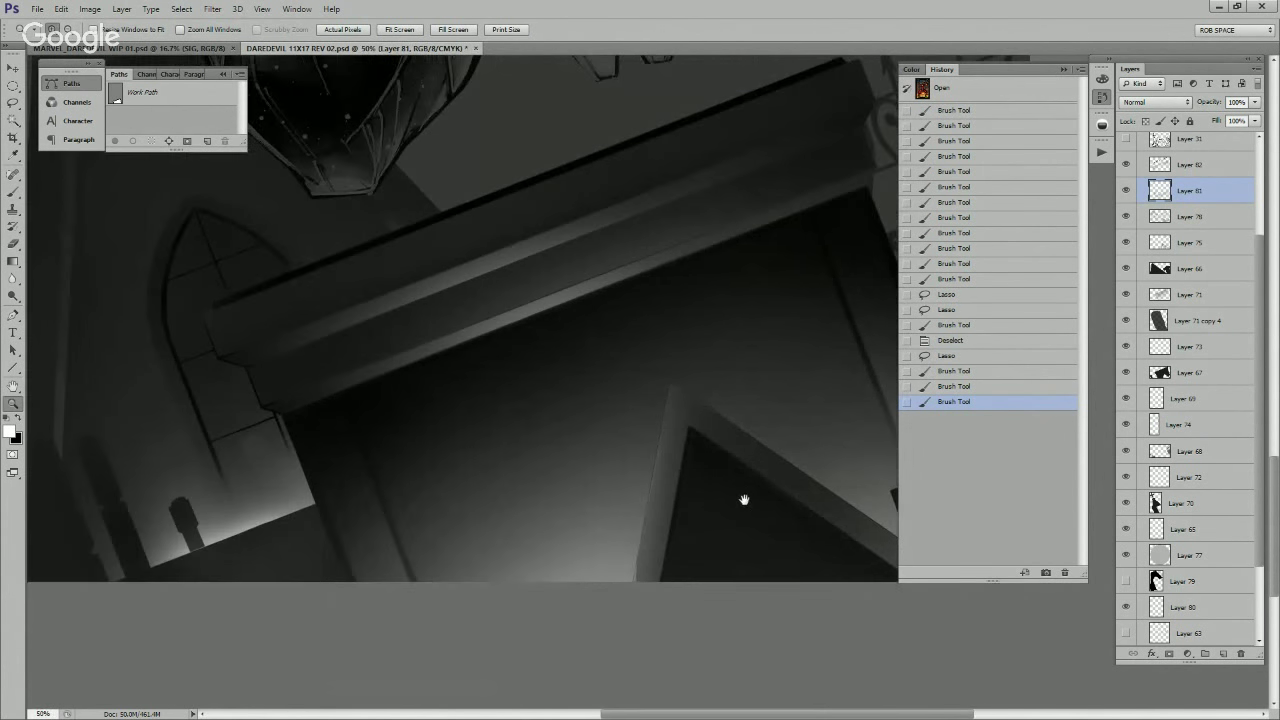
{"action": "left_click", "coordinate": [1223, 653]}
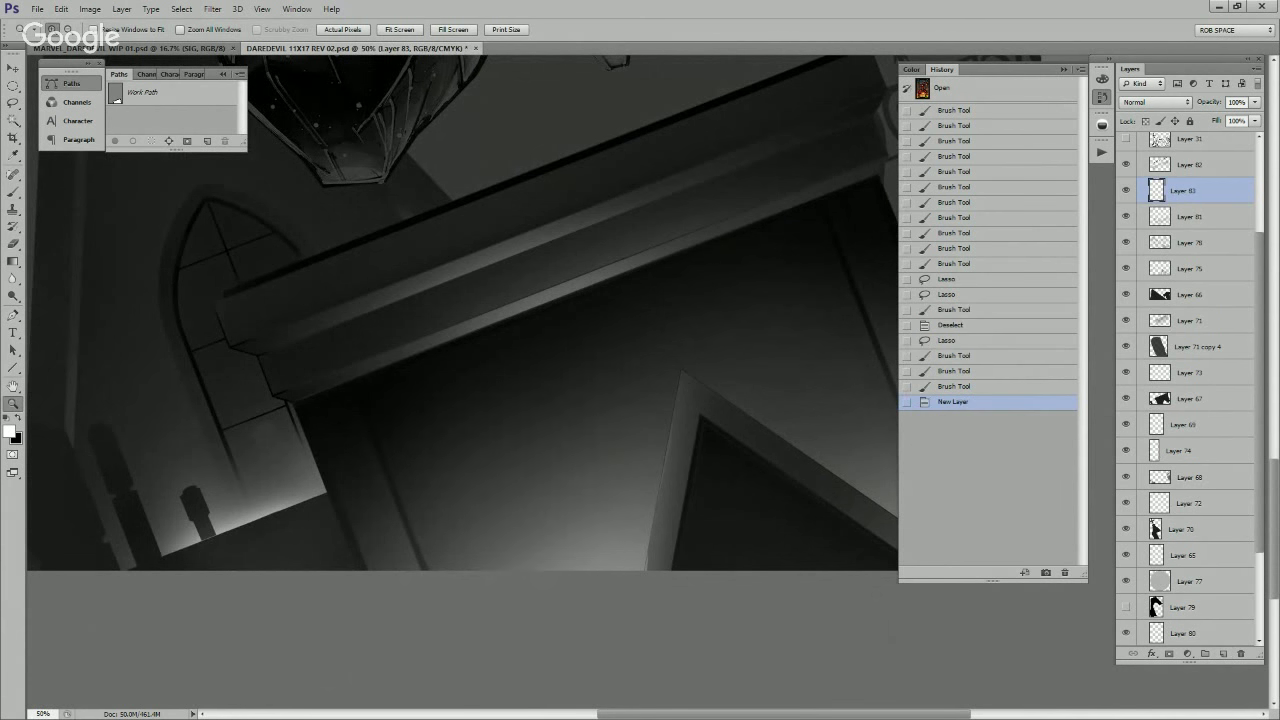
Step: Outline a narrow strip along the left outer edge of the foreground gable with the Pen tool and load it as a selection
{"action": "left_click", "coordinate": [677, 472]}
{"action": "key", "text": "p"}
{"action": "left_click", "coordinate": [684, 335]}
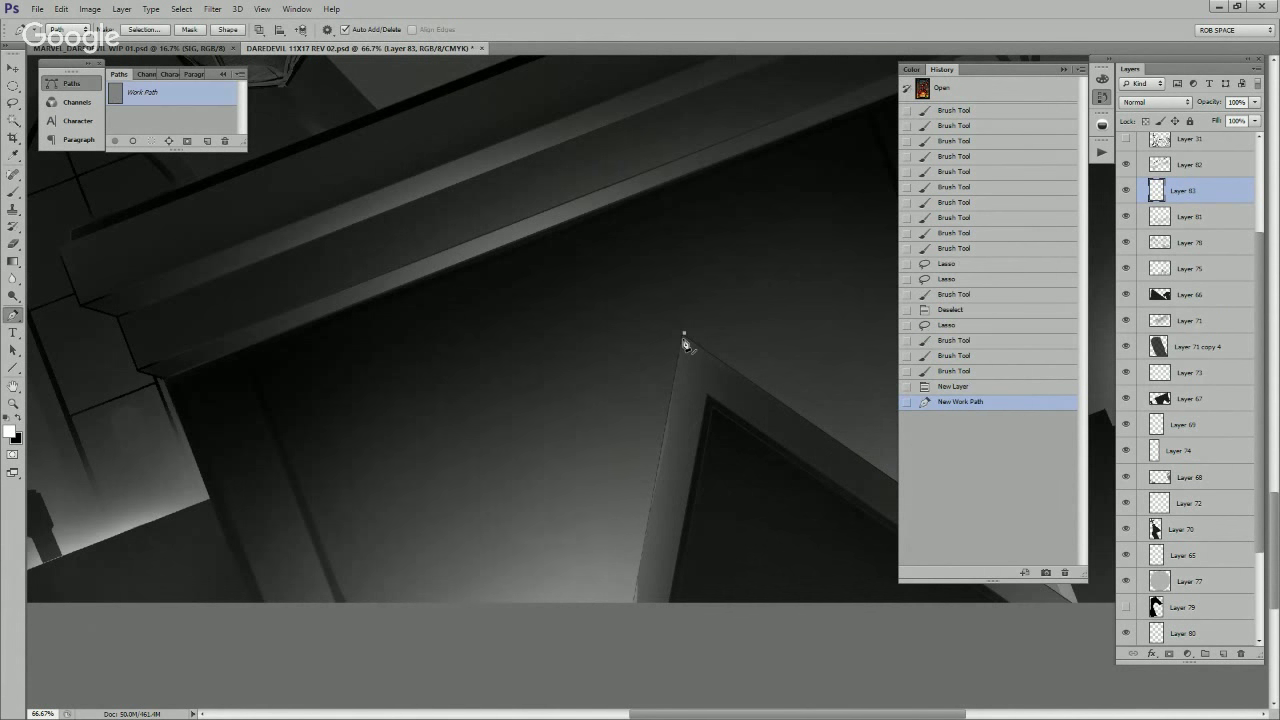
{"action": "left_click", "coordinate": [664, 391]}
{"action": "left_click", "coordinate": [620, 614]}
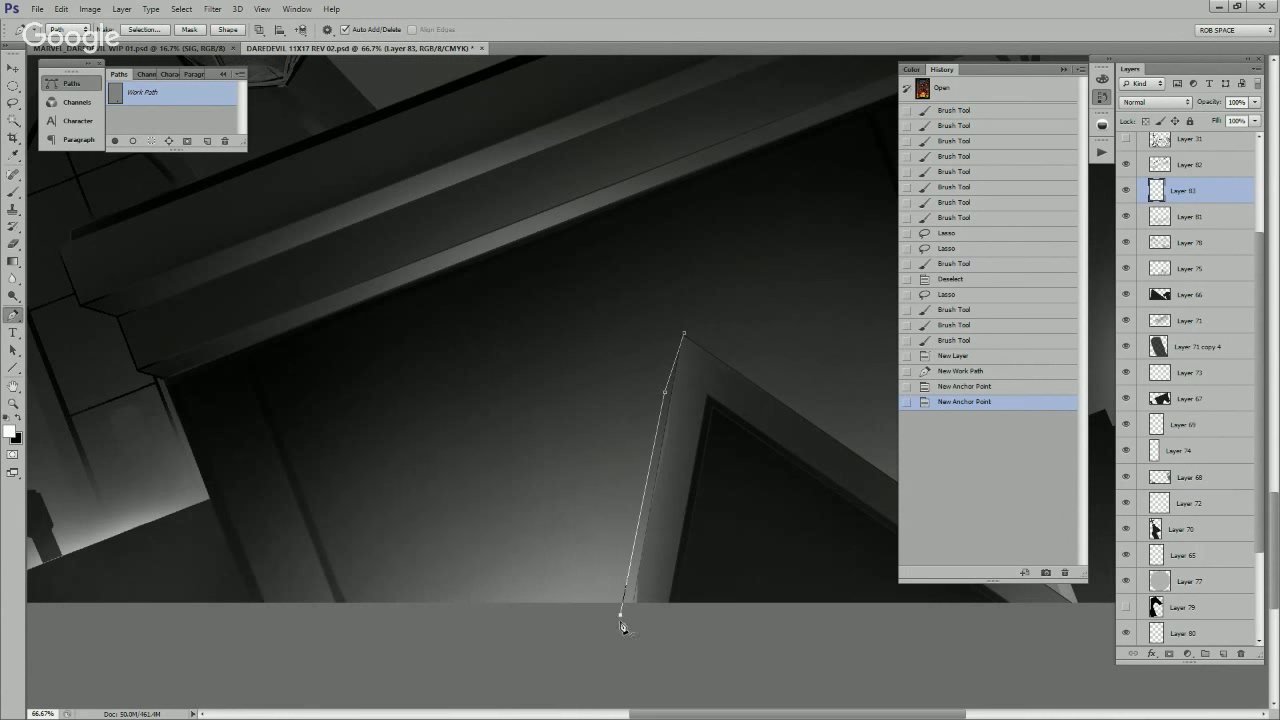
{"action": "left_click", "coordinate": [638, 607]}
{"action": "left_click", "coordinate": [684, 335]}
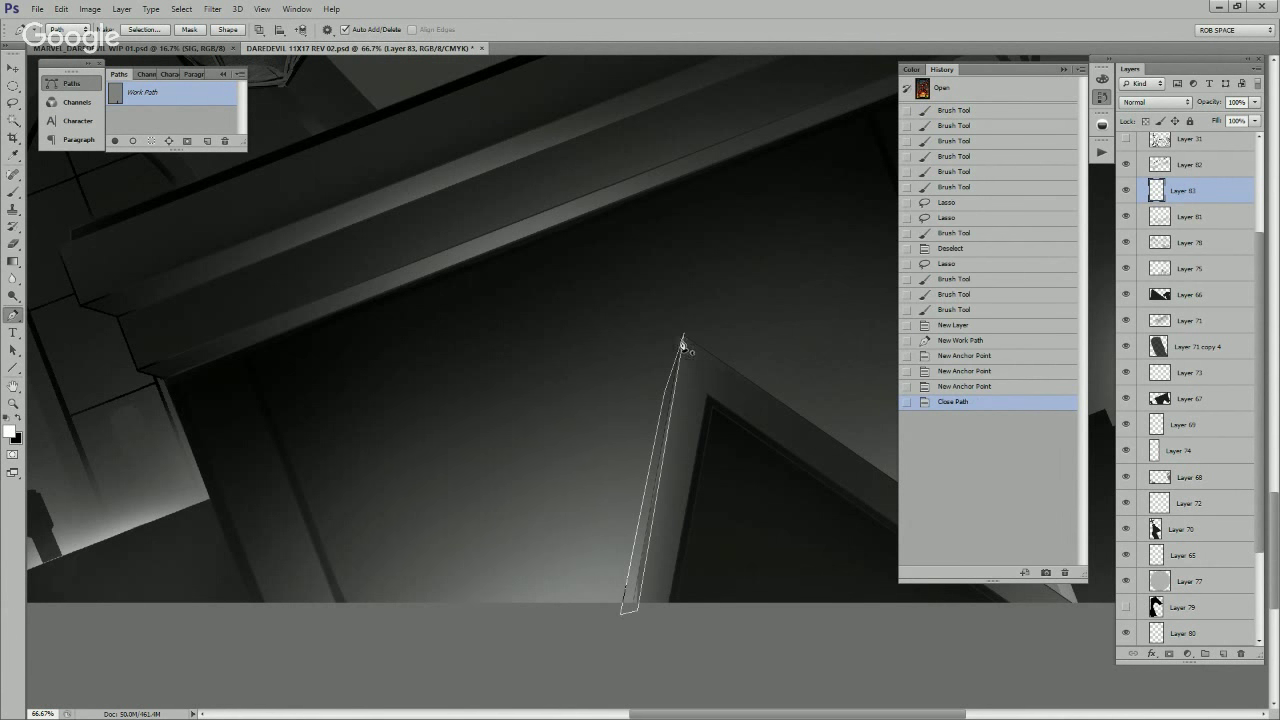
{"action": "left_click_drag", "start_coordinate": [638, 608], "coordinate": [633, 614]}
{"action": "key", "text": "ctrl+Return"}
Step: Brush soft black and then soft white over the selected gable strip on Layer 83, with the selection edges hidden
{"action": "key", "text": "b"}
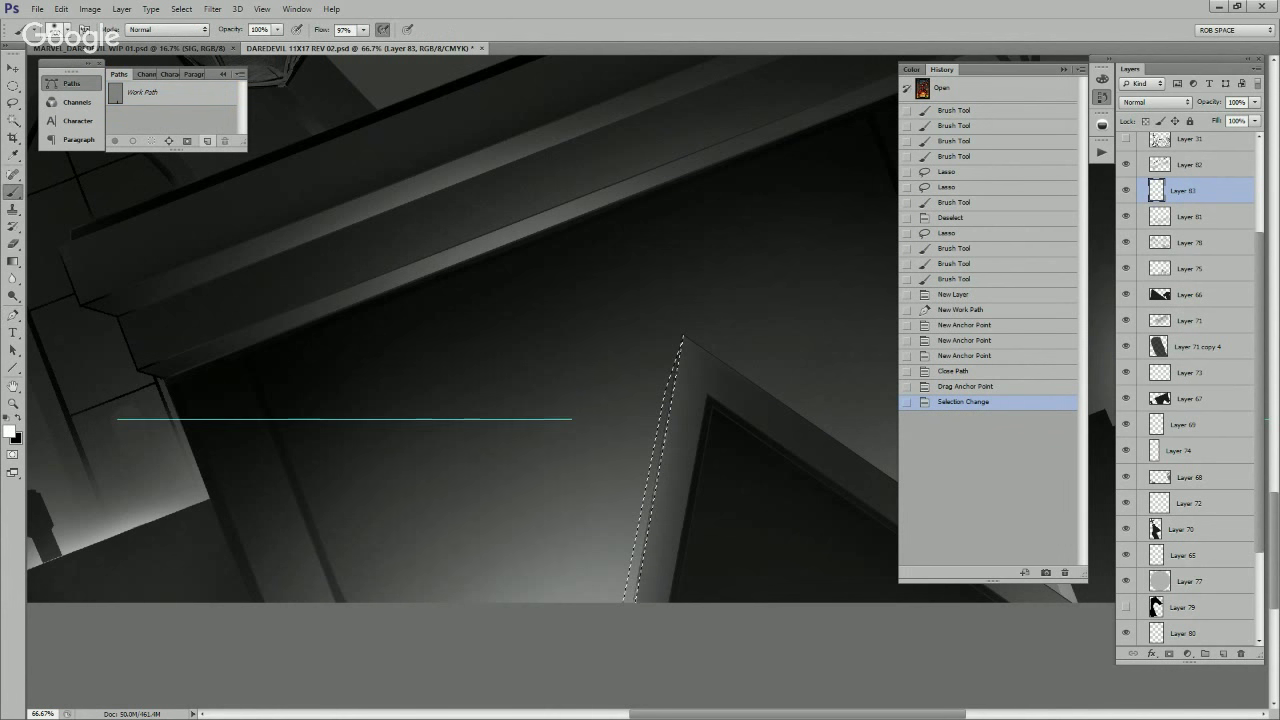
{"action": "key", "text": "x"}
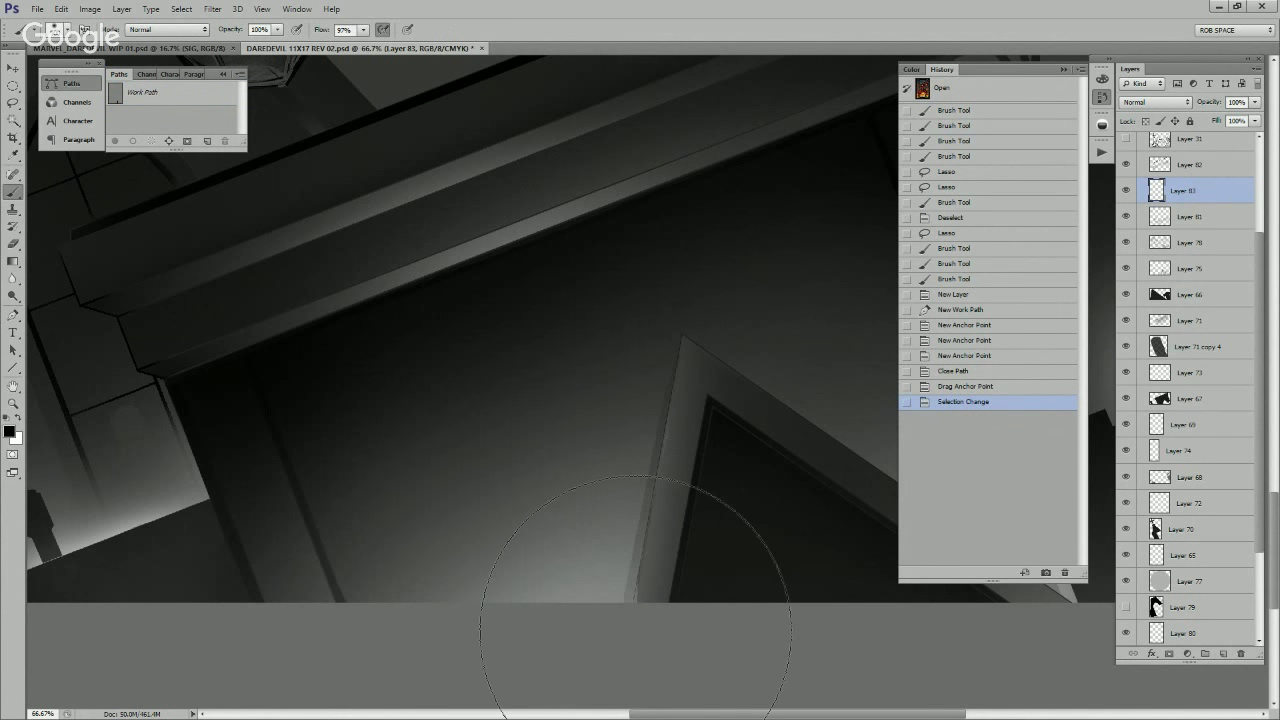
{"action": "mouse_move", "coordinate": [639, 623]}
{"action": "left_mouse_down"}
{"action": "mouse_move", "coordinate": [654, 621]}
{"action": "mouse_move", "coordinate": [678, 530]}
{"action": "left_mouse_up"}
{"action": "key", "text": "x"}
{"action": "mouse_move", "coordinate": [640, 650]}
{"action": "left_mouse_down"}
{"action": "mouse_move", "coordinate": [673, 589]}
{"action": "mouse_move", "coordinate": [671, 471]}
{"action": "left_mouse_up"}
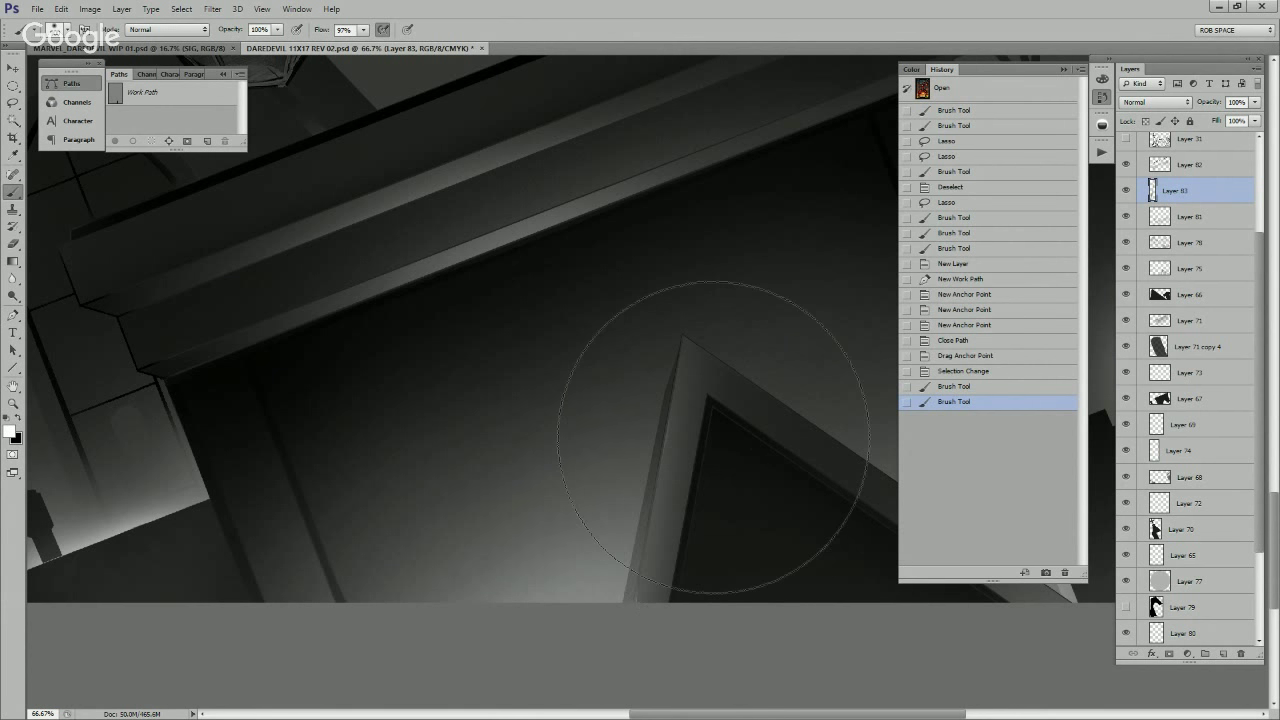
Step: Shrink the brush nine steps and paint a bright white highlight down the lower part of the gable strip
{"action": "key", "text": "bracketleft"}
{"action": "key", "text": "bracketleft"}
{"action": "key", "text": "bracketleft"}
{"action": "key", "text": "bracketleft"}
{"action": "key", "text": "bracketleft"}
{"action": "key", "text": "bracketleft"}
{"action": "key", "text": "bracketleft"}
{"action": "key", "text": "bracketleft"}
{"action": "key", "text": "bracketleft"}
{"action": "mouse_move", "coordinate": [660, 520]}
{"action": "left_mouse_down"}
{"action": "mouse_move", "coordinate": [633, 588]}
{"action": "mouse_move", "coordinate": [648, 450]}
{"action": "left_mouse_up"}
{"action": "mouse_move", "coordinate": [628, 560]}
{"action": "left_mouse_down"}
{"action": "mouse_move", "coordinate": [653, 387]}
{"action": "mouse_move", "coordinate": [616, 622]}
{"action": "left_mouse_up"}
Step: Darken the gable strip with soft black strokes, then brush white back along its upper and middle length
{"action": "key", "text": "x"}
{"action": "left_click_drag", "start_coordinate": [717, 349], "coordinate": [651, 632]}
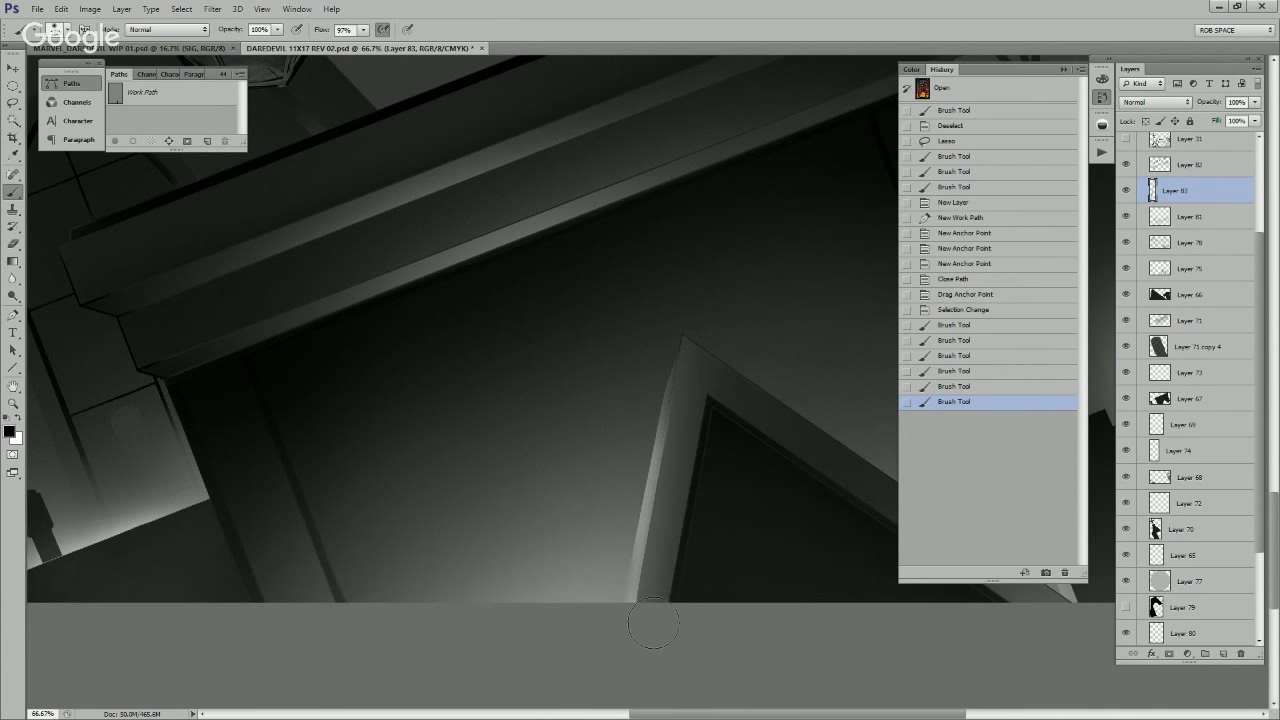
{"action": "left_click_drag", "start_coordinate": [680, 449], "coordinate": [653, 629]}
{"action": "left_click_drag", "start_coordinate": [666, 418], "coordinate": [676, 354]}
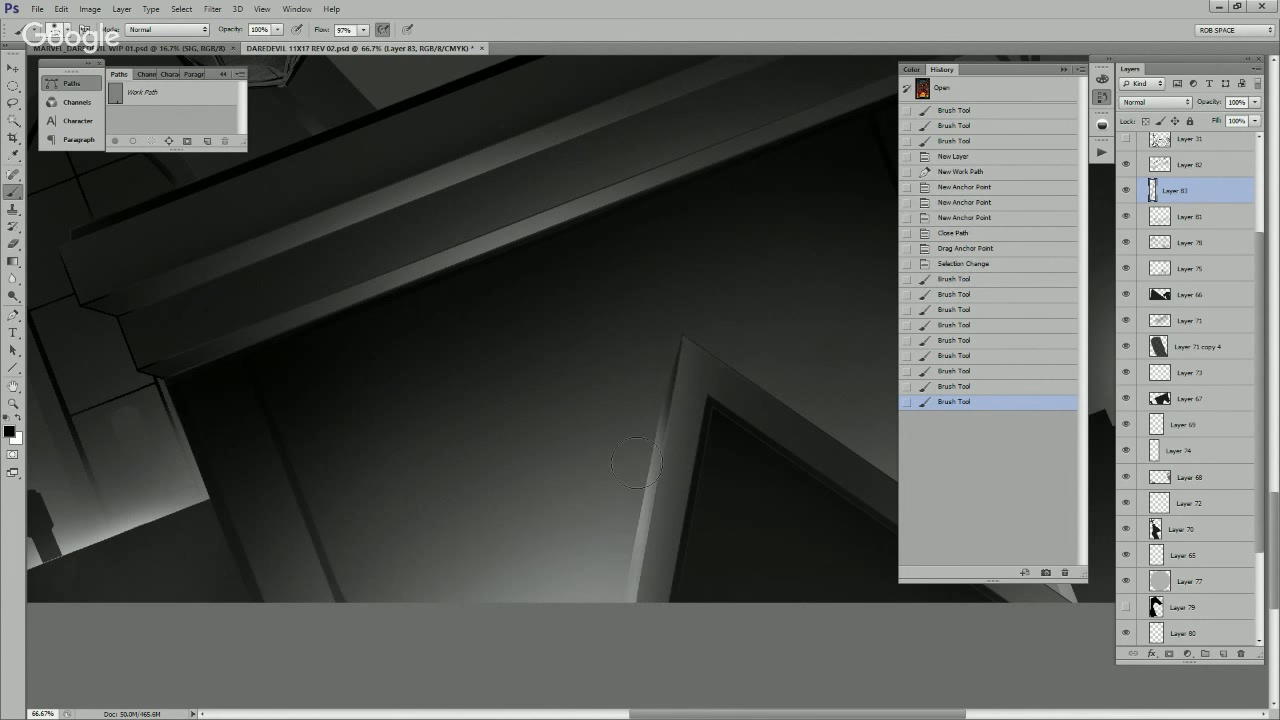
{"action": "left_click_drag", "start_coordinate": [650, 535], "coordinate": [698, 375]}
{"action": "key", "text": "x"}
{"action": "mouse_move", "coordinate": [672, 420]}
{"action": "left_mouse_down"}
{"action": "mouse_move", "coordinate": [640, 548]}
{"action": "mouse_move", "coordinate": [698, 298]}
{"action": "left_mouse_up"}
{"action": "mouse_move", "coordinate": [672, 400]}
{"action": "left_mouse_down"}
{"action": "mouse_move", "coordinate": [634, 640]}
{"action": "mouse_move", "coordinate": [648, 530]}
{"action": "left_mouse_up"}
Step: Refine the strip with further black and white strokes into a highlight fading from base to peak, and check it in the wider scene
{"action": "key", "text": "x"}
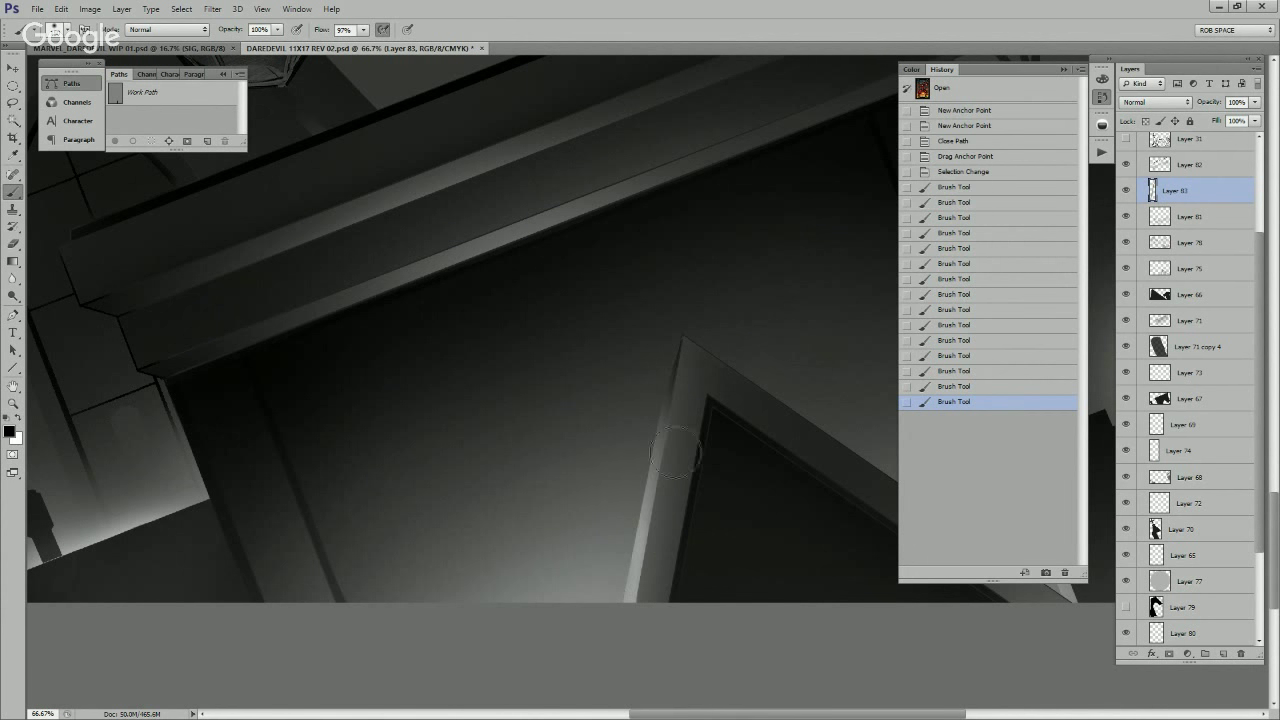
{"action": "left_click_drag", "start_coordinate": [686, 347], "coordinate": [611, 686]}
{"action": "left_click_drag", "start_coordinate": [672, 420], "coordinate": [626, 630]}
{"action": "key", "text": "x"}
{"action": "mouse_move", "coordinate": [662, 470]}
{"action": "left_mouse_down"}
{"action": "mouse_move", "coordinate": [630, 640]}
{"action": "mouse_move", "coordinate": [648, 520]}
{"action": "left_mouse_up"}
{"action": "left_click_drag", "start_coordinate": [634, 600], "coordinate": [646, 494]}
{"action": "left_click_drag", "start_coordinate": [638, 410], "coordinate": [610, 585]}
{"action": "left_click_drag", "start_coordinate": [644, 372], "coordinate": [610, 638]}
{"action": "left_click_drag", "start_coordinate": [669, 379], "coordinate": [668, 370]}
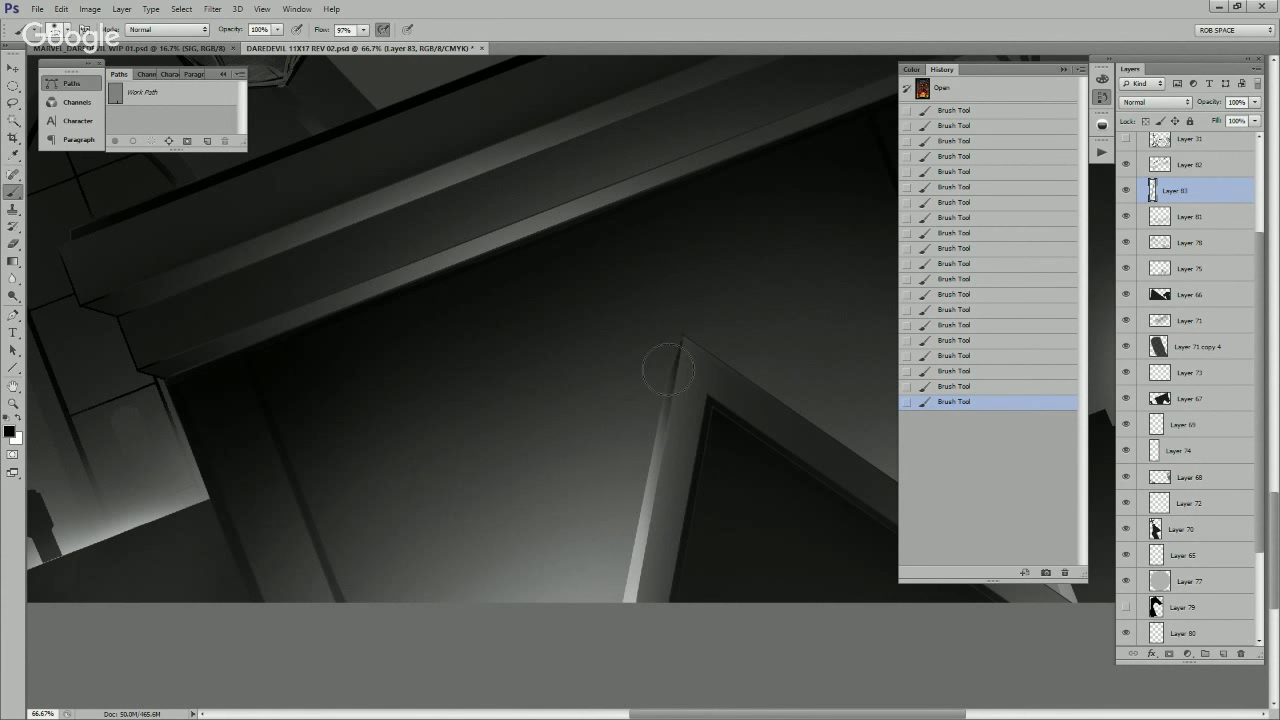
{"action": "key", "text": "z"}
{"action": "left_click", "coordinate": [709, 480], "text": "alt"}
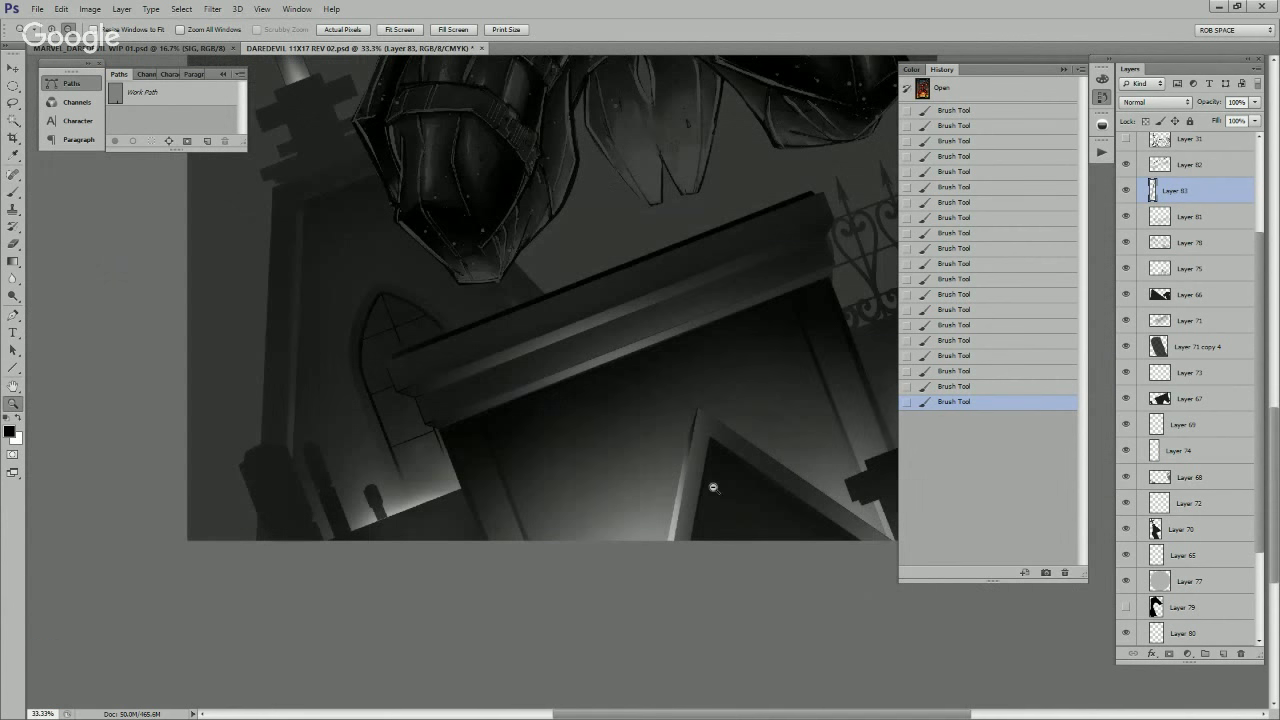
{"action": "left_click", "coordinate": [745, 520], "text": "alt"}
{"action": "left_click_drag", "start_coordinate": [770, 395], "coordinate": [756, 462]}
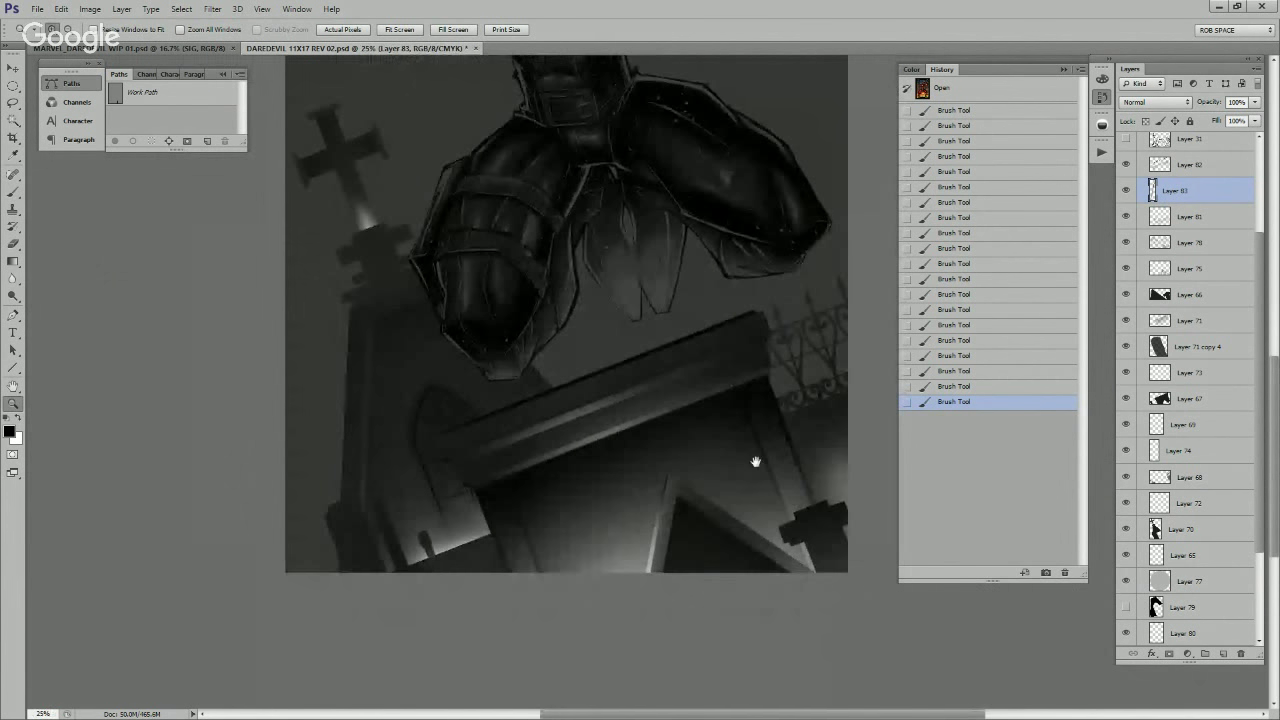
{"action": "key", "text": "b"}
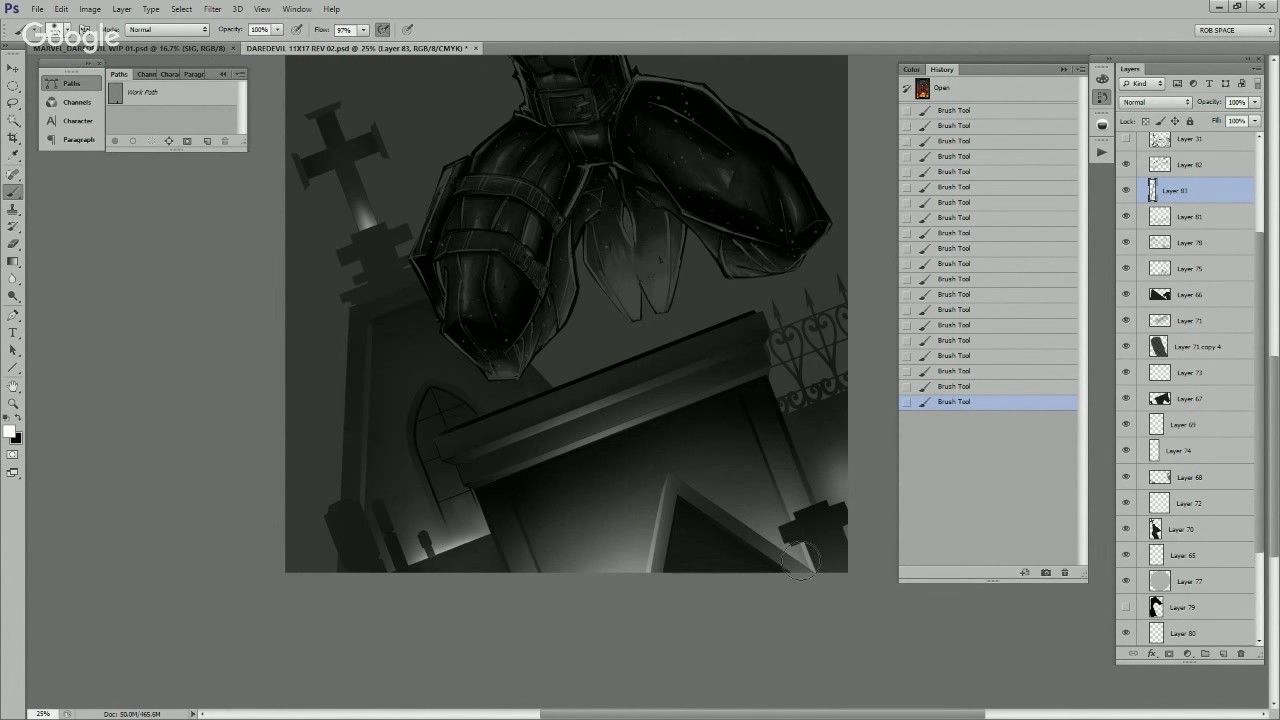
{"action": "left_click_drag", "start_coordinate": [805, 521], "coordinate": [815, 580]}
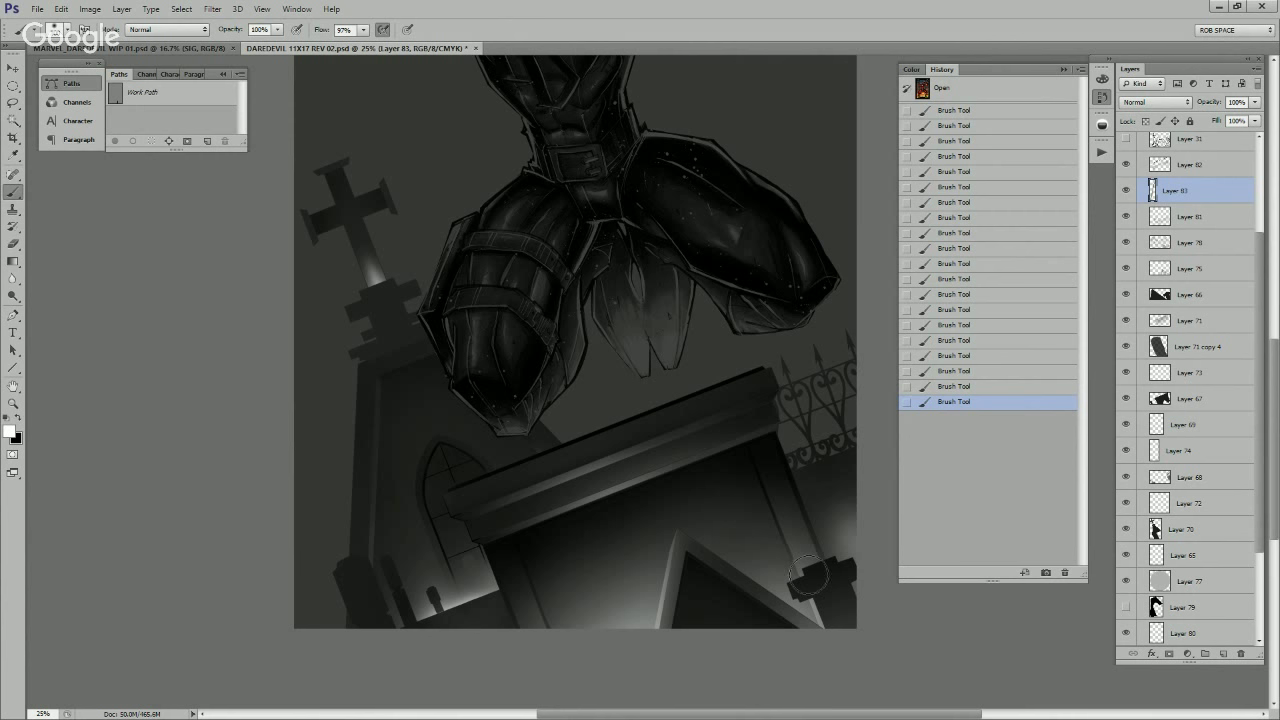
Step: Show Layer 63's outline sketch around the small headstones and select Layer 68
{"action": "key", "text": "z"}
{"action": "left_click", "coordinate": [481, 566]}
{"action": "left_click", "coordinate": [481, 566]}
{"action": "left_click", "coordinate": [481, 566]}
{"action": "left_click", "coordinate": [481, 566]}
{"action": "left_click_drag", "start_coordinate": [512, 560], "coordinate": [669, 413]}
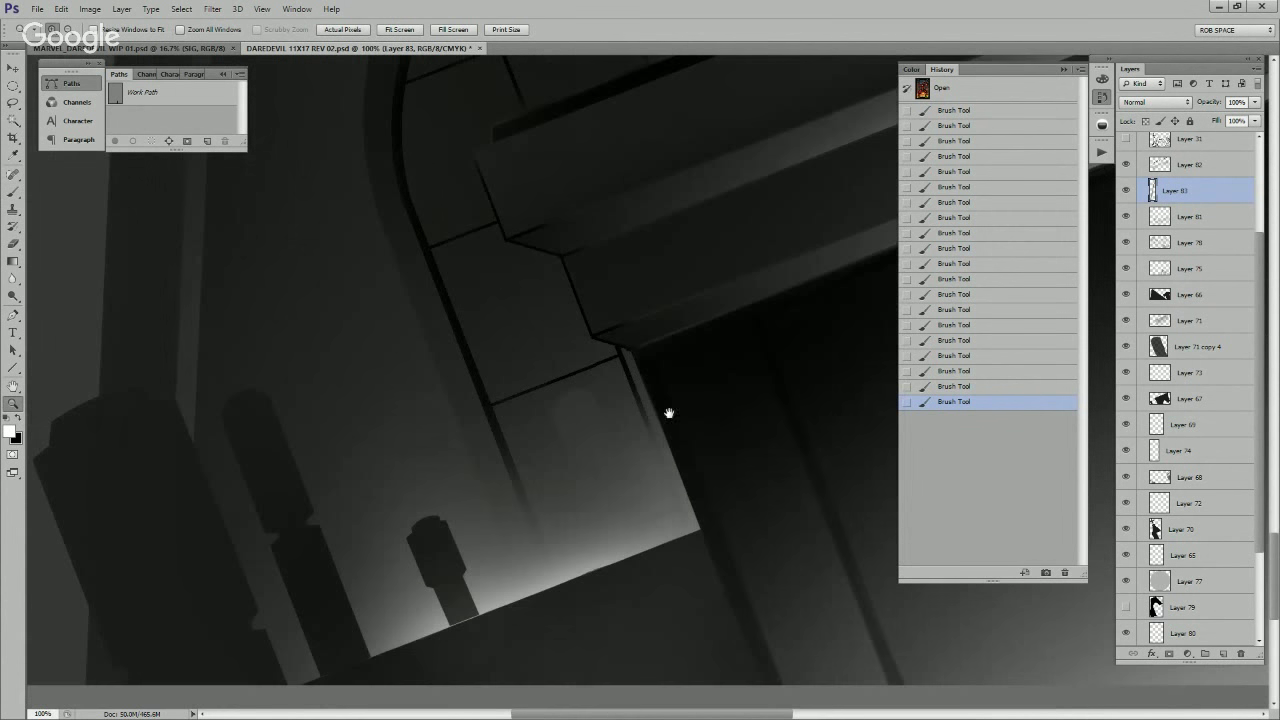
{"action": "scroll", "coordinate": [1185, 390], "scroll_direction": "down", "scroll_amount": 5}
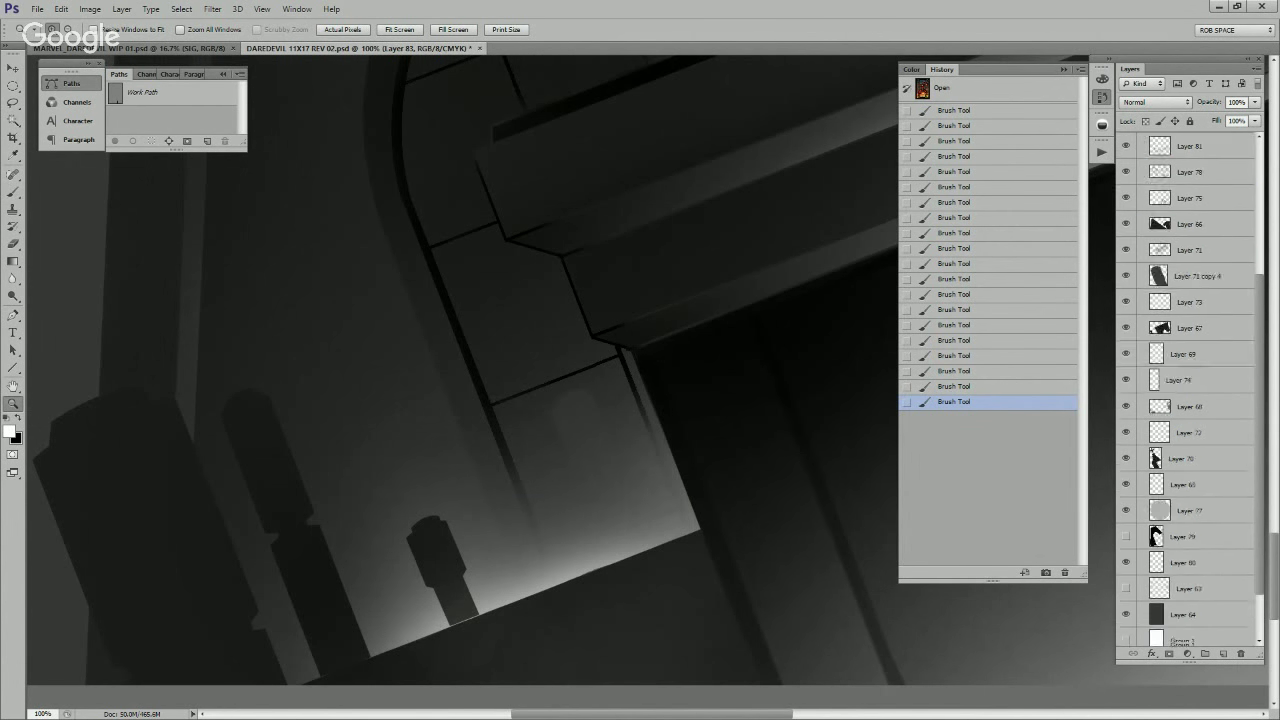
{"action": "left_click", "coordinate": [1126, 530]}
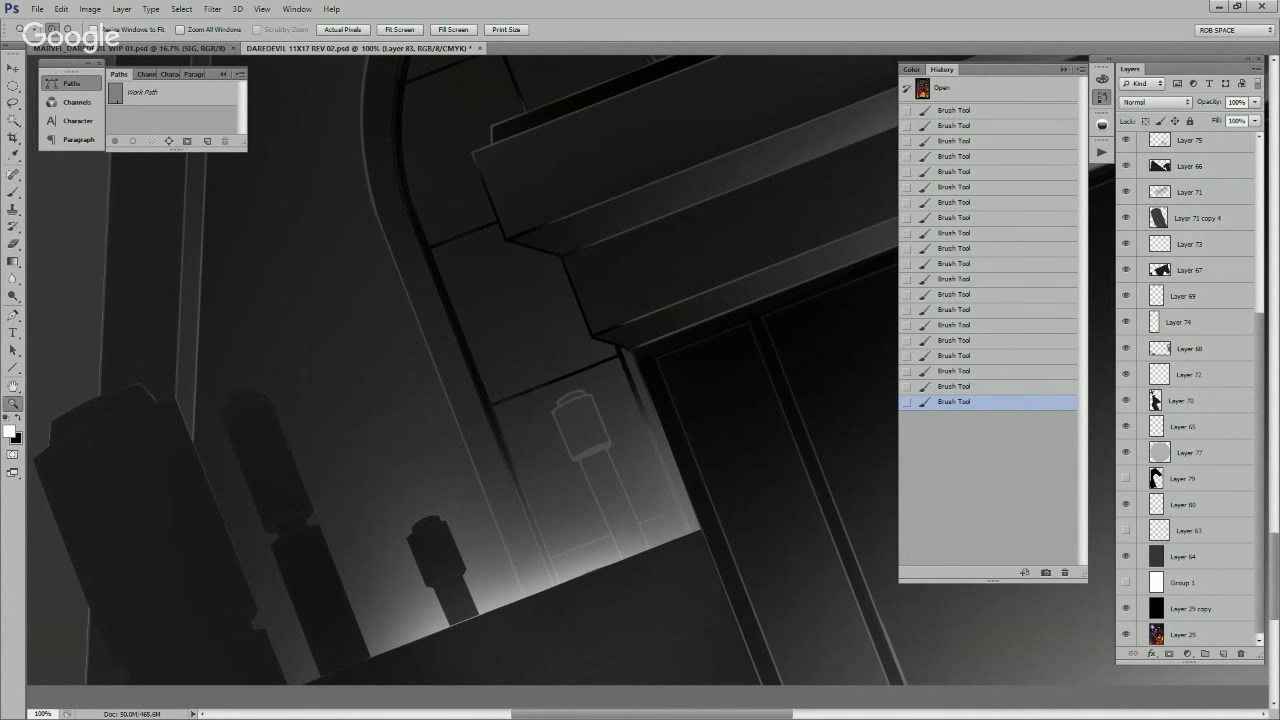
{"action": "left_click", "coordinate": [1126, 530]}
{"action": "left_click", "coordinate": [1126, 348]}
{"action": "left_click", "coordinate": [1126, 348]}
{"action": "left_click", "coordinate": [1190, 349]}
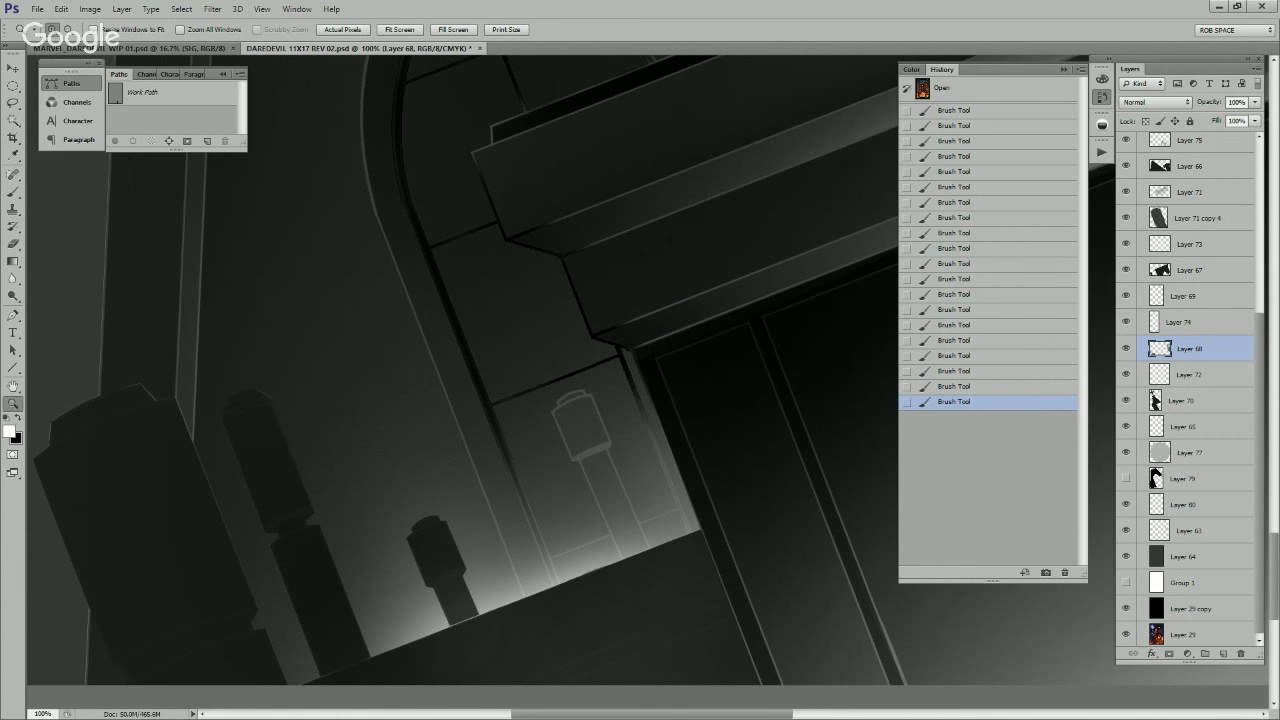
Step: Start a pen path around the sketched headstone beside the tomb, tracing from its base up the right side to the cap
{"action": "left_click", "coordinate": [594, 454]}
{"action": "left_click", "coordinate": [597, 450]}
{"action": "key", "text": "p"}
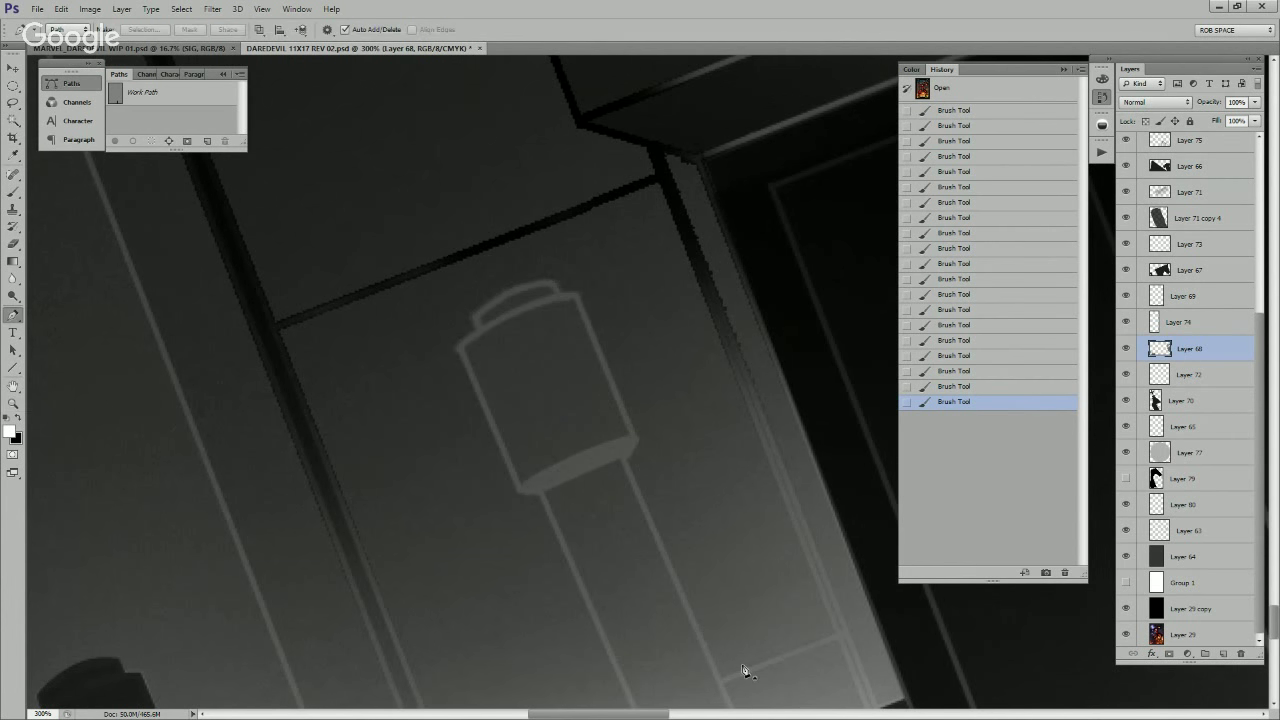
{"action": "left_click_drag", "start_coordinate": [745, 669], "coordinate": [725, 526]}
{"action": "left_click", "coordinate": [733, 614]}
{"action": "left_click", "coordinate": [610, 321]}
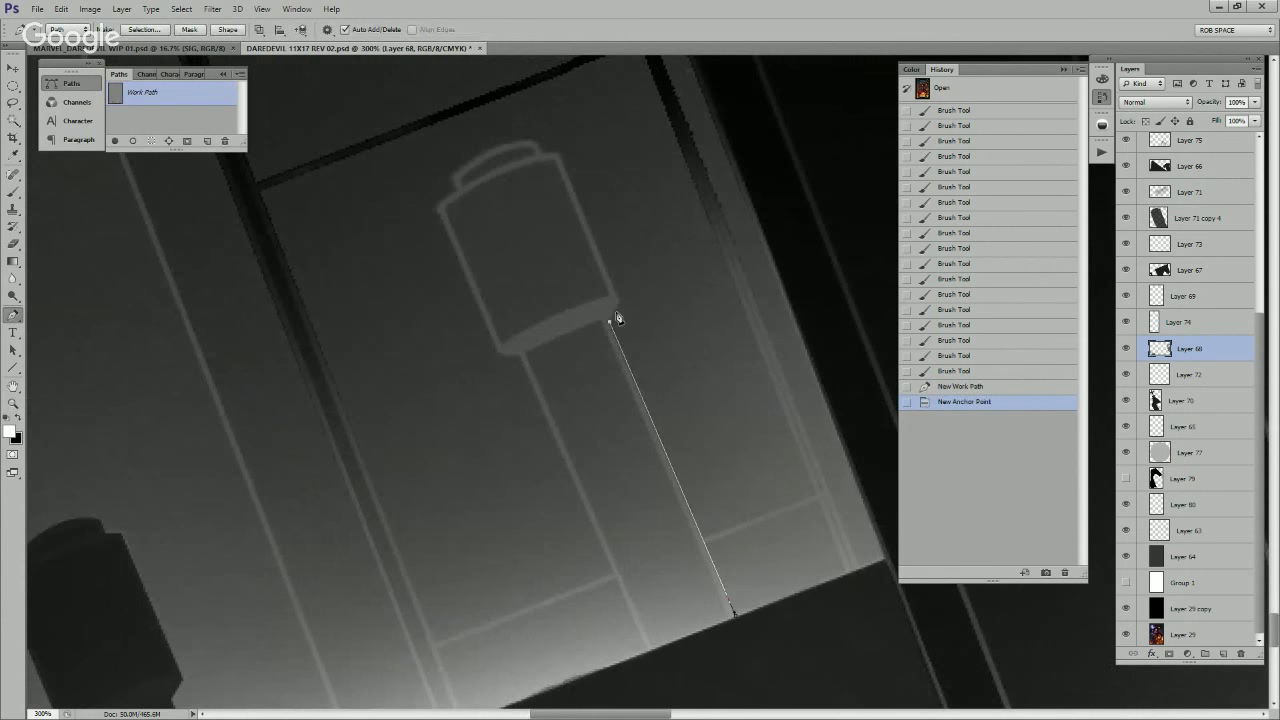
{"action": "left_click", "coordinate": [619, 300]}
{"action": "left_click", "coordinate": [559, 157]}
{"action": "left_click", "coordinate": [535, 145]}
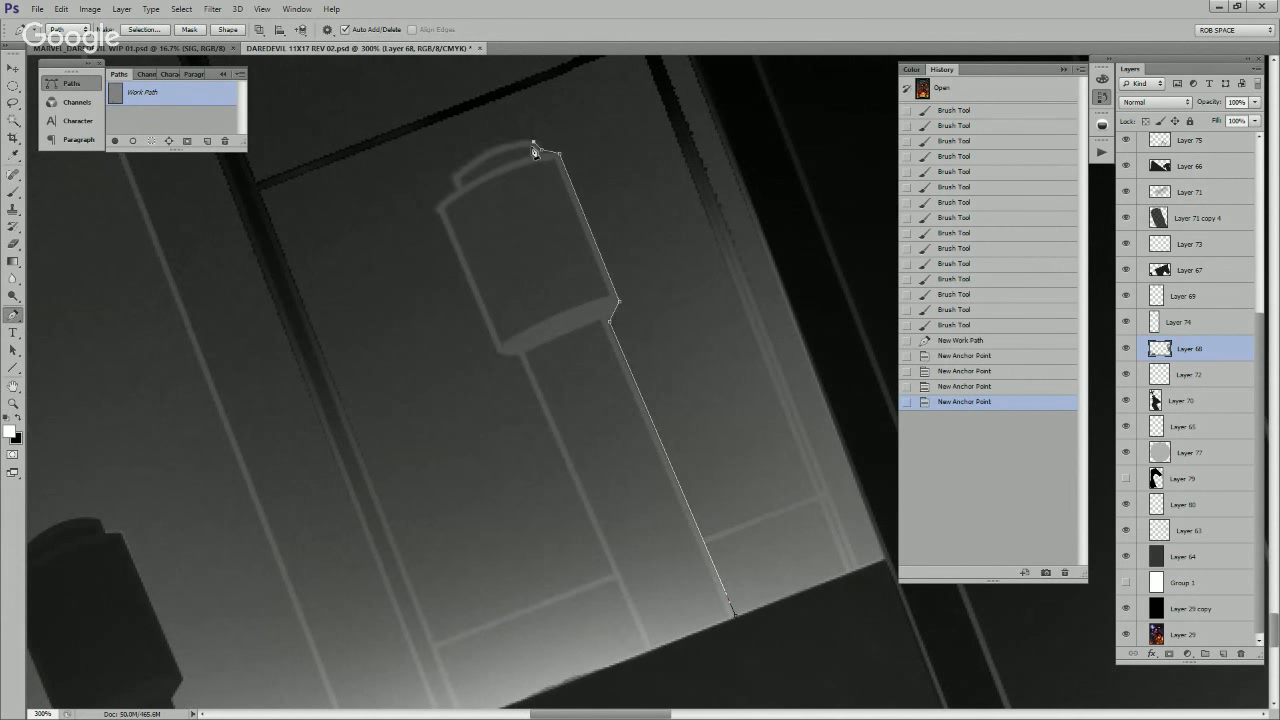
Step: Continue the path around the headstone's curved cap and down its left side, and close it at the base
{"action": "left_click_drag", "start_coordinate": [450, 180], "coordinate": [415, 223]}
{"action": "left_click", "coordinate": [450, 181], "text": "alt"}
{"action": "left_click", "coordinate": [438, 204]}
{"action": "left_click", "coordinate": [500, 352]}
{"action": "left_click_drag", "start_coordinate": [543, 395], "coordinate": [642, 648]}
{"action": "left_click", "coordinate": [735, 616]}
{"action": "key", "text": "ctrl+z"}
{"action": "left_click", "coordinate": [649, 648]}
{"action": "left_click", "coordinate": [735, 616]}
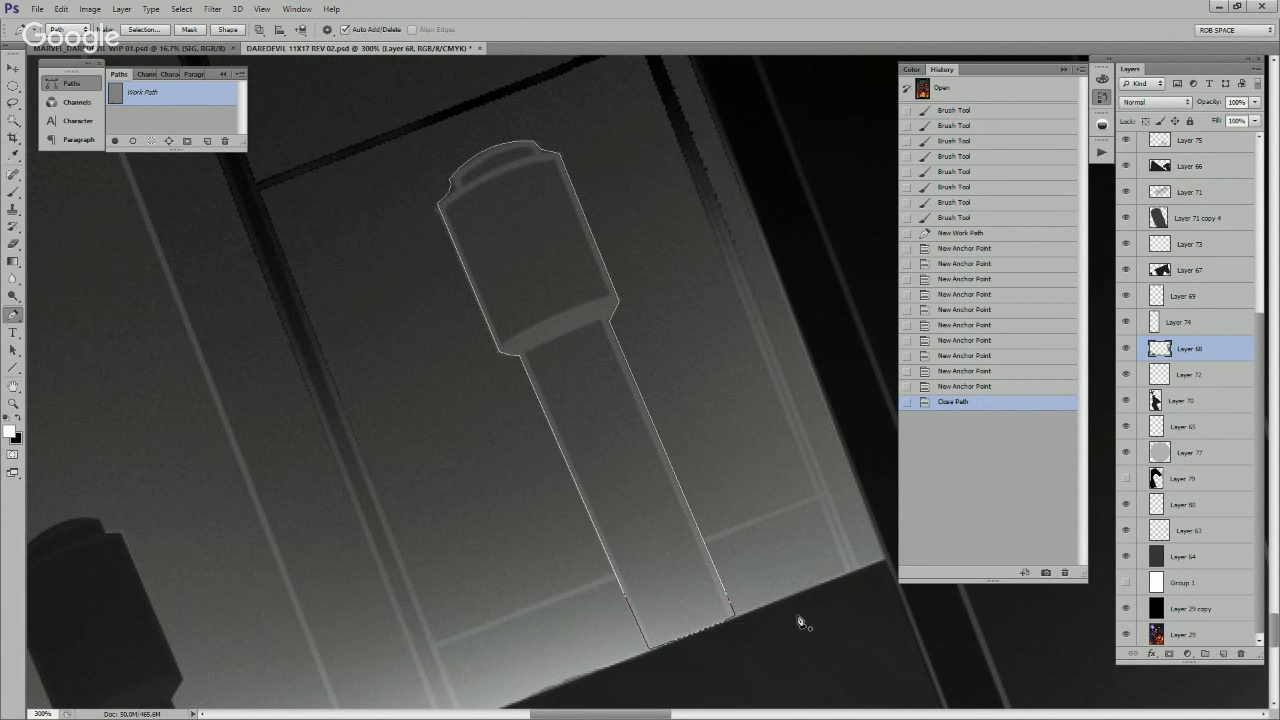
{"action": "left_click", "coordinate": [1169, 653], "text": "alt"}
{"action": "left_click", "coordinate": [115, 141]}
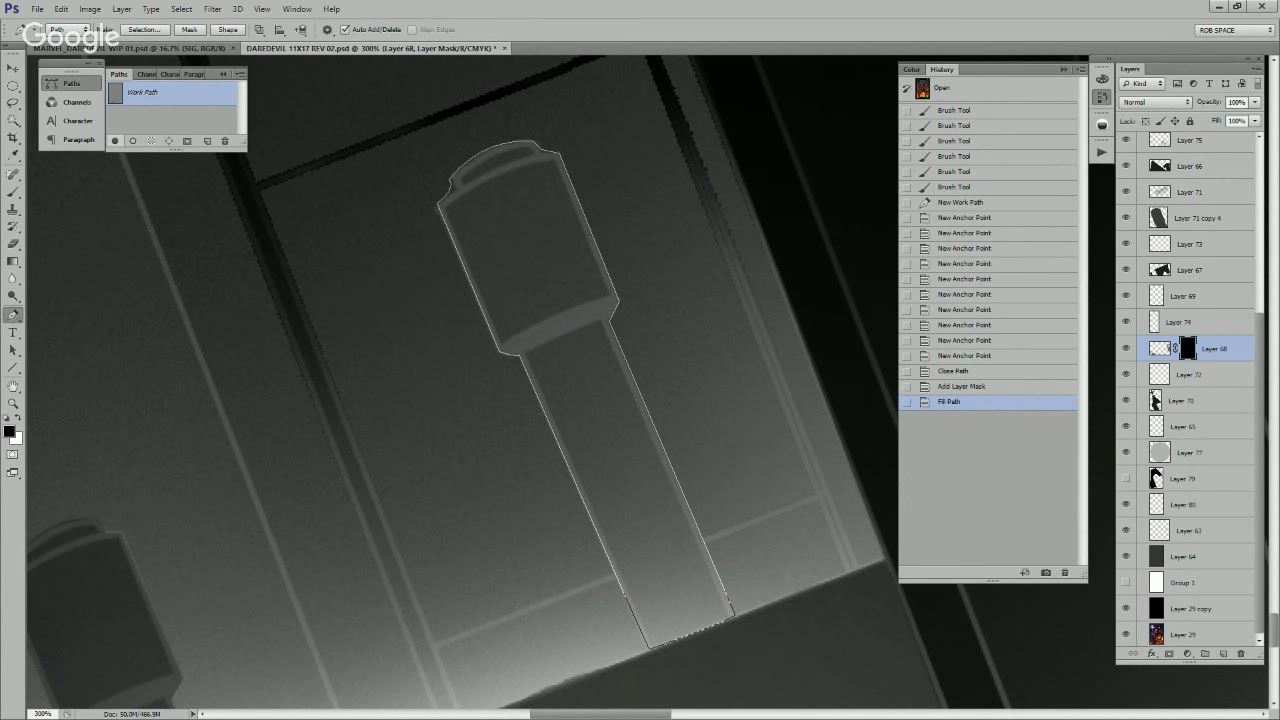
{"action": "left_click", "coordinate": [150, 119]}
{"action": "left_click", "coordinate": [115, 92], "text": "ctrl"}
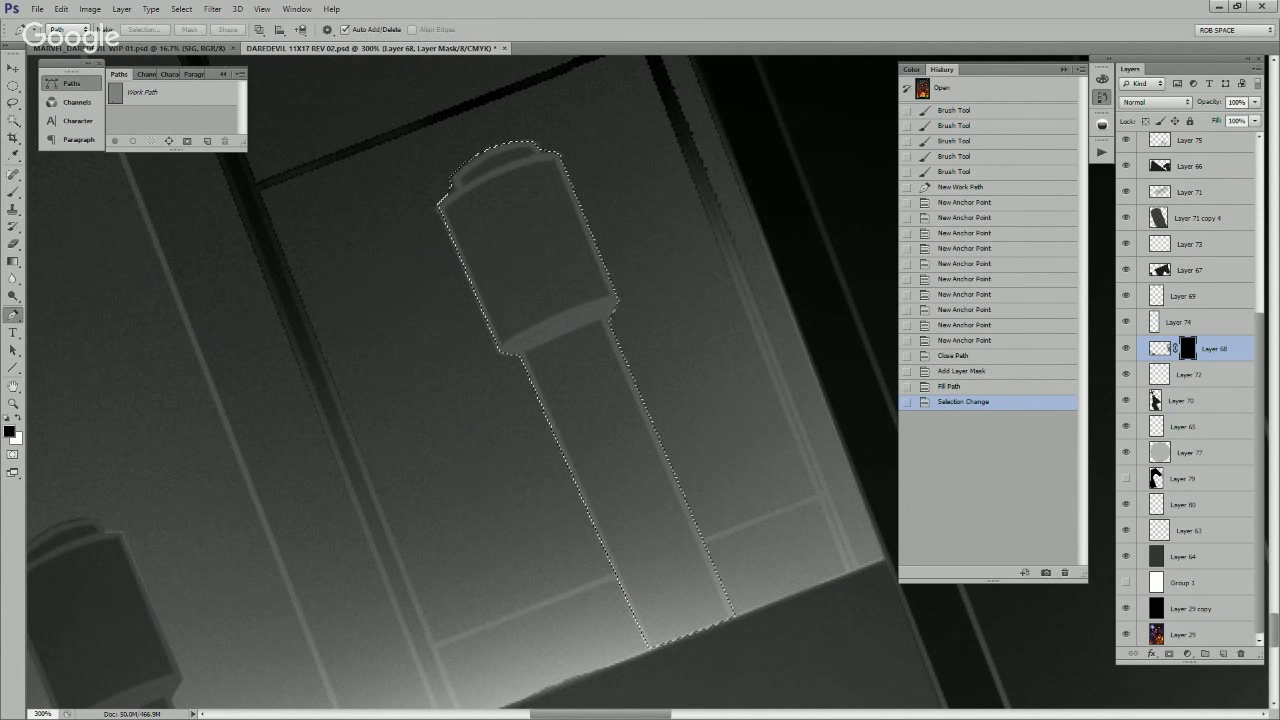
{"action": "key", "text": "ctrl+z"}
{"action": "key", "text": "ctrl+alt+z"}
{"action": "key", "text": "ctrl+alt+z"}
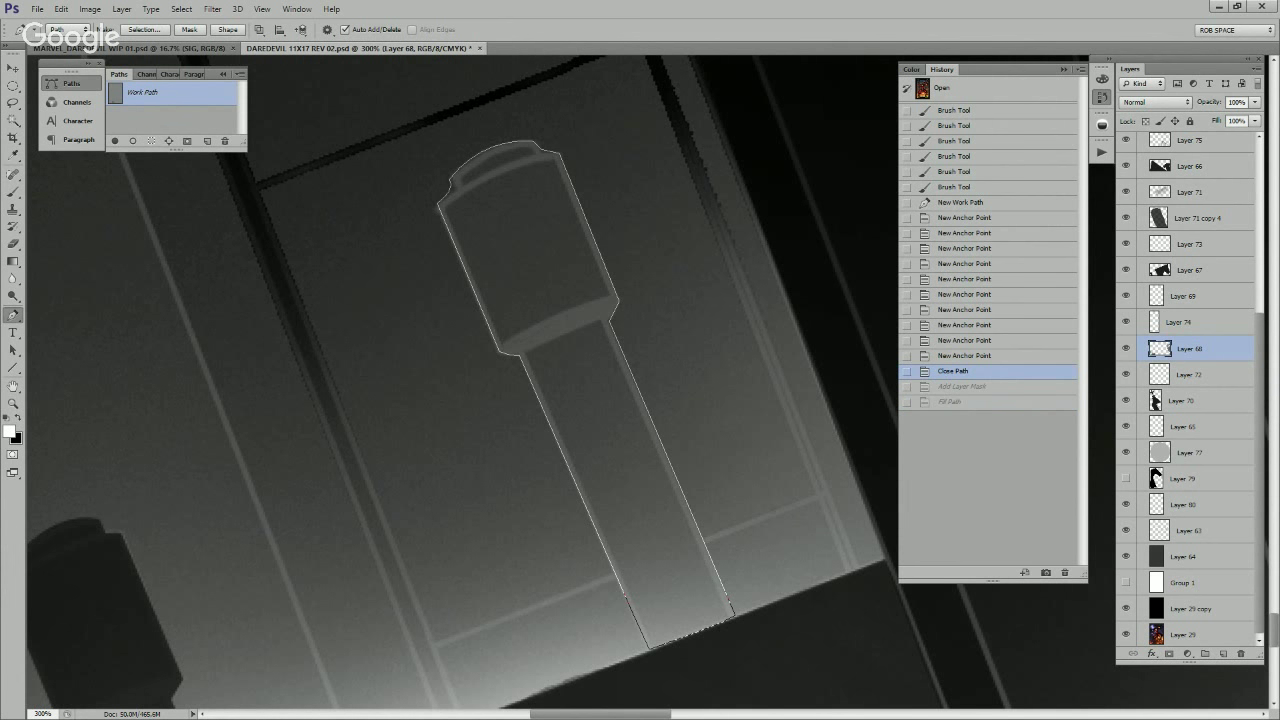
Step: Add a new layer above Layer 68, load the headstone path as a selection, fill it with black and deselect
{"action": "left_click", "coordinate": [1223, 653]}
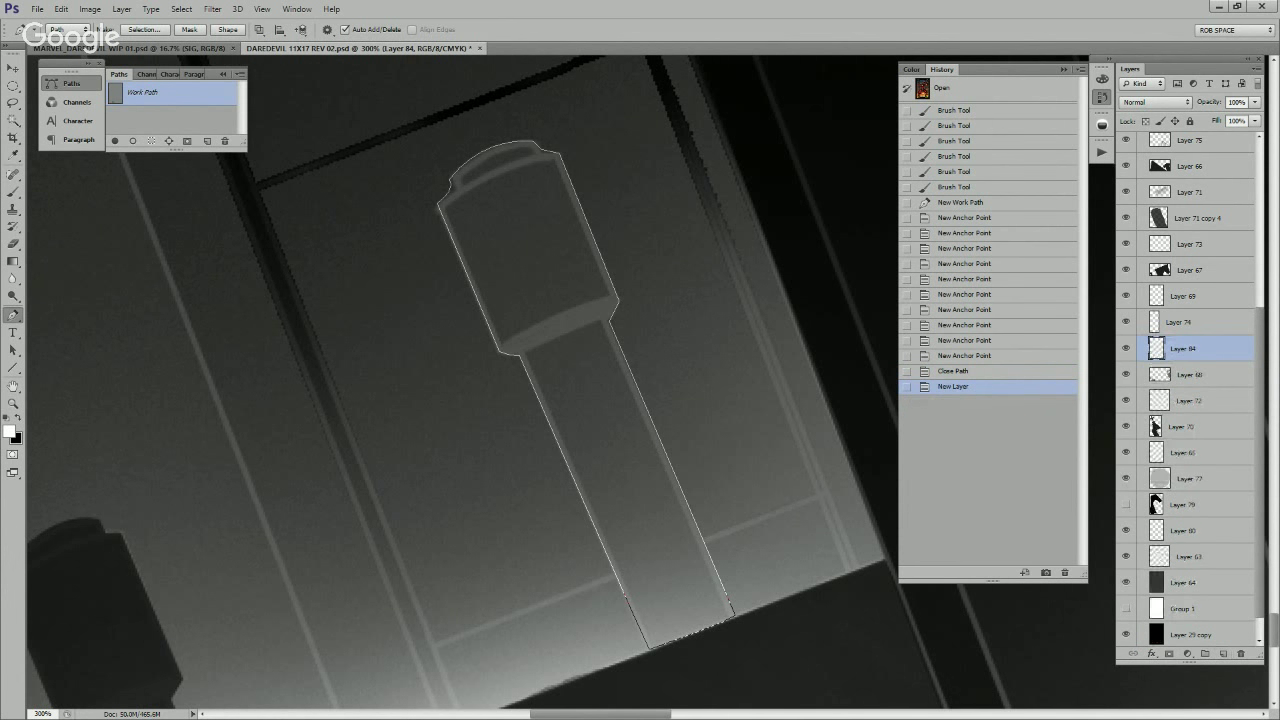
{"action": "key", "text": "ctrl+Return"}
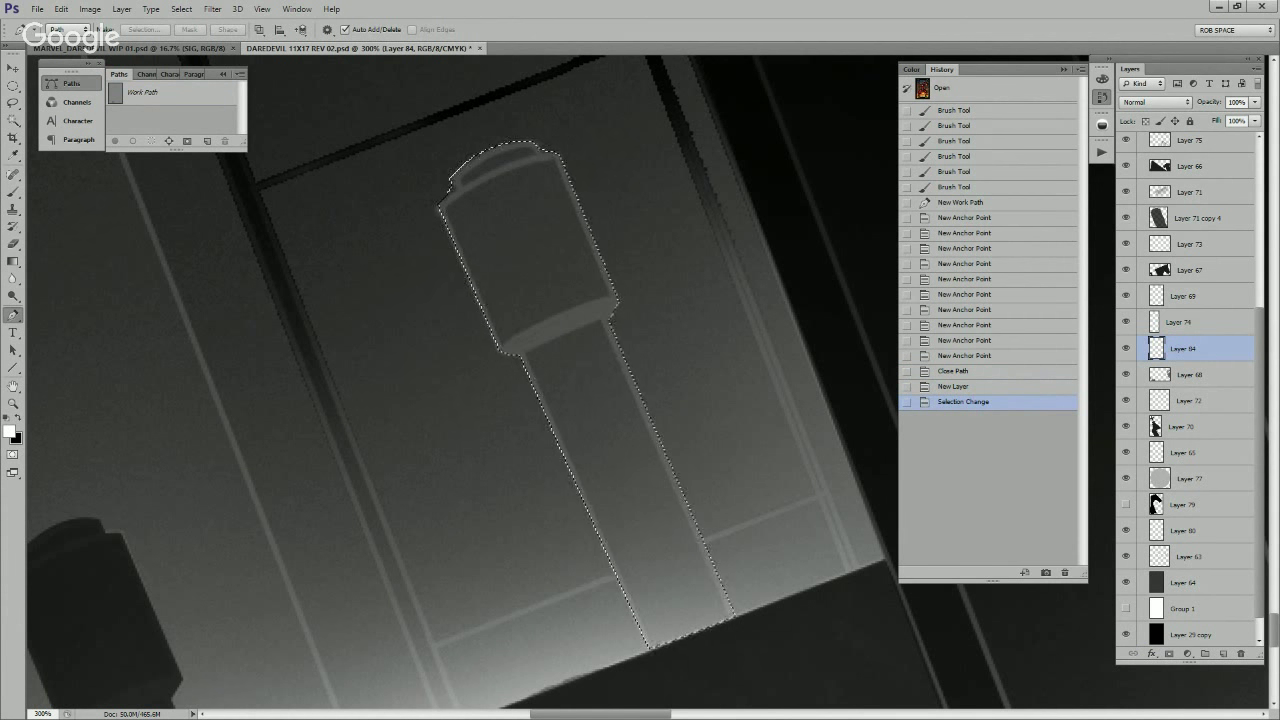
{"action": "key", "text": "alt+BackSpace"}
{"action": "key", "text": "ctrl+BackSpace"}
{"action": "key", "text": "ctrl+d"}
Step: Sample the dark gray of the large headstone and refill the new headstone silhouette with it, preserving transparency
{"action": "key", "text": "z"}
{"action": "left_click", "coordinate": [760, 449], "text": "alt"}
{"action": "left_click", "coordinate": [776, 447], "text": "alt"}
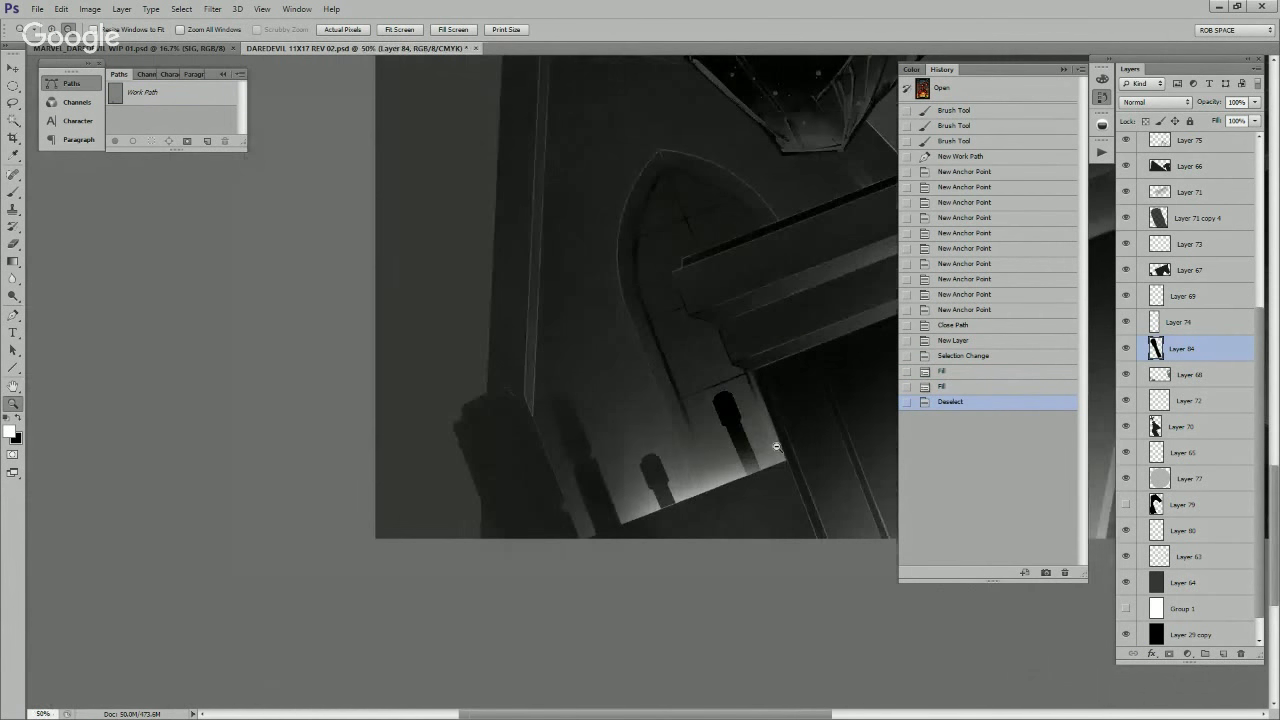
{"action": "left_click", "coordinate": [777, 447], "text": "alt"}
{"action": "left_click", "coordinate": [780, 463]}
{"action": "left_click", "coordinate": [779, 463]}
{"action": "key", "text": "b"}
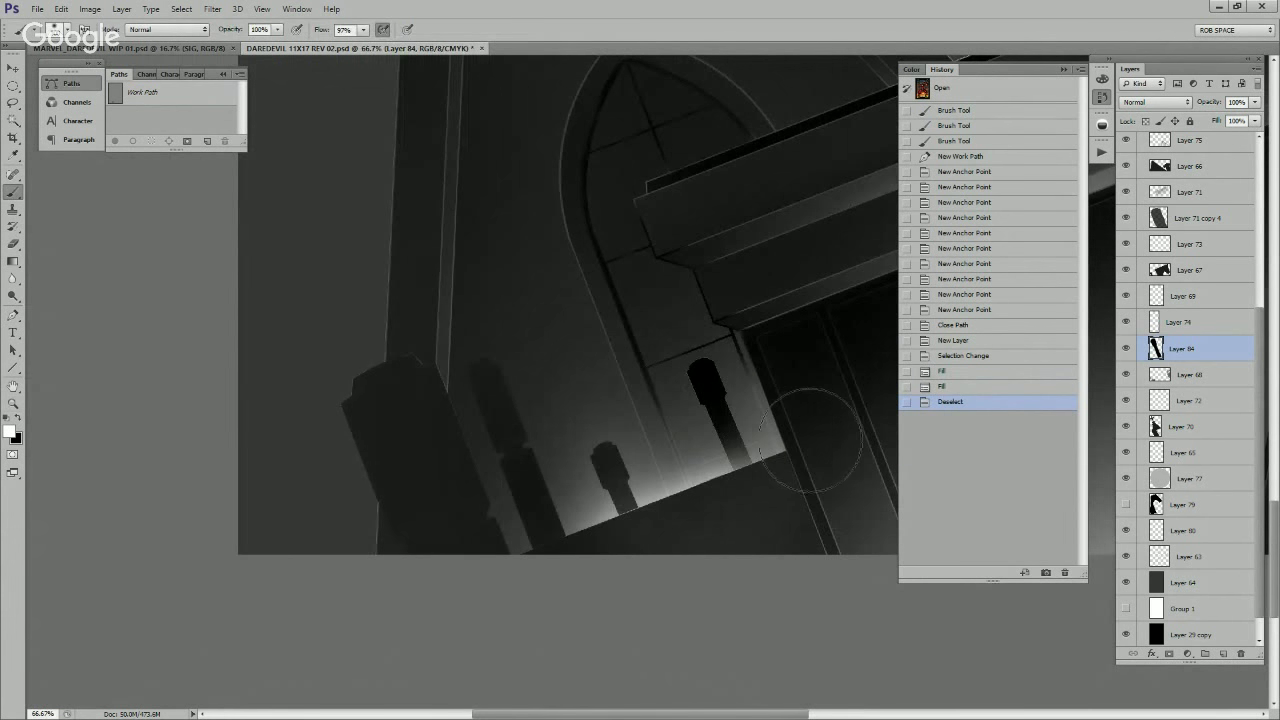
{"action": "left_click", "coordinate": [446, 453], "text": "alt"}
{"action": "key", "text": "alt+shift+BackSpace"}
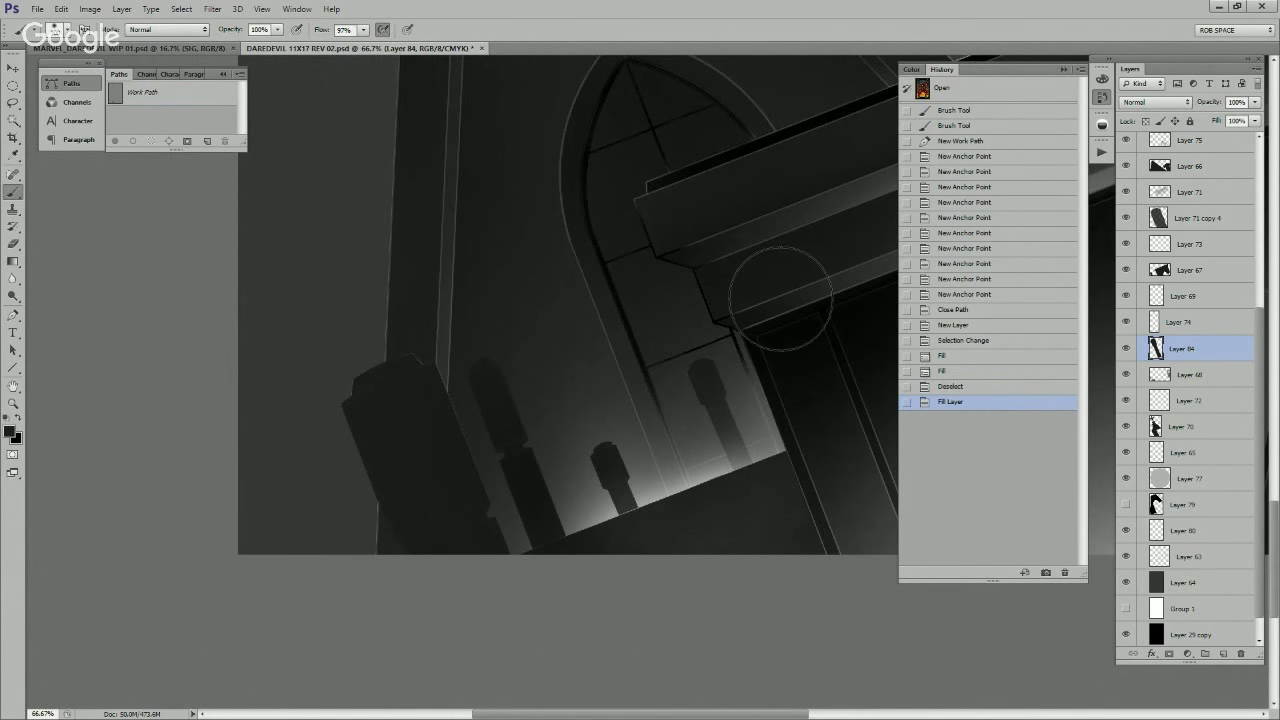
Step: Hide Layer 63's outline sketch and lock the transparent pixels of Layer 84
{"action": "left_click_drag", "start_coordinate": [833, 490], "coordinate": [774, 543]}
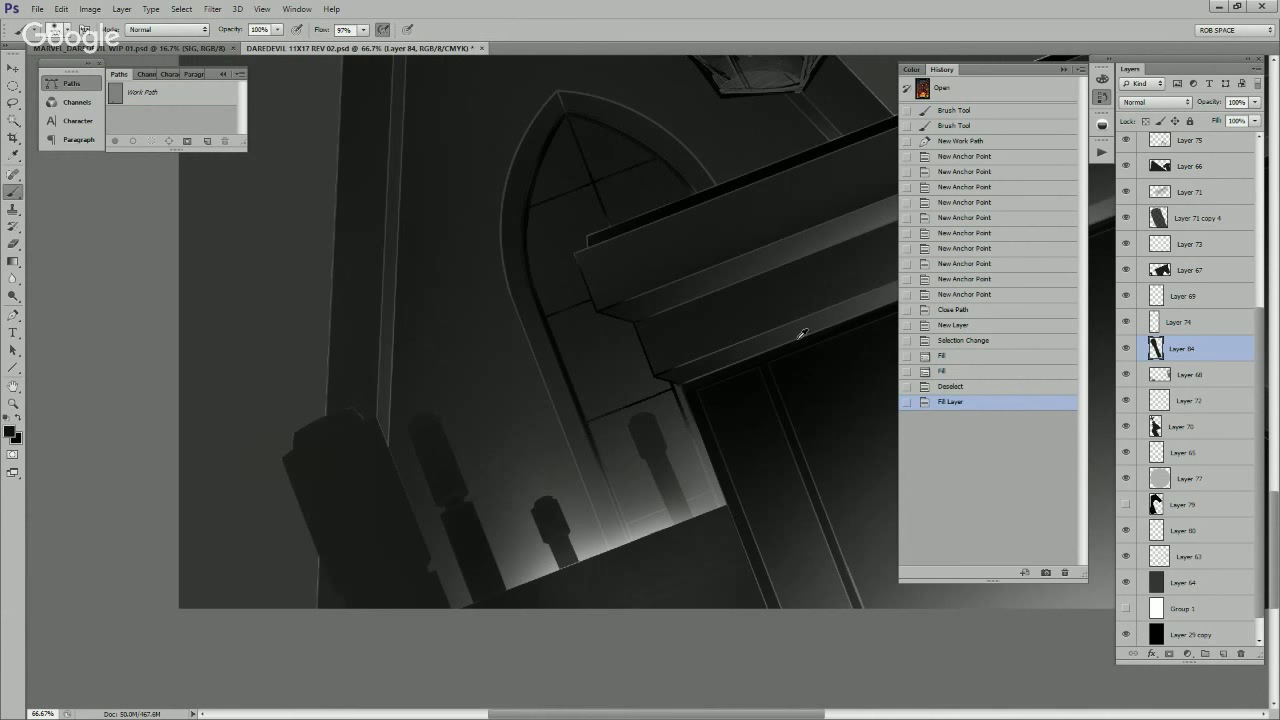
{"action": "left_click", "coordinate": [1126, 556]}
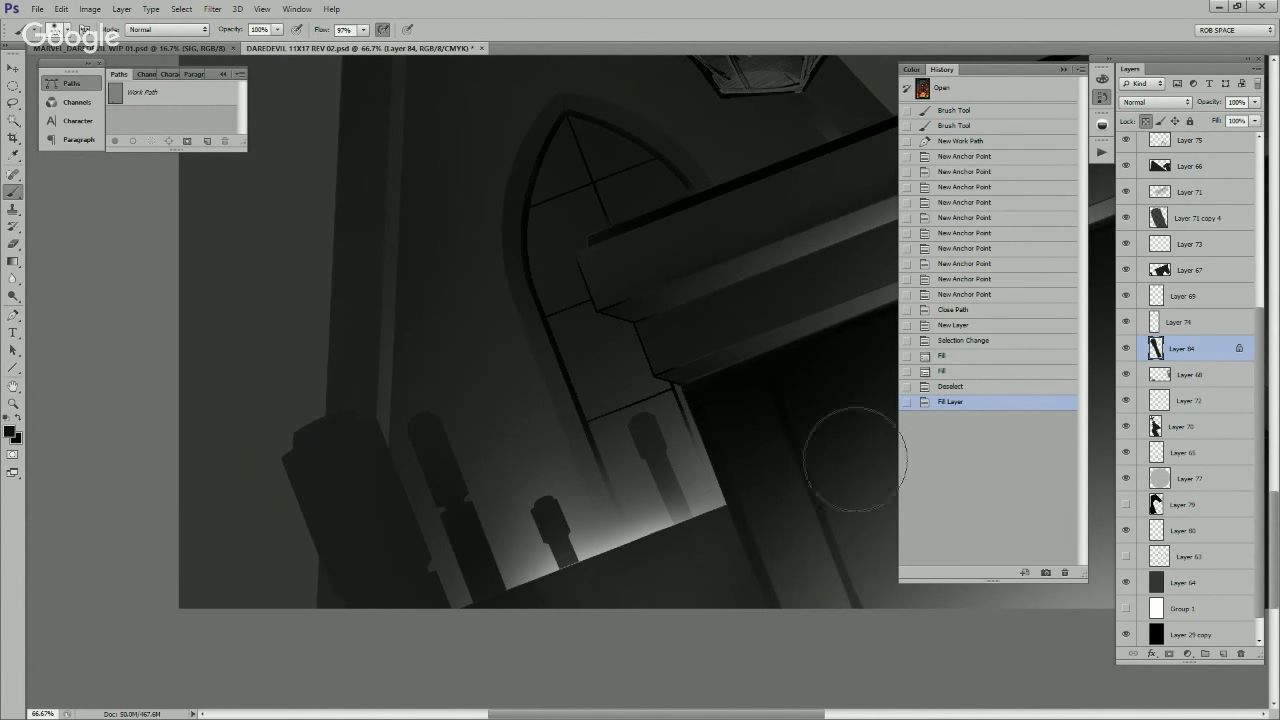
{"action": "left_click_drag", "start_coordinate": [854, 517], "coordinate": [765, 573]}
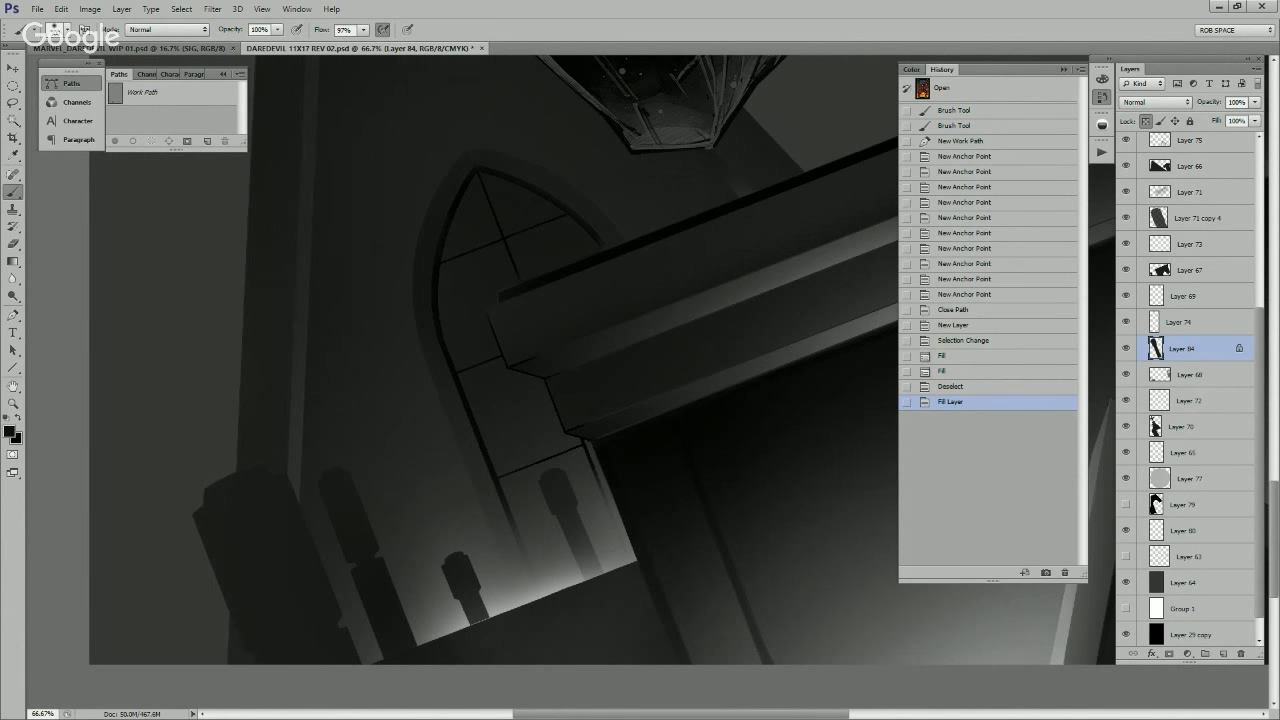
Step: Switch individual layers off and on to find the one holding the arched window's lines, and select Layer 81
{"action": "left_click", "coordinate": [1126, 243]}
{"action": "left_click", "coordinate": [1126, 191]}
{"action": "left_click", "coordinate": [1126, 139]}
{"action": "scroll", "coordinate": [1180, 390], "scroll_direction": "up", "scroll_amount": 6}
{"action": "left_click", "coordinate": [1126, 216]}
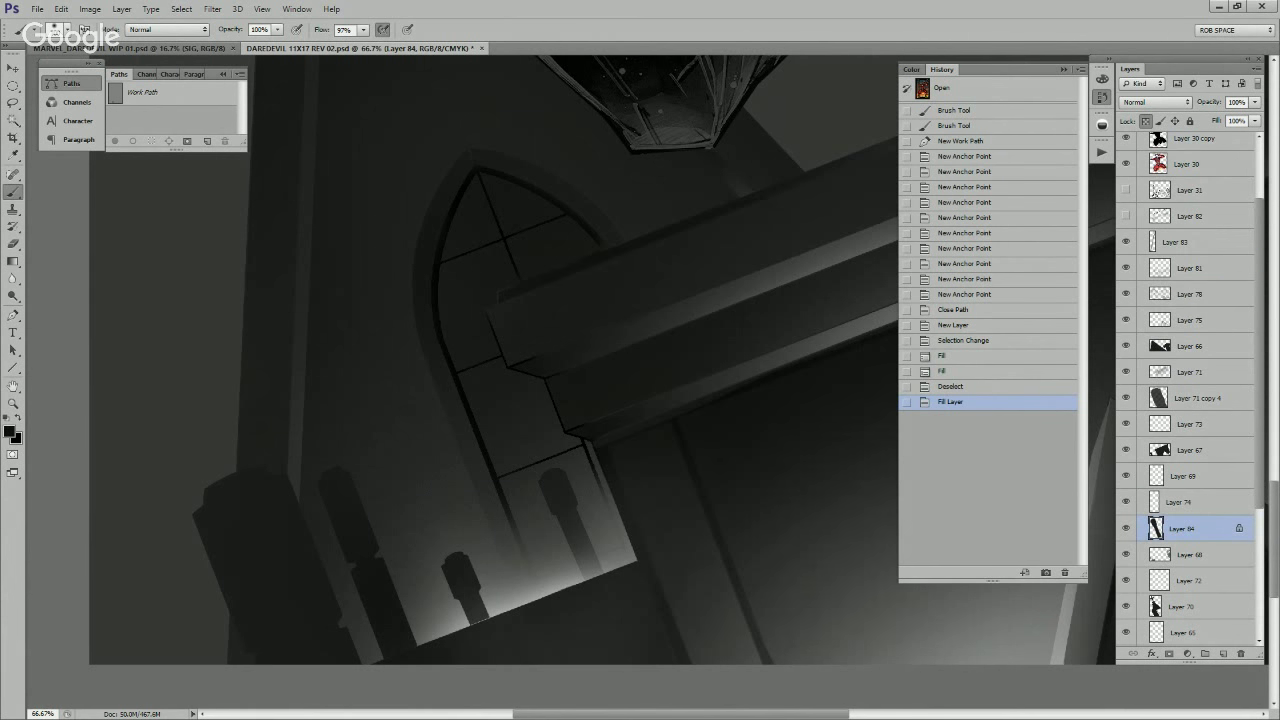
{"action": "left_click", "coordinate": [1126, 216]}
{"action": "left_click", "coordinate": [1126, 268]}
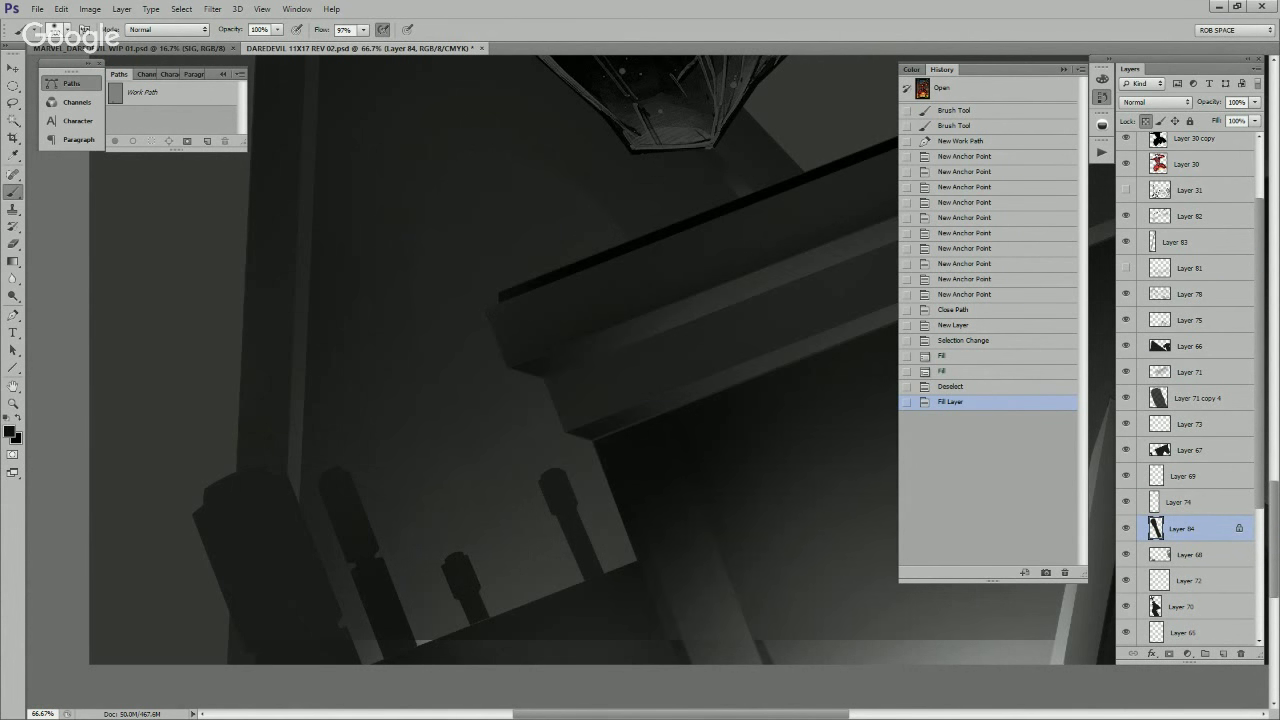
{"action": "left_click", "coordinate": [1126, 268]}
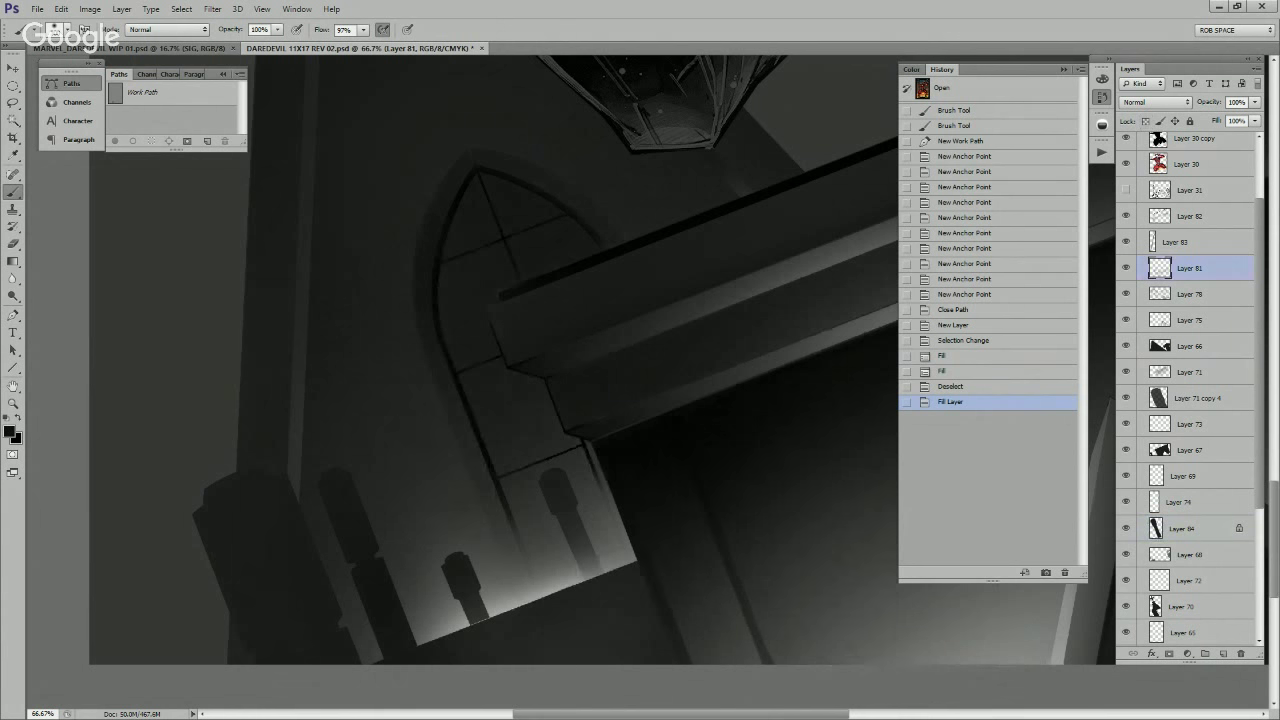
Step: Try to cut the Layer 66 tomb silhouette out of Layer 81, using it as a selection
{"action": "left_click", "coordinate": [1160, 346], "text": "ctrl"}
{"action": "key", "text": "ctrl+x"}
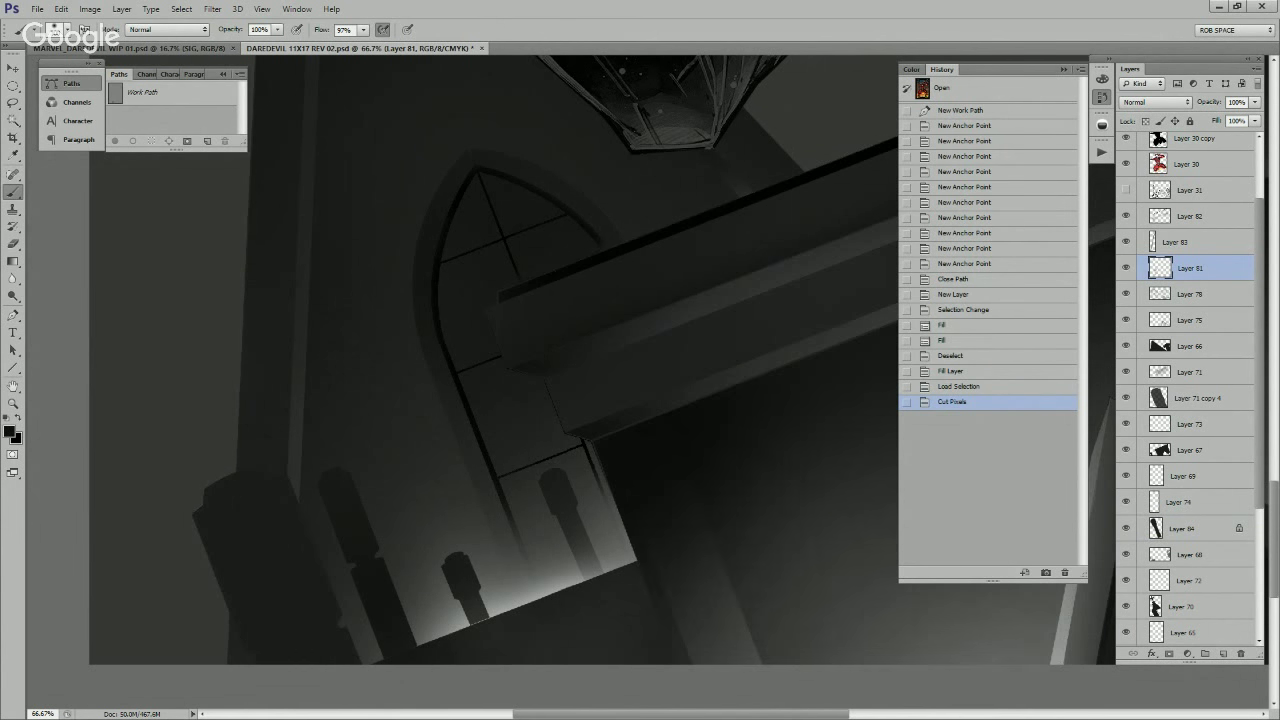
{"action": "key", "text": "ctrl+z"}
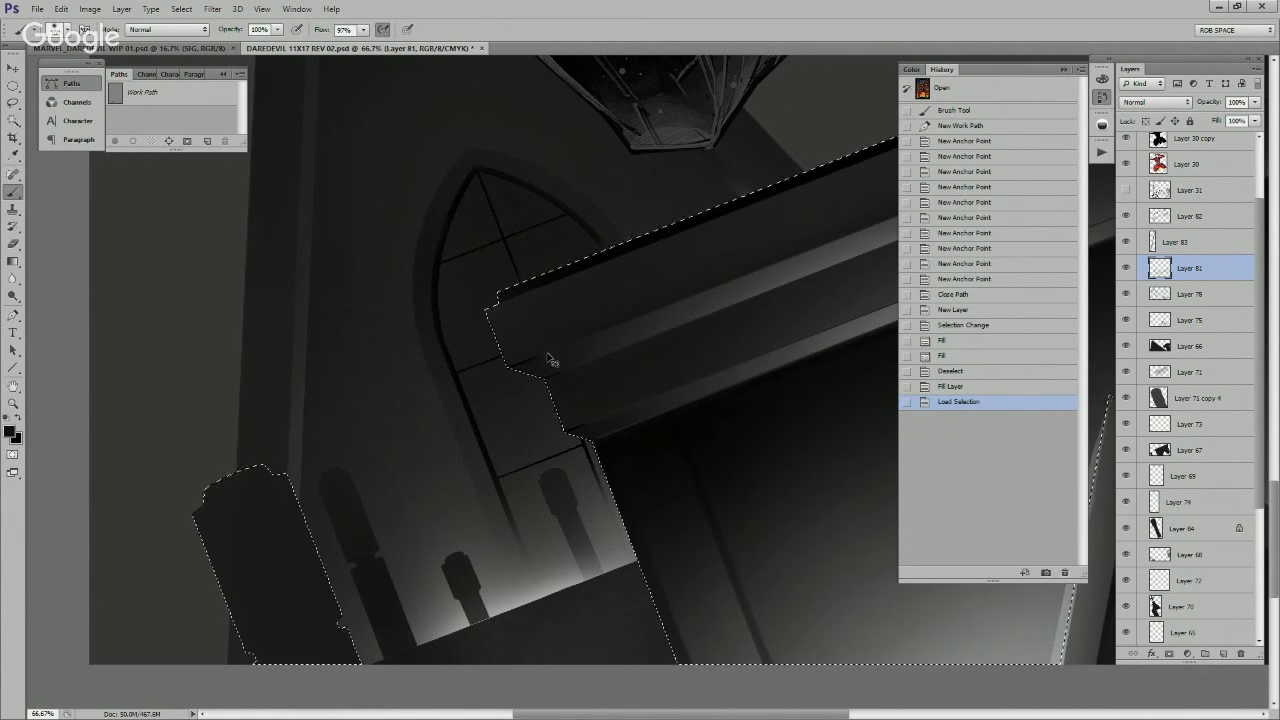
{"action": "key", "text": "ctrl+d"}
Step: Try to erase the dark outline along the tomb ledge's stepped end on Layer 81 with the 50 px hard eraser
{"action": "key", "text": "z"}
{"action": "left_click", "coordinate": [519, 352]}
{"action": "left_click", "coordinate": [519, 352]}
{"action": "key", "text": "b"}
{"action": "right_click", "coordinate": [497, 320]}
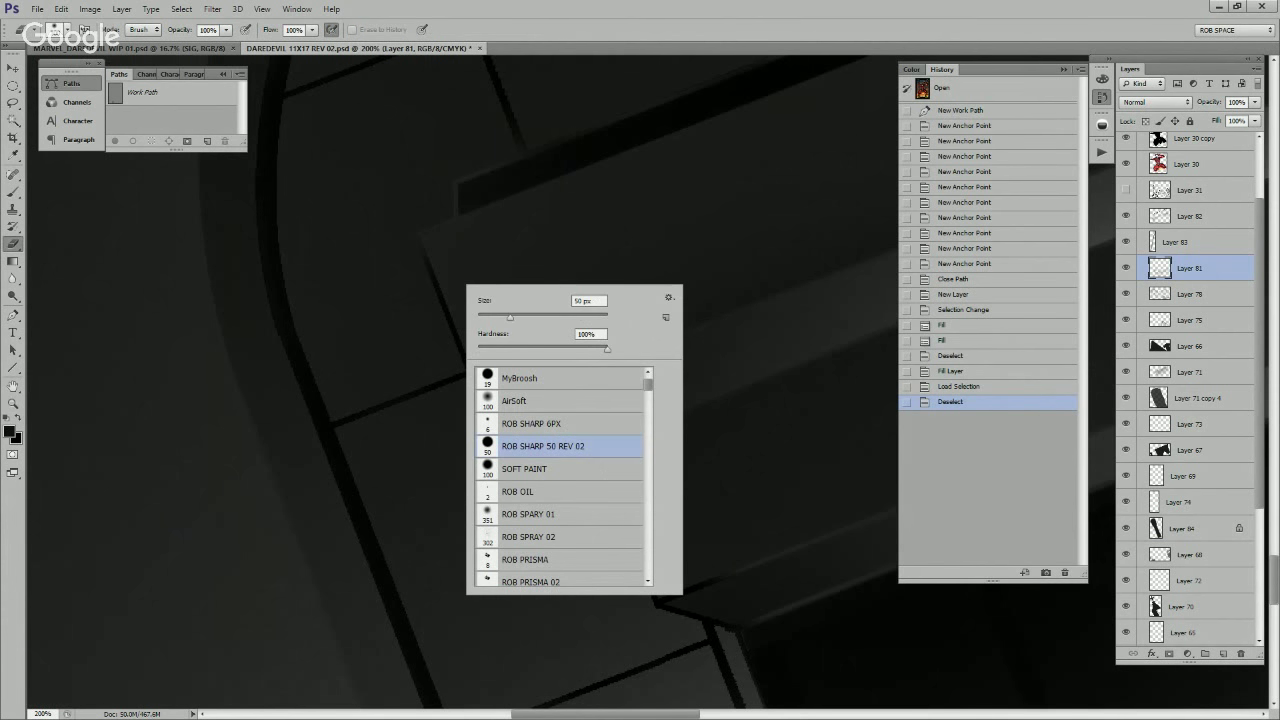
{"action": "left_click", "coordinate": [431, 266]}
{"action": "left_click_drag", "start_coordinate": [426, 254], "coordinate": [420, 239]}
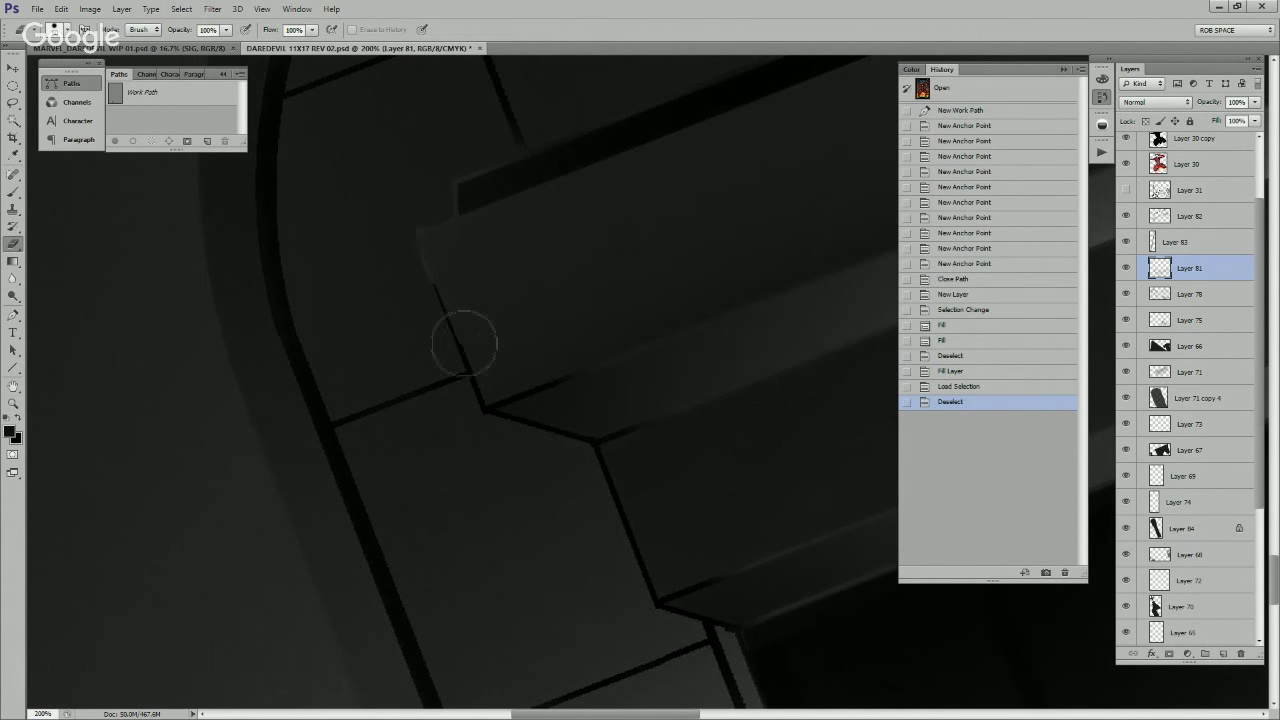
{"action": "mouse_move", "coordinate": [485, 412]}
{"action": "left_mouse_down"}
{"action": "mouse_move", "coordinate": [589, 443]}
{"action": "mouse_move", "coordinate": [517, 423]}
{"action": "mouse_move", "coordinate": [600, 443]}
{"action": "mouse_move", "coordinate": [666, 420]}
{"action": "mouse_move", "coordinate": [643, 363]}
{"action": "mouse_move", "coordinate": [499, 406]}
{"action": "mouse_move", "coordinate": [491, 369]}
{"action": "left_mouse_up"}
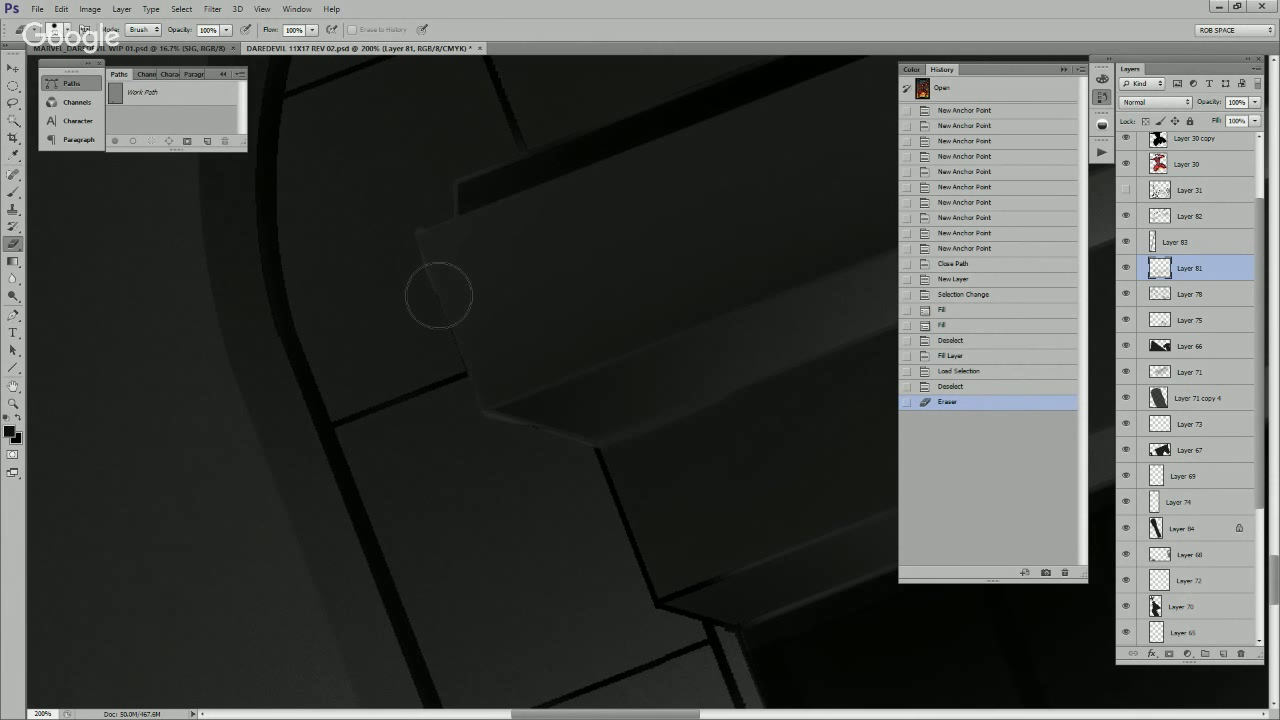
{"action": "mouse_move", "coordinate": [438, 295]}
{"action": "left_mouse_down"}
{"action": "mouse_move", "coordinate": [463, 354]}
{"action": "mouse_move", "coordinate": [417, 246]}
{"action": "mouse_move", "coordinate": [434, 233]}
{"action": "left_mouse_up"}
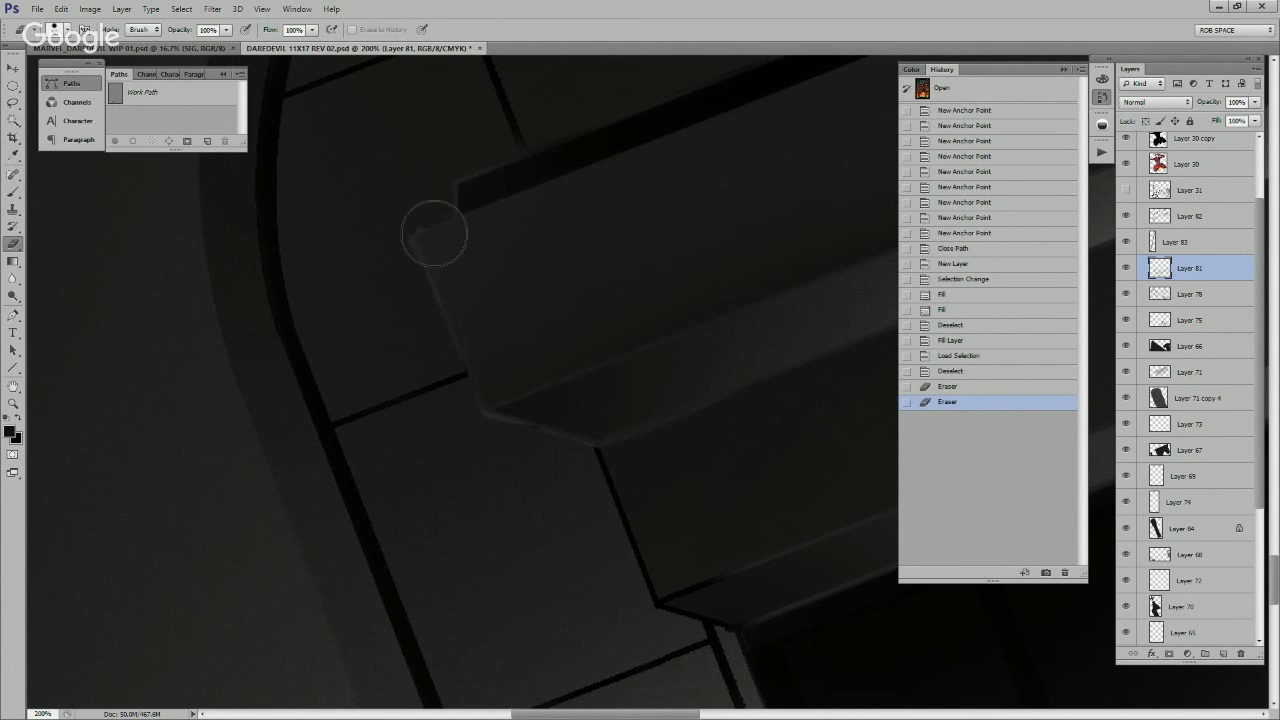
{"action": "key", "text": "ctrl+alt+z"}
{"action": "key", "text": "ctrl+alt+z"}
{"action": "key", "text": "ctrl+alt+z"}
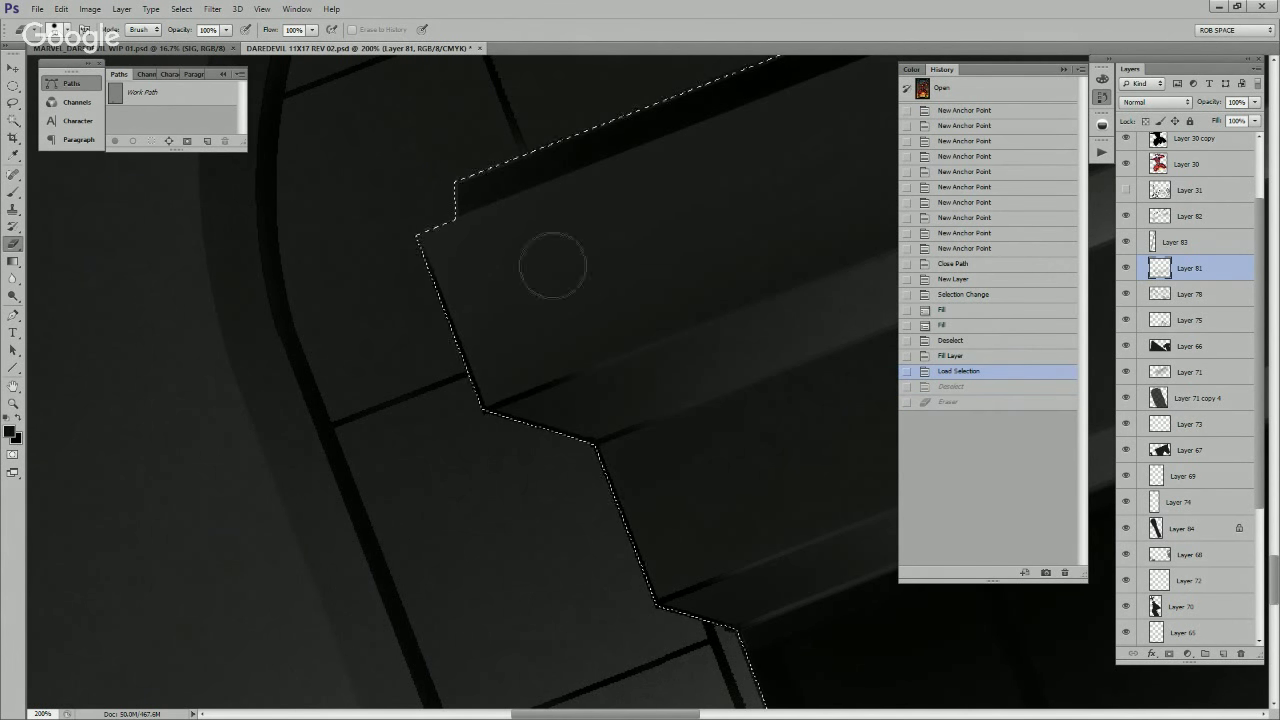
{"action": "key", "text": "ctrl+d"}
Step: Lasso the stepped end of the tomb ledge, following its corners closely and looping loosely across the ledge's face
{"action": "key", "text": "l"}
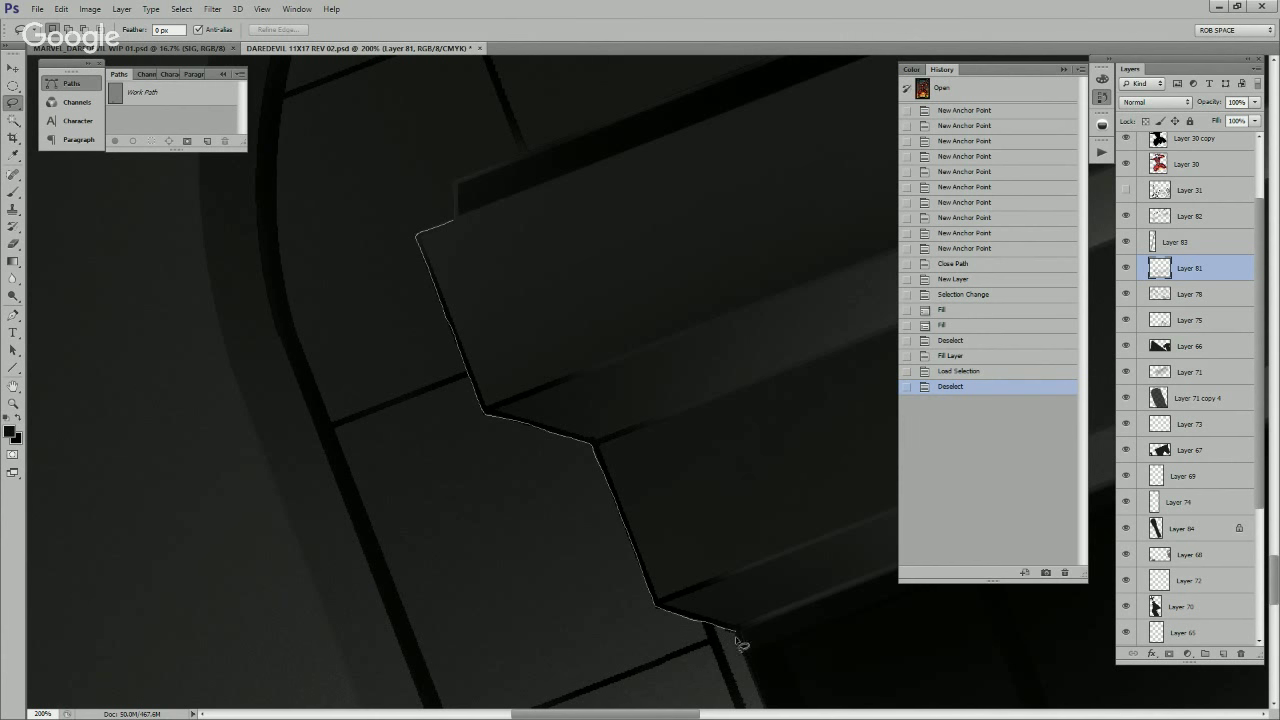
{"action": "left_click_drag", "start_coordinate": [740, 643], "coordinate": [838, 610]}
{"action": "mouse_move", "coordinate": [877, 484]}
{"action": "left_mouse_down"}
{"action": "mouse_move", "coordinate": [823, 330]}
{"action": "mouse_move", "coordinate": [527, 198]}
{"action": "left_mouse_up"}
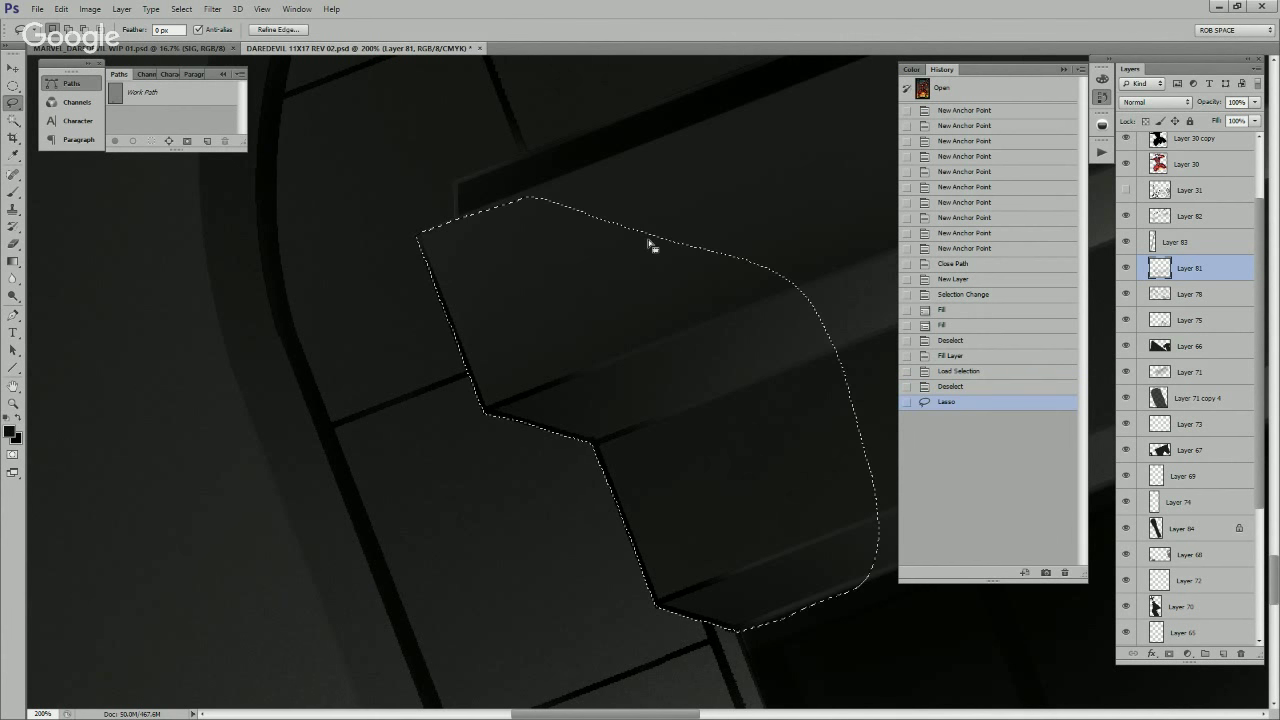
{"action": "mouse_move", "coordinate": [826, 451]}
{"action": "left_mouse_down"}
{"action": "mouse_move", "coordinate": [661, 485]}
{"action": "mouse_move", "coordinate": [681, 376]}
{"action": "left_mouse_up"}
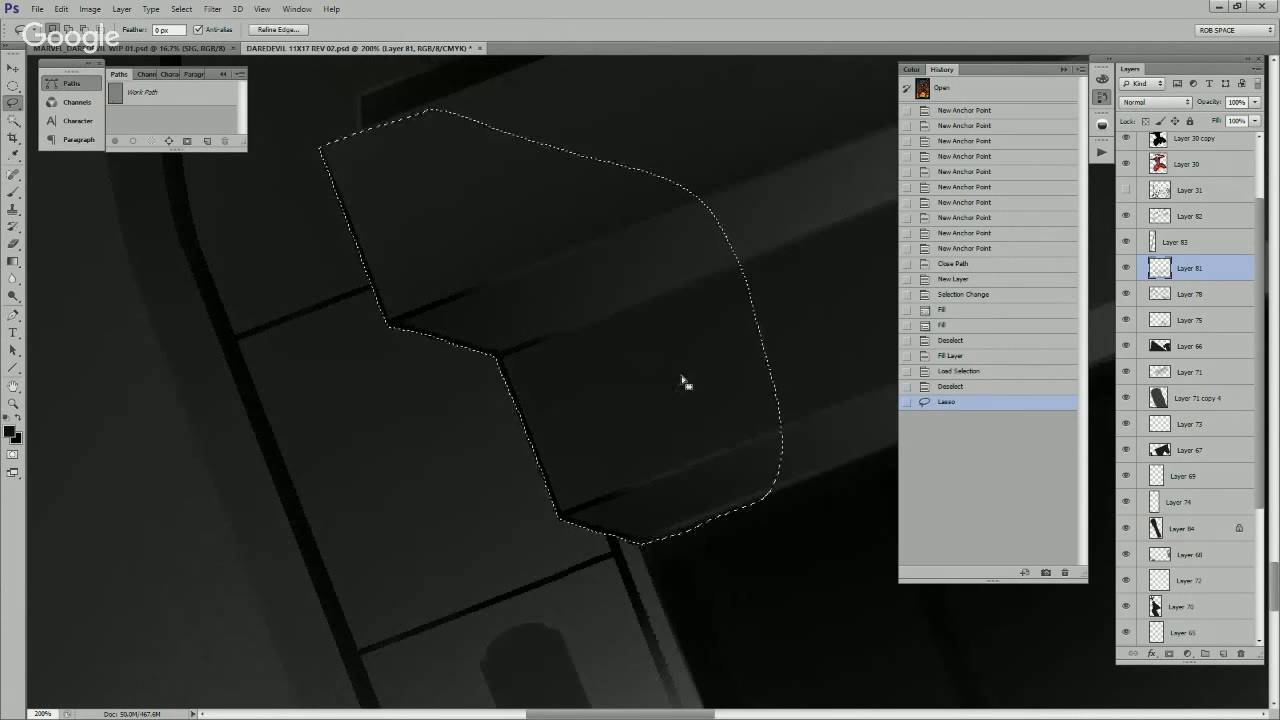
Step: Intersect the lasso selection with the outline pixels of hidden Layer 63
{"action": "left_click", "coordinate": [1183, 633]}
{"action": "scroll", "coordinate": [1190, 390], "scroll_direction": "down", "scroll_amount": 3}
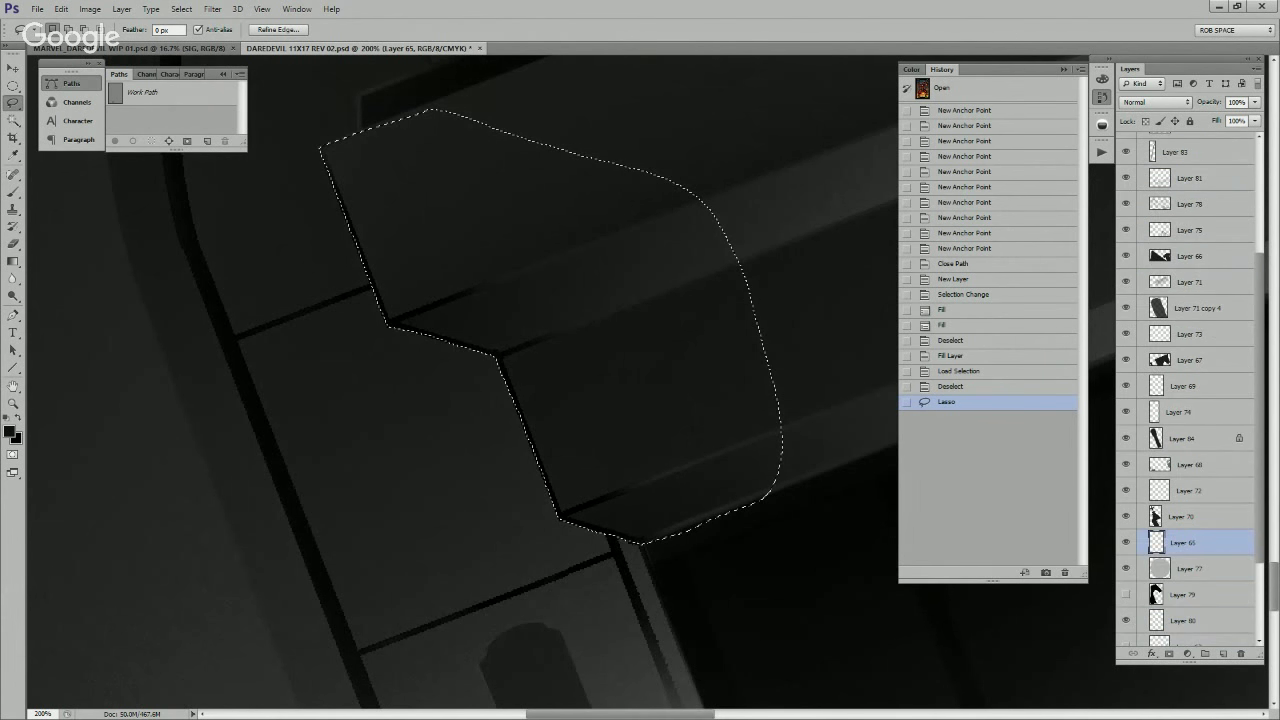
{"action": "scroll", "coordinate": [1190, 400], "scroll_direction": "down", "scroll_amount": 2}
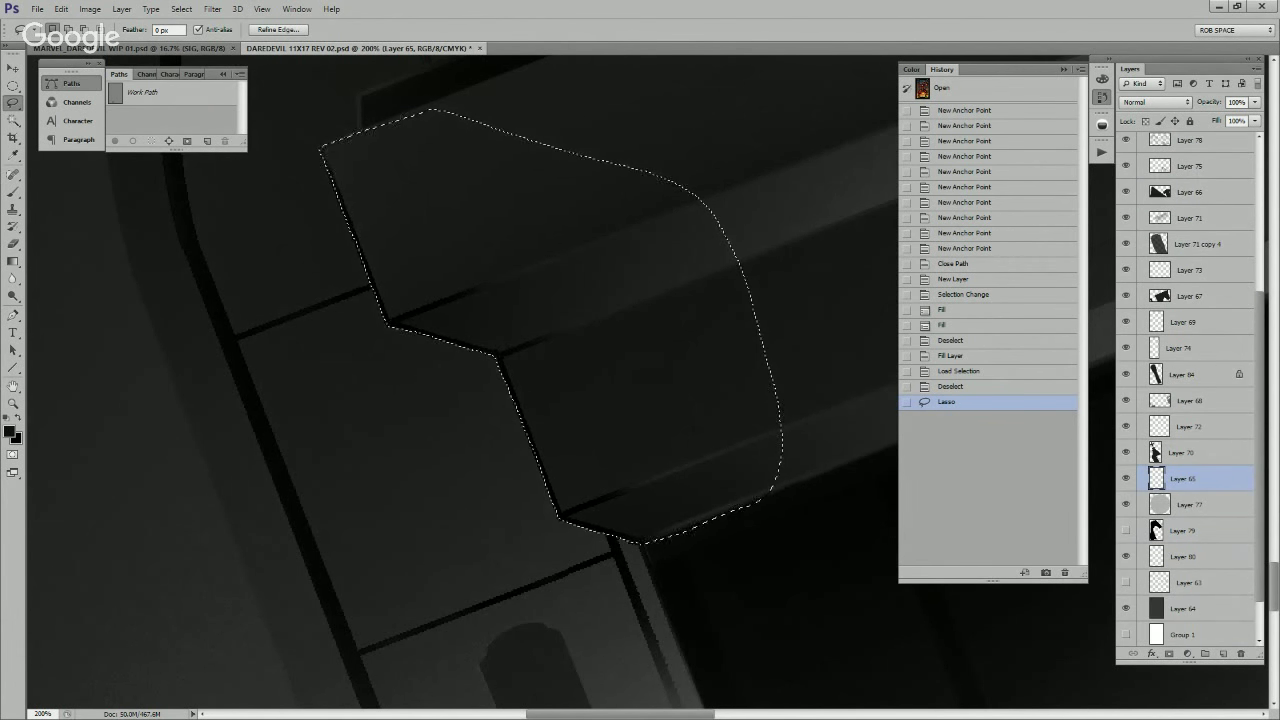
{"action": "right_click", "coordinate": [1159, 582]}
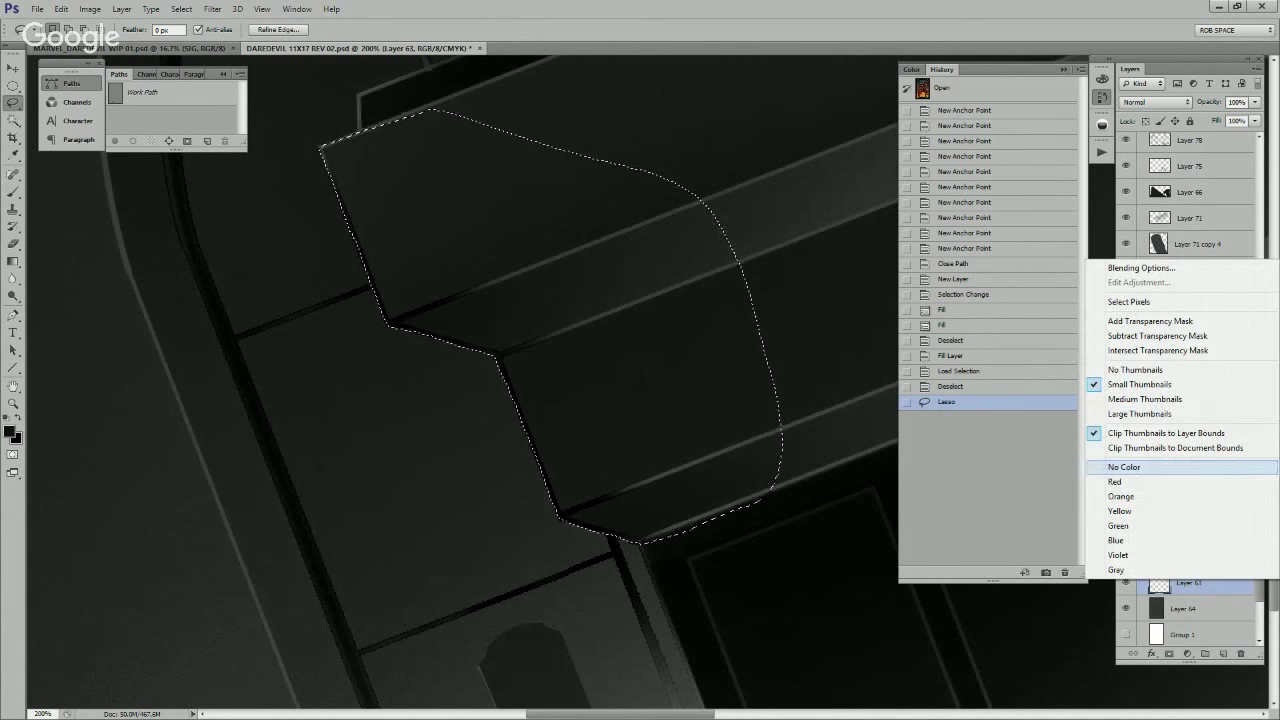
{"action": "left_click", "coordinate": [1130, 300]}
{"action": "scroll", "coordinate": [1186, 583], "scroll_direction": "up", "scroll_amount": 6}
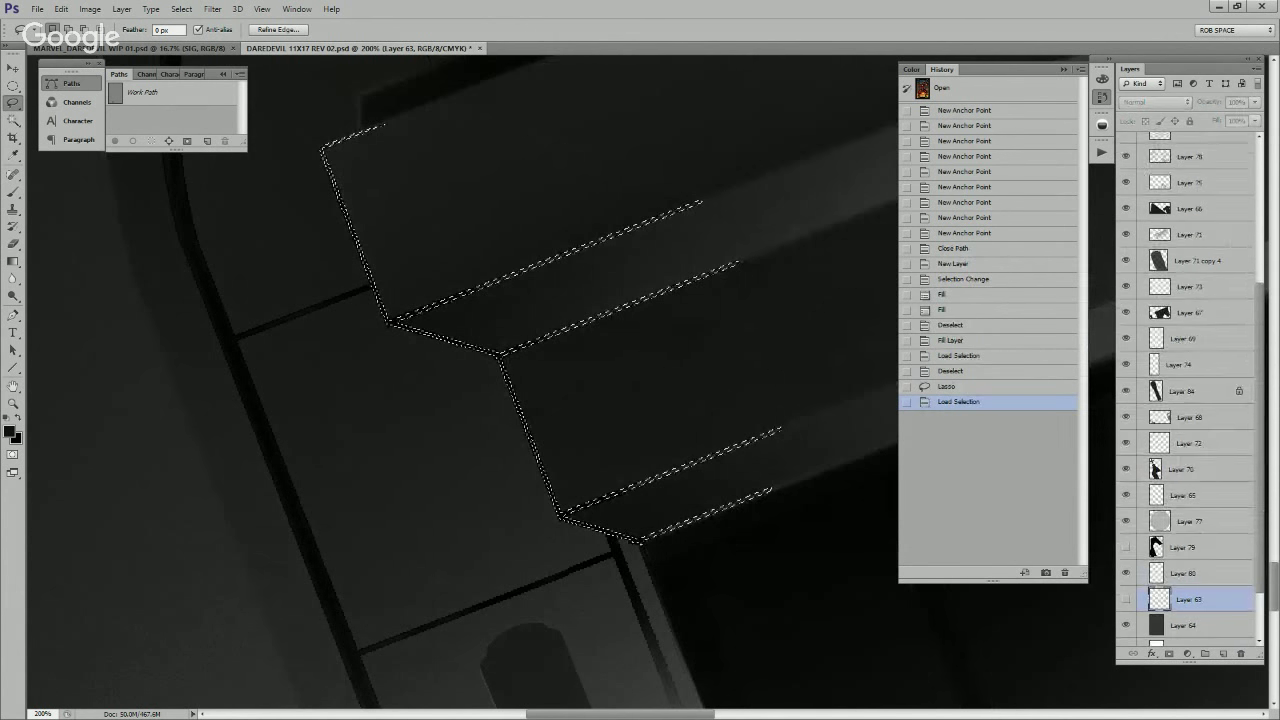
Step: Identify Layer 81 by switching layers off and on, and cut the selected ledge outline from it
{"action": "left_click", "coordinate": [1190, 306]}
{"action": "left_click", "coordinate": [1126, 306]}
{"action": "left_click", "coordinate": [1126, 306]}
{"action": "left_click", "coordinate": [1126, 332]}
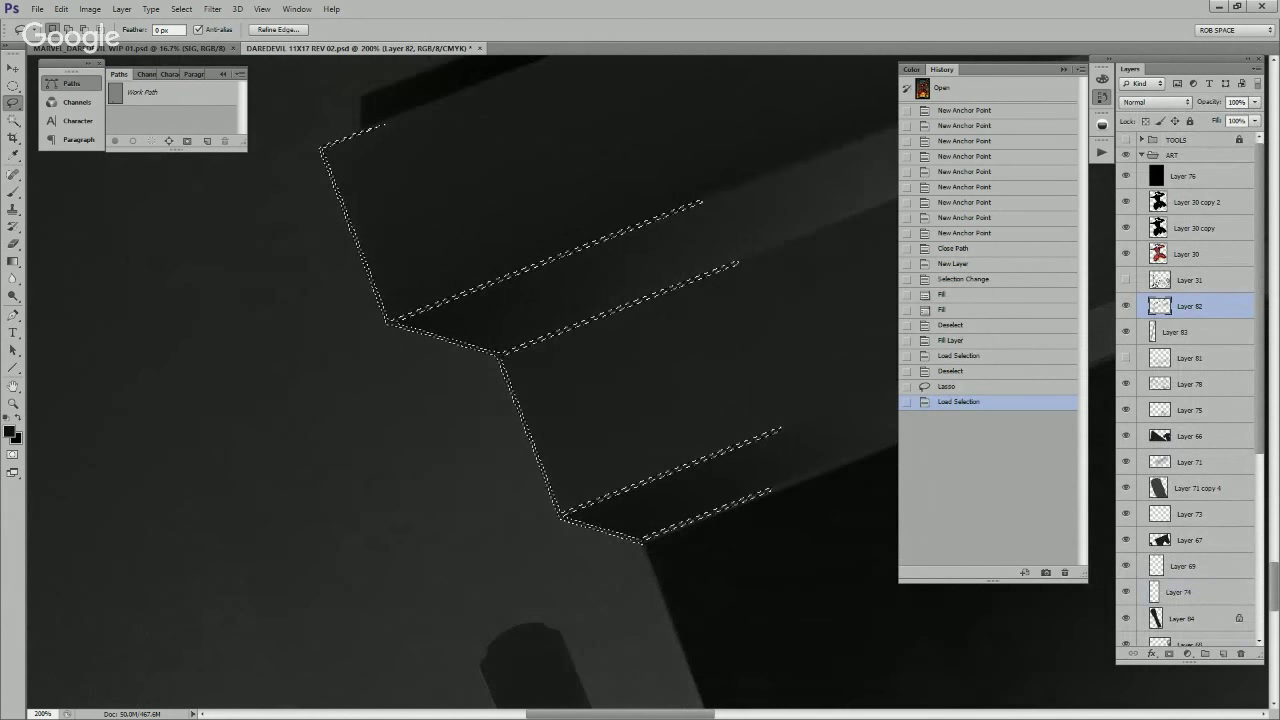
{"action": "left_click", "coordinate": [1126, 332]}
{"action": "left_click", "coordinate": [1190, 358]}
{"action": "key", "text": "ctrl+x"}
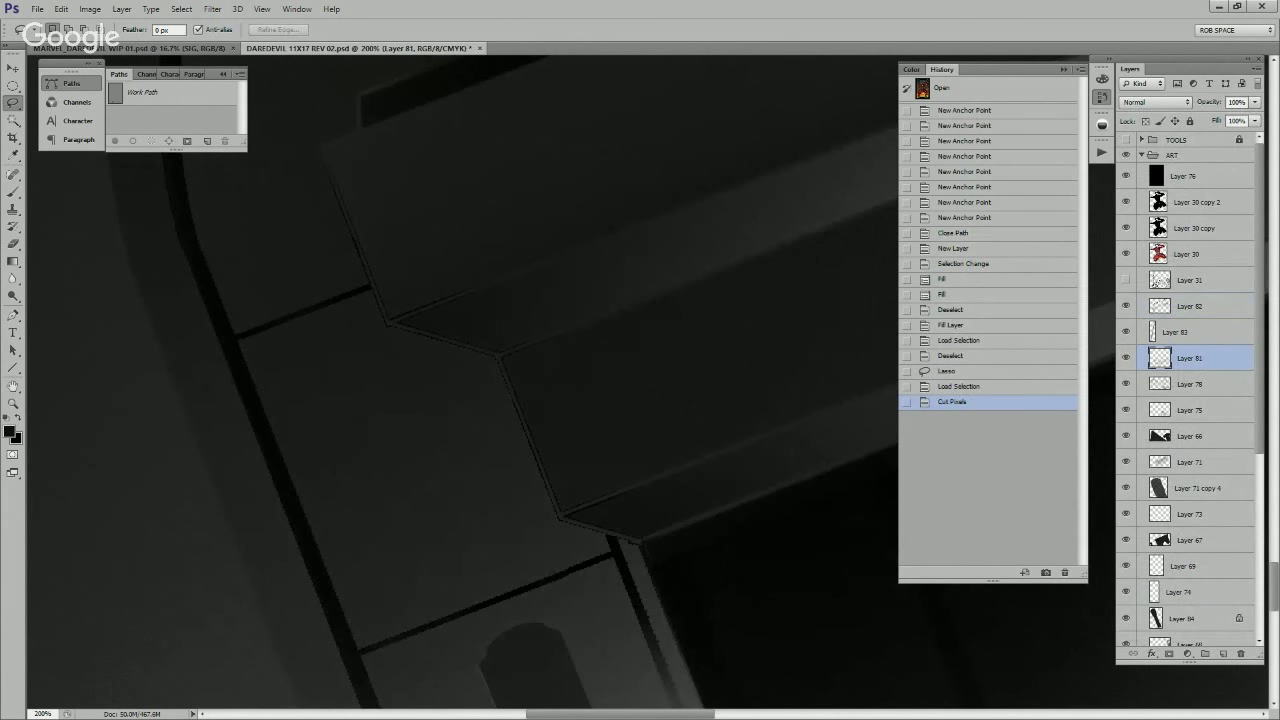
Step: Examine the trimmed ledge end and the arched window at several magnifications
{"action": "key", "text": "z"}
{"action": "left_click", "coordinate": [706, 434], "text": "alt"}
{"action": "left_click", "coordinate": [722, 437], "text": "alt"}
{"action": "left_click", "coordinate": [742, 445], "text": "alt"}
{"action": "left_click", "coordinate": [761, 448], "text": "alt"}
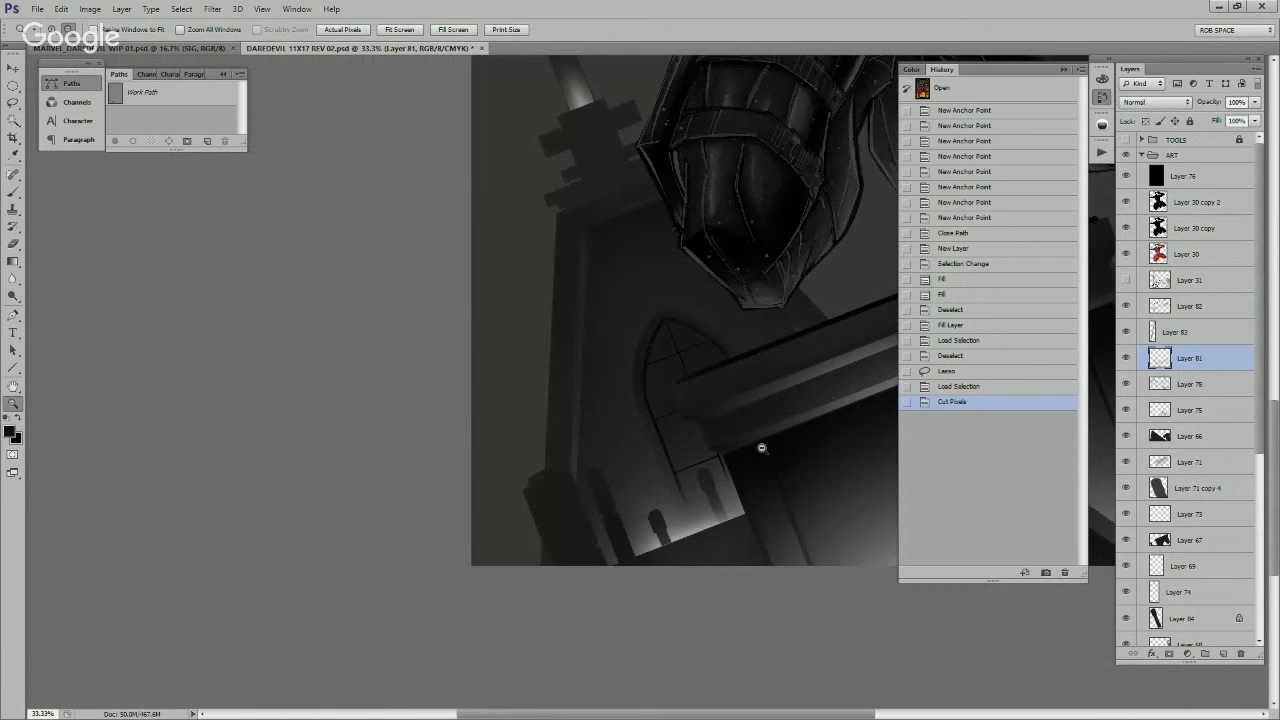
{"action": "left_click", "coordinate": [769, 451]}
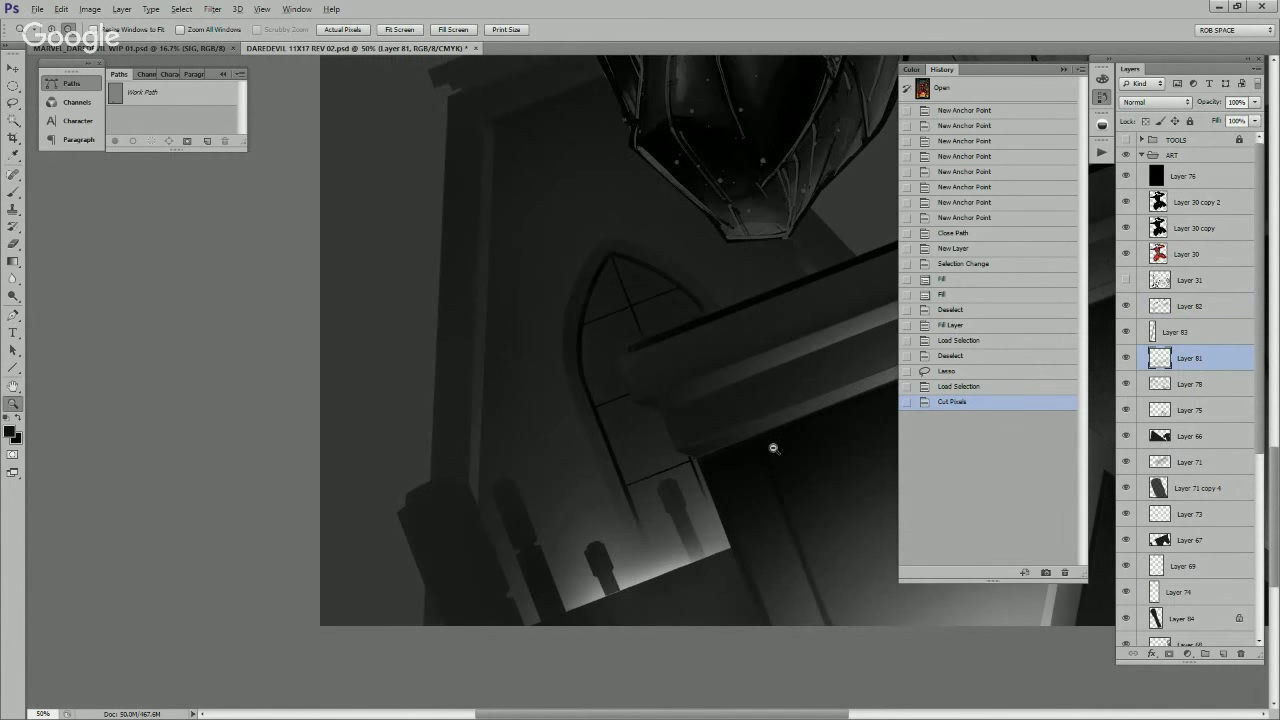
{"action": "left_click", "coordinate": [772, 451], "text": "alt"}
{"action": "left_click", "coordinate": [774, 453], "text": "alt"}
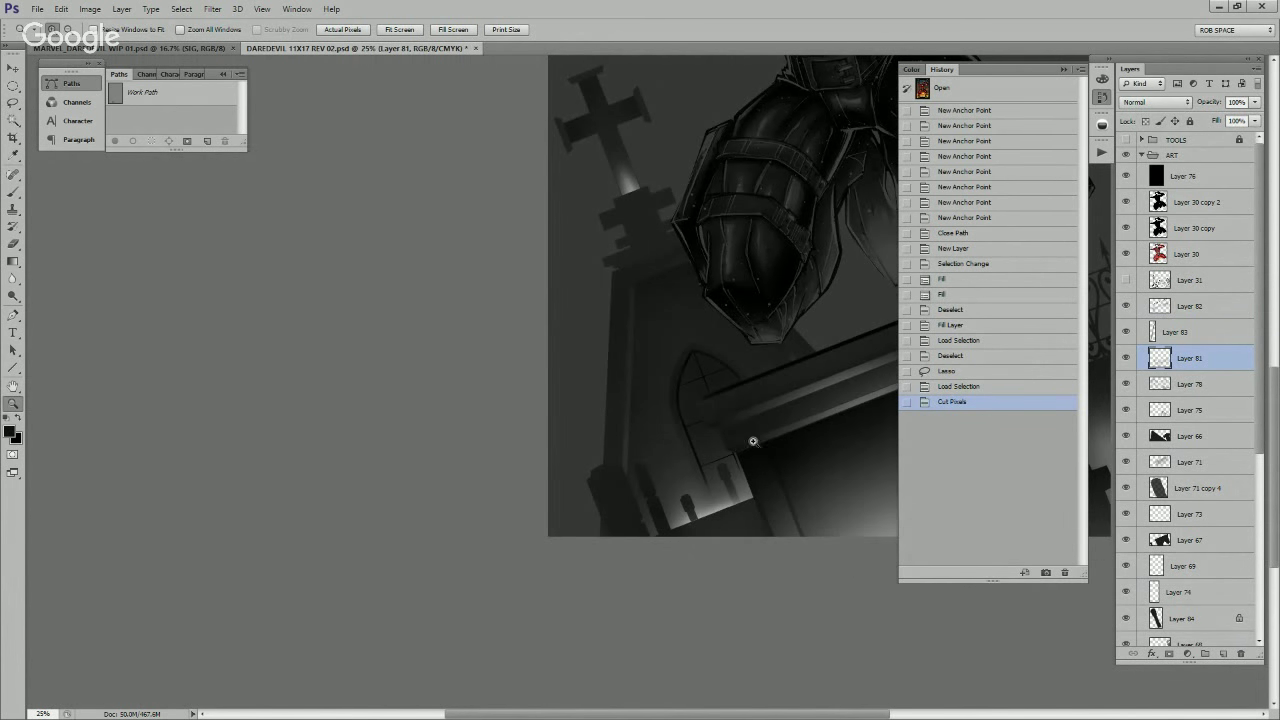
{"action": "left_click", "coordinate": [754, 432]}
{"action": "left_click", "coordinate": [757, 434]}
{"action": "left_click_drag", "start_coordinate": [890, 454], "coordinate": [732, 563]}
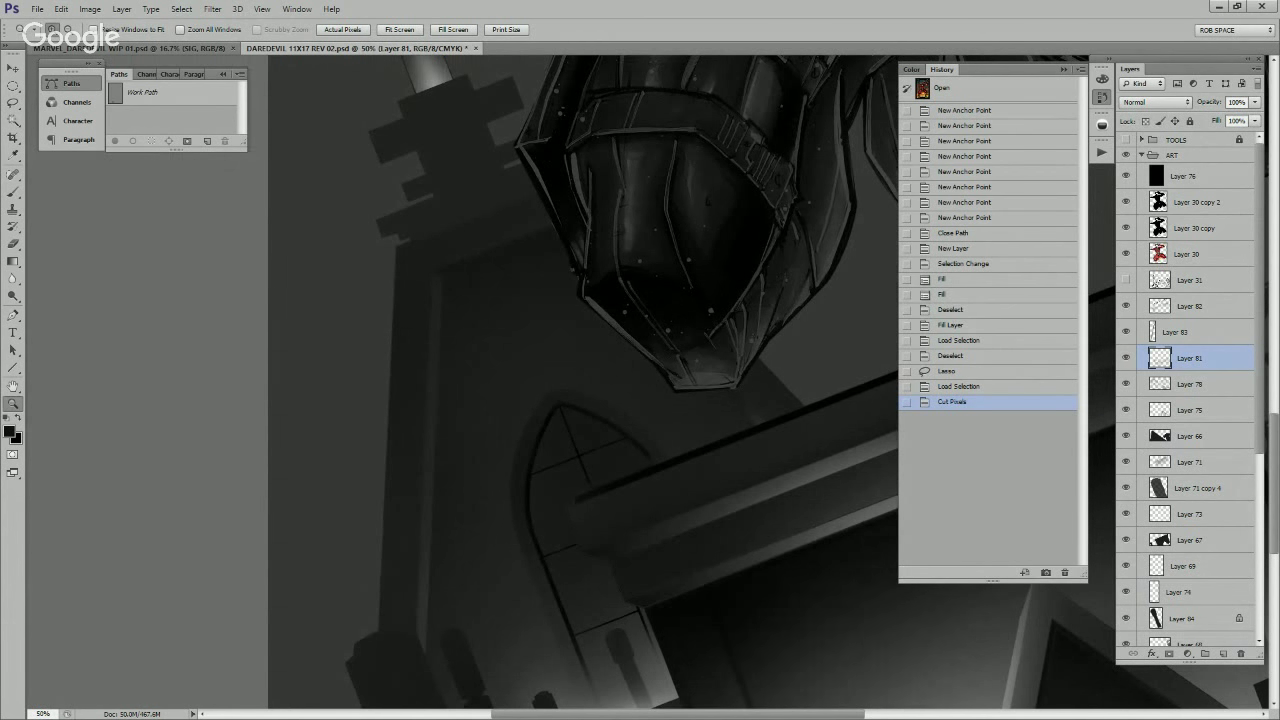
Step: Add a new layer above Layer 81 and choose the 19 px MyBroosh brush at 100% hardness for the arched window
{"action": "left_click", "coordinate": [1223, 653]}
{"action": "left_click", "coordinate": [598, 466]}
{"action": "left_click", "coordinate": [605, 470]}
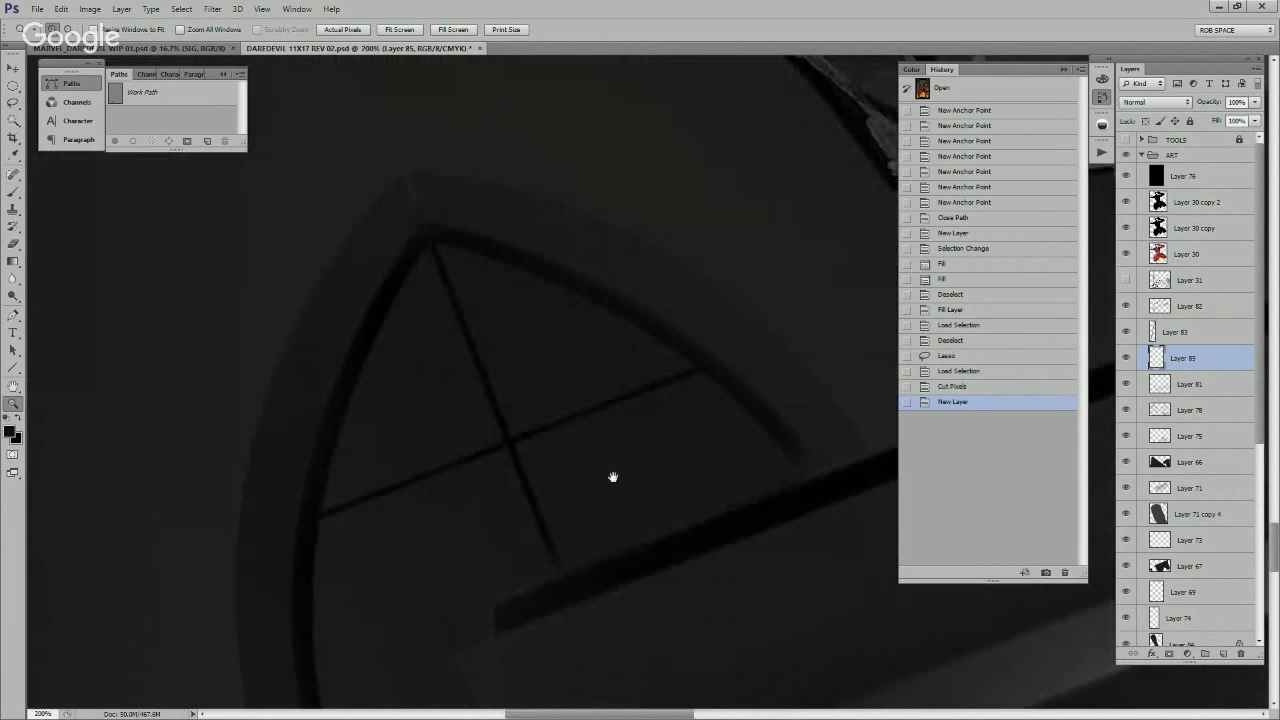
{"action": "key", "text": "b"}
{"action": "right_click", "coordinate": [546, 391]}
{"action": "left_click", "coordinate": [595, 484]}
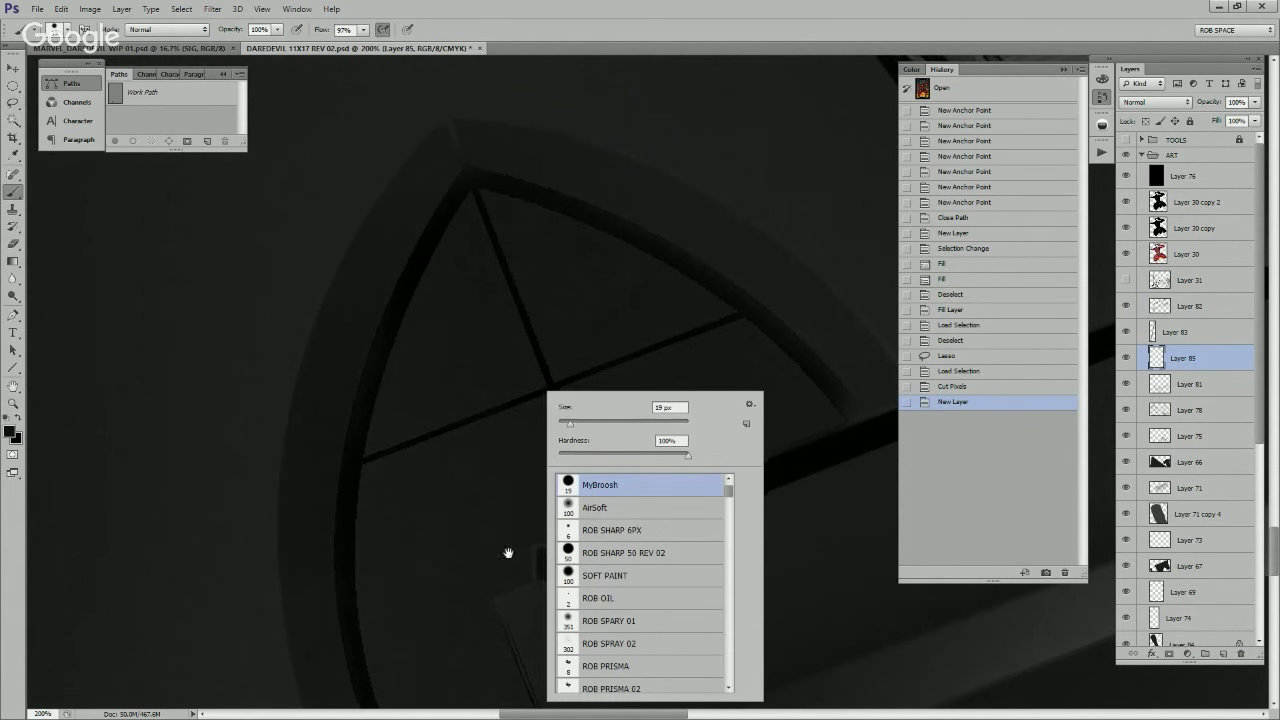
{"action": "left_click", "coordinate": [508, 552]}
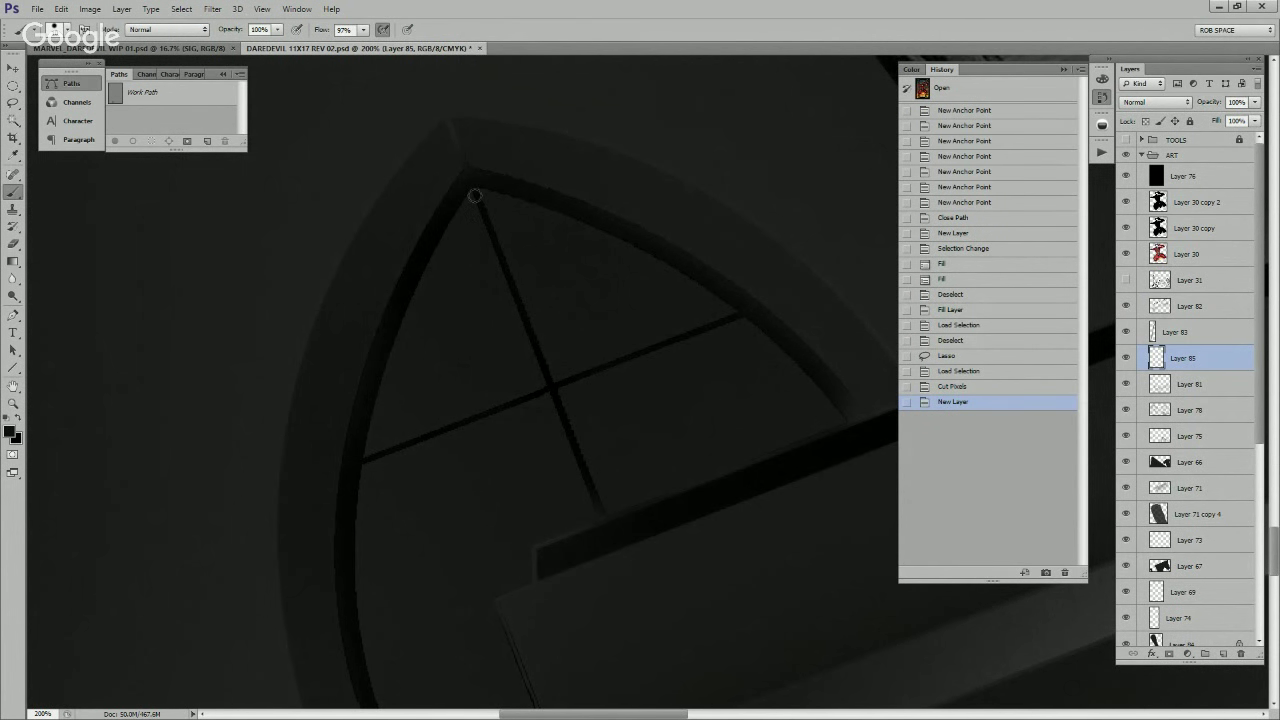
Step: Paint a thicker bar from the window's peak down to the tomb ledge and refill the strokes with black, preserving transparency
{"action": "left_click_drag", "start_coordinate": [474, 195], "coordinate": [525, 331]}
{"action": "left_click_drag", "start_coordinate": [559, 423], "coordinate": [593, 517]}
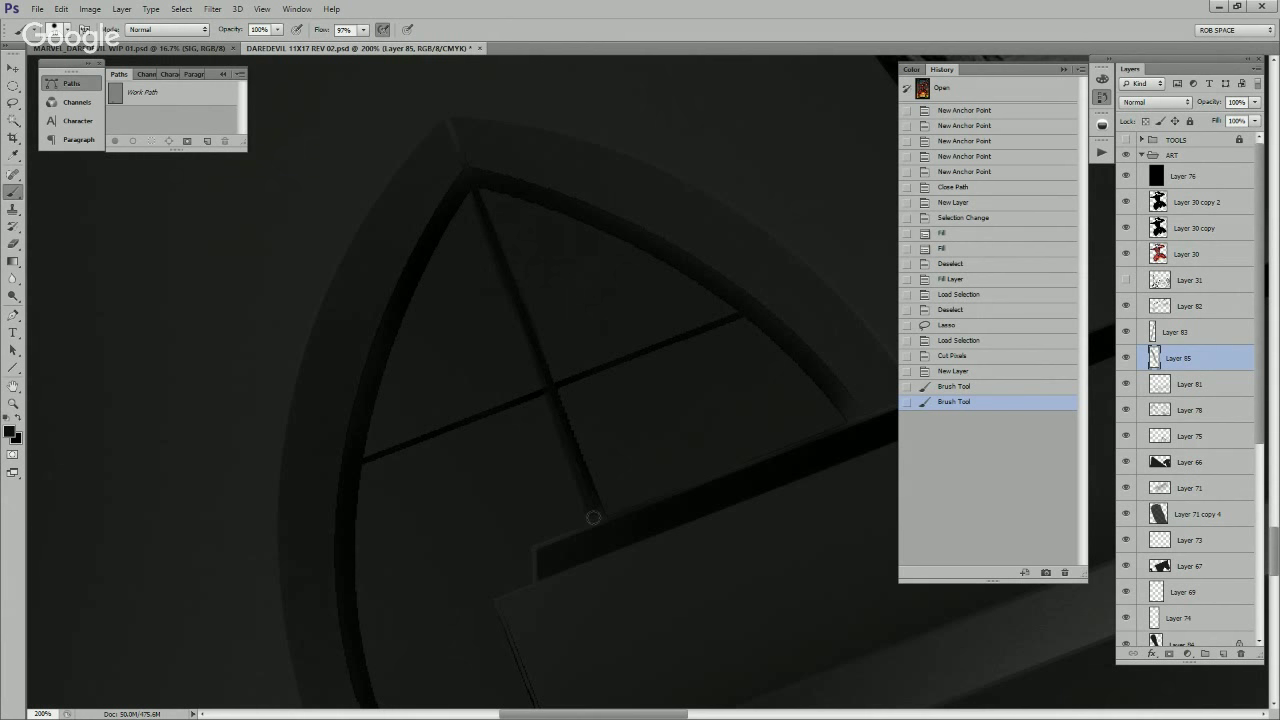
{"action": "left_click_drag", "start_coordinate": [553, 422], "coordinate": [595, 518]}
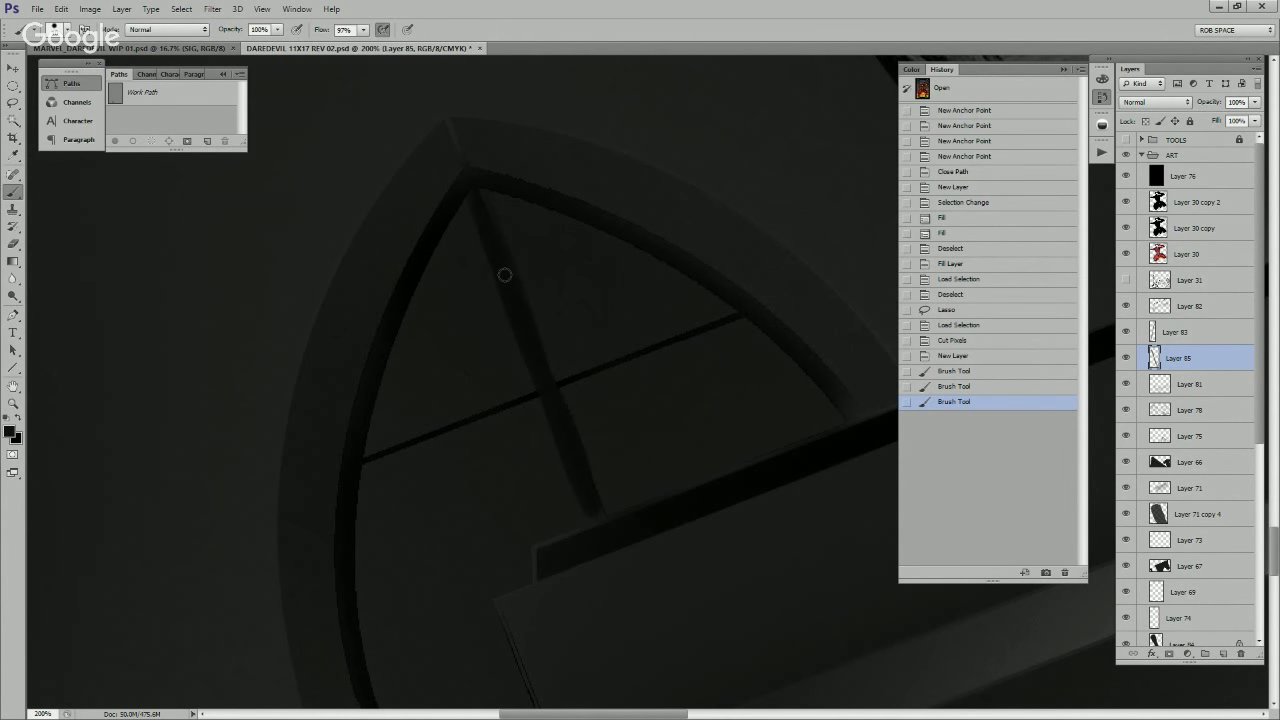
{"action": "left_click_drag", "start_coordinate": [595, 503], "coordinate": [593, 522]}
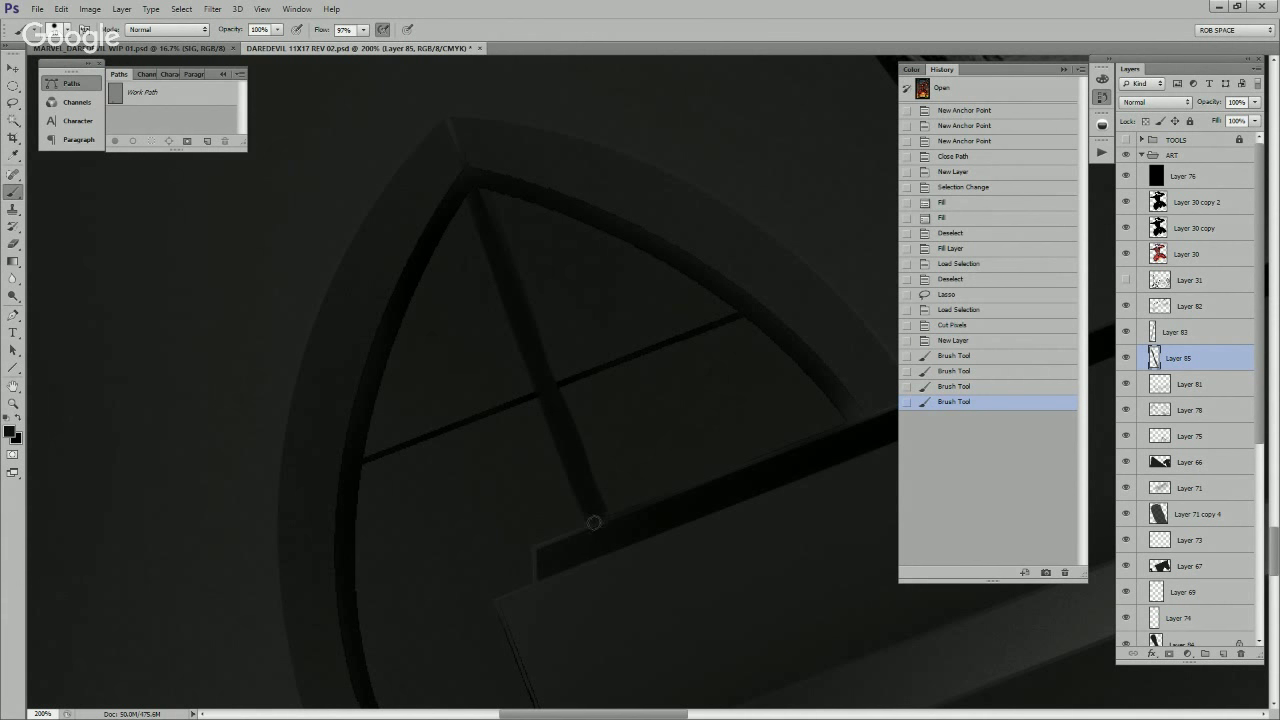
{"action": "left_click_drag", "start_coordinate": [578, 455], "coordinate": [568, 409]}
{"action": "left_click_drag", "start_coordinate": [586, 394], "coordinate": [621, 506]}
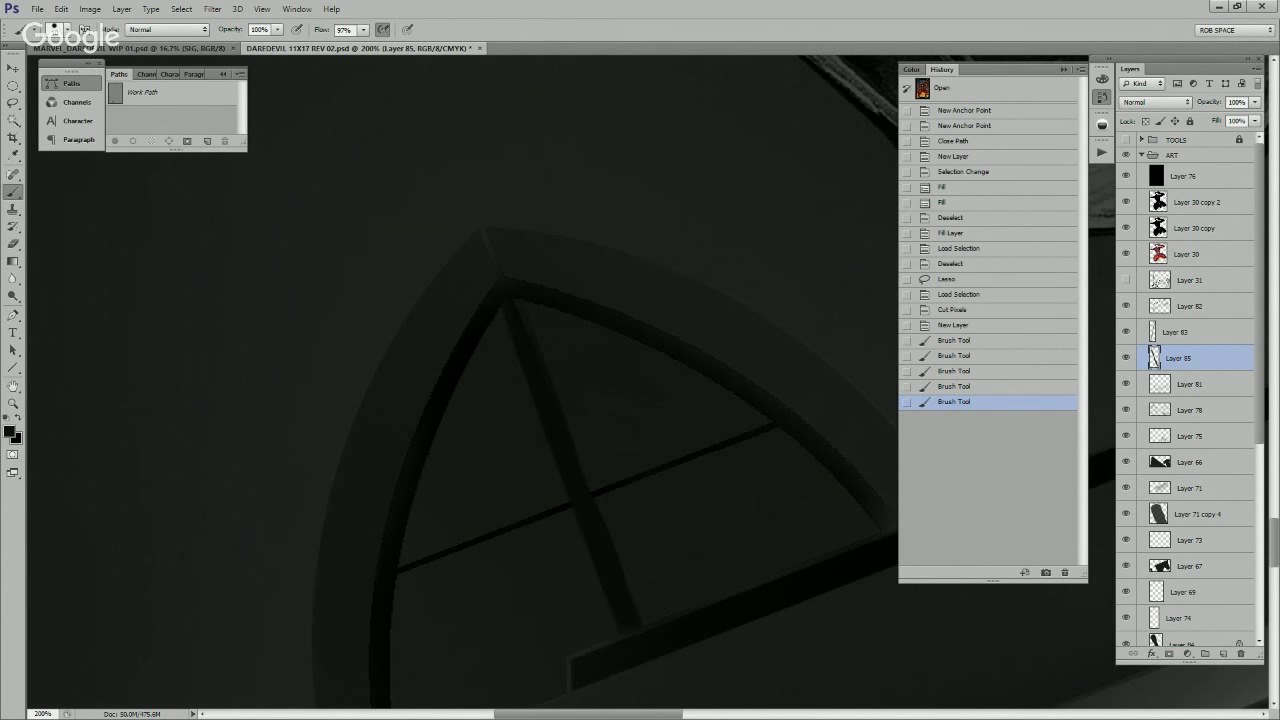
{"action": "key", "text": "Tab"}
{"action": "key", "text": "alt+shift+BackSpace"}
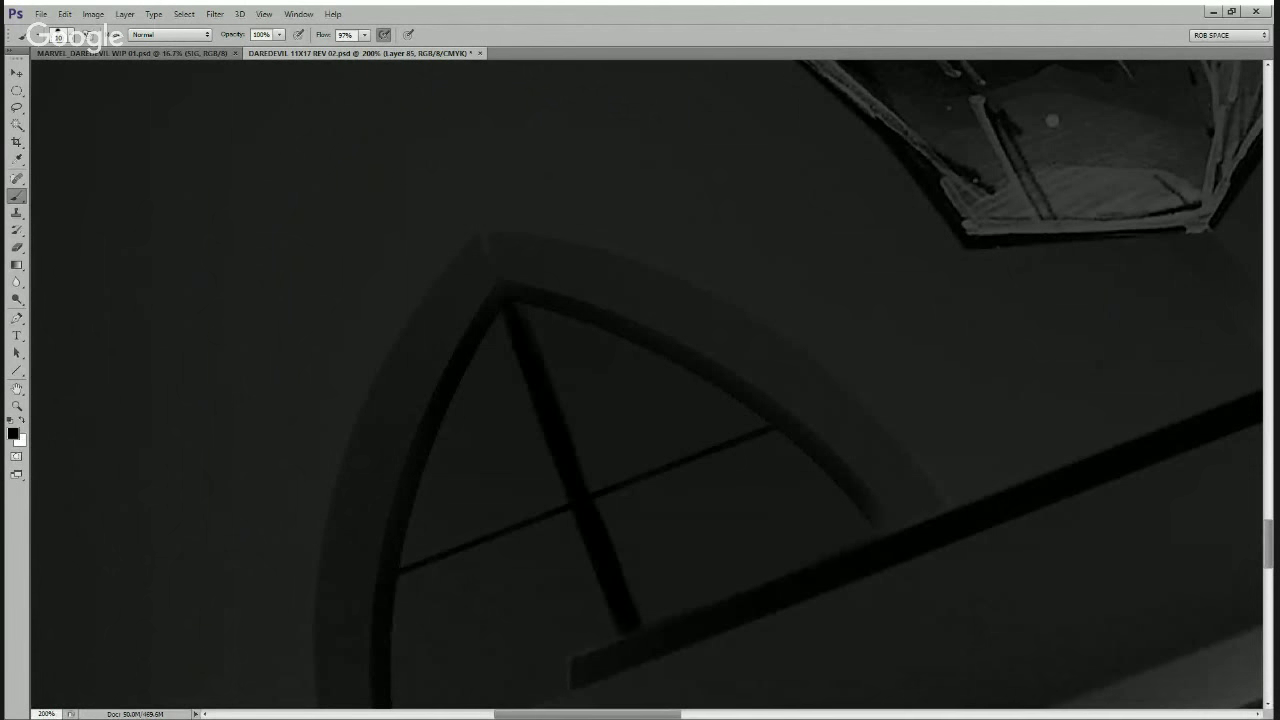
{"action": "key", "text": "Tab"}
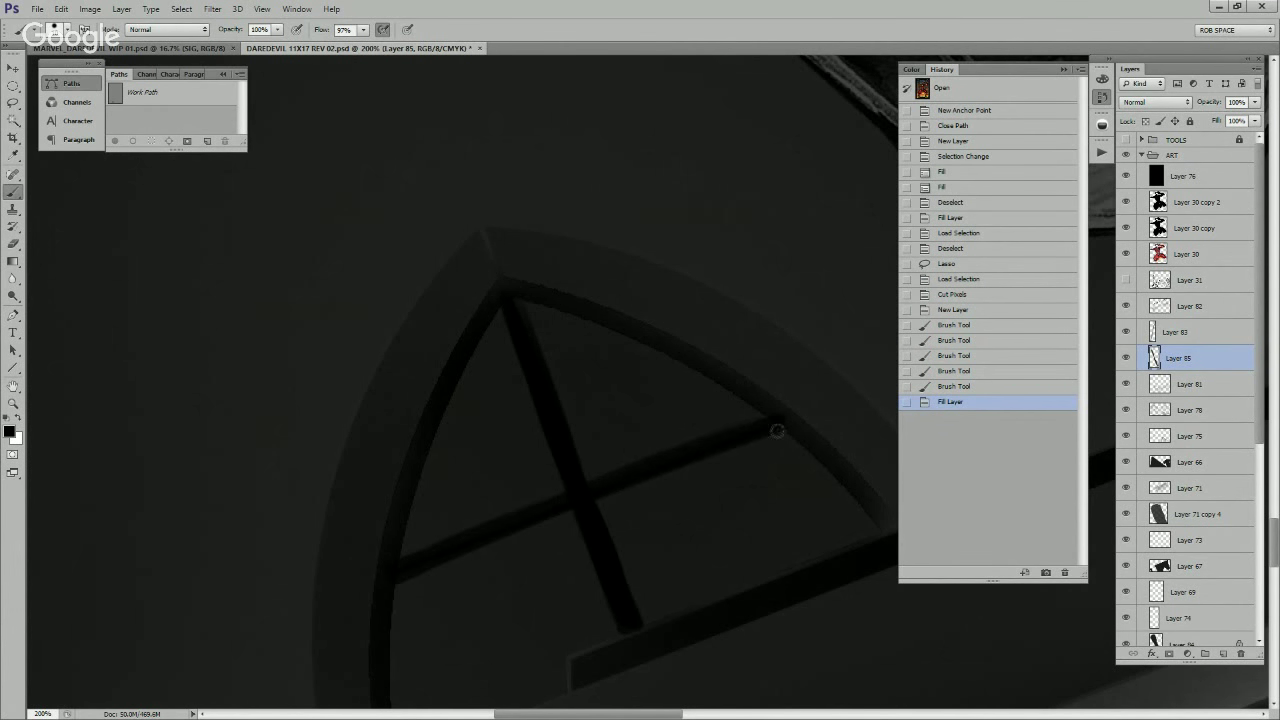
Step: Paint the window's upper and middle crossbars thicker in black and erase the overlap at the tomb ledge's edge
{"action": "left_click_drag", "start_coordinate": [427, 566], "coordinate": [766, 430]}
{"action": "left_click_drag", "start_coordinate": [660, 695], "coordinate": [780, 385]}
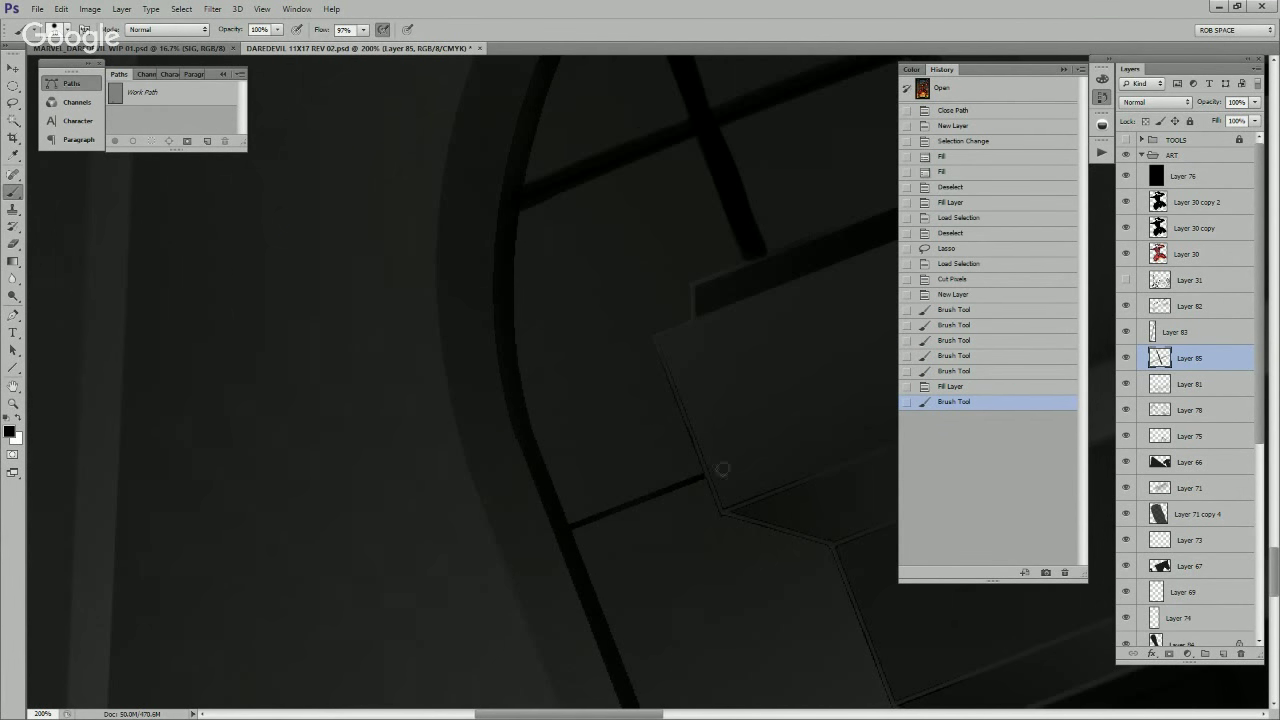
{"action": "mouse_move", "coordinate": [693, 484]}
{"action": "left_mouse_down"}
{"action": "mouse_move", "coordinate": [574, 531]}
{"action": "mouse_move", "coordinate": [655, 496]}
{"action": "left_mouse_up"}
{"action": "left_click_drag", "start_coordinate": [571, 526], "coordinate": [683, 492]}
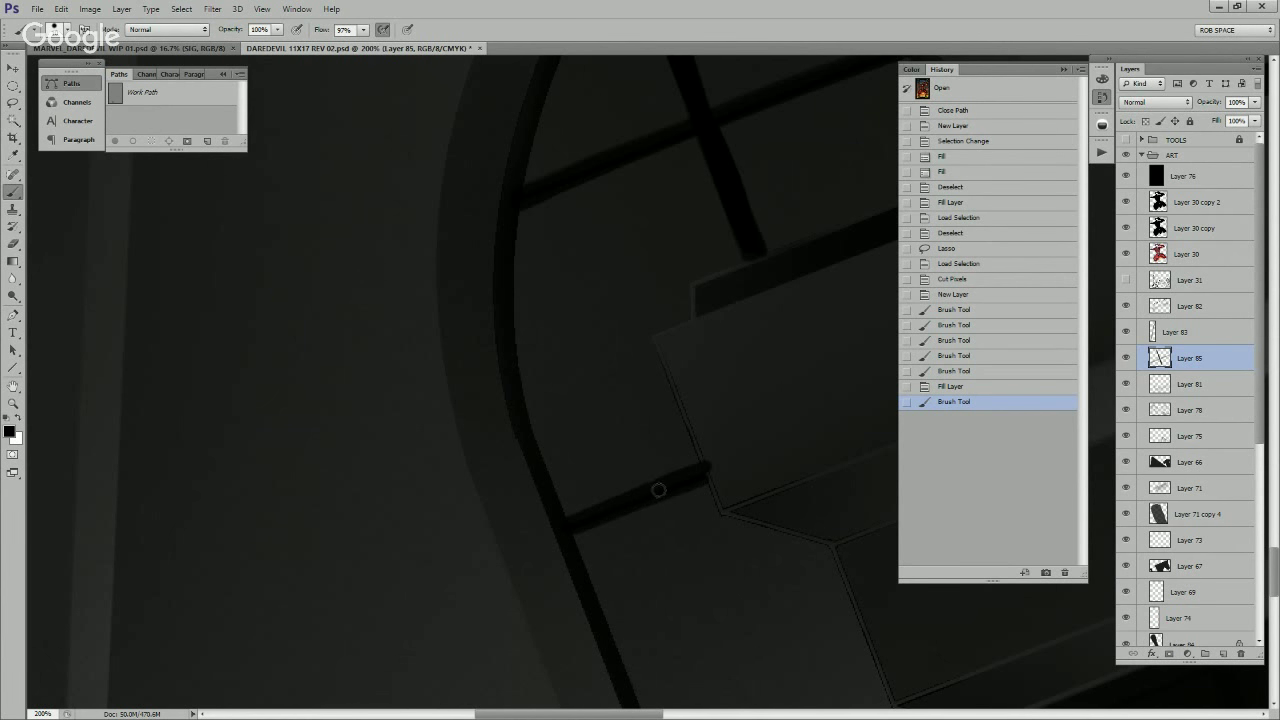
{"action": "key", "text": "e"}
{"action": "mouse_move", "coordinate": [684, 493]}
{"action": "left_mouse_down"}
{"action": "mouse_move", "coordinate": [713, 454]}
{"action": "mouse_move", "coordinate": [721, 483]}
{"action": "mouse_move", "coordinate": [706, 456]}
{"action": "mouse_move", "coordinate": [738, 490]}
{"action": "left_mouse_up"}
{"action": "left_click_drag", "start_coordinate": [764, 558], "coordinate": [670, 279]}
{"action": "key", "text": "b"}
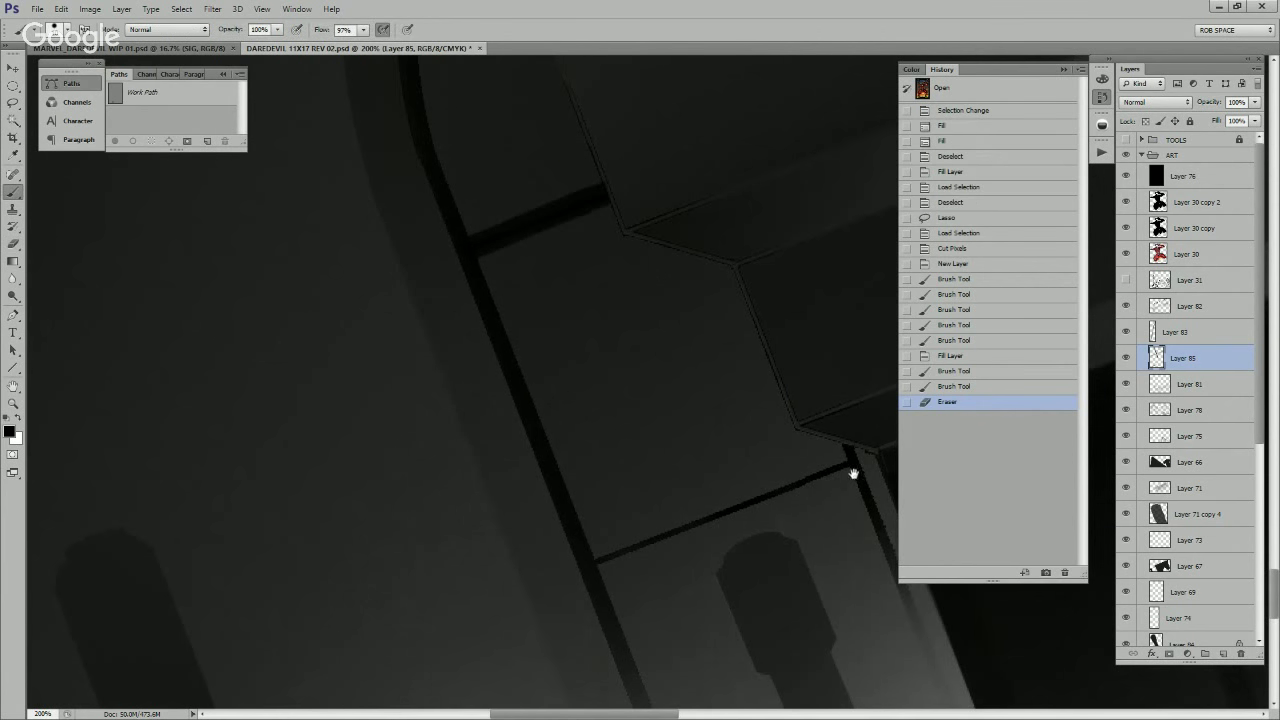
Step: Paint the window's lower crossbar thicker in black and add a thick bar down its side beside the tomb
{"action": "mouse_move", "coordinate": [801, 486]}
{"action": "left_mouse_down"}
{"action": "mouse_move", "coordinate": [600, 560]}
{"action": "mouse_move", "coordinate": [822, 476]}
{"action": "mouse_move", "coordinate": [589, 562]}
{"action": "mouse_move", "coordinate": [838, 464]}
{"action": "mouse_move", "coordinate": [640, 537]}
{"action": "mouse_move", "coordinate": [820, 470]}
{"action": "mouse_move", "coordinate": [785, 484]}
{"action": "left_mouse_up"}
{"action": "mouse_move", "coordinate": [871, 463]}
{"action": "left_mouse_down"}
{"action": "mouse_move", "coordinate": [789, 491]}
{"action": "mouse_move", "coordinate": [607, 372]}
{"action": "mouse_move", "coordinate": [632, 446]}
{"action": "left_mouse_up"}
{"action": "left_click_drag", "start_coordinate": [607, 376], "coordinate": [682, 562]}
{"action": "left_click_drag", "start_coordinate": [614, 400], "coordinate": [700, 597]}
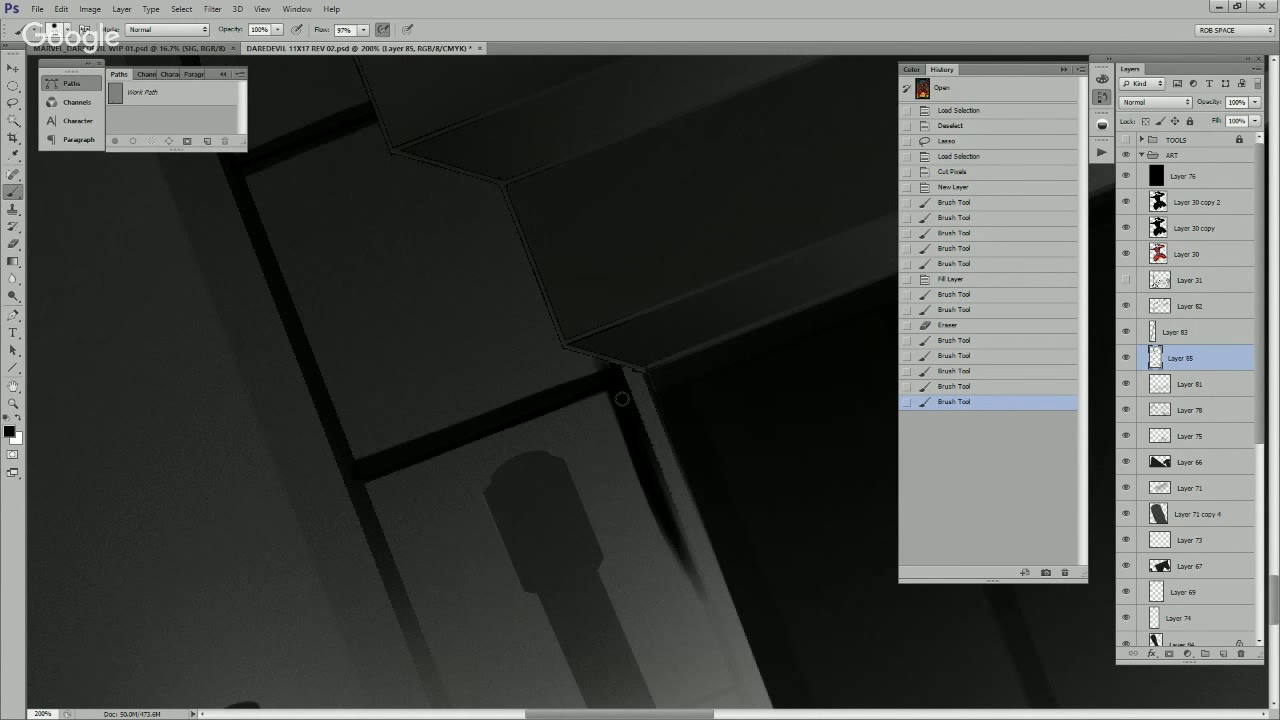
{"action": "mouse_move", "coordinate": [619, 375]}
{"action": "left_mouse_down"}
{"action": "mouse_move", "coordinate": [634, 380]}
{"action": "mouse_move", "coordinate": [704, 606]}
{"action": "left_mouse_up"}
{"action": "left_click_drag", "start_coordinate": [630, 460], "coordinate": [706, 612]}
{"action": "left_click_drag", "start_coordinate": [656, 508], "coordinate": [706, 626]}
Step: Switch to a large soft eraser and fade out the lower end of the window's new side bar
{"action": "key", "text": "e"}
{"action": "right_click", "coordinate": [697, 410]}
{"action": "left_click", "coordinate": [749, 525]}
{"action": "left_click", "coordinate": [676, 556]}
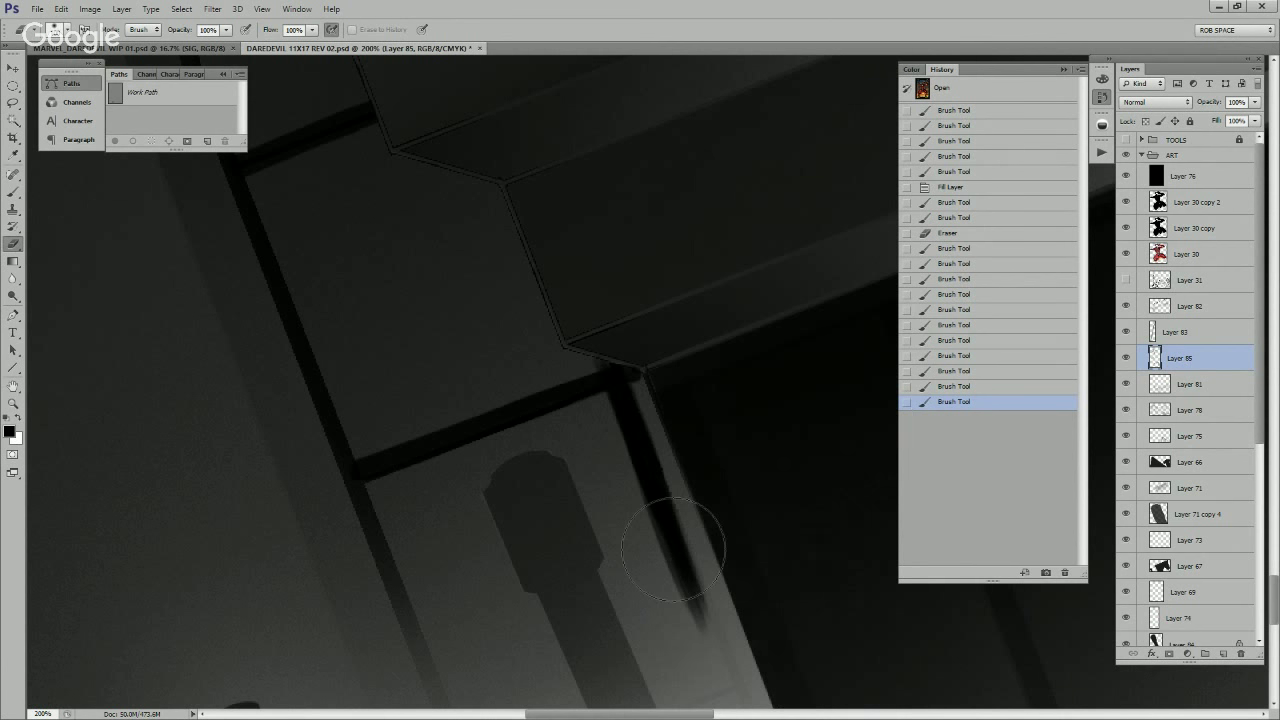
{"action": "mouse_move", "coordinate": [674, 550]}
{"action": "left_mouse_down"}
{"action": "mouse_move", "coordinate": [723, 670]}
{"action": "mouse_move", "coordinate": [650, 527]}
{"action": "mouse_move", "coordinate": [732, 650]}
{"action": "left_mouse_up"}
Step: Check the arched window's thickened bars against the whole graveyard at reduced magnification, comparing with Layer 85 hidden and shown
{"action": "key", "text": "z"}
{"action": "left_click", "coordinate": [714, 516], "text": "alt"}
{"action": "left_click", "coordinate": [714, 516], "text": "alt"}
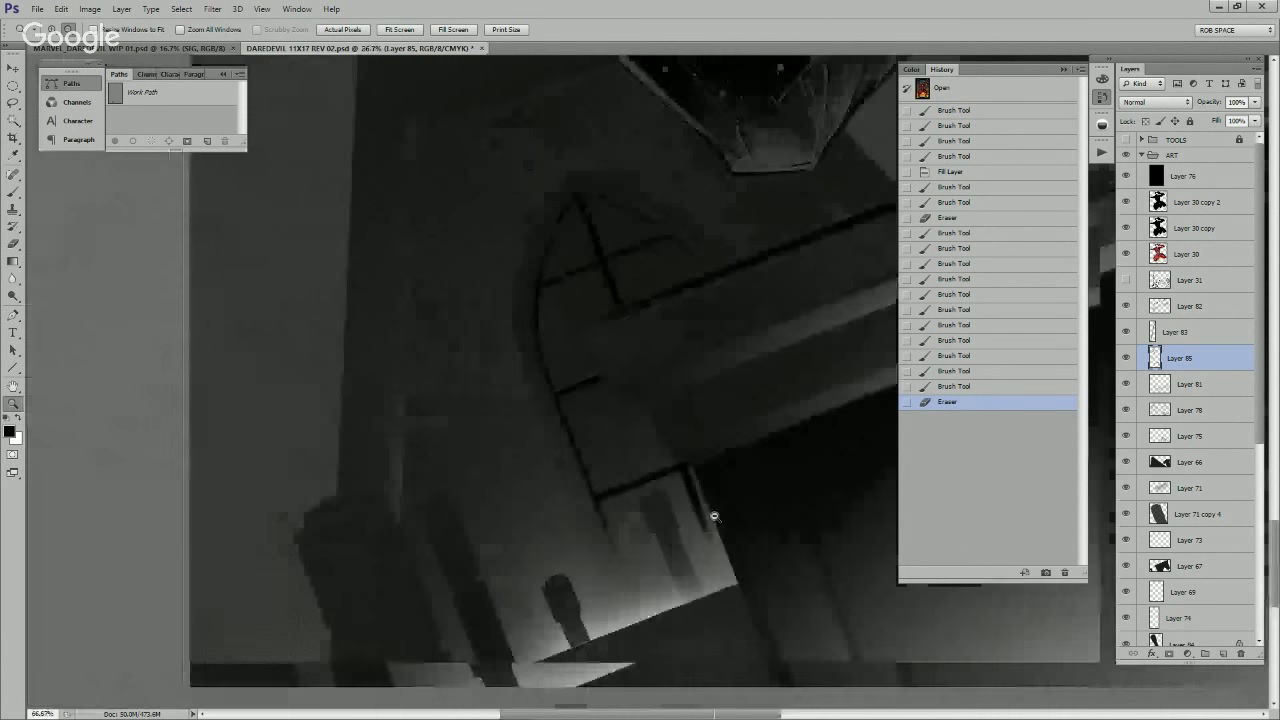
{"action": "left_click", "coordinate": [714, 516], "text": "alt"}
{"action": "left_click", "coordinate": [716, 520], "text": "alt"}
{"action": "left_click", "coordinate": [728, 524], "text": "alt"}
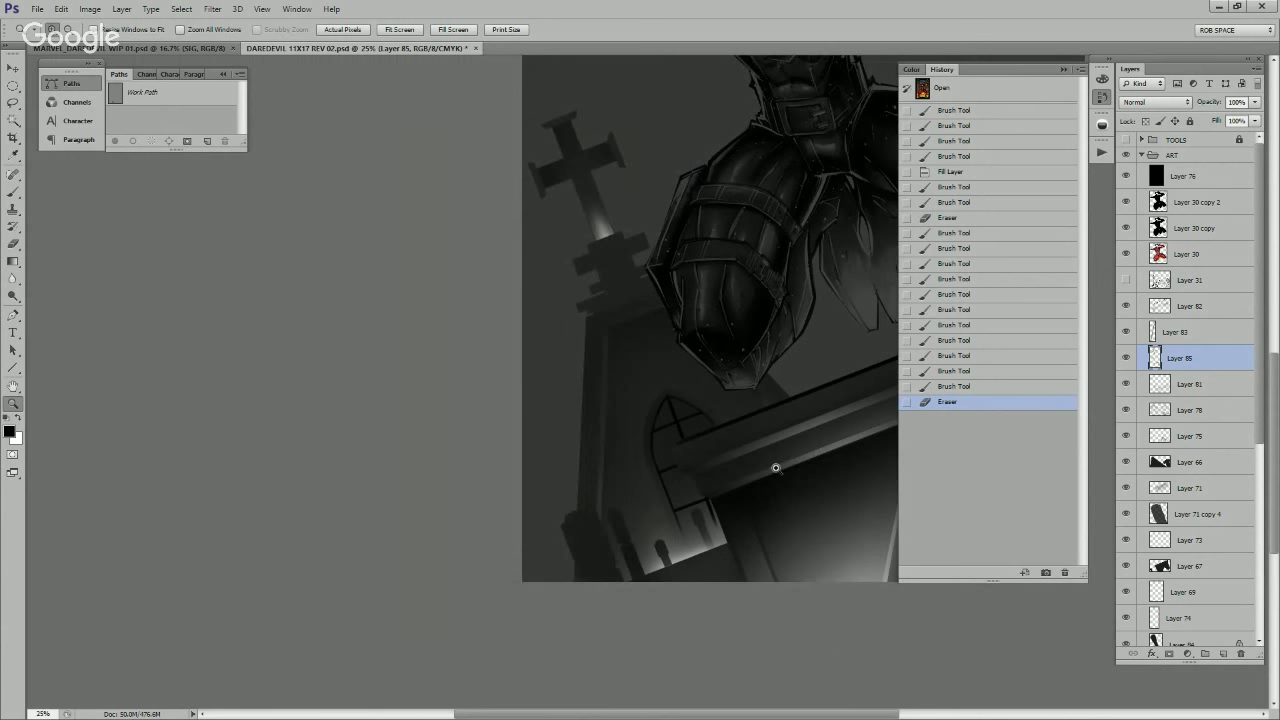
{"action": "left_click", "coordinate": [1126, 358]}
{"action": "key", "text": "ctrl+comma"}
{"action": "left_click_drag", "start_coordinate": [885, 437], "coordinate": [820, 427]}
{"action": "left_click", "coordinate": [815, 503], "text": "alt"}
{"action": "left_click", "coordinate": [799, 507]}
{"action": "key", "text": "b"}
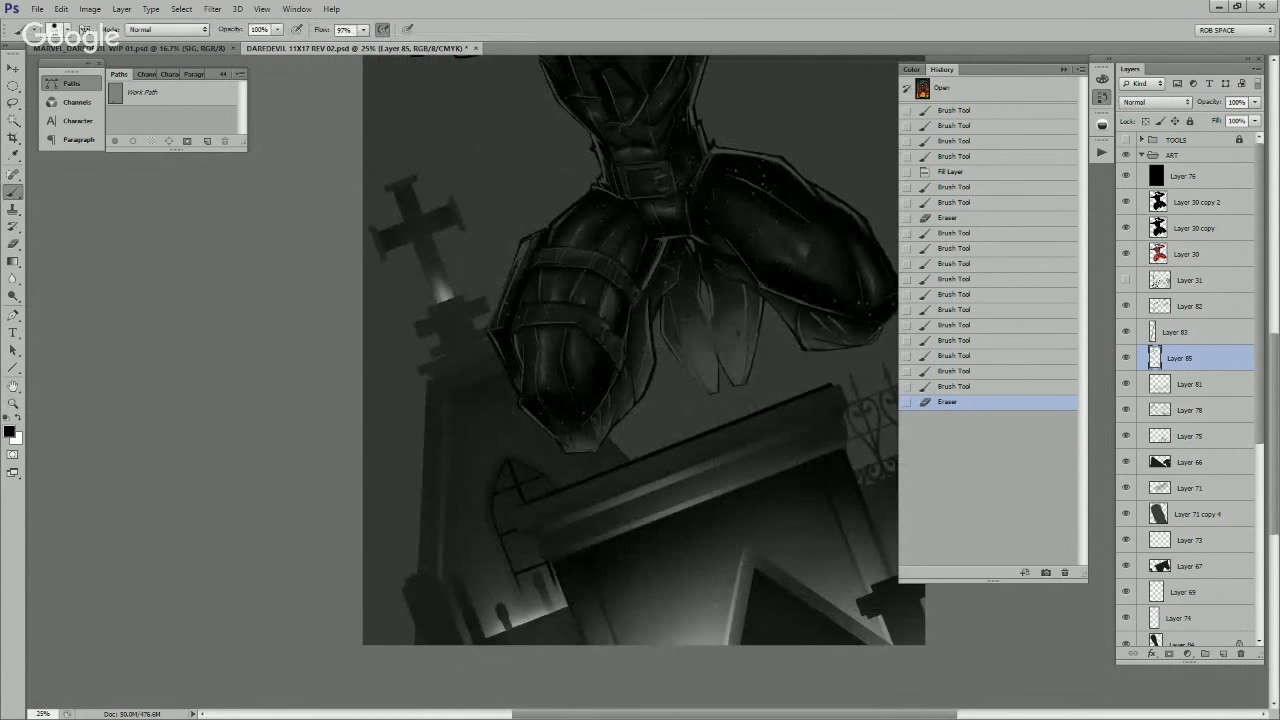
Step: Refill the window bars on Layer 85 with the foreground colour and move the layer above Layer 82
{"action": "key", "text": "alt+shift+BackSpace"}
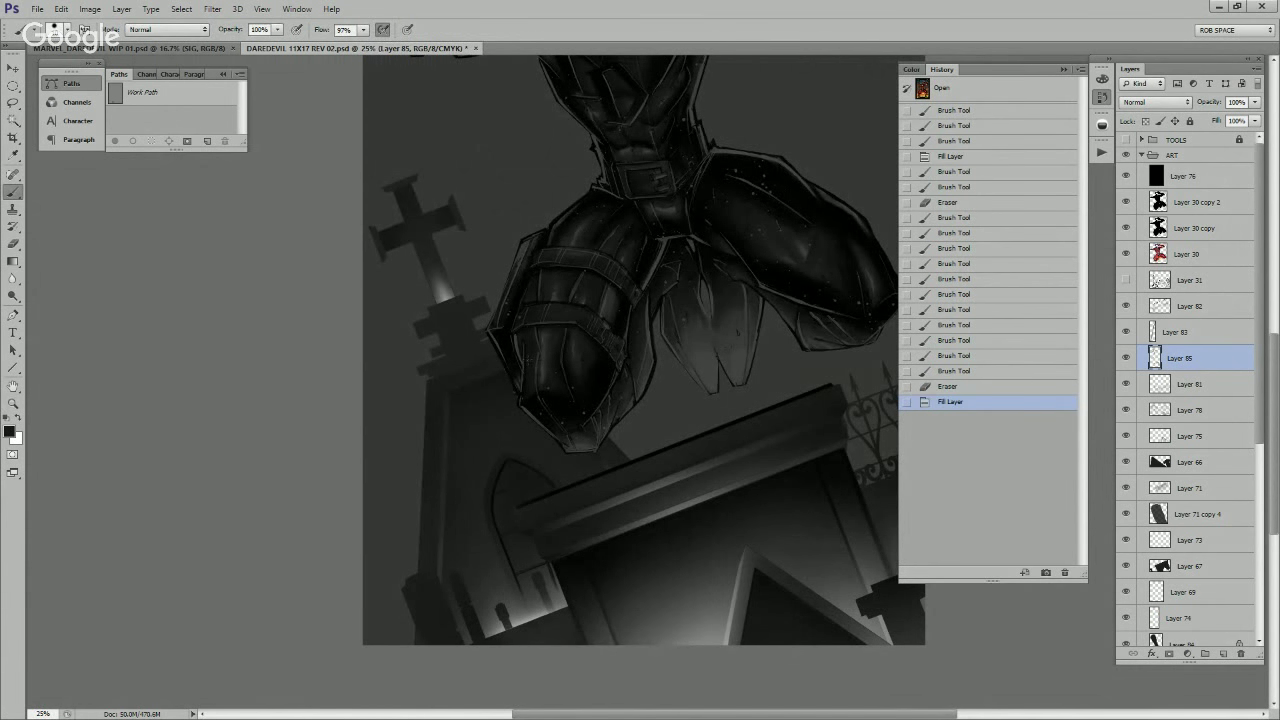
{"action": "key", "text": "ctrl+z"}
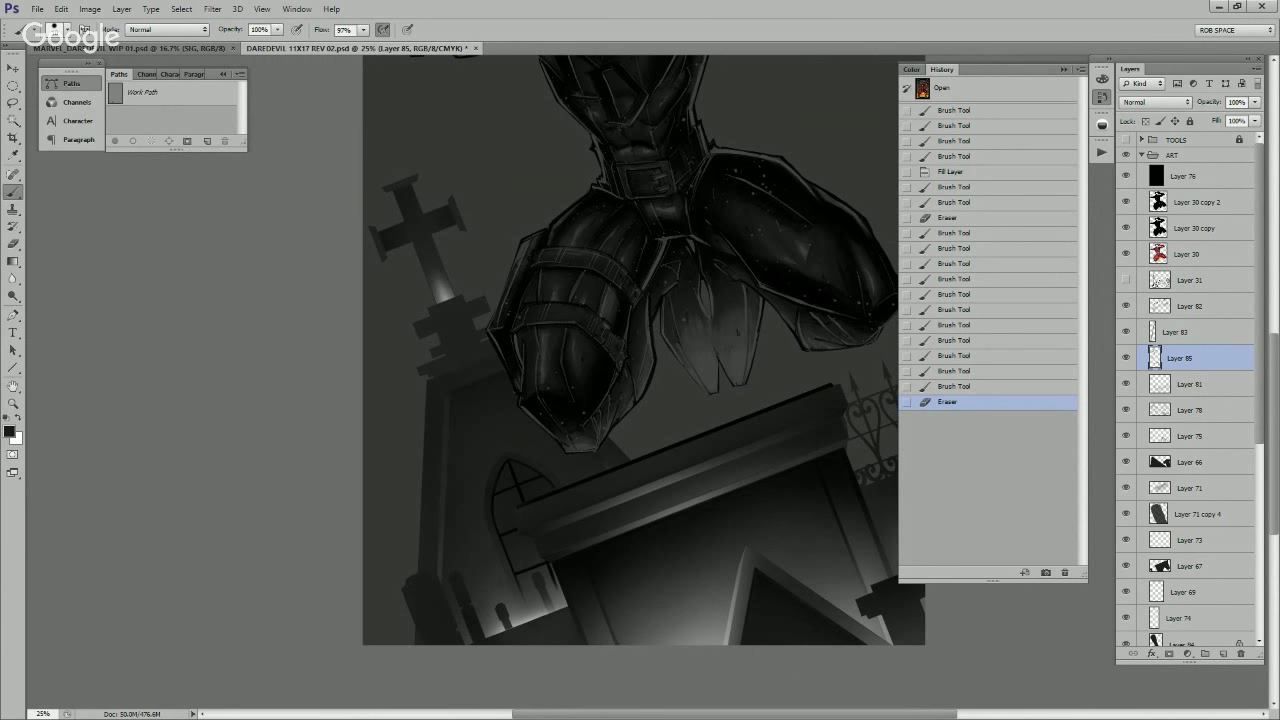
{"action": "key", "text": "alt+BackSpace"}
{"action": "left_click_drag", "start_coordinate": [1182, 358], "coordinate": [1182, 293]}
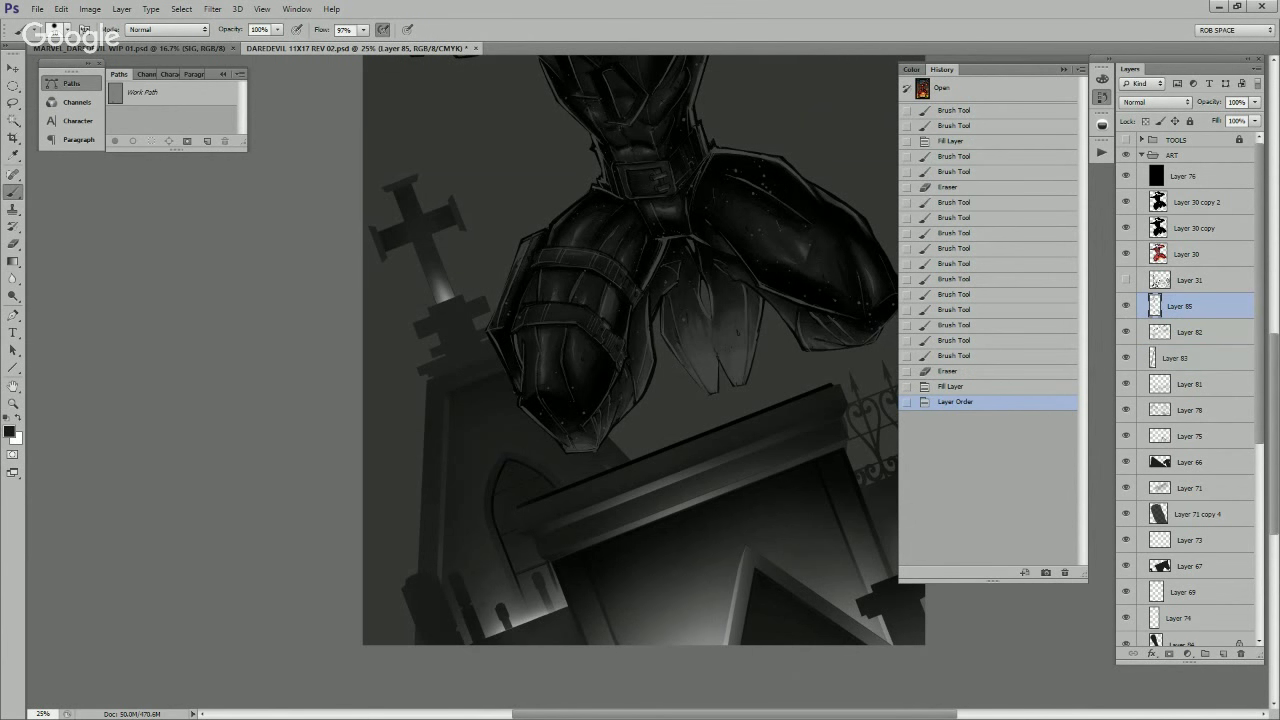
{"action": "scroll", "coordinate": [516, 555], "scroll_direction": "up", "scroll_amount": 3}
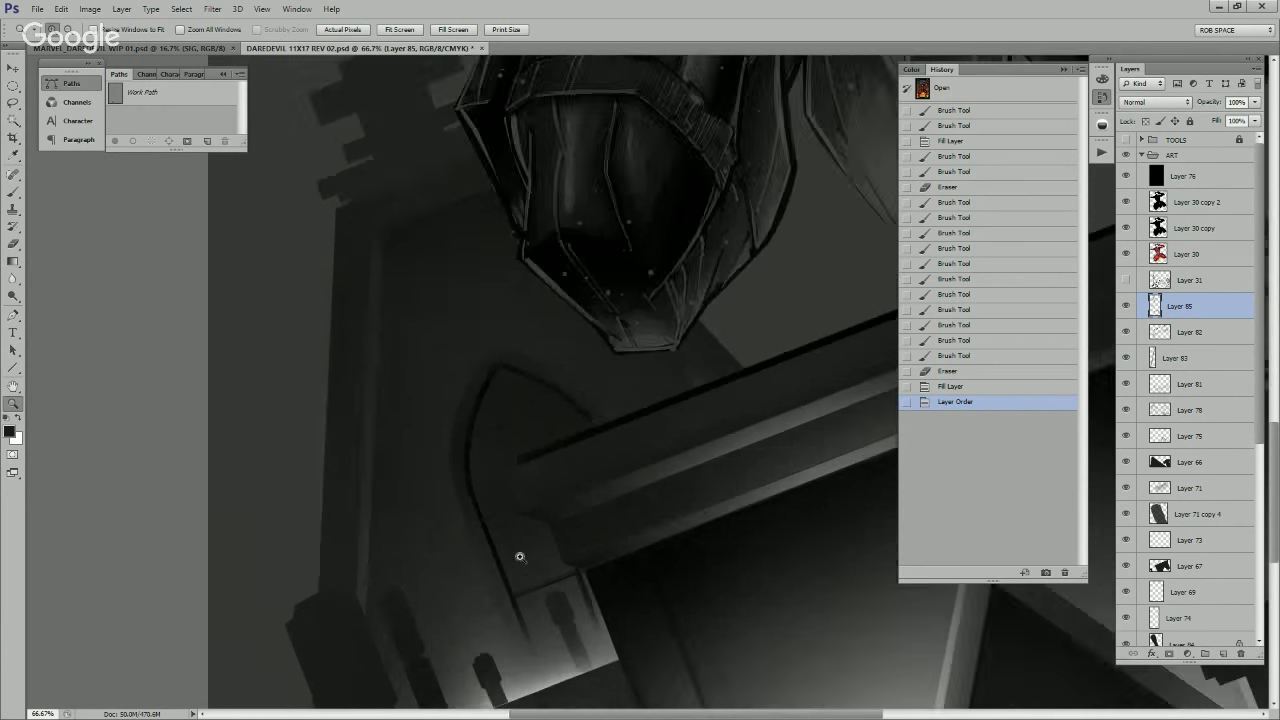
{"action": "key", "text": "alt+BackSpace"}
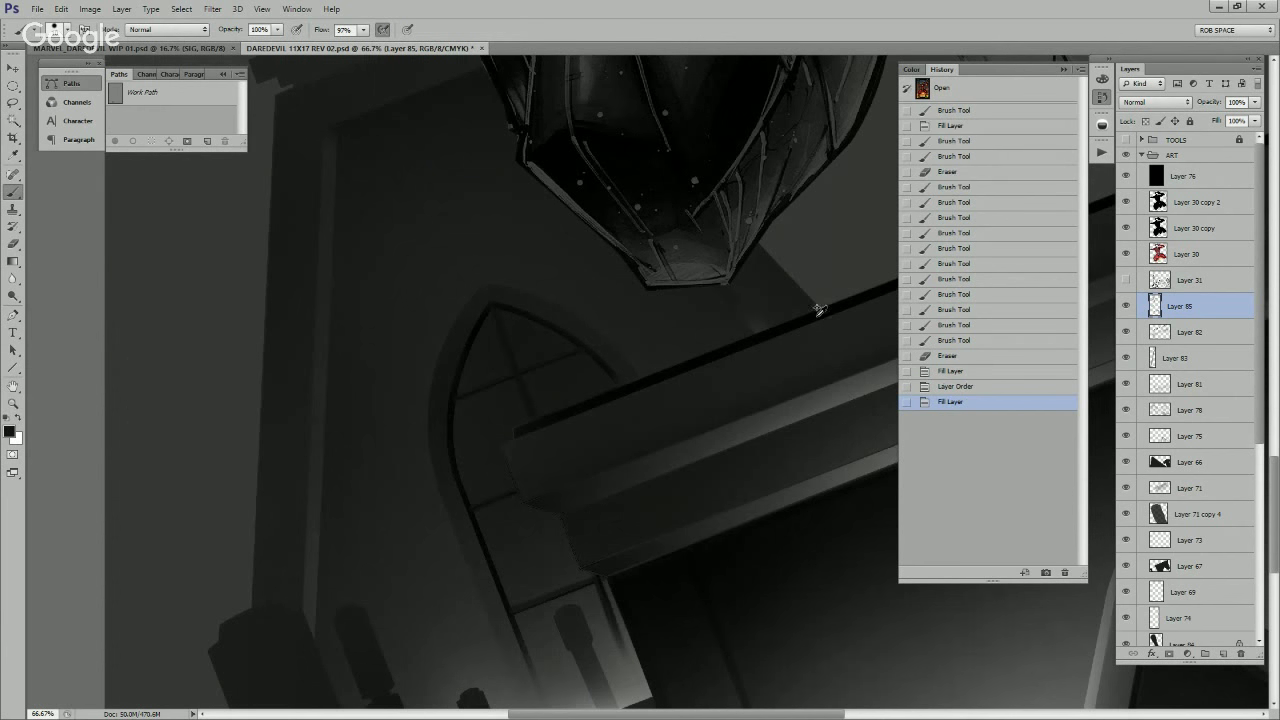
Step: Strengthen the window bars by duplicating and merging Layer 85 three times, and refill them with black
{"action": "key", "text": "ctrl+j"}
{"action": "key", "text": "ctrl+e"}
{"action": "key", "text": "ctrl+j"}
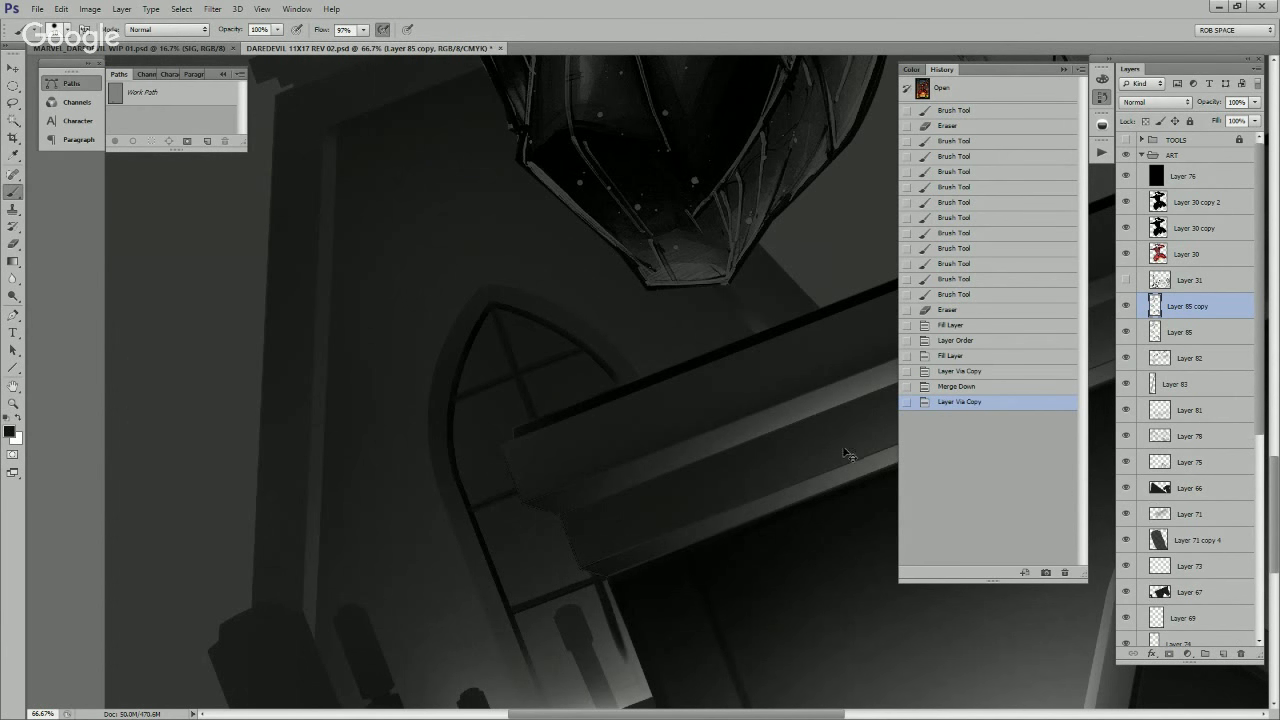
{"action": "key", "text": "ctrl+e"}
{"action": "key", "text": "ctrl+j"}
{"action": "key", "text": "ctrl+e"}
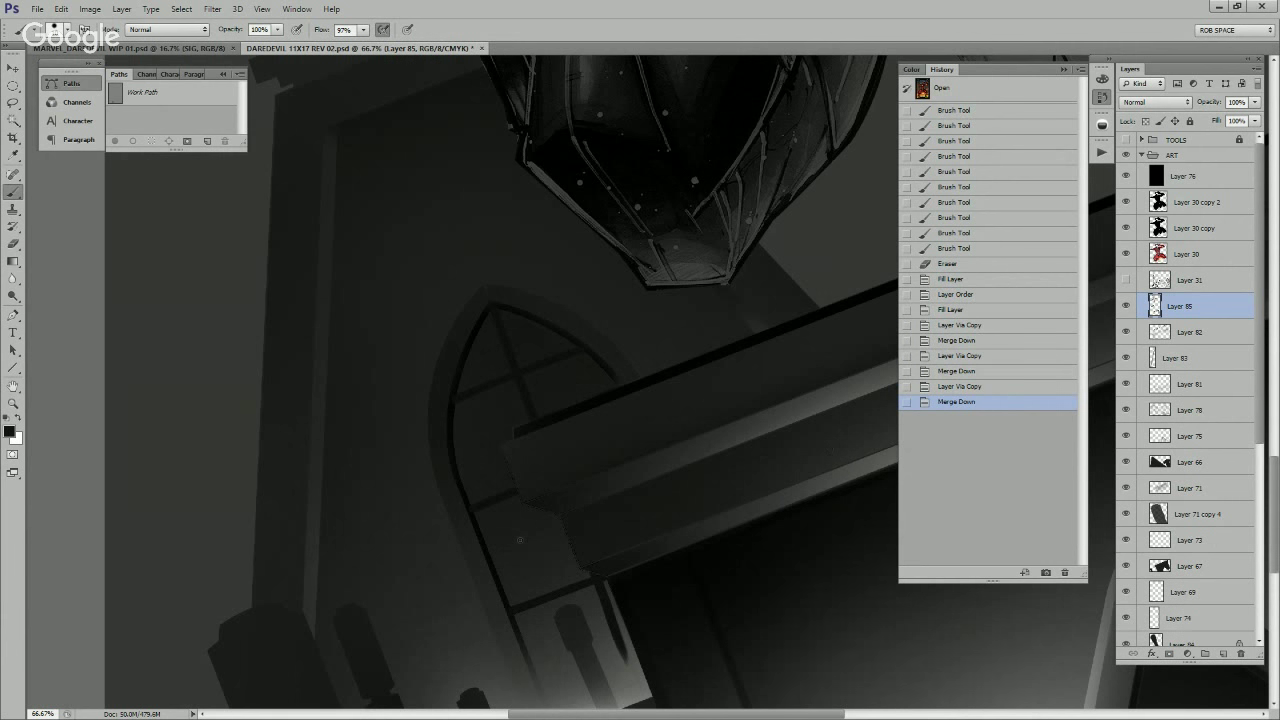
{"action": "key", "text": "alt+BackSpace"}
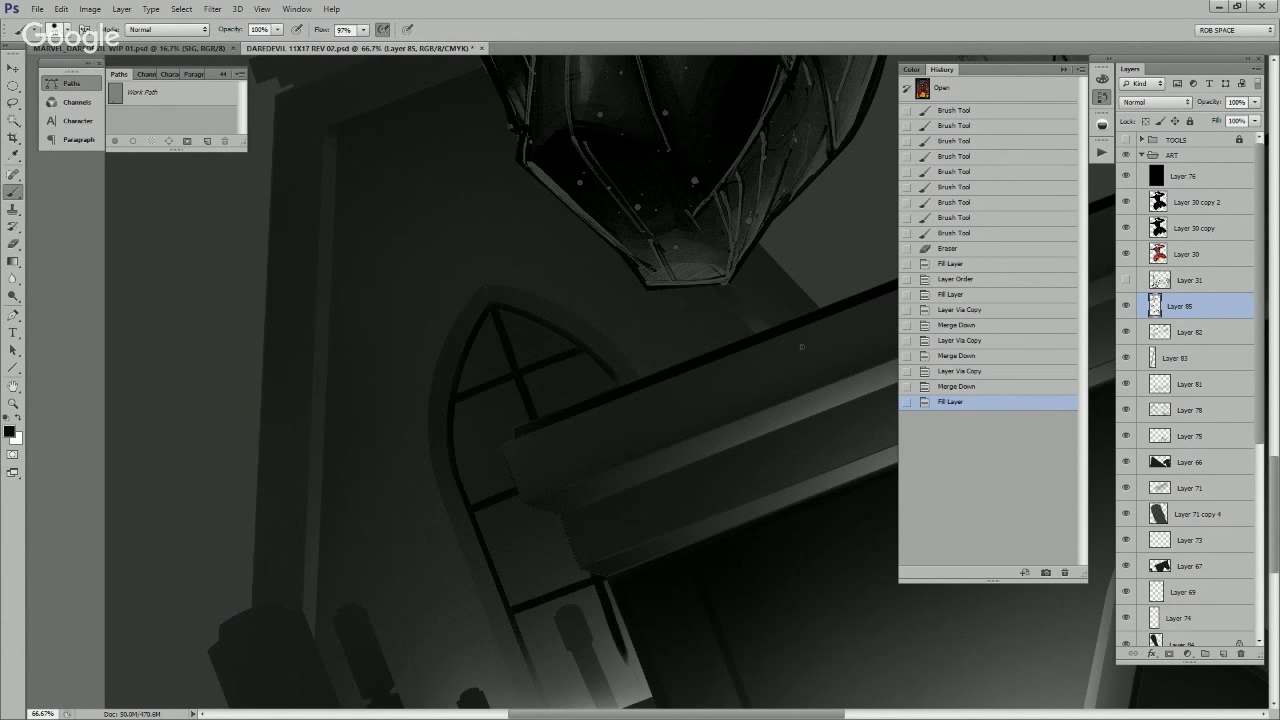
Step: Erase the lower tip of the window's side bar so it fades above the lit headstones
{"action": "key", "text": "e"}
{"action": "scroll", "coordinate": [660, 555], "scroll_direction": "down", "scroll_amount": 3}
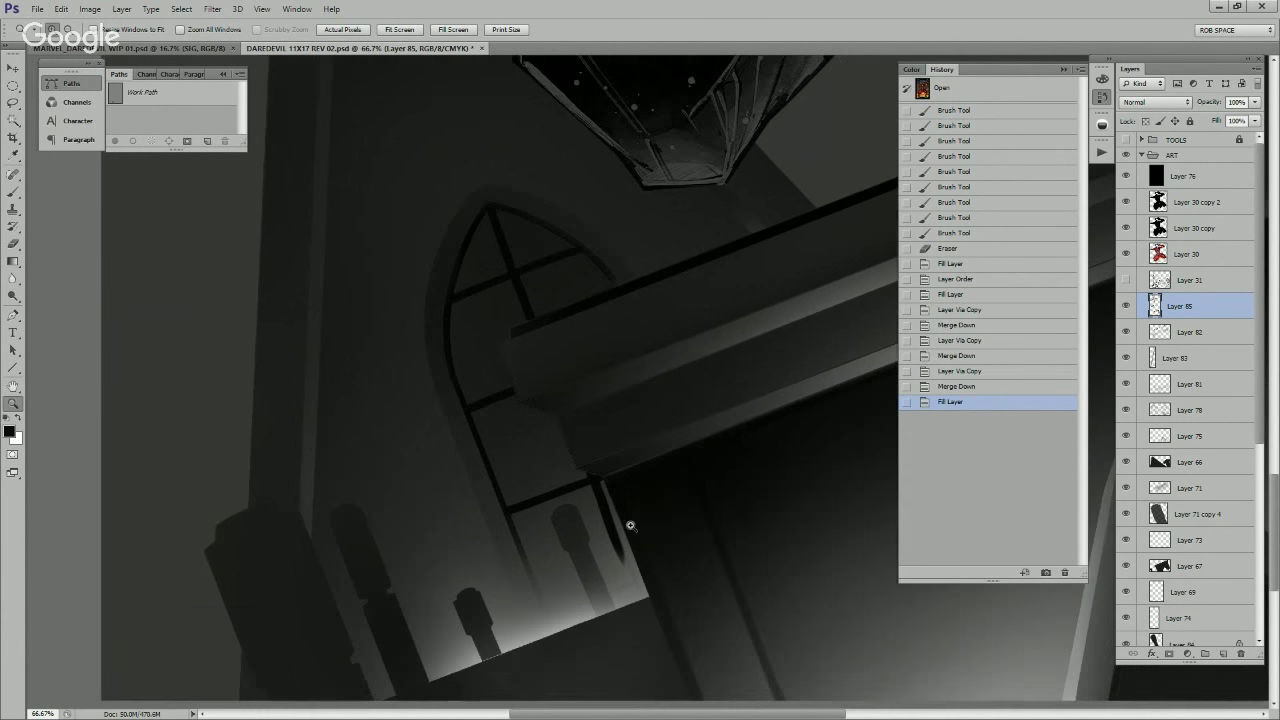
{"action": "mouse_move", "coordinate": [617, 545]}
{"action": "left_mouse_down"}
{"action": "mouse_move", "coordinate": [624, 597]}
{"action": "mouse_move", "coordinate": [674, 537]}
{"action": "mouse_move", "coordinate": [646, 576]}
{"action": "left_mouse_up"}
{"action": "left_click_drag", "start_coordinate": [646, 576], "coordinate": [638, 556]}
Step: Examine the finished window bars together with the tomb and the figure's legs at reduced magnification
{"action": "key", "text": "z"}
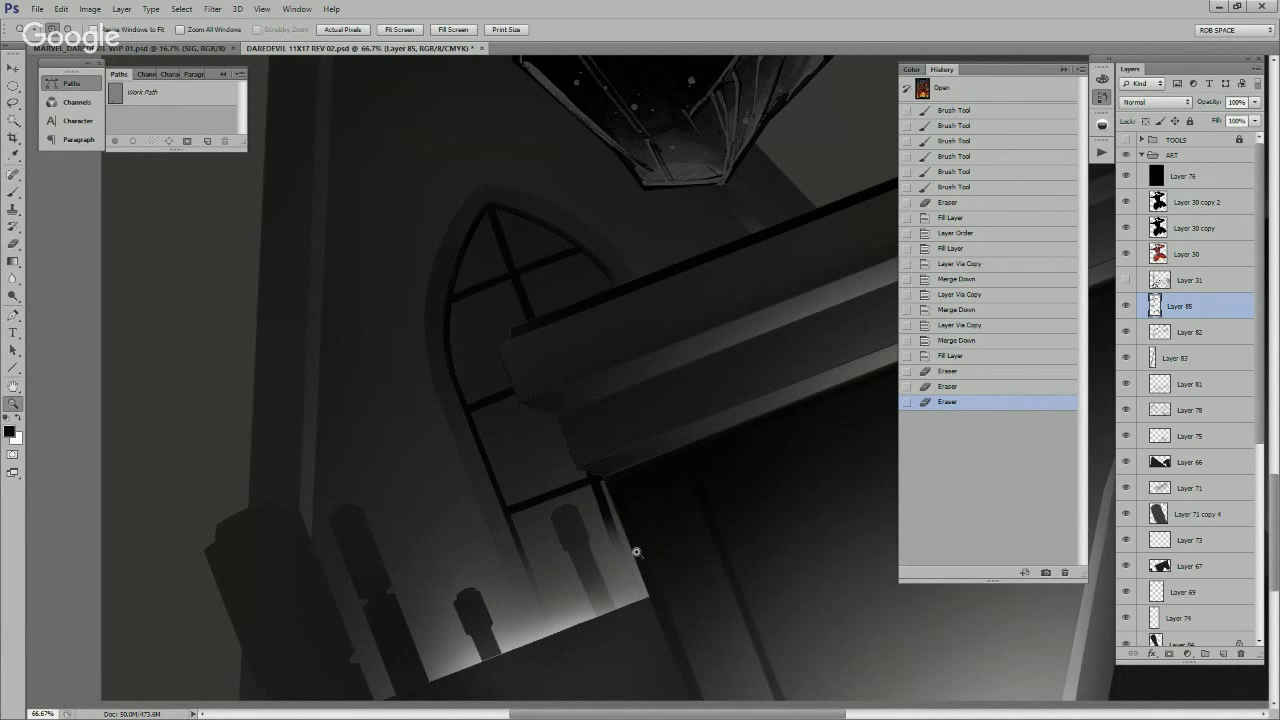
{"action": "left_click", "coordinate": [635, 549], "text": "alt"}
{"action": "left_click", "coordinate": [636, 549], "text": "alt"}
{"action": "left_click", "coordinate": [656, 560], "text": "alt"}
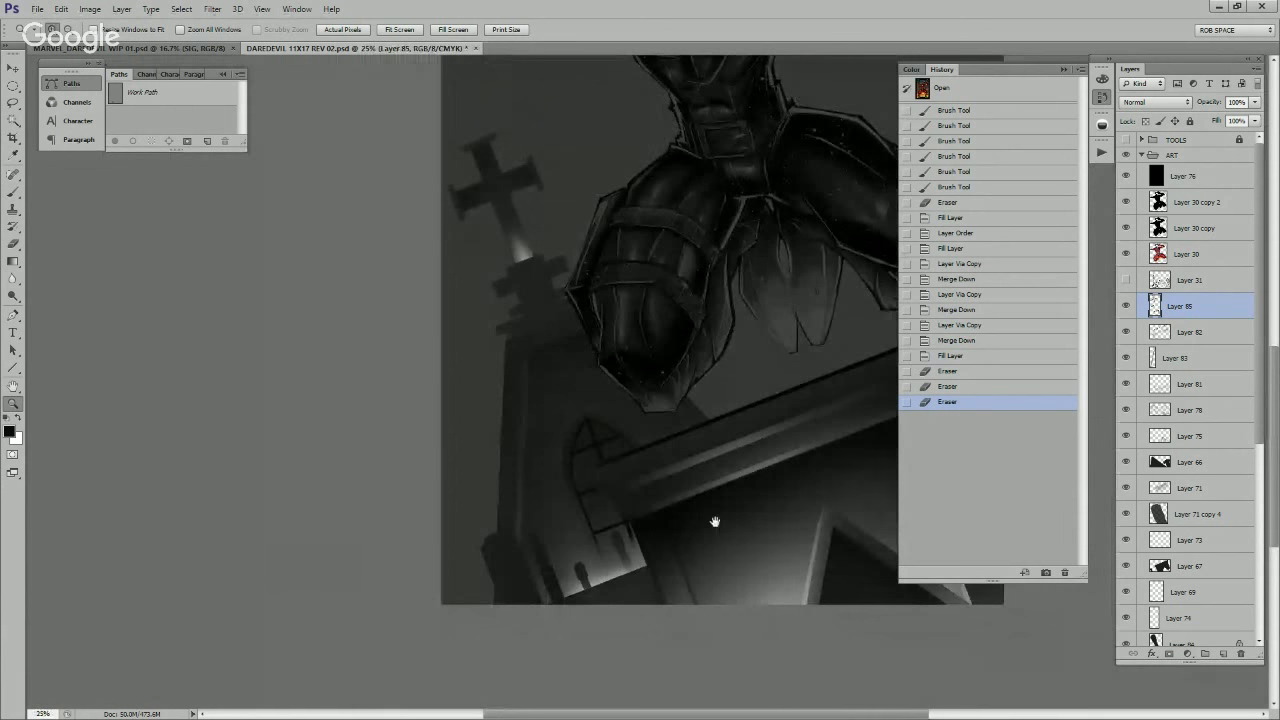
{"action": "left_click_drag", "start_coordinate": [715, 521], "coordinate": [640, 542]}
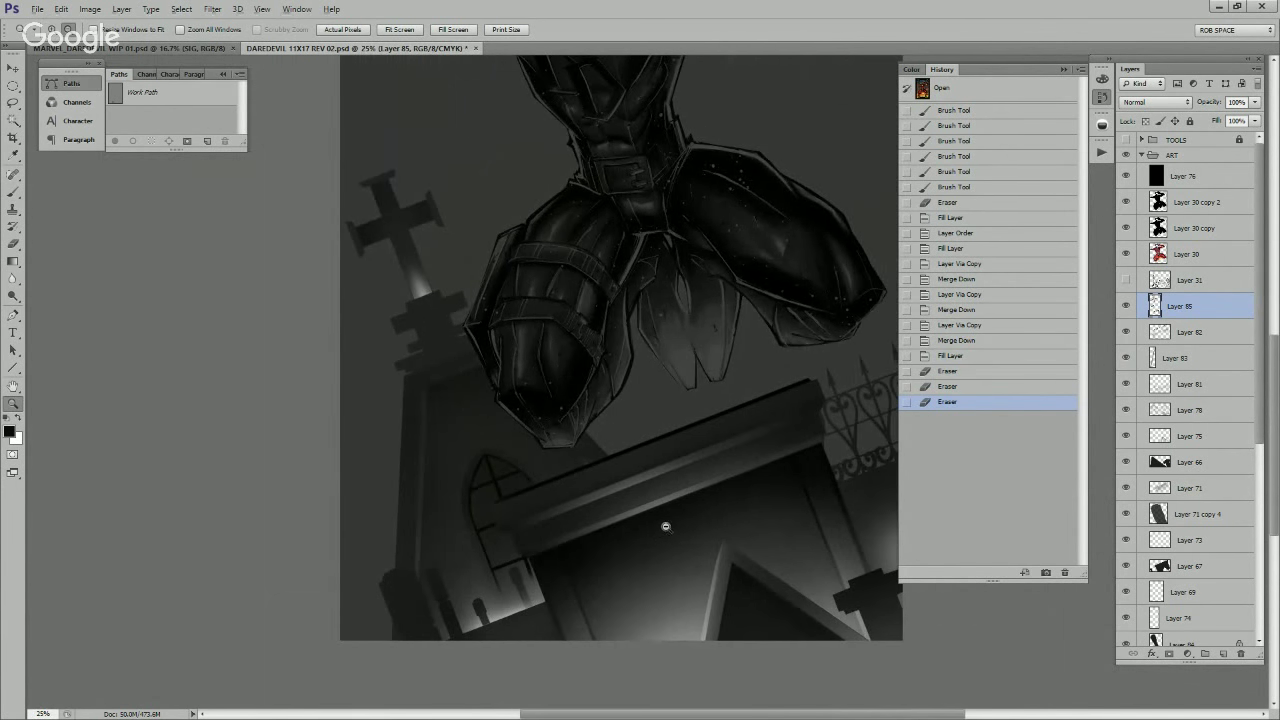
{"action": "left_click", "coordinate": [668, 528], "text": "alt"}
{"action": "left_click", "coordinate": [779, 540]}
{"action": "left_click_drag", "start_coordinate": [780, 541], "coordinate": [782, 474]}
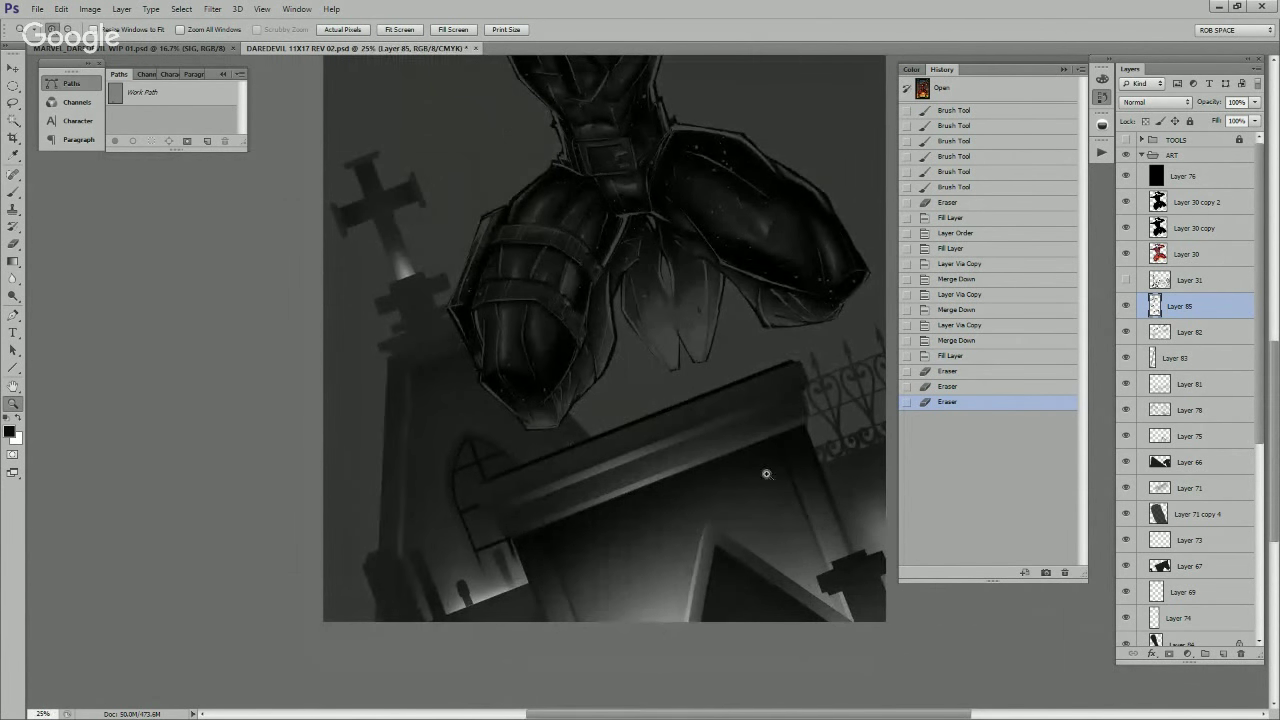
Step: Choose a different brush preset, add a new layer above Layer 85 and enlarge the brush considerably
{"action": "key", "text": "b"}
{"action": "right_click", "coordinate": [624, 410]}
{"action": "left_click", "coordinate": [672, 526]}
{"action": "left_click", "coordinate": [795, 609]}
{"action": "key", "text": "ctrl+shift+alt+n"}
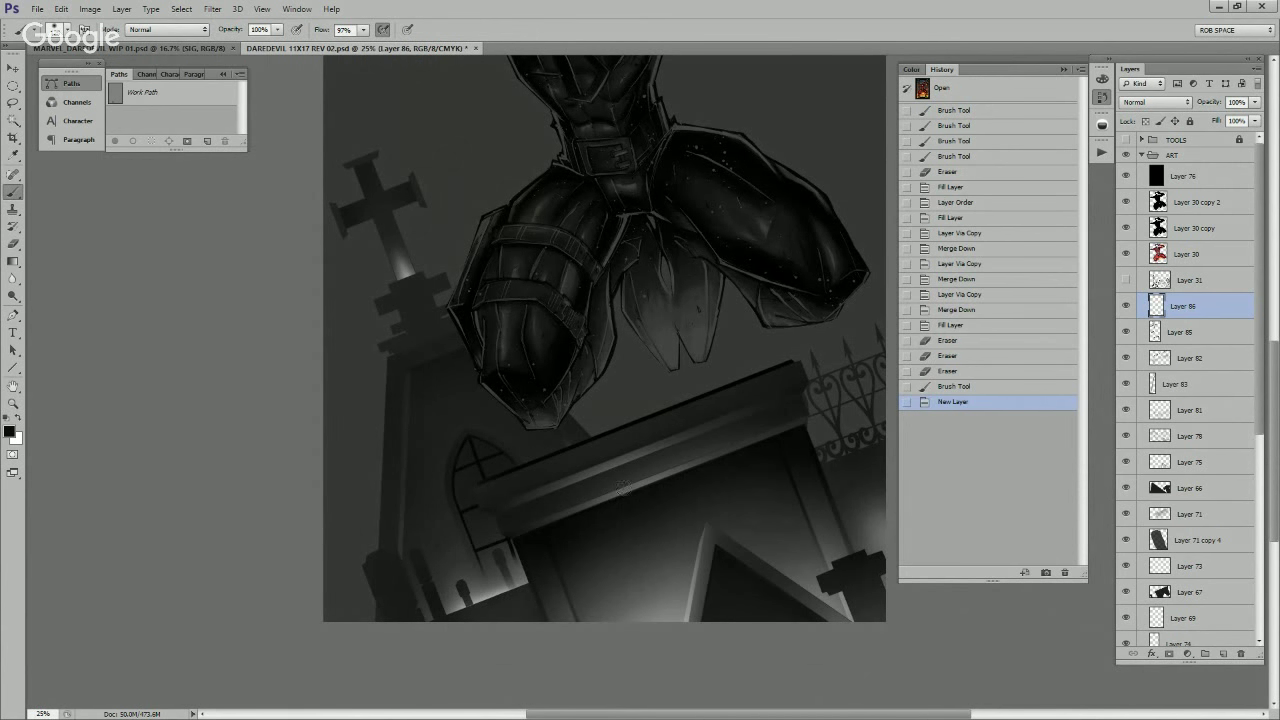
{"action": "key", "text": "bracketright"}
{"action": "key", "text": "bracketright"}
{"action": "key", "text": "bracketright"}
{"action": "key", "text": "bracketright"}
{"action": "key", "text": "bracketright"}
{"action": "key", "text": "bracketright"}
{"action": "key", "text": "bracketright"}
{"action": "key", "text": "bracketright"}
{"action": "left_click", "coordinate": [598, 418], "text": "alt"}
{"action": "left_click", "coordinate": [588, 423]}
{"action": "key", "text": "ctrl+z"}
{"action": "mouse_move", "coordinate": [501, 499]}
{"action": "left_mouse_down"}
{"action": "mouse_move", "coordinate": [490, 502]}
{"action": "mouse_move", "coordinate": [505, 520]}
{"action": "left_mouse_up"}
{"action": "key", "text": "ctrl+z"}
Step: Set Layer 86 to Overlay and brush dark grey shading over the arched window and the adjoining tomb edge
{"action": "left_click", "coordinate": [1155, 102]}
{"action": "left_click", "coordinate": [1131, 226]}
{"action": "mouse_move", "coordinate": [471, 529]}
{"action": "left_mouse_down"}
{"action": "mouse_move", "coordinate": [480, 520]}
{"action": "mouse_move", "coordinate": [537, 571]}
{"action": "left_mouse_up"}
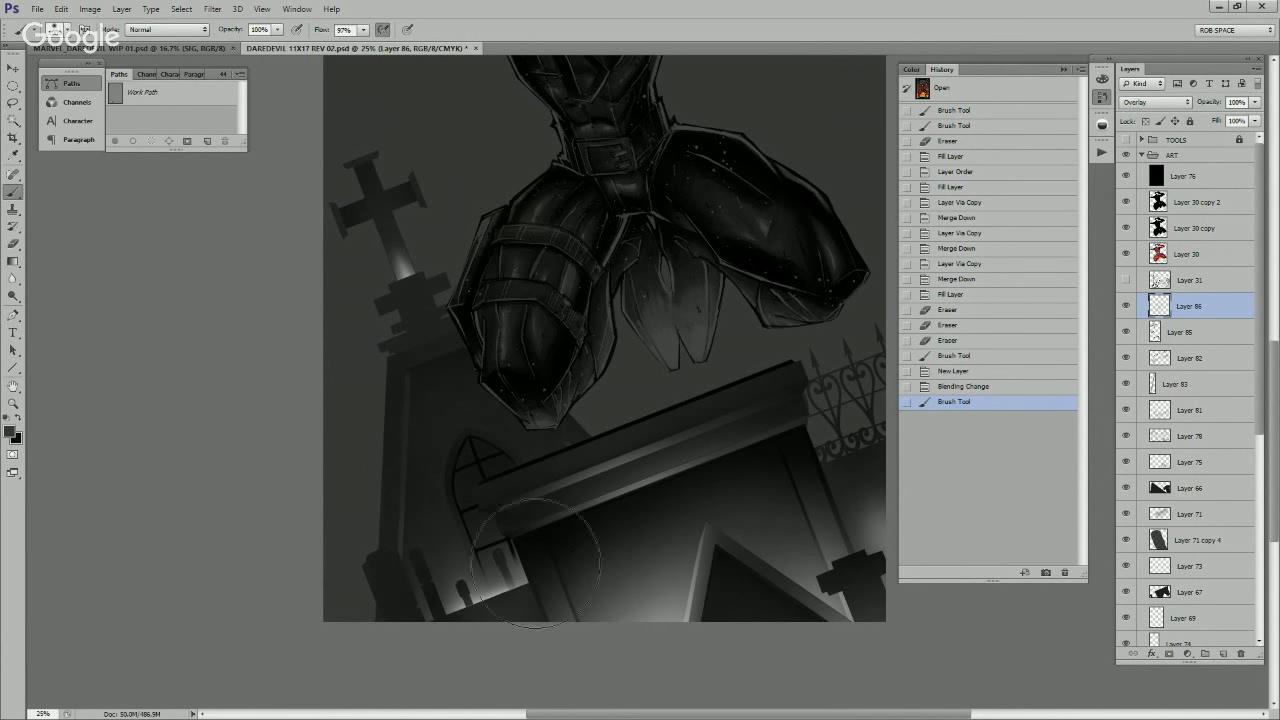
{"action": "left_click_drag", "start_coordinate": [462, 546], "coordinate": [495, 469]}
{"action": "left_click", "coordinate": [489, 592], "text": "alt"}
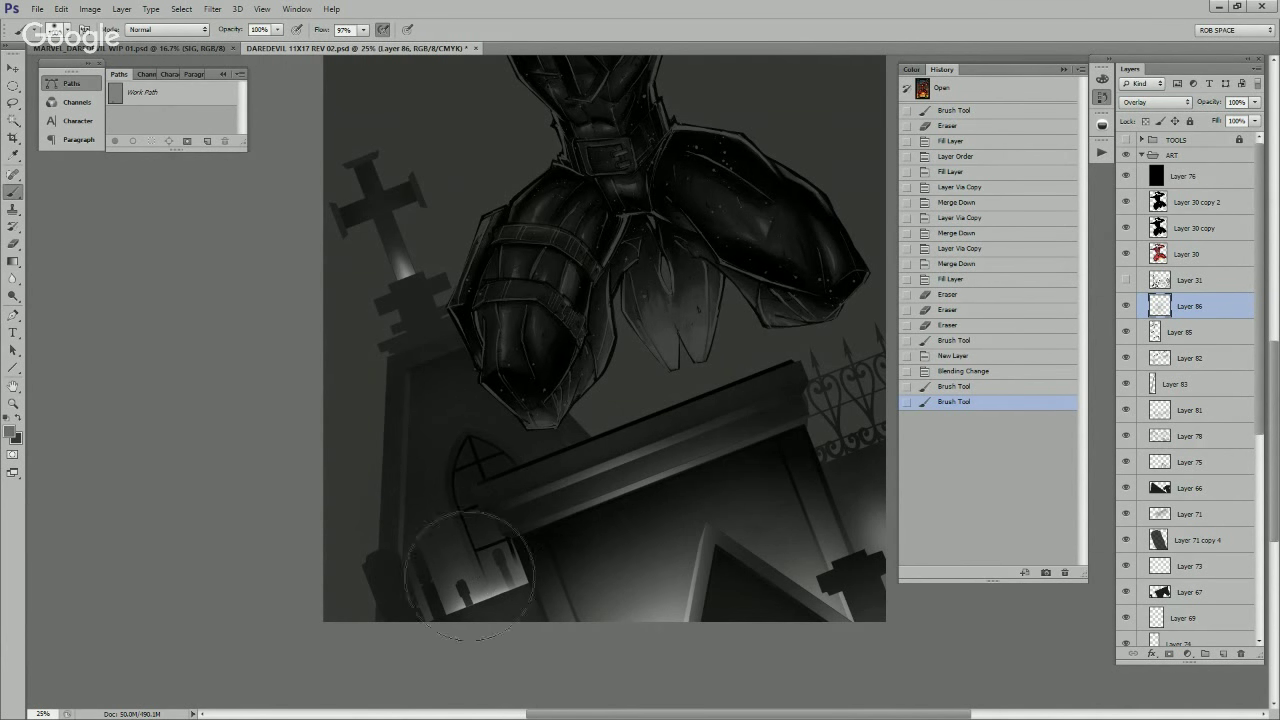
{"action": "left_click_drag", "start_coordinate": [469, 574], "coordinate": [464, 531]}
{"action": "key", "text": "ctrl+z"}
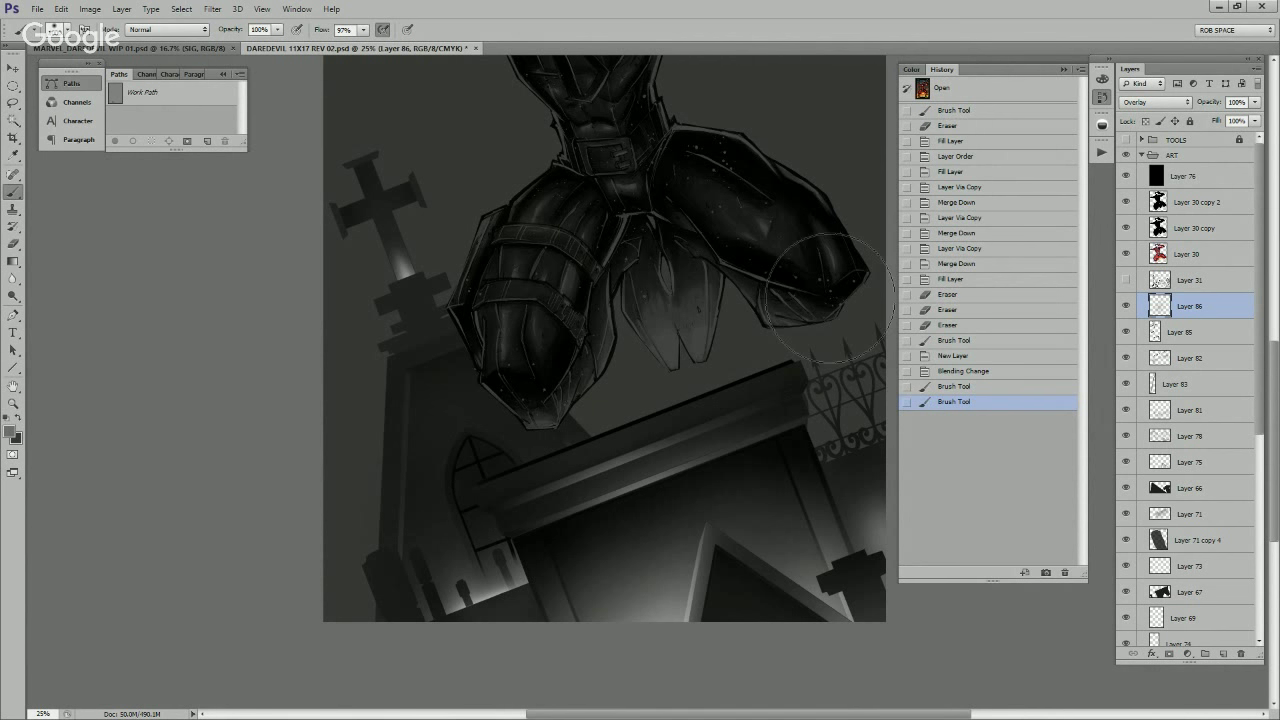
Step: Brush white over the arched window and tomb on Layer 86, and cut all painted pixels from that layer
{"action": "key", "text": "x"}
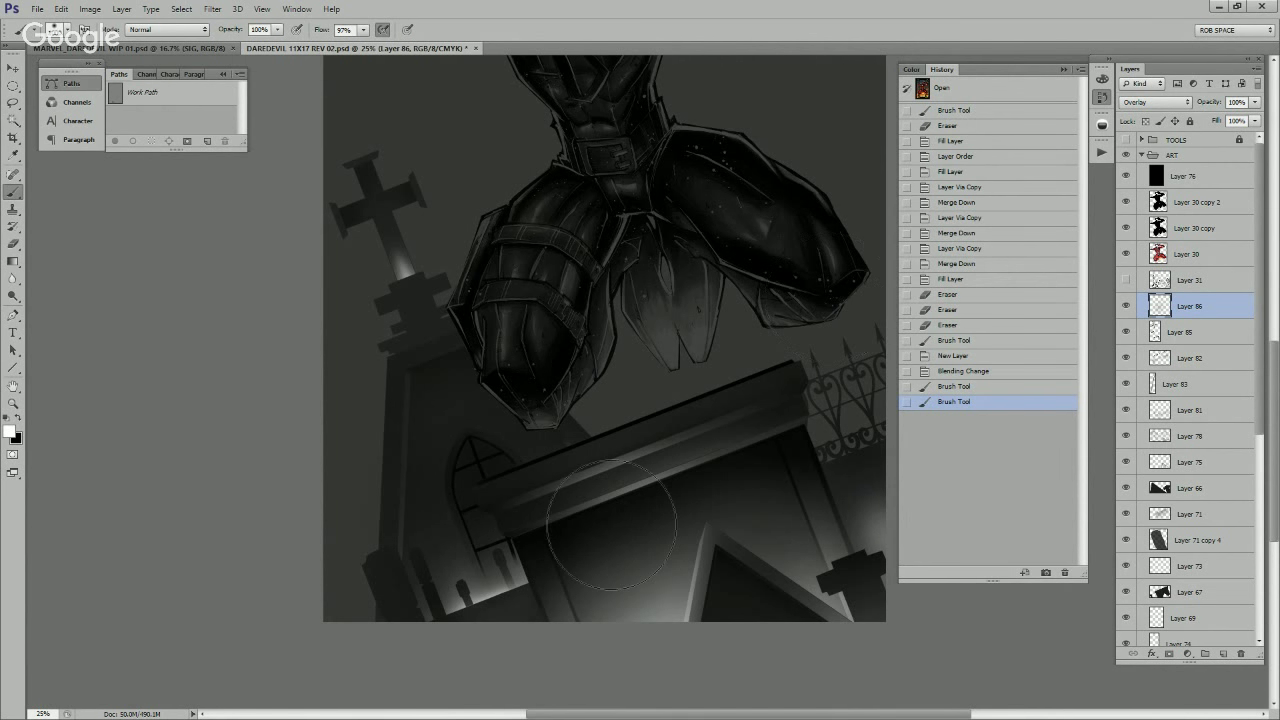
{"action": "left_click_drag", "start_coordinate": [479, 461], "coordinate": [492, 480]}
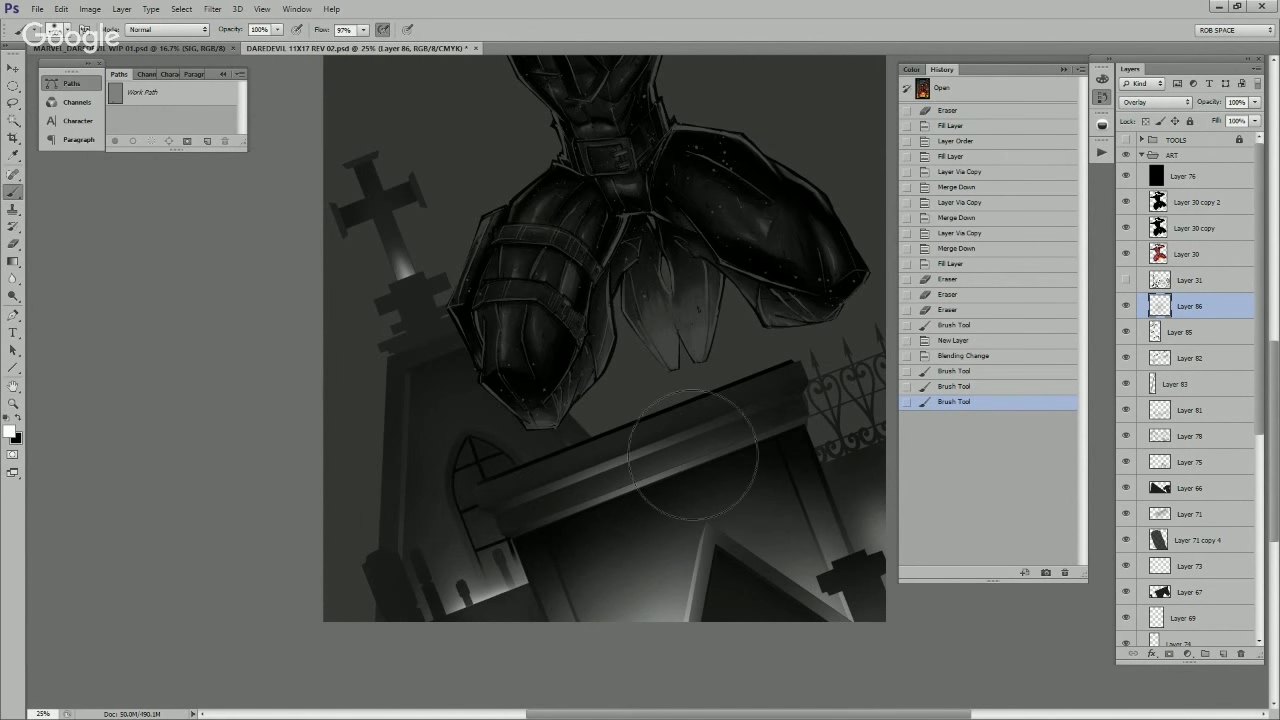
{"action": "mouse_move", "coordinate": [441, 513]}
{"action": "left_mouse_down"}
{"action": "mouse_move", "coordinate": [502, 603]}
{"action": "mouse_move", "coordinate": [484, 490]}
{"action": "mouse_move", "coordinate": [527, 614]}
{"action": "mouse_move", "coordinate": [559, 656]}
{"action": "mouse_move", "coordinate": [668, 610]}
{"action": "left_mouse_up"}
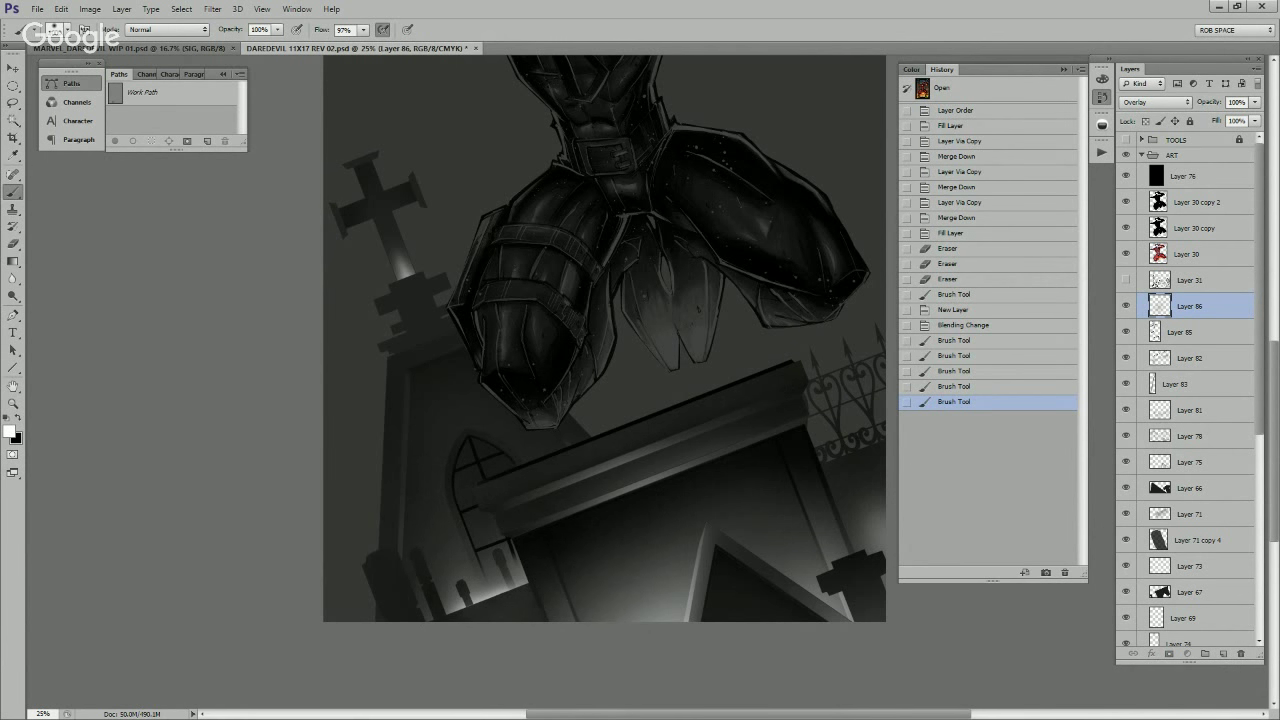
{"action": "left_click", "coordinate": [1160, 306], "text": "ctrl"}
{"action": "key", "text": "ctrl+x"}
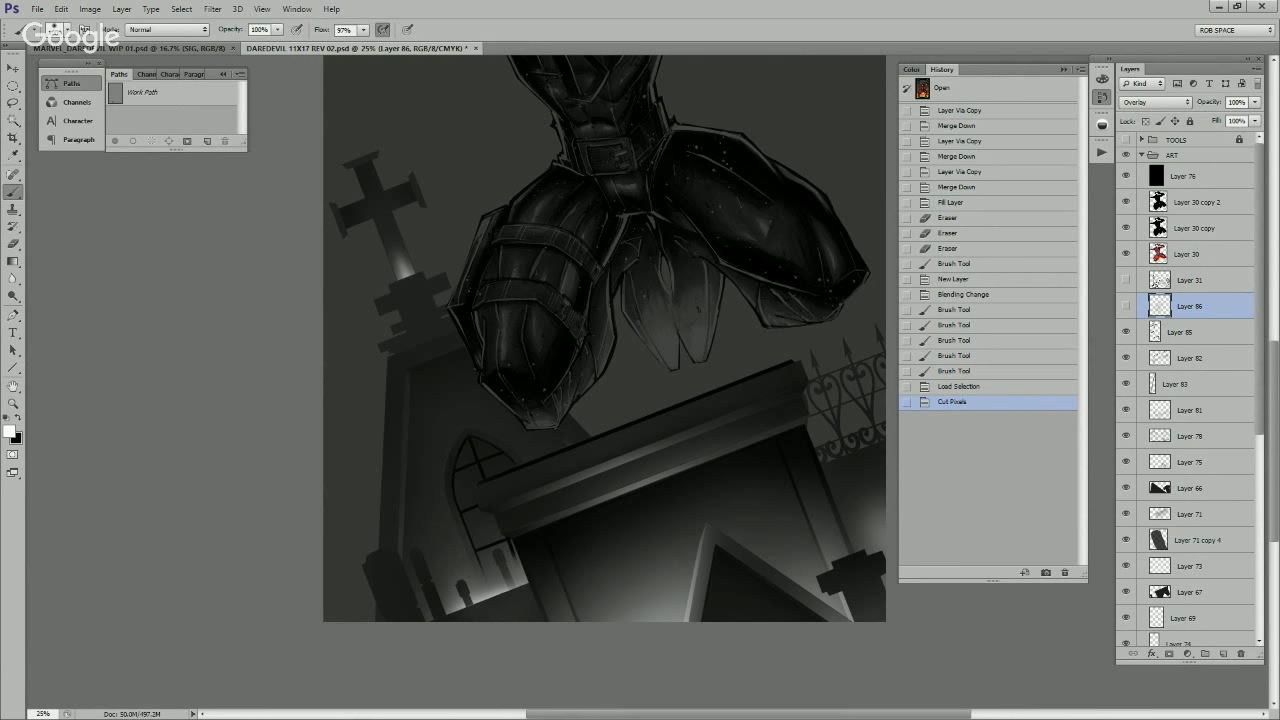
Step: Show Layer 79 beneath the moon layer and make it the active layer
{"action": "key", "text": "z"}
{"action": "left_click", "coordinate": [785, 431], "text": "alt"}
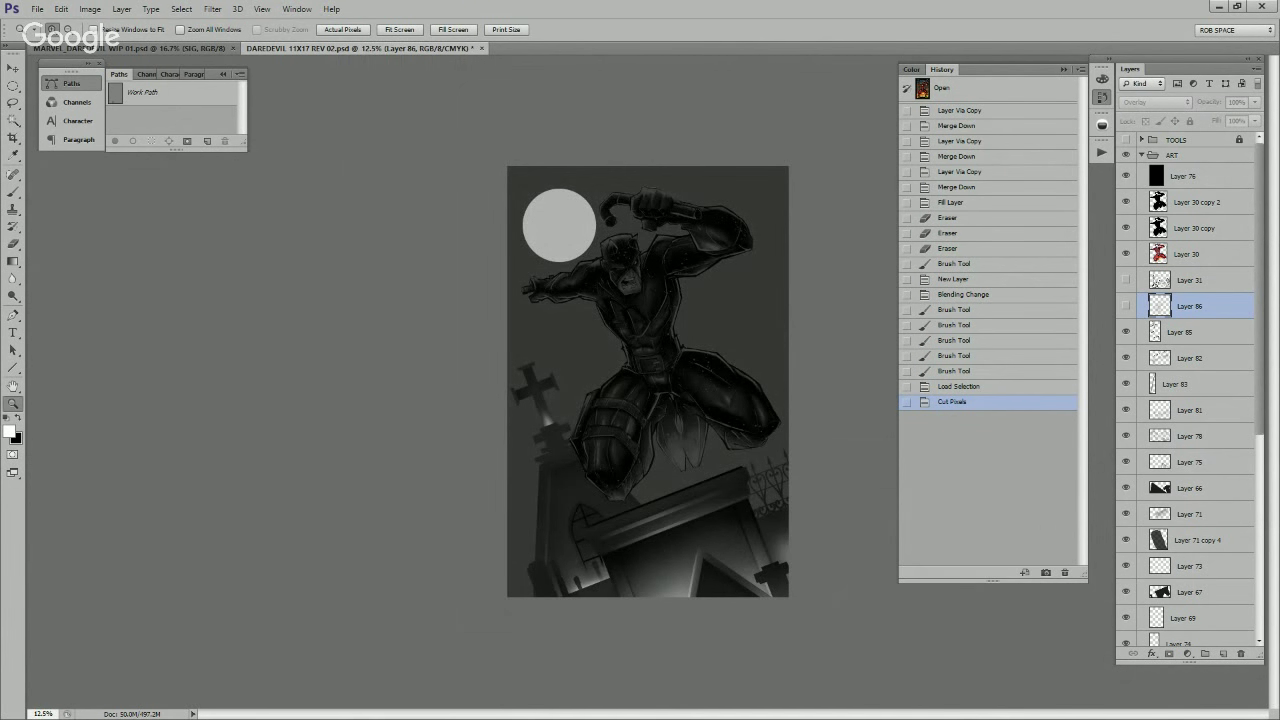
{"action": "scroll", "coordinate": [1190, 390], "scroll_direction": "down", "scroll_amount": 5}
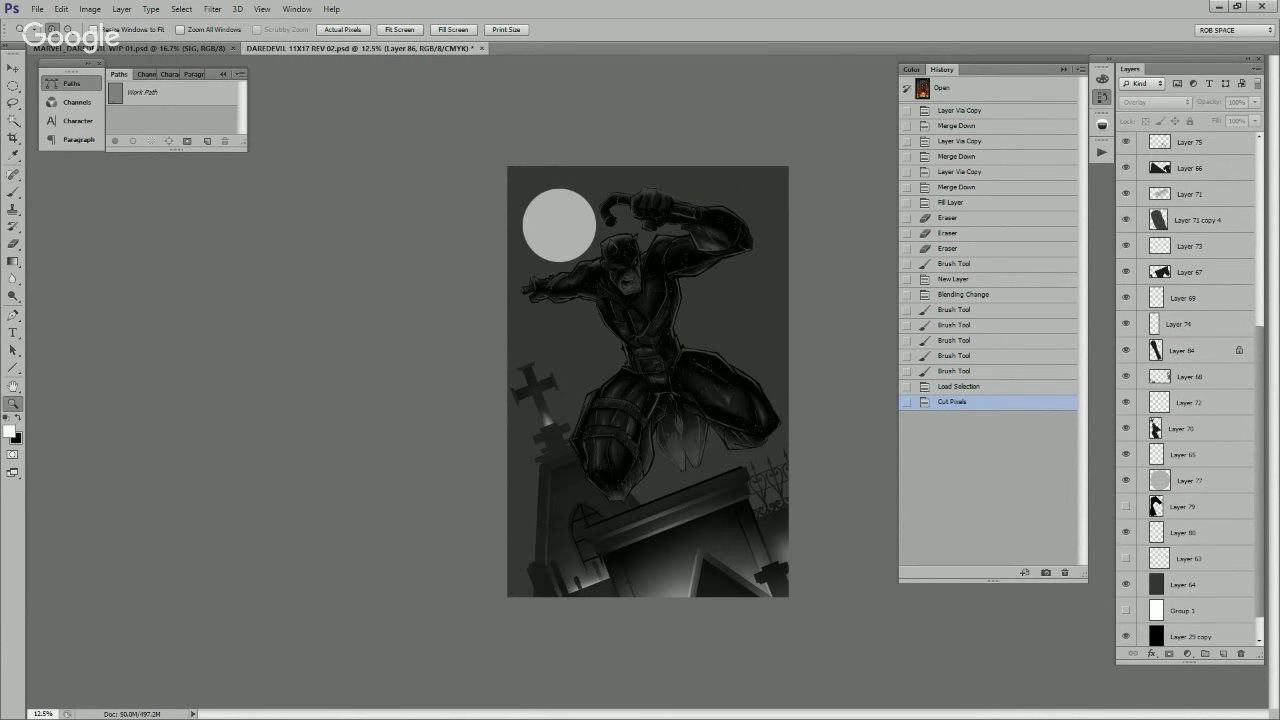
{"action": "left_click", "coordinate": [1126, 506]}
{"action": "left_click", "coordinate": [1126, 506]}
{"action": "left_click", "coordinate": [1126, 506]}
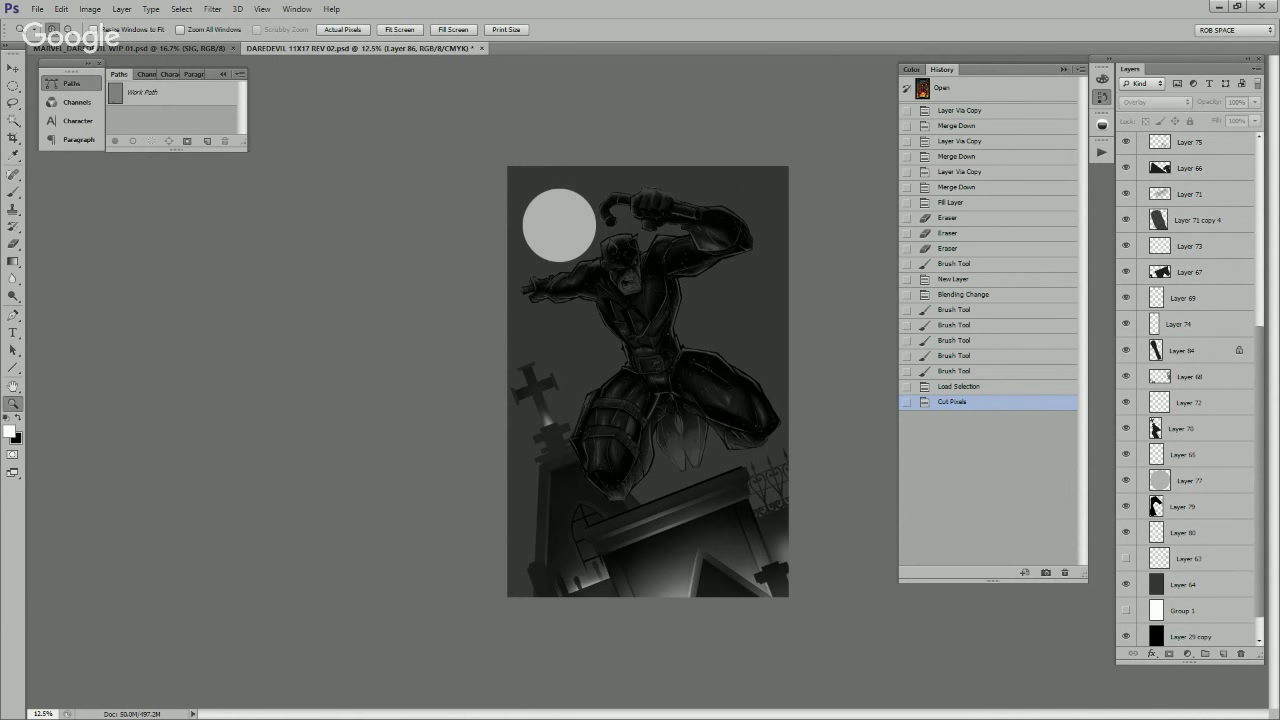
{"action": "left_click", "coordinate": [1183, 506]}
Step: Erase Layer 79 with a large eraser around the arched window and along the bottom of the graveyard
{"action": "key", "text": "b"}
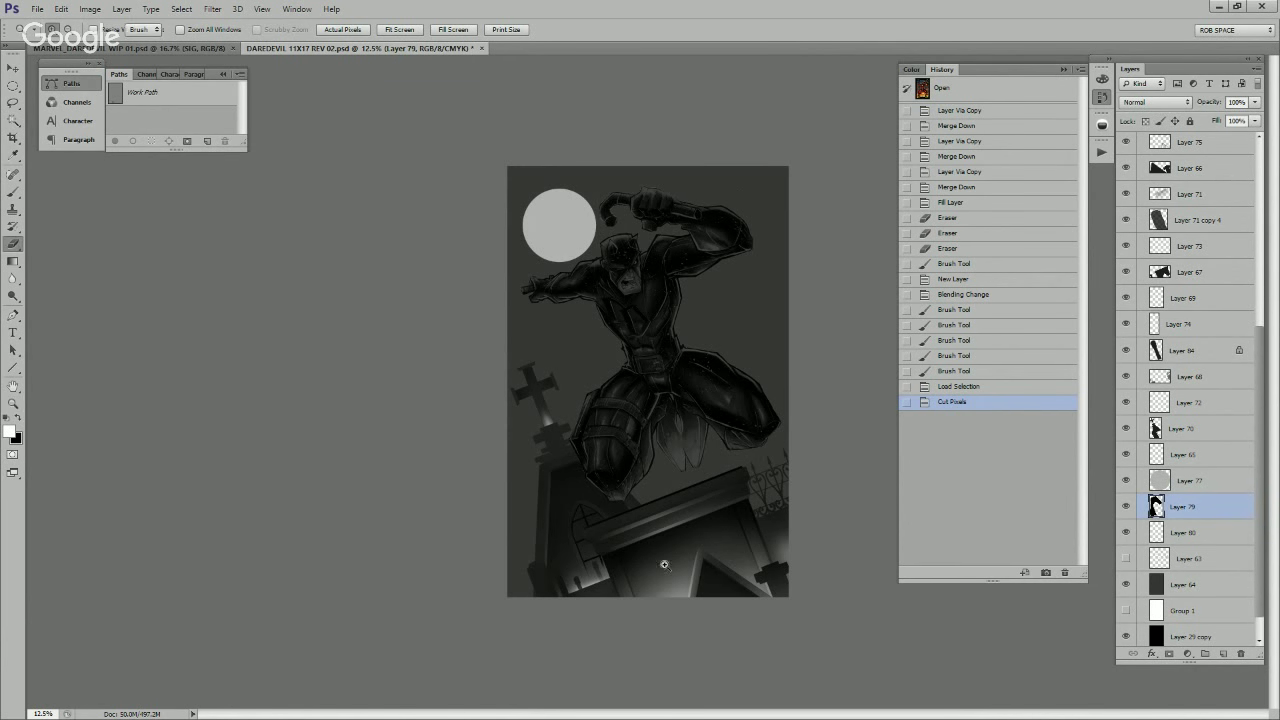
{"action": "right_click", "coordinate": [621, 566]}
{"action": "left_click", "coordinate": [597, 570]}
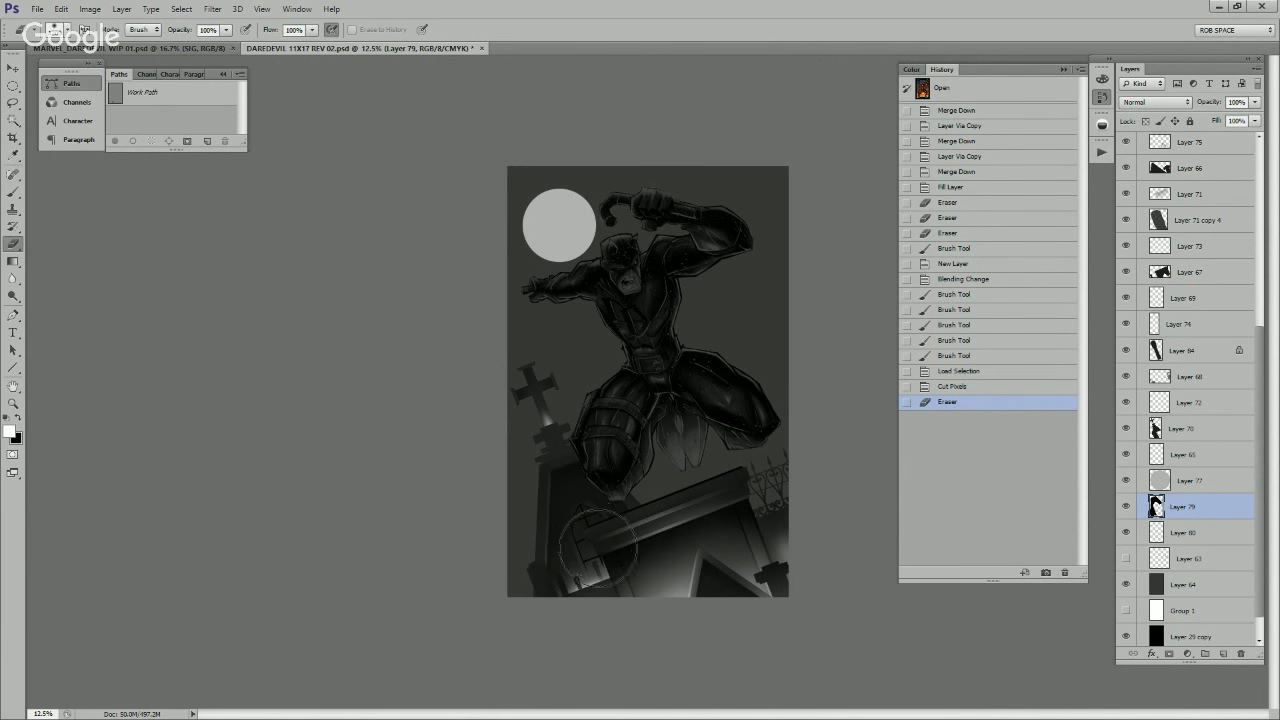
{"action": "mouse_move", "coordinate": [588, 517]}
{"action": "left_mouse_down"}
{"action": "mouse_move", "coordinate": [583, 580]}
{"action": "mouse_move", "coordinate": [593, 576]}
{"action": "left_mouse_up"}
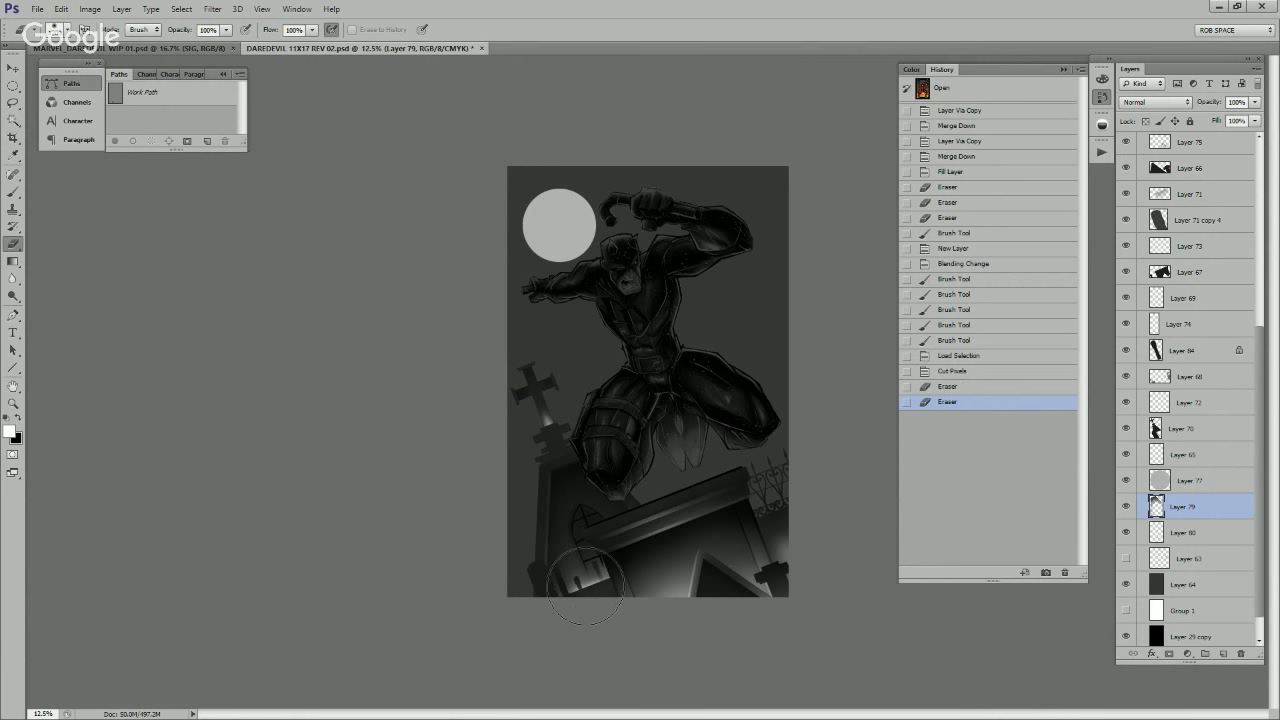
{"action": "key", "text": "ctrl+z"}
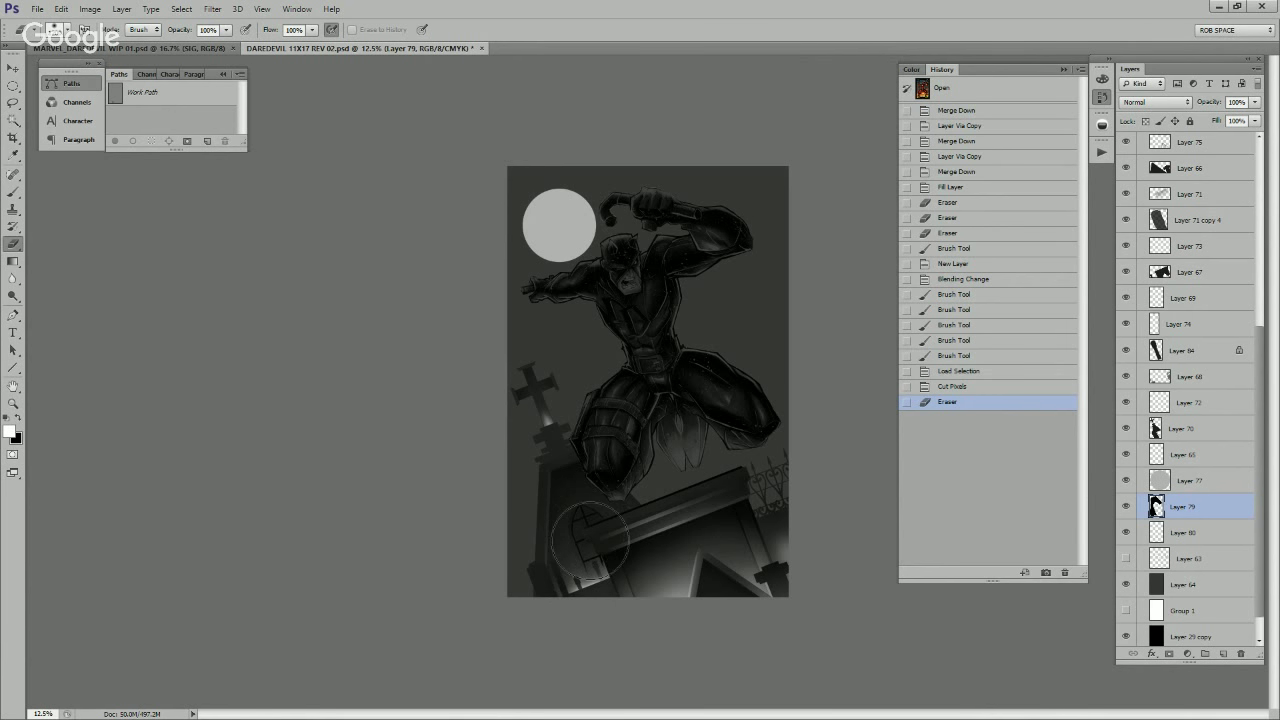
{"action": "mouse_move", "coordinate": [590, 602]}
{"action": "left_mouse_down"}
{"action": "mouse_move", "coordinate": [661, 546]}
{"action": "mouse_move", "coordinate": [757, 612]}
{"action": "left_mouse_up"}
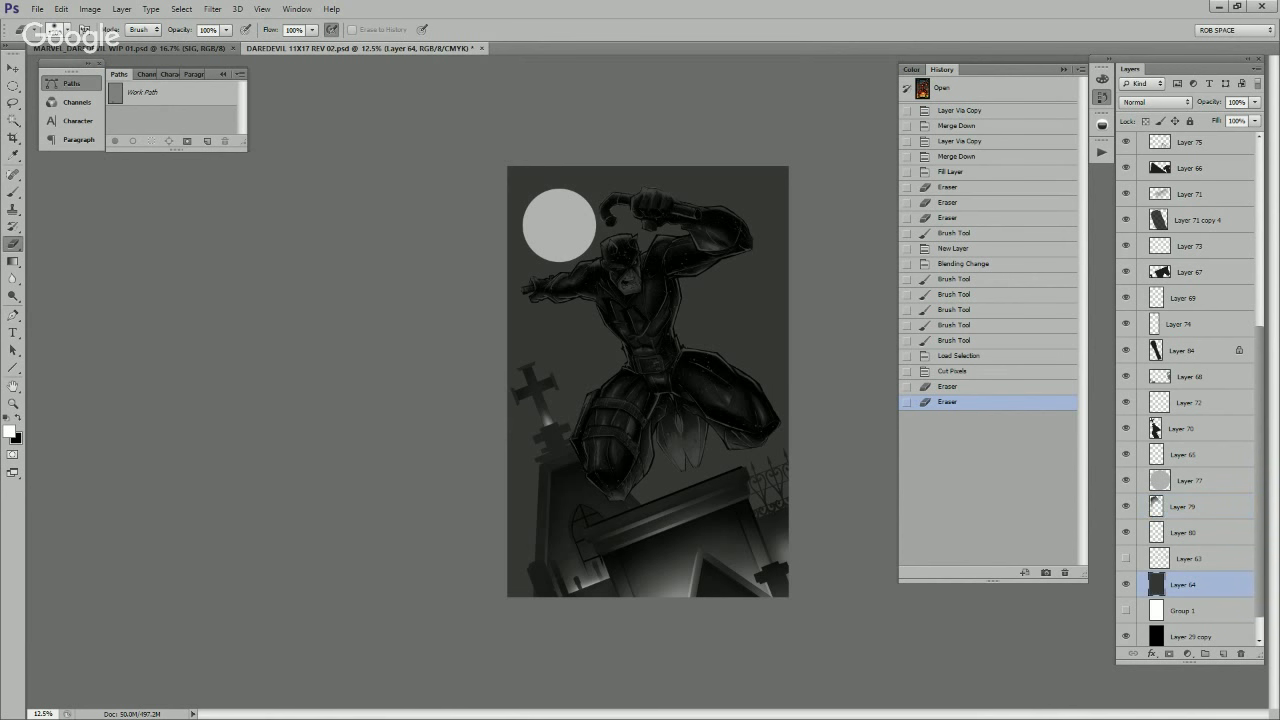
Step: Add a new layer above the dark background fill on Layer 64 and brush soft black shading across the sky behind the figure
{"action": "key", "text": "ctrl+shift+alt+n"}
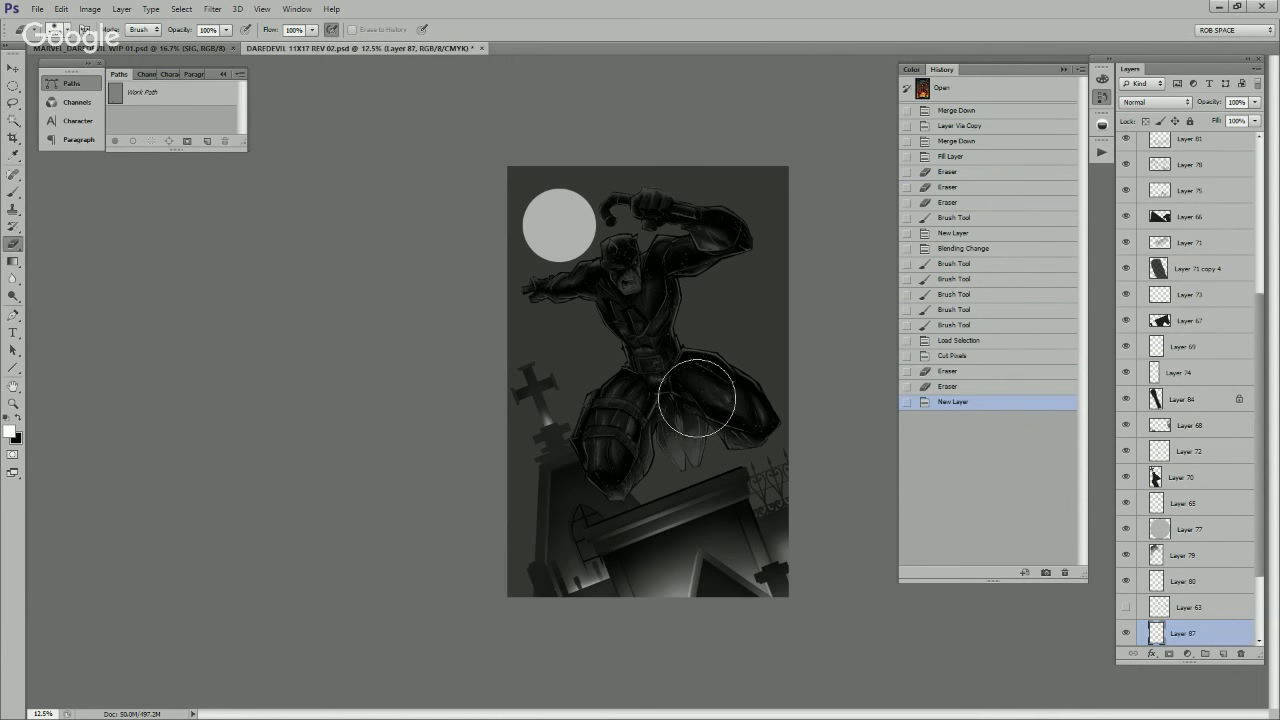
{"action": "key", "text": "b"}
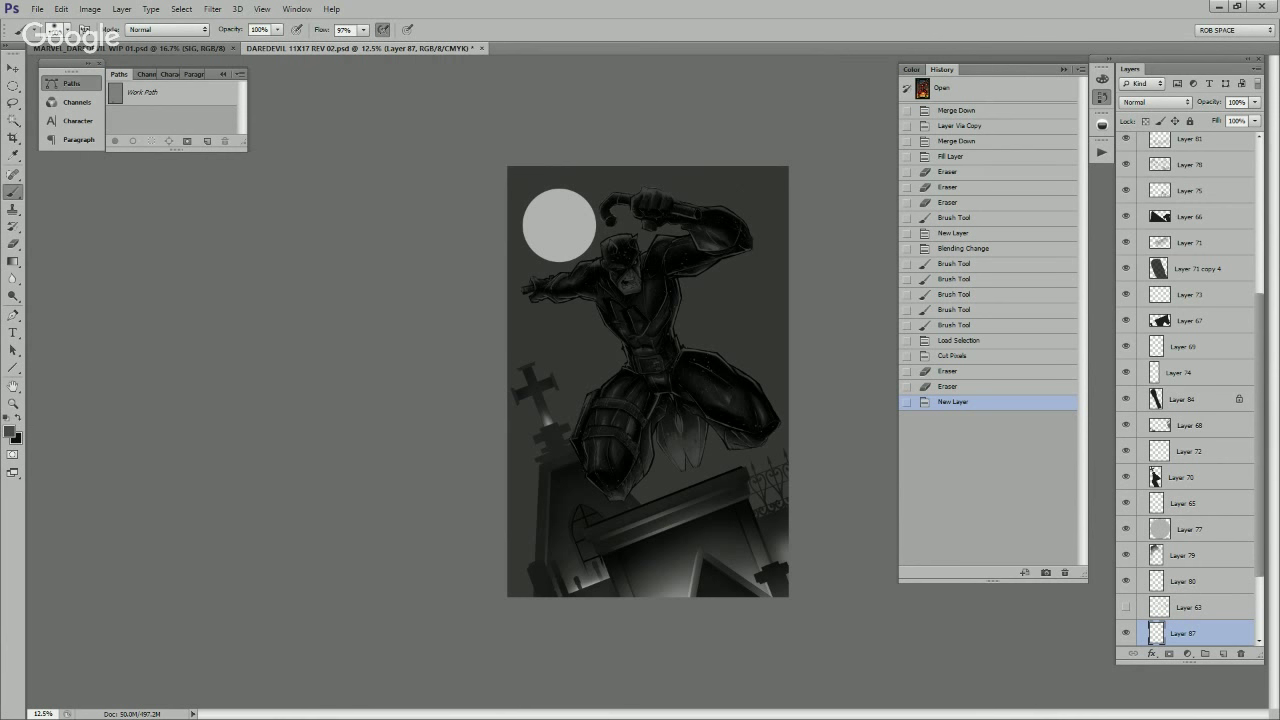
{"action": "key", "text": "x"}
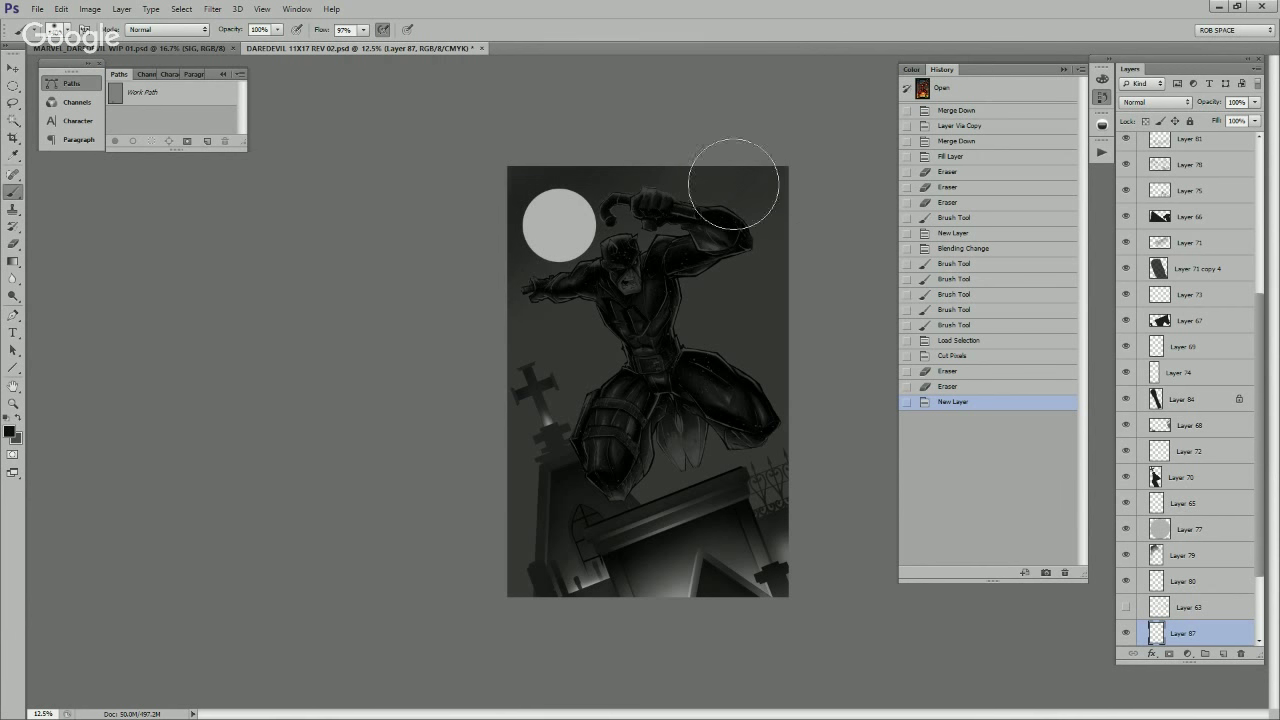
{"action": "mouse_move", "coordinate": [559, 301]}
{"action": "left_mouse_down"}
{"action": "mouse_move", "coordinate": [745, 284]}
{"action": "mouse_move", "coordinate": [759, 358]}
{"action": "mouse_move", "coordinate": [792, 201]}
{"action": "mouse_move", "coordinate": [797, 335]}
{"action": "left_mouse_up"}
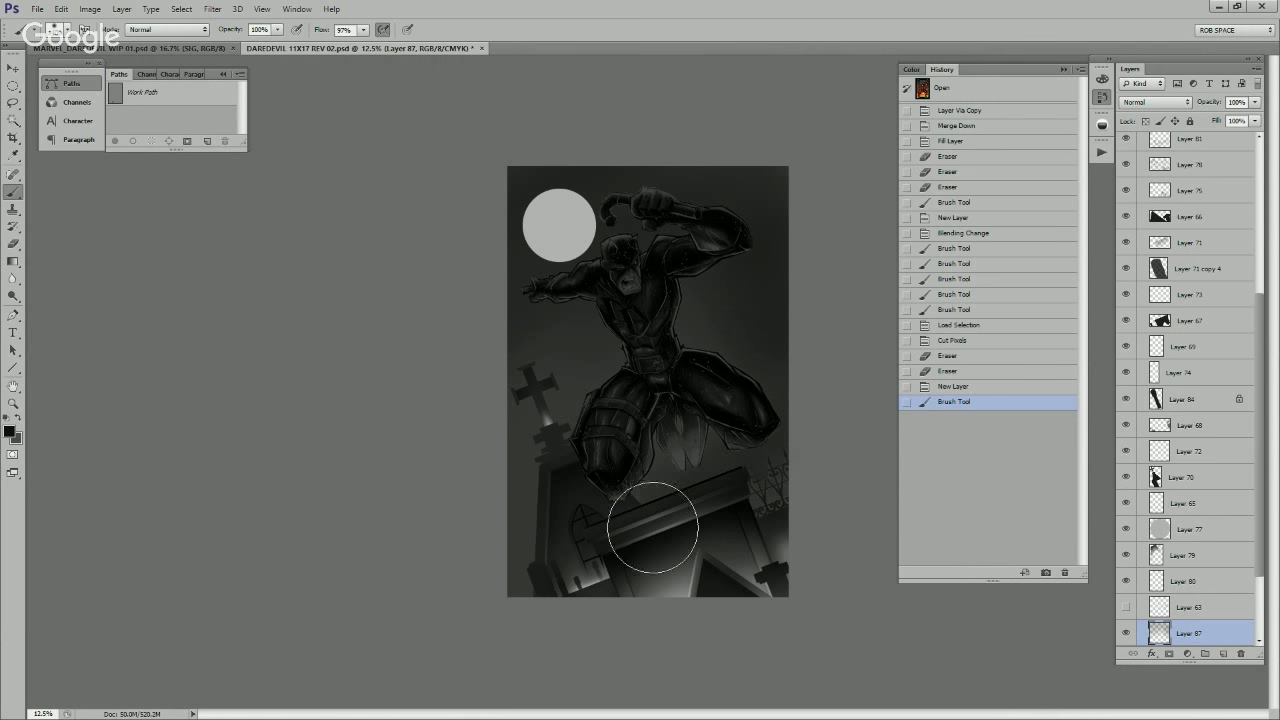
{"action": "left_click", "coordinate": [806, 382]}
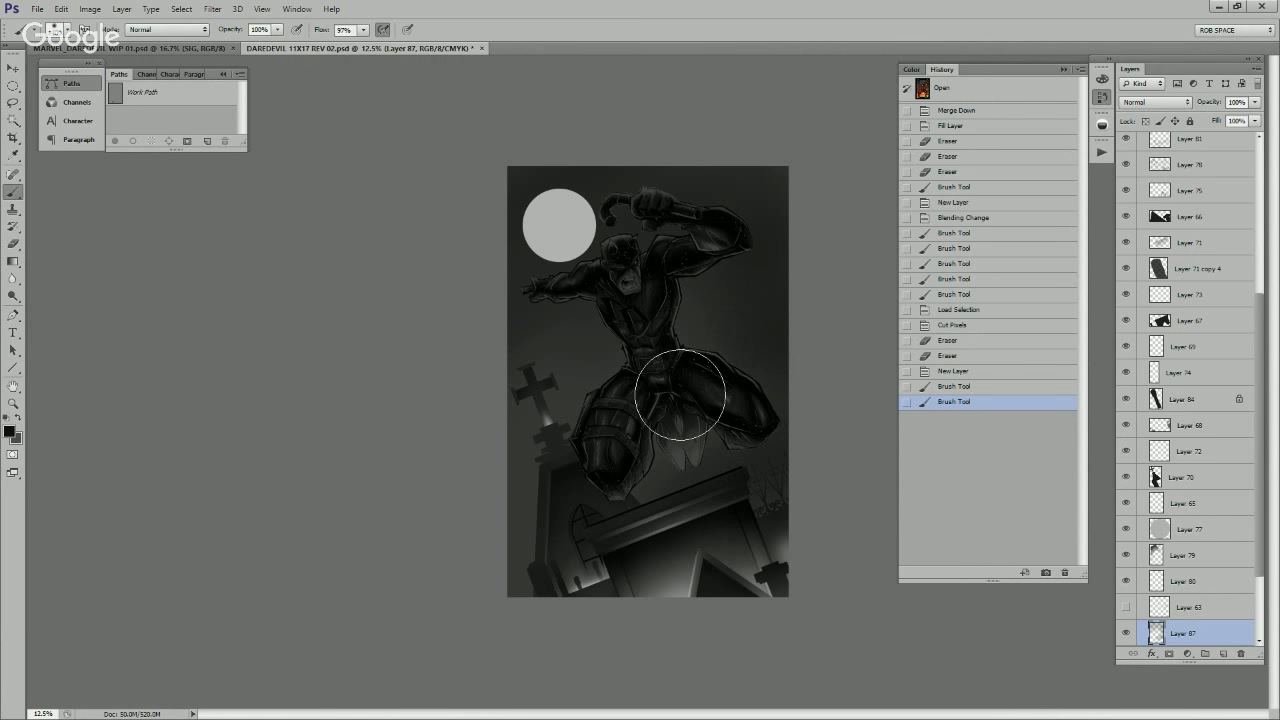
{"action": "left_click_drag", "start_coordinate": [688, 466], "coordinate": [767, 316]}
{"action": "left_click_drag", "start_coordinate": [767, 316], "coordinate": [660, 402]}
{"action": "left_click_drag", "start_coordinate": [660, 402], "coordinate": [746, 366]}
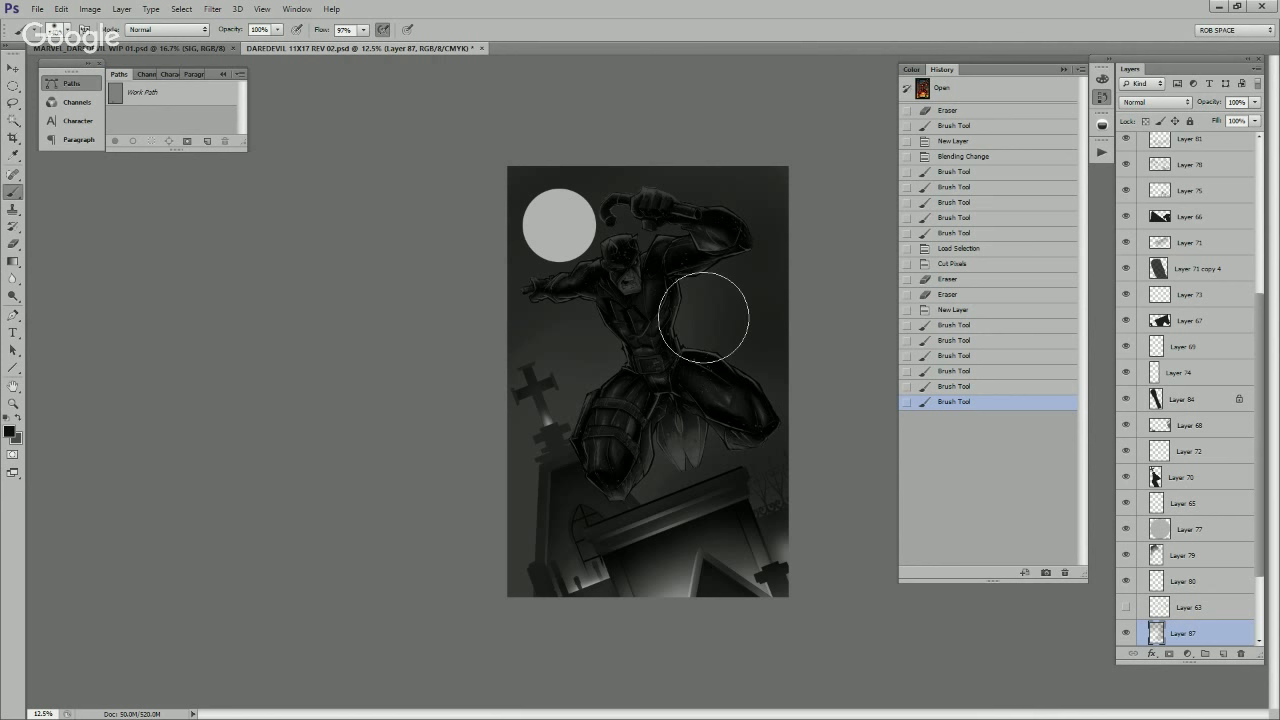
{"action": "left_click_drag", "start_coordinate": [625, 302], "coordinate": [457, 480]}
{"action": "left_click_drag", "start_coordinate": [686, 406], "coordinate": [498, 565]}
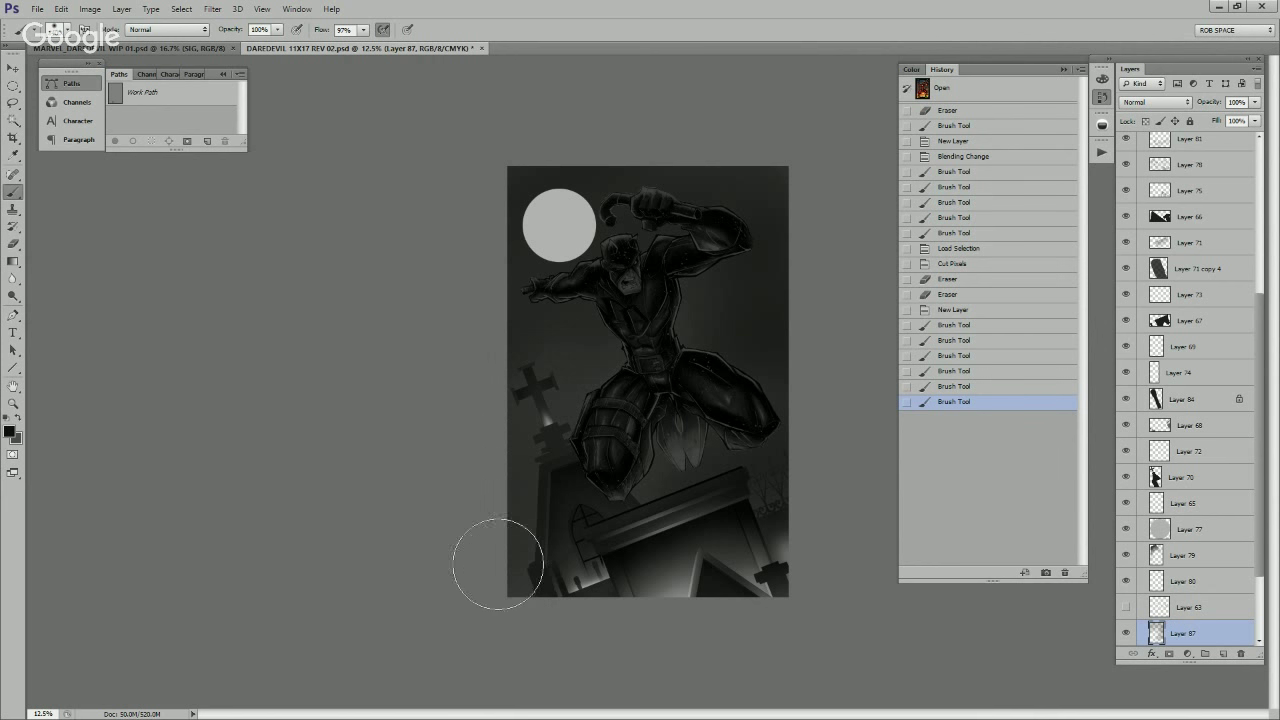
Step: Brush soft grey glow on Layer 87 along the lower background behind the tombs, the iron fence and the lower corners
{"action": "key", "text": "x"}
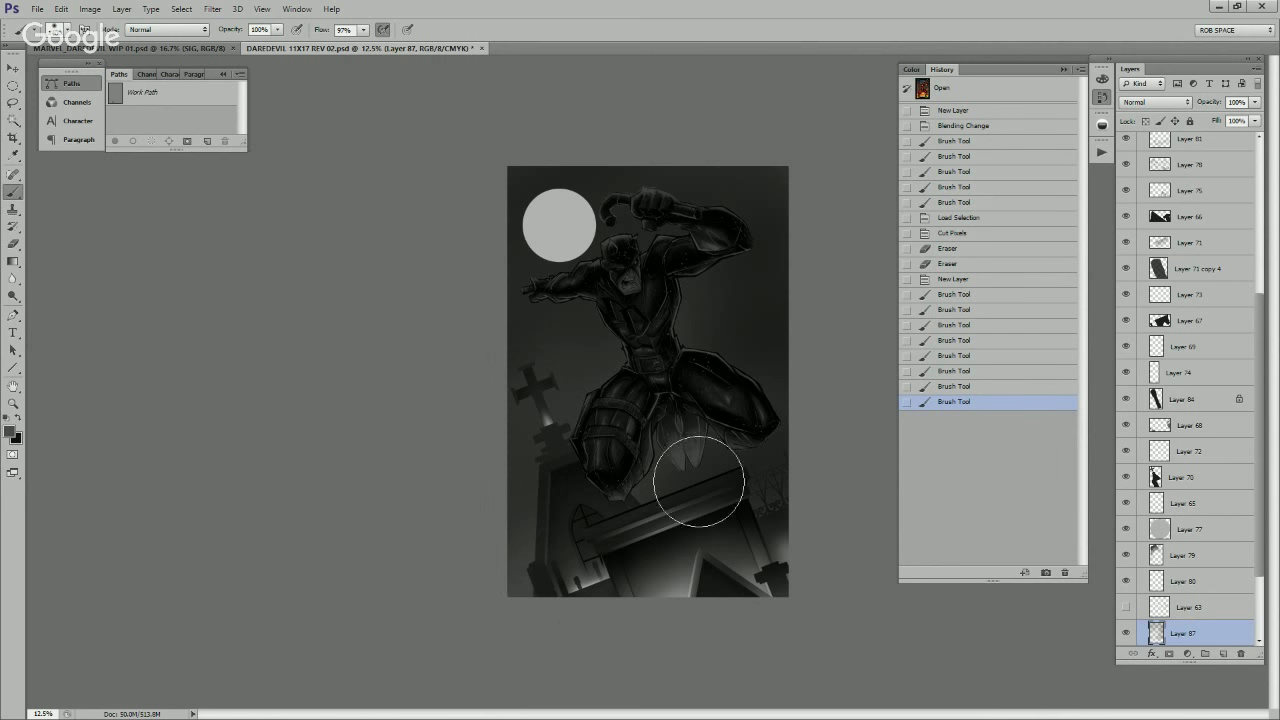
{"action": "left_click_drag", "start_coordinate": [698, 481], "coordinate": [718, 501]}
{"action": "key", "text": "x"}
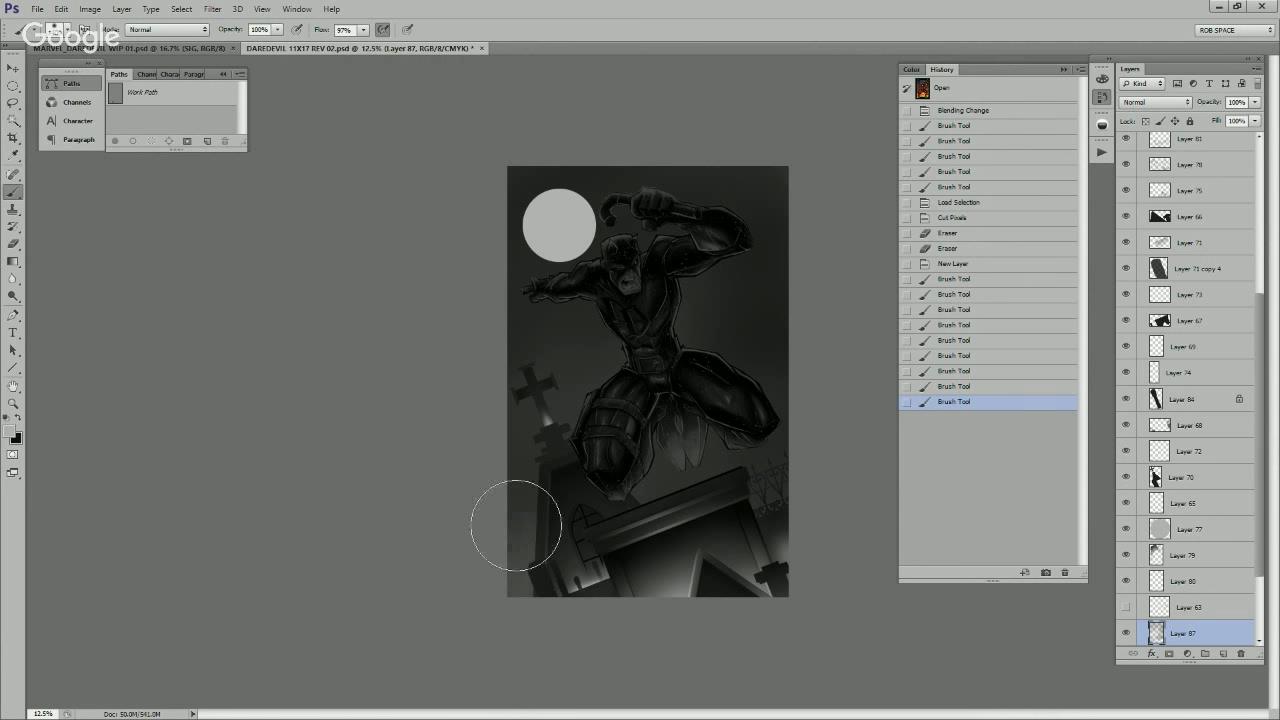
{"action": "left_click_drag", "start_coordinate": [769, 525], "coordinate": [812, 506]}
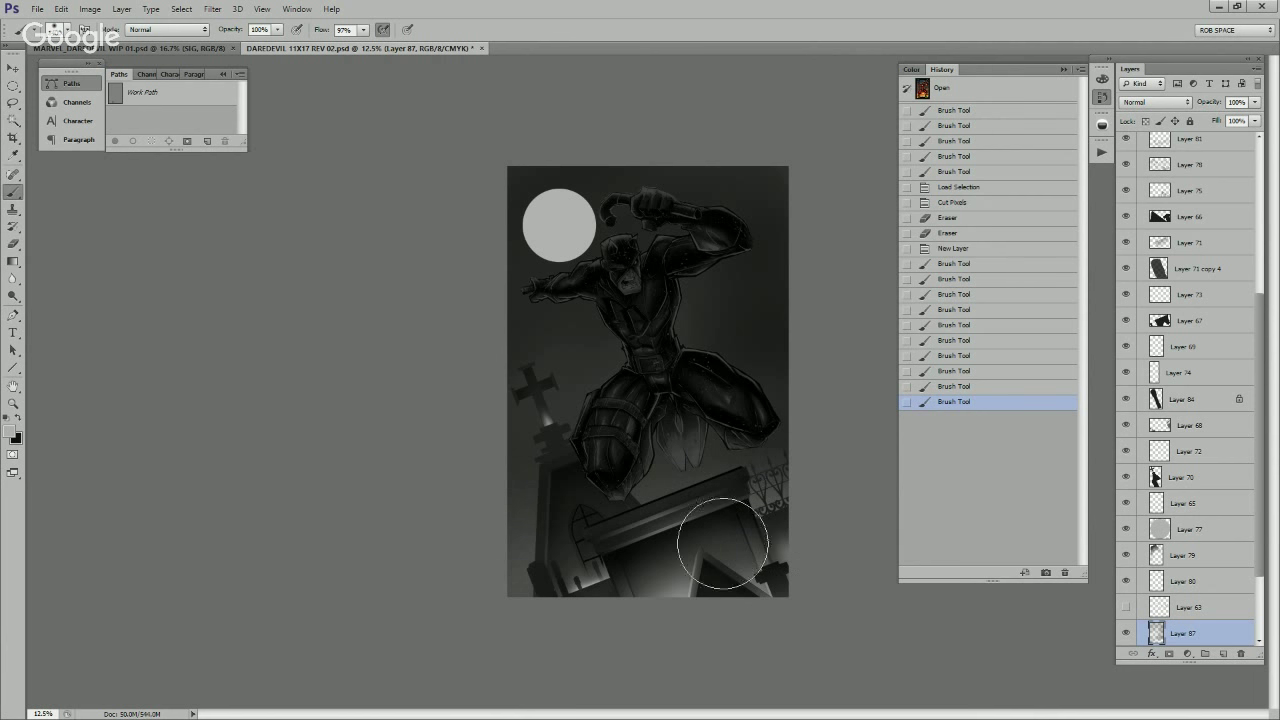
{"action": "left_click_drag", "start_coordinate": [730, 448], "coordinate": [782, 458]}
{"action": "left_click_drag", "start_coordinate": [770, 465], "coordinate": [677, 508]}
{"action": "left_click_drag", "start_coordinate": [614, 557], "coordinate": [548, 577]}
{"action": "mouse_move", "coordinate": [545, 565]}
{"action": "left_mouse_down"}
{"action": "mouse_move", "coordinate": [535, 520]}
{"action": "mouse_move", "coordinate": [517, 630]}
{"action": "mouse_move", "coordinate": [465, 655]}
{"action": "mouse_move", "coordinate": [497, 624]}
{"action": "mouse_move", "coordinate": [415, 661]}
{"action": "left_mouse_up"}
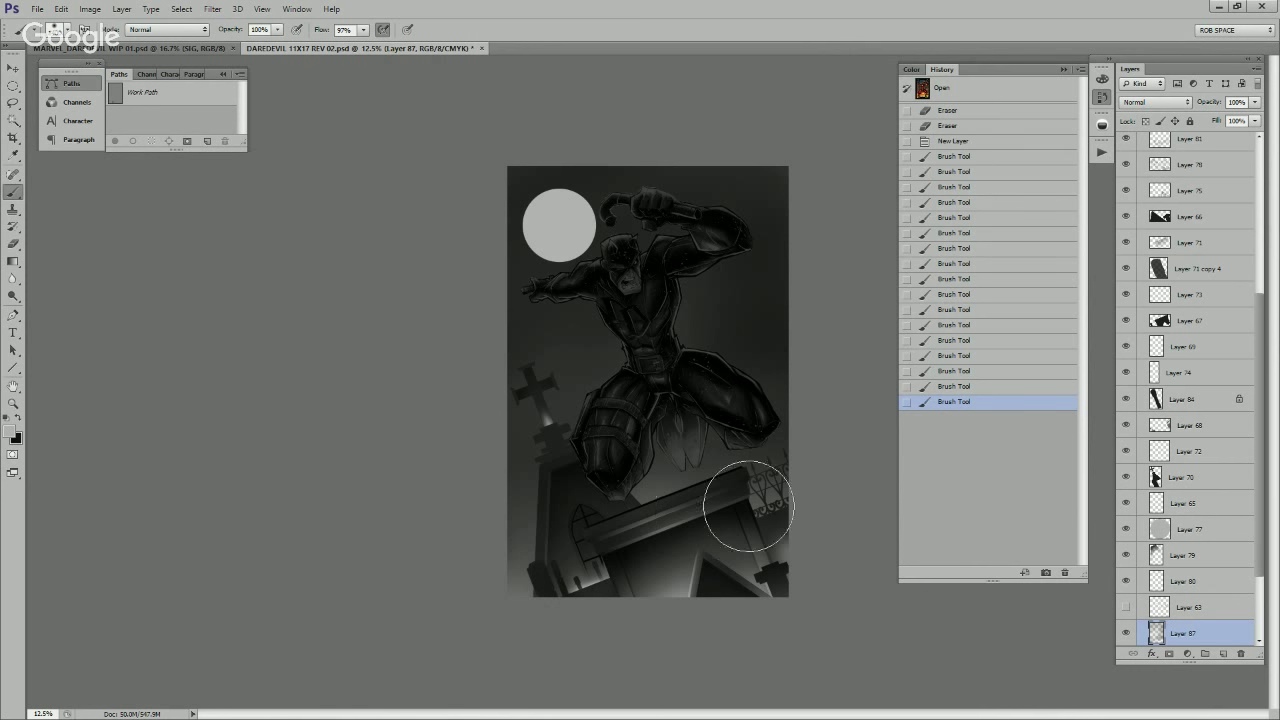
{"action": "left_click_drag", "start_coordinate": [746, 506], "coordinate": [671, 551]}
Step: Add a new layer above Layer 87 and brush black over the upper corners and edges of the sky
{"action": "key", "text": "x"}
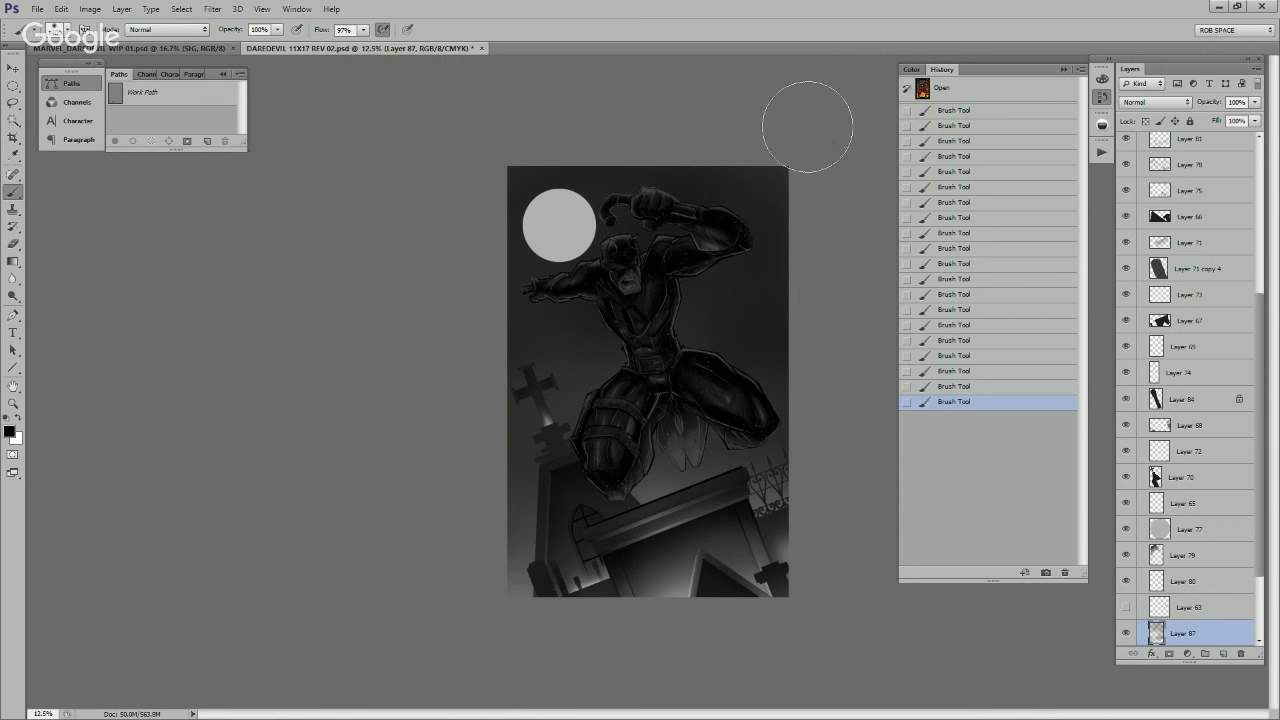
{"action": "left_click", "coordinate": [1223, 653]}
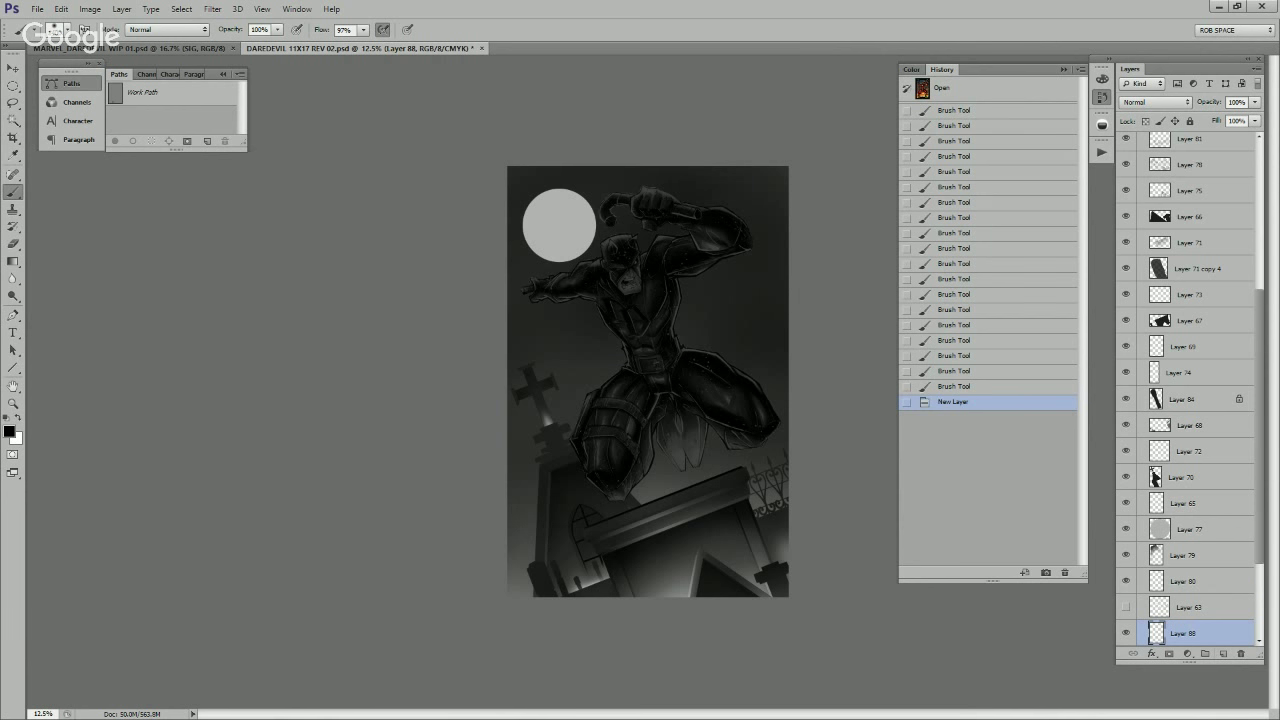
{"action": "left_click_drag", "start_coordinate": [758, 150], "coordinate": [814, 147]}
{"action": "left_click_drag", "start_coordinate": [706, 247], "coordinate": [830, 171]}
{"action": "mouse_move", "coordinate": [679, 201]}
{"action": "left_mouse_down"}
{"action": "mouse_move", "coordinate": [600, 208]}
{"action": "mouse_move", "coordinate": [627, 187]}
{"action": "mouse_move", "coordinate": [585, 151]}
{"action": "mouse_move", "coordinate": [528, 151]}
{"action": "mouse_move", "coordinate": [447, 246]}
{"action": "mouse_move", "coordinate": [371, 383]}
{"action": "left_mouse_up"}
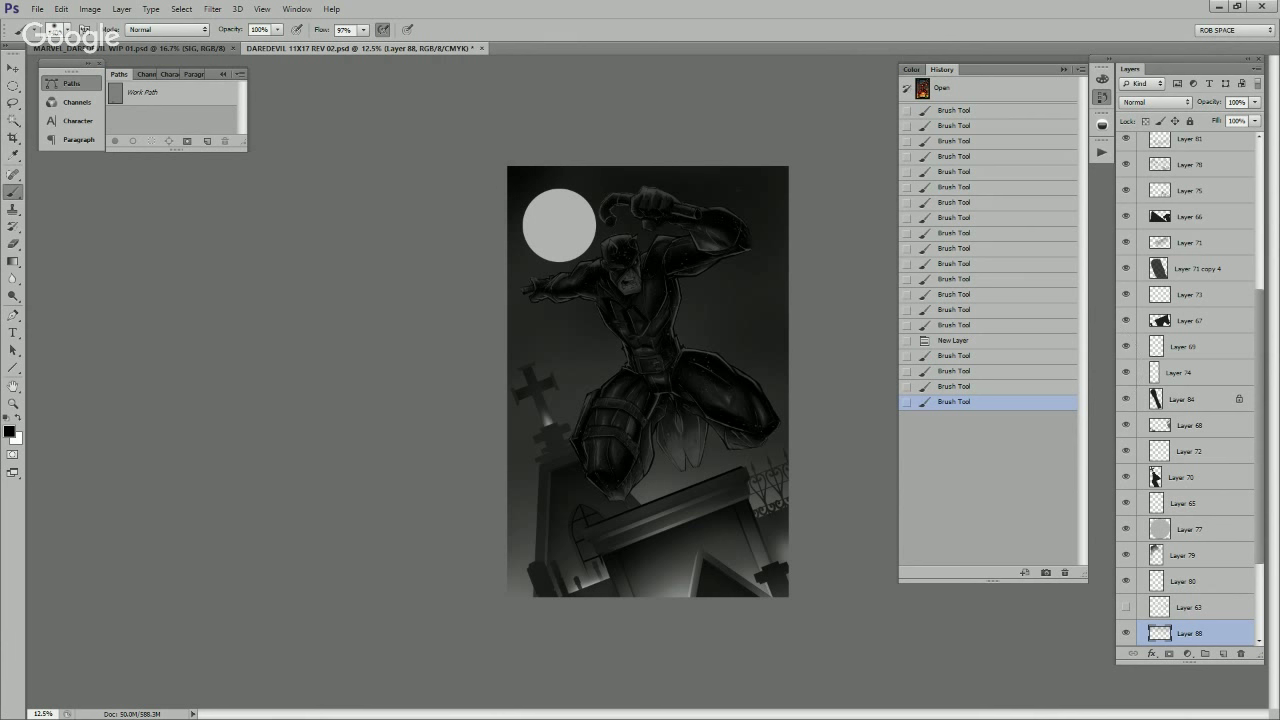
Step: Duplicate the moon on Layer 77 and hide the original moon layer
{"action": "left_click", "coordinate": [1190, 530]}
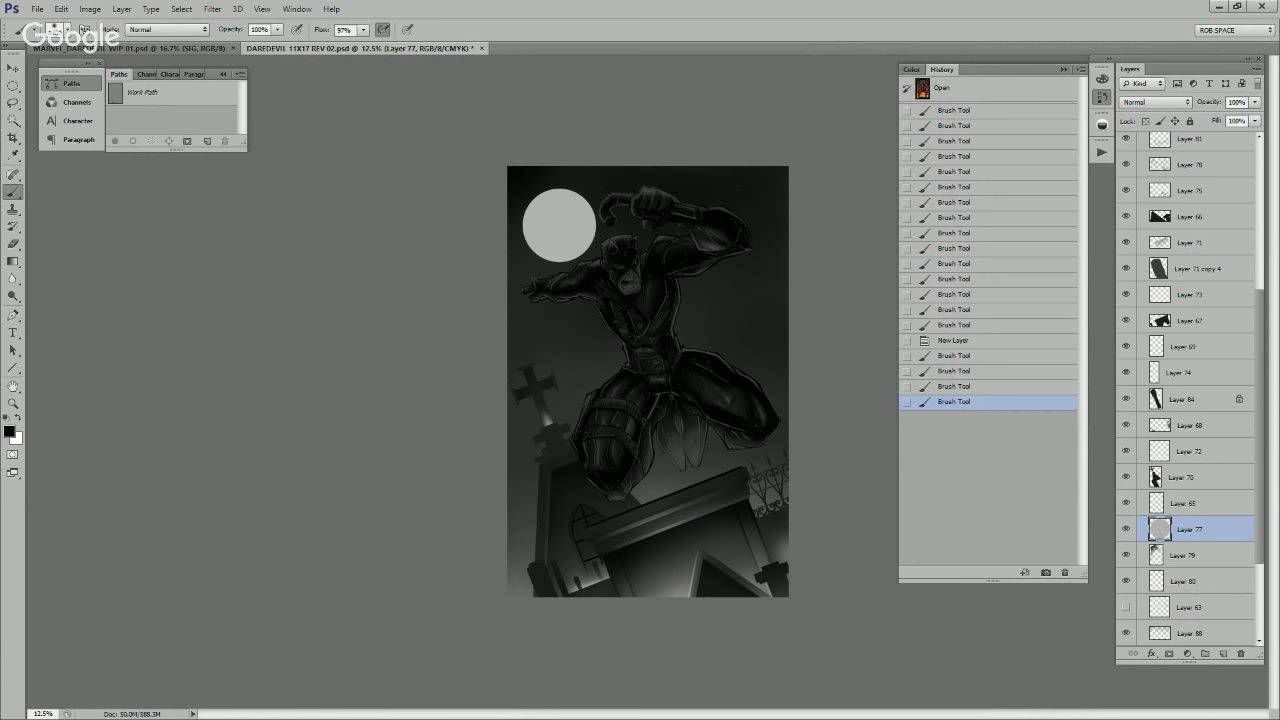
{"action": "key", "text": "ctrl+j"}
{"action": "left_click", "coordinate": [1126, 555]}
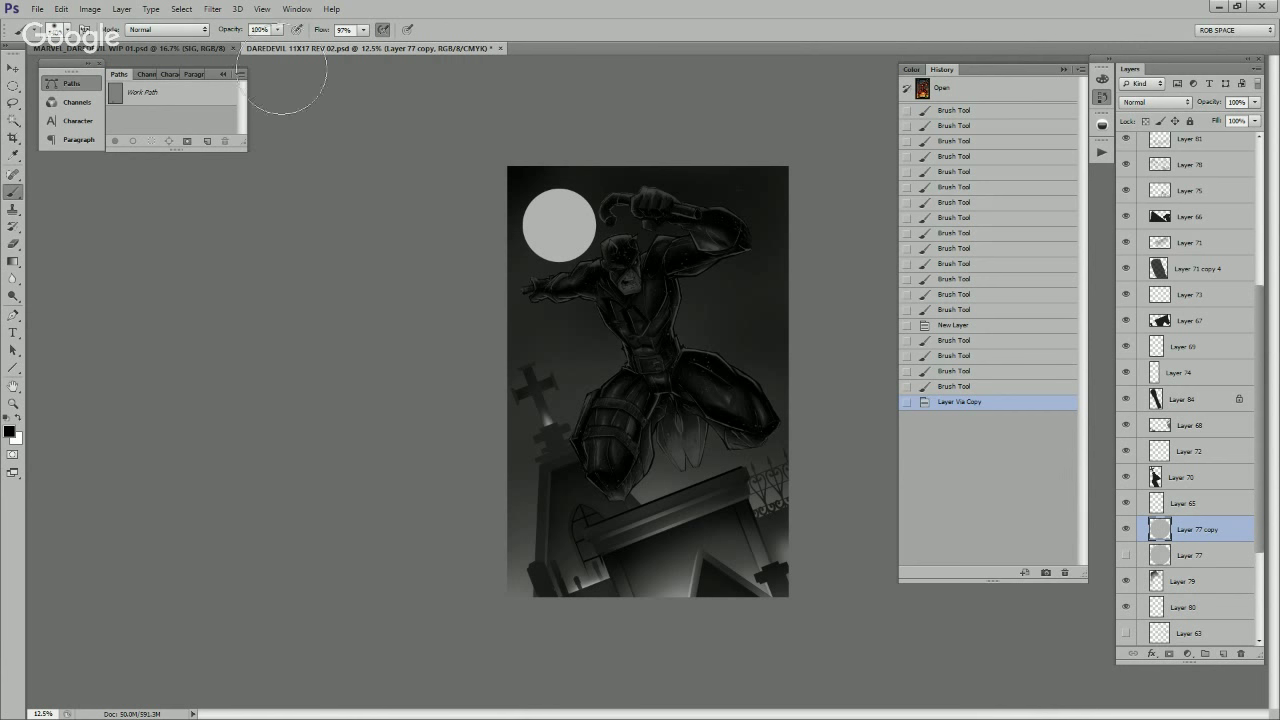
Step: Apply Motion Blur to the moon copy three times, with an angle of about -29° and a distance of 26 pixels
{"action": "left_click", "coordinate": [212, 9]}
{"action": "mouse_move", "coordinate": [290, 143]}
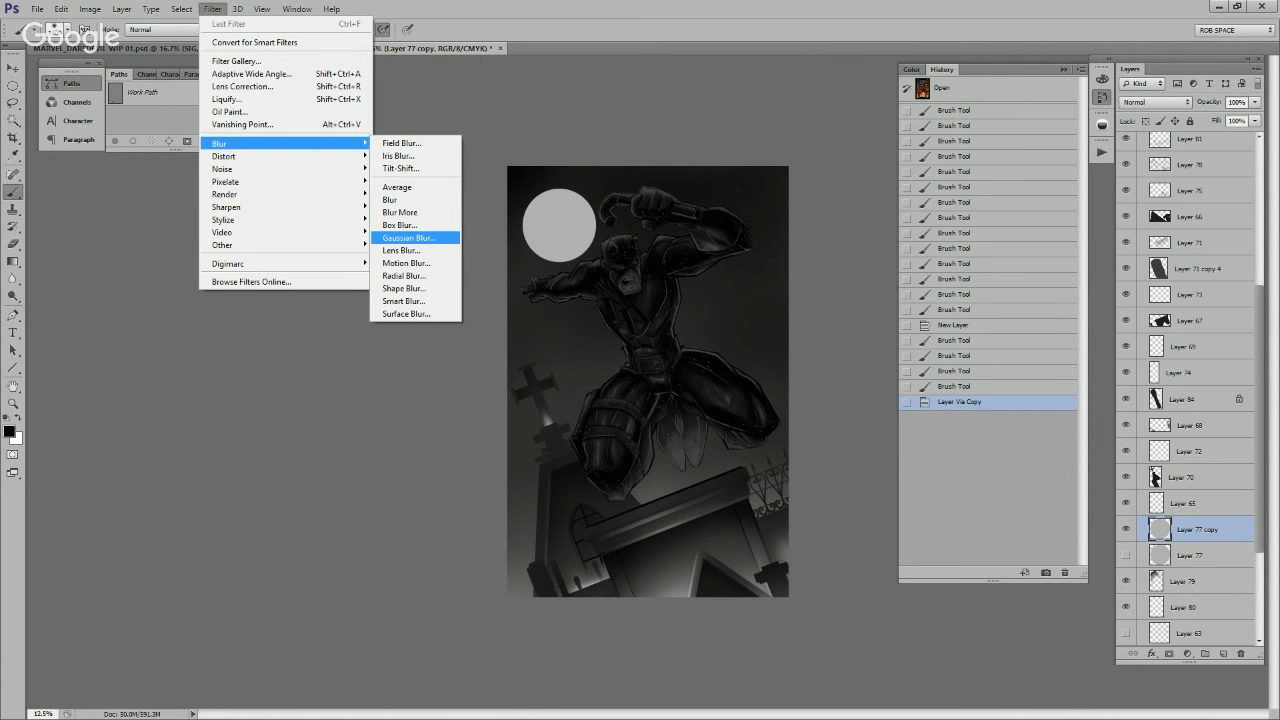
{"action": "left_click", "coordinate": [415, 263]}
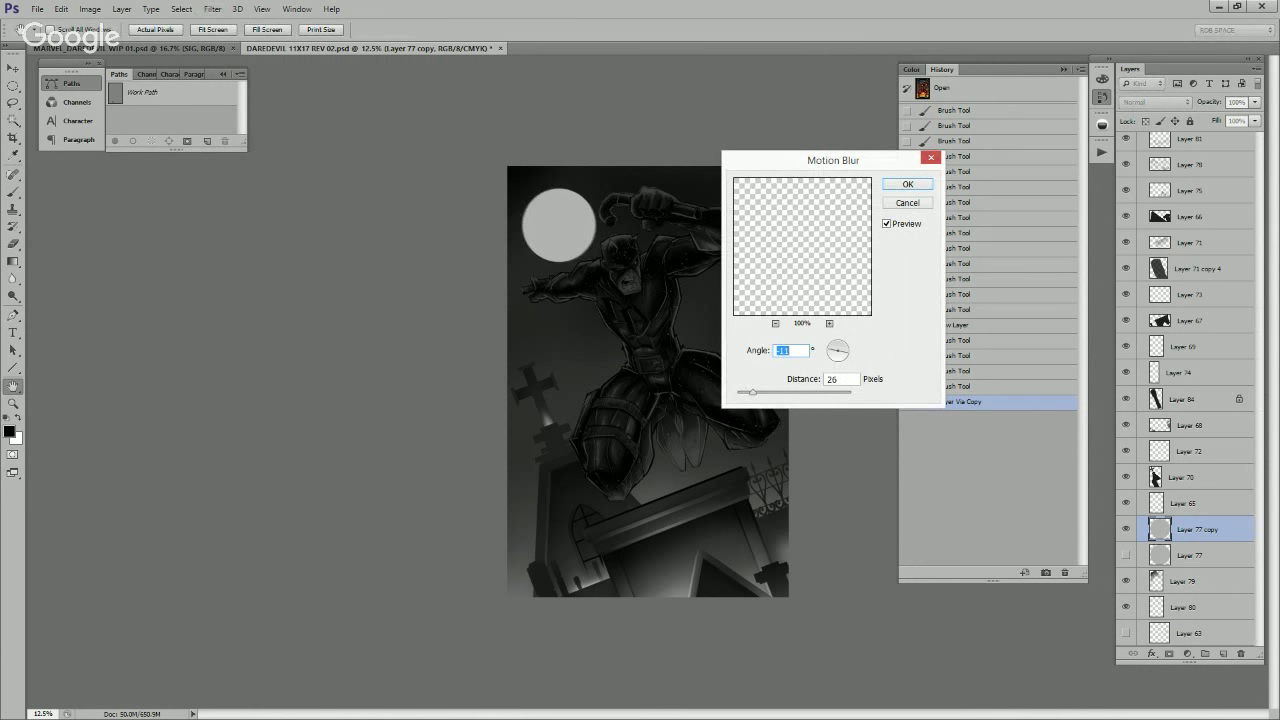
{"action": "type", "text": "-29"}
{"action": "left_click_drag", "start_coordinate": [845, 356], "coordinate": [846, 356]}
{"action": "key", "text": "Return"}
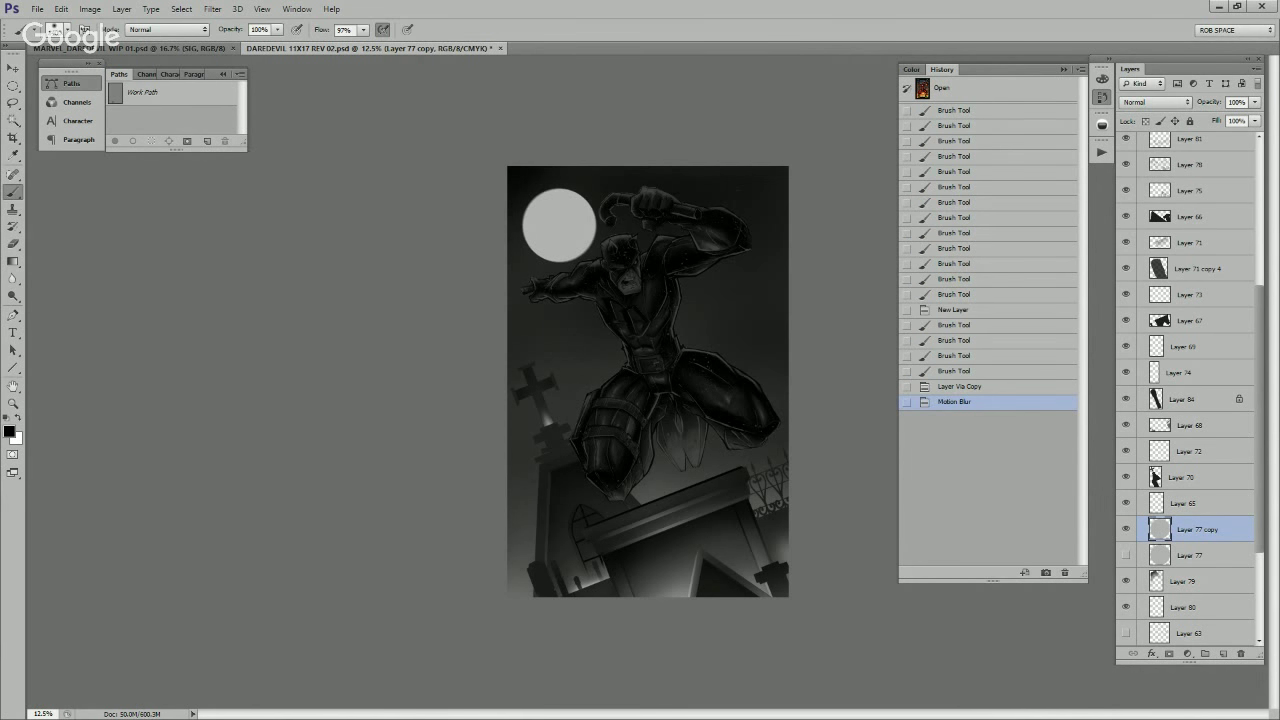
{"action": "key", "text": "ctrl+f"}
{"action": "key", "text": "ctrl+f"}
Step: Soften the moon copy with a Gaussian Blur of about 72 pixels radius
{"action": "left_click", "coordinate": [213, 9]}
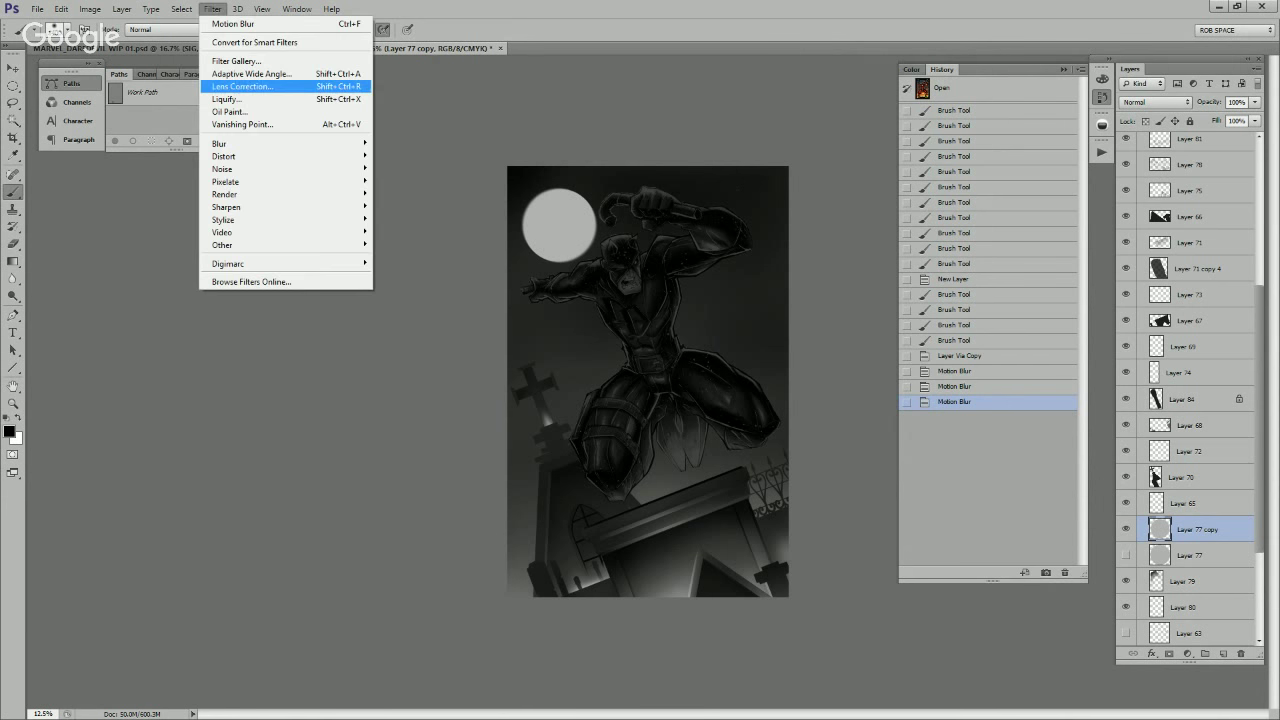
{"action": "mouse_move", "coordinate": [235, 144]}
{"action": "left_click", "coordinate": [408, 237]}
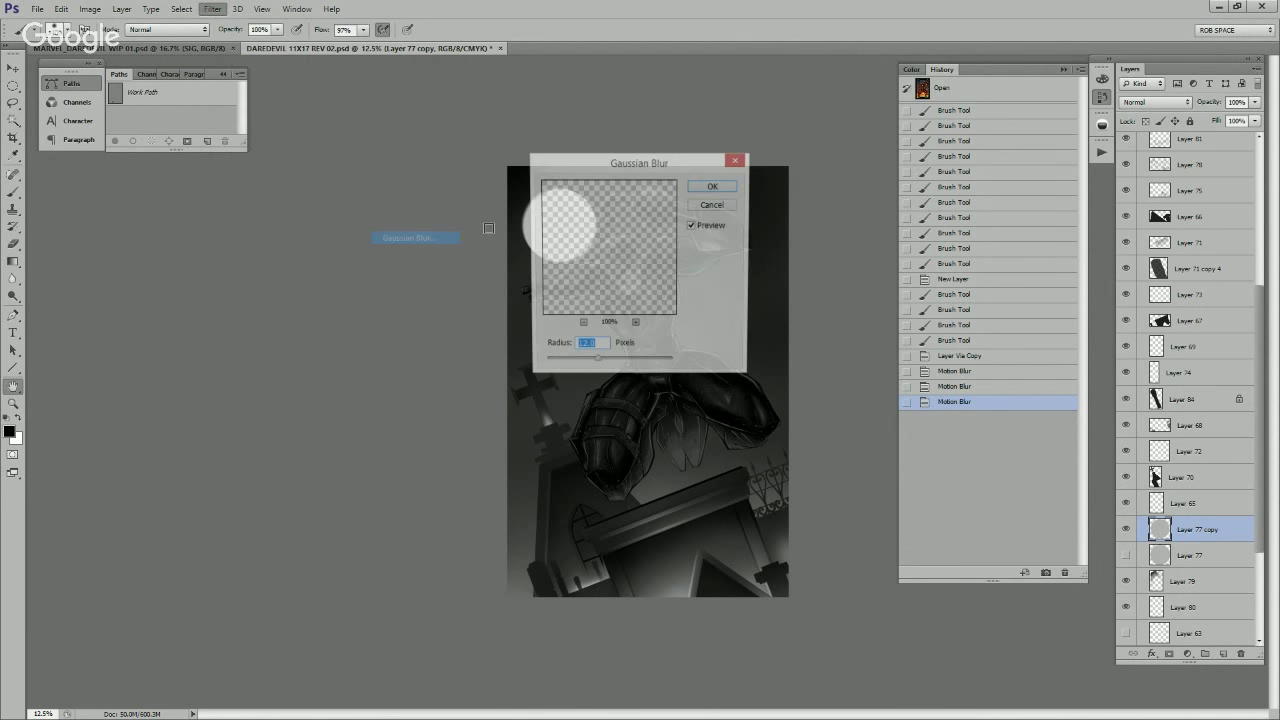
{"action": "left_click_drag", "start_coordinate": [639, 161], "coordinate": [845, 130]}
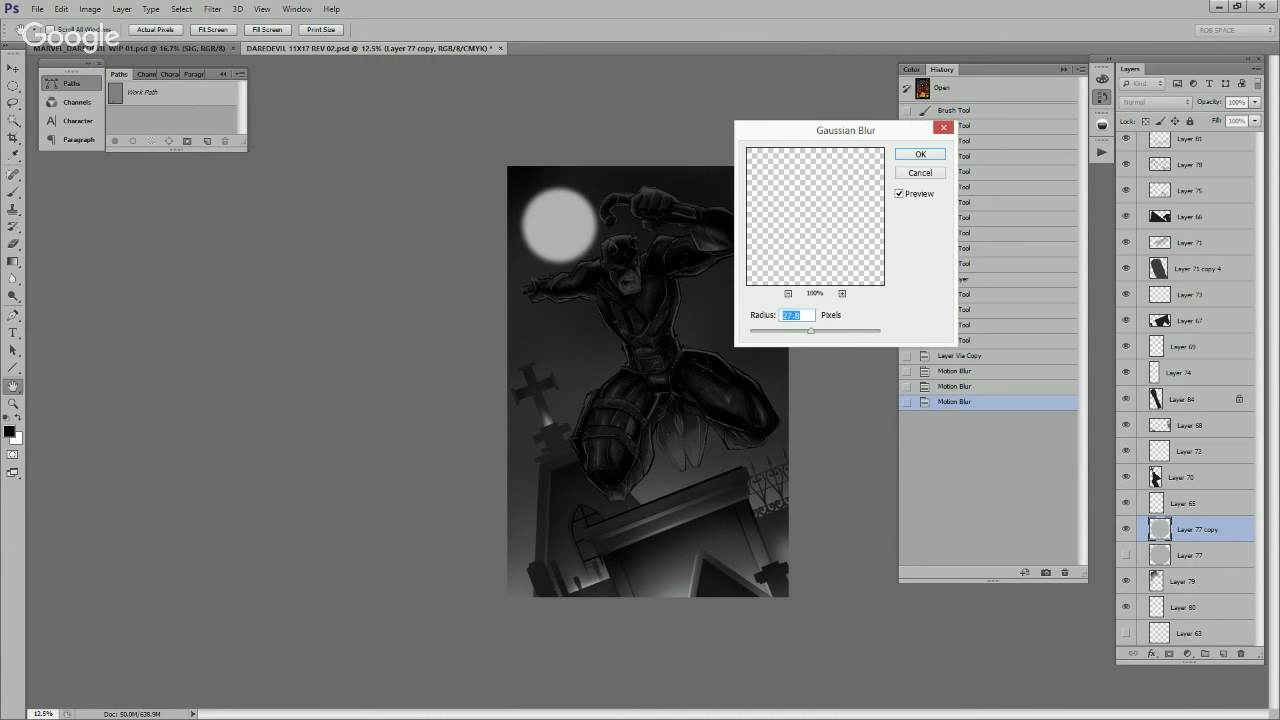
{"action": "mouse_move", "coordinate": [811, 331]}
{"action": "left_mouse_down"}
{"action": "mouse_move", "coordinate": [859, 331]}
{"action": "mouse_move", "coordinate": [832, 331]}
{"action": "left_mouse_up"}
{"action": "key", "text": "shift+Down"}
{"action": "key", "text": "shift+Down"}
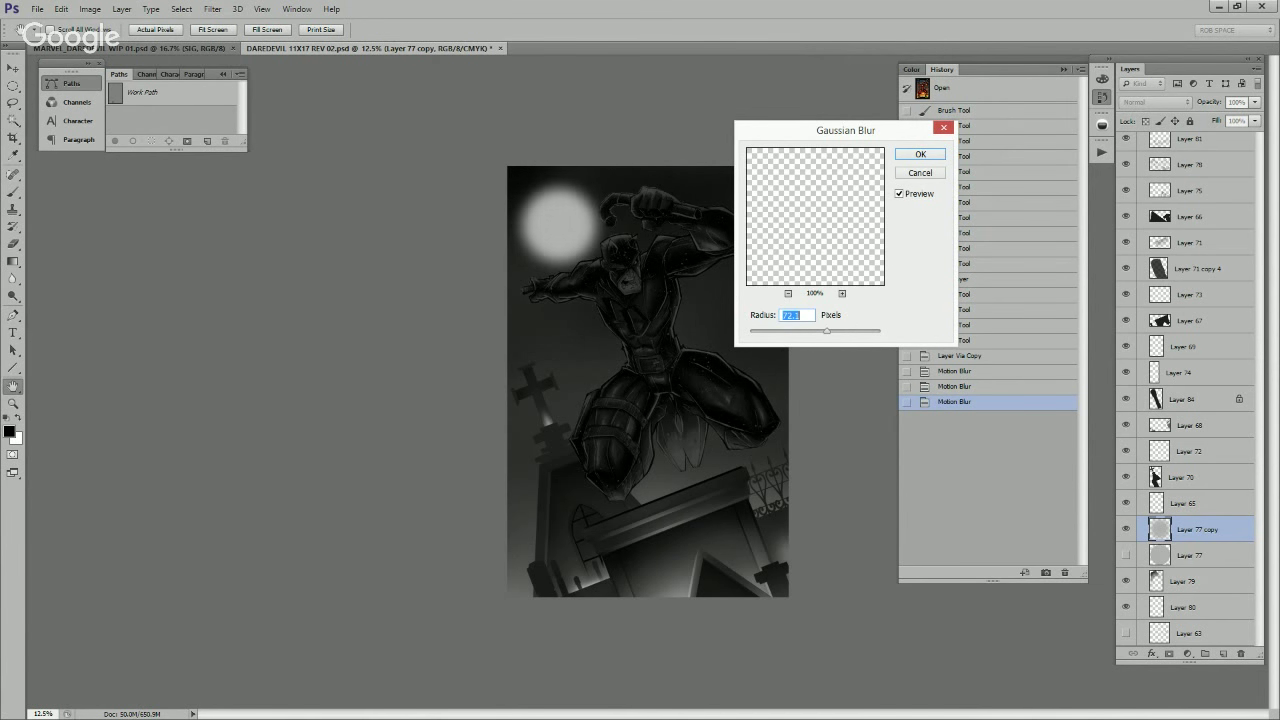
{"action": "key", "text": "shift+Down"}
{"action": "key", "text": "Return"}
Step: Move the original moon layer above its blurred copy, show it, and set its opacity to 10%
{"action": "left_click_drag", "start_coordinate": [1190, 555], "coordinate": [1190, 518]}
{"action": "left_click", "coordinate": [1126, 529]}
{"action": "left_click", "coordinate": [1255, 102]}
{"action": "left_click_drag", "start_coordinate": [1255, 118], "coordinate": [1190, 118]}
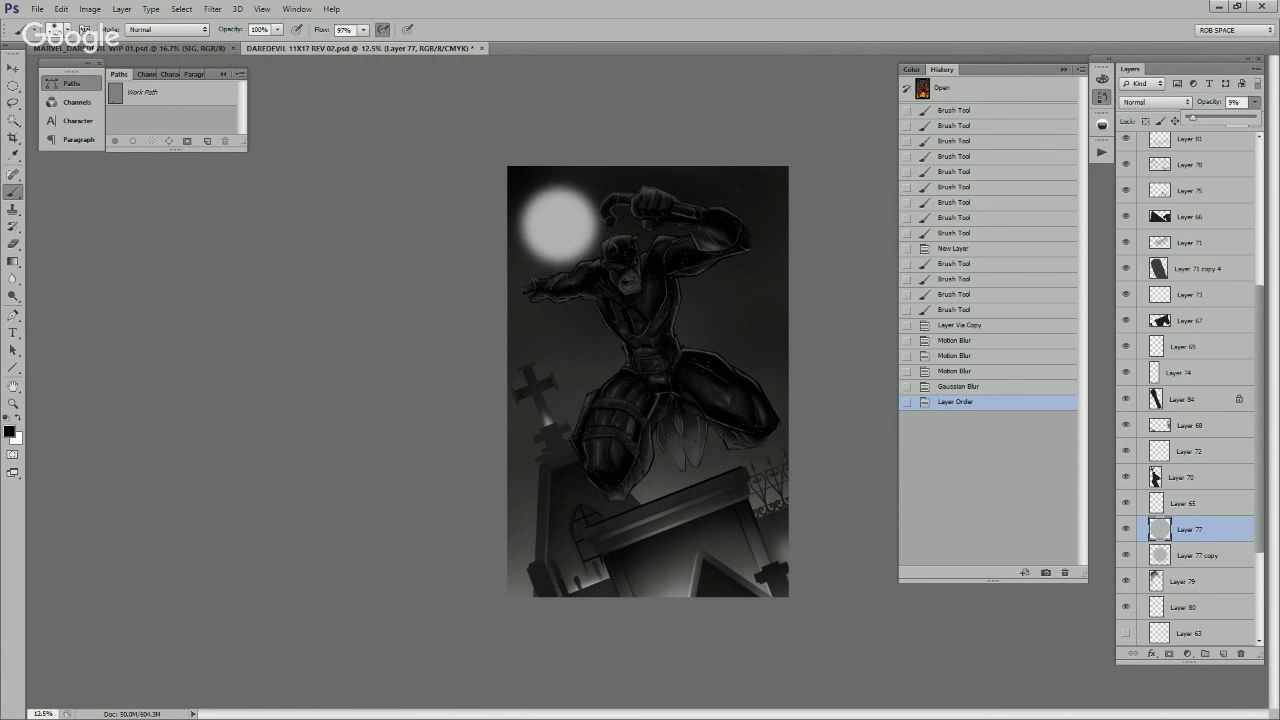
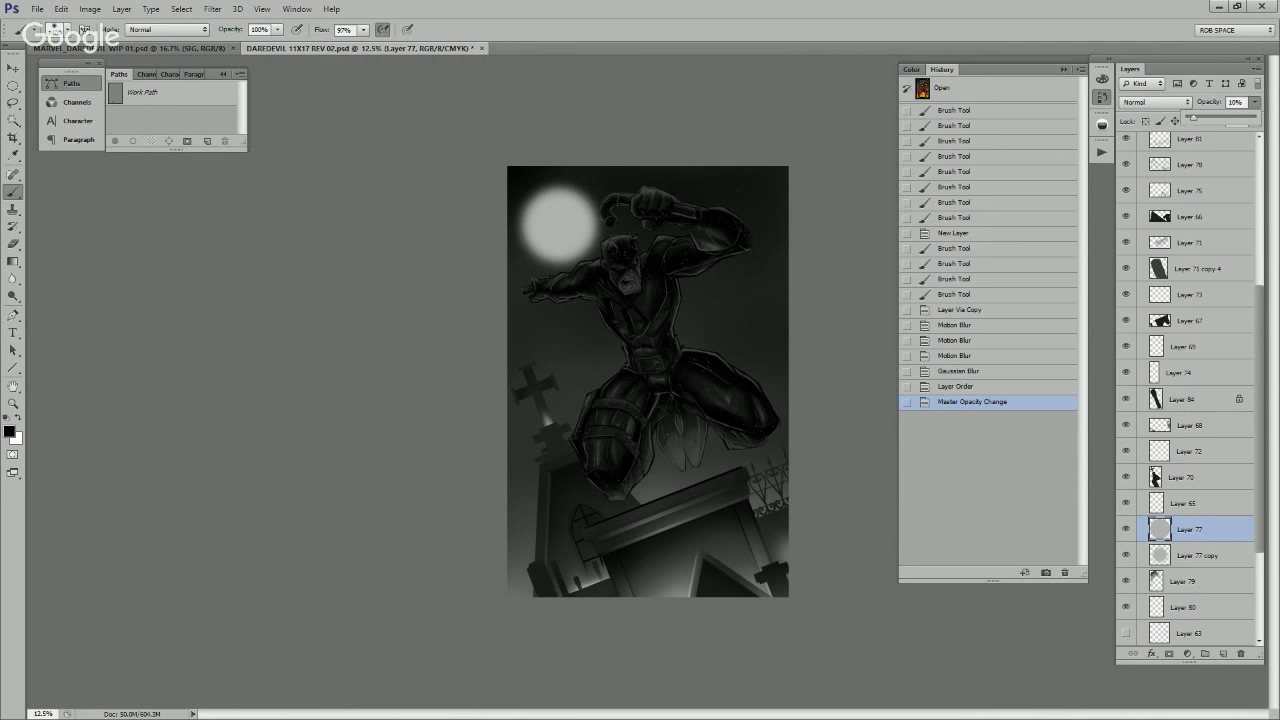
Step: Add a new layer above Layer 79, choose another brush preset, and make a first black dab on the layer
{"action": "left_click_drag", "start_coordinate": [1259, 420], "coordinate": [1259, 477]}
{"action": "left_click", "coordinate": [1190, 473]}
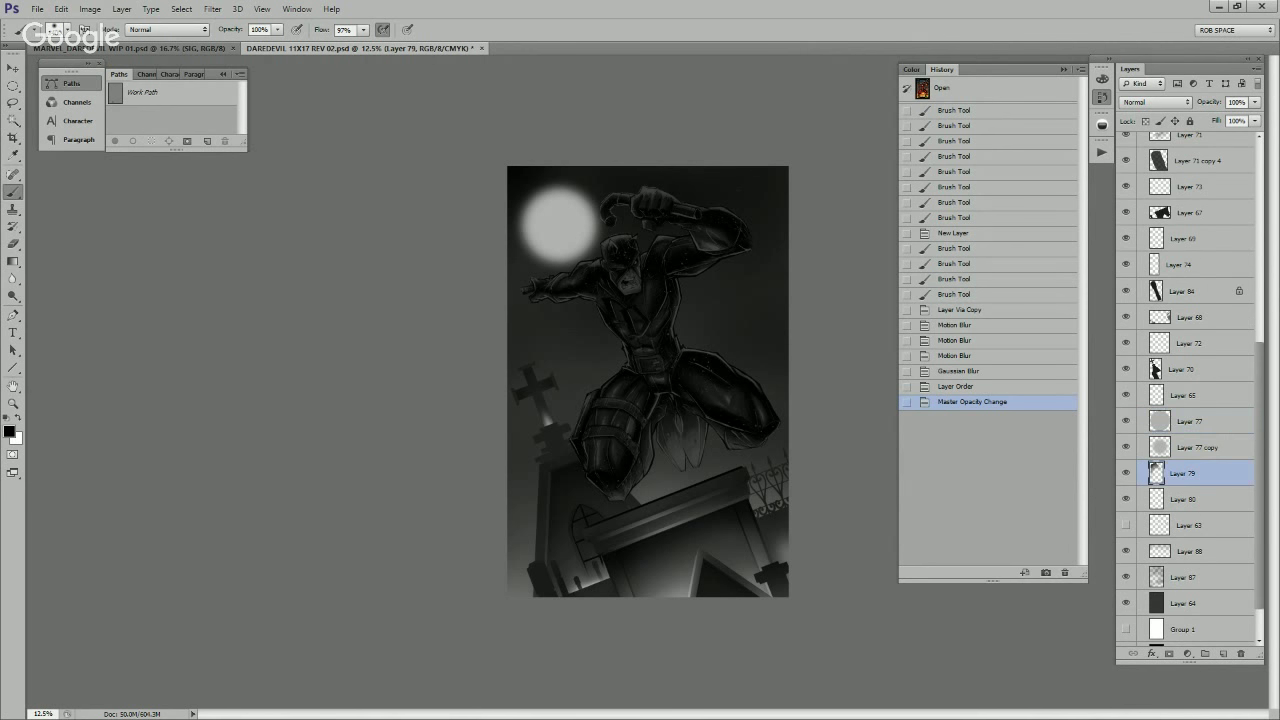
{"action": "left_click", "coordinate": [1223, 653]}
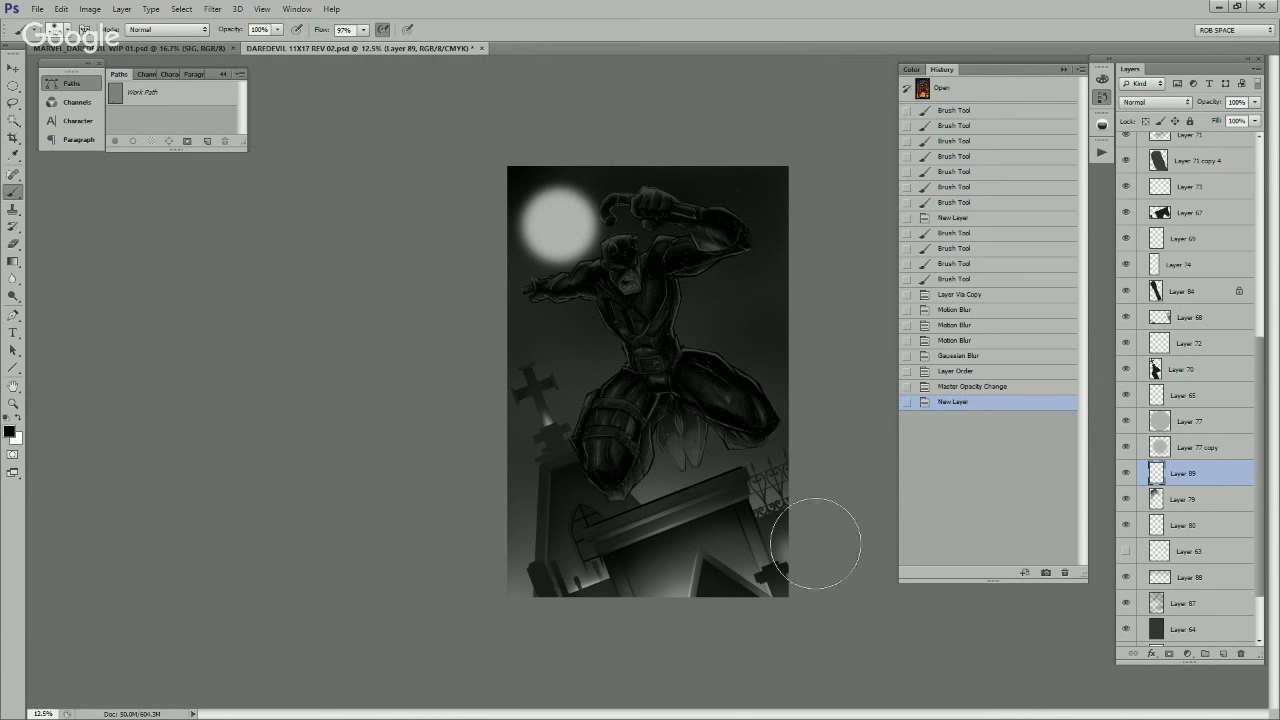
{"action": "right_click", "coordinate": [722, 512]}
{"action": "left_click", "coordinate": [776, 504]}
{"action": "left_click", "coordinate": [630, 577]}
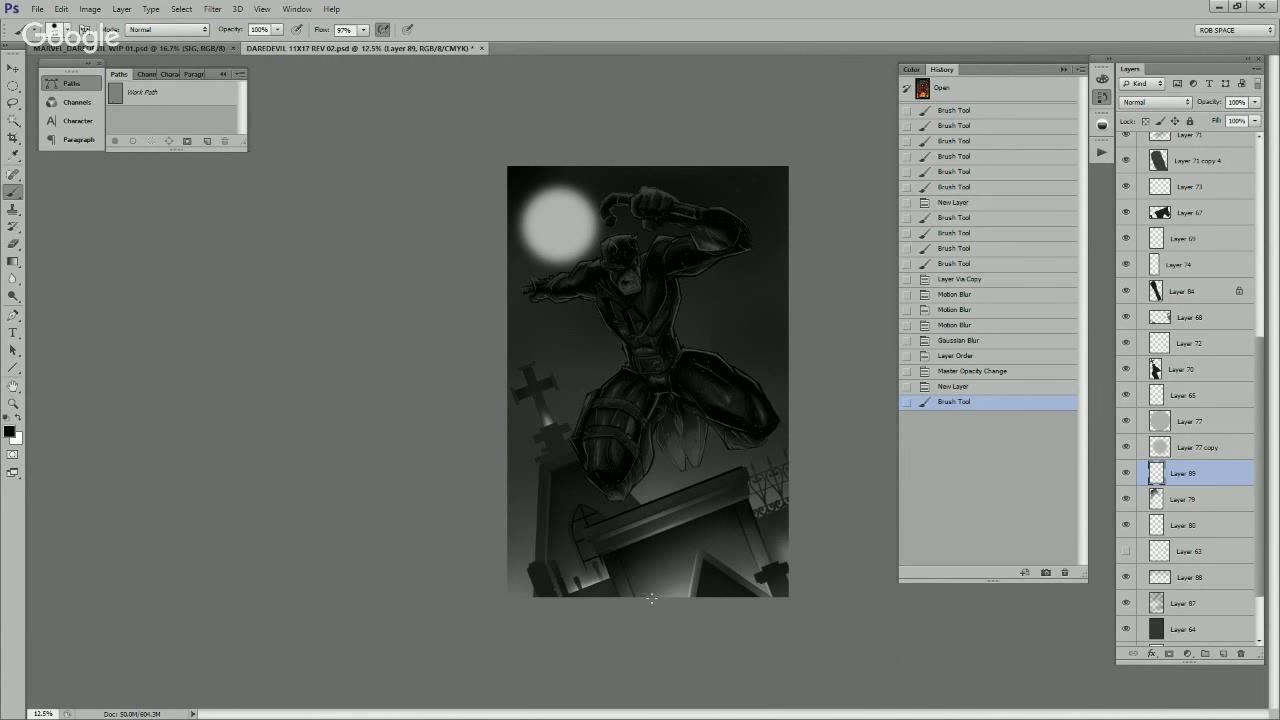
Step: Paint white mist with an enlarged brush on Layer 89 behind the tombs, from the lower corner to the iron fence
{"action": "key", "text": "bracketright"}
{"action": "key", "text": "bracketright"}
{"action": "key", "text": "bracketright"}
{"action": "key", "text": "bracketright"}
{"action": "key", "text": "bracketright"}
{"action": "key", "text": "bracketright"}
{"action": "key", "text": "x"}
{"action": "key", "text": "bracketright"}
{"action": "key", "text": "bracketright"}
{"action": "key", "text": "bracketright"}
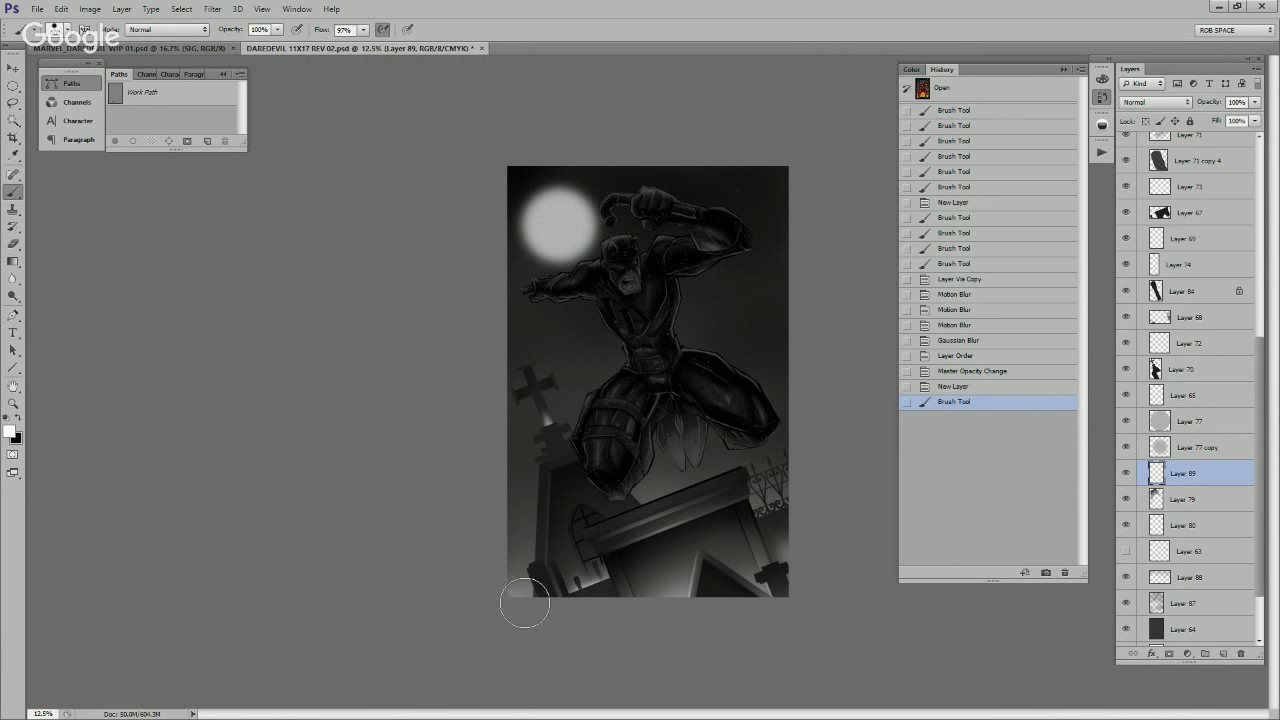
{"action": "left_click_drag", "start_coordinate": [531, 577], "coordinate": [497, 583]}
{"action": "mouse_move", "coordinate": [500, 582]}
{"action": "left_mouse_down"}
{"action": "mouse_move", "coordinate": [527, 564]}
{"action": "mouse_move", "coordinate": [527, 579]}
{"action": "mouse_move", "coordinate": [540, 531]}
{"action": "mouse_move", "coordinate": [515, 591]}
{"action": "left_mouse_up"}
{"action": "mouse_move", "coordinate": [630, 526]}
{"action": "left_mouse_down"}
{"action": "mouse_move", "coordinate": [686, 508]}
{"action": "mouse_move", "coordinate": [643, 533]}
{"action": "left_mouse_up"}
{"action": "mouse_move", "coordinate": [774, 503]}
{"action": "left_mouse_down"}
{"action": "mouse_move", "coordinate": [751, 531]}
{"action": "mouse_move", "coordinate": [837, 506]}
{"action": "mouse_move", "coordinate": [806, 483]}
{"action": "mouse_move", "coordinate": [711, 480]}
{"action": "mouse_move", "coordinate": [672, 500]}
{"action": "mouse_move", "coordinate": [722, 480]}
{"action": "mouse_move", "coordinate": [507, 564]}
{"action": "mouse_move", "coordinate": [602, 527]}
{"action": "left_mouse_up"}
Step: Brush finer white wisps of mist with smaller brush sizes between the lower corner and the arched window
{"action": "key", "text": "bracketleft"}
{"action": "key", "text": "bracketleft"}
{"action": "key", "text": "bracketleft"}
{"action": "key", "text": "bracketleft"}
{"action": "key", "text": "bracketleft"}
{"action": "key", "text": "bracketleft"}
{"action": "key", "text": "bracketleft"}
{"action": "left_click_drag", "start_coordinate": [487, 574], "coordinate": [594, 525]}
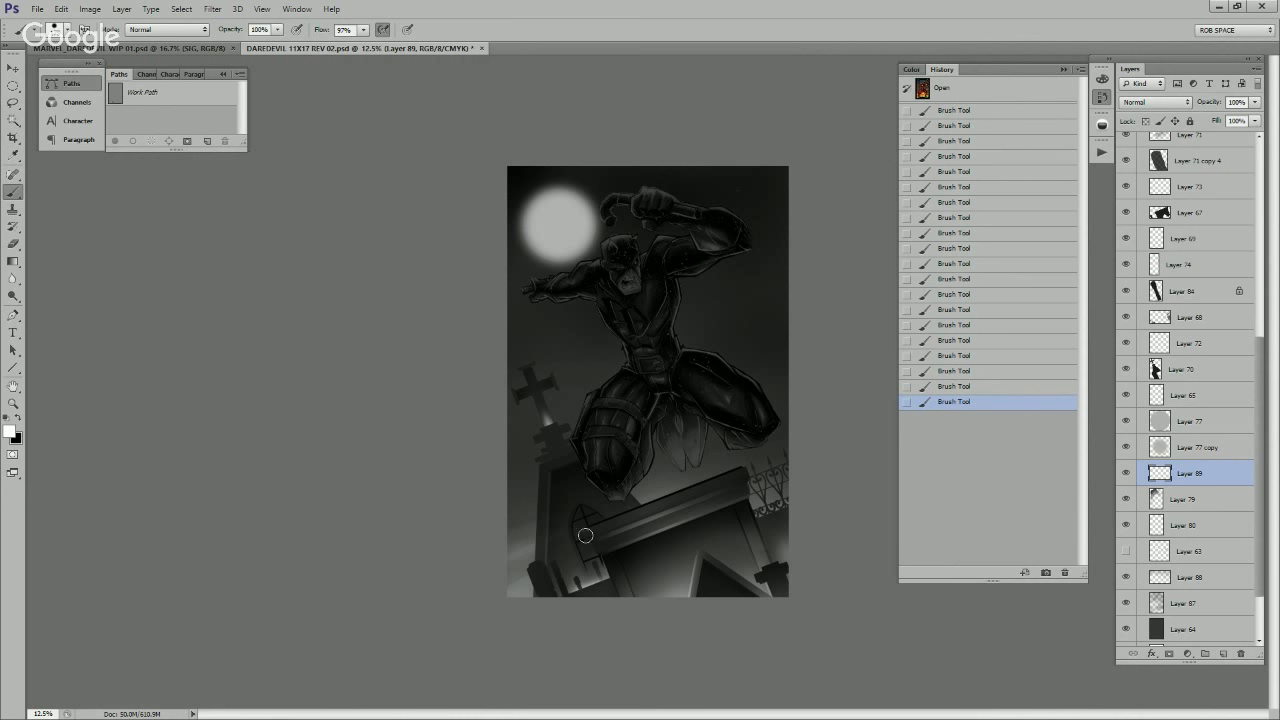
{"action": "key", "text": "bracketright"}
{"action": "key", "text": "bracketright"}
{"action": "key", "text": "bracketright"}
{"action": "left_click_drag", "start_coordinate": [492, 573], "coordinate": [569, 532]}
Step: Apply Motion Blur twice to the white mist on Layer 89 instead of the Gaussian Blur
{"action": "key", "text": "ctrl+f"}
{"action": "key", "text": "ctrl+z"}
{"action": "left_click", "coordinate": [213, 9]}
{"action": "mouse_move", "coordinate": [219, 143]}
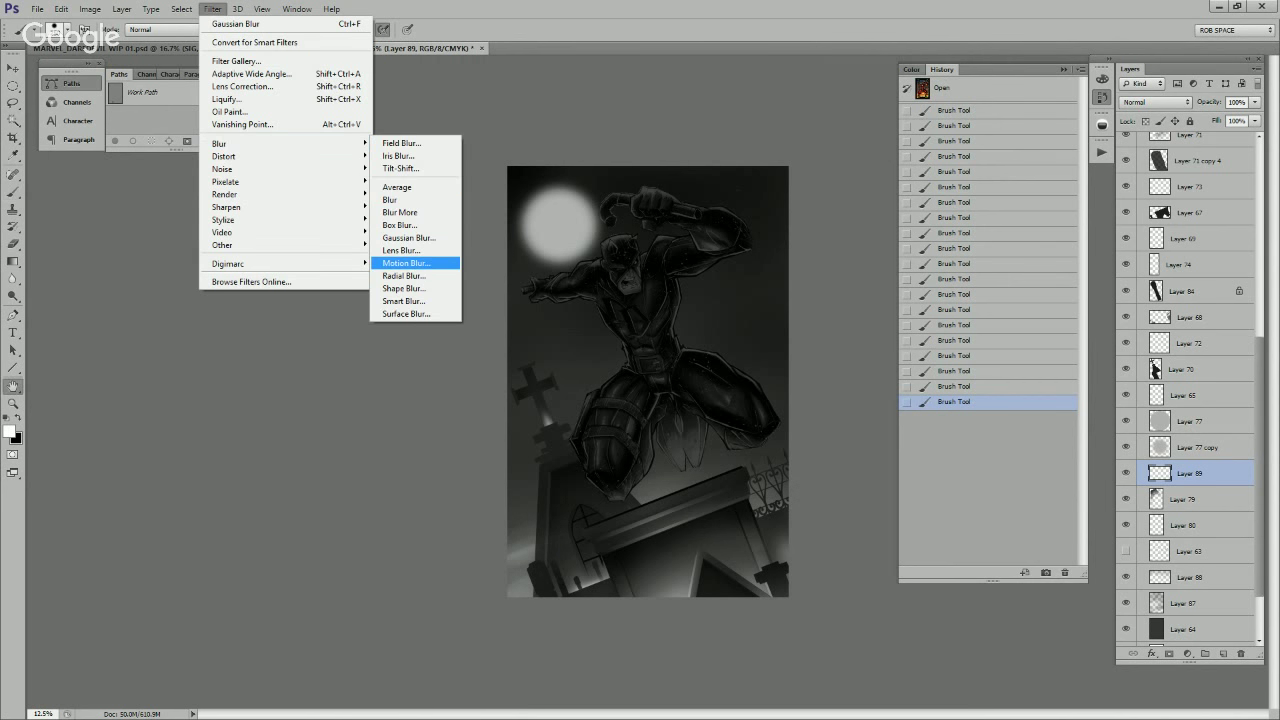
{"action": "left_click", "coordinate": [410, 263]}
{"action": "left_click", "coordinate": [897, 185]}
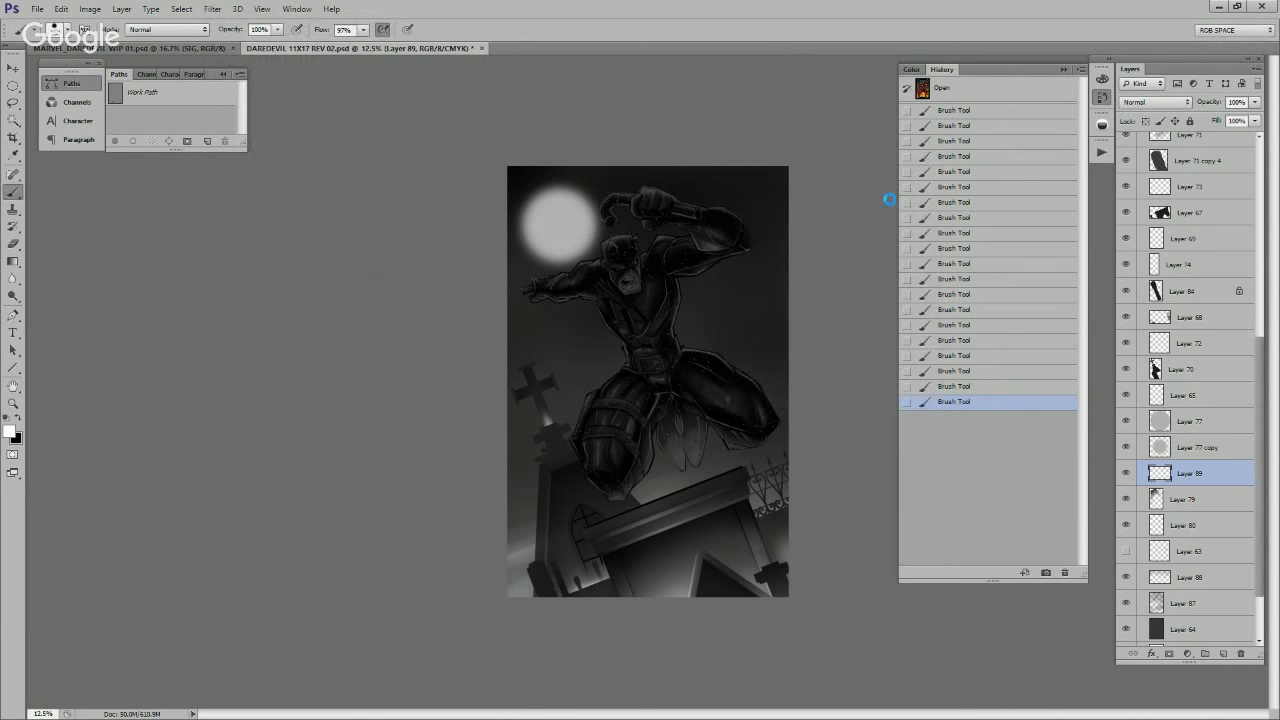
{"action": "key", "text": "ctrl+f"}
Step: Thin the mist on Layer 89 by loading its painted pixels as a selection and cutting them, three times in all
{"action": "left_click", "coordinate": [1160, 474], "text": "ctrl"}
{"action": "key", "text": "ctrl+x"}
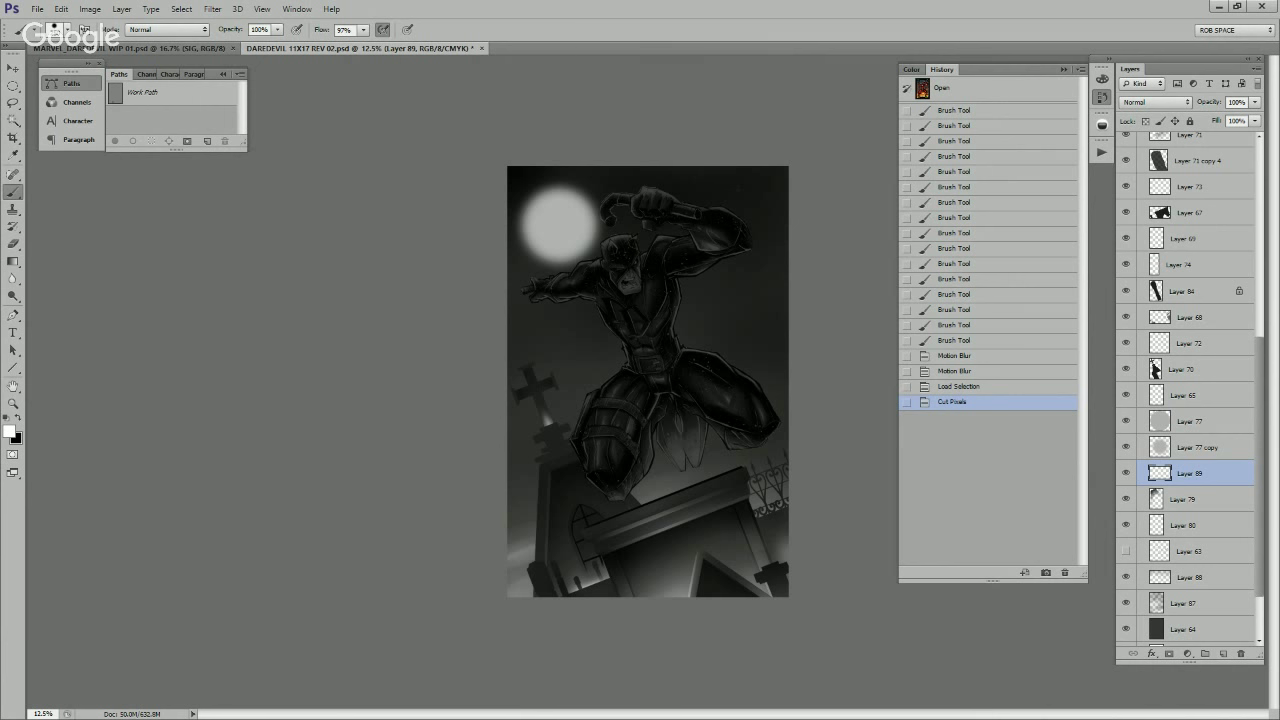
{"action": "key", "text": "ctrl+alt+2"}
{"action": "key", "text": "ctrl+x"}
{"action": "key", "text": "ctrl+alt+2"}
{"action": "key", "text": "ctrl+x"}
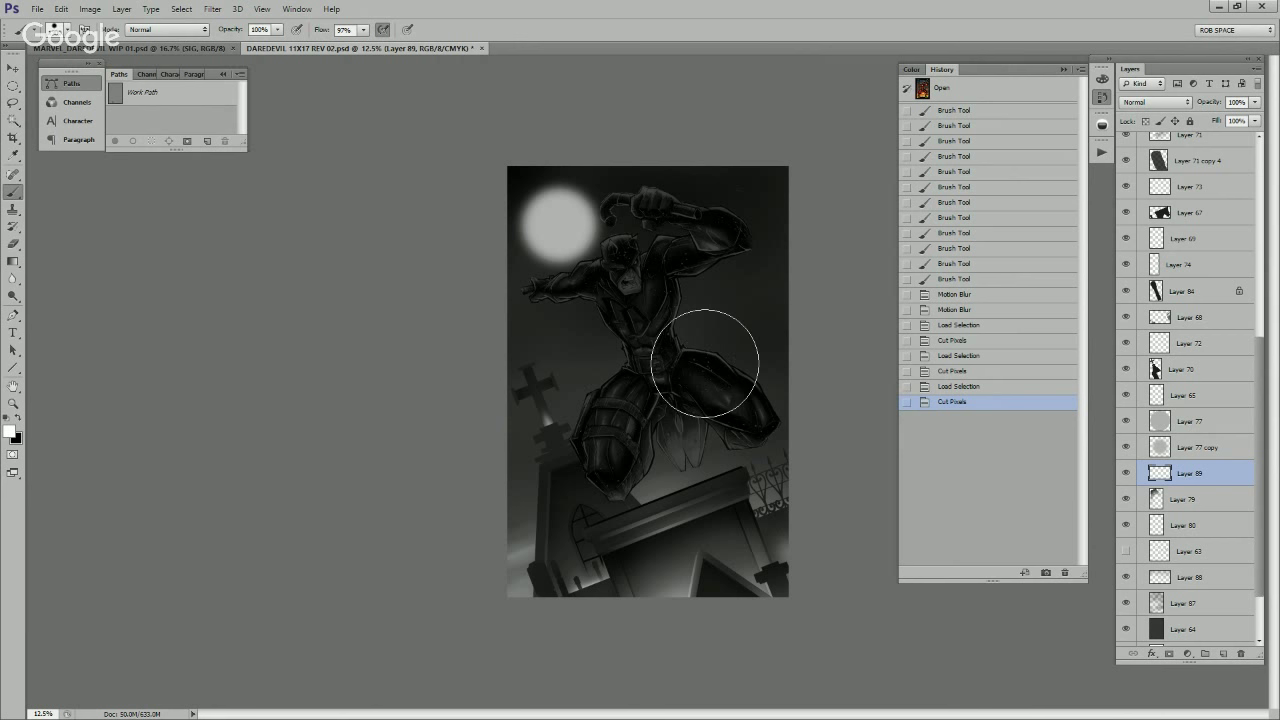
Step: Add a new layer above Layer 89, choose the viagnuage4 brush and save the document
{"action": "left_click", "coordinate": [1223, 653]}
{"action": "right_click", "coordinate": [733, 473]}
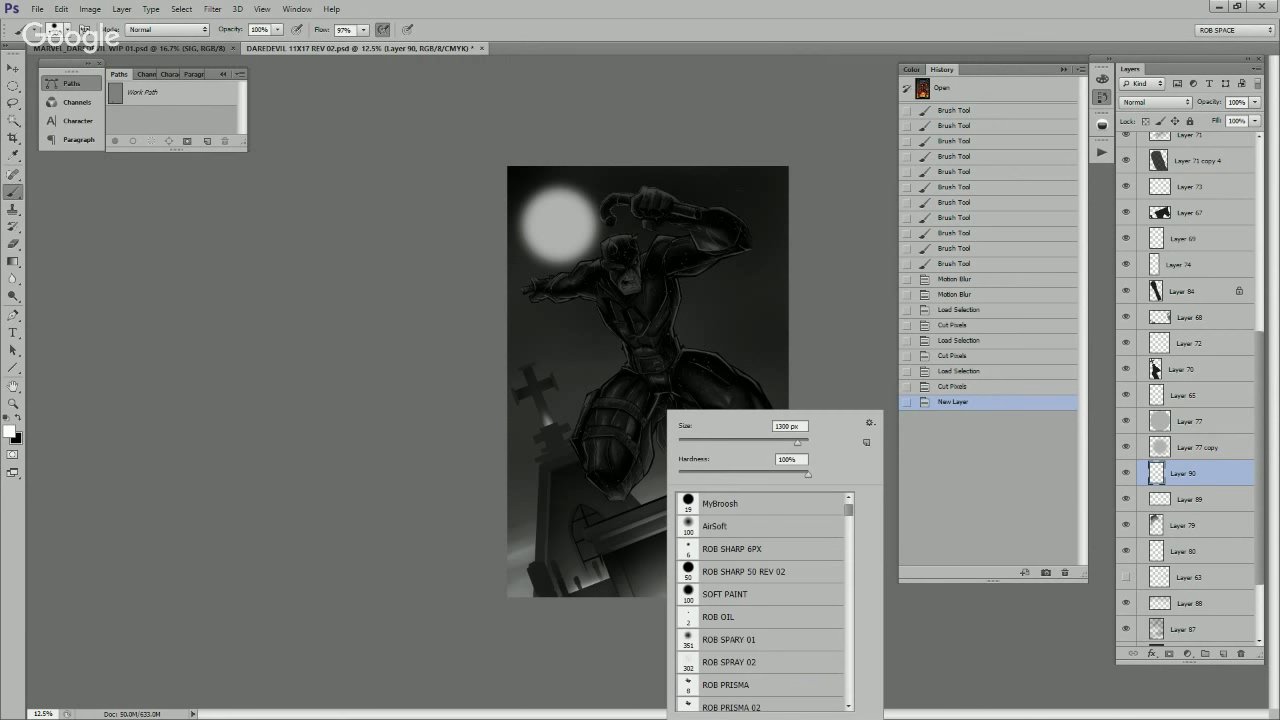
{"action": "scroll", "coordinate": [760, 600], "scroll_direction": "down", "scroll_amount": 10}
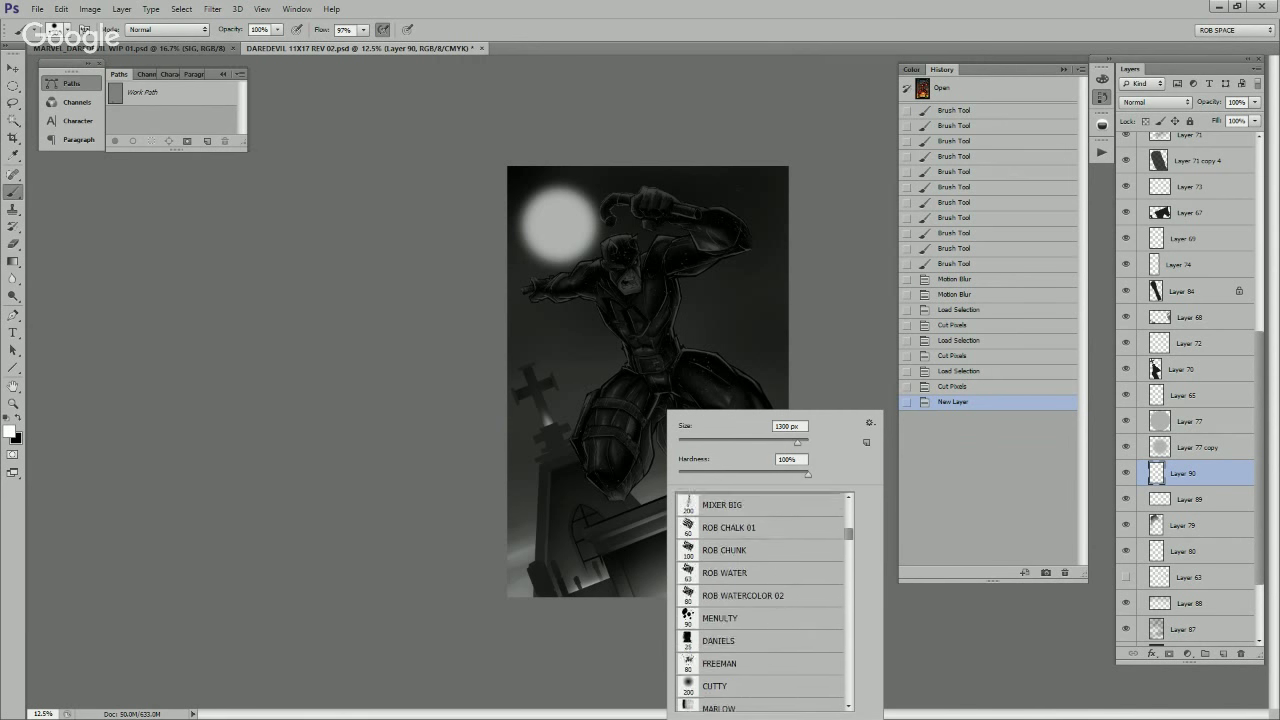
{"action": "scroll", "coordinate": [760, 600], "scroll_direction": "down", "scroll_amount": 2}
{"action": "scroll", "coordinate": [760, 600], "scroll_direction": "up", "scroll_amount": 2}
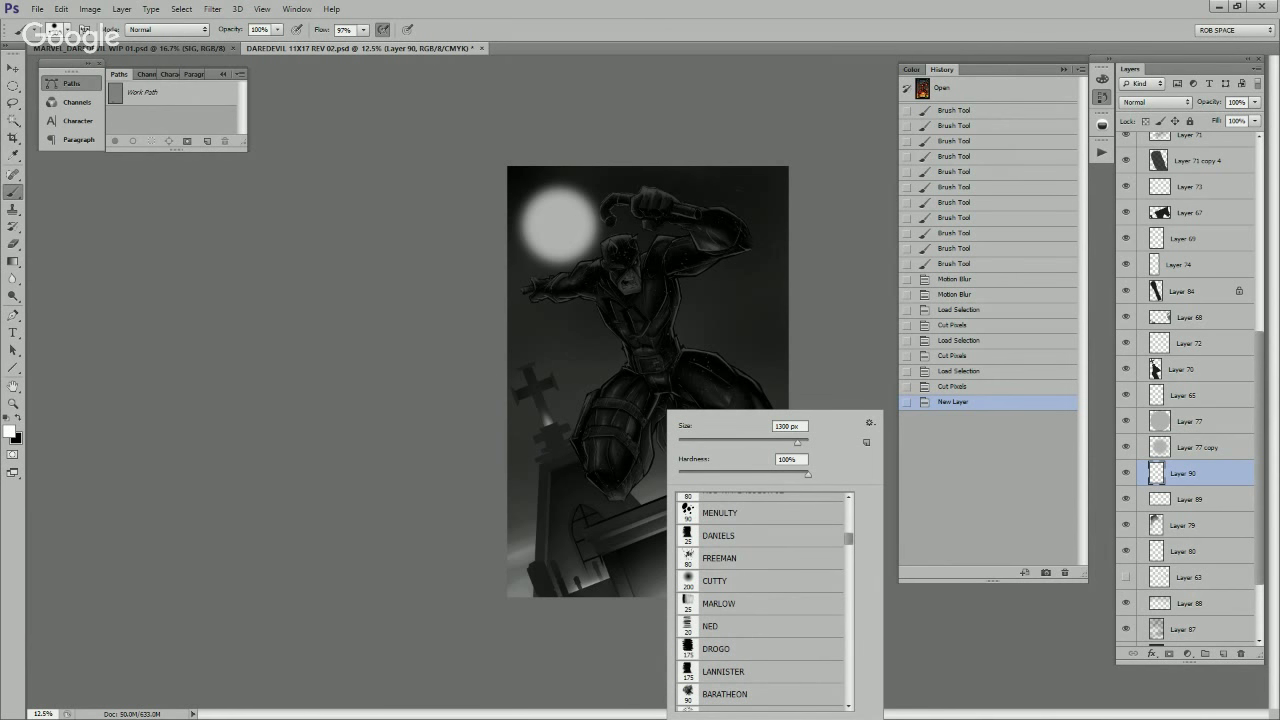
{"action": "scroll", "coordinate": [760, 600], "scroll_direction": "down", "scroll_amount": 2}
{"action": "left_click", "coordinate": [724, 679]}
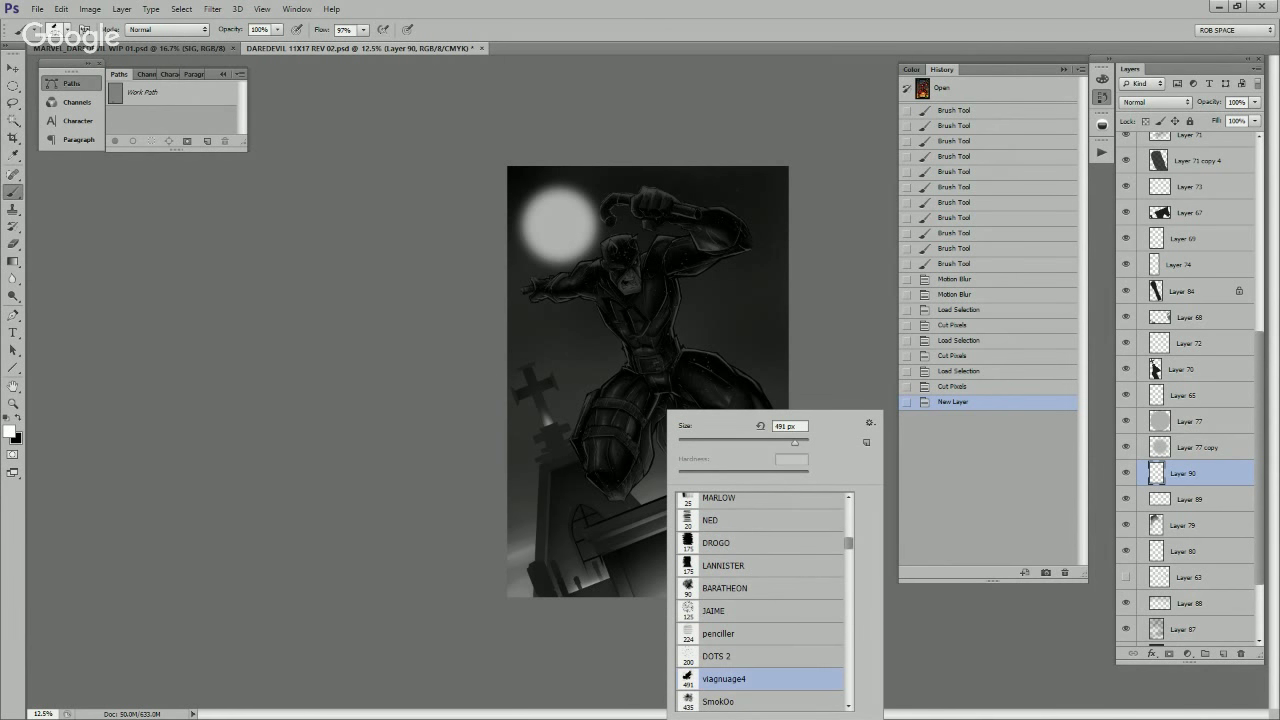
{"action": "left_click", "coordinate": [904, 605]}
{"action": "key", "text": "ctrl+s"}
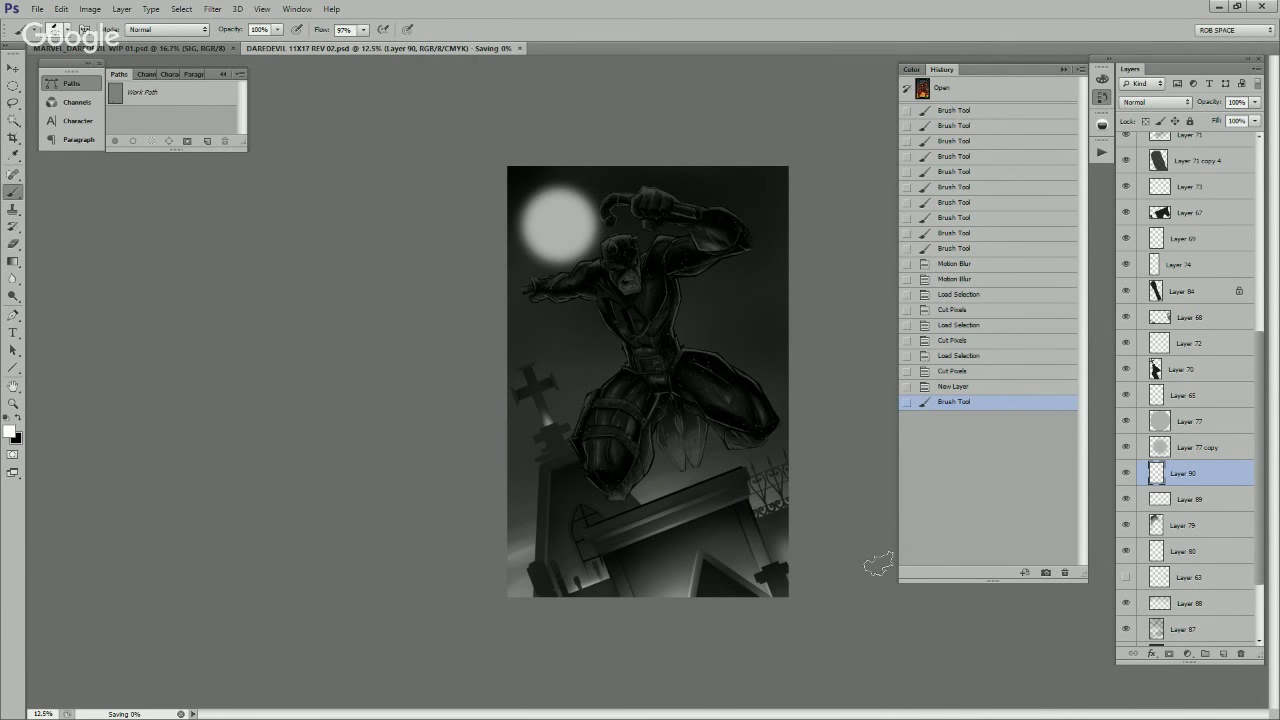
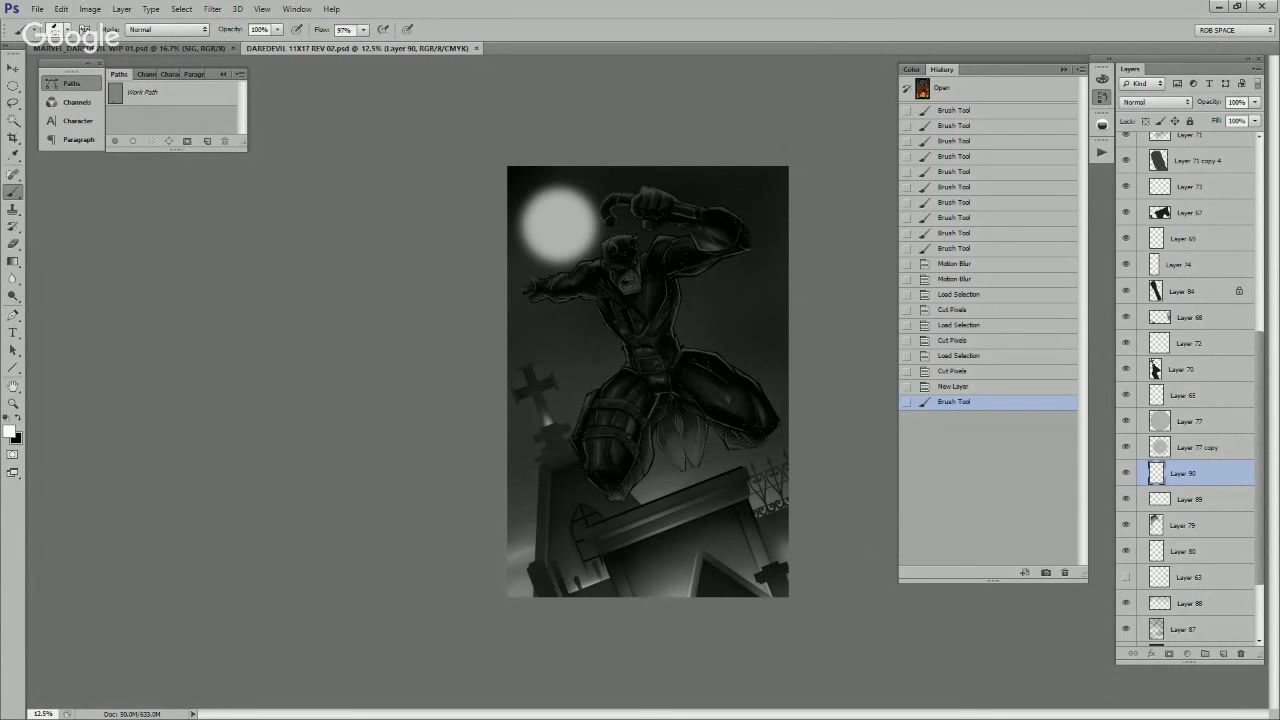
Step: Group Layer 77 and its copy at 74% opacity, and add a new layer in the group with the moon's outline loaded as a selection
{"action": "key", "text": "ctrl+g"}
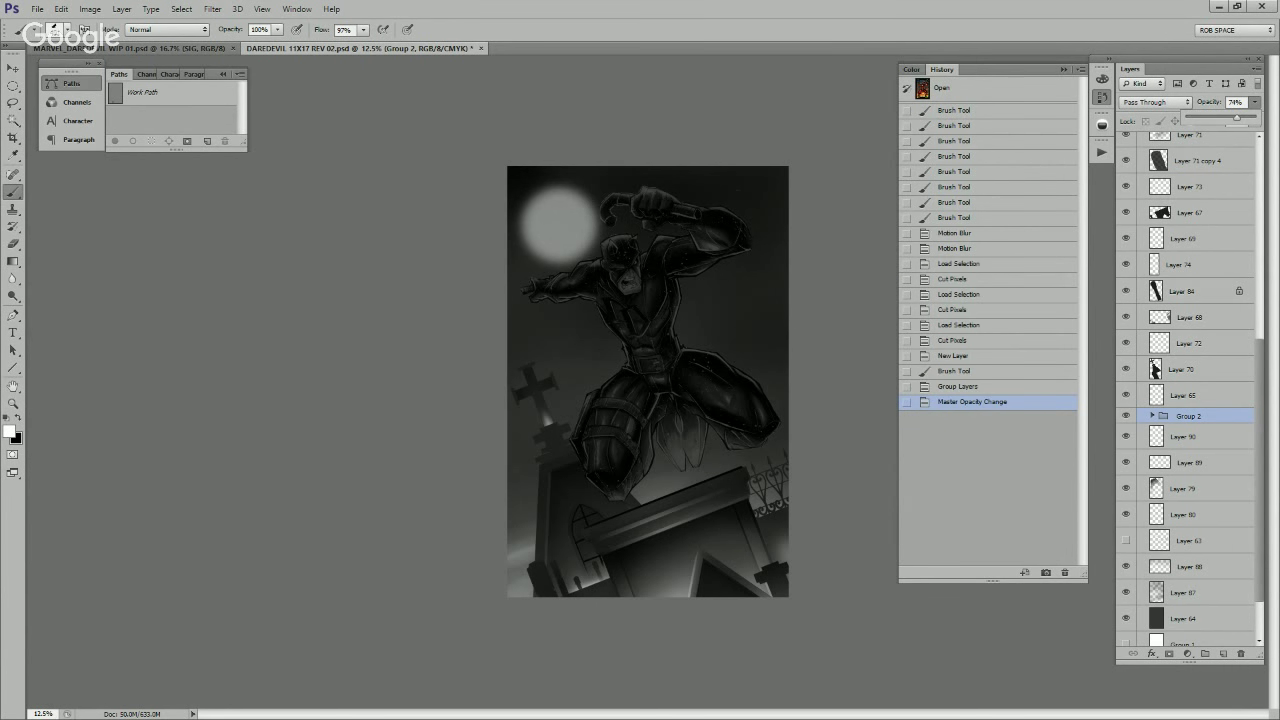
{"action": "left_click", "coordinate": [1152, 416]}
{"action": "left_click", "coordinate": [1170, 437], "text": "ctrl"}
{"action": "left_click", "coordinate": [1223, 654]}
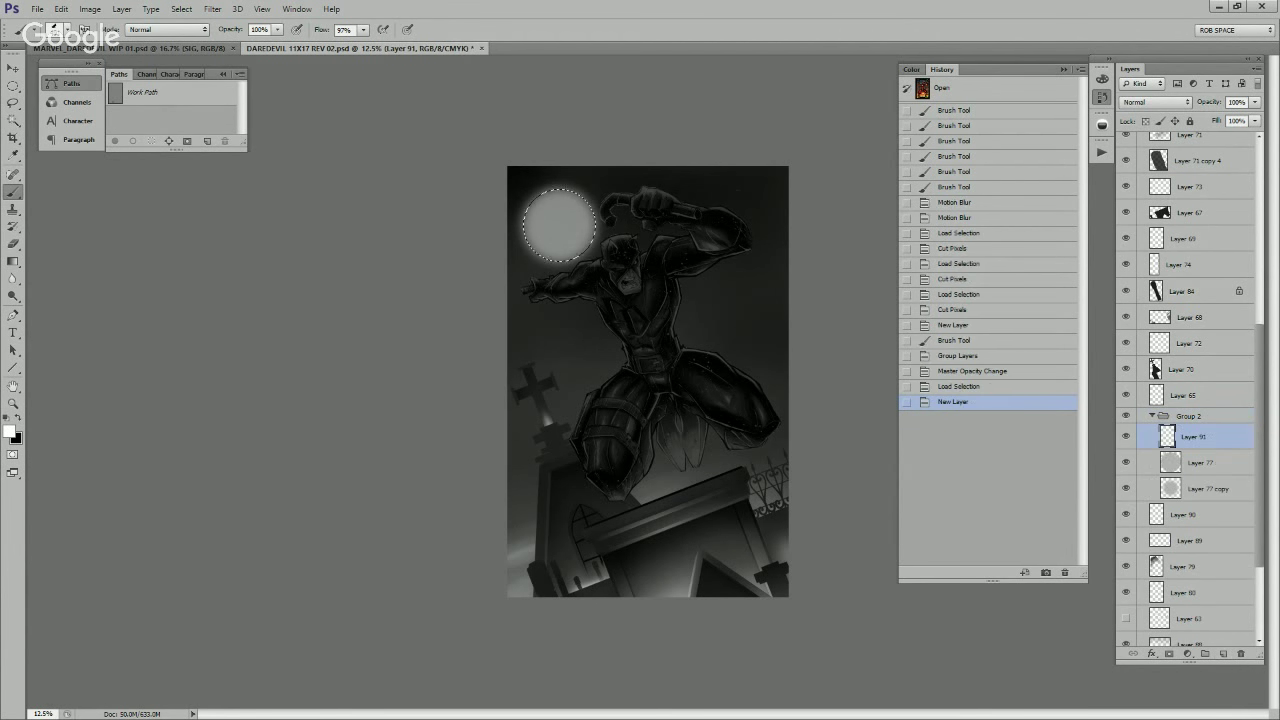
Step: Paint soft light grey over the middle of the moon on Layer 91 with the AirSoft brush, inside the selection
{"action": "key", "text": "c"}
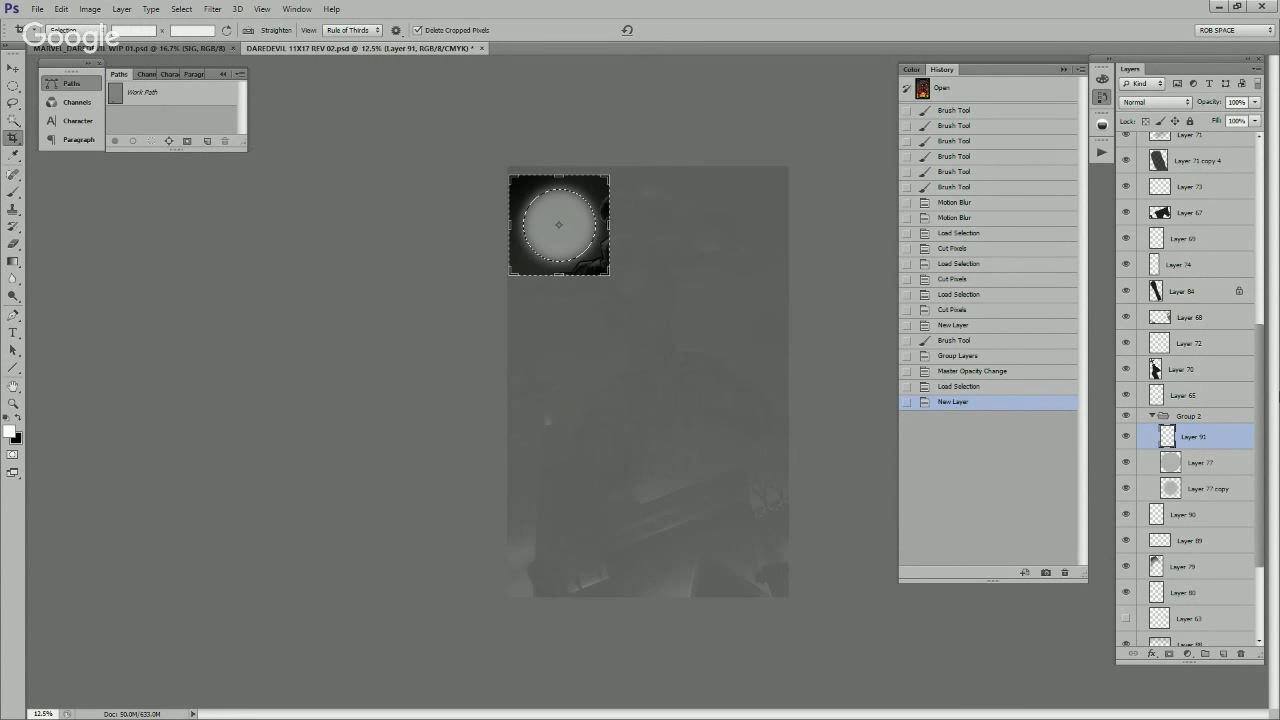
{"action": "key", "text": "Escape"}
{"action": "key", "text": "b"}
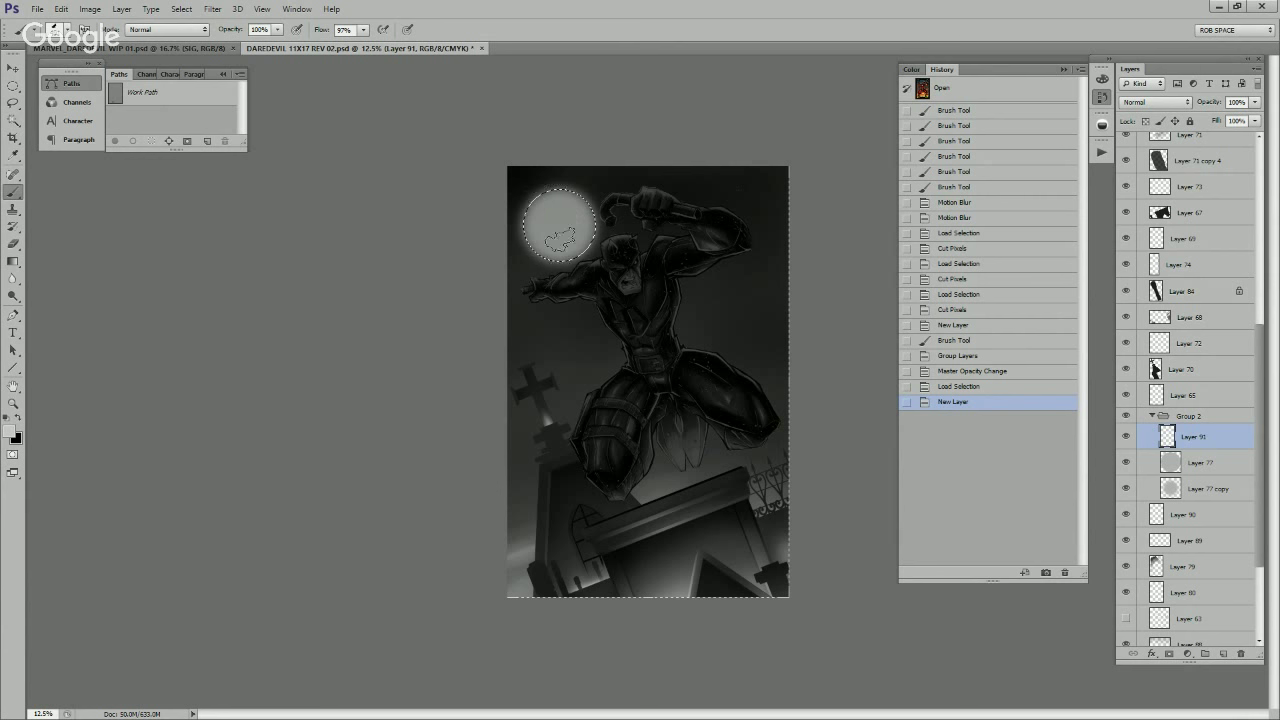
{"action": "right_click", "coordinate": [562, 238]}
{"action": "left_click_drag", "start_coordinate": [751, 369], "coordinate": [751, 330]}
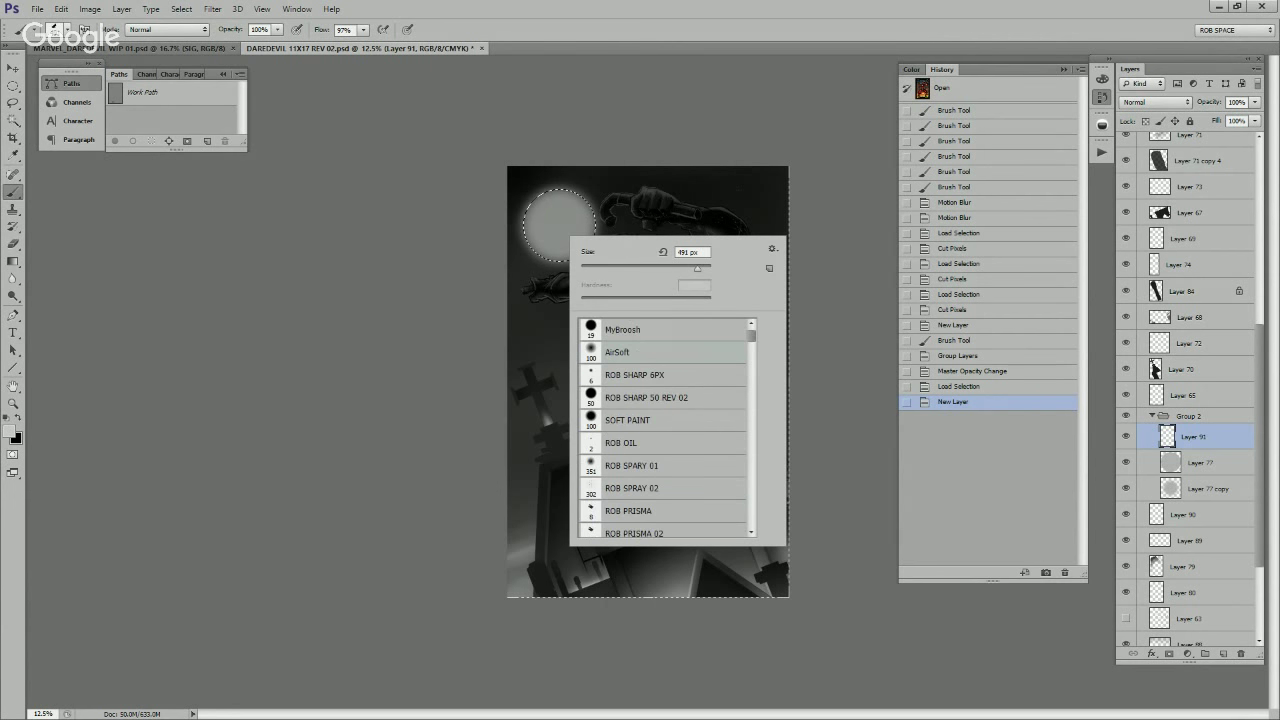
{"action": "left_click", "coordinate": [628, 352]}
{"action": "left_click", "coordinate": [444, 406]}
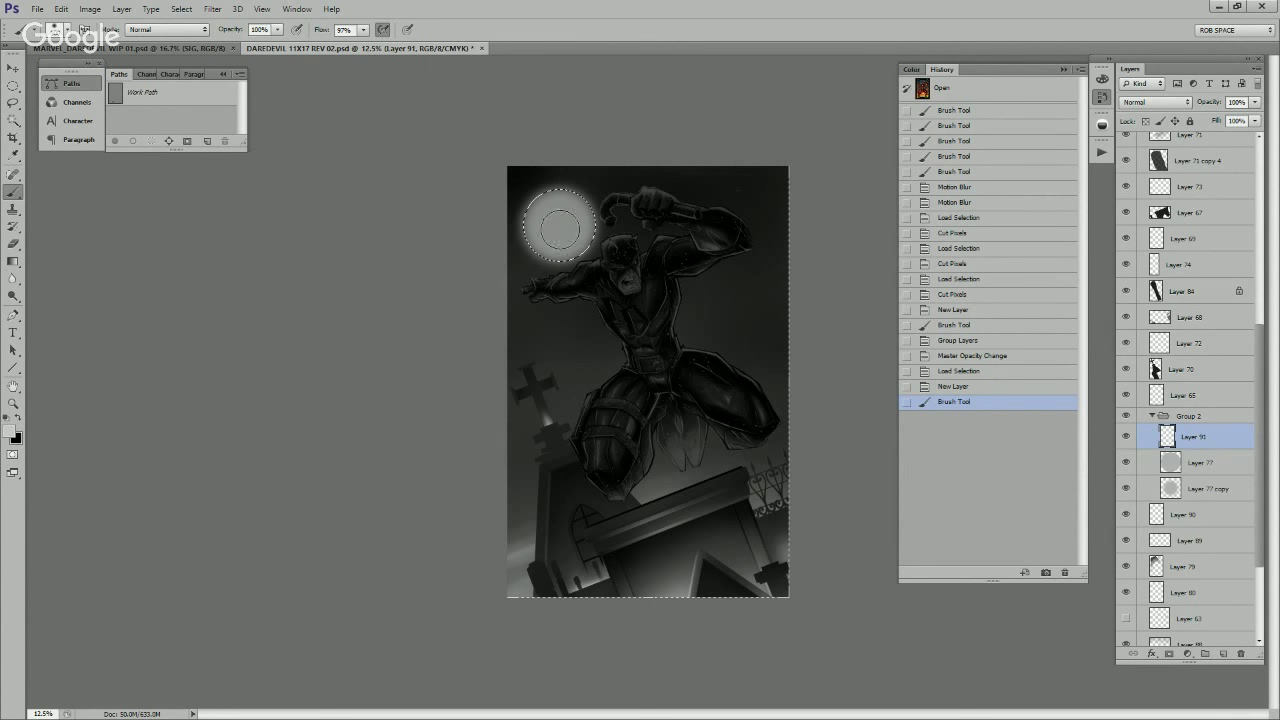
{"action": "left_click_drag", "start_coordinate": [561, 234], "coordinate": [558, 228]}
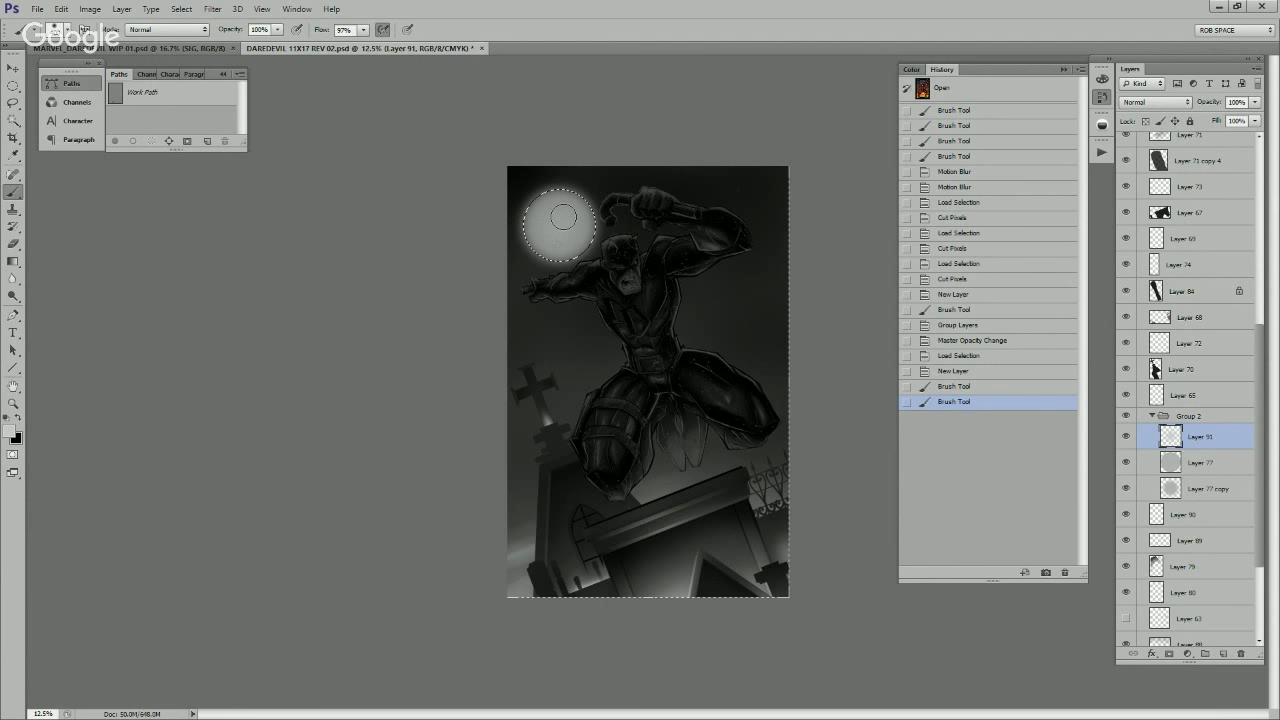
{"action": "left_click", "coordinate": [563, 218]}
Step: Move Layer 91 above Group 2, brighten the moon with more soft dabs down to its lower edge, and deselect
{"action": "key", "text": "ctrl+bracketright"}
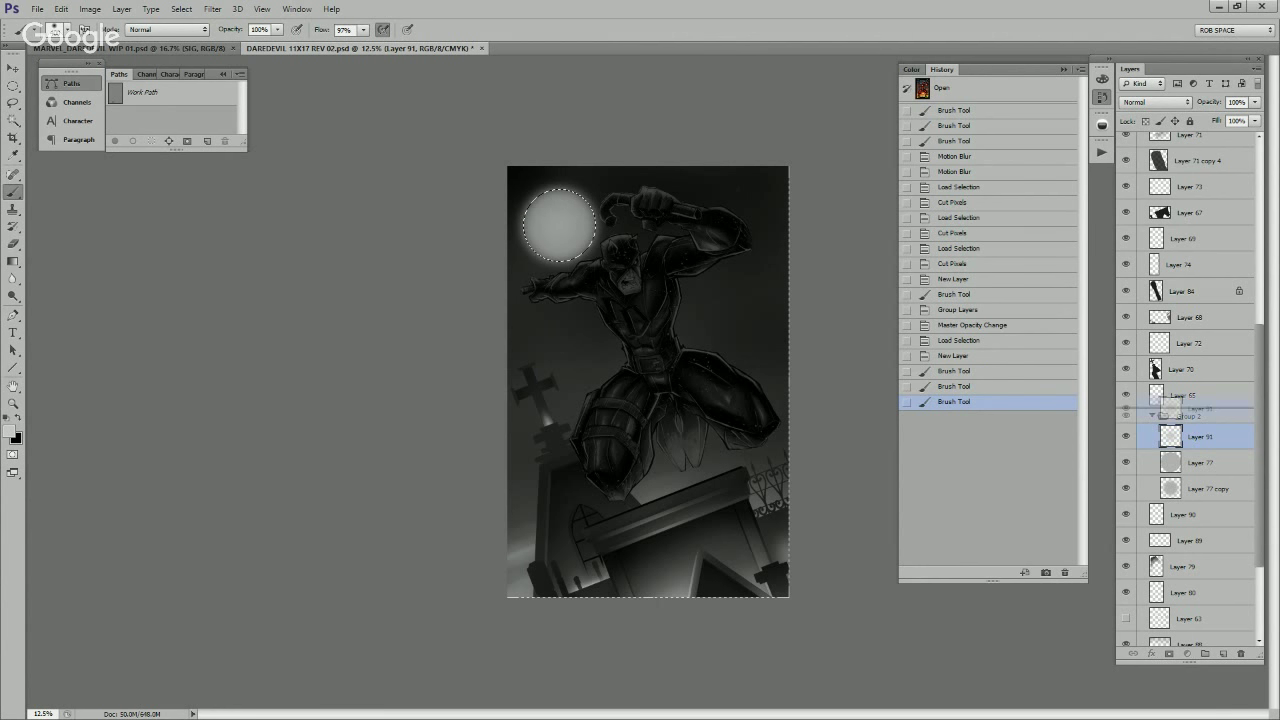
{"action": "left_click", "coordinate": [560, 215]}
{"action": "left_click", "coordinate": [573, 222]}
{"action": "left_click", "coordinate": [565, 235]}
{"action": "left_click", "coordinate": [557, 240]}
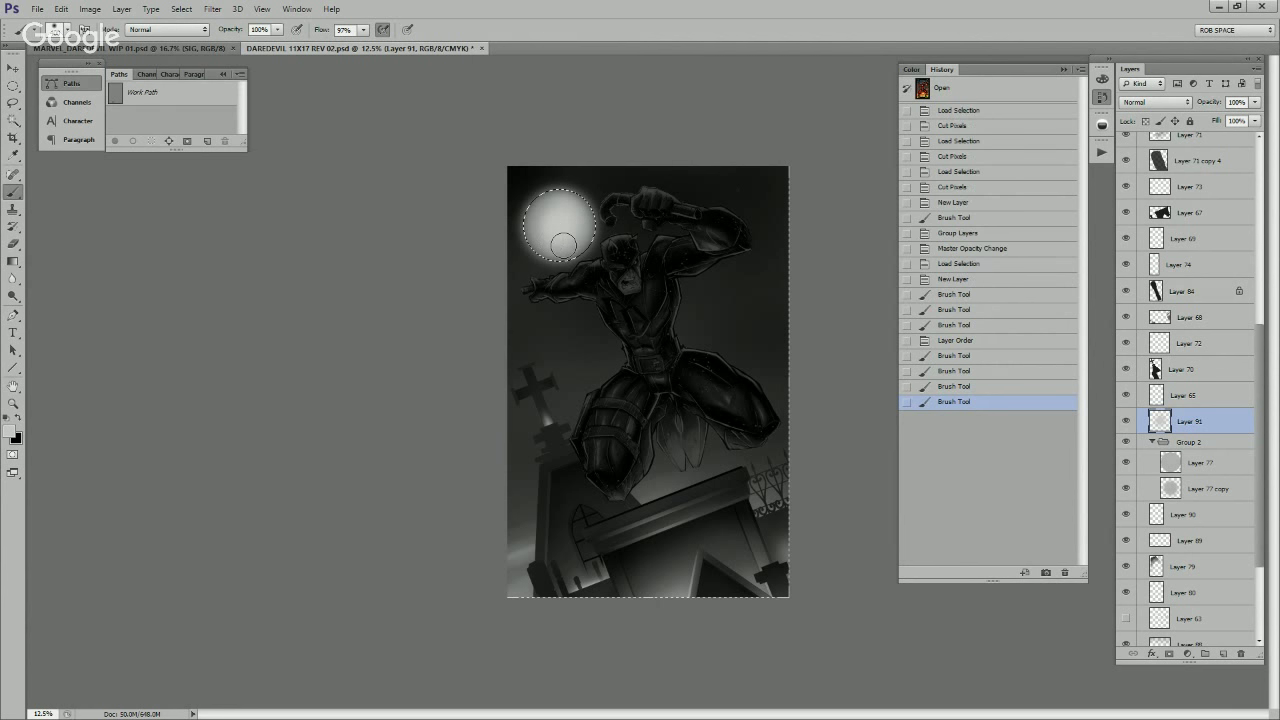
{"action": "left_click", "coordinate": [565, 248]}
{"action": "left_click", "coordinate": [585, 255]}
{"action": "left_click", "coordinate": [558, 228]}
{"action": "key", "text": "ctrl+d"}
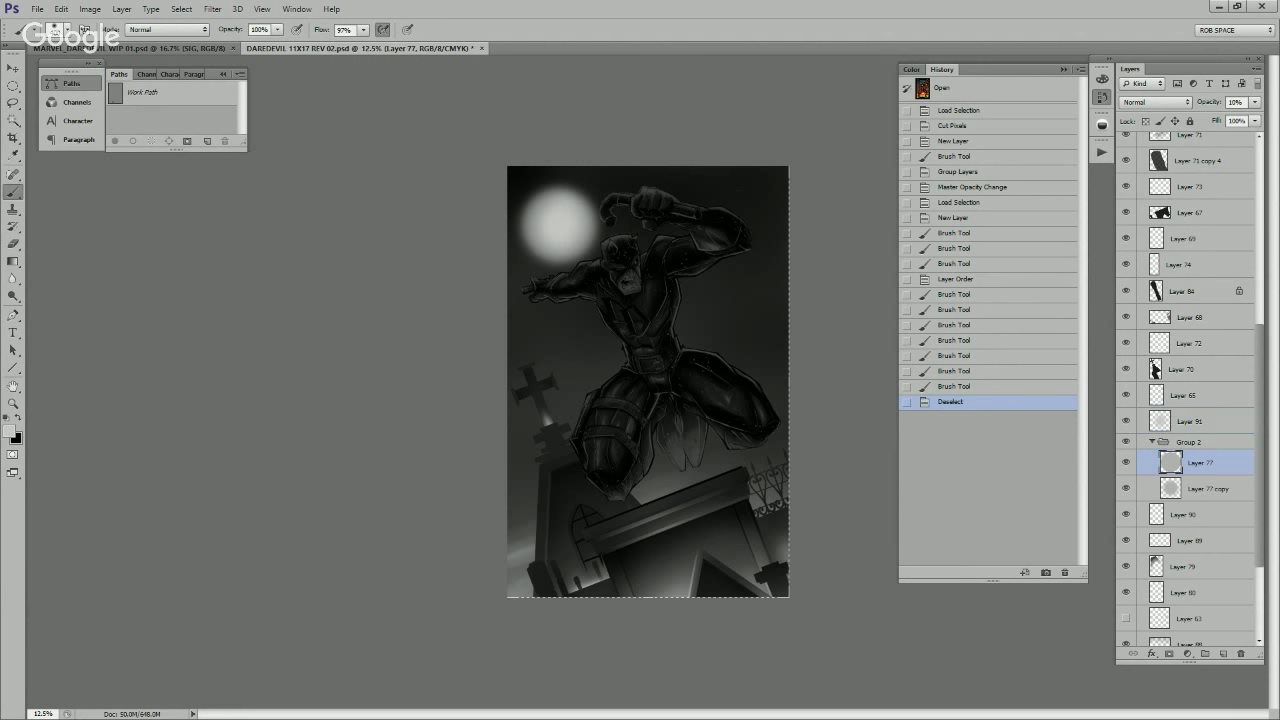
Step: Set Layer 77's opacity to 18% and apply a Motion Blur with a distance of 26 pixels to it
{"action": "left_click", "coordinate": [1246, 102]}
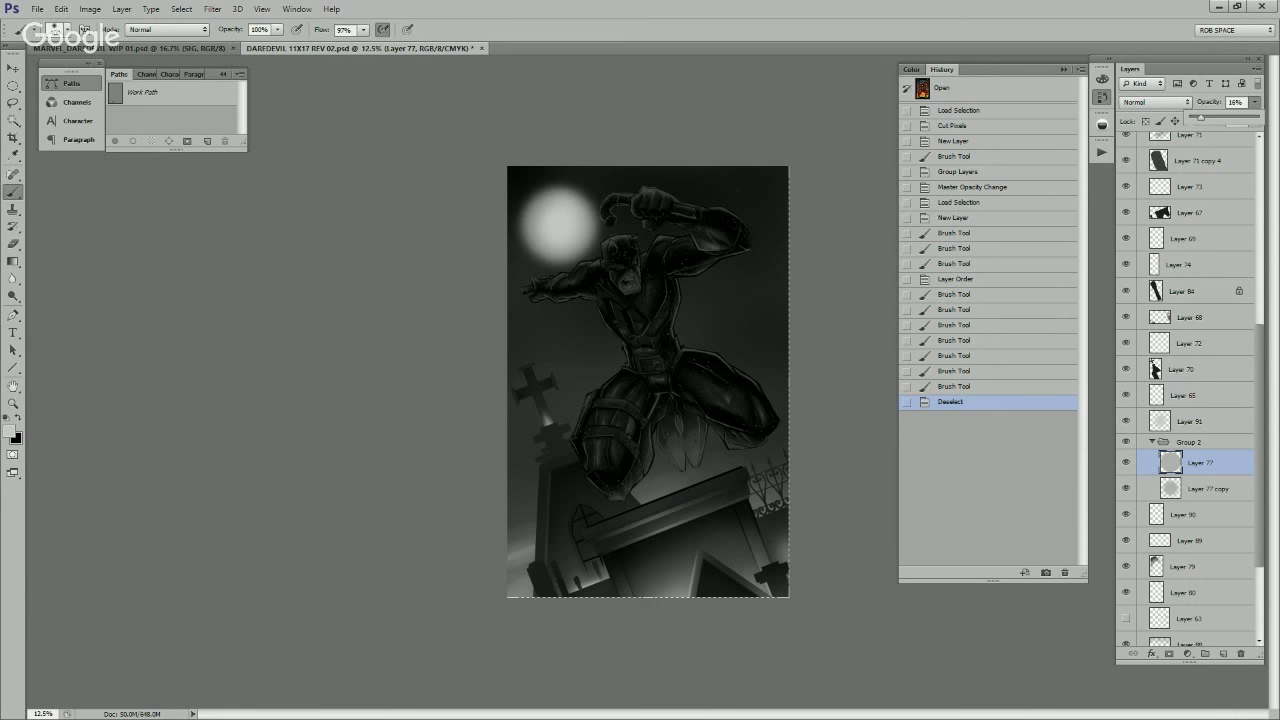
{"action": "left_click_drag", "start_coordinate": [1197, 119], "coordinate": [1202, 119]}
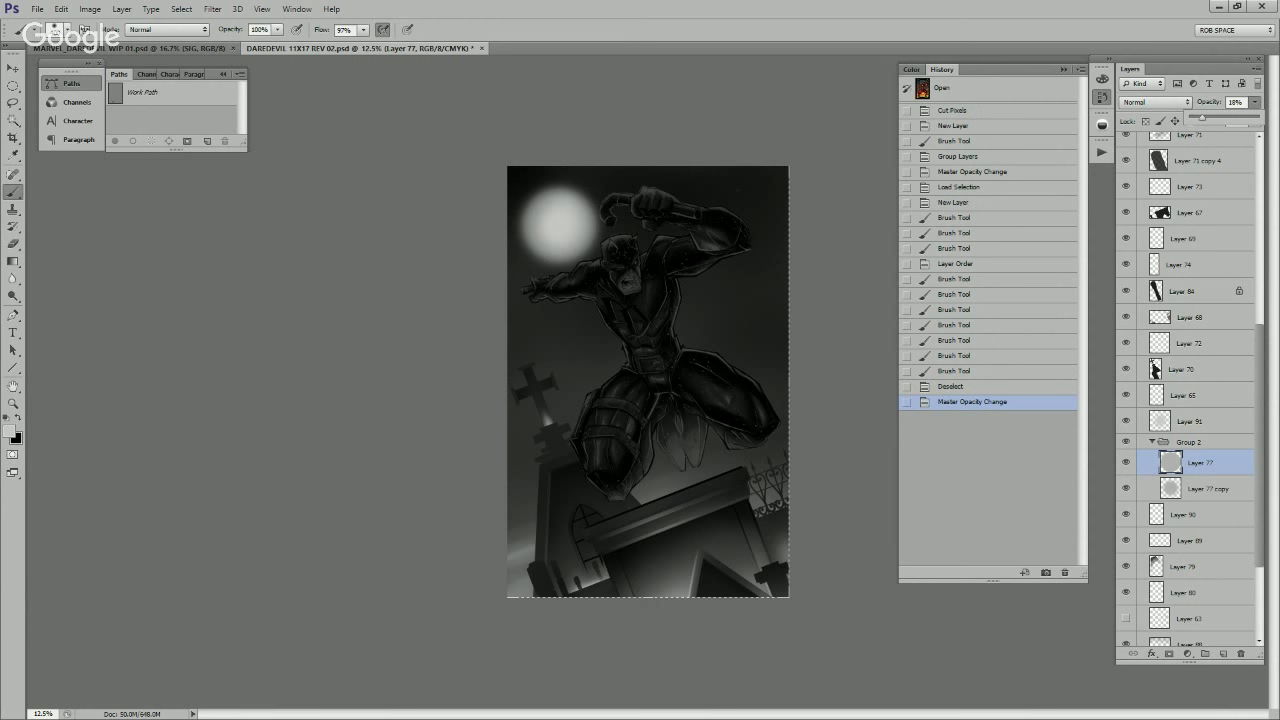
{"action": "key", "text": "z"}
{"action": "left_click", "coordinate": [551, 190]}
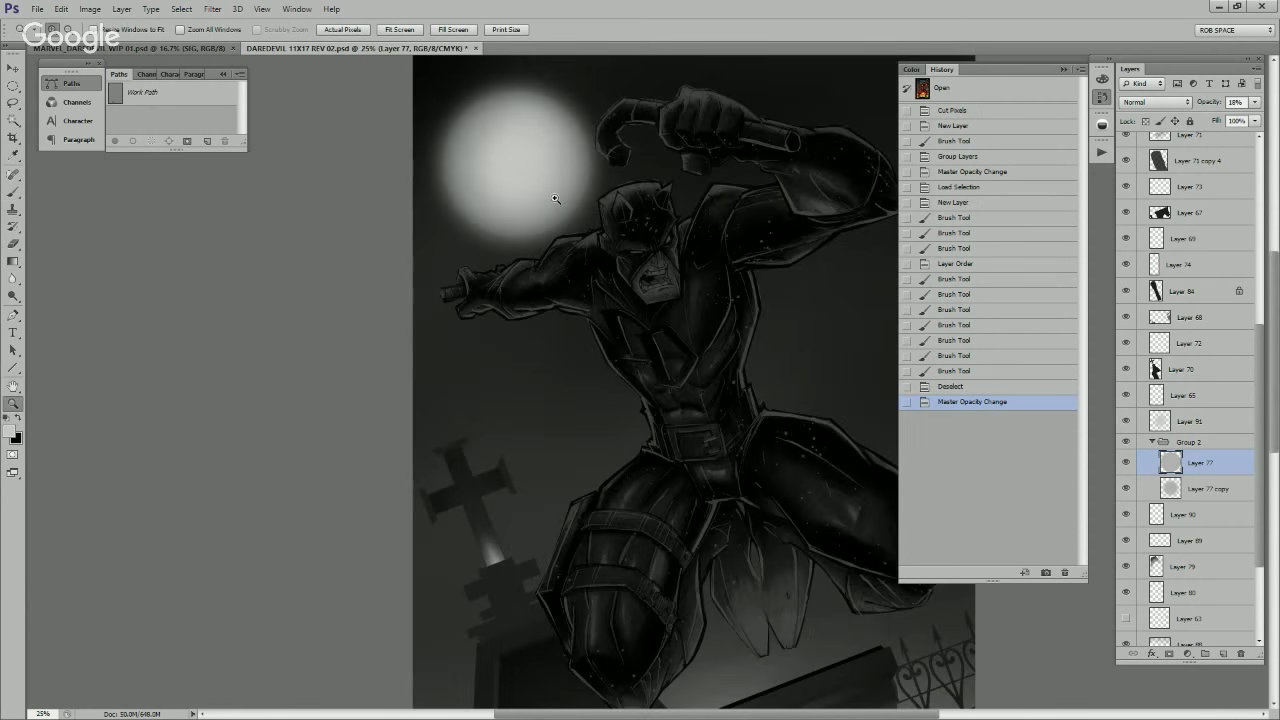
{"action": "left_click", "coordinate": [556, 195]}
{"action": "left_click_drag", "start_coordinate": [556, 195], "coordinate": [564, 292]}
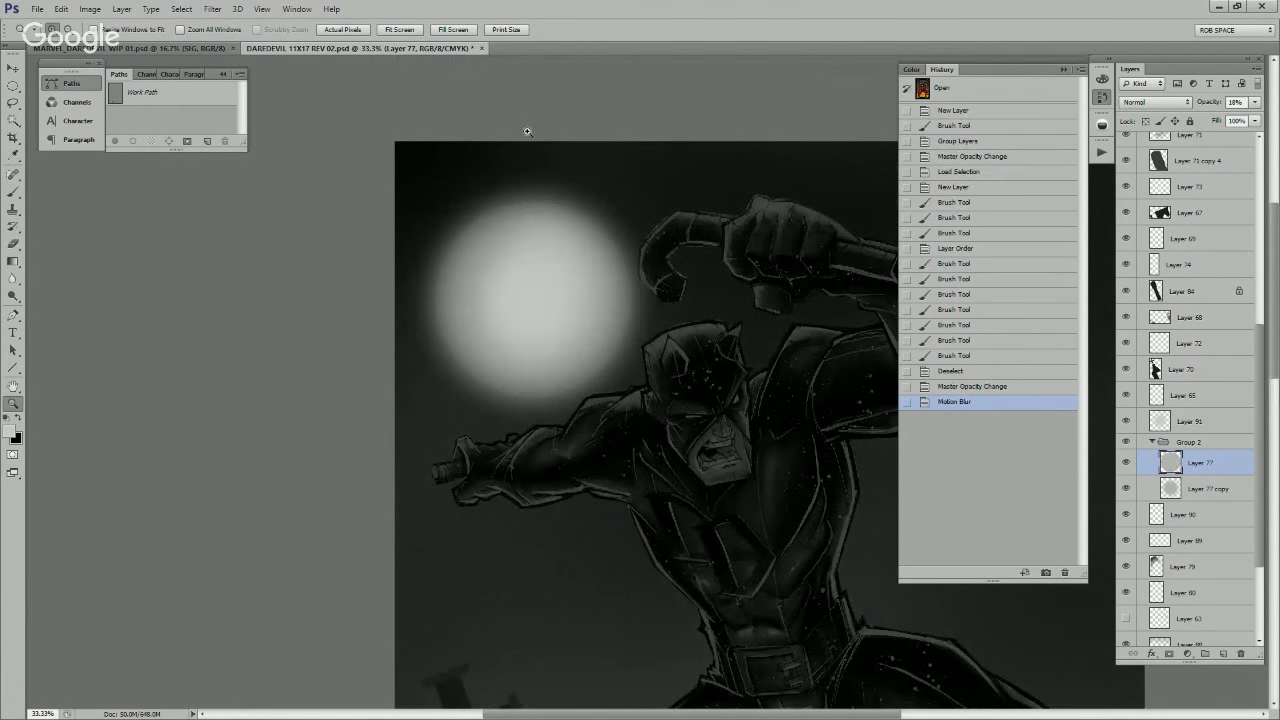
{"action": "key", "text": "ctrl+z"}
{"action": "left_click", "coordinate": [212, 9]}
{"action": "mouse_move", "coordinate": [240, 143]}
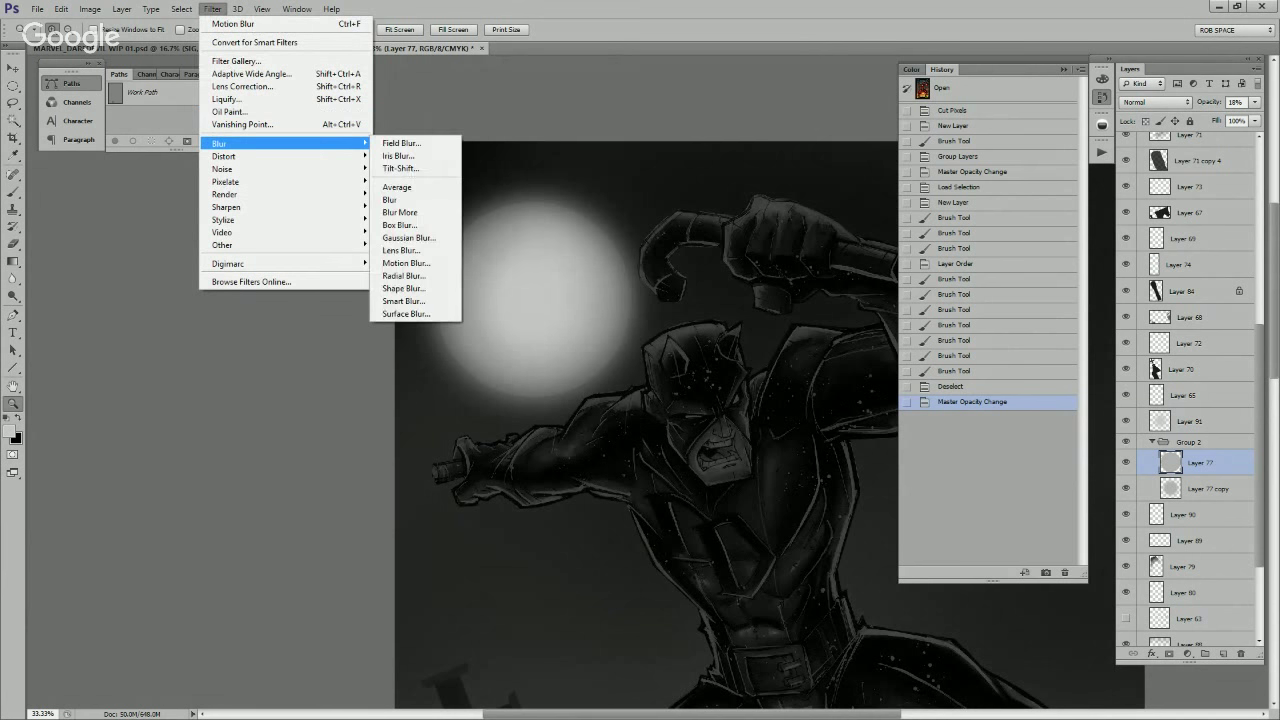
{"action": "left_click", "coordinate": [405, 263]}
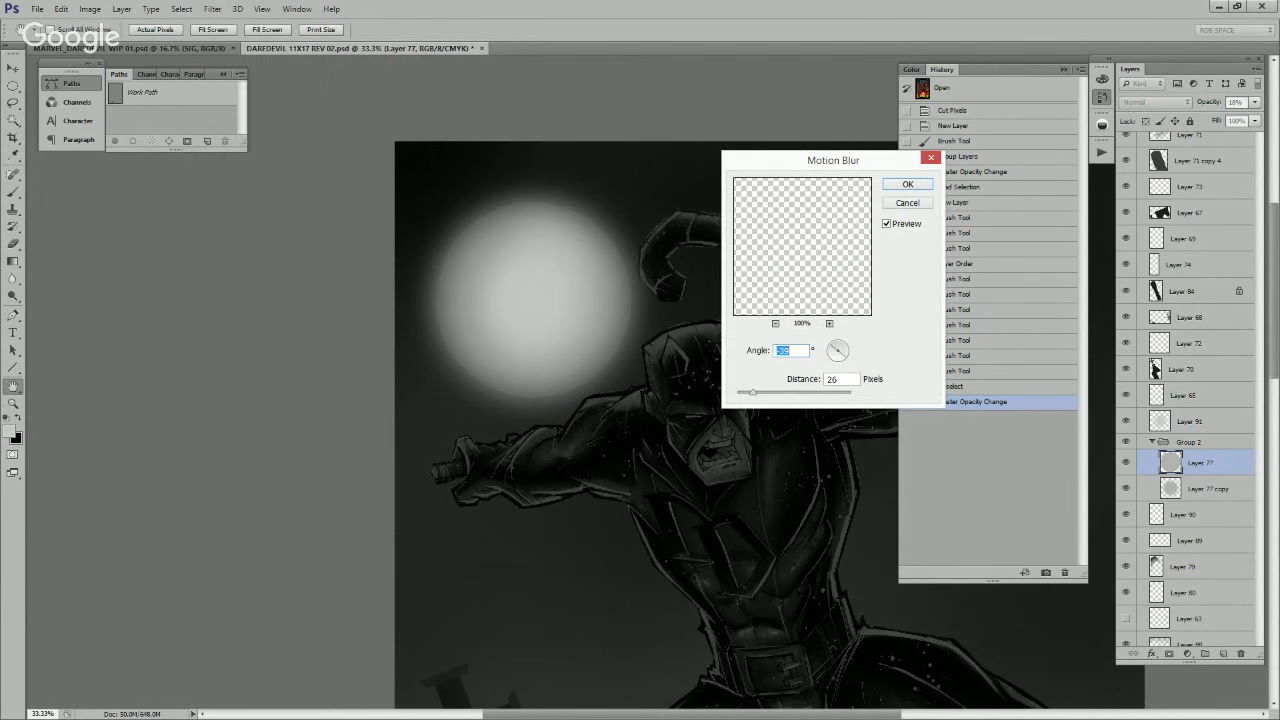
{"action": "key", "text": "Return"}
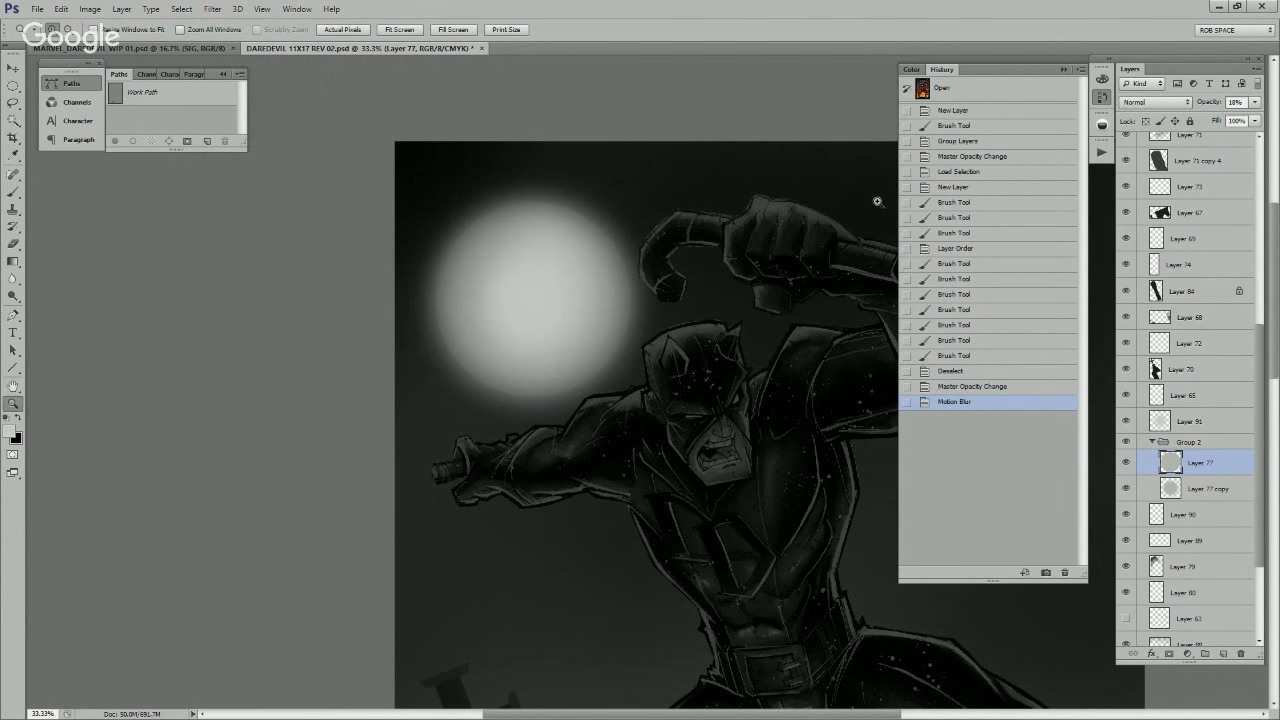
Step: Add a new layer between the moon group and Layer 90, and choose the viagnuage4 brush for clouds
{"action": "left_click", "coordinate": [797, 228], "text": "alt"}
{"action": "left_click", "coordinate": [797, 228], "text": "alt"}
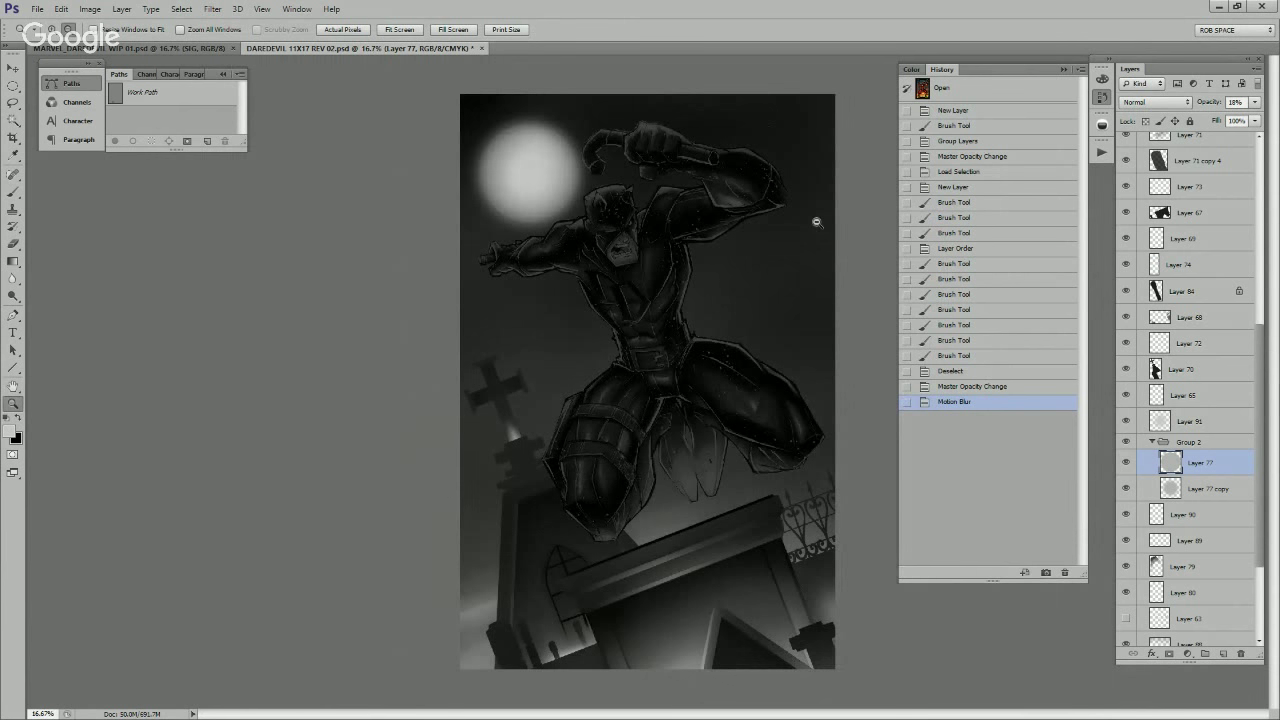
{"action": "left_click", "coordinate": [816, 222], "text": "alt"}
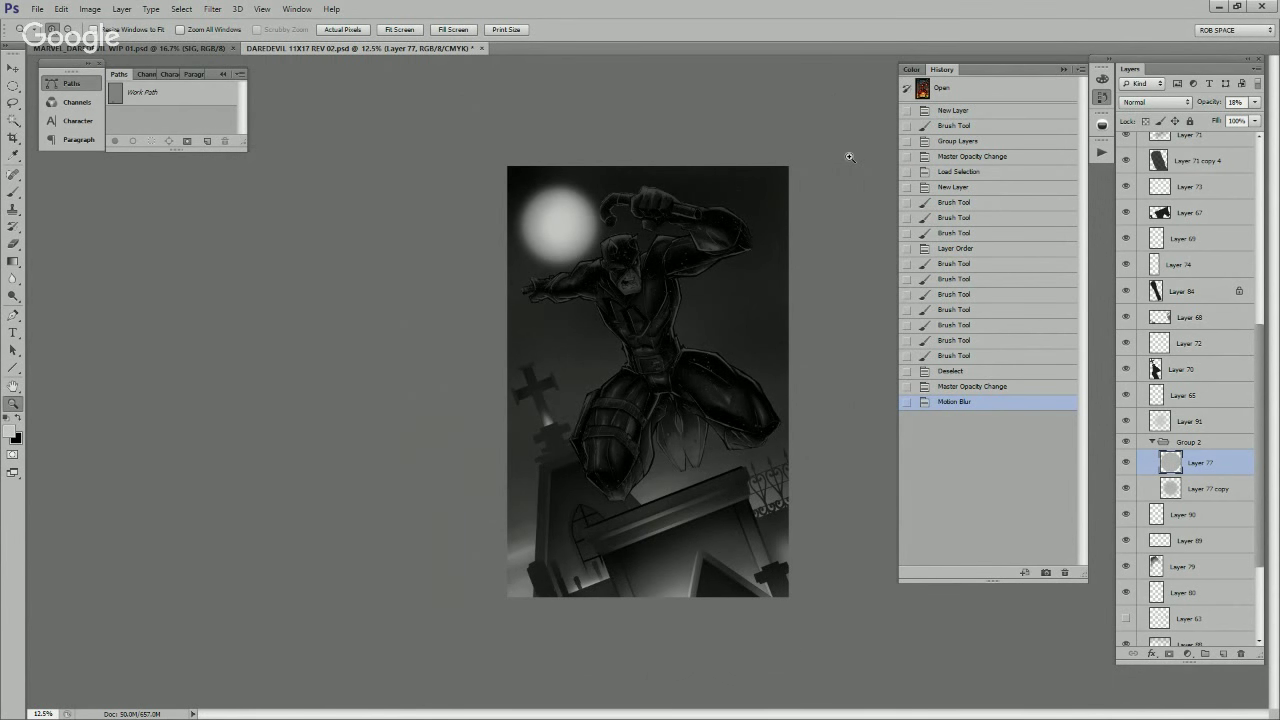
{"action": "left_click", "coordinate": [1223, 653]}
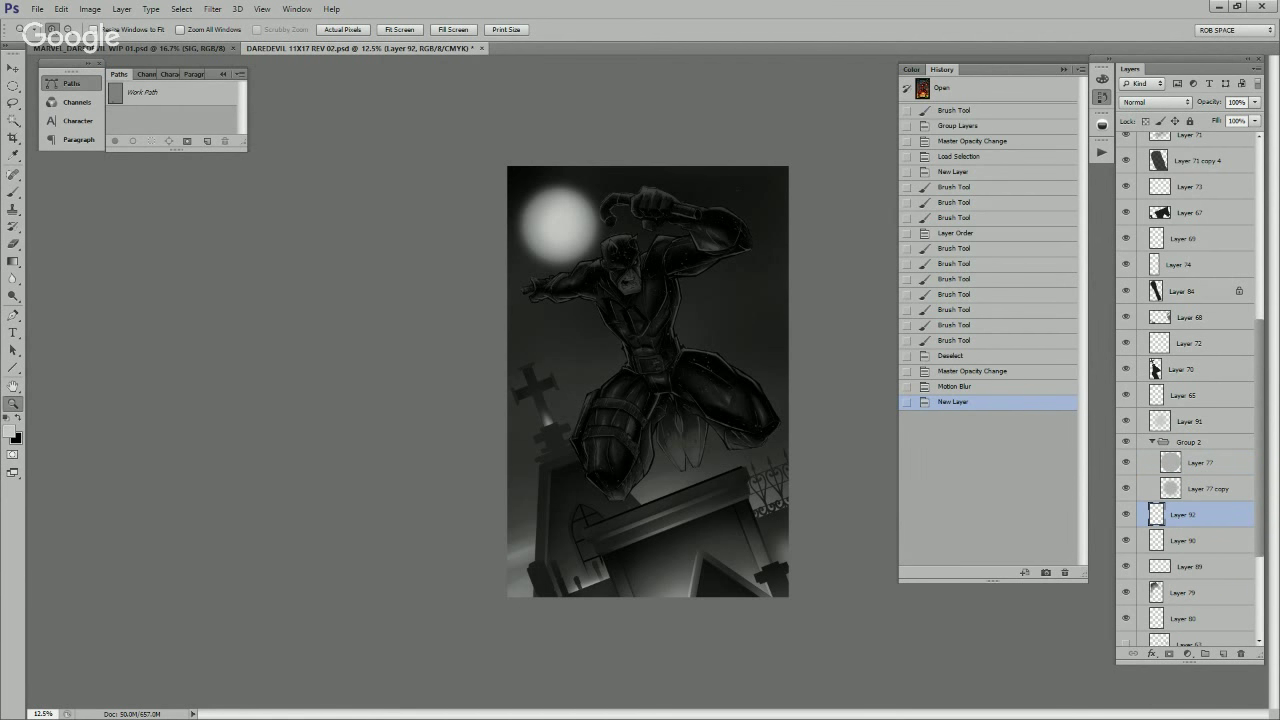
{"action": "key", "text": "b"}
{"action": "right_click", "coordinate": [614, 320]}
{"action": "scroll", "coordinate": [705, 510], "scroll_direction": "down", "scroll_amount": 5}
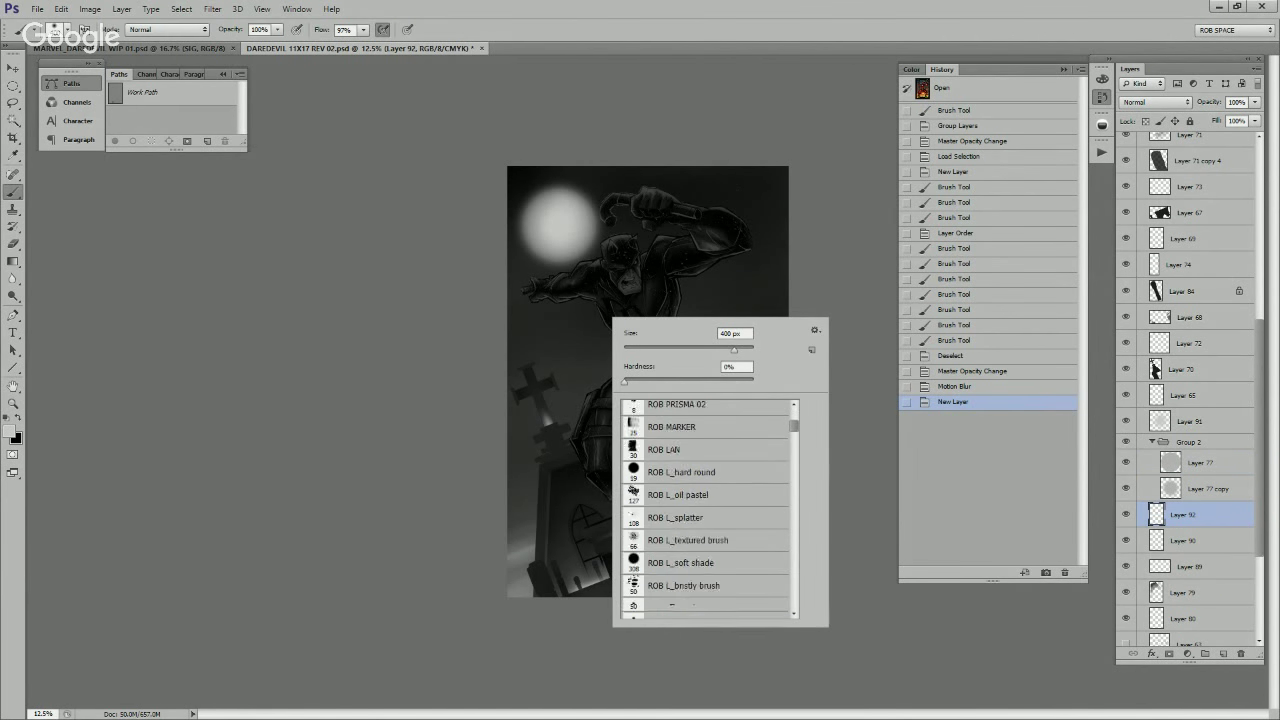
{"action": "scroll", "coordinate": [705, 510], "scroll_direction": "down", "scroll_amount": 3}
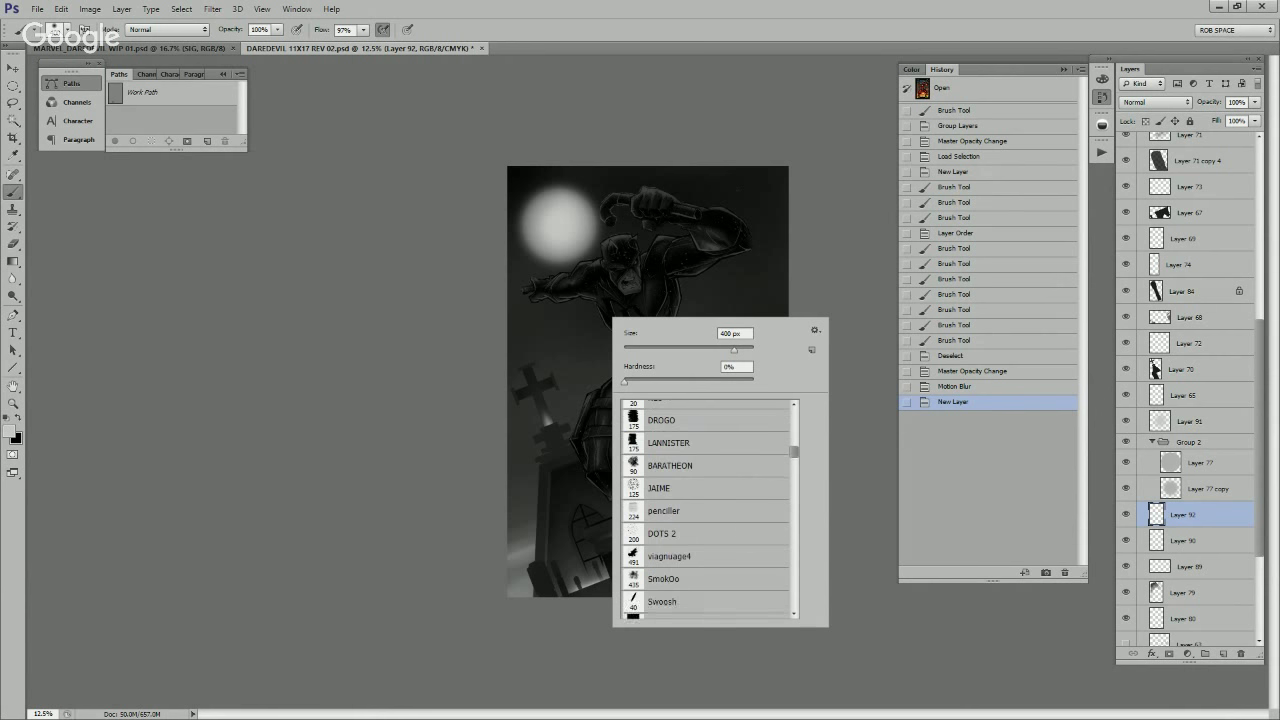
{"action": "scroll", "coordinate": [705, 510], "scroll_direction": "up", "scroll_amount": 1}
{"action": "left_click", "coordinate": [671, 570]}
{"action": "left_click", "coordinate": [629, 652]}
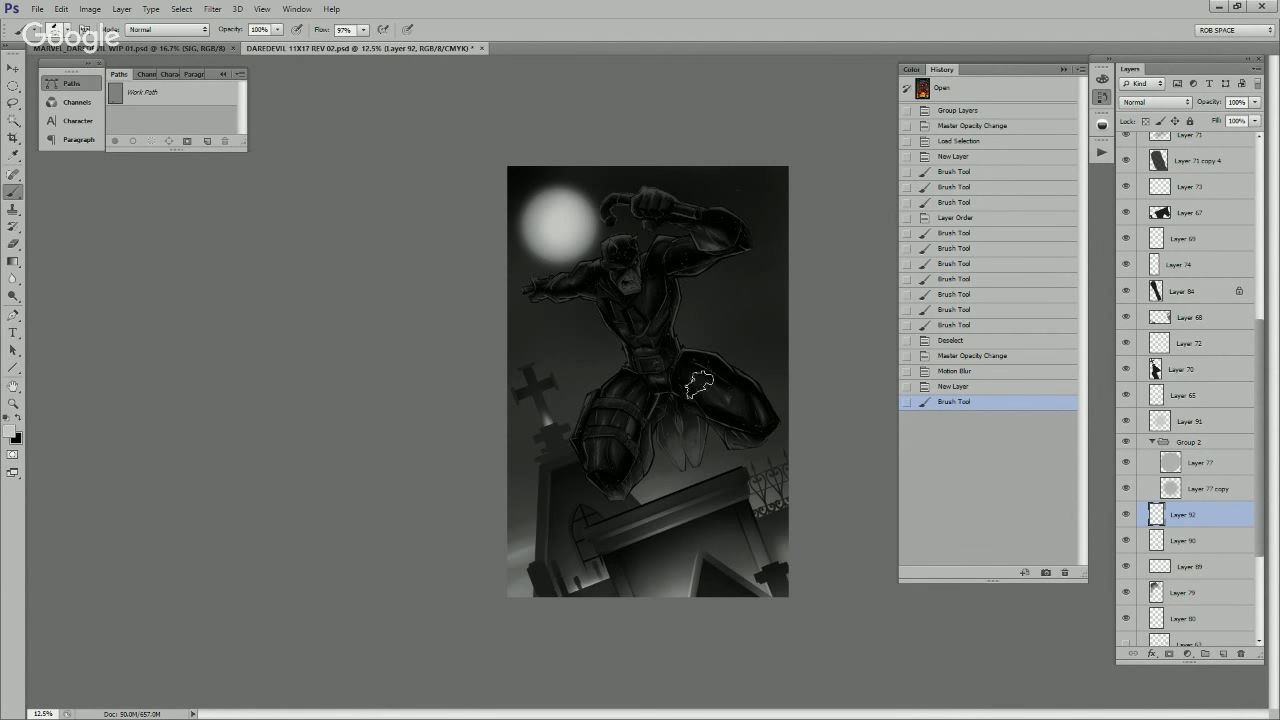
{"action": "left_click_drag", "start_coordinate": [694, 398], "coordinate": [730, 335]}
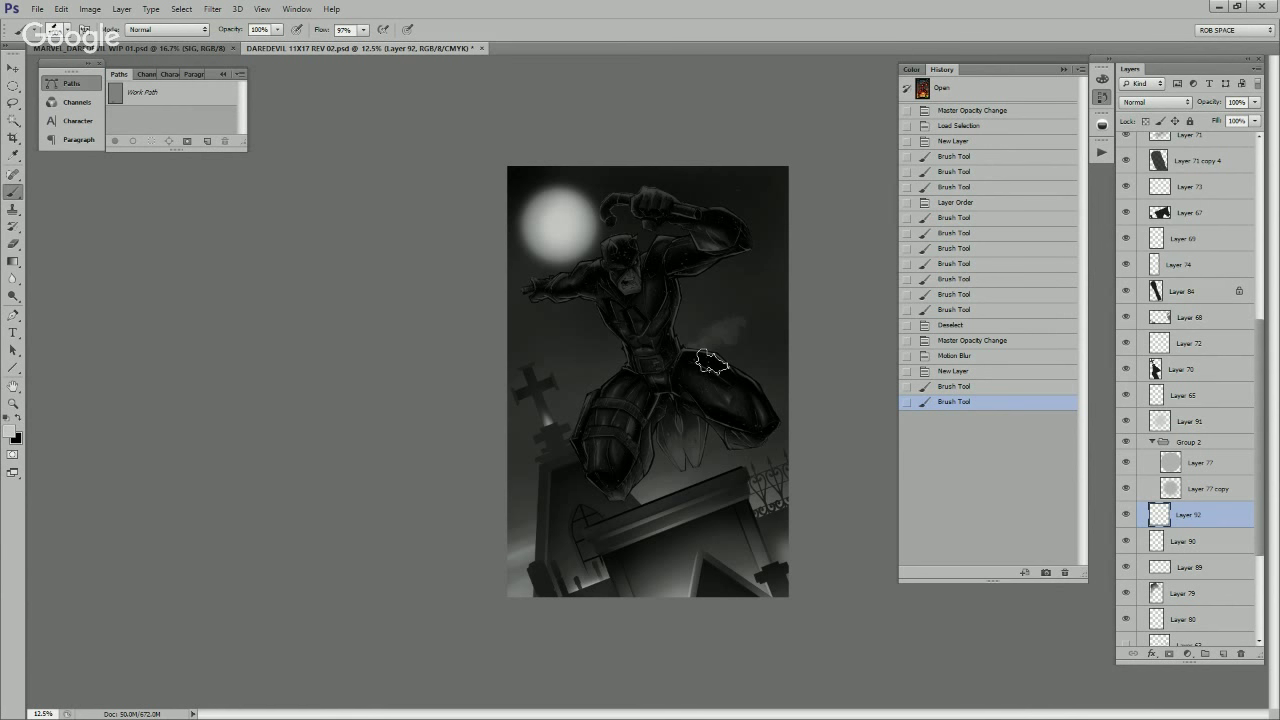
{"action": "key", "text": "ctrl+a"}
{"action": "key", "text": "ctrl+x"}
Step: Dab light grey clouds on Layer 92 in the sky between the raised arm and the outstretched thigh, out to the canvas edge
{"action": "left_click", "coordinate": [702, 327]}
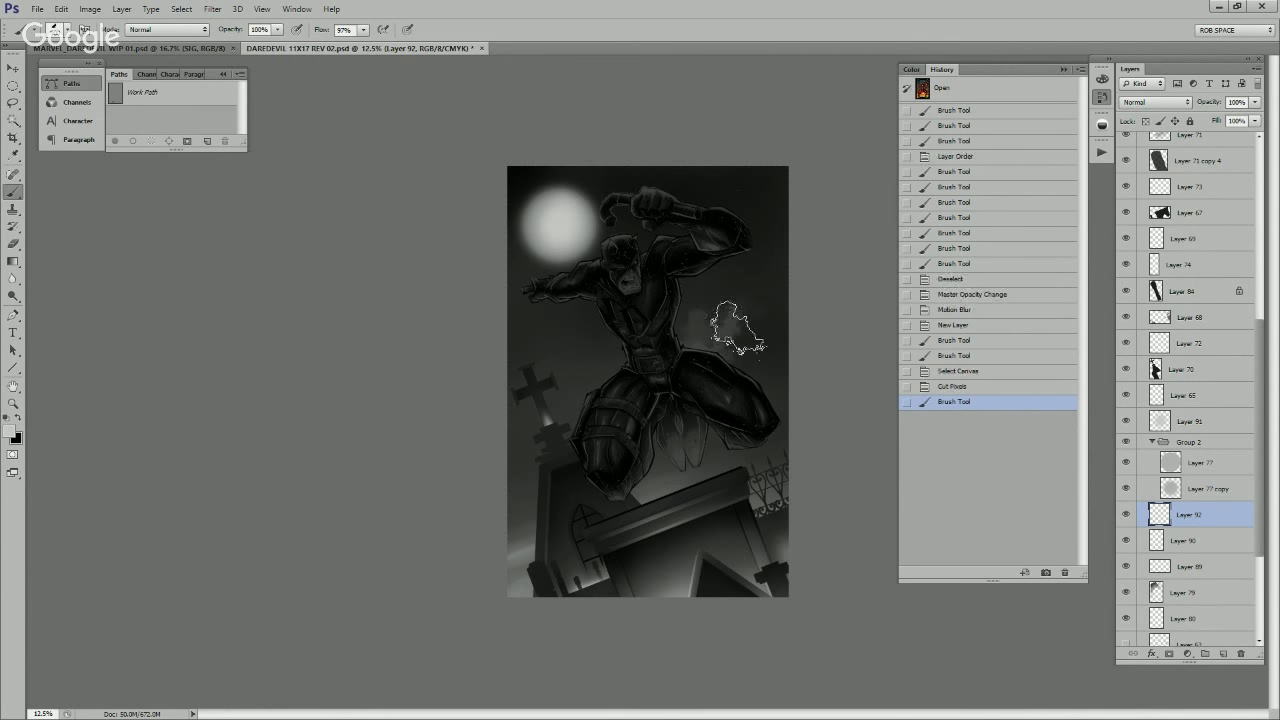
{"action": "left_click", "coordinate": [735, 327]}
{"action": "left_click", "coordinate": [735, 320]}
{"action": "left_click", "coordinate": [754, 347]}
{"action": "left_click", "coordinate": [757, 314]}
{"action": "left_click", "coordinate": [770, 302]}
{"action": "left_click", "coordinate": [765, 291]}
{"action": "left_click", "coordinate": [745, 286]}
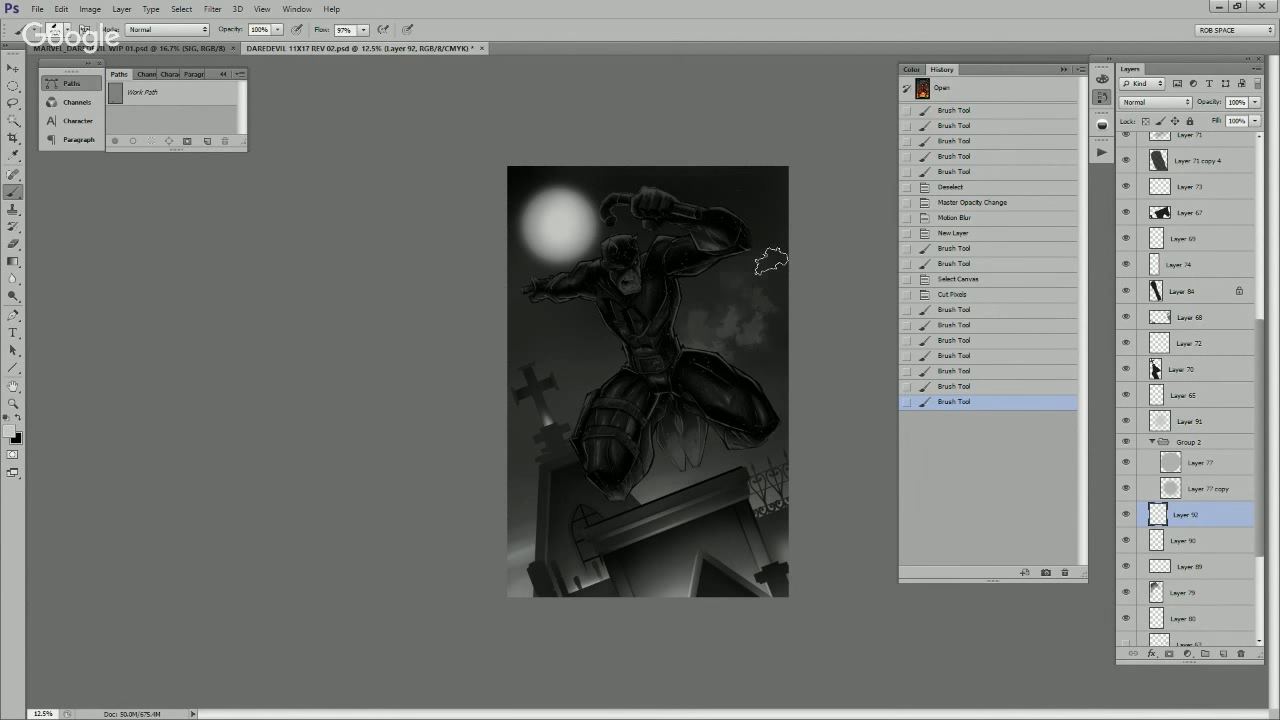
{"action": "left_click", "coordinate": [769, 261]}
{"action": "left_click", "coordinate": [701, 359]}
{"action": "left_click", "coordinate": [785, 337]}
{"action": "left_click", "coordinate": [761, 356]}
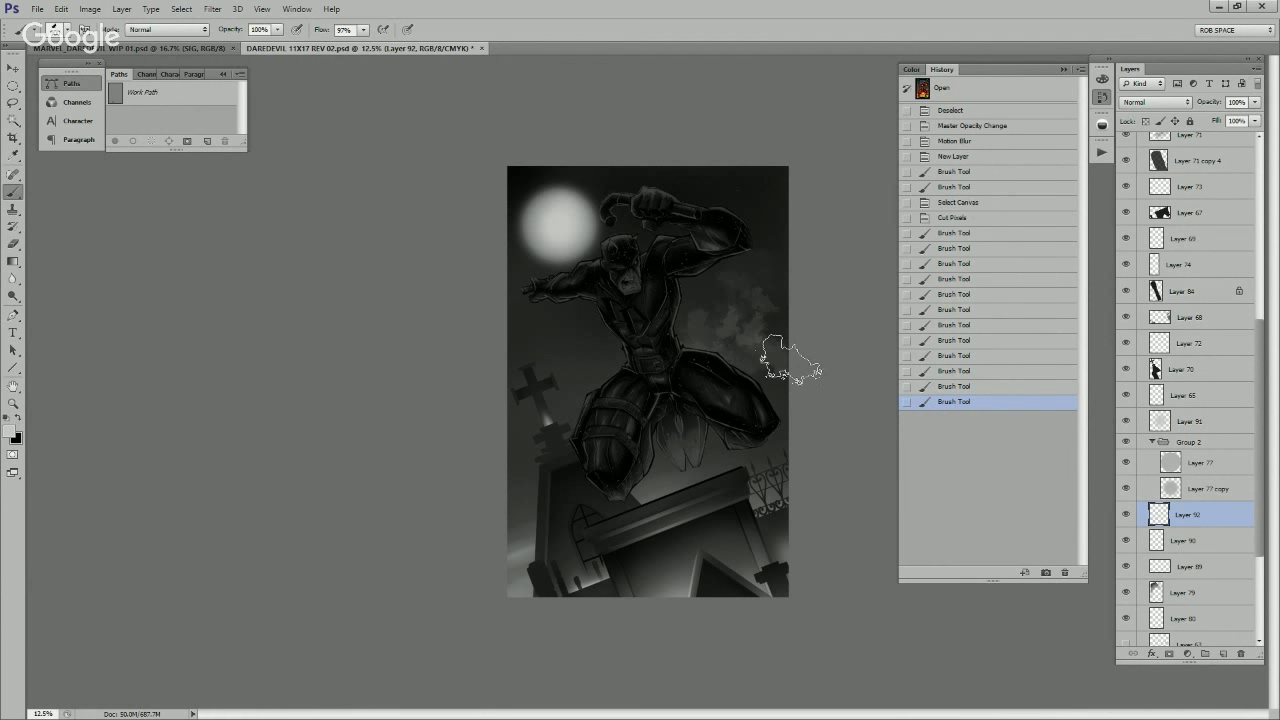
Step: Dab more light grey clouds on Layer 92 around the torso and legs and down beside the stone cross
{"action": "left_click", "coordinate": [714, 345]}
{"action": "left_click", "coordinate": [617, 367]}
{"action": "left_click", "coordinate": [566, 421]}
{"action": "left_click", "coordinate": [675, 320]}
{"action": "left_click", "coordinate": [733, 277]}
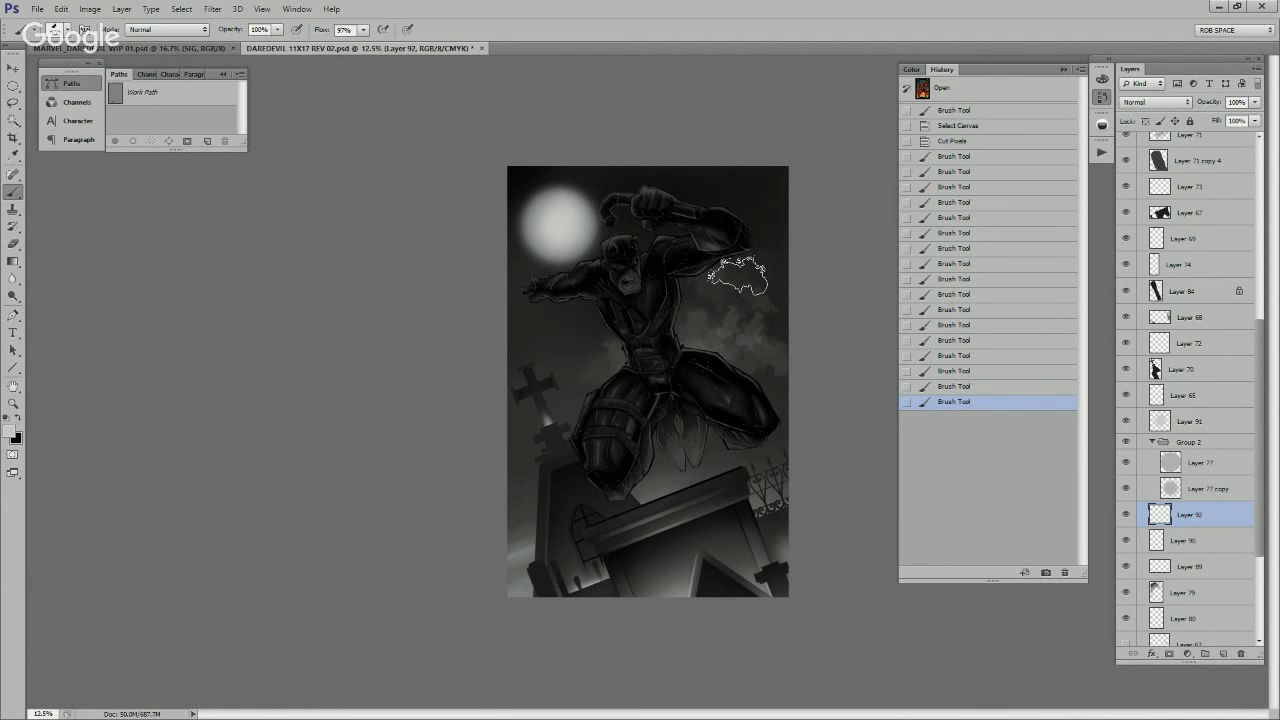
{"action": "left_click", "coordinate": [660, 499]}
{"action": "left_click", "coordinate": [499, 526]}
{"action": "left_click", "coordinate": [519, 478]}
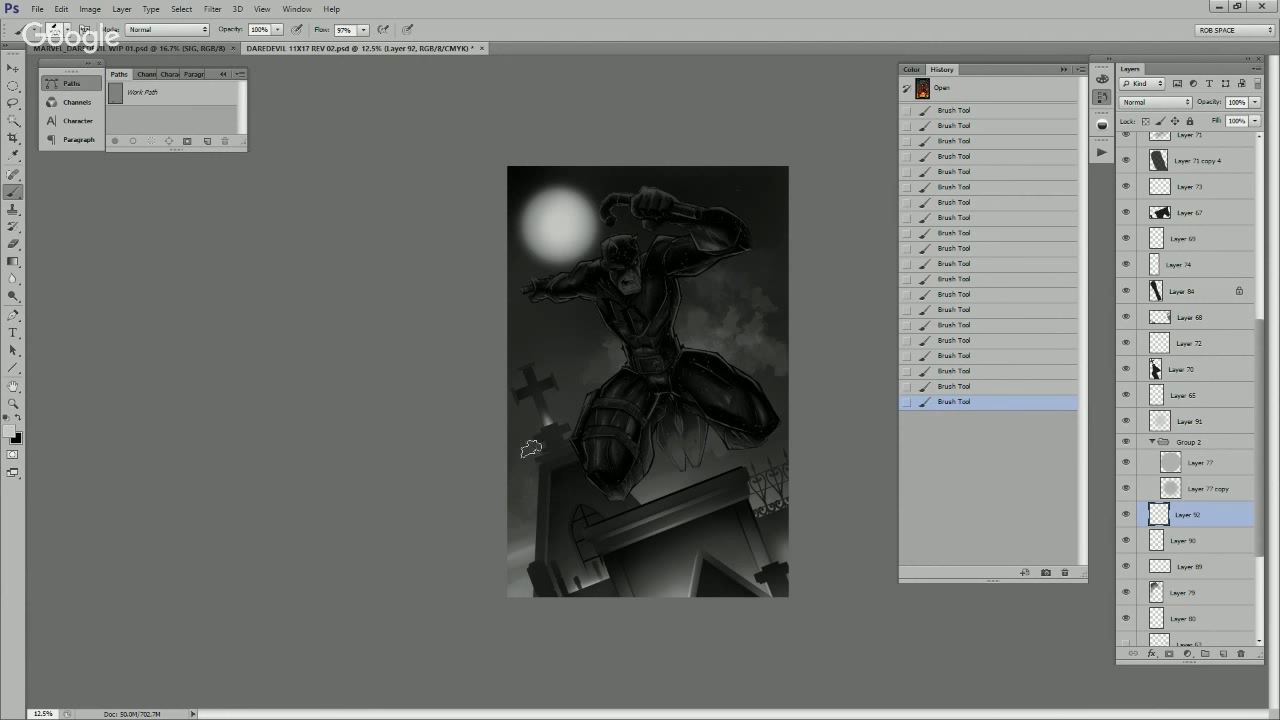
Step: Build up the clouds between the raised arm and the outstretched thigh with varied dabs, reducing the brush size for finer detail
{"action": "left_click", "coordinate": [704, 264]}
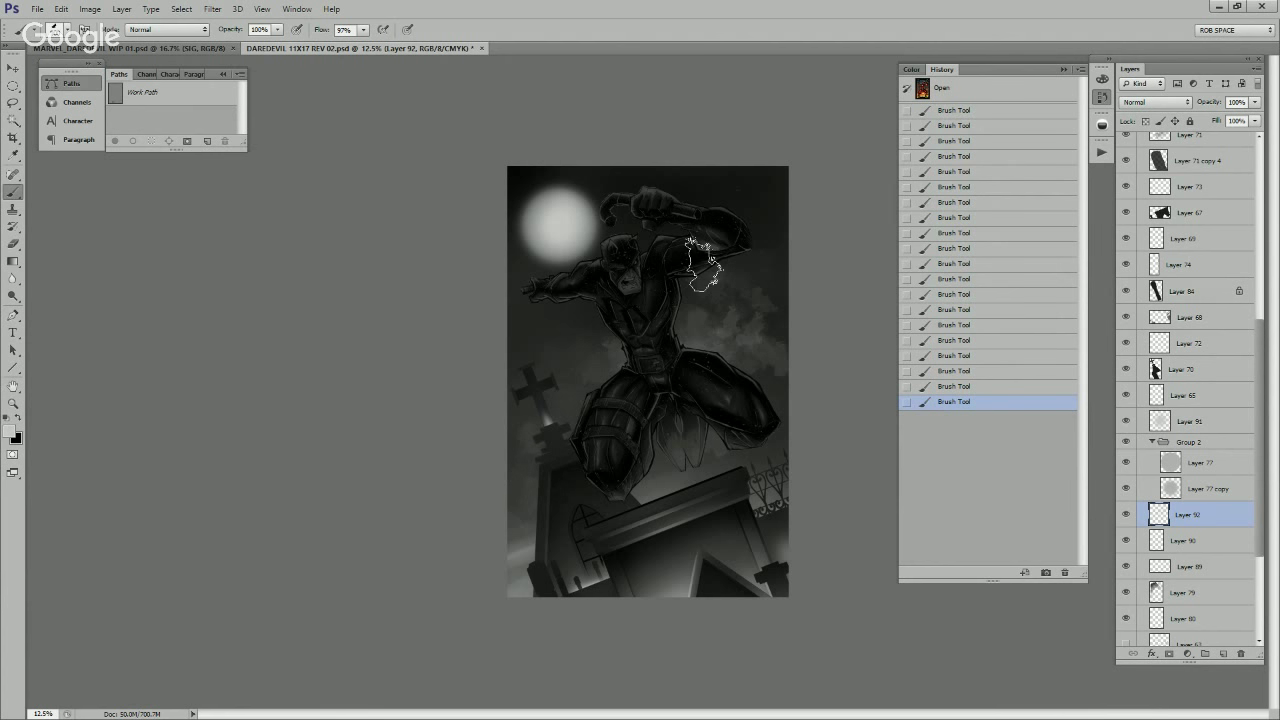
{"action": "left_click", "coordinate": [703, 320]}
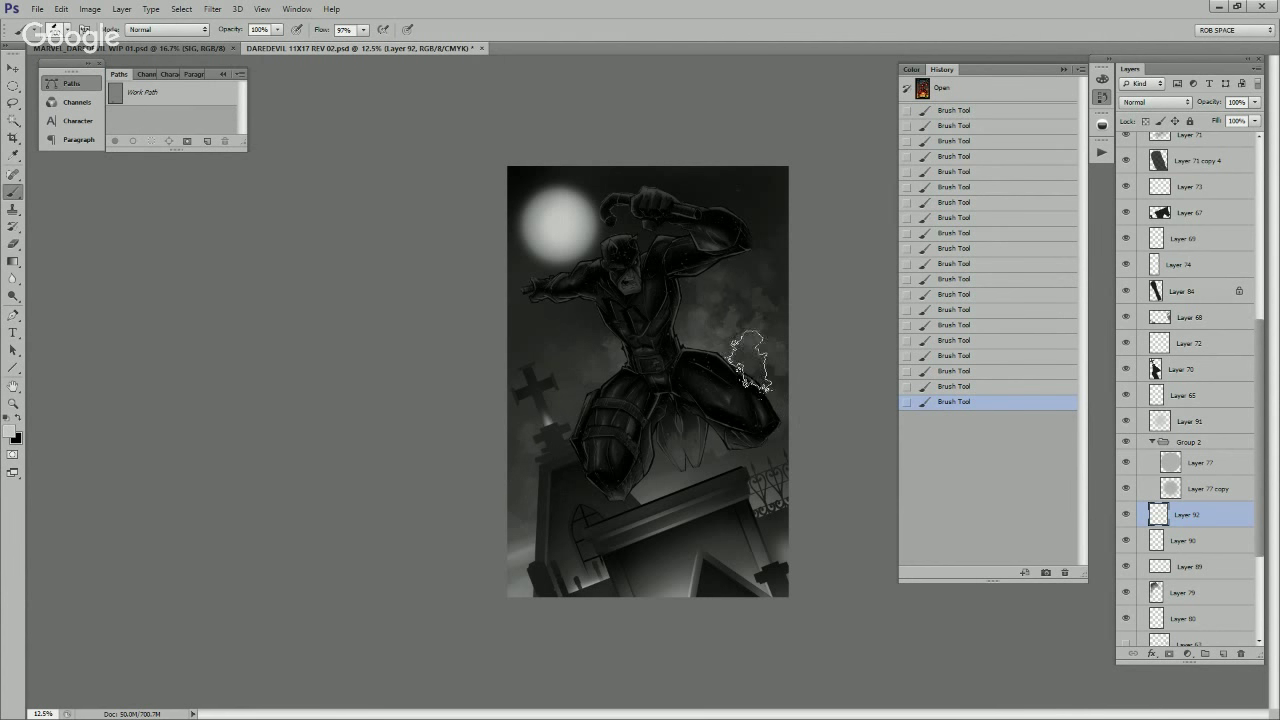
{"action": "left_click_drag", "start_coordinate": [749, 361], "coordinate": [745, 324]}
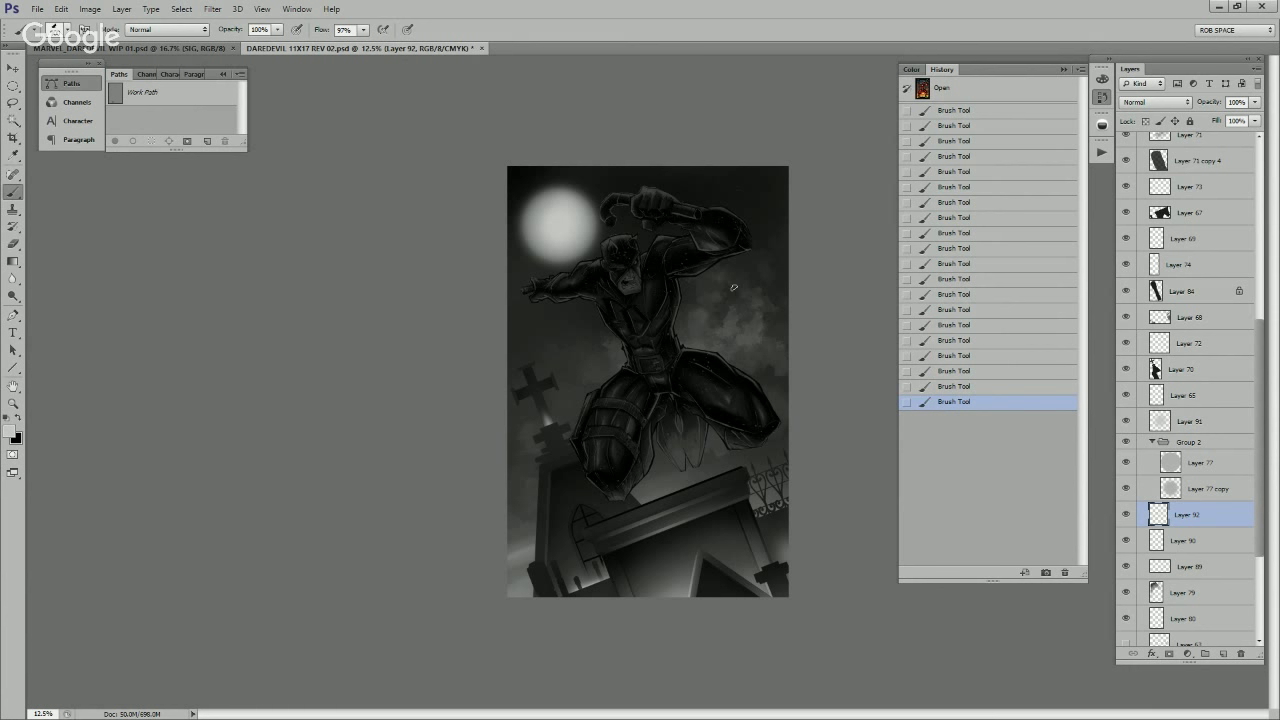
{"action": "mouse_move", "coordinate": [720, 294]}
{"action": "left_mouse_down"}
{"action": "mouse_move", "coordinate": [777, 248]}
{"action": "mouse_move", "coordinate": [760, 270]}
{"action": "left_mouse_up"}
{"action": "key", "text": "bracketleft"}
{"action": "key", "text": "bracketleft"}
{"action": "key", "text": "bracketleft"}
{"action": "key", "text": "bracketleft"}
{"action": "key", "text": "bracketleft"}
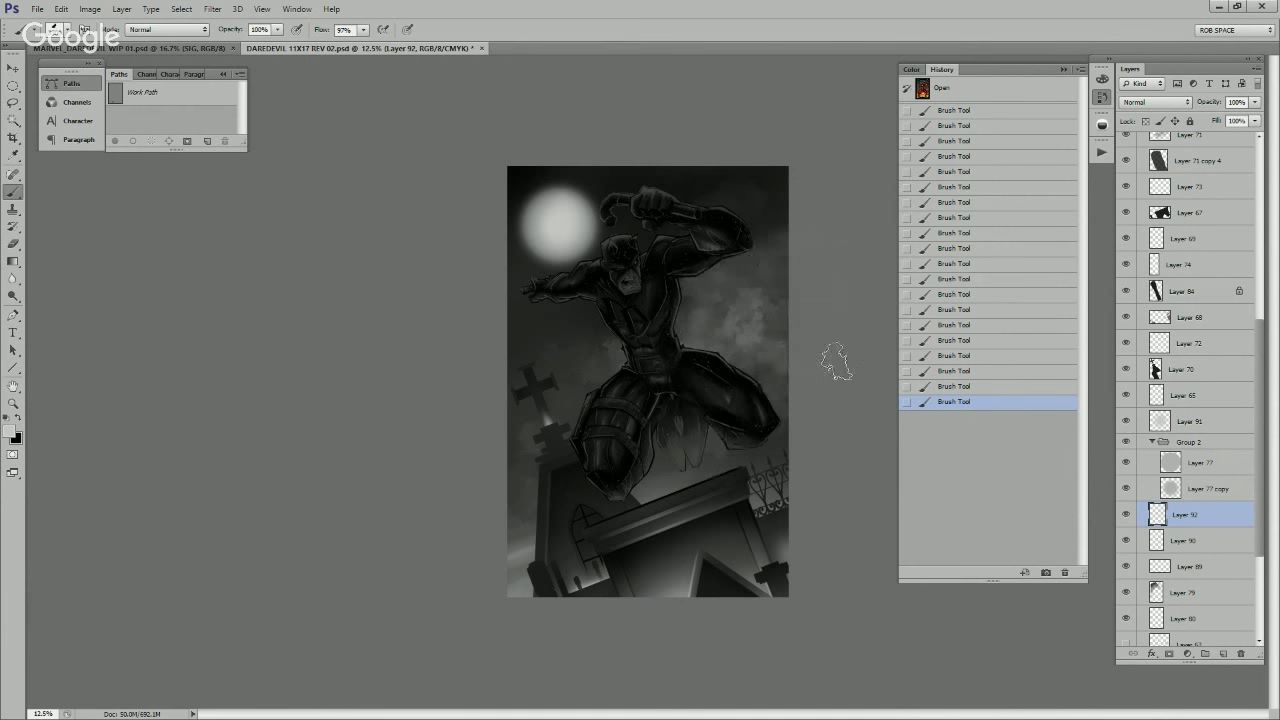
Step: Set the eraser to the viagnuage4 brush, reduce its size and break up the clouds below the raised arm out to the canvas edge
{"action": "key", "text": "e"}
{"action": "right_click", "coordinate": [770, 326]}
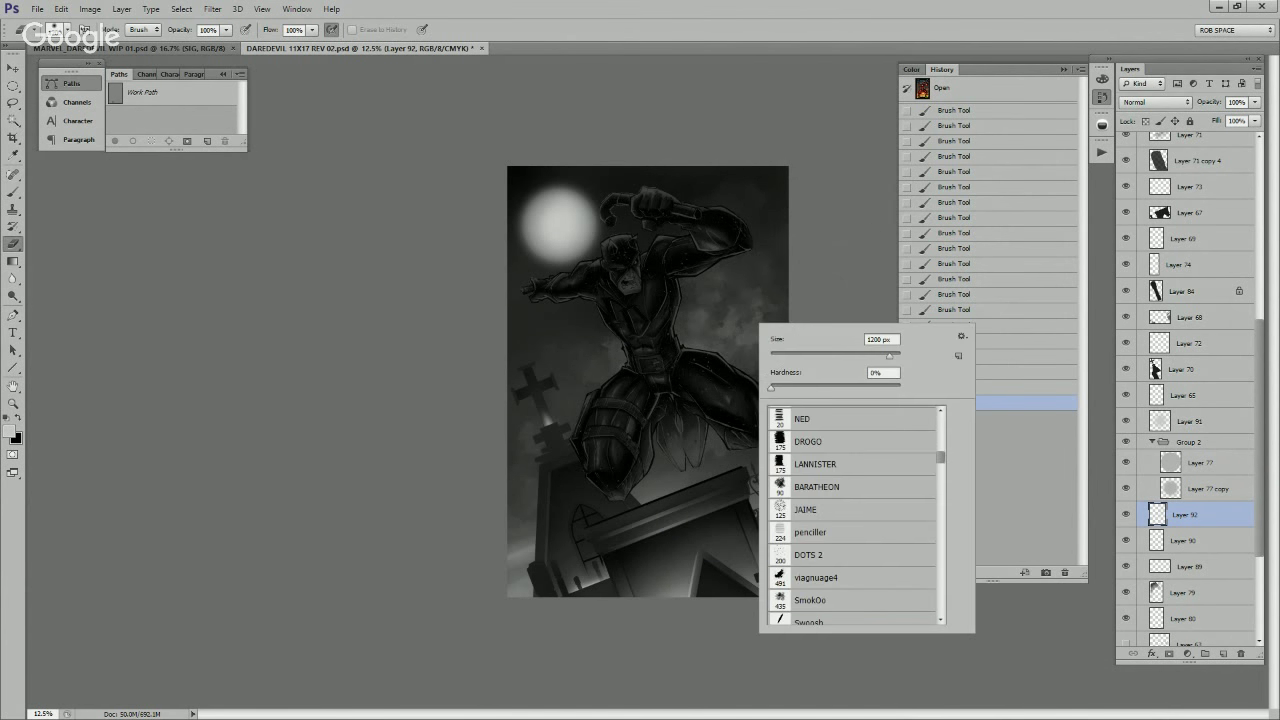
{"action": "double_click", "coordinate": [815, 578]}
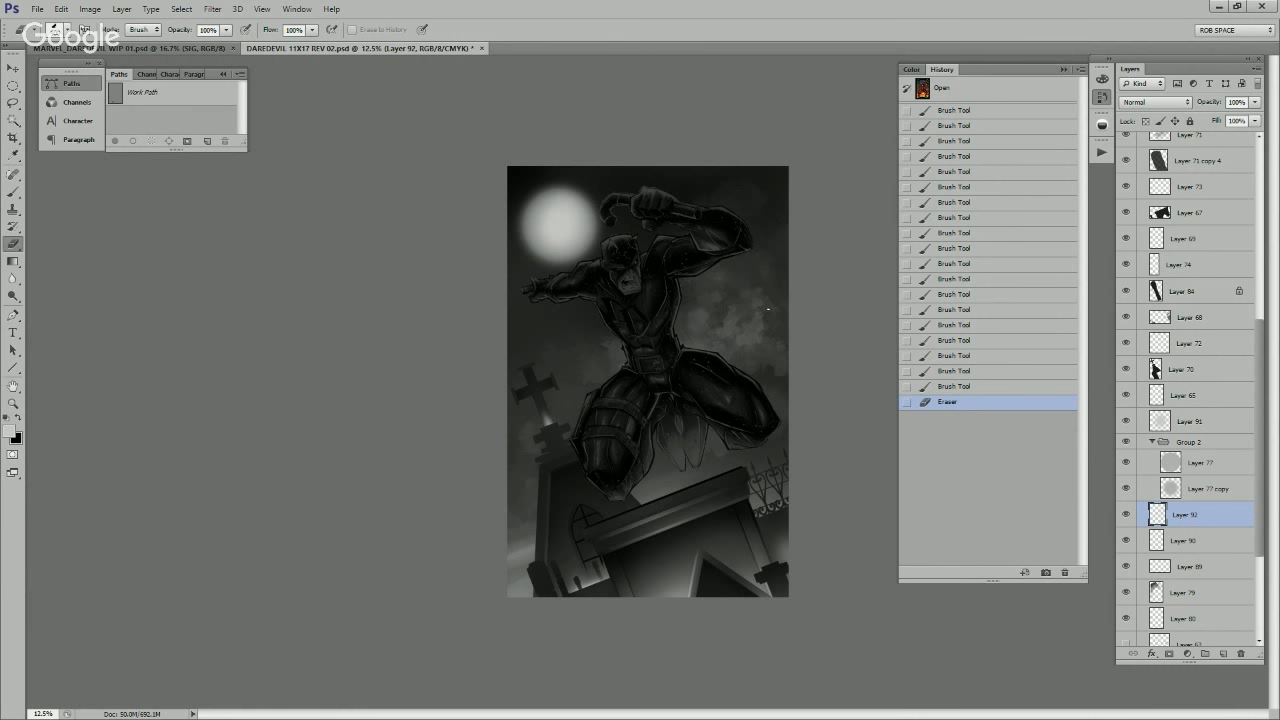
{"action": "left_click", "coordinate": [760, 316]}
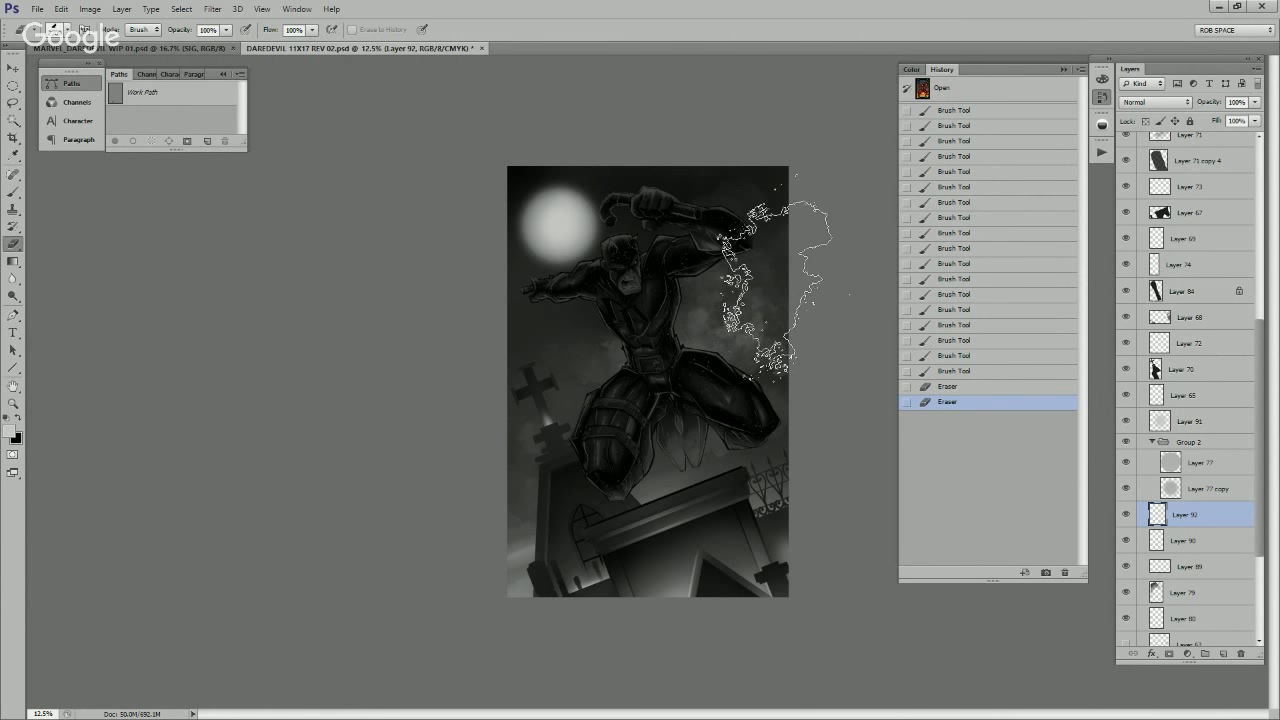
{"action": "key", "text": "bracketleft"}
{"action": "key", "text": "bracketleft"}
{"action": "key", "text": "bracketleft"}
{"action": "key", "text": "bracketleft"}
{"action": "key", "text": "bracketleft"}
{"action": "left_click_drag", "start_coordinate": [738, 312], "coordinate": [785, 290]}
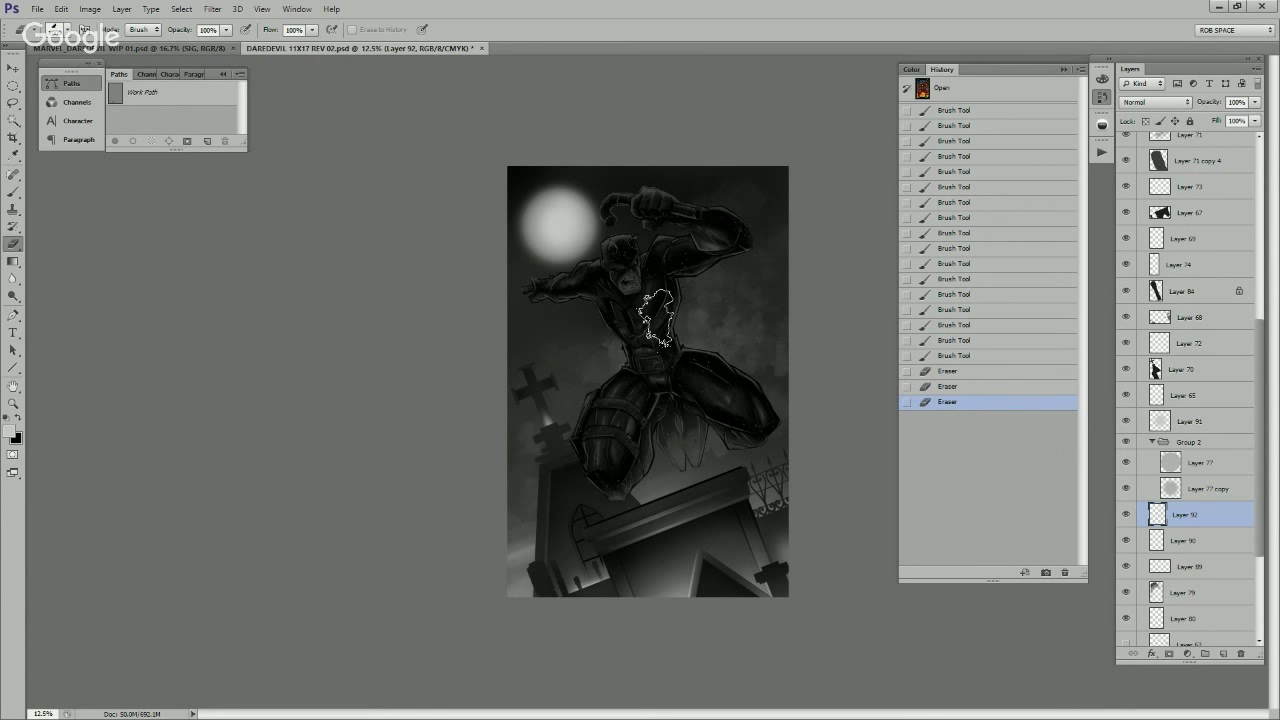
Step: Erase more irregular patches from the clouds beside the torso, above the outstretched thigh and near the stone cross
{"action": "left_click_drag", "start_coordinate": [656, 316], "coordinate": [690, 276]}
{"action": "left_click", "coordinate": [747, 365]}
{"action": "left_click", "coordinate": [778, 347]}
{"action": "left_click", "coordinate": [783, 354]}
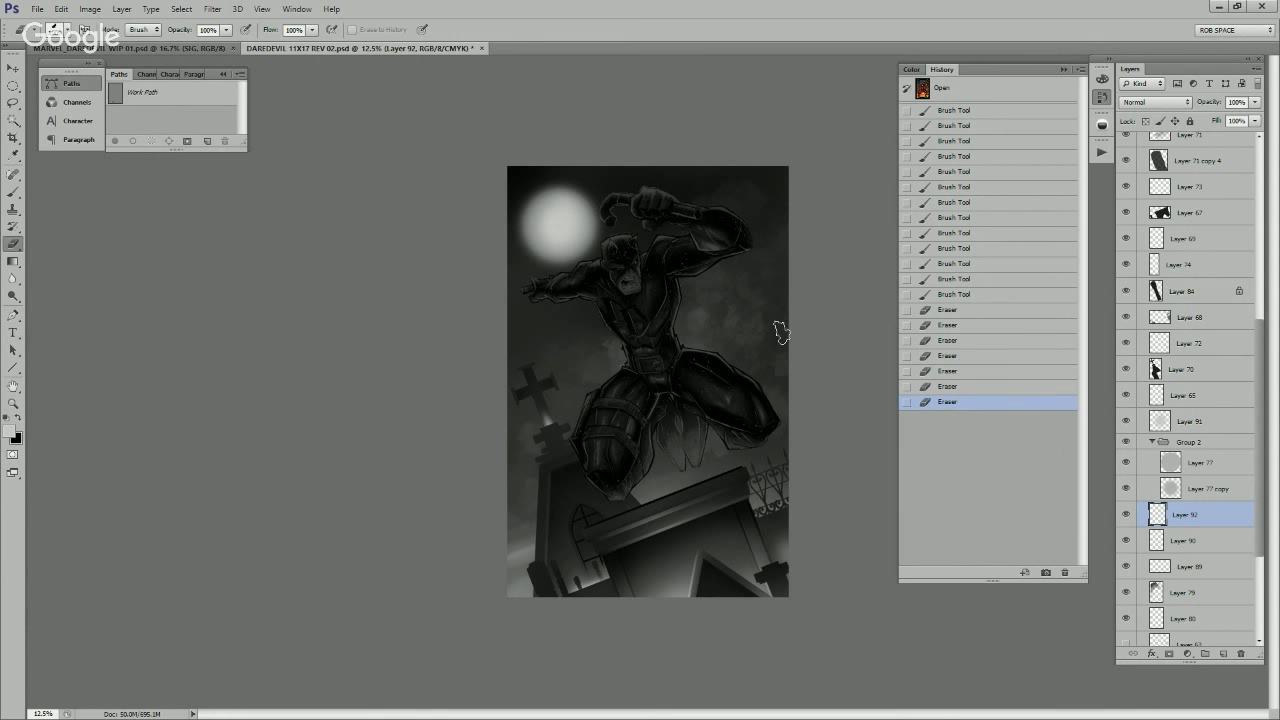
{"action": "left_click", "coordinate": [681, 333]}
{"action": "left_click", "coordinate": [568, 397]}
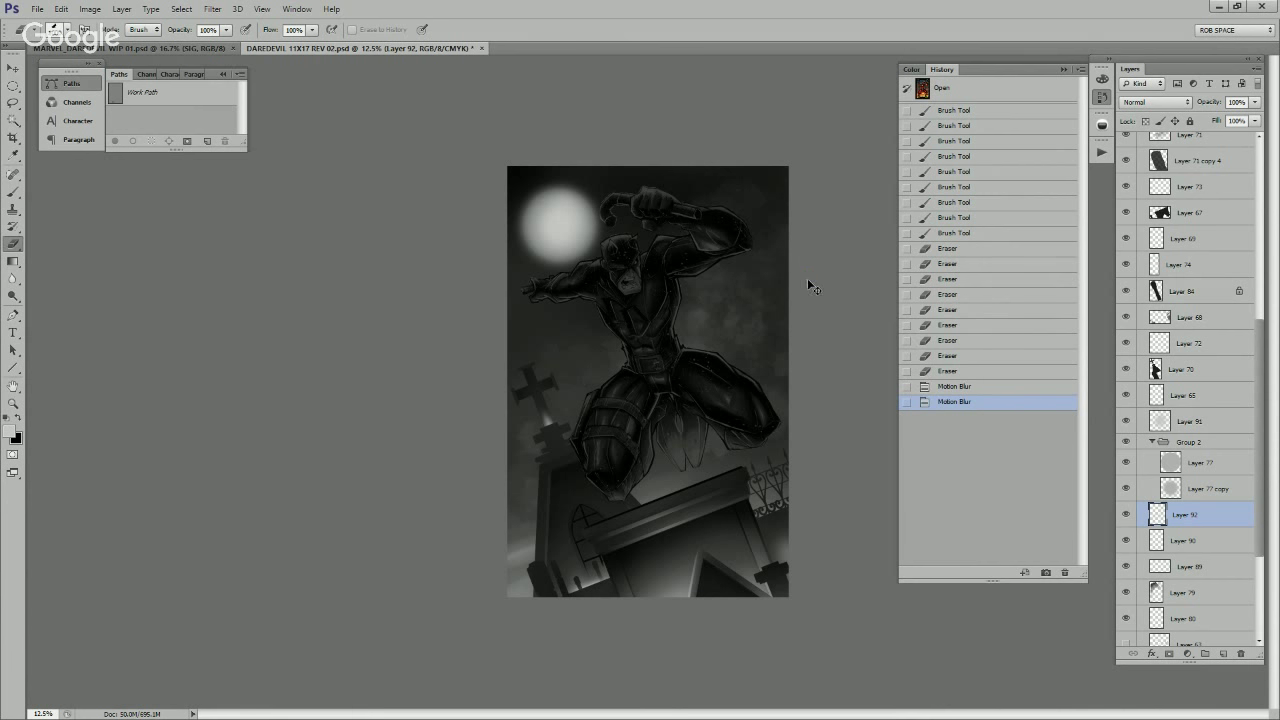
Step: Reapply the Motion Blur to the clouds on Layer 92 and toggle the layer's visibility to compare
{"action": "key", "text": "ctrl+f"}
{"action": "left_click", "coordinate": [1126, 515]}
{"action": "key", "text": "ctrl+comma"}
Step: Switch the eraser to the AirSoft brush and soften the clouds around the thigh, stone cross and raised arm
{"action": "right_click", "coordinate": [714, 392]}
{"action": "left_click_drag", "start_coordinate": [896, 520], "coordinate": [896, 484]}
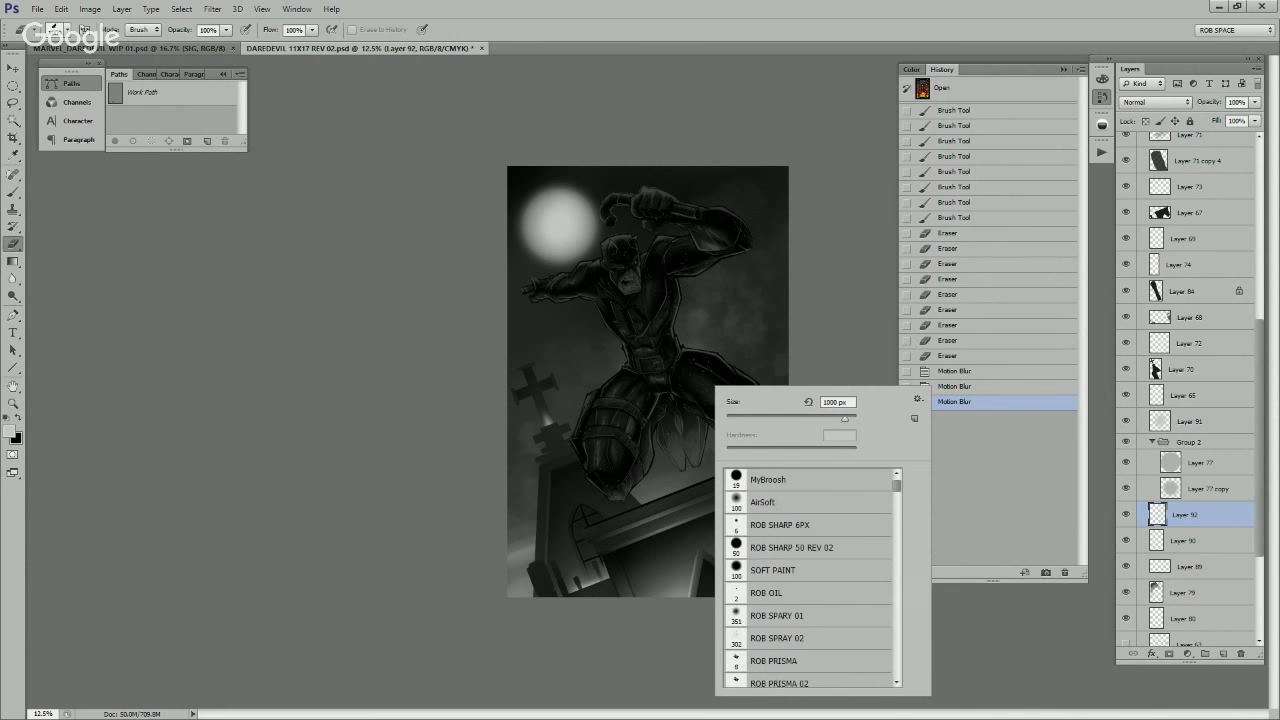
{"action": "left_click", "coordinate": [763, 503]}
{"action": "left_click_drag", "start_coordinate": [828, 368], "coordinate": [782, 366]}
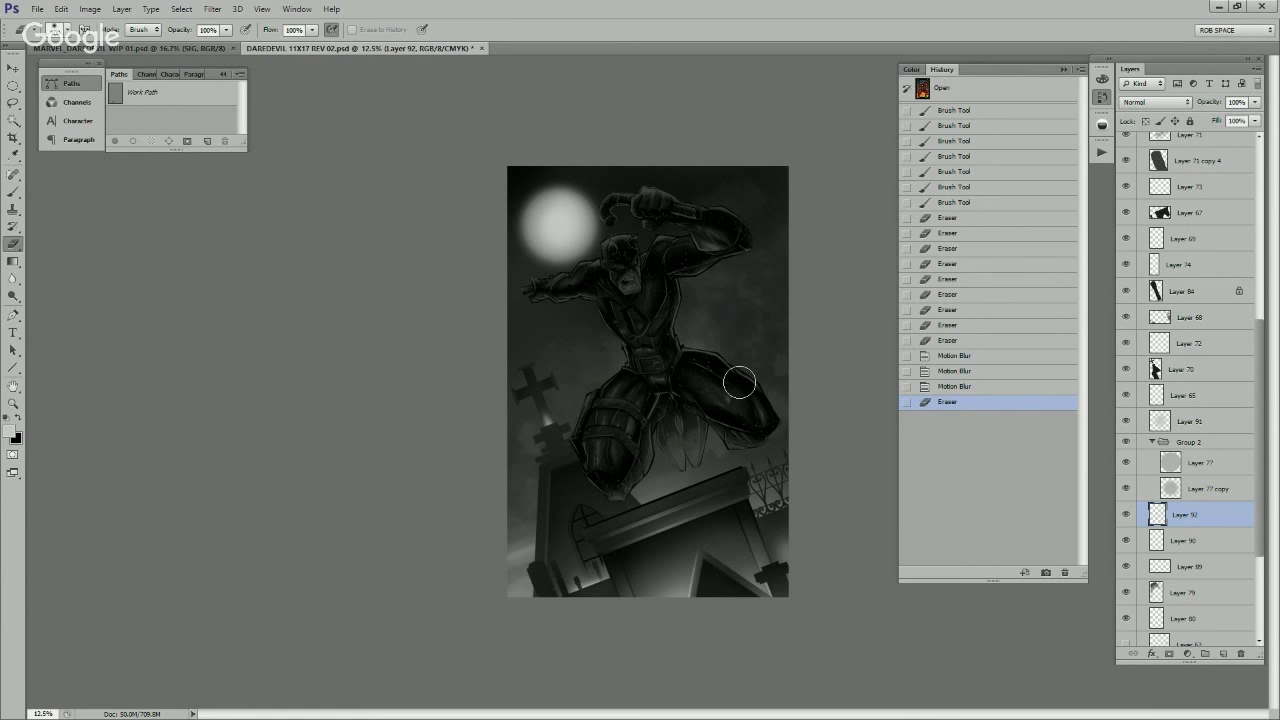
{"action": "left_click_drag", "start_coordinate": [743, 381], "coordinate": [762, 402]}
{"action": "mouse_move", "coordinate": [743, 381]}
{"action": "left_mouse_down"}
{"action": "mouse_move", "coordinate": [713, 331]}
{"action": "mouse_move", "coordinate": [704, 368]}
{"action": "left_mouse_up"}
{"action": "mouse_move", "coordinate": [704, 368]}
{"action": "left_mouse_down"}
{"action": "mouse_move", "coordinate": [640, 340]}
{"action": "mouse_move", "coordinate": [735, 251]}
{"action": "left_mouse_up"}
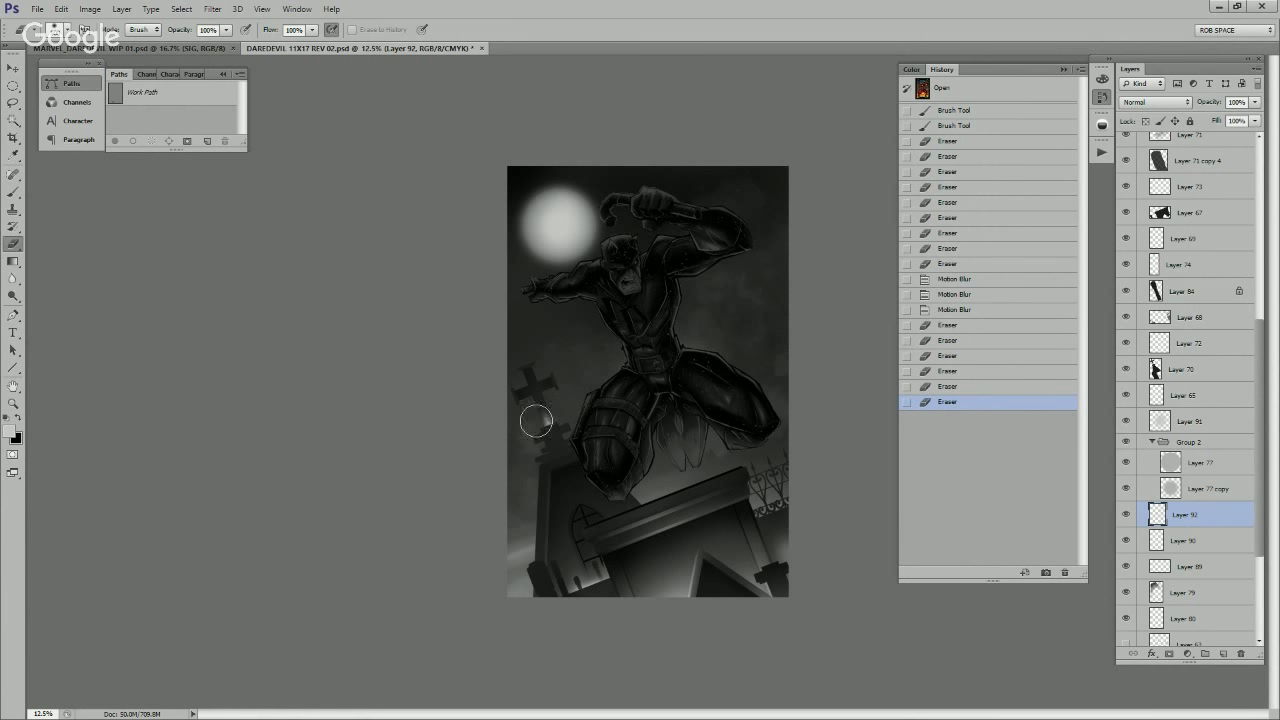
{"action": "left_click_drag", "start_coordinate": [536, 421], "coordinate": [520, 437]}
{"action": "left_click_drag", "start_coordinate": [520, 437], "coordinate": [501, 464]}
{"action": "left_click_drag", "start_coordinate": [763, 303], "coordinate": [734, 293]}
{"action": "left_click_drag", "start_coordinate": [734, 293], "coordinate": [733, 270]}
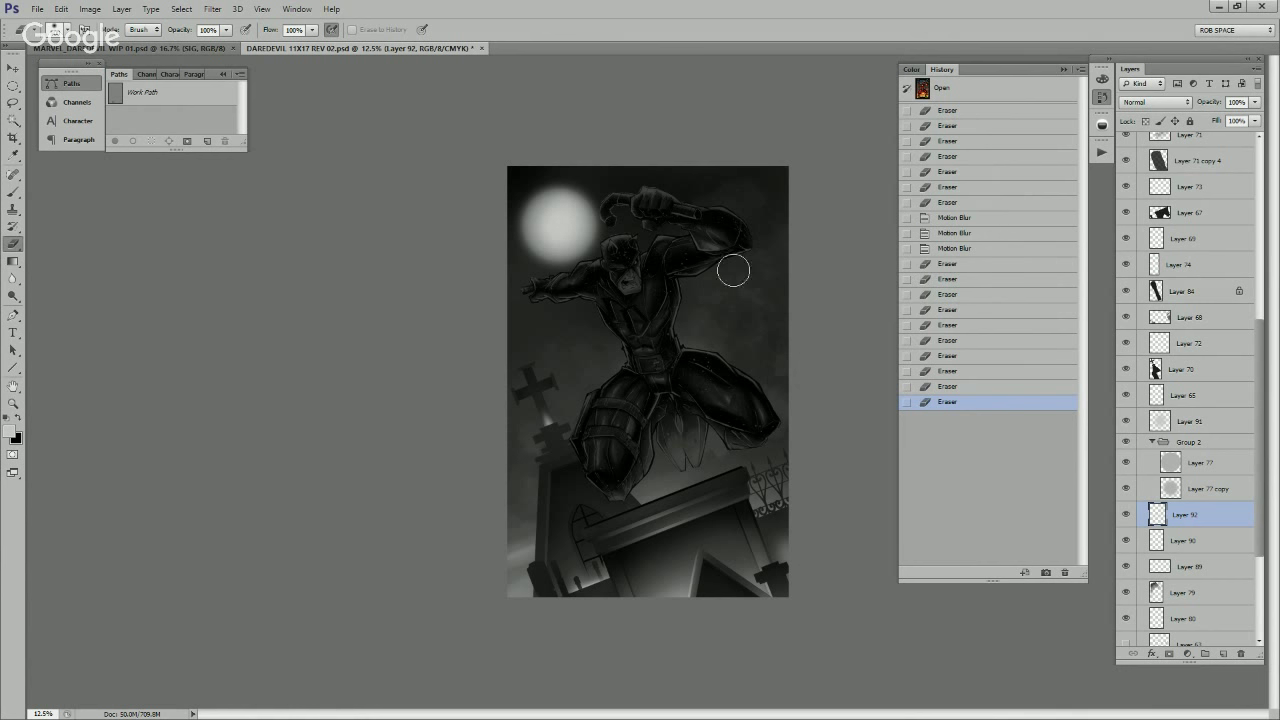
Step: Add a new layer above Layer 92 and brush light grey clouds behind the tomb roof and the legs
{"action": "left_click", "coordinate": [1223, 653]}
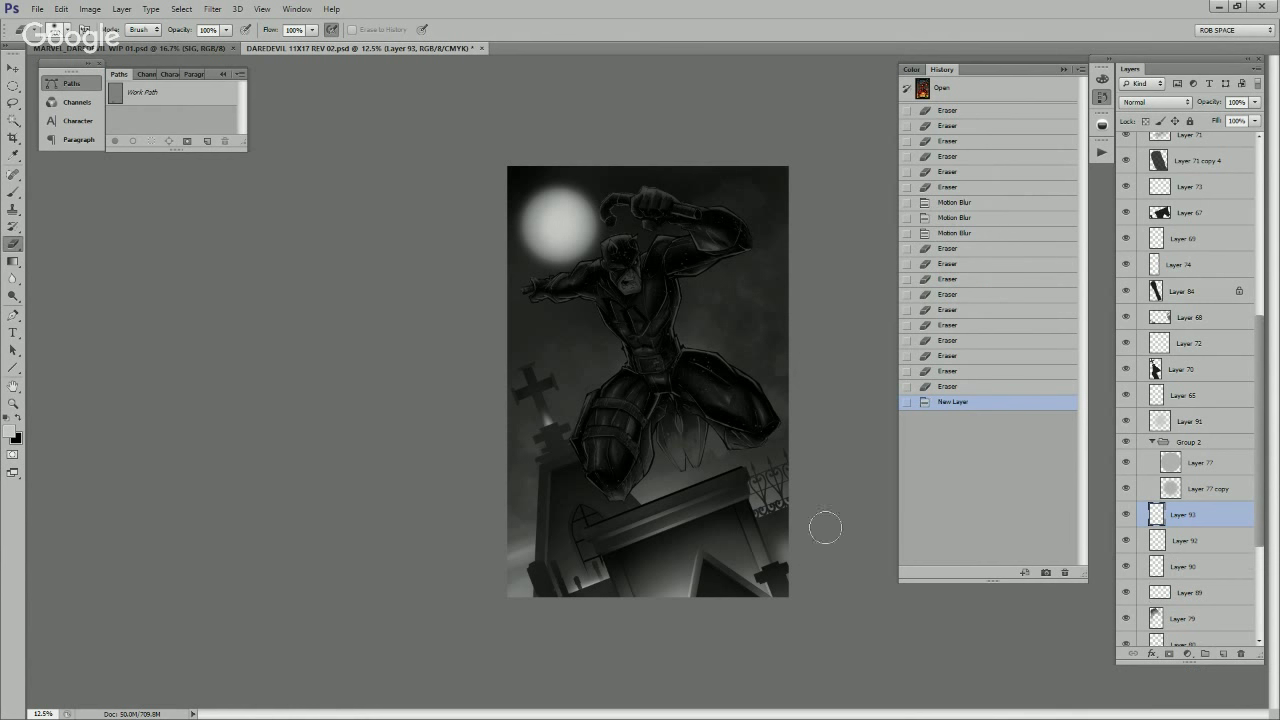
{"action": "key", "text": "b"}
{"action": "mouse_move", "coordinate": [655, 497]}
{"action": "left_mouse_down"}
{"action": "mouse_move", "coordinate": [745, 468]}
{"action": "mouse_move", "coordinate": [682, 496]}
{"action": "left_mouse_up"}
{"action": "key", "text": "ctrl+z"}
{"action": "left_click_drag", "start_coordinate": [626, 533], "coordinate": [625, 547]}
{"action": "mouse_move", "coordinate": [793, 431]}
{"action": "left_mouse_down"}
{"action": "mouse_move", "coordinate": [786, 463]}
{"action": "mouse_move", "coordinate": [738, 485]}
{"action": "mouse_move", "coordinate": [667, 483]}
{"action": "mouse_move", "coordinate": [640, 502]}
{"action": "left_mouse_up"}
Step: Swap to black and paint dark cloud patches on Layer 93 along the tomb roof and above the fence
{"action": "key", "text": "x"}
{"action": "left_click_drag", "start_coordinate": [592, 546], "coordinate": [597, 540]}
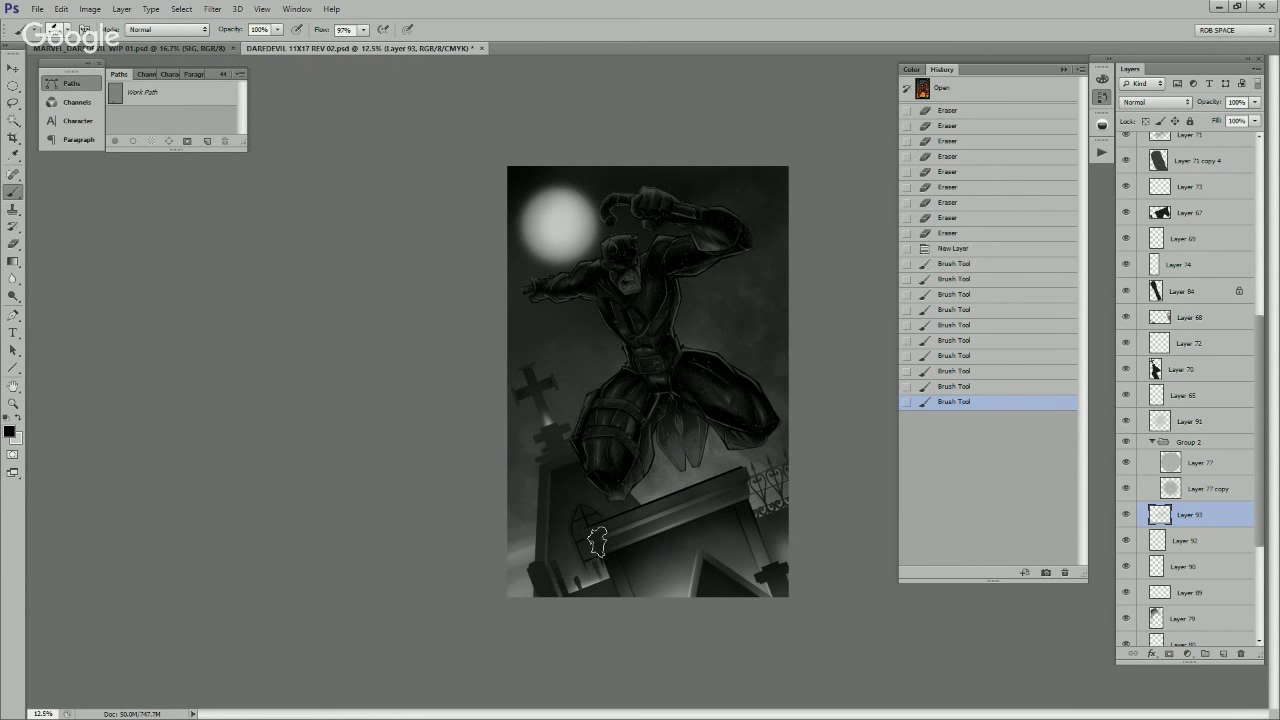
{"action": "mouse_move", "coordinate": [662, 480]}
{"action": "left_mouse_down"}
{"action": "mouse_move", "coordinate": [697, 467]}
{"action": "mouse_move", "coordinate": [661, 464]}
{"action": "mouse_move", "coordinate": [719, 447]}
{"action": "mouse_move", "coordinate": [664, 490]}
{"action": "left_mouse_up"}
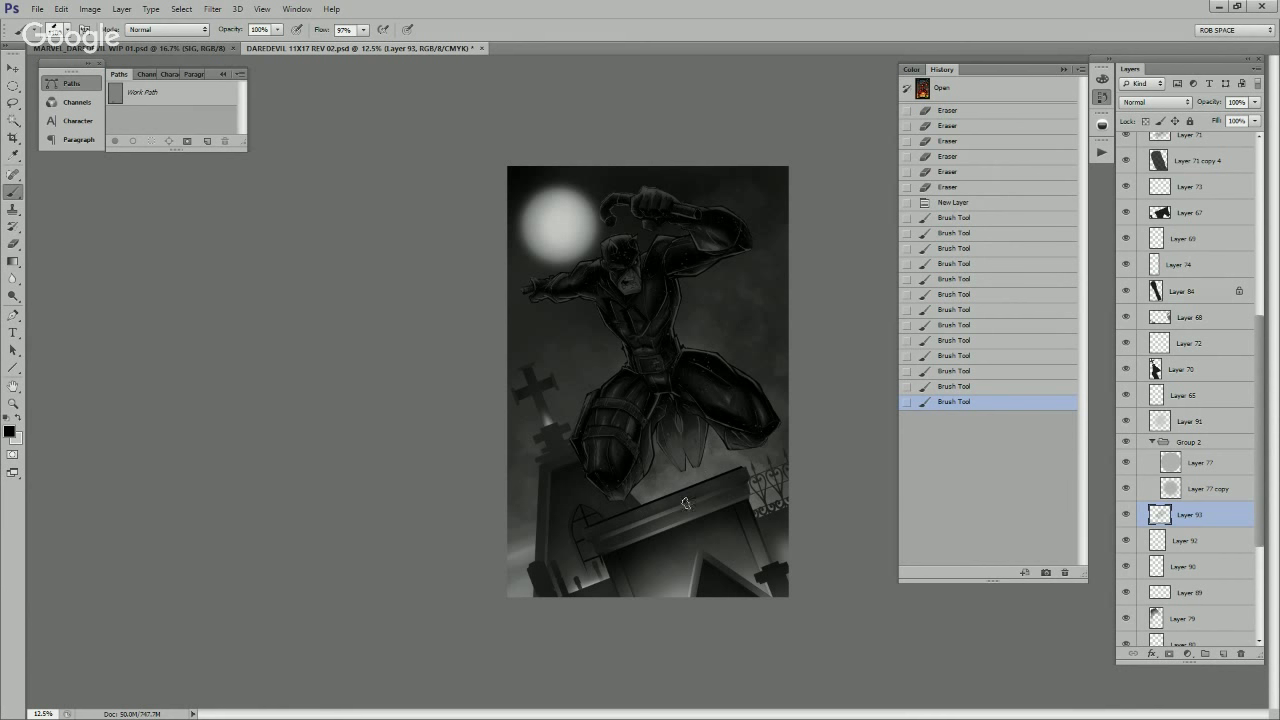
{"action": "left_click_drag", "start_coordinate": [770, 452], "coordinate": [726, 469]}
{"action": "left_click_drag", "start_coordinate": [782, 420], "coordinate": [736, 462]}
{"action": "left_click_drag", "start_coordinate": [786, 390], "coordinate": [749, 416]}
Step: Paint black cloud patches across the sky from the outstretched thigh to the raised arm and beside the bent leg
{"action": "left_click_drag", "start_coordinate": [772, 330], "coordinate": [712, 350]}
{"action": "mouse_move", "coordinate": [785, 308]}
{"action": "left_mouse_down"}
{"action": "mouse_move", "coordinate": [736, 352]}
{"action": "mouse_move", "coordinate": [739, 401]}
{"action": "left_mouse_up"}
{"action": "left_click_drag", "start_coordinate": [776, 332], "coordinate": [742, 356]}
{"action": "left_click_drag", "start_coordinate": [778, 281], "coordinate": [730, 306]}
{"action": "left_click_drag", "start_coordinate": [602, 425], "coordinate": [577, 402]}
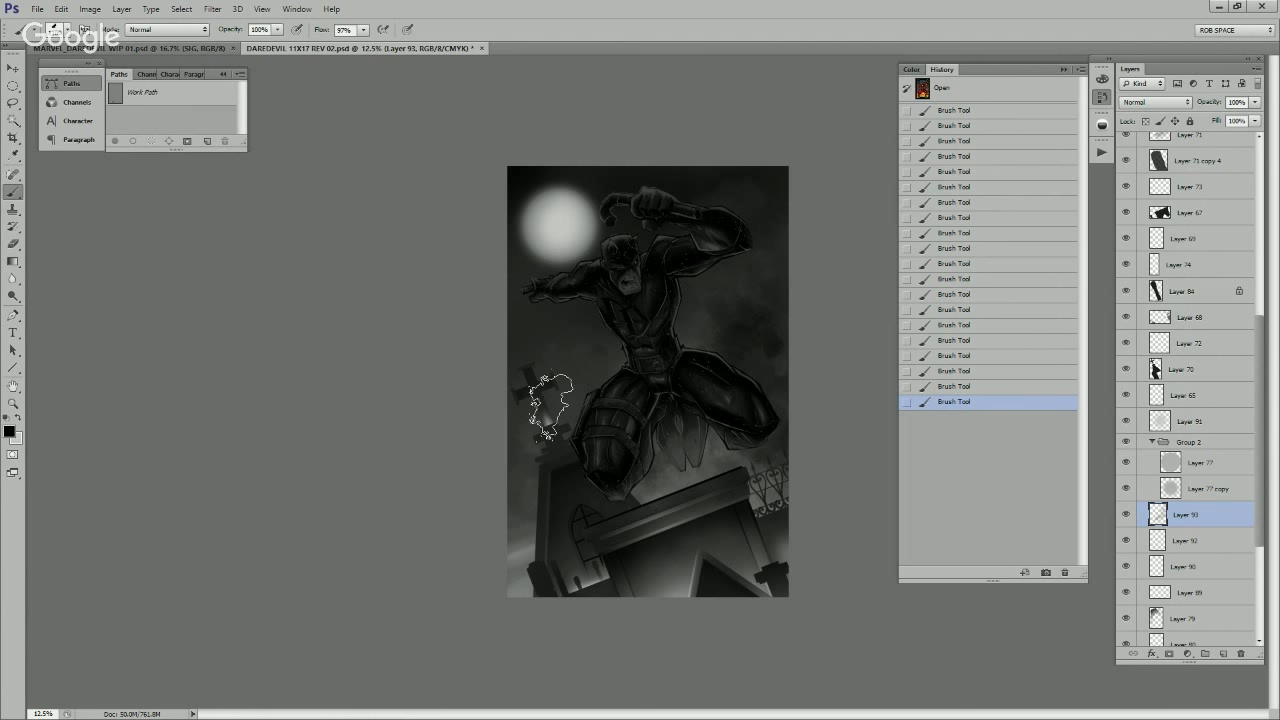
{"action": "left_click_drag", "start_coordinate": [781, 241], "coordinate": [685, 296]}
{"action": "mouse_move", "coordinate": [744, 221]}
{"action": "left_mouse_down"}
{"action": "mouse_move", "coordinate": [766, 186]}
{"action": "mouse_move", "coordinate": [709, 285]}
{"action": "left_mouse_up"}
{"action": "key", "text": "x"}
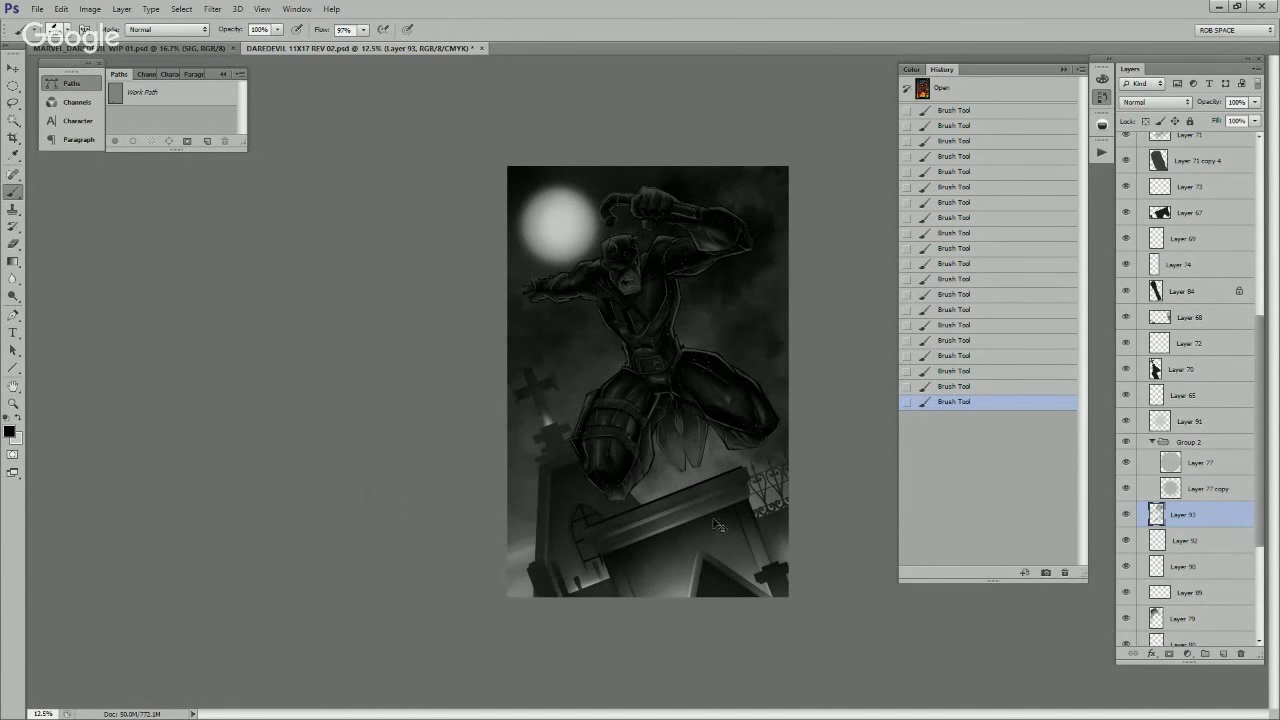
Step: Apply the last Motion Blur to Layer 93 three times and softly erase the clouds along the tomb roof
{"action": "key", "text": "ctrl+f"}
{"action": "key", "text": "ctrl+f"}
{"action": "key", "text": "ctrl+f"}
{"action": "key", "text": "e"}
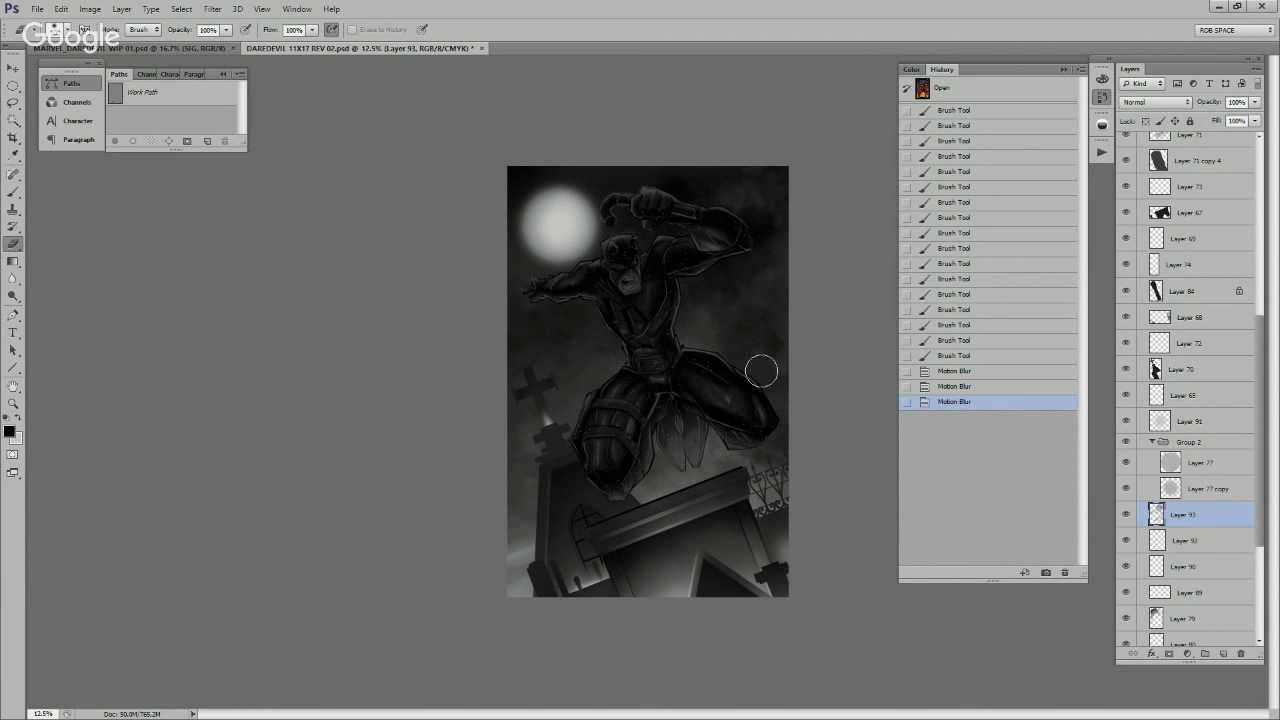
{"action": "left_click_drag", "start_coordinate": [614, 534], "coordinate": [796, 490]}
Step: Swap back to light grey and dab mist around the base of the stone cross at the canvas's lower corner
{"action": "key", "text": "b"}
{"action": "key", "text": "x"}
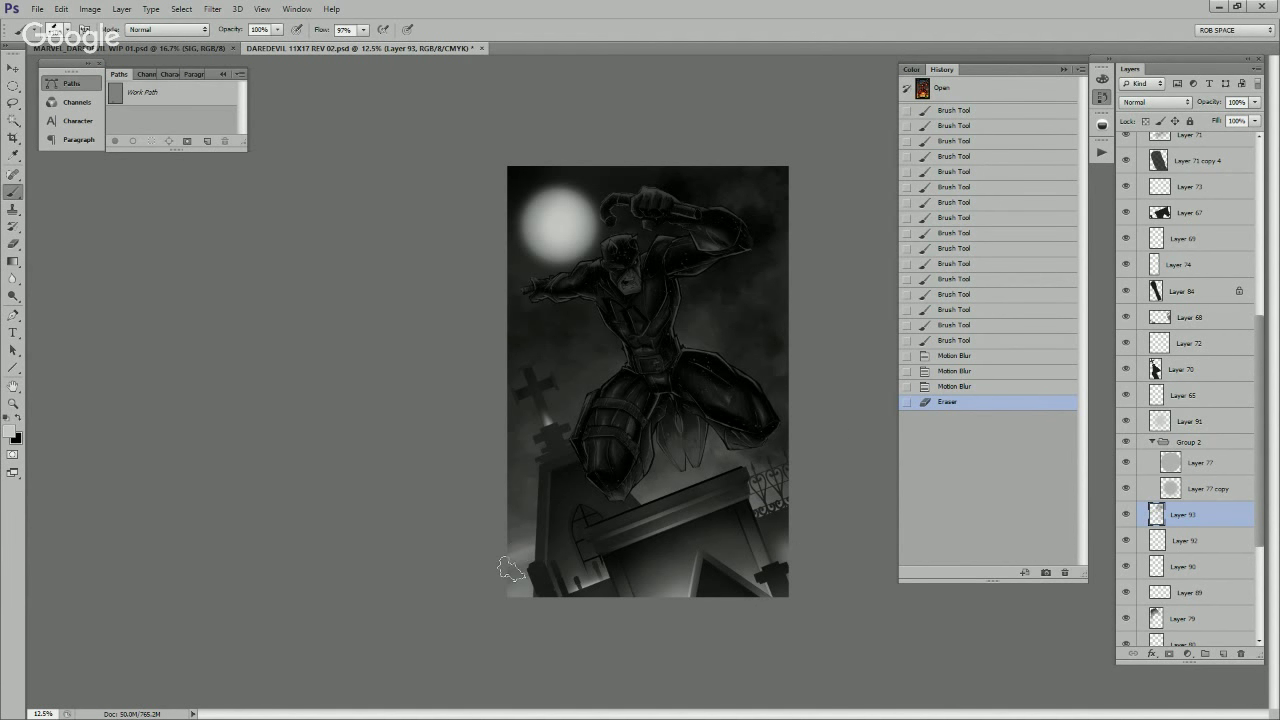
{"action": "mouse_move", "coordinate": [513, 570]}
{"action": "left_mouse_down"}
{"action": "mouse_move", "coordinate": [575, 525]}
{"action": "mouse_move", "coordinate": [530, 530]}
{"action": "mouse_move", "coordinate": [523, 600]}
{"action": "left_mouse_up"}
{"action": "mouse_move", "coordinate": [573, 541]}
{"action": "left_mouse_down"}
{"action": "mouse_move", "coordinate": [505, 463]}
{"action": "mouse_move", "coordinate": [572, 520]}
{"action": "left_mouse_up"}
Step: Lasso the mist around the cross's base and apply the last Motion Blur to it four times
{"action": "key", "text": "l"}
{"action": "key", "text": "ctrl+f"}
{"action": "key", "text": "ctrl+f"}
{"action": "key", "text": "ctrl+f"}
{"action": "key", "text": "ctrl+f"}
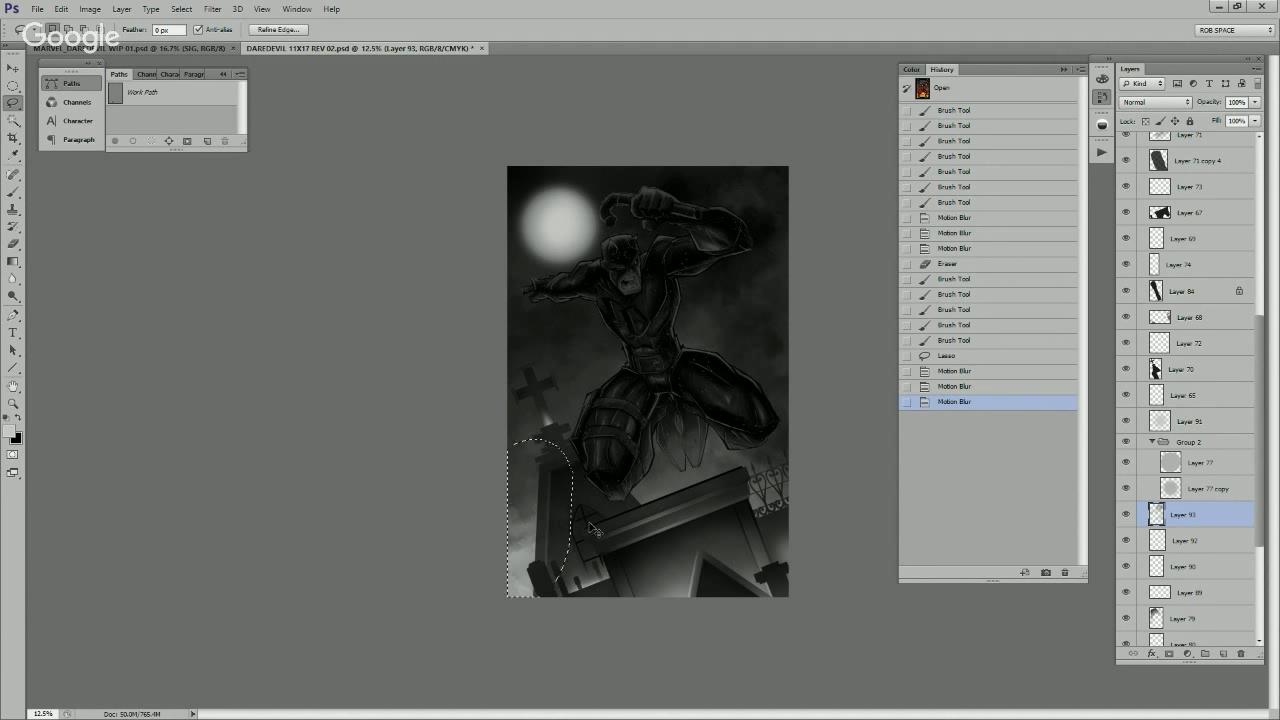
Step: Softly erase the selected mist along the canvas edge and deselect
{"action": "key", "text": "e"}
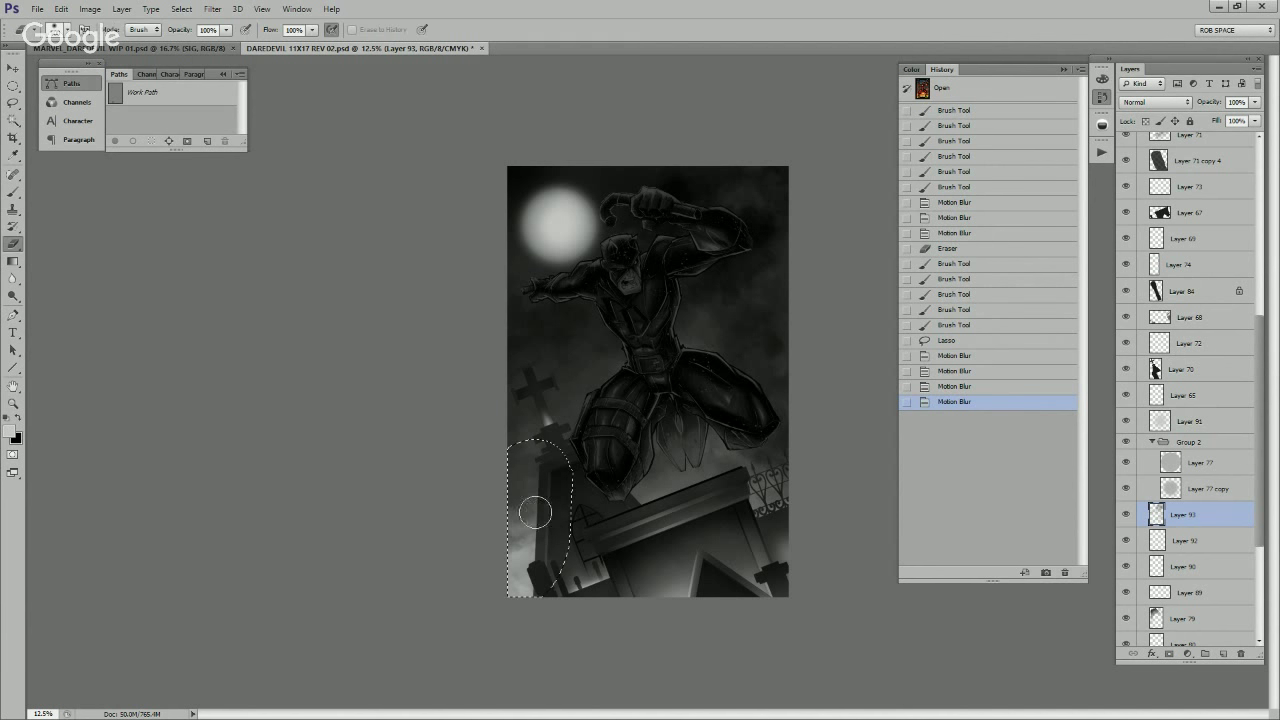
{"action": "left_click_drag", "start_coordinate": [511, 537], "coordinate": [486, 540]}
{"action": "mouse_move", "coordinate": [508, 534]}
{"action": "left_mouse_down"}
{"action": "mouse_move", "coordinate": [489, 531]}
{"action": "mouse_move", "coordinate": [485, 612]}
{"action": "left_mouse_up"}
{"action": "key", "text": "ctrl+d"}
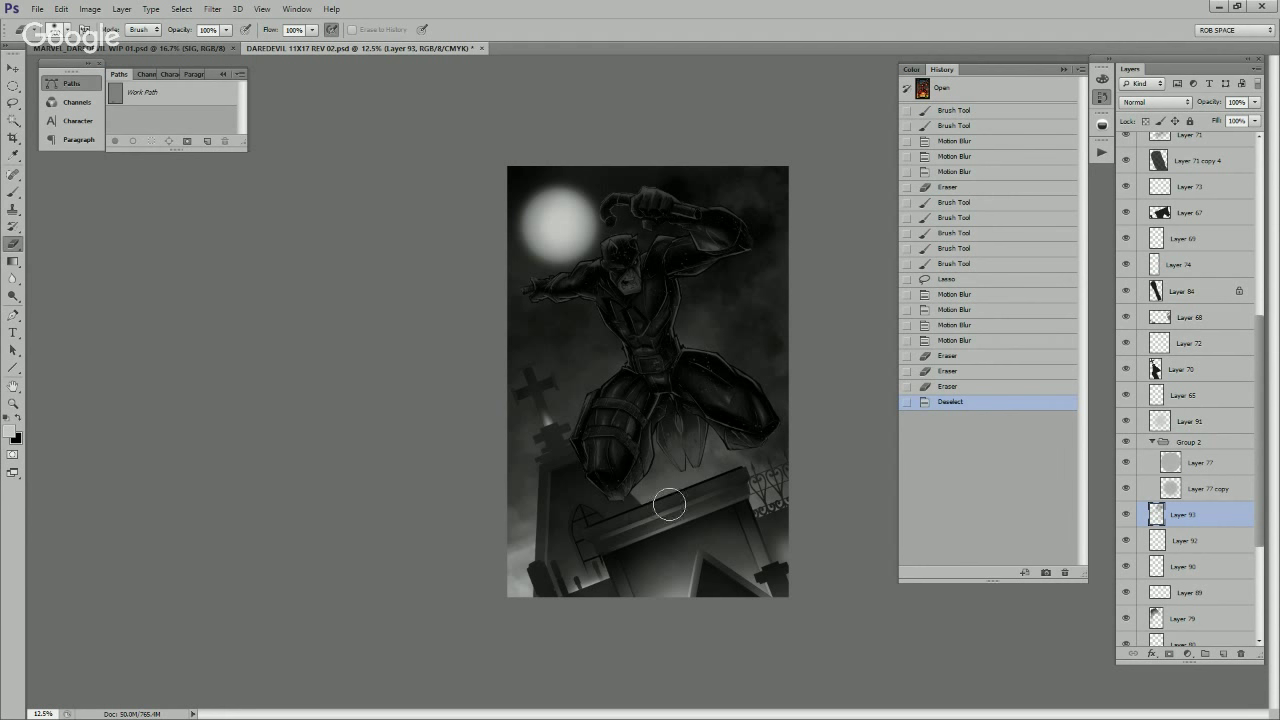
Step: Add a new layer above Layer 93 and dab light grey mist just above the tomb roof, undoing the first stroke
{"action": "key", "text": "b"}
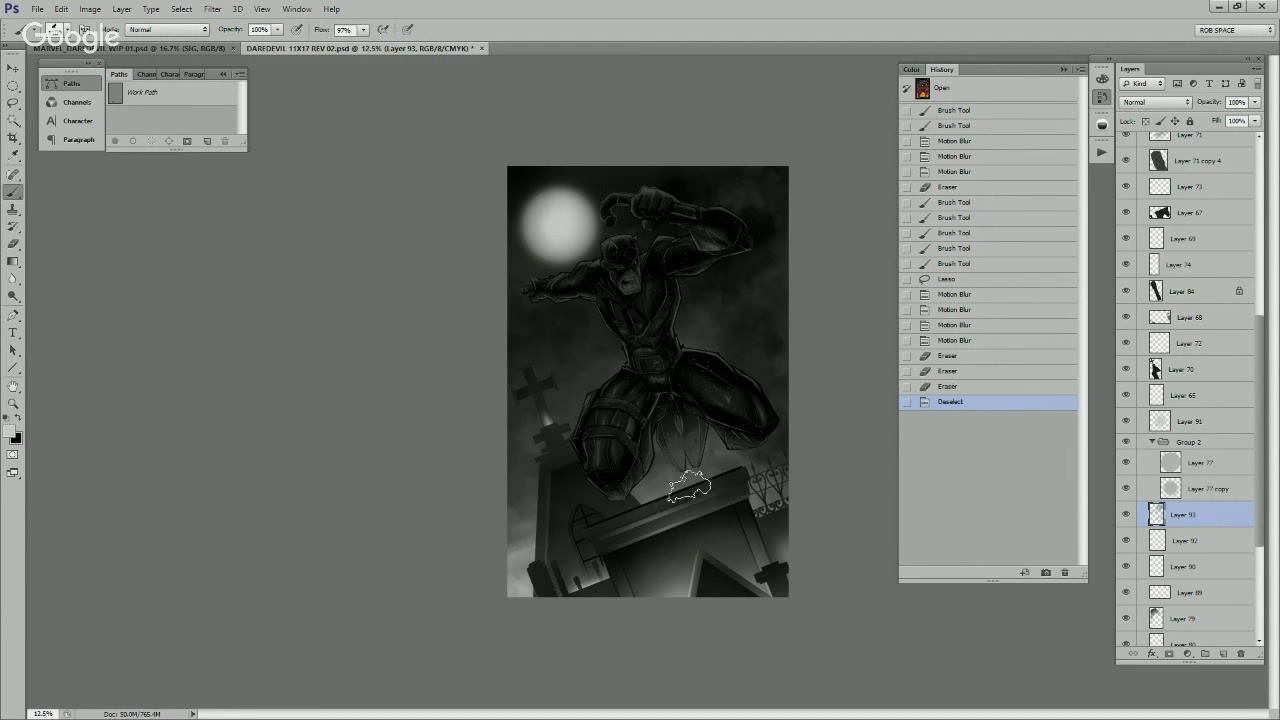
{"action": "left_click", "coordinate": [1223, 653]}
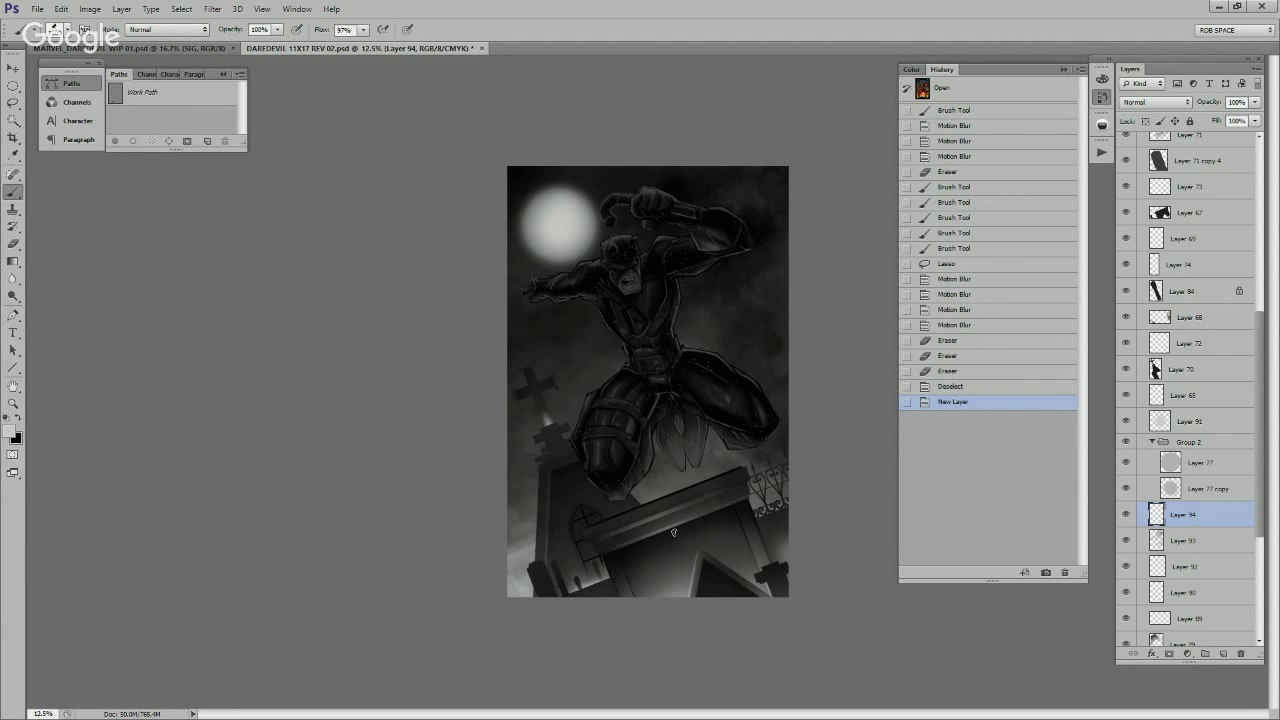
{"action": "mouse_move", "coordinate": [670, 532]}
{"action": "left_mouse_down"}
{"action": "mouse_move", "coordinate": [690, 495]}
{"action": "mouse_move", "coordinate": [709, 497]}
{"action": "mouse_move", "coordinate": [672, 495]}
{"action": "mouse_move", "coordinate": [686, 488]}
{"action": "mouse_move", "coordinate": [680, 503]}
{"action": "left_mouse_up"}
{"action": "key", "text": "ctrl+z"}
{"action": "left_click", "coordinate": [680, 505]}
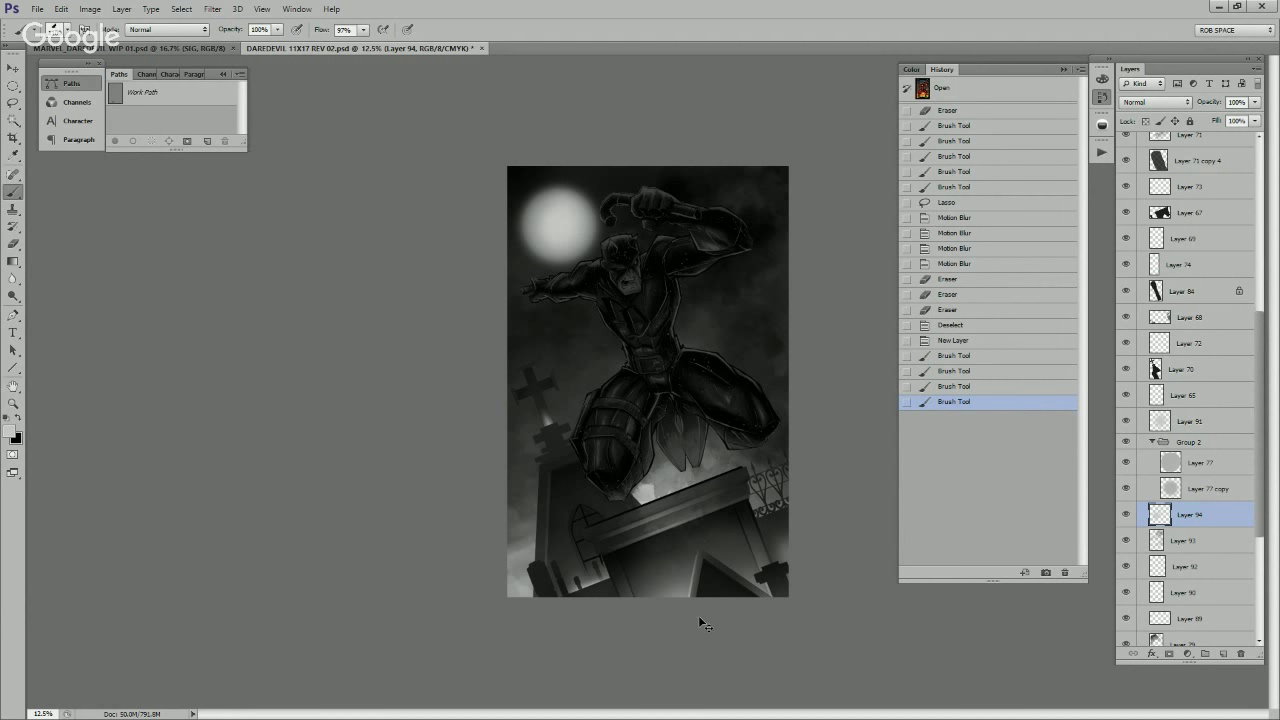
Step: Apply the last Motion Blur to the mist on Layer 94 three times
{"action": "key", "text": "ctrl+f"}
{"action": "key", "text": "ctrl+f"}
{"action": "key", "text": "ctrl+f"}
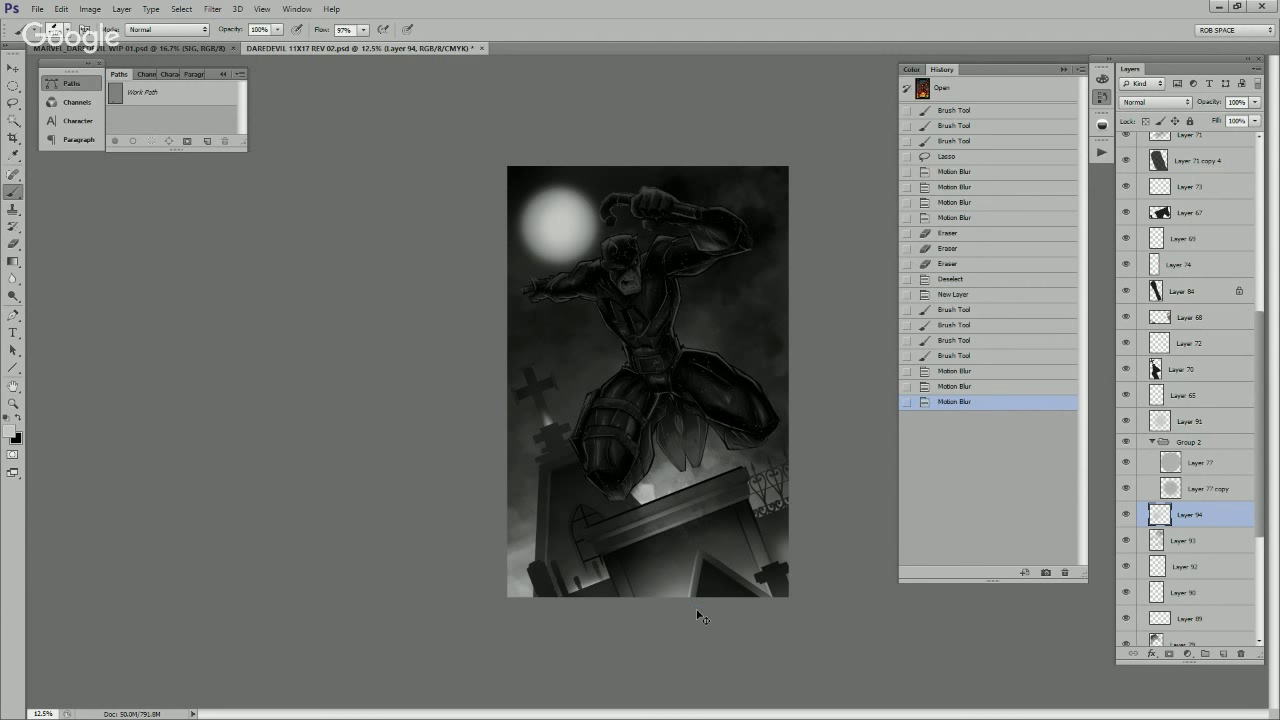
Step: Load the tomb's outline as a selection and cut the mist inside it from Layer 94
{"action": "key", "text": "l"}
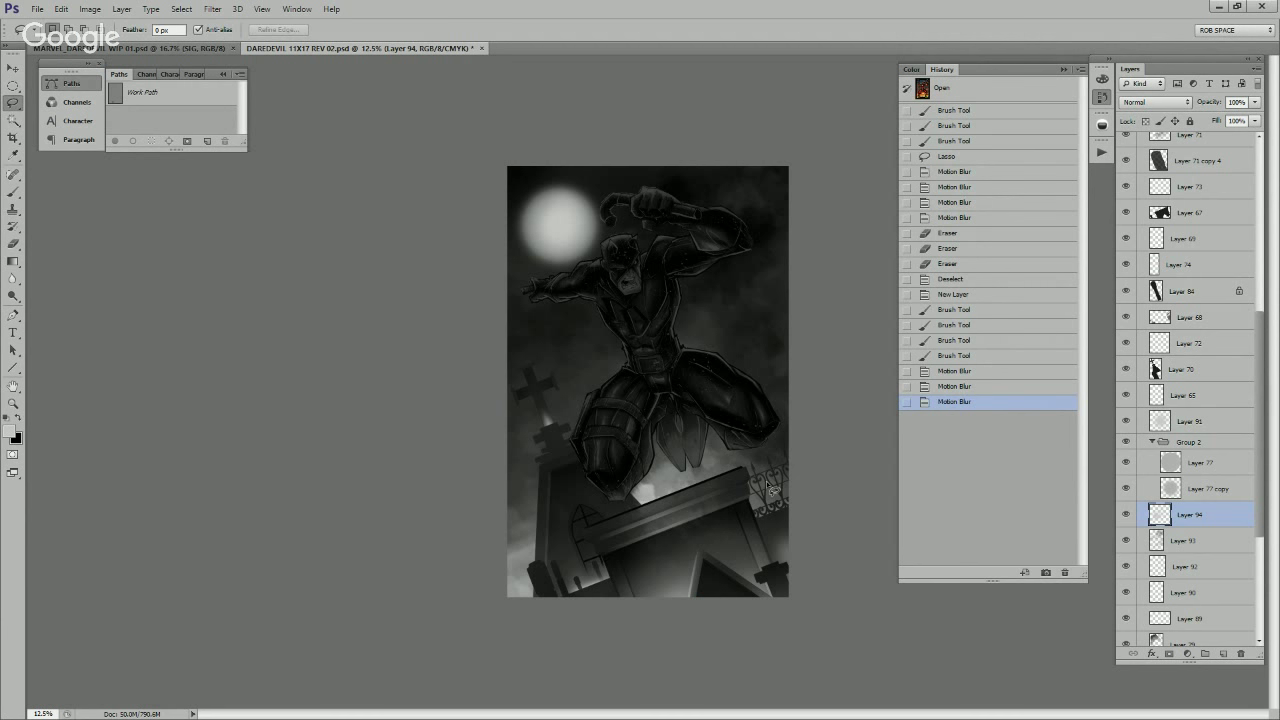
{"action": "left_click", "coordinate": [1160, 515], "text": "ctrl"}
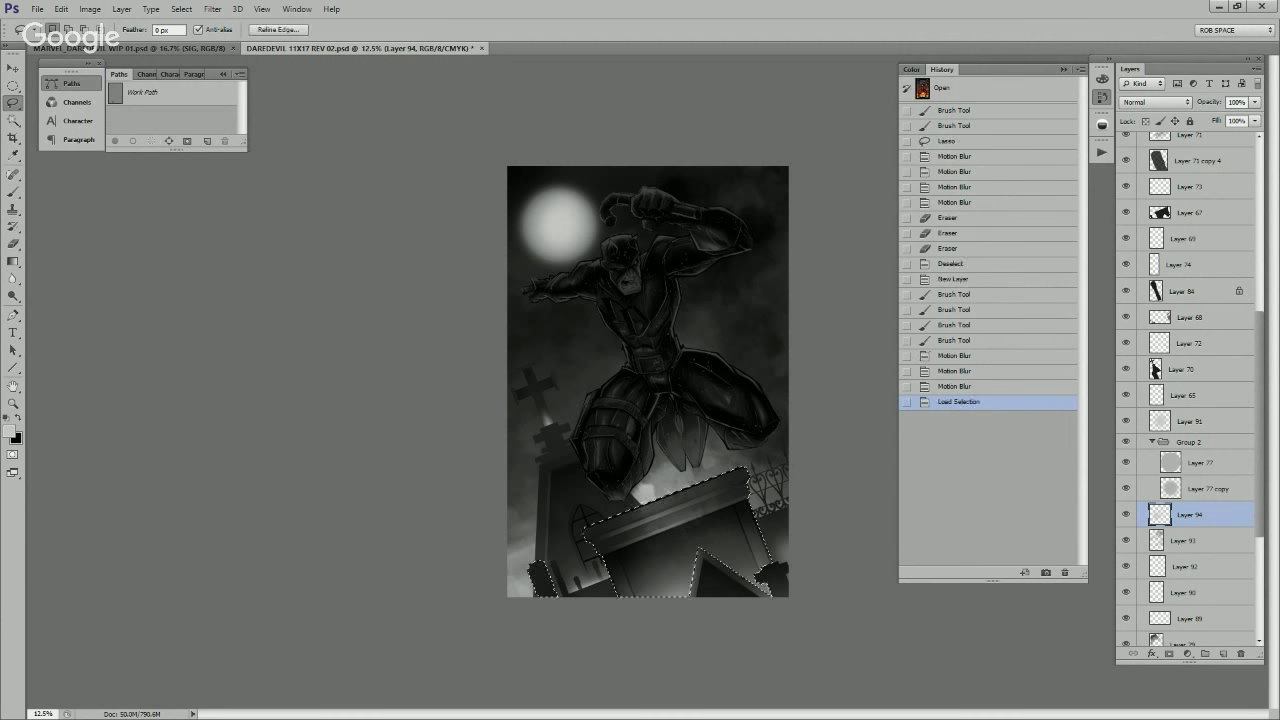
{"action": "key", "text": "ctrl+x"}
Step: Set Layer 94's opacity to 46%
{"action": "left_click", "coordinate": [1155, 102]}
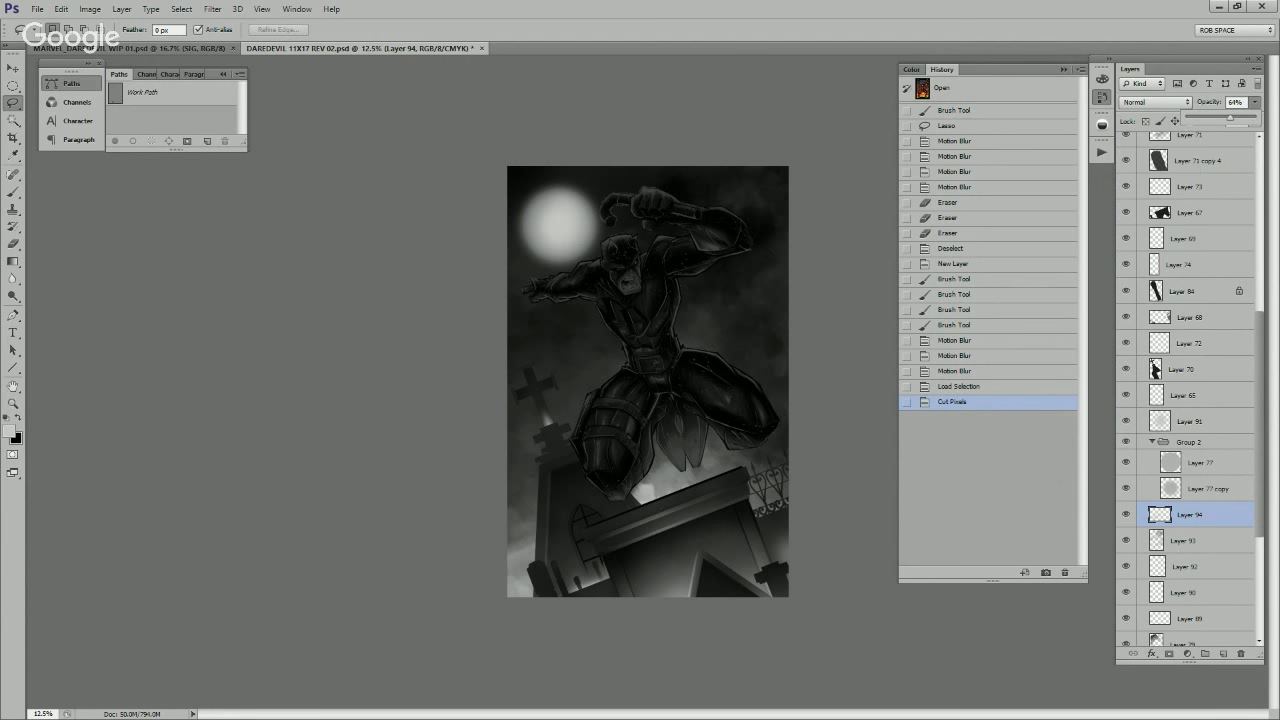
{"action": "left_click_drag", "start_coordinate": [1230, 118], "coordinate": [1217, 118]}
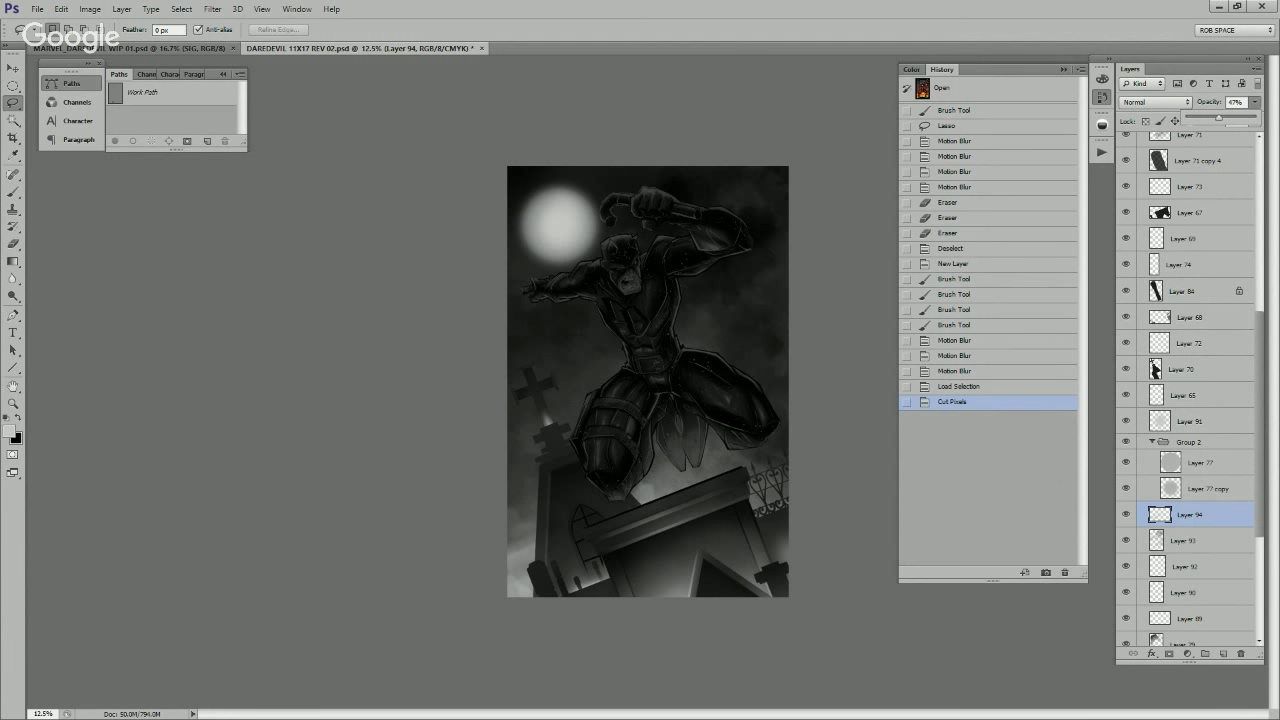
{"action": "key", "text": "4"}
{"action": "key", "text": "6"}
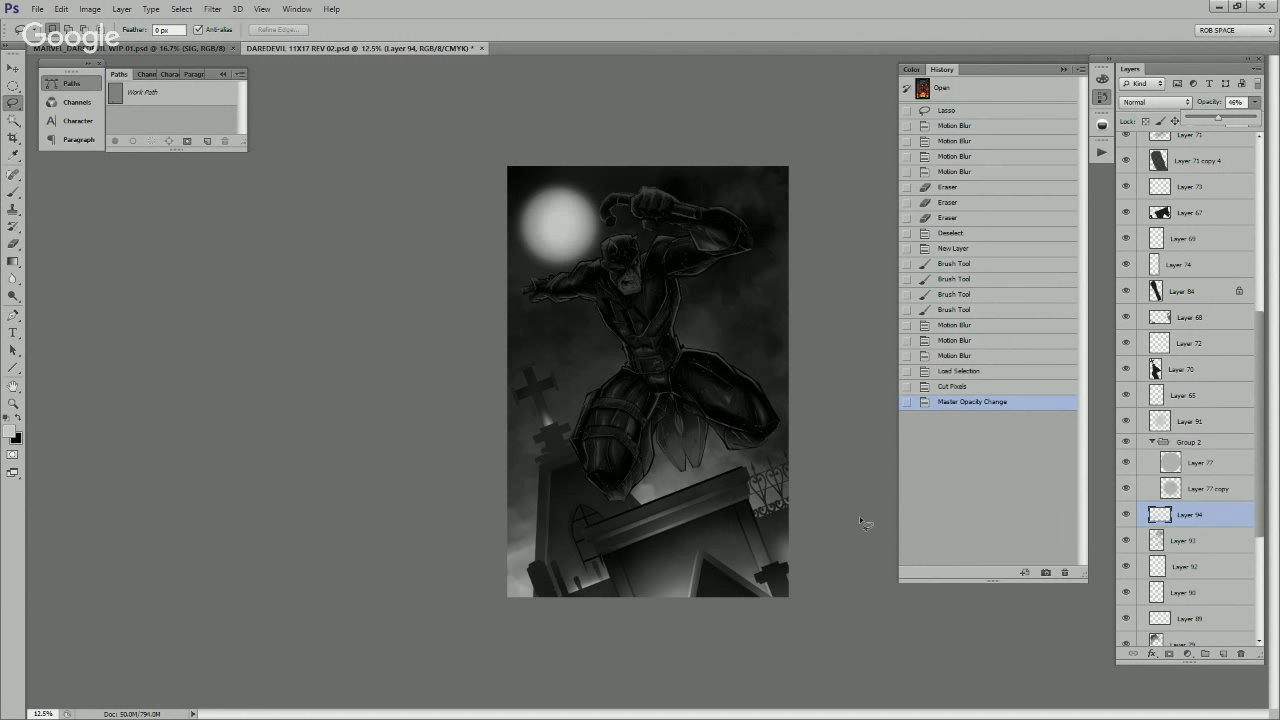
Step: Add a new layer above Layer 65 and paint black cloud texture across the moon's right side, undoing the last stroke
{"action": "left_click", "coordinate": [1190, 421]}
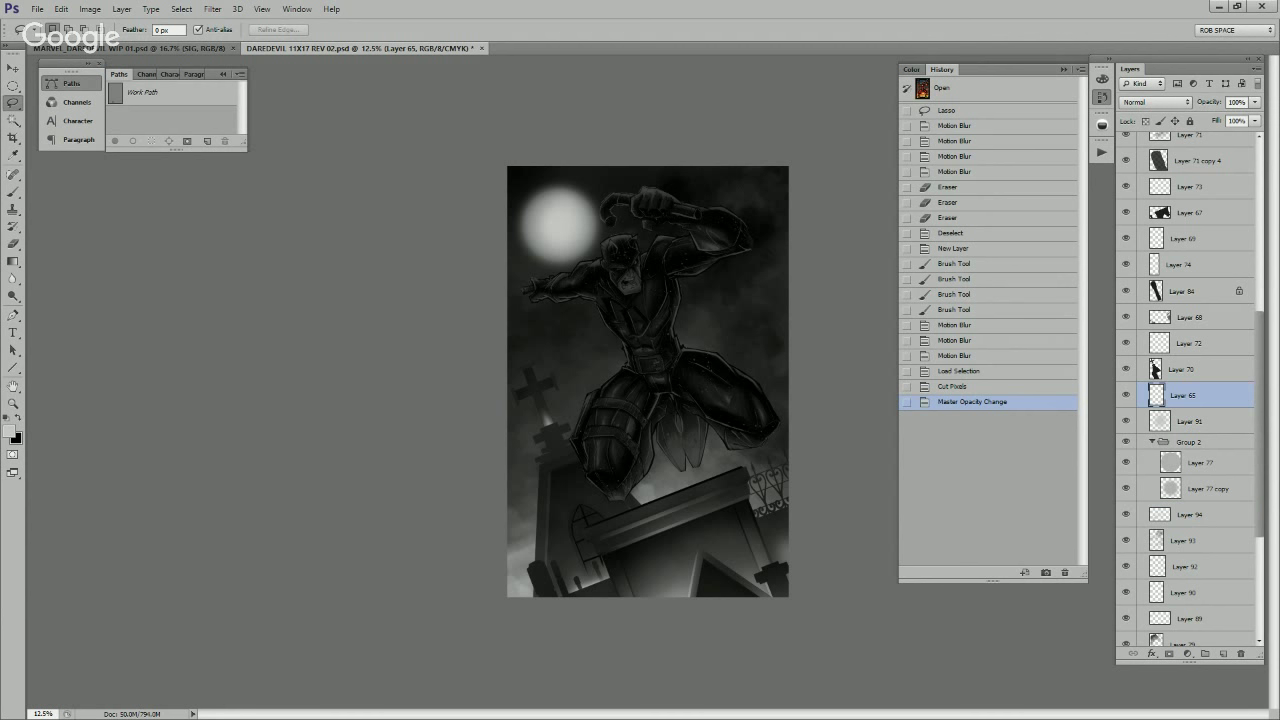
{"action": "left_click", "coordinate": [1222, 653]}
{"action": "key", "text": "d"}
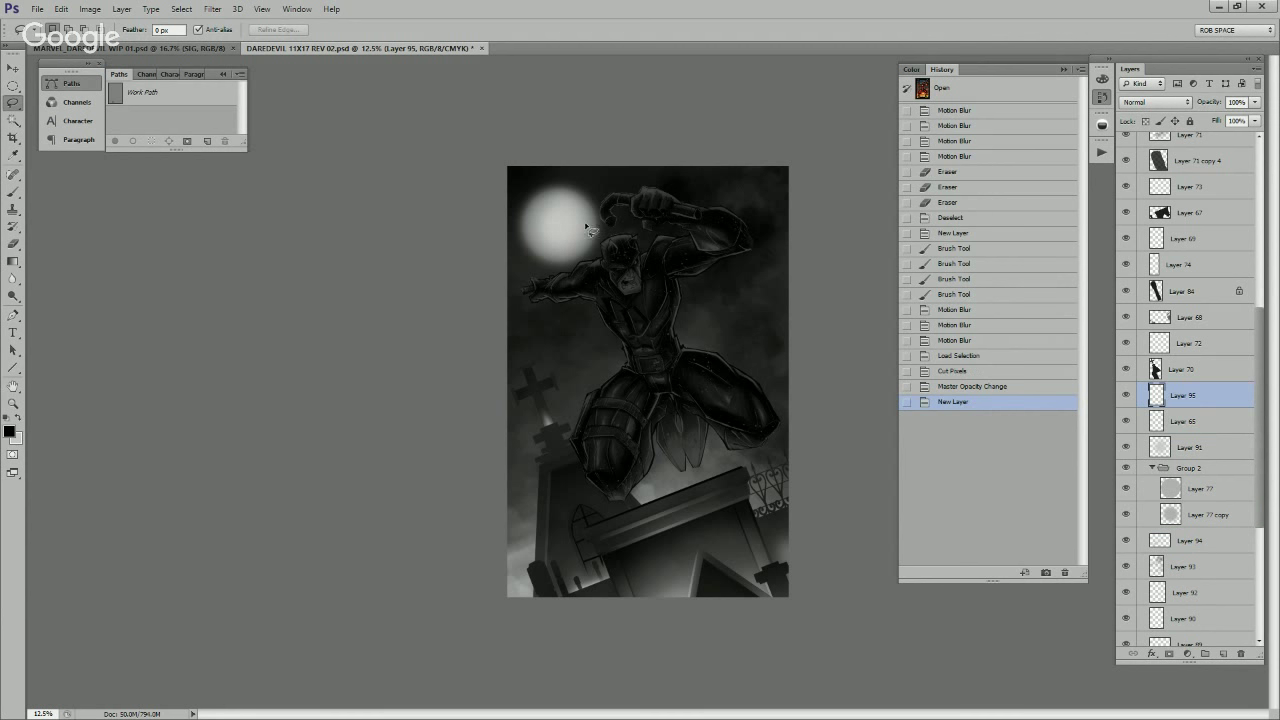
{"action": "key", "text": "b"}
{"action": "mouse_move", "coordinate": [575, 215]}
{"action": "left_mouse_down"}
{"action": "mouse_move", "coordinate": [605, 205]}
{"action": "mouse_move", "coordinate": [580, 222]}
{"action": "mouse_move", "coordinate": [596, 214]}
{"action": "left_mouse_up"}
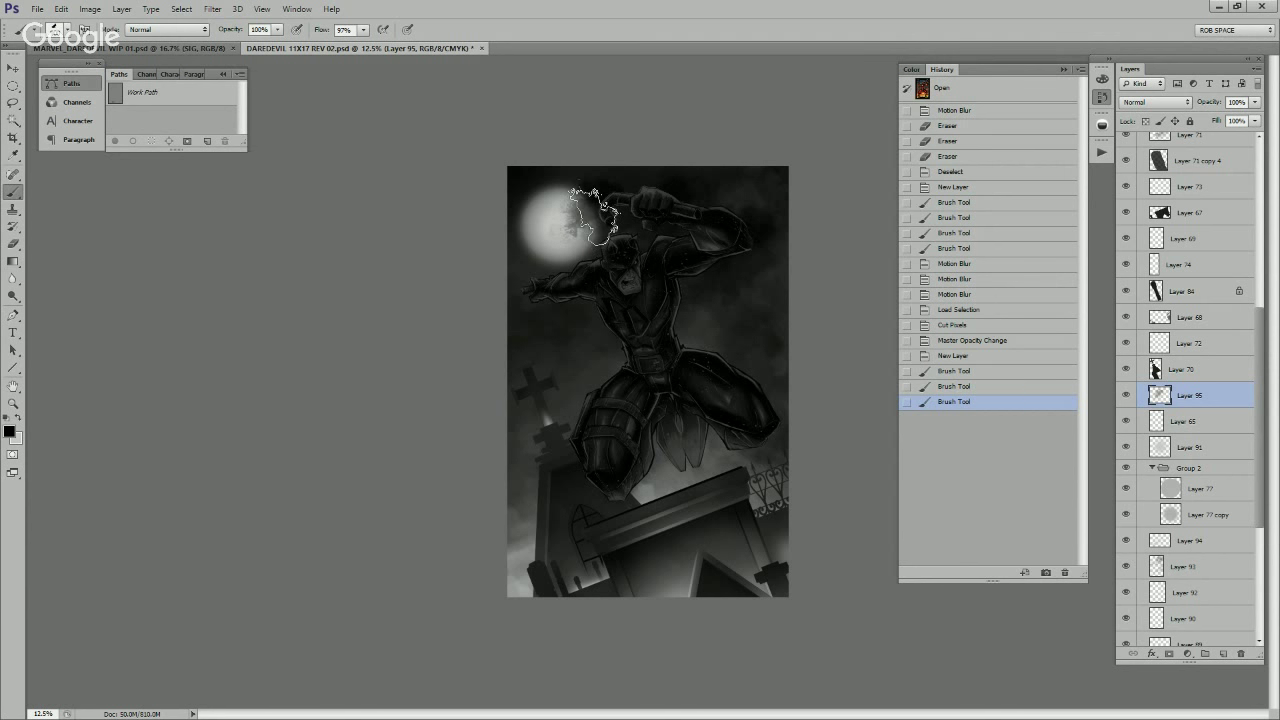
{"action": "mouse_move", "coordinate": [589, 226]}
{"action": "left_mouse_down"}
{"action": "mouse_move", "coordinate": [603, 216]}
{"action": "mouse_move", "coordinate": [600, 238]}
{"action": "mouse_move", "coordinate": [580, 208]}
{"action": "left_mouse_up"}
{"action": "key", "text": "ctrl+z"}
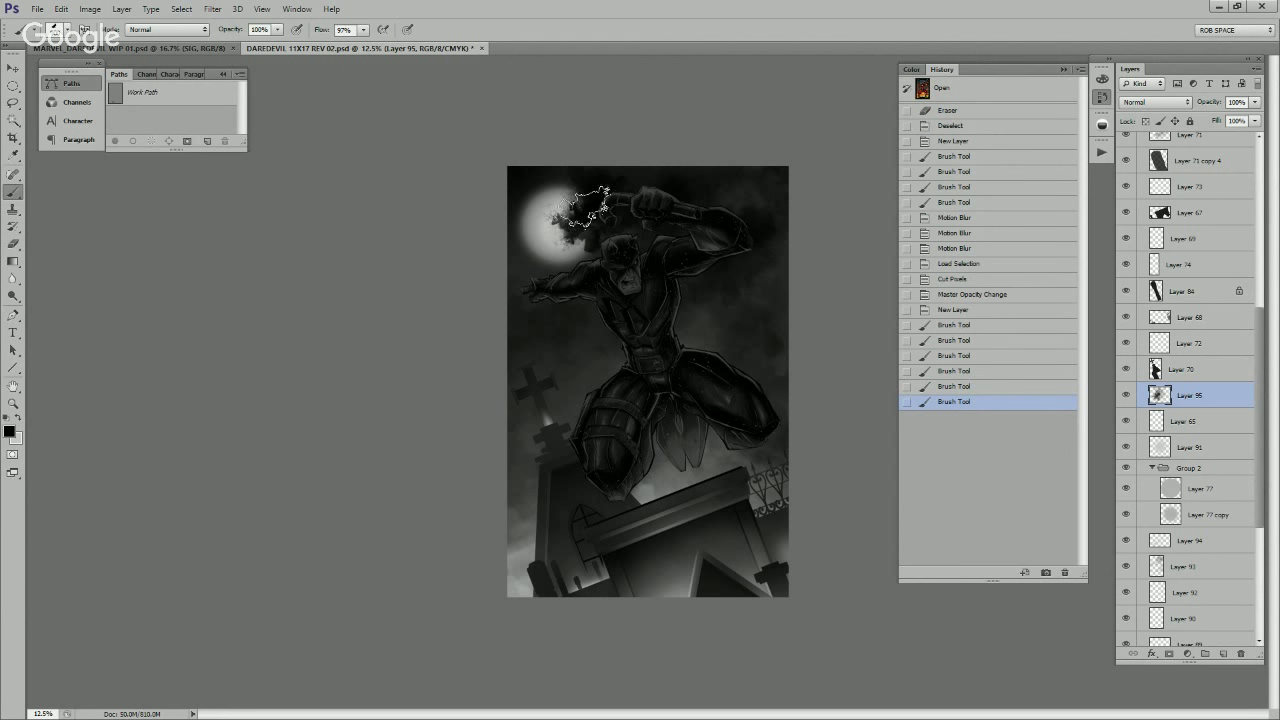
Step: Break up the dark clouds over the moon on Layer 95 with the Eraser using the viagnuage4 brush
{"action": "key", "text": "e"}
{"action": "right_click", "coordinate": [585, 230]}
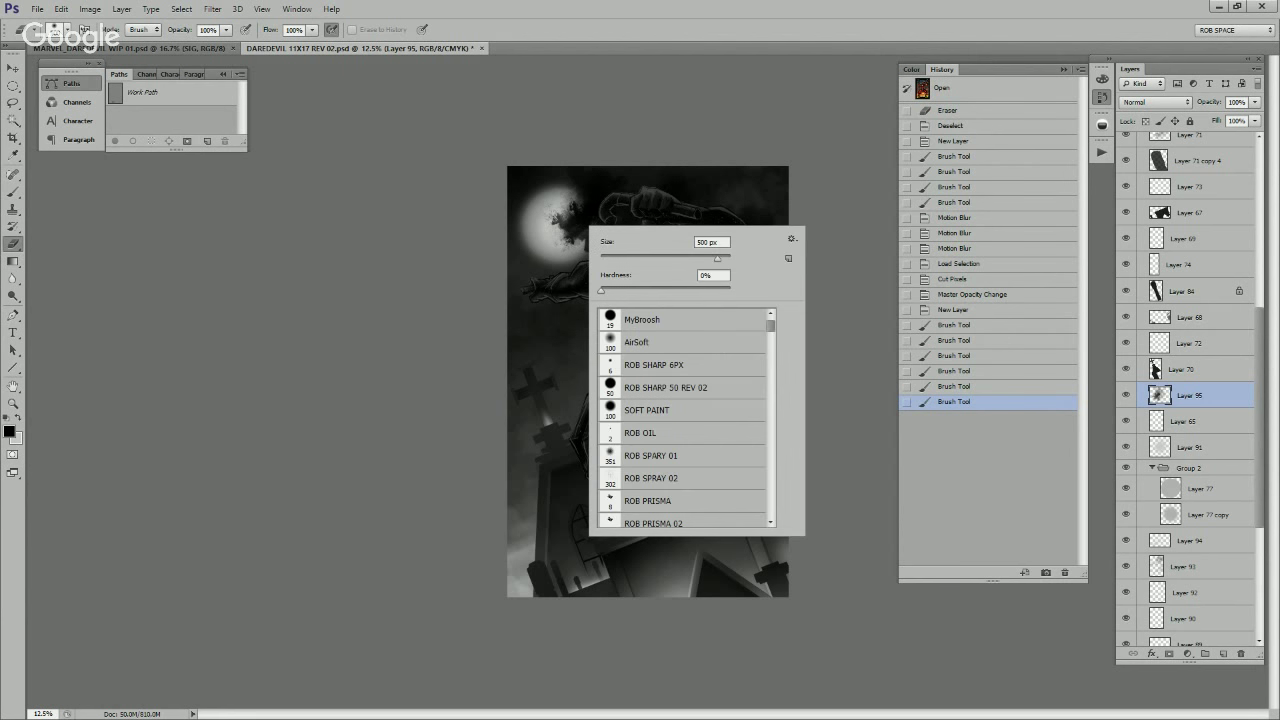
{"action": "scroll", "coordinate": [685, 420], "scroll_direction": "down", "scroll_amount": 10}
{"action": "left_click", "coordinate": [645, 419]}
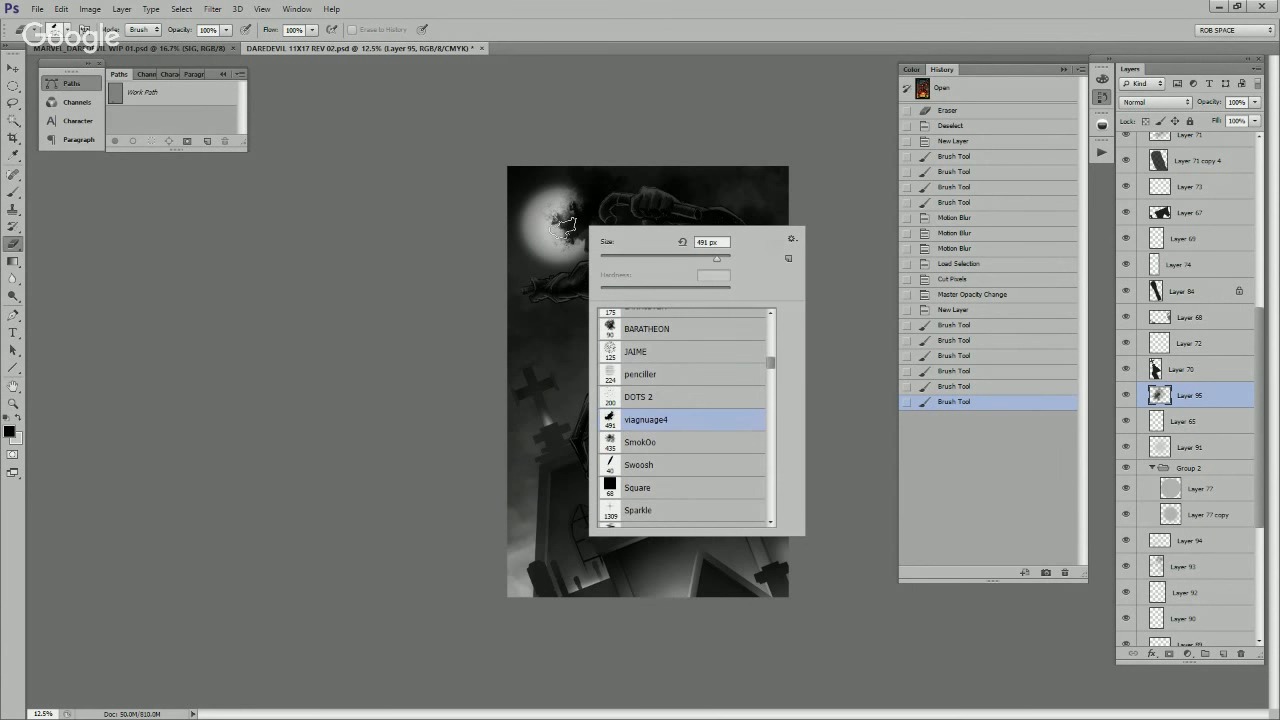
{"action": "mouse_move", "coordinate": [564, 228]}
{"action": "left_mouse_down"}
{"action": "mouse_move", "coordinate": [571, 199]}
{"action": "mouse_move", "coordinate": [566, 220]}
{"action": "left_mouse_up"}
{"action": "left_click_drag", "start_coordinate": [560, 210], "coordinate": [570, 240]}
{"action": "mouse_move", "coordinate": [555, 222]}
{"action": "left_mouse_down"}
{"action": "mouse_move", "coordinate": [570, 246]}
{"action": "mouse_move", "coordinate": [537, 214]}
{"action": "mouse_move", "coordinate": [543, 244]}
{"action": "mouse_move", "coordinate": [566, 236]}
{"action": "mouse_move", "coordinate": [514, 267]}
{"action": "left_mouse_up"}
Step: Free-transform the clouds on Layer 95 and erase more of them around the moon's lower and right edges
{"action": "key", "text": "ctrl+t"}
{"action": "key", "text": "Return"}
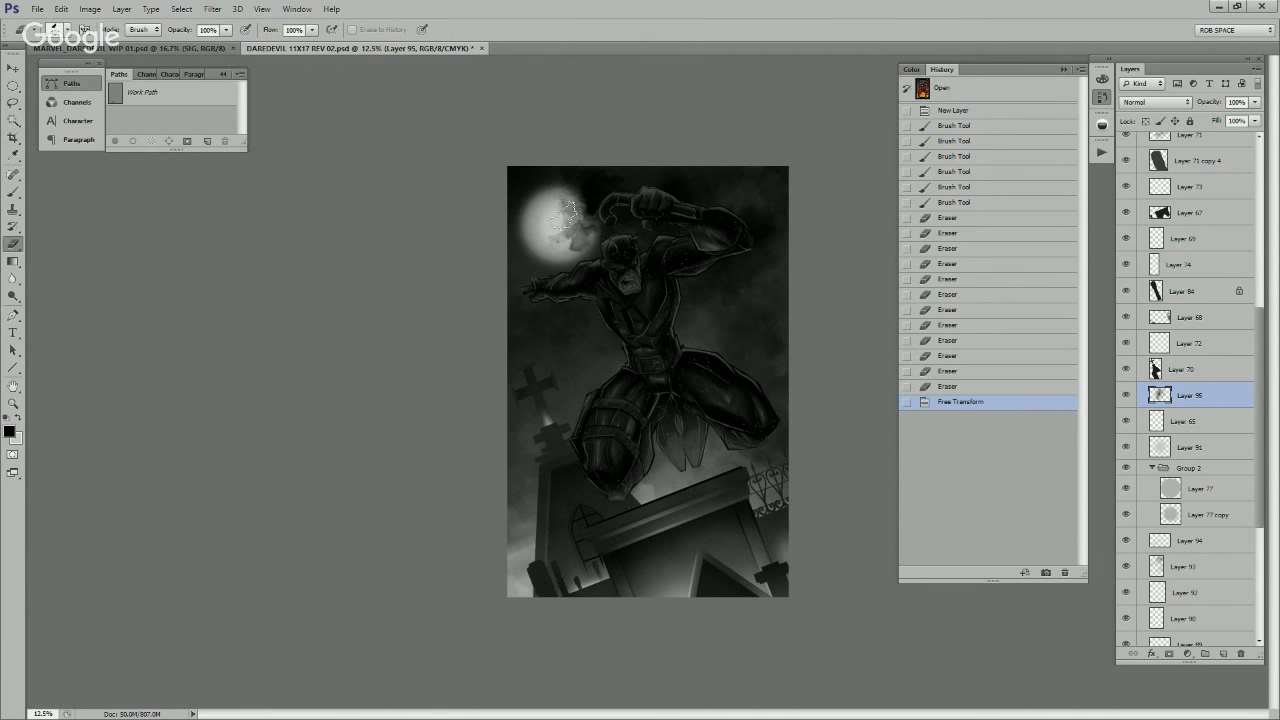
{"action": "mouse_move", "coordinate": [575, 252]}
{"action": "left_mouse_down"}
{"action": "mouse_move", "coordinate": [572, 217]}
{"action": "mouse_move", "coordinate": [565, 233]}
{"action": "mouse_move", "coordinate": [608, 178]}
{"action": "mouse_move", "coordinate": [589, 204]}
{"action": "mouse_move", "coordinate": [559, 207]}
{"action": "mouse_move", "coordinate": [547, 251]}
{"action": "mouse_move", "coordinate": [524, 270]}
{"action": "left_mouse_up"}
{"action": "mouse_move", "coordinate": [556, 240]}
{"action": "left_mouse_down"}
{"action": "mouse_move", "coordinate": [605, 184]}
{"action": "mouse_move", "coordinate": [629, 186]}
{"action": "left_mouse_up"}
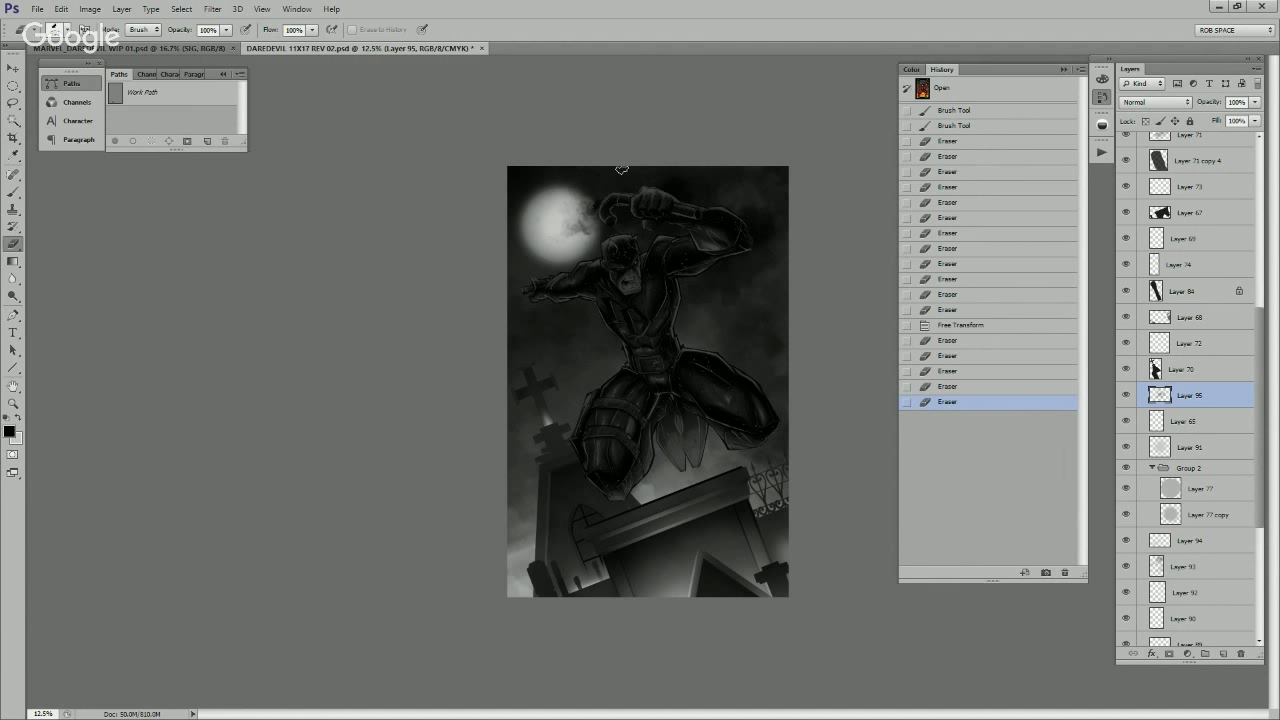
Step: Paint and thin out more black clouds beneath the moon, then strengthen Layer 95 by duplicating it and merging the copy down
{"action": "key", "text": "b"}
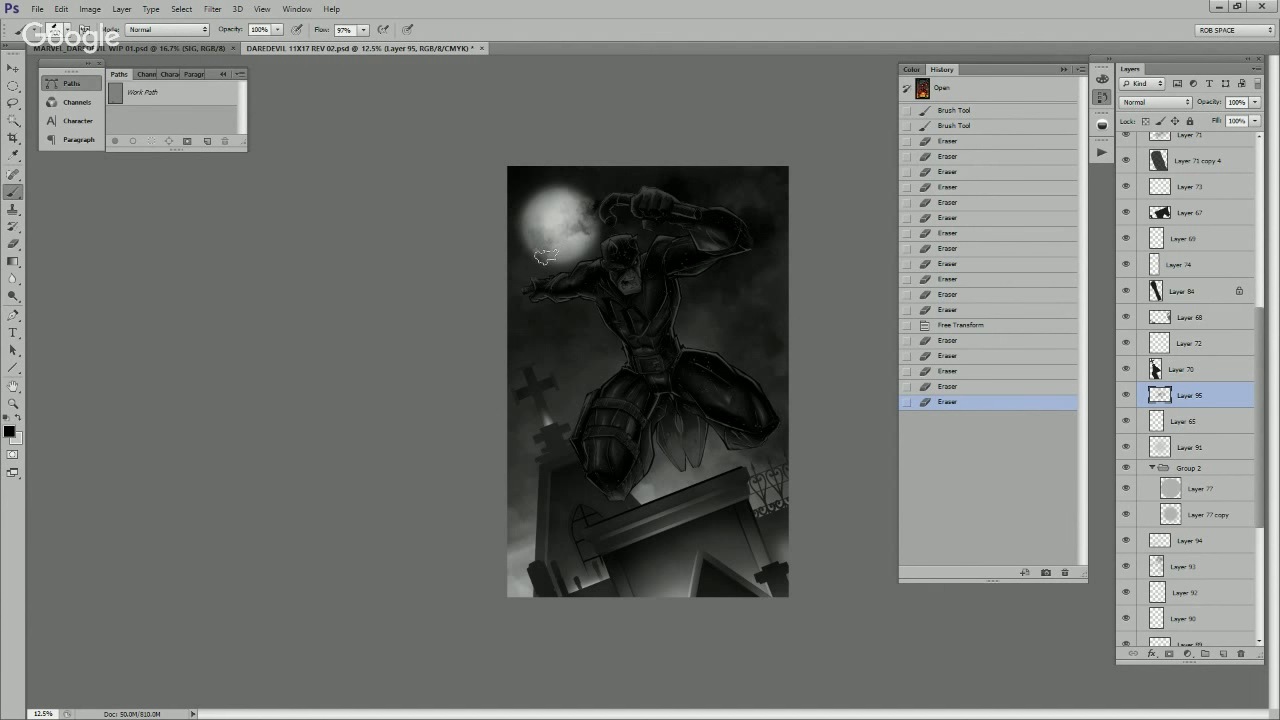
{"action": "mouse_move", "coordinate": [545, 257]}
{"action": "left_mouse_down"}
{"action": "mouse_move", "coordinate": [514, 277]}
{"action": "mouse_move", "coordinate": [561, 249]}
{"action": "mouse_move", "coordinate": [544, 247]}
{"action": "mouse_move", "coordinate": [587, 257]}
{"action": "mouse_move", "coordinate": [545, 285]}
{"action": "mouse_move", "coordinate": [512, 265]}
{"action": "mouse_move", "coordinate": [510, 311]}
{"action": "left_mouse_up"}
{"action": "key", "text": "e"}
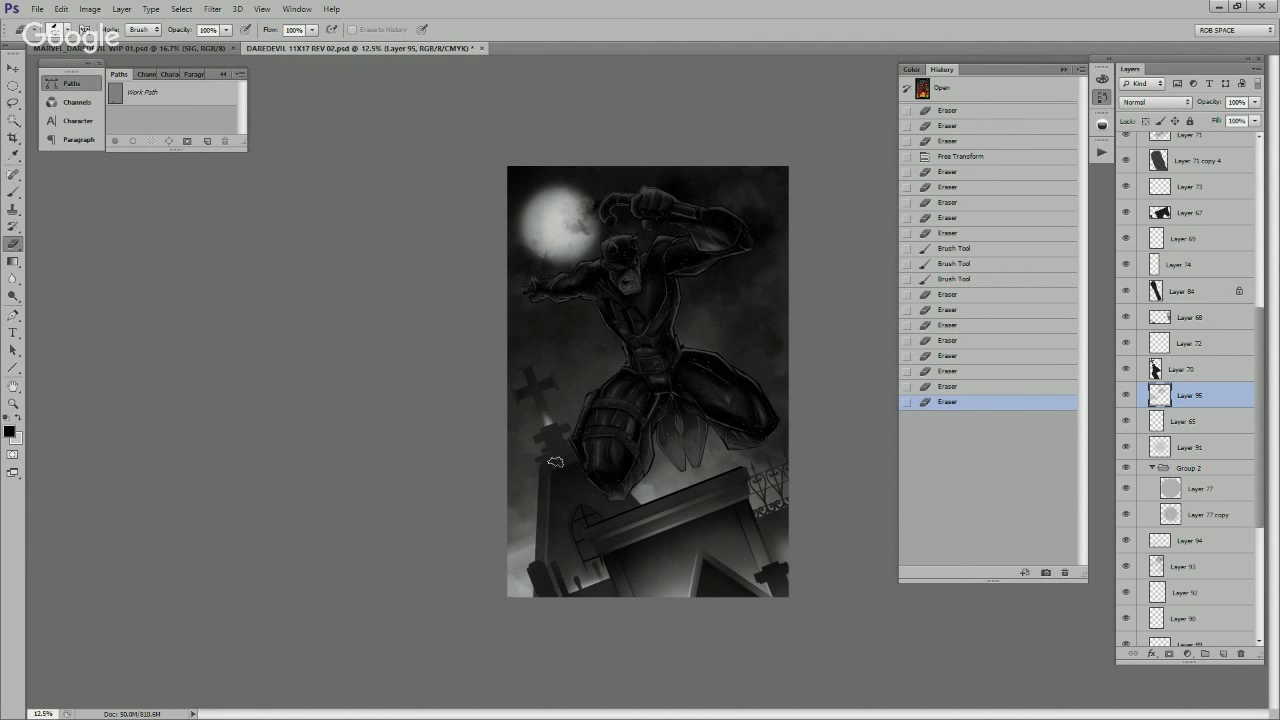
{"action": "key", "text": "ctrl+j"}
{"action": "key", "text": "ctrl+e"}
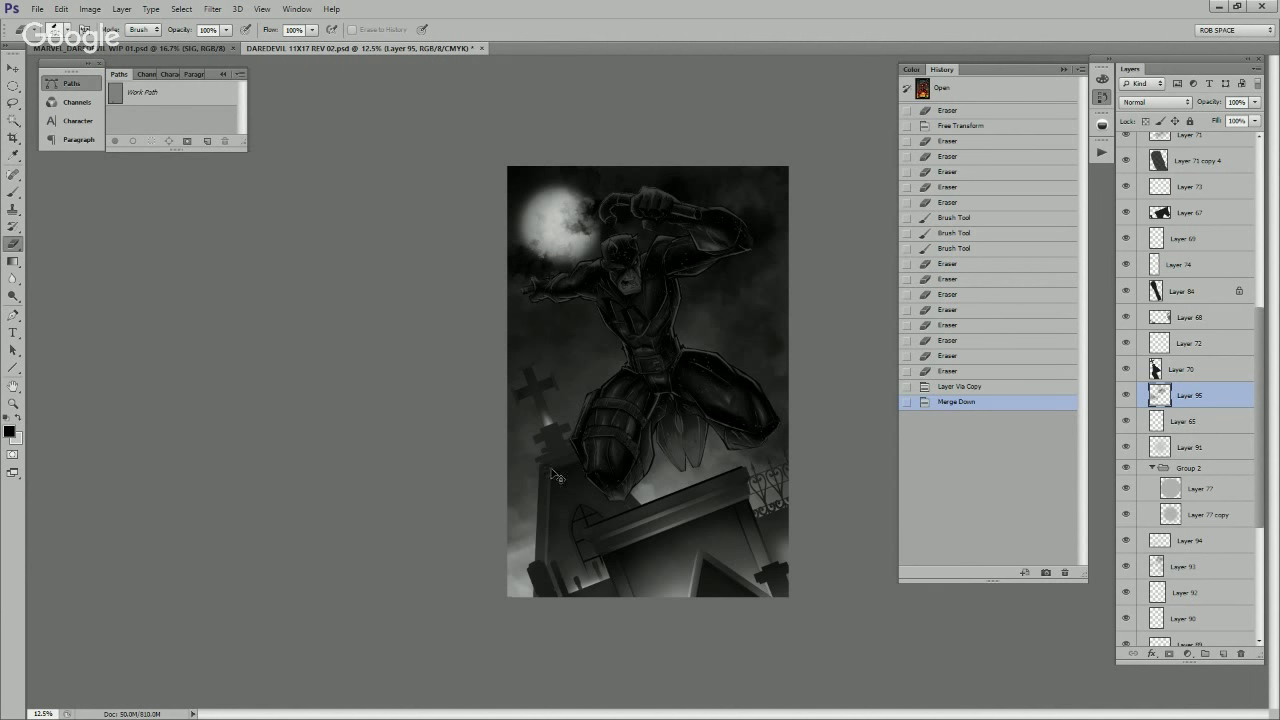
Step: Apply the last Motion Blur to Layer 95 four times and erase stray cloud areas below the figure's outstretched arm
{"action": "key", "text": "ctrl+f"}
{"action": "key", "text": "ctrl+f"}
{"action": "key", "text": "ctrl+f"}
{"action": "key", "text": "ctrl+f"}
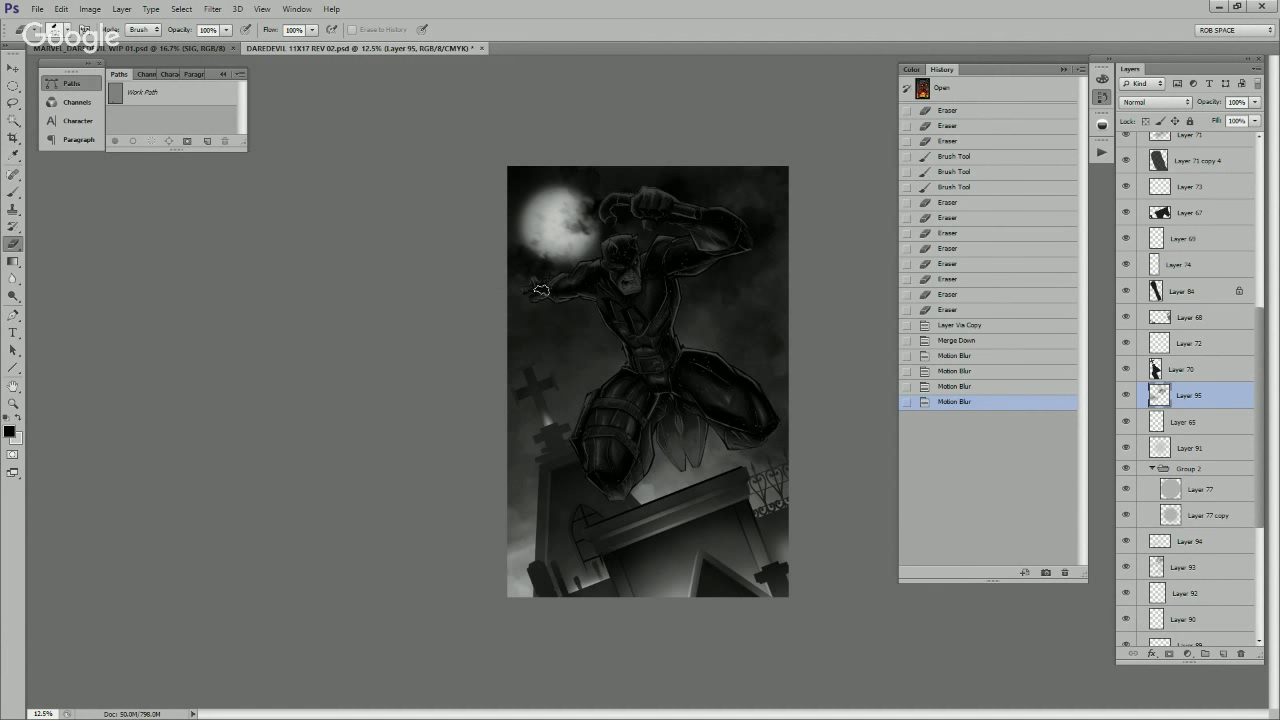
{"action": "left_click_drag", "start_coordinate": [597, 304], "coordinate": [586, 332]}
{"action": "left_click_drag", "start_coordinate": [575, 350], "coordinate": [558, 388]}
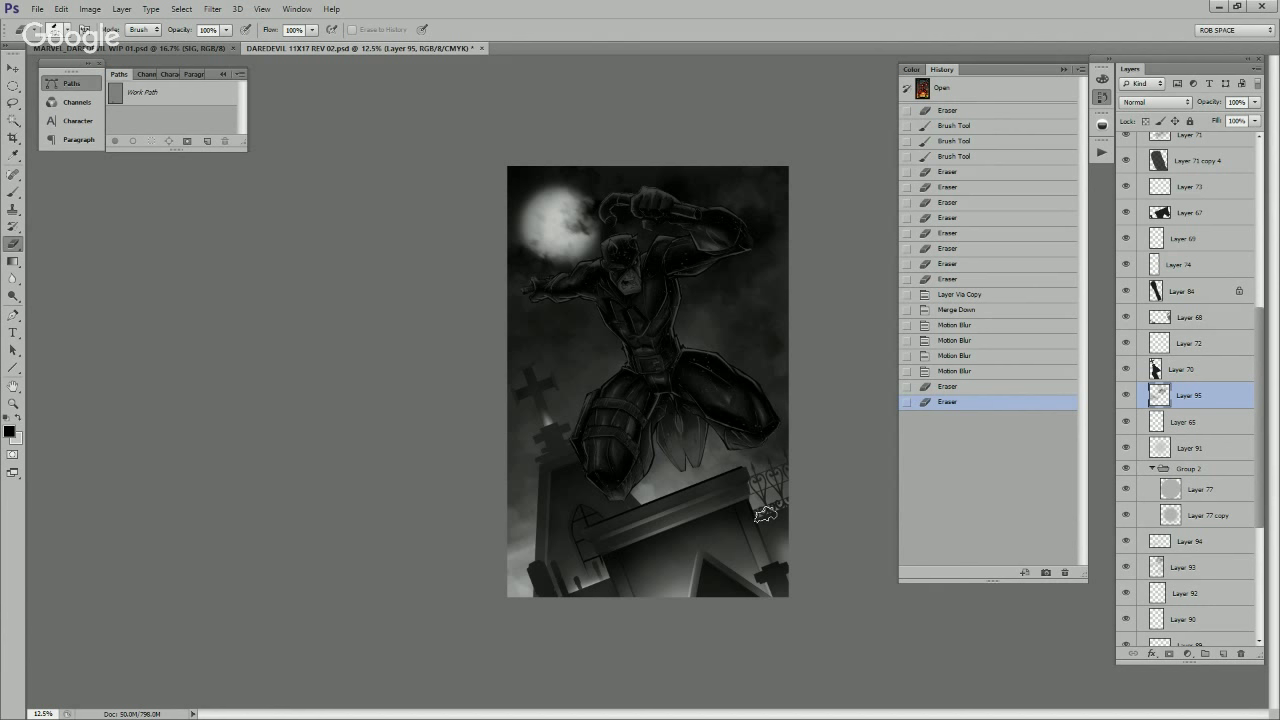
Step: Rotate the blurred clouds on Layer 95 and shift them slightly up and left over the moon
{"action": "key", "text": "ctrl+t"}
{"action": "mouse_move", "coordinate": [841, 287]}
{"action": "left_mouse_down"}
{"action": "mouse_move", "coordinate": [848, 257]}
{"action": "mouse_move", "coordinate": [820, 250]}
{"action": "mouse_move", "coordinate": [804, 221]}
{"action": "left_mouse_up"}
{"action": "key", "text": "Return"}
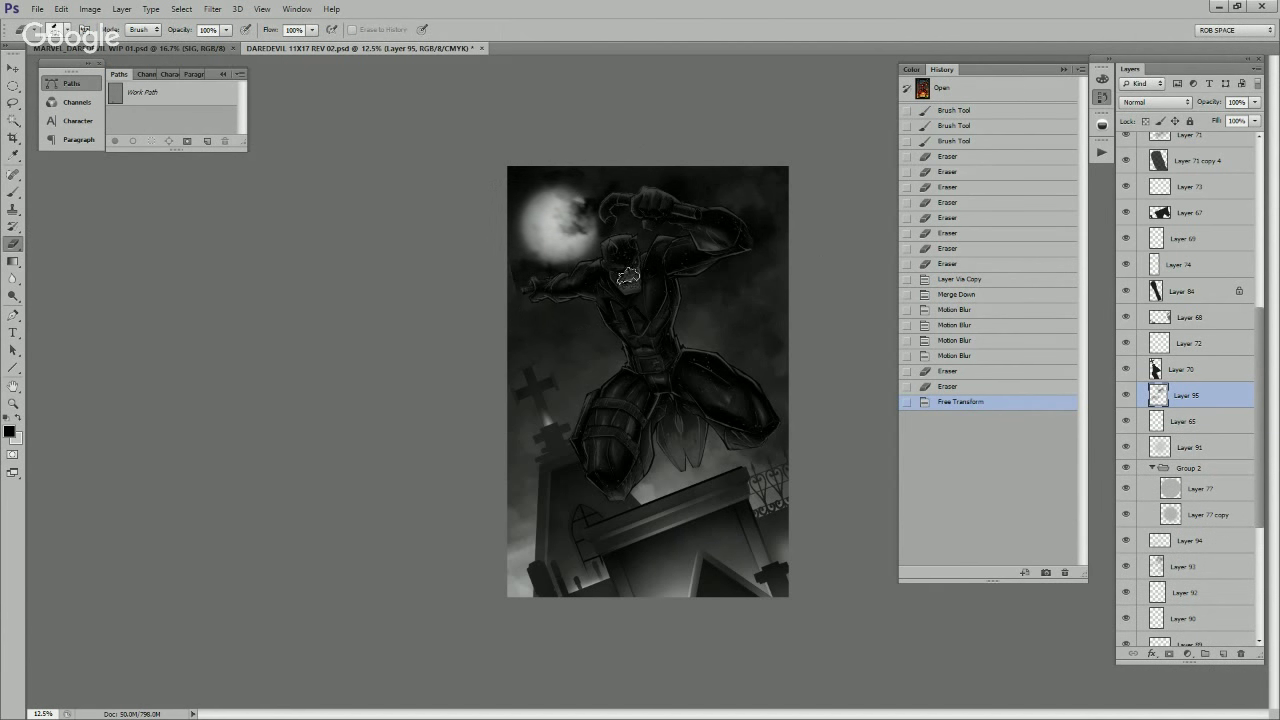
{"action": "key", "text": "v"}
{"action": "left_click_drag", "start_coordinate": [628, 277], "coordinate": [620, 268]}
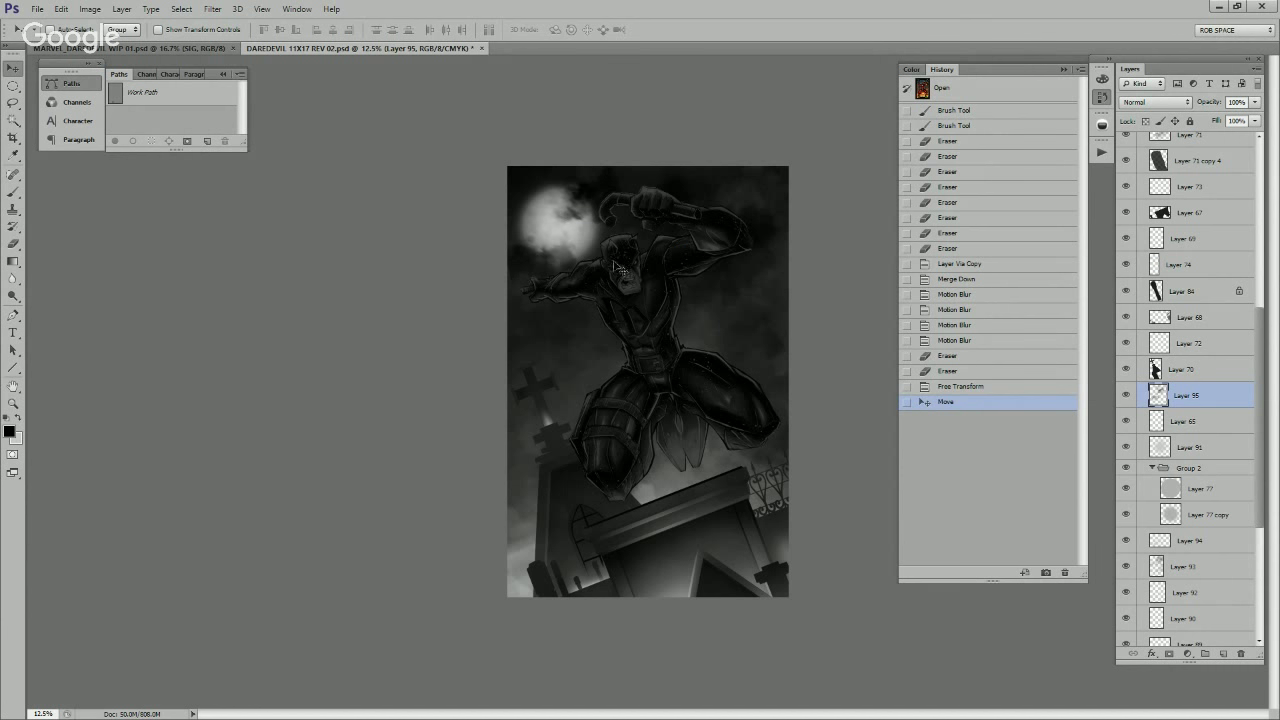
Step: Stretch the clouds on Layer 95 wider on both sides and reduce their height from the lower edge
{"action": "key", "text": "ctrl+t"}
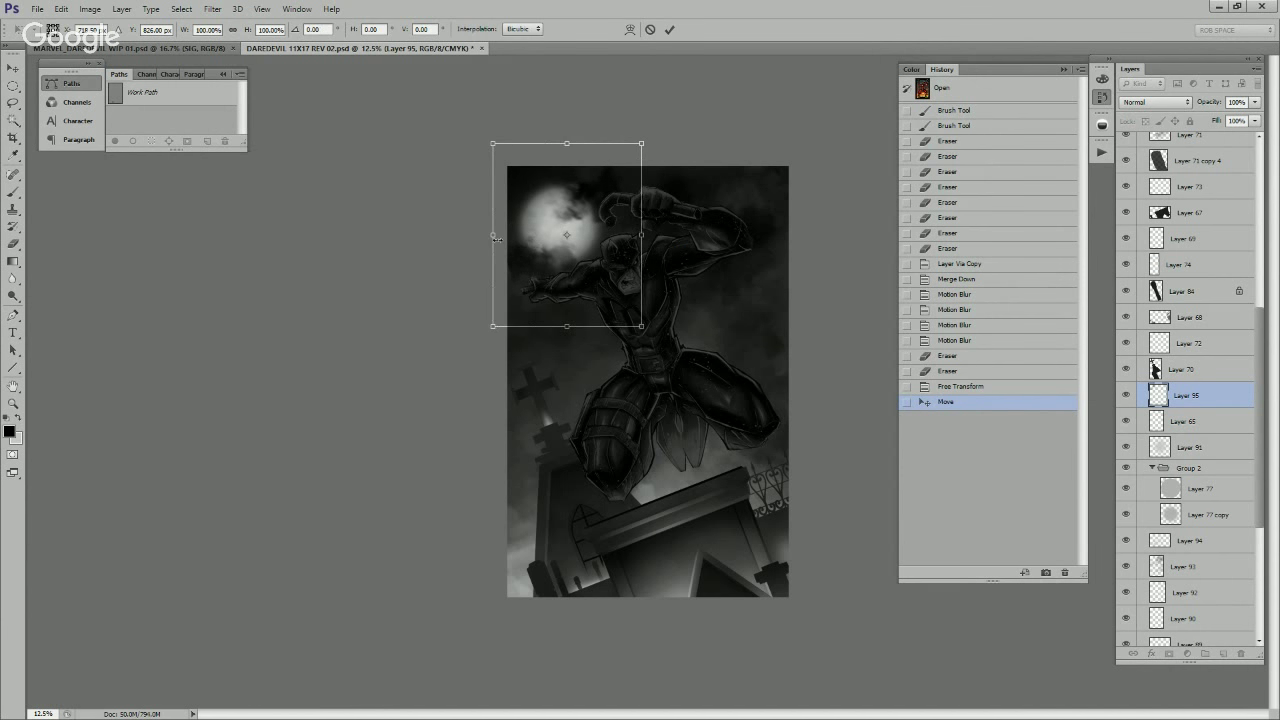
{"action": "left_click_drag", "start_coordinate": [495, 238], "coordinate": [478, 238]}
{"action": "left_click_drag", "start_coordinate": [641, 238], "coordinate": [658, 240]}
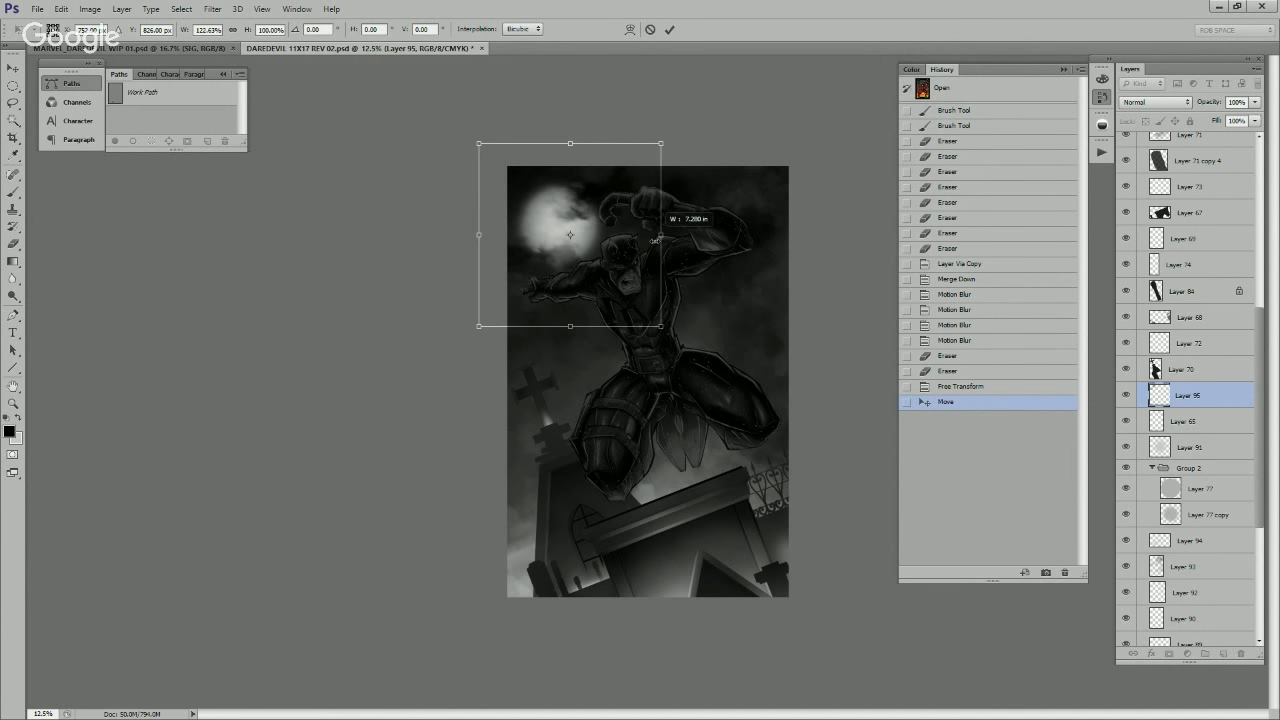
{"action": "left_click_drag", "start_coordinate": [569, 327], "coordinate": [560, 309]}
{"action": "key", "text": "Return"}
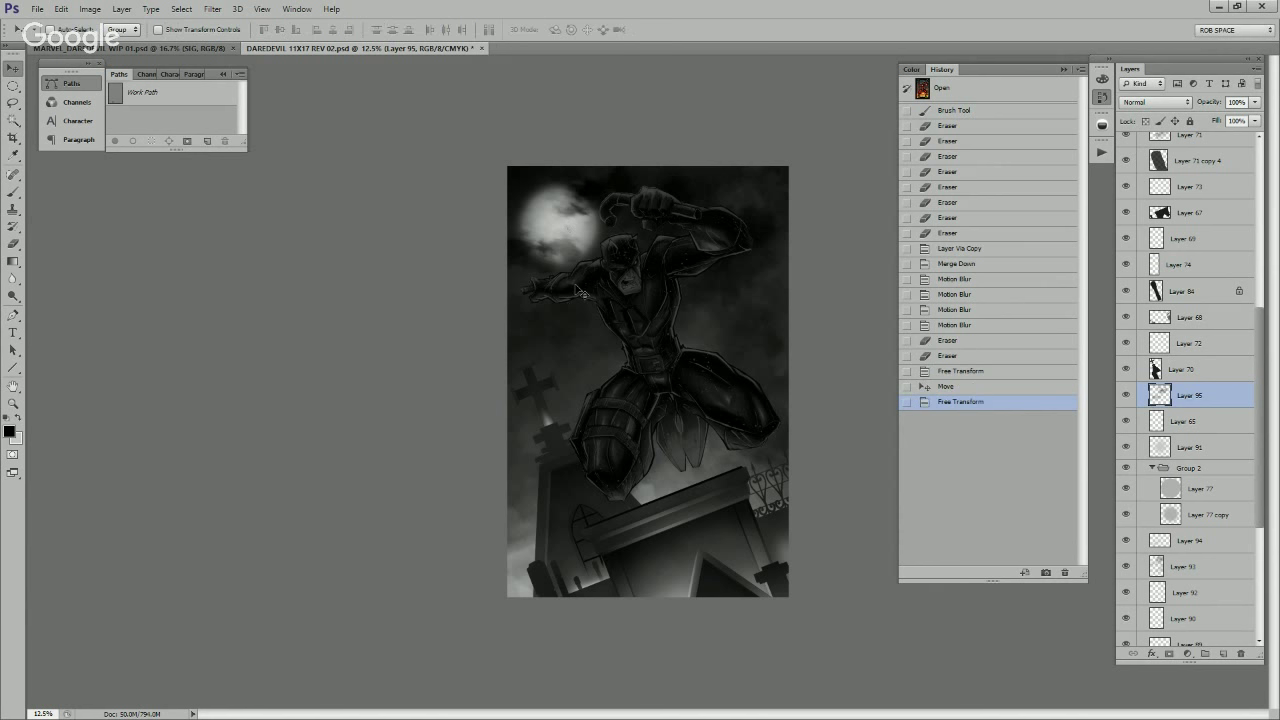
Step: Erase the excess cloud over the moon's lower part on Layer 95
{"action": "key", "text": "e"}
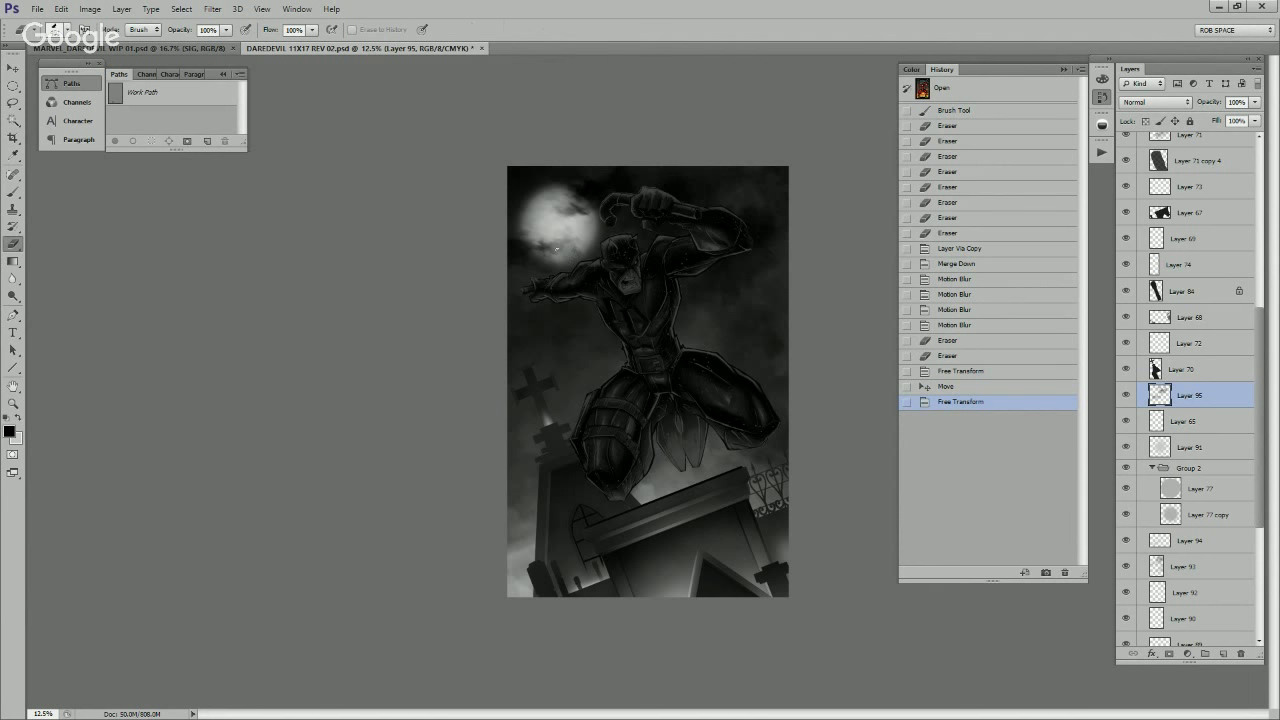
{"action": "left_click_drag", "start_coordinate": [557, 249], "coordinate": [588, 266]}
{"action": "mouse_move", "coordinate": [560, 246]}
{"action": "left_mouse_down"}
{"action": "mouse_move", "coordinate": [596, 262]}
{"action": "mouse_move", "coordinate": [604, 283]}
{"action": "left_mouse_up"}
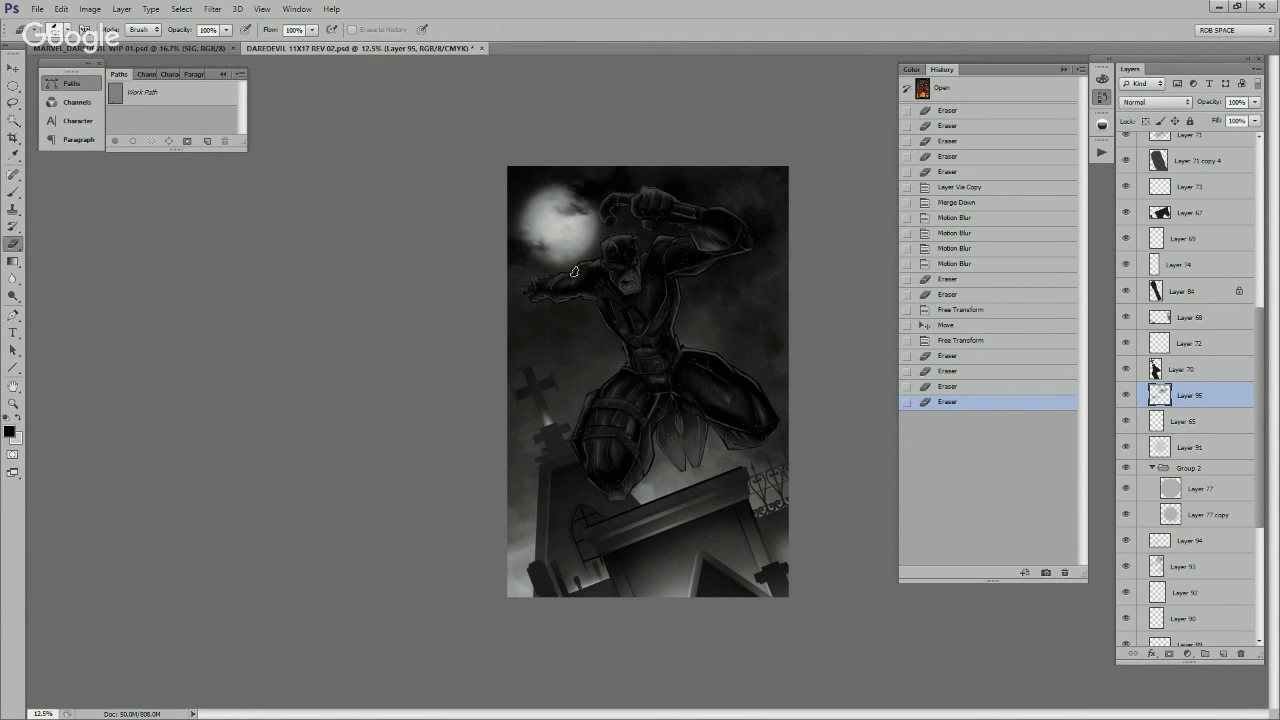
{"action": "left_click_drag", "start_coordinate": [457, 461], "coordinate": [518, 574]}
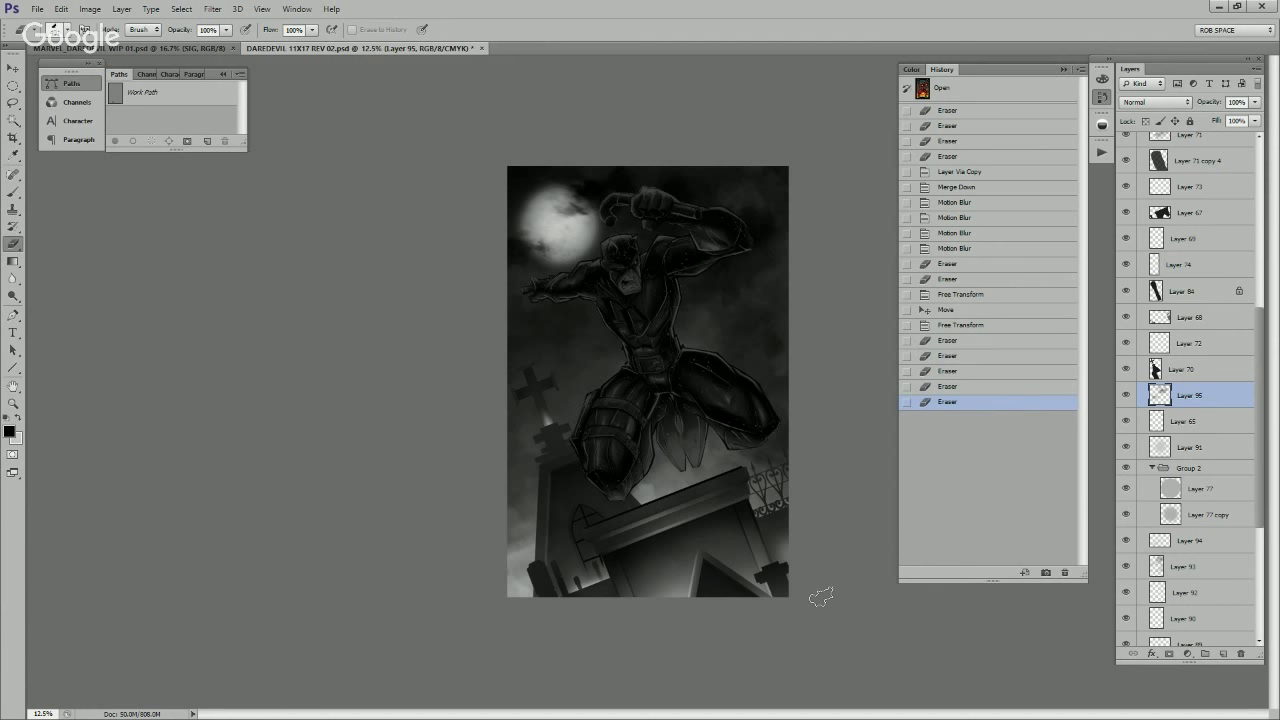
Step: Collapse Group 2, show the line-art Layer 63 and lock it completely
{"action": "left_click", "coordinate": [1152, 468]}
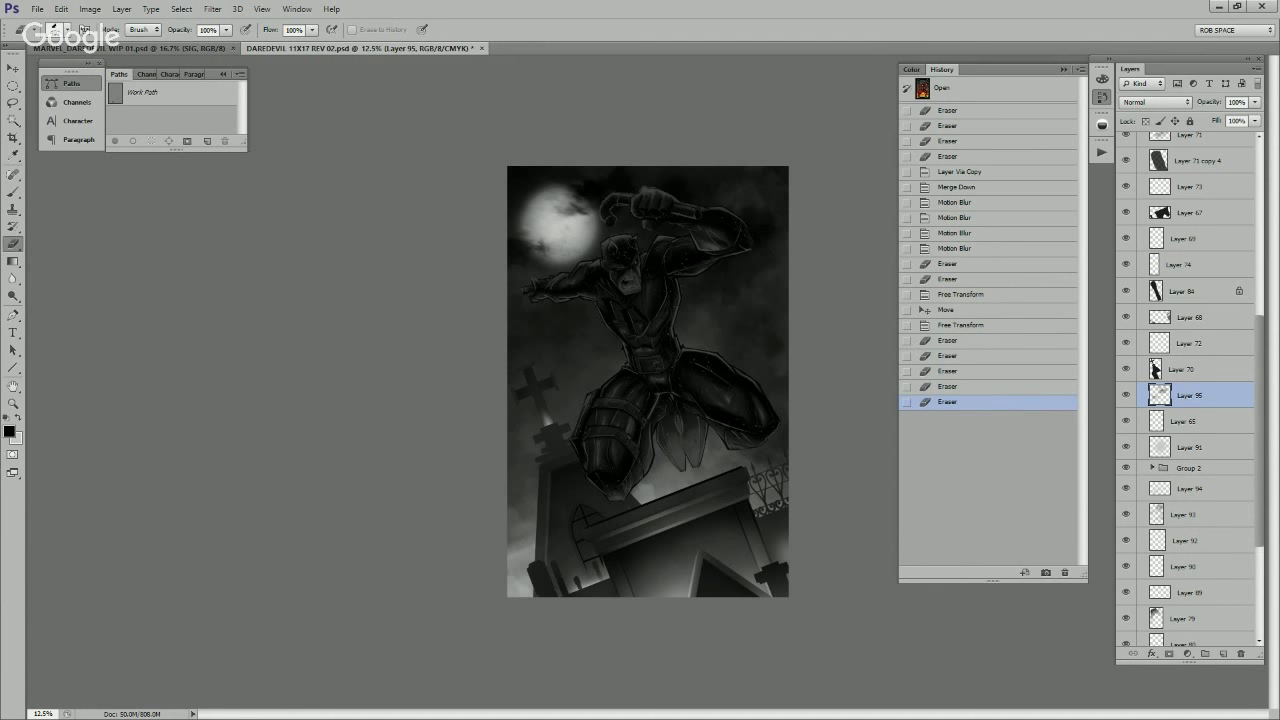
{"action": "scroll", "coordinate": [1190, 390], "scroll_direction": "down", "scroll_amount": 5}
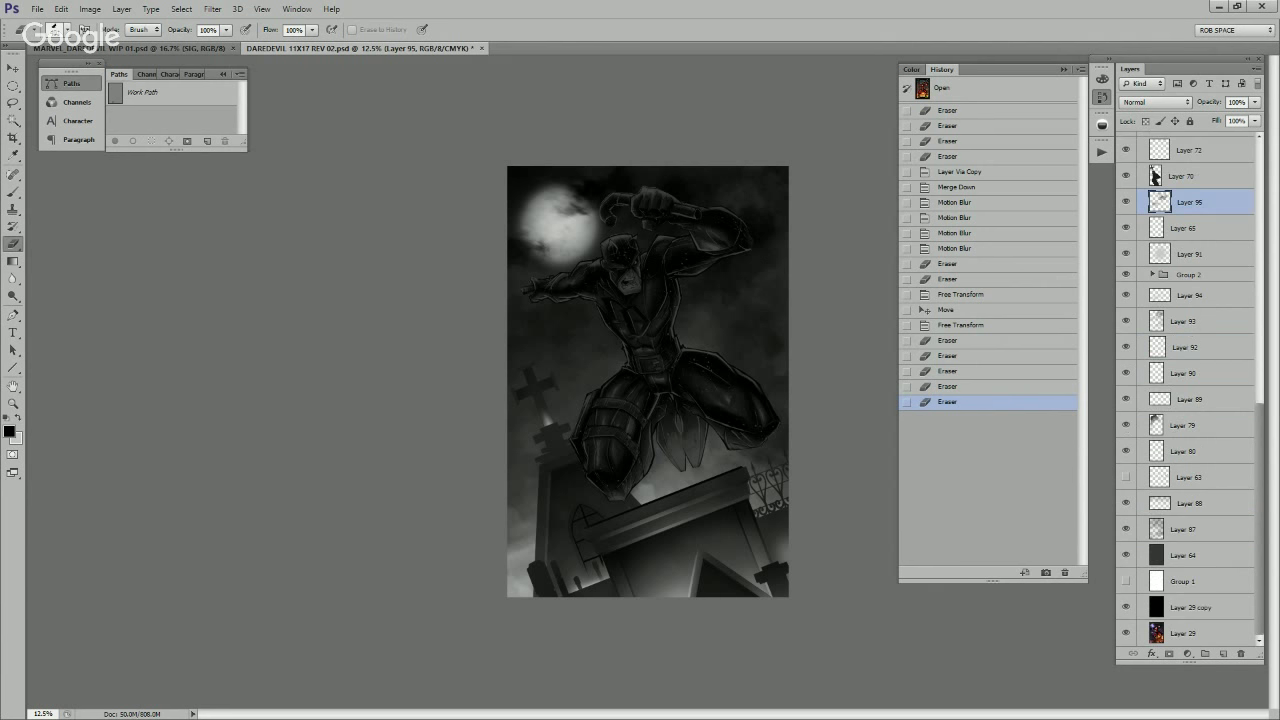
{"action": "left_click", "coordinate": [1126, 477]}
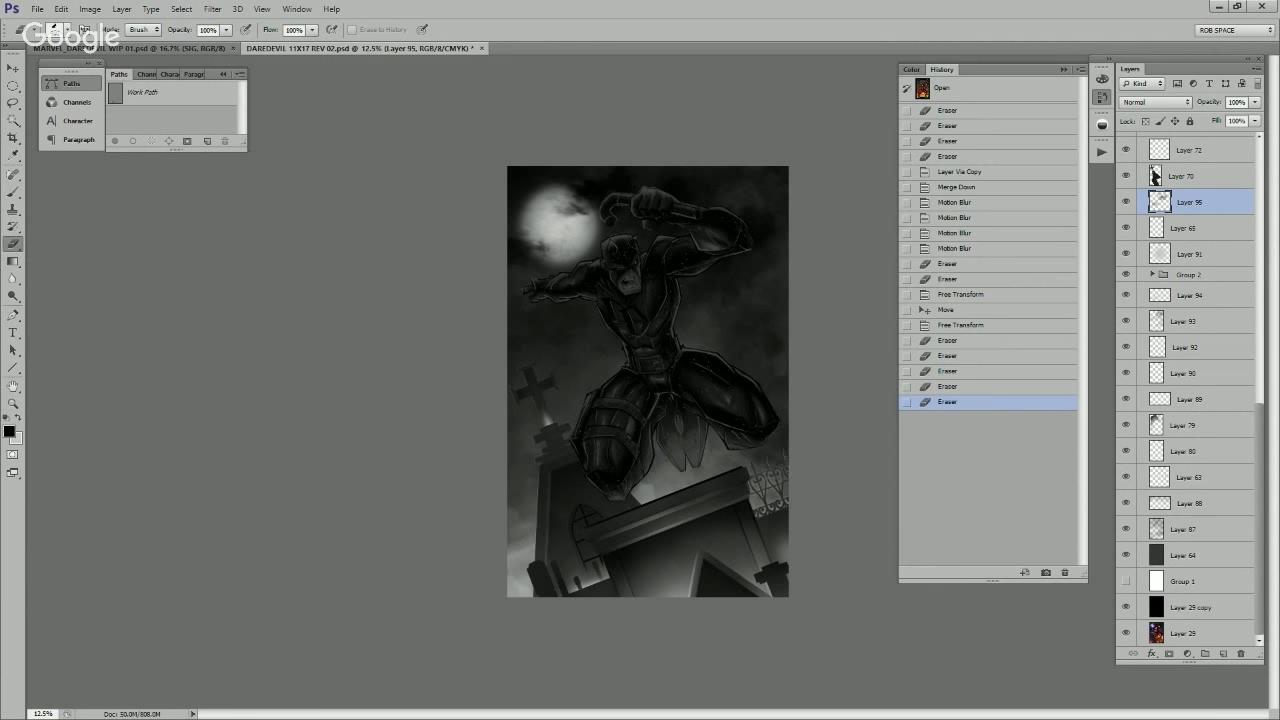
{"action": "left_click", "coordinate": [1126, 477]}
{"action": "left_click", "coordinate": [1190, 477]}
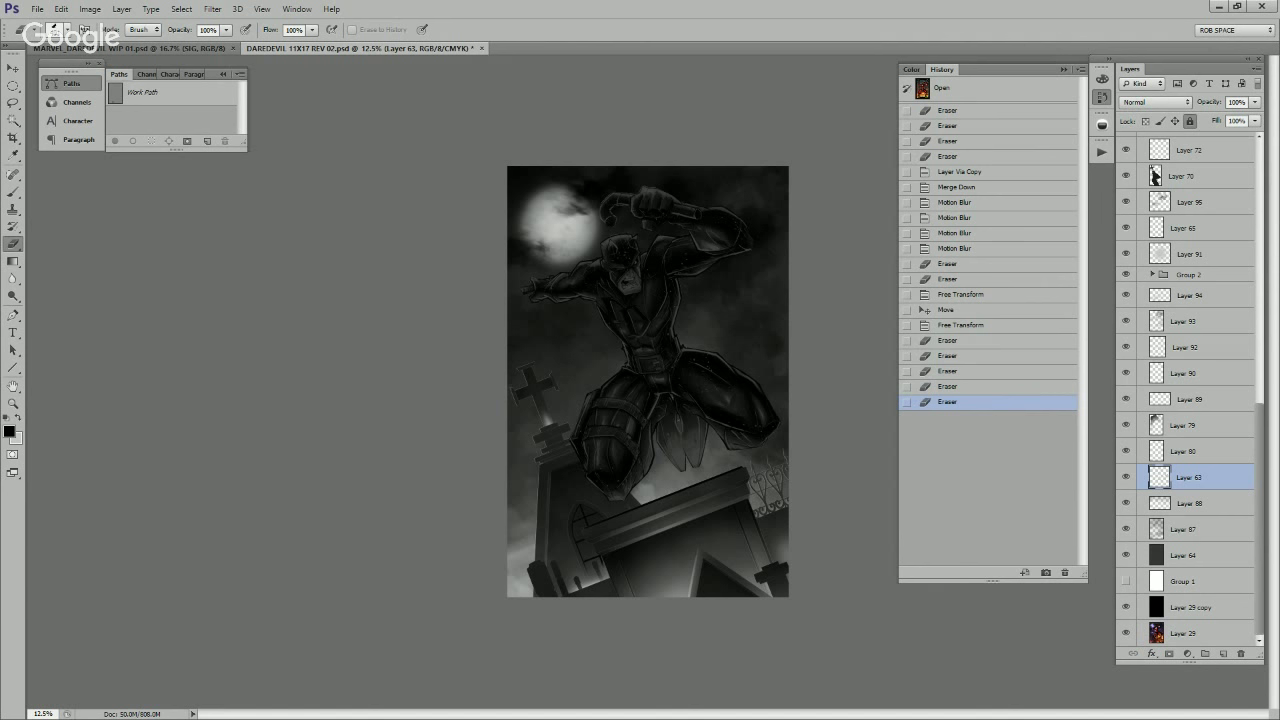
{"action": "left_click", "coordinate": [1190, 121]}
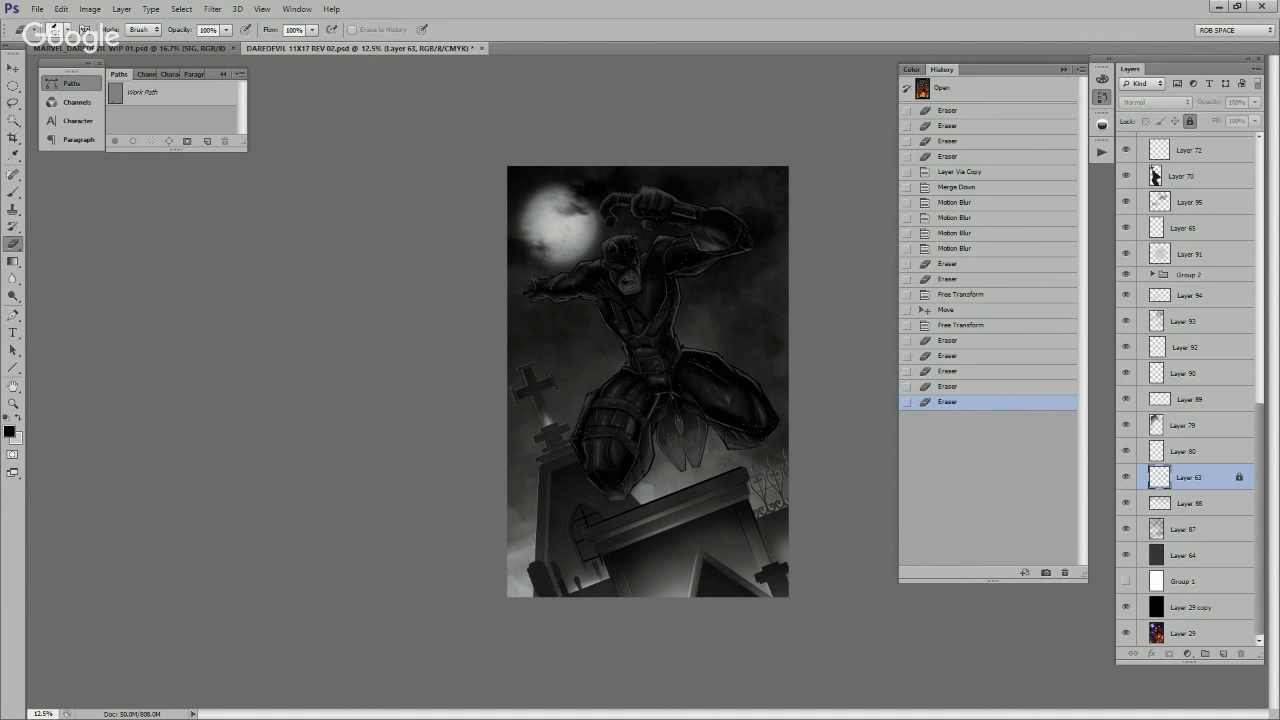
Step: Move Layer 63 up the stack to between Layers 86 and 85, and toggle its visibility to compare the line art
{"action": "scroll", "coordinate": [1185, 390], "scroll_direction": "up", "scroll_amount": 1}
{"action": "left_click_drag", "start_coordinate": [1190, 145], "coordinate": [1185, 172]}
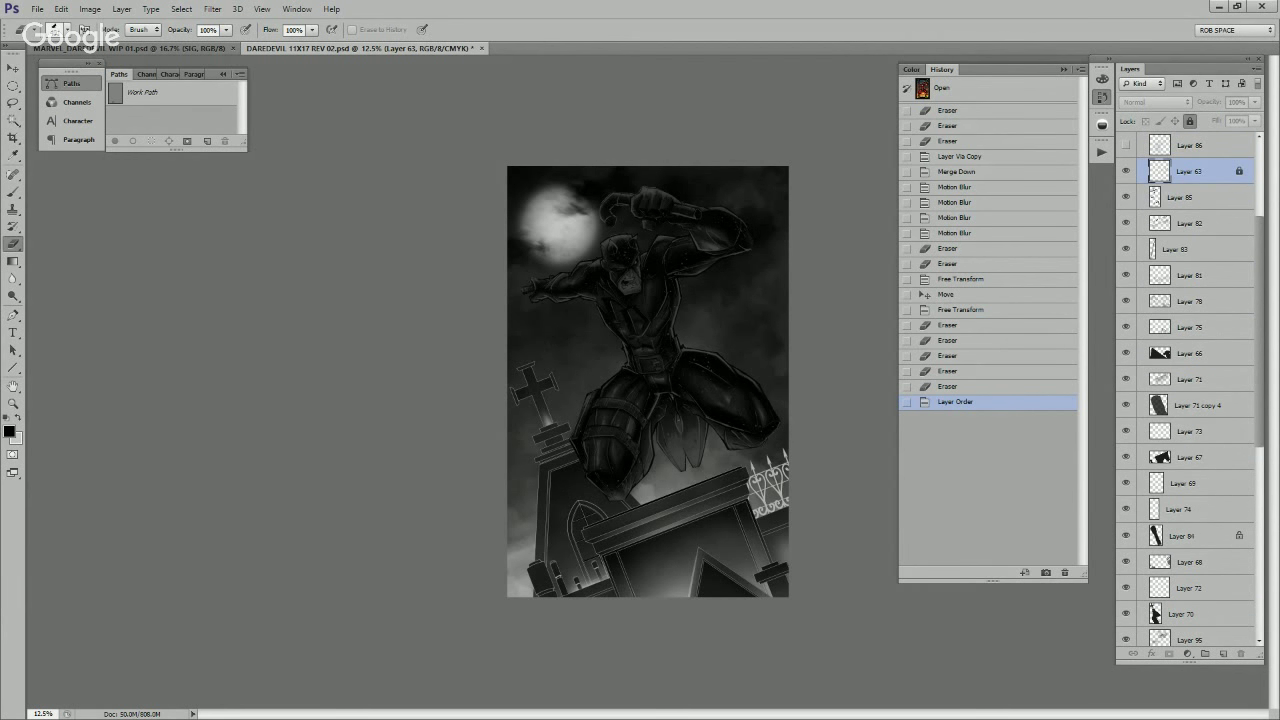
{"action": "left_click", "coordinate": [1126, 171]}
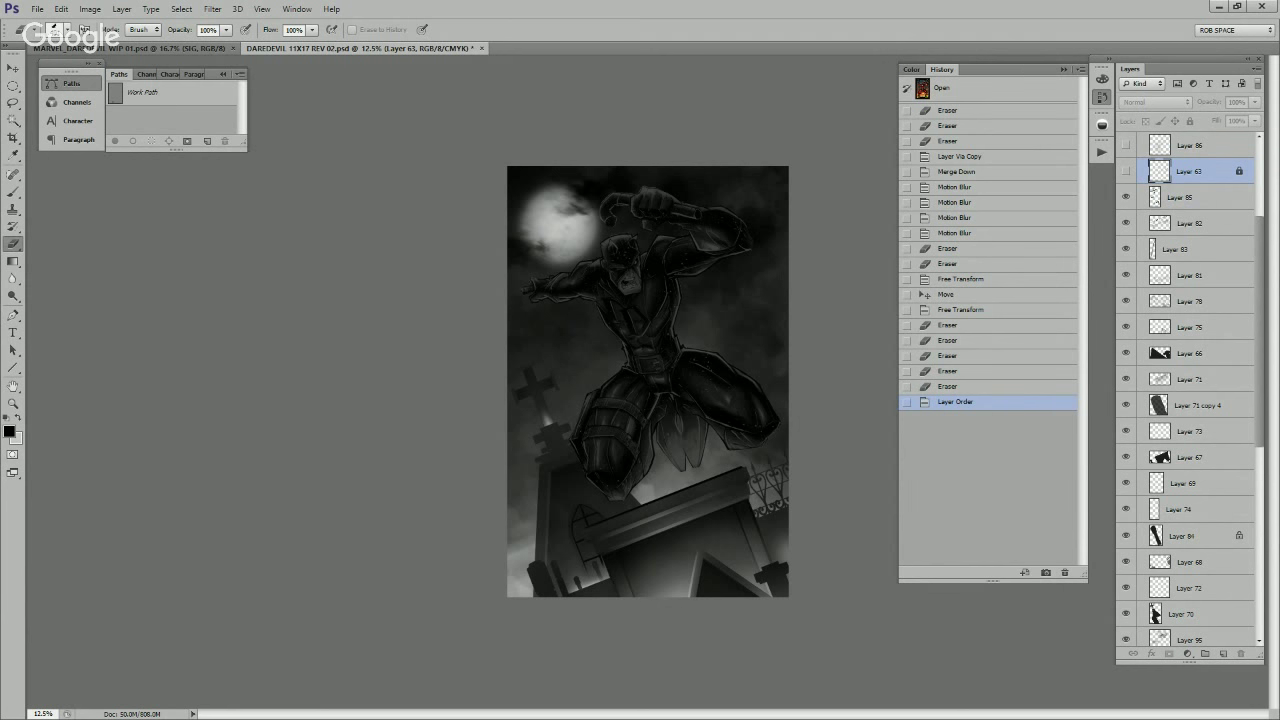
{"action": "left_click", "coordinate": [1126, 171]}
{"action": "left_click", "coordinate": [1126, 171]}
{"action": "left_click", "coordinate": [1126, 171]}
Step: Select the wide slab at the base of the tomb's cross with the Magic Wand on Layer 63
{"action": "key", "text": "z"}
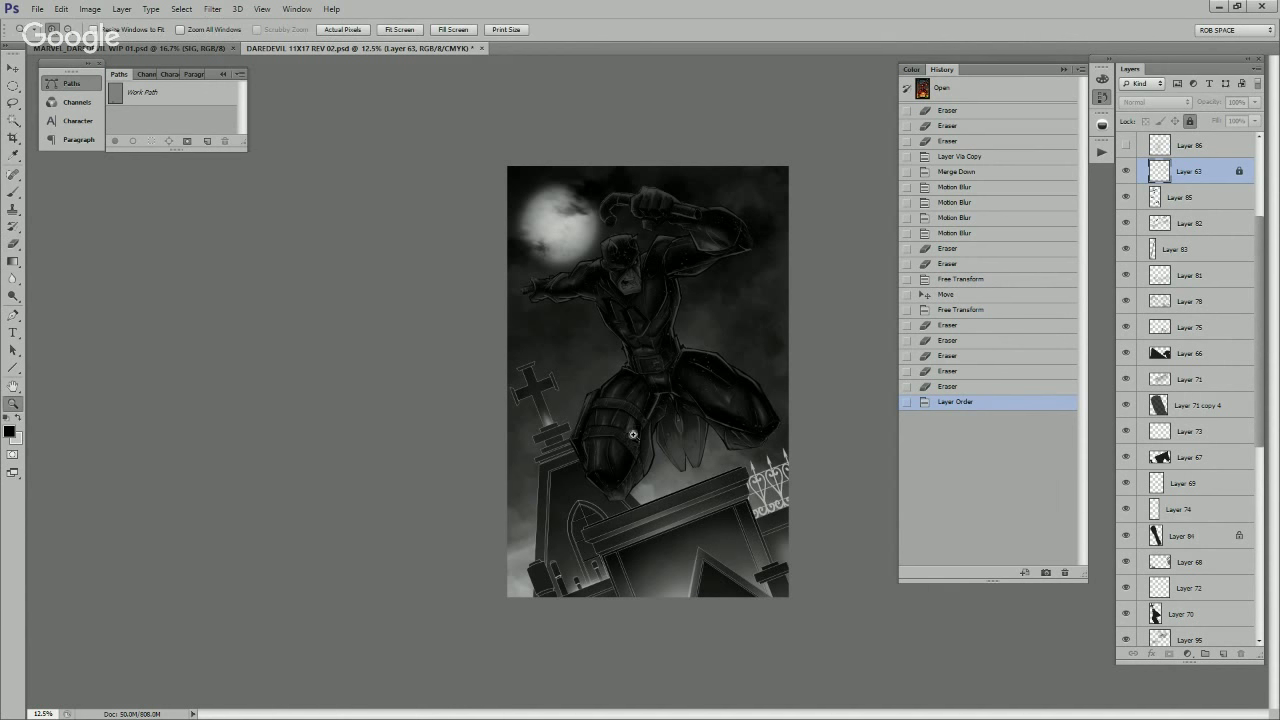
{"action": "left_click", "coordinate": [555, 443]}
{"action": "key", "text": "w"}
{"action": "left_click", "coordinate": [527, 454]}
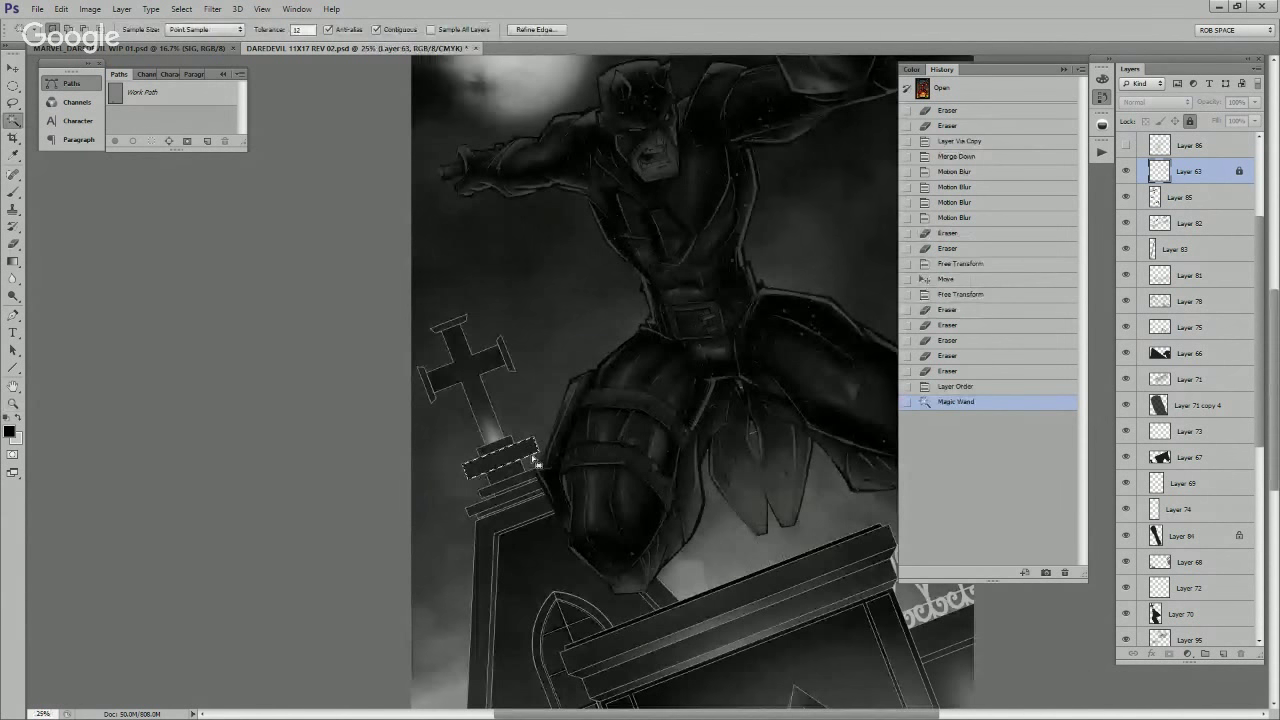
Step: Add one new layer above Layer 63 and another above Layer 85, and hide Layer 63
{"action": "left_click", "coordinate": [1223, 654]}
{"action": "left_click", "coordinate": [1180, 223]}
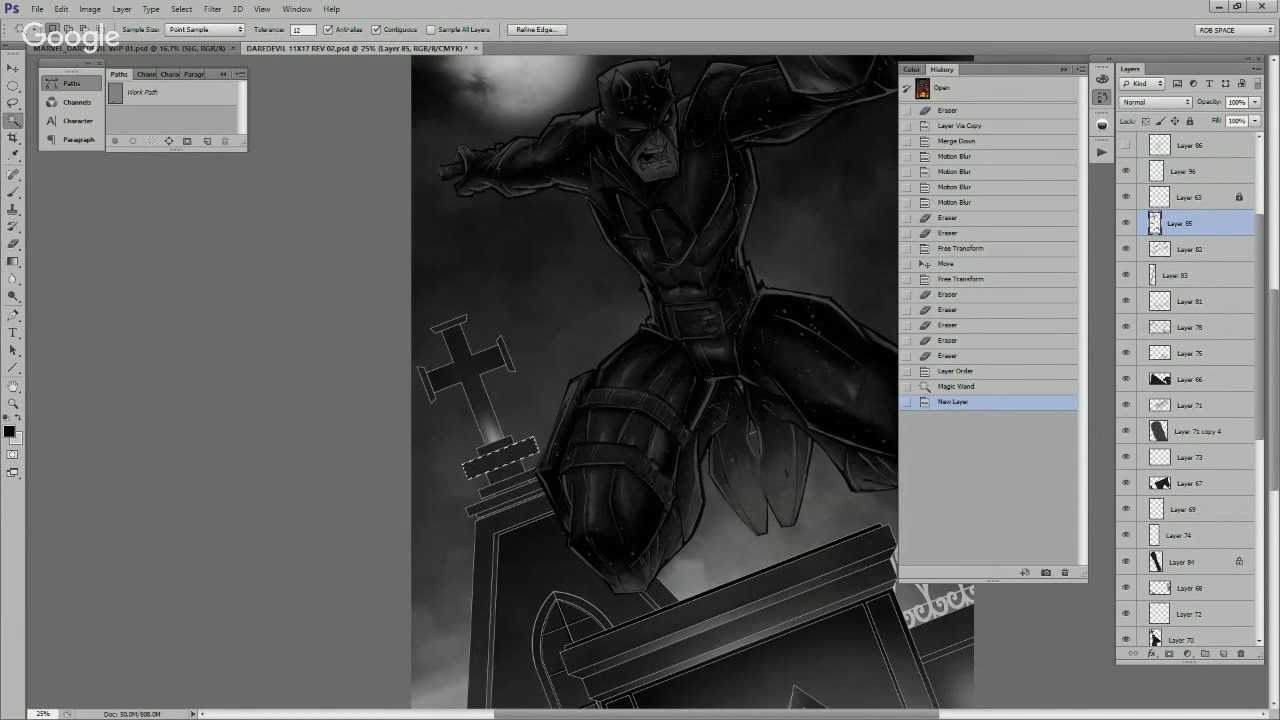
{"action": "left_click", "coordinate": [1222, 653]}
Step: Shade the selected slab below the cross in black on Layer 97 with the AirSoft brush, with the selection outline out of view
{"action": "key", "text": "b"}
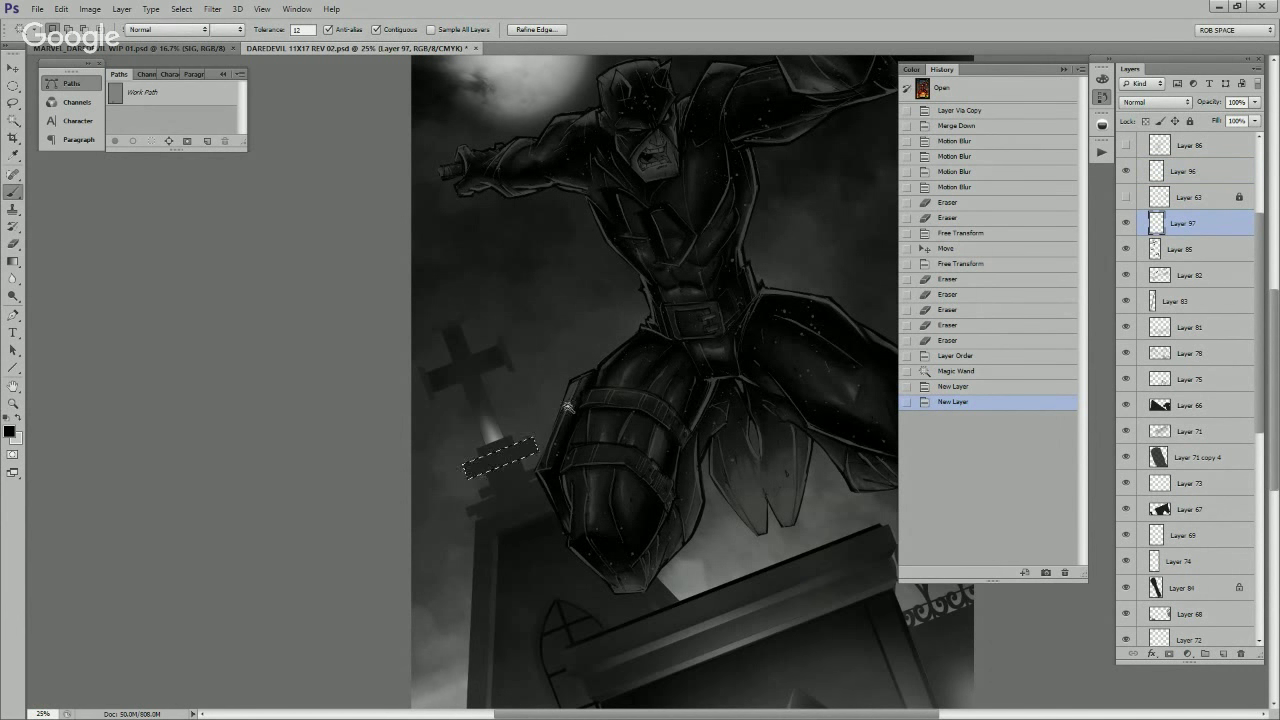
{"action": "right_click", "coordinate": [518, 412]}
{"action": "left_click", "coordinate": [570, 526]}
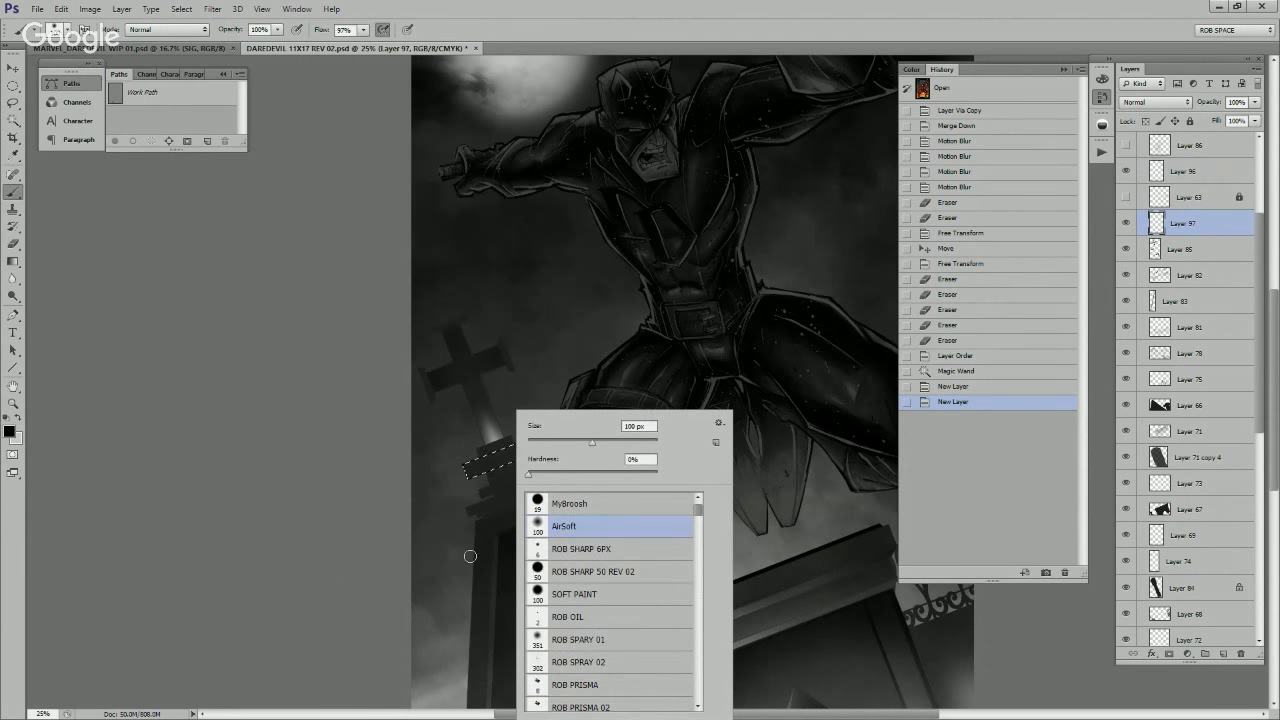
{"action": "left_click", "coordinate": [391, 567]}
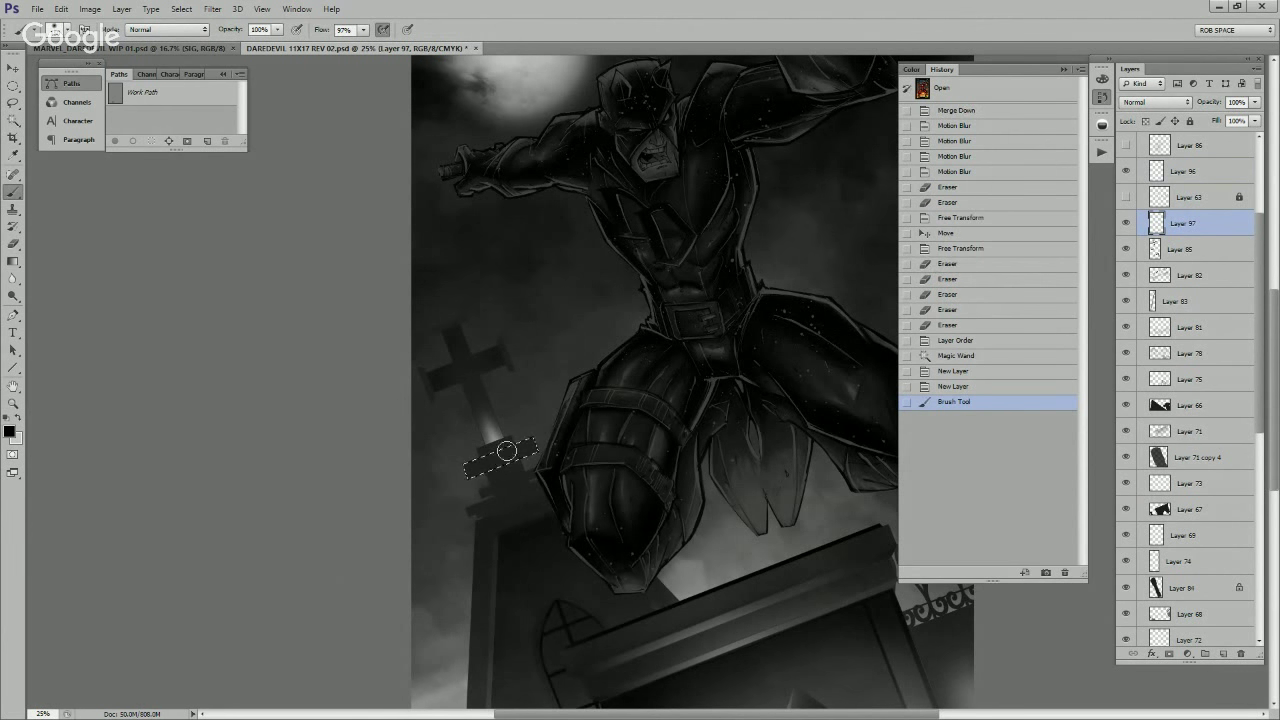
{"action": "key", "text": "ctrl+d"}
{"action": "mouse_move", "coordinate": [573, 420]}
{"action": "left_mouse_down"}
{"action": "mouse_move", "coordinate": [484, 453]}
{"action": "mouse_move", "coordinate": [366, 525]}
{"action": "left_mouse_up"}
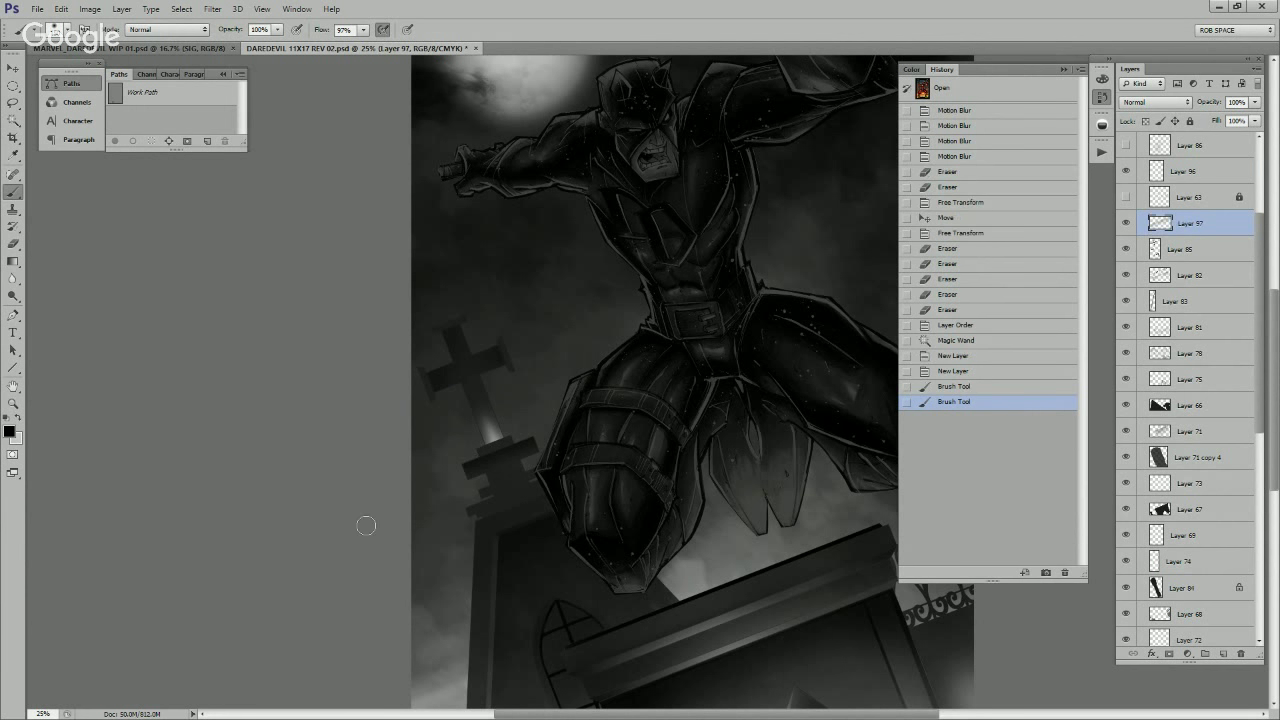
Step: Select the thin slab beneath the cross with the Magic Wand on Layer 63 and shade it black on Layer 97
{"action": "left_click", "coordinate": [1190, 197]}
{"action": "left_click", "coordinate": [1126, 197]}
{"action": "key", "text": "w"}
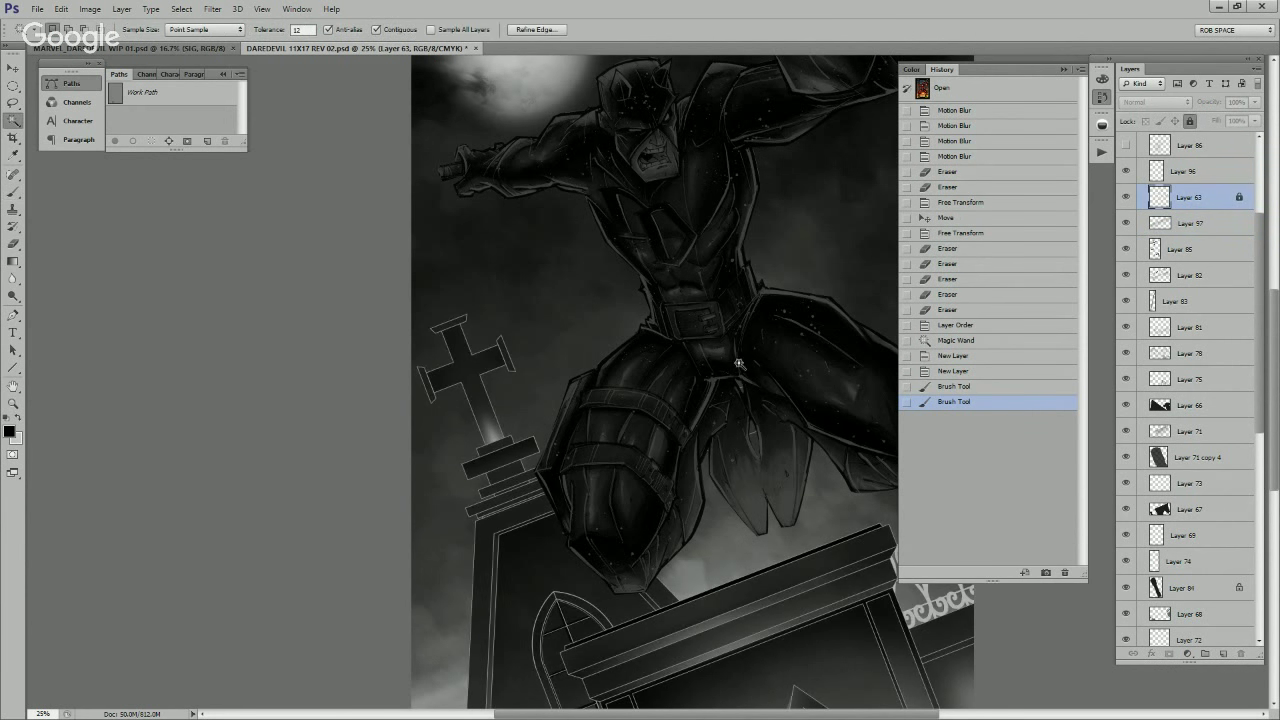
{"action": "left_click", "coordinate": [519, 482]}
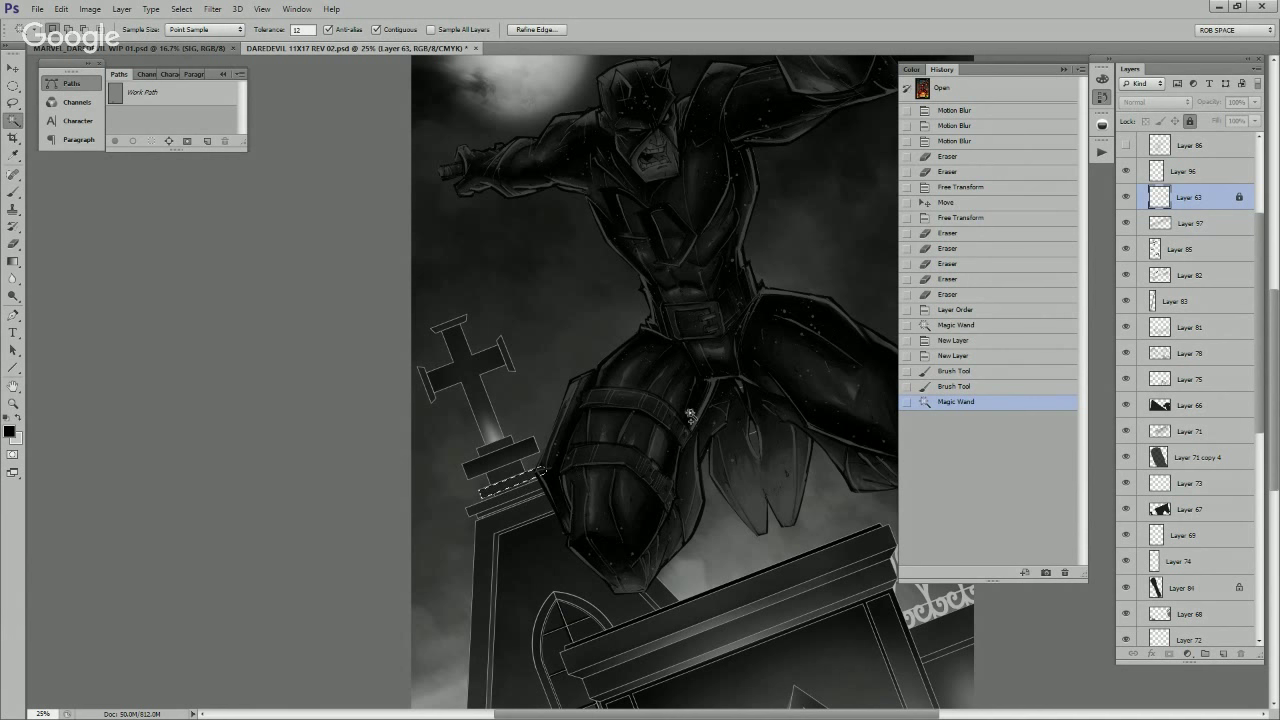
{"action": "left_click", "coordinate": [1180, 249]}
{"action": "key", "text": "ctrl+h"}
{"action": "key", "text": "ctrl+h"}
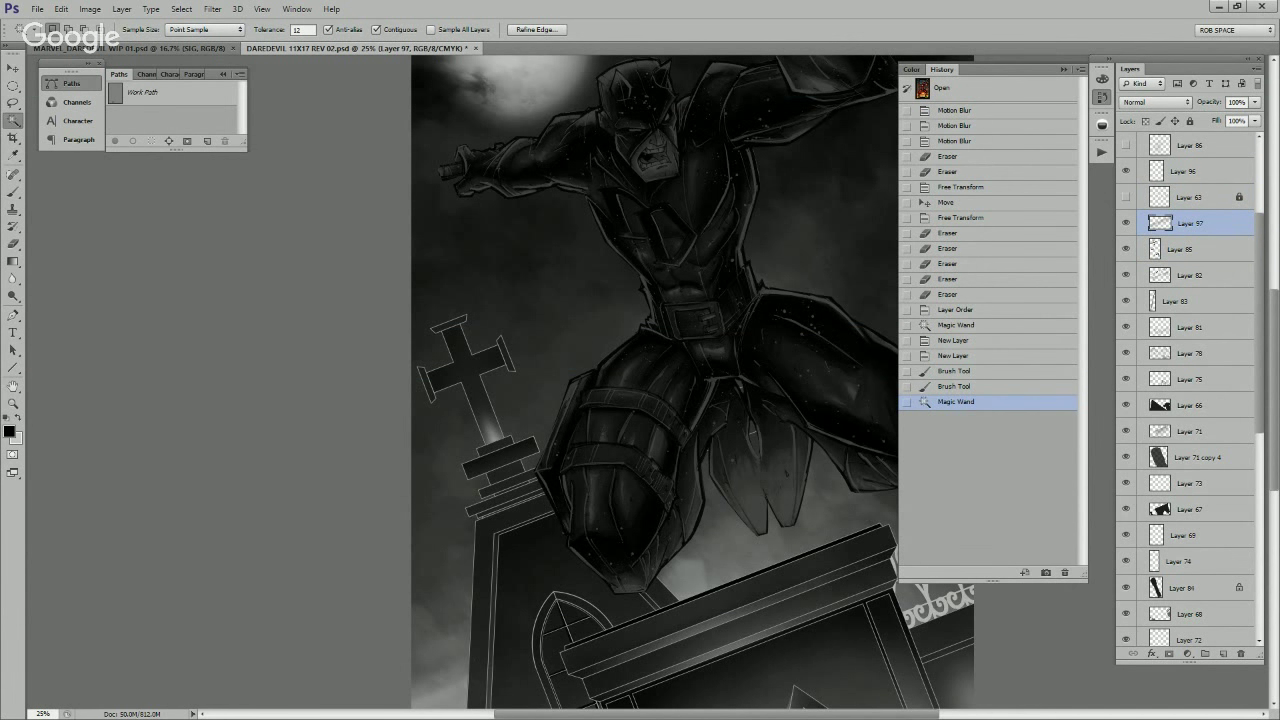
{"action": "key", "text": "b"}
{"action": "mouse_move", "coordinate": [538, 461]}
{"action": "left_mouse_down"}
{"action": "mouse_move", "coordinate": [420, 515]}
{"action": "mouse_move", "coordinate": [588, 451]}
{"action": "left_mouse_up"}
{"action": "left_click", "coordinate": [586, 451]}
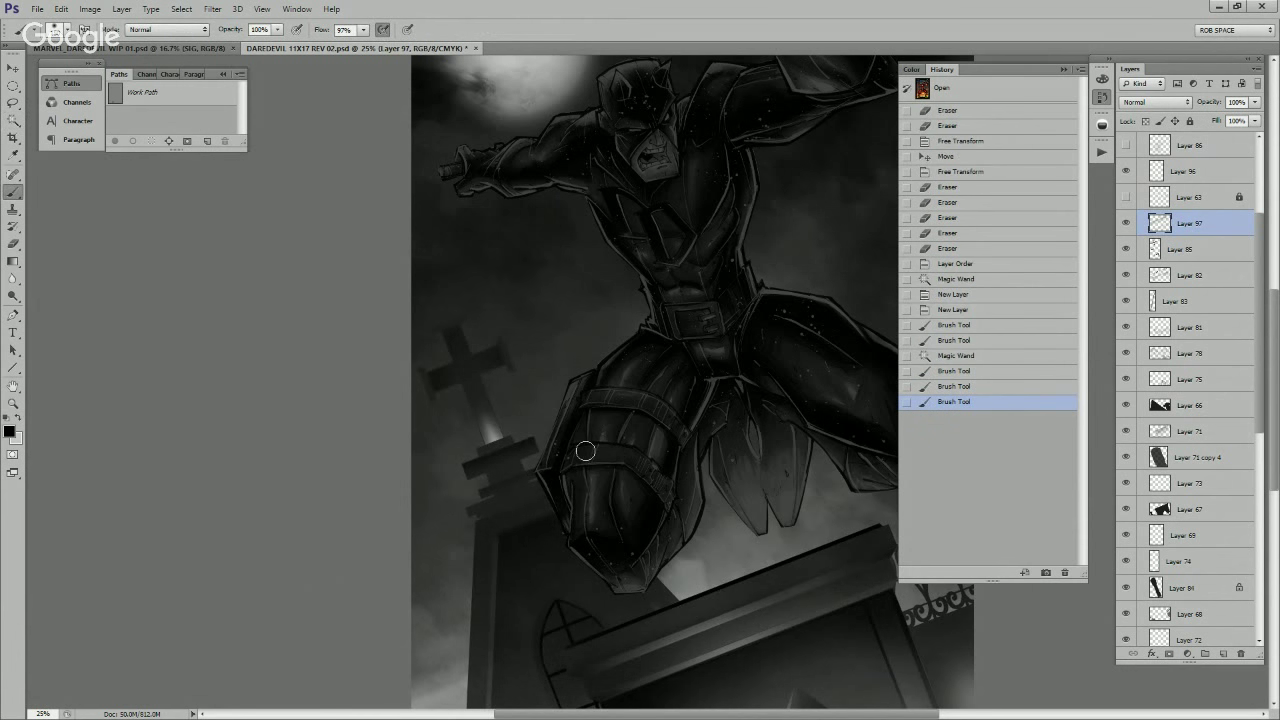
{"action": "left_click", "coordinate": [586, 450]}
{"action": "left_click", "coordinate": [586, 450]}
Step: Select the small block between the two slabs from Layer 63 and make Layer 97 active with the selection outline hidden
{"action": "left_click", "coordinate": [1190, 197]}
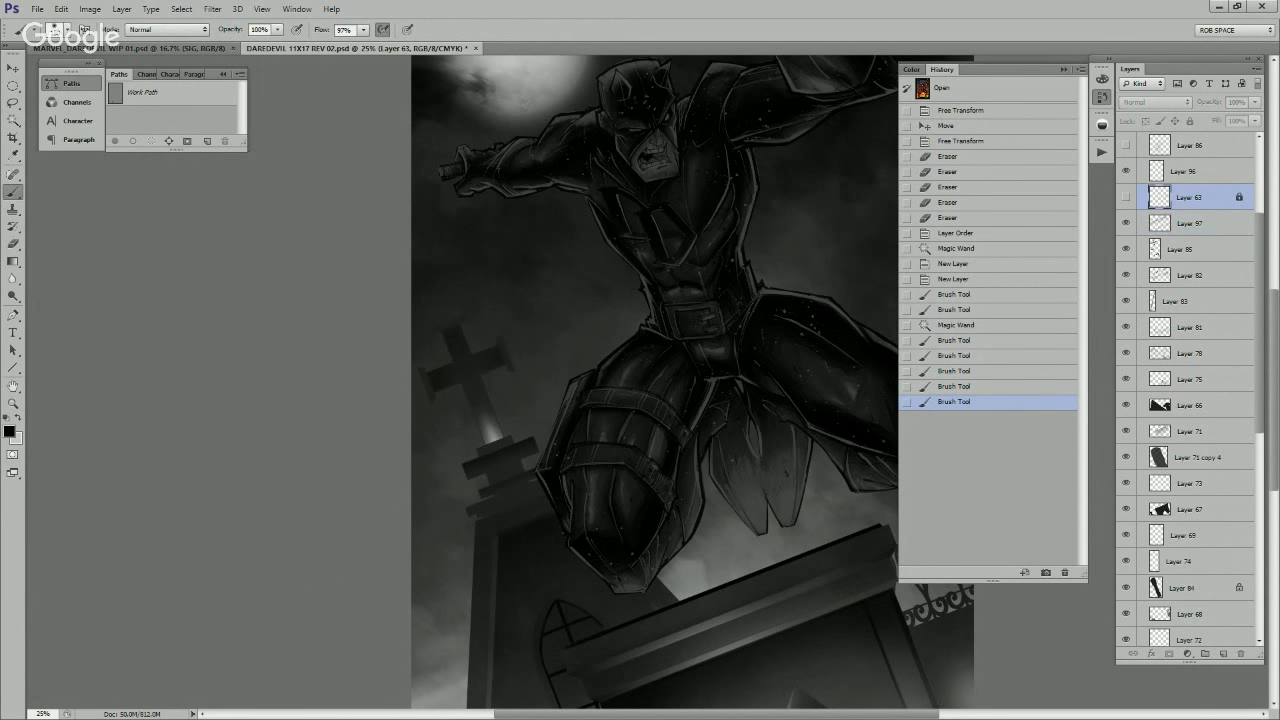
{"action": "key", "text": "w"}
{"action": "left_click", "coordinate": [505, 472]}
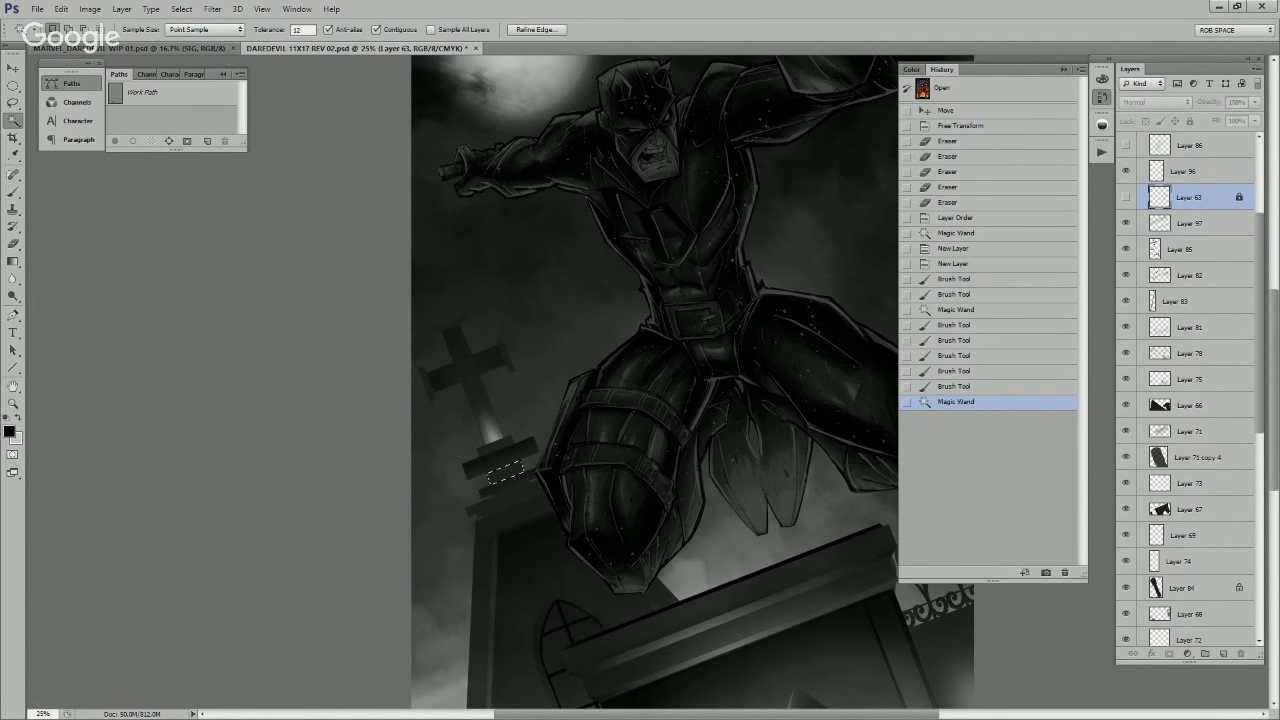
{"action": "left_click", "coordinate": [1190, 223]}
{"action": "key", "text": "b"}
{"action": "key", "text": "ctrl+h"}
{"action": "key", "text": "ctrl+h"}
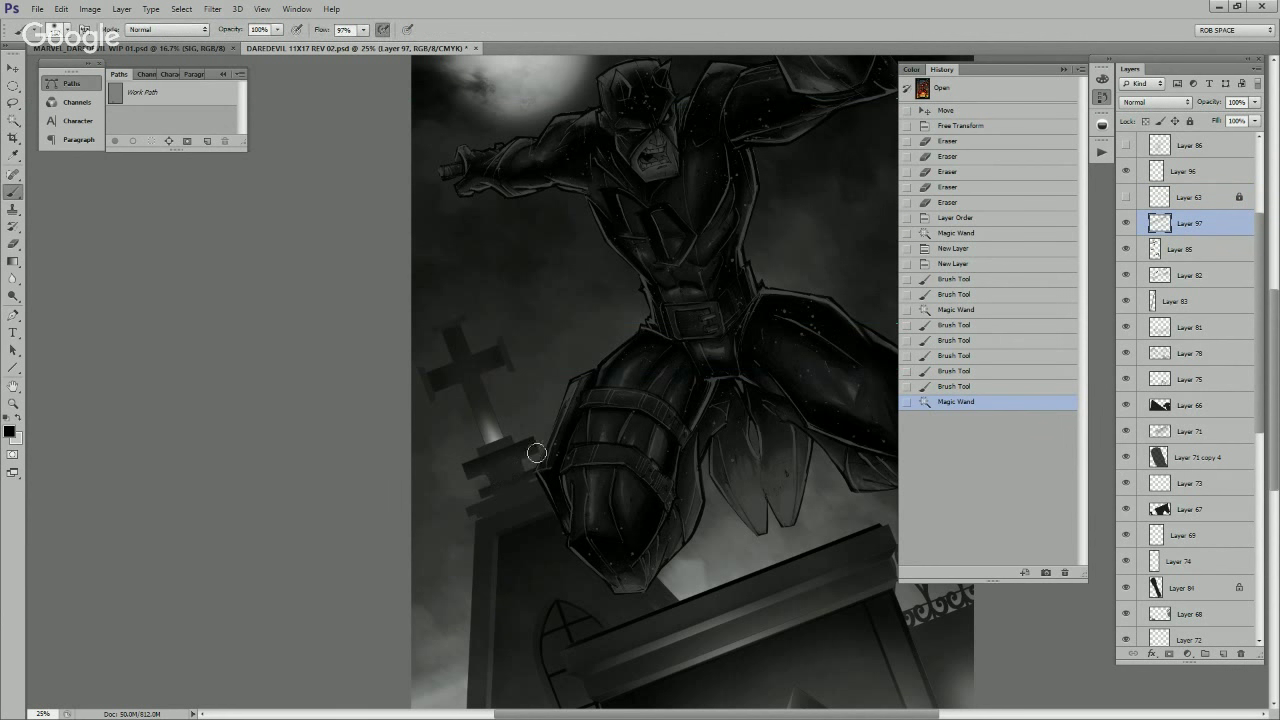
Step: Shade the selected block between the slabs with soft black brush strokes on Layer 97
{"action": "mouse_move", "coordinate": [535, 452]}
{"action": "left_mouse_down"}
{"action": "mouse_move", "coordinate": [416, 504]}
{"action": "mouse_move", "coordinate": [550, 451]}
{"action": "mouse_move", "coordinate": [384, 525]}
{"action": "mouse_move", "coordinate": [582, 441]}
{"action": "mouse_move", "coordinate": [366, 539]}
{"action": "mouse_move", "coordinate": [642, 422]}
{"action": "left_mouse_up"}
{"action": "left_click", "coordinate": [534, 452]}
{"action": "left_click", "coordinate": [531, 449]}
{"action": "left_click", "coordinate": [531, 450]}
{"action": "left_click", "coordinate": [528, 452]}
{"action": "left_click", "coordinate": [505, 470]}
{"action": "left_click_drag", "start_coordinate": [414, 514], "coordinate": [640, 424]}
{"action": "left_click_drag", "start_coordinate": [500, 474], "coordinate": [877, 361]}
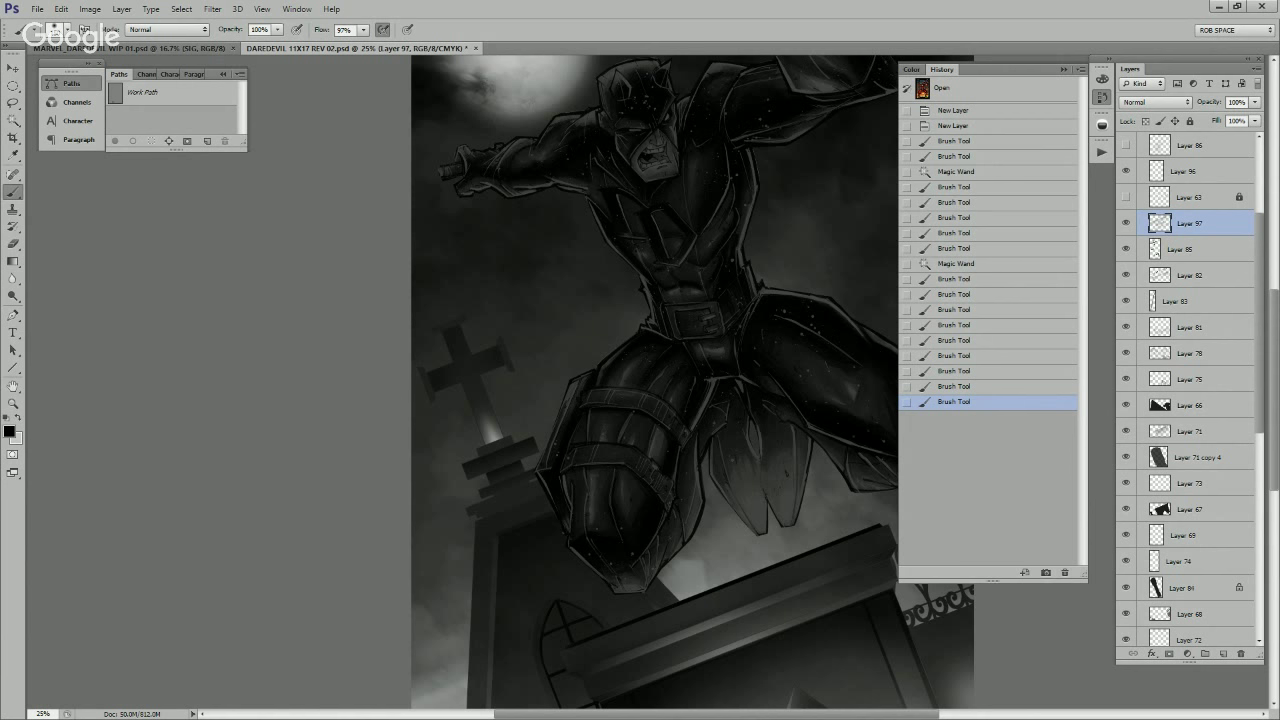
Step: Select the two narrow strips above and below the lowest slab with the Magic Wand on Layer 63
{"action": "left_click", "coordinate": [1190, 197]}
{"action": "key", "text": "w"}
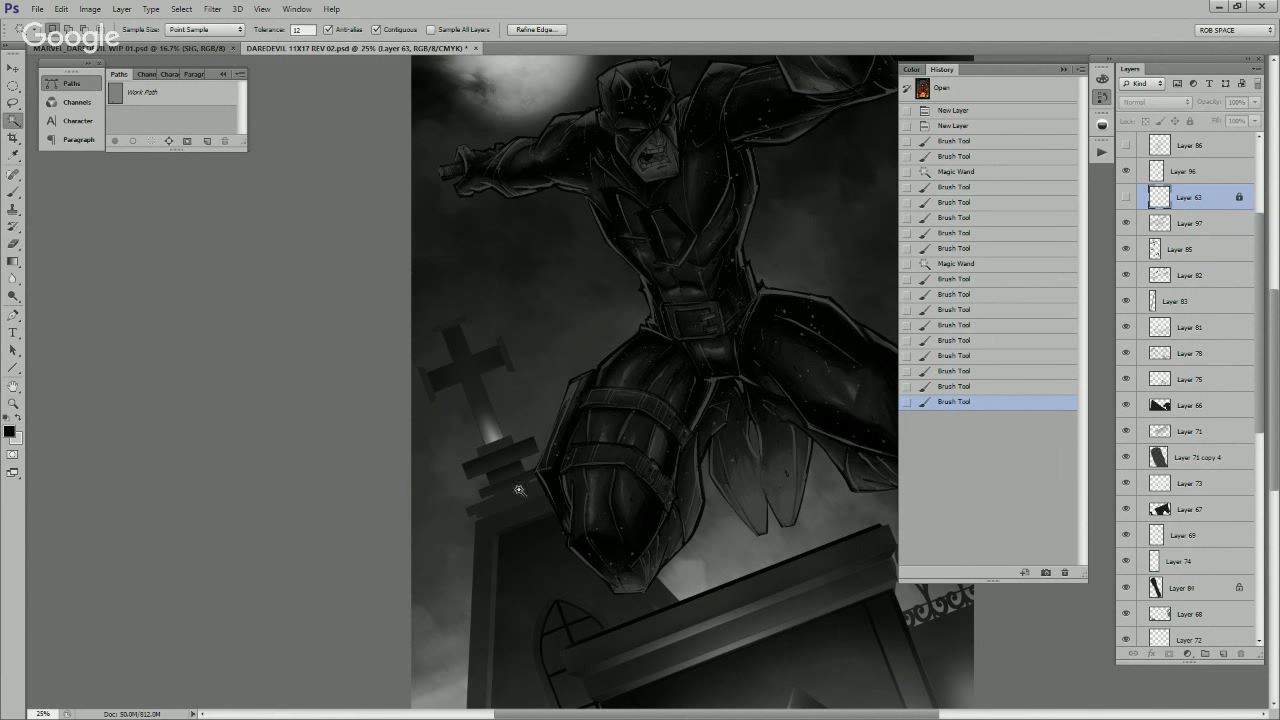
{"action": "left_click", "coordinate": [519, 493]}
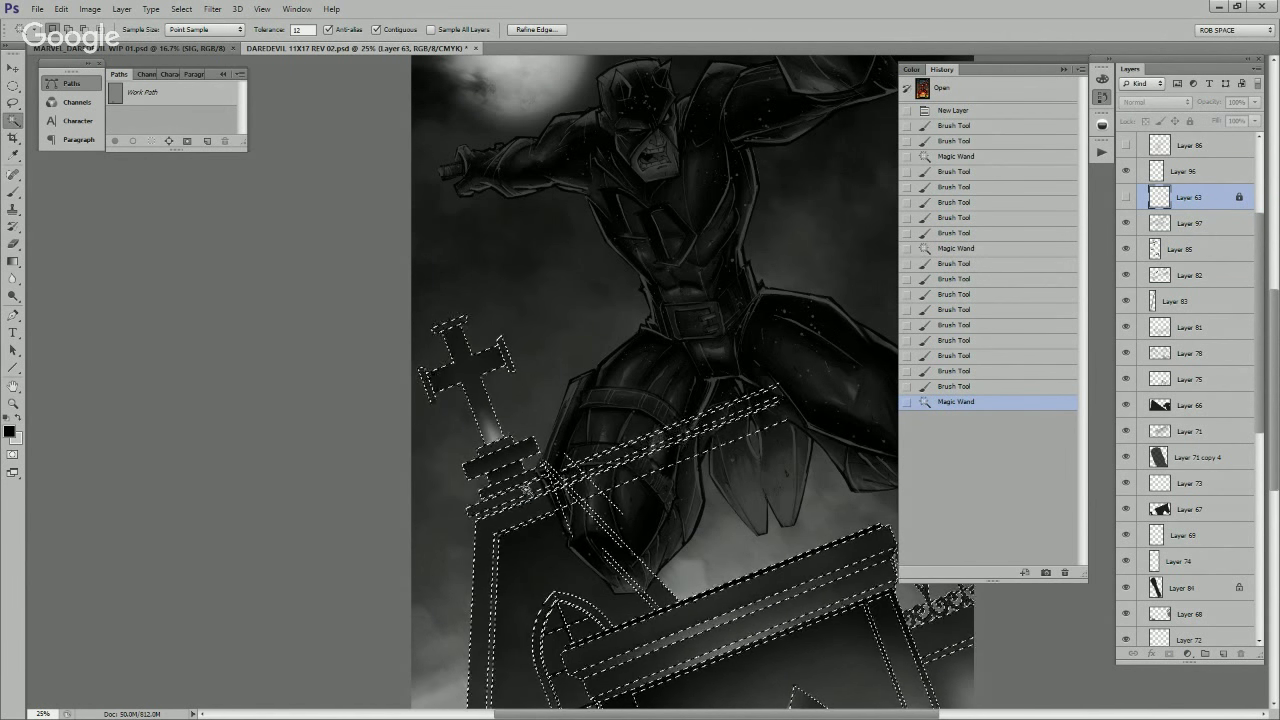
{"action": "left_click", "coordinate": [530, 493]}
{"action": "left_click", "coordinate": [515, 503], "text": "shift"}
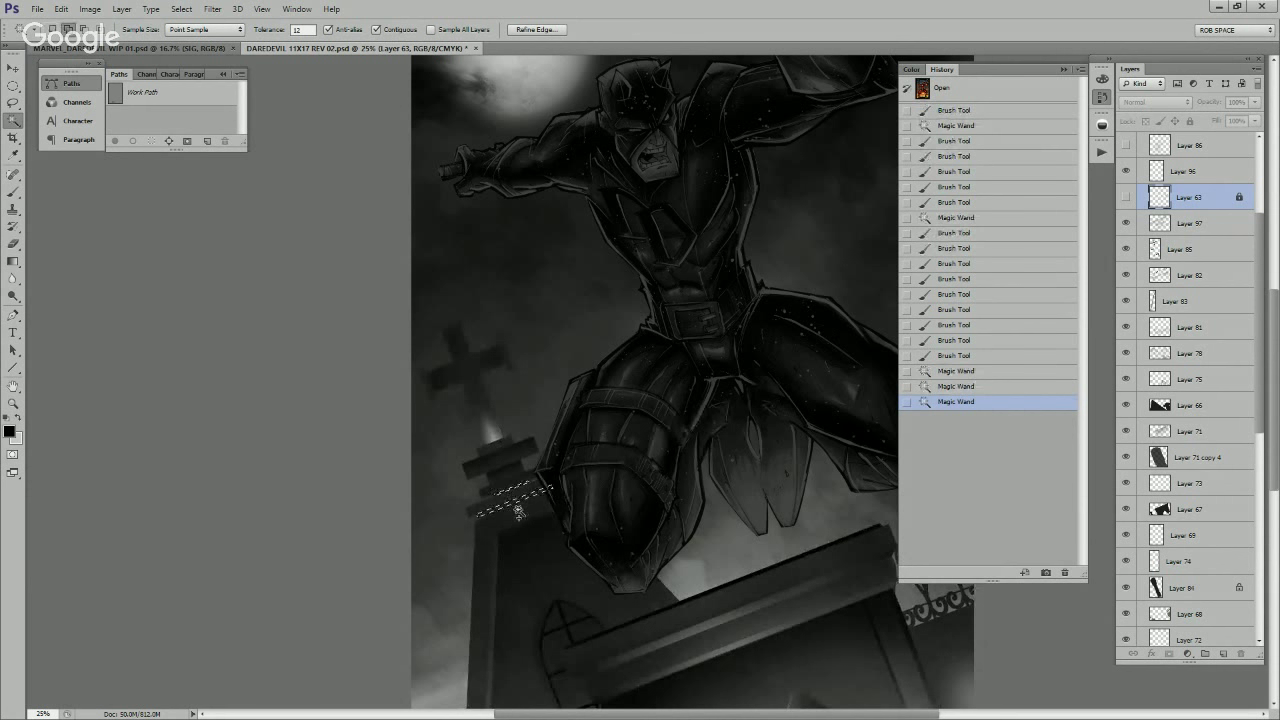
Step: Shade the selected narrow strips in black on Layer 97 with the selection outline hidden
{"action": "key", "text": "alt+bracketleft"}
{"action": "key", "text": "b"}
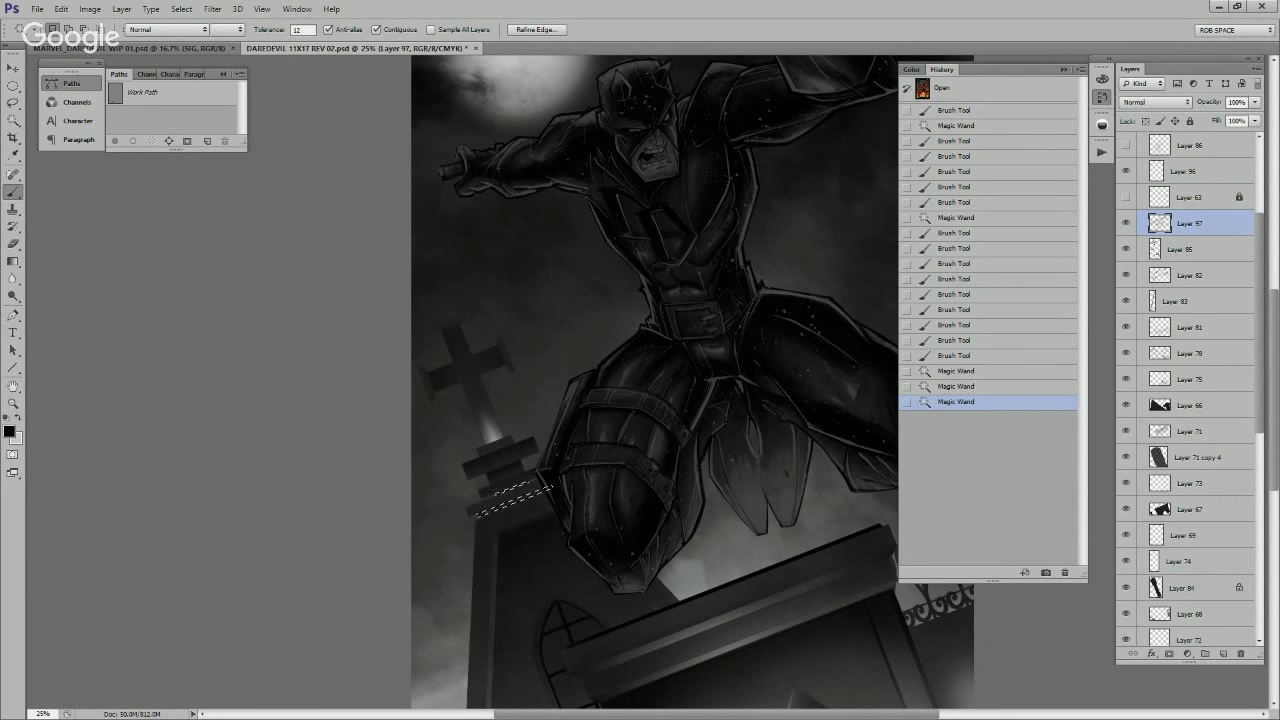
{"action": "key", "text": "ctrl+h"}
{"action": "key", "text": "ctrl+h"}
{"action": "left_click_drag", "start_coordinate": [555, 472], "coordinate": [436, 534]}
{"action": "left_click_drag", "start_coordinate": [540, 488], "coordinate": [440, 532]}
{"action": "left_click_drag", "start_coordinate": [540, 490], "coordinate": [450, 526]}
{"action": "left_click_drag", "start_coordinate": [545, 490], "coordinate": [460, 522]}
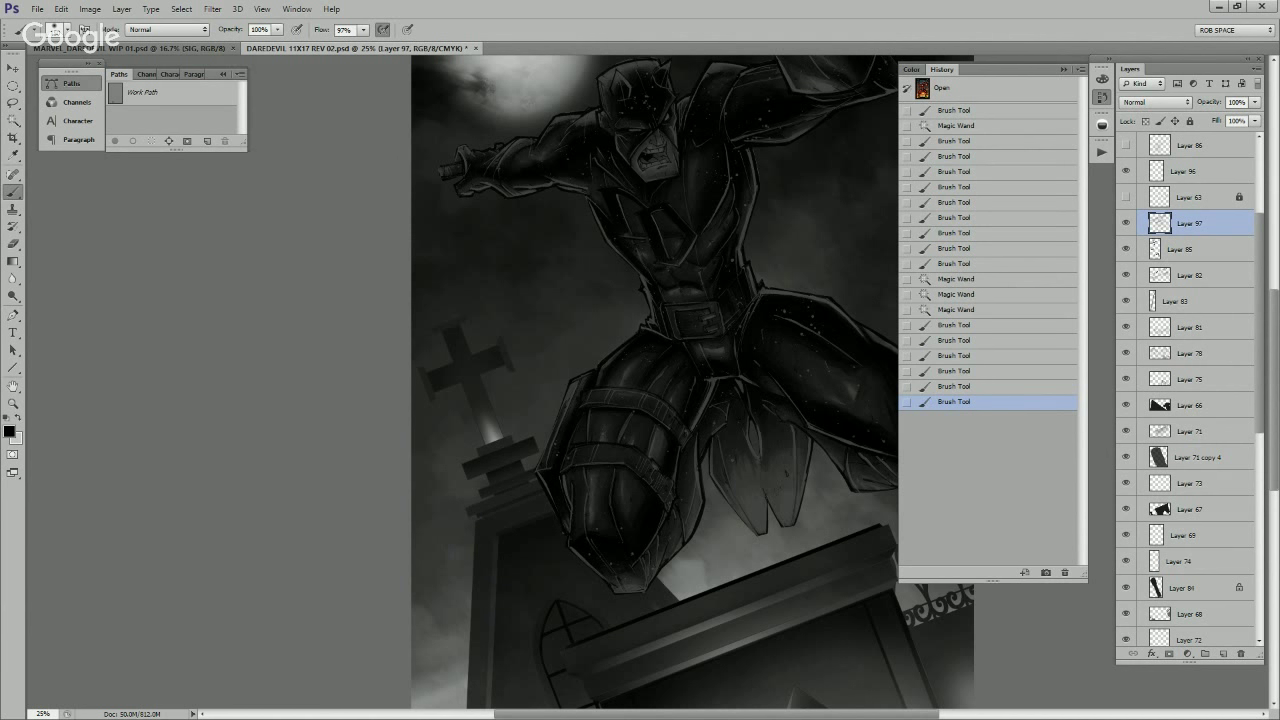
Step: Select the lowest slab on top of the tomb from Layer 63 and shade it black on Layer 97
{"action": "key", "text": "alt+bracketright"}
{"action": "key", "text": "w"}
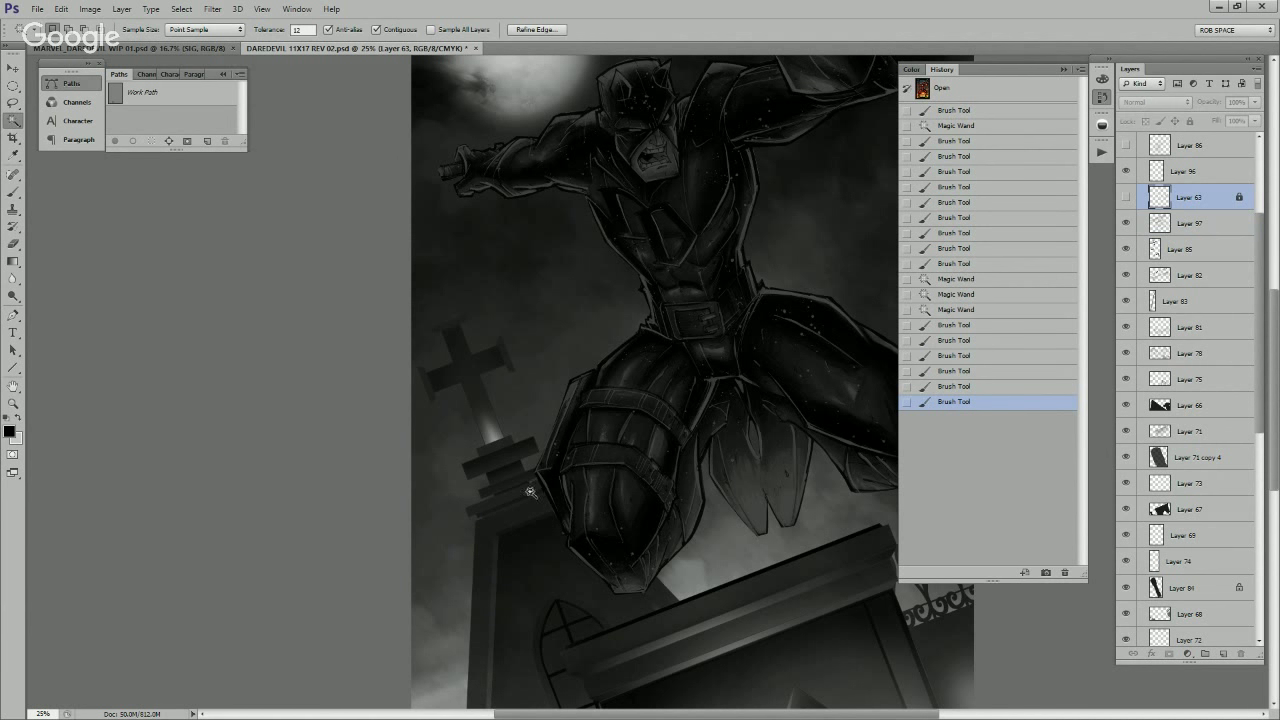
{"action": "left_click", "coordinate": [530, 492]}
{"action": "key", "text": "alt+bracketleft"}
{"action": "key", "text": "b"}
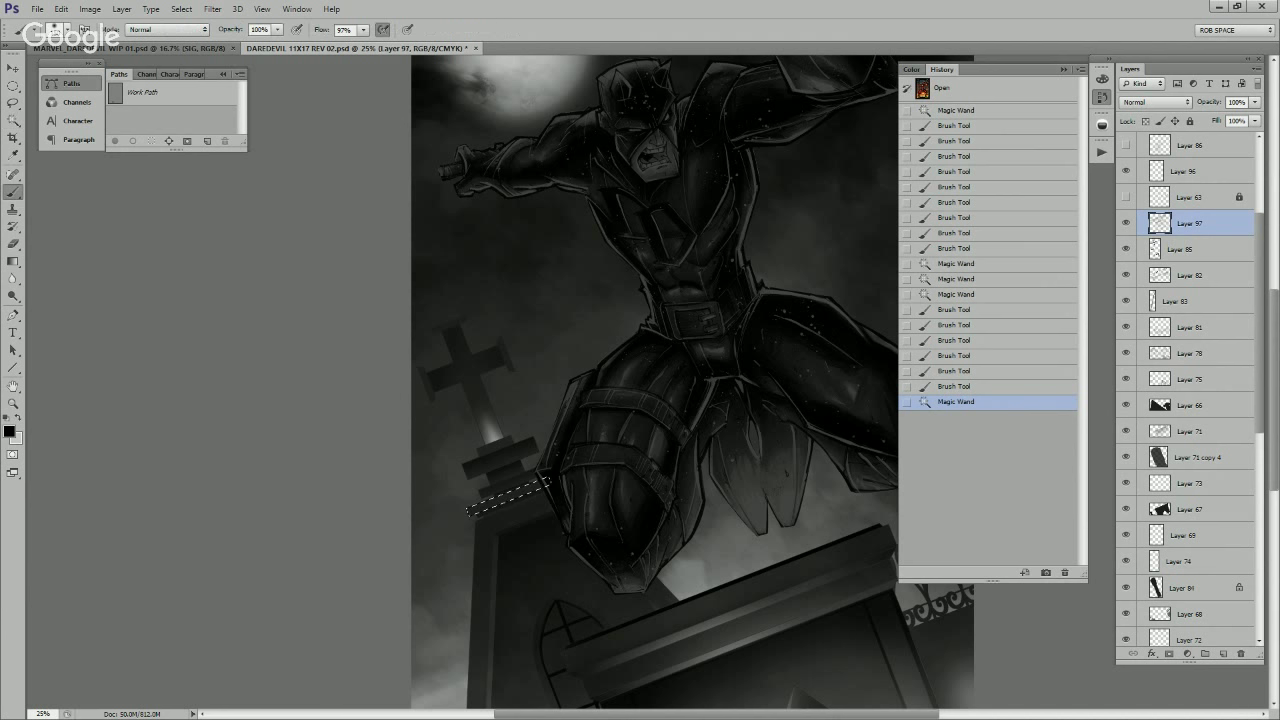
{"action": "left_click_drag", "start_coordinate": [566, 469], "coordinate": [371, 549]}
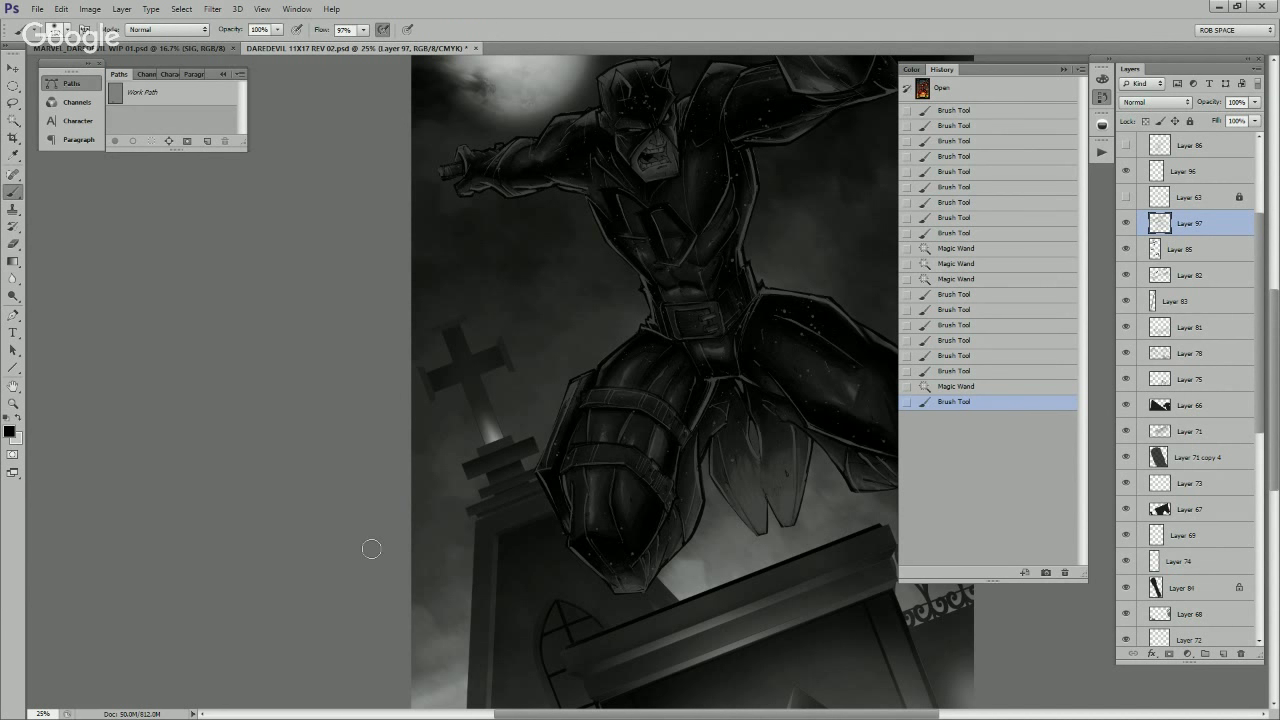
{"action": "mouse_move", "coordinate": [620, 453]}
{"action": "left_mouse_down"}
{"action": "mouse_move", "coordinate": [379, 555]}
{"action": "mouse_move", "coordinate": [421, 530]}
{"action": "left_mouse_up"}
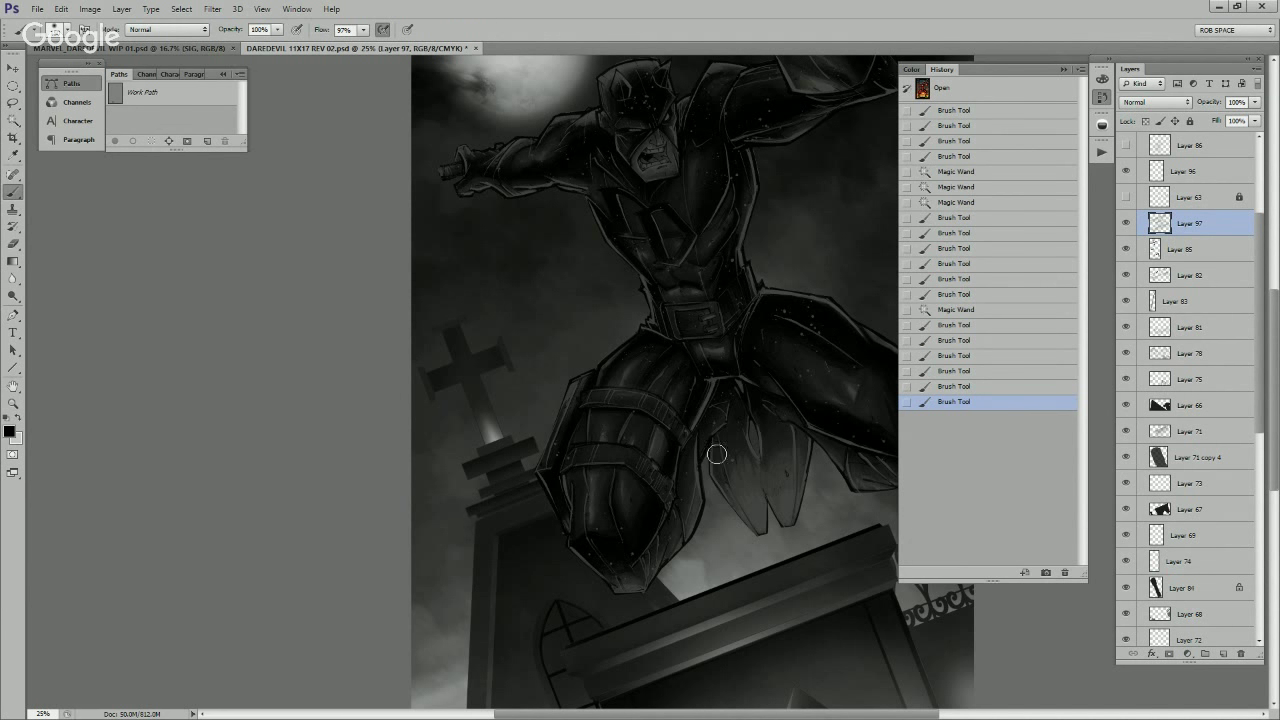
Step: Add soft light grey highlights to the selected lowest slab on Layer 97
{"action": "mouse_move", "coordinate": [726, 557]}
{"action": "left_mouse_down"}
{"action": "mouse_move", "coordinate": [749, 386]}
{"action": "mouse_move", "coordinate": [729, 492]}
{"action": "left_mouse_up"}
{"action": "key", "text": "x"}
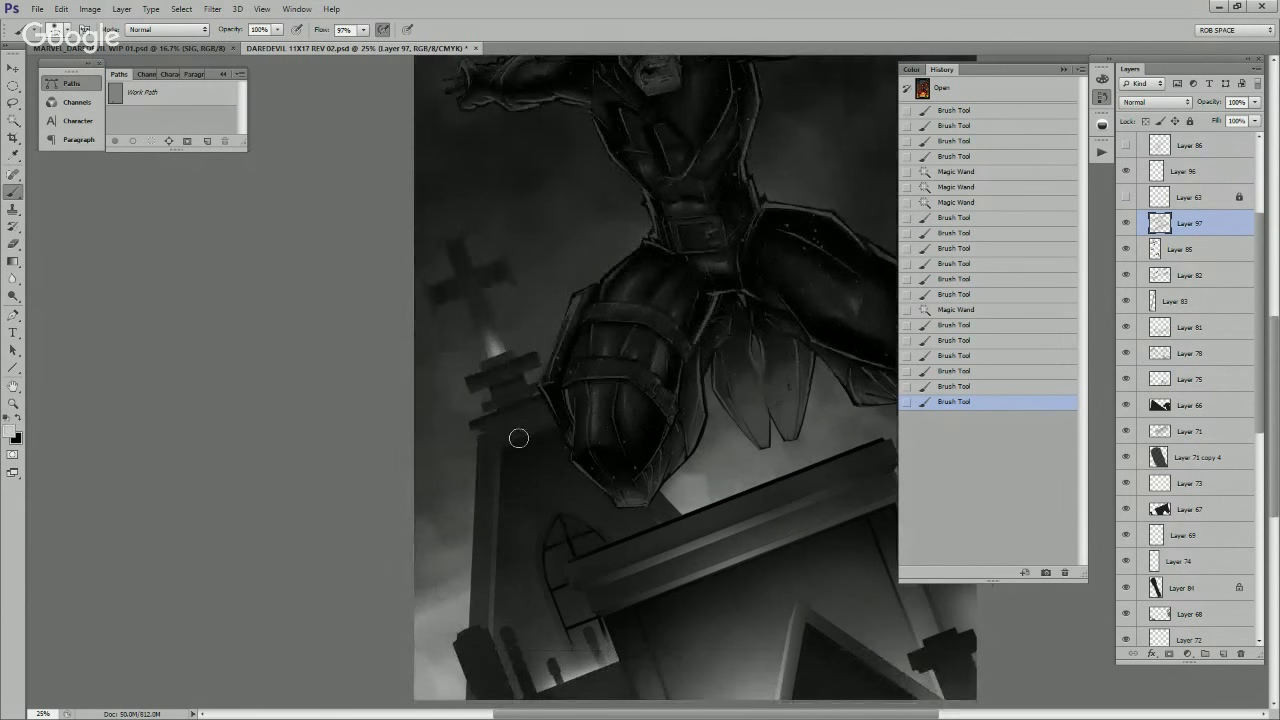
{"action": "left_click_drag", "start_coordinate": [541, 424], "coordinate": [509, 430]}
{"action": "left_click_drag", "start_coordinate": [530, 427], "coordinate": [514, 434]}
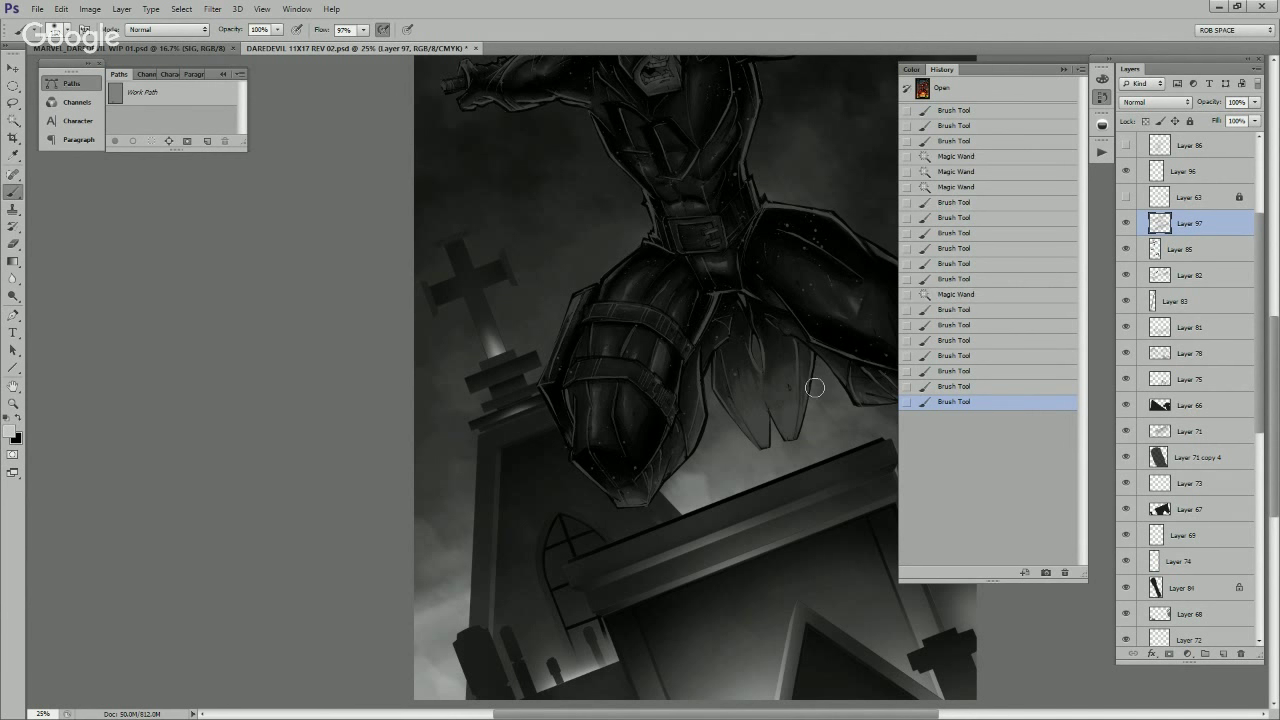
Step: Select the thin slab and the wide slab above it from Layer 63, and return to brushing on Layer 97 with the outline hidden
{"action": "left_click", "coordinate": [1189, 197]}
{"action": "key", "text": "w"}
{"action": "left_click", "coordinate": [519, 398]}
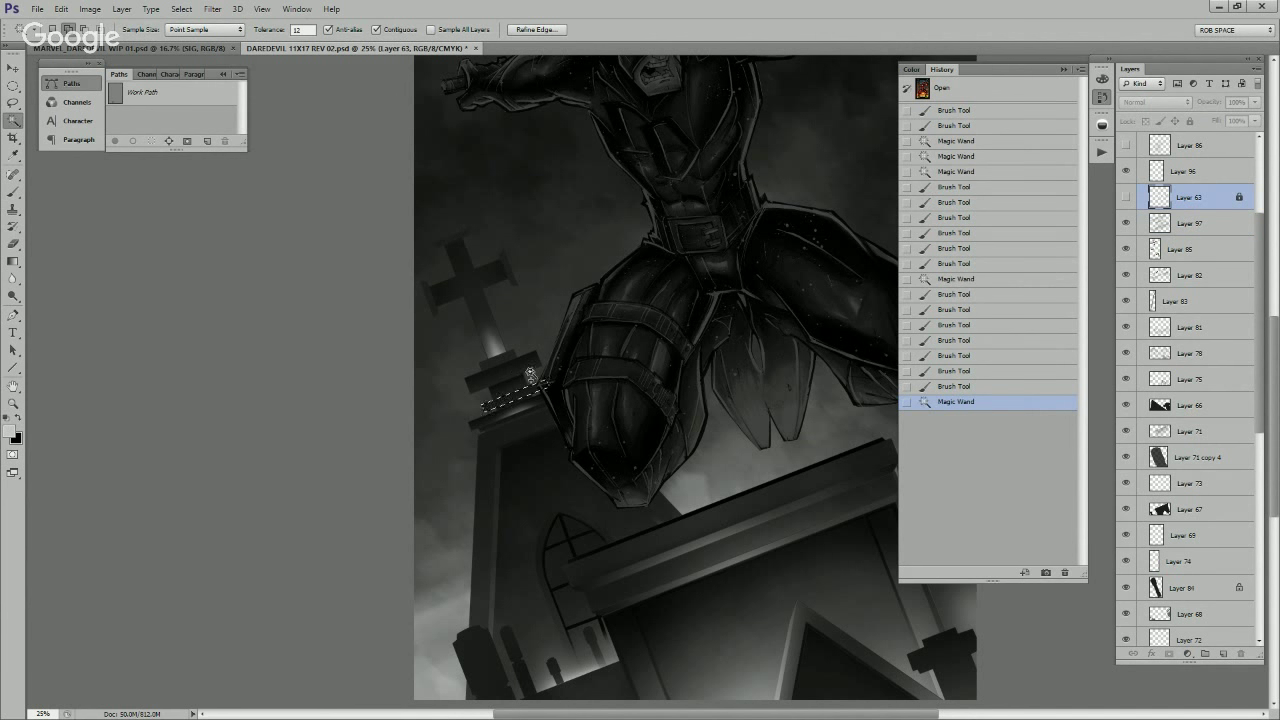
{"action": "left_click", "coordinate": [520, 372], "text": "shift"}
{"action": "left_click", "coordinate": [1189, 223]}
{"action": "key", "text": "b"}
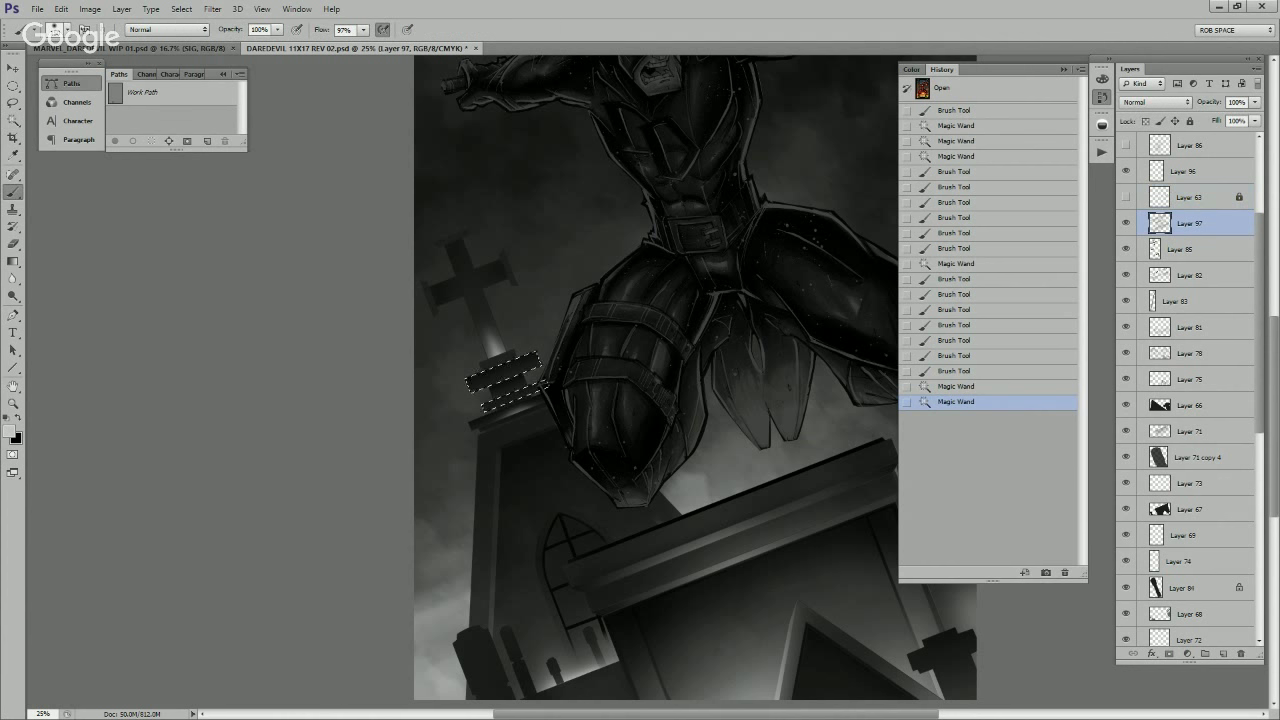
{"action": "key", "text": "ctrl+h"}
{"action": "key", "text": "ctrl+h"}
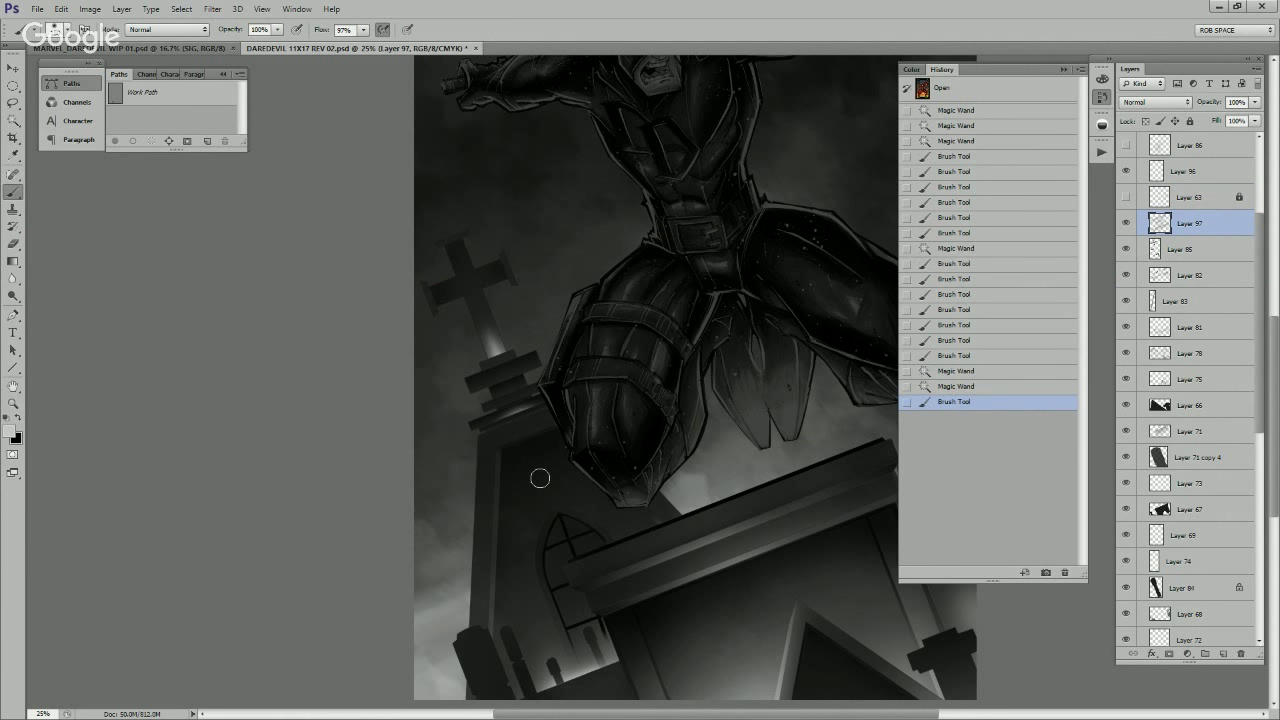
Step: Lighten the two selected slabs with broad, soft light grey strokes on Layer 97, adjusting the brush size
{"action": "key", "text": "bracketright"}
{"action": "key", "text": "bracketright"}
{"action": "key", "text": "bracketright"}
{"action": "key", "text": "bracketright"}
{"action": "key", "text": "bracketright"}
{"action": "key", "text": "bracketright"}
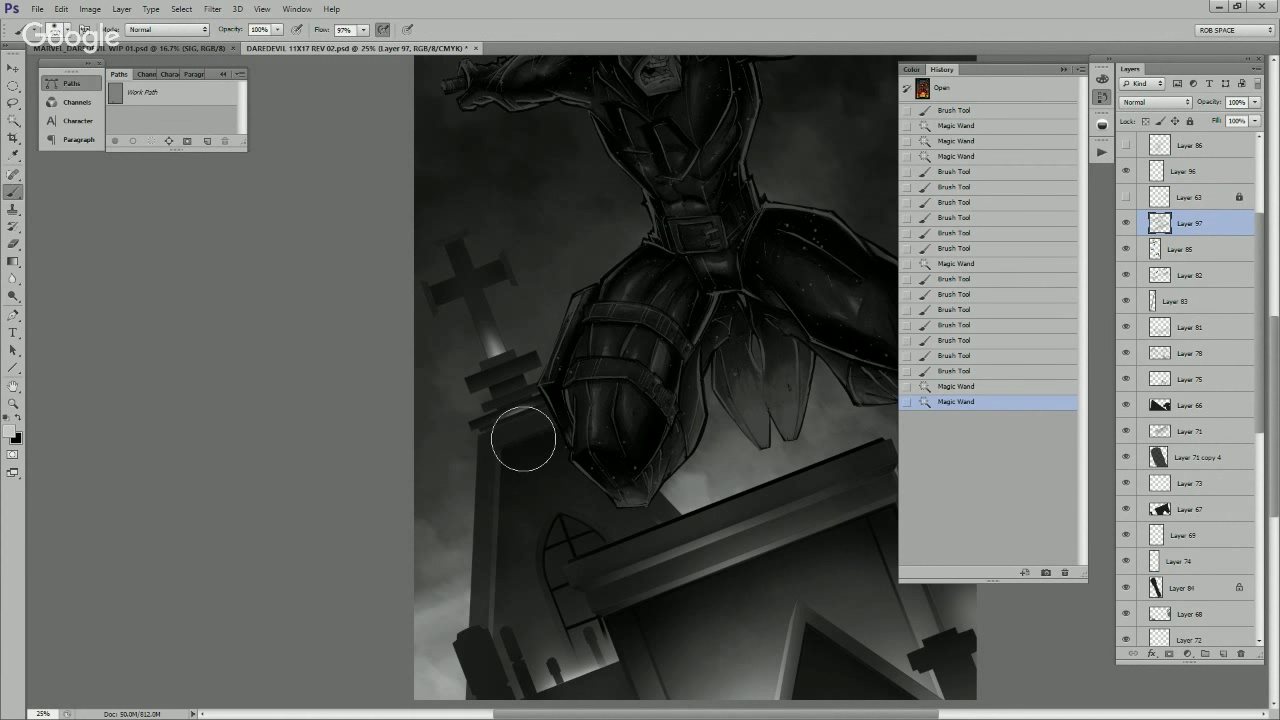
{"action": "left_click_drag", "start_coordinate": [517, 394], "coordinate": [546, 506]}
{"action": "key", "text": "bracketleft"}
{"action": "key", "text": "bracketleft"}
{"action": "key", "text": "bracketleft"}
{"action": "left_click_drag", "start_coordinate": [532, 463], "coordinate": [559, 525]}
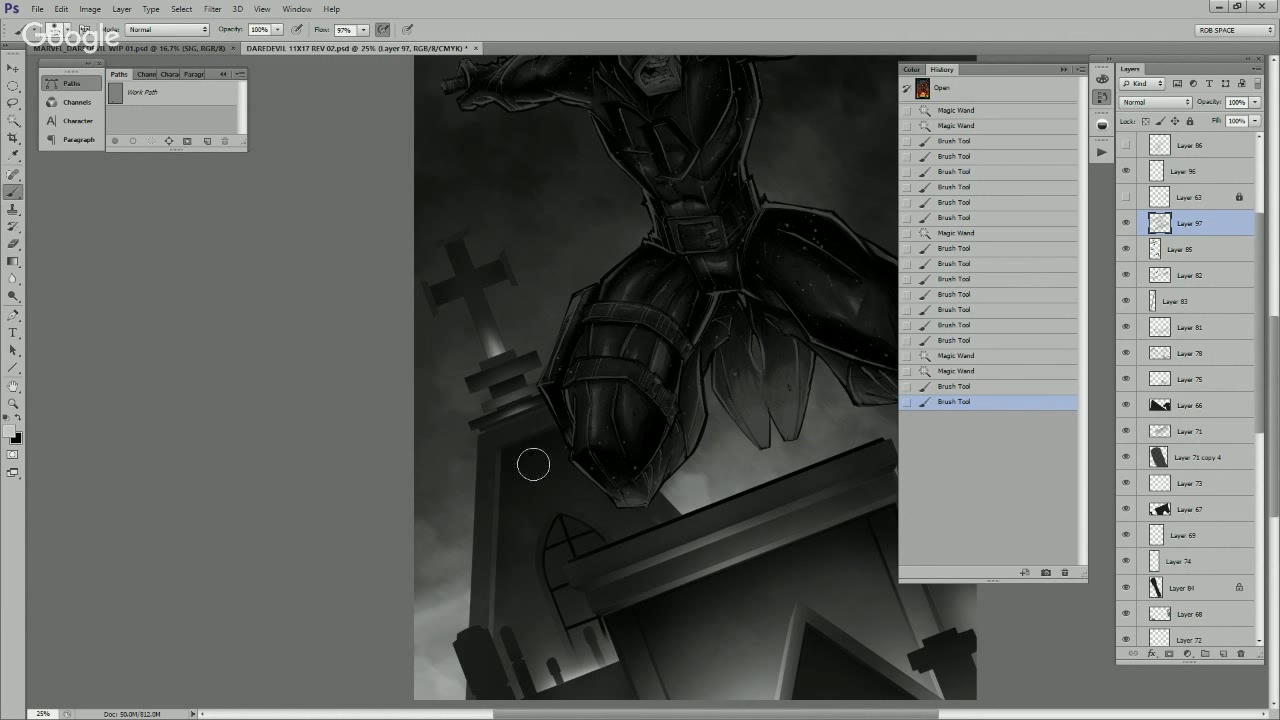
{"action": "left_click_drag", "start_coordinate": [515, 401], "coordinate": [575, 553]}
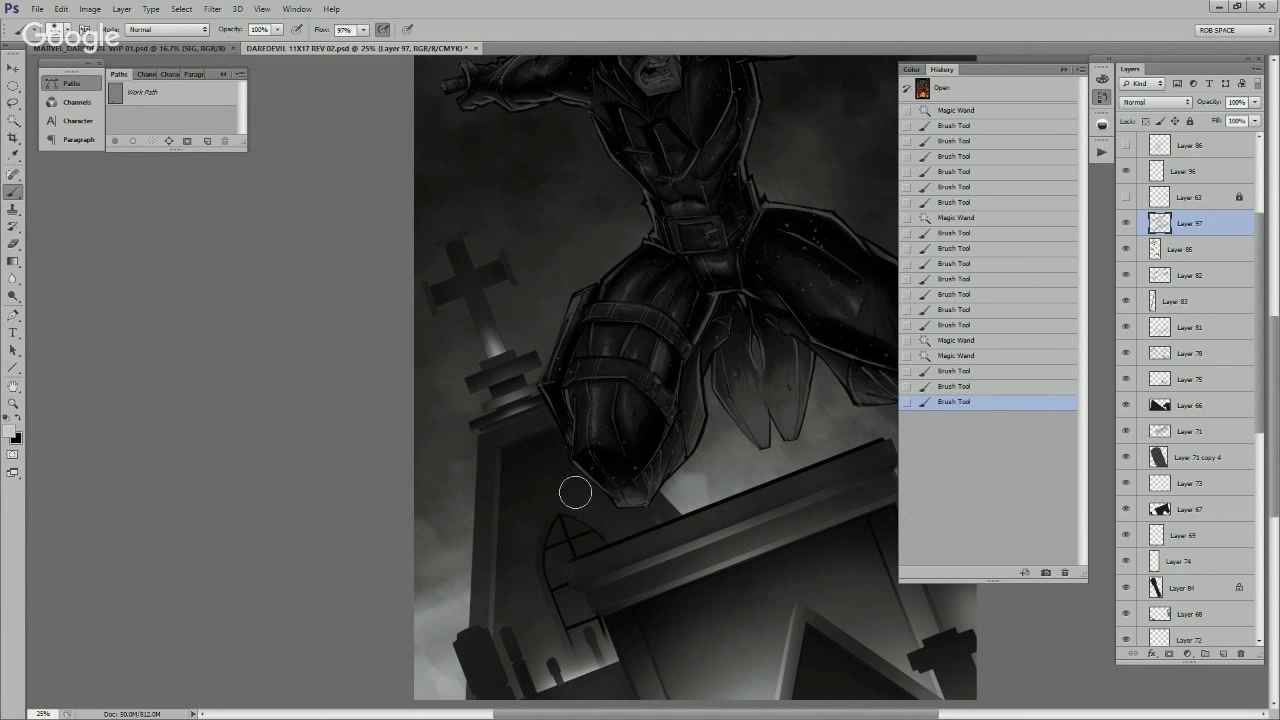
Step: Select the tomb's outer border strip from Layer 63 and add its short segment beside the roof with the Lasso
{"action": "left_click_drag", "start_coordinate": [684, 474], "coordinate": [618, 478]}
{"action": "left_click_drag", "start_coordinate": [644, 529], "coordinate": [659, 492]}
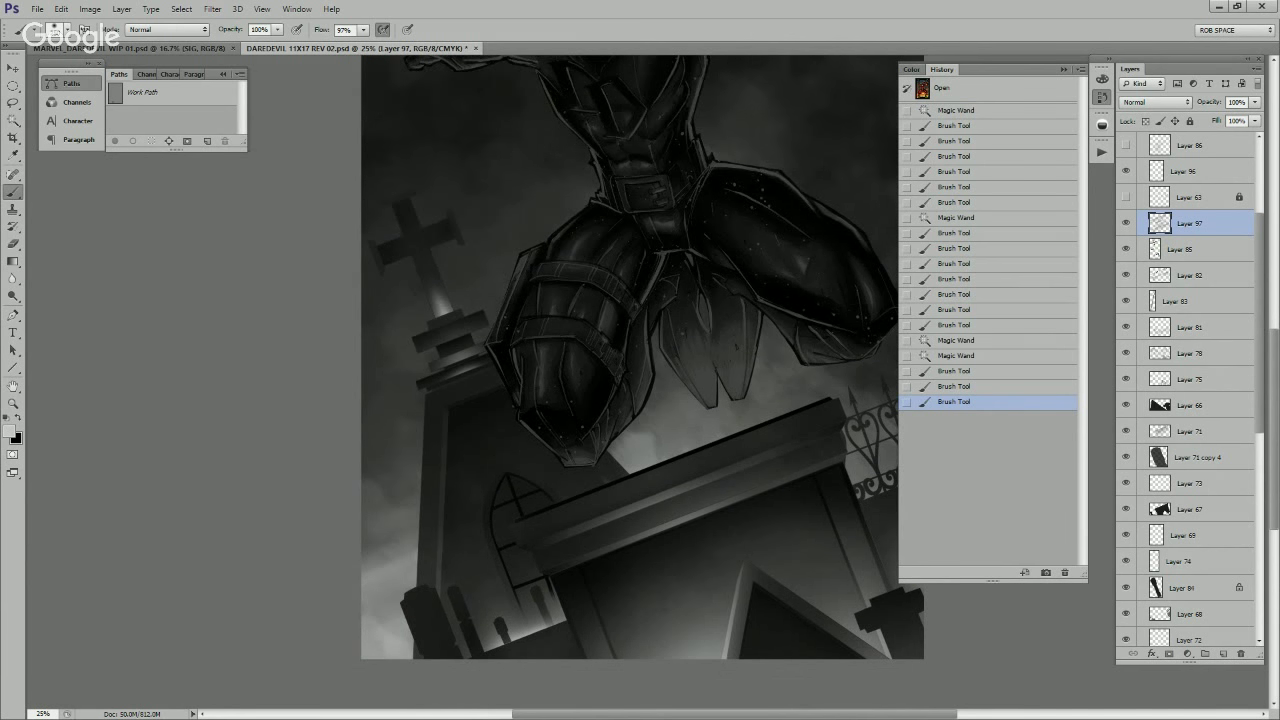
{"action": "left_click", "coordinate": [1189, 197]}
{"action": "key", "text": "w"}
{"action": "left_click", "coordinate": [487, 387]}
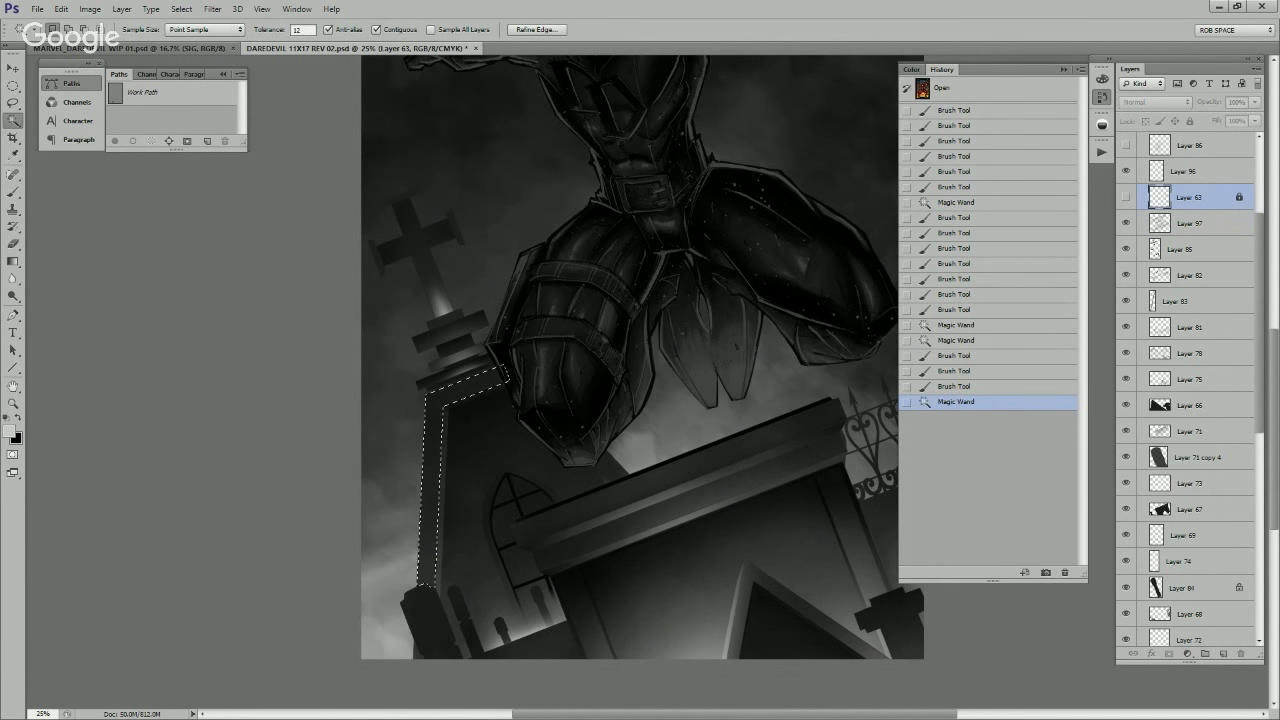
{"action": "left_click", "coordinate": [620, 465], "text": "shift"}
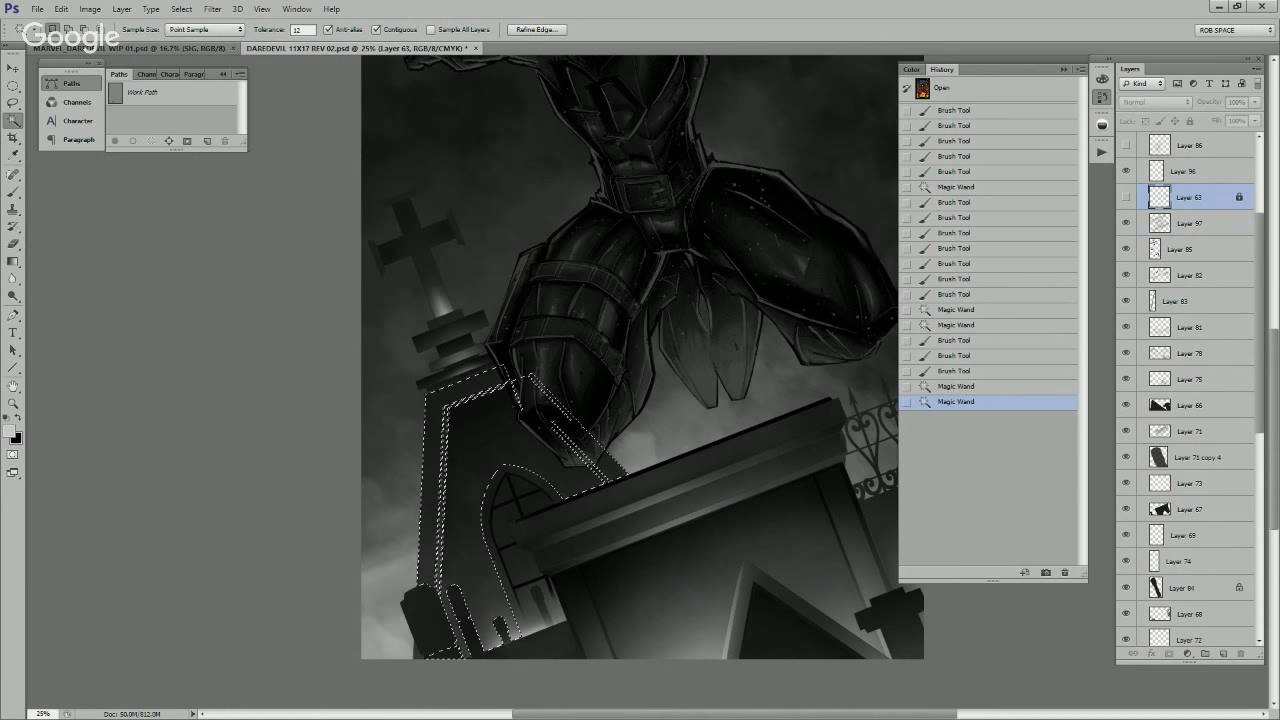
{"action": "left_click", "coordinate": [615, 463], "text": "alt"}
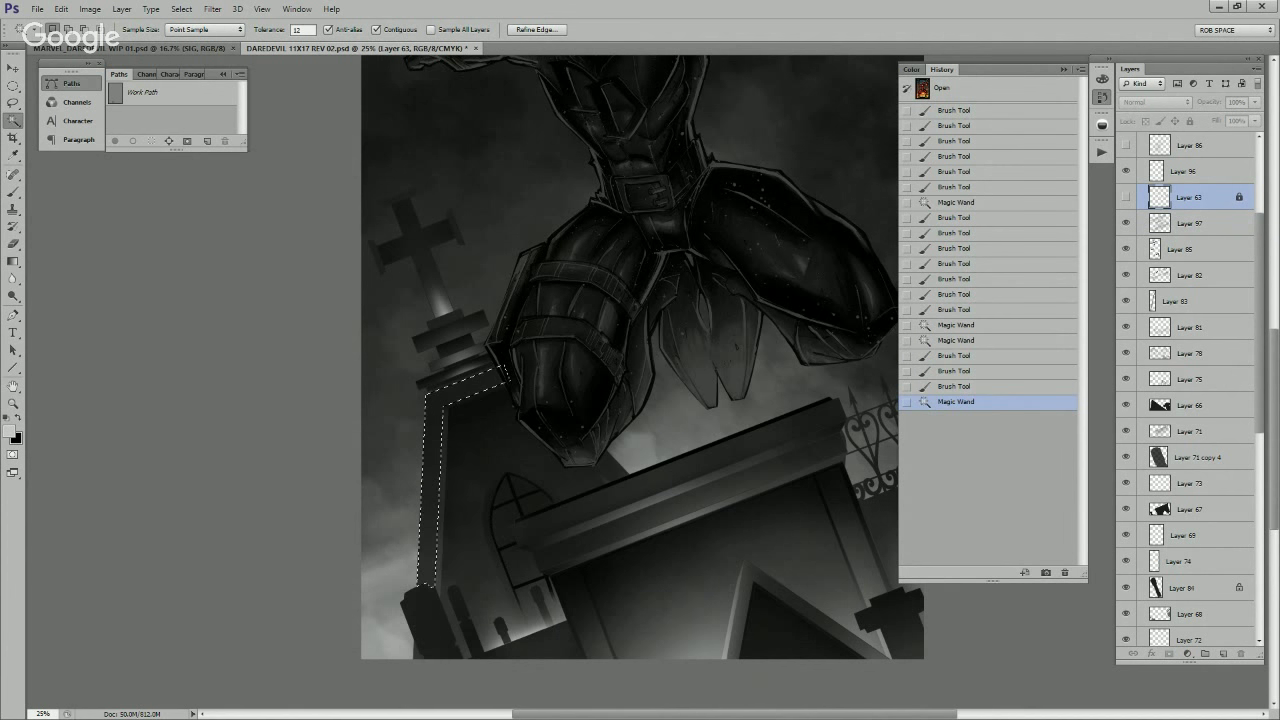
{"action": "key", "text": "l"}
{"action": "mouse_move", "coordinate": [614, 463]}
{"action": "left_mouse_down"}
{"action": "mouse_move", "coordinate": [638, 492]}
{"action": "mouse_move", "coordinate": [625, 502]}
{"action": "mouse_move", "coordinate": [598, 470]}
{"action": "left_mouse_up"}
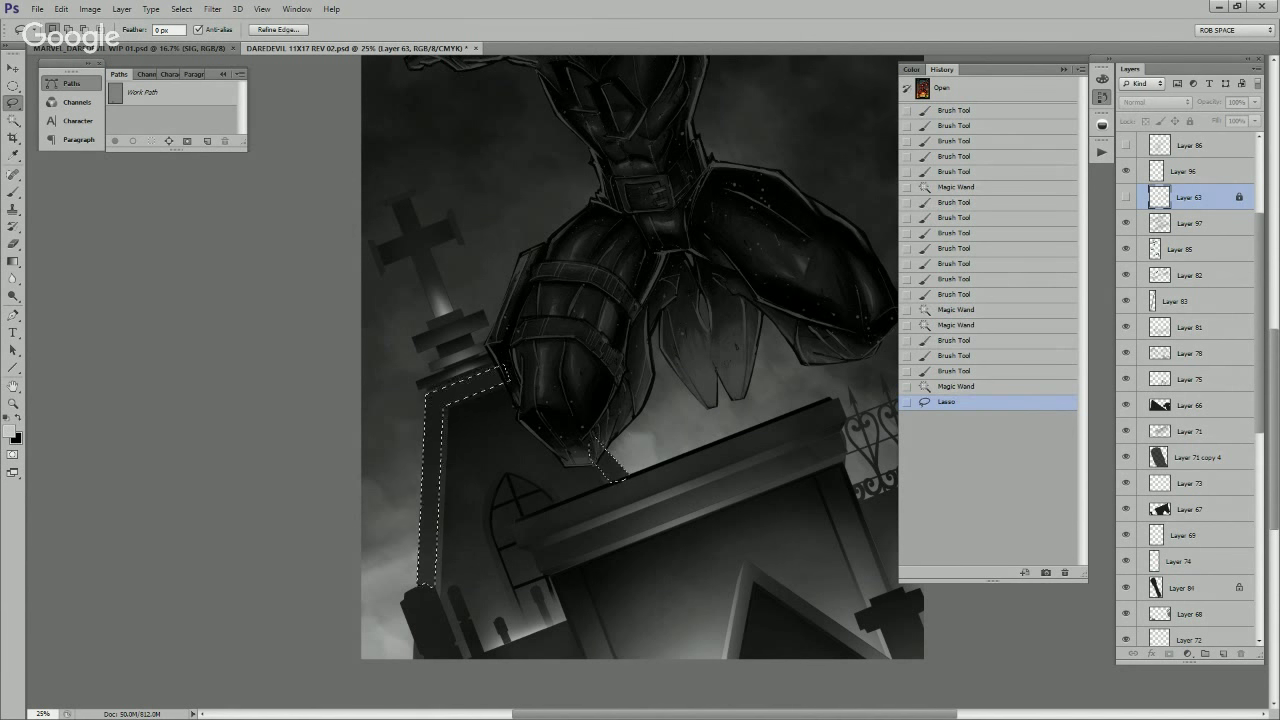
Step: Shade the selected tomb border on Layer 97 with an enlarged brush, using black near the foot and light grey near the upper corner
{"action": "key", "text": "alt+bracketleft"}
{"action": "key", "text": "b"}
{"action": "key", "text": "ctrl+h"}
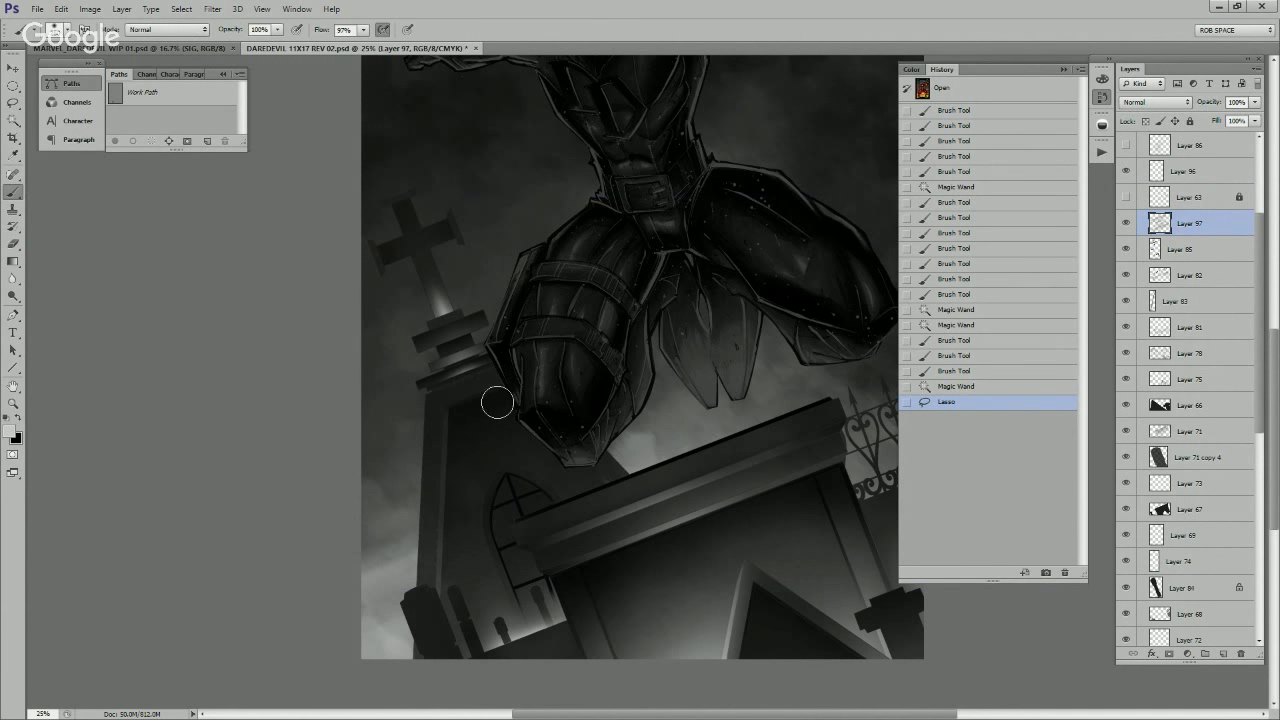
{"action": "key", "text": "bracketright"}
{"action": "key", "text": "bracketright"}
{"action": "key", "text": "bracketright"}
{"action": "key", "text": "x"}
{"action": "mouse_move", "coordinate": [613, 439]}
{"action": "left_mouse_down"}
{"action": "mouse_move", "coordinate": [633, 452]}
{"action": "mouse_move", "coordinate": [558, 439]}
{"action": "left_mouse_up"}
{"action": "key", "text": "x"}
{"action": "left_click_drag", "start_coordinate": [482, 429], "coordinate": [487, 428]}
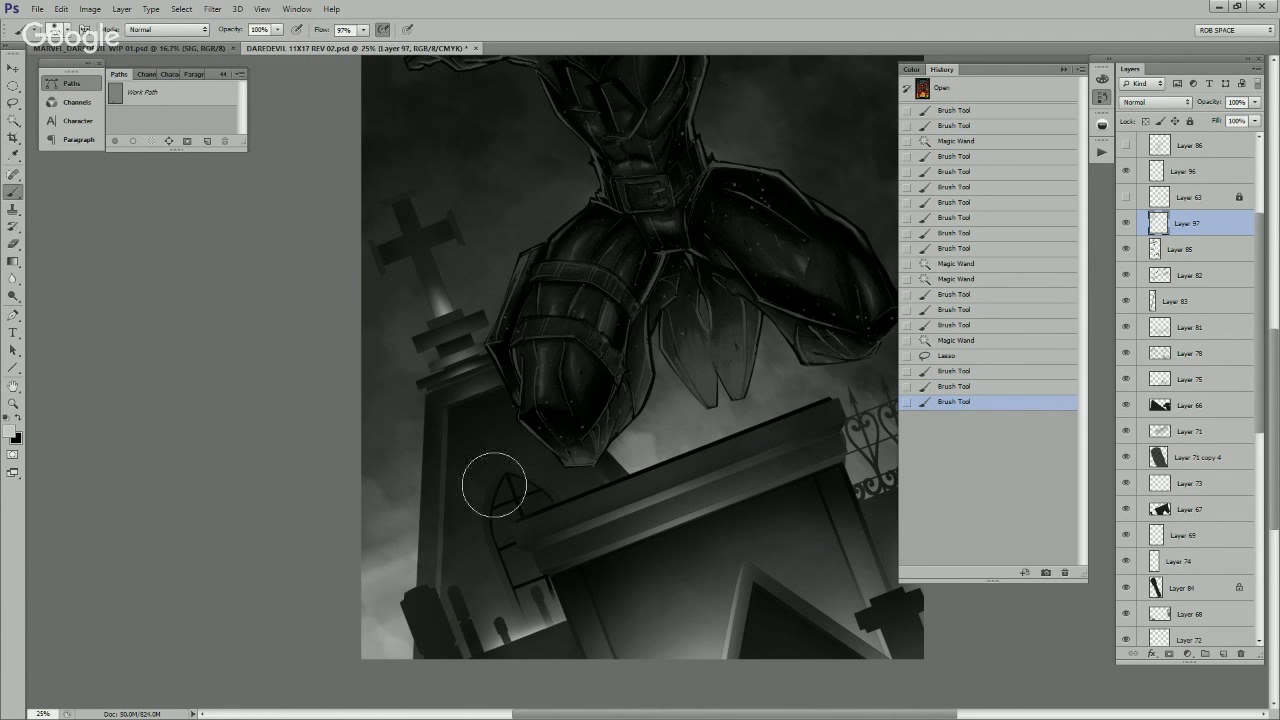
Step: Refine the border segment beside the roof with black and light grey strokes, and clear the selection
{"action": "key", "text": "x"}
{"action": "left_click_drag", "start_coordinate": [663, 492], "coordinate": [682, 501]}
{"action": "key", "text": "x"}
{"action": "left_click_drag", "start_coordinate": [656, 571], "coordinate": [642, 540]}
{"action": "key", "text": "ctrl+z"}
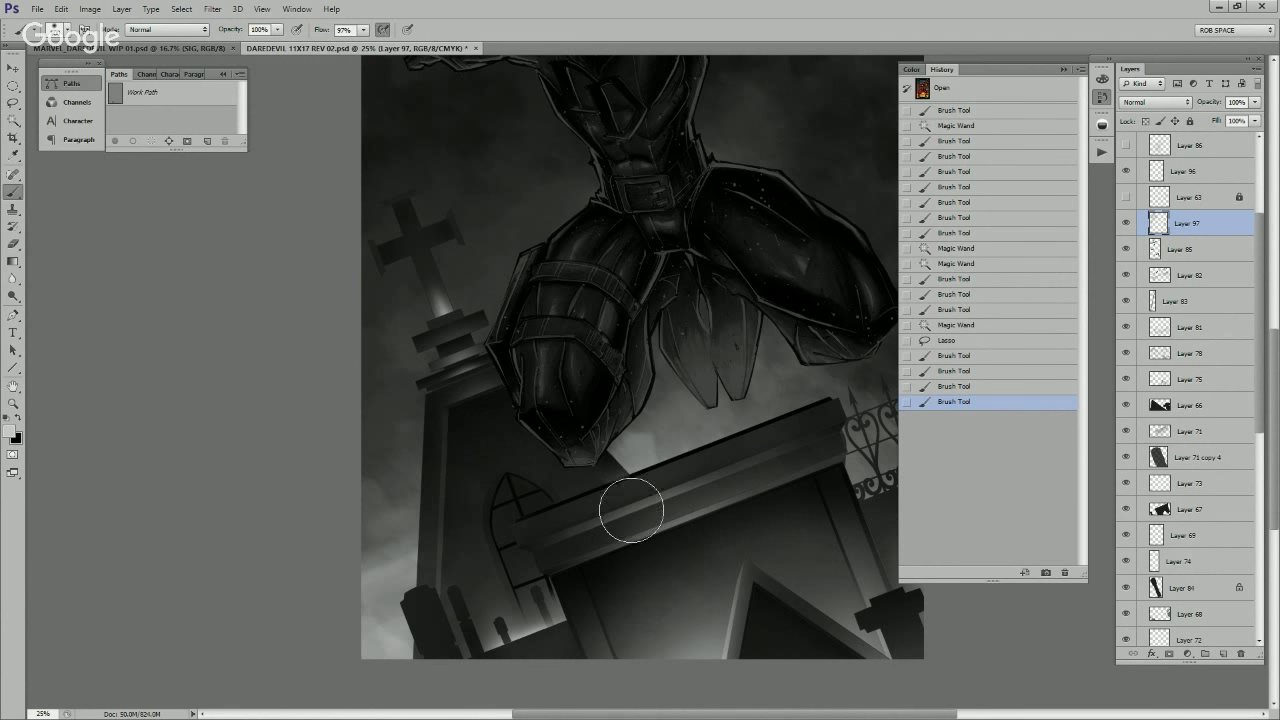
{"action": "left_click_drag", "start_coordinate": [626, 491], "coordinate": [605, 448]}
{"action": "key", "text": "ctrl+d"}
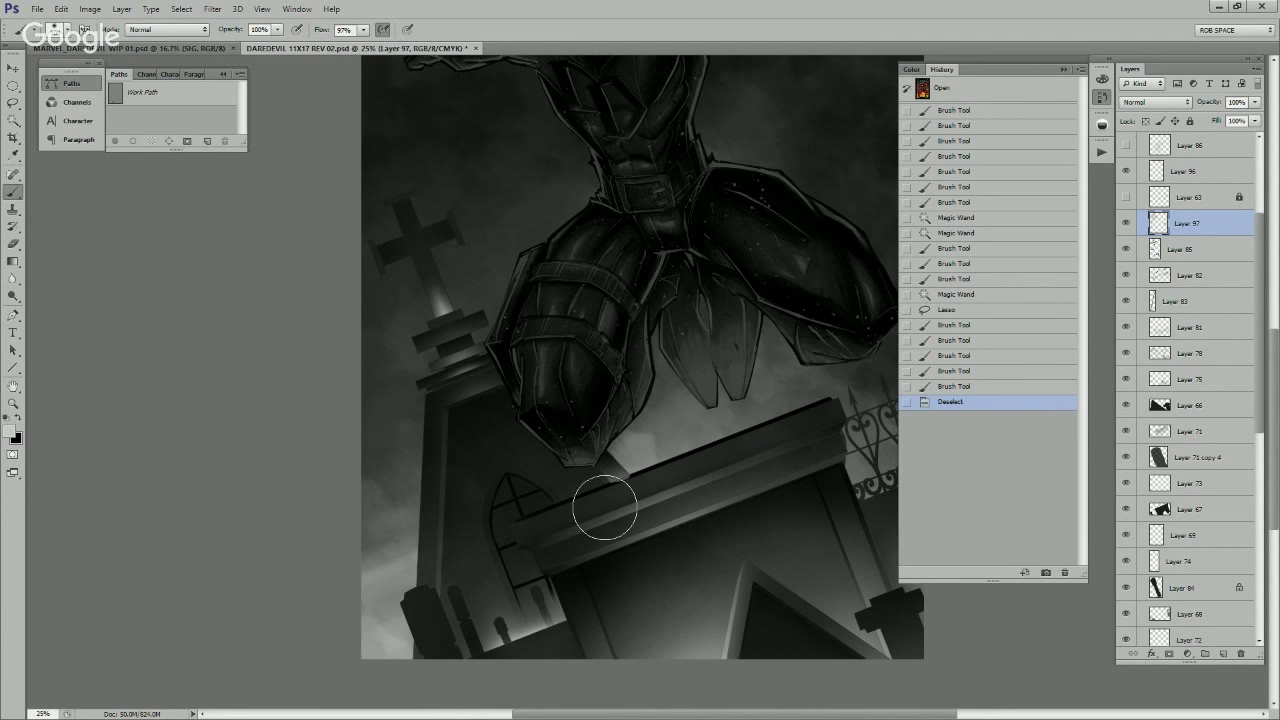
Step: Erase stray shading along the tomb's upper roof edge on Layer 97 using the ROB SHARP 50 REV 02 eraser tip
{"action": "key", "text": "e"}
{"action": "right_click", "coordinate": [634, 490]}
{"action": "left_click_drag", "start_coordinate": [814, 543], "coordinate": [814, 505]}
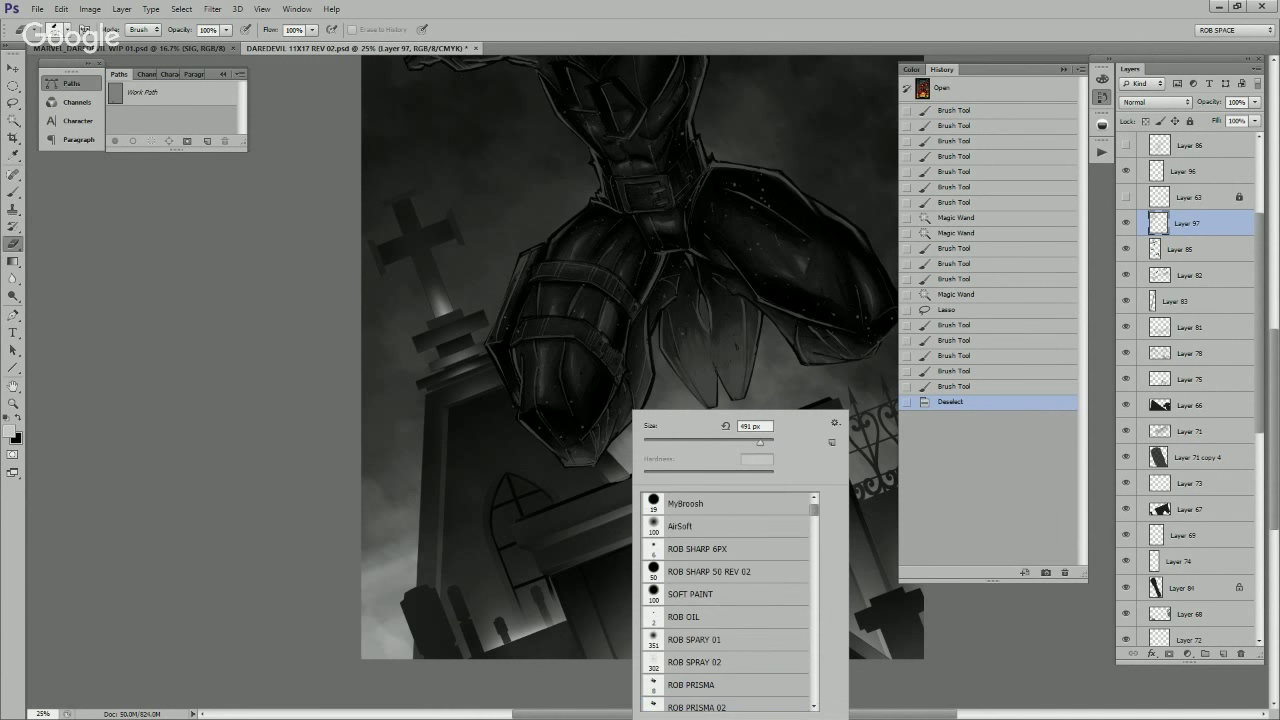
{"action": "left_click", "coordinate": [690, 503]}
{"action": "left_click", "coordinate": [690, 571]}
{"action": "left_click_drag", "start_coordinate": [616, 517], "coordinate": [630, 484]}
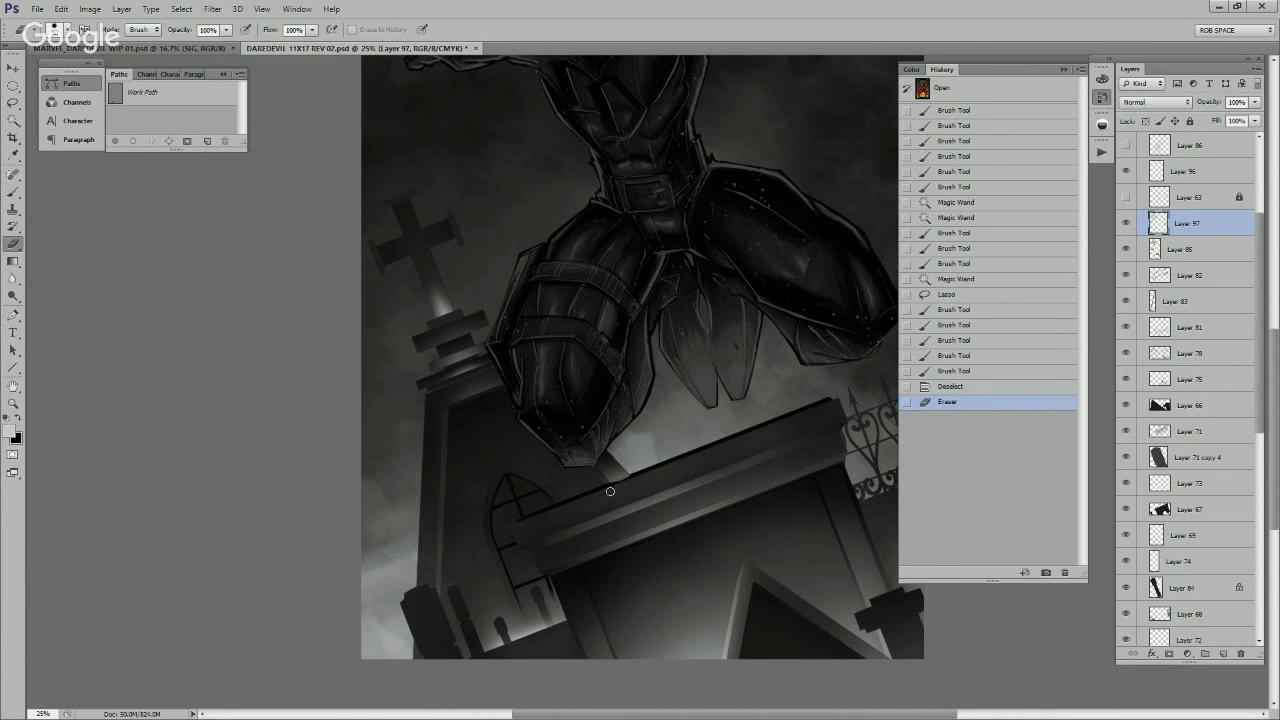
{"action": "left_click", "coordinate": [642, 478]}
Step: Examine the whole picture and check the visibility of Layers 81, 78, 75 and 71 to identify what each contains
{"action": "key", "text": "z"}
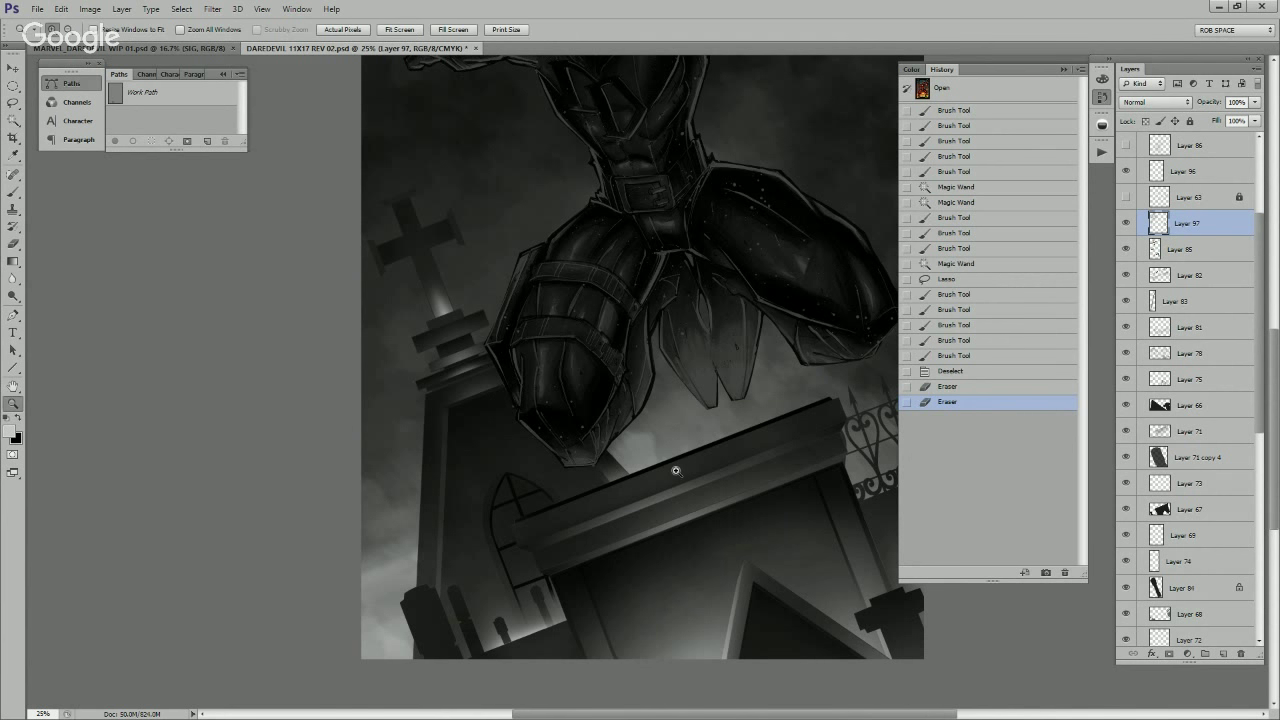
{"action": "left_click", "coordinate": [675, 470], "text": "alt"}
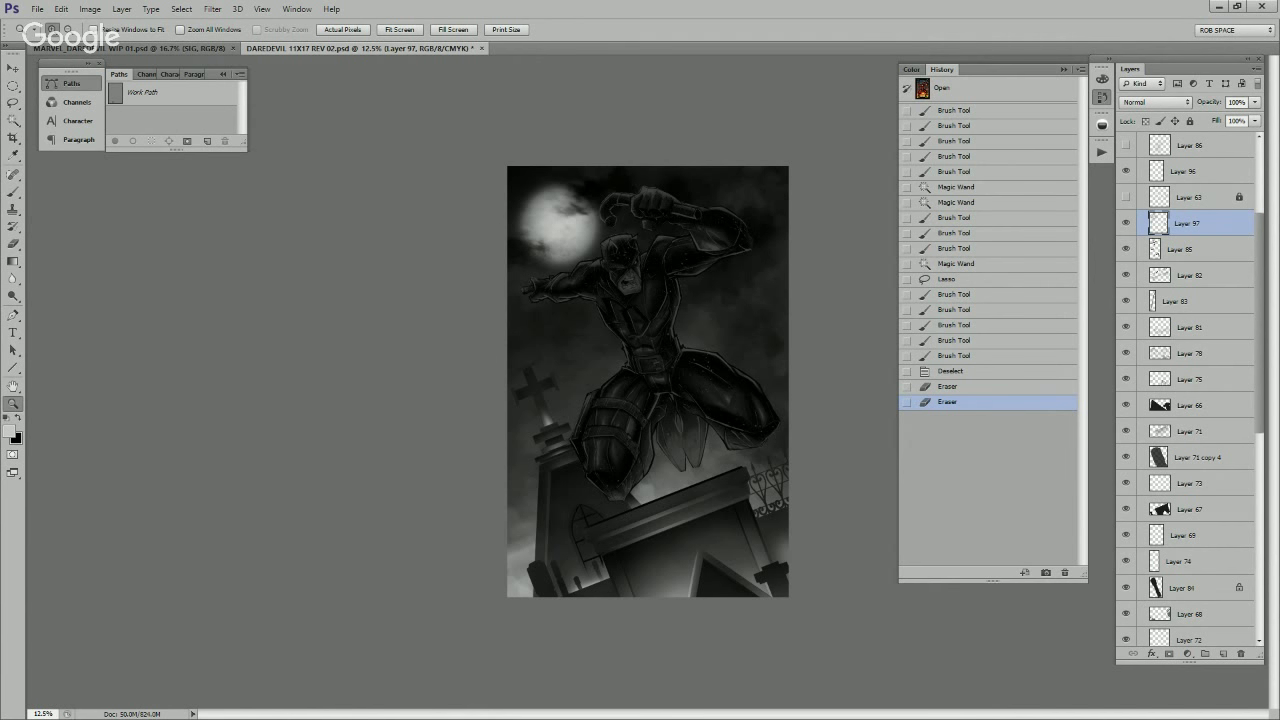
{"action": "left_click", "coordinate": [1126, 327]}
{"action": "left_click", "coordinate": [1126, 353]}
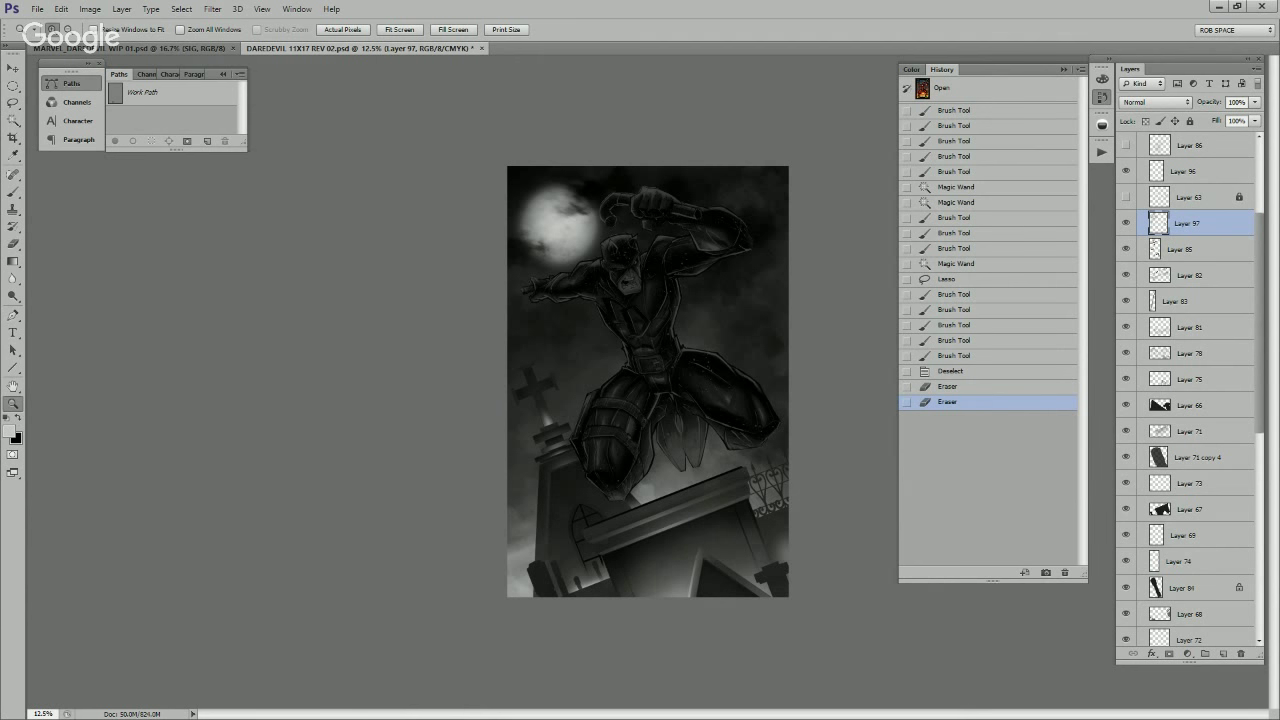
{"action": "left_click", "coordinate": [1126, 379]}
{"action": "left_click", "coordinate": [1126, 431]}
{"action": "left_click", "coordinate": [1126, 431]}
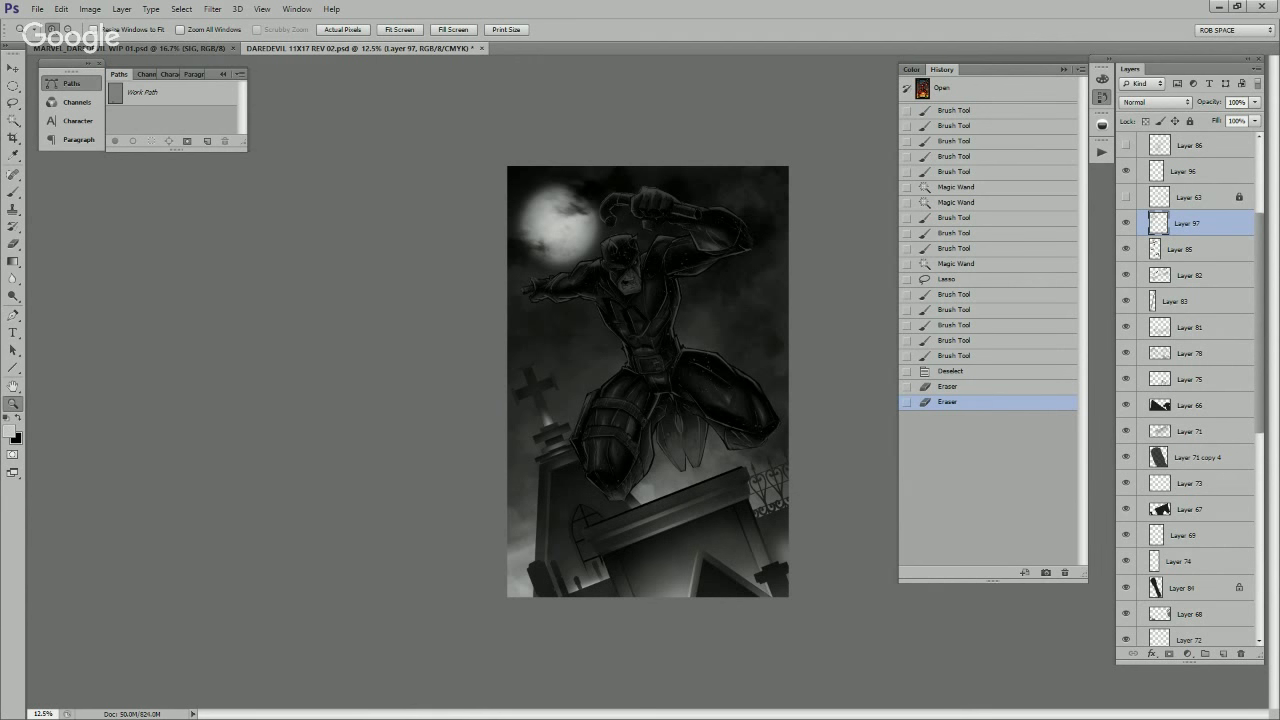
{"action": "scroll", "coordinate": [1185, 400], "scroll_direction": "down", "scroll_amount": 8}
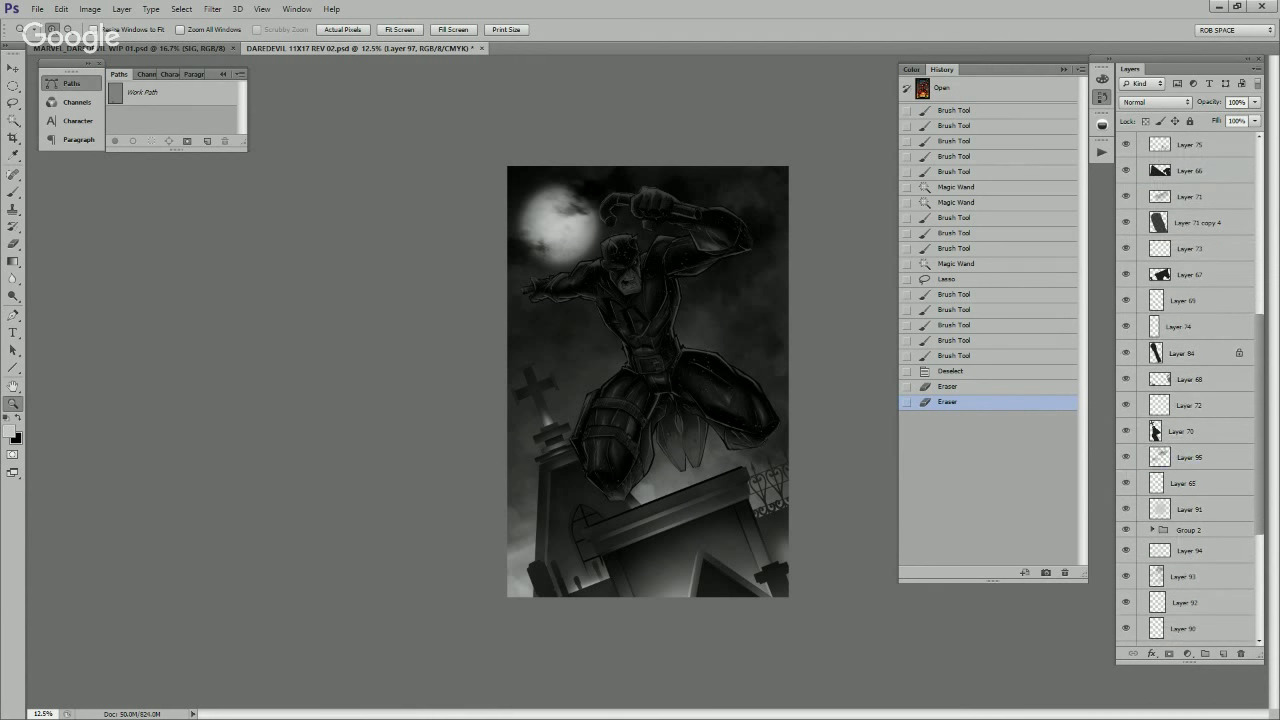
Step: Apply a Gaussian Blur with a 3.0 pixel radius to Layer 95 and lower its opacity to 76%
{"action": "left_click", "coordinate": [212, 8]}
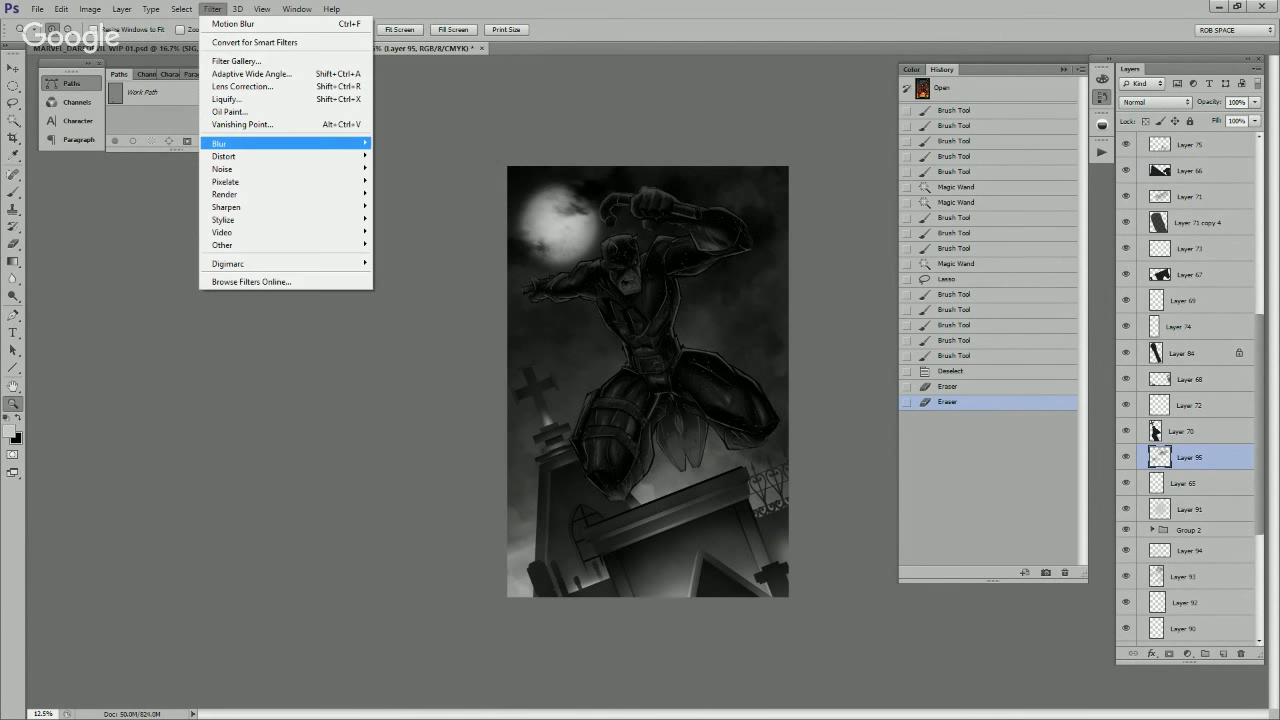
{"action": "left_click", "coordinate": [436, 237]}
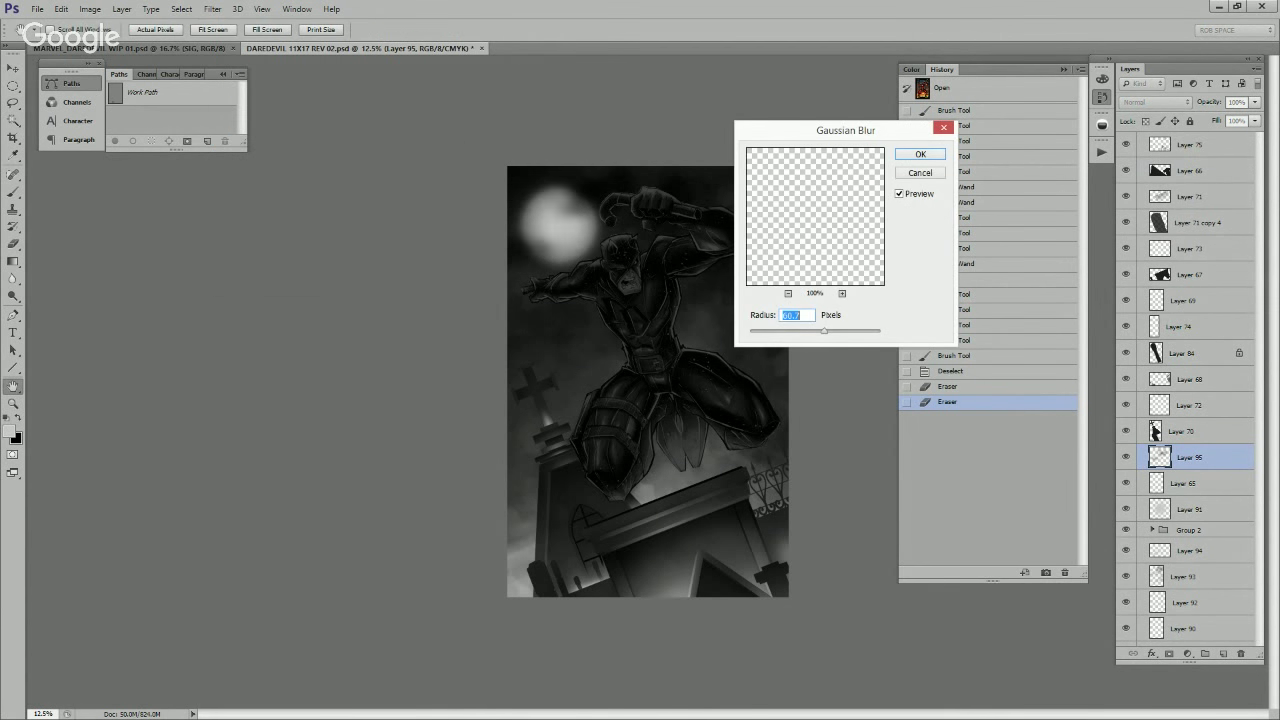
{"action": "left_click_drag", "start_coordinate": [824, 331], "coordinate": [773, 331]}
{"action": "key", "text": "Return"}
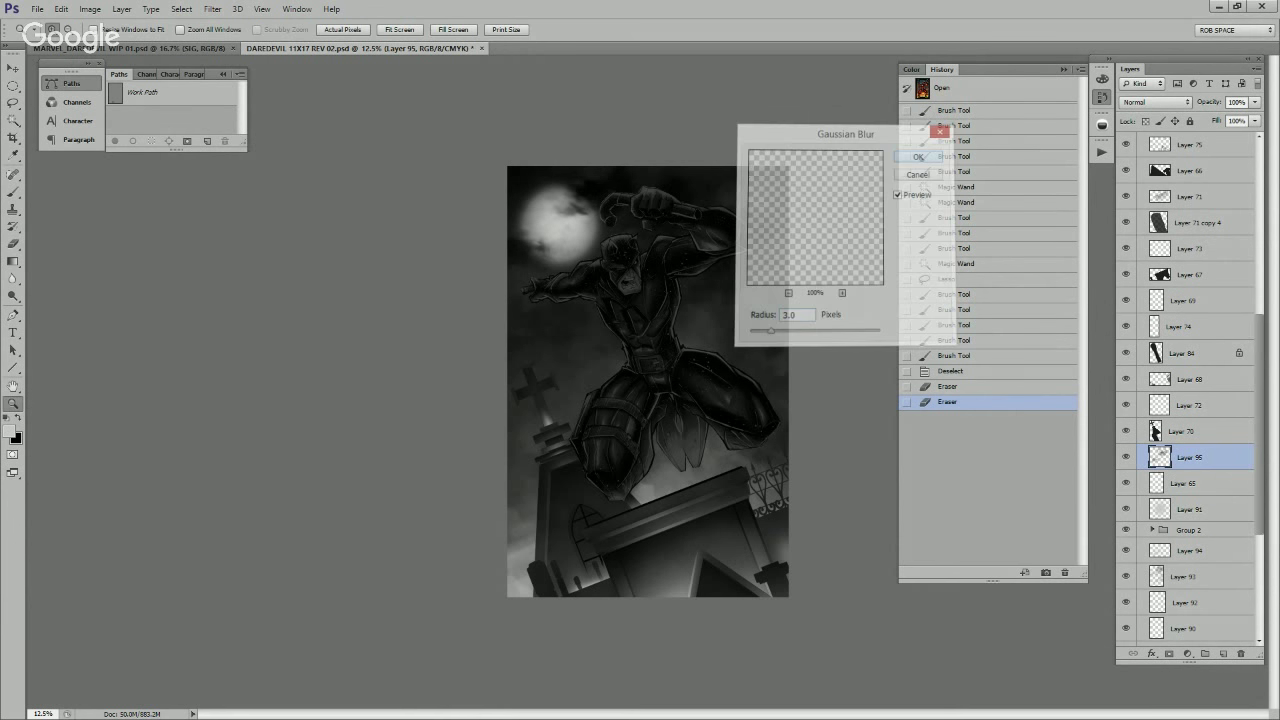
{"action": "left_click", "coordinate": [1255, 102]}
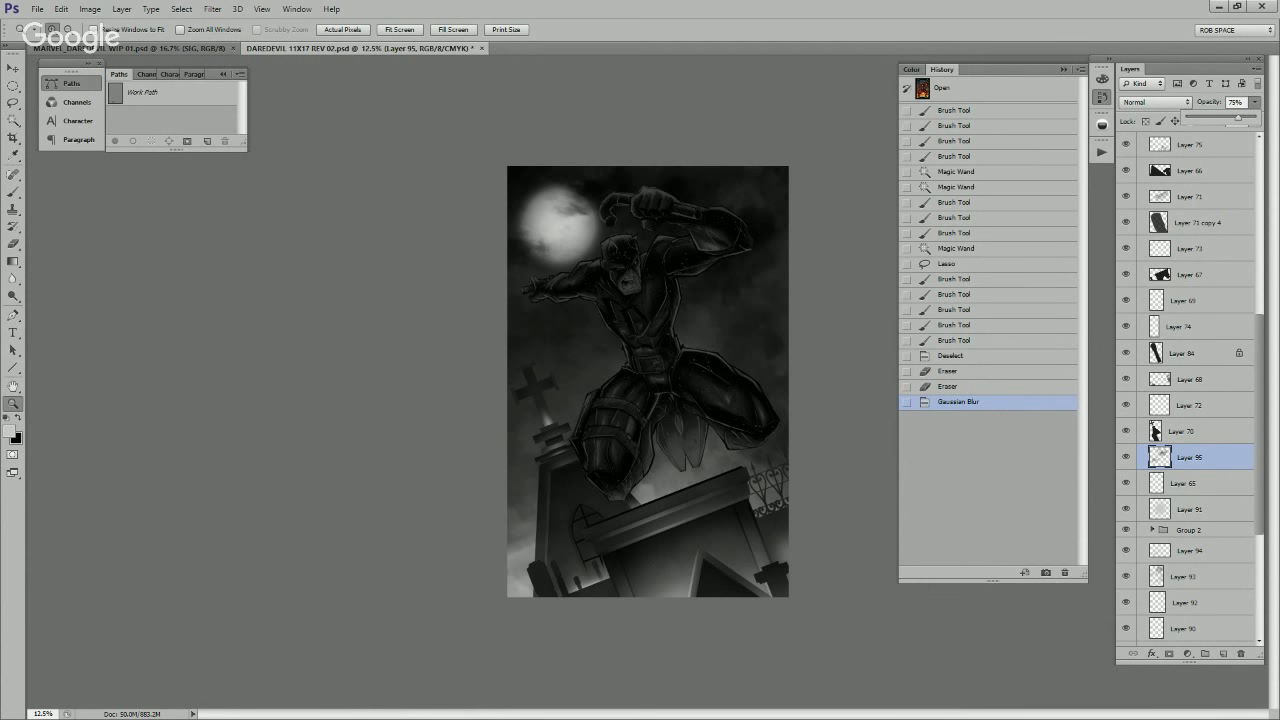
{"action": "left_click_drag", "start_coordinate": [1238, 119], "coordinate": [1239, 119]}
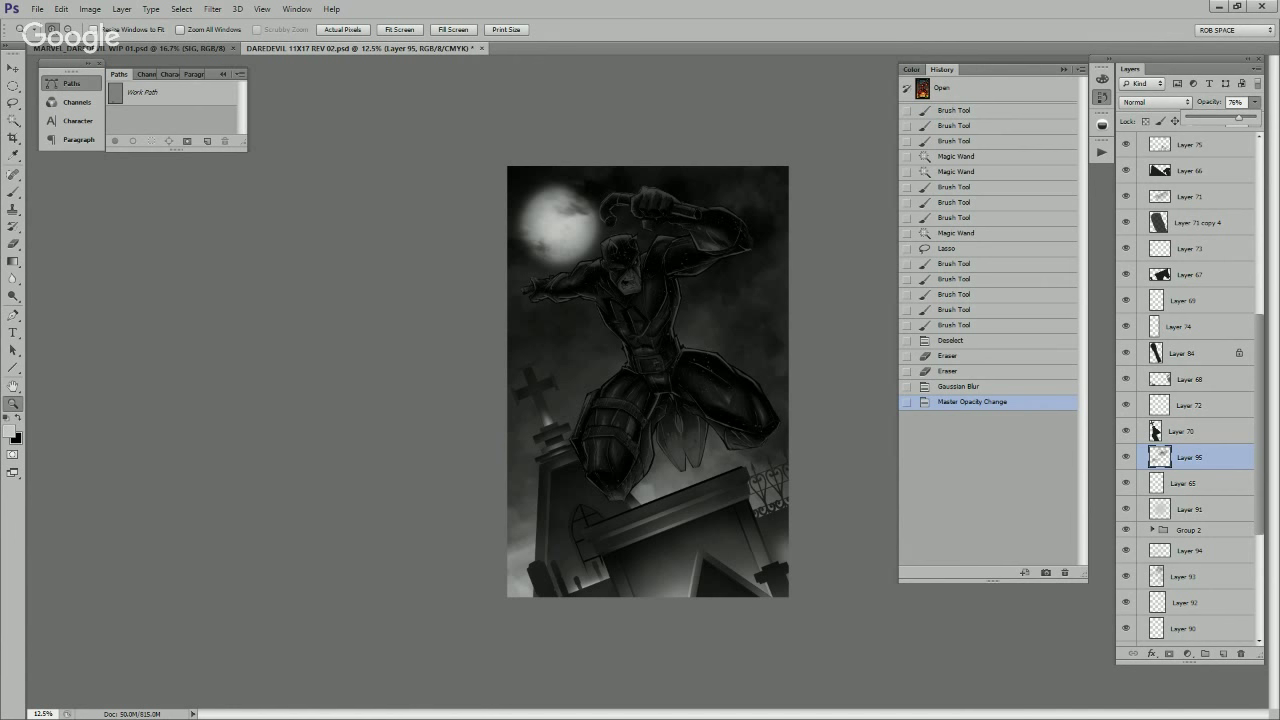
Step: Select the two long slab bands of the tomb roof from Layer 63 with the Magic Wand and add a new layer for their shading
{"action": "scroll", "coordinate": [1188, 390], "scroll_direction": "up", "scroll_amount": 10}
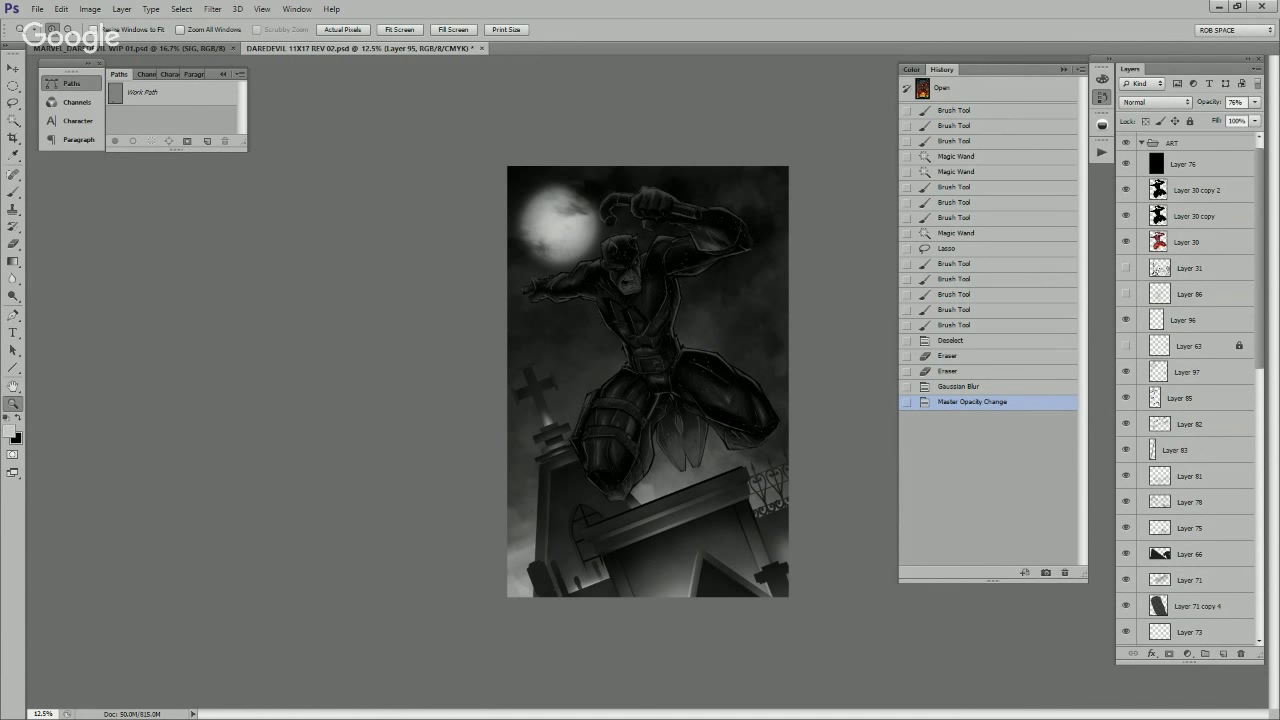
{"action": "left_click", "coordinate": [1190, 346]}
{"action": "key", "text": "w"}
{"action": "left_click", "coordinate": [717, 513]}
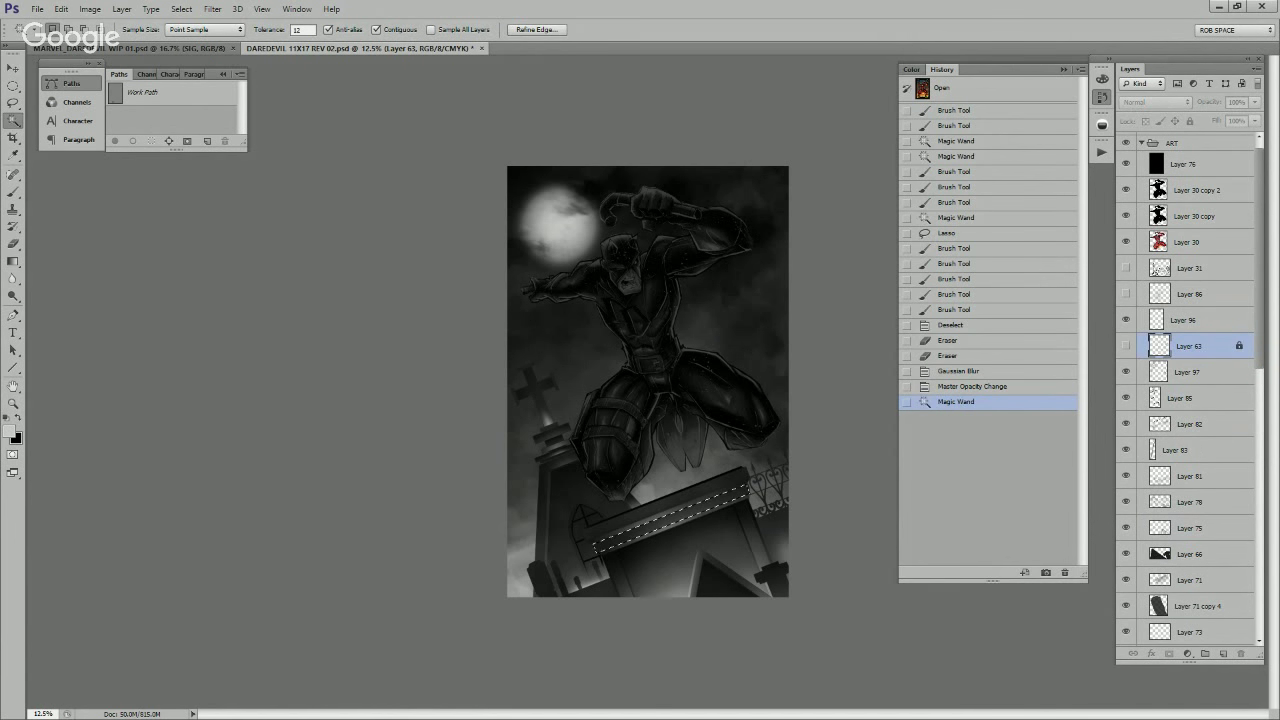
{"action": "left_click", "coordinate": [599, 548], "text": "shift"}
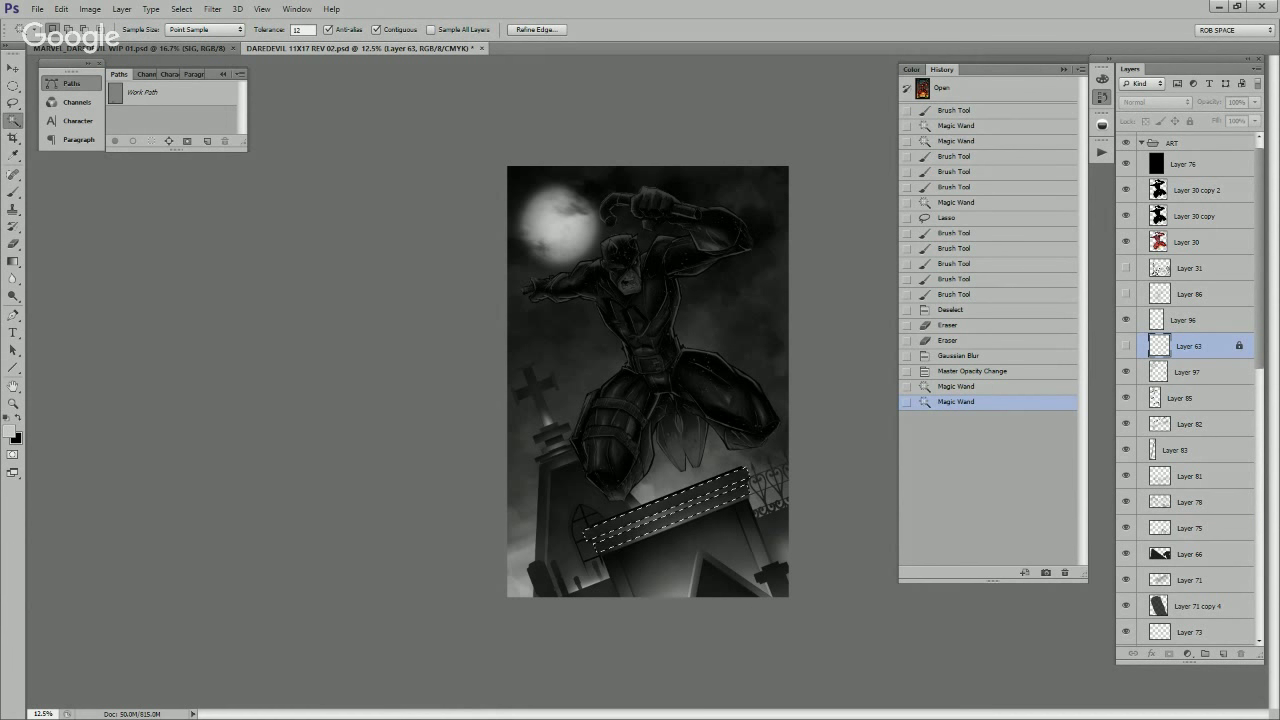
{"action": "left_click", "coordinate": [1223, 653]}
Step: Darken the selected roof slabs on Layer 98 with soft black brush strokes, keeping the selection outline hidden
{"action": "key", "text": "b"}
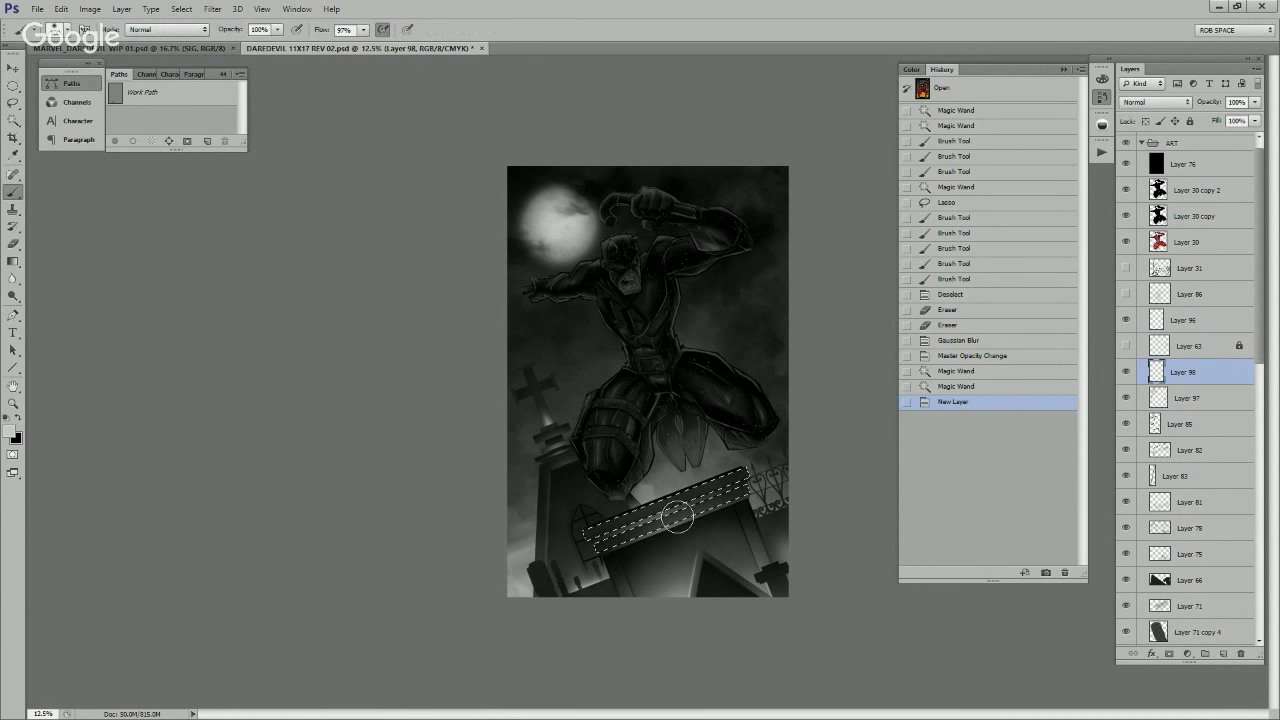
{"action": "key", "text": "x"}
{"action": "key", "text": "ctrl+h"}
{"action": "left_click_drag", "start_coordinate": [571, 537], "coordinate": [772, 465]}
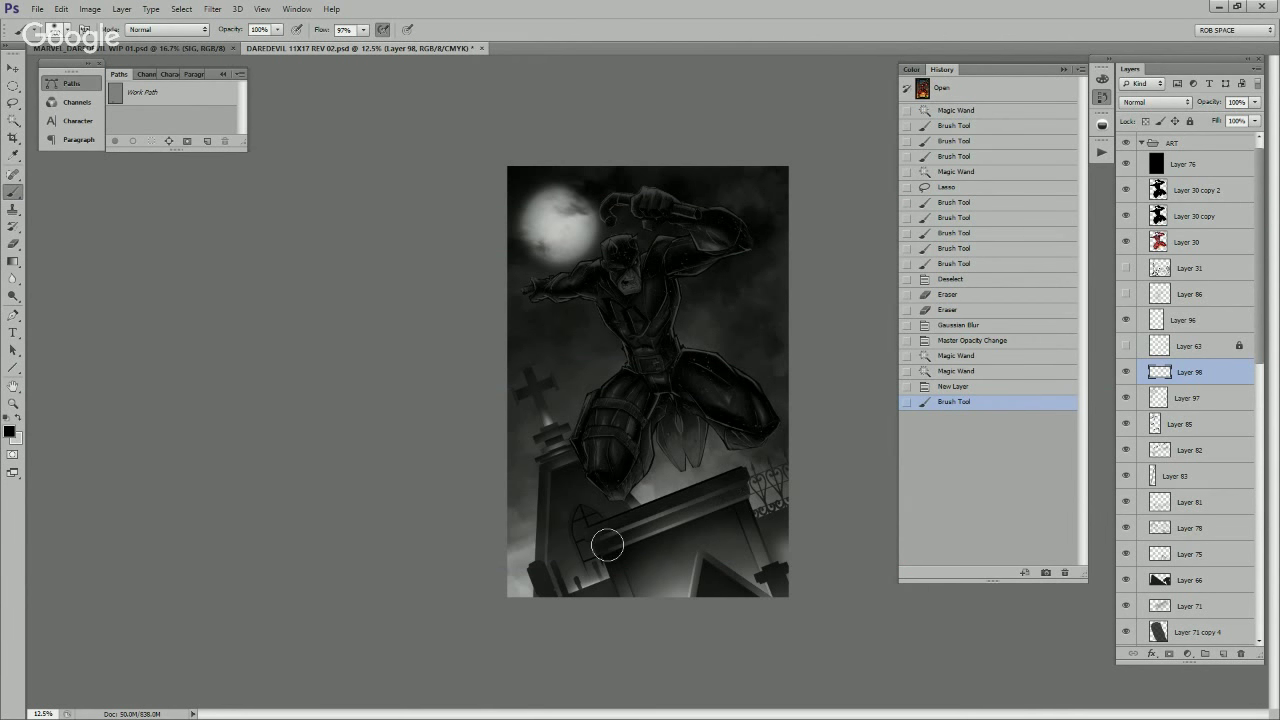
{"action": "left_click", "coordinate": [607, 545]}
{"action": "mouse_move", "coordinate": [607, 545]}
{"action": "left_mouse_down"}
{"action": "mouse_move", "coordinate": [588, 572]}
{"action": "mouse_move", "coordinate": [757, 541]}
{"action": "mouse_move", "coordinate": [585, 531]}
{"action": "mouse_move", "coordinate": [571, 636]}
{"action": "left_mouse_up"}
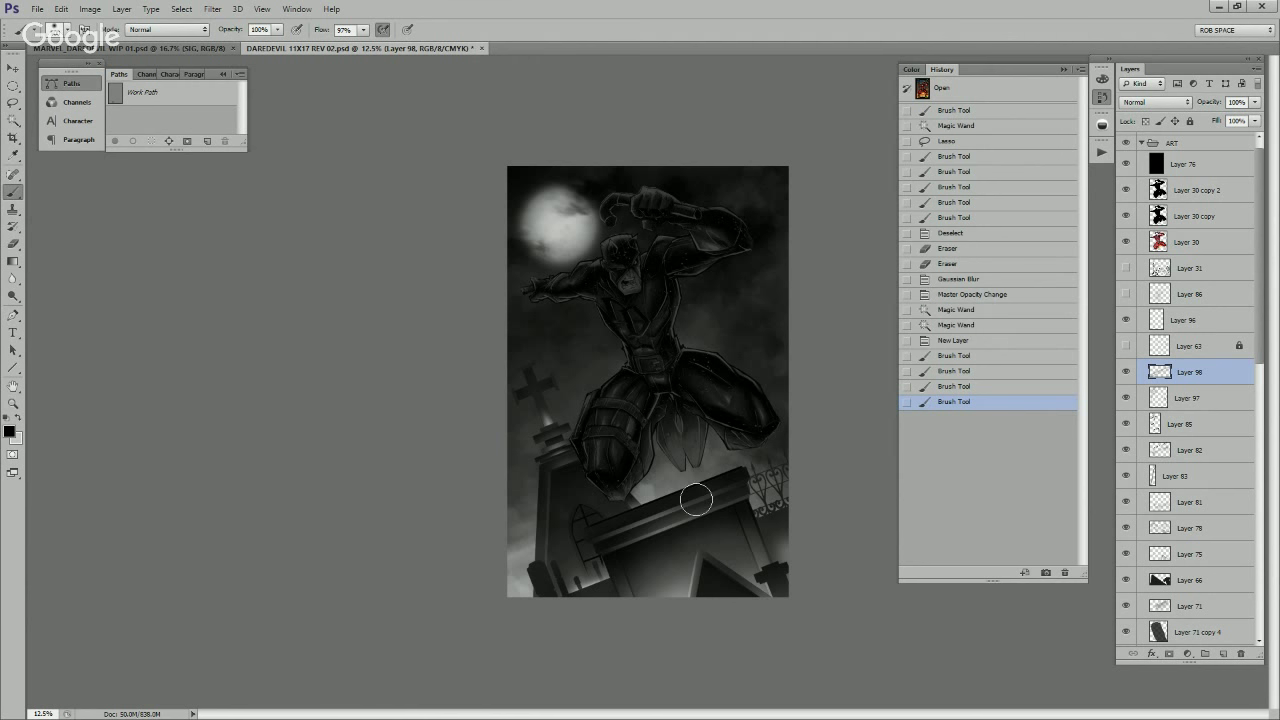
{"action": "mouse_move", "coordinate": [696, 499]}
{"action": "left_mouse_down"}
{"action": "mouse_move", "coordinate": [776, 501]}
{"action": "mouse_move", "coordinate": [724, 519]}
{"action": "mouse_move", "coordinate": [728, 537]}
{"action": "mouse_move", "coordinate": [623, 567]}
{"action": "mouse_move", "coordinate": [640, 646]}
{"action": "left_mouse_up"}
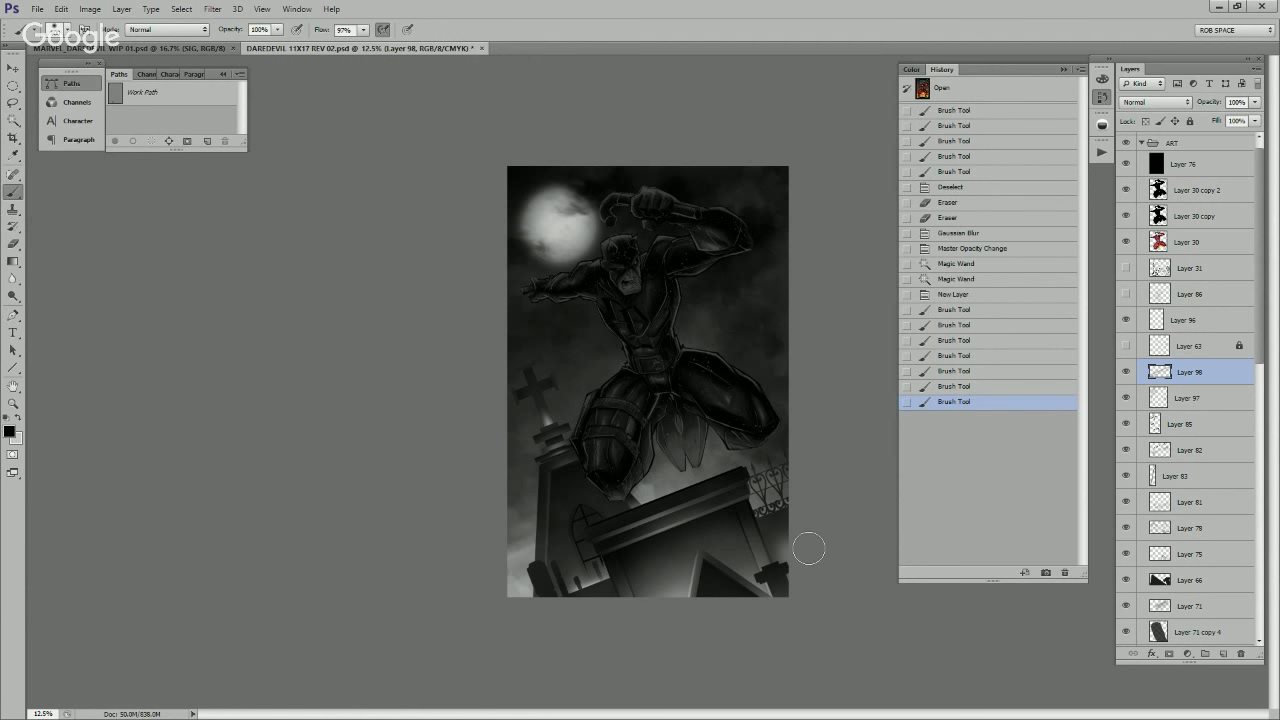
Step: Brush light and dark tones over the lower building on Layer 98, undoing unwanted strokes, and clear the selection
{"action": "key", "text": "x"}
{"action": "left_click_drag", "start_coordinate": [645, 550], "coordinate": [717, 545]}
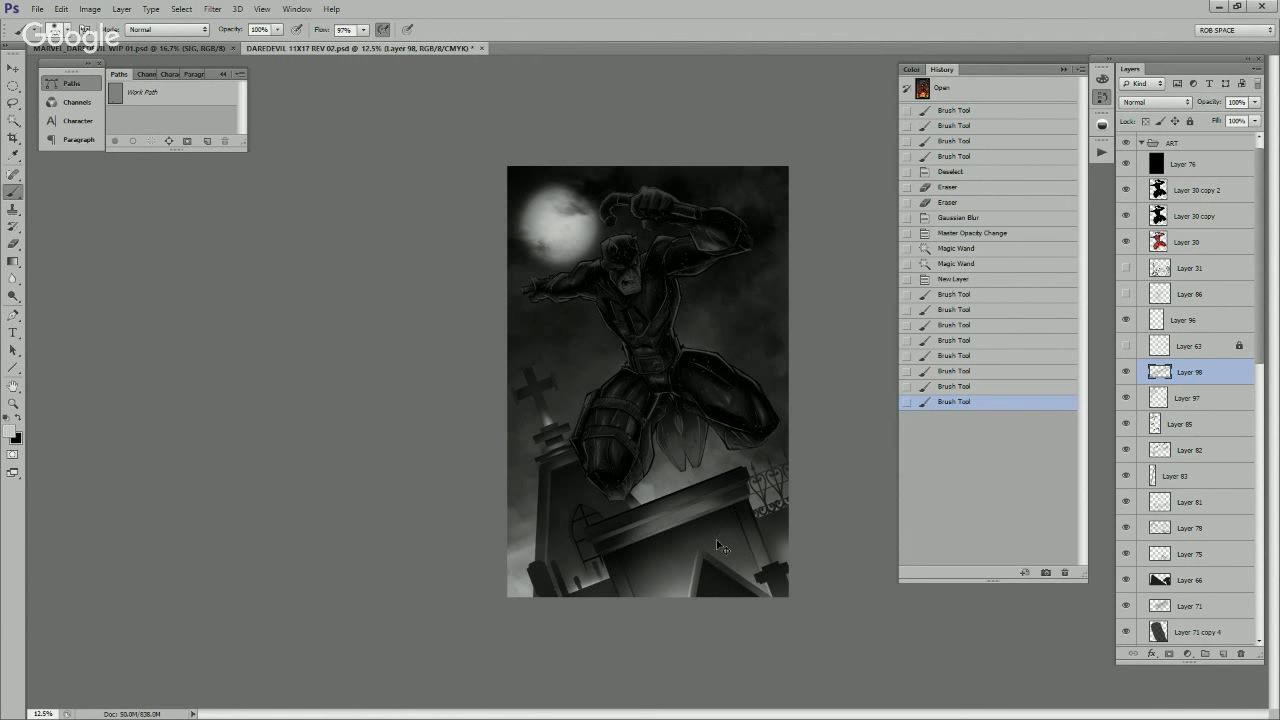
{"action": "key", "text": "ctrl+z"}
{"action": "left_click_drag", "start_coordinate": [606, 593], "coordinate": [805, 524]}
{"action": "key", "text": "ctrl+z"}
{"action": "left_click_drag", "start_coordinate": [740, 467], "coordinate": [634, 506]}
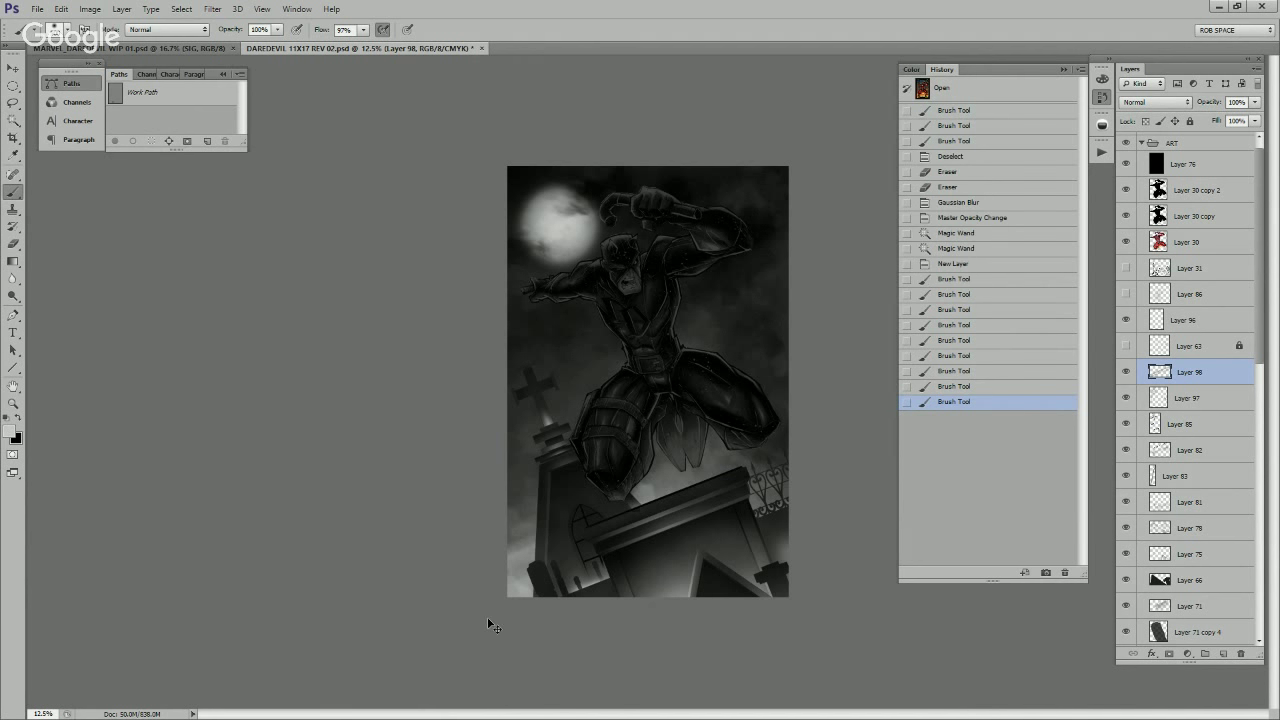
{"action": "key", "text": "x"}
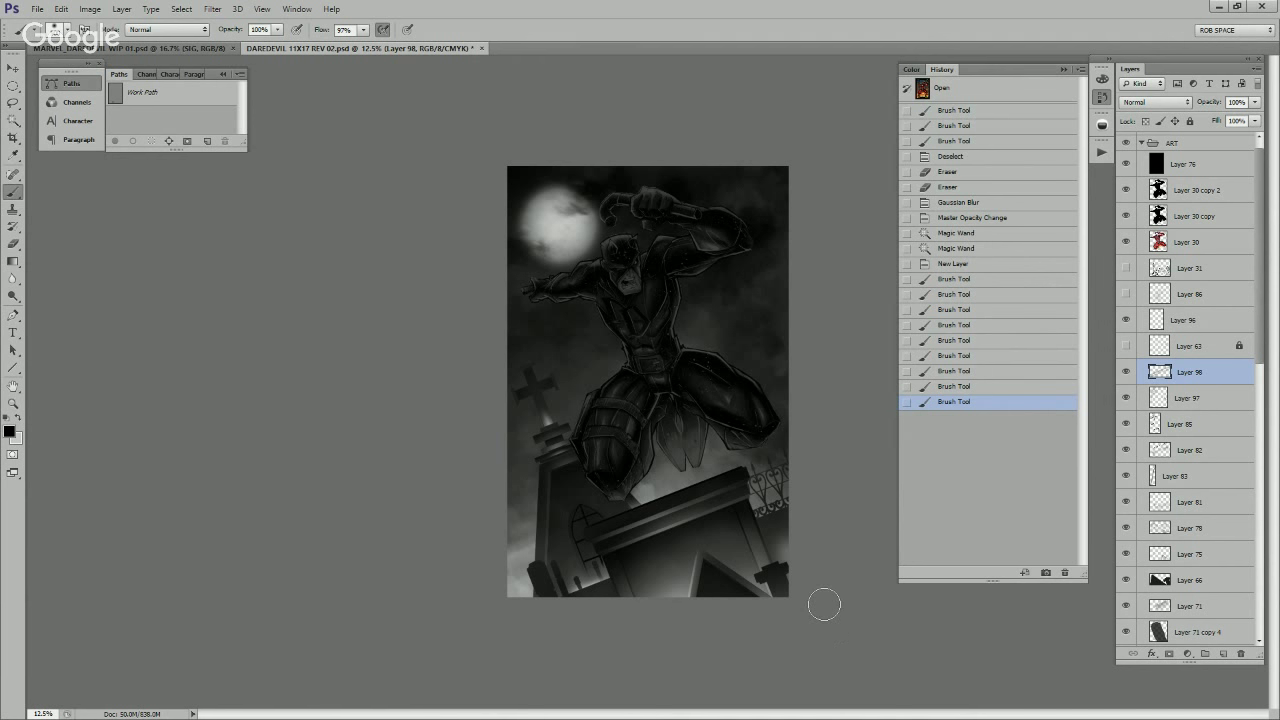
{"action": "key", "text": "ctrl+d"}
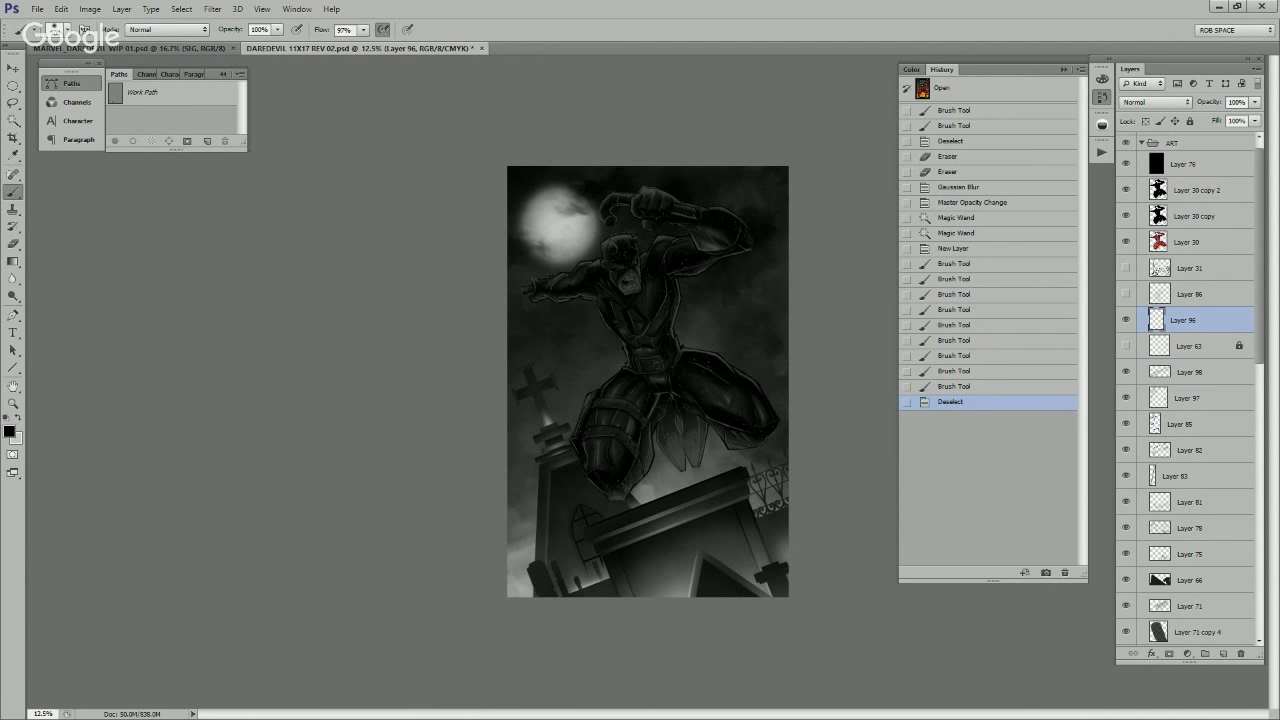
Step: Group the layers from Layer 96 down to Layer 64 and expand the new group
{"action": "scroll", "coordinate": [1185, 390], "scroll_direction": "down", "scroll_amount": 10}
{"action": "left_click", "coordinate": [1185, 581], "text": "shift"}
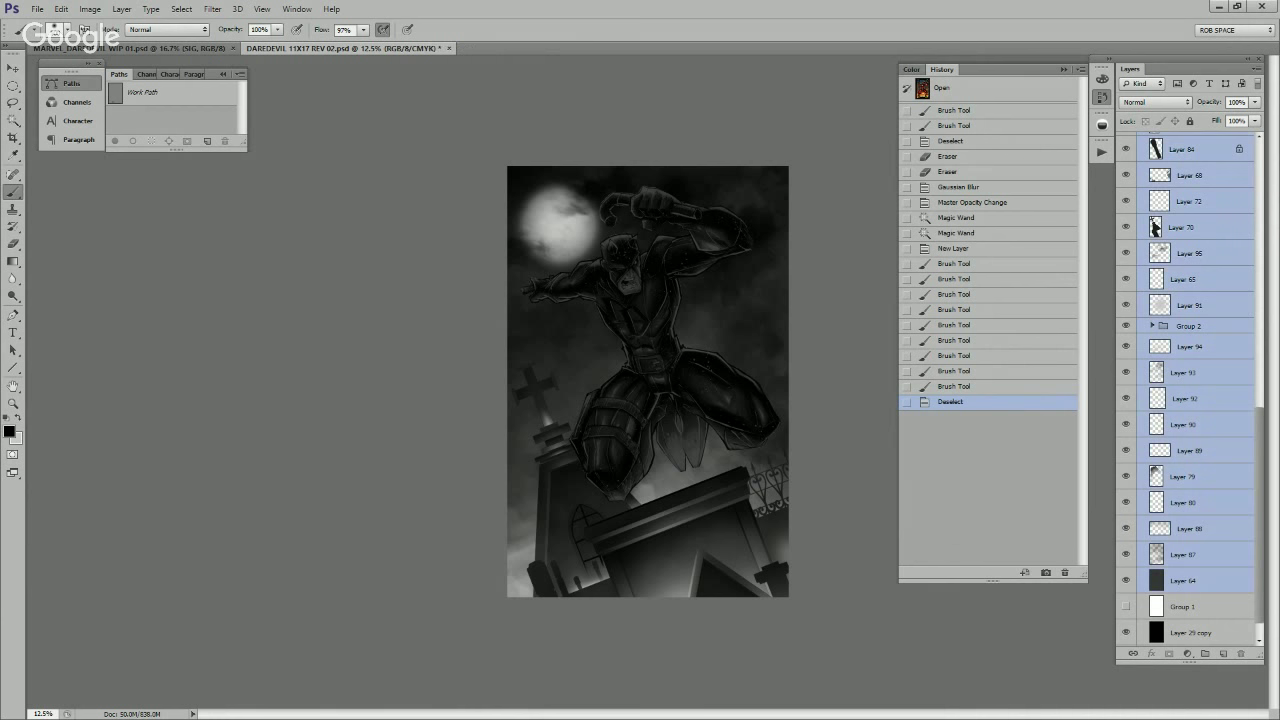
{"action": "key", "text": "ctrl+g"}
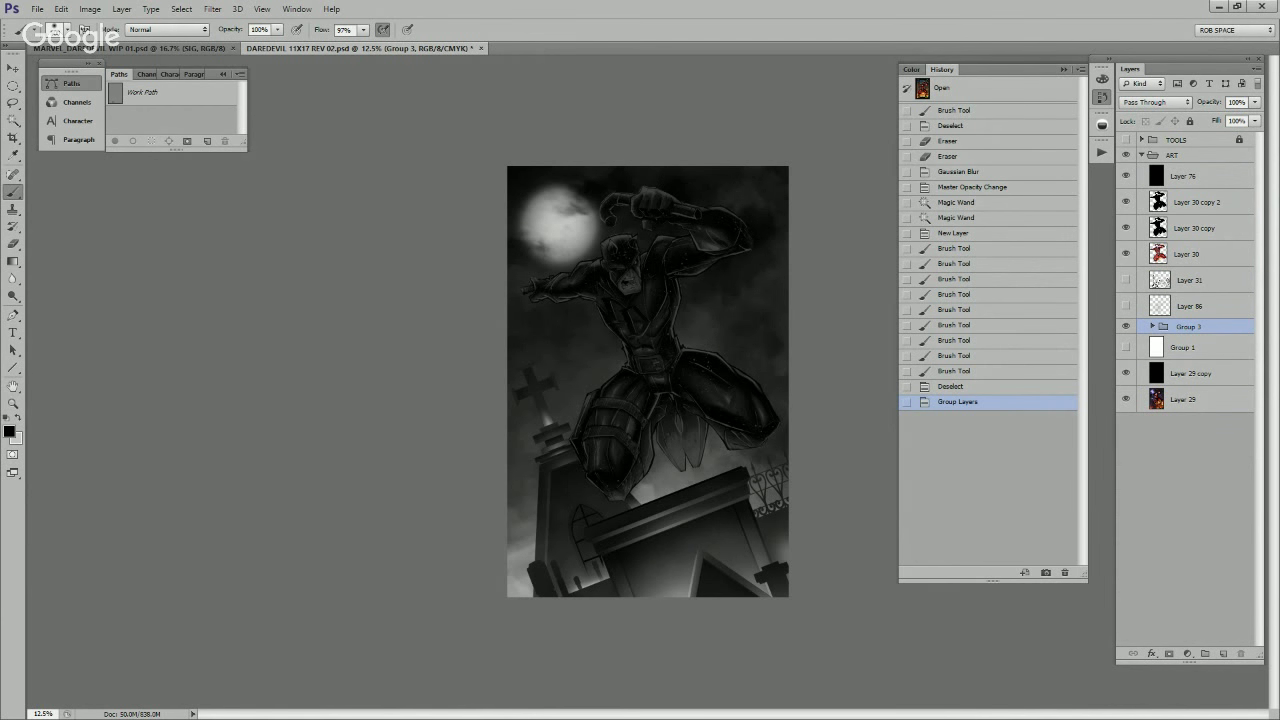
{"action": "left_click", "coordinate": [1152, 327]}
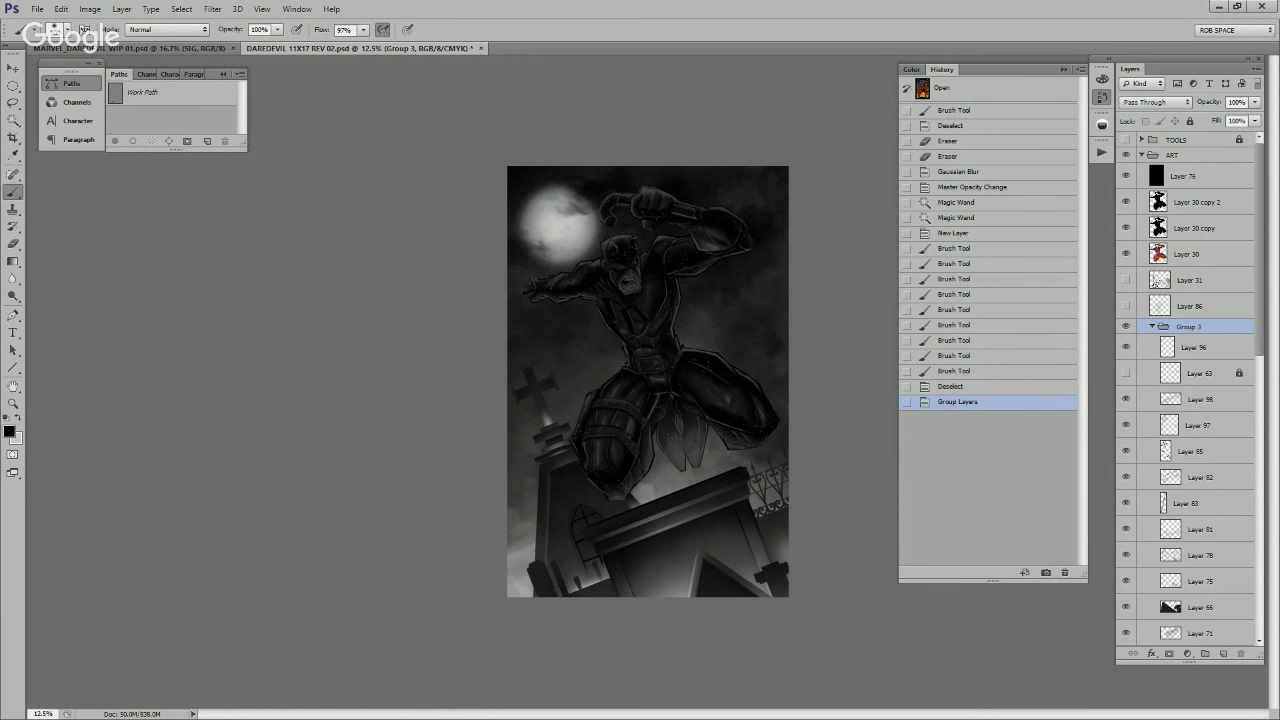
Step: Add a new layer directly above Layer 98 and start painting on it with the black 500 px soft brush
{"action": "key", "text": "ctrl+shift+alt+n"}
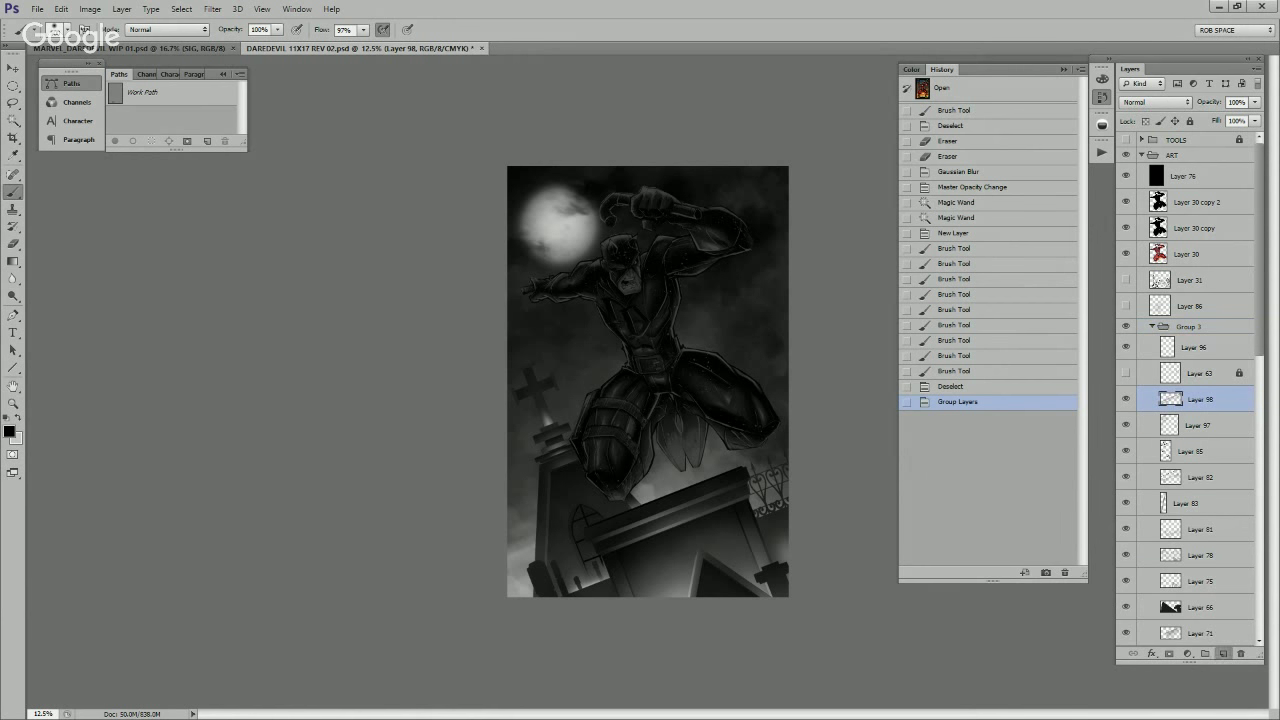
{"action": "right_click", "coordinate": [776, 524]}
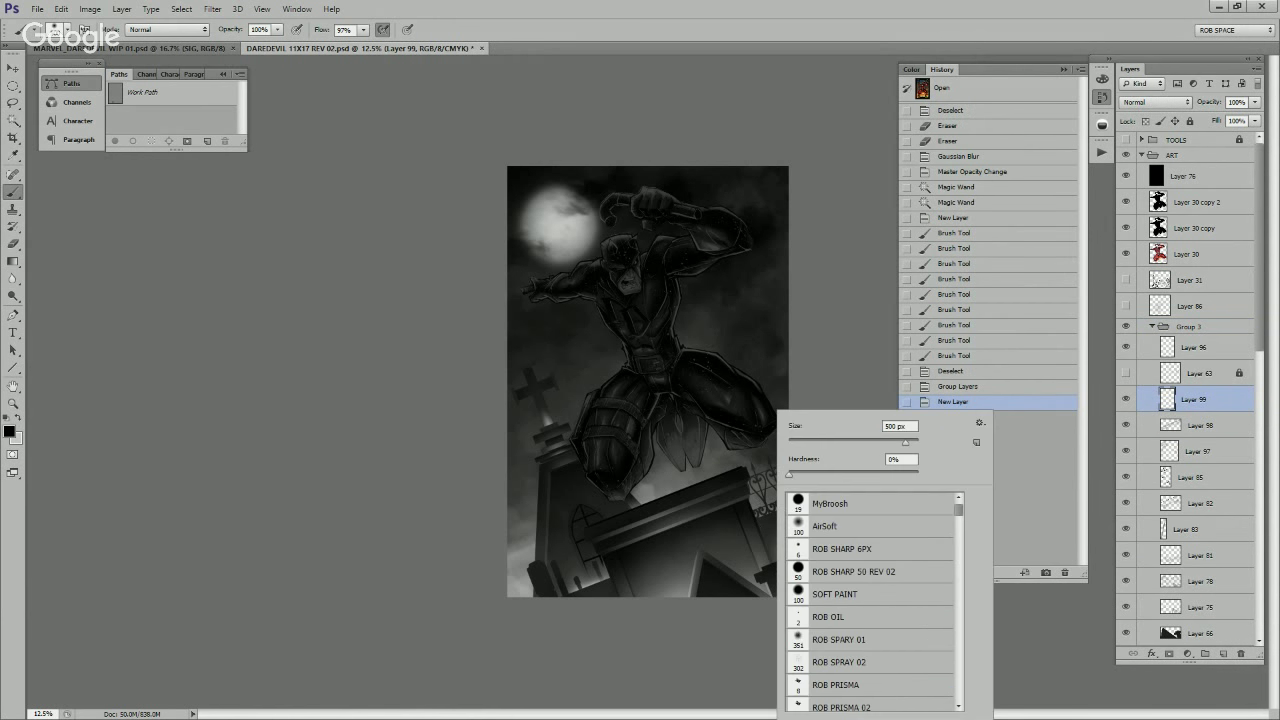
{"action": "left_click", "coordinate": [753, 641]}
Step: Select the lower-right pillar's cap from Layer 63's line art with the Magic Wand, hide the line art and reactivate Layer 99
{"action": "left_click", "coordinate": [1126, 372]}
{"action": "left_click", "coordinate": [1195, 372]}
{"action": "key", "text": "w"}
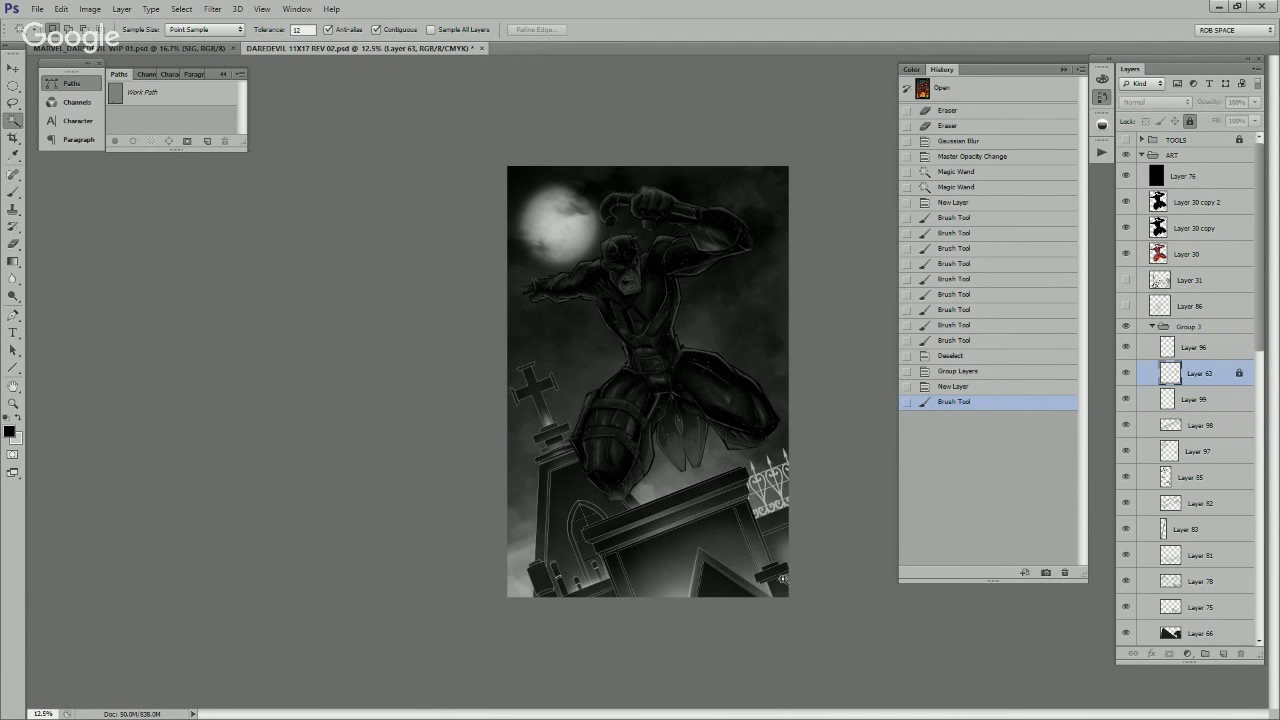
{"action": "left_click", "coordinate": [772, 573]}
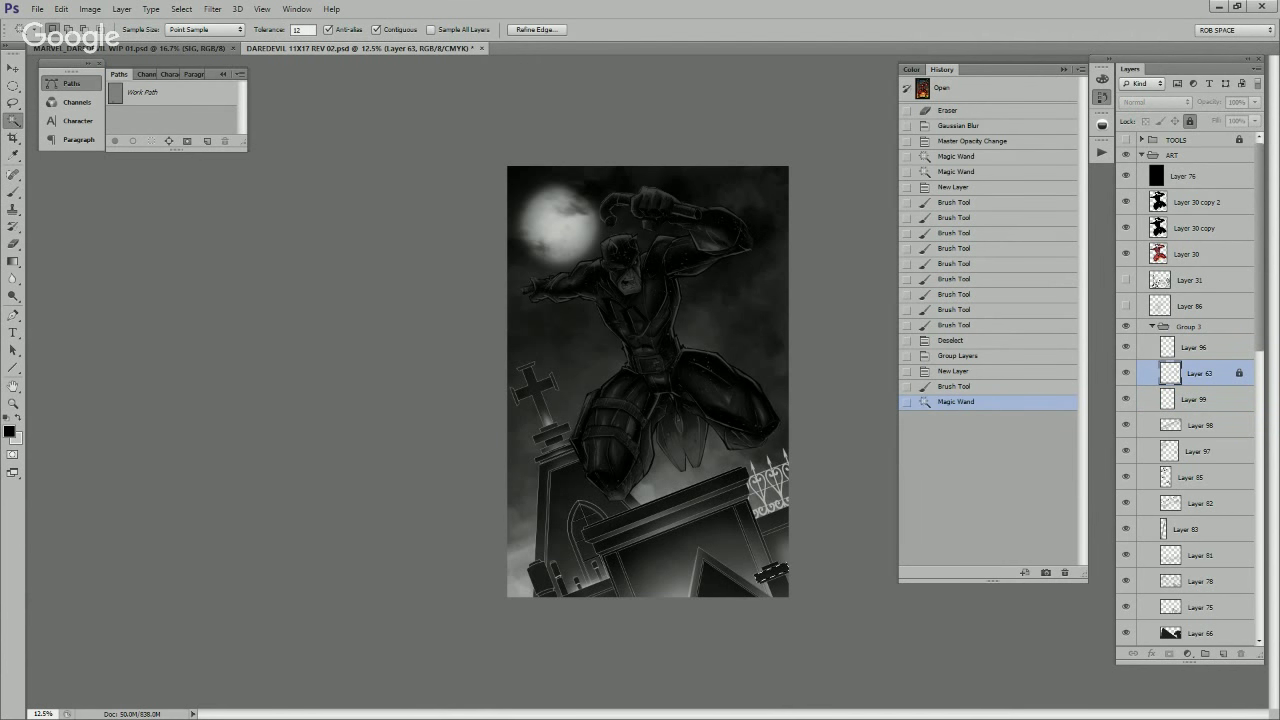
{"action": "left_click", "coordinate": [1194, 399]}
{"action": "key", "text": "b"}
{"action": "left_click", "coordinate": [1126, 372]}
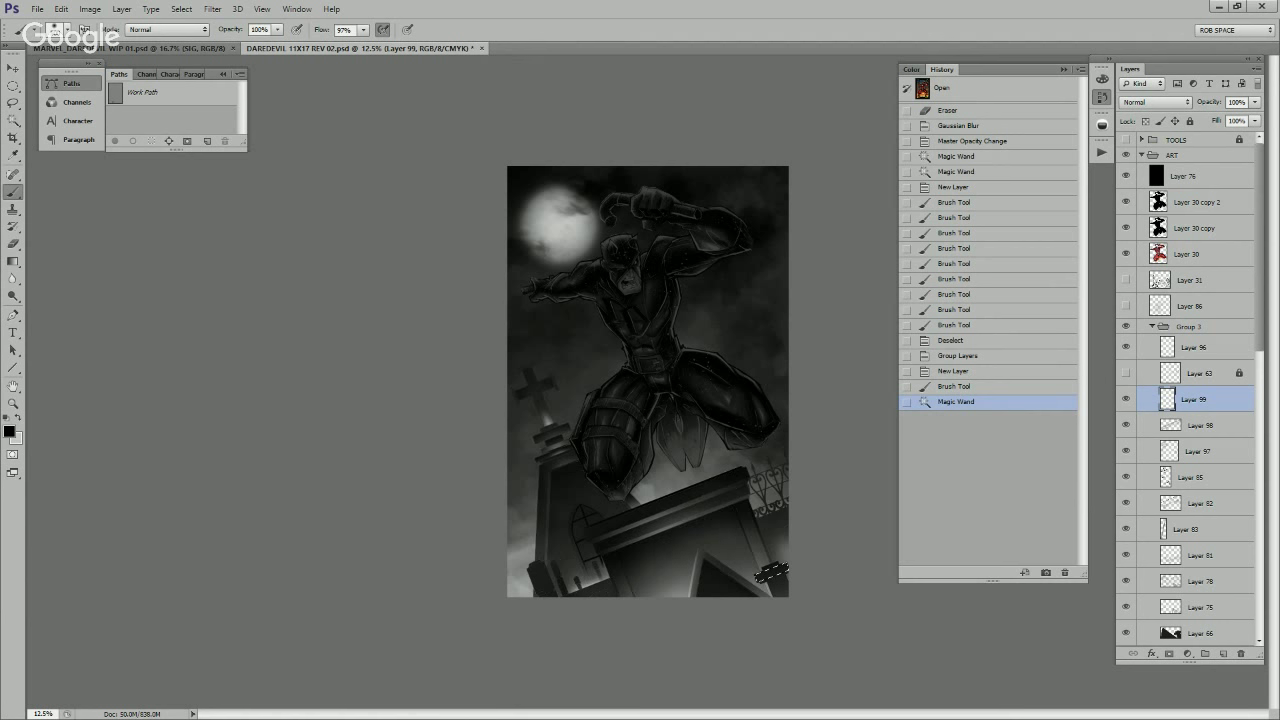
Step: Hide the selection edges and brush light grey over the selected pillar cap on Layer 99
{"action": "key", "text": "h"}
{"action": "key", "text": "ctrl+h"}
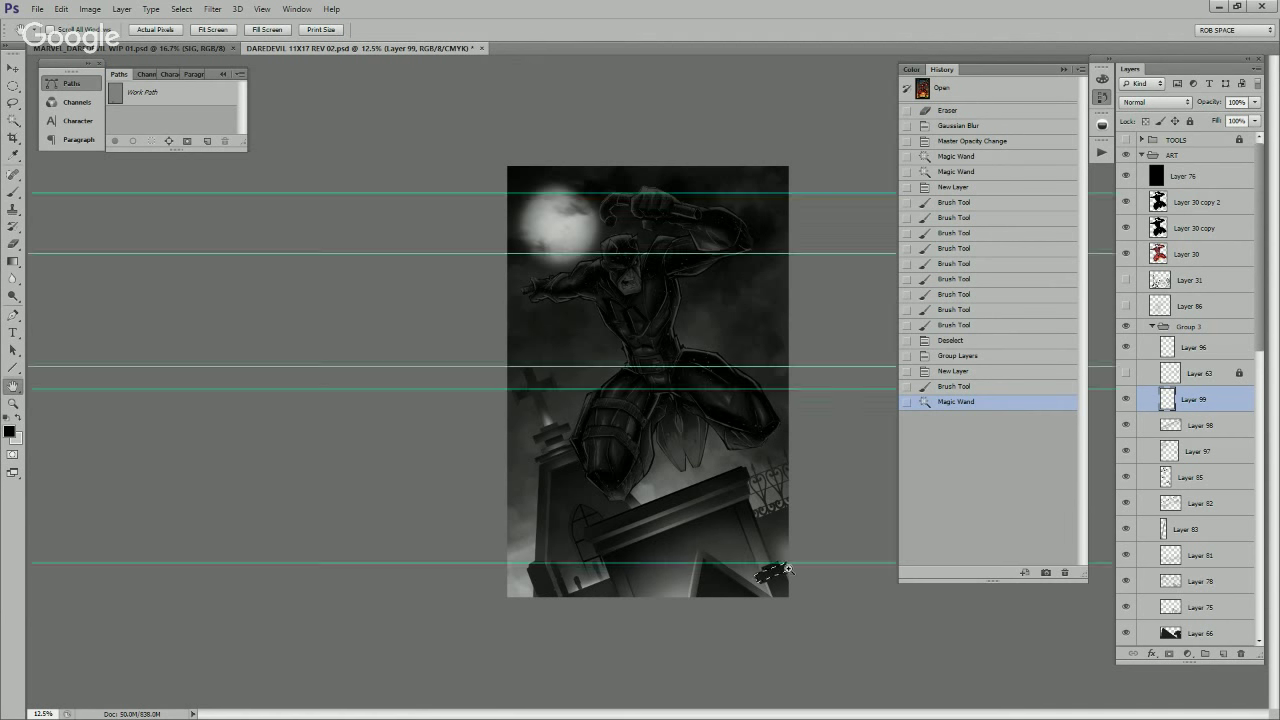
{"action": "key", "text": "ctrl+h"}
{"action": "key", "text": "x"}
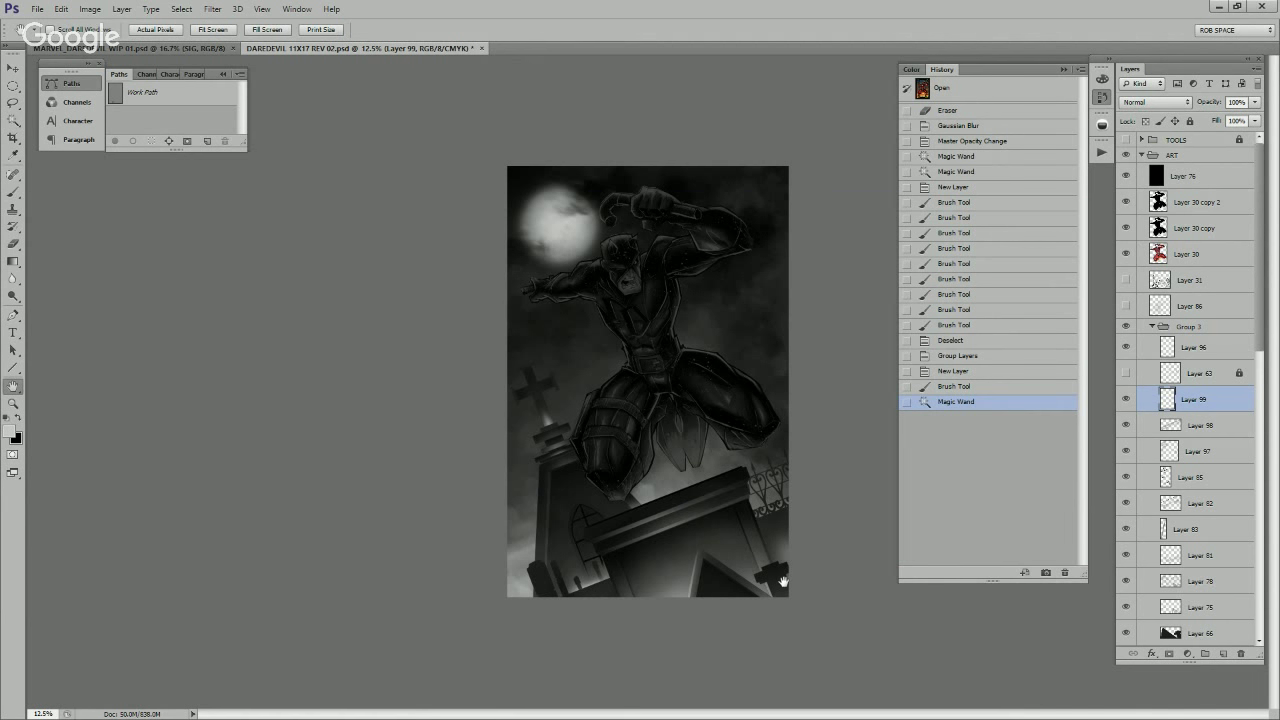
{"action": "key", "text": "b"}
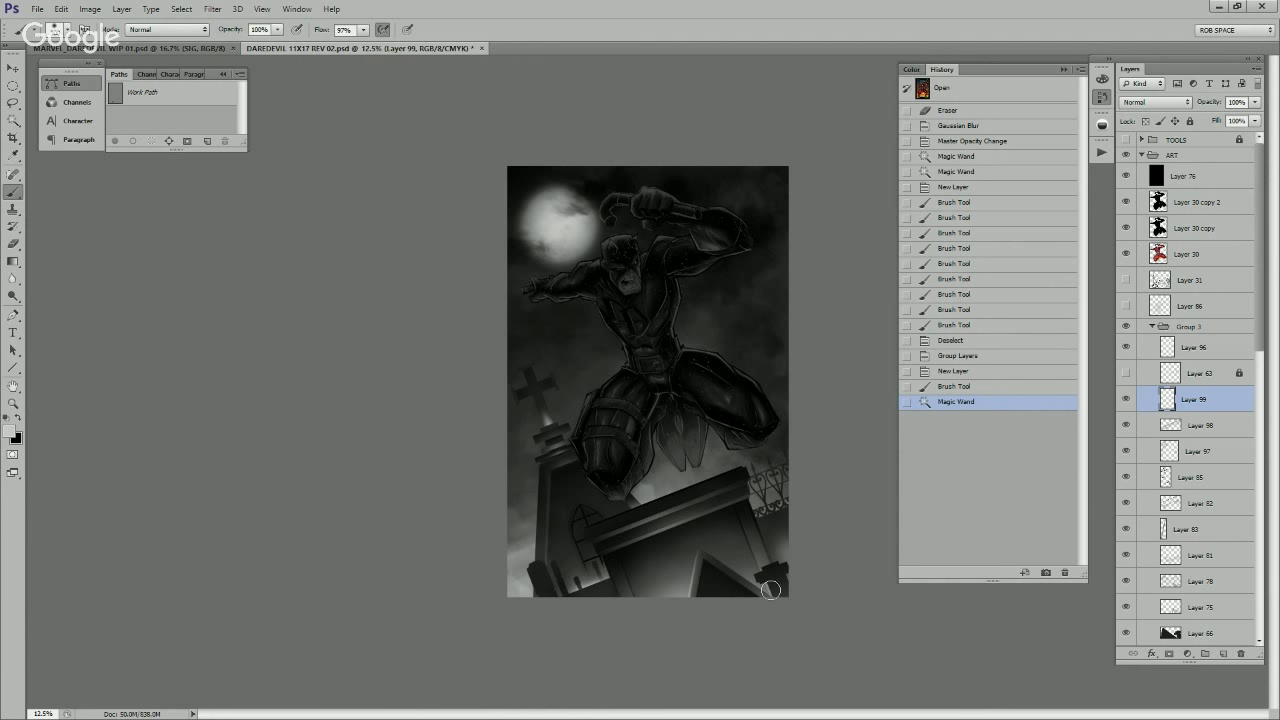
{"action": "left_click_drag", "start_coordinate": [766, 596], "coordinate": [768, 612]}
Step: Select both the cap and the shaft of the lower-right pillar from Layer 63's line art, and return to Layer 99
{"action": "key", "text": "w"}
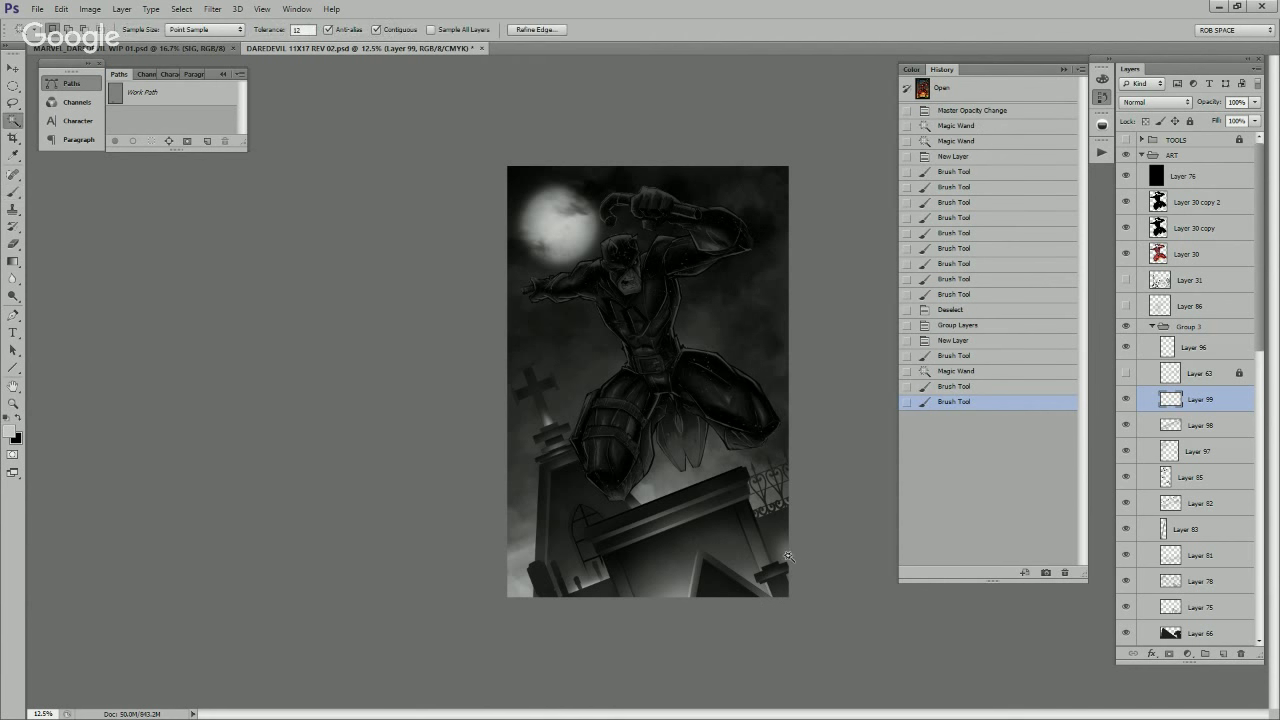
{"action": "left_click", "coordinate": [775, 570]}
{"action": "left_click", "coordinate": [1199, 373]}
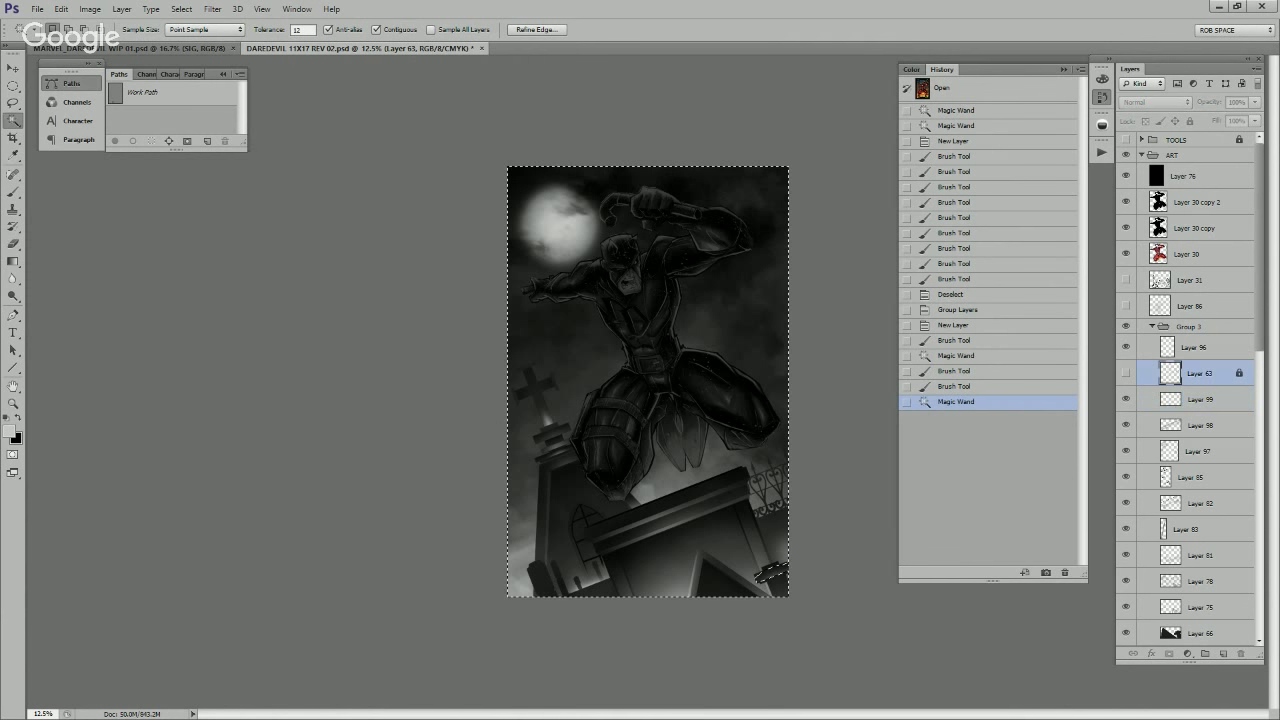
{"action": "left_click", "coordinate": [1126, 373]}
{"action": "key", "text": "ctrl+d"}
{"action": "left_click", "coordinate": [776, 576]}
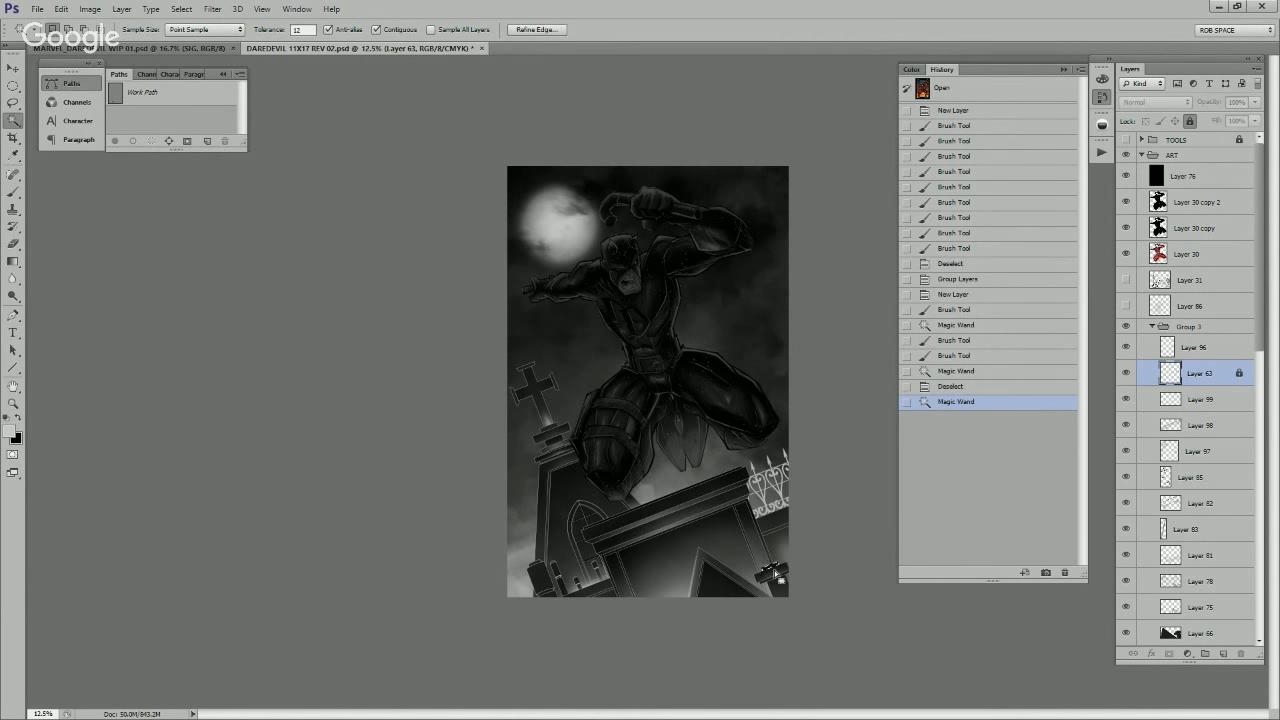
{"action": "left_click", "coordinate": [779, 591]}
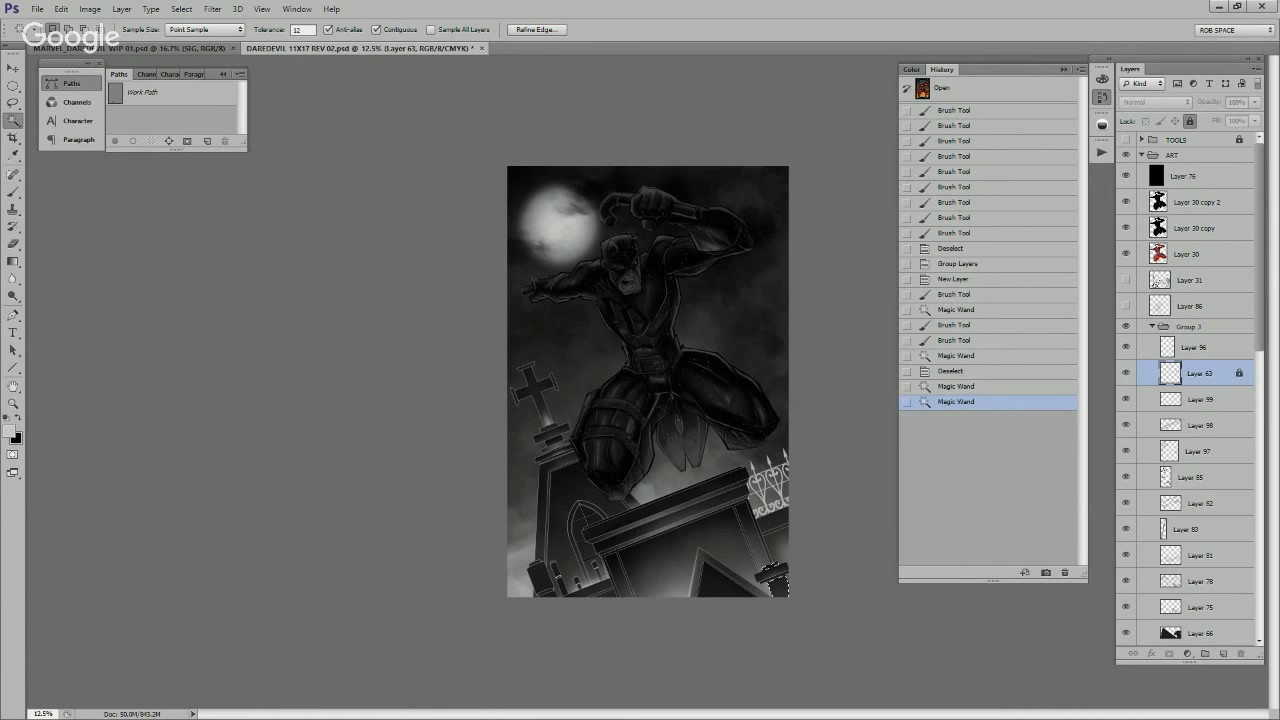
{"action": "key", "text": "ctrl+comma"}
{"action": "key", "text": "alt+bracketleft"}
Step: Hide the selection edges and brush light grey onto the selected pillar cap and shaft
{"action": "key", "text": "b"}
{"action": "key", "text": "ctrl+semicolon"}
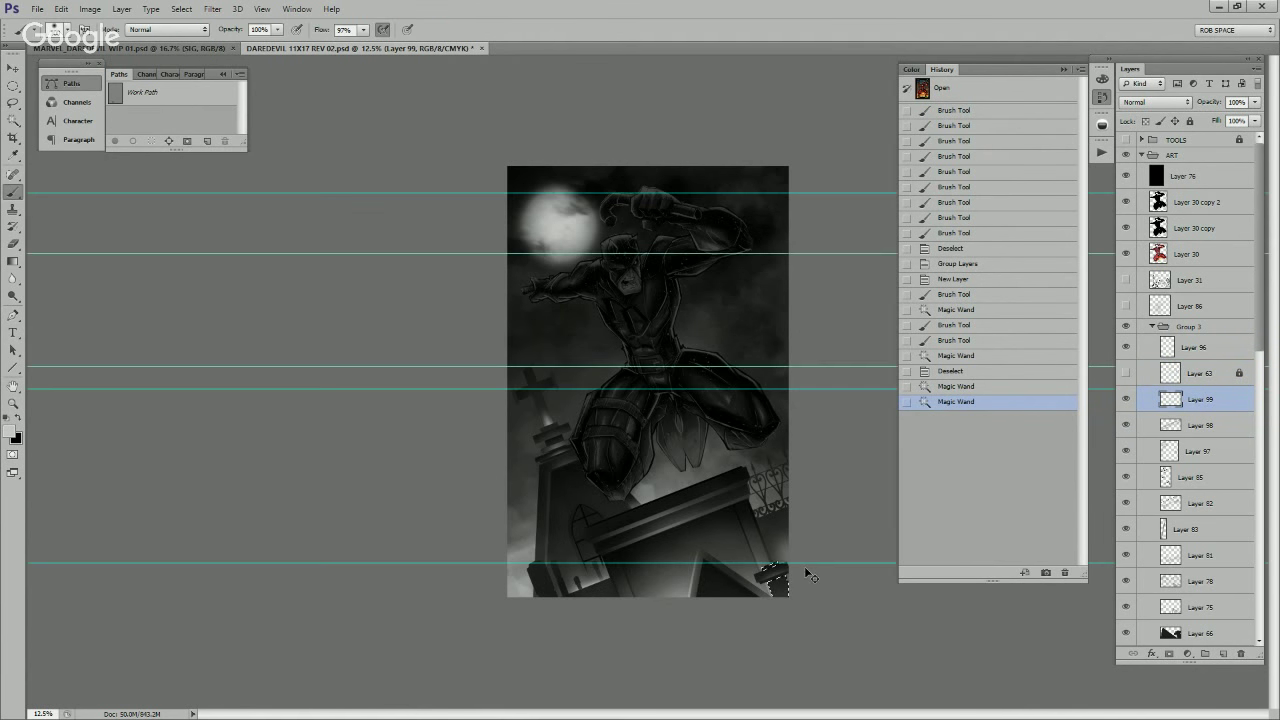
{"action": "key", "text": "ctrl+semicolon"}
{"action": "left_click_drag", "start_coordinate": [772, 578], "coordinate": [775, 581]}
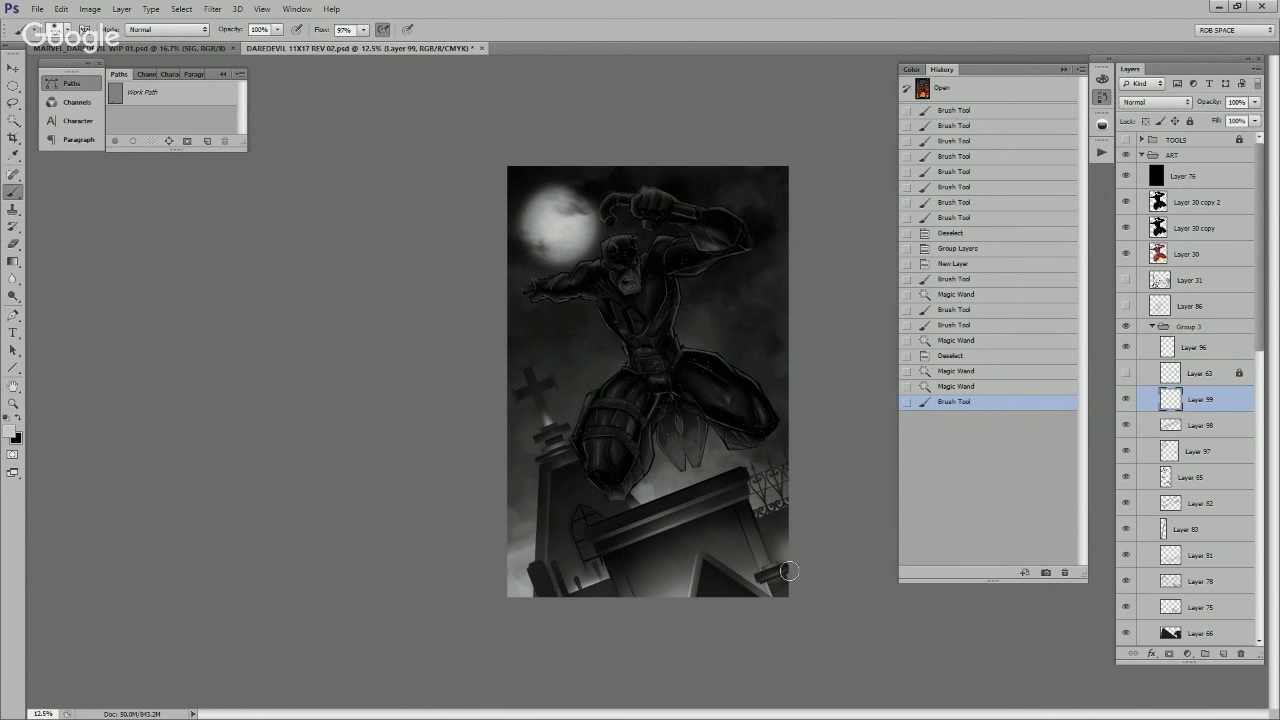
Step: Lasso the right edge of the lower-right pillar's cap and brush tone into that area
{"action": "key", "text": "l"}
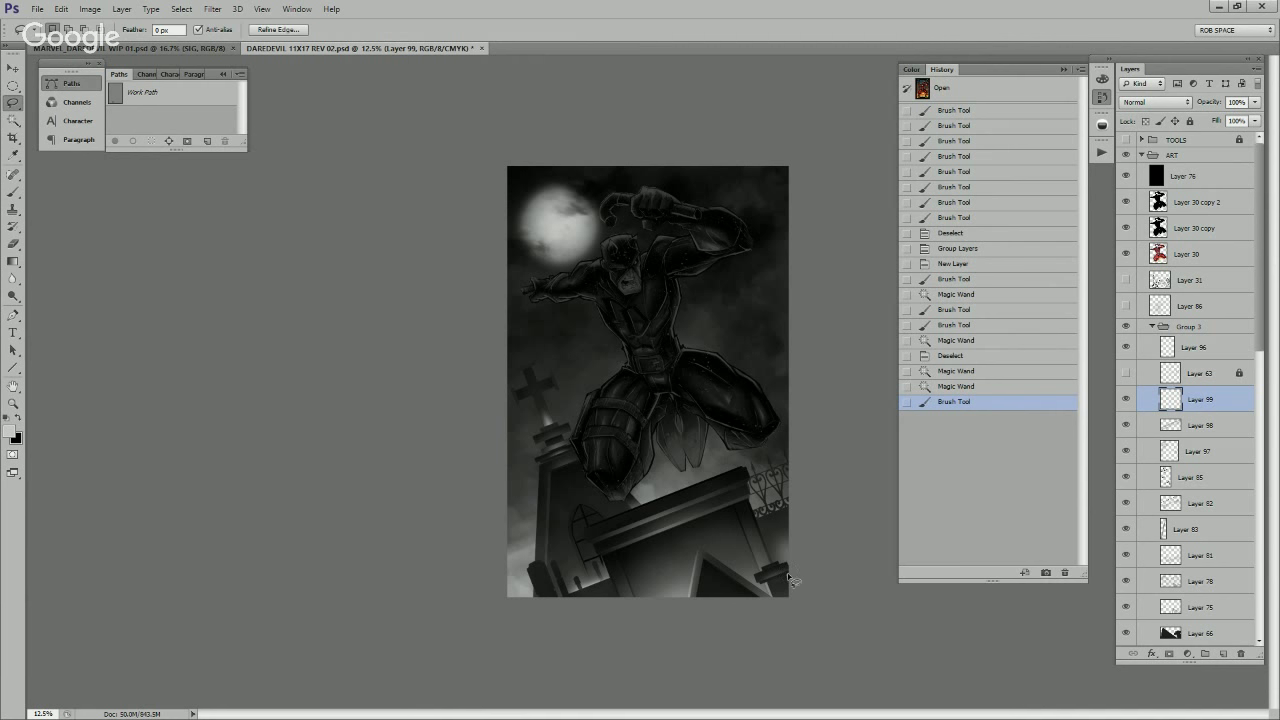
{"action": "mouse_move", "coordinate": [790, 574]}
{"action": "left_mouse_down"}
{"action": "mouse_move", "coordinate": [768, 586]}
{"action": "mouse_move", "coordinate": [776, 598]}
{"action": "mouse_move", "coordinate": [770, 566]}
{"action": "mouse_move", "coordinate": [790, 556]}
{"action": "left_mouse_up"}
{"action": "key", "text": "b"}
{"action": "key", "text": "ctrl+z"}
{"action": "key", "text": "x"}
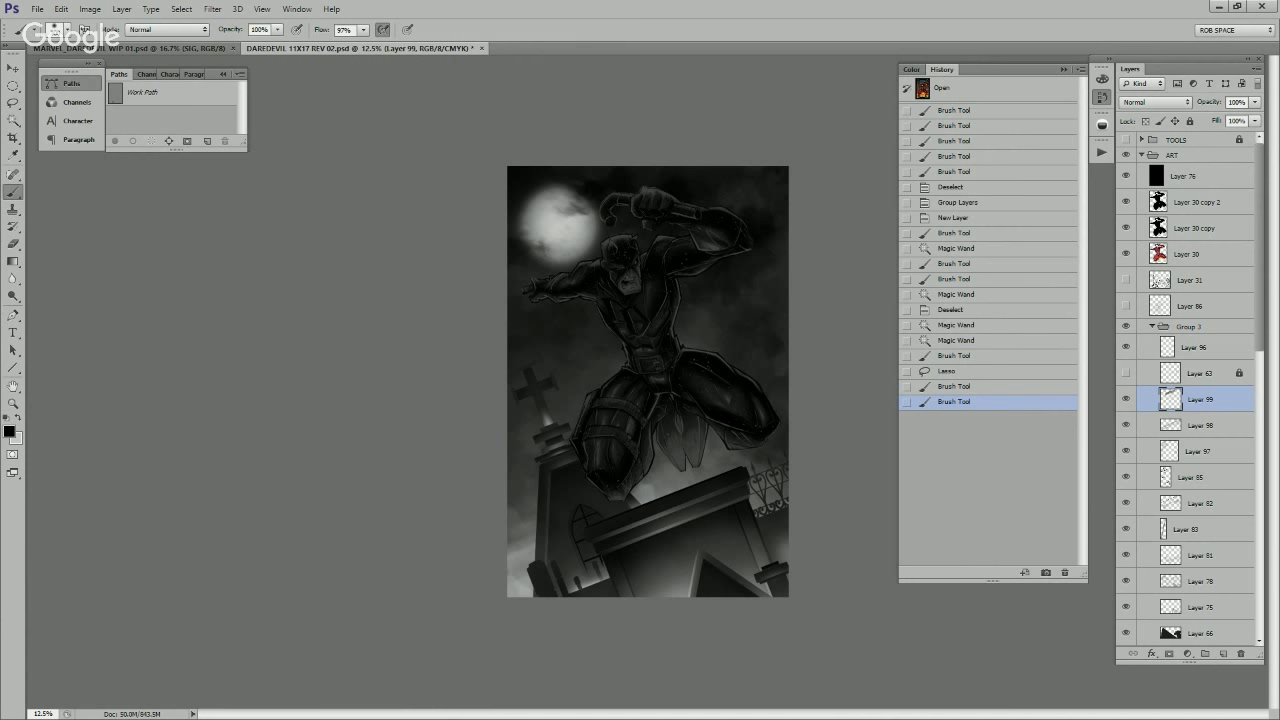
Step: Select the lower-right pillar's shaft on Layer 63 with the Magic Wand and return to Layer 99 with the selection edges hidden
{"action": "left_click", "coordinate": [1200, 373]}
{"action": "key", "text": "w"}
{"action": "left_click", "coordinate": [779, 587]}
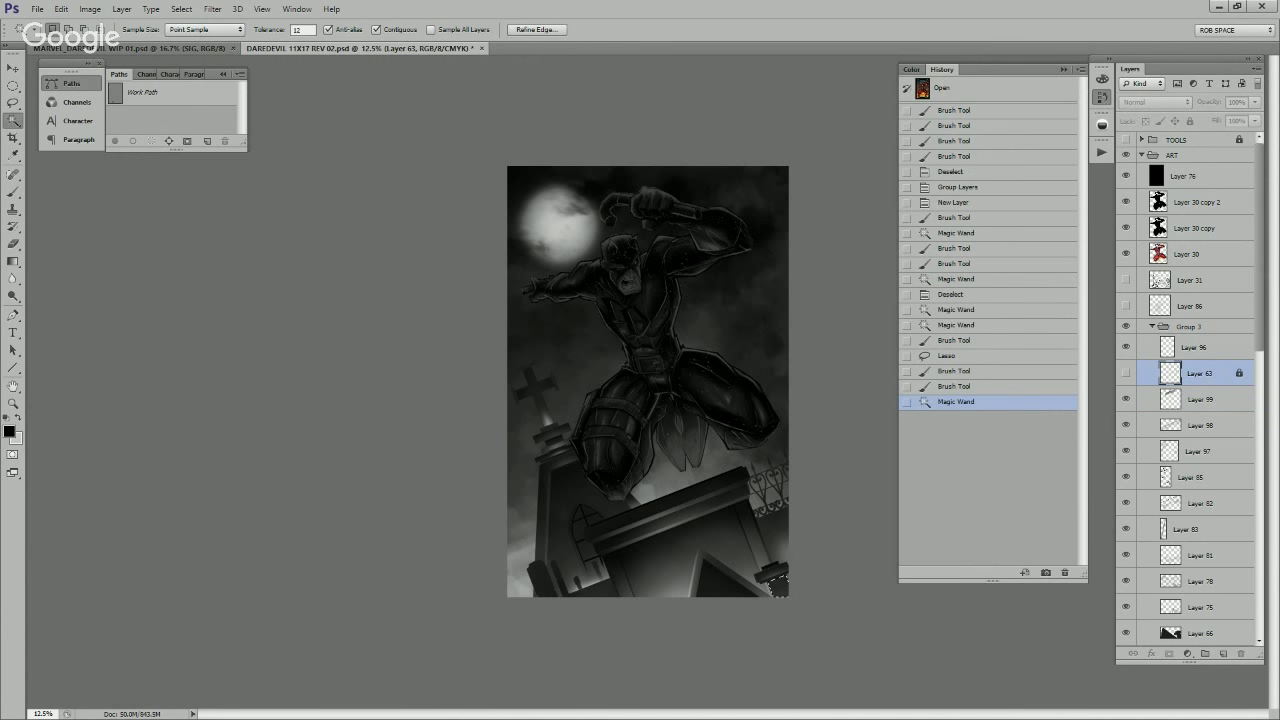
{"action": "left_click", "coordinate": [1200, 399]}
{"action": "key", "text": "b"}
{"action": "key", "text": "ctrl+h"}
{"action": "key", "text": "ctrl+h"}
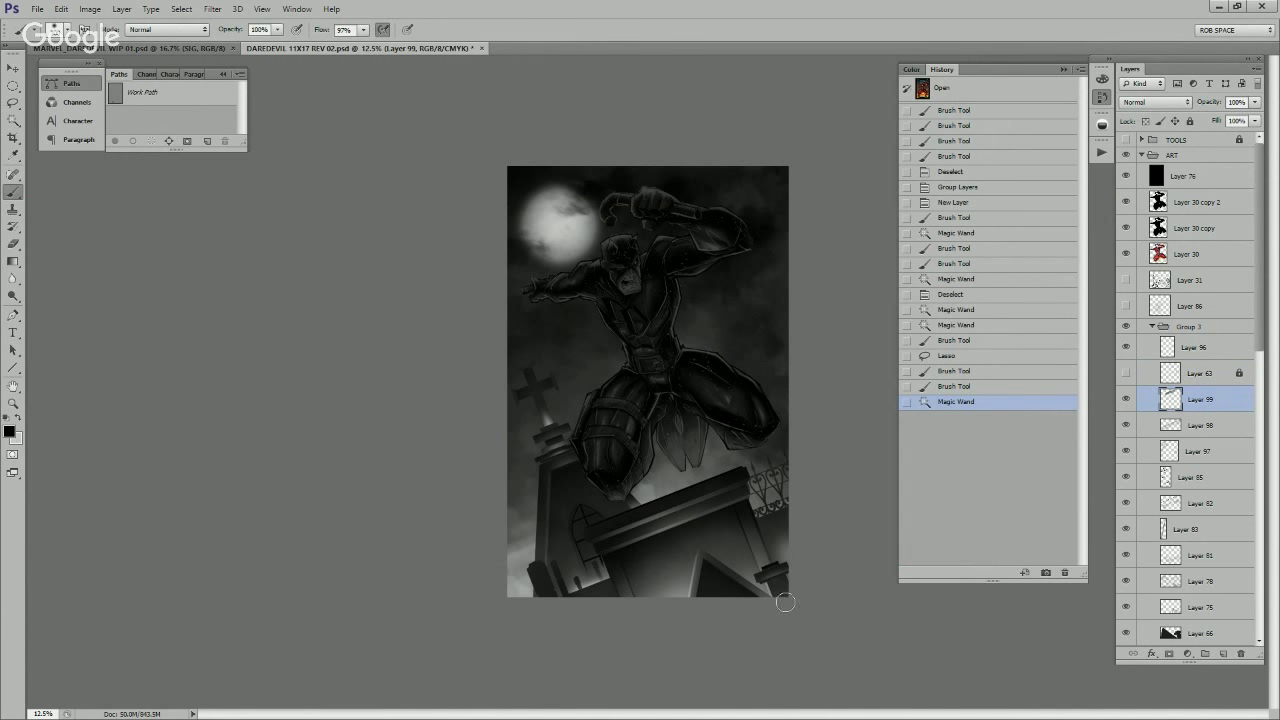
Step: Shade the selected pillar shaft with alternating light grey and black brush strokes
{"action": "key", "text": "x"}
{"action": "left_click_drag", "start_coordinate": [781, 602], "coordinate": [795, 625]}
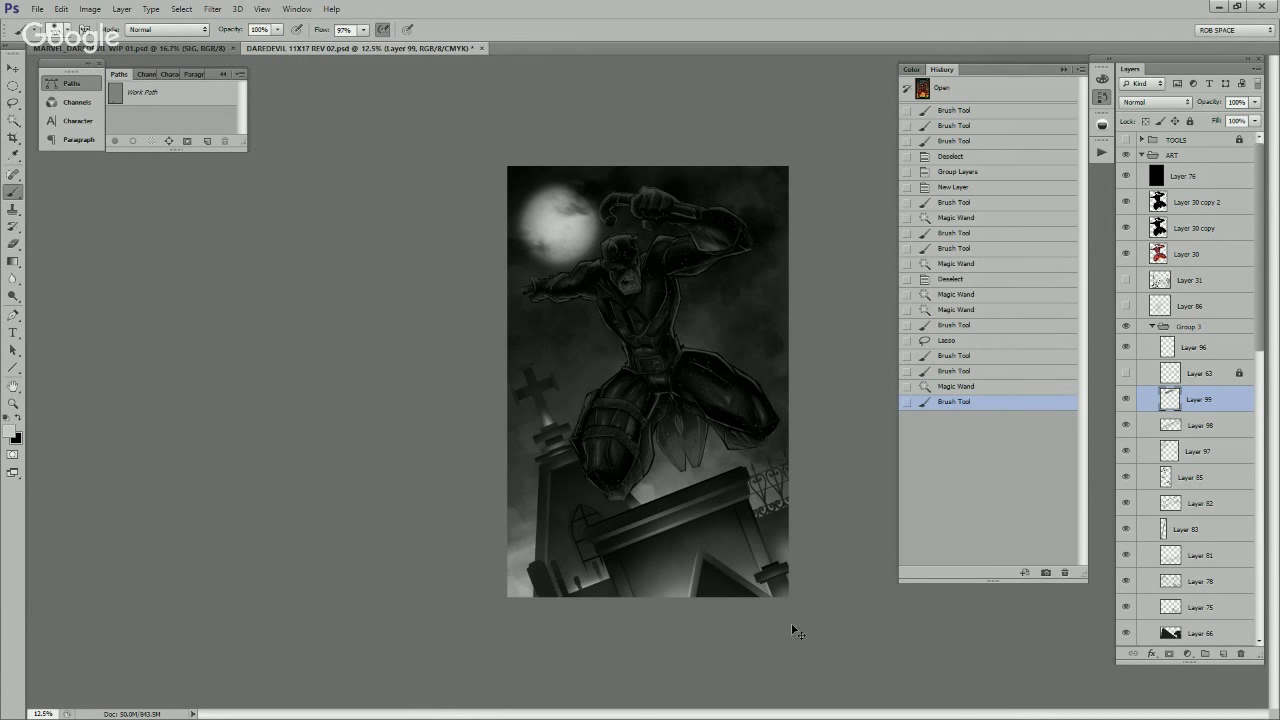
{"action": "key", "text": "ctrl+z"}
{"action": "key", "text": "x"}
{"action": "mouse_move", "coordinate": [775, 628]}
{"action": "left_mouse_down"}
{"action": "mouse_move", "coordinate": [801, 609]}
{"action": "mouse_move", "coordinate": [786, 643]}
{"action": "mouse_move", "coordinate": [794, 628]}
{"action": "left_mouse_up"}
{"action": "key", "text": "x"}
{"action": "mouse_move", "coordinate": [782, 580]}
{"action": "left_mouse_down"}
{"action": "mouse_move", "coordinate": [794, 628]}
{"action": "mouse_move", "coordinate": [771, 549]}
{"action": "mouse_move", "coordinate": [827, 691]}
{"action": "left_mouse_up"}
{"action": "key", "text": "x"}
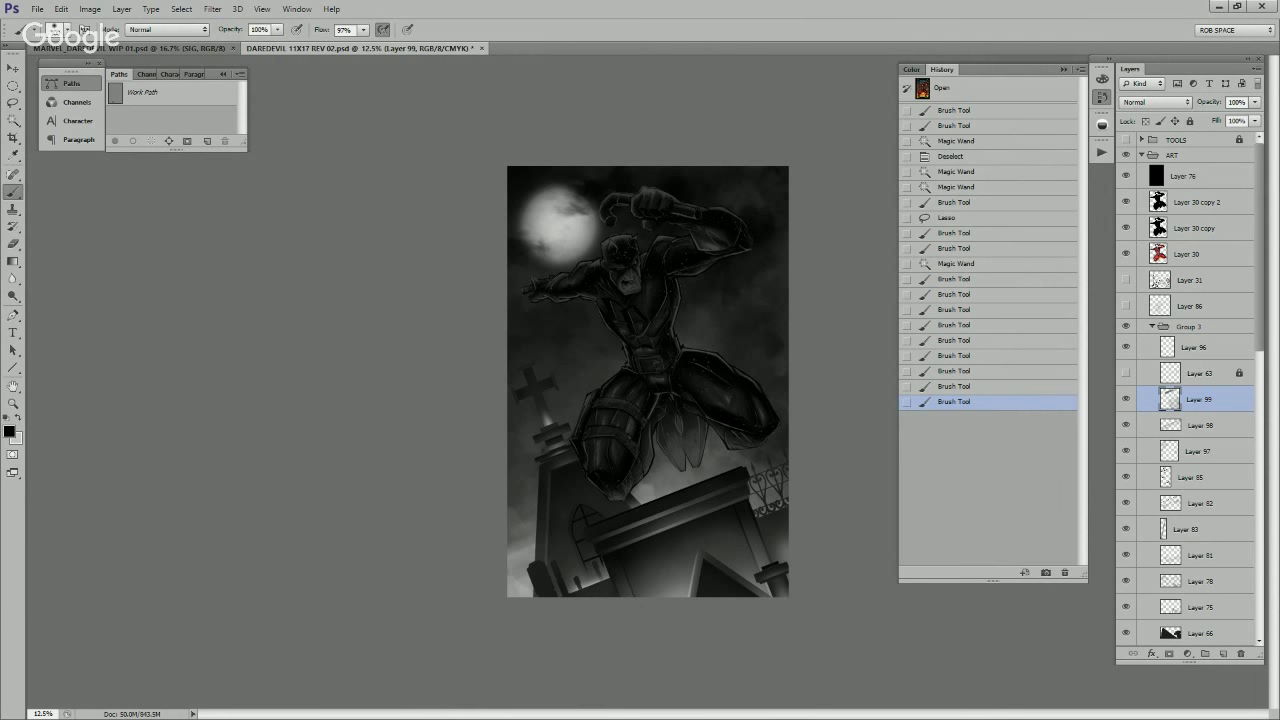
Step: Select the body of the lower-left post from Layer 63's line art with the Magic Wand, and reactivate Layer 99 for brushing
{"action": "left_click", "coordinate": [1126, 373]}
{"action": "left_click", "coordinate": [1199, 373]}
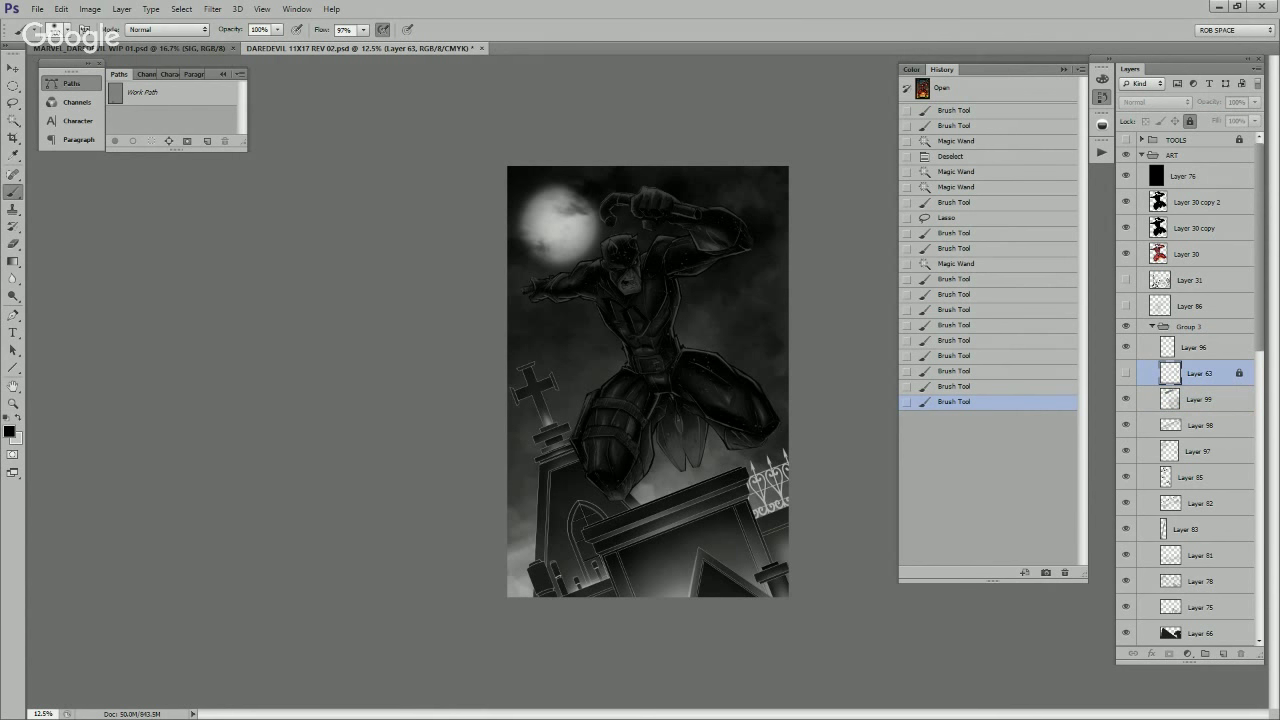
{"action": "left_click", "coordinate": [1126, 373]}
{"action": "left_click", "coordinate": [1126, 373]}
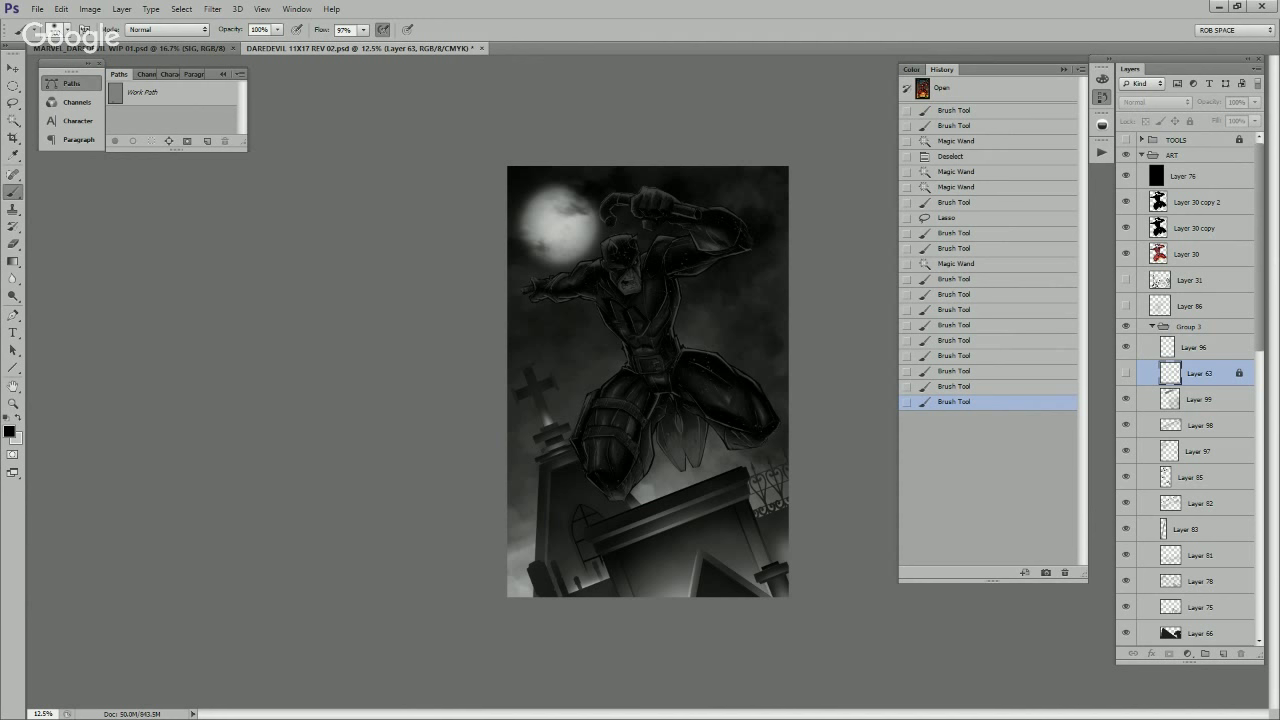
{"action": "key", "text": "w"}
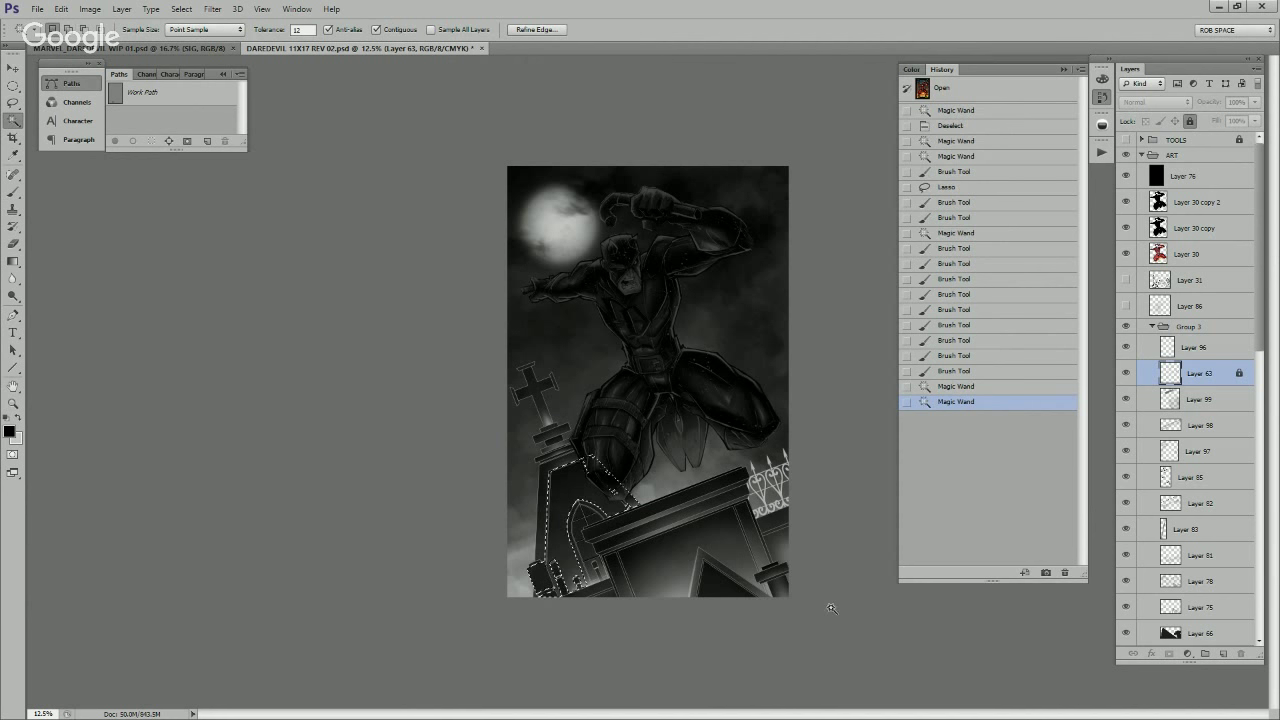
{"action": "left_click", "coordinate": [545, 580]}
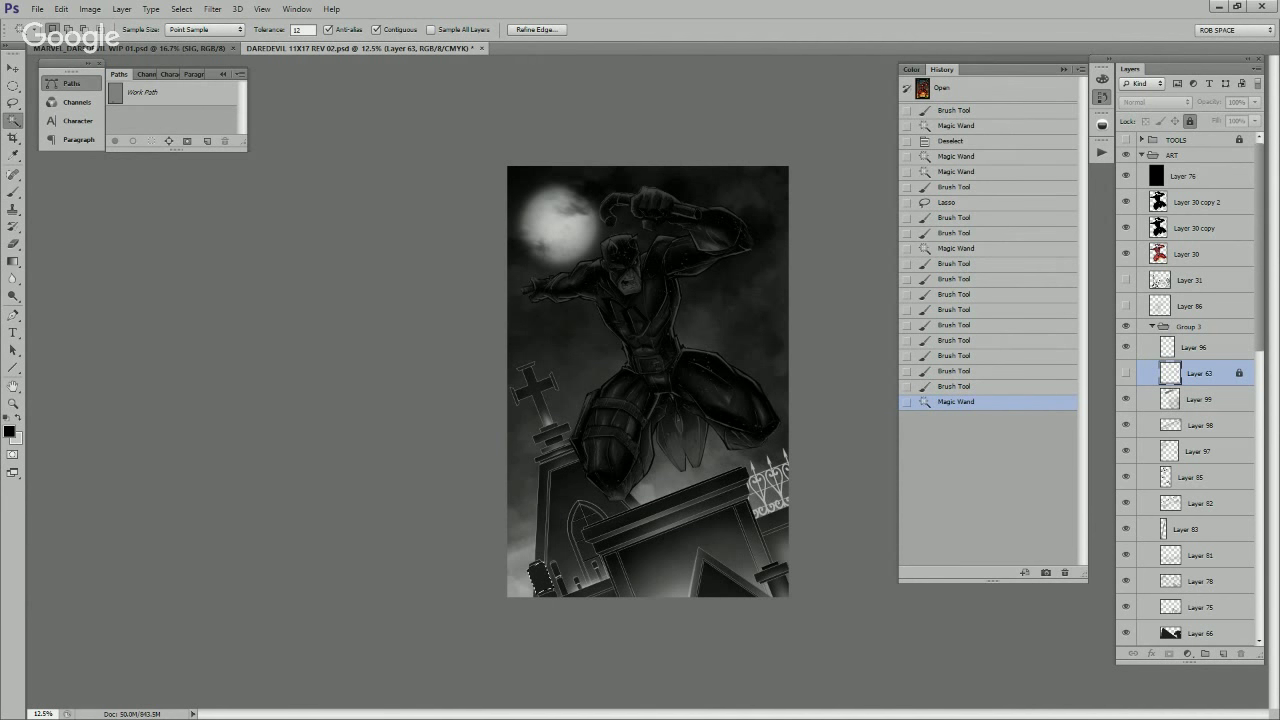
{"action": "left_click", "coordinate": [1199, 399]}
{"action": "key", "text": "b"}
Step: Add the lower-left post's base at the canvas edge to the selection with the Lasso
{"action": "key", "text": "z"}
{"action": "left_click", "coordinate": [558, 606]}
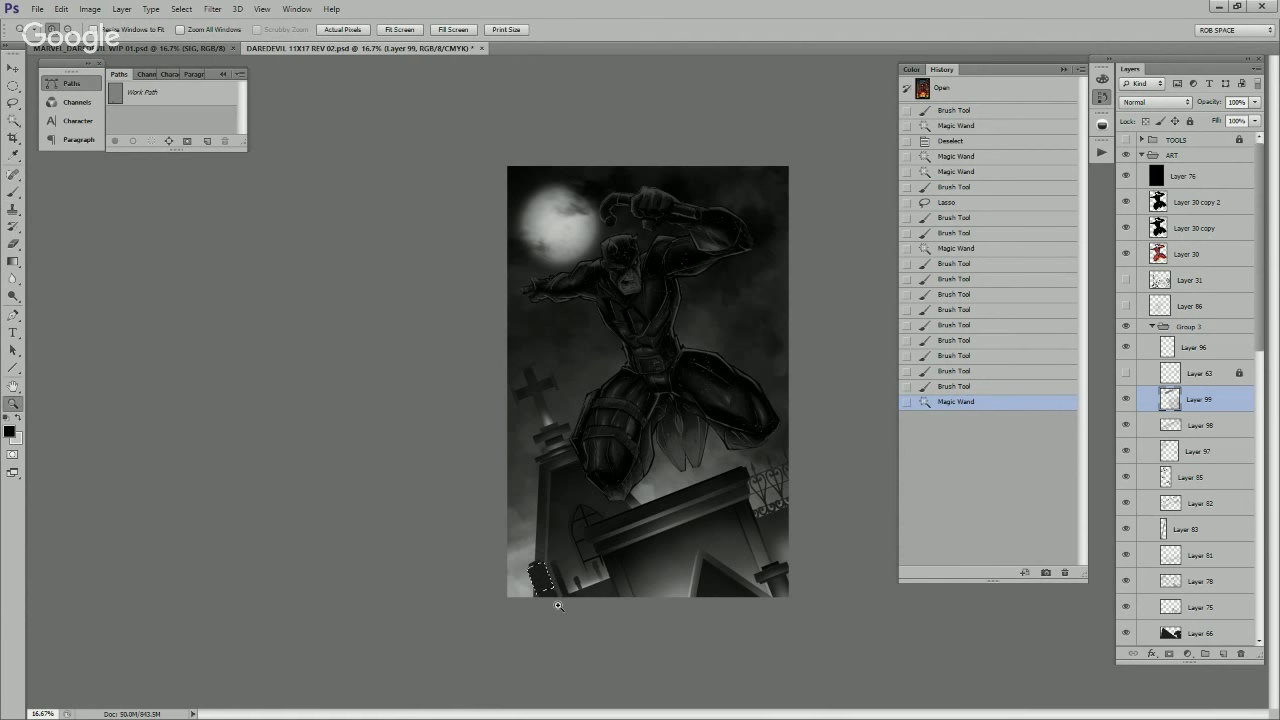
{"action": "left_click", "coordinate": [558, 606]}
{"action": "left_click", "coordinate": [558, 606]}
{"action": "left_click", "coordinate": [557, 603]}
{"action": "left_click_drag", "start_coordinate": [557, 603], "coordinate": [697, 366]}
{"action": "left_click", "coordinate": [608, 508]}
{"action": "left_click", "coordinate": [608, 508]}
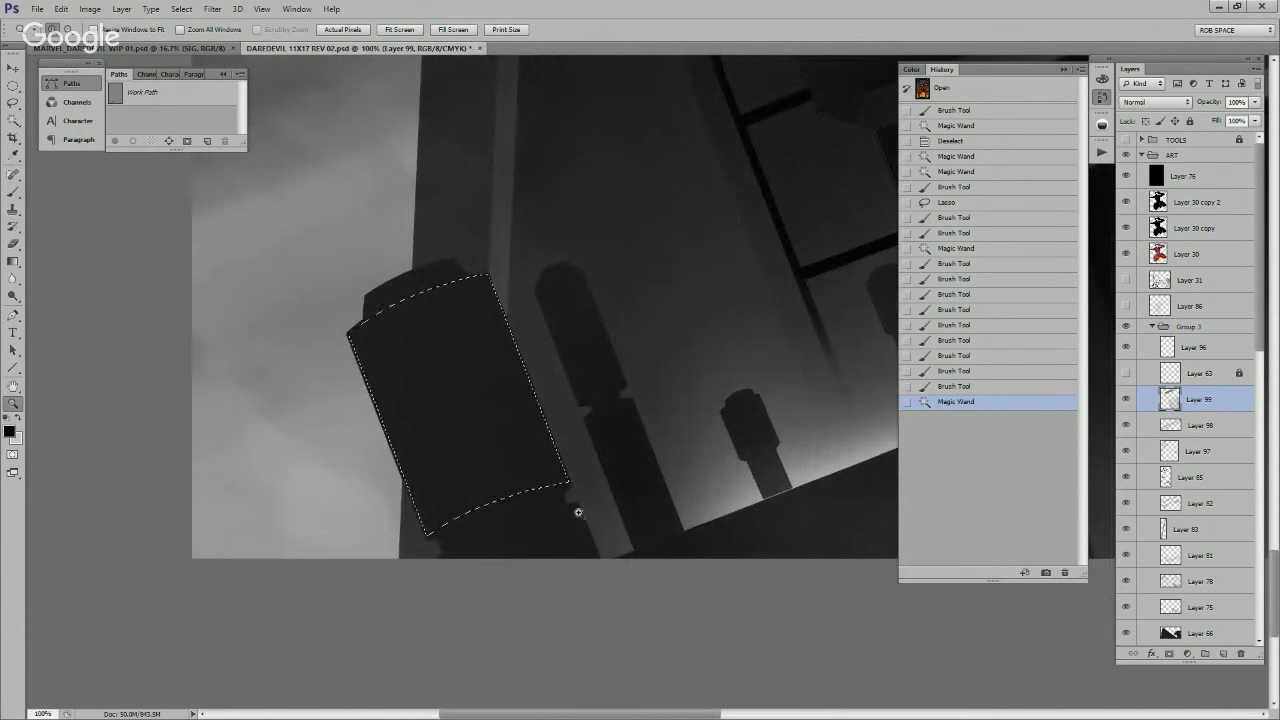
{"action": "key", "text": "l"}
{"action": "mouse_move", "coordinate": [580, 503]}
{"action": "left_mouse_down"}
{"action": "mouse_move", "coordinate": [591, 546]}
{"action": "mouse_move", "coordinate": [540, 594]}
{"action": "mouse_move", "coordinate": [463, 588]}
{"action": "mouse_move", "coordinate": [438, 564]}
{"action": "mouse_move", "coordinate": [583, 505]}
{"action": "left_mouse_up"}
{"action": "key", "text": "z"}
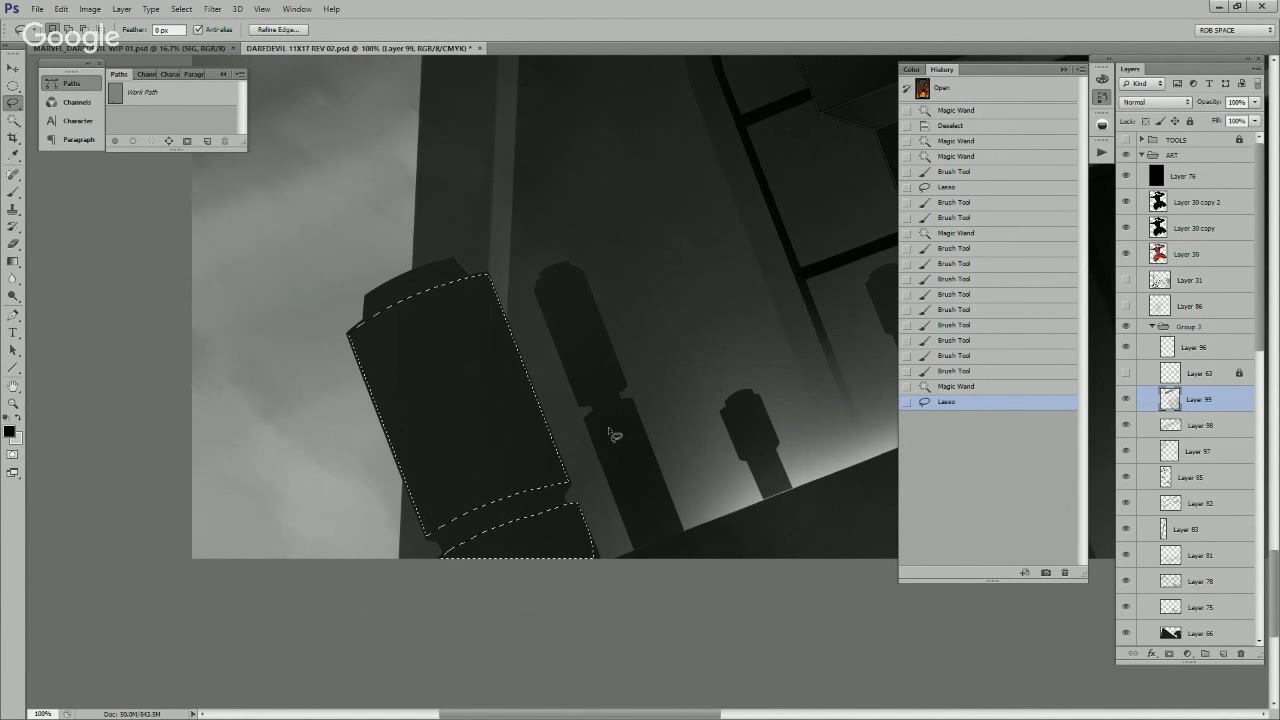
{"action": "left_click", "coordinate": [693, 487], "text": "alt"}
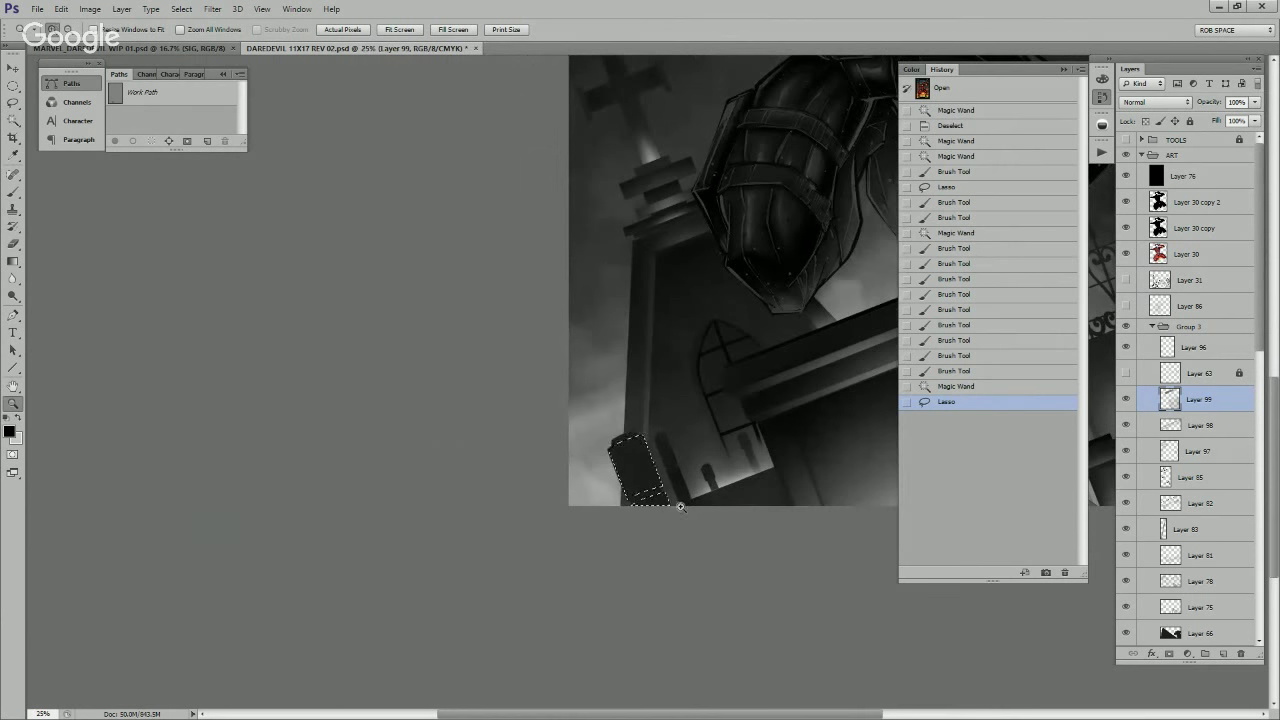
Step: Shade the selected lower-left post on Layer 99 with alternating black and light grey strokes of an enlarged soft brush
{"action": "key", "text": "b"}
{"action": "key", "text": "bracketright"}
{"action": "key", "text": "bracketright"}
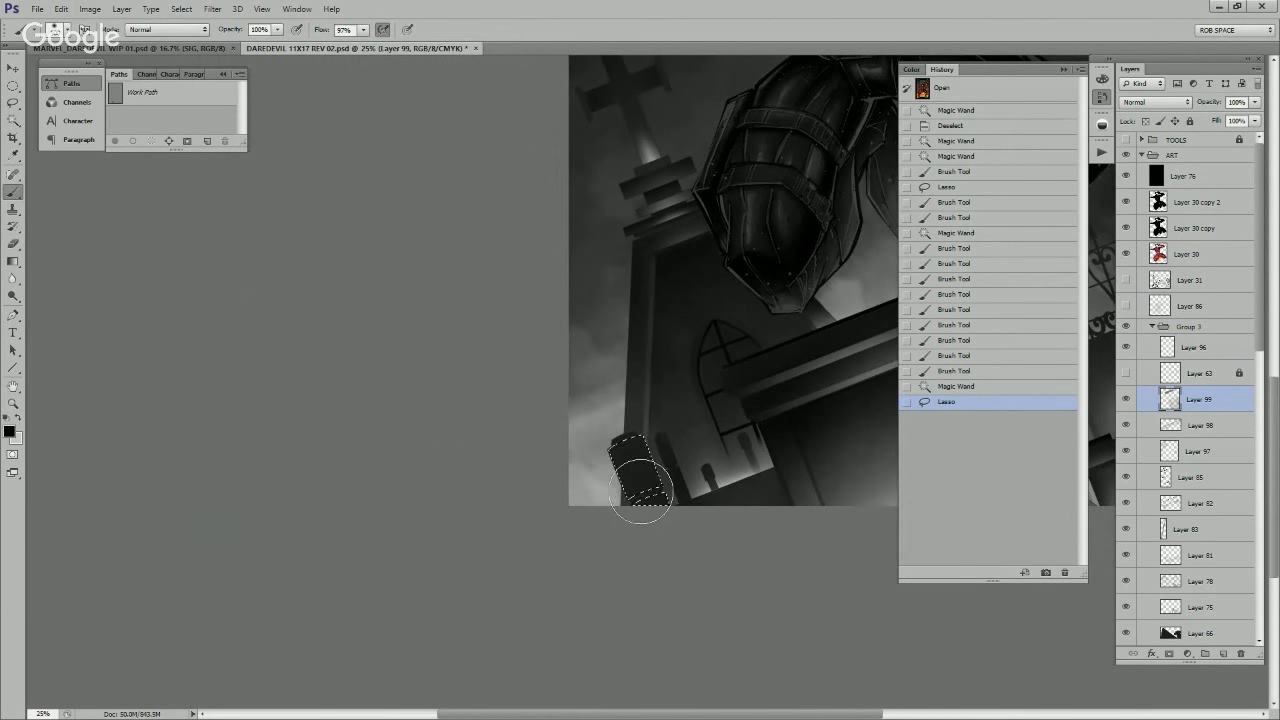
{"action": "mouse_move", "coordinate": [654, 462]}
{"action": "left_mouse_down"}
{"action": "mouse_move", "coordinate": [646, 451]}
{"action": "mouse_move", "coordinate": [660, 437]}
{"action": "mouse_move", "coordinate": [697, 551]}
{"action": "mouse_move", "coordinate": [648, 429]}
{"action": "mouse_move", "coordinate": [691, 551]}
{"action": "left_mouse_up"}
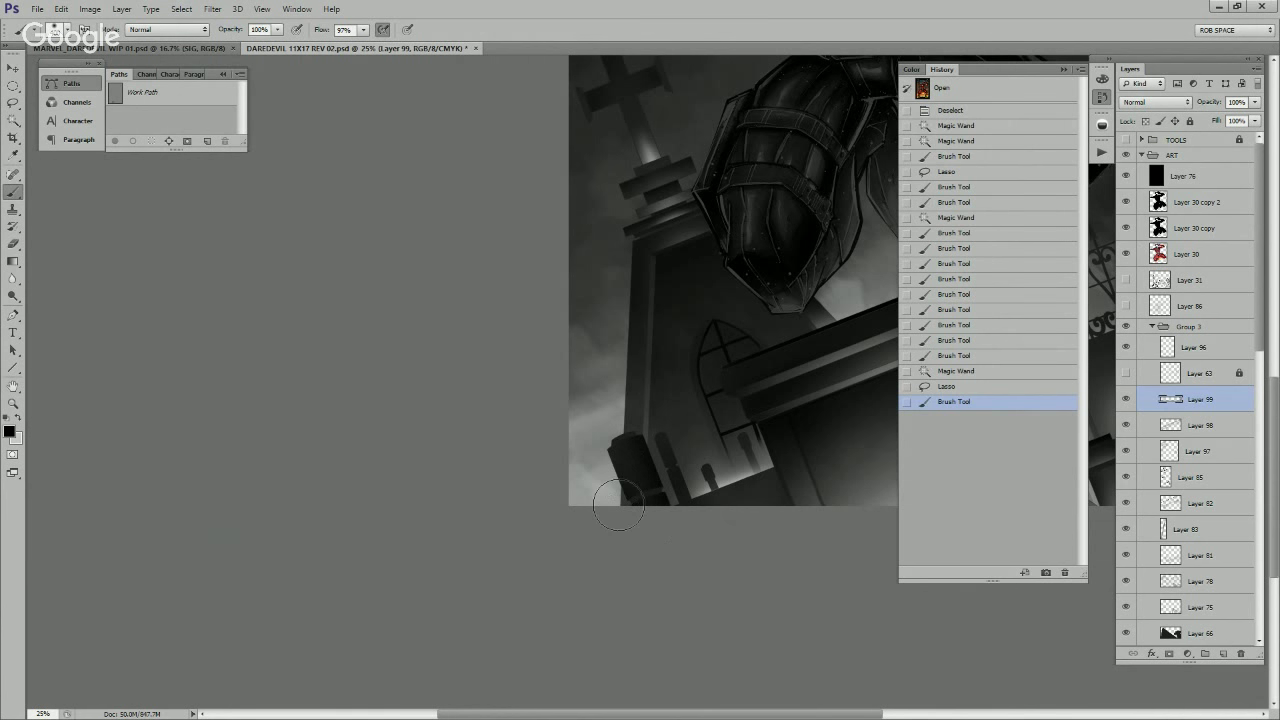
{"action": "key", "text": "x"}
{"action": "mouse_move", "coordinate": [607, 487]}
{"action": "left_mouse_down"}
{"action": "mouse_move", "coordinate": [668, 576]}
{"action": "mouse_move", "coordinate": [648, 498]}
{"action": "left_mouse_up"}
{"action": "left_click_drag", "start_coordinate": [631, 451], "coordinate": [640, 478]}
{"action": "left_click_drag", "start_coordinate": [637, 476], "coordinate": [677, 558]}
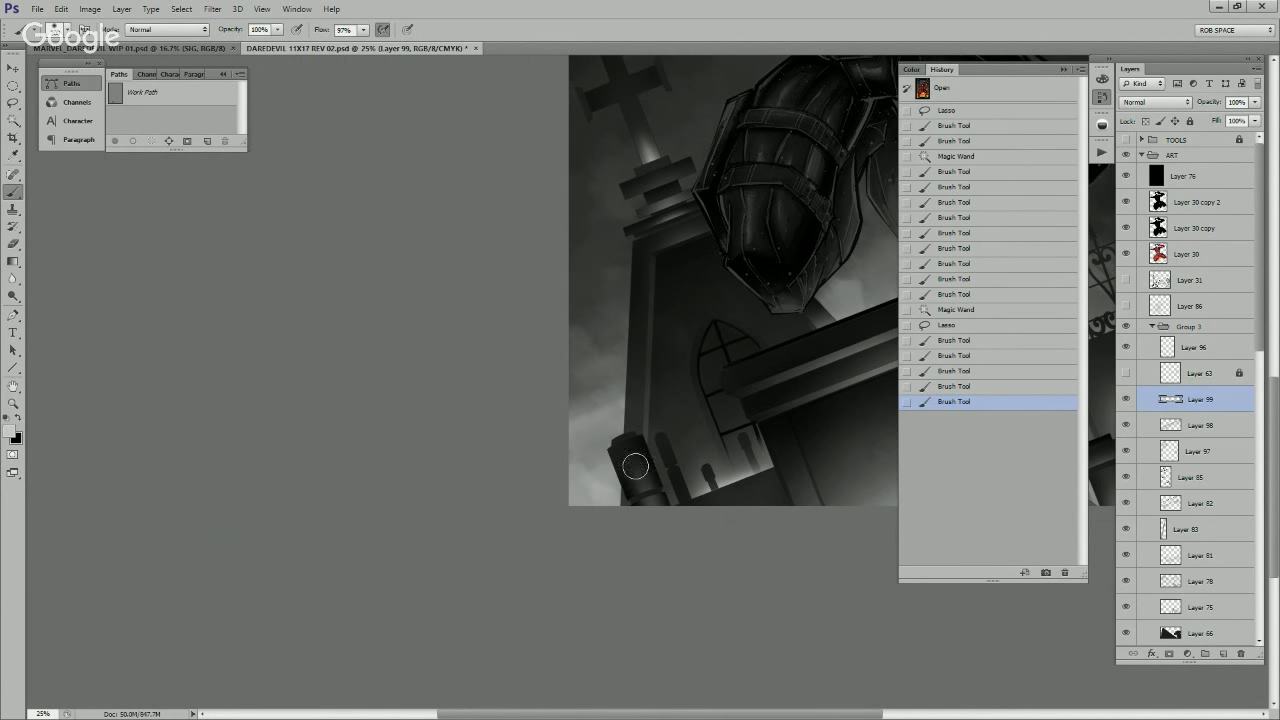
{"action": "left_click_drag", "start_coordinate": [635, 466], "coordinate": [655, 508]}
{"action": "left_click_drag", "start_coordinate": [875, 566], "coordinate": [743, 604]}
{"action": "key", "text": "x"}
{"action": "left_click_drag", "start_coordinate": [512, 486], "coordinate": [552, 590]}
{"action": "left_click_drag", "start_coordinate": [500, 498], "coordinate": [528, 590]}
Step: Select the lower-left post's narrow top and base bands from Layer 63's line art with the Magic Wand
{"action": "key", "text": "z"}
{"action": "left_click", "coordinate": [657, 528], "text": "alt"}
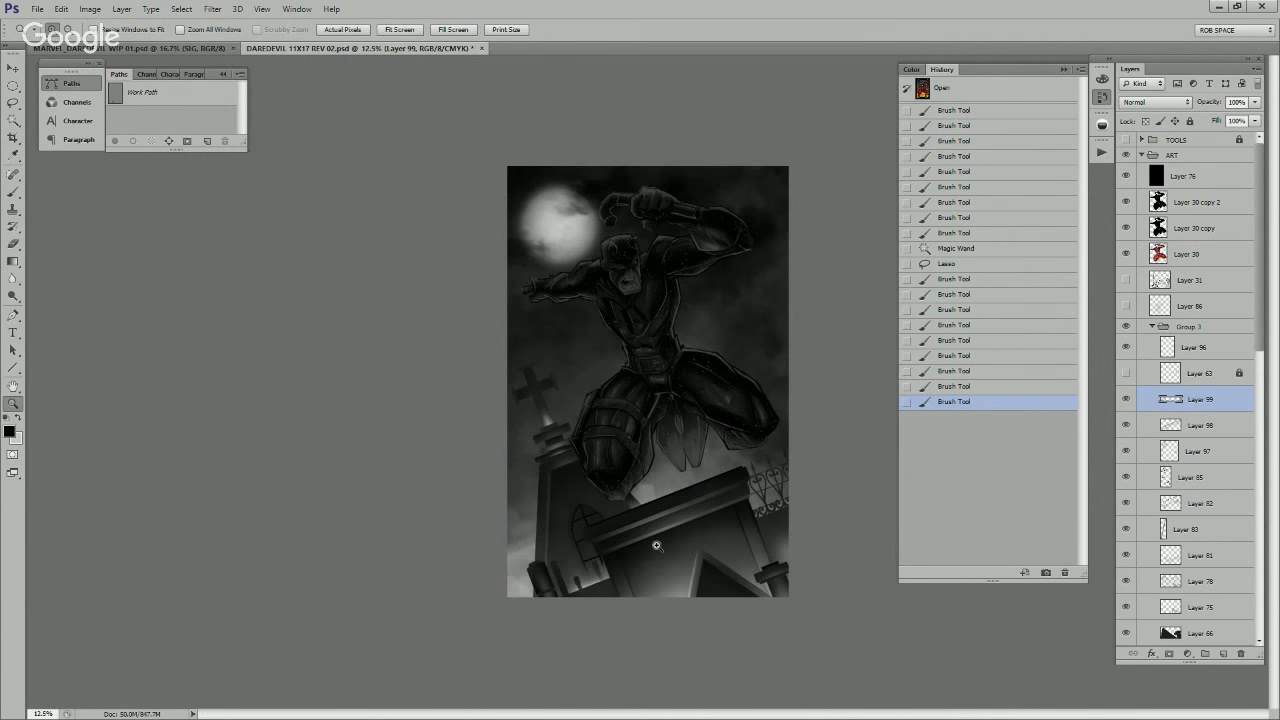
{"action": "left_click", "coordinate": [592, 597]}
{"action": "key", "text": "alt+bracketright"}
{"action": "key", "text": "w"}
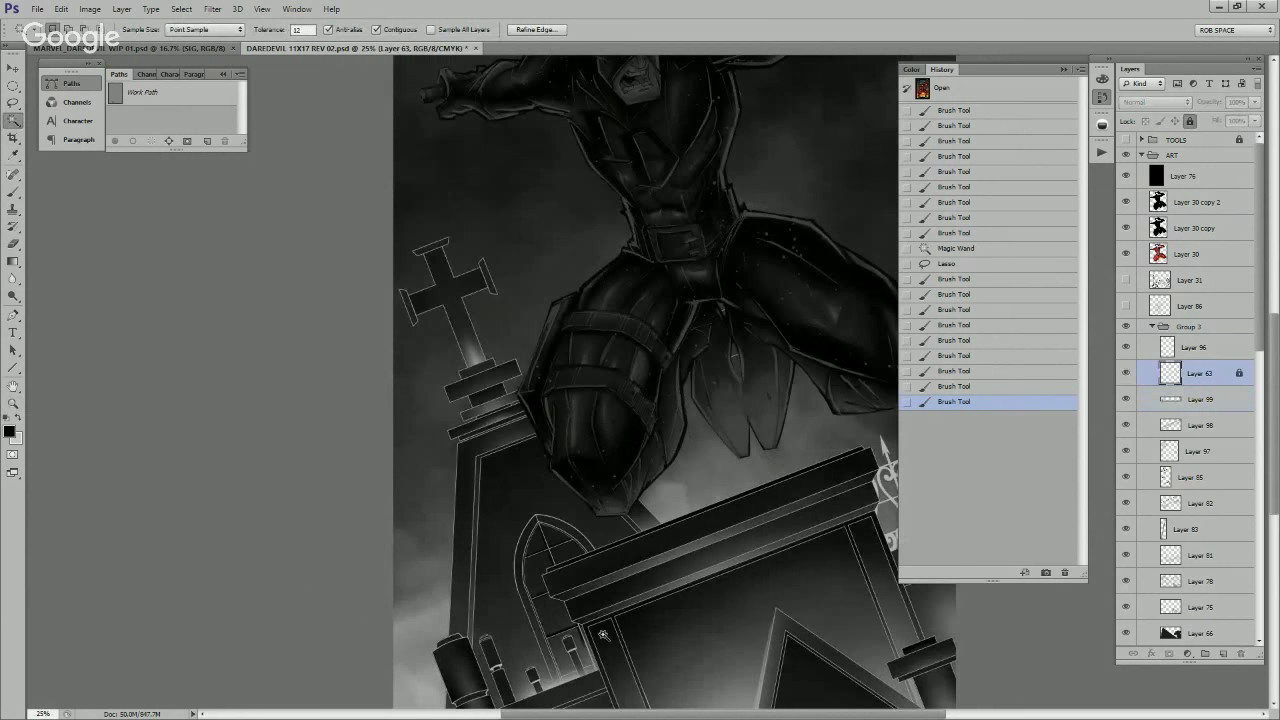
{"action": "left_click", "coordinate": [484, 694]}
{"action": "left_click", "coordinate": [486, 692]}
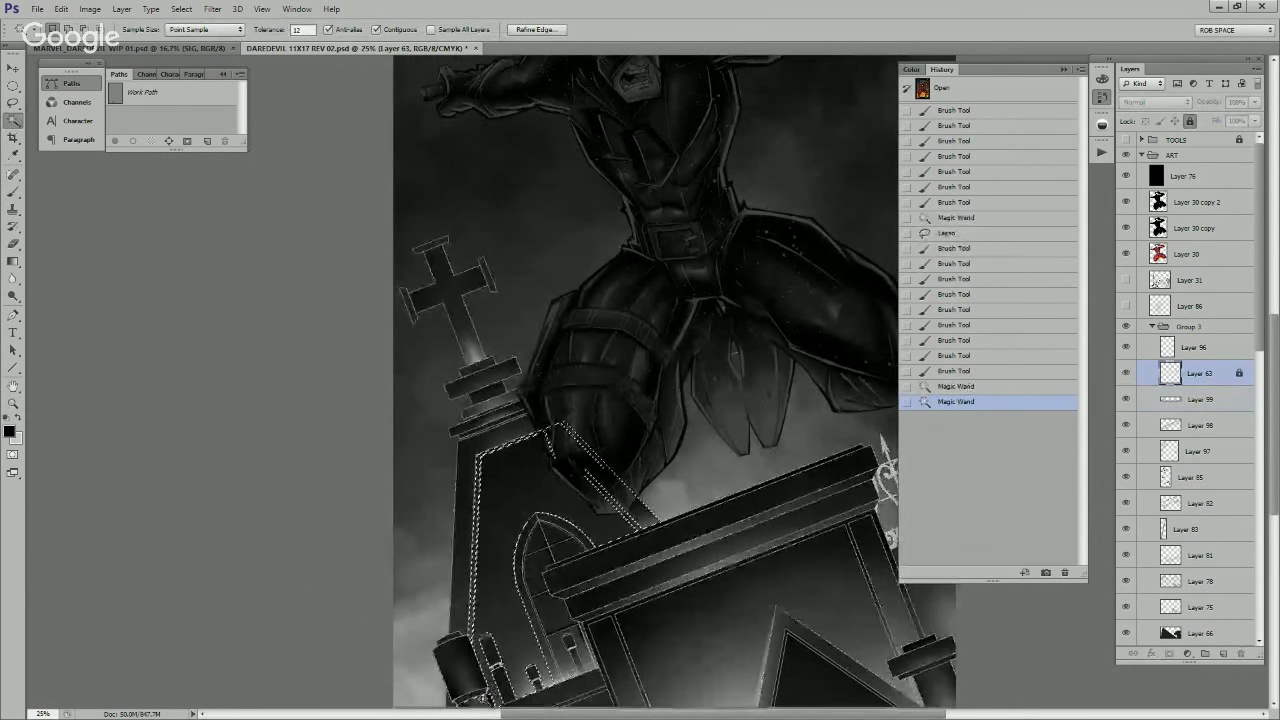
{"action": "left_click", "coordinate": [478, 698]}
{"action": "left_click", "coordinate": [454, 640], "text": "shift"}
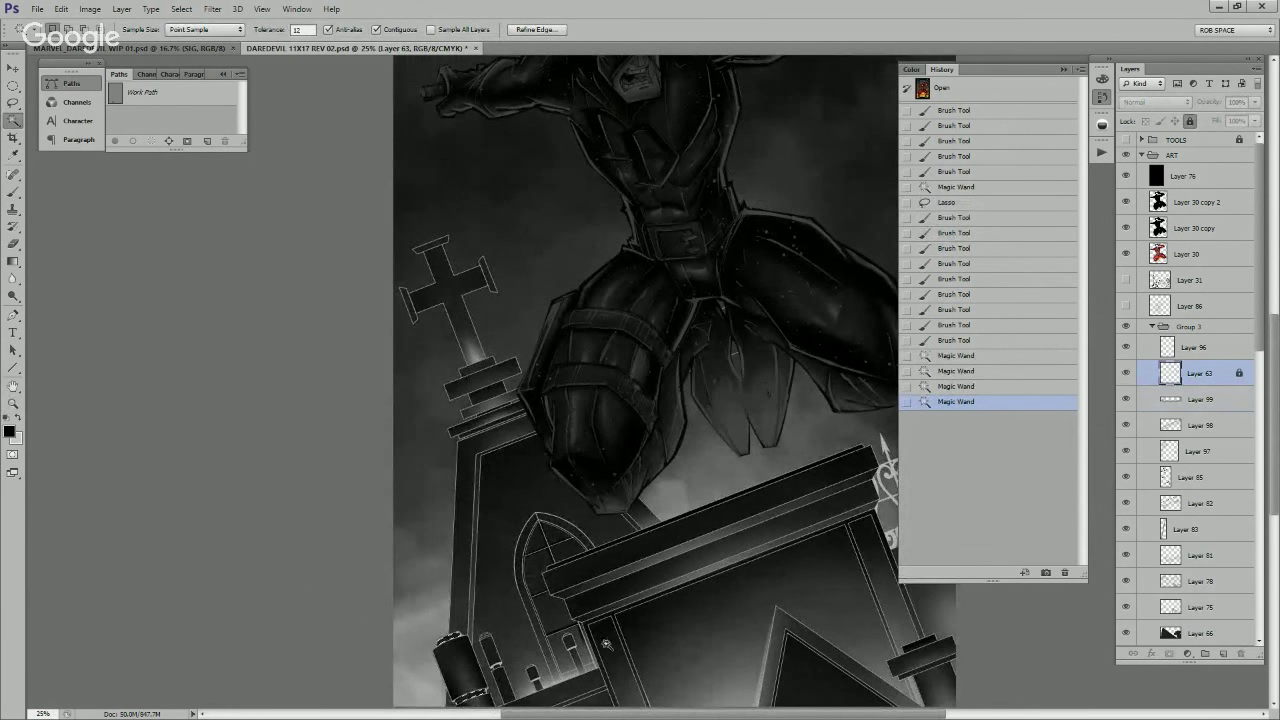
Step: Hide Layer 63 and reactivate Layer 99 for brushing with the selection edges hidden
{"action": "left_click_drag", "start_coordinate": [490, 650], "coordinate": [507, 596]}
{"action": "left_click", "coordinate": [1126, 372]}
{"action": "left_click", "coordinate": [1200, 399]}
{"action": "key", "text": "b"}
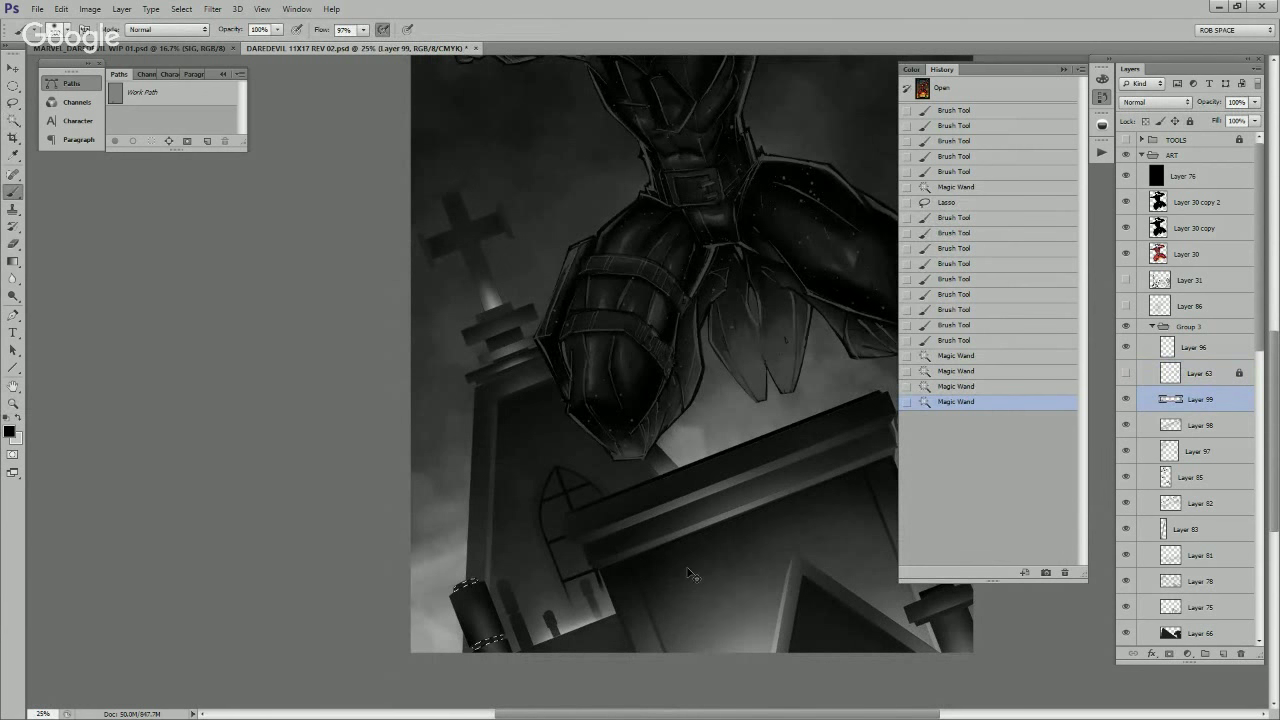
{"action": "key", "text": "ctrl+semicolon"}
{"action": "key", "text": "ctrl+h"}
Step: Brush soft shading across the lower-left post's selected bands and clear the selection
{"action": "mouse_move", "coordinate": [528, 626]}
{"action": "left_mouse_down"}
{"action": "mouse_move", "coordinate": [446, 670]}
{"action": "mouse_move", "coordinate": [483, 629]}
{"action": "mouse_move", "coordinate": [454, 594]}
{"action": "mouse_move", "coordinate": [484, 580]}
{"action": "mouse_move", "coordinate": [470, 628]}
{"action": "left_mouse_up"}
{"action": "key", "text": "x"}
{"action": "key", "text": "x"}
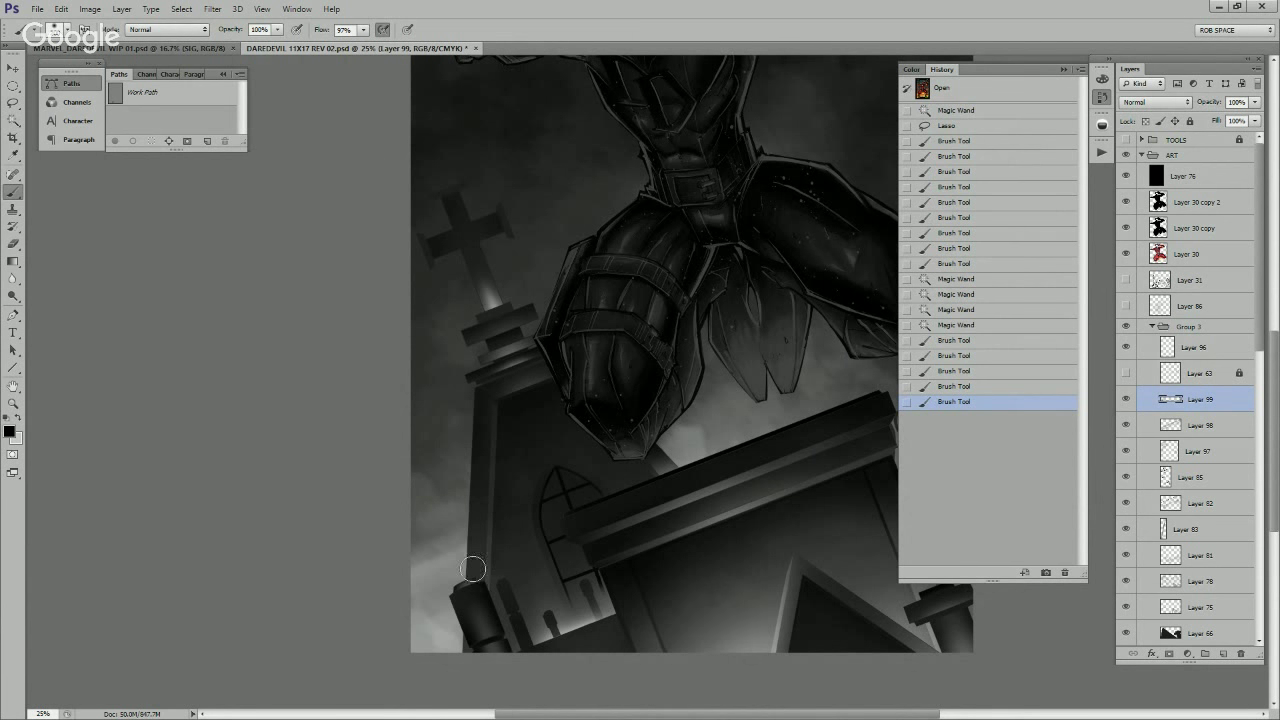
{"action": "left_click_drag", "start_coordinate": [473, 568], "coordinate": [490, 580]}
{"action": "left_click_drag", "start_coordinate": [725, 612], "coordinate": [616, 577]}
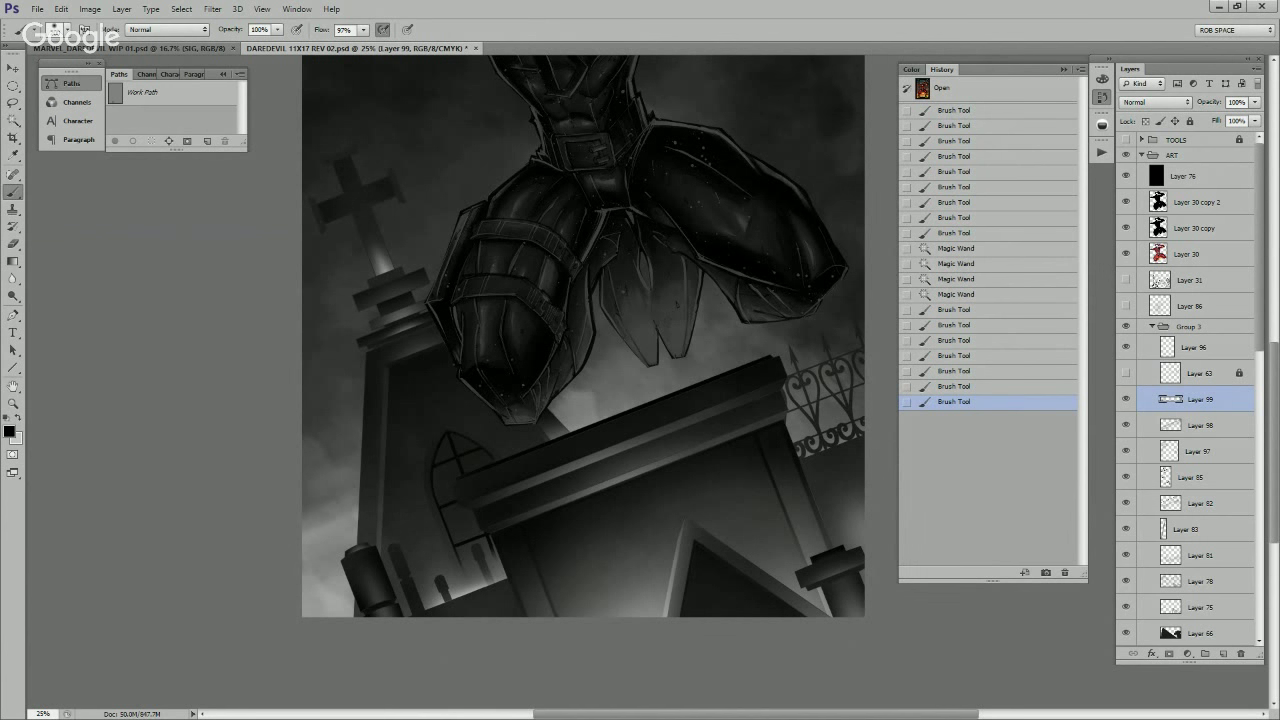
{"action": "mouse_move", "coordinate": [678, 531]}
{"action": "left_mouse_down"}
{"action": "mouse_move", "coordinate": [694, 523]}
{"action": "mouse_move", "coordinate": [691, 545]}
{"action": "mouse_move", "coordinate": [701, 540]}
{"action": "left_mouse_up"}
{"action": "key", "text": "ctrl+d"}
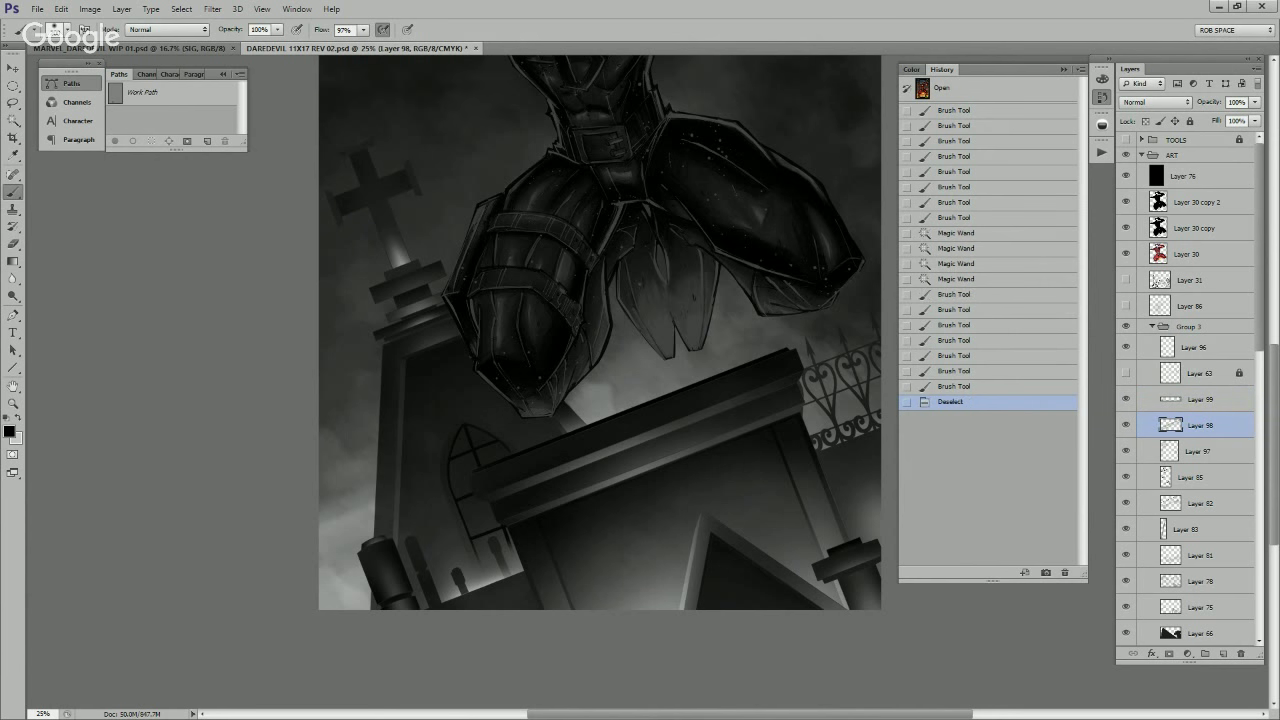
Step: Display the line art on Layer 63, make that layer active and unlock it
{"action": "left_click", "coordinate": [1126, 425]}
{"action": "left_click", "coordinate": [1126, 425]}
{"action": "left_click", "coordinate": [1126, 372]}
{"action": "left_click", "coordinate": [1126, 373]}
{"action": "left_click", "coordinate": [1200, 373]}
{"action": "key", "text": "e"}
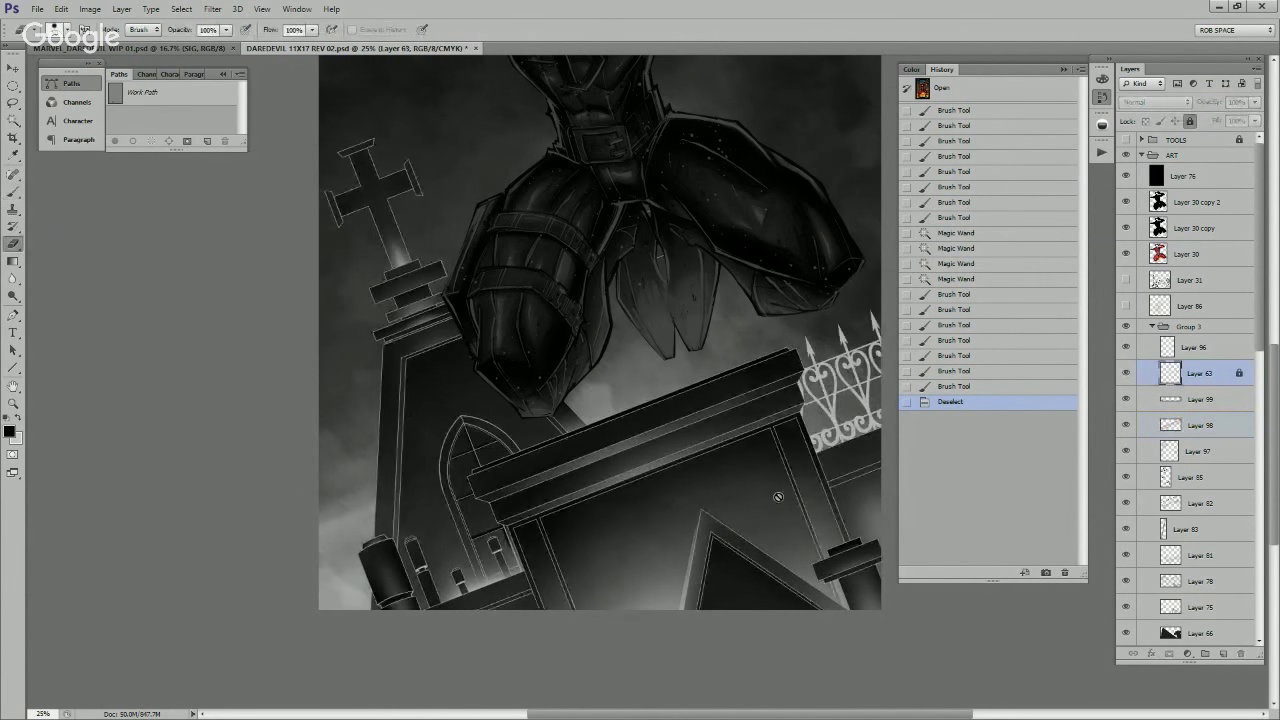
{"action": "left_click", "coordinate": [427, 569]}
{"action": "key", "text": "Return"}
{"action": "key", "text": "slash"}
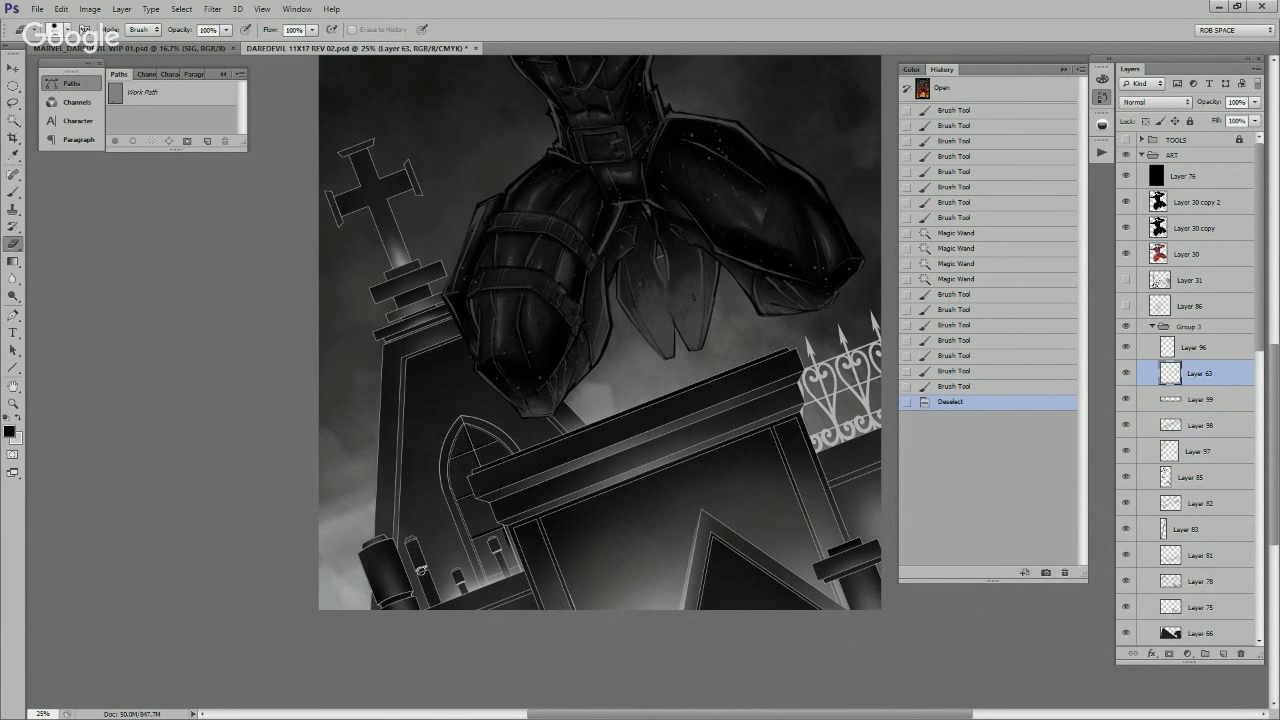
Step: Select both sections of the slim fence post beside the lower-left pillar with the Magic Wand
{"action": "key", "text": "w"}
{"action": "left_click", "coordinate": [426, 588]}
{"action": "left_click", "coordinate": [430, 592], "text": "shift"}
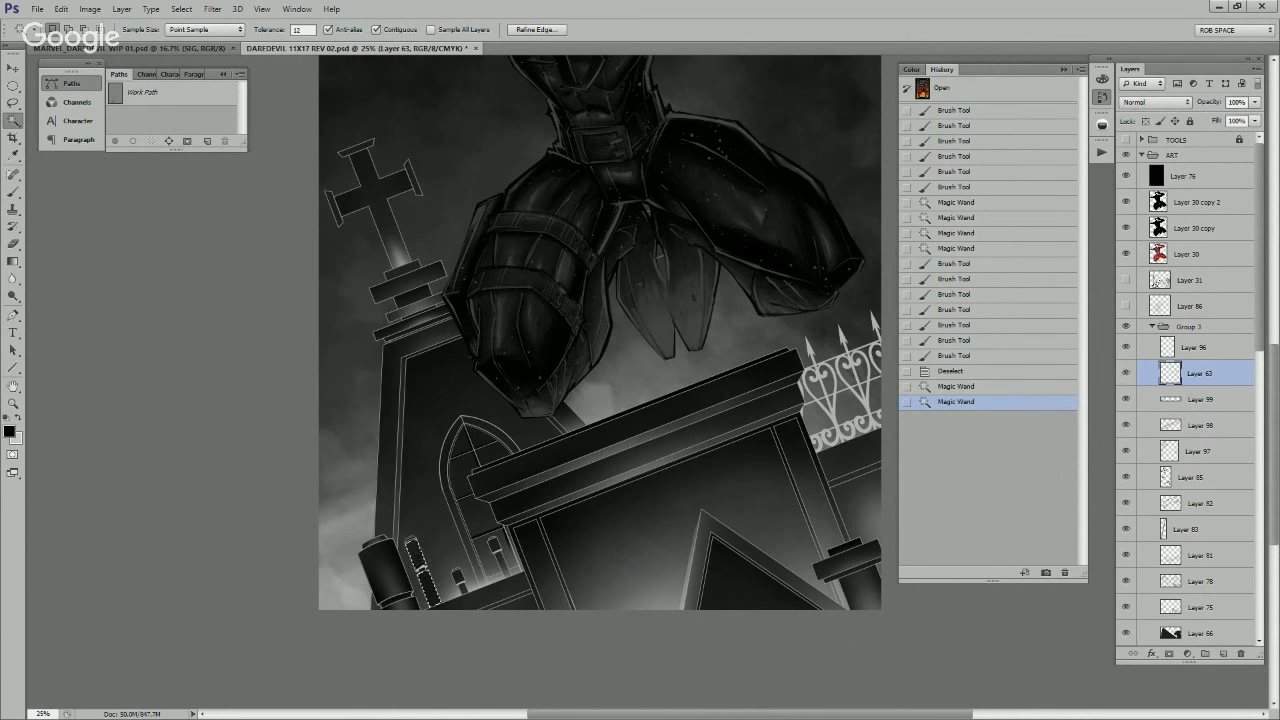
Step: Hide and relock Layer 63, and return to Layer 99 for brushing without visible selection edges
{"action": "left_click", "coordinate": [1126, 373]}
{"action": "key", "text": "ctrl+comma"}
{"action": "key", "text": "ctrl+slash"}
{"action": "left_click", "coordinate": [1200, 399]}
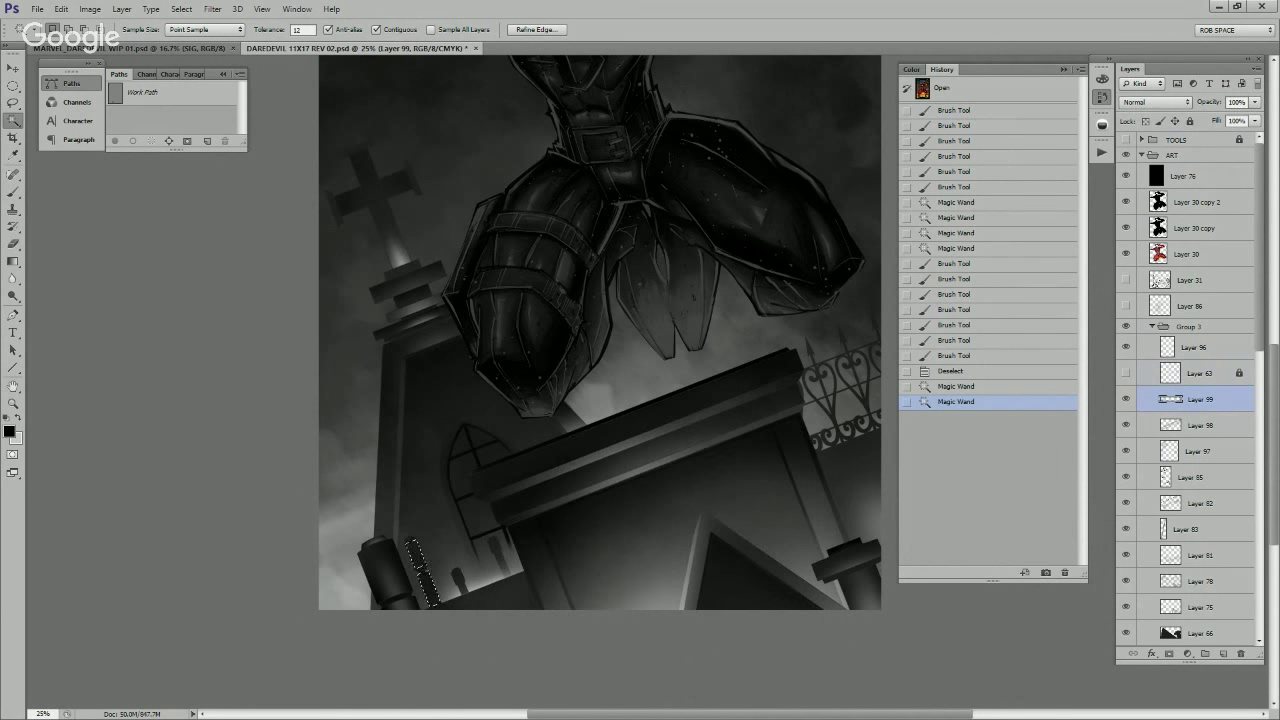
{"action": "key", "text": "b"}
{"action": "key", "text": "ctrl+h"}
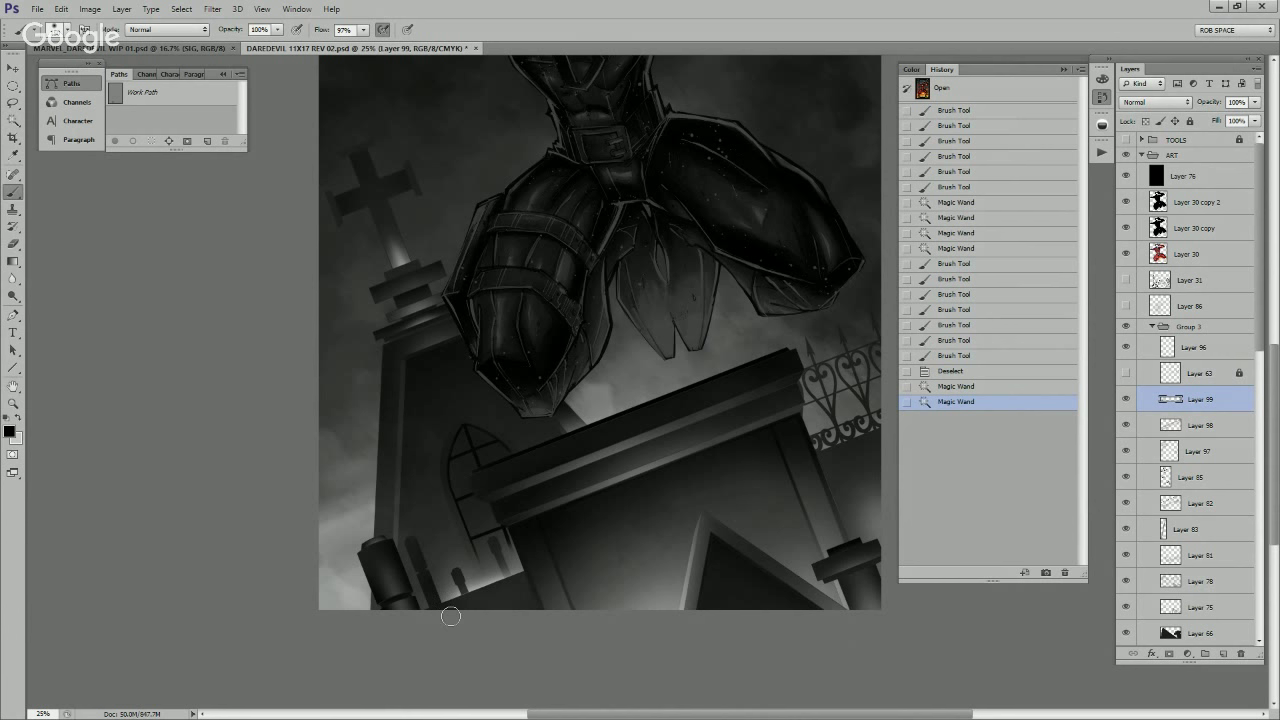
Step: Shade the slim fence post with black brush strokes and a light grey highlight along its length
{"action": "left_click_drag", "start_coordinate": [450, 616], "coordinate": [398, 530]}
{"action": "mouse_move", "coordinate": [419, 600]}
{"action": "left_mouse_down"}
{"action": "mouse_move", "coordinate": [395, 522]}
{"action": "mouse_move", "coordinate": [431, 619]}
{"action": "mouse_move", "coordinate": [396, 517]}
{"action": "mouse_move", "coordinate": [443, 627]}
{"action": "left_mouse_up"}
{"action": "key", "text": "x"}
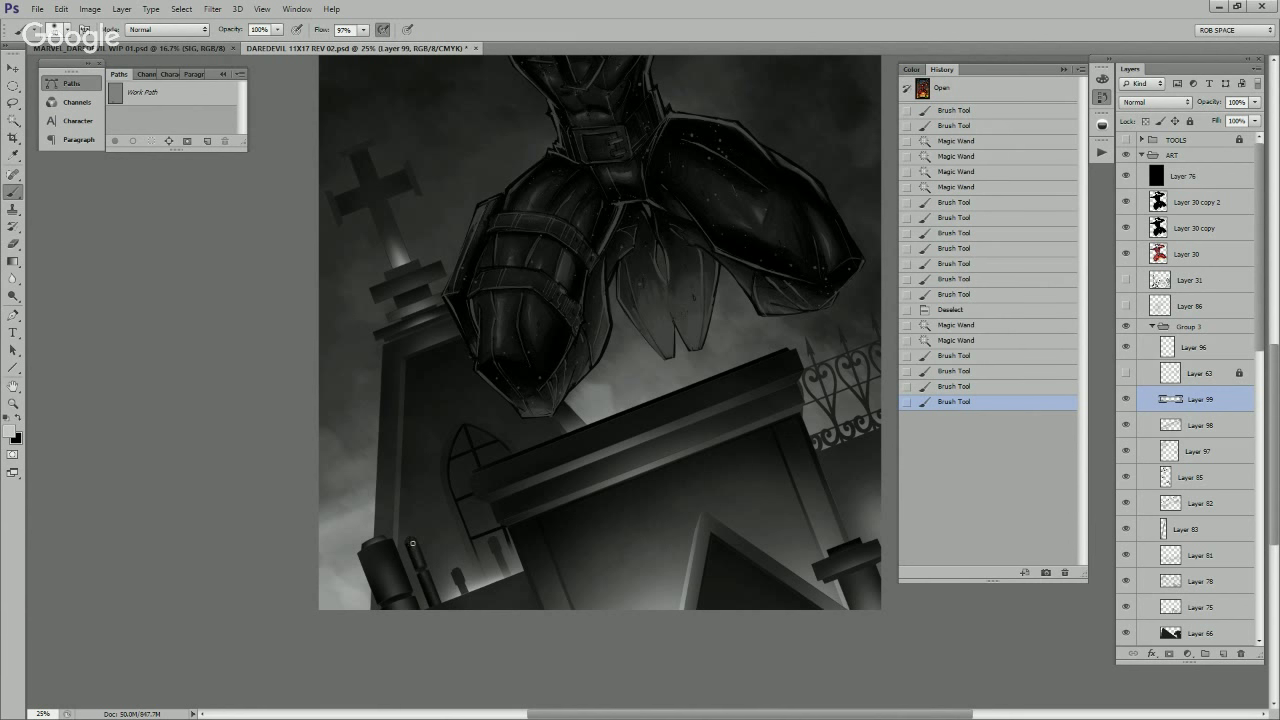
{"action": "left_click_drag", "start_coordinate": [412, 543], "coordinate": [443, 626]}
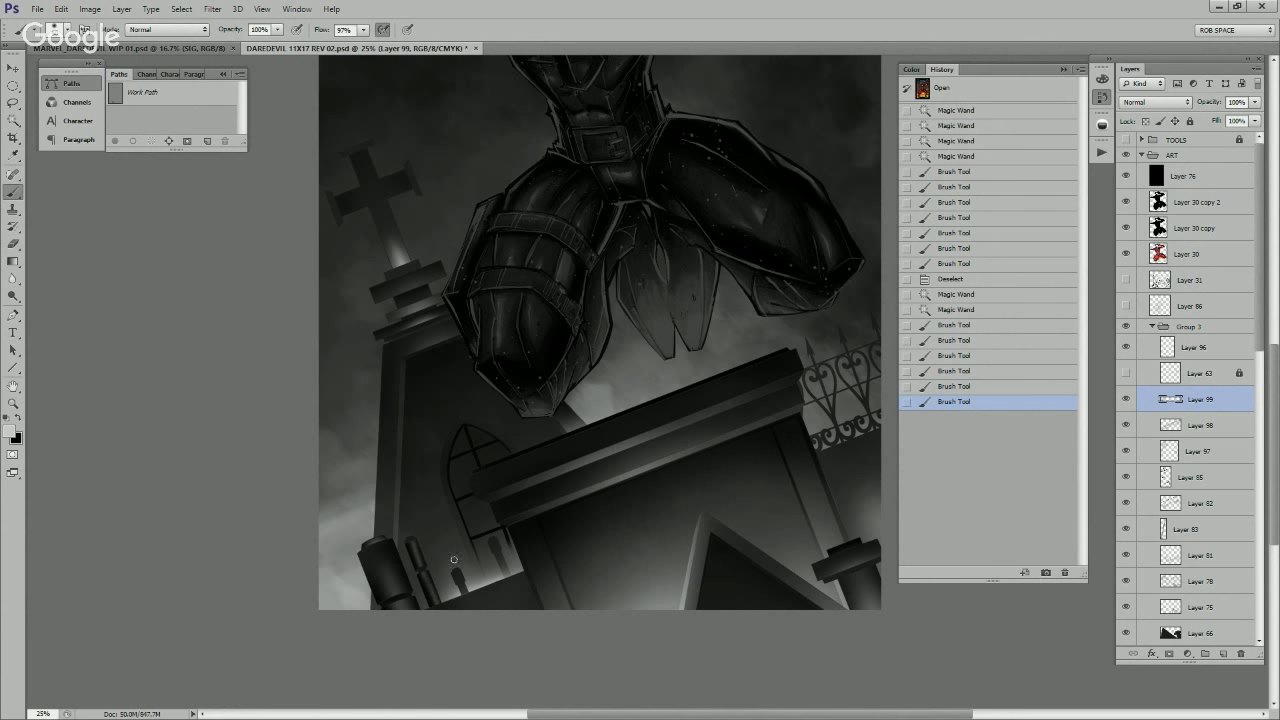
Step: Select the lower-right pillar's cap sections from Layer 63 with the Magic Wand and reactivate Layer 99 with the edges hidden
{"action": "left_click_drag", "start_coordinate": [759, 509], "coordinate": [751, 503]}
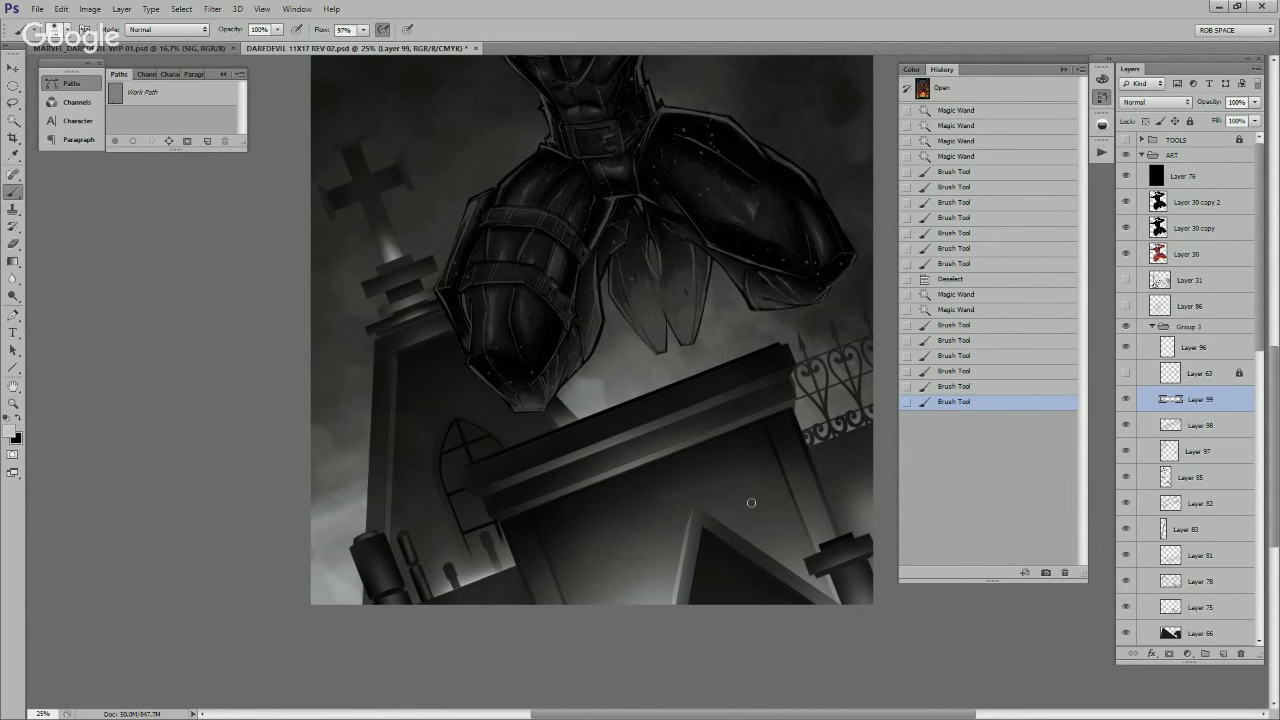
{"action": "left_click", "coordinate": [811, 506], "text": "alt"}
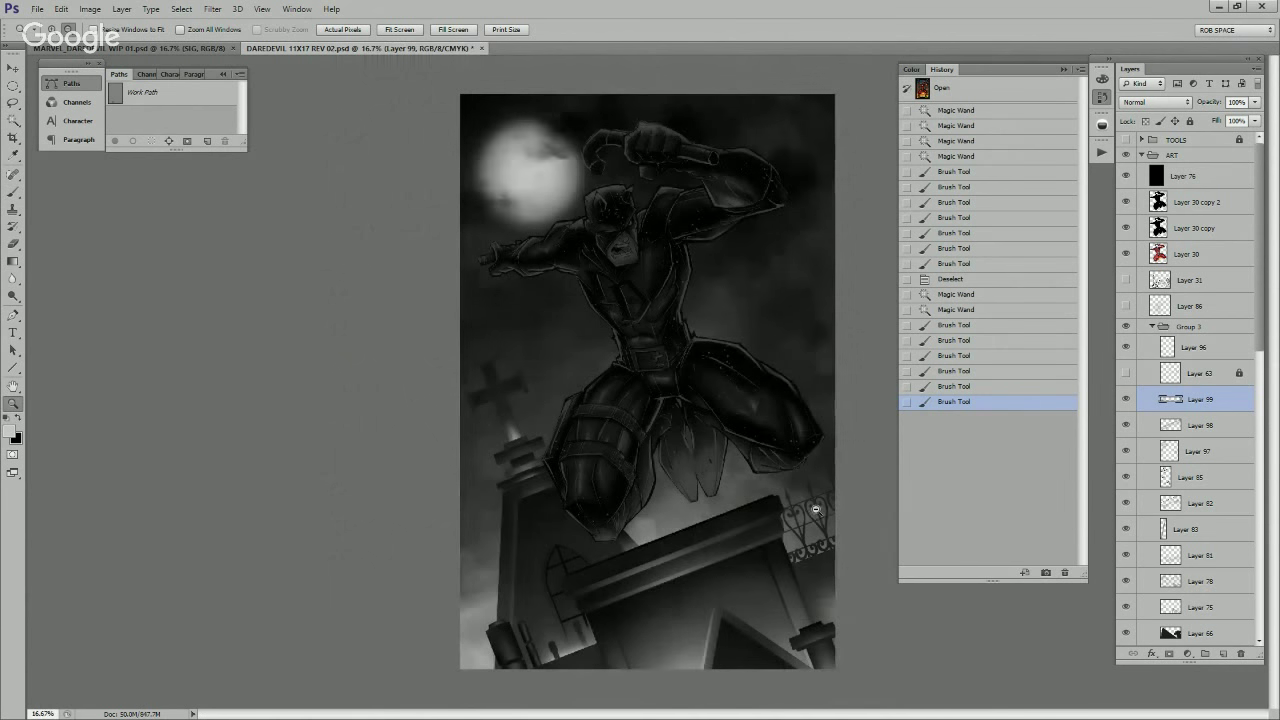
{"action": "left_click", "coordinate": [803, 497]}
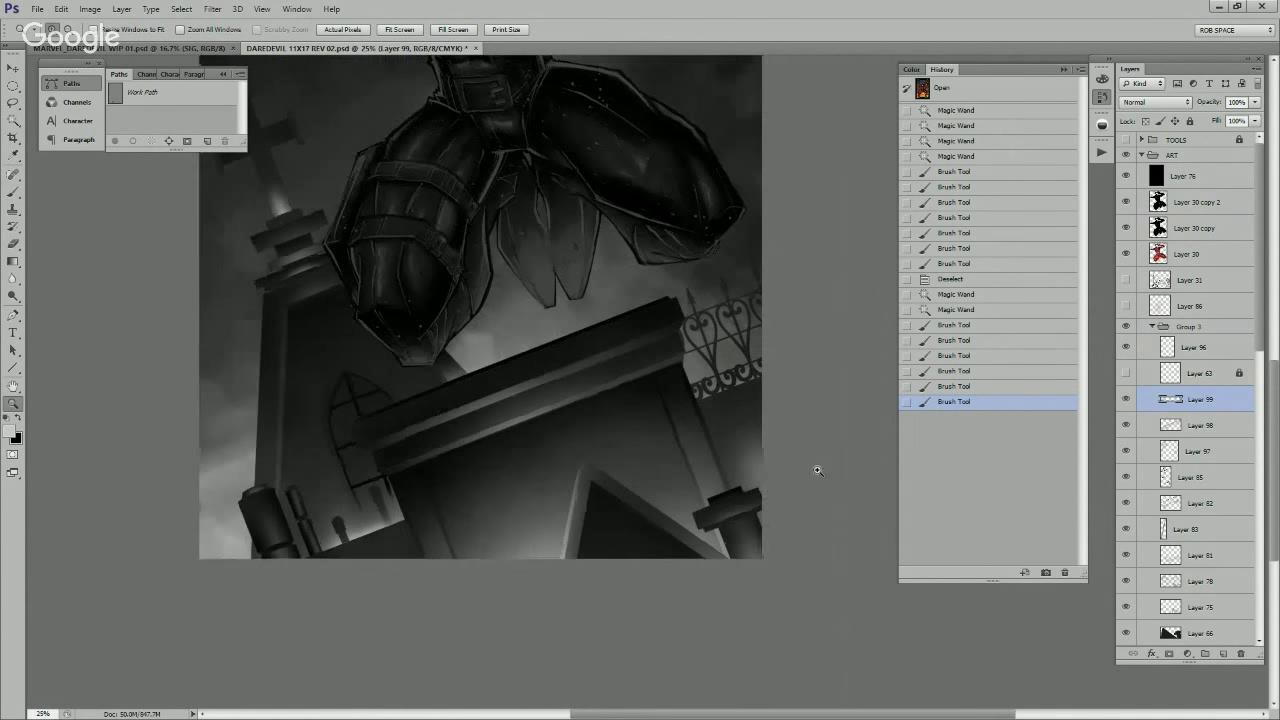
{"action": "key", "text": "alt+bracketright"}
{"action": "key", "text": "w"}
{"action": "left_click", "coordinate": [737, 523]}
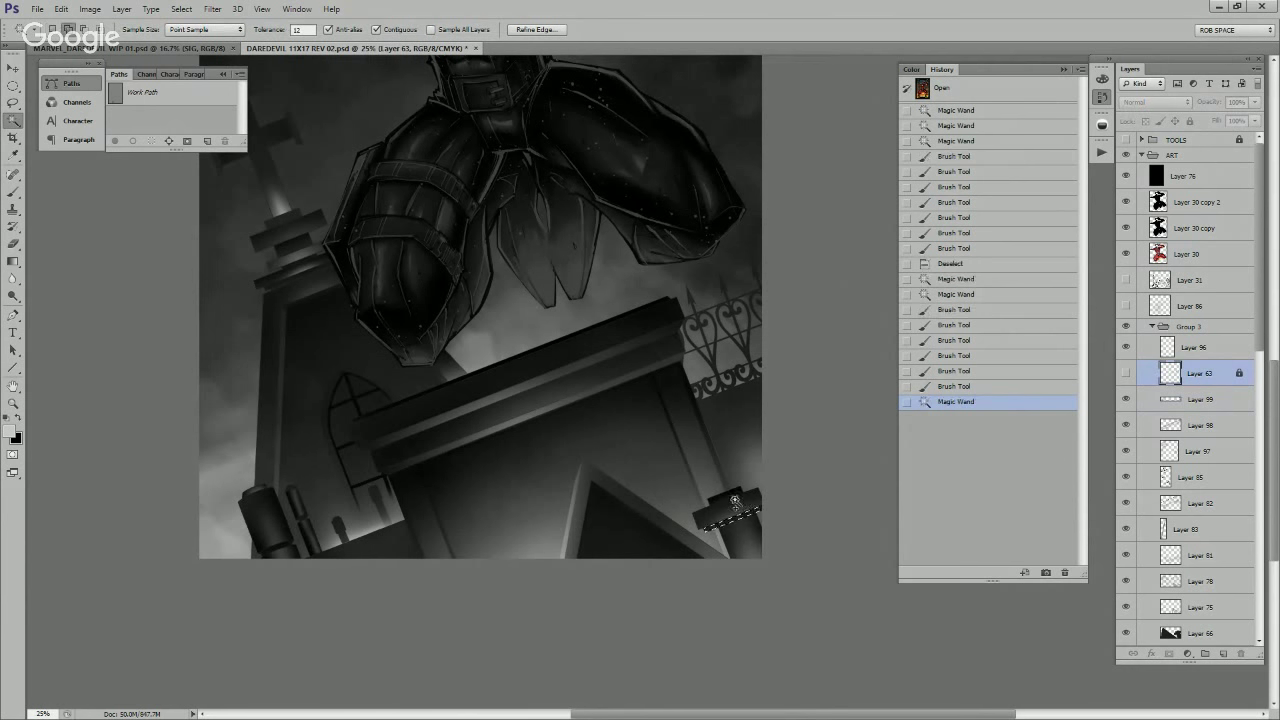
{"action": "left_click", "coordinate": [733, 496], "text": "shift"}
{"action": "key", "text": "alt+bracketleft"}
{"action": "key", "text": "b"}
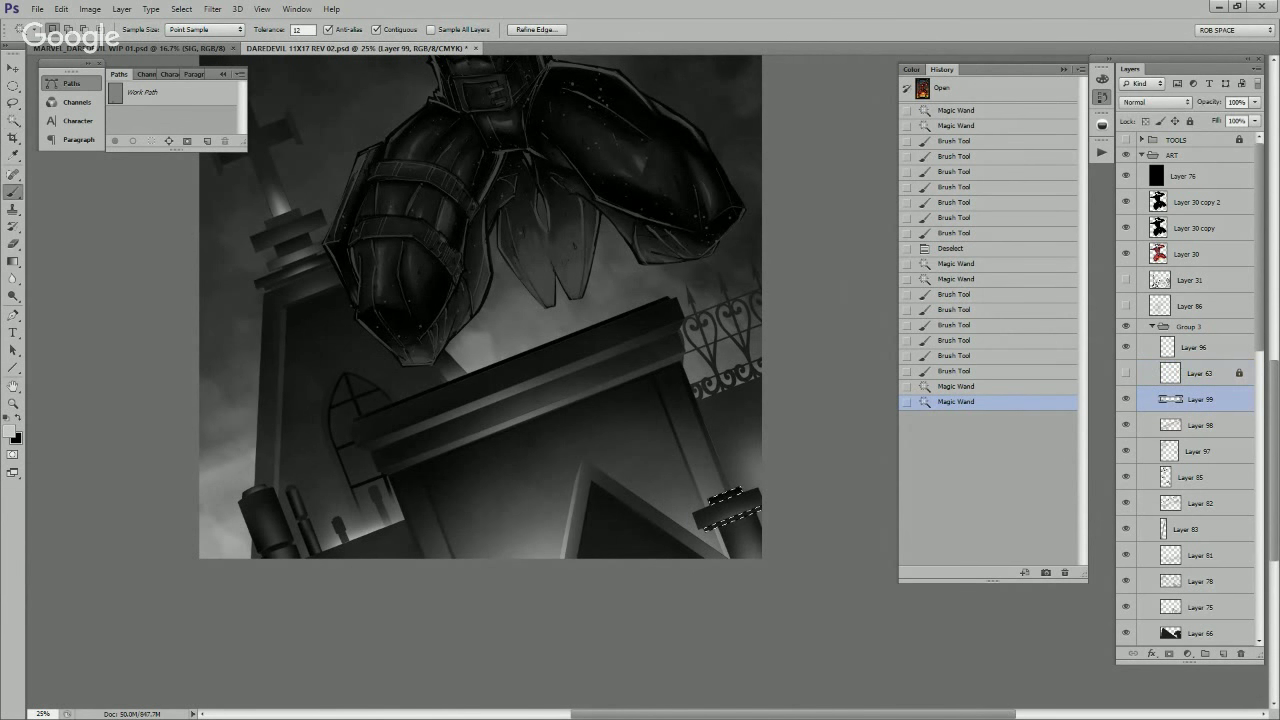
{"action": "key", "text": "ctrl+h"}
Step: Shade the lower-right pillar's cap with alternating black and light grey brush strokes, varying the brush size
{"action": "key", "text": "x"}
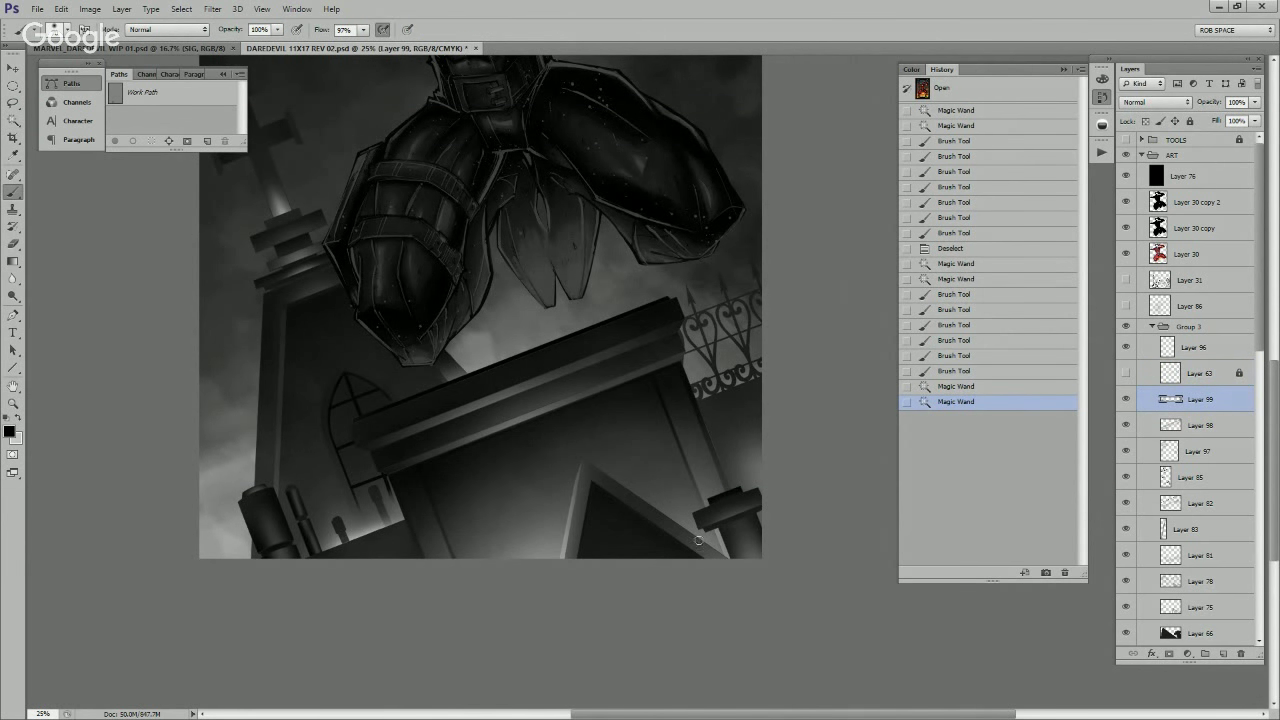
{"action": "mouse_move", "coordinate": [708, 528]}
{"action": "left_mouse_down"}
{"action": "mouse_move", "coordinate": [744, 482]}
{"action": "mouse_move", "coordinate": [726, 491]}
{"action": "left_mouse_up"}
{"action": "mouse_move", "coordinate": [728, 490]}
{"action": "left_mouse_down"}
{"action": "mouse_move", "coordinate": [737, 485]}
{"action": "mouse_move", "coordinate": [729, 497]}
{"action": "left_mouse_up"}
{"action": "left_click_drag", "start_coordinate": [719, 467], "coordinate": [753, 565]}
{"action": "key", "text": "bracketright"}
{"action": "key", "text": "bracketright"}
{"action": "key", "text": "bracketleft"}
{"action": "key", "text": "bracketleft"}
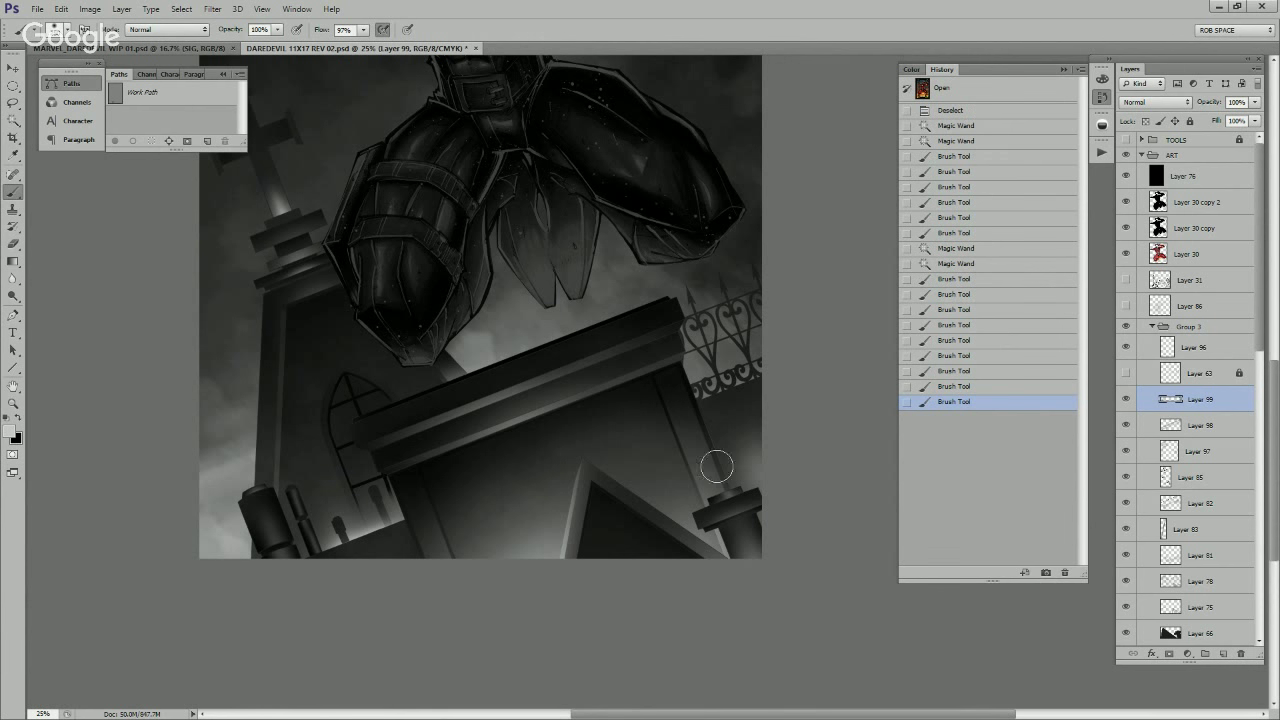
{"action": "left_click_drag", "start_coordinate": [716, 467], "coordinate": [759, 581]}
{"action": "key", "text": "x"}
{"action": "left_click_drag", "start_coordinate": [731, 457], "coordinate": [761, 558]}
{"action": "left_click_drag", "start_coordinate": [727, 465], "coordinate": [743, 517]}
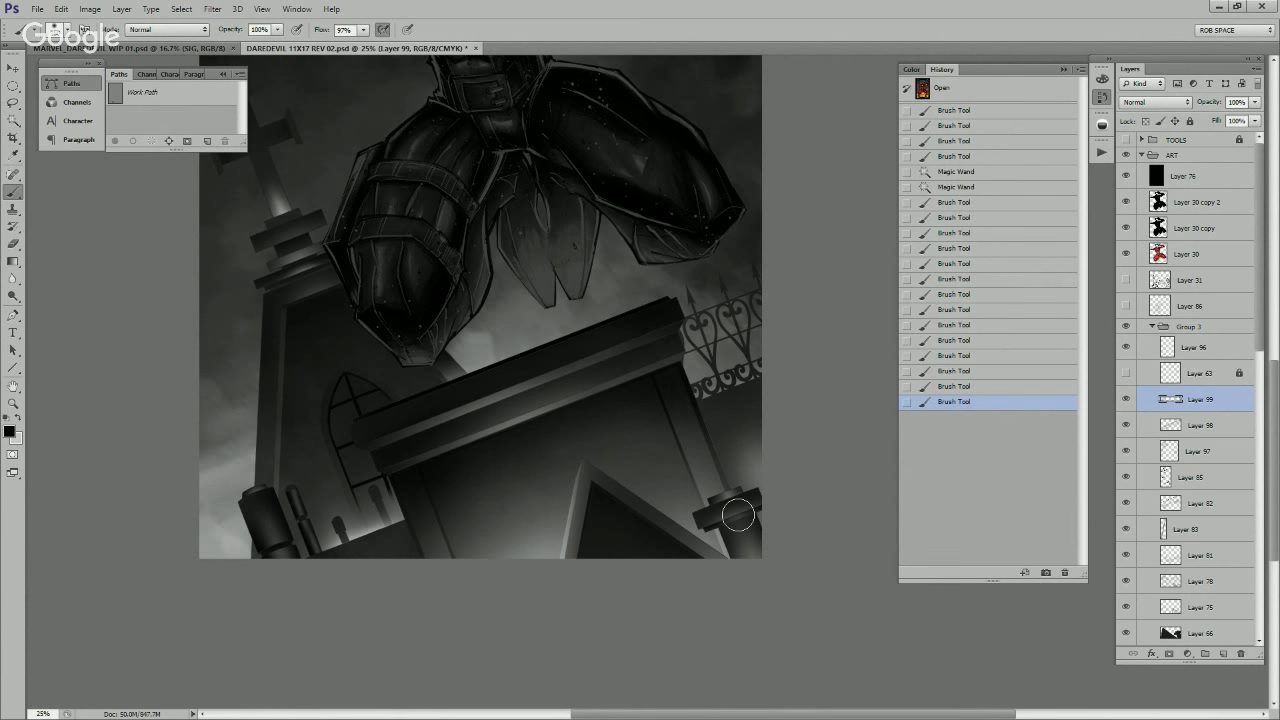
{"action": "left_click_drag", "start_coordinate": [761, 471], "coordinate": [752, 447]}
Step: Select the lower-right pillar's shaft below the cap from Layer 63 and return to Layer 99 with the edges hidden
{"action": "key", "text": "z"}
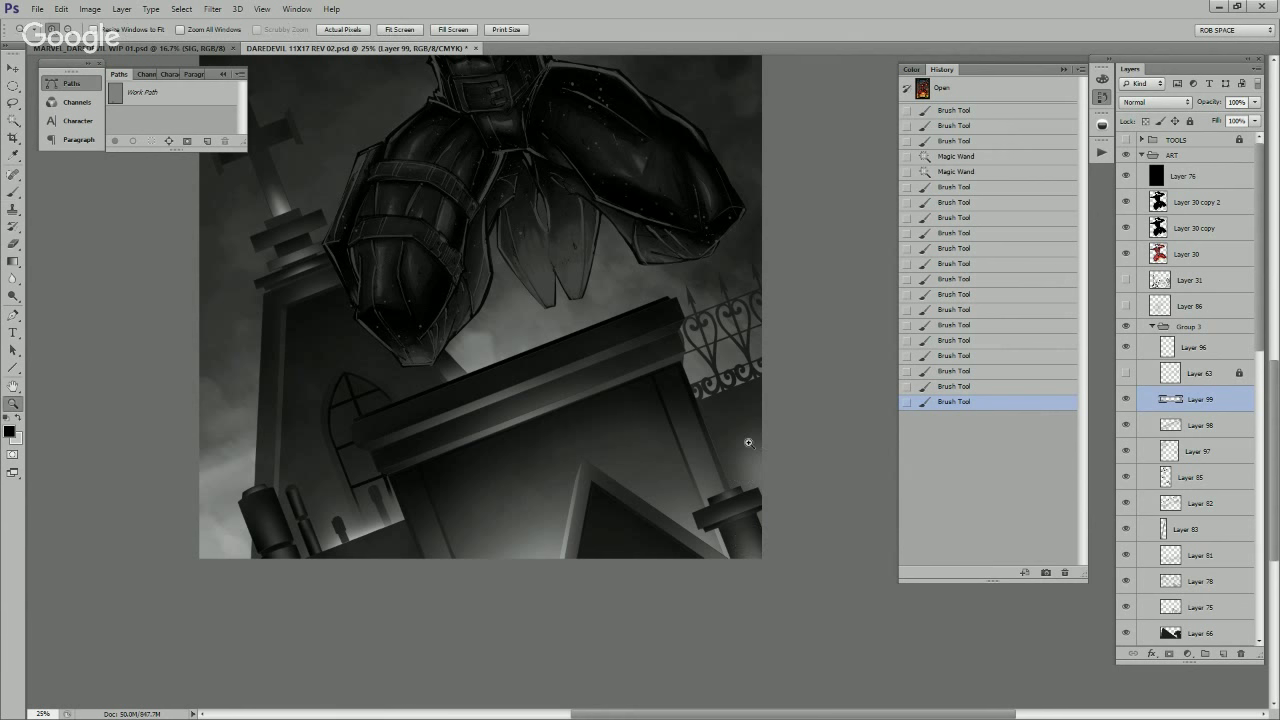
{"action": "left_click", "coordinate": [753, 464], "text": "alt"}
{"action": "left_click", "coordinate": [804, 545]}
{"action": "left_click_drag", "start_coordinate": [820, 574], "coordinate": [734, 422]}
{"action": "key", "text": "alt+bracketright"}
{"action": "key", "text": "w"}
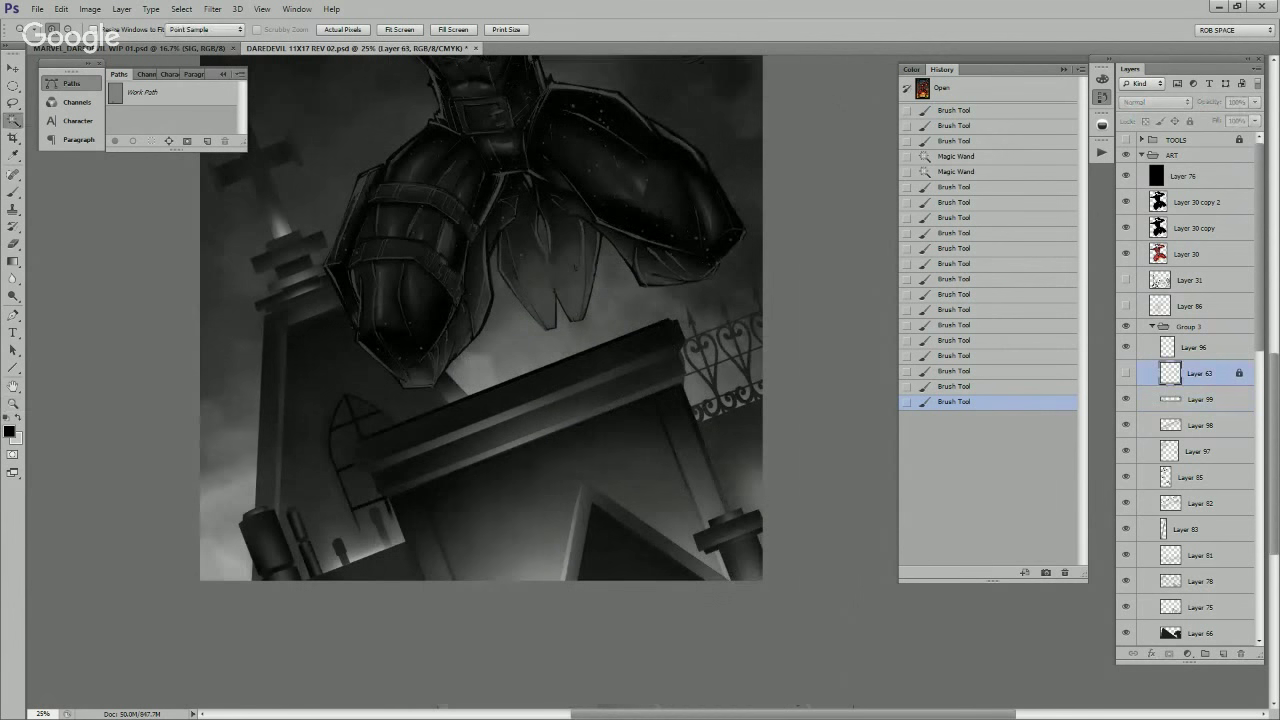
{"action": "left_click", "coordinate": [747, 560]}
{"action": "key", "text": "alt+bracketleft"}
{"action": "key", "text": "b"}
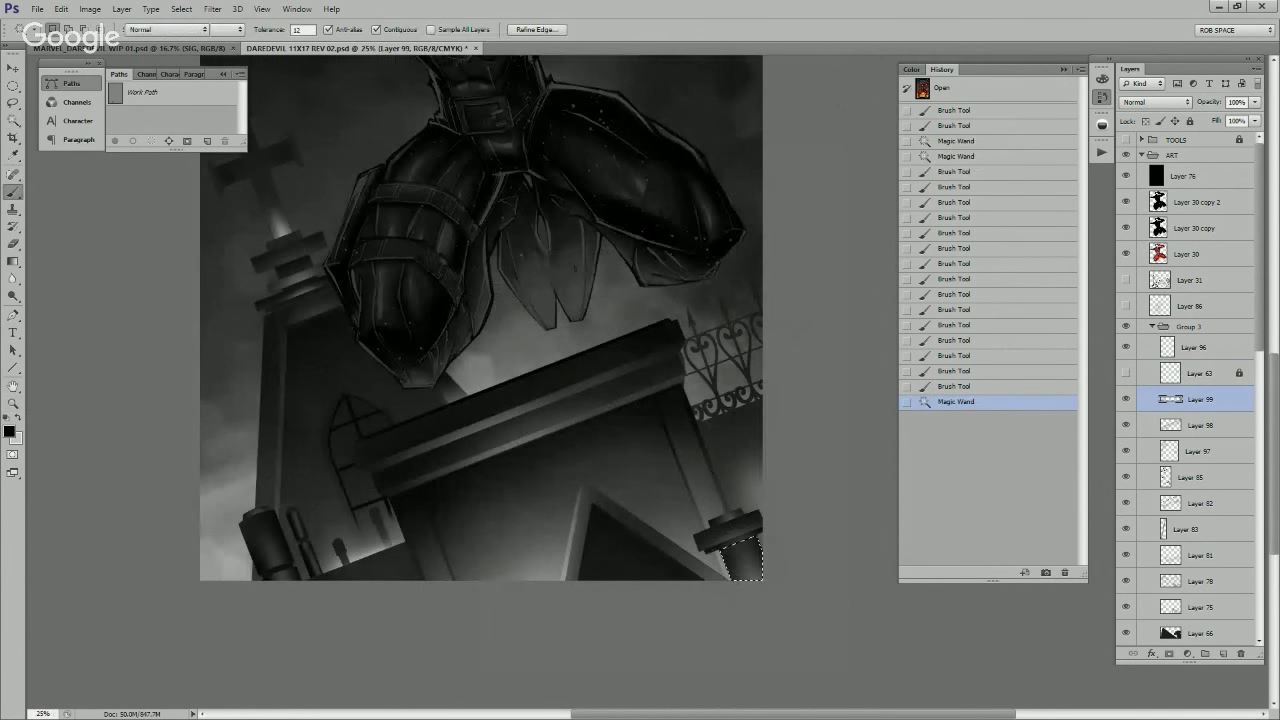
{"action": "key", "text": "ctrl+semicolon"}
{"action": "key", "text": "ctrl+h"}
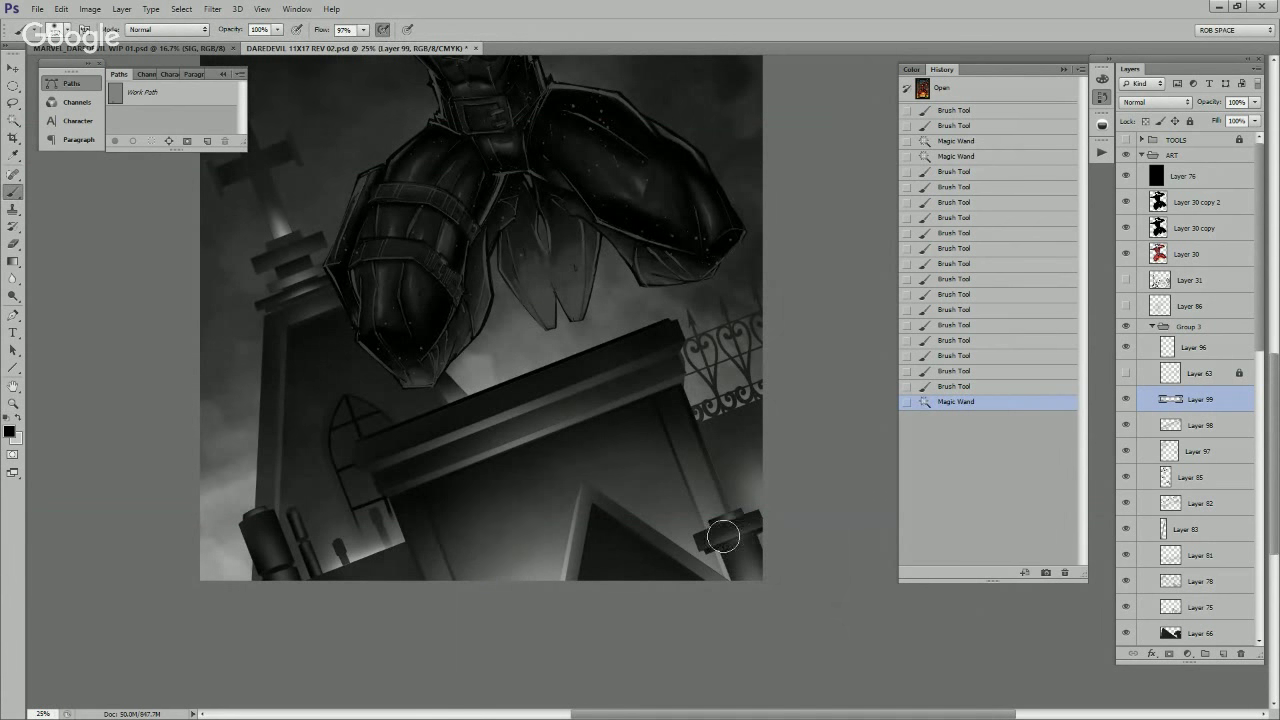
Step: Darken the lower-right pillar's shaft with soft black brush strokes around its edges
{"action": "key", "text": "x"}
{"action": "key", "text": "x"}
{"action": "key", "text": "ctrl+z"}
{"action": "mouse_move", "coordinate": [693, 562]}
{"action": "left_mouse_down"}
{"action": "mouse_move", "coordinate": [807, 512]}
{"action": "mouse_move", "coordinate": [665, 579]}
{"action": "left_mouse_up"}
{"action": "left_click_drag", "start_coordinate": [765, 528], "coordinate": [709, 557]}
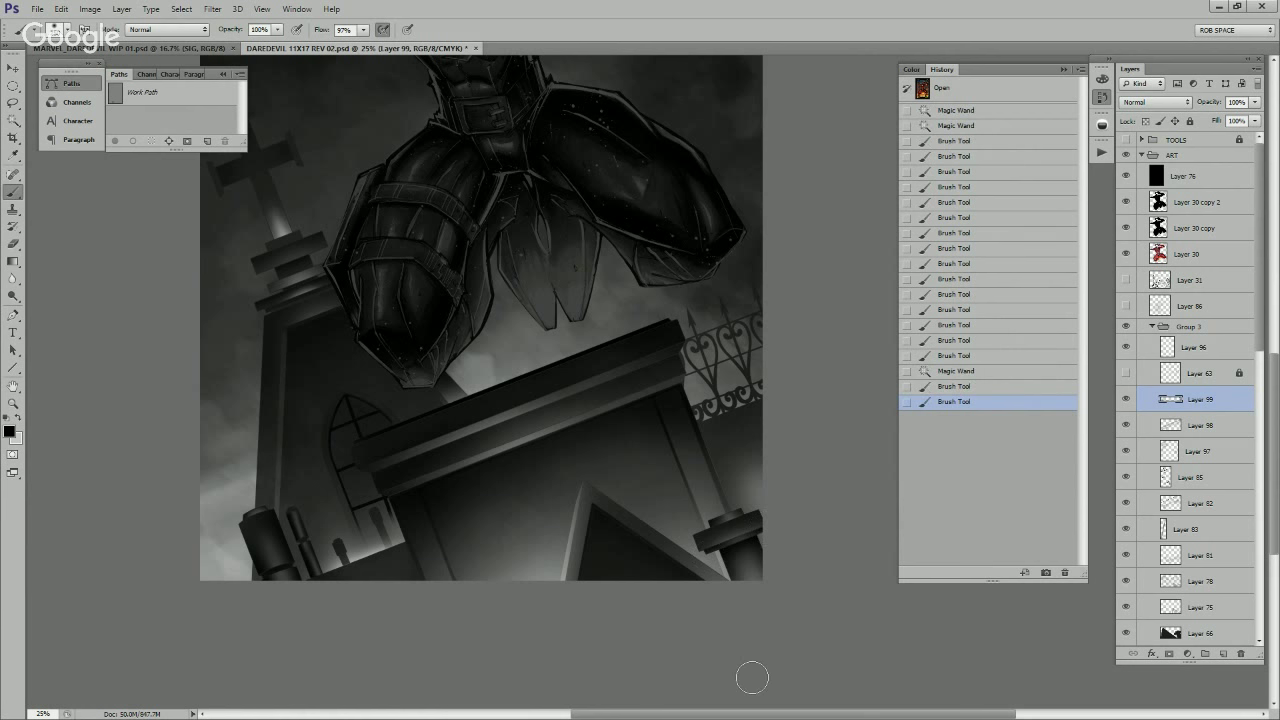
{"action": "mouse_move", "coordinate": [753, 678]}
{"action": "left_mouse_down"}
{"action": "mouse_move", "coordinate": [735, 551]}
{"action": "mouse_move", "coordinate": [775, 543]}
{"action": "left_mouse_up"}
{"action": "mouse_move", "coordinate": [796, 641]}
{"action": "left_mouse_down"}
{"action": "mouse_move", "coordinate": [779, 603]}
{"action": "mouse_move", "coordinate": [804, 662]}
{"action": "left_mouse_up"}
{"action": "mouse_move", "coordinate": [804, 662]}
{"action": "left_mouse_down"}
{"action": "mouse_move", "coordinate": [775, 554]}
{"action": "mouse_move", "coordinate": [815, 658]}
{"action": "left_mouse_up"}
Step: Load Layer 67's shape as a selection and add a new layer above Layer 99
{"action": "key", "text": "z"}
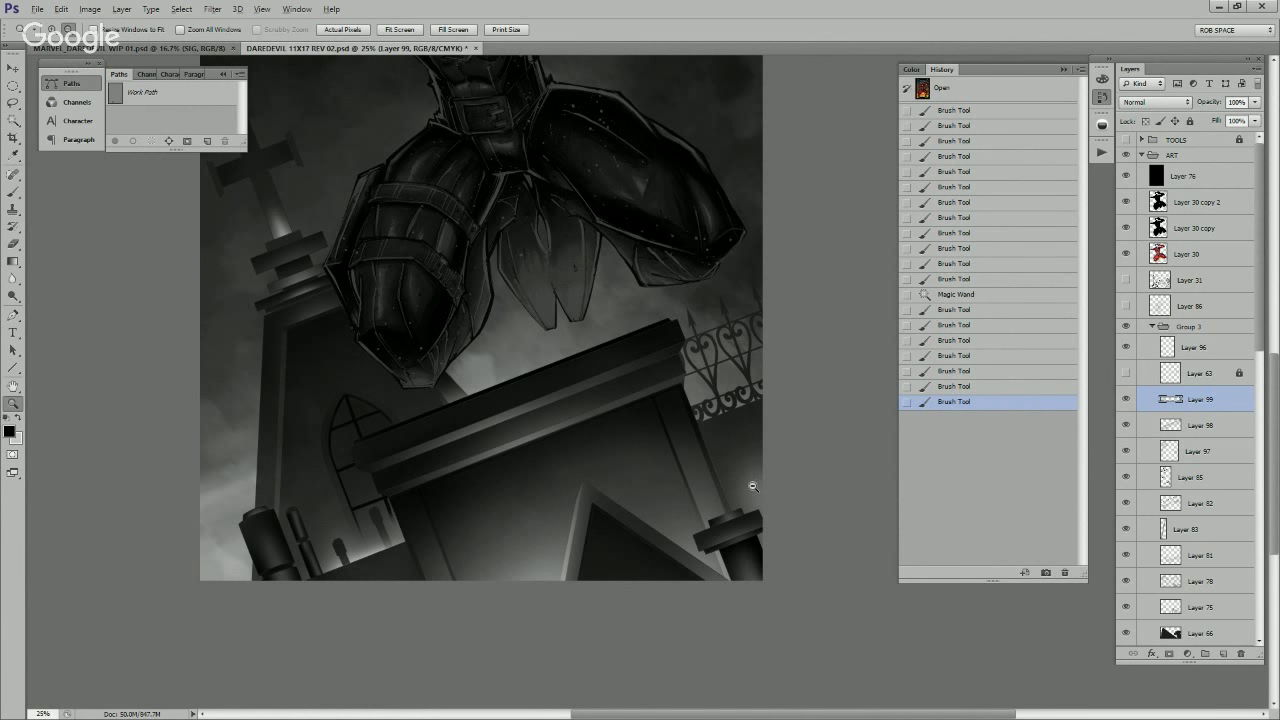
{"action": "left_click", "coordinate": [778, 482], "text": "alt"}
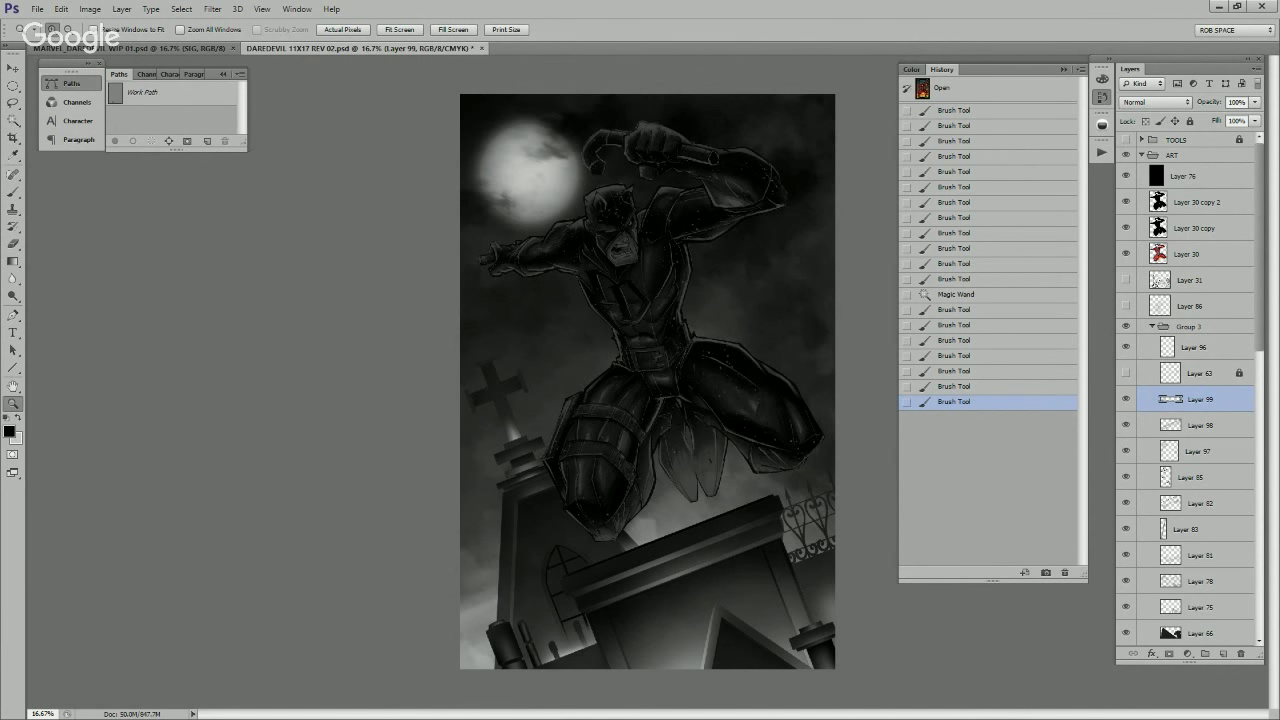
{"action": "scroll", "coordinate": [1185, 390], "scroll_direction": "down", "scroll_amount": 5}
{"action": "left_click", "coordinate": [1170, 558], "text": "ctrl"}
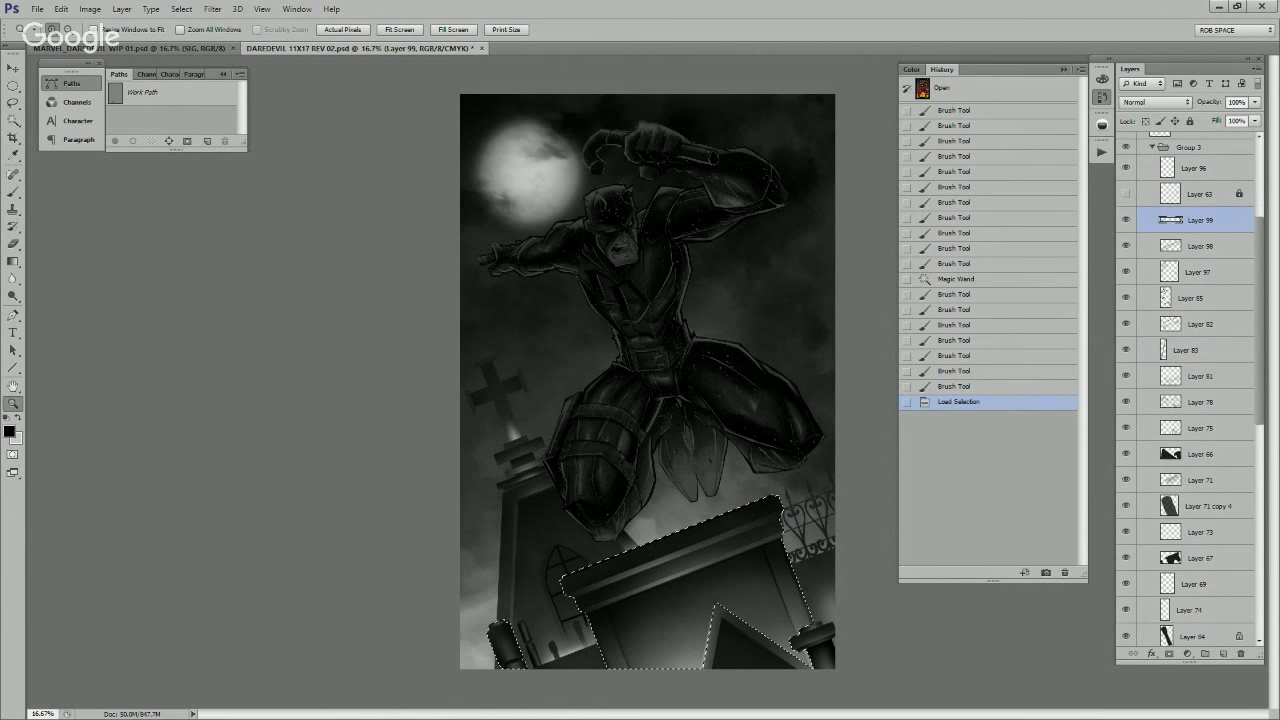
{"action": "left_click", "coordinate": [1223, 653]}
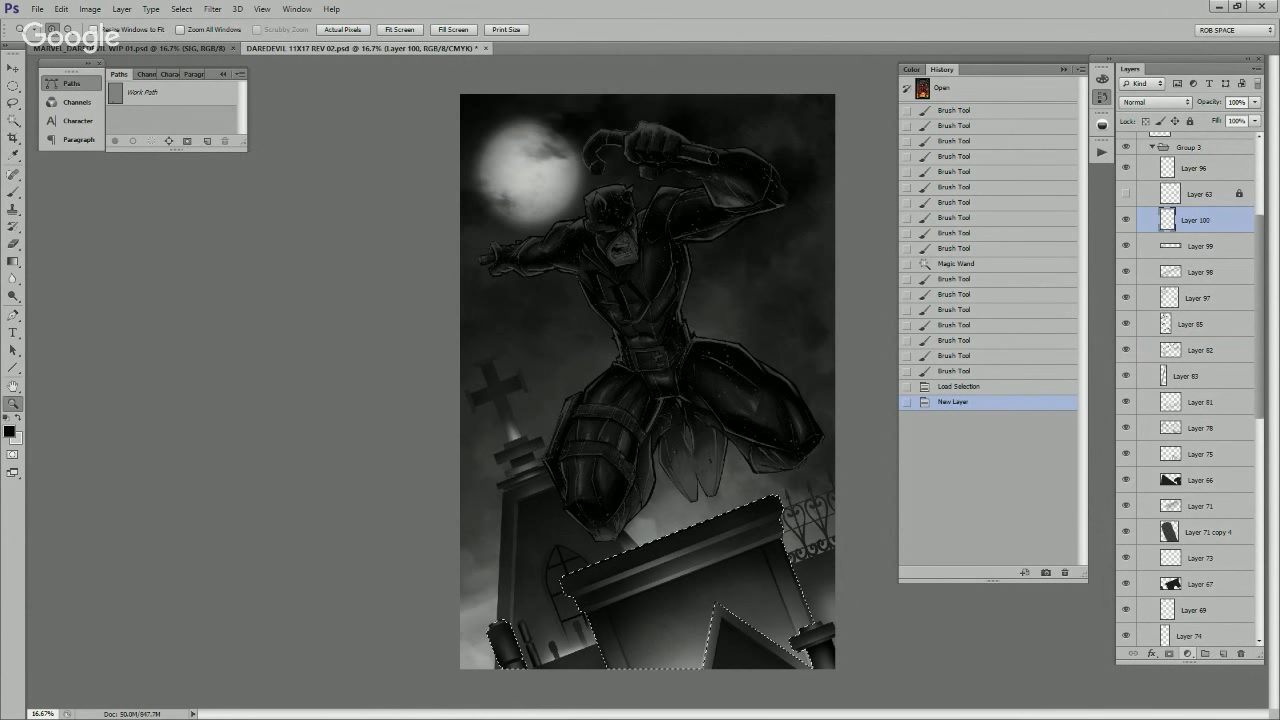
Step: Switch to the Brush tool and hide the tomb's selection outline and the guides on Layer 100
{"action": "key", "text": "b"}
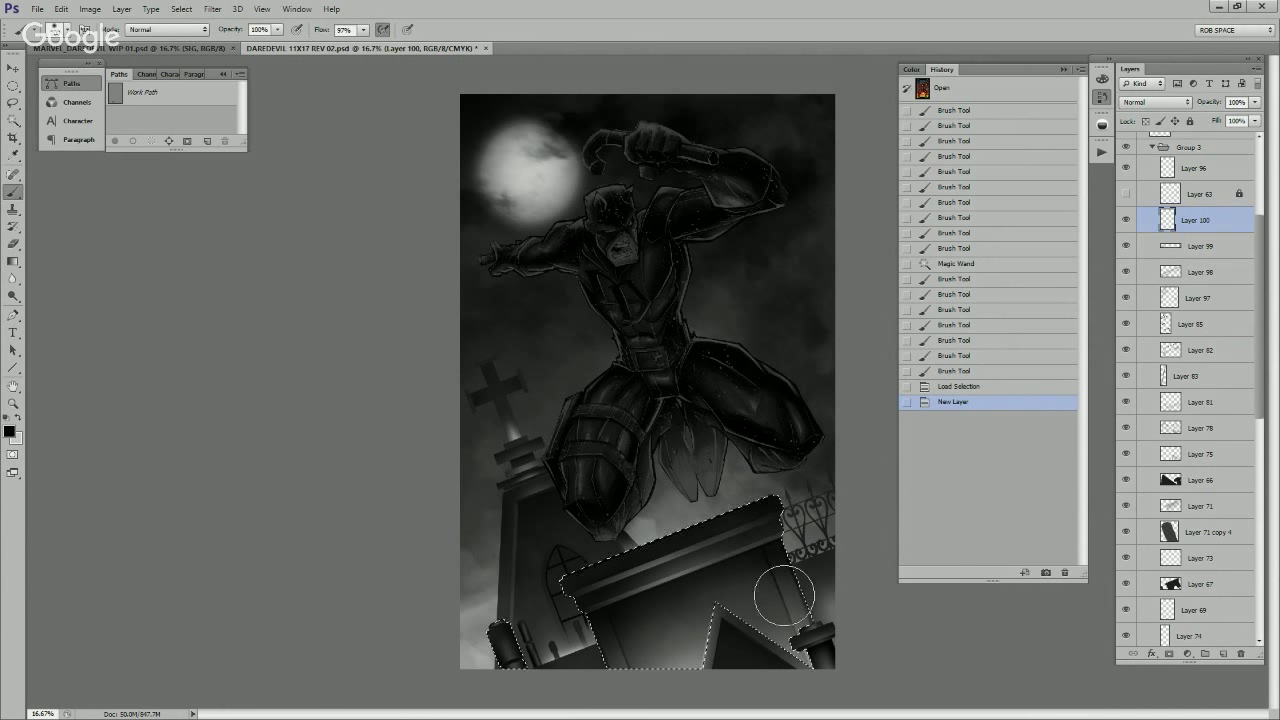
{"action": "key", "text": "ctrl+h"}
{"action": "key", "text": "ctrl+h"}
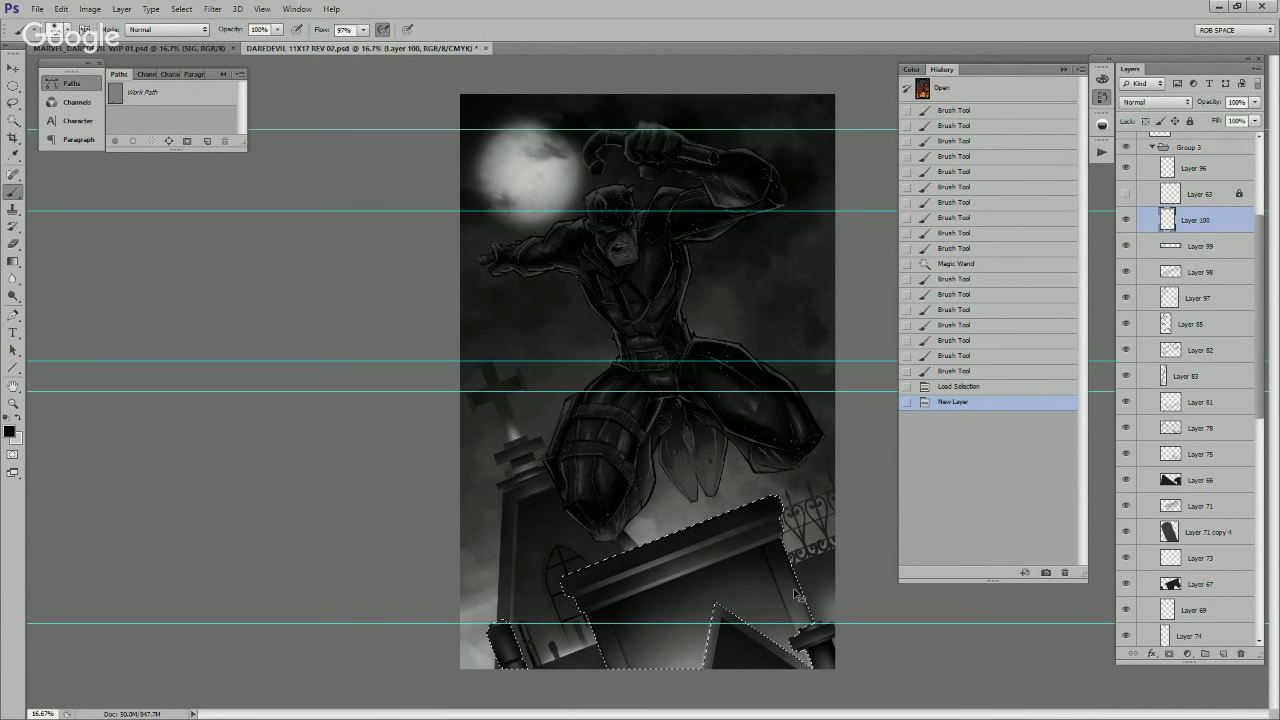
{"action": "key", "text": "x"}
{"action": "left_click_drag", "start_coordinate": [780, 634], "coordinate": [806, 700]}
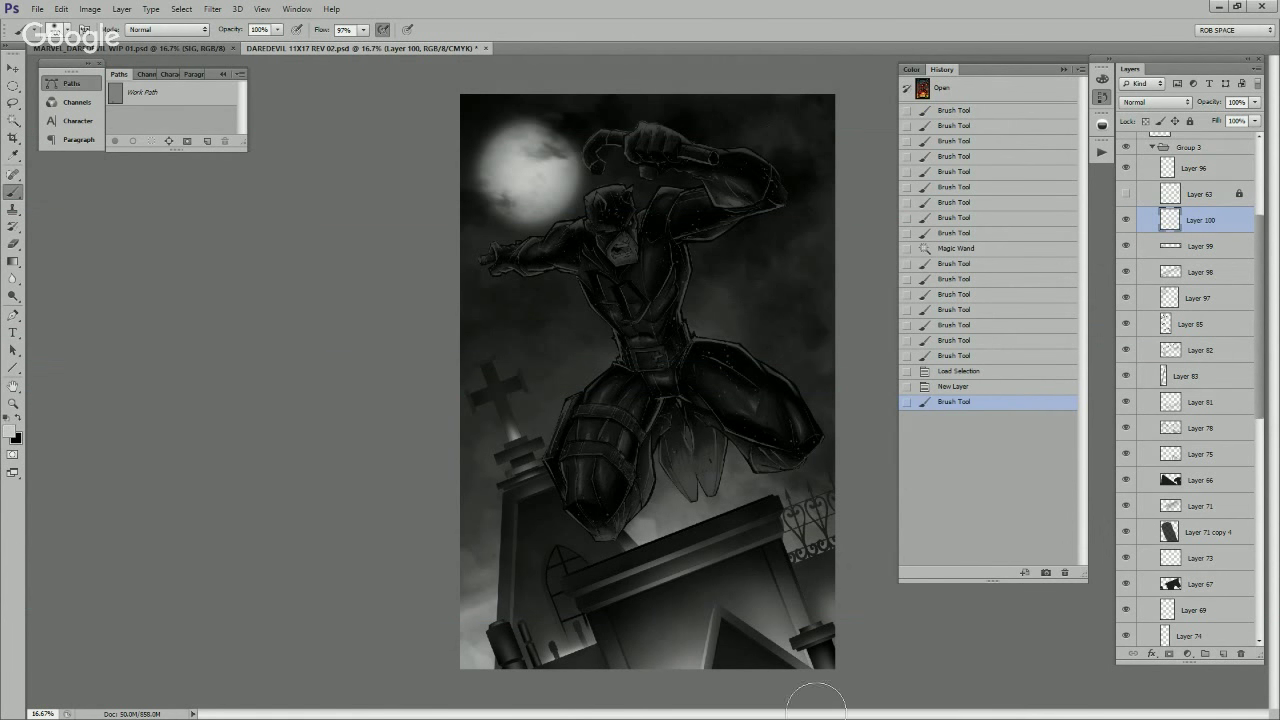
{"action": "key", "text": "ctrl+z"}
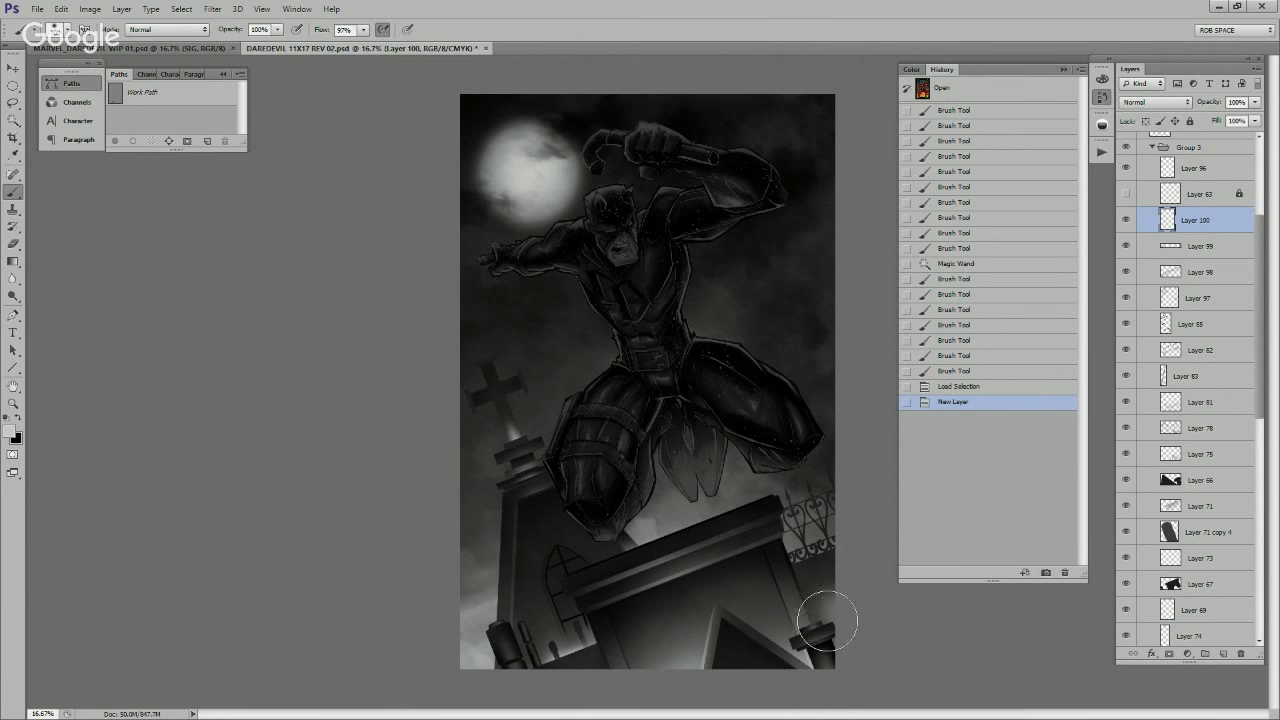
{"action": "key", "text": "x"}
Step: Darken the right-hand side of the central tomb's wall with soft black brush strokes
{"action": "left_click_drag", "start_coordinate": [799, 589], "coordinate": [811, 659]}
{"action": "mouse_move", "coordinate": [778, 589]}
{"action": "left_mouse_down"}
{"action": "mouse_move", "coordinate": [841, 581]}
{"action": "mouse_move", "coordinate": [777, 642]}
{"action": "left_mouse_up"}
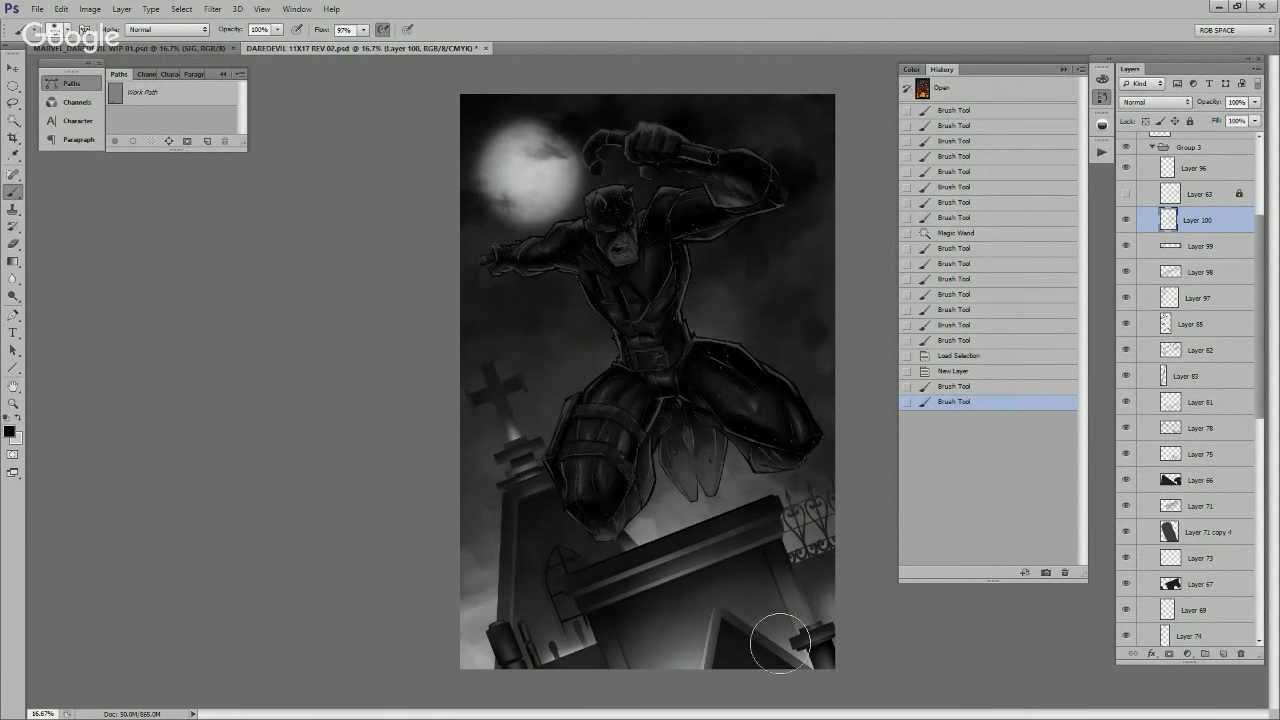
{"action": "left_click_drag", "start_coordinate": [786, 560], "coordinate": [795, 590]}
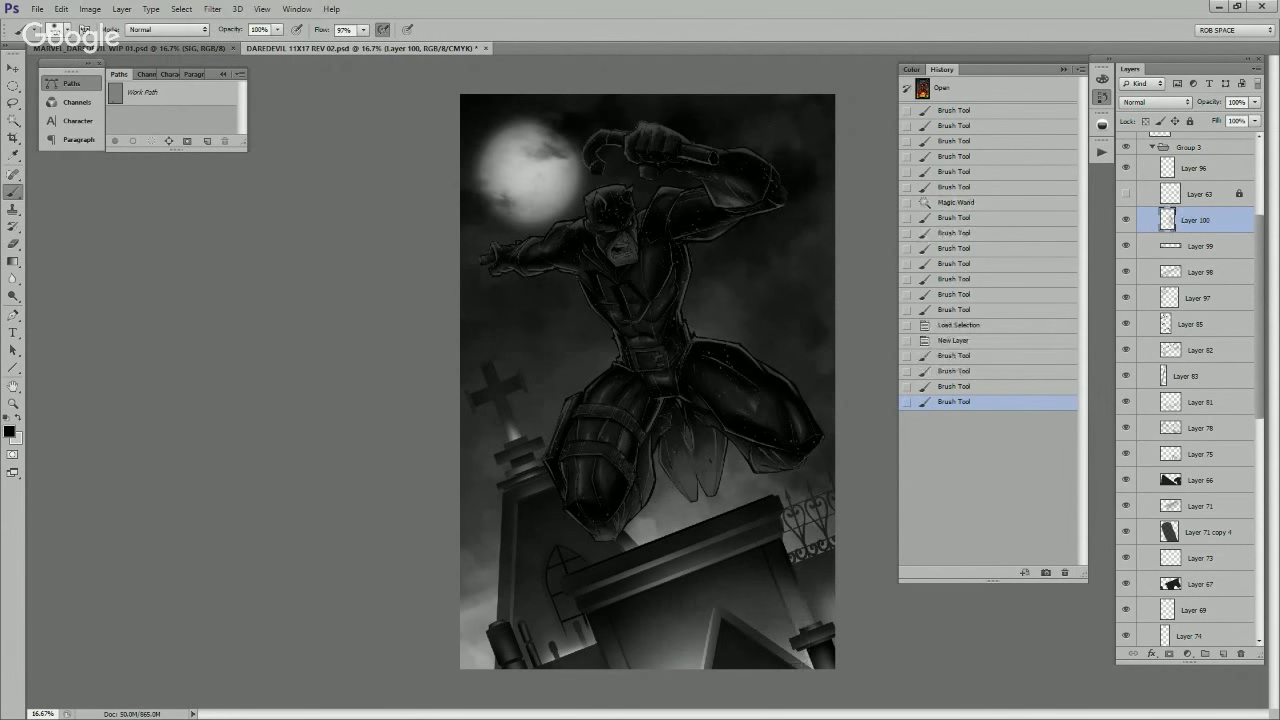
Step: Load the background structures' shapes as a selection and darken the iron fence beside the tomb with soft black strokes
{"action": "left_click", "coordinate": [1167, 220], "text": "ctrl"}
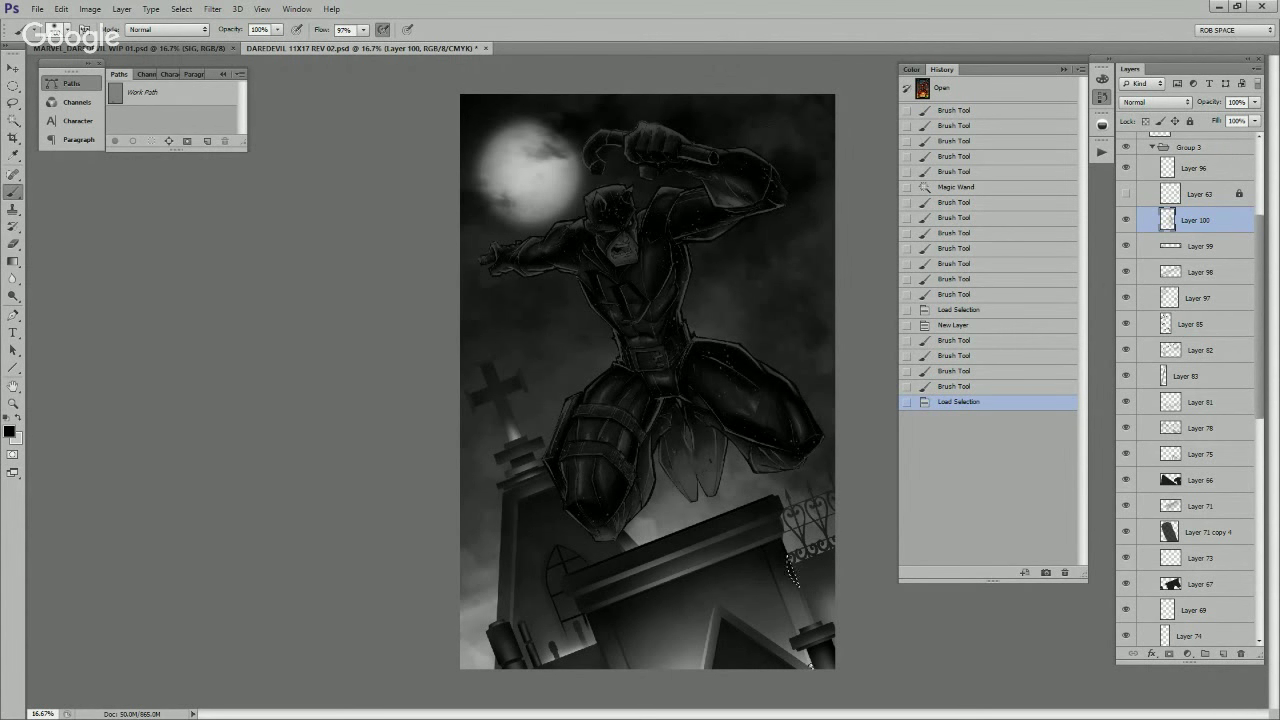
{"action": "left_click", "coordinate": [1170, 584], "text": "ctrl"}
{"action": "key", "text": "ctrl+h"}
{"action": "key", "text": "ctrl+h"}
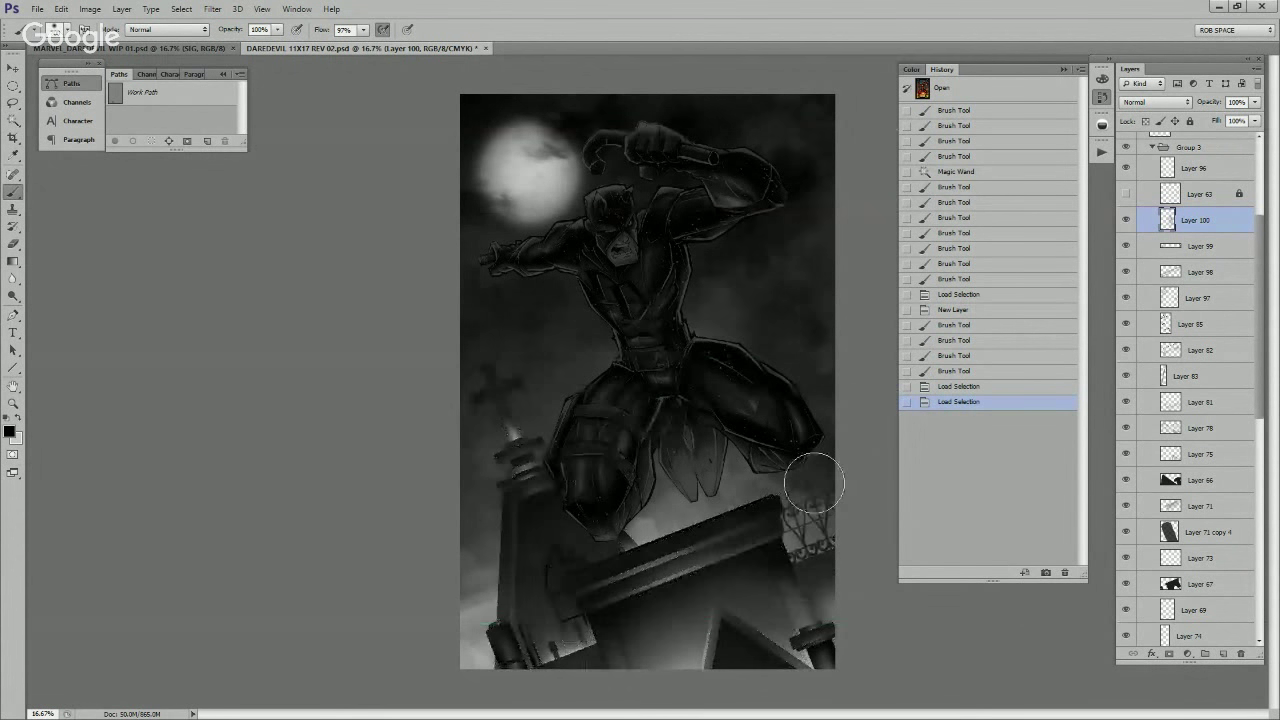
{"action": "mouse_move", "coordinate": [814, 484]}
{"action": "left_mouse_down"}
{"action": "mouse_move", "coordinate": [812, 468]}
{"action": "mouse_move", "coordinate": [830, 490]}
{"action": "left_mouse_up"}
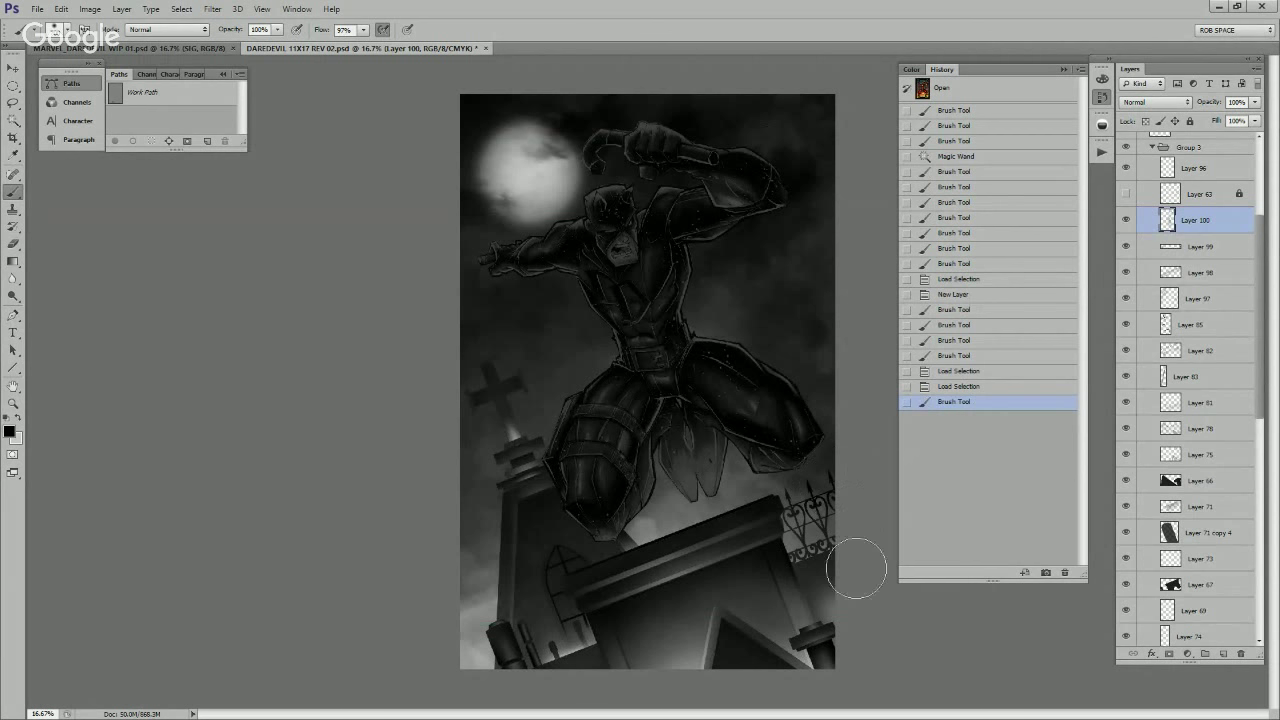
{"action": "left_click_drag", "start_coordinate": [824, 572], "coordinate": [831, 571]}
Step: Subtract the area below the fence and Layer 67's shape from the selection, hide its edges and add a new layer above Layer 100
{"action": "key", "text": "x"}
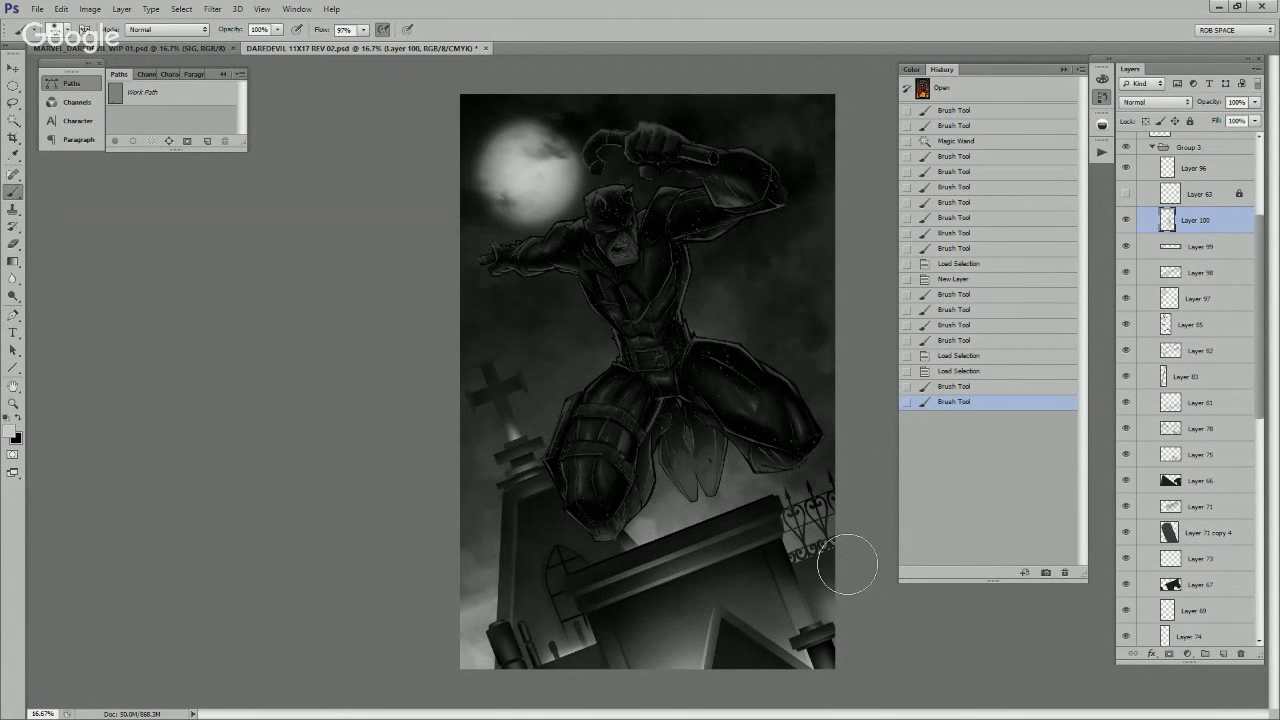
{"action": "scroll", "coordinate": [847, 565], "scroll_direction": "up", "scroll_amount": 2}
{"action": "key", "text": "l"}
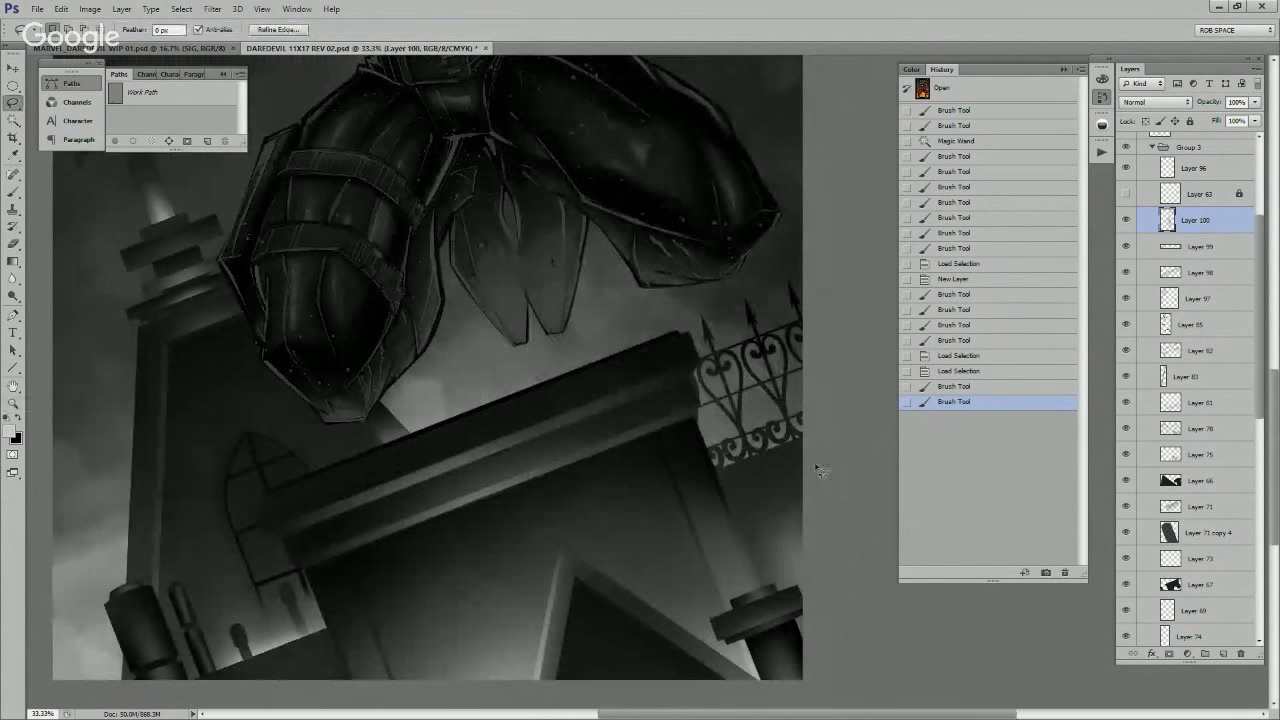
{"action": "key", "text": "alt"}
{"action": "mouse_move", "coordinate": [748, 565]}
{"action": "left_mouse_down"}
{"action": "mouse_move", "coordinate": [815, 590]}
{"action": "mouse_move", "coordinate": [837, 466]}
{"action": "left_mouse_up"}
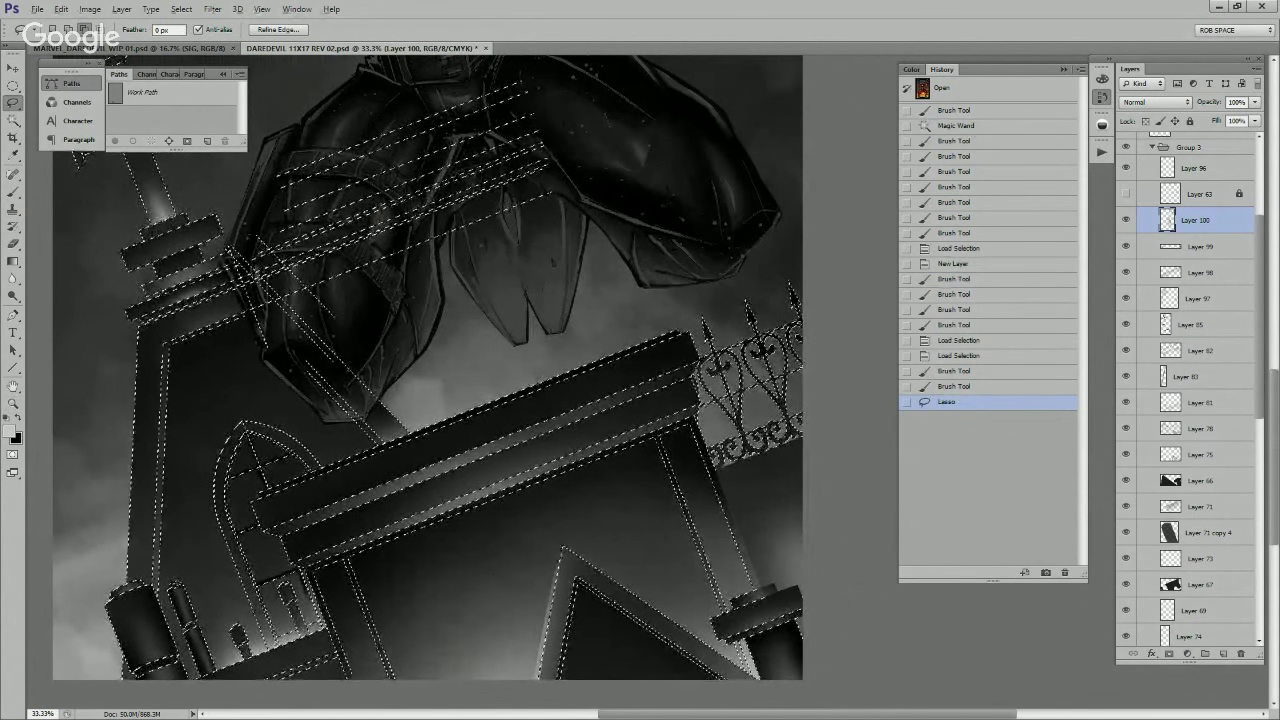
{"action": "left_click", "coordinate": [1170, 585], "text": "ctrl+alt"}
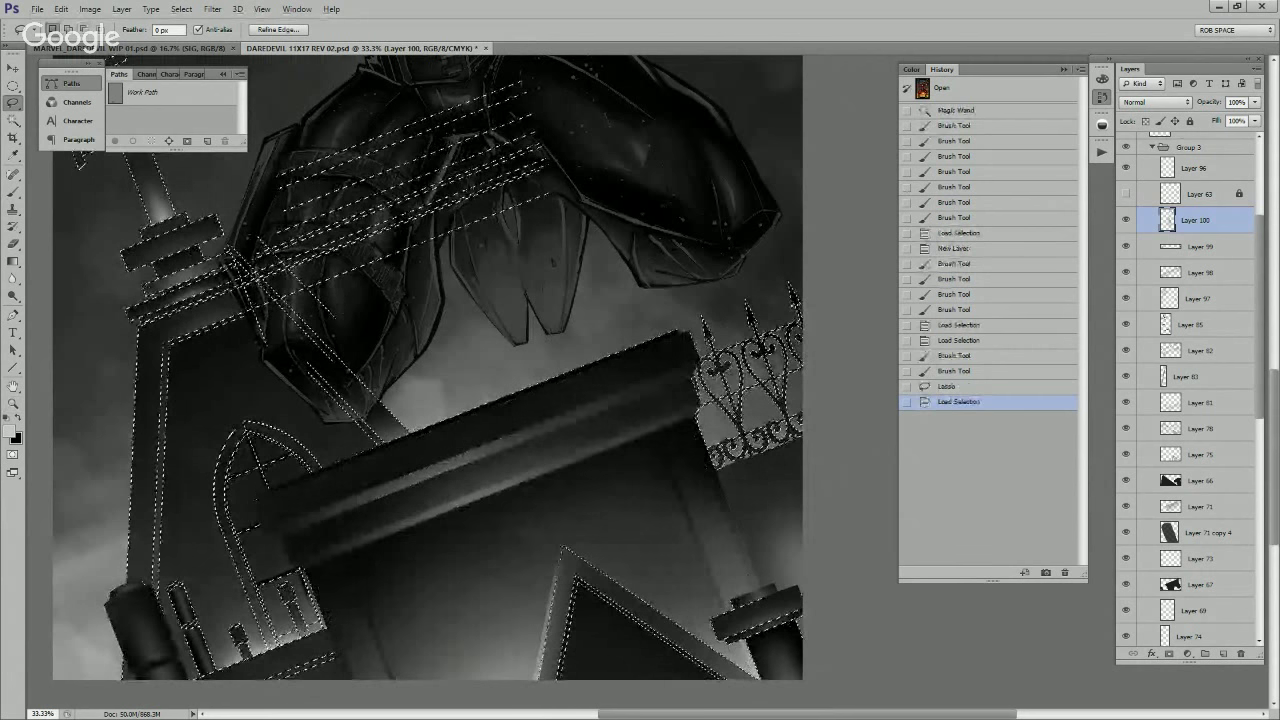
{"action": "key", "text": "b"}
{"action": "key", "text": "ctrl+h"}
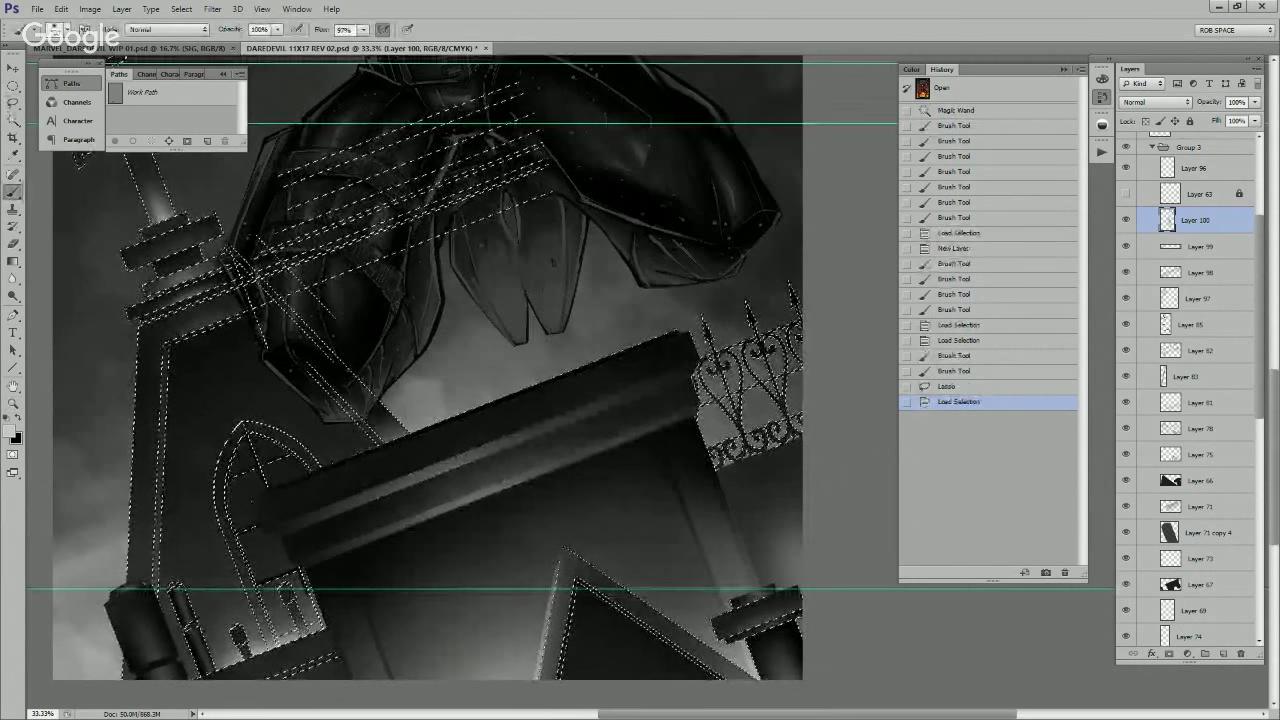
{"action": "key", "text": "ctrl+h"}
{"action": "key", "text": "x"}
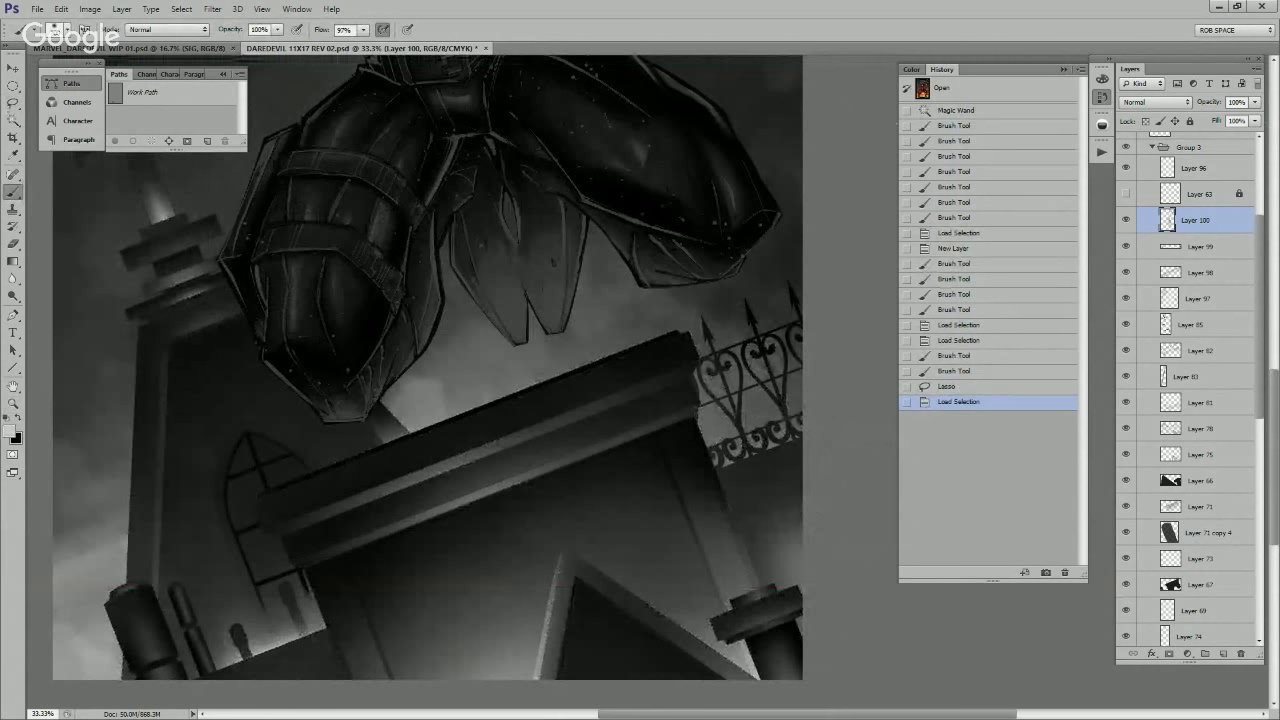
{"action": "left_click", "coordinate": [1223, 653]}
Step: Try lightening the iron fence with small light grey brush strokes on Layer 101
{"action": "mouse_move", "coordinate": [757, 466]}
{"action": "left_mouse_down"}
{"action": "mouse_move", "coordinate": [768, 485]}
{"action": "mouse_move", "coordinate": [799, 428]}
{"action": "mouse_move", "coordinate": [749, 446]}
{"action": "mouse_move", "coordinate": [752, 457]}
{"action": "mouse_move", "coordinate": [722, 382]}
{"action": "left_mouse_up"}
{"action": "key", "text": "ctrl+z"}
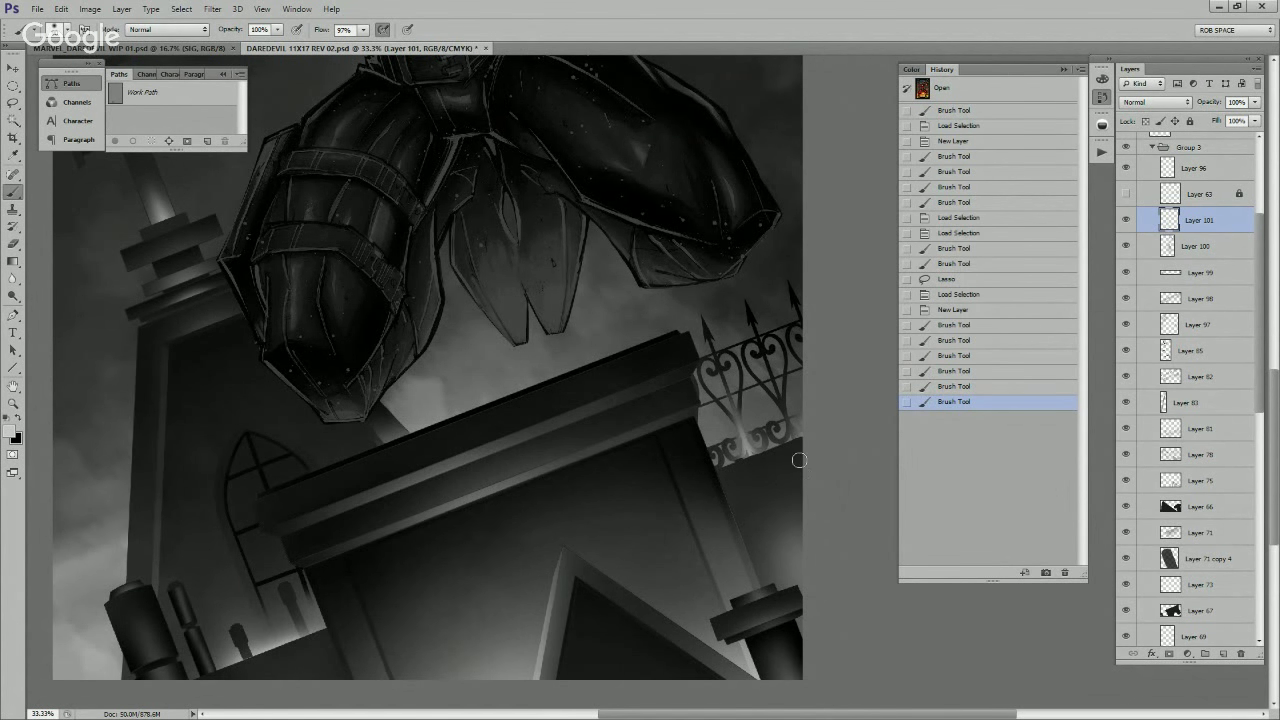
{"action": "left_click_drag", "start_coordinate": [800, 454], "coordinate": [770, 366]}
{"action": "left_click", "coordinate": [802, 466], "text": "alt"}
{"action": "left_click", "coordinate": [801, 465], "text": "alt"}
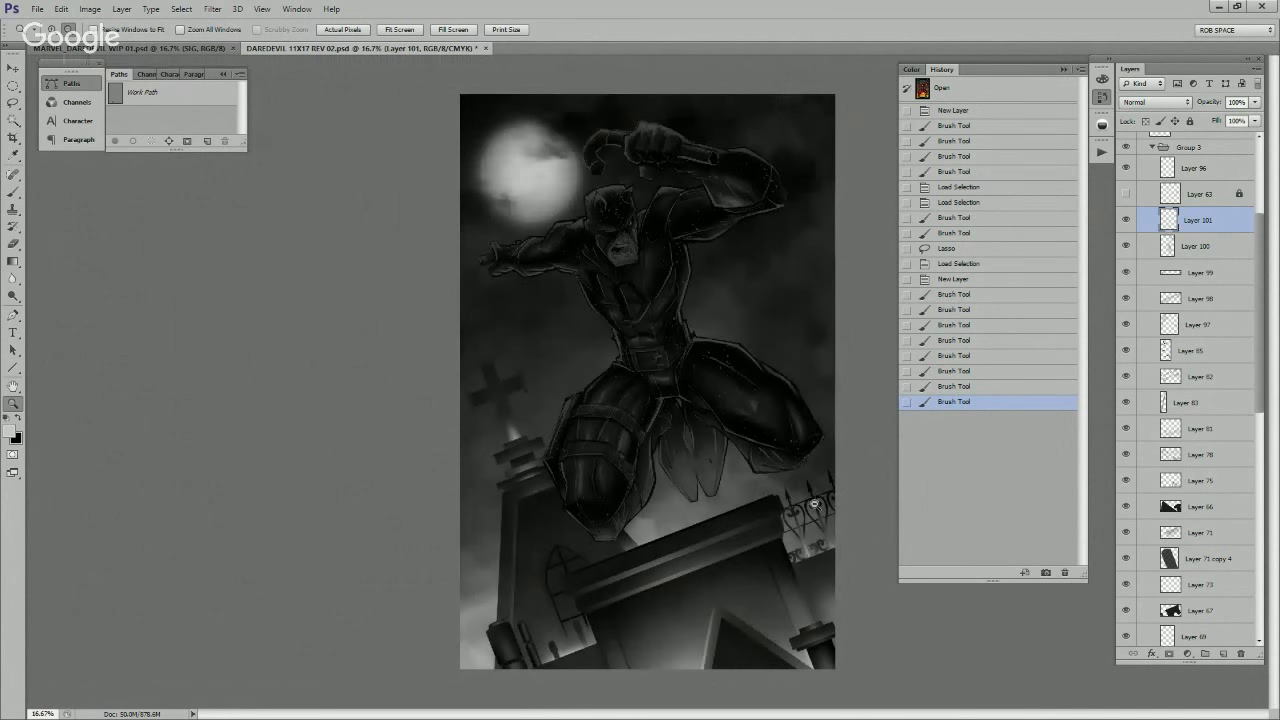
Step: Undo all the light grey fence strokes on Layer 101
{"action": "key", "text": "ctrl+alt+z"}
{"action": "key", "text": "ctrl+alt+z"}
{"action": "key", "text": "ctrl+alt+z"}
{"action": "key", "text": "ctrl+alt+z"}
{"action": "key", "text": "ctrl+alt+z"}
{"action": "key", "text": "ctrl+alt+z"}
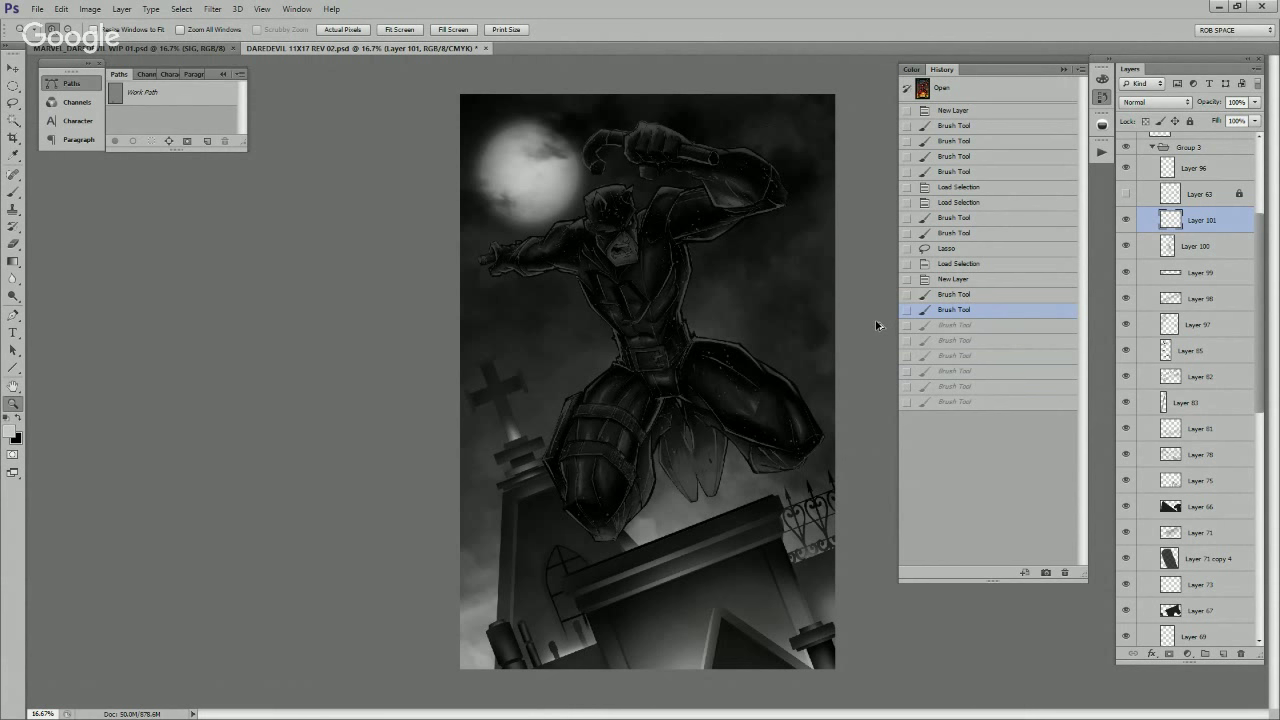
{"action": "key", "text": "ctrl+alt+z"}
{"action": "key", "text": "ctrl+alt+z"}
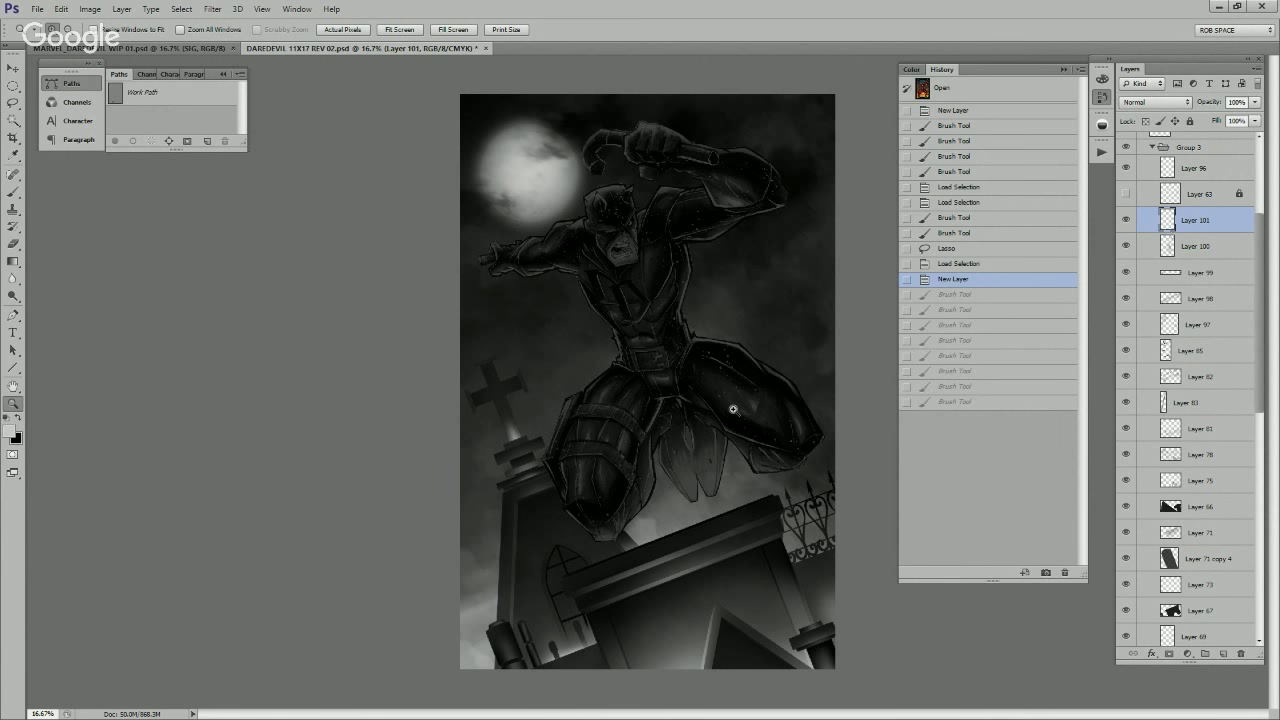
Step: Add a new layer above Layer 101 and choose a small brush for detailing the stone cross
{"action": "left_click", "coordinate": [810, 528], "text": "alt"}
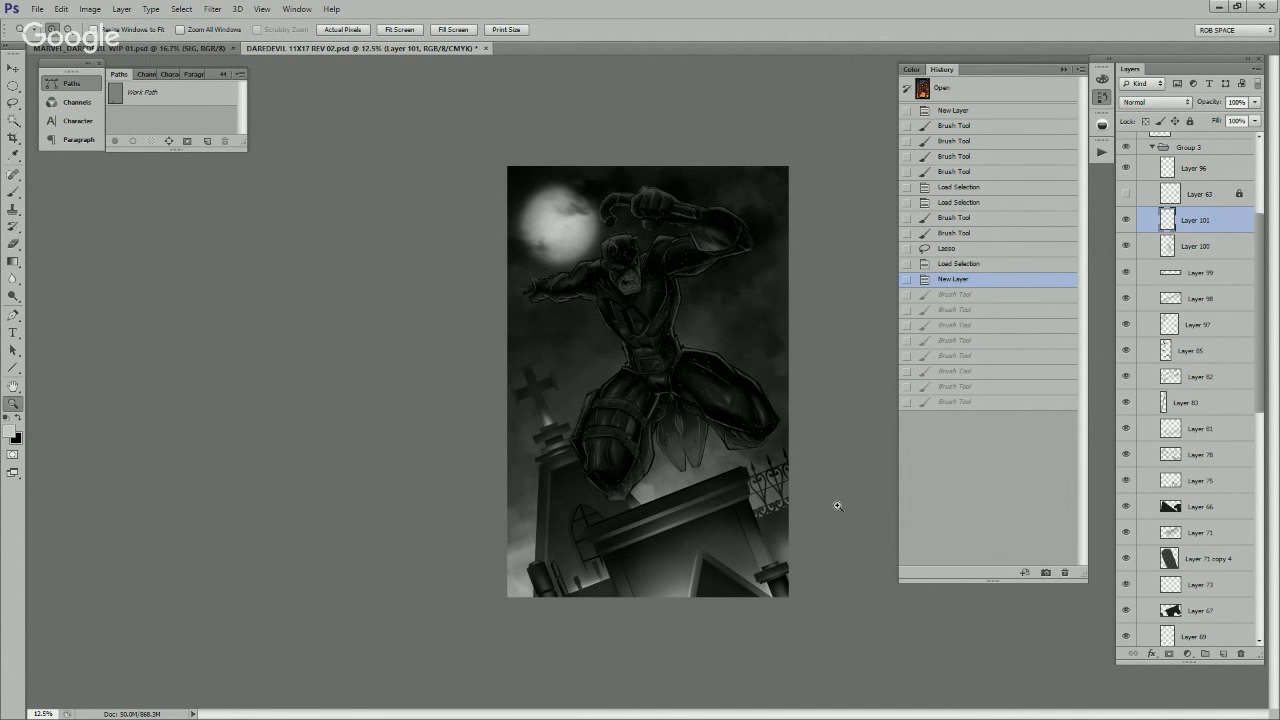
{"action": "left_click", "coordinate": [1223, 653]}
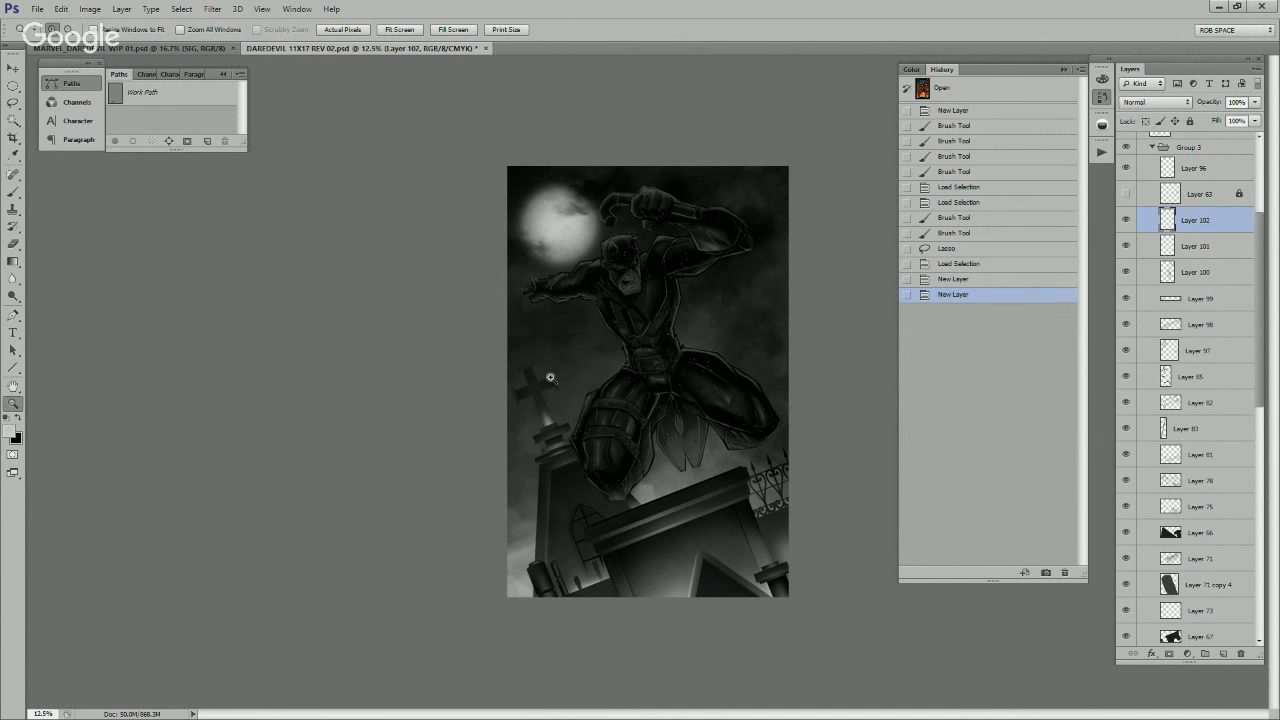
{"action": "left_click", "coordinate": [548, 377]}
{"action": "left_click", "coordinate": [547, 376]}
{"action": "left_click", "coordinate": [547, 376]}
{"action": "left_click", "coordinate": [547, 376]}
{"action": "left_click", "coordinate": [546, 376]}
{"action": "left_click_drag", "start_coordinate": [546, 376], "coordinate": [728, 465]}
{"action": "left_click", "coordinate": [644, 481]}
{"action": "key", "text": "b"}
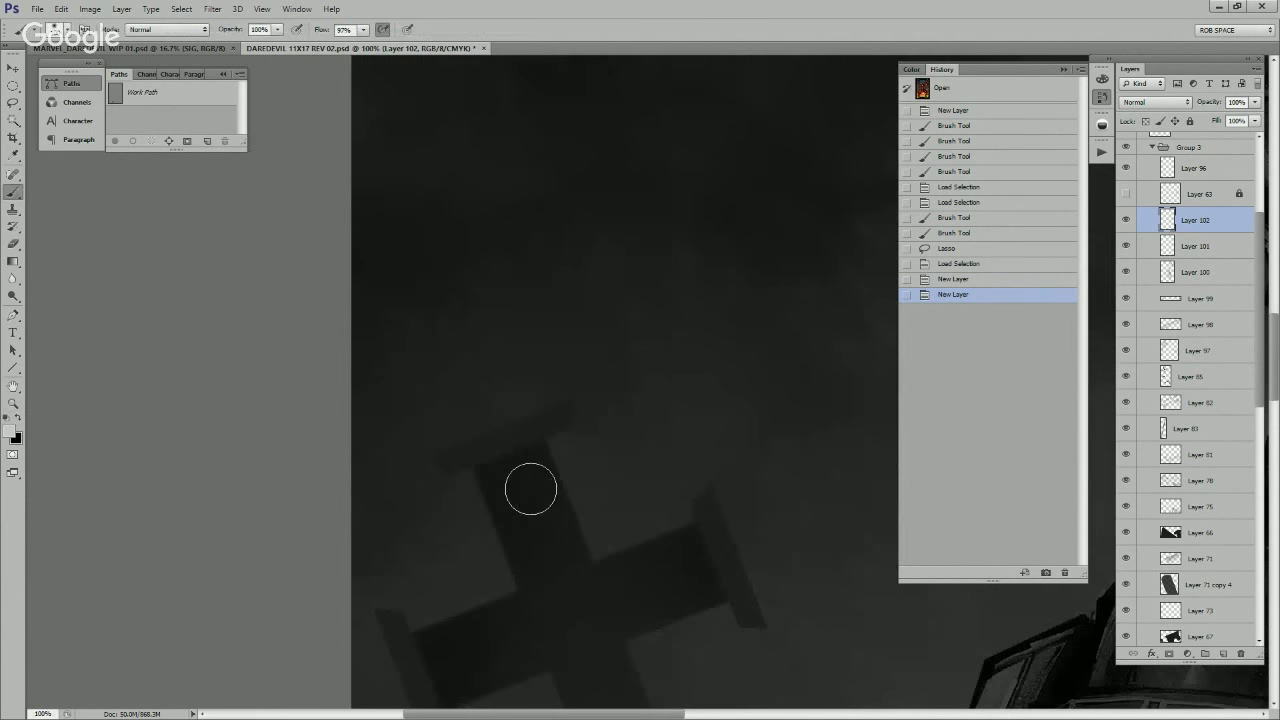
{"action": "right_click", "coordinate": [529, 486]}
{"action": "double_click", "coordinate": [581, 503]}
{"action": "key", "text": "x"}
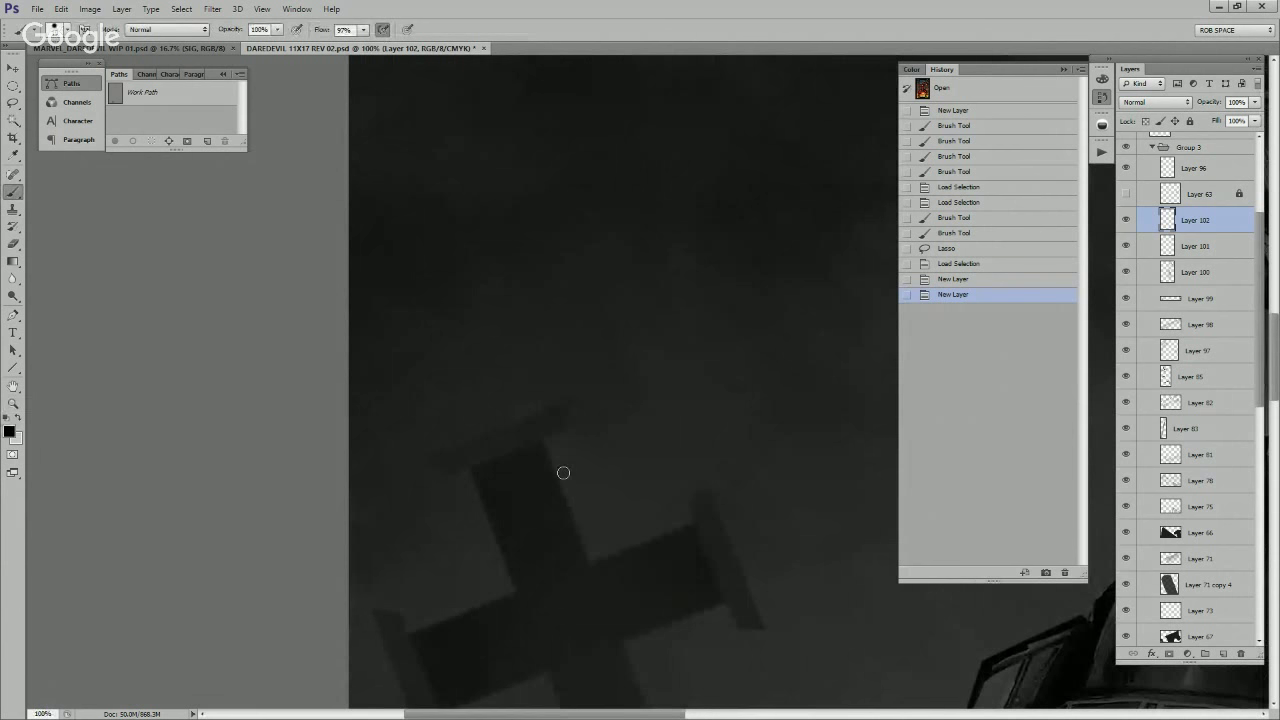
Step: Set Layer 102 to Overlay, clear the selection and try light grey strokes along the right edge of the cross's upper arm
{"action": "left_click", "coordinate": [1155, 102]}
{"action": "left_click", "coordinate": [1131, 277]}
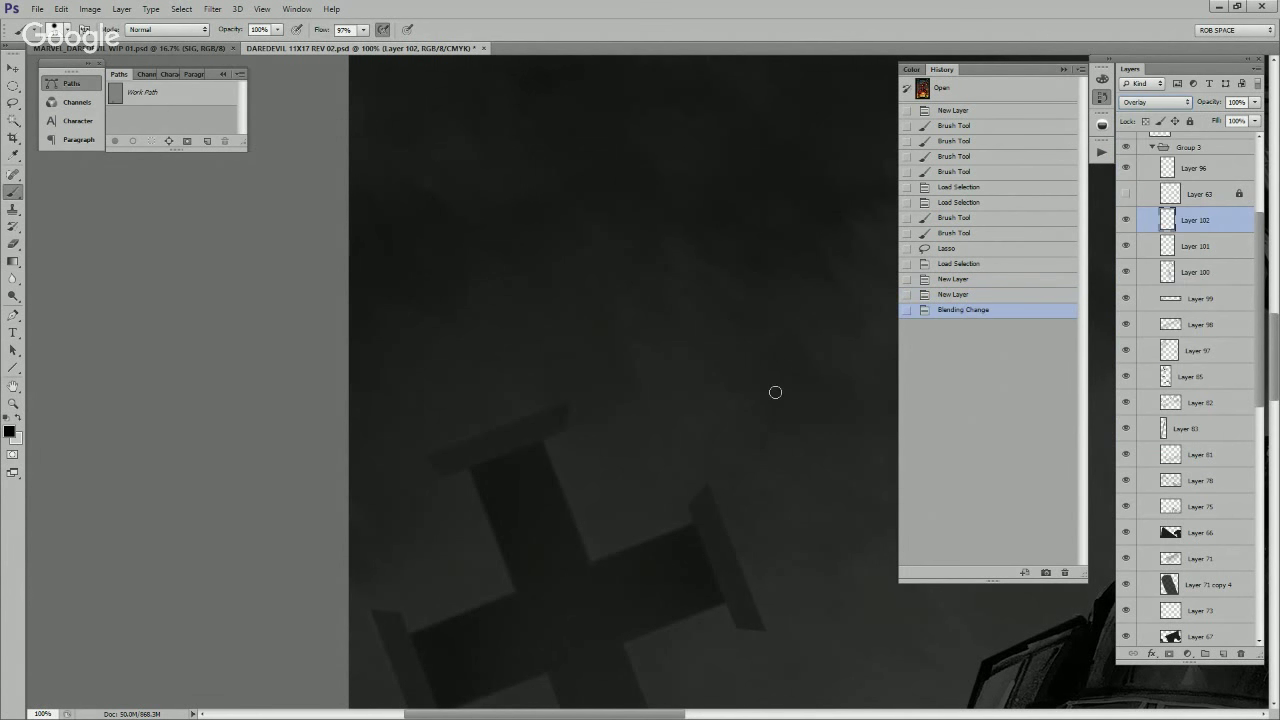
{"action": "left_click_drag", "start_coordinate": [320, 516], "coordinate": [260, 530]}
{"action": "key", "text": "x"}
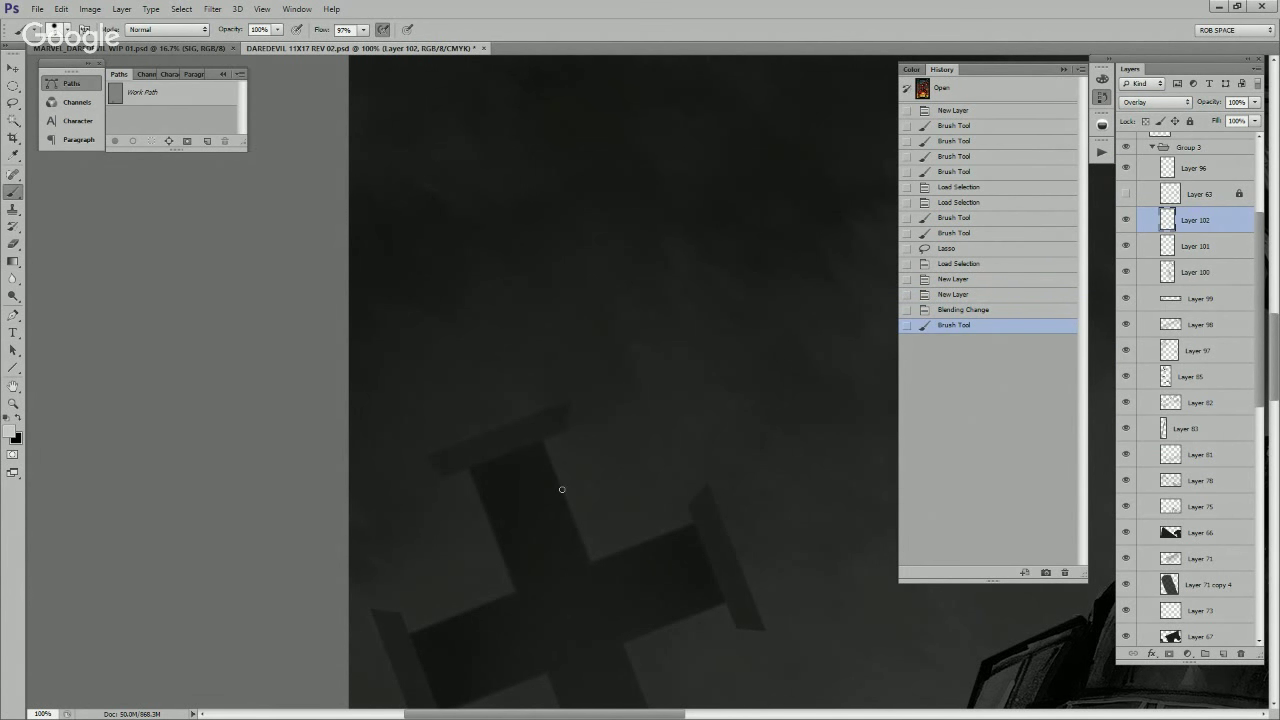
{"action": "left_click", "coordinate": [580, 545]}
{"action": "left_click", "coordinate": [585, 557]}
{"action": "left_click", "coordinate": [560, 497]}
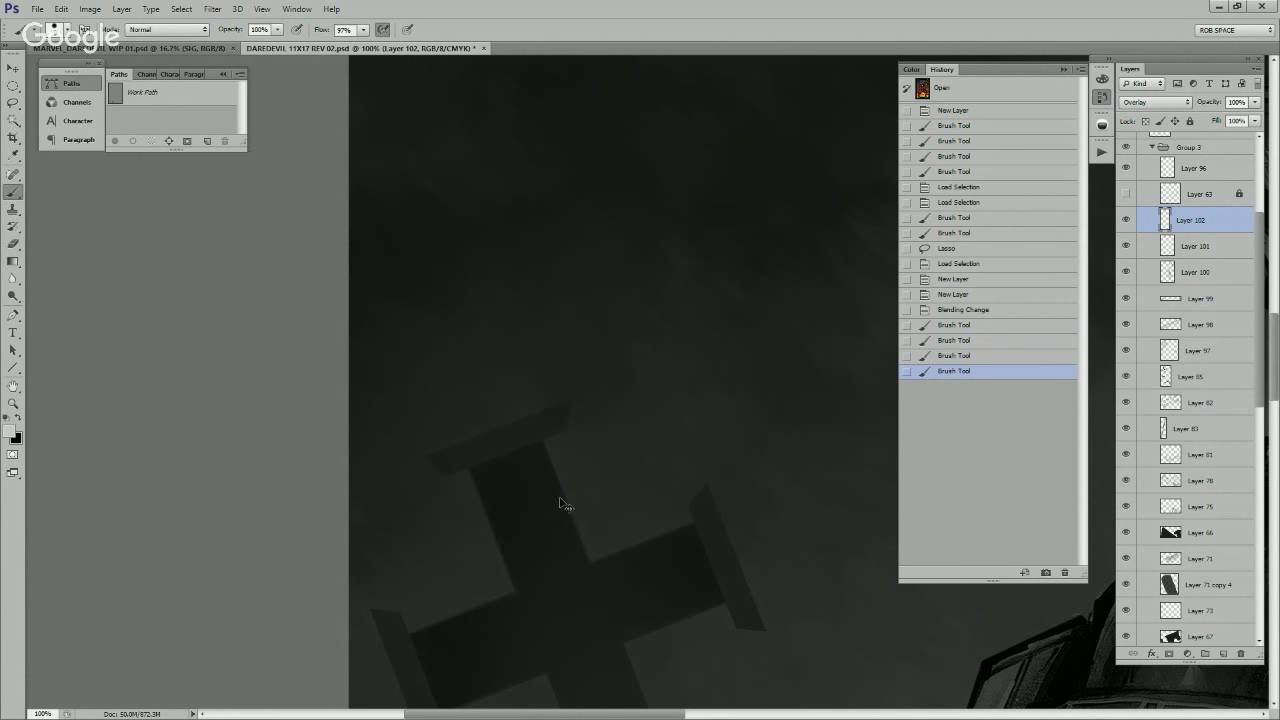
{"action": "key", "text": "ctrl+d"}
{"action": "left_click", "coordinate": [583, 553]}
{"action": "left_click_drag", "start_coordinate": [583, 556], "coordinate": [578, 532]}
Step: Return Layer 102 to Normal blending and cut all its test strokes from the canvas
{"action": "left_click", "coordinate": [1156, 102]}
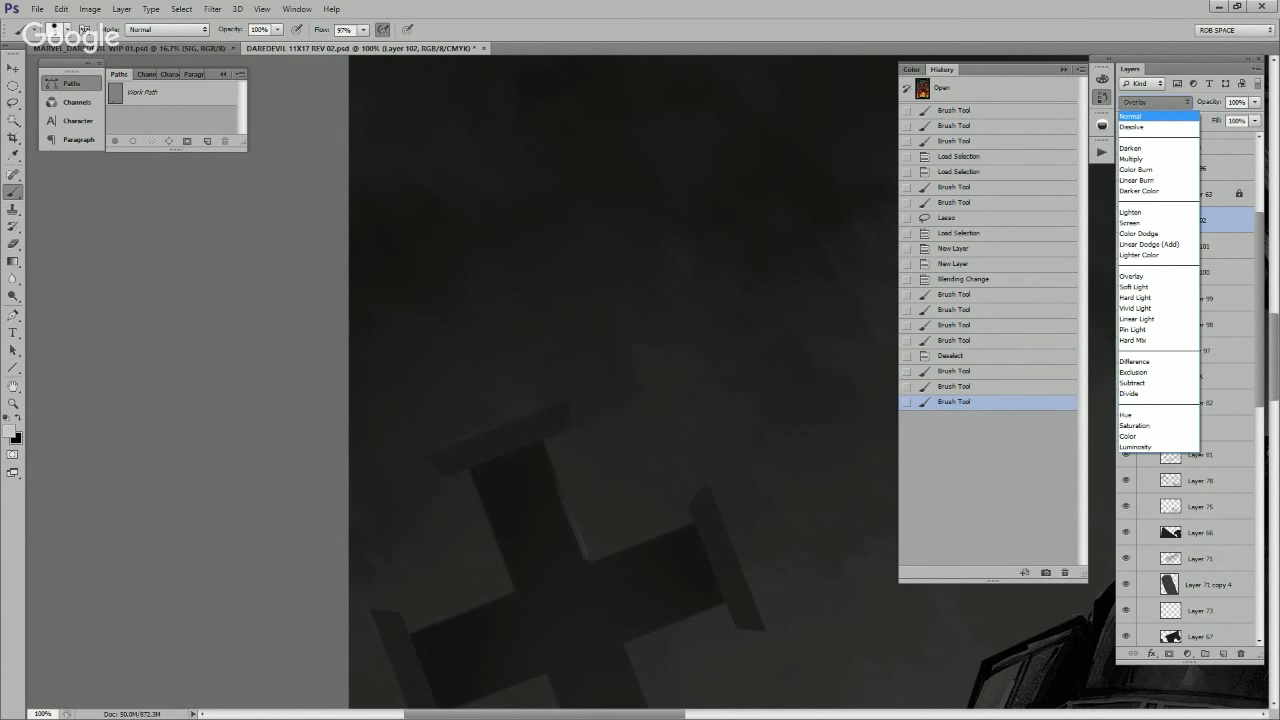
{"action": "left_click", "coordinate": [1150, 104]}
{"action": "key", "text": "ctrl+a"}
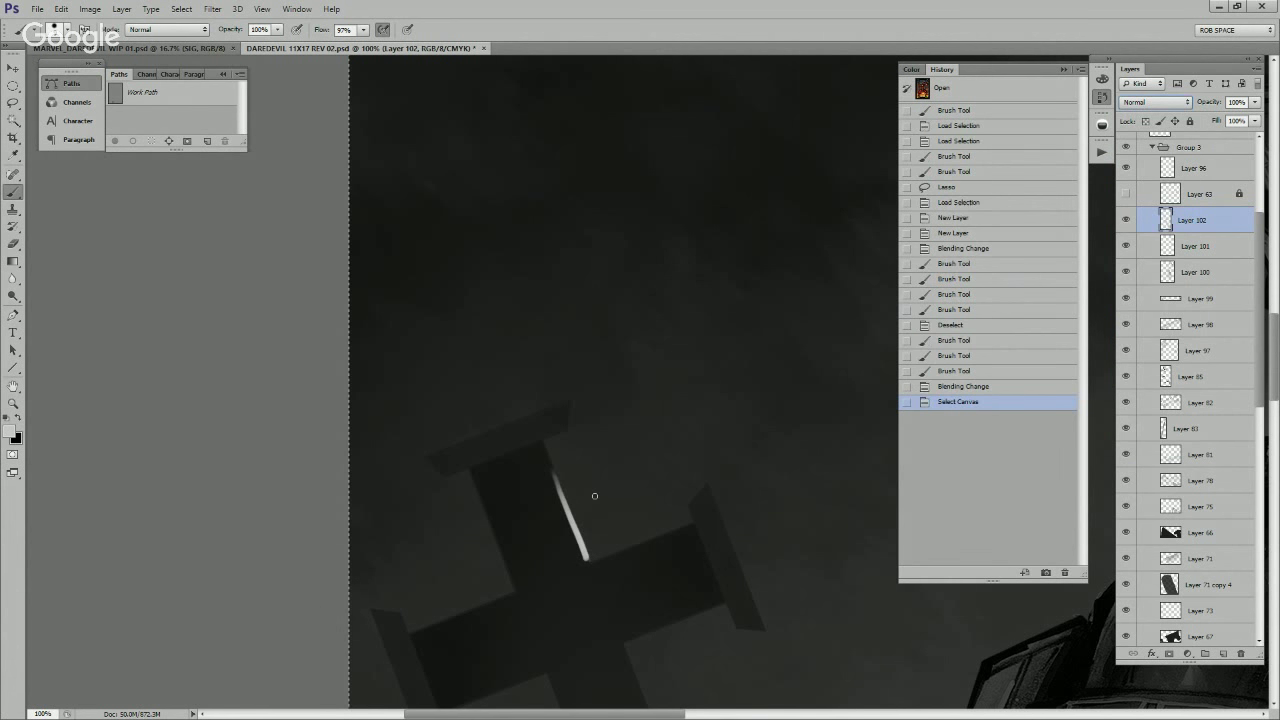
{"action": "left_click", "coordinate": [584, 556]}
{"action": "key", "text": "ctrl+a"}
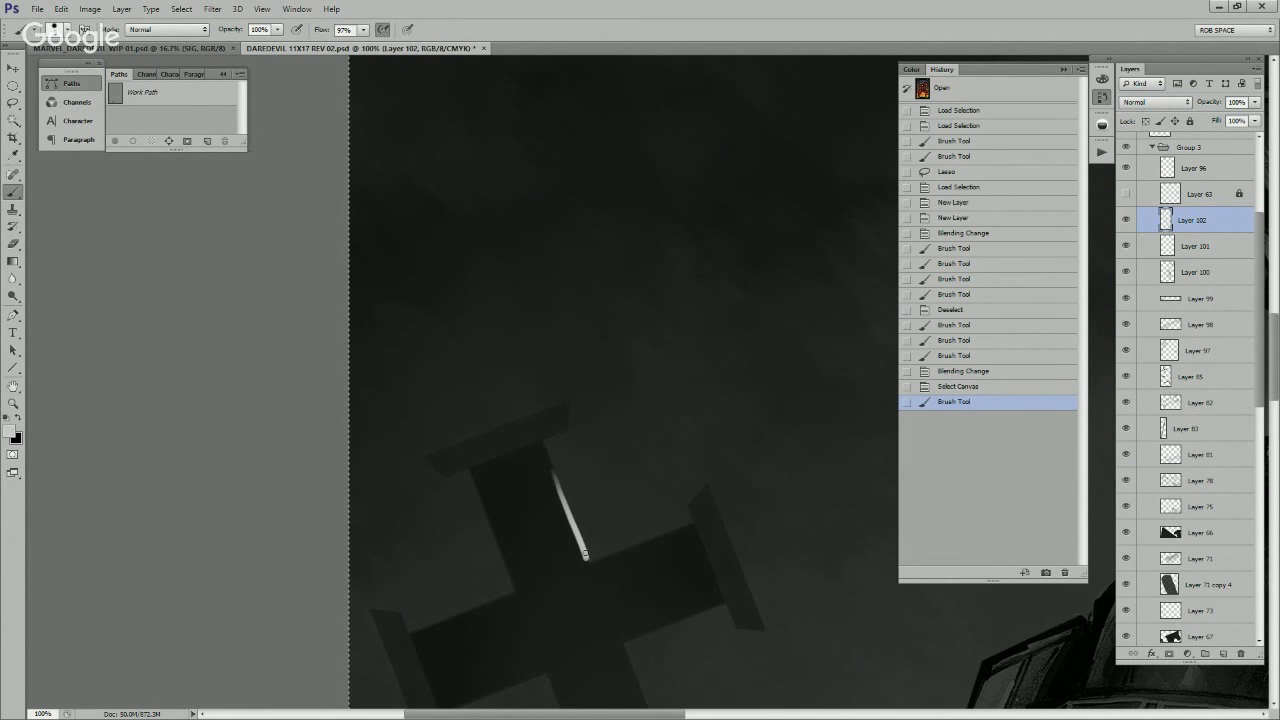
{"action": "key", "text": "ctrl+x"}
Step: Paint a thin light grey highlight along the inner corner between the cross's upper and right arms
{"action": "left_click_drag", "start_coordinate": [587, 560], "coordinate": [553, 480]}
{"action": "left_click_drag", "start_coordinate": [587, 557], "coordinate": [556, 482]}
{"action": "mouse_move", "coordinate": [587, 556]}
{"action": "left_mouse_down"}
{"action": "mouse_move", "coordinate": [554, 479]}
{"action": "mouse_move", "coordinate": [589, 562]}
{"action": "mouse_move", "coordinate": [690, 528]}
{"action": "mouse_move", "coordinate": [640, 547]}
{"action": "left_mouse_up"}
Step: Paint thin light grey highlights along the upper edge of the cross's top cap and the outer edge of its right arm's cap
{"action": "left_click_drag", "start_coordinate": [601, 468], "coordinate": [727, 509]}
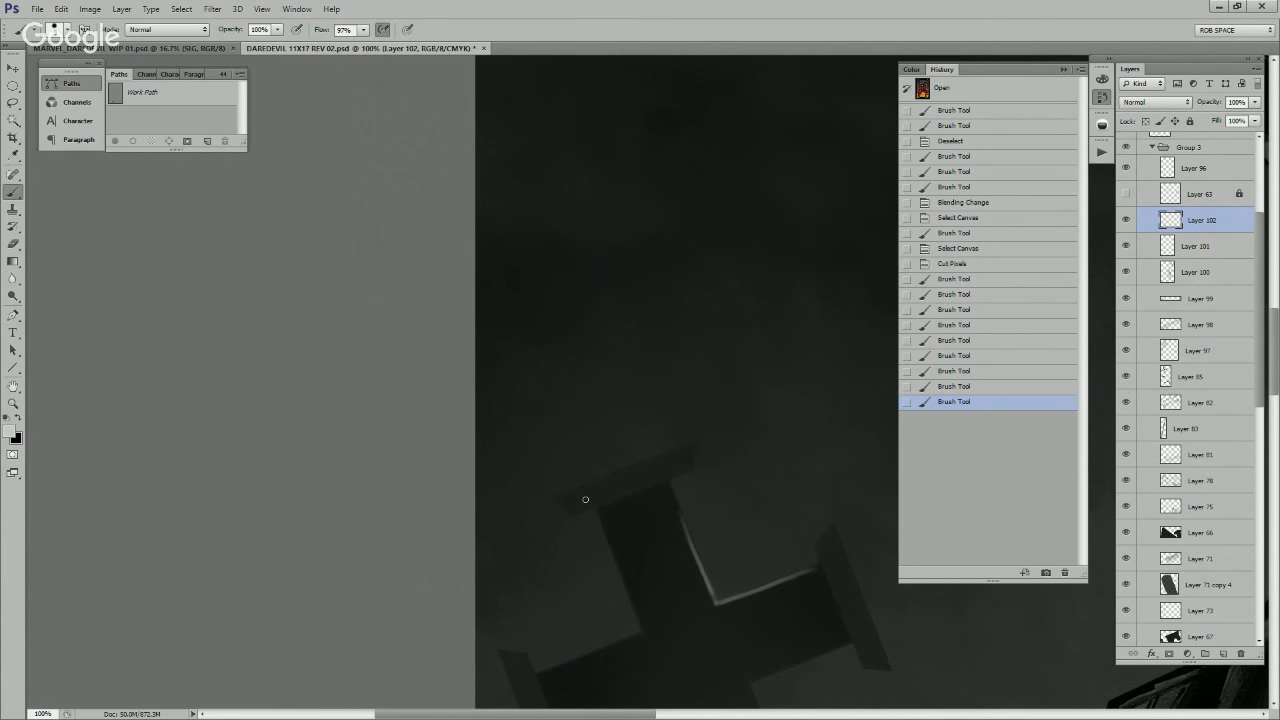
{"action": "mouse_move", "coordinate": [556, 497]}
{"action": "left_mouse_down"}
{"action": "mouse_move", "coordinate": [695, 450]}
{"action": "mouse_move", "coordinate": [567, 497]}
{"action": "mouse_move", "coordinate": [694, 446]}
{"action": "left_mouse_up"}
{"action": "mouse_move", "coordinate": [692, 447]}
{"action": "left_mouse_down"}
{"action": "mouse_move", "coordinate": [563, 497]}
{"action": "mouse_move", "coordinate": [577, 491]}
{"action": "left_mouse_up"}
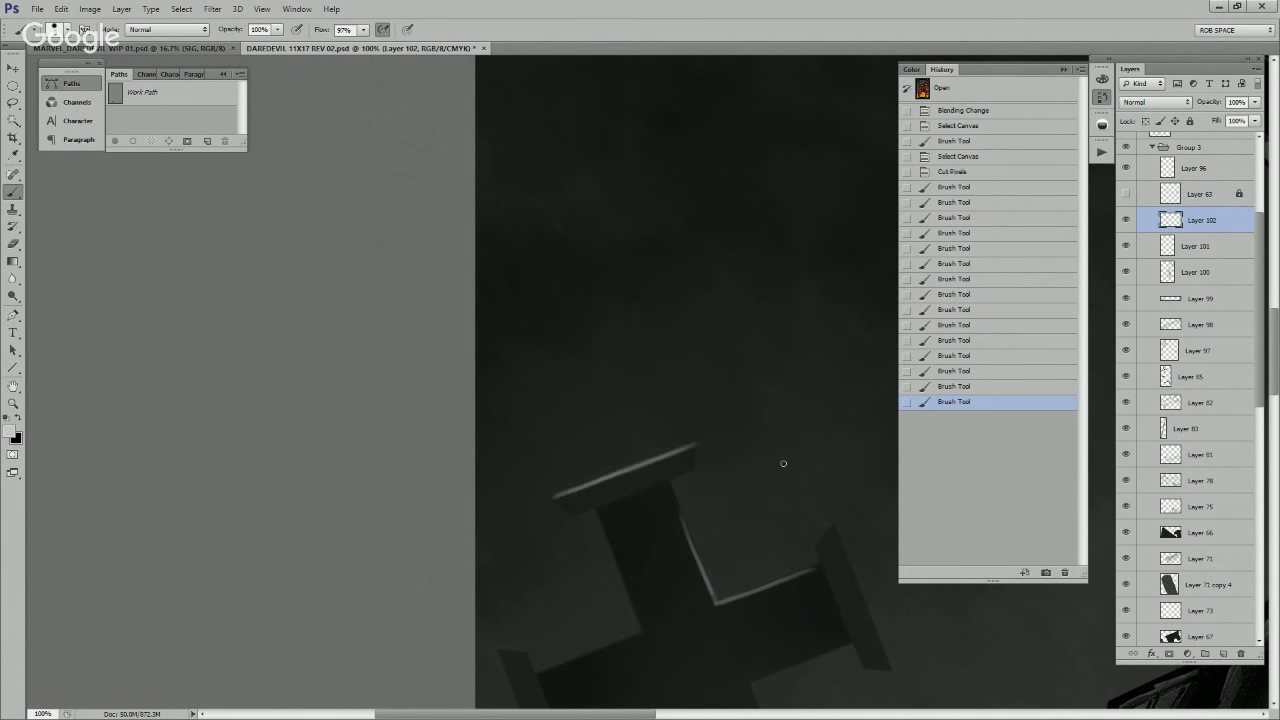
{"action": "left_click_drag", "start_coordinate": [875, 590], "coordinate": [752, 502]}
{"action": "mouse_move", "coordinate": [696, 456]}
{"action": "left_mouse_down"}
{"action": "mouse_move", "coordinate": [758, 557]}
{"action": "mouse_move", "coordinate": [730, 482]}
{"action": "mouse_move", "coordinate": [762, 572]}
{"action": "left_mouse_up"}
Step: Paint thin light grey highlights along the cross shaft's right edge, the left arm's upper edge and the top of its cap
{"action": "left_click_drag", "start_coordinate": [787, 629], "coordinate": [720, 380]}
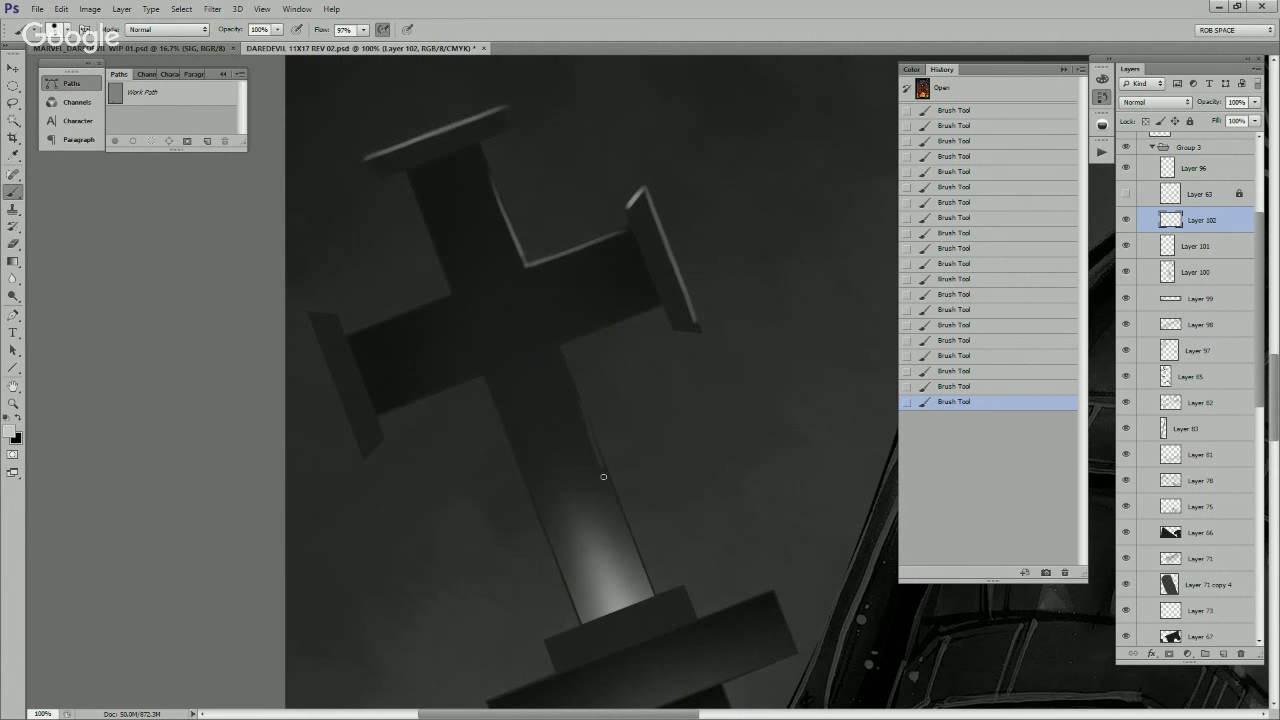
{"action": "left_click_drag", "start_coordinate": [578, 400], "coordinate": [634, 556]}
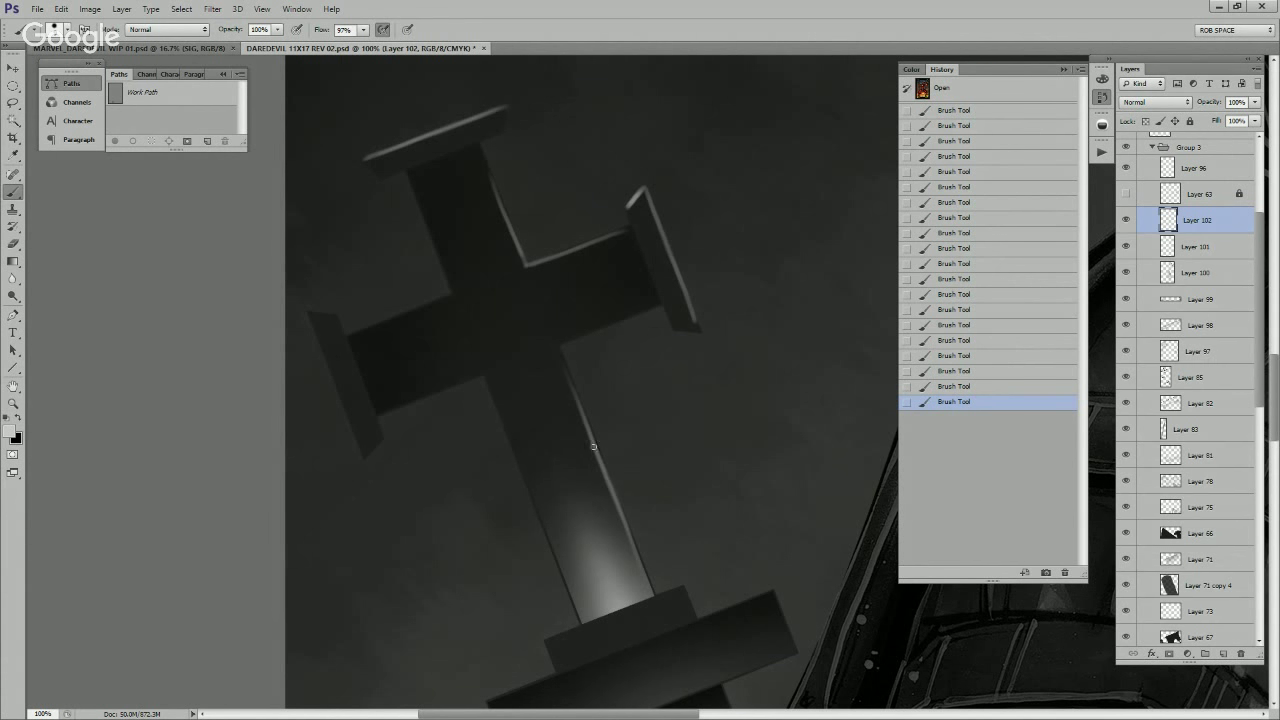
{"action": "left_click_drag", "start_coordinate": [526, 350], "coordinate": [666, 560]}
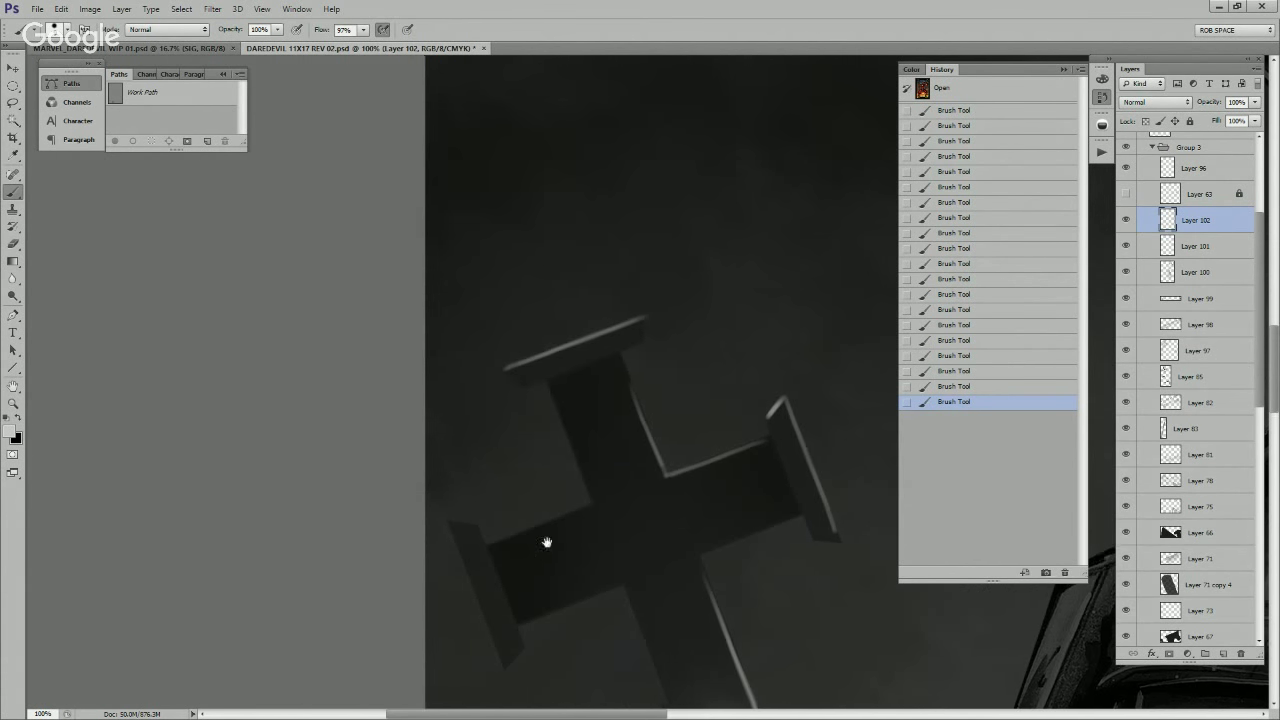
{"action": "mouse_move", "coordinate": [546, 542]}
{"action": "left_mouse_down"}
{"action": "mouse_move", "coordinate": [755, 517]}
{"action": "mouse_move", "coordinate": [803, 496]}
{"action": "left_mouse_up"}
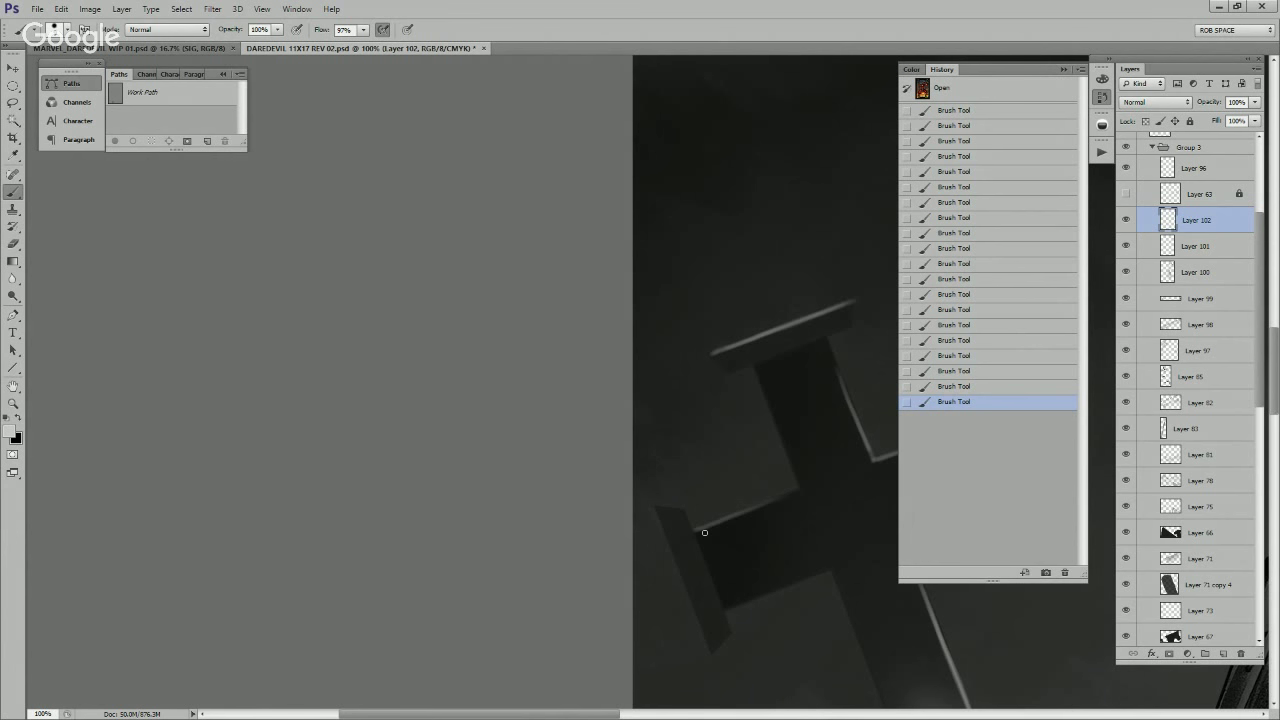
{"action": "left_click_drag", "start_coordinate": [704, 531], "coordinate": [788, 495]}
{"action": "left_click_drag", "start_coordinate": [658, 513], "coordinate": [688, 512]}
Step: Reinforce the light grey highlight in the inner corner between the cross's upper and right arms
{"action": "left_click_drag", "start_coordinate": [866, 508], "coordinate": [619, 593]}
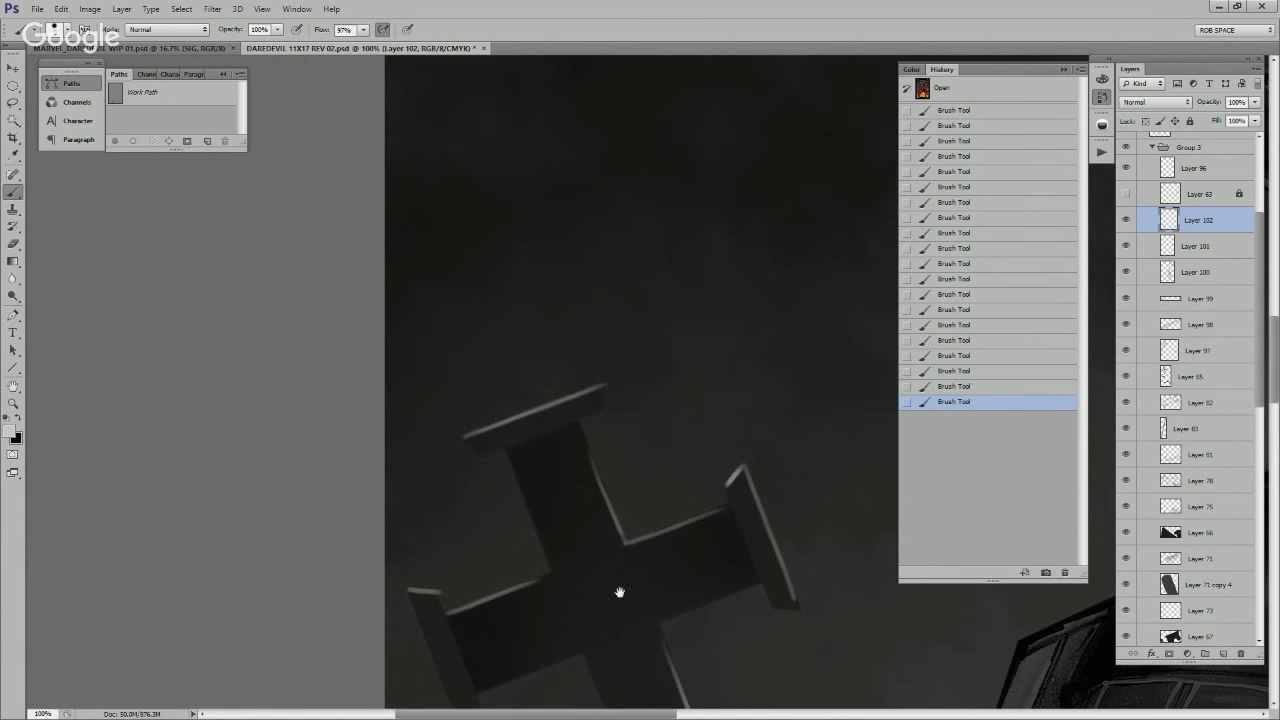
{"action": "mouse_move", "coordinate": [635, 542]}
{"action": "left_mouse_down"}
{"action": "mouse_move", "coordinate": [722, 513]}
{"action": "mouse_move", "coordinate": [633, 546]}
{"action": "left_mouse_up"}
{"action": "left_click_drag", "start_coordinate": [581, 436], "coordinate": [623, 545]}
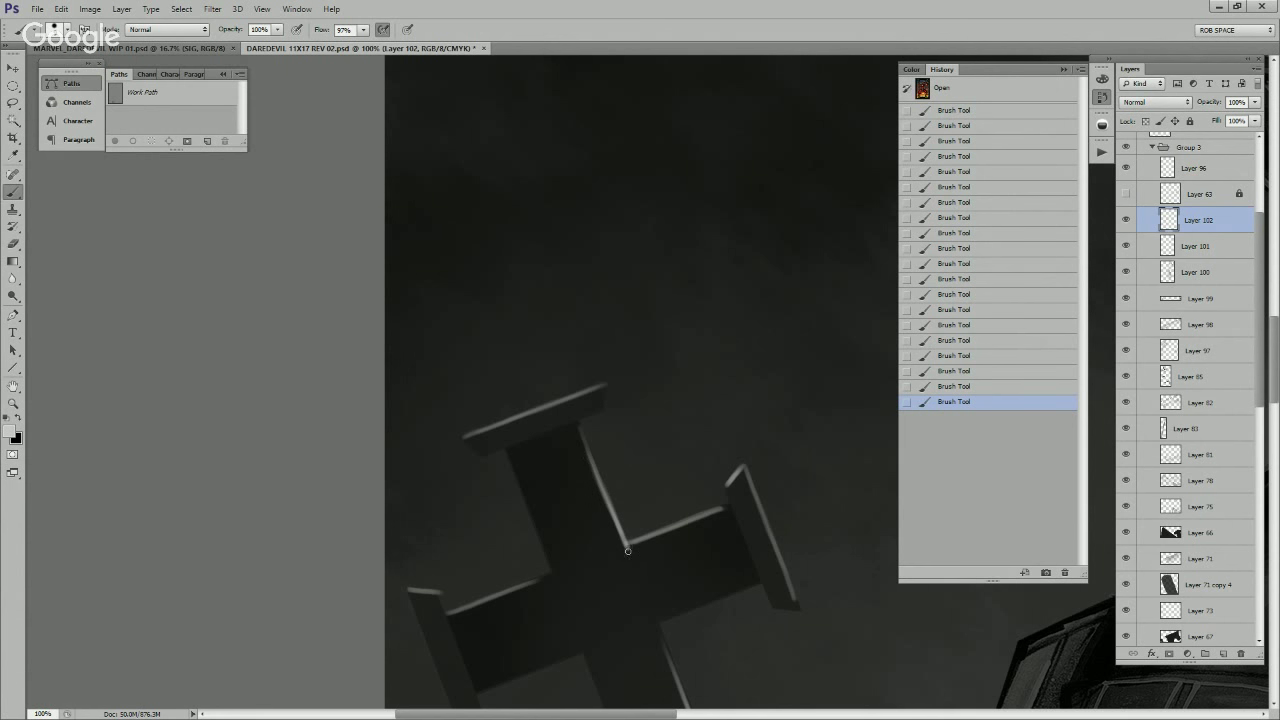
Step: Erase the highlight's spill at the inner corner between the cross's upper and right arms, and return to the Brush tool
{"action": "left_click_drag", "start_coordinate": [775, 579], "coordinate": [760, 524]}
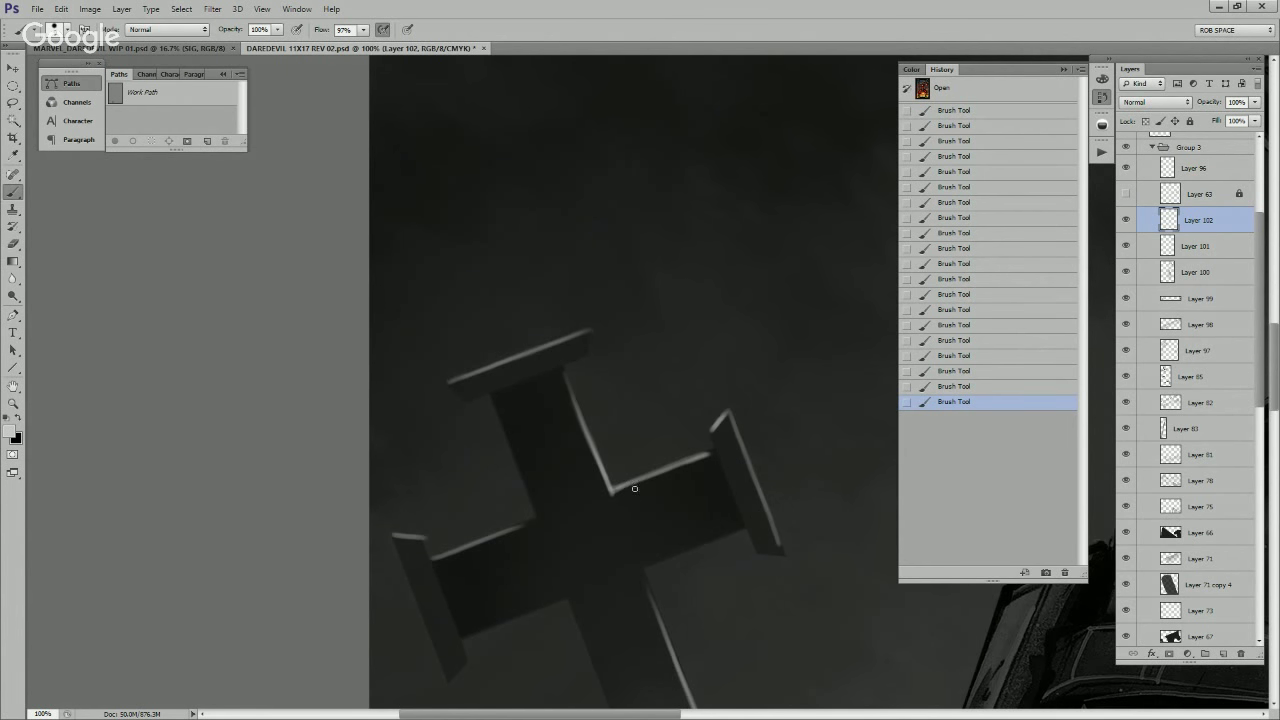
{"action": "key", "text": "e"}
{"action": "left_click", "coordinate": [645, 527]}
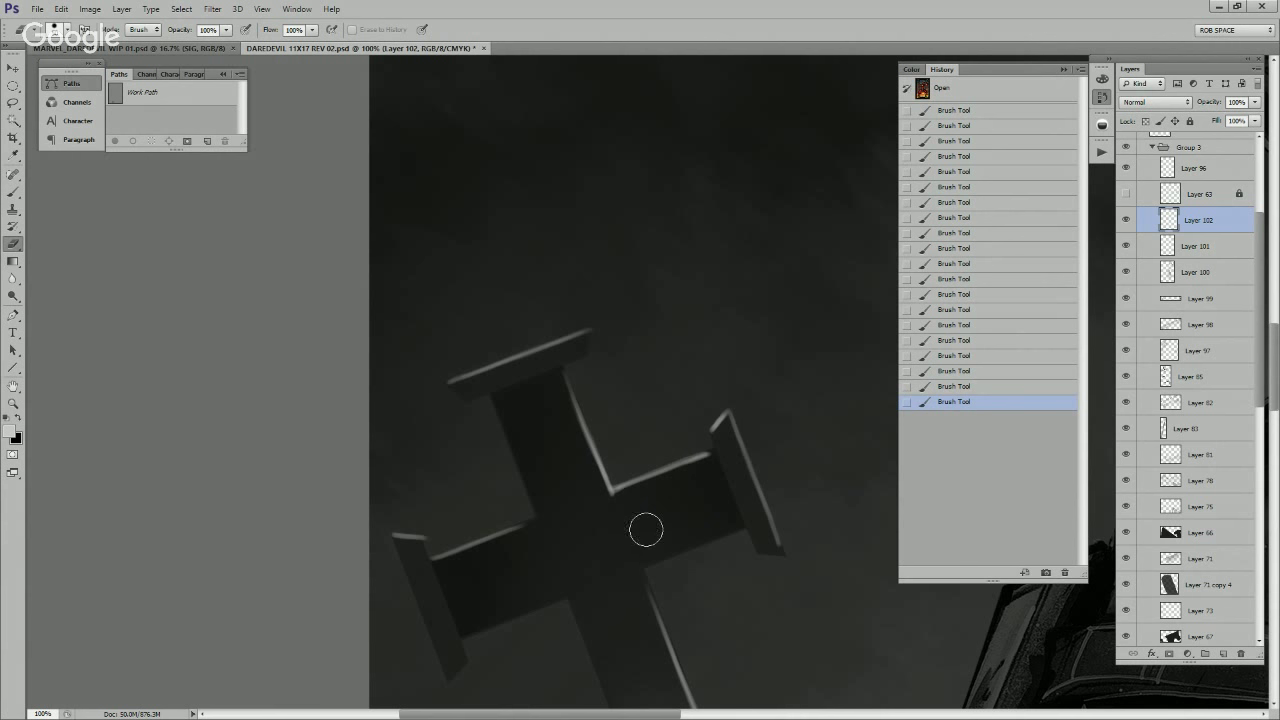
{"action": "right_click", "coordinate": [652, 531]}
{"action": "double_click", "coordinate": [706, 571]}
{"action": "left_click_drag", "start_coordinate": [634, 499], "coordinate": [660, 493]}
{"action": "mouse_move", "coordinate": [645, 498]}
{"action": "left_mouse_down"}
{"action": "mouse_move", "coordinate": [687, 503]}
{"action": "mouse_move", "coordinate": [610, 498]}
{"action": "left_mouse_up"}
{"action": "key", "text": "b"}
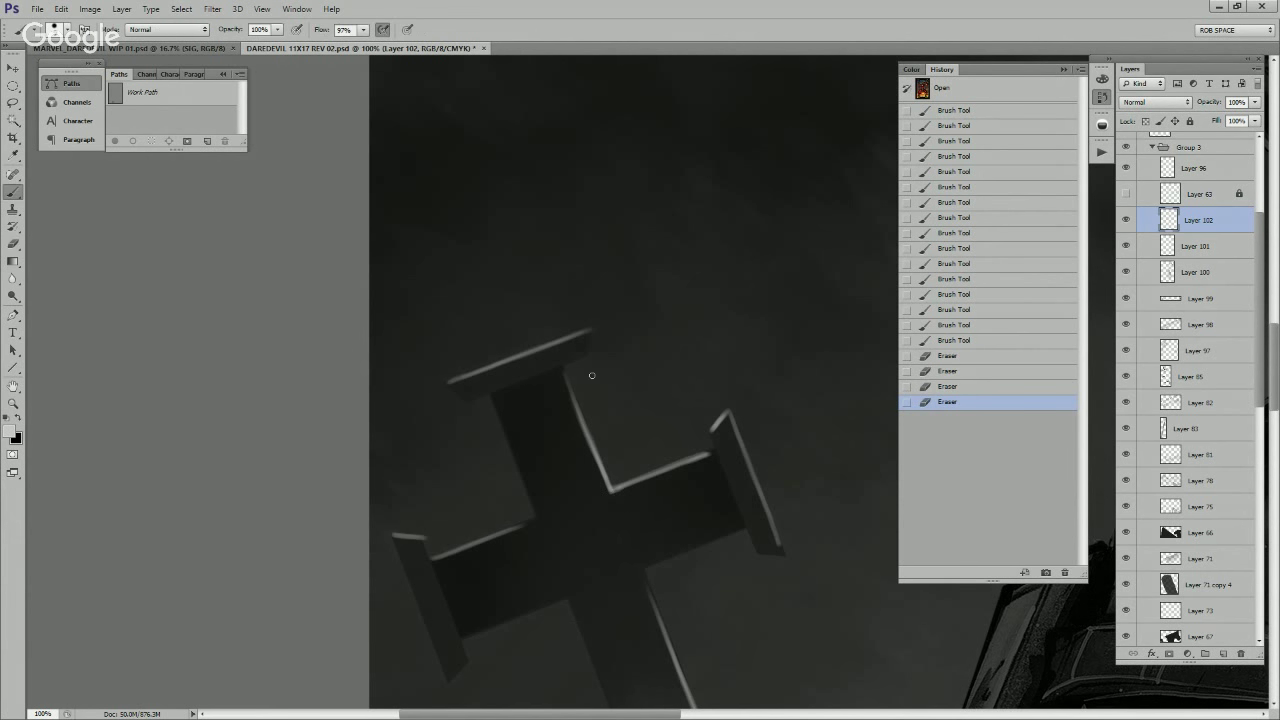
Step: Highlight the right end of the cross's top cap, the right arm's cap and the end of the wide block under the shaft
{"action": "mouse_move", "coordinate": [600, 367]}
{"action": "left_mouse_down"}
{"action": "mouse_move", "coordinate": [701, 430]}
{"action": "mouse_move", "coordinate": [645, 414]}
{"action": "mouse_move", "coordinate": [687, 418]}
{"action": "left_mouse_up"}
{"action": "left_click_drag", "start_coordinate": [872, 563], "coordinate": [650, 469]}
{"action": "left_click_drag", "start_coordinate": [612, 405], "coordinate": [658, 520]}
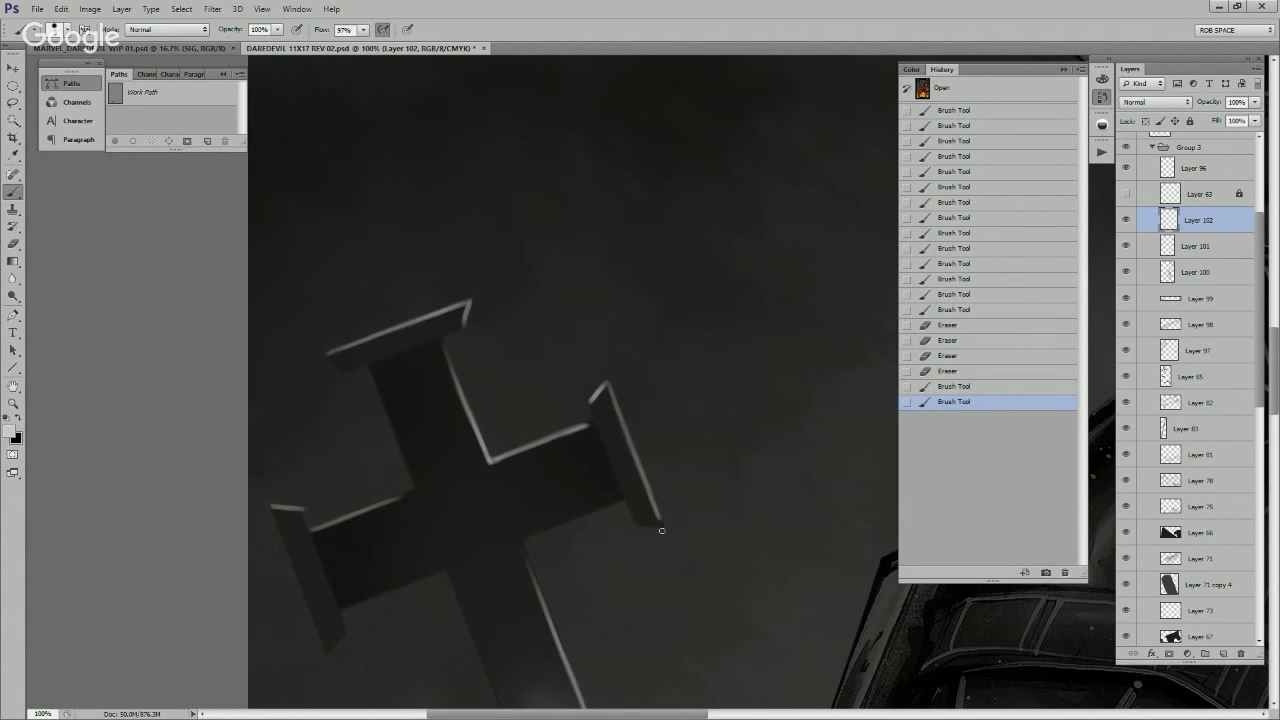
{"action": "left_click_drag", "start_coordinate": [553, 599], "coordinate": [516, 445]}
{"action": "left_click_drag", "start_coordinate": [547, 561], "coordinate": [507, 473]}
{"action": "mouse_move", "coordinate": [578, 540]}
{"action": "left_mouse_down"}
{"action": "mouse_move", "coordinate": [607, 593]}
{"action": "mouse_move", "coordinate": [663, 561]}
{"action": "mouse_move", "coordinate": [640, 544]}
{"action": "mouse_move", "coordinate": [583, 572]}
{"action": "left_mouse_up"}
{"action": "key", "text": "ctrl+z"}
{"action": "mouse_move", "coordinate": [658, 542]}
{"action": "left_mouse_down"}
{"action": "mouse_move", "coordinate": [668, 576]}
{"action": "mouse_move", "coordinate": [658, 549]}
{"action": "mouse_move", "coordinate": [682, 606]}
{"action": "left_mouse_up"}
Step: Paint a thin light highlight along the roof ledge's upper edge near the iron fence
{"action": "key", "text": "z"}
{"action": "left_click", "coordinate": [672, 490], "text": "alt"}
{"action": "left_click", "coordinate": [674, 492], "text": "alt"}
{"action": "left_click", "coordinate": [676, 492], "text": "alt"}
{"action": "left_click", "coordinate": [685, 493], "text": "alt"}
{"action": "left_click", "coordinate": [700, 495], "text": "alt"}
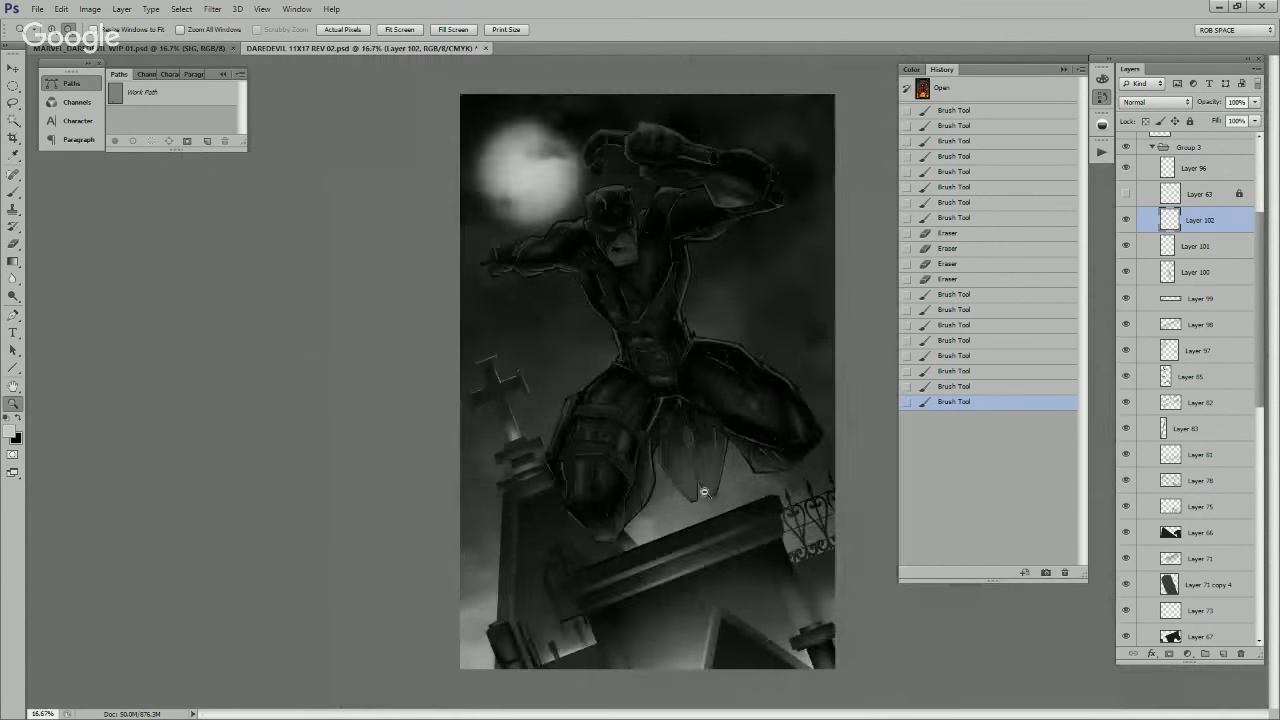
{"action": "left_click", "coordinate": [709, 496], "text": "alt"}
{"action": "left_click", "coordinate": [735, 505]}
{"action": "scroll", "coordinate": [762, 520], "scroll_direction": "up", "scroll_amount": 4}
{"action": "key", "text": "b"}
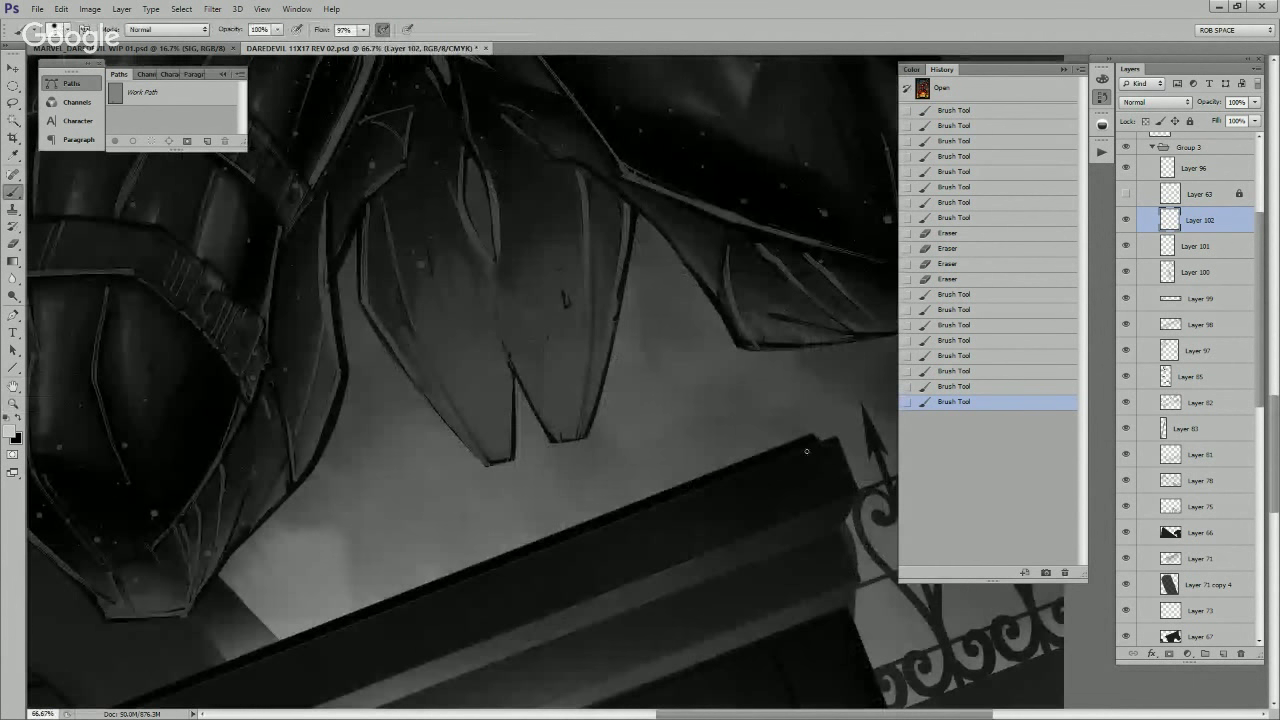
{"action": "left_click_drag", "start_coordinate": [812, 439], "coordinate": [645, 518]}
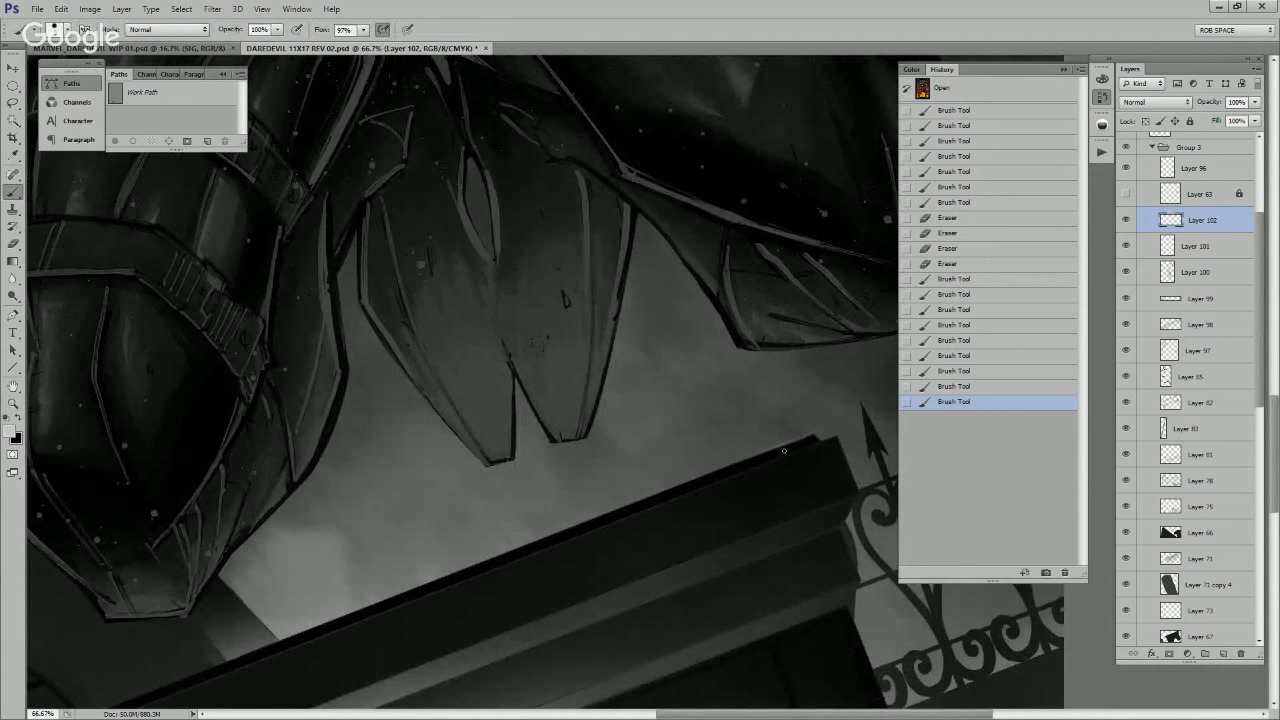
{"action": "left_click_drag", "start_coordinate": [784, 451], "coordinate": [600, 528]}
Step: Extend the thin highlight along the roof ledge's upper edge down toward the arched window
{"action": "left_click_drag", "start_coordinate": [576, 542], "coordinate": [692, 486]}
{"action": "left_click_drag", "start_coordinate": [886, 394], "coordinate": [600, 512]}
{"action": "left_click_drag", "start_coordinate": [820, 425], "coordinate": [560, 526]}
{"action": "left_click_drag", "start_coordinate": [516, 547], "coordinate": [709, 466]}
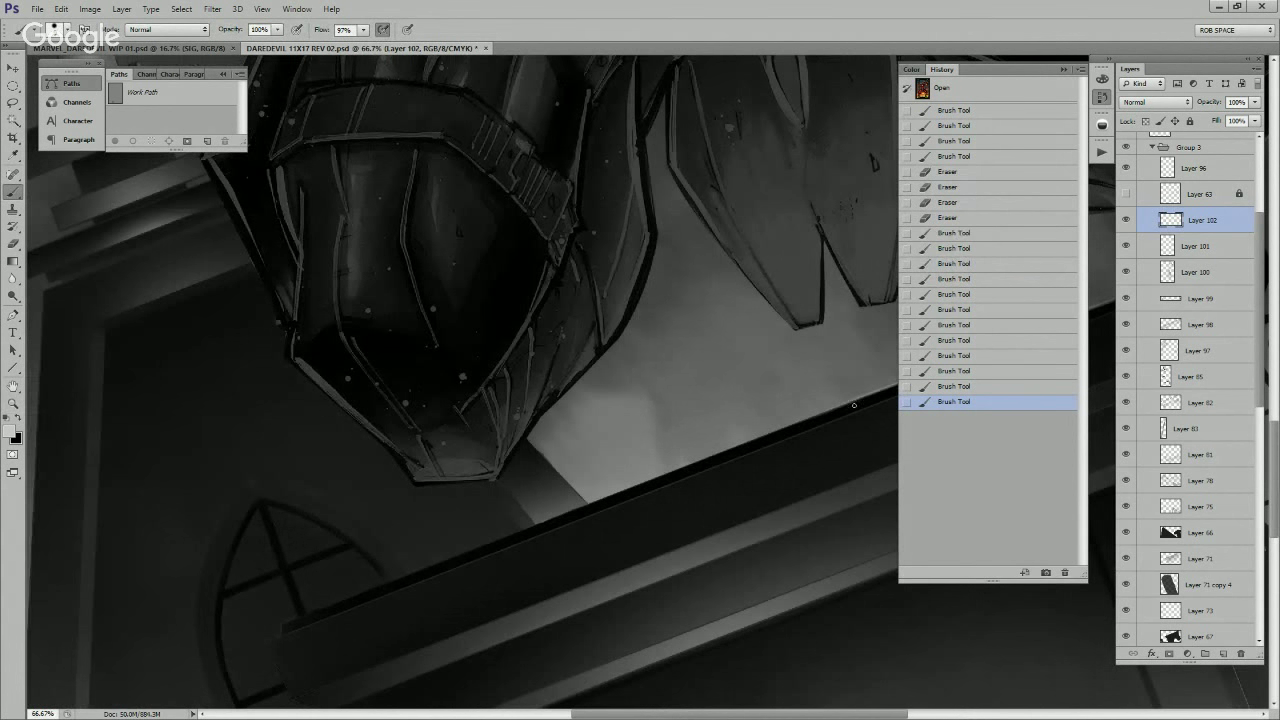
{"action": "left_click_drag", "start_coordinate": [773, 438], "coordinate": [520, 532]}
{"action": "left_click_drag", "start_coordinate": [690, 467], "coordinate": [396, 583]}
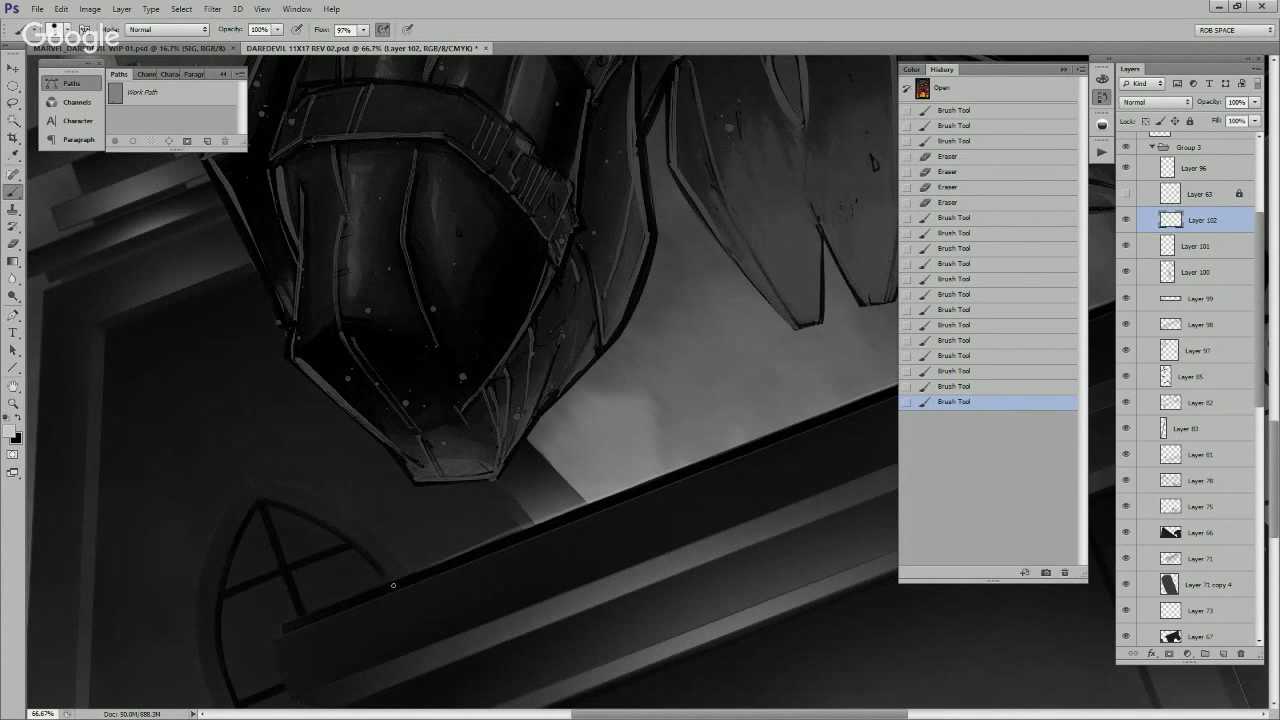
Step: Try light strokes on the stone tiers below the cross and undo the last three brush strokes
{"action": "left_click_drag", "start_coordinate": [621, 478], "coordinate": [803, 591]}
{"action": "left_click_drag", "start_coordinate": [480, 402], "coordinate": [794, 607]}
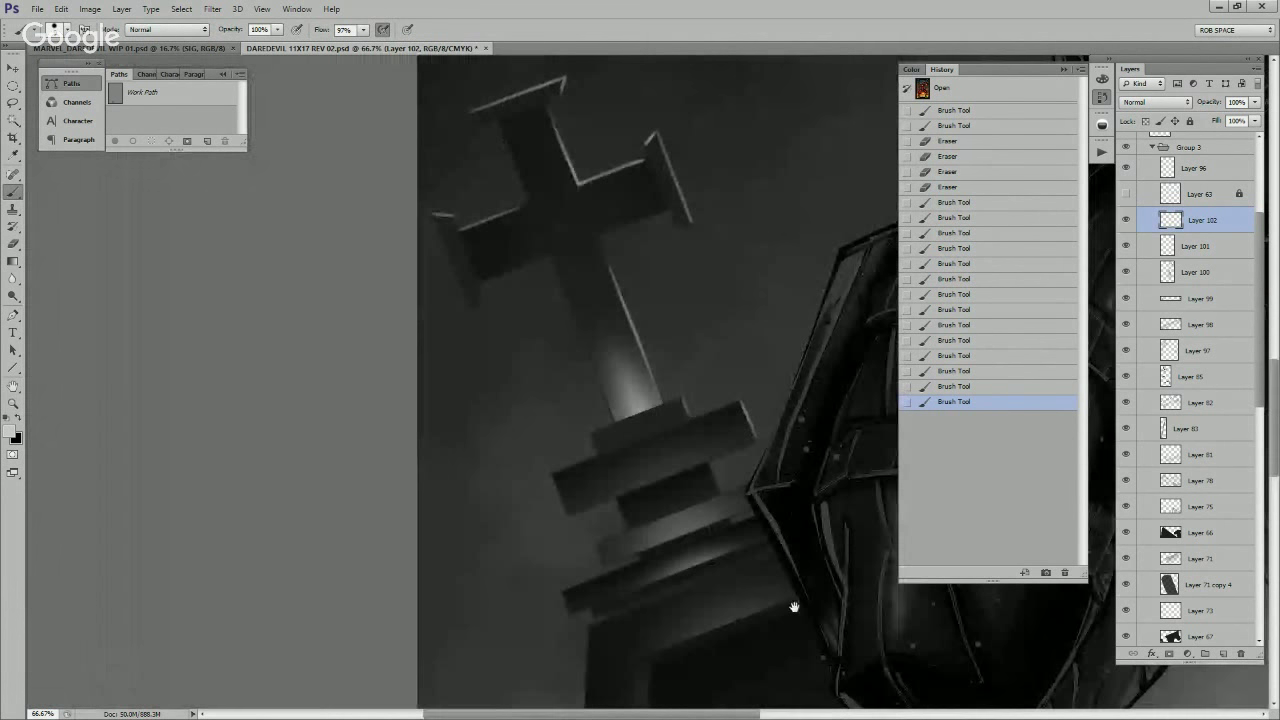
{"action": "left_click_drag", "start_coordinate": [747, 491], "coordinate": [730, 496]}
{"action": "mouse_move", "coordinate": [737, 543]}
{"action": "left_mouse_down"}
{"action": "mouse_move", "coordinate": [674, 581]}
{"action": "mouse_move", "coordinate": [730, 526]}
{"action": "left_mouse_up"}
{"action": "key", "text": "ctrl+z"}
{"action": "key", "text": "ctrl+alt+z"}
{"action": "key", "text": "ctrl+alt+z"}
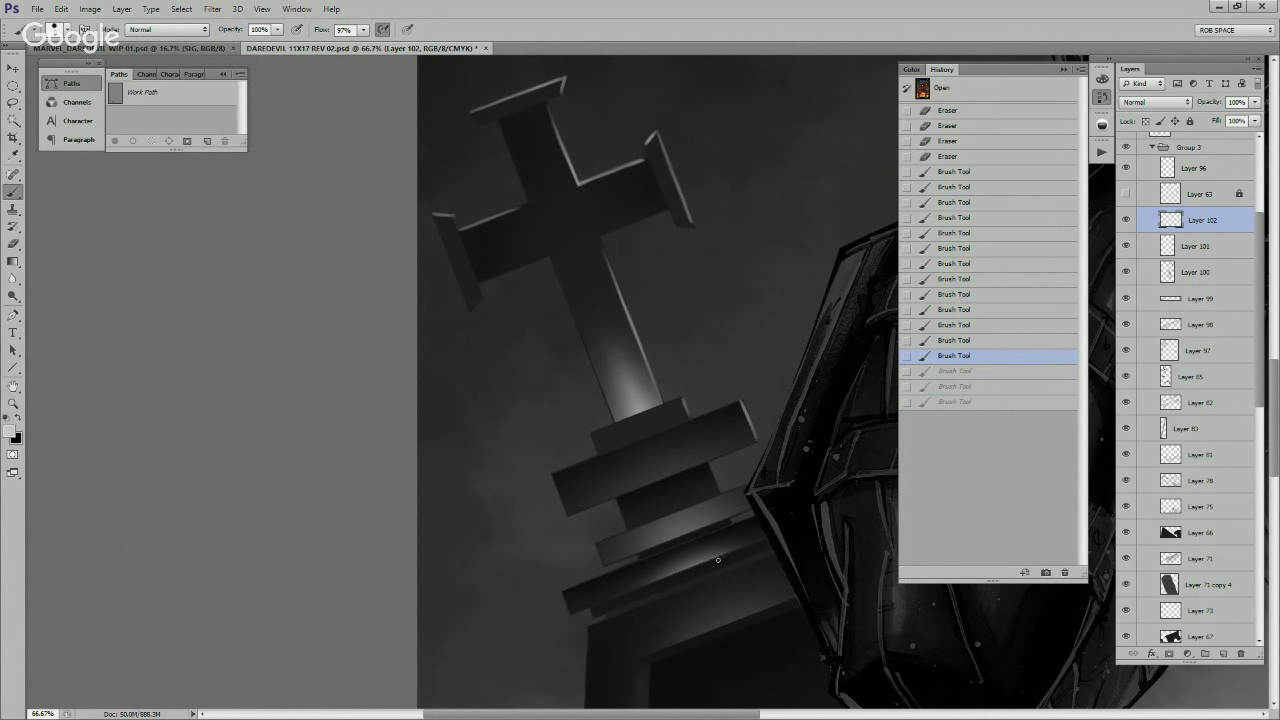
Step: Paint a thin light highlight along the edge of the lowest stone tier beneath the cross
{"action": "left_click_drag", "start_coordinate": [608, 603], "coordinate": [742, 545]}
{"action": "left_click_drag", "start_coordinate": [817, 634], "coordinate": [743, 405]}
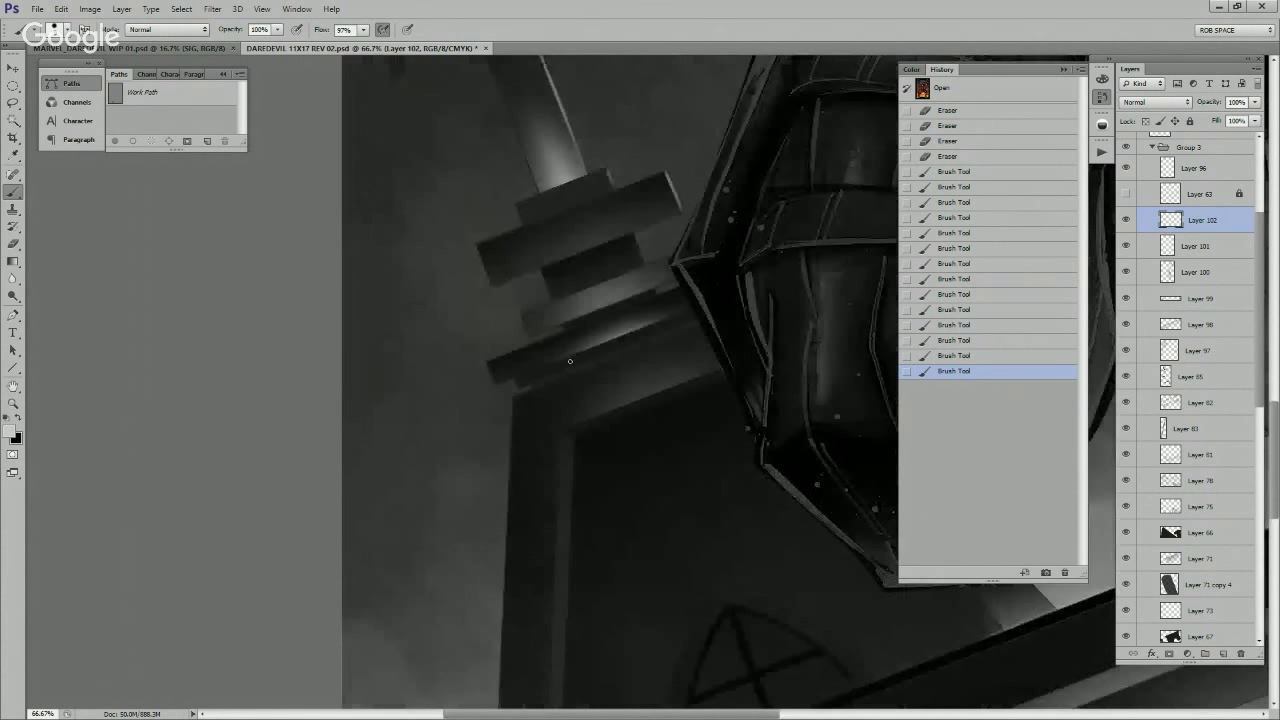
{"action": "left_click_drag", "start_coordinate": [570, 361], "coordinate": [646, 330]}
{"action": "left_click_drag", "start_coordinate": [519, 380], "coordinate": [562, 366]}
Step: Collapse the History panel to uncover the roof ledge and the iron fence
{"action": "left_click_drag", "start_coordinate": [771, 614], "coordinate": [738, 384]}
{"action": "left_click_drag", "start_coordinate": [699, 656], "coordinate": [718, 504]}
{"action": "left_click_drag", "start_coordinate": [860, 574], "coordinate": [370, 657]}
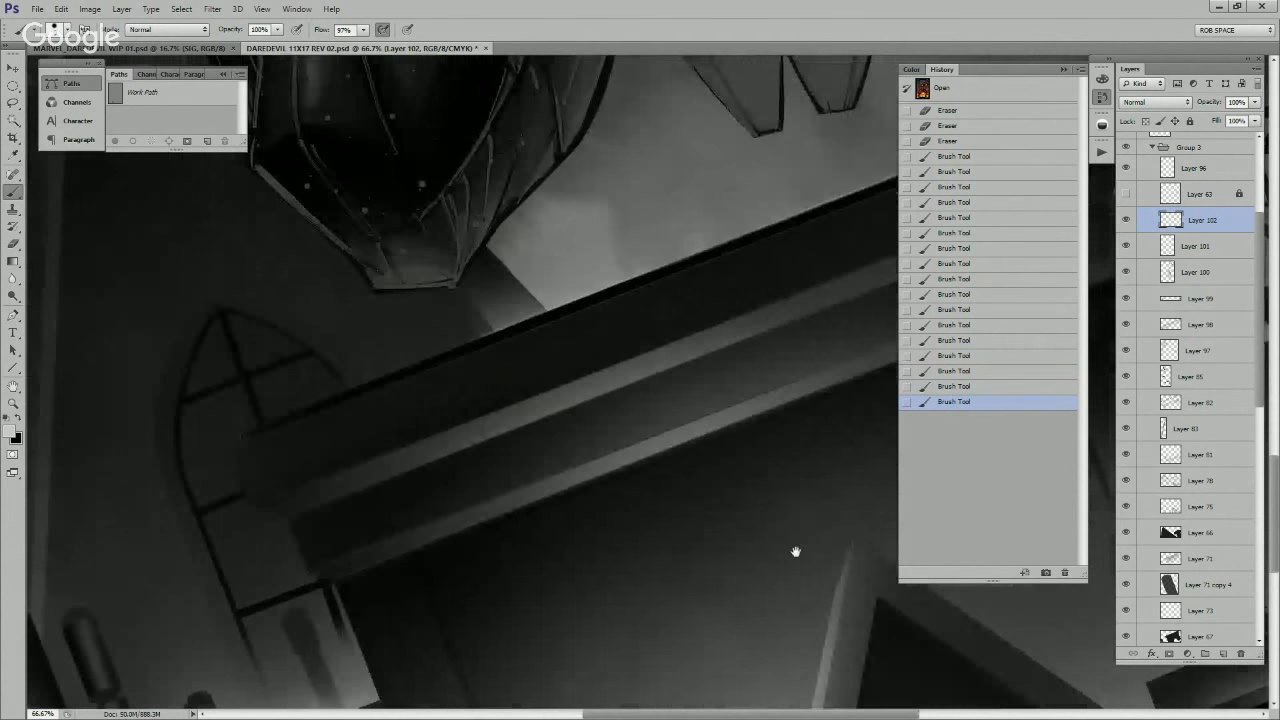
{"action": "left_click_drag", "start_coordinate": [880, 510], "coordinate": [646, 603]}
{"action": "left_click_drag", "start_coordinate": [826, 354], "coordinate": [761, 473]}
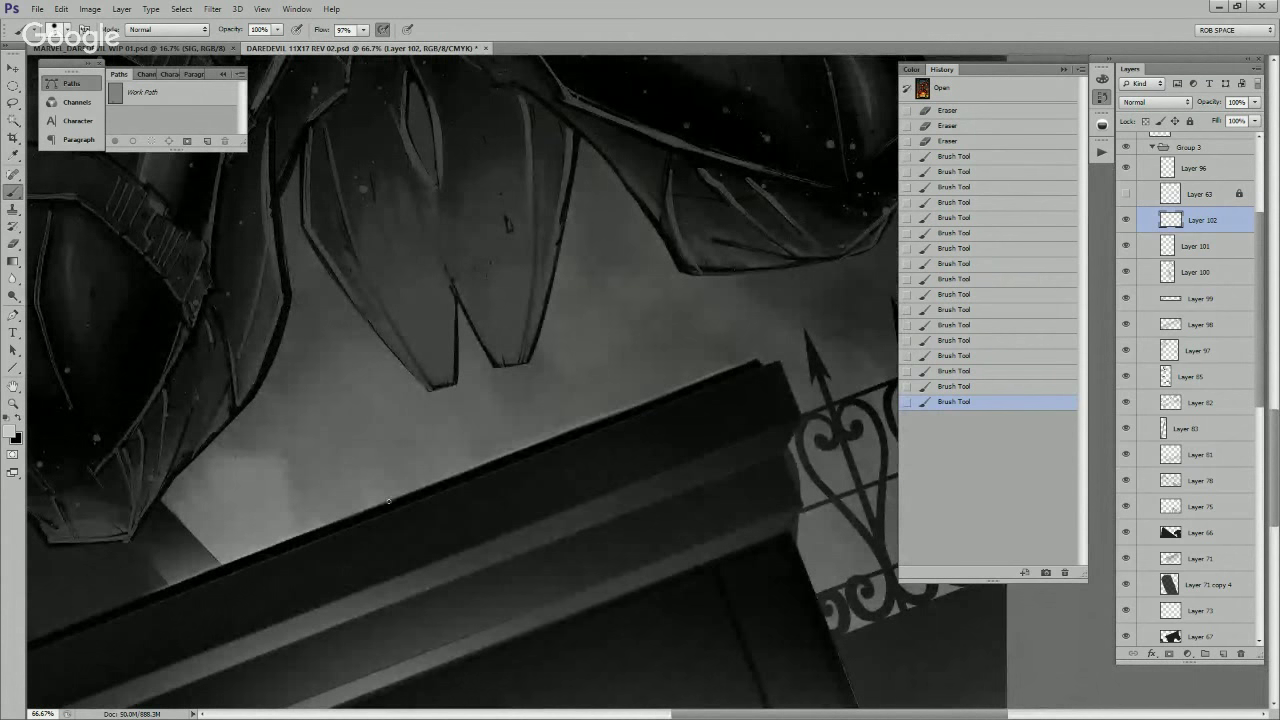
{"action": "left_click_drag", "start_coordinate": [747, 369], "coordinate": [887, 332]}
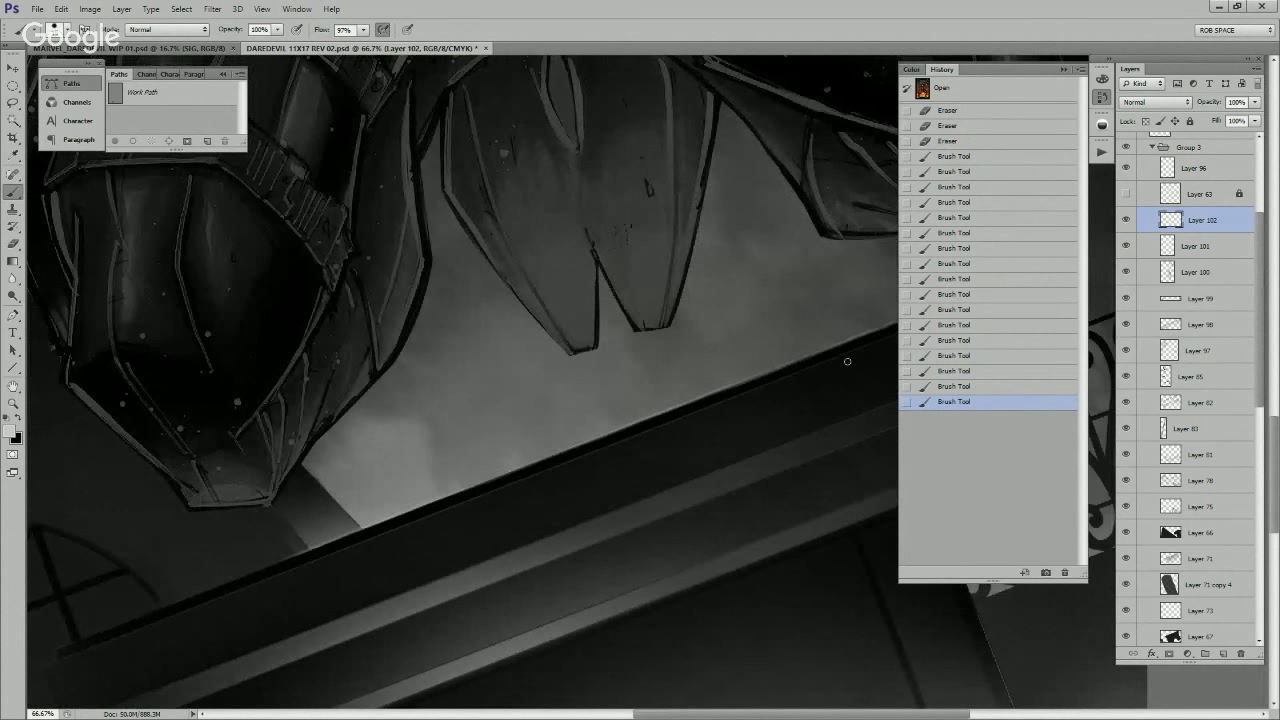
{"action": "left_click_drag", "start_coordinate": [898, 340], "coordinate": [788, 392]}
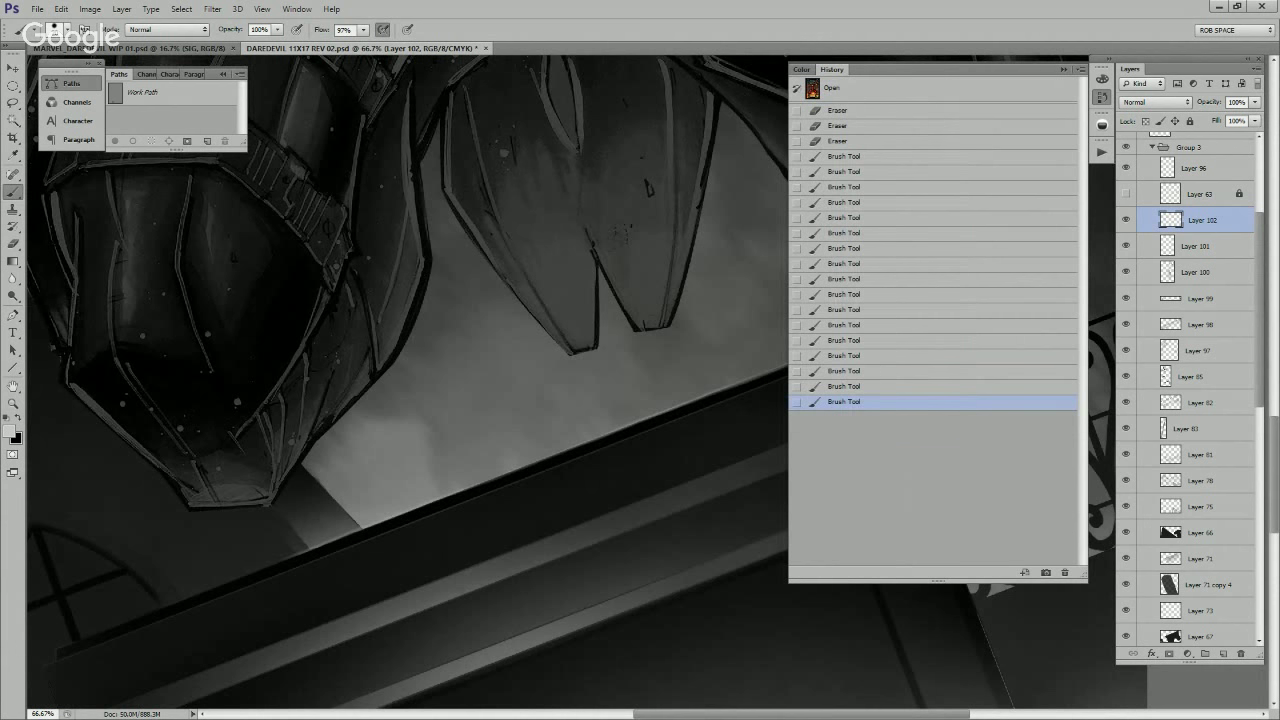
{"action": "left_click", "coordinate": [1064, 69]}
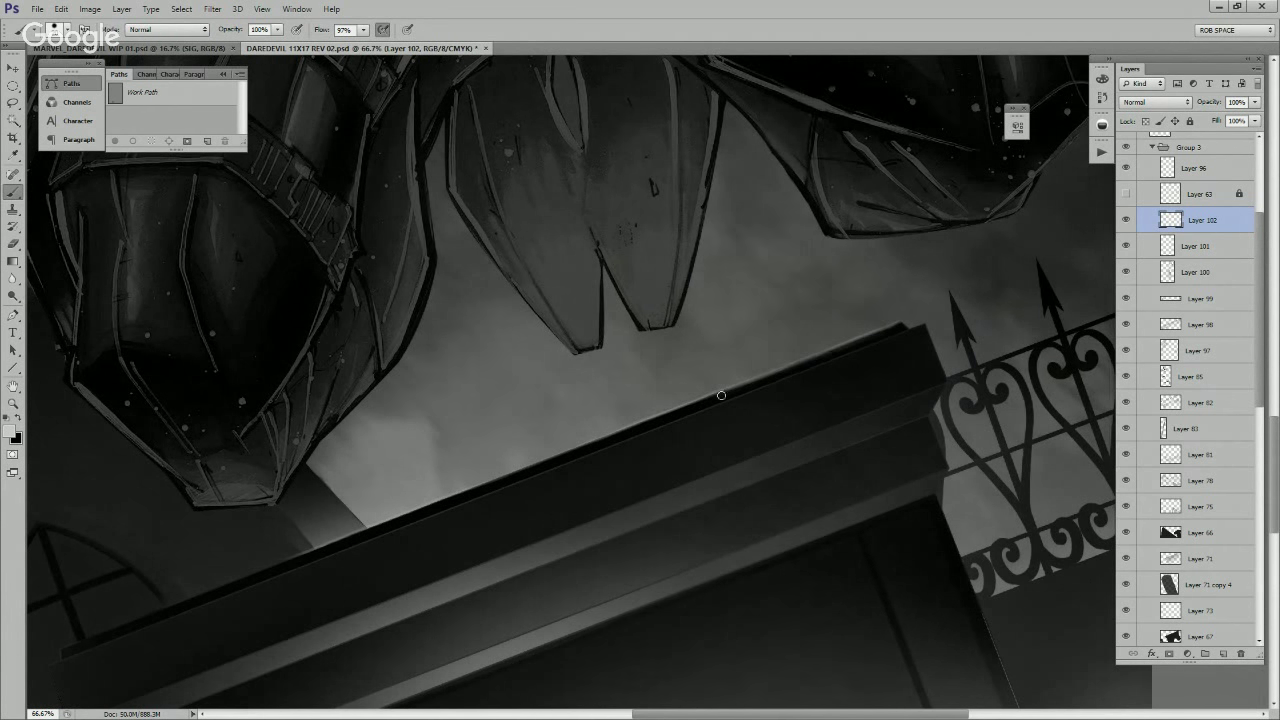
Step: Strengthen the light grey highlight along the full upper edge of the roof ledge, undoing one misplaced stroke
{"action": "left_click_drag", "start_coordinate": [526, 497], "coordinate": [706, 432]}
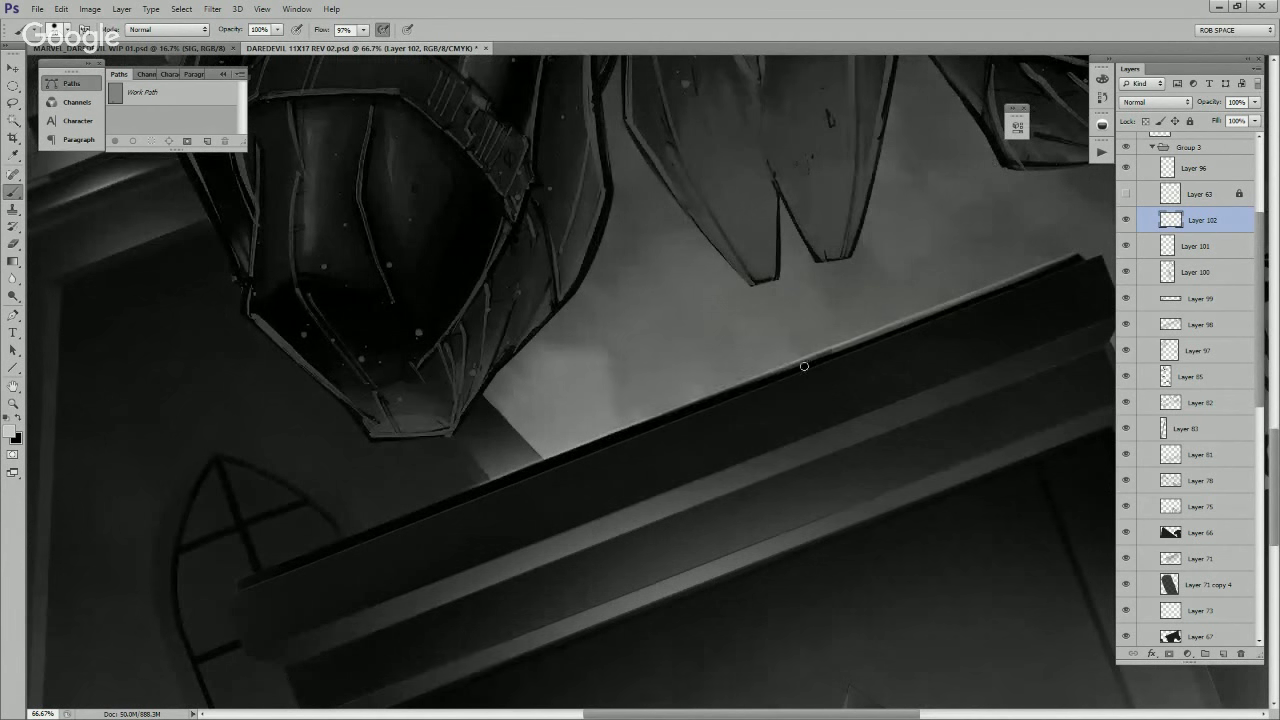
{"action": "left_click_drag", "start_coordinate": [804, 366], "coordinate": [613, 438]}
{"action": "key", "text": "ctrl+z"}
{"action": "left_click_drag", "start_coordinate": [849, 349], "coordinate": [657, 426]}
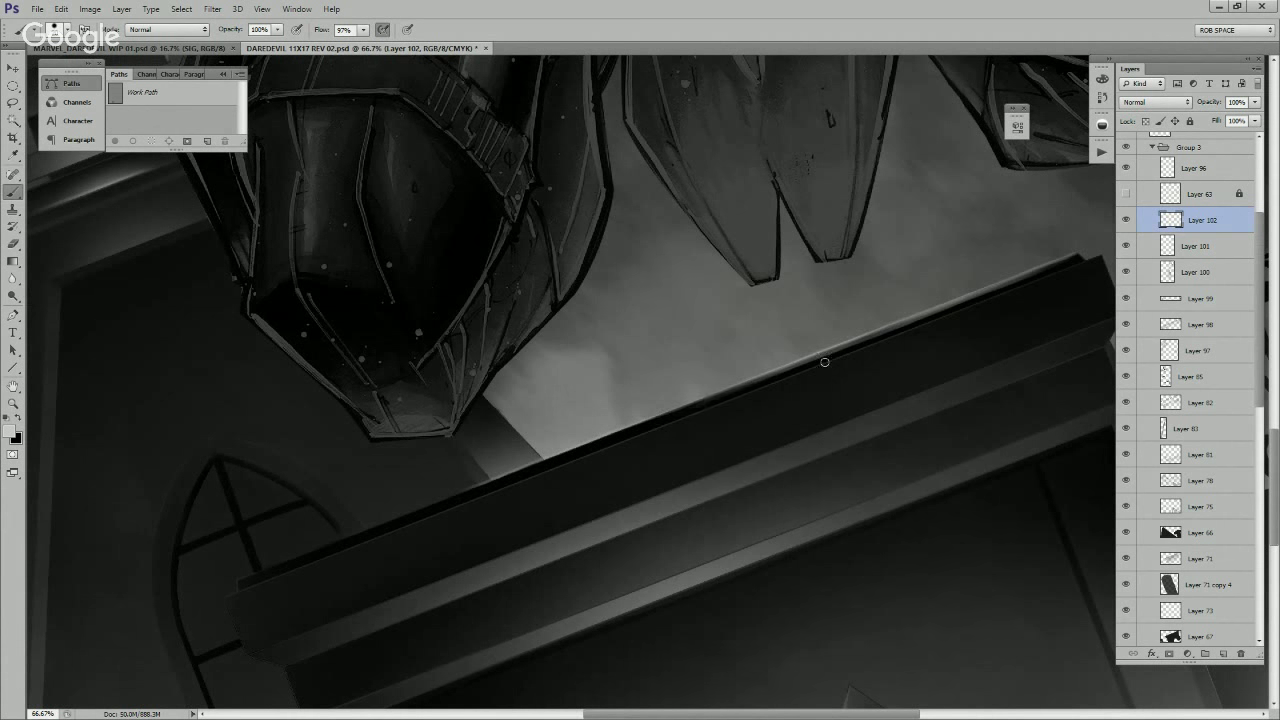
{"action": "left_click_drag", "start_coordinate": [825, 362], "coordinate": [528, 482]}
{"action": "left_click_drag", "start_coordinate": [966, 307], "coordinate": [746, 406]}
{"action": "left_click_drag", "start_coordinate": [848, 360], "coordinate": [751, 403]}
Step: Paint thin light highlights along the left edges of the fence's spear tips
{"action": "left_click_drag", "start_coordinate": [977, 381], "coordinate": [633, 543]}
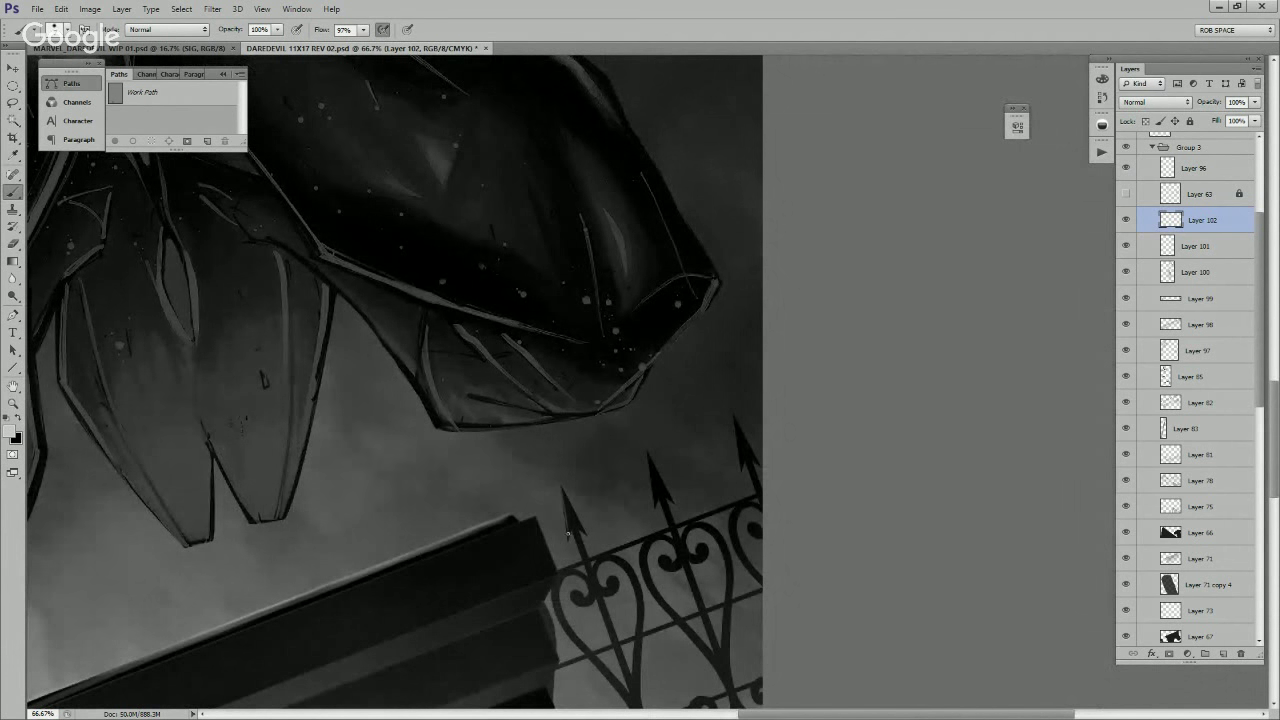
{"action": "left_click_drag", "start_coordinate": [565, 530], "coordinate": [563, 494]}
{"action": "left_click_drag", "start_coordinate": [650, 472], "coordinate": [656, 509]}
{"action": "key", "text": "ctrl+plus"}
{"action": "key", "text": "ctrl+plus"}
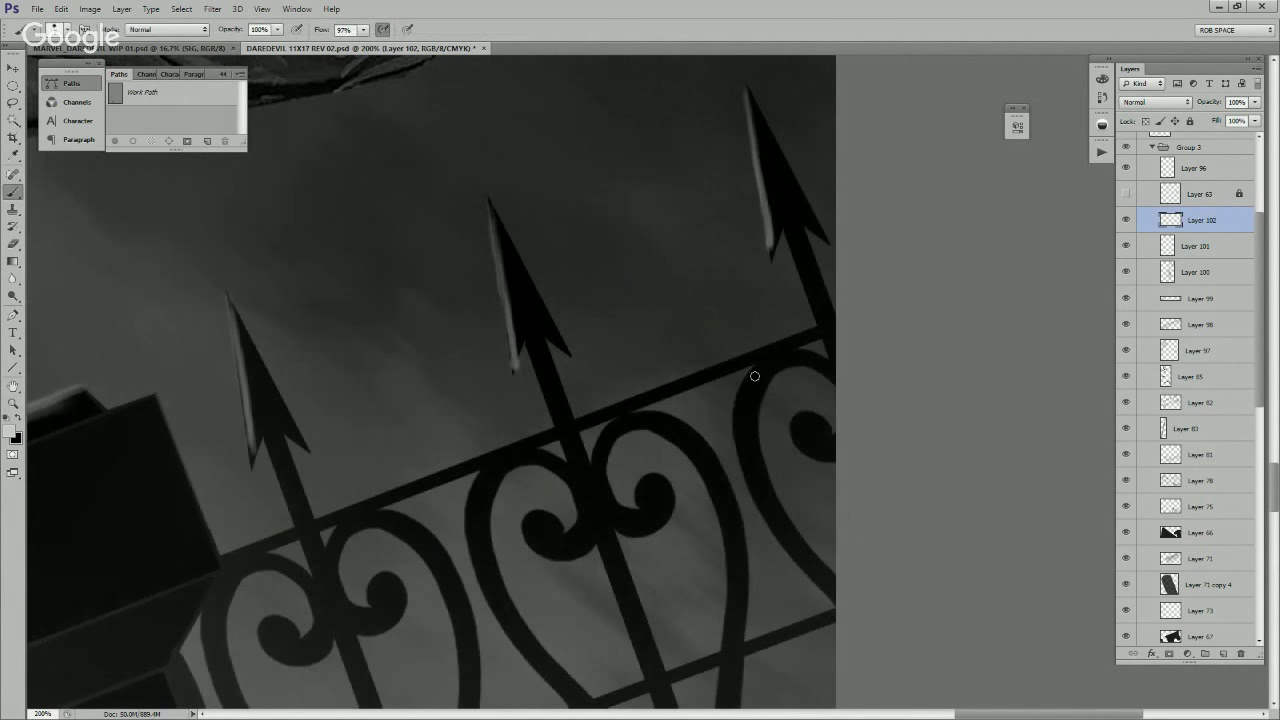
Step: Highlight the outer left edge and the inner curl of the rightmost heart-shaped fence scroll
{"action": "left_click_drag", "start_coordinate": [752, 370], "coordinate": [746, 484]}
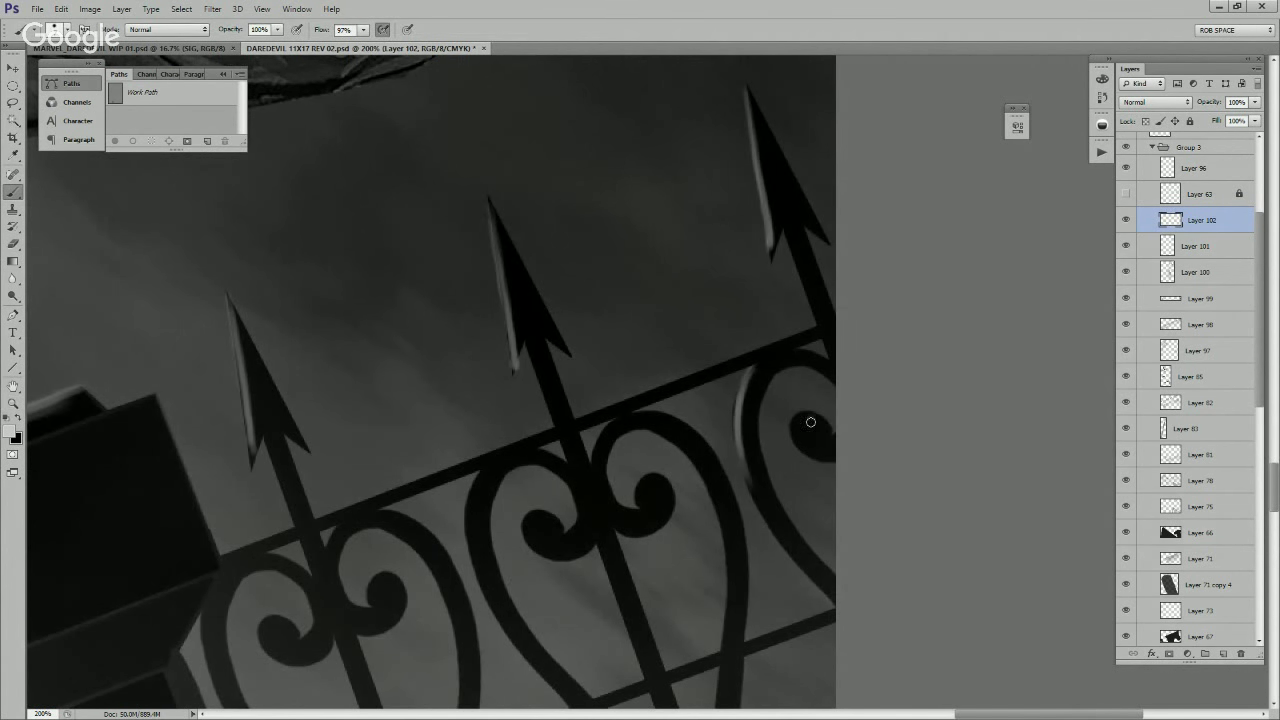
{"action": "left_click_drag", "start_coordinate": [811, 418], "coordinate": [799, 446]}
{"action": "mouse_move", "coordinate": [752, 479]}
{"action": "left_mouse_down"}
{"action": "mouse_move", "coordinate": [840, 480]}
{"action": "mouse_move", "coordinate": [816, 559]}
{"action": "left_mouse_up"}
Step: Paint a thin light highlight along the upper edge of the fence's top rail
{"action": "mouse_move", "coordinate": [641, 502]}
{"action": "left_mouse_down"}
{"action": "mouse_move", "coordinate": [875, 413]}
{"action": "mouse_move", "coordinate": [738, 463]}
{"action": "left_mouse_up"}
{"action": "left_click_drag", "start_coordinate": [583, 540], "coordinate": [786, 440]}
{"action": "left_click_drag", "start_coordinate": [830, 403], "coordinate": [664, 468]}
Step: Highlight the middle heart scroll's outer left edge and its left inner curl
{"action": "left_click_drag", "start_coordinate": [772, 451], "coordinate": [788, 557]}
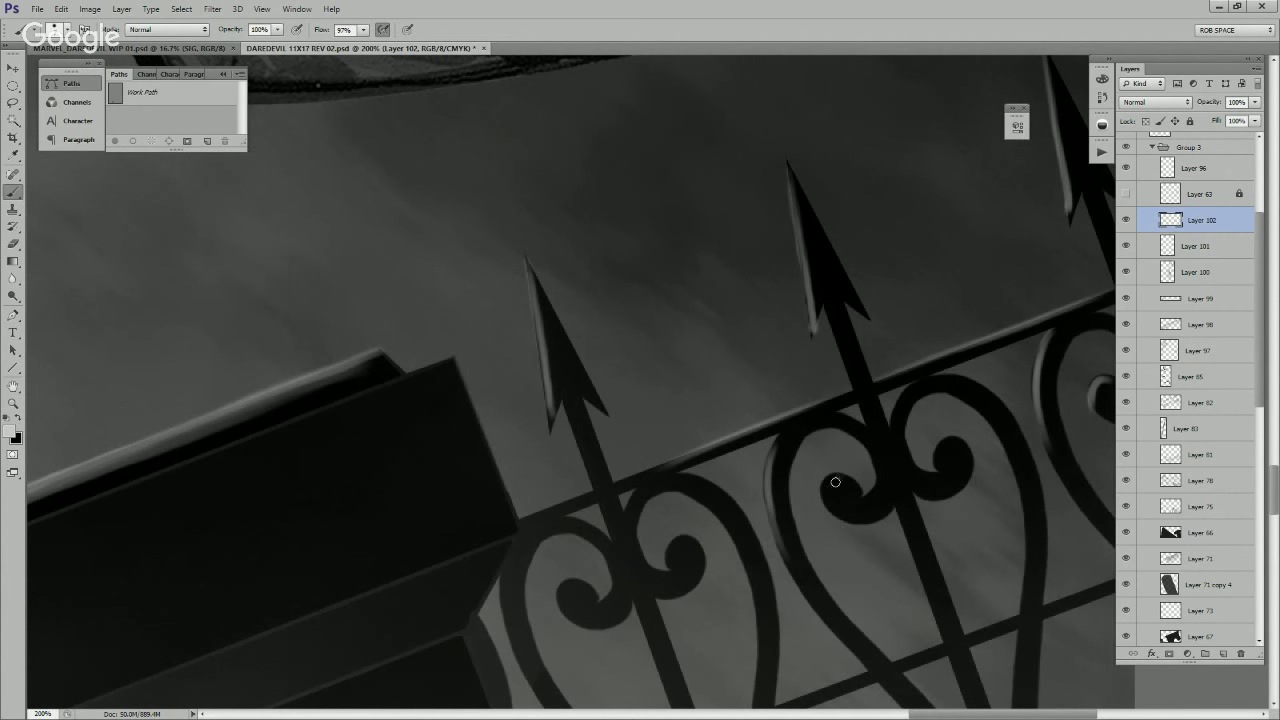
{"action": "mouse_move", "coordinate": [835, 480]}
{"action": "left_mouse_down"}
{"action": "mouse_move", "coordinate": [825, 502]}
{"action": "mouse_move", "coordinate": [876, 482]}
{"action": "mouse_move", "coordinate": [868, 452]}
{"action": "left_mouse_up"}
{"action": "left_click_drag", "start_coordinate": [870, 529], "coordinate": [822, 359]}
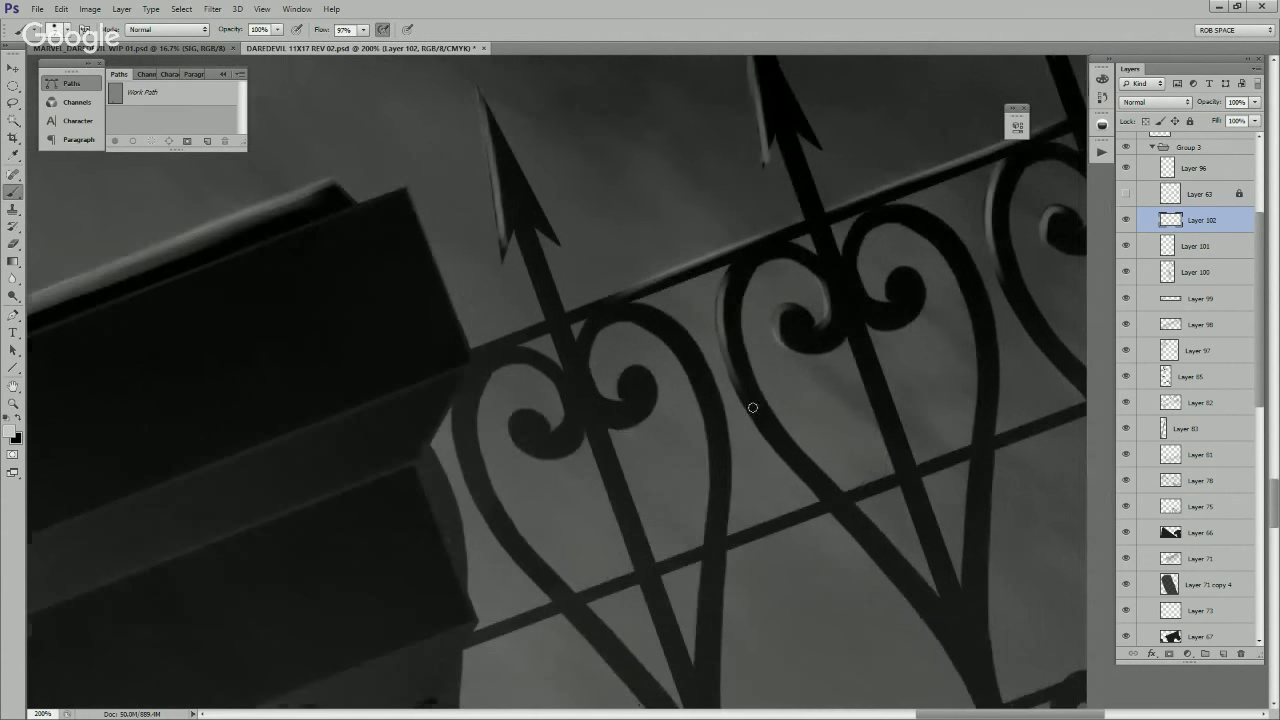
{"action": "left_click_drag", "start_coordinate": [730, 366], "coordinate": [804, 478]}
{"action": "left_click_drag", "start_coordinate": [846, 523], "coordinate": [805, 457]}
Step: Highlight the fence's lower rail and the inner edge of the middle heart scroll's right half
{"action": "left_click_drag", "start_coordinate": [678, 451], "coordinate": [722, 433]}
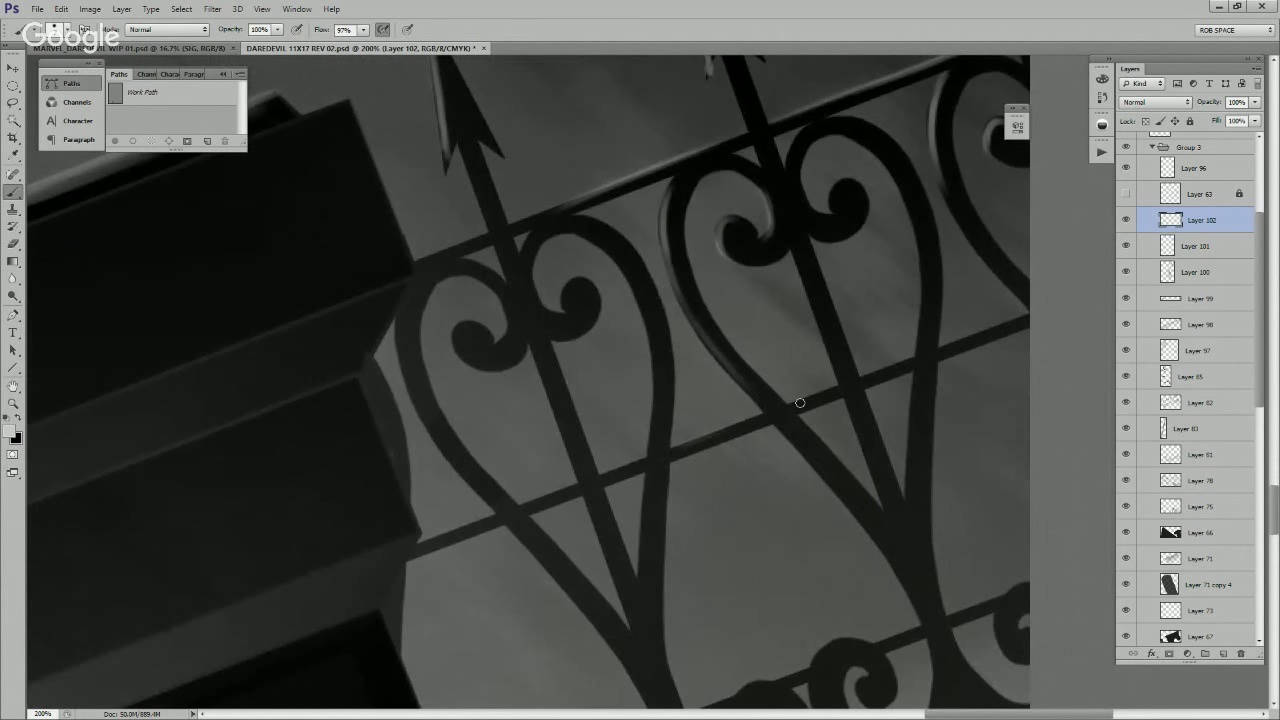
{"action": "mouse_move", "coordinate": [951, 347]}
{"action": "left_mouse_down"}
{"action": "mouse_move", "coordinate": [766, 522]}
{"action": "mouse_move", "coordinate": [790, 516]}
{"action": "mouse_move", "coordinate": [780, 519]}
{"action": "left_mouse_up"}
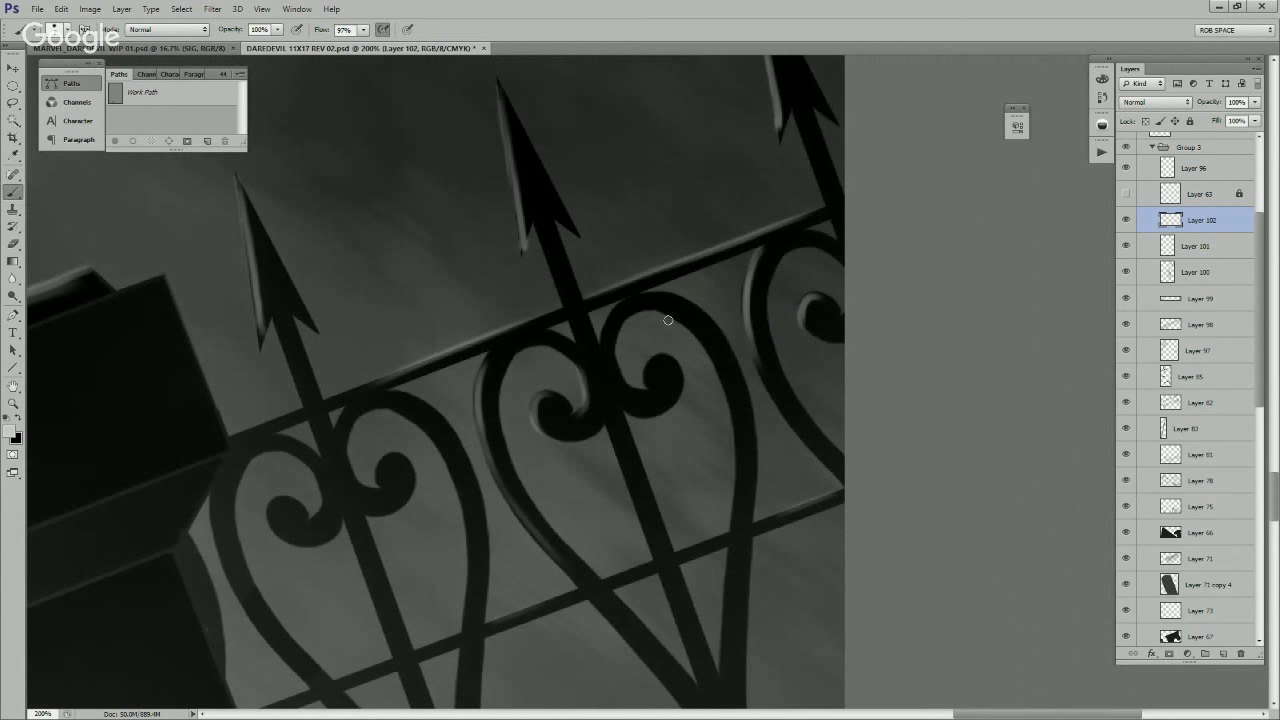
{"action": "left_click_drag", "start_coordinate": [704, 358], "coordinate": [715, 375]}
{"action": "left_click_drag", "start_coordinate": [676, 322], "coordinate": [738, 452]}
{"action": "left_click_drag", "start_coordinate": [718, 380], "coordinate": [738, 502]}
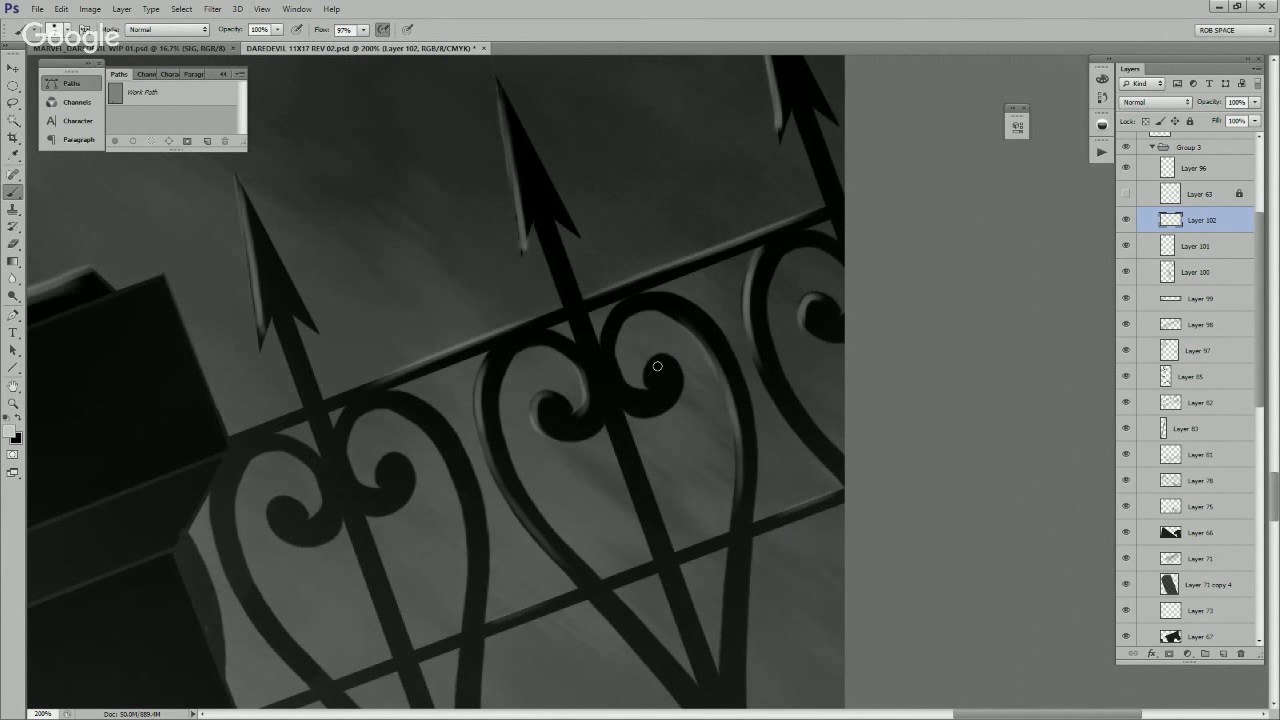
Step: Highlight the right half of the leftmost heart scroll along its inner edge and curl
{"action": "left_click_drag", "start_coordinate": [634, 478], "coordinate": [743, 451]}
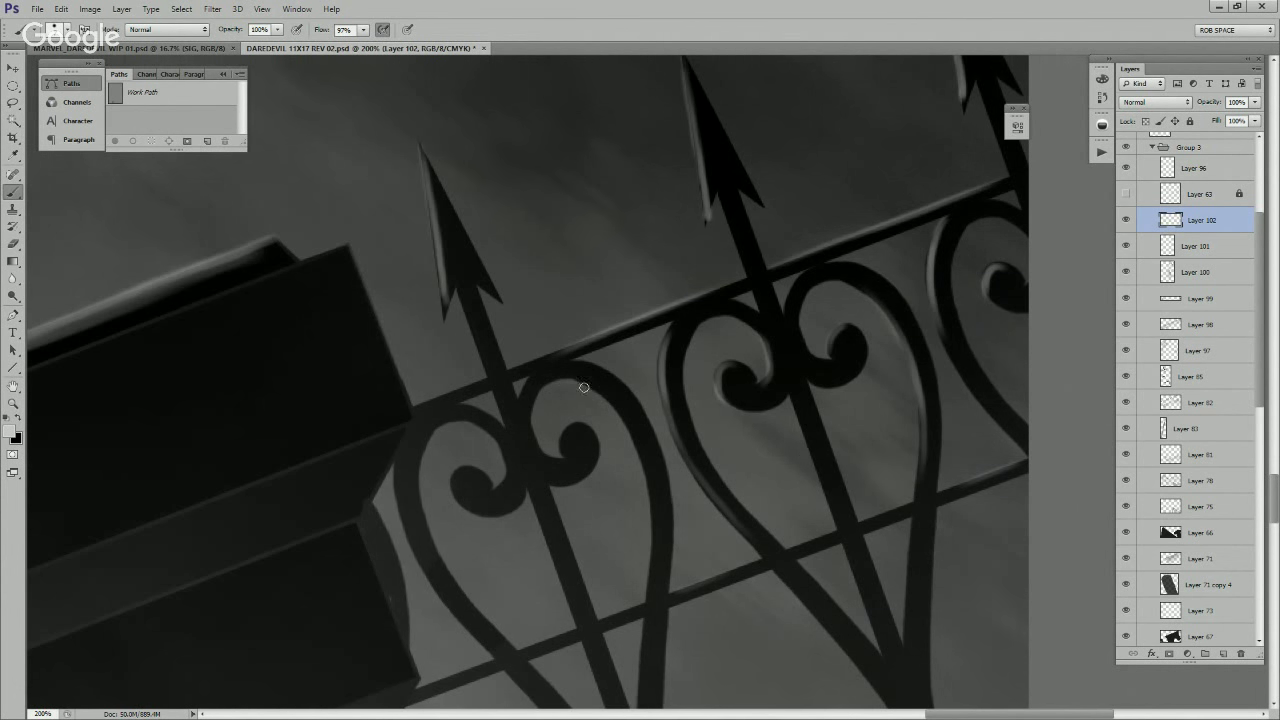
{"action": "left_click_drag", "start_coordinate": [620, 415], "coordinate": [641, 522]}
{"action": "left_click_drag", "start_coordinate": [581, 431], "coordinate": [568, 440]}
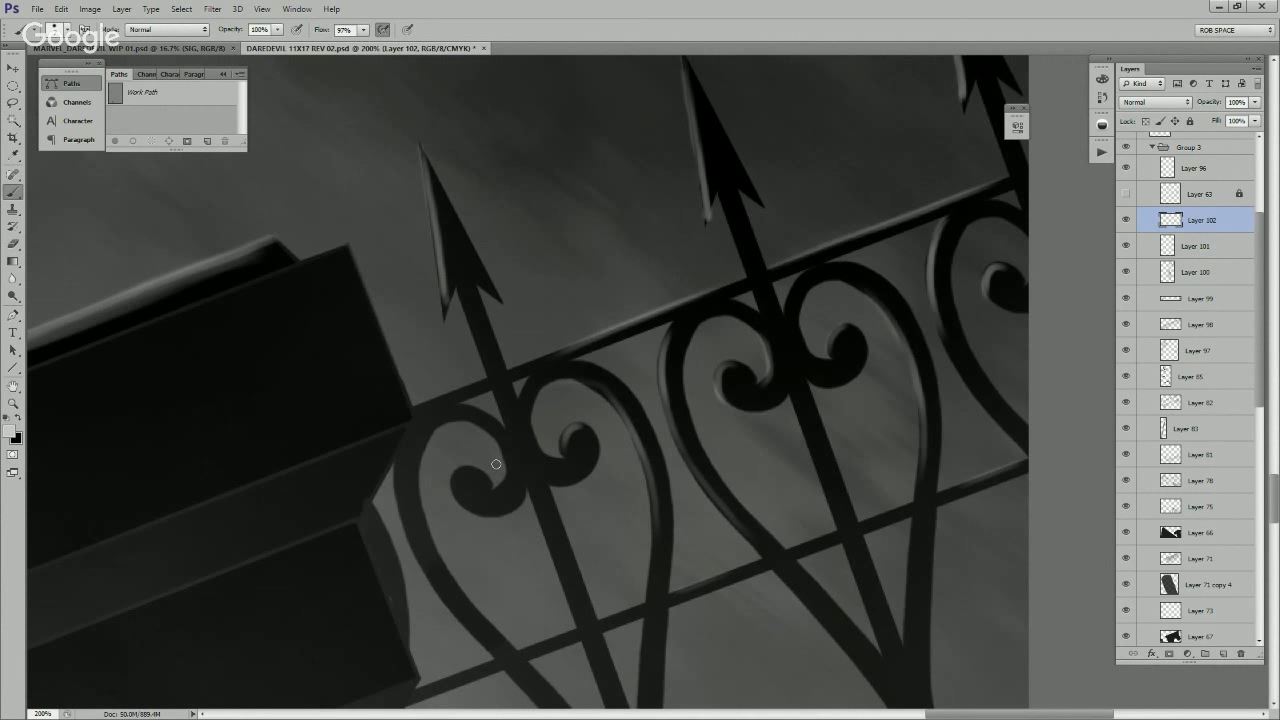
Step: Paint a thin light highlight along the leftmost spear post's shaft, above the top rail and below the heart scroll
{"action": "mouse_move", "coordinate": [470, 428]}
{"action": "left_mouse_down"}
{"action": "mouse_move", "coordinate": [507, 488]}
{"action": "mouse_move", "coordinate": [474, 512]}
{"action": "mouse_move", "coordinate": [565, 600]}
{"action": "left_mouse_up"}
{"action": "left_click_drag", "start_coordinate": [538, 521], "coordinate": [572, 621]}
{"action": "left_click_drag", "start_coordinate": [577, 484], "coordinate": [599, 587]}
{"action": "left_click_drag", "start_coordinate": [489, 403], "coordinate": [513, 476]}
Step: Highlight the upper outer edges and inner curls of the small scrolls along the fence's base
{"action": "key", "text": "z"}
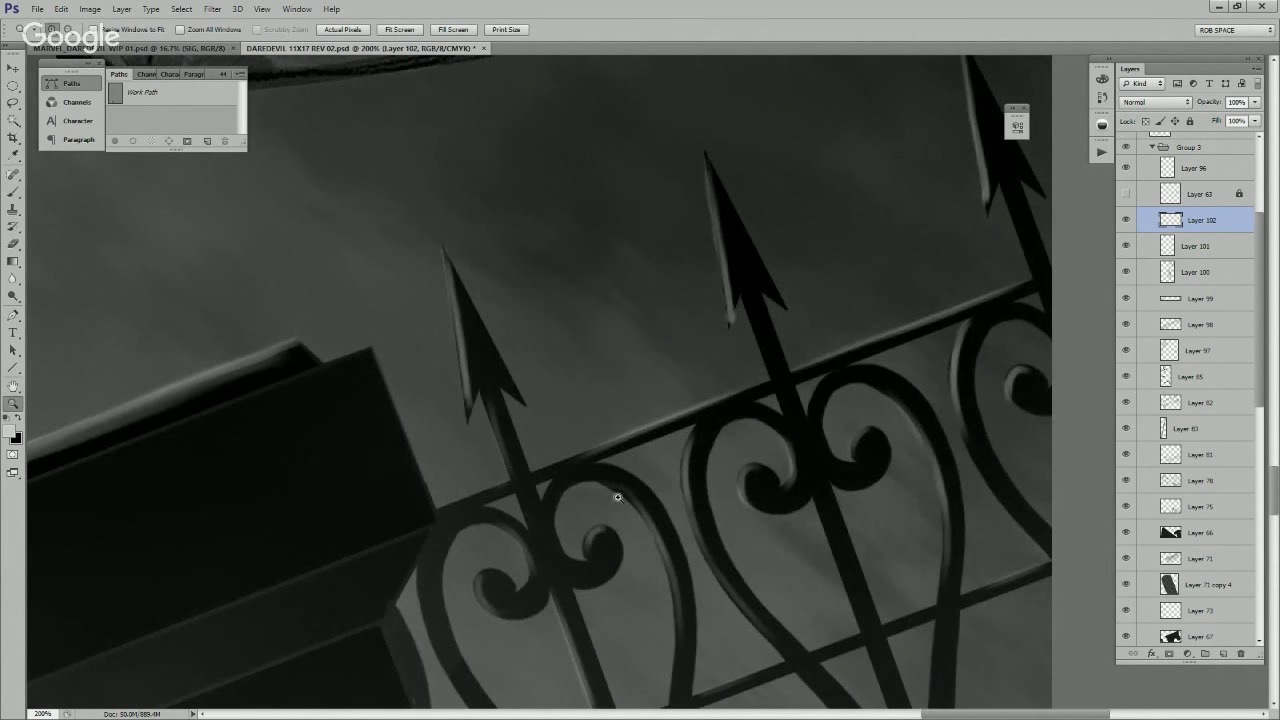
{"action": "left_click", "coordinate": [787, 486], "text": "alt"}
{"action": "left_click", "coordinate": [794, 492], "text": "alt"}
{"action": "left_click", "coordinate": [800, 502], "text": "alt"}
{"action": "left_click", "coordinate": [830, 542], "text": "alt"}
{"action": "left_click", "coordinate": [845, 552]}
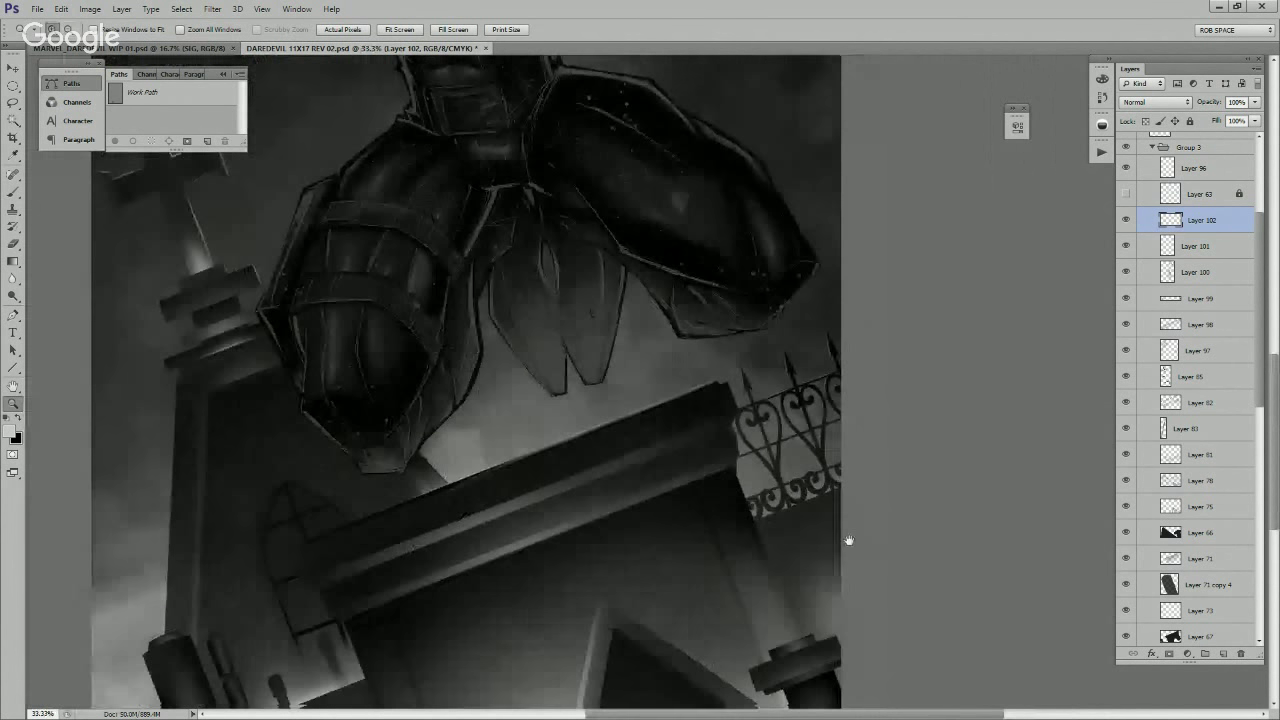
{"action": "left_click", "coordinate": [836, 497]}
{"action": "left_click", "coordinate": [825, 496]}
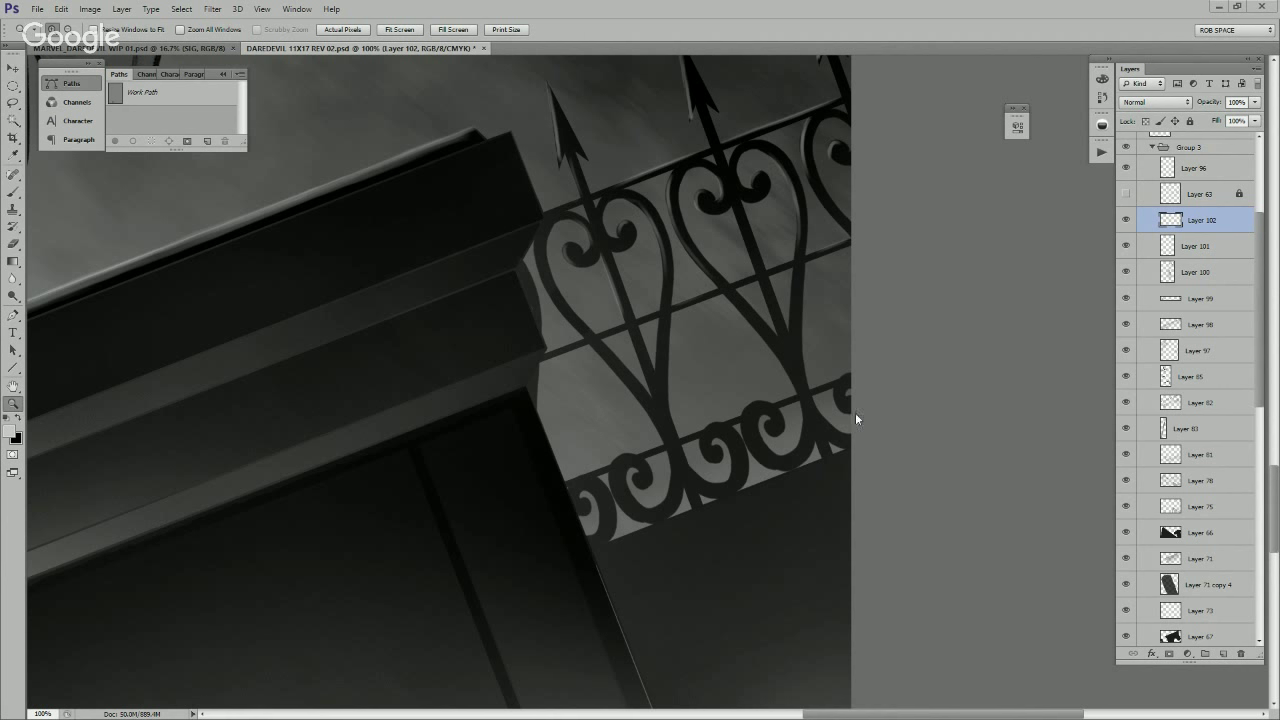
{"action": "left_click", "coordinate": [783, 415]}
{"action": "key", "text": "b"}
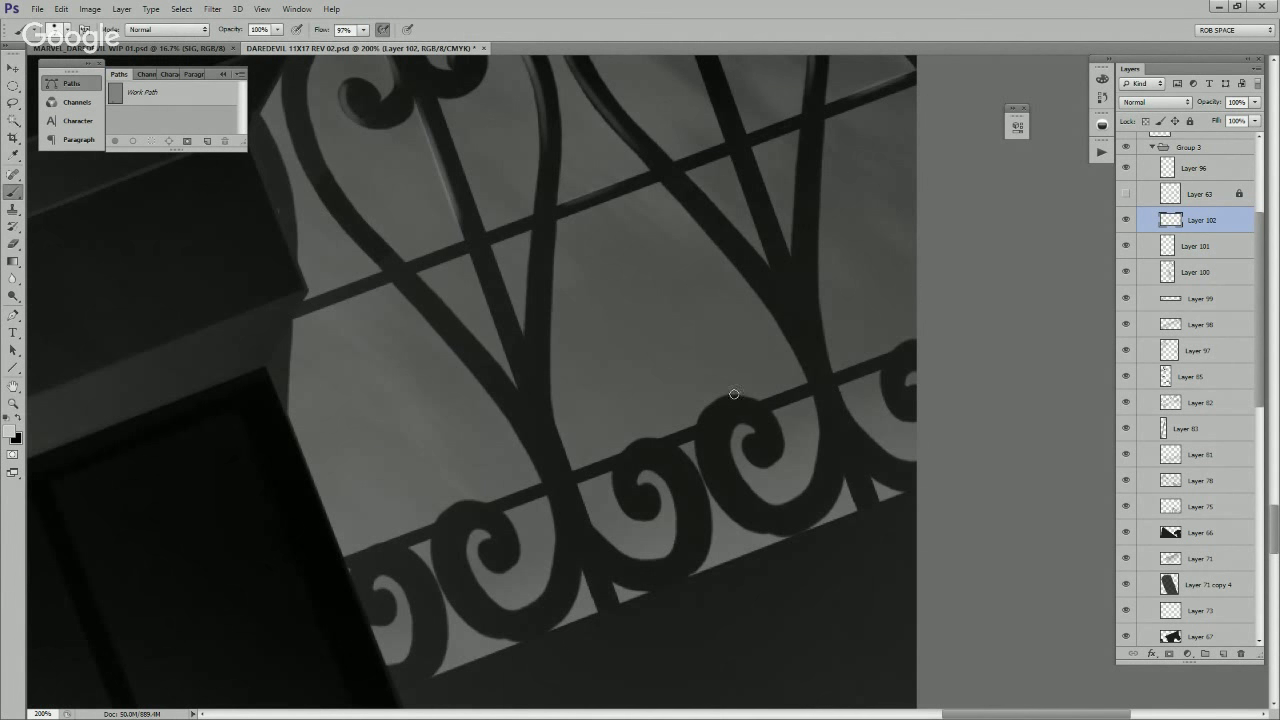
{"action": "mouse_move", "coordinate": [730, 402]}
{"action": "left_mouse_down"}
{"action": "mouse_move", "coordinate": [704, 435]}
{"action": "mouse_move", "coordinate": [713, 410]}
{"action": "mouse_move", "coordinate": [701, 467]}
{"action": "left_mouse_up"}
{"action": "left_click_drag", "start_coordinate": [480, 507], "coordinate": [436, 542]}
{"action": "left_click_drag", "start_coordinate": [654, 440], "coordinate": [614, 502]}
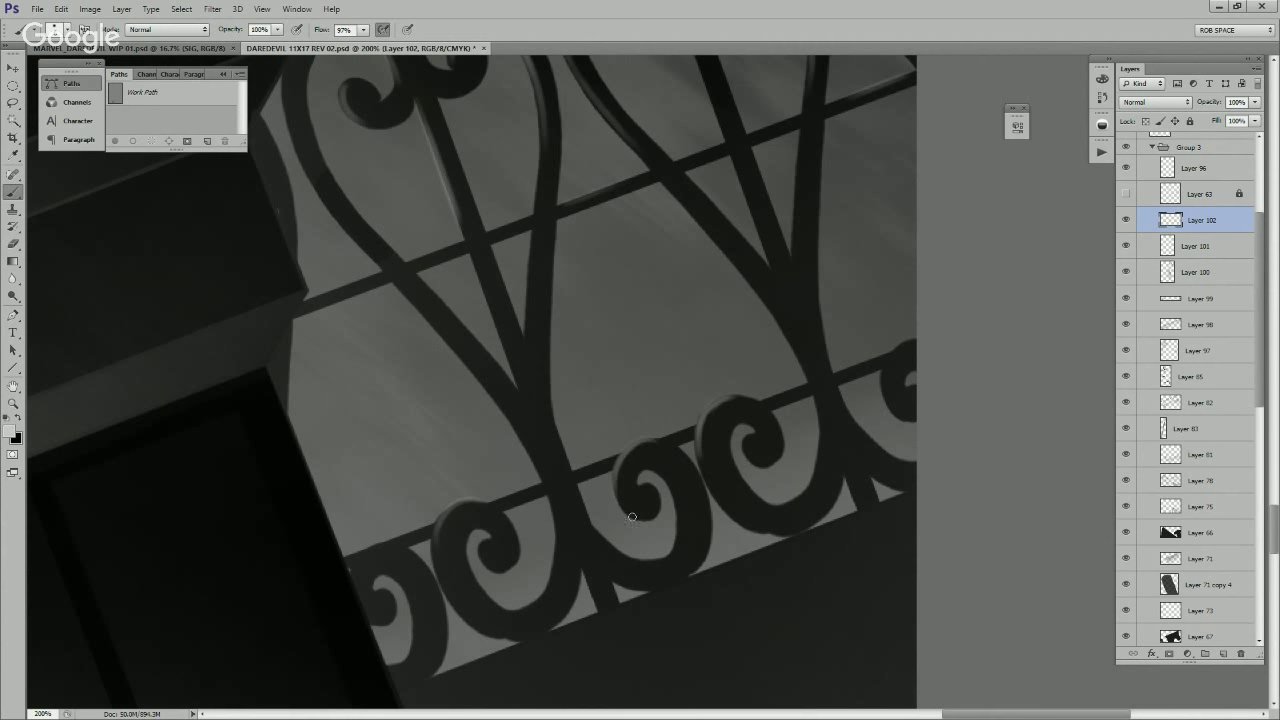
{"action": "left_click_drag", "start_coordinate": [768, 434], "coordinate": [750, 466]}
Step: Highlight the shafts of the middle and rightmost spear posts between their arrowheads and the top rail
{"action": "scroll", "coordinate": [860, 410], "scroll_direction": "up", "scroll_amount": 10}
{"action": "scroll", "coordinate": [740, 510], "scroll_direction": "left", "scroll_amount": 3}
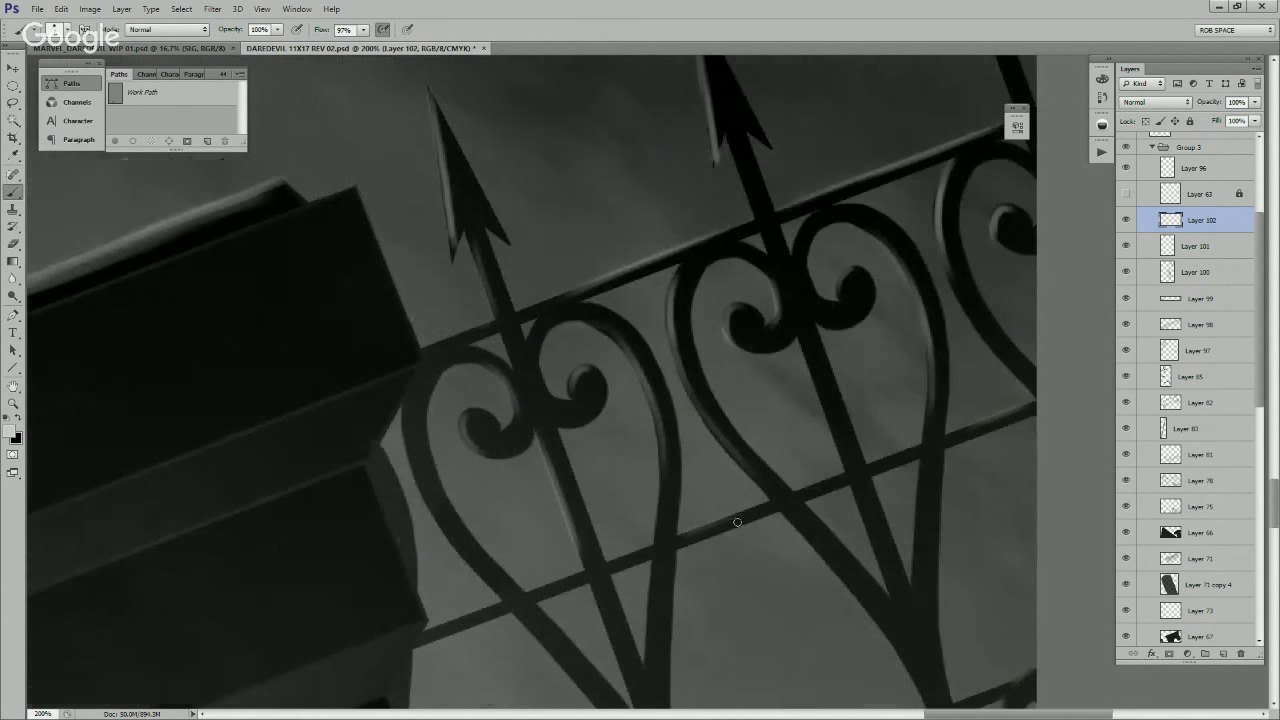
{"action": "left_click_drag", "start_coordinate": [661, 461], "coordinate": [660, 530]}
{"action": "scroll", "coordinate": [805, 420], "scroll_direction": "up", "scroll_amount": 8}
{"action": "scroll", "coordinate": [805, 420], "scroll_direction": "right", "scroll_amount": 6}
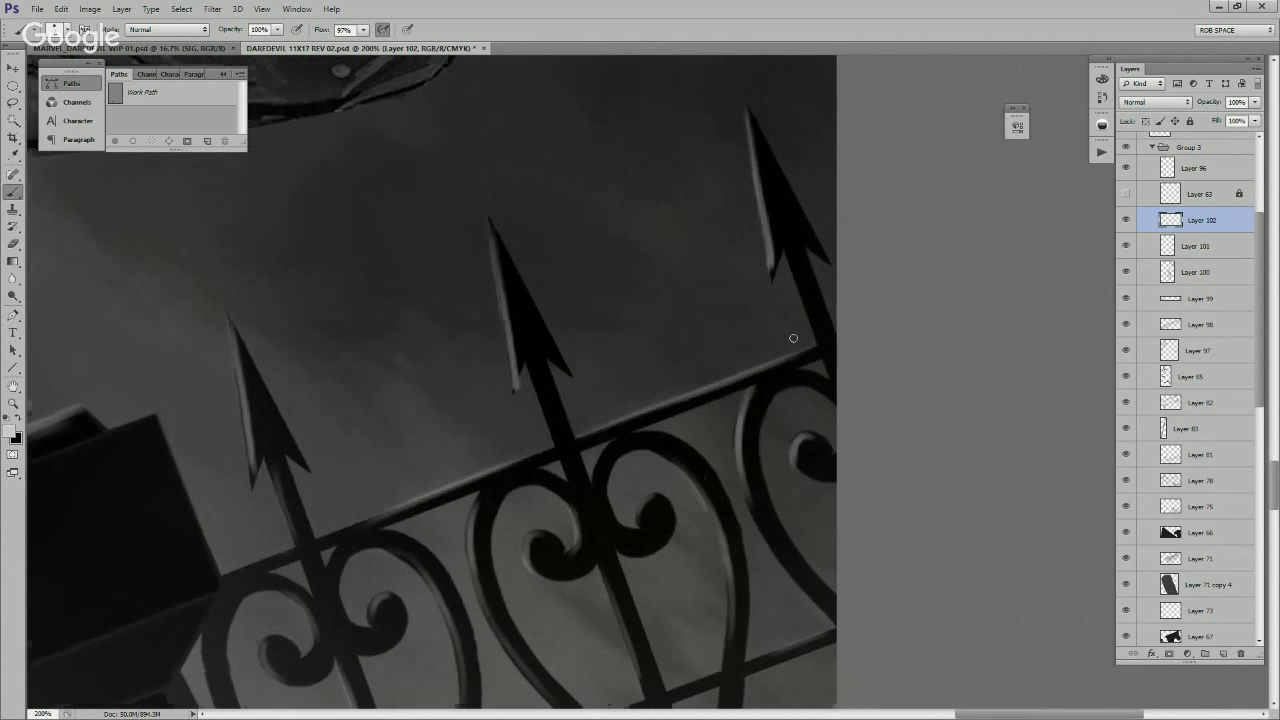
{"action": "left_click_drag", "start_coordinate": [786, 256], "coordinate": [814, 330]}
{"action": "left_click_drag", "start_coordinate": [533, 384], "coordinate": [548, 435]}
{"action": "left_click_drag", "start_coordinate": [521, 500], "coordinate": [742, 315]}
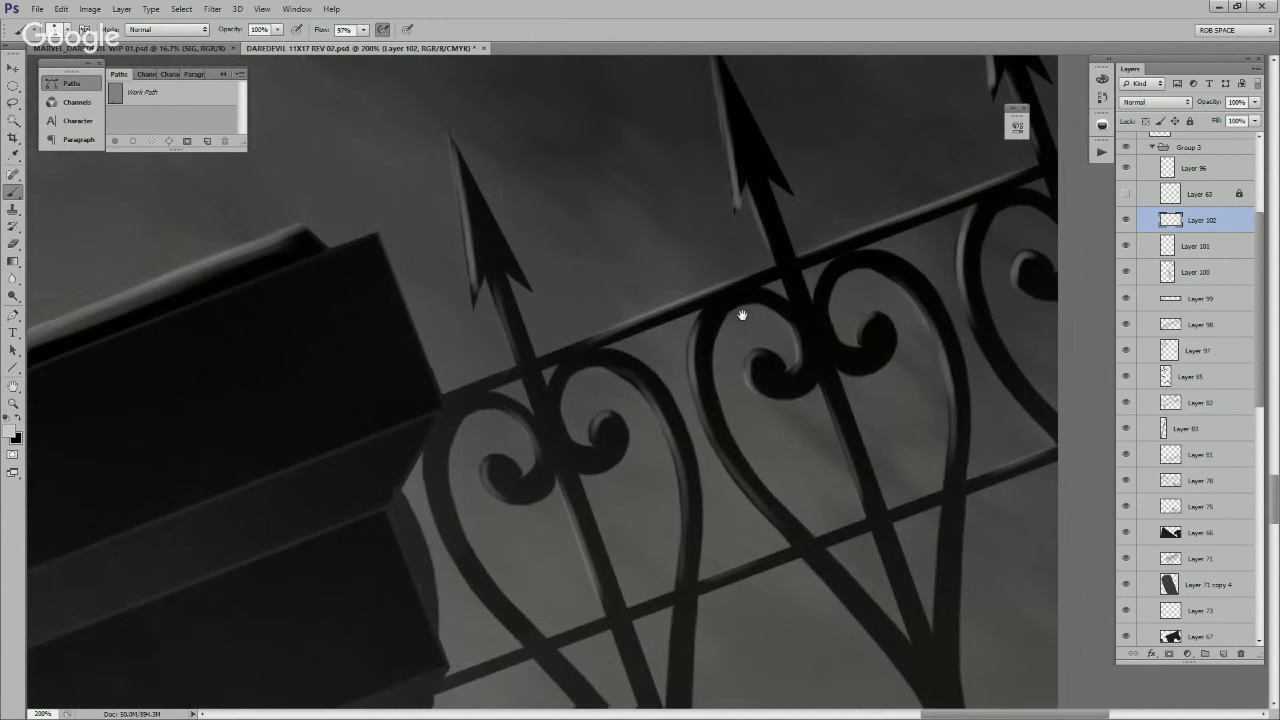
Step: Check the fence highlights up close and against the whole lower half of the illustration
{"action": "left_click_drag", "start_coordinate": [669, 634], "coordinate": [634, 493]}
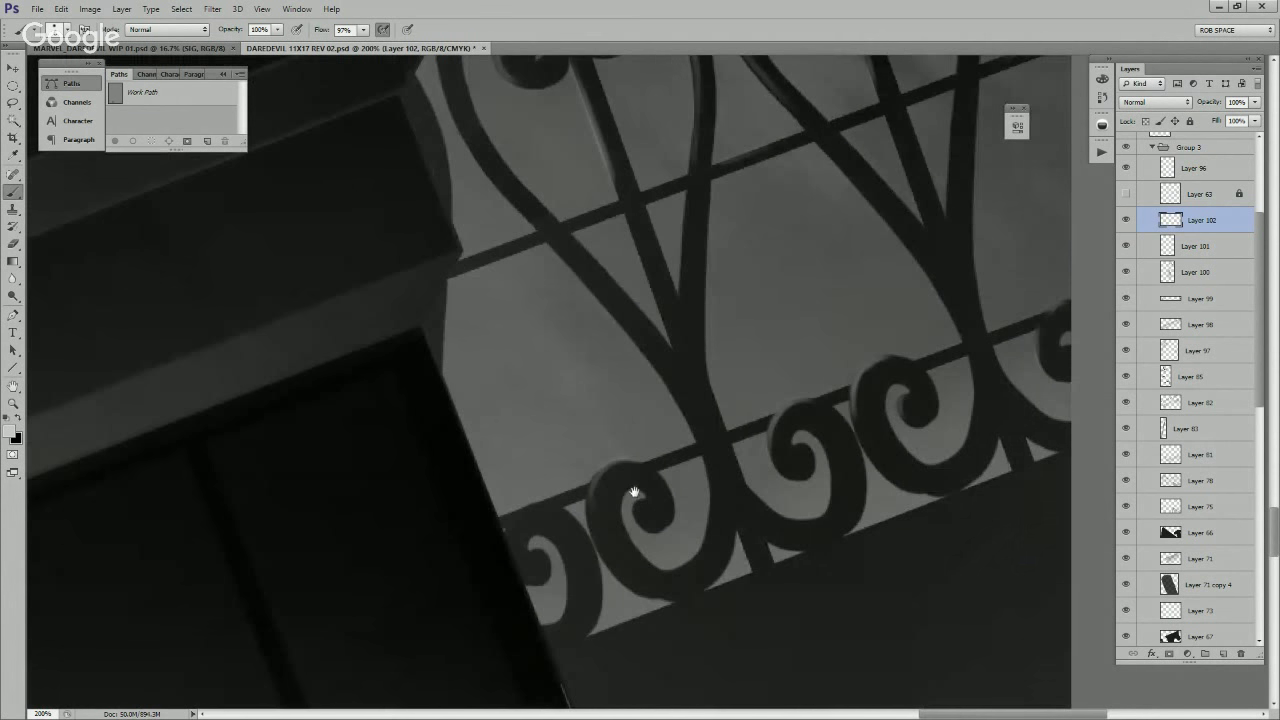
{"action": "scroll", "coordinate": [848, 486], "scroll_direction": "up", "scroll_amount": 4}
{"action": "scroll", "coordinate": [830, 475], "scroll_direction": "right", "scroll_amount": 6}
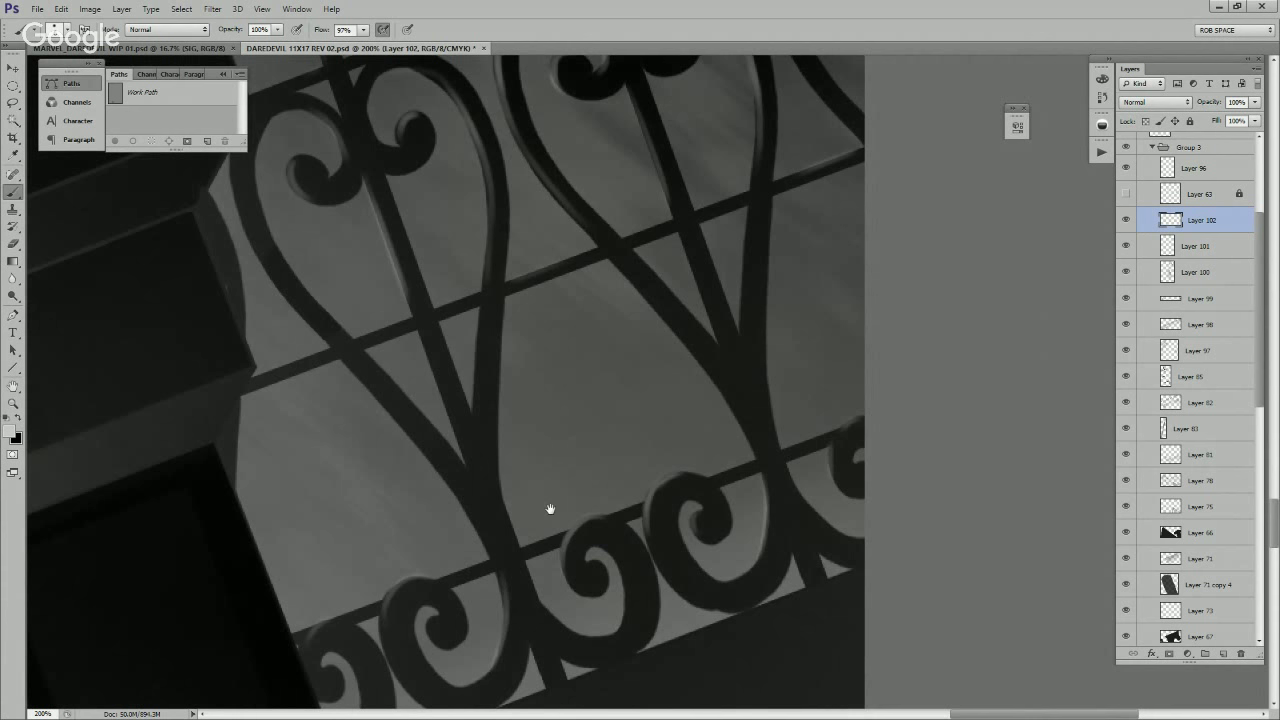
{"action": "left_click_drag", "start_coordinate": [550, 509], "coordinate": [663, 603]}
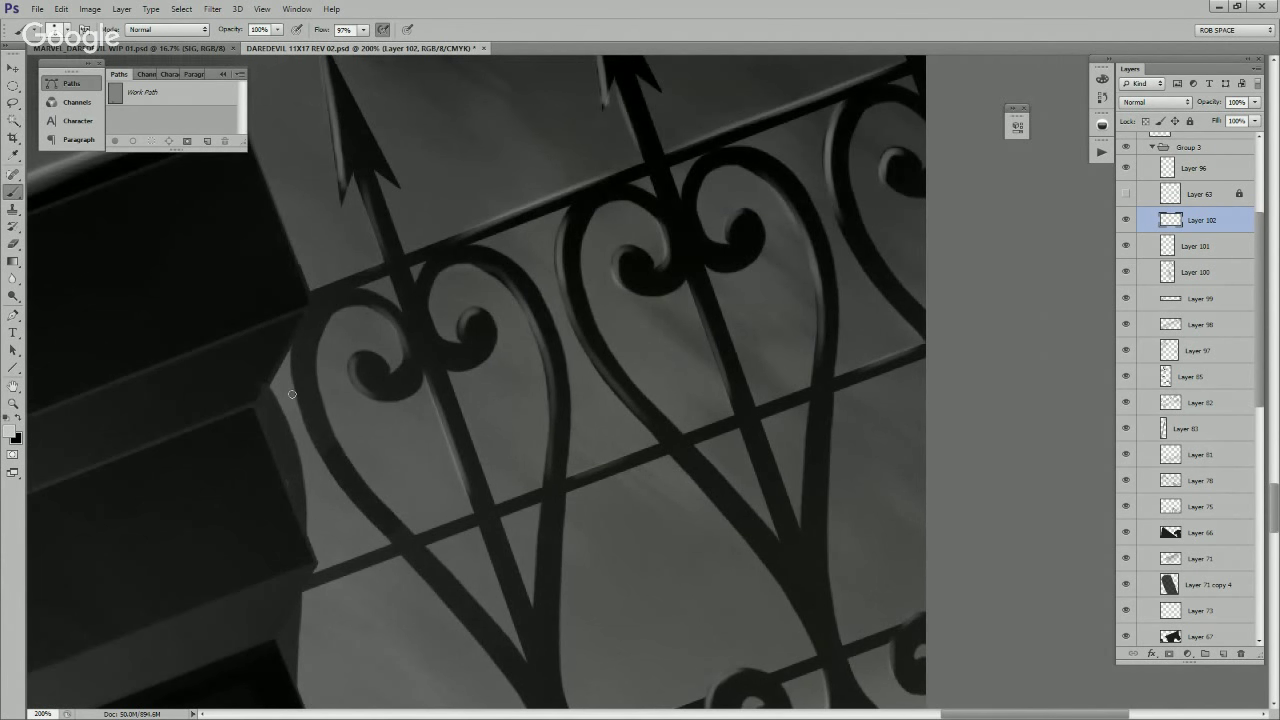
{"action": "left_click_drag", "start_coordinate": [357, 453], "coordinate": [631, 580]}
{"action": "key", "text": "z"}
{"action": "left_click", "coordinate": [682, 447], "text": "alt"}
{"action": "left_click", "coordinate": [690, 455], "text": "alt"}
{"action": "left_click", "coordinate": [694, 459], "text": "alt"}
{"action": "left_click", "coordinate": [694, 459], "text": "alt"}
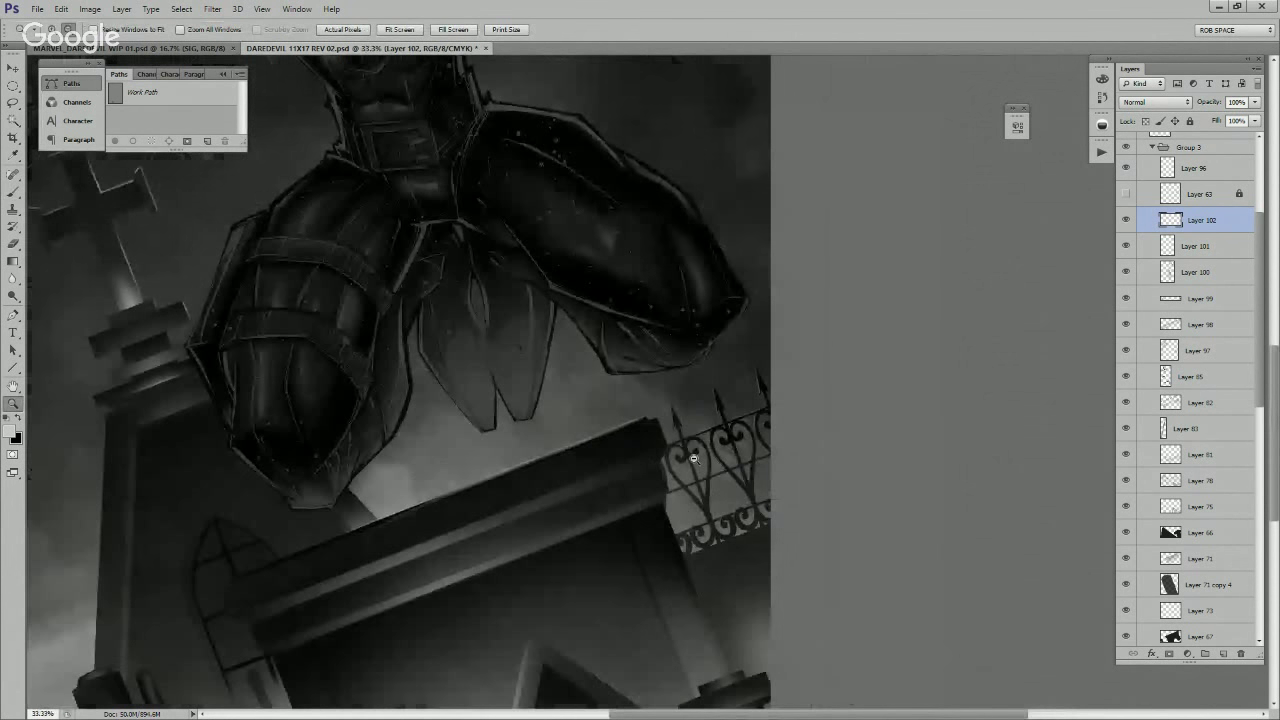
{"action": "scroll", "coordinate": [693, 458], "scroll_direction": "down", "scroll_amount": 1}
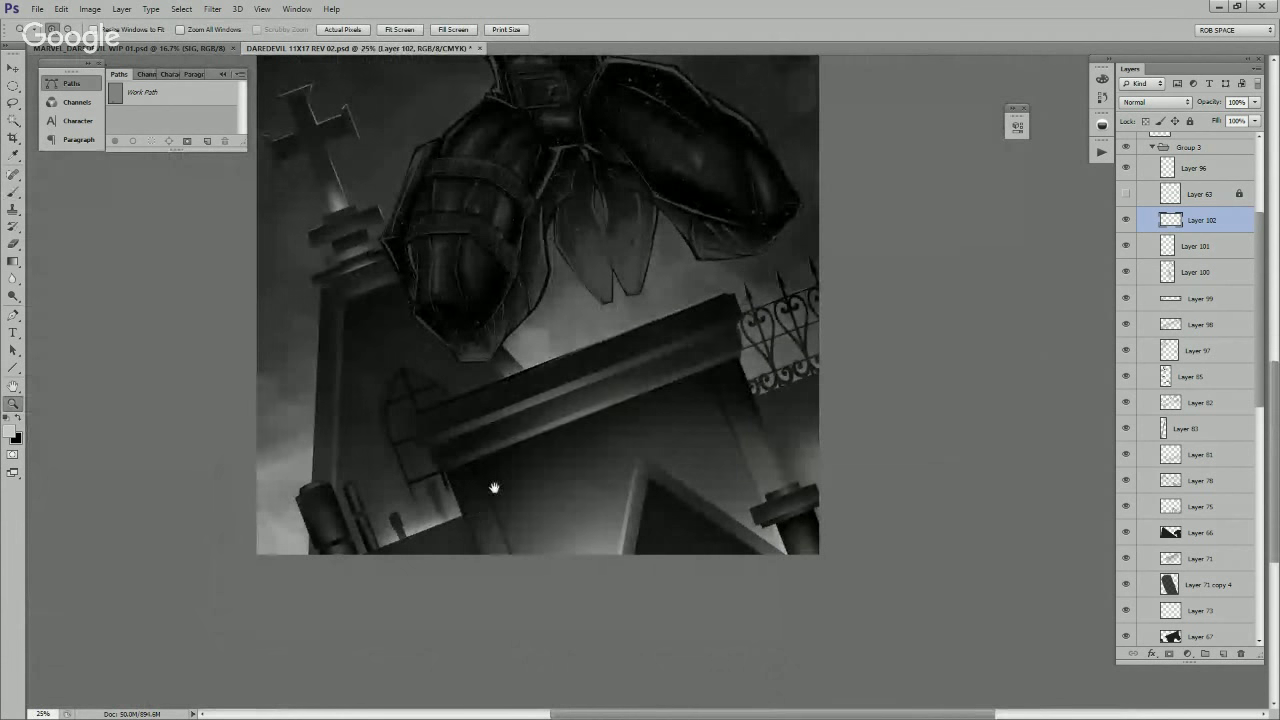
{"action": "left_click_drag", "start_coordinate": [493, 488], "coordinate": [668, 514]}
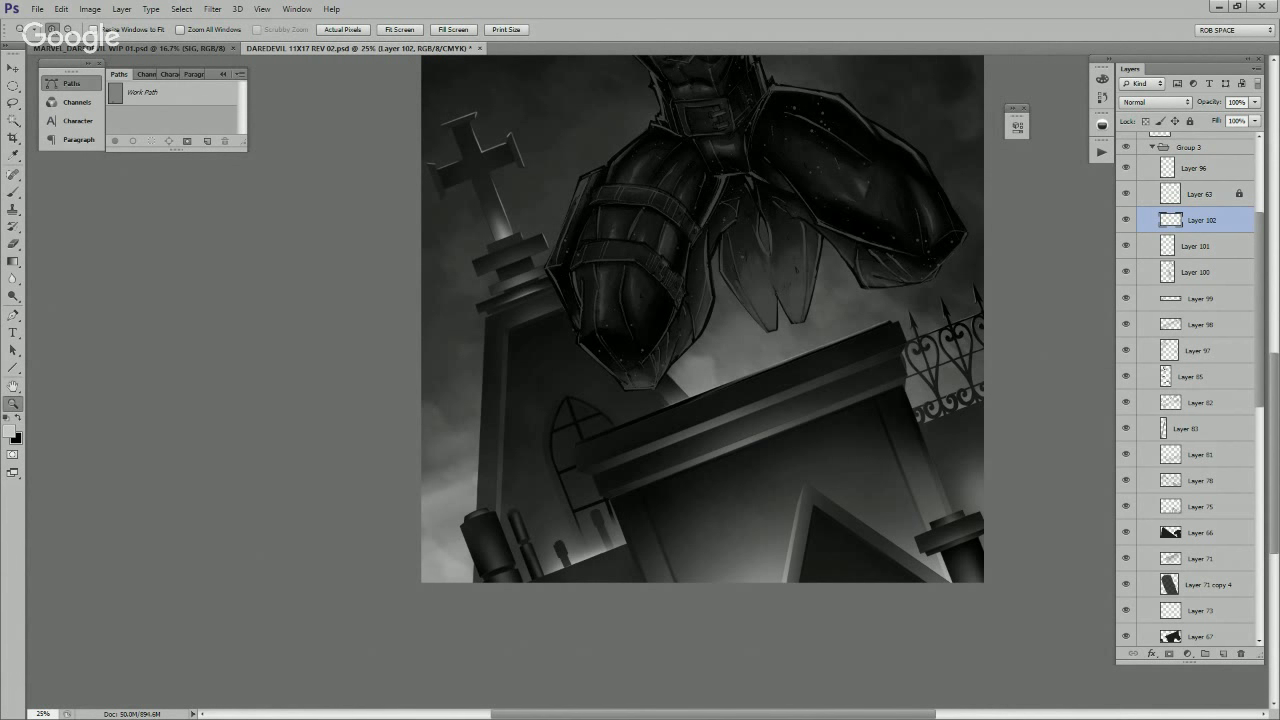
Step: Select the arched window's glass panes with the Magic Wand, using the hidden Layer 63 as the source
{"action": "left_click", "coordinate": [1126, 194]}
{"action": "left_click", "coordinate": [1199, 194]}
{"action": "key", "text": "w"}
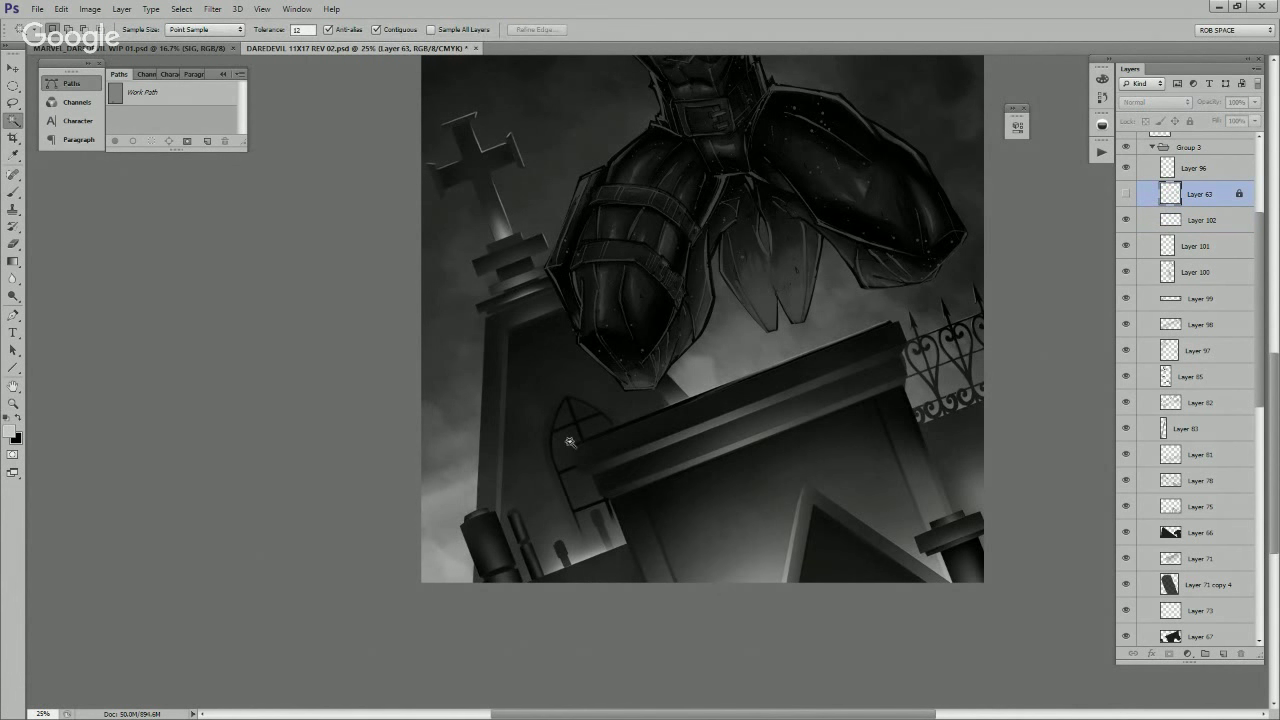
{"action": "left_click", "coordinate": [569, 441]}
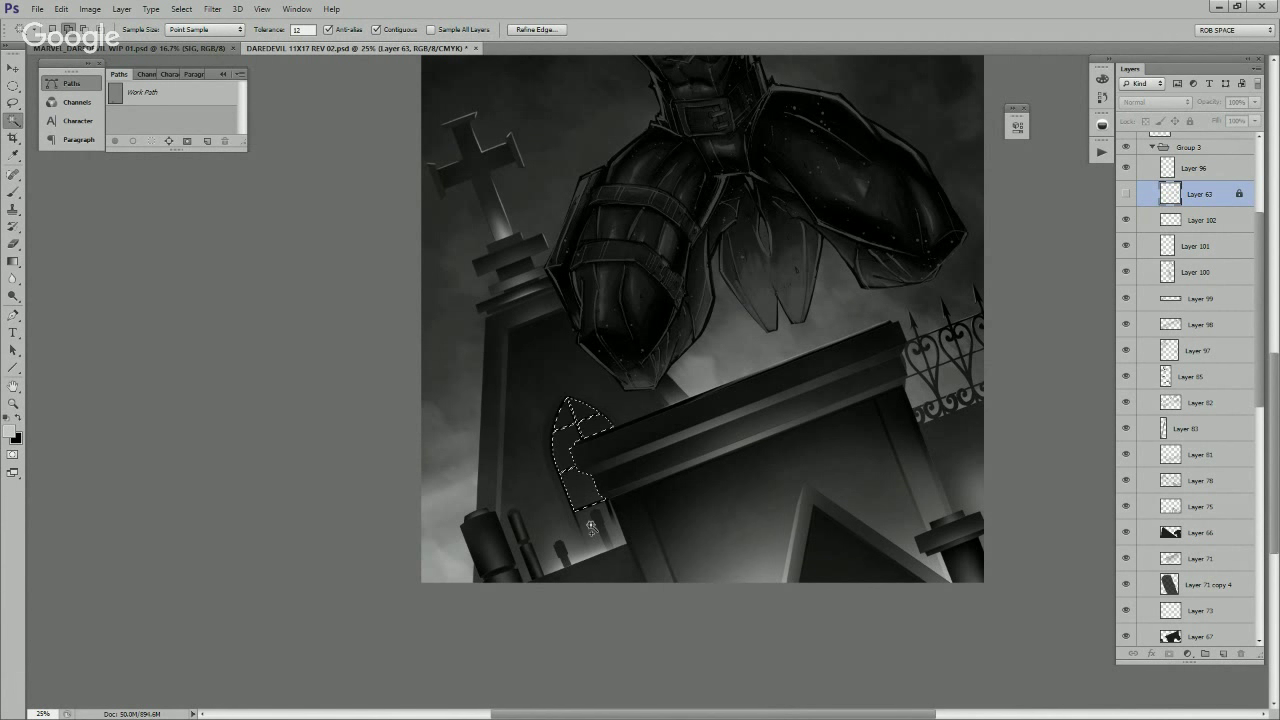
{"action": "left_click", "coordinate": [602, 540], "text": "shift"}
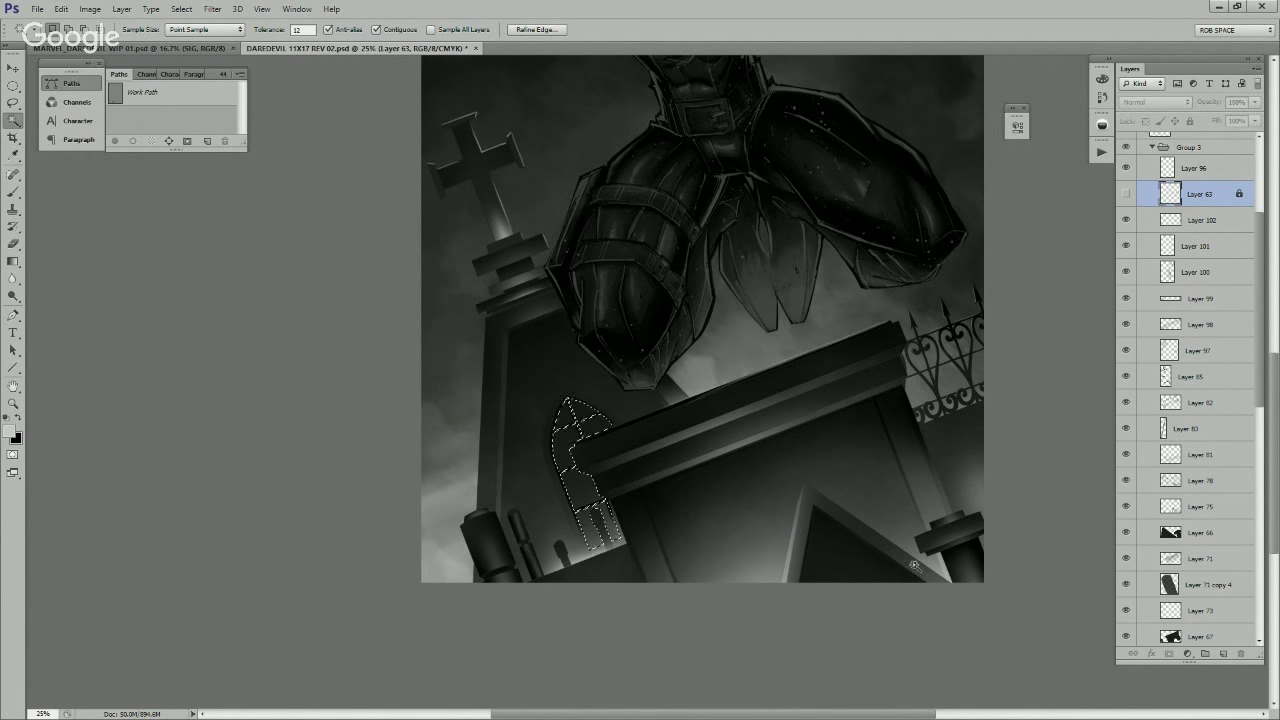
{"action": "left_click", "coordinate": [602, 505], "text": "shift"}
{"action": "left_click", "coordinate": [617, 535], "text": "shift"}
Step: Add a new layer above Layer 102, set its blend mode to Overlay and enlarge the brush
{"action": "left_click", "coordinate": [1201, 220]}
{"action": "left_click", "coordinate": [1223, 653]}
{"action": "key", "text": "b"}
{"action": "right_click", "coordinate": [577, 410]}
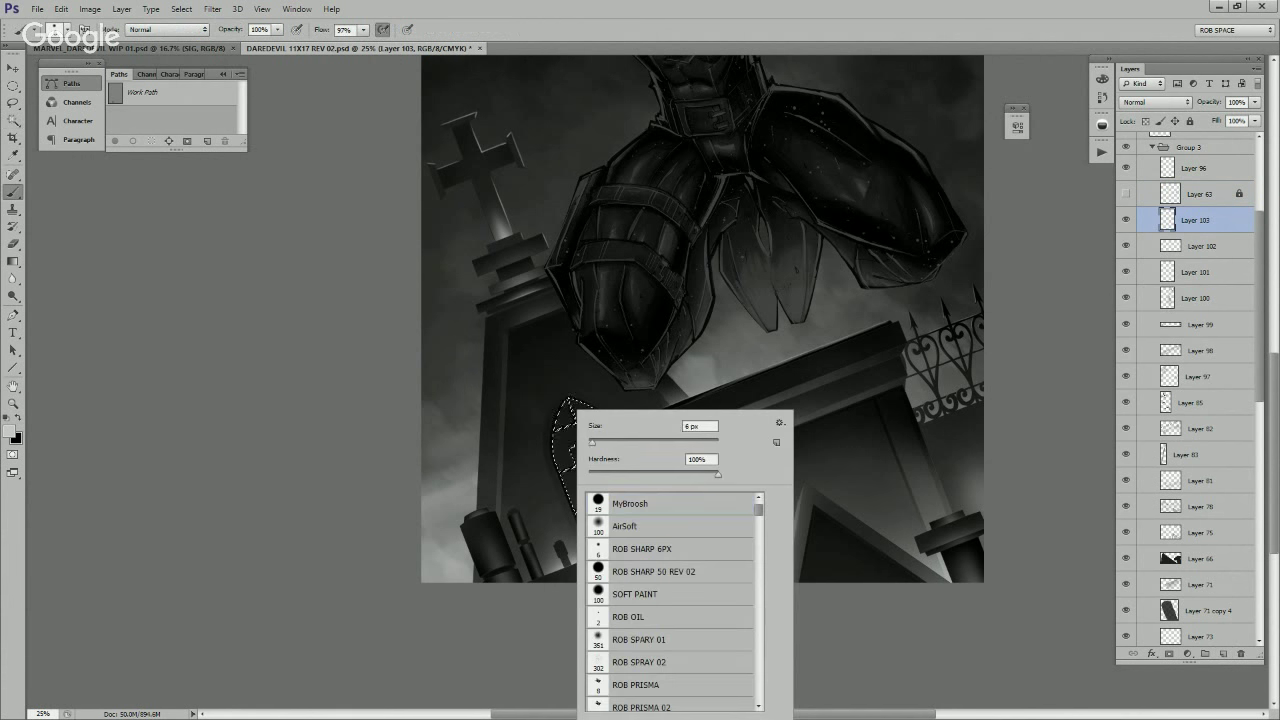
{"action": "left_click", "coordinate": [535, 627]}
{"action": "key", "text": "bracketright"}
{"action": "key", "text": "bracketright"}
{"action": "key", "text": "bracketright"}
{"action": "key", "text": "bracketright"}
{"action": "key", "text": "bracketright"}
{"action": "key", "text": "bracketright"}
{"action": "key", "text": "bracketright"}
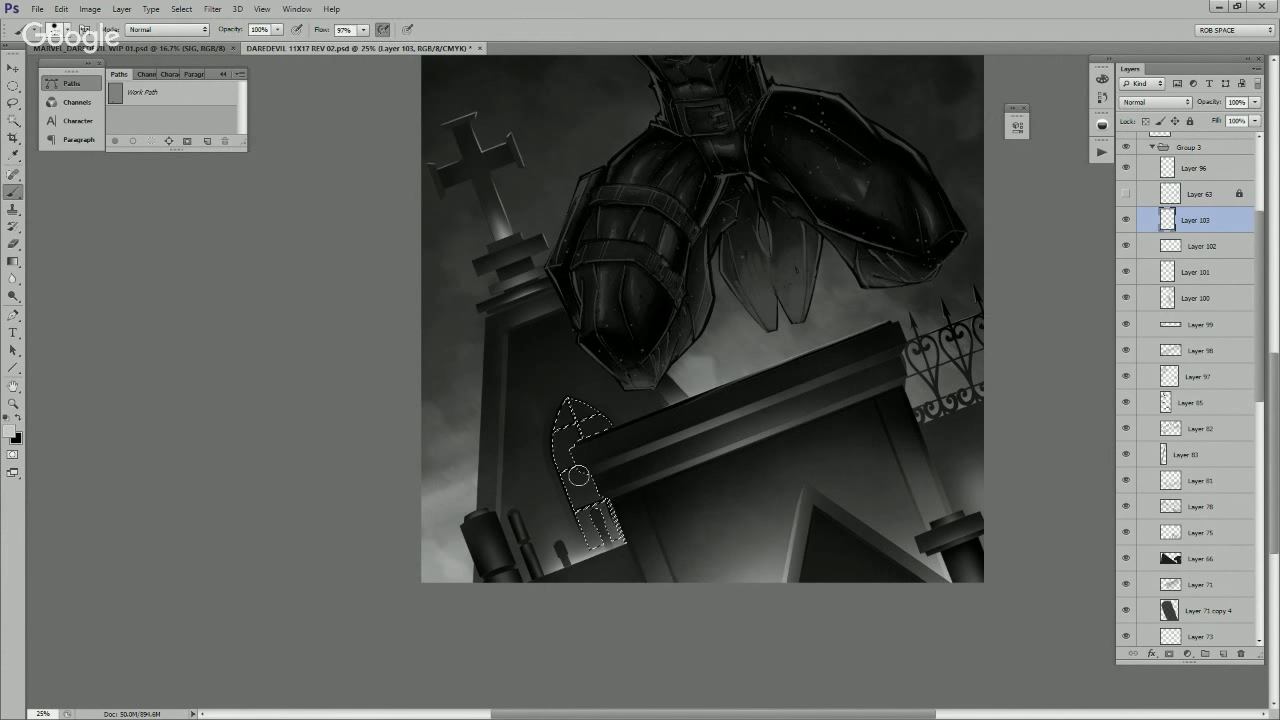
{"action": "left_click", "coordinate": [1155, 102]}
{"action": "left_click", "coordinate": [1150, 276]}
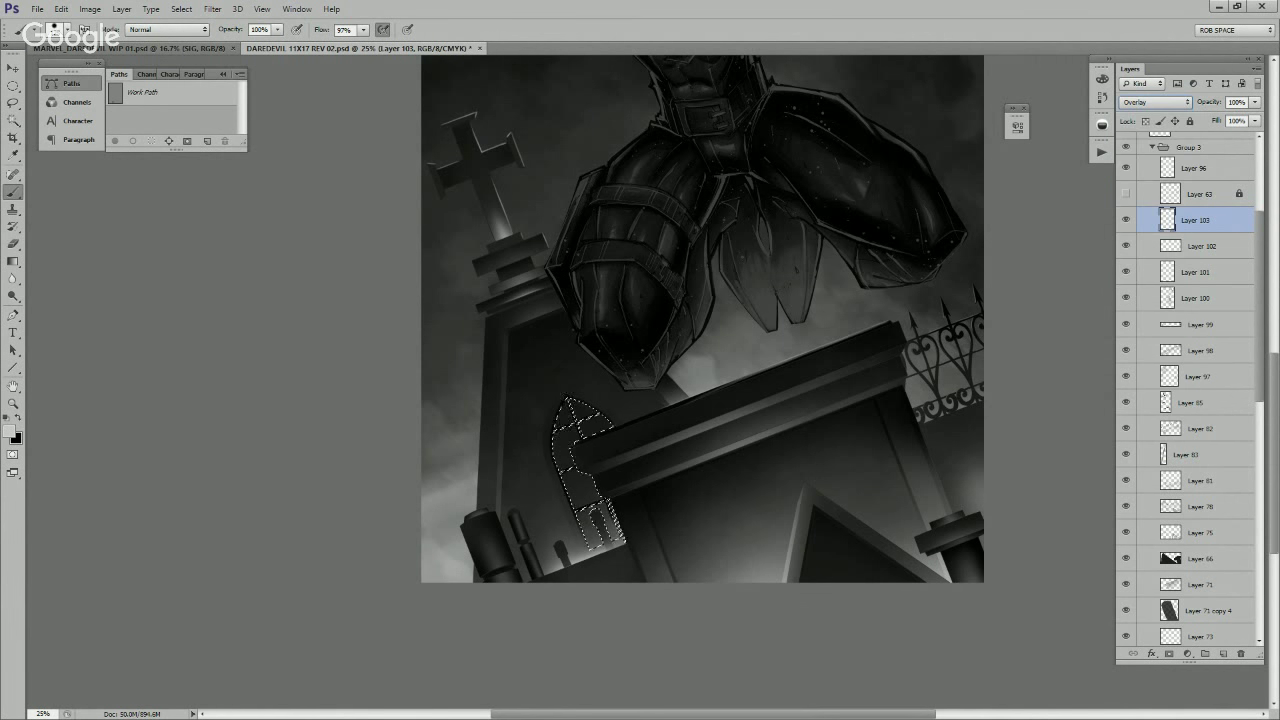
Step: Hide the selection outline and paint faint diagonal light reflections across the arched window's glass
{"action": "key", "text": "ctrl+semicolon"}
{"action": "key", "text": "ctrl+h"}
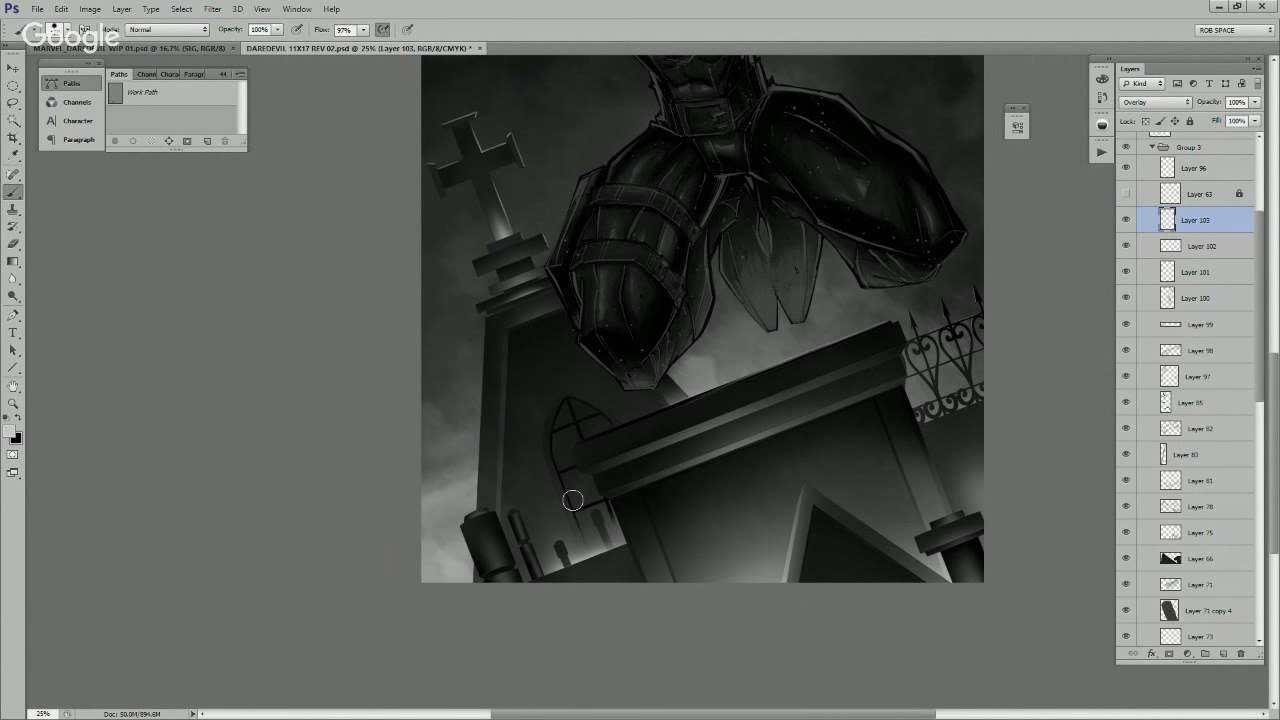
{"action": "mouse_move", "coordinate": [599, 410]}
{"action": "left_mouse_down"}
{"action": "mouse_move", "coordinate": [563, 529]}
{"action": "mouse_move", "coordinate": [600, 452]}
{"action": "mouse_move", "coordinate": [579, 526]}
{"action": "mouse_move", "coordinate": [597, 454]}
{"action": "left_mouse_up"}
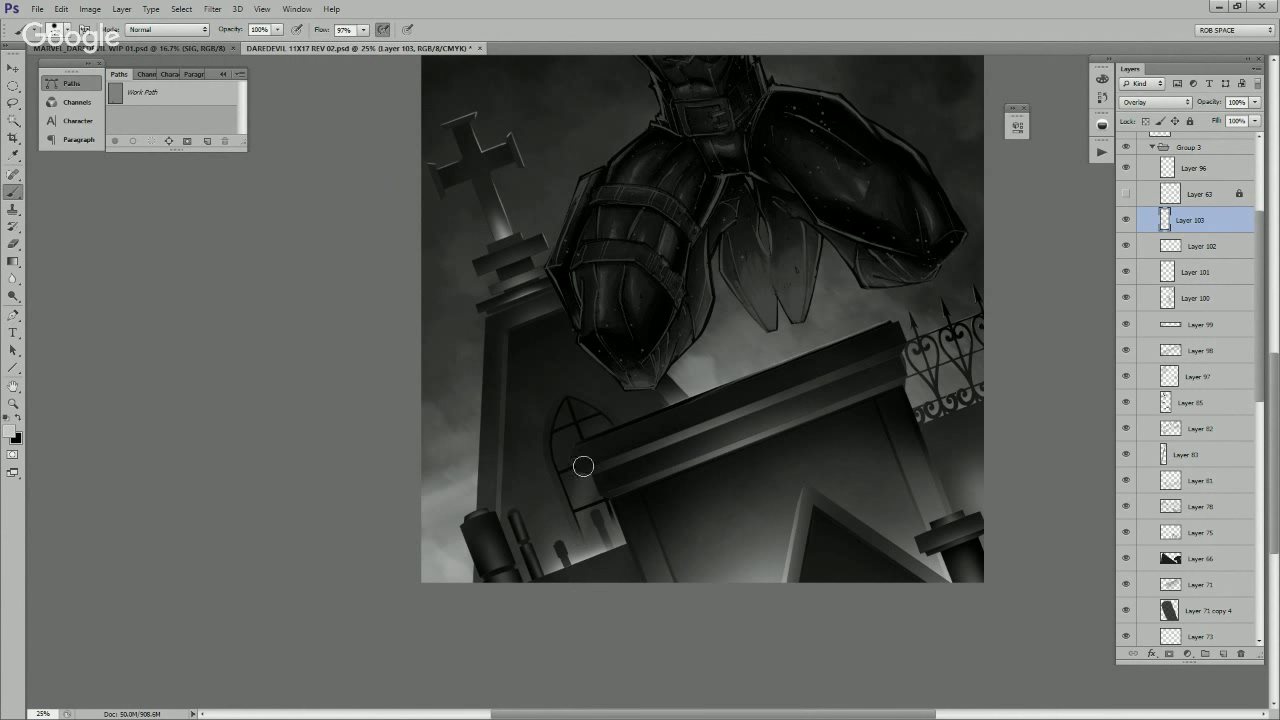
{"action": "key", "text": "bracketleft"}
{"action": "key", "text": "bracketleft"}
{"action": "key", "text": "bracketleft"}
{"action": "left_click_drag", "start_coordinate": [584, 559], "coordinate": [584, 537]}
{"action": "key", "text": "ctrl+z"}
Step: Try painting thin light highlights along the arched window's crossbars and vertical bar on a new layer
{"action": "key", "text": "z"}
{"action": "left_click_drag", "start_coordinate": [601, 501], "coordinate": [694, 502]}
{"action": "key", "text": "b"}
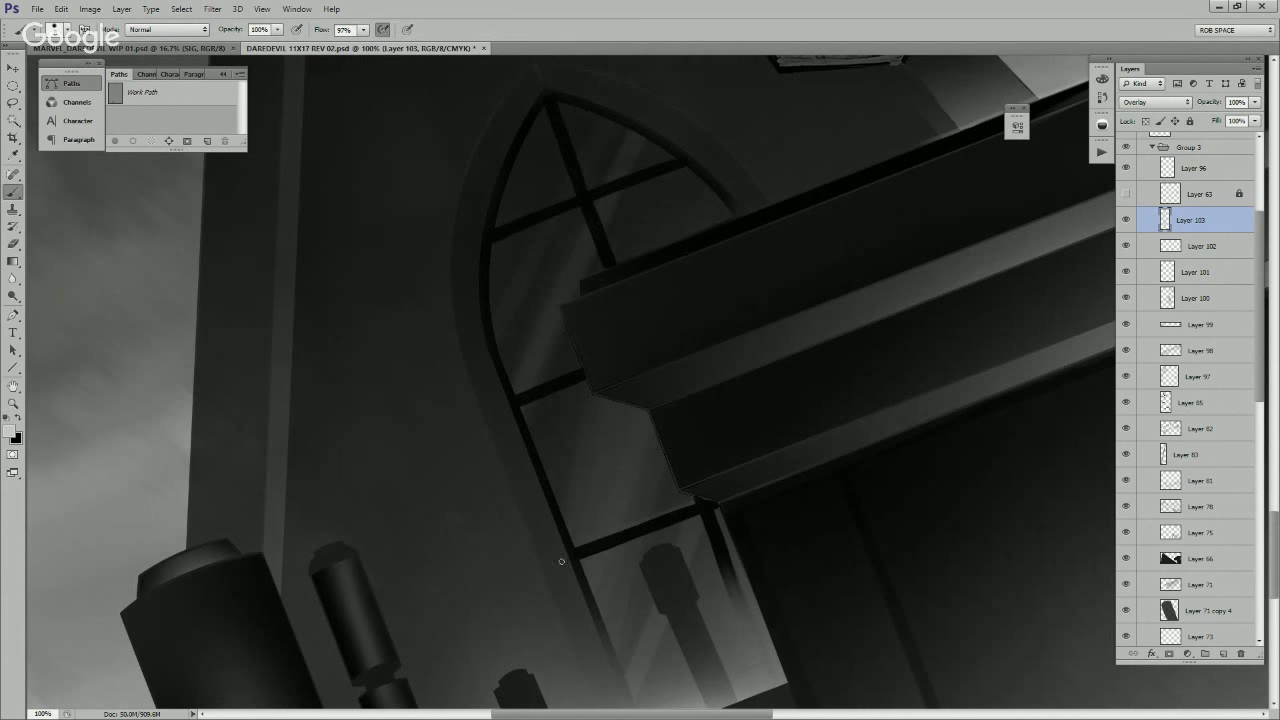
{"action": "left_click", "coordinate": [1222, 653]}
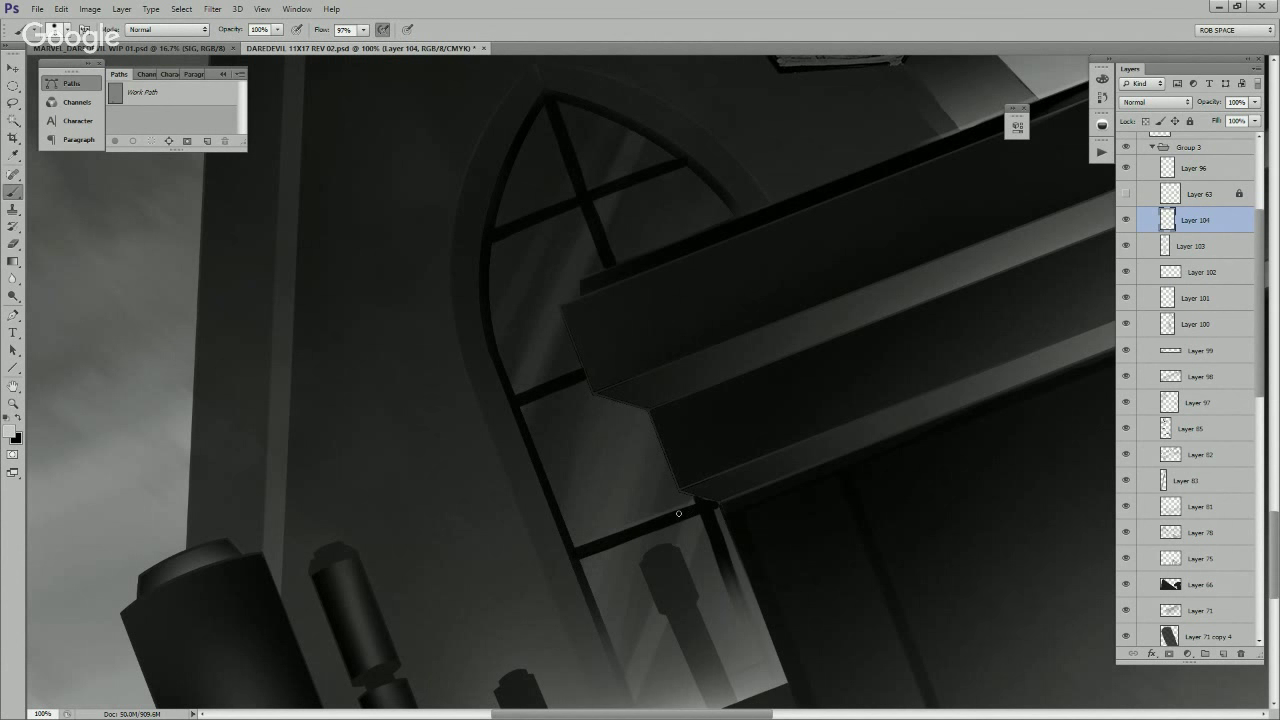
{"action": "left_click_drag", "start_coordinate": [686, 507], "coordinate": [581, 549]}
{"action": "left_click_drag", "start_coordinate": [671, 414], "coordinate": [716, 531]}
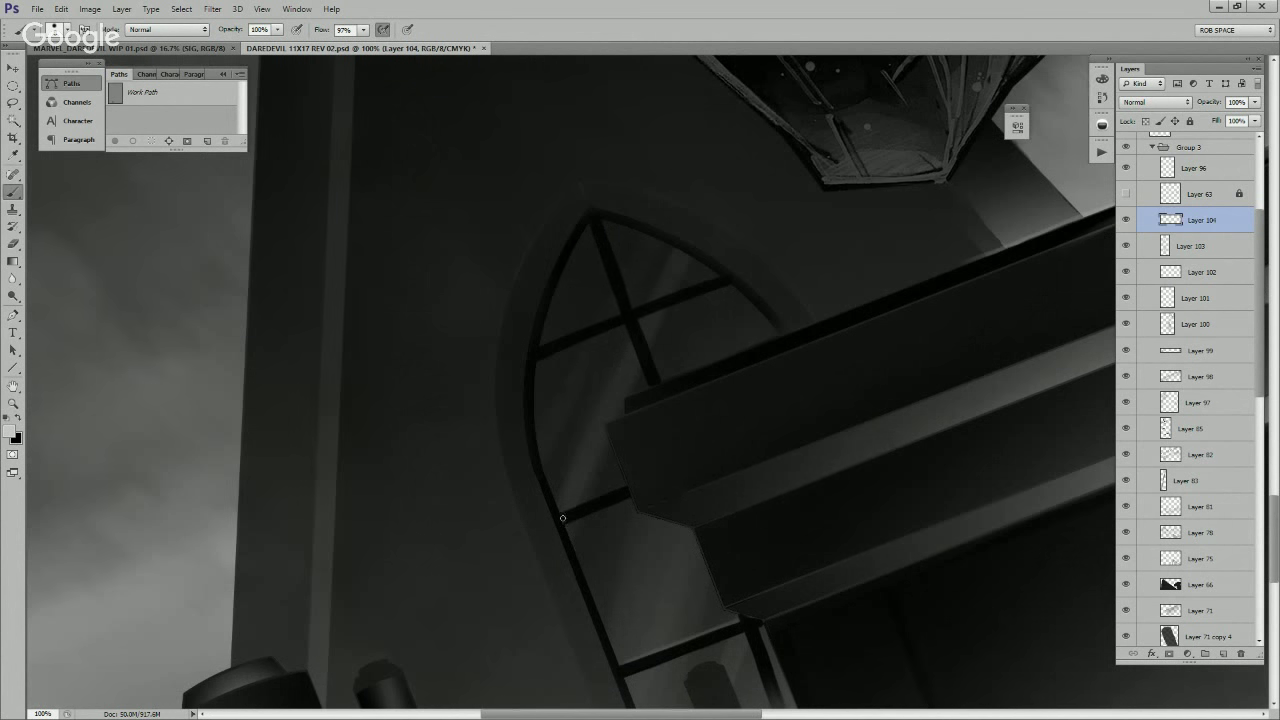
{"action": "key", "text": "ctrl+z"}
{"action": "left_click_drag", "start_coordinate": [537, 352], "coordinate": [716, 279]}
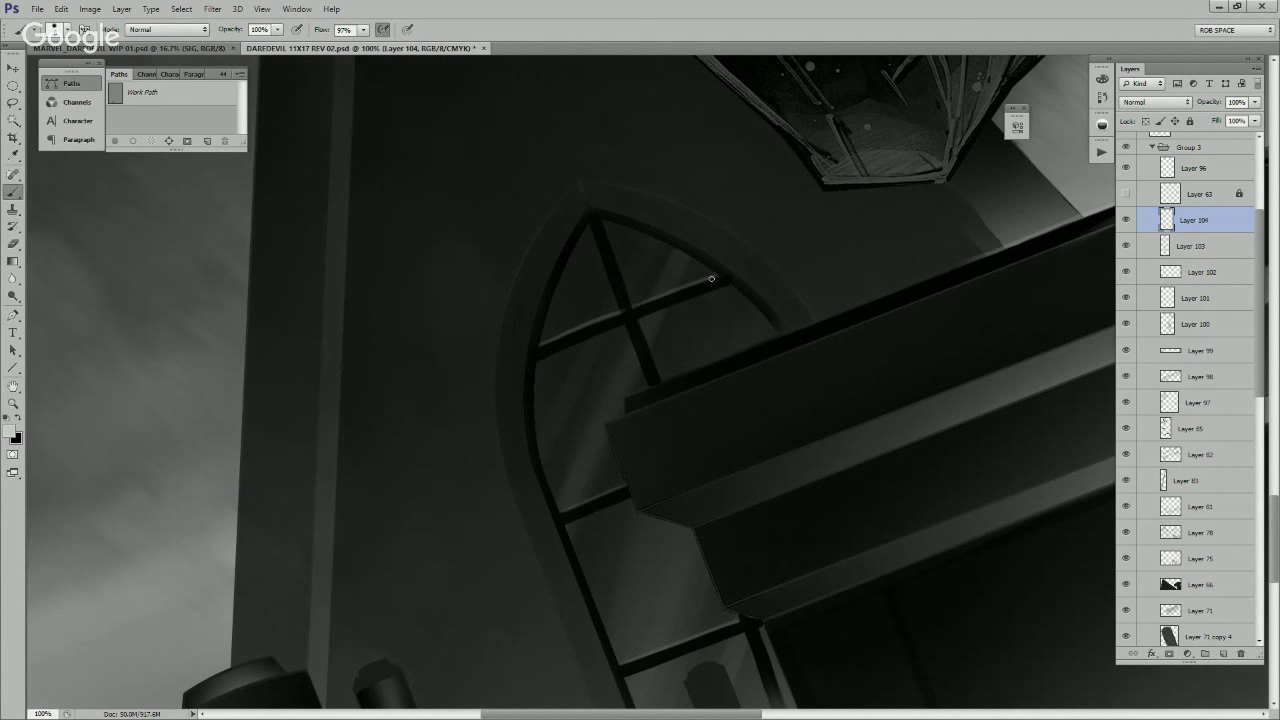
{"action": "left_click_drag", "start_coordinate": [588, 228], "coordinate": [618, 308]}
Step: Undo the window bar highlights and the new layer that holds them
{"action": "key", "text": "ctrl+z"}
{"action": "key", "text": "ctrl+alt+z"}
{"action": "key", "text": "ctrl+alt+z"}
{"action": "key", "text": "ctrl+alt+z"}
{"action": "key", "text": "ctrl+alt+z"}
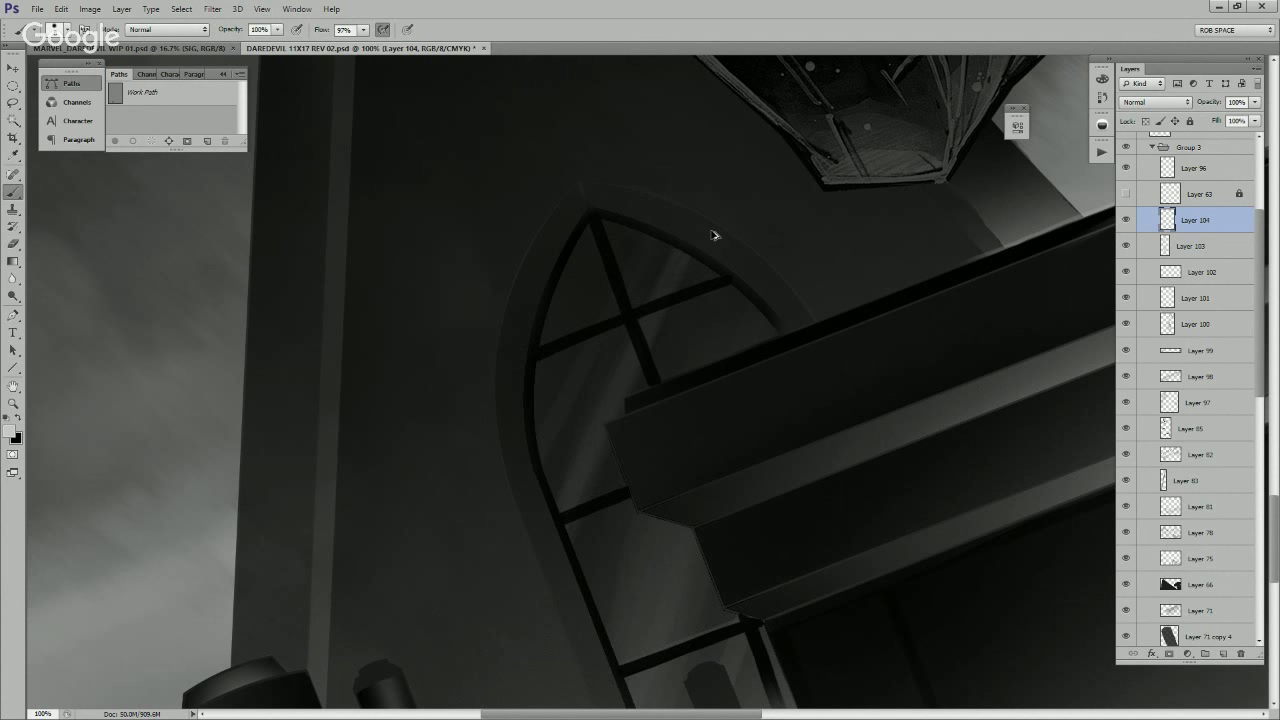
{"action": "key", "text": "ctrl+alt+z"}
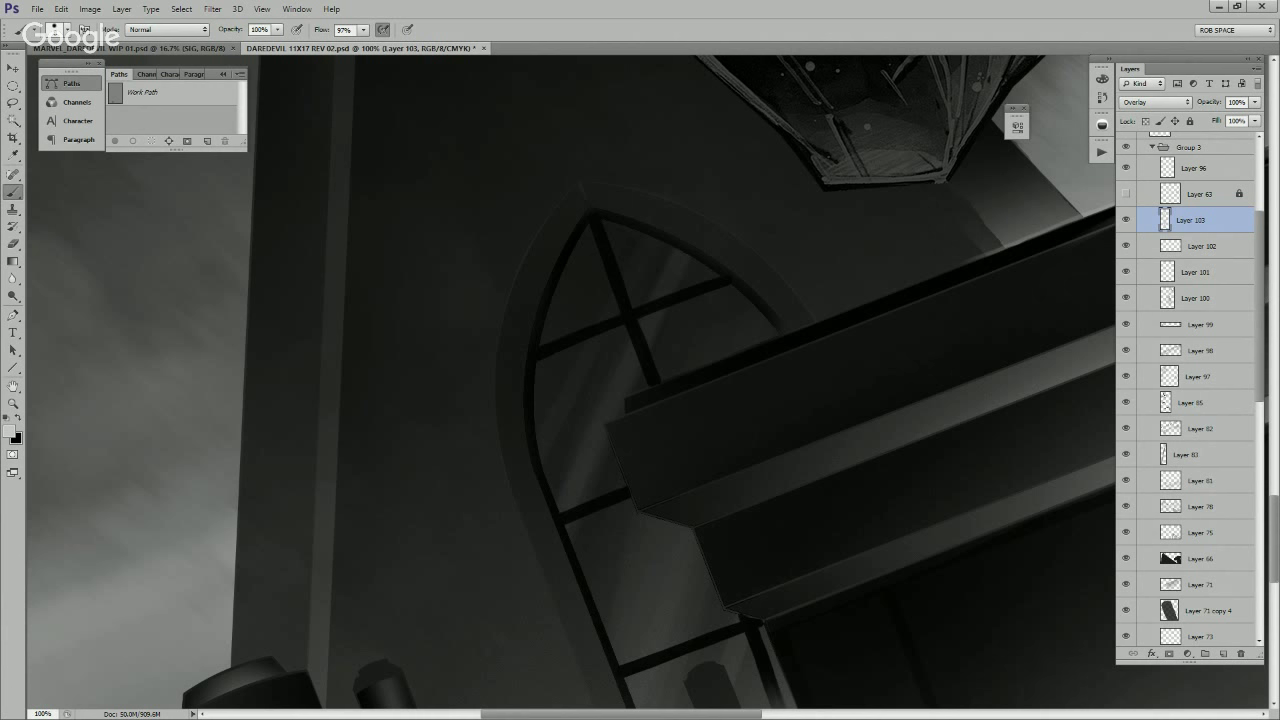
Step: On a new layer, highlight the arched window's upper crossbar and the inner edge of its curved left frame
{"action": "left_click", "coordinate": [1223, 653]}
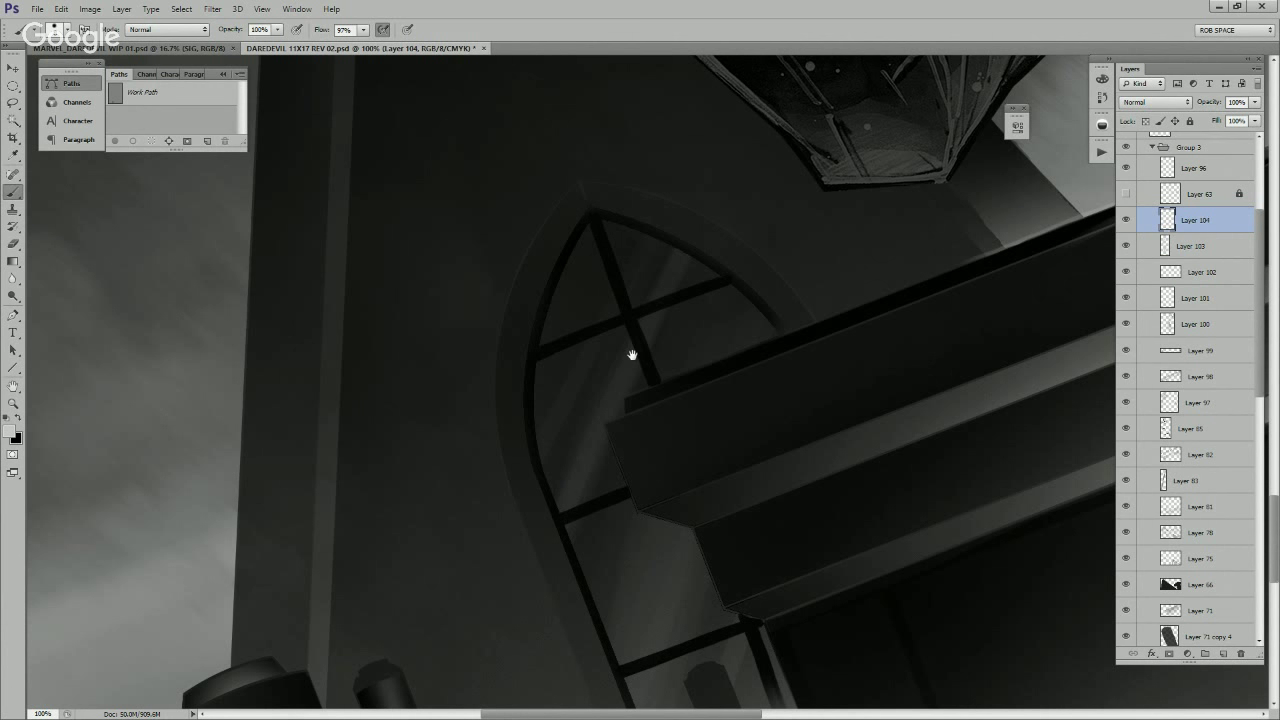
{"action": "left_click_drag", "start_coordinate": [632, 355], "coordinate": [640, 367]}
{"action": "left_click_drag", "start_coordinate": [546, 376], "coordinate": [736, 297]}
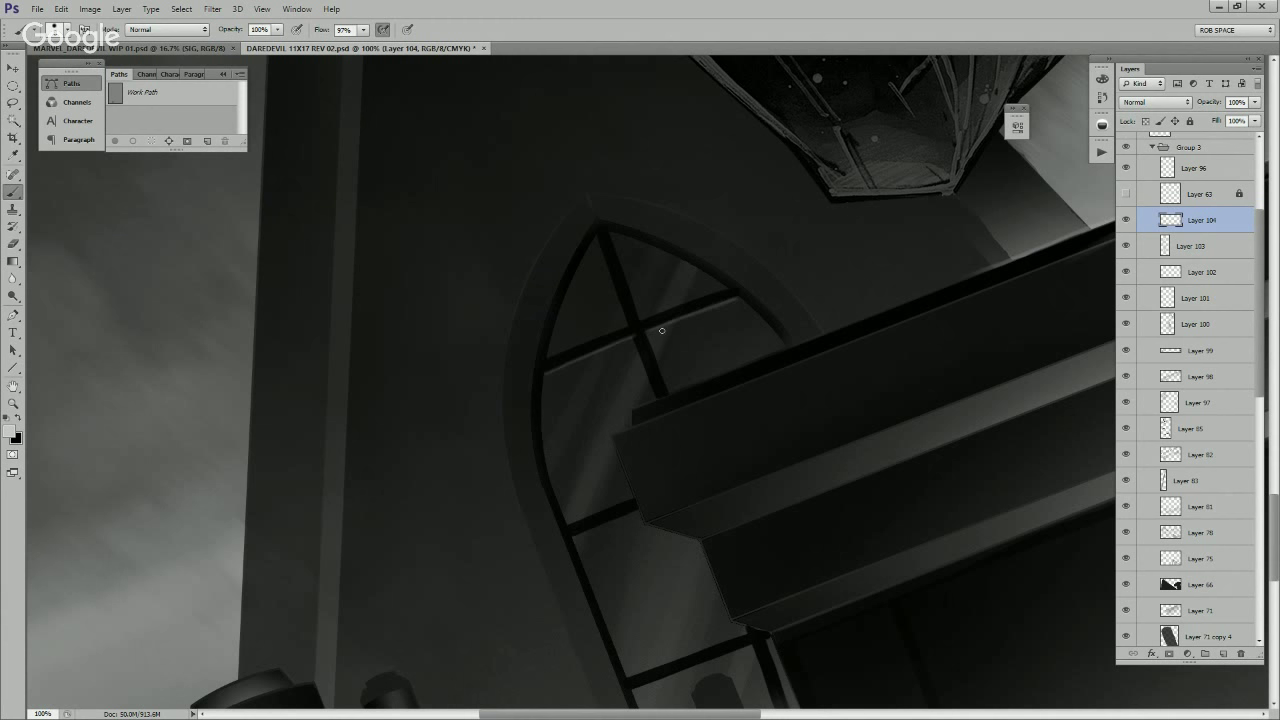
{"action": "left_click_drag", "start_coordinate": [593, 247], "coordinate": [547, 366]}
{"action": "left_click_drag", "start_coordinate": [573, 435], "coordinate": [559, 333]}
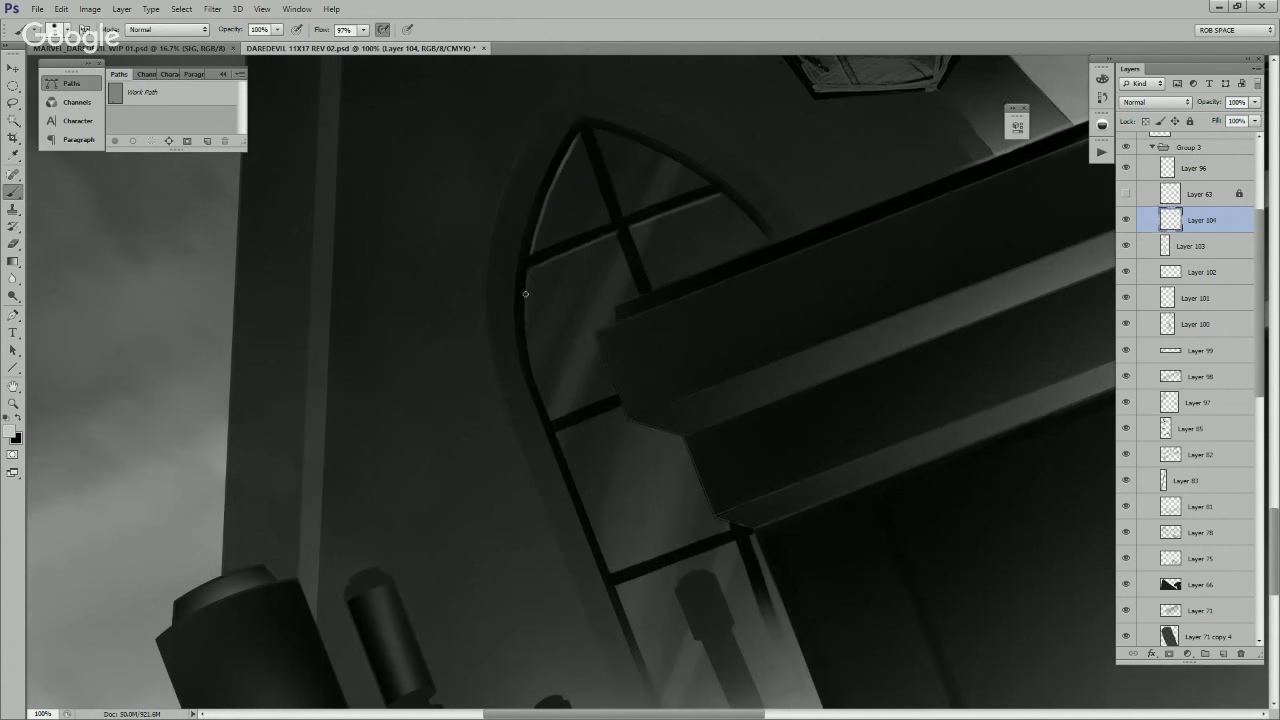
{"action": "mouse_move", "coordinate": [528, 284]}
{"action": "left_mouse_down"}
{"action": "mouse_move", "coordinate": [545, 413]}
{"action": "mouse_move", "coordinate": [532, 379]}
{"action": "mouse_move", "coordinate": [585, 516]}
{"action": "left_mouse_up"}
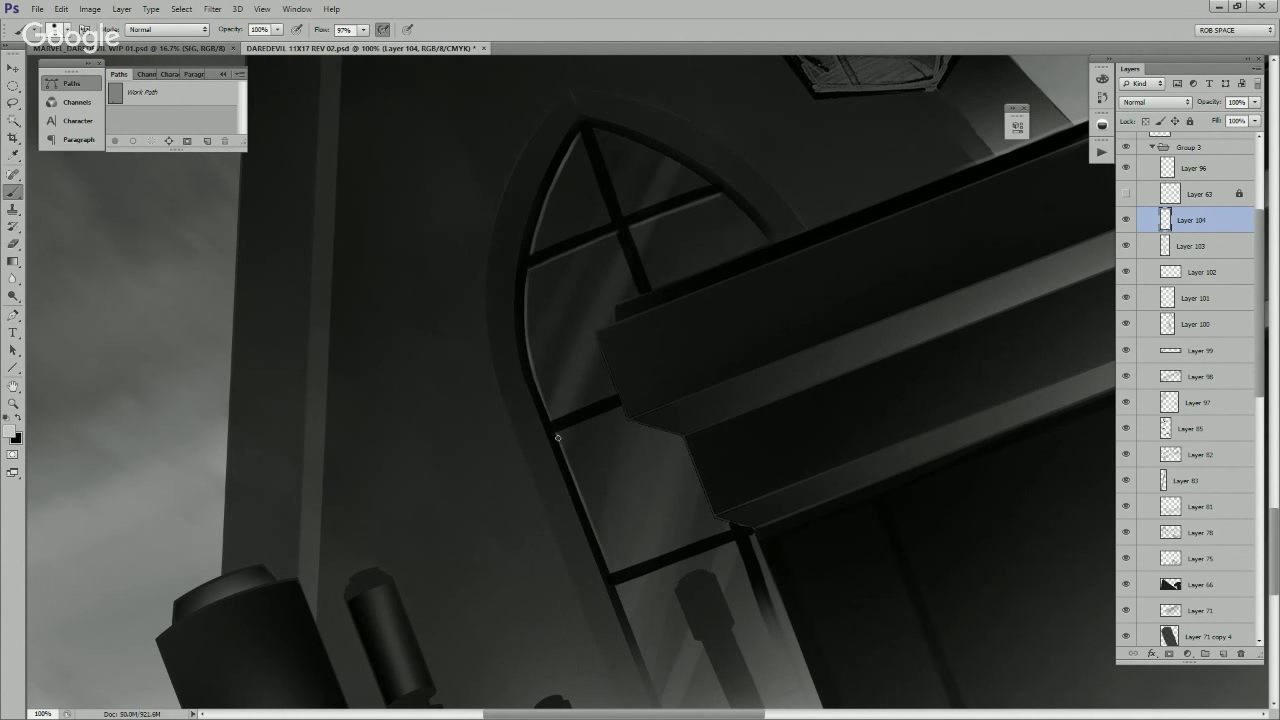
Step: Highlight the lower edges of the window's middle and bottom crossbars and the inner edge of the lower left frame
{"action": "left_click_drag", "start_coordinate": [558, 437], "coordinate": [617, 409]}
{"action": "left_click_drag", "start_coordinate": [762, 455], "coordinate": [769, 420]}
{"action": "left_click_drag", "start_coordinate": [625, 554], "coordinate": [744, 506]}
{"action": "left_click_drag", "start_coordinate": [625, 554], "coordinate": [667, 659]}
Step: Highlight the right edge of the window's vertical bar, above and below the upper crossbar
{"action": "left_click_drag", "start_coordinate": [789, 368], "coordinate": [743, 640]}
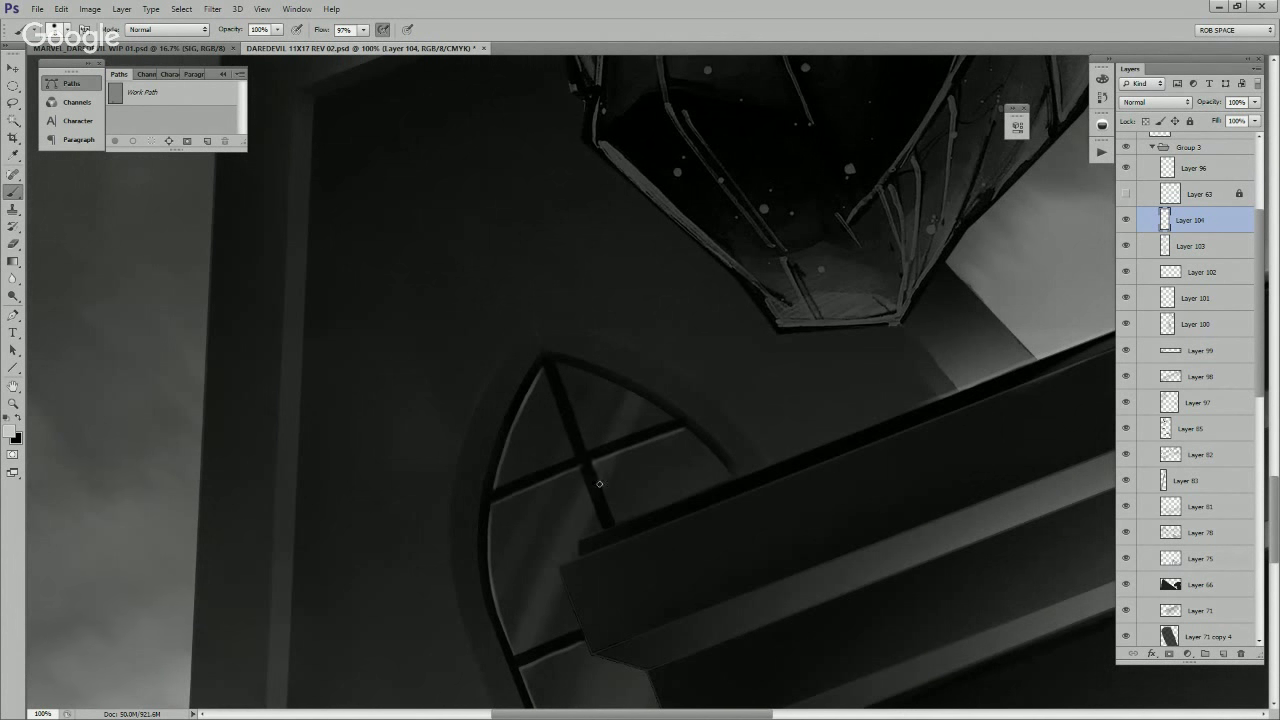
{"action": "left_click_drag", "start_coordinate": [595, 466], "coordinate": [614, 522]}
{"action": "left_click_drag", "start_coordinate": [556, 368], "coordinate": [584, 440]}
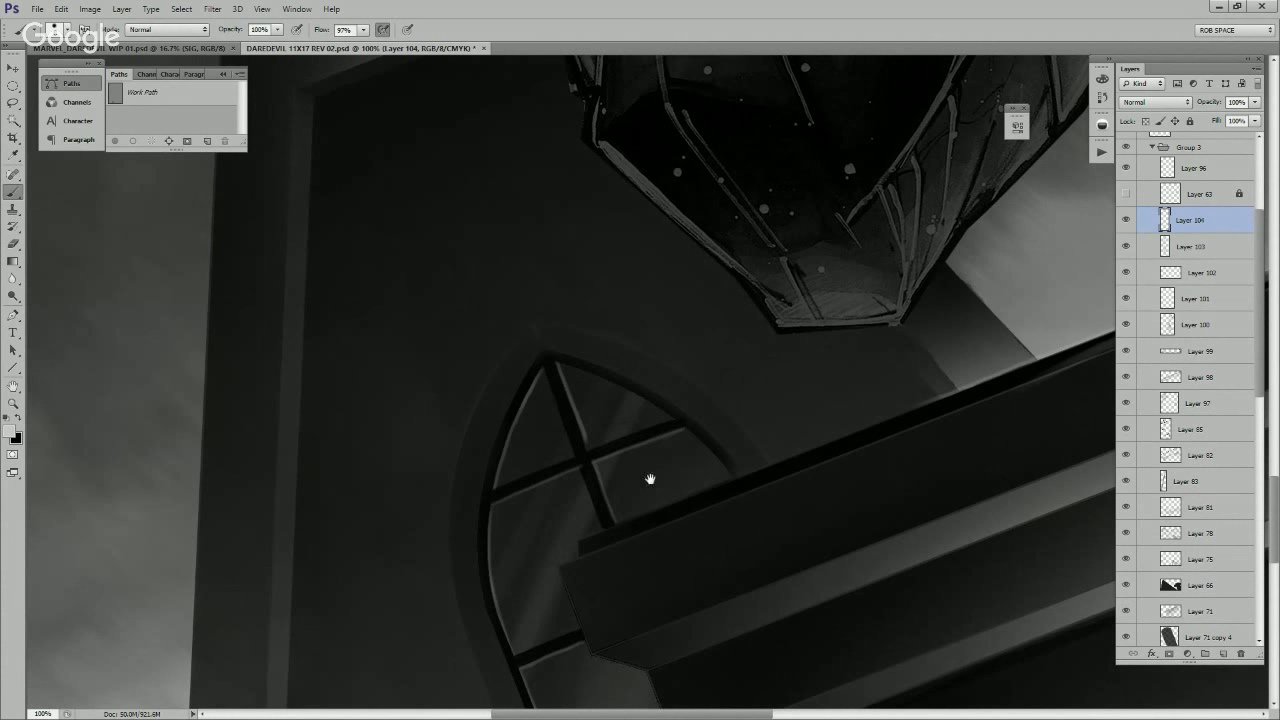
{"action": "mouse_move", "coordinate": [558, 368]}
{"action": "left_mouse_down"}
{"action": "mouse_move", "coordinate": [687, 432]}
{"action": "mouse_move", "coordinate": [680, 329]}
{"action": "left_mouse_up"}
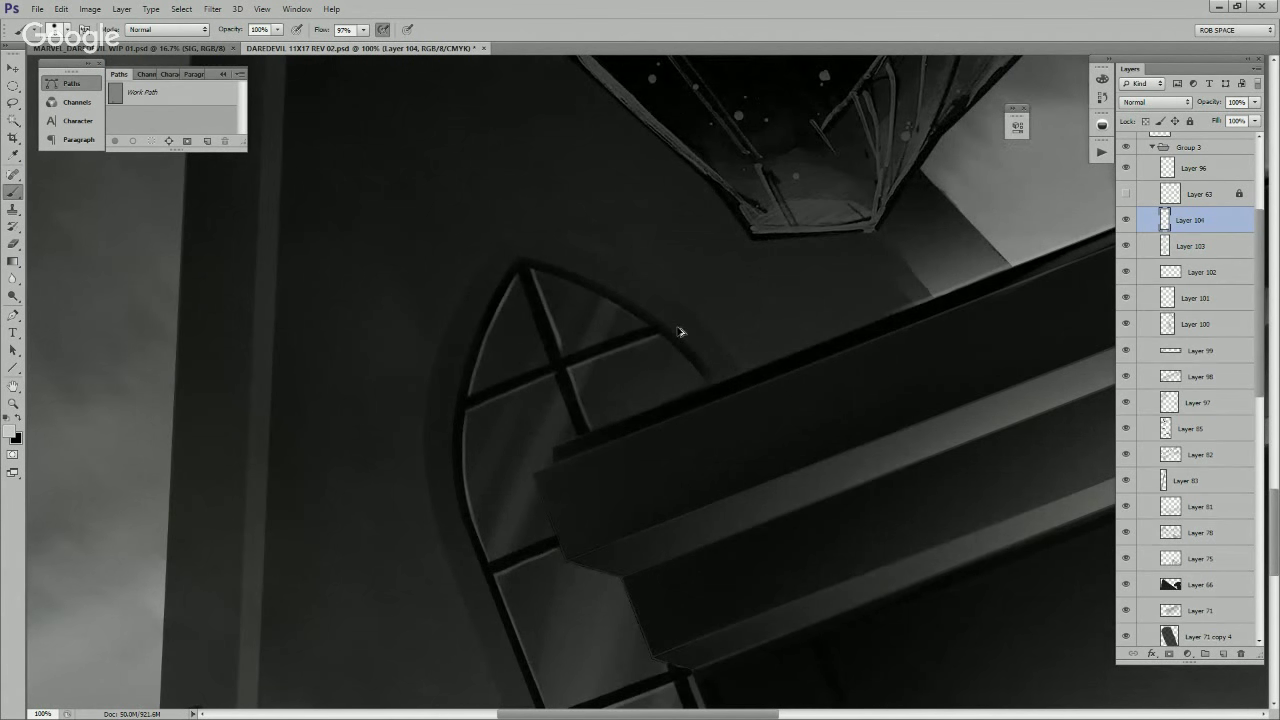
Step: Using Layer 63 as the source, select the right curved band of the arched window's surround with the Magic Wand
{"action": "mouse_move", "coordinate": [536, 284]}
{"action": "left_mouse_down"}
{"action": "mouse_move", "coordinate": [559, 357]}
{"action": "mouse_move", "coordinate": [677, 175]}
{"action": "left_mouse_up"}
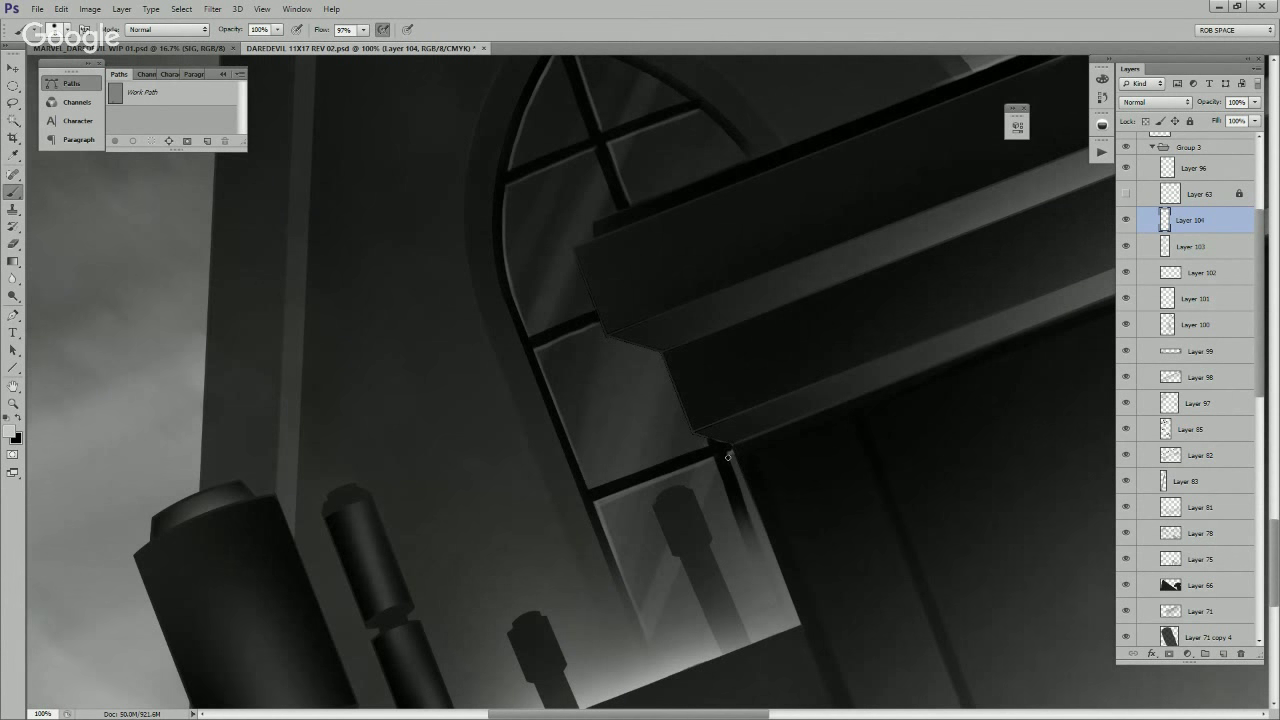
{"action": "key", "text": "z"}
{"action": "left_click", "coordinate": [760, 513], "text": "alt"}
{"action": "left_click", "coordinate": [770, 524], "text": "alt"}
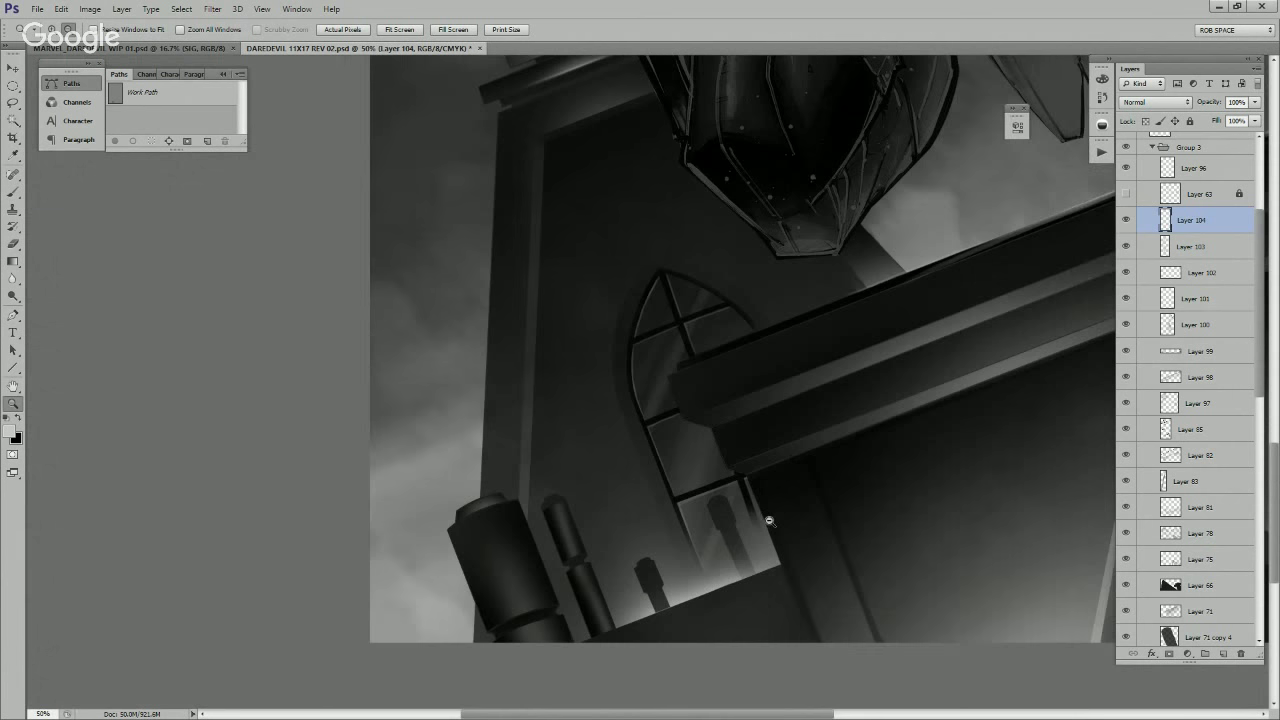
{"action": "left_click", "coordinate": [774, 513], "text": "alt"}
{"action": "left_click", "coordinate": [774, 513], "text": "alt"}
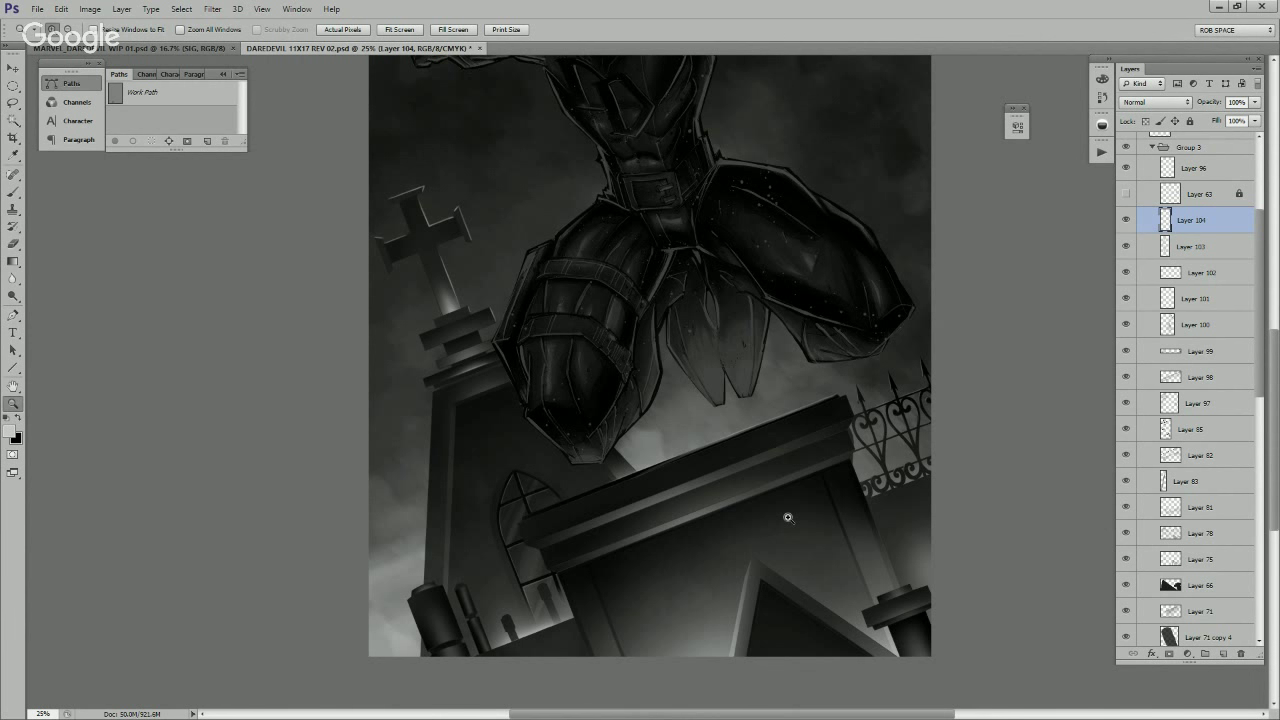
{"action": "left_click", "coordinate": [1200, 194]}
{"action": "key", "text": "w"}
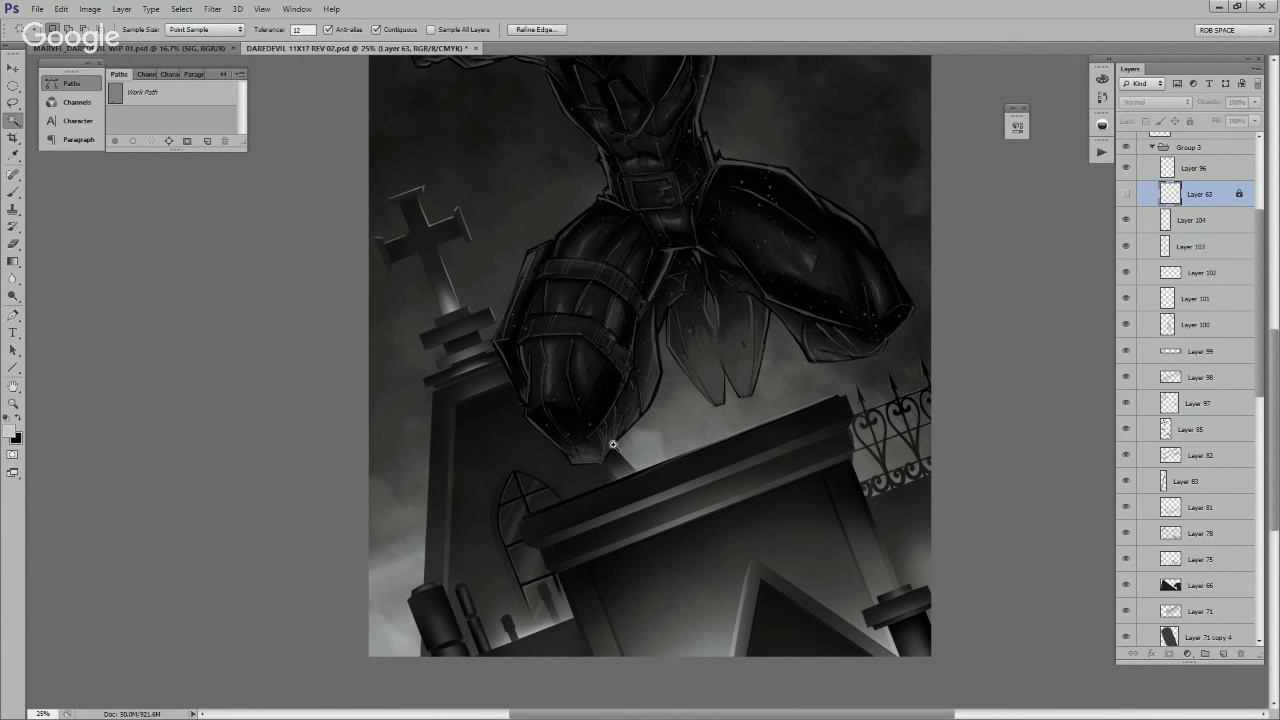
{"action": "left_click", "coordinate": [537, 480]}
Step: Add the left curved band of the window's surround to the selection and bridge the seam at the arch's peak
{"action": "key", "text": "z"}
{"action": "left_click", "coordinate": [520, 472]}
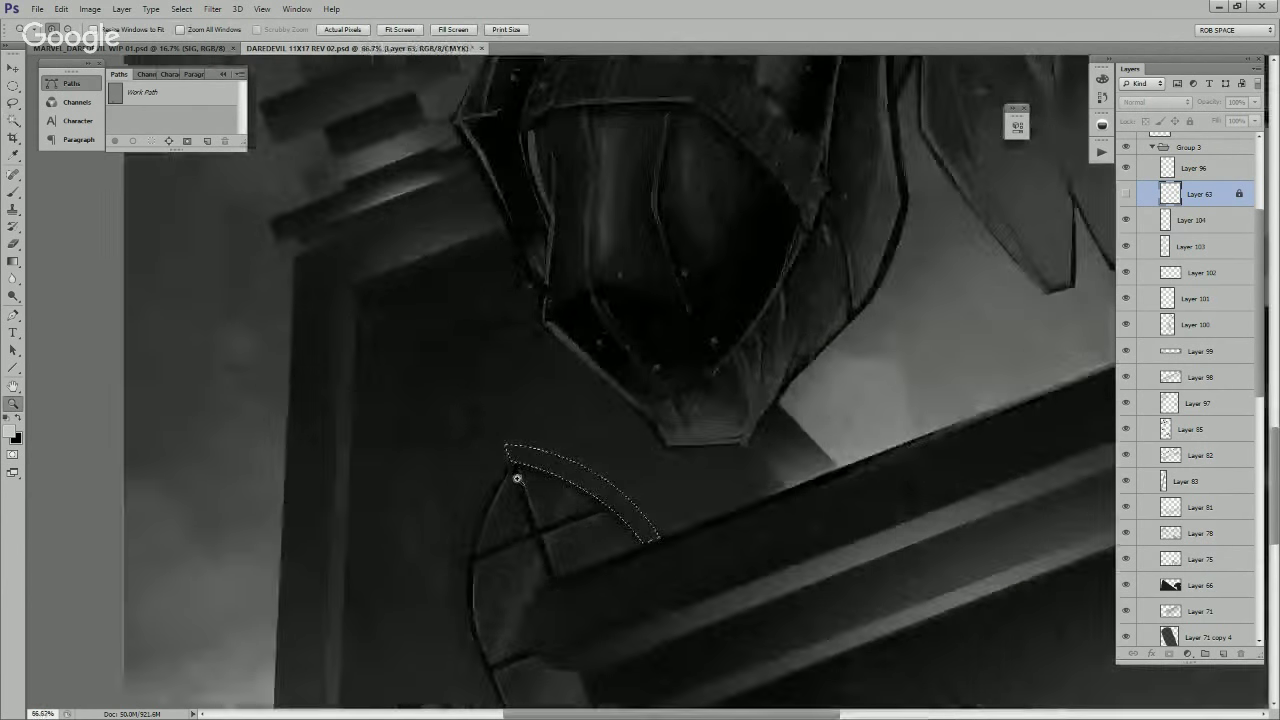
{"action": "left_click", "coordinate": [520, 471]}
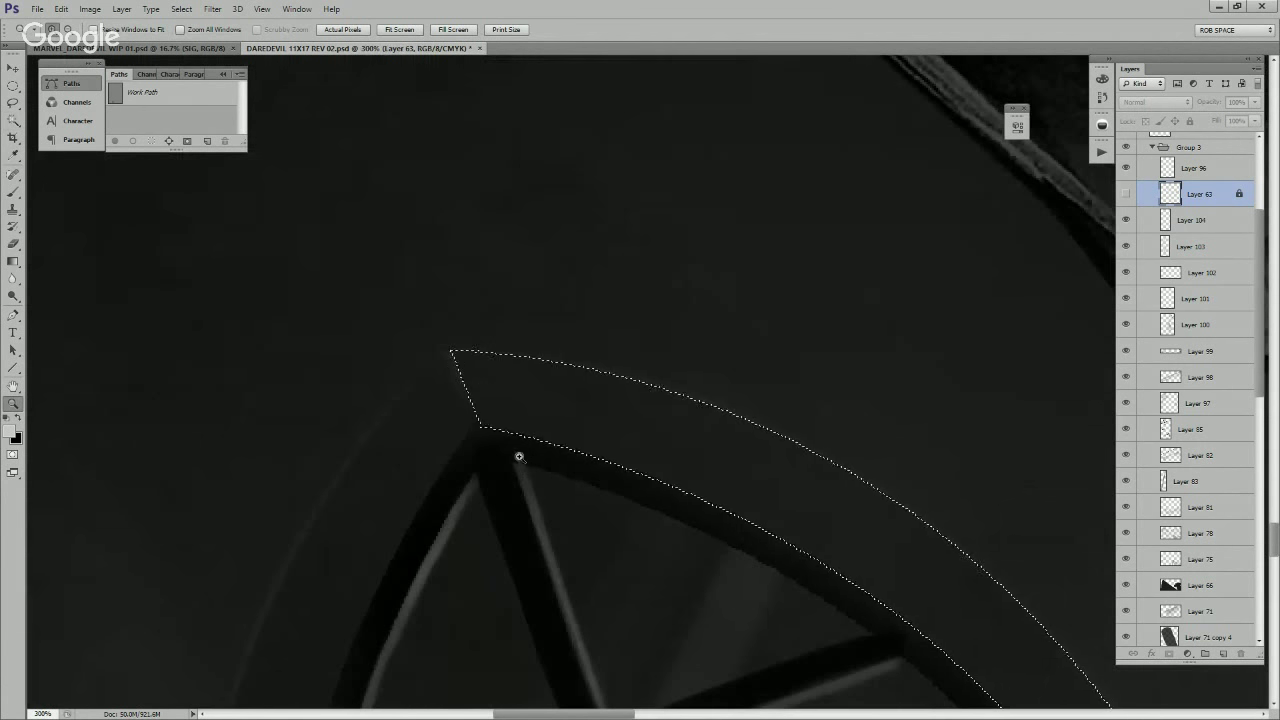
{"action": "key", "text": "w"}
{"action": "left_click", "coordinate": [455, 403], "text": "shift"}
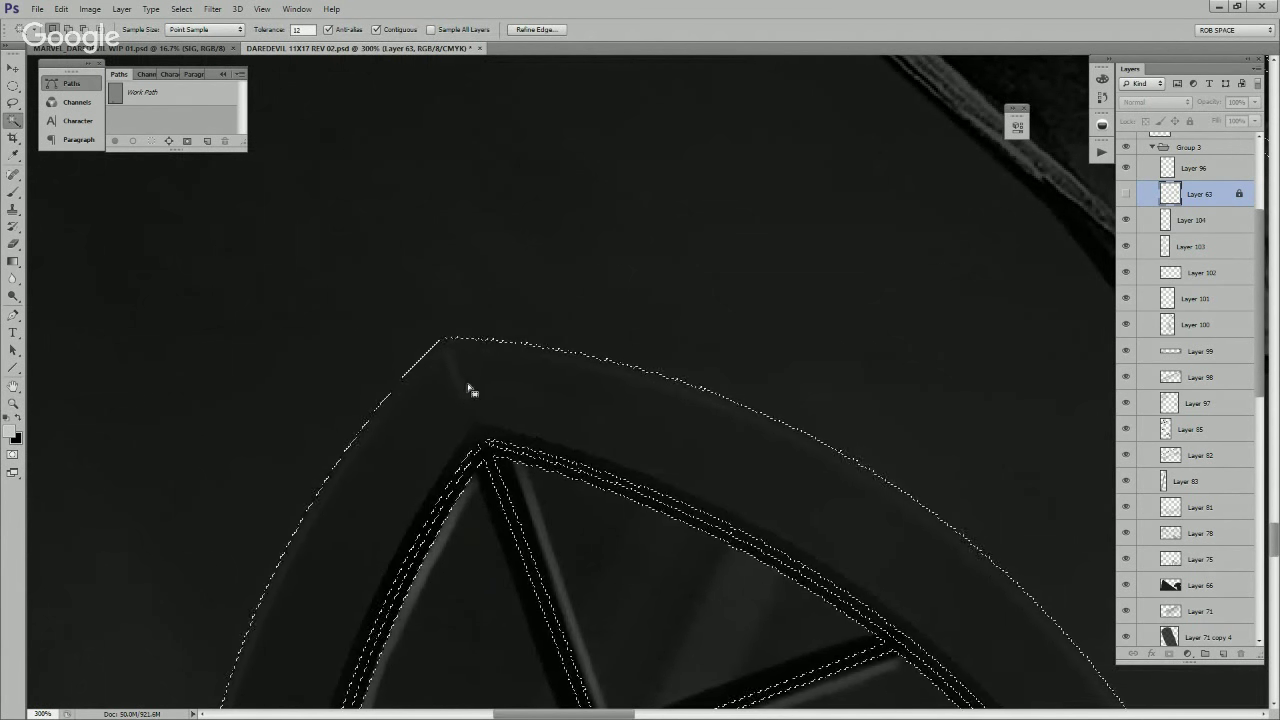
{"action": "key", "text": "l"}
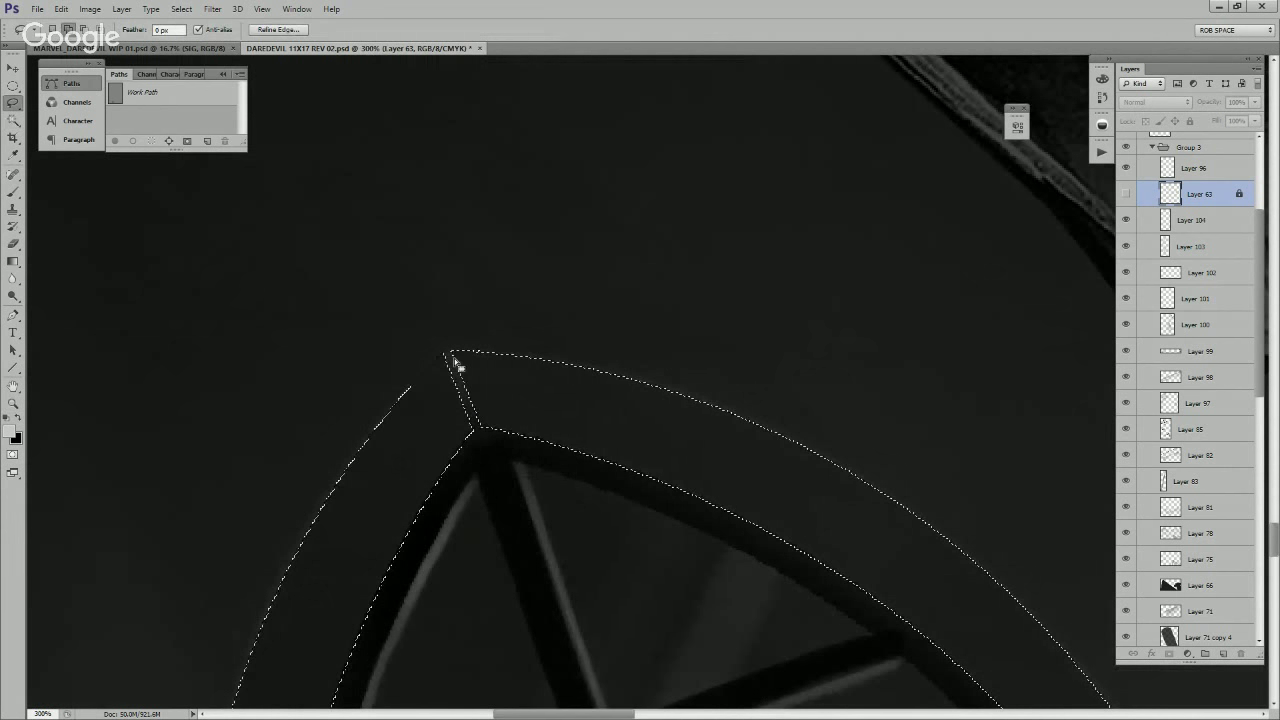
{"action": "mouse_move", "coordinate": [444, 354]}
{"action": "left_mouse_down"}
{"action": "mouse_move", "coordinate": [462, 427]}
{"action": "mouse_move", "coordinate": [477, 437]}
{"action": "mouse_move", "coordinate": [496, 384]}
{"action": "left_mouse_up"}
Step: On a new layer, darken the selected window surround with an enlarged black AirSoft brush and clear the selection
{"action": "left_click", "coordinate": [1223, 653]}
{"action": "key", "text": "z"}
{"action": "left_click", "coordinate": [760, 506], "text": "alt"}
{"action": "left_click", "coordinate": [757, 507], "text": "alt"}
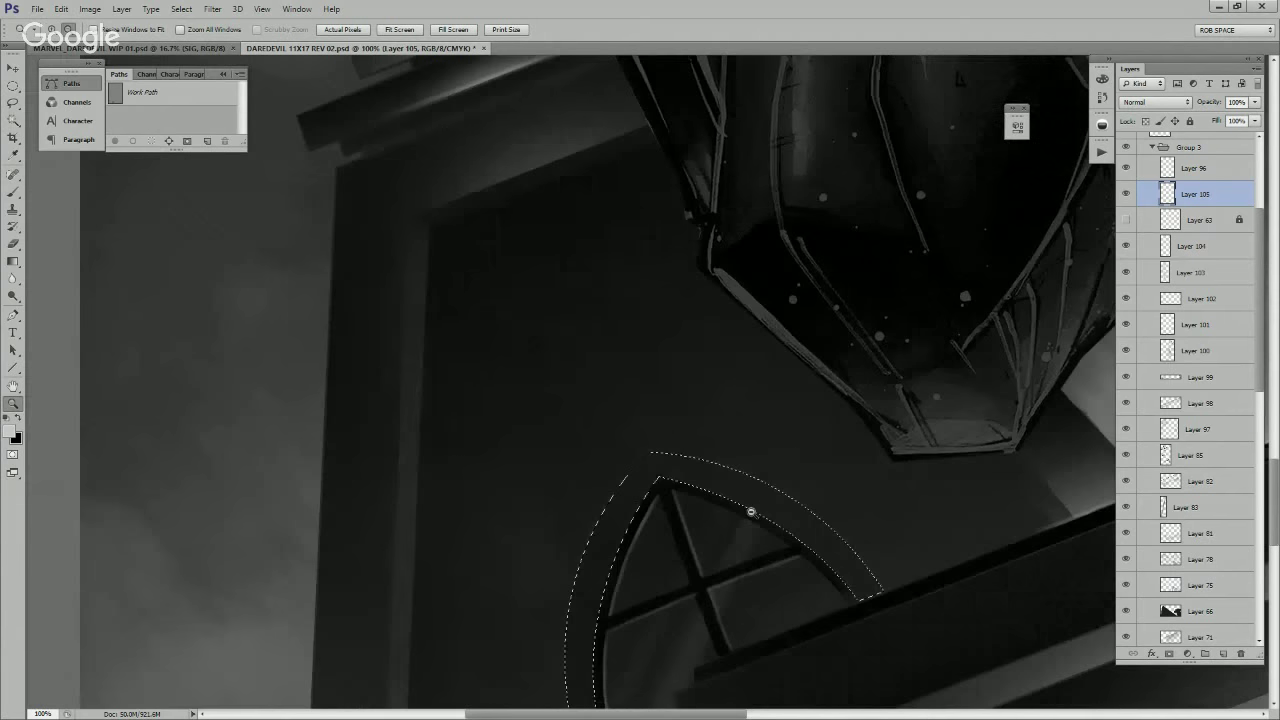
{"action": "left_click", "coordinate": [752, 510], "text": "alt"}
{"action": "left_click", "coordinate": [756, 512], "text": "alt"}
{"action": "left_click_drag", "start_coordinate": [817, 580], "coordinate": [723, 440]}
{"action": "key", "text": "b"}
{"action": "right_click", "coordinate": [607, 503]}
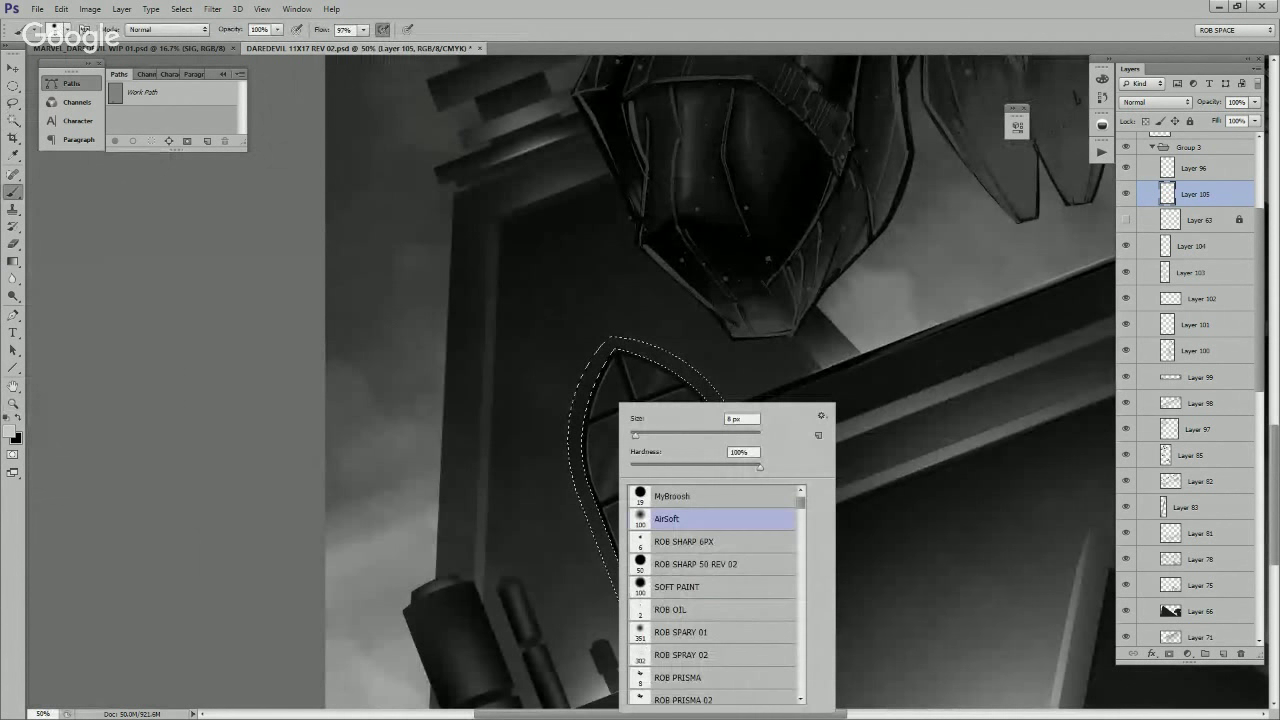
{"action": "left_click", "coordinate": [607, 505]}
{"action": "key", "text": "x"}
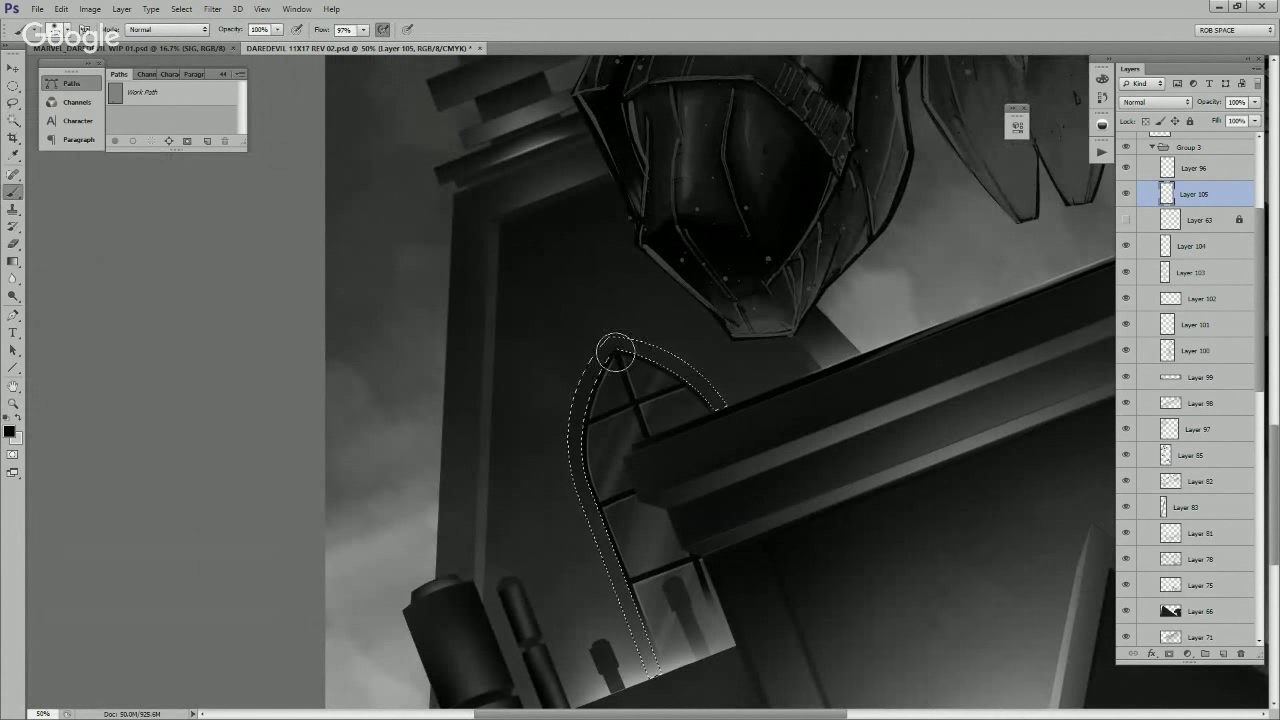
{"action": "key", "text": "bracketright"}
{"action": "key", "text": "bracketright"}
{"action": "key", "text": "bracketright"}
{"action": "key", "text": "ctrl+d"}
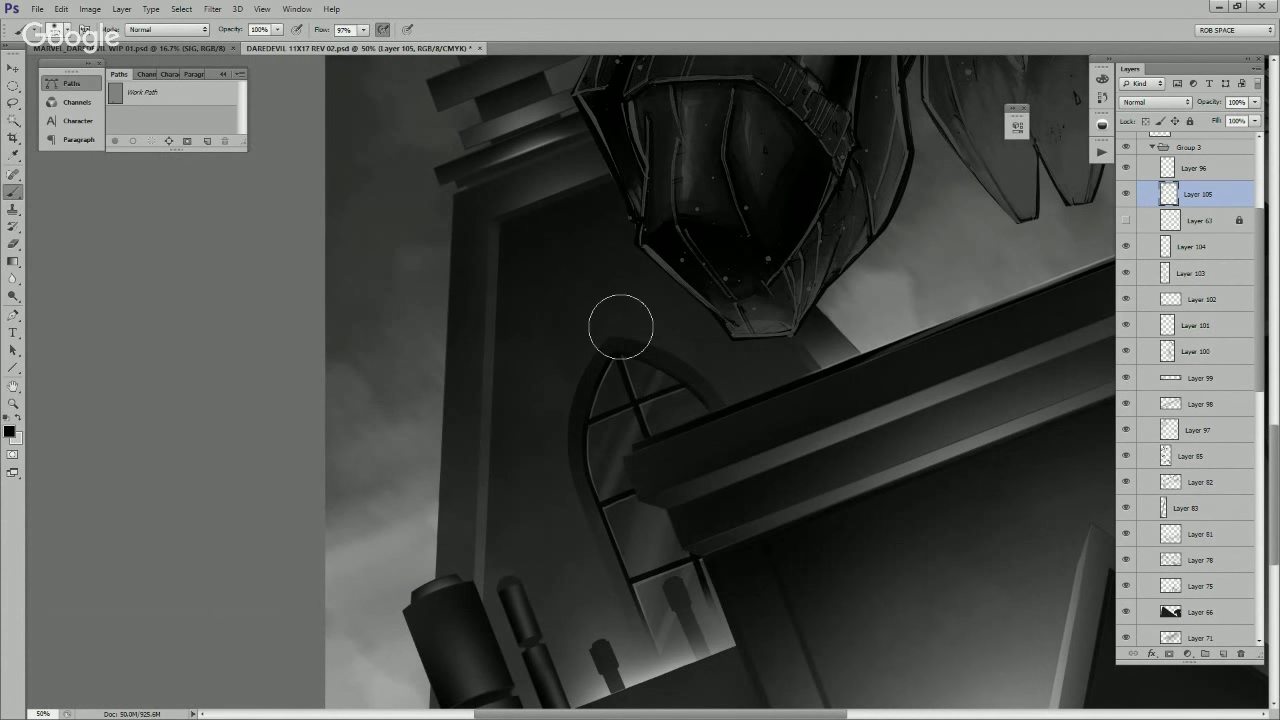
Step: Save the illustration after checking the darkened window surround in the full composition
{"action": "key", "text": "z"}
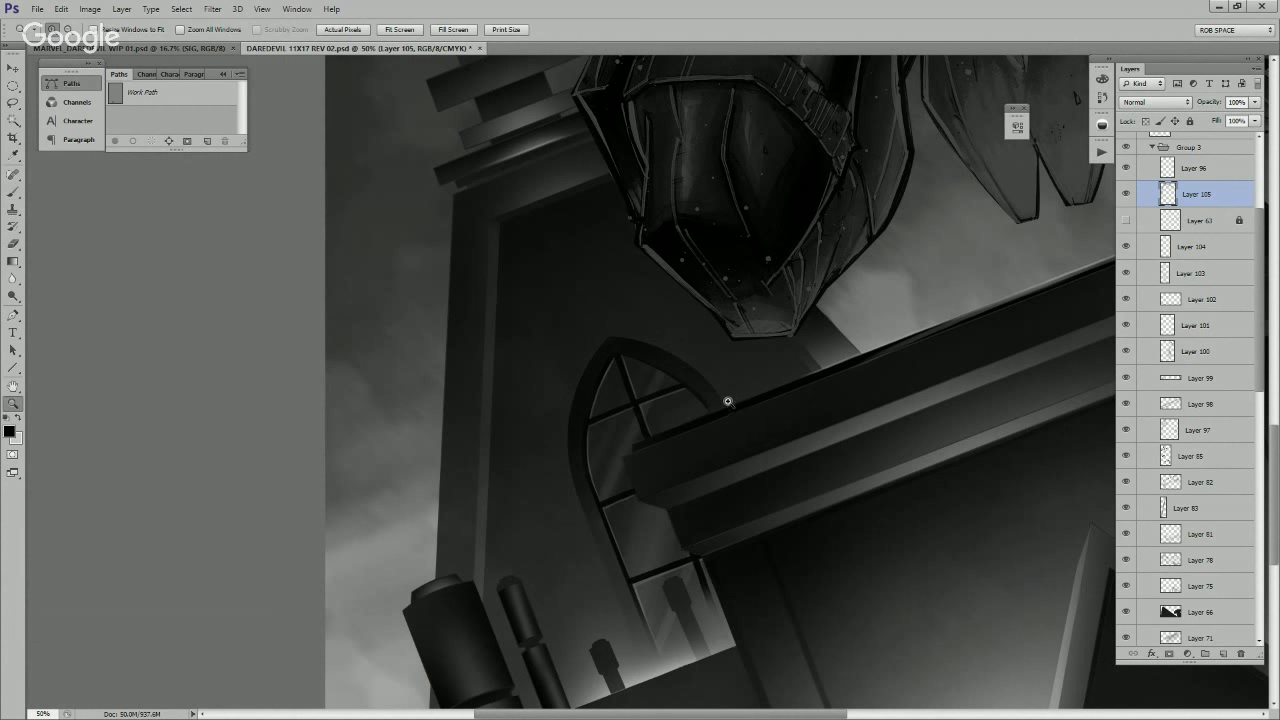
{"action": "left_click", "coordinate": [737, 420], "text": "alt"}
{"action": "left_click", "coordinate": [737, 420], "text": "alt"}
{"action": "left_click", "coordinate": [745, 435], "text": "alt"}
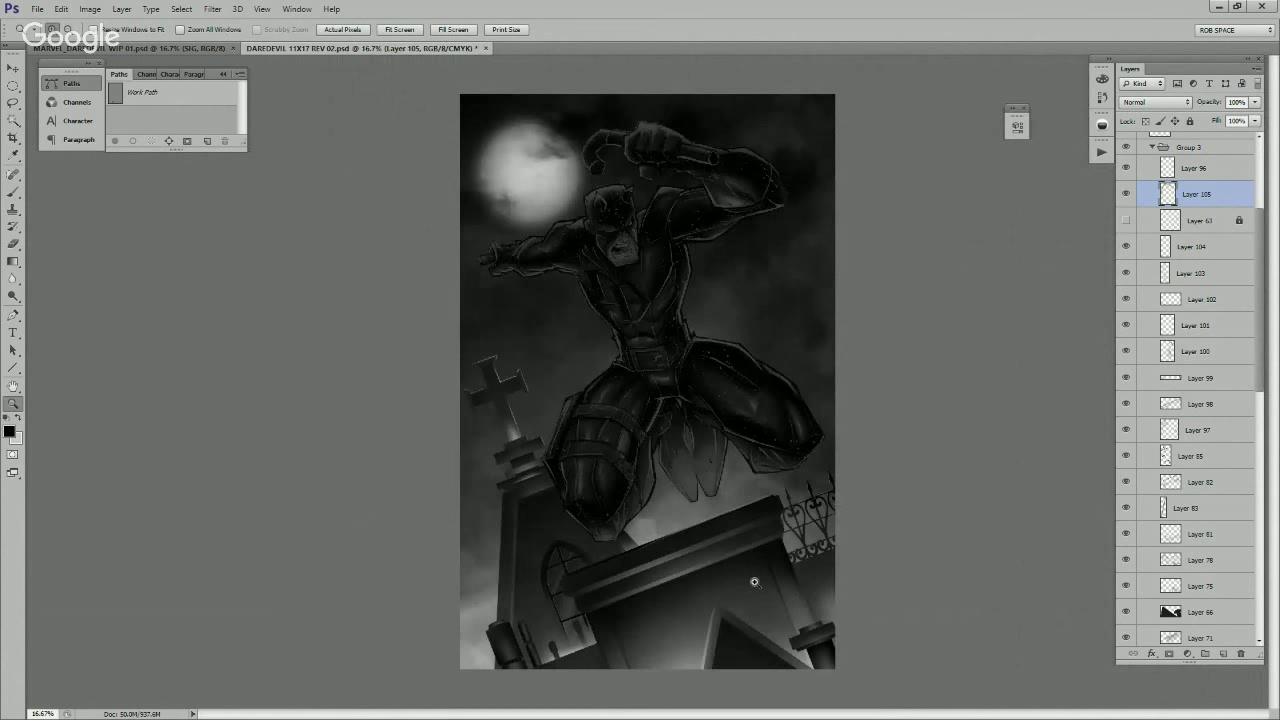
{"action": "left_click", "coordinate": [753, 567]}
{"action": "left_click_drag", "start_coordinate": [753, 567], "coordinate": [759, 478]}
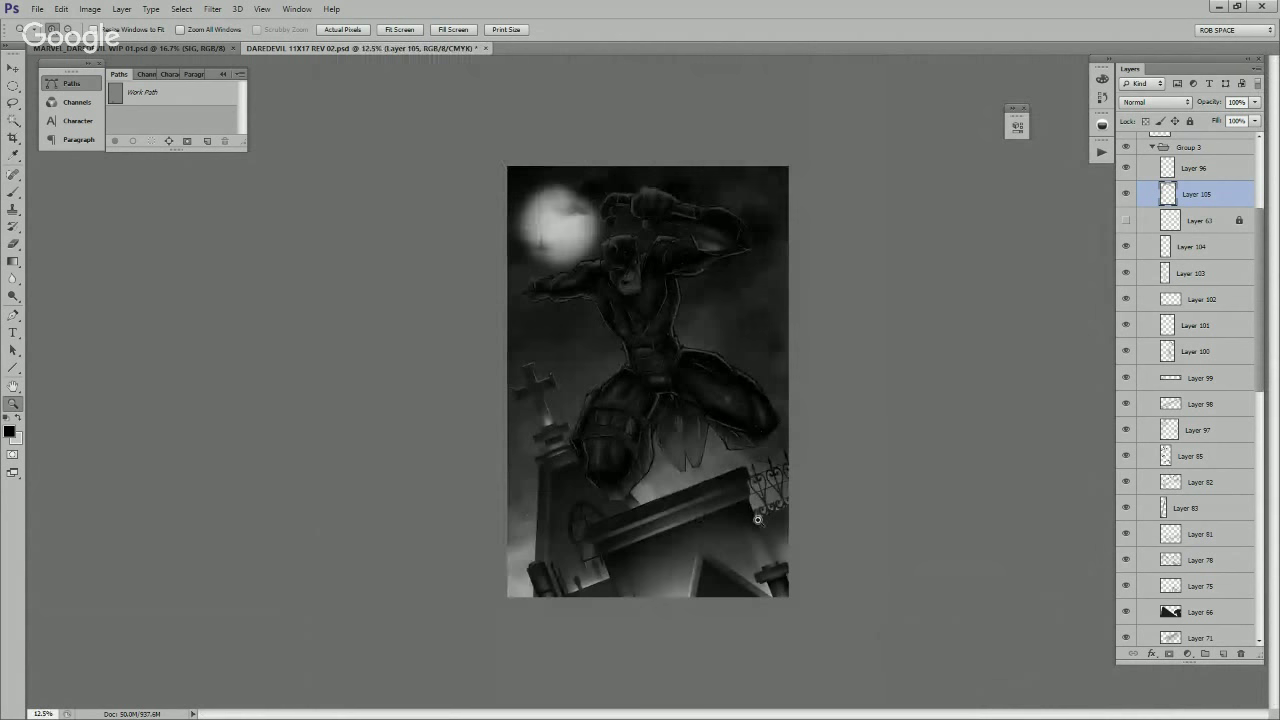
{"action": "left_click", "coordinate": [754, 517]}
{"action": "key", "text": "ctrl+s"}
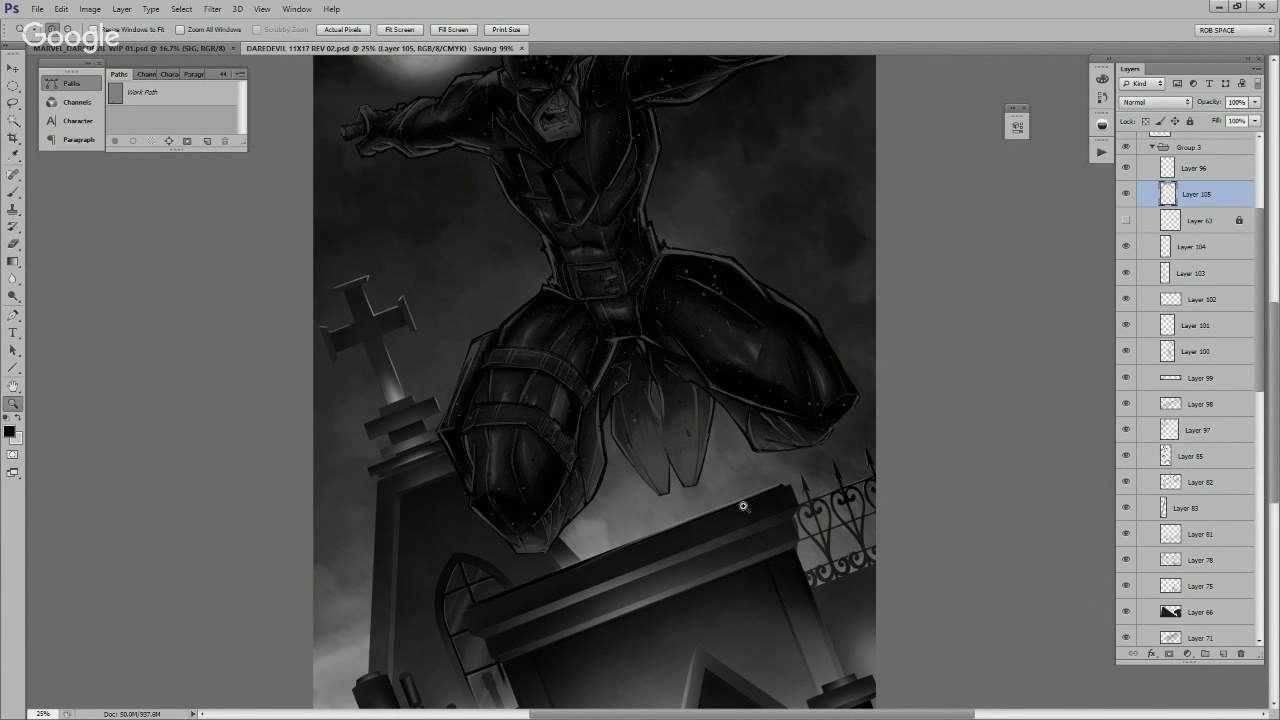
Step: Examine the roof ledge's corner and the spiked fence up close, and check them against the whole composition
{"action": "left_click", "coordinate": [806, 488]}
{"action": "left_click", "coordinate": [804, 487]}
{"action": "left_click", "coordinate": [802, 485]}
{"action": "left_click", "coordinate": [800, 483]}
{"action": "left_click", "coordinate": [800, 489], "text": "alt"}
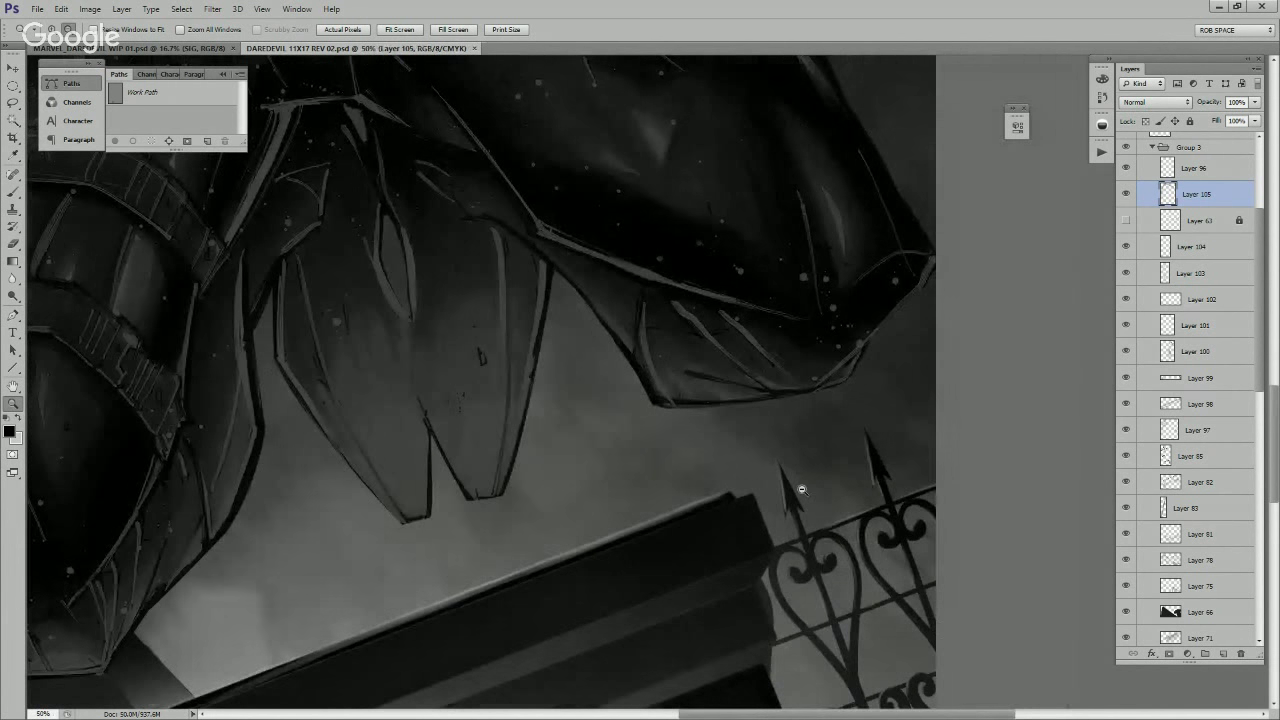
{"action": "left_click", "coordinate": [800, 491], "text": "alt"}
{"action": "left_click", "coordinate": [799, 491], "text": "alt"}
{"action": "left_click", "coordinate": [798, 491], "text": "alt"}
{"action": "scroll", "coordinate": [797, 490], "scroll_direction": "down", "scroll_amount": 2}
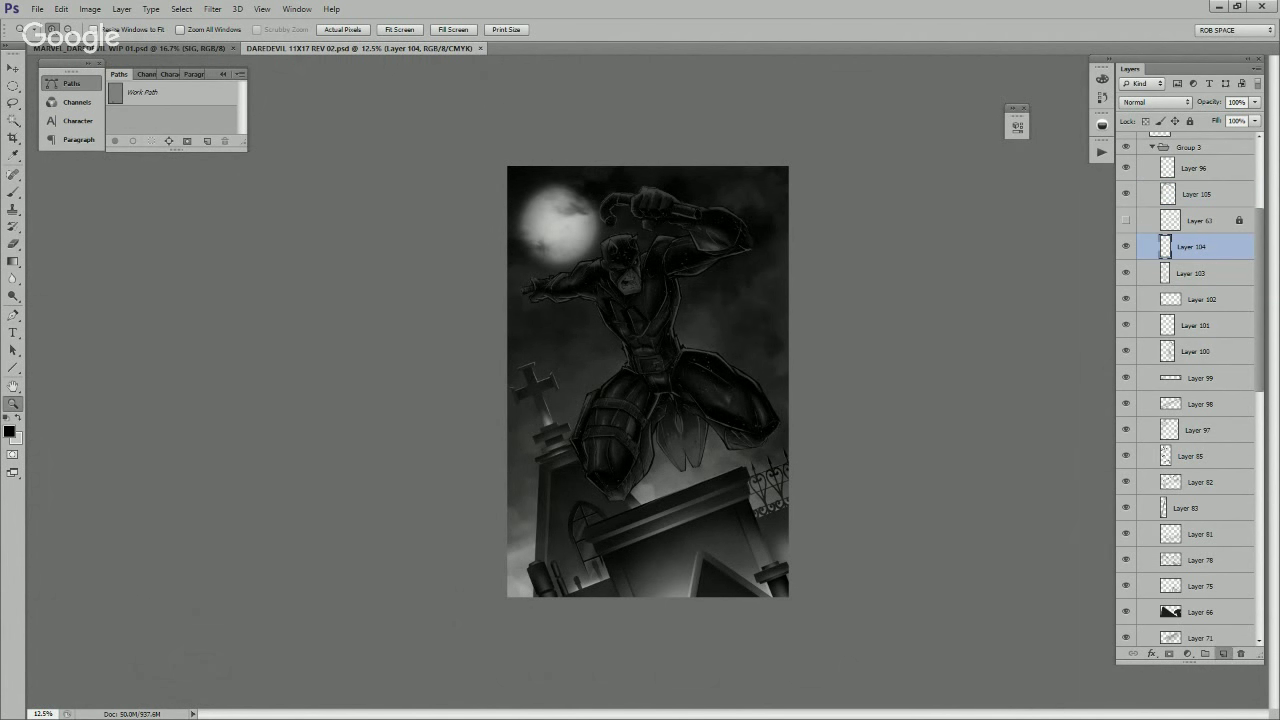
Step: On a new layer above Layer 104, paint black cloud shapes beside the figure's torso and bent knee with ROB SHARP 50 REV 02
{"action": "left_click", "coordinate": [1223, 653]}
{"action": "key", "text": "v"}
{"action": "right_click", "coordinate": [735, 304]}
{"action": "left_click", "coordinate": [719, 328]}
{"action": "key", "text": "b"}
{"action": "right_click", "coordinate": [719, 328]}
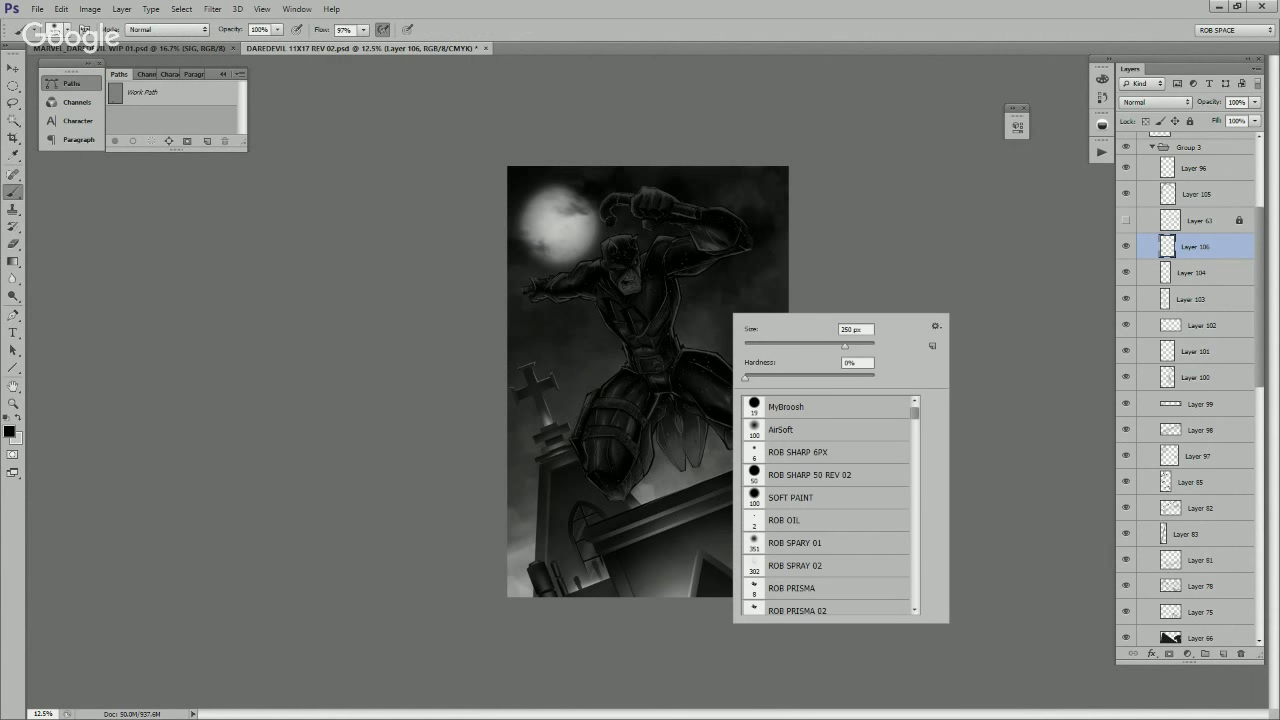
{"action": "left_click", "coordinate": [810, 475]}
{"action": "left_click", "coordinate": [804, 285]}
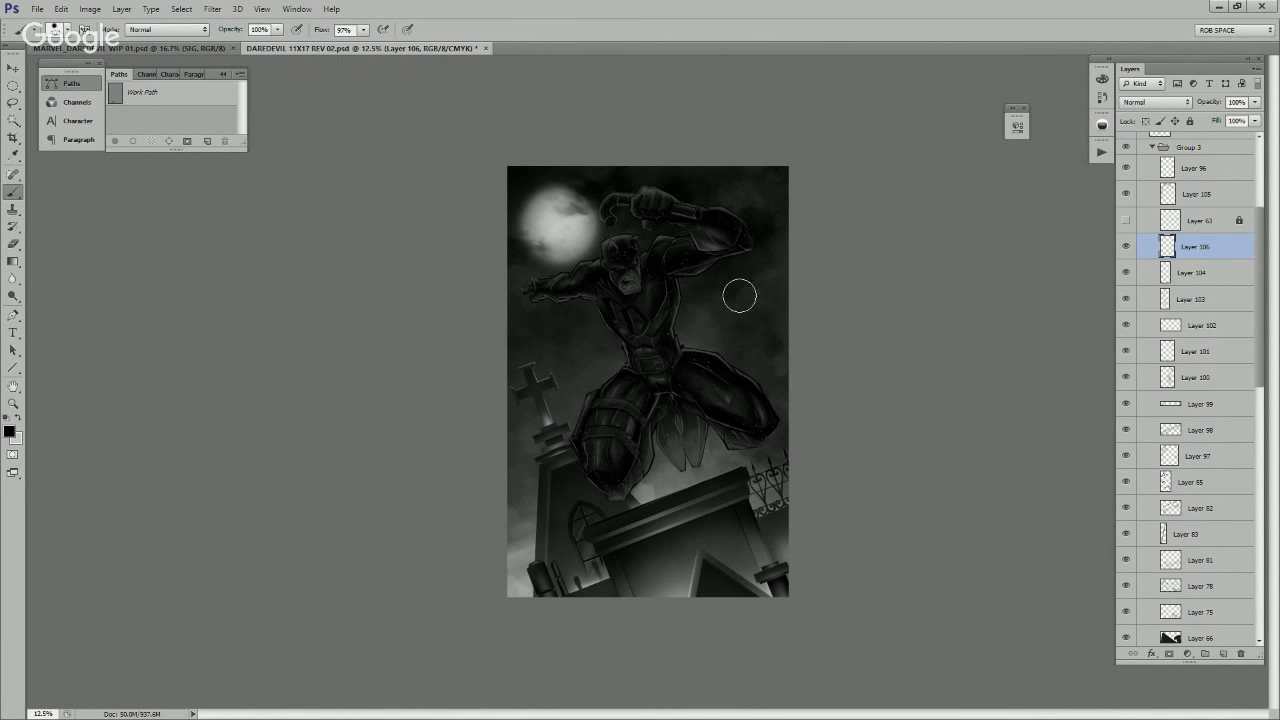
{"action": "mouse_move", "coordinate": [740, 310]}
{"action": "left_mouse_down"}
{"action": "mouse_move", "coordinate": [764, 290]}
{"action": "mouse_move", "coordinate": [725, 325]}
{"action": "mouse_move", "coordinate": [740, 294]}
{"action": "mouse_move", "coordinate": [760, 289]}
{"action": "mouse_move", "coordinate": [718, 310]}
{"action": "mouse_move", "coordinate": [722, 328]}
{"action": "mouse_move", "coordinate": [688, 360]}
{"action": "mouse_move", "coordinate": [759, 300]}
{"action": "mouse_move", "coordinate": [743, 283]}
{"action": "mouse_move", "coordinate": [677, 366]}
{"action": "mouse_move", "coordinate": [766, 306]}
{"action": "mouse_move", "coordinate": [763, 286]}
{"action": "mouse_move", "coordinate": [690, 344]}
{"action": "mouse_move", "coordinate": [658, 400]}
{"action": "mouse_move", "coordinate": [563, 451]}
{"action": "mouse_move", "coordinate": [578, 422]}
{"action": "left_mouse_up"}
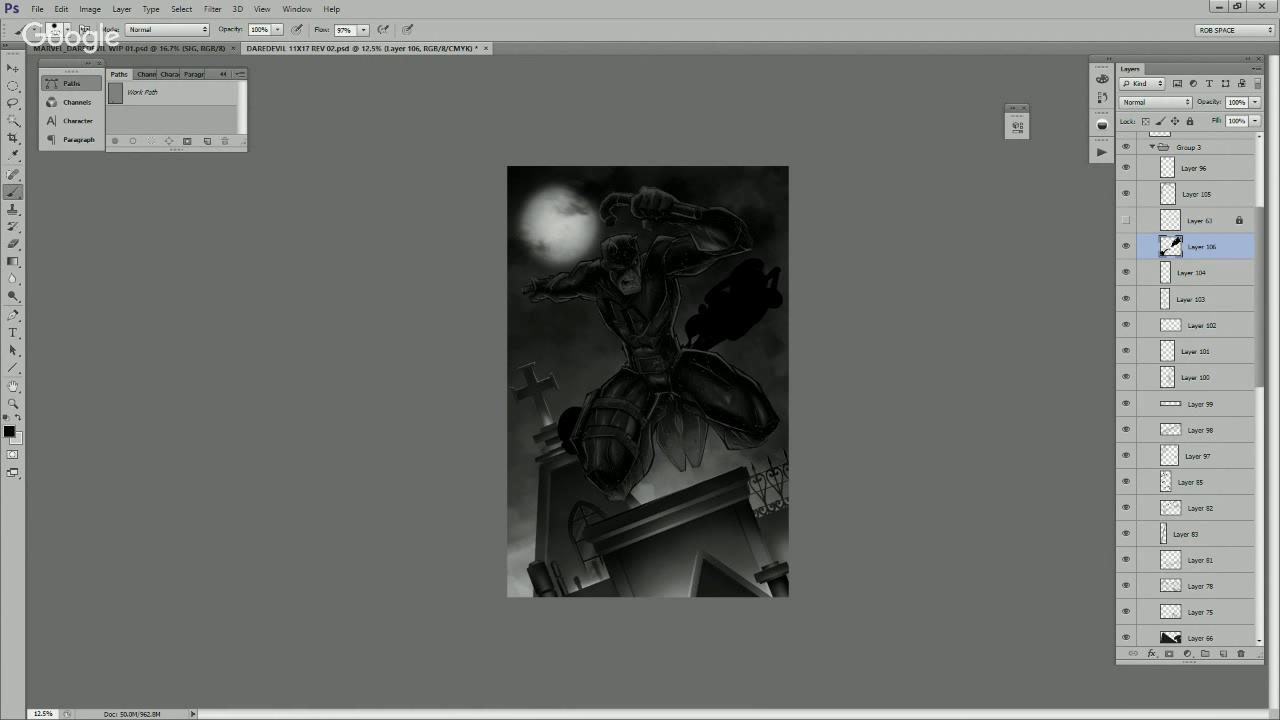
Step: Place the cloud layer beneath Group 2 and paint more black clouds beside the torso, around the cross and below the thigh
{"action": "left_click_drag", "start_coordinate": [1200, 246], "coordinate": [1170, 386]}
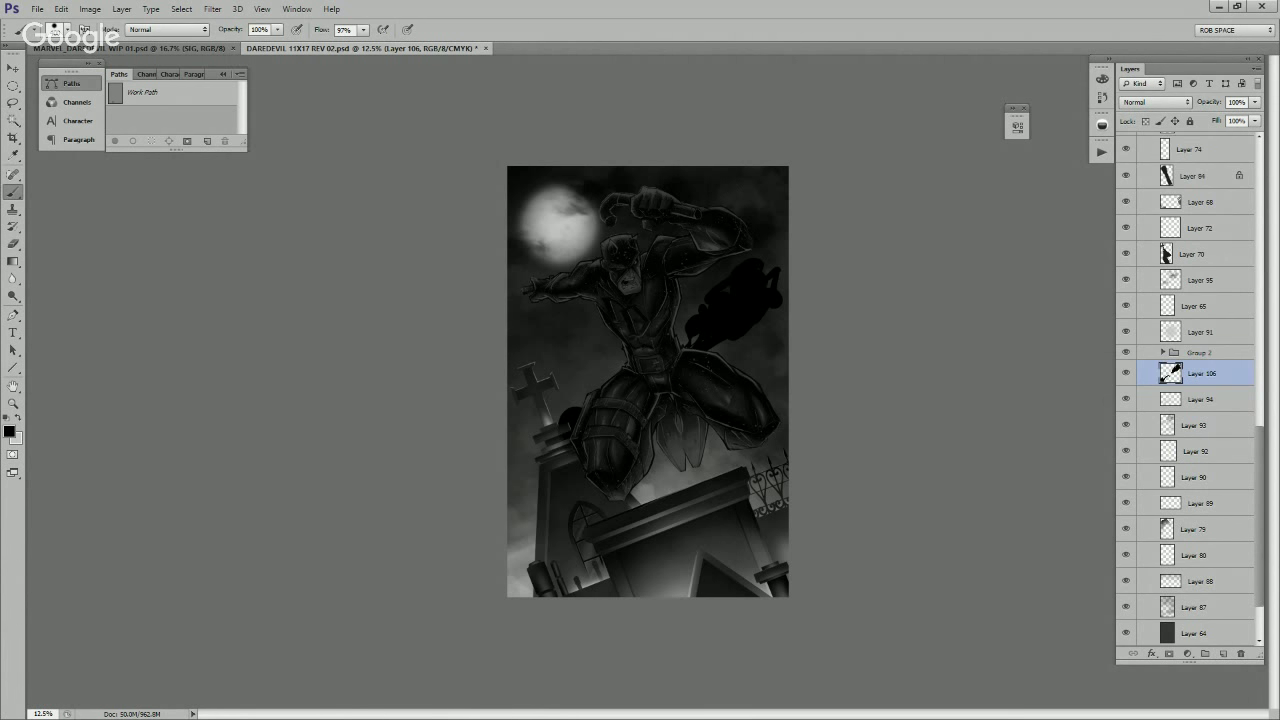
{"action": "mouse_move", "coordinate": [686, 349]}
{"action": "left_mouse_down"}
{"action": "mouse_move", "coordinate": [715, 293]}
{"action": "mouse_move", "coordinate": [756, 266]}
{"action": "mouse_move", "coordinate": [741, 303]}
{"action": "mouse_move", "coordinate": [700, 291]}
{"action": "mouse_move", "coordinate": [710, 337]}
{"action": "mouse_move", "coordinate": [734, 344]}
{"action": "mouse_move", "coordinate": [780, 317]}
{"action": "left_mouse_up"}
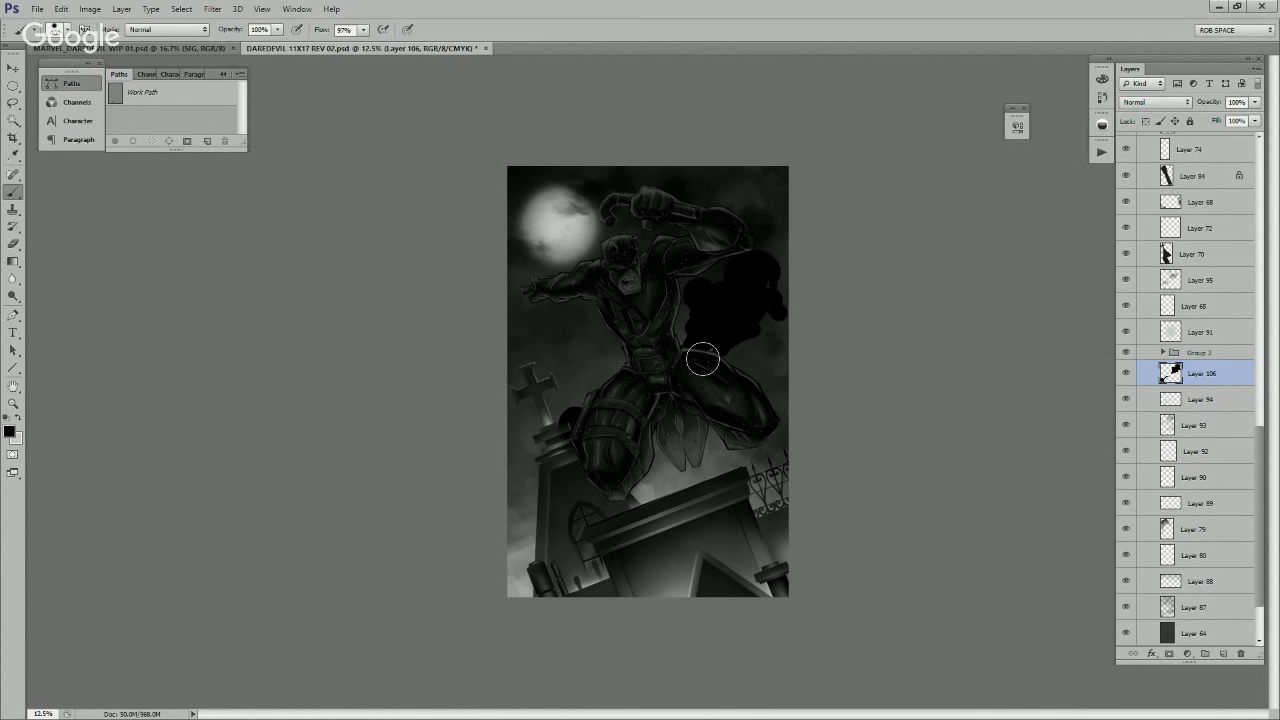
{"action": "mouse_move", "coordinate": [598, 398]}
{"action": "left_mouse_down"}
{"action": "mouse_move", "coordinate": [547, 486]}
{"action": "mouse_move", "coordinate": [523, 502]}
{"action": "mouse_move", "coordinate": [506, 497]}
{"action": "mouse_move", "coordinate": [522, 493]}
{"action": "mouse_move", "coordinate": [506, 474]}
{"action": "mouse_move", "coordinate": [523, 469]}
{"action": "mouse_move", "coordinate": [504, 460]}
{"action": "mouse_move", "coordinate": [533, 459]}
{"action": "mouse_move", "coordinate": [504, 462]}
{"action": "mouse_move", "coordinate": [497, 436]}
{"action": "mouse_move", "coordinate": [528, 432]}
{"action": "mouse_move", "coordinate": [532, 416]}
{"action": "mouse_move", "coordinate": [496, 397]}
{"action": "mouse_move", "coordinate": [480, 420]}
{"action": "mouse_move", "coordinate": [519, 392]}
{"action": "mouse_move", "coordinate": [556, 419]}
{"action": "mouse_move", "coordinate": [533, 398]}
{"action": "mouse_move", "coordinate": [530, 491]}
{"action": "left_mouse_up"}
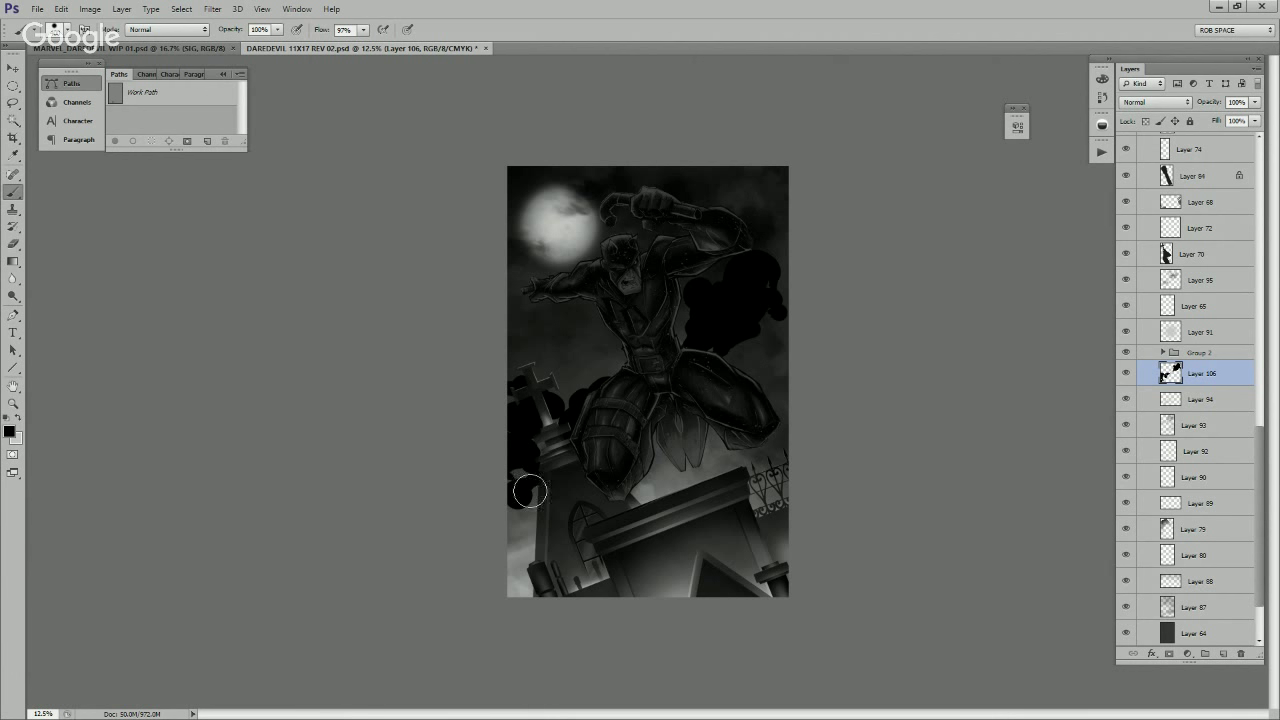
{"action": "mouse_move", "coordinate": [736, 389]}
{"action": "left_mouse_down"}
{"action": "mouse_move", "coordinate": [780, 358]}
{"action": "mouse_move", "coordinate": [739, 395]}
{"action": "mouse_move", "coordinate": [764, 393]}
{"action": "mouse_move", "coordinate": [706, 346]}
{"action": "mouse_move", "coordinate": [747, 323]}
{"action": "mouse_move", "coordinate": [727, 284]}
{"action": "mouse_move", "coordinate": [751, 262]}
{"action": "mouse_move", "coordinate": [757, 219]}
{"action": "mouse_move", "coordinate": [778, 279]}
{"action": "mouse_move", "coordinate": [721, 300]}
{"action": "mouse_move", "coordinate": [736, 361]}
{"action": "mouse_move", "coordinate": [780, 370]}
{"action": "mouse_move", "coordinate": [719, 445]}
{"action": "mouse_move", "coordinate": [735, 453]}
{"action": "mouse_move", "coordinate": [668, 495]}
{"action": "mouse_move", "coordinate": [792, 439]}
{"action": "mouse_move", "coordinate": [704, 491]}
{"action": "mouse_move", "coordinate": [792, 465]}
{"action": "mouse_move", "coordinate": [780, 437]}
{"action": "mouse_move", "coordinate": [758, 440]}
{"action": "mouse_move", "coordinate": [787, 421]}
{"action": "mouse_move", "coordinate": [645, 495]}
{"action": "mouse_move", "coordinate": [706, 472]}
{"action": "left_mouse_up"}
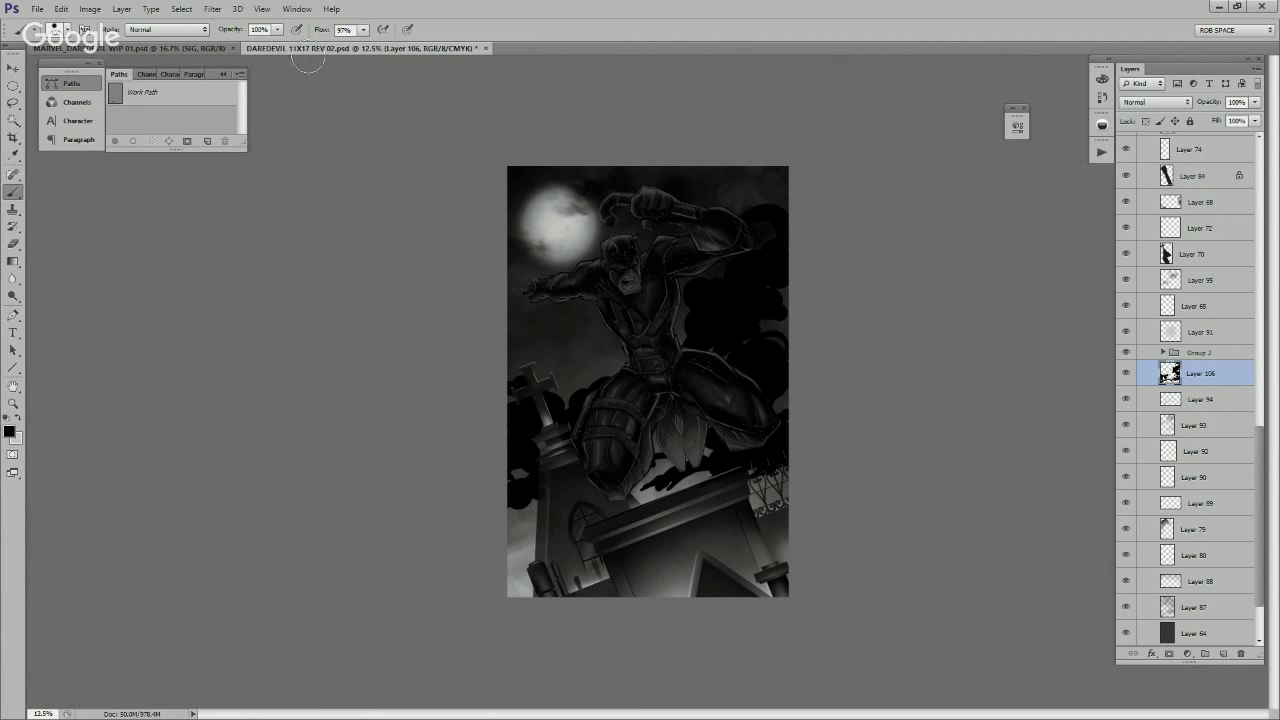
Step: Apply a 26-pixel Motion Blur to the dark cloud layer
{"action": "left_click", "coordinate": [212, 9]}
{"action": "mouse_move", "coordinate": [280, 143]}
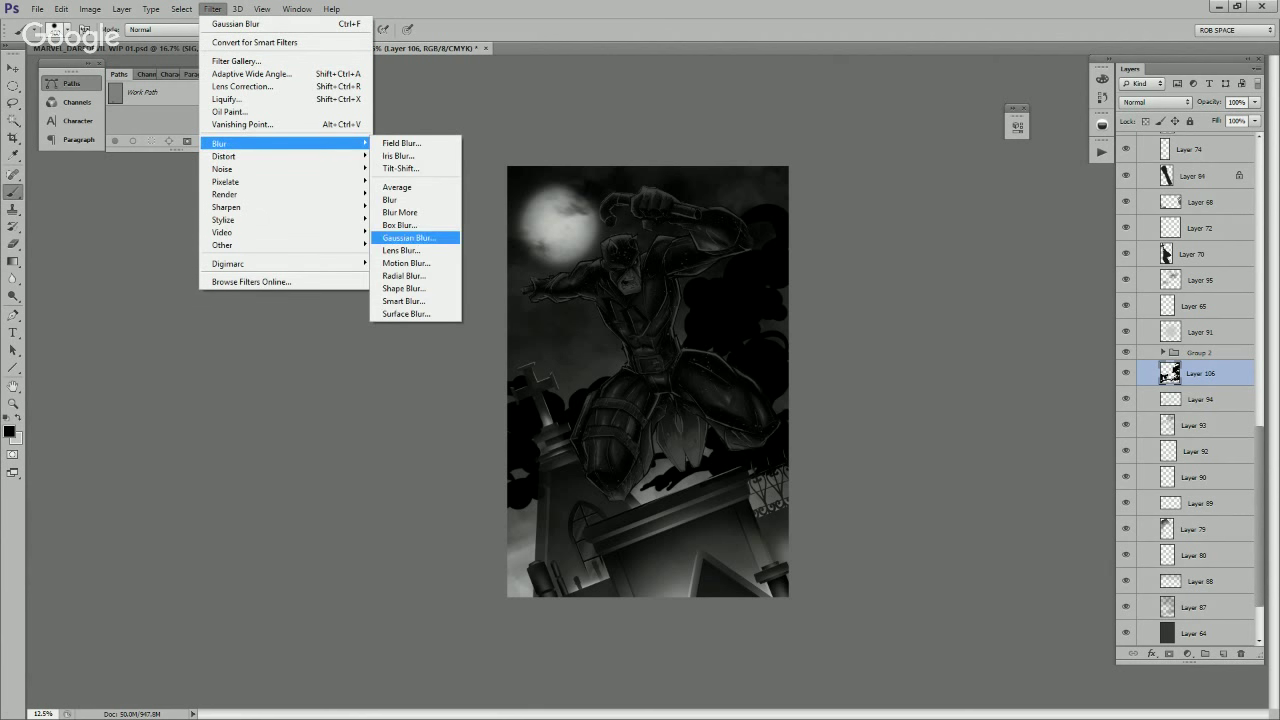
{"action": "left_click", "coordinate": [405, 263]}
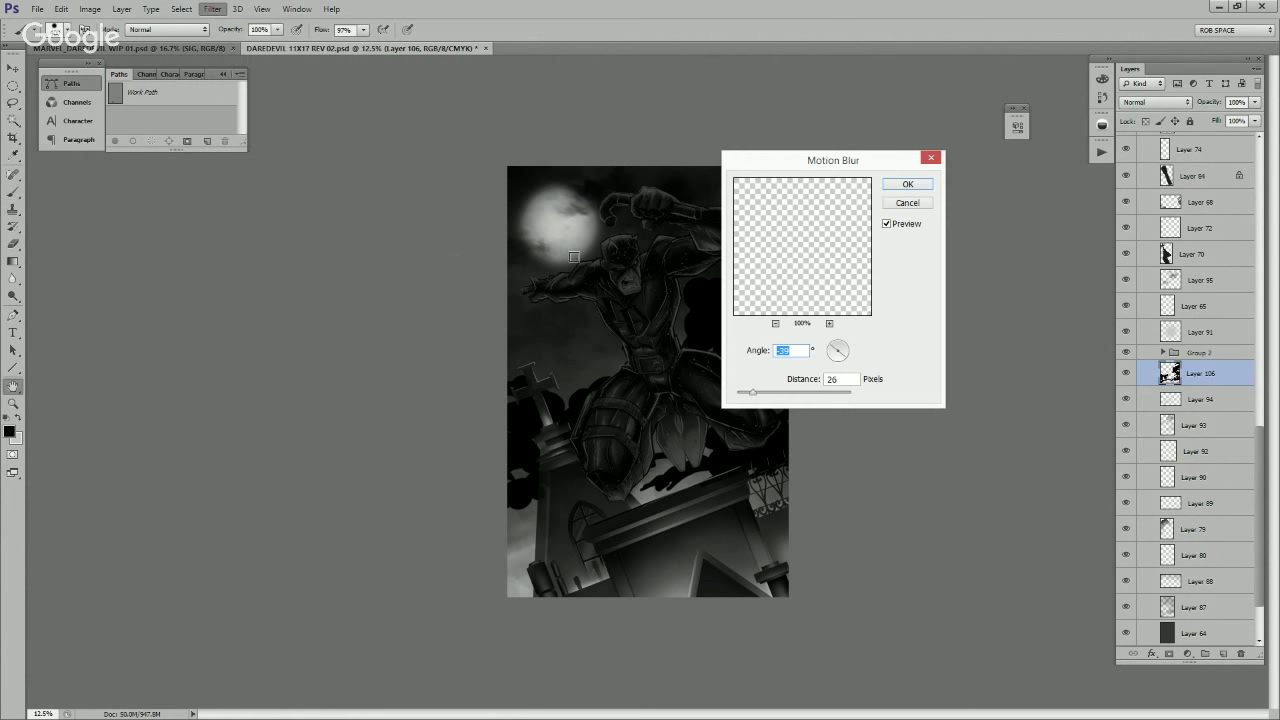
{"action": "left_click", "coordinate": [899, 204]}
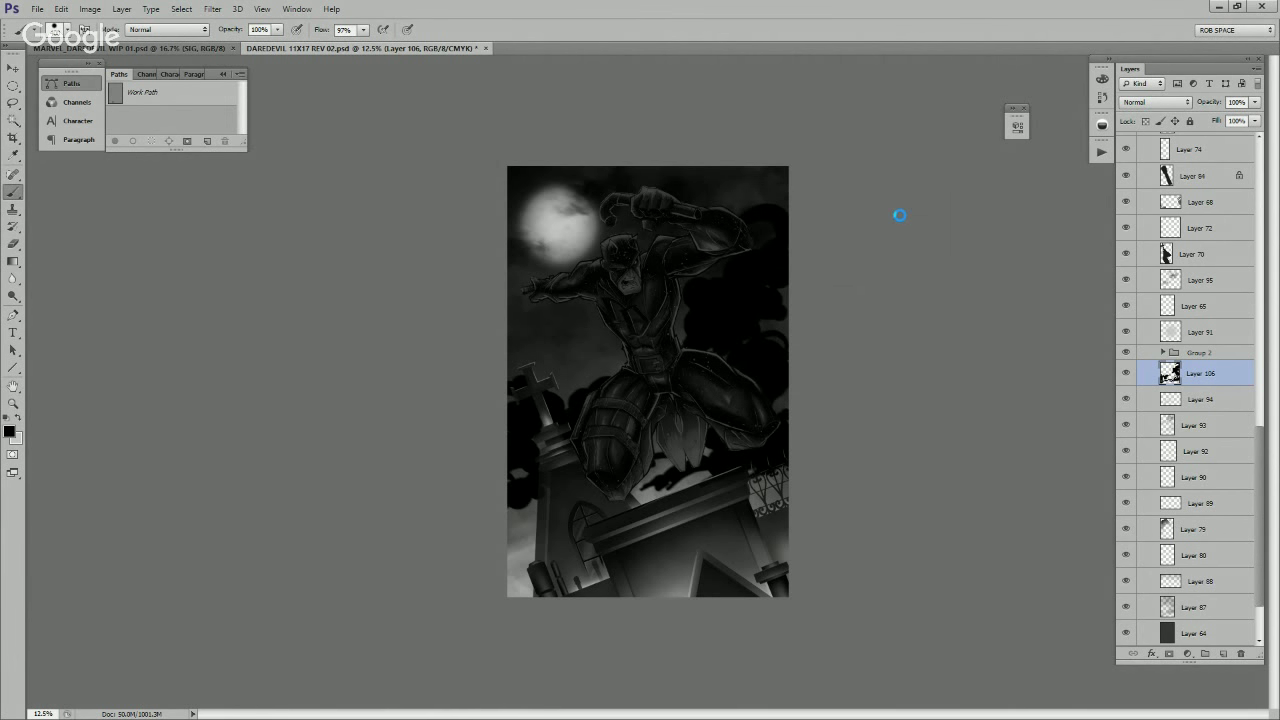
Step: Set the dark cloud layer to Overlay blending at 30% opacity
{"action": "left_click", "coordinate": [1156, 102]}
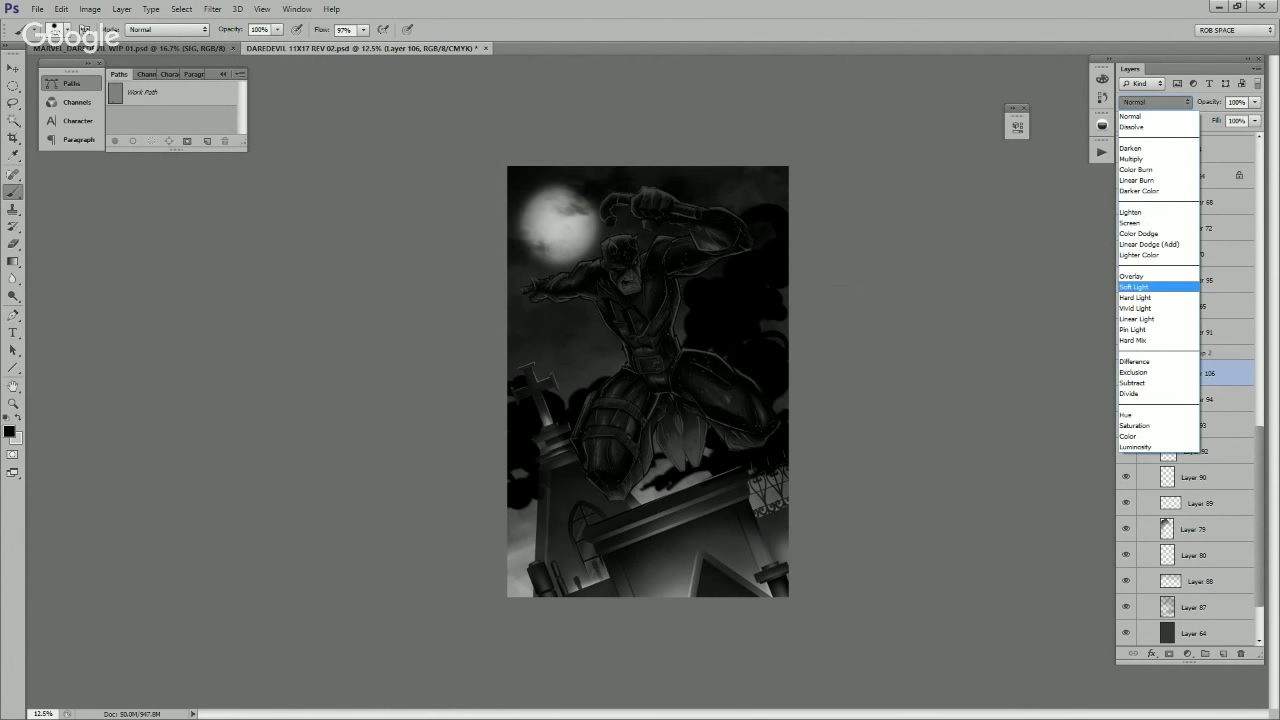
{"action": "left_click", "coordinate": [1142, 276]}
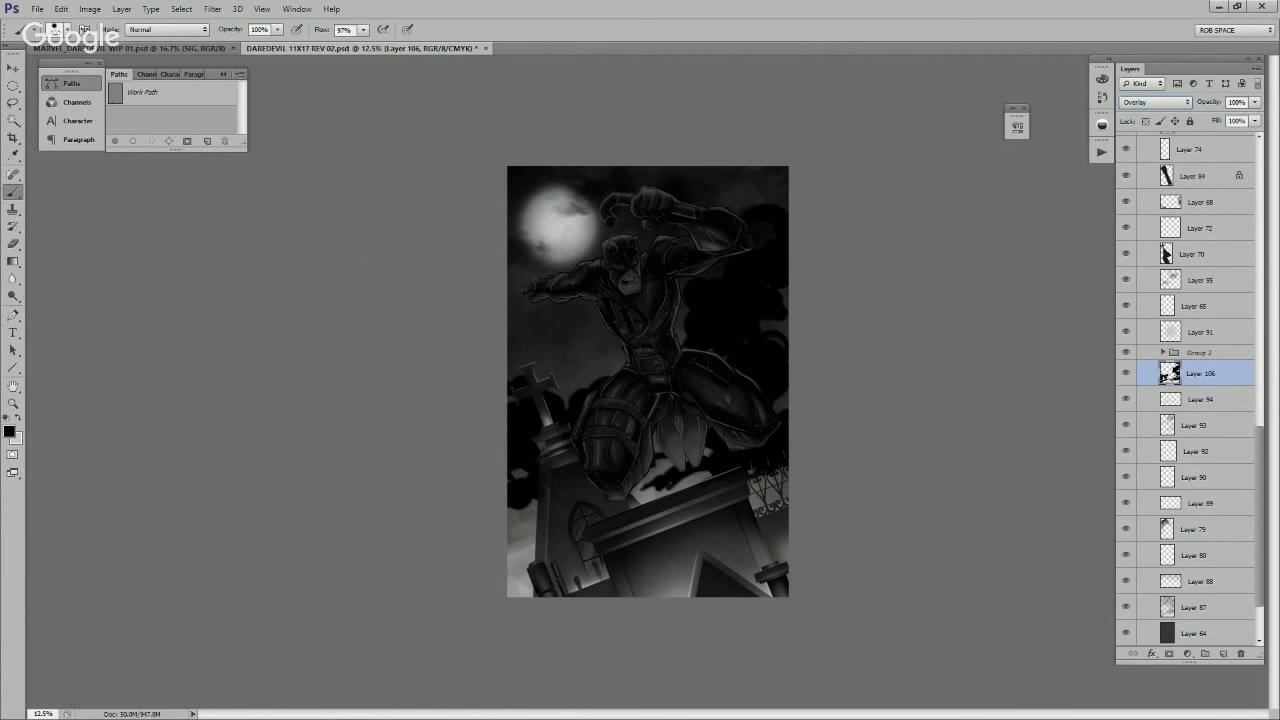
{"action": "left_click_drag", "start_coordinate": [1255, 102], "coordinate": [1208, 117]}
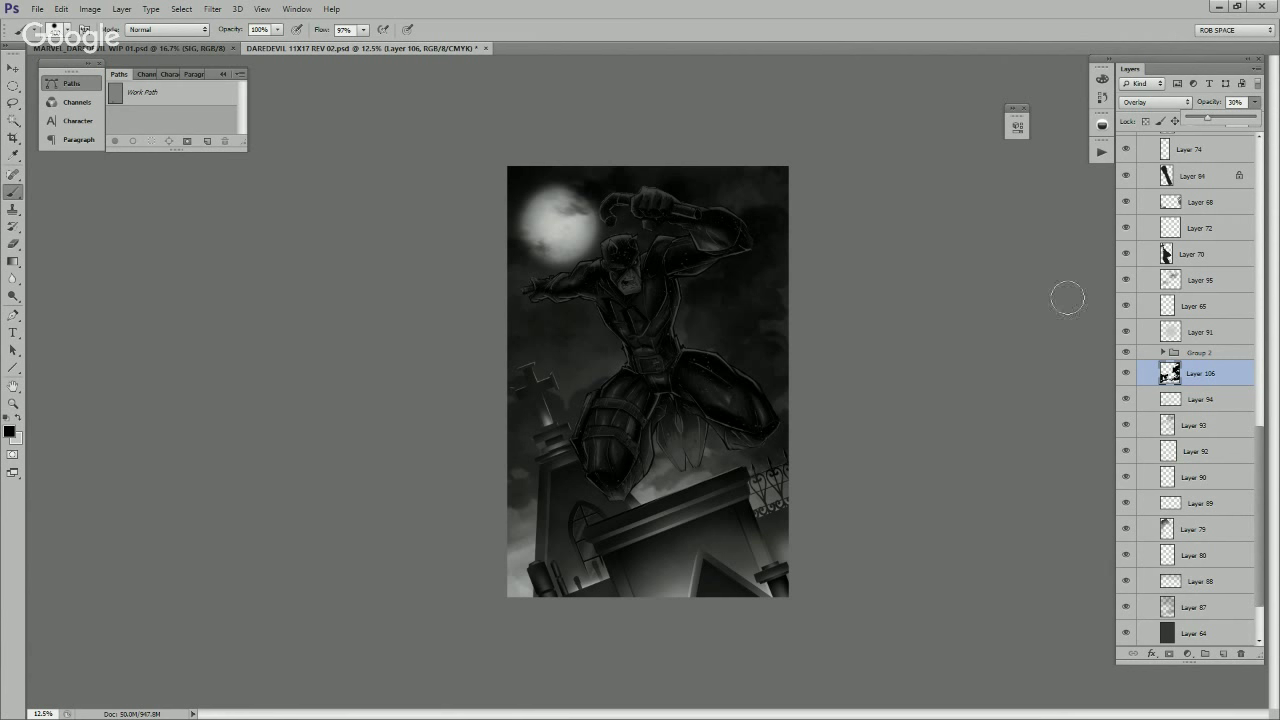
Step: Erase the dark clouds below the bent knee and around the fence using an enlarged MyBroosh eraser
{"action": "key", "text": "e"}
{"action": "right_click", "coordinate": [688, 496]}
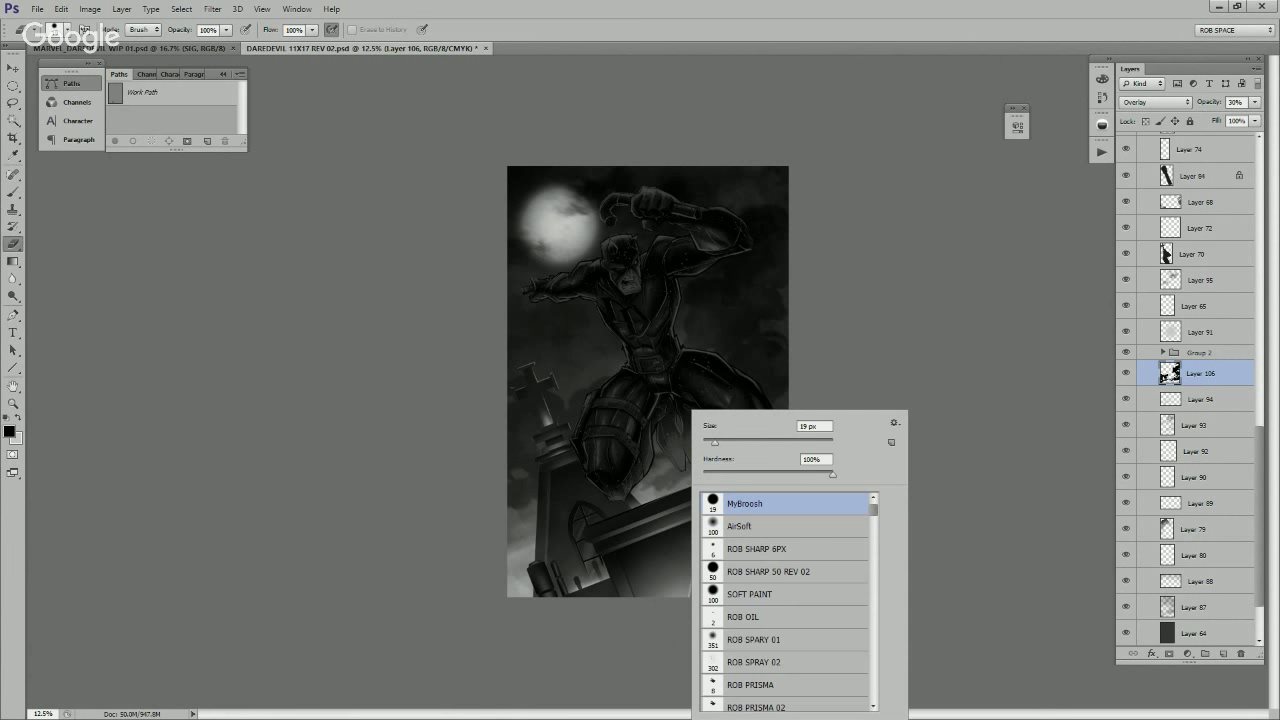
{"action": "left_click", "coordinate": [668, 501]}
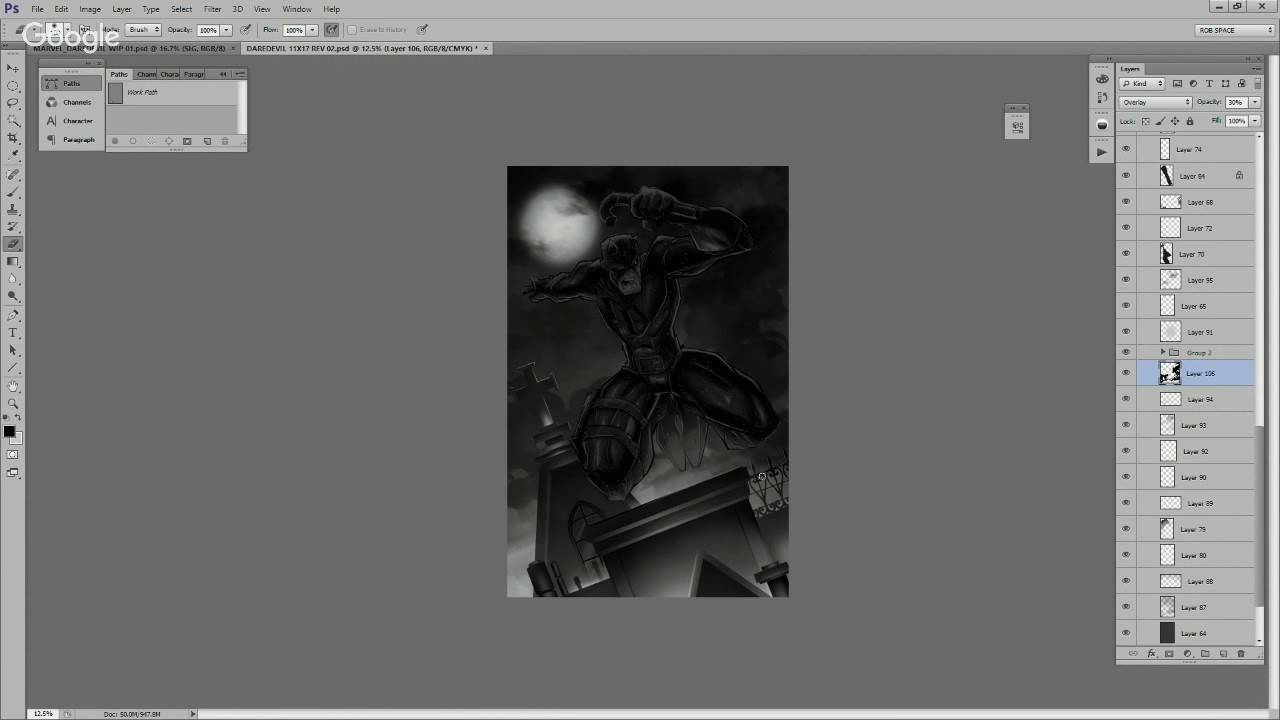
{"action": "key", "text": "bracketright"}
{"action": "key", "text": "bracketright"}
{"action": "key", "text": "bracketright"}
{"action": "key", "text": "bracketright"}
{"action": "key", "text": "bracketright"}
{"action": "key", "text": "bracketright"}
{"action": "key", "text": "bracketright"}
{"action": "key", "text": "bracketright"}
{"action": "key", "text": "bracketright"}
{"action": "key", "text": "bracketright"}
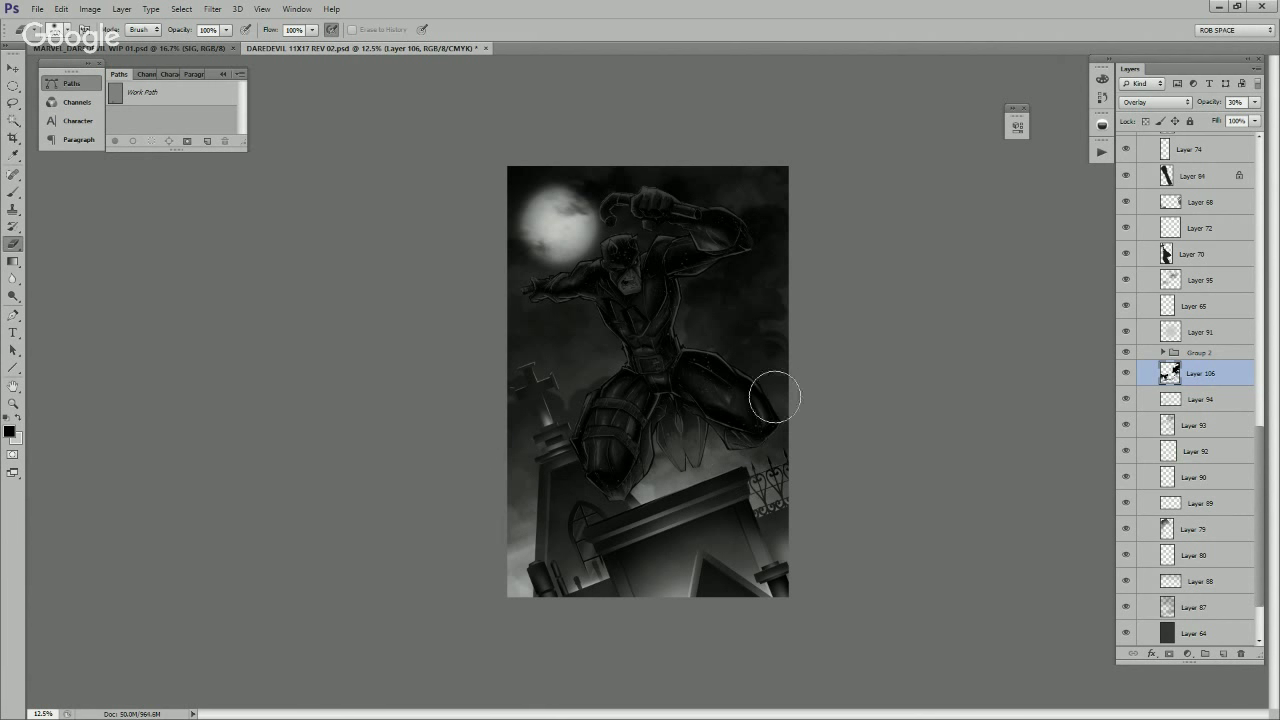
{"action": "key", "text": "bracketleft"}
{"action": "key", "text": "bracketleft"}
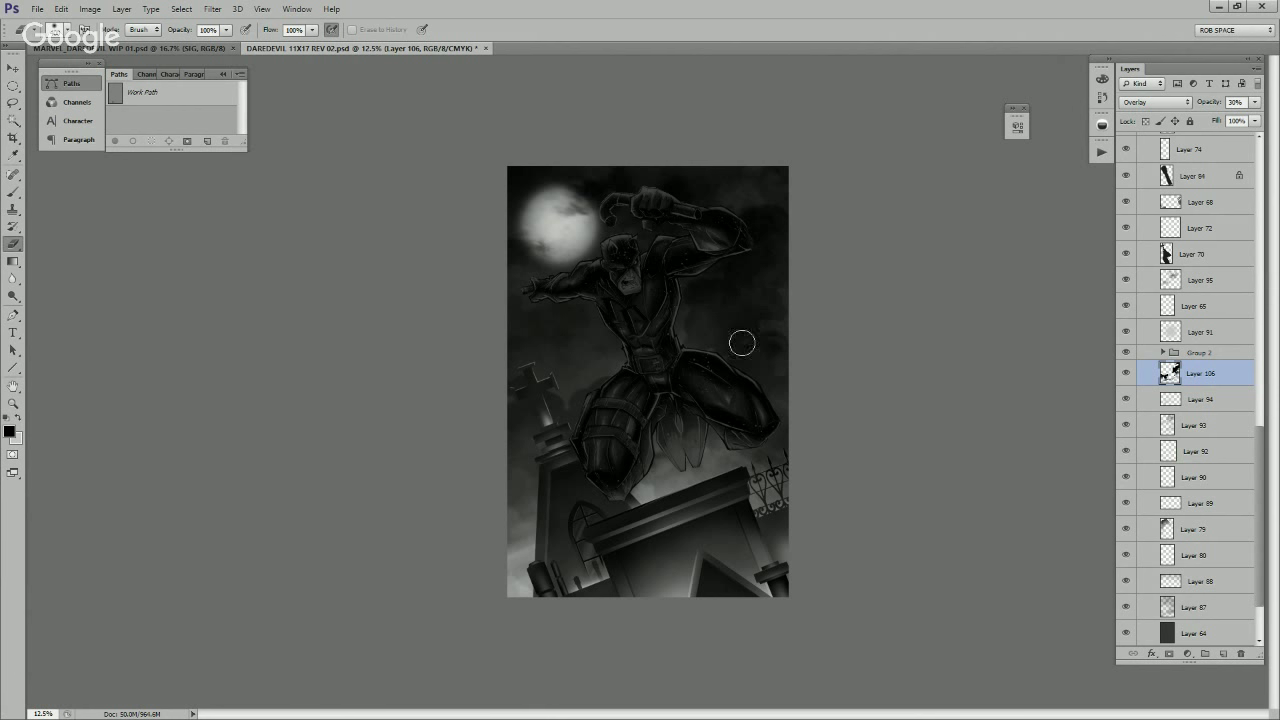
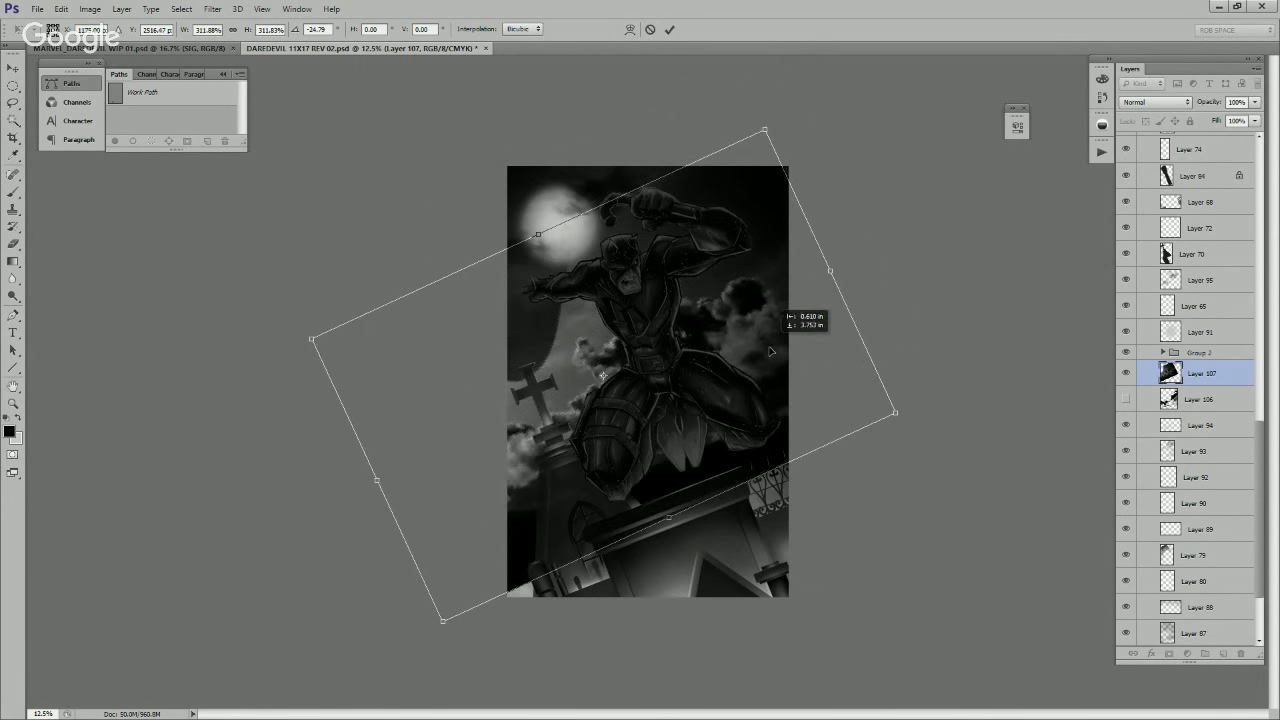
Step: Apply the transform that enlarges the cloud photo on Layer 107 to about 312% and rotates it -24.79°
{"action": "key", "text": "Escape"}
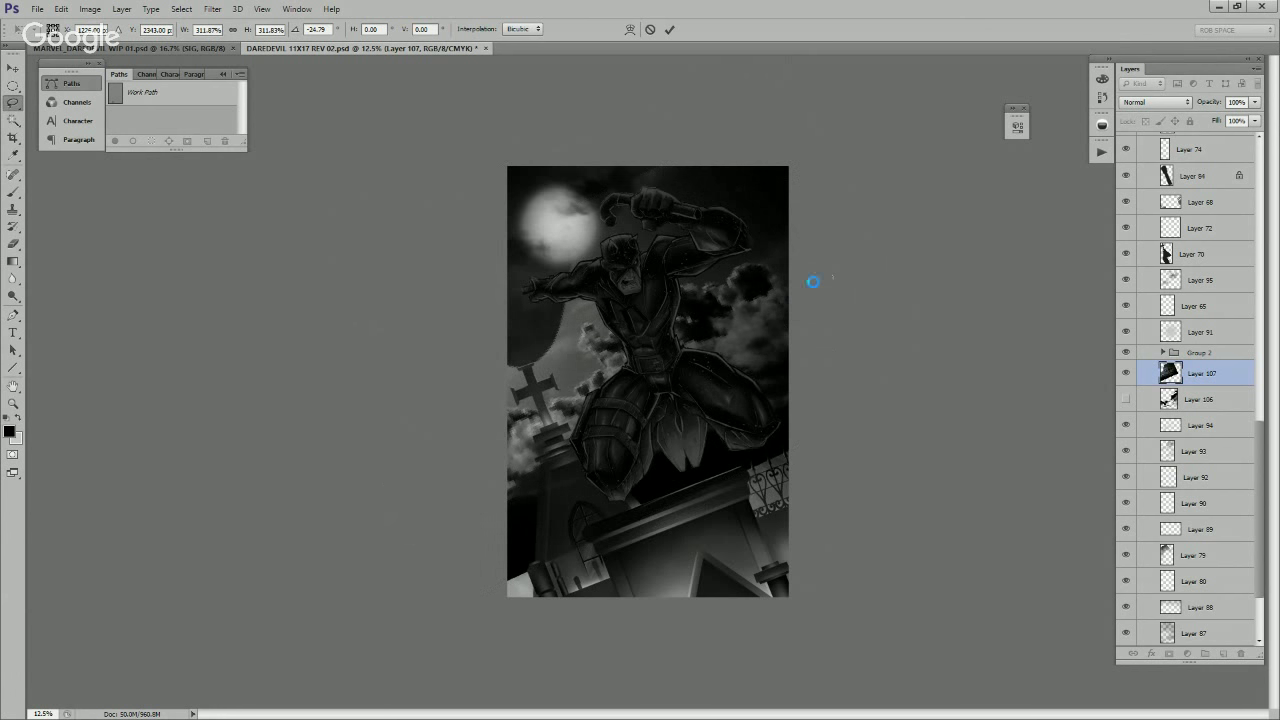
{"action": "key", "text": "ctrl+t"}
{"action": "left_click_drag", "start_coordinate": [455, 281], "coordinate": [863, 460]}
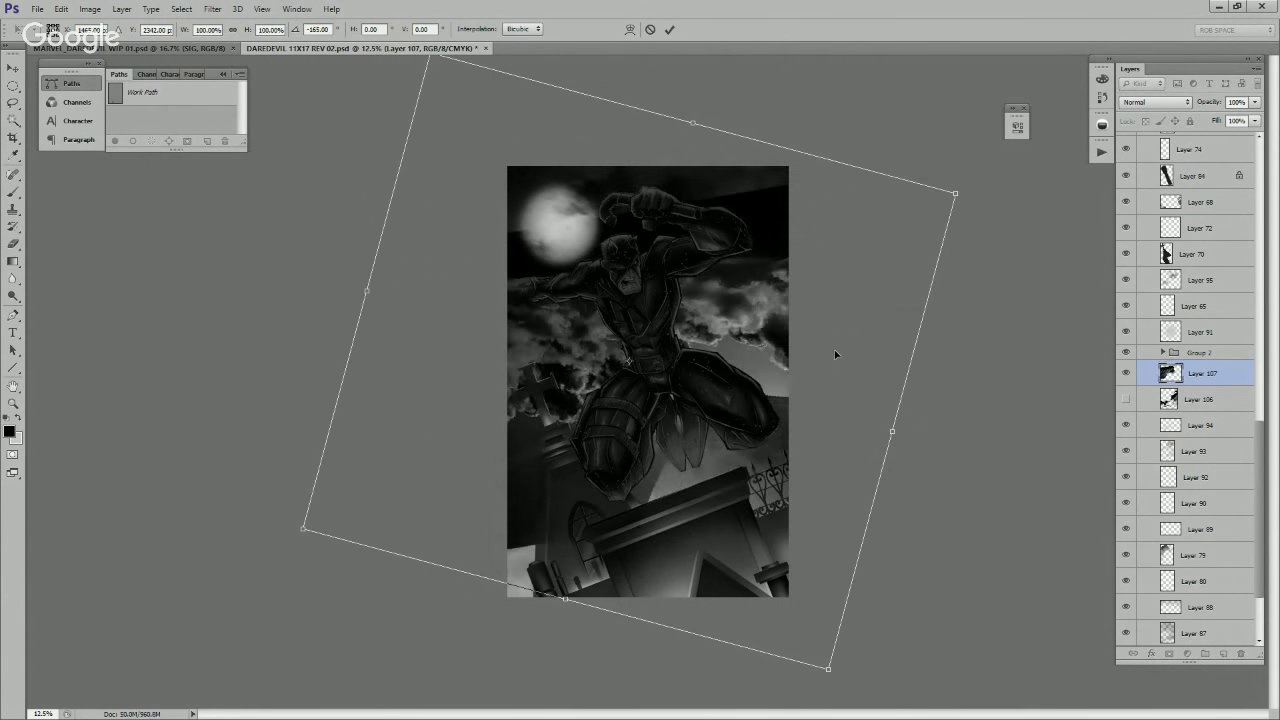
{"action": "left_click_drag", "start_coordinate": [834, 354], "coordinate": [802, 425]}
{"action": "key", "text": "Return"}
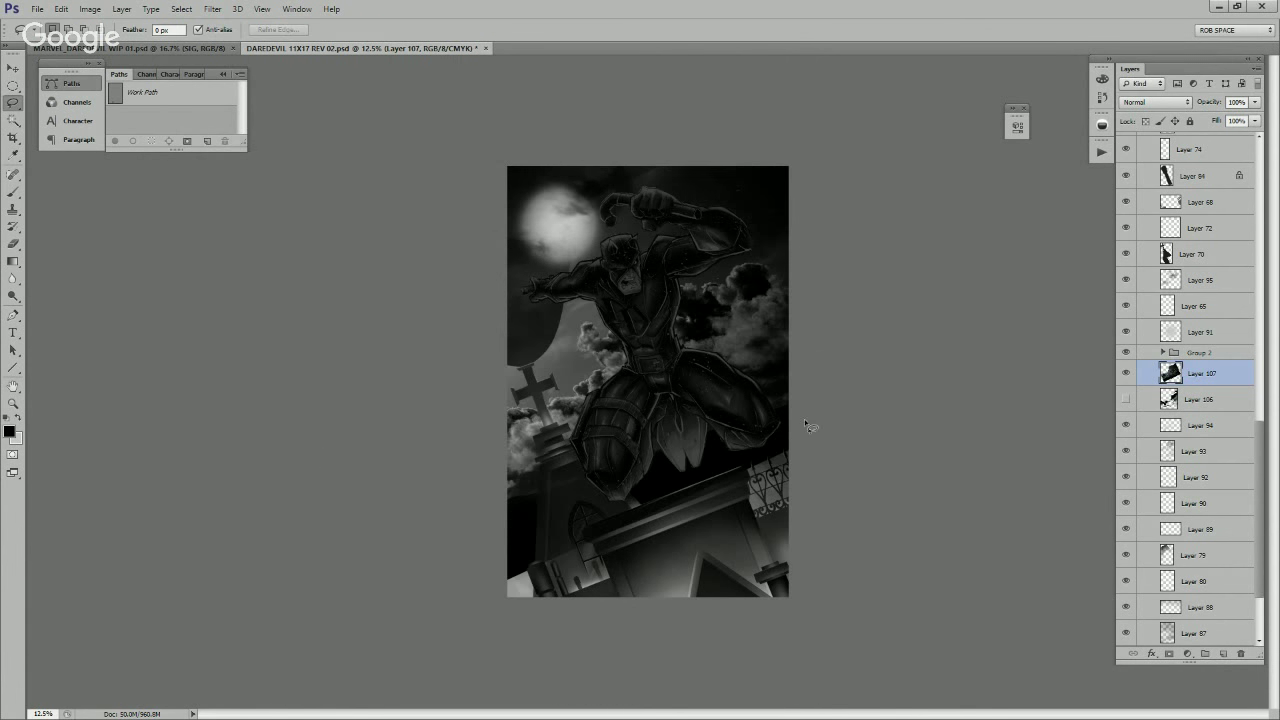
Step: Try Overlay blending on the cloud photo layer and move the clouds higher behind the figure
{"action": "left_click", "coordinate": [1155, 102]}
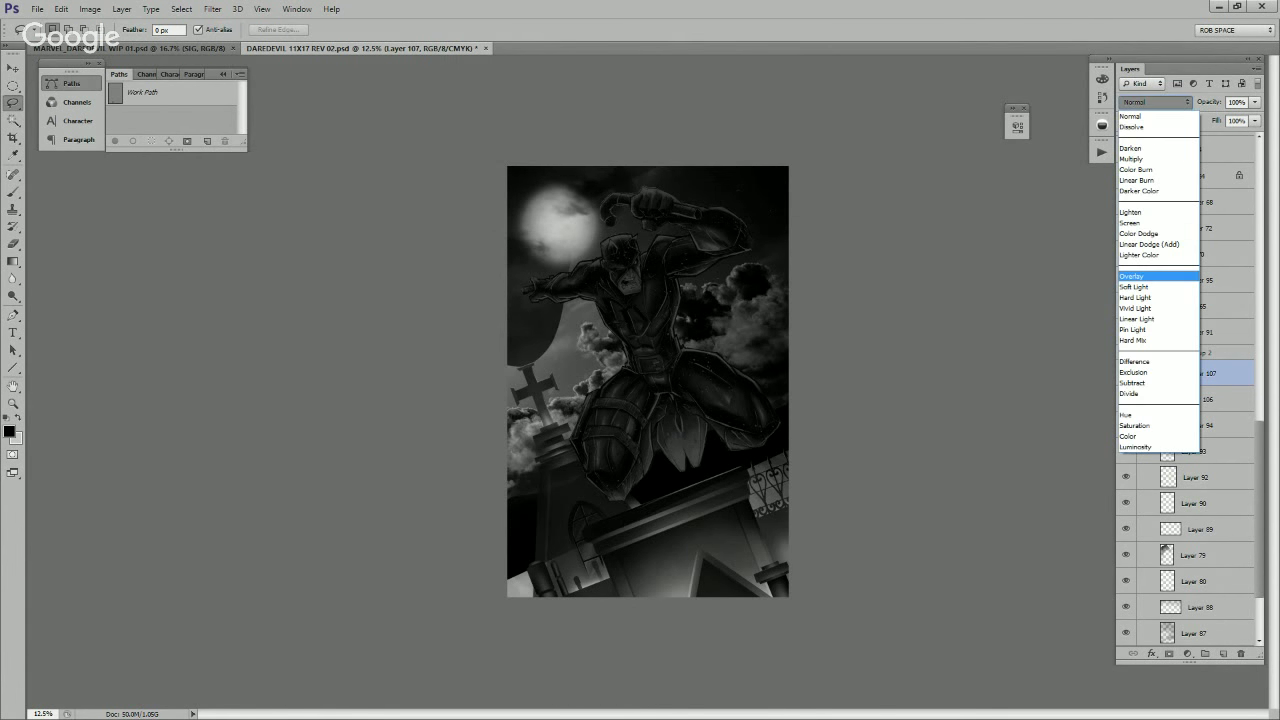
{"action": "left_click", "coordinate": [1135, 254]}
{"action": "key", "text": "v"}
{"action": "mouse_move", "coordinate": [755, 388]}
{"action": "left_mouse_down"}
{"action": "mouse_move", "coordinate": [727, 315]}
{"action": "mouse_move", "coordinate": [733, 284]}
{"action": "mouse_move", "coordinate": [738, 326]}
{"action": "left_mouse_up"}
{"action": "key", "text": "ctrl+t"}
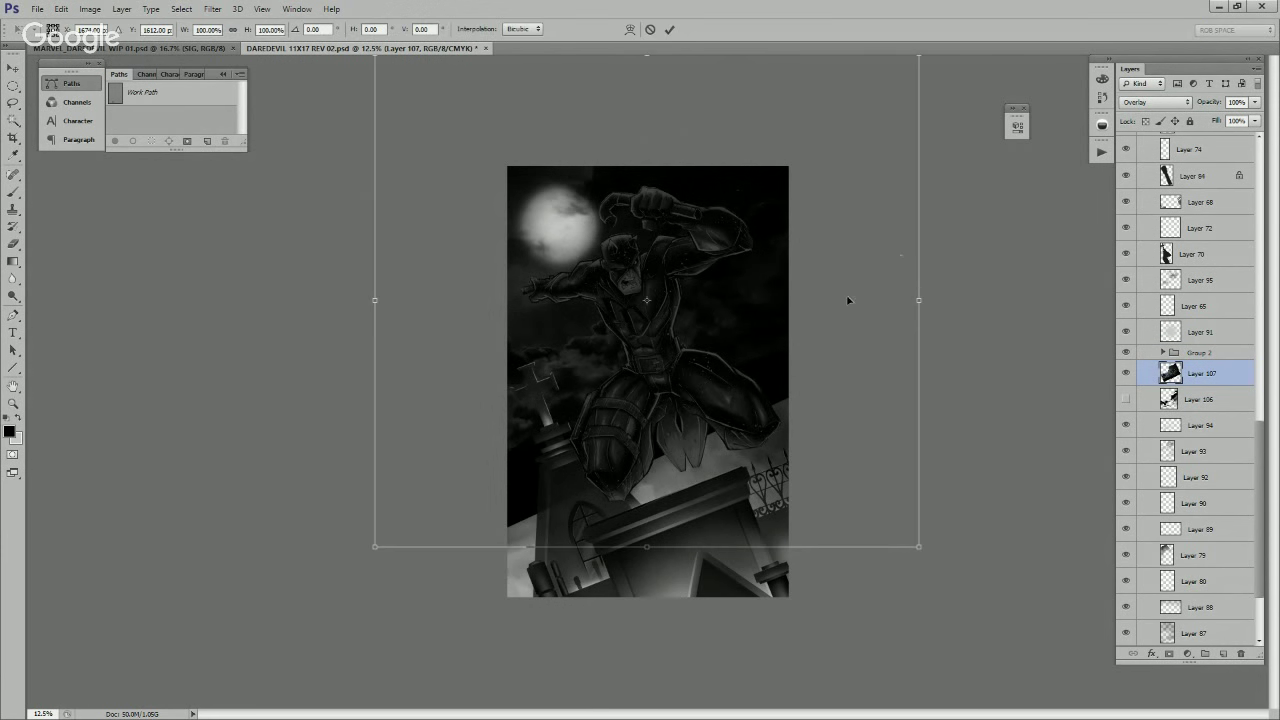
{"action": "key", "text": "Escape"}
Step: Return the cloud photo layer to Normal blending and lower its opacity to 51%
{"action": "left_click", "coordinate": [1155, 102]}
{"action": "left_click", "coordinate": [1136, 117]}
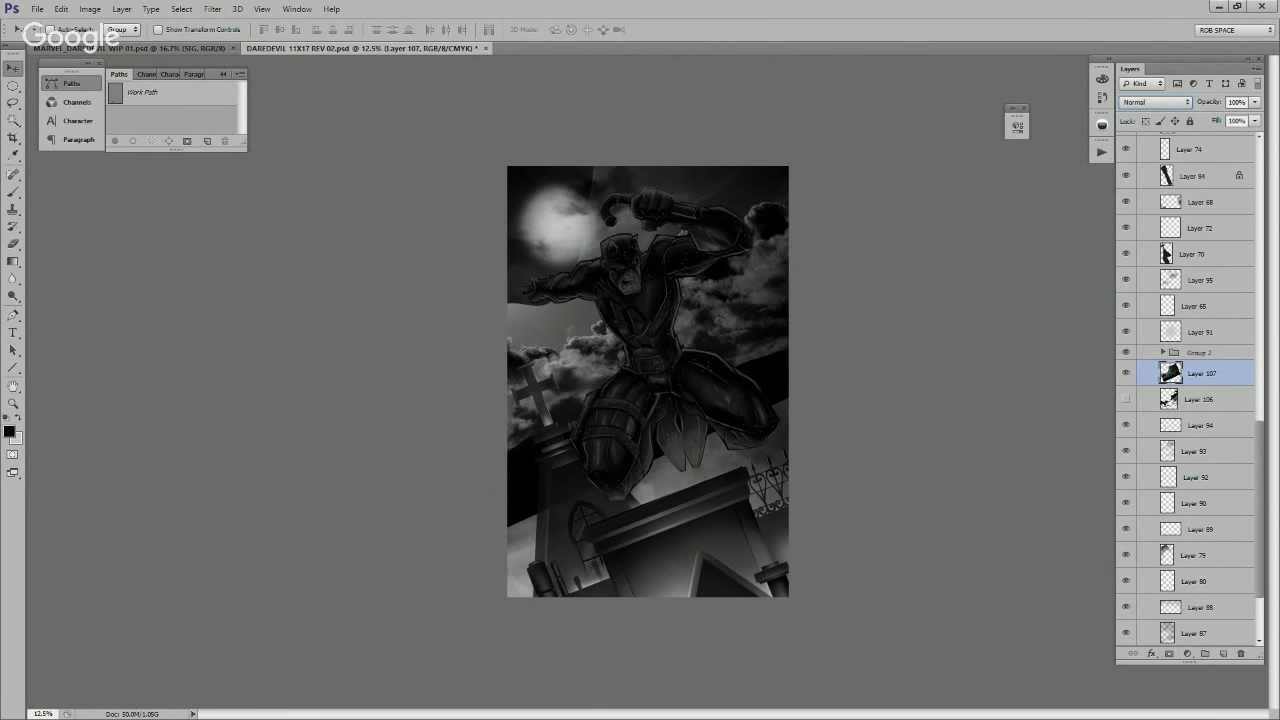
{"action": "left_click", "coordinate": [1255, 102]}
{"action": "left_click_drag", "start_coordinate": [1255, 118], "coordinate": [1222, 118]}
Step: Move the cloud photo lower, enlarge it to 140.57% and rotate it 4.84°
{"action": "key", "text": "ctrl+t"}
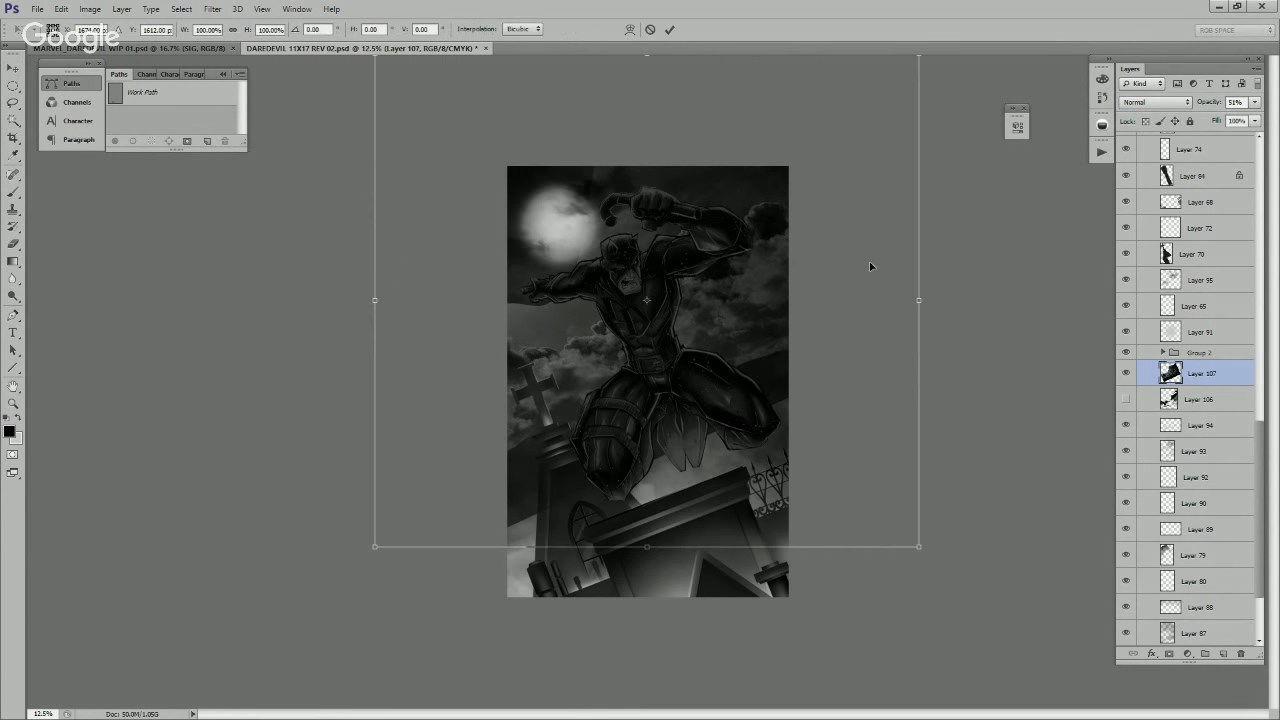
{"action": "left_click_drag", "start_coordinate": [873, 267], "coordinate": [842, 404]}
{"action": "left_click_drag", "start_coordinate": [920, 186], "coordinate": [1039, 92]}
{"action": "key", "text": "Return"}
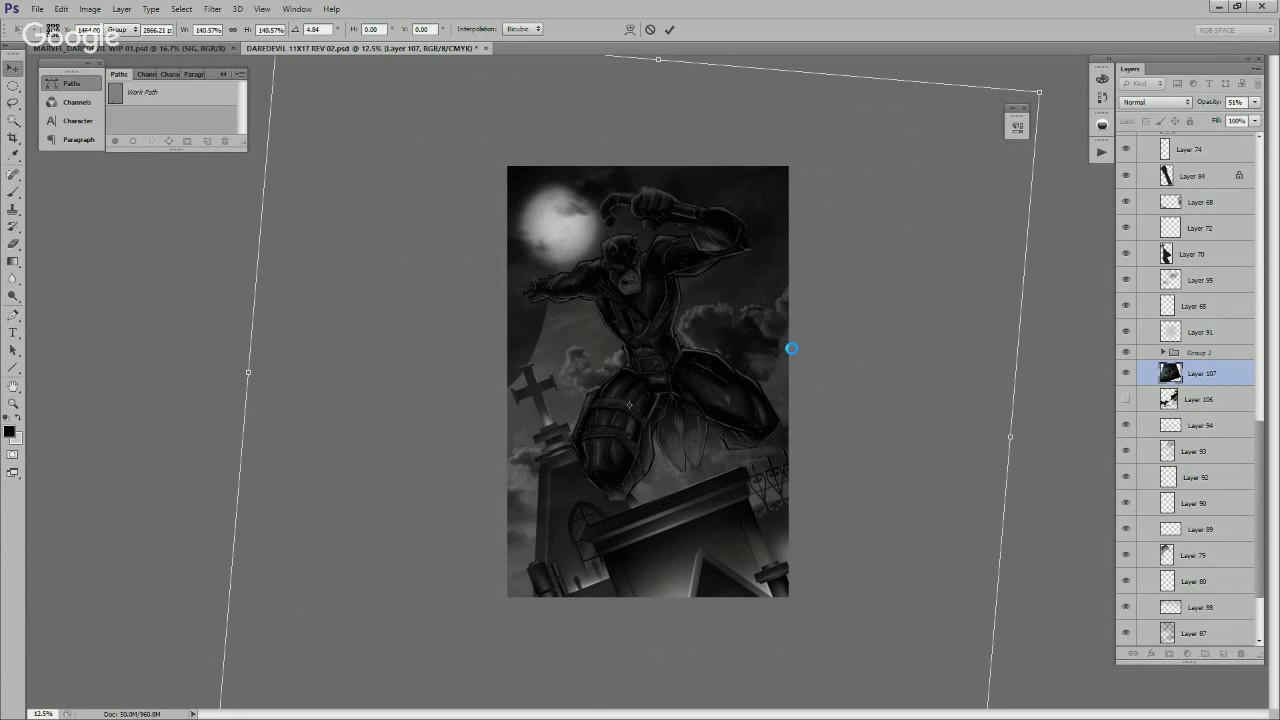
Step: Scale the cloud photo down so more of its clouds fit in the sky around the figure
{"action": "key", "text": "z"}
{"action": "left_click", "coordinate": [781, 352], "text": "alt"}
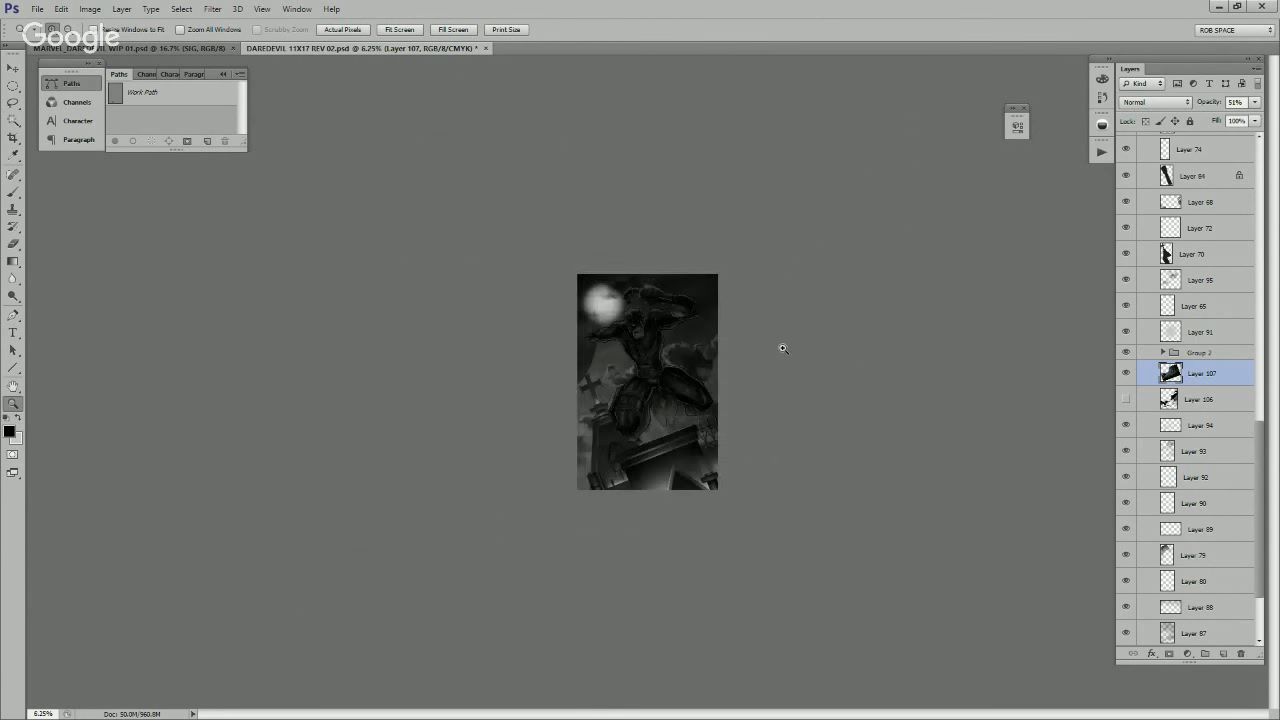
{"action": "key", "text": "ctrl+t"}
{"action": "left_click_drag", "start_coordinate": [827, 233], "coordinate": [793, 295]}
{"action": "key", "text": "Return"}
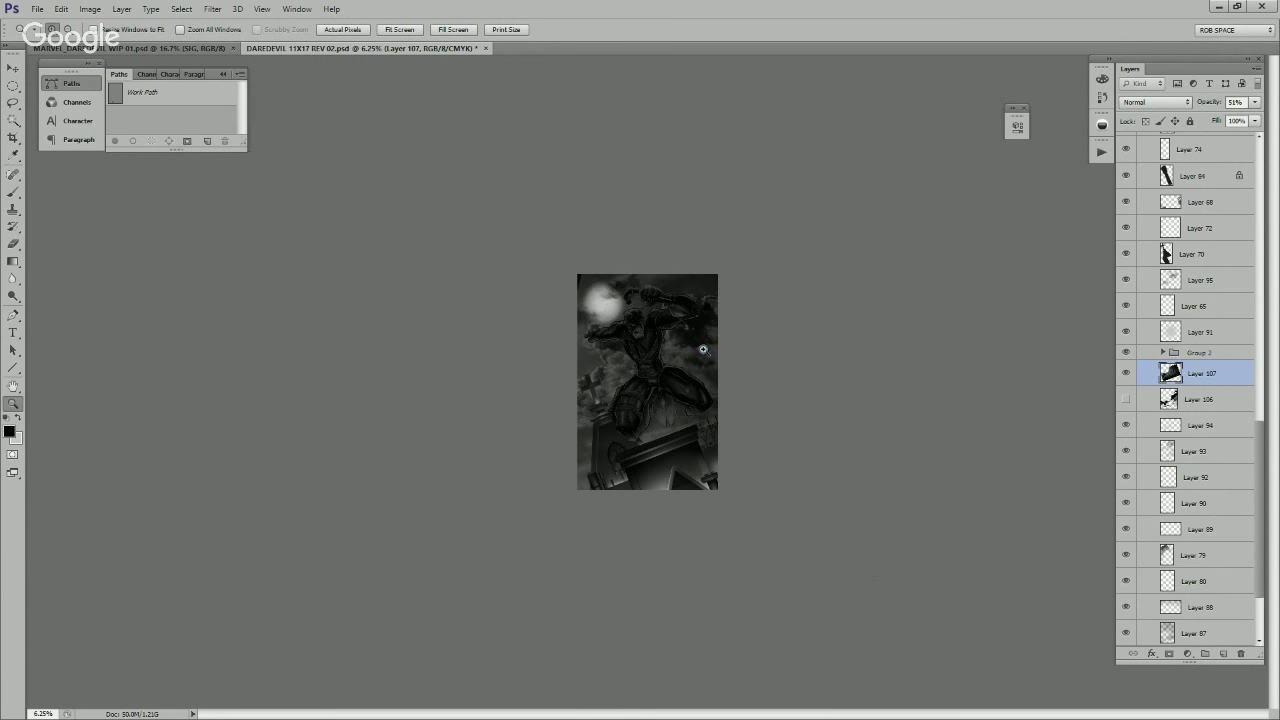
Step: Move the cloud photo down and to the right, placing its dark cloud bank between the raised arm and thigh
{"action": "left_click", "coordinate": [704, 349]}
{"action": "left_click", "coordinate": [704, 348]}
{"action": "left_click", "coordinate": [704, 347]}
{"action": "key", "text": "b"}
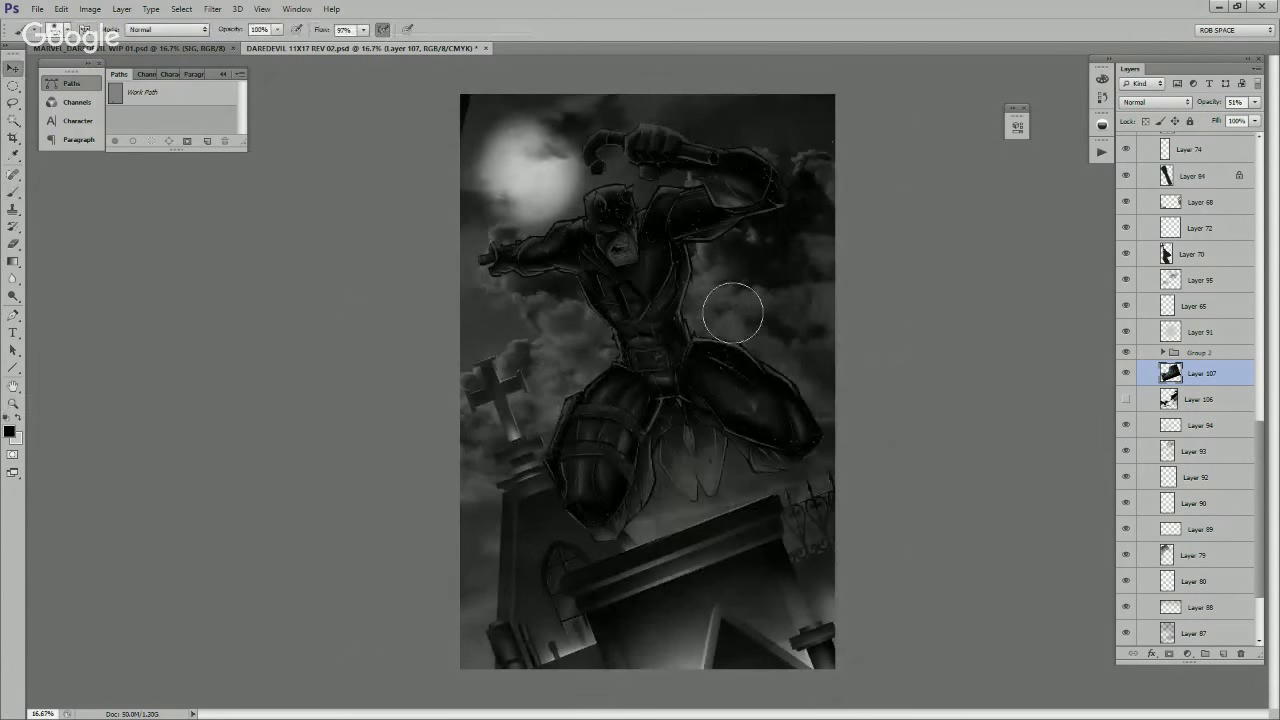
{"action": "key", "text": "v"}
{"action": "left_click_drag", "start_coordinate": [730, 302], "coordinate": [786, 352]}
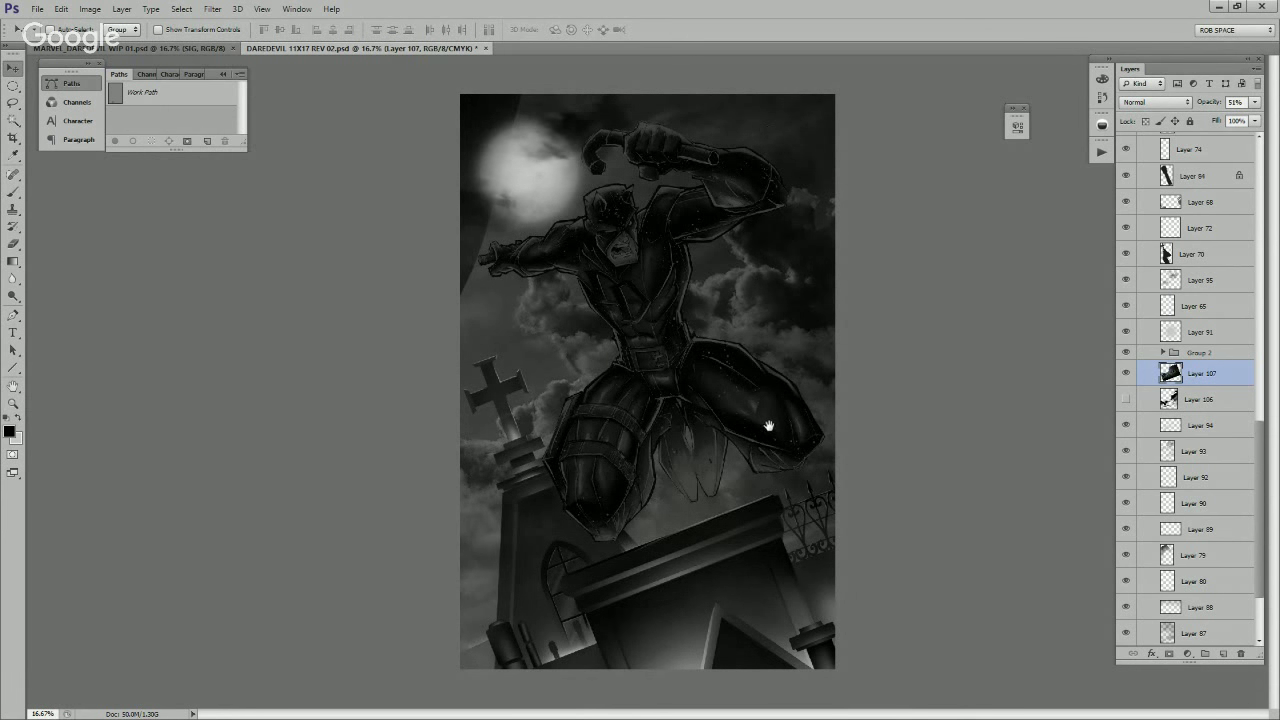
{"action": "key", "text": "z"}
{"action": "left_click", "coordinate": [773, 335]}
{"action": "left_click", "coordinate": [774, 335], "text": "alt"}
{"action": "left_click", "coordinate": [774, 335], "text": "alt"}
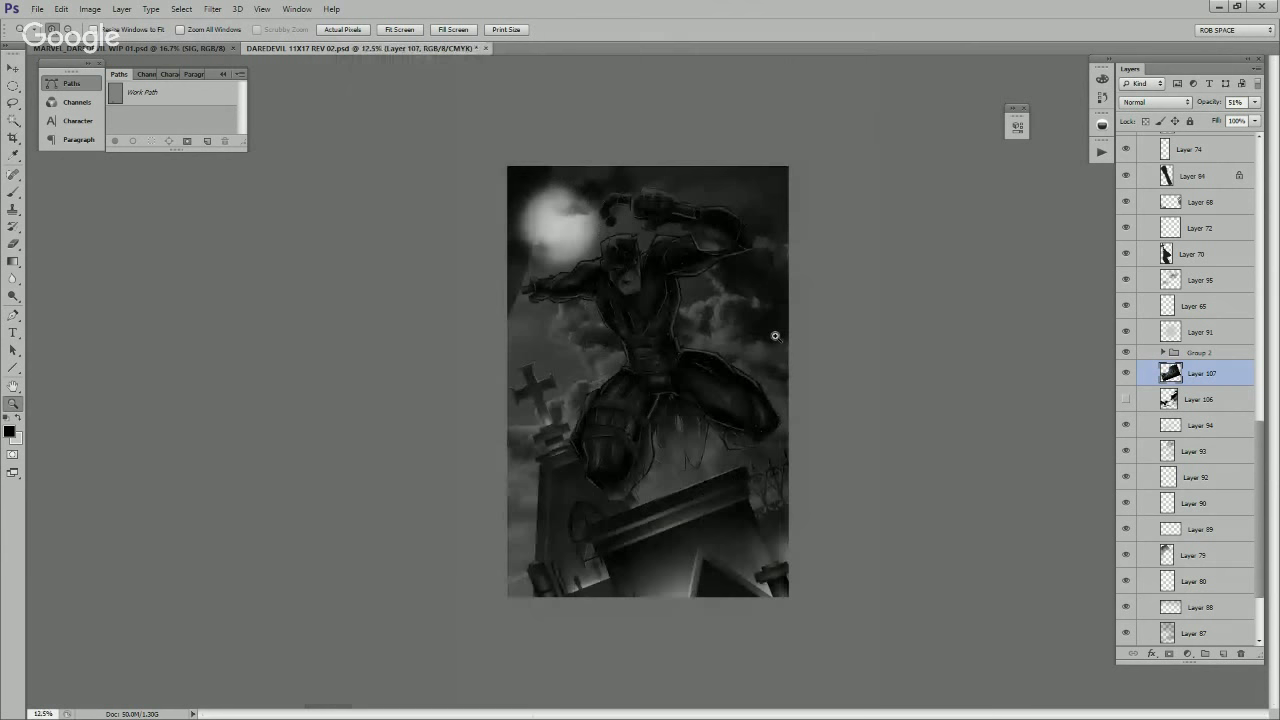
{"action": "left_click", "coordinate": [775, 336]}
{"action": "key", "text": "v"}
{"action": "left_click_drag", "start_coordinate": [802, 293], "coordinate": [855, 314]}
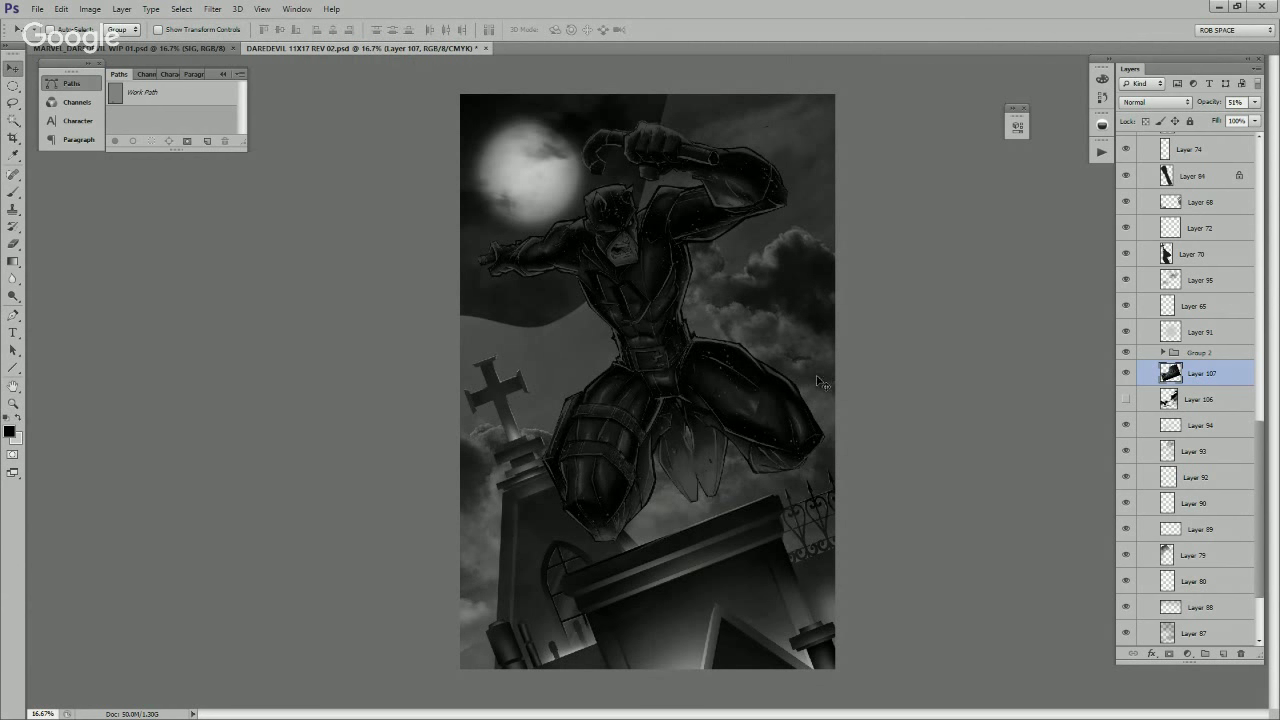
Step: Duplicate the cloud photo layer, scale the copy to about 59% and center it over the sky behind the figure
{"action": "key", "text": "ctrl+j"}
{"action": "mouse_move", "coordinate": [810, 290]}
{"action": "left_mouse_down"}
{"action": "mouse_move", "coordinate": [786, 277]}
{"action": "mouse_move", "coordinate": [724, 383]}
{"action": "mouse_move", "coordinate": [635, 383]}
{"action": "mouse_move", "coordinate": [828, 300]}
{"action": "left_mouse_up"}
{"action": "key", "text": "z"}
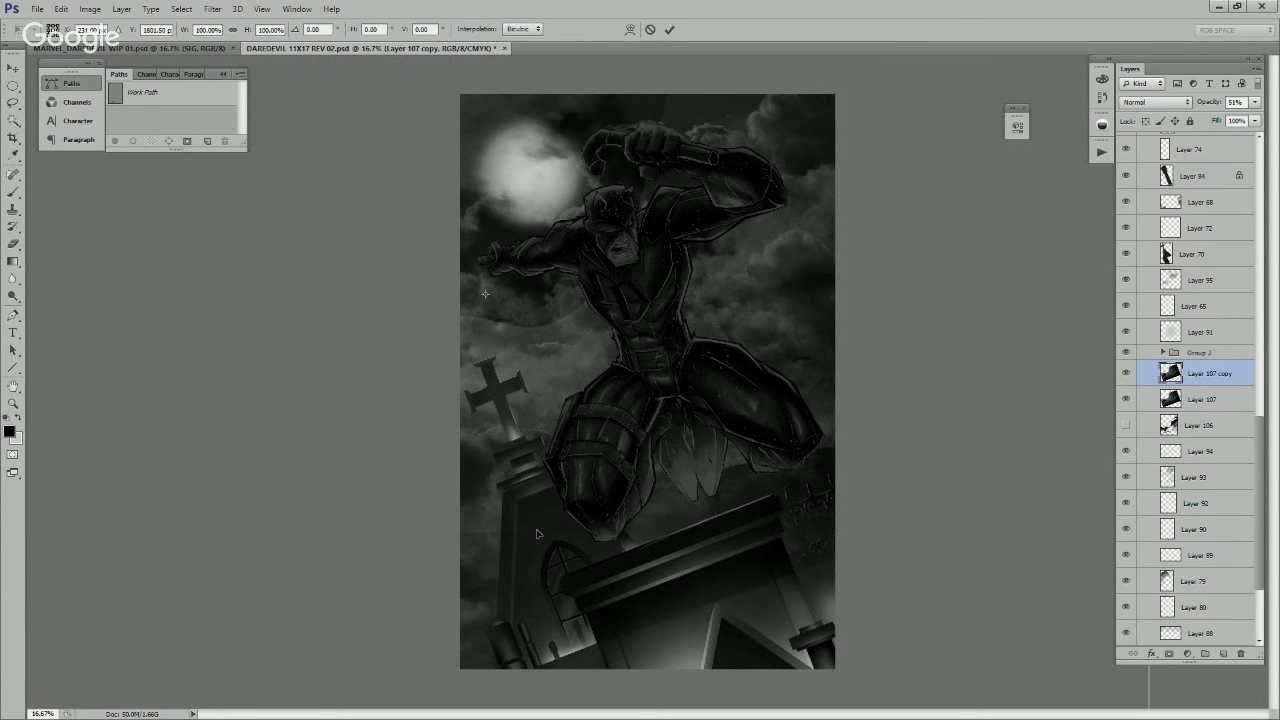
{"action": "left_click", "coordinate": [706, 446]}
{"action": "left_click", "coordinate": [706, 446], "text": "alt"}
{"action": "left_click", "coordinate": [706, 446], "text": "alt"}
{"action": "left_click", "coordinate": [706, 446], "text": "alt"}
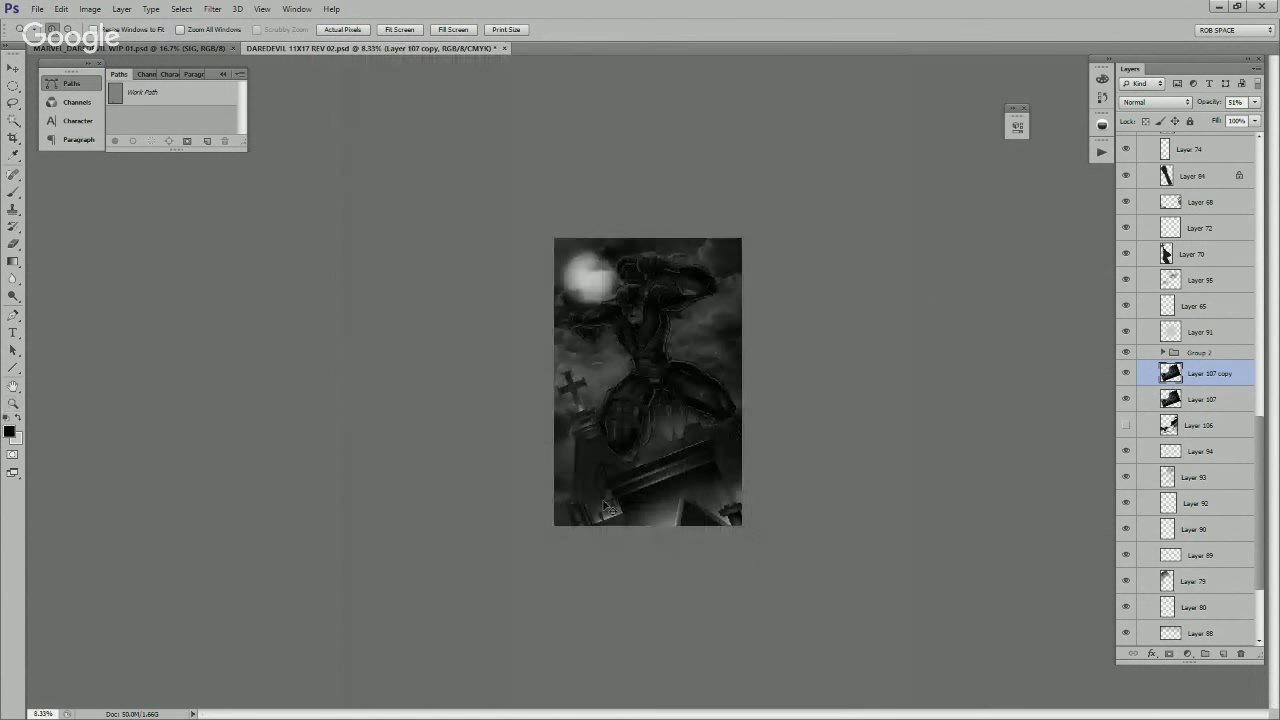
{"action": "key", "text": "ctrl+t"}
{"action": "left_click_drag", "start_coordinate": [243, 622], "coordinate": [371, 506]}
{"action": "left_click_drag", "start_coordinate": [640, 393], "coordinate": [716, 379]}
{"action": "key", "text": "Return"}
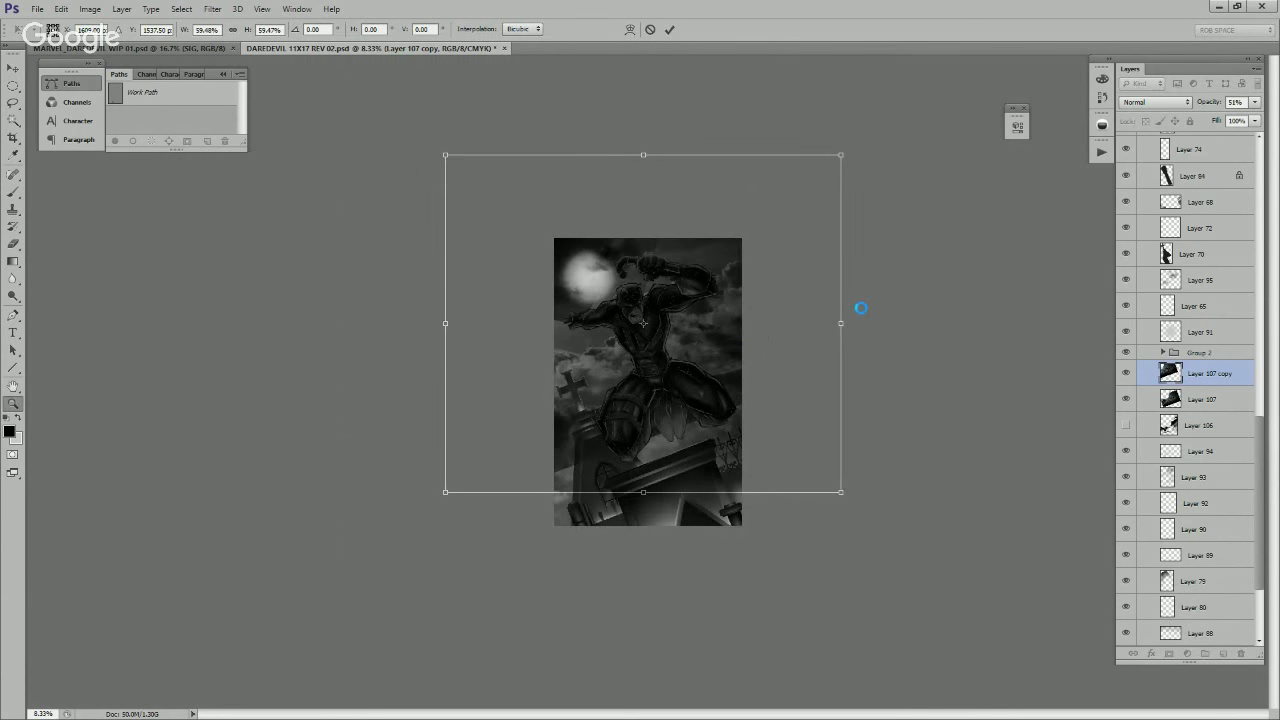
{"action": "key", "text": "Return"}
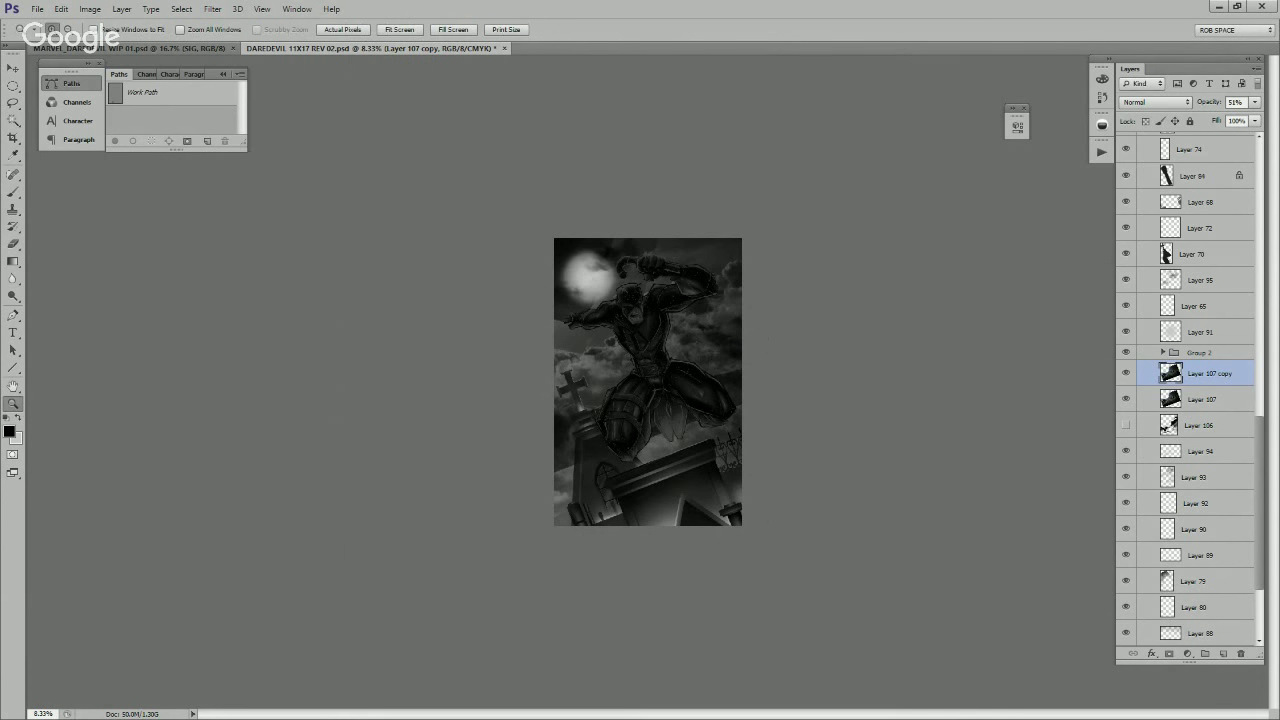
Step: Try the cloud copy beneath Layer 107, return it above, and move the copy slightly higher in the sky
{"action": "key", "text": "ctrl+bracketleft"}
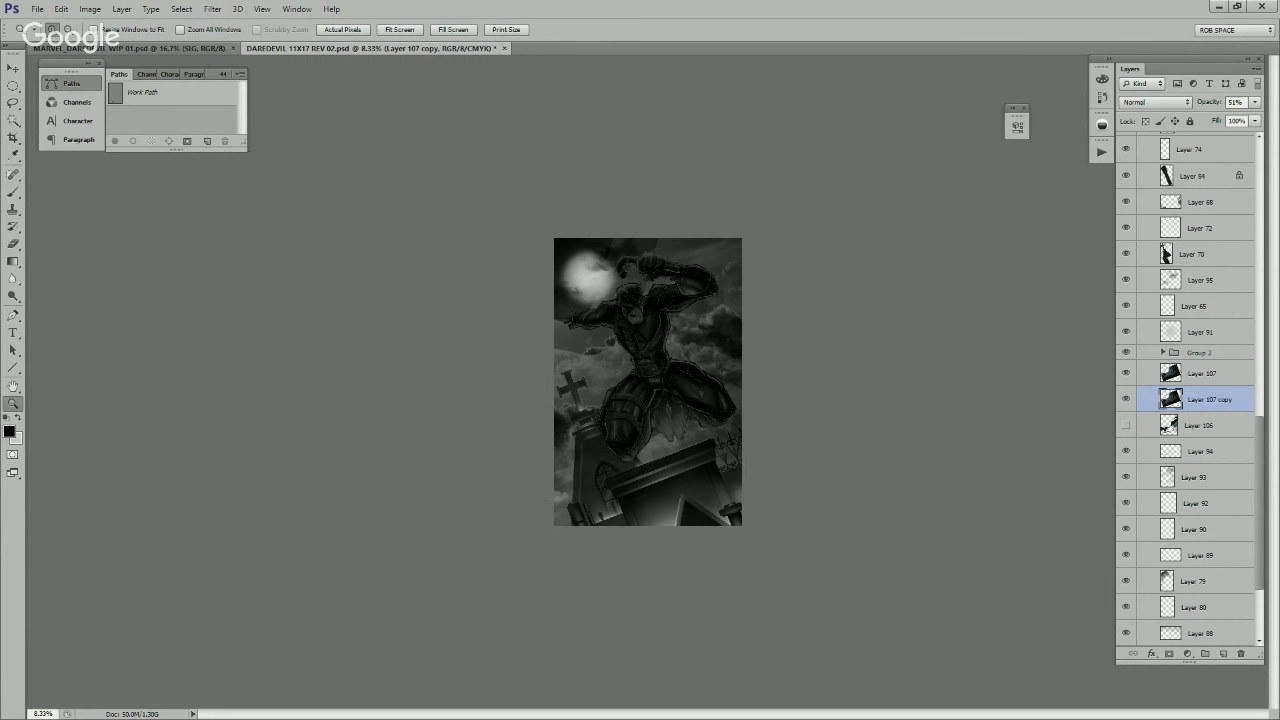
{"action": "key", "text": "ctrl+bracketright"}
{"action": "left_click", "coordinate": [720, 334]}
{"action": "left_click", "coordinate": [723, 332]}
{"action": "key", "text": "v"}
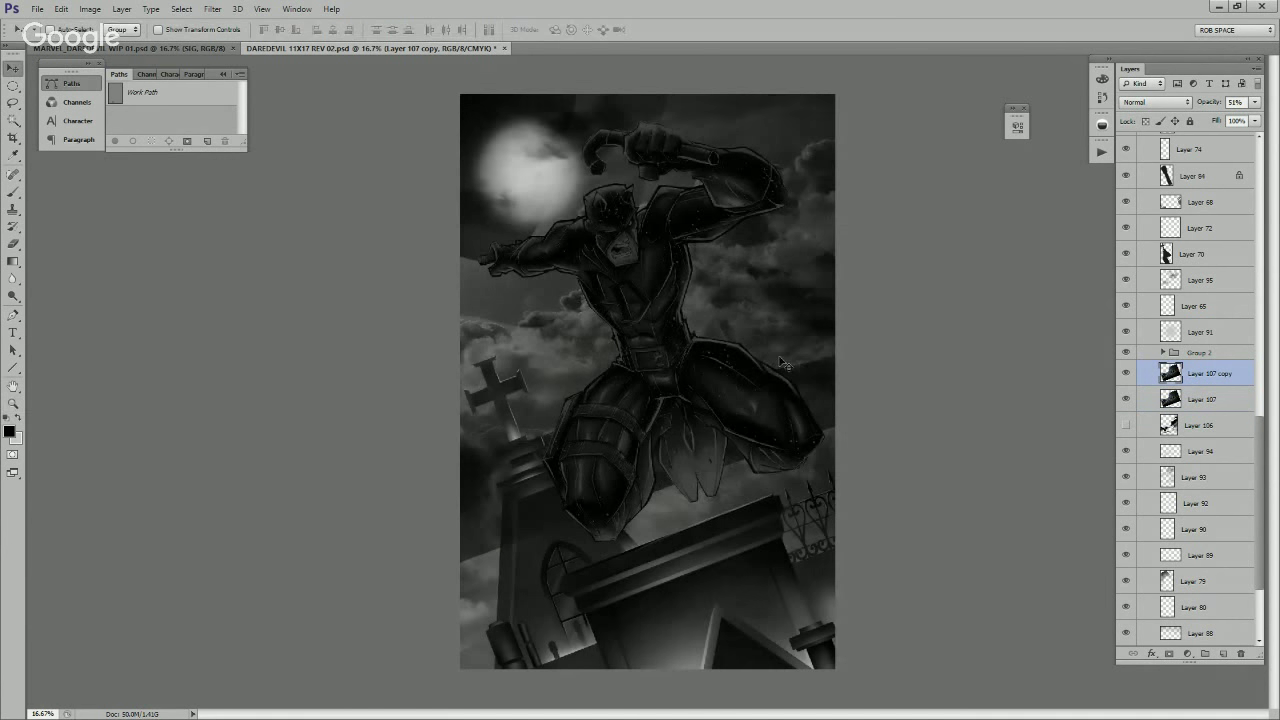
{"action": "left_click_drag", "start_coordinate": [778, 365], "coordinate": [780, 313]}
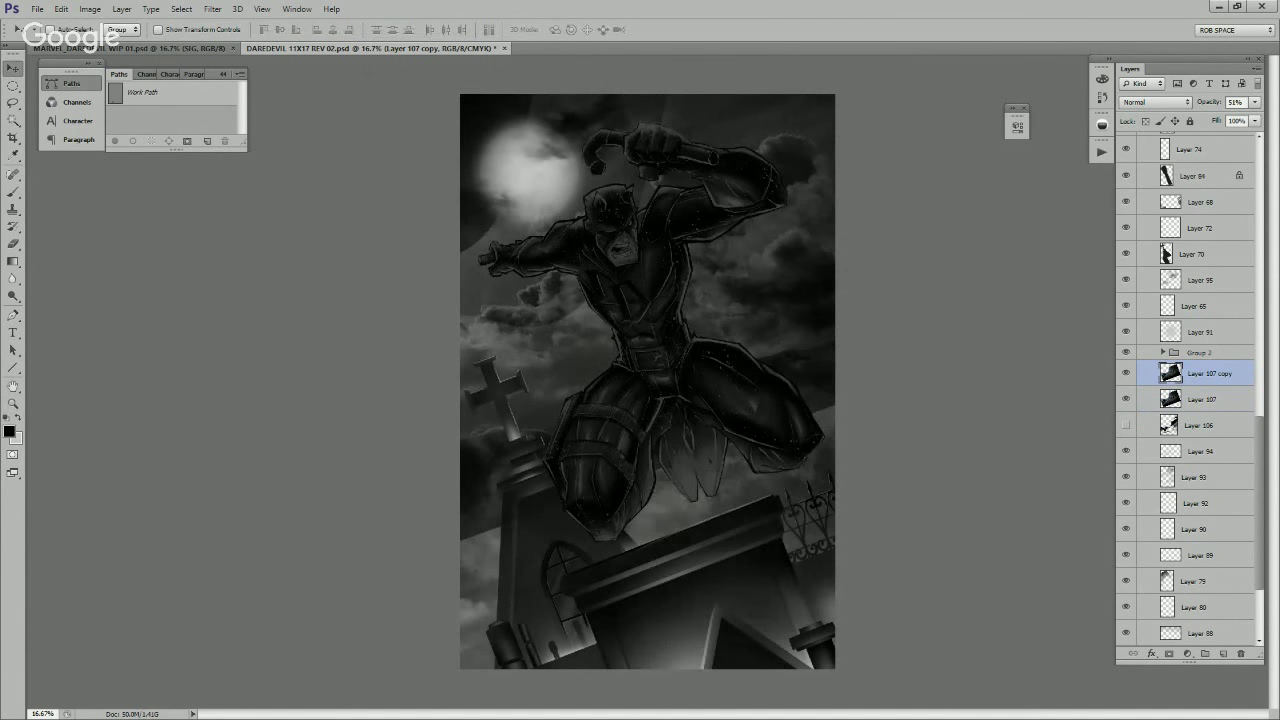
Step: Hide Layer 107 and its copy, and paste another cloud photo as a new layer beneath Group 2
{"action": "left_click_drag", "start_coordinate": [1126, 373], "coordinate": [1126, 399]}
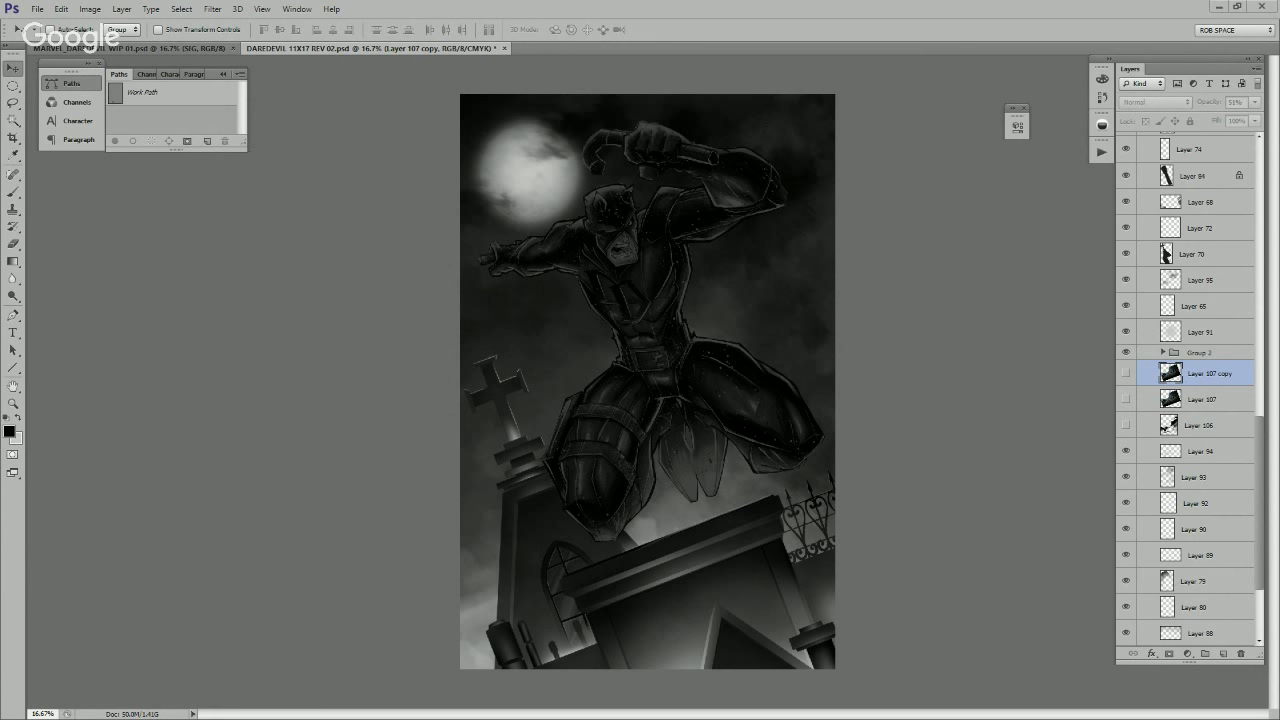
{"action": "key", "text": "z"}
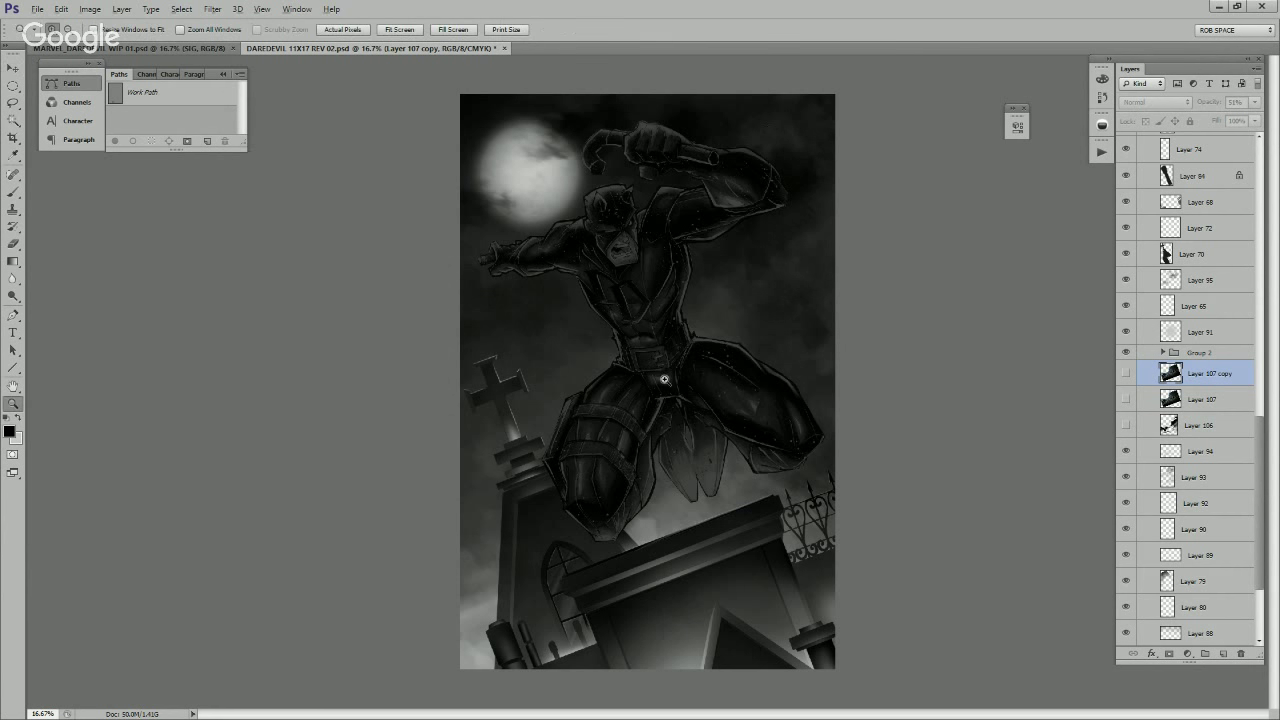
{"action": "left_click", "coordinate": [665, 378], "text": "alt"}
{"action": "left_click", "coordinate": [665, 378], "text": "alt"}
{"action": "left_click", "coordinate": [665, 378], "text": "alt"}
{"action": "key", "text": "ctrl+v"}
{"action": "key", "text": "ctrl+t"}
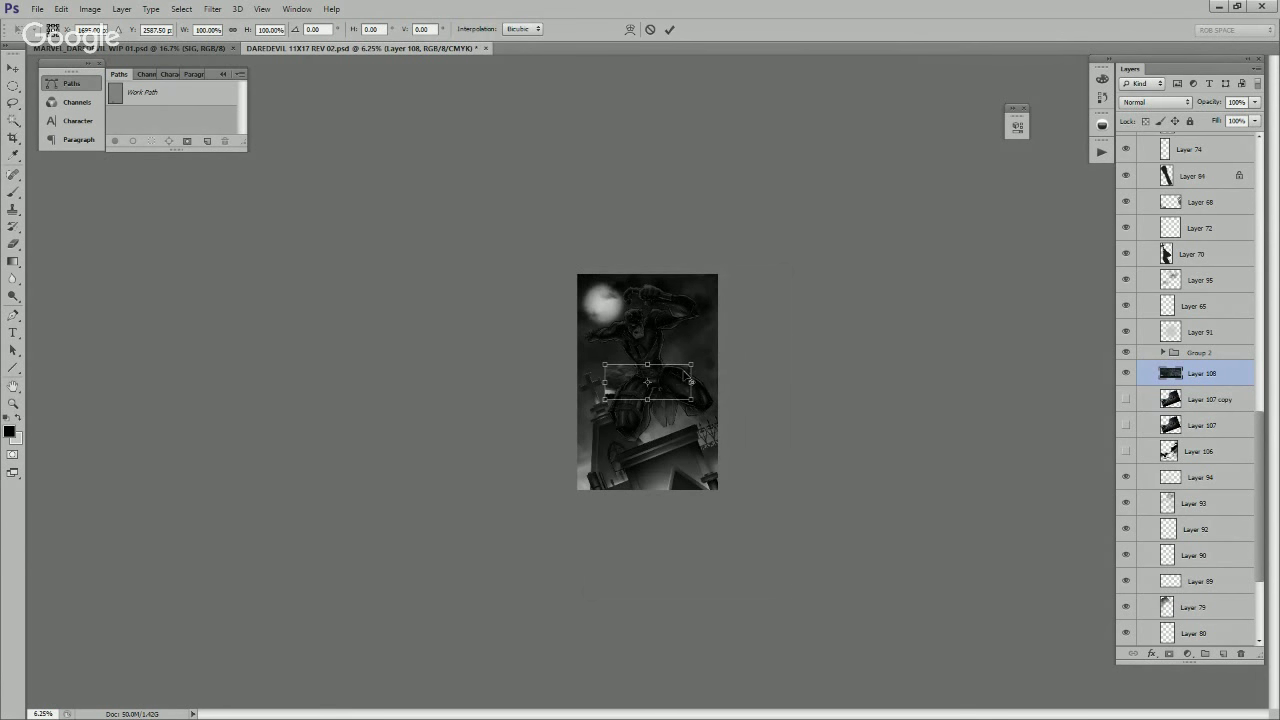
Step: Enlarge the pasted cloud photo to about 643% of its width and rotate it -15.99° so it covers the sky
{"action": "left_click_drag", "start_coordinate": [690, 366], "coordinate": [886, 282]}
{"action": "left_click_drag", "start_coordinate": [977, 337], "coordinate": [913, 265]}
{"action": "left_click_drag", "start_coordinate": [620, 295], "coordinate": [601, 271]}
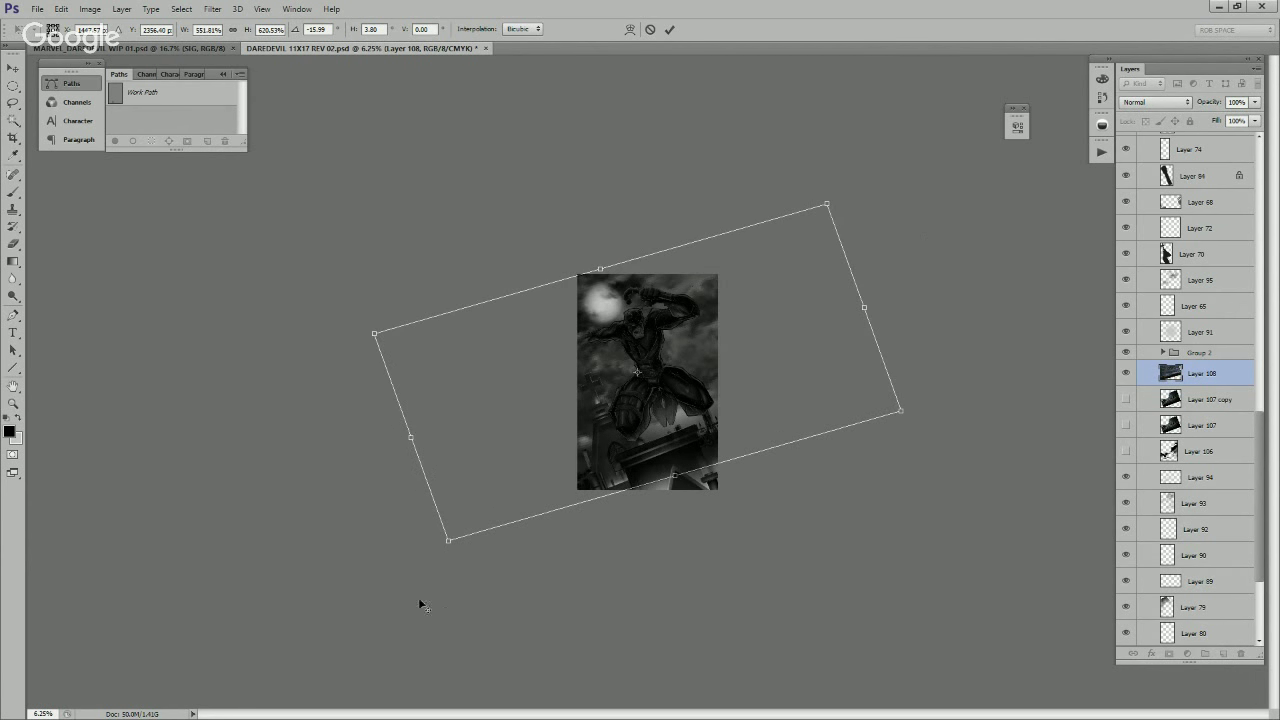
{"action": "left_click_drag", "start_coordinate": [448, 541], "coordinate": [425, 577]}
{"action": "left_click_drag", "start_coordinate": [595, 257], "coordinate": [608, 261]}
{"action": "key", "text": "ctrl+space"}
{"action": "key", "text": "Return"}
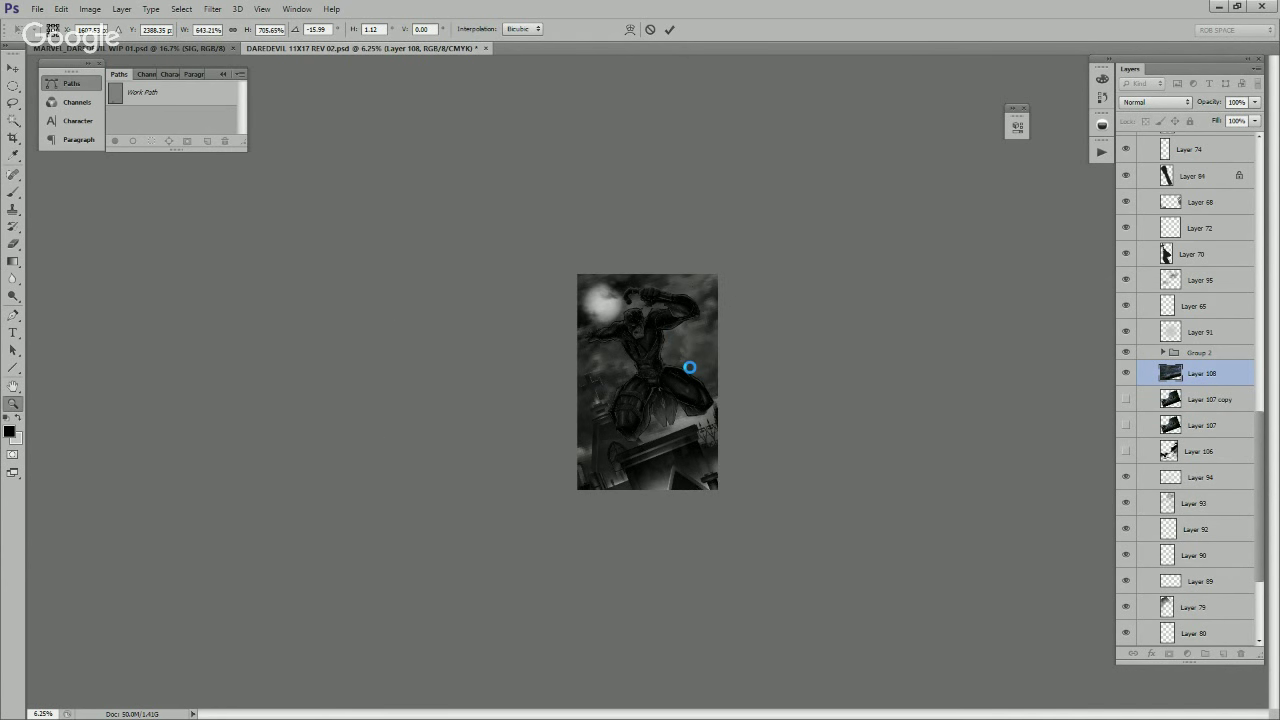
Step: Apply the transform and shift the enlarged cloud photo layer up and slightly right in the sky
{"action": "left_click", "coordinate": [688, 366]}
{"action": "key", "text": "v"}
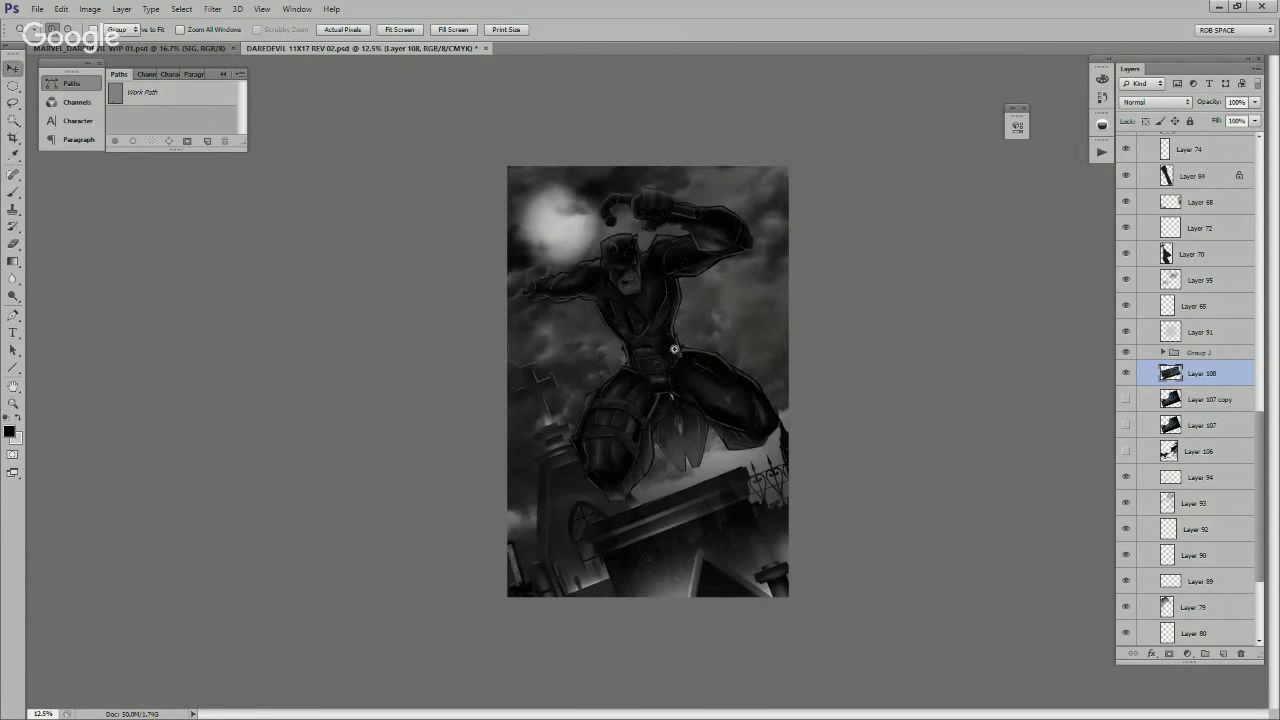
{"action": "left_click_drag", "start_coordinate": [652, 333], "coordinate": [668, 290]}
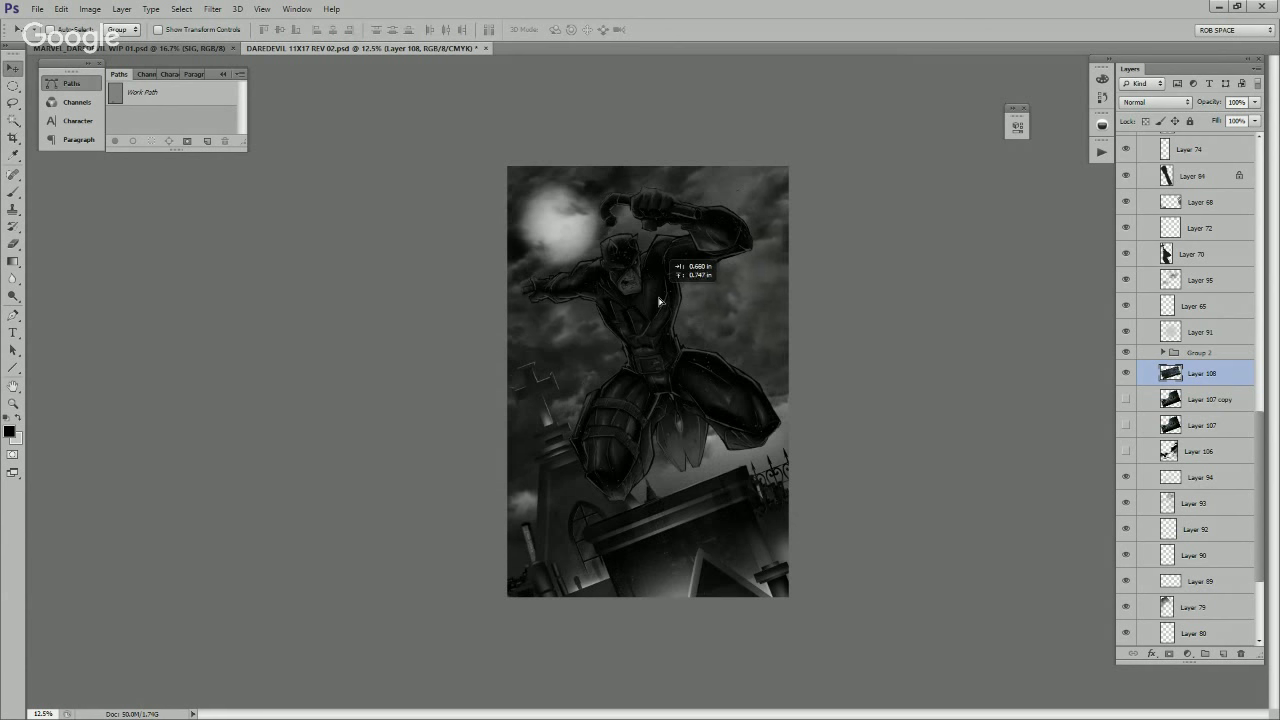
{"action": "key", "text": "ctrl+t"}
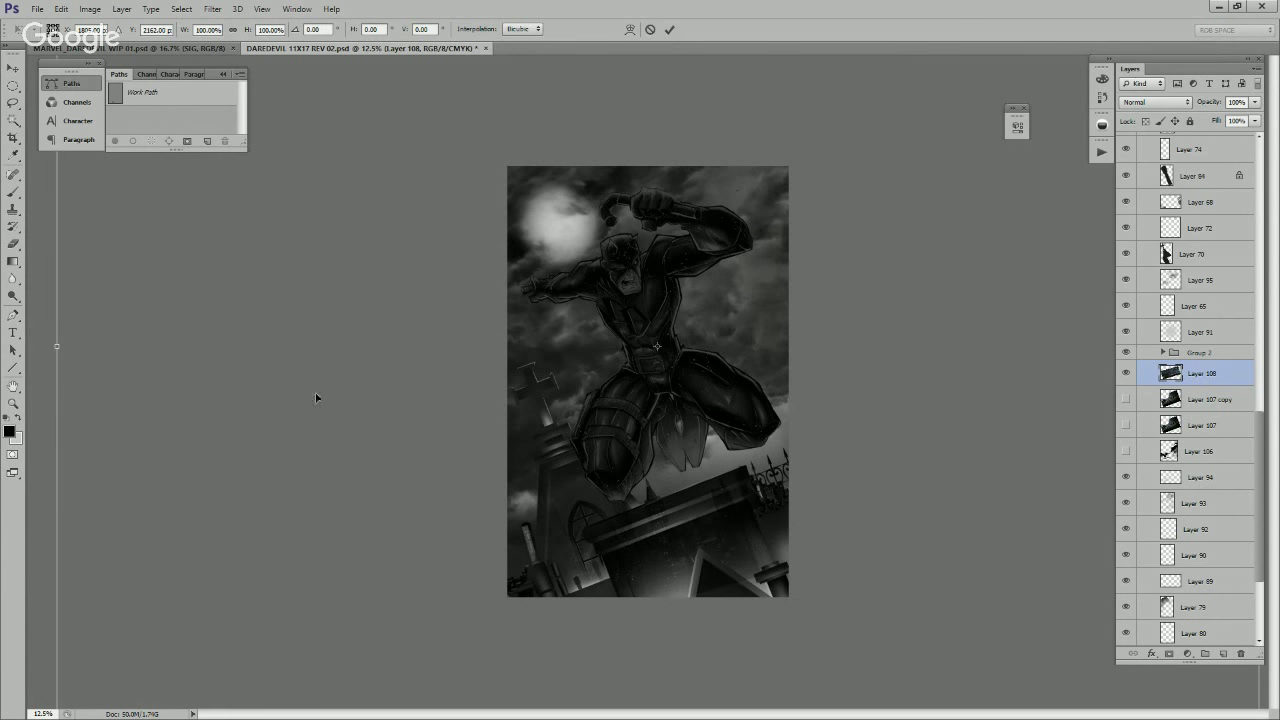
{"action": "left_click_drag", "start_coordinate": [574, 429], "coordinate": [520, 424]}
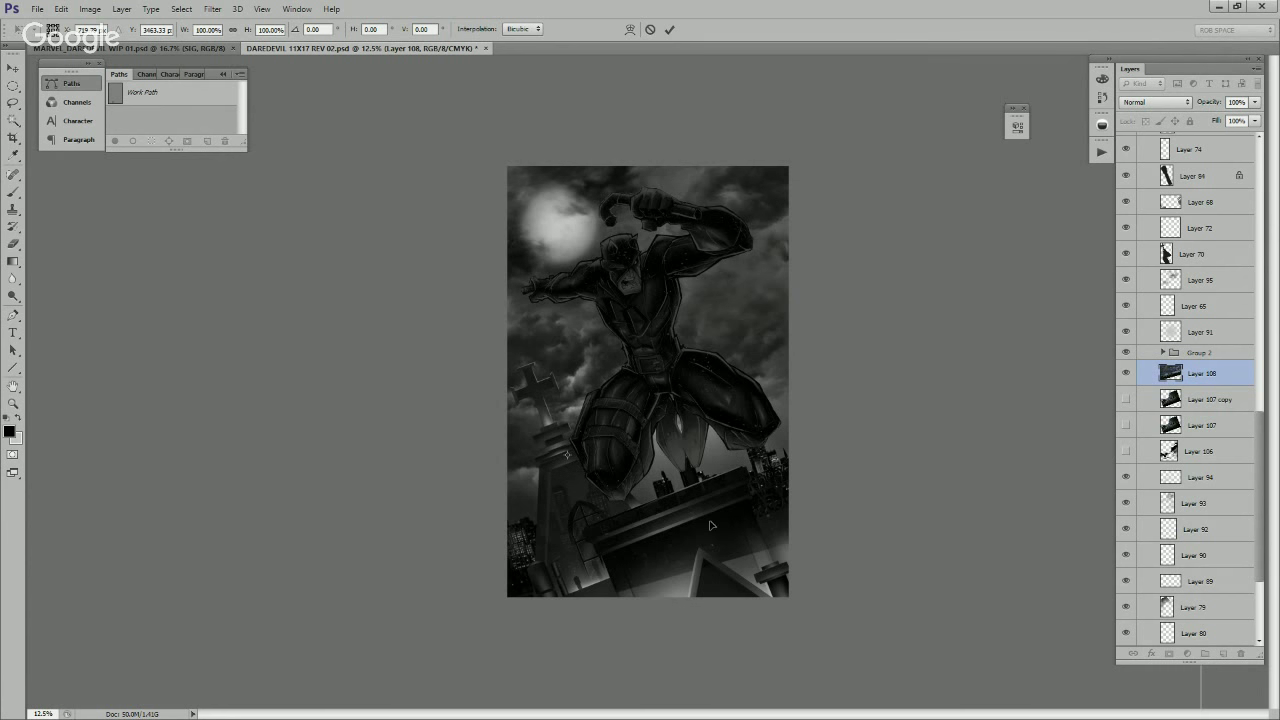
{"action": "key", "text": "Return"}
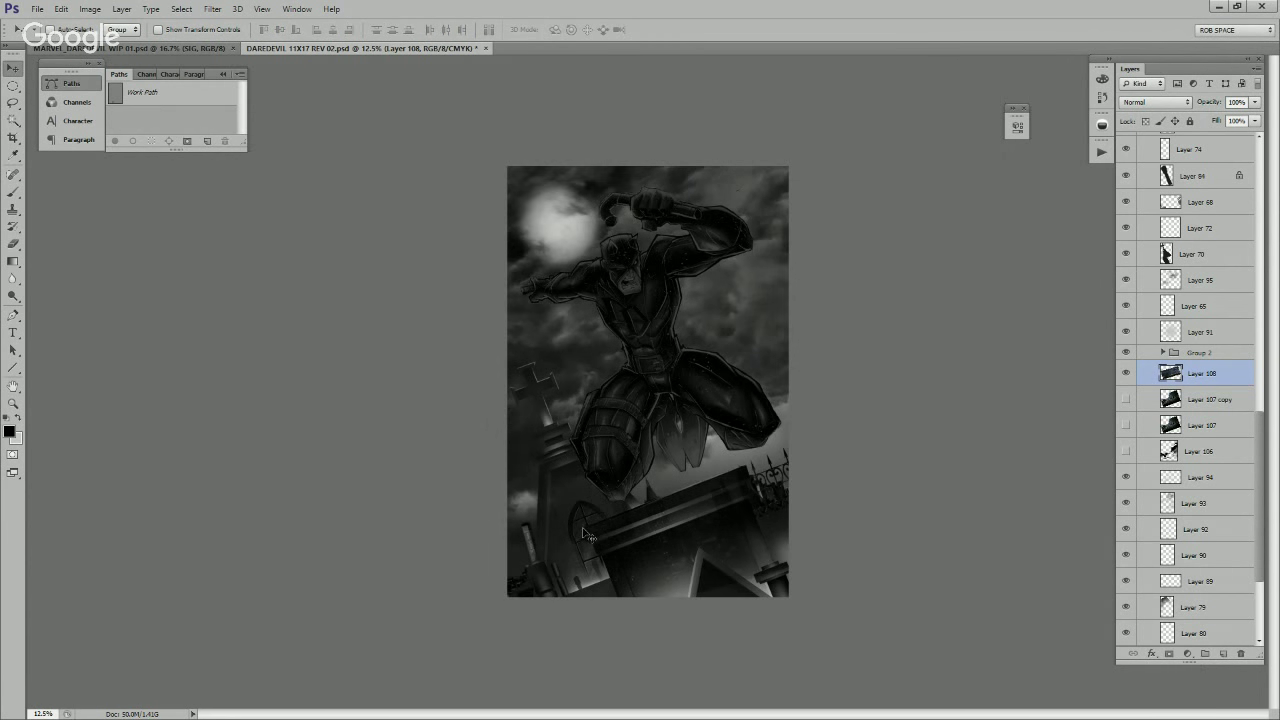
Step: Scale the cloud photo layer to 81.85%, rotate it -3.23°, and position it so its city skyline sits behind the tomb roof
{"action": "key", "text": "ctrl+minus"}
{"action": "key", "text": "ctrl+minus"}
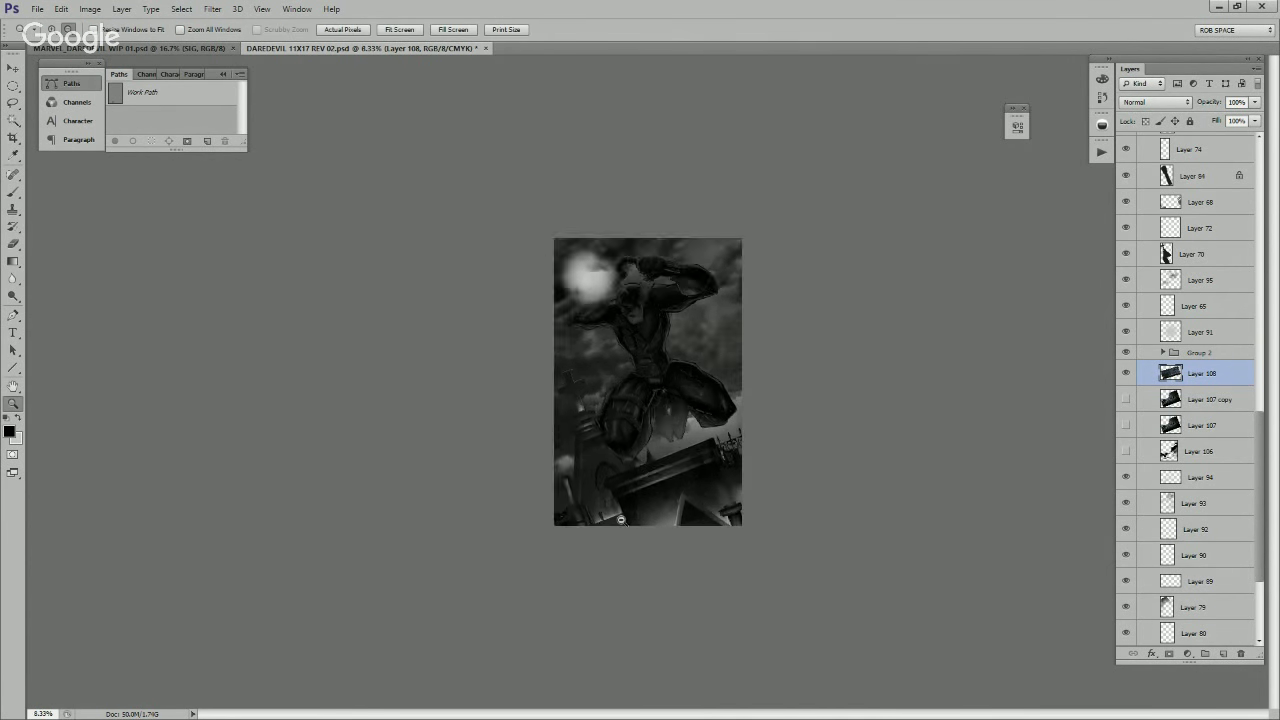
{"action": "key", "text": "ctrl+t"}
{"action": "left_click_drag", "start_coordinate": [823, 598], "coordinate": [769, 465]}
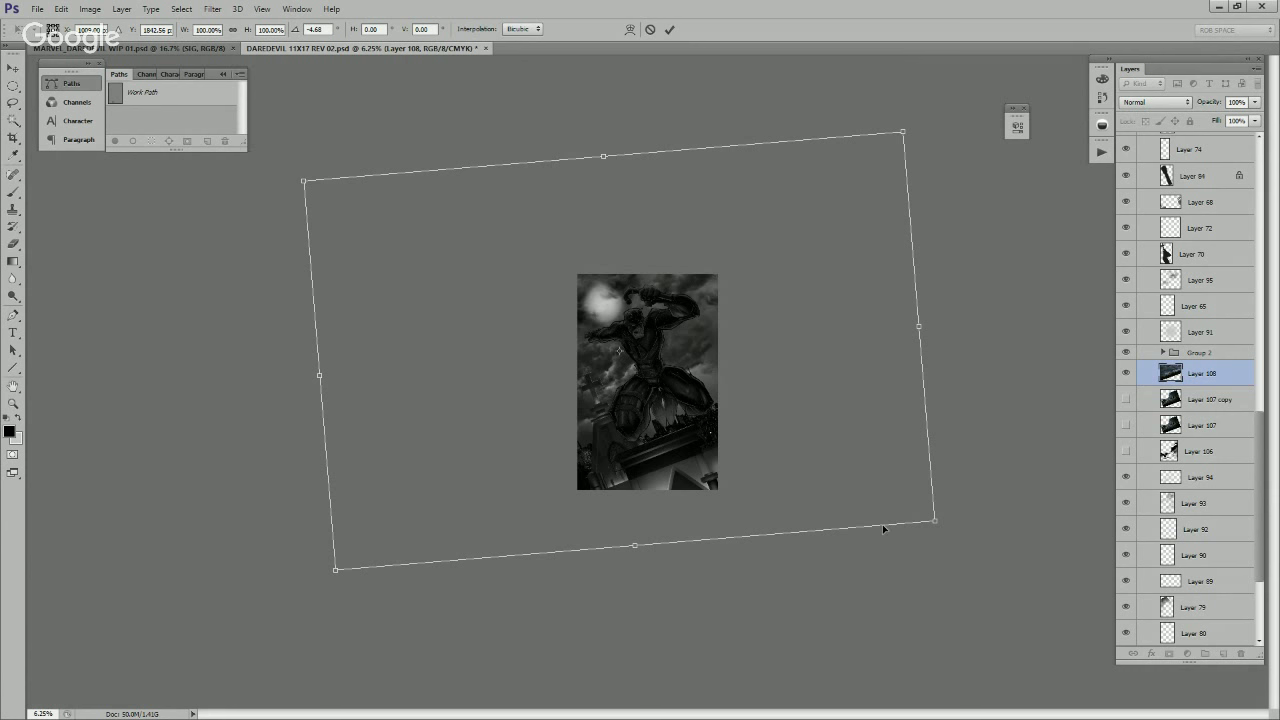
{"action": "left_click_drag", "start_coordinate": [934, 524], "coordinate": [884, 494]}
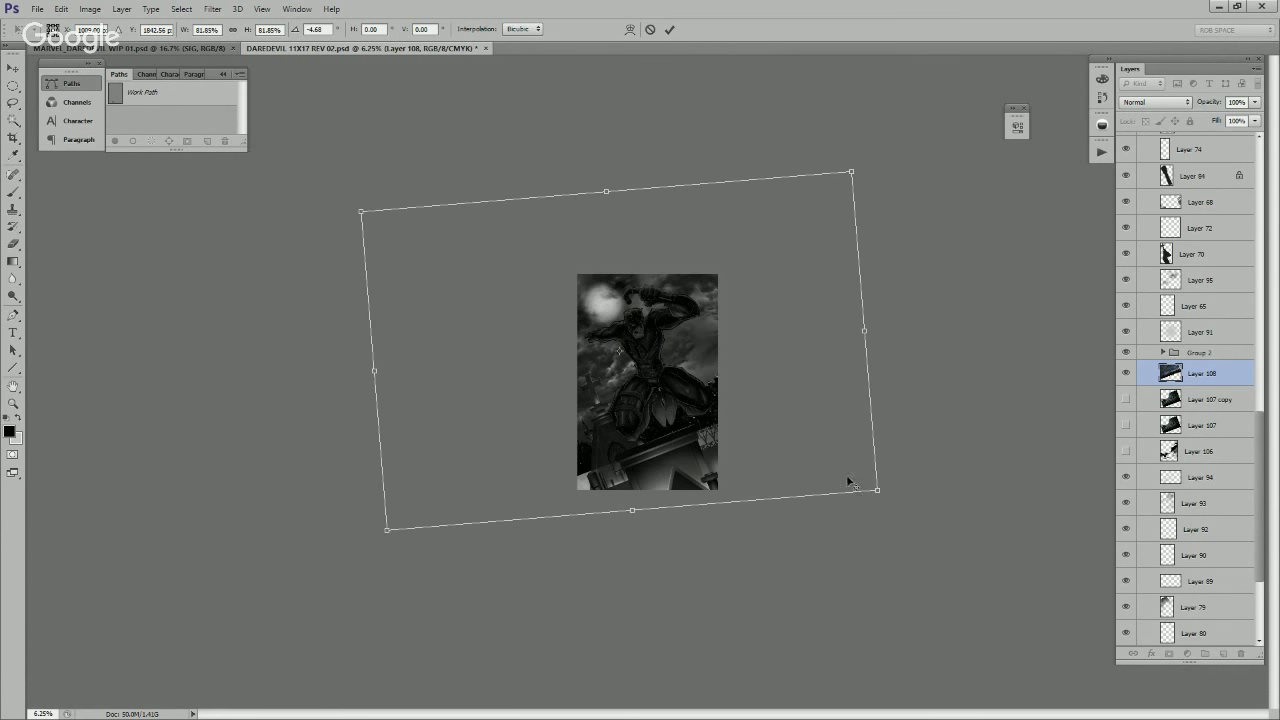
{"action": "left_click_drag", "start_coordinate": [803, 424], "coordinate": [801, 438]}
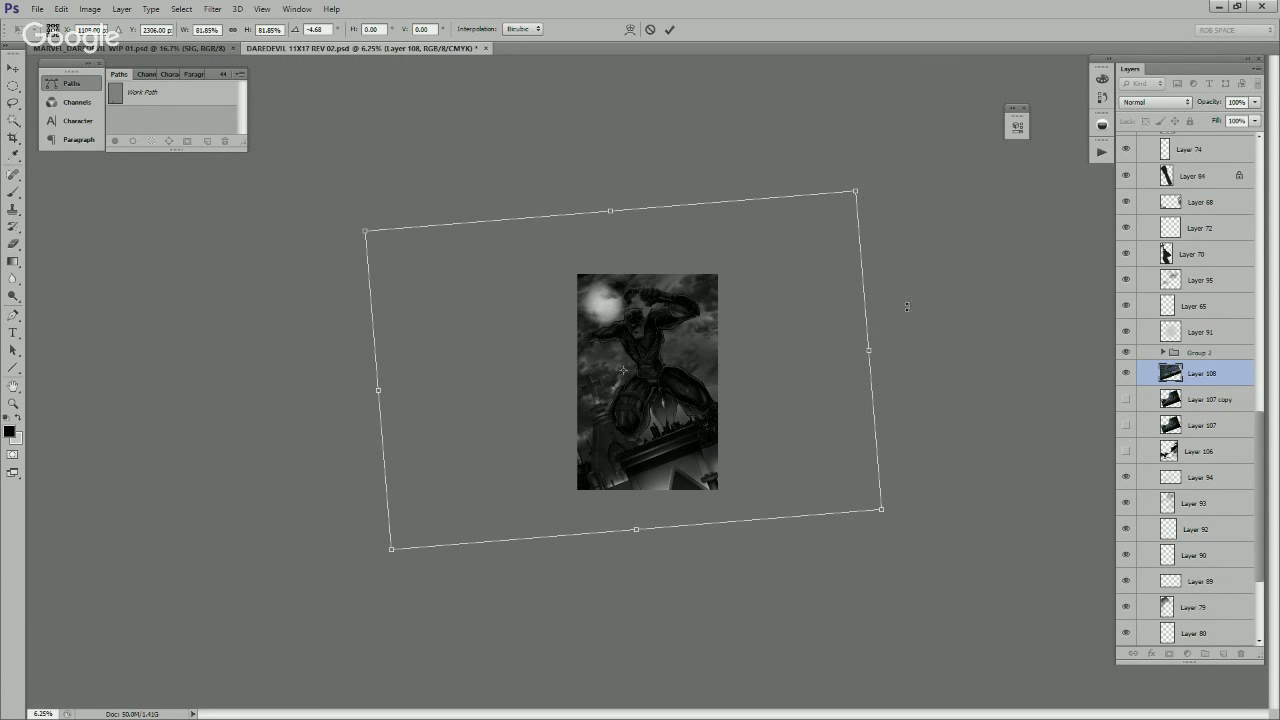
{"action": "left_click_drag", "start_coordinate": [907, 307], "coordinate": [911, 316]}
{"action": "key", "text": "ctrl+space"}
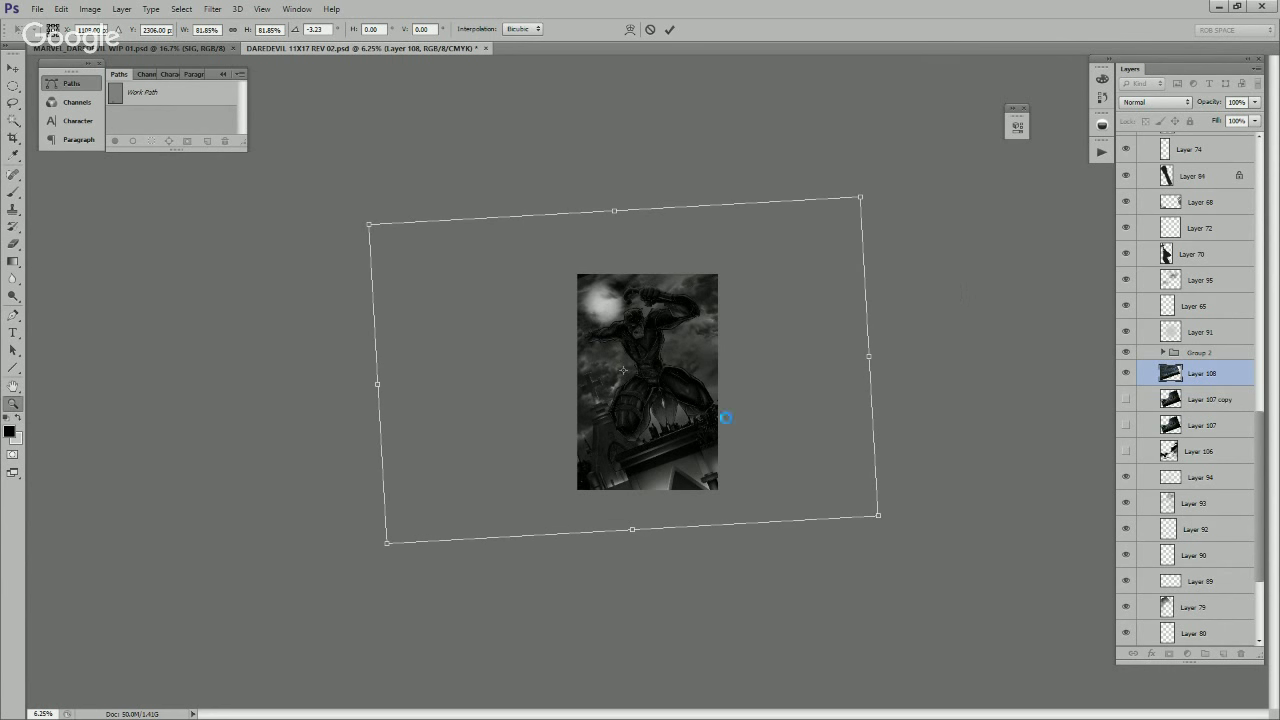
{"action": "key", "text": "Return"}
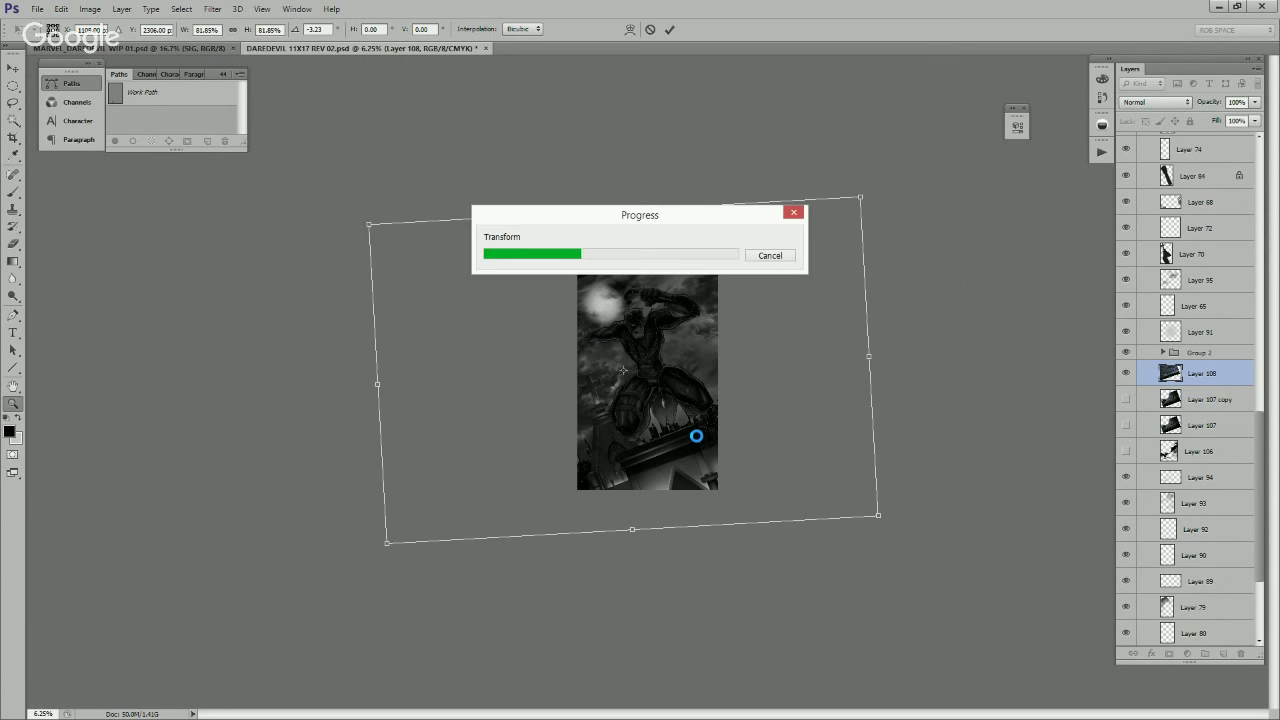
Step: Apply the Dust & Scratches filter to the cloud photo layer with a radius of 1 pixel and a threshold of 0 levels
{"action": "left_click", "coordinate": [697, 436]}
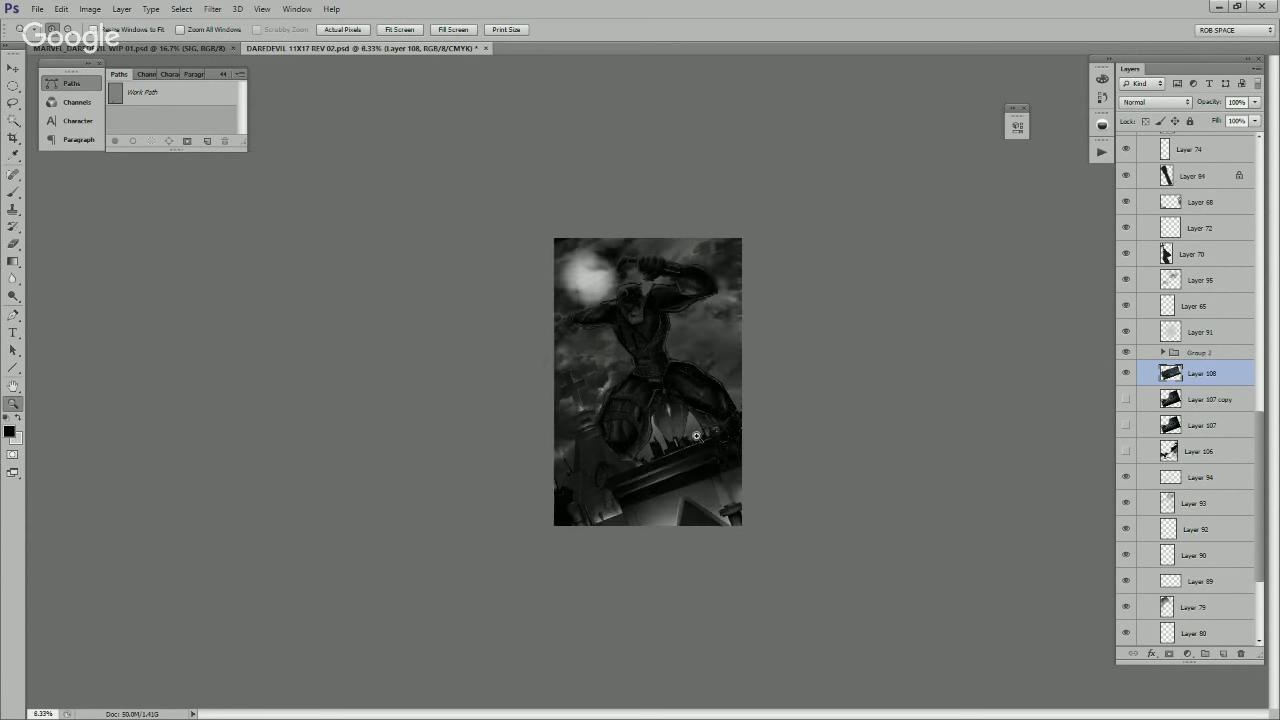
{"action": "left_click", "coordinate": [690, 440]}
{"action": "left_click", "coordinate": [680, 446]}
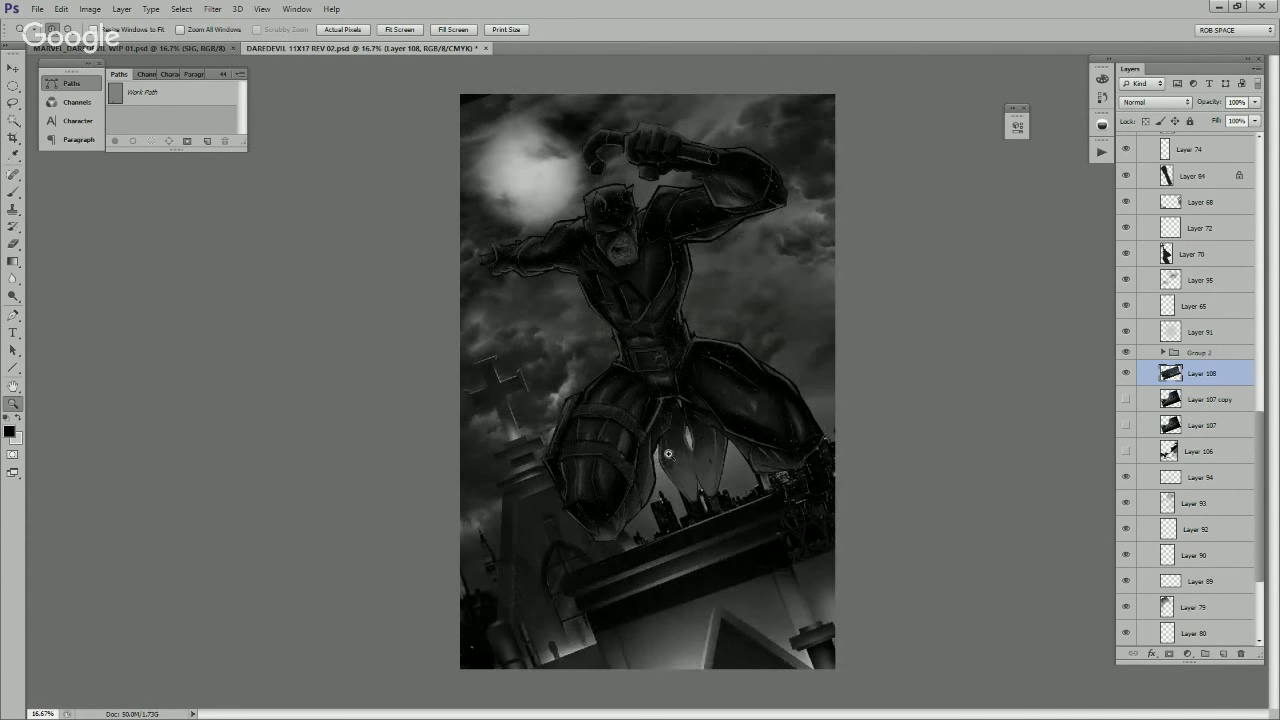
{"action": "left_click", "coordinate": [791, 467]}
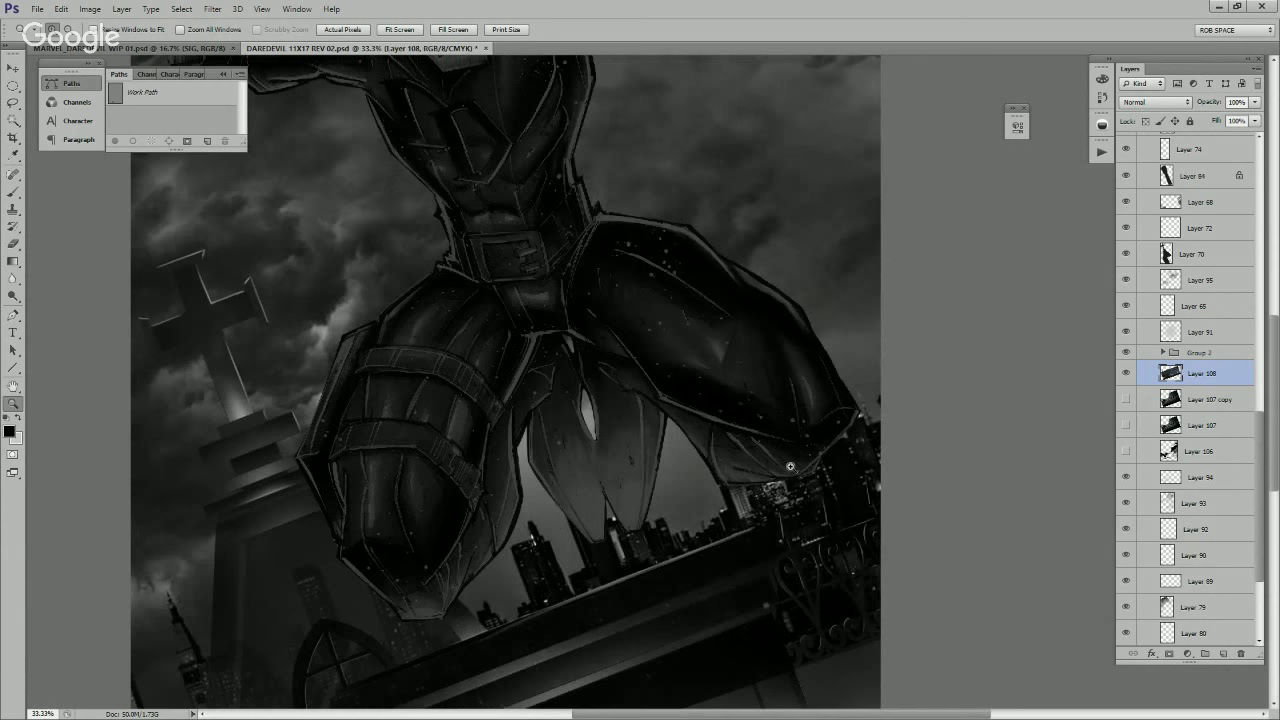
{"action": "left_click", "coordinate": [791, 467], "text": "alt"}
{"action": "left_click", "coordinate": [791, 467], "text": "alt"}
{"action": "left_click", "coordinate": [791, 467], "text": "alt"}
{"action": "left_click", "coordinate": [212, 10]}
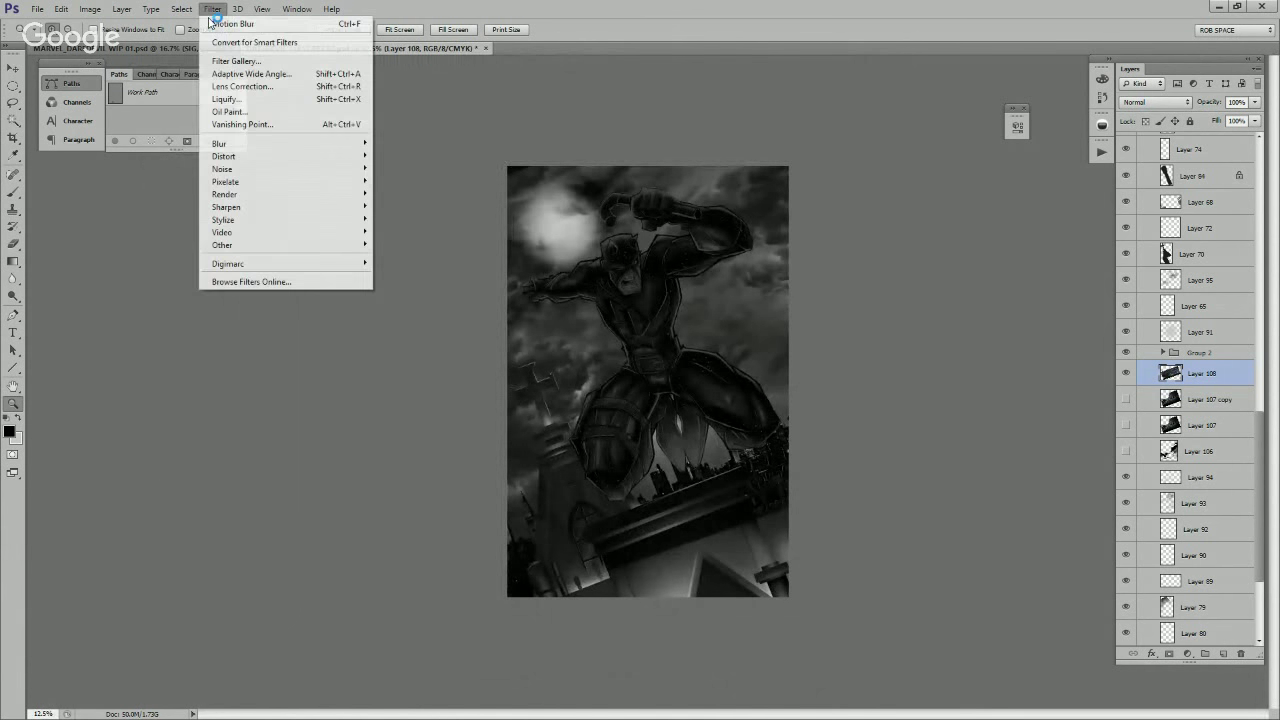
{"action": "mouse_move", "coordinate": [290, 169]}
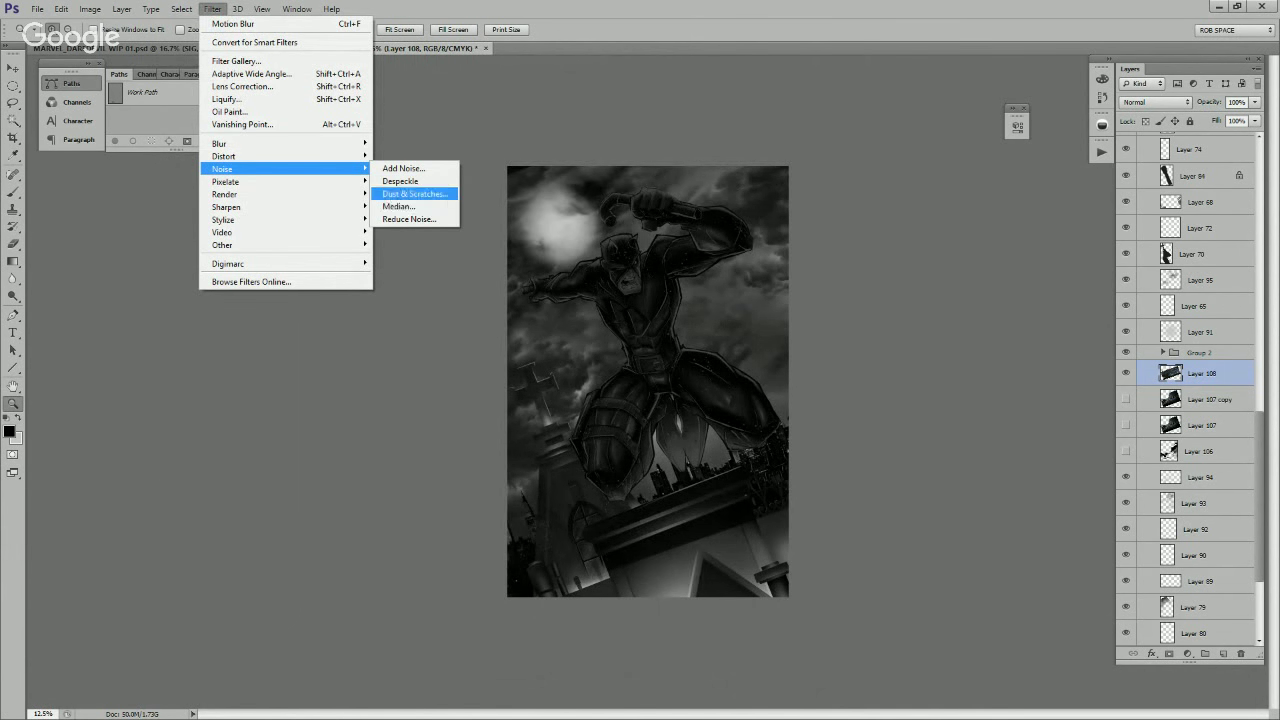
{"action": "left_click", "coordinate": [414, 194]}
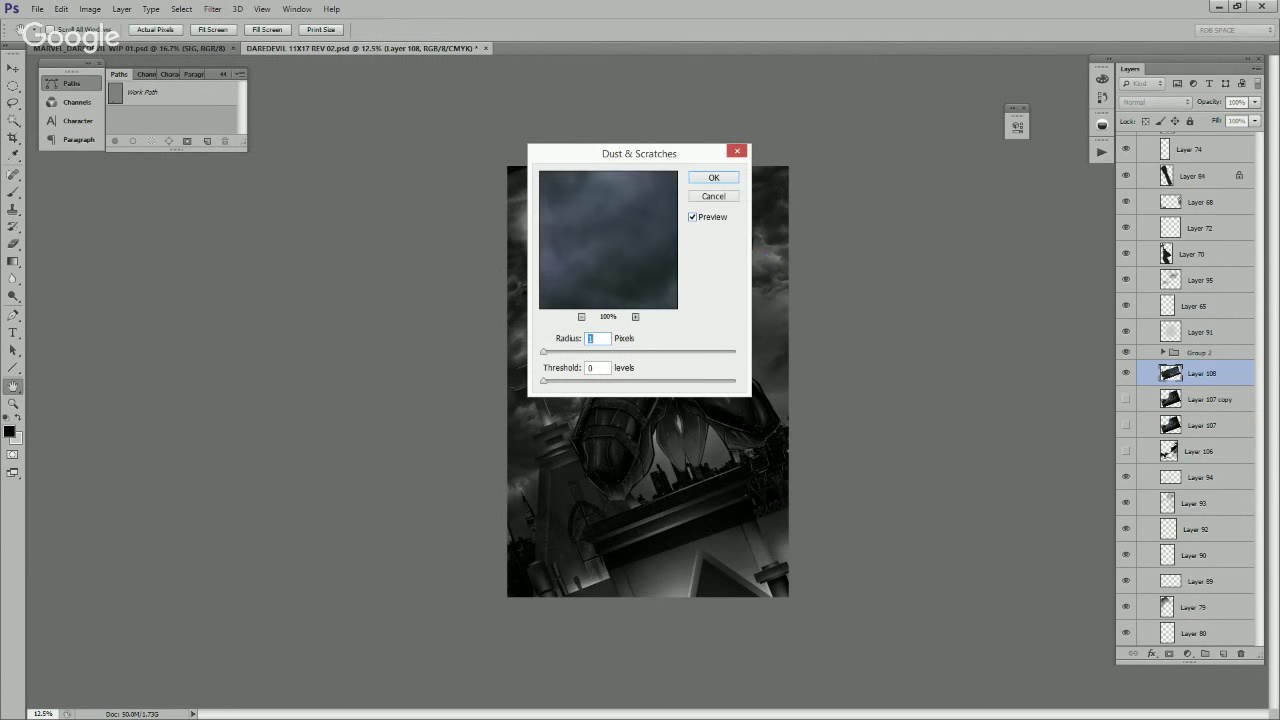
{"action": "left_click", "coordinate": [712, 178]}
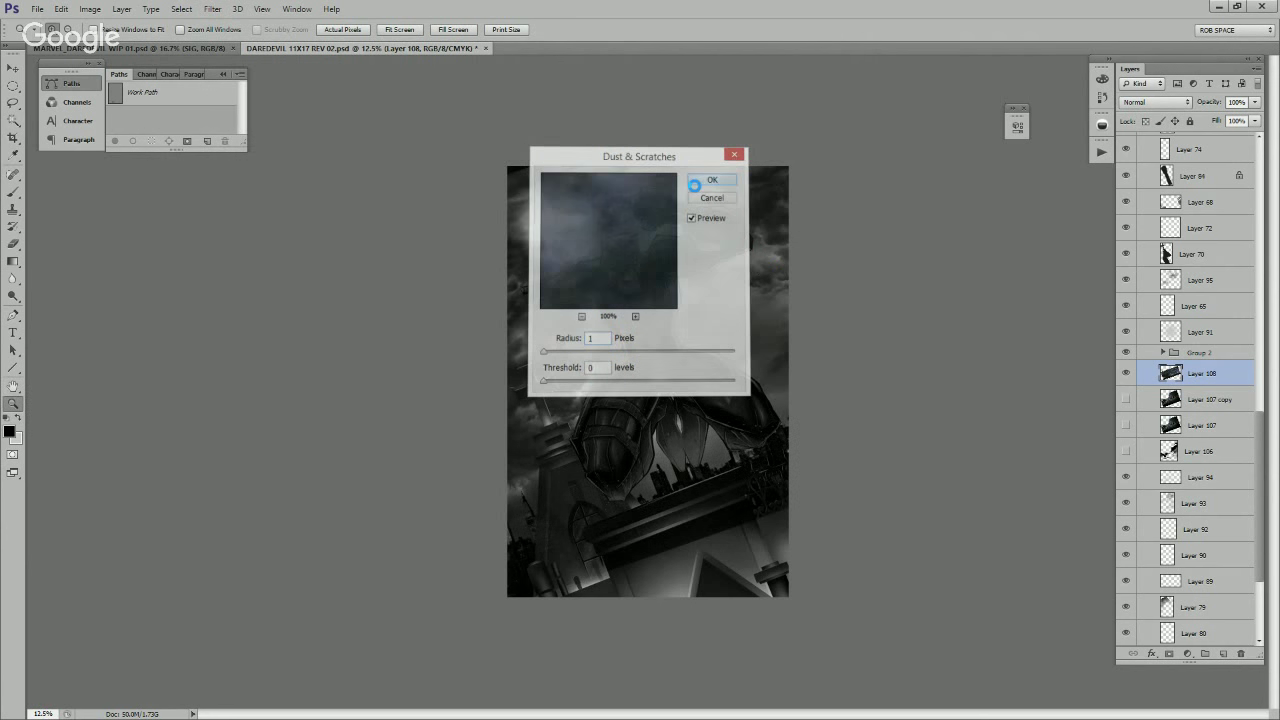
Step: Inspect the skyline between the figure's legs and apply a Filter Gallery effect to Layer 108
{"action": "left_click", "coordinate": [652, 503]}
{"action": "left_click", "coordinate": [652, 503]}
{"action": "left_click", "coordinate": [652, 503]}
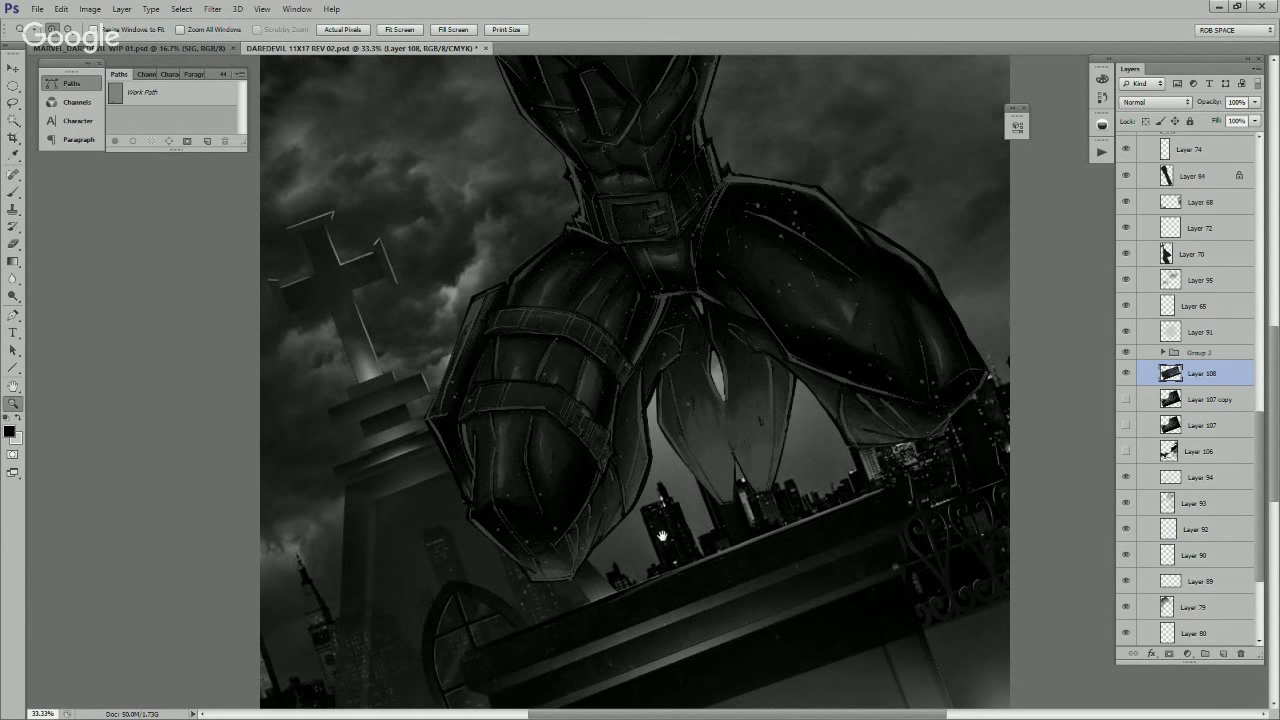
{"action": "left_click", "coordinate": [662, 536], "text": "alt"}
{"action": "left_click", "coordinate": [662, 536], "text": "alt"}
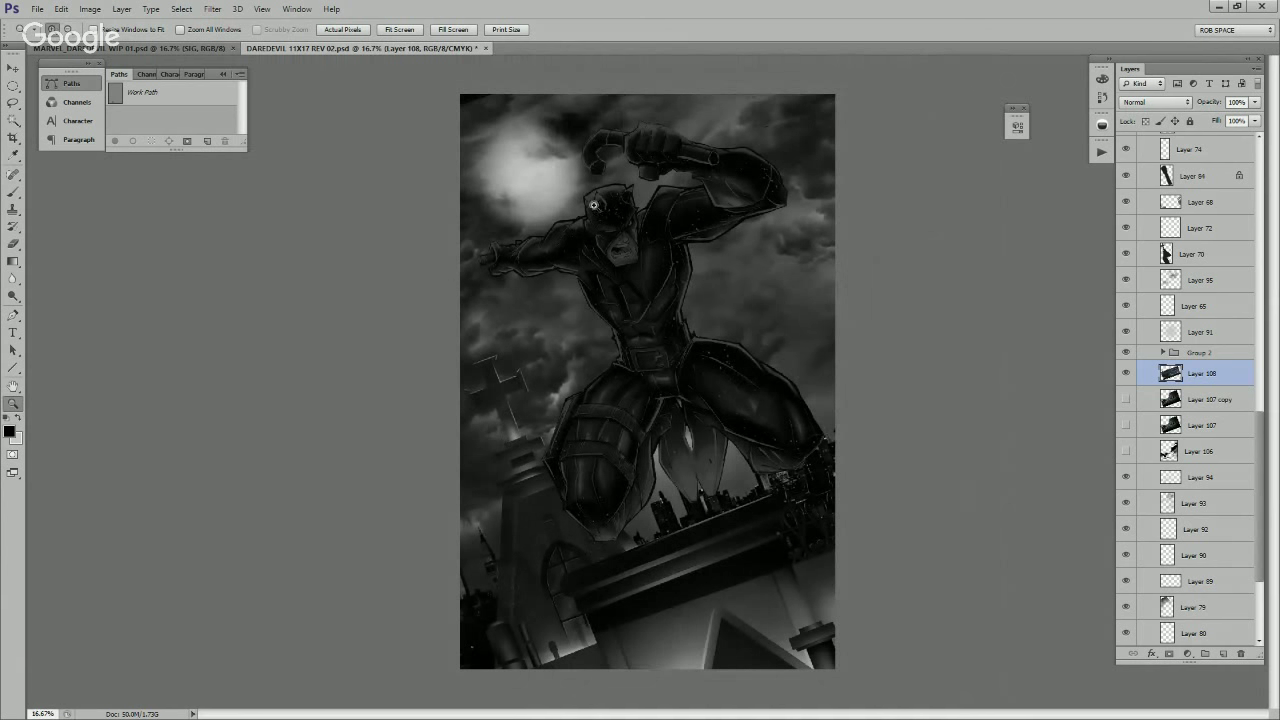
{"action": "left_click", "coordinate": [213, 9]}
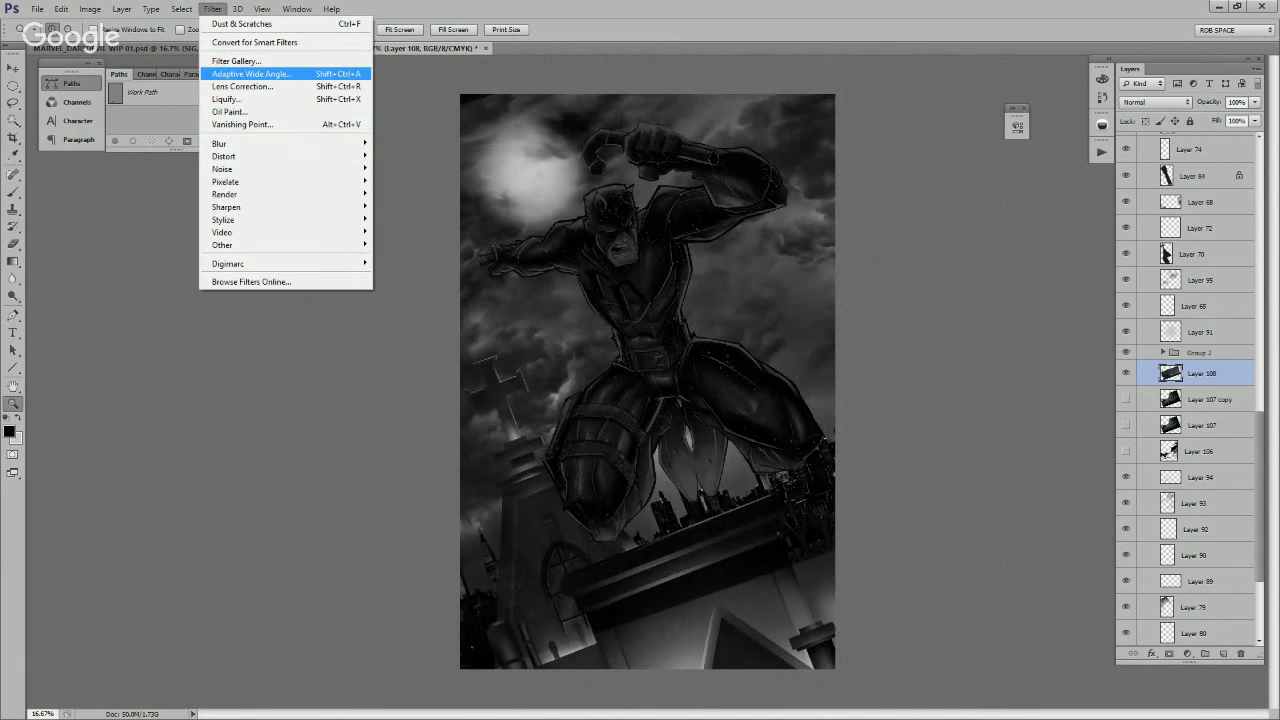
{"action": "key", "text": "Up"}
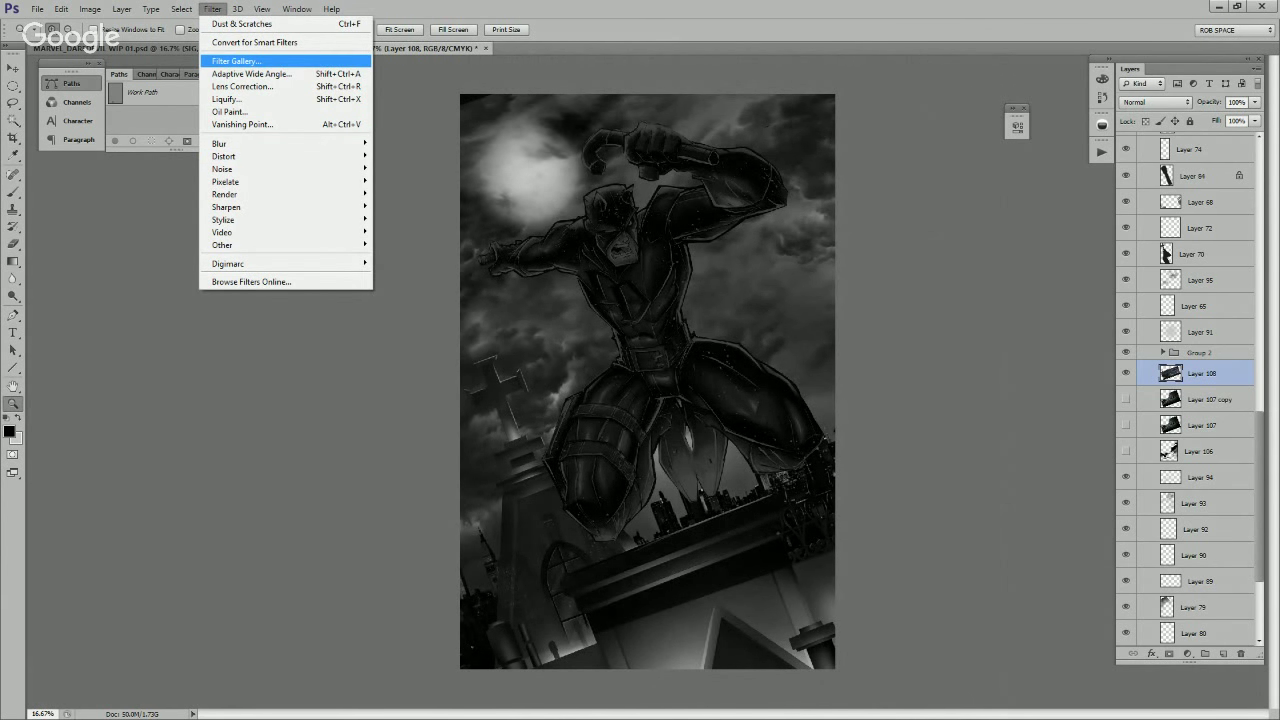
{"action": "key", "text": "Return"}
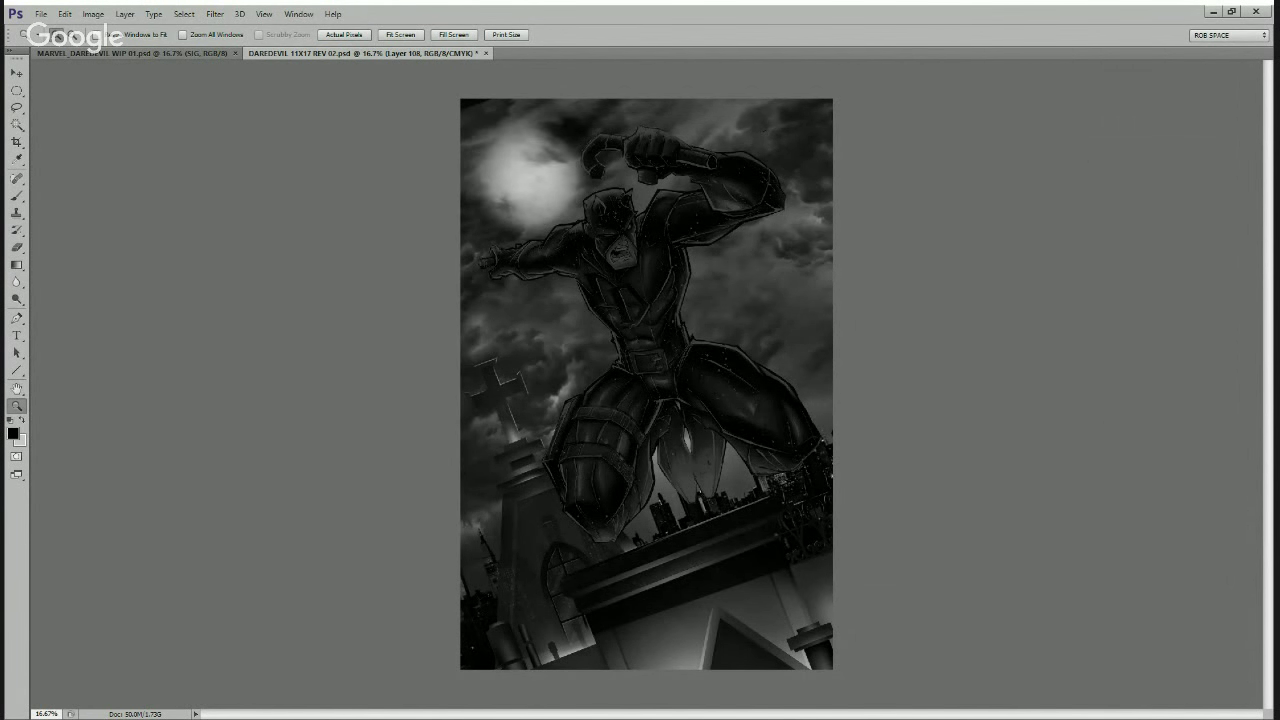
{"action": "key", "text": "Escape"}
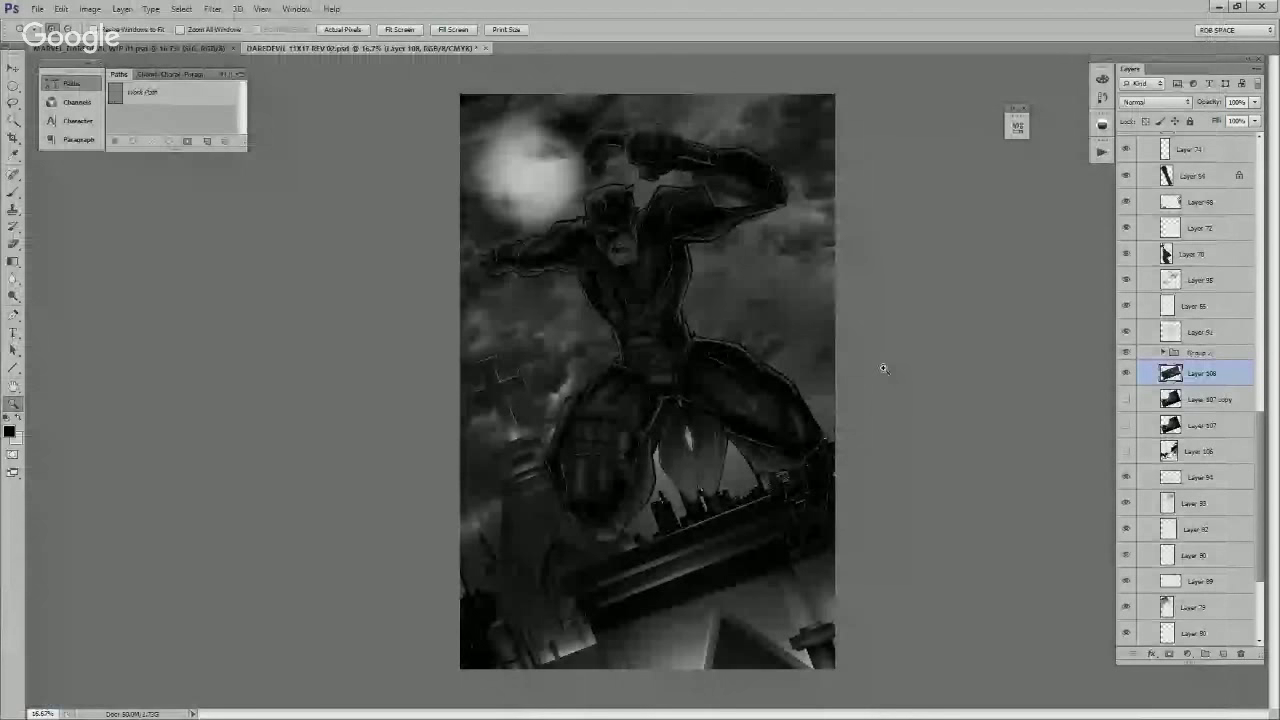
Step: Duplicate Layer 108, hide the original, and apply a Filter Gallery effect to the copy
{"action": "left_click", "coordinate": [682, 510]}
{"action": "left_click", "coordinate": [681, 511]}
{"action": "left_click", "coordinate": [681, 511]}
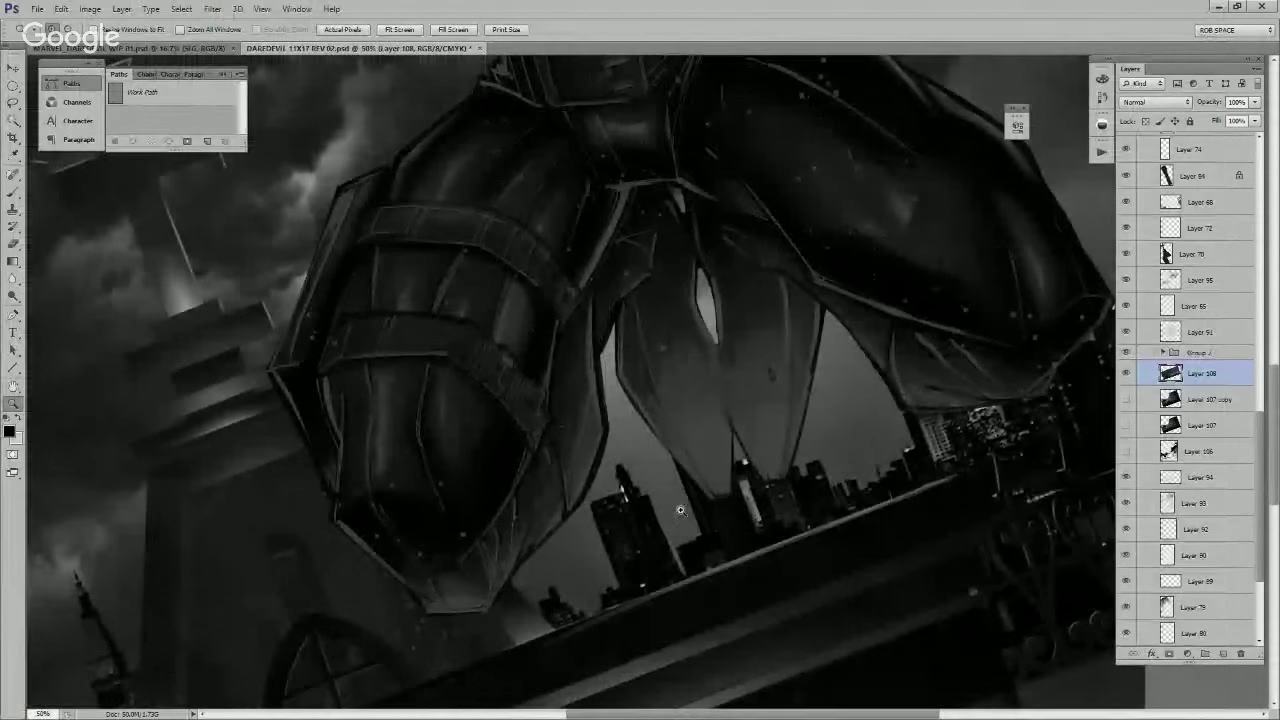
{"action": "key", "text": "ctrl+j"}
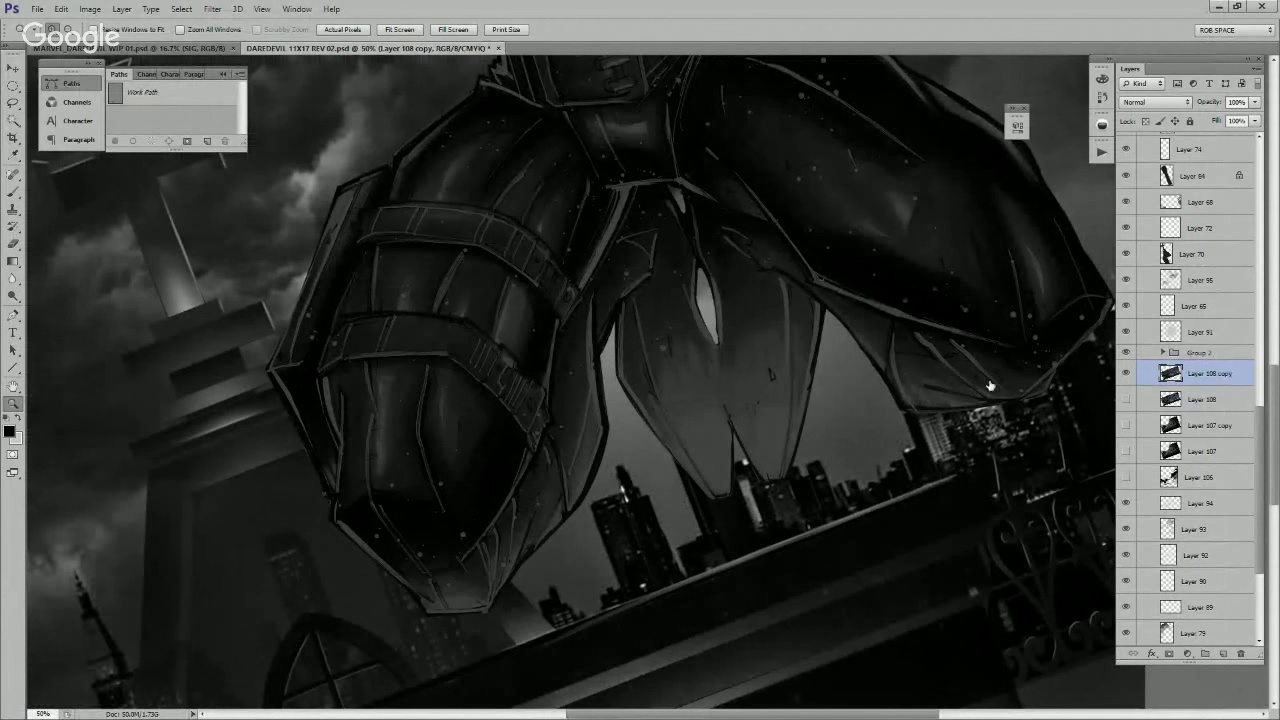
{"action": "left_click", "coordinate": [213, 9]}
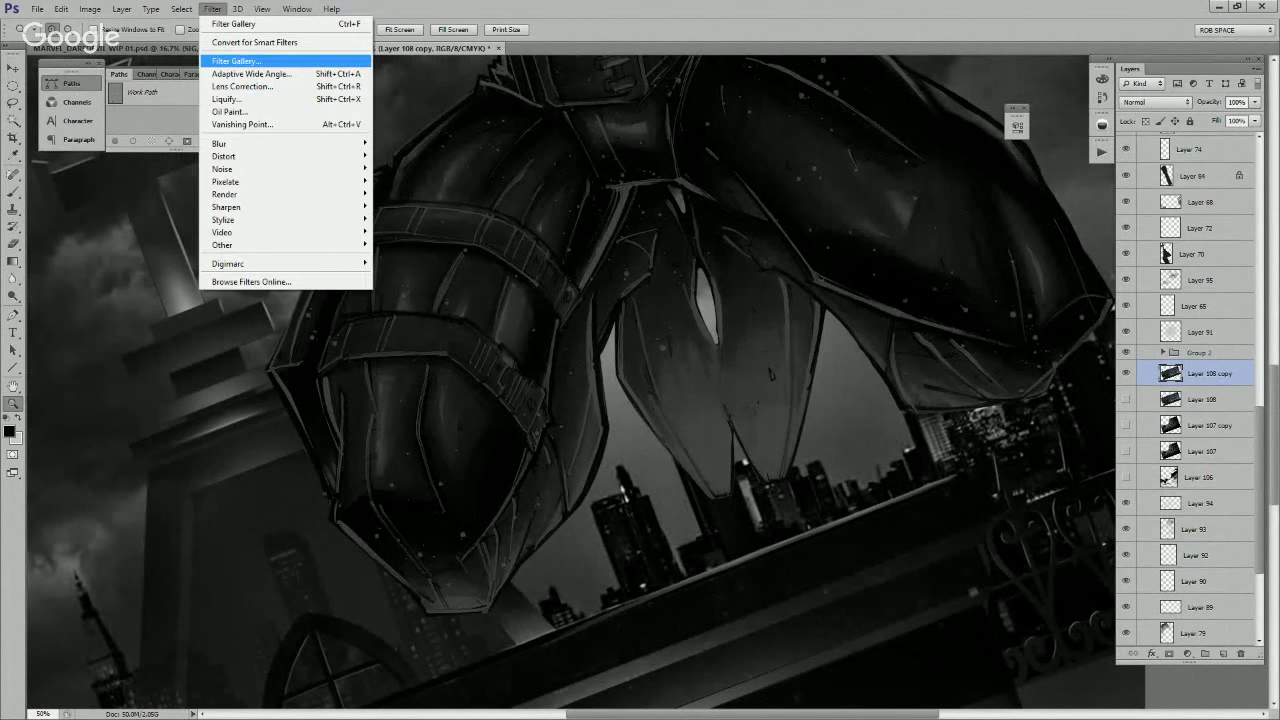
{"action": "left_click", "coordinate": [240, 61]}
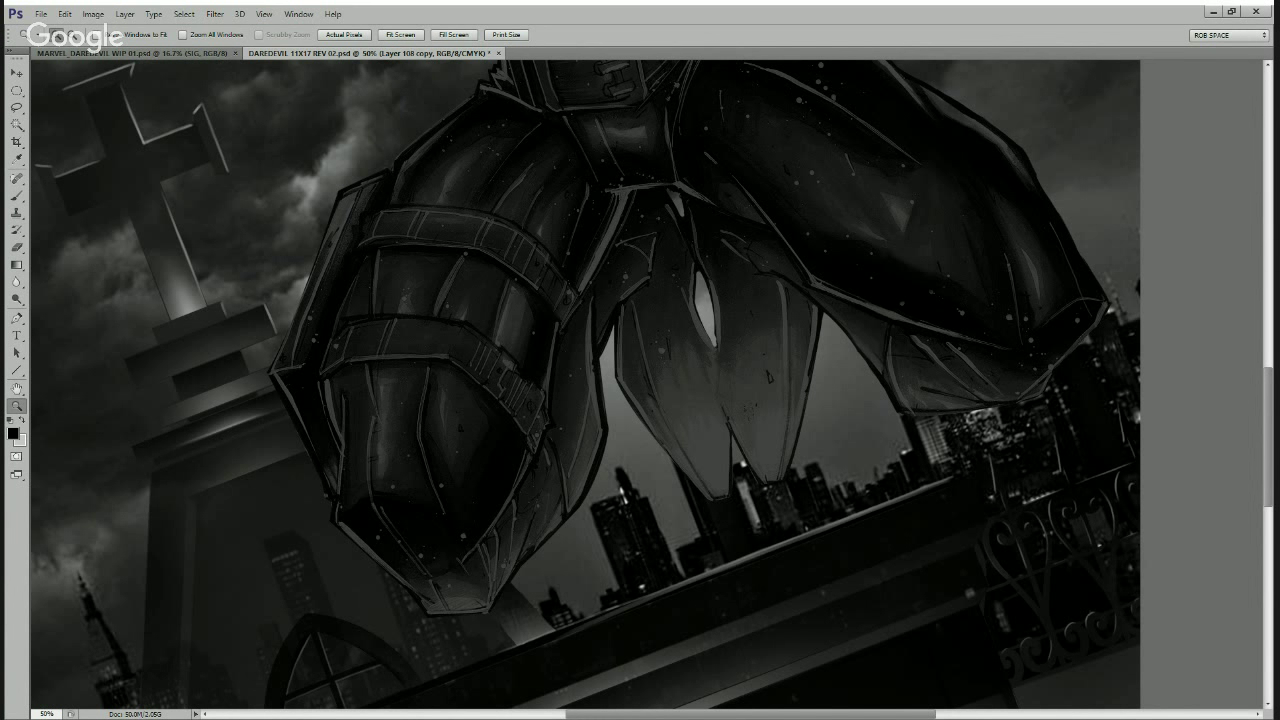
{"action": "key", "text": "Tab"}
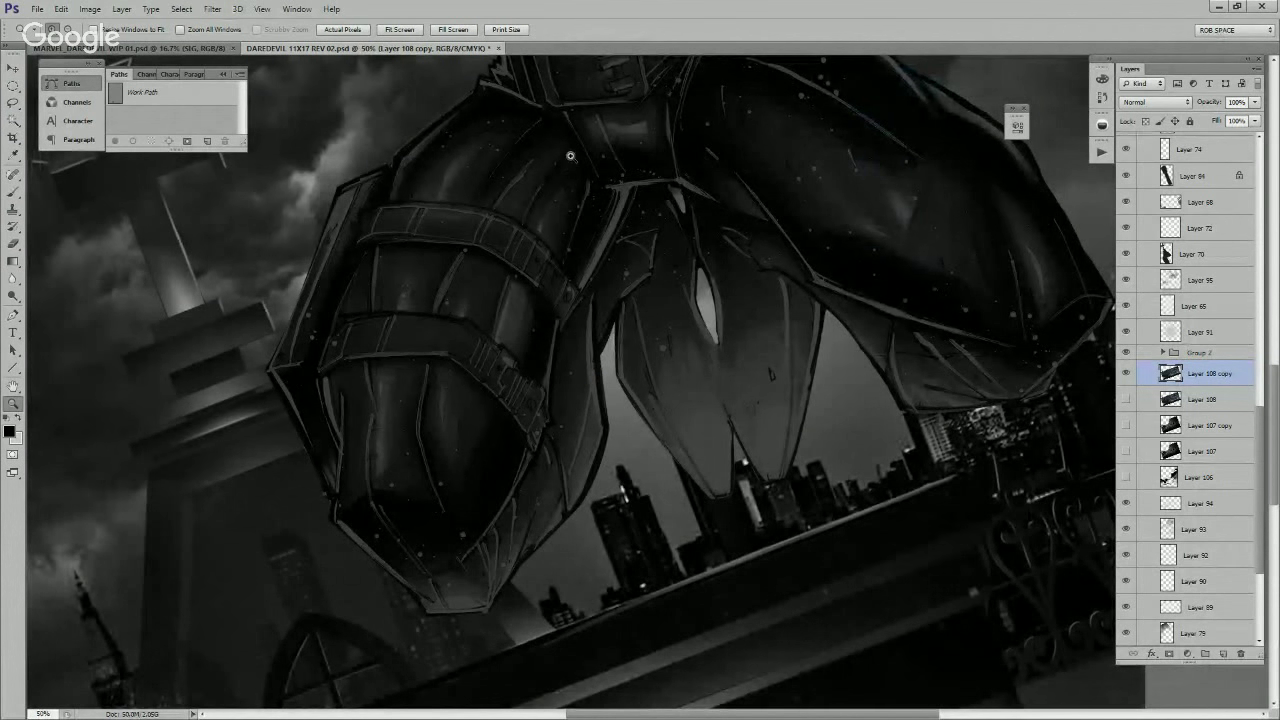
Step: Repeat the last Filter Gallery effect on the Layer 108 copy
{"action": "left_click", "coordinate": [212, 9]}
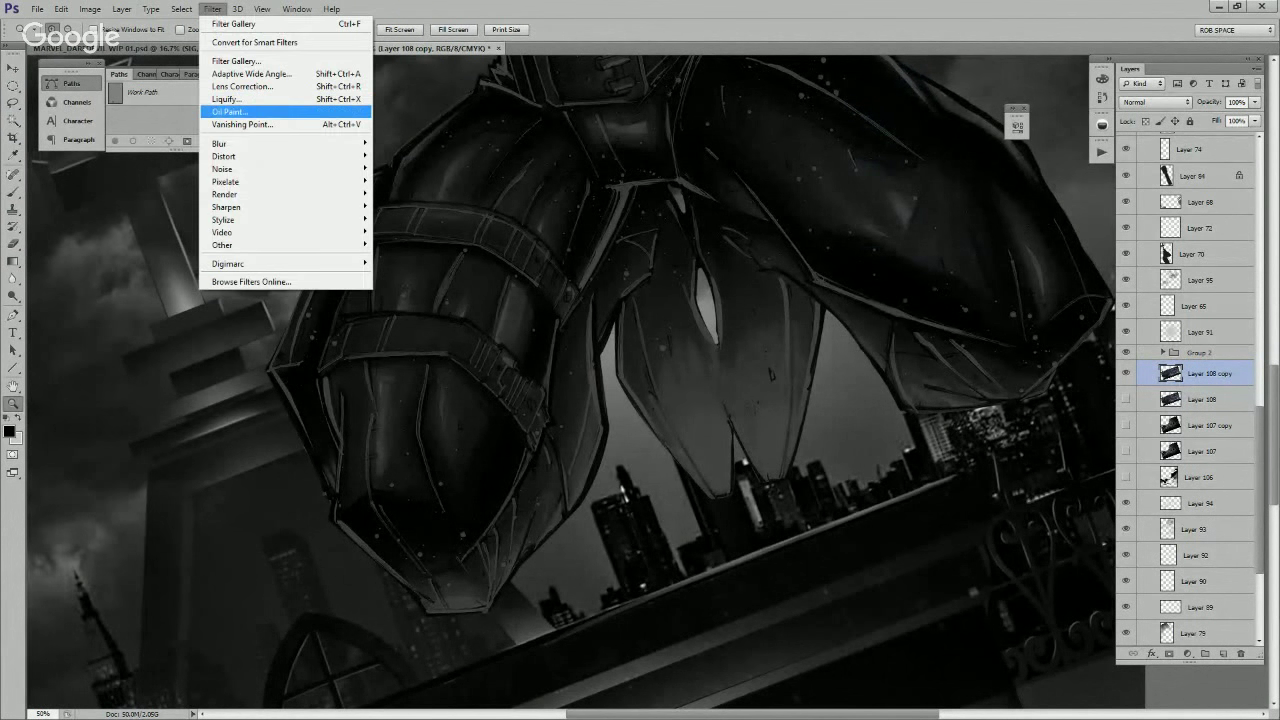
{"action": "left_click", "coordinate": [234, 24]}
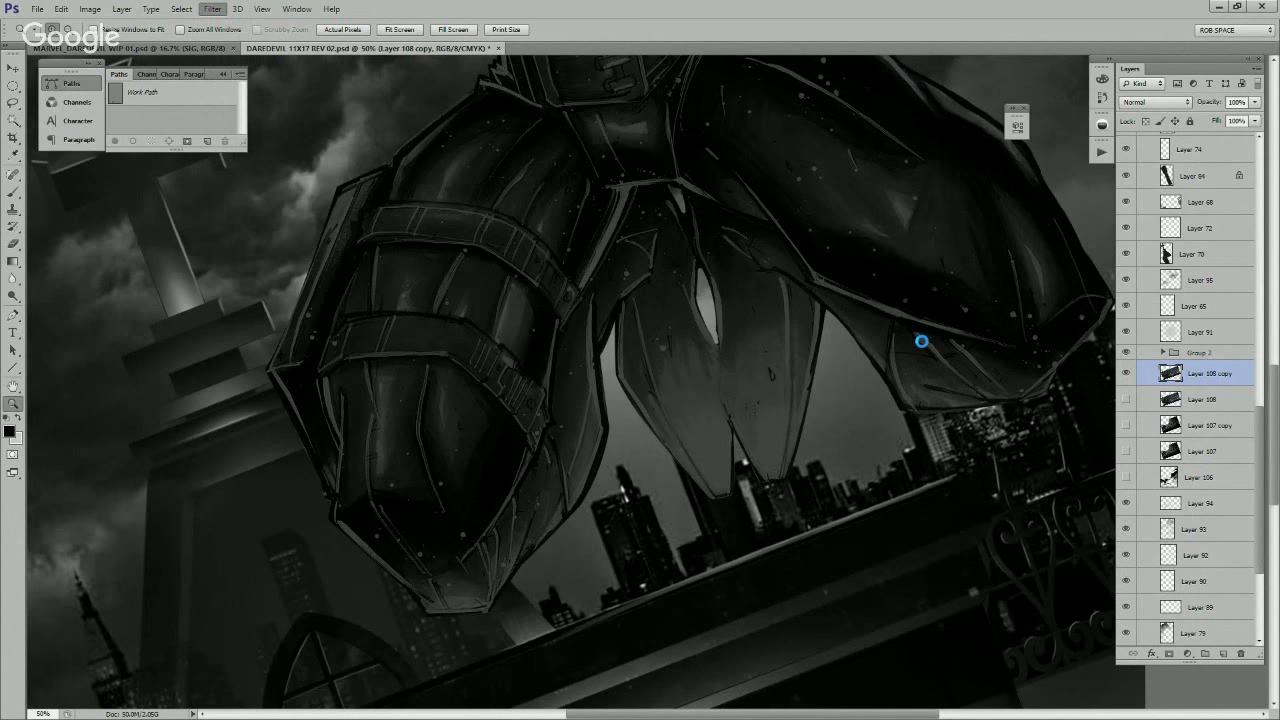
{"action": "key", "text": "ctrl+f"}
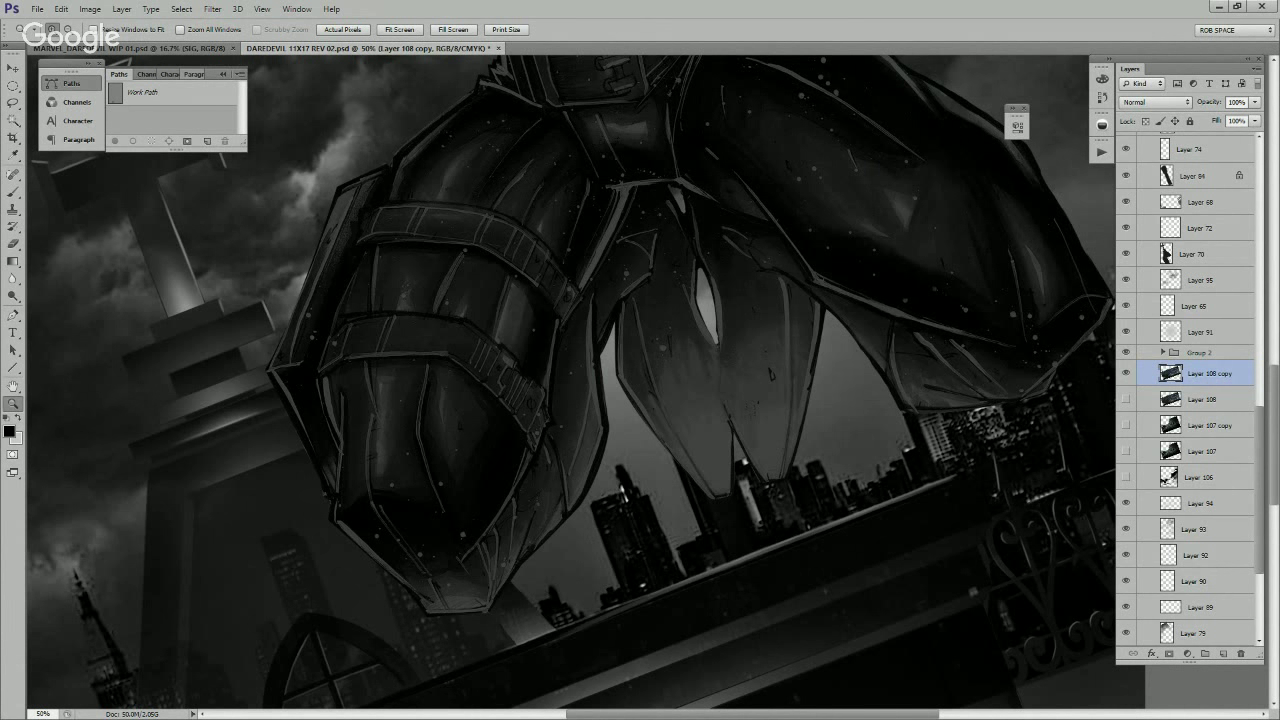
Step: Apply a Filter Gallery effect that simplifies the clouds and skyline of the Layer 108 copy into flat, posterized shapes
{"action": "left_click", "coordinate": [212, 9]}
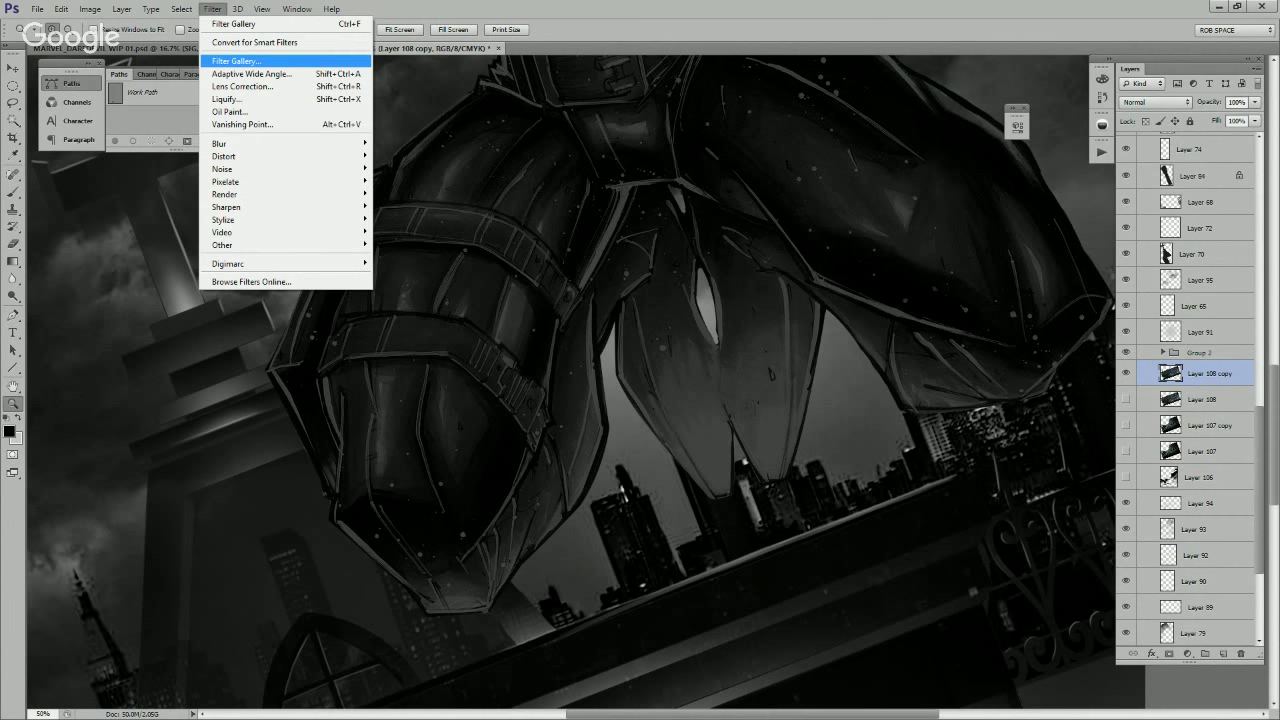
{"action": "left_click", "coordinate": [237, 61]}
{"action": "key", "text": "shift+Tab"}
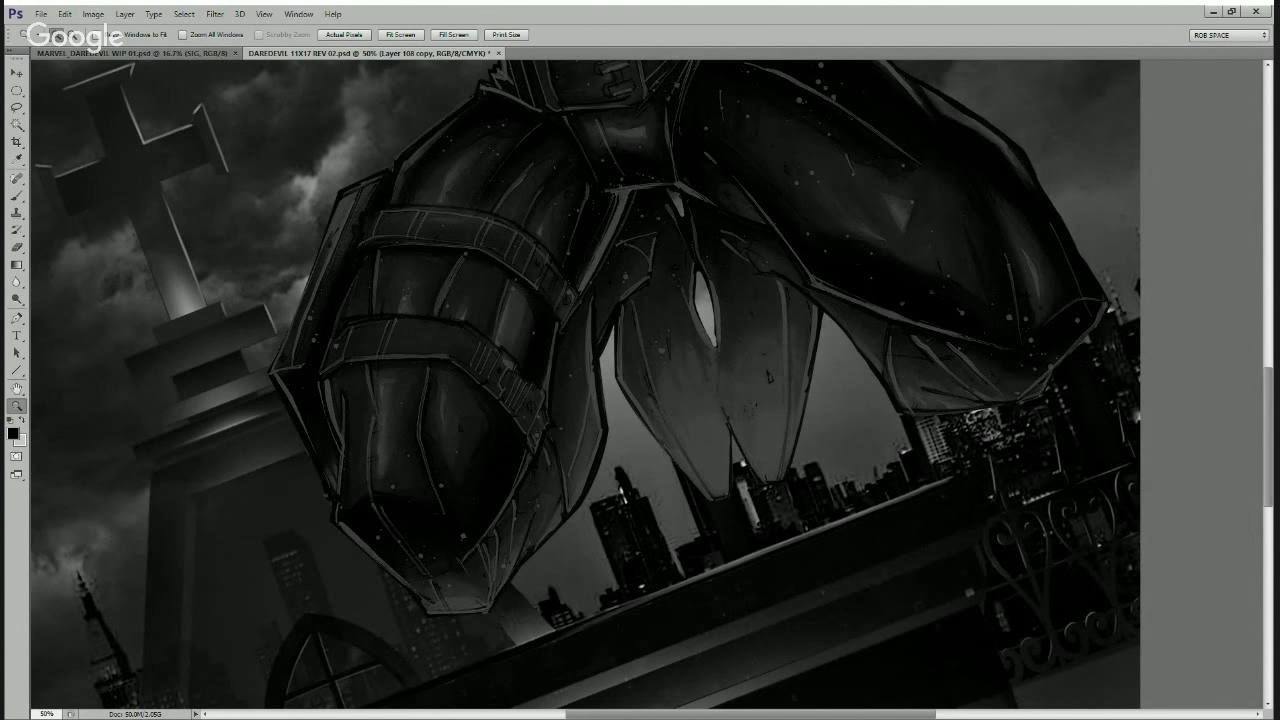
{"action": "key", "text": "shift+Tab"}
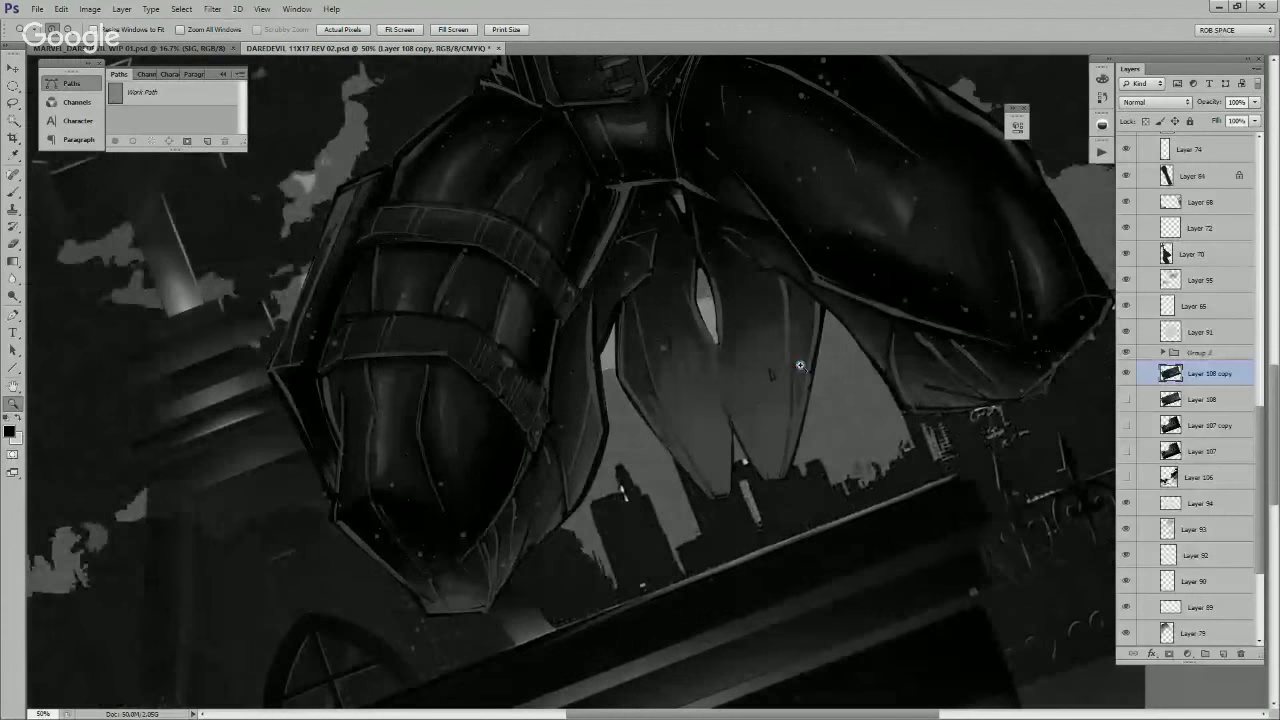
Step: Apply the Dust & Scratches filter to Layer 108 copy with a radius of 4 pixels and threshold of 0
{"action": "left_click_drag", "start_coordinate": [416, 558], "coordinate": [728, 384]}
{"action": "left_click", "coordinate": [208, 12]}
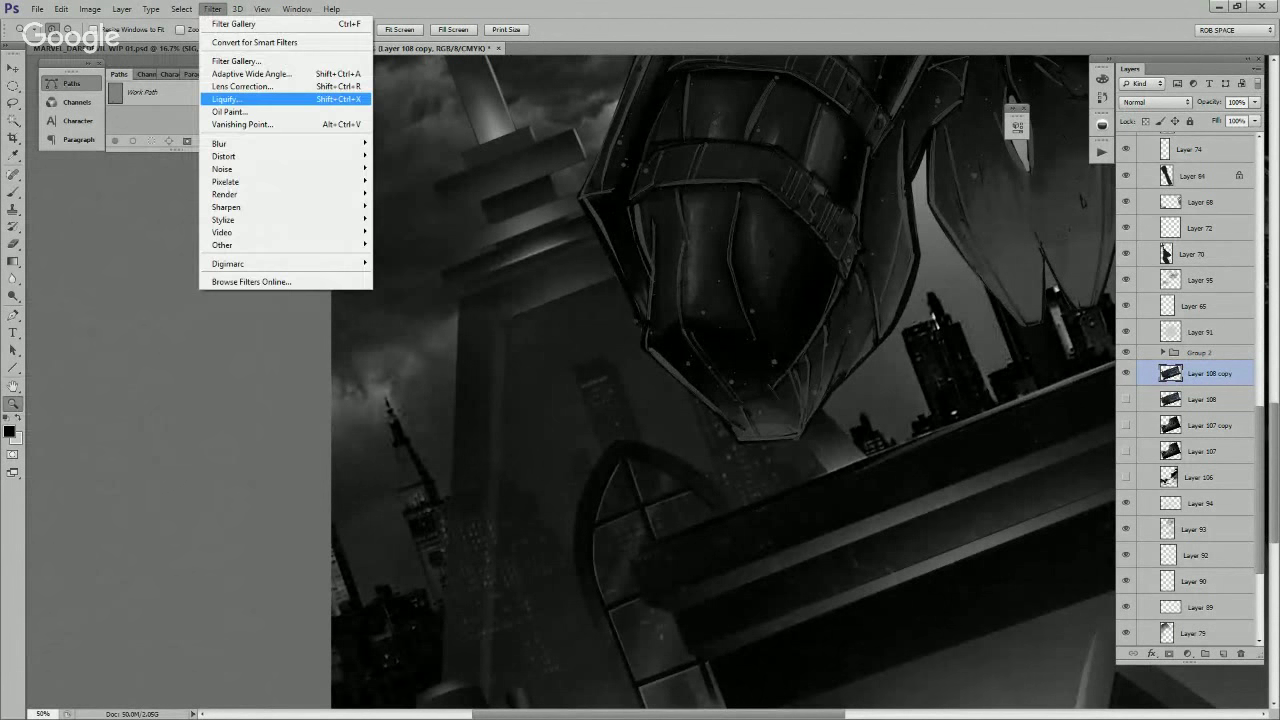
{"action": "mouse_move", "coordinate": [240, 169]}
{"action": "left_click", "coordinate": [413, 193]}
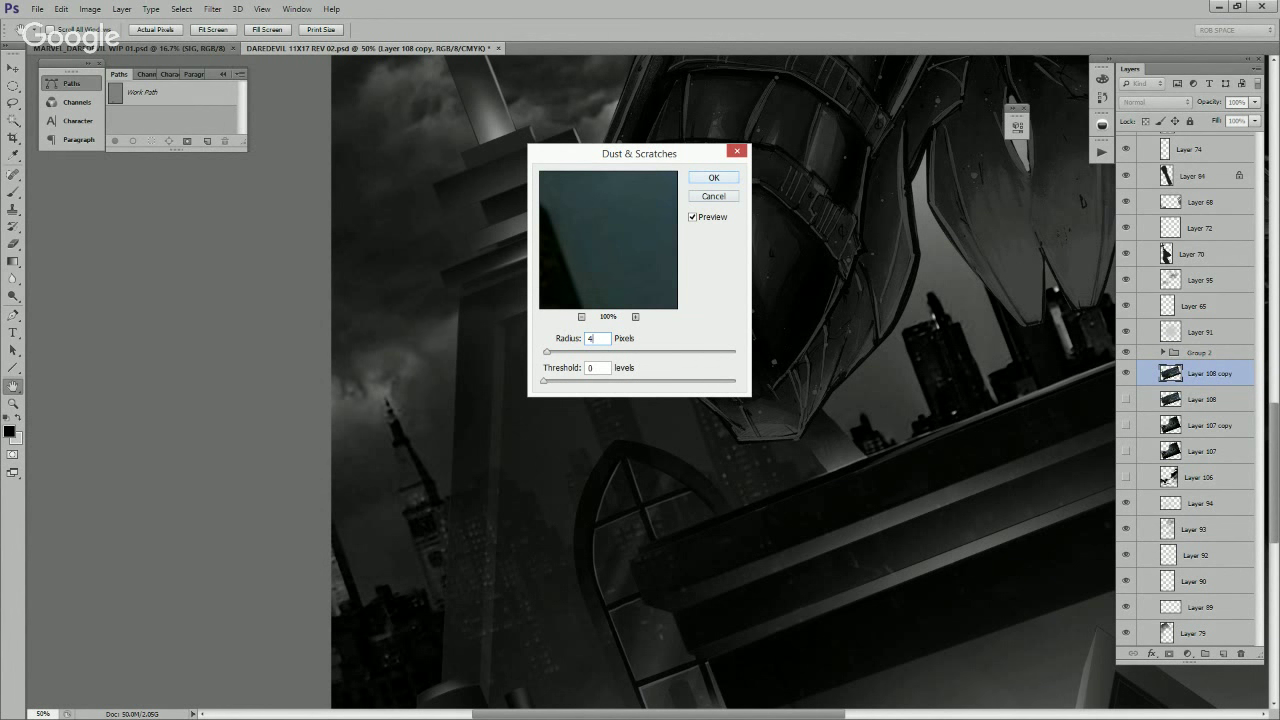
{"action": "key", "text": "Return"}
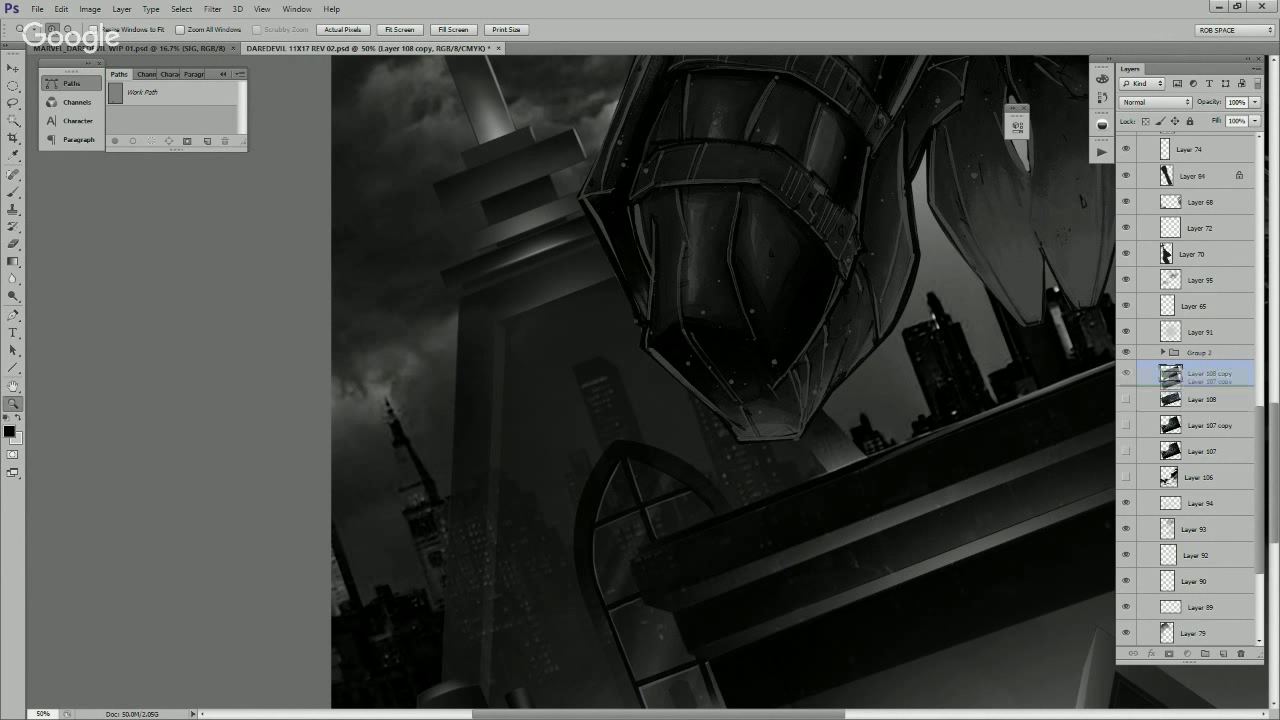
Step: Place Layer 108 above its copy and compare Overlay and Lighten blending before hiding it again
{"action": "left_click", "coordinate": [1202, 400]}
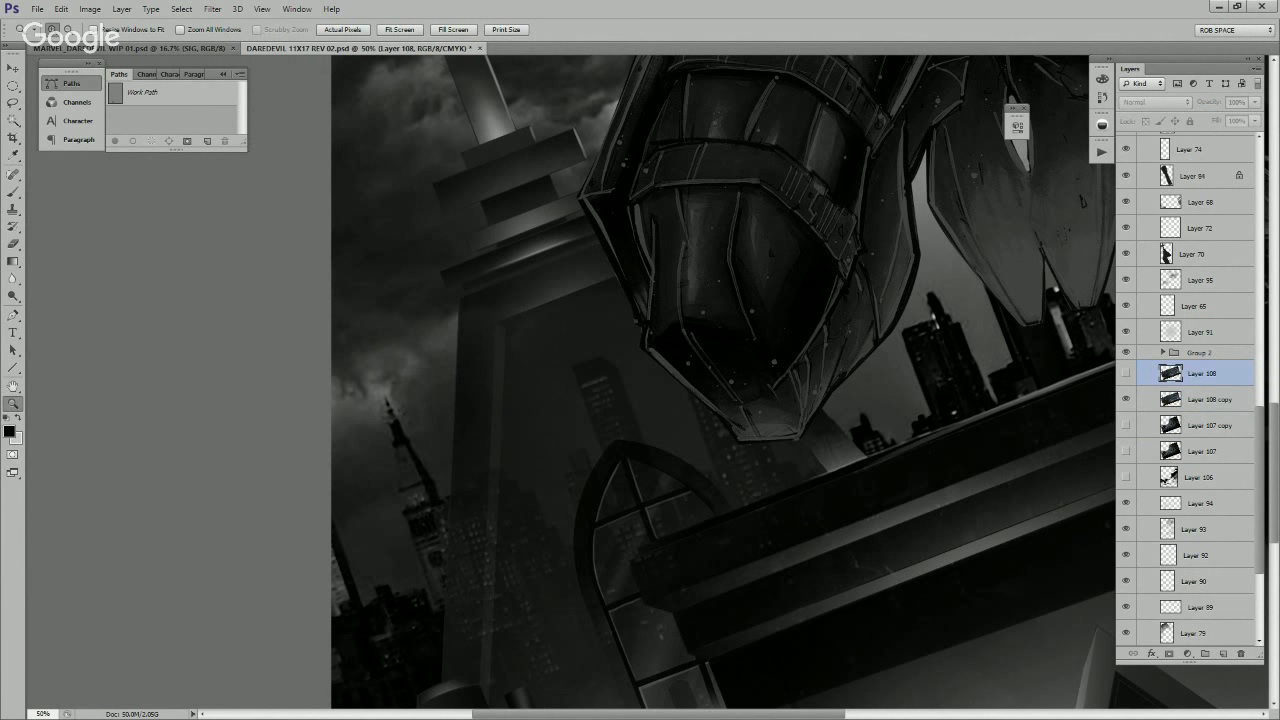
{"action": "left_click", "coordinate": [1155, 102]}
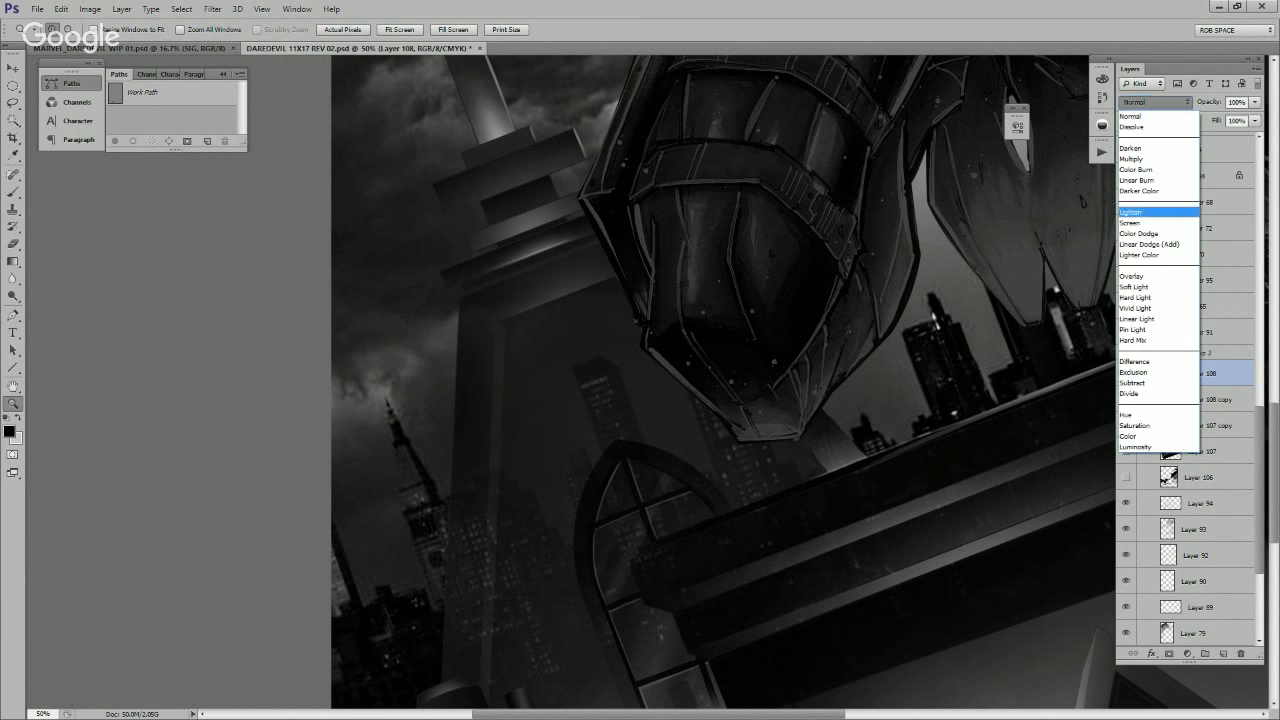
{"action": "left_click", "coordinate": [1142, 277]}
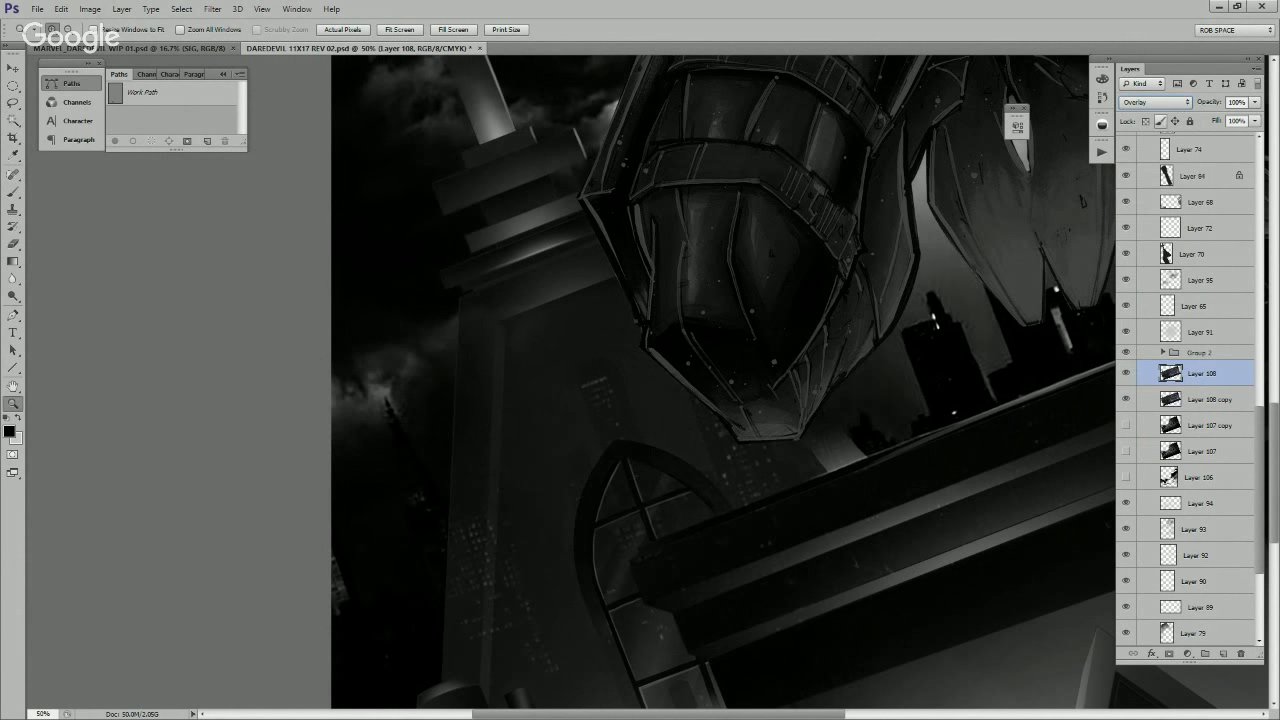
{"action": "left_click", "coordinate": [1156, 102]}
{"action": "left_click", "coordinate": [1160, 200]}
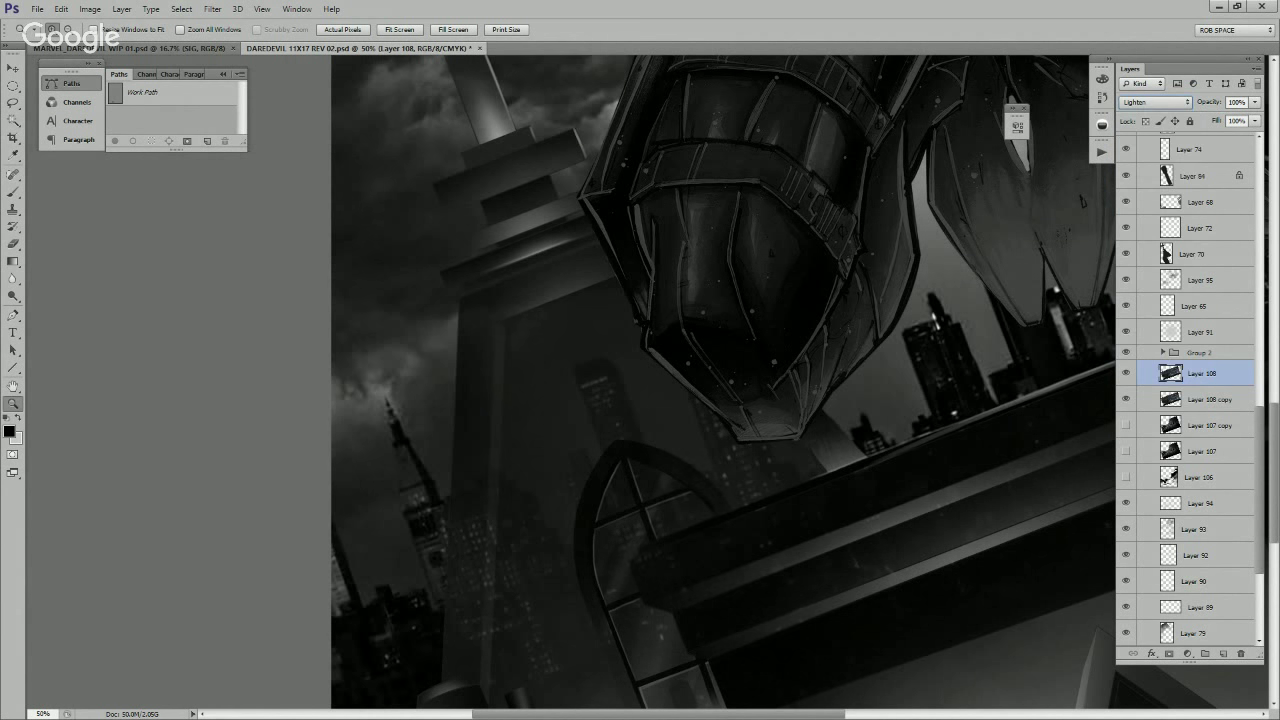
{"action": "left_click", "coordinate": [1126, 373]}
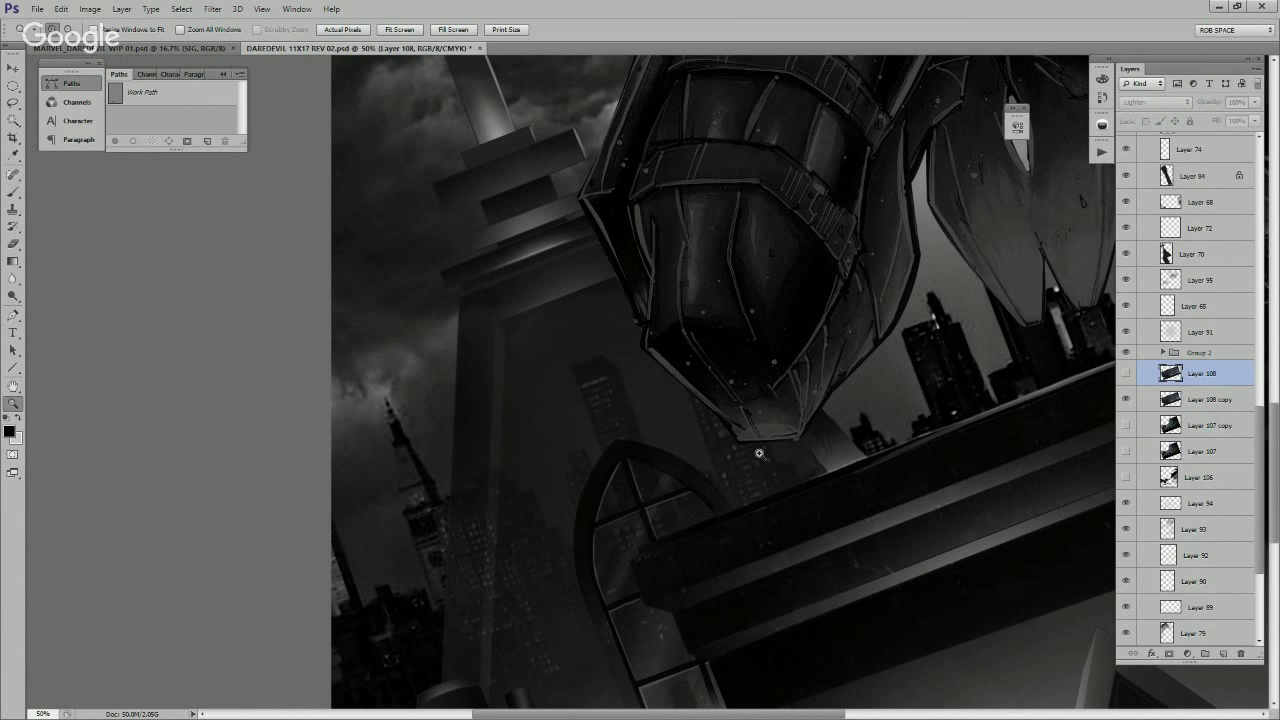
Step: Try an automatic tonal correction on Layer 108 copy while viewing the whole illustration
{"action": "key", "text": "ctrl+0"}
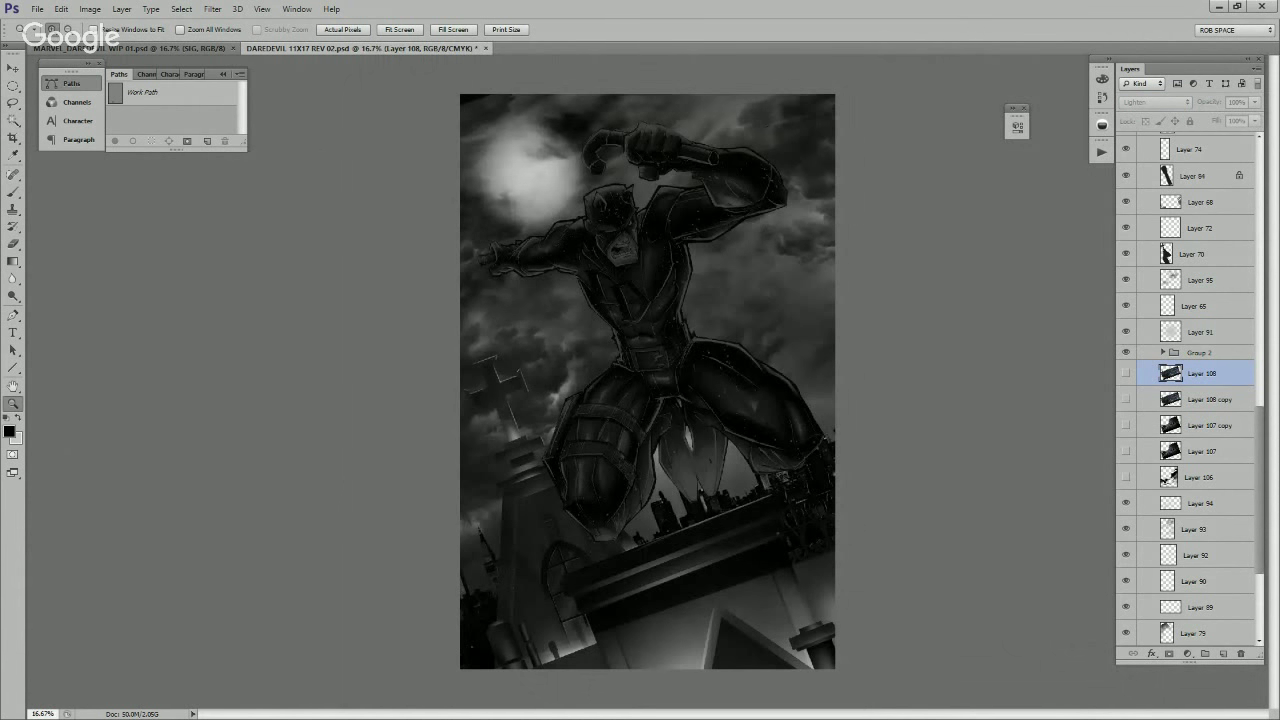
{"action": "left_click", "coordinate": [1126, 399]}
{"action": "left_click", "coordinate": [1200, 399]}
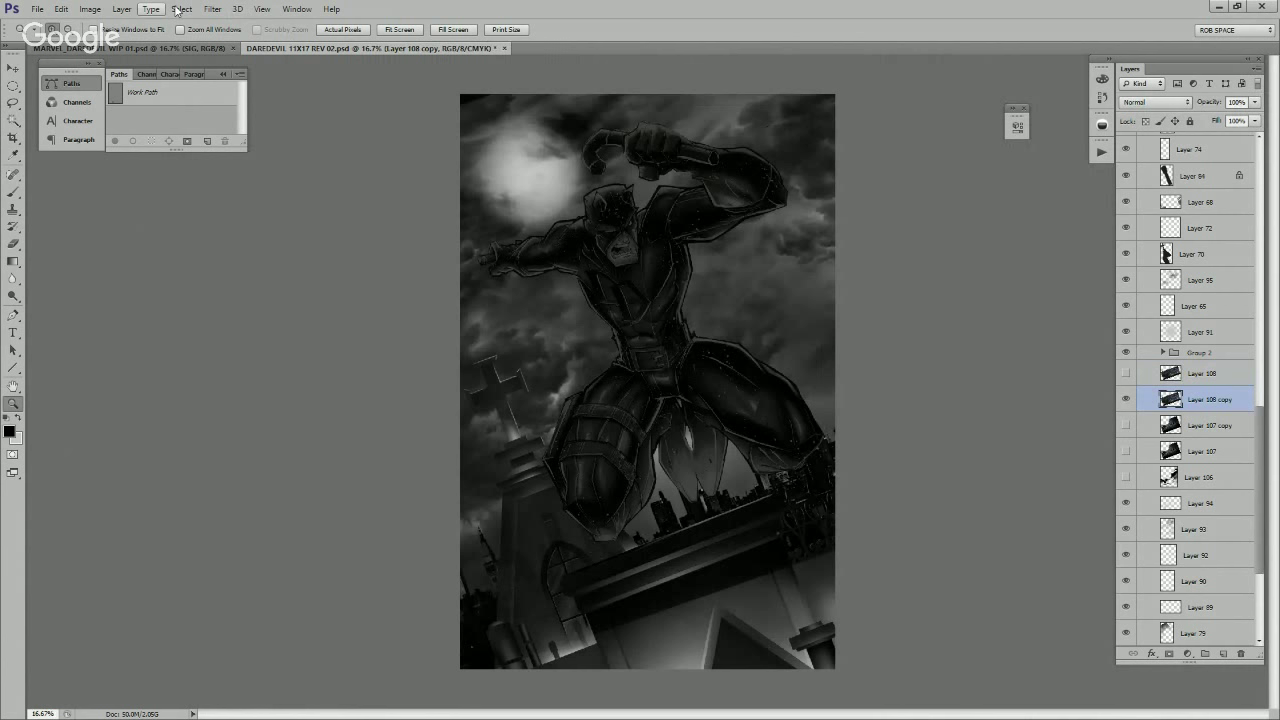
{"action": "left_click", "coordinate": [90, 9]}
{"action": "left_click", "coordinate": [112, 73]}
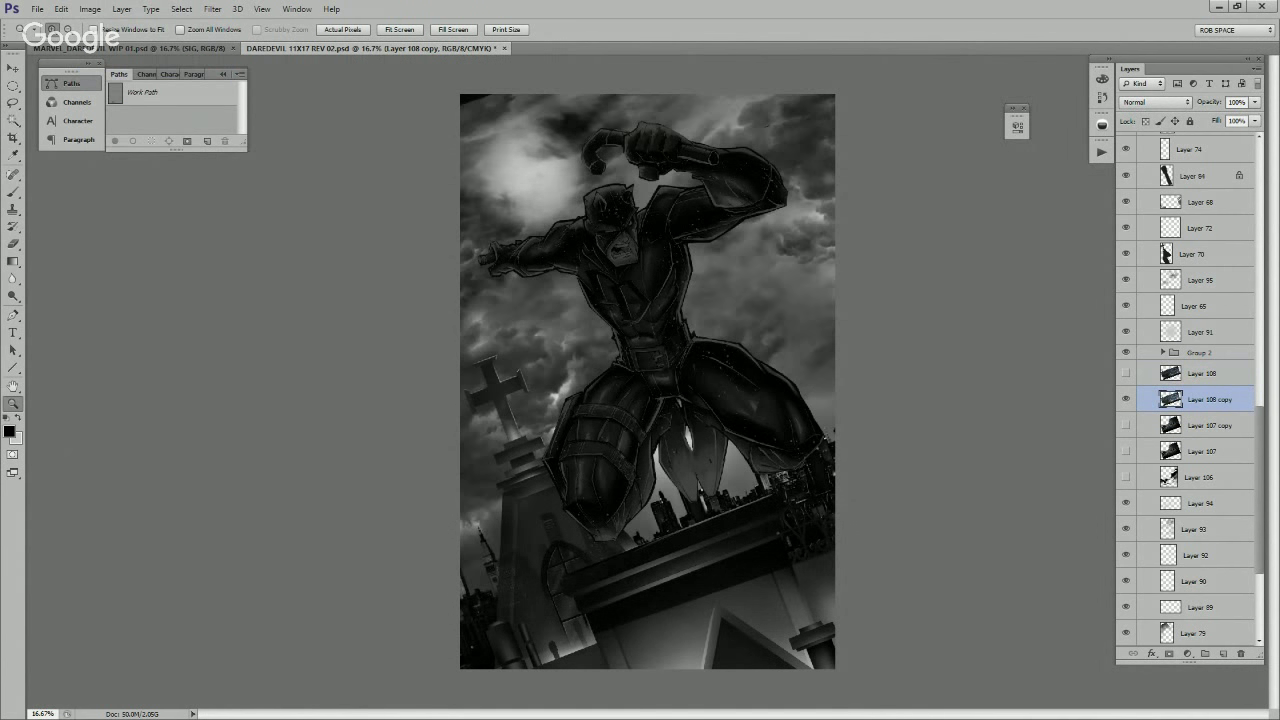
{"action": "key", "text": "ctrl+z"}
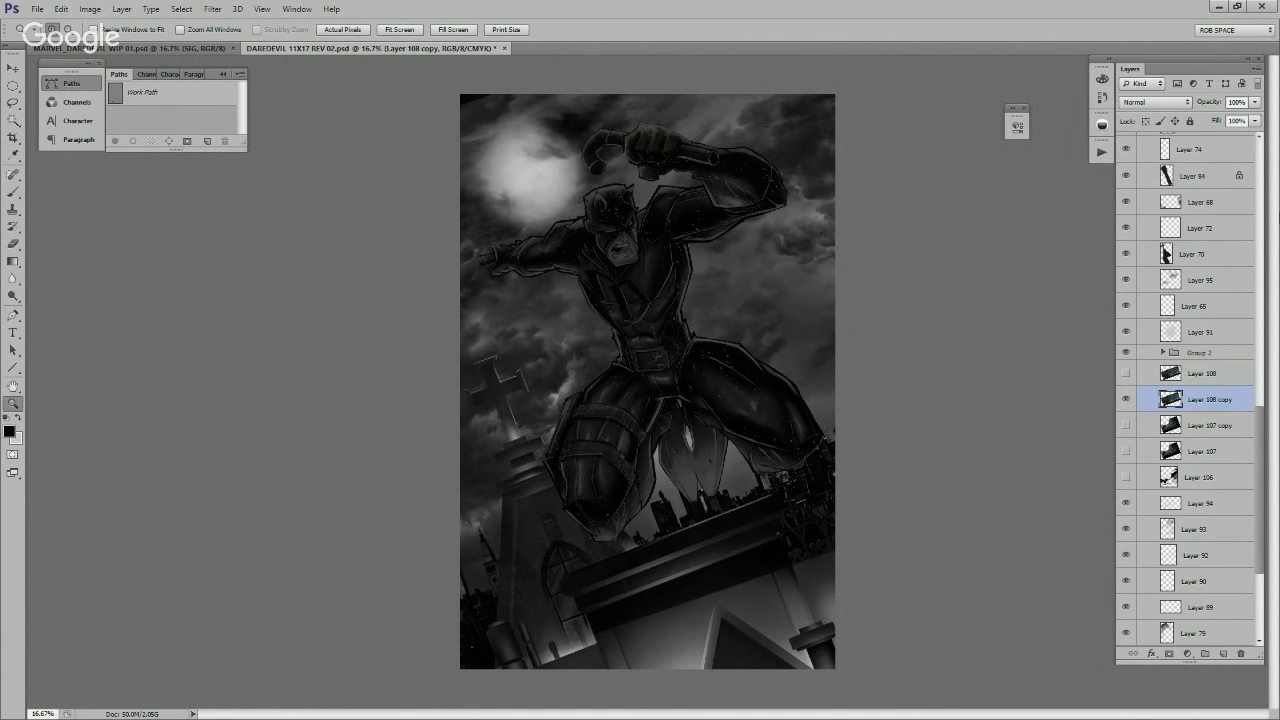
Step: Deepen the contrast of Layer 108 copy by merging it with a duplicate set to Overlay at 43% opacity
{"action": "key", "text": "ctrl+j"}
{"action": "left_click", "coordinate": [1155, 102]}
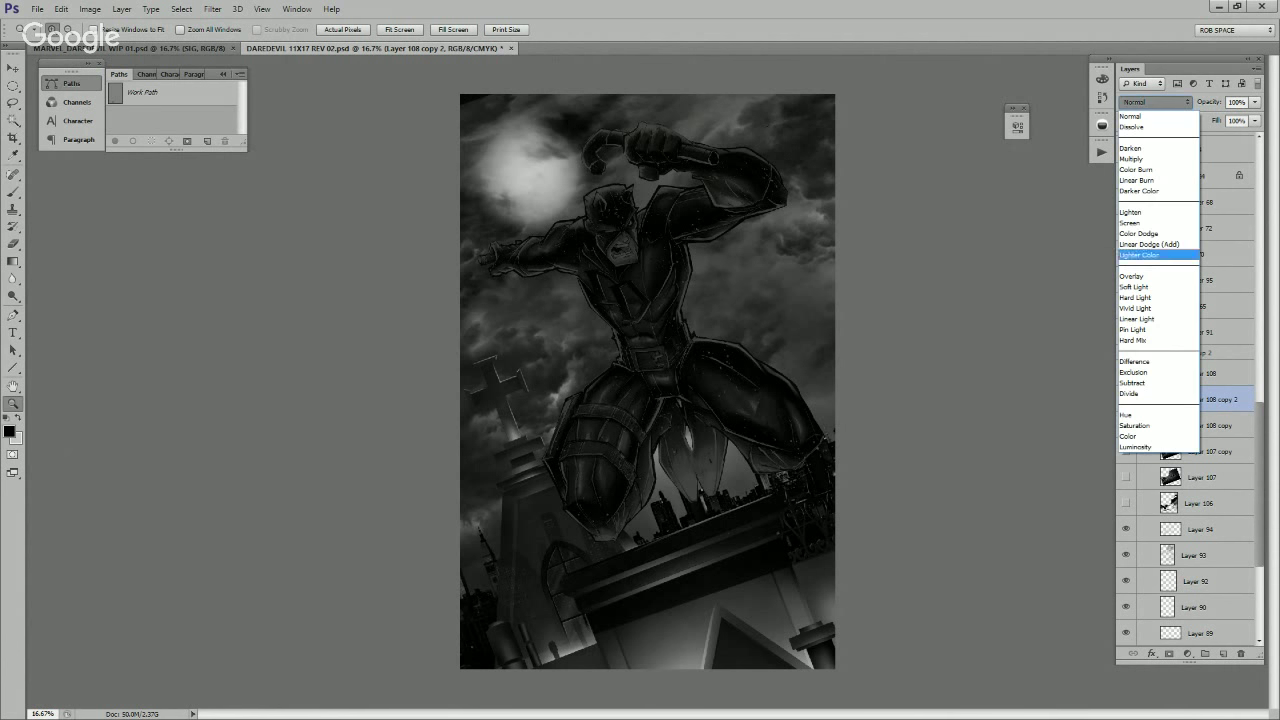
{"action": "left_click", "coordinate": [1158, 255]}
{"action": "left_click", "coordinate": [1156, 102]}
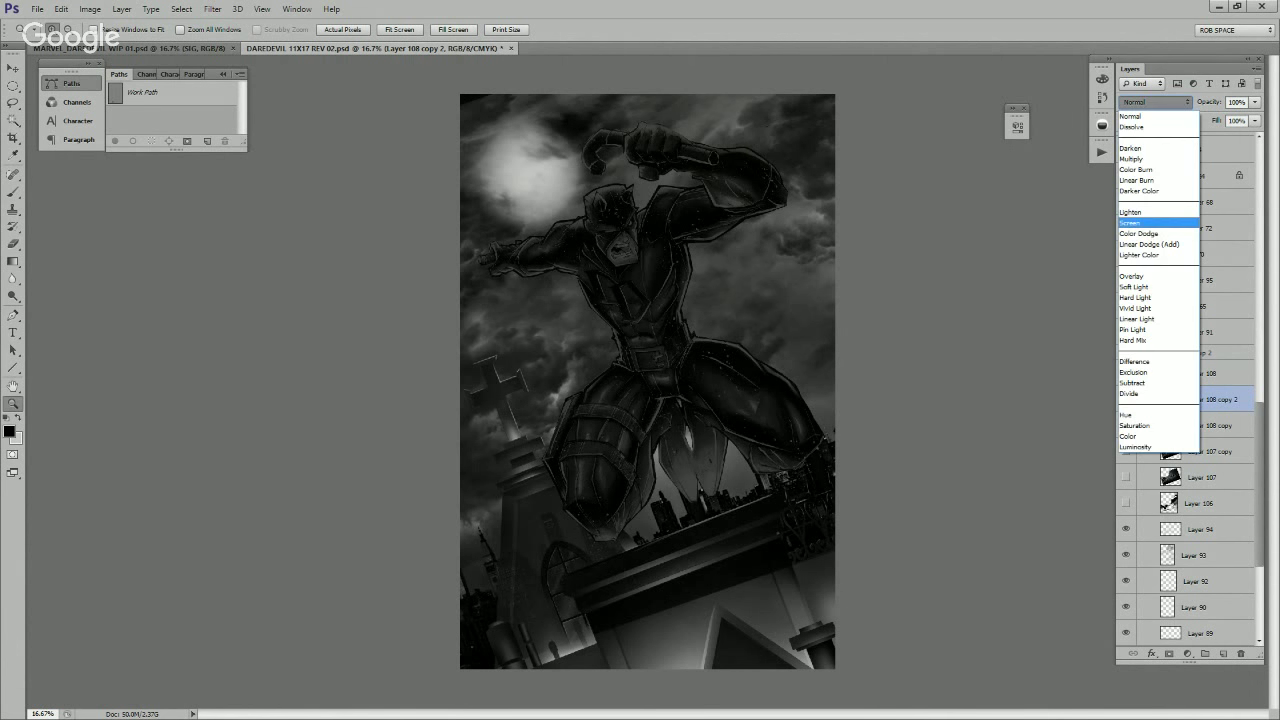
{"action": "left_click", "coordinate": [1158, 264]}
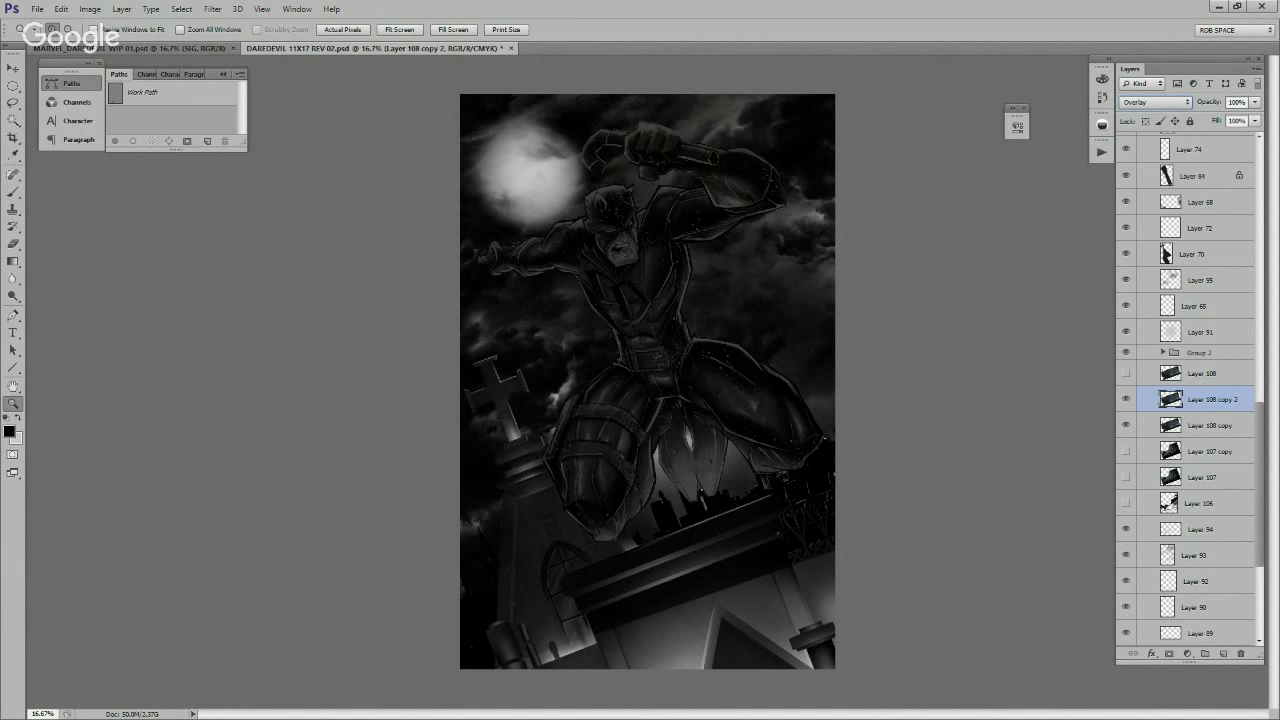
{"action": "left_click", "coordinate": [1255, 102]}
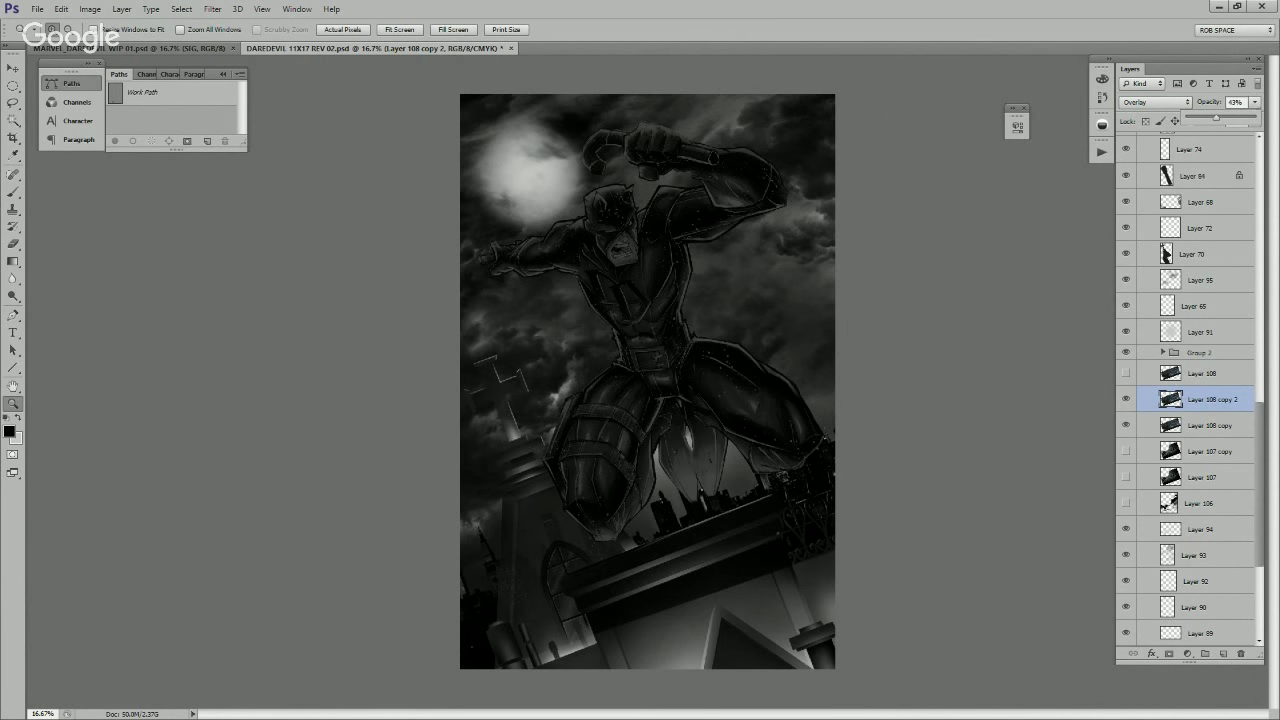
{"action": "left_click", "coordinate": [1210, 426], "text": "shift"}
{"action": "key", "text": "ctrl+e"}
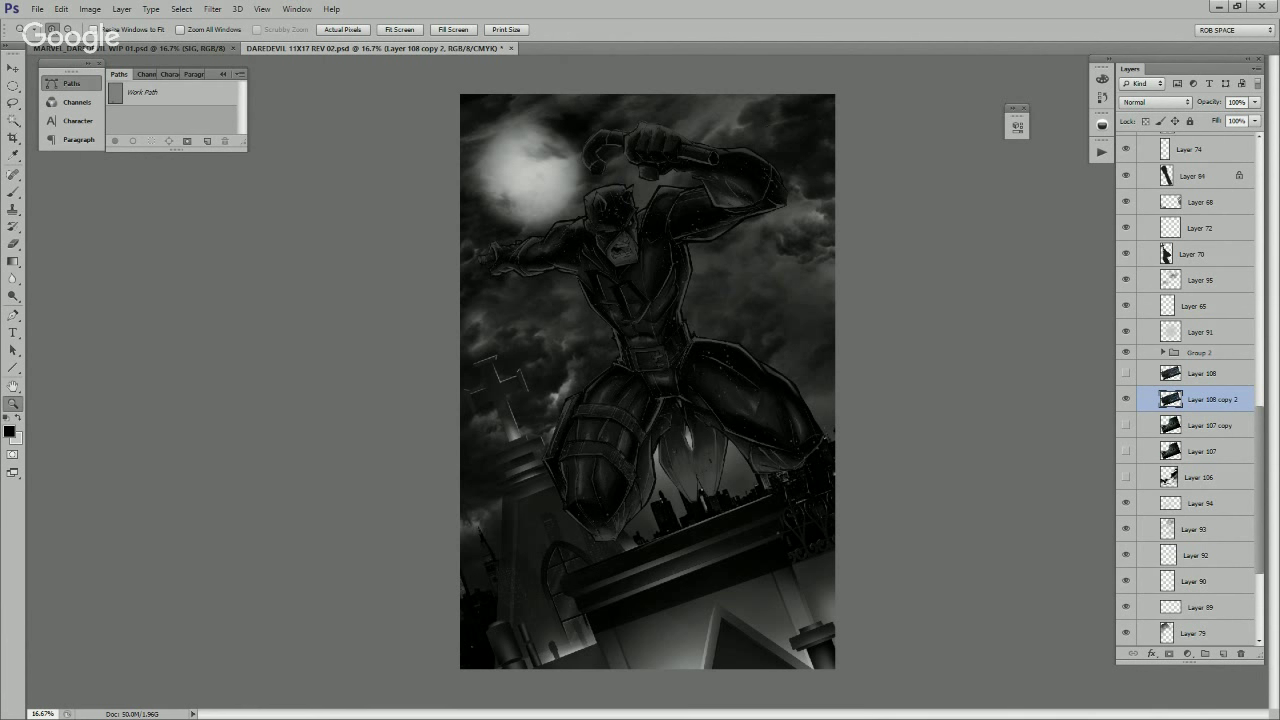
Step: Load the church, cross and iron fence shapes as a selection and delete that area from Layer 108 copy 2
{"action": "left_click", "coordinate": [1168, 477], "text": "ctrl"}
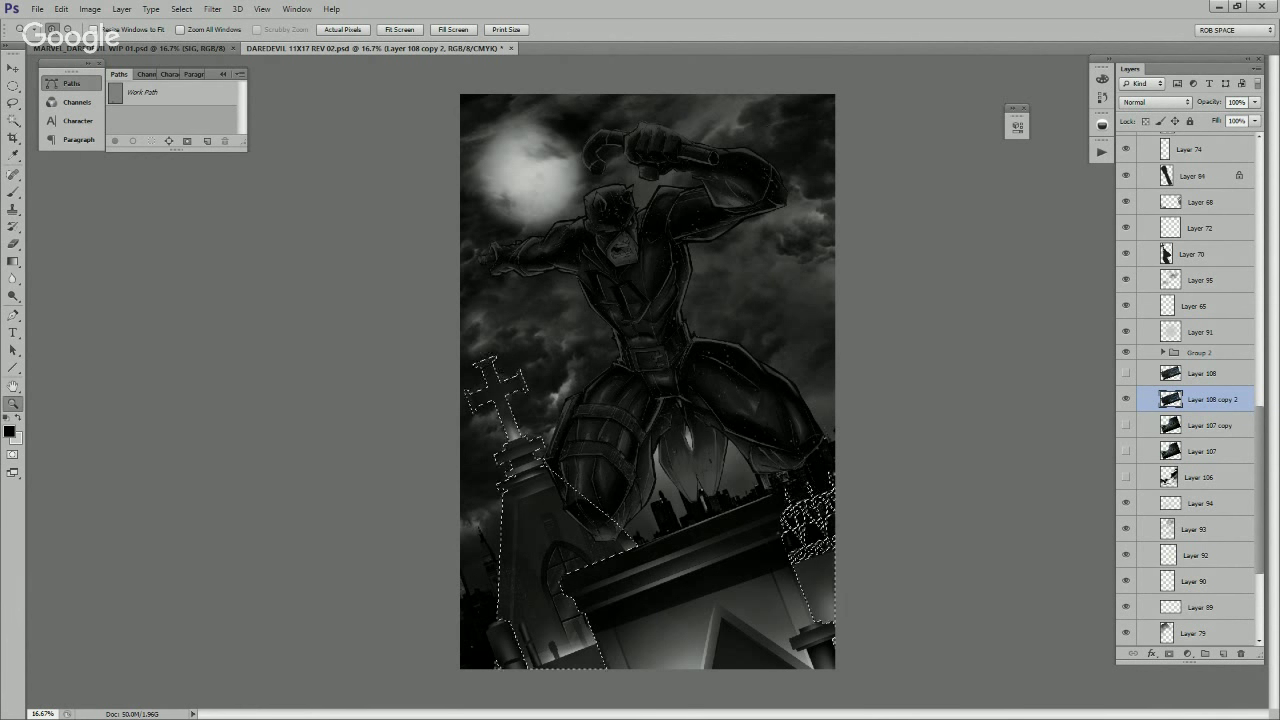
{"action": "scroll", "coordinate": [1190, 390], "scroll_direction": "up", "scroll_amount": 5}
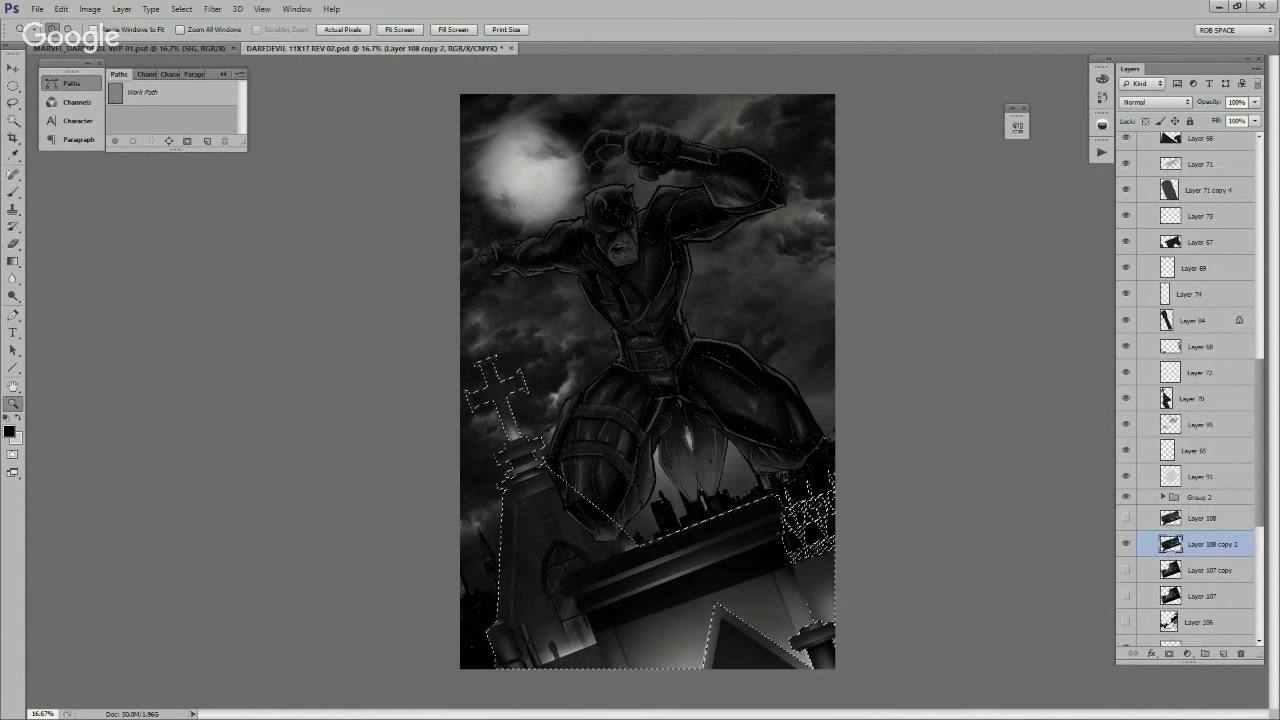
{"action": "scroll", "coordinate": [1190, 390], "scroll_direction": "down", "scroll_amount": 7}
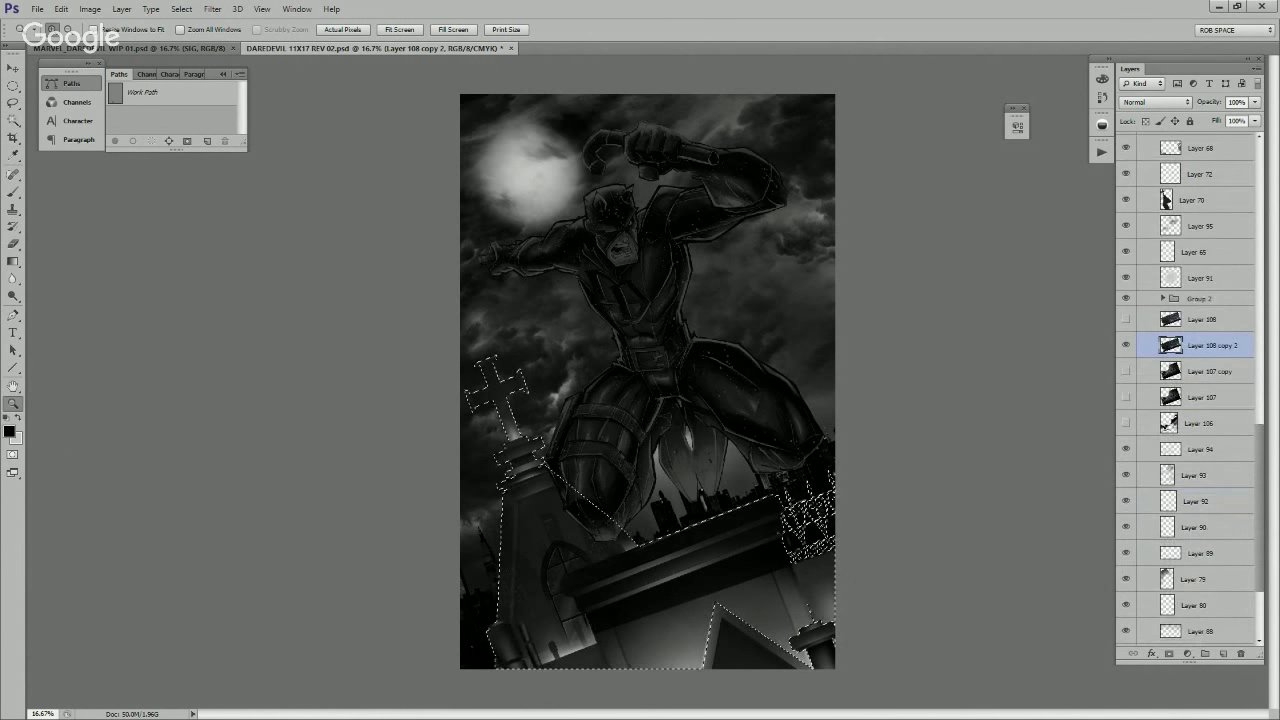
{"action": "scroll", "coordinate": [1190, 390], "scroll_direction": "up", "scroll_amount": 12}
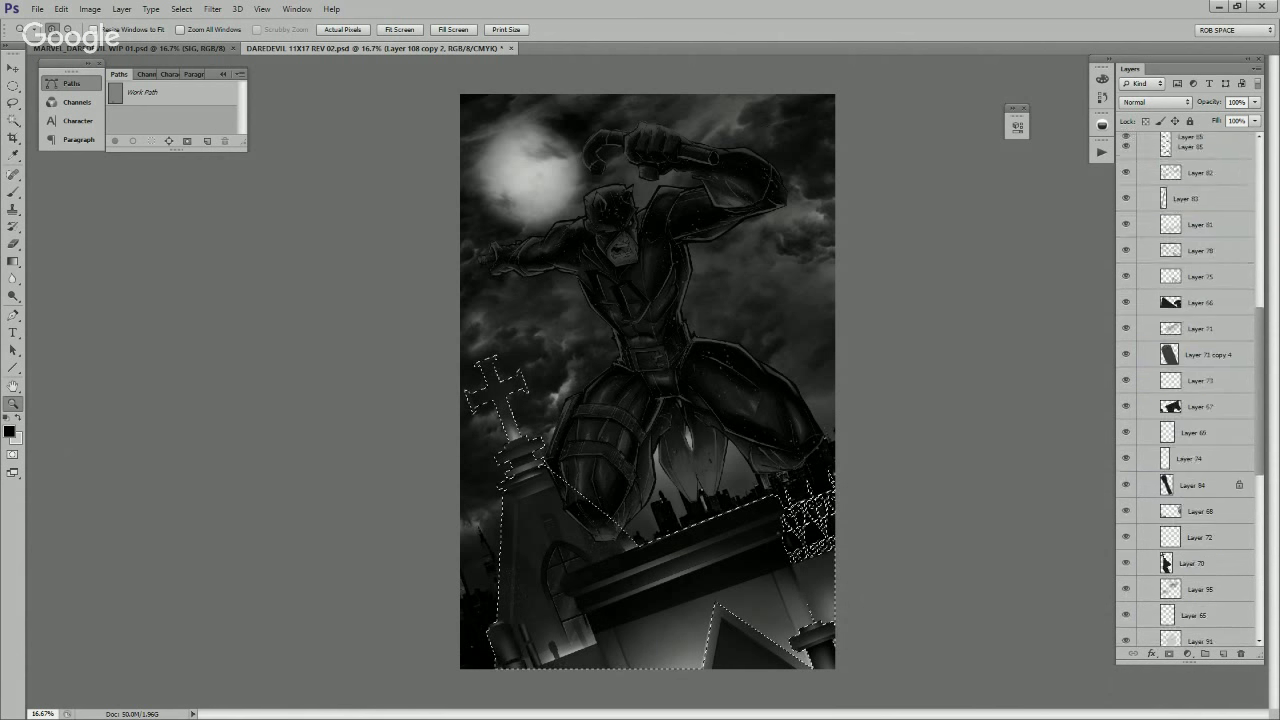
{"action": "scroll", "coordinate": [1190, 390], "scroll_direction": "up", "scroll_amount": 1}
{"action": "scroll", "coordinate": [1190, 390], "scroll_direction": "down", "scroll_amount": 1}
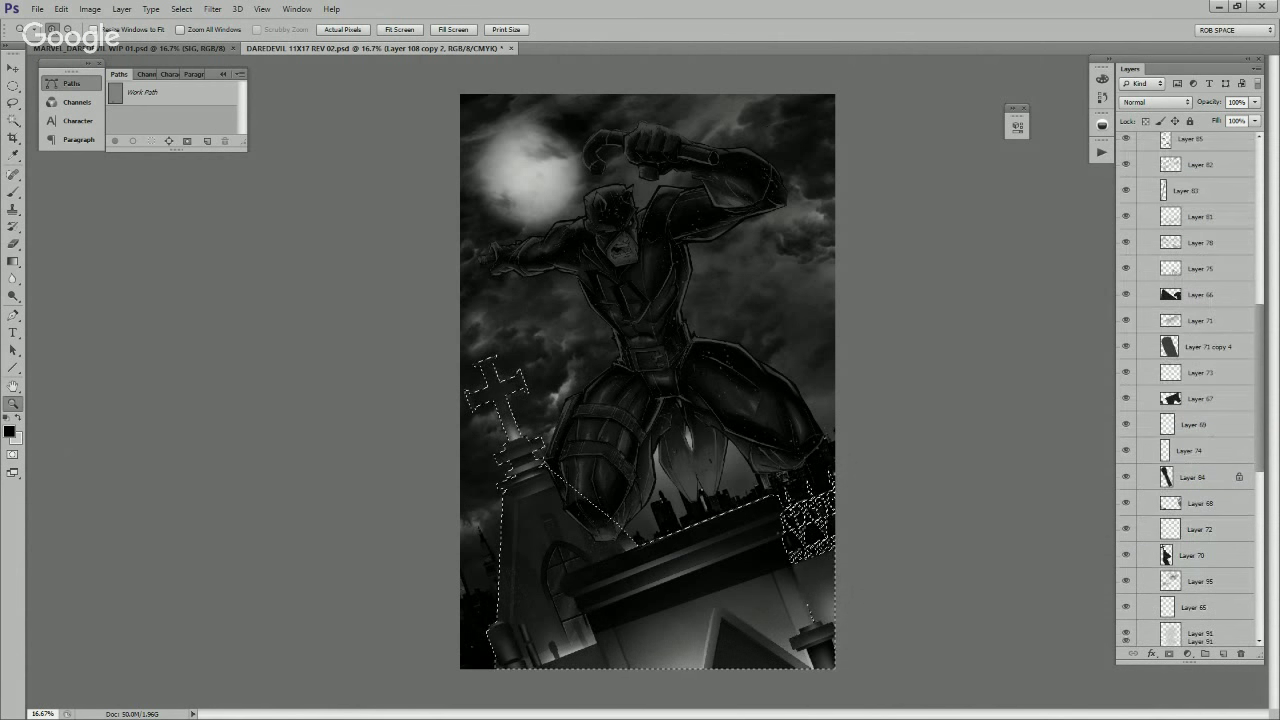
{"action": "scroll", "coordinate": [1190, 390], "scroll_direction": "down", "scroll_amount": 8}
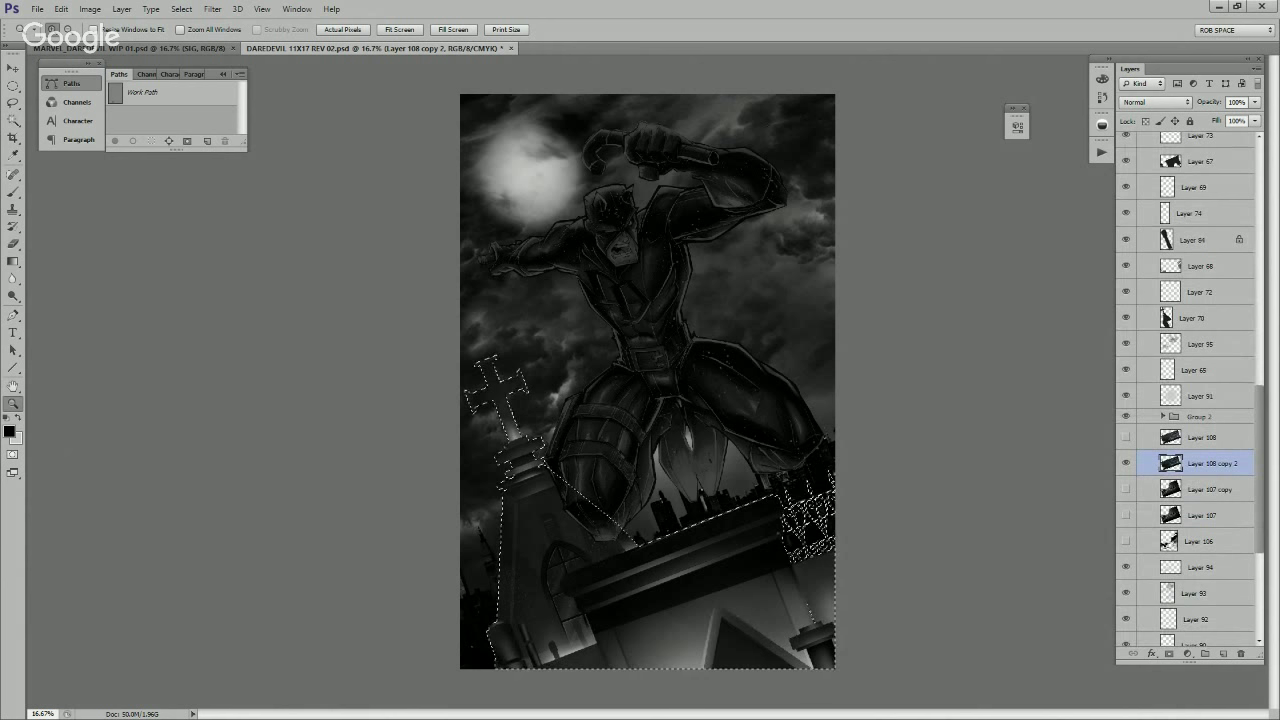
{"action": "key", "text": "Delete"}
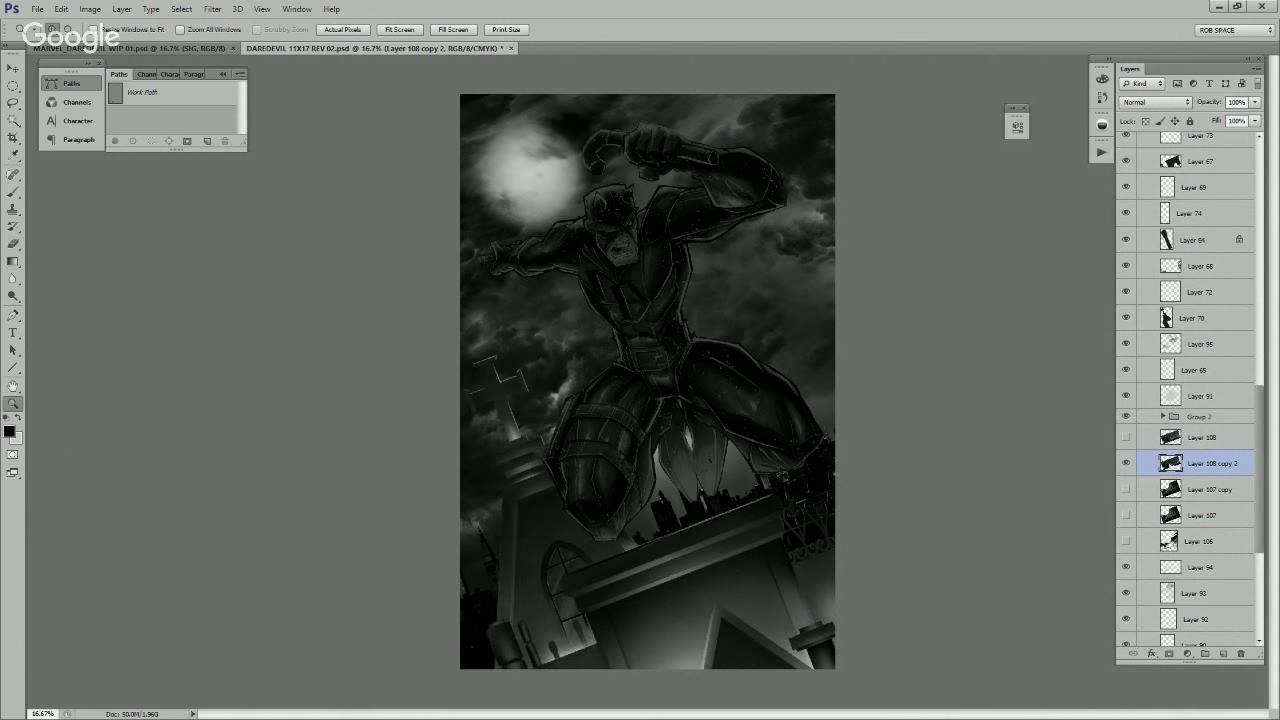
Step: Add a black layer mask to Layer 108 copy 2 and paint in white to reveal the clouds around the figure
{"action": "left_click", "coordinate": [1169, 653]}
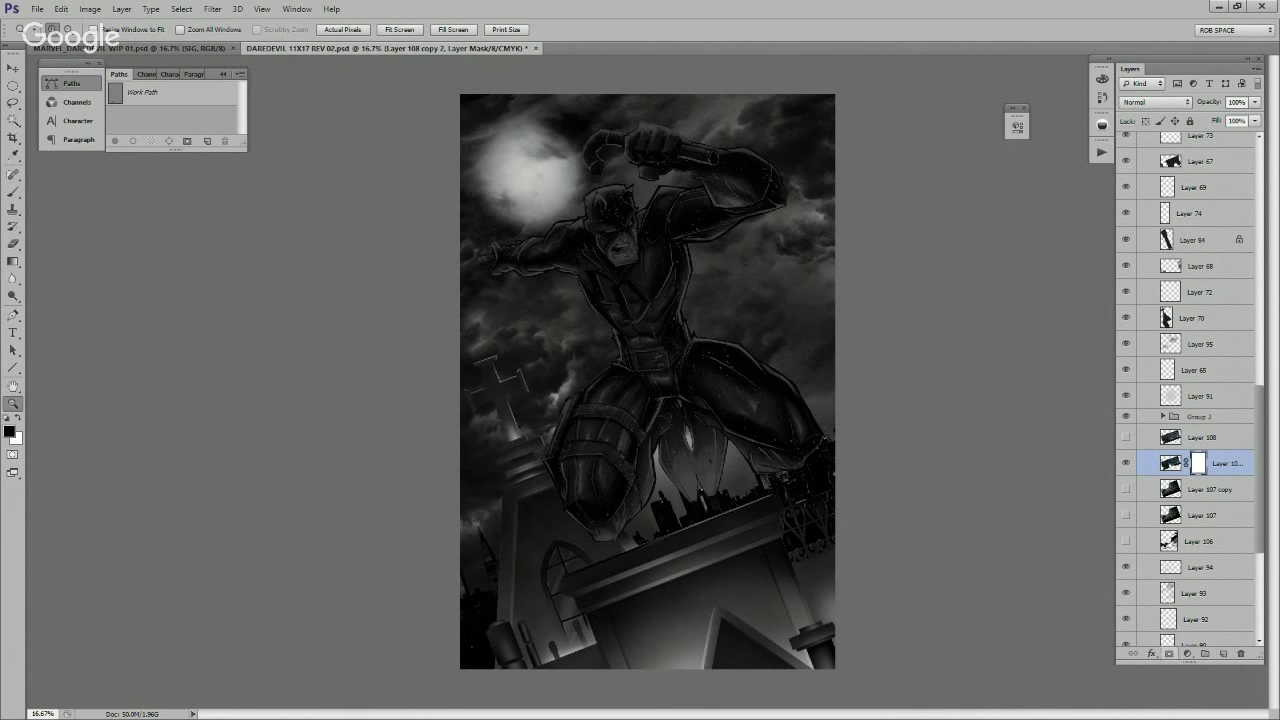
{"action": "key", "text": "ctrl+i"}
{"action": "key", "text": "b"}
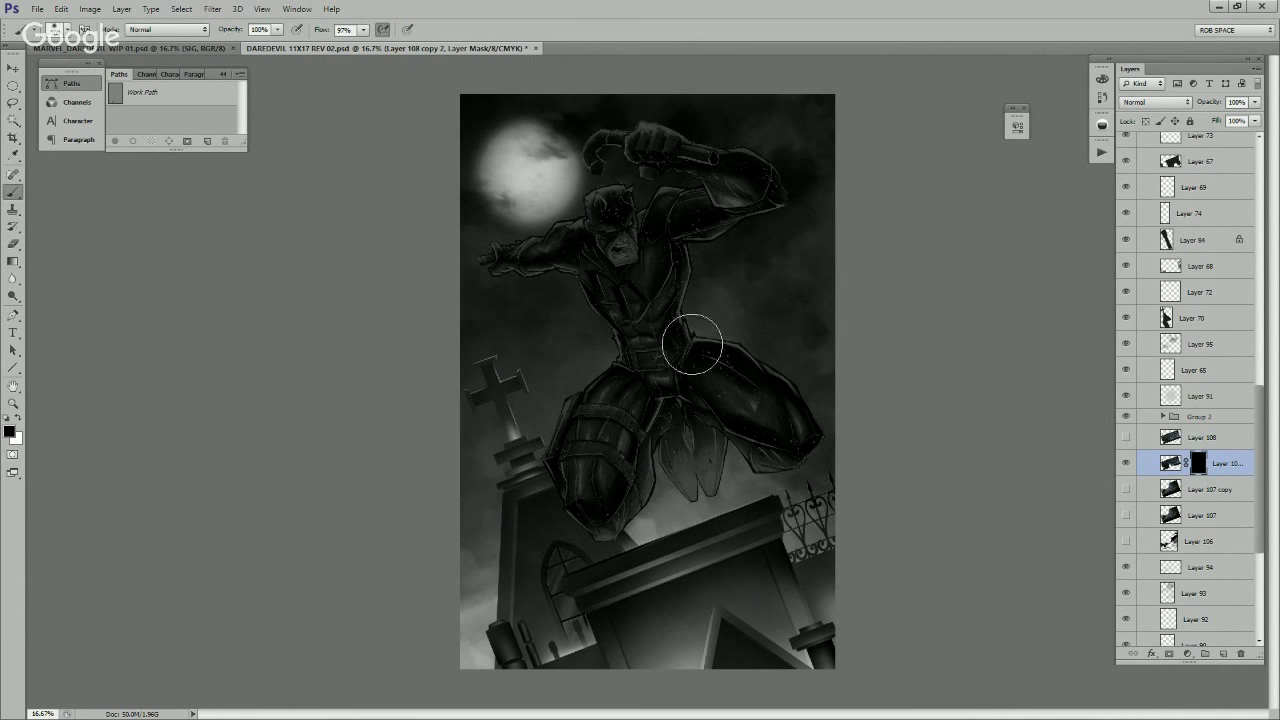
{"action": "key", "text": "x"}
{"action": "mouse_move", "coordinate": [813, 293]}
{"action": "left_mouse_down"}
{"action": "mouse_move", "coordinate": [774, 257]}
{"action": "mouse_move", "coordinate": [750, 270]}
{"action": "mouse_move", "coordinate": [714, 338]}
{"action": "mouse_move", "coordinate": [744, 309]}
{"action": "mouse_move", "coordinate": [773, 261]}
{"action": "mouse_move", "coordinate": [702, 333]}
{"action": "mouse_move", "coordinate": [820, 238]}
{"action": "mouse_move", "coordinate": [815, 132]}
{"action": "mouse_move", "coordinate": [835, 258]}
{"action": "mouse_move", "coordinate": [688, 268]}
{"action": "mouse_move", "coordinate": [551, 326]}
{"action": "mouse_move", "coordinate": [606, 374]}
{"action": "left_mouse_up"}
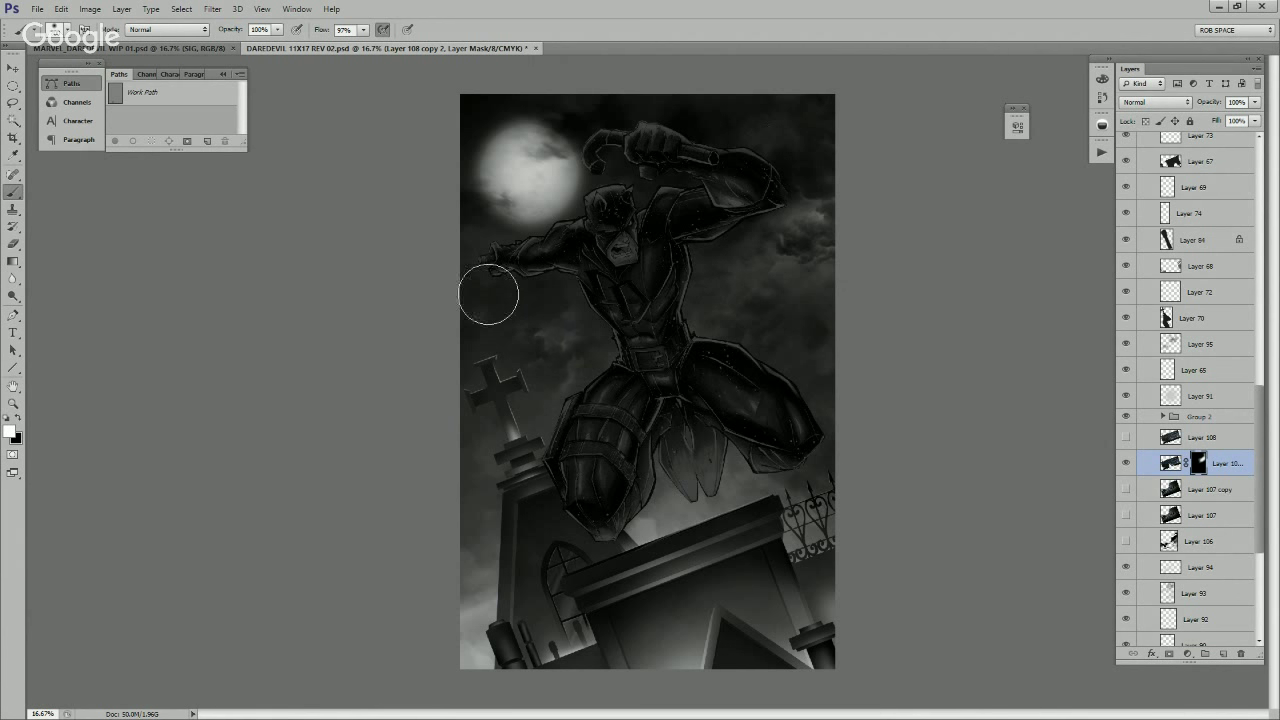
{"action": "key", "text": "x"}
{"action": "key", "text": "x"}
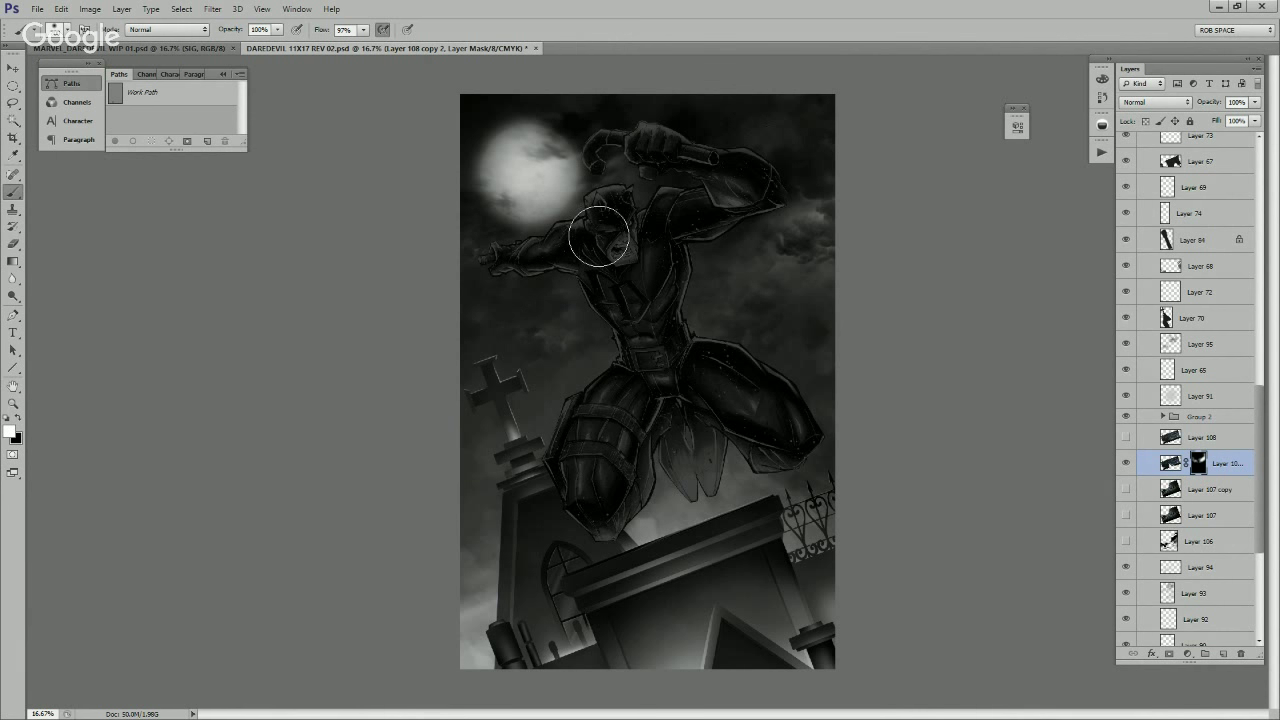
Step: Paint on the layer mask to reveal the city skyline between the figure's legs and above the church roof
{"action": "mouse_move", "coordinate": [610, 519]}
{"action": "left_mouse_down"}
{"action": "mouse_move", "coordinate": [664, 500]}
{"action": "mouse_move", "coordinate": [695, 468]}
{"action": "mouse_move", "coordinate": [775, 468]}
{"action": "left_mouse_up"}
{"action": "key", "text": "x"}
{"action": "mouse_move", "coordinate": [630, 531]}
{"action": "left_mouse_down"}
{"action": "mouse_move", "coordinate": [594, 548]}
{"action": "mouse_move", "coordinate": [665, 523]}
{"action": "left_mouse_up"}
{"action": "key", "text": "x"}
{"action": "mouse_move", "coordinate": [774, 540]}
{"action": "left_mouse_down"}
{"action": "mouse_move", "coordinate": [817, 502]}
{"action": "mouse_move", "coordinate": [740, 493]}
{"action": "left_mouse_up"}
{"action": "key", "text": "x"}
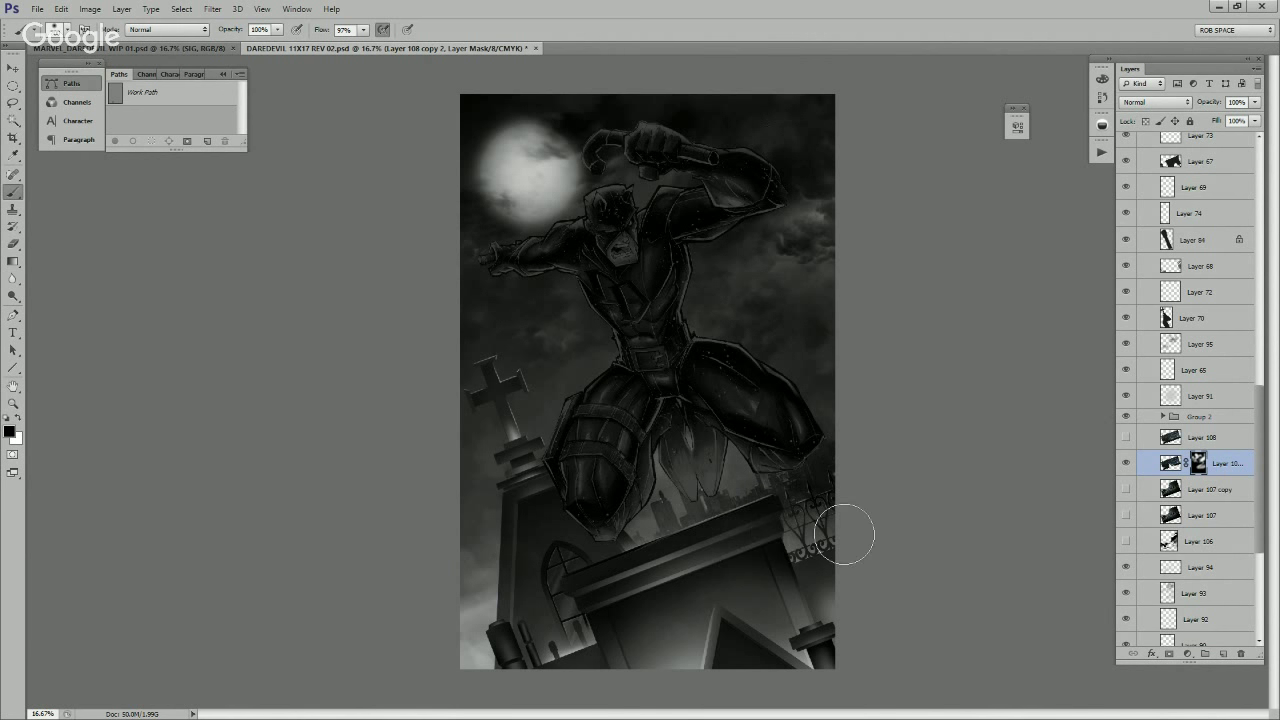
Step: Refine the Layer 108 copy 2 mask with black and white strokes around the skyline between the legs and near the iron fence
{"action": "left_click_drag", "start_coordinate": [844, 534], "coordinate": [729, 519]}
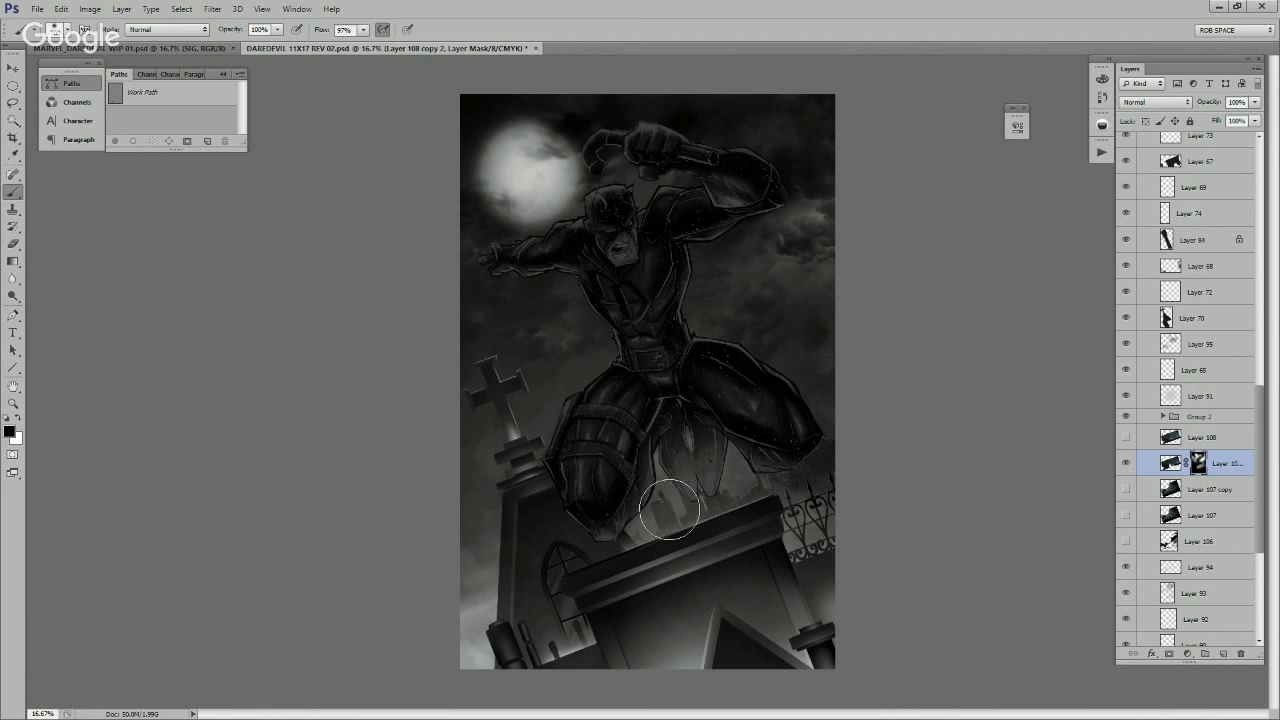
{"action": "key", "text": "x"}
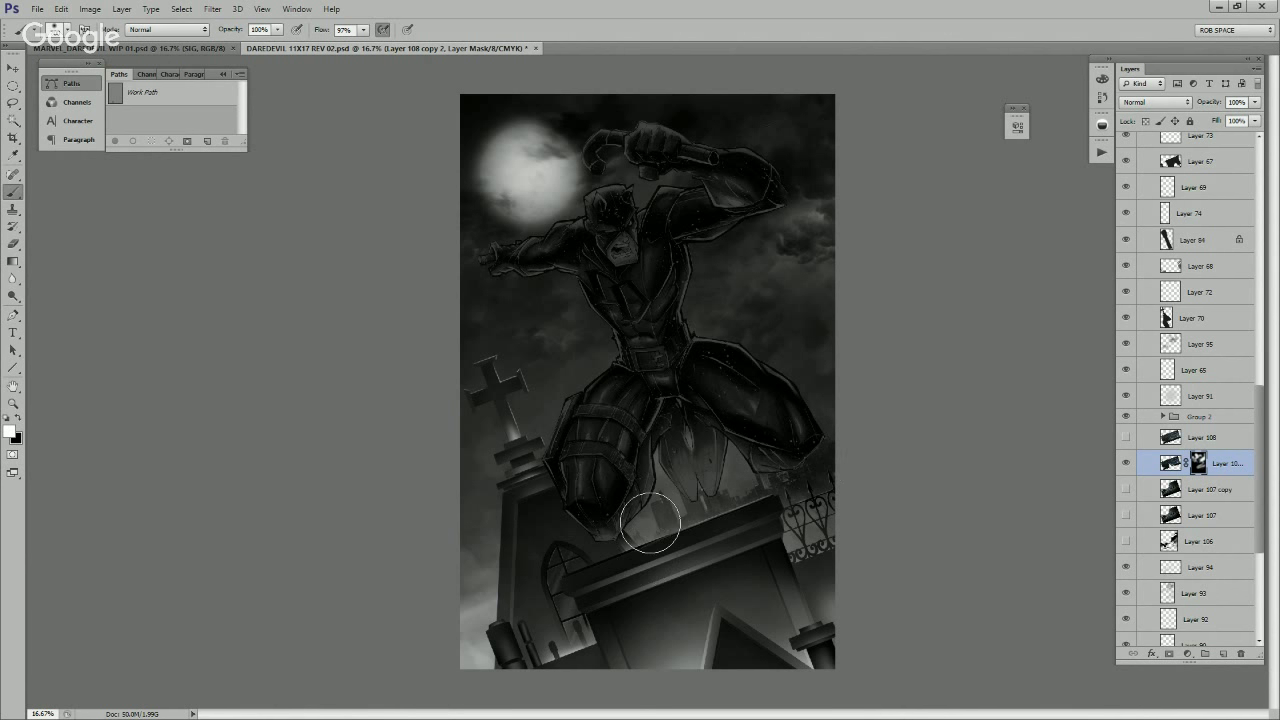
{"action": "key", "text": "x"}
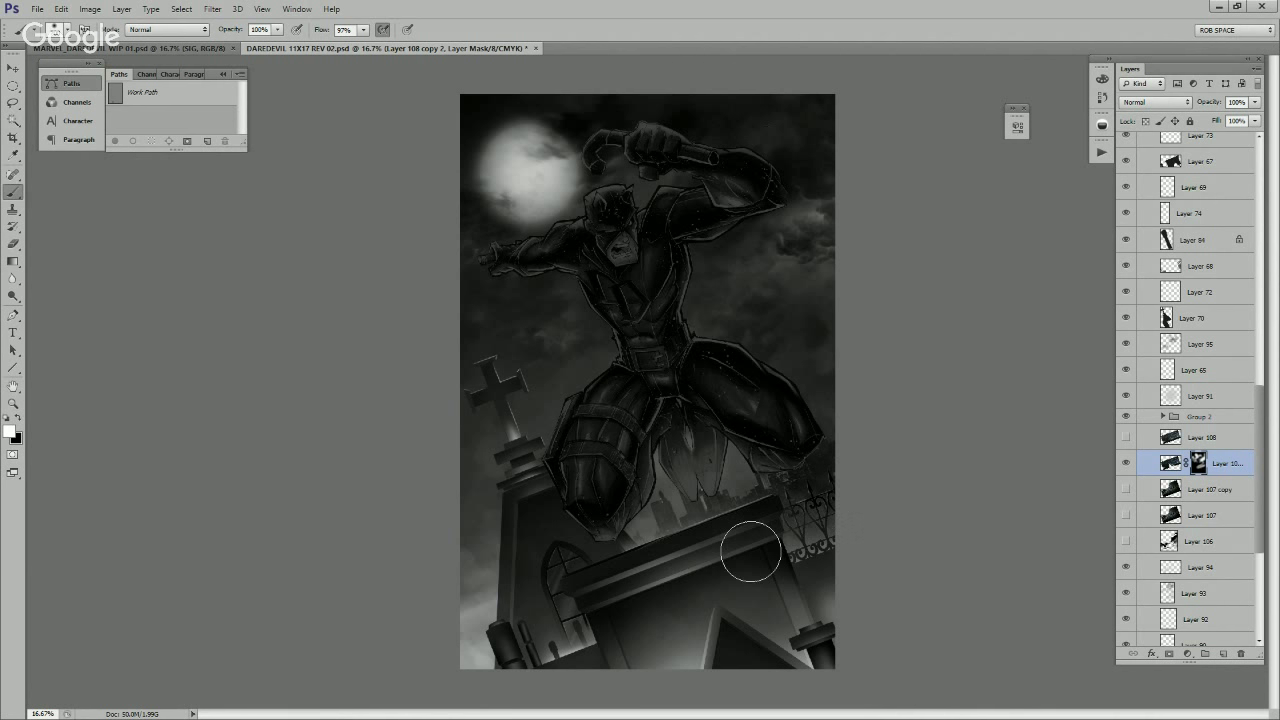
{"action": "key", "text": "x"}
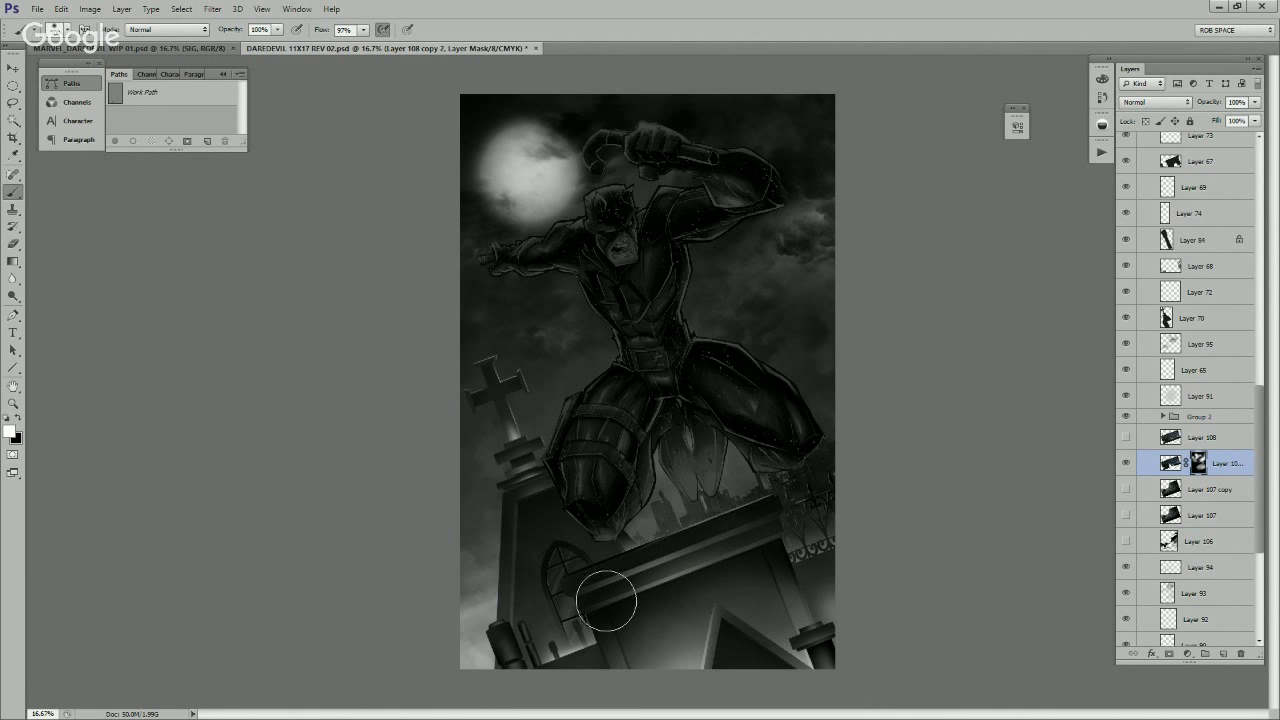
{"action": "key", "text": "x"}
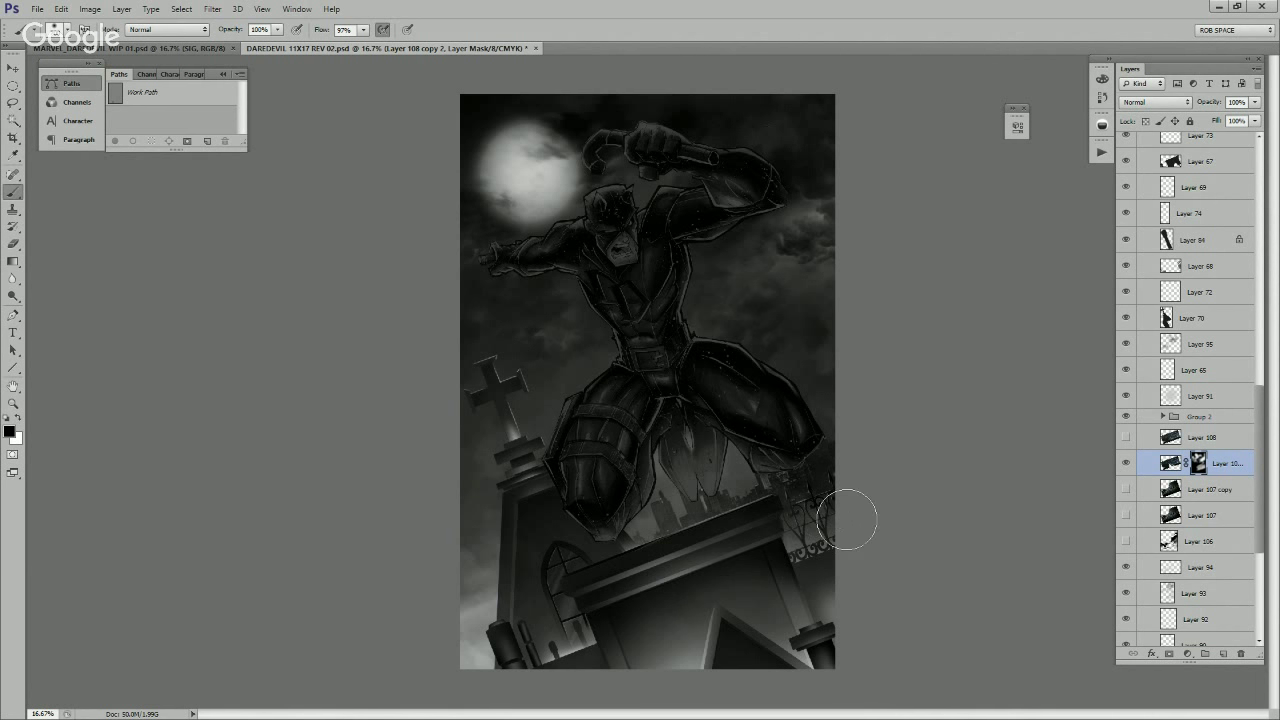
Step: Paint on the mask to reveal the distant skyline beside the church tower, below the cross, and blend its edges
{"action": "key", "text": "x"}
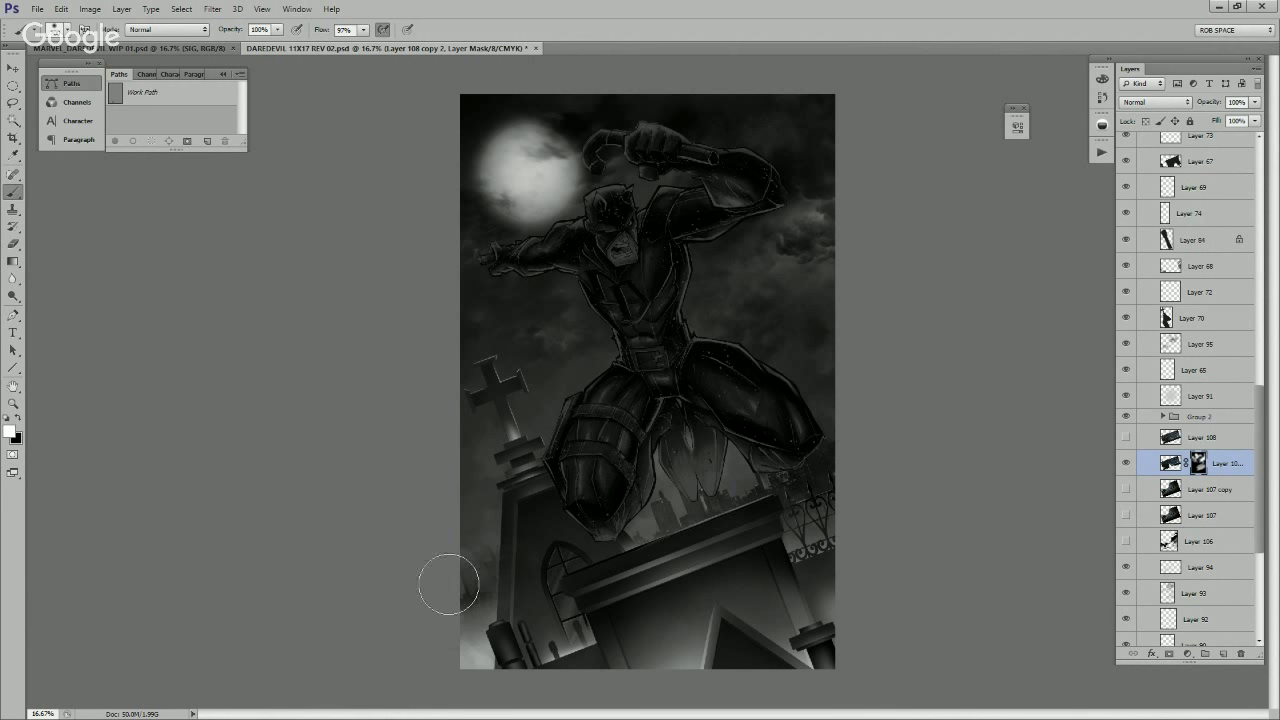
{"action": "key", "text": "x"}
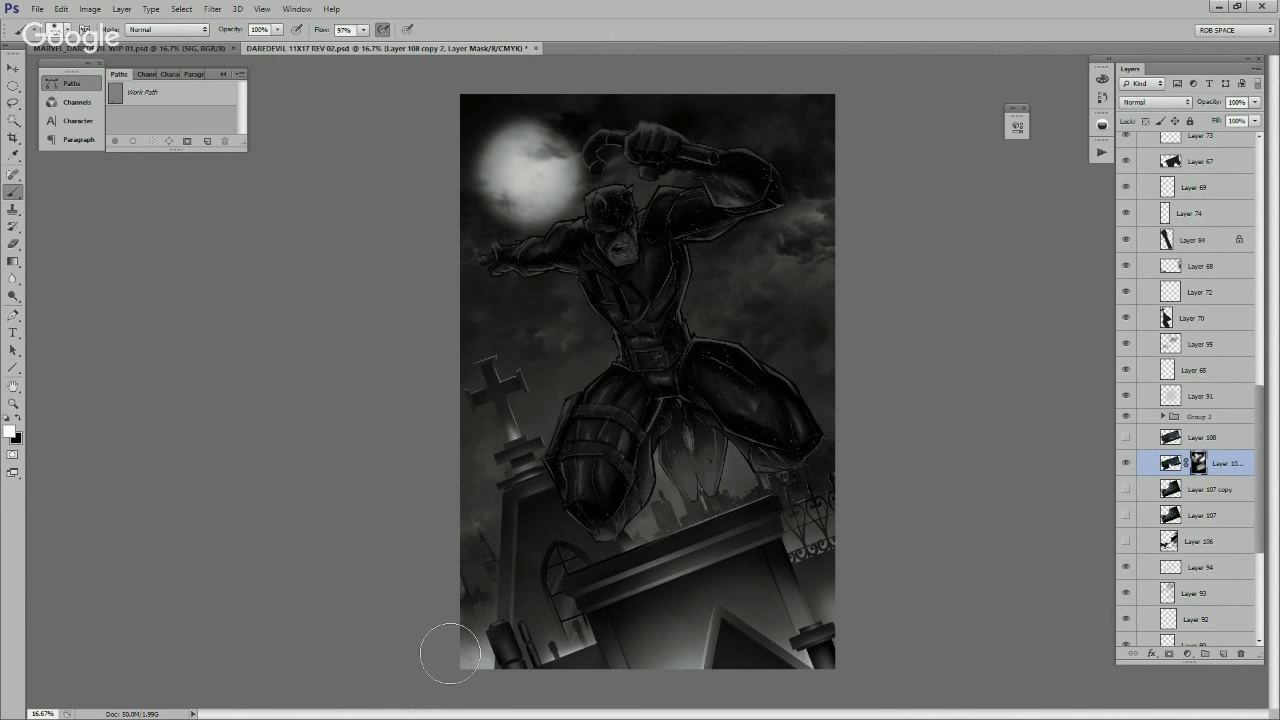
{"action": "left_click_drag", "start_coordinate": [466, 640], "coordinate": [491, 594]}
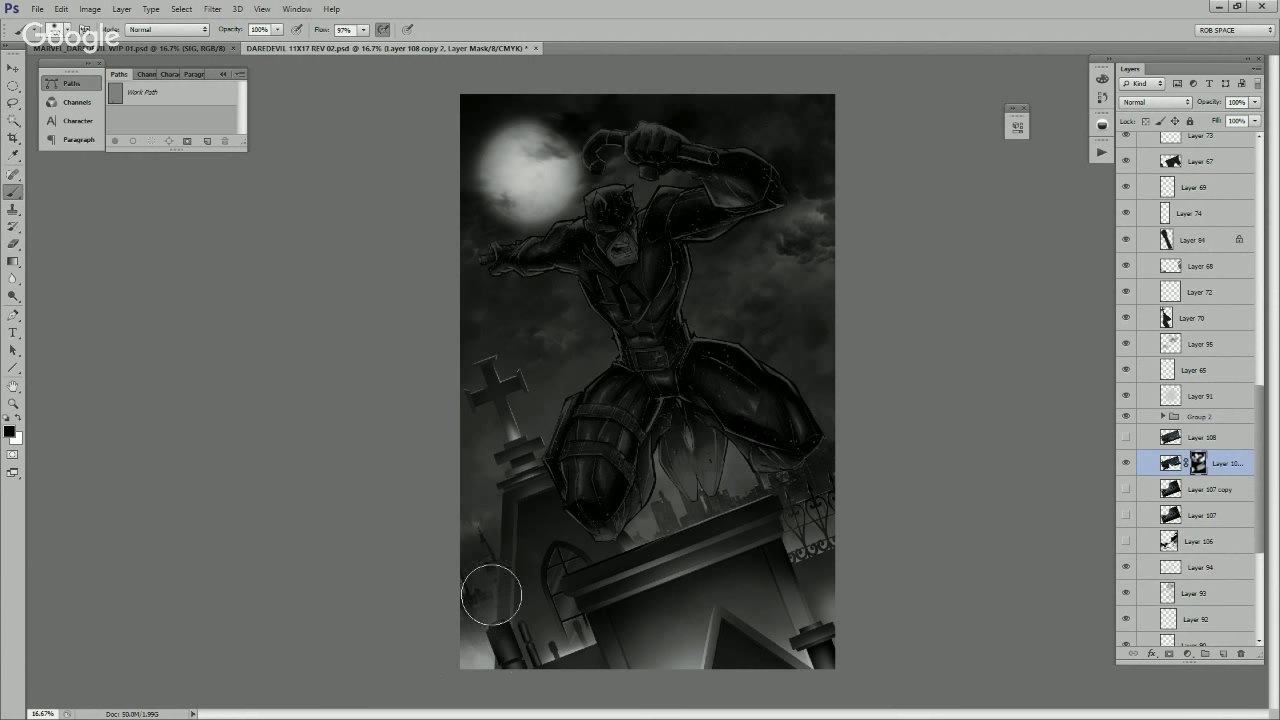
{"action": "key", "text": "x"}
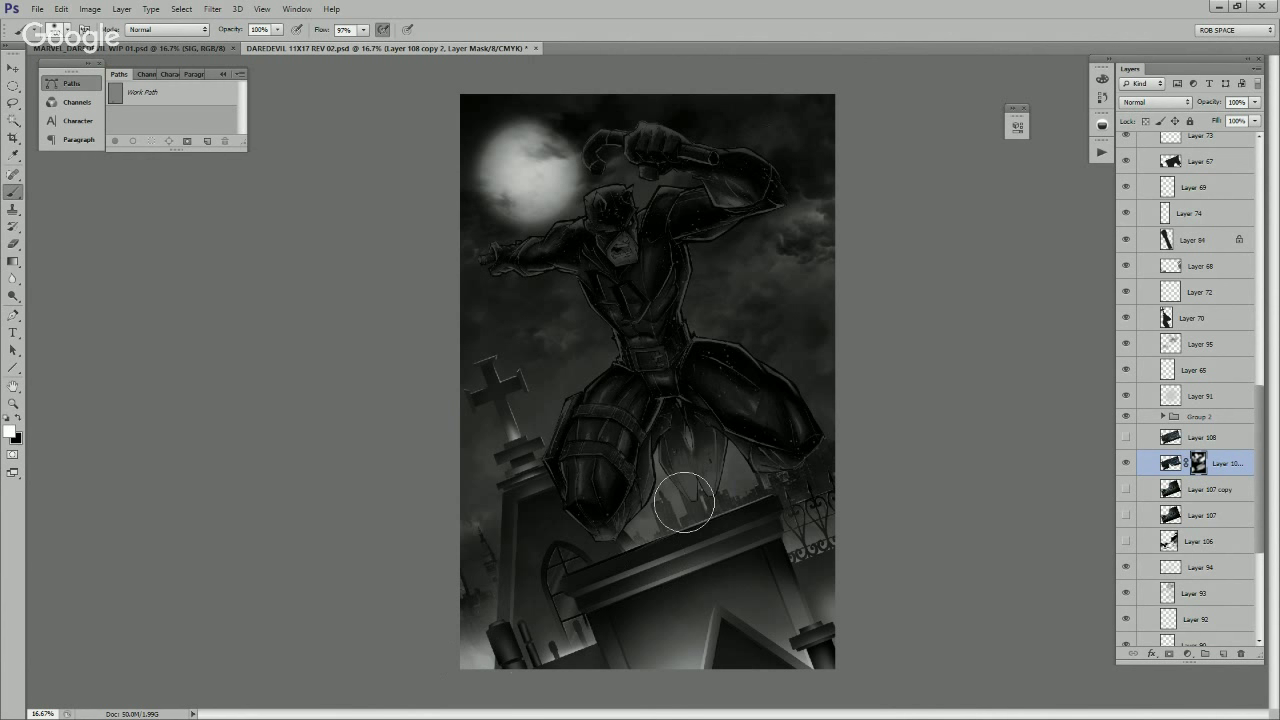
Step: Touch up the mask over the skyline between the figure's legs, comparing the result with and without the last stroke
{"action": "mouse_move", "coordinate": [685, 503]}
{"action": "left_mouse_down"}
{"action": "mouse_move", "coordinate": [629, 506]}
{"action": "mouse_move", "coordinate": [713, 478]}
{"action": "mouse_move", "coordinate": [625, 529]}
{"action": "mouse_move", "coordinate": [746, 466]}
{"action": "mouse_move", "coordinate": [671, 501]}
{"action": "mouse_move", "coordinate": [728, 475]}
{"action": "left_mouse_up"}
{"action": "key", "text": "x"}
{"action": "key", "text": "x"}
{"action": "key", "text": "x"}
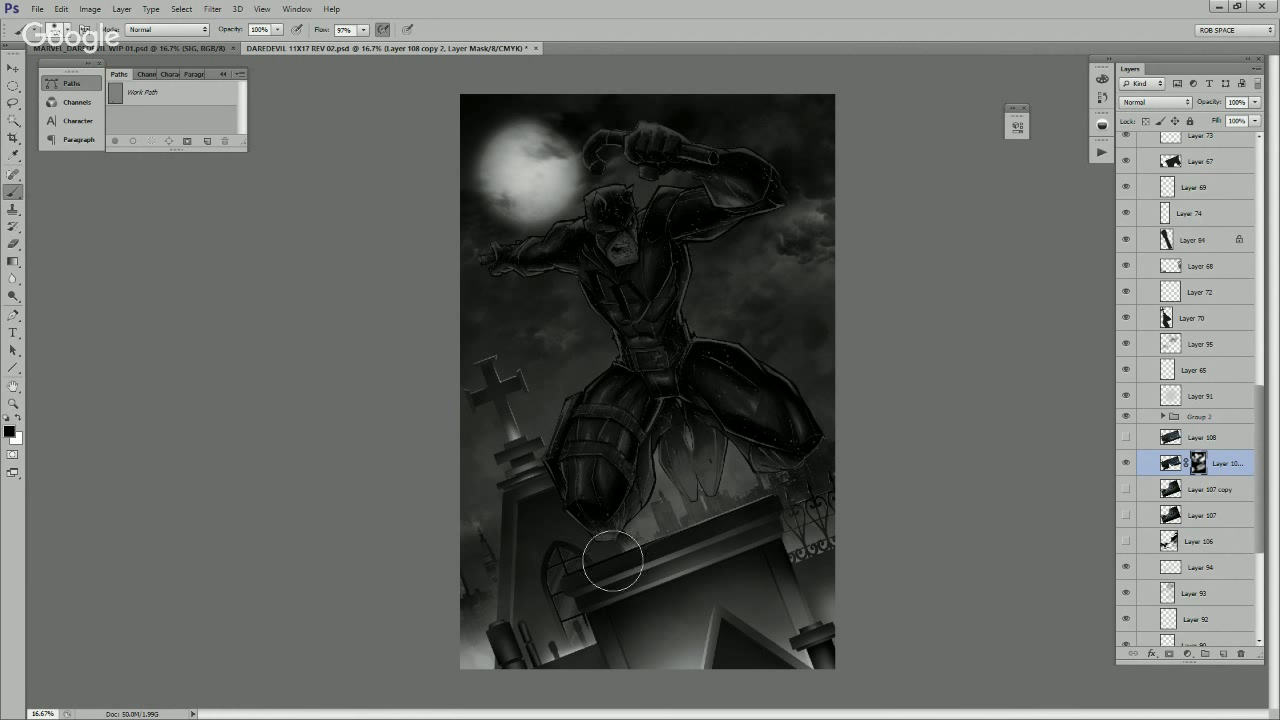
{"action": "key", "text": "ctrl+z"}
{"action": "key", "text": "ctrl+z"}
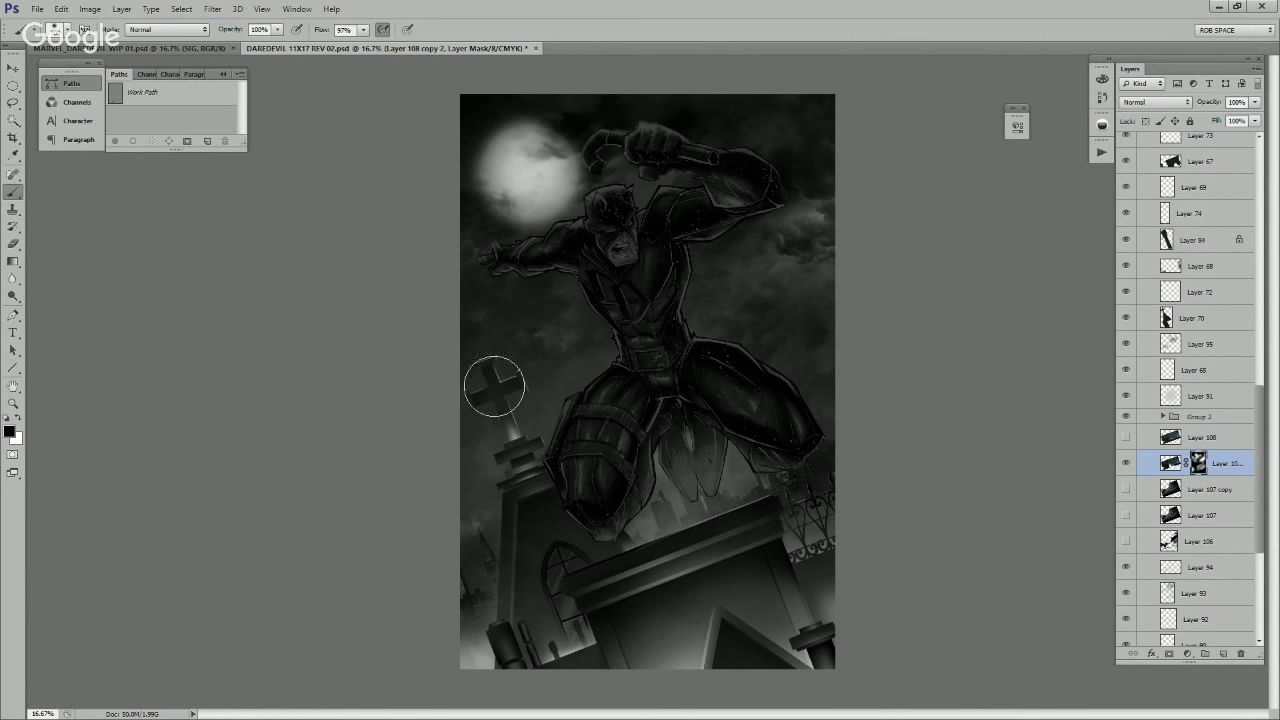
Step: Touch up the upper sky on the layer mask, undo the stroke over the moon, and save the document
{"action": "key", "text": "x"}
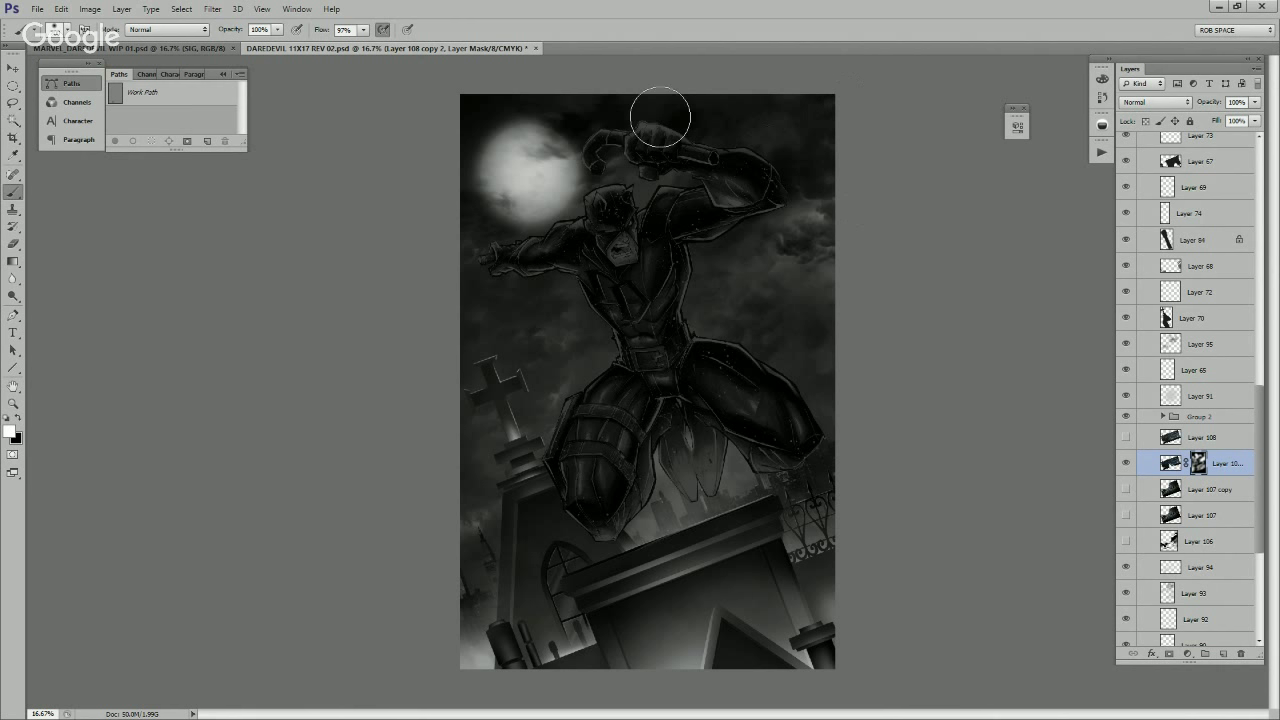
{"action": "key", "text": "x"}
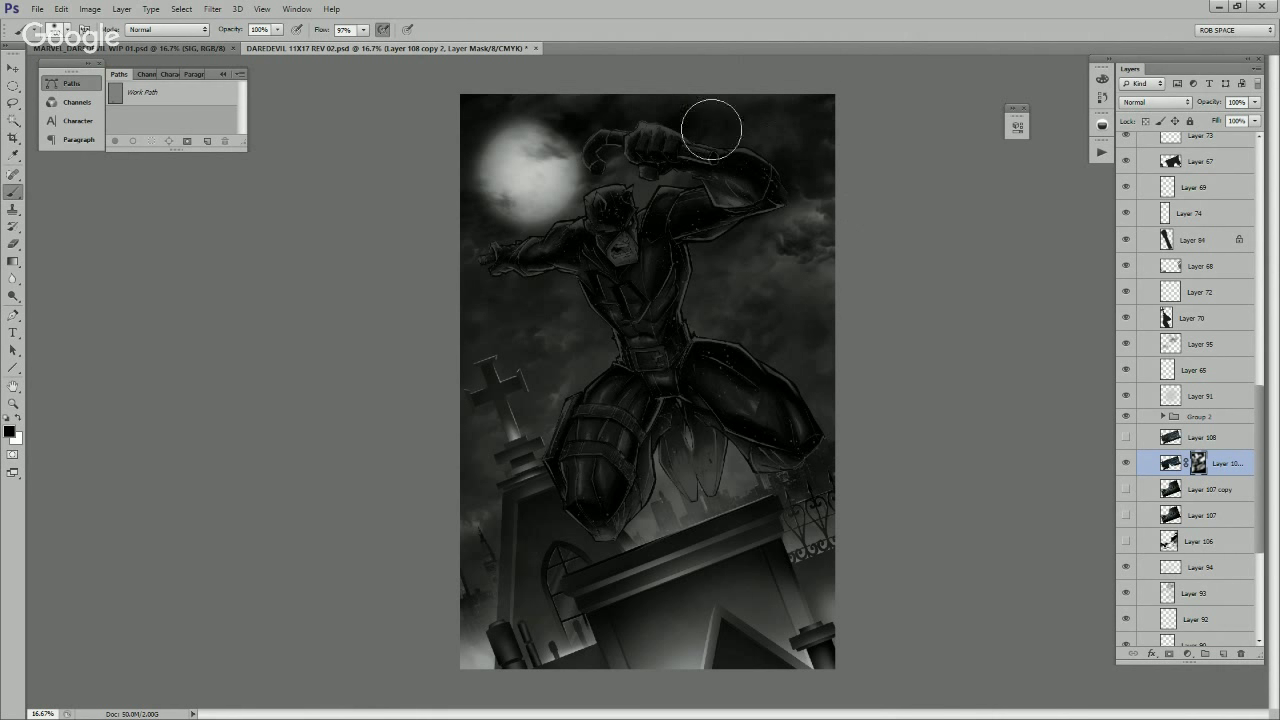
{"action": "key", "text": "x"}
{"action": "left_click_drag", "start_coordinate": [539, 210], "coordinate": [549, 150]}
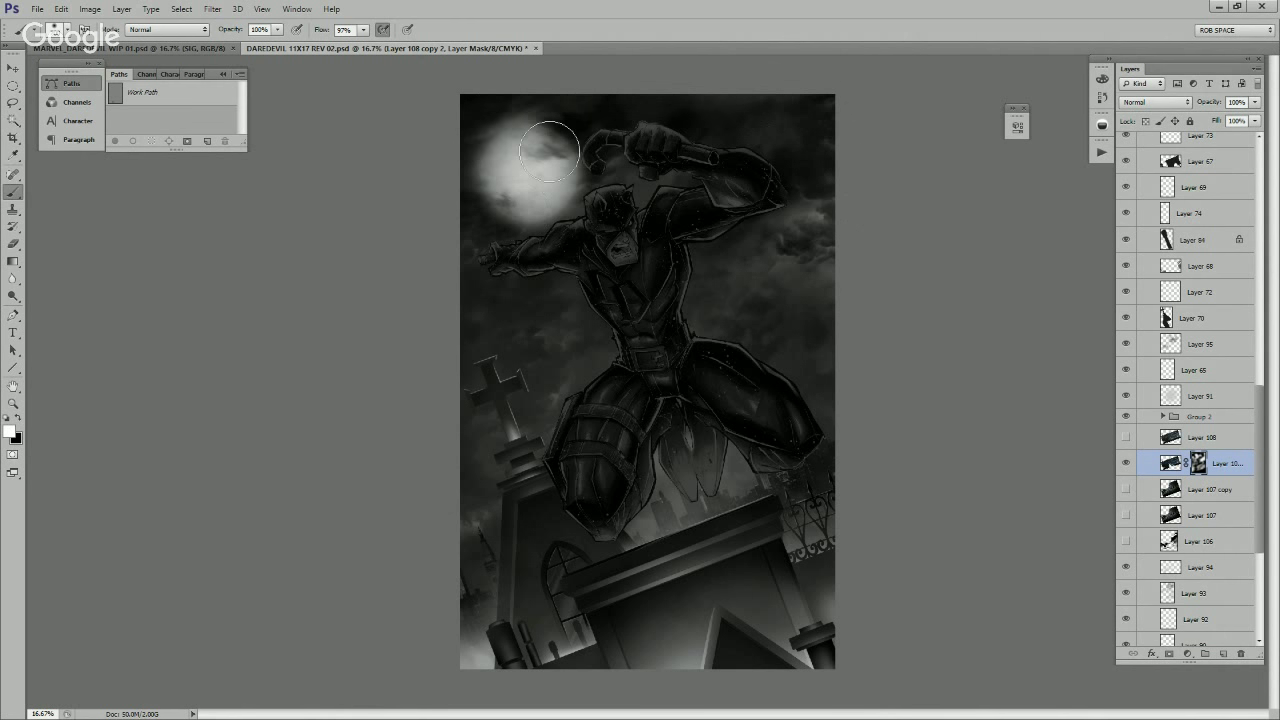
{"action": "key", "text": "ctrl+z"}
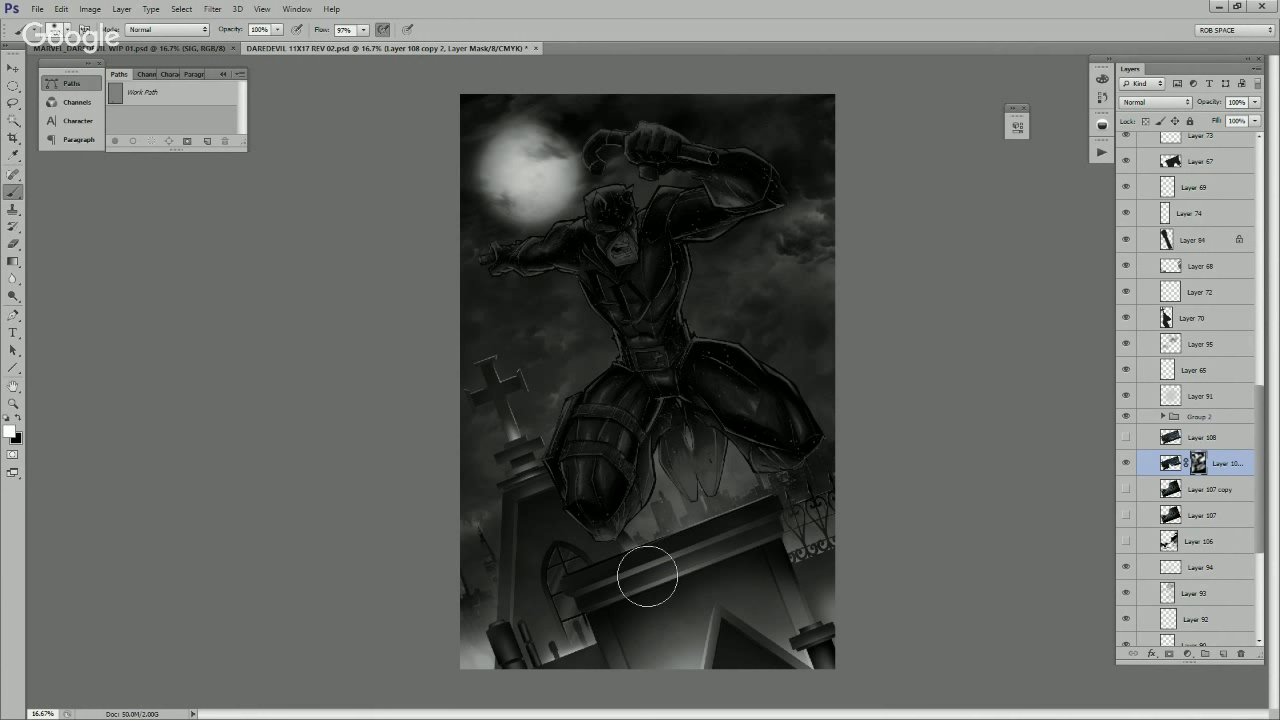
{"action": "key", "text": "x"}
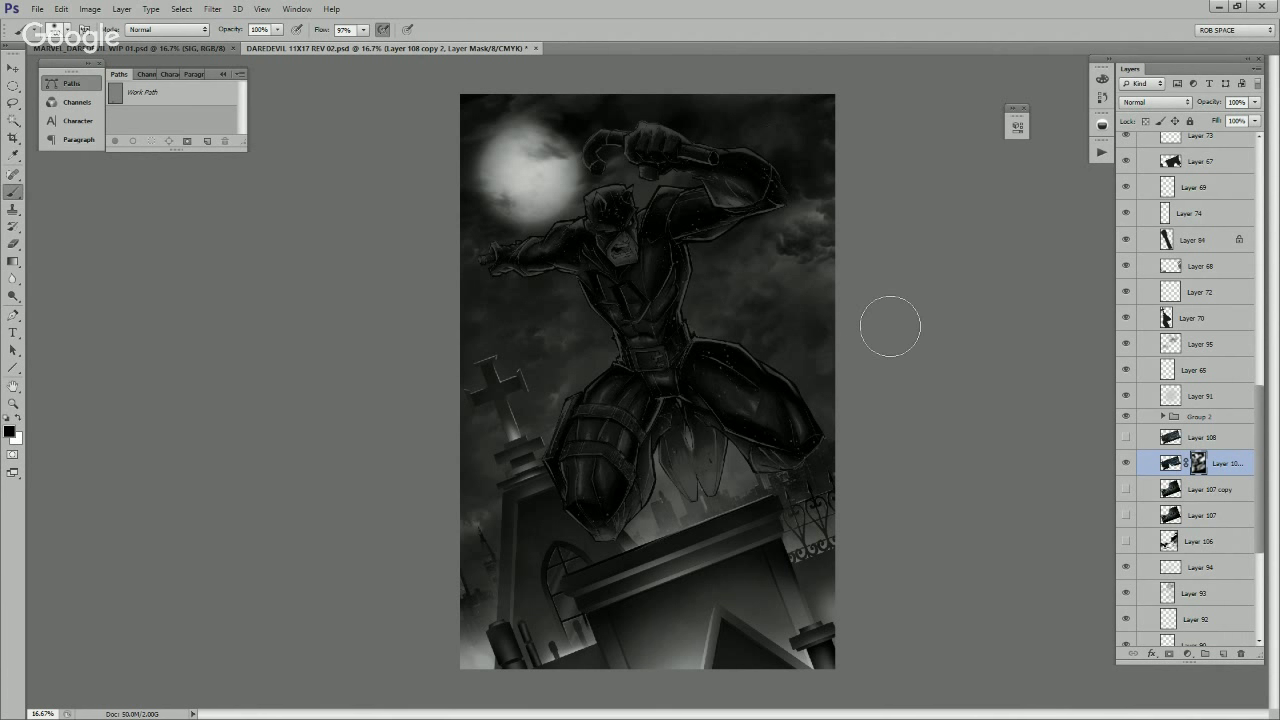
{"action": "key", "text": "ctrl+s"}
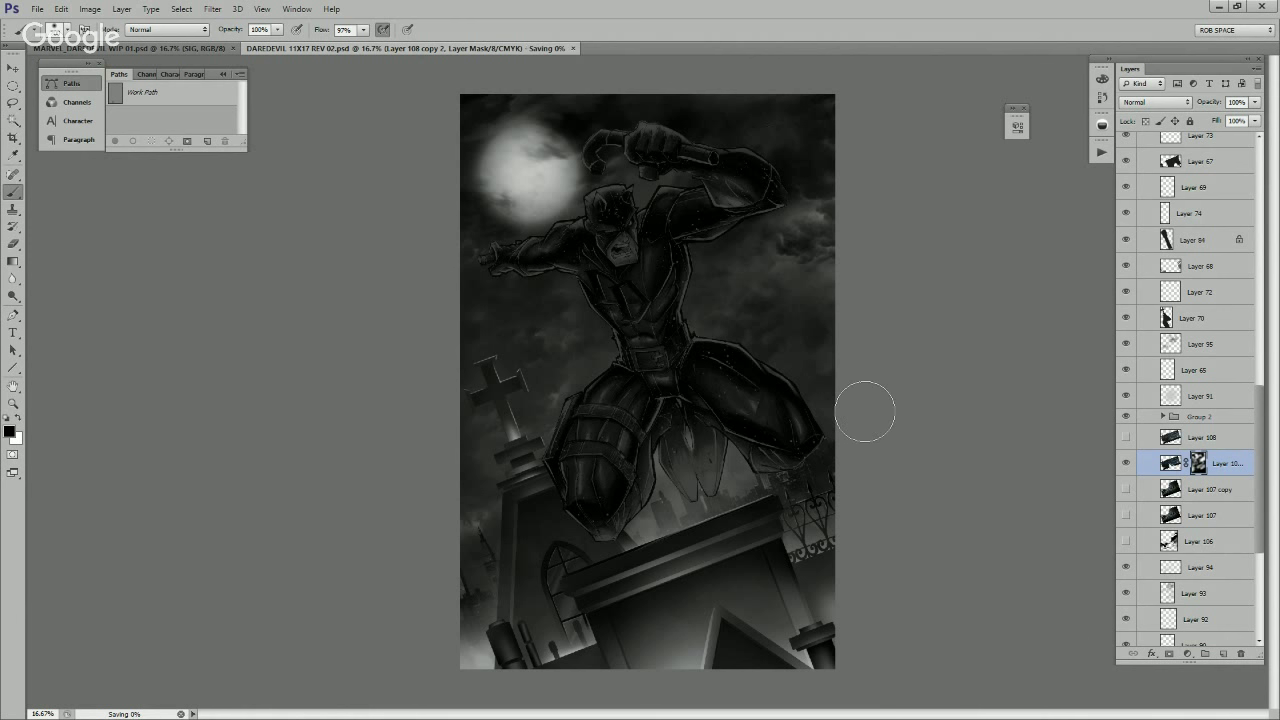
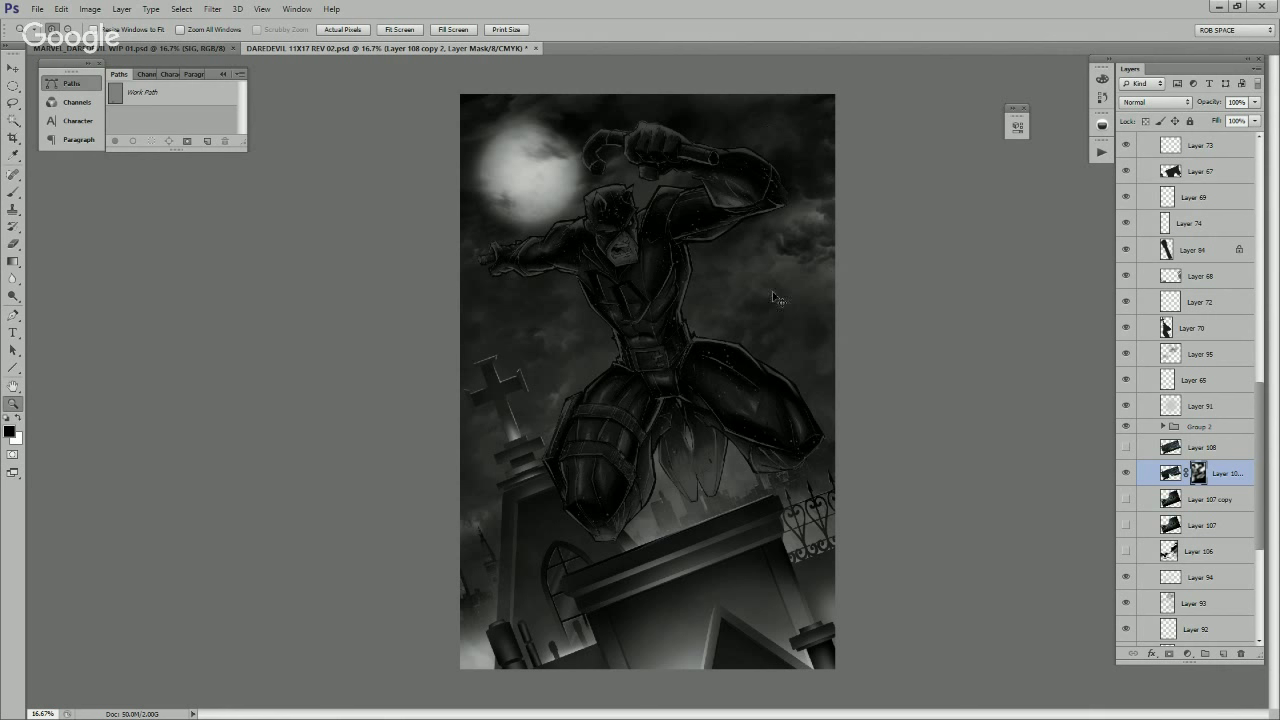
Step: Paste the stormy lightning sky photo above Layer 108 copy 2, enlarge it to about 364%, rotate it -15° and shift it down the canvas
{"action": "key", "text": "ctrl+shift+alt+e"}
{"action": "key", "text": "ctrl+t"}
{"action": "left_click_drag", "start_coordinate": [714, 337], "coordinate": [890, 218]}
{"action": "left_click_drag", "start_coordinate": [956, 315], "coordinate": [951, 222]}
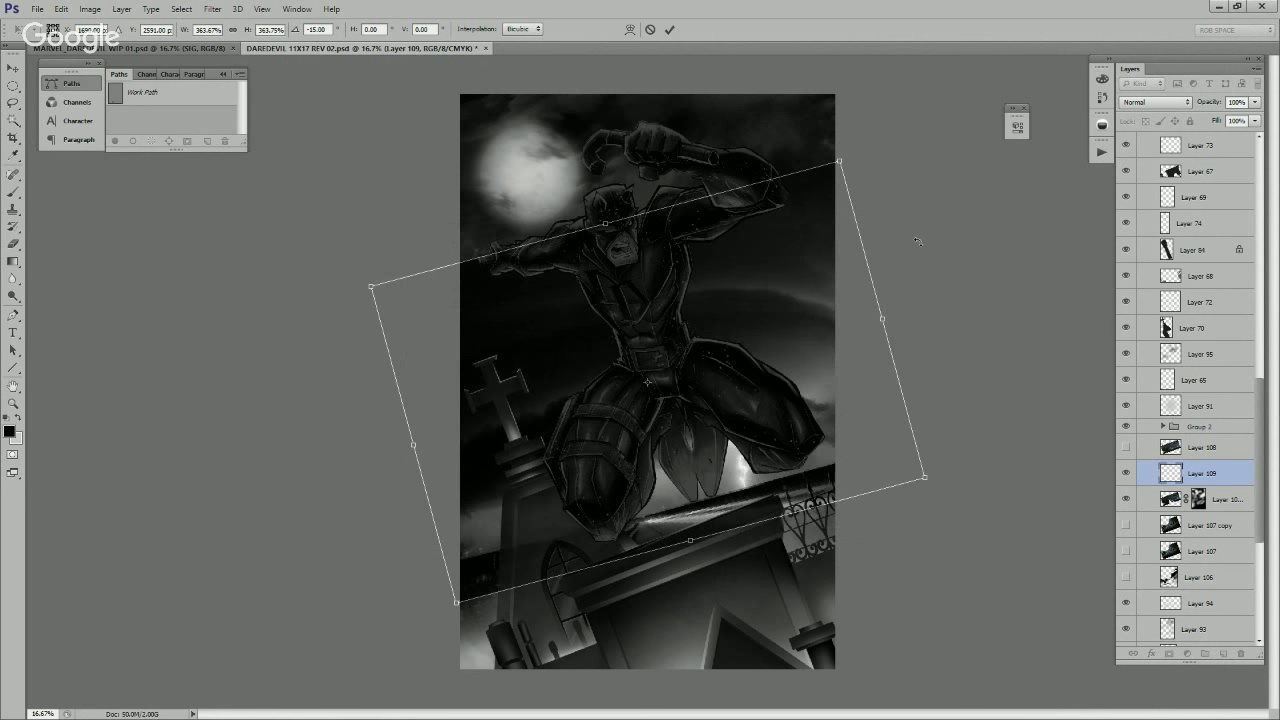
{"action": "left_click_drag", "start_coordinate": [827, 287], "coordinate": [797, 373]}
{"action": "key", "text": "Return"}
{"action": "key", "text": "z"}
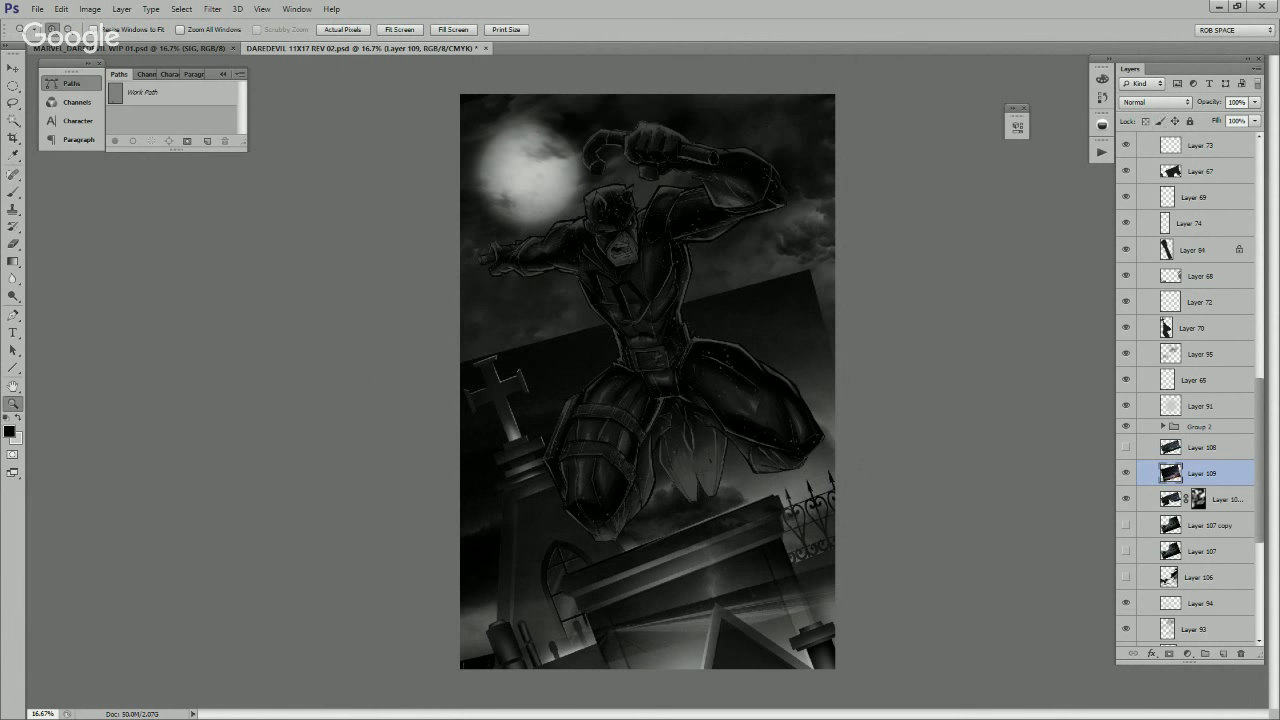
Step: Try Overlay blending on the storm photo layer and transform it to about 186% with a -6.55° rotation to cover the canvas
{"action": "left_click", "coordinate": [1156, 102]}
{"action": "left_click", "coordinate": [1160, 266]}
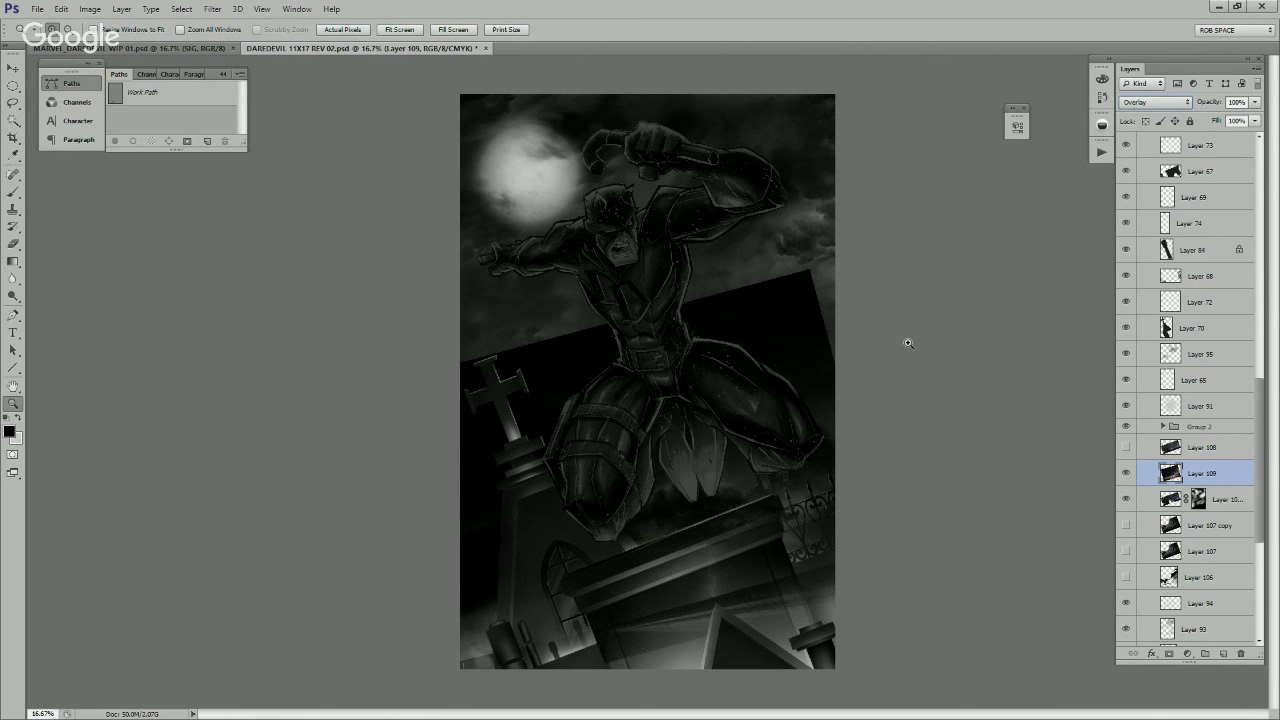
{"action": "key", "text": "ctrl+t"}
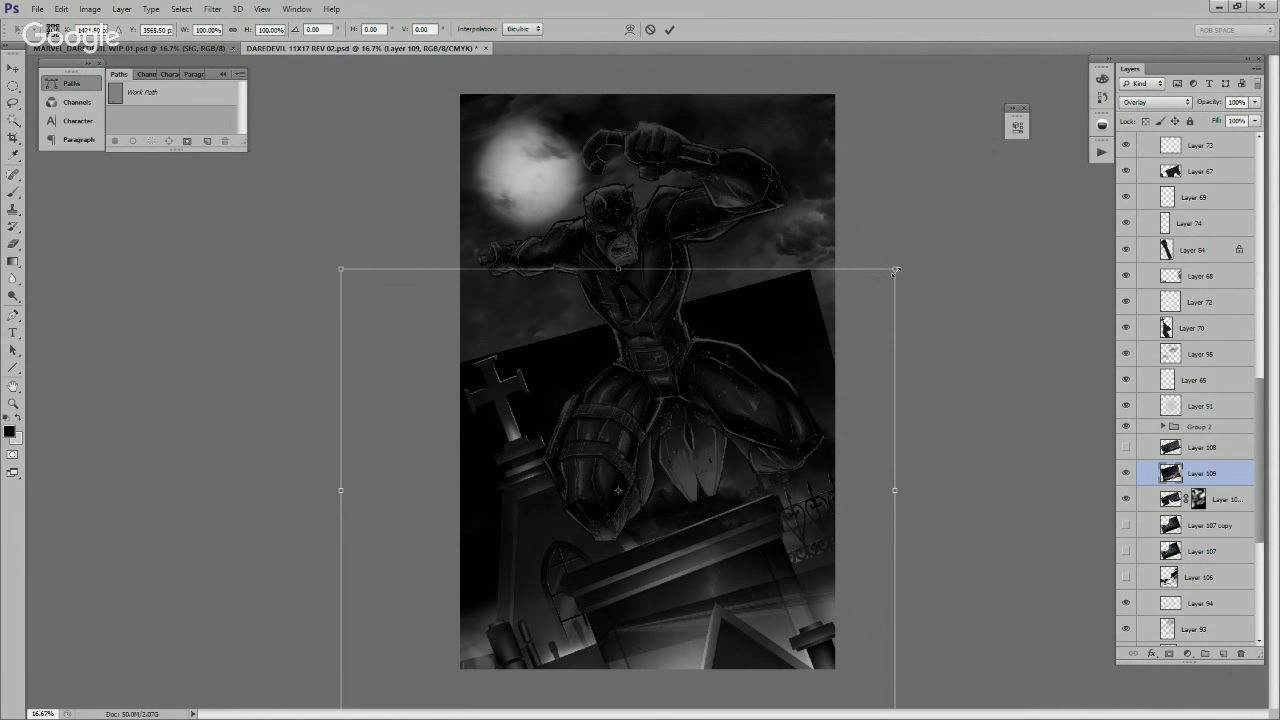
{"action": "left_click_drag", "start_coordinate": [895, 270], "coordinate": [1134, 78]}
{"action": "left_click_drag", "start_coordinate": [863, 404], "coordinate": [830, 176]}
{"action": "left_click_drag", "start_coordinate": [53, 528], "coordinate": [38, 619]}
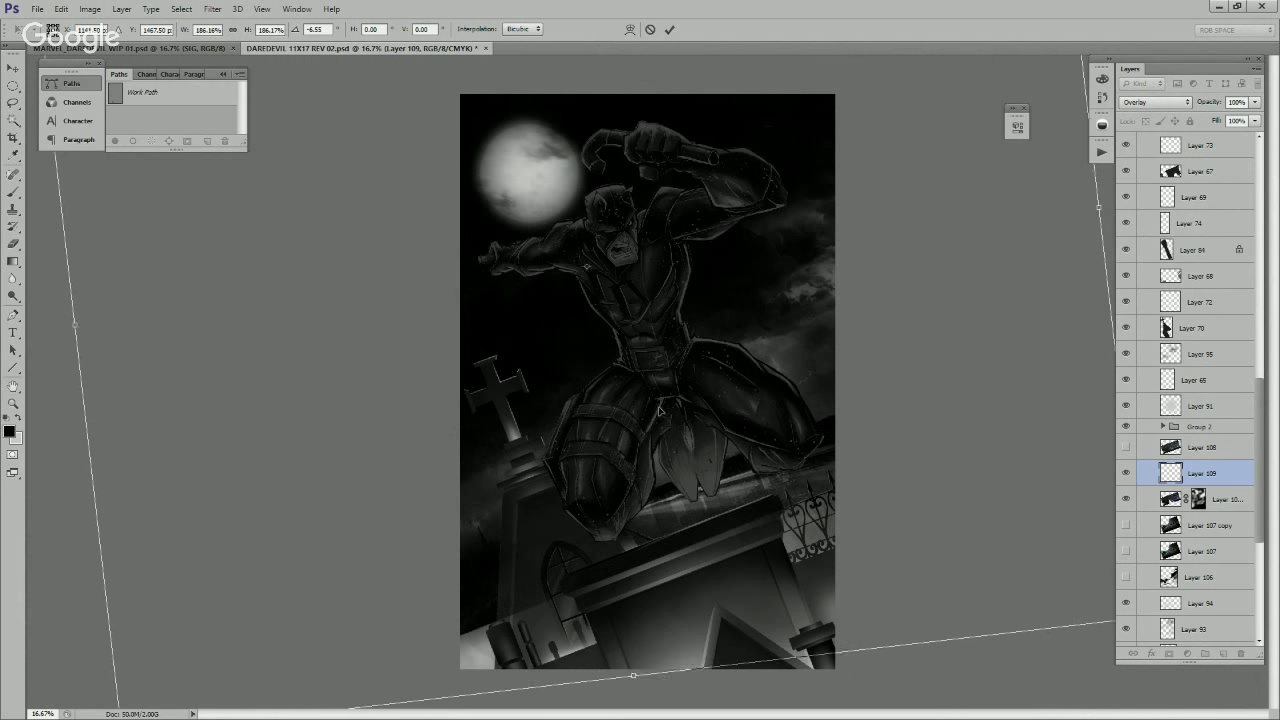
{"action": "left_click_drag", "start_coordinate": [614, 405], "coordinate": [656, 388]}
{"action": "key", "text": "ctrl+space"}
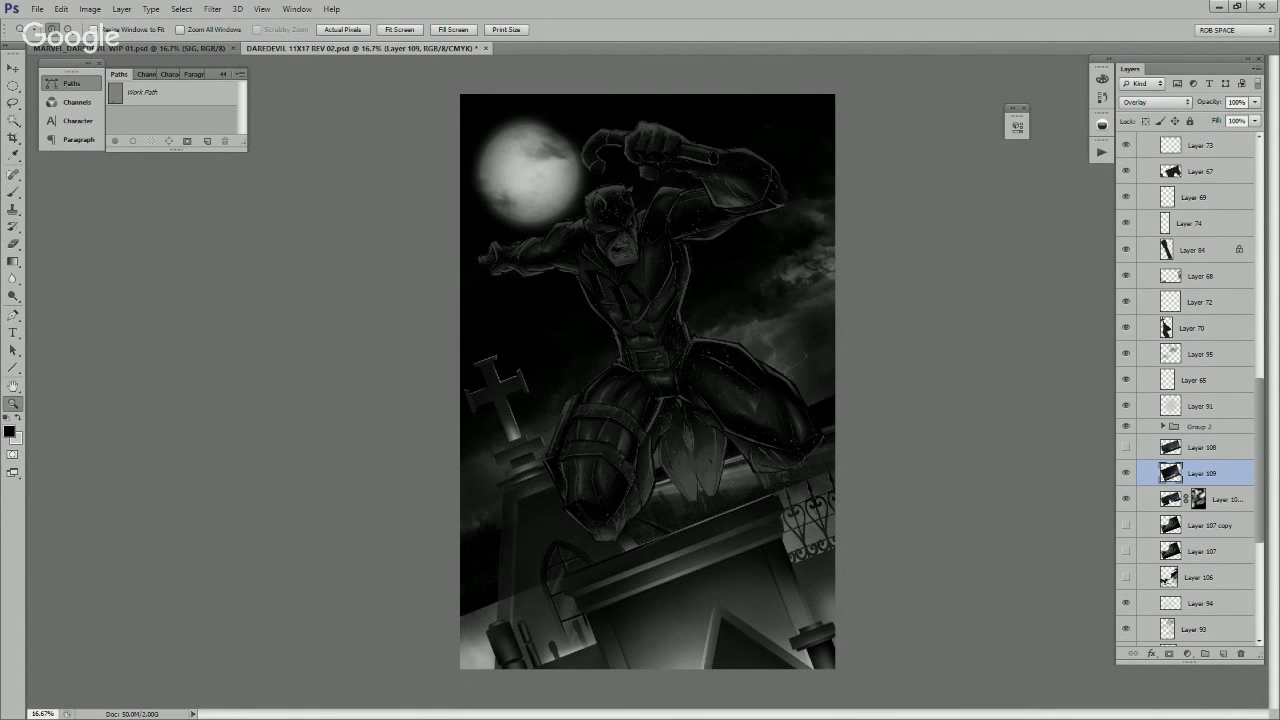
Step: Set the storm photo layer's blend mode to Normal and move it down so the lightning glow sits behind the roof and fence
{"action": "left_click", "coordinate": [1155, 102]}
{"action": "left_click", "coordinate": [1150, 115]}
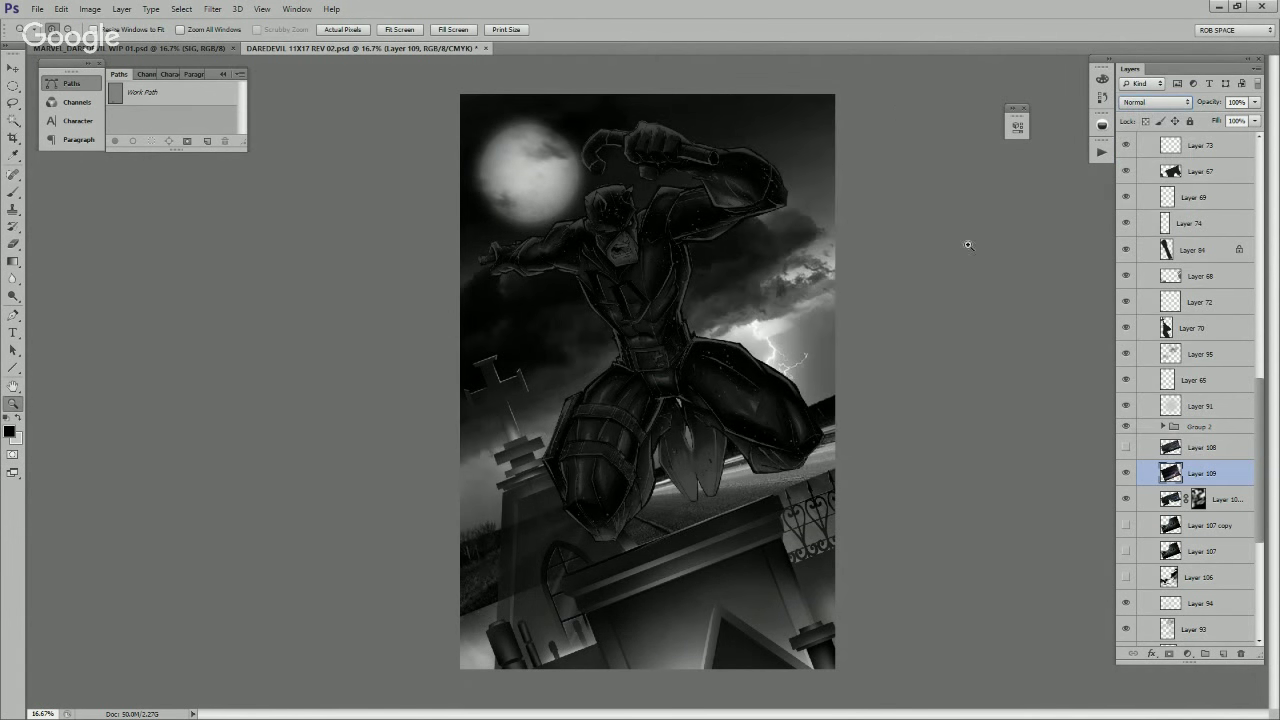
{"action": "key", "text": "v"}
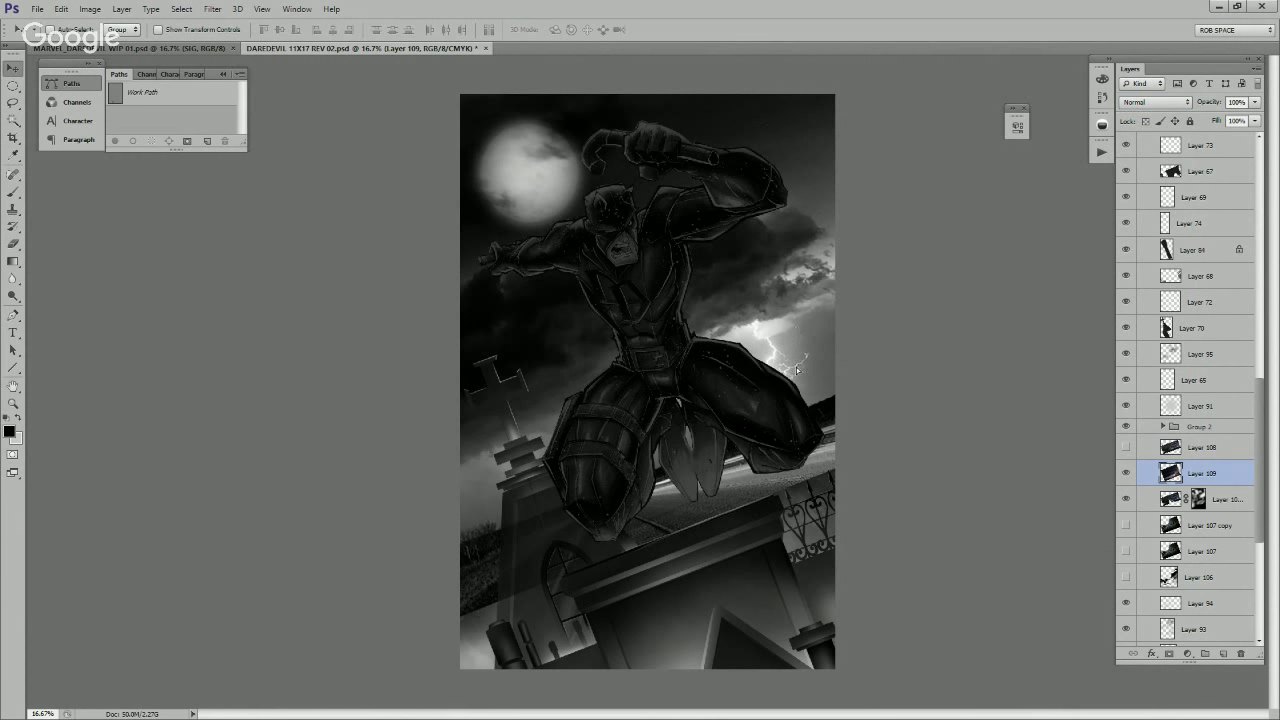
{"action": "left_click_drag", "start_coordinate": [800, 369], "coordinate": [812, 481]}
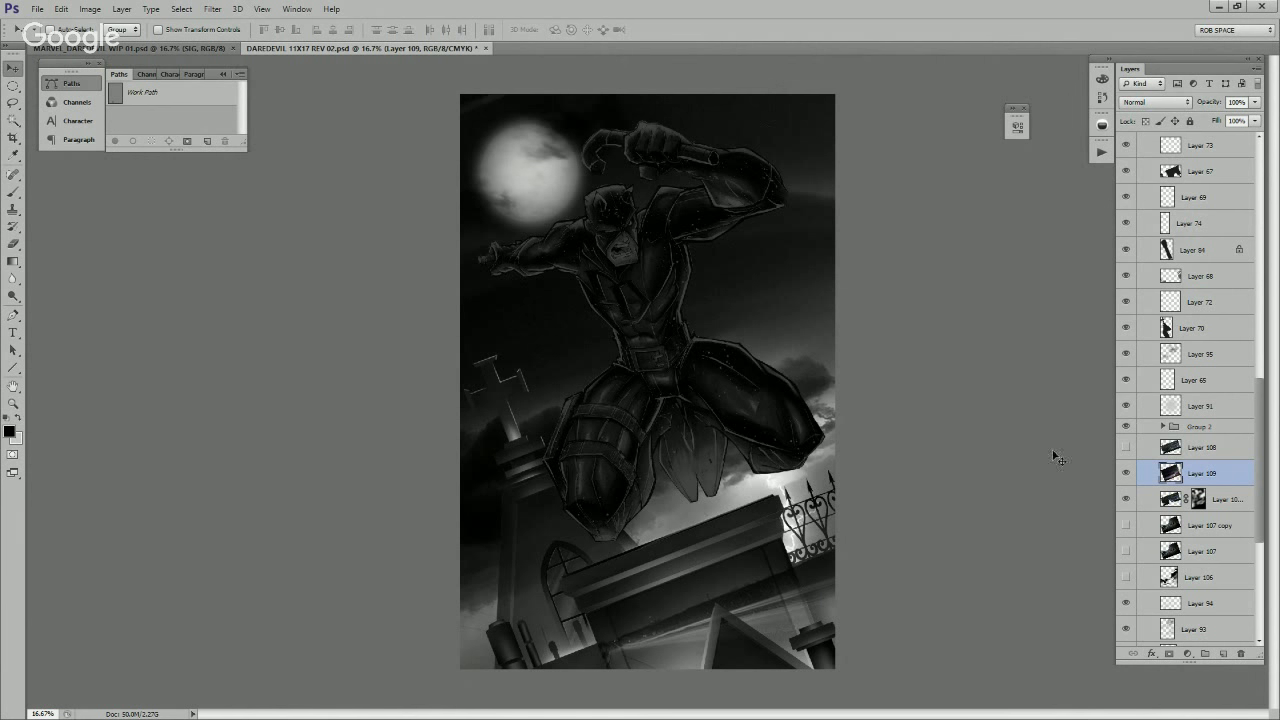
Step: Squeeze the storm photo to about 90% width and 90.56% height, and nudge it down about 1.23 in behind the church
{"action": "key", "text": "ctrl+t"}
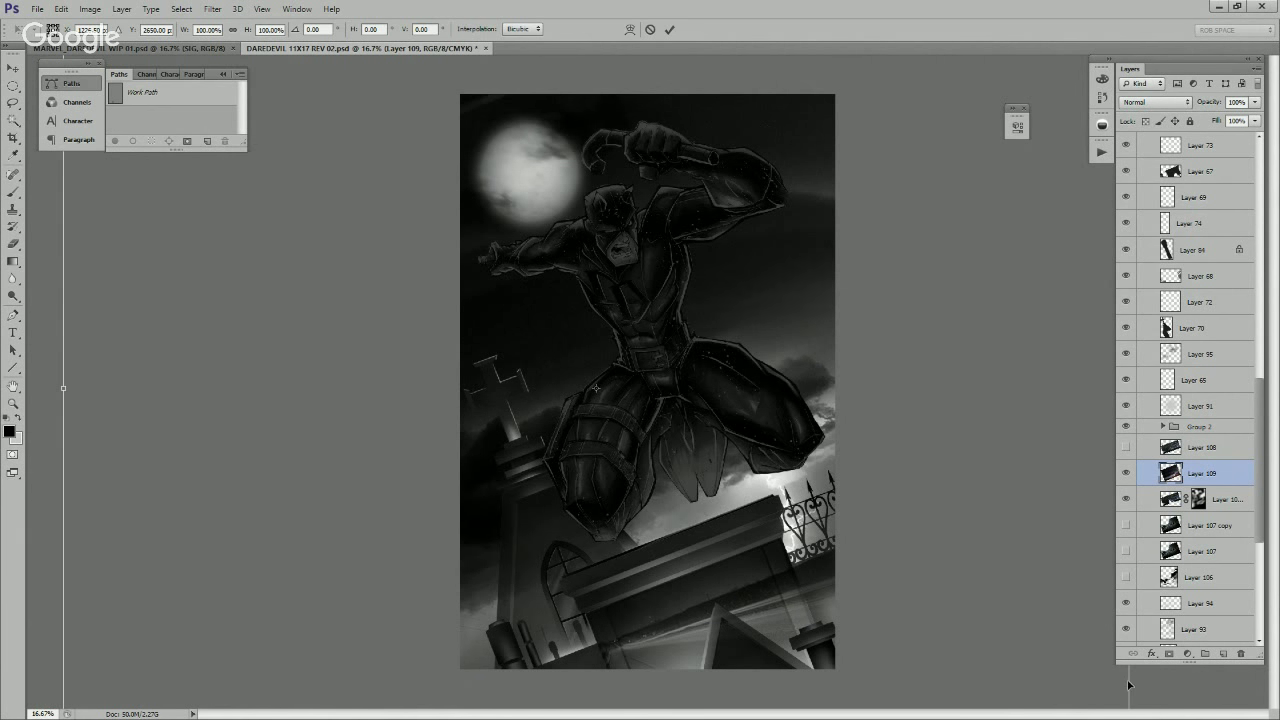
{"action": "left_click_drag", "start_coordinate": [1130, 681], "coordinate": [1025, 653]}
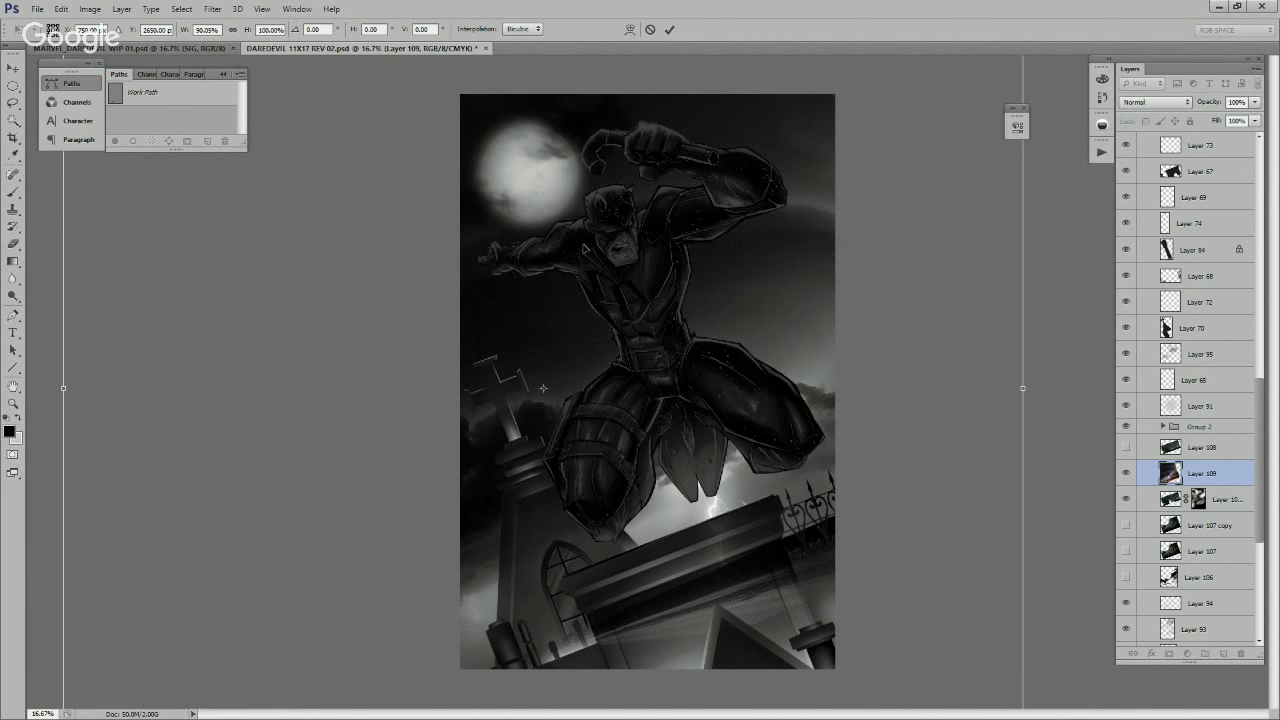
{"action": "key", "text": "Return"}
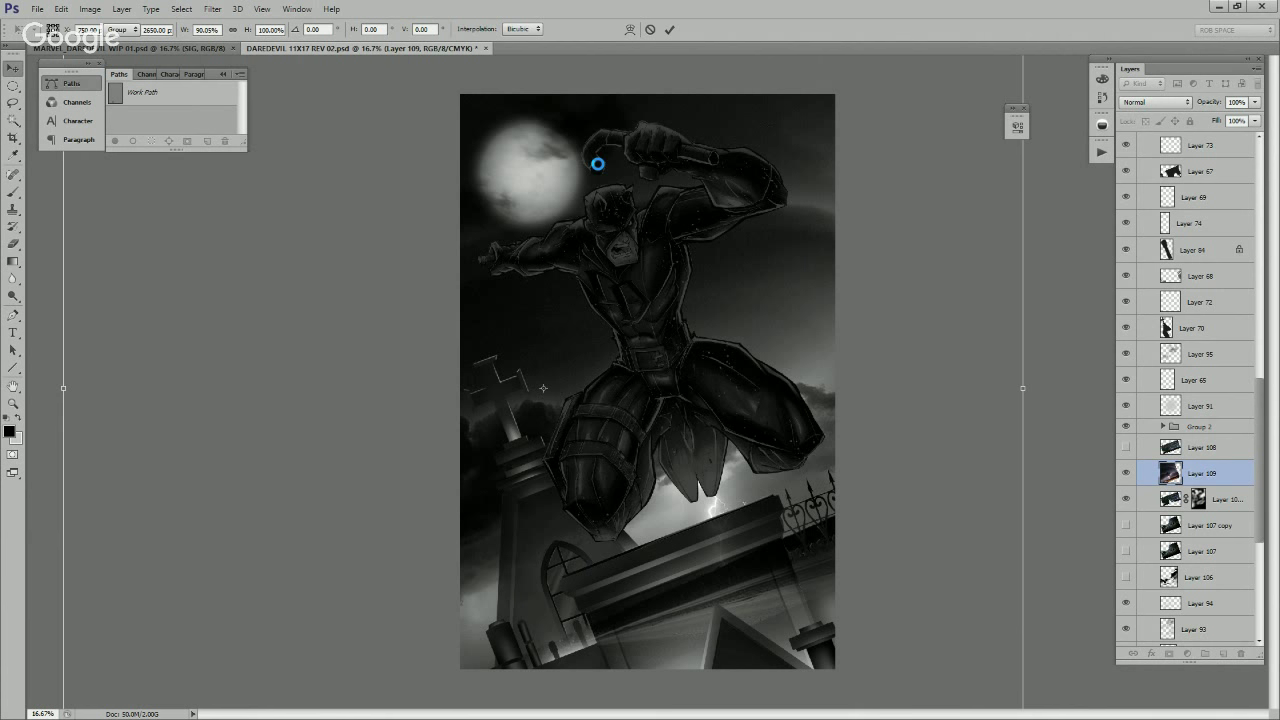
{"action": "key", "text": "ctrl+minus"}
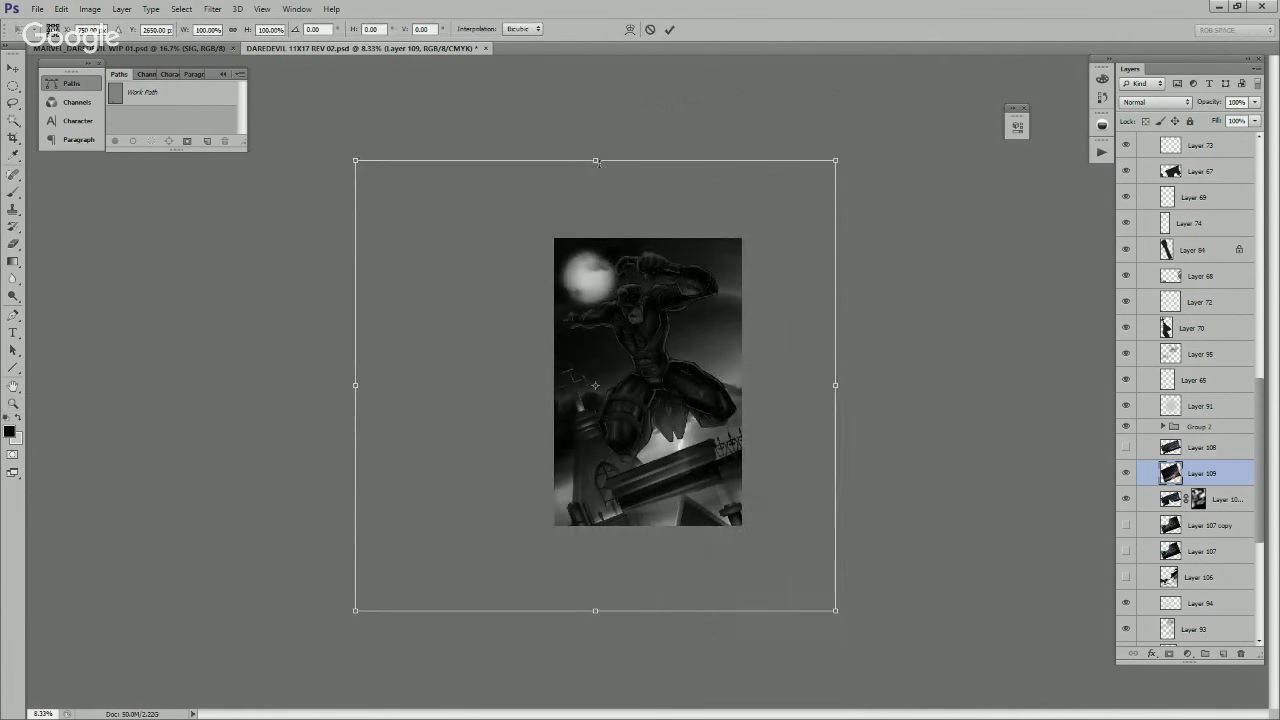
{"action": "left_click_drag", "start_coordinate": [596, 161], "coordinate": [596, 185]}
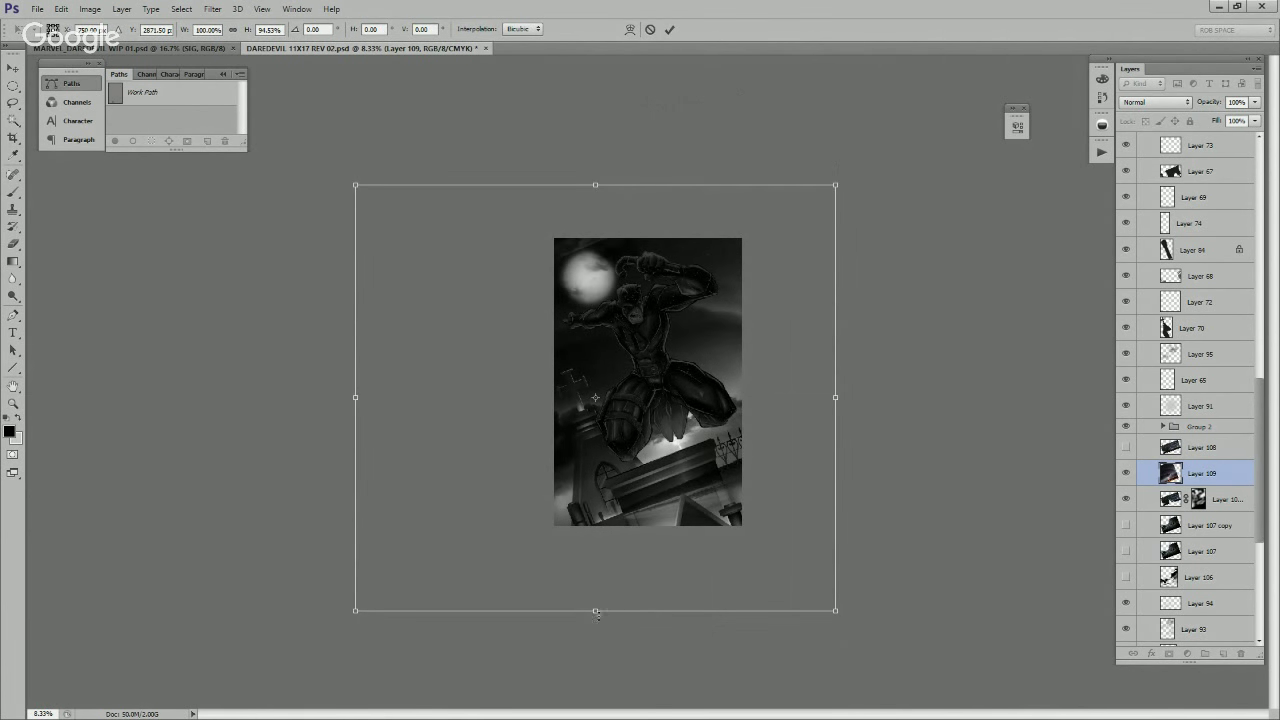
{"action": "left_click_drag", "start_coordinate": [597, 614], "coordinate": [601, 598]}
{"action": "left_click_drag", "start_coordinate": [694, 426], "coordinate": [694, 446]}
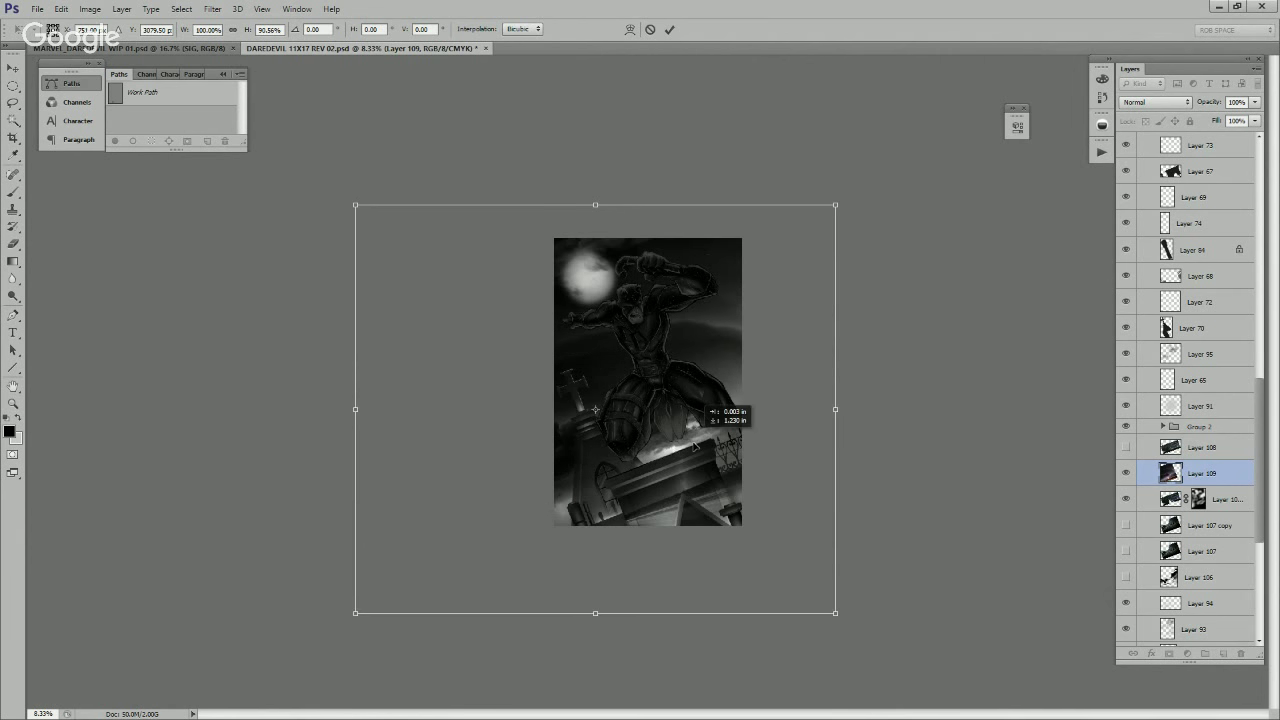
{"action": "key", "text": "Return"}
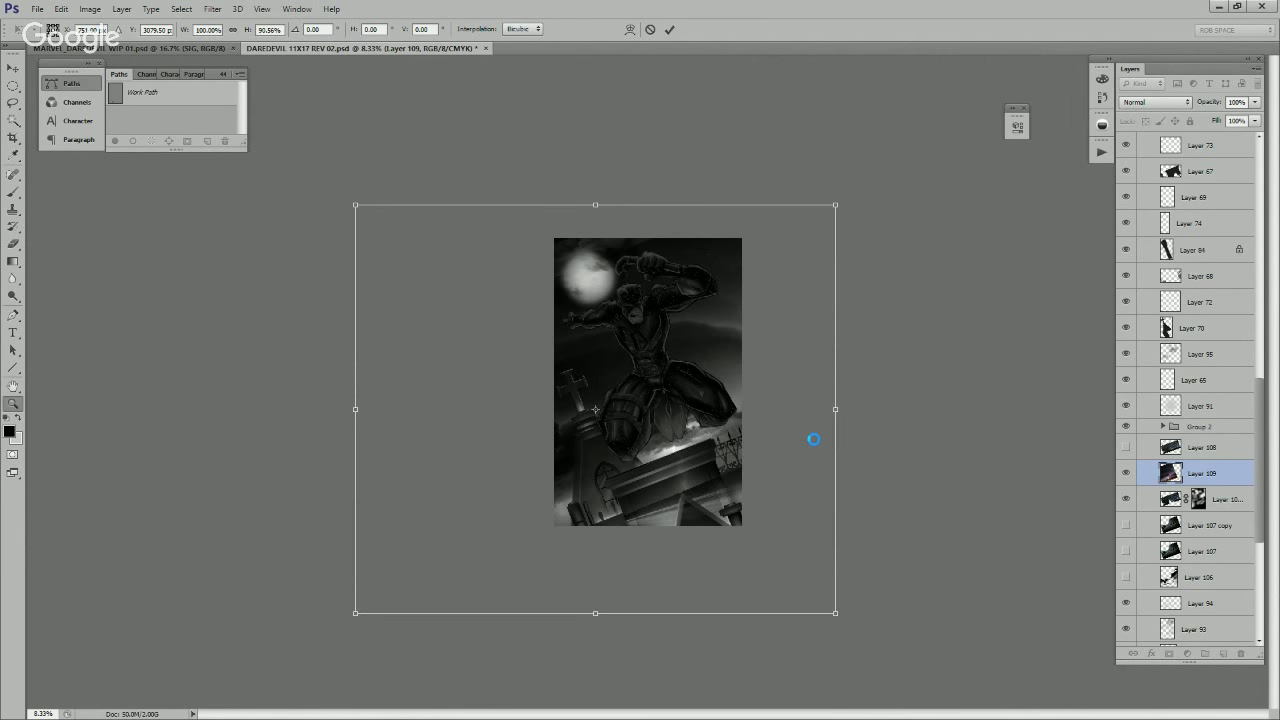
{"action": "key", "text": "Return"}
Step: Add a black layer mask to the storm photo on Layer 109 and paint white to reveal its clouds behind the legs and roof
{"action": "left_click", "coordinate": [1169, 653], "text": "alt"}
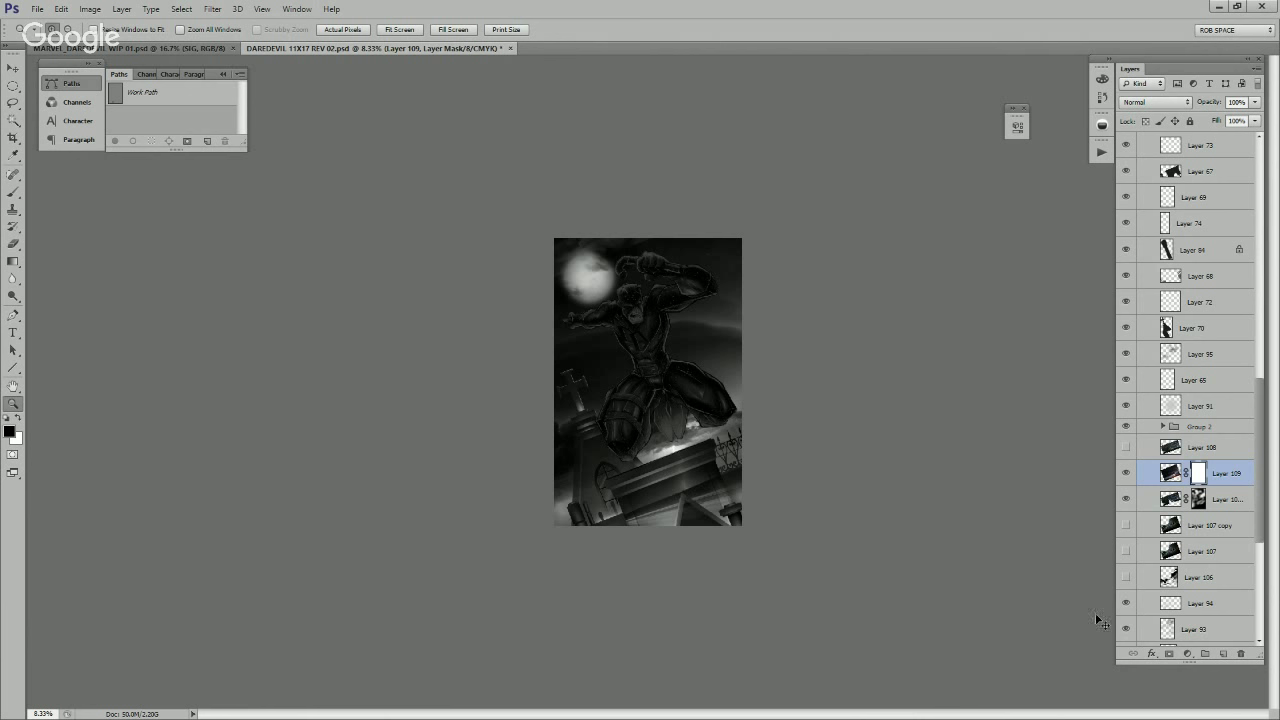
{"action": "left_click", "coordinate": [718, 404]}
{"action": "left_click", "coordinate": [718, 404]}
{"action": "key", "text": "b"}
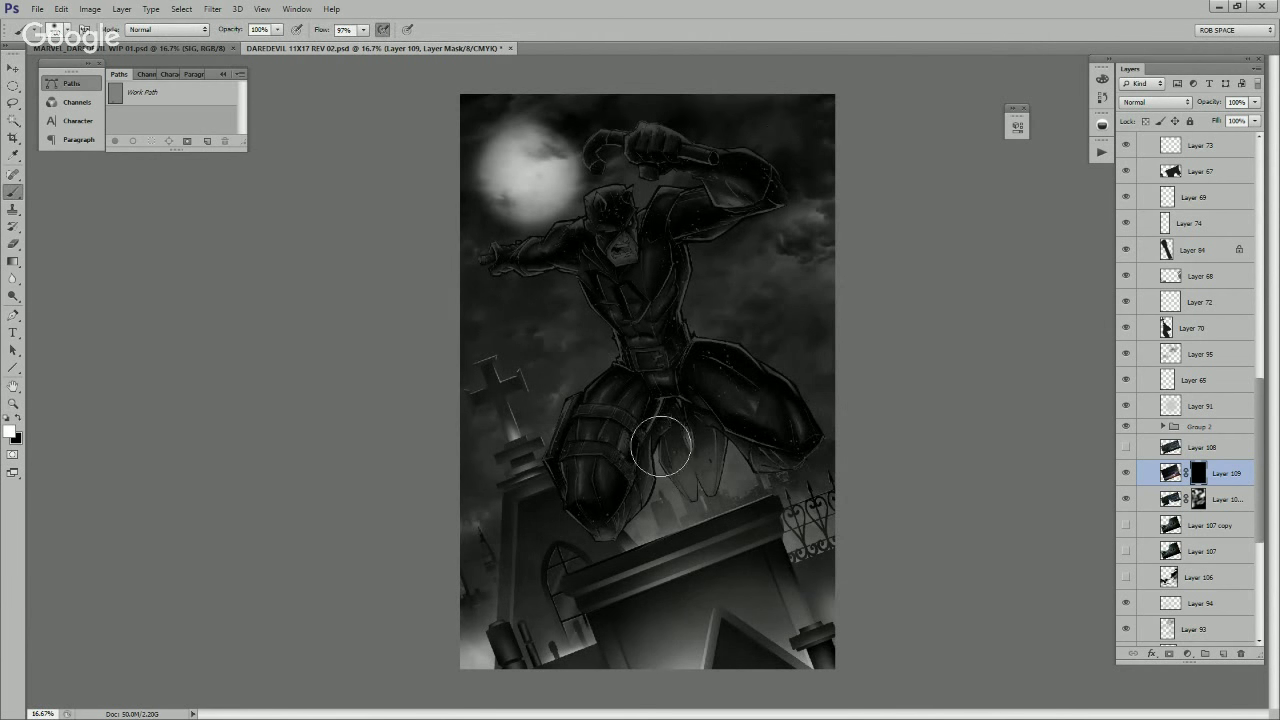
{"action": "key", "text": "x"}
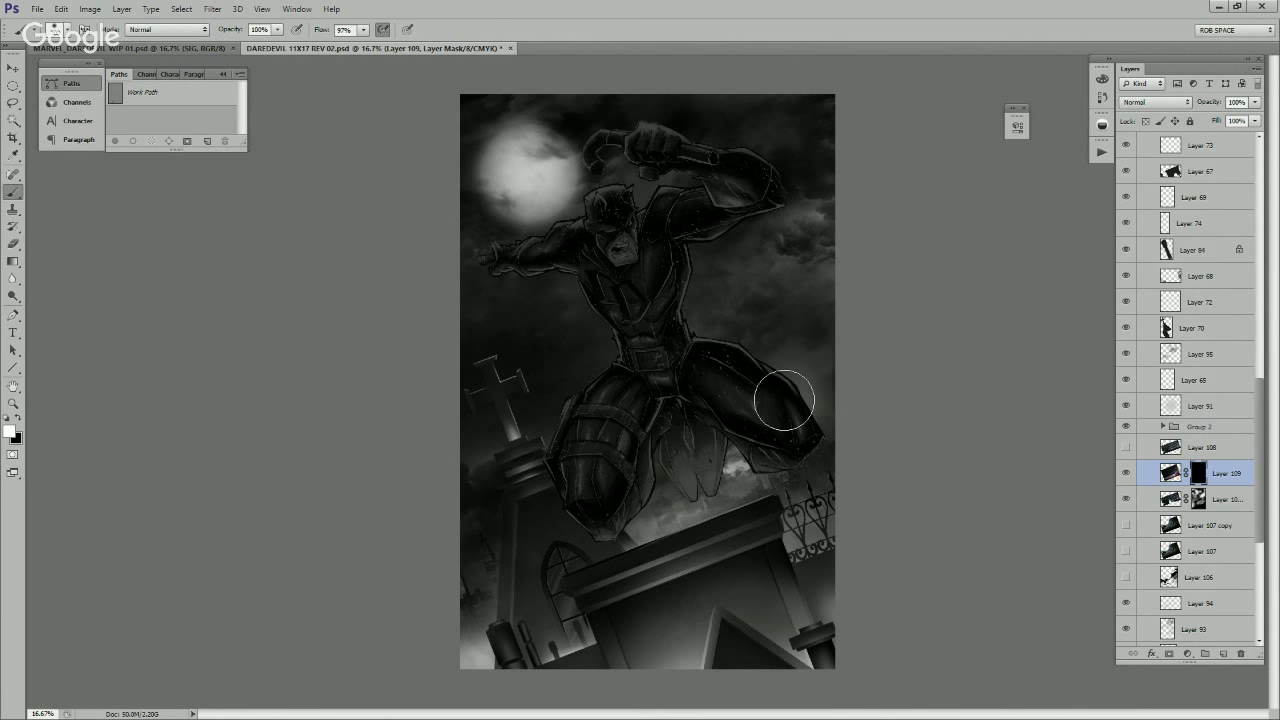
{"action": "key", "text": "x"}
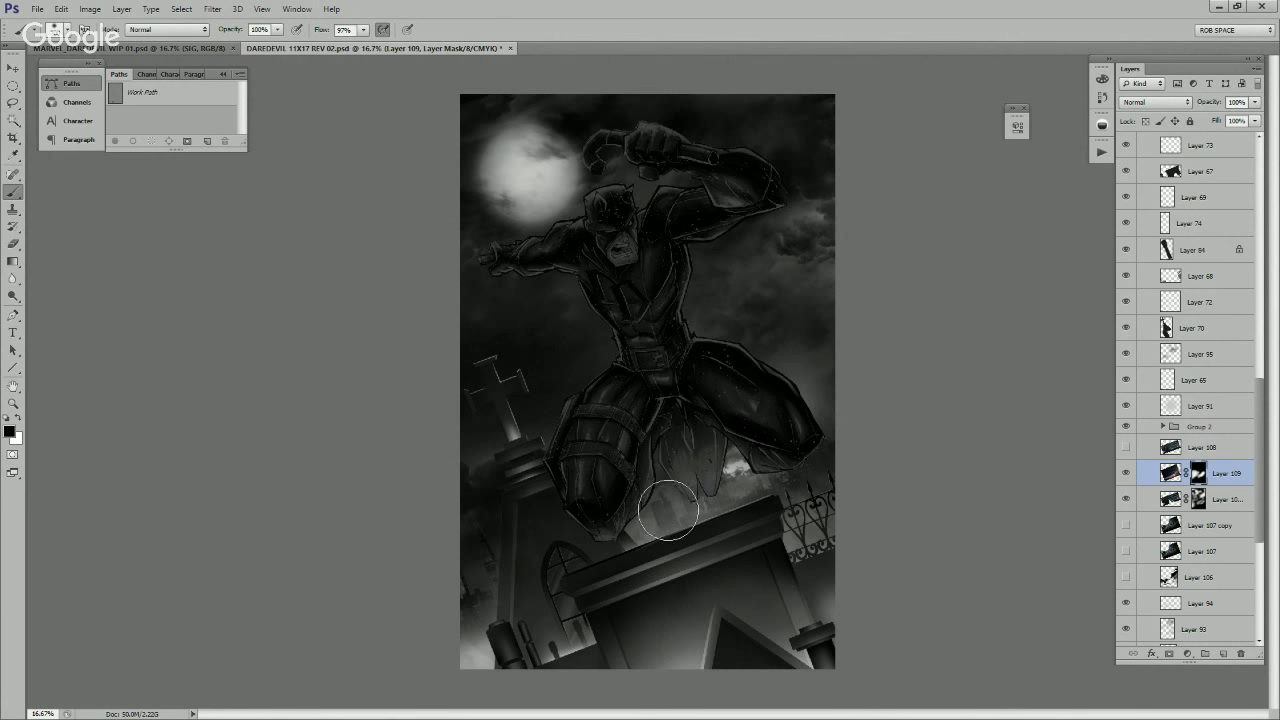
Step: Mask out the bright storm glow between the legs and the fence, and reveal more storm cloud in the sky beside the torso
{"action": "left_click_drag", "start_coordinate": [714, 500], "coordinate": [769, 460]}
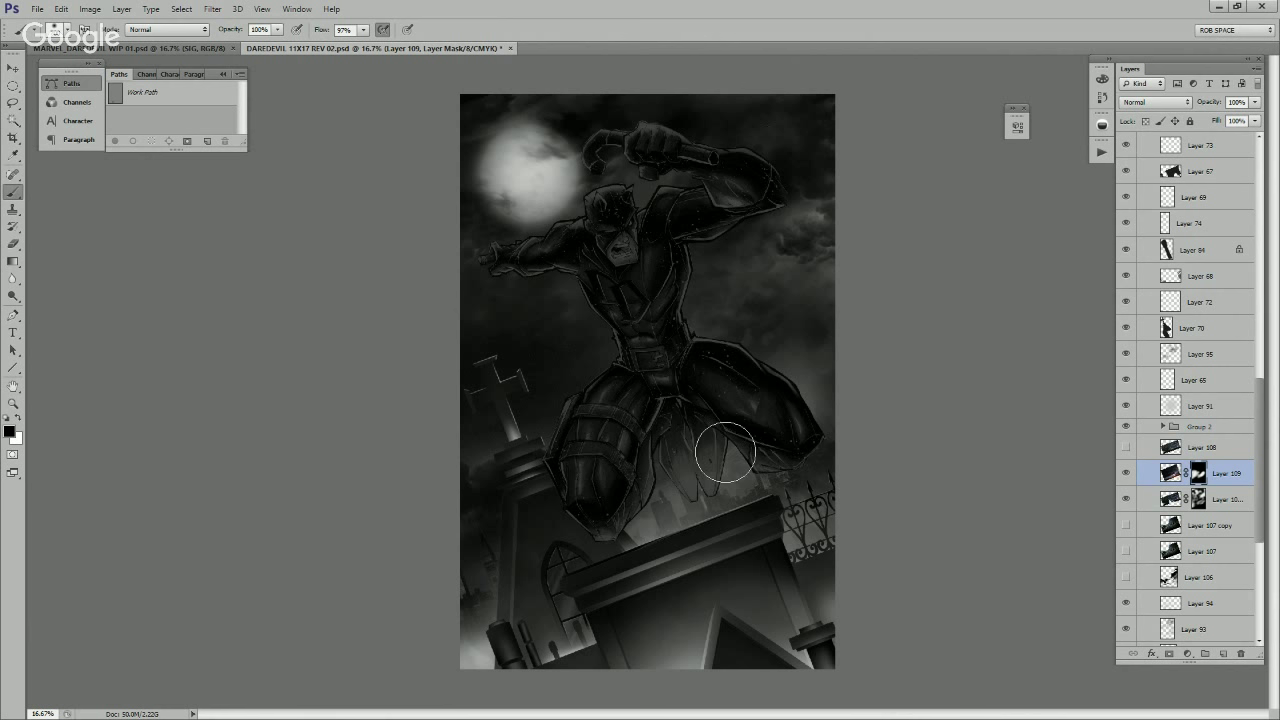
{"action": "key", "text": "x"}
{"action": "mouse_move", "coordinate": [786, 322]}
{"action": "left_mouse_down"}
{"action": "mouse_move", "coordinate": [764, 352]}
{"action": "mouse_move", "coordinate": [724, 348]}
{"action": "mouse_move", "coordinate": [751, 363]}
{"action": "mouse_move", "coordinate": [809, 289]}
{"action": "mouse_move", "coordinate": [787, 341]}
{"action": "mouse_move", "coordinate": [871, 339]}
{"action": "mouse_move", "coordinate": [719, 294]}
{"action": "mouse_move", "coordinate": [861, 340]}
{"action": "mouse_move", "coordinate": [836, 293]}
{"action": "left_mouse_up"}
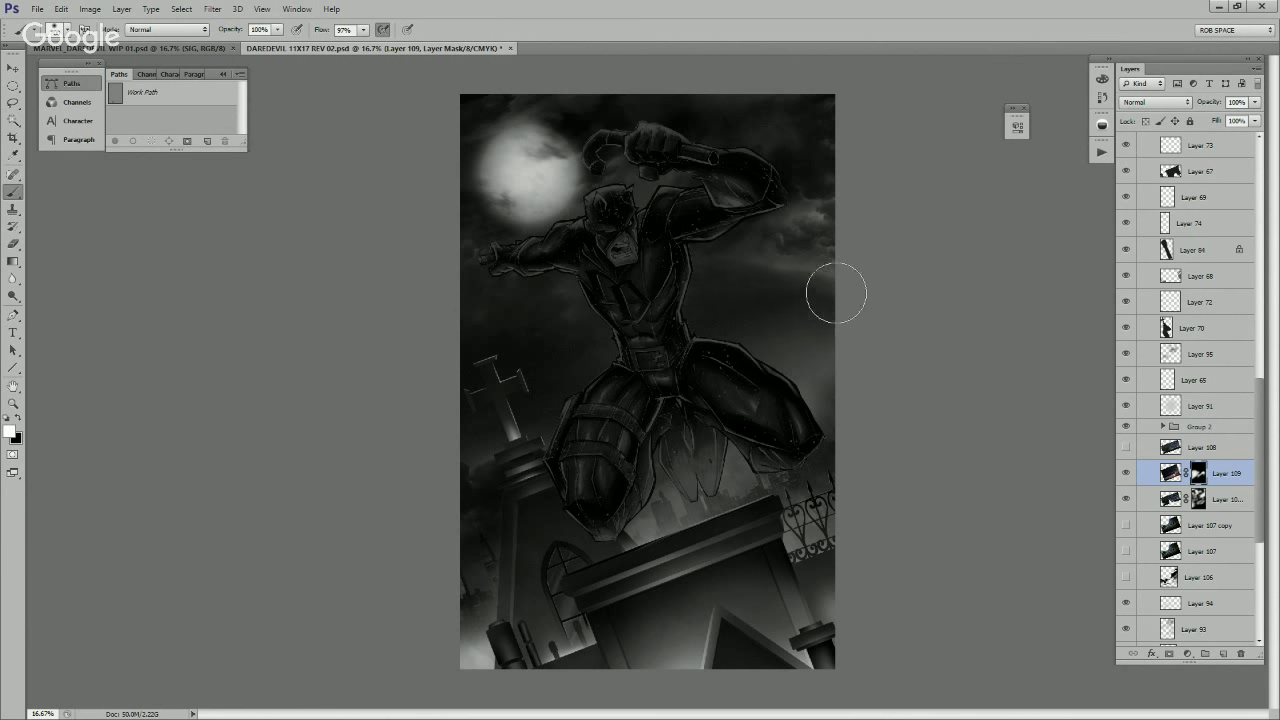
{"action": "key", "text": "x"}
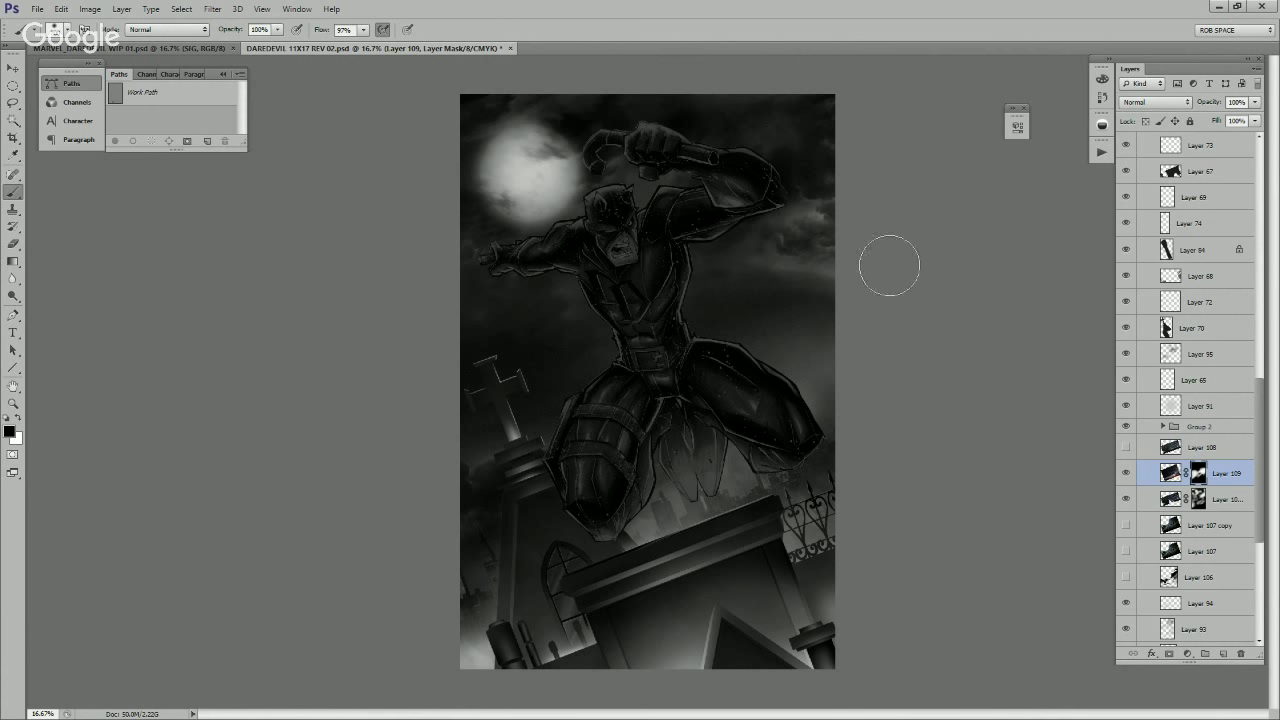
{"action": "key", "text": "x"}
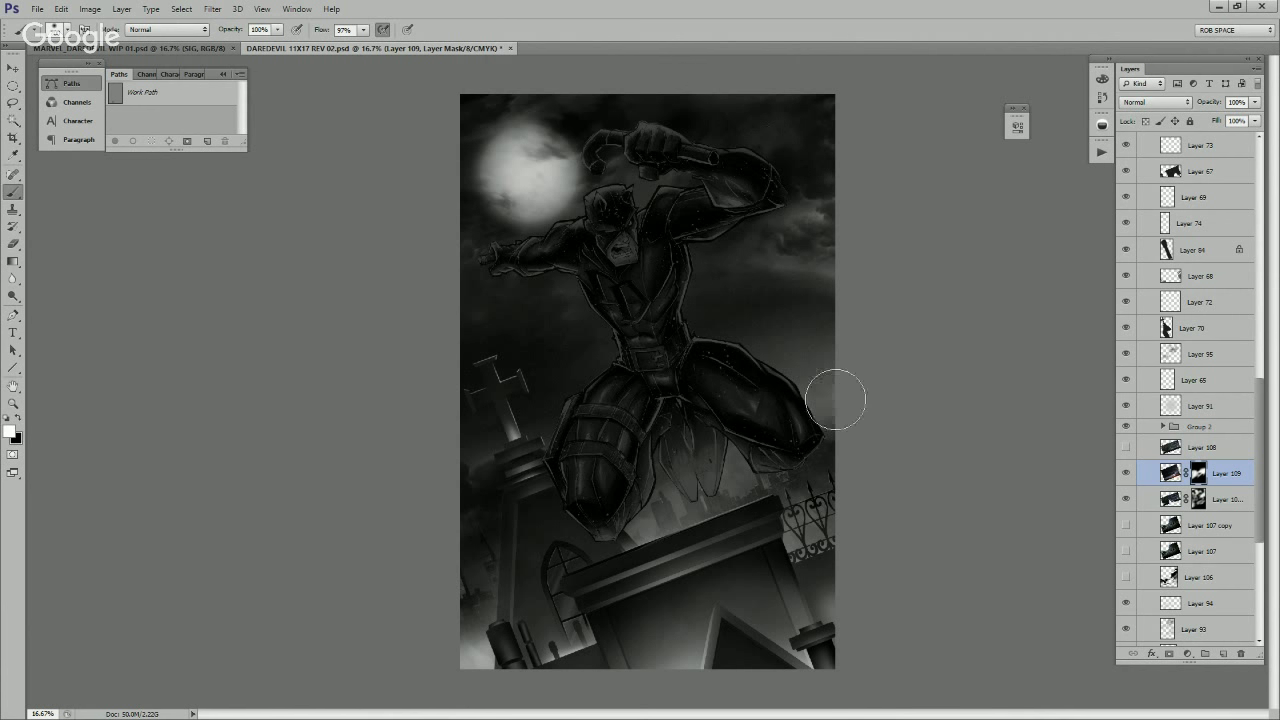
{"action": "mouse_move", "coordinate": [836, 400]}
{"action": "left_mouse_down"}
{"action": "mouse_move", "coordinate": [816, 436]}
{"action": "mouse_move", "coordinate": [837, 461]}
{"action": "mouse_move", "coordinate": [773, 489]}
{"action": "mouse_move", "coordinate": [909, 420]}
{"action": "mouse_move", "coordinate": [820, 454]}
{"action": "mouse_move", "coordinate": [901, 411]}
{"action": "mouse_move", "coordinate": [716, 486]}
{"action": "left_mouse_up"}
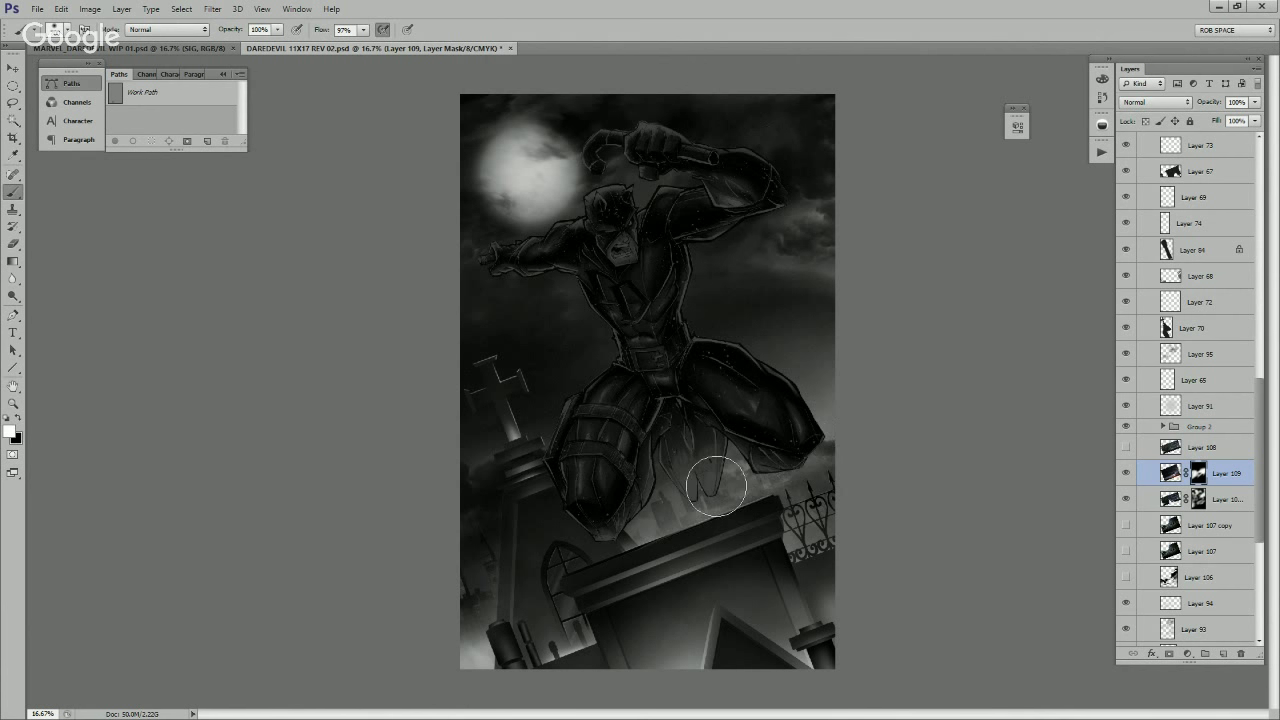
{"action": "key", "text": "ctrl+z"}
Step: Touch up Layer 109's mask around the tilted cross and just above the roof edge
{"action": "key", "text": "x"}
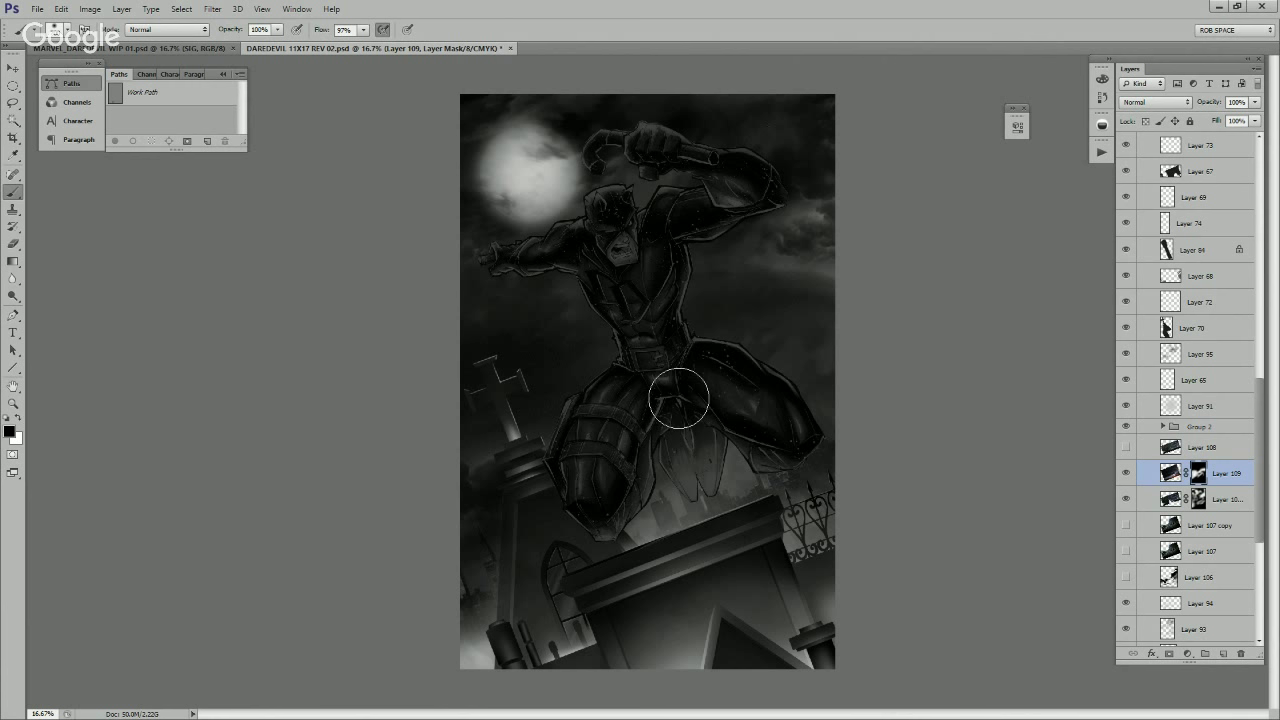
{"action": "key", "text": "x"}
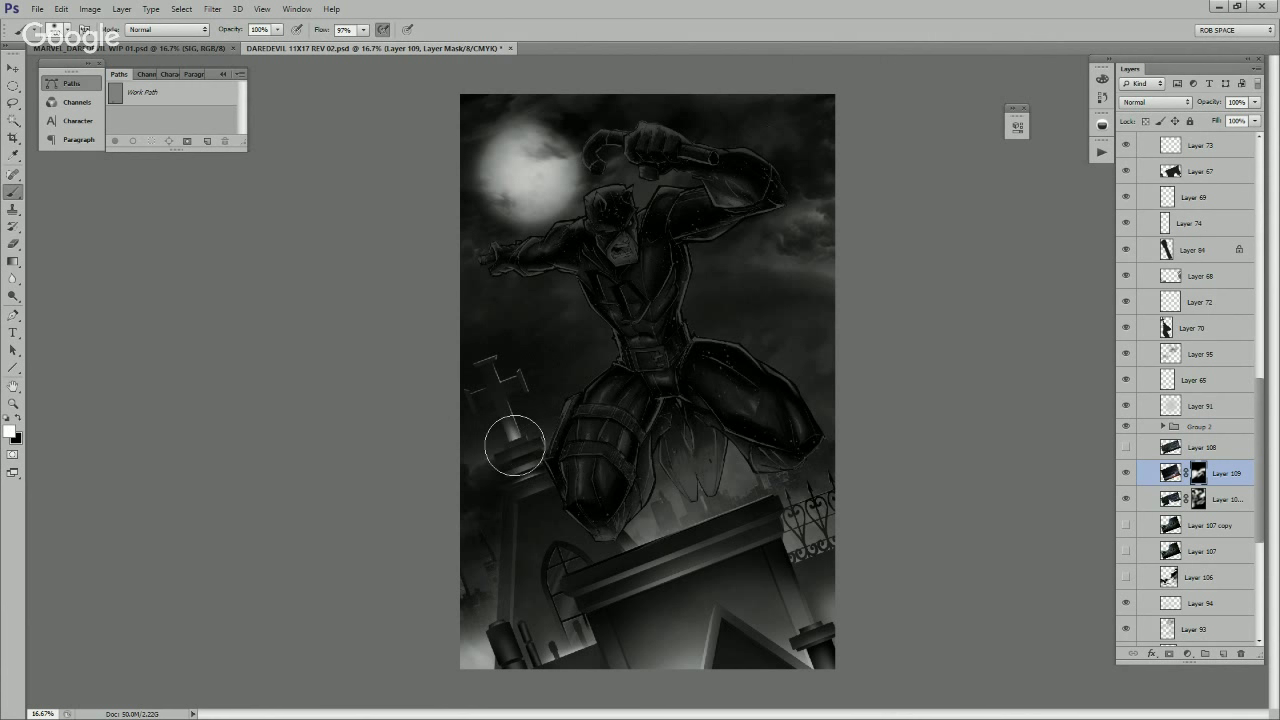
{"action": "left_click", "coordinate": [493, 396]}
{"action": "key", "text": "x"}
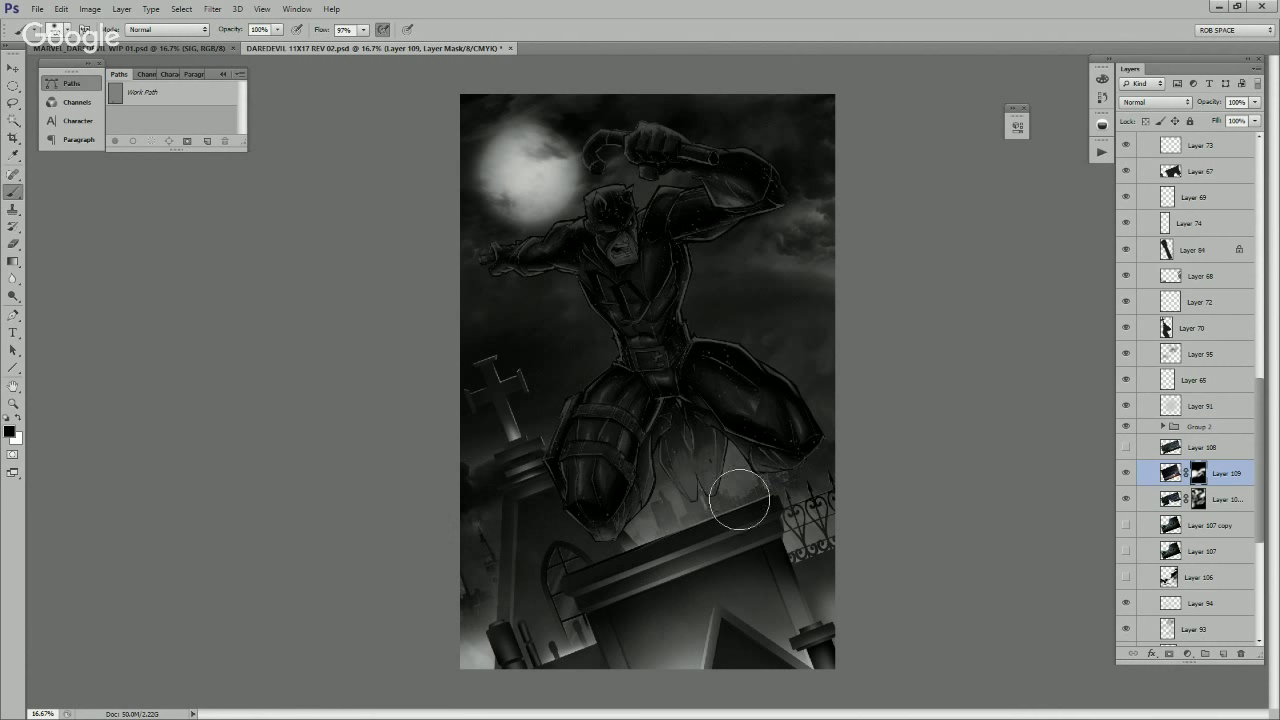
{"action": "key", "text": "x"}
{"action": "key", "text": "ctrl+z"}
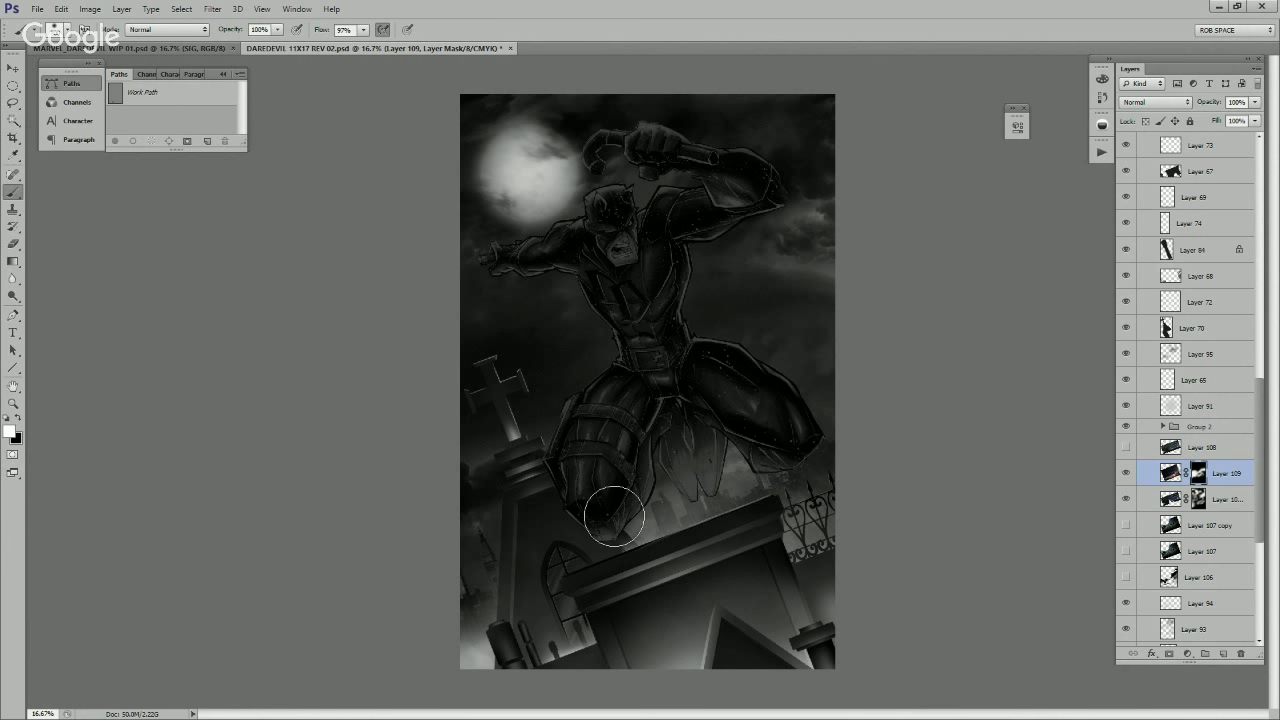
Step: Refine Layer 109's mask near the fence and try revealing storm cloud beside the moon
{"action": "key", "text": "x"}
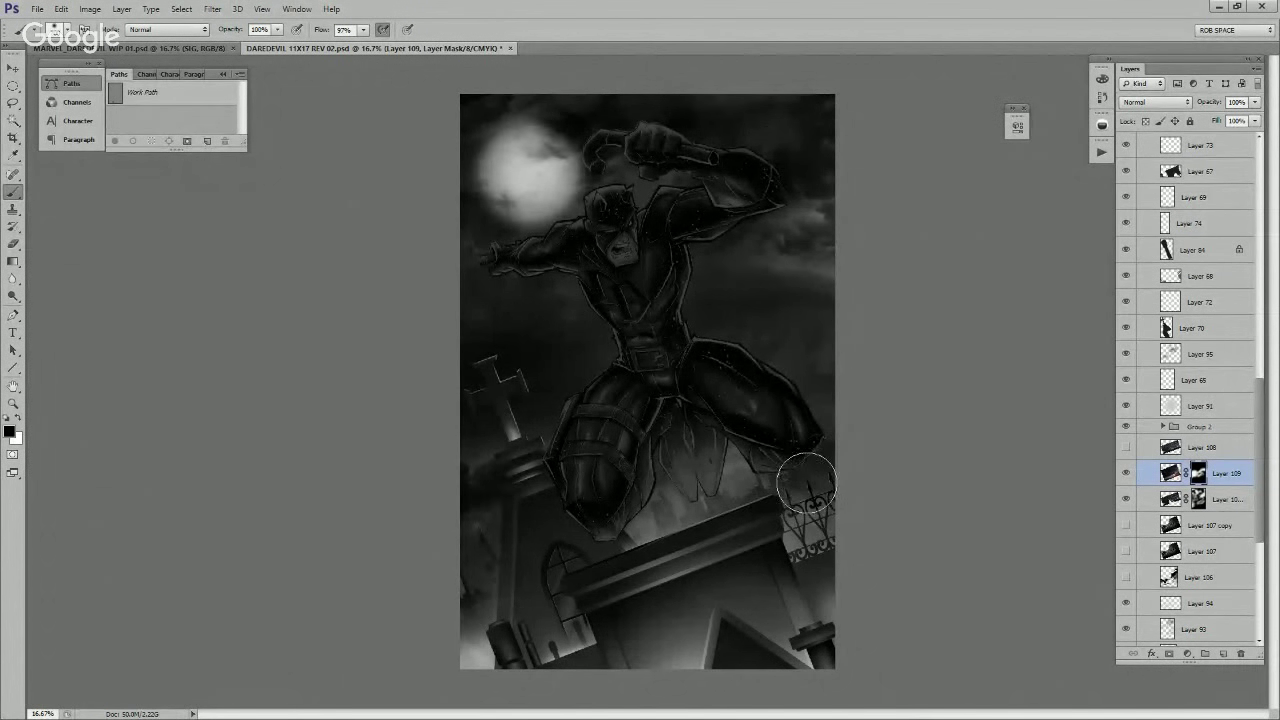
{"action": "key", "text": "x"}
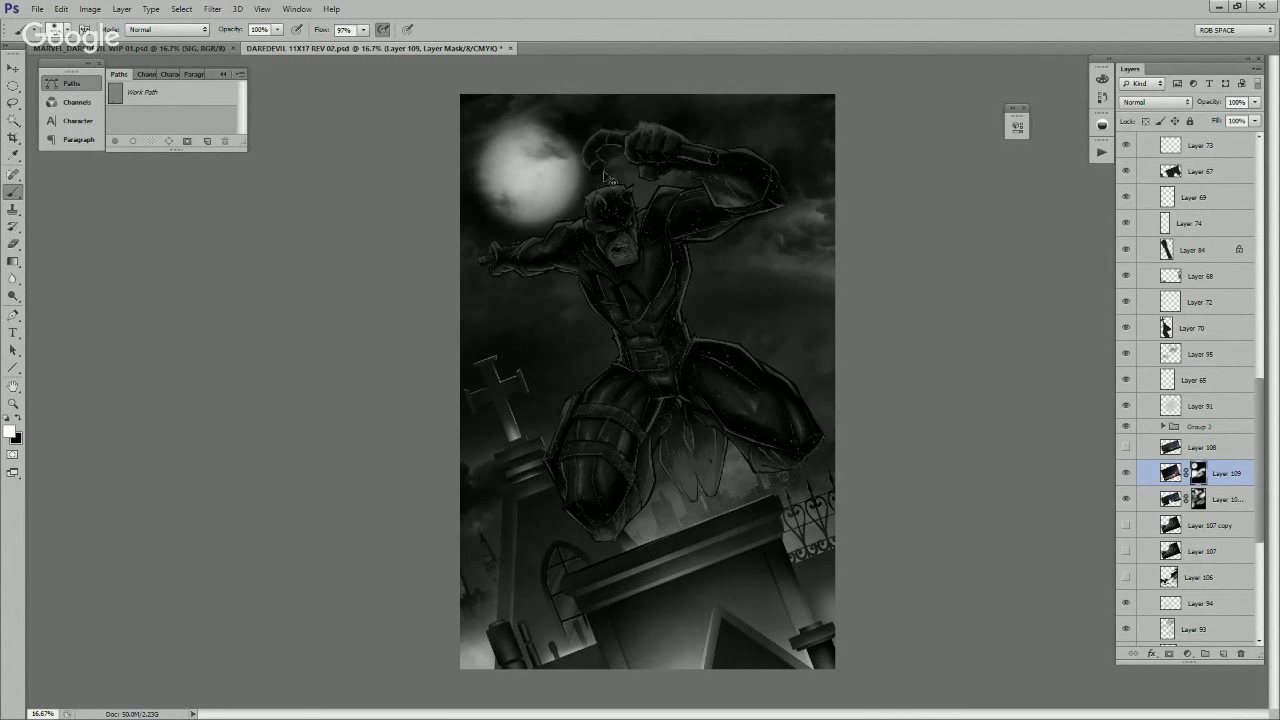
{"action": "left_click_drag", "start_coordinate": [579, 214], "coordinate": [559, 174]}
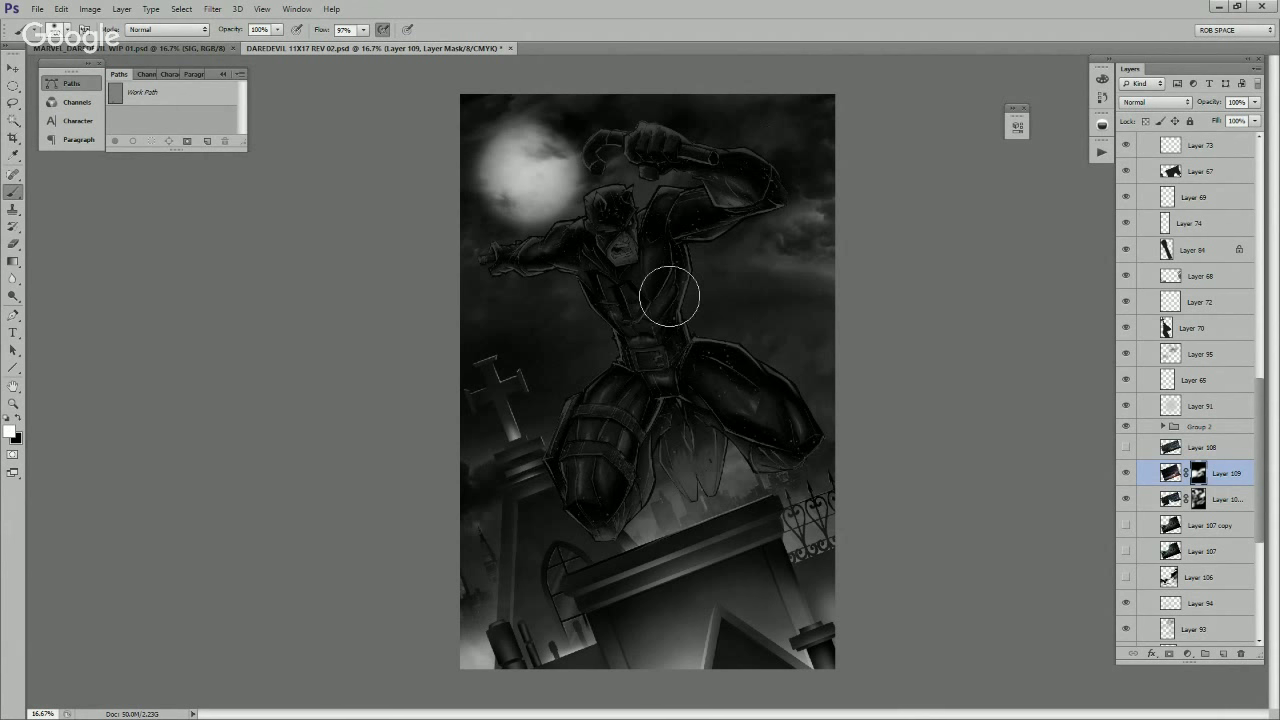
{"action": "key", "text": "x"}
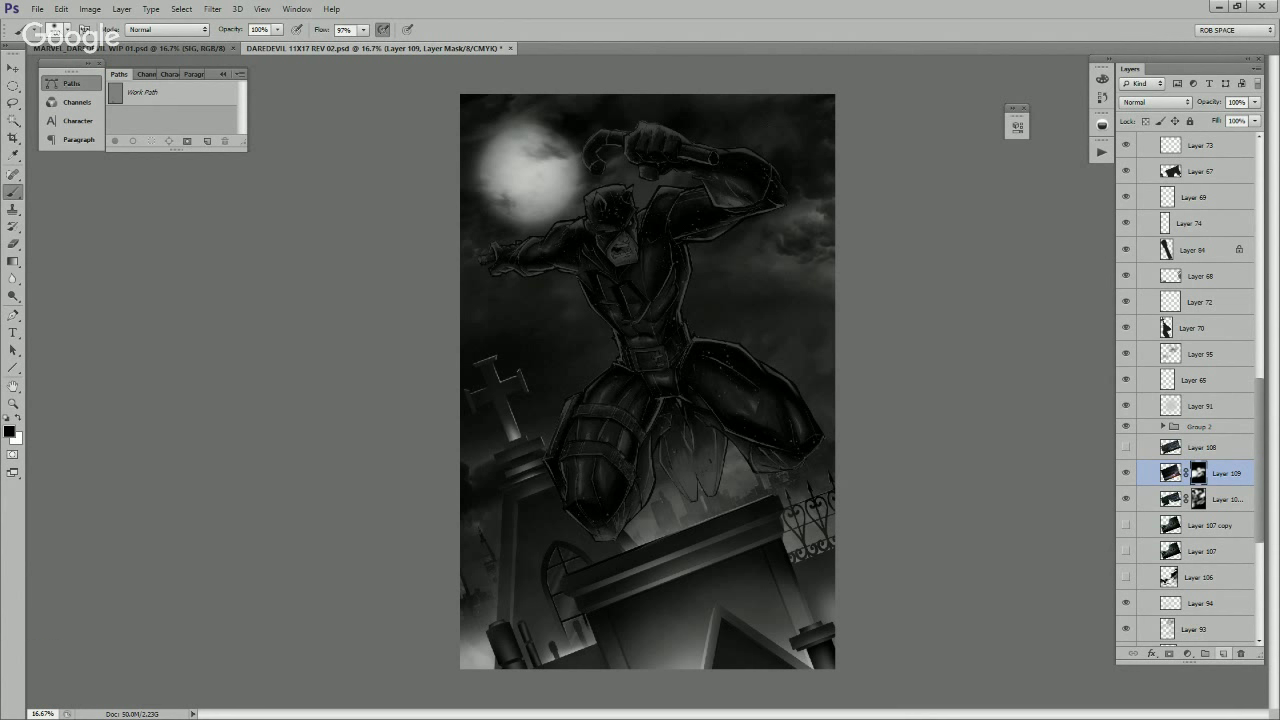
Step: Create a new Overlay layer above Layer 109 and brush light tone over the clouds, the roofline glow and the area beside the church
{"action": "left_click", "coordinate": [1223, 653]}
{"action": "left_click", "coordinate": [1155, 102]}
{"action": "left_click", "coordinate": [1142, 276]}
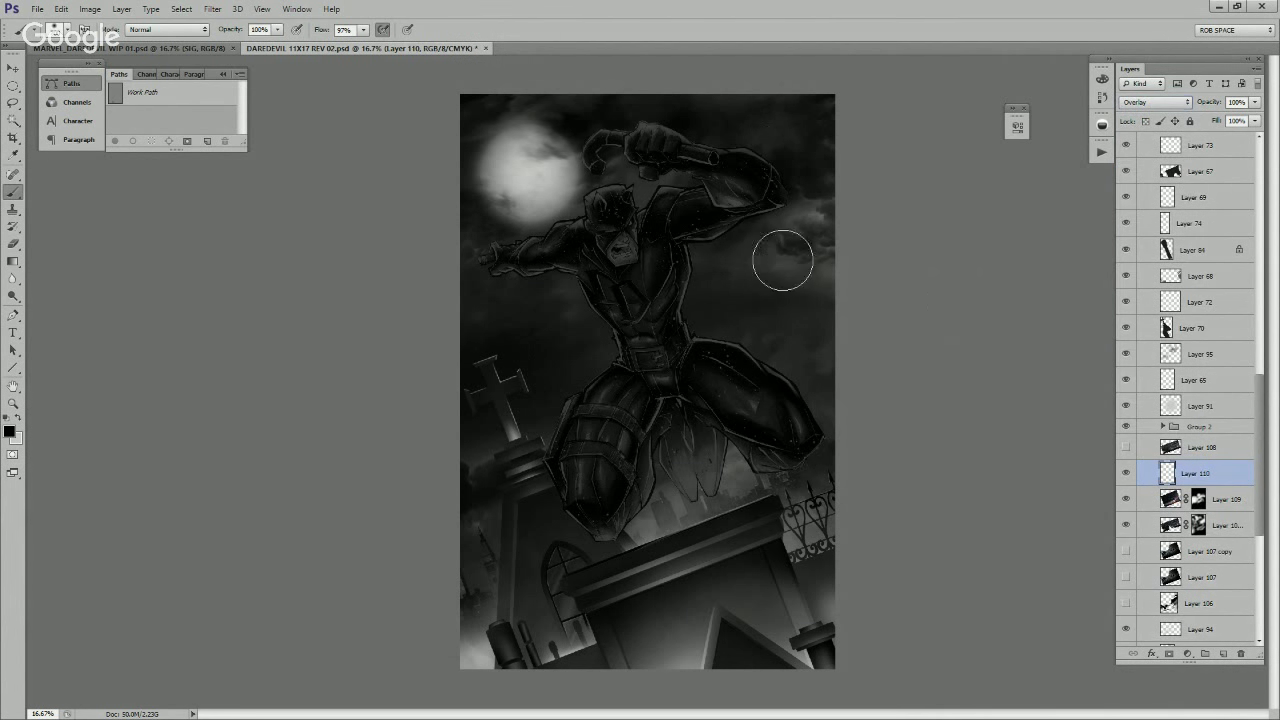
{"action": "key", "text": "x"}
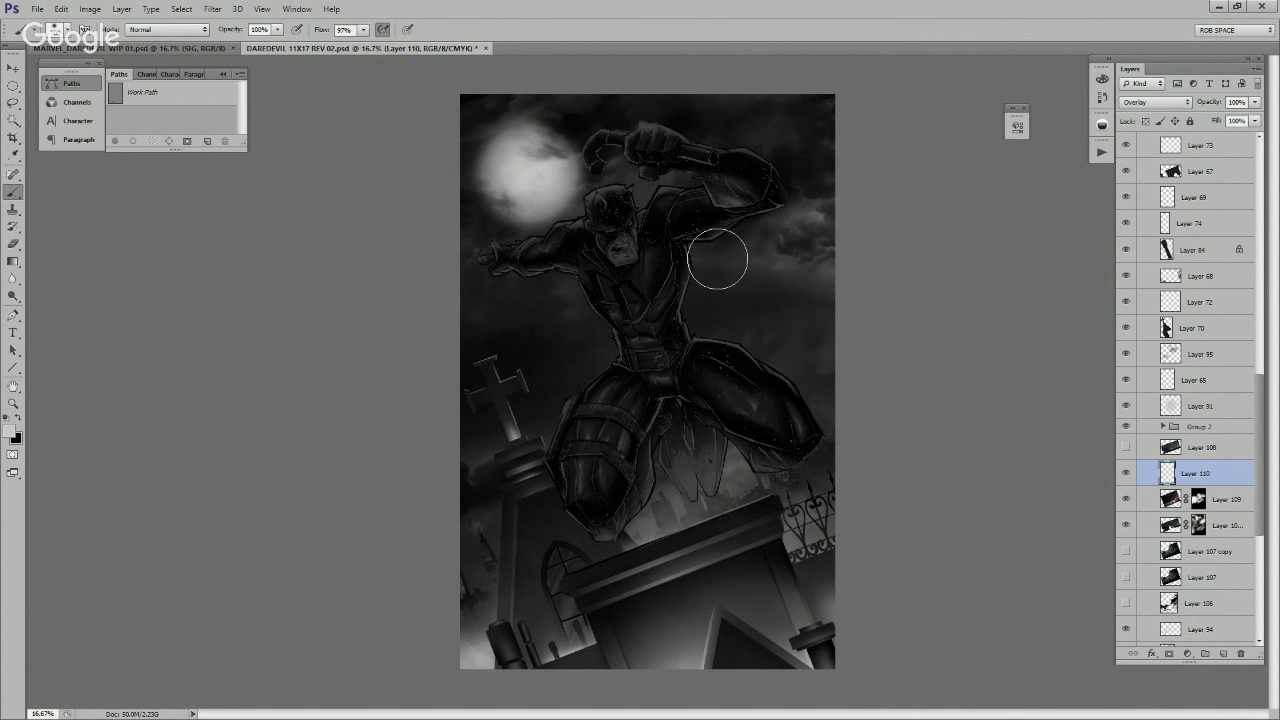
{"action": "left_click_drag", "start_coordinate": [801, 275], "coordinate": [845, 267]}
{"action": "mouse_move", "coordinate": [697, 496]}
{"action": "left_mouse_down"}
{"action": "mouse_move", "coordinate": [736, 490]}
{"action": "mouse_move", "coordinate": [732, 503]}
{"action": "left_mouse_up"}
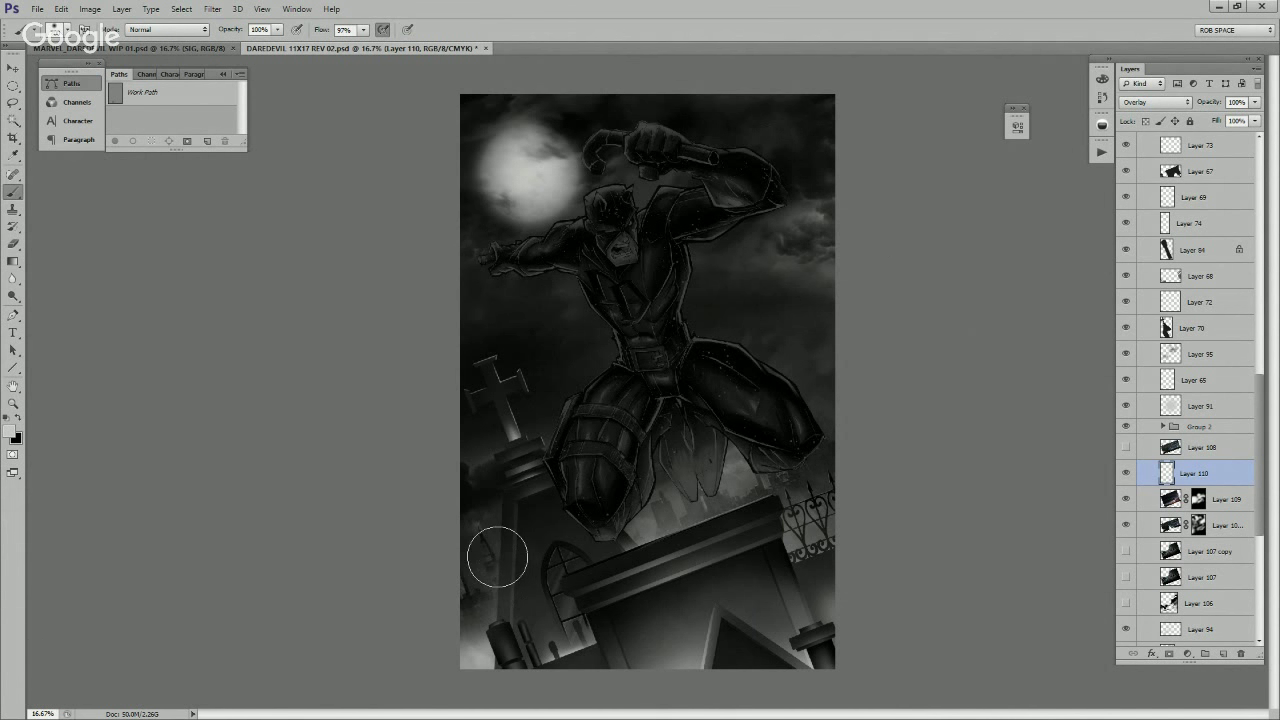
{"action": "left_click", "coordinate": [481, 598]}
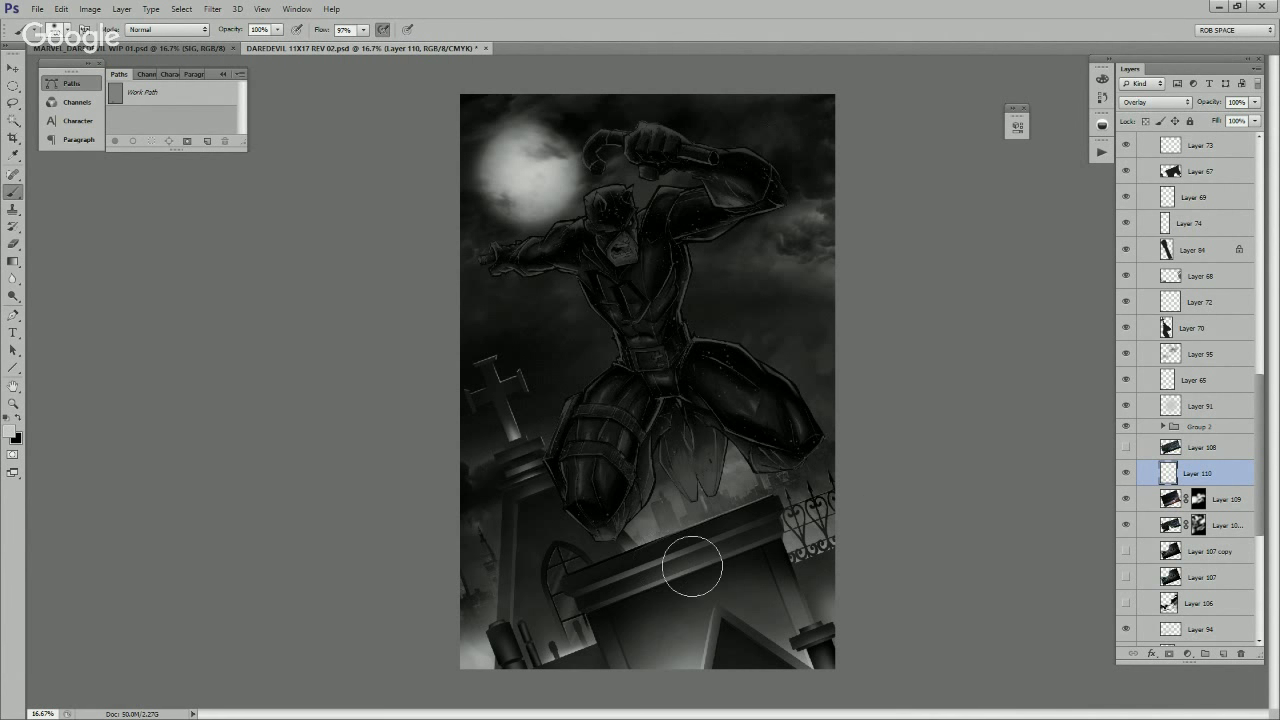
Step: Try applying the layer mask of the skyline layer, Layer 108 copy 2, directly and compare the layer hidden and shown
{"action": "key", "text": "z"}
{"action": "left_click", "coordinate": [805, 490]}
{"action": "left_click", "coordinate": [801, 490]}
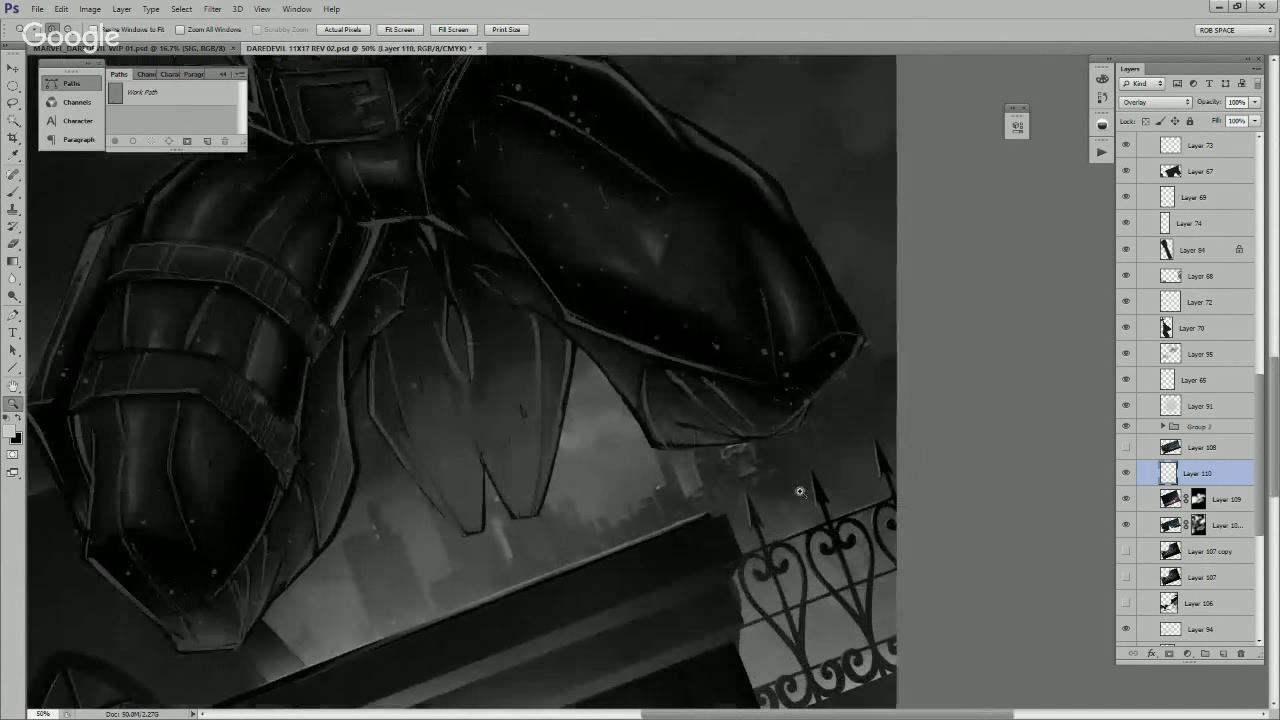
{"action": "left_click", "coordinate": [1171, 525]}
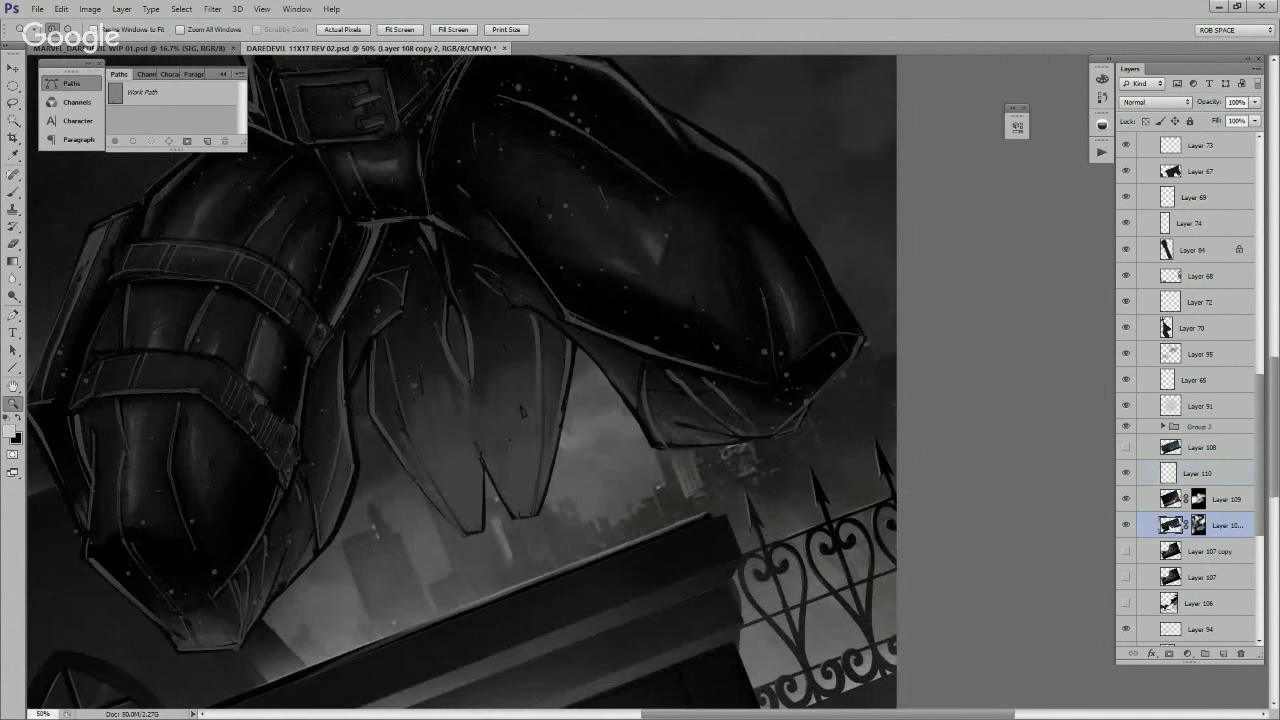
{"action": "key", "text": "ctrl+j"}
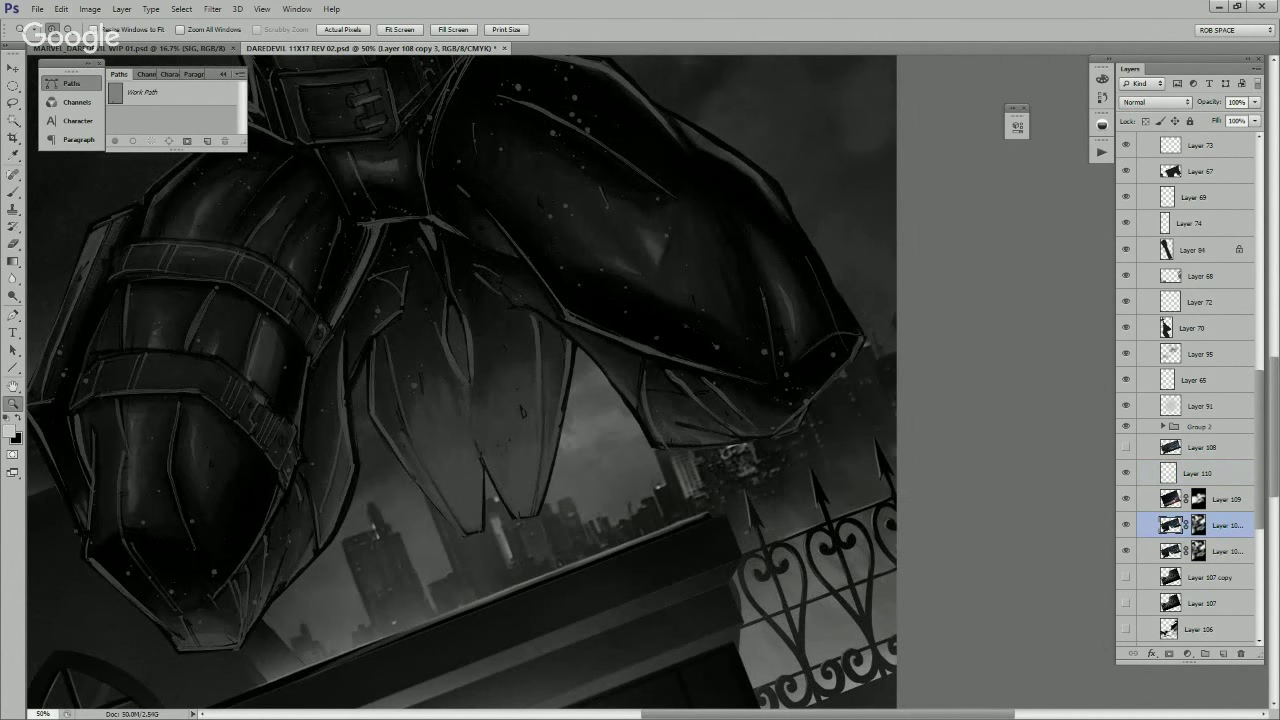
{"action": "key", "text": "ctrl+z"}
{"action": "right_click", "coordinate": [1198, 522]}
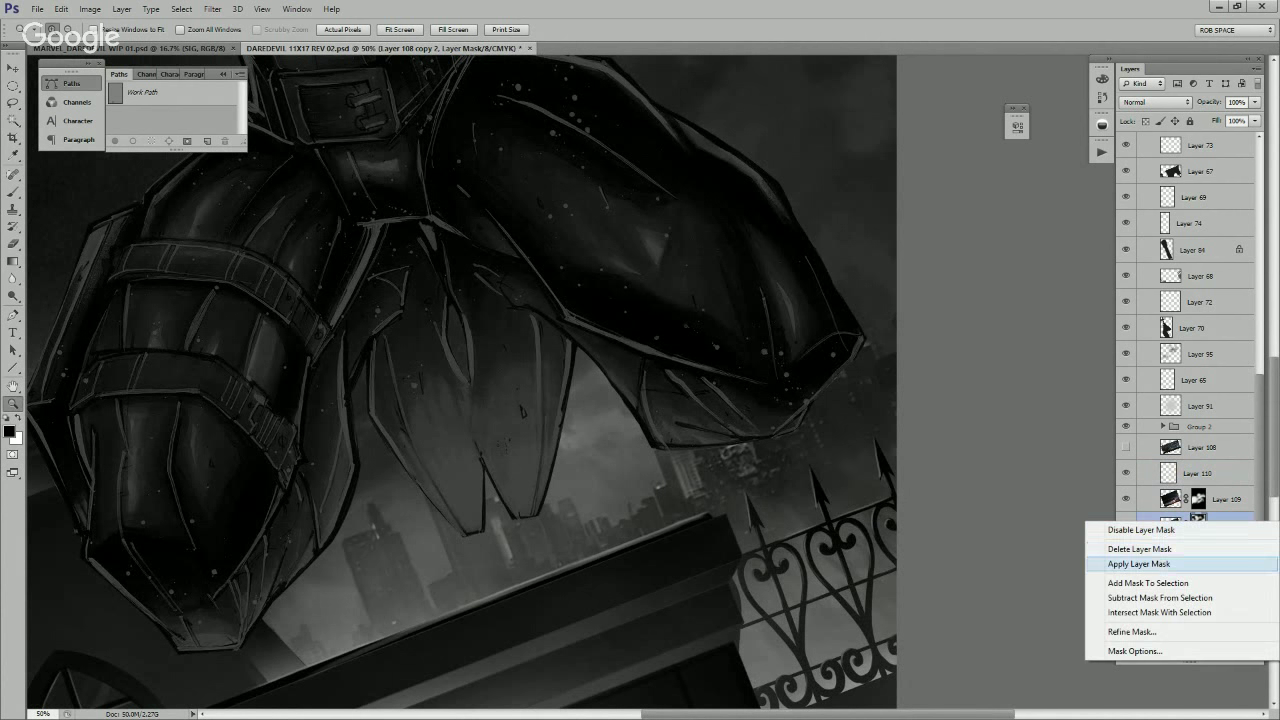
{"action": "left_click", "coordinate": [1180, 564]}
{"action": "left_click", "coordinate": [1126, 525]}
{"action": "left_click", "coordinate": [1126, 525]}
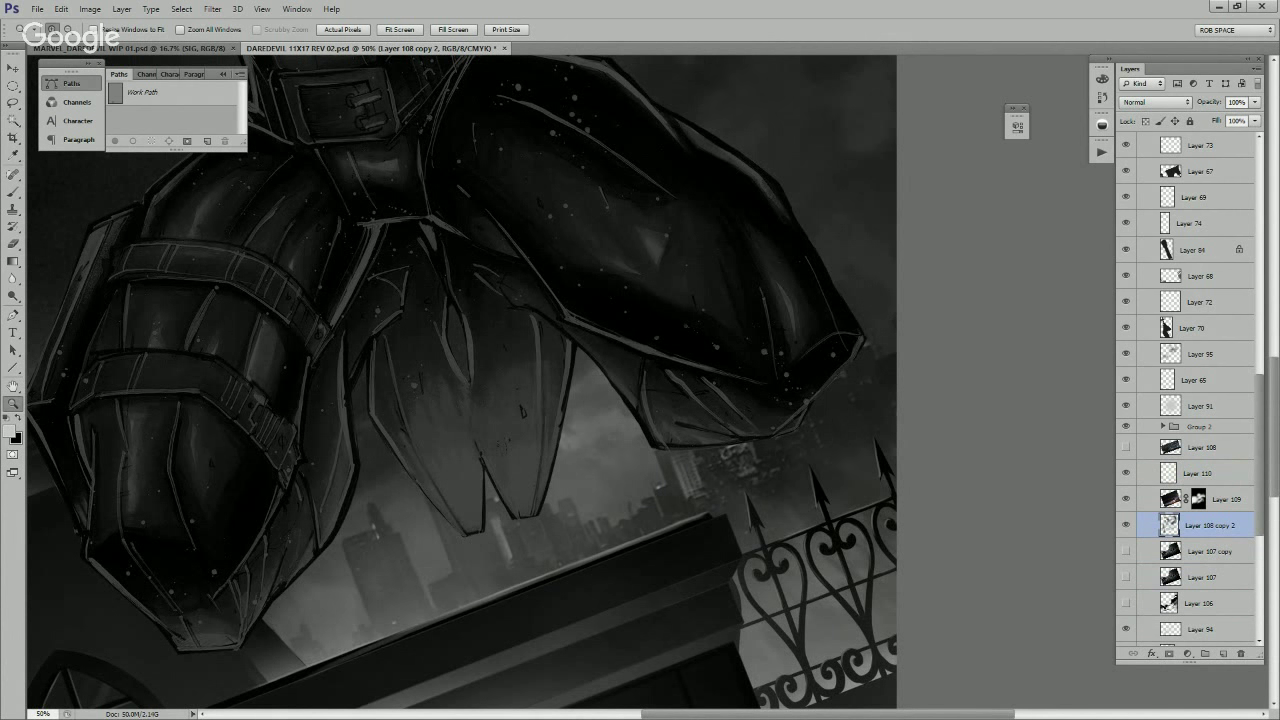
{"action": "key", "text": "ctrl+z"}
Step: Duplicate the skyline layer, Layer 108 copy 2, and apply the duplicate's layer mask
{"action": "left_click_drag", "start_coordinate": [1170, 525], "coordinate": [1223, 653]}
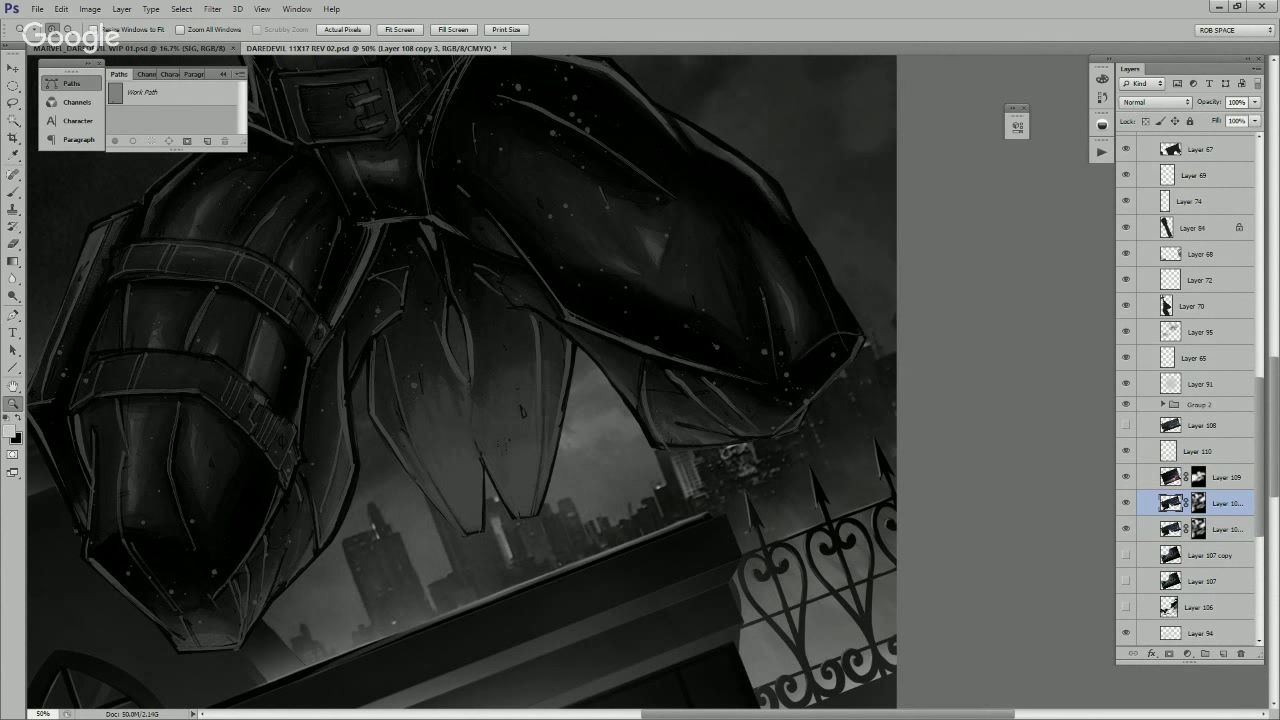
{"action": "right_click", "coordinate": [1198, 503]}
{"action": "left_click", "coordinate": [1160, 528]}
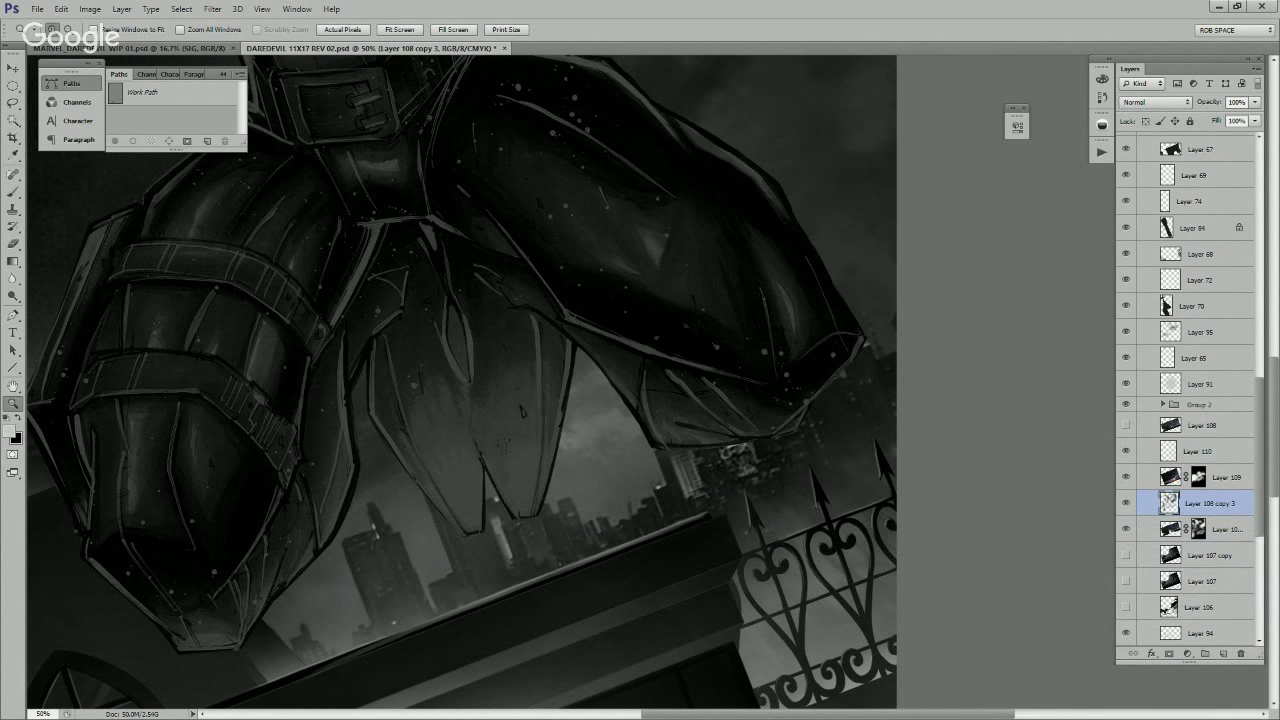
Step: Set Layer 108 copy 3 to Color Dodge and try duplicating it to intensify the city lights
{"action": "left_click", "coordinate": [1155, 102]}
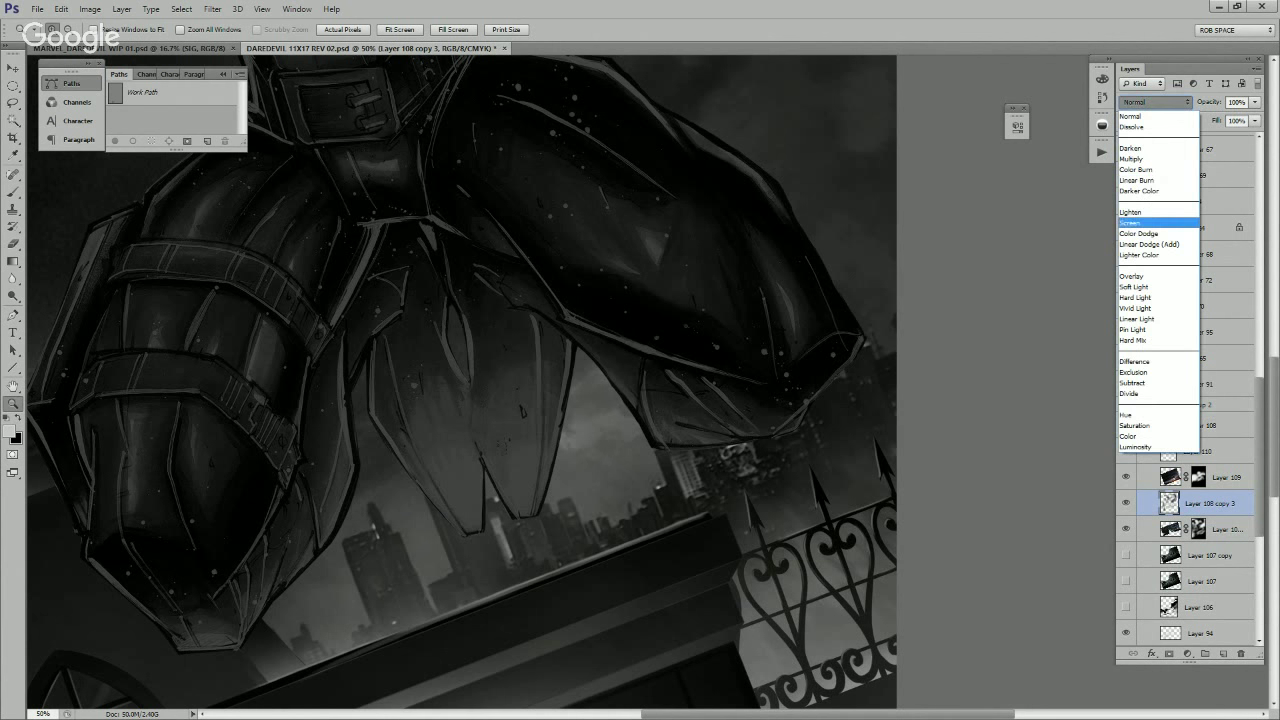
{"action": "left_click", "coordinate": [1138, 233]}
{"action": "left_click", "coordinate": [1255, 102]}
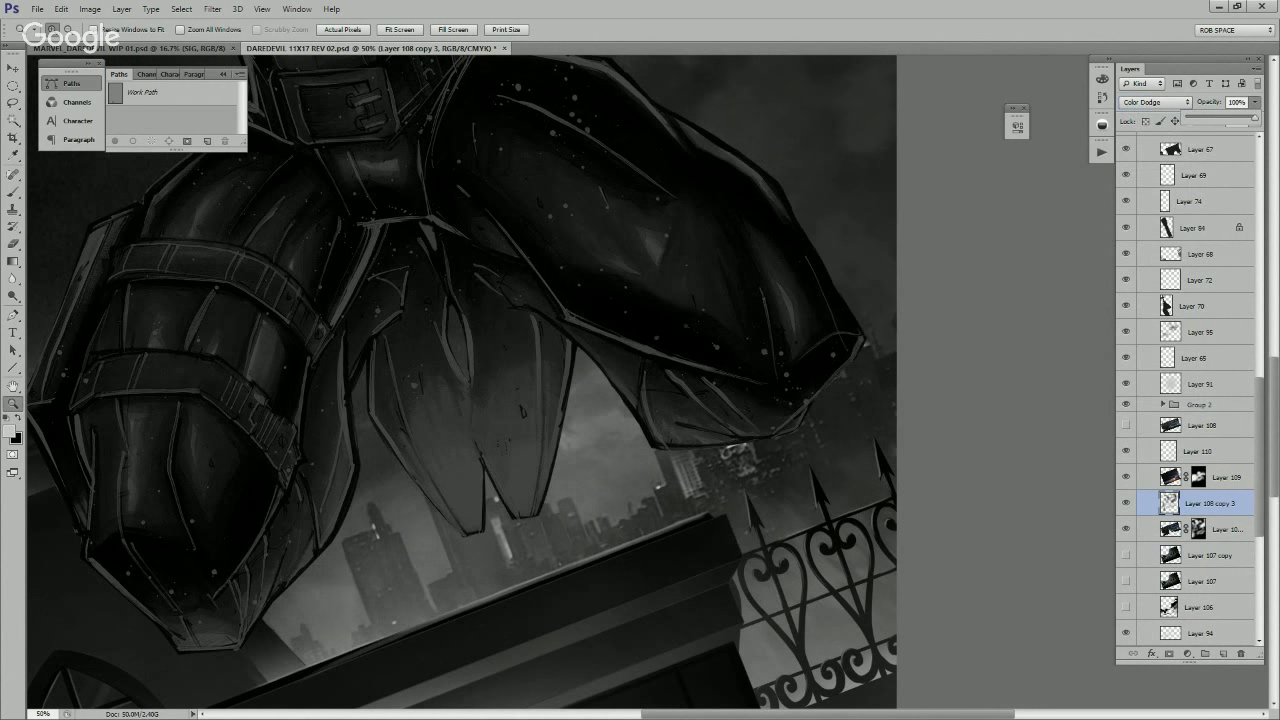
{"action": "key", "text": "Escape"}
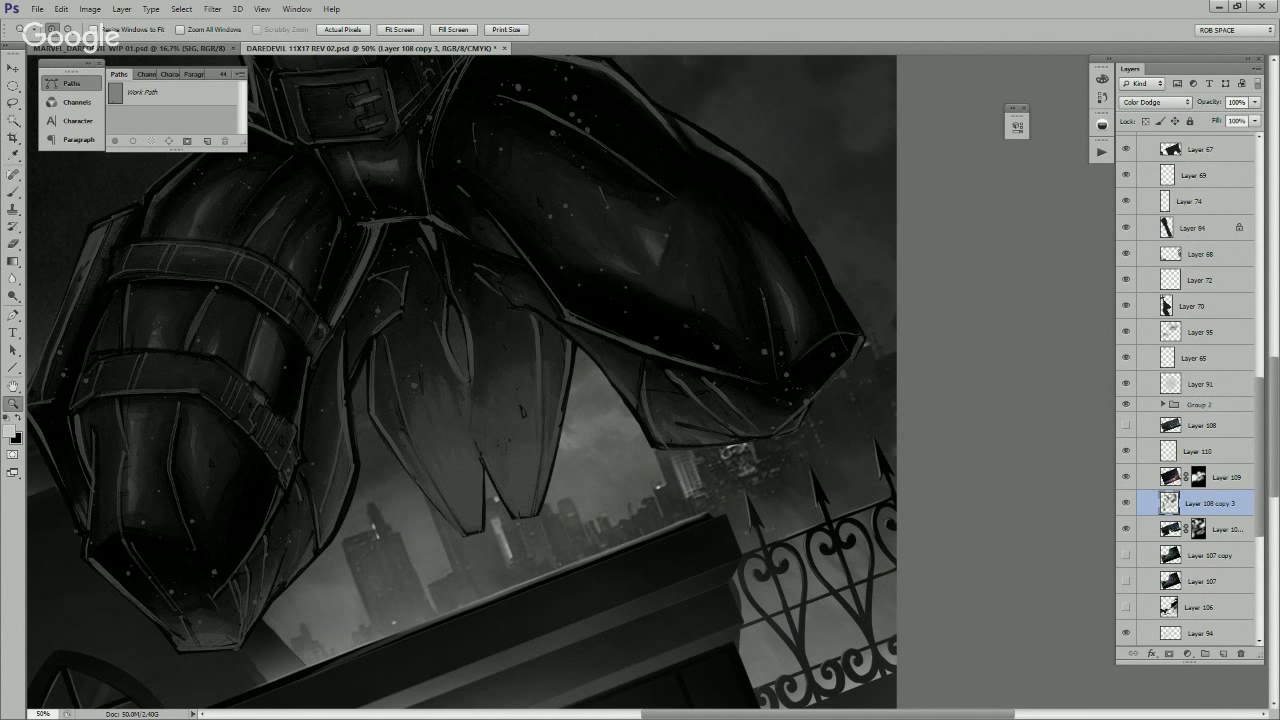
{"action": "key", "text": "ctrl+j"}
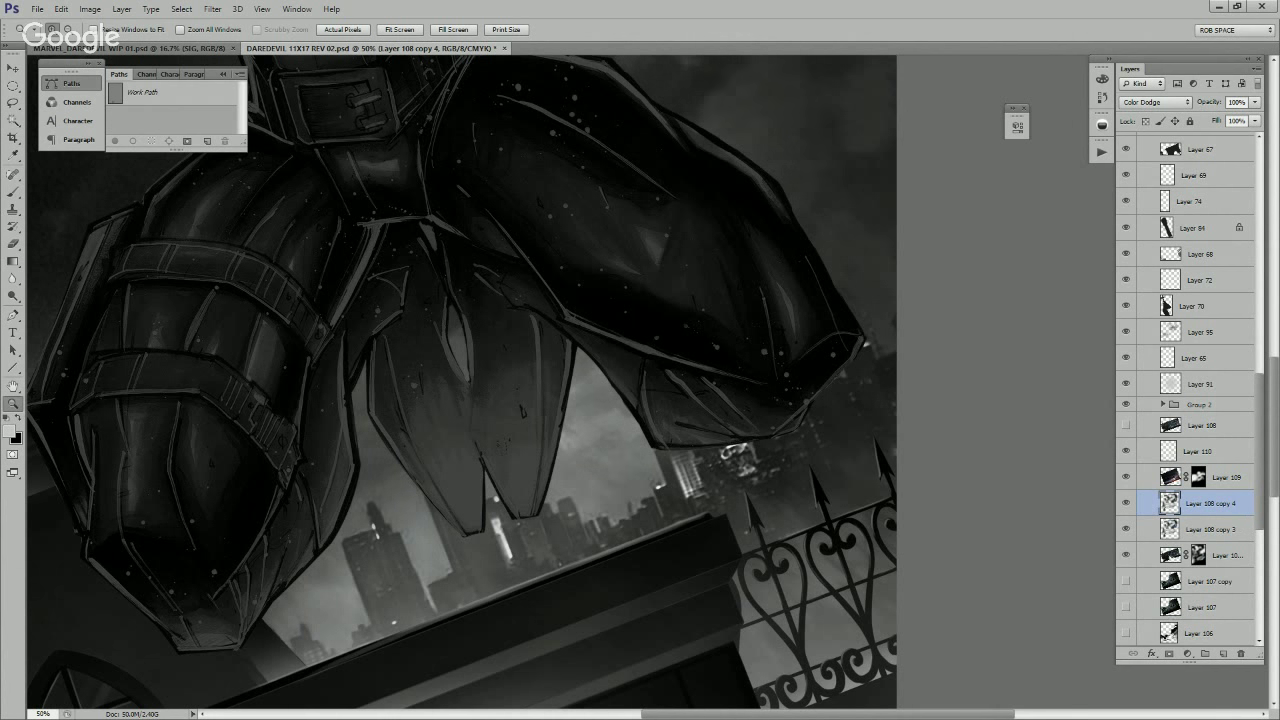
{"action": "key", "text": "ctrl+z"}
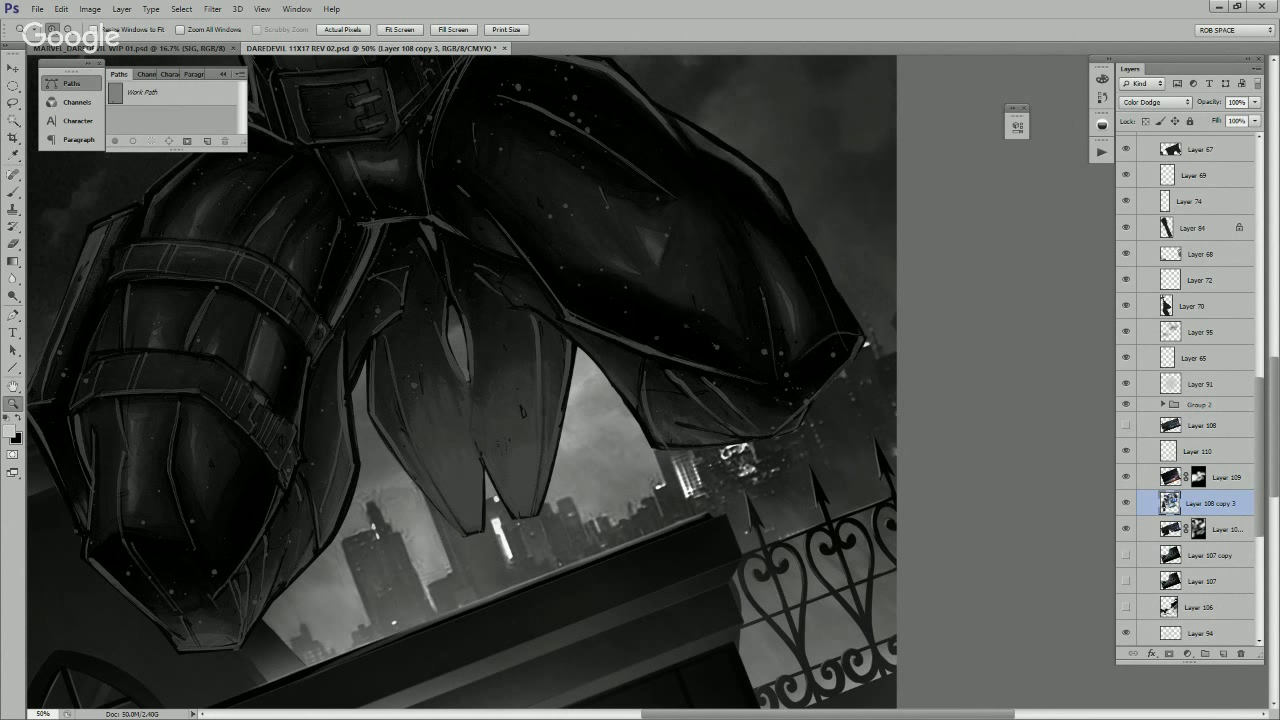
Step: Add a black layer mask to Layer 108 copy 3 and reveal the city lights below the figure with a small white brush
{"action": "left_click", "coordinate": [1169, 653]}
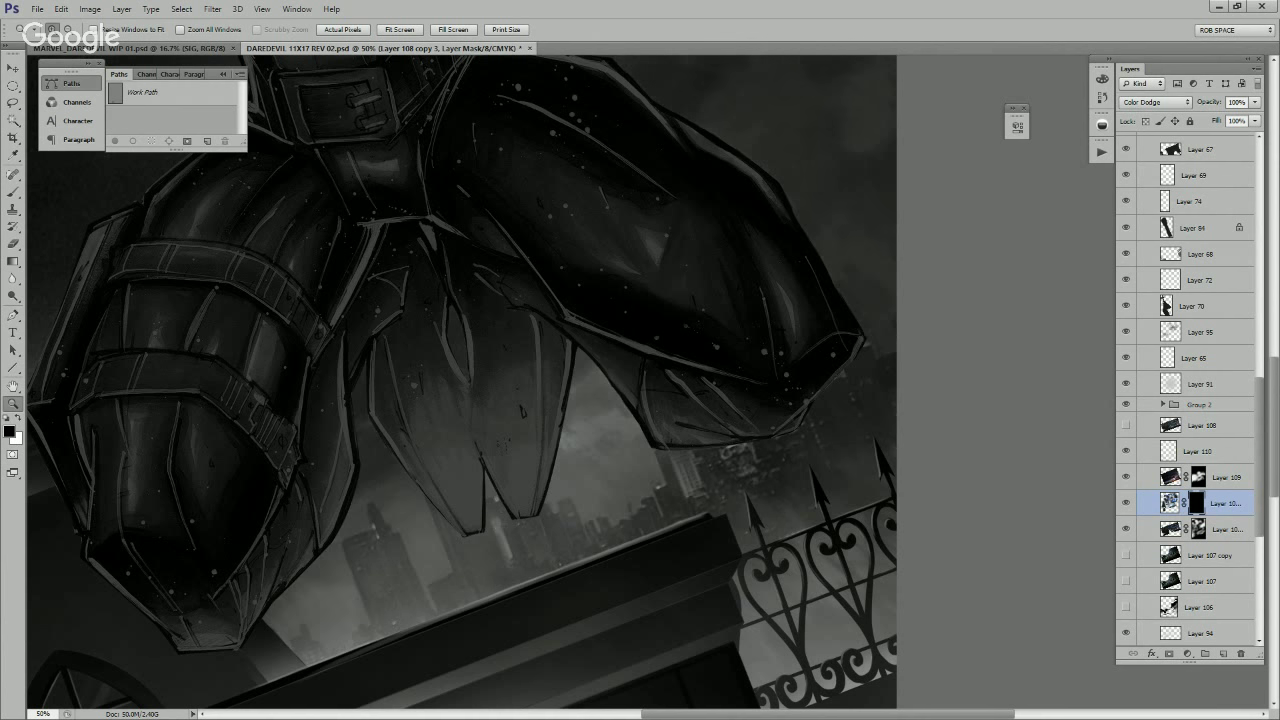
{"action": "key", "text": "b"}
{"action": "key", "text": "bracketleft"}
{"action": "key", "text": "bracketleft"}
{"action": "key", "text": "bracketleft"}
{"action": "key", "text": "bracketleft"}
{"action": "key", "text": "bracketleft"}
{"action": "key", "text": "bracketleft"}
{"action": "key", "text": "bracketleft"}
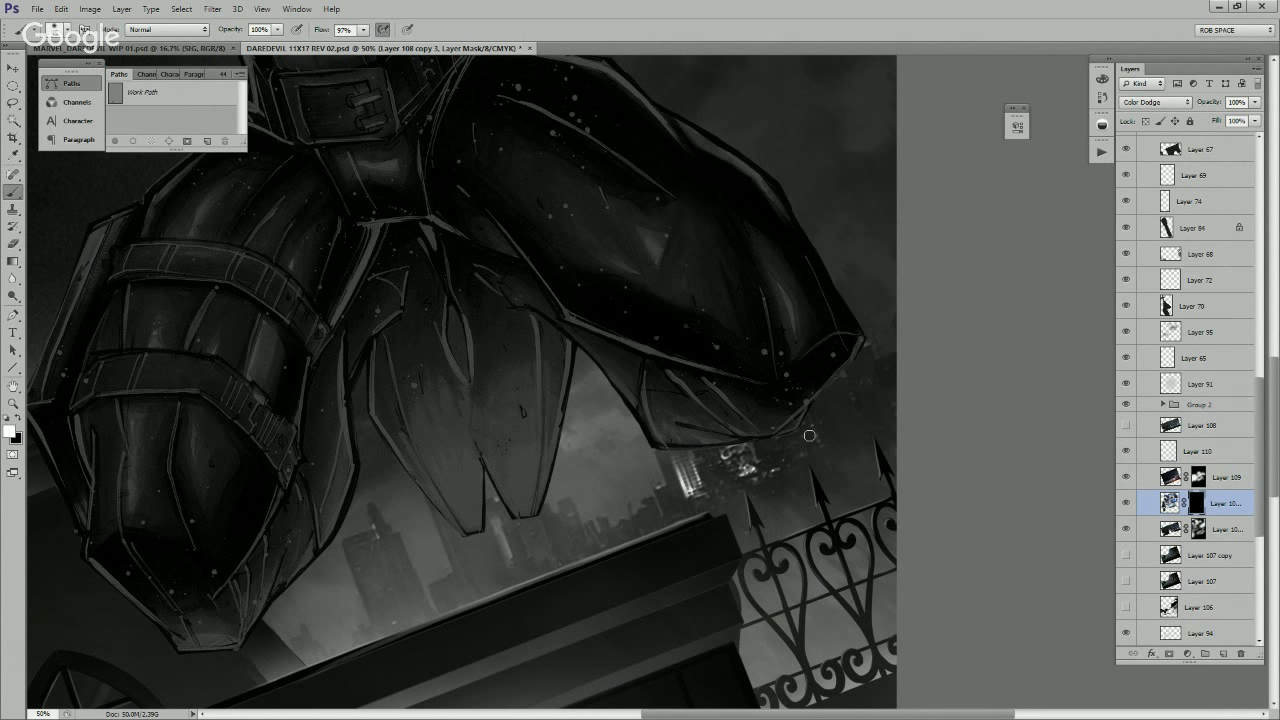
{"action": "left_click_drag", "start_coordinate": [699, 504], "coordinate": [839, 467]}
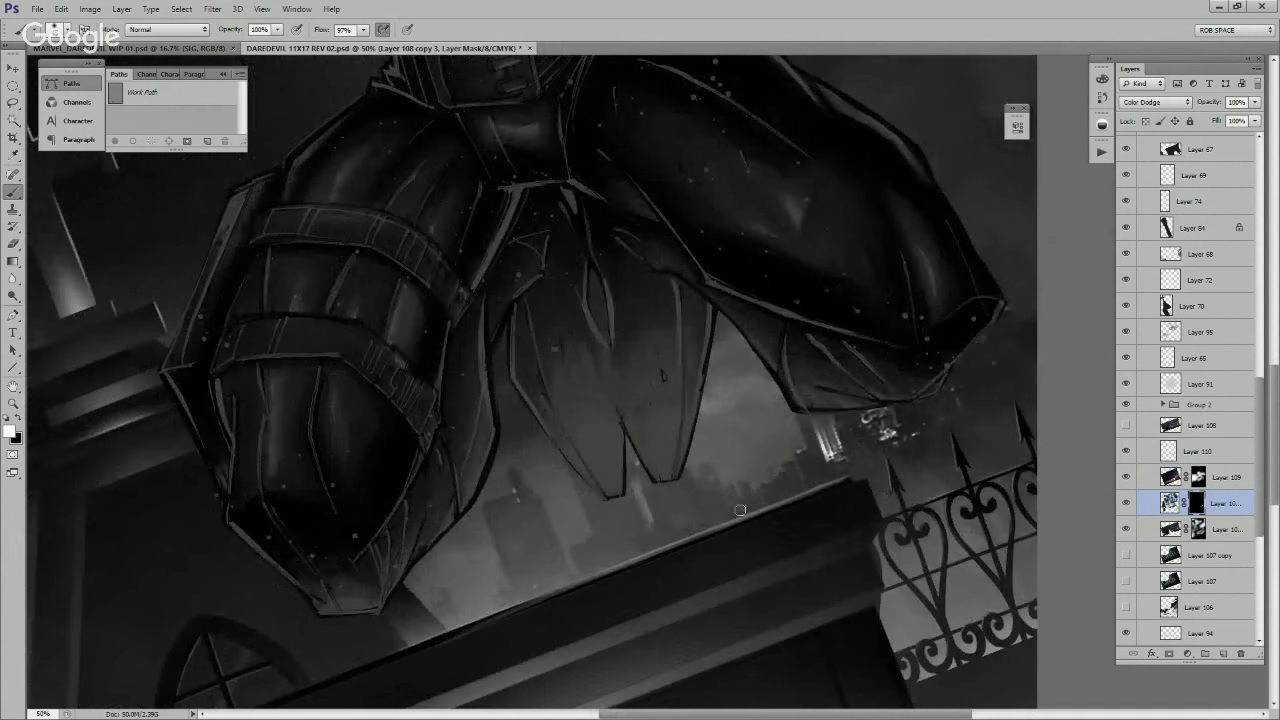
{"action": "left_click_drag", "start_coordinate": [672, 528], "coordinate": [804, 486]}
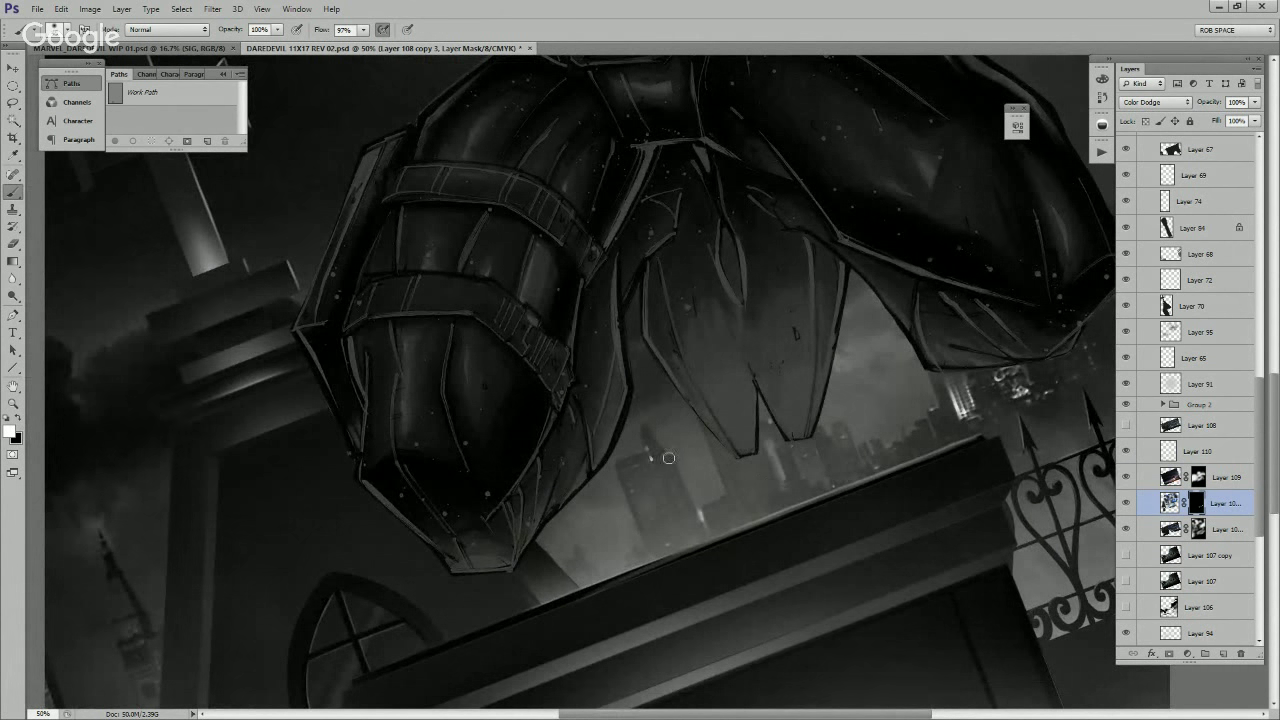
{"action": "left_click_drag", "start_coordinate": [648, 552], "coordinate": [739, 524]}
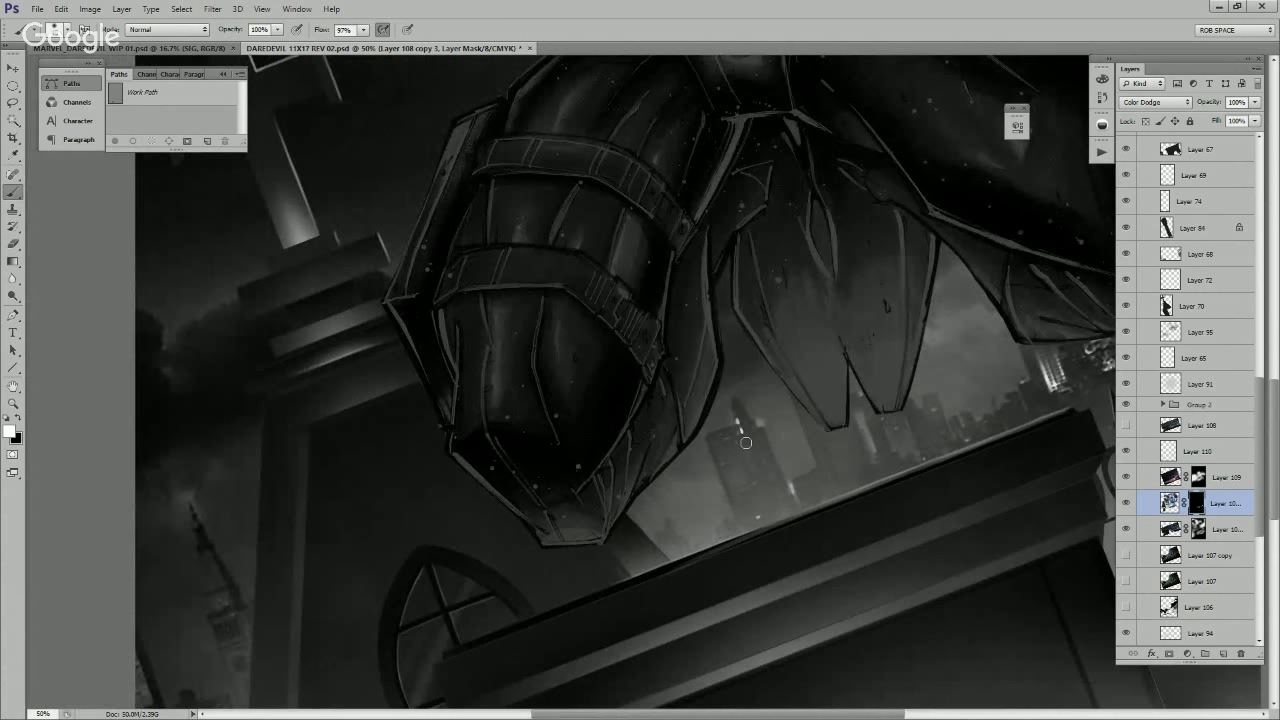
Step: Paint white on the mask to reveal lights beside the church, at the canvas's right edge and along the skyline above the roof
{"action": "scroll", "coordinate": [746, 442], "scroll_direction": "left", "scroll_amount": 3}
{"action": "scroll", "coordinate": [860, 430], "scroll_direction": "left", "scroll_amount": 3}
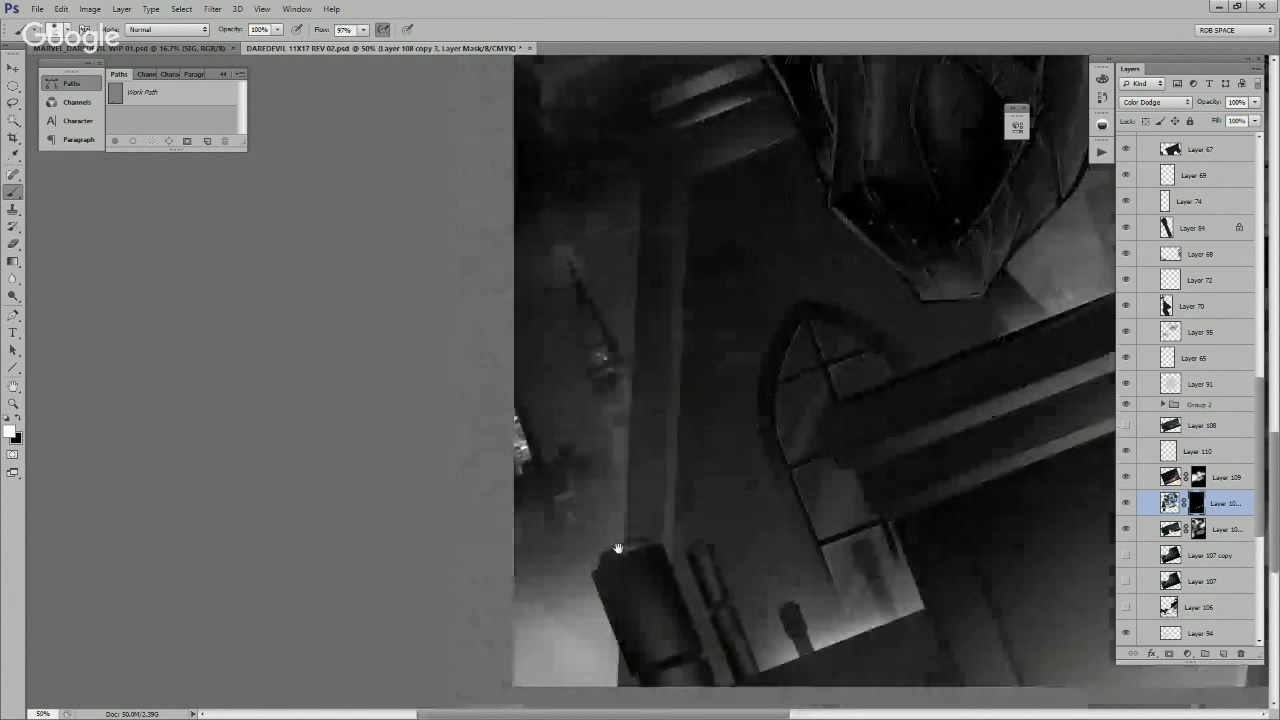
{"action": "left_click_drag", "start_coordinate": [545, 606], "coordinate": [630, 496]}
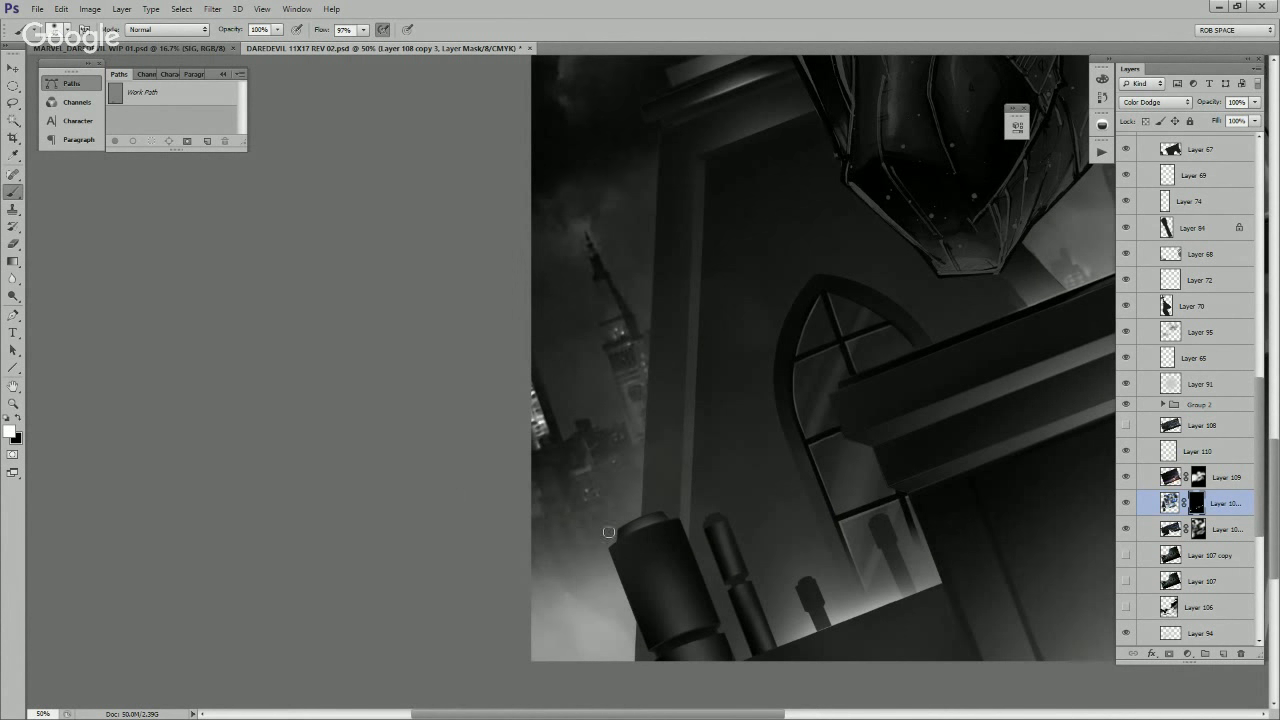
{"action": "left_click_drag", "start_coordinate": [1009, 549], "coordinate": [551, 666]}
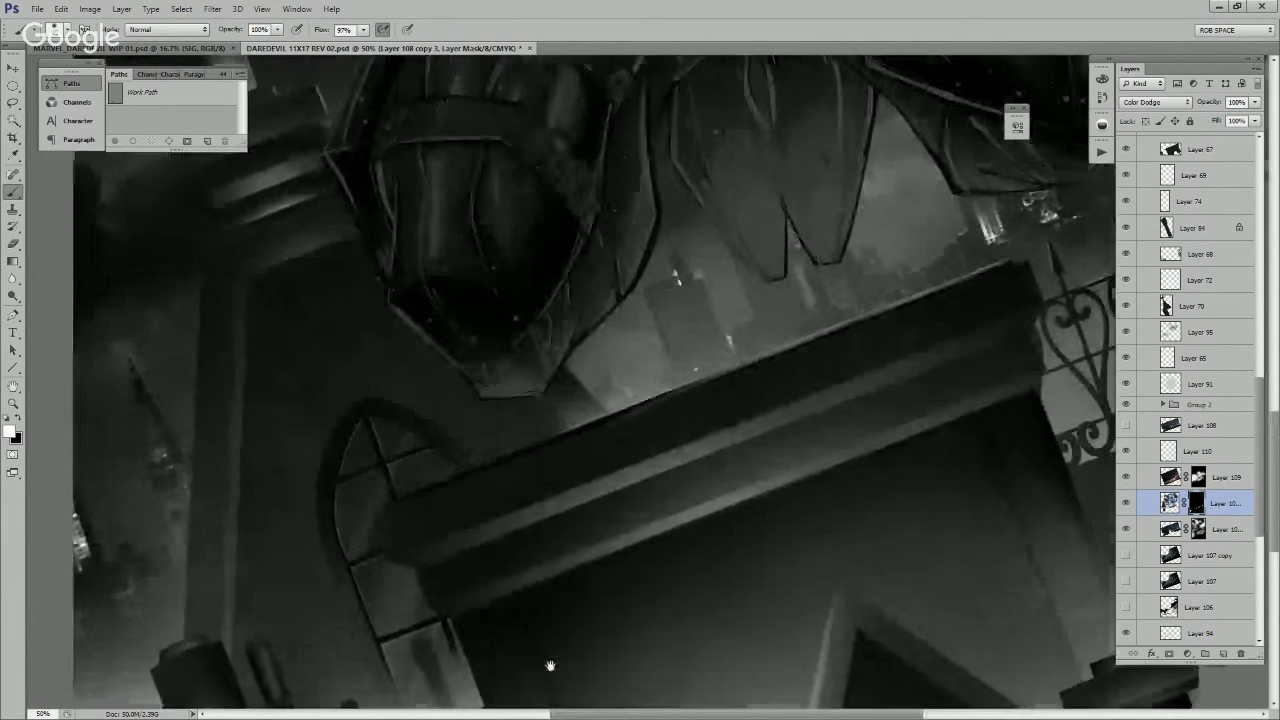
{"action": "mouse_move", "coordinate": [980, 452]}
{"action": "left_mouse_down"}
{"action": "mouse_move", "coordinate": [717, 569]}
{"action": "mouse_move", "coordinate": [609, 658]}
{"action": "left_mouse_up"}
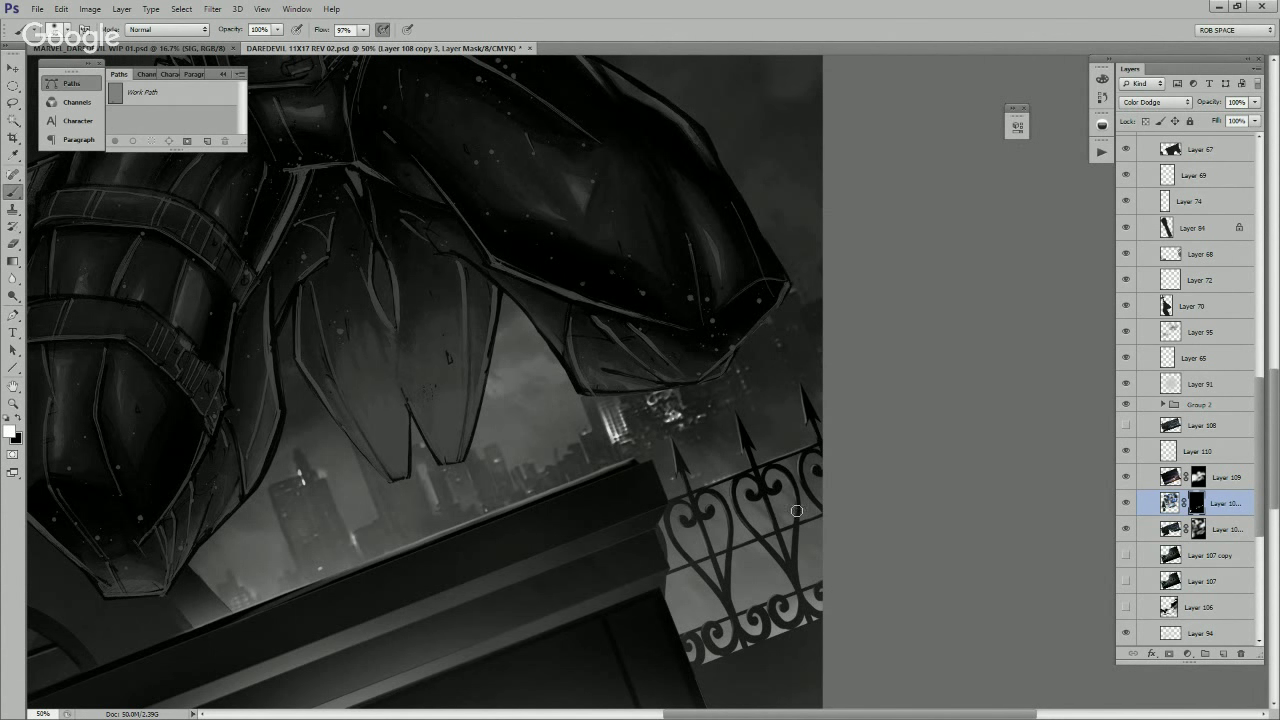
{"action": "left_click_drag", "start_coordinate": [798, 298], "coordinate": [801, 266]}
{"action": "left_click_drag", "start_coordinate": [352, 546], "coordinate": [272, 582]}
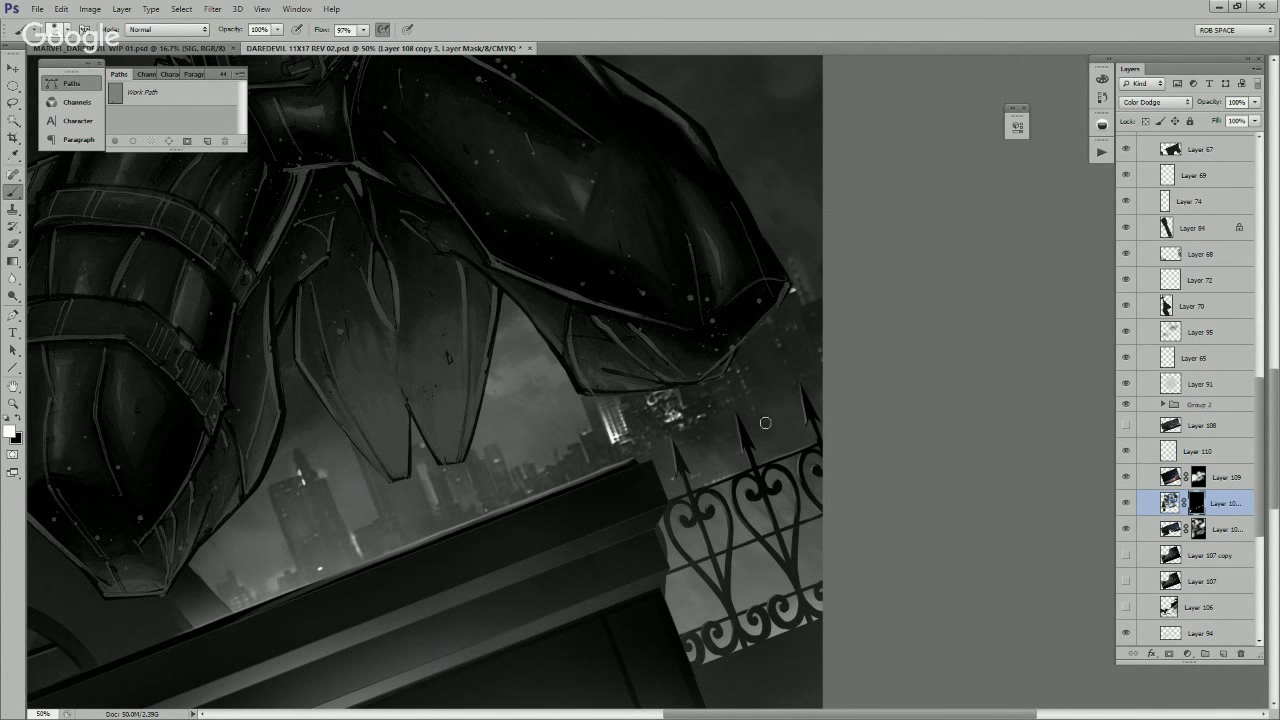
Step: Enlarge the brush and paint white on the mask along the roofline skyline and over the buildings beside the church
{"action": "right_click", "coordinate": [680, 468]}
{"action": "left_click", "coordinate": [333, 576]}
{"action": "key", "text": "bracketright"}
{"action": "key", "text": "bracketright"}
{"action": "key", "text": "bracketright"}
{"action": "key", "text": "bracketright"}
{"action": "key", "text": "bracketright"}
{"action": "key", "text": "bracketright"}
{"action": "key", "text": "bracketright"}
{"action": "key", "text": "bracketright"}
{"action": "key", "text": "bracketright"}
{"action": "key", "text": "bracketright"}
{"action": "mouse_move", "coordinate": [260, 624]}
{"action": "left_mouse_down"}
{"action": "mouse_move", "coordinate": [508, 518]}
{"action": "mouse_move", "coordinate": [600, 533]}
{"action": "left_mouse_up"}
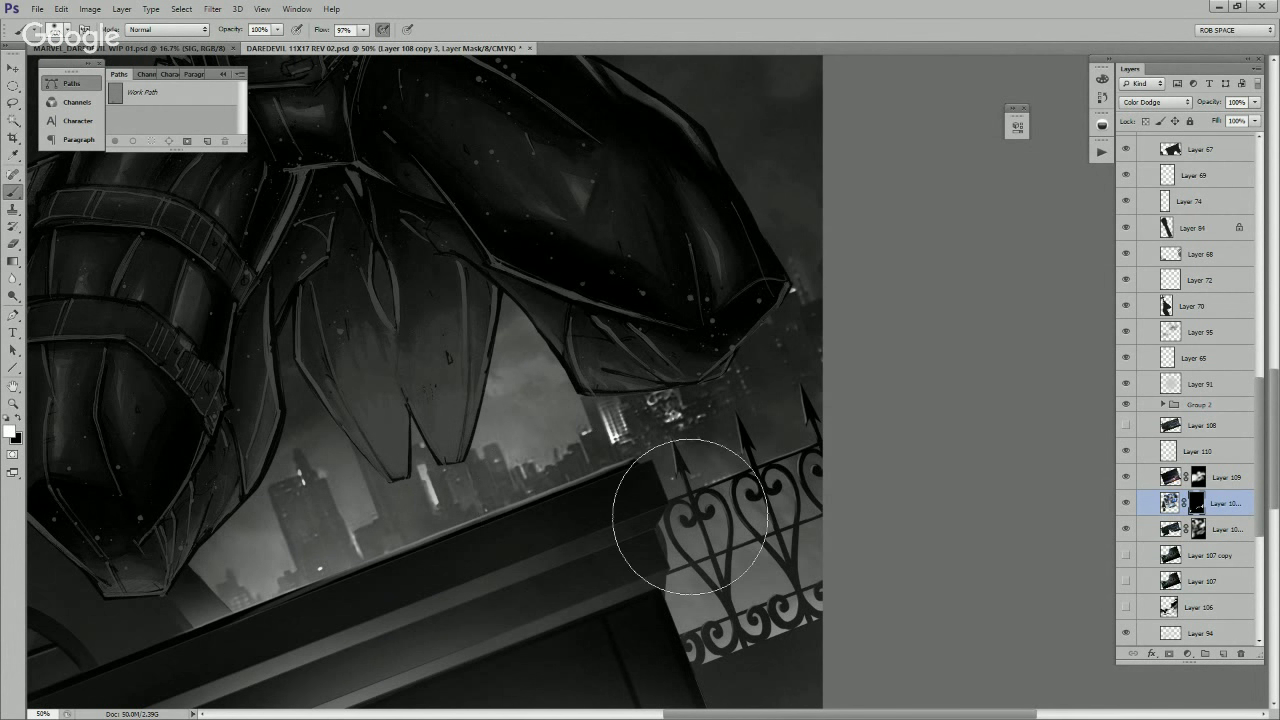
{"action": "mouse_move", "coordinate": [354, 656]}
{"action": "left_mouse_down"}
{"action": "mouse_move", "coordinate": [532, 541]}
{"action": "mouse_move", "coordinate": [1022, 326]}
{"action": "left_mouse_up"}
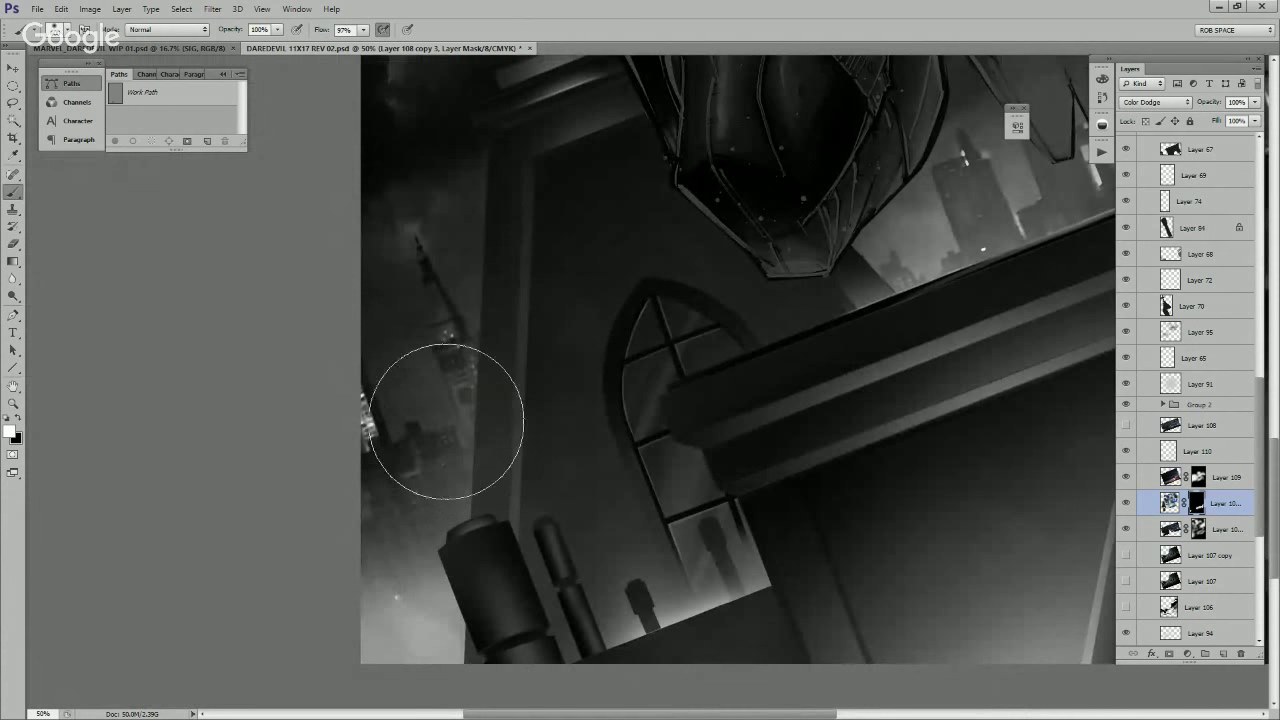
{"action": "mouse_move", "coordinate": [512, 340]}
{"action": "left_mouse_down"}
{"action": "mouse_move", "coordinate": [527, 287]}
{"action": "mouse_move", "coordinate": [540, 313]}
{"action": "mouse_move", "coordinate": [527, 283]}
{"action": "mouse_move", "coordinate": [493, 271]}
{"action": "mouse_move", "coordinate": [555, 412]}
{"action": "mouse_move", "coordinate": [531, 442]}
{"action": "left_mouse_up"}
Step: Paint white on the Color Dodge layer's mask over the mid-sky clouds and around the moon, undoing the stray stroke
{"action": "key", "text": "z"}
{"action": "left_click", "coordinate": [843, 423], "text": "alt"}
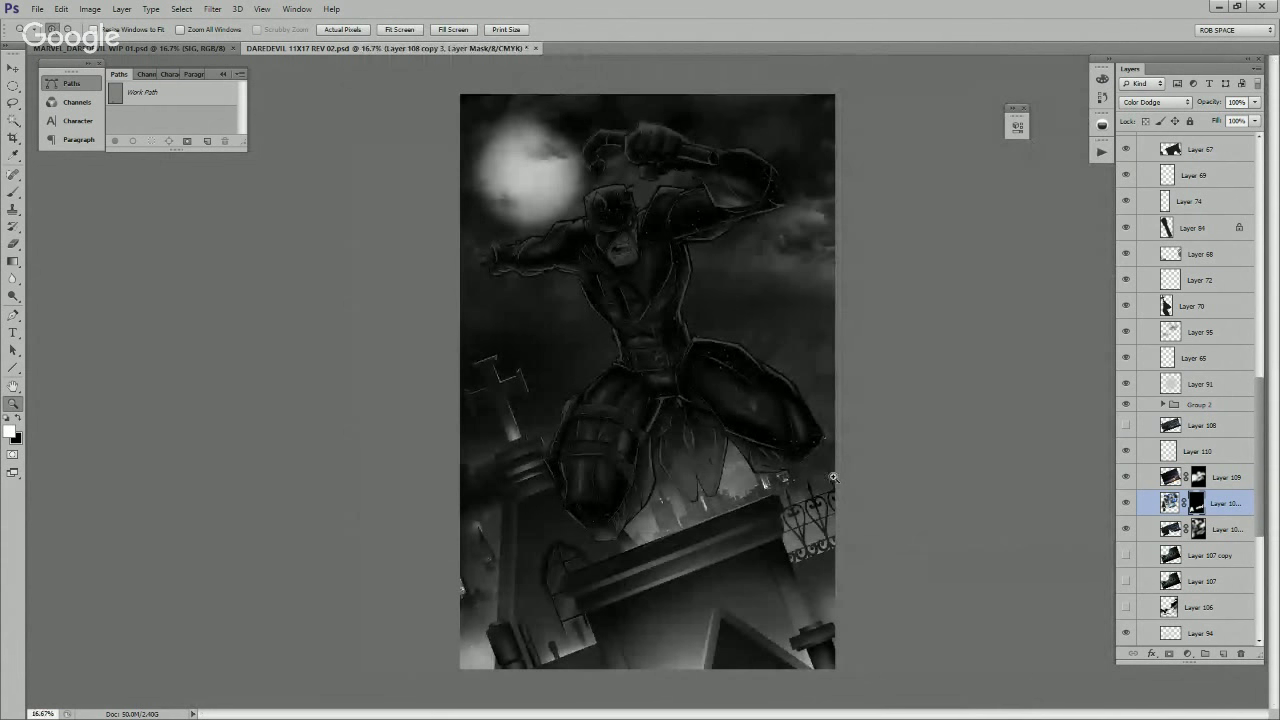
{"action": "left_click", "coordinate": [838, 478]}
{"action": "key", "text": "b"}
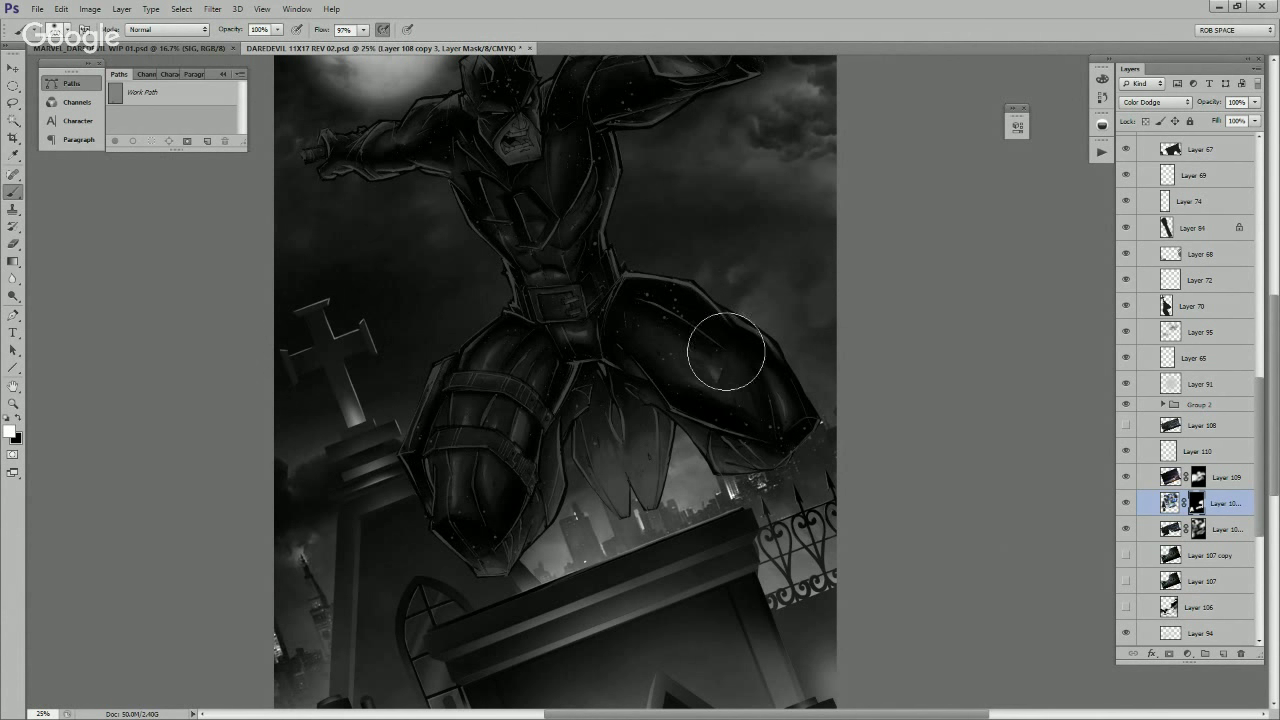
{"action": "left_click_drag", "start_coordinate": [851, 417], "coordinate": [960, 472]}
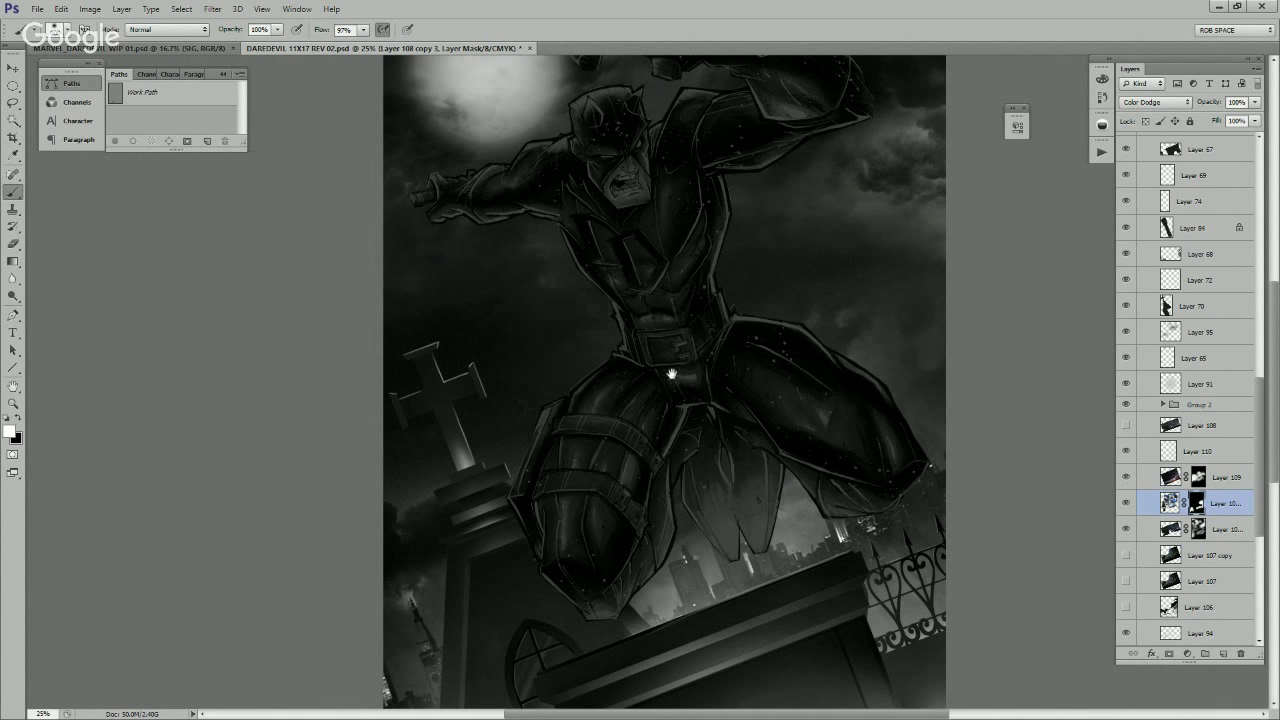
{"action": "left_click_drag", "start_coordinate": [663, 374], "coordinate": [659, 513]}
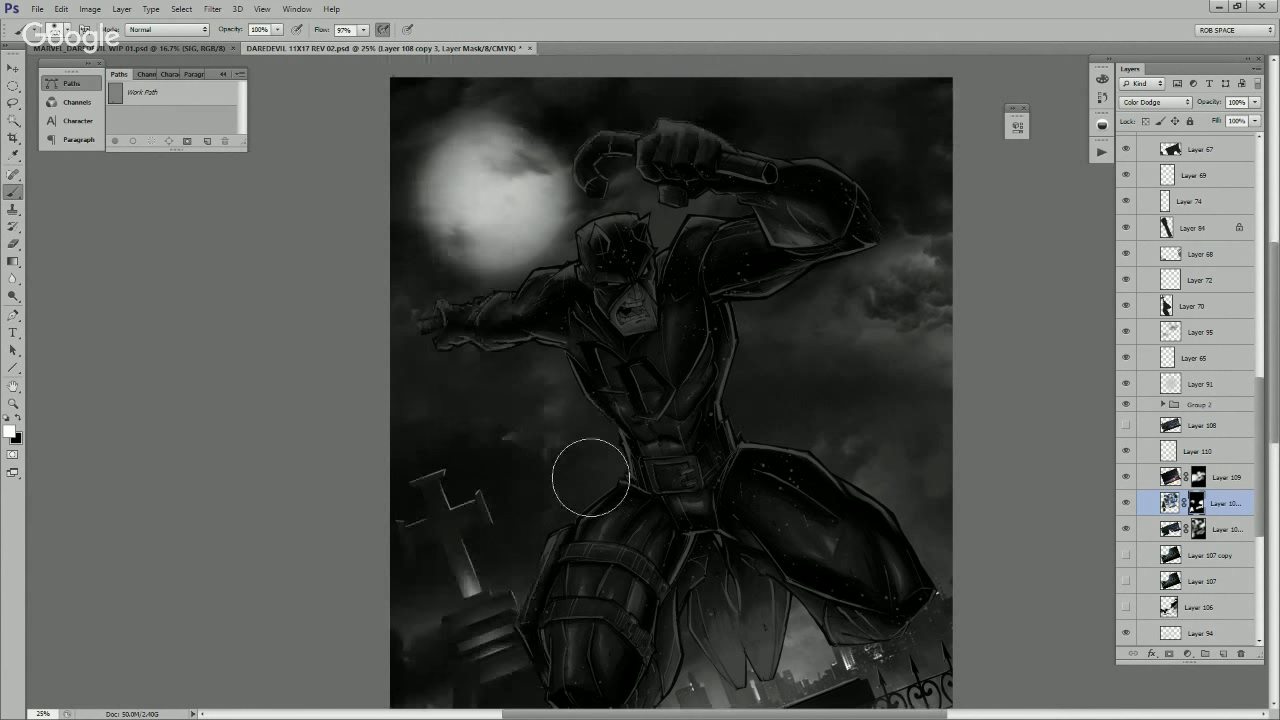
{"action": "left_click_drag", "start_coordinate": [626, 355], "coordinate": [620, 527]}
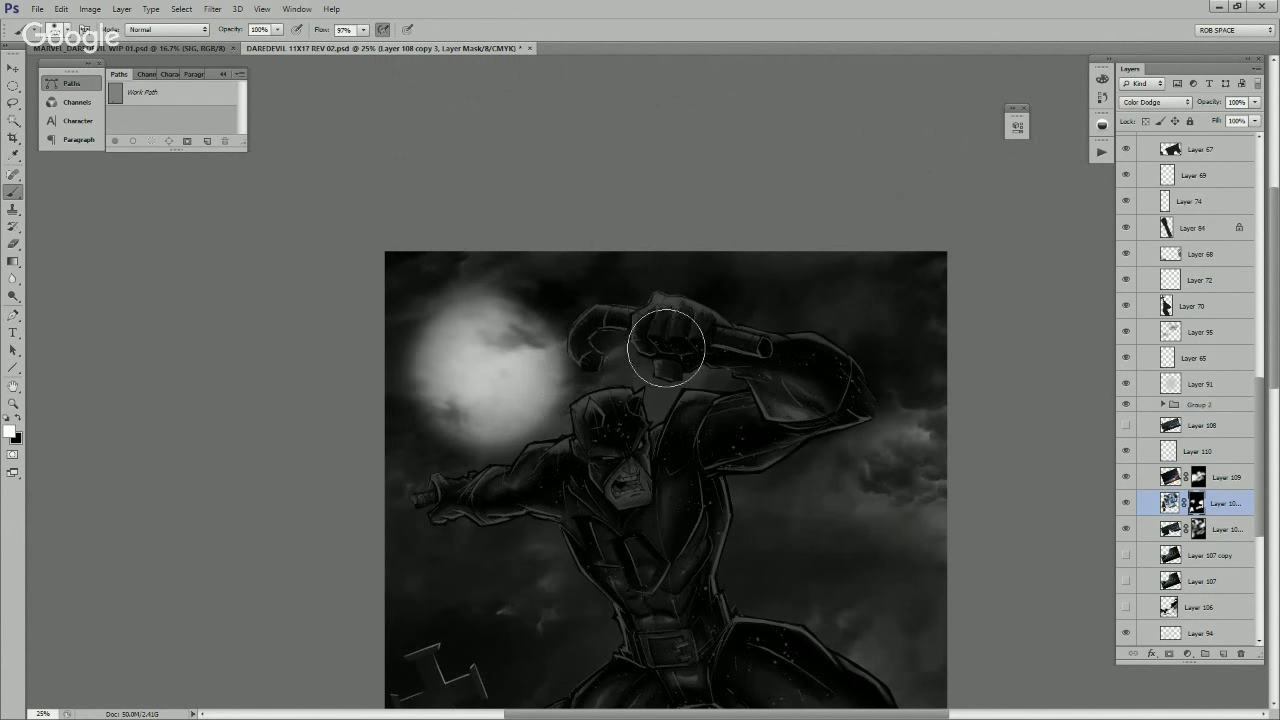
{"action": "left_click_drag", "start_coordinate": [453, 293], "coordinate": [482, 286]}
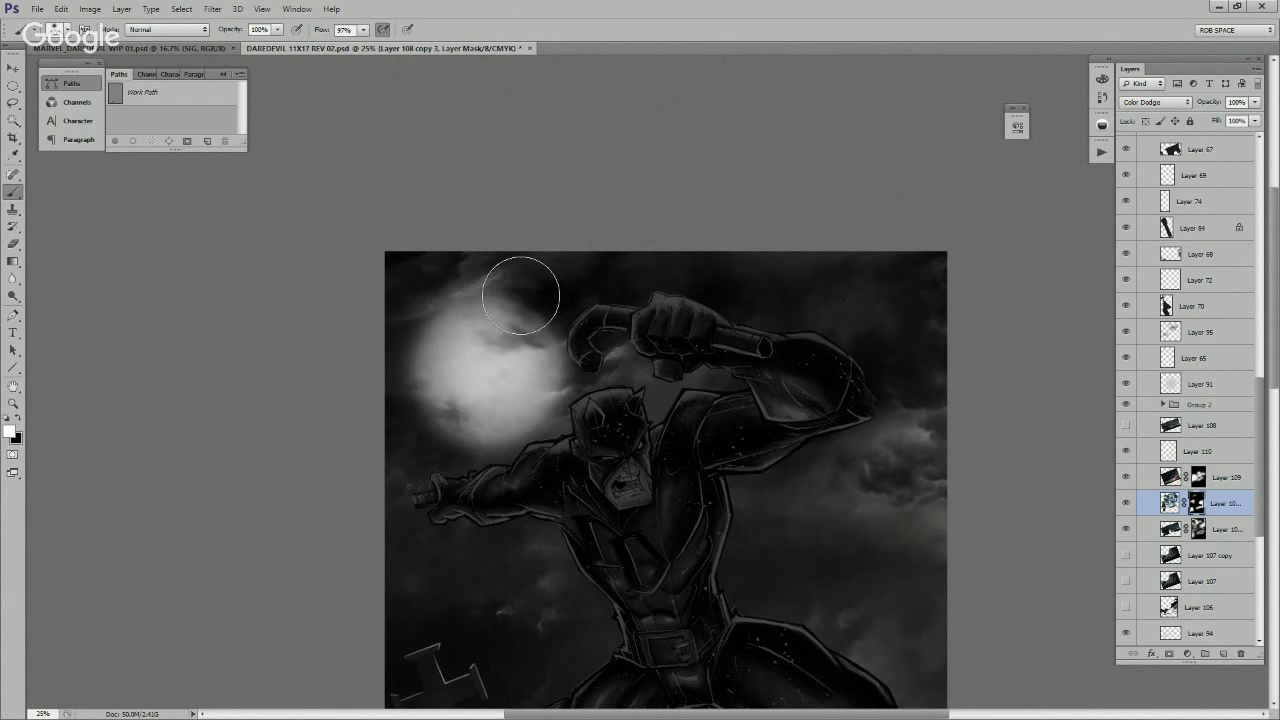
{"action": "key", "text": "x"}
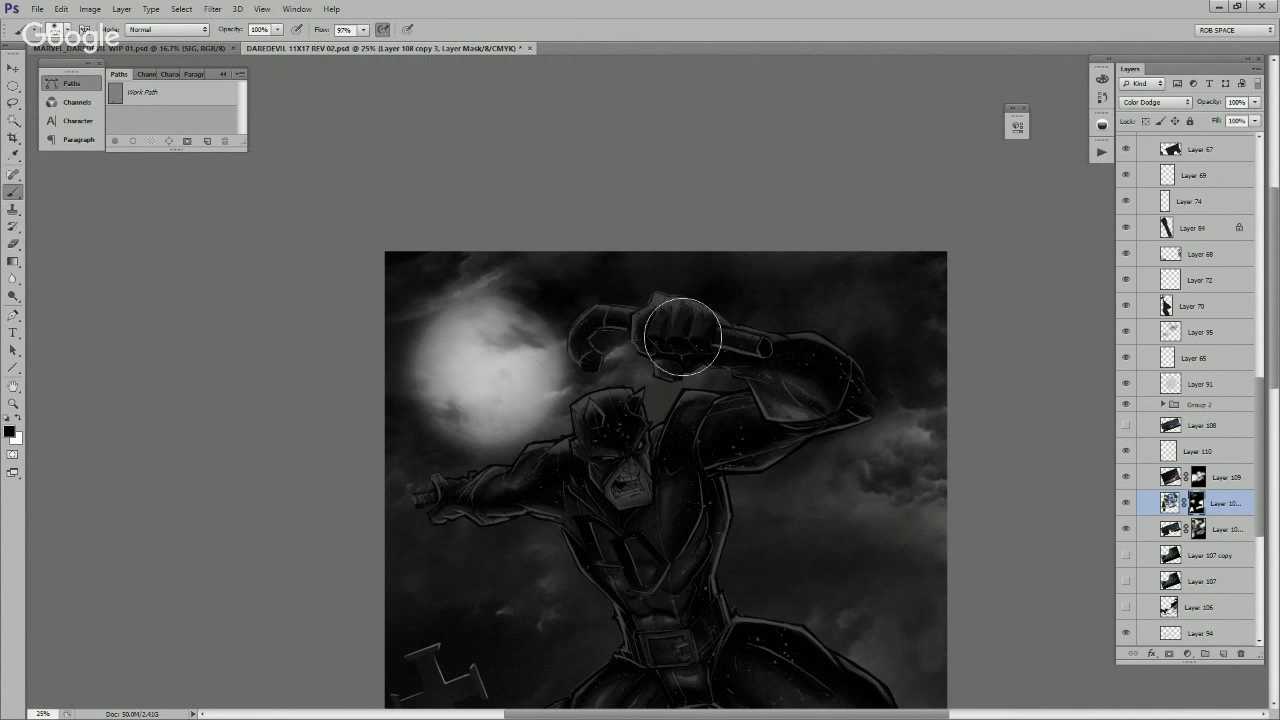
{"action": "key", "text": "ctrl+z"}
{"action": "key", "text": "x"}
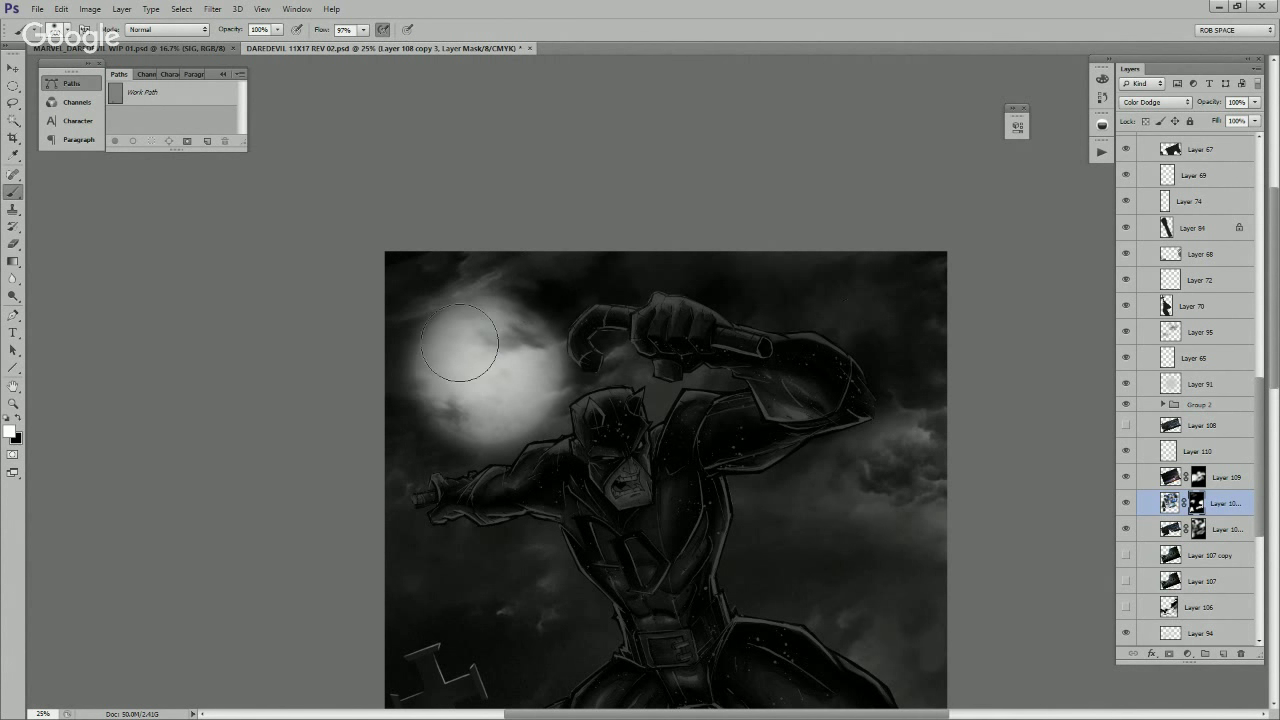
{"action": "mouse_move", "coordinate": [479, 332]}
{"action": "left_mouse_down"}
{"action": "mouse_move", "coordinate": [461, 382]}
{"action": "mouse_move", "coordinate": [500, 386]}
{"action": "left_mouse_up"}
Step: Brighten the clouds below the raised arm by painting white on the Layer 108 copy 3 mask
{"action": "left_click_drag", "start_coordinate": [871, 493], "coordinate": [909, 477]}
{"action": "left_click_drag", "start_coordinate": [940, 594], "coordinate": [952, 423]}
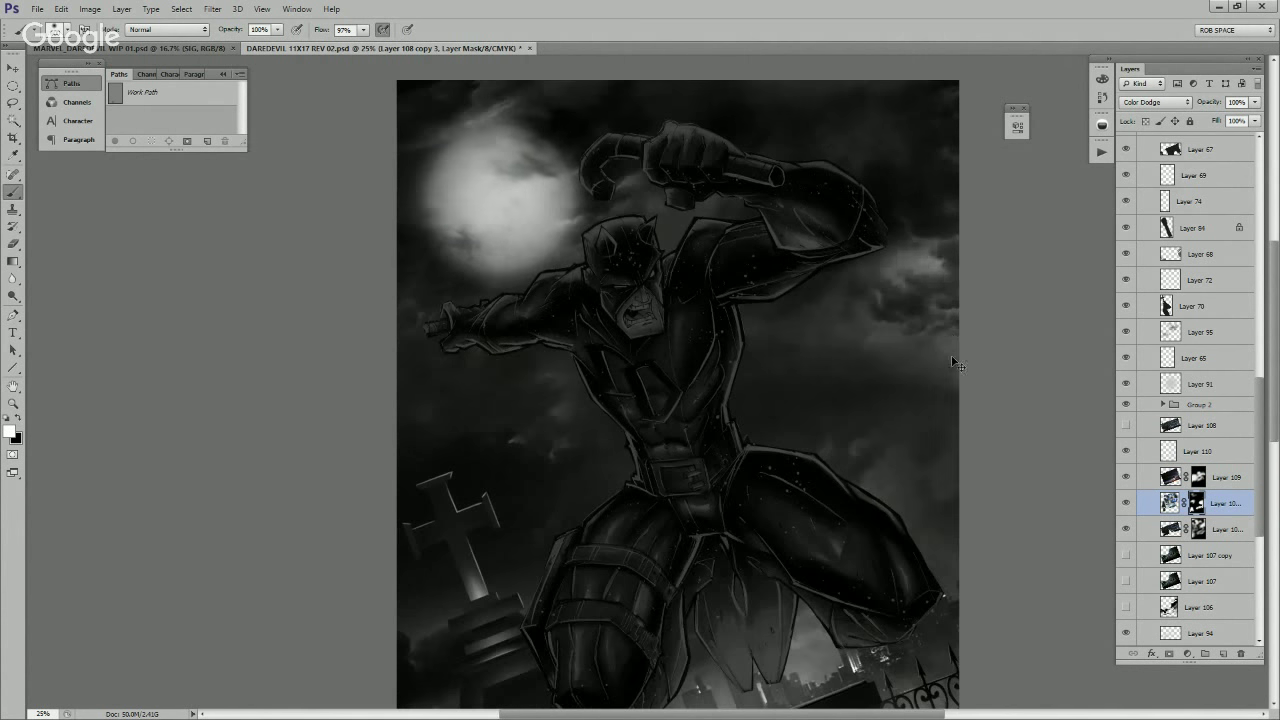
{"action": "mouse_move", "coordinate": [940, 290]}
{"action": "left_mouse_down"}
{"action": "mouse_move", "coordinate": [839, 369]}
{"action": "mouse_move", "coordinate": [950, 308]}
{"action": "left_mouse_up"}
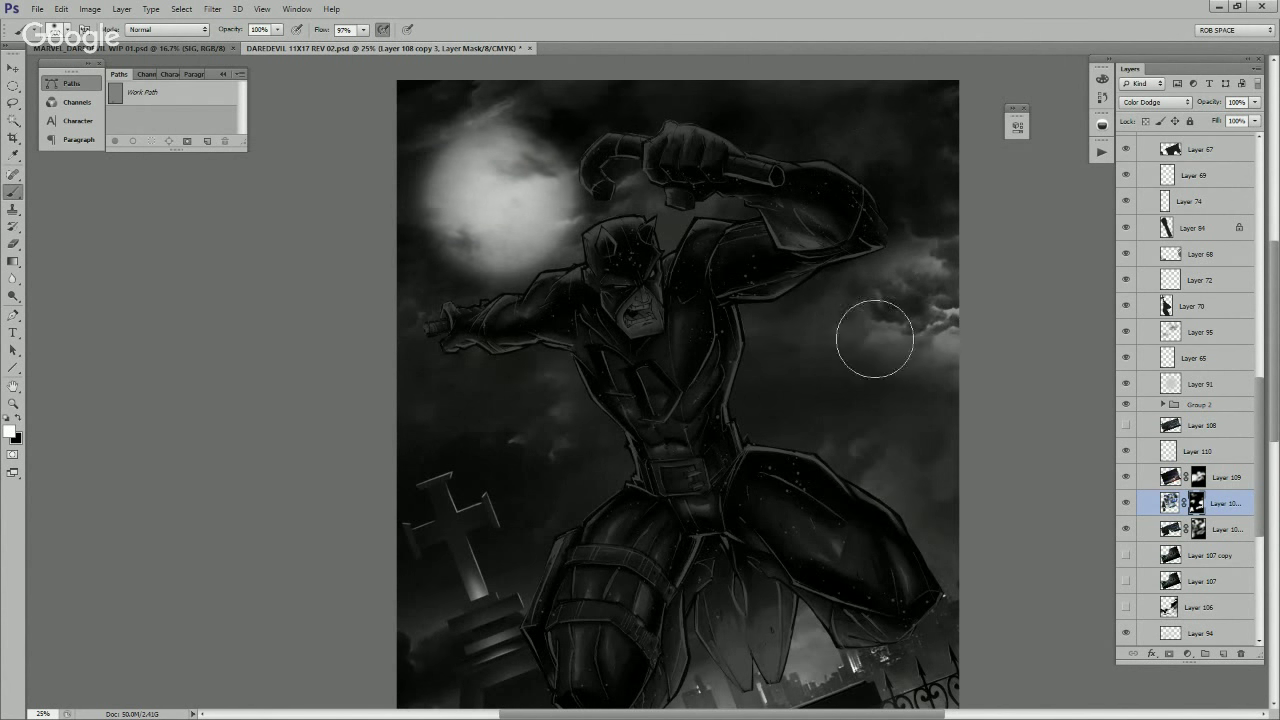
{"action": "key", "text": "z"}
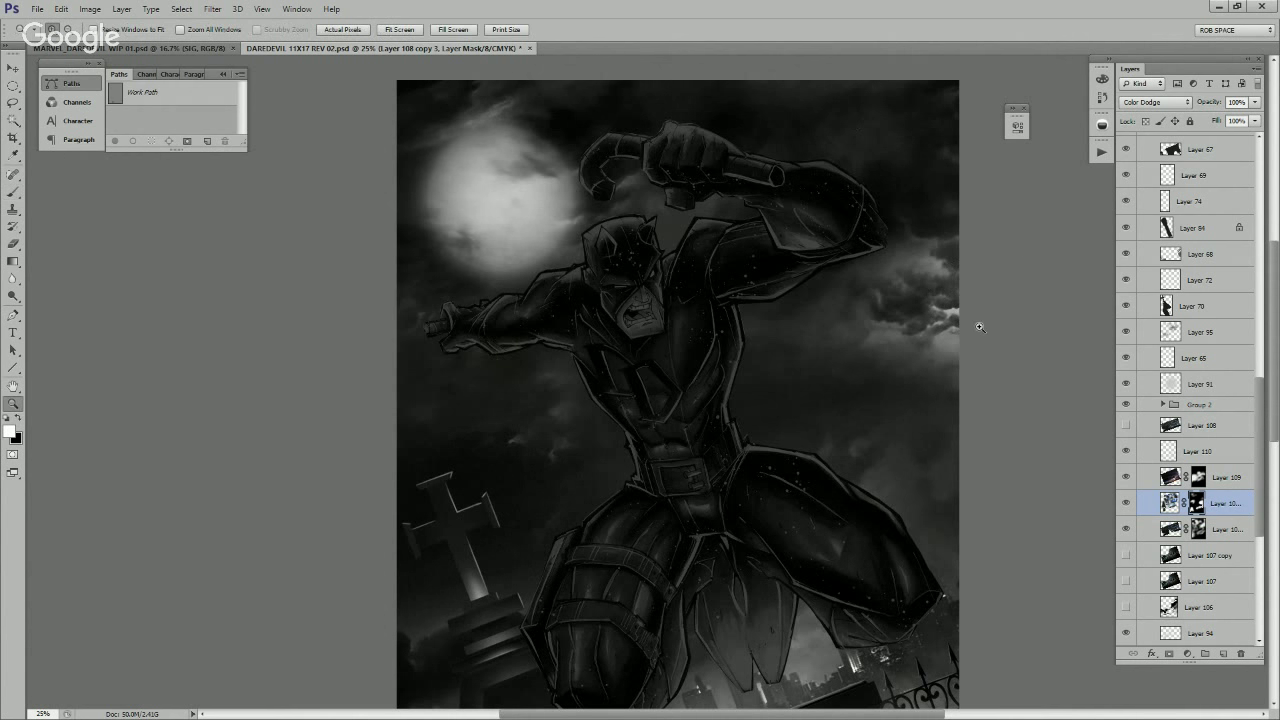
{"action": "left_click", "coordinate": [956, 359], "text": "alt"}
{"action": "key", "text": "b"}
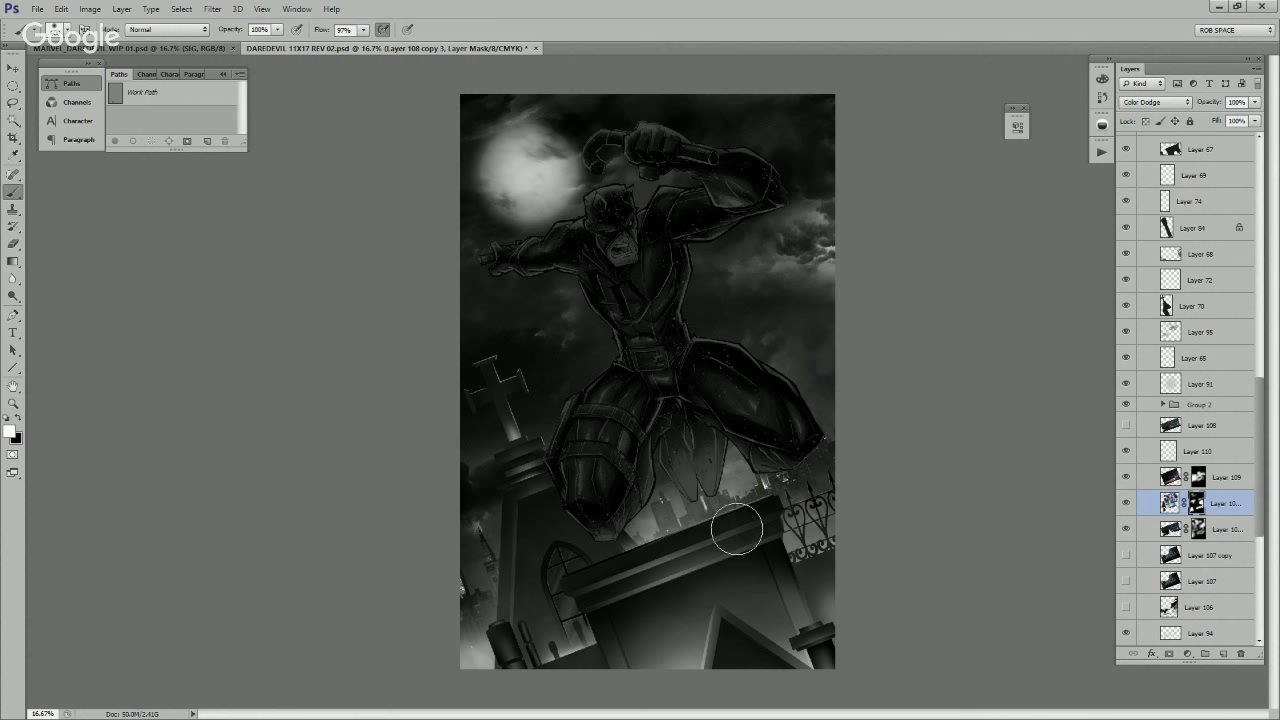
Step: Try to save the document under its current file name
{"action": "key", "text": "ctrl+s"}
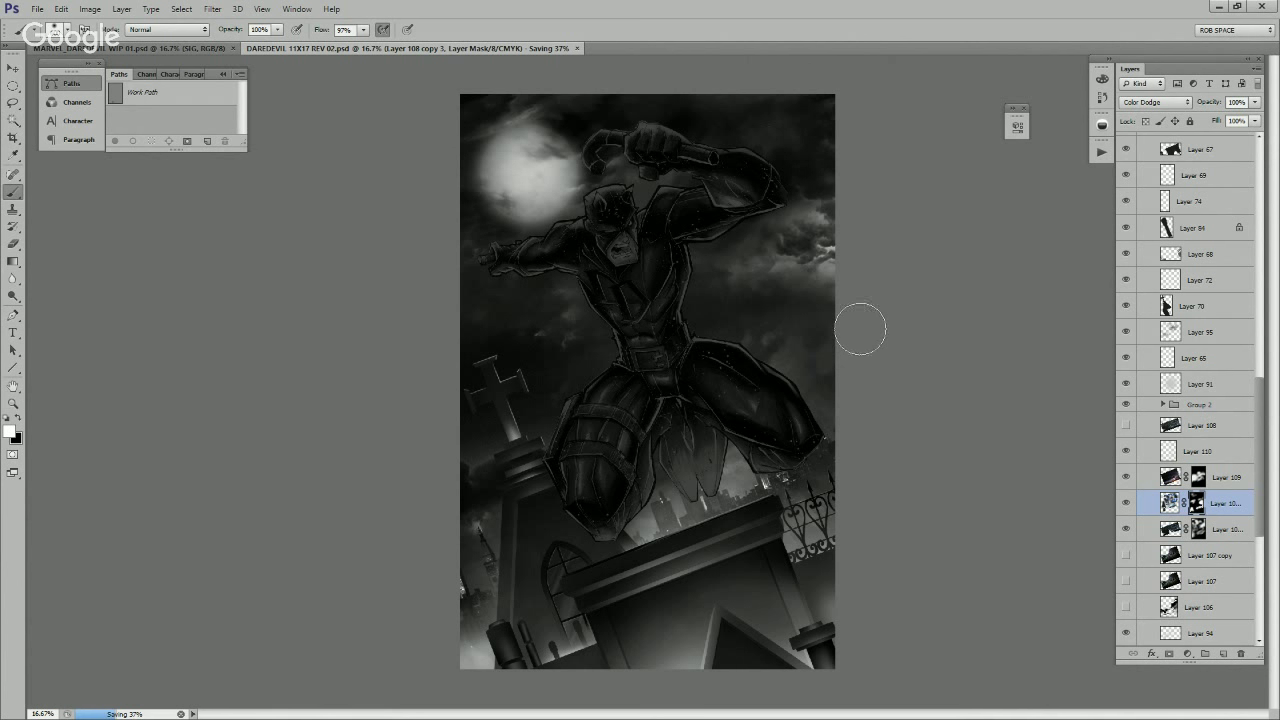
{"action": "scroll", "coordinate": [1190, 390], "scroll_direction": "up", "scroll_amount": 5}
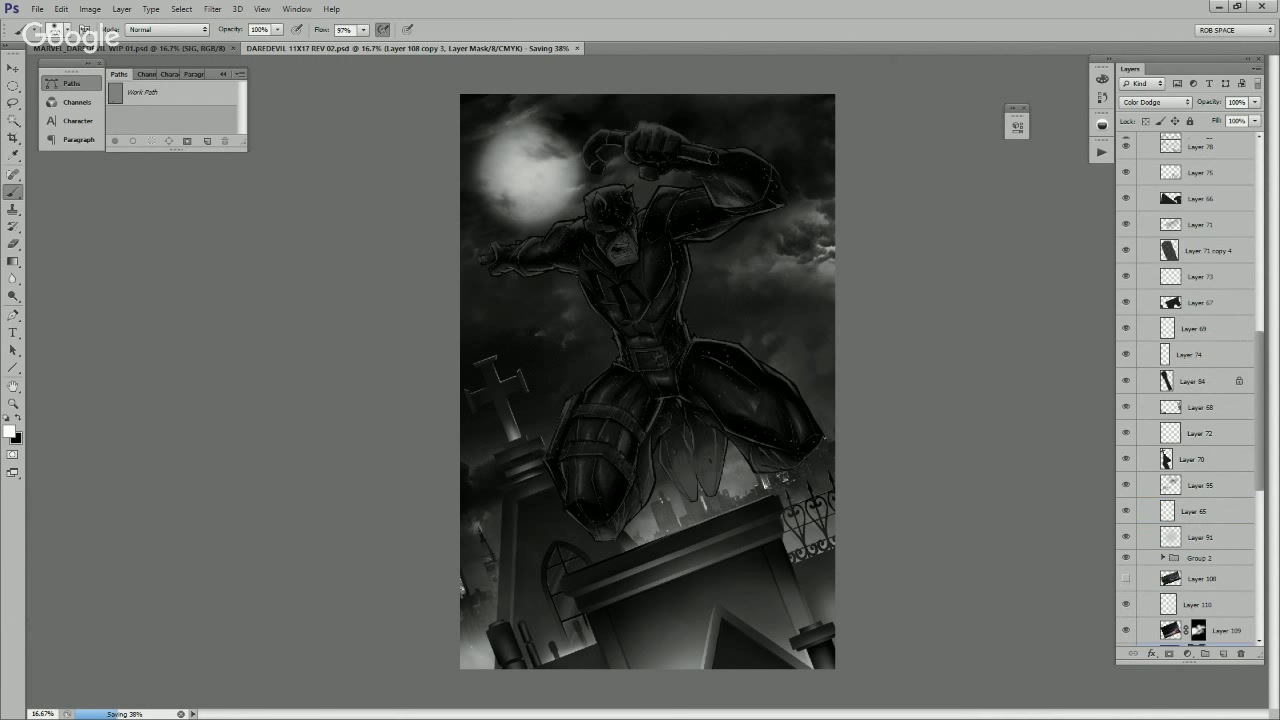
{"action": "scroll", "coordinate": [1190, 390], "scroll_direction": "down", "scroll_amount": 1}
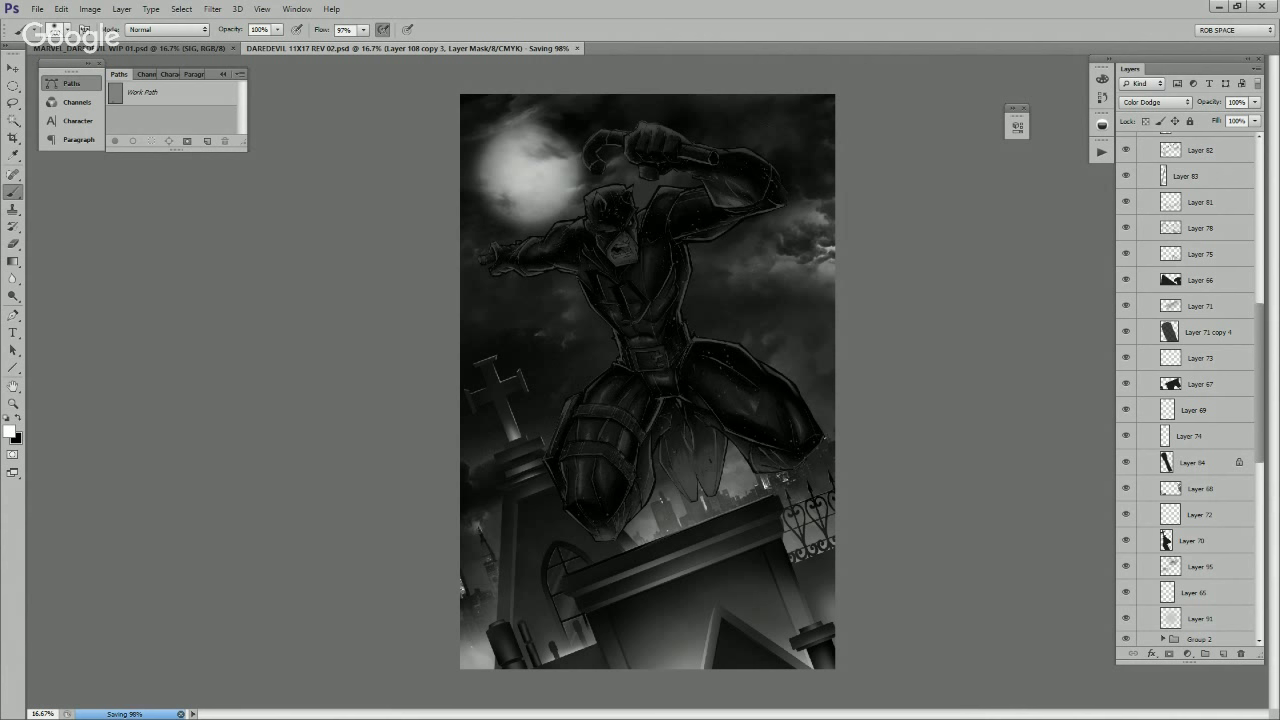
{"action": "scroll", "coordinate": [1190, 390], "scroll_direction": "down", "scroll_amount": 1}
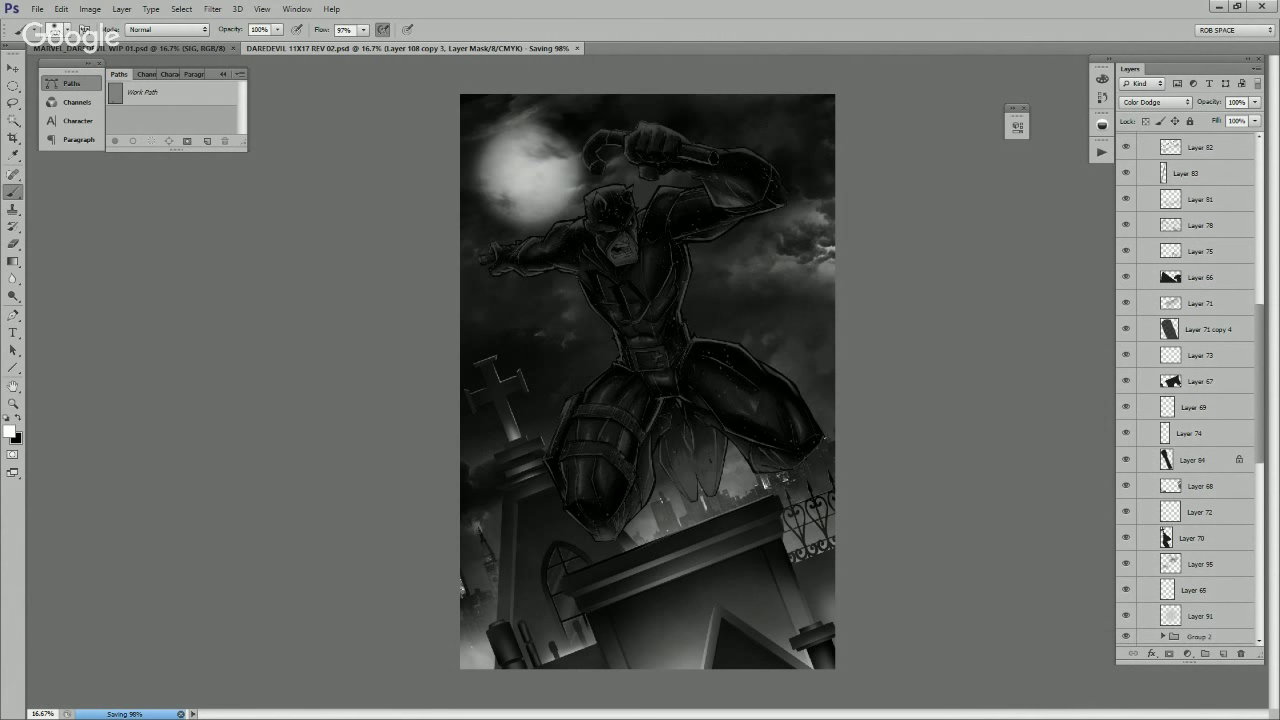
{"action": "scroll", "coordinate": [1165, 537], "scroll_direction": "up", "scroll_amount": 5}
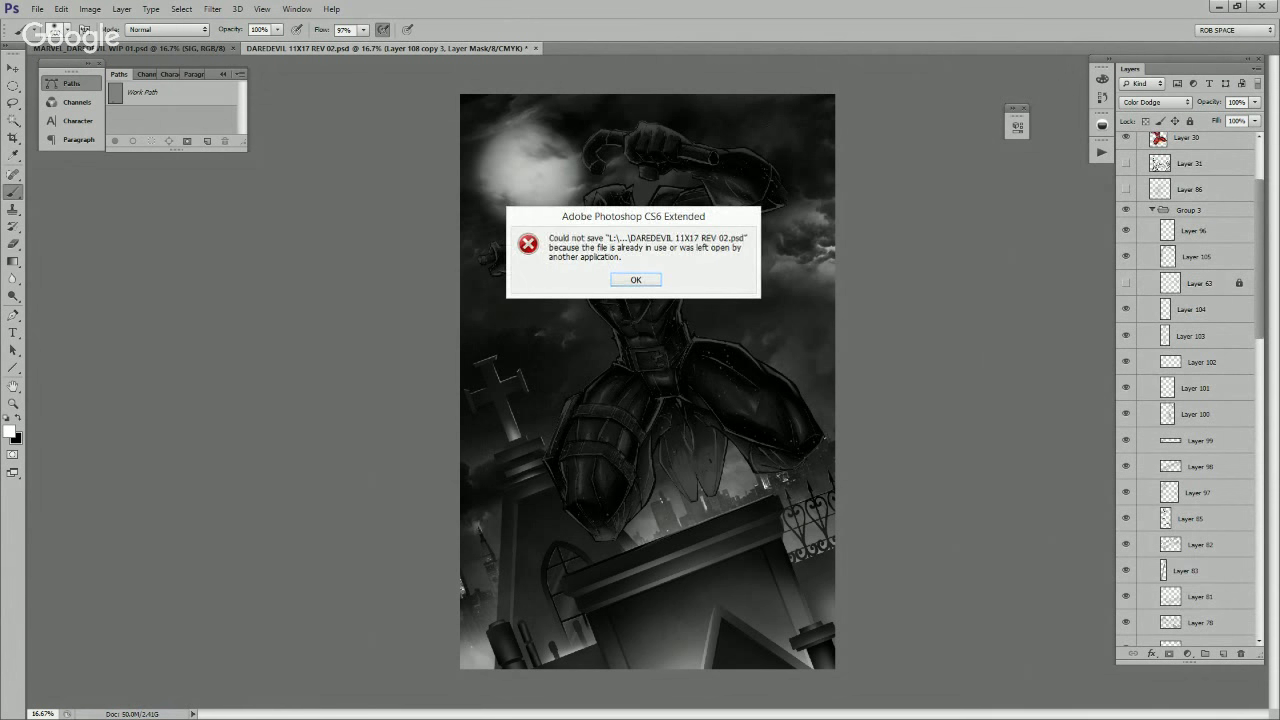
{"action": "key", "text": "Return"}
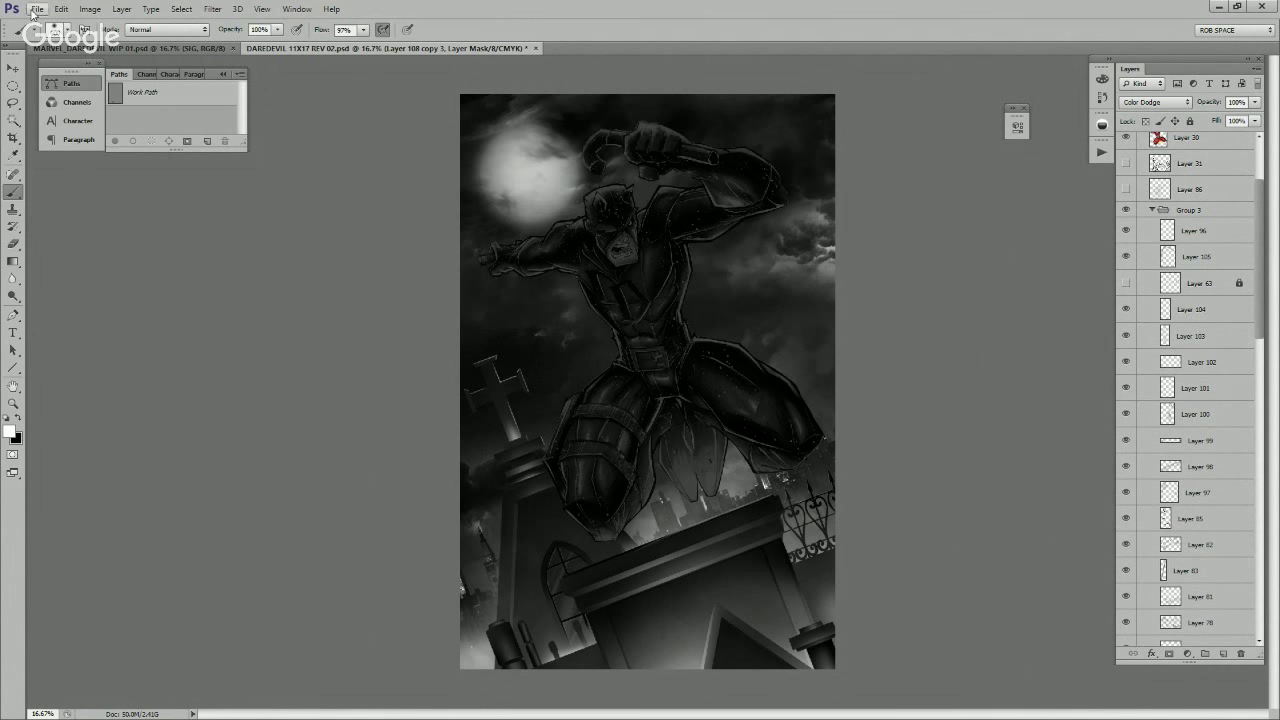
Step: Save the document as a new Photoshop file named DAREDEVIL 11X17 REV 03
{"action": "left_click", "coordinate": [37, 9]}
{"action": "left_click", "coordinate": [75, 169]}
{"action": "left_click", "coordinate": [676, 490]}
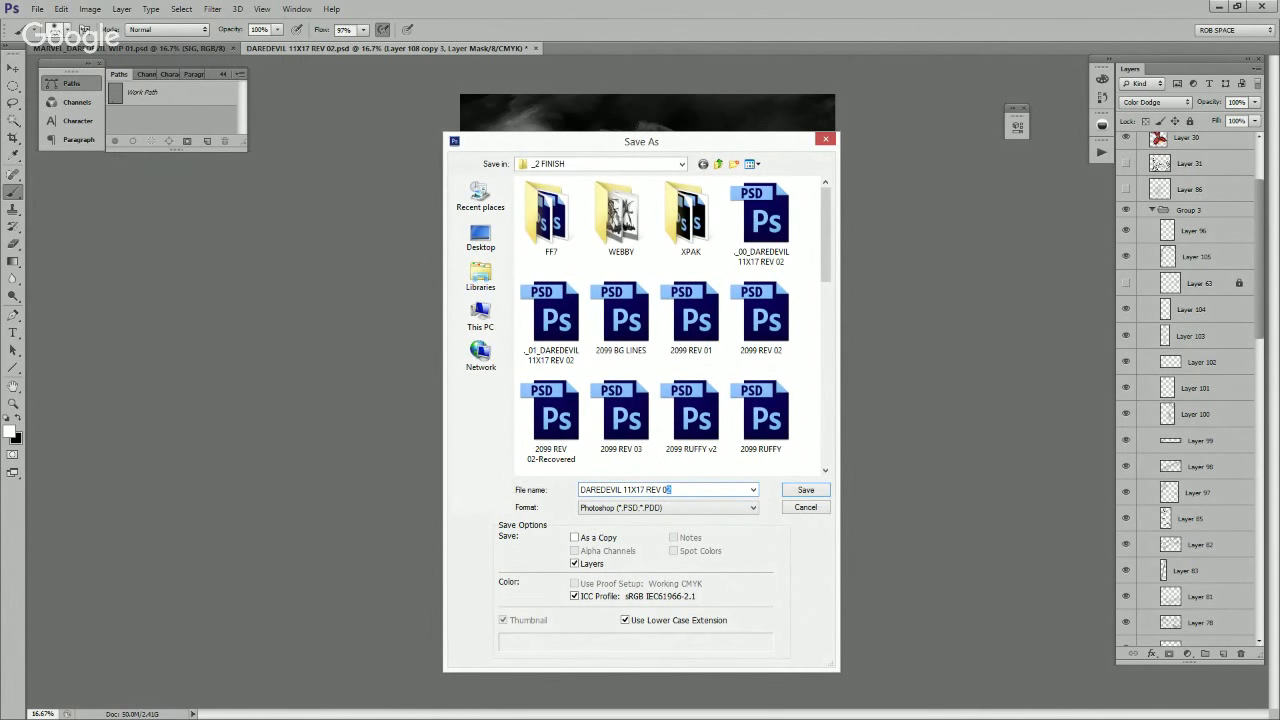
{"action": "key", "text": "Return"}
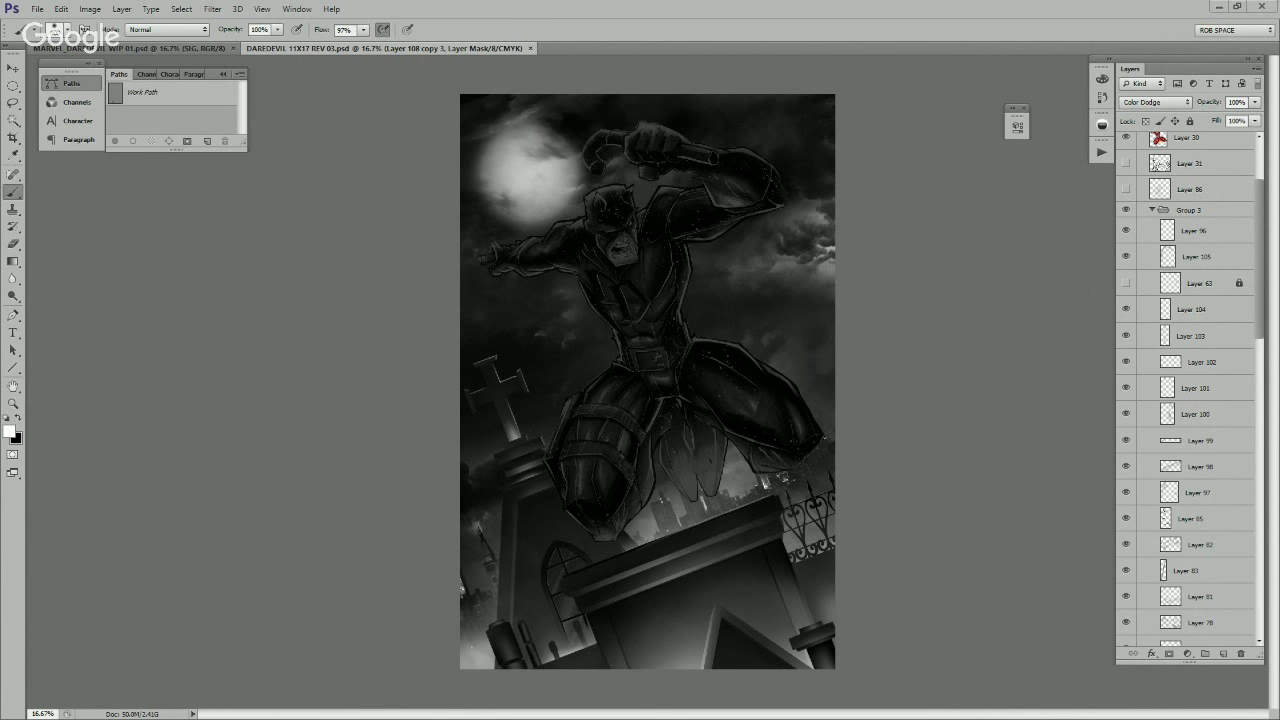
Step: Paste the city skyline photo below Layer 109, scale it to about 57.7%, rotate it -15° and position it behind the church roof
{"action": "key", "text": "ctrl+v"}
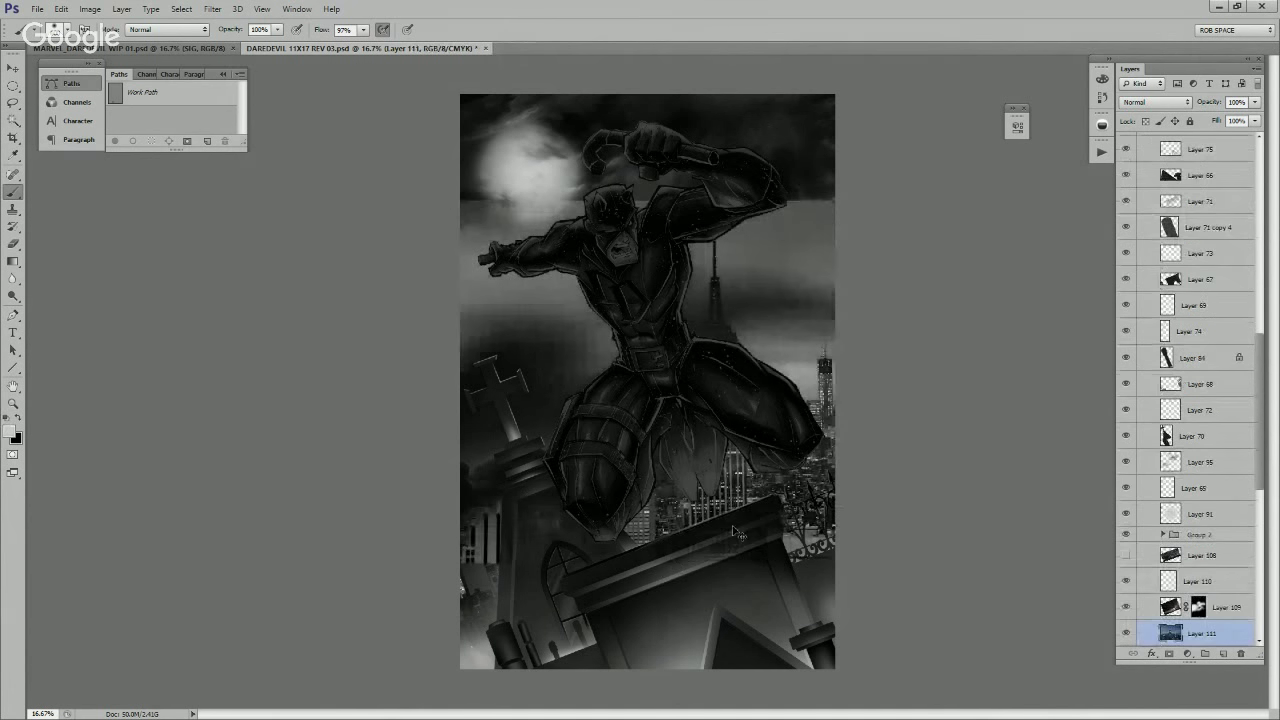
{"action": "key", "text": "ctrl+t"}
{"action": "left_click_drag", "start_coordinate": [1006, 566], "coordinate": [944, 452]}
{"action": "left_click_drag", "start_coordinate": [758, 387], "coordinate": [764, 513]}
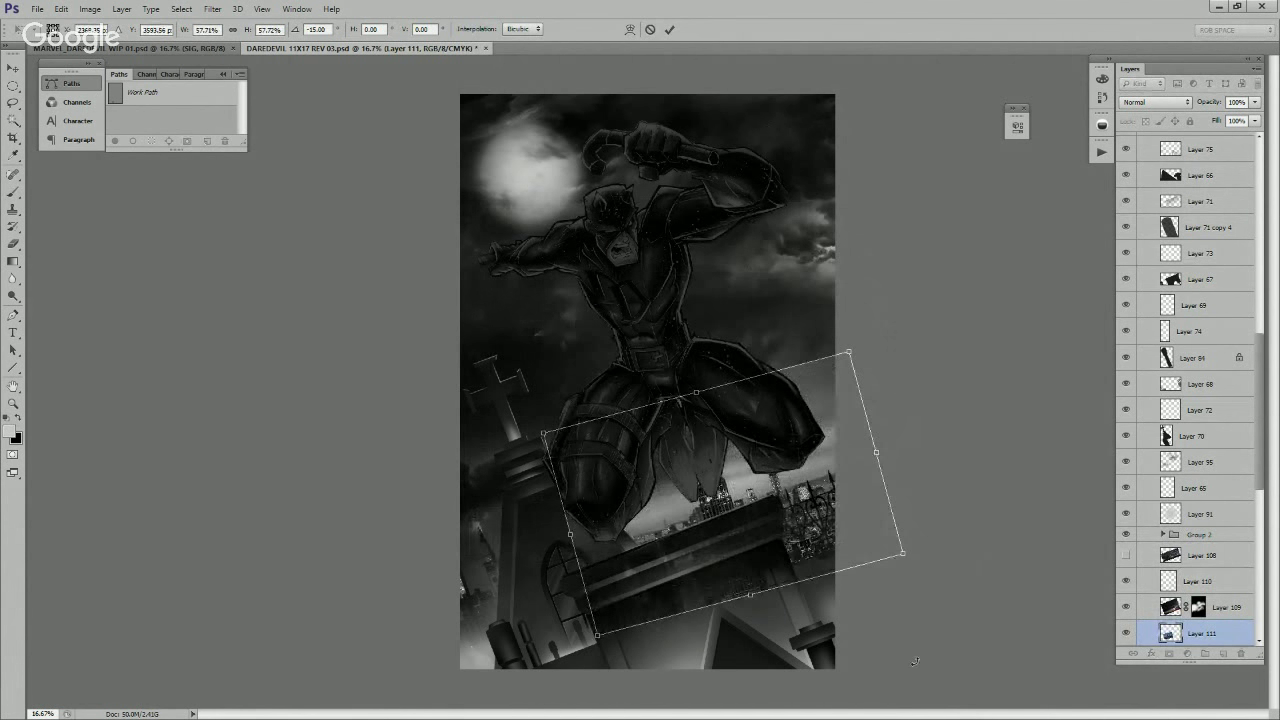
Step: Rotate the Layer 111 city photo to about -18.7° and shift it up behind the ledge and fence, applying the transform
{"action": "left_click_drag", "start_coordinate": [914, 661], "coordinate": [923, 653]}
{"action": "left_click_drag", "start_coordinate": [843, 539], "coordinate": [834, 522]}
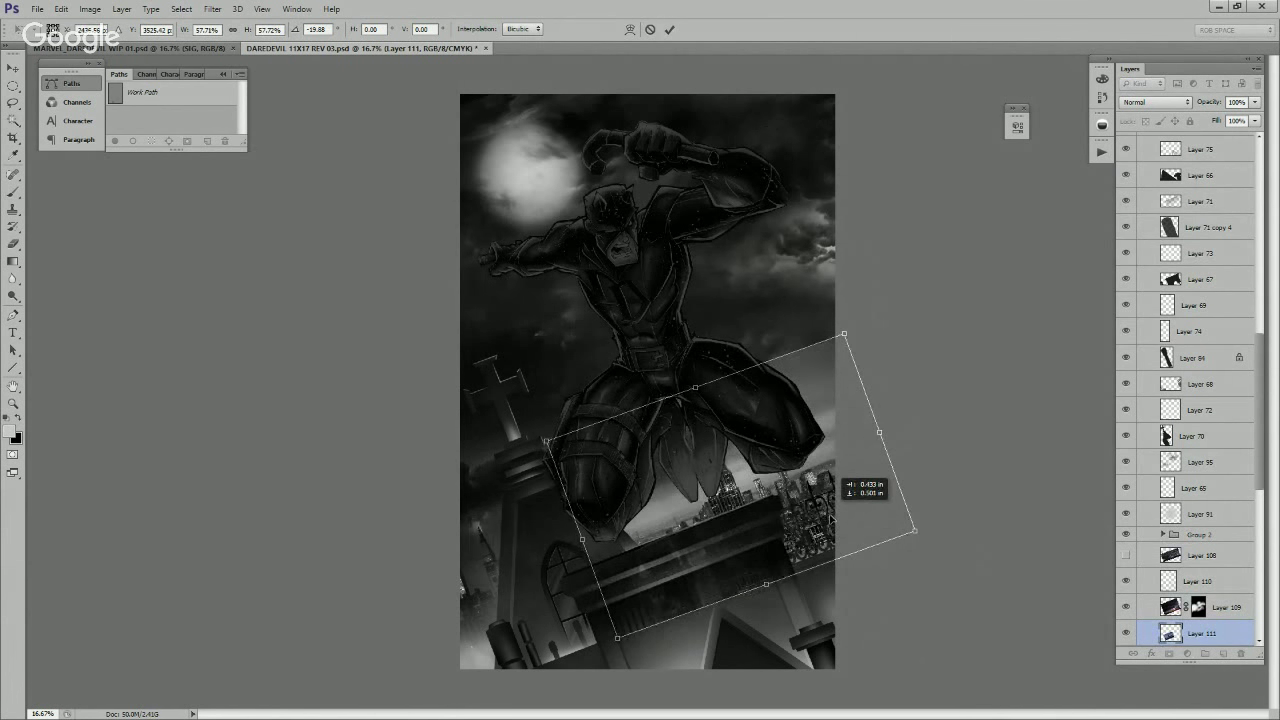
{"action": "left_click_drag", "start_coordinate": [956, 520], "coordinate": [960, 536]}
{"action": "key", "text": "b"}
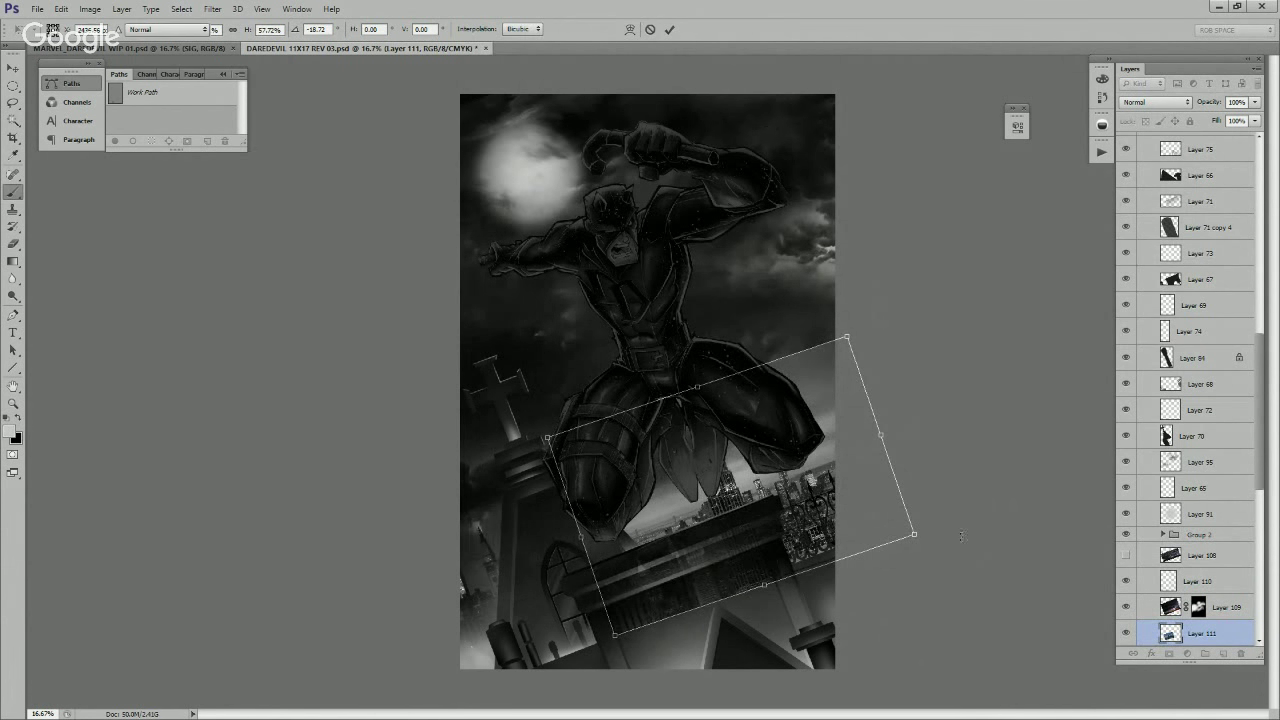
Step: Add a layer mask to Layer 111 and invert it to black
{"action": "left_click", "coordinate": [1169, 653]}
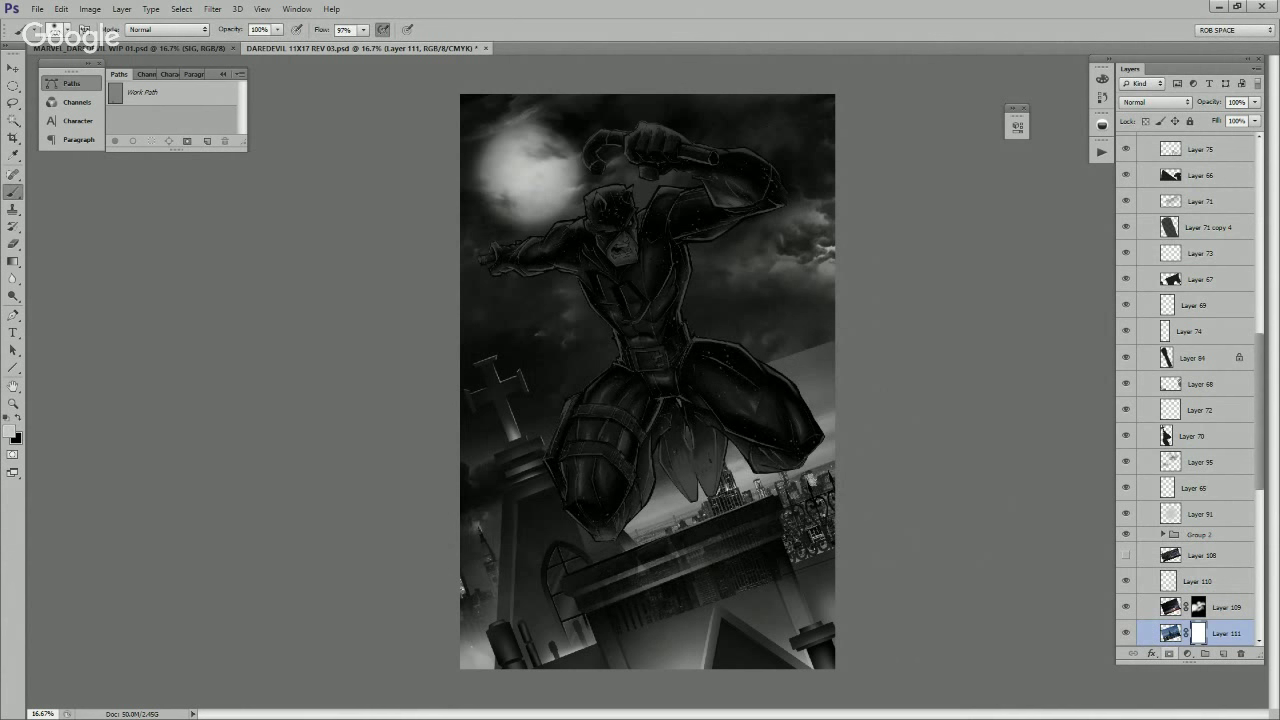
{"action": "key", "text": "ctrl+i"}
Step: Choose the AirSoft brush and paint white on the Layer 111 mask to reveal city buildings around the fence
{"action": "key", "text": "z"}
{"action": "left_click", "coordinate": [835, 514]}
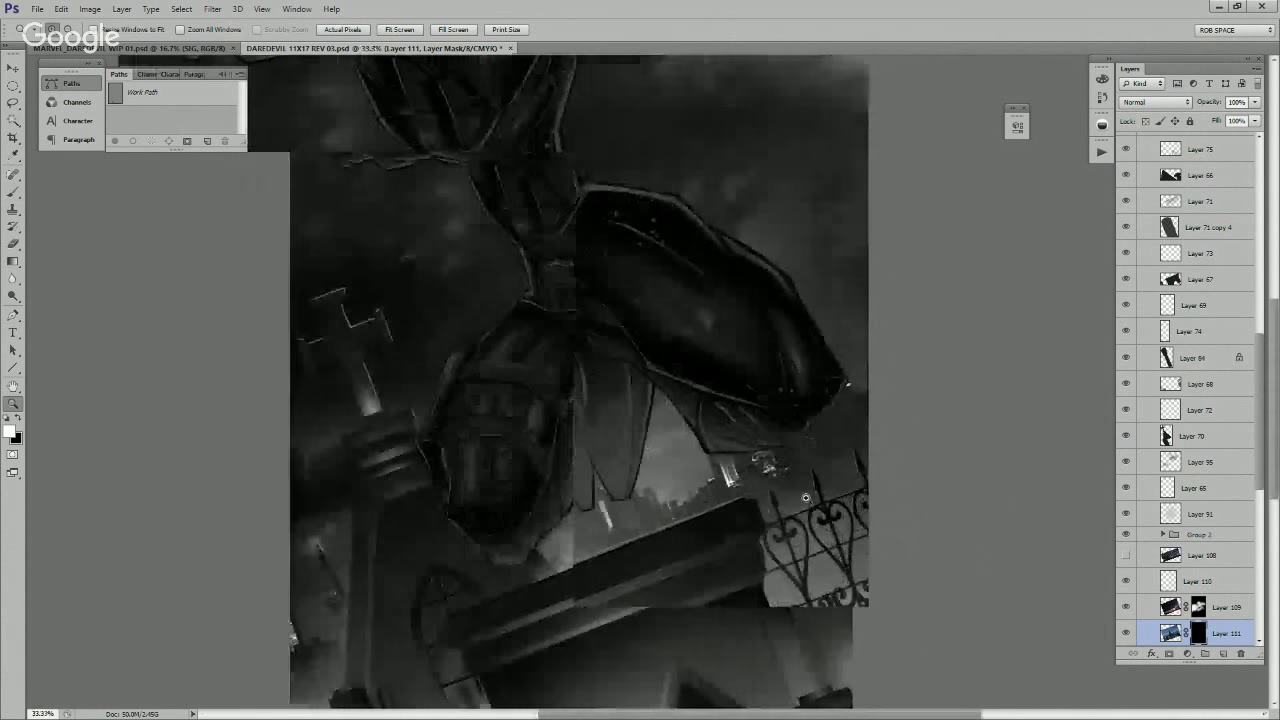
{"action": "key", "text": "b"}
{"action": "left_click_drag", "start_coordinate": [766, 452], "coordinate": [779, 483]}
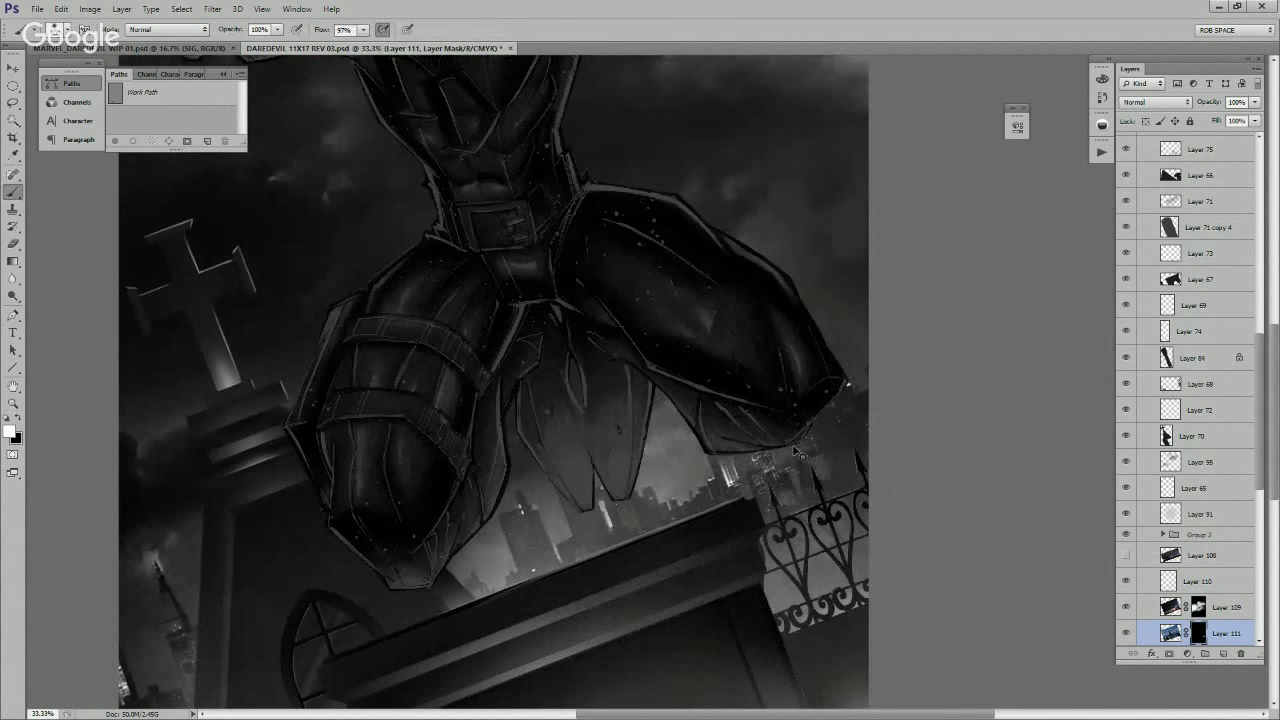
{"action": "right_click", "coordinate": [789, 479]}
{"action": "left_click", "coordinate": [767, 501]}
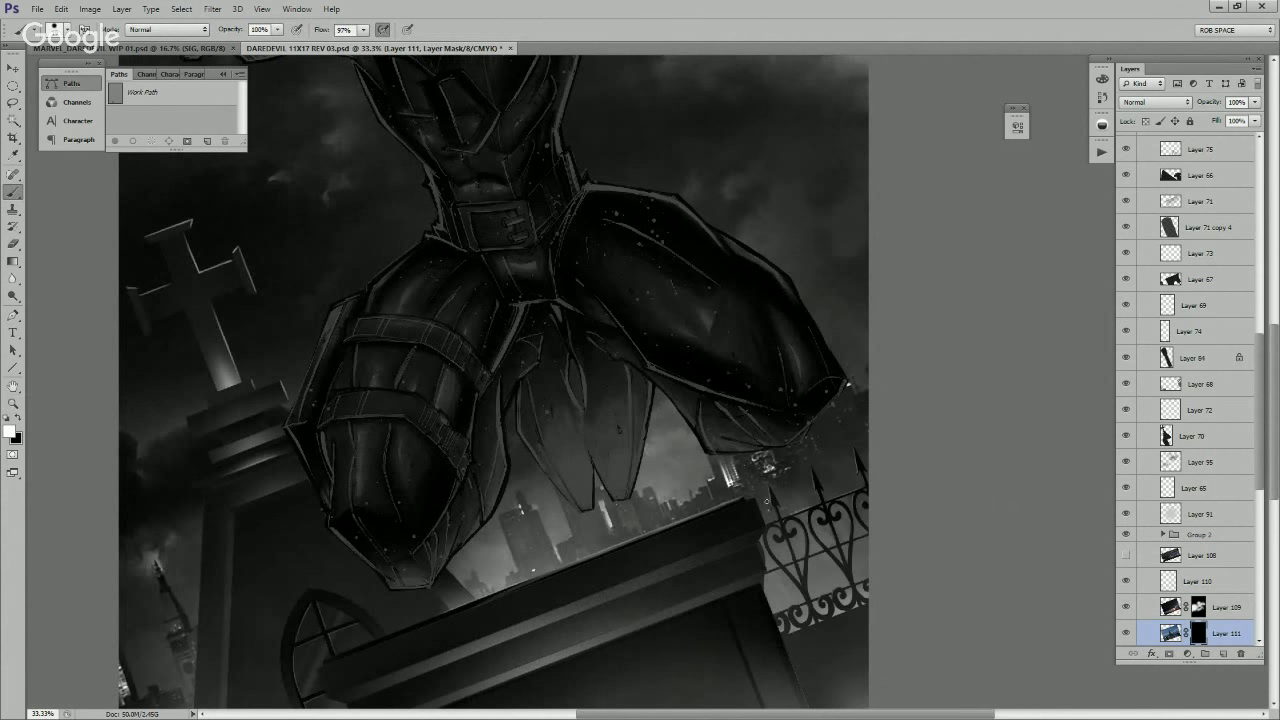
{"action": "right_click", "coordinate": [763, 509]}
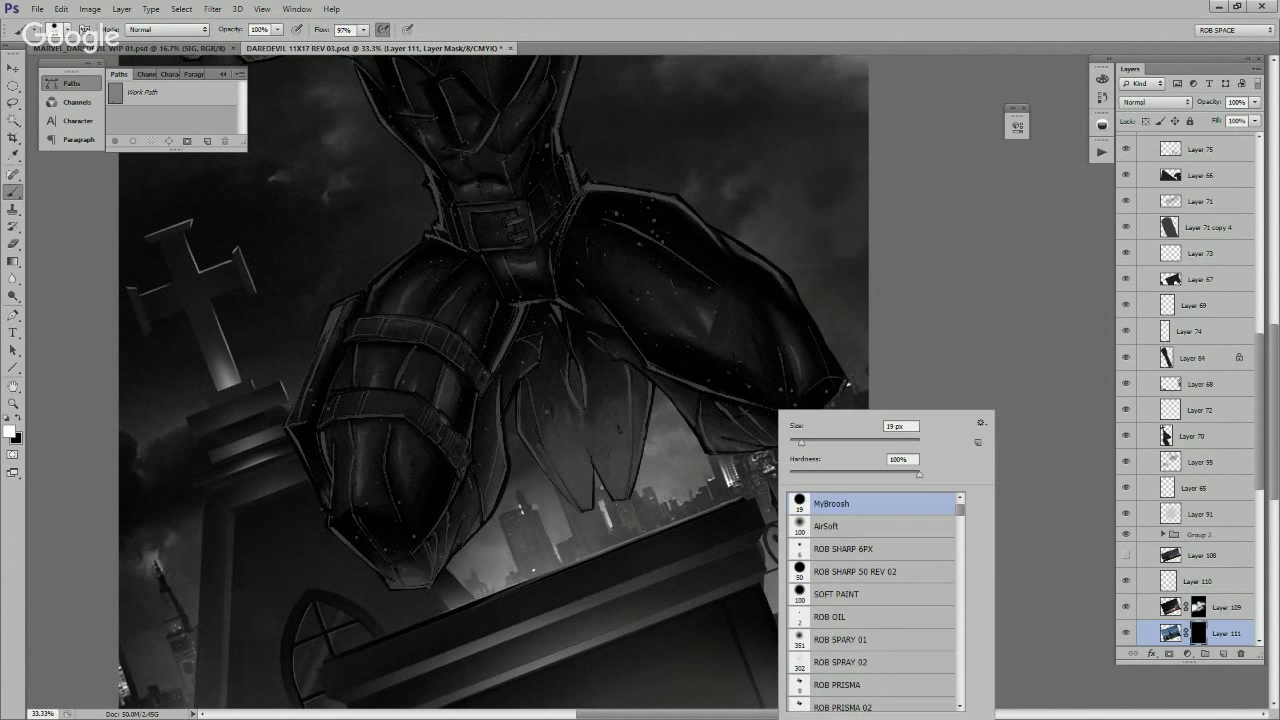
{"action": "left_click", "coordinate": [829, 526]}
{"action": "left_click", "coordinate": [759, 513]}
{"action": "left_click_drag", "start_coordinate": [794, 497], "coordinate": [779, 448]}
{"action": "mouse_move", "coordinate": [809, 439]}
{"action": "left_mouse_down"}
{"action": "mouse_move", "coordinate": [765, 472]}
{"action": "mouse_move", "coordinate": [822, 440]}
{"action": "mouse_move", "coordinate": [740, 476]}
{"action": "mouse_move", "coordinate": [791, 509]}
{"action": "mouse_move", "coordinate": [830, 499]}
{"action": "mouse_move", "coordinate": [860, 457]}
{"action": "left_mouse_up"}
Step: Unlink the Layer 111 image from its mask and move the city photo upward behind the fence
{"action": "key", "text": "v"}
{"action": "key", "text": "ctrl+z"}
{"action": "left_click", "coordinate": [1170, 633]}
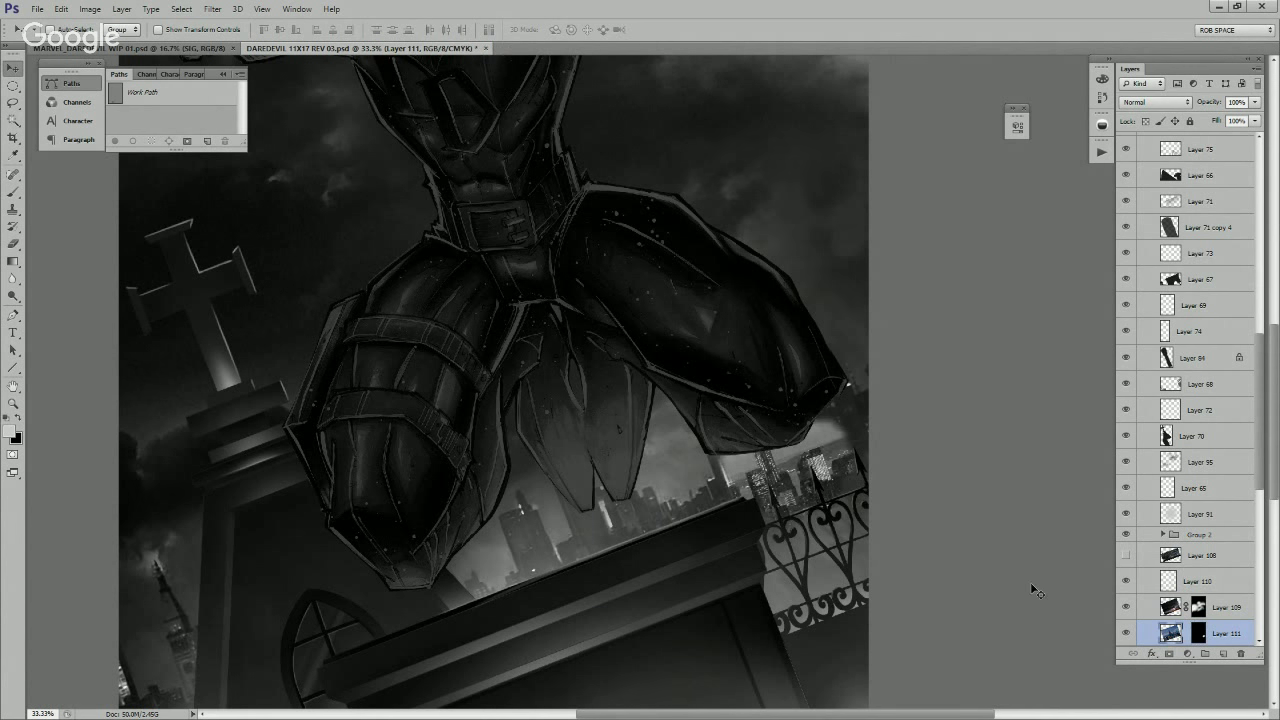
{"action": "left_click_drag", "start_coordinate": [868, 532], "coordinate": [860, 487]}
Step: Scale the Layer 111 city photo up to about 126% and reposition it behind the fence and knee
{"action": "key", "text": "ctrl+t"}
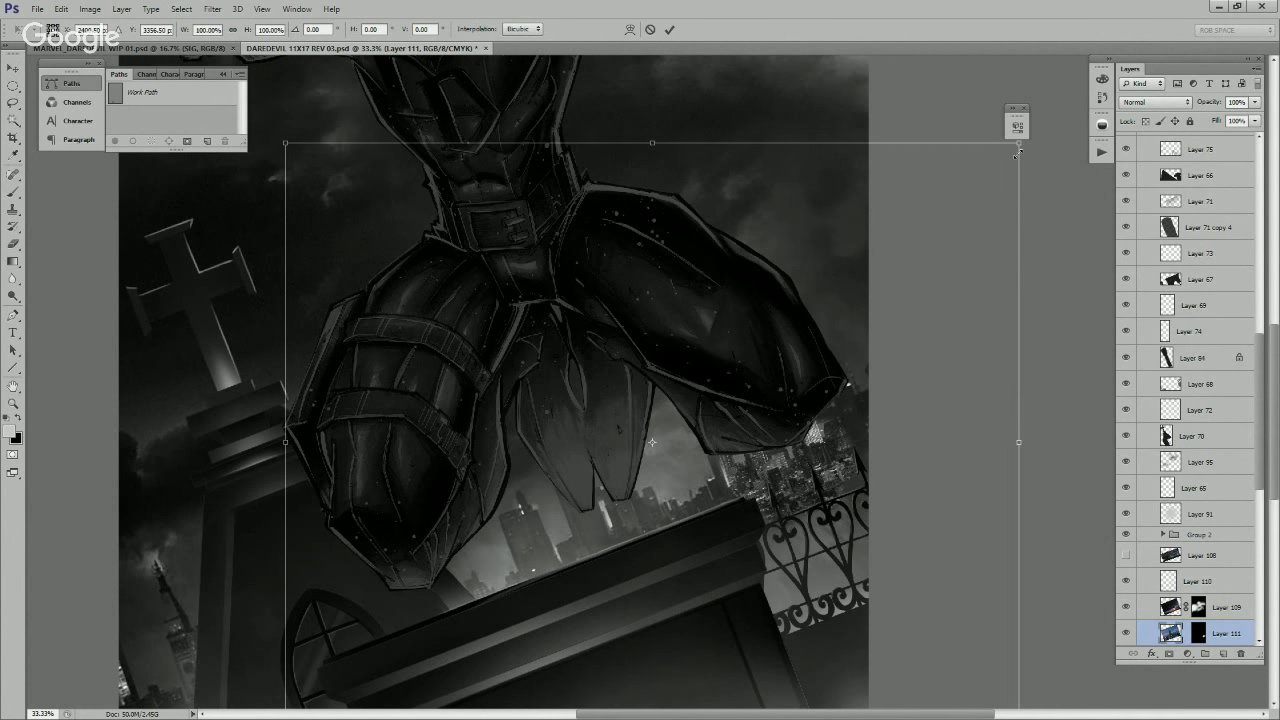
{"action": "left_click_drag", "start_coordinate": [1018, 154], "coordinate": [1113, 160]}
{"action": "left_click_drag", "start_coordinate": [948, 330], "coordinate": [945, 421]}
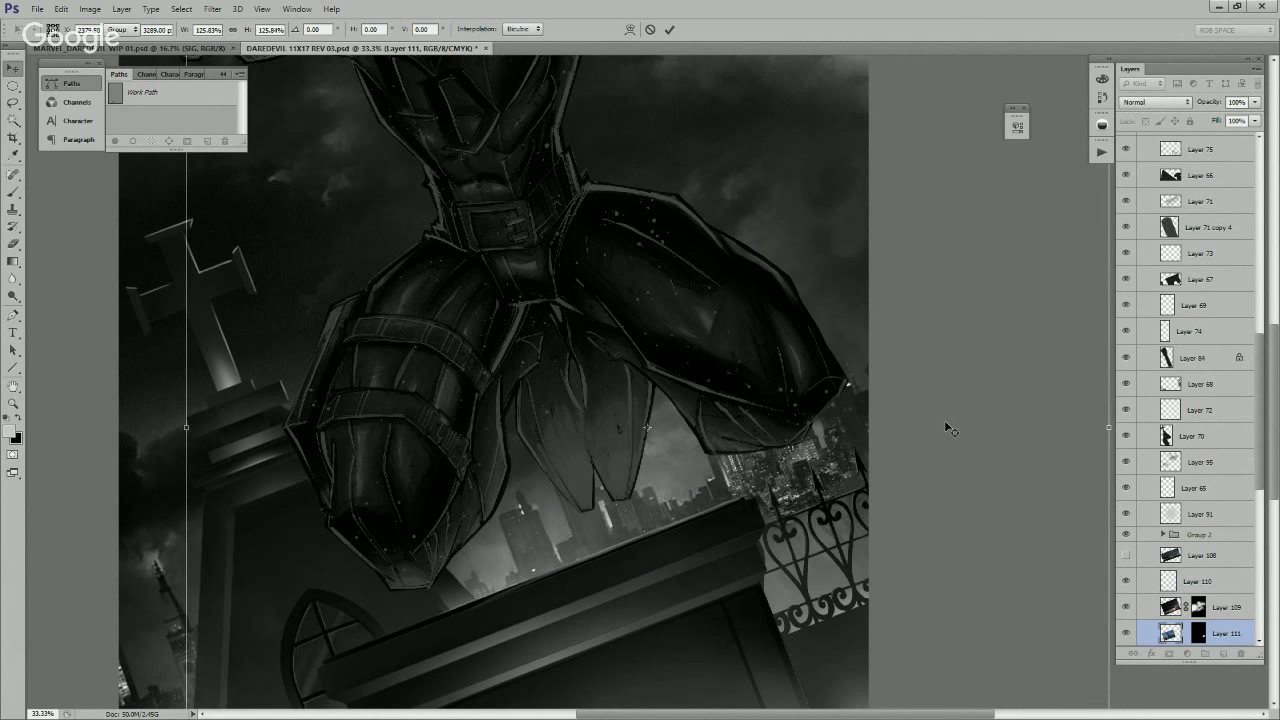
{"action": "key", "text": "Return"}
Step: Refill the Layer 111 mask with black and repaint a soft reveal of the city behind the fence
{"action": "key", "text": "ctrl+backslash"}
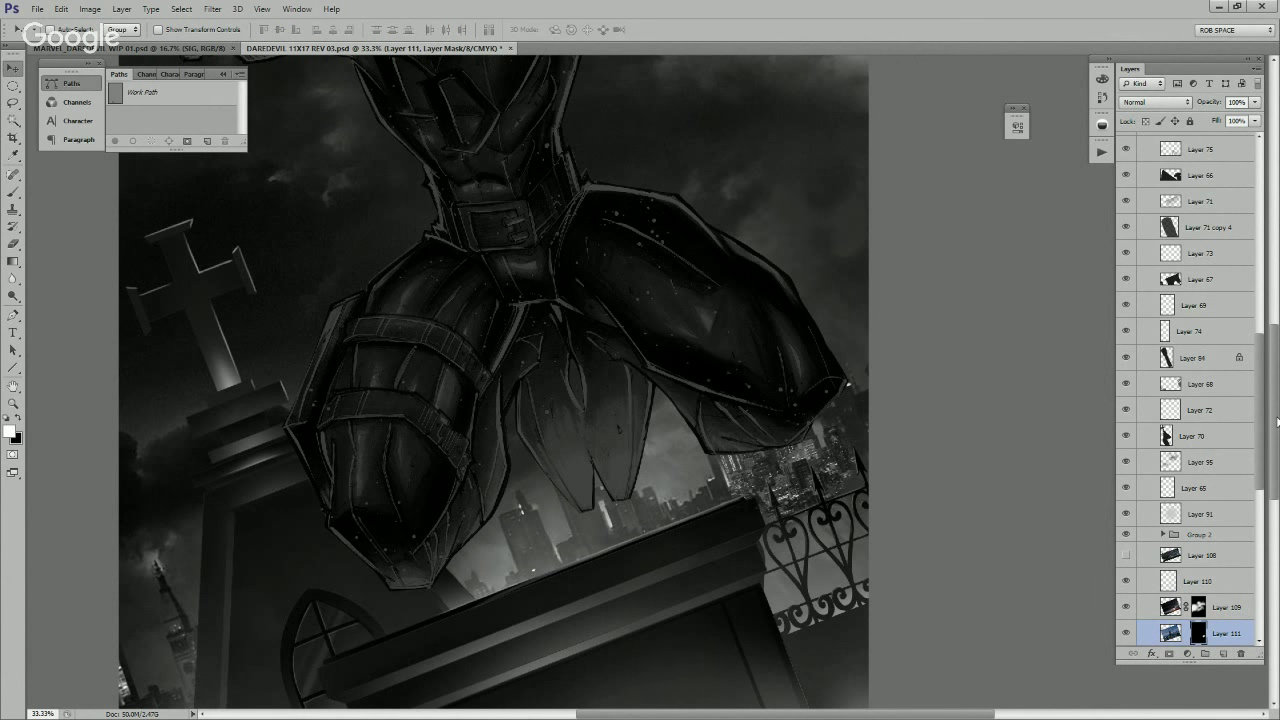
{"action": "key", "text": "ctrl+BackSpace"}
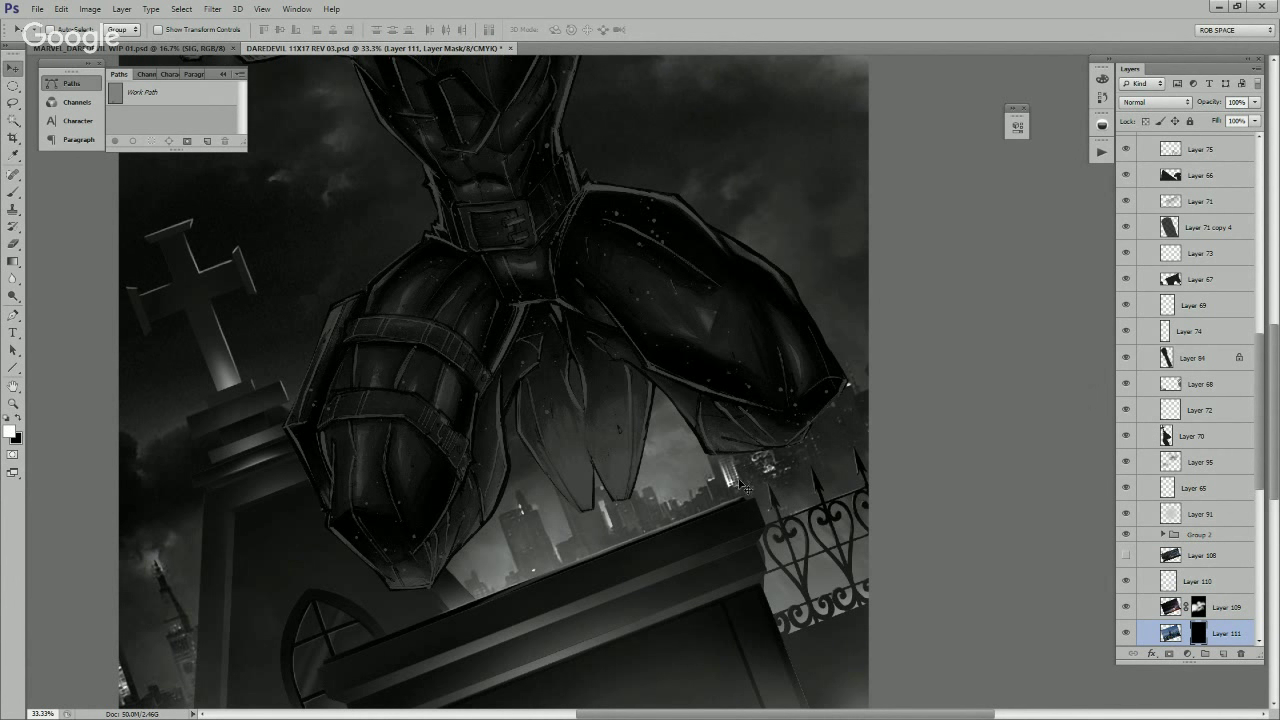
{"action": "key", "text": "b"}
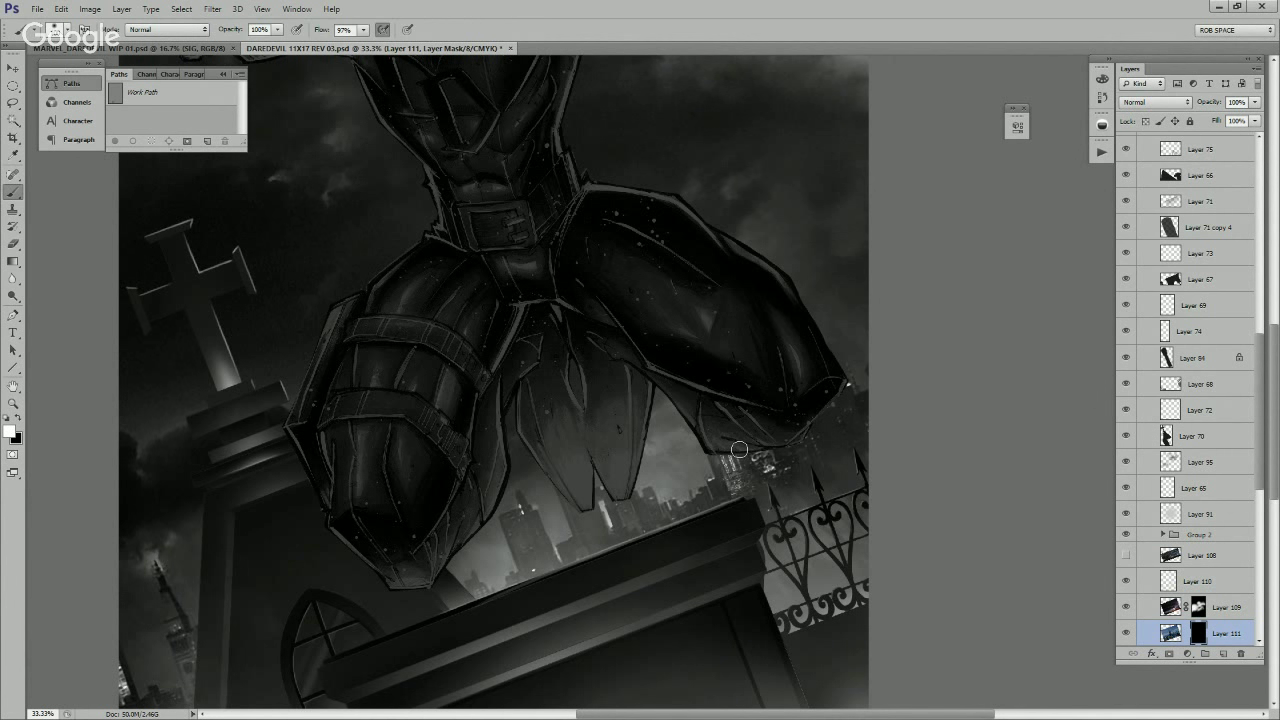
{"action": "left_click_drag", "start_coordinate": [739, 450], "coordinate": [781, 476]}
{"action": "key", "text": "ctrl+z"}
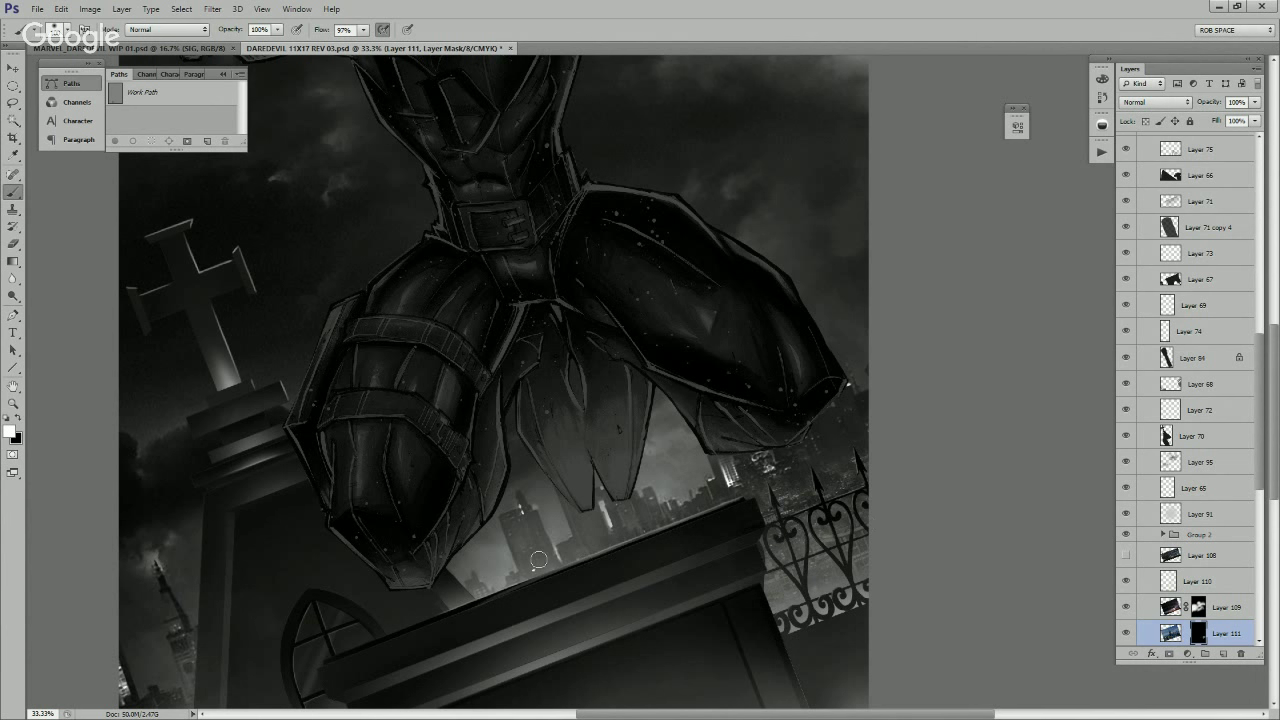
Step: Reveal city buildings above the ledge between the legs on the Layer 111 mask, and paint them back down with black
{"action": "mouse_move", "coordinate": [523, 529]}
{"action": "left_mouse_down"}
{"action": "mouse_move", "coordinate": [521, 557]}
{"action": "mouse_move", "coordinate": [547, 555]}
{"action": "mouse_move", "coordinate": [529, 578]}
{"action": "mouse_move", "coordinate": [547, 555]}
{"action": "mouse_move", "coordinate": [520, 545]}
{"action": "mouse_move", "coordinate": [532, 530]}
{"action": "mouse_move", "coordinate": [528, 577]}
{"action": "left_mouse_up"}
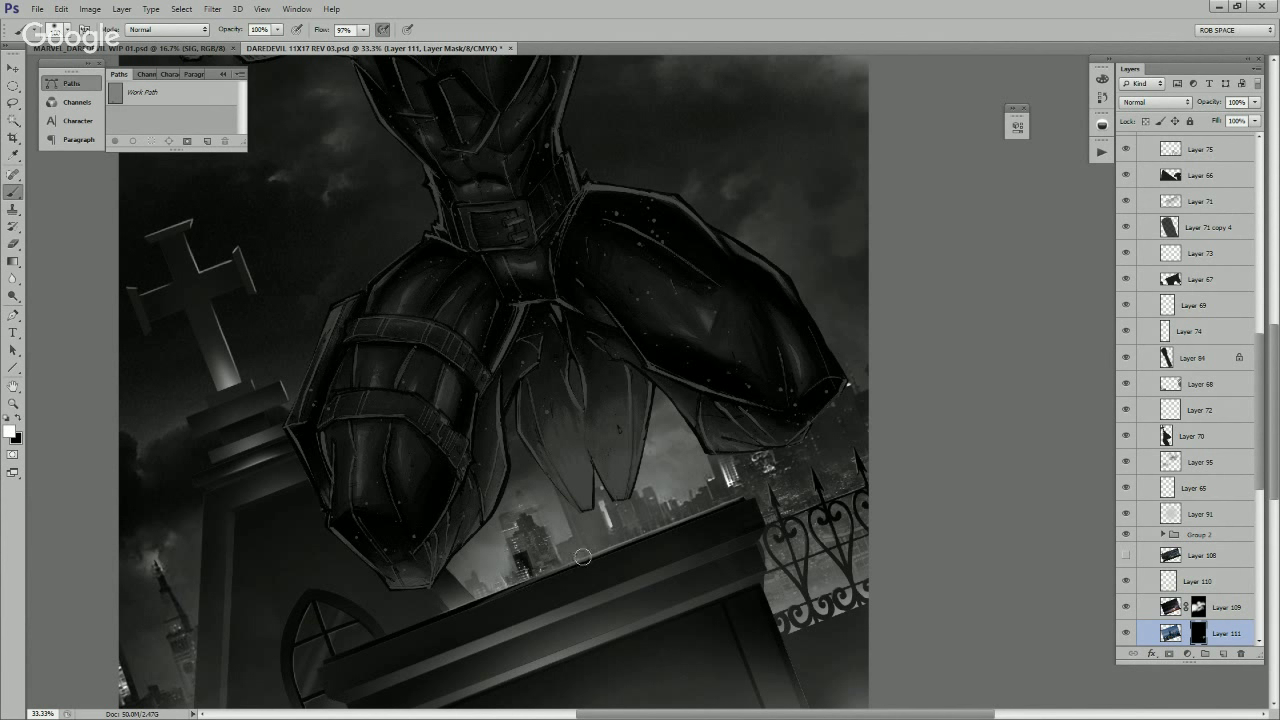
{"action": "left_click_drag", "start_coordinate": [668, 564], "coordinate": [711, 538]}
{"action": "key", "text": "x"}
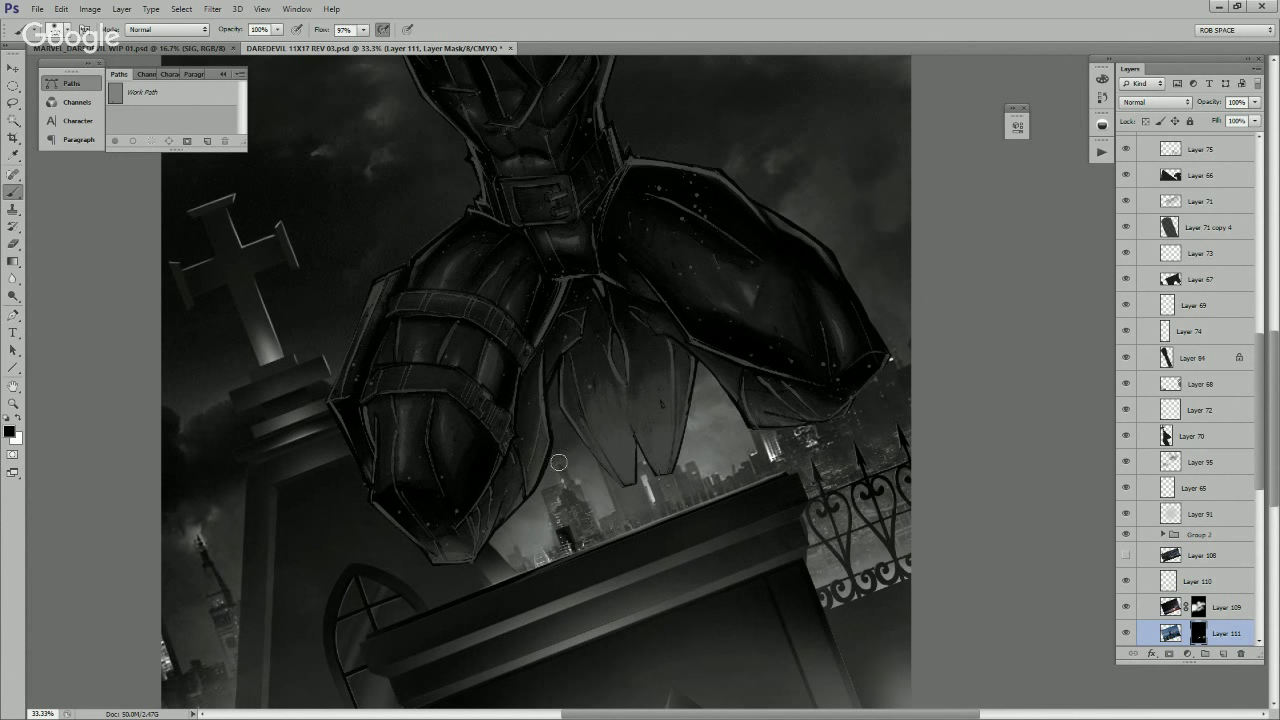
{"action": "mouse_move", "coordinate": [559, 484]}
{"action": "left_mouse_down"}
{"action": "mouse_move", "coordinate": [589, 533]}
{"action": "mouse_move", "coordinate": [559, 482]}
{"action": "mouse_move", "coordinate": [573, 565]}
{"action": "mouse_move", "coordinate": [557, 490]}
{"action": "left_mouse_up"}
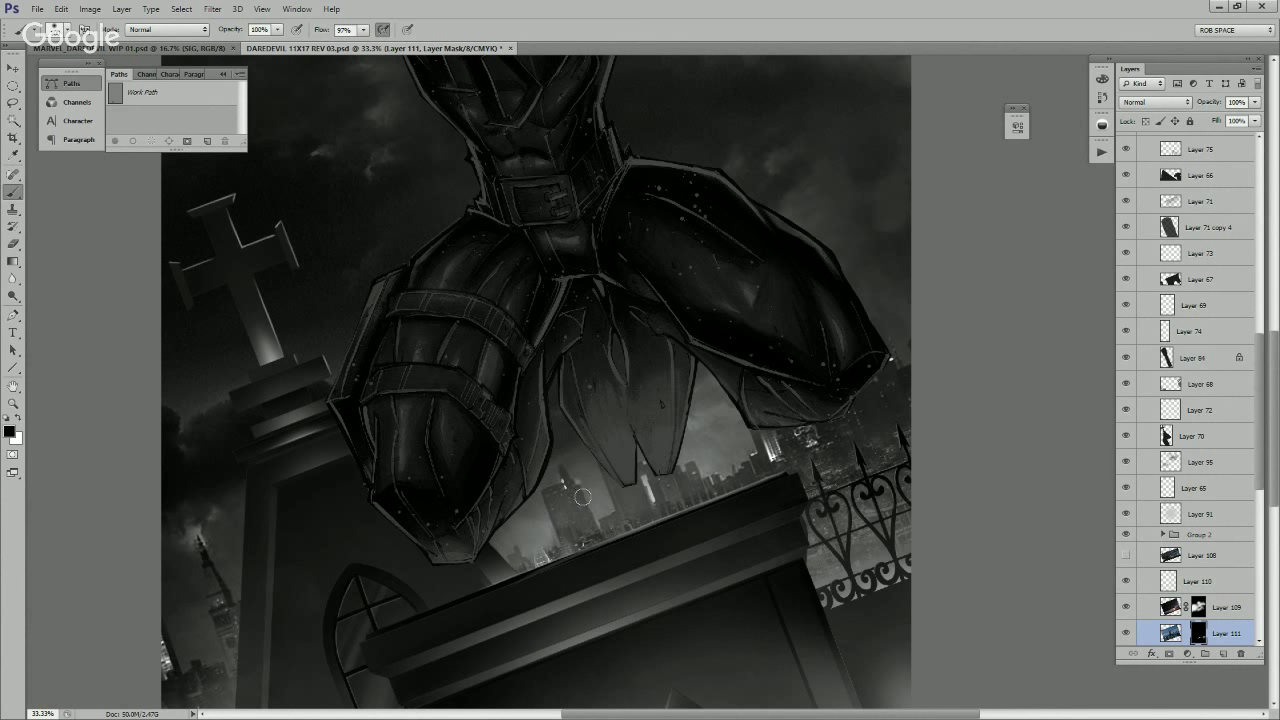
{"action": "key", "text": "x"}
{"action": "key", "text": "x"}
{"action": "left_click_drag", "start_coordinate": [527, 567], "coordinate": [637, 525]}
Step: Enlarge the brush and paint white on the Layer 111 mask to blend more city in above and behind the fence
{"action": "left_click_drag", "start_coordinate": [759, 520], "coordinate": [663, 551]}
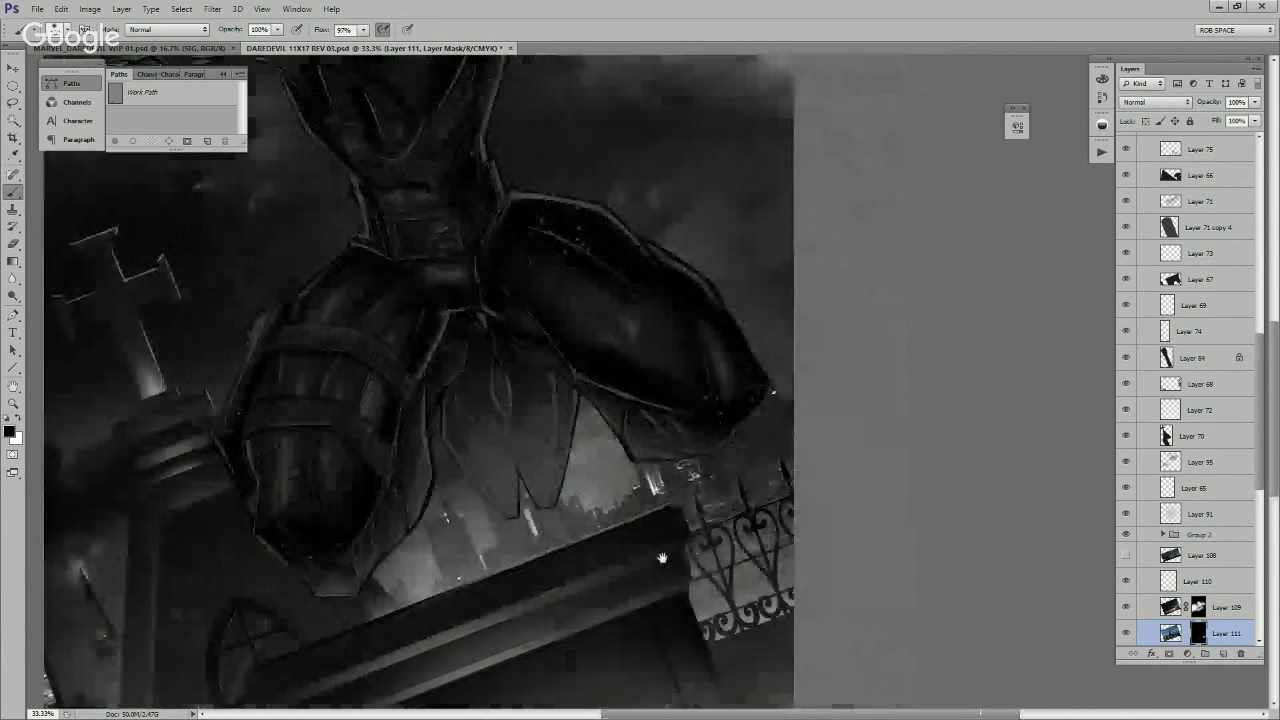
{"action": "key", "text": "x"}
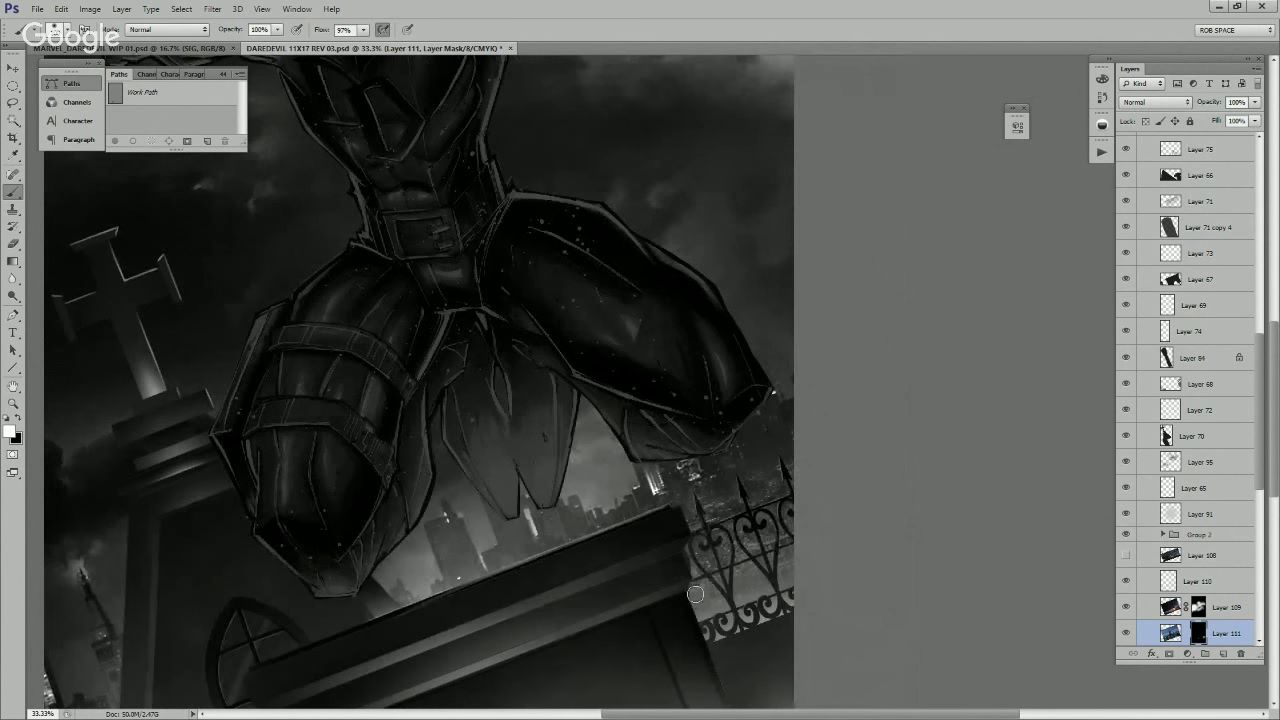
{"action": "key", "text": "x"}
{"action": "key", "text": "bracketright"}
{"action": "key", "text": "bracketright"}
{"action": "key", "text": "bracketright"}
{"action": "key", "text": "bracketright"}
{"action": "key", "text": "bracketright"}
{"action": "key", "text": "bracketright"}
{"action": "key", "text": "bracketright"}
{"action": "key", "text": "bracketright"}
{"action": "key", "text": "bracketright"}
{"action": "key", "text": "bracketright"}
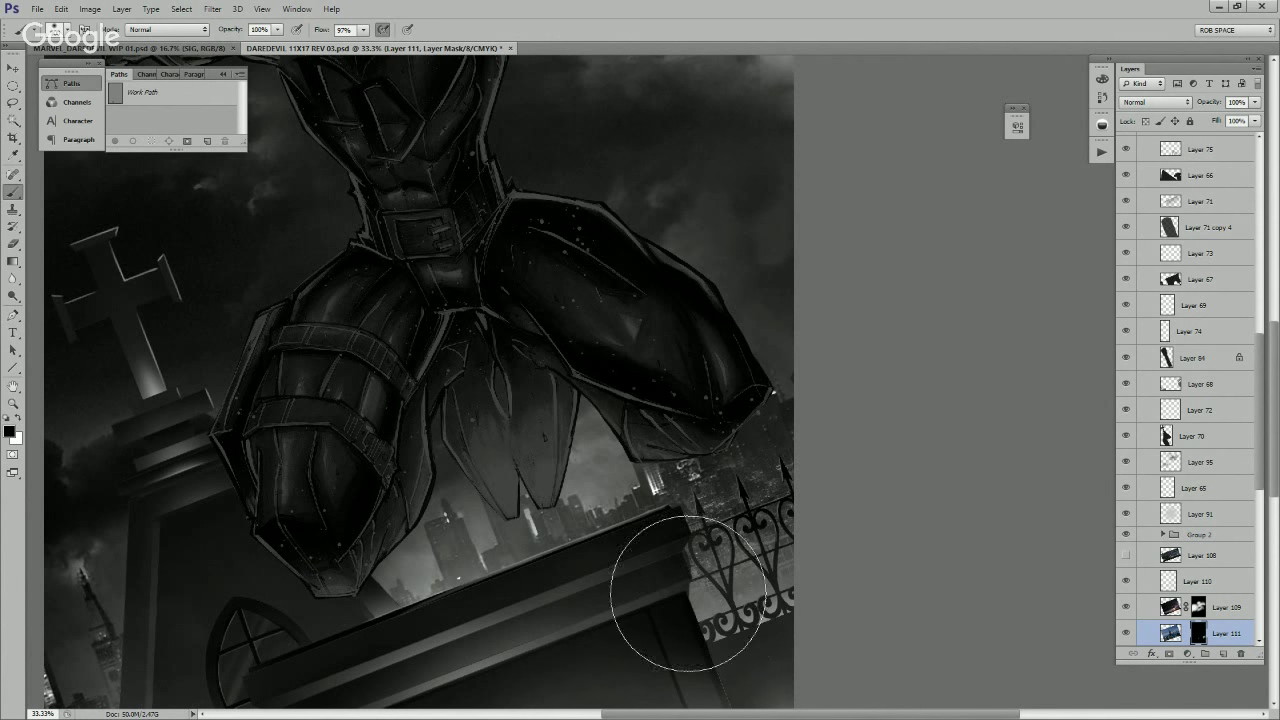
{"action": "key", "text": "x"}
{"action": "left_click_drag", "start_coordinate": [715, 505], "coordinate": [806, 471]}
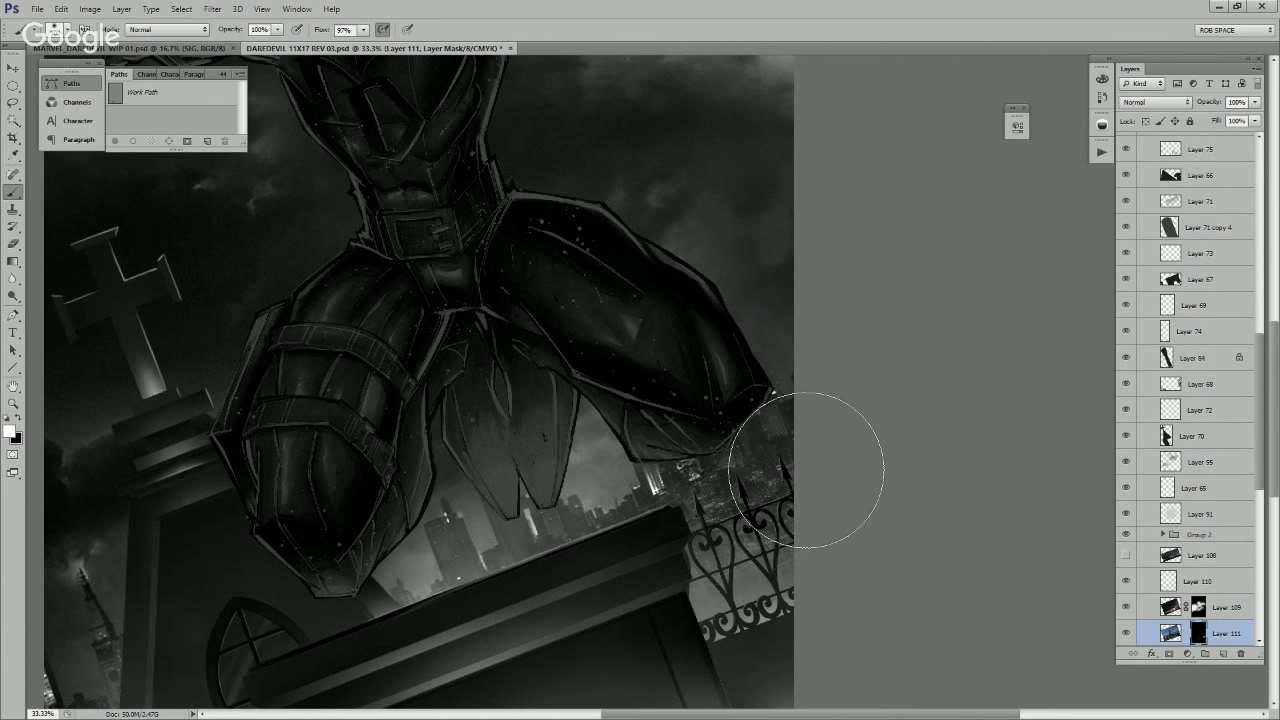
Step: Duplicate Layer 111 and move the copy's city photo over to the artwork's lower-left corner
{"action": "key", "text": "space"}
{"action": "left_click_drag", "start_coordinate": [807, 570], "coordinate": [943, 443]}
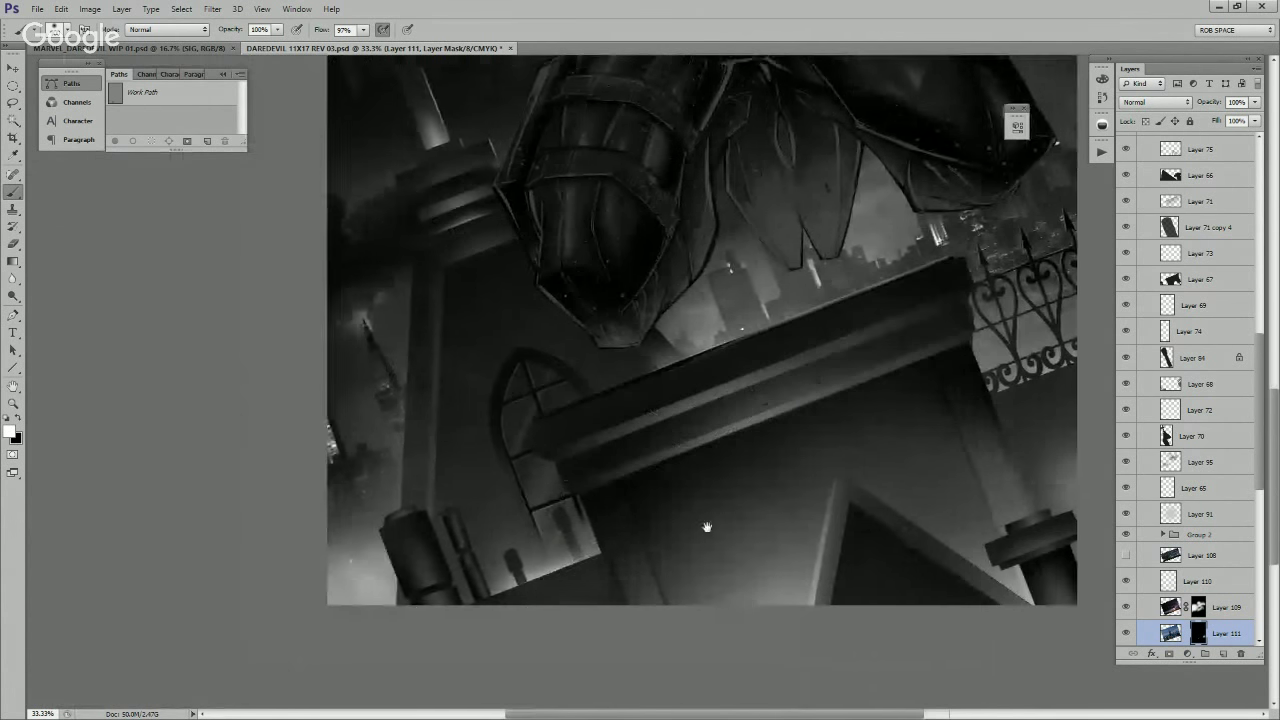
{"action": "left_click", "coordinate": [1171, 633]}
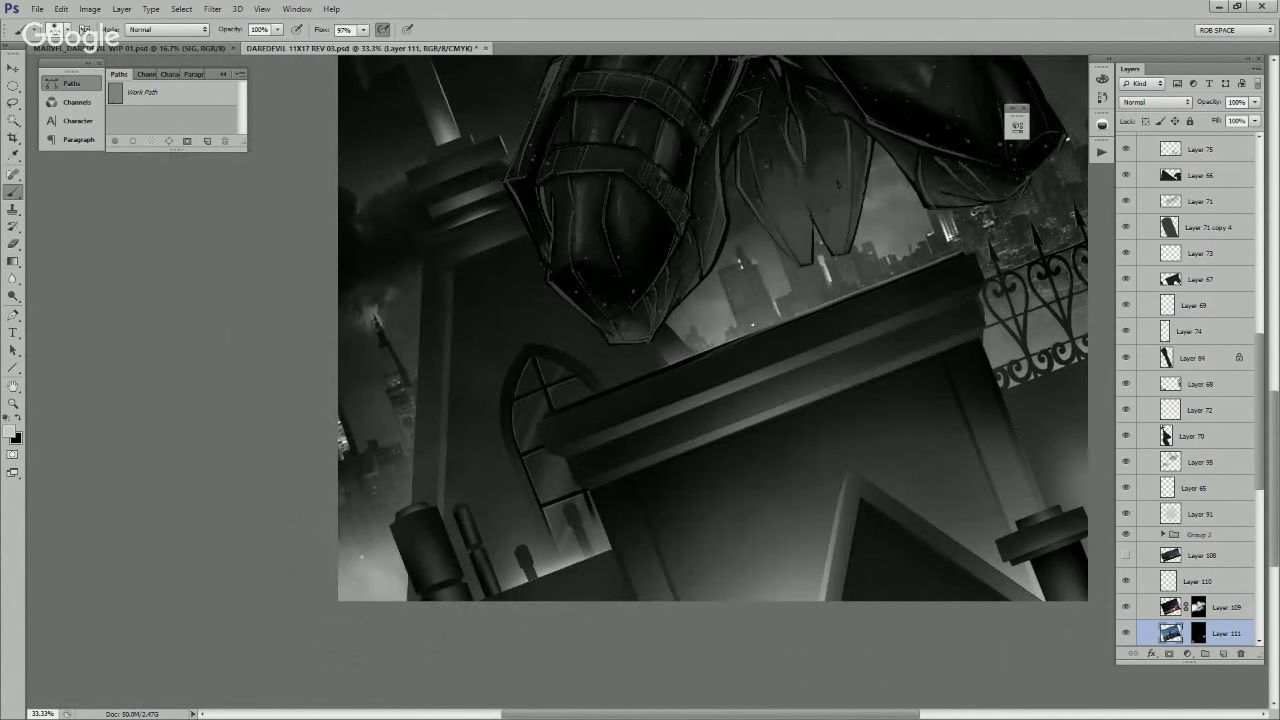
{"action": "key", "text": "ctrl+j"}
{"action": "key", "text": "v"}
{"action": "left_click_drag", "start_coordinate": [807, 485], "coordinate": [498, 455]}
Step: Fill the mask of the Layer 111 copy with black to hide the duplicated city
{"action": "left_click", "coordinate": [1198, 633]}
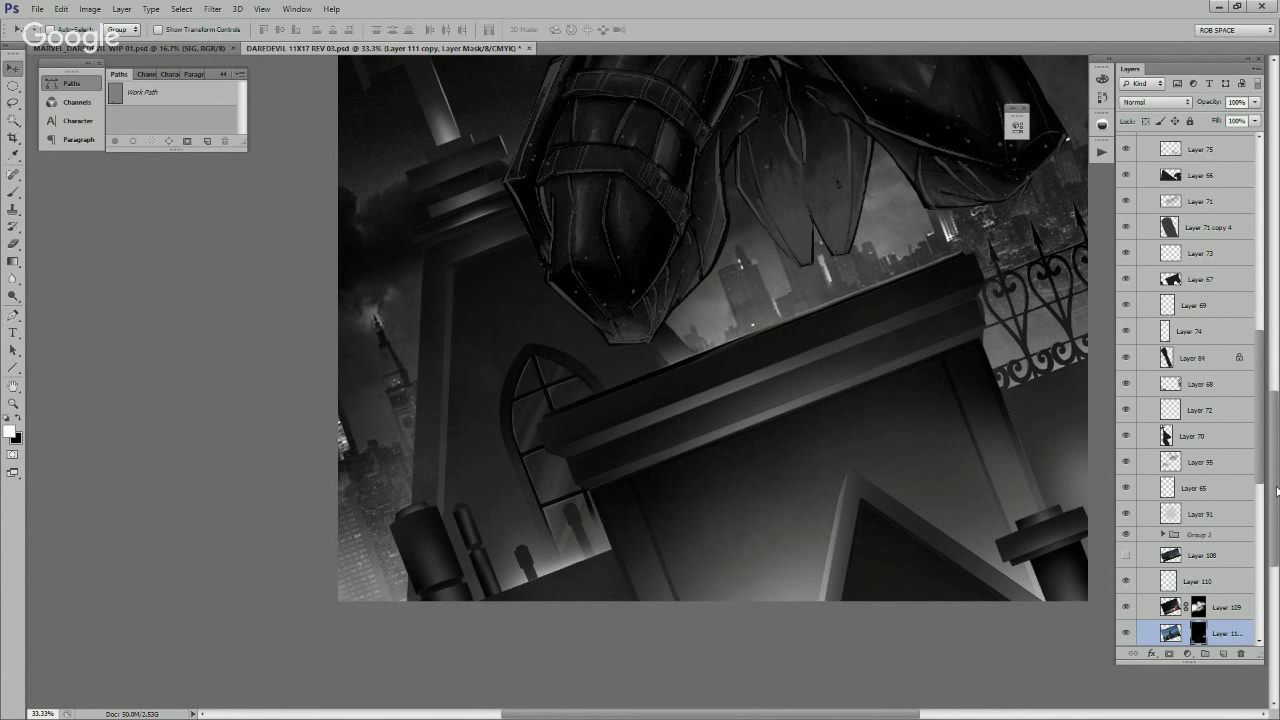
{"action": "key", "text": "x"}
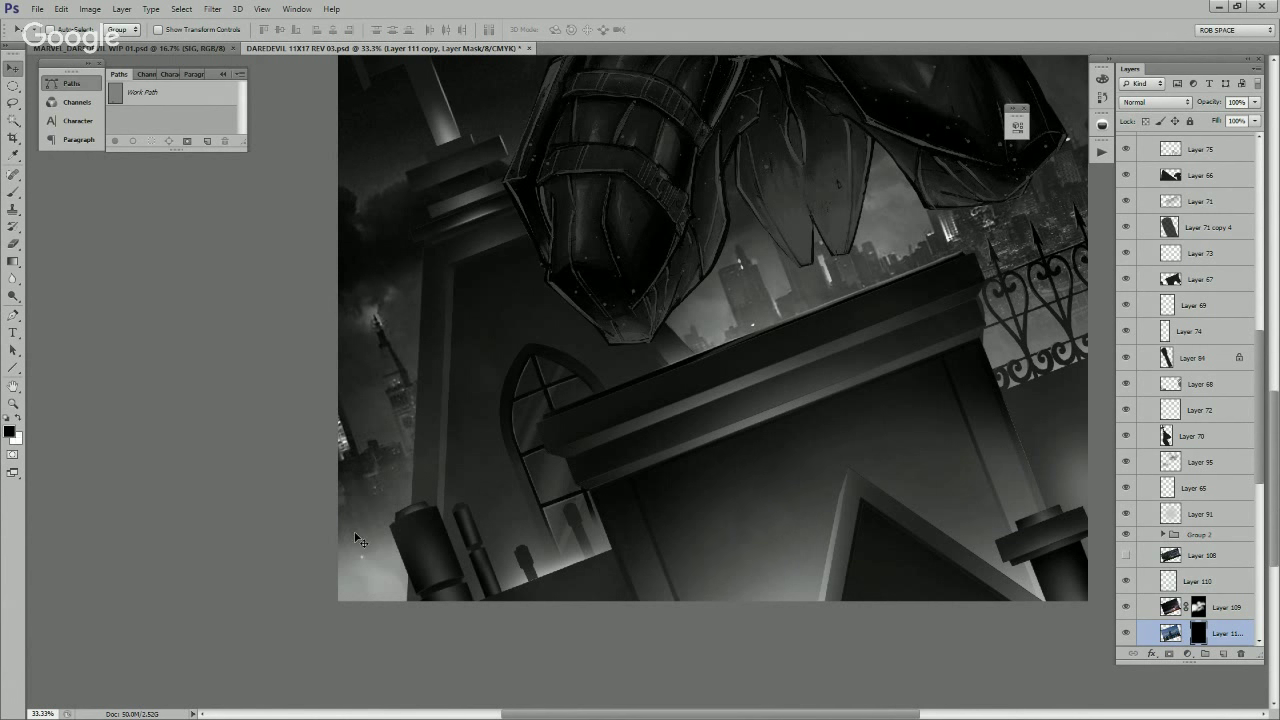
Step: Paint white with a smaller brush on the copy's mask to reveal buildings around the tower in the lower-left corner
{"action": "key", "text": "b"}
{"action": "key", "text": "x"}
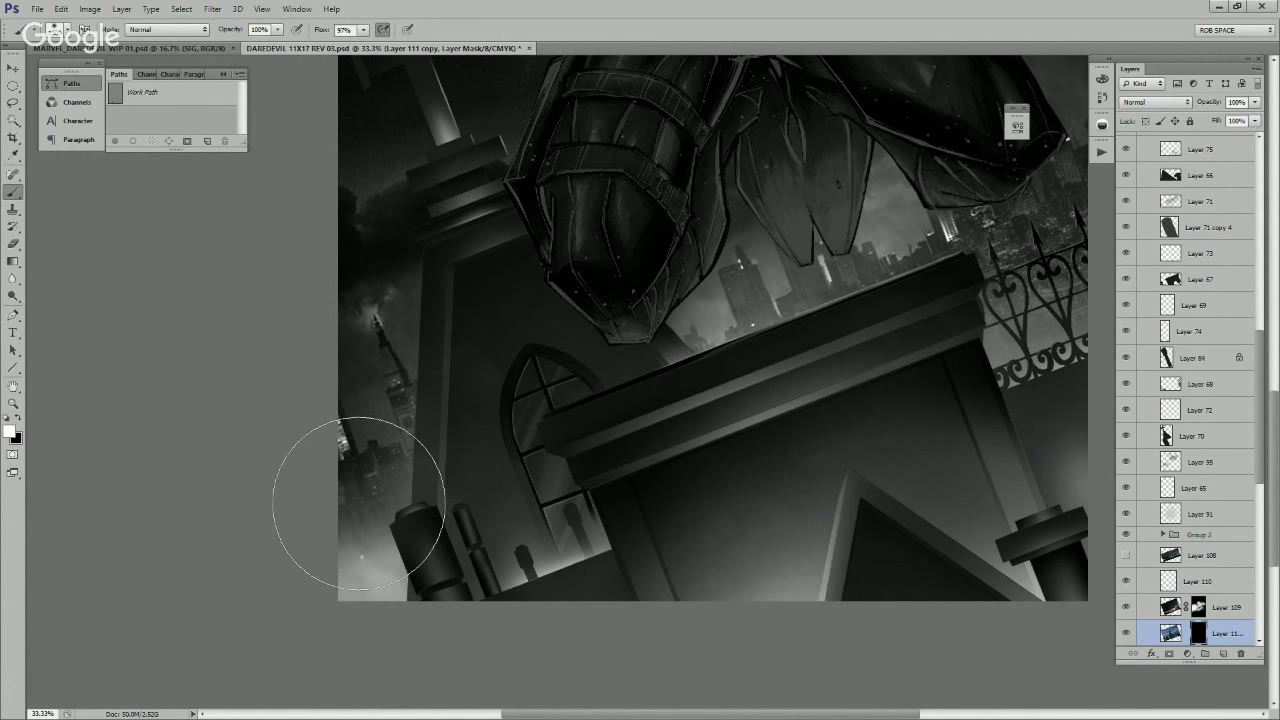
{"action": "key", "text": "bracketleft"}
{"action": "key", "text": "bracketleft"}
{"action": "key", "text": "bracketleft"}
{"action": "key", "text": "bracketleft"}
{"action": "key", "text": "bracketleft"}
{"action": "key", "text": "bracketleft"}
{"action": "key", "text": "bracketleft"}
{"action": "key", "text": "bracketleft"}
{"action": "key", "text": "bracketleft"}
{"action": "mouse_move", "coordinate": [361, 500]}
{"action": "left_mouse_down"}
{"action": "mouse_move", "coordinate": [357, 573]}
{"action": "mouse_move", "coordinate": [361, 480]}
{"action": "mouse_move", "coordinate": [392, 530]}
{"action": "mouse_move", "coordinate": [384, 467]}
{"action": "mouse_move", "coordinate": [396, 488]}
{"action": "mouse_move", "coordinate": [405, 425]}
{"action": "left_mouse_up"}
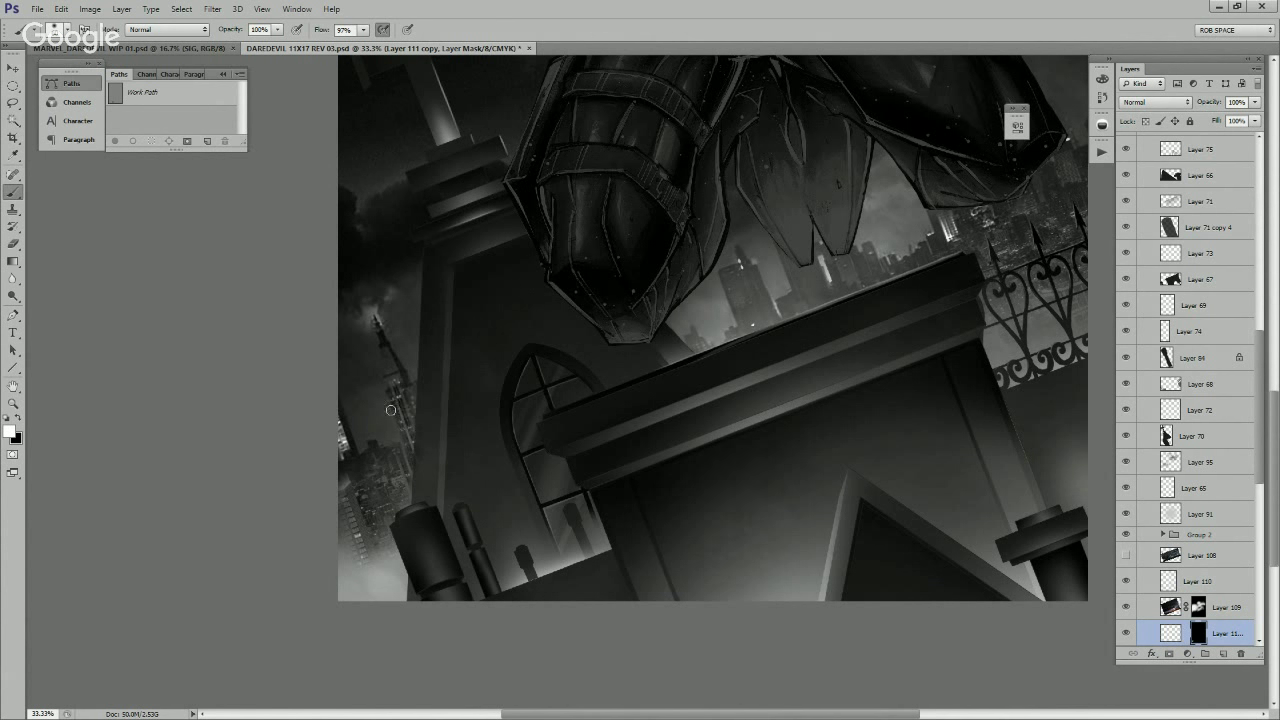
Step: Fade the lower part of the revealed lower-left buildings with black, using a large brush and a smaller one
{"action": "key", "text": "x"}
{"action": "key", "text": "bracketright"}
{"action": "key", "text": "bracketright"}
{"action": "key", "text": "bracketright"}
{"action": "key", "text": "bracketright"}
{"action": "key", "text": "bracketright"}
{"action": "key", "text": "bracketright"}
{"action": "key", "text": "bracketright"}
{"action": "key", "text": "bracketright"}
{"action": "key", "text": "bracketright"}
{"action": "key", "text": "bracketright"}
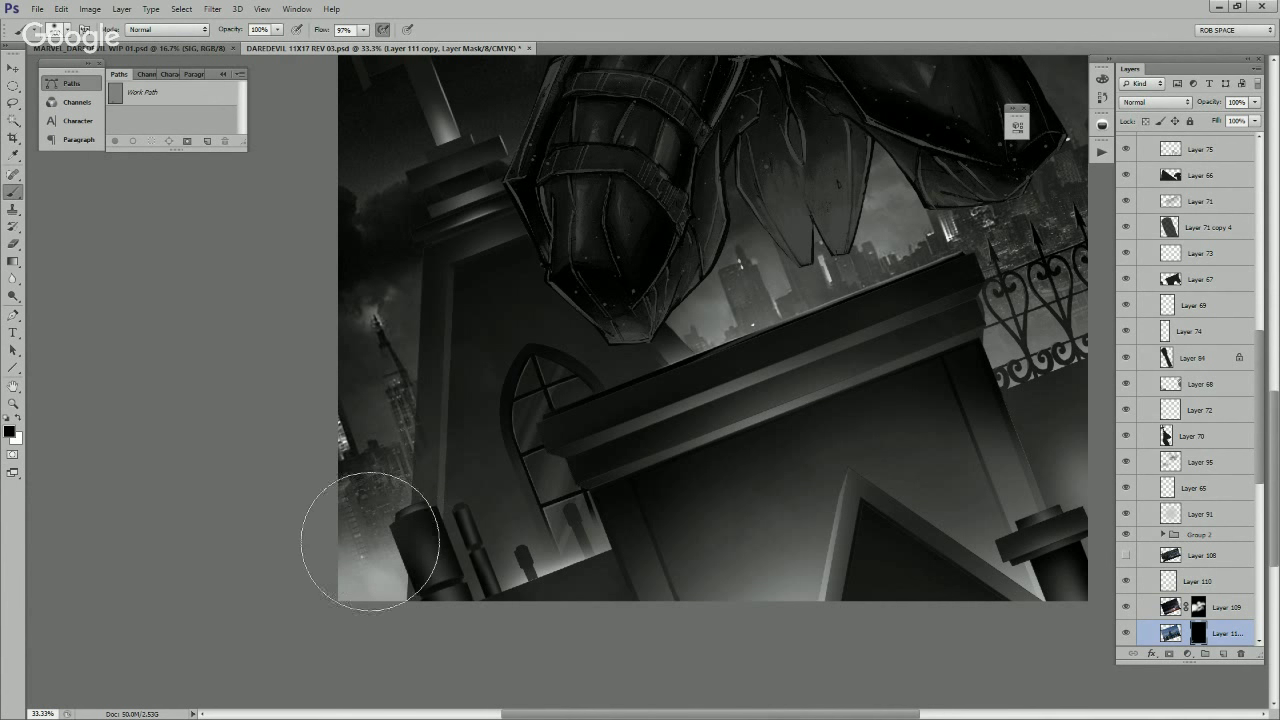
{"action": "key", "text": "bracketleft"}
{"action": "key", "text": "bracketleft"}
{"action": "key", "text": "bracketleft"}
{"action": "key", "text": "bracketleft"}
{"action": "key", "text": "bracketleft"}
{"action": "key", "text": "bracketleft"}
{"action": "key", "text": "bracketleft"}
{"action": "key", "text": "bracketleft"}
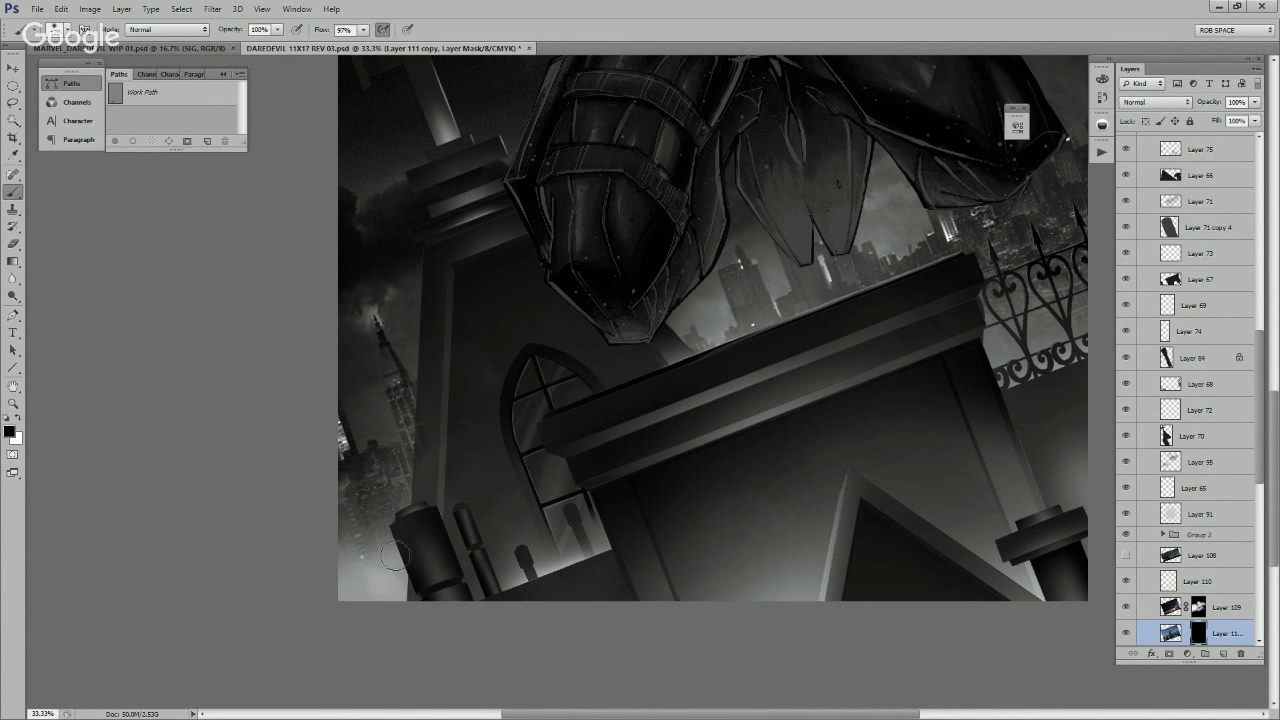
Step: Refine the buildings below the tower on the copy's mask with alternating white and black strokes
{"action": "key", "text": "x"}
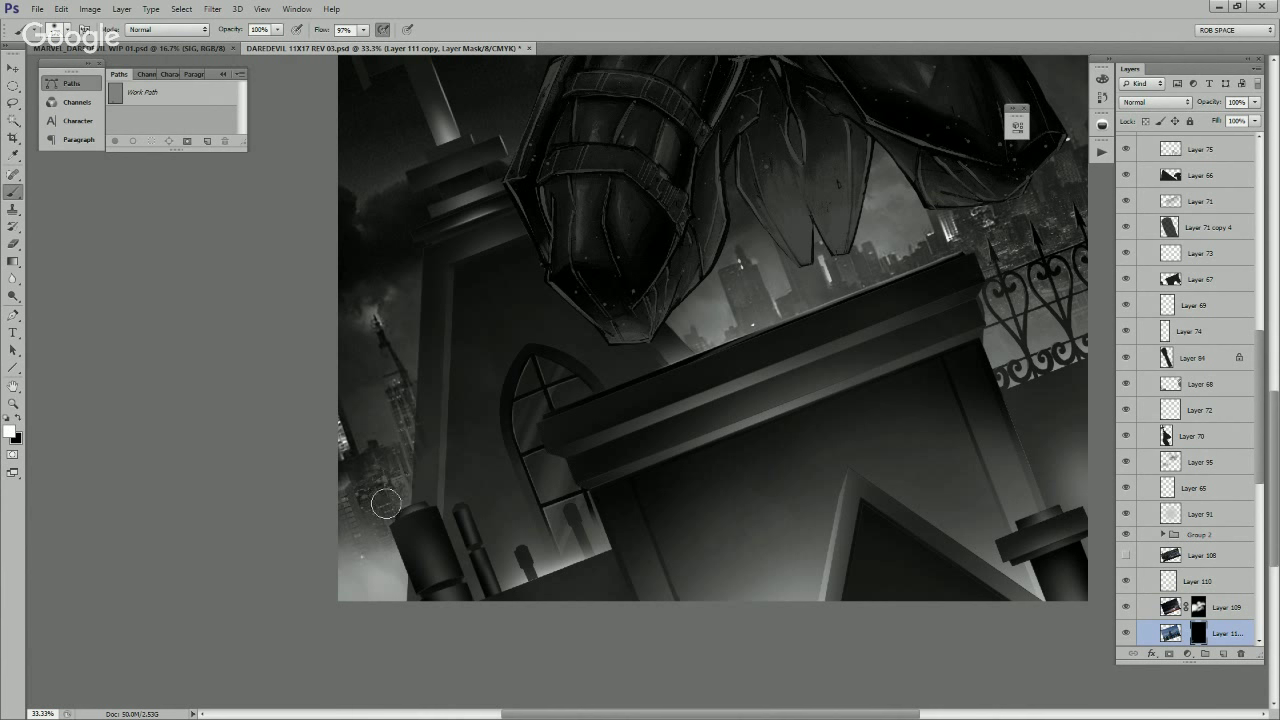
{"action": "key", "text": "x"}
{"action": "left_click_drag", "start_coordinate": [388, 478], "coordinate": [389, 478]}
{"action": "key", "text": "x"}
{"action": "key", "text": "x"}
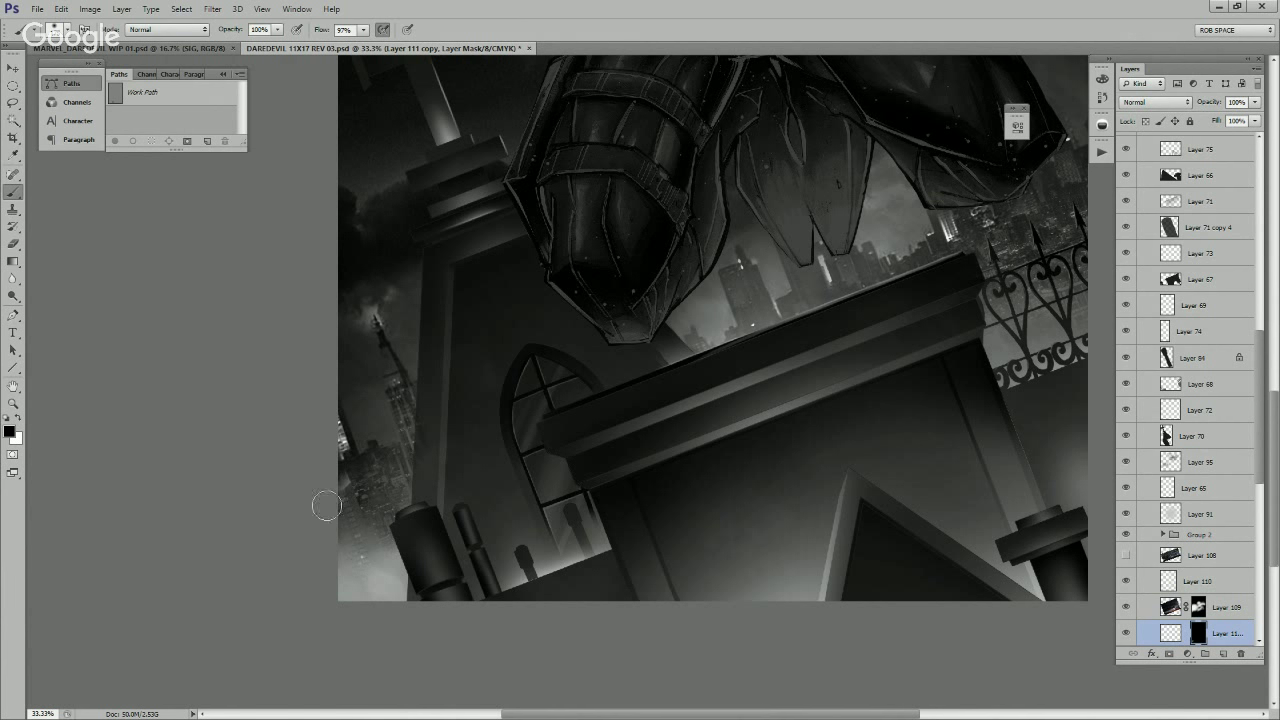
{"action": "key", "text": "x"}
{"action": "key", "text": "x"}
{"action": "key", "text": "x"}
{"action": "key", "text": "x"}
{"action": "key", "text": "x"}
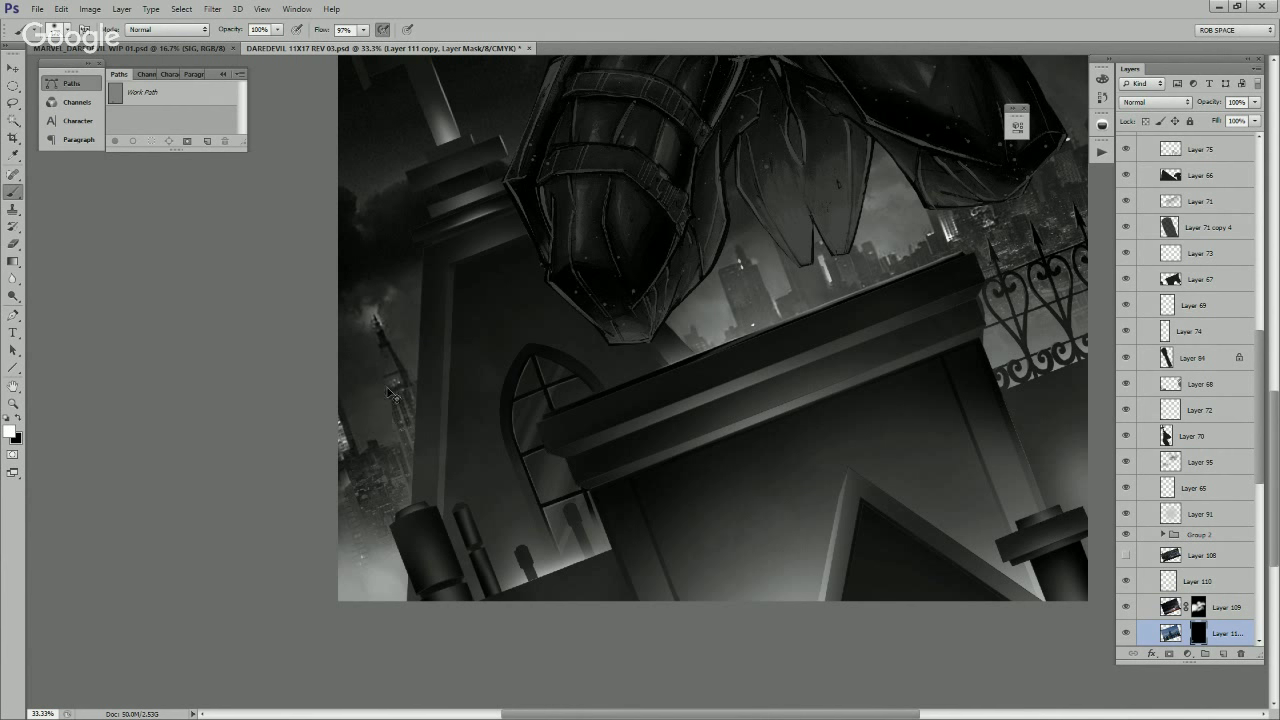
Step: Reveal more city beside the dark cylinder in the lower-left corner and soften its bottom edge with black
{"action": "mouse_move", "coordinate": [384, 516]}
{"action": "left_mouse_down"}
{"action": "mouse_move", "coordinate": [388, 558]}
{"action": "mouse_move", "coordinate": [381, 541]}
{"action": "mouse_move", "coordinate": [385, 552]}
{"action": "mouse_move", "coordinate": [400, 528]}
{"action": "mouse_move", "coordinate": [391, 523]}
{"action": "mouse_move", "coordinate": [380, 557]}
{"action": "left_mouse_up"}
{"action": "key", "text": "x"}
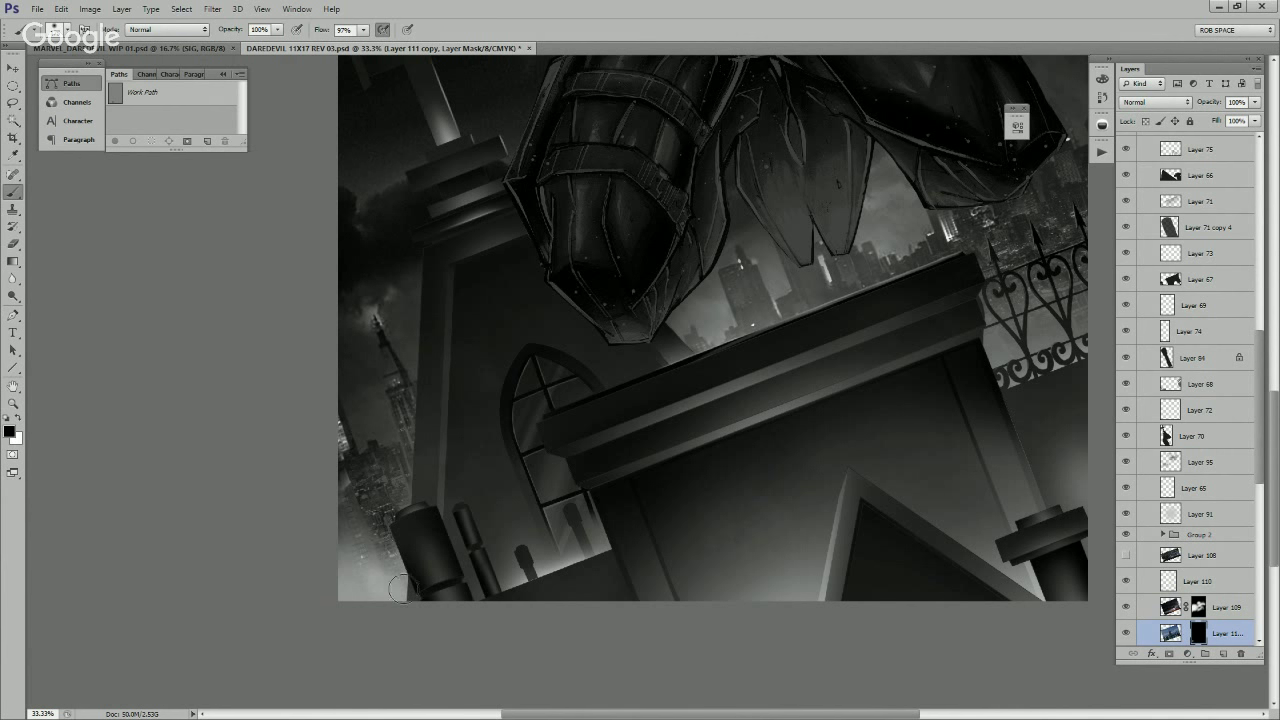
{"action": "key", "text": "x"}
{"action": "key", "text": "x"}
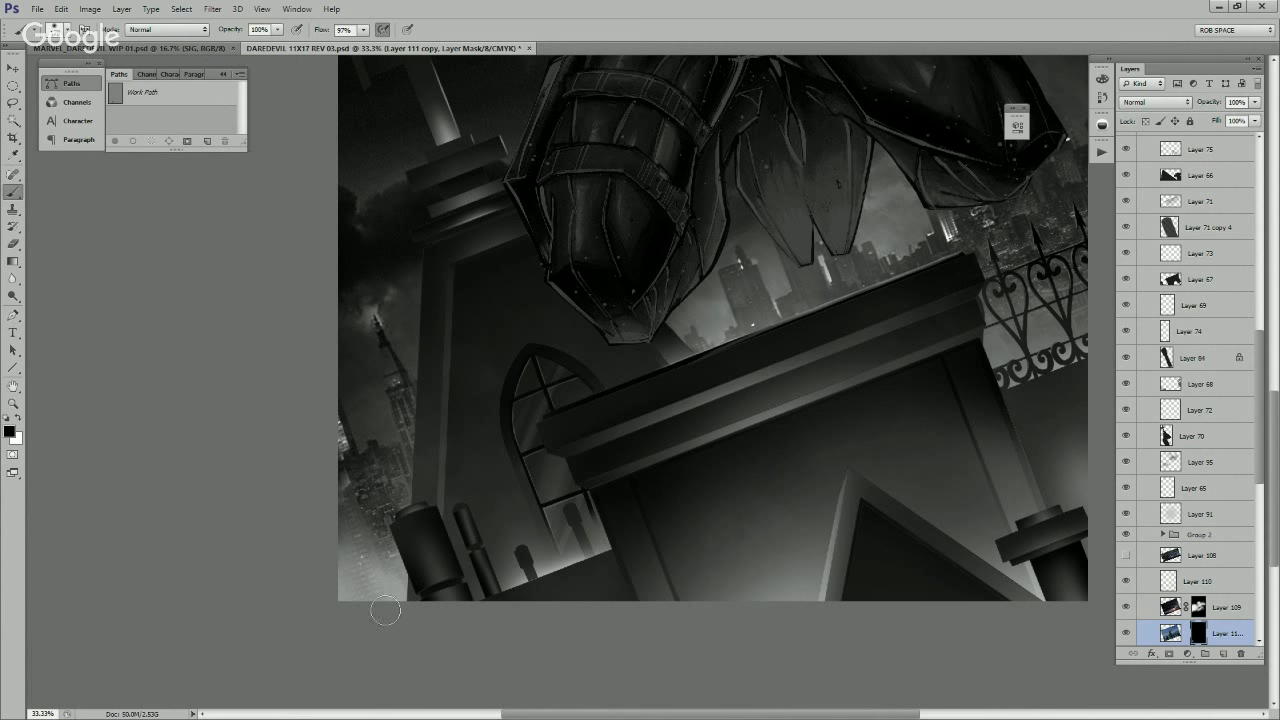
{"action": "mouse_move", "coordinate": [806, 555]}
{"action": "left_mouse_down"}
{"action": "mouse_move", "coordinate": [780, 574]}
{"action": "mouse_move", "coordinate": [415, 653]}
{"action": "left_mouse_up"}
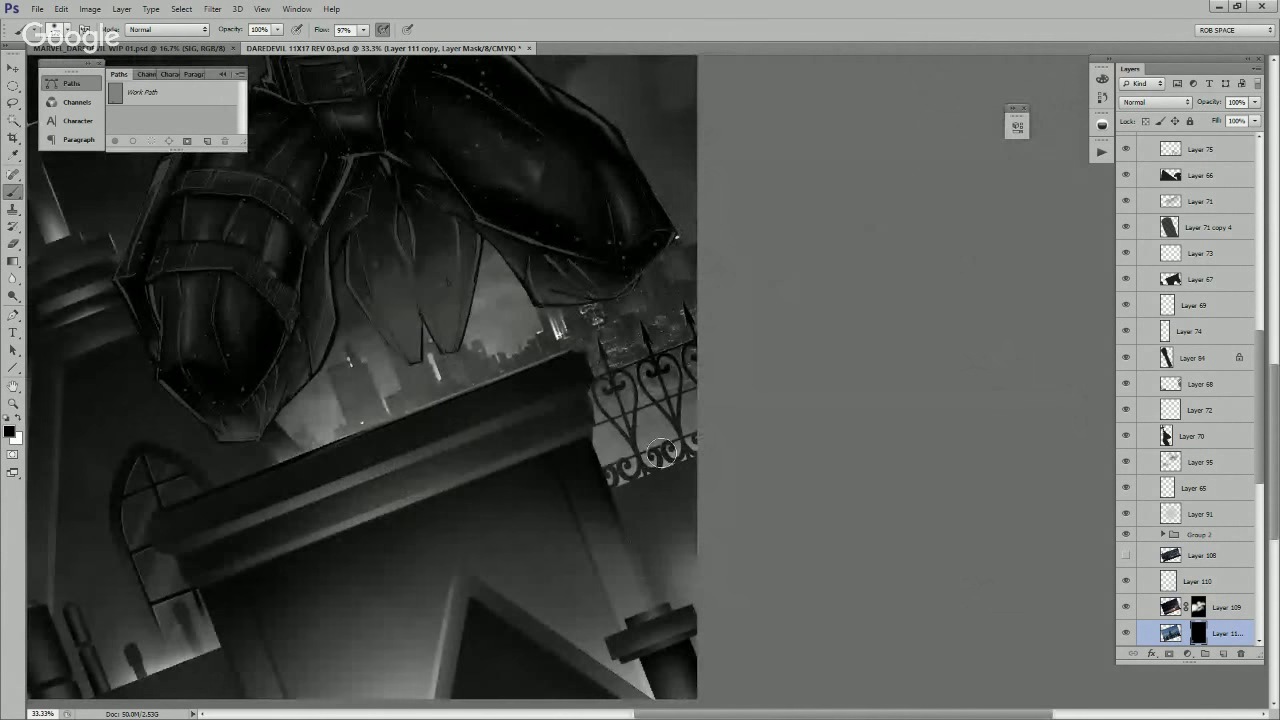
Step: Duplicate the Layer 111 copy photo layer and delete the duplicate's layer mask
{"action": "left_click_drag", "start_coordinate": [529, 550], "coordinate": [677, 475]}
{"action": "key", "text": "x"}
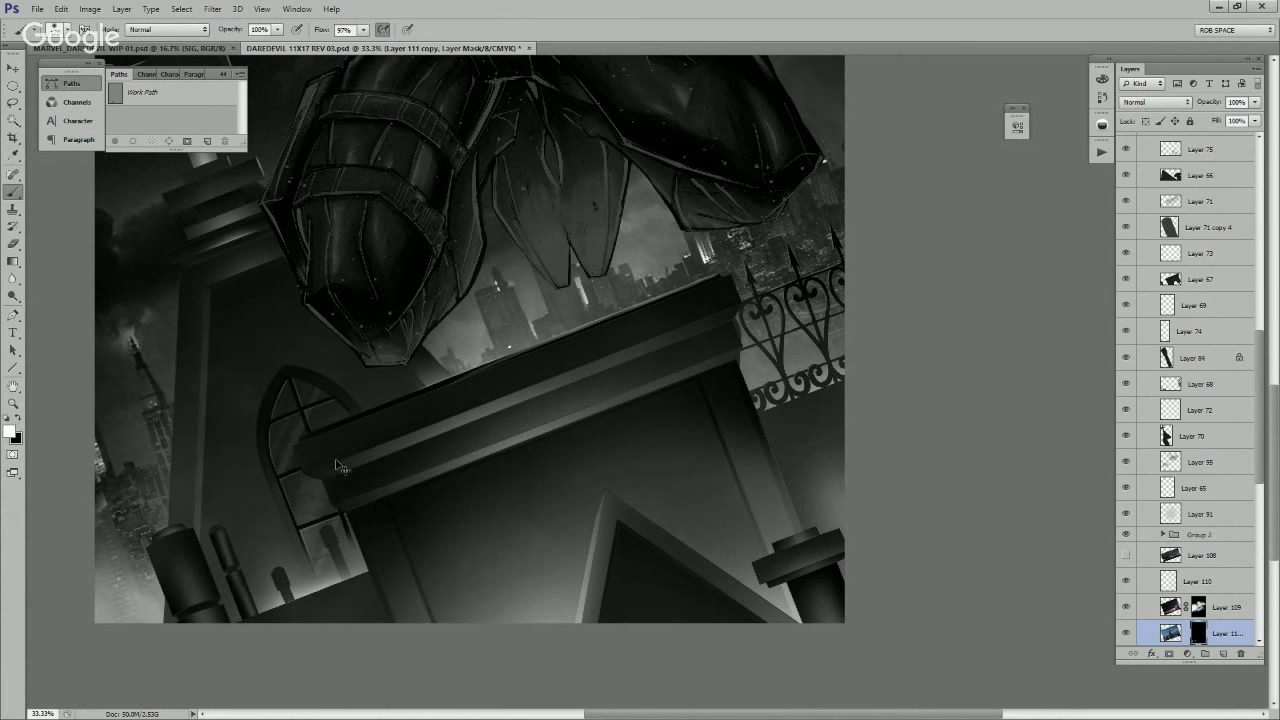
{"action": "key", "text": "x"}
{"action": "left_click", "coordinate": [1170, 633]}
{"action": "key", "text": "ctrl+j"}
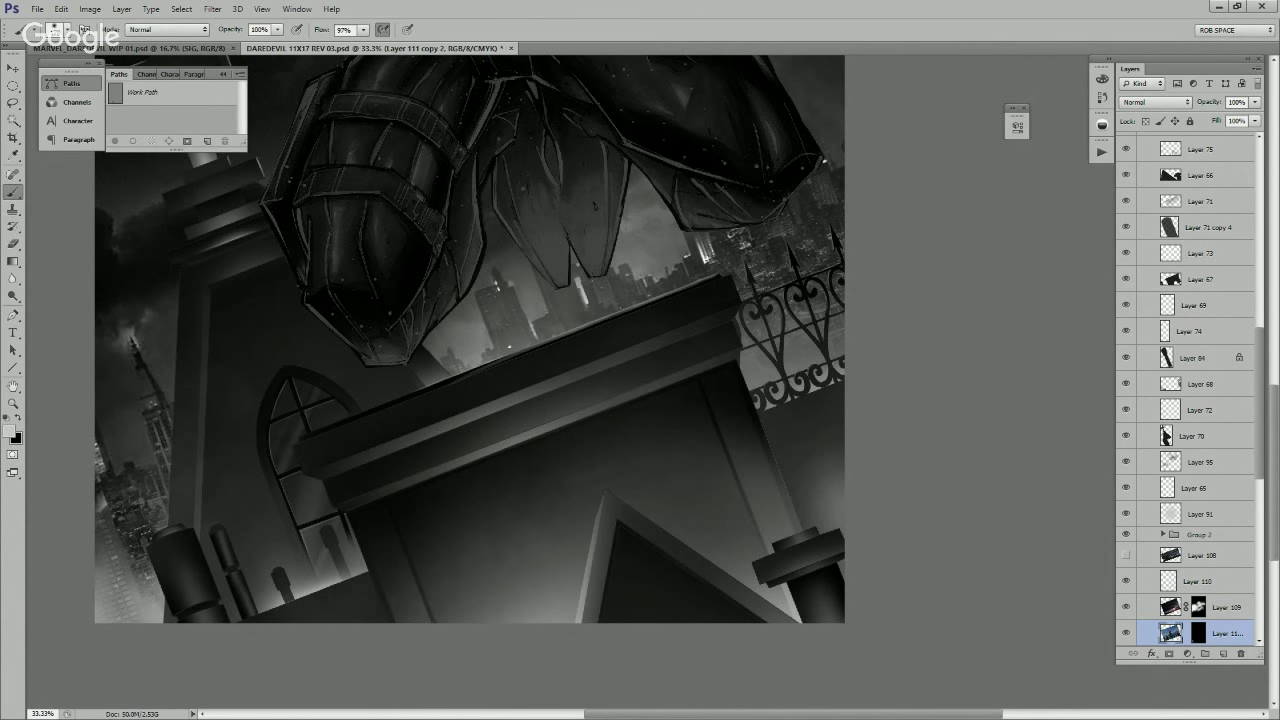
{"action": "right_click", "coordinate": [1198, 633]}
{"action": "left_click", "coordinate": [1140, 514]}
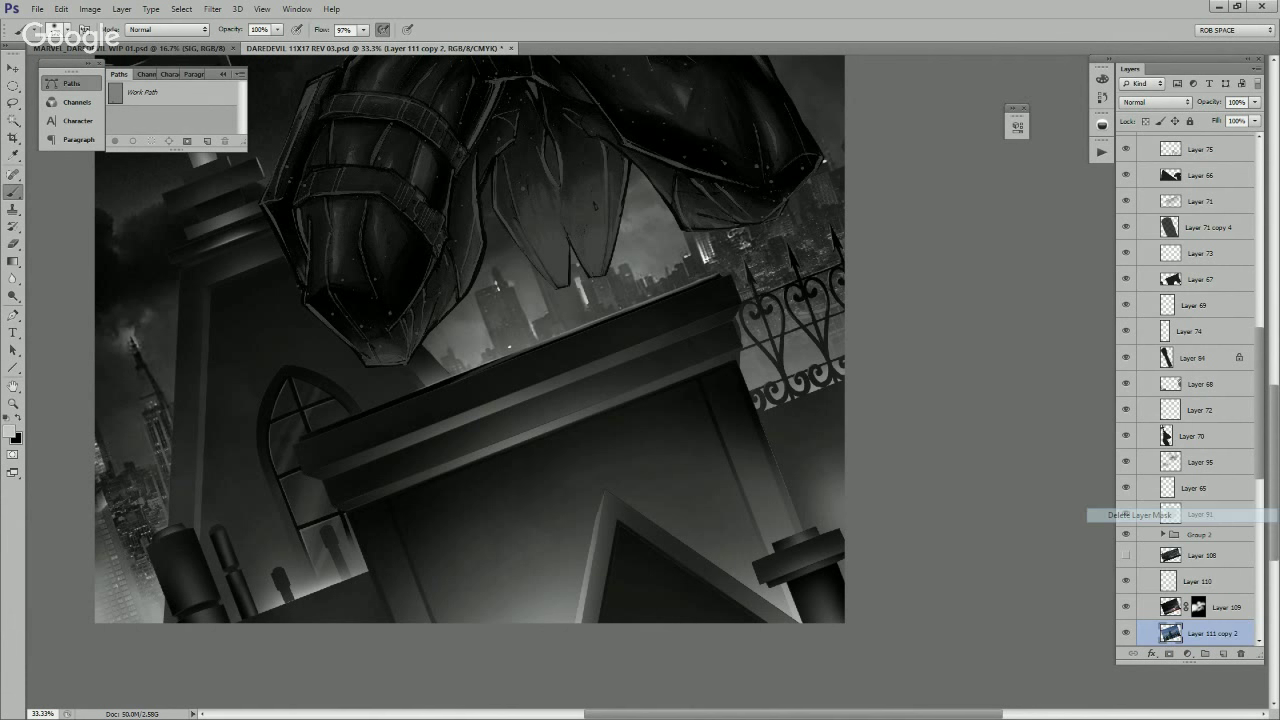
Step: Move the duplicated city photo over the arched window and ledge, and add a layer mask inverted to black
{"action": "key", "text": "v"}
{"action": "left_click_drag", "start_coordinate": [434, 505], "coordinate": [548, 560]}
{"action": "left_click", "coordinate": [1169, 653]}
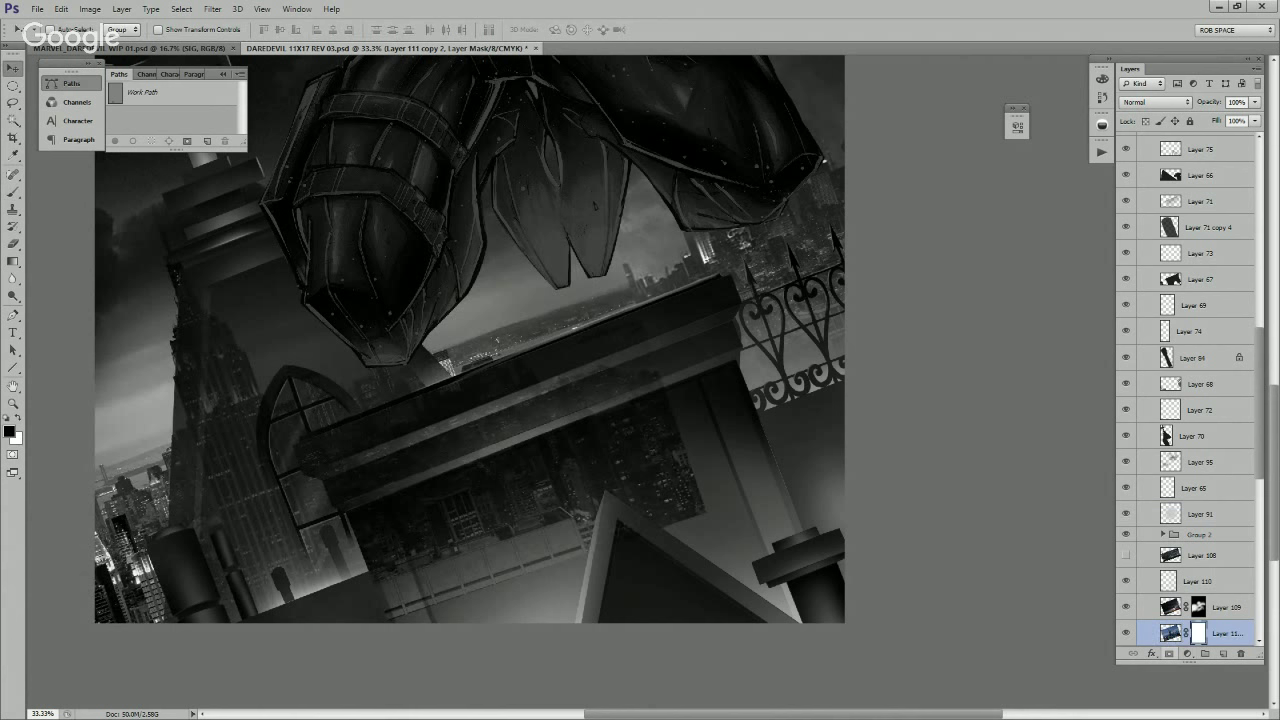
{"action": "key", "text": "ctrl+i"}
Step: Paint white with a smaller brush on the new mask to reveal city buildings inside the arched window
{"action": "key", "text": "b"}
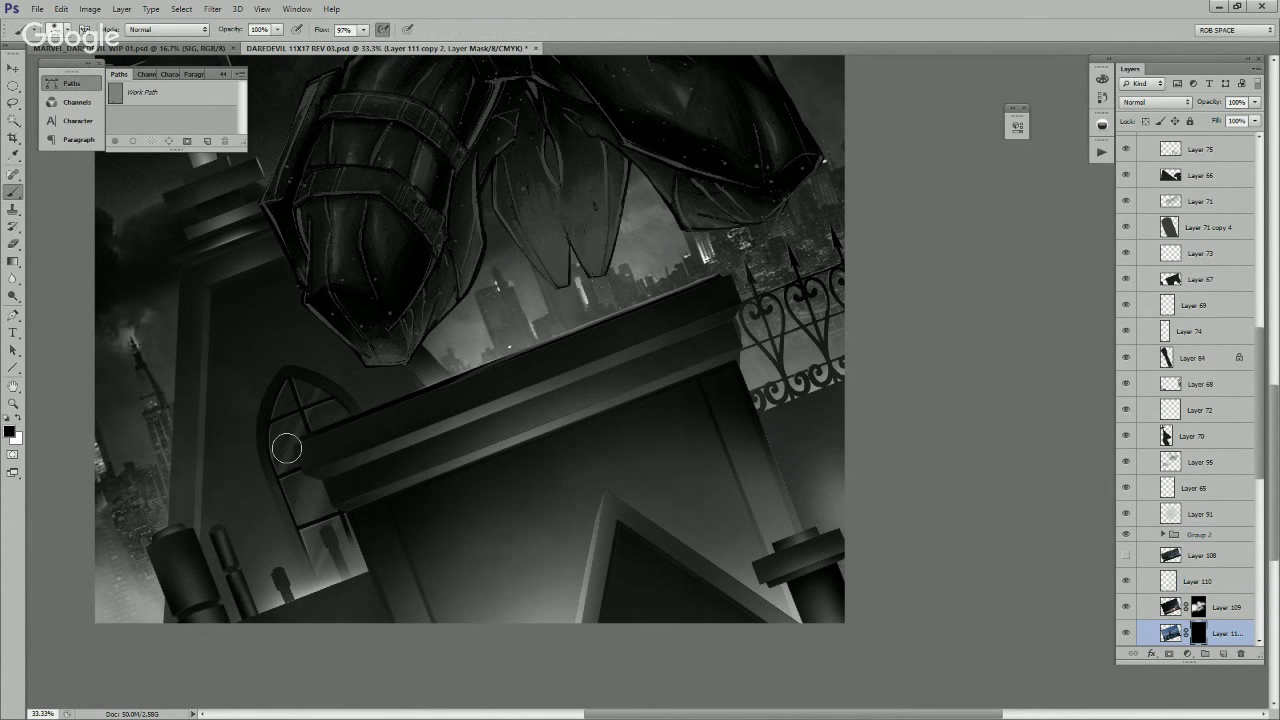
{"action": "key", "text": "bracketleft"}
{"action": "key", "text": "bracketleft"}
{"action": "key", "text": "bracketleft"}
{"action": "key", "text": "bracketleft"}
{"action": "key", "text": "x"}
{"action": "left_click_drag", "start_coordinate": [581, 466], "coordinate": [590, 422]}
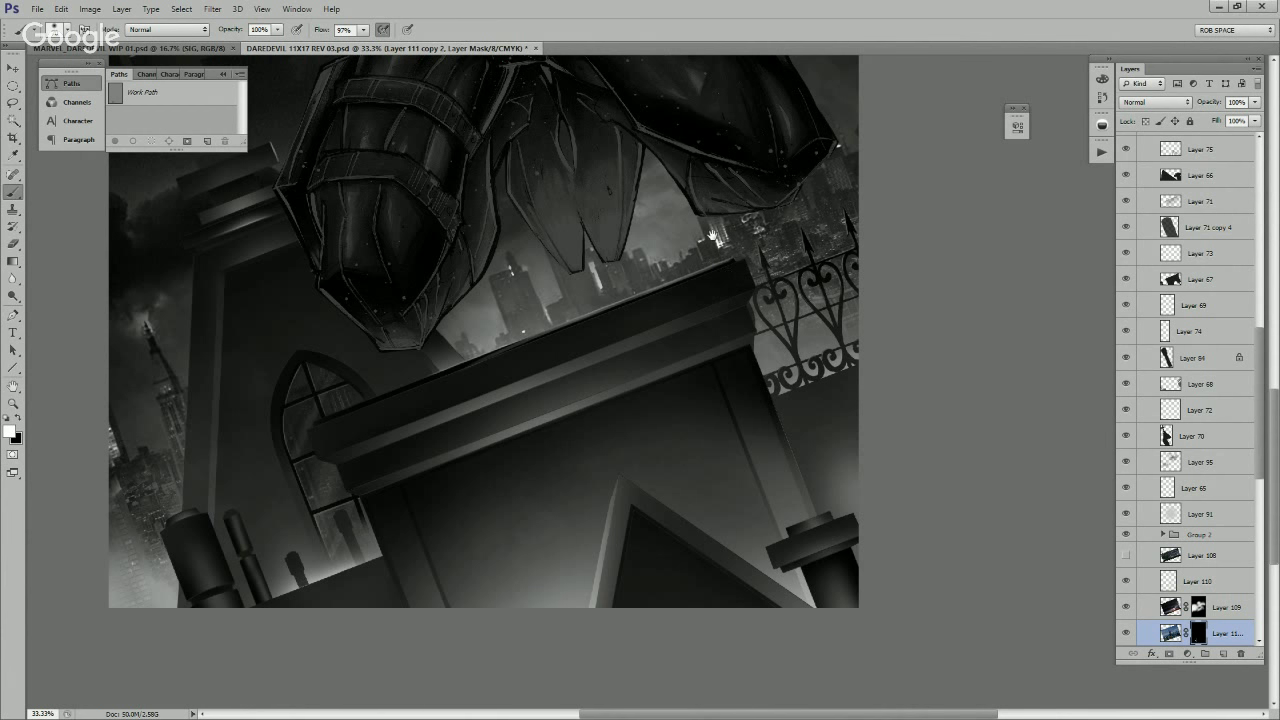
Step: On Layer 111's mask, reveal buildings along the ledge's top edge below the cape with white and refine them with black
{"action": "left_click_drag", "start_coordinate": [712, 237], "coordinate": [753, 340]}
{"action": "left_click_drag", "start_coordinate": [769, 234], "coordinate": [714, 329]}
{"action": "left_click_drag", "start_coordinate": [620, 372], "coordinate": [739, 303]}
{"action": "key", "text": "v"}
{"action": "scroll", "coordinate": [1185, 390], "scroll_direction": "down", "scroll_amount": 5}
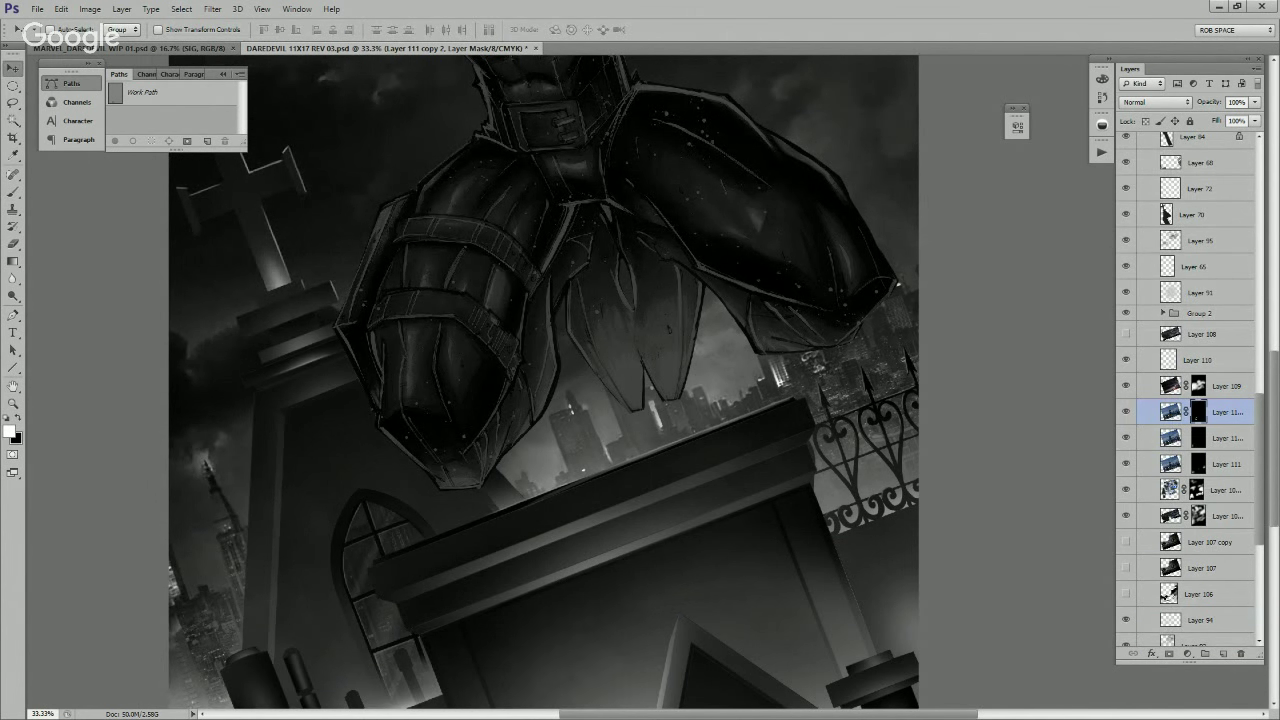
{"action": "left_click", "coordinate": [1198, 463]}
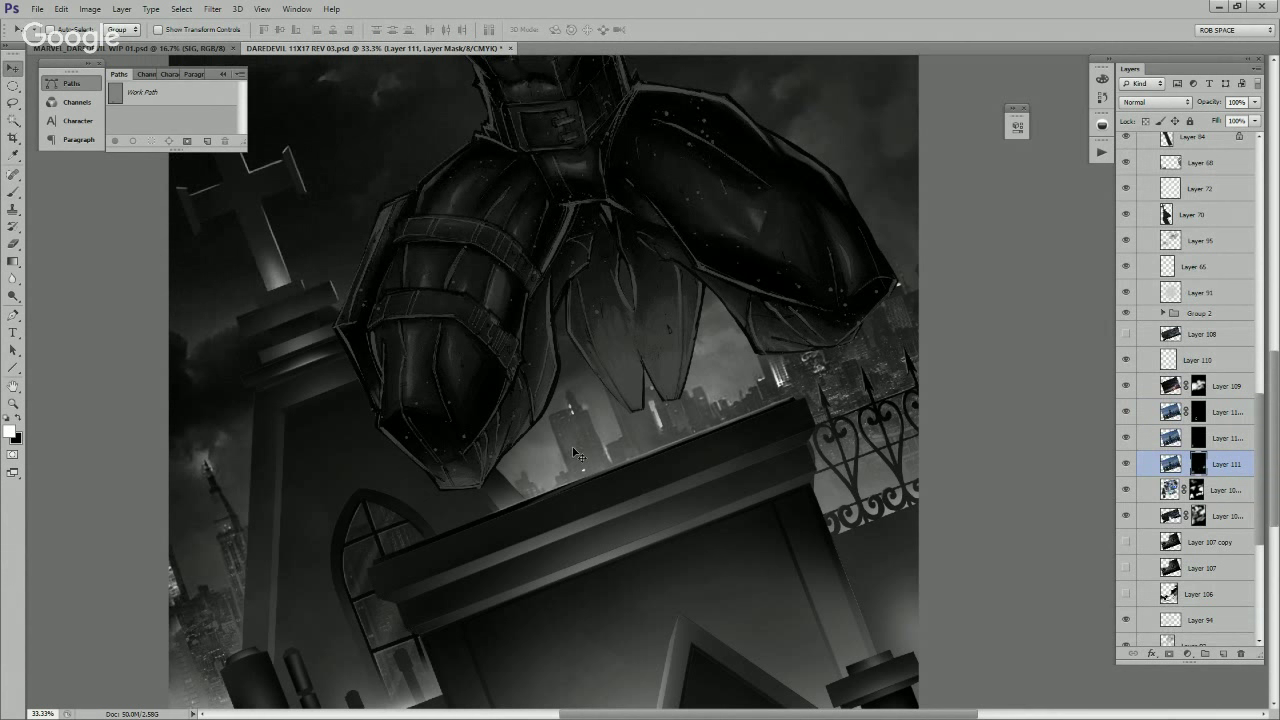
{"action": "key", "text": "b"}
{"action": "mouse_move", "coordinate": [580, 430]}
{"action": "left_mouse_down"}
{"action": "mouse_move", "coordinate": [598, 440]}
{"action": "mouse_move", "coordinate": [581, 476]}
{"action": "left_mouse_up"}
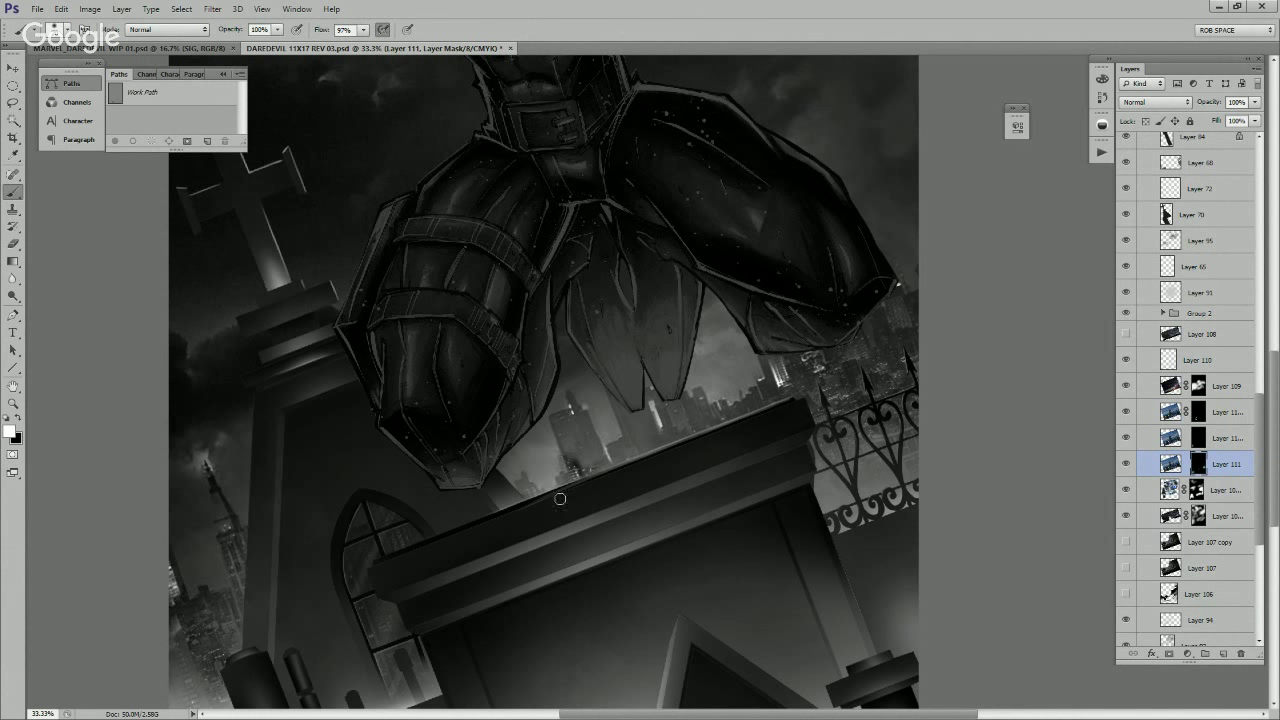
{"action": "key", "text": "x"}
{"action": "key", "text": "x"}
{"action": "key", "text": "x"}
{"action": "left_click_drag", "start_coordinate": [713, 455], "coordinate": [654, 488]}
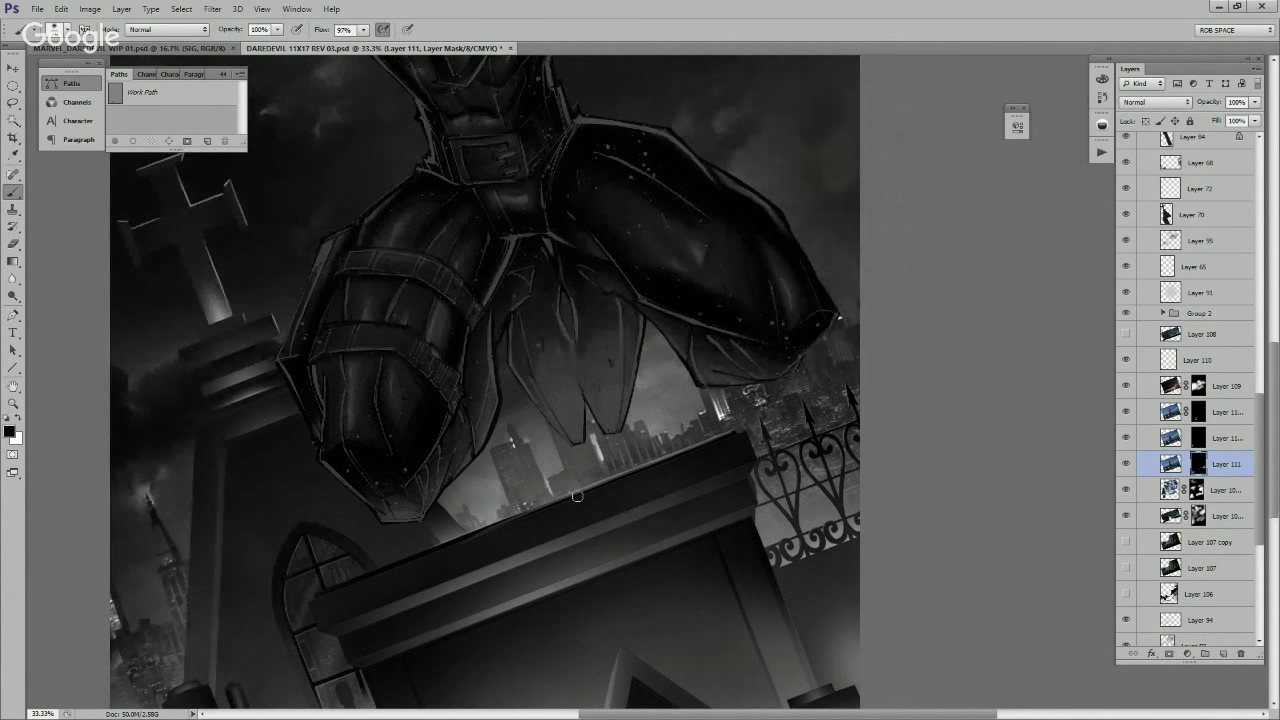
Step: Add a new layer above Layer 110 and greatly enlarge the soft brush
{"action": "key", "text": "z"}
{"action": "left_click", "coordinate": [760, 522], "text": "alt"}
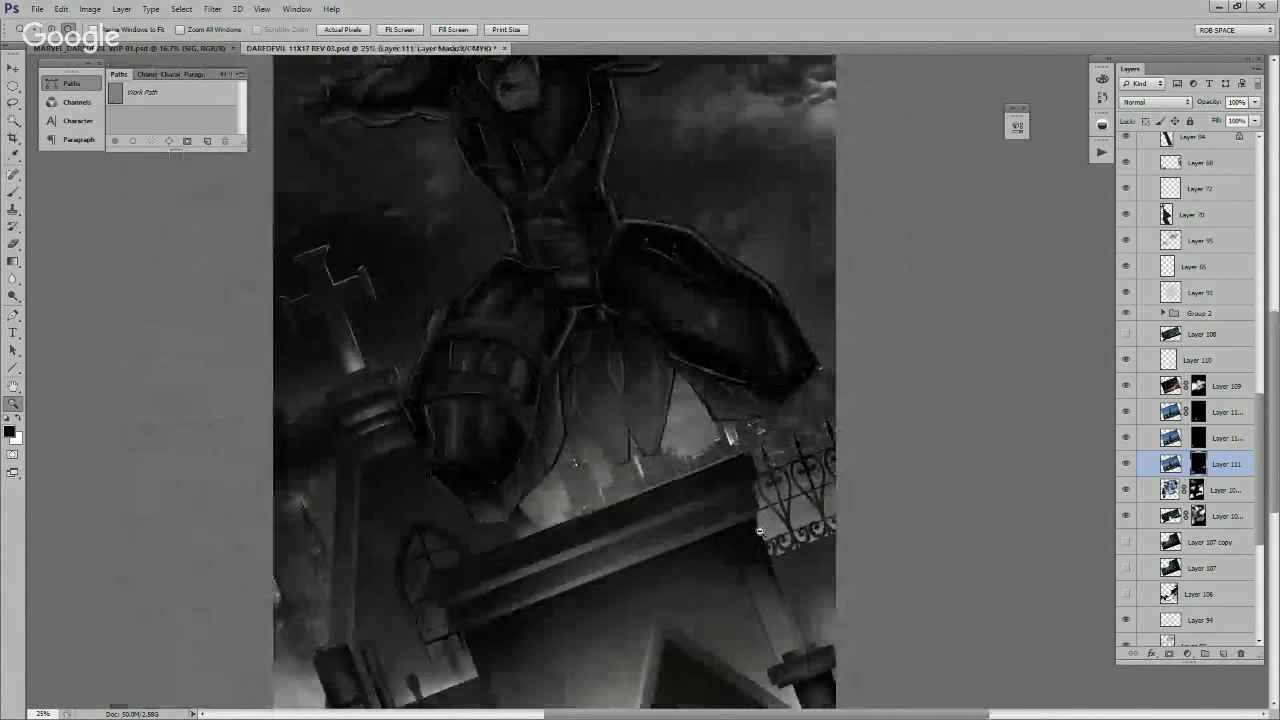
{"action": "left_click", "coordinate": [757, 540], "text": "alt"}
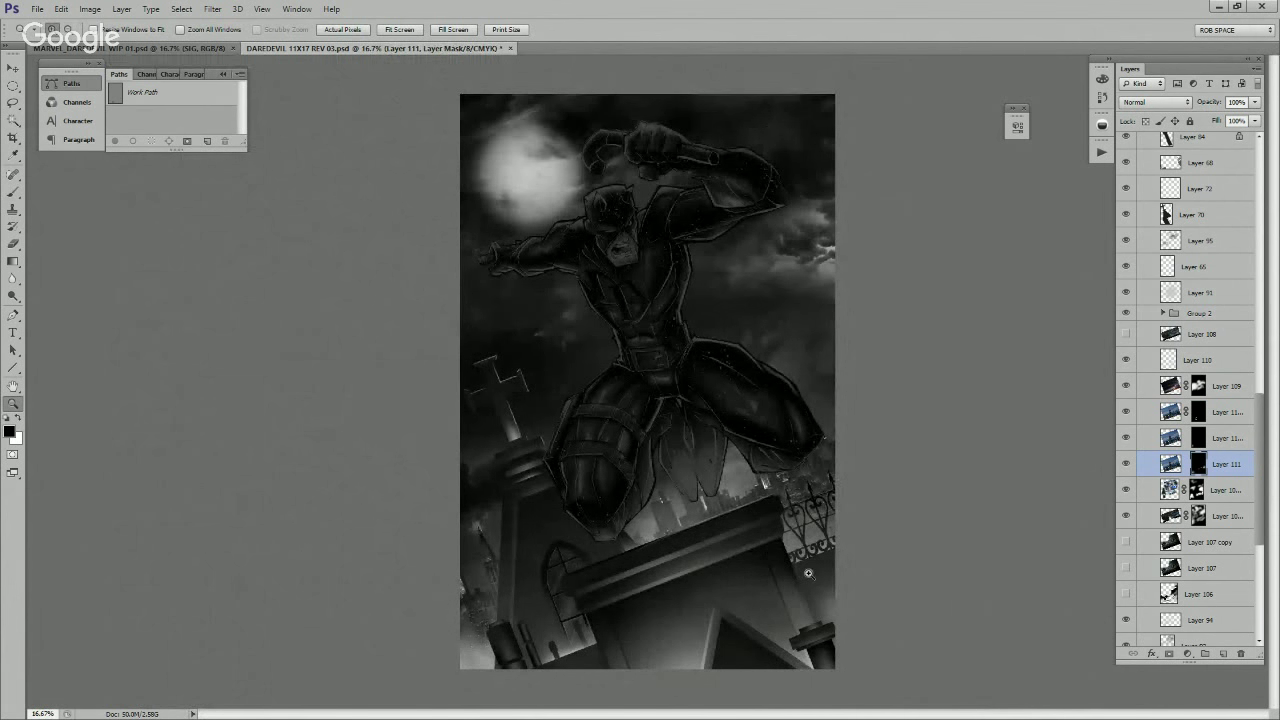
{"action": "left_click", "coordinate": [798, 577], "text": "alt"}
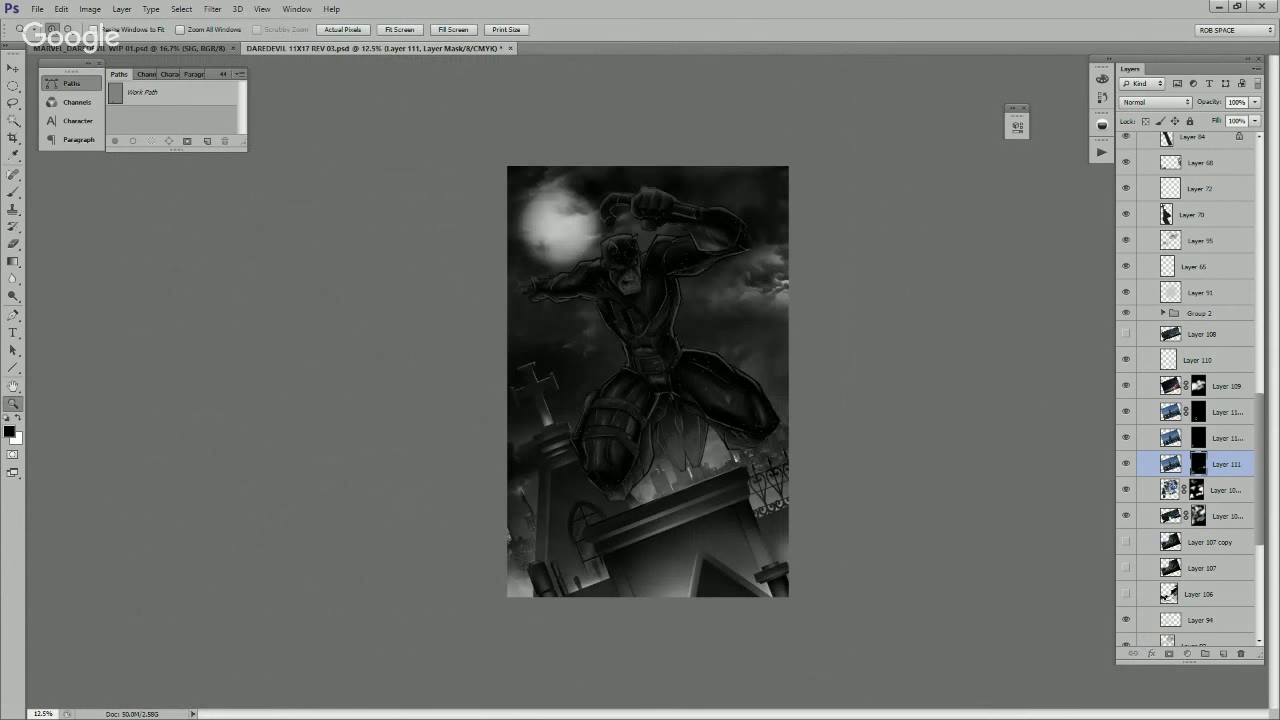
{"action": "left_click", "coordinate": [1197, 359]}
{"action": "left_click", "coordinate": [1223, 653]}
{"action": "key", "text": "b"}
{"action": "right_click", "coordinate": [744, 411]}
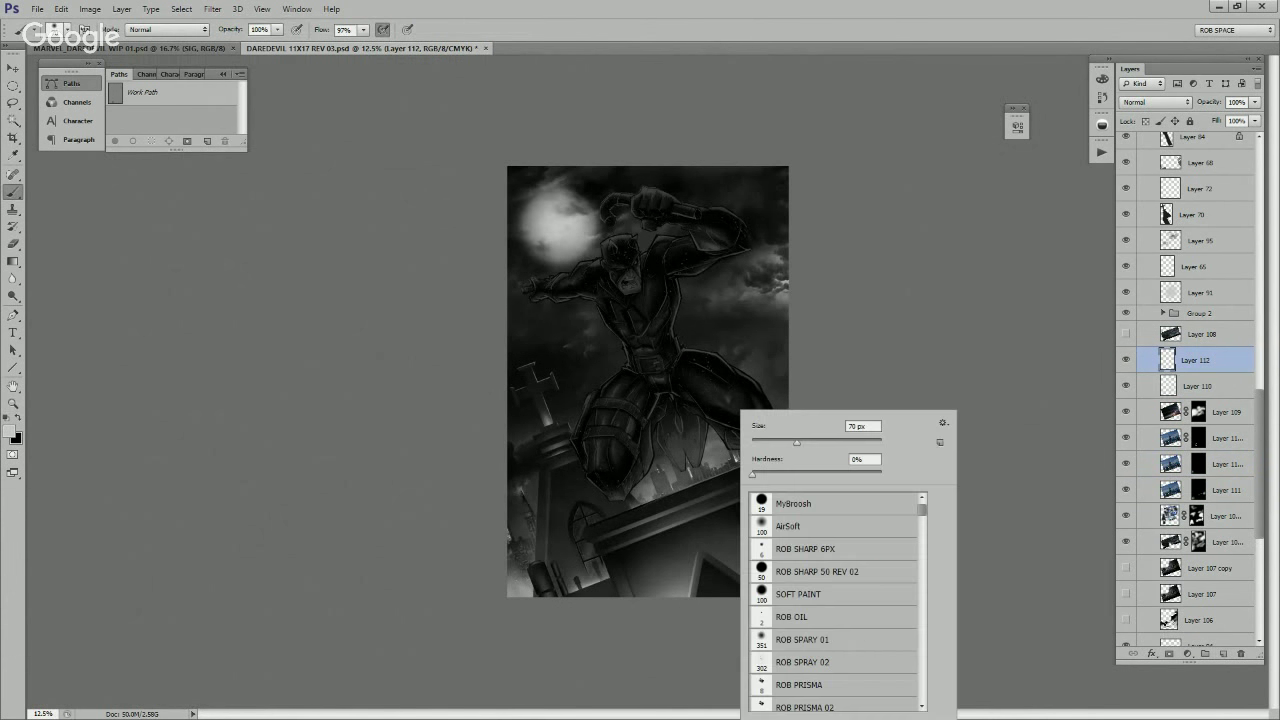
{"action": "left_click", "coordinate": [696, 597]}
{"action": "key", "text": "bracketright"}
{"action": "key", "text": "bracketright"}
{"action": "key", "text": "bracketright"}
{"action": "key", "text": "bracketright"}
{"action": "key", "text": "bracketright"}
{"action": "key", "text": "bracketright"}
{"action": "key", "text": "bracketright"}
{"action": "key", "text": "bracketright"}
{"action": "key", "text": "bracketright"}
{"action": "key", "text": "bracketright"}
{"action": "key", "text": "bracketright"}
{"action": "key", "text": "bracketright"}
{"action": "key", "text": "bracketright"}
{"action": "key", "text": "bracketright"}
{"action": "key", "text": "bracketright"}
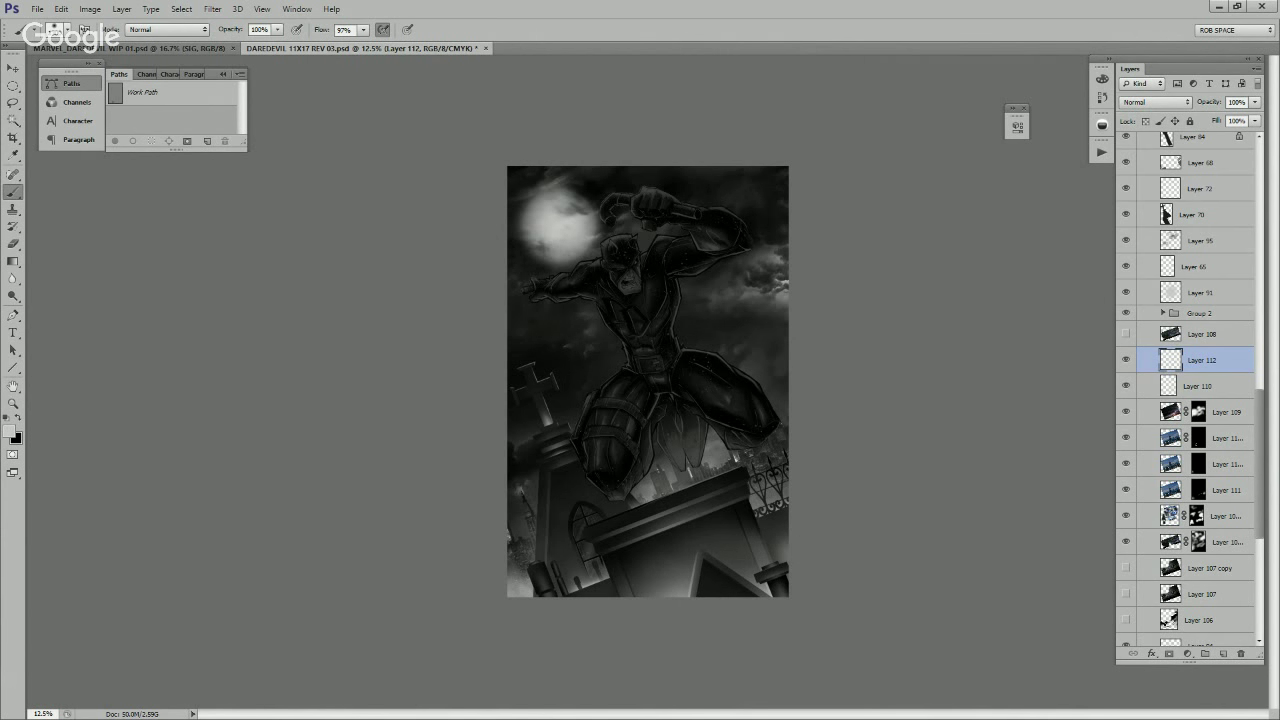
Step: Add a new layer above Layer 104 and brush light grey haze over the lower background, undoing unwanted strokes
{"action": "left_click", "coordinate": [1200, 241]}
{"action": "scroll", "coordinate": [1190, 390], "scroll_direction": "up", "scroll_amount": 10}
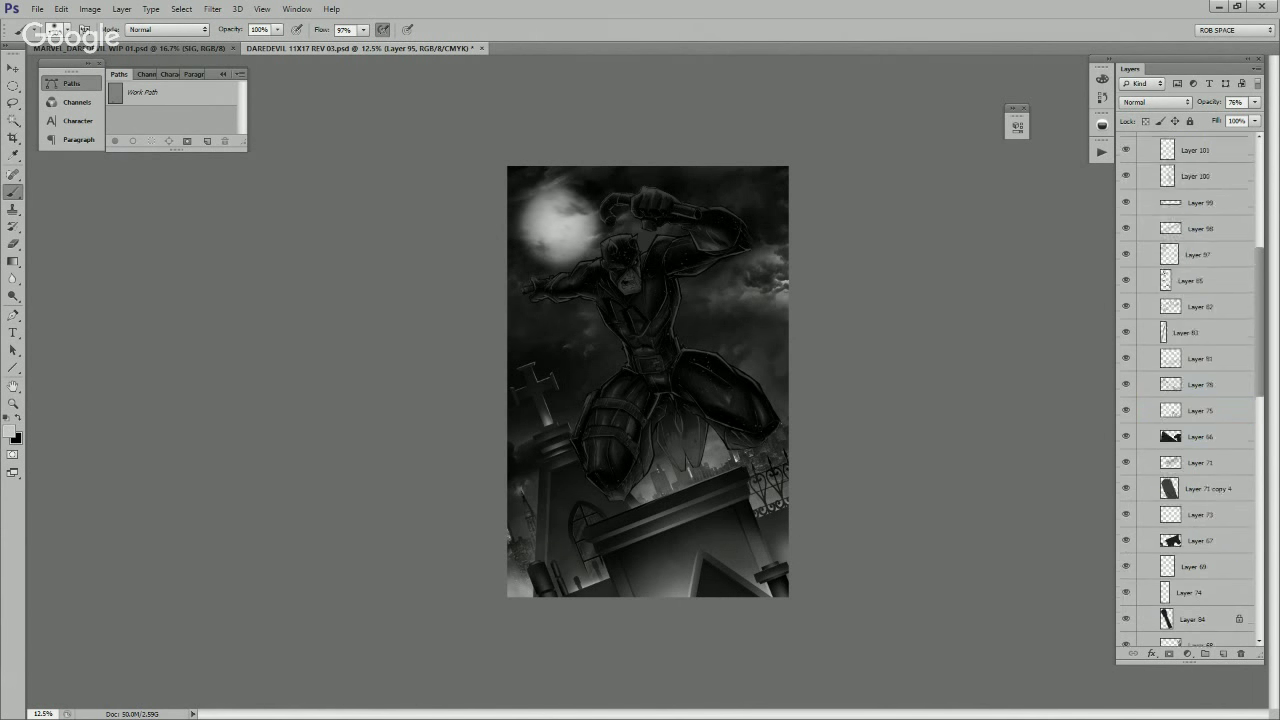
{"action": "left_click", "coordinate": [1195, 301]}
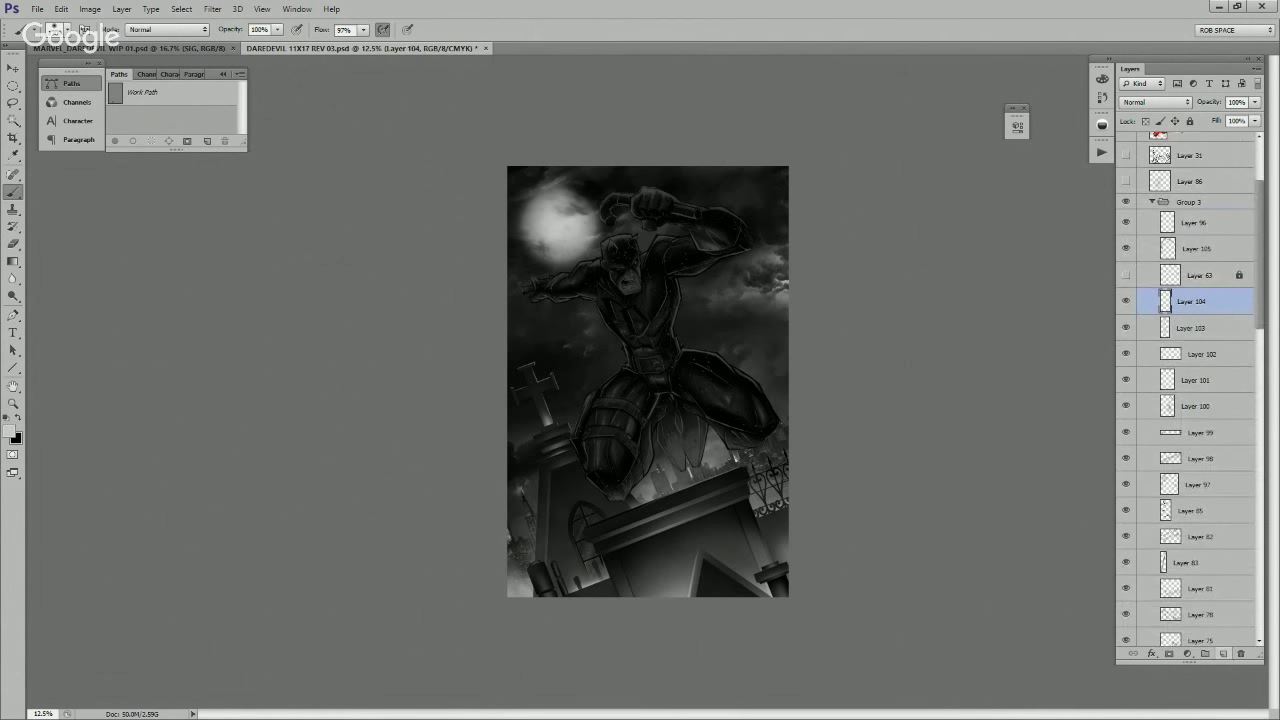
{"action": "left_click", "coordinate": [1222, 653]}
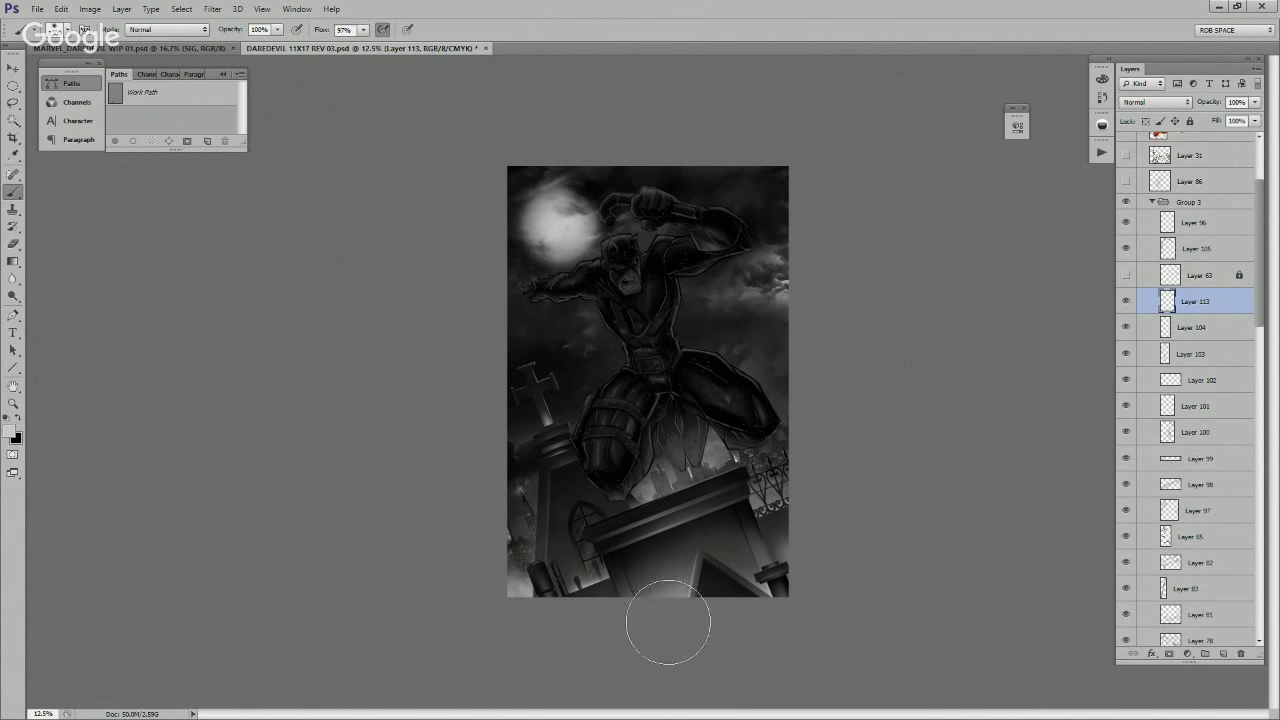
{"action": "mouse_move", "coordinate": [668, 623]}
{"action": "left_mouse_down"}
{"action": "mouse_move", "coordinate": [848, 584]}
{"action": "mouse_move", "coordinate": [623, 674]}
{"action": "left_mouse_up"}
{"action": "key", "text": "ctrl+z"}
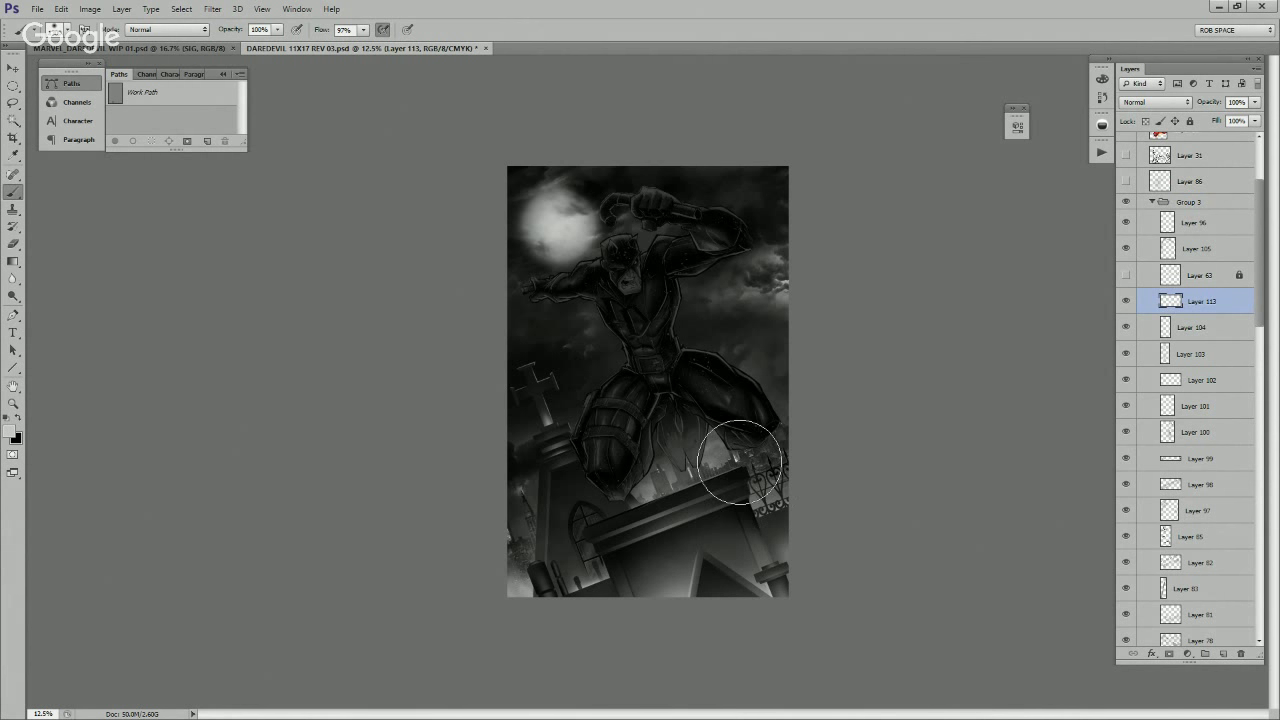
{"action": "left_click_drag", "start_coordinate": [738, 463], "coordinate": [730, 535]}
{"action": "left_click_drag", "start_coordinate": [571, 466], "coordinate": [590, 385]}
{"action": "key", "text": "ctrl+z"}
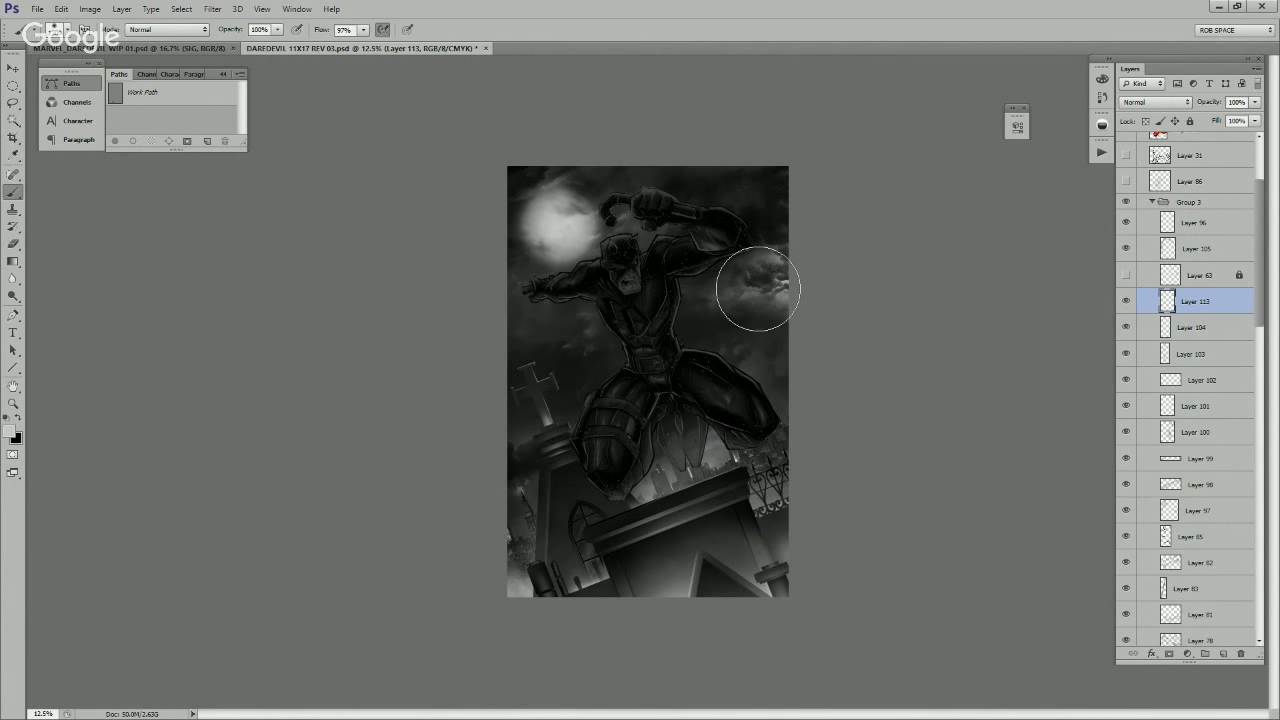
Step: Darken the haze around the ledge and below the legs with broad black strokes, undoing the light dab over the fence
{"action": "key", "text": "x"}
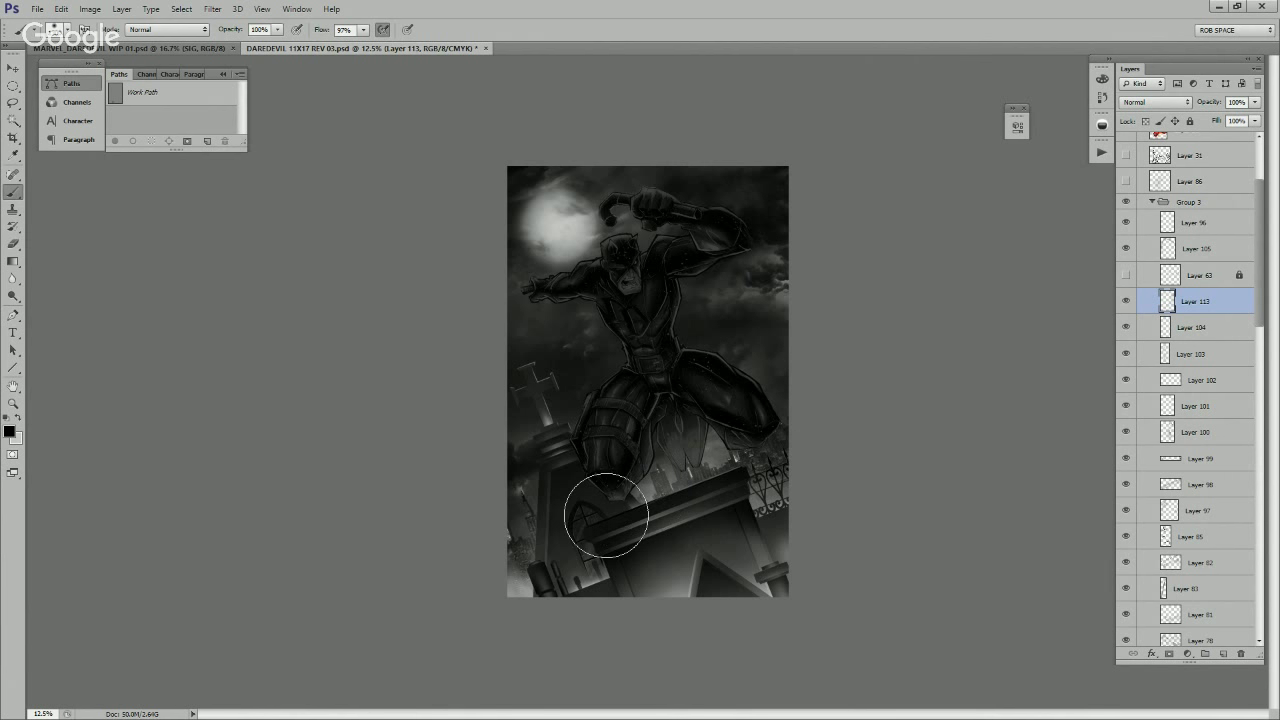
{"action": "left_click_drag", "start_coordinate": [607, 515], "coordinate": [722, 467]}
{"action": "key", "text": "x"}
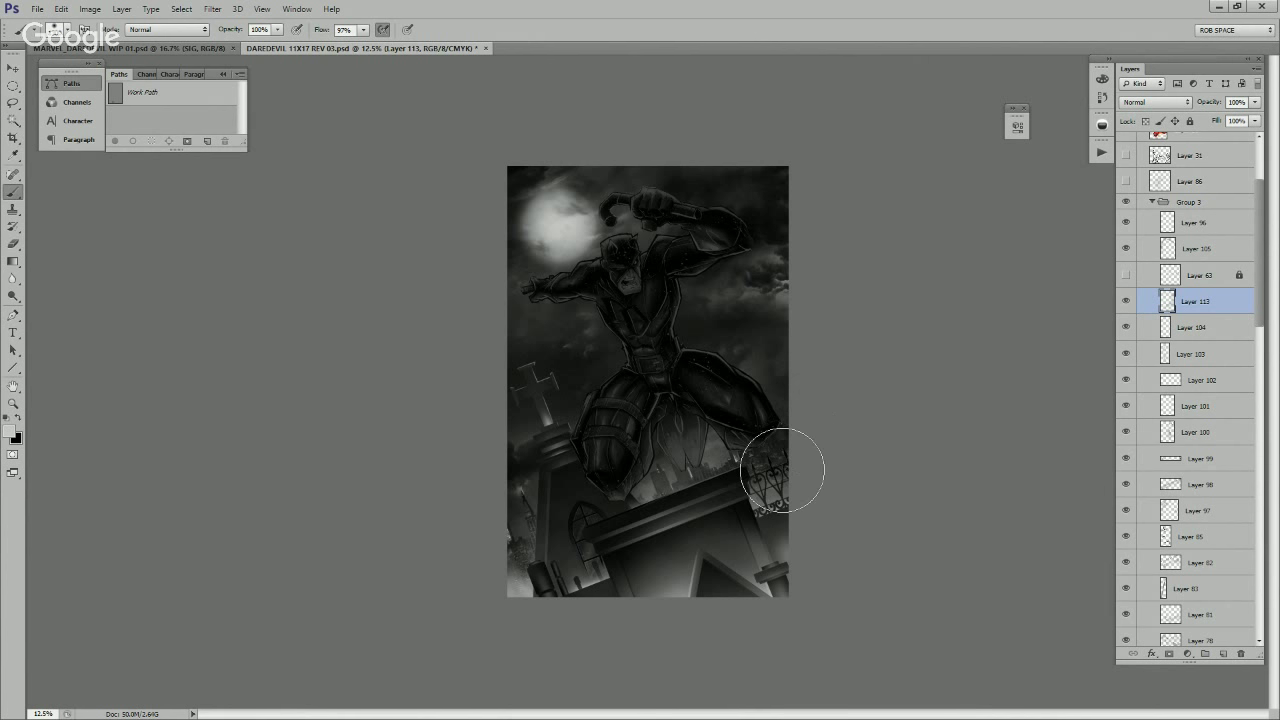
{"action": "left_click", "coordinate": [784, 467]}
{"action": "key", "text": "ctrl+z"}
{"action": "key", "text": "x"}
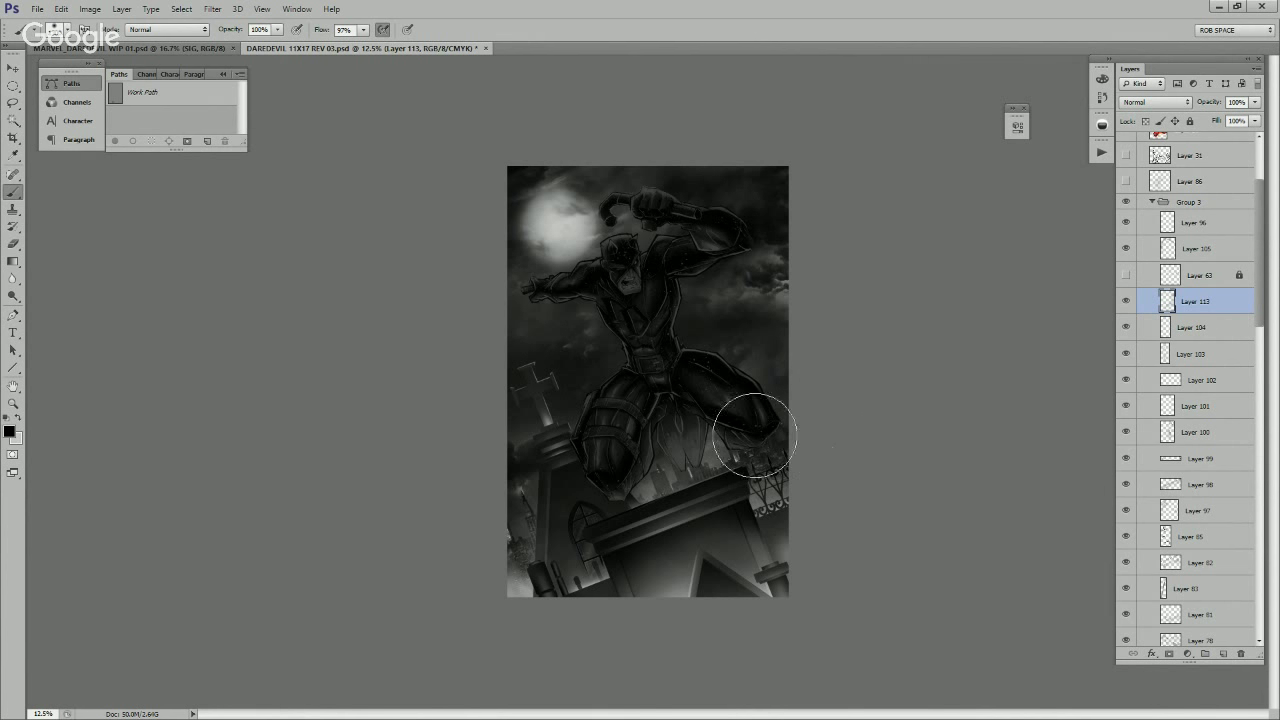
{"action": "left_click_drag", "start_coordinate": [755, 436], "coordinate": [681, 464]}
{"action": "key", "text": "x"}
{"action": "key", "text": "x"}
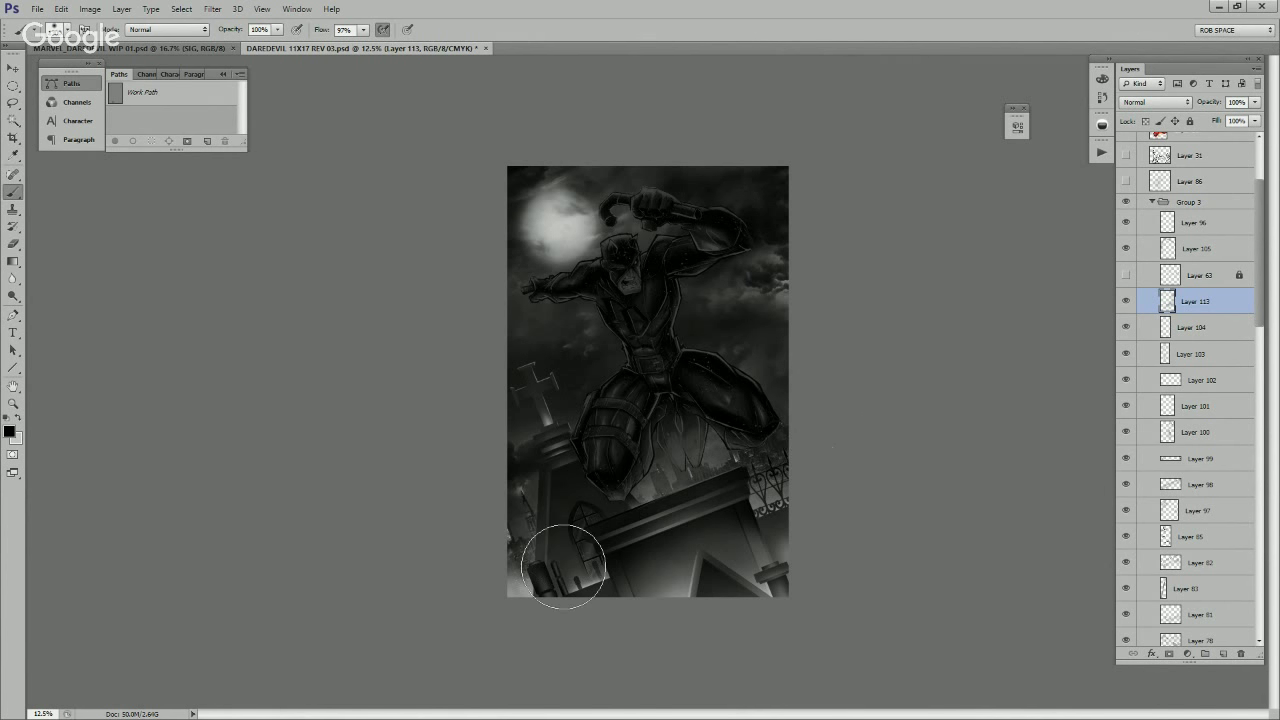
{"action": "key", "text": "e"}
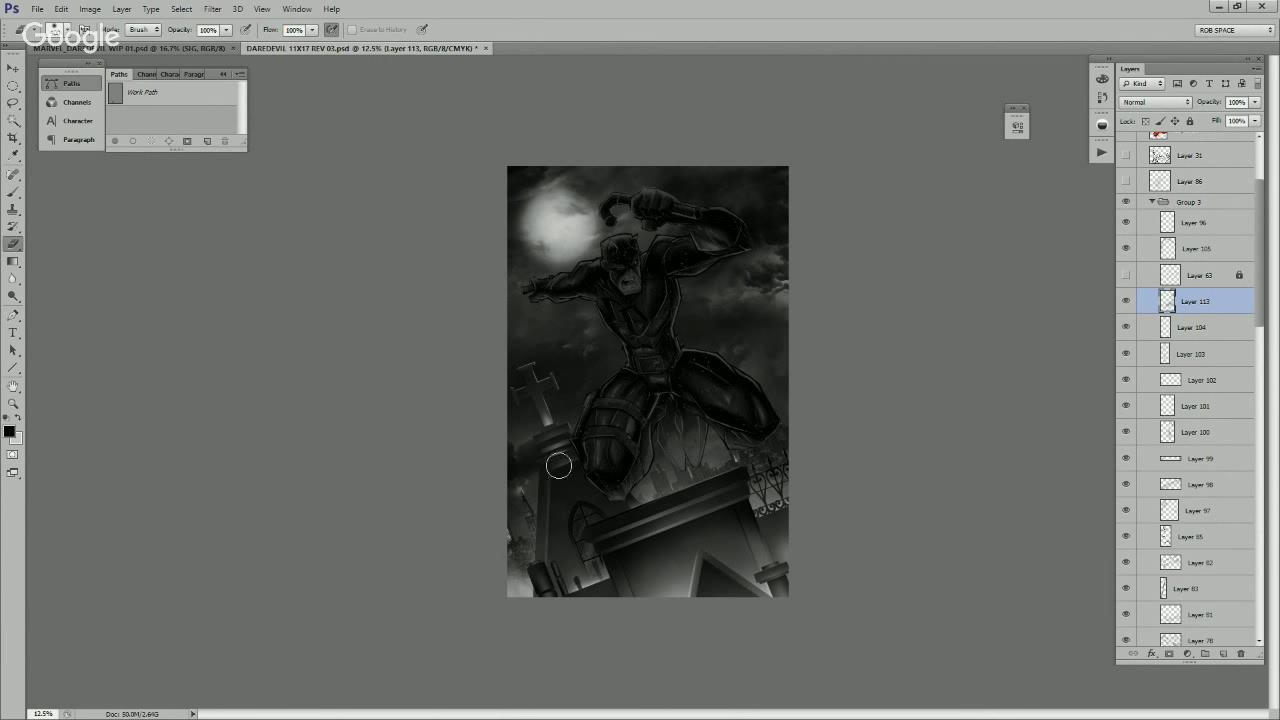
Step: Add another new layer directly above the haze layer and return to the Brush tool
{"action": "left_click", "coordinate": [1224, 653]}
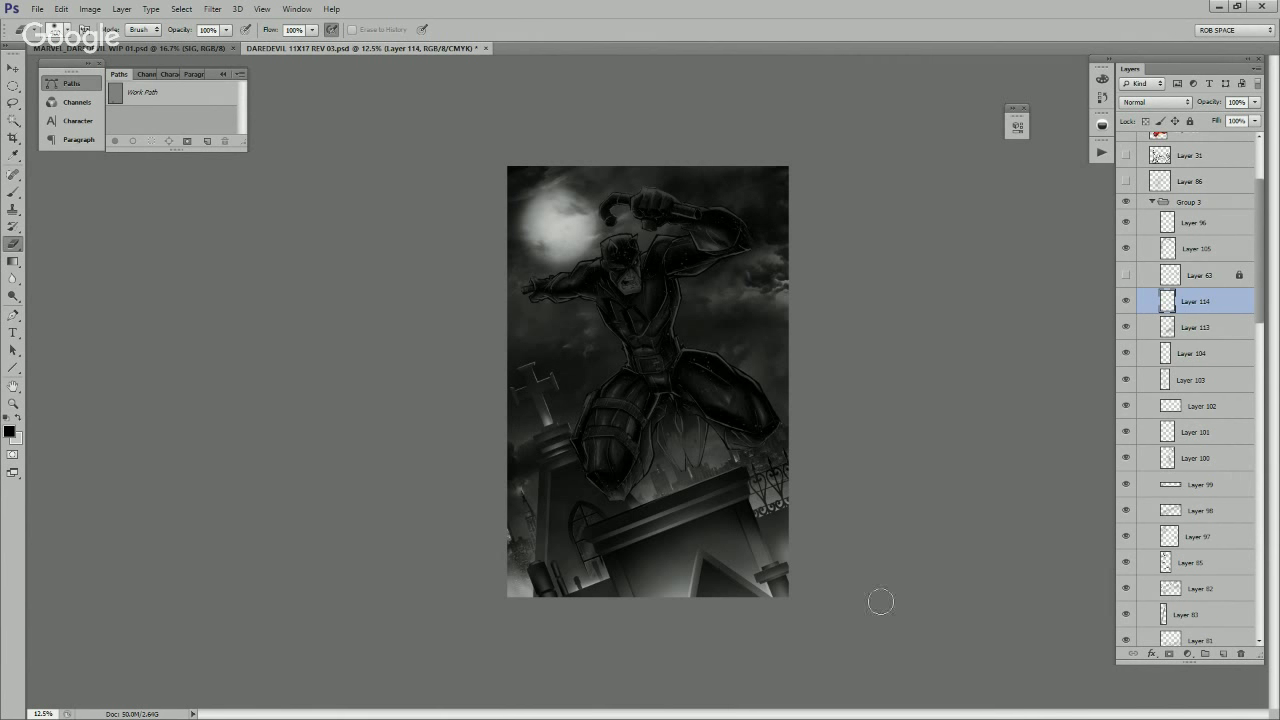
{"action": "key", "text": "b"}
{"action": "key", "text": "ctrl+plus"}
{"action": "right_click", "coordinate": [780, 567]}
{"action": "left_click", "coordinate": [733, 596]}
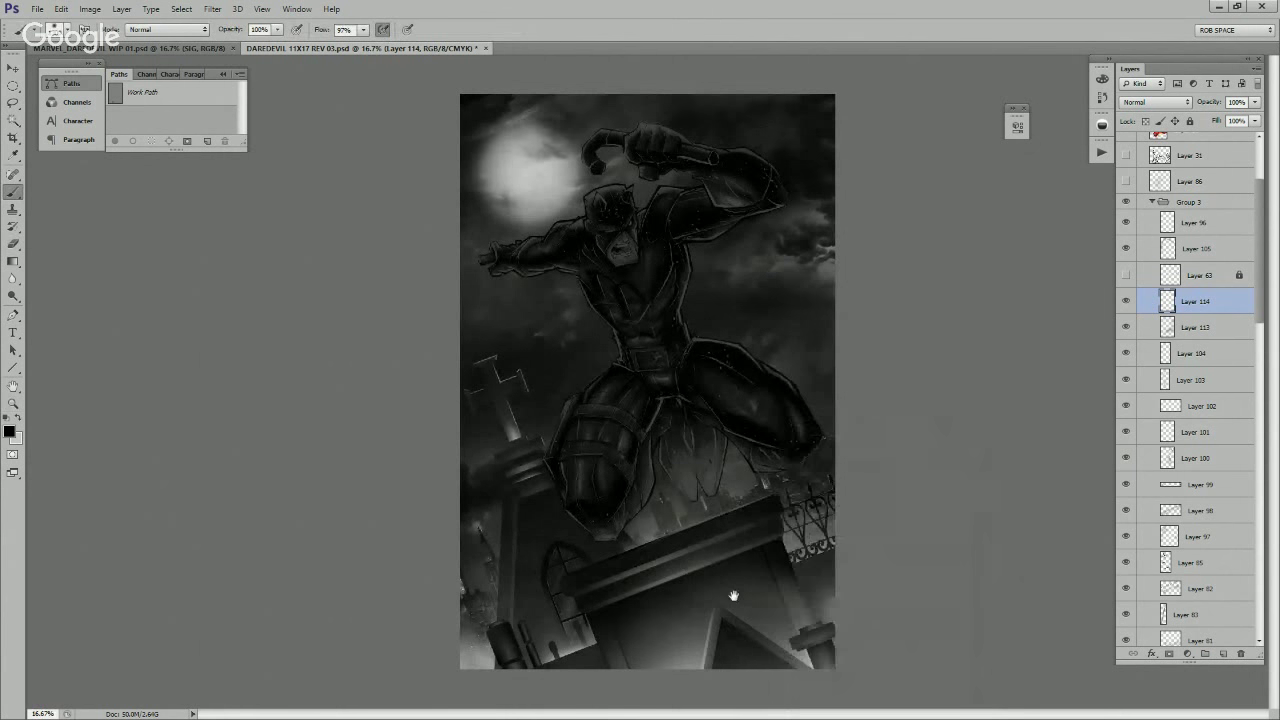
Step: Check the ledge's top edge by temporarily hiding the black Saturation layer and toggling the haze layer's visibility
{"action": "key", "text": "z"}
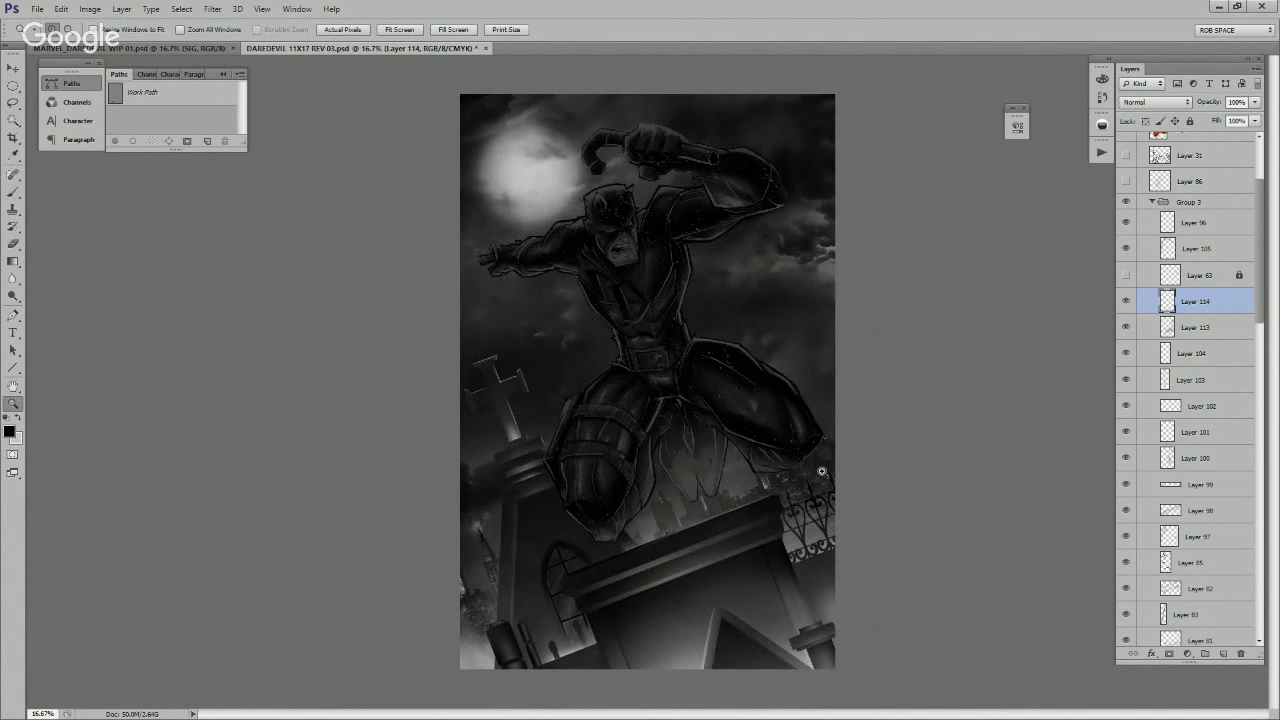
{"action": "left_click", "coordinate": [808, 508], "text": "alt"}
{"action": "left_click", "coordinate": [766, 513]}
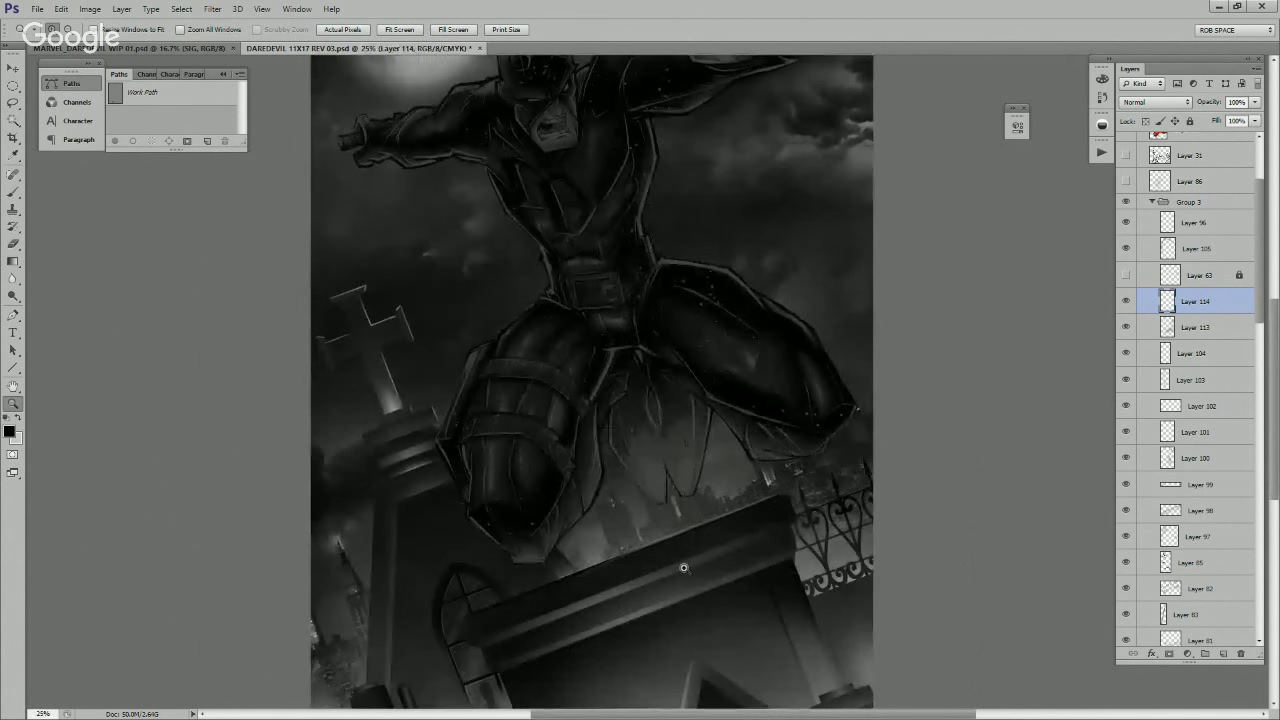
{"action": "left_click", "coordinate": [623, 583]}
{"action": "key", "text": "b"}
{"action": "key", "text": "v"}
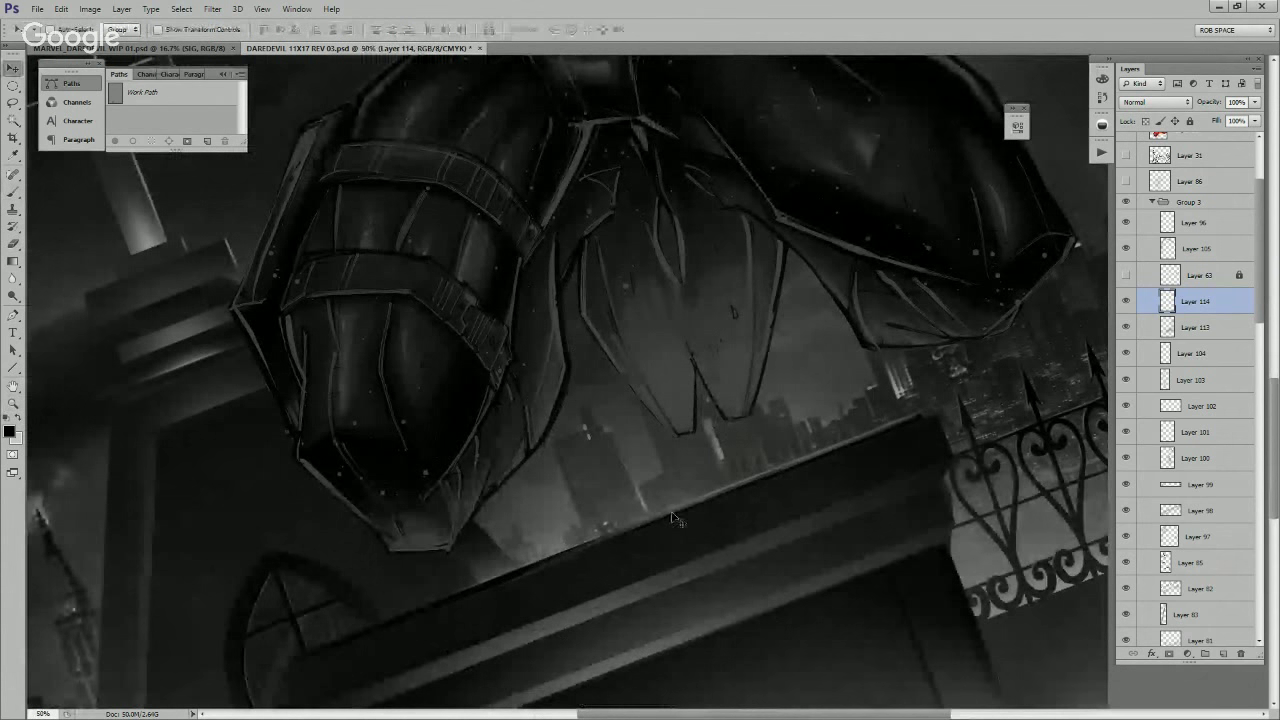
{"action": "left_click", "coordinate": [680, 518], "text": "ctrl"}
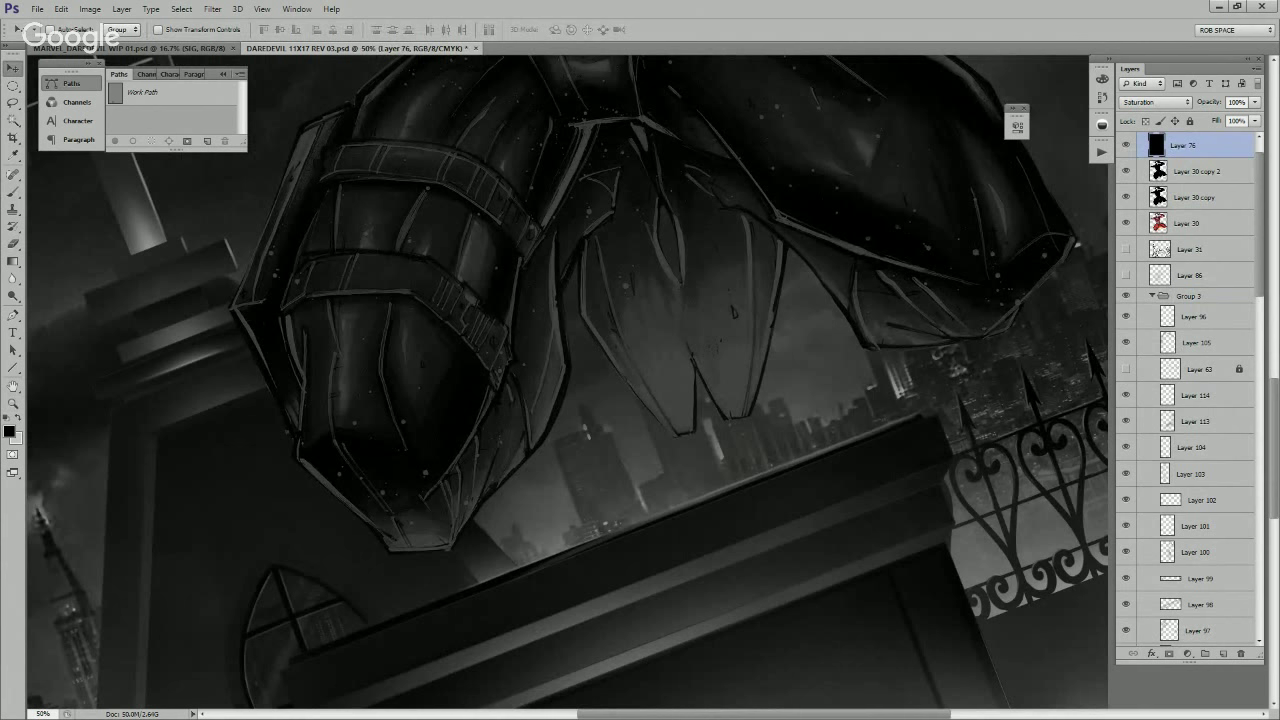
{"action": "left_click", "coordinate": [1126, 145]}
{"action": "left_click", "coordinate": [664, 521], "text": "ctrl"}
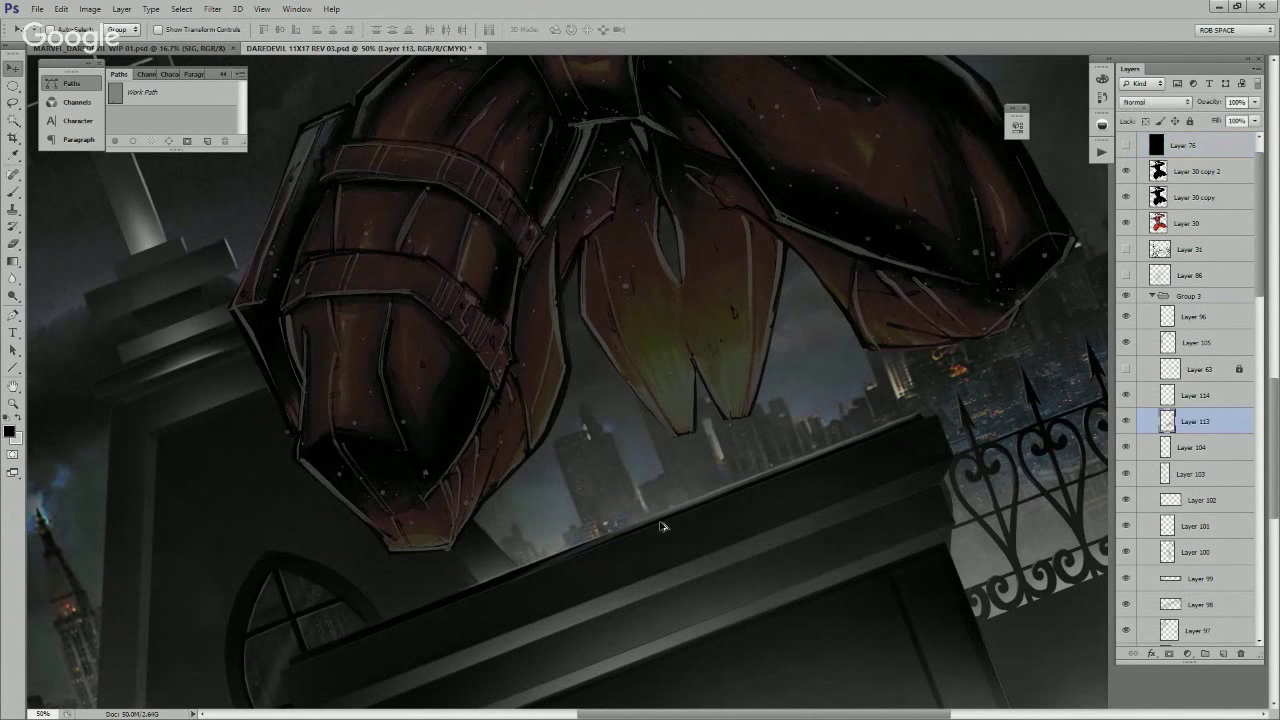
{"action": "left_click", "coordinate": [1126, 421]}
{"action": "left_click", "coordinate": [1126, 421]}
{"action": "left_click", "coordinate": [1126, 145]}
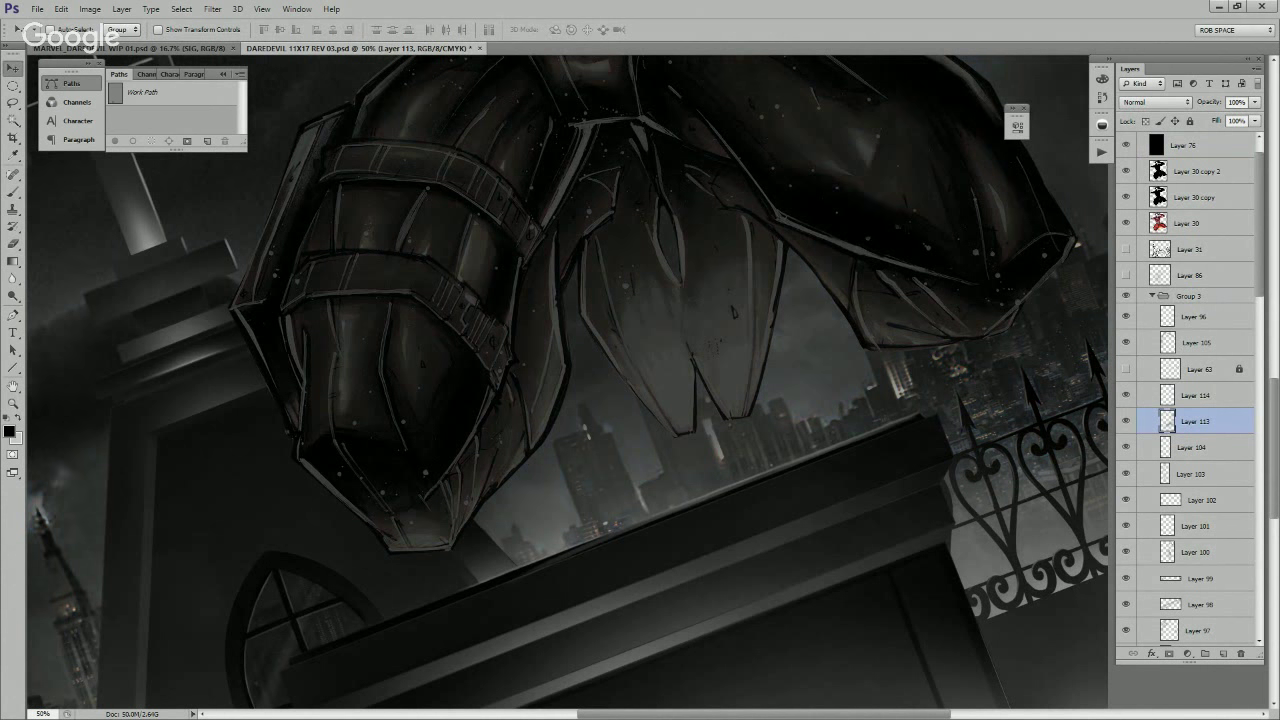
Step: Select Layer 102 and choose a small Eraser tip to clean up the ledge's top edge
{"action": "left_click", "coordinate": [1126, 500]}
{"action": "left_click", "coordinate": [1202, 500]}
{"action": "key", "text": "e"}
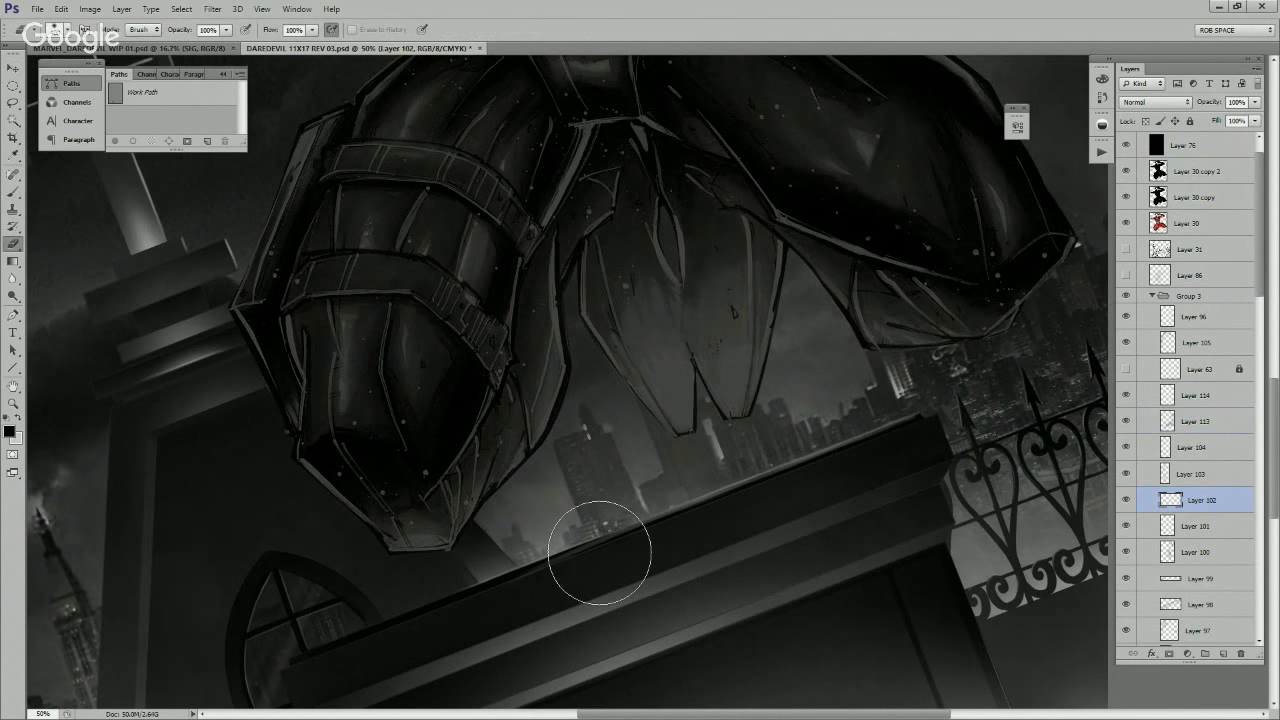
{"action": "right_click", "coordinate": [615, 553]}
{"action": "double_click", "coordinate": [660, 504]}
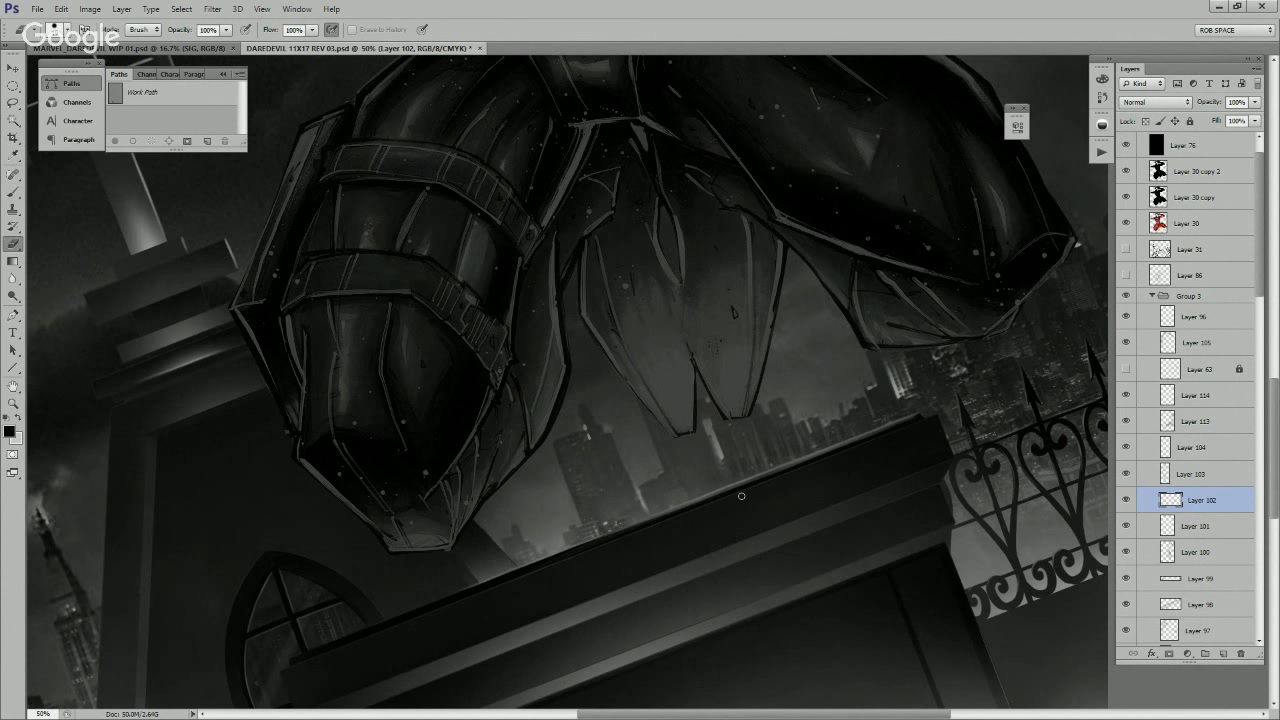
{"action": "left_click_drag", "start_coordinate": [887, 462], "coordinate": [757, 517]}
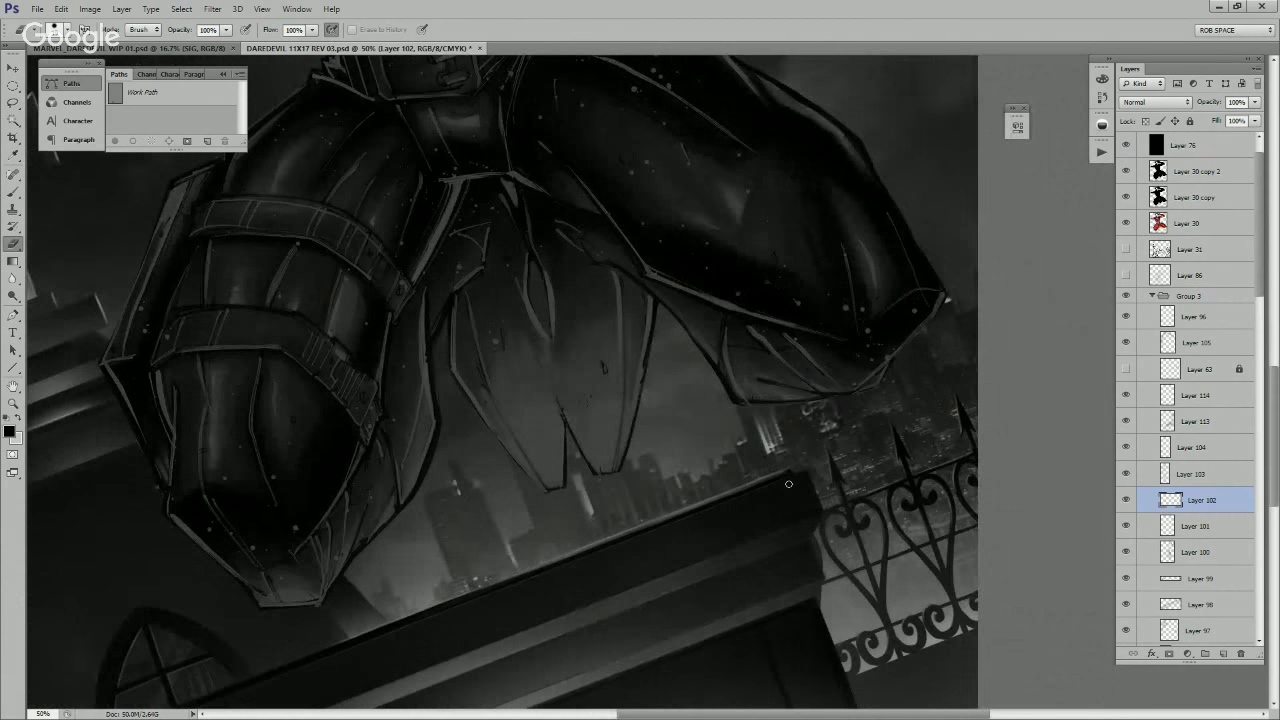
{"action": "key", "text": "z"}
{"action": "scroll", "coordinate": [805, 440], "scroll_direction": "down", "scroll_amount": 4}
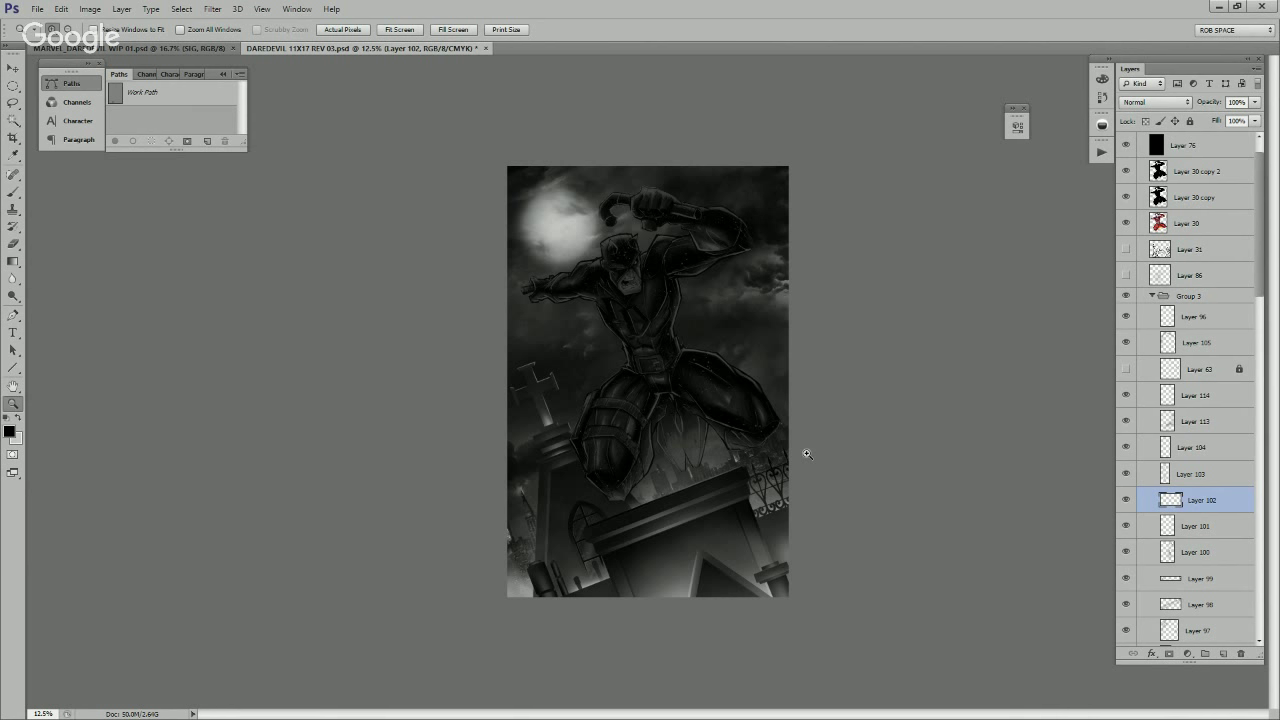
Step: Add a new layer above Layer 96 and choose the ROB SHARP 50 REV 02 brush
{"action": "left_click", "coordinate": [1194, 317]}
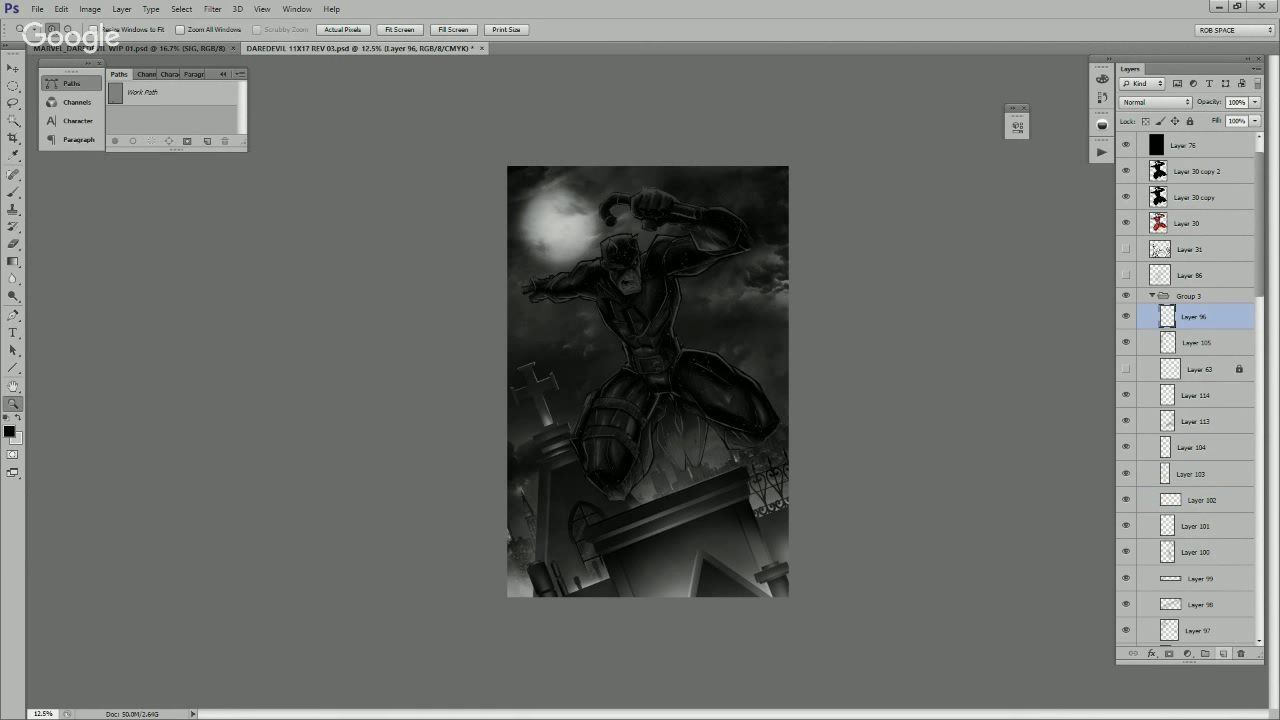
{"action": "left_click", "coordinate": [1223, 654]}
{"action": "key", "text": "b"}
{"action": "right_click", "coordinate": [752, 534]}
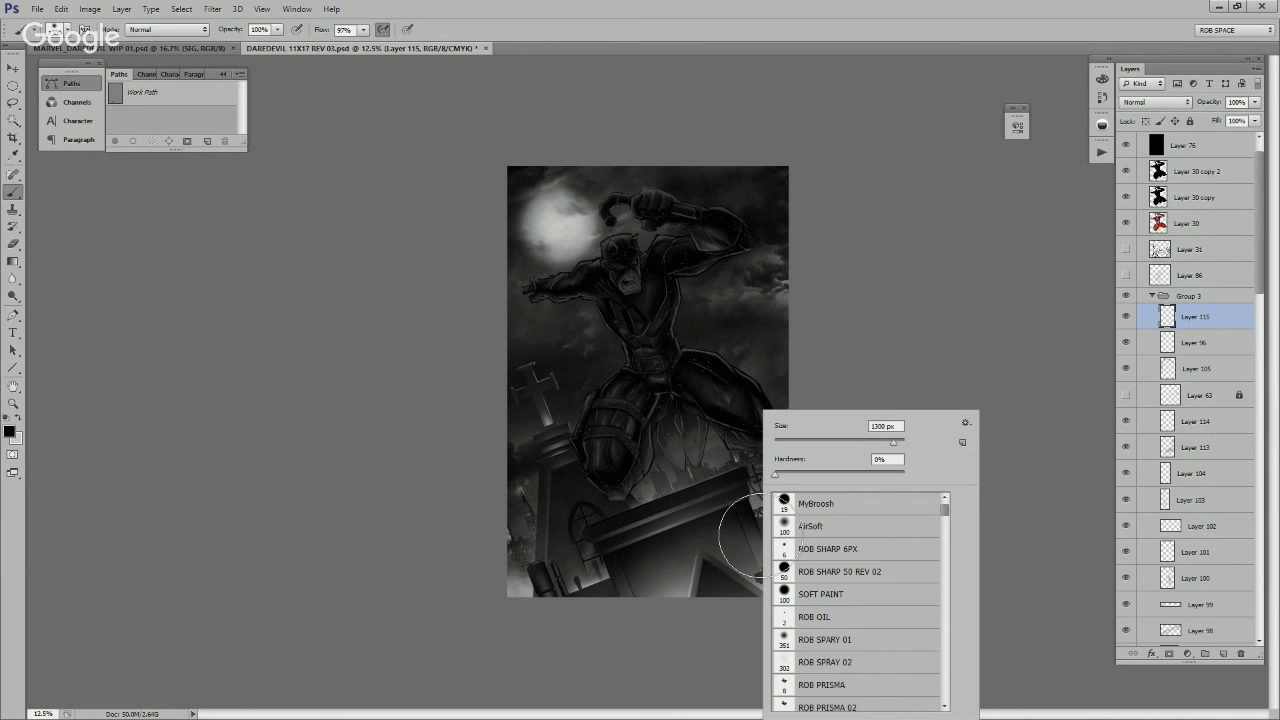
{"action": "left_click", "coordinate": [840, 572]}
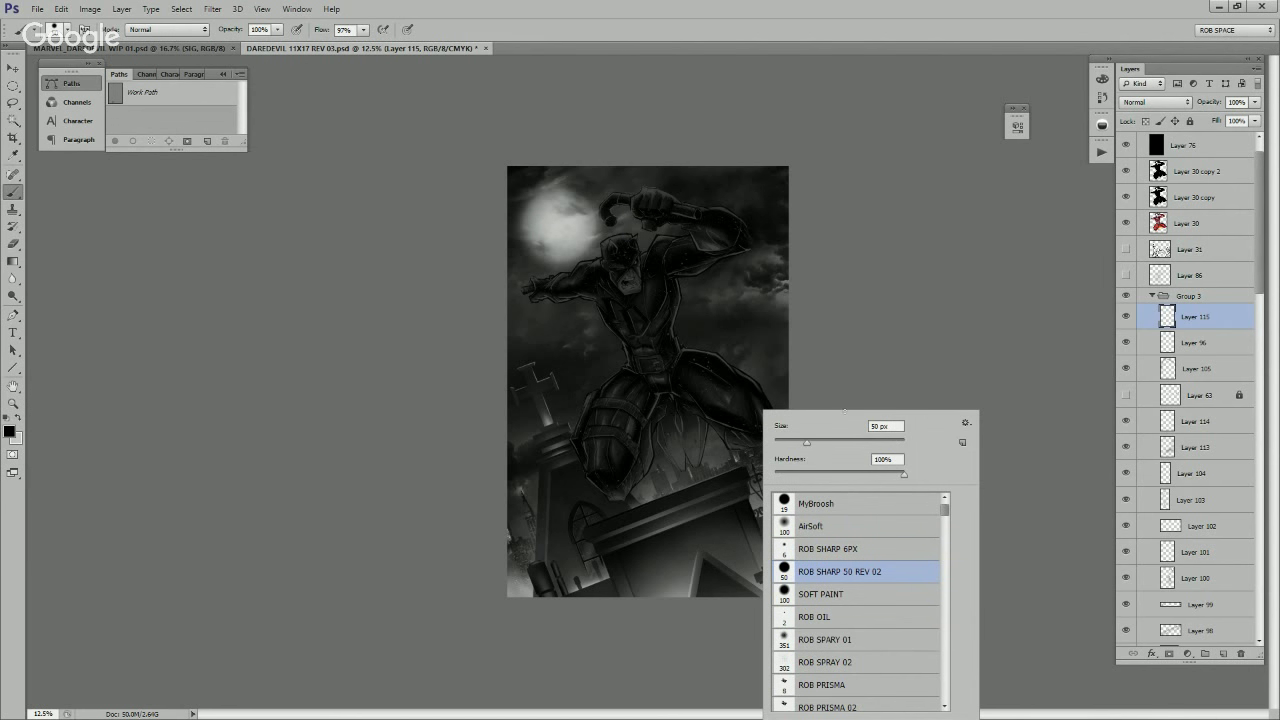
{"action": "left_click", "coordinate": [845, 409]}
{"action": "key", "text": "l"}
{"action": "mouse_move", "coordinate": [764, 567]}
{"action": "left_mouse_down"}
{"action": "mouse_move", "coordinate": [783, 526]}
{"action": "mouse_move", "coordinate": [756, 482]}
{"action": "mouse_move", "coordinate": [718, 458]}
{"action": "mouse_move", "coordinate": [724, 472]}
{"action": "left_mouse_up"}
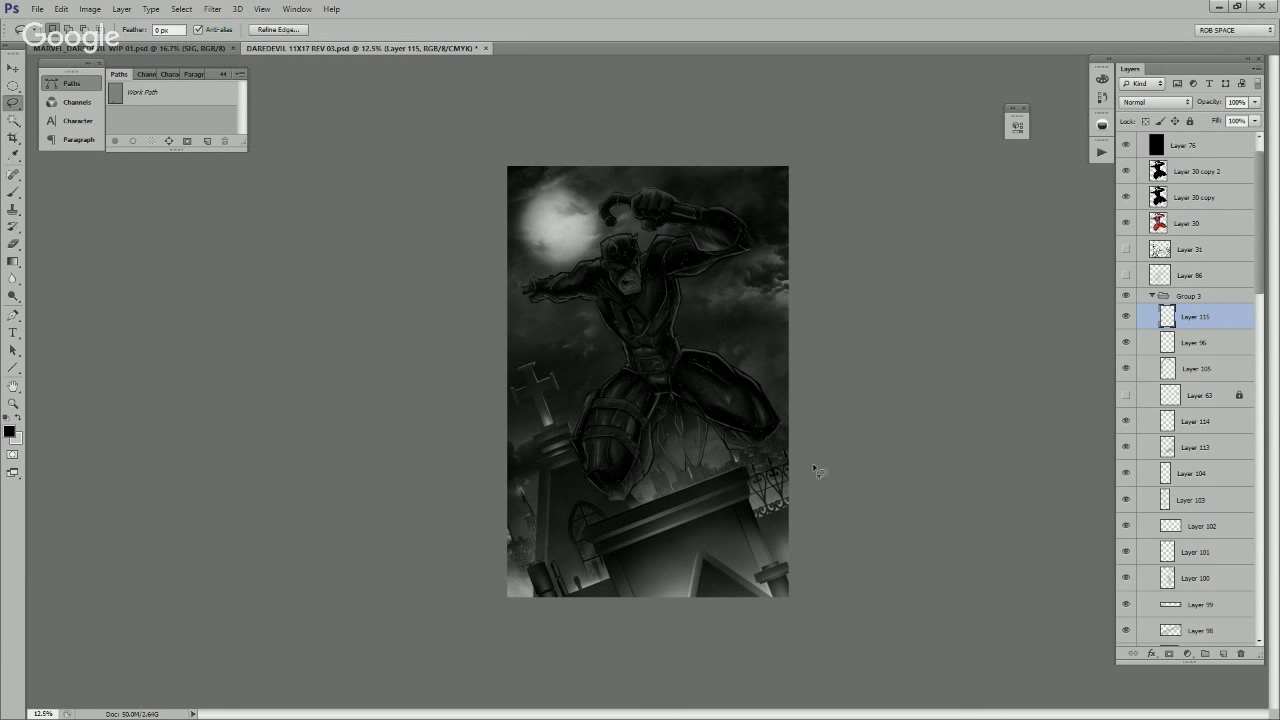
{"action": "mouse_move", "coordinate": [795, 535]}
{"action": "left_mouse_down"}
{"action": "mouse_move", "coordinate": [762, 574]}
{"action": "mouse_move", "coordinate": [688, 538]}
{"action": "mouse_move", "coordinate": [793, 473]}
{"action": "mouse_move", "coordinate": [787, 413]}
{"action": "mouse_move", "coordinate": [760, 356]}
{"action": "mouse_move", "coordinate": [784, 333]}
{"action": "mouse_move", "coordinate": [770, 374]}
{"action": "mouse_move", "coordinate": [789, 389]}
{"action": "mouse_move", "coordinate": [806, 488]}
{"action": "mouse_move", "coordinate": [742, 534]}
{"action": "mouse_move", "coordinate": [780, 570]}
{"action": "left_mouse_up"}
{"action": "key", "text": "ctrl+d"}
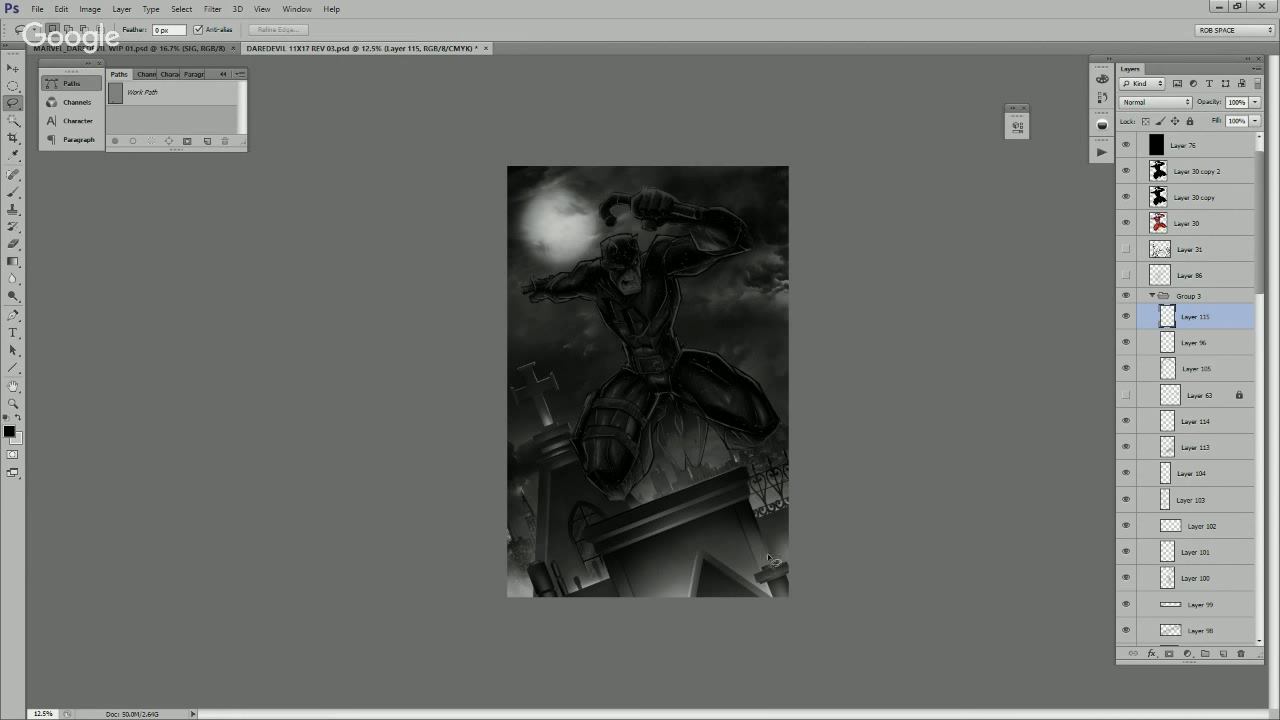
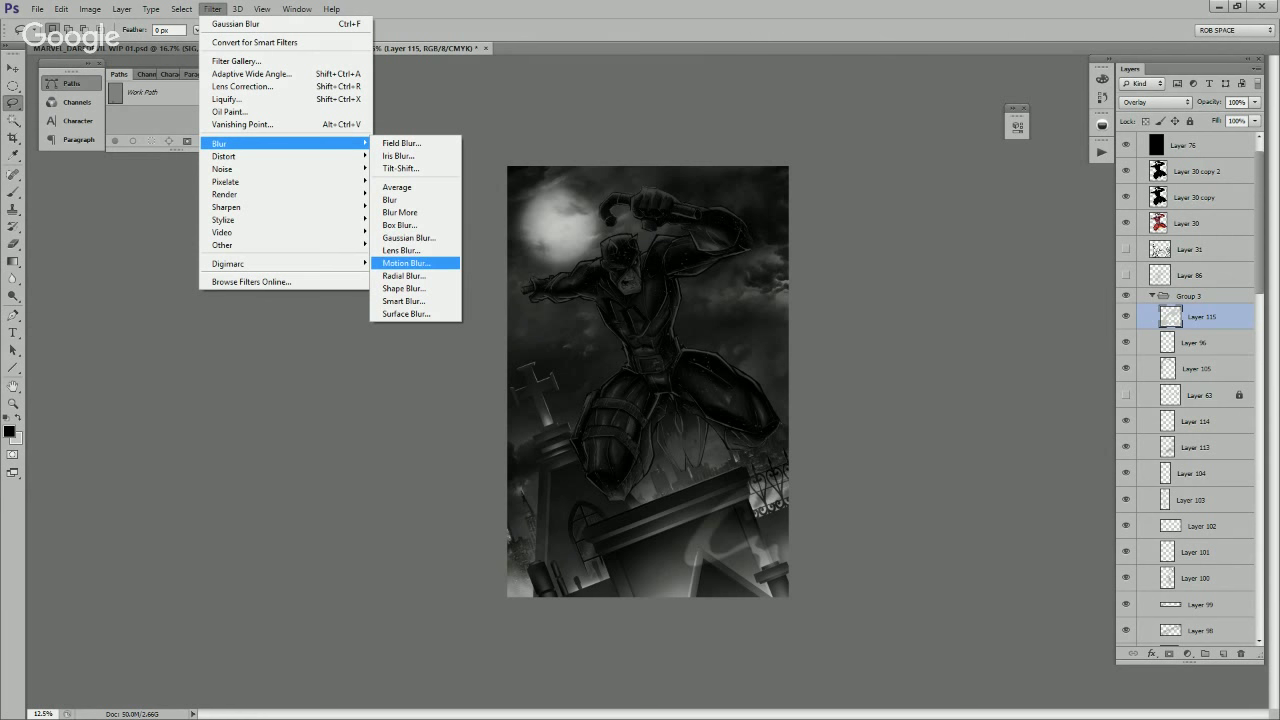
Step: Apply Motion Blur with a 26-pixel distance to the smoke on Layer 115, and duplicate that layer
{"action": "left_click", "coordinate": [405, 262]}
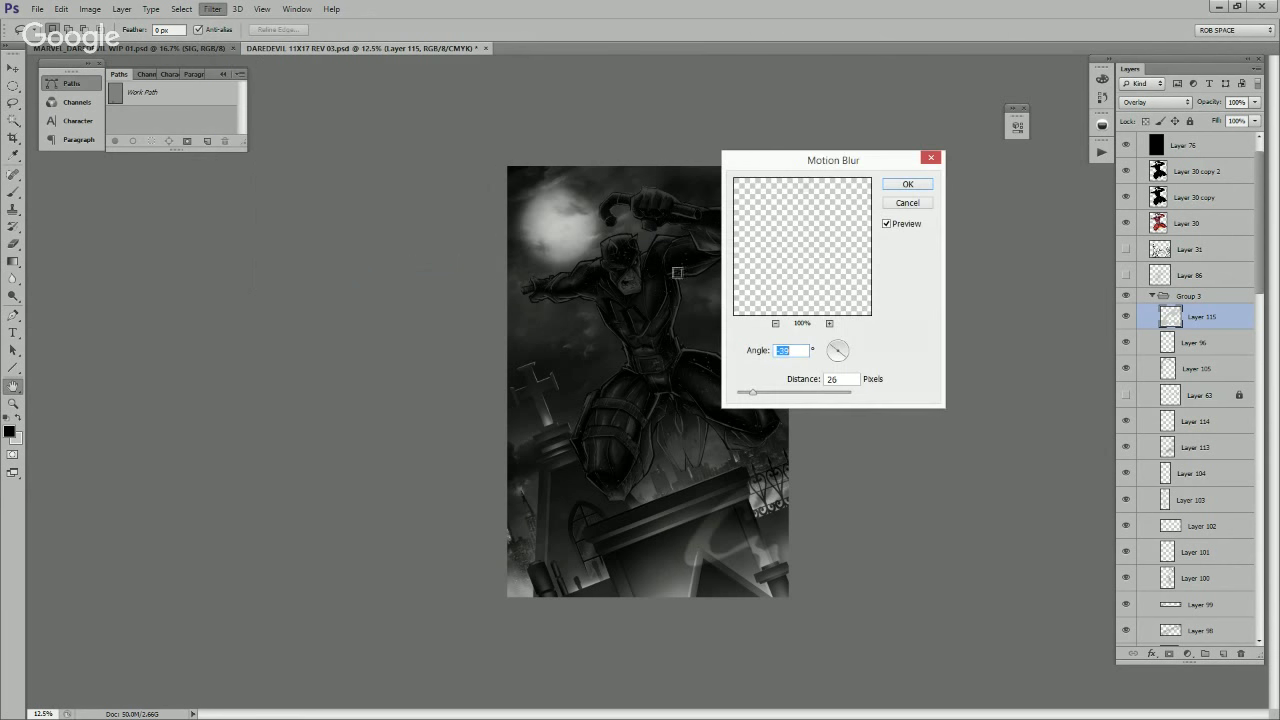
{"action": "left_click", "coordinate": [898, 187]}
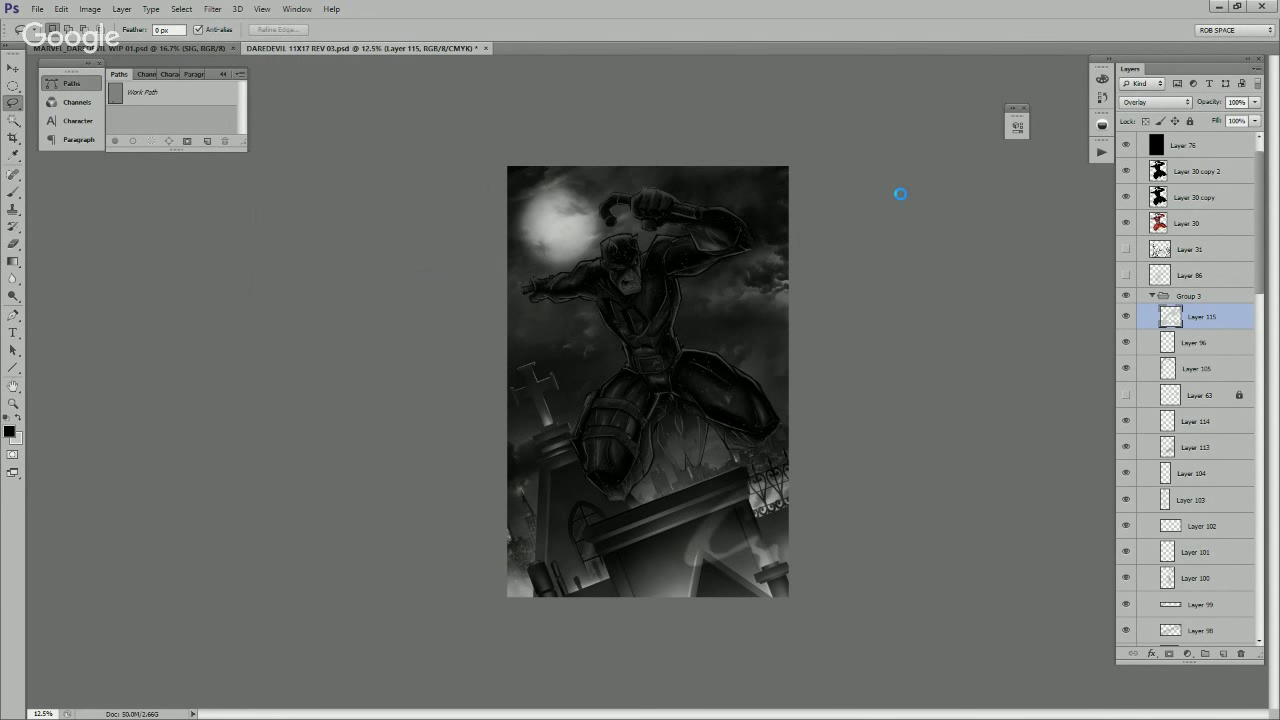
{"action": "key", "text": "ctrl+j"}
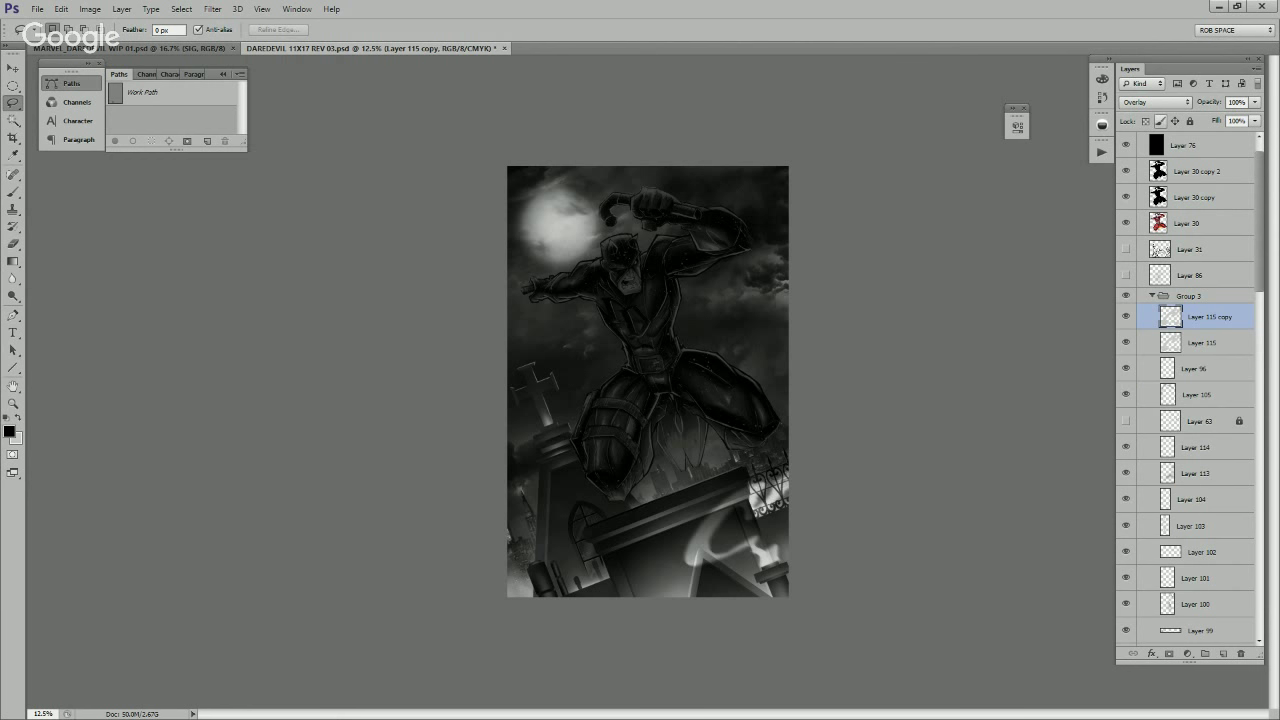
Step: Set the duplicated smoke layer to Normal blending at about 25% opacity, and hide both smoke layers
{"action": "left_click", "coordinate": [1155, 102]}
{"action": "left_click", "coordinate": [1131, 116]}
{"action": "left_click", "coordinate": [1255, 102]}
{"action": "left_click_drag", "start_coordinate": [1254, 118], "coordinate": [1204, 118]}
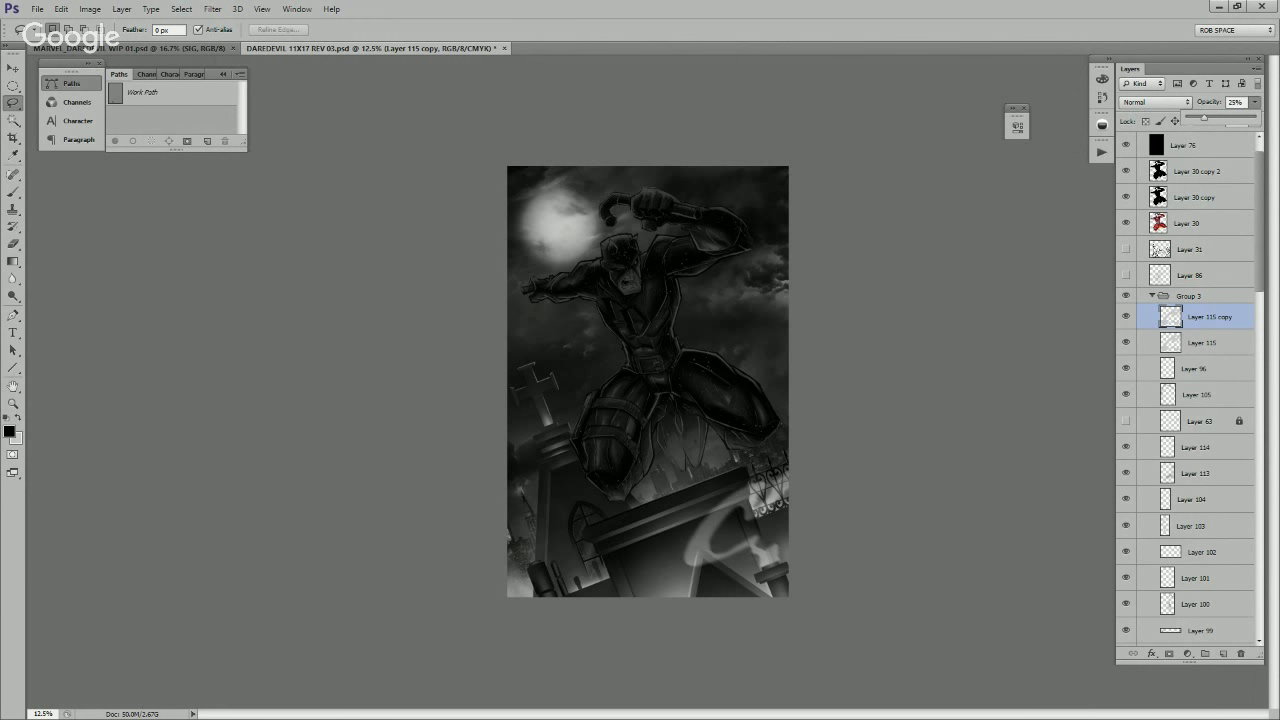
{"action": "left_click_drag", "start_coordinate": [1126, 317], "coordinate": [1126, 342]}
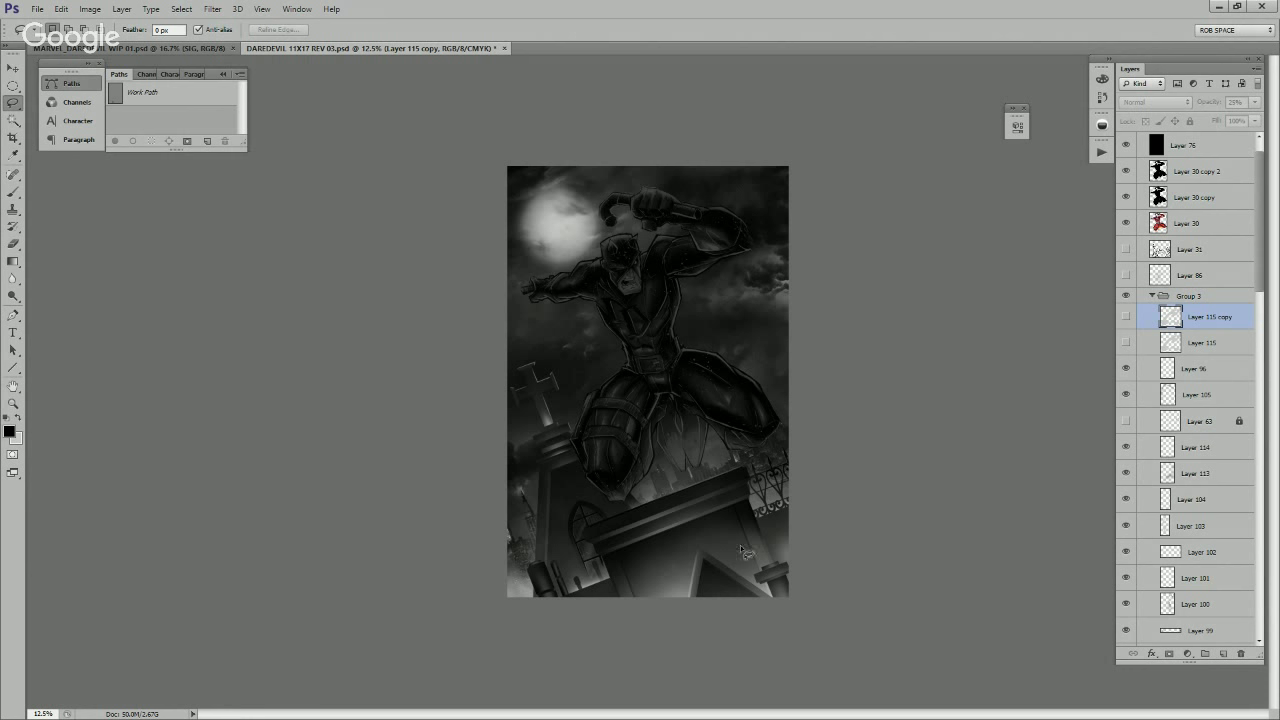
Step: Add a new layer at the top of Group 3 and ready a Brush preset with light grey for the lower building details
{"action": "left_click", "coordinate": [1223, 653]}
{"action": "key", "text": "z"}
{"action": "left_click", "coordinate": [562, 563]}
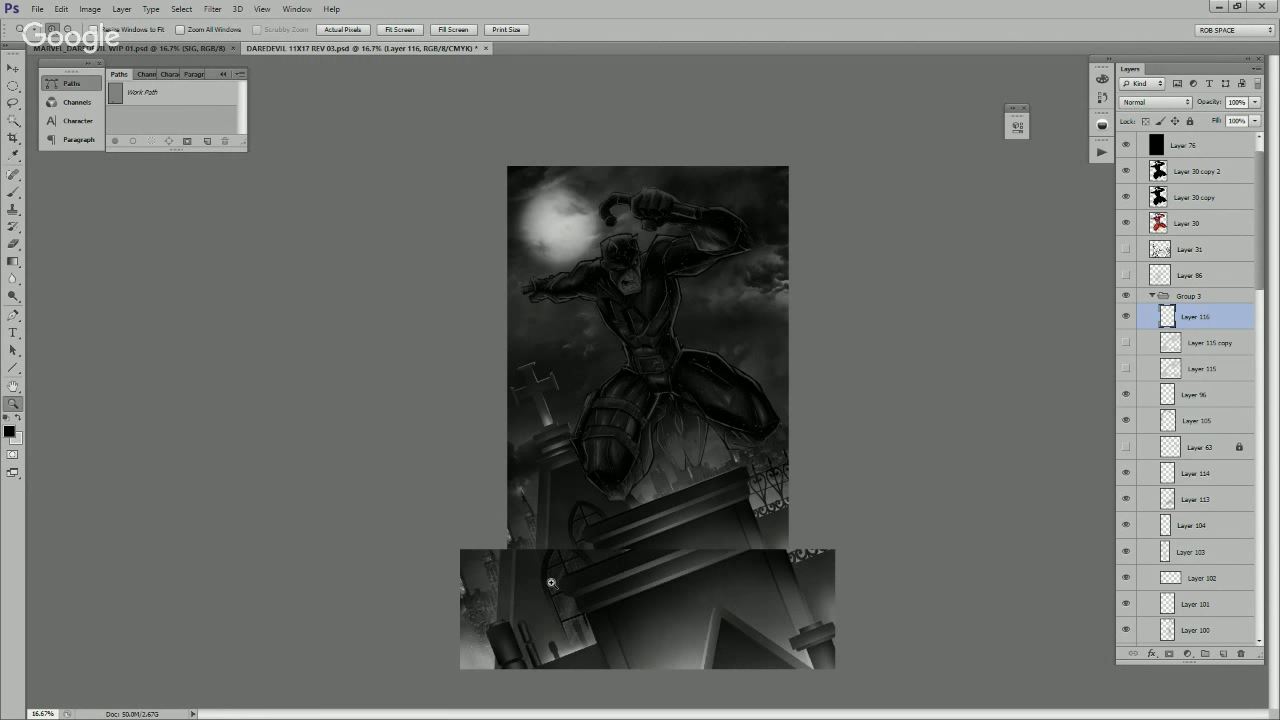
{"action": "left_click", "coordinate": [556, 565]}
{"action": "left_click", "coordinate": [548, 592]}
{"action": "left_click_drag", "start_coordinate": [540, 640], "coordinate": [616, 476]}
{"action": "left_click", "coordinate": [616, 476]}
{"action": "key", "text": "b"}
{"action": "key", "text": "x"}
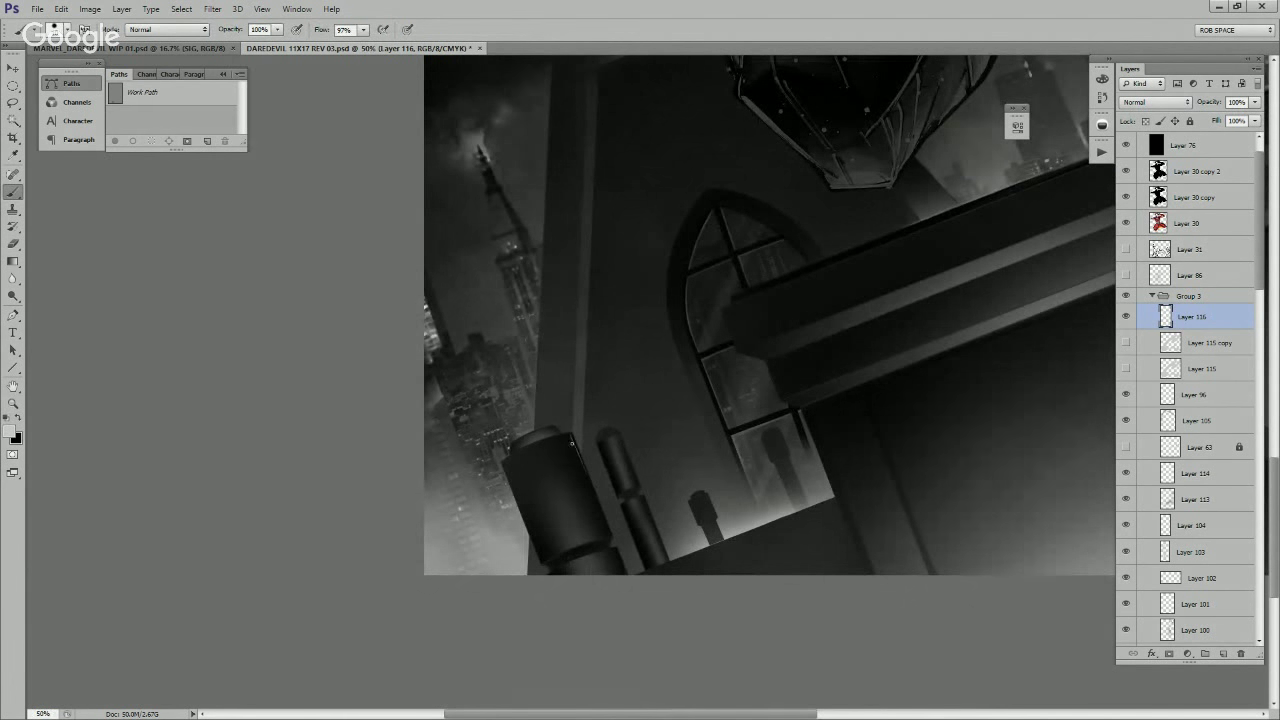
{"action": "right_click", "coordinate": [580, 450]}
{"action": "left_click", "coordinate": [539, 632]}
Step: Paint thin light grey rim highlights down the edges of the posts and pipes beside and behind the arched window
{"action": "left_click_drag", "start_coordinate": [608, 537], "coordinate": [602, 514]}
{"action": "mouse_move", "coordinate": [577, 449]}
{"action": "left_mouse_down"}
{"action": "mouse_move", "coordinate": [606, 536]}
{"action": "mouse_move", "coordinate": [571, 439]}
{"action": "mouse_move", "coordinate": [627, 567]}
{"action": "left_mouse_up"}
{"action": "mouse_move", "coordinate": [644, 503]}
{"action": "left_mouse_down"}
{"action": "mouse_move", "coordinate": [666, 560]}
{"action": "mouse_move", "coordinate": [619, 446]}
{"action": "mouse_move", "coordinate": [634, 484]}
{"action": "left_mouse_up"}
{"action": "mouse_move", "coordinate": [714, 526]}
{"action": "left_mouse_down"}
{"action": "mouse_move", "coordinate": [706, 498]}
{"action": "mouse_move", "coordinate": [720, 541]}
{"action": "left_mouse_up"}
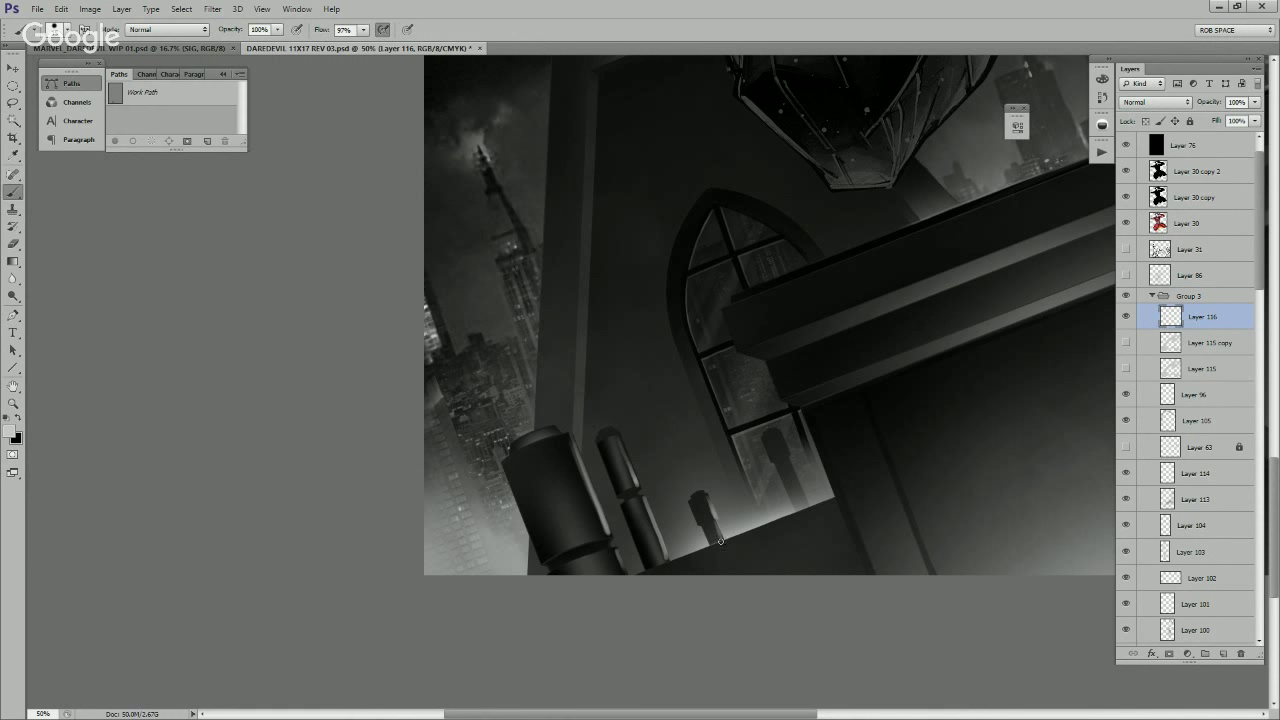
{"action": "mouse_move", "coordinate": [787, 462]}
{"action": "left_mouse_down"}
{"action": "mouse_move", "coordinate": [781, 434]}
{"action": "mouse_move", "coordinate": [805, 510]}
{"action": "left_mouse_up"}
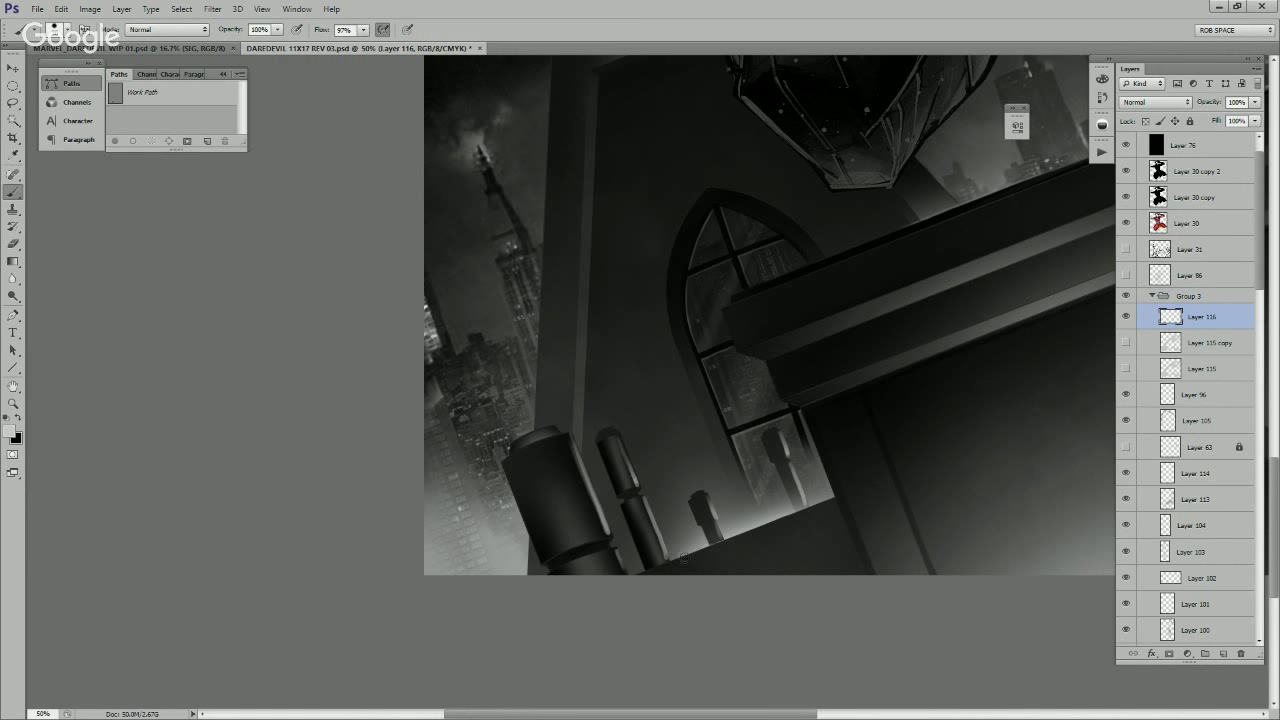
{"action": "mouse_move", "coordinate": [684, 558]}
{"action": "left_mouse_down"}
{"action": "mouse_move", "coordinate": [837, 502]}
{"action": "mouse_move", "coordinate": [684, 559]}
{"action": "left_mouse_up"}
Step: Brush a light grey glow along the roof edge below the arched window and the small posts
{"action": "key", "text": "["}
{"action": "key", "text": "["}
{"action": "left_click_drag", "start_coordinate": [798, 514], "coordinate": [634, 580]}
{"action": "key", "text": "]"}
{"action": "key", "text": "e"}
{"action": "right_click", "coordinate": [678, 572]}
{"action": "key", "text": "Escape"}
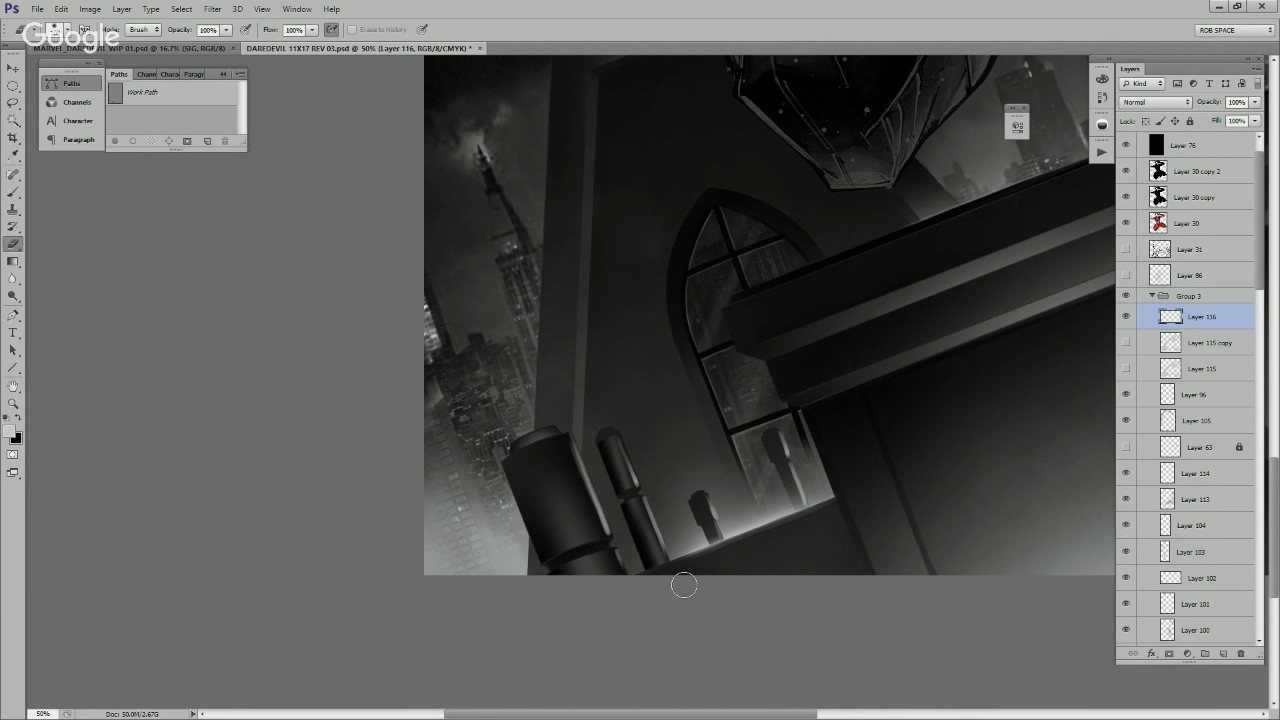
Step: Paint fine highlights along the arched window's frame and crossbars with a smaller brush, undoing the first stroke
{"action": "key", "text": "b"}
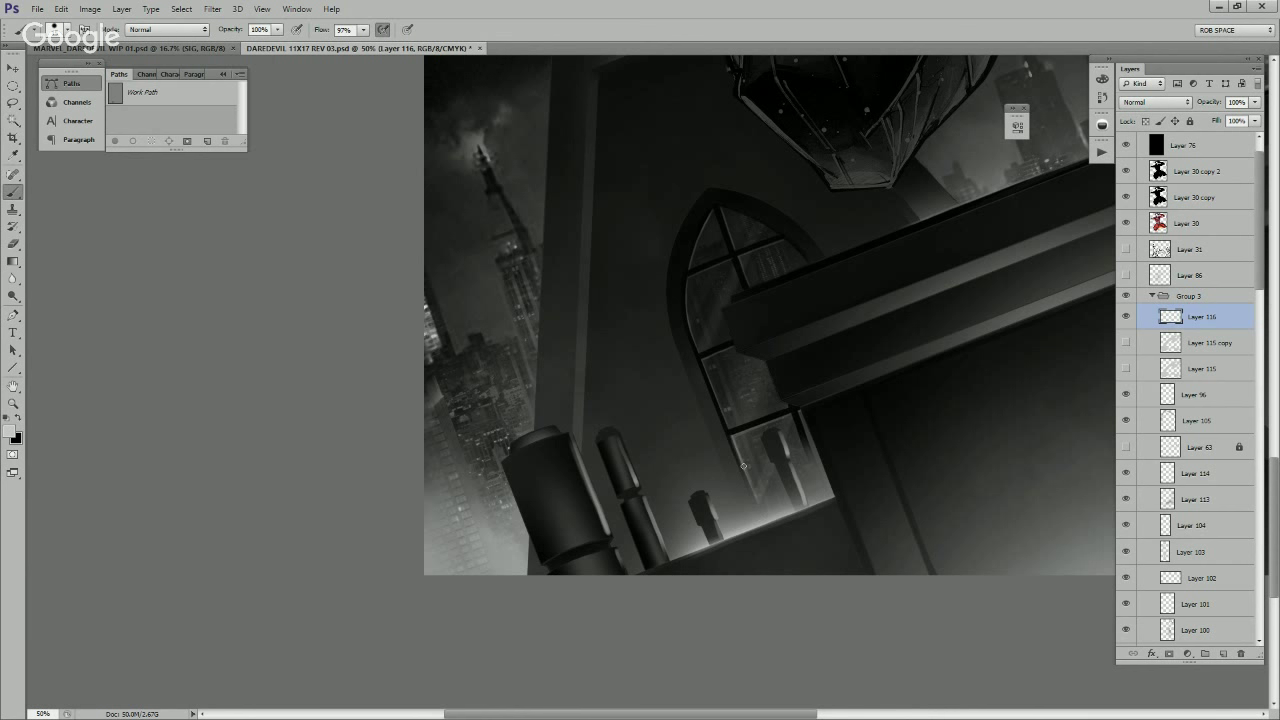
{"action": "left_click_drag", "start_coordinate": [703, 367], "coordinate": [709, 381]}
{"action": "key", "text": "ctrl+z"}
{"action": "key", "text": "["}
{"action": "left_click_drag", "start_coordinate": [689, 282], "coordinate": [692, 337]}
{"action": "left_click_drag", "start_coordinate": [697, 250], "coordinate": [713, 210]}
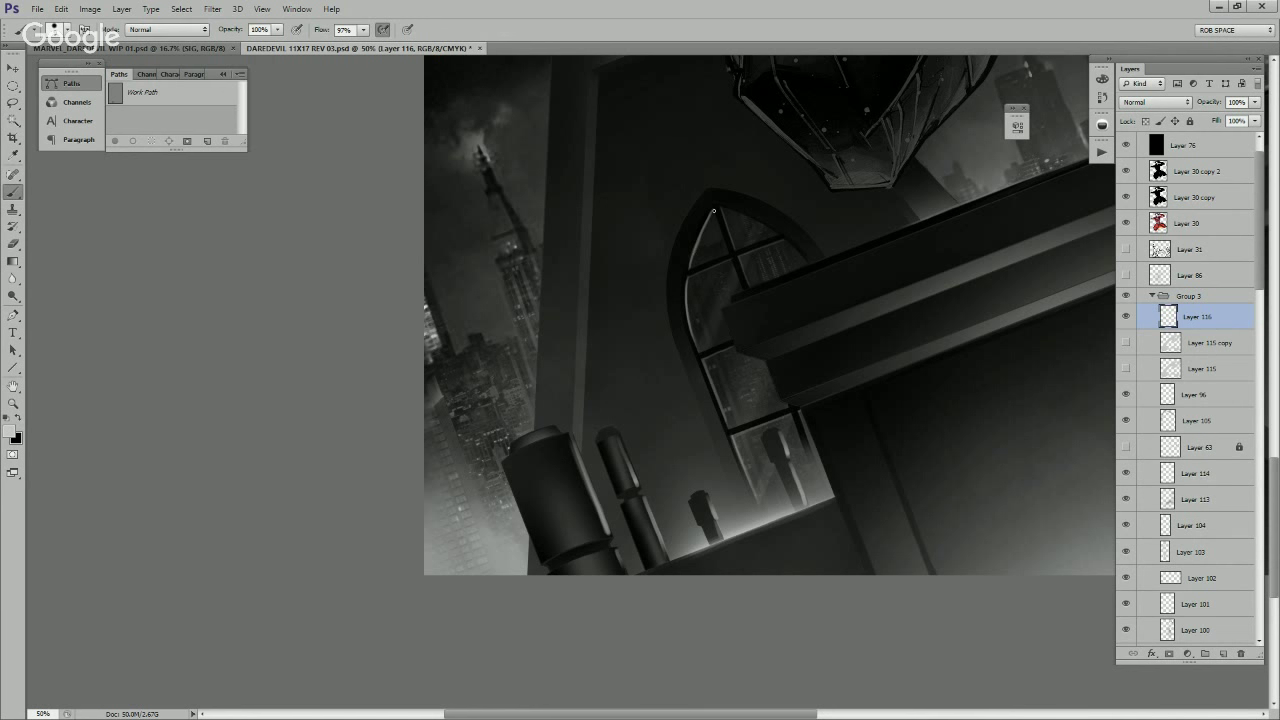
{"action": "mouse_move", "coordinate": [736, 256]}
{"action": "left_mouse_down"}
{"action": "mouse_move", "coordinate": [726, 220]}
{"action": "mouse_move", "coordinate": [750, 289]}
{"action": "left_mouse_up"}
{"action": "left_click_drag", "start_coordinate": [799, 412], "coordinate": [819, 468]}
Step: Rework the rim light on the large round post with a bigger brush, retrying strokes along both sides
{"action": "key", "text": "]"}
{"action": "left_click_drag", "start_coordinate": [555, 427], "coordinate": [601, 534]}
{"action": "left_click_drag", "start_coordinate": [568, 450], "coordinate": [603, 534]}
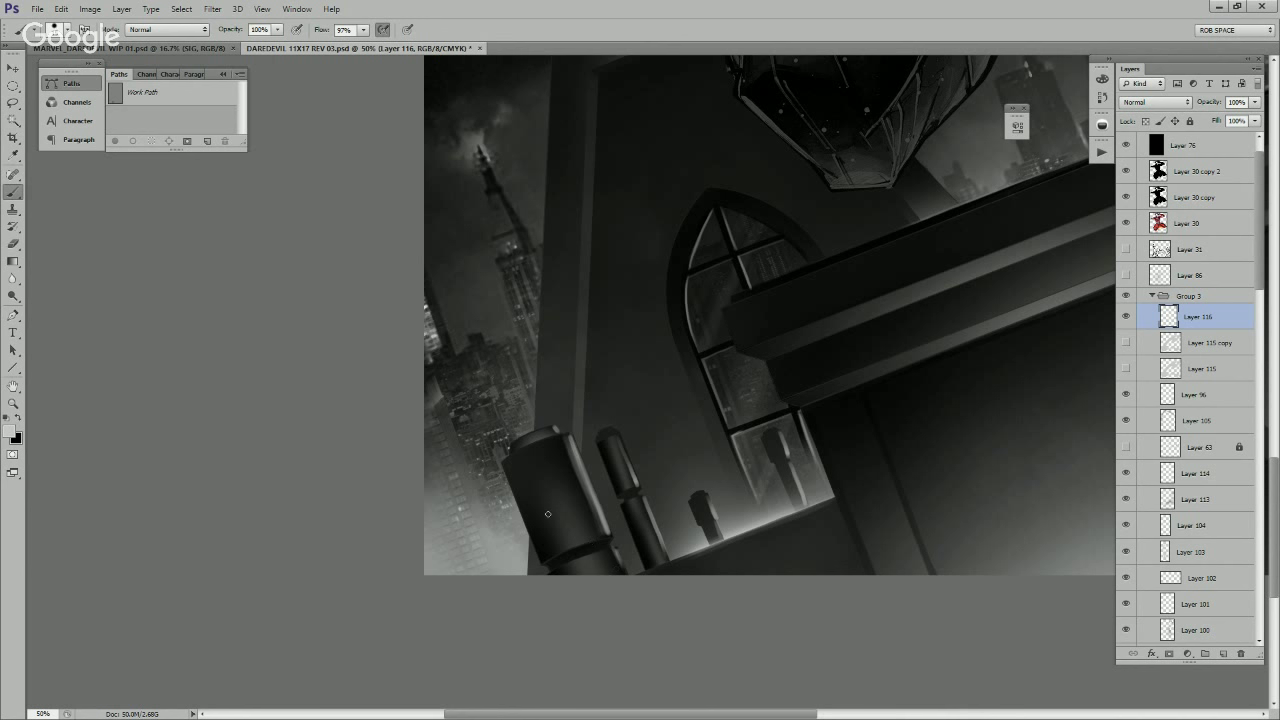
{"action": "left_click_drag", "start_coordinate": [504, 466], "coordinate": [539, 563]}
{"action": "left_click_drag", "start_coordinate": [506, 469], "coordinate": [541, 562]}
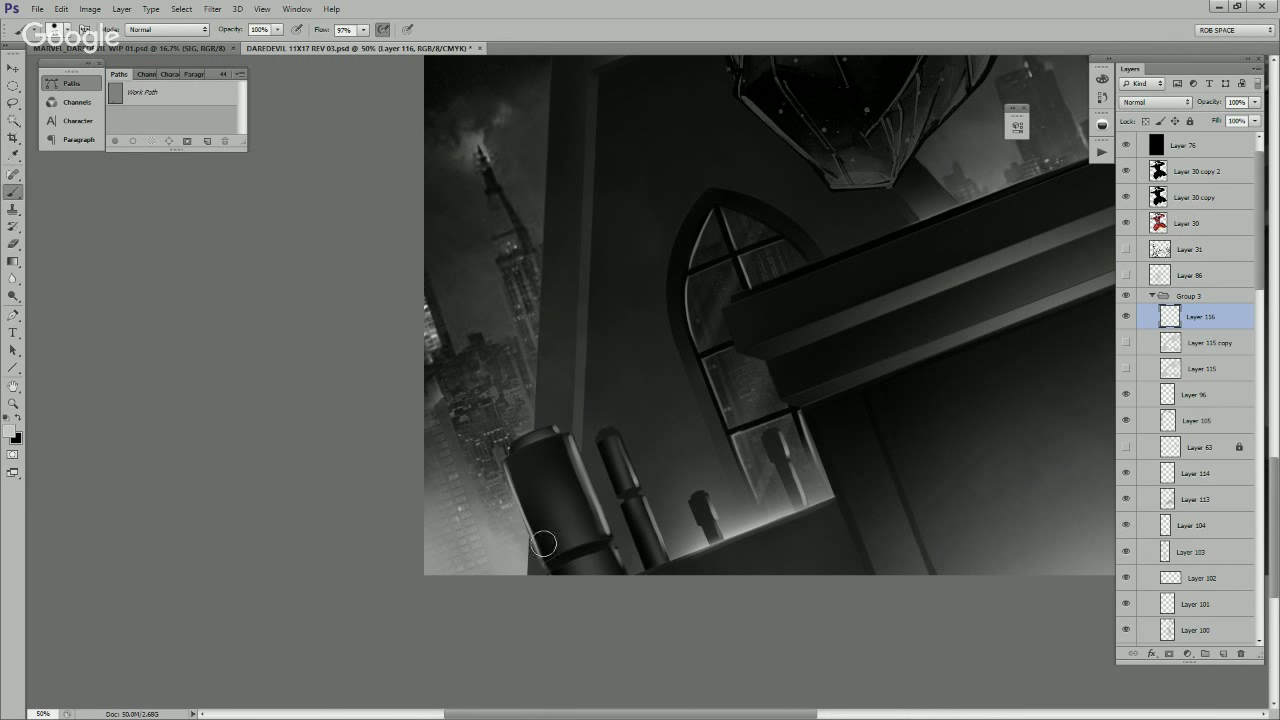
{"action": "left_click_drag", "start_coordinate": [571, 436], "coordinate": [604, 545]}
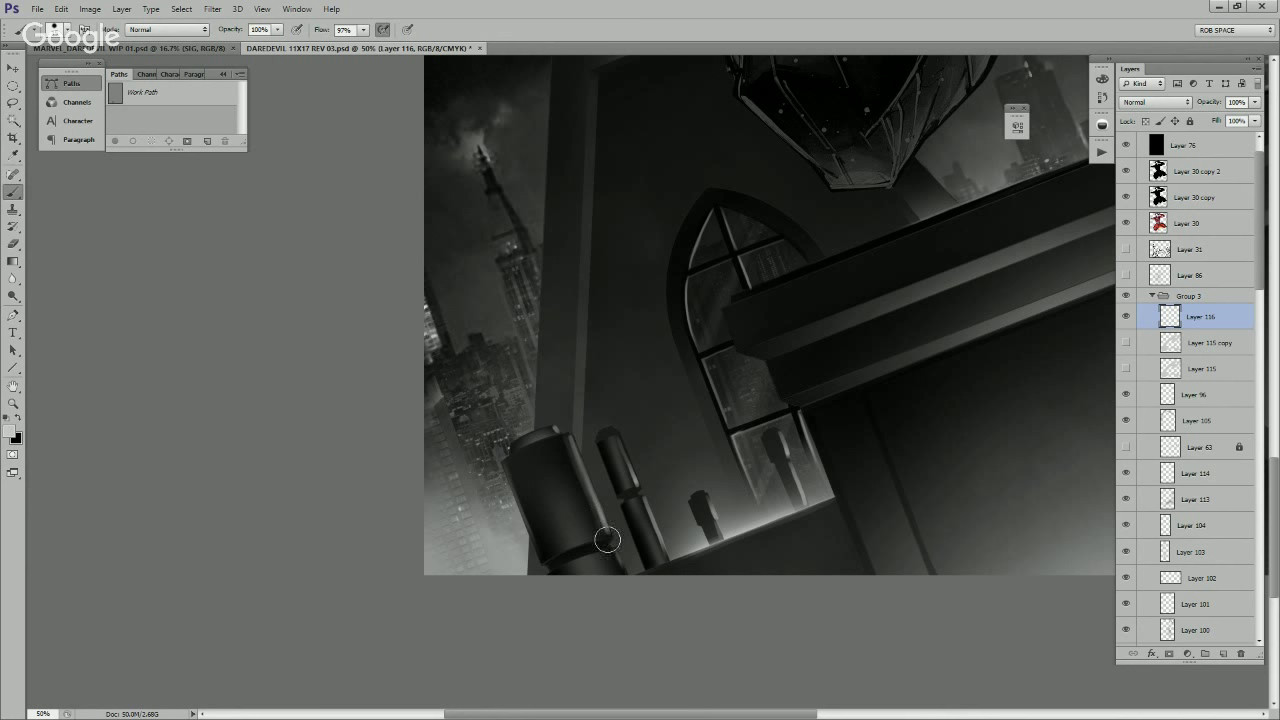
{"action": "left_click_drag", "start_coordinate": [569, 432], "coordinate": [608, 548]}
{"action": "left_click_drag", "start_coordinate": [567, 425], "coordinate": [602, 588]}
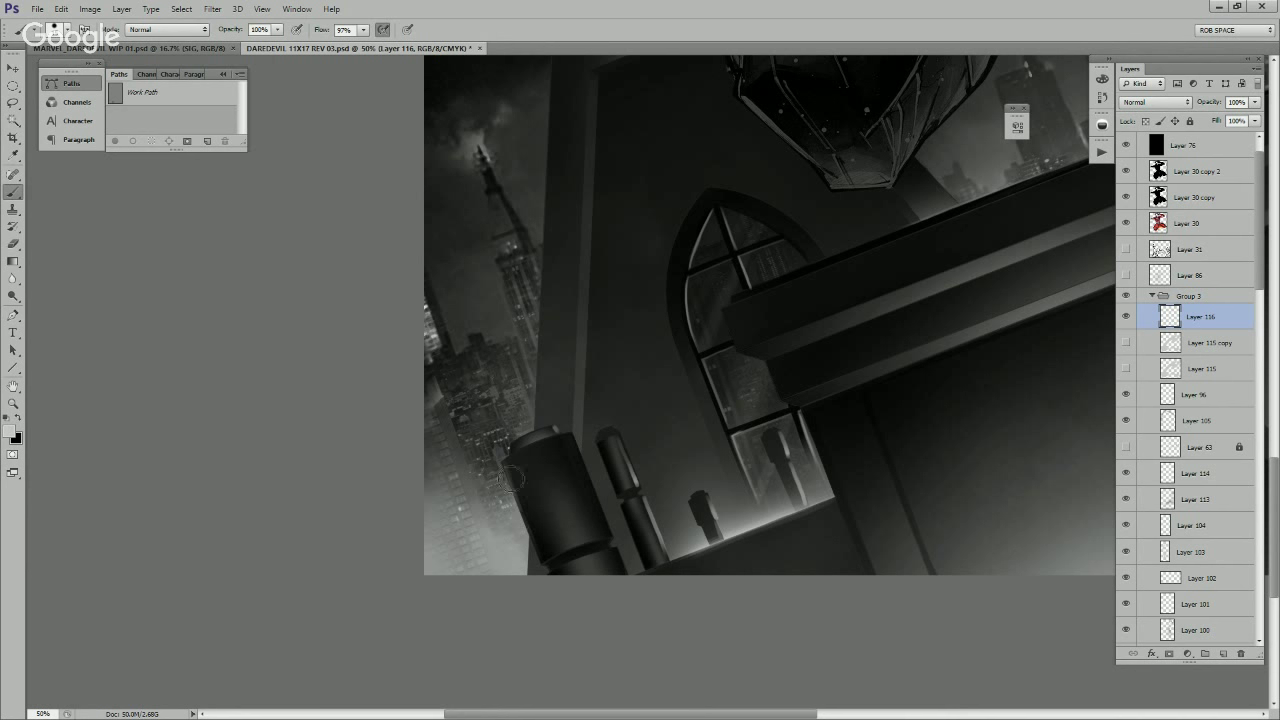
{"action": "left_click_drag", "start_coordinate": [514, 479], "coordinate": [539, 550]}
{"action": "left_click_drag", "start_coordinate": [575, 441], "coordinate": [611, 543]}
{"action": "left_click_drag", "start_coordinate": [570, 438], "coordinate": [629, 584]}
Step: Examine the iron fence and the nearby end of the ledge up close, and the whole composition
{"action": "key", "text": "z"}
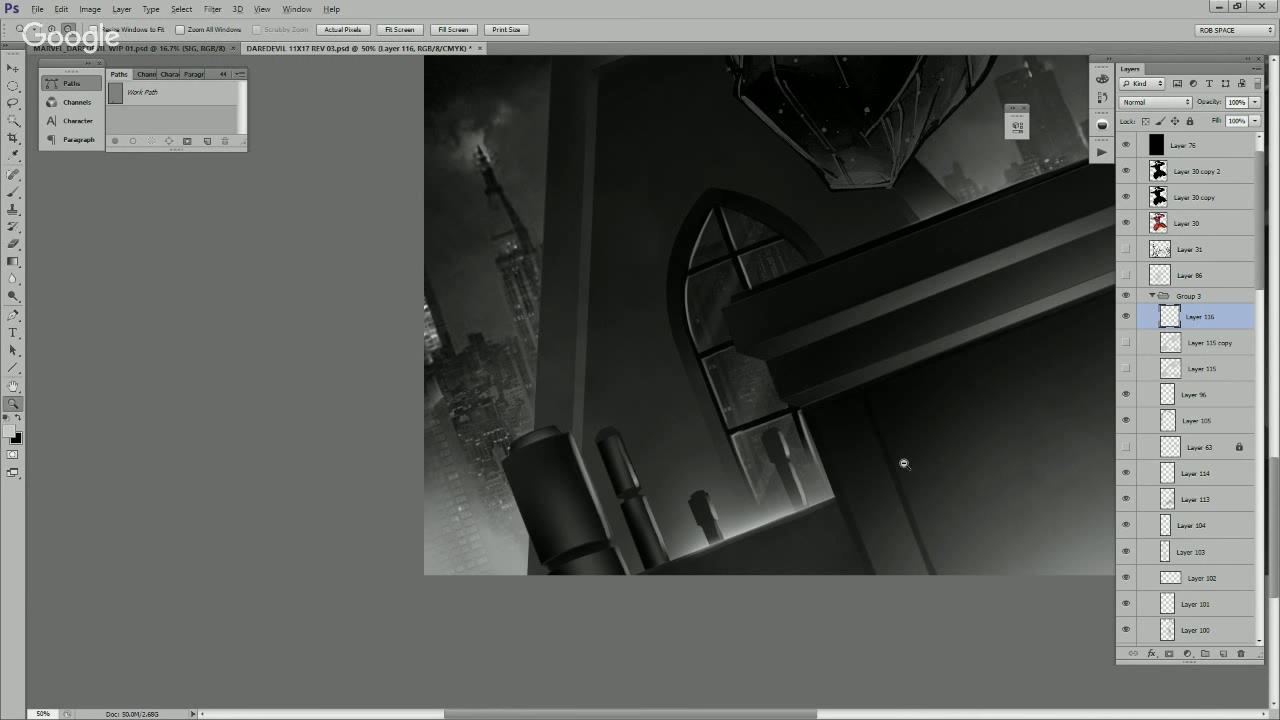
{"action": "left_click", "coordinate": [906, 462], "text": "alt"}
{"action": "left_click", "coordinate": [904, 463], "text": "alt"}
{"action": "left_click", "coordinate": [908, 464], "text": "alt"}
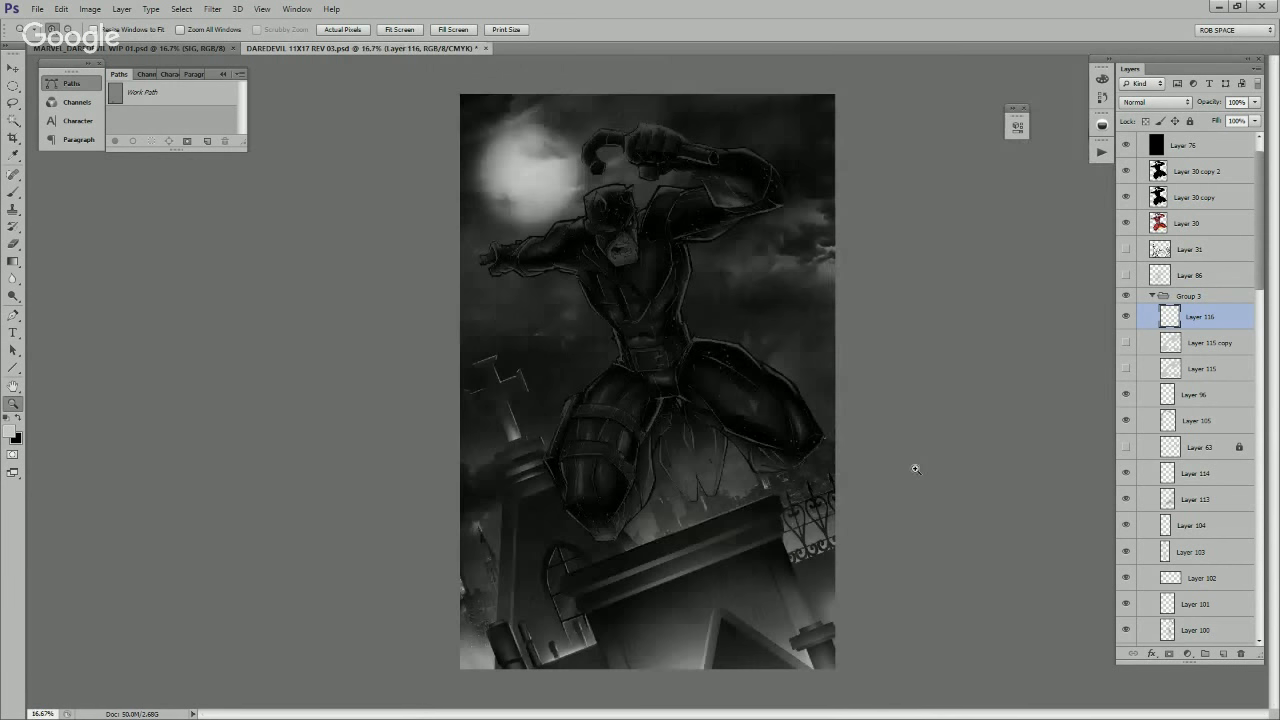
{"action": "left_click", "coordinate": [829, 578]}
{"action": "left_click", "coordinate": [825, 470]}
{"action": "left_click", "coordinate": [822, 462]}
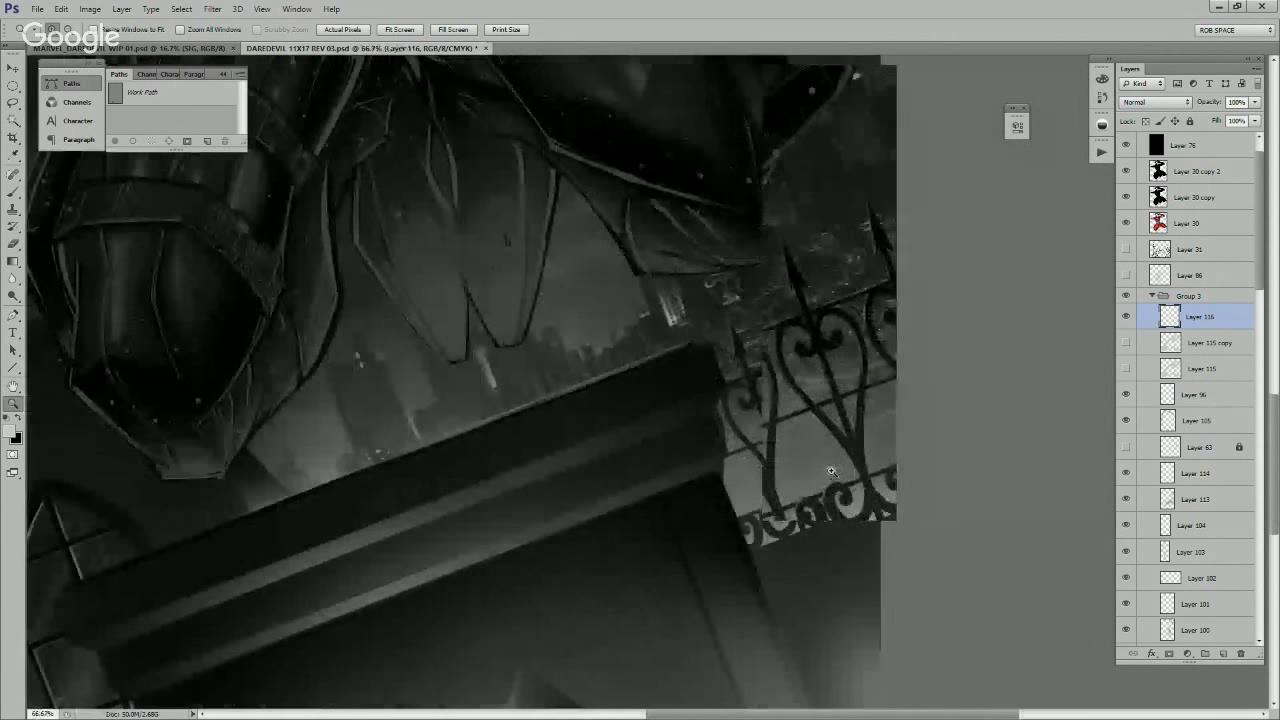
{"action": "left_click", "coordinate": [805, 425]}
{"action": "key", "text": "b"}
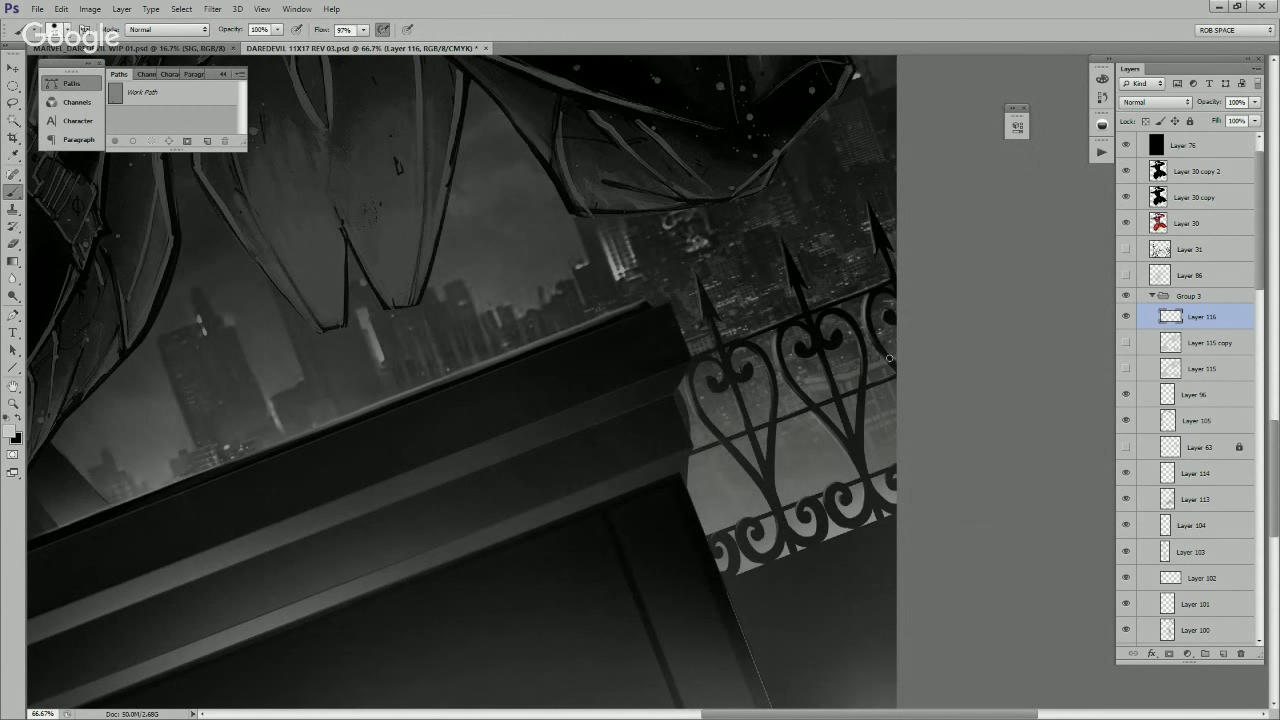
{"action": "scroll", "coordinate": [870, 330], "scroll_direction": "up", "scroll_amount": 3}
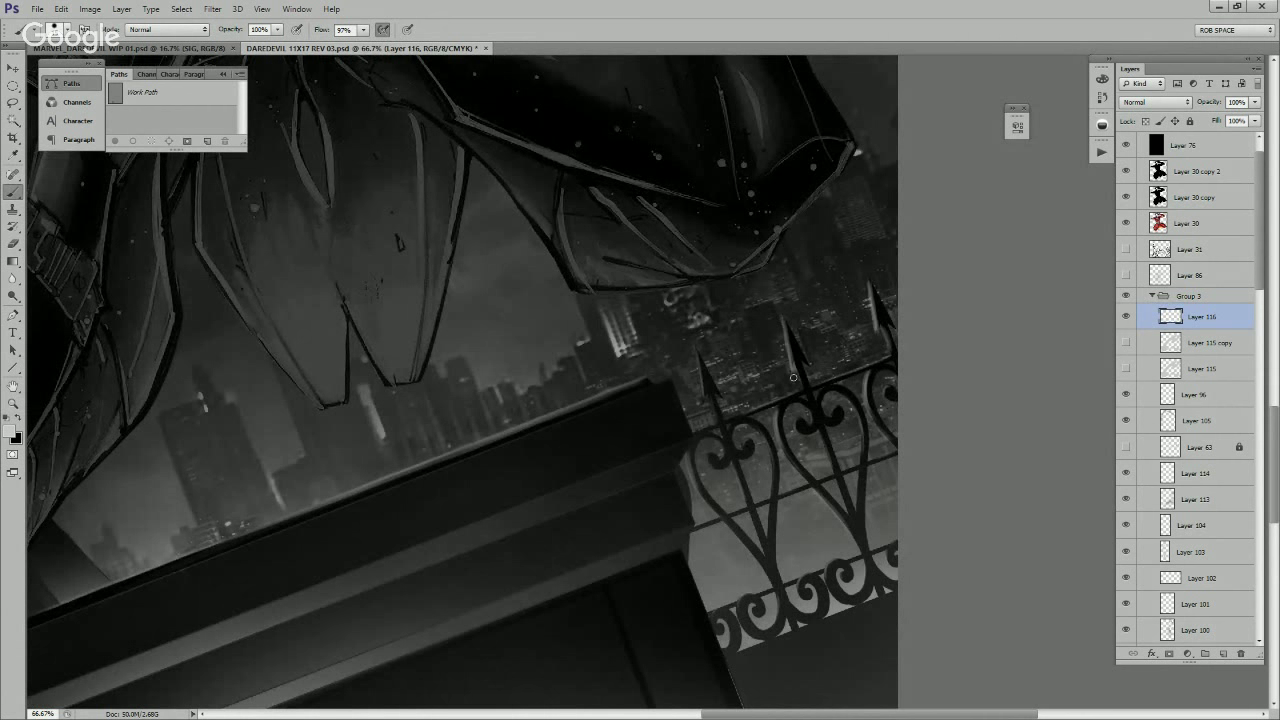
{"action": "key", "text": "z"}
{"action": "left_click", "coordinate": [764, 431], "text": "alt"}
{"action": "left_click", "coordinate": [764, 431], "text": "alt"}
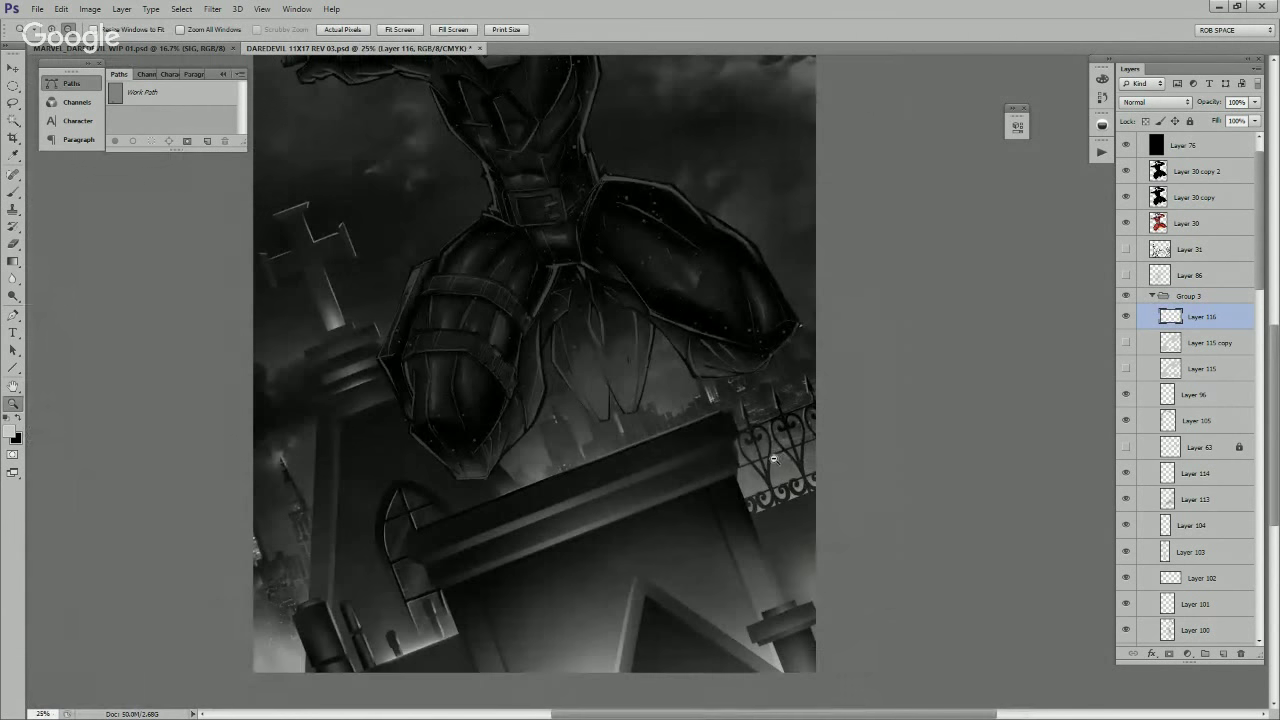
{"action": "left_click", "coordinate": [800, 433], "text": "alt"}
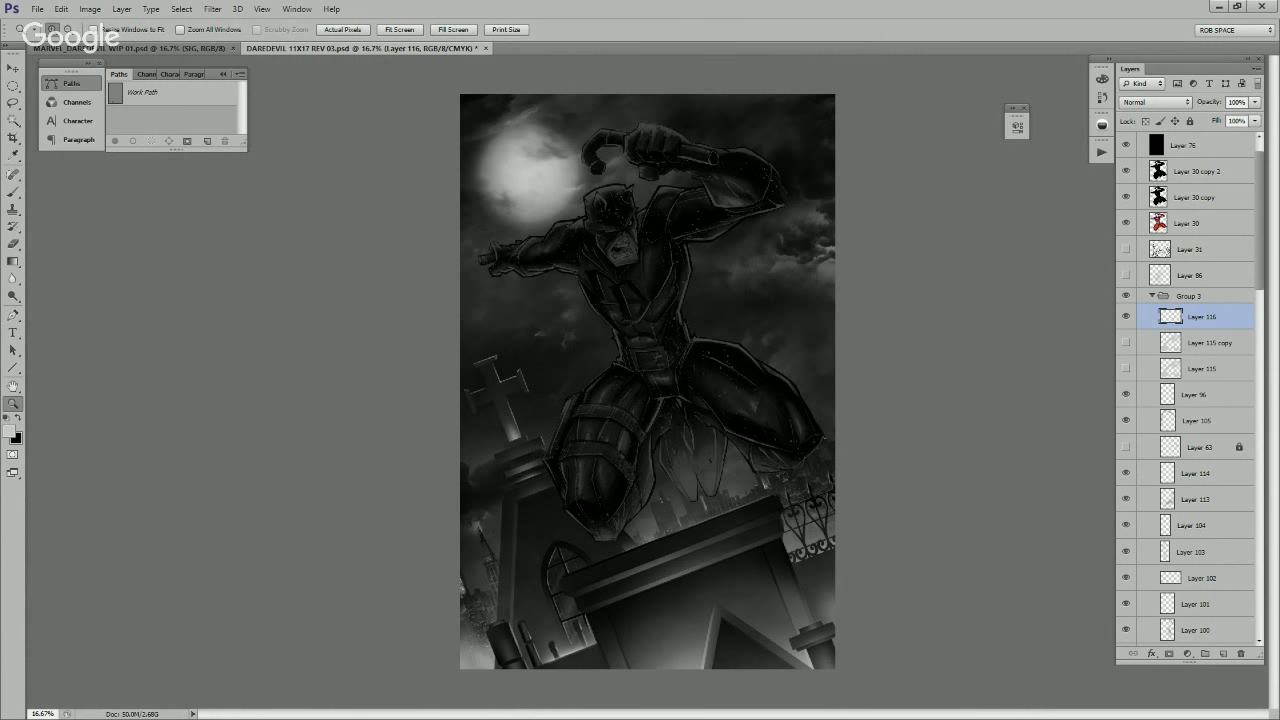
Step: Collapse Group 3 in the layer stack
{"action": "left_click", "coordinate": [1152, 296]}
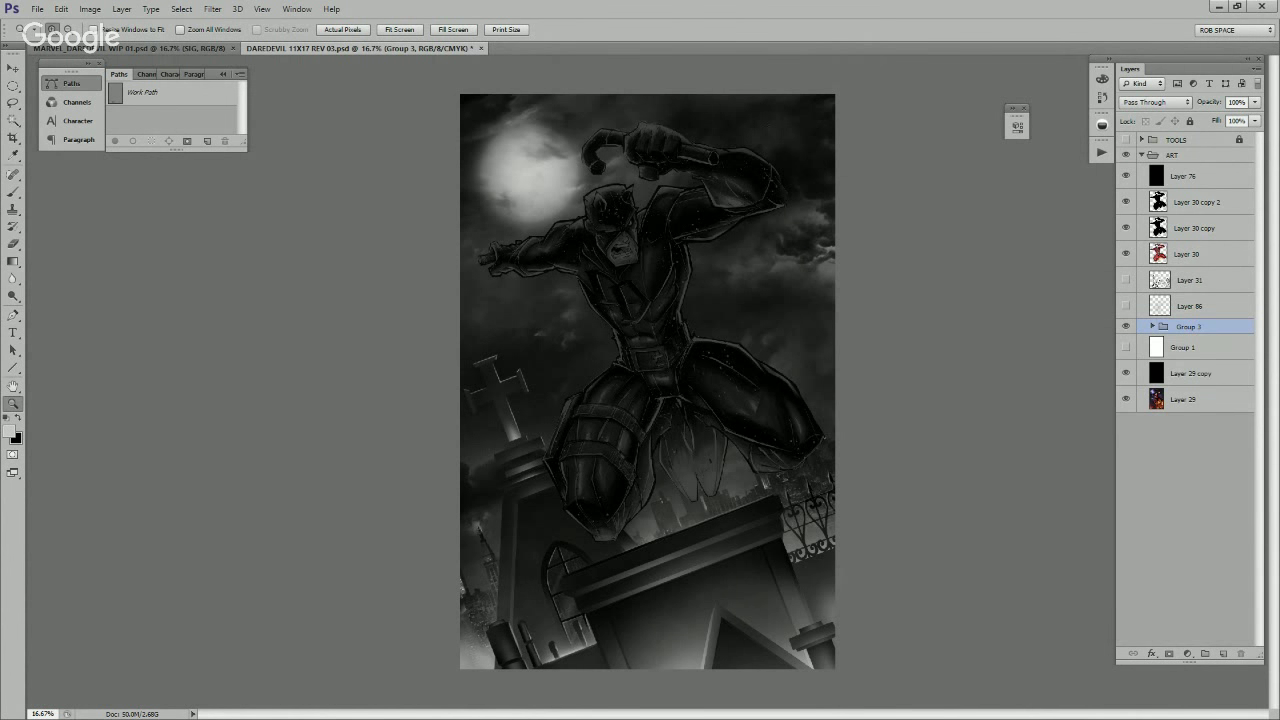
{"action": "left_click", "coordinate": [1152, 326]}
{"action": "left_click", "coordinate": [1152, 326]}
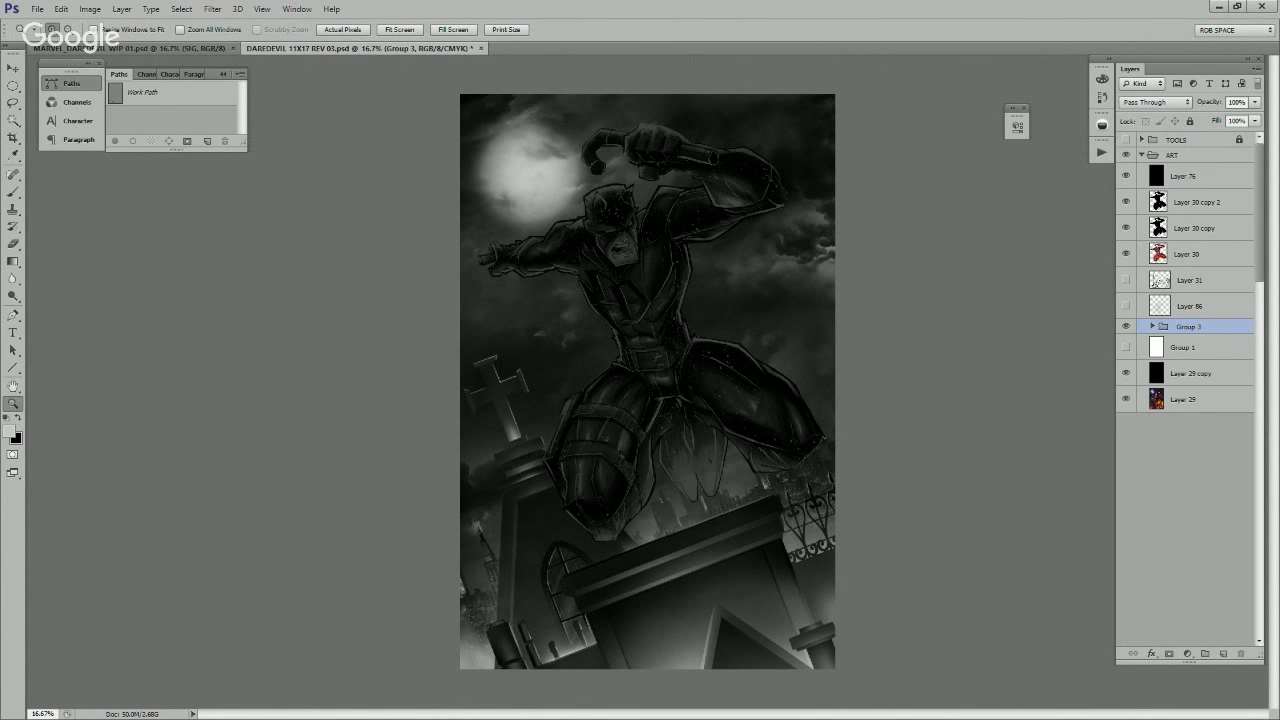
Step: Delete Layer 29 copy, and duplicate Group 3 with the original group hidden
{"action": "left_click_drag", "start_coordinate": [1190, 368], "coordinate": [1190, 328]}
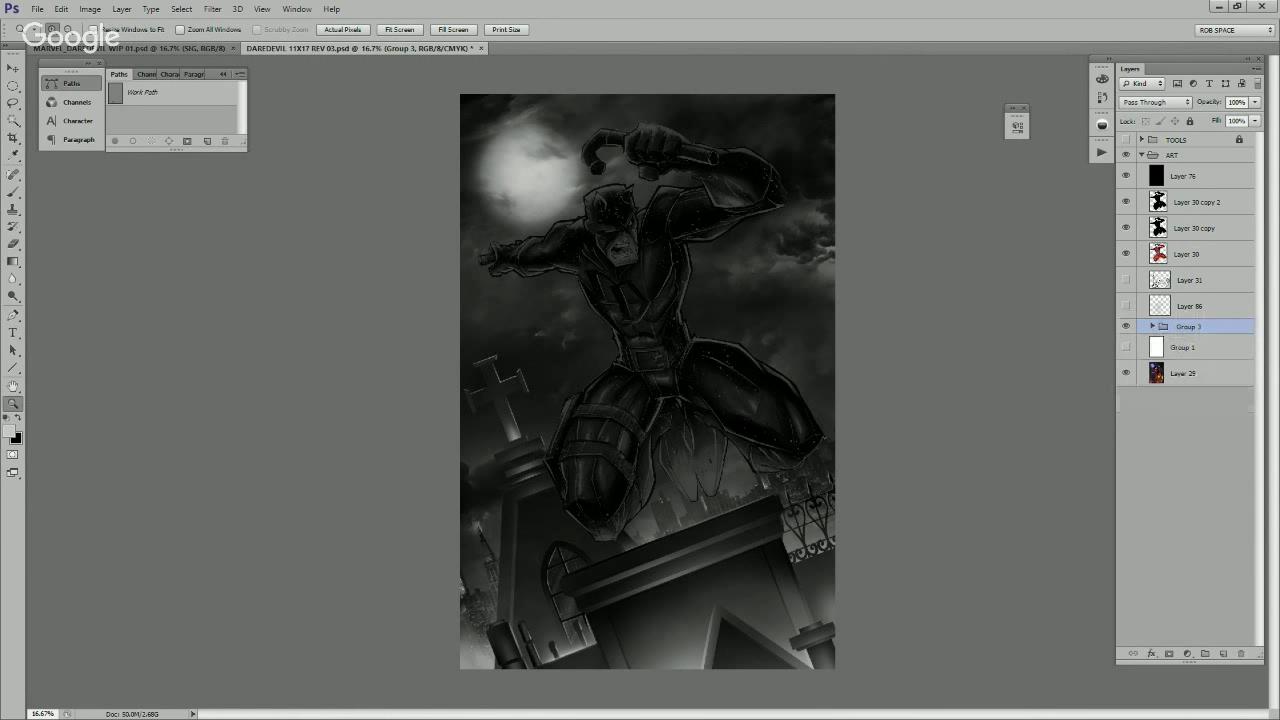
{"action": "key", "text": "ctrl+j"}
{"action": "left_click", "coordinate": [1126, 342]}
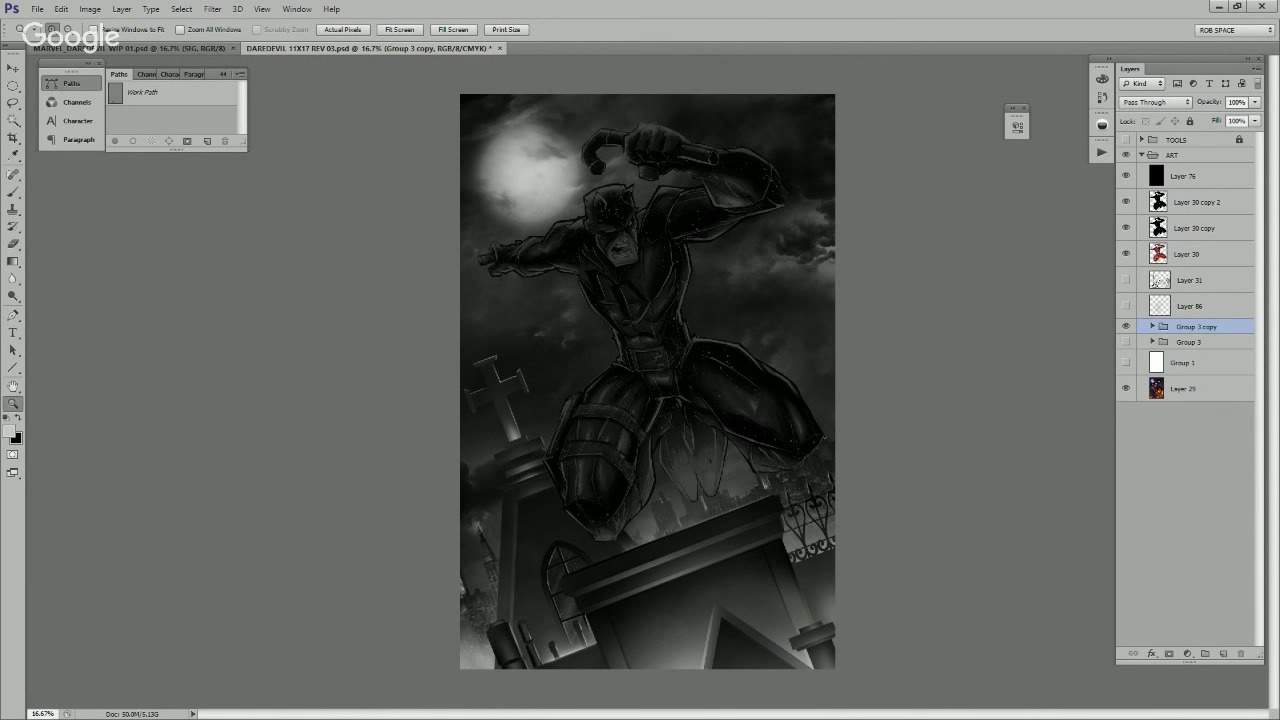
Step: Remove Layer 63 from Group 3 copy and merge the group into a single layer
{"action": "left_click", "coordinate": [1152, 326]}
{"action": "left_click", "coordinate": [1200, 478]}
{"action": "left_click_drag", "start_coordinate": [1199, 478], "coordinate": [1195, 330]}
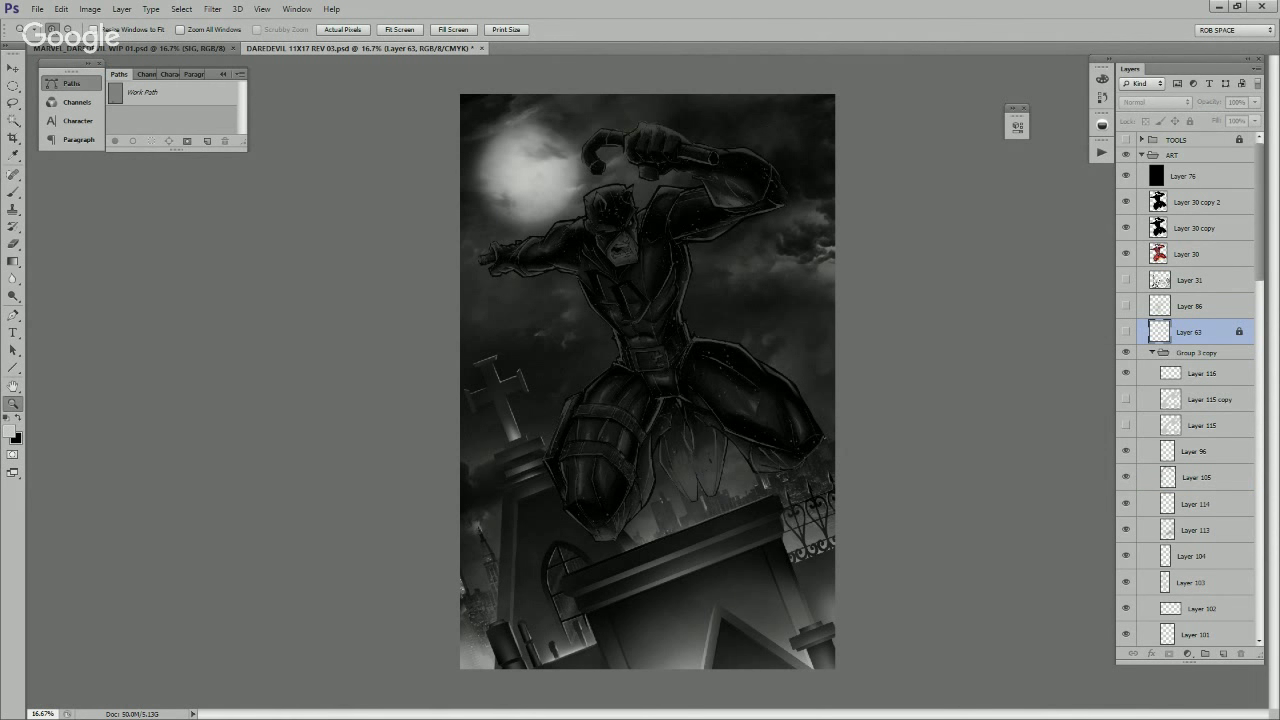
{"action": "left_click", "coordinate": [1126, 331]}
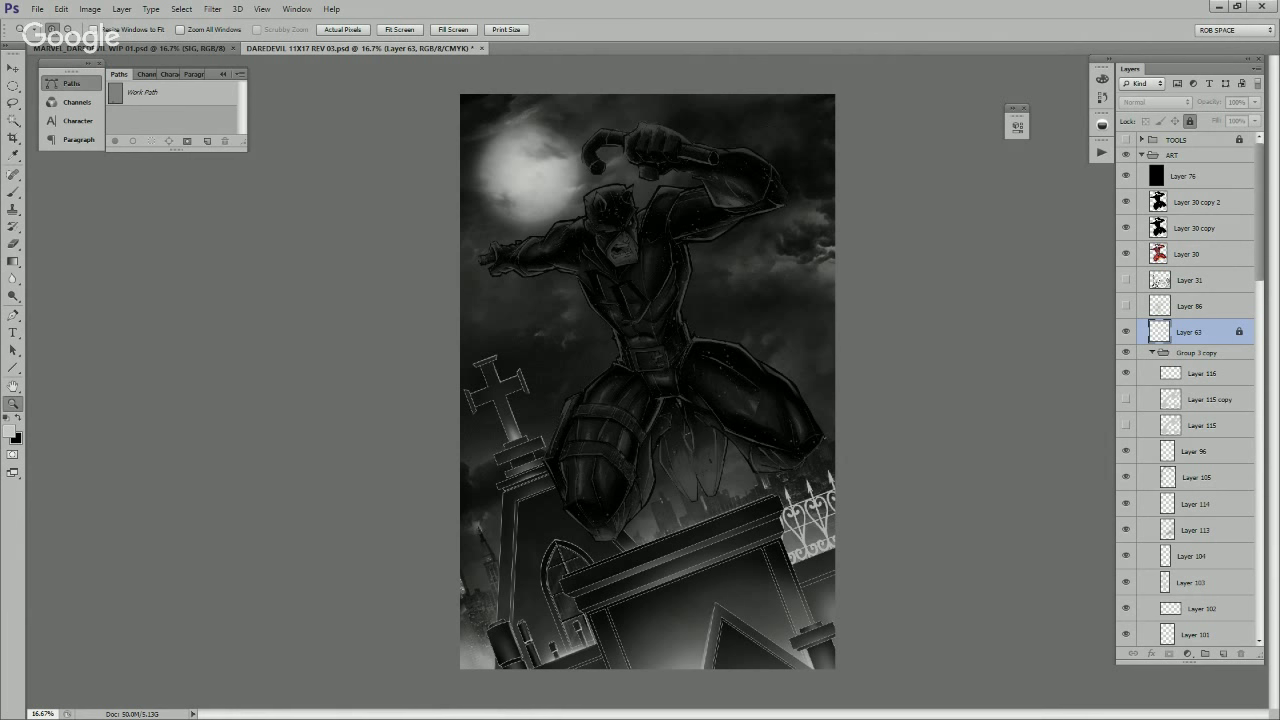
{"action": "left_click", "coordinate": [1126, 331]}
{"action": "left_click_drag", "start_coordinate": [1190, 331], "coordinate": [1241, 653]}
{"action": "left_click", "coordinate": [1152, 325]}
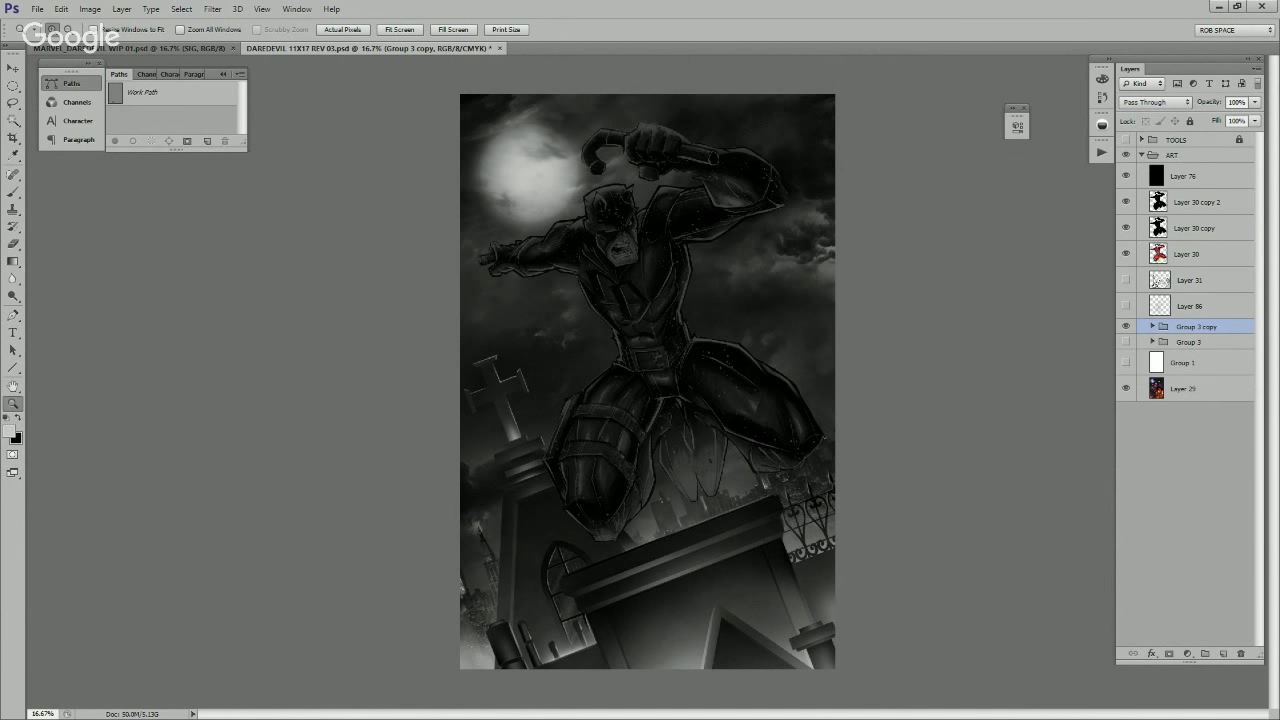
{"action": "key", "text": "ctrl+e"}
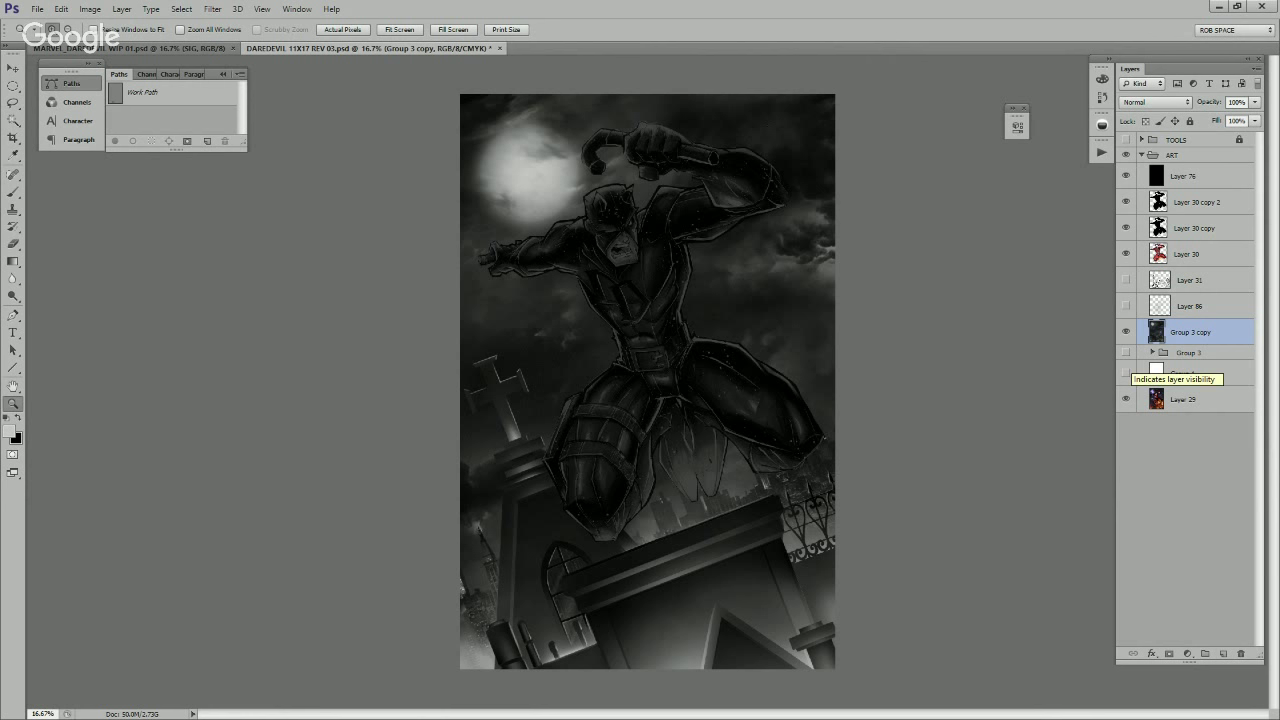
Step: Move the original Group 3 beneath Group 1 and take Layer 63 out of it, placing it directly above Group 3 copy
{"action": "left_click_drag", "start_coordinate": [1188, 352], "coordinate": [1188, 652]}
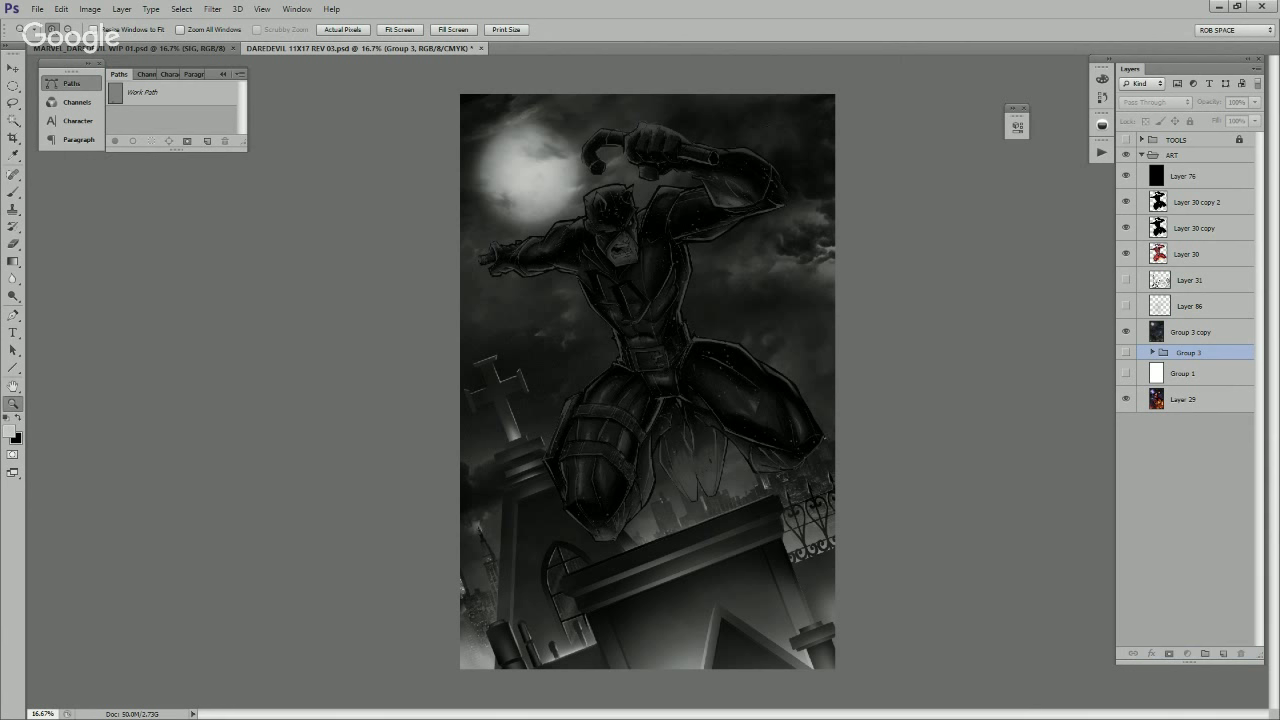
{"action": "left_click_drag", "start_coordinate": [1188, 352], "coordinate": [1188, 388]}
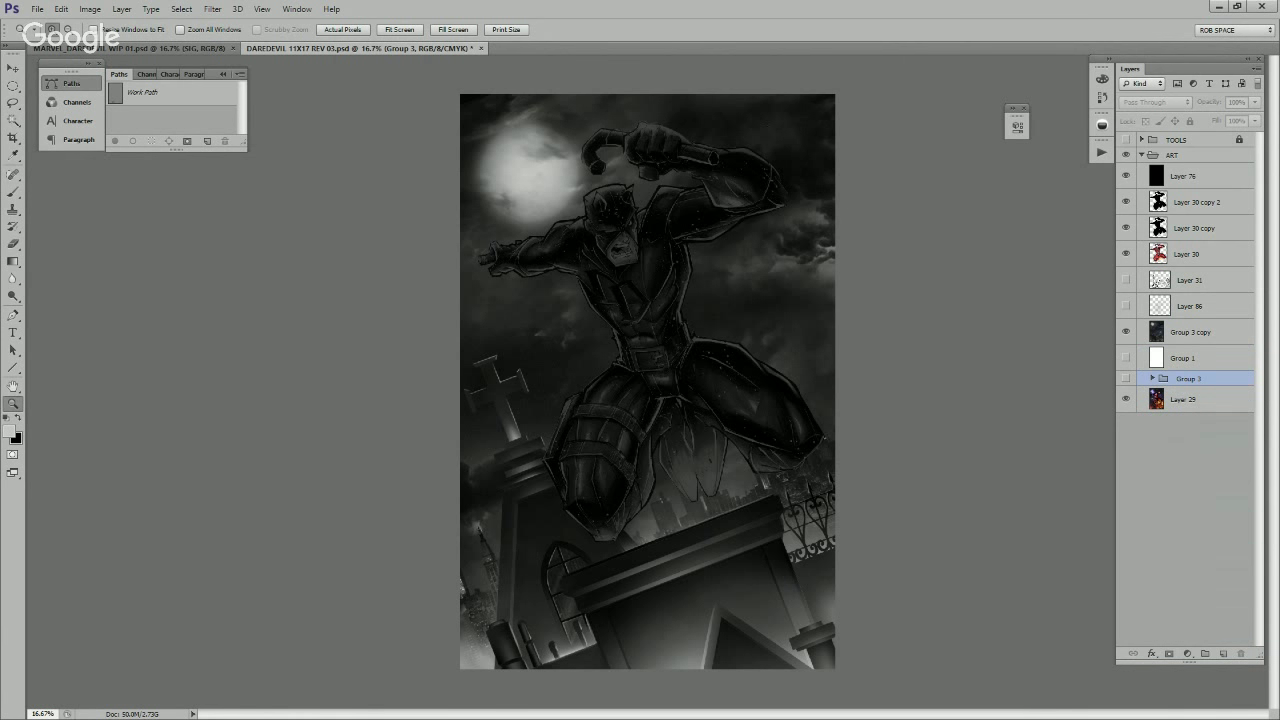
{"action": "left_click", "coordinate": [1152, 379]}
{"action": "left_click_drag", "start_coordinate": [1198, 530], "coordinate": [1194, 320]}
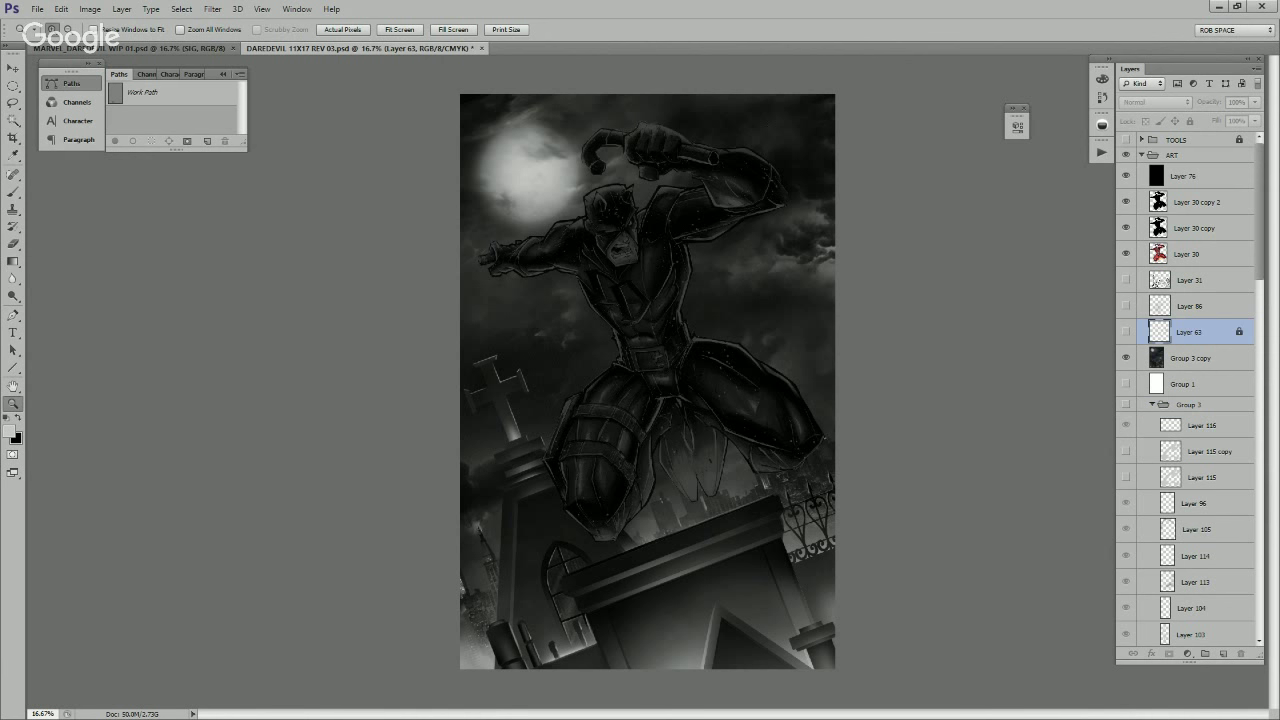
{"action": "left_click", "coordinate": [1152, 405]}
{"action": "left_click", "coordinate": [1188, 405]}
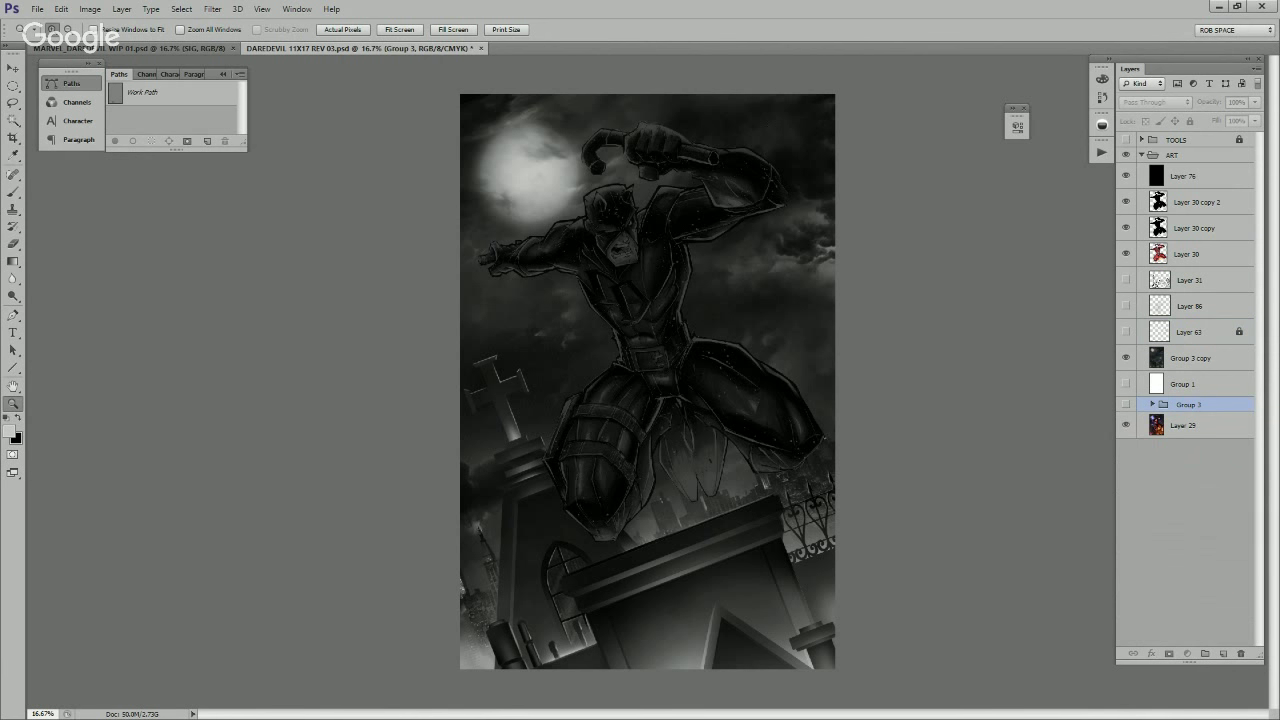
Step: Save the document, and delete Group 1 and the original Group 3 from the layer stack
{"action": "left_click", "coordinate": [37, 9]}
{"action": "left_click", "coordinate": [72, 162]}
{"action": "left_click", "coordinate": [1184, 384]}
{"action": "left_click_drag", "start_coordinate": [1190, 384], "coordinate": [1241, 653]}
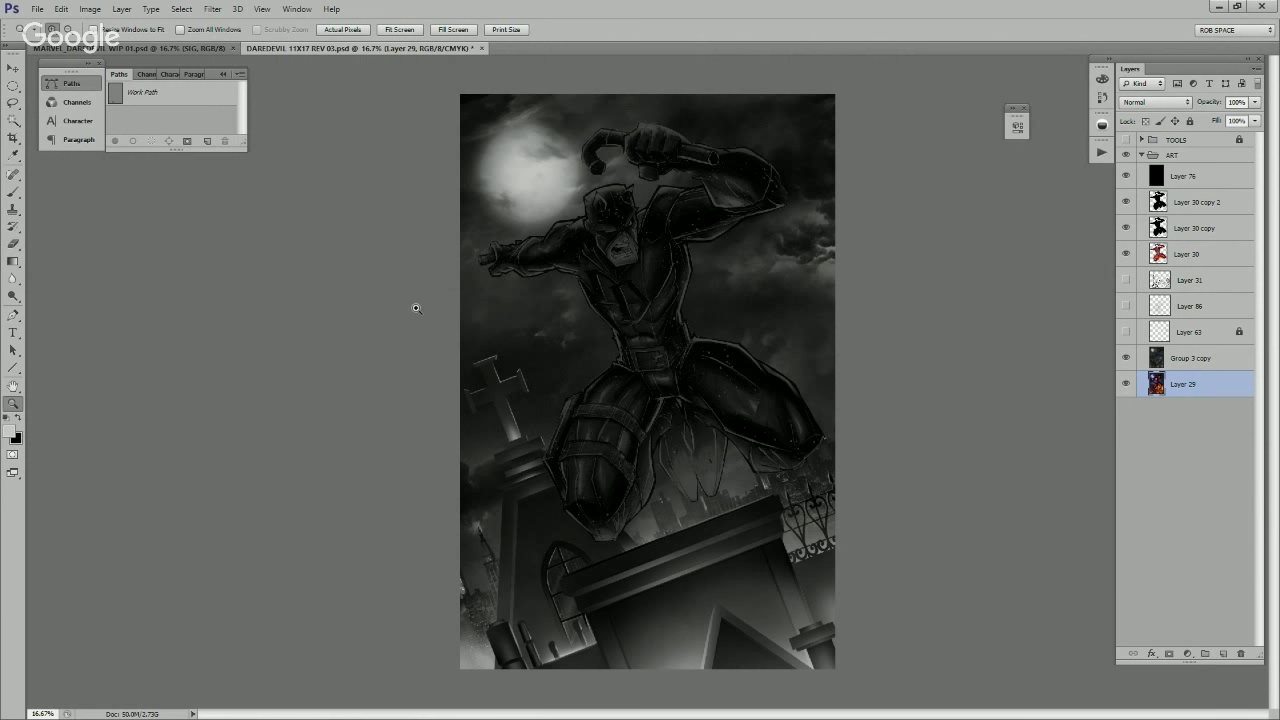
Step: Save the artwork as a new Photoshop file named DAREDEVIL 11X17 REV 04
{"action": "left_click", "coordinate": [34, 9]}
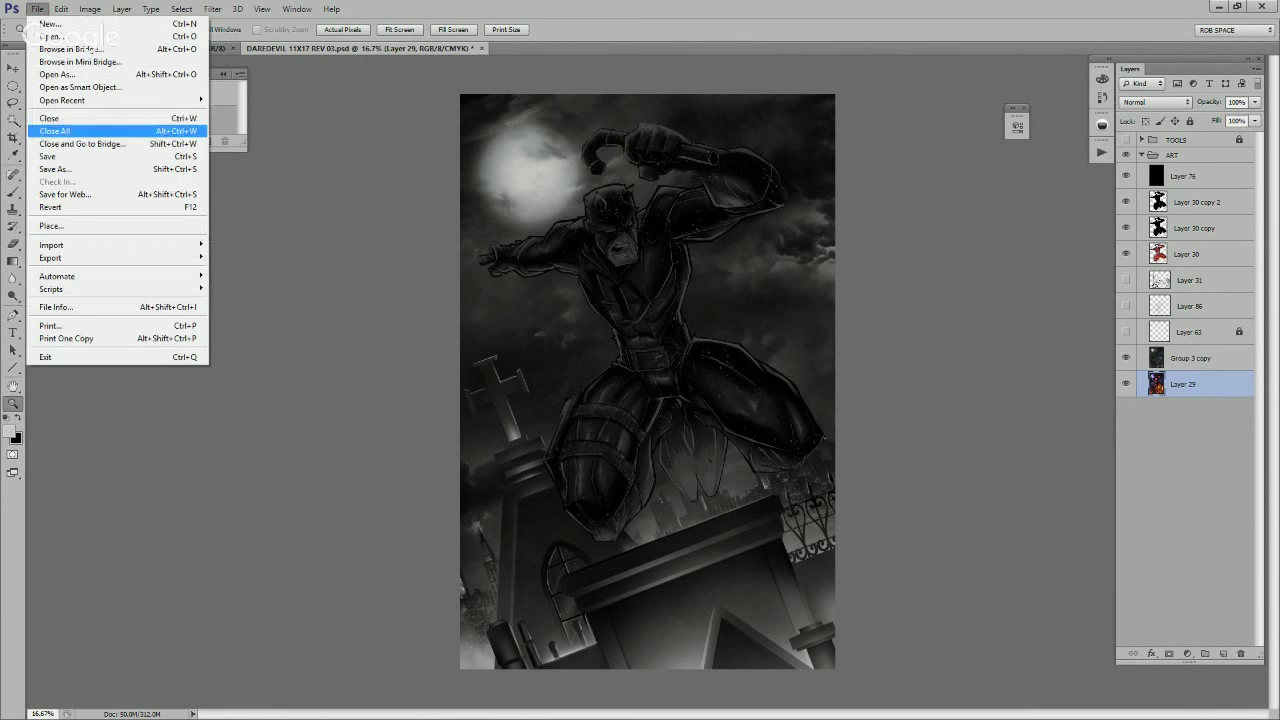
{"action": "left_click", "coordinate": [80, 165]}
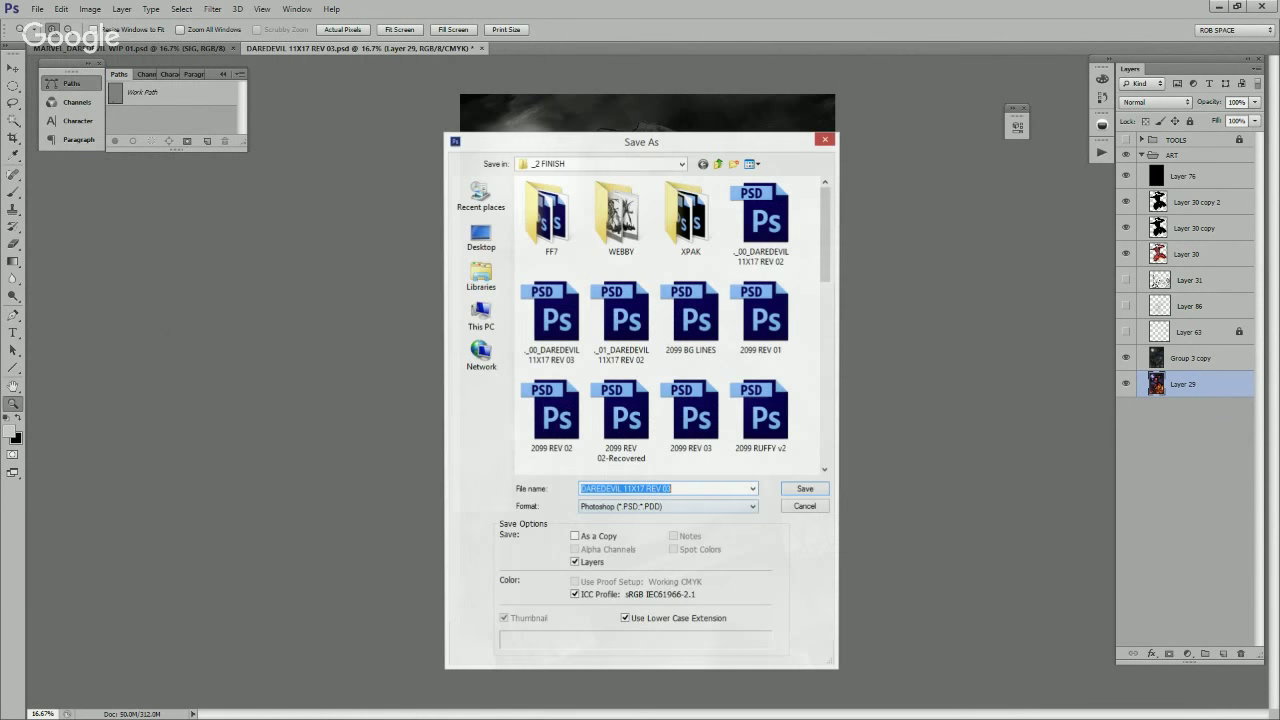
{"action": "left_click", "coordinate": [667, 490]}
{"action": "left_click_drag", "start_coordinate": [667, 490], "coordinate": [671, 490]}
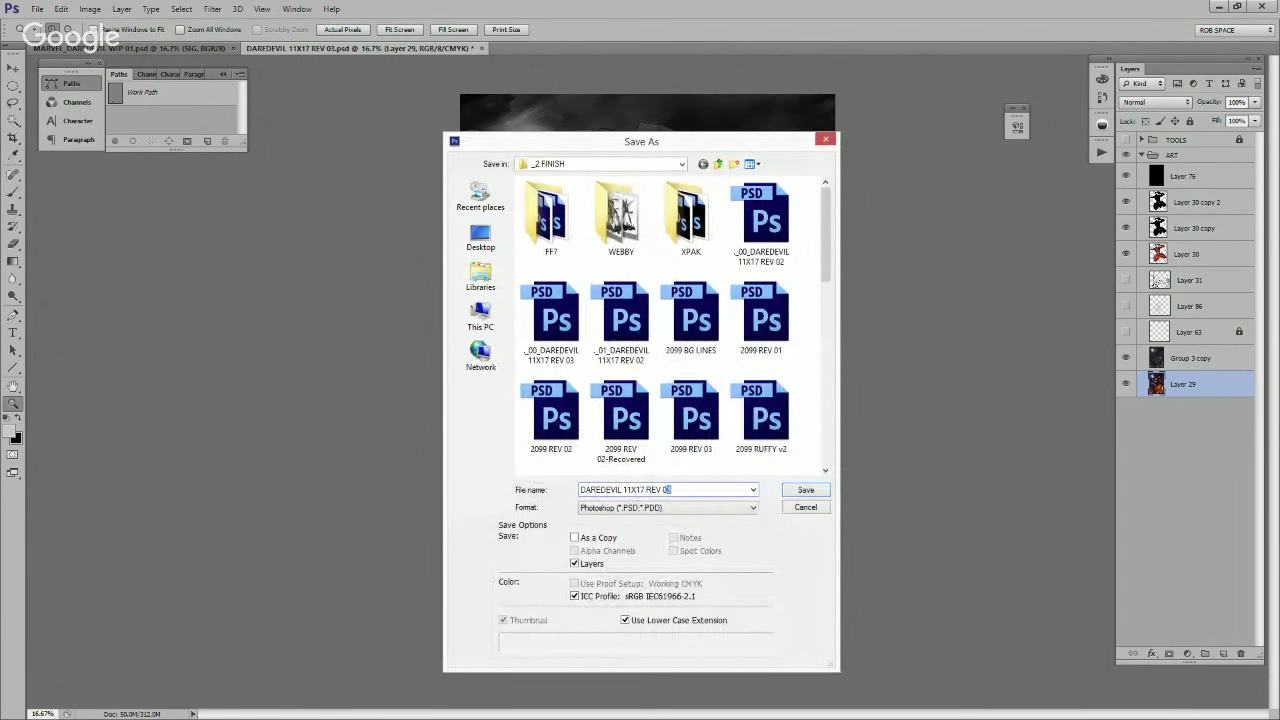
{"action": "type", "text": "4"}
{"action": "left_click", "coordinate": [786, 493]}
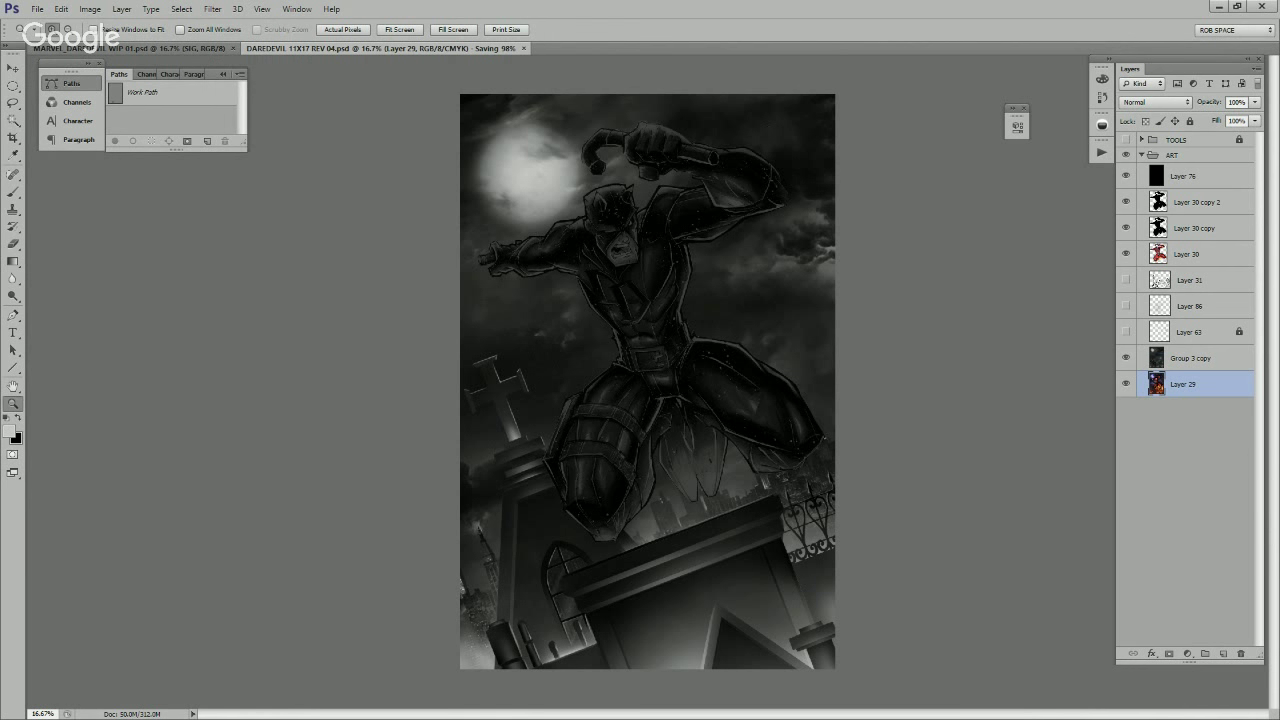
Step: Copy the gradient map group, Group 2, from the MARVEL_DAREDEVIL WIP 01 document into DAREDEVIL 11X17 REV 04 and place it above Group 3 copy
{"action": "key", "text": "v"}
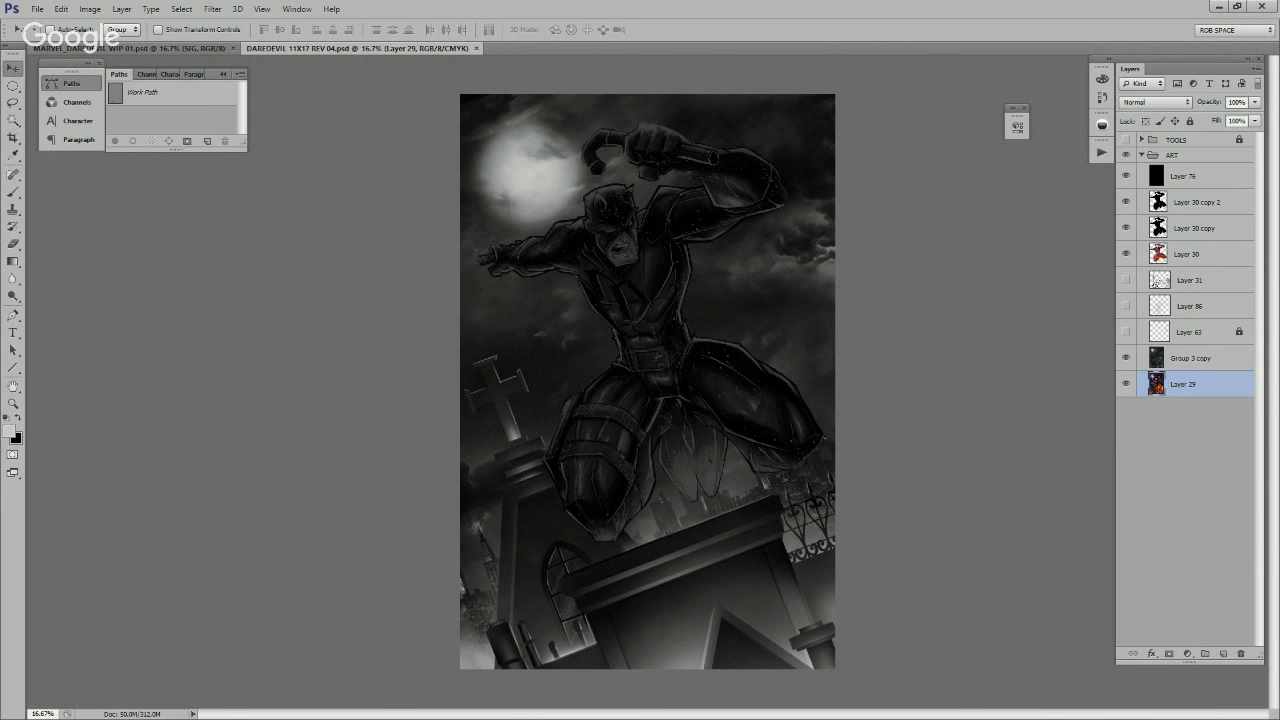
{"action": "key", "text": "ctrl+Tab"}
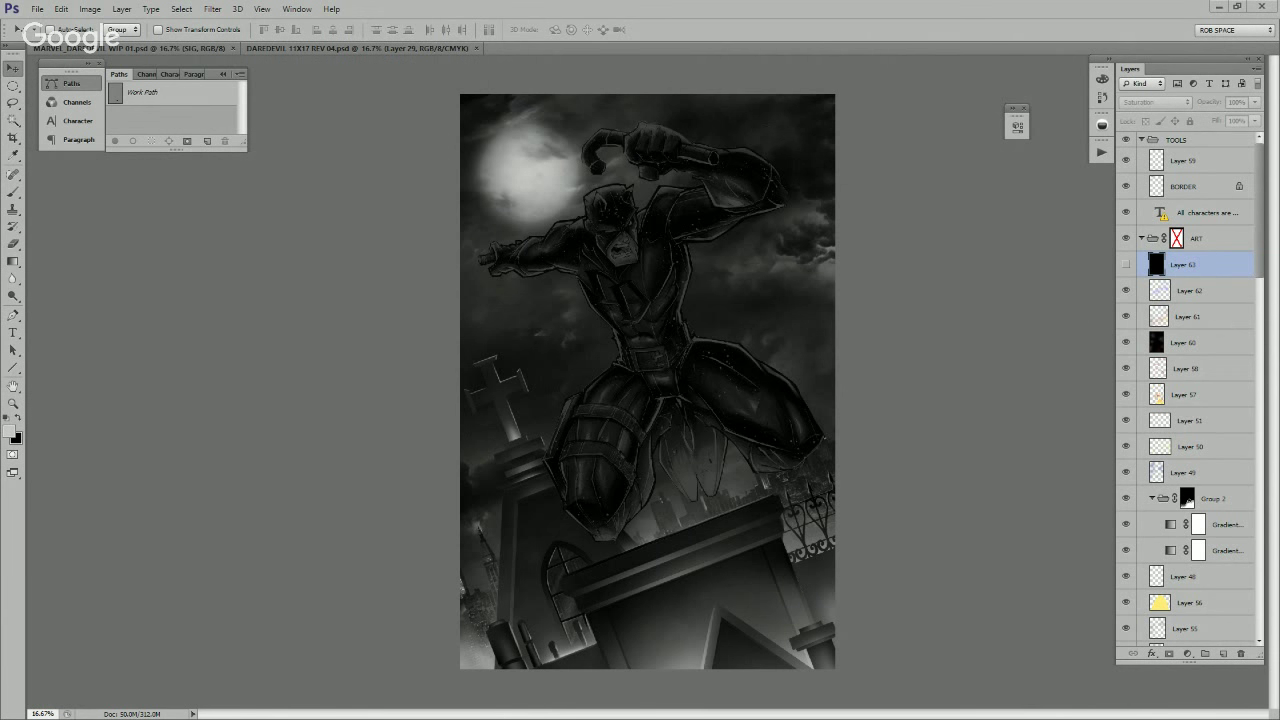
{"action": "scroll", "coordinate": [1190, 390], "scroll_direction": "down", "scroll_amount": 4}
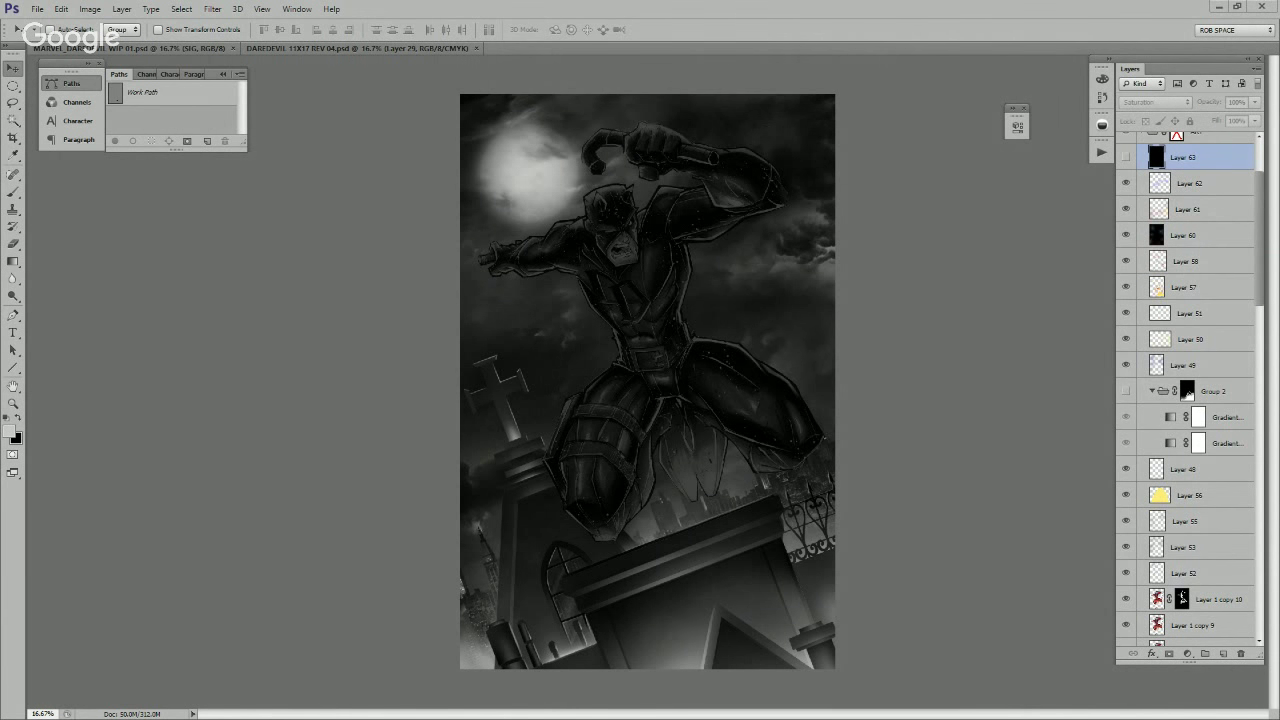
{"action": "left_click", "coordinate": [1152, 391]}
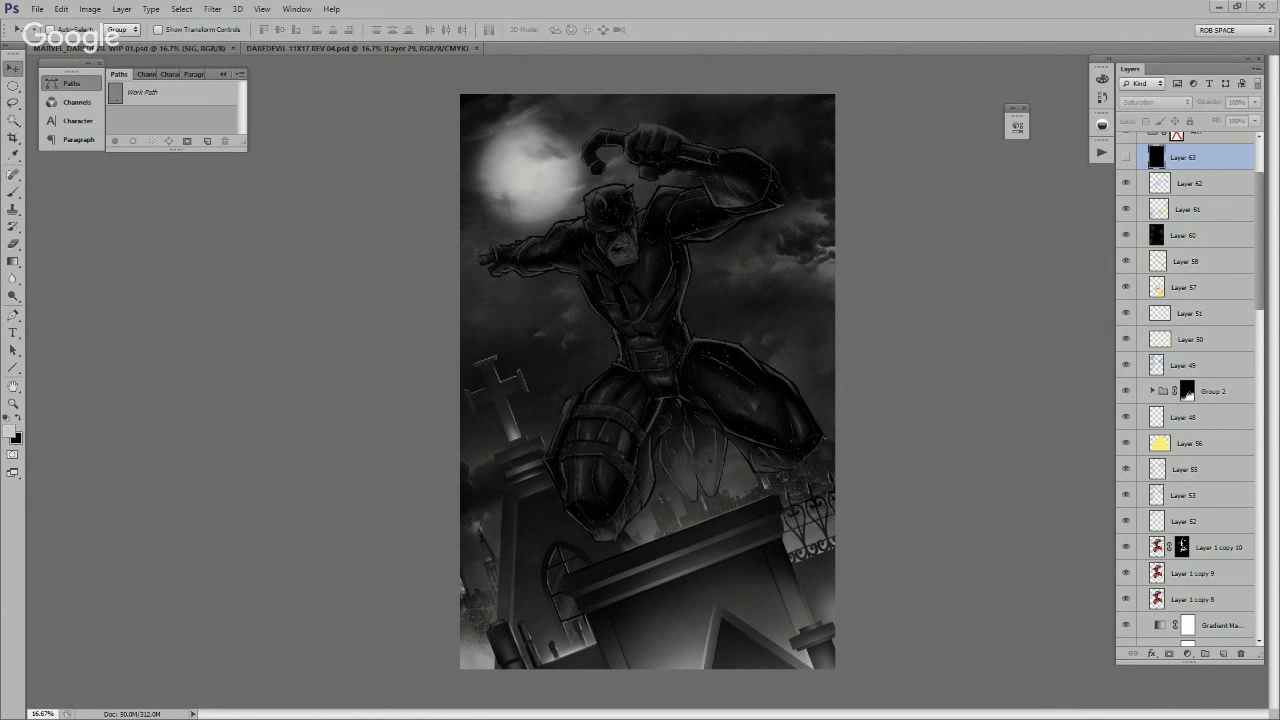
{"action": "left_click", "coordinate": [1152, 391]}
{"action": "left_click", "coordinate": [1126, 391]}
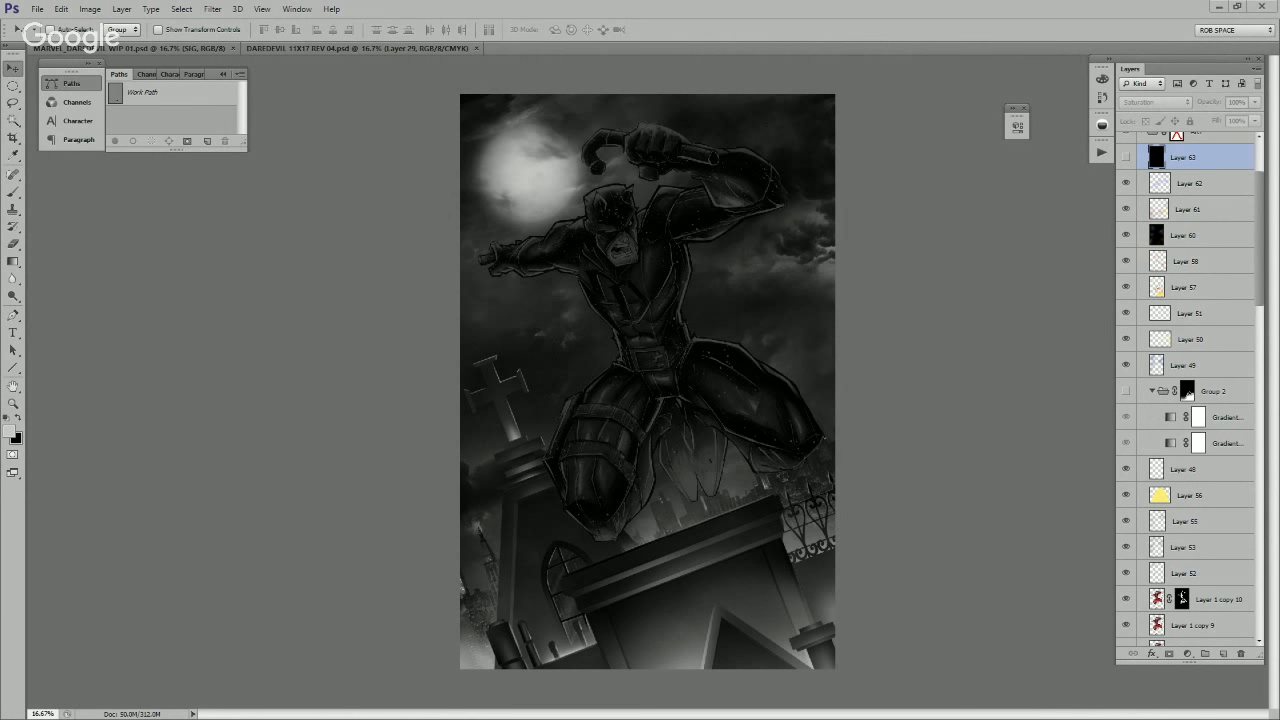
{"action": "left_click", "coordinate": [1126, 391]}
{"action": "left_click", "coordinate": [1152, 391]}
{"action": "left_click_drag", "start_coordinate": [1210, 392], "coordinate": [817, 407]}
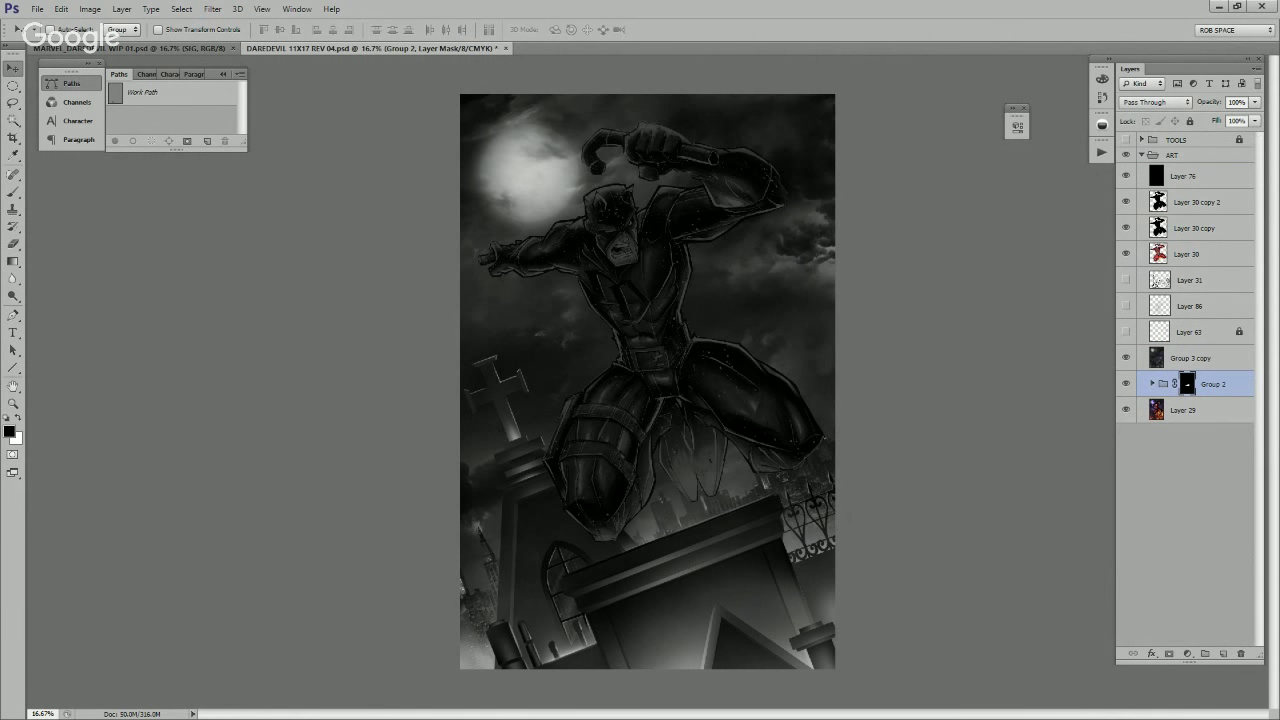
{"action": "left_click_drag", "start_coordinate": [1213, 384], "coordinate": [1213, 349]}
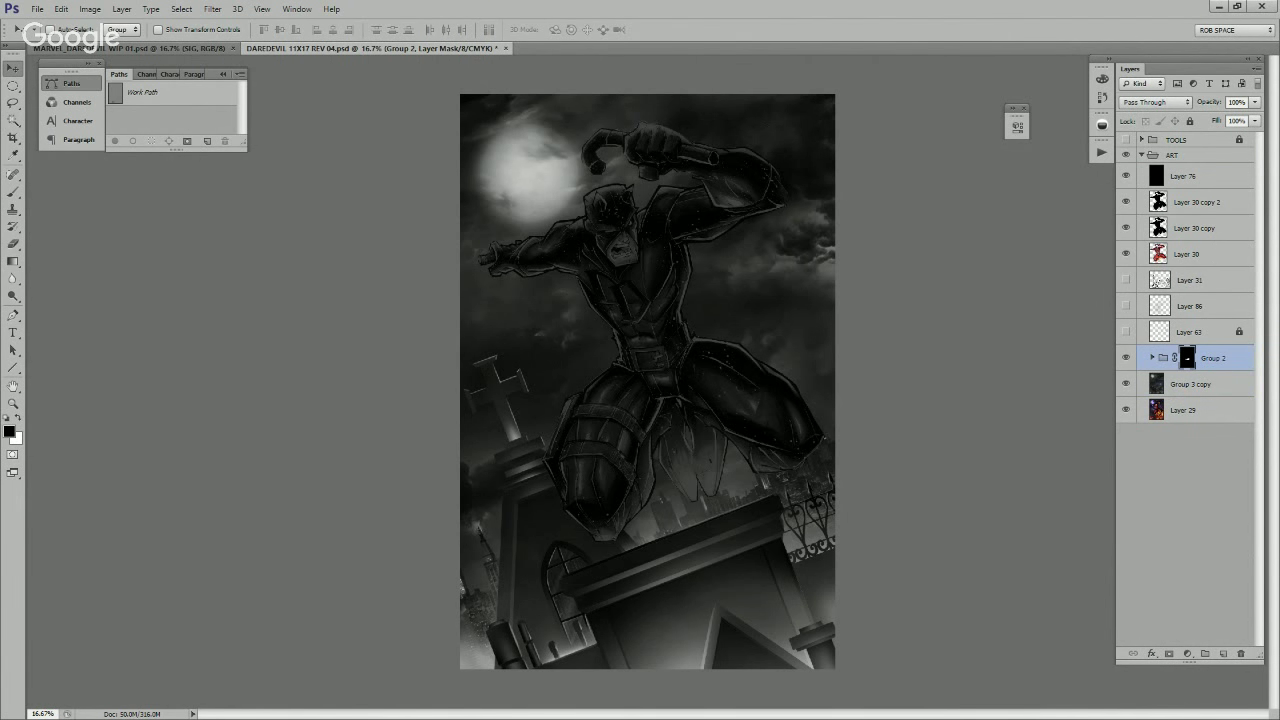
Step: Move Layer 76 beneath Layer 30 so the figure keeps its colour, and delete Group 2's layer mask
{"action": "left_click_drag", "start_coordinate": [1184, 176], "coordinate": [1184, 270]}
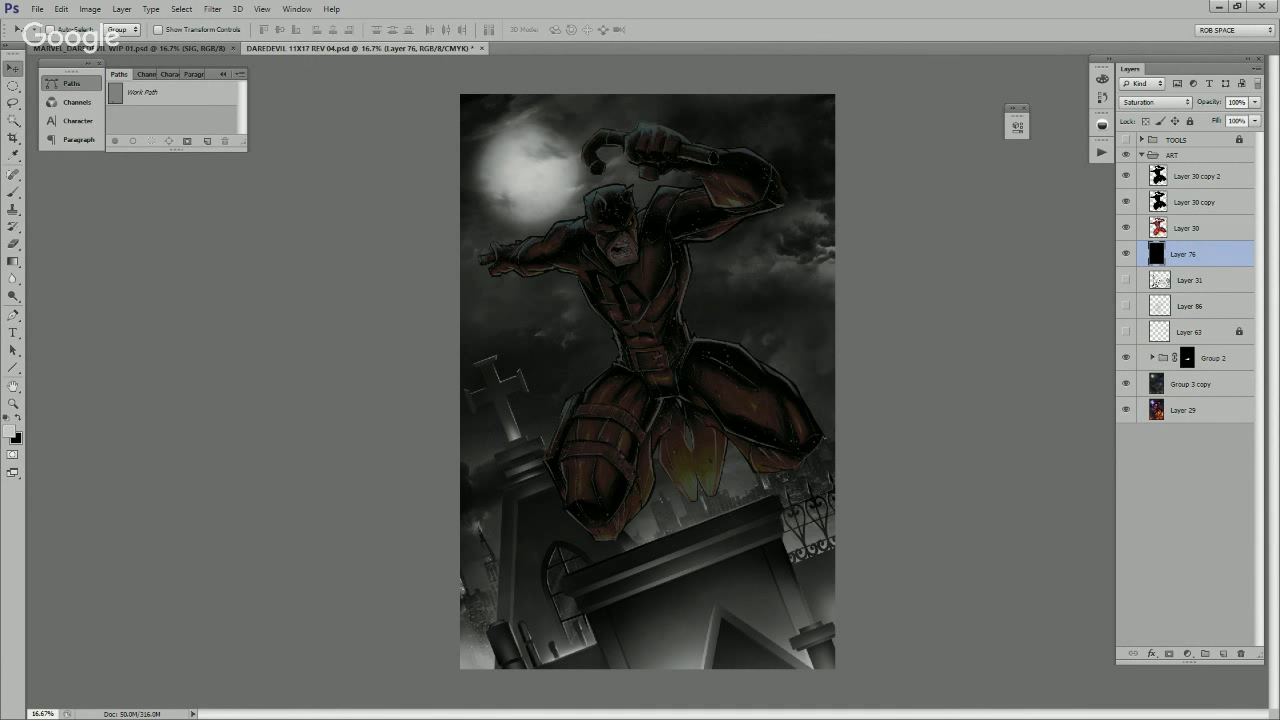
{"action": "left_click", "coordinate": [1187, 357]}
{"action": "right_click", "coordinate": [1187, 357]}
{"action": "left_click", "coordinate": [1130, 386]}
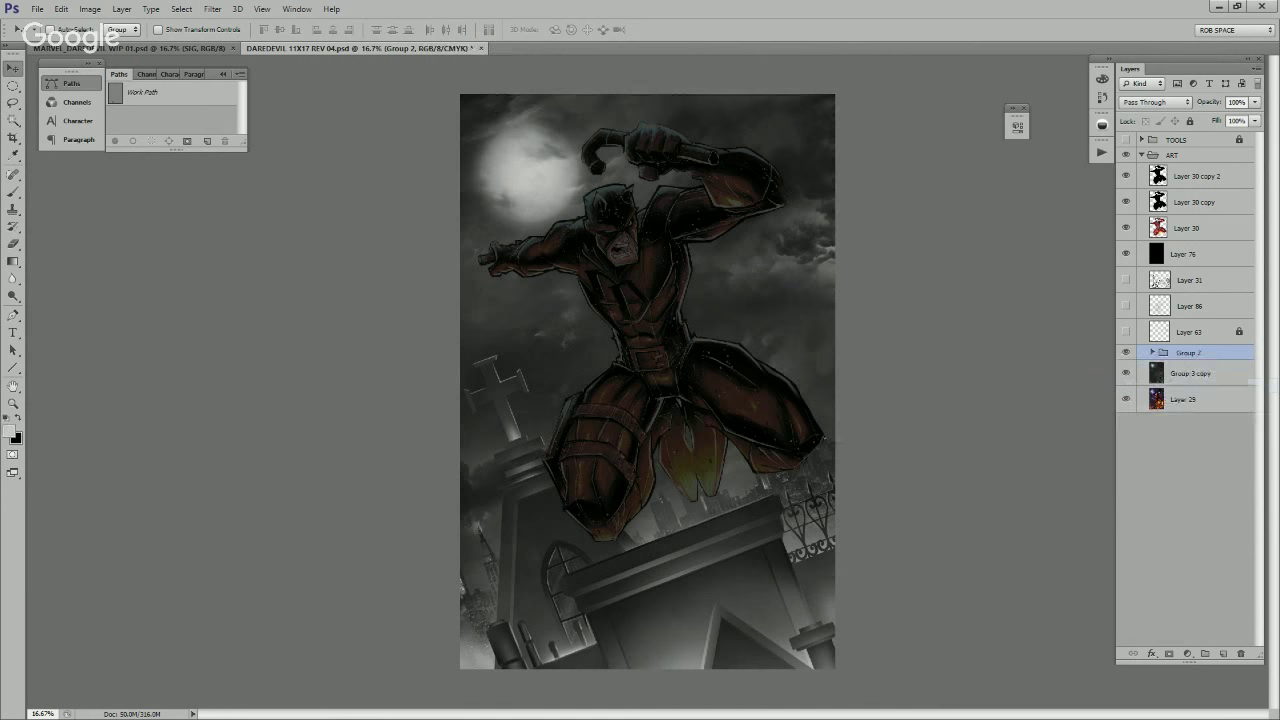
Step: Raise Group 2 in the layer stack to sit between Layer 30 and Layer 76
{"action": "key", "text": "ctrl+bracketright"}
{"action": "key", "text": "ctrl+bracketright"}
{"action": "key", "text": "ctrl+bracketright"}
{"action": "key", "text": "ctrl+bracketright"}
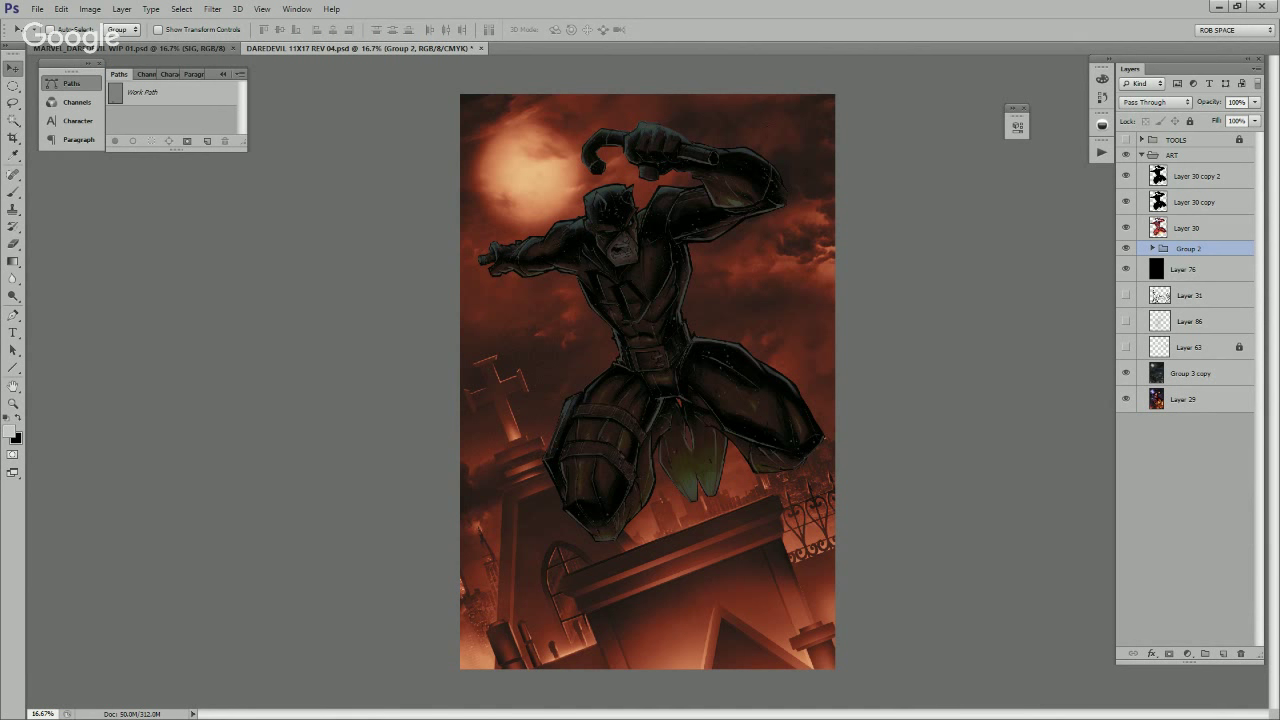
Step: Hide the upper gradient map in Group 2 and open the lower gradient map's gradient for editing
{"action": "left_click", "coordinate": [1152, 248]}
{"action": "left_click", "coordinate": [1126, 269]}
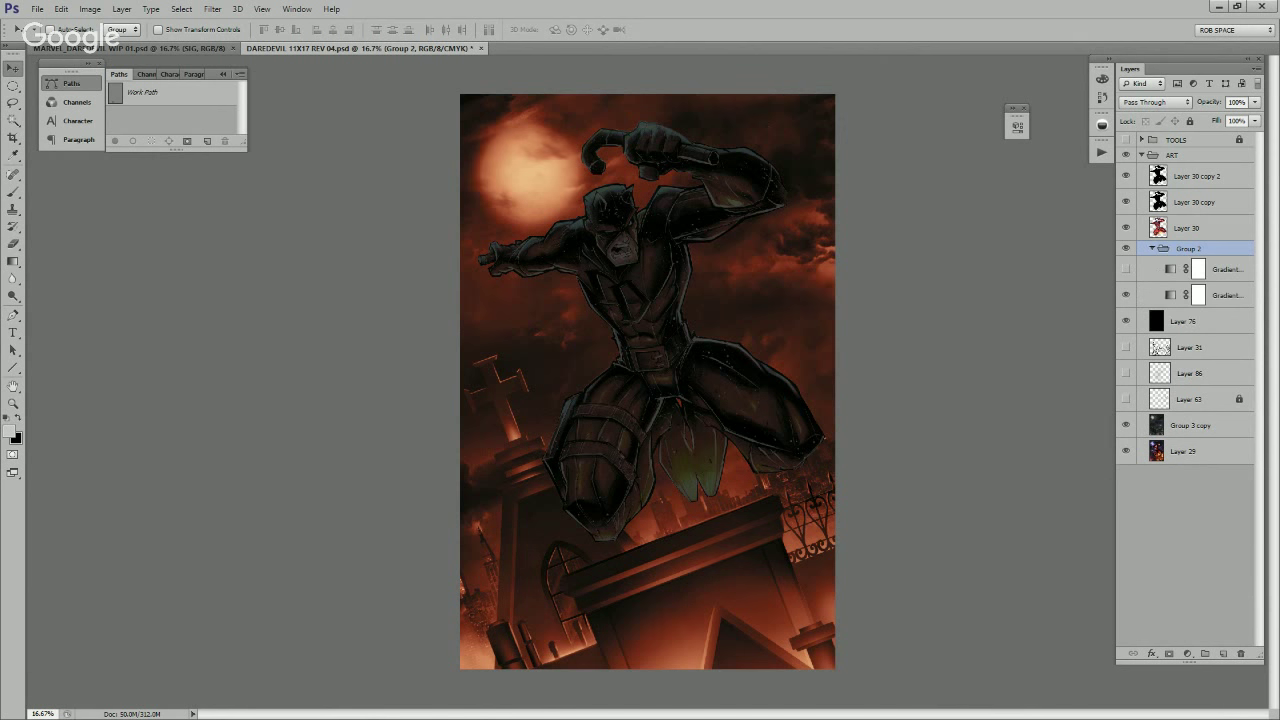
{"action": "left_click", "coordinate": [1226, 295]}
{"action": "left_click", "coordinate": [1170, 294]}
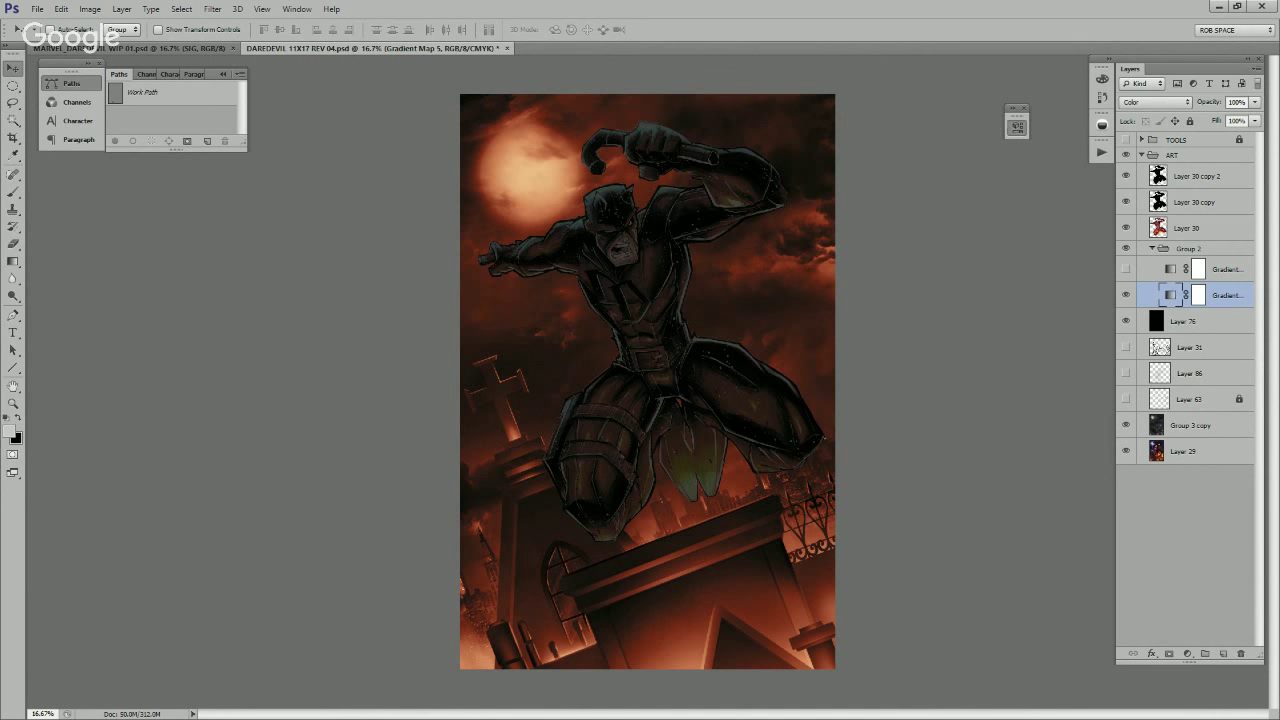
{"action": "left_click", "coordinate": [1016, 126]}
{"action": "left_click", "coordinate": [885, 163]}
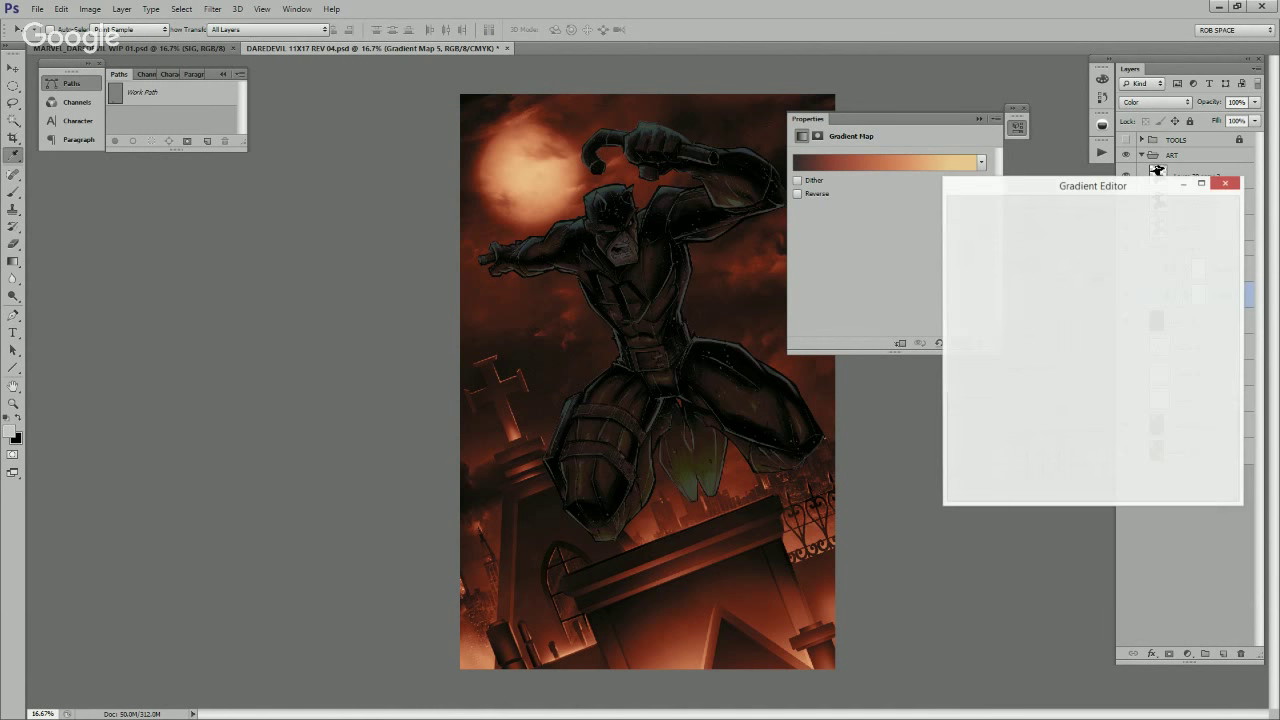
Step: Recolour the gradient's lightest stop to yellow ffea57 with web-only colours off, and accept the gradient
{"action": "left_click", "coordinate": [1190, 413]}
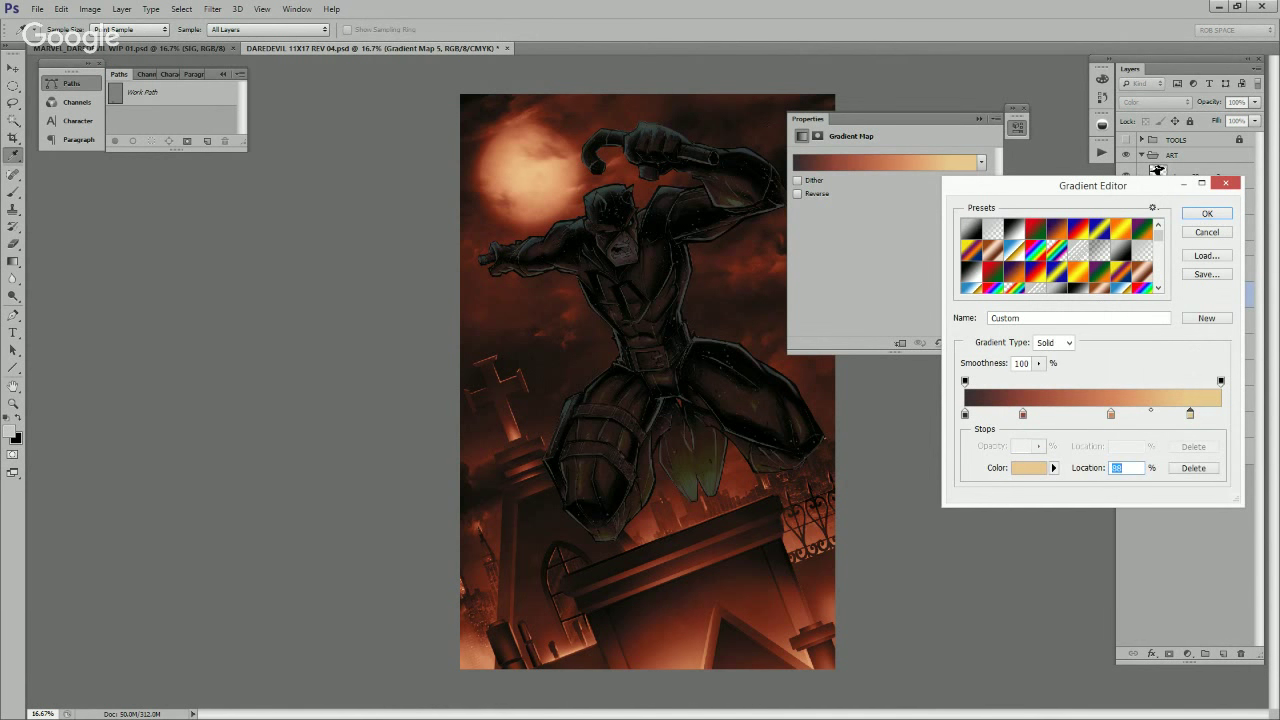
{"action": "left_click", "coordinate": [1030, 467]}
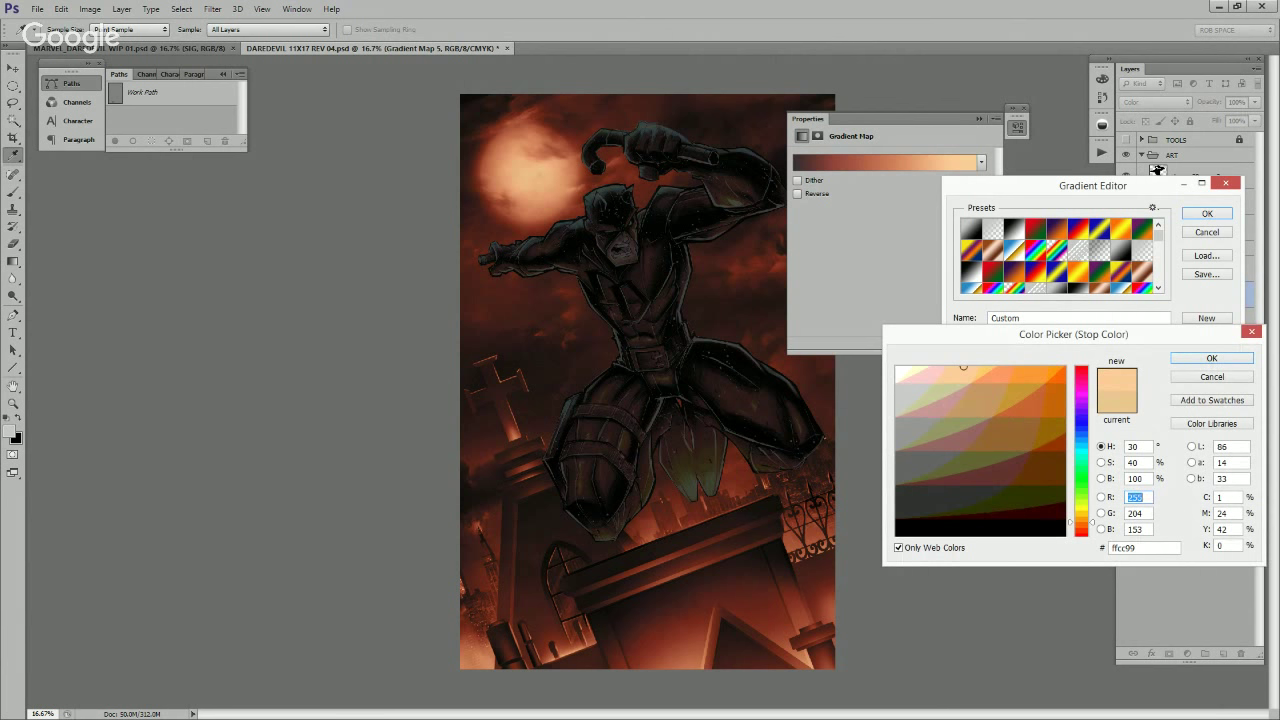
{"action": "left_click", "coordinate": [530, 170]}
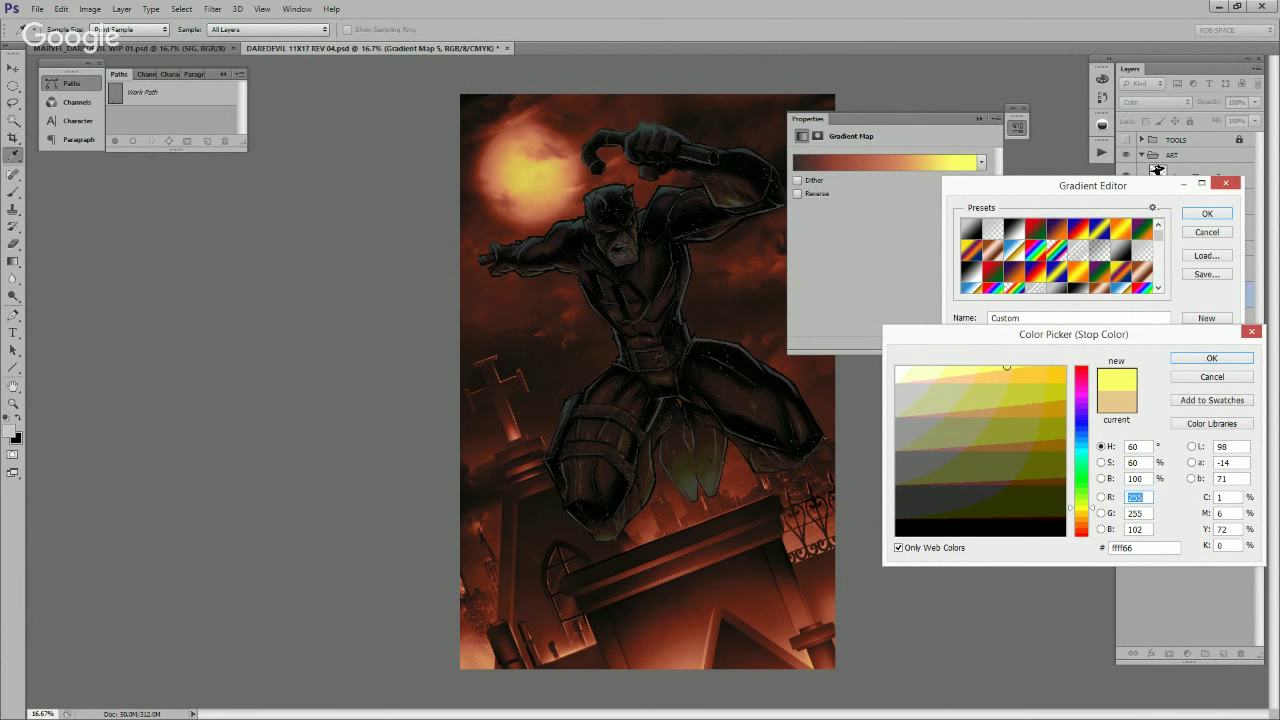
{"action": "left_click", "coordinate": [898, 548]}
{"action": "left_click", "coordinate": [898, 547]}
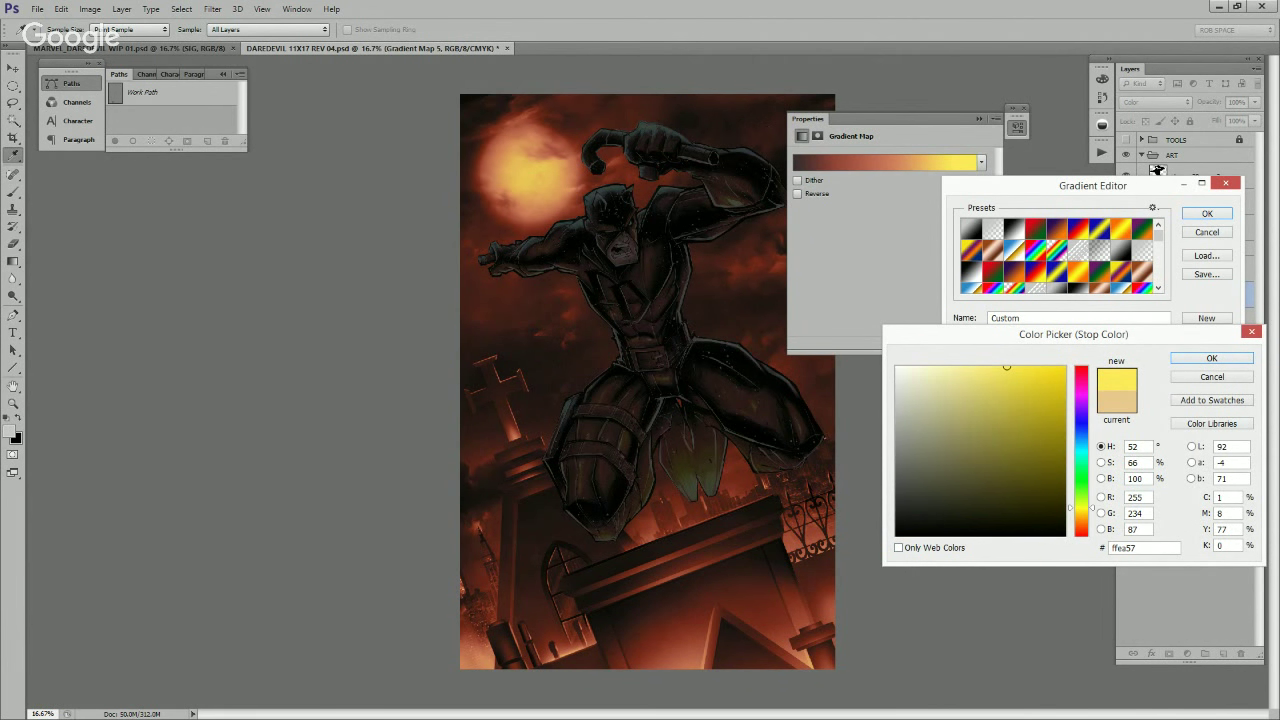
{"action": "left_click", "coordinate": [1211, 358]}
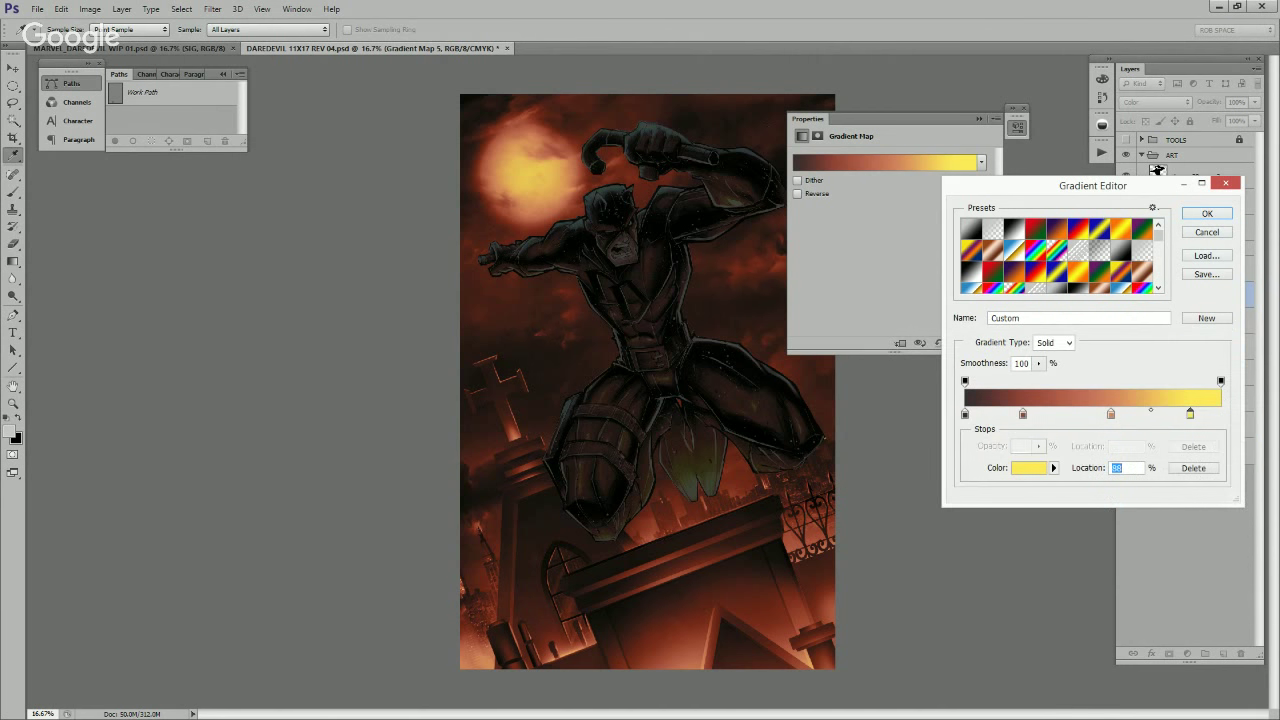
{"action": "left_click", "coordinate": [1207, 213]}
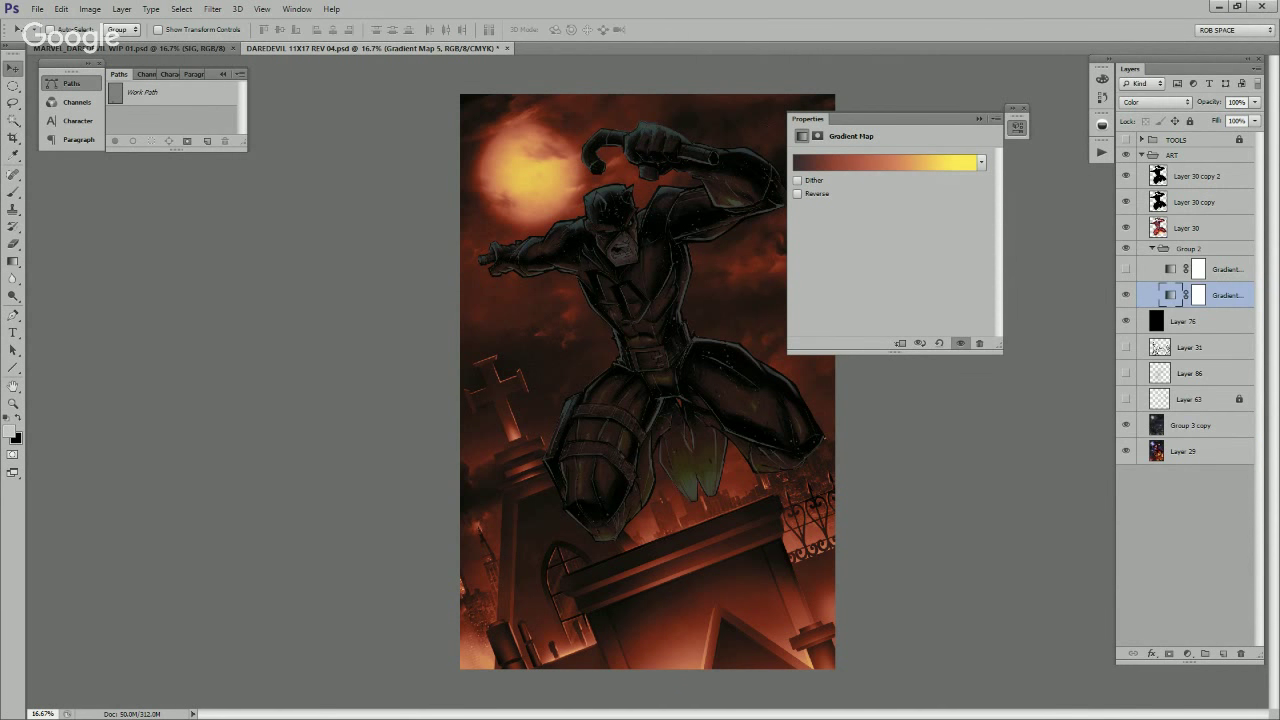
{"action": "left_click", "coordinate": [979, 119]}
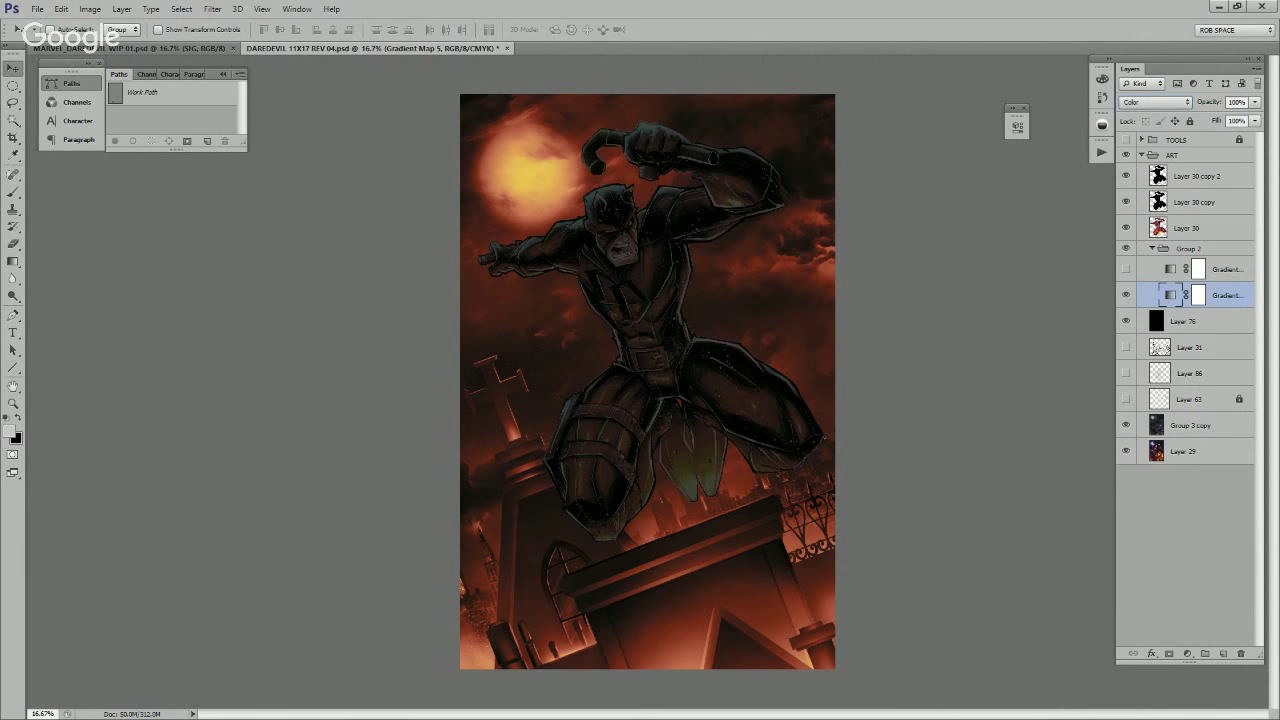
Step: Try the visible gradient map in Group 2 in Normal blending mode, and return it to Color
{"action": "left_click", "coordinate": [1156, 102]}
{"action": "left_click", "coordinate": [1150, 117]}
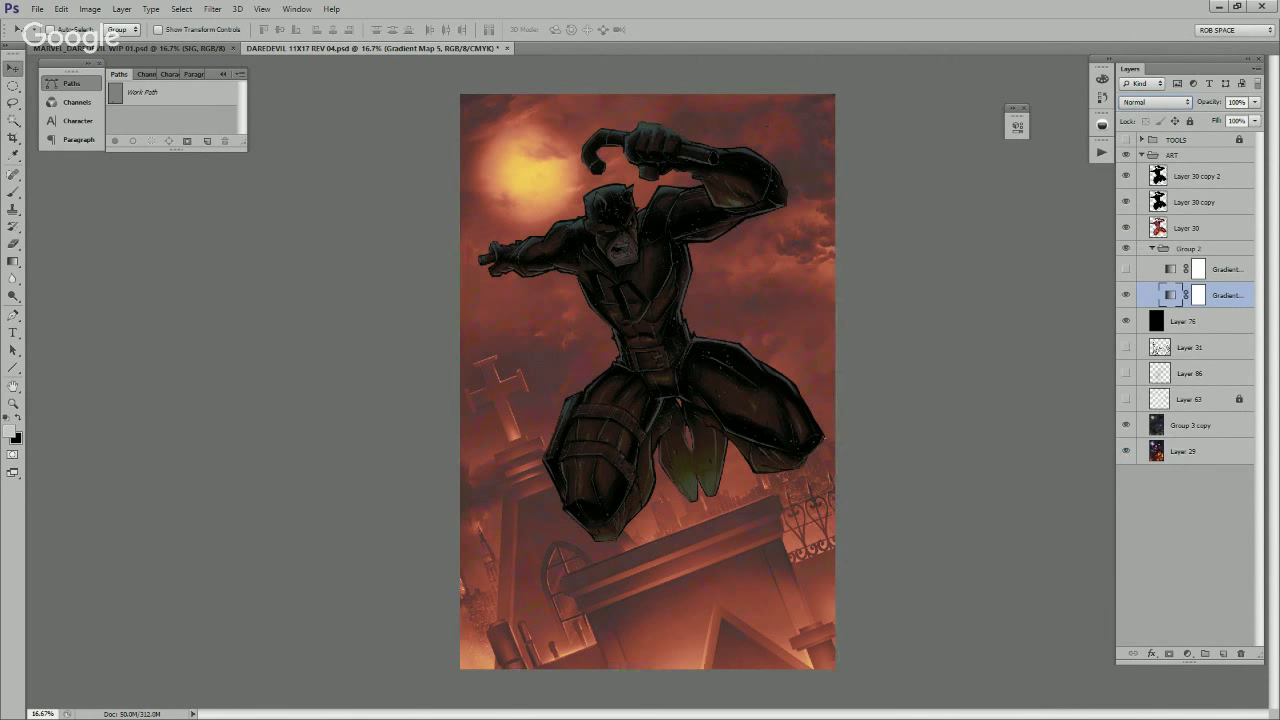
{"action": "left_click", "coordinate": [1156, 102]}
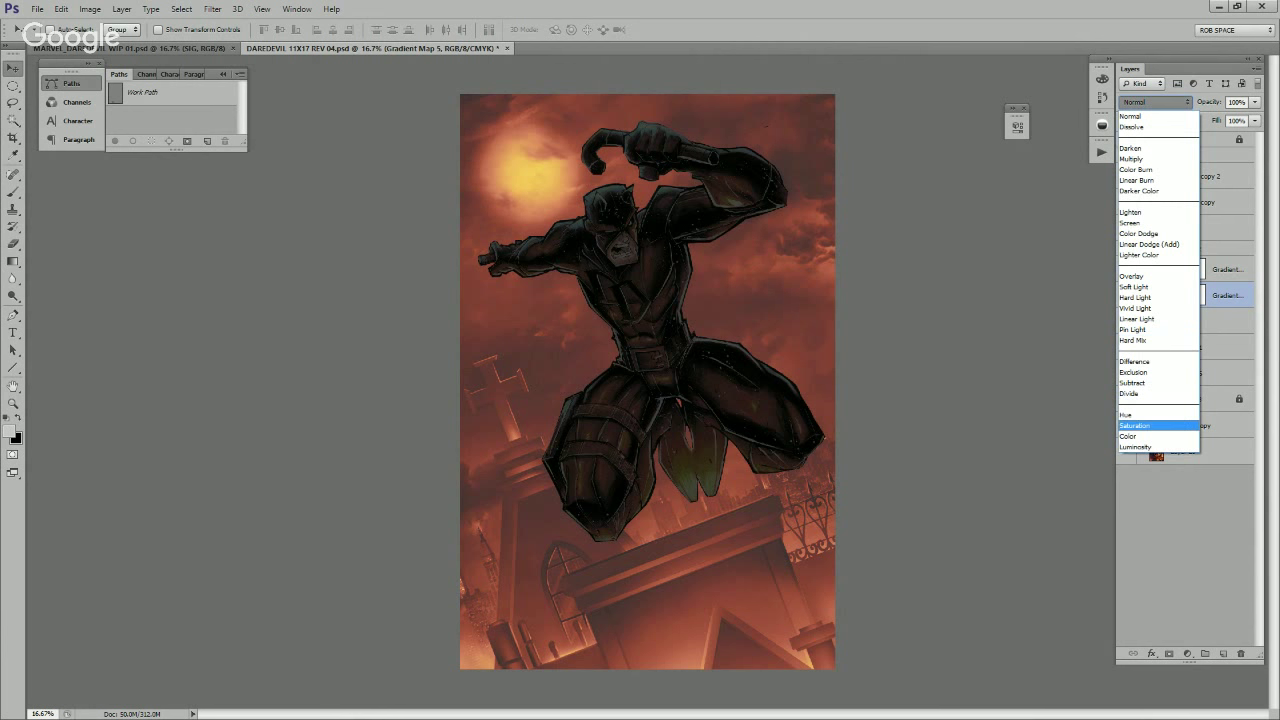
{"action": "left_click", "coordinate": [1150, 431]}
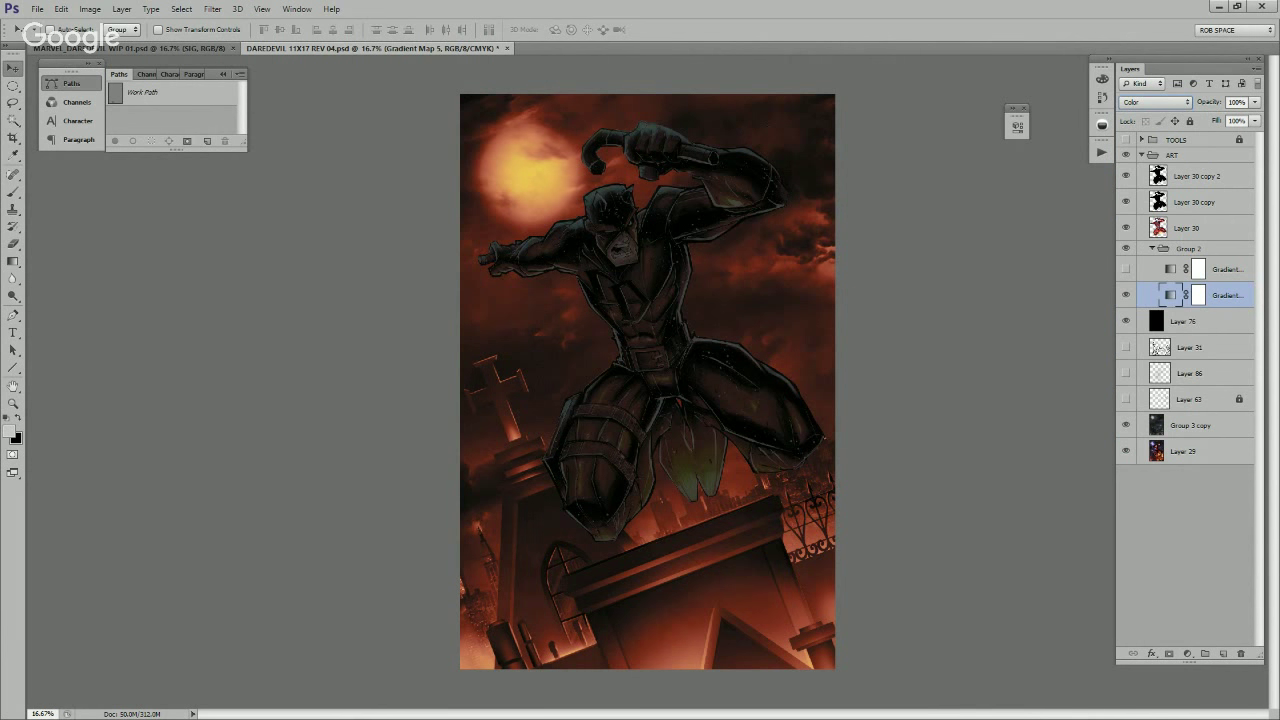
Step: Duplicate the visible gradient map, blend the copy in Multiply and reduce its opacity to about half
{"action": "key", "text": "ctrl+j"}
{"action": "left_click", "coordinate": [1156, 102]}
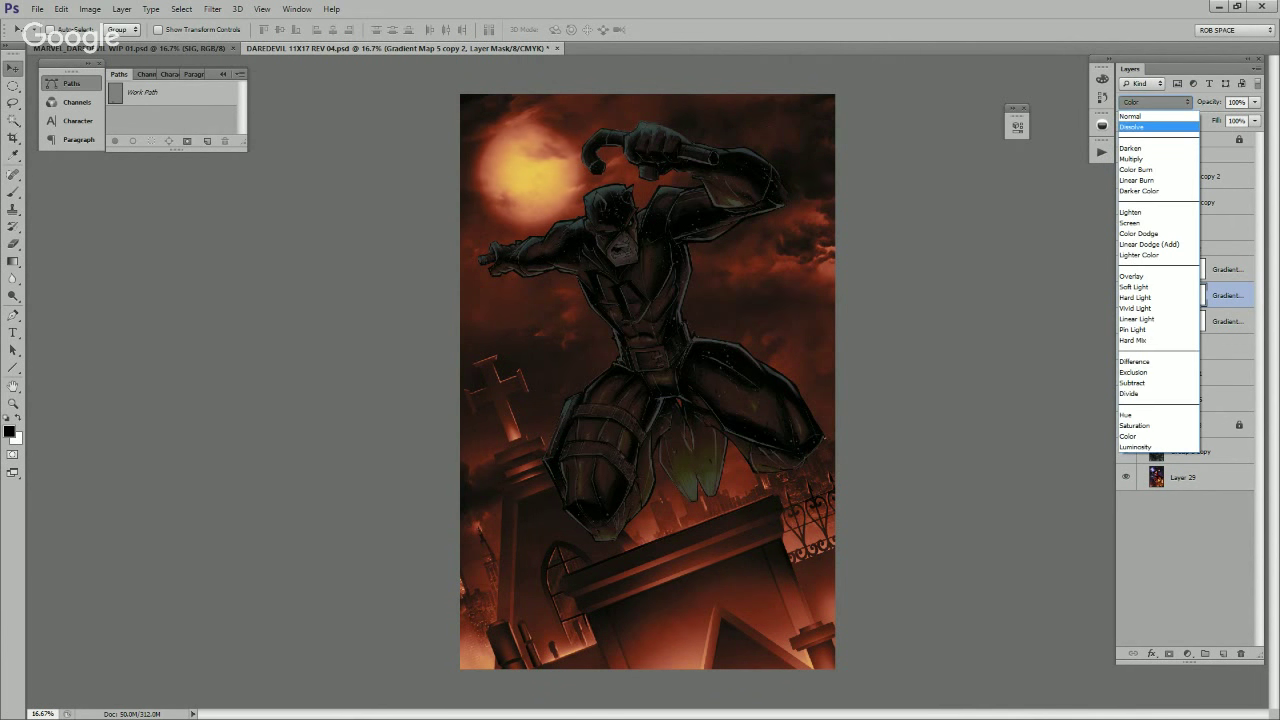
{"action": "left_click", "coordinate": [1130, 148]}
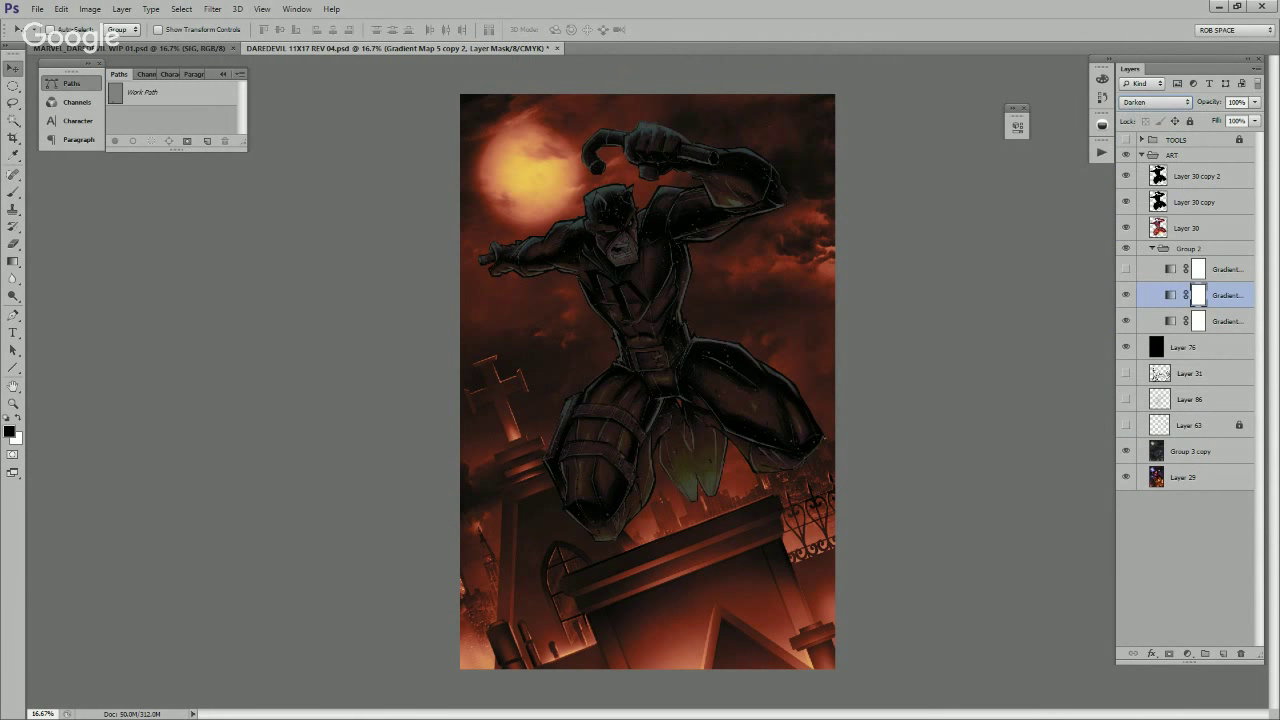
{"action": "left_click", "coordinate": [1156, 102]}
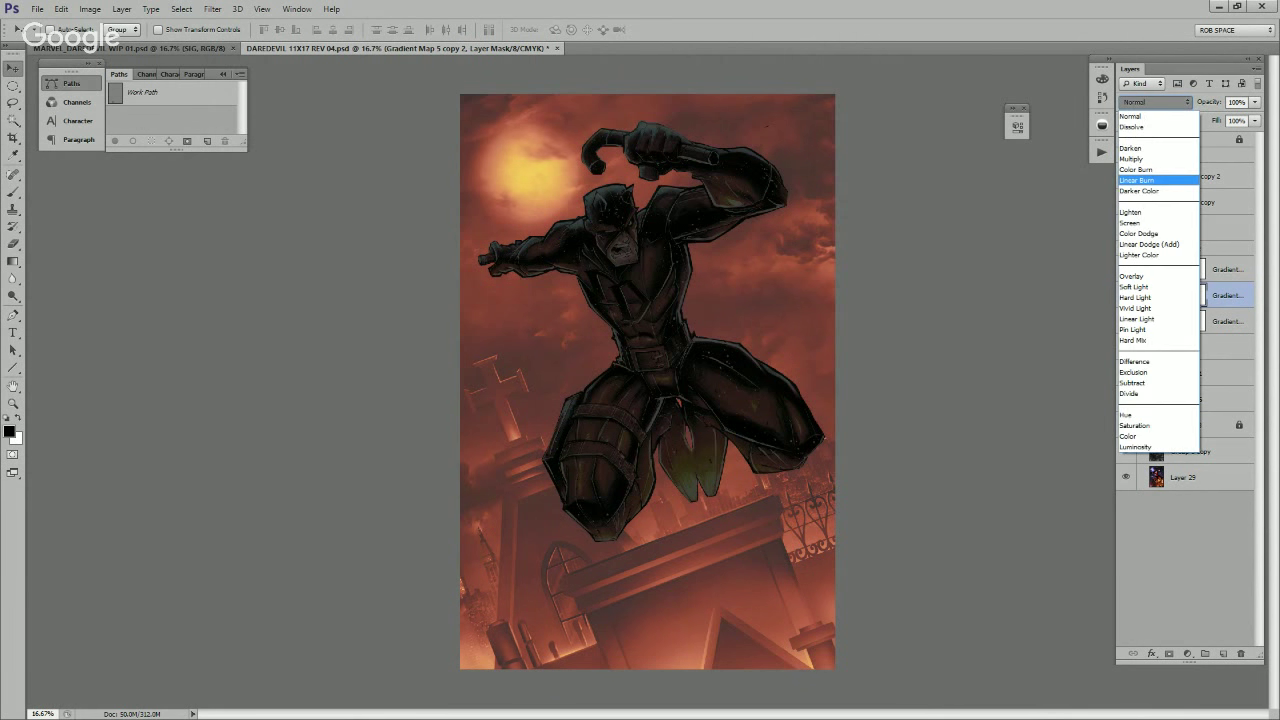
{"action": "left_click", "coordinate": [1131, 159]}
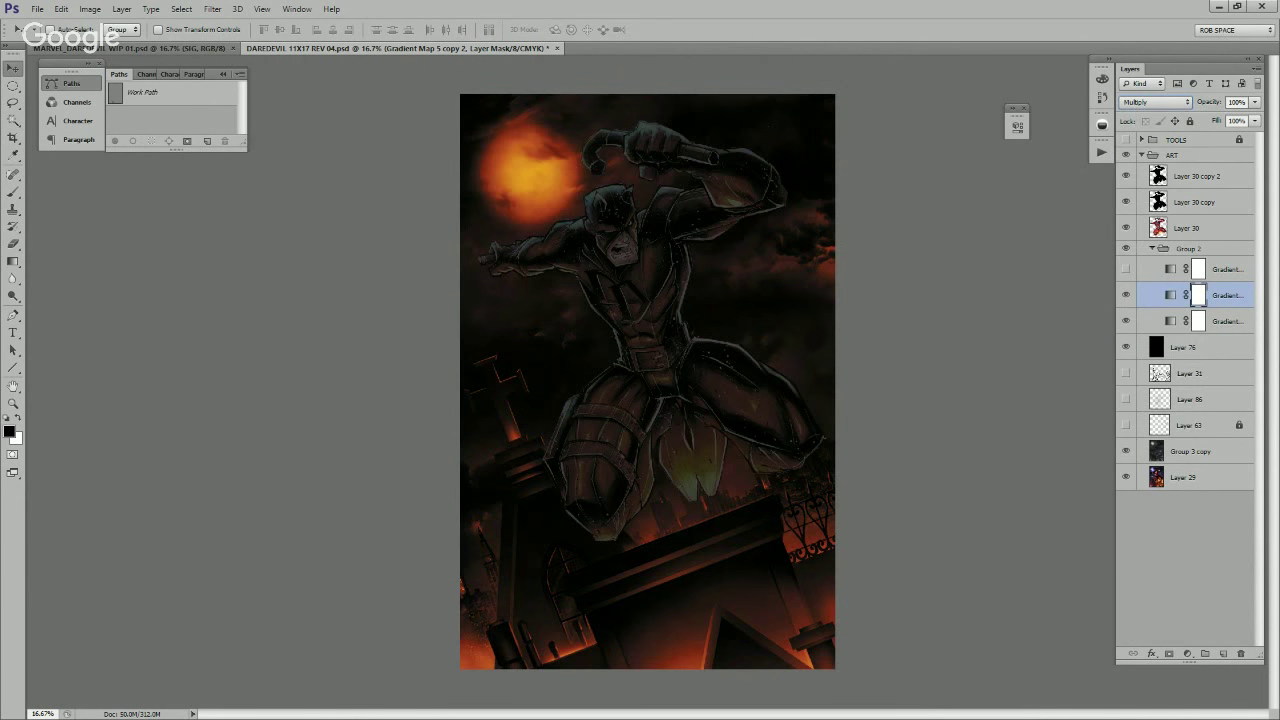
{"action": "left_click_drag", "start_coordinate": [1256, 102], "coordinate": [1212, 117]}
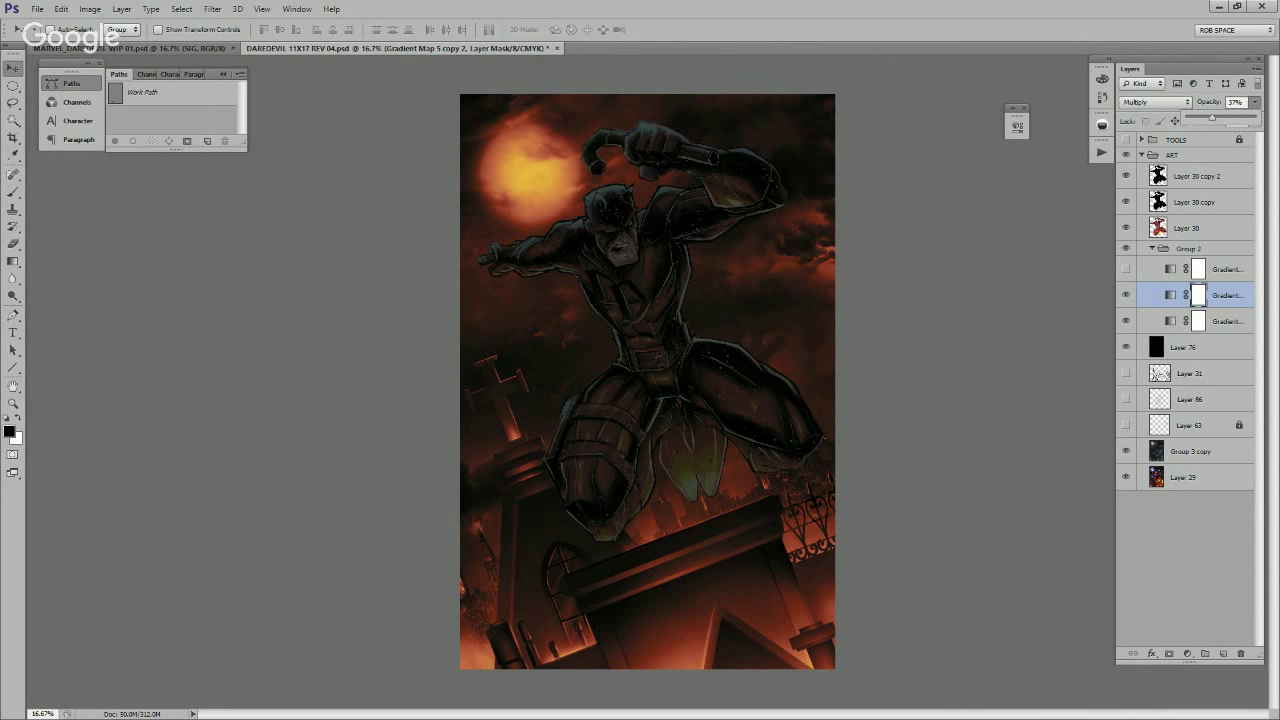
{"action": "left_click_drag", "start_coordinate": [1212, 117], "coordinate": [1224, 117]}
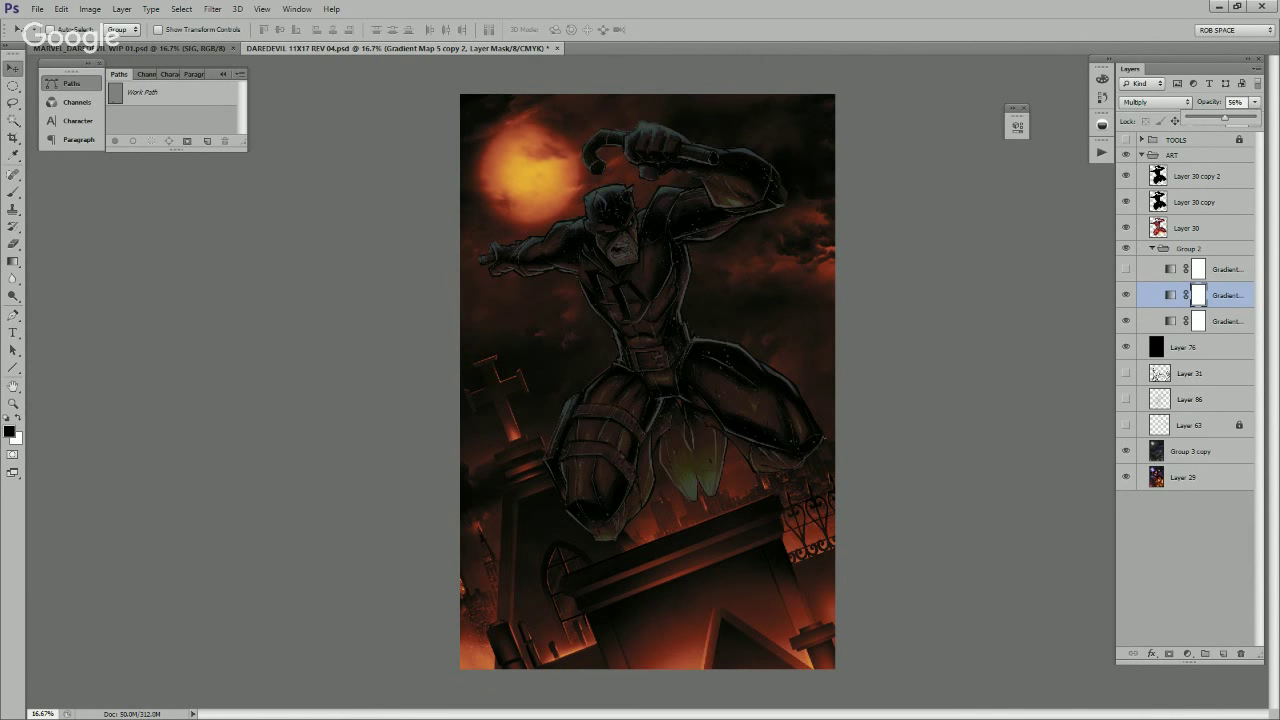
Step: Remove the salmon stop from the copied map's gradient, and place the red stop at 24% and the yellow stop at 55%
{"action": "double_click", "coordinate": [1170, 295]}
{"action": "left_click", "coordinate": [885, 163]}
{"action": "left_click", "coordinate": [885, 162]}
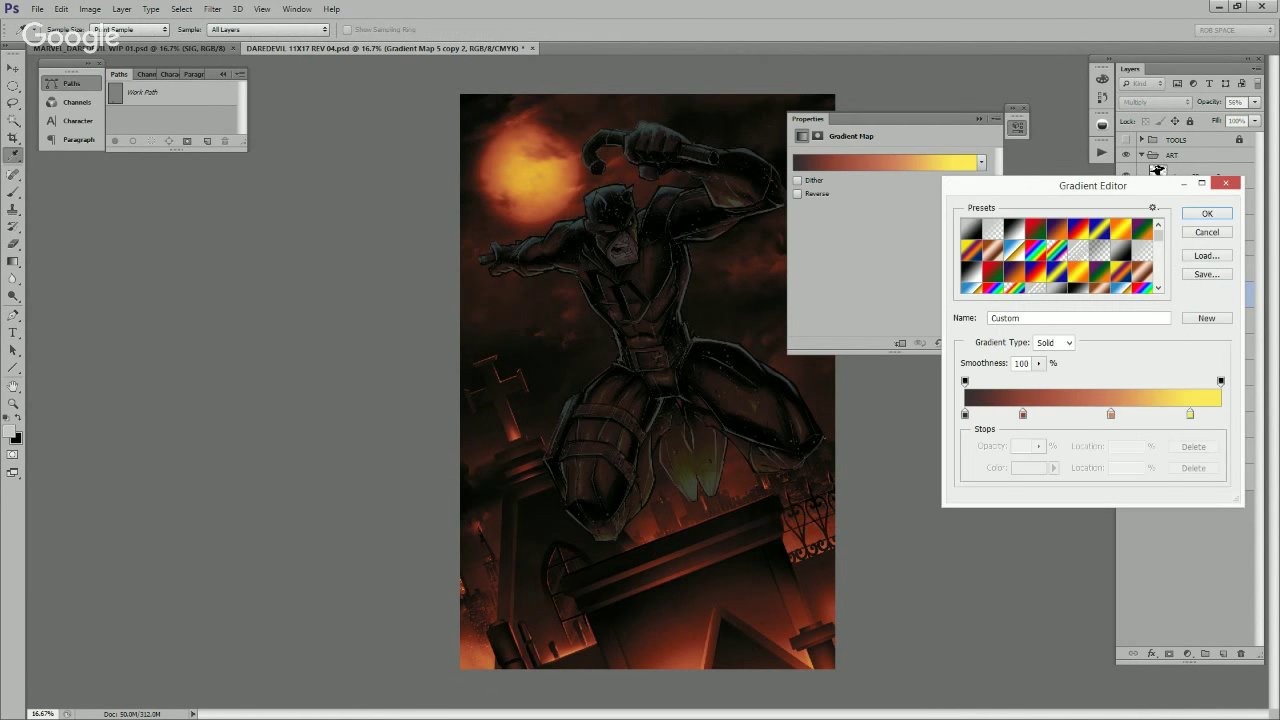
{"action": "left_click_drag", "start_coordinate": [1111, 414], "coordinate": [1113, 458]}
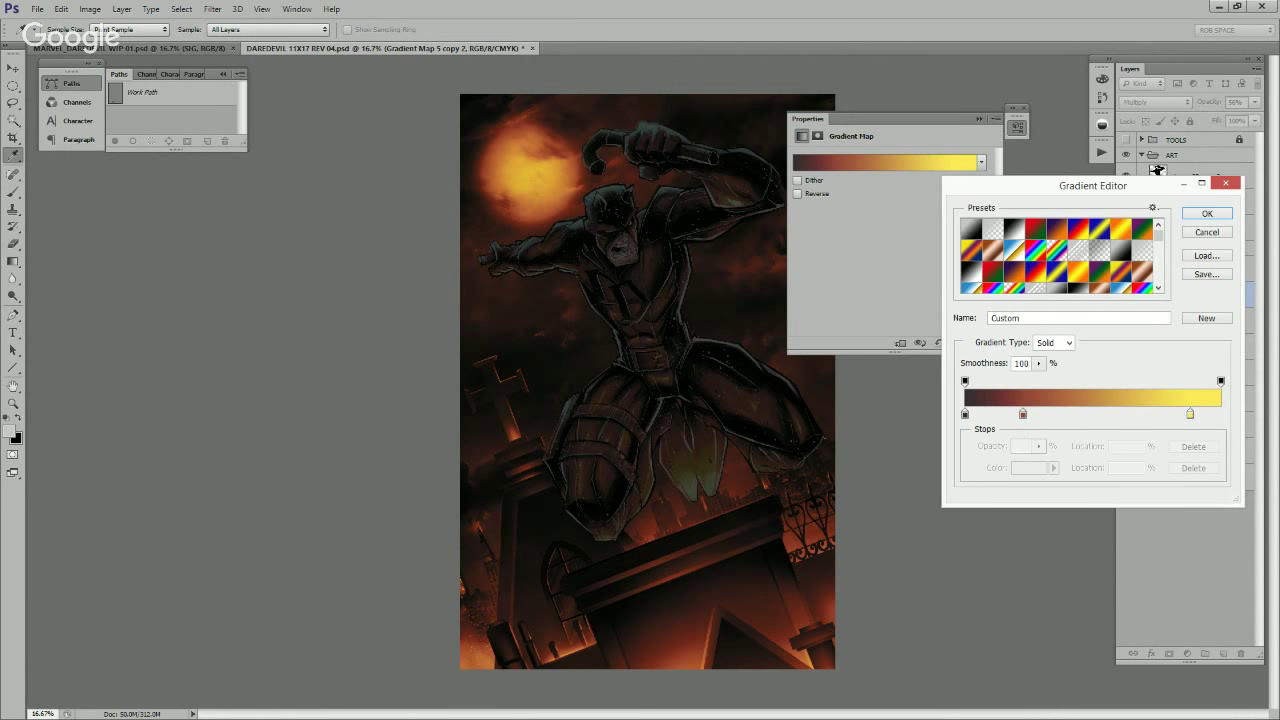
{"action": "left_click_drag", "start_coordinate": [1022, 413], "coordinate": [1078, 413]}
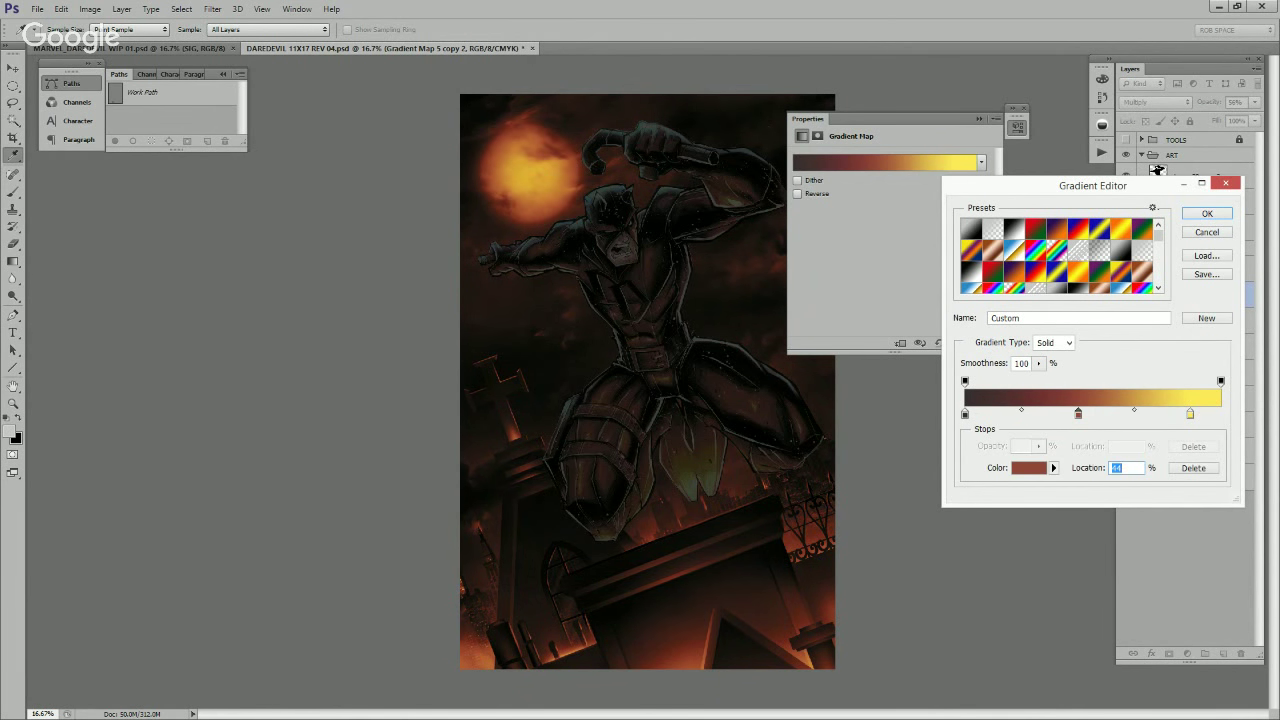
{"action": "left_click_drag", "start_coordinate": [1078, 413], "coordinate": [1026, 413]}
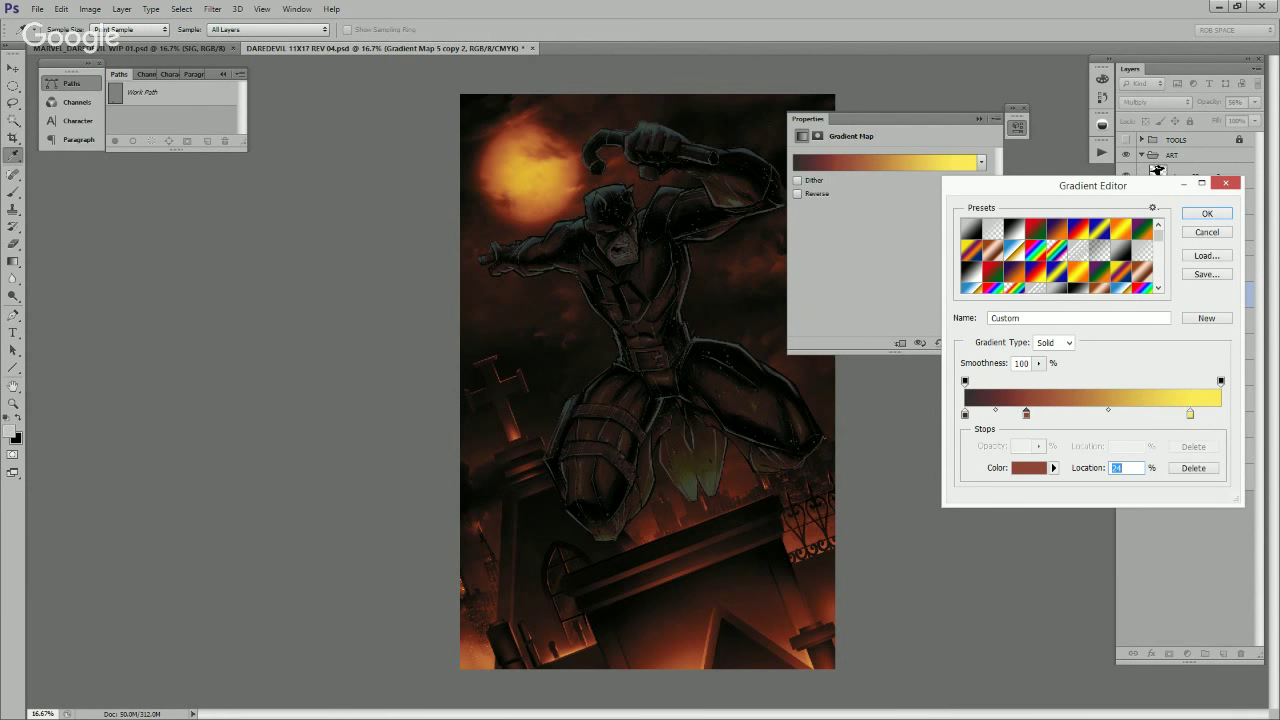
{"action": "left_click_drag", "start_coordinate": [1190, 413], "coordinate": [1105, 413]}
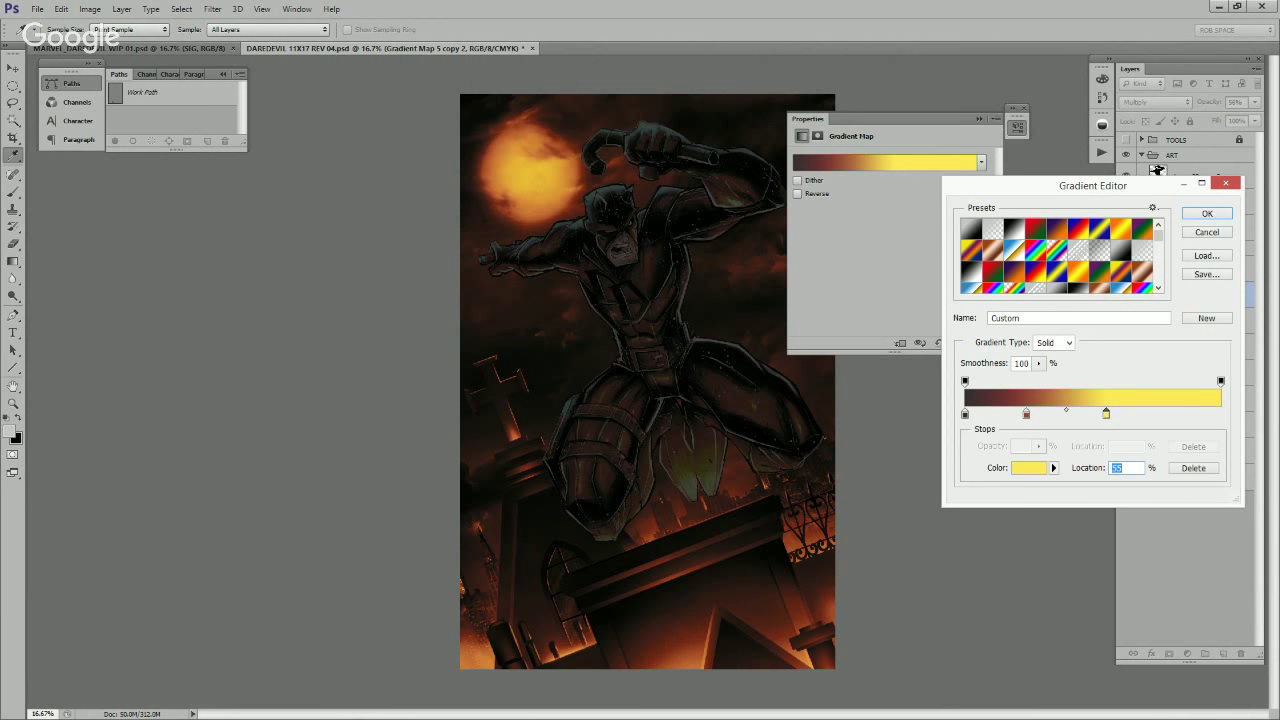
Step: Recolour the gradient's red stop to a brighter red near c43b39, place the yellow stop at 63%, and accept the gradient
{"action": "left_click_drag", "start_coordinate": [1026, 413], "coordinate": [1032, 413]}
{"action": "left_click", "coordinate": [1030, 467]}
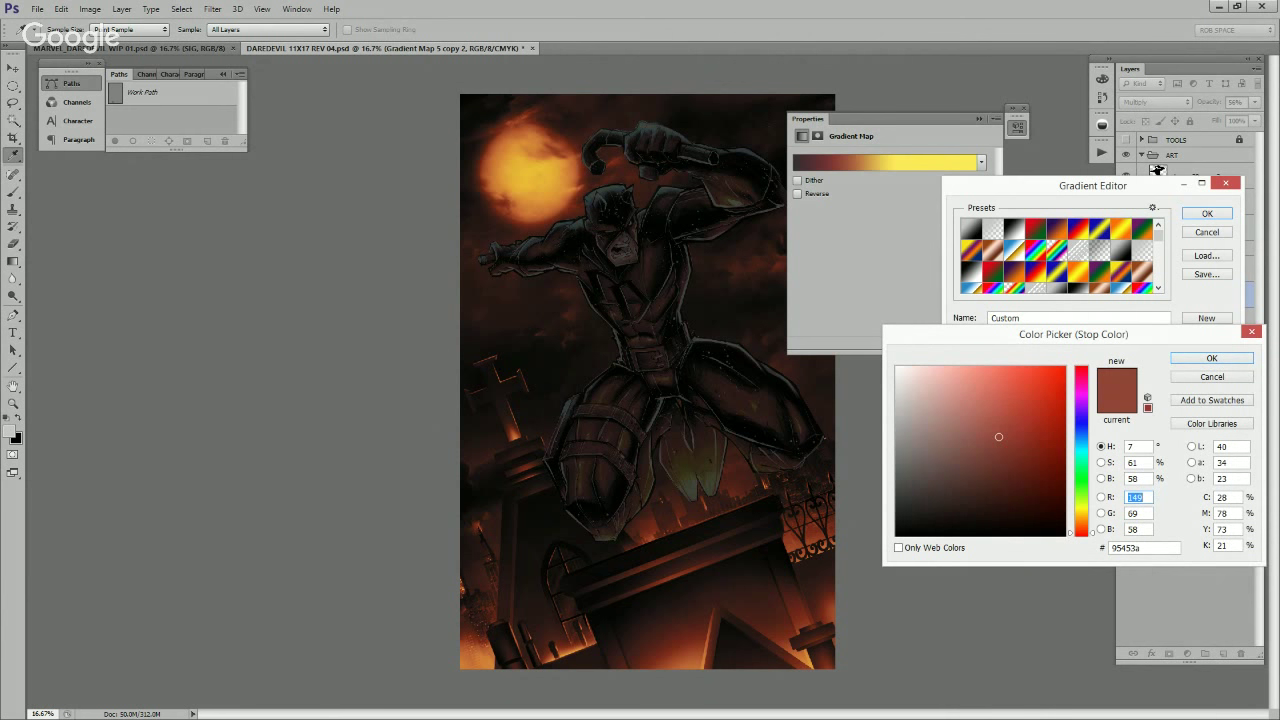
{"action": "left_click", "coordinate": [1081, 535]}
{"action": "left_click", "coordinate": [1012, 416]}
{"action": "left_click", "coordinate": [1016, 405]}
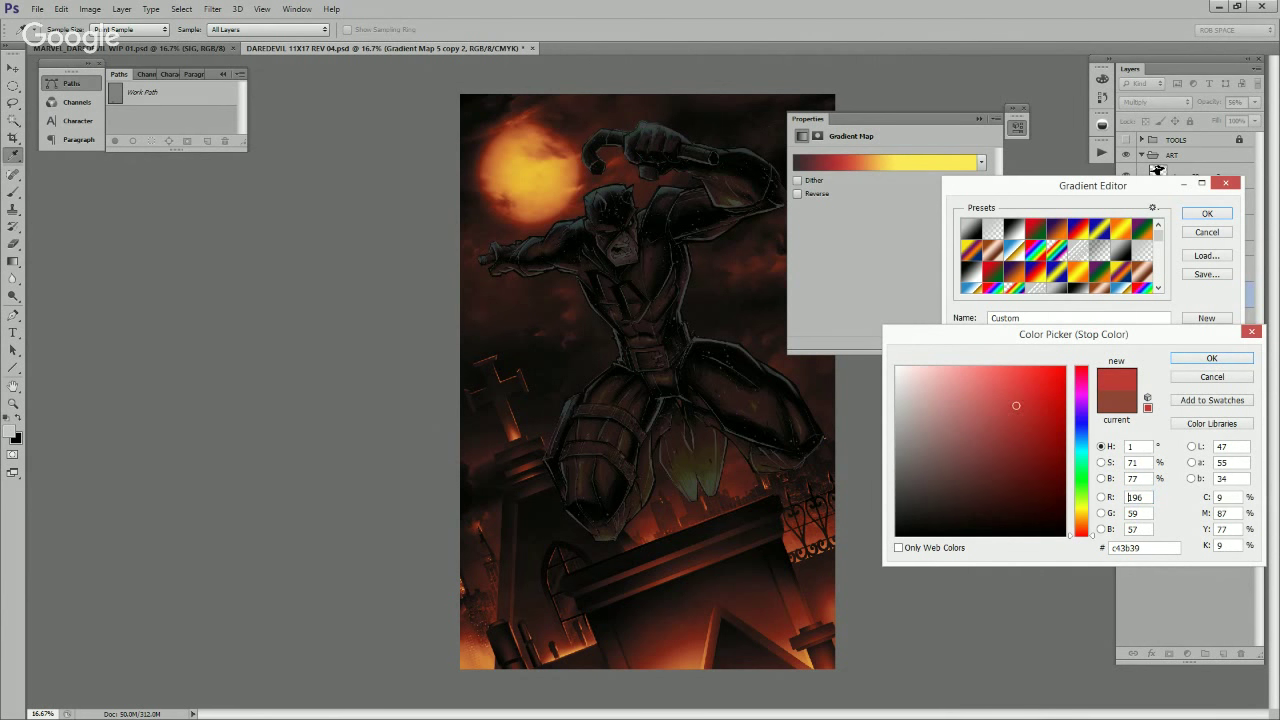
{"action": "left_click_drag", "start_coordinate": [1016, 405], "coordinate": [1010, 405]}
{"action": "key", "text": "Return"}
{"action": "left_click_drag", "start_coordinate": [1106, 413], "coordinate": [1127, 413]}
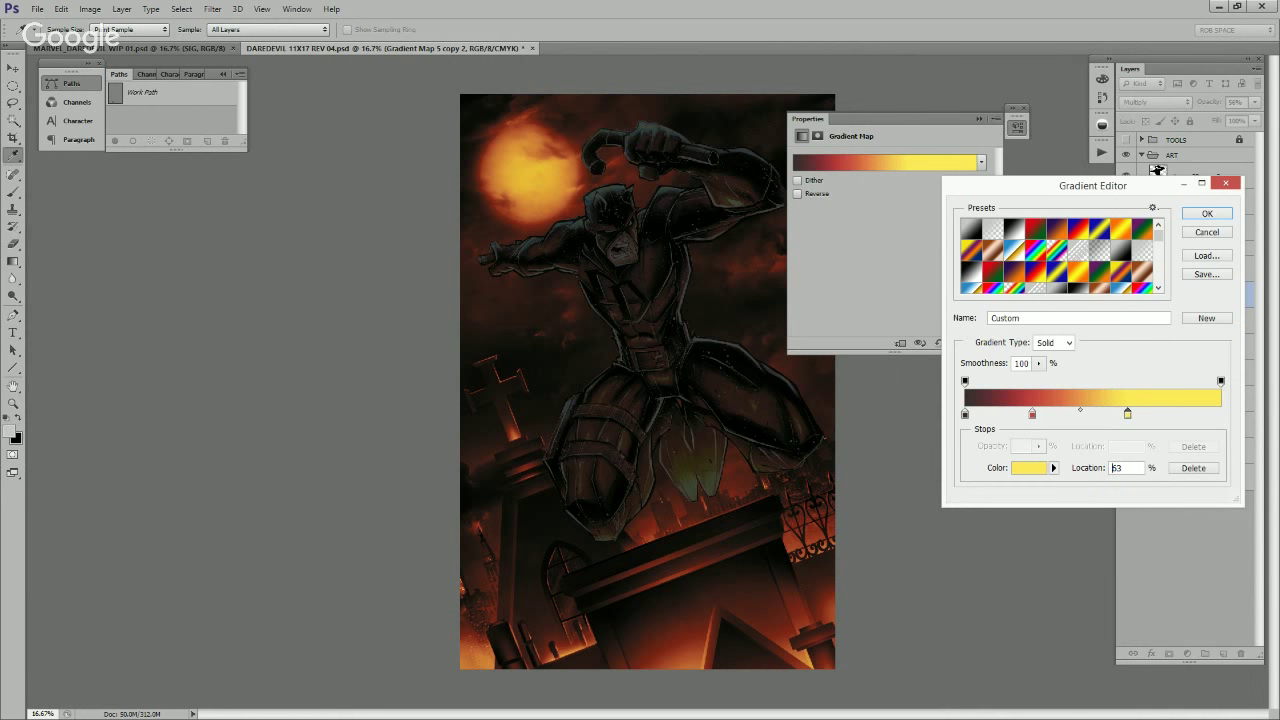
{"action": "key", "text": "Return"}
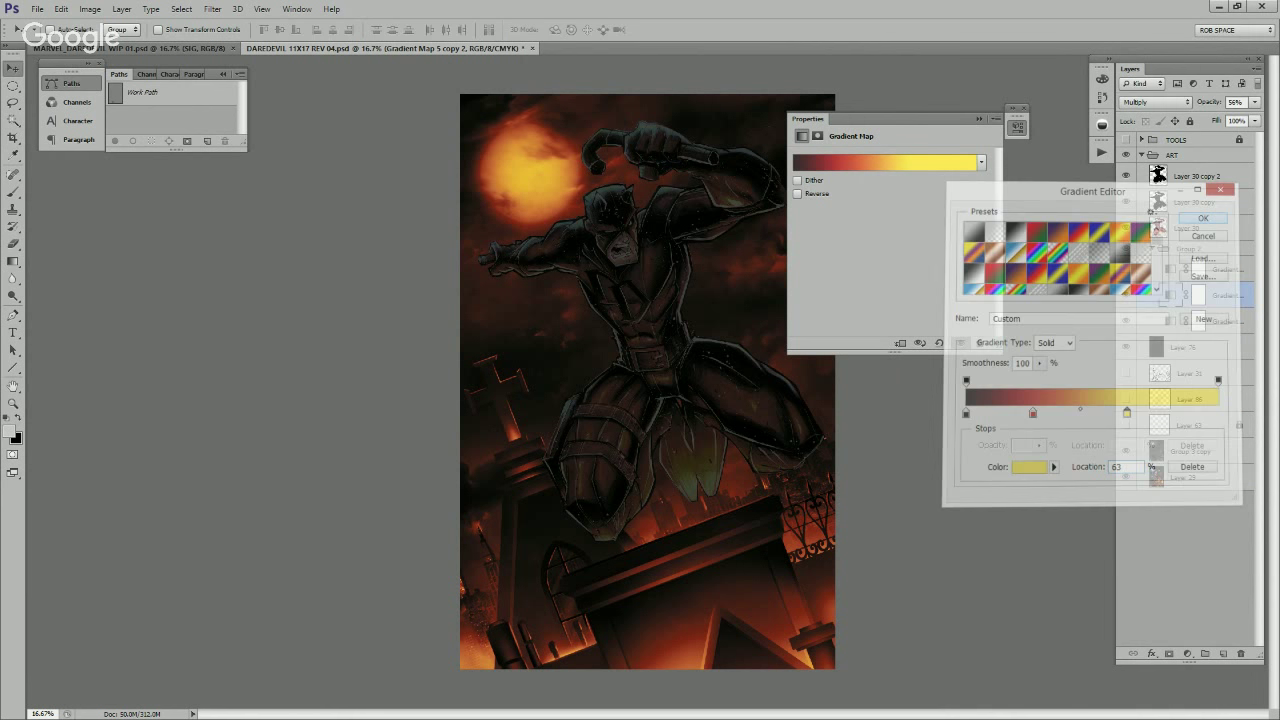
Step: Set the edited gradient map to Color blending at 100% opacity, and hide the original gradient map beneath it
{"action": "left_click", "coordinate": [1156, 102]}
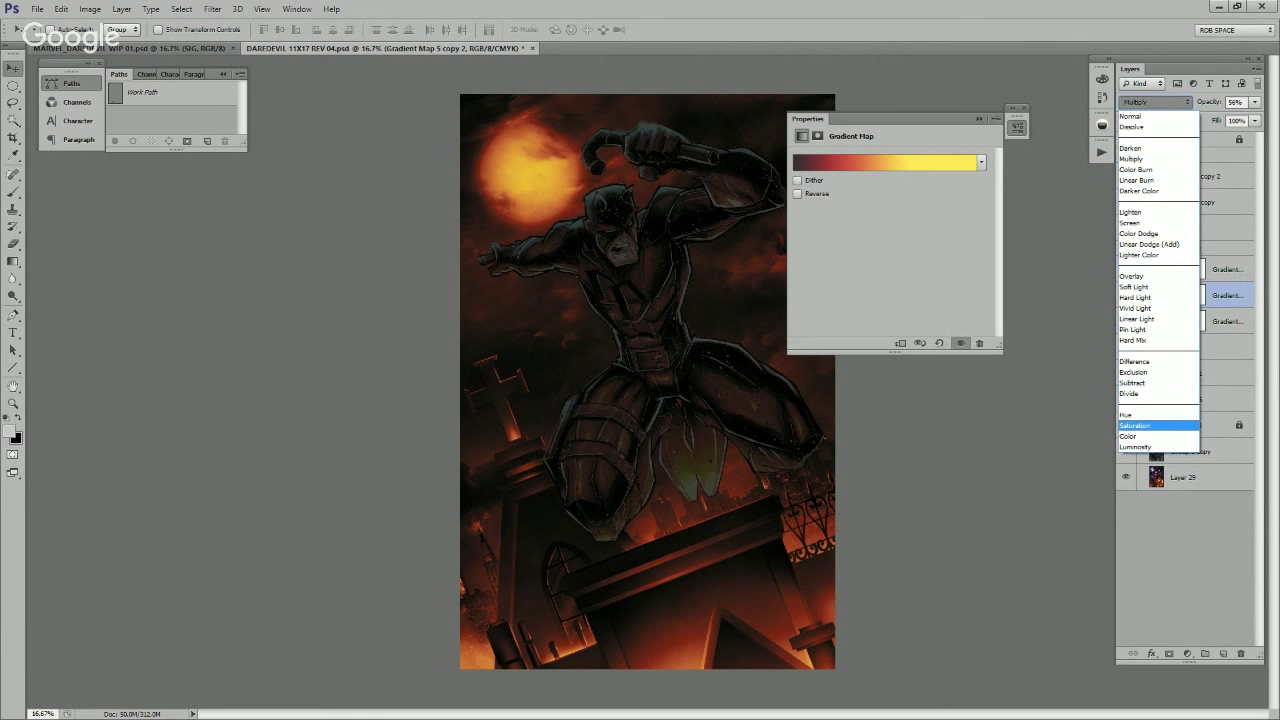
{"action": "left_click", "coordinate": [1150, 434]}
{"action": "left_click", "coordinate": [1126, 320]}
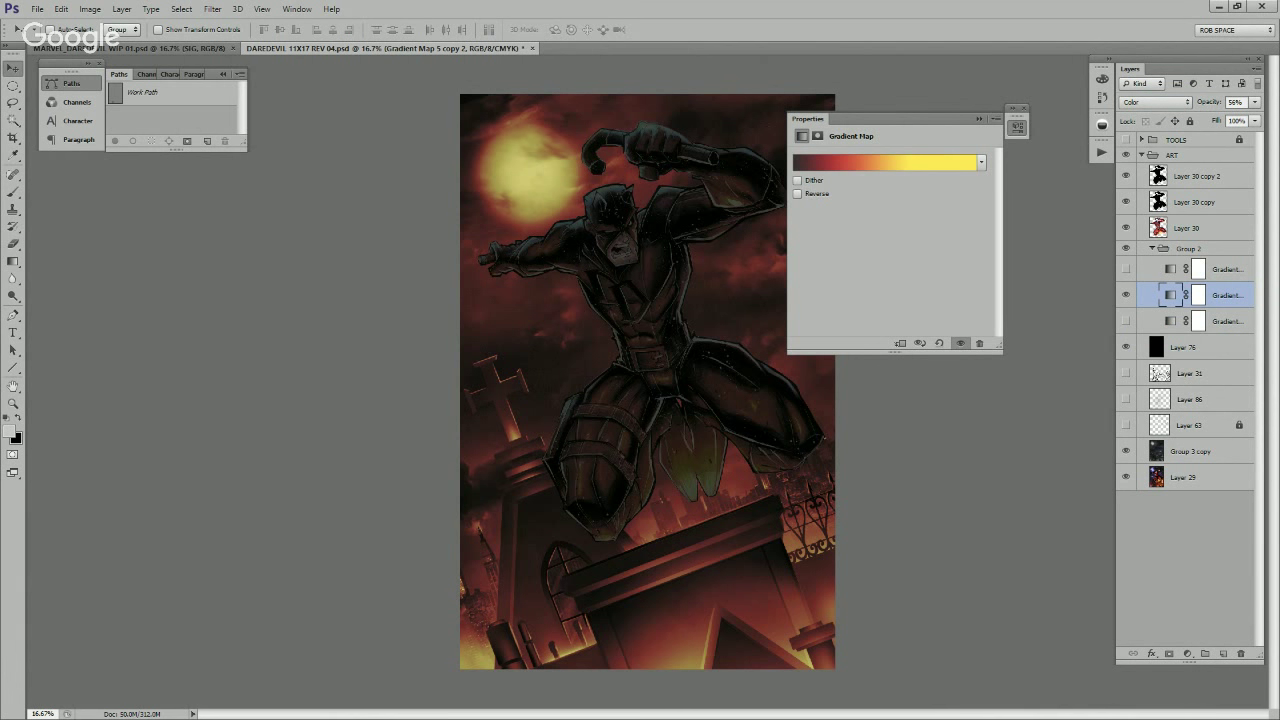
{"action": "left_click", "coordinate": [1255, 102]}
{"action": "left_click_drag", "start_coordinate": [1247, 117], "coordinate": [1258, 117]}
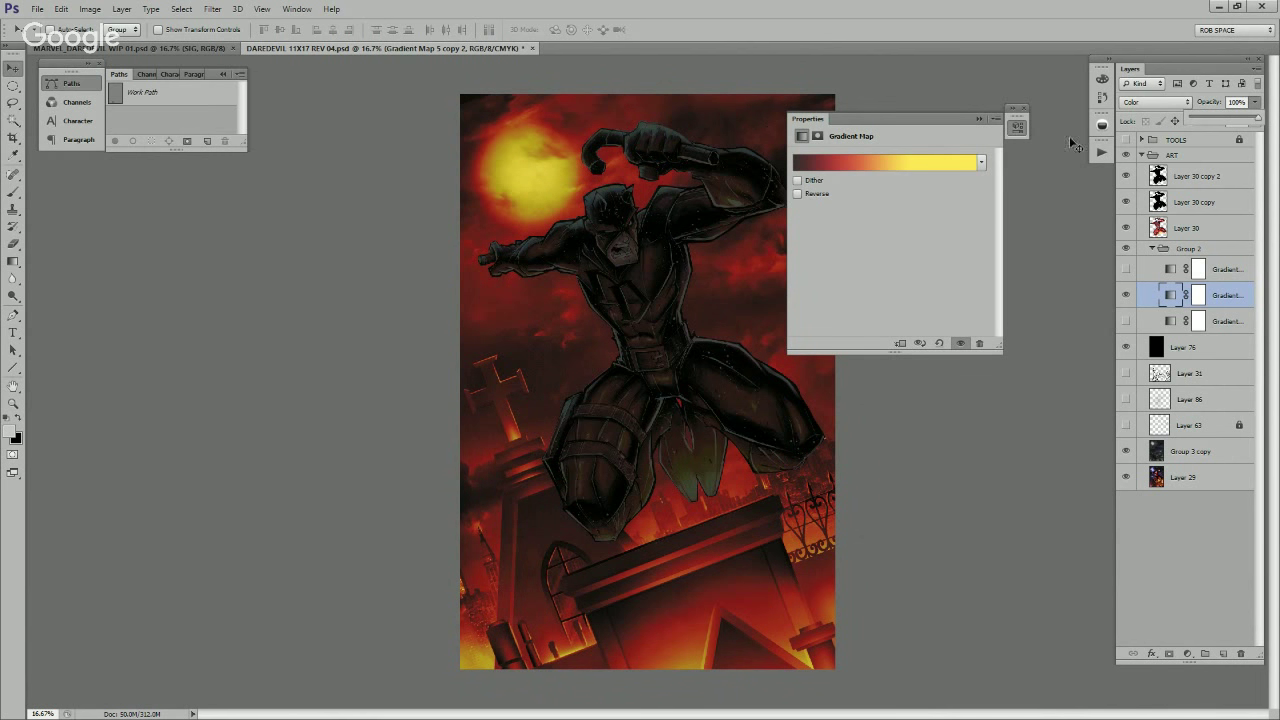
Step: Slightly deepen the yellow stop's colour, move that stop to 75%, and accept the gradient
{"action": "left_click", "coordinate": [885, 162]}
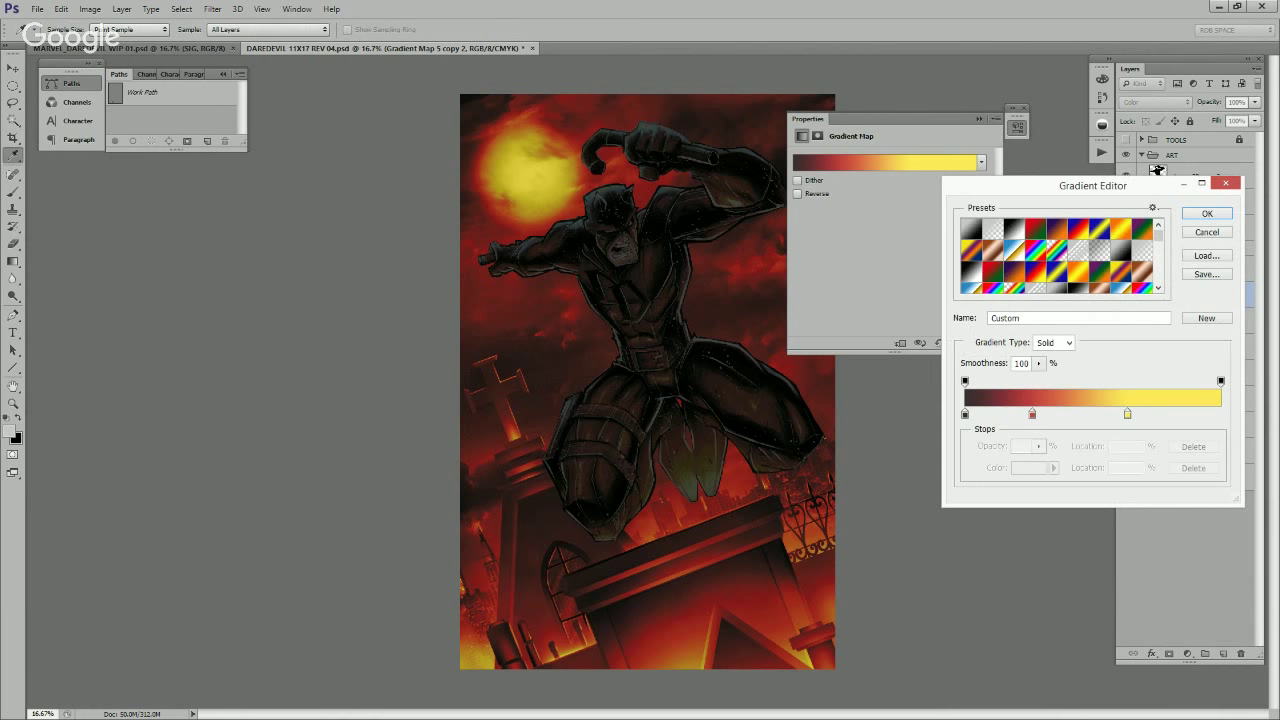
{"action": "left_click", "coordinate": [1127, 413]}
{"action": "left_click", "coordinate": [1030, 468]}
{"action": "mouse_move", "coordinate": [1006, 368]}
{"action": "left_mouse_down"}
{"action": "mouse_move", "coordinate": [1065, 372]}
{"action": "mouse_move", "coordinate": [1014, 368]}
{"action": "left_mouse_up"}
{"action": "left_click", "coordinate": [1211, 358]}
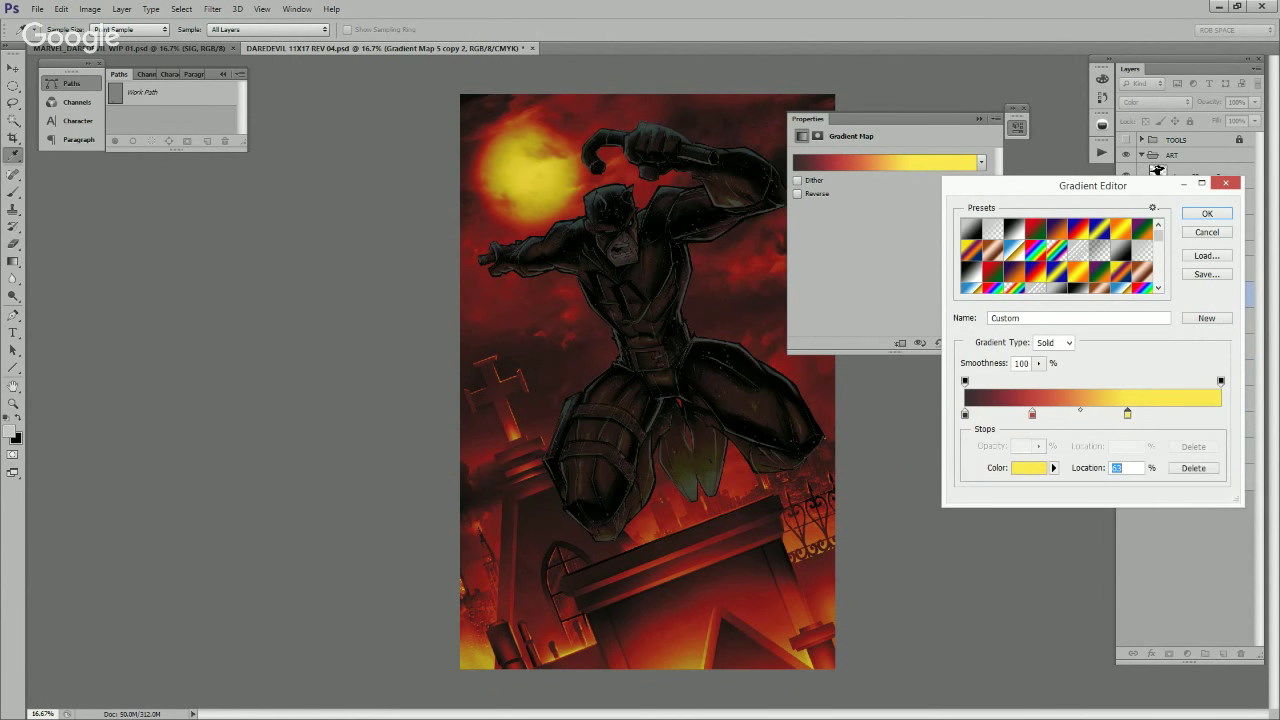
{"action": "left_click_drag", "start_coordinate": [1127, 413], "coordinate": [1155, 413]}
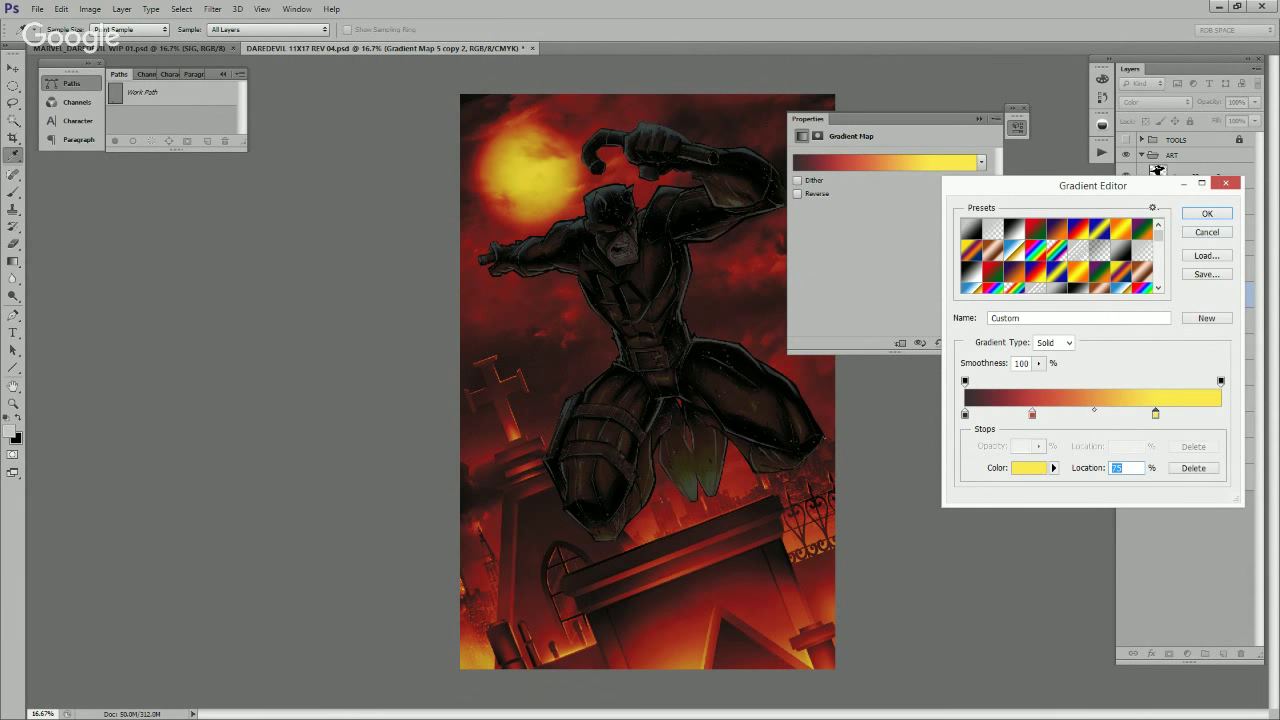
{"action": "left_click", "coordinate": [1207, 213]}
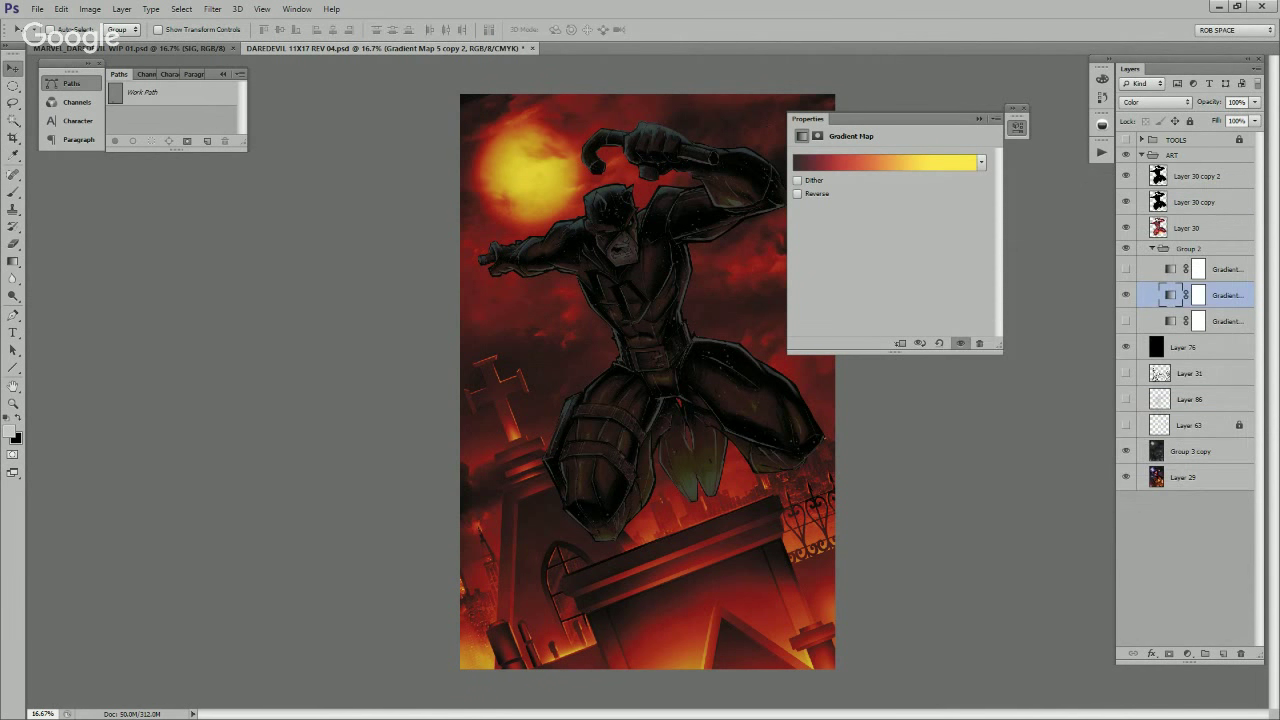
Step: Lower the Color gradient map's opacity to 61% and duplicate it
{"action": "left_click", "coordinate": [1156, 102]}
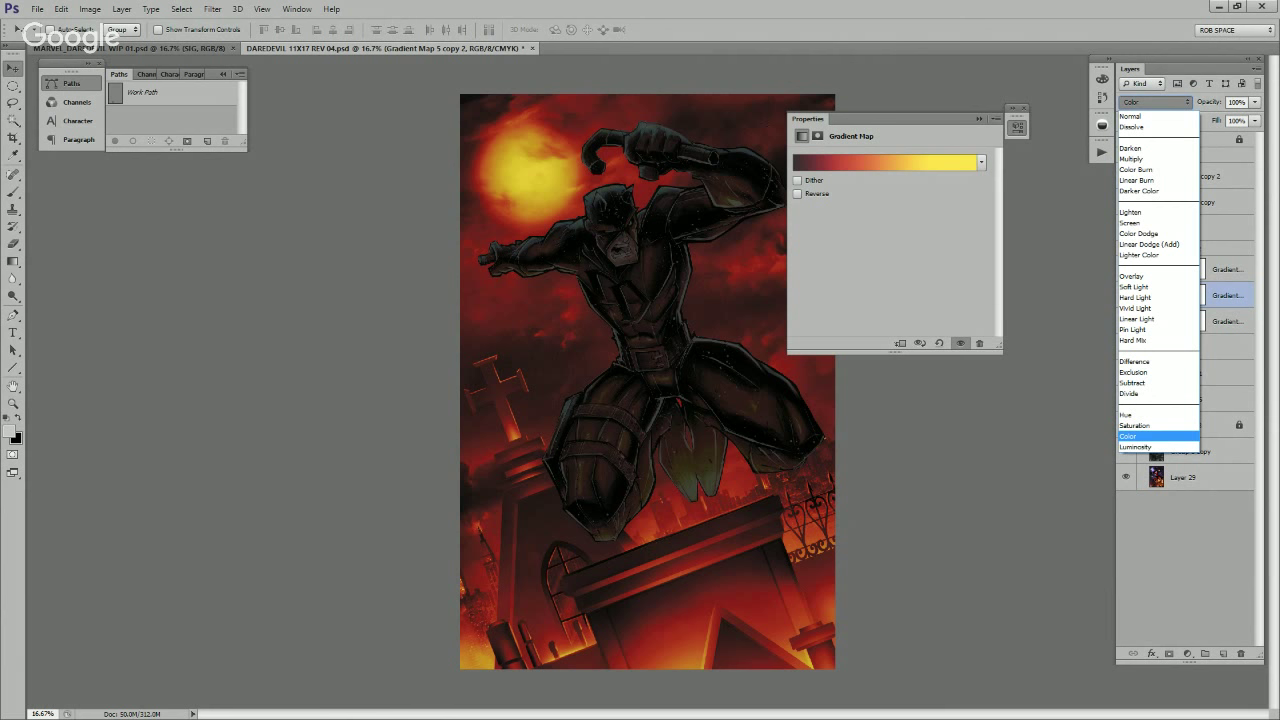
{"action": "left_click", "coordinate": [1255, 102]}
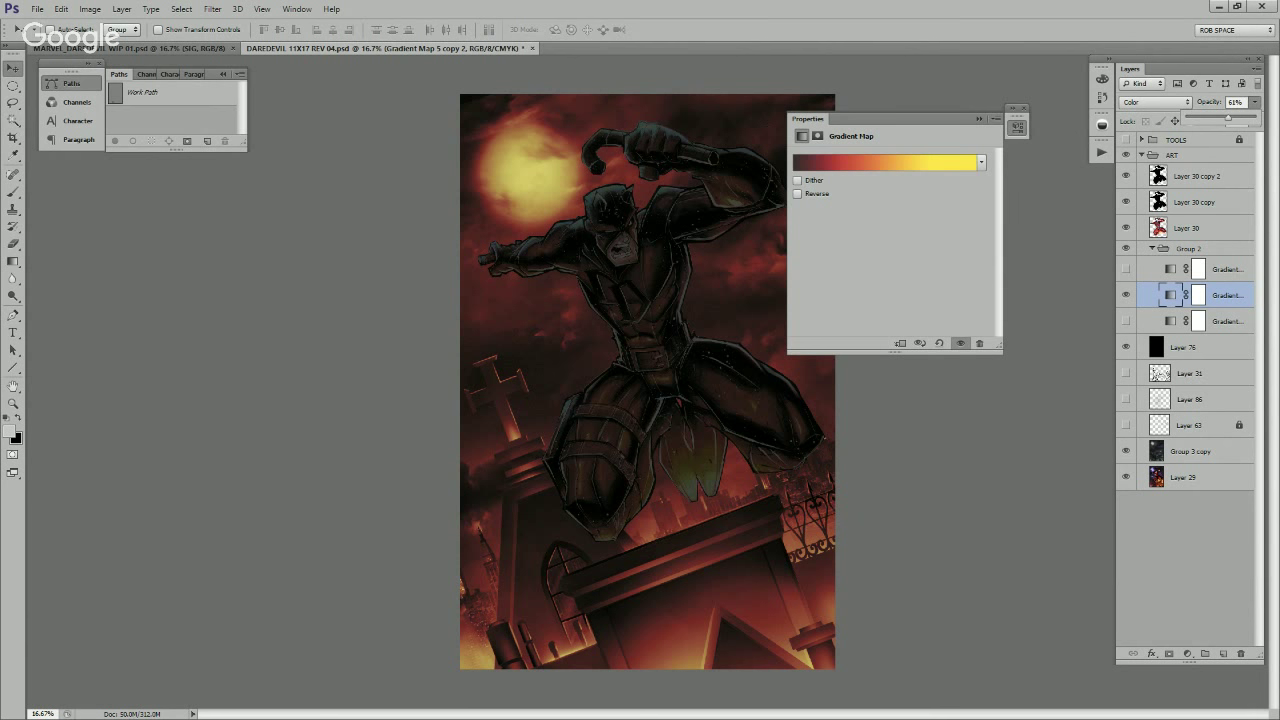
{"action": "key", "text": "ctrl+j"}
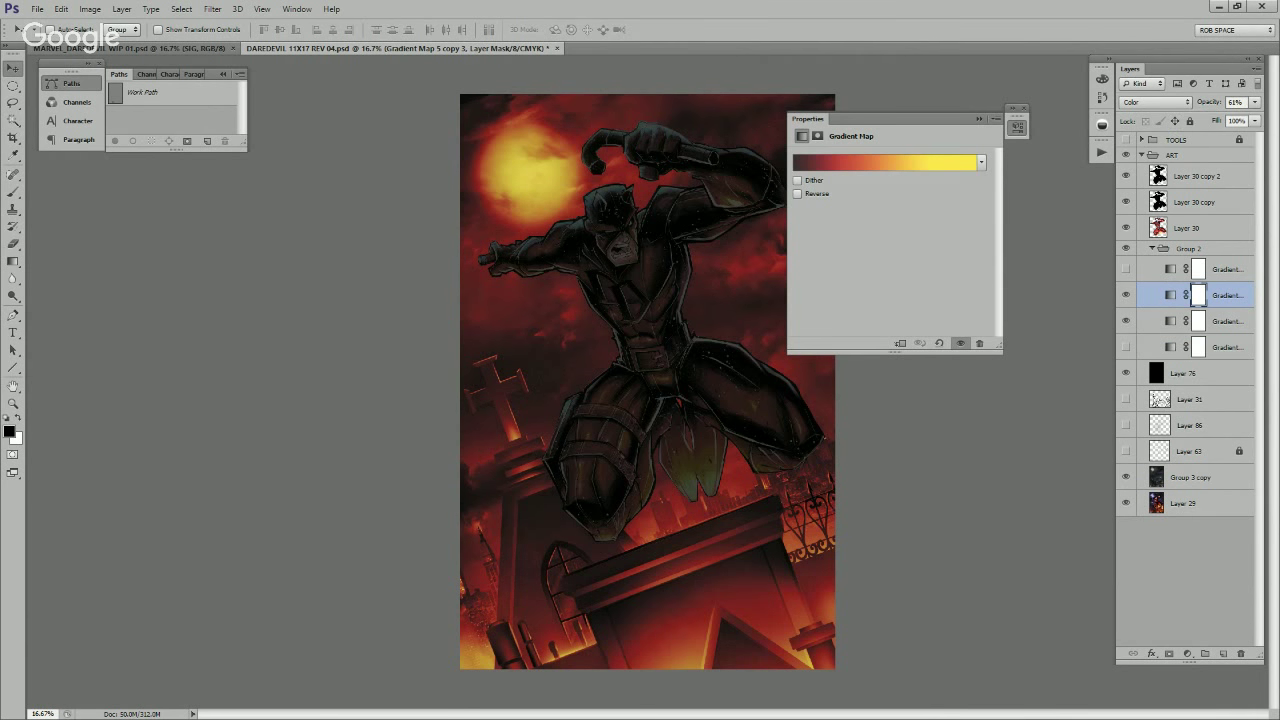
Step: Blend the new gradient map copy in Multiply at 35% opacity
{"action": "left_click", "coordinate": [1155, 102]}
{"action": "left_click", "coordinate": [1140, 158]}
{"action": "key", "text": "Down"}
{"action": "key", "text": "Up"}
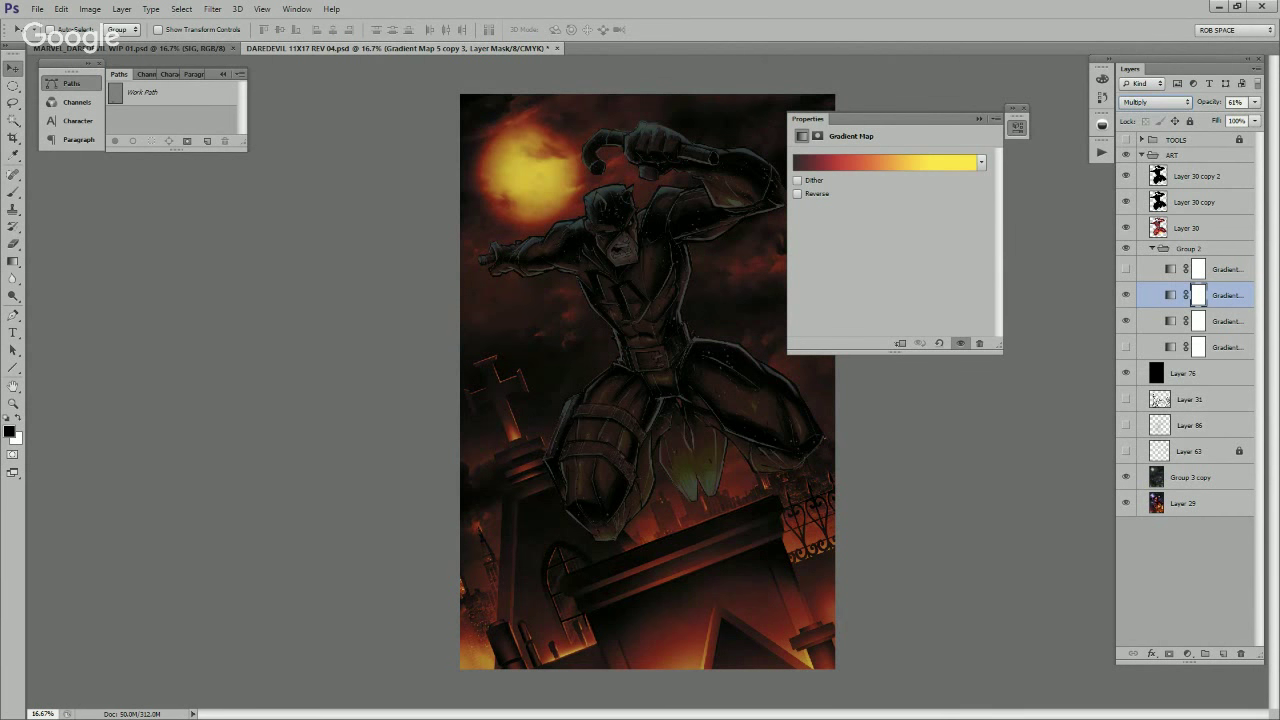
{"action": "left_click", "coordinate": [1255, 102]}
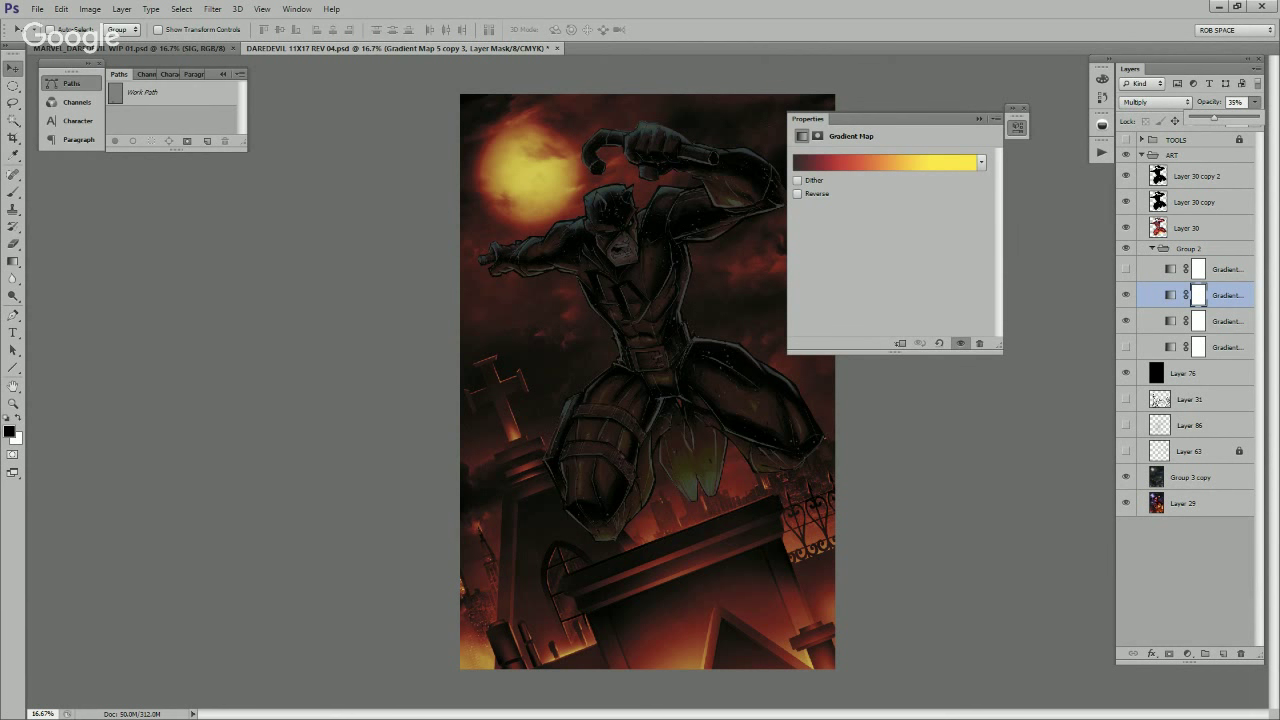
Step: Duplicate the Multiply gradient map, and set the copy to Hard Light at 79% opacity
{"action": "key", "text": "ctrl+j"}
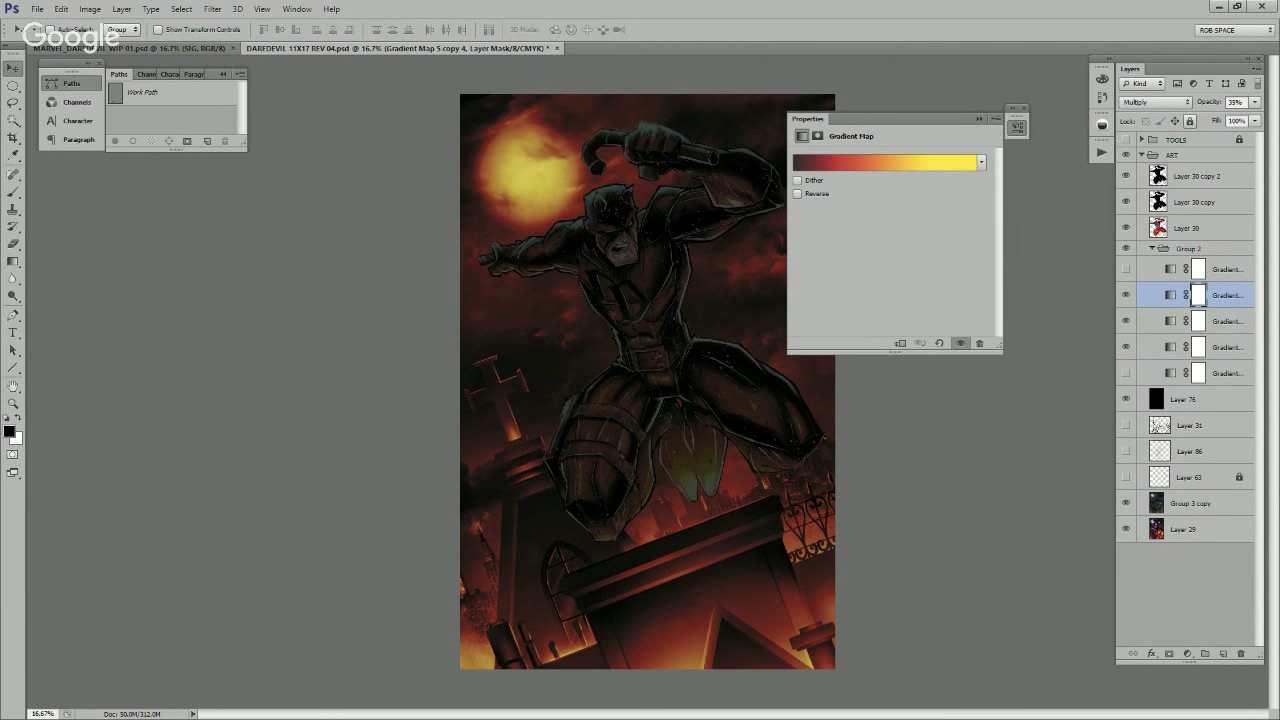
{"action": "left_click", "coordinate": [1168, 102]}
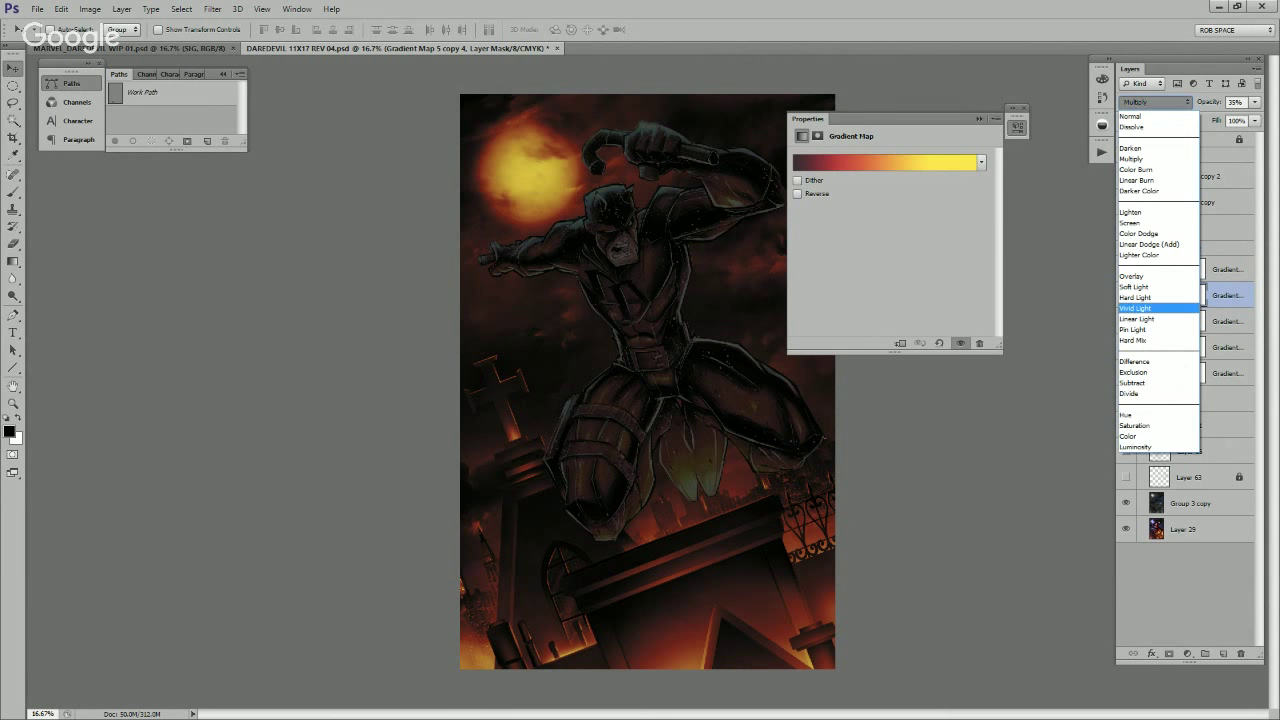
{"action": "left_click", "coordinate": [1135, 297]}
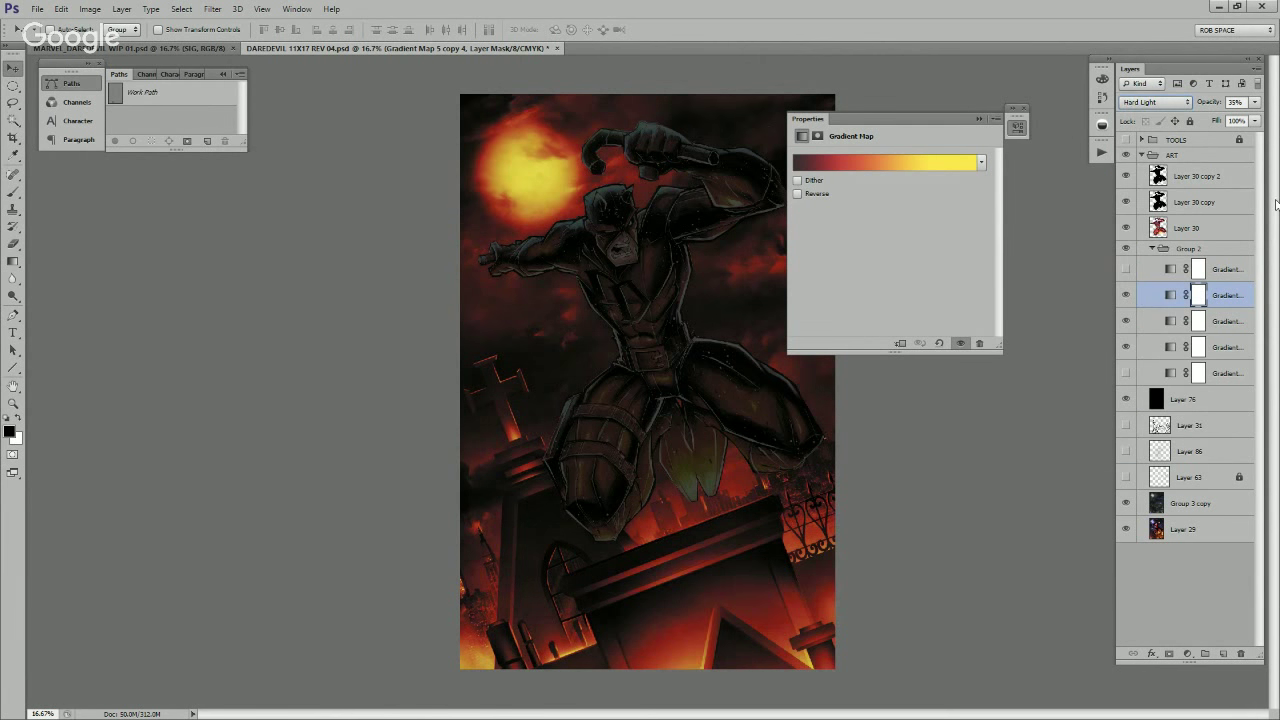
{"action": "left_click", "coordinate": [1255, 102]}
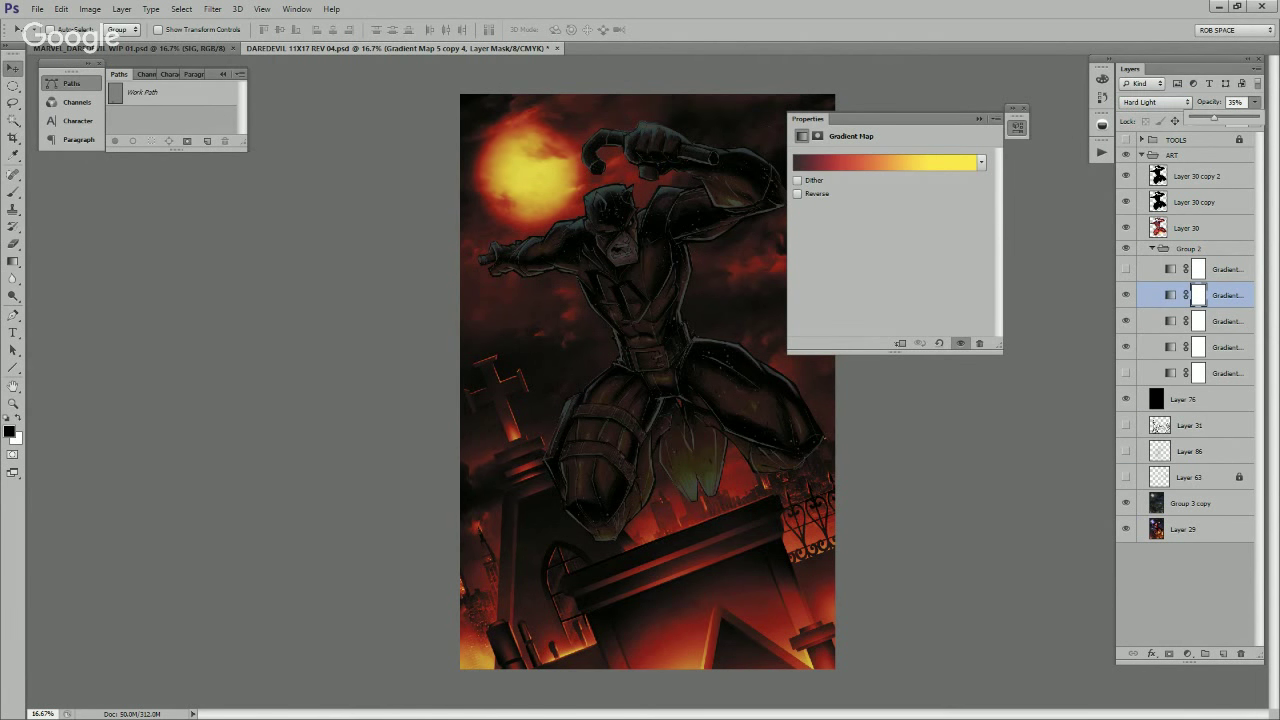
{"action": "left_click_drag", "start_coordinate": [1214, 119], "coordinate": [1243, 119]}
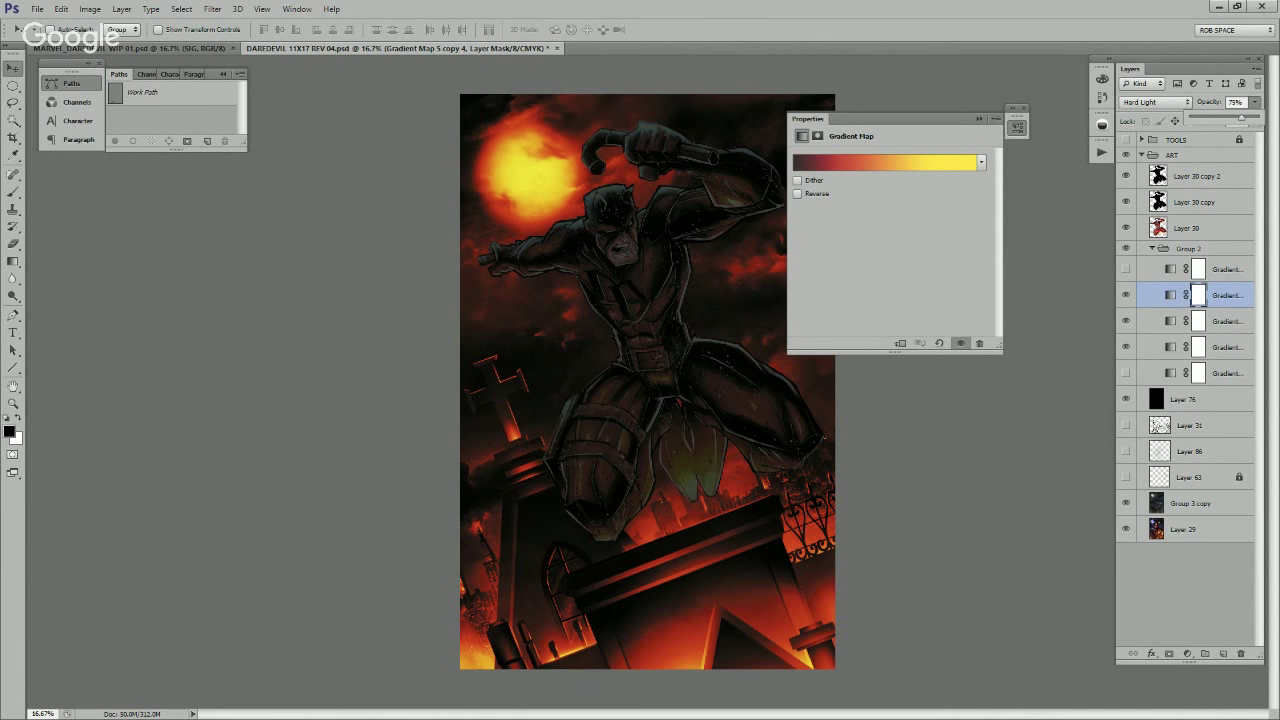
Step: Invert the Hard Light gradient map's mask to black and ready the Brush tool over the lower-left city
{"action": "left_click", "coordinate": [1271, 237]}
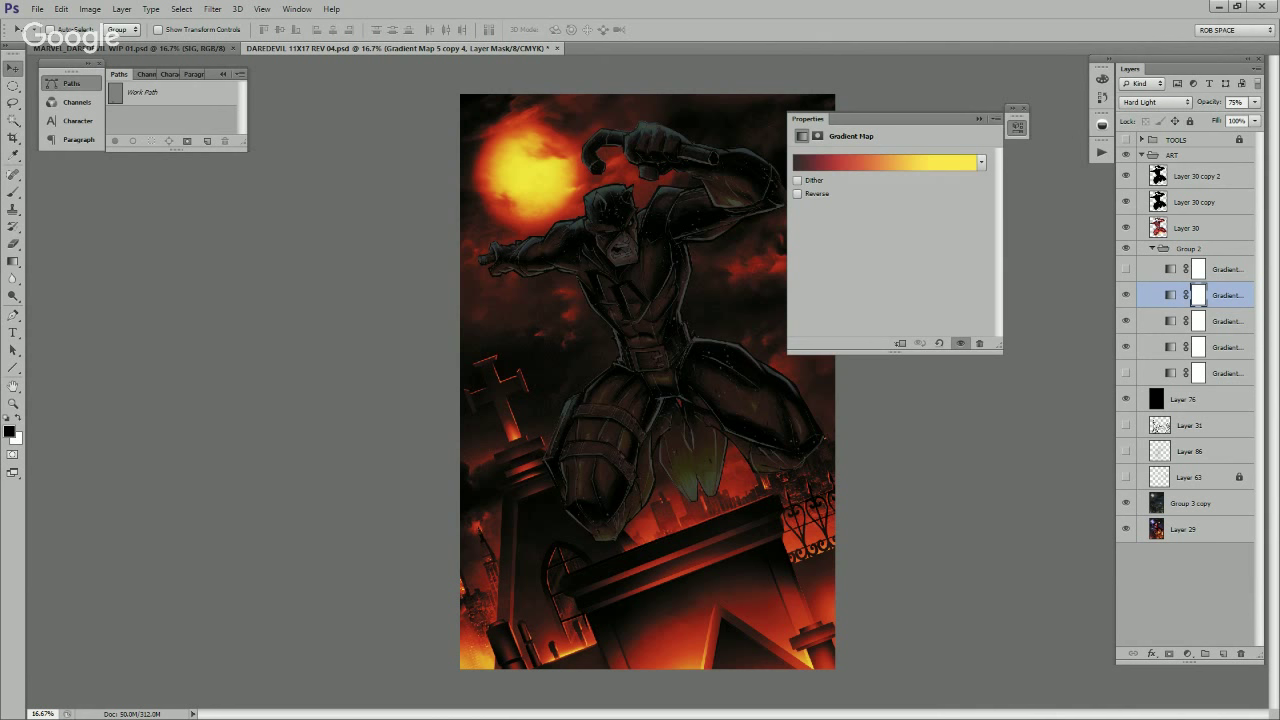
{"action": "key", "text": "ctrl+i"}
{"action": "key", "text": "z"}
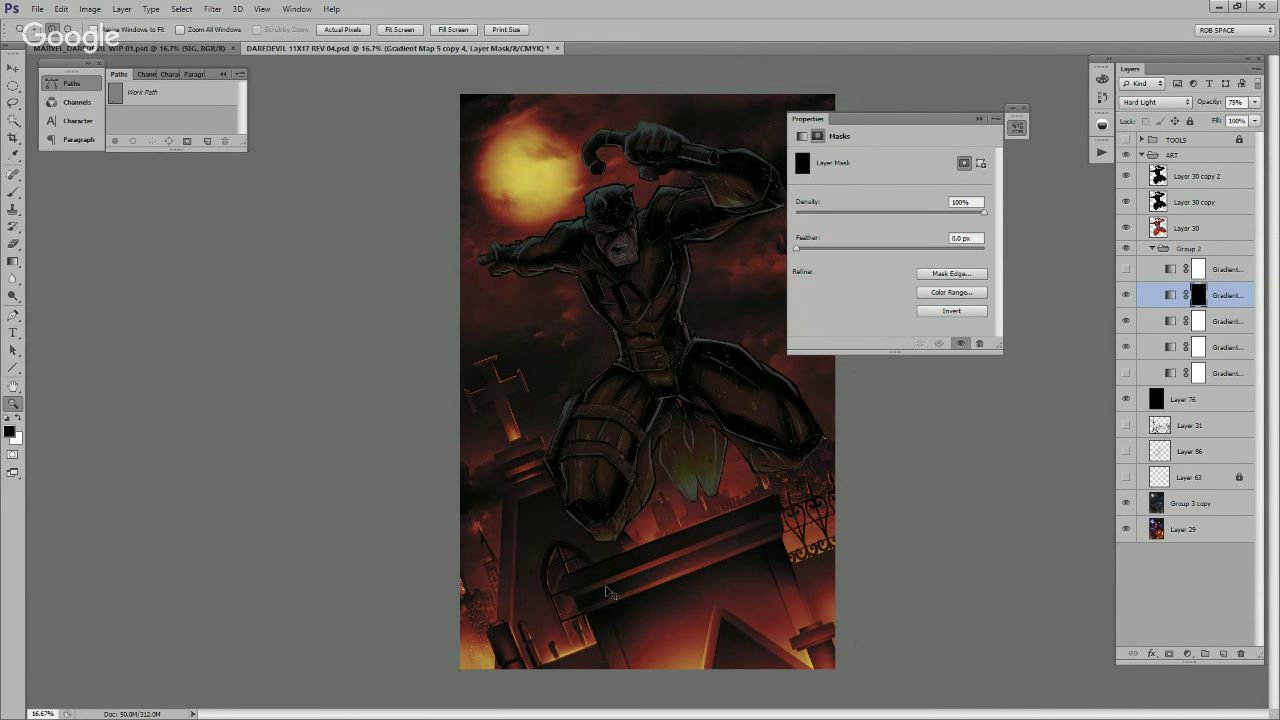
{"action": "left_click", "coordinate": [479, 655]}
{"action": "left_click", "coordinate": [479, 655]}
{"action": "key", "text": "b"}
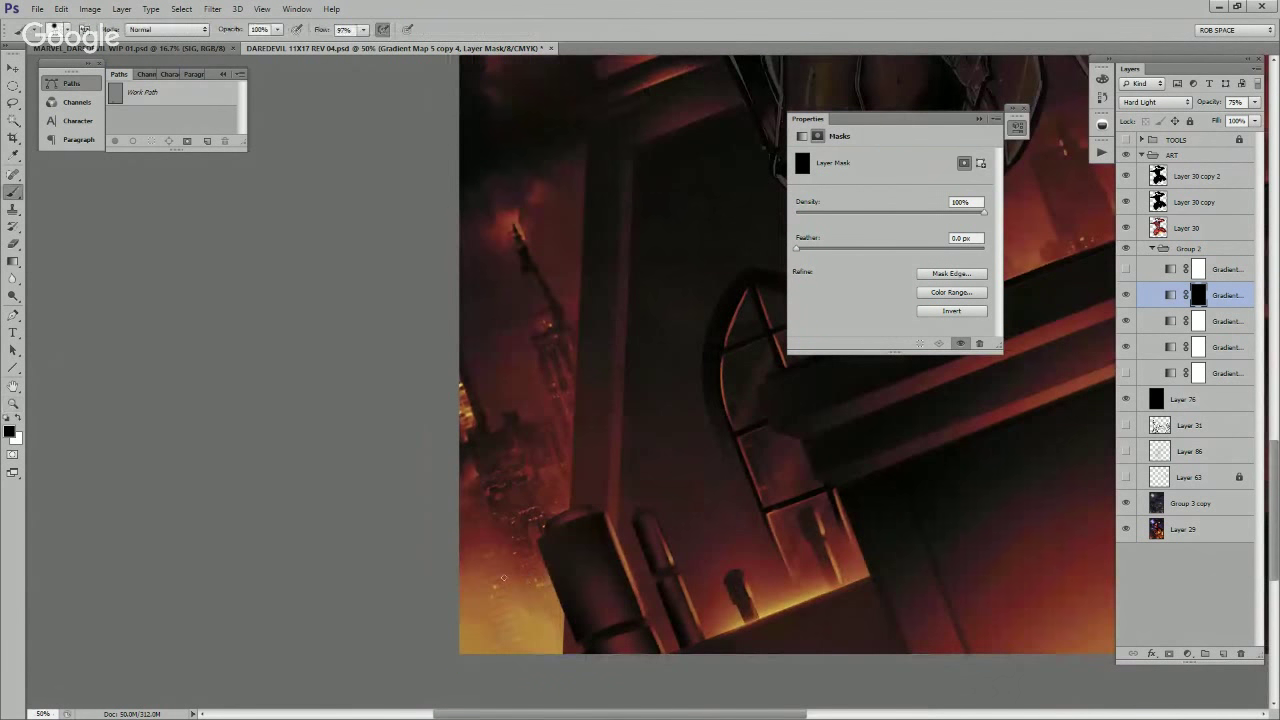
Step: Paint white with a small brush on the mask over the city lights beside the lower-left tower
{"action": "key", "text": "x"}
{"action": "right_click", "coordinate": [499, 589]}
{"action": "left_click", "coordinate": [552, 526]}
{"action": "left_click", "coordinate": [491, 595]}
{"action": "mouse_move", "coordinate": [508, 569]}
{"action": "left_mouse_down"}
{"action": "mouse_move", "coordinate": [529, 520]}
{"action": "mouse_move", "coordinate": [551, 517]}
{"action": "mouse_move", "coordinate": [548, 500]}
{"action": "mouse_move", "coordinate": [528, 505]}
{"action": "left_mouse_up"}
{"action": "key", "text": "bracketleft"}
{"action": "key", "text": "bracketleft"}
{"action": "key", "text": "bracketleft"}
{"action": "left_click_drag", "start_coordinate": [539, 586], "coordinate": [530, 585]}
{"action": "scroll", "coordinate": [580, 400], "scroll_direction": "up", "scroll_amount": 3}
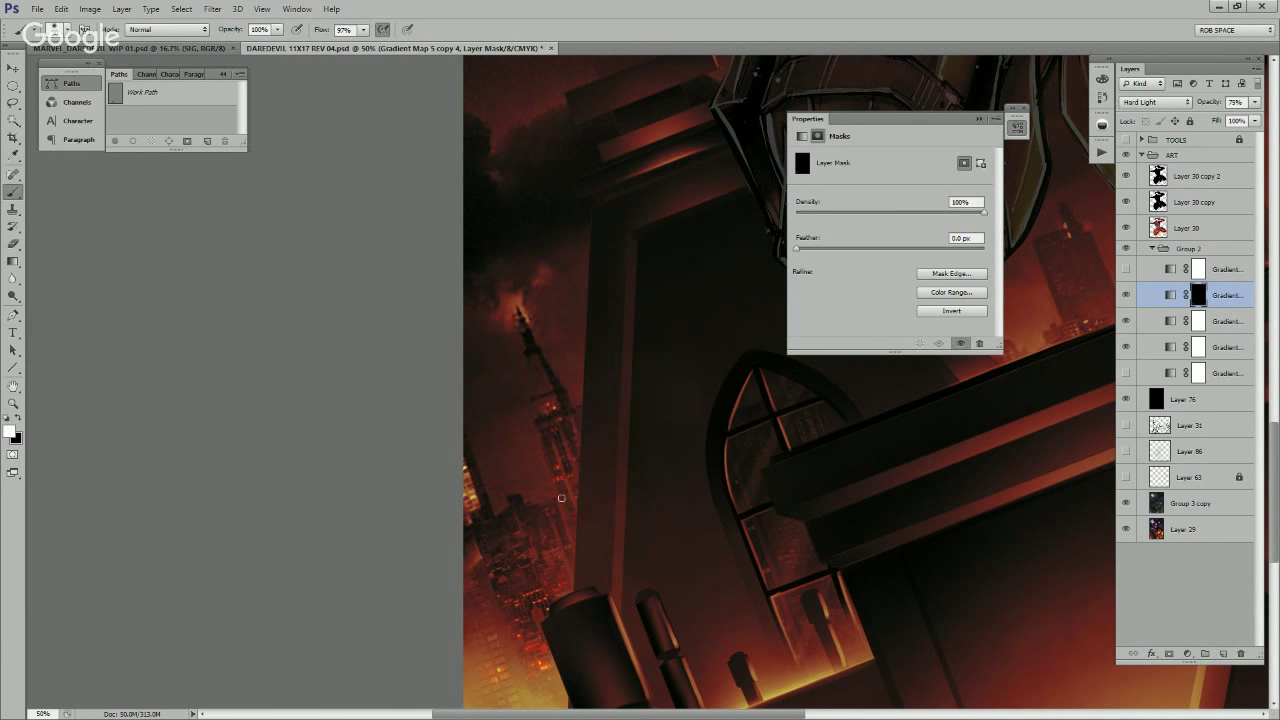
{"action": "scroll", "coordinate": [556, 516], "scroll_direction": "down", "scroll_amount": 1}
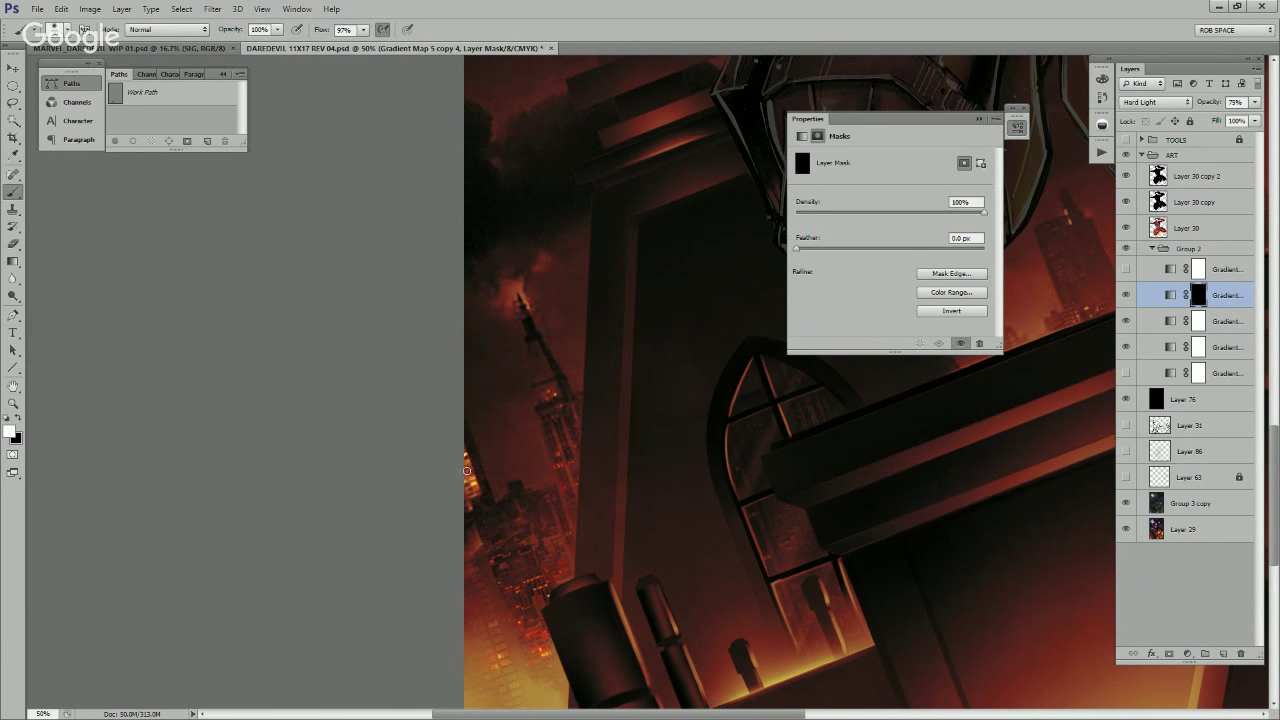
{"action": "scroll", "coordinate": [506, 470], "scroll_direction": "down", "scroll_amount": 2}
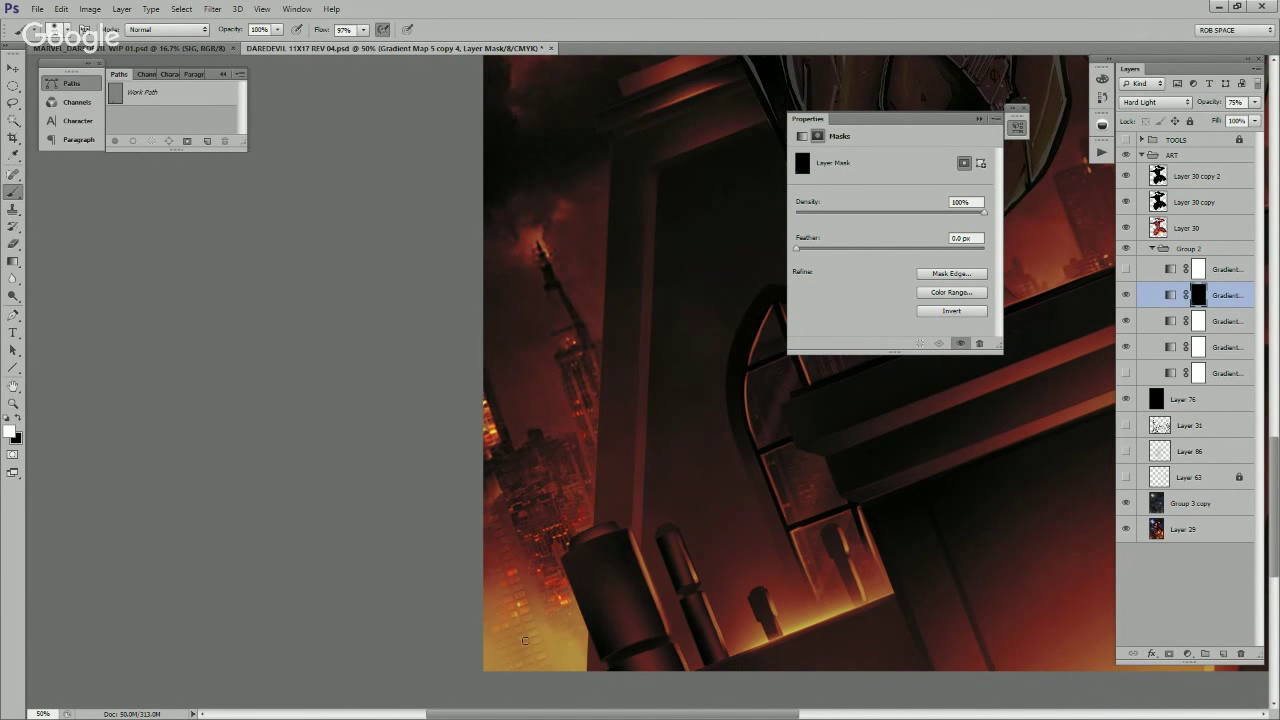
{"action": "left_click_drag", "start_coordinate": [540, 640], "coordinate": [596, 573]}
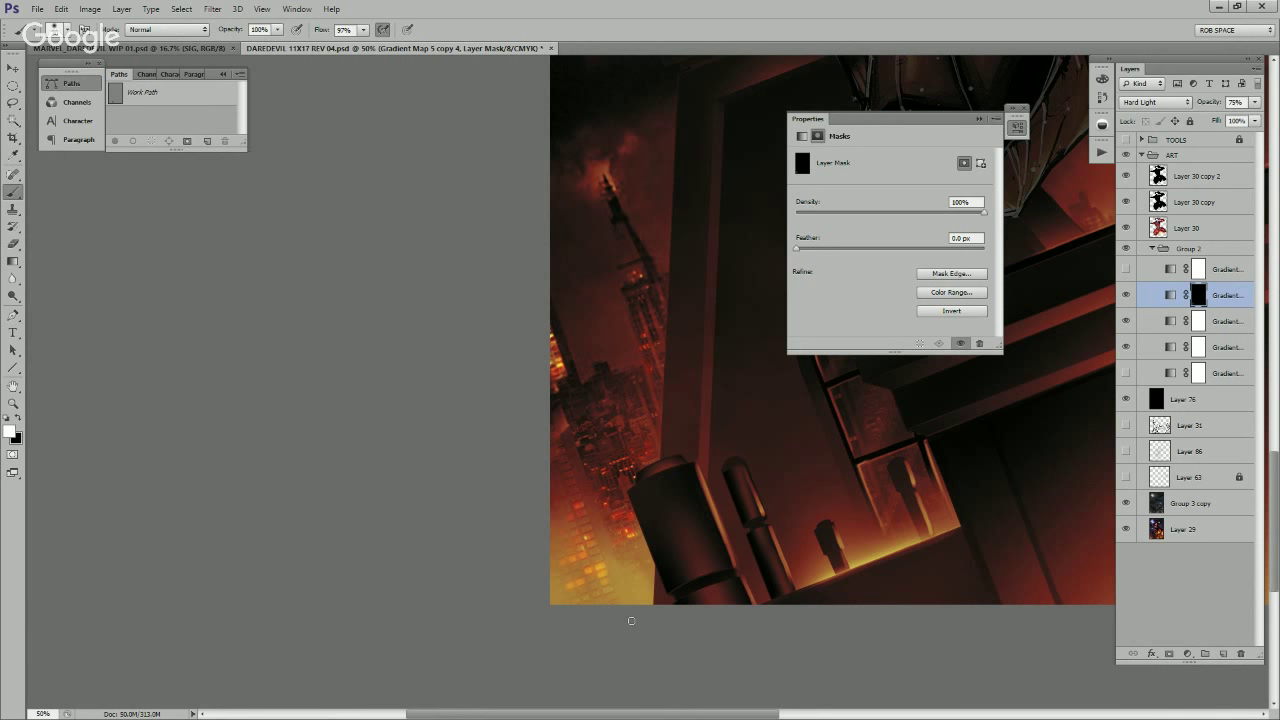
Step: Enlarge the brush and paint the mask white over the lower-left corner glow and the ledge below the arched window
{"action": "key", "text": "bracketright"}
{"action": "key", "text": "bracketright"}
{"action": "key", "text": "bracketright"}
{"action": "key", "text": "bracketright"}
{"action": "key", "text": "bracketright"}
{"action": "key", "text": "bracketright"}
{"action": "key", "text": "bracketright"}
{"action": "key", "text": "bracketright"}
{"action": "key", "text": "bracketright"}
{"action": "key", "text": "bracketright"}
{"action": "mouse_move", "coordinate": [574, 628]}
{"action": "left_mouse_down"}
{"action": "mouse_move", "coordinate": [613, 600]}
{"action": "mouse_move", "coordinate": [638, 620]}
{"action": "mouse_move", "coordinate": [647, 588]}
{"action": "mouse_move", "coordinate": [662, 622]}
{"action": "mouse_move", "coordinate": [628, 553]}
{"action": "mouse_move", "coordinate": [640, 635]}
{"action": "mouse_move", "coordinate": [612, 565]}
{"action": "mouse_move", "coordinate": [613, 583]}
{"action": "mouse_move", "coordinate": [621, 553]}
{"action": "left_mouse_up"}
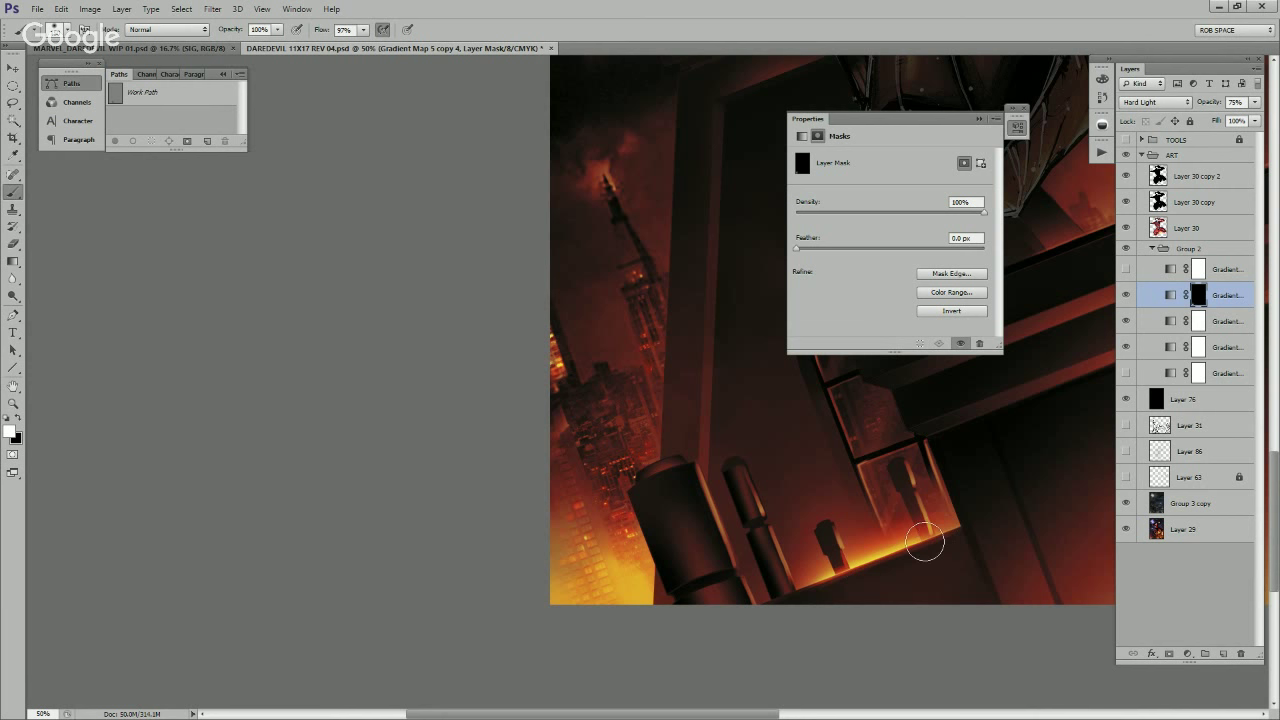
Step: Reveal the gradient map on the glowing lower-right building edges and fence, then on the nearby city lights with a smaller brush
{"action": "left_click_drag", "start_coordinate": [1042, 561], "coordinate": [829, 571]}
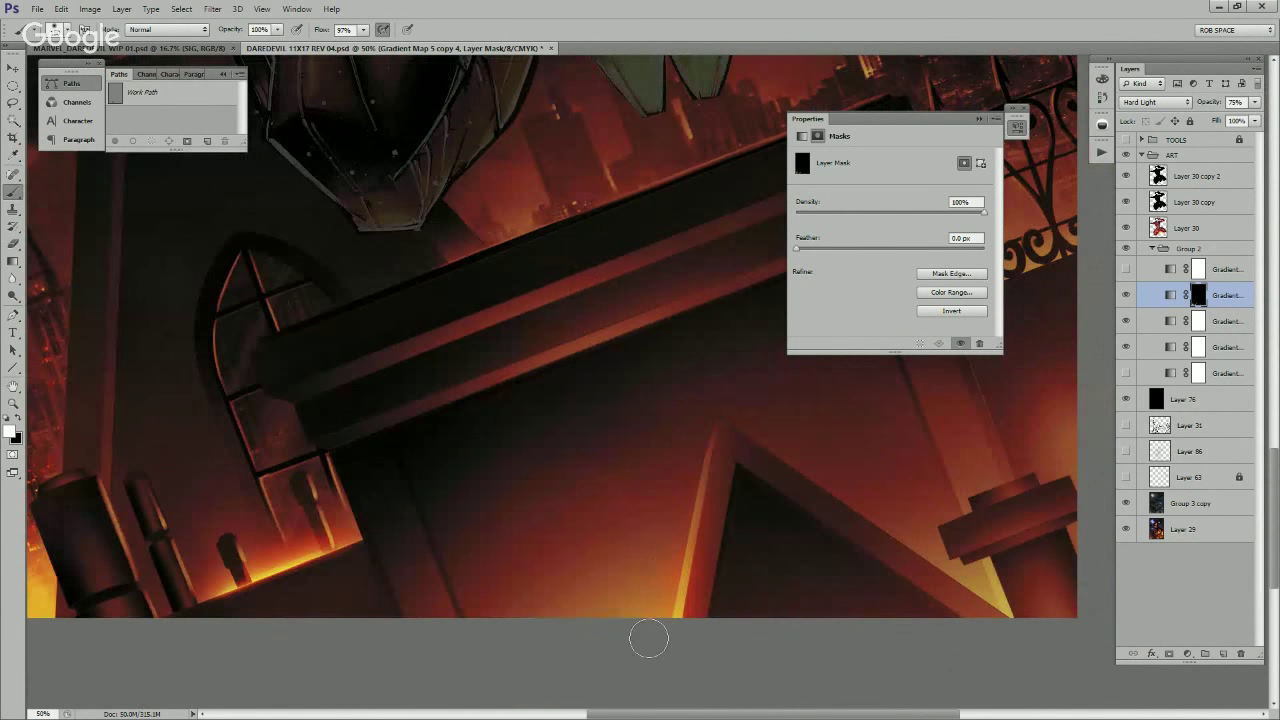
{"action": "left_click_drag", "start_coordinate": [854, 594], "coordinate": [614, 646]}
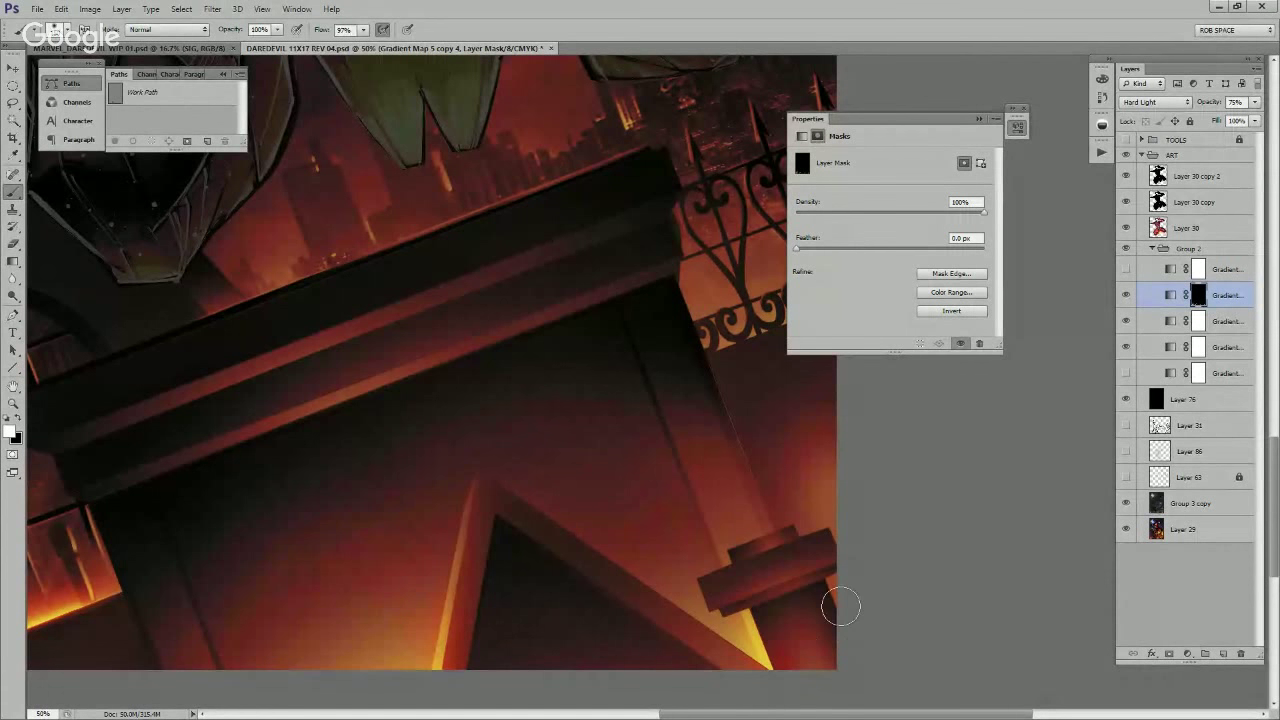
{"action": "left_click_drag", "start_coordinate": [832, 397], "coordinate": [839, 630]}
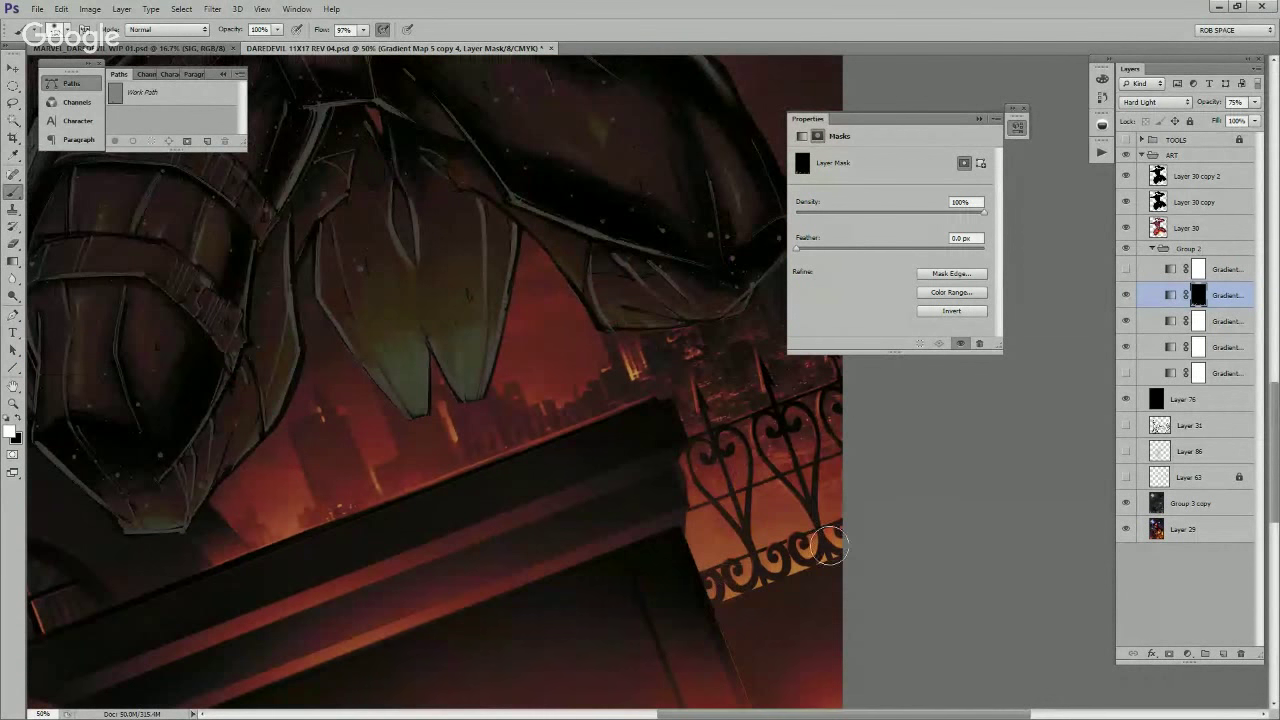
{"action": "left_click_drag", "start_coordinate": [870, 482], "coordinate": [764, 608]}
{"action": "key", "text": "bracketleft"}
{"action": "key", "text": "bracketleft"}
{"action": "key", "text": "bracketleft"}
{"action": "key", "text": "bracketleft"}
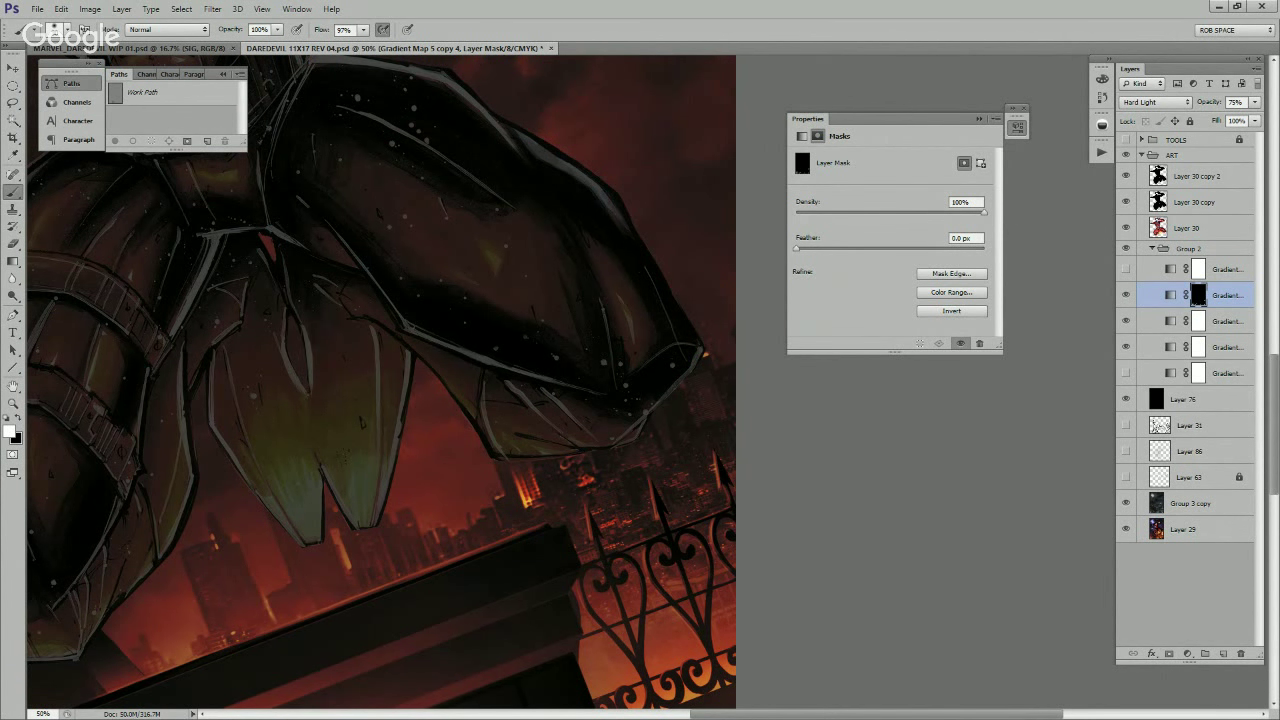
Step: Compare neighbouring blend modes on the gradient map, keep Hard Light, and raise its opacity to 100%
{"action": "left_click", "coordinate": [1170, 295]}
{"action": "left_click", "coordinate": [1156, 102]}
{"action": "left_click", "coordinate": [1156, 102]}
{"action": "key", "text": "Down"}
{"action": "key", "text": "Down"}
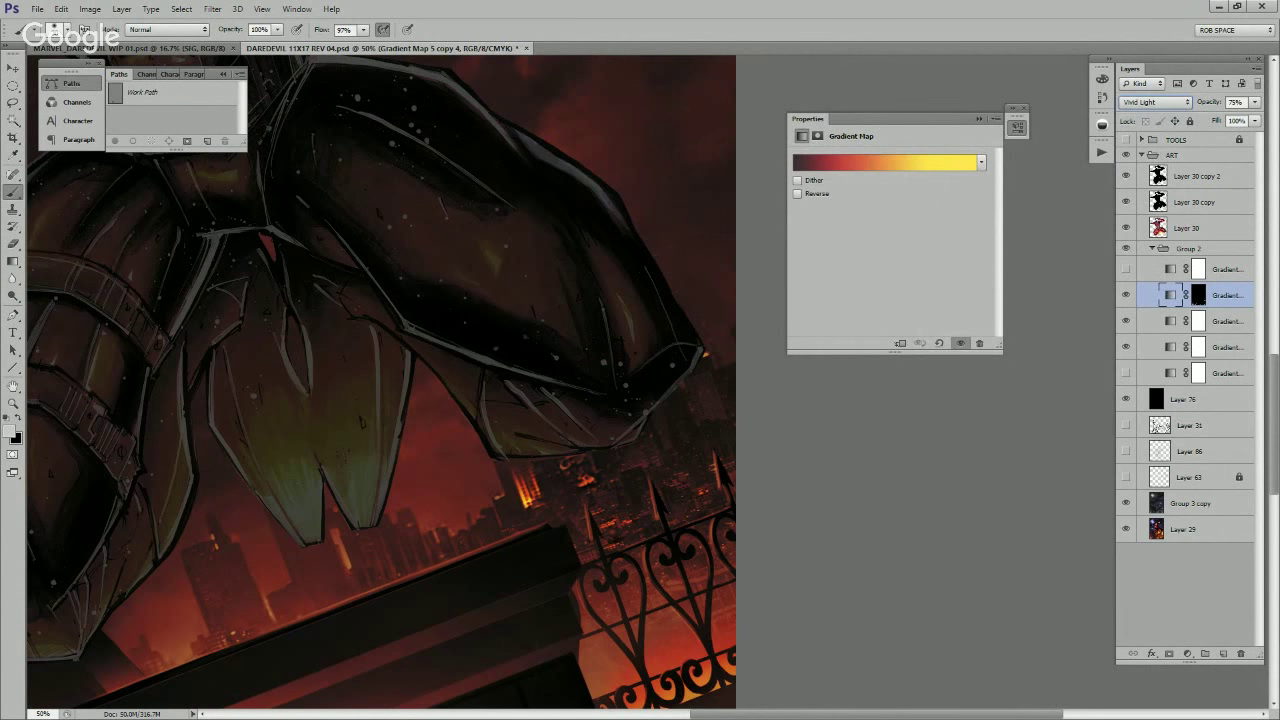
{"action": "key", "text": "Up"}
{"action": "key", "text": "Up"}
{"action": "key", "text": "Up"}
{"action": "key", "text": "Down"}
{"action": "left_click", "coordinate": [1255, 102]}
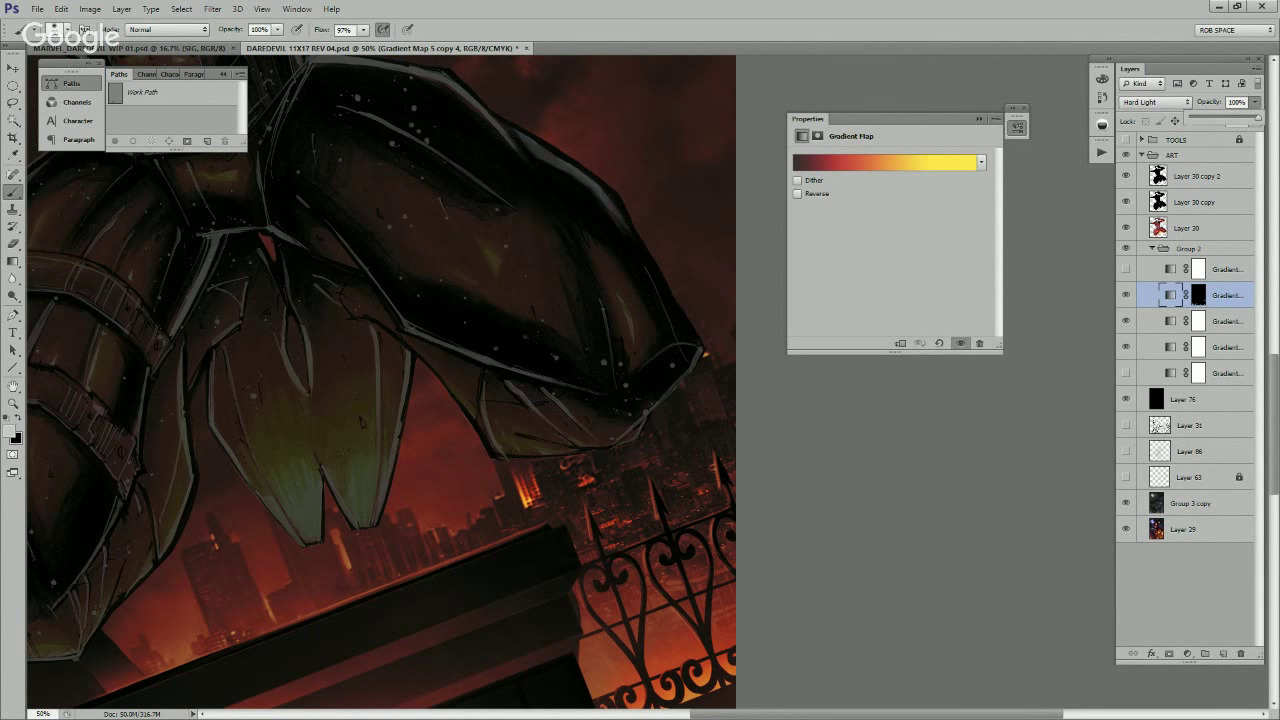
Step: Try the masked gradient map in blend modes from Color Dodge through Overlay and Vivid Light to Linear Light
{"action": "left_click", "coordinate": [1198, 295]}
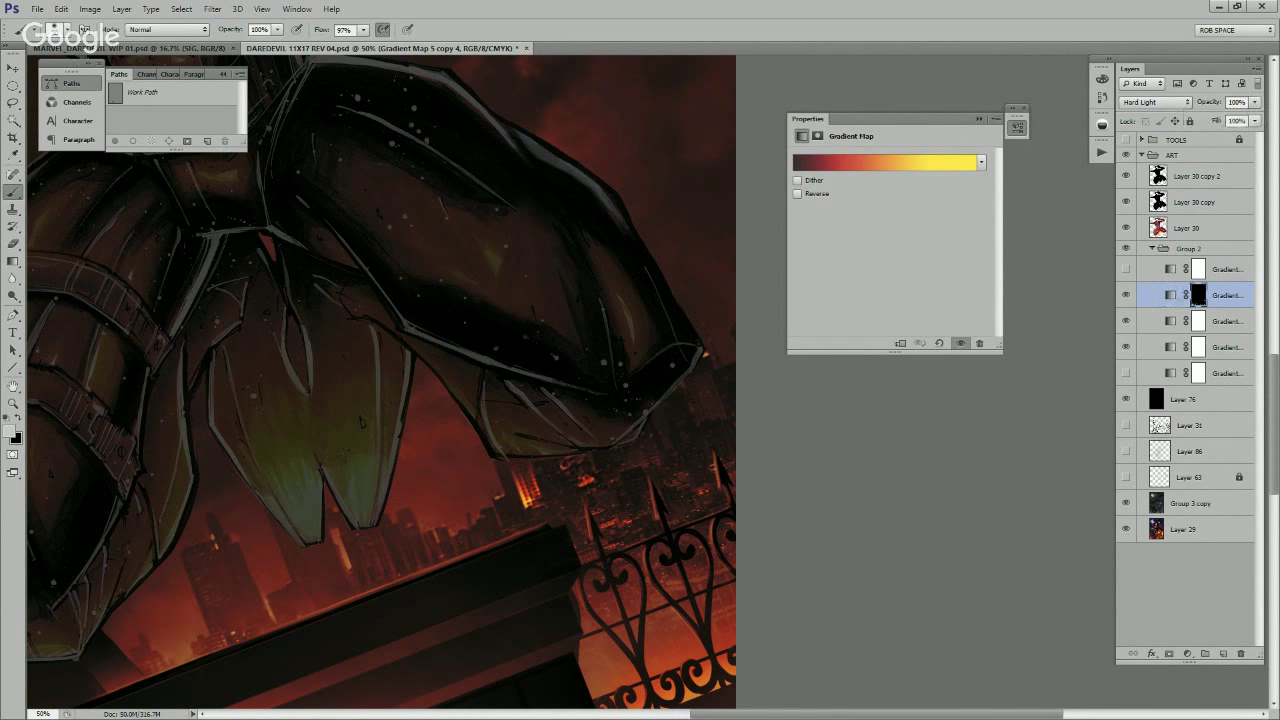
{"action": "left_click", "coordinate": [1155, 102]}
{"action": "key", "text": "Down"}
{"action": "key", "text": "Down"}
{"action": "key", "text": "Down"}
{"action": "key", "text": "Down"}
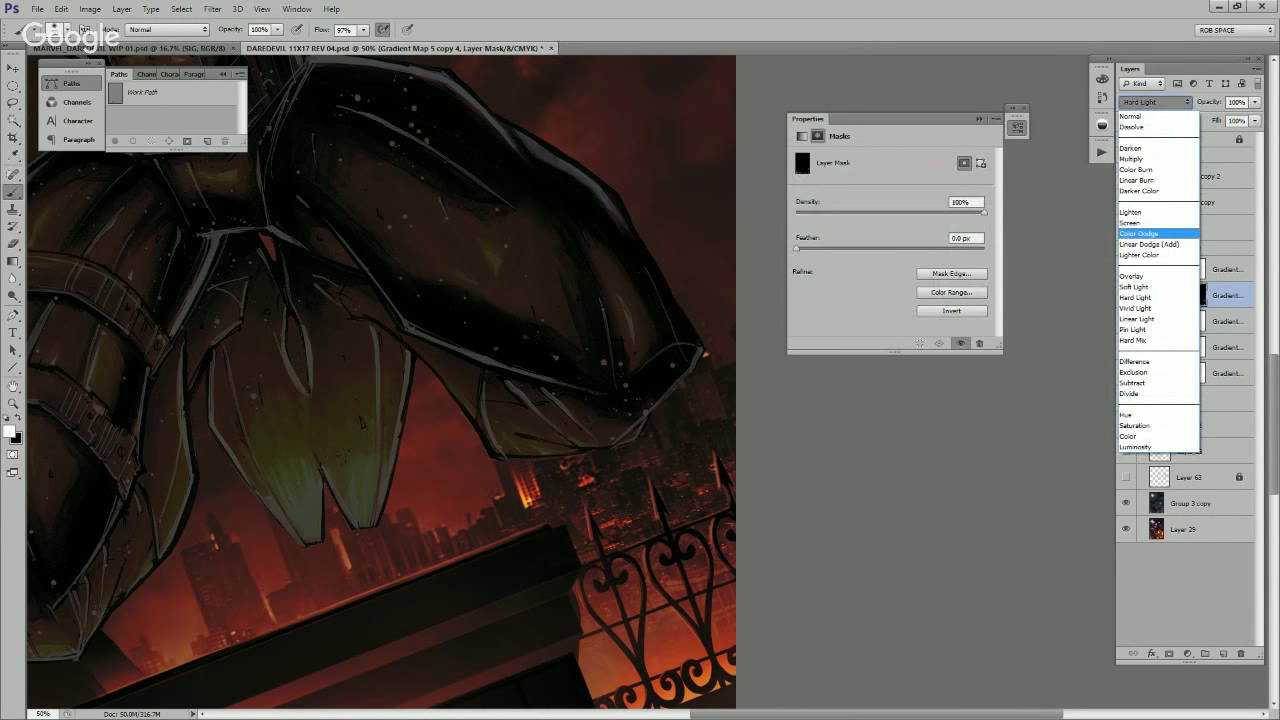
{"action": "key", "text": "Return"}
{"action": "key", "text": "Down"}
{"action": "key", "text": "Down"}
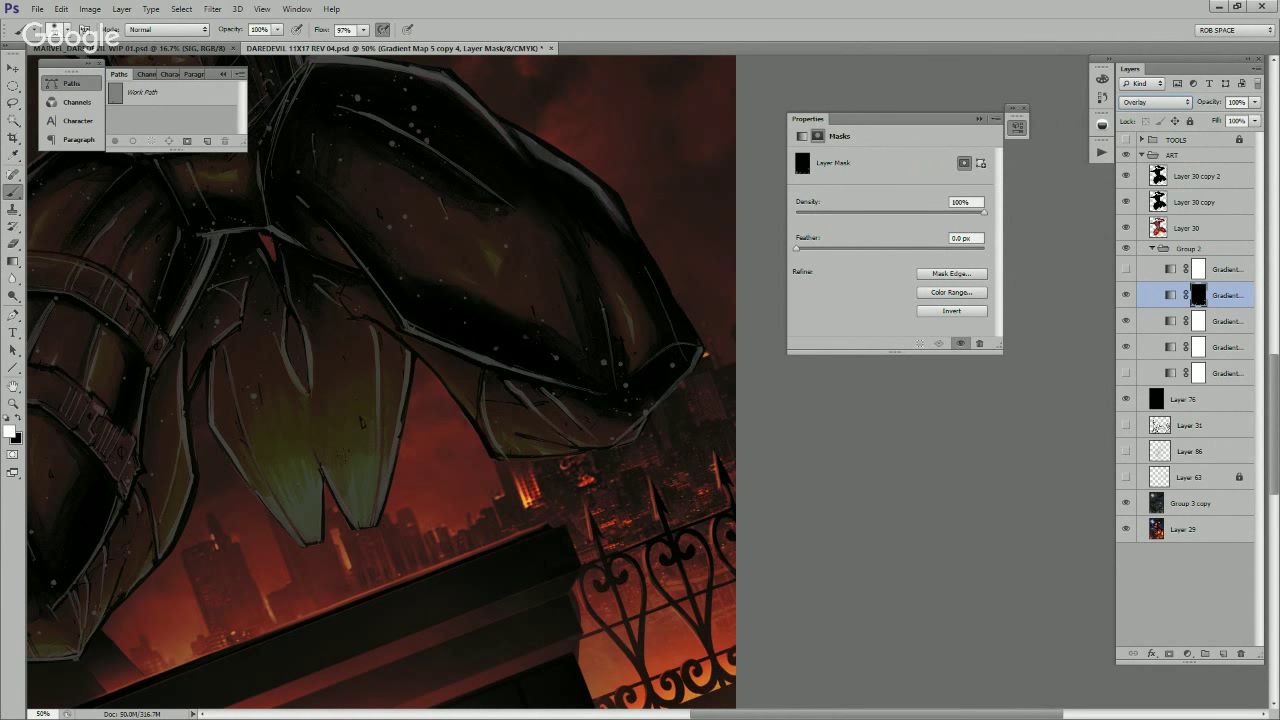
{"action": "key", "text": "Down"}
{"action": "key", "text": "Down"}
{"action": "key", "text": "Down"}
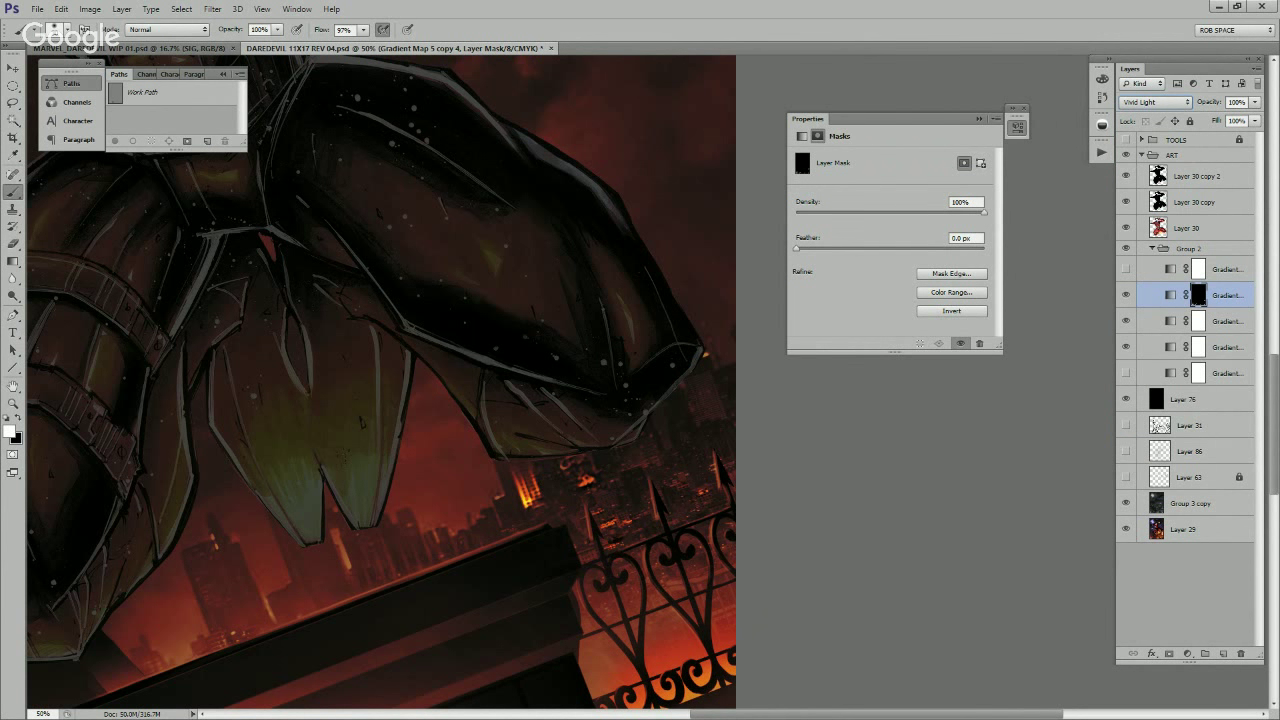
{"action": "key", "text": "Down"}
Step: Try Lighten, Screen, Color Dodge and Vivid Light on the masked gradient map, and return it to Hard Light
{"action": "left_click", "coordinate": [1155, 102]}
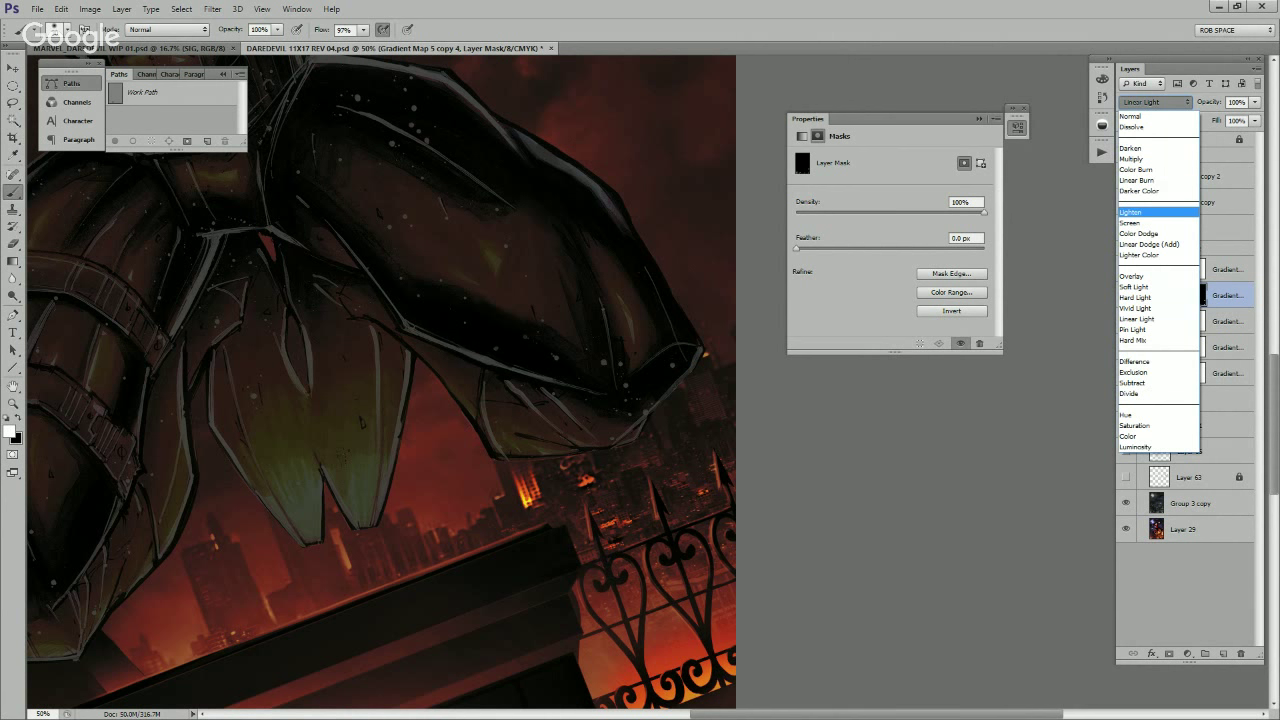
{"action": "left_click", "coordinate": [1135, 212]}
{"action": "key", "text": "Down"}
{"action": "key", "text": "Down"}
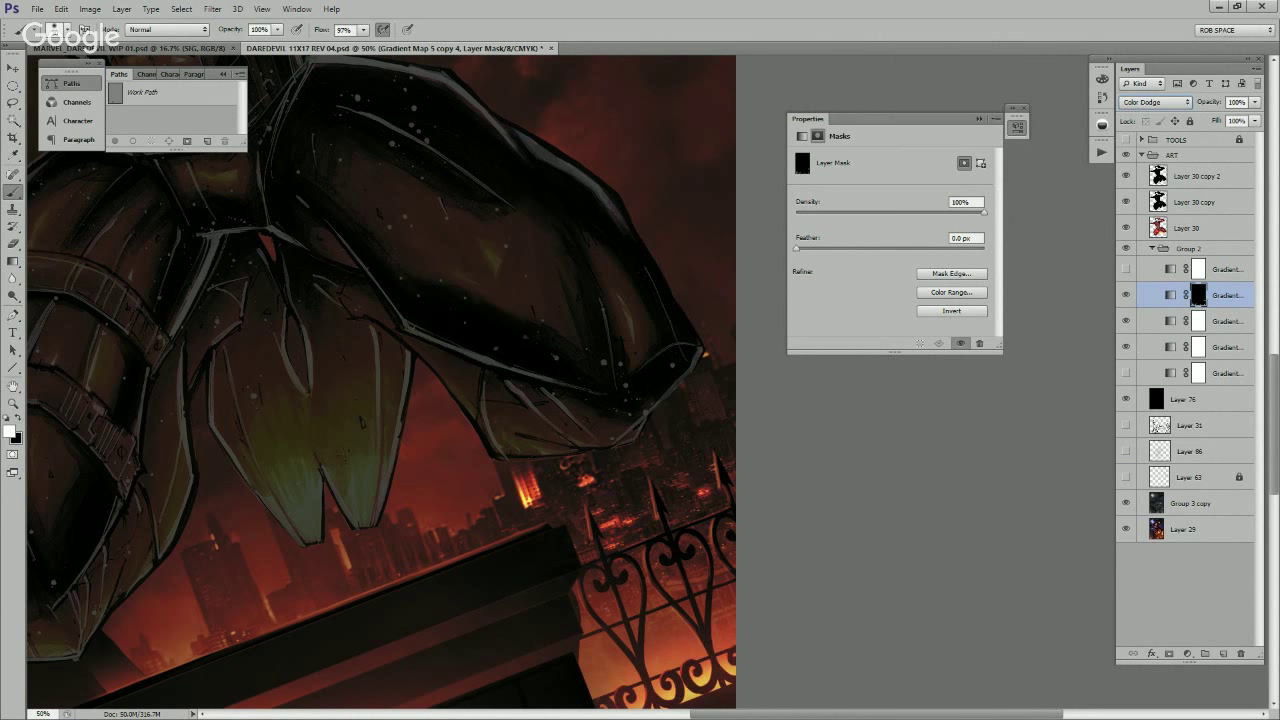
{"action": "key", "text": "Up"}
{"action": "left_click_drag", "start_coordinate": [371, 666], "coordinate": [583, 481]}
{"action": "left_click", "coordinate": [1155, 102]}
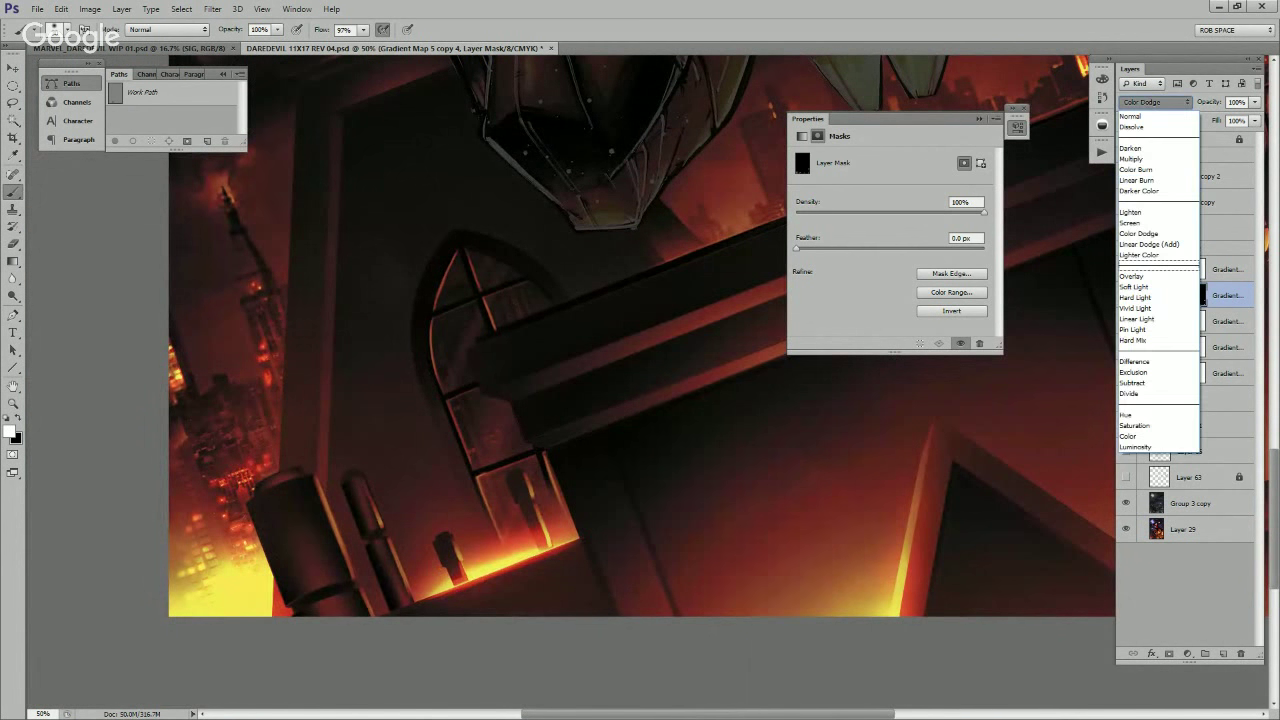
{"action": "left_click", "coordinate": [1142, 297]}
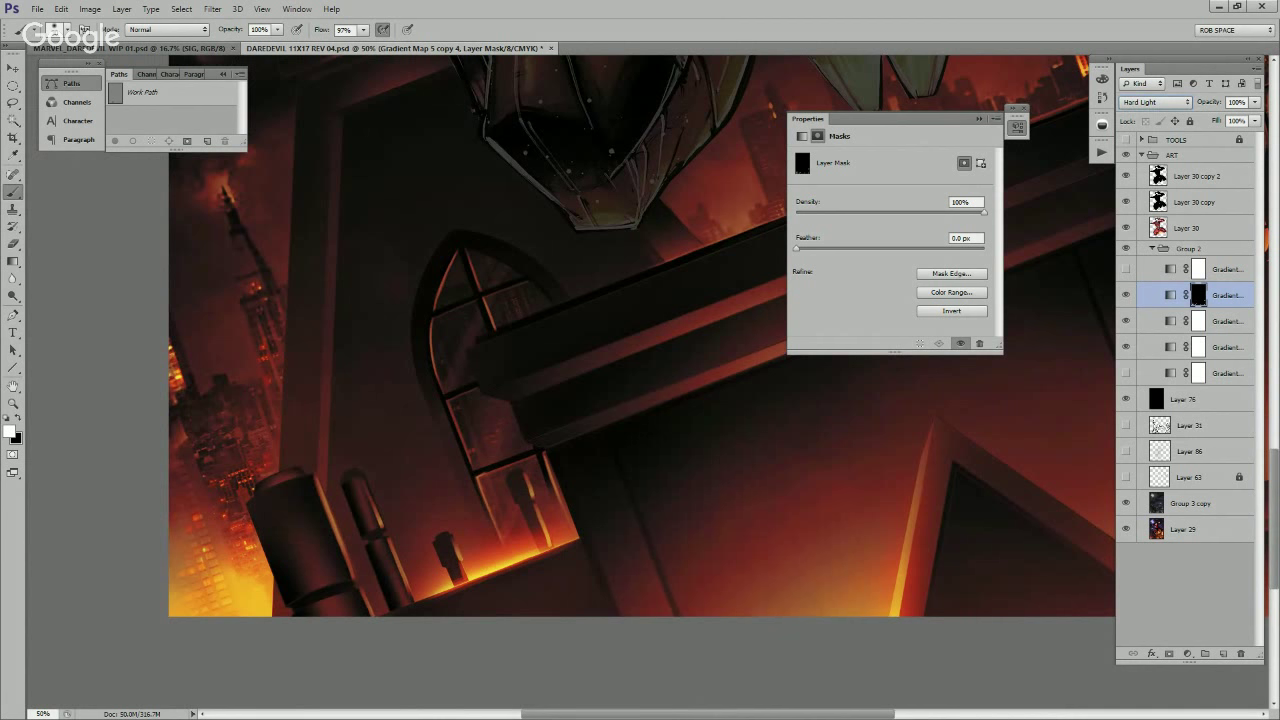
{"action": "key", "text": "Down"}
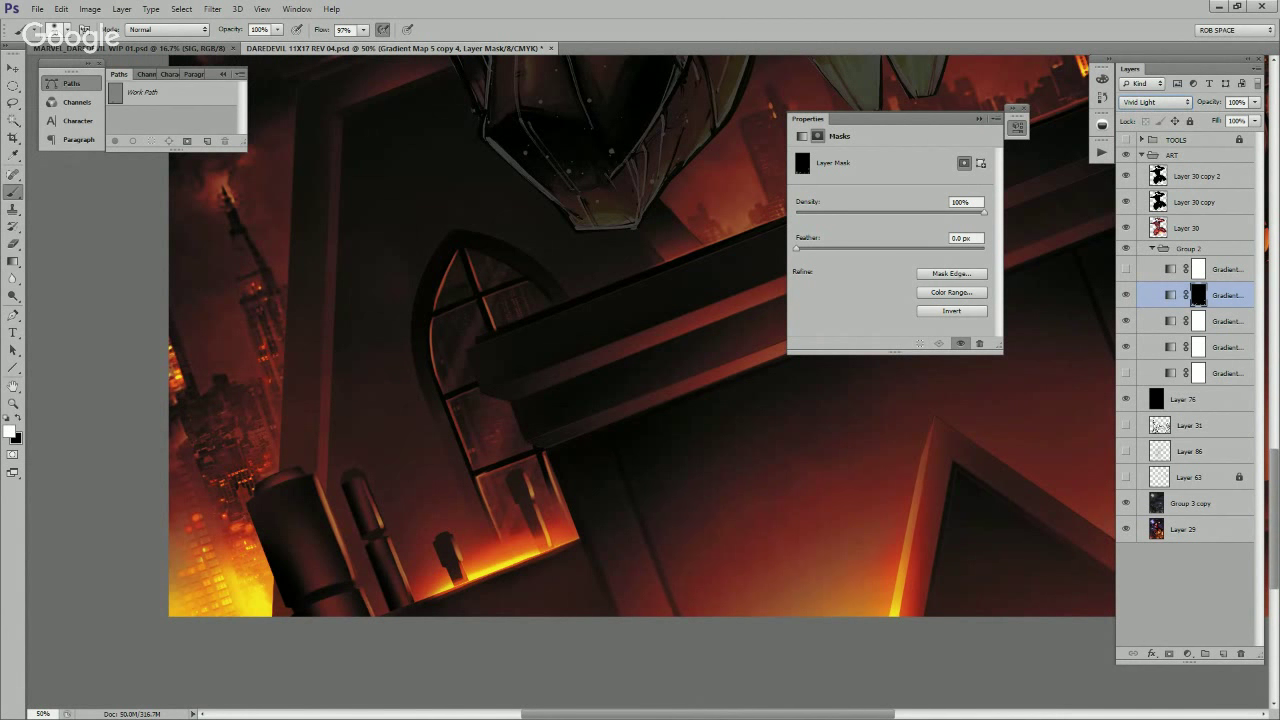
{"action": "key", "text": "Up"}
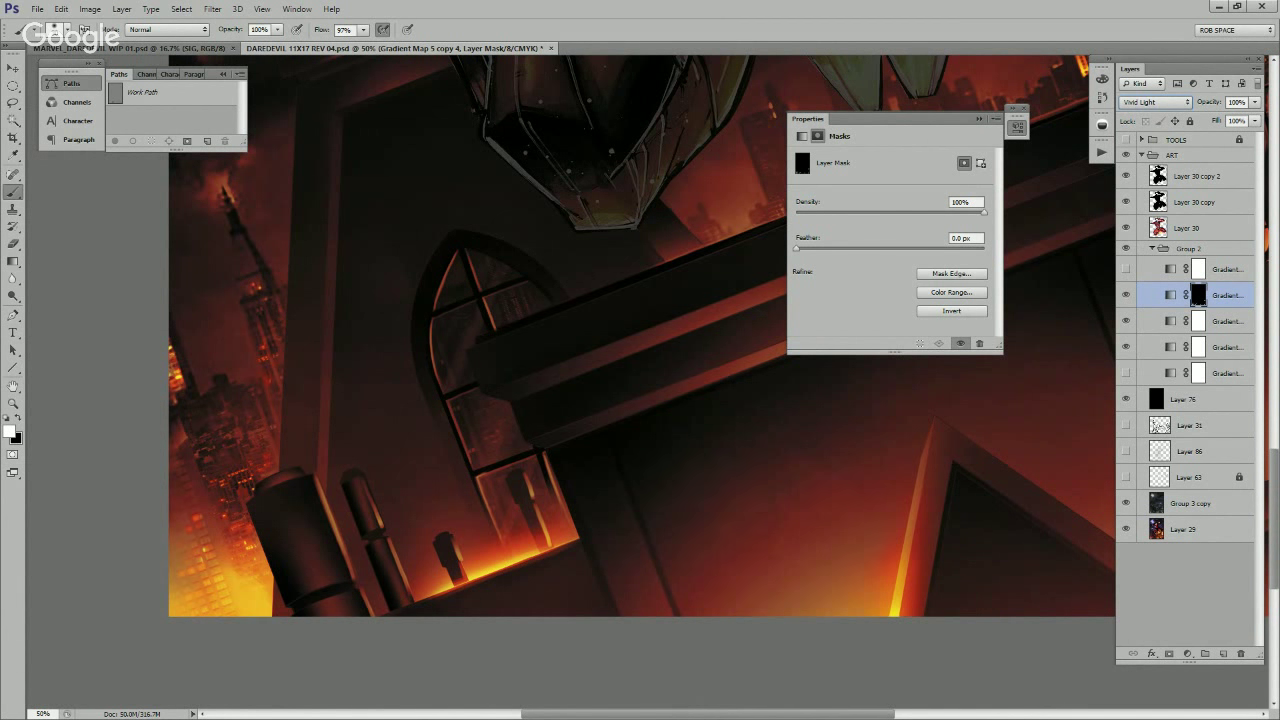
Step: Paint more city lights into the mask along the skyline below the figure and behind the iron fence
{"action": "left_click_drag", "start_coordinate": [972, 452], "coordinate": [814, 598]}
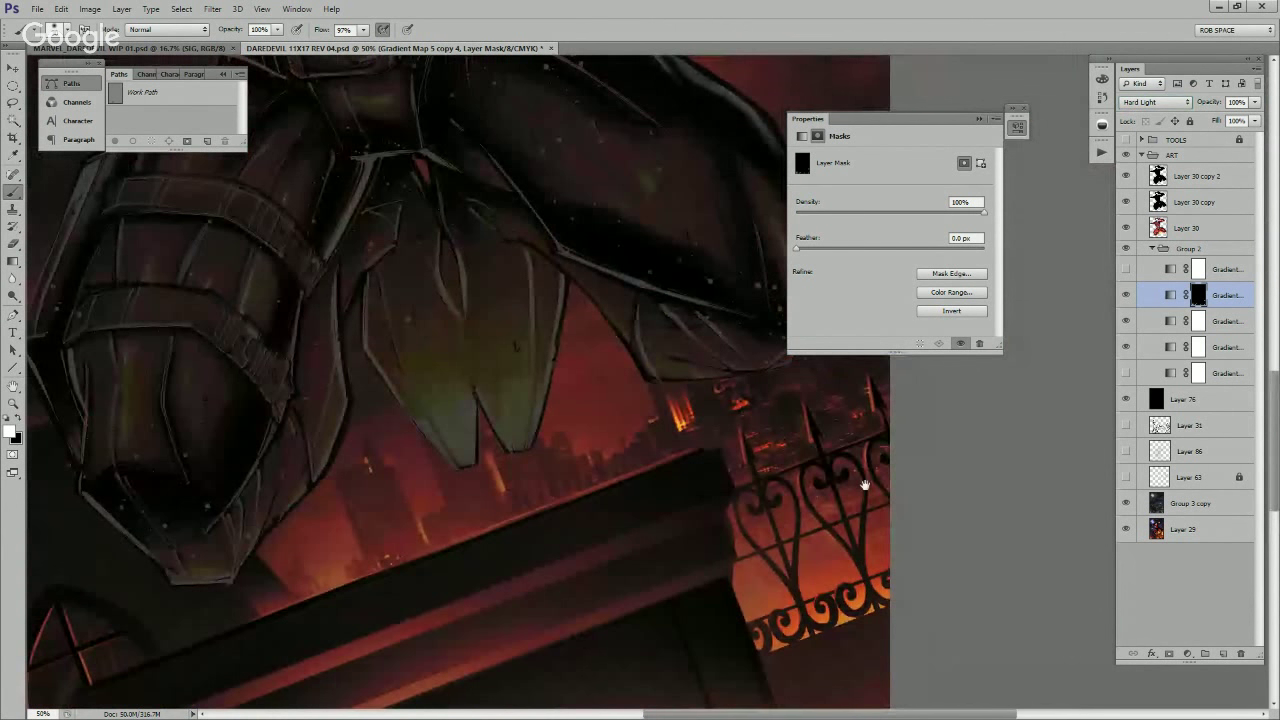
{"action": "left_click_drag", "start_coordinate": [865, 485], "coordinate": [875, 489]}
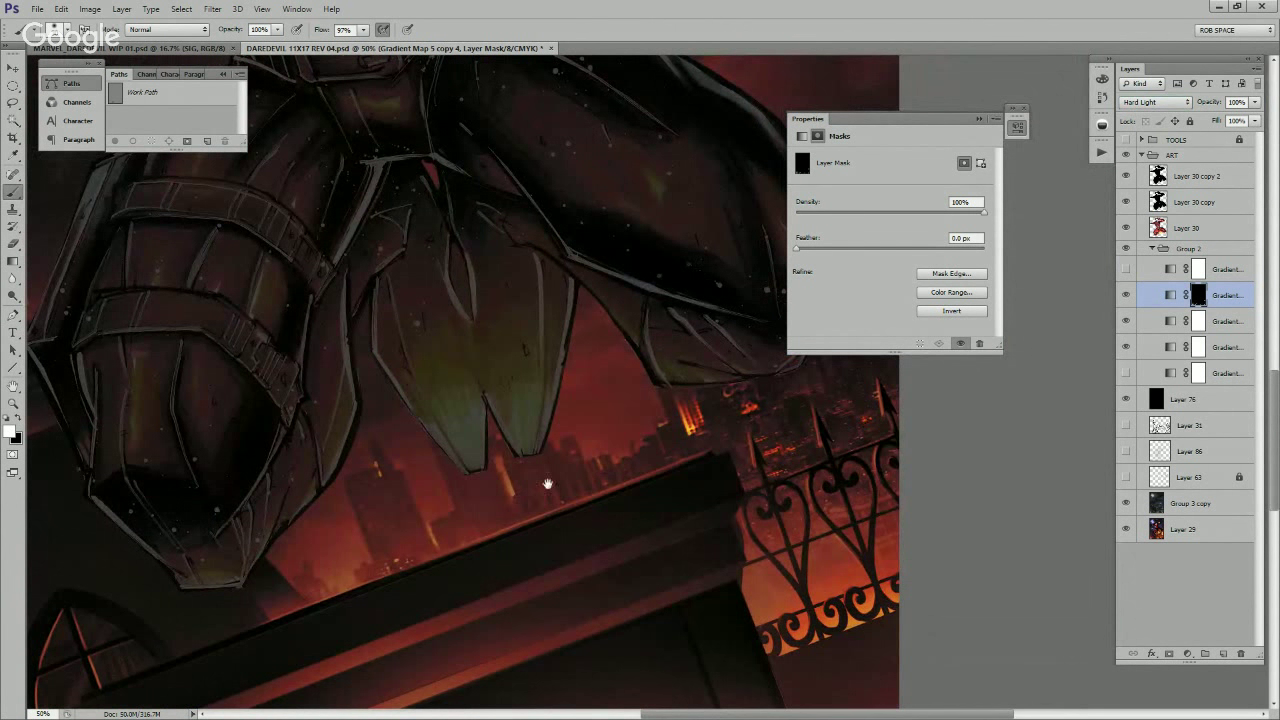
{"action": "scroll", "coordinate": [540, 490], "scroll_direction": "left", "scroll_amount": 2}
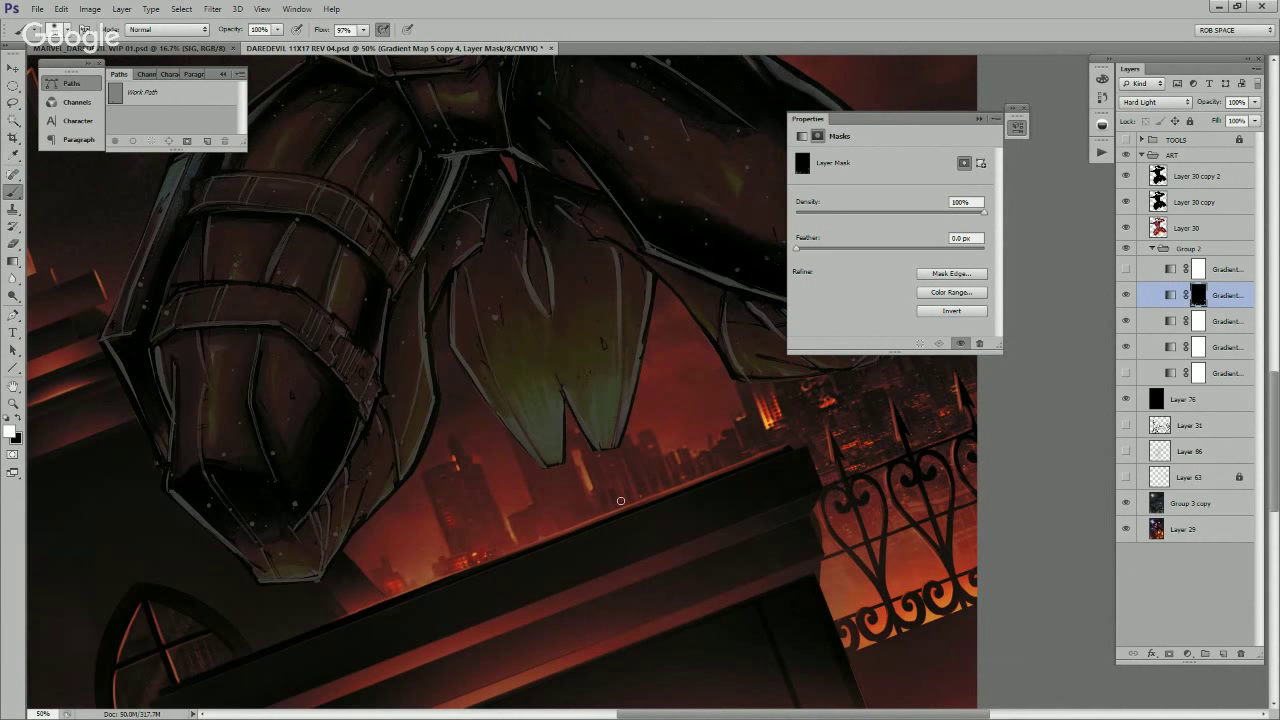
{"action": "left_click_drag", "start_coordinate": [710, 447], "coordinate": [593, 587]}
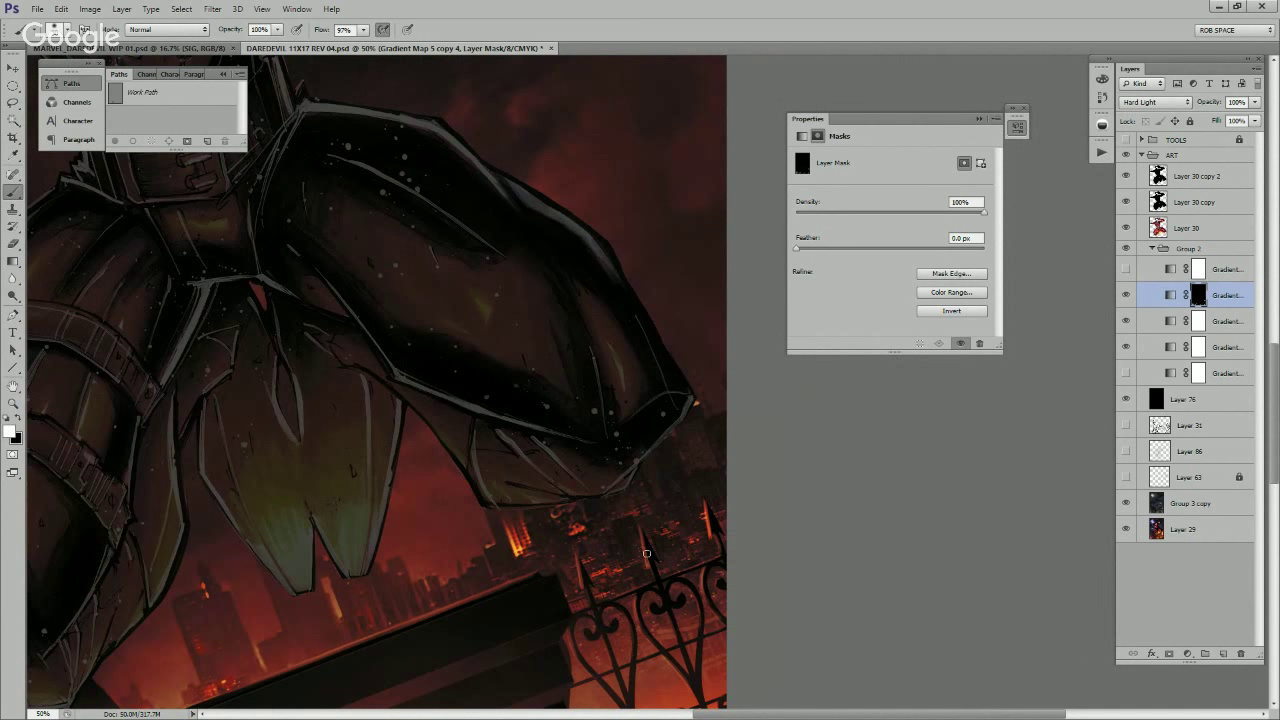
{"action": "scroll", "coordinate": [630, 574], "scroll_direction": "down", "scroll_amount": 2}
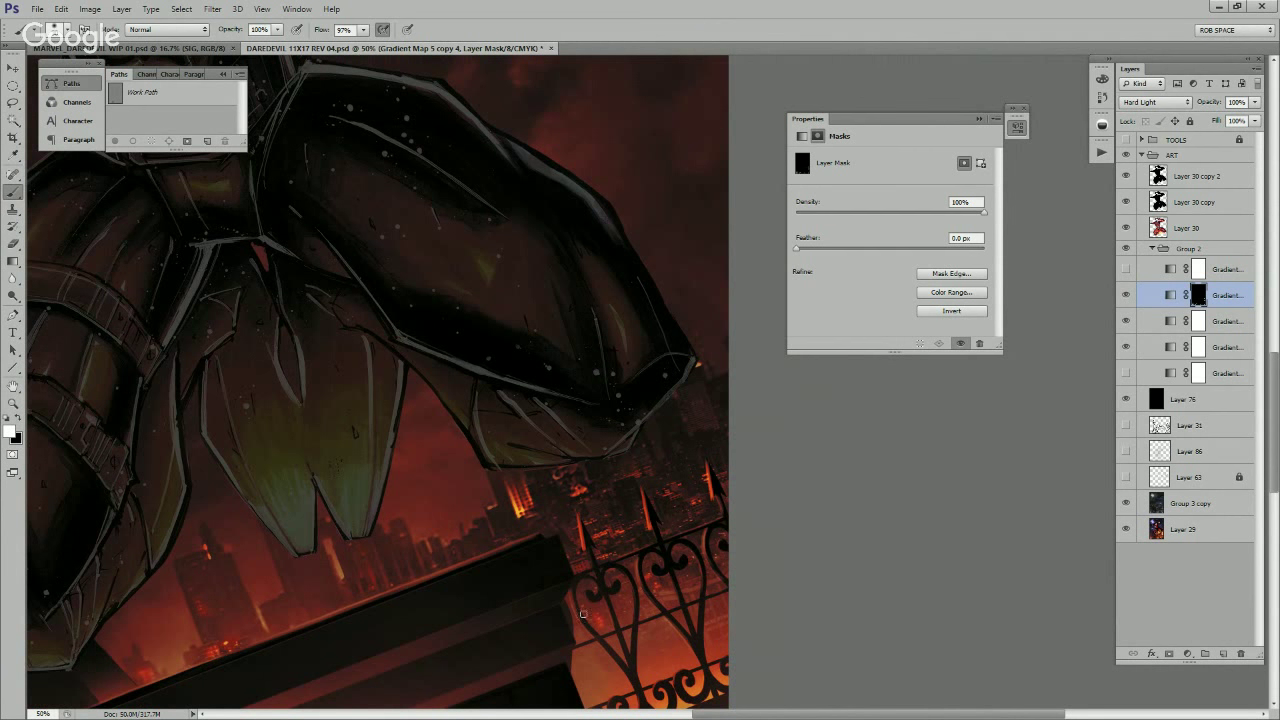
{"action": "scroll", "coordinate": [640, 590], "scroll_direction": "down", "scroll_amount": 3}
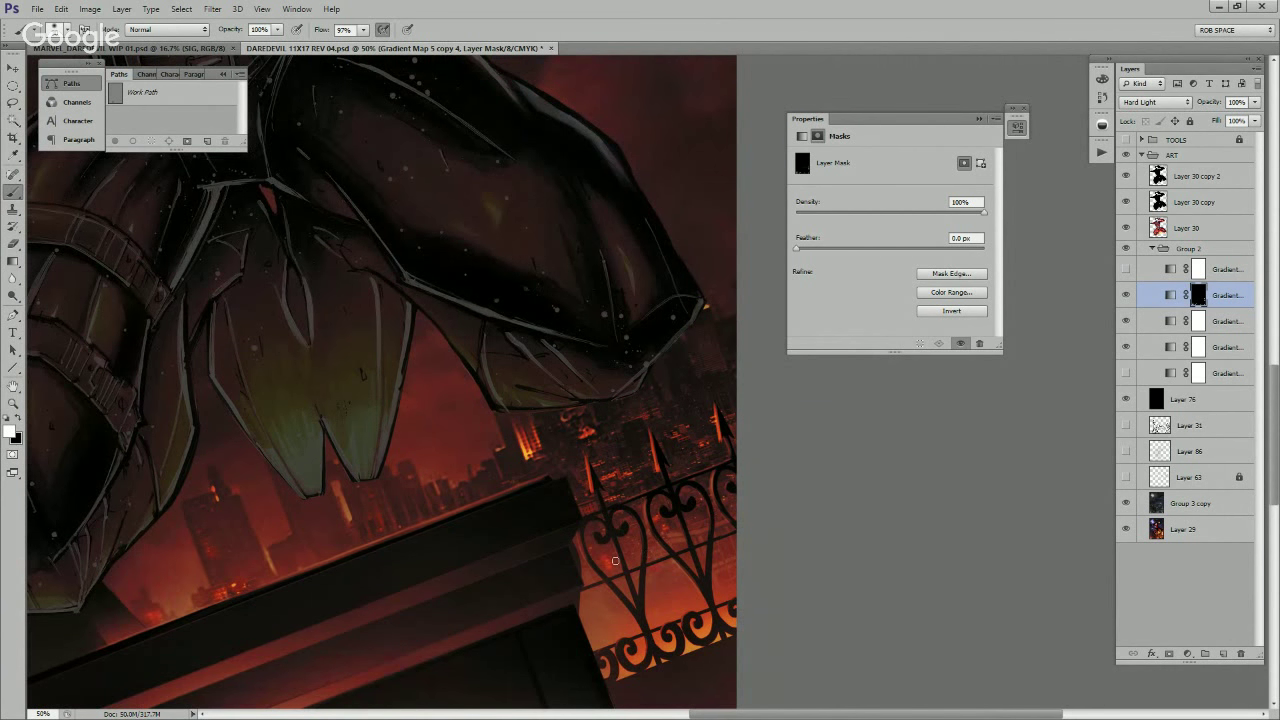
{"action": "key", "text": "x"}
{"action": "right_click", "coordinate": [641, 516]}
{"action": "double_click", "coordinate": [676, 503]}
{"action": "key", "text": "x"}
Step: Choose the 100 px AirSoft brush and softly paint the mask white along the skyline above the roof edge
{"action": "left_click_drag", "start_coordinate": [329, 606], "coordinate": [557, 539]}
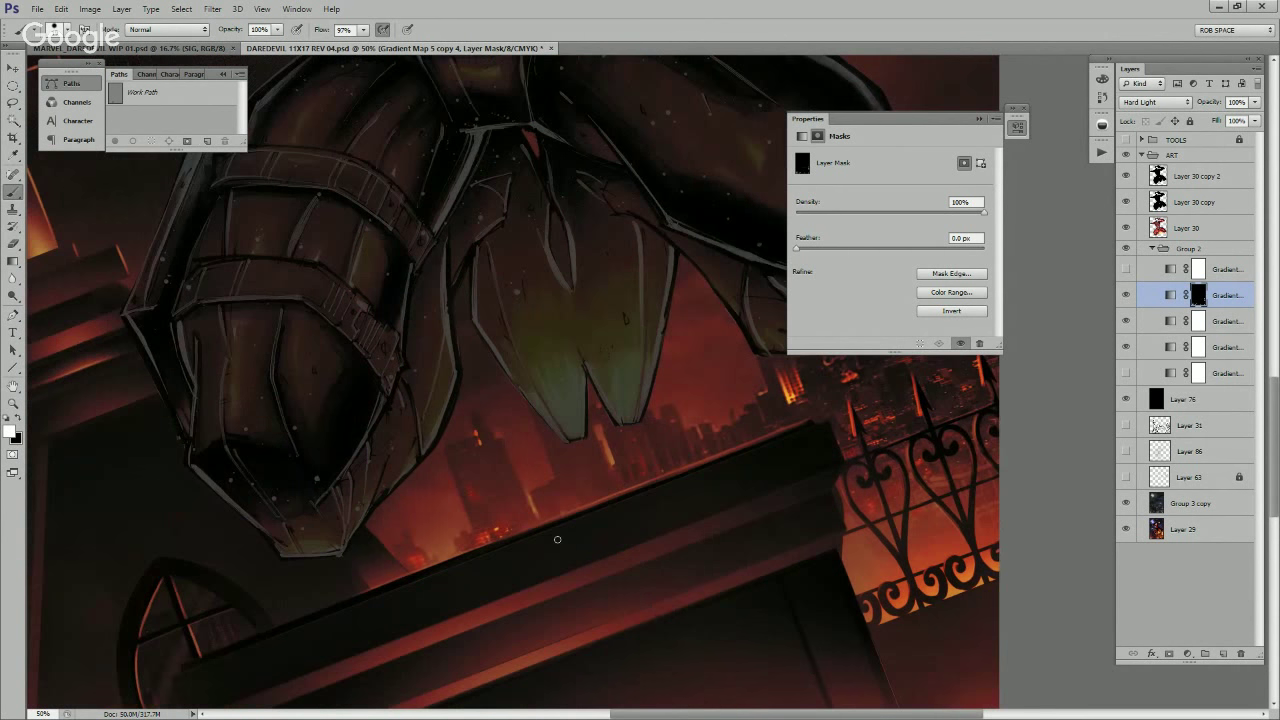
{"action": "right_click", "coordinate": [472, 531]}
{"action": "left_click", "coordinate": [512, 526]}
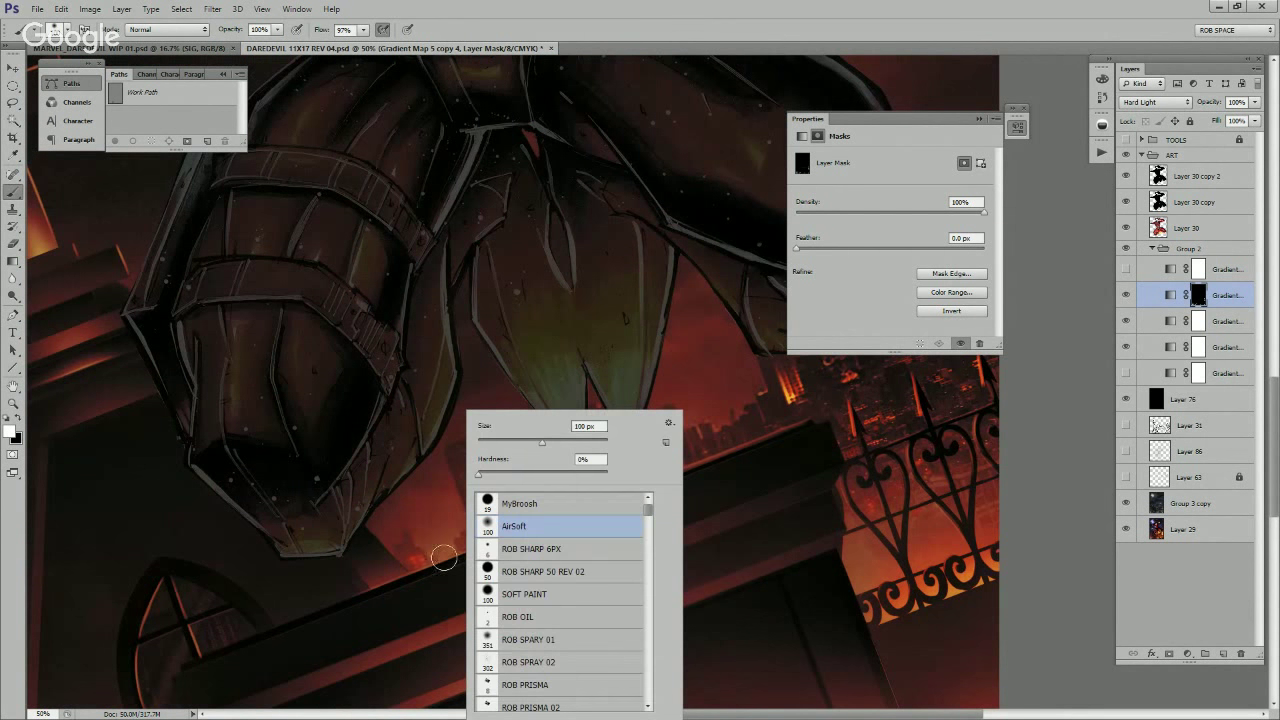
{"action": "left_click", "coordinate": [438, 562]}
{"action": "key", "text": "x"}
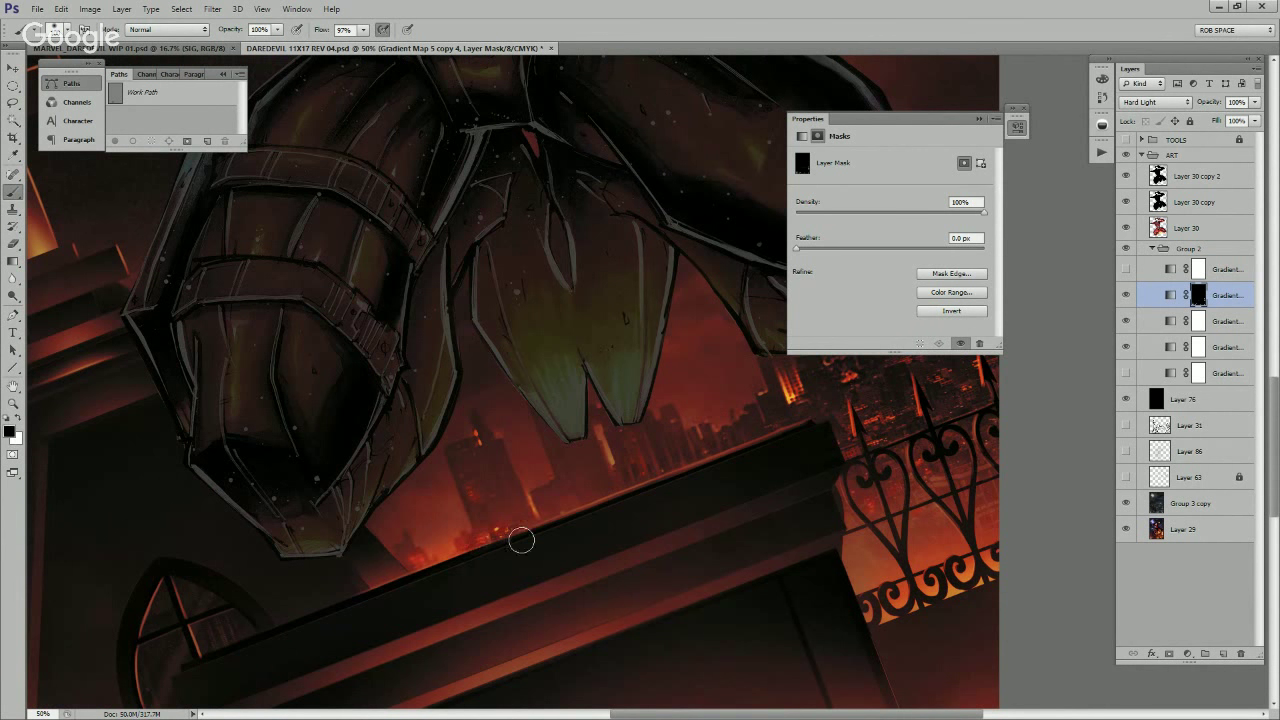
{"action": "key", "text": "x"}
{"action": "left_click_drag", "start_coordinate": [765, 426], "coordinate": [613, 486]}
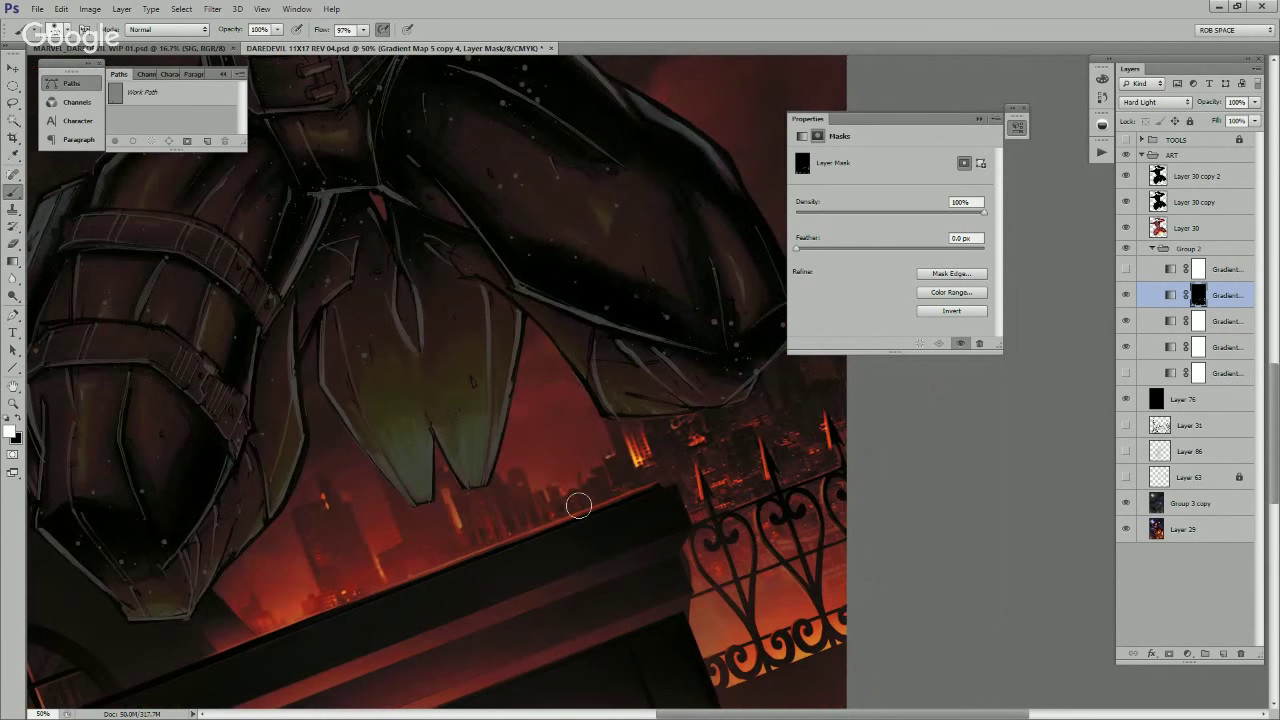
{"action": "left_click_drag", "start_coordinate": [735, 463], "coordinate": [637, 496]}
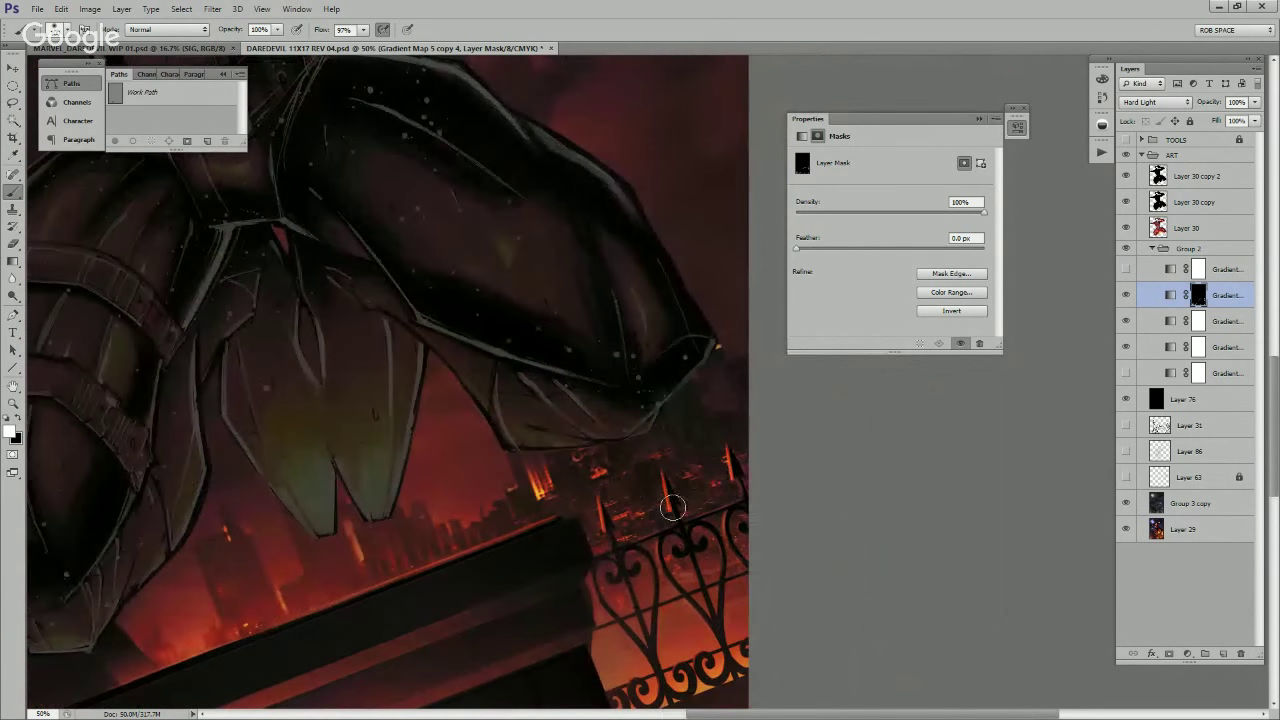
Step: Paint the Hard Light gradient map's mask white over the city lights beside the figure's leg and behind the fence, and collapse the Properties panel
{"action": "left_click_drag", "start_coordinate": [737, 429], "coordinate": [694, 471]}
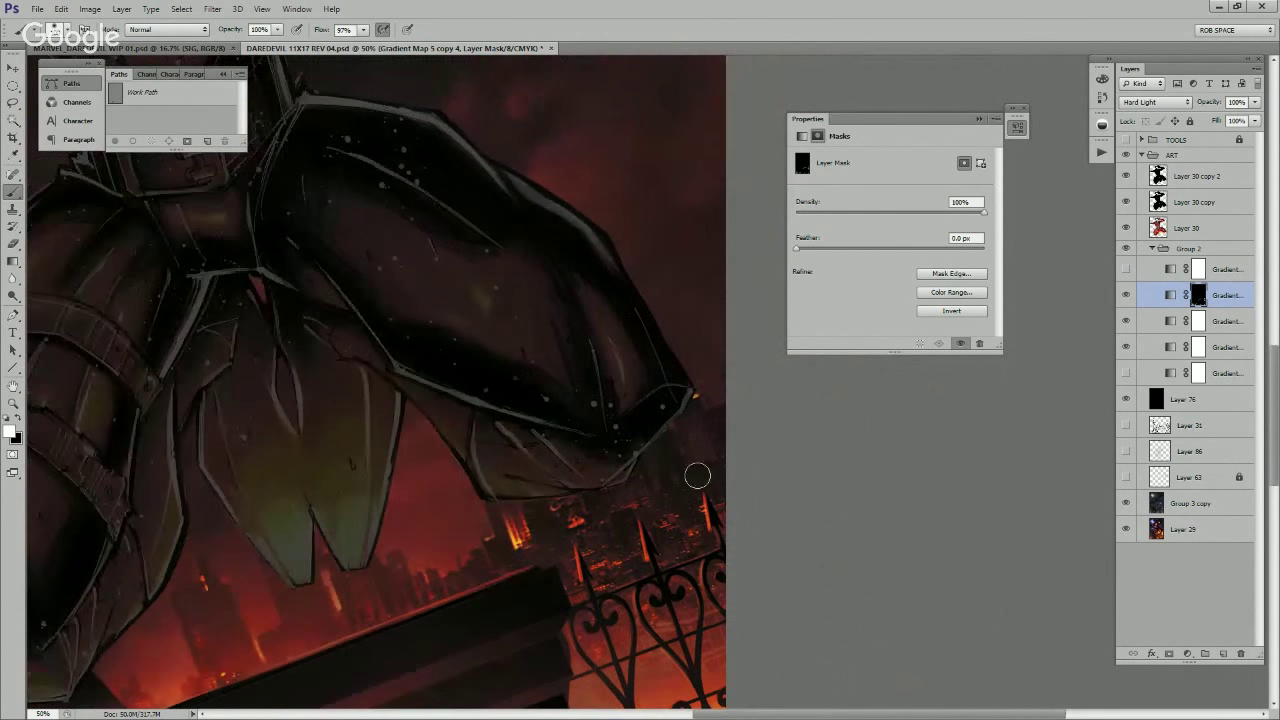
{"action": "left_click", "coordinate": [698, 402]}
{"action": "left_click_drag", "start_coordinate": [741, 581], "coordinate": [729, 457]}
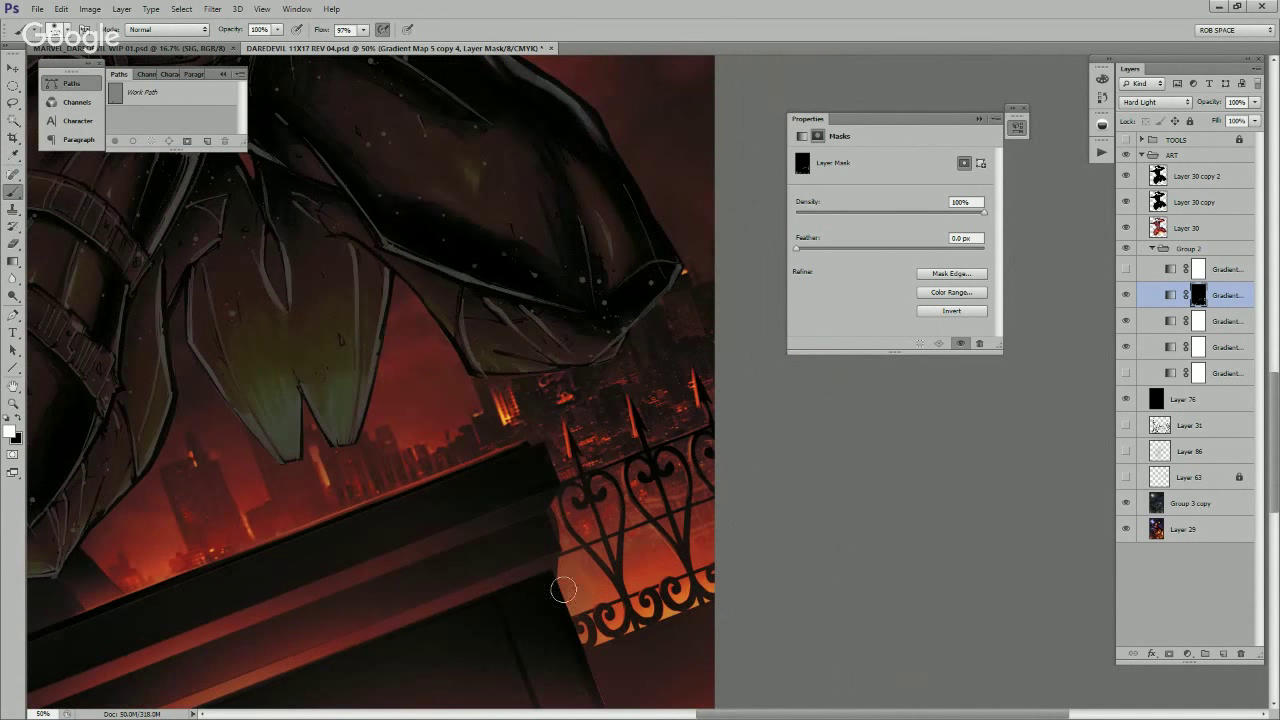
{"action": "key", "text": "z"}
{"action": "left_click", "coordinate": [595, 533], "text": "alt"}
{"action": "left_click", "coordinate": [604, 532], "text": "alt"}
{"action": "left_click", "coordinate": [610, 565], "text": "alt"}
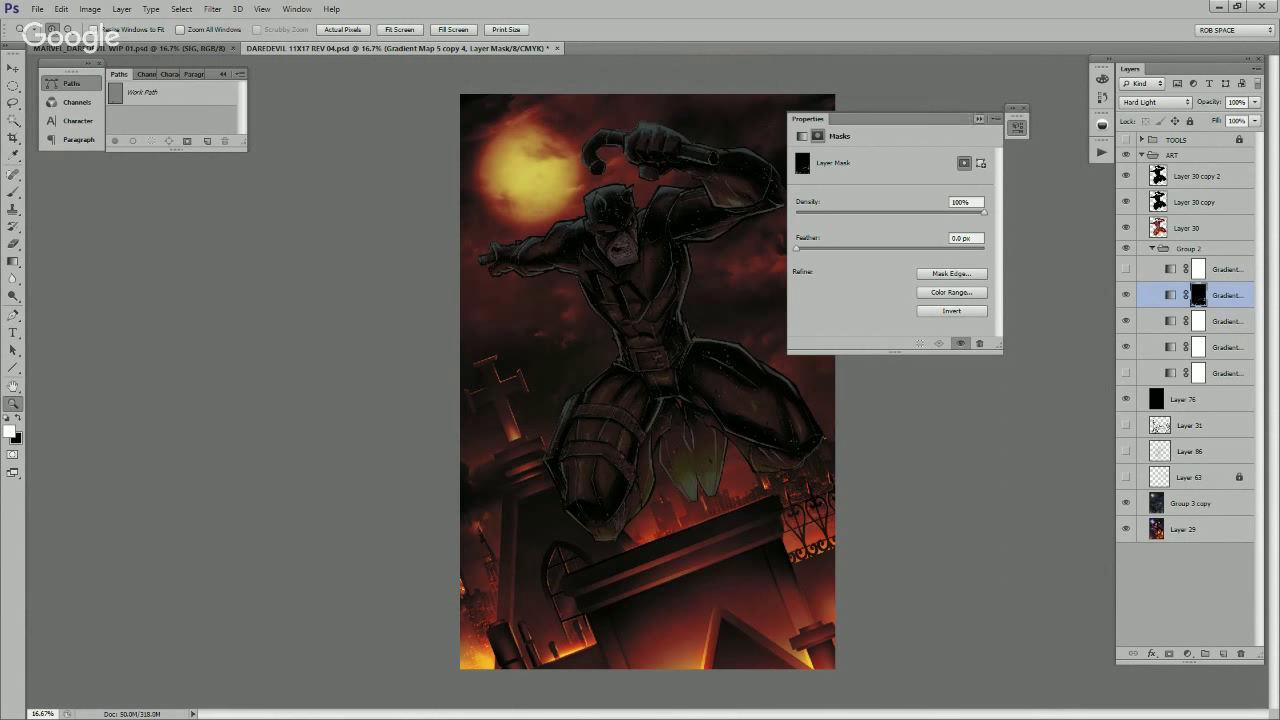
{"action": "left_click", "coordinate": [979, 119]}
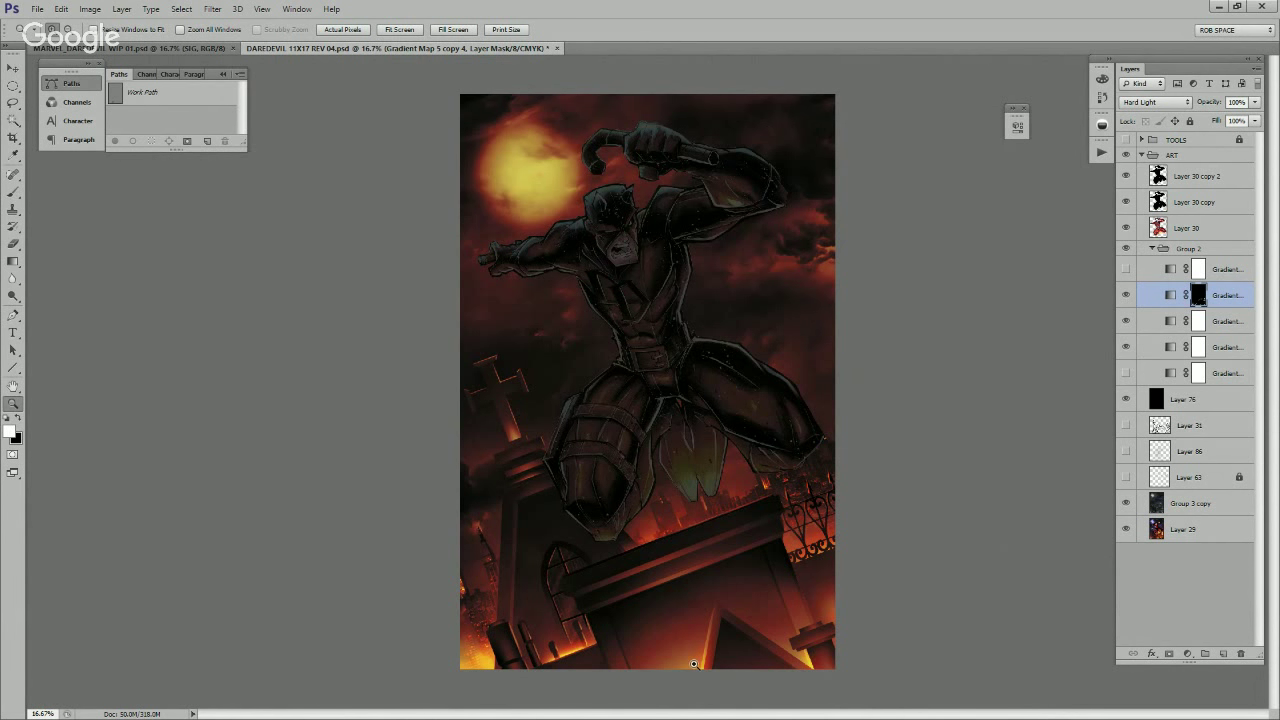
Step: With a much smaller brush, paint glowing rim light into the mask along the arched window's frame and the nearby roof posts
{"action": "key", "text": "b"}
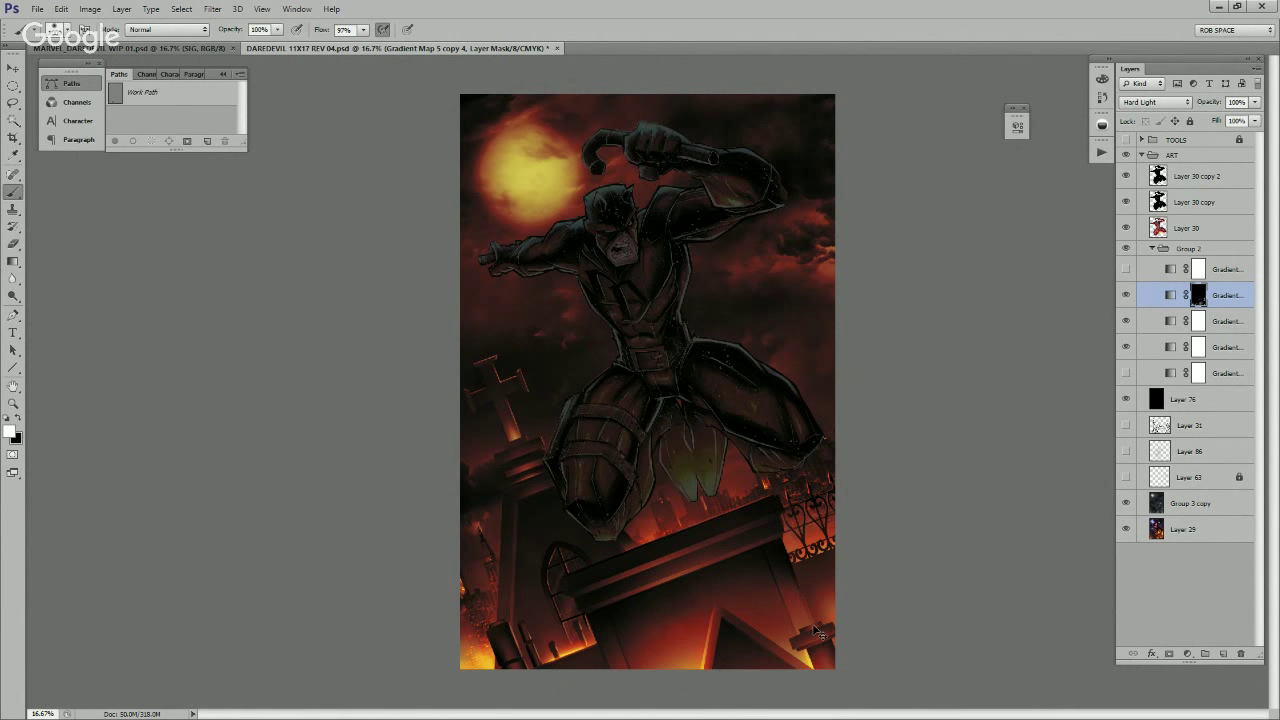
{"action": "scroll", "coordinate": [647, 655], "scroll_direction": "up", "scroll_amount": 4}
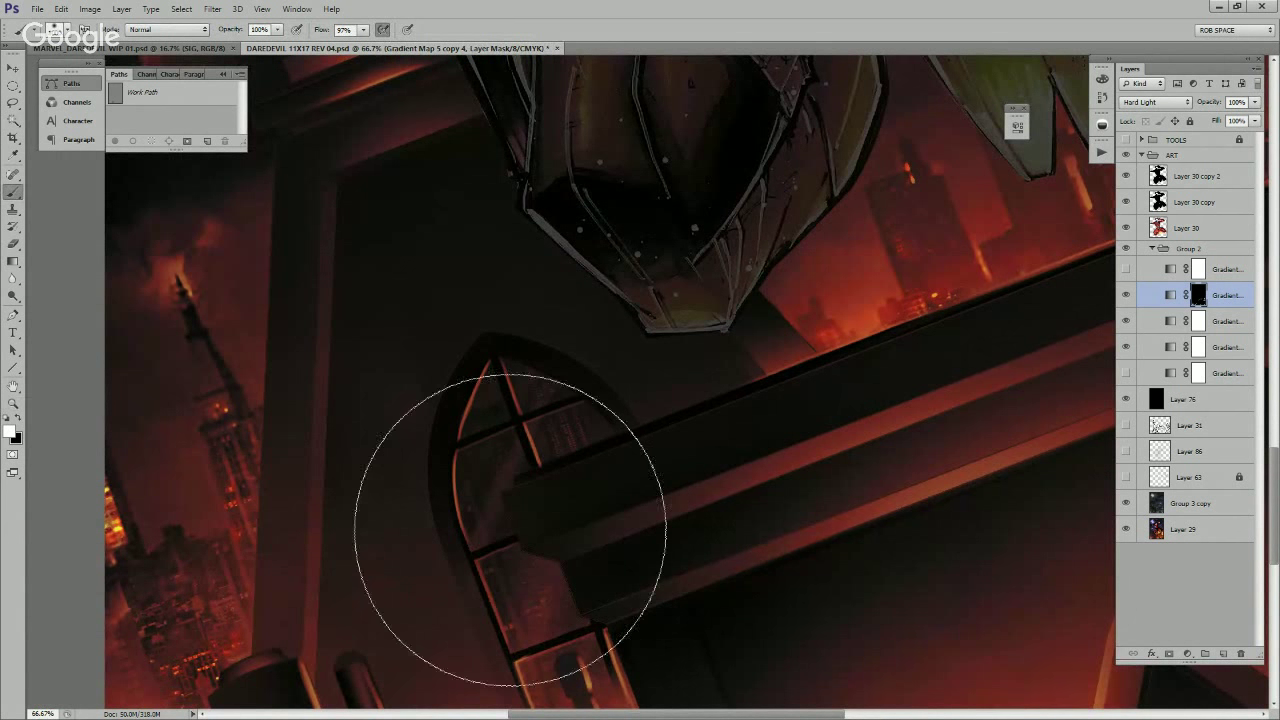
{"action": "key", "text": "bracketleft"}
{"action": "key", "text": "bracketleft"}
{"action": "key", "text": "bracketleft"}
{"action": "key", "text": "bracketleft"}
{"action": "key", "text": "bracketleft"}
{"action": "key", "text": "bracketleft"}
{"action": "key", "text": "bracketleft"}
{"action": "key", "text": "bracketleft"}
{"action": "key", "text": "bracketleft"}
{"action": "key", "text": "bracketleft"}
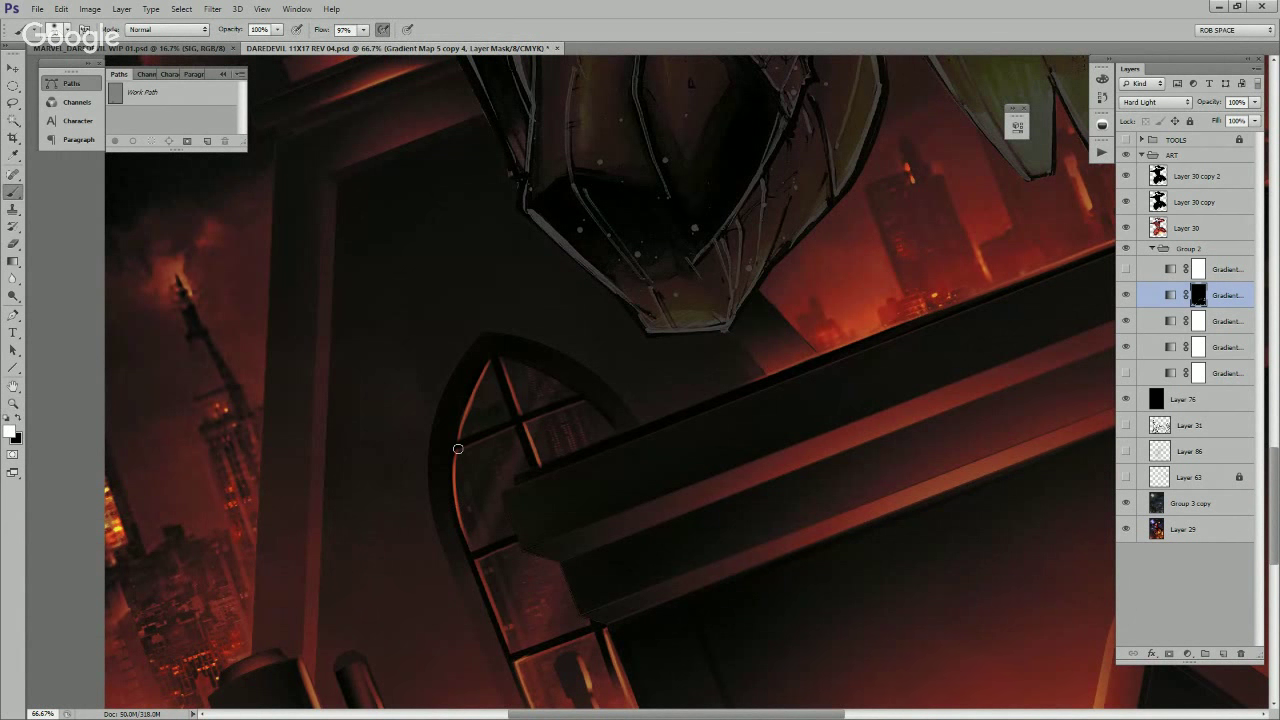
{"action": "left_click_drag", "start_coordinate": [604, 552], "coordinate": [570, 416]}
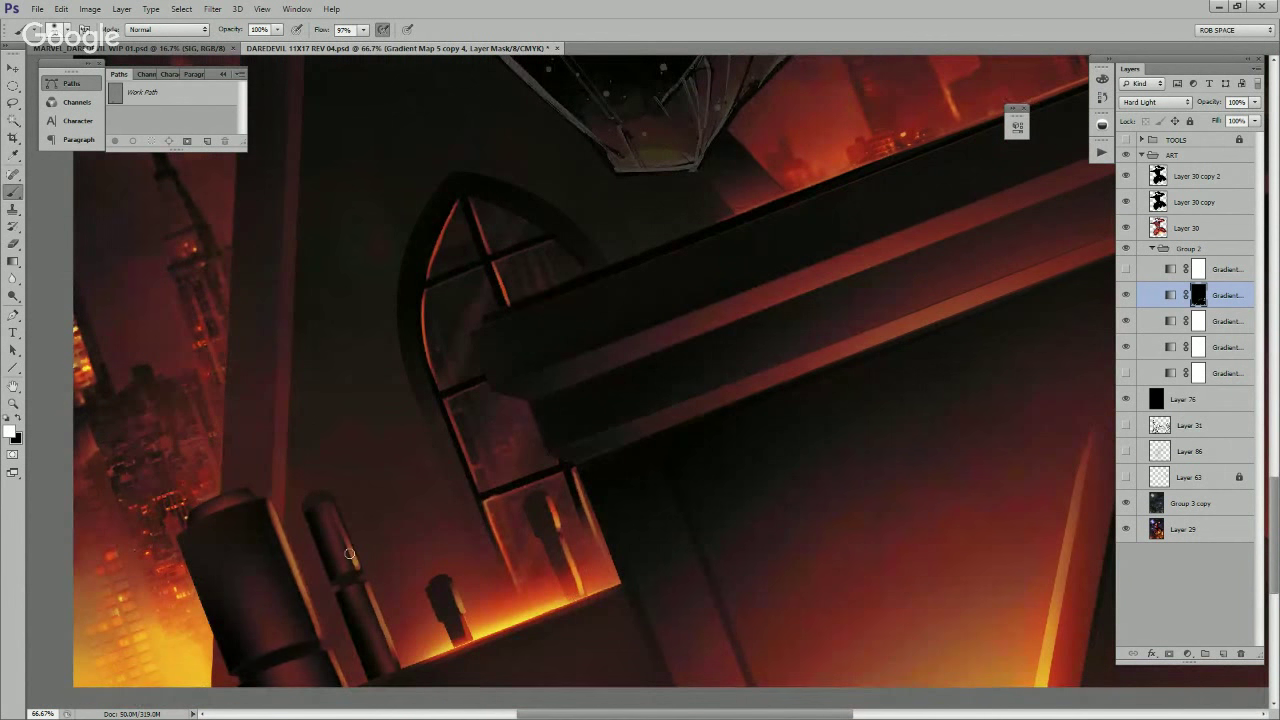
{"action": "left_click_drag", "start_coordinate": [523, 484], "coordinate": [524, 510]}
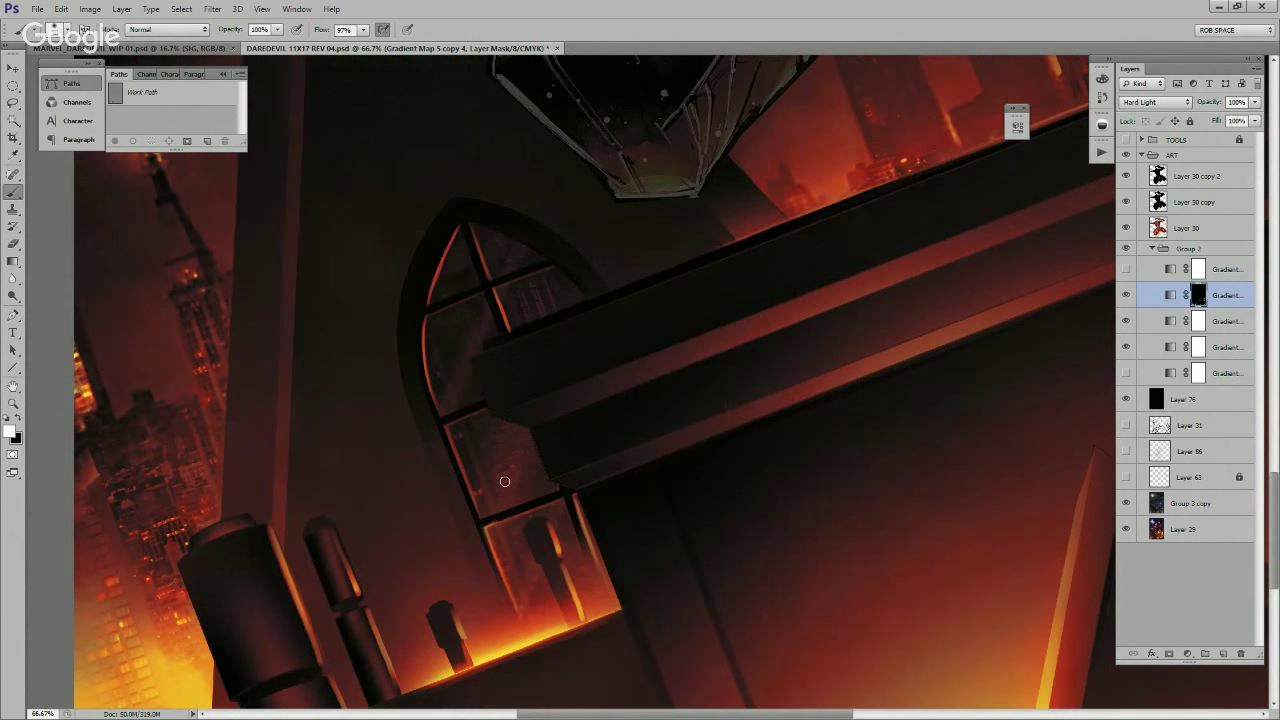
{"action": "key", "text": "z"}
{"action": "left_click", "coordinate": [600, 461], "text": "alt"}
{"action": "left_click", "coordinate": [600, 463], "text": "alt"}
{"action": "left_click", "coordinate": [602, 470], "text": "alt"}
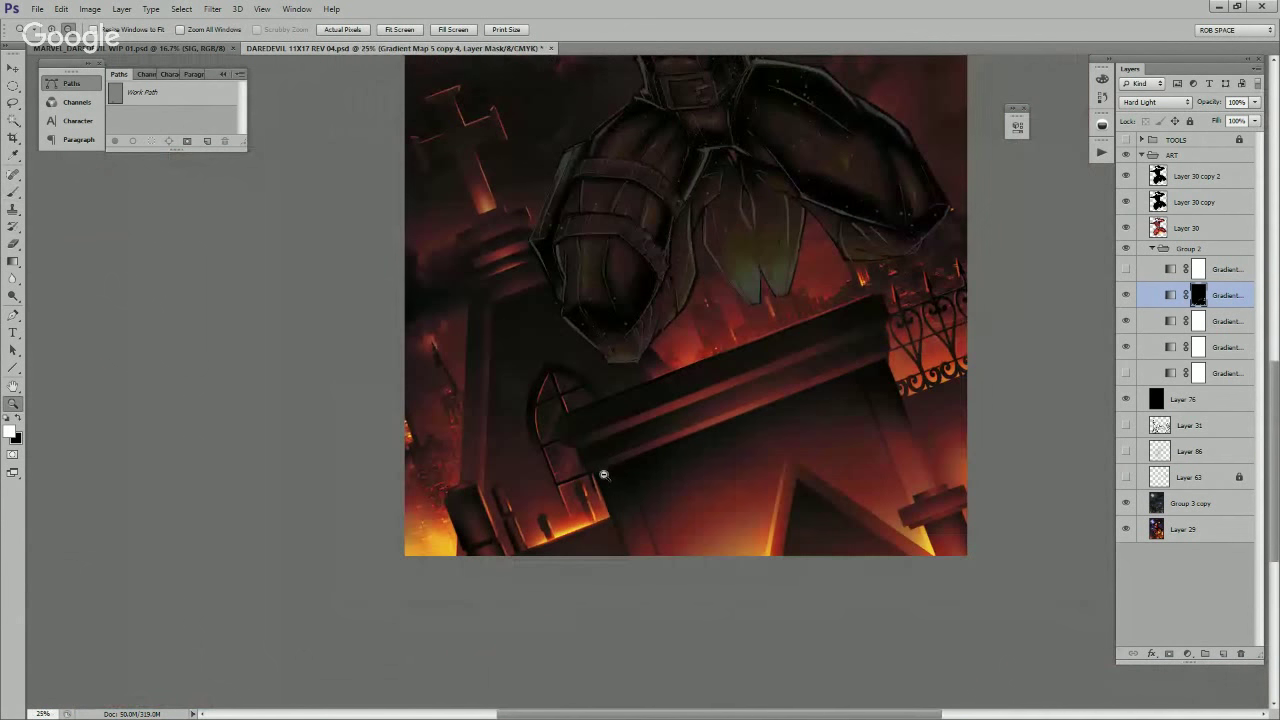
{"action": "left_click", "coordinate": [607, 479], "text": "alt"}
{"action": "left_click", "coordinate": [751, 495], "text": "alt"}
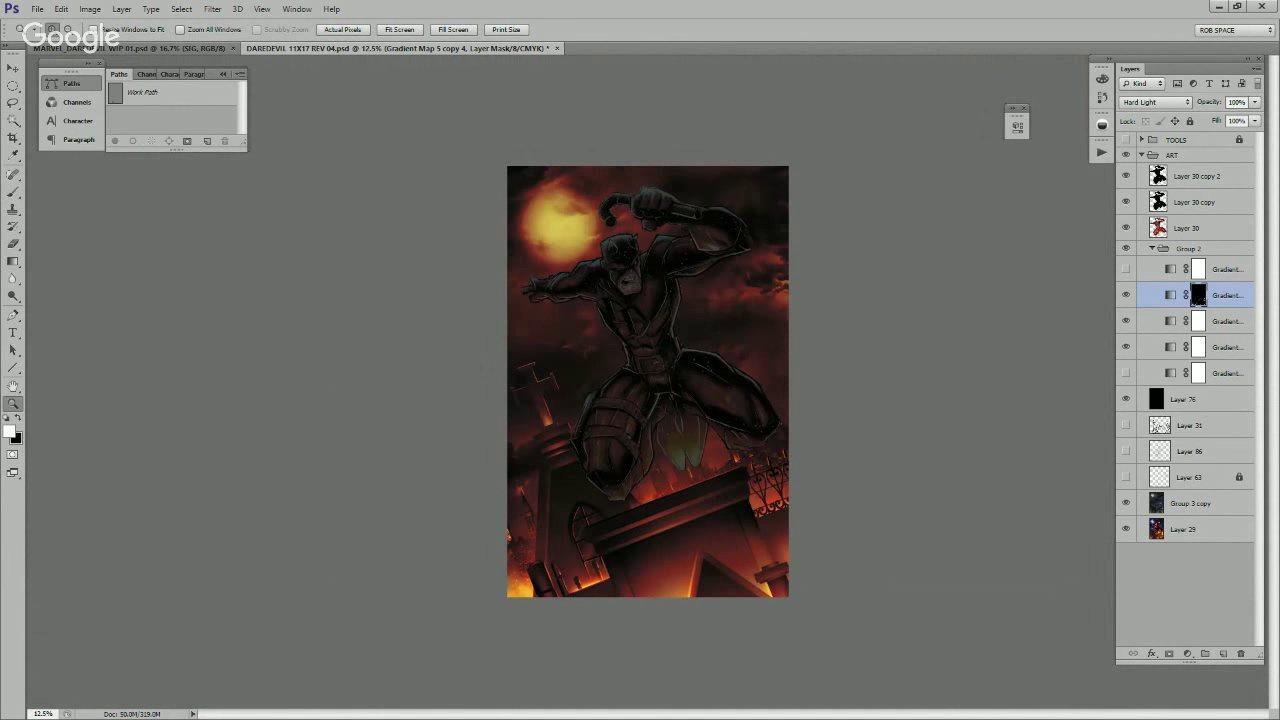
Step: In MARVEL_DAREDEVIL WIP 01.psd, find the three gradient maps above Layer 47 and make the hidden ones visible
{"action": "key", "text": "ctrl+Tab"}
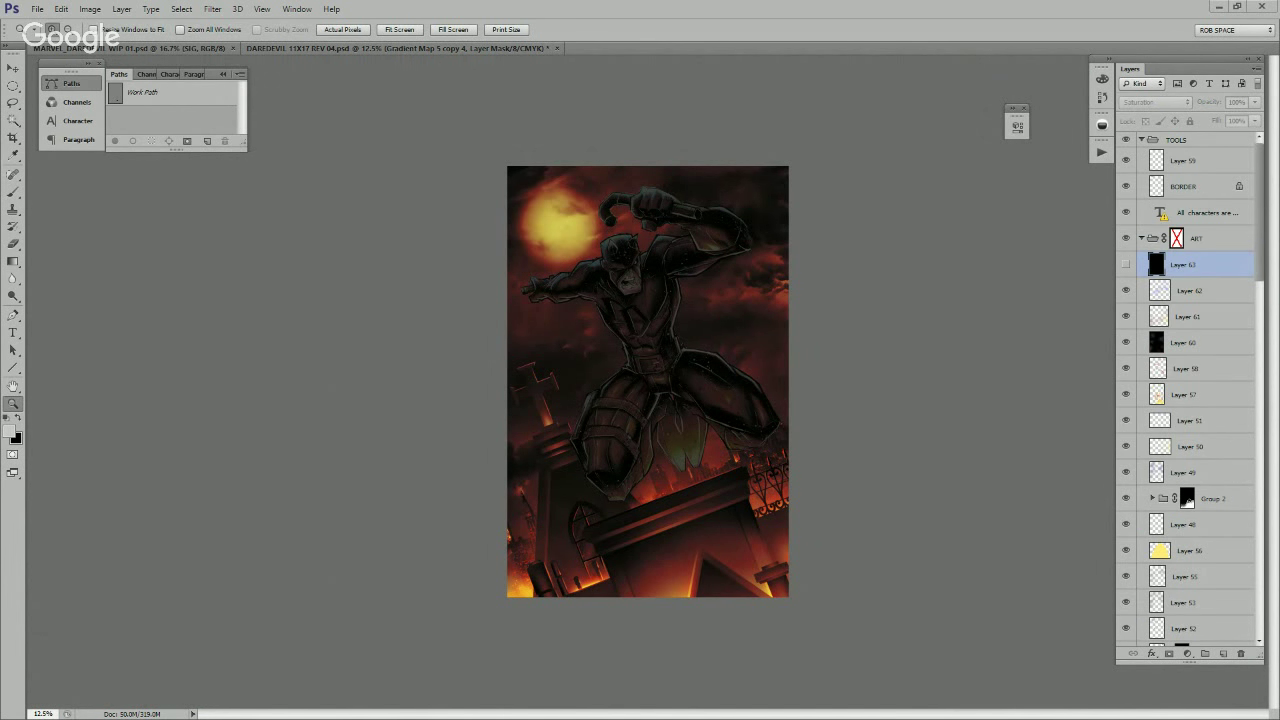
{"action": "scroll", "coordinate": [1185, 390], "scroll_direction": "down", "scroll_amount": 4}
{"action": "scroll", "coordinate": [1185, 390], "scroll_direction": "down", "scroll_amount": 1}
{"action": "right_click", "coordinate": [1127, 504]}
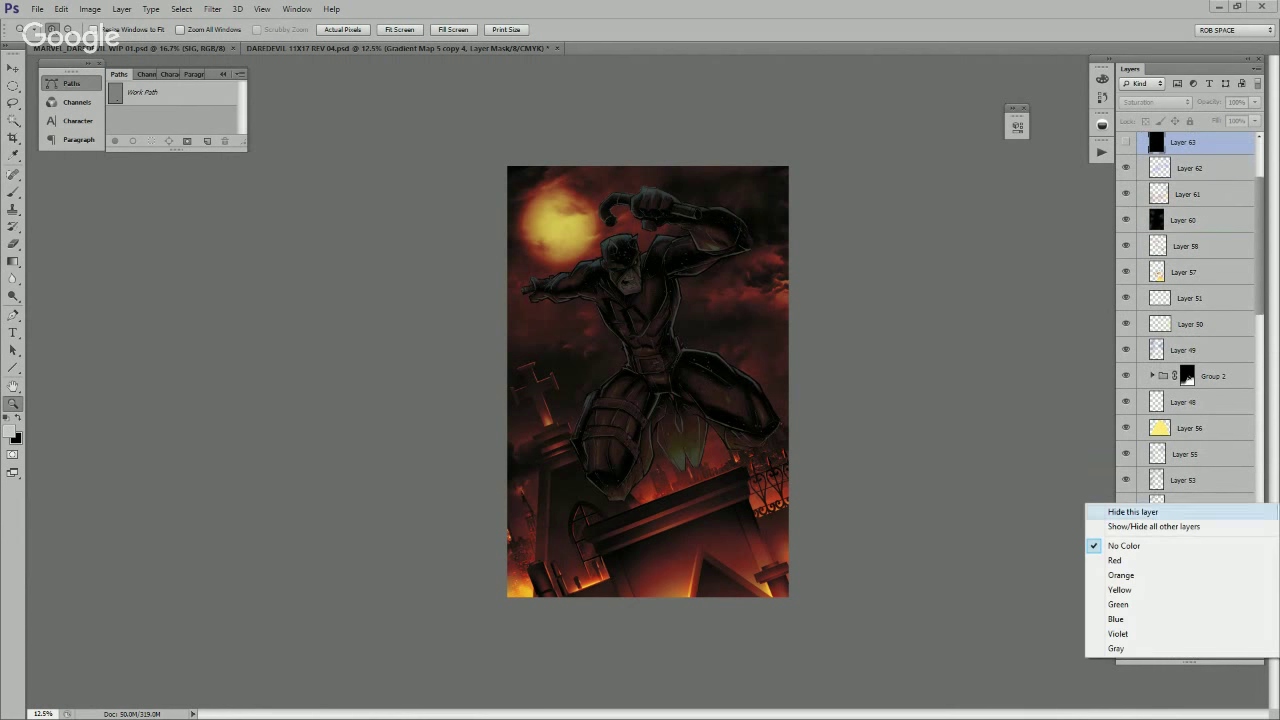
{"action": "left_click", "coordinate": [1184, 500]}
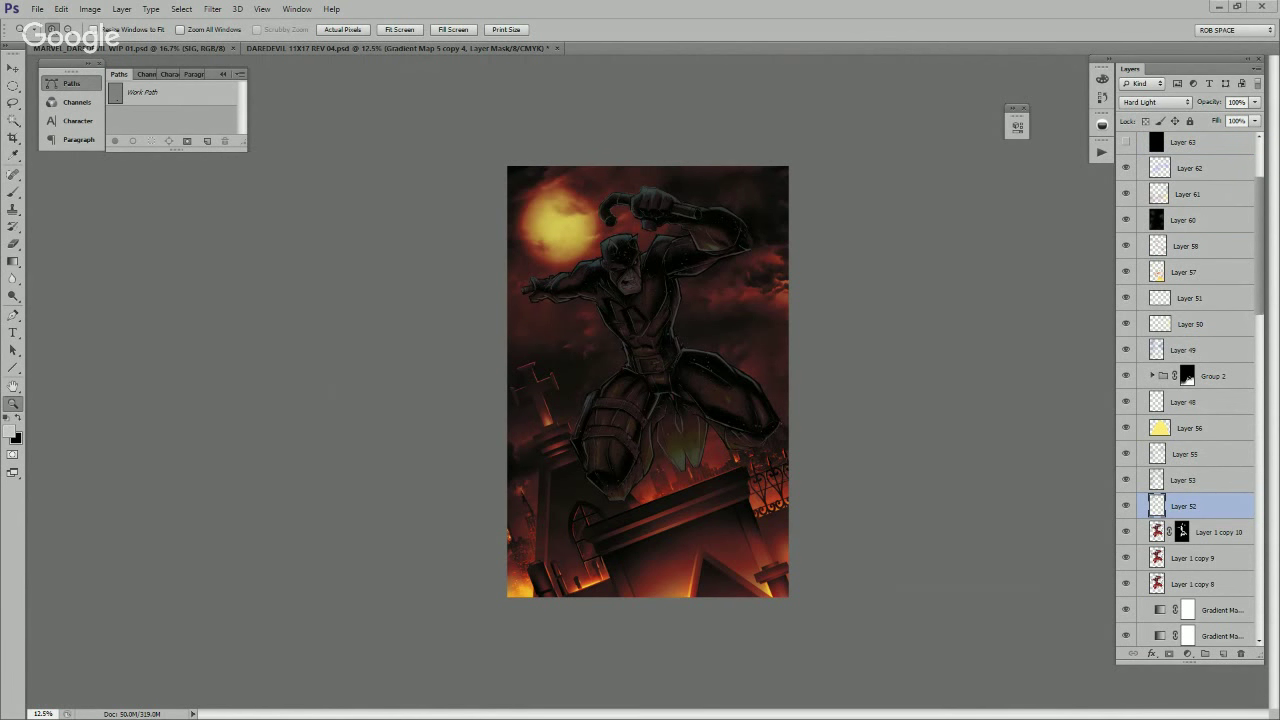
{"action": "scroll", "coordinate": [1190, 390], "scroll_direction": "down", "scroll_amount": 8}
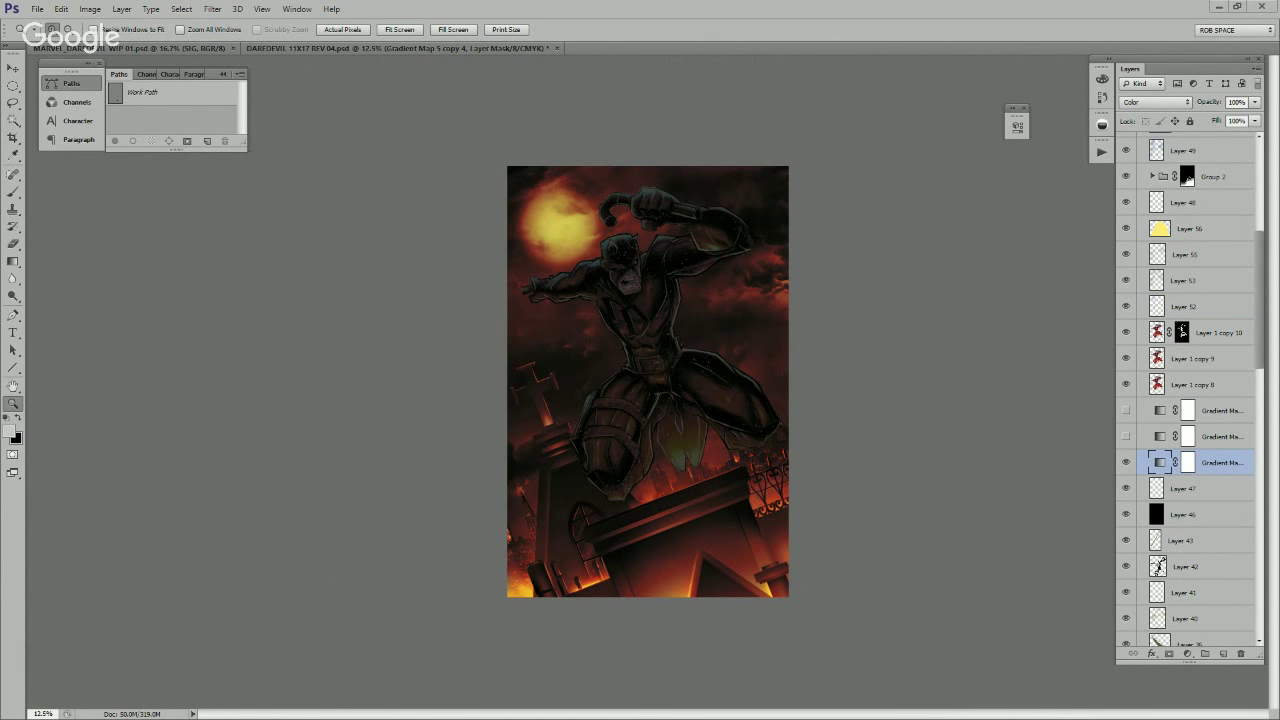
{"action": "double_click", "coordinate": [1160, 462]}
{"action": "left_click", "coordinate": [1187, 436]}
{"action": "left_click", "coordinate": [1126, 436]}
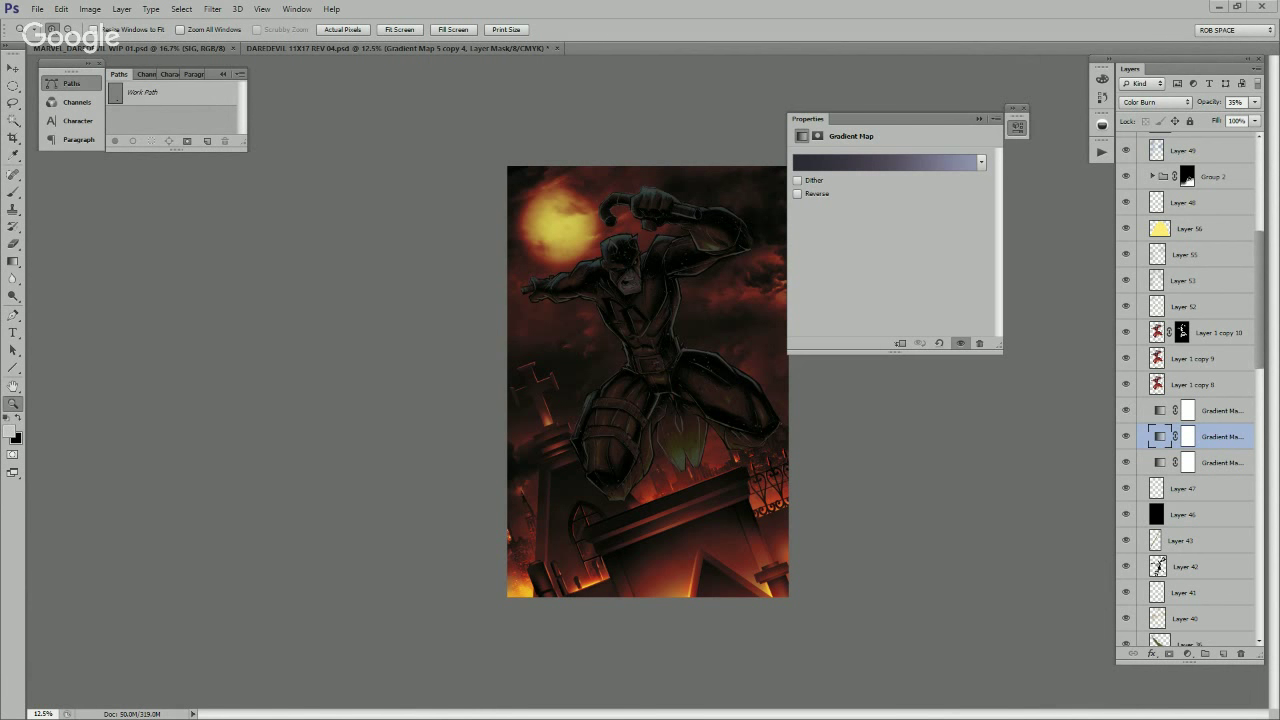
Step: Copy the three purple gradient maps into DAREDEVIL 11X17 REV 04.psd above the masked Hard Light gradient map, and group them
{"action": "left_click", "coordinate": [1221, 462], "text": "shift"}
{"action": "left_click_drag", "start_coordinate": [1221, 460], "coordinate": [770, 405]}
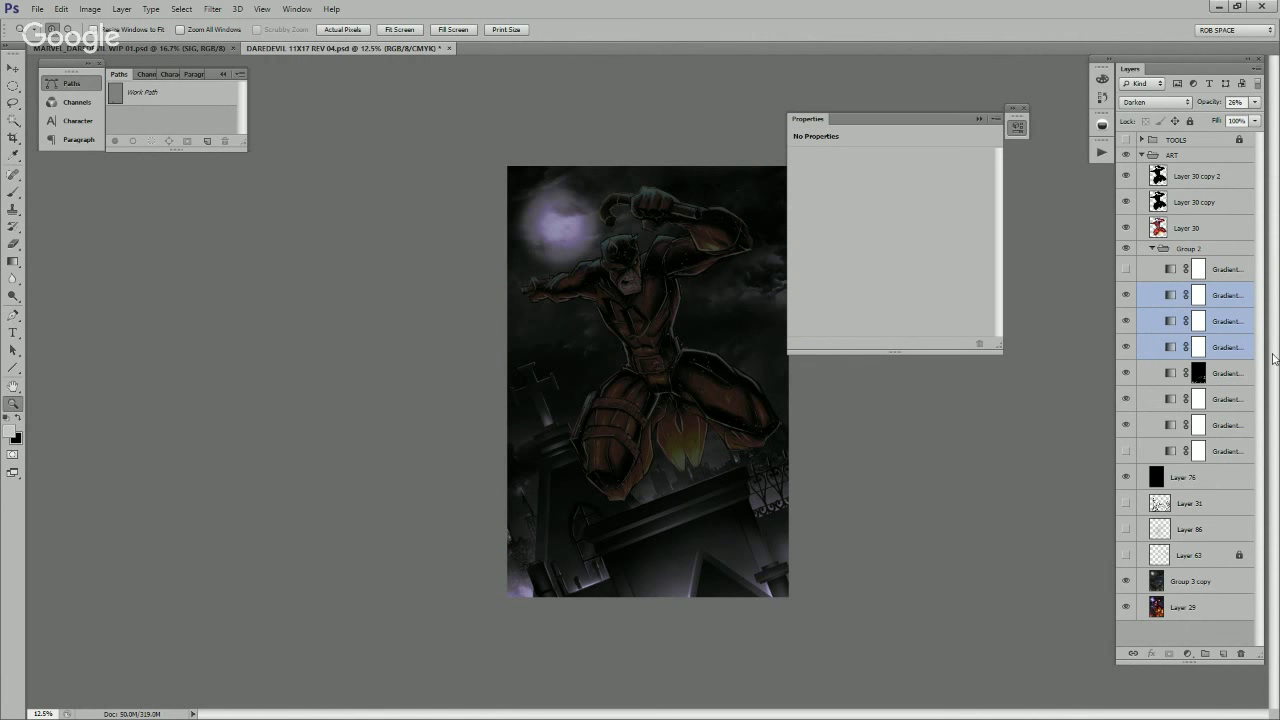
{"action": "key", "text": "ctrl+g"}
{"action": "left_click", "coordinate": [1163, 290]}
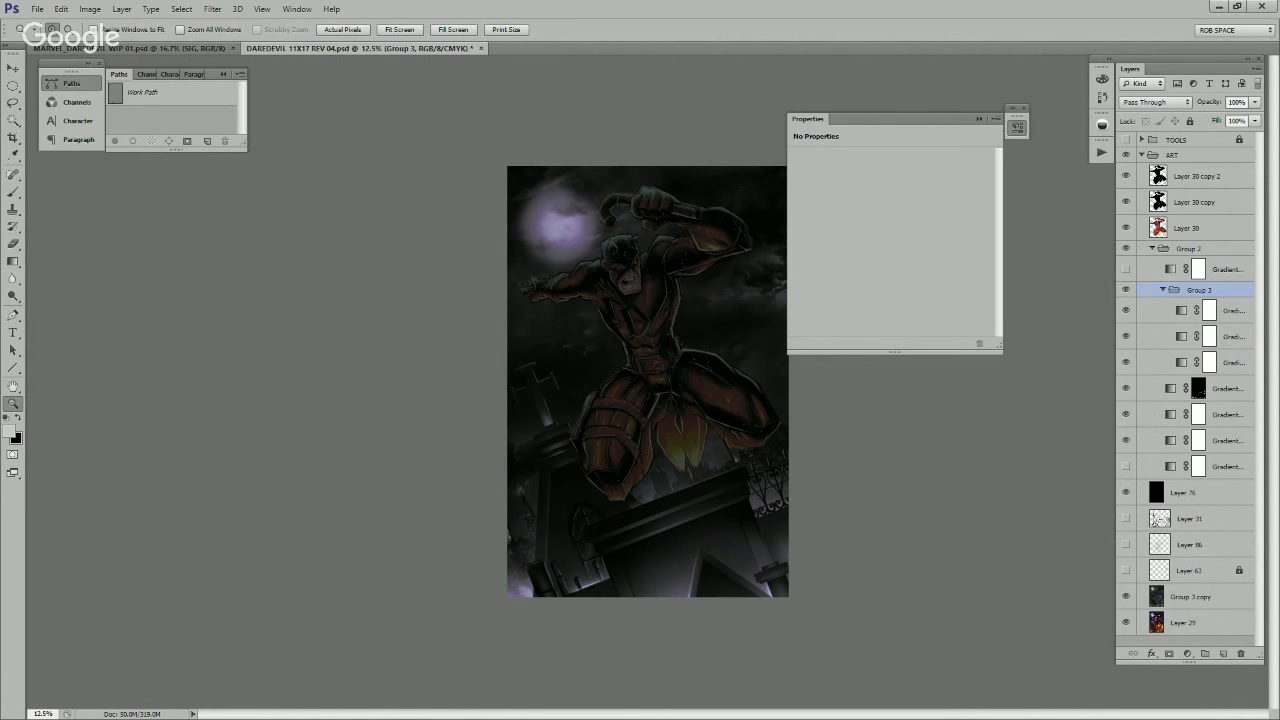
Step: Toggle the visibility of the copied gradient maps to compare their effects, leaving all three on and the Darken one selected
{"action": "left_click", "coordinate": [1232, 362]}
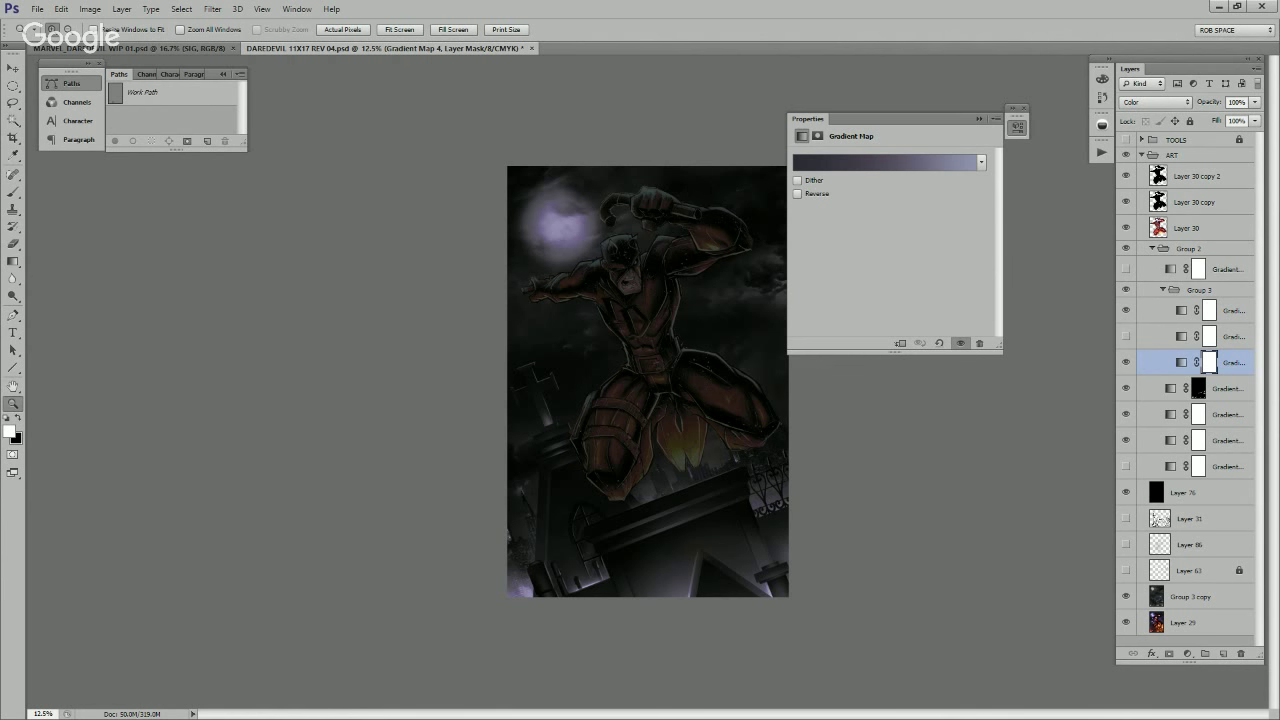
{"action": "left_click", "coordinate": [1126, 310]}
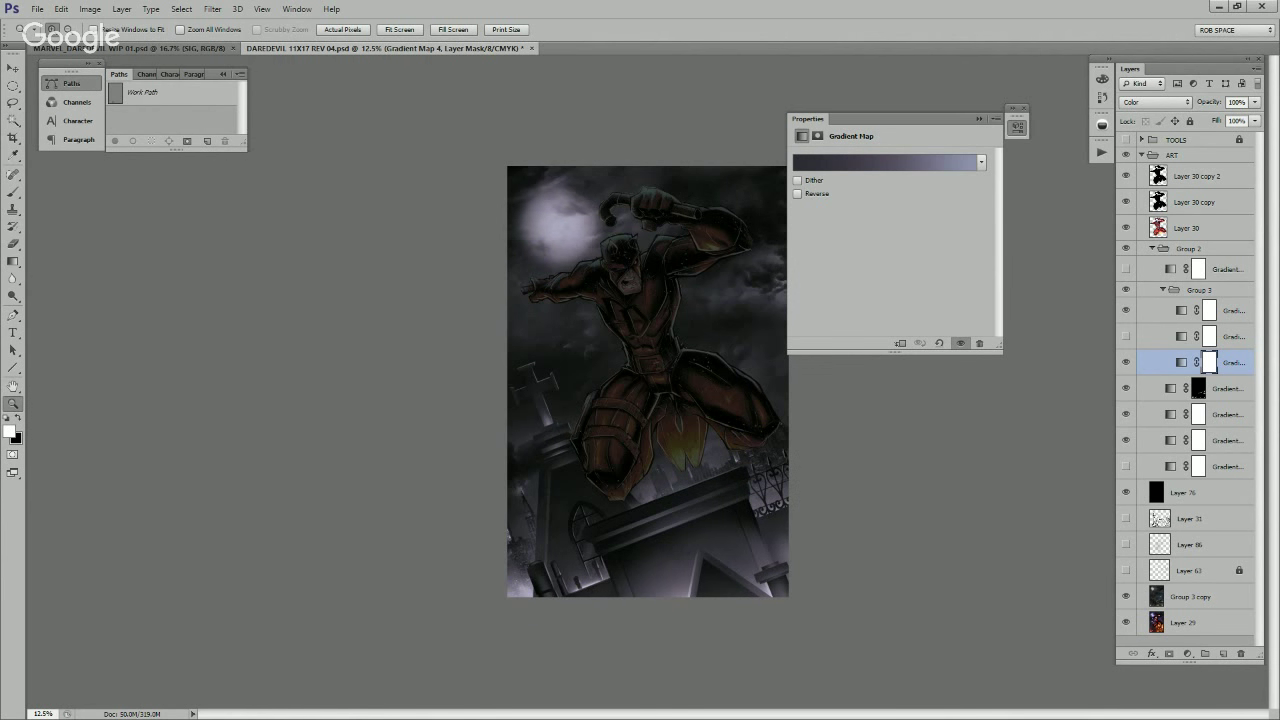
{"action": "left_click", "coordinate": [1126, 336]}
{"action": "left_click", "coordinate": [1232, 310]}
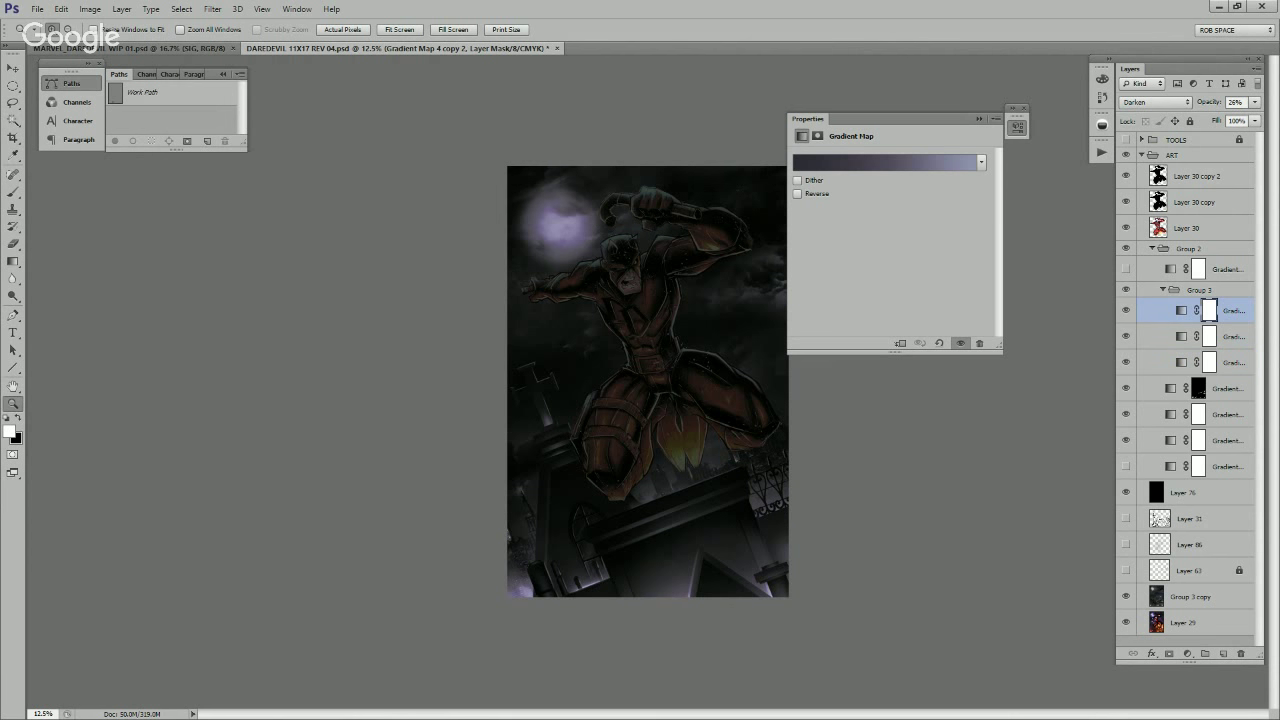
Step: Add a new layer above the purple gradient maps, pick purple and lavender as painting colours, and set its blend mode to Overlay
{"action": "key", "text": "ctrl+Tab"}
{"action": "left_click", "coordinate": [1223, 653]}
{"action": "key", "text": "v"}
{"action": "key", "text": "ctrl+Tab"}
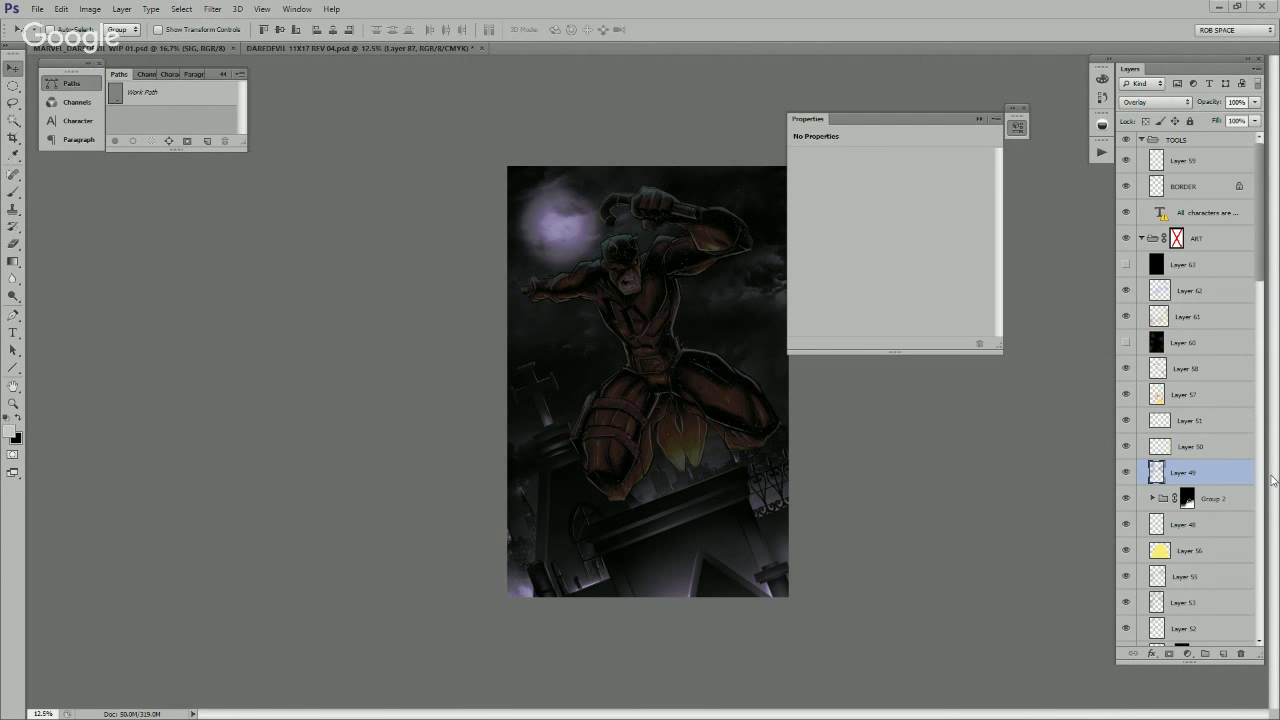
{"action": "key", "text": "ctrl+n"}
{"action": "key", "text": "Return"}
{"action": "key", "text": "ctrl+v"}
{"action": "key", "text": "b"}
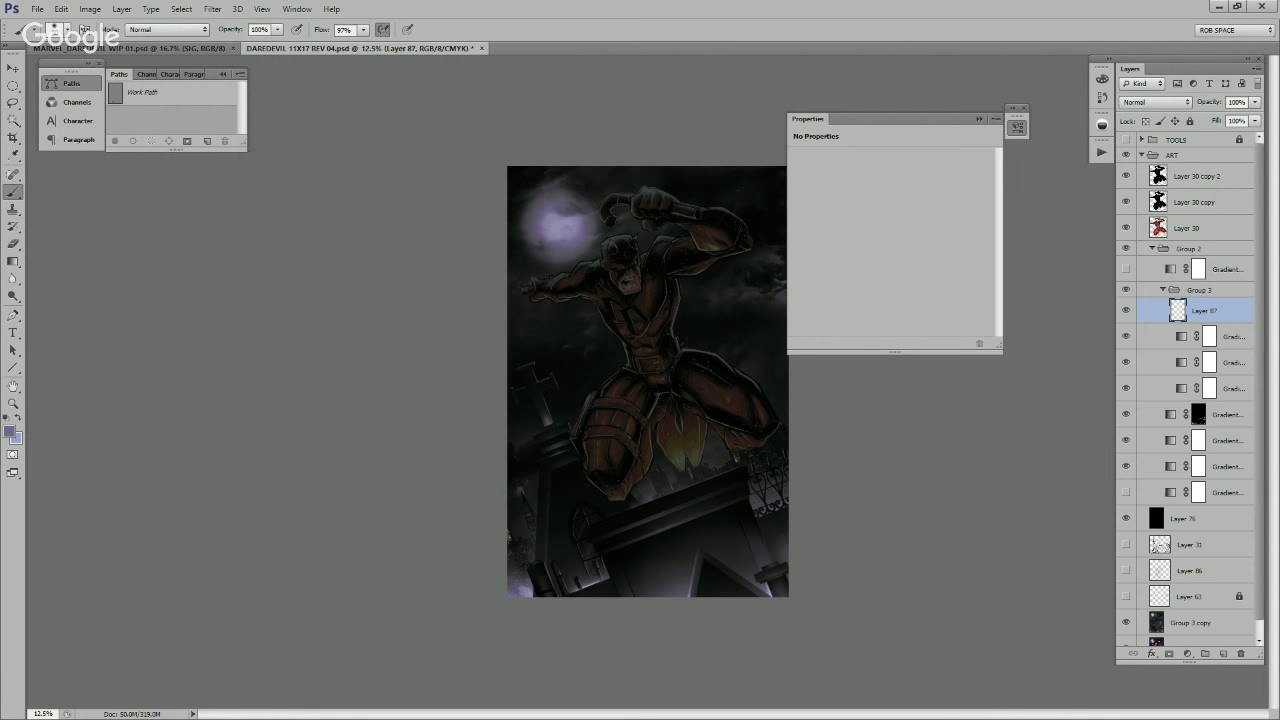
{"action": "left_click", "coordinate": [1157, 102]}
{"action": "left_click", "coordinate": [1155, 276]}
Step: With a large soft brush, paint lavender on the Overlay layer over the clouds beside the figure and the sky behind the fence
{"action": "right_click", "coordinate": [683, 368]}
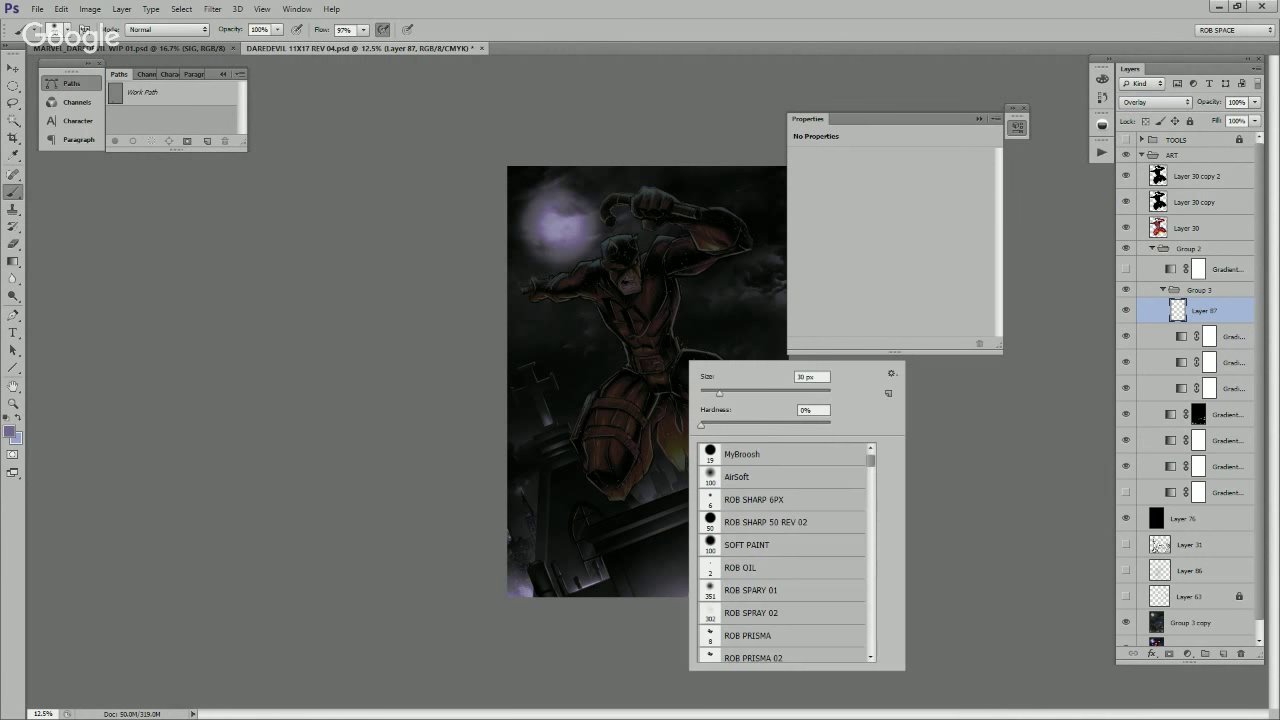
{"action": "left_click", "coordinate": [645, 611]}
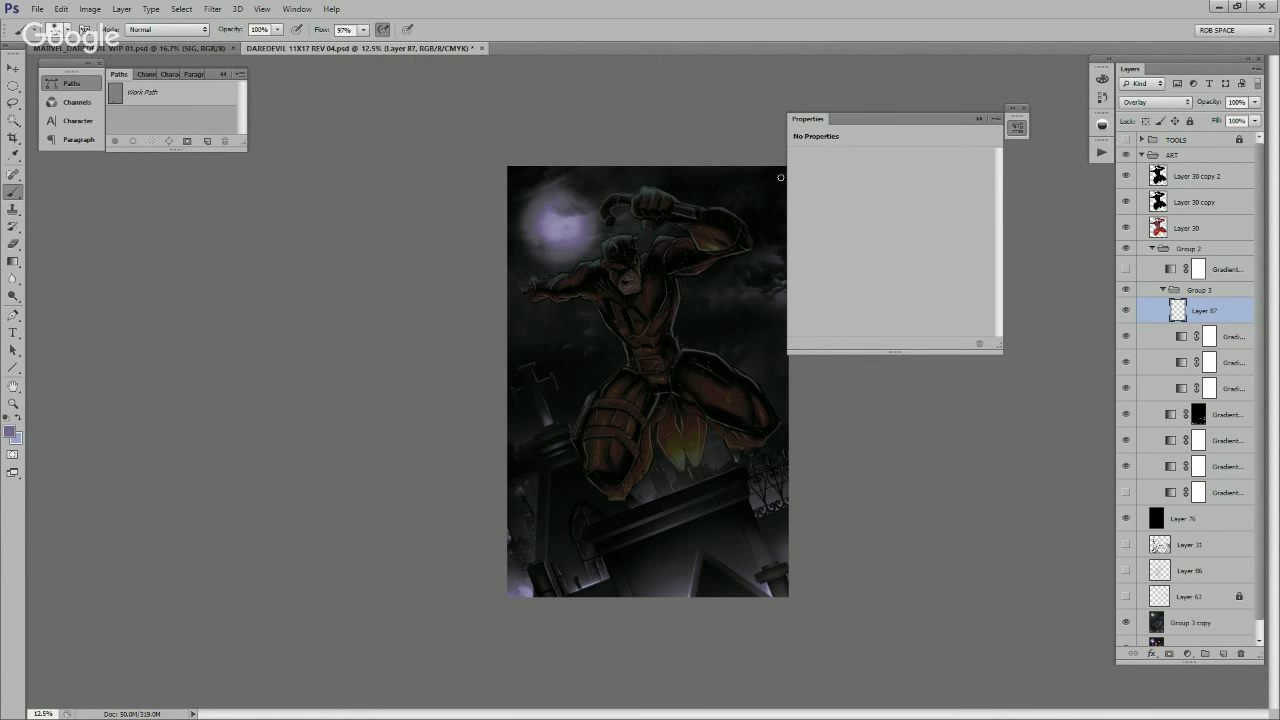
{"action": "key", "text": "ctrl+Tab"}
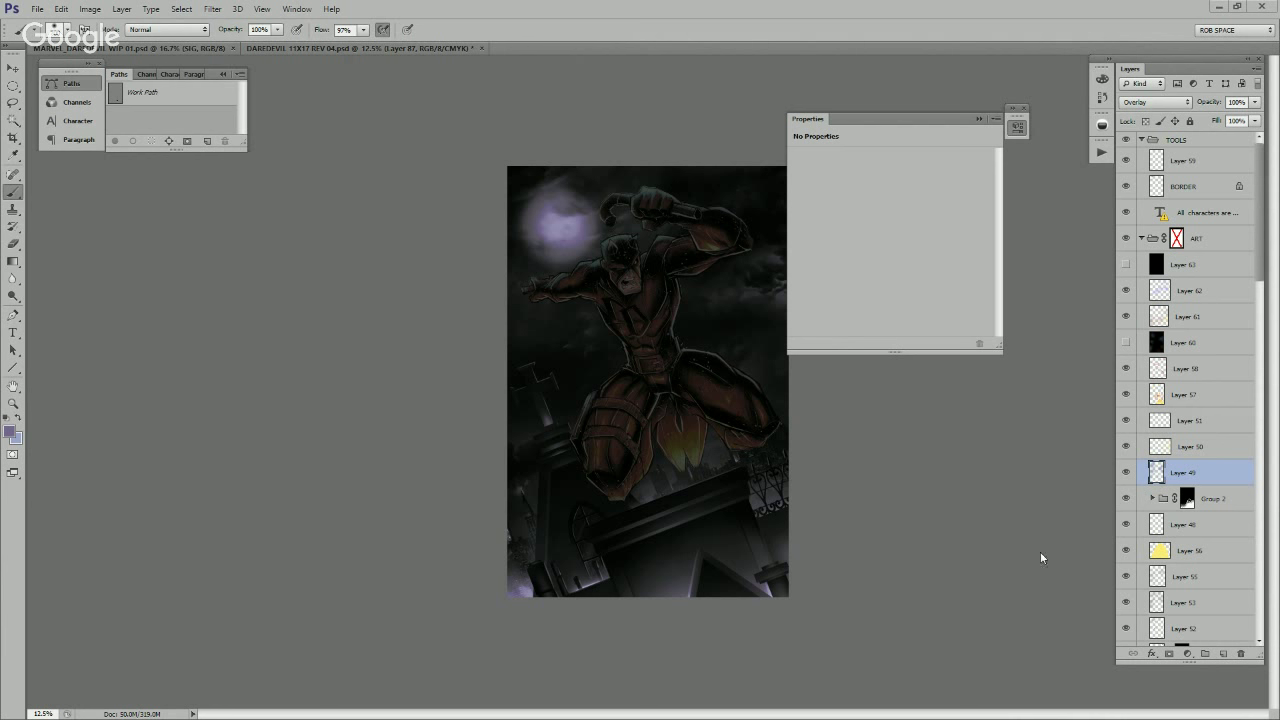
{"action": "key", "text": "ctrl+Tab"}
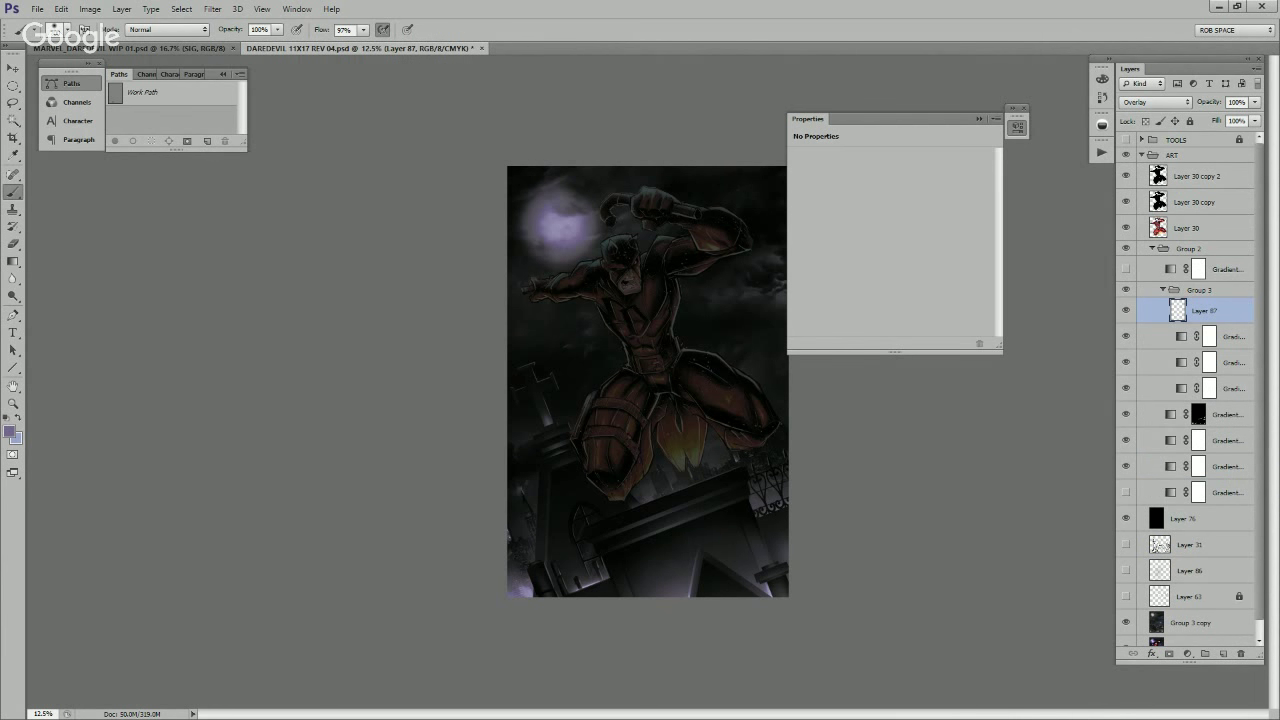
{"action": "left_click", "coordinate": [979, 118]}
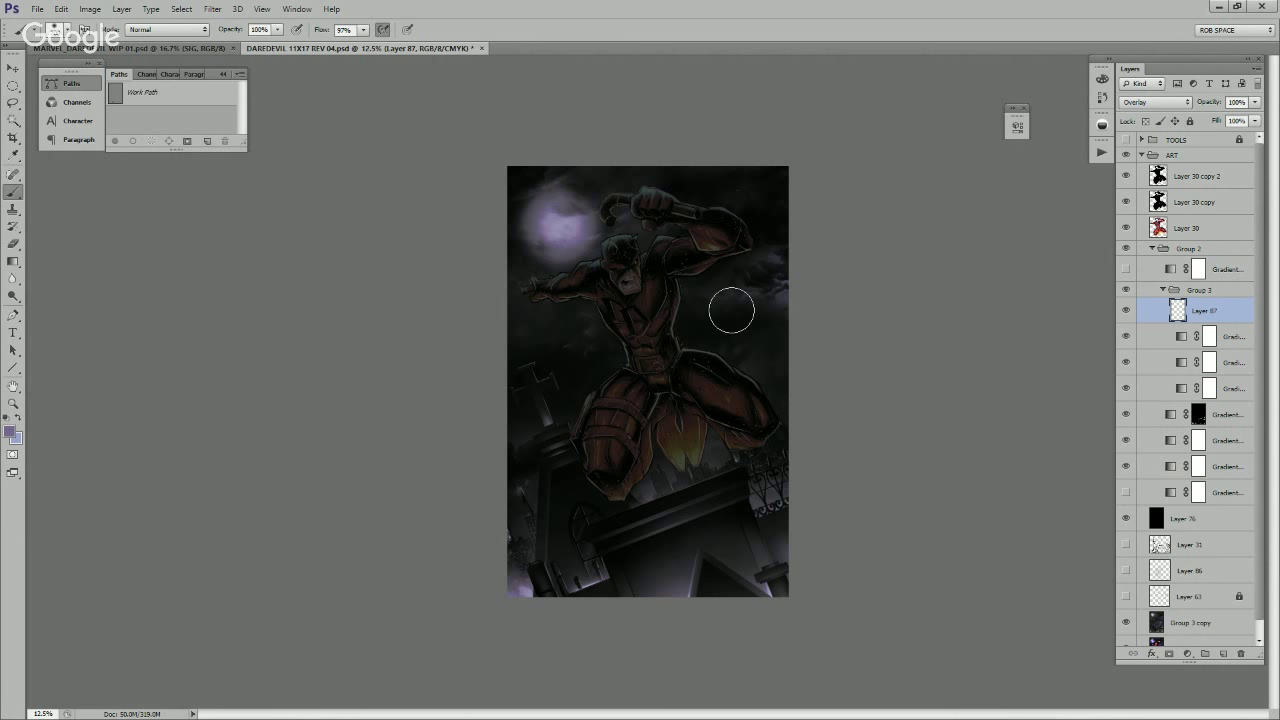
{"action": "key", "text": "x"}
{"action": "mouse_move", "coordinate": [796, 280]}
{"action": "left_mouse_down"}
{"action": "mouse_move", "coordinate": [775, 291]}
{"action": "mouse_move", "coordinate": [817, 292]}
{"action": "left_mouse_up"}
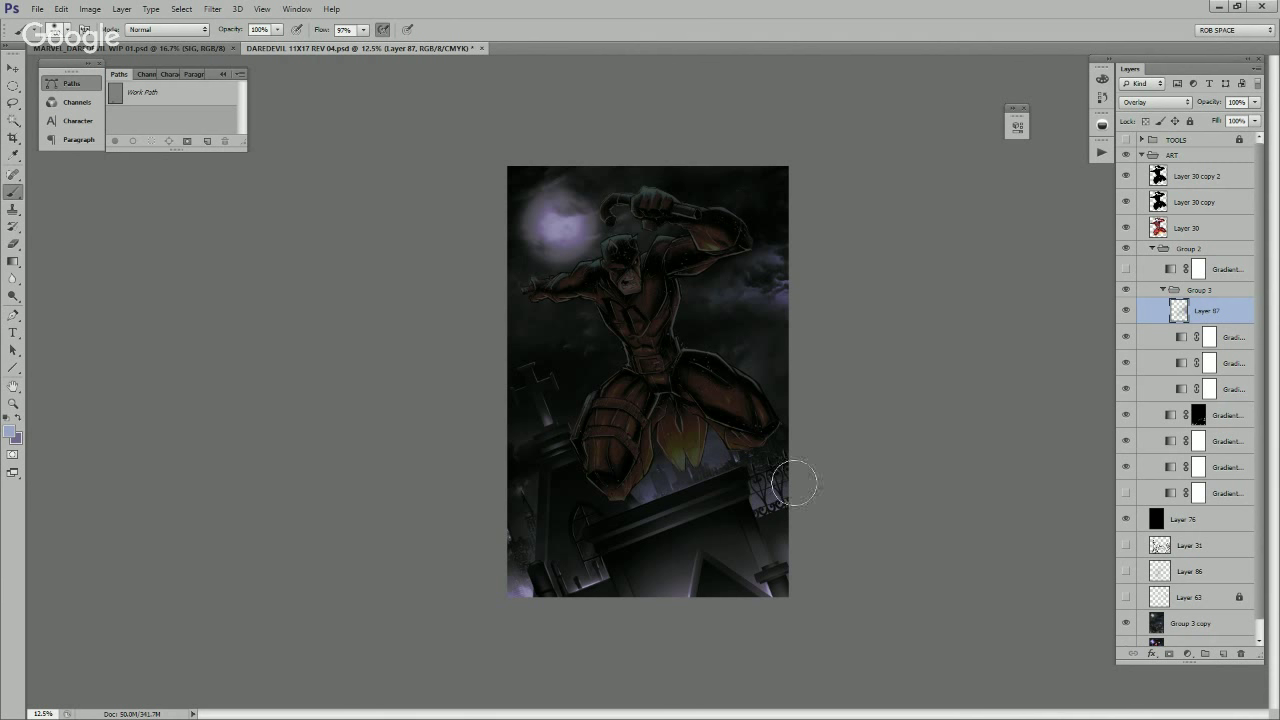
Step: Brighten the moon and its surrounding glow with soft lavender strokes on the Overlay layer
{"action": "mouse_move", "coordinate": [572, 270]}
{"action": "left_mouse_down"}
{"action": "mouse_move", "coordinate": [584, 201]}
{"action": "mouse_move", "coordinate": [538, 245]}
{"action": "mouse_move", "coordinate": [571, 191]}
{"action": "mouse_move", "coordinate": [544, 249]}
{"action": "mouse_move", "coordinate": [536, 224]}
{"action": "mouse_move", "coordinate": [516, 245]}
{"action": "mouse_move", "coordinate": [584, 209]}
{"action": "left_mouse_up"}
{"action": "mouse_move", "coordinate": [555, 255]}
{"action": "left_mouse_down"}
{"action": "mouse_move", "coordinate": [564, 216]}
{"action": "mouse_move", "coordinate": [544, 234]}
{"action": "mouse_move", "coordinate": [581, 219]}
{"action": "mouse_move", "coordinate": [589, 237]}
{"action": "mouse_move", "coordinate": [558, 215]}
{"action": "mouse_move", "coordinate": [575, 243]}
{"action": "left_mouse_up"}
{"action": "left_click", "coordinate": [575, 220], "text": "alt"}
{"action": "left_click", "coordinate": [570, 223], "text": "alt"}
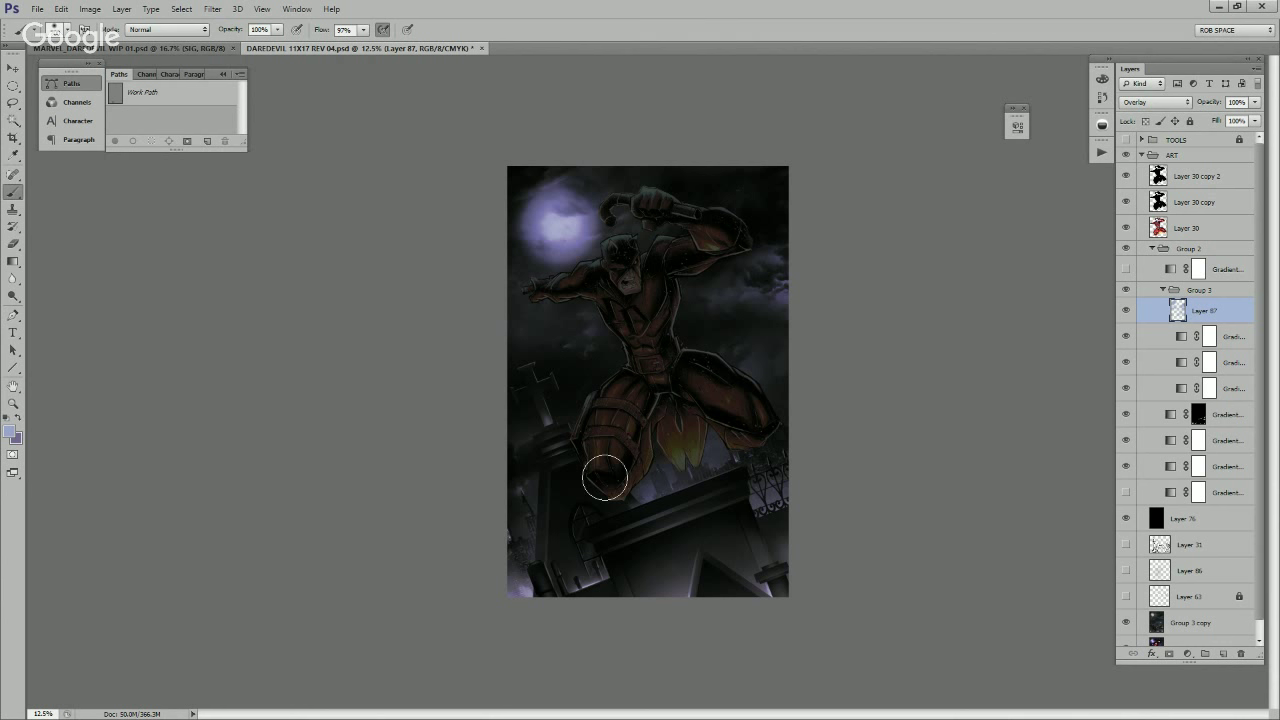
Step: Paint darker purple over the buildings below the cross, and lavender over the cross and the ledges at its base
{"action": "key", "text": "x"}
{"action": "mouse_move", "coordinate": [501, 512]}
{"action": "left_mouse_down"}
{"action": "mouse_move", "coordinate": [549, 528]}
{"action": "mouse_move", "coordinate": [448, 630]}
{"action": "mouse_move", "coordinate": [541, 543]}
{"action": "mouse_move", "coordinate": [471, 576]}
{"action": "mouse_move", "coordinate": [496, 622]}
{"action": "left_mouse_up"}
{"action": "key", "text": "x"}
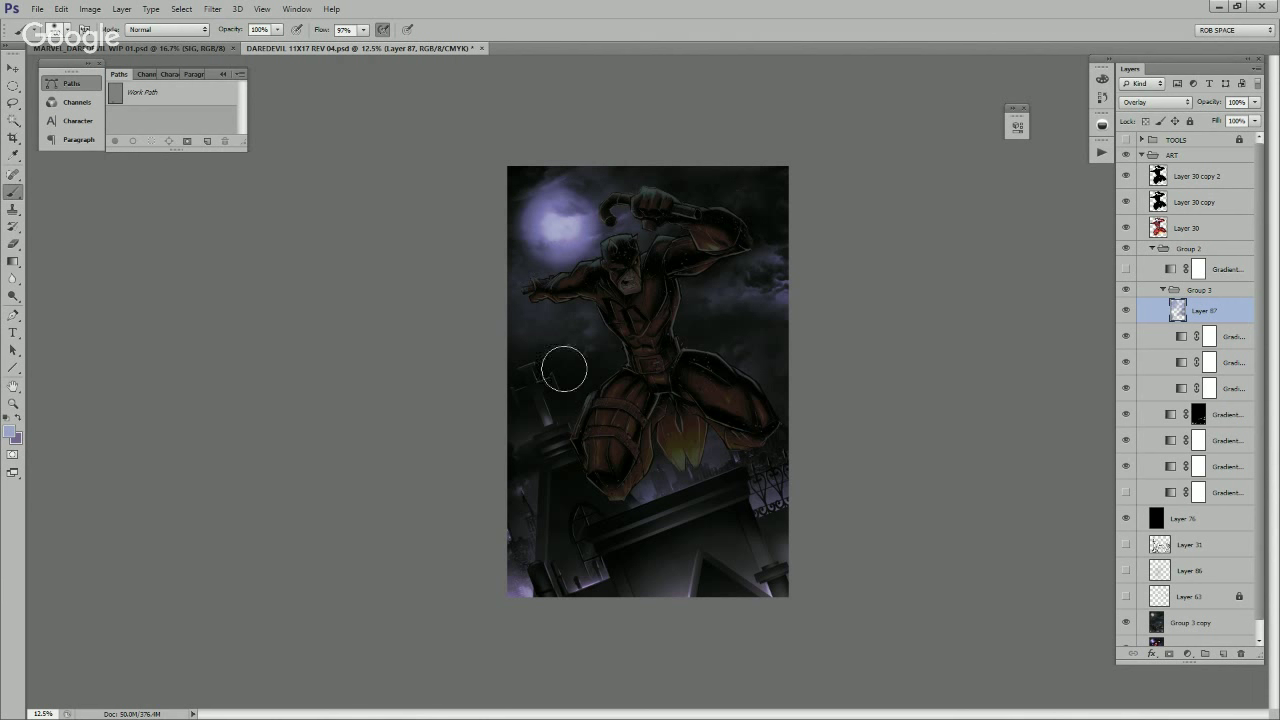
{"action": "left_click_drag", "start_coordinate": [539, 375], "coordinate": [558, 421]}
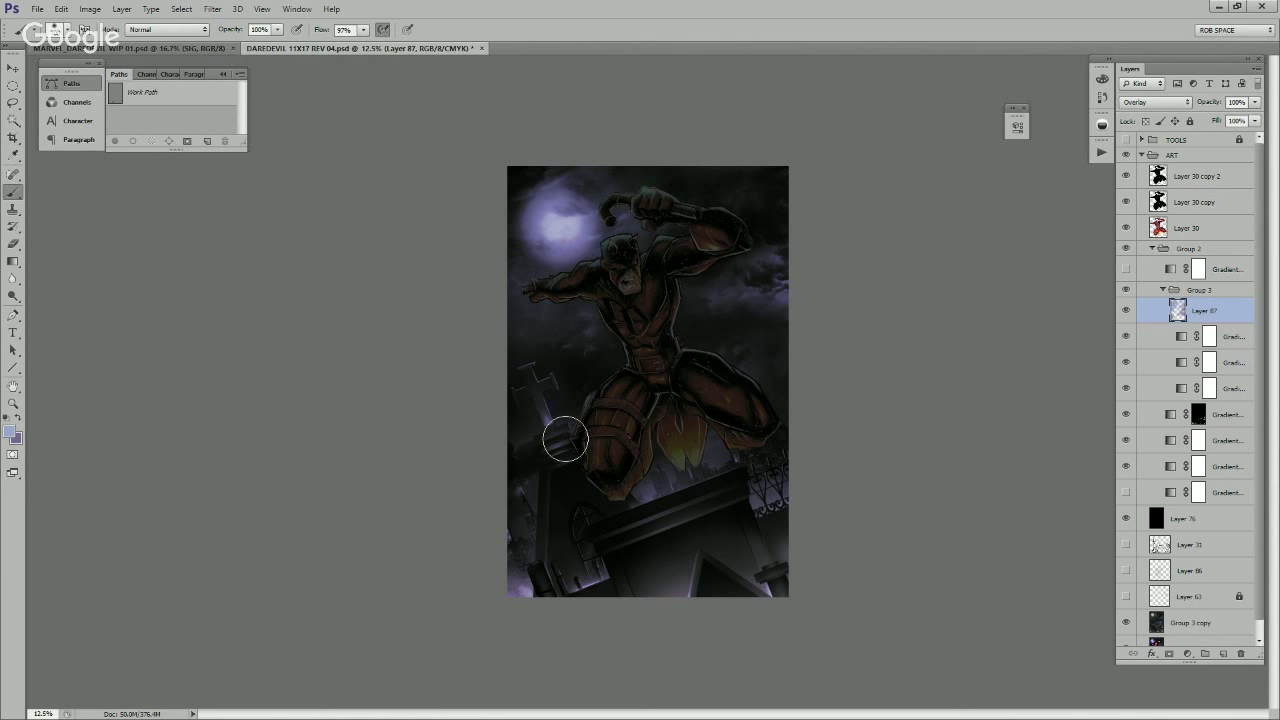
Step: Collapse the purple gradient-map group, give it a black layer mask, and paint white around the moon to reveal its purple tones
{"action": "left_click", "coordinate": [1199, 290]}
{"action": "left_click", "coordinate": [1163, 289]}
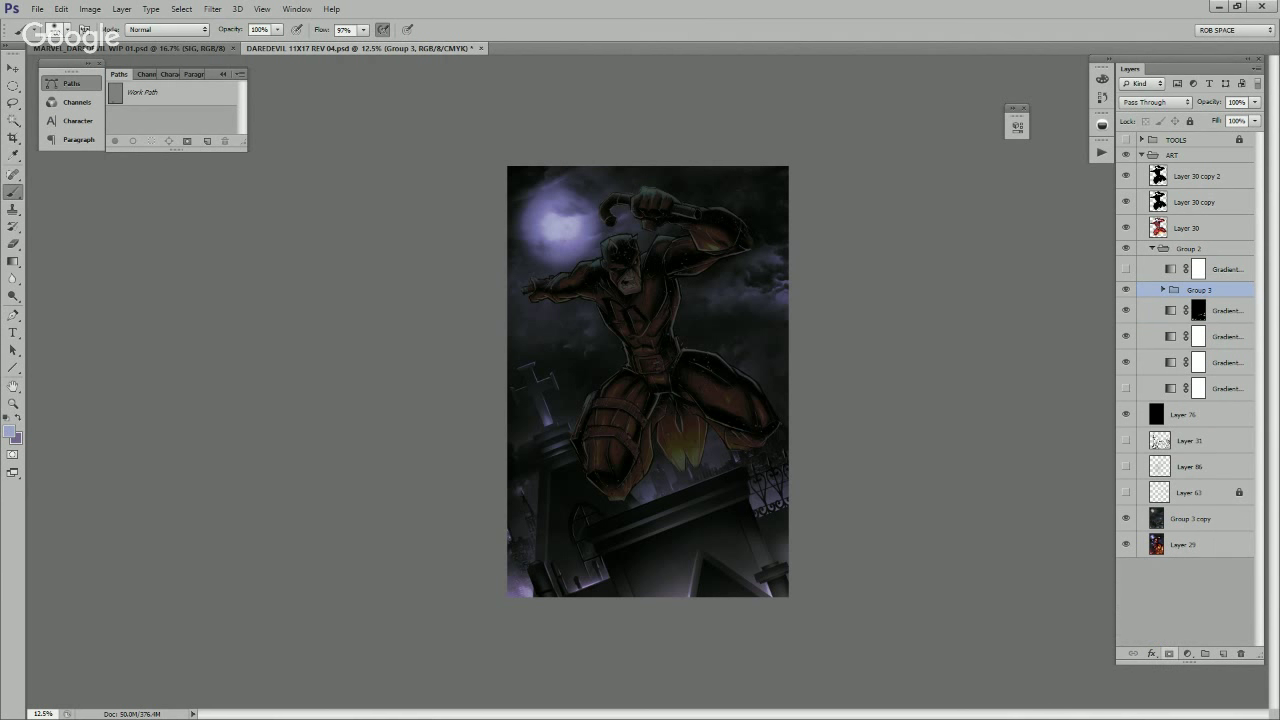
{"action": "left_click", "coordinate": [1169, 653]}
{"action": "key", "text": "ctrl+i"}
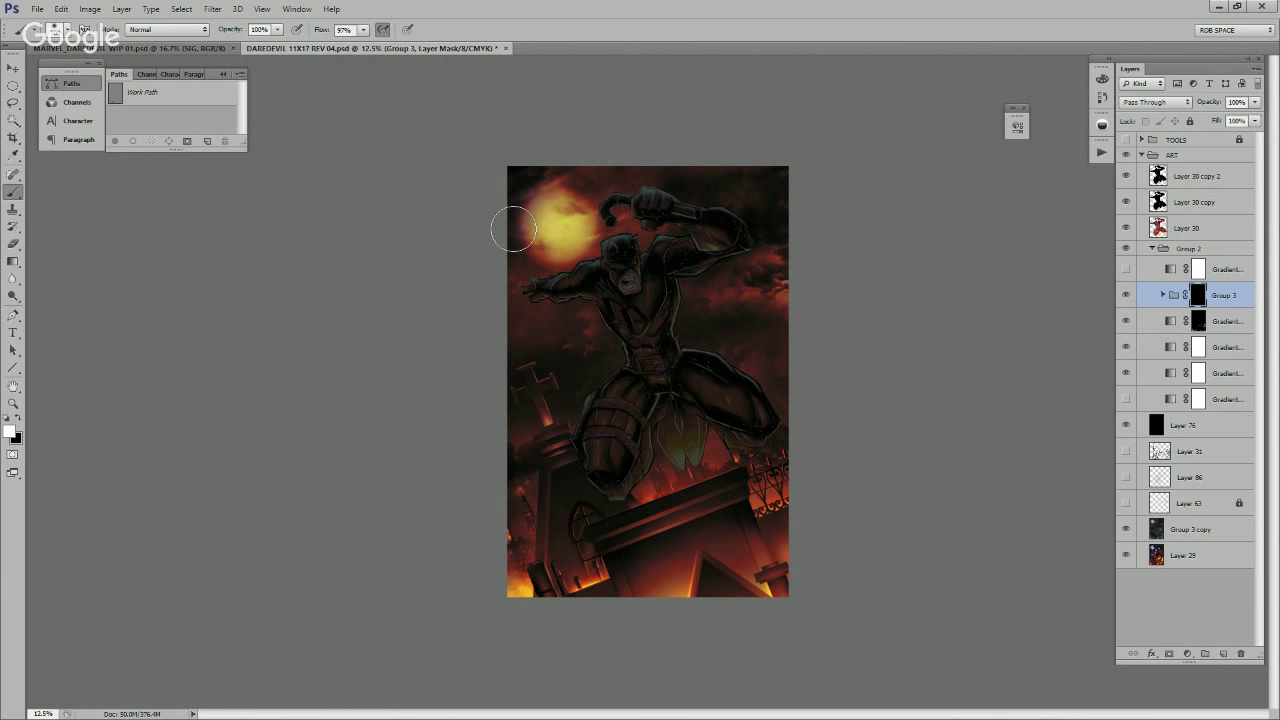
{"action": "mouse_move", "coordinate": [513, 230]}
{"action": "left_mouse_down"}
{"action": "mouse_move", "coordinate": [556, 160]}
{"action": "mouse_move", "coordinate": [514, 251]}
{"action": "mouse_move", "coordinate": [544, 213]}
{"action": "mouse_move", "coordinate": [520, 283]}
{"action": "mouse_move", "coordinate": [580, 235]}
{"action": "left_mouse_up"}
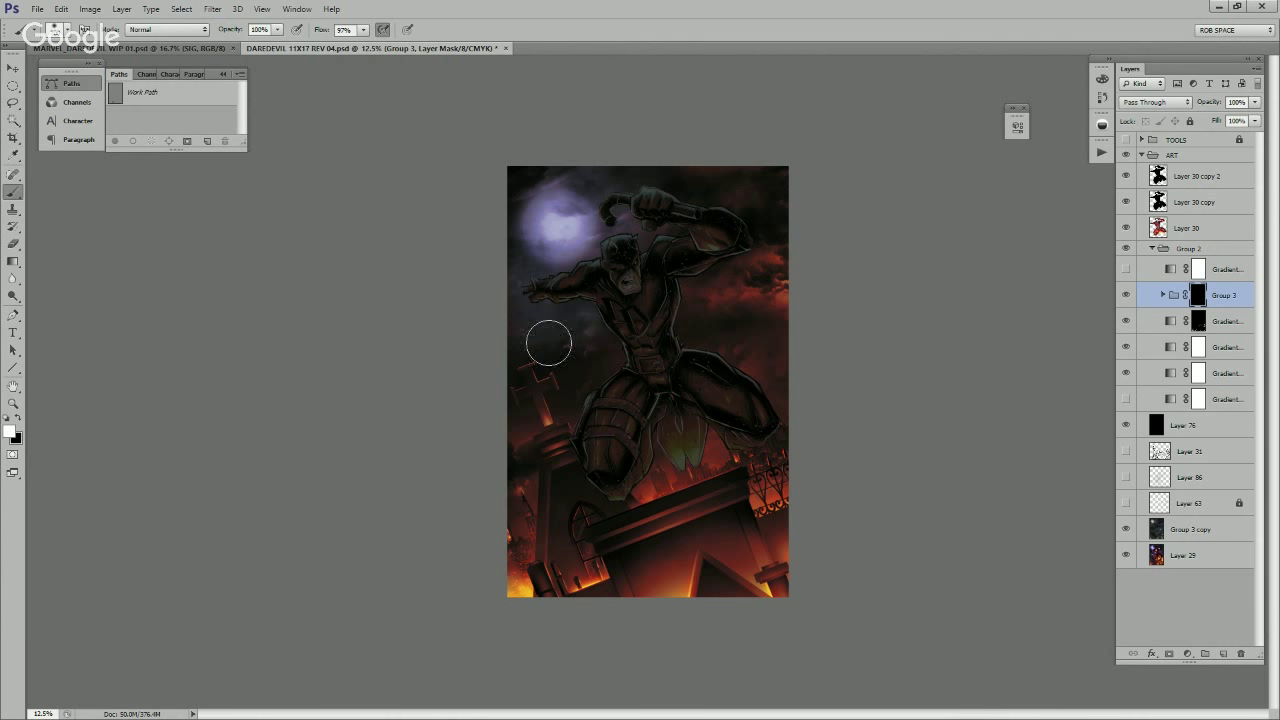
Step: Paint white on the purple group's mask across the cross, the clouds and the sky on both sides of the figure
{"action": "mouse_move", "coordinate": [549, 344]}
{"action": "left_mouse_down"}
{"action": "mouse_move", "coordinate": [595, 307]}
{"action": "mouse_move", "coordinate": [517, 420]}
{"action": "mouse_move", "coordinate": [569, 396]}
{"action": "mouse_move", "coordinate": [531, 469]}
{"action": "mouse_move", "coordinate": [634, 391]}
{"action": "mouse_move", "coordinate": [692, 407]}
{"action": "left_mouse_up"}
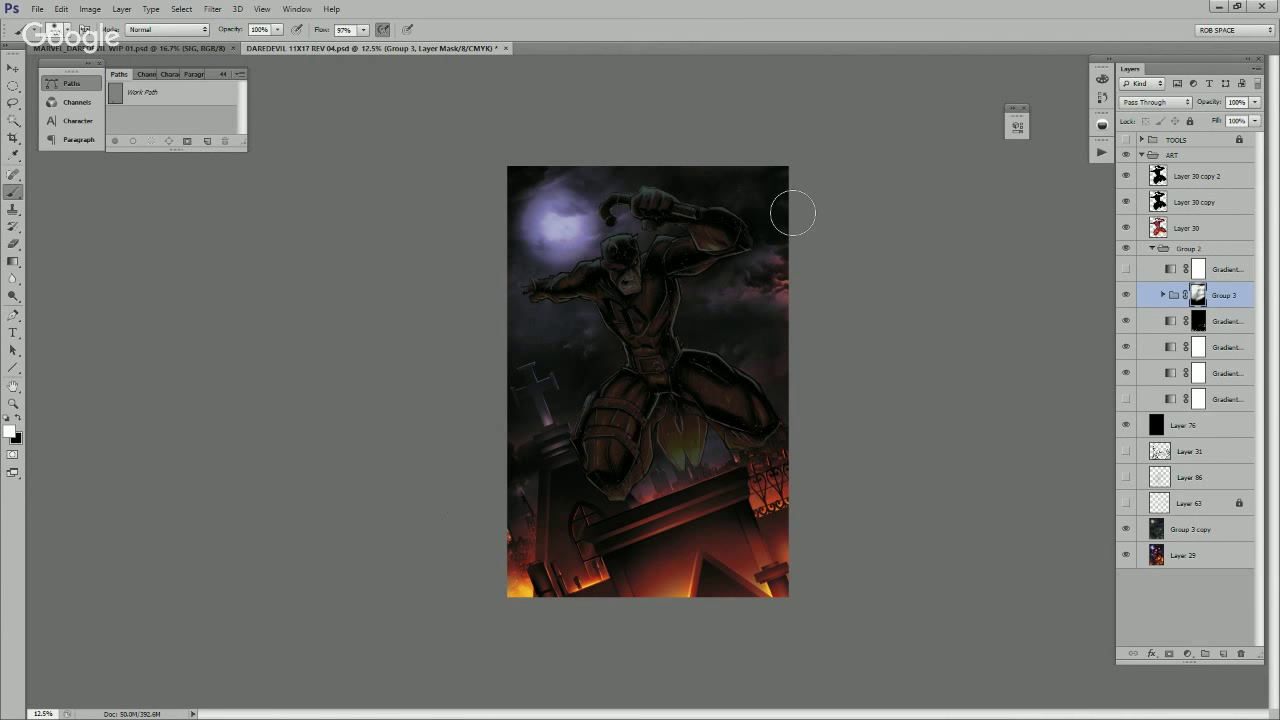
{"action": "mouse_move", "coordinate": [764, 290]}
{"action": "left_mouse_down"}
{"action": "mouse_move", "coordinate": [876, 249]}
{"action": "mouse_move", "coordinate": [761, 310]}
{"action": "mouse_move", "coordinate": [832, 286]}
{"action": "left_mouse_up"}
{"action": "key", "text": "x"}
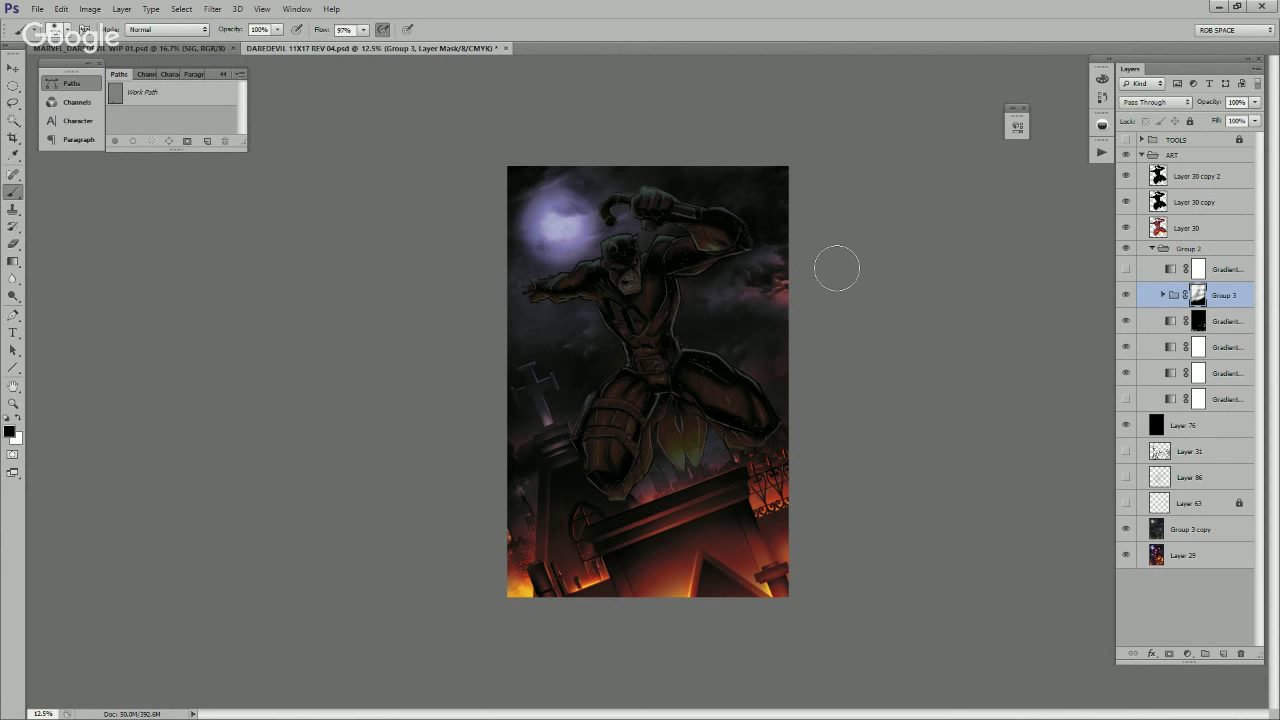
{"action": "key", "text": "x"}
{"action": "mouse_move", "coordinate": [526, 428]}
{"action": "left_mouse_down"}
{"action": "mouse_move", "coordinate": [491, 403]}
{"action": "mouse_move", "coordinate": [506, 440]}
{"action": "mouse_move", "coordinate": [561, 418]}
{"action": "mouse_move", "coordinate": [545, 362]}
{"action": "mouse_move", "coordinate": [544, 440]}
{"action": "mouse_move", "coordinate": [499, 457]}
{"action": "left_mouse_up"}
{"action": "key", "text": "x"}
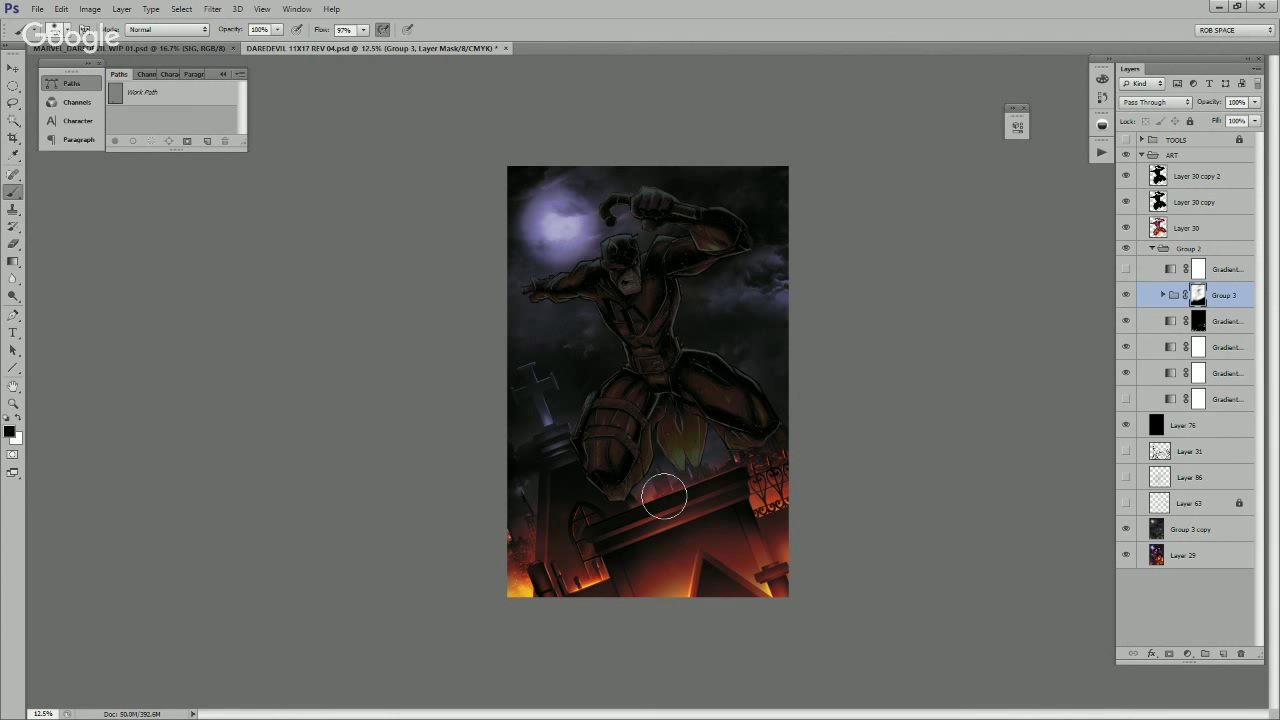
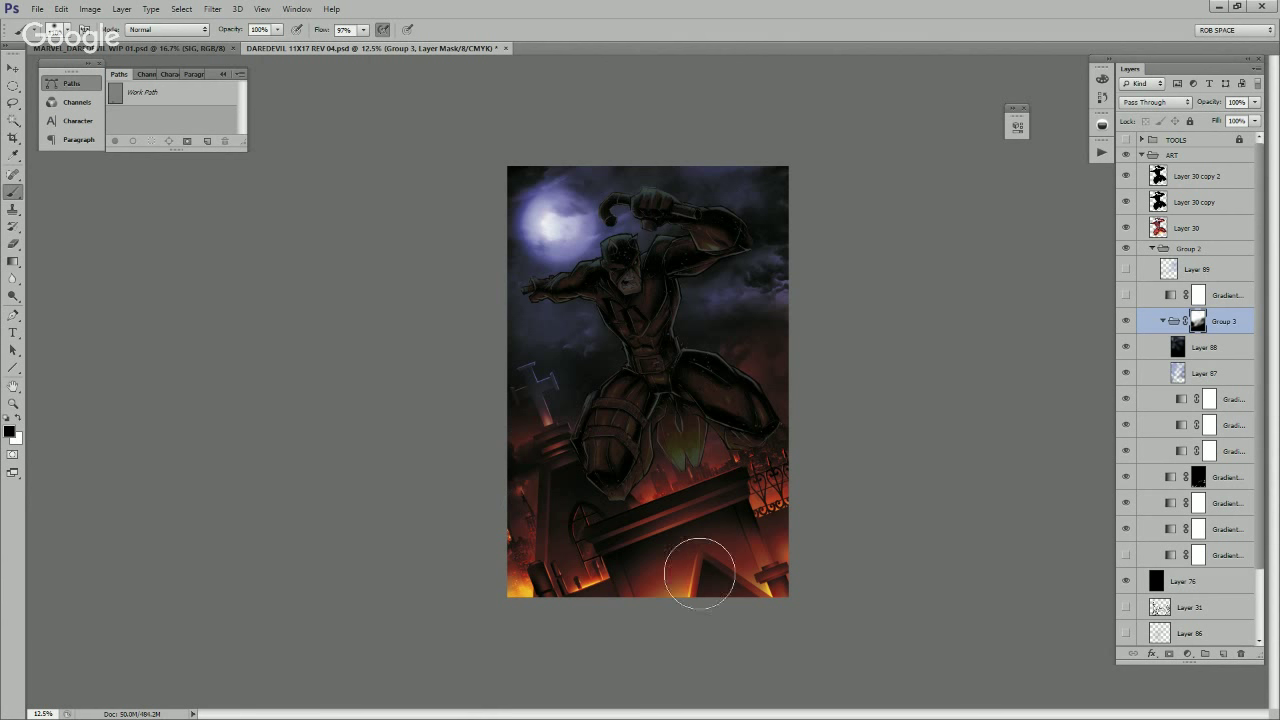
Step: Refine the purple group's mask with a smaller brush, alternating white and black around the cross, its base and the area beneath the figure
{"action": "key", "text": "x"}
{"action": "left_click_drag", "start_coordinate": [557, 400], "coordinate": [577, 435]}
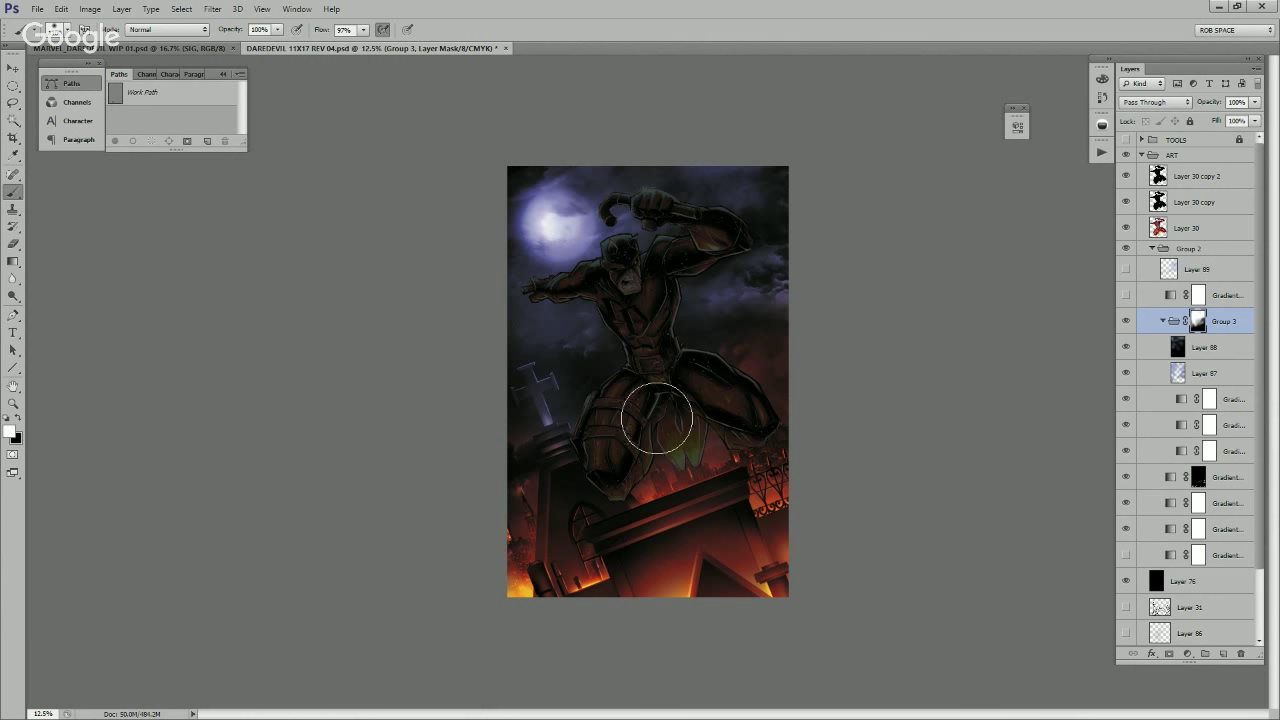
{"action": "key", "text": "x"}
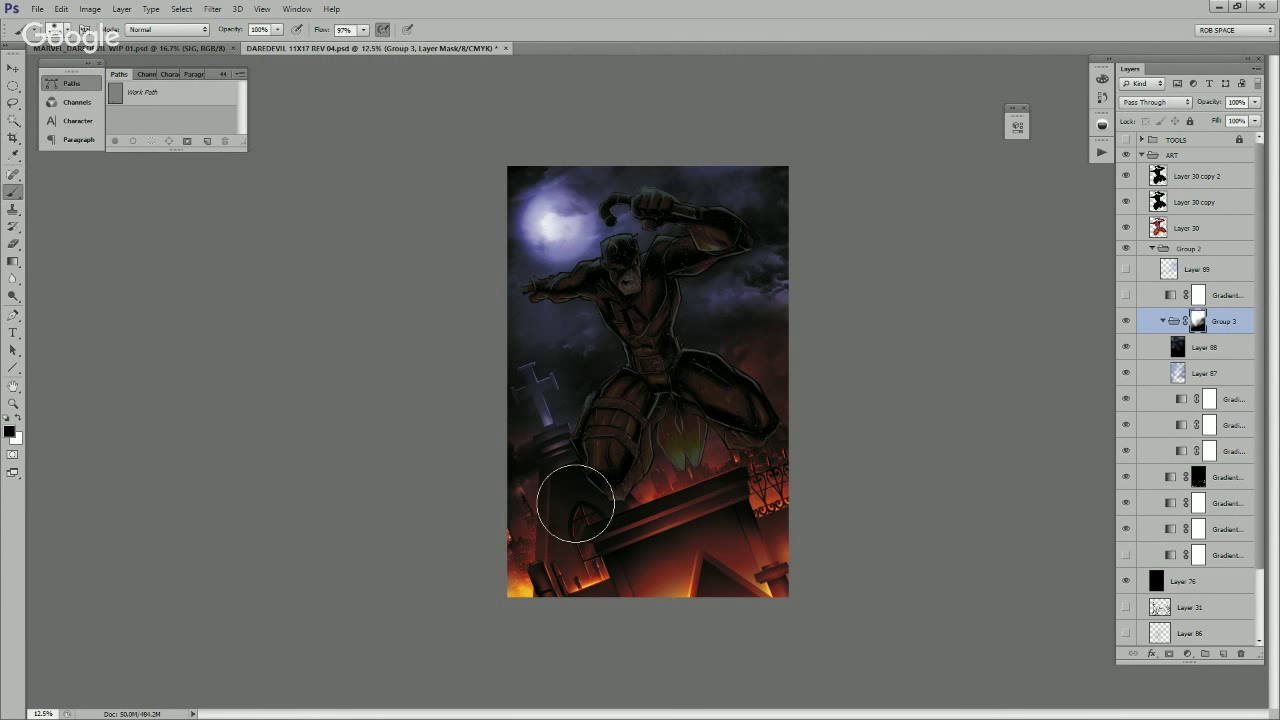
{"action": "key", "text": "bracketleft"}
{"action": "key", "text": "bracketleft"}
{"action": "key", "text": "x"}
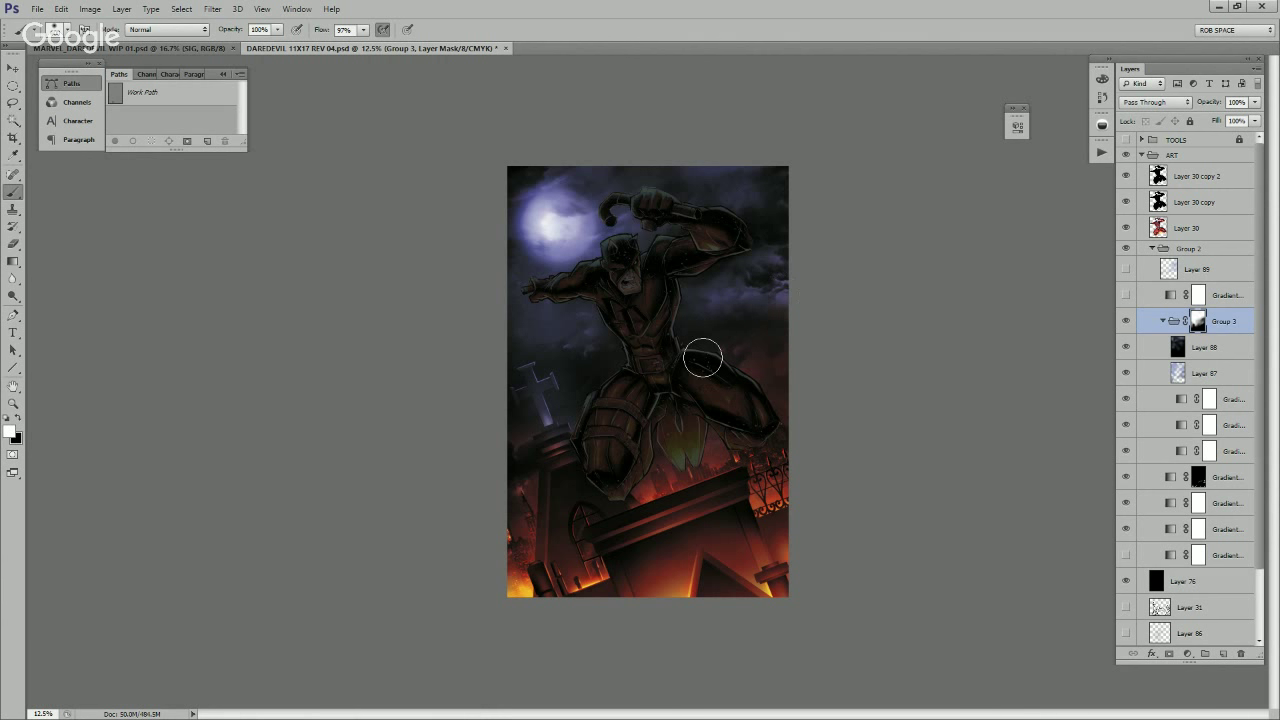
{"action": "mouse_move", "coordinate": [703, 358]}
{"action": "left_mouse_down"}
{"action": "mouse_move", "coordinate": [678, 344]}
{"action": "mouse_move", "coordinate": [709, 424]}
{"action": "mouse_move", "coordinate": [669, 427]}
{"action": "left_mouse_up"}
{"action": "key", "text": "x"}
Step: Add a new layer beneath the black figure layer, test white glow strokes, and paint a soft glow on the lower building front
{"action": "left_click", "coordinate": [1190, 582]}
{"action": "left_click", "coordinate": [1192, 608]}
{"action": "key", "text": "ctrl+shift+alt+n"}
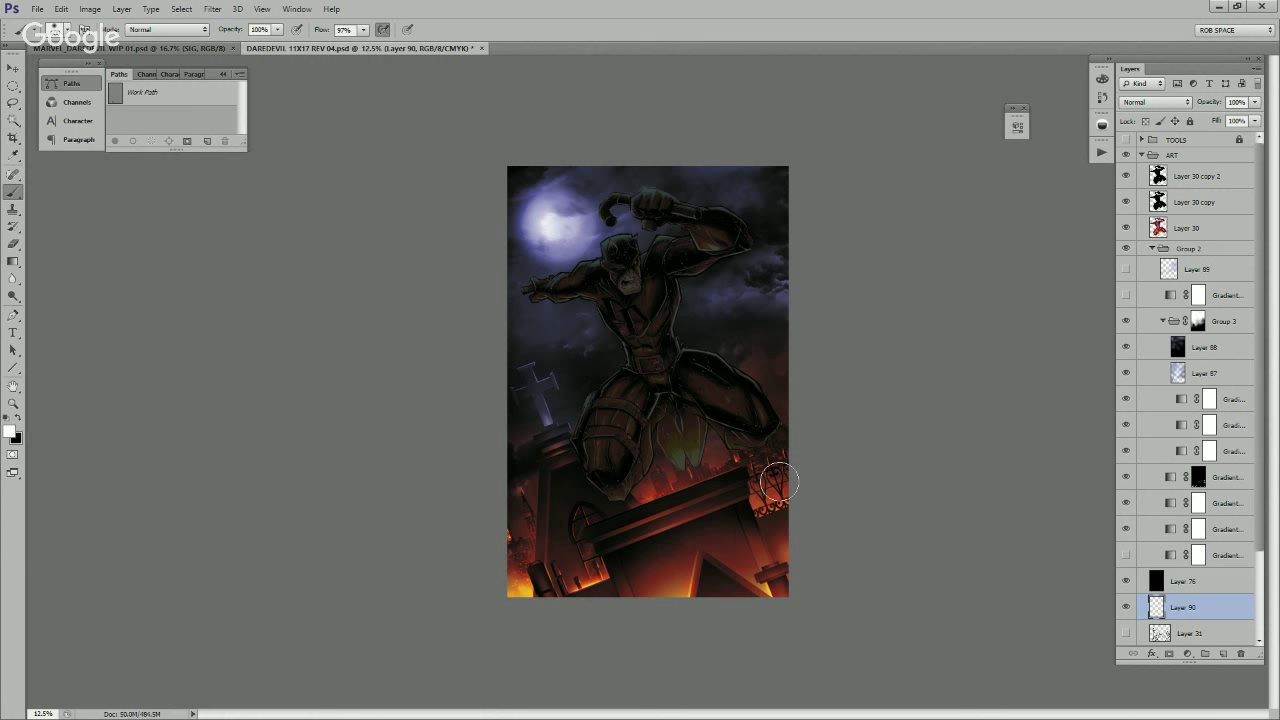
{"action": "mouse_move", "coordinate": [765, 482]}
{"action": "left_mouse_down"}
{"action": "mouse_move", "coordinate": [786, 544]}
{"action": "mouse_move", "coordinate": [845, 470]}
{"action": "left_mouse_up"}
{"action": "key", "text": "ctrl+z"}
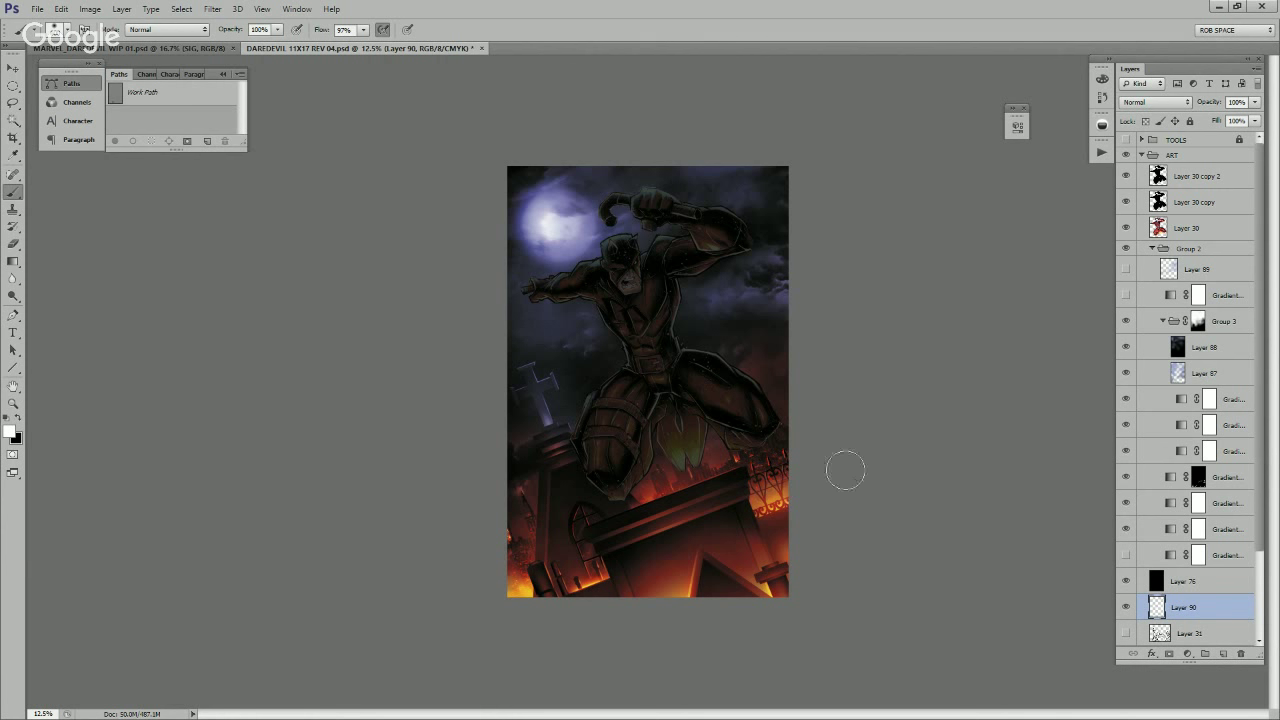
{"action": "key", "text": "ctrl+z"}
{"action": "mouse_move", "coordinate": [590, 582]}
{"action": "left_mouse_down"}
{"action": "mouse_move", "coordinate": [600, 571]}
{"action": "mouse_move", "coordinate": [590, 623]}
{"action": "left_mouse_up"}
{"action": "key", "text": "ctrl+z"}
{"action": "key", "text": "ctrl+z"}
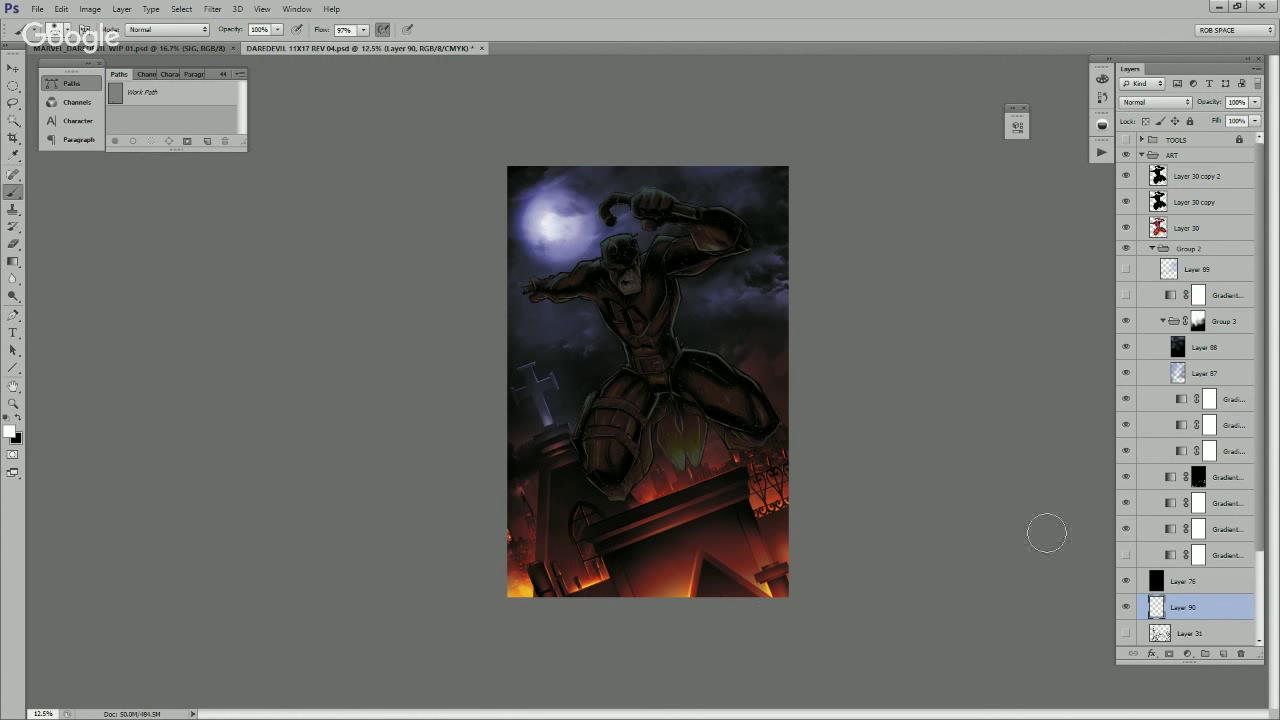
{"action": "left_click_drag", "start_coordinate": [663, 551], "coordinate": [650, 585]}
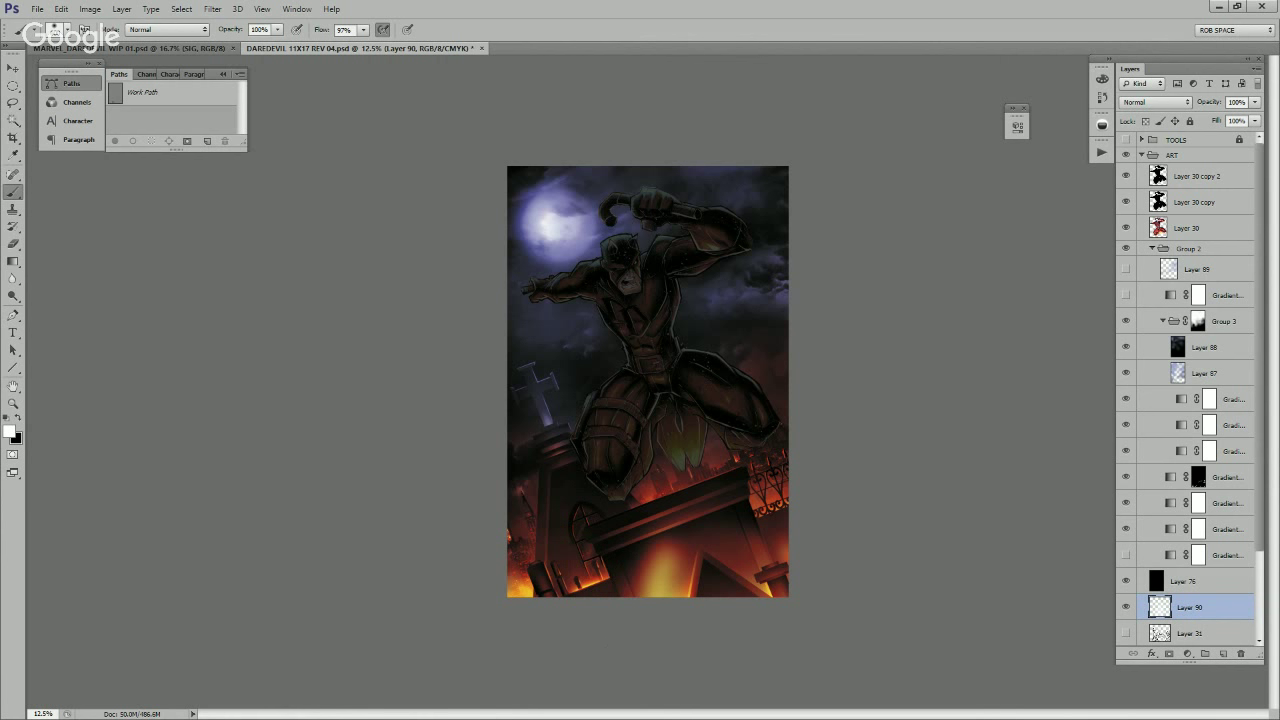
Step: Turn off the red-to-yellow gradient maps and collapse the purple group
{"action": "left_click", "coordinate": [1126, 529]}
{"action": "left_click", "coordinate": [1126, 502]}
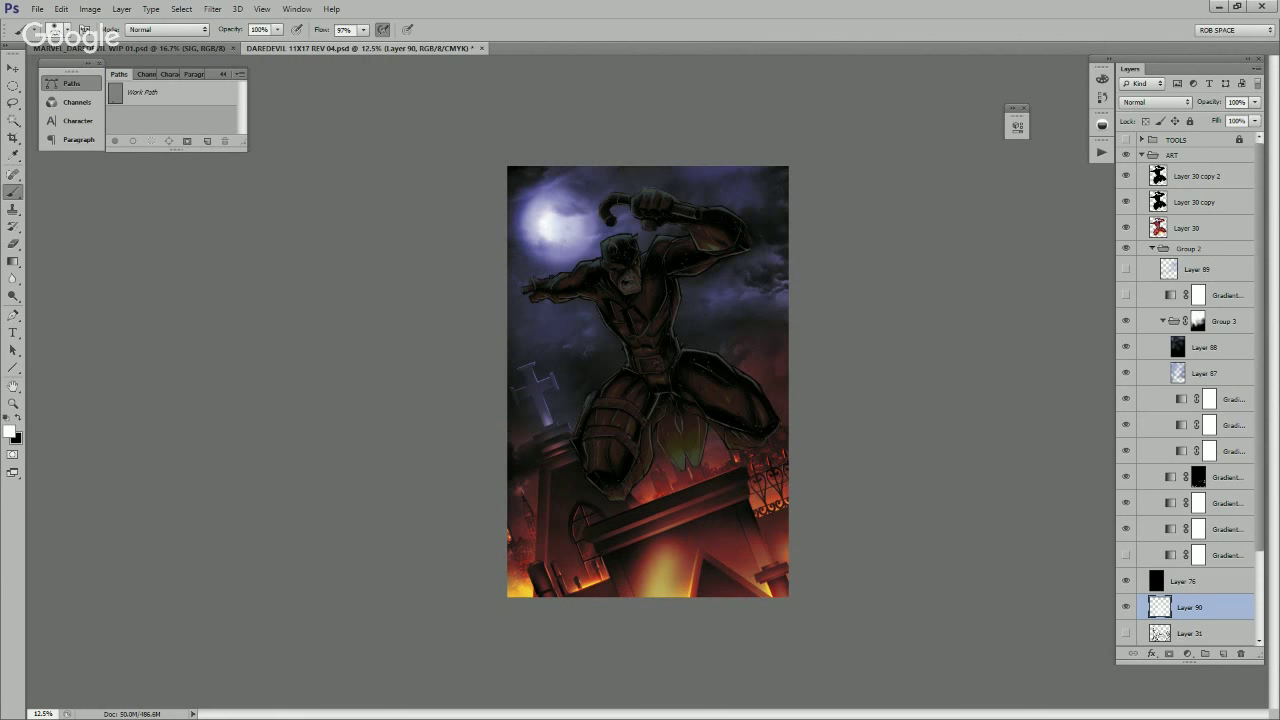
{"action": "left_click", "coordinate": [1126, 502]}
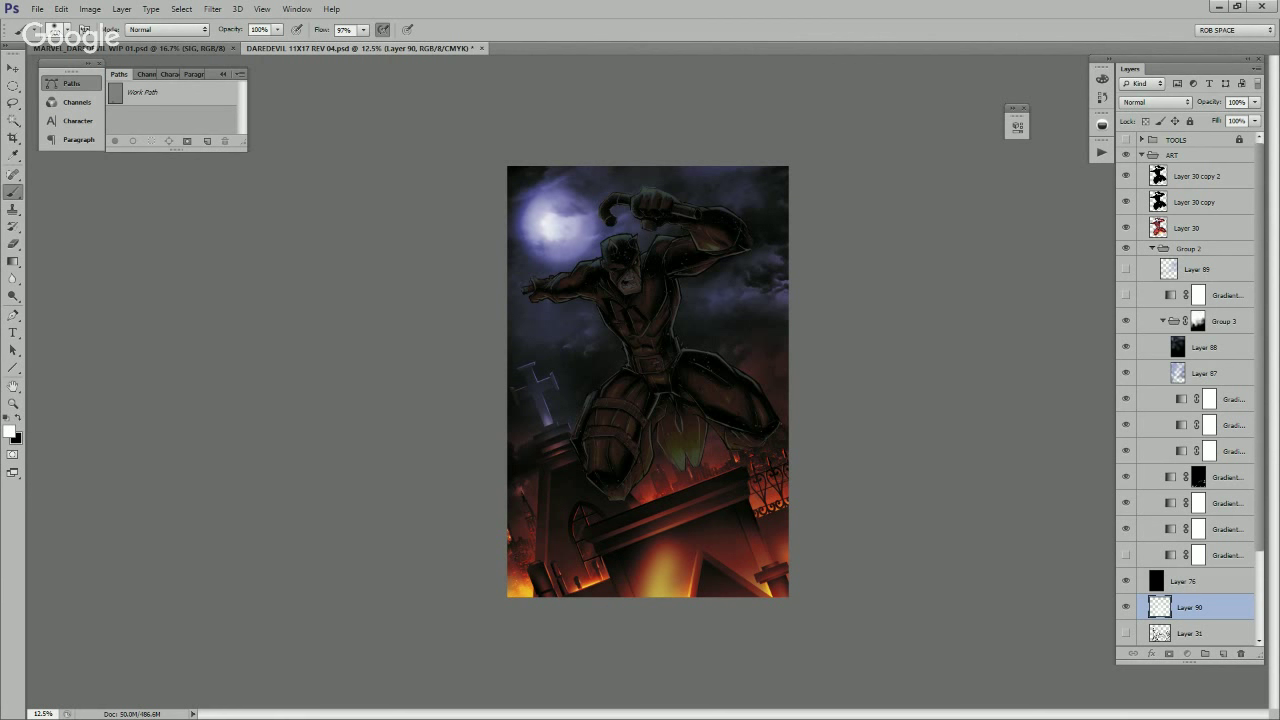
{"action": "left_click", "coordinate": [1163, 321]}
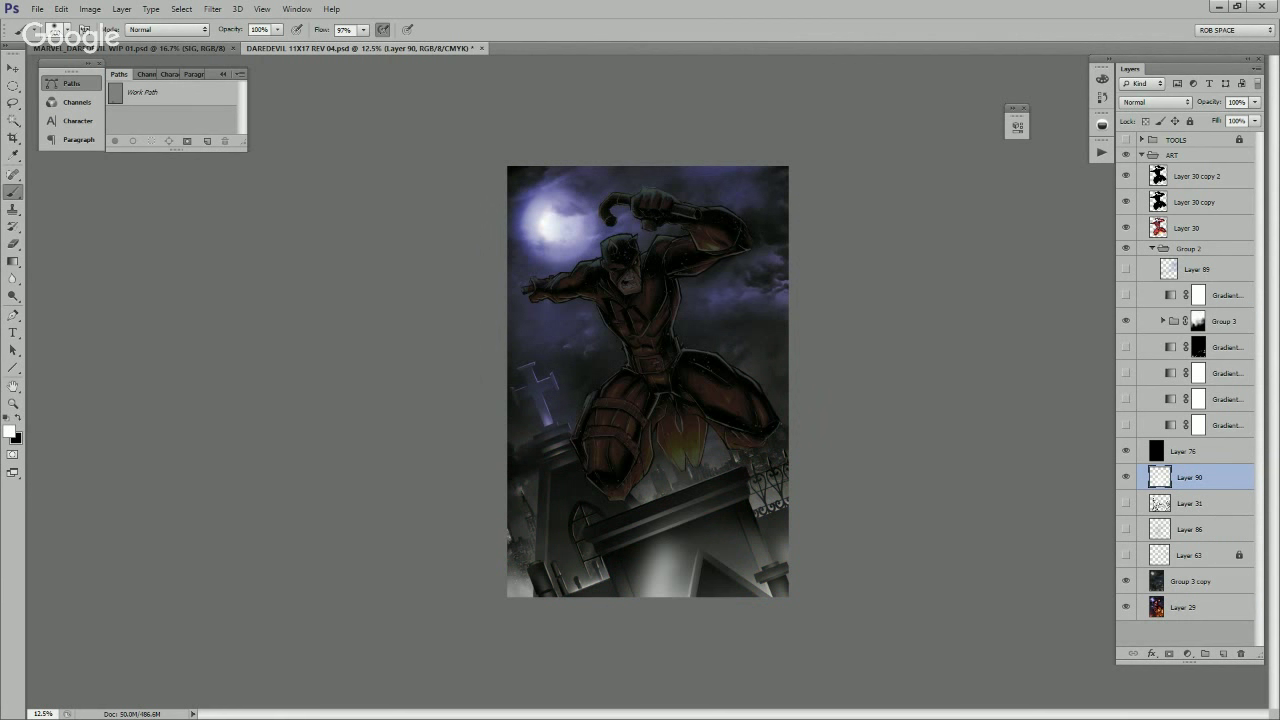
Step: Show the Color-mode red-to-yellow gradient map, keep its gradient colours, and lower its opacity to 58%
{"action": "left_click", "coordinate": [1226, 399]}
{"action": "left_click", "coordinate": [1255, 102]}
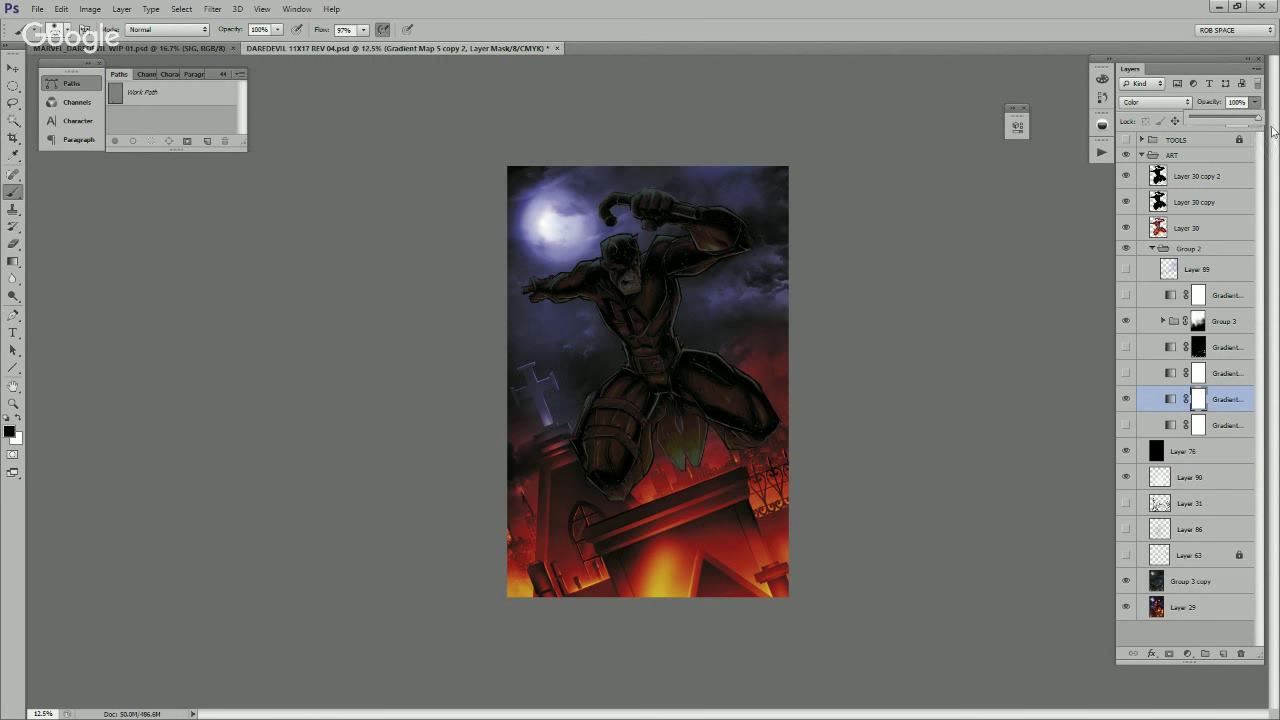
{"action": "double_click", "coordinate": [1170, 398]}
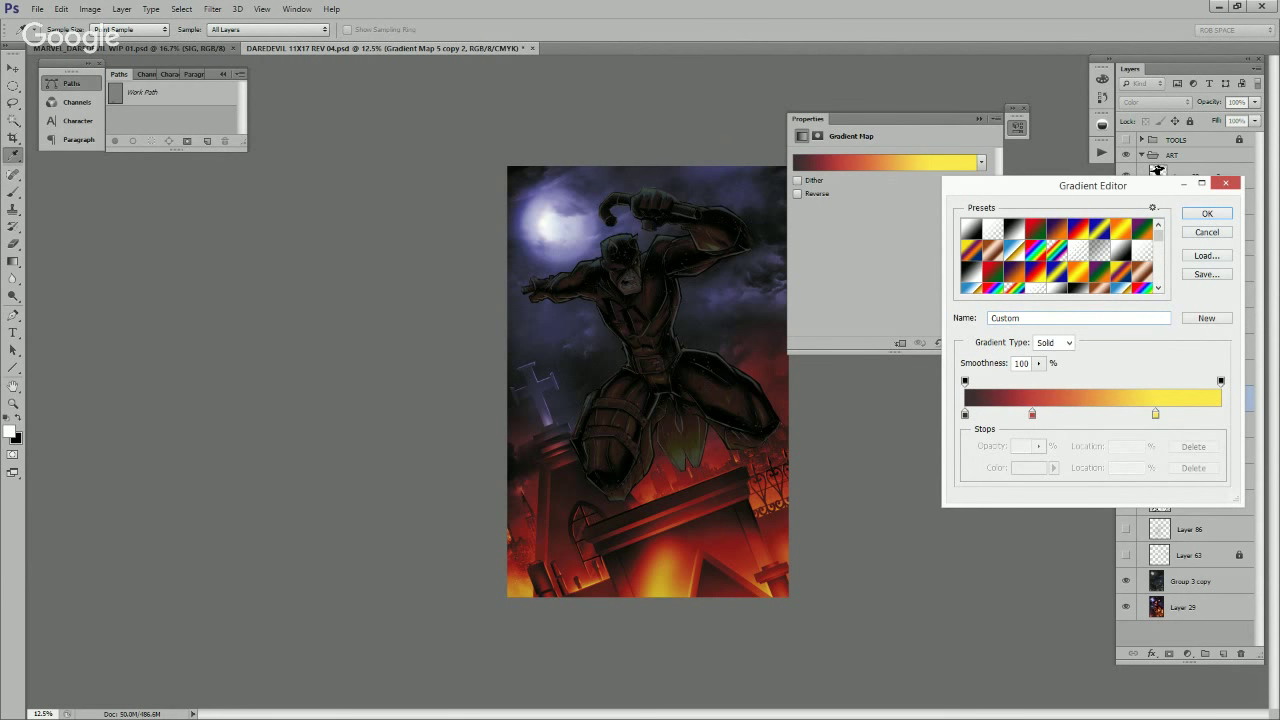
{"action": "key", "text": "Return"}
{"action": "left_click", "coordinate": [1245, 102]}
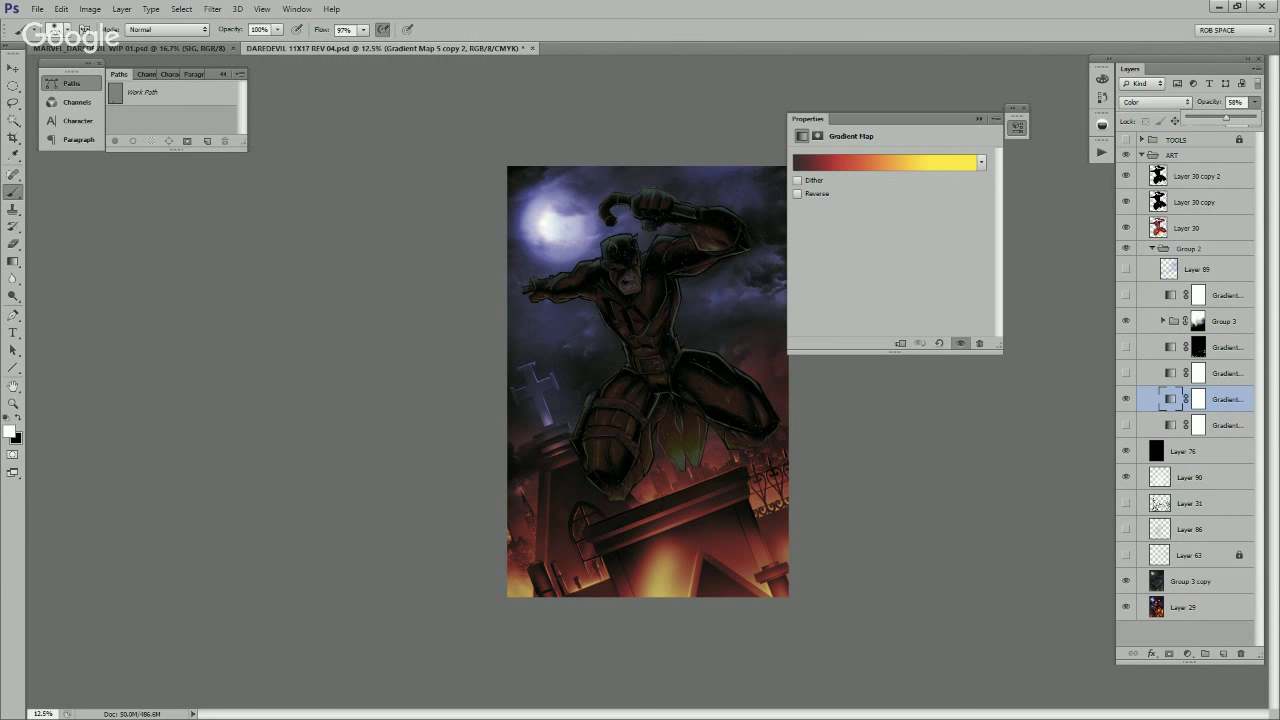
Step: Show the Multiply gradient map and paint black on its mask over the upper part of the figure and sky
{"action": "left_click", "coordinate": [1126, 373]}
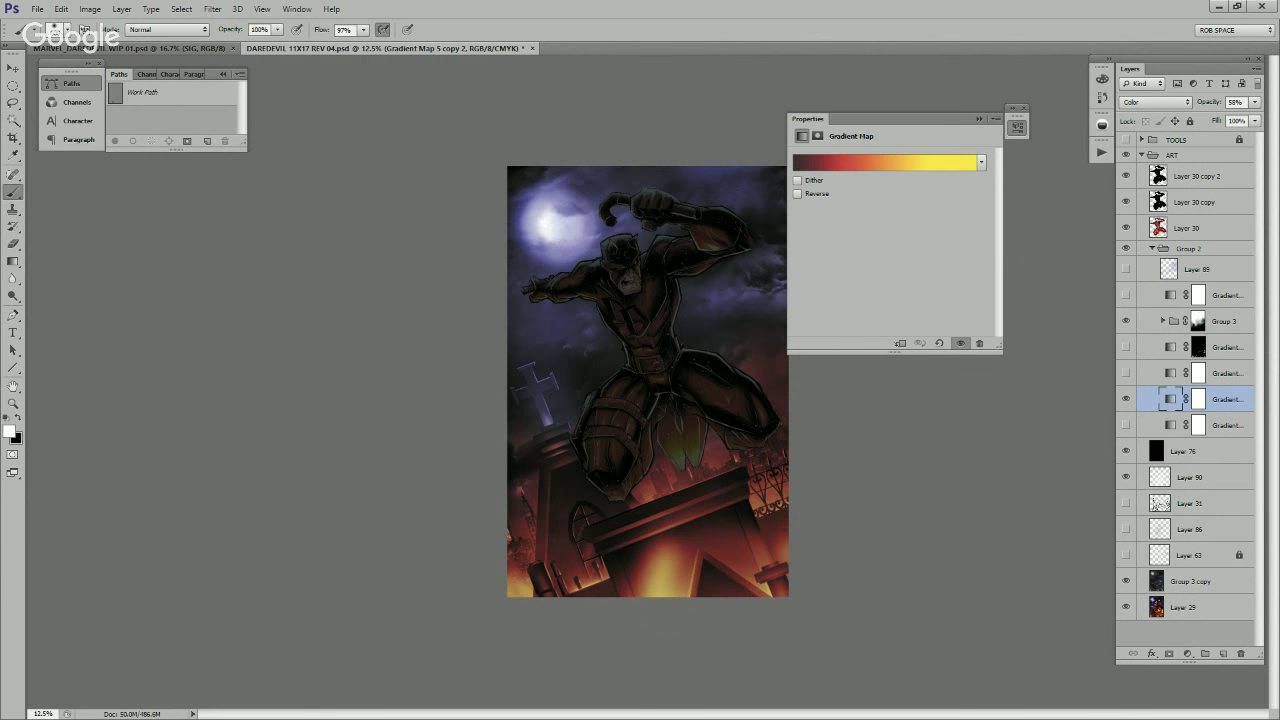
{"action": "left_click", "coordinate": [1126, 373]}
{"action": "left_click", "coordinate": [1126, 373]}
{"action": "left_click", "coordinate": [1215, 373]}
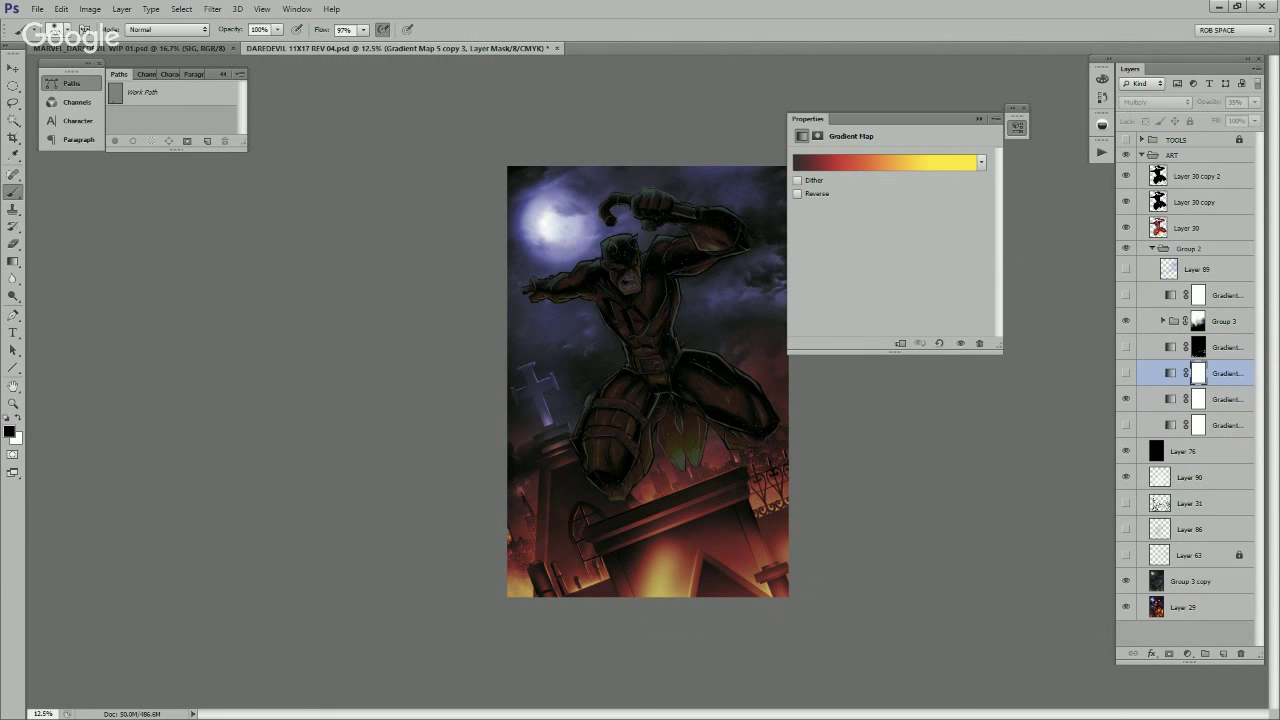
{"action": "left_click", "coordinate": [1126, 373]}
{"action": "left_click", "coordinate": [1198, 373]}
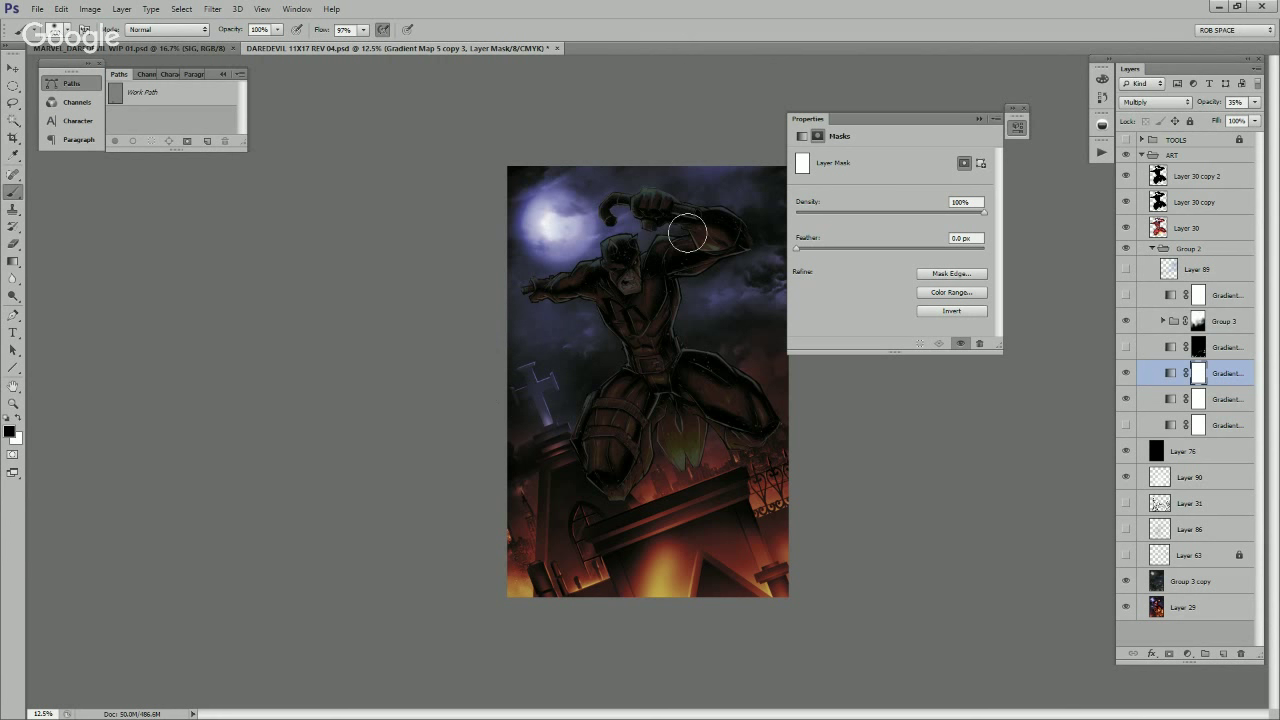
{"action": "mouse_move", "coordinate": [687, 233]}
{"action": "left_mouse_down"}
{"action": "mouse_move", "coordinate": [685, 317]}
{"action": "mouse_move", "coordinate": [704, 335]}
{"action": "mouse_move", "coordinate": [725, 322]}
{"action": "mouse_move", "coordinate": [681, 308]}
{"action": "mouse_move", "coordinate": [684, 343]}
{"action": "left_mouse_up"}
Step: Show the Hard Light gradient map, touch up its mask with white near the fence, and undo the last change
{"action": "left_click", "coordinate": [1126, 347]}
{"action": "left_click", "coordinate": [1126, 347]}
{"action": "left_click", "coordinate": [1198, 349]}
{"action": "key", "text": "x"}
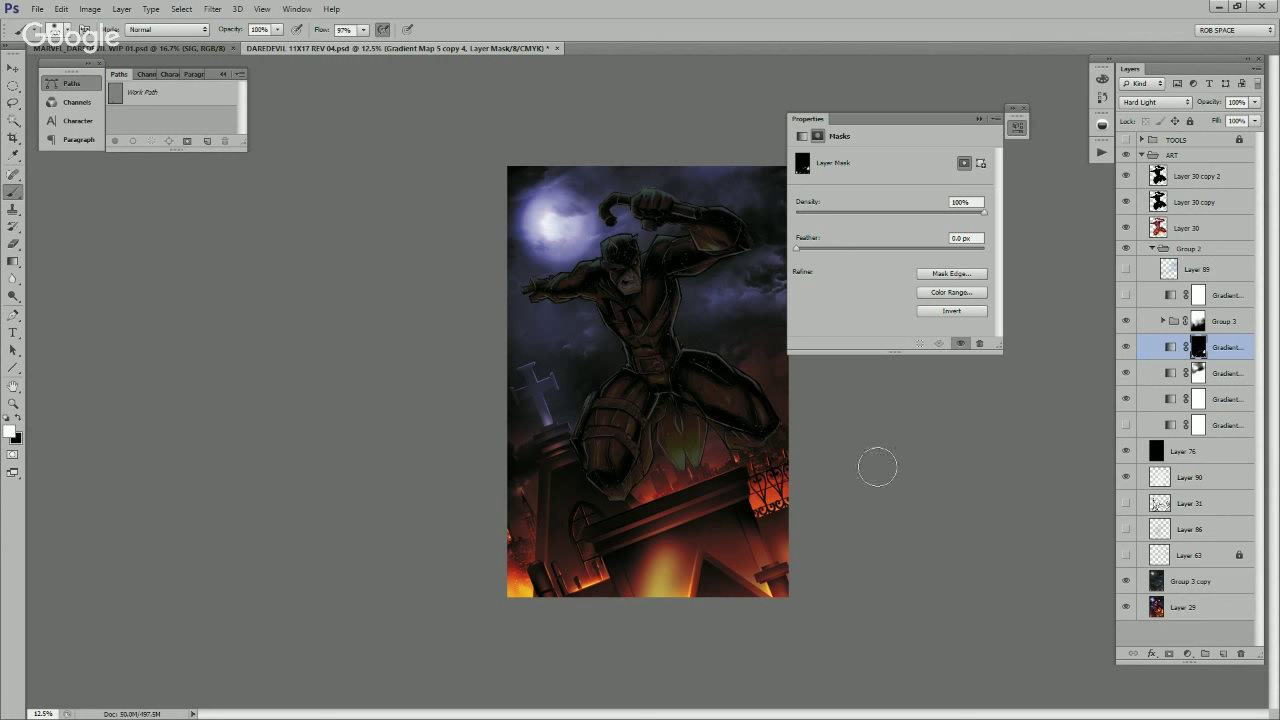
{"action": "key", "text": "ctrl+z"}
Step: Hide the building-glow layer, add a new layer above it, and paint white glows behind the fence and beside the lower buildings
{"action": "left_click", "coordinate": [1190, 478]}
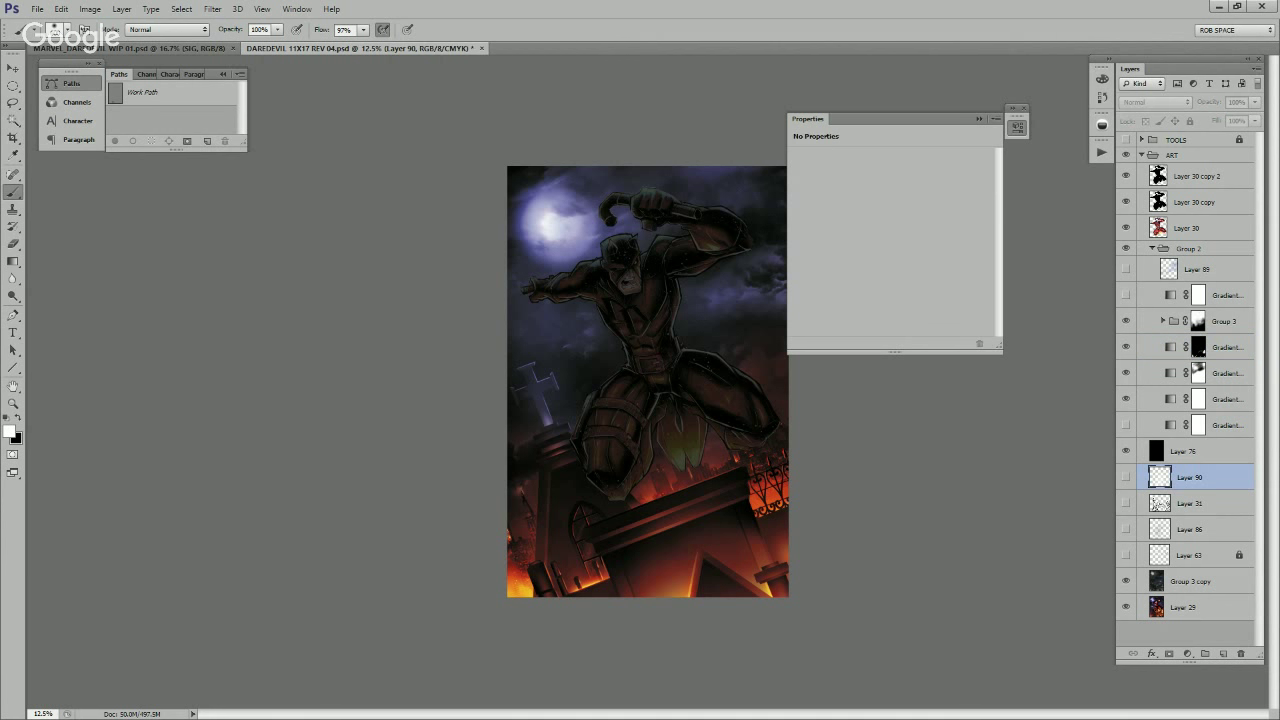
{"action": "key", "text": "ctrl+shift+alt+n"}
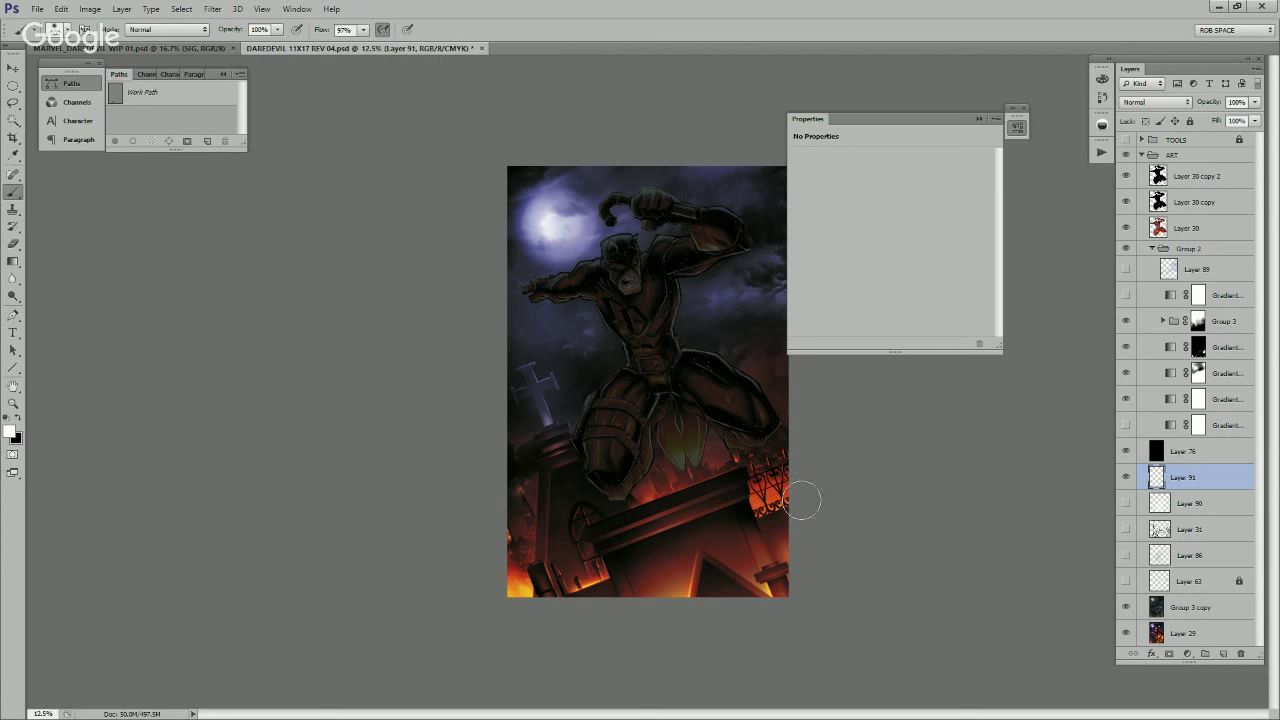
{"action": "left_click", "coordinate": [608, 578]}
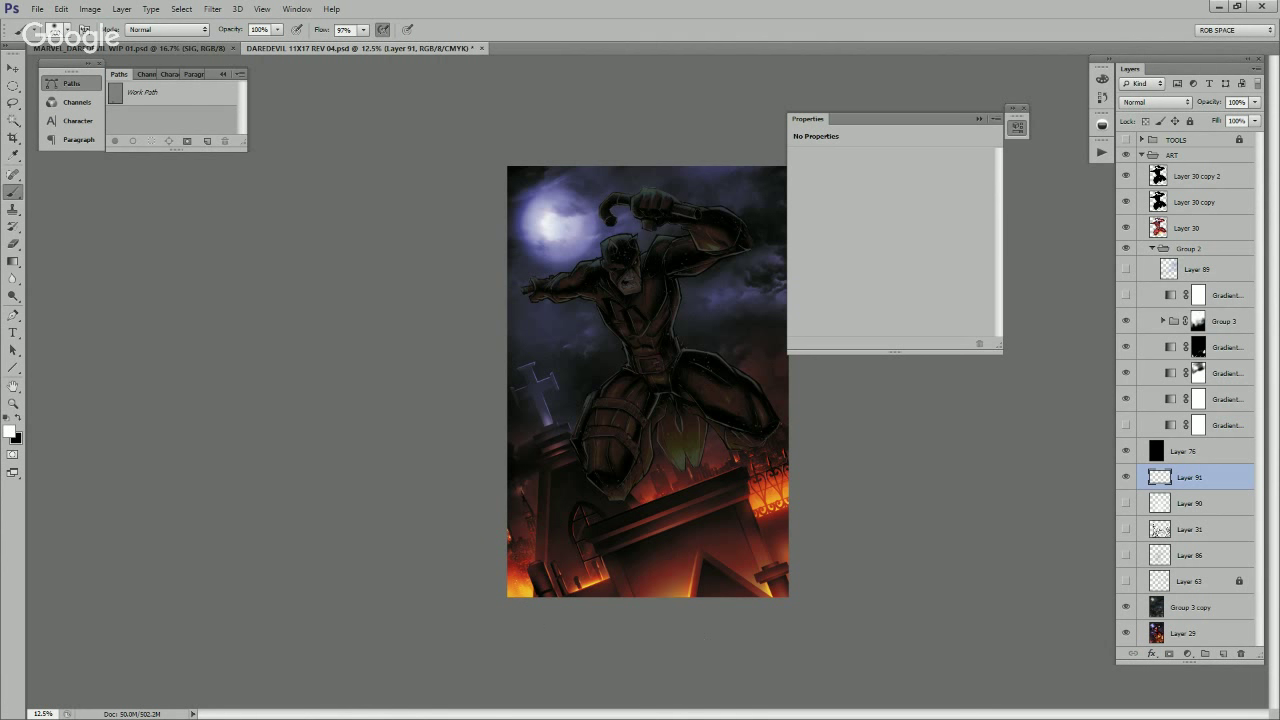
Step: Paint black on the purple group's mask over the lower building front, and white there on the Hard Light gradient map's mask
{"action": "left_click", "coordinate": [1198, 321]}
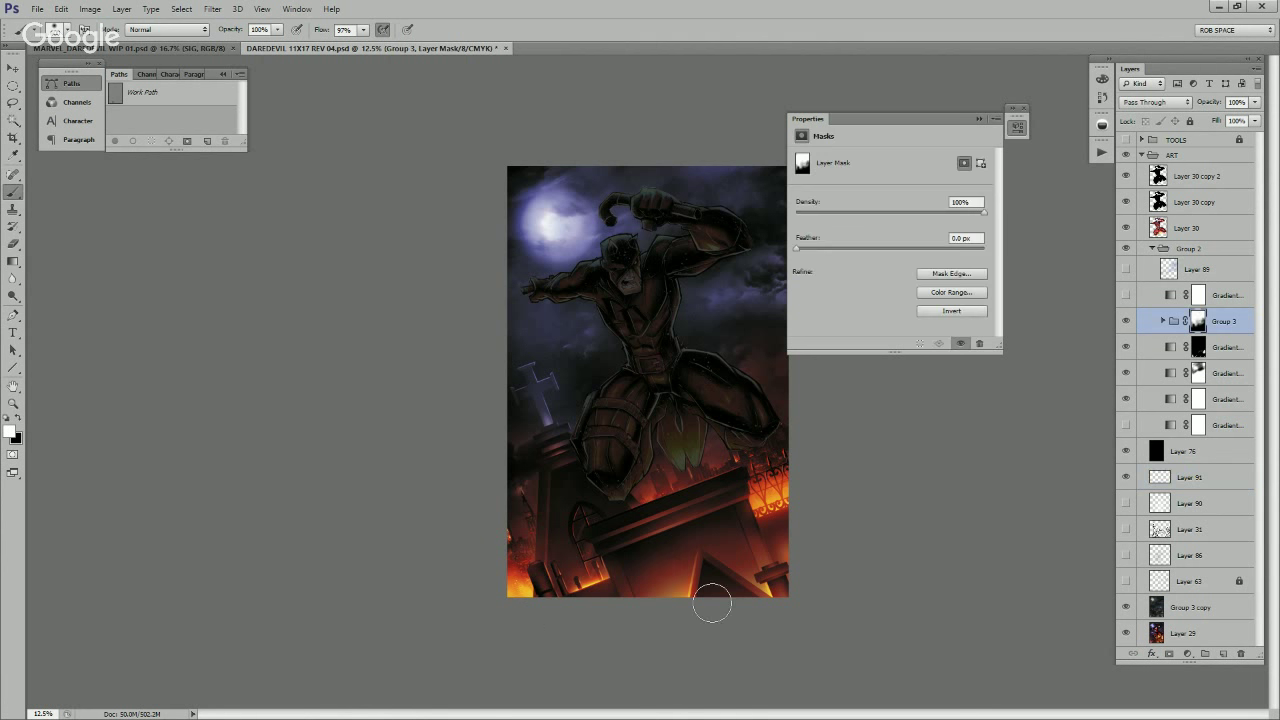
{"action": "key", "text": "x"}
{"action": "left_click_drag", "start_coordinate": [675, 577], "coordinate": [684, 570]}
{"action": "key", "text": "alt+bracketleft"}
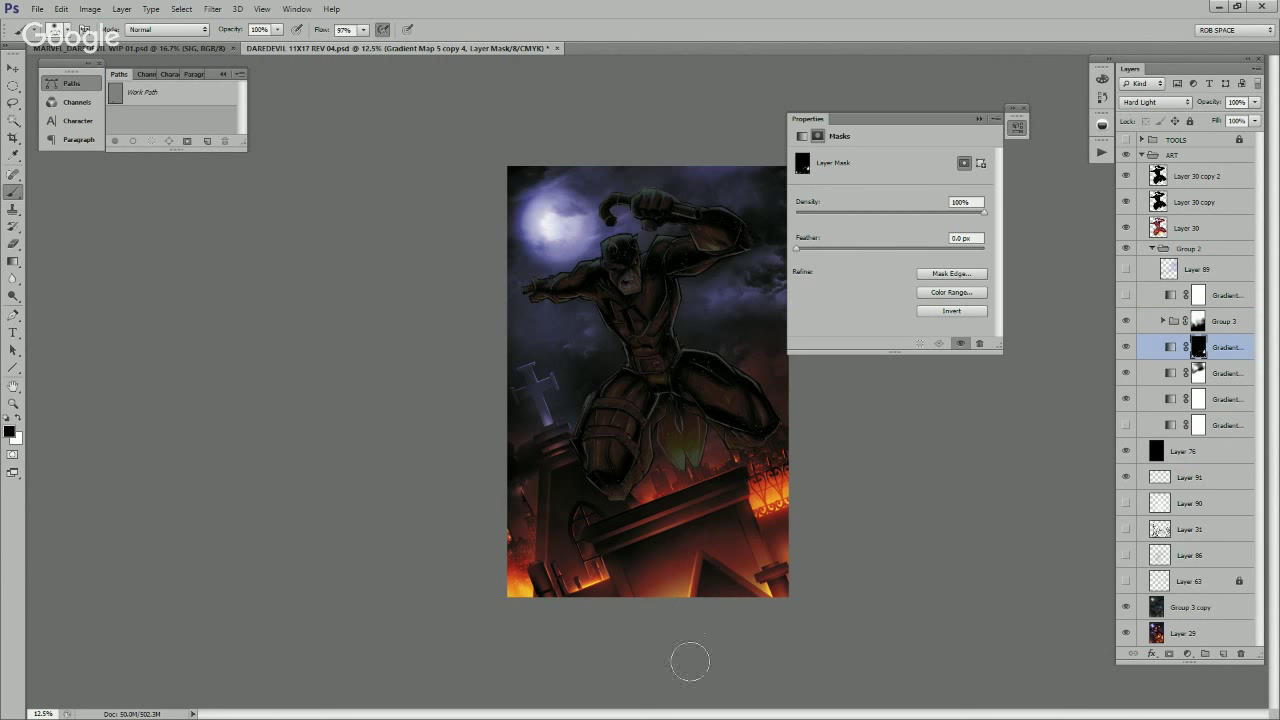
{"action": "key", "text": "x"}
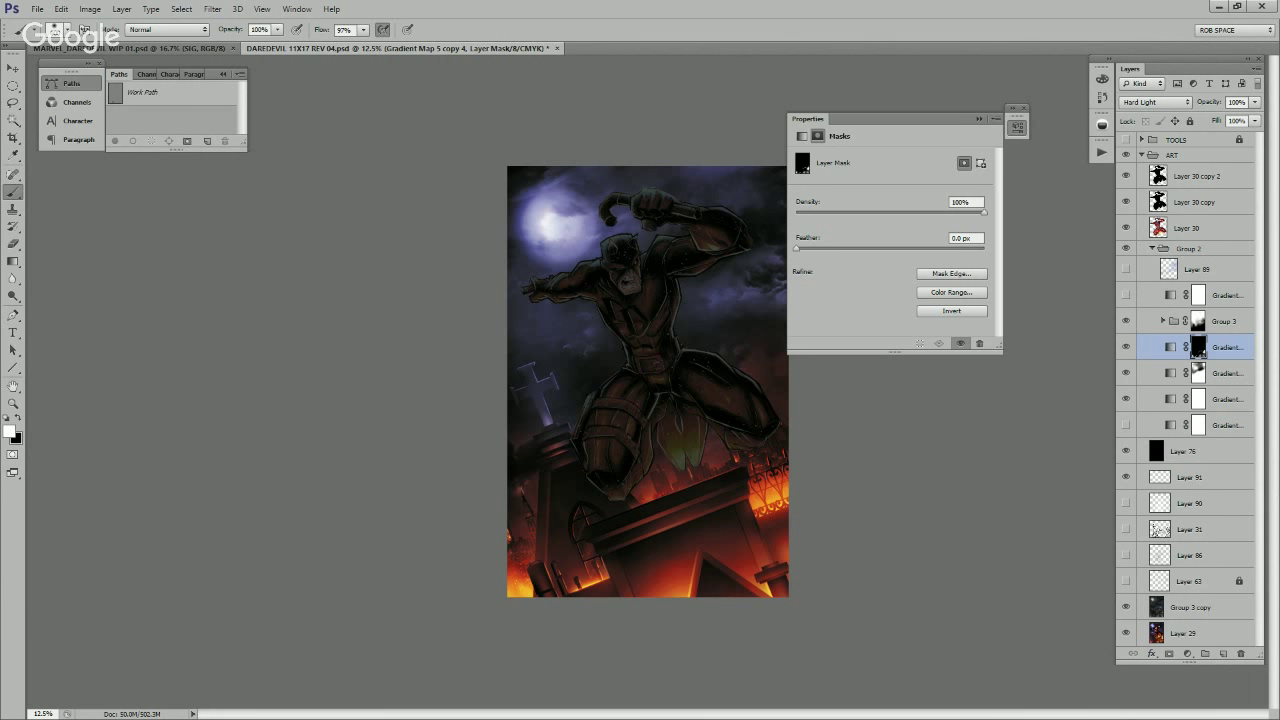
Step: Rework the purple group's mask with black around the cross and nearby sky, and with white across the sky using a larger brush
{"action": "key", "text": "alt+bracketright"}
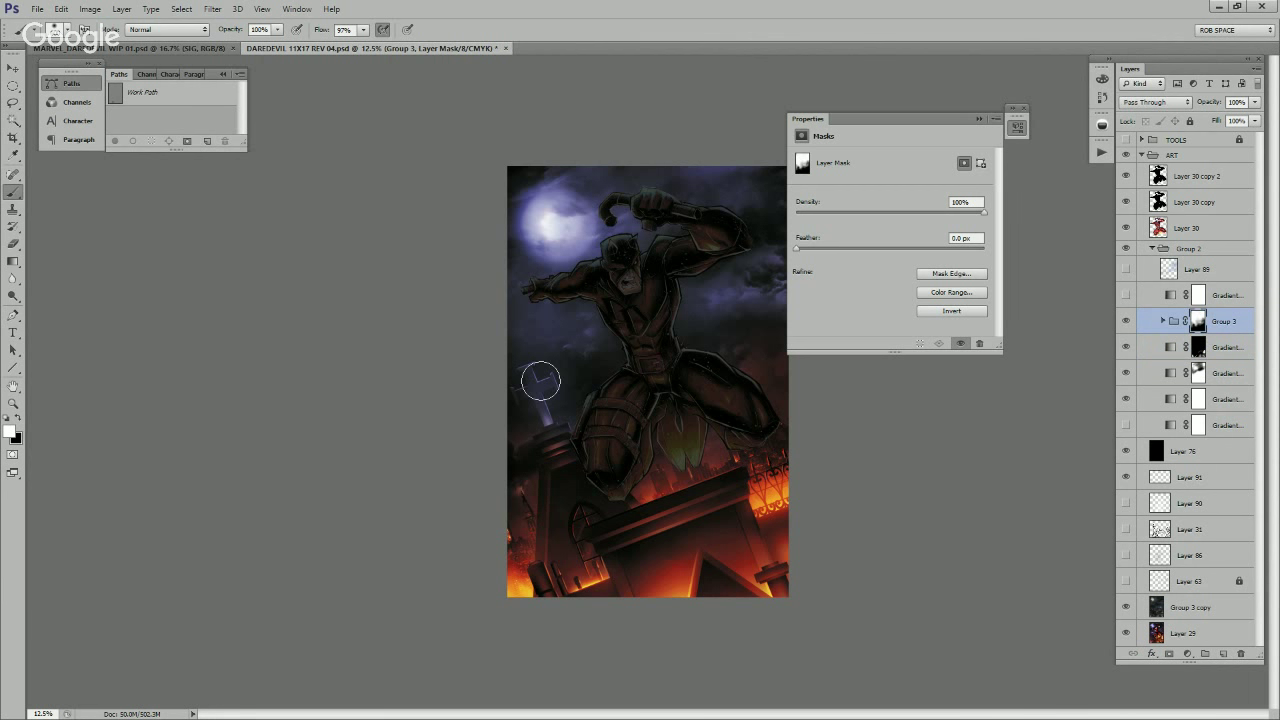
{"action": "key", "text": "x"}
{"action": "mouse_move", "coordinate": [535, 410]}
{"action": "left_mouse_down"}
{"action": "mouse_move", "coordinate": [568, 314]}
{"action": "mouse_move", "coordinate": [507, 345]}
{"action": "mouse_move", "coordinate": [551, 302]}
{"action": "left_mouse_up"}
{"action": "key", "text": "bracketright"}
{"action": "key", "text": "bracketright"}
{"action": "left_click", "coordinate": [979, 119]}
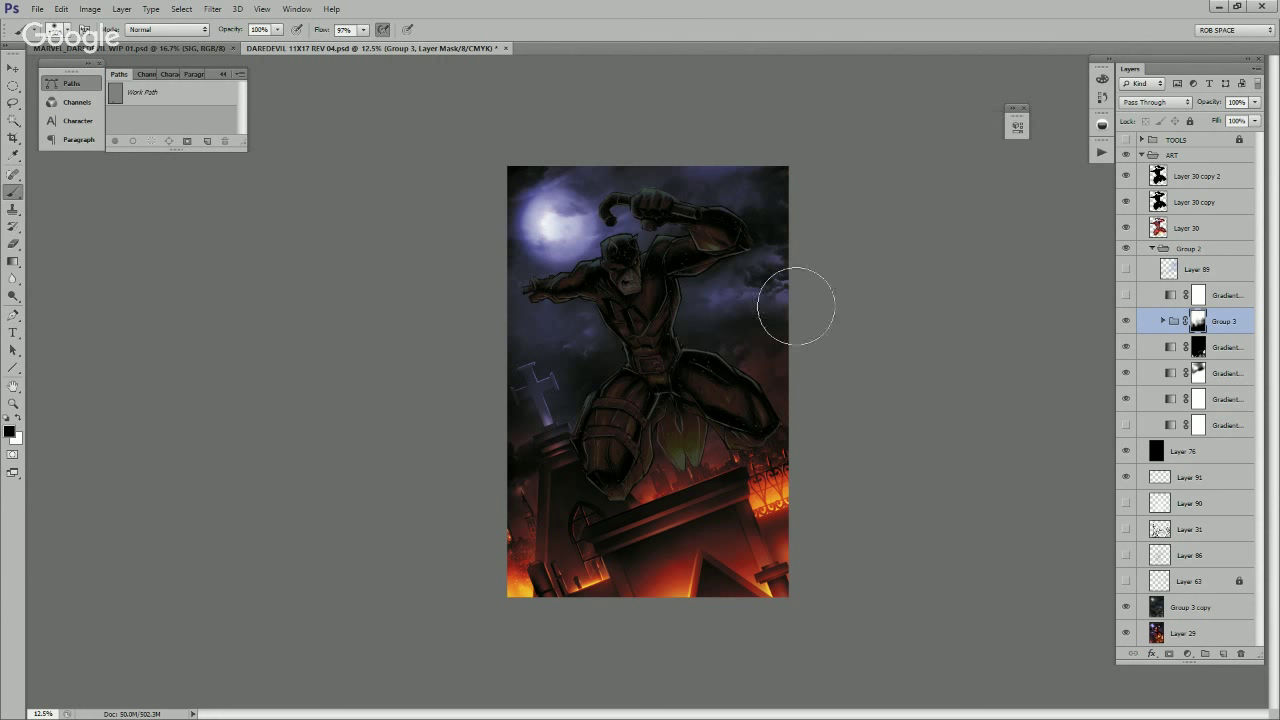
{"action": "key", "text": "x"}
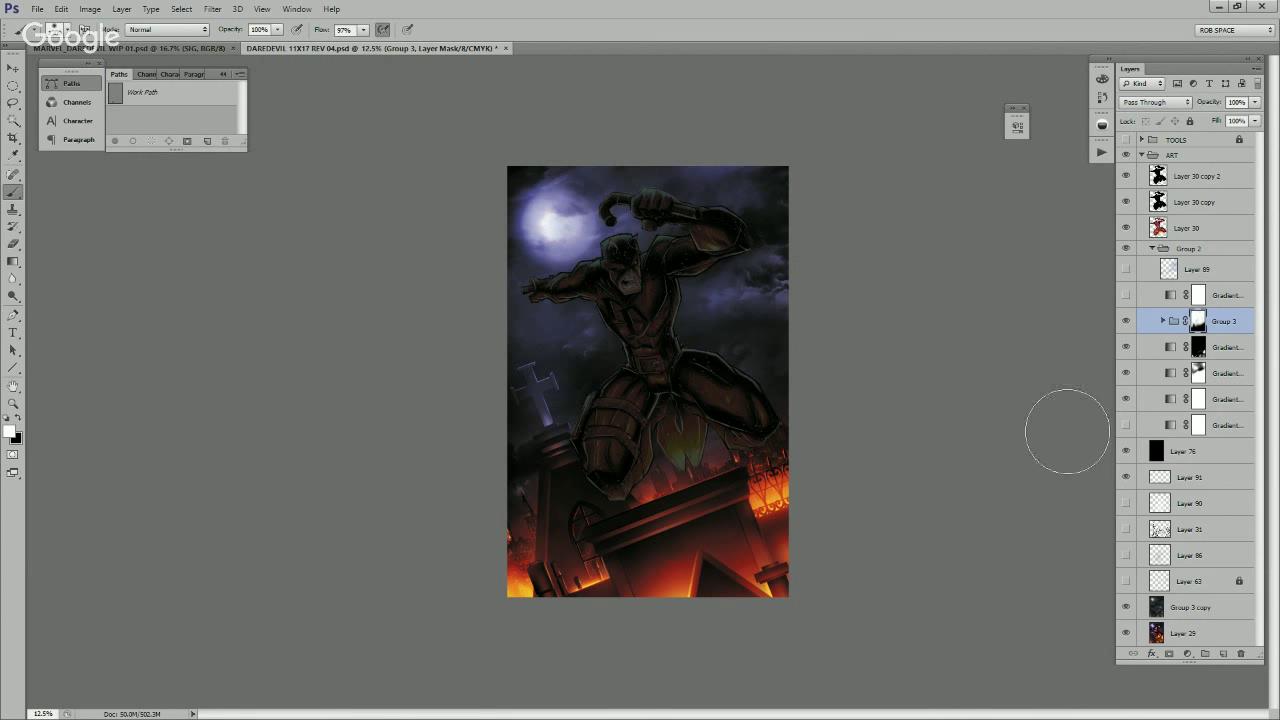
Step: Compare the artwork with and without the latest mask strokes, the purple group and the topmost gradient map
{"action": "key", "text": "ctrl+z"}
{"action": "key", "text": "ctrl+z"}
{"action": "key", "text": "ctrl+z"}
{"action": "key", "text": "ctrl+z"}
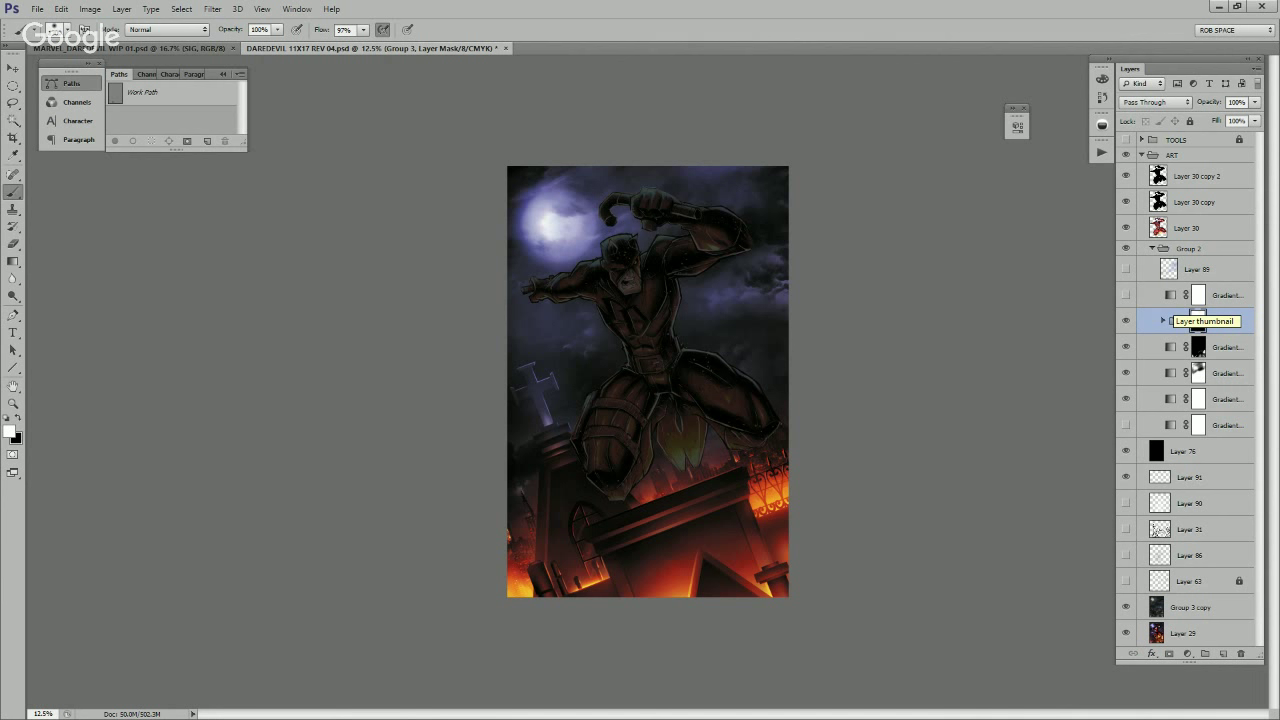
{"action": "left_click", "coordinate": [1126, 321]}
{"action": "left_click", "coordinate": [1126, 321]}
{"action": "left_click", "coordinate": [1126, 295]}
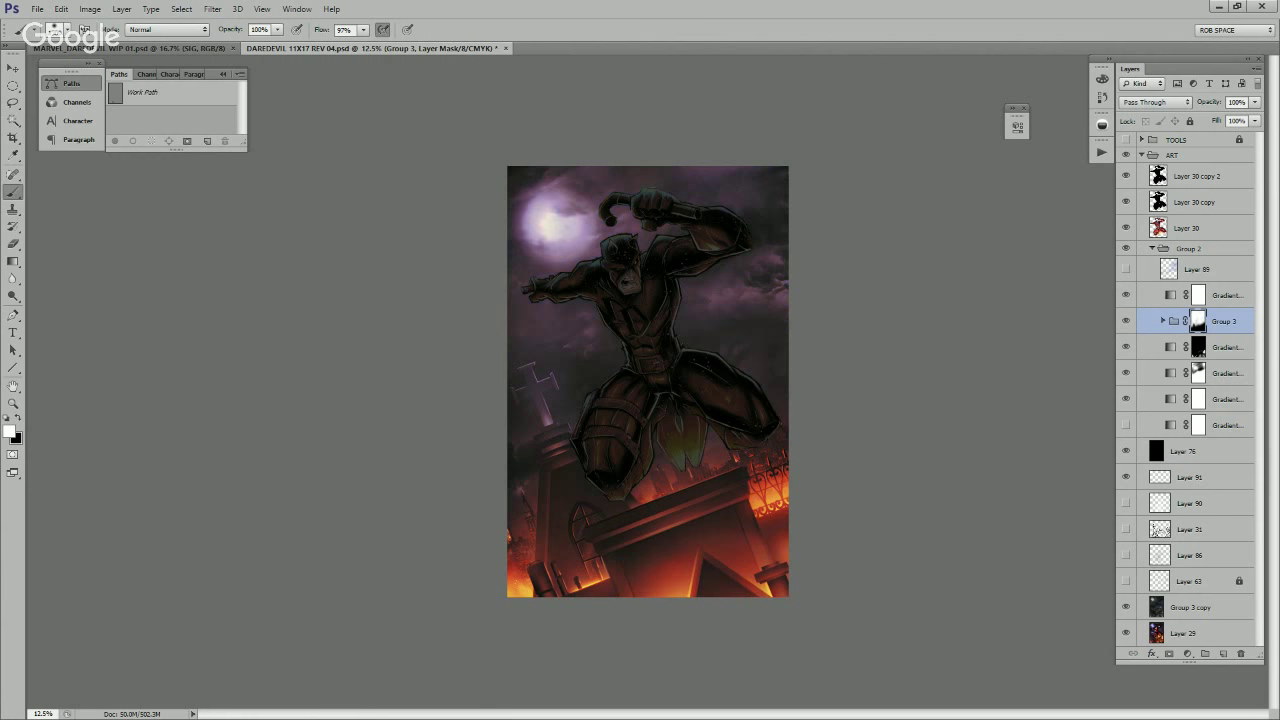
{"action": "left_click", "coordinate": [1126, 295]}
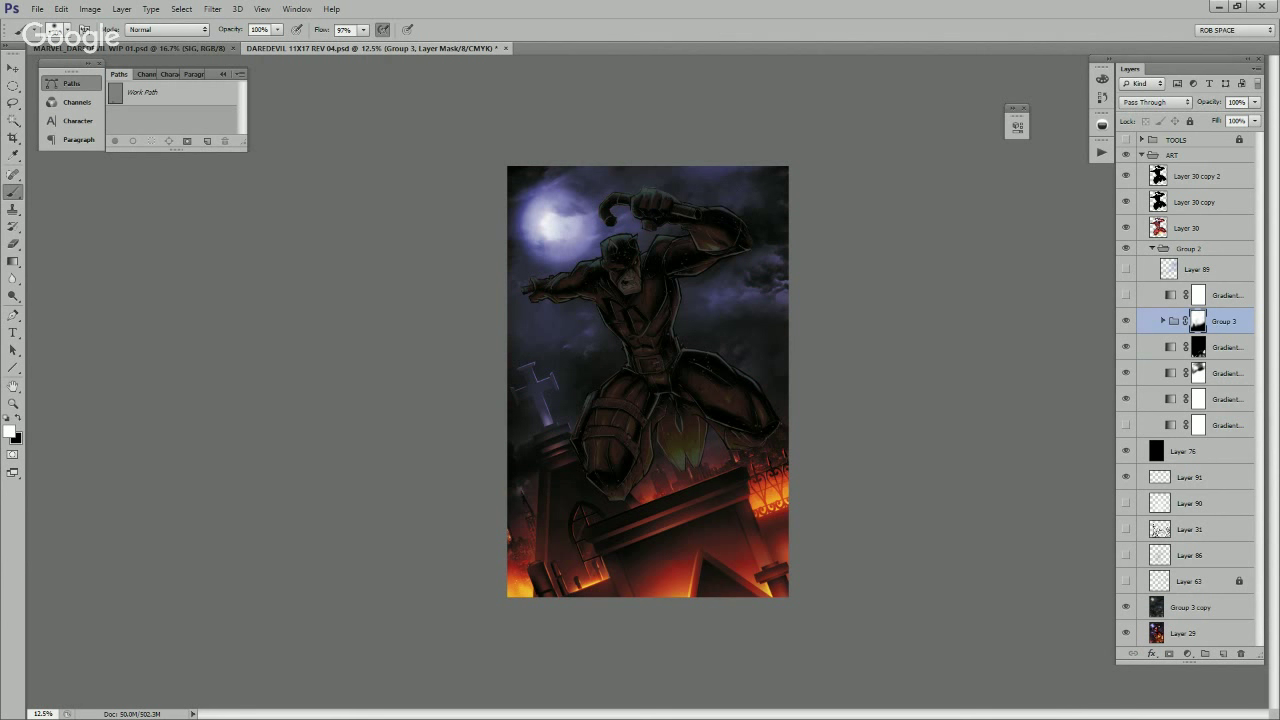
Step: Add a Hue/Saturation adjustment above the Hard Light gradient map and set its saturation to -21
{"action": "left_click", "coordinate": [1220, 346]}
{"action": "left_click", "coordinate": [1187, 653]}
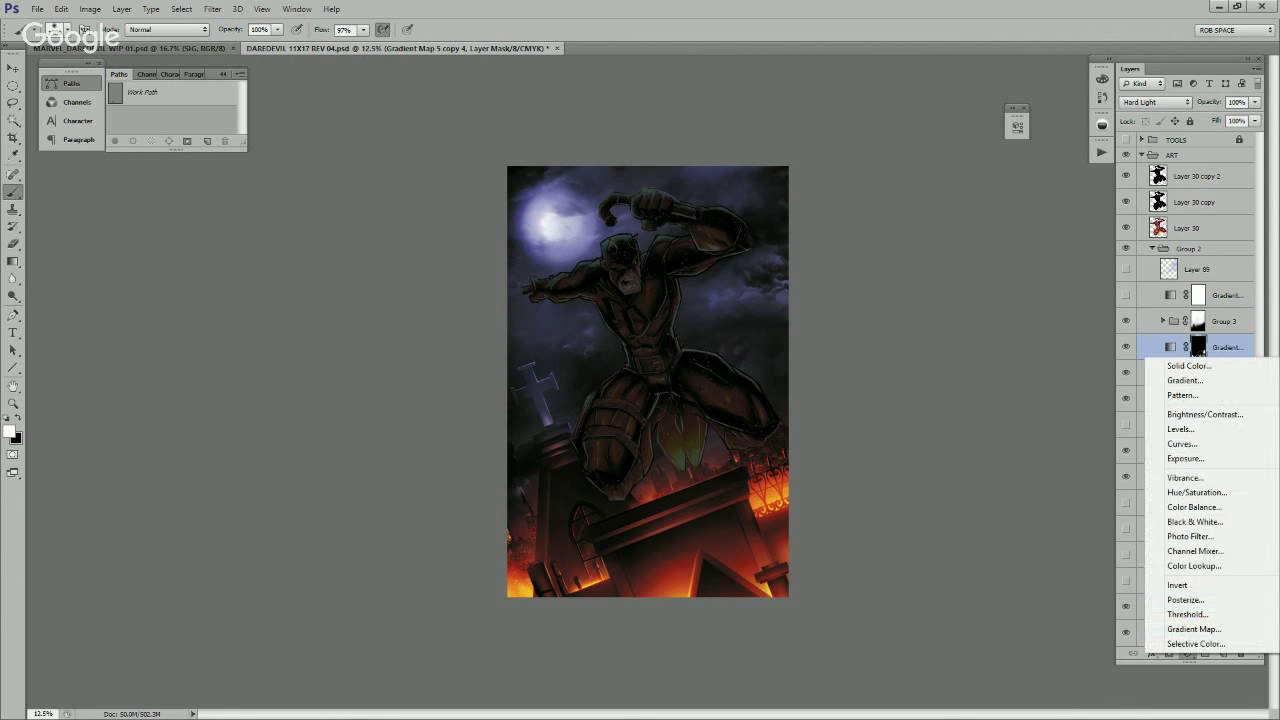
{"action": "left_click", "coordinate": [1165, 489]}
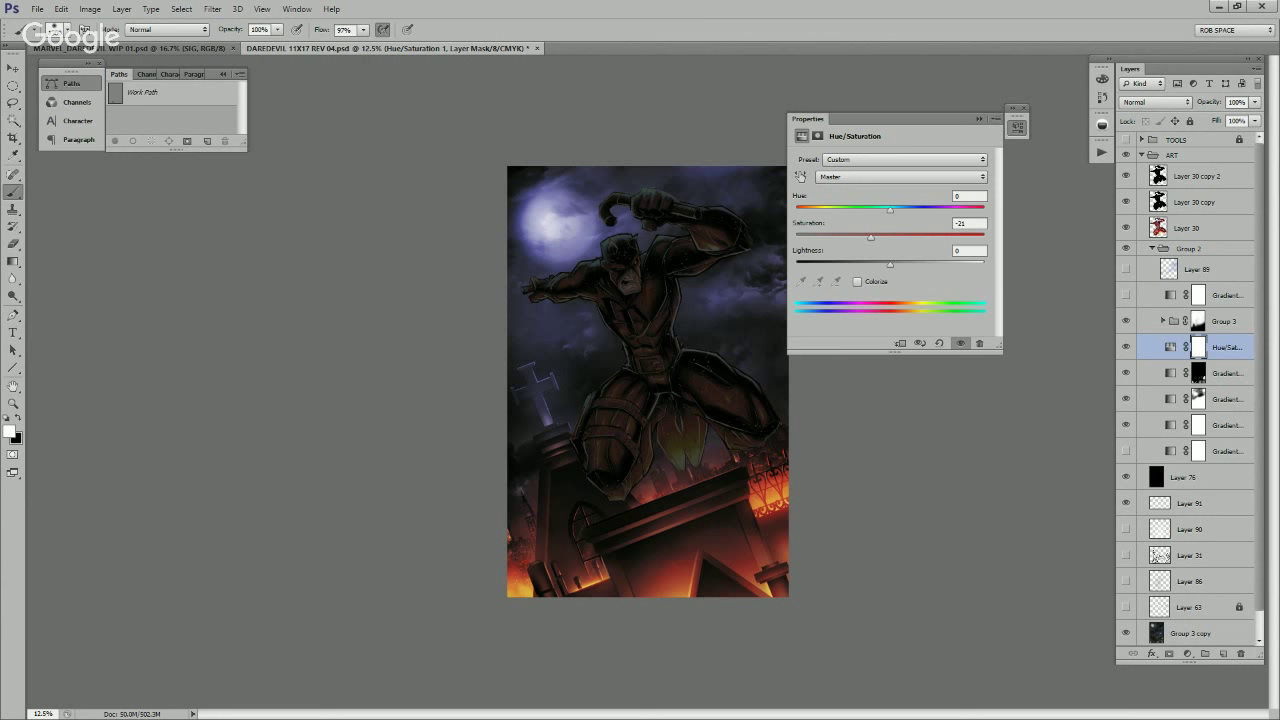
Step: Compare the artwork with and without the Hue/Saturation adjustment, and paint black across the upper sky on its mask
{"action": "left_click", "coordinate": [1017, 128]}
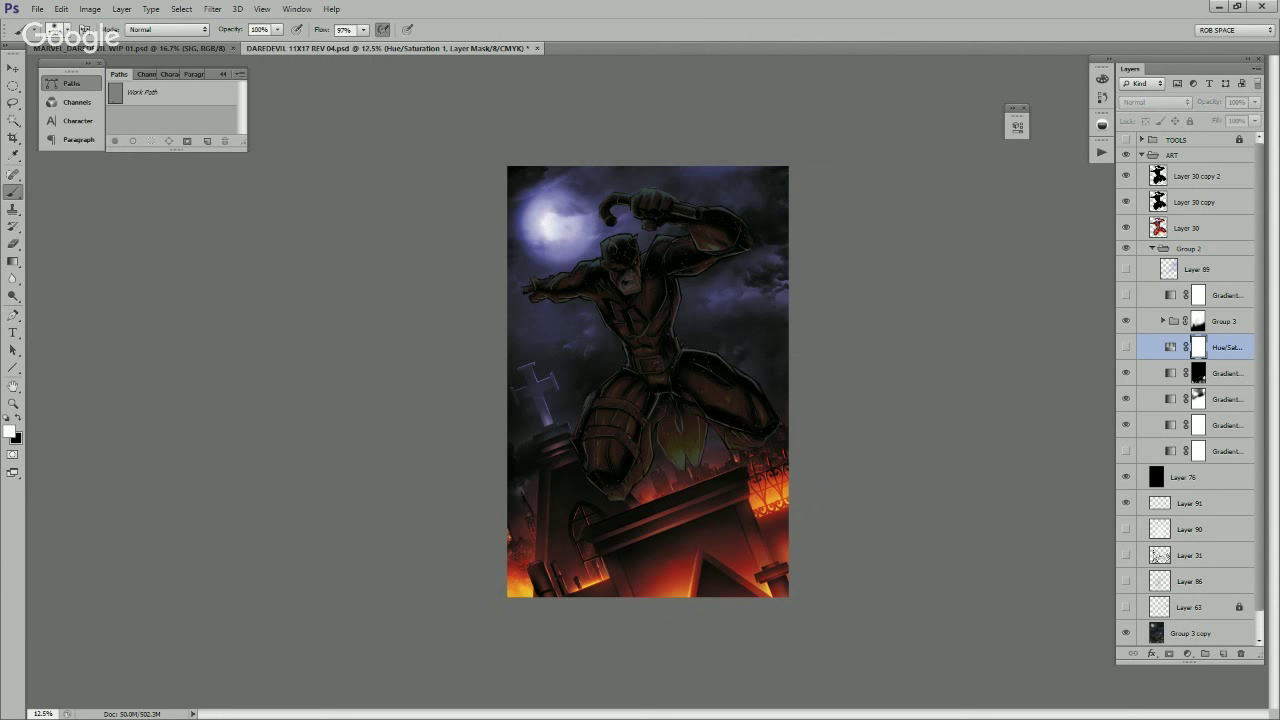
{"action": "left_click", "coordinate": [1126, 347]}
{"action": "left_click", "coordinate": [1126, 347]}
{"action": "left_click", "coordinate": [1126, 347]}
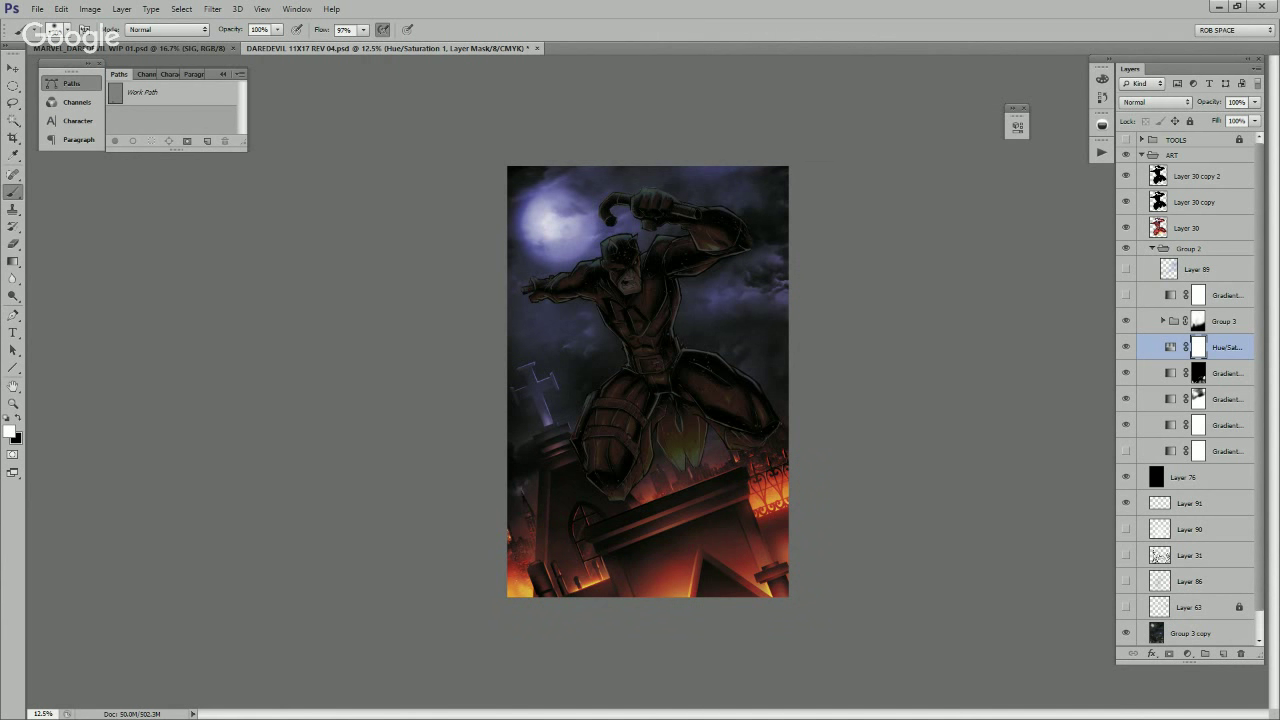
{"action": "key", "text": "x"}
{"action": "mouse_move", "coordinate": [566, 222]}
{"action": "left_mouse_down"}
{"action": "mouse_move", "coordinate": [534, 294]}
{"action": "mouse_move", "coordinate": [957, 200]}
{"action": "left_mouse_up"}
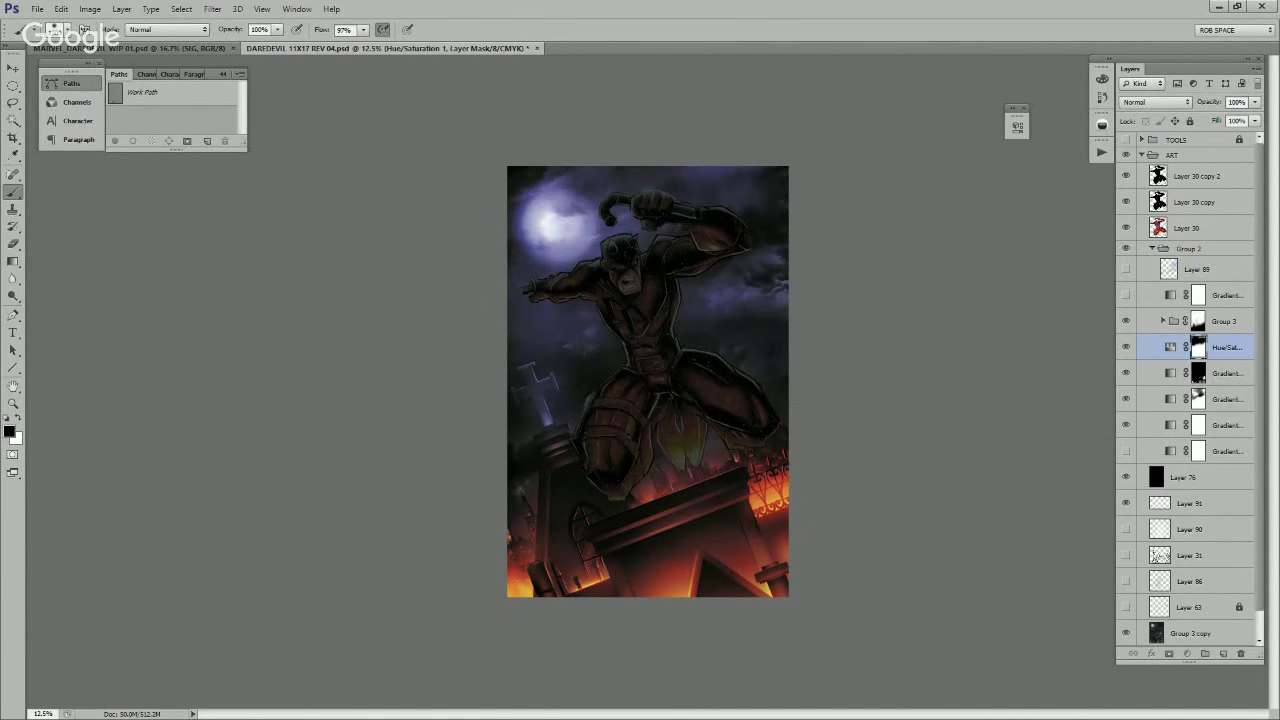
Step: Group the Hue/Saturation adjustment with the three gradient maps directly beneath it and add a layer mask to the group
{"action": "left_click", "coordinate": [1225, 425], "text": "shift"}
{"action": "key", "text": "x"}
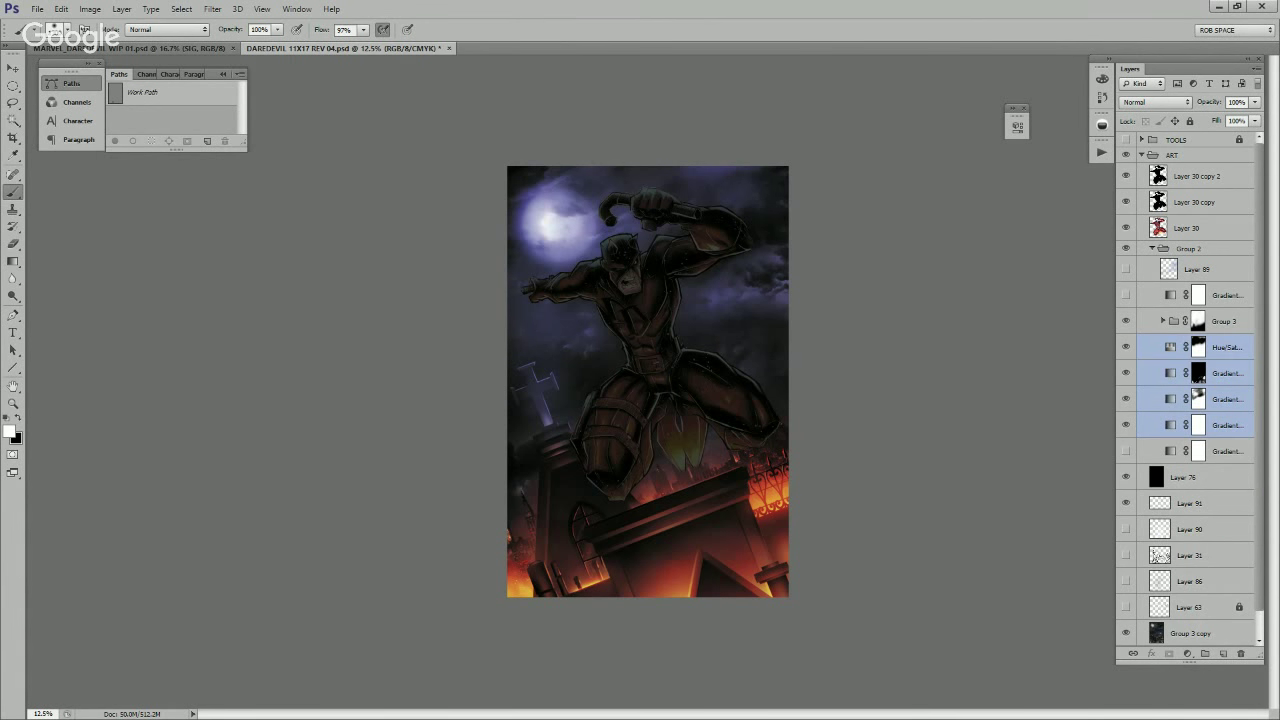
{"action": "key", "text": "ctrl+g"}
{"action": "left_click", "coordinate": [1169, 653]}
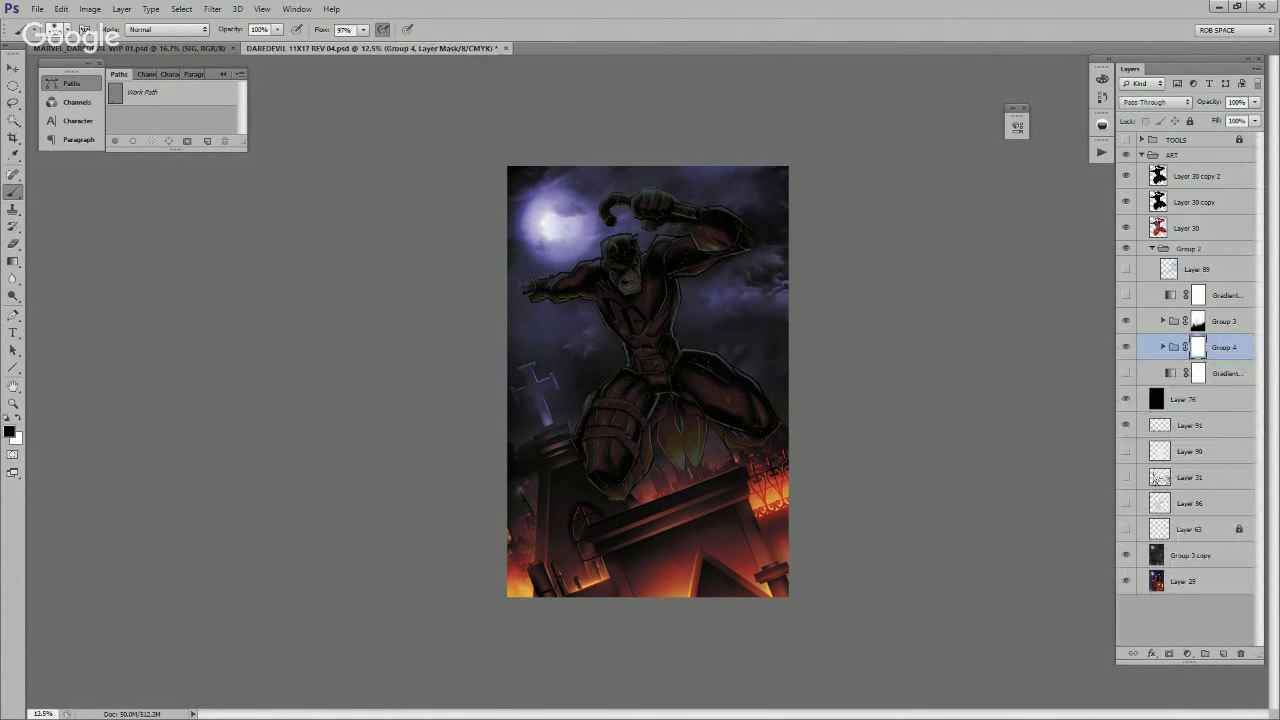
Step: Paint black on the new group's mask over the moon and the upper sky
{"action": "key", "text": "x"}
{"action": "key", "text": "x"}
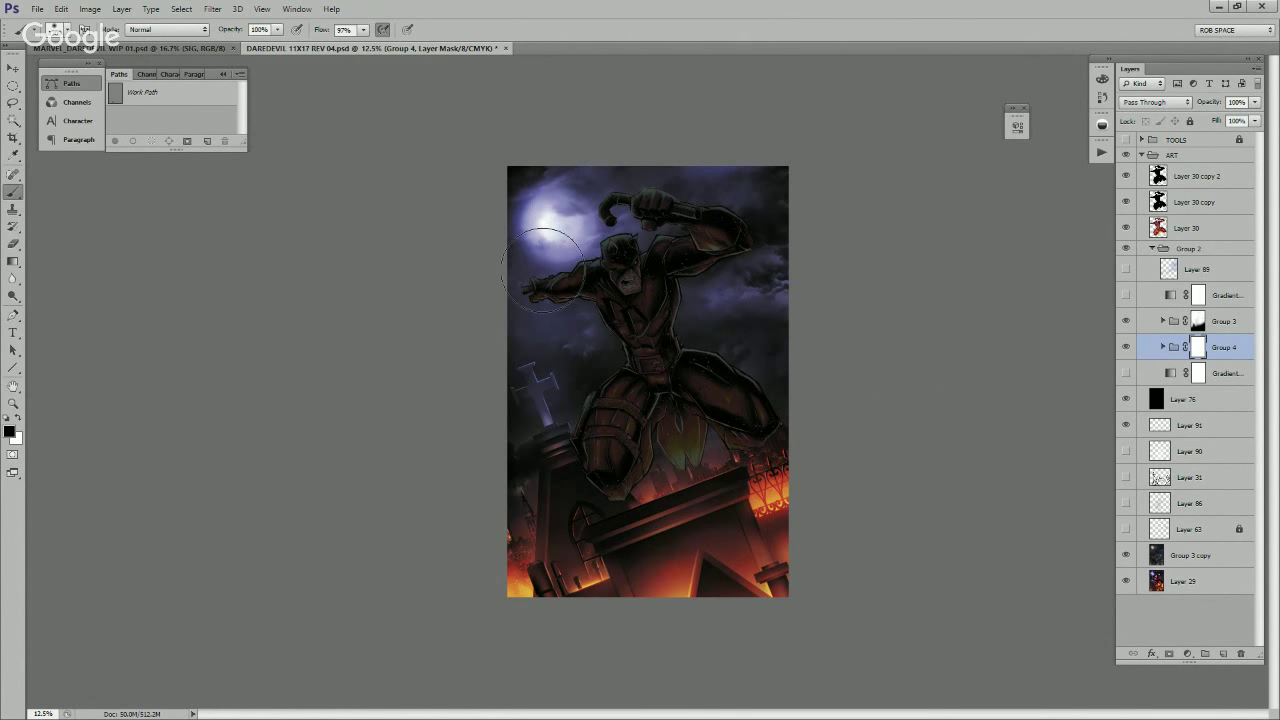
{"action": "mouse_move", "coordinate": [543, 270]}
{"action": "left_mouse_down"}
{"action": "mouse_move", "coordinate": [561, 235]}
{"action": "mouse_move", "coordinate": [551, 290]}
{"action": "mouse_move", "coordinate": [565, 297]}
{"action": "mouse_move", "coordinate": [673, 262]}
{"action": "mouse_move", "coordinate": [758, 277]}
{"action": "mouse_move", "coordinate": [768, 224]}
{"action": "mouse_move", "coordinate": [724, 176]}
{"action": "mouse_move", "coordinate": [643, 197]}
{"action": "mouse_move", "coordinate": [573, 178]}
{"action": "mouse_move", "coordinate": [553, 208]}
{"action": "mouse_move", "coordinate": [585, 262]}
{"action": "left_mouse_up"}
Step: Tone down the moon's glow with black brushwork on Layer 91, undoing unwanted strokes
{"action": "left_click", "coordinate": [1190, 425]}
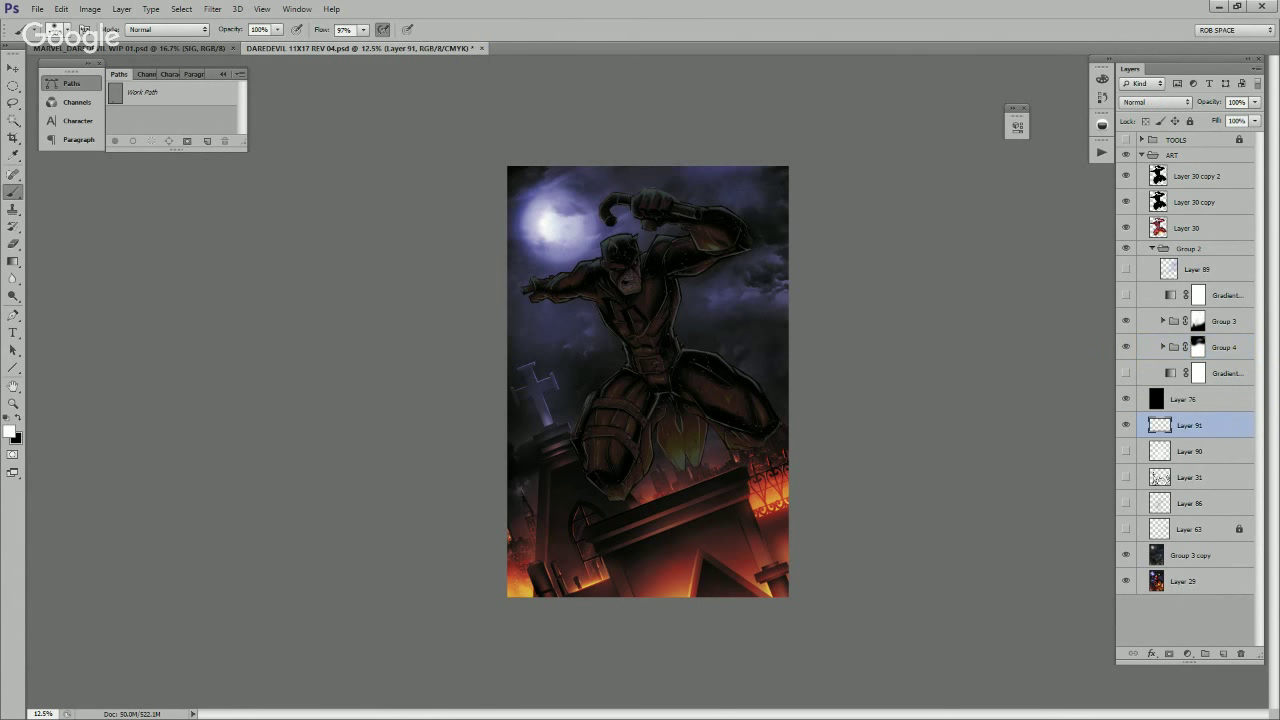
{"action": "key", "text": "ctrl+z"}
{"action": "key", "text": "x"}
{"action": "left_click", "coordinate": [557, 222]}
{"action": "key", "text": "ctrl+z"}
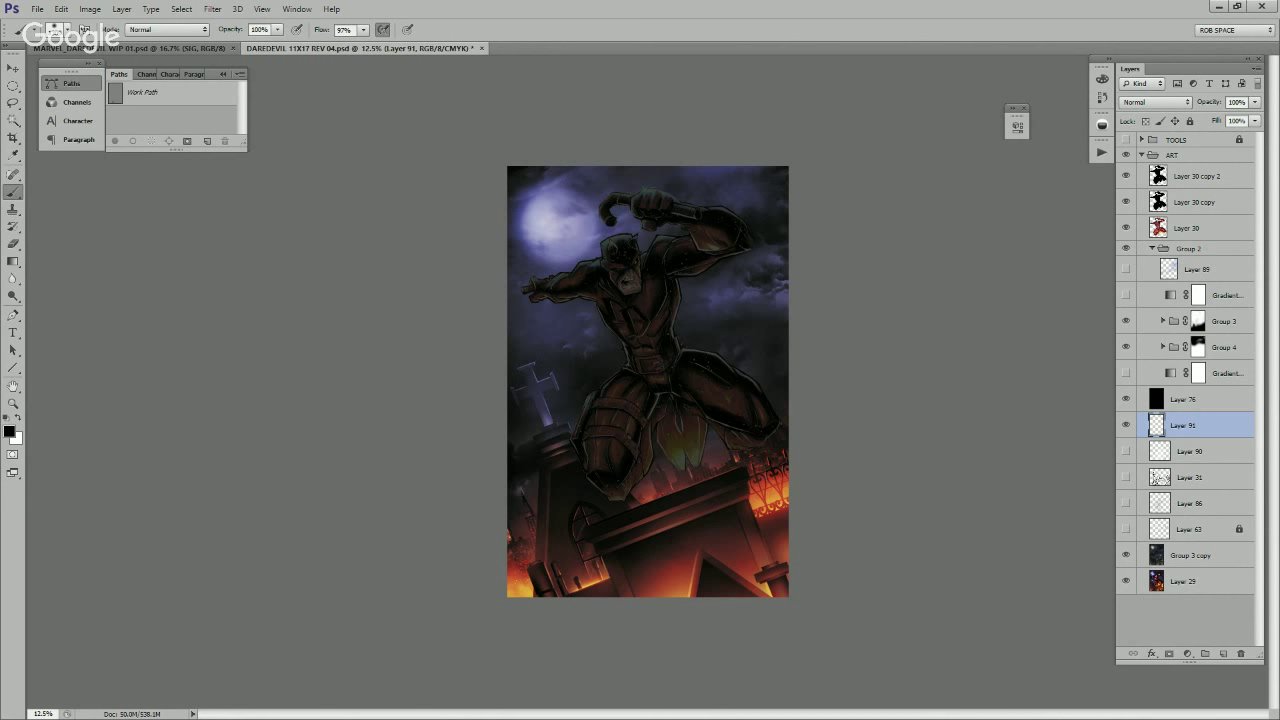
Step: Add a layer above Group 3, fill it with black and set its blend mode to Color Dodge
{"action": "left_click", "coordinate": [1199, 321]}
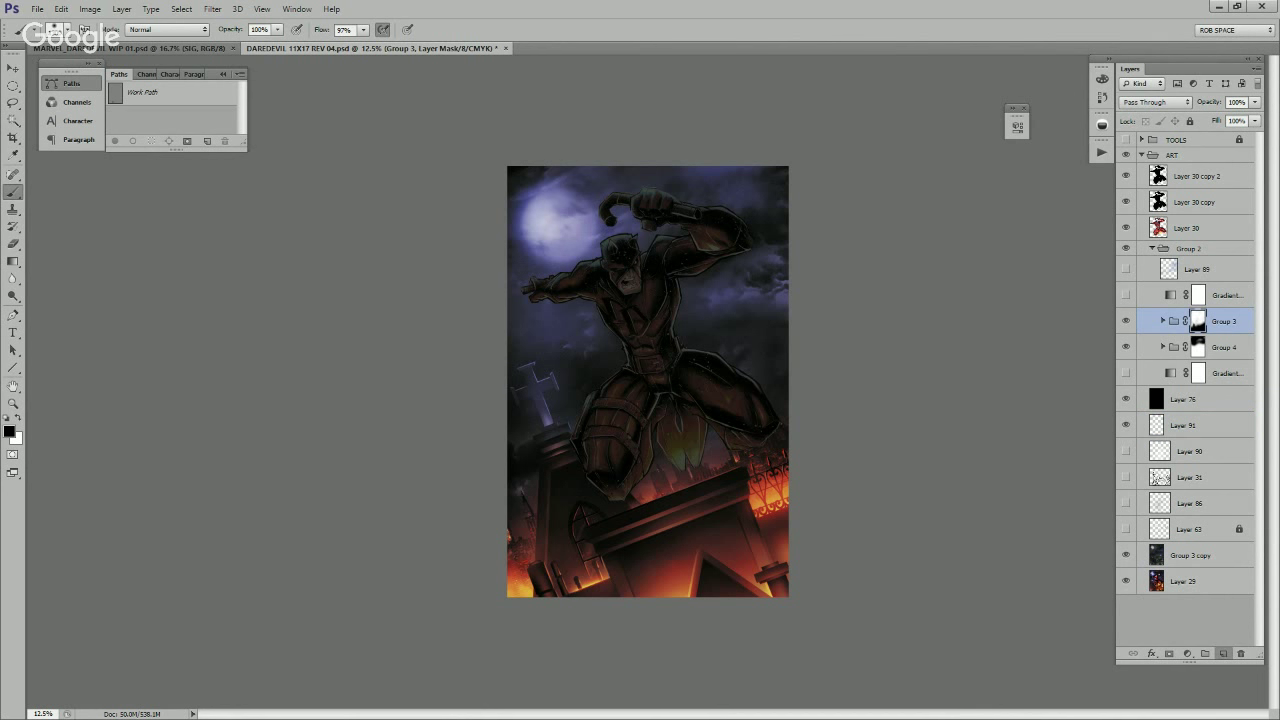
{"action": "left_click", "coordinate": [1223, 653]}
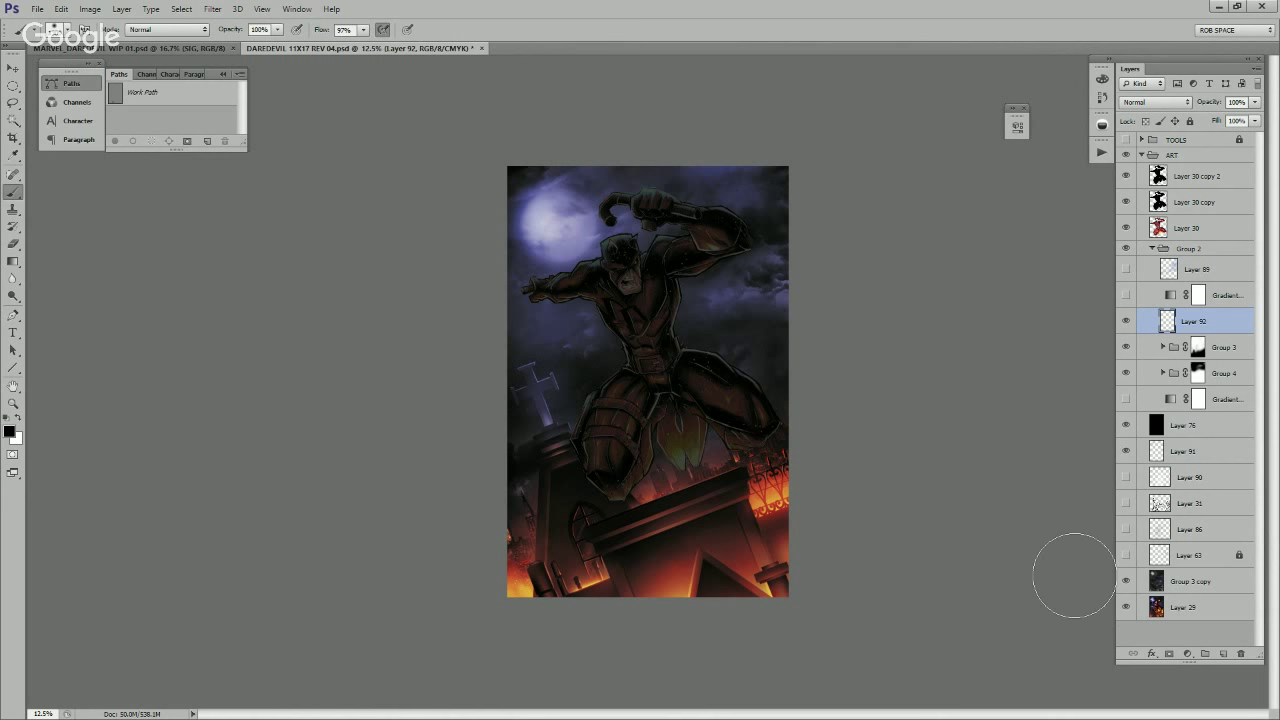
{"action": "key", "text": "shift+F5"}
{"action": "left_click", "coordinate": [716, 206]}
{"action": "left_click", "coordinate": [1156, 102]}
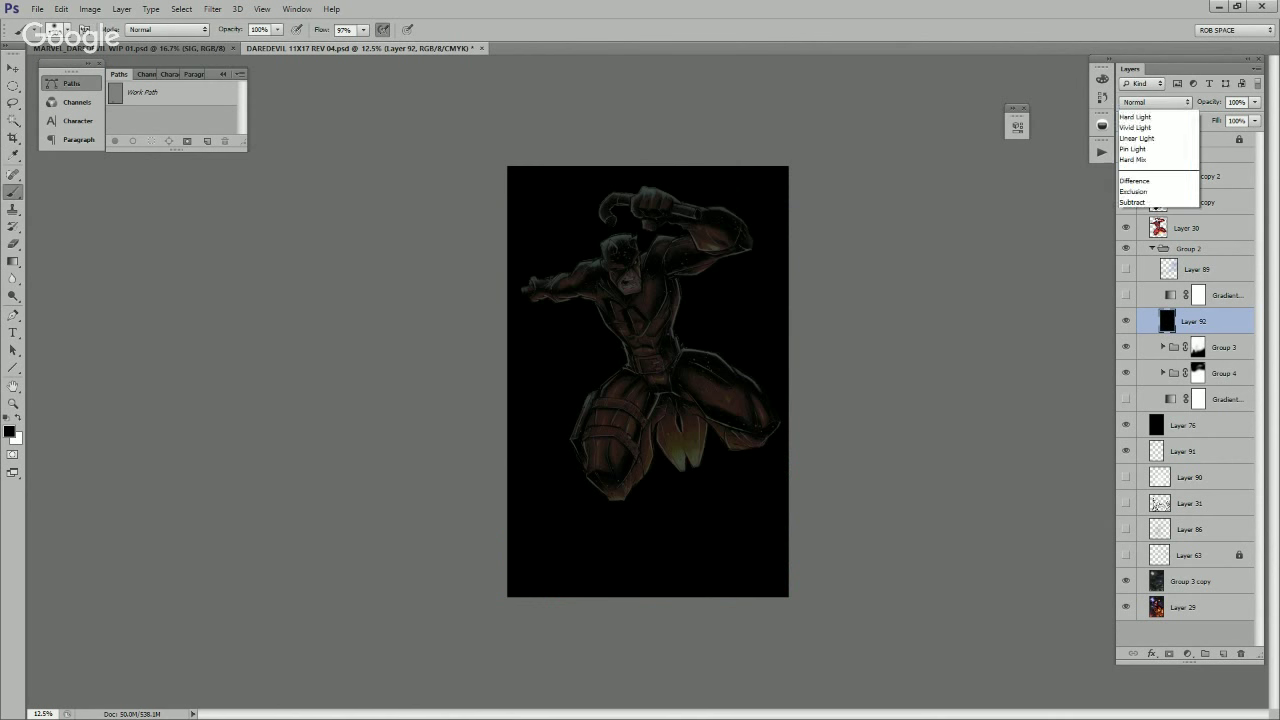
{"action": "left_click", "coordinate": [1160, 234]}
Step: Sample lavender from the moon's edge and brush a glow over the moon and the right-hand clouds, redoing the first moon stroke
{"action": "left_click", "coordinate": [580, 230], "text": "alt"}
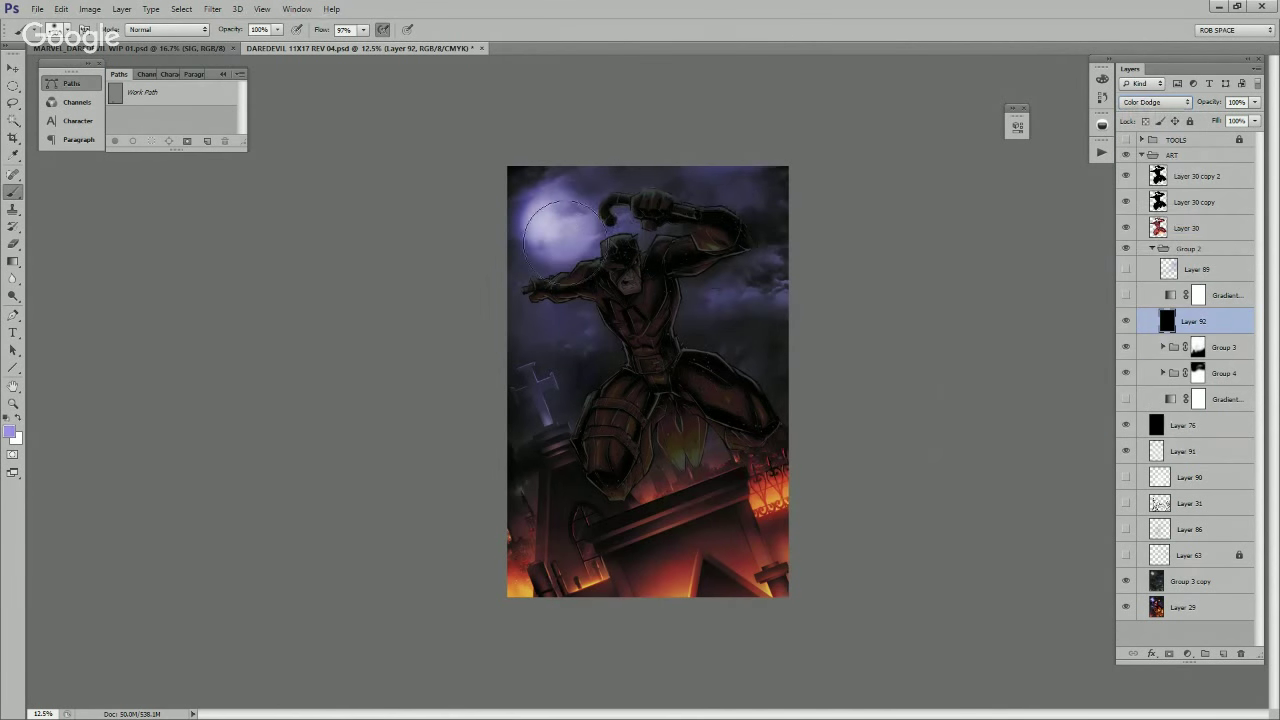
{"action": "mouse_move", "coordinate": [559, 247]}
{"action": "left_mouse_down"}
{"action": "mouse_move", "coordinate": [575, 221]}
{"action": "mouse_move", "coordinate": [562, 215]}
{"action": "mouse_move", "coordinate": [554, 245]}
{"action": "left_mouse_up"}
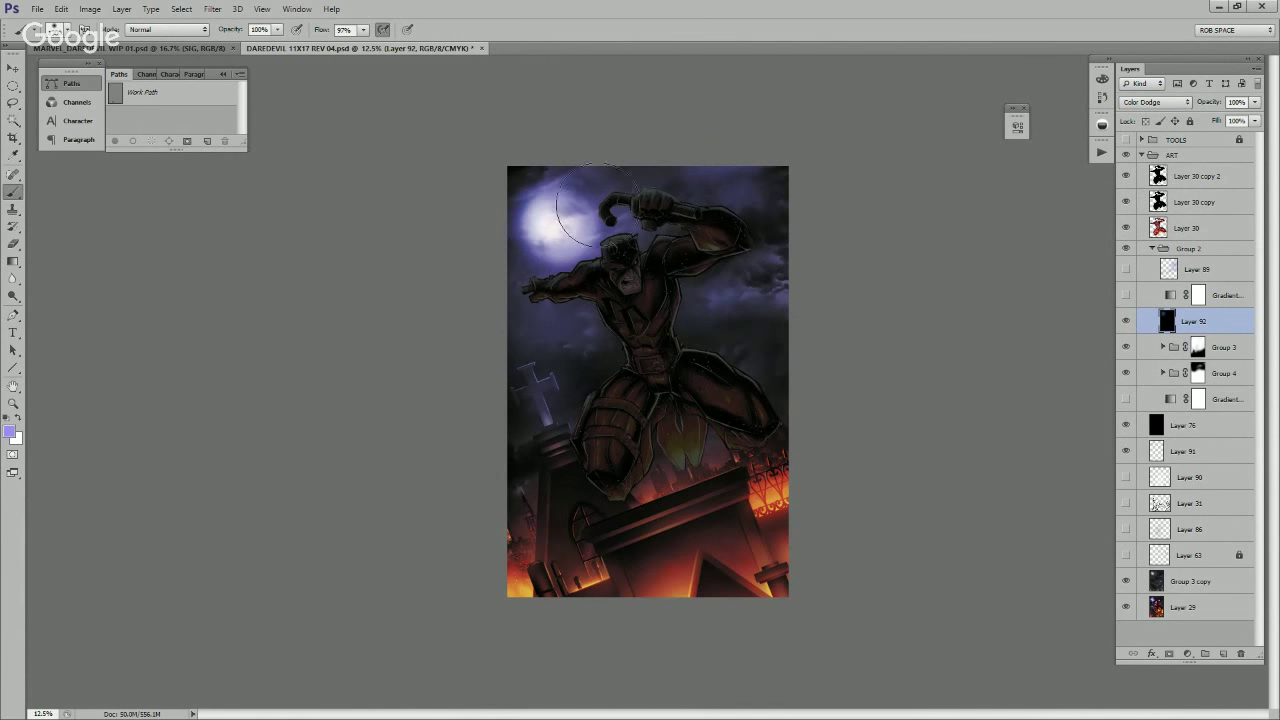
{"action": "key", "text": "ctrl+z"}
{"action": "key", "text": "ctrl+z"}
{"action": "left_click", "coordinate": [586, 241], "text": "alt"}
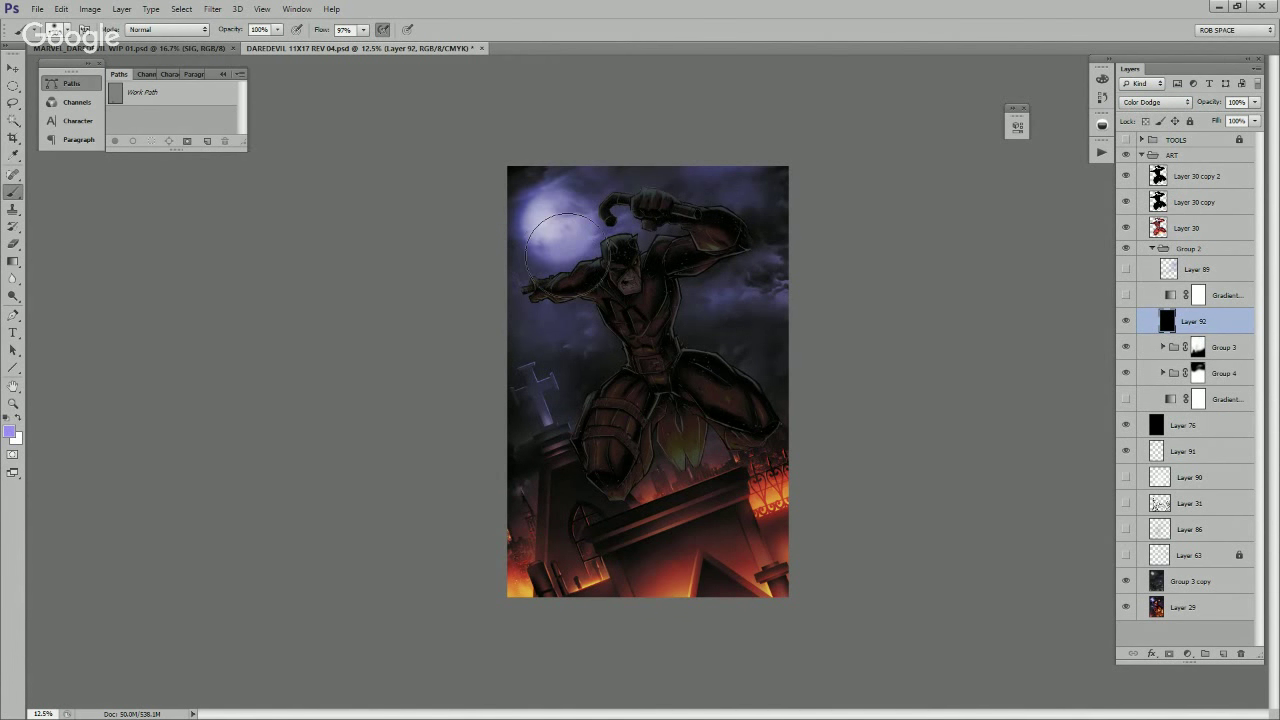
{"action": "mouse_move", "coordinate": [570, 257]}
{"action": "left_mouse_down"}
{"action": "mouse_move", "coordinate": [560, 210]}
{"action": "mouse_move", "coordinate": [557, 255]}
{"action": "left_mouse_up"}
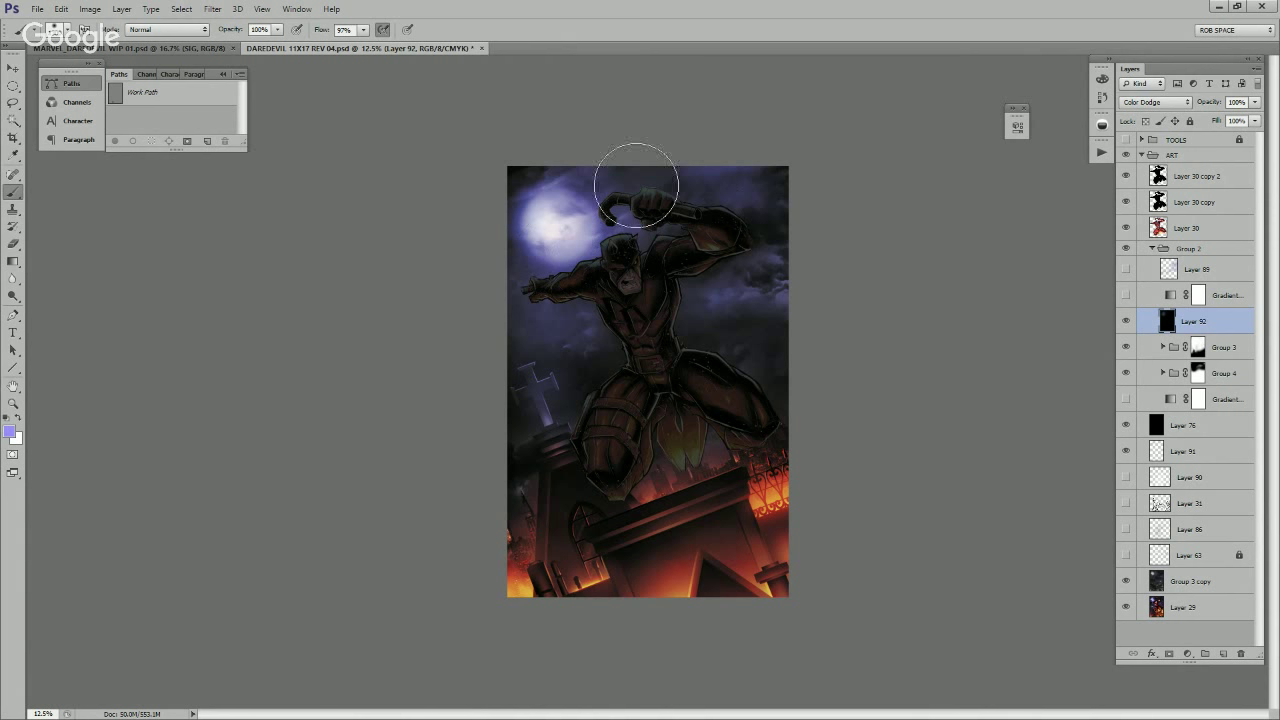
{"action": "mouse_move", "coordinate": [812, 310]}
{"action": "left_mouse_down"}
{"action": "mouse_move", "coordinate": [783, 263]}
{"action": "mouse_move", "coordinate": [742, 283]}
{"action": "left_mouse_up"}
Step: Try glow strokes around the lower background on the Color Dodge layer, and sample orange from the fire behind the fence
{"action": "key", "text": "x"}
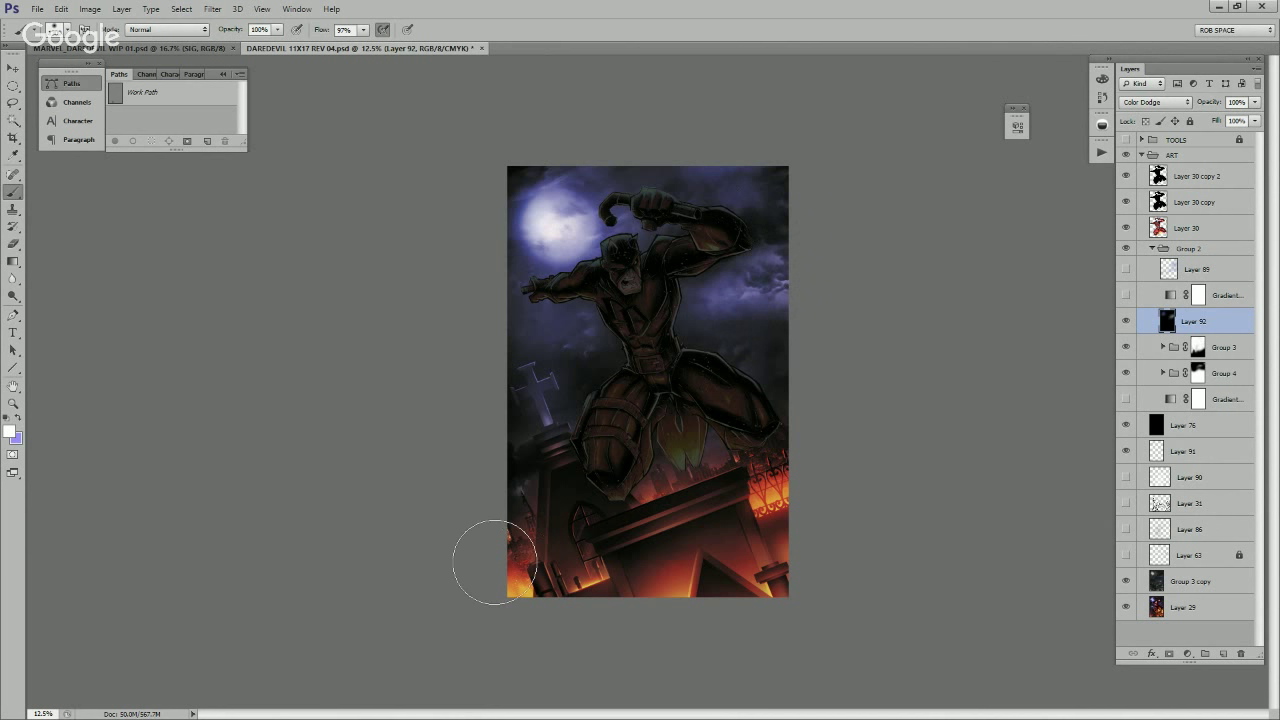
{"action": "key", "text": "ctrl+z"}
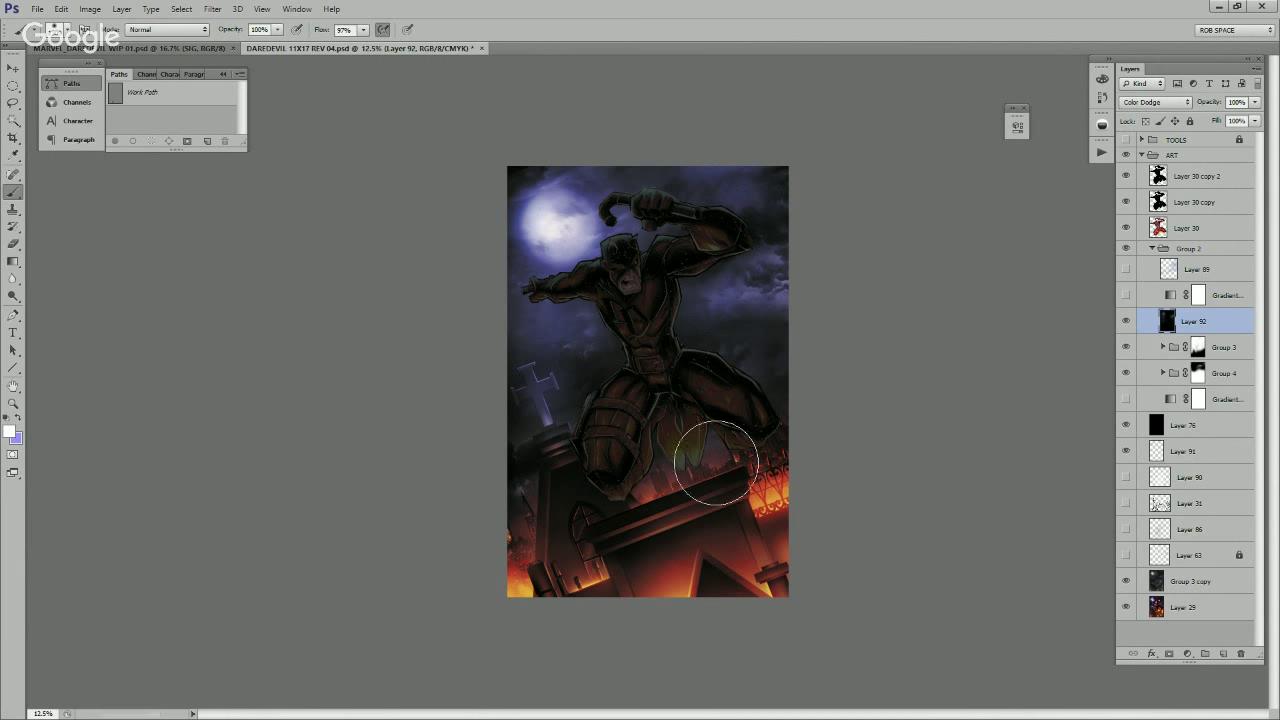
{"action": "left_click_drag", "start_coordinate": [716, 463], "coordinate": [701, 449]}
{"action": "key", "text": "x"}
{"action": "left_click", "coordinate": [771, 503], "text": "alt"}
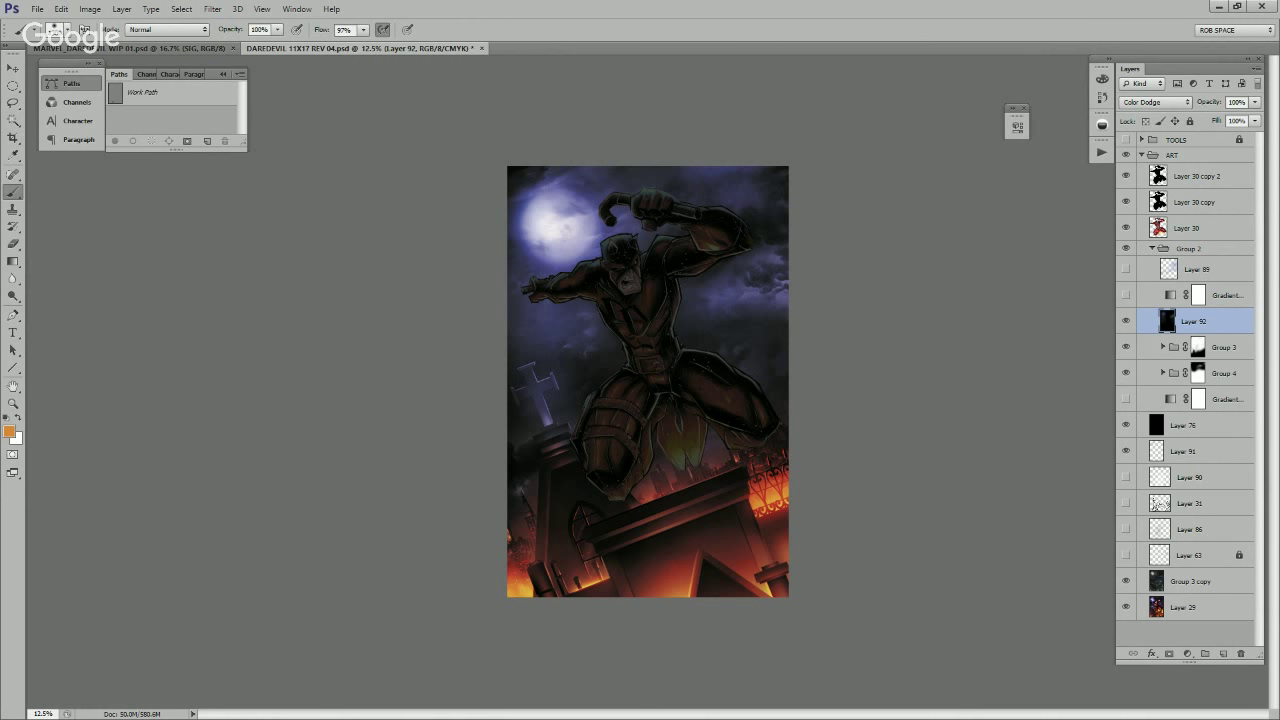
Step: Check the locked Layer 63 and use it to select the cross with the Magic Wand
{"action": "left_click", "coordinate": [1126, 555]}
{"action": "left_click", "coordinate": [1126, 555]}
{"action": "left_click", "coordinate": [1189, 555]}
{"action": "key", "text": "w"}
{"action": "left_click", "coordinate": [538, 395]}
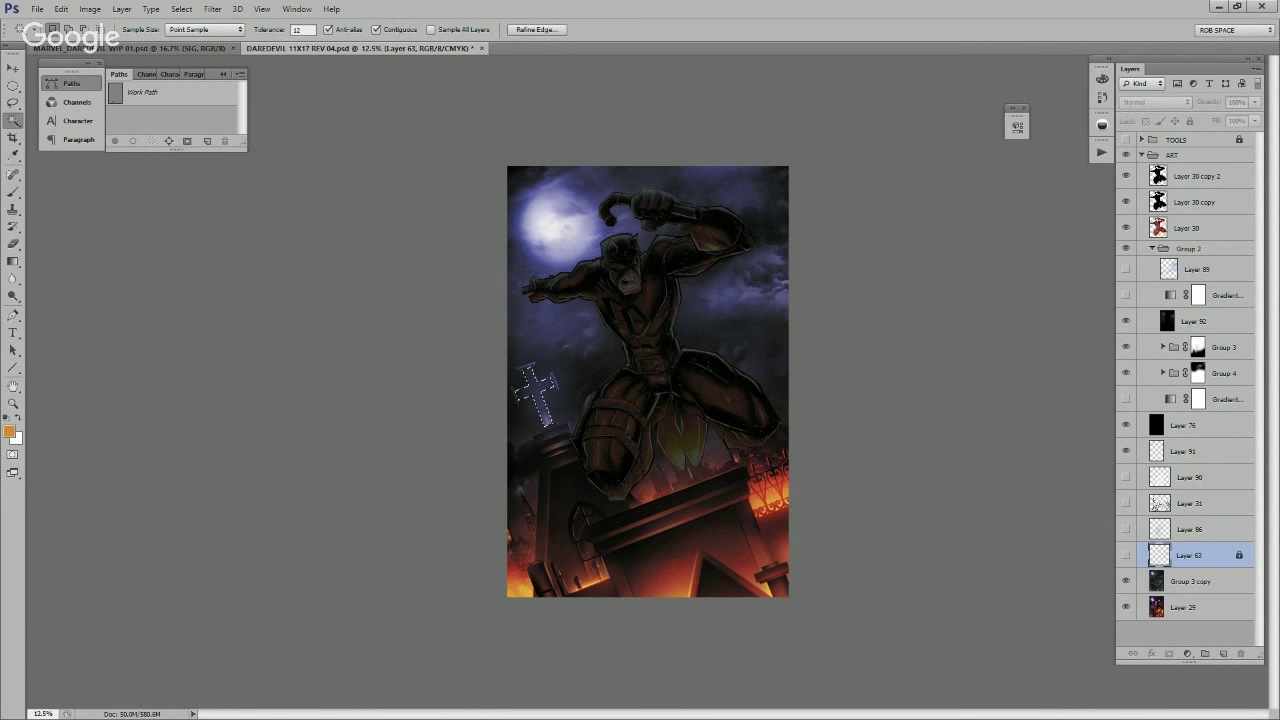
Step: Add a layer above Layer 91, darken the selected cross with black, deselect it and rework the strokes
{"action": "left_click", "coordinate": [1184, 451]}
{"action": "left_click", "coordinate": [1222, 653]}
{"action": "key", "text": "b"}
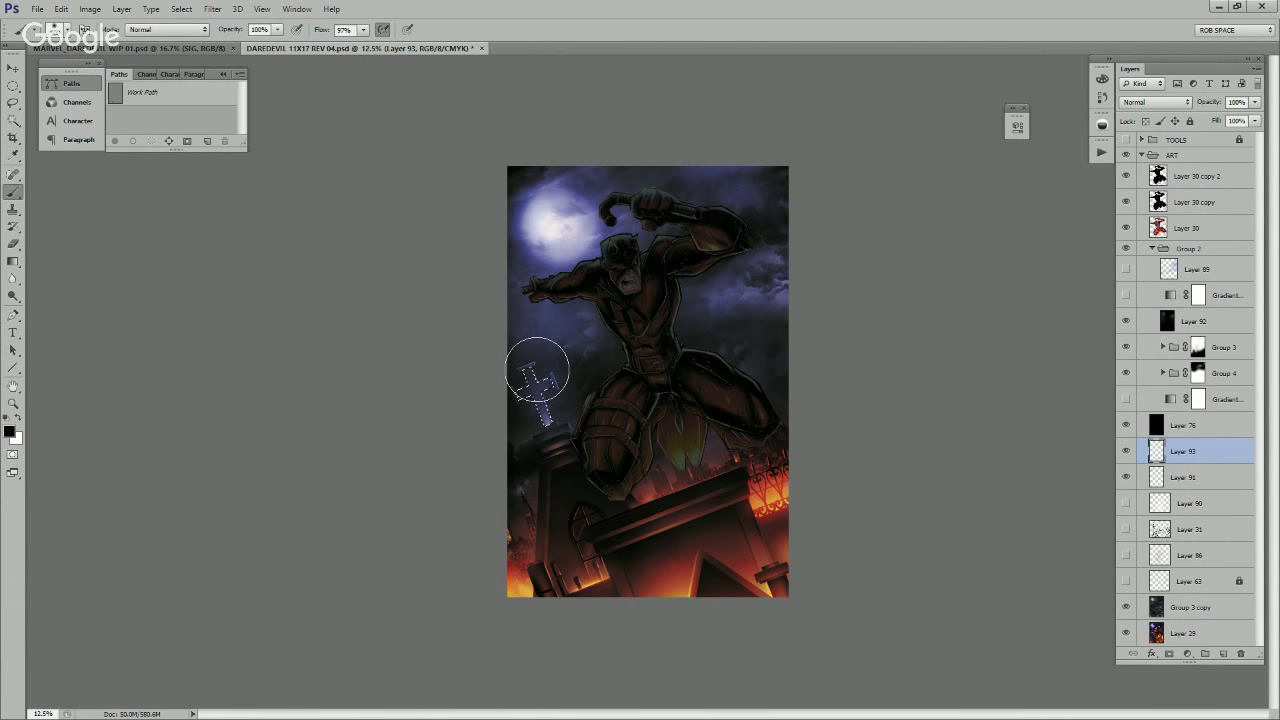
{"action": "key", "text": "ctrl+d"}
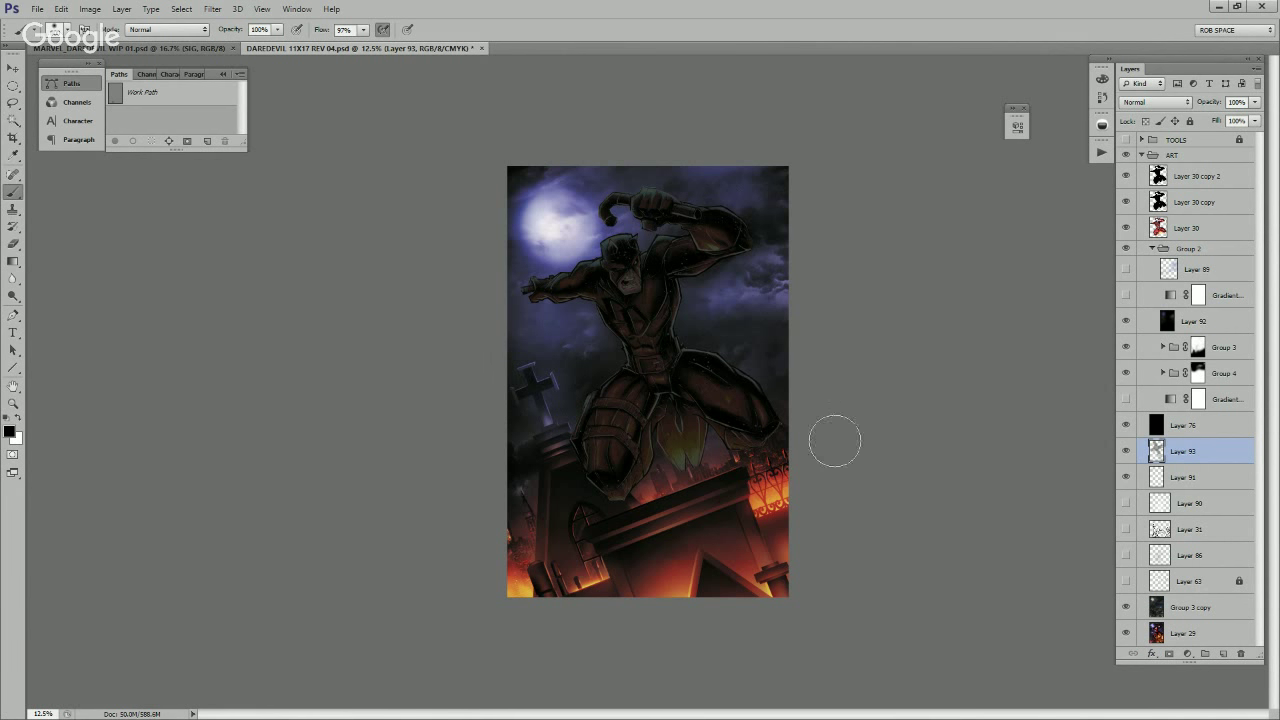
{"action": "key", "text": "x"}
{"action": "key", "text": "ctrl+z"}
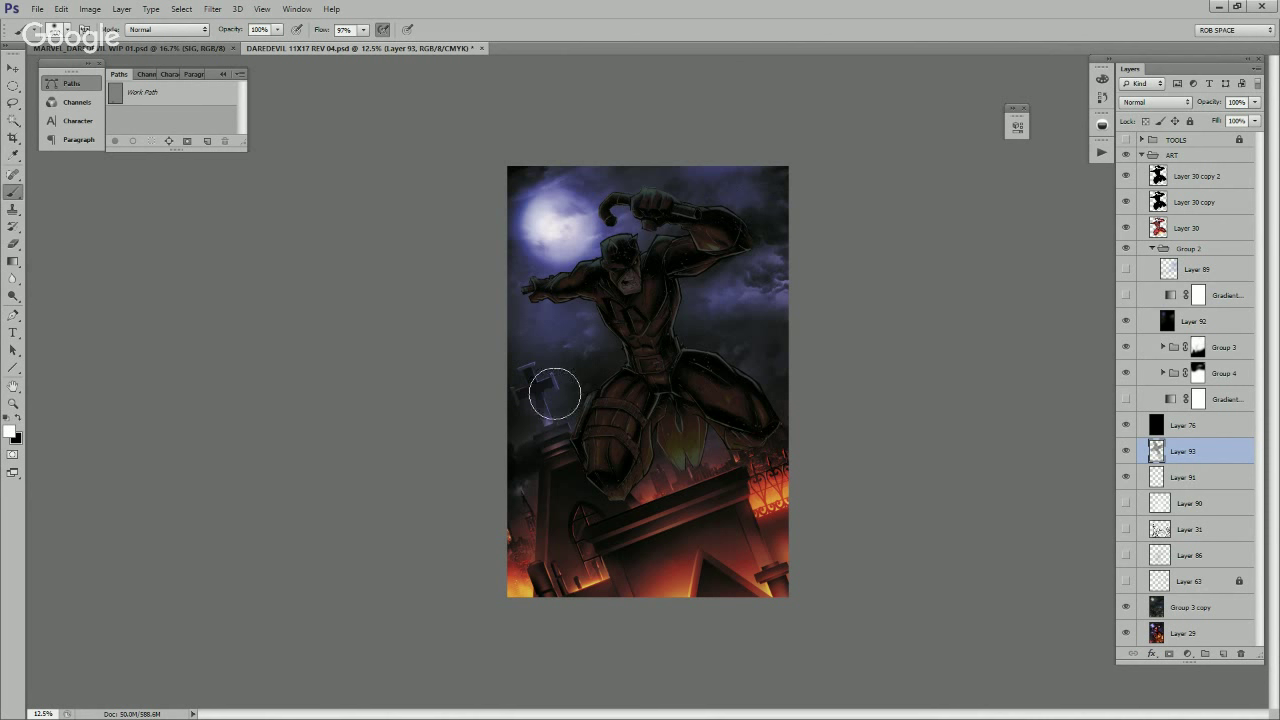
{"action": "key", "text": "x"}
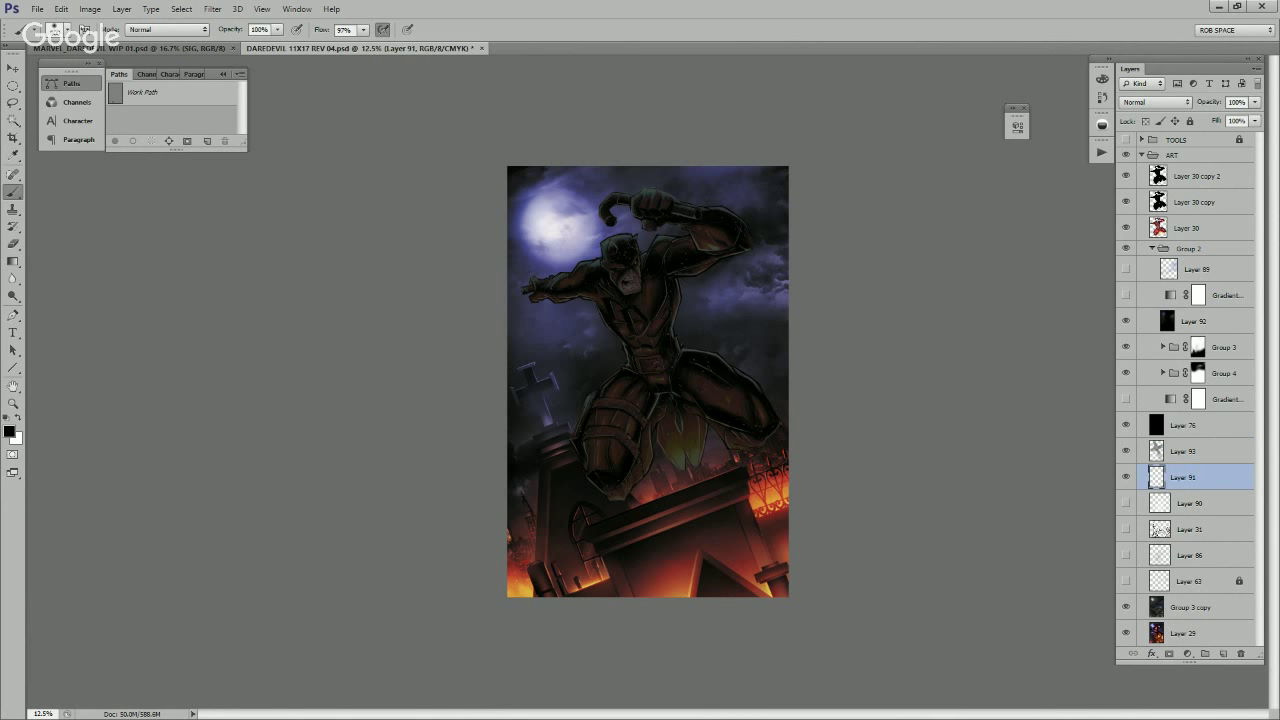
Step: Replace the stray Layer 91 selection with a Magic Wand selection of the cross's end faces, taken from Layer 63
{"action": "key", "text": "w"}
{"action": "left_click", "coordinate": [531, 372]}
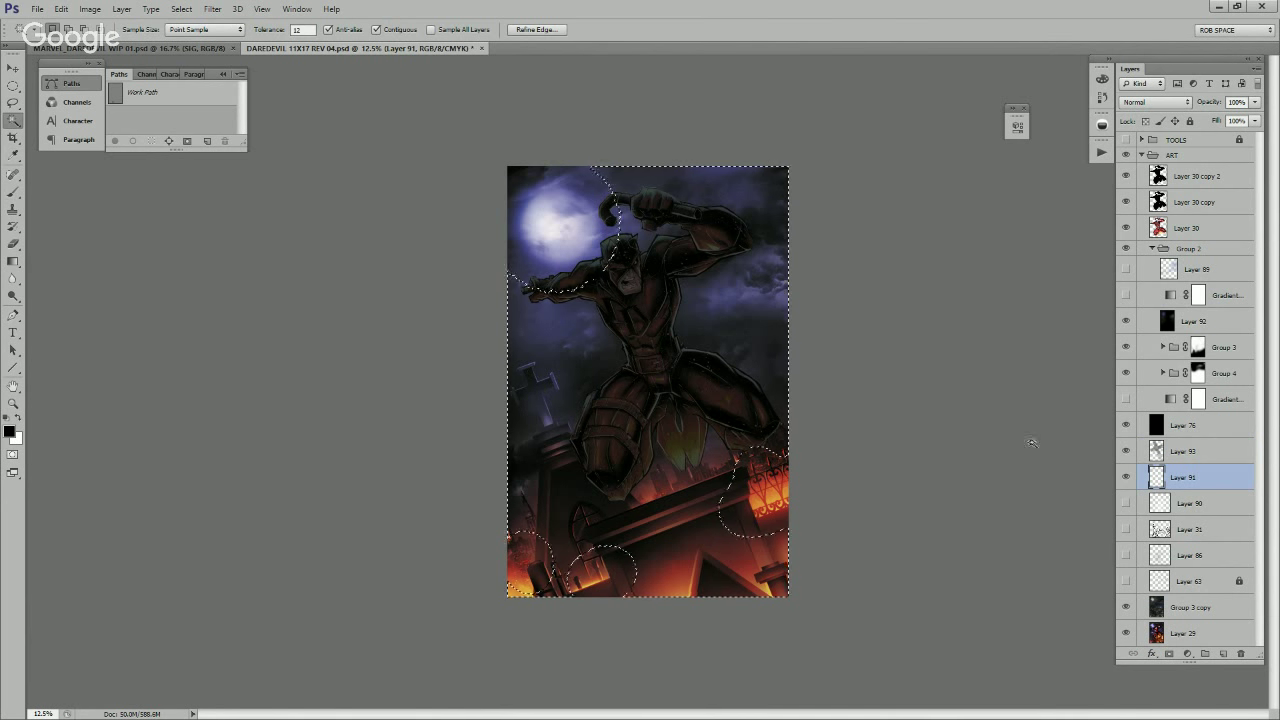
{"action": "left_click", "coordinate": [1189, 581]}
{"action": "left_click", "coordinate": [1126, 581]}
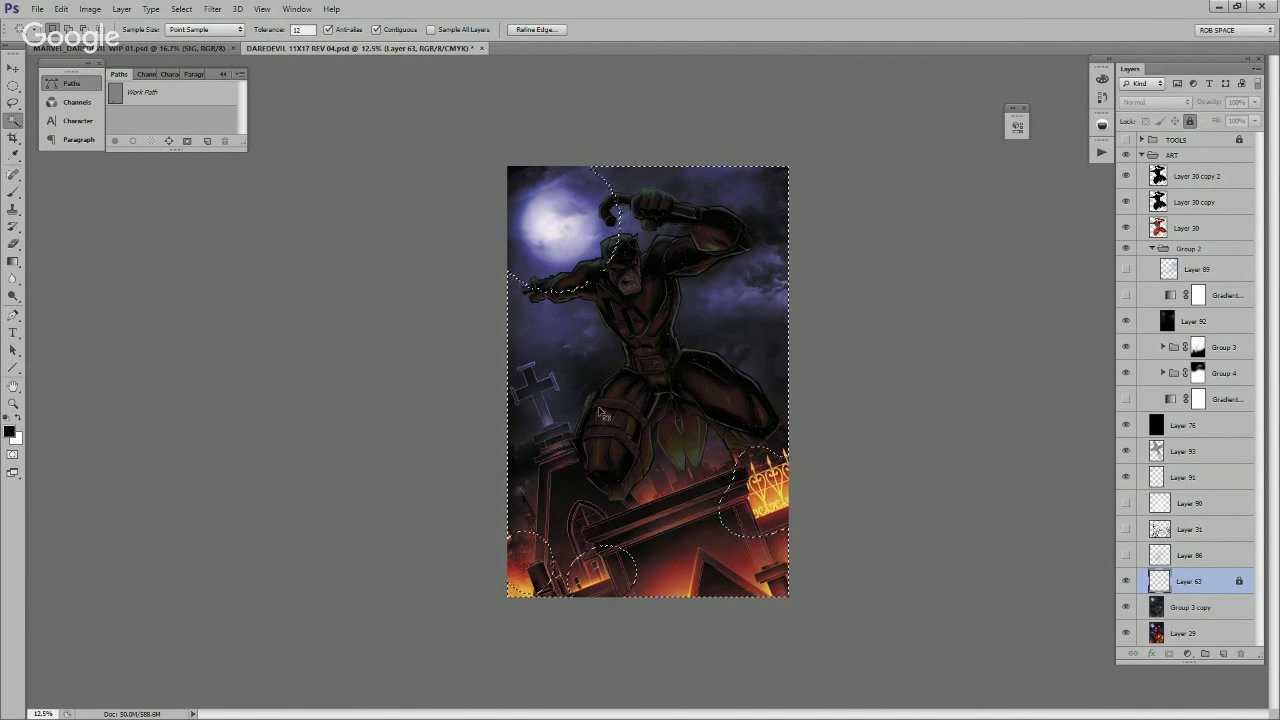
{"action": "key", "text": "ctrl+d"}
{"action": "key", "text": "z"}
{"action": "left_click", "coordinate": [530, 373]}
{"action": "left_click", "coordinate": [530, 373]}
{"action": "key", "text": "w"}
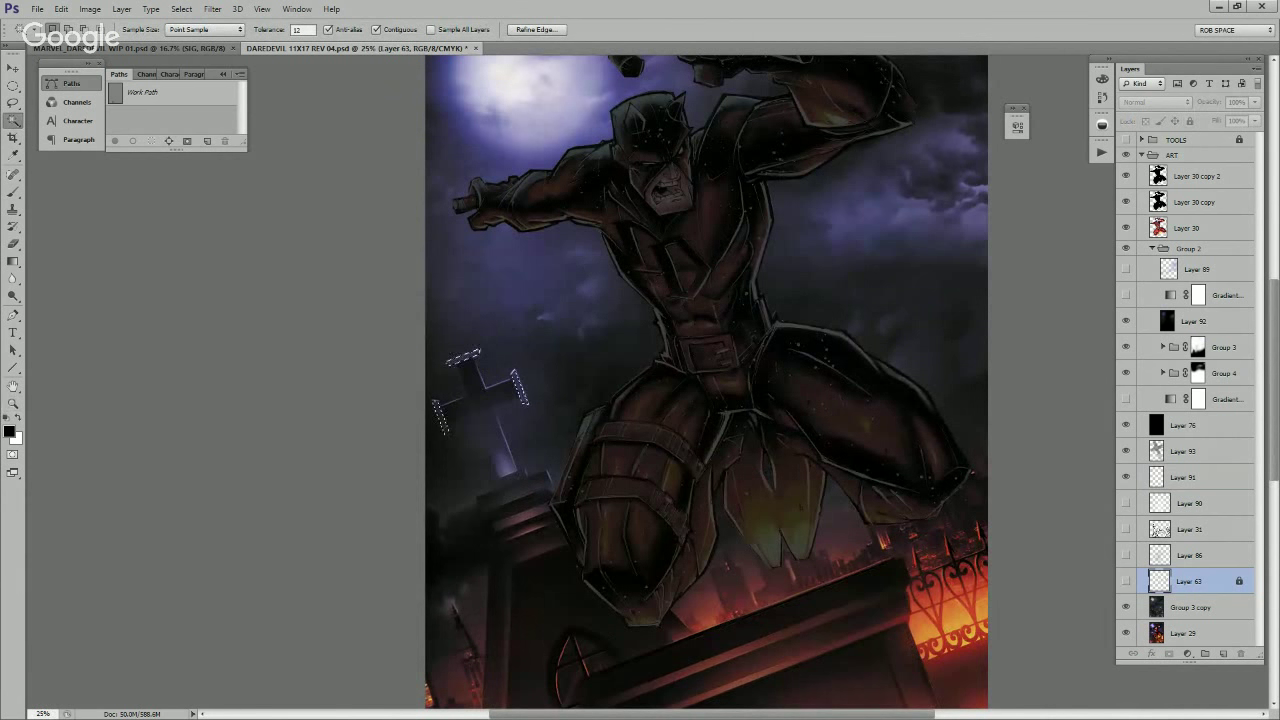
Step: Hide the selection edges and brush black over the cross's end faces on Layer 93
{"action": "left_click", "coordinate": [1184, 451]}
{"action": "key", "text": "ctrl+h"}
{"action": "key", "text": "ctrl+h"}
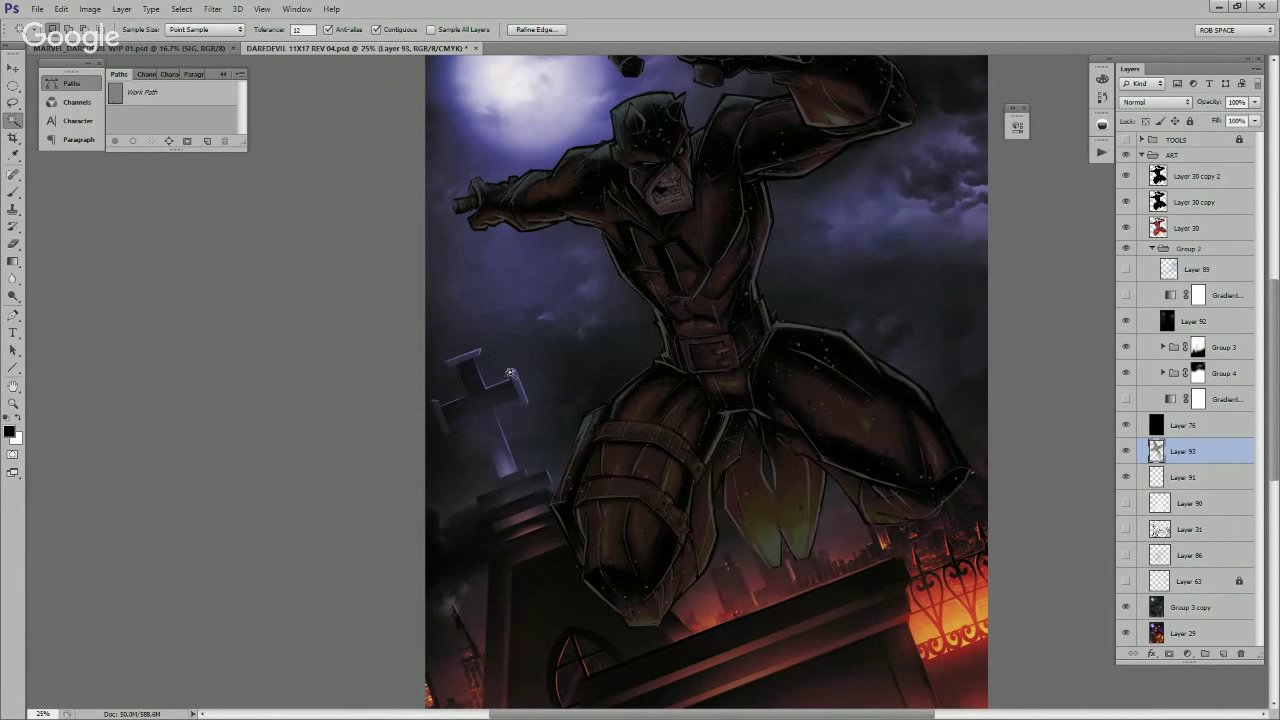
{"action": "key", "text": "b"}
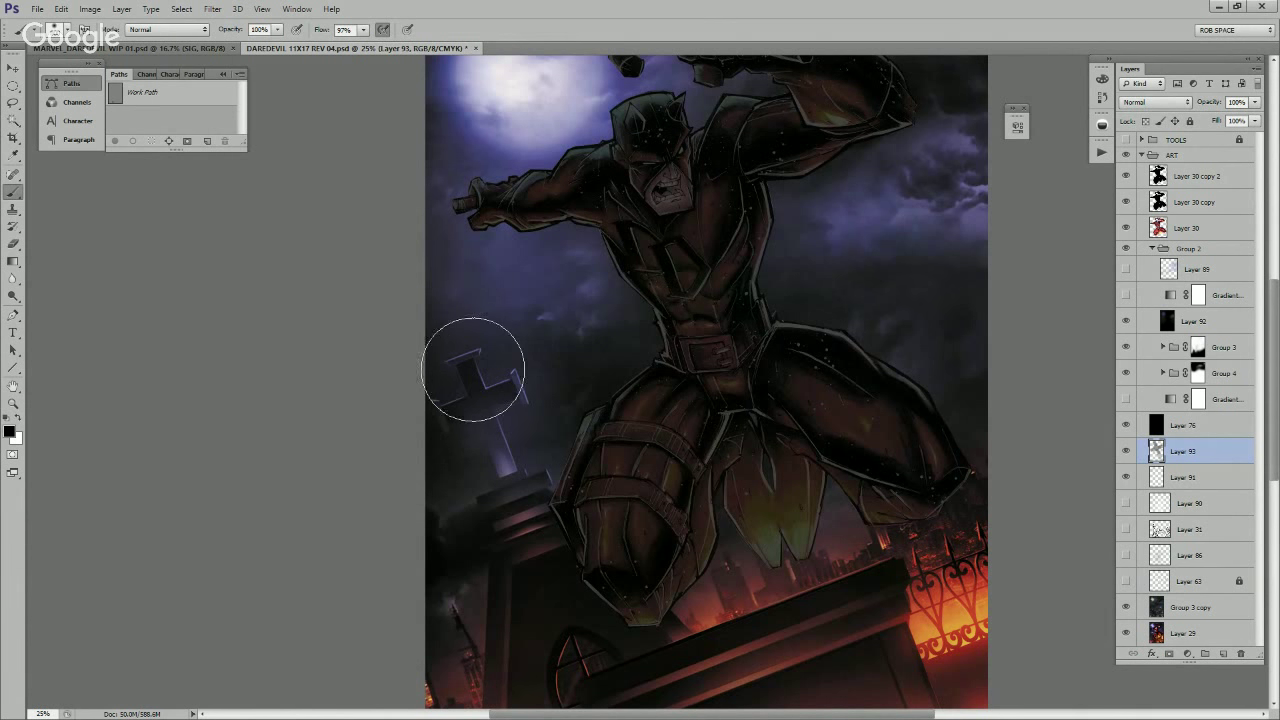
{"action": "left_click_drag", "start_coordinate": [507, 339], "coordinate": [480, 345]}
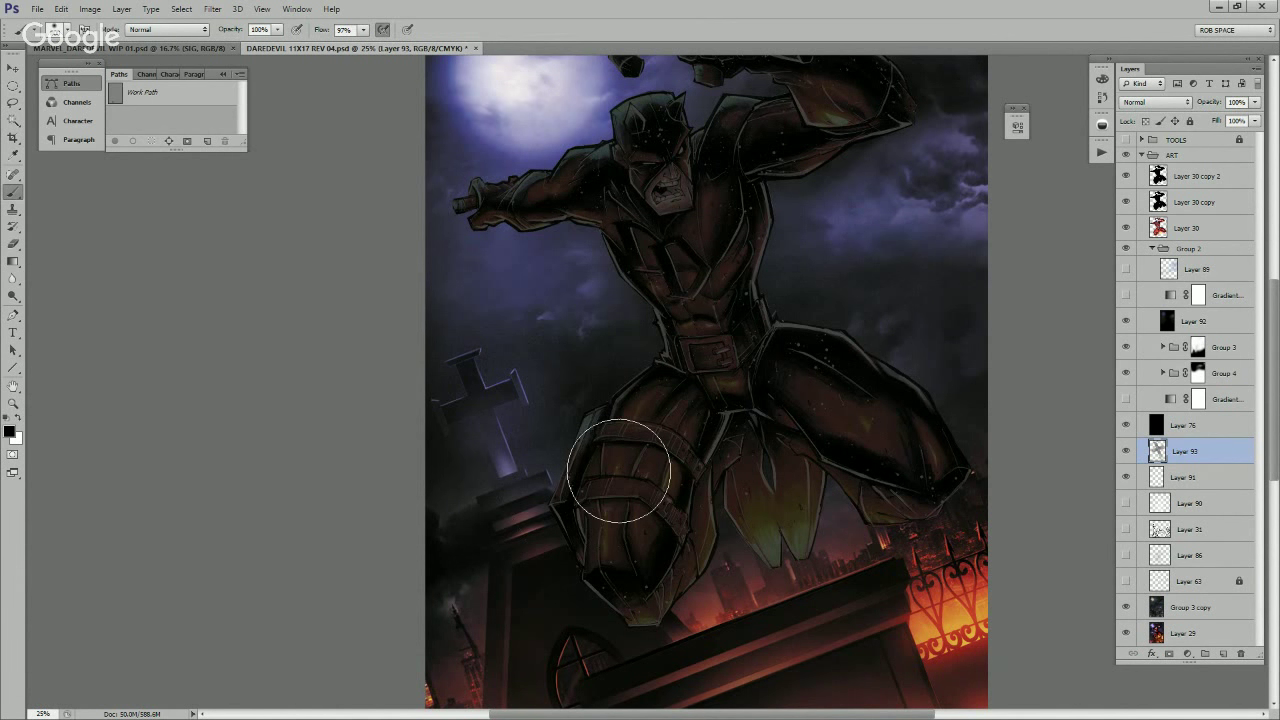
Step: Examine the repainted cross, the figure against the sky and the lower building at different magnifications
{"action": "key", "text": "z"}
{"action": "left_click", "coordinate": [615, 487]}
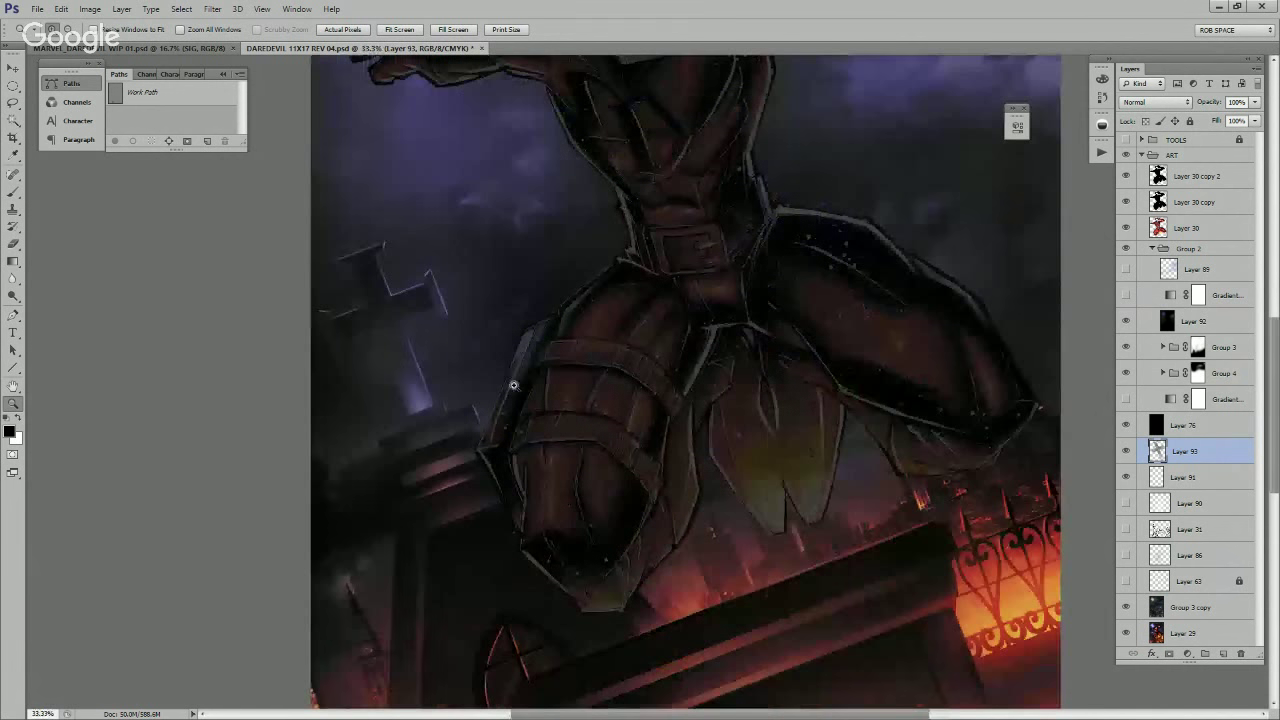
{"action": "left_click", "coordinate": [497, 374], "text": "alt"}
{"action": "left_click", "coordinate": [502, 382], "text": "alt"}
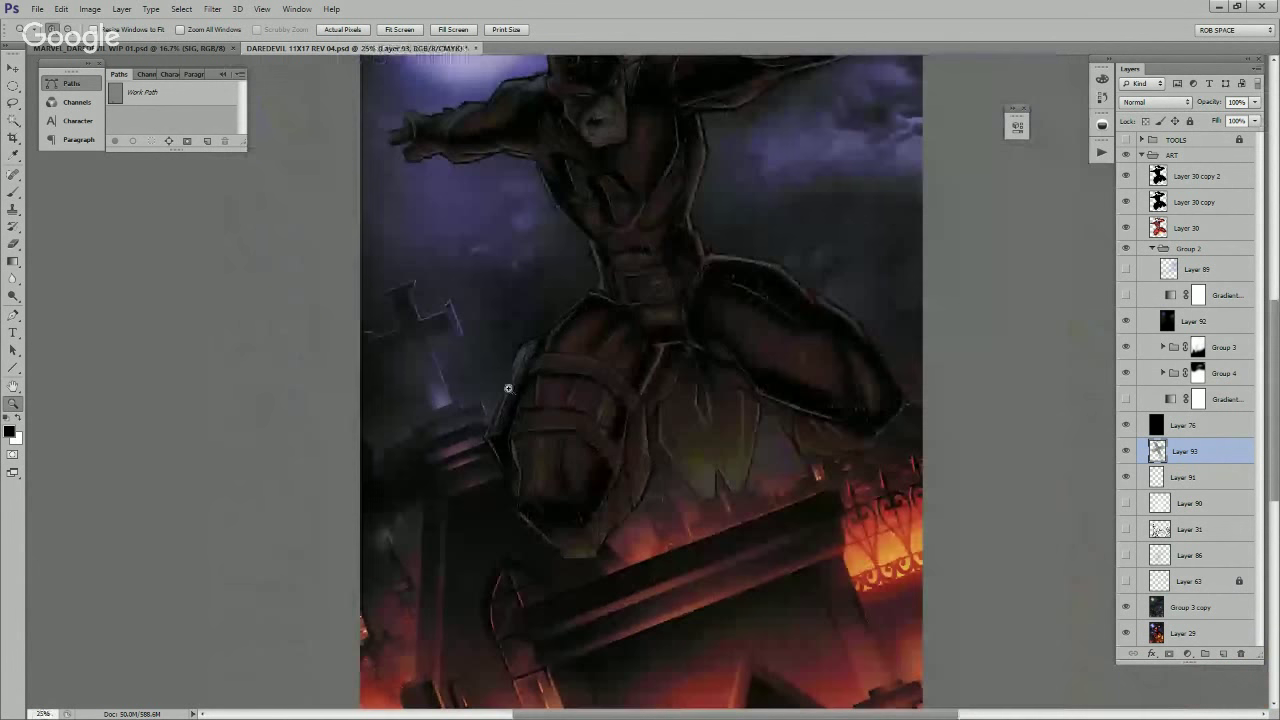
{"action": "left_click_drag", "start_coordinate": [562, 375], "coordinate": [482, 490]}
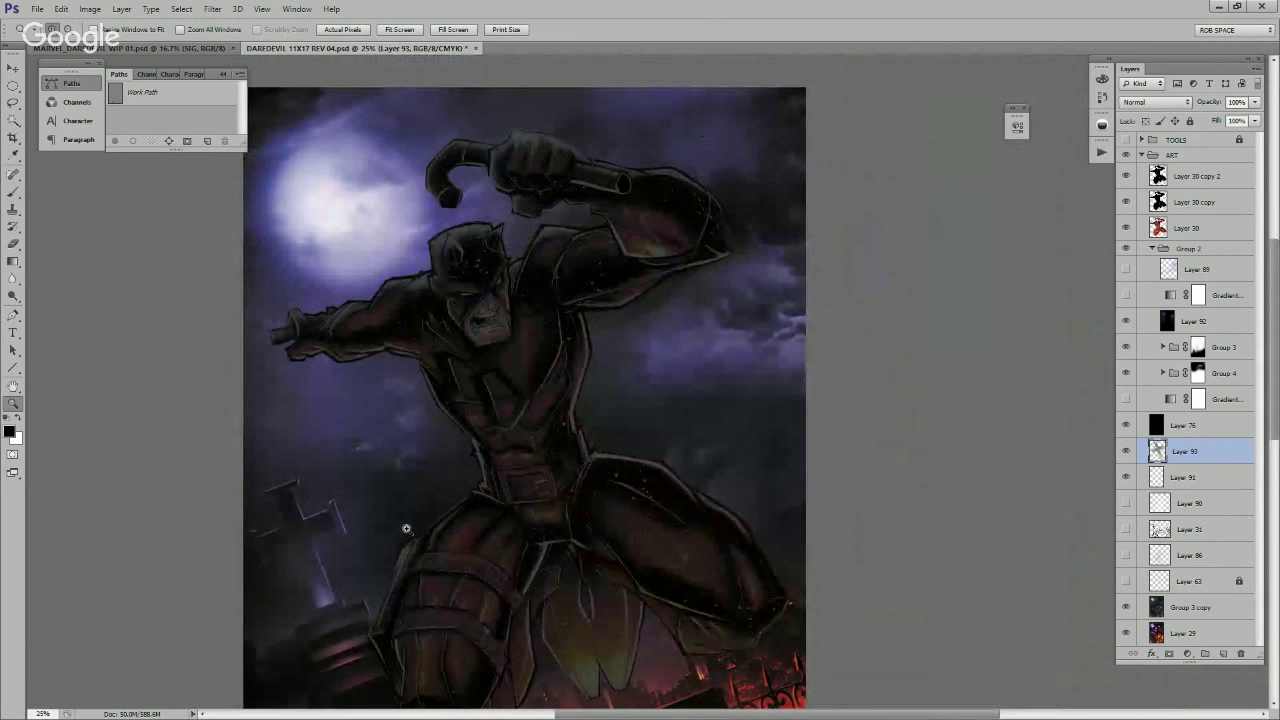
{"action": "mouse_move", "coordinate": [452, 561]}
{"action": "left_mouse_down"}
{"action": "mouse_move", "coordinate": [509, 457]}
{"action": "mouse_move", "coordinate": [749, 466]}
{"action": "mouse_move", "coordinate": [749, 370]}
{"action": "left_mouse_up"}
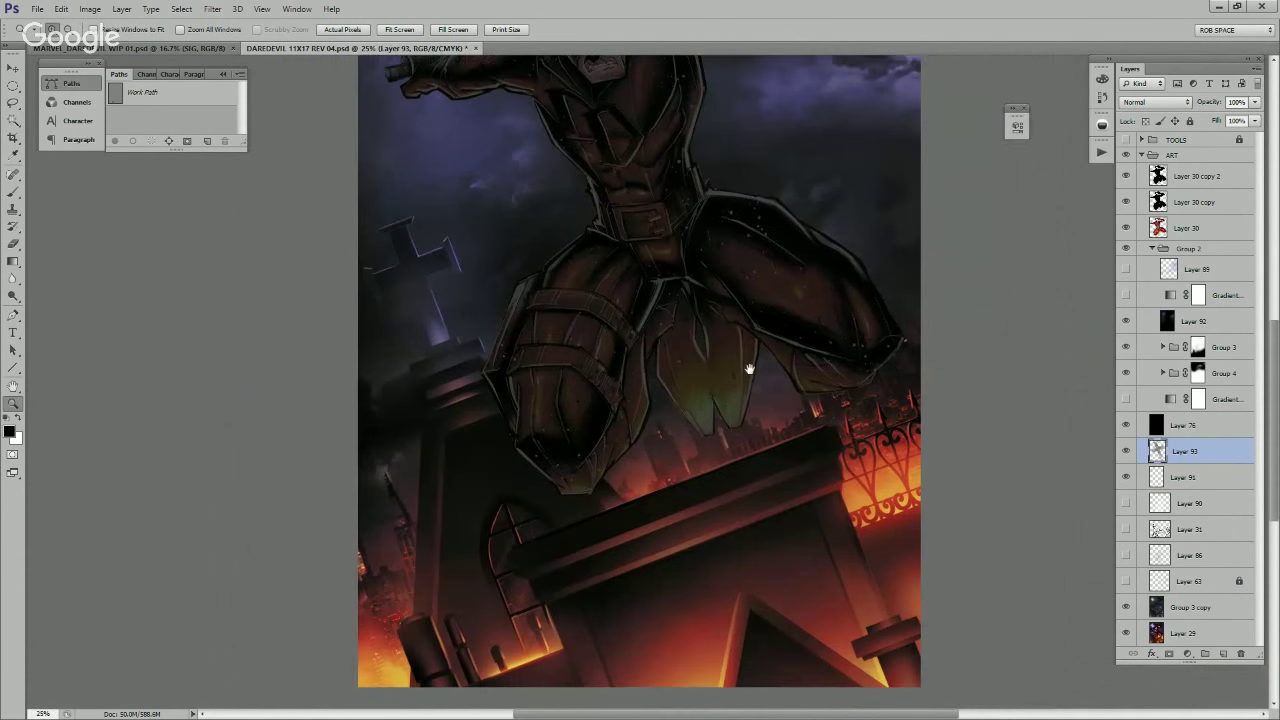
{"action": "left_click", "coordinate": [467, 523]}
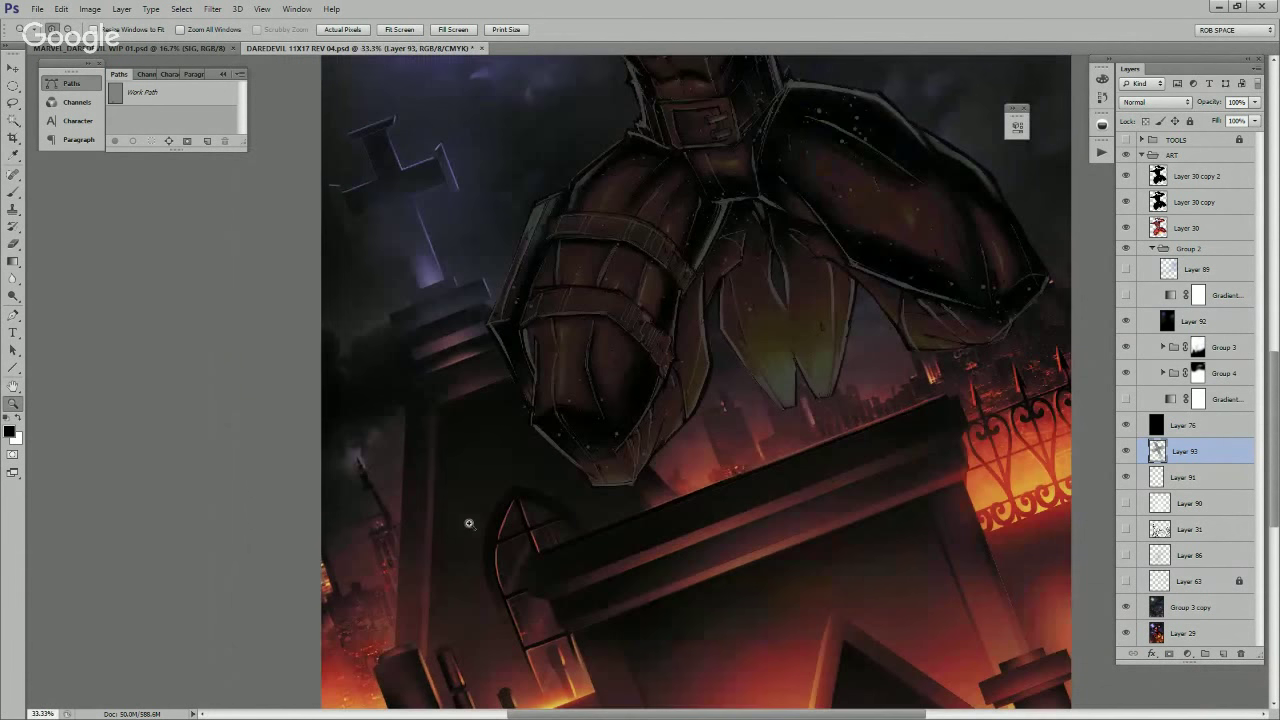
{"action": "left_click", "coordinate": [469, 494], "text": "alt"}
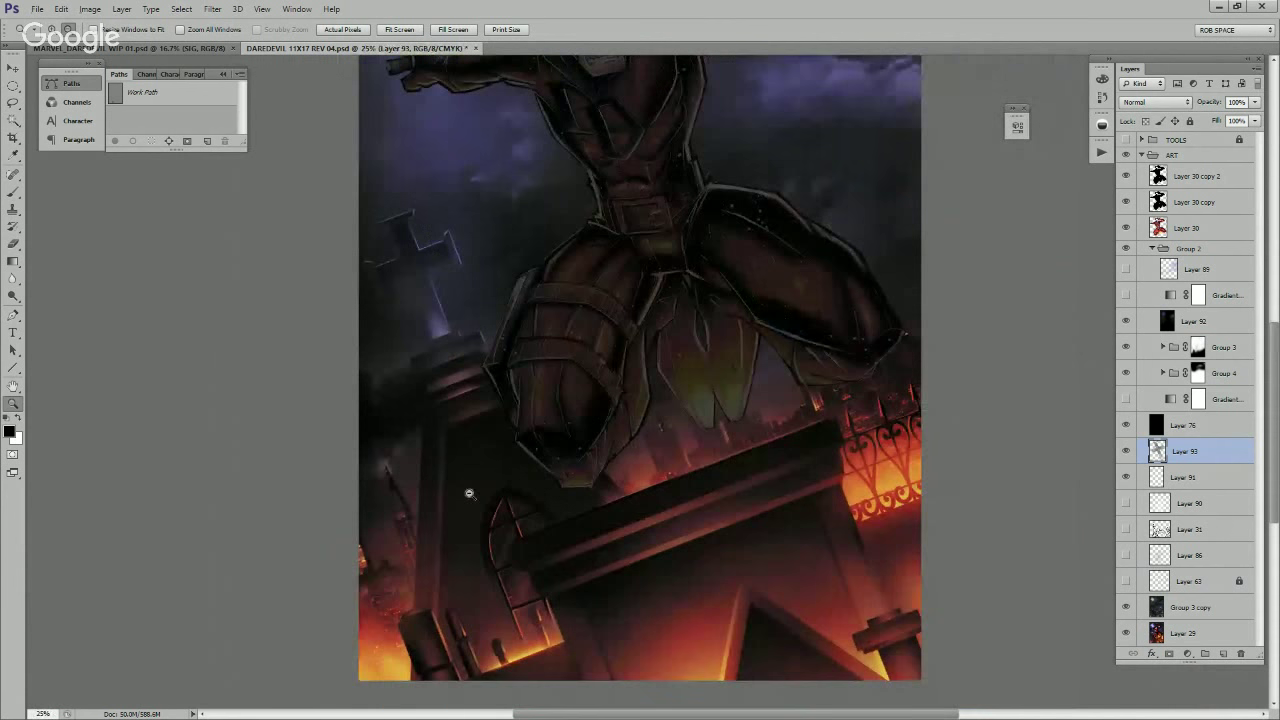
Step: Copy the still-selected area of the Group 3 copy layer onto a new layer directly above it
{"action": "left_click", "coordinate": [469, 494]}
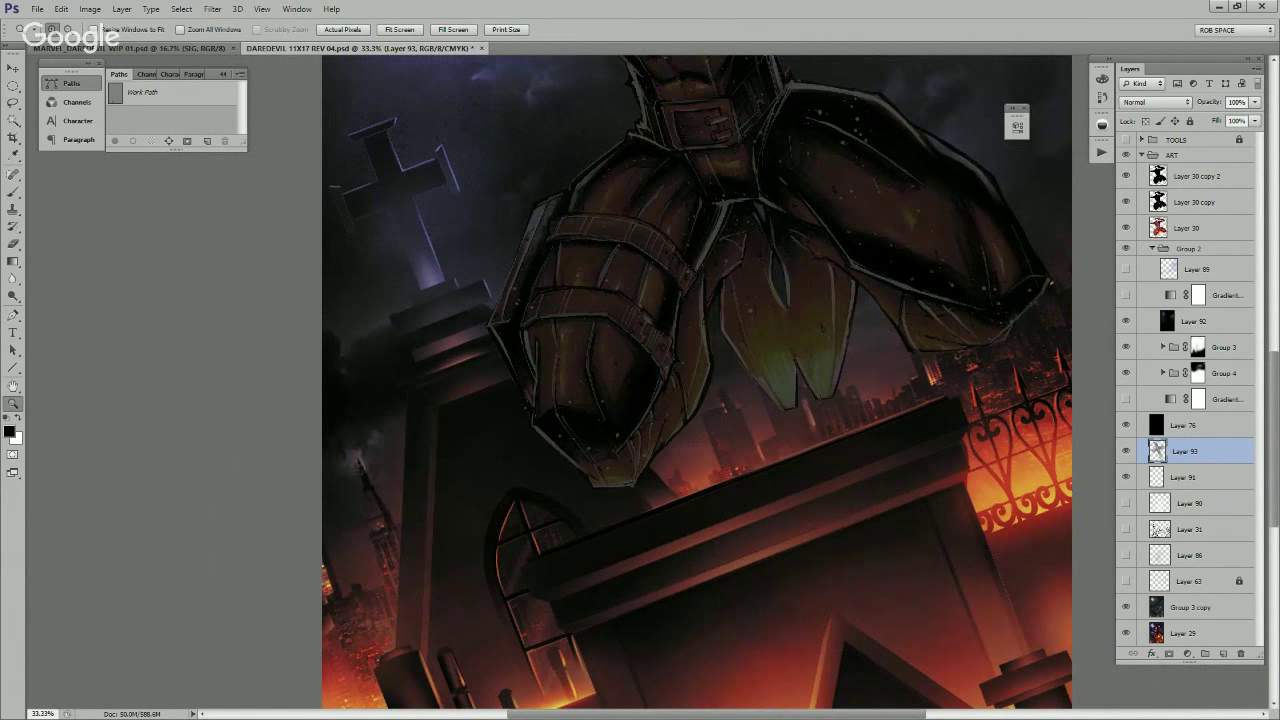
{"action": "left_click", "coordinate": [1190, 607]}
{"action": "key", "text": "ctrl+j"}
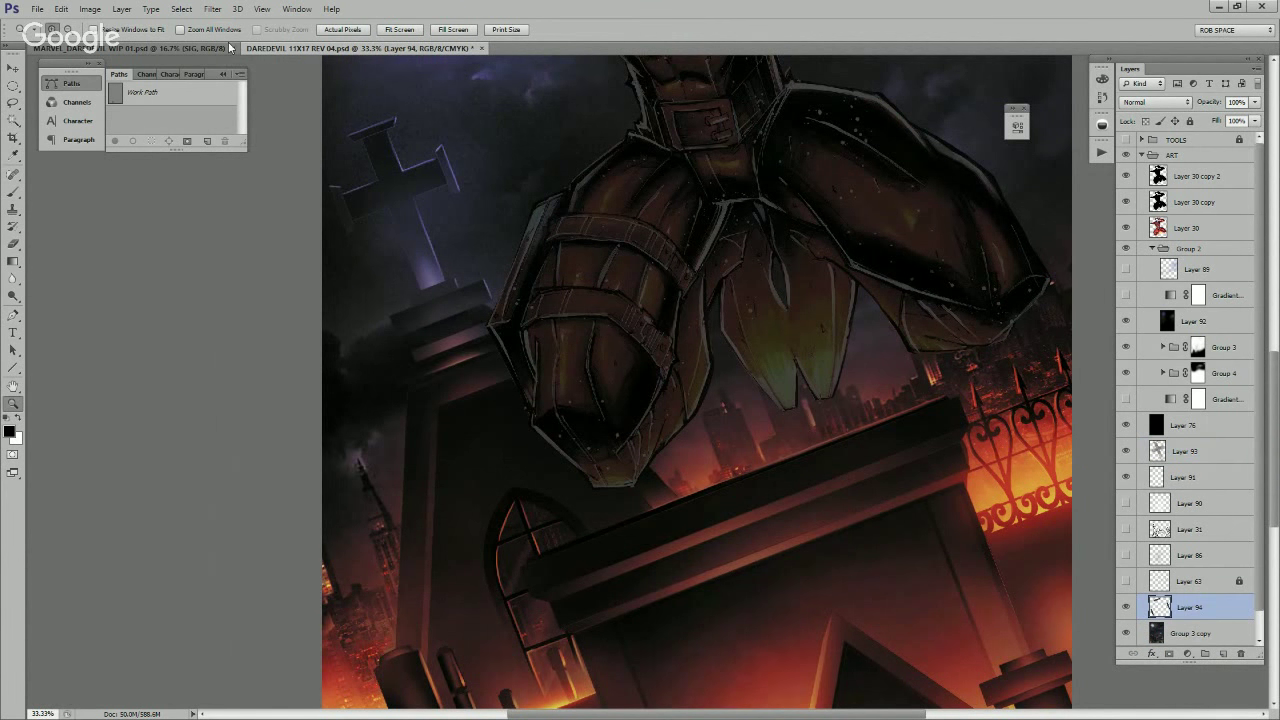
{"action": "left_click", "coordinate": [212, 9]}
{"action": "mouse_move", "coordinate": [290, 169]}
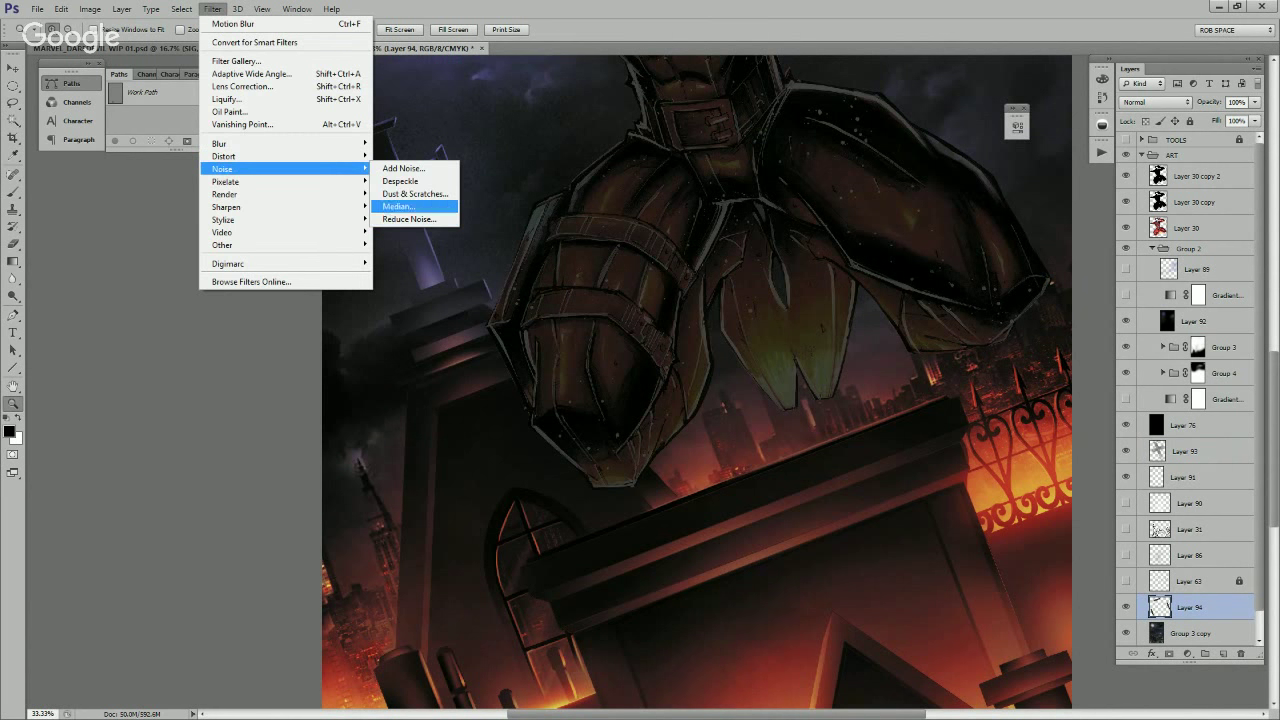
{"action": "left_click", "coordinate": [414, 194]}
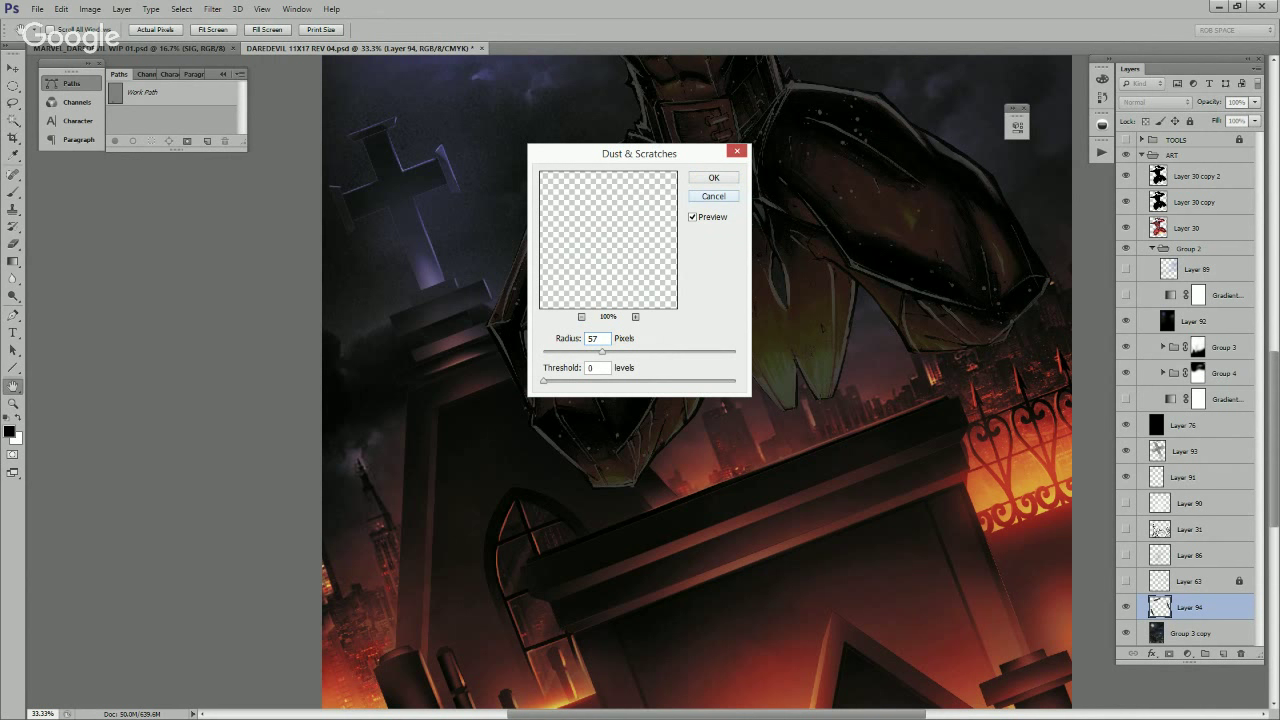
{"action": "left_click", "coordinate": [711, 196]}
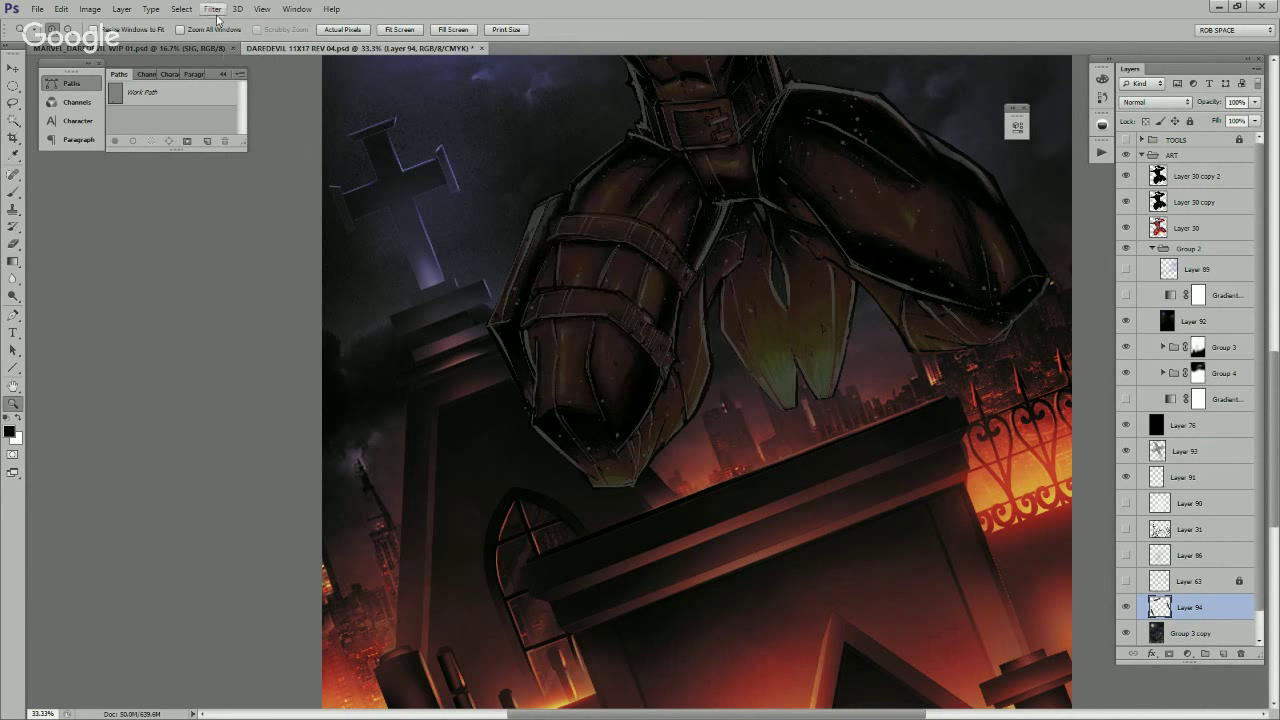
{"action": "left_click", "coordinate": [212, 9]}
{"action": "mouse_move", "coordinate": [280, 169]}
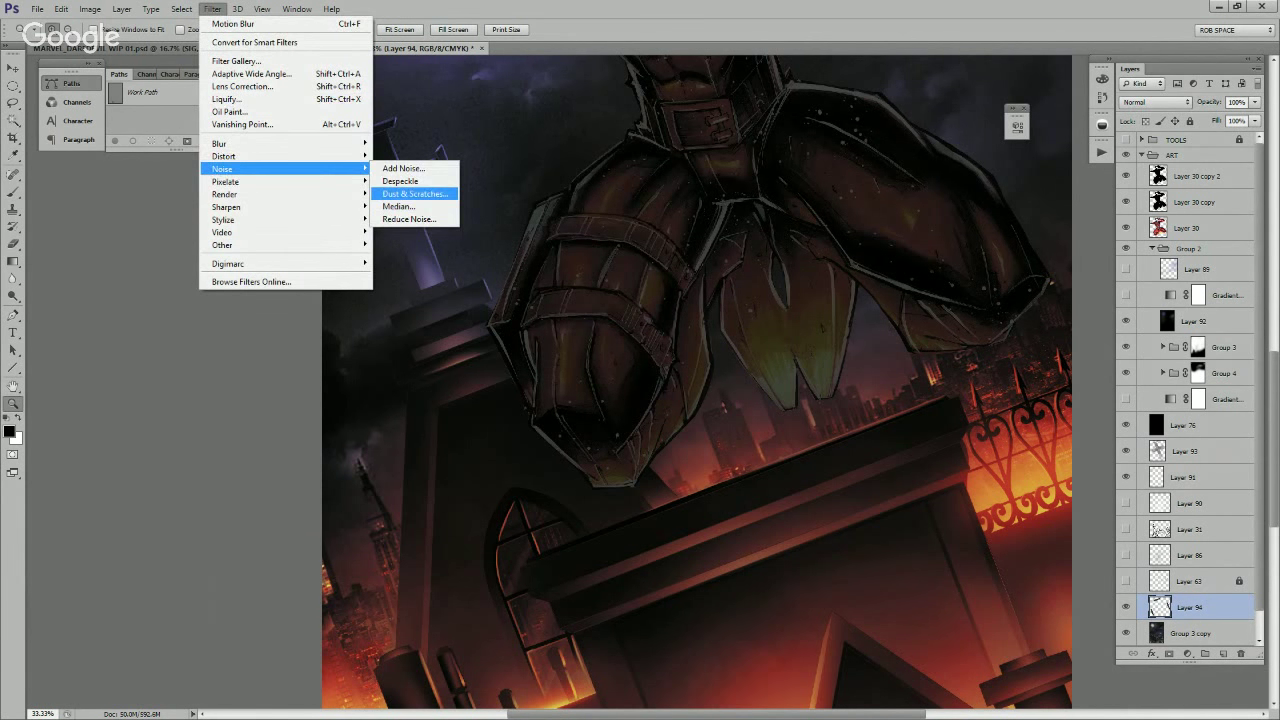
{"action": "left_click", "coordinate": [414, 193]}
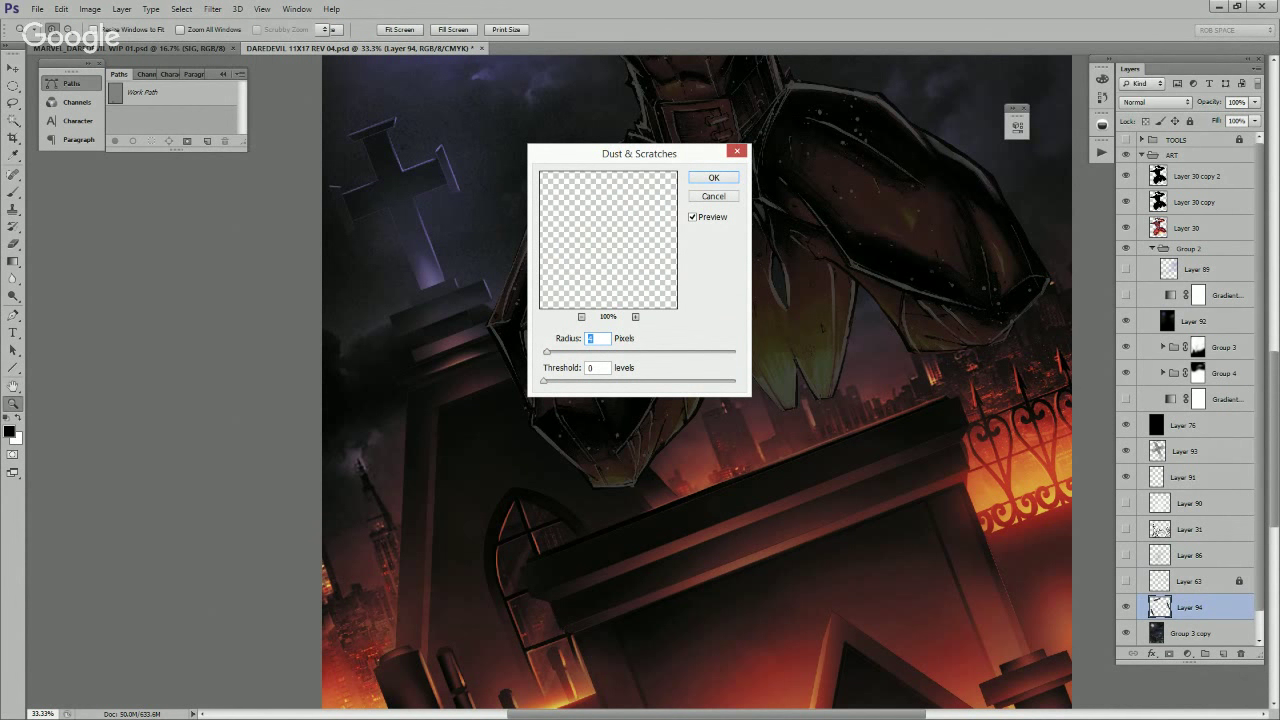
{"action": "left_click", "coordinate": [713, 196]}
Step: Duplicate the Group 3 copy layer and apply Dust & Scratches to the duplicate with a 14-pixel radius and threshold 0
{"action": "left_click", "coordinate": [1190, 633]}
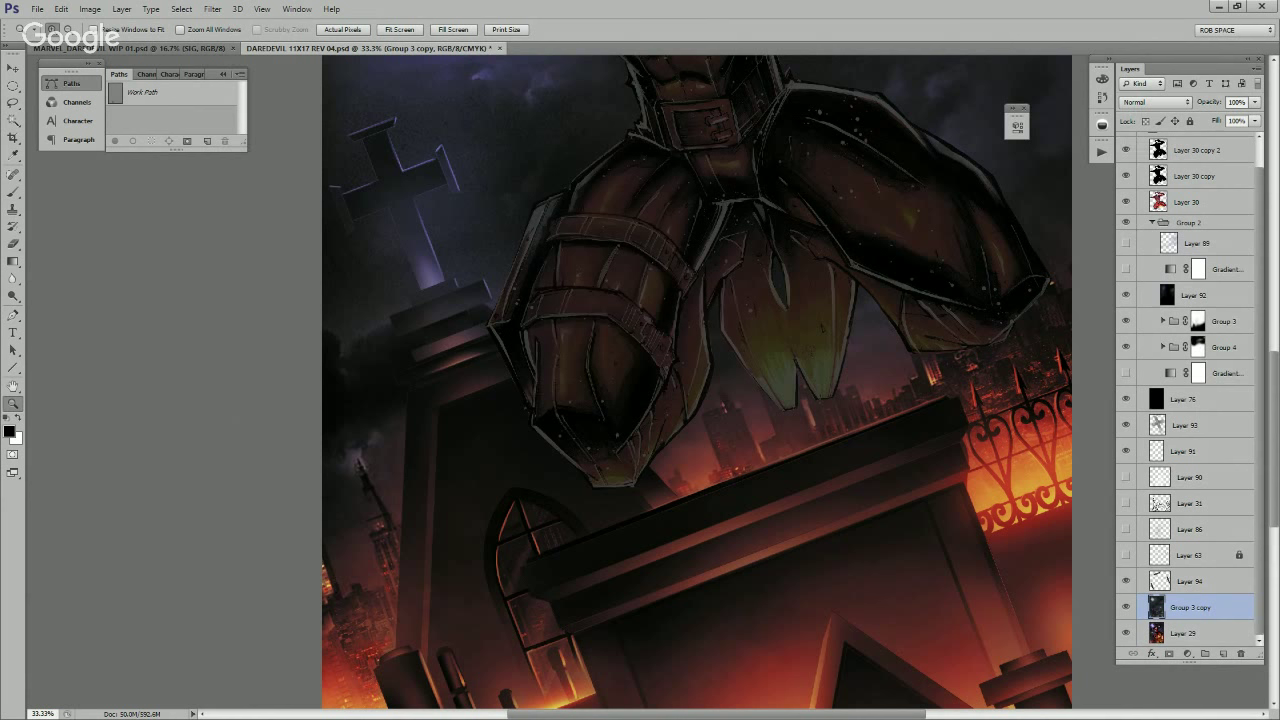
{"action": "key", "text": "ctrl+j"}
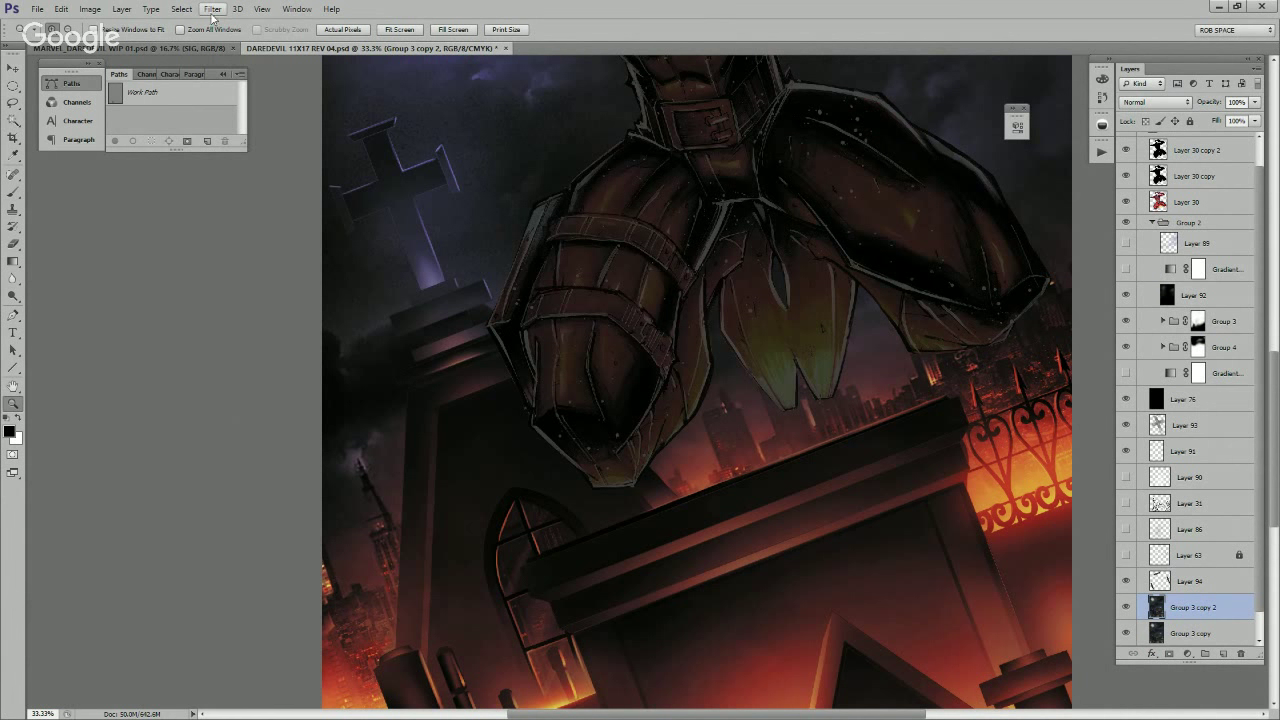
{"action": "left_click", "coordinate": [212, 9]}
{"action": "mouse_move", "coordinate": [300, 169]}
{"action": "left_click", "coordinate": [413, 193]}
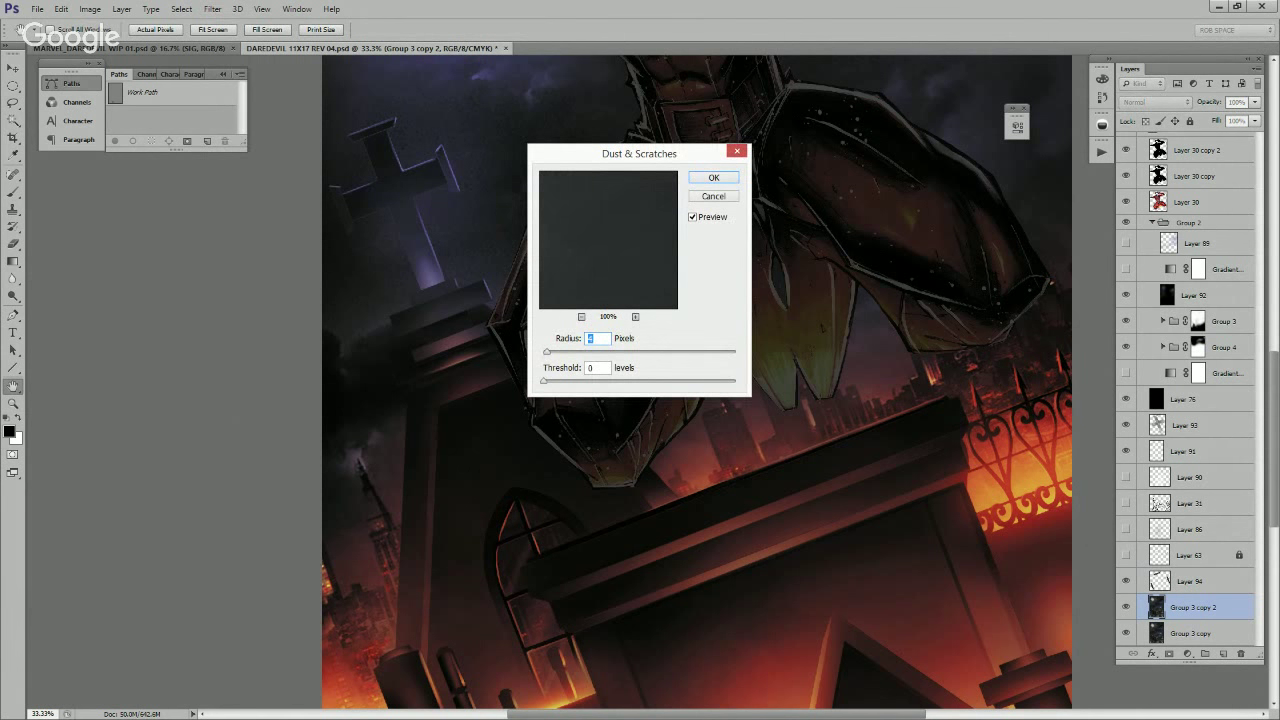
{"action": "key", "text": "Up"}
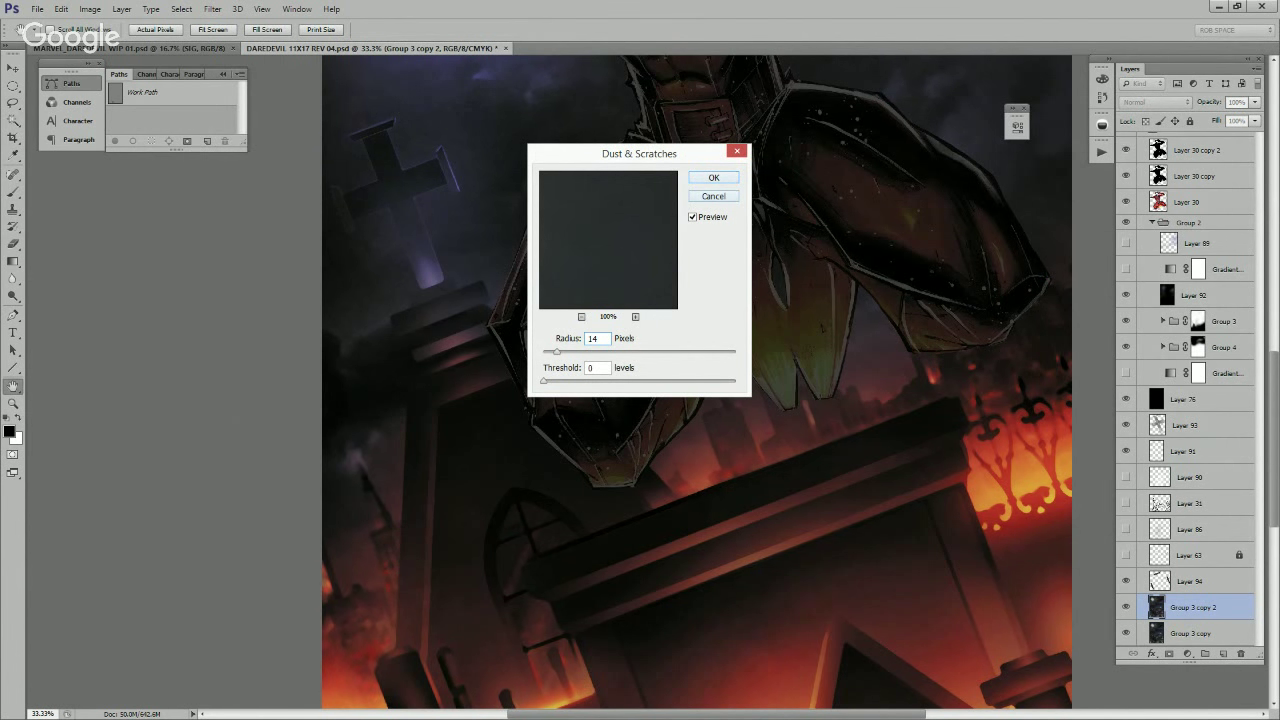
{"action": "key", "text": "Return"}
Step: Add a layer mask to Group 3 copy 2 and invert it to black, hiding the filtered artwork
{"action": "left_click_drag", "start_coordinate": [643, 267], "coordinate": [570, 576]}
{"action": "key", "text": "z"}
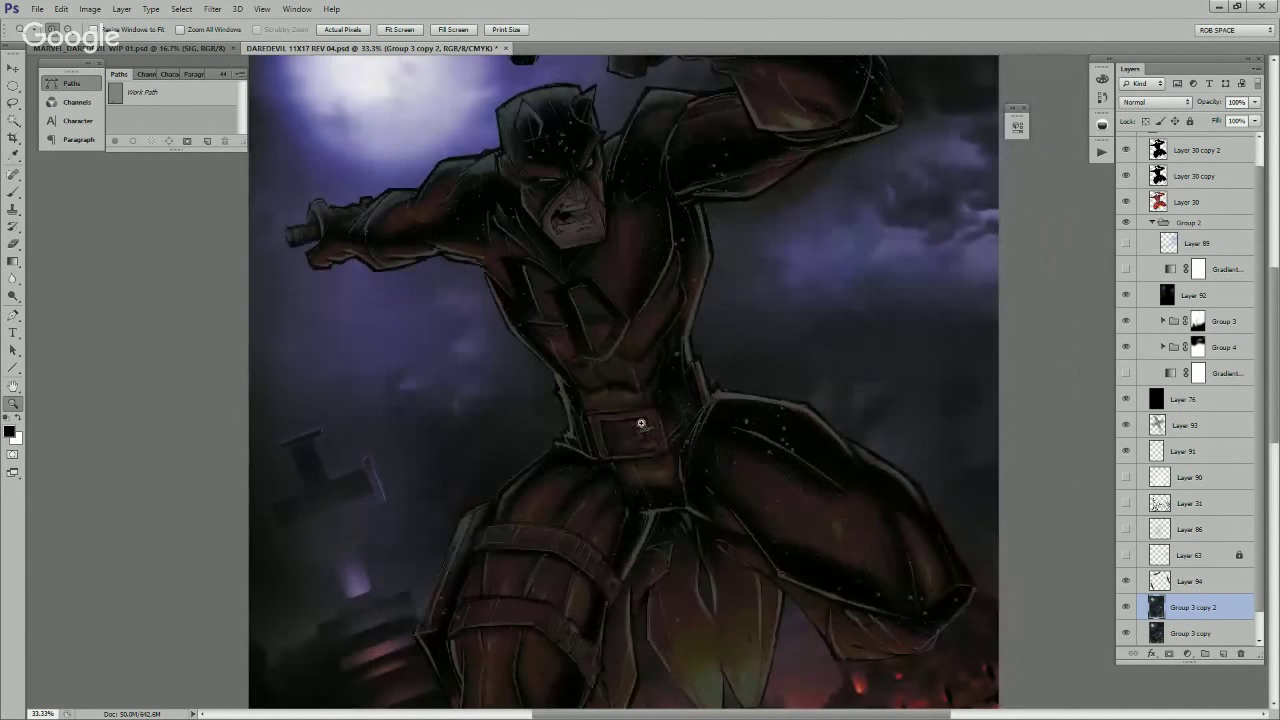
{"action": "left_click", "coordinate": [1169, 653]}
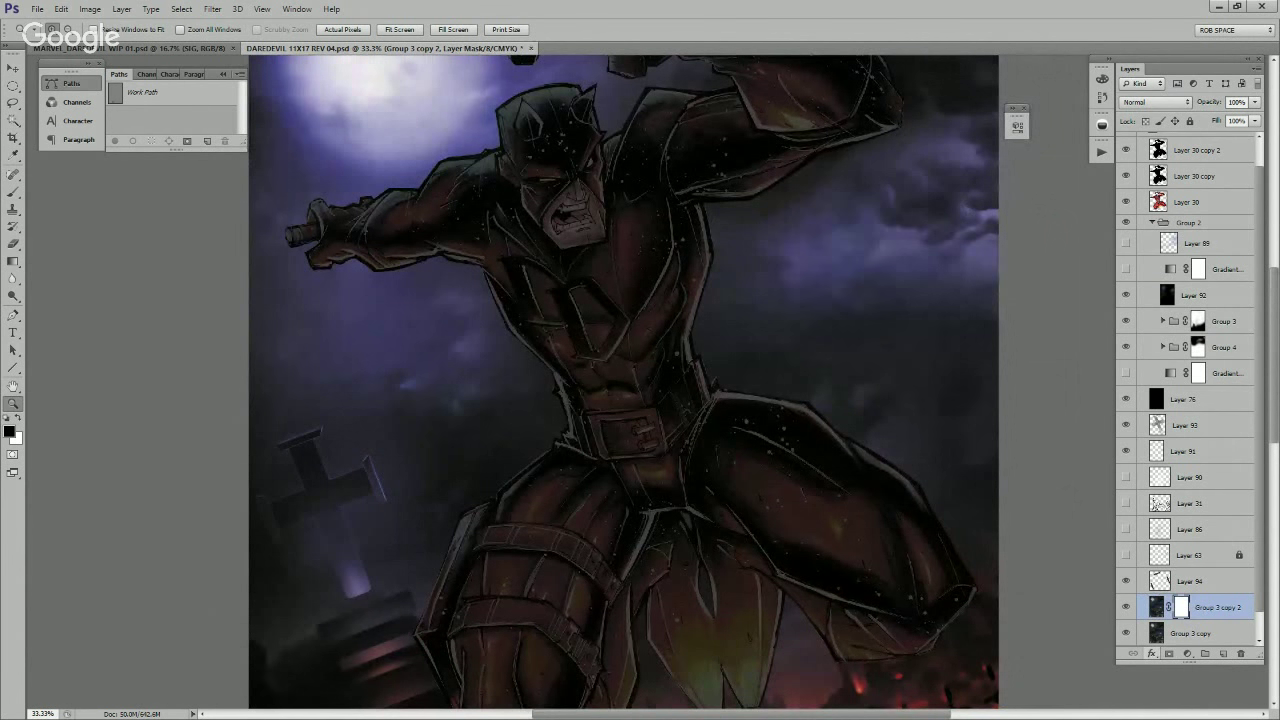
{"action": "key", "text": "ctrl+i"}
Step: Brush white with a smaller brush on the Group 3 copy 2 mask to reveal the smoothed sky around the cross
{"action": "key", "text": "b"}
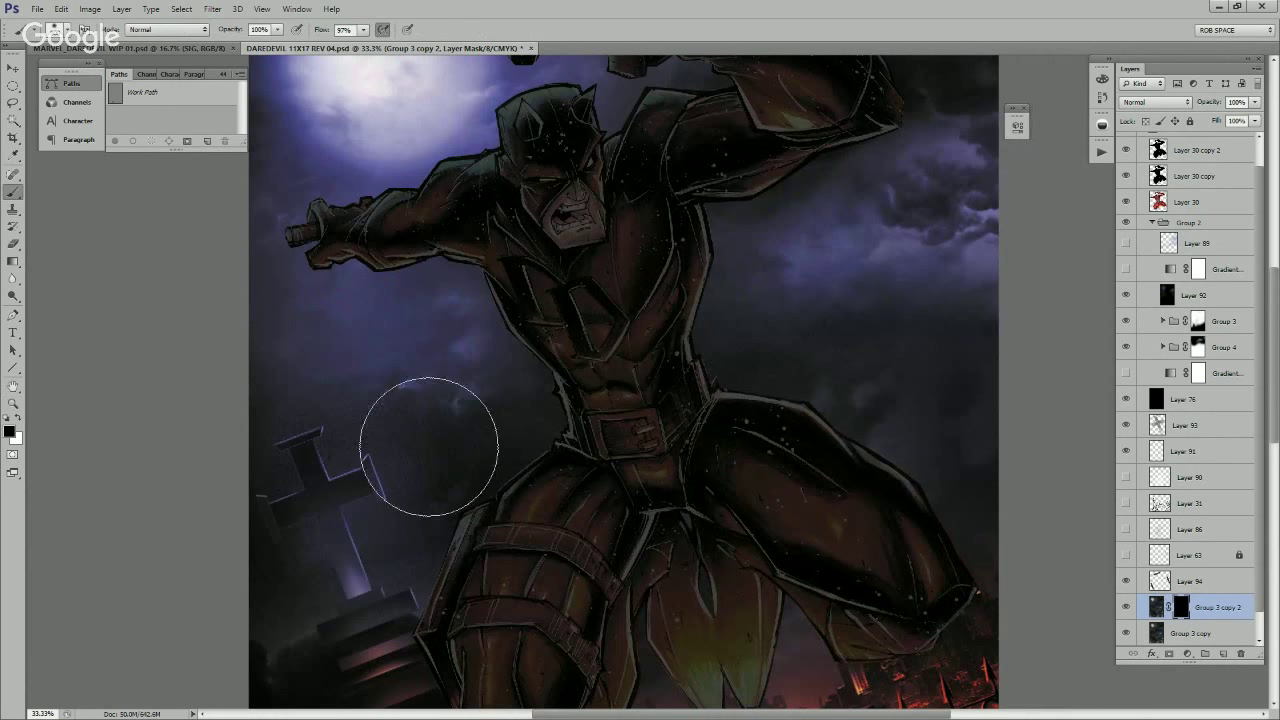
{"action": "key", "text": "bracketleft"}
{"action": "key", "text": "bracketleft"}
{"action": "key", "text": "bracketleft"}
{"action": "key", "text": "bracketleft"}
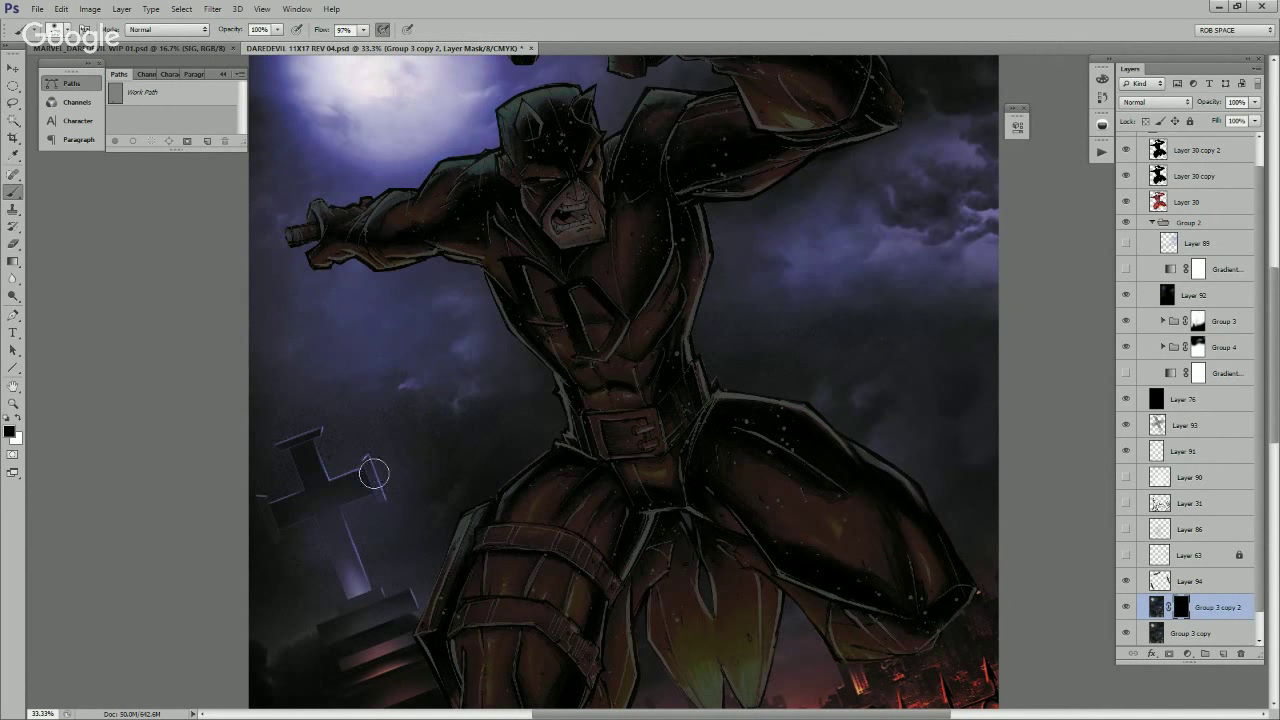
{"action": "key", "text": "x"}
{"action": "mouse_move", "coordinate": [270, 481]}
{"action": "left_mouse_down"}
{"action": "mouse_move", "coordinate": [250, 451]}
{"action": "mouse_move", "coordinate": [262, 436]}
{"action": "mouse_move", "coordinate": [271, 500]}
{"action": "left_mouse_up"}
{"action": "left_click_drag", "start_coordinate": [282, 652], "coordinate": [337, 429]}
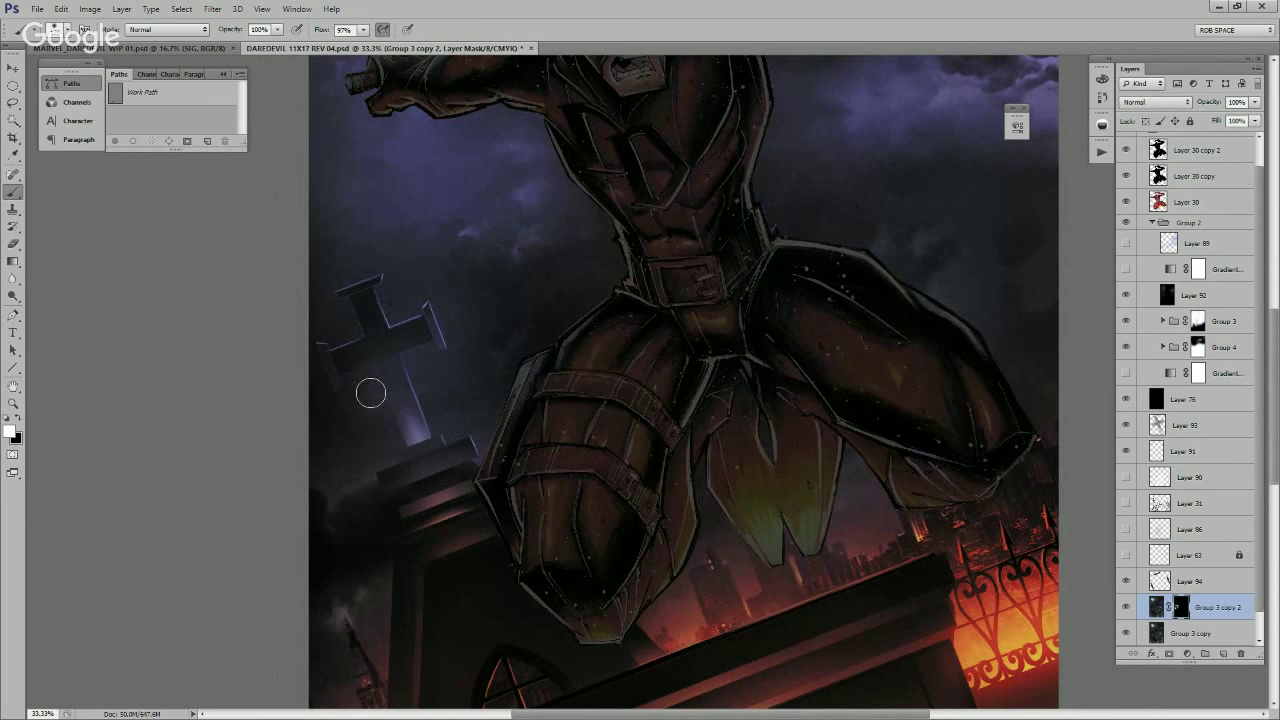
{"action": "left_click_drag", "start_coordinate": [371, 393], "coordinate": [359, 400]}
Step: Paint white on the mask to smooth the clouds beside the figure's torso and raised arm
{"action": "left_click_drag", "start_coordinate": [529, 308], "coordinate": [408, 468]}
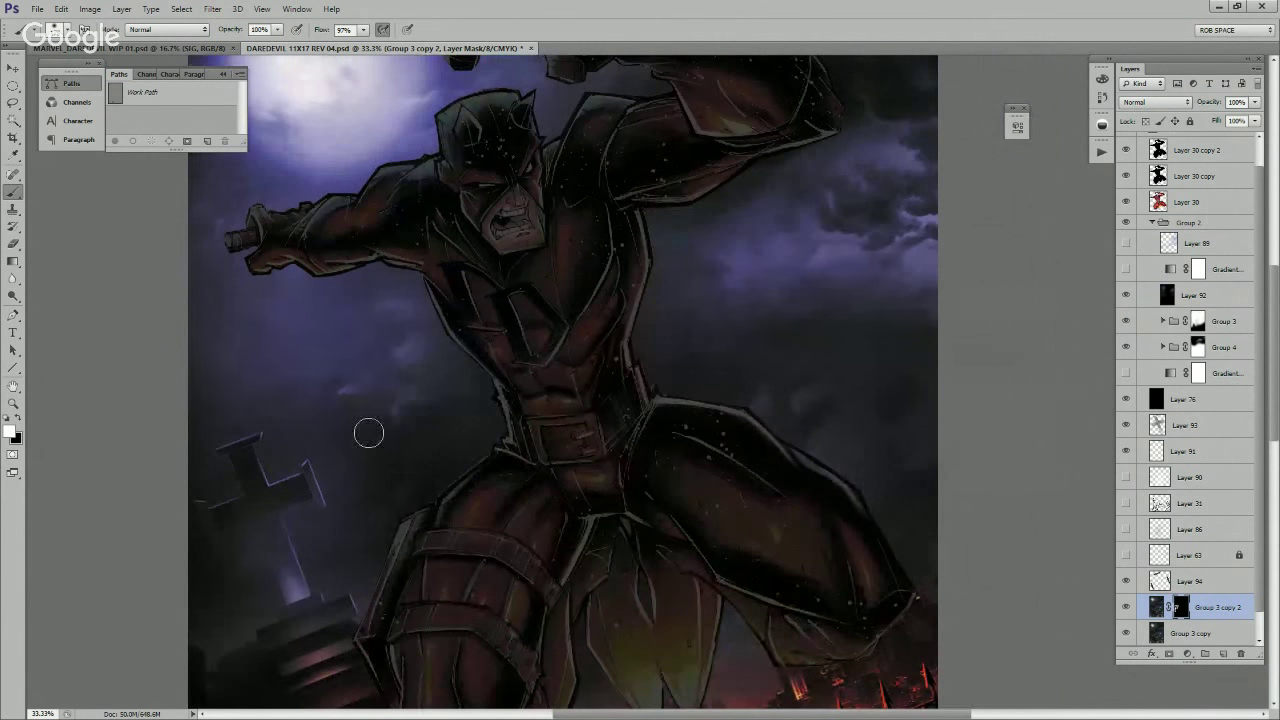
{"action": "scroll", "coordinate": [380, 523], "scroll_direction": "up", "scroll_amount": 3}
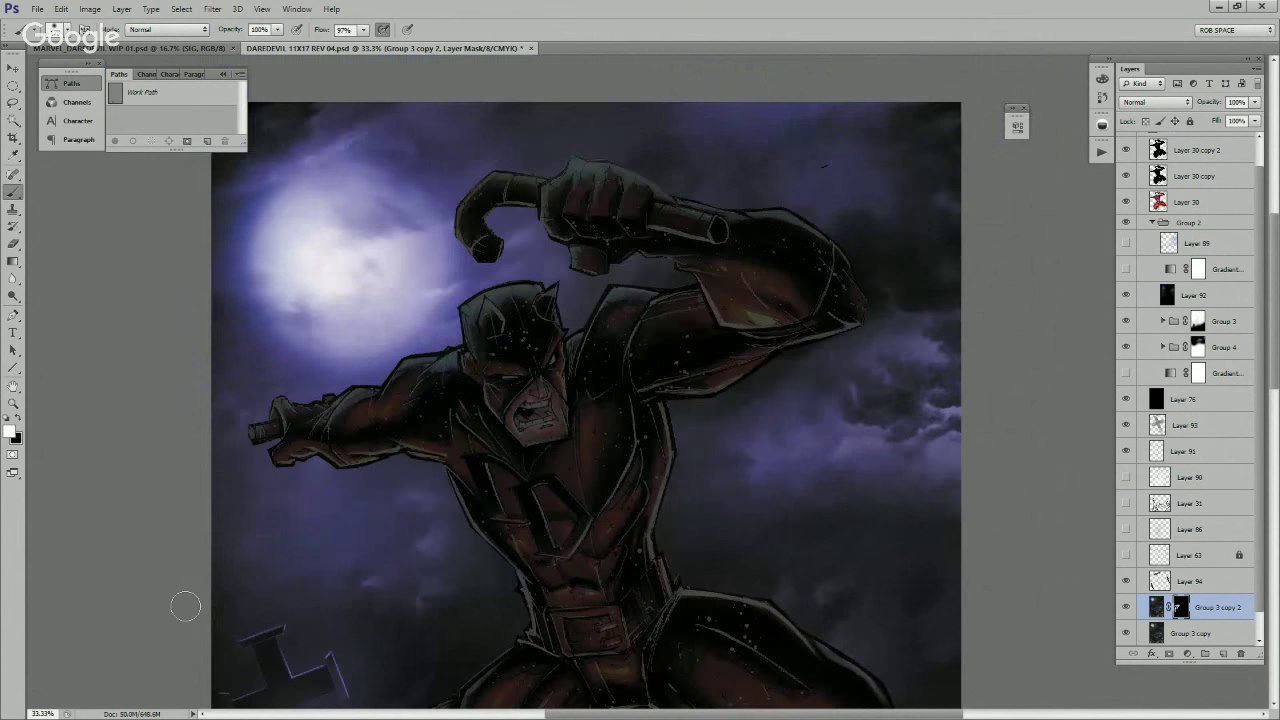
{"action": "left_click_drag", "start_coordinate": [903, 537], "coordinate": [581, 335]}
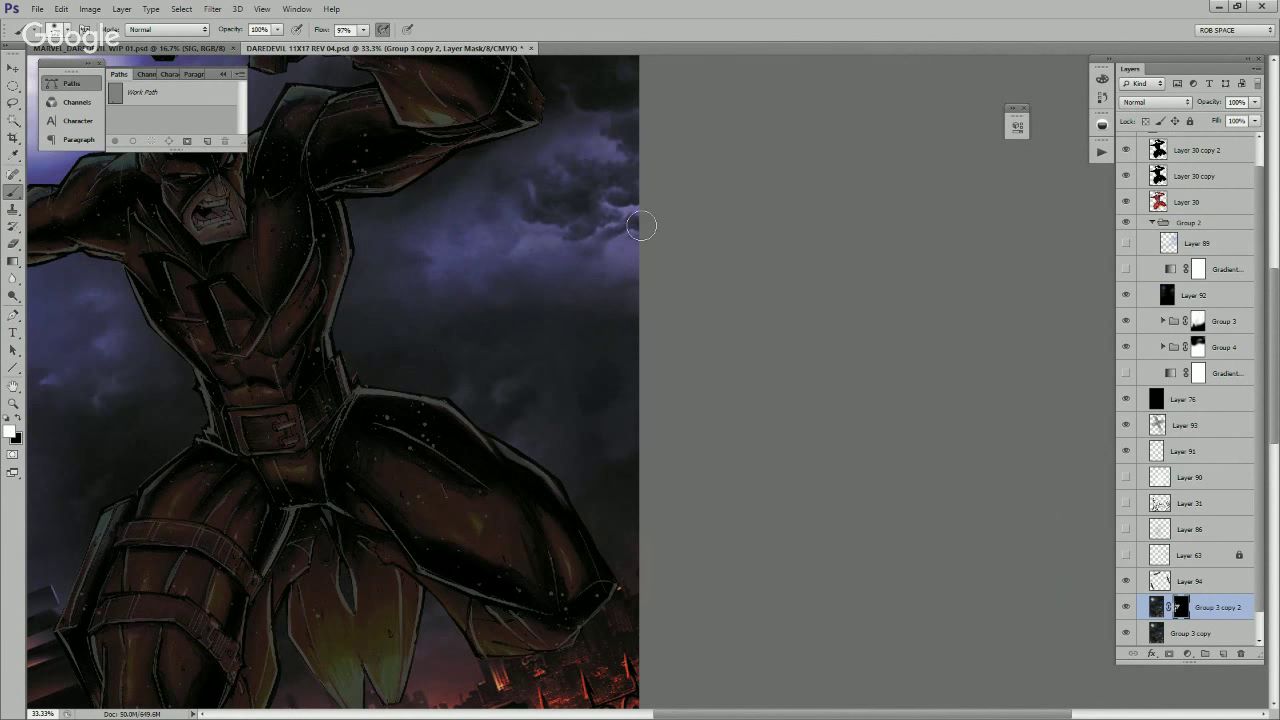
{"action": "left_click_drag", "start_coordinate": [443, 266], "coordinate": [391, 463]}
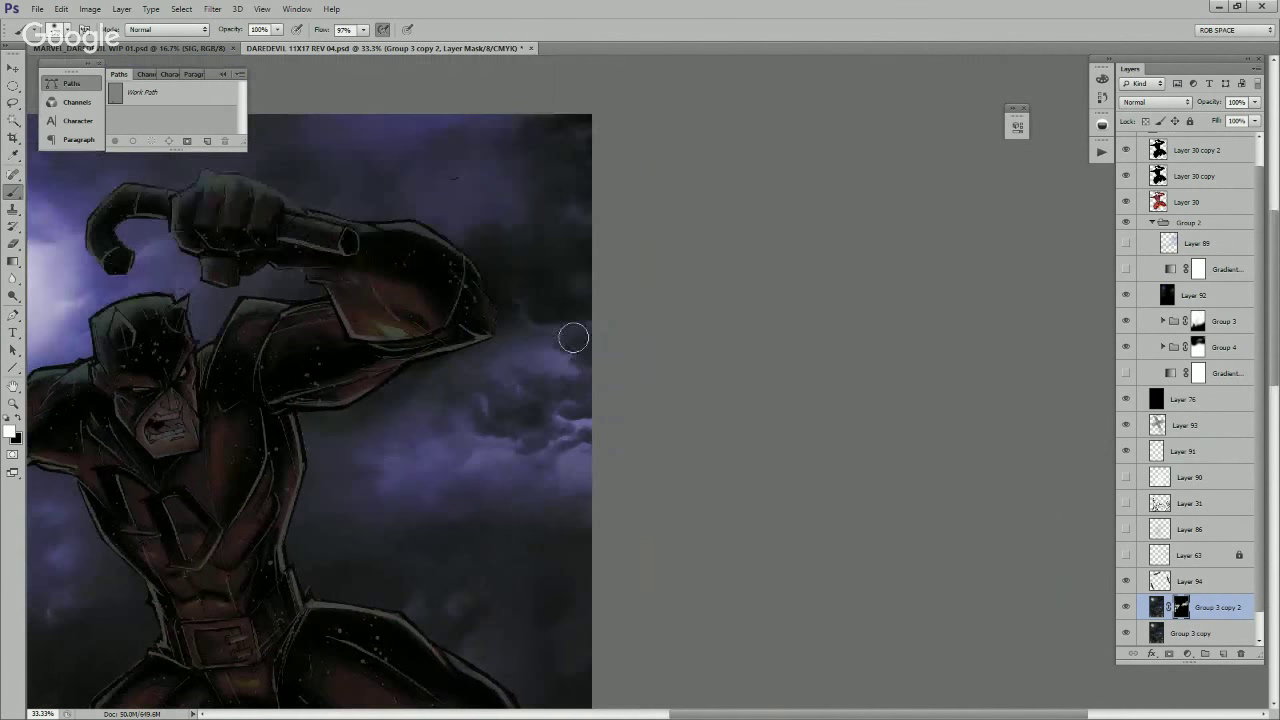
Step: Extend the white mask painting to the dusky sky around the legs and above the burning skyline
{"action": "left_click_drag", "start_coordinate": [400, 623], "coordinate": [657, 457]}
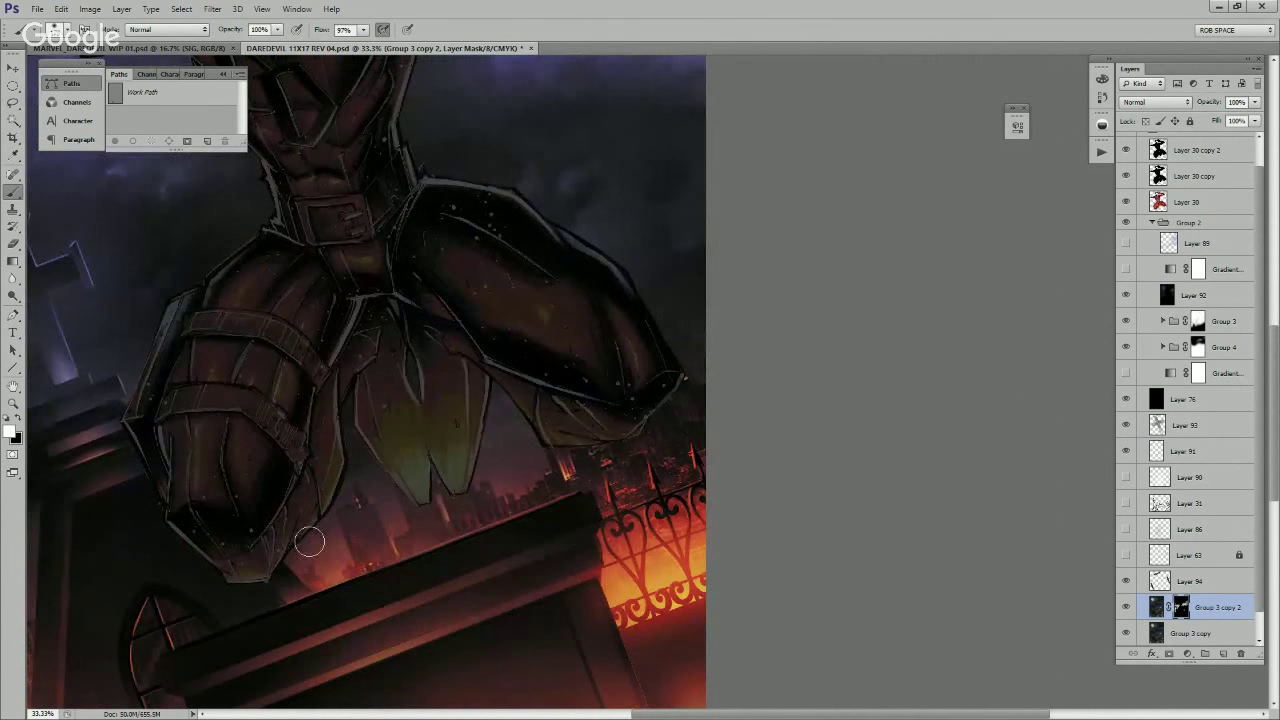
{"action": "mouse_move", "coordinate": [362, 468]}
{"action": "left_mouse_down"}
{"action": "mouse_move", "coordinate": [390, 399]}
{"action": "mouse_move", "coordinate": [315, 448]}
{"action": "mouse_move", "coordinate": [384, 393]}
{"action": "mouse_move", "coordinate": [443, 443]}
{"action": "left_mouse_up"}
{"action": "left_click_drag", "start_coordinate": [746, 420], "coordinate": [674, 506]}
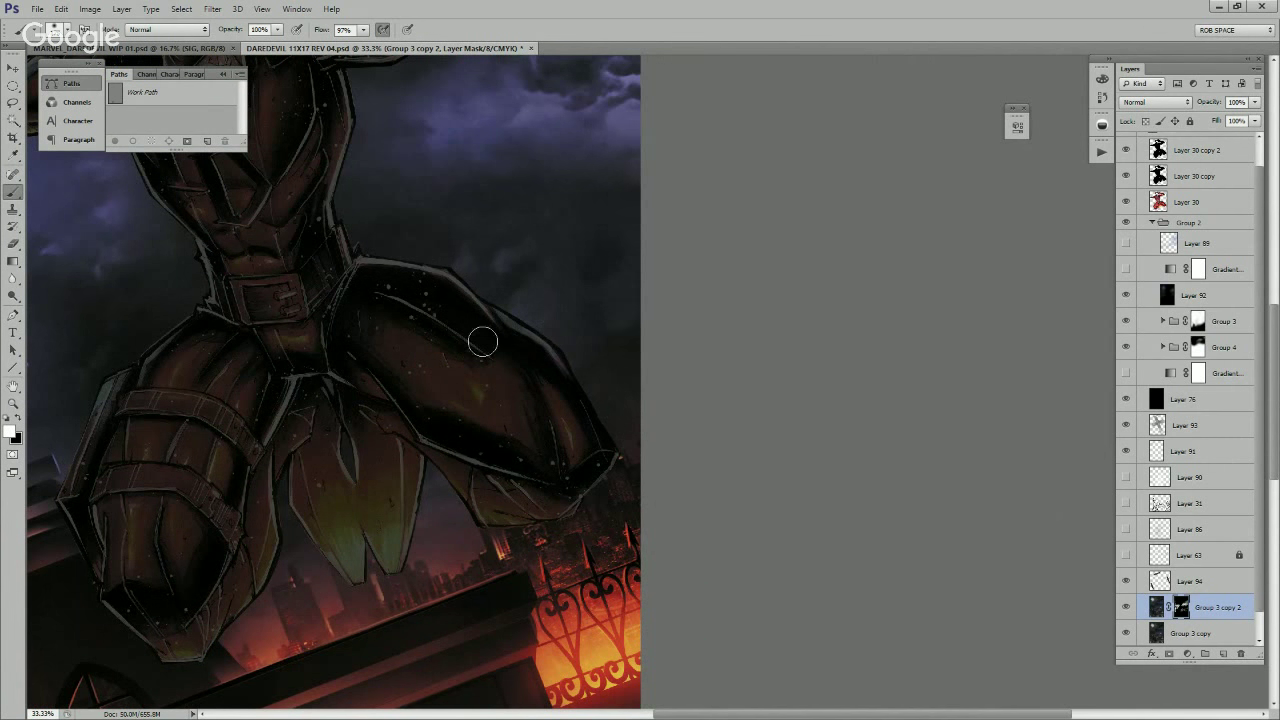
{"action": "left_click_drag", "start_coordinate": [482, 341], "coordinate": [625, 345]}
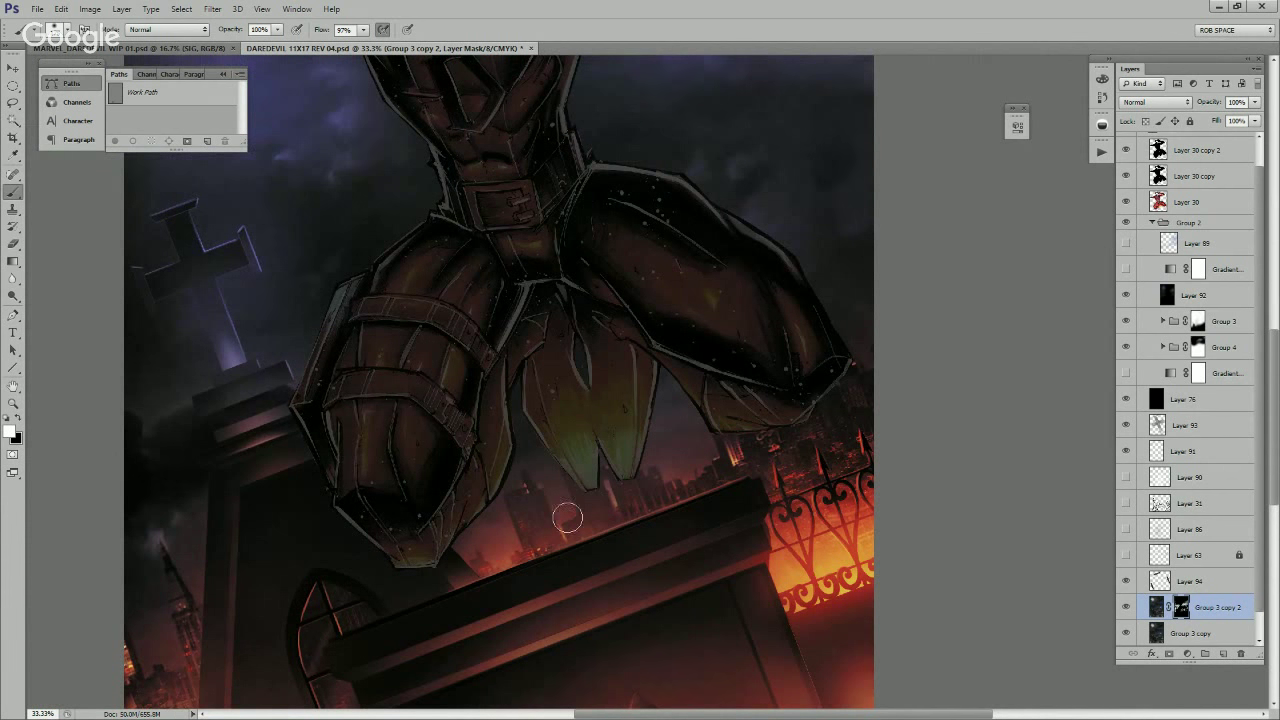
{"action": "left_click_drag", "start_coordinate": [580, 511], "coordinate": [694, 449]}
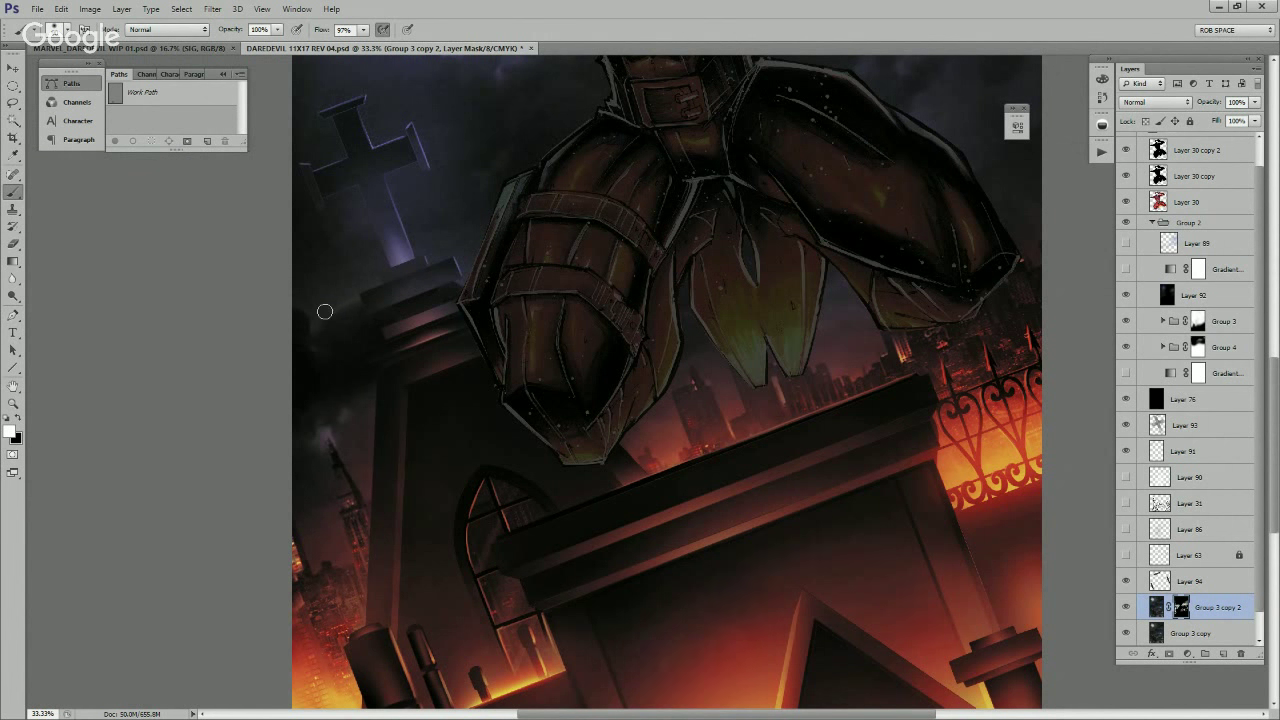
Step: Continue revealing the smoothed artwork on the mask from the lower building up to the sky near the moon
{"action": "scroll", "coordinate": [378, 533], "scroll_direction": "down", "scroll_amount": 3}
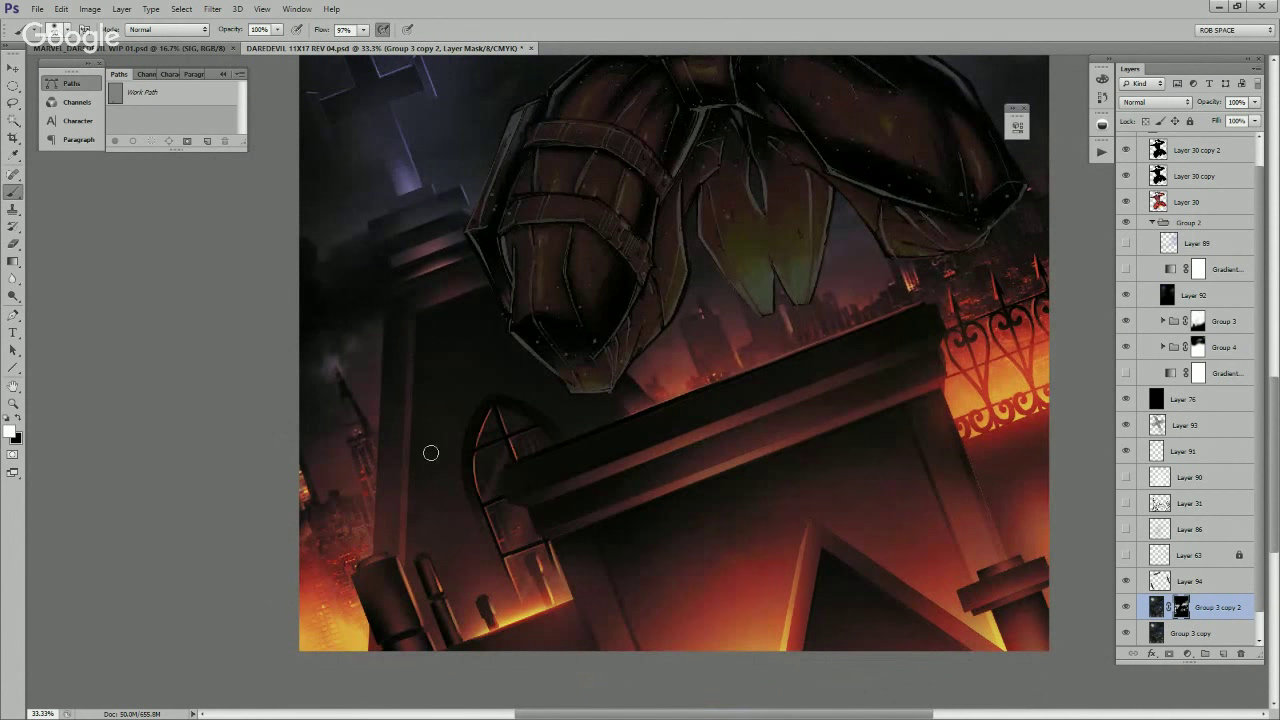
{"action": "left_click_drag", "start_coordinate": [623, 443], "coordinate": [476, 632]}
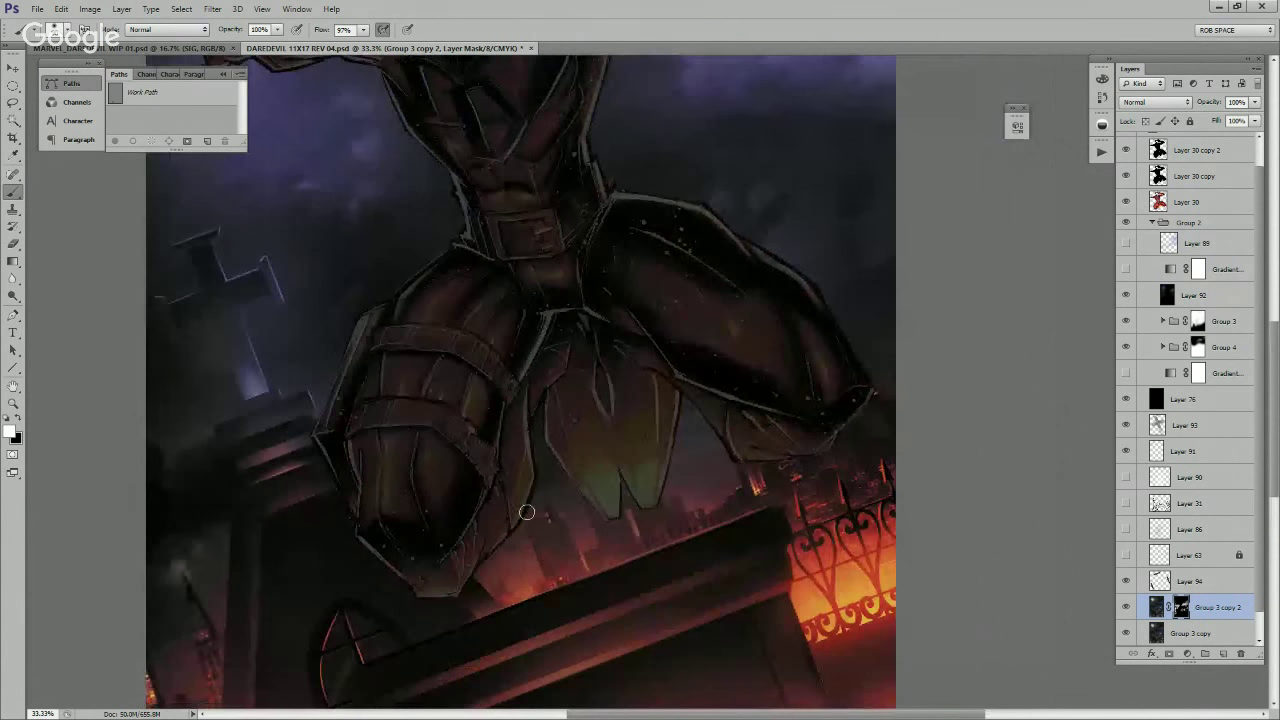
{"action": "left_click_drag", "start_coordinate": [586, 390], "coordinate": [540, 586]}
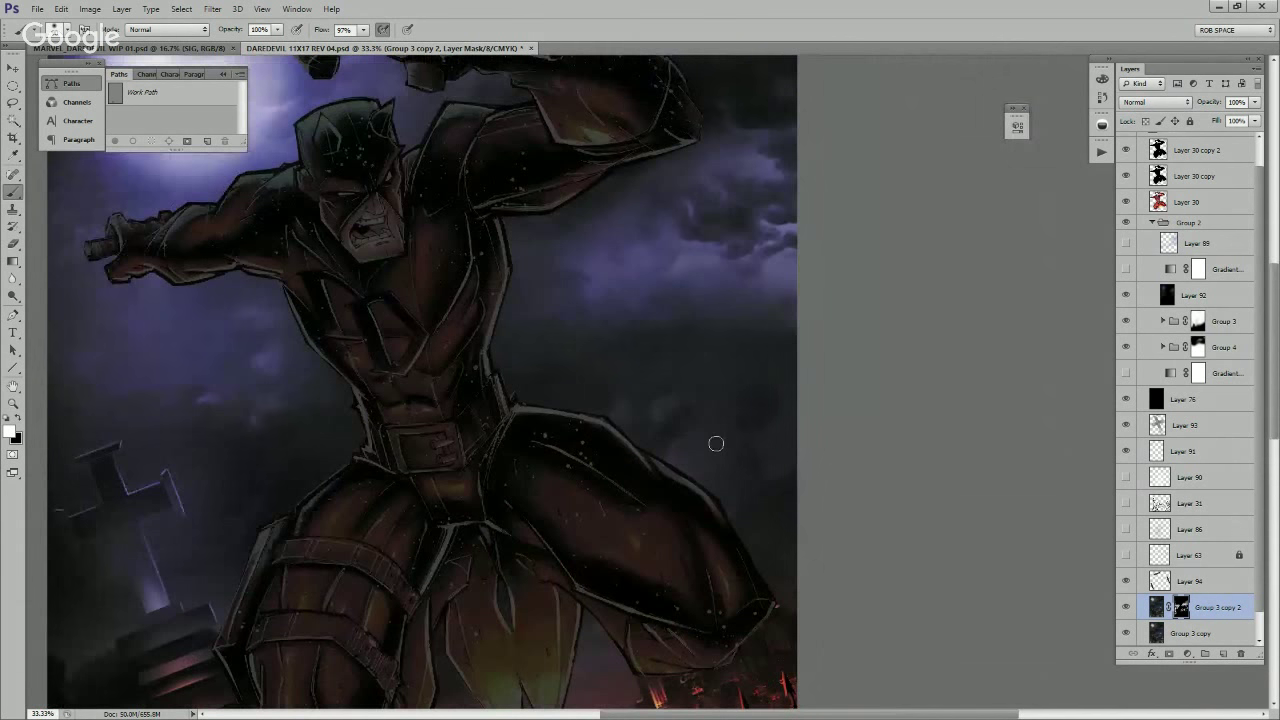
{"action": "left_click_drag", "start_coordinate": [638, 352], "coordinate": [614, 575]}
{"action": "left_click_drag", "start_coordinate": [703, 271], "coordinate": [678, 444]}
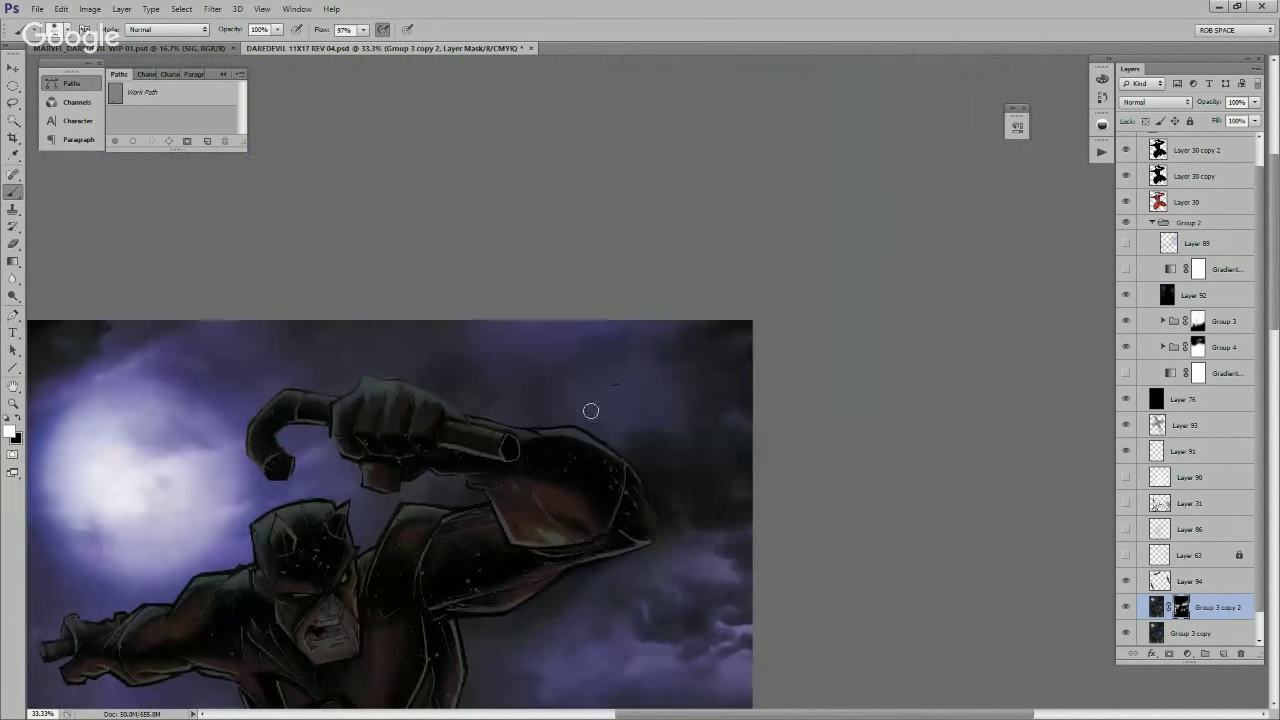
{"action": "left_click_drag", "start_coordinate": [551, 339], "coordinate": [787, 350]}
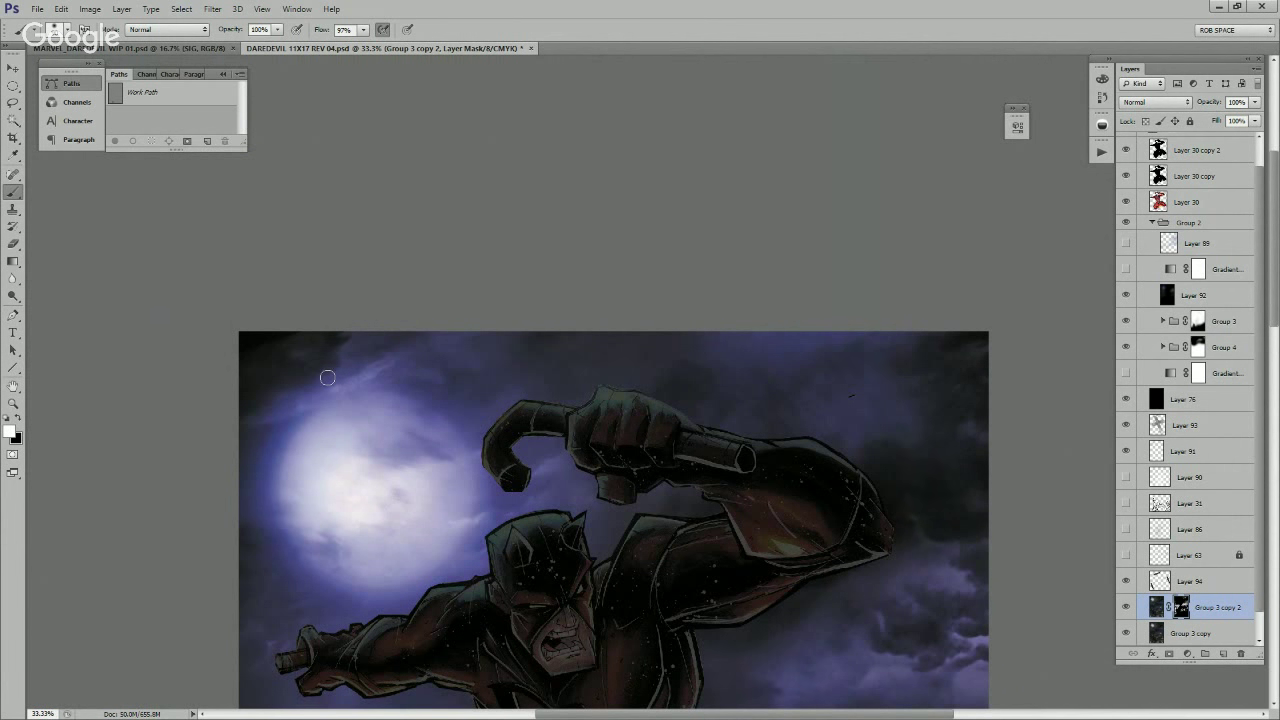
{"action": "left_click_drag", "start_coordinate": [412, 701], "coordinate": [481, 506]}
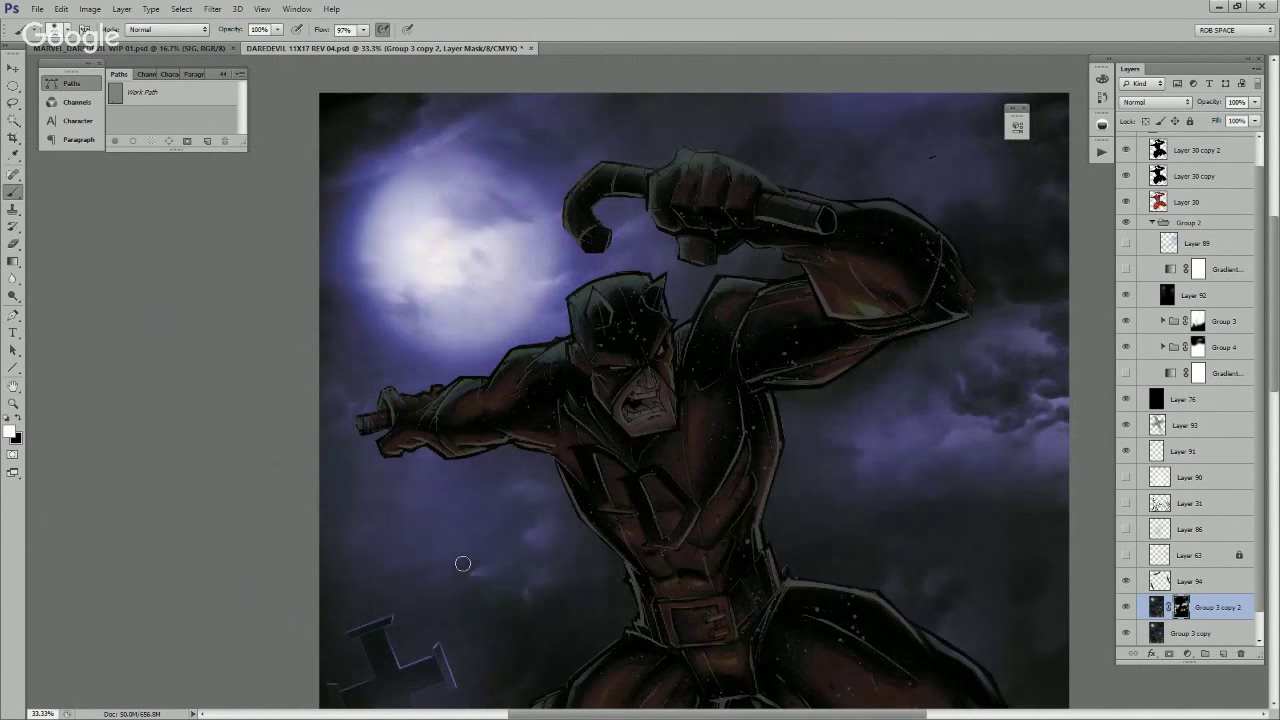
Step: Readjust the brush to a smaller size for refining the mask around the cross
{"action": "left_click_drag", "start_coordinate": [500, 608], "coordinate": [466, 403]}
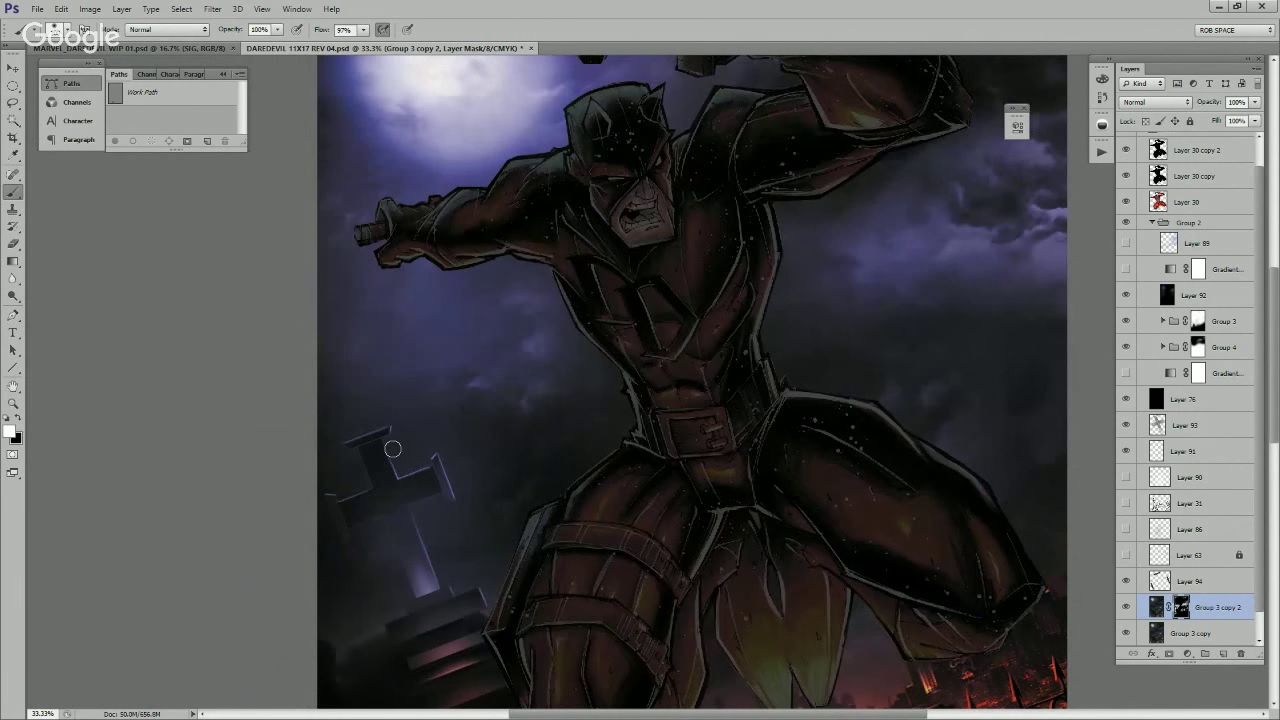
{"action": "key", "text": "bracketright"}
{"action": "key", "text": "bracketright"}
{"action": "key", "text": "bracketright"}
{"action": "key", "text": "bracketright"}
{"action": "key", "text": "bracketright"}
{"action": "key", "text": "bracketright"}
{"action": "key", "text": "bracketleft"}
{"action": "key", "text": "bracketleft"}
{"action": "key", "text": "bracketleft"}
{"action": "key", "text": "bracketleft"}
{"action": "key", "text": "bracketleft"}
{"action": "key", "text": "bracketleft"}
{"action": "key", "text": "bracketleft"}
{"action": "key", "text": "bracketleft"}
{"action": "key", "text": "bracketleft"}
{"action": "key", "text": "bracketleft"}
Step: Examine the whole artwork with the masked Dust & Scratches layer hidden and shown
{"action": "left_click_drag", "start_coordinate": [587, 570], "coordinate": [548, 357]}
{"action": "left_click", "coordinate": [543, 429], "text": "alt"}
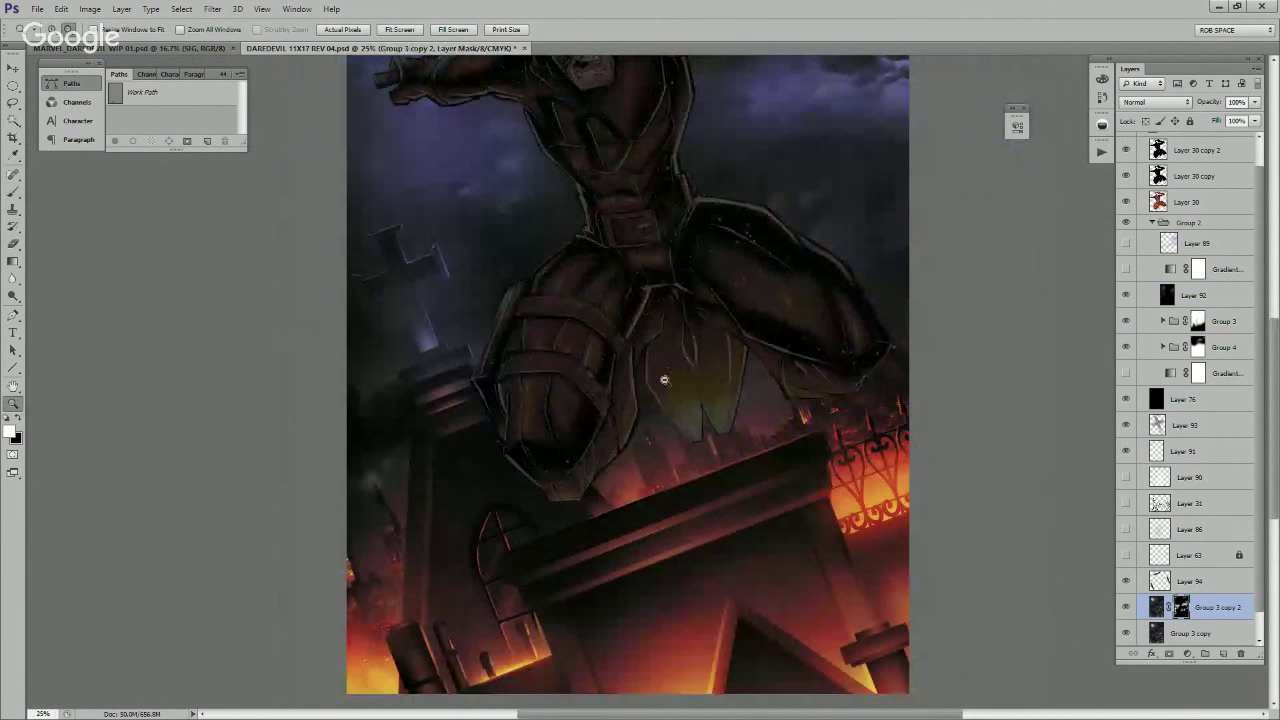
{"action": "scroll", "coordinate": [664, 380], "scroll_direction": "up", "scroll_amount": 10}
{"action": "scroll", "coordinate": [760, 460], "scroll_direction": "right", "scroll_amount": 3}
{"action": "scroll", "coordinate": [760, 460], "scroll_direction": "up", "scroll_amount": 2}
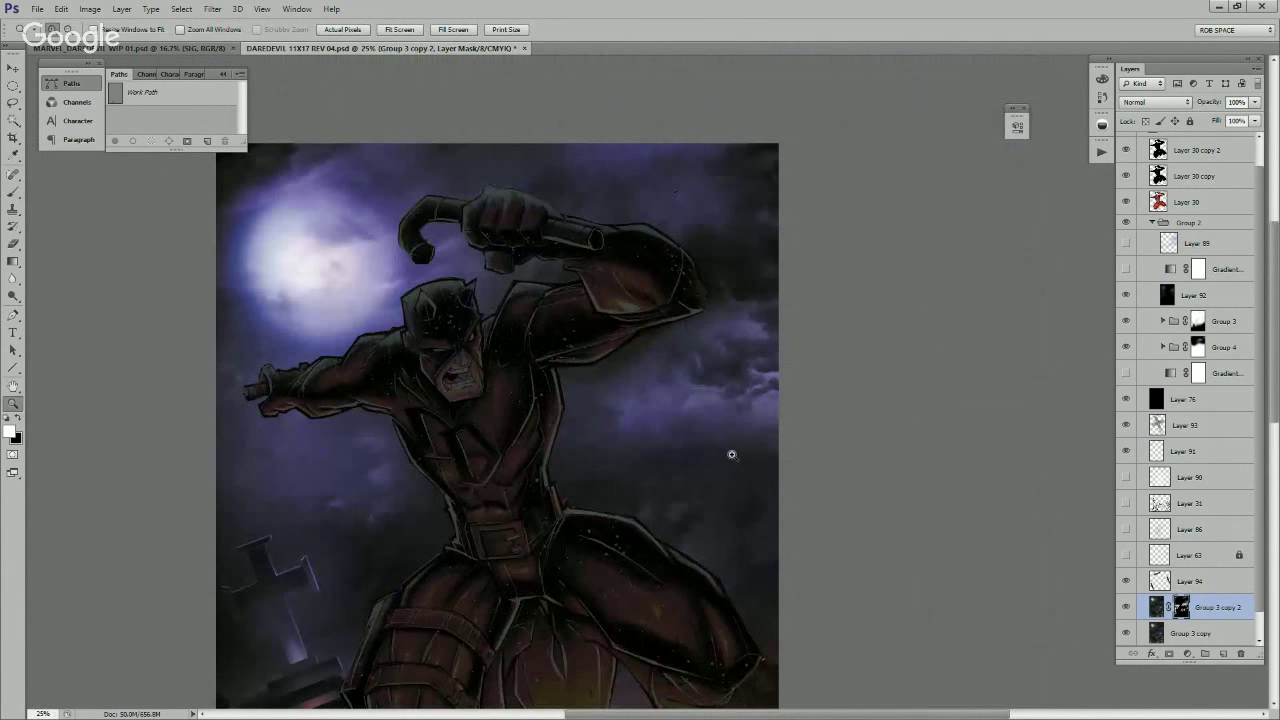
{"action": "left_click", "coordinate": [731, 454], "text": "alt"}
{"action": "left_click", "coordinate": [729, 451], "text": "alt"}
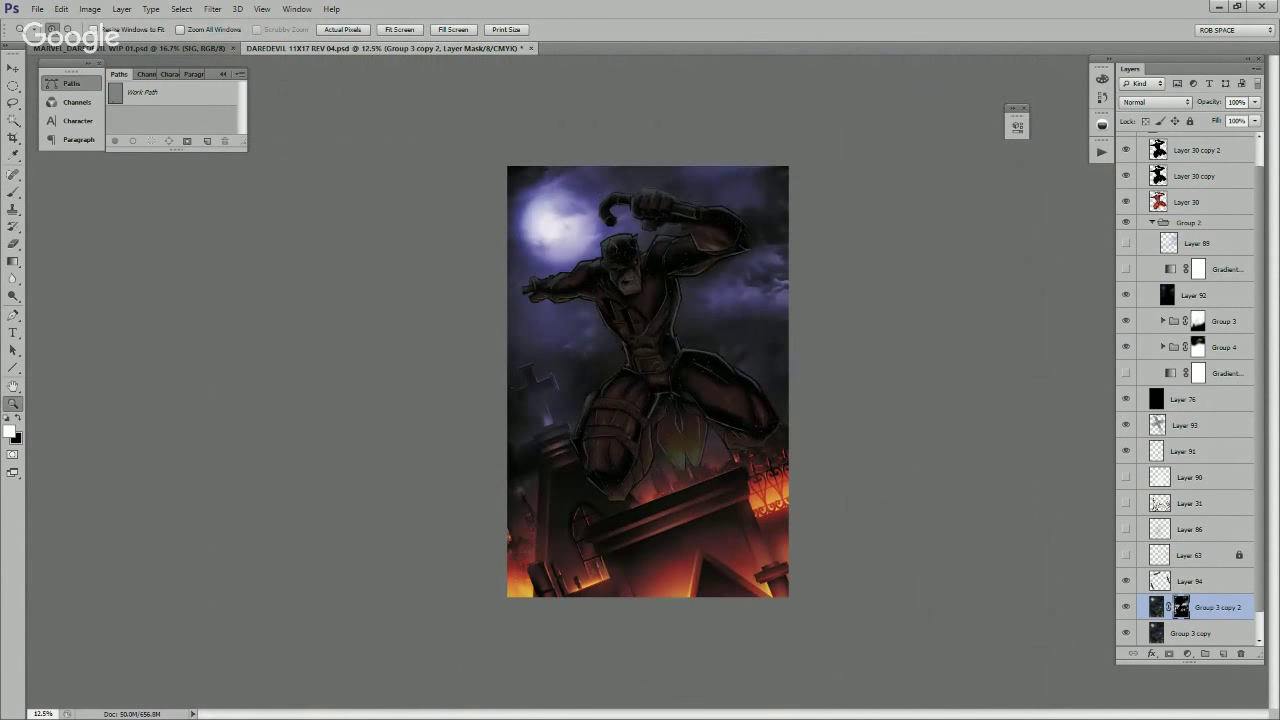
{"action": "left_click", "coordinate": [1126, 607]}
{"action": "left_click", "coordinate": [1126, 607]}
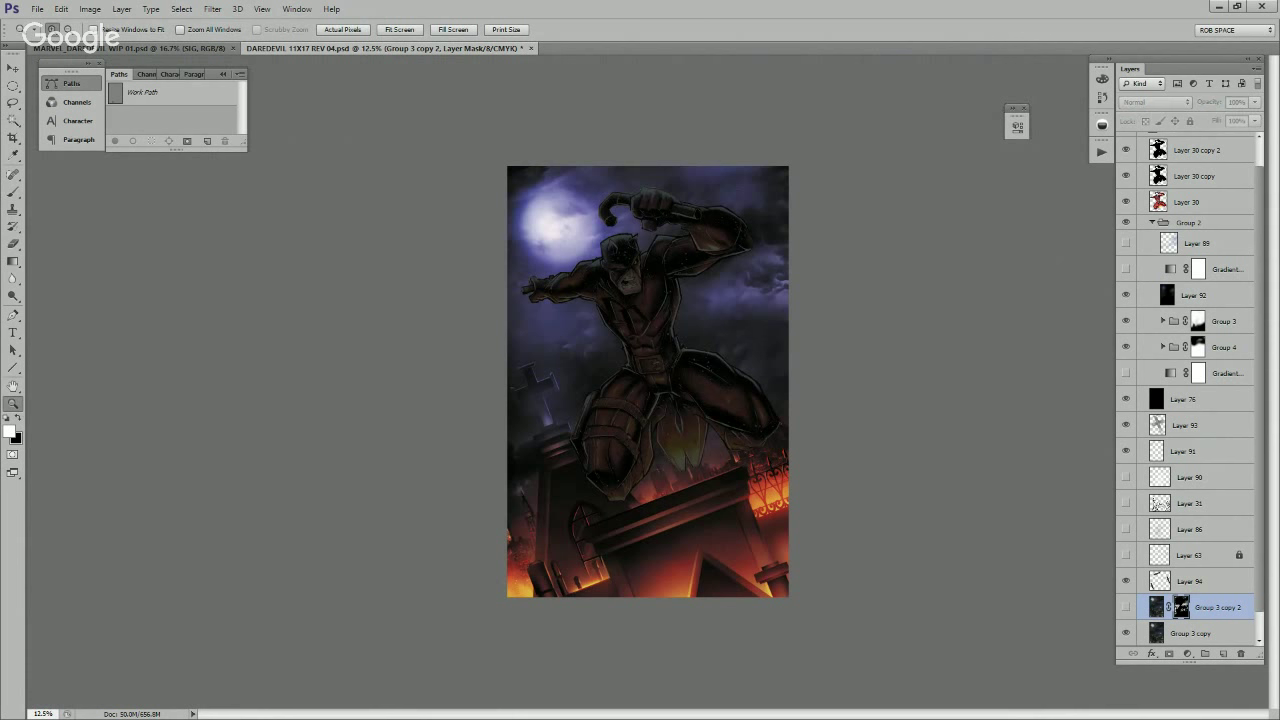
Step: Show the smoothed copy again and touch up the Group 3 mask in black around the cross and pillar with an enlarged brush
{"action": "left_click", "coordinate": [1126, 607]}
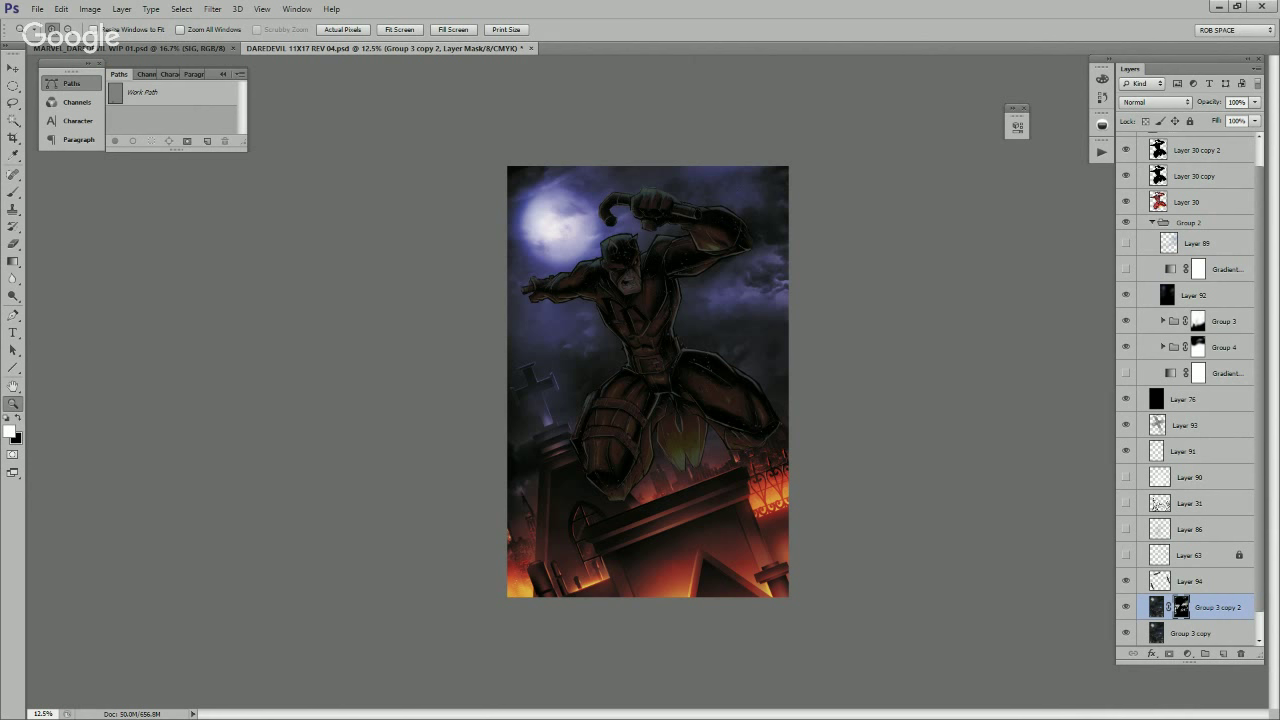
{"action": "left_click", "coordinate": [1222, 321]}
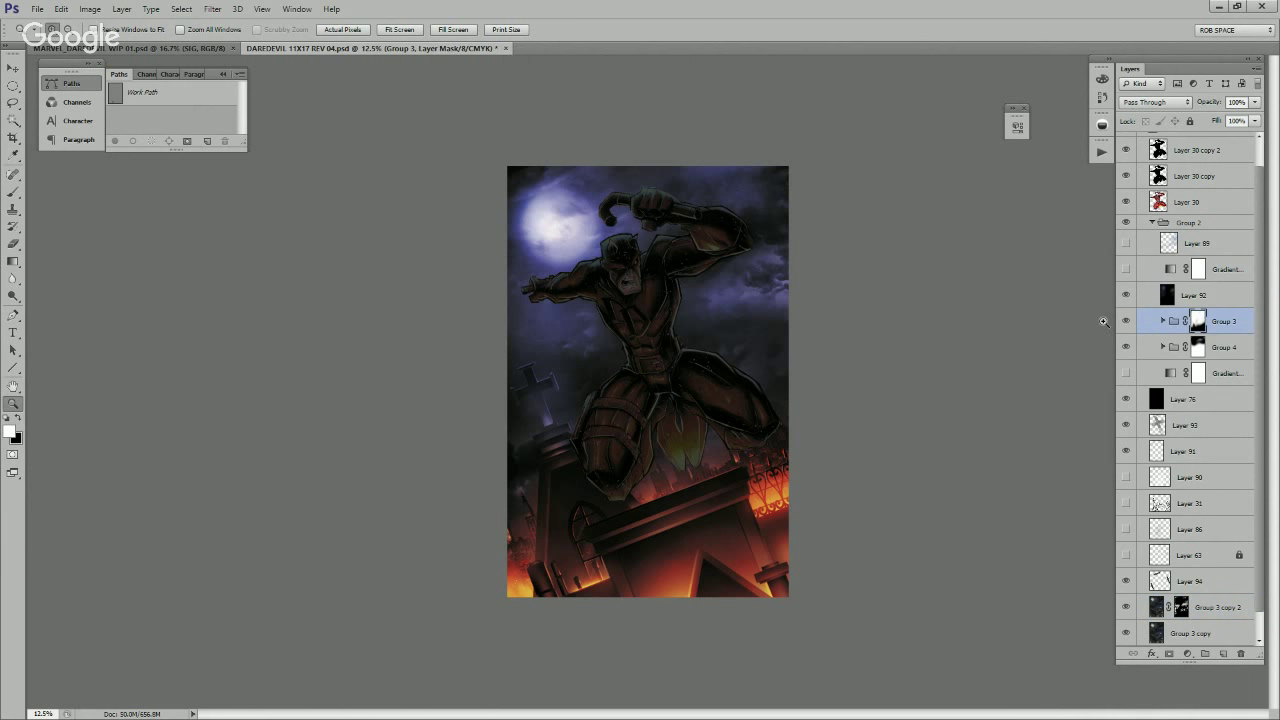
{"action": "key", "text": "b"}
{"action": "key", "text": "x"}
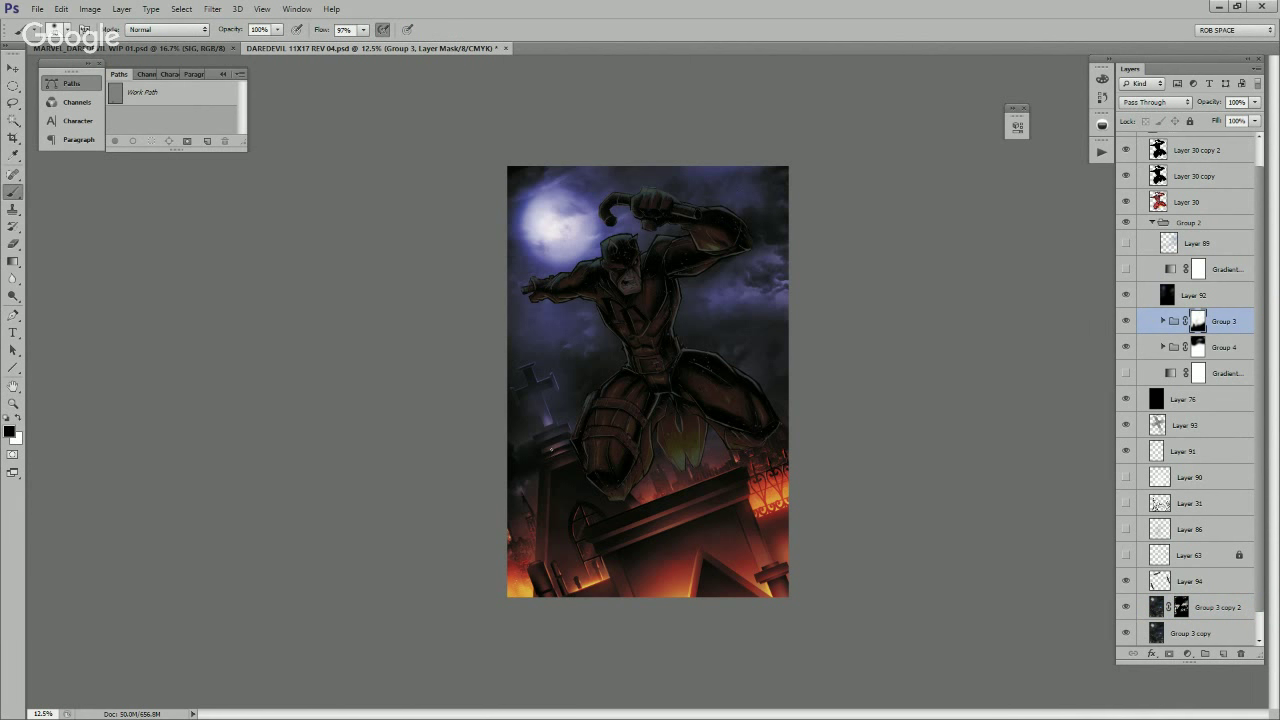
{"action": "right_click", "coordinate": [563, 411]}
{"action": "left_click", "coordinate": [609, 526]}
{"action": "left_click", "coordinate": [558, 453]}
{"action": "key", "text": "x"}
{"action": "key", "text": "x"}
{"action": "key", "text": "bracketright"}
{"action": "key", "text": "bracketright"}
{"action": "key", "text": "bracketright"}
{"action": "left_click", "coordinate": [1186, 426]}
{"action": "key", "text": "ctrl+j"}
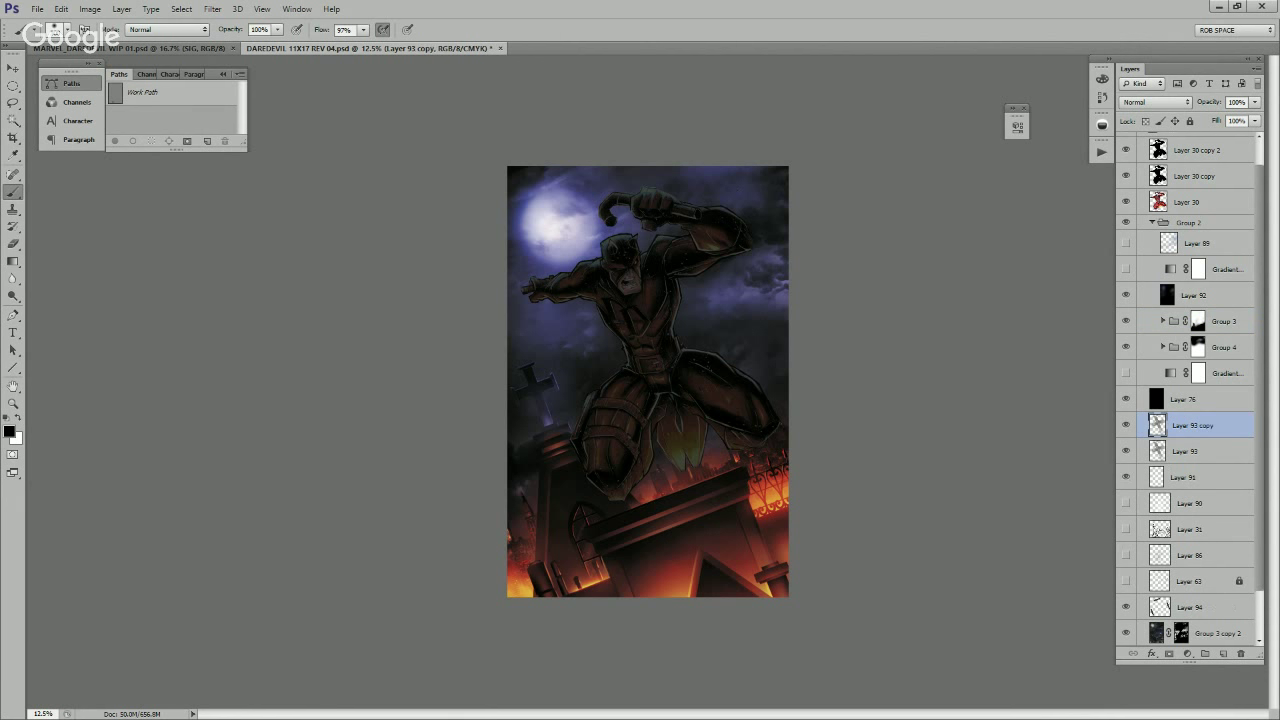
{"action": "key", "text": "ctrl+z"}
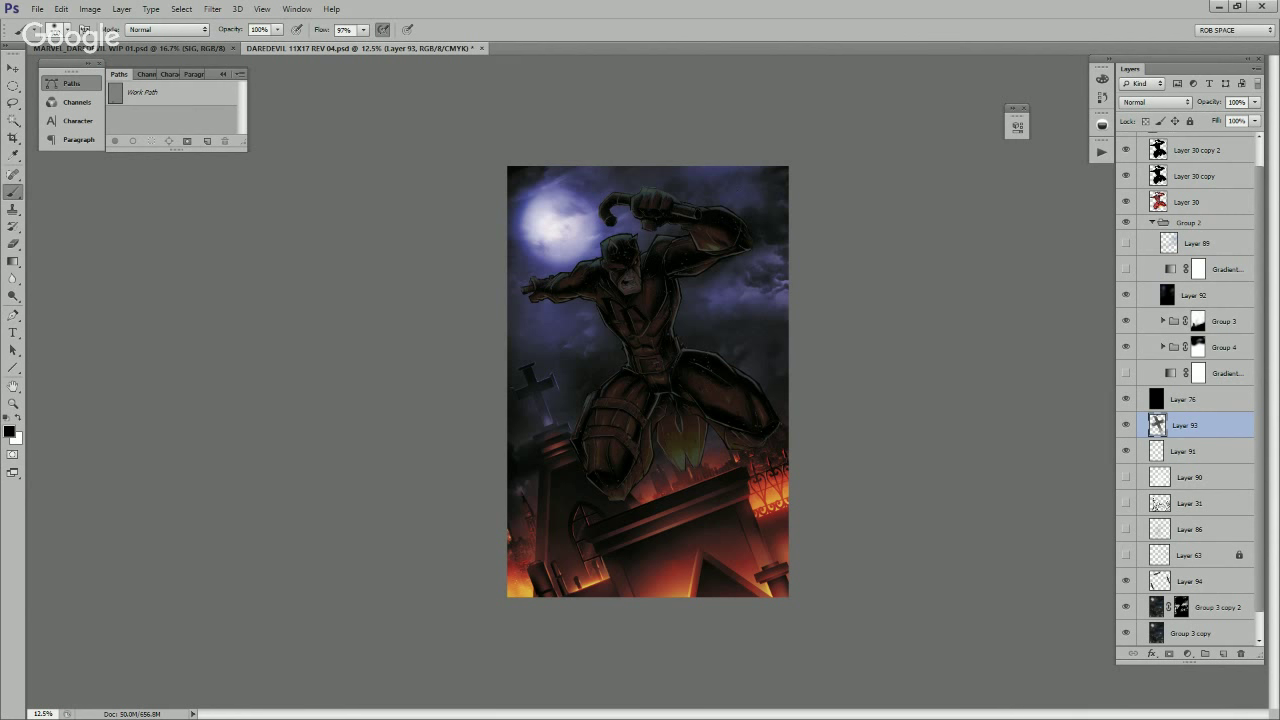
Step: Hide Layer 94 and compare the artwork with Layer 91 hidden and shown
{"action": "left_click", "coordinate": [1126, 581]}
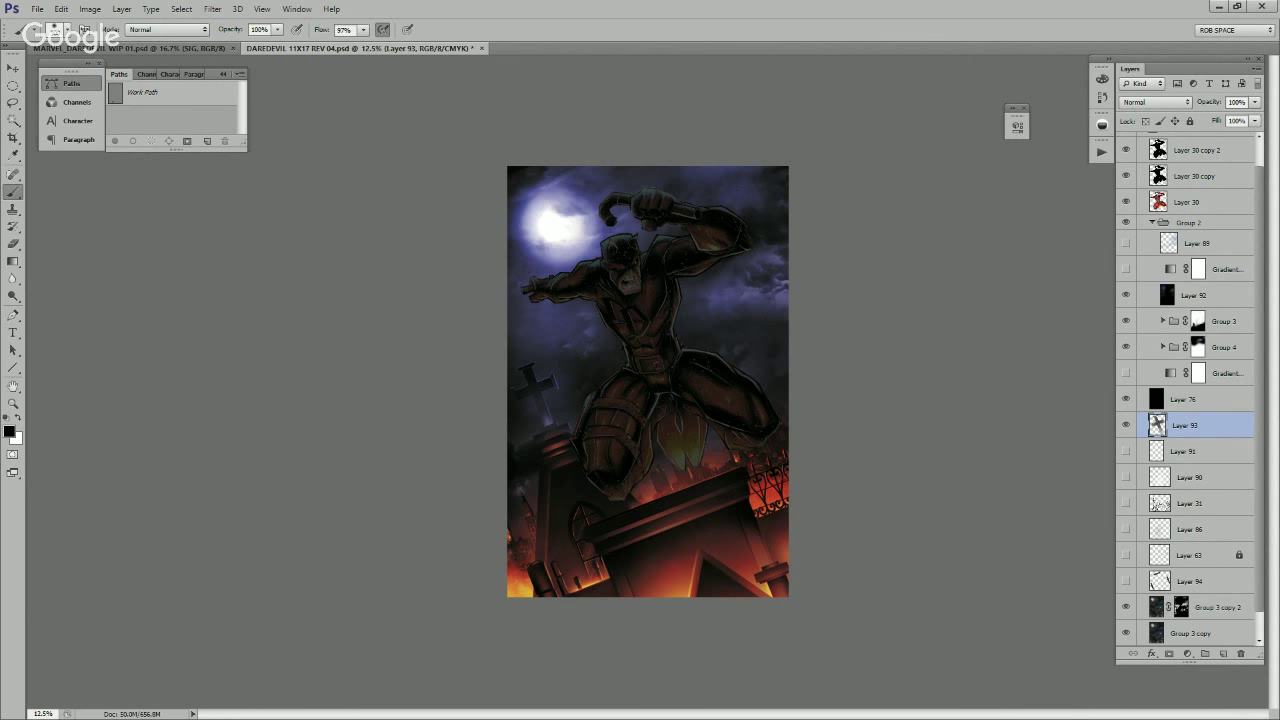
{"action": "left_click", "coordinate": [1126, 451]}
{"action": "left_click", "coordinate": [1126, 451]}
{"action": "left_click", "coordinate": [1126, 451]}
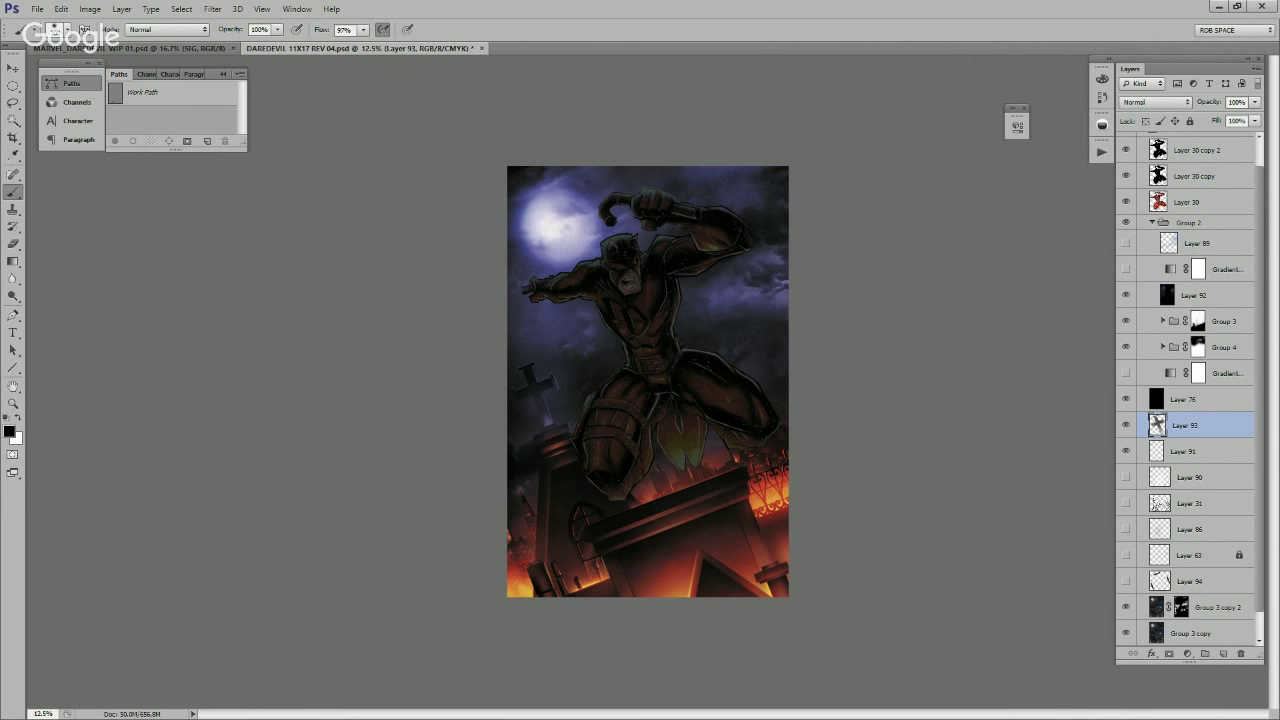
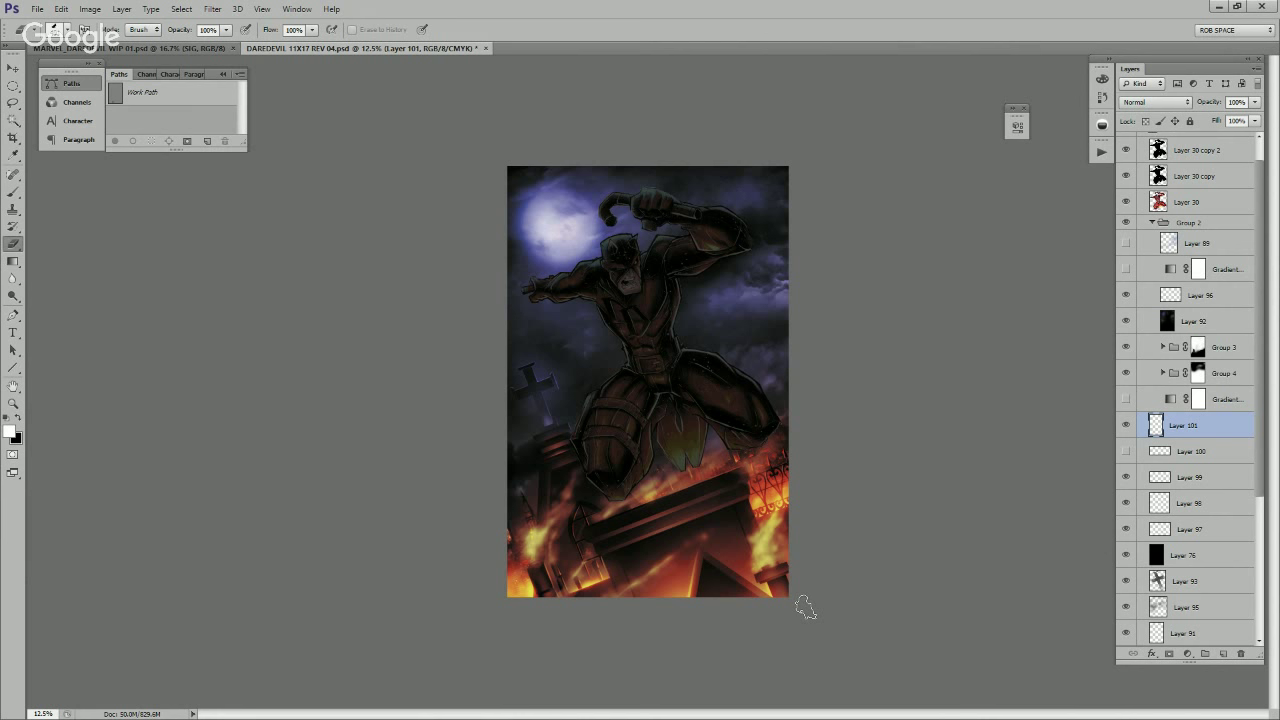
Step: Target the Group 3 mask and set up a different brush tip painting in white
{"action": "left_click", "coordinate": [1198, 347]}
{"action": "key", "text": "b"}
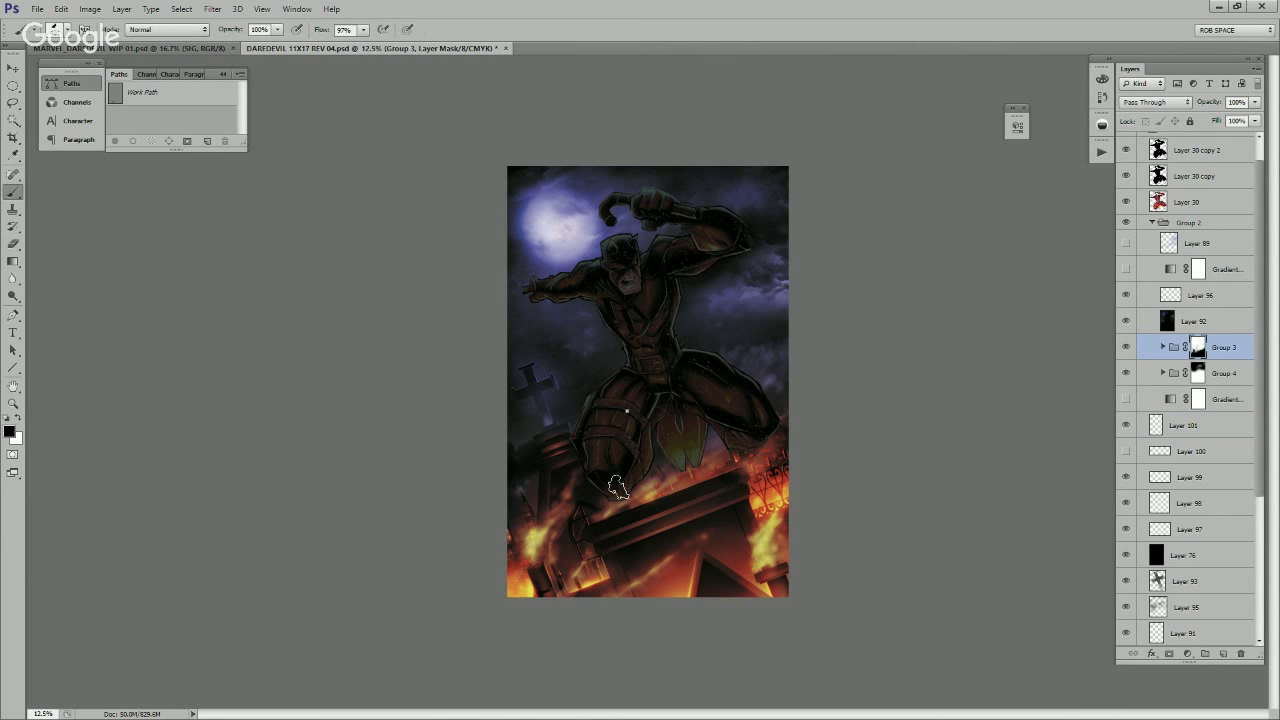
{"action": "right_click", "coordinate": [617, 487]}
{"action": "left_click_drag", "start_coordinate": [807, 551], "coordinate": [807, 505]}
{"action": "double_click", "coordinate": [690, 527]}
{"action": "key", "text": "x"}
Step: Paint white over the flames on the mask of the Hard Light gradient map inside Group 4, undoing the stroke made on Group 3's mask
{"action": "left_click_drag", "start_coordinate": [532, 547], "coordinate": [535, 545]}
{"action": "key", "text": "ctrl+z"}
{"action": "left_click", "coordinate": [1198, 373]}
{"action": "left_click", "coordinate": [1163, 373]}
{"action": "left_click", "coordinate": [1209, 399]}
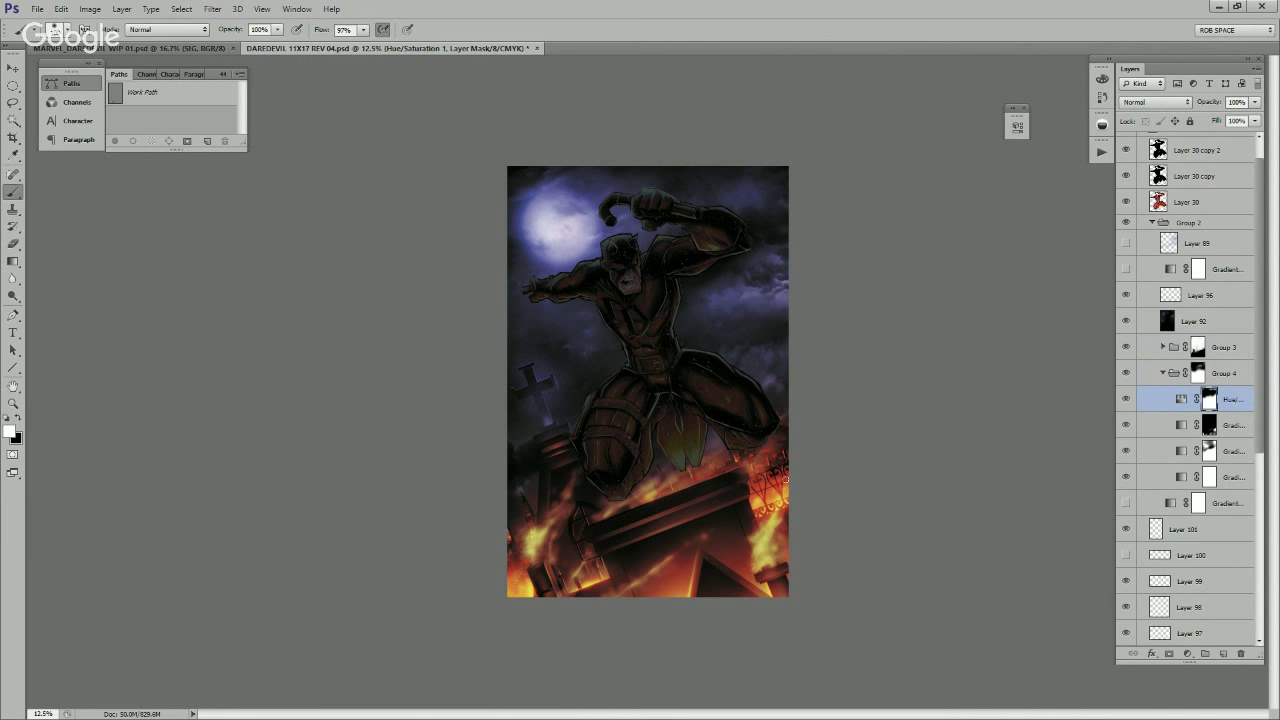
{"action": "left_click", "coordinate": [1209, 425]}
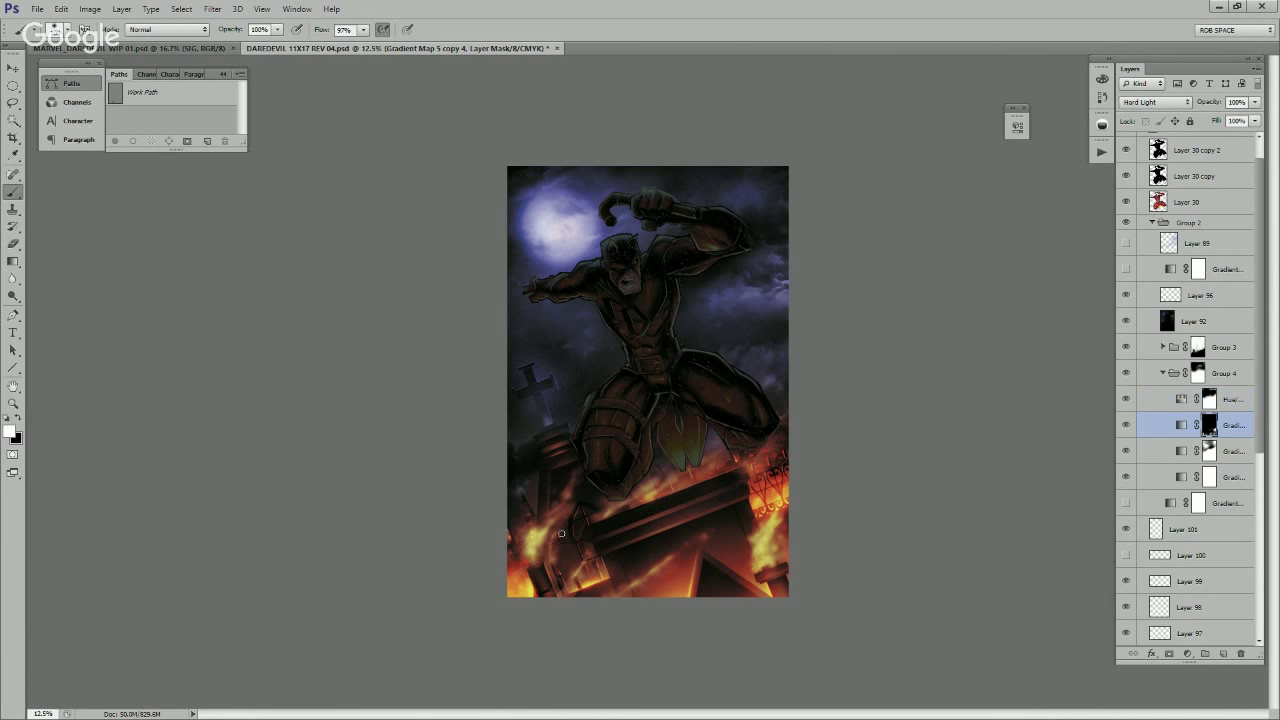
{"action": "left_click_drag", "start_coordinate": [545, 550], "coordinate": [545, 545]}
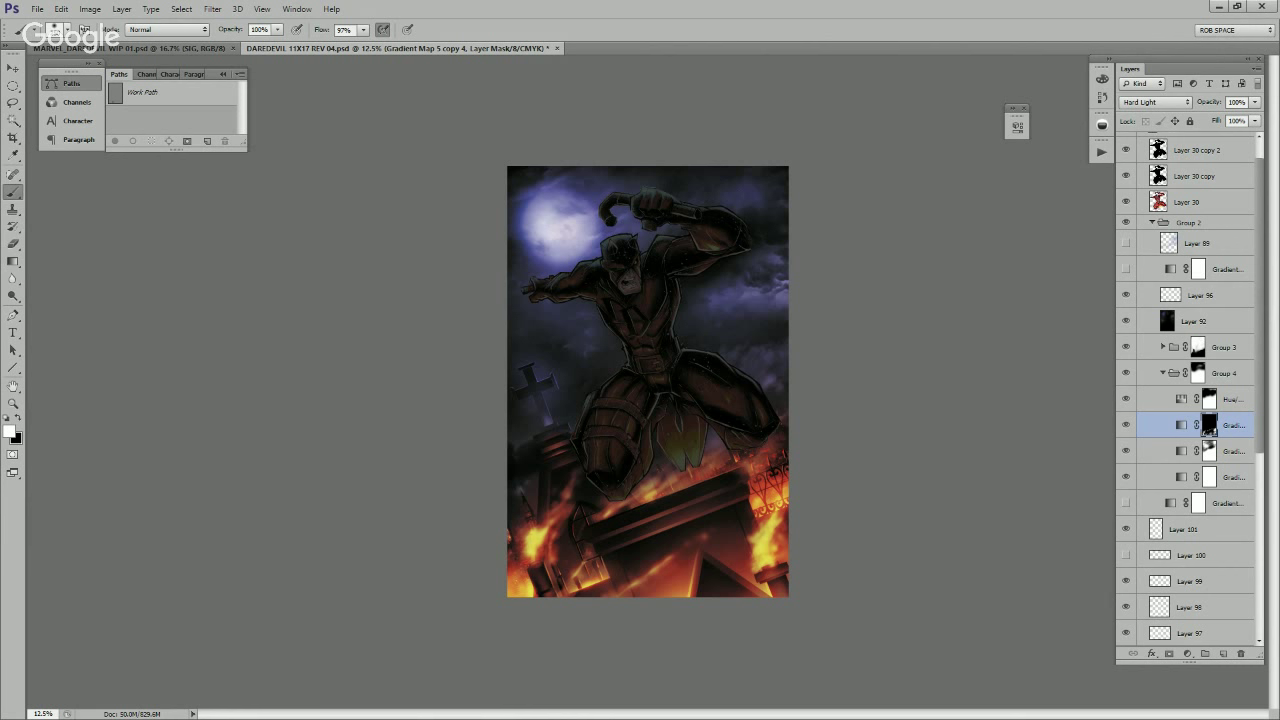
Step: Examine the fire up close with Layer 101 and Group 3 each hidden and shown
{"action": "left_click", "coordinate": [1126, 529]}
{"action": "left_click", "coordinate": [1126, 529]}
{"action": "left_click", "coordinate": [1180, 529]}
{"action": "key", "text": "e"}
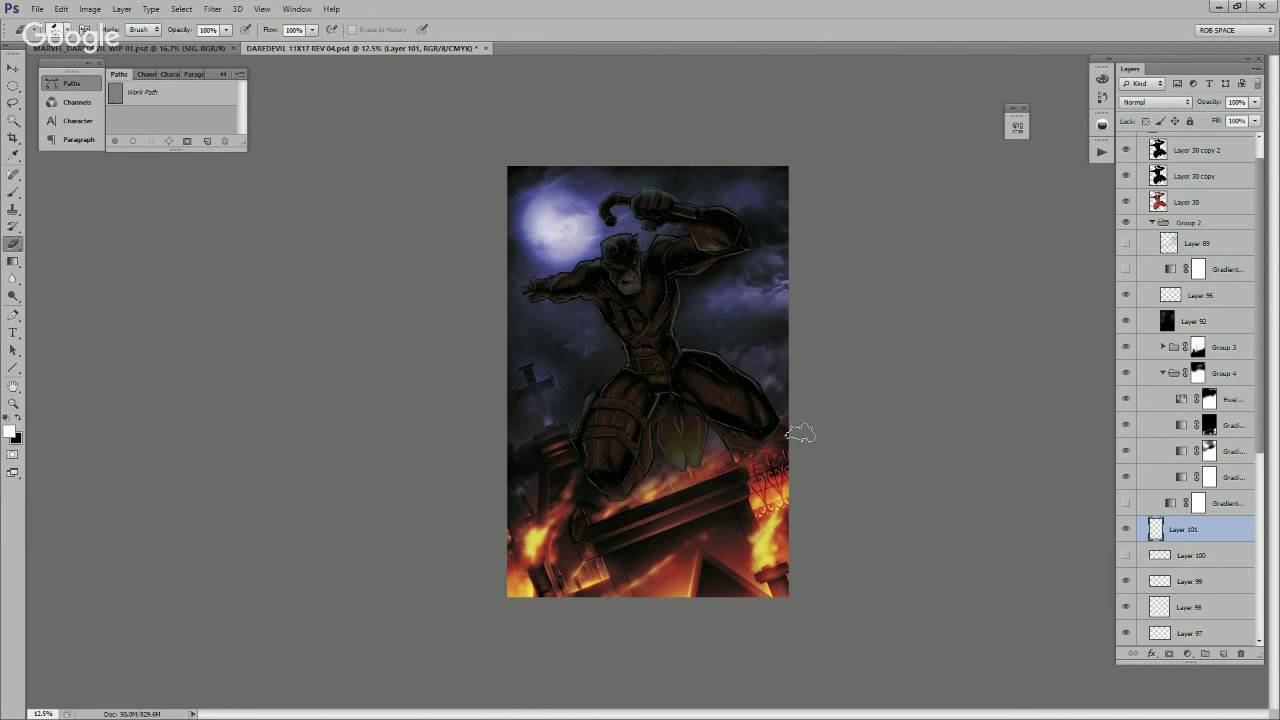
{"action": "key", "text": "z"}
{"action": "left_click", "coordinate": [795, 488]}
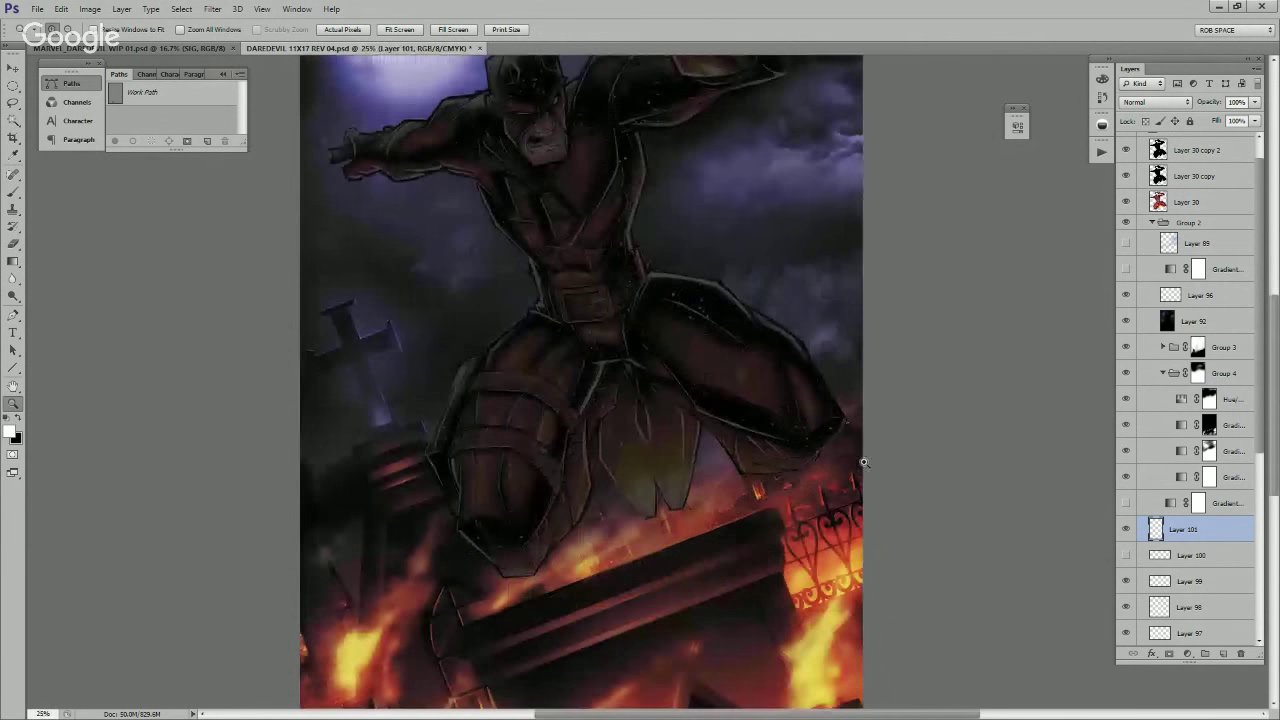
{"action": "left_click_drag", "start_coordinate": [842, 546], "coordinate": [800, 482]}
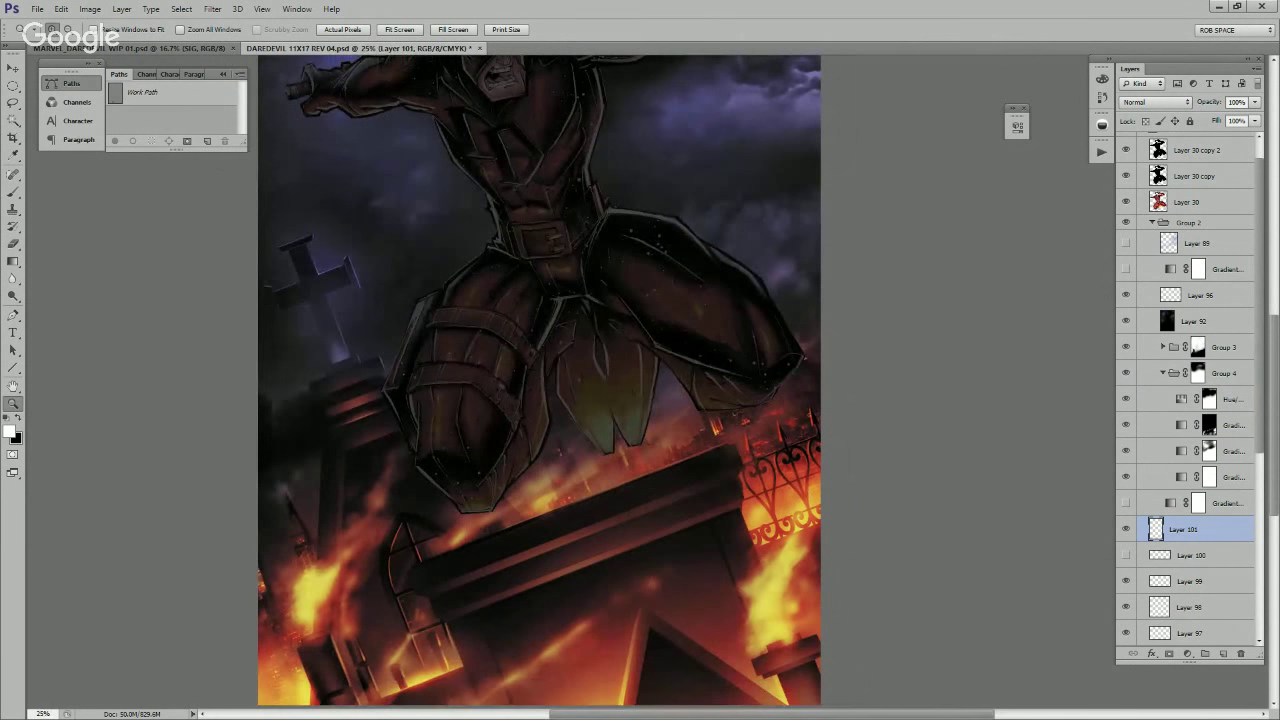
{"action": "left_click", "coordinate": [1163, 373]}
{"action": "left_click", "coordinate": [1126, 347]}
{"action": "left_click", "coordinate": [1126, 347]}
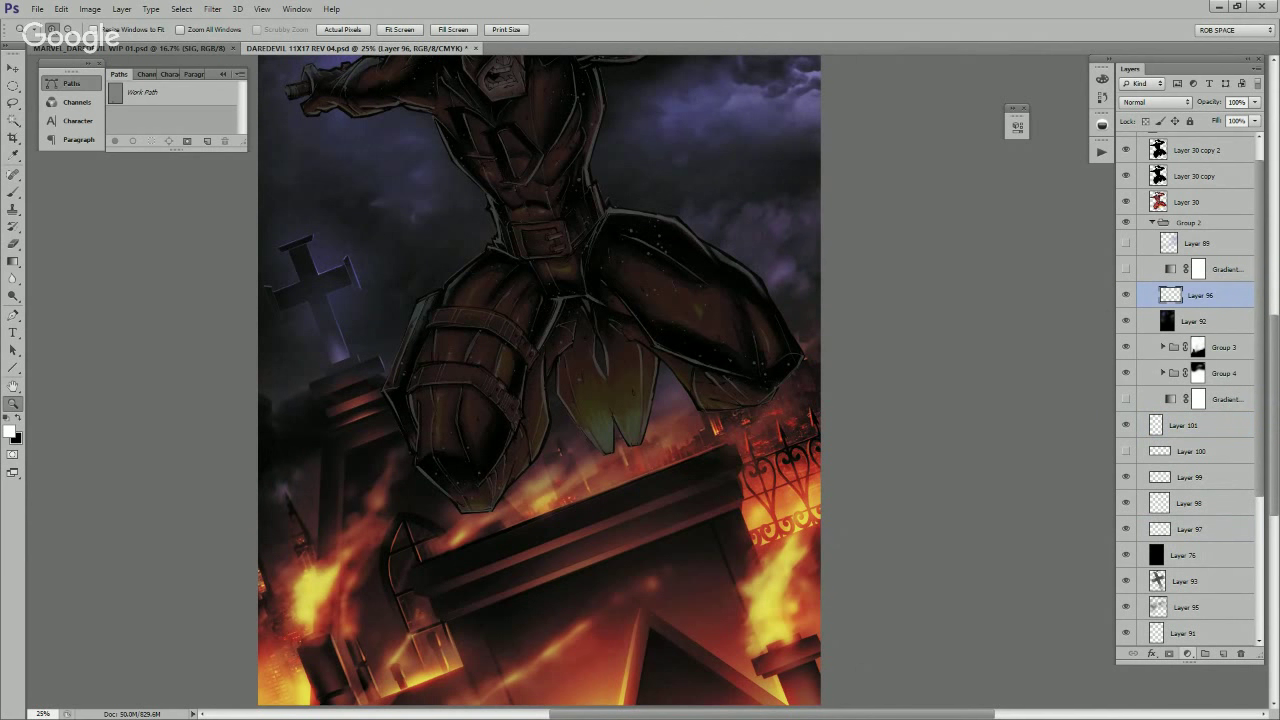
Step: Add a Gradient Map adjustment above Layer 96 using the yellow-orange-dark red preset, with the gradient reversed
{"action": "left_click", "coordinate": [1187, 653]}
{"action": "left_click", "coordinate": [1200, 638]}
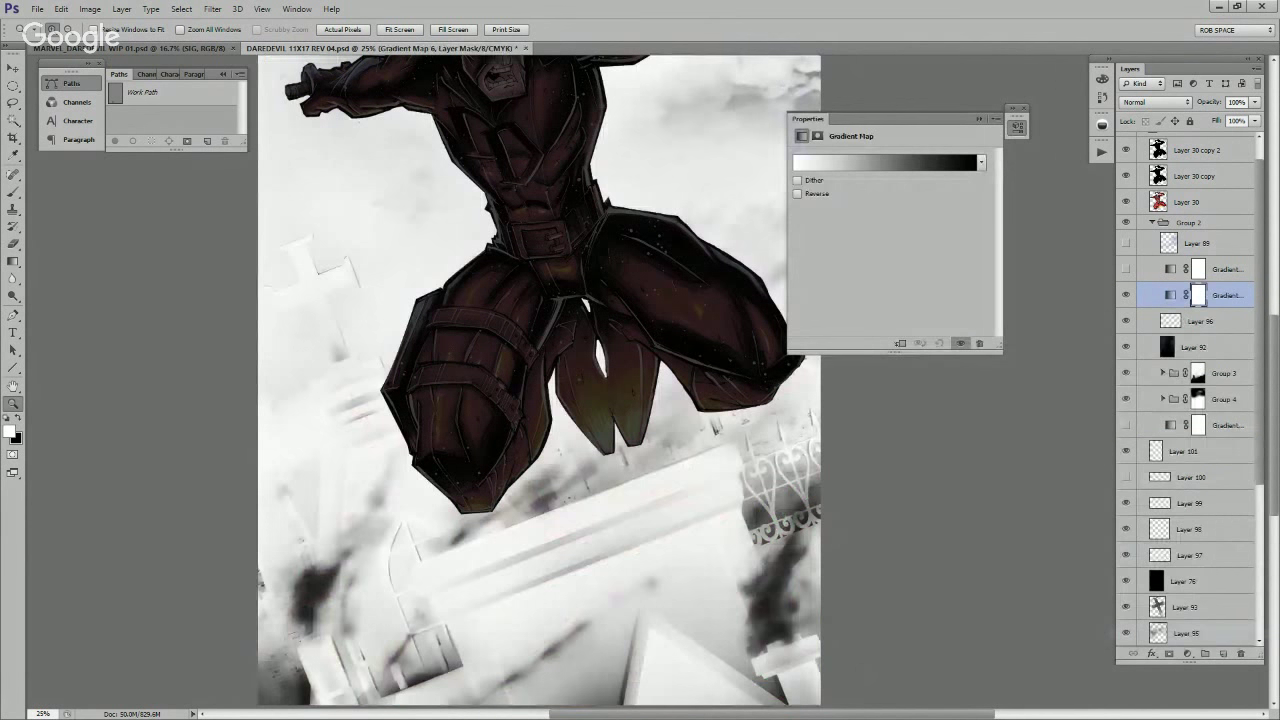
{"action": "left_click", "coordinate": [885, 162]}
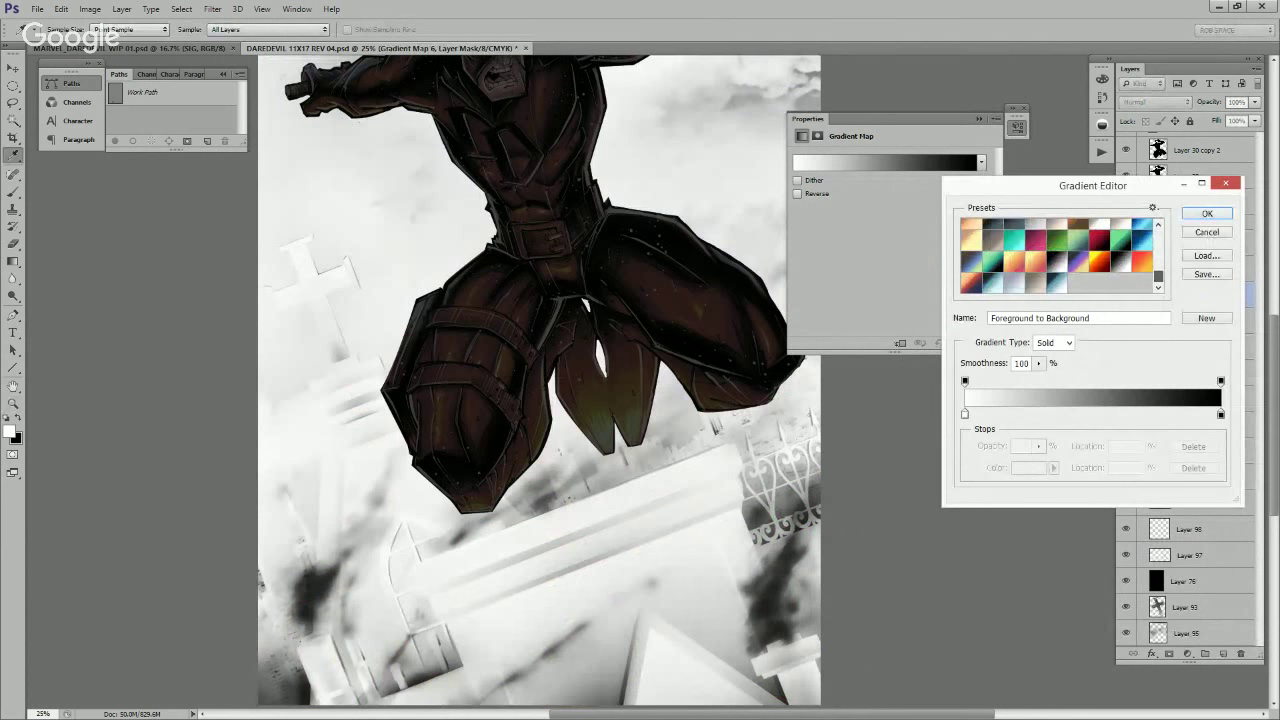
{"action": "left_click", "coordinate": [1100, 262]}
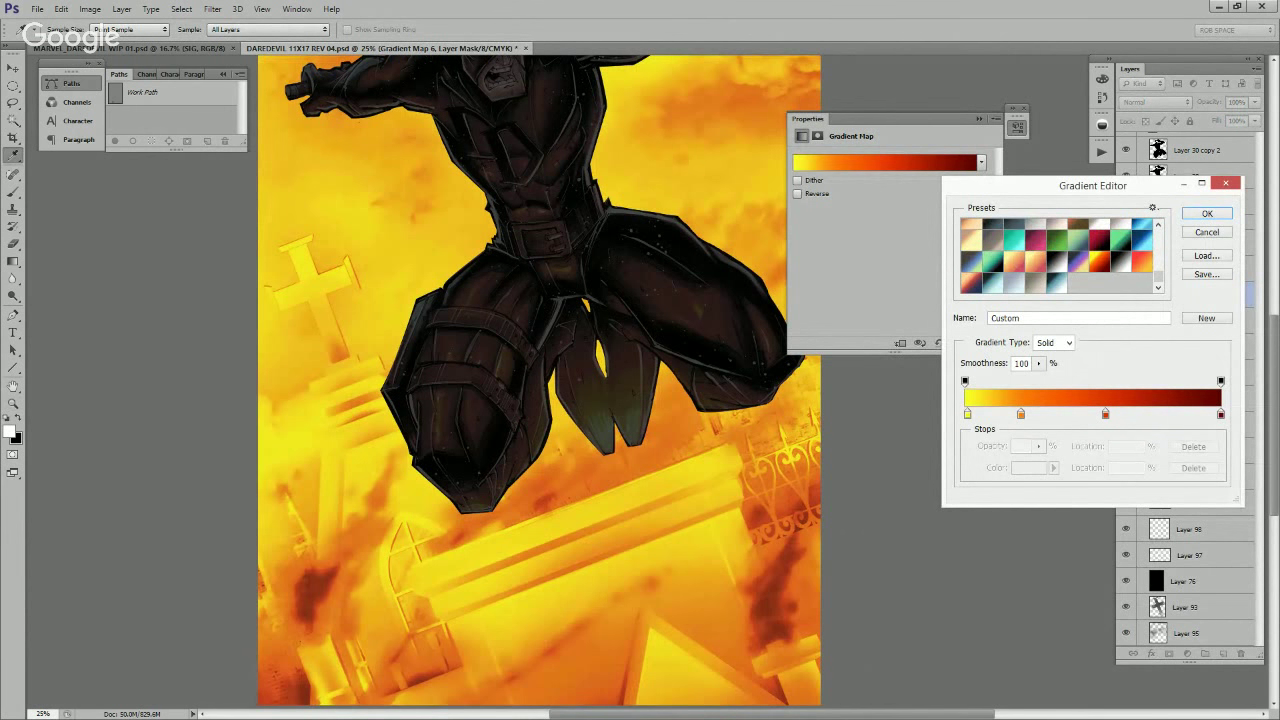
{"action": "left_click", "coordinate": [1207, 213]}
{"action": "left_click", "coordinate": [797, 193]}
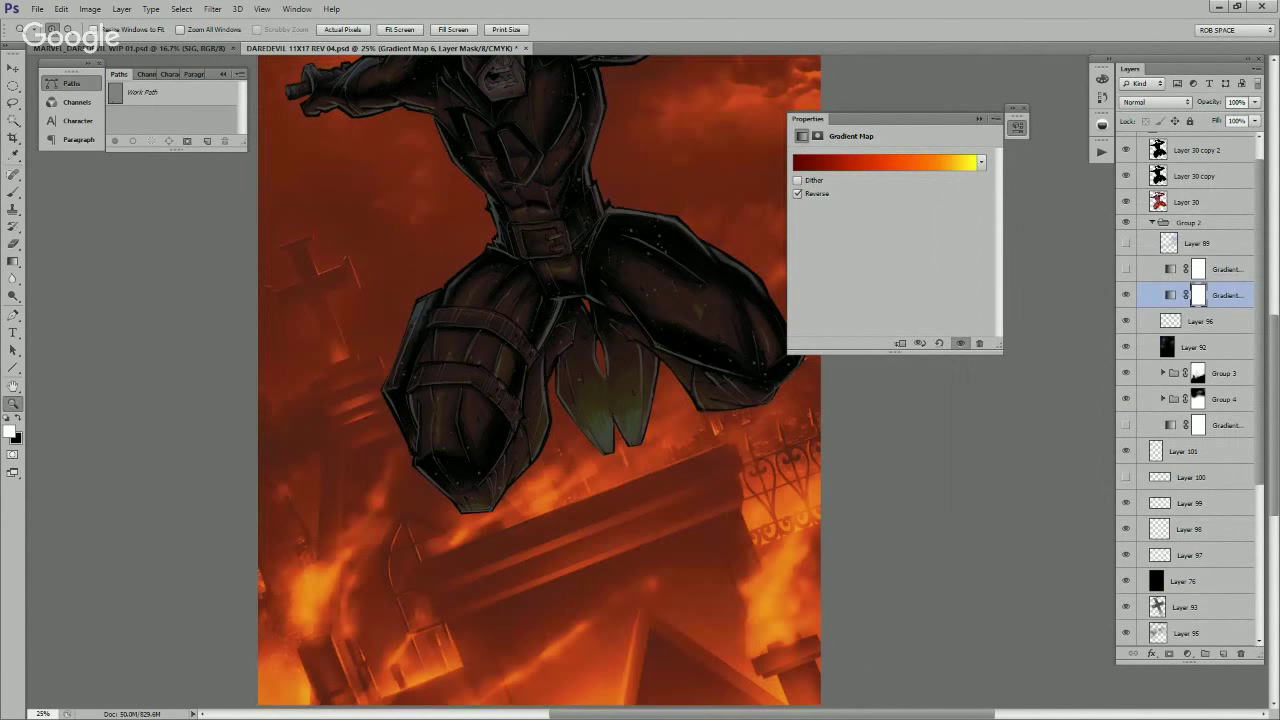
Step: Remove the red stop from the gradient and shift the orange stop to 51%, with the yellow stop just beside it
{"action": "left_click", "coordinate": [885, 162]}
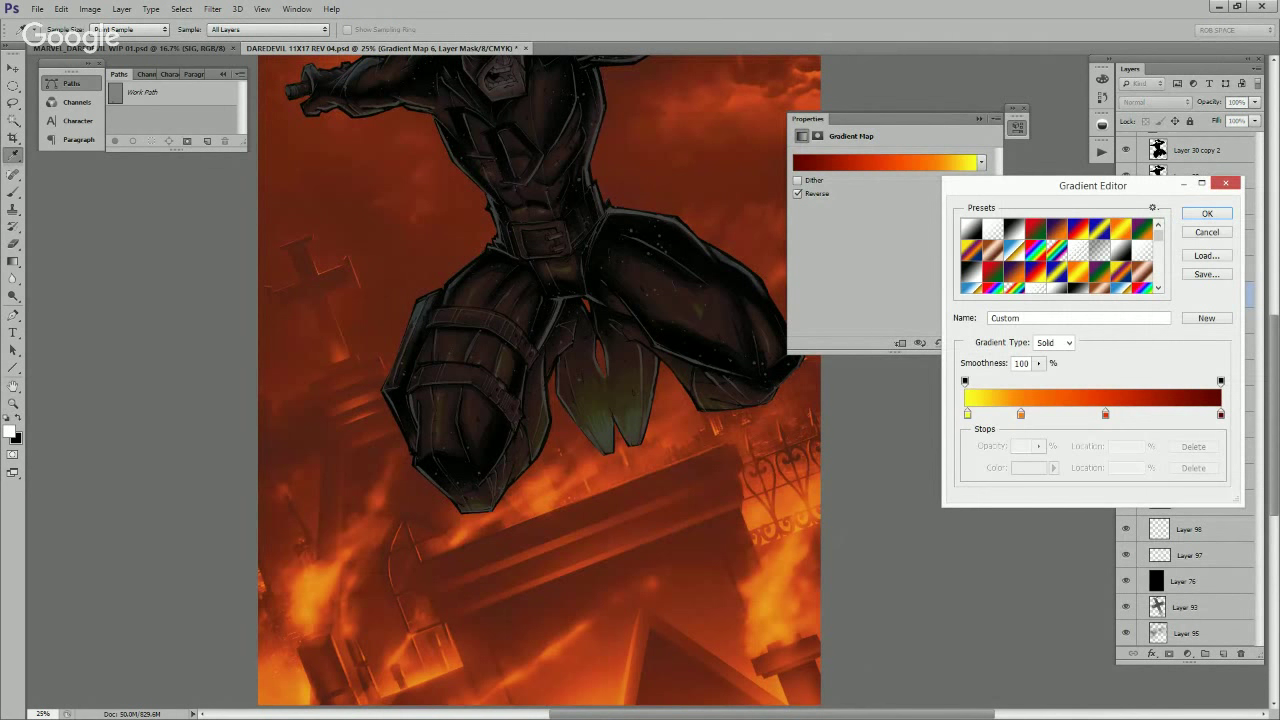
{"action": "left_click_drag", "start_coordinate": [1105, 414], "coordinate": [1105, 455]}
{"action": "left_click_drag", "start_coordinate": [1020, 414], "coordinate": [1107, 414]}
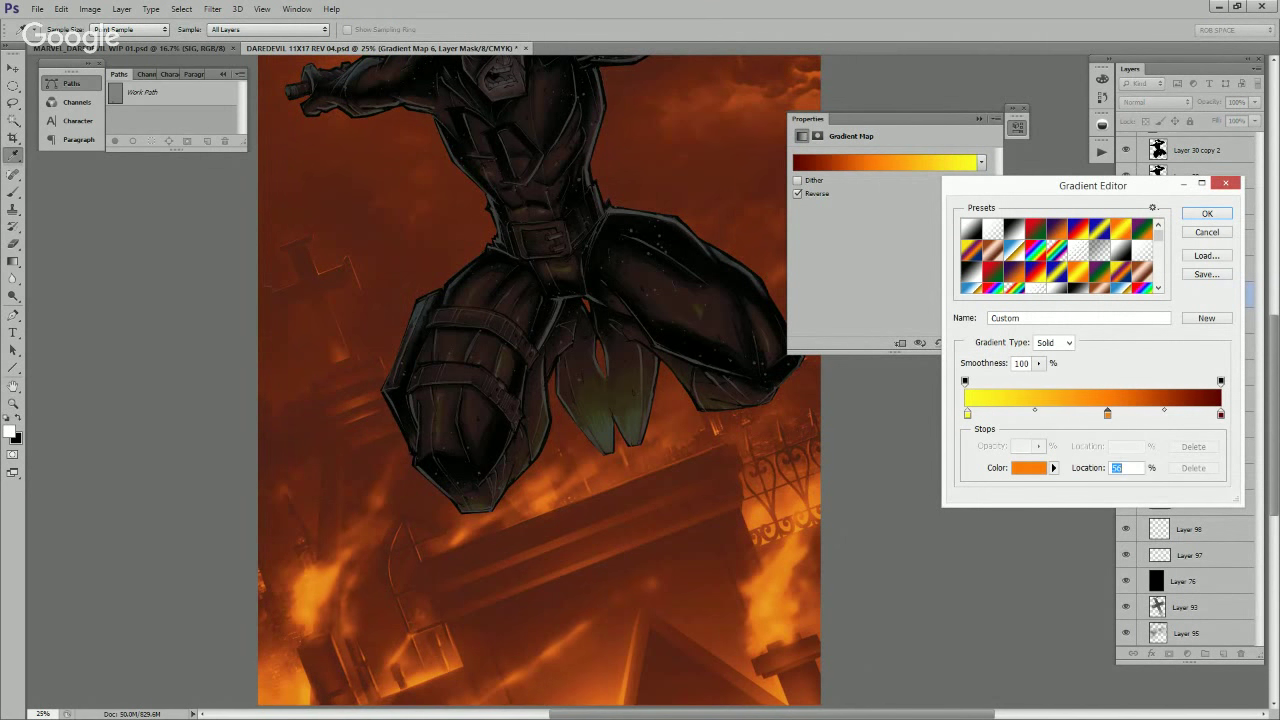
{"action": "left_click_drag", "start_coordinate": [967, 414], "coordinate": [1096, 414]}
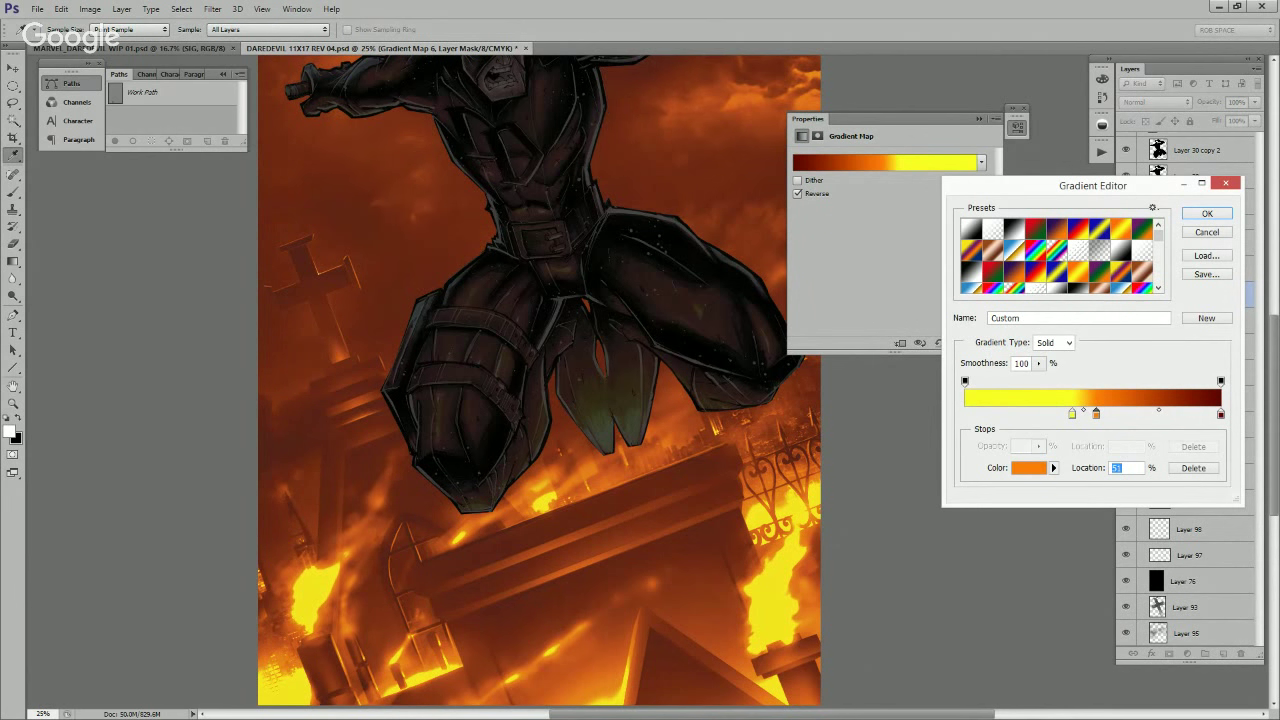
Step: Recolor the orange gradient stop to ff3600 at 69% and move the yellow stop to 4%, accepting the gradient
{"action": "double_click", "coordinate": [1096, 414]}
{"action": "left_click_drag", "start_coordinate": [1082, 522], "coordinate": [1082, 530]}
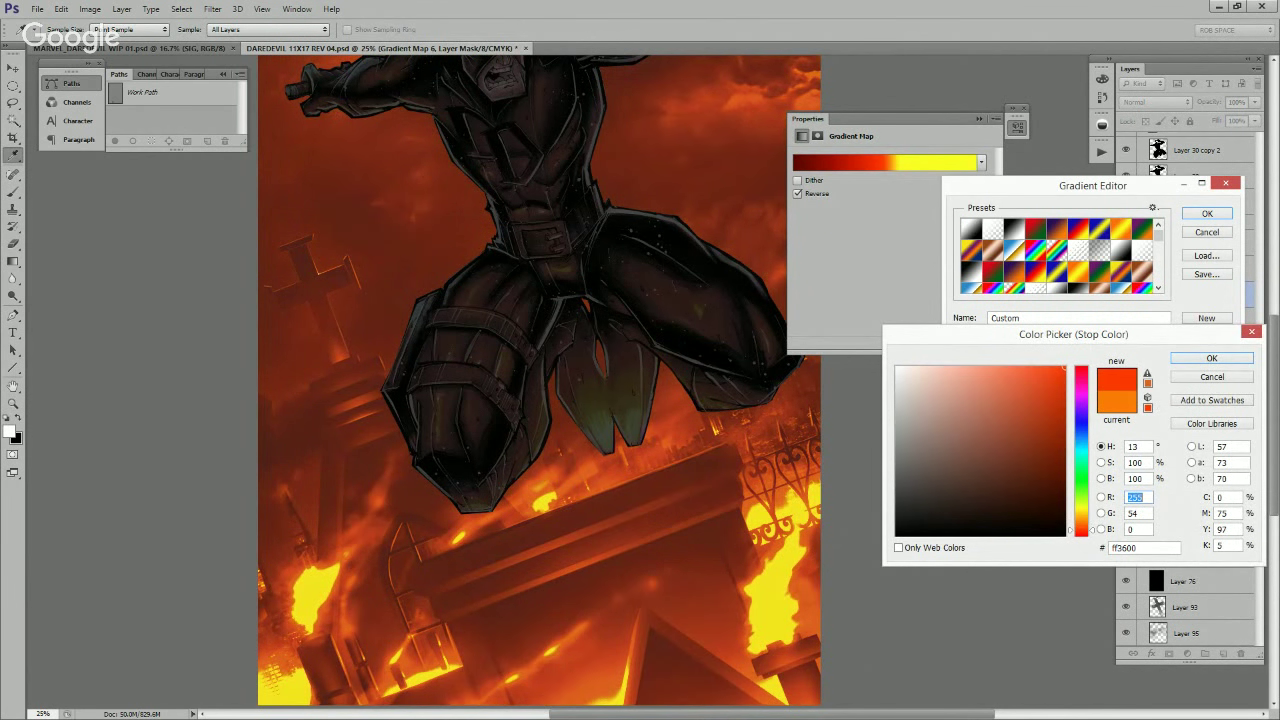
{"action": "key", "text": "Return"}
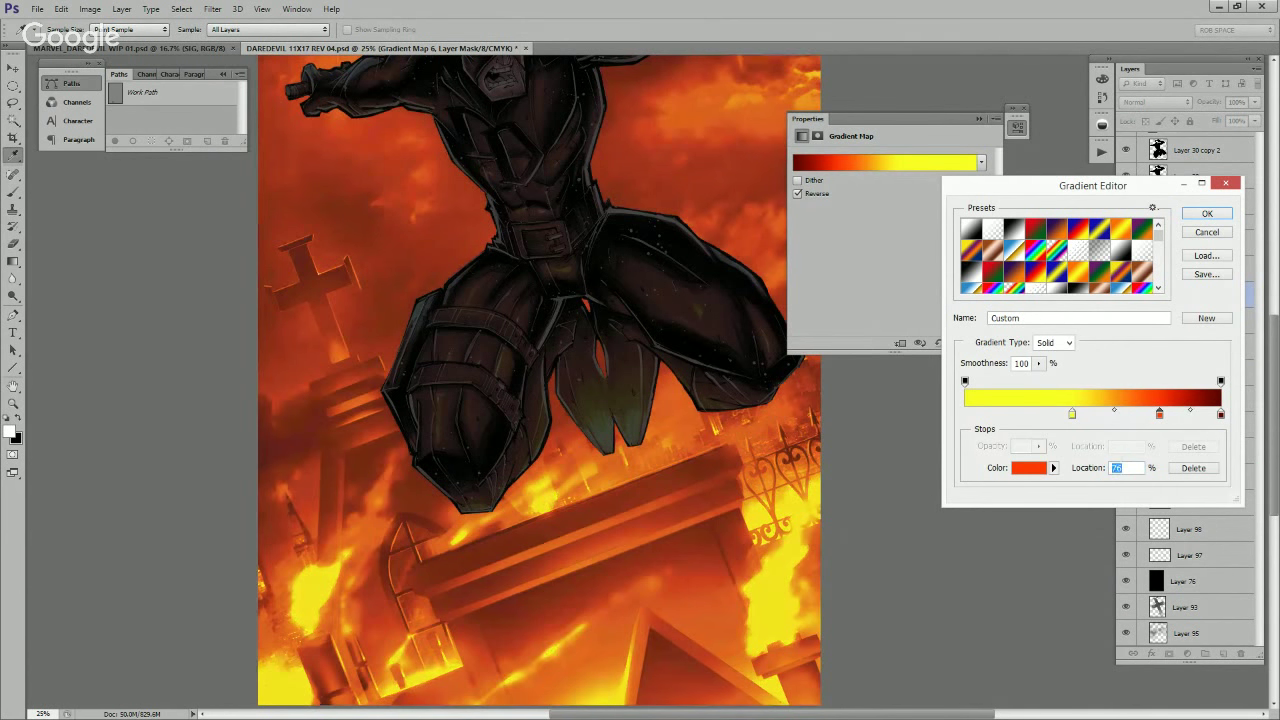
{"action": "left_click_drag", "start_coordinate": [1159, 414], "coordinate": [1142, 414]}
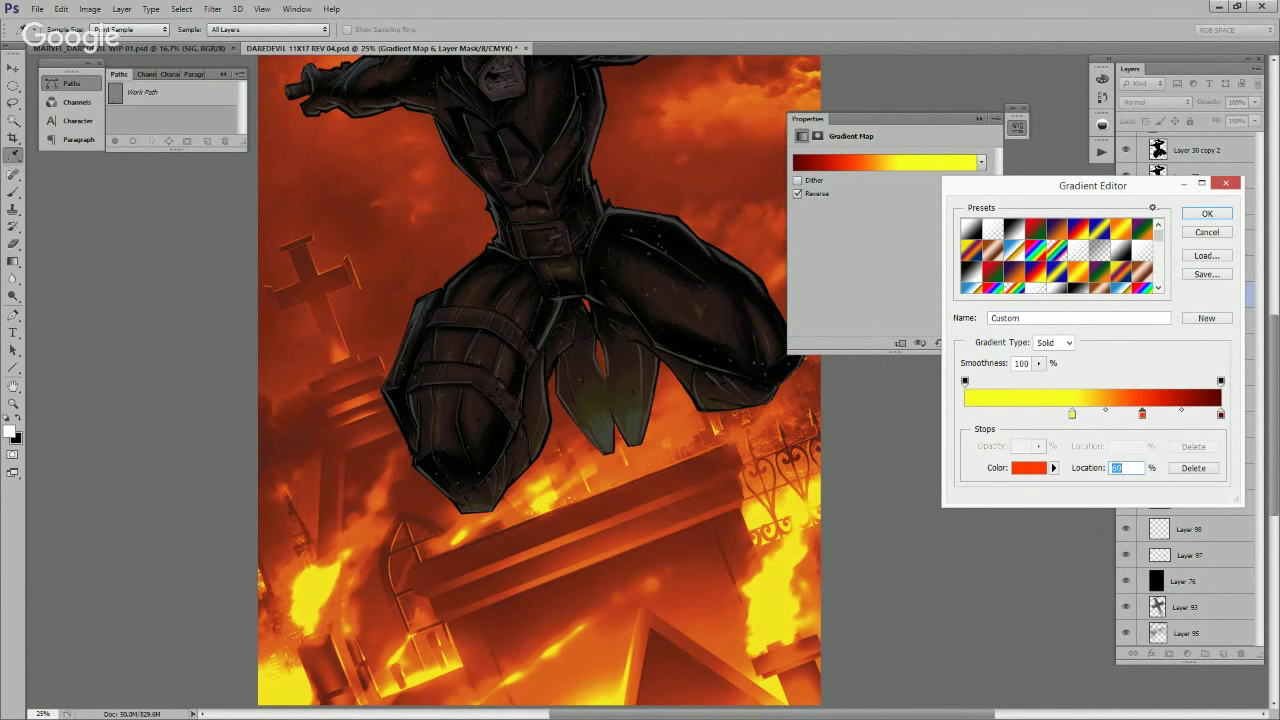
{"action": "left_click_drag", "start_coordinate": [1072, 413], "coordinate": [975, 413]}
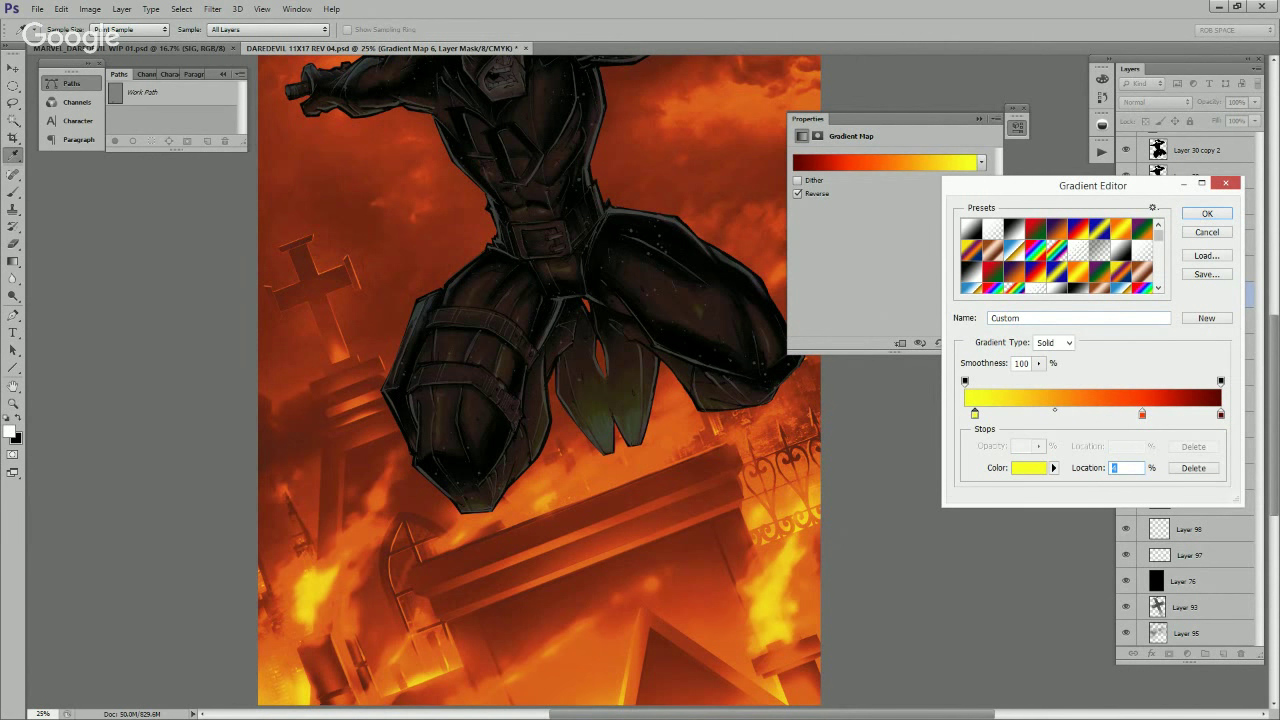
{"action": "left_click", "coordinate": [1207, 213]}
Step: Try blend modes on the new gradient map from Linear Light through Screen, Darker Color and Color Burn to Multiply
{"action": "key", "text": "z"}
{"action": "left_click", "coordinate": [1155, 101]}
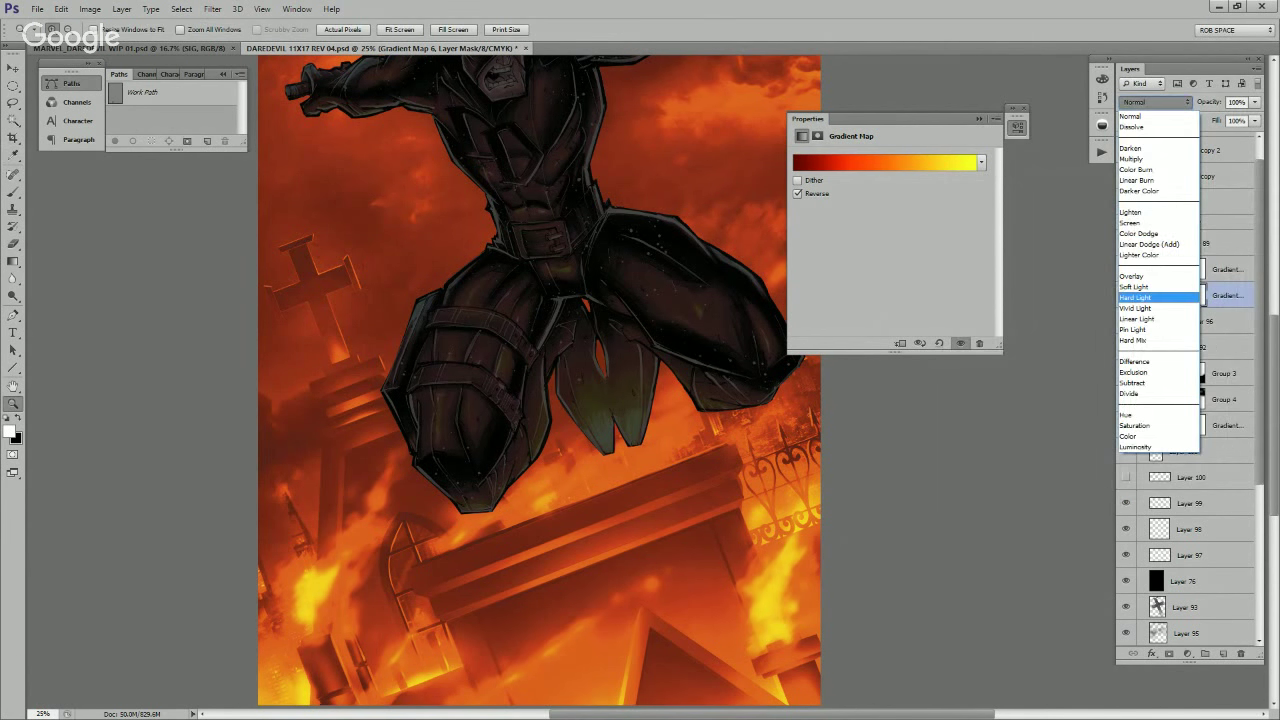
{"action": "left_click", "coordinate": [1137, 318]}
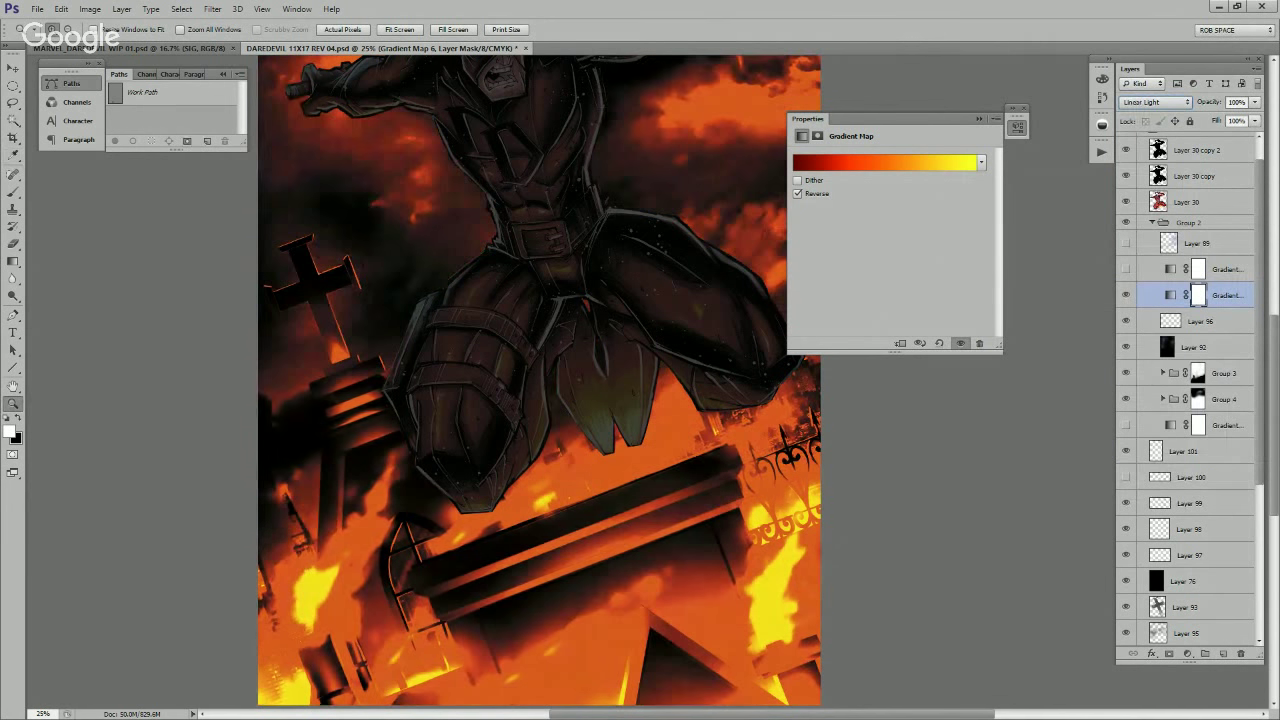
{"action": "key", "text": "Up"}
{"action": "key", "text": "Up"}
{"action": "key", "text": "Up"}
{"action": "key", "text": "Up"}
{"action": "key", "text": "Up"}
{"action": "key", "text": "Up"}
{"action": "key", "text": "Up"}
{"action": "key", "text": "Up"}
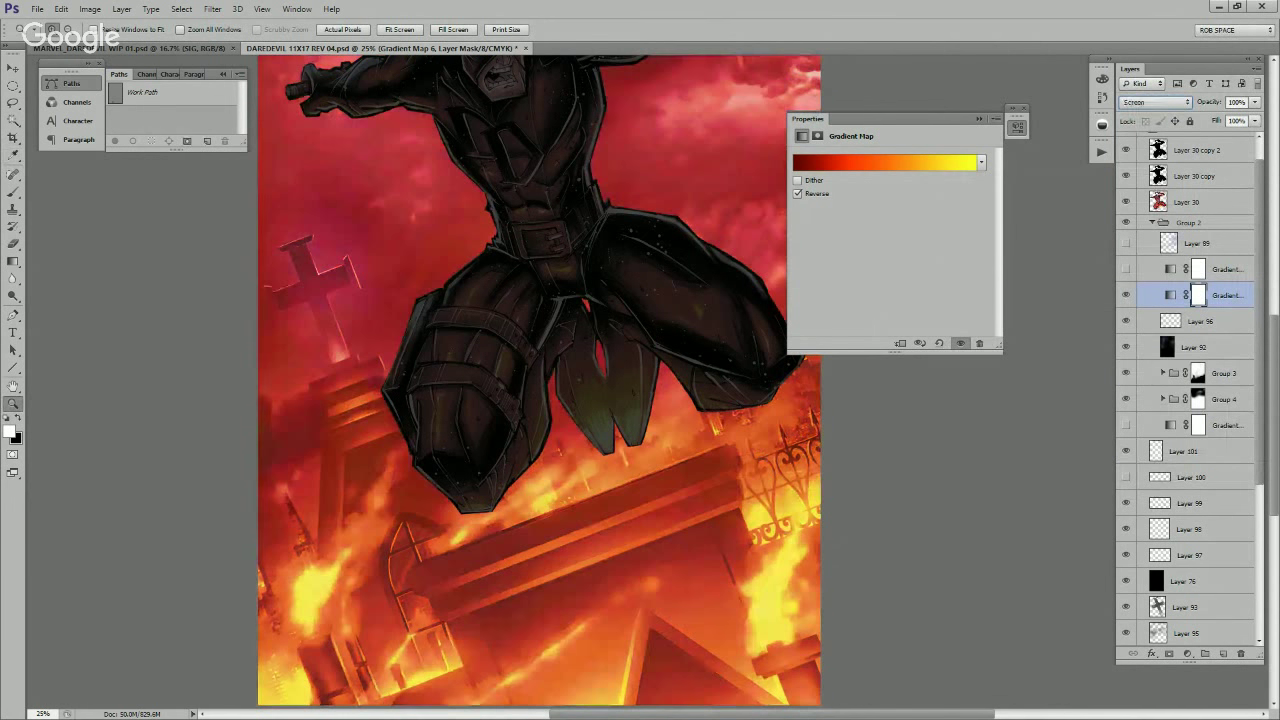
{"action": "key", "text": "Up"}
{"action": "key", "text": "Up"}
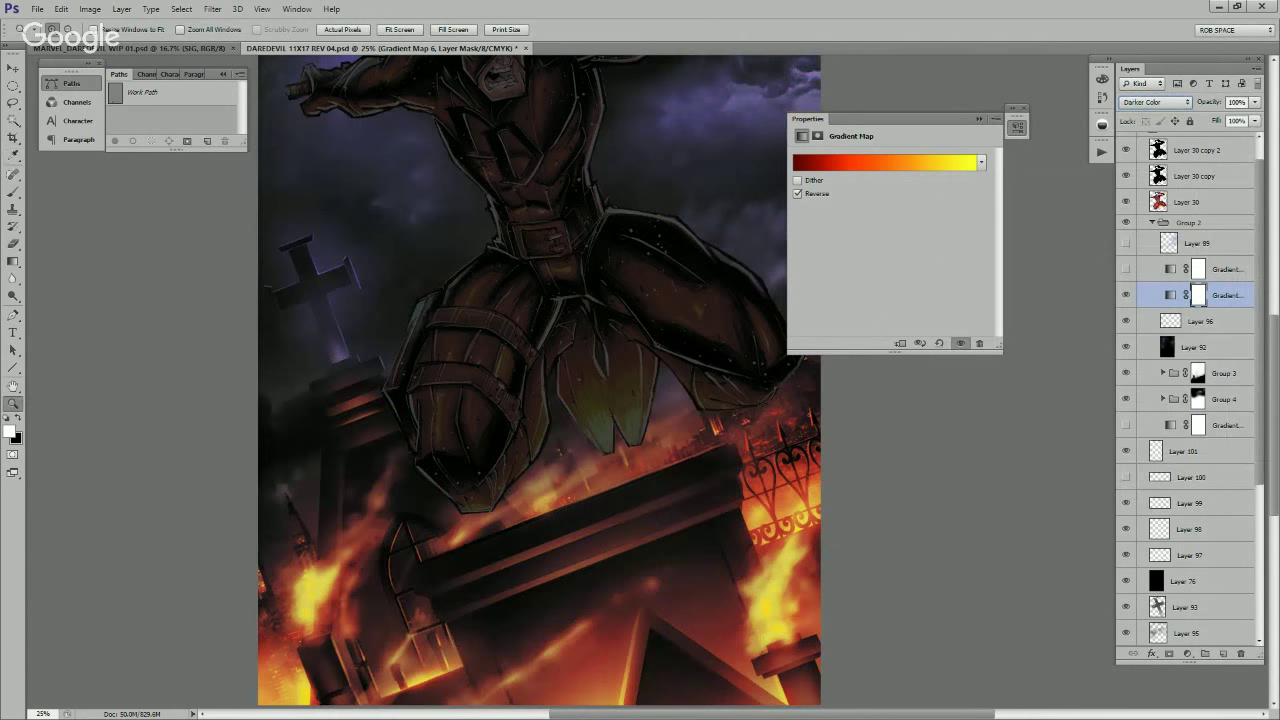
{"action": "key", "text": "Up"}
{"action": "key", "text": "Up"}
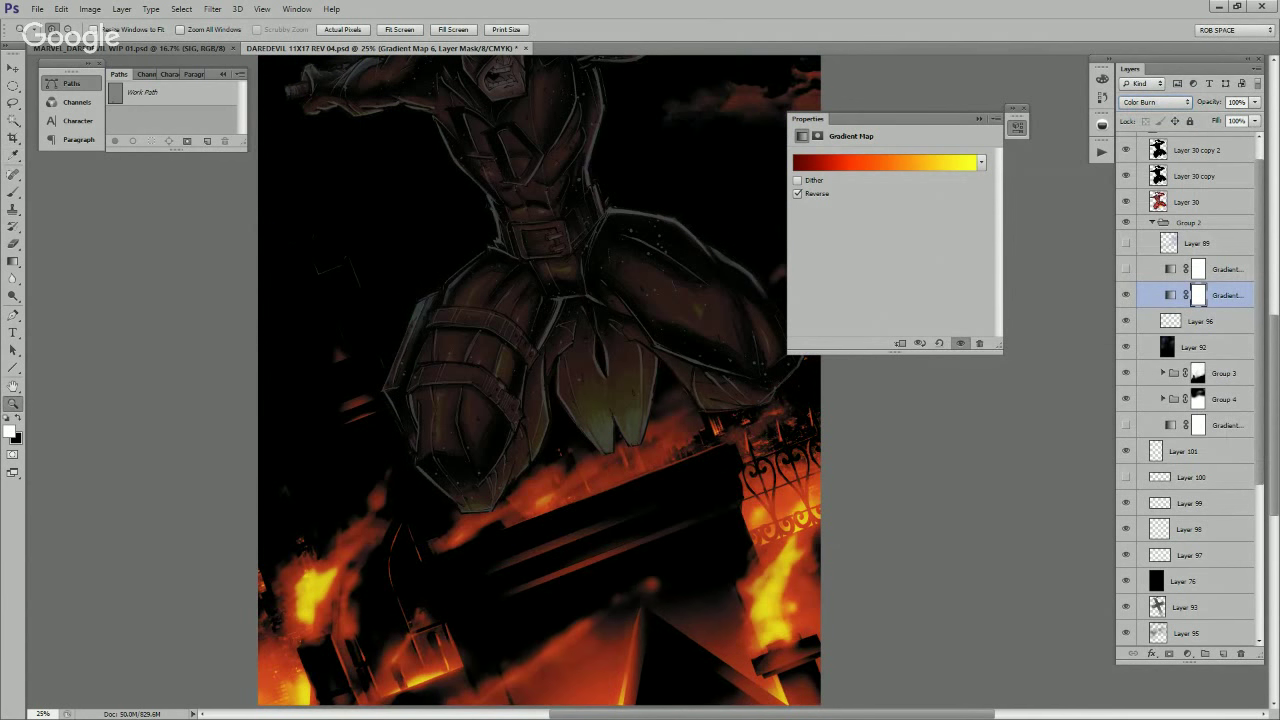
{"action": "key", "text": "Up"}
Step: Set the new gradient map's blend mode to Linear Dodge (Add) and check the burning foreground
{"action": "left_click", "coordinate": [1160, 102]}
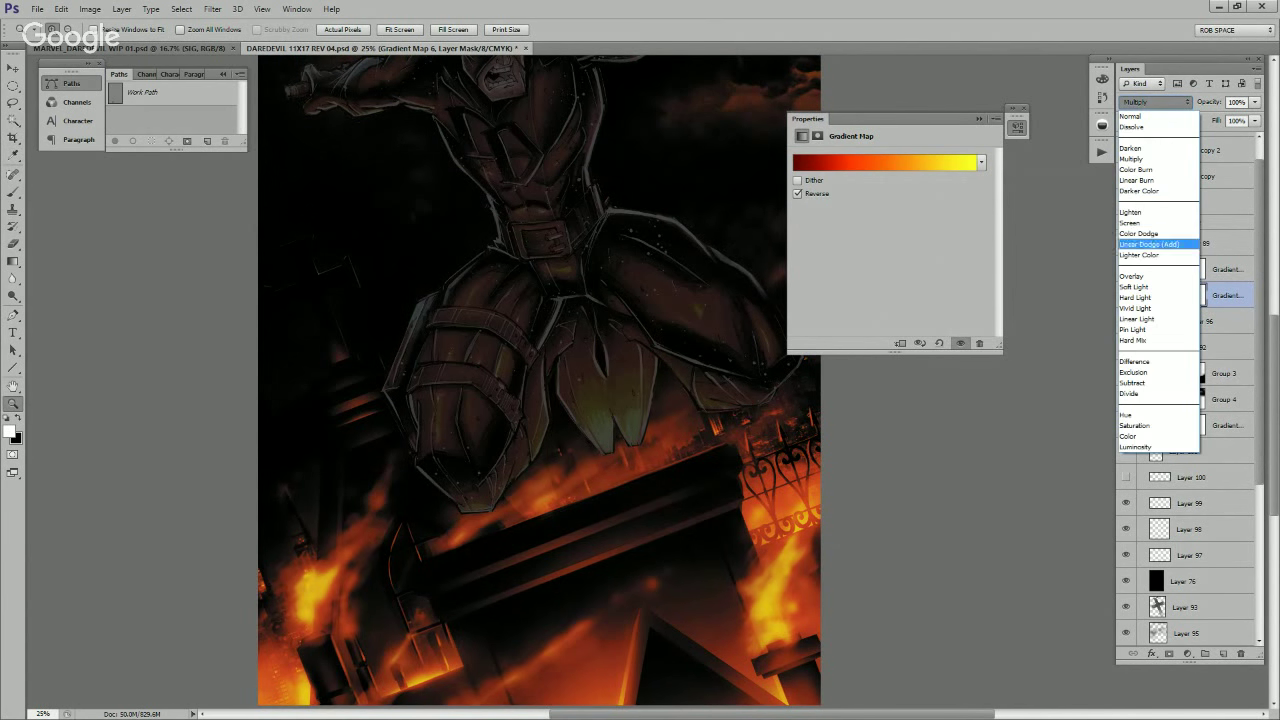
{"action": "key", "text": "Return"}
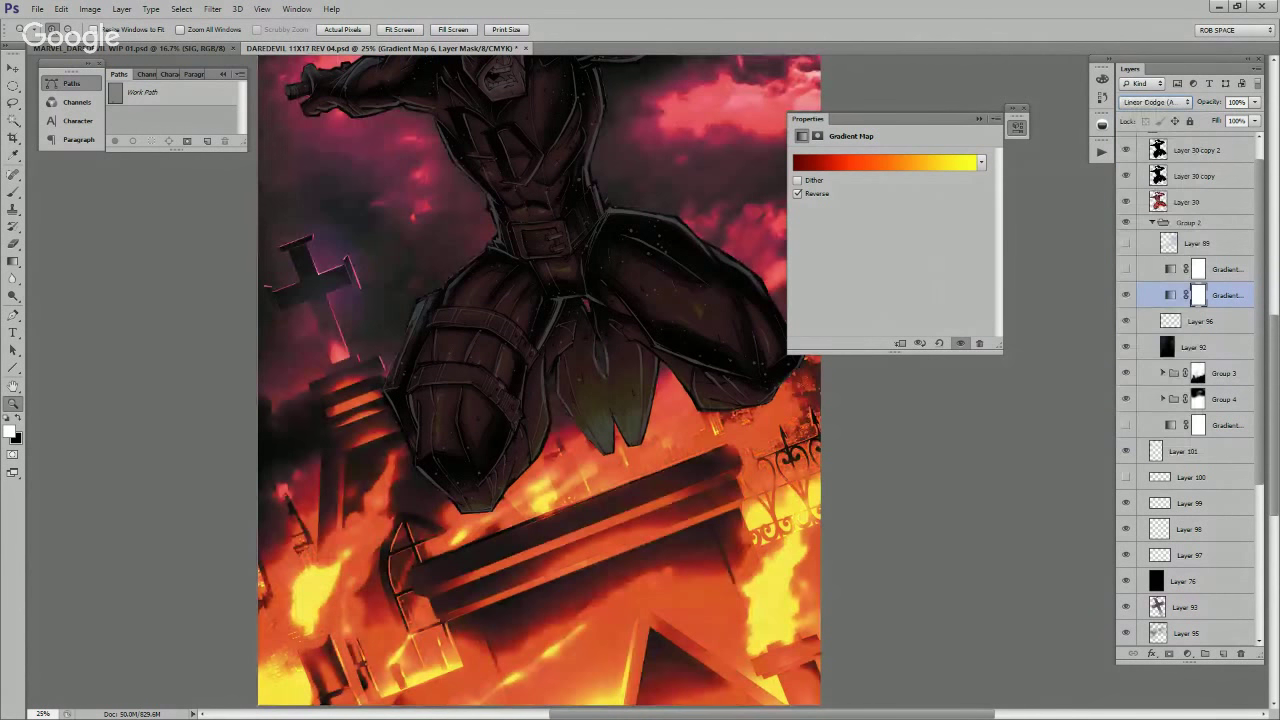
{"action": "left_click_drag", "start_coordinate": [831, 571], "coordinate": [843, 498]}
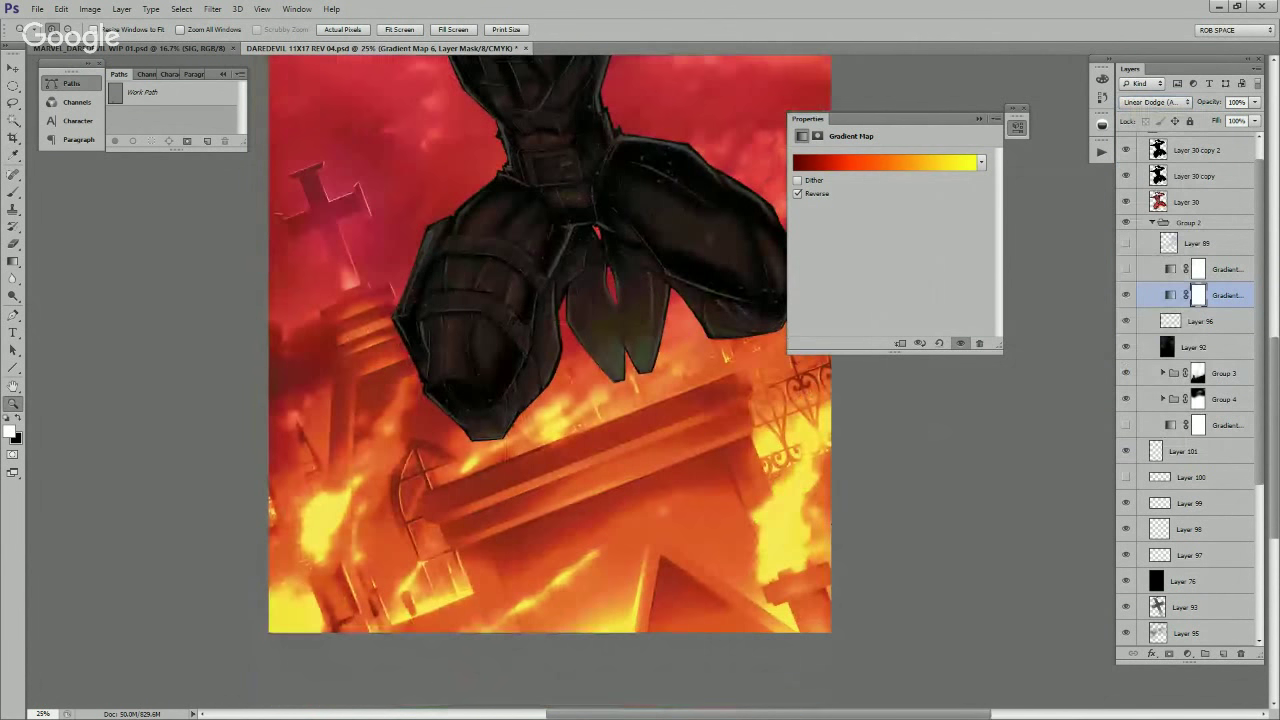
Step: Invert the gradient map's layer mask to black and choose the 100 px AirSoft brush for painting on it
{"action": "left_click", "coordinate": [1198, 296]}
{"action": "key", "text": "ctrl+i"}
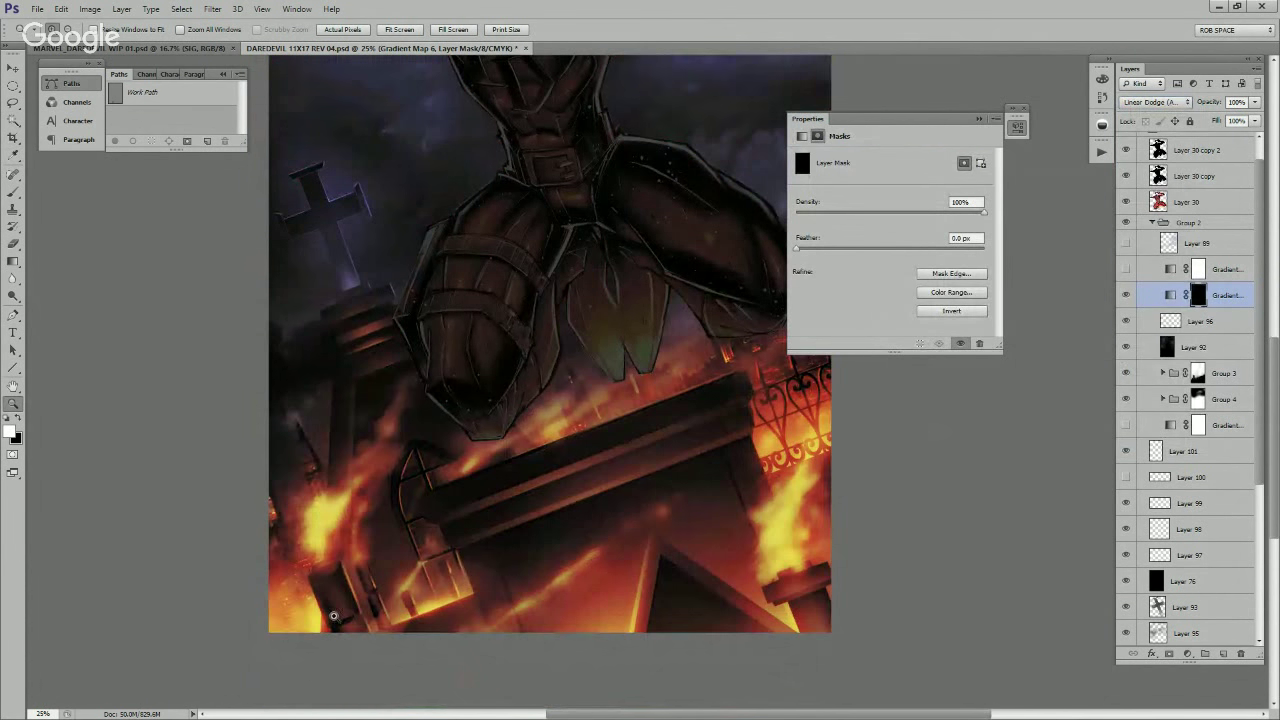
{"action": "left_click", "coordinate": [363, 553]}
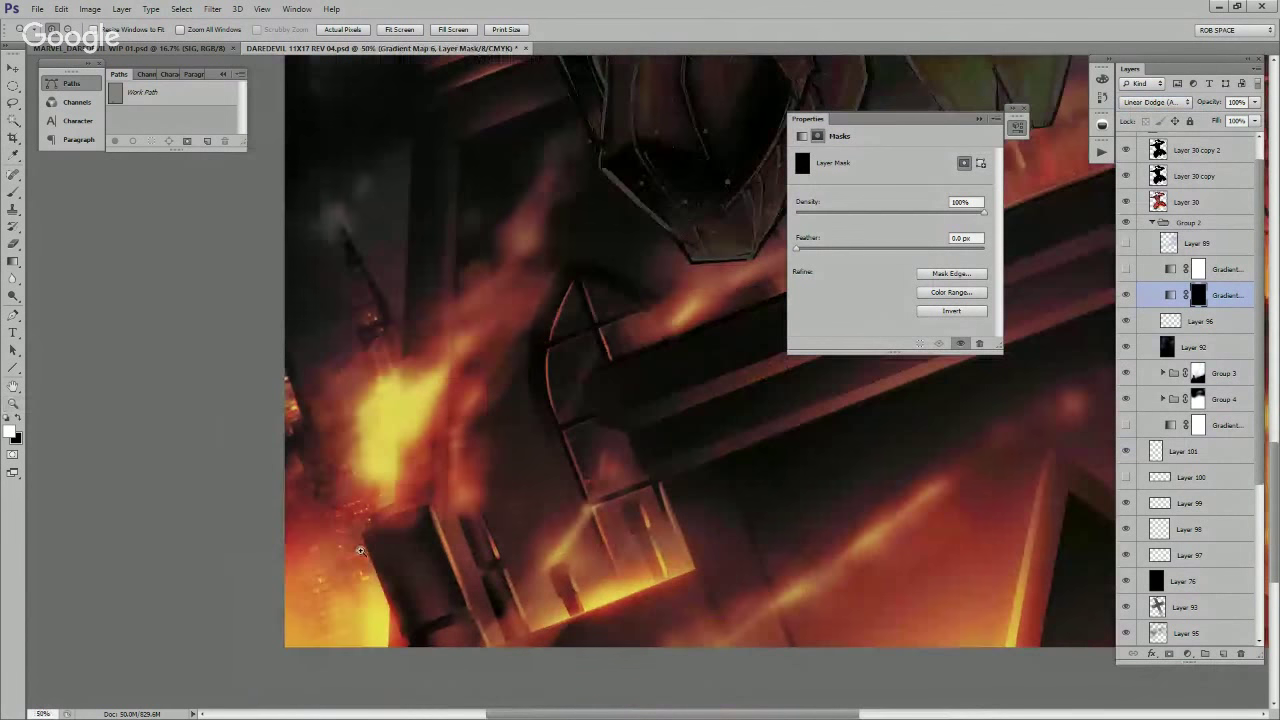
{"action": "key", "text": "b"}
{"action": "right_click", "coordinate": [363, 553]}
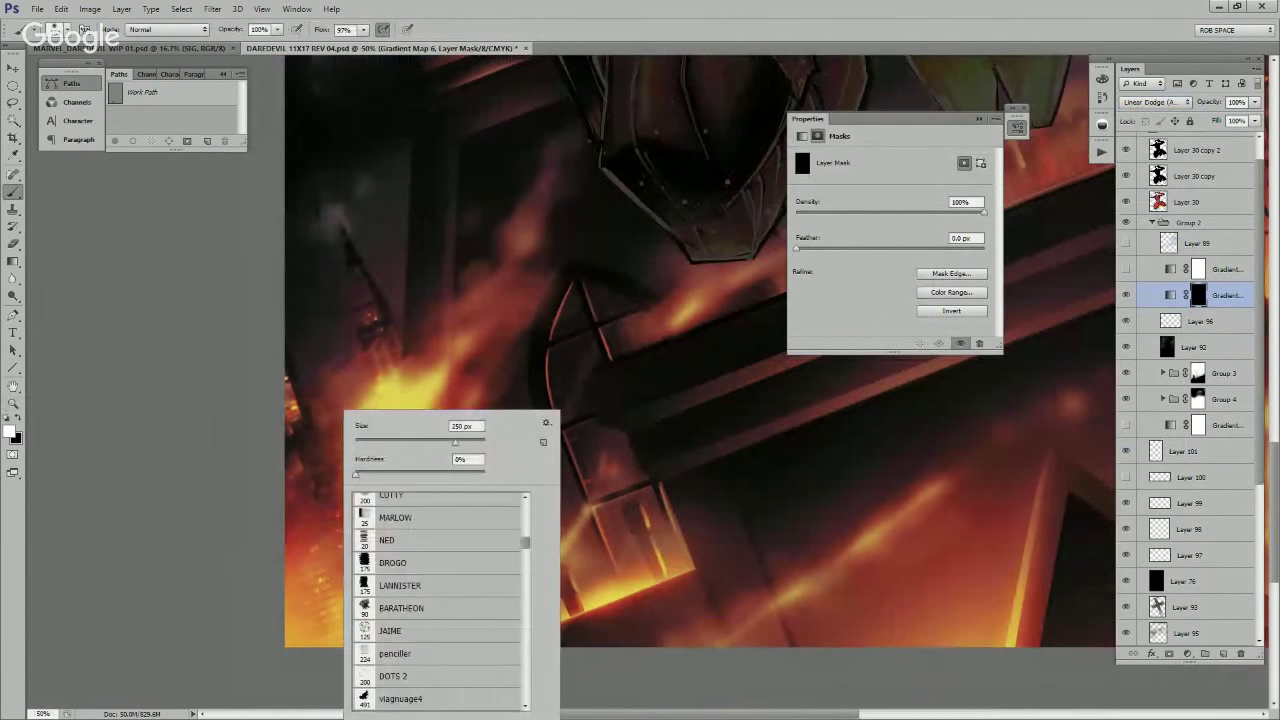
{"action": "left_click_drag", "start_coordinate": [525, 542], "coordinate": [525, 503]}
{"action": "left_click", "coordinate": [400, 526]}
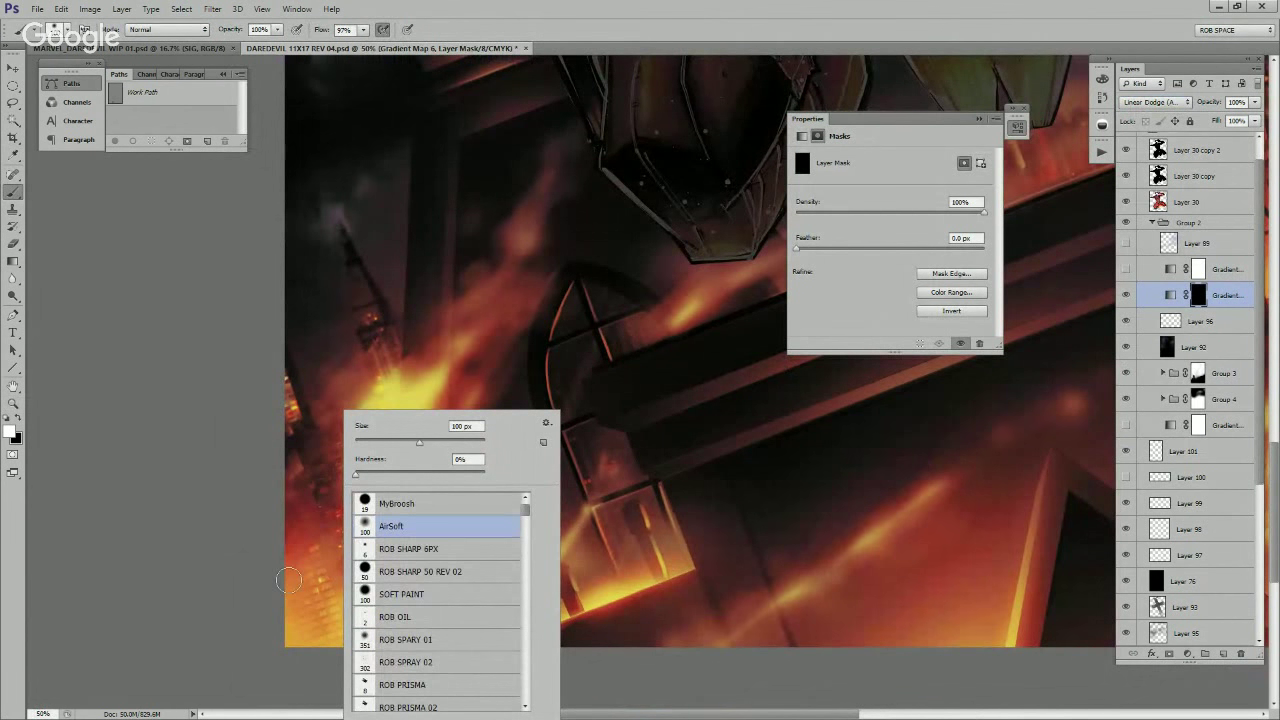
{"action": "left_click", "coordinate": [230, 612]}
Step: Paint white on the mask with a progressively smaller soft brush to reveal the glow over the burning city beside the cylinder
{"action": "mouse_move", "coordinate": [335, 541]}
{"action": "left_mouse_down"}
{"action": "mouse_move", "coordinate": [315, 552]}
{"action": "mouse_move", "coordinate": [335, 576]}
{"action": "mouse_move", "coordinate": [337, 526]}
{"action": "mouse_move", "coordinate": [348, 556]}
{"action": "mouse_move", "coordinate": [365, 503]}
{"action": "mouse_move", "coordinate": [365, 515]}
{"action": "mouse_move", "coordinate": [343, 515]}
{"action": "left_mouse_up"}
{"action": "key", "text": "bracketleft"}
{"action": "key", "text": "bracketleft"}
{"action": "key", "text": "bracketleft"}
{"action": "left_click_drag", "start_coordinate": [322, 575], "coordinate": [326, 585]}
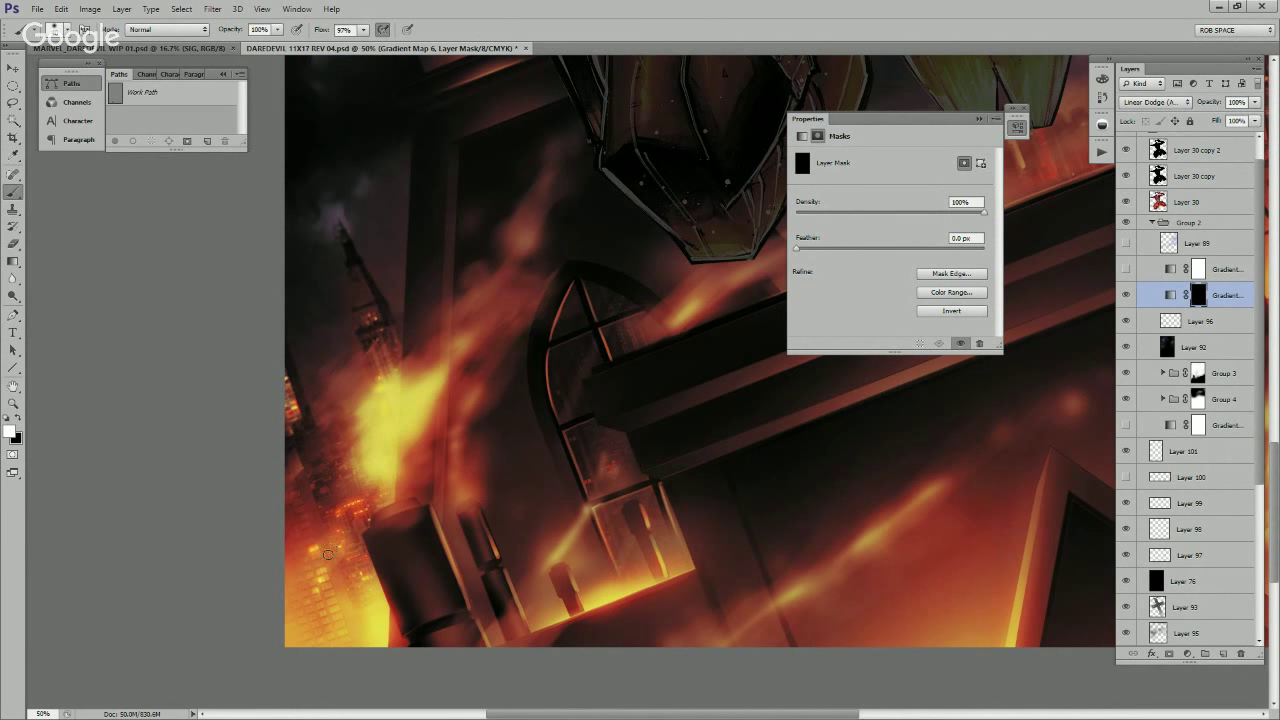
Step: Switch to the 19 px MyBroosh hard brush and dab glowing windows onto the city building on the mask
{"action": "right_click", "coordinate": [357, 573]}
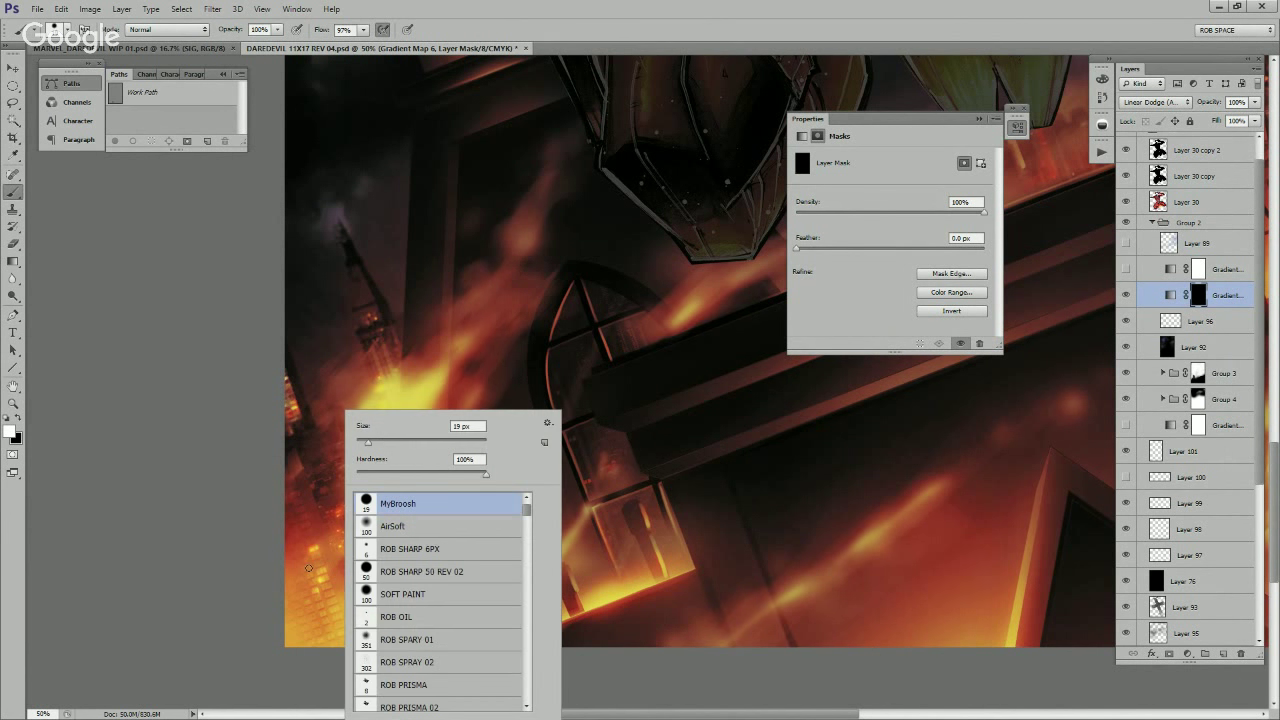
{"action": "left_click", "coordinate": [311, 569]}
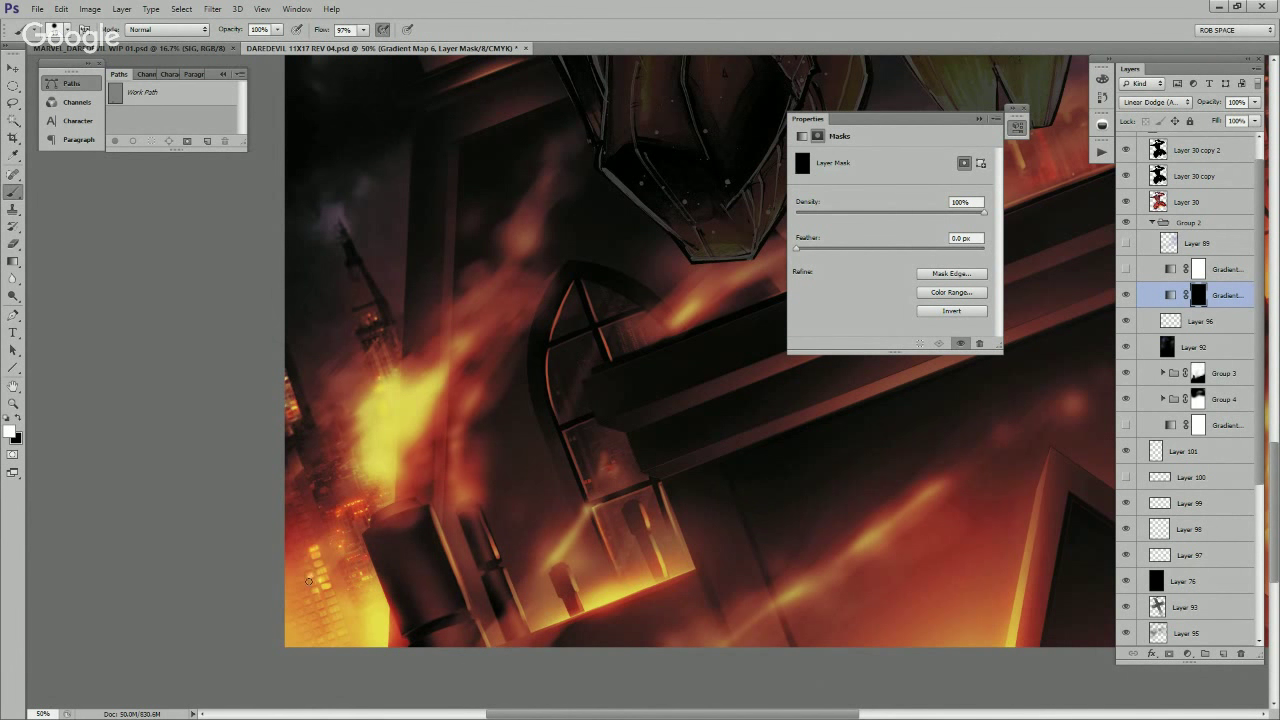
{"action": "left_click", "coordinate": [315, 589]}
{"action": "left_click", "coordinate": [306, 590]}
{"action": "key", "text": "x"}
{"action": "key", "text": "x"}
Step: Paint glowing rim highlights on the mask along the arched frame's curved outer edge and its upper bar
{"action": "left_click_drag", "start_coordinate": [733, 460], "coordinate": [638, 538]}
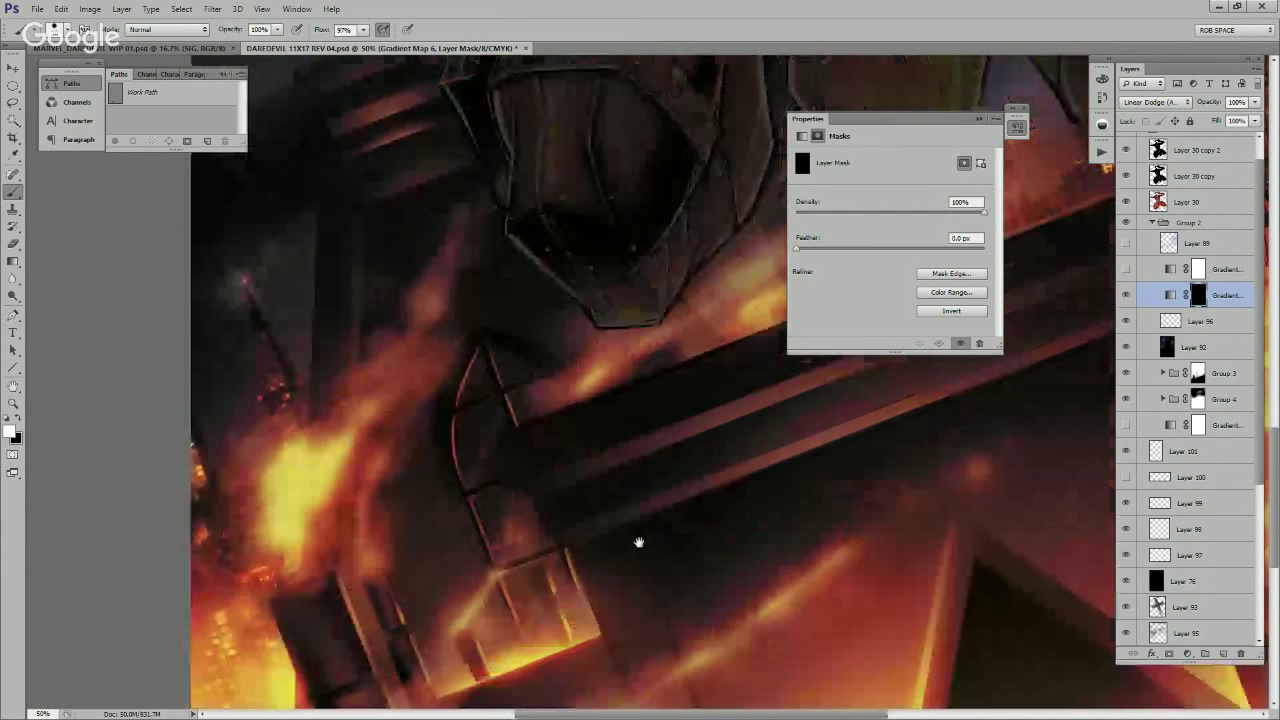
{"action": "left_click_drag", "start_coordinate": [471, 369], "coordinate": [456, 471]}
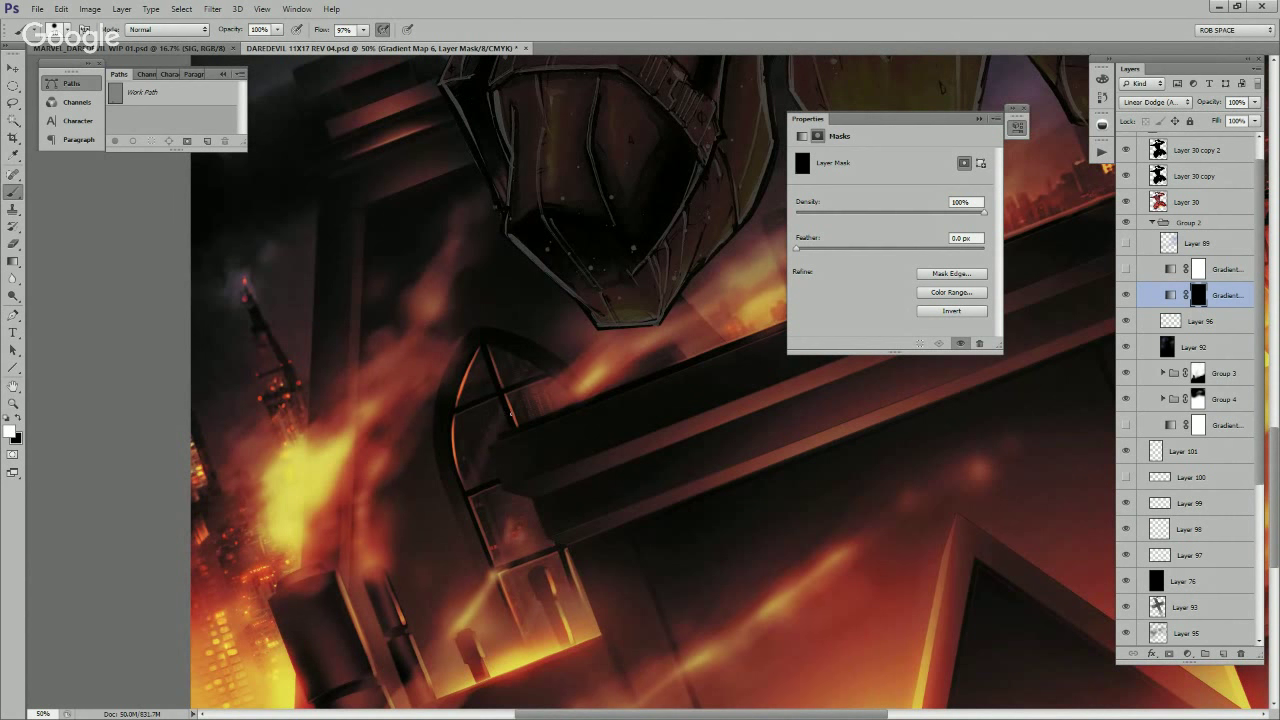
{"action": "left_click_drag", "start_coordinate": [516, 423], "coordinate": [492, 353]}
{"action": "left_click_drag", "start_coordinate": [508, 376], "coordinate": [500, 343]}
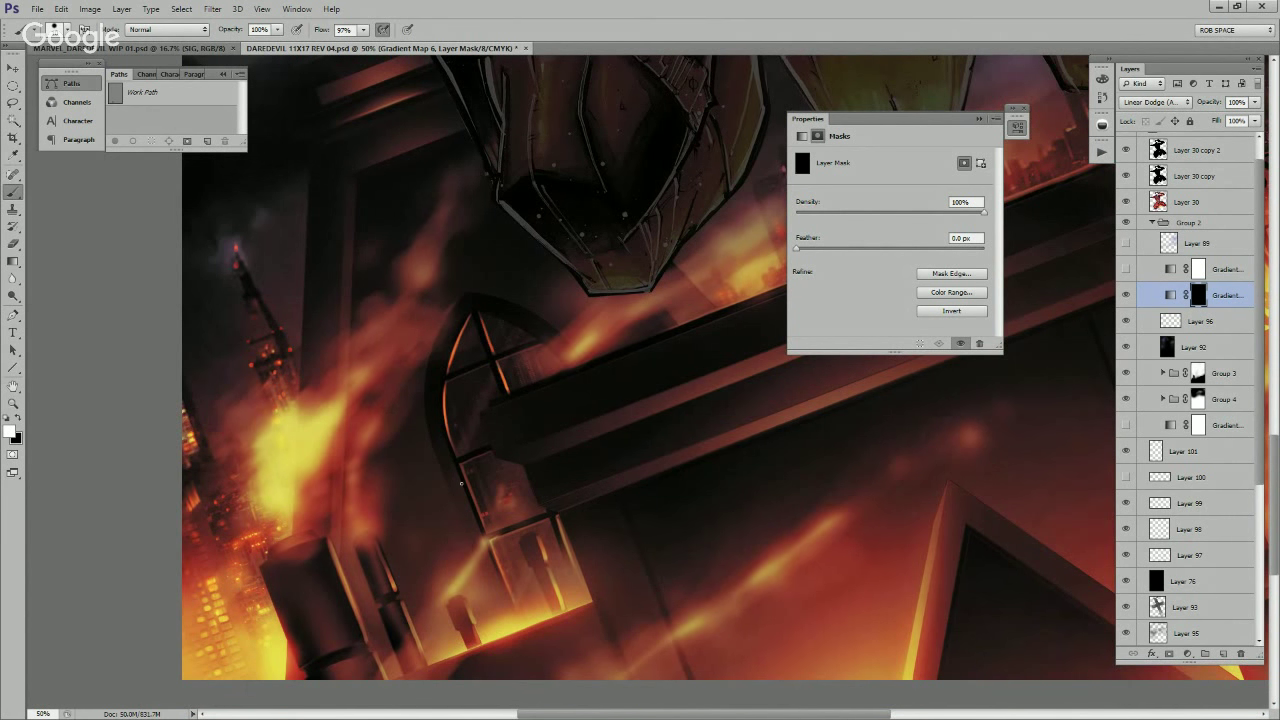
Step: Extend the glowing highlights down the arched frame's lower edge and the lower pane's far side, and check the whole composition
{"action": "left_click_drag", "start_coordinate": [461, 483], "coordinate": [504, 588]}
{"action": "left_click_drag", "start_coordinate": [558, 516], "coordinate": [580, 583]}
{"action": "left_click_drag", "start_coordinate": [804, 543], "coordinate": [730, 449]}
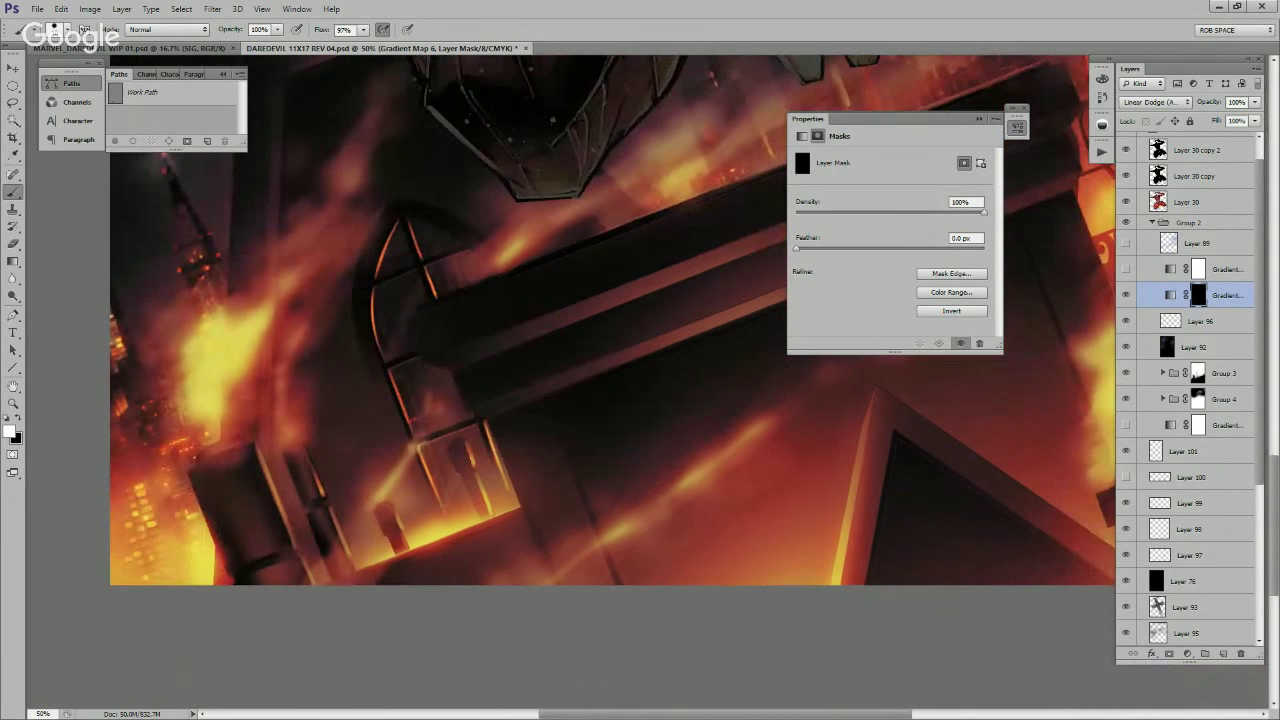
{"action": "mouse_move", "coordinate": [418, 512]}
{"action": "left_mouse_down"}
{"action": "mouse_move", "coordinate": [380, 516]}
{"action": "mouse_move", "coordinate": [558, 514]}
{"action": "left_mouse_up"}
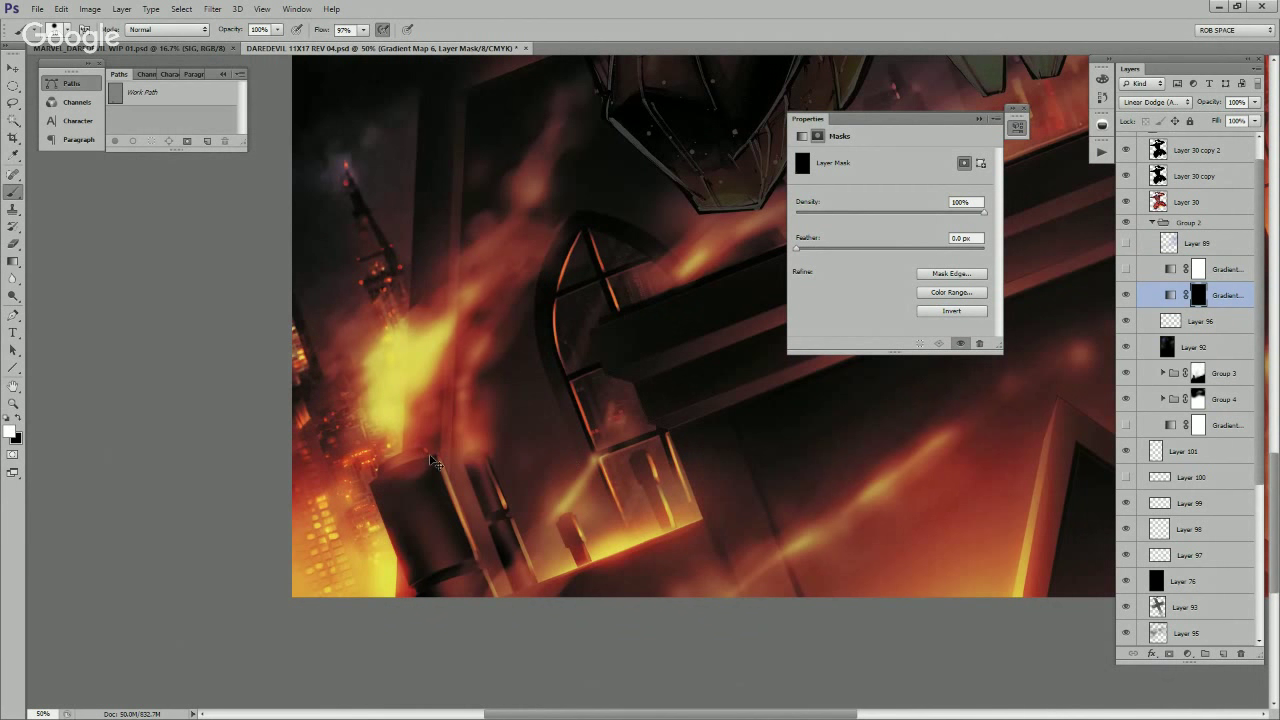
{"action": "left_click_drag", "start_coordinate": [682, 414], "coordinate": [384, 582]}
{"action": "left_click", "coordinate": [506, 481], "text": "alt"}
{"action": "left_click", "coordinate": [504, 490], "text": "alt"}
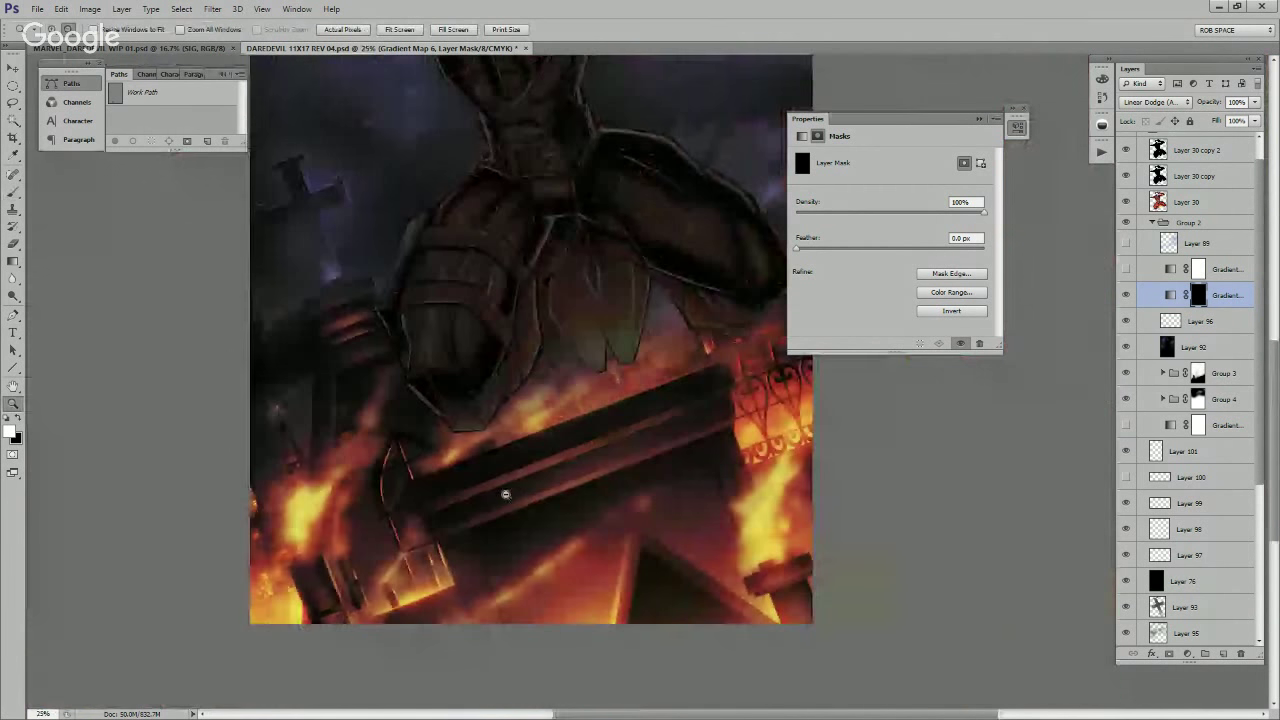
{"action": "left_click", "coordinate": [506, 505], "text": "alt"}
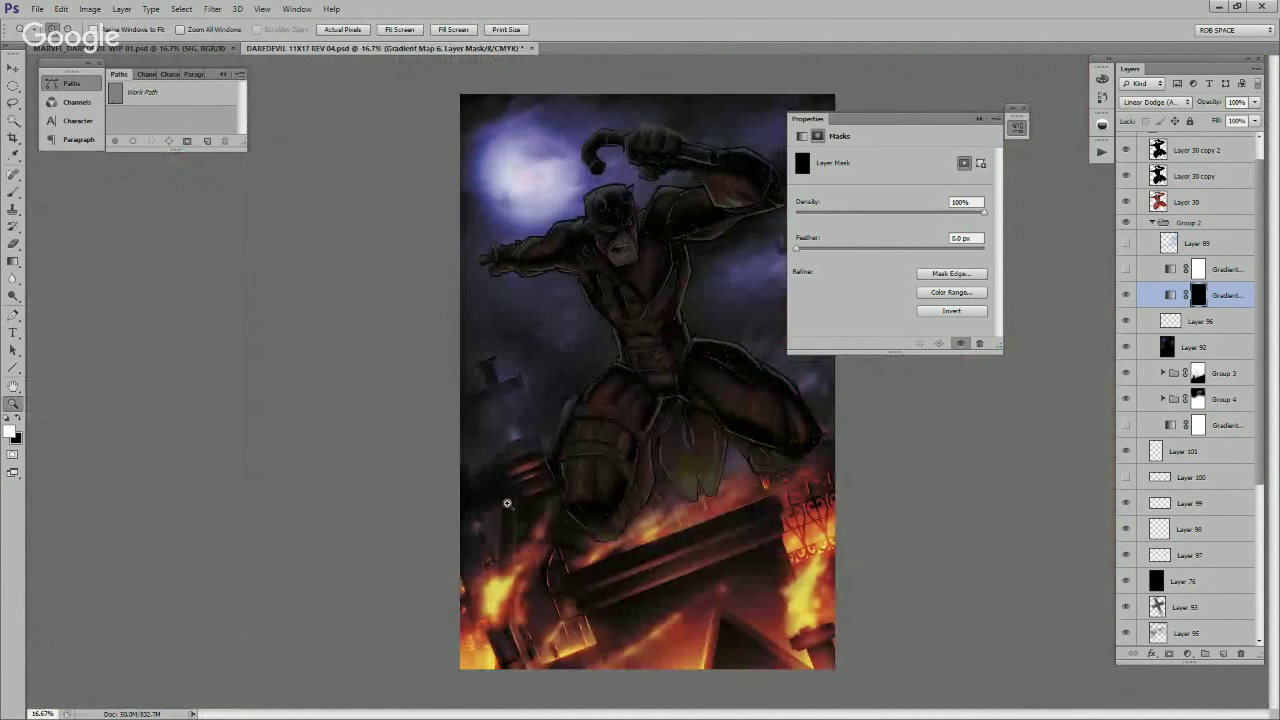
Step: Paint orange glow highlights along the iron fence's spike tips on the Gradient Map 6 layer mask
{"action": "left_click", "coordinate": [791, 490]}
{"action": "left_click", "coordinate": [791, 490]}
{"action": "left_click", "coordinate": [804, 507]}
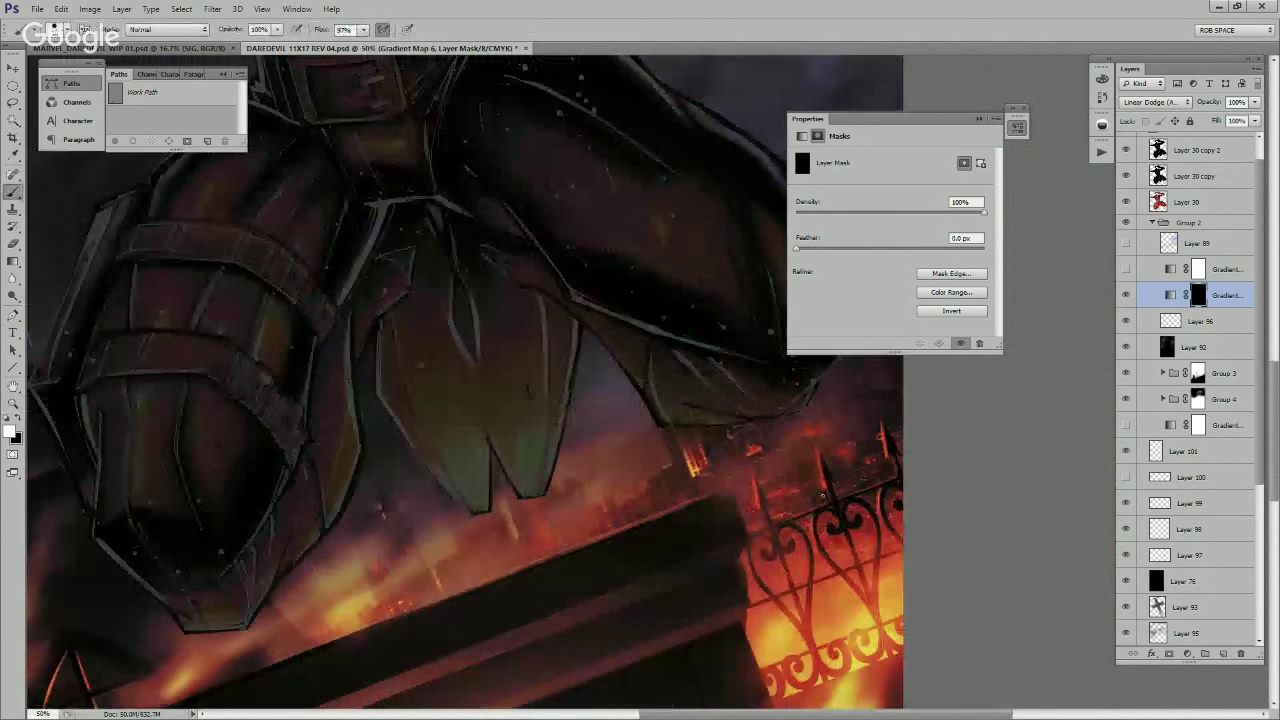
{"action": "left_click", "coordinate": [720, 517]}
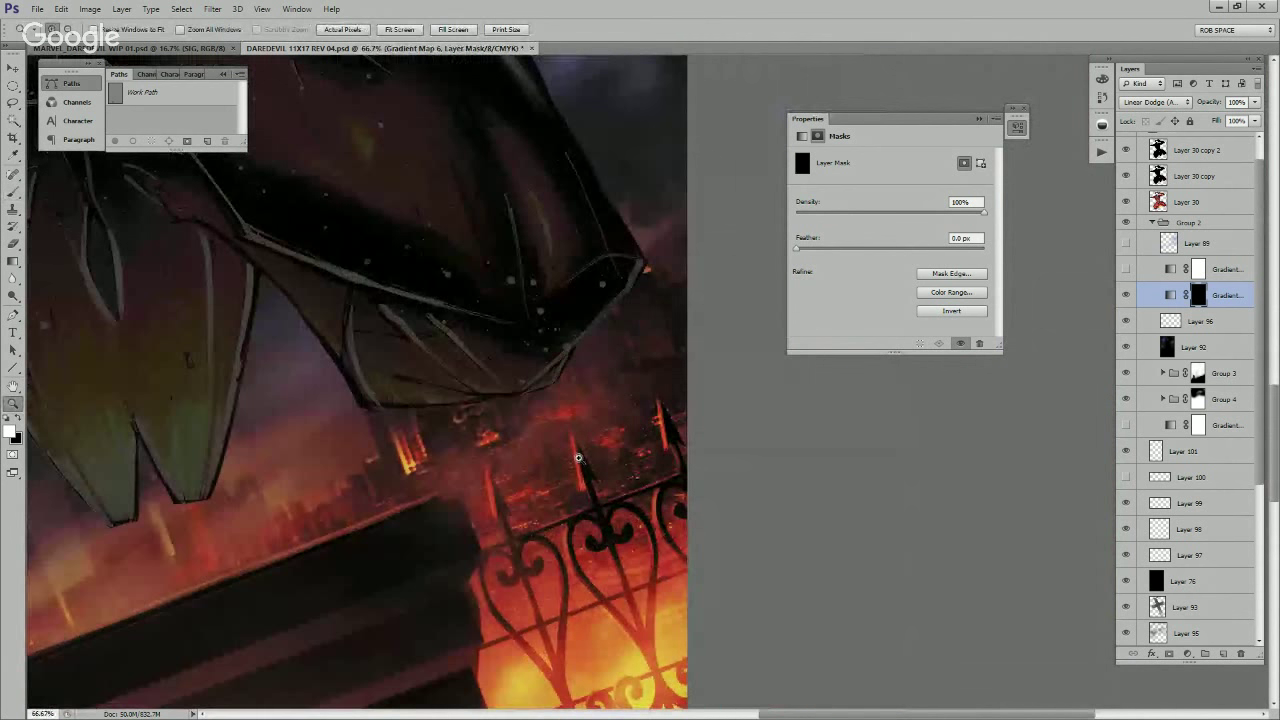
{"action": "key", "text": "b"}
{"action": "mouse_move", "coordinate": [571, 443]}
{"action": "left_mouse_down"}
{"action": "mouse_move", "coordinate": [580, 489]}
{"action": "mouse_move", "coordinate": [594, 470]}
{"action": "mouse_move", "coordinate": [573, 454]}
{"action": "mouse_move", "coordinate": [580, 488]}
{"action": "left_mouse_up"}
{"action": "key", "text": "ctrl+z"}
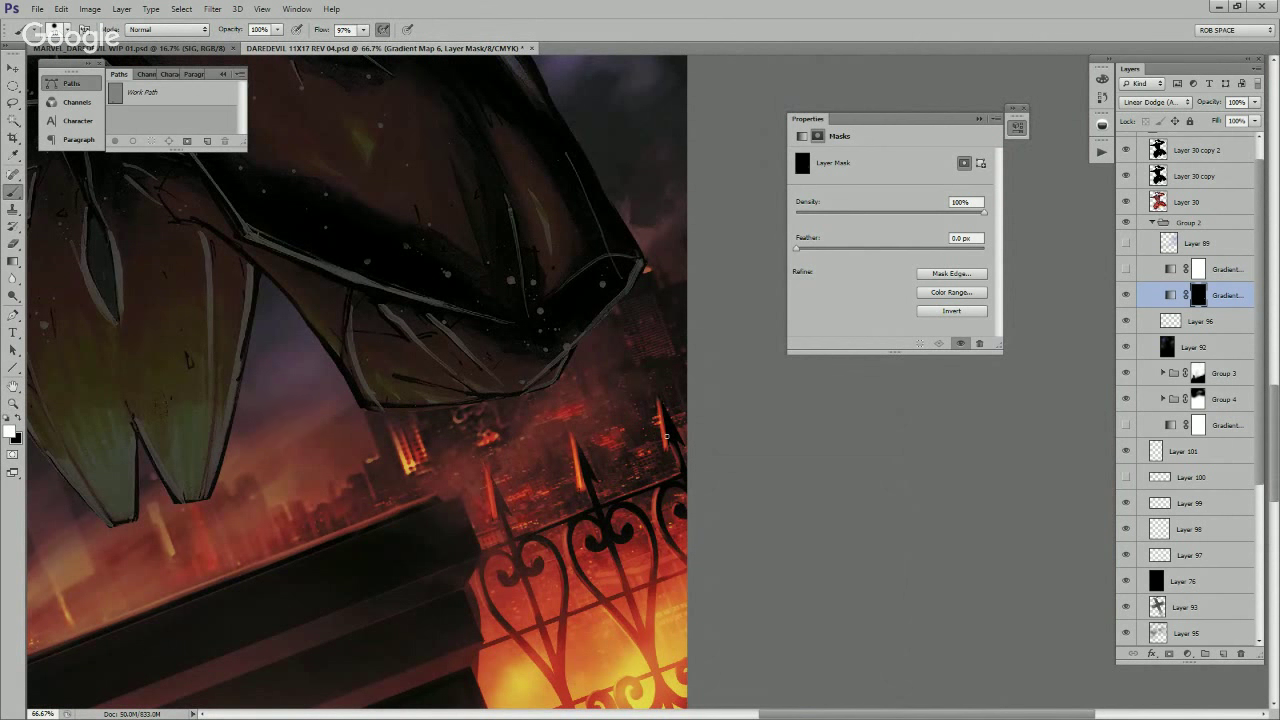
{"action": "left_click_drag", "start_coordinate": [660, 415], "coordinate": [664, 450]}
{"action": "left_click_drag", "start_coordinate": [489, 478], "coordinate": [493, 518]}
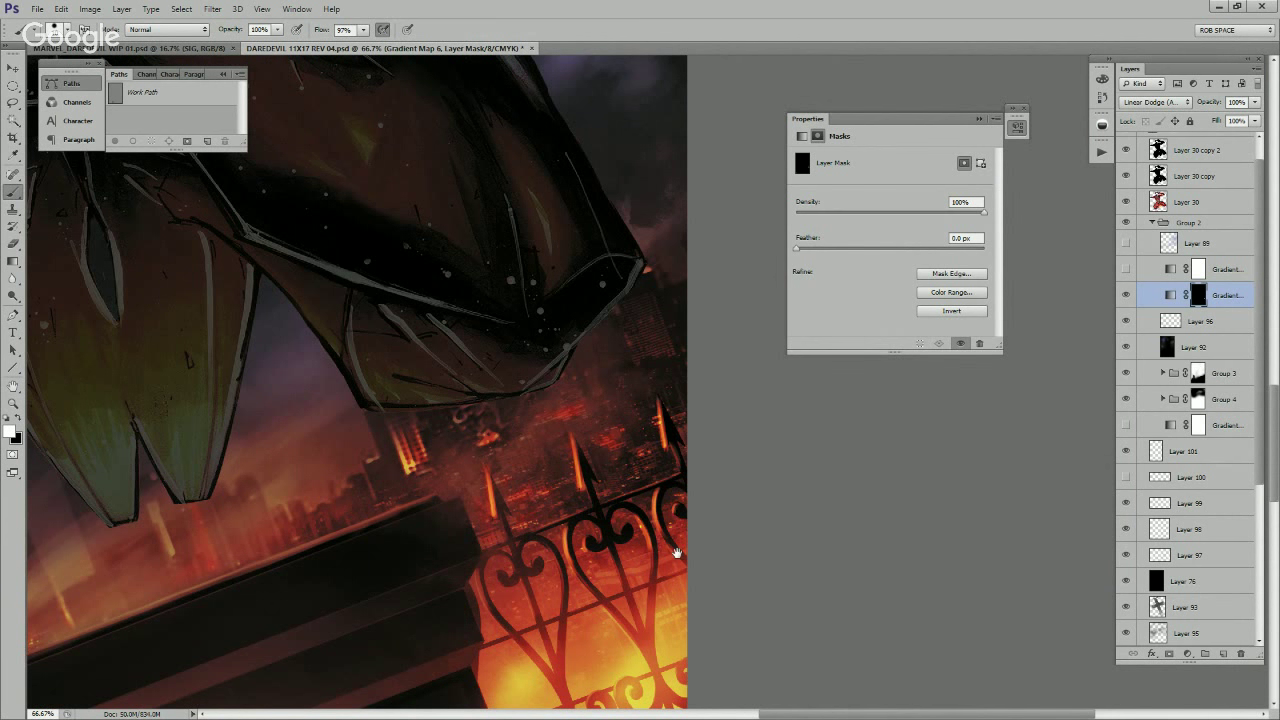
Step: Paint fiery highlights on the mask over the fence scrollwork and the distant city lights beneath the raised knee
{"action": "left_click_drag", "start_coordinate": [602, 563], "coordinate": [608, 529]}
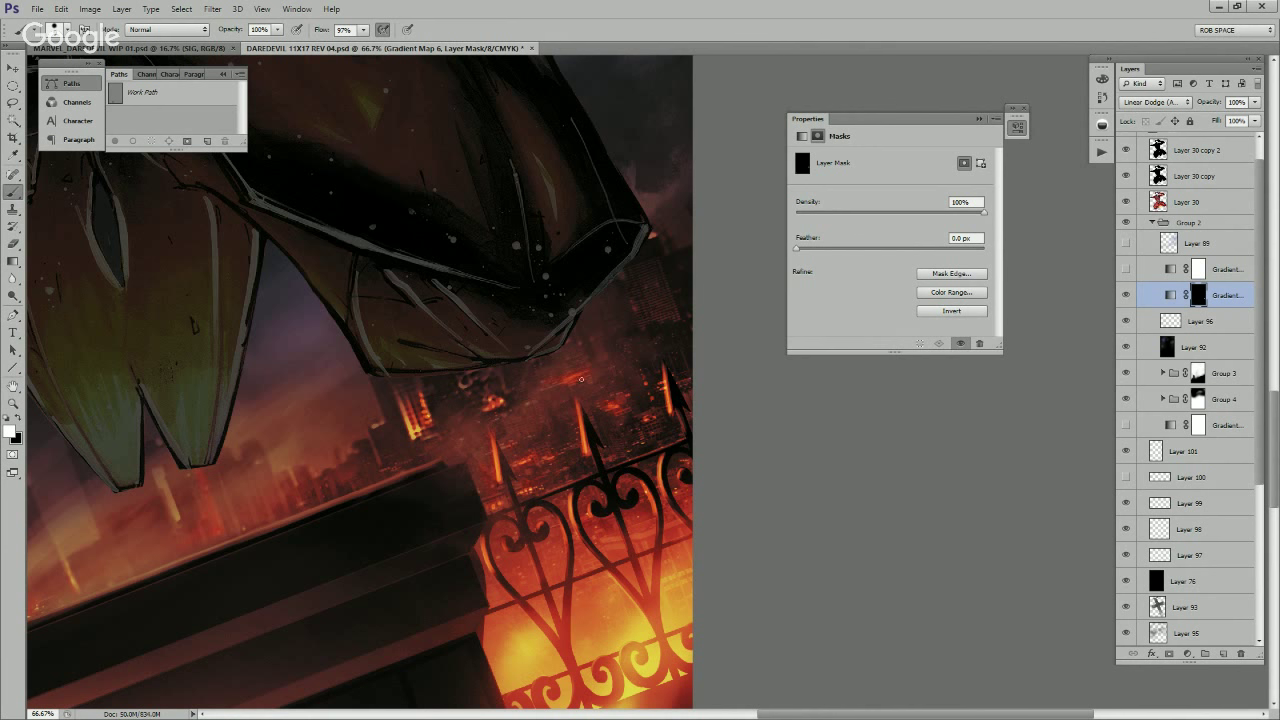
{"action": "left_click_drag", "start_coordinate": [644, 386], "coordinate": [670, 476]}
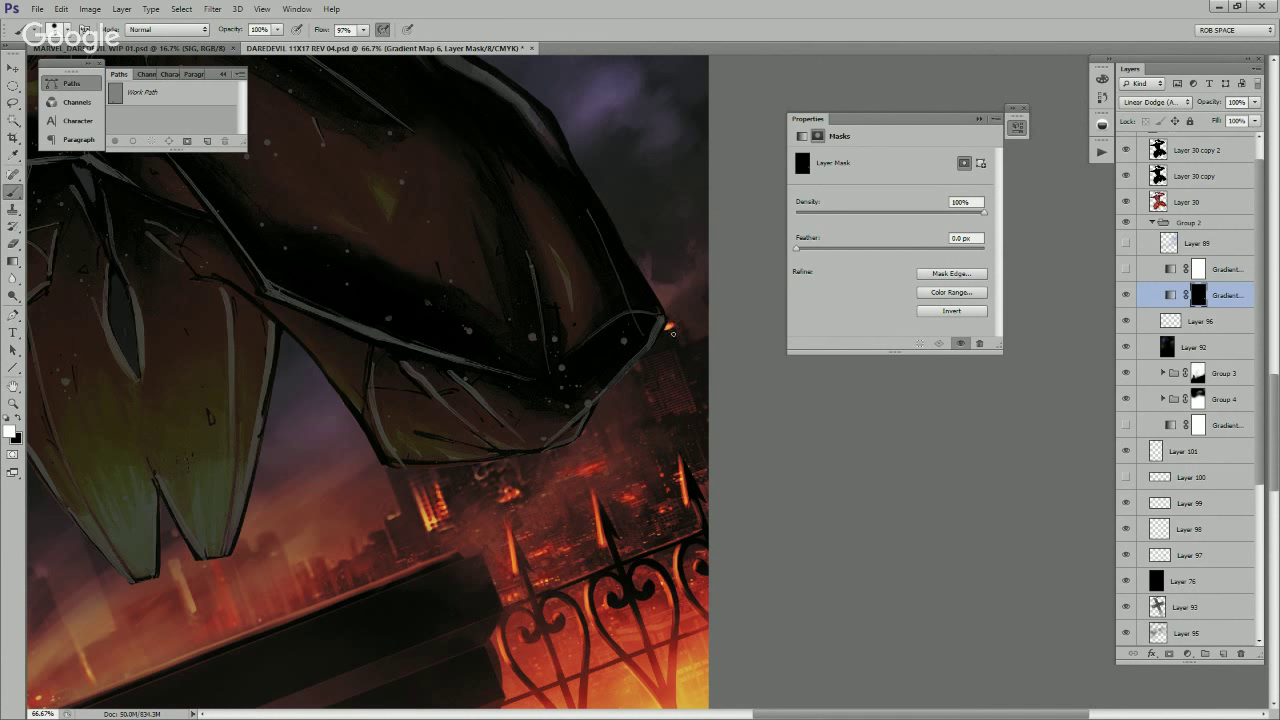
{"action": "left_click_drag", "start_coordinate": [649, 400], "coordinate": [653, 397]}
{"action": "left_click_drag", "start_coordinate": [641, 498], "coordinate": [721, 458]}
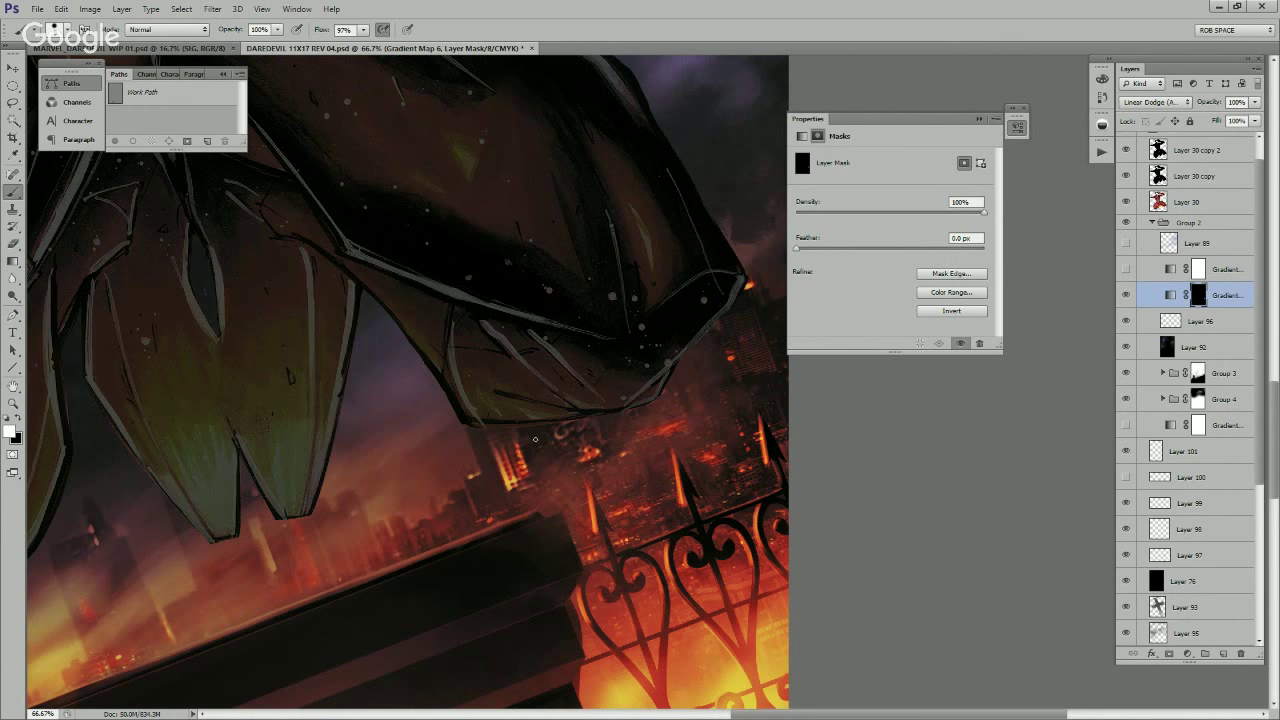
{"action": "left_click_drag", "start_coordinate": [576, 481], "coordinate": [707, 424]}
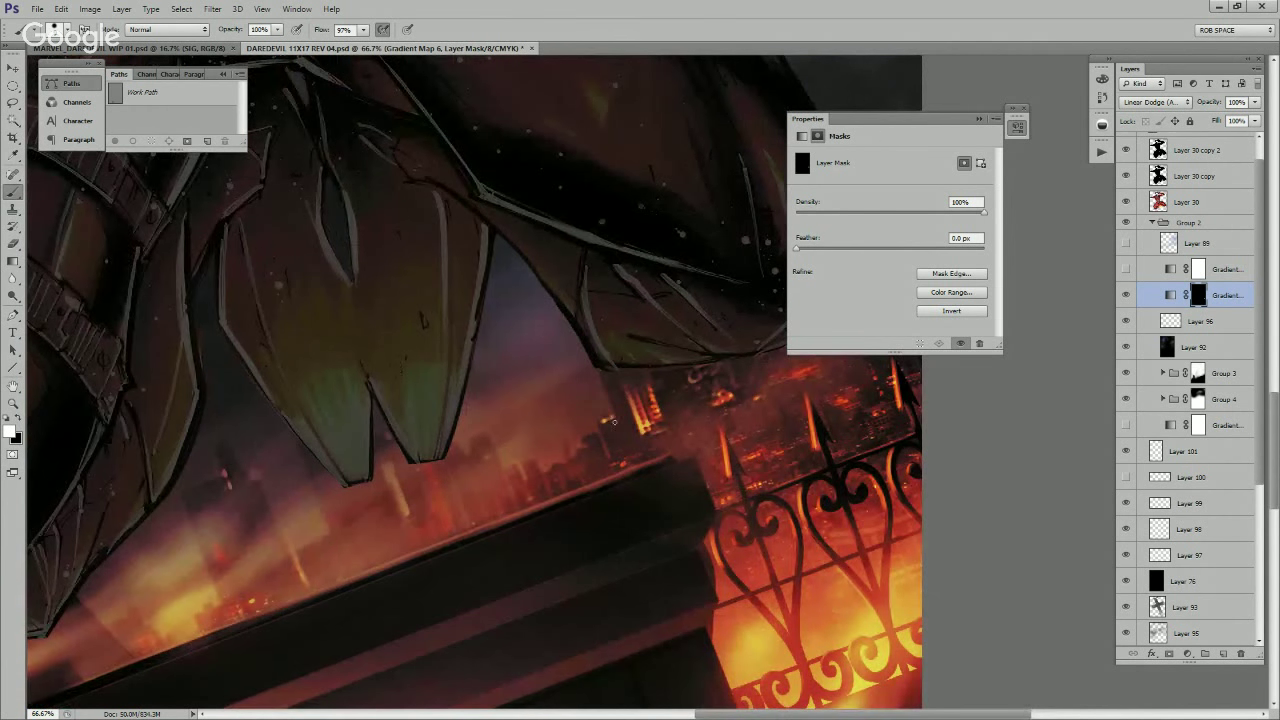
Step: Brighten the light streaks in the skyline just below the hanging cloth flaps on the mask
{"action": "scroll", "coordinate": [499, 463], "scroll_direction": "left", "scroll_amount": 2}
{"action": "scroll", "coordinate": [540, 472], "scroll_direction": "down", "scroll_amount": 1}
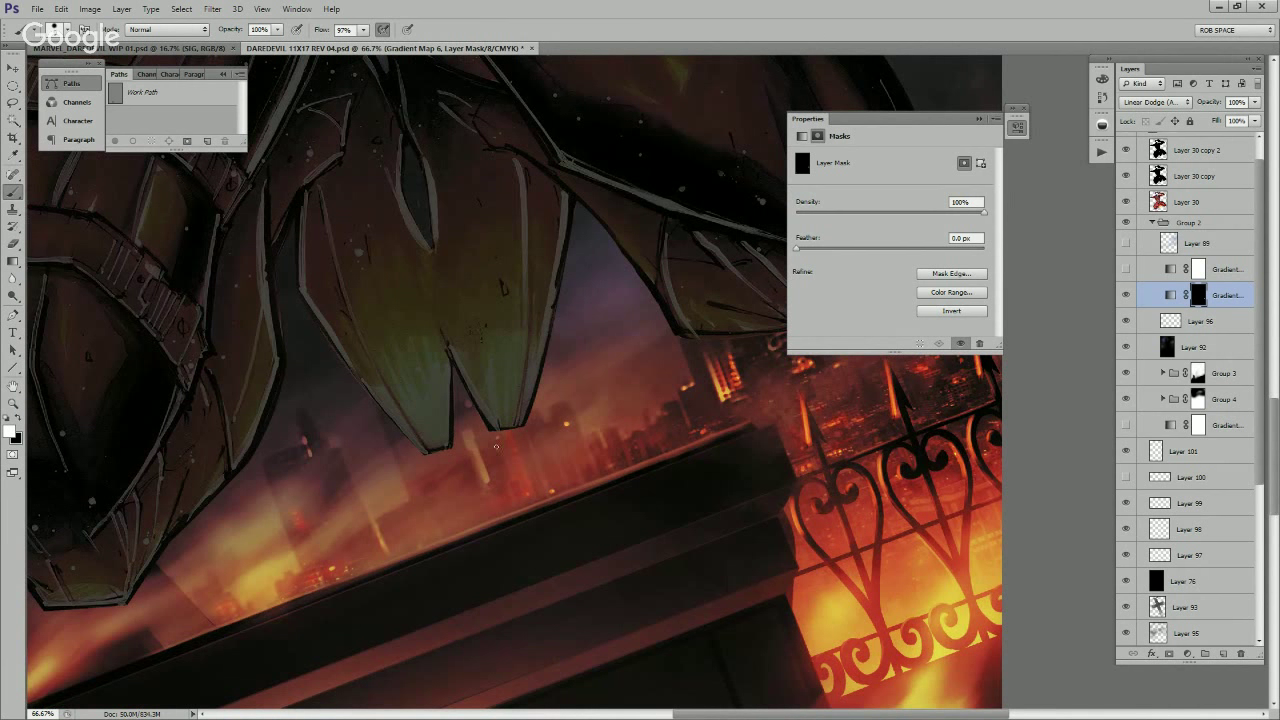
{"action": "left_click_drag", "start_coordinate": [484, 470], "coordinate": [485, 486]}
{"action": "right_click", "coordinate": [484, 464]}
{"action": "mouse_move", "coordinate": [504, 443]}
{"action": "left_mouse_down"}
{"action": "mouse_move", "coordinate": [473, 445]}
{"action": "mouse_move", "coordinate": [486, 482]}
{"action": "left_mouse_up"}
{"action": "key", "text": "e"}
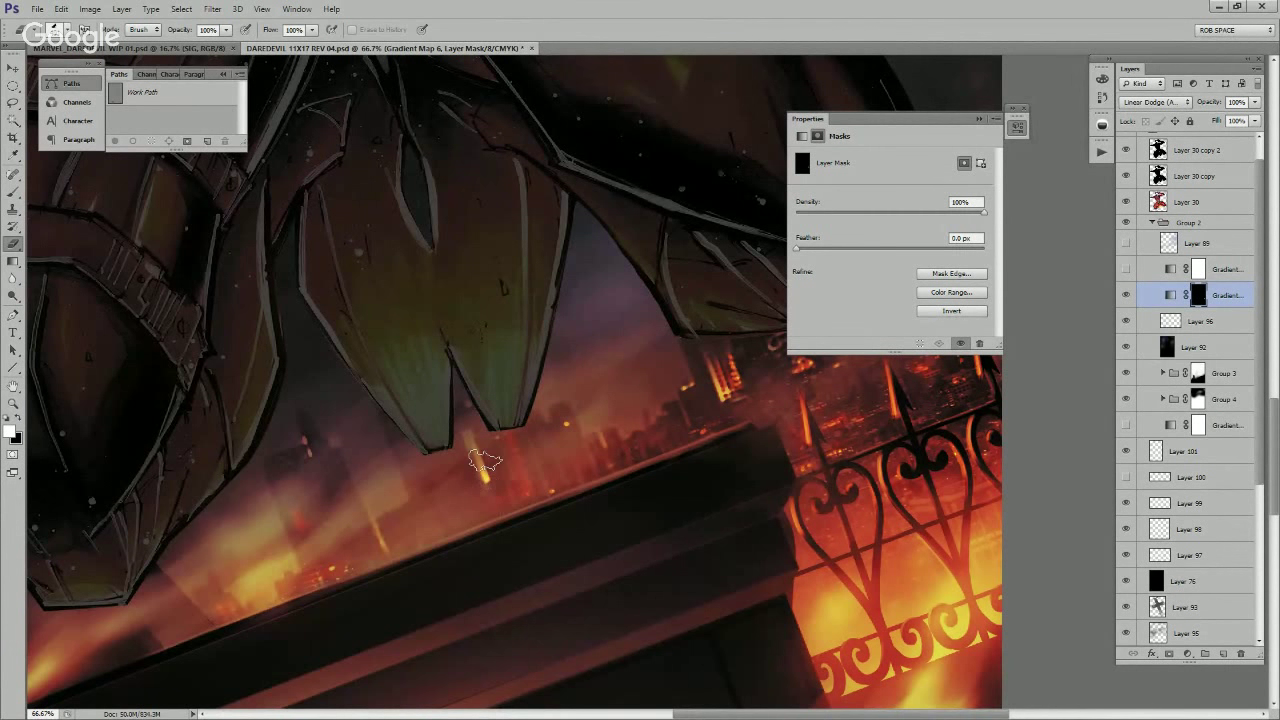
{"action": "key", "text": "b"}
{"action": "left_click_drag", "start_coordinate": [404, 522], "coordinate": [478, 488]}
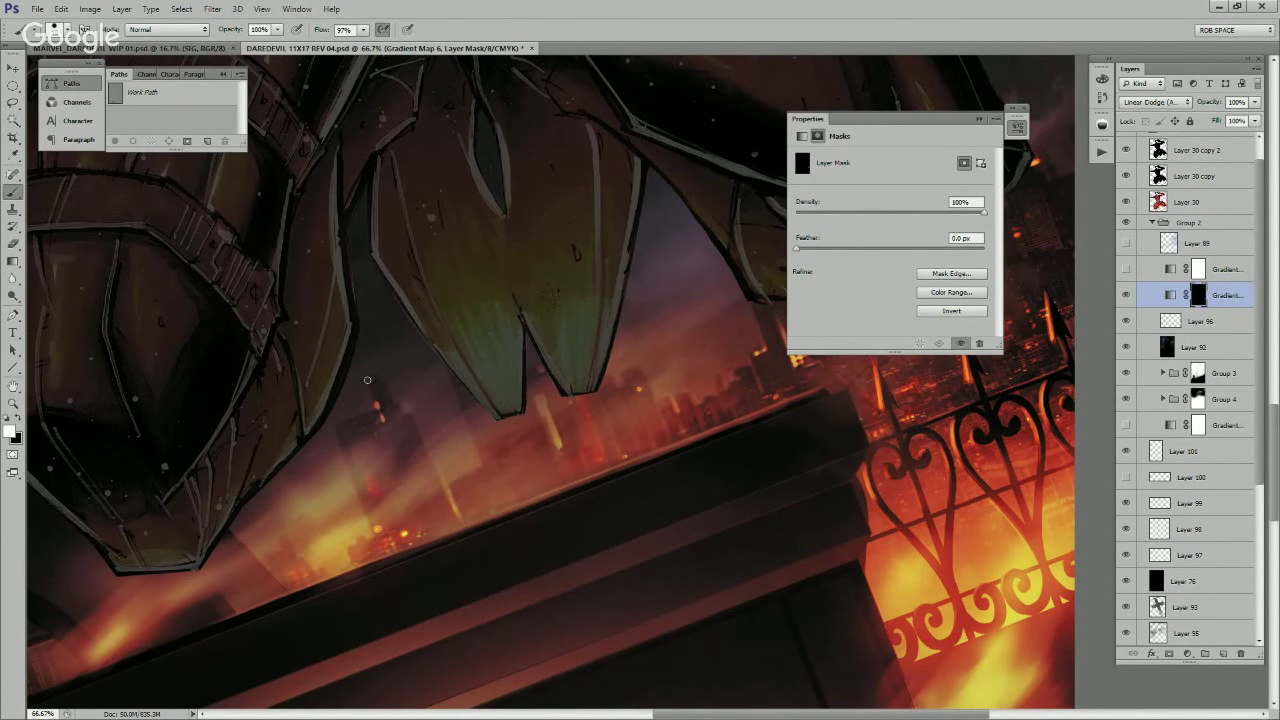
Step: Undo the stray dab beside the cloth and paint small glowing lights across the skyline above the stone ledge
{"action": "left_click", "coordinate": [368, 376]}
{"action": "key", "text": "ctrl+z"}
{"action": "left_click_drag", "start_coordinate": [576, 447], "coordinate": [517, 497]}
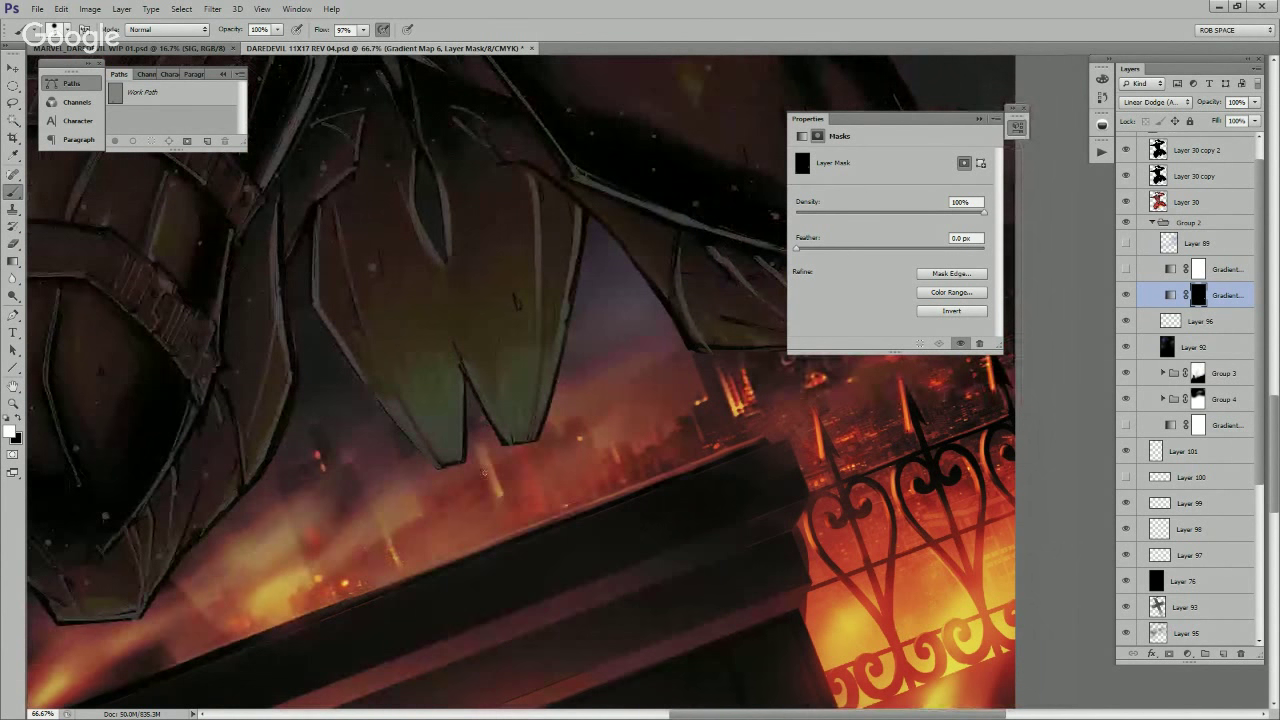
{"action": "left_click_drag", "start_coordinate": [603, 455], "coordinate": [539, 492]}
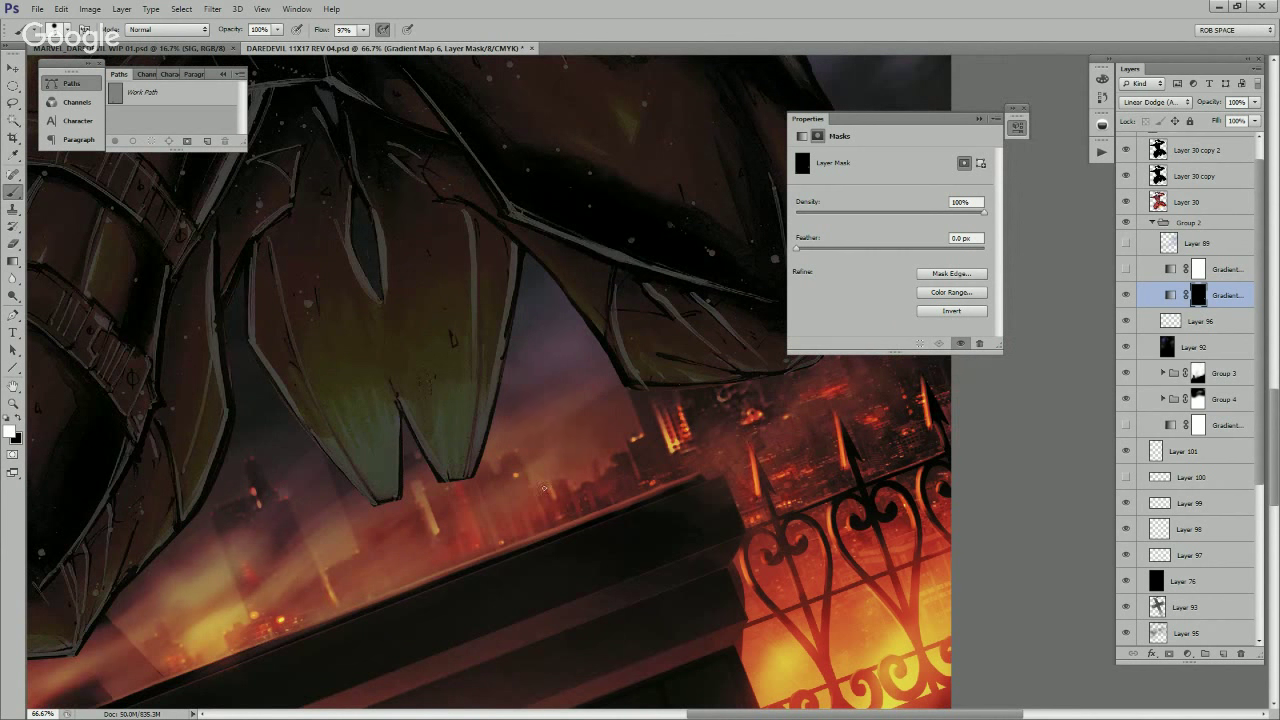
{"action": "left_click_drag", "start_coordinate": [633, 478], "coordinate": [505, 525]}
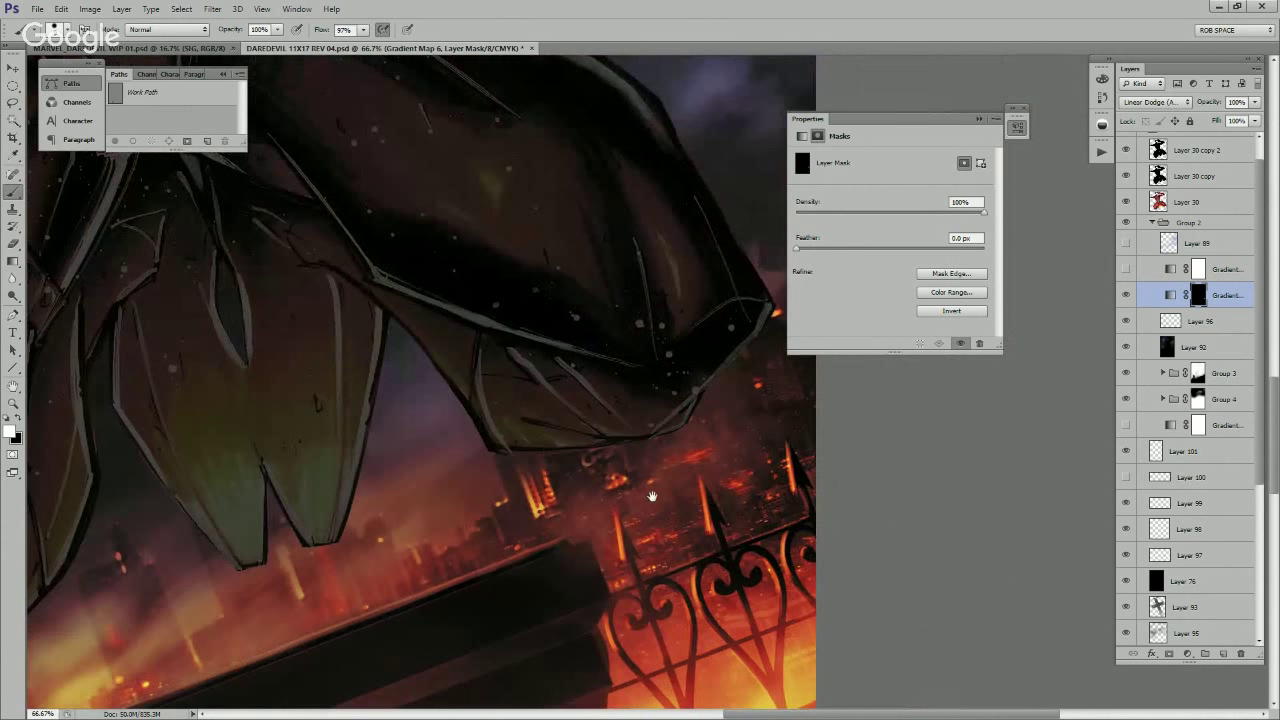
{"action": "left_click_drag", "start_coordinate": [652, 496], "coordinate": [490, 556]}
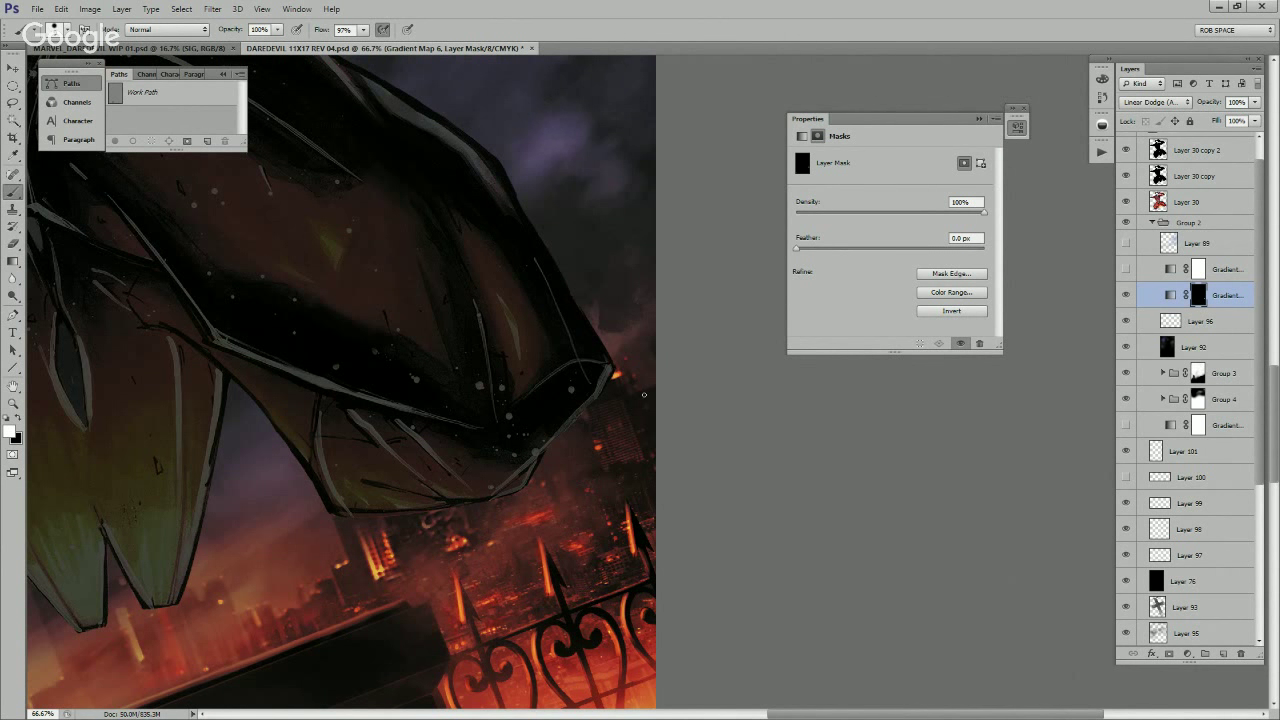
Step: Paint glowing specks among the burning buildings behind the fence and below the knee at the artwork's edge
{"action": "scroll", "coordinate": [640, 398], "scroll_direction": "down", "scroll_amount": 1}
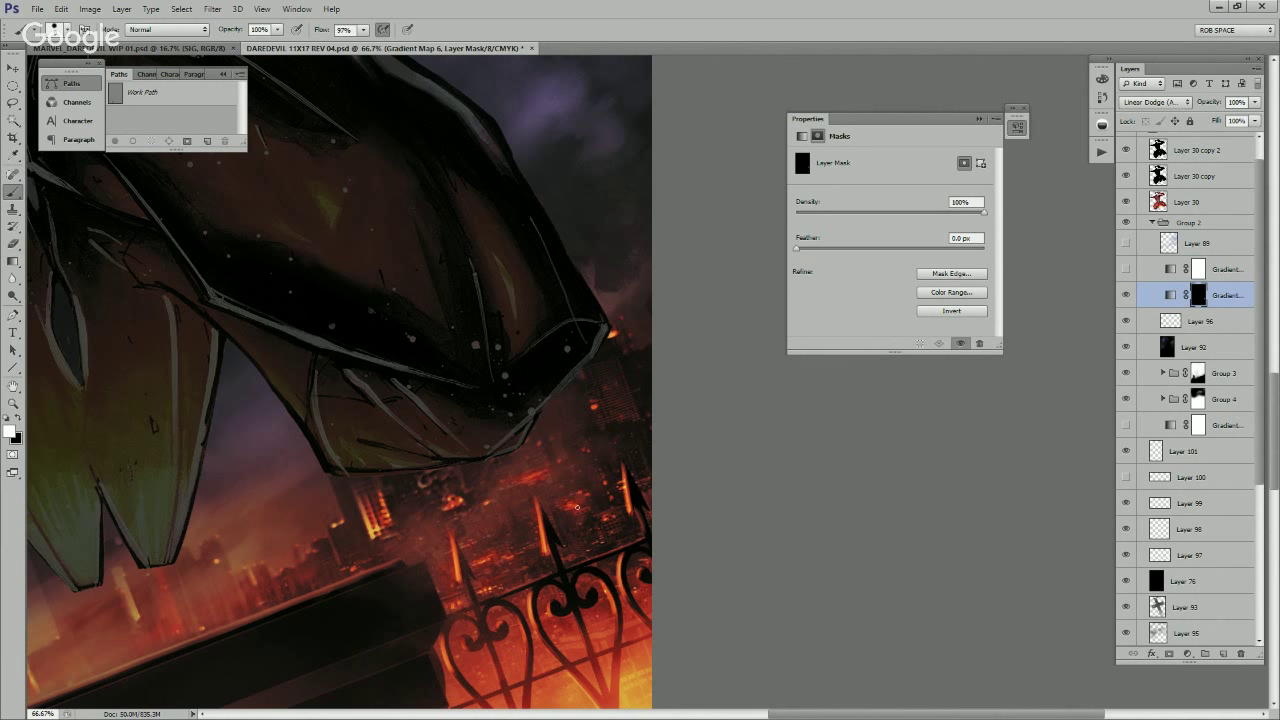
{"action": "left_click_drag", "start_coordinate": [611, 474], "coordinate": [623, 453]}
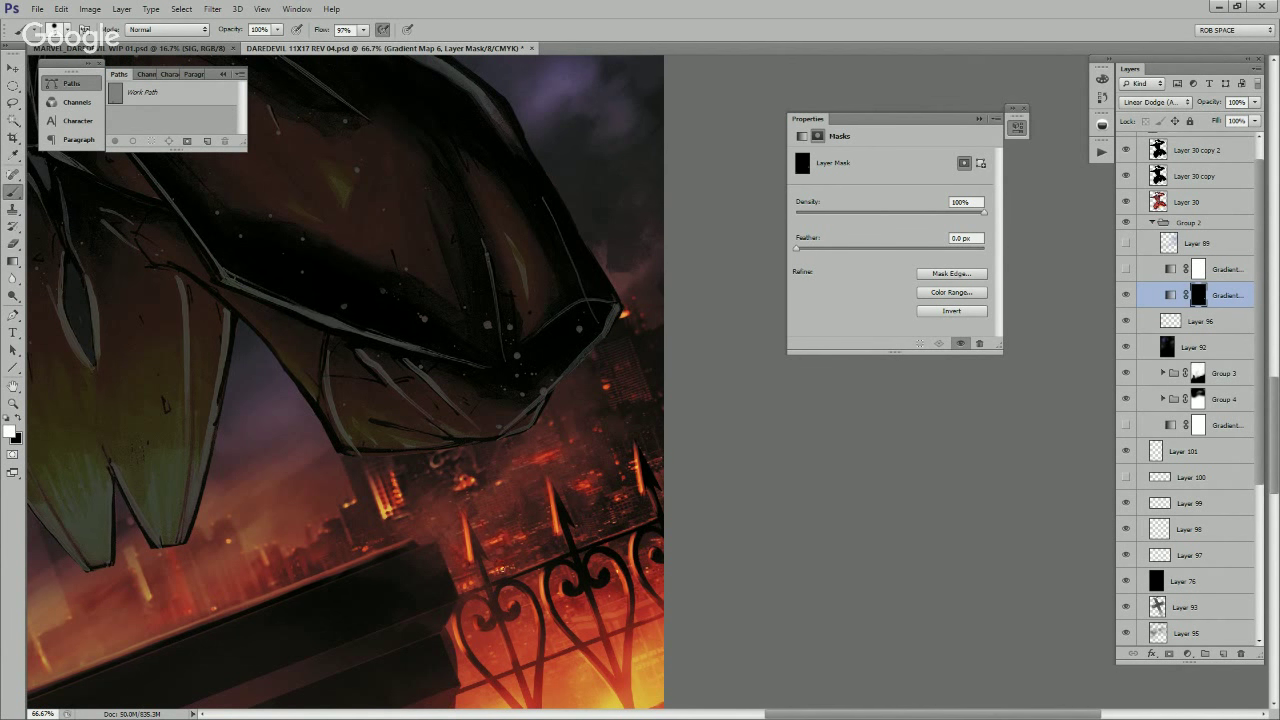
{"action": "left_click_drag", "start_coordinate": [545, 606], "coordinate": [522, 491]}
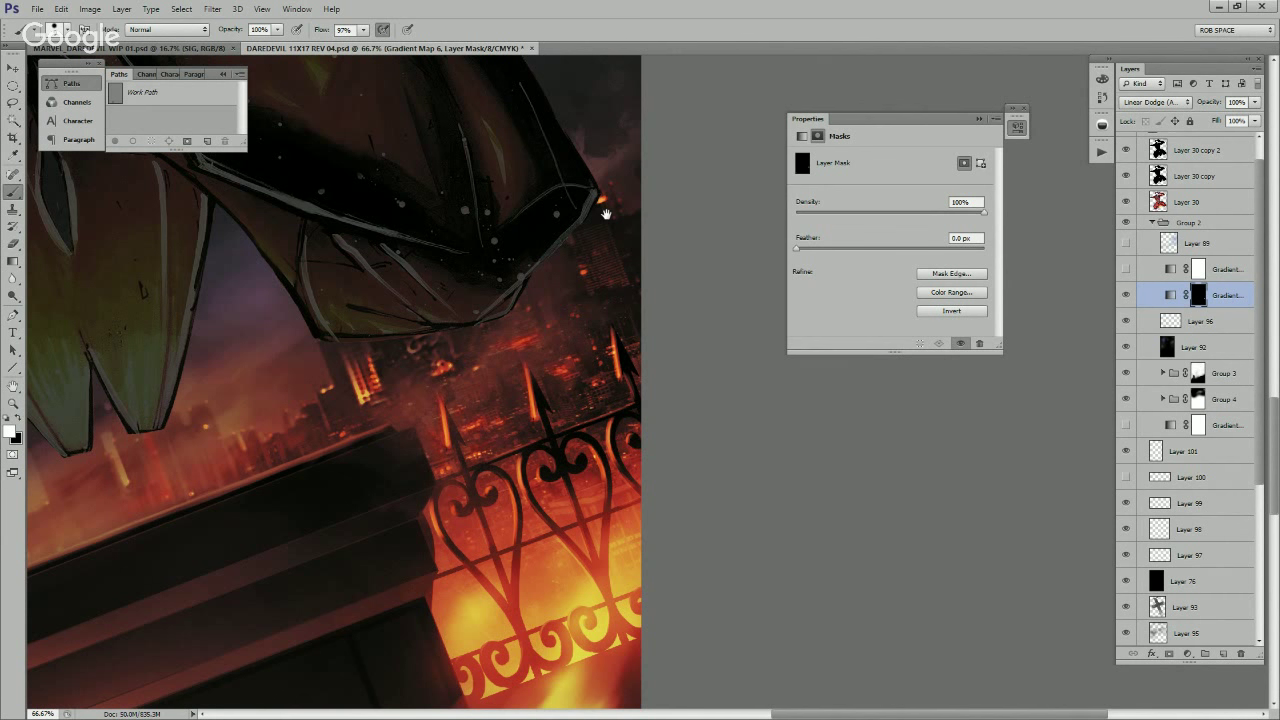
{"action": "left_click_drag", "start_coordinate": [606, 212], "coordinate": [746, 201]}
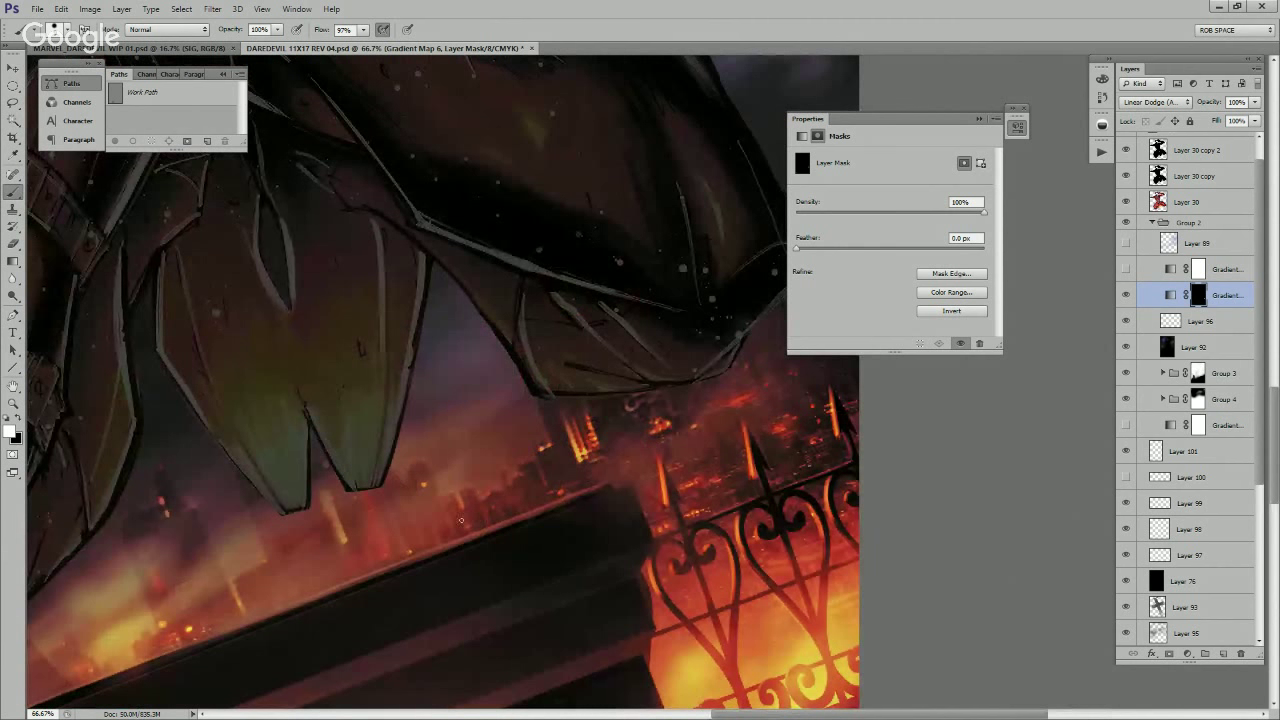
Step: Dot bright ember lights on the mask over the skyline between the bent leg and the stone ledge
{"action": "key", "text": "ctrl+plus"}
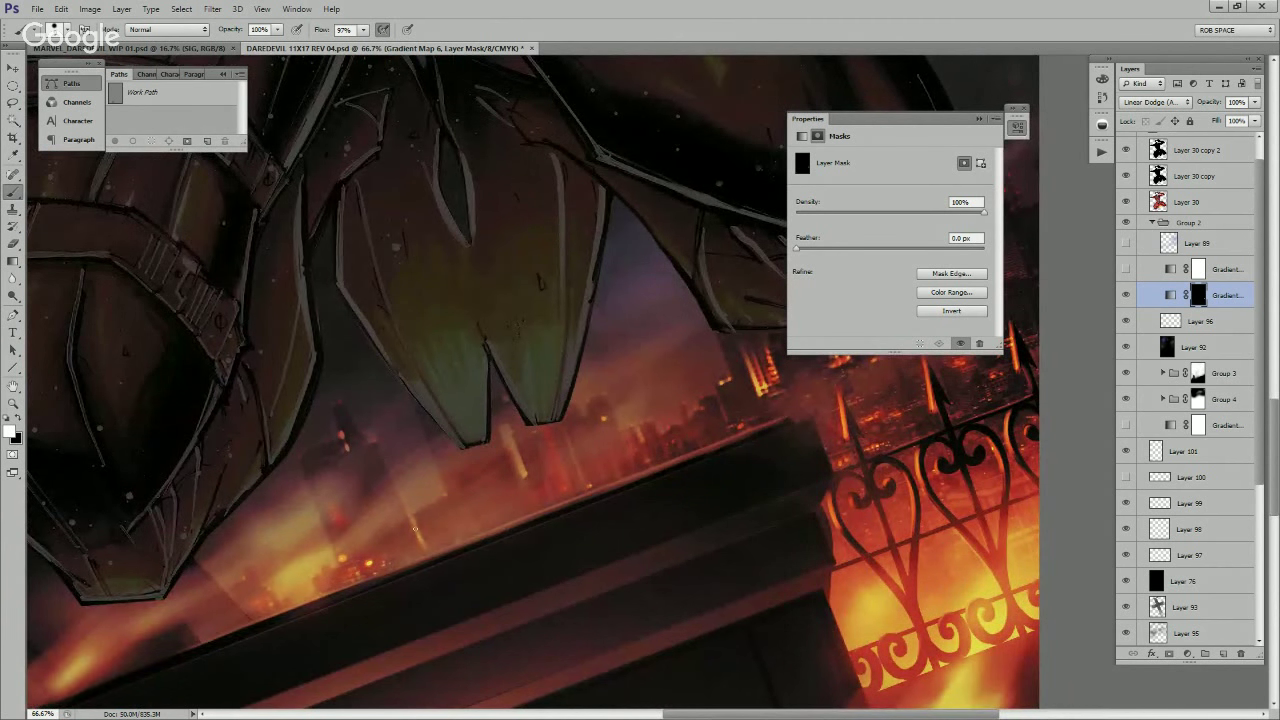
{"action": "key", "text": "ctrl+plus"}
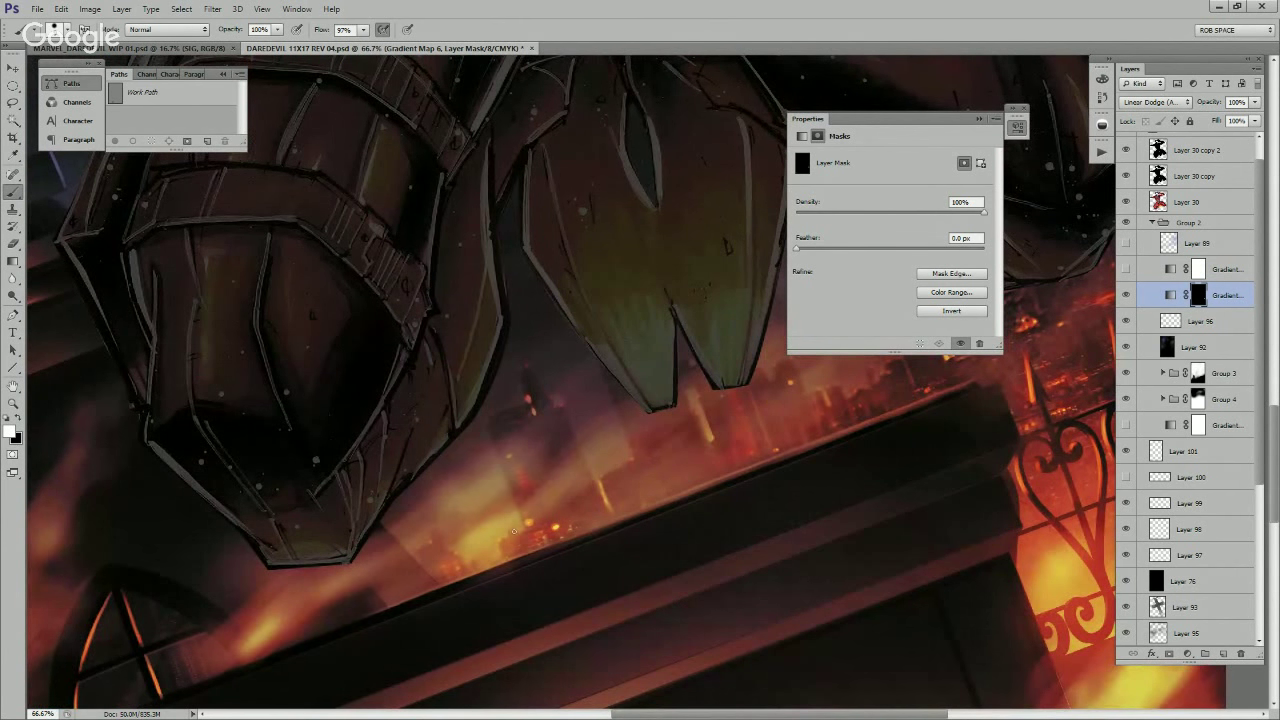
{"action": "left_click_drag", "start_coordinate": [620, 474], "coordinate": [663, 451]}
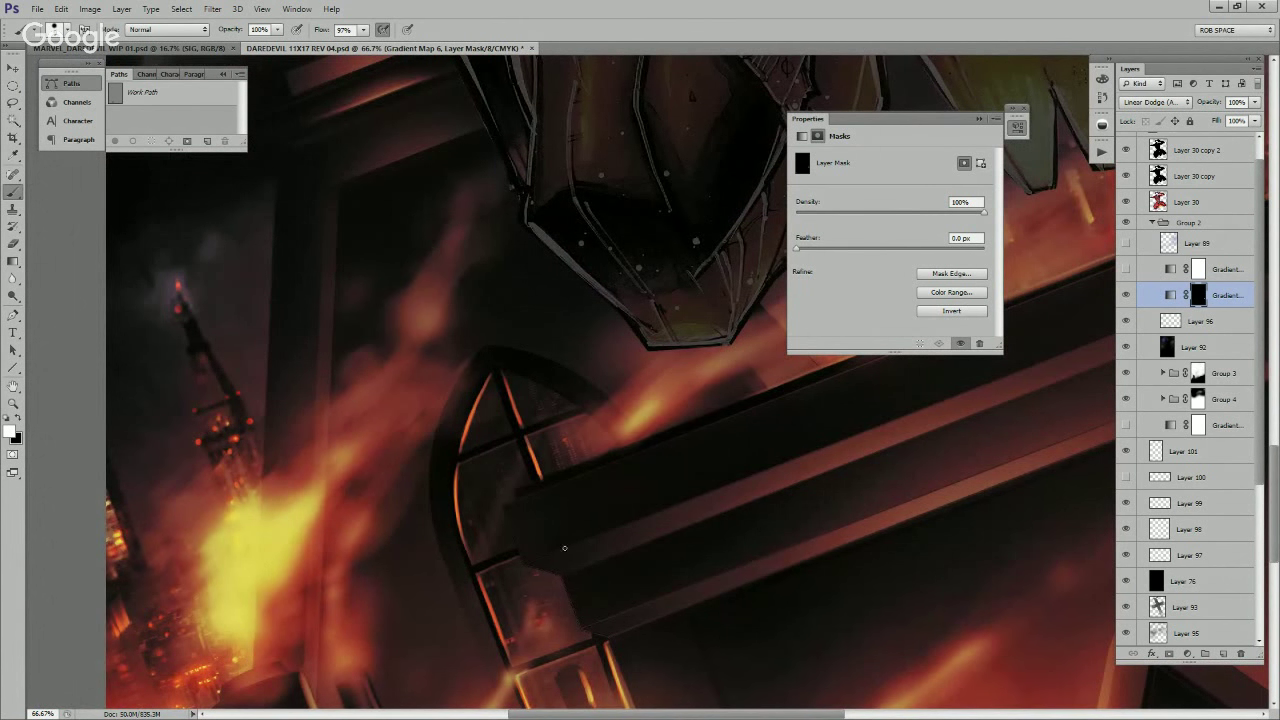
Step: Paint ember reflections into the arched window's panes and small glowing lights around the burning tower
{"action": "left_click_drag", "start_coordinate": [564, 548], "coordinate": [563, 533]}
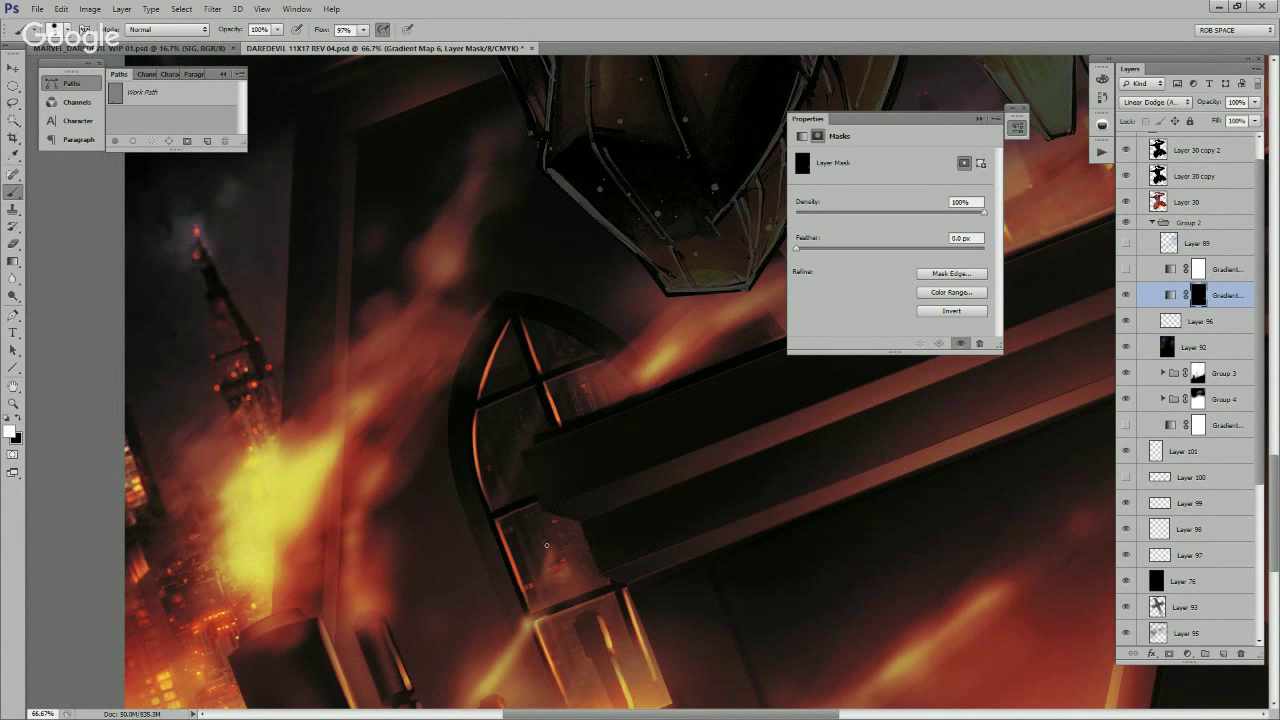
{"action": "left_click_drag", "start_coordinate": [575, 548], "coordinate": [563, 486]}
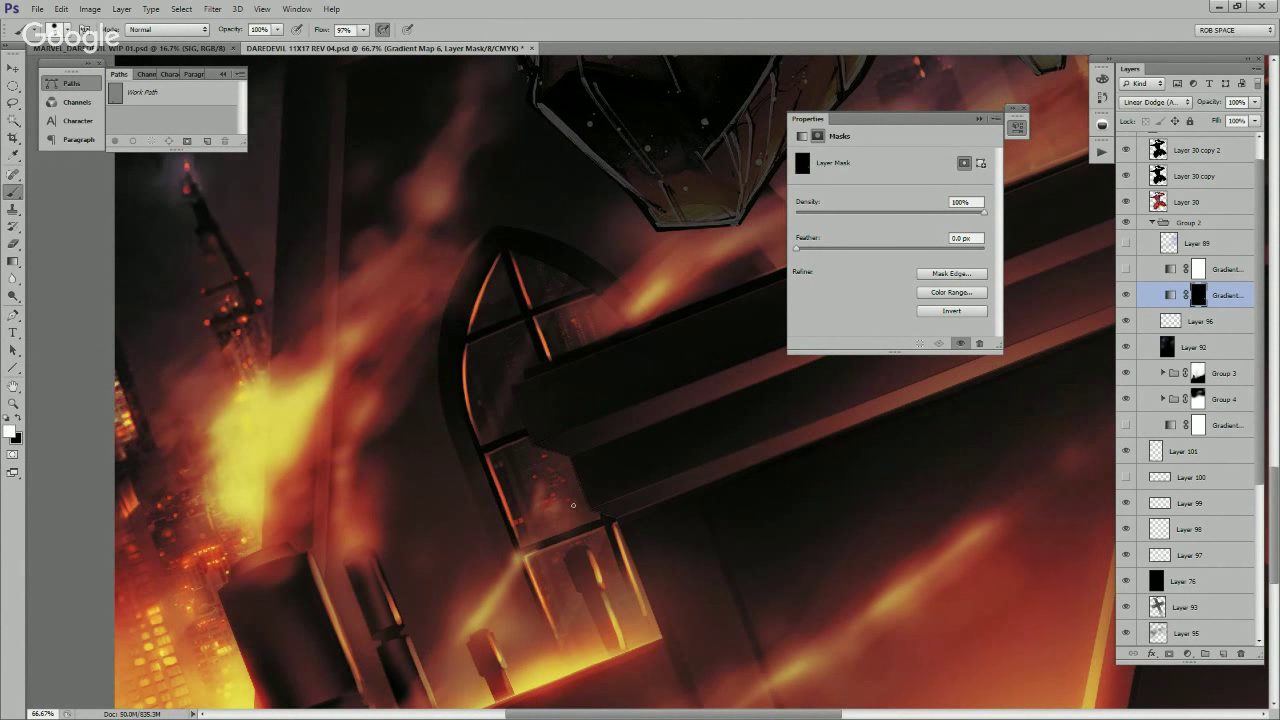
{"action": "left_click_drag", "start_coordinate": [567, 485], "coordinate": [569, 541]}
{"action": "scroll", "coordinate": [504, 522], "scroll_direction": "left", "scroll_amount": 2}
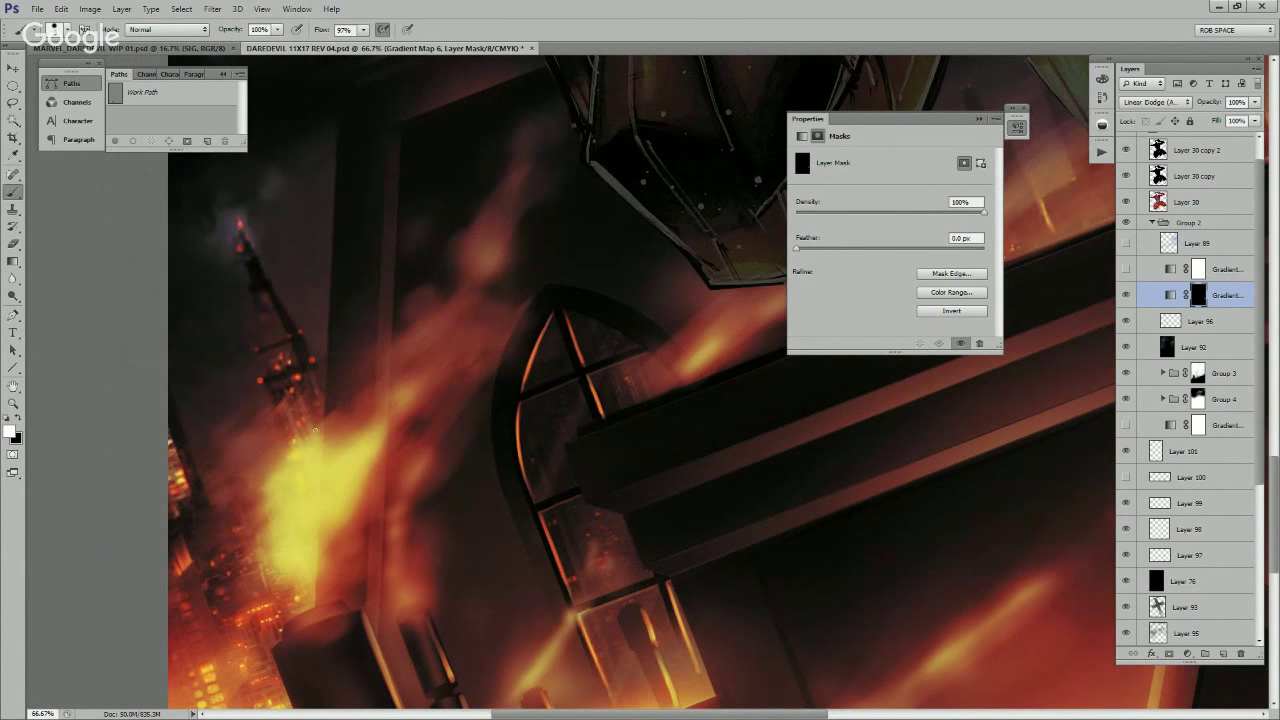
{"action": "left_click_drag", "start_coordinate": [287, 435], "coordinate": [292, 440]}
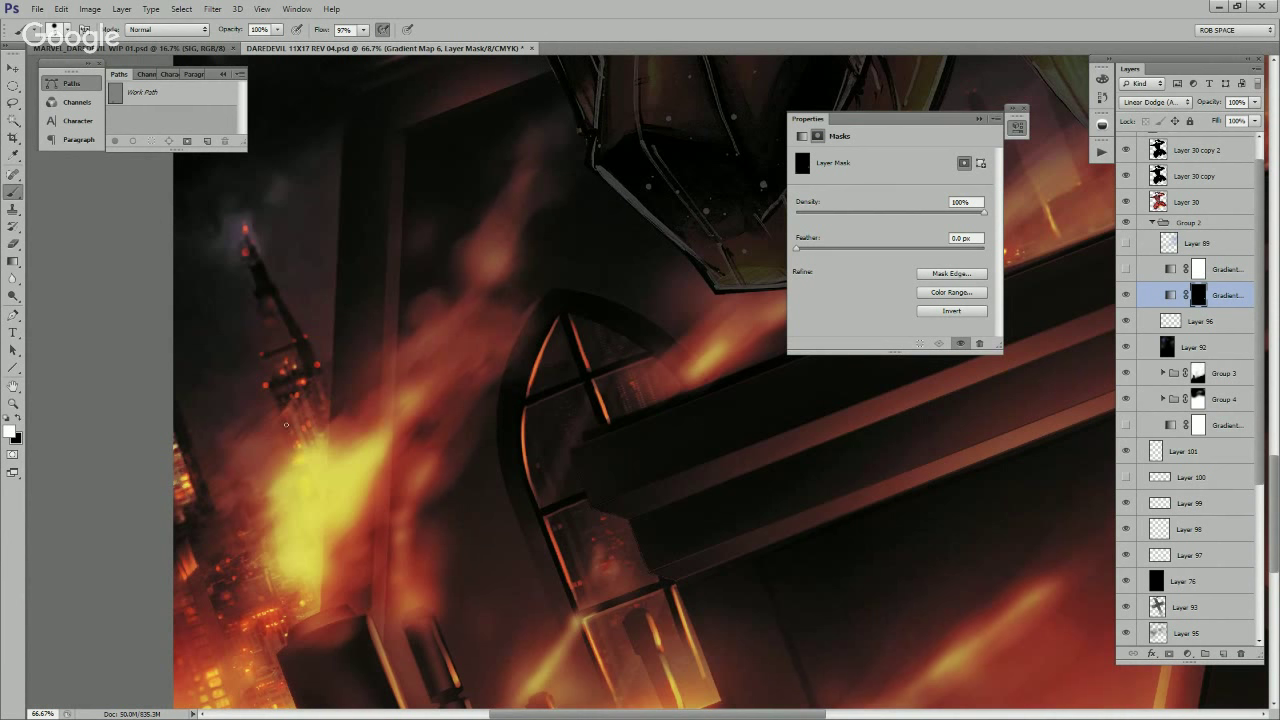
{"action": "scroll", "coordinate": [281, 388], "scroll_direction": "up", "scroll_amount": 1}
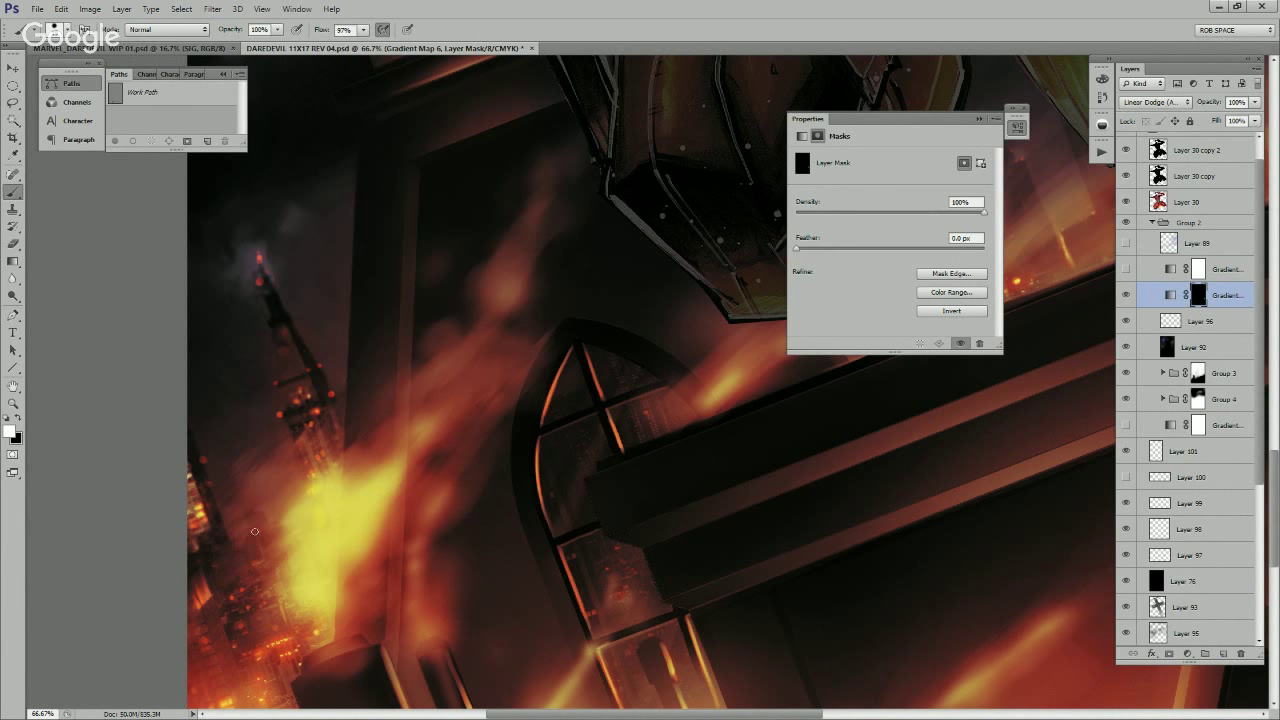
Step: Check the whole composition and lower the Gradient Map 6 layer's opacity to 54%
{"action": "key", "text": "z"}
{"action": "left_click", "coordinate": [437, 288], "text": "alt"}
{"action": "left_click", "coordinate": [438, 289], "text": "alt"}
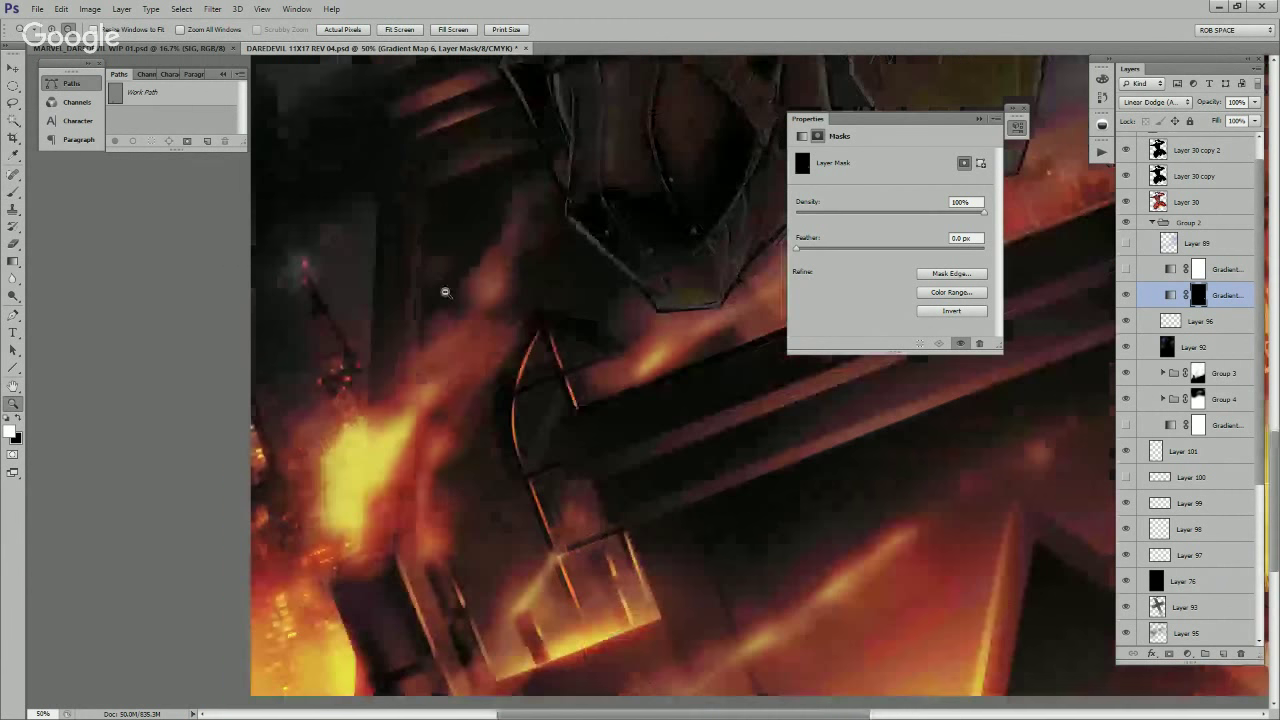
{"action": "left_click", "coordinate": [443, 291], "text": "alt"}
{"action": "left_click", "coordinate": [481, 313], "text": "alt"}
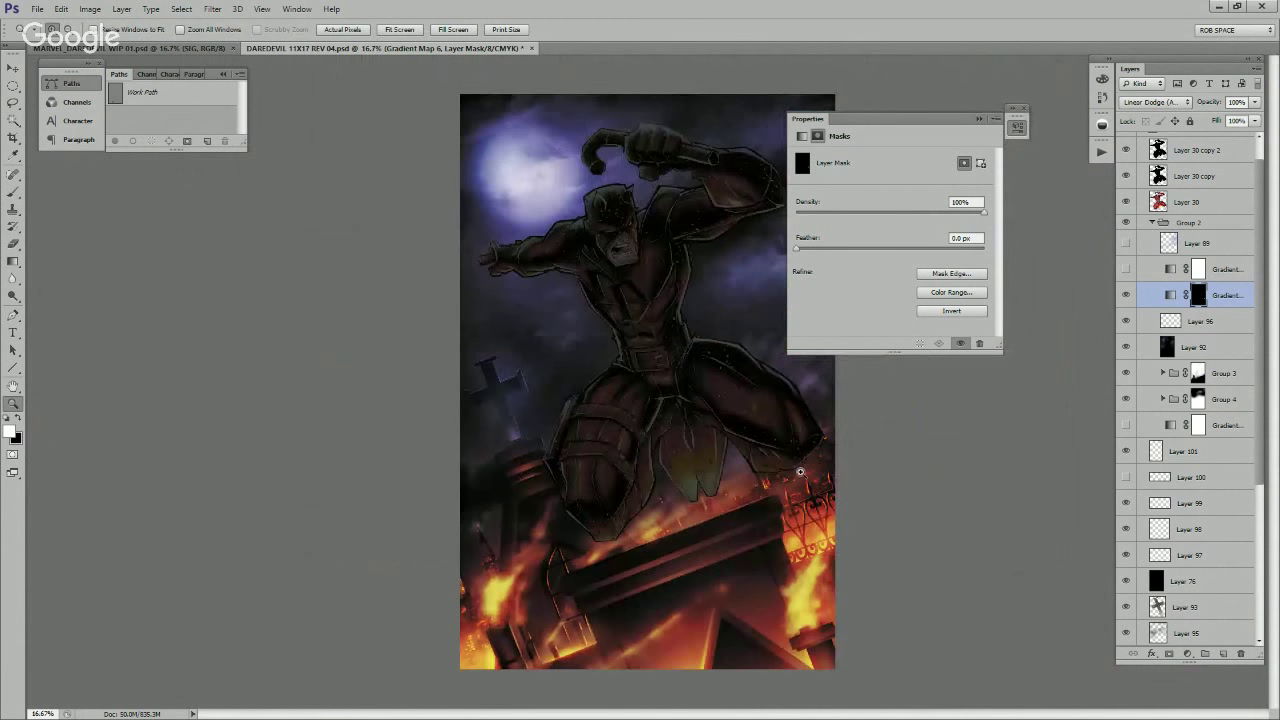
{"action": "left_click", "coordinate": [795, 493]}
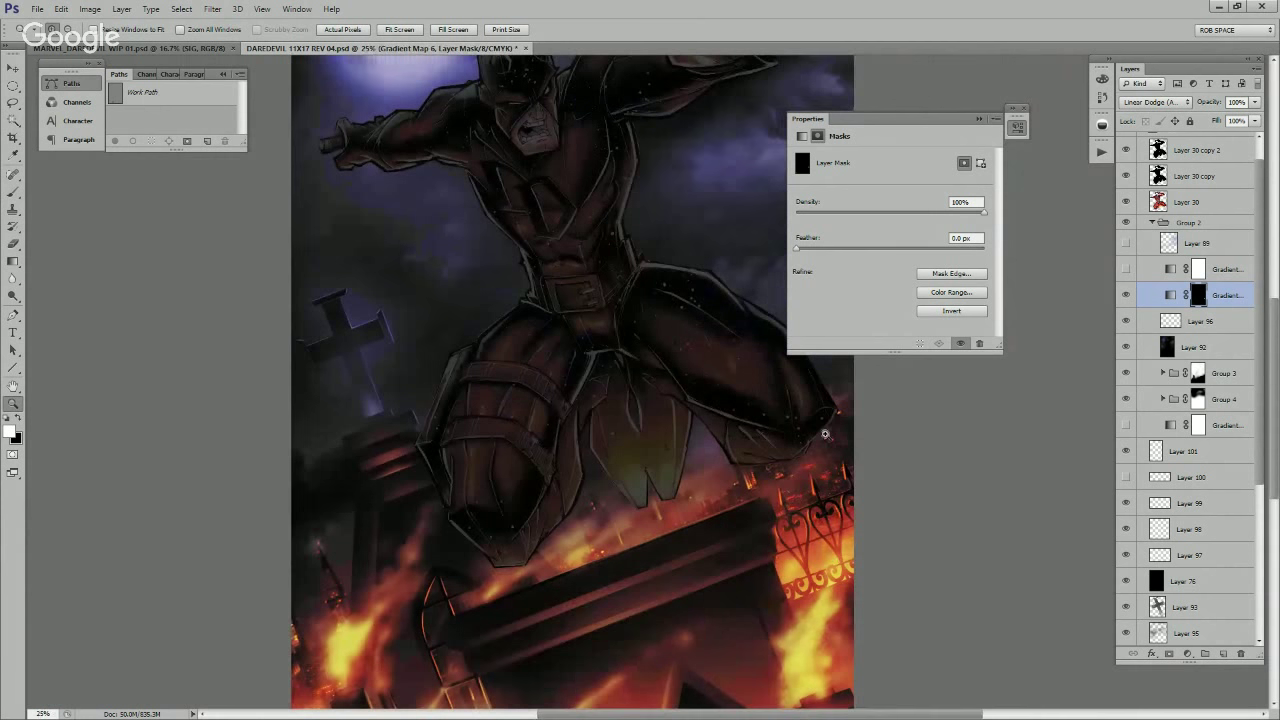
{"action": "left_click_drag", "start_coordinate": [1255, 118], "coordinate": [1220, 118]}
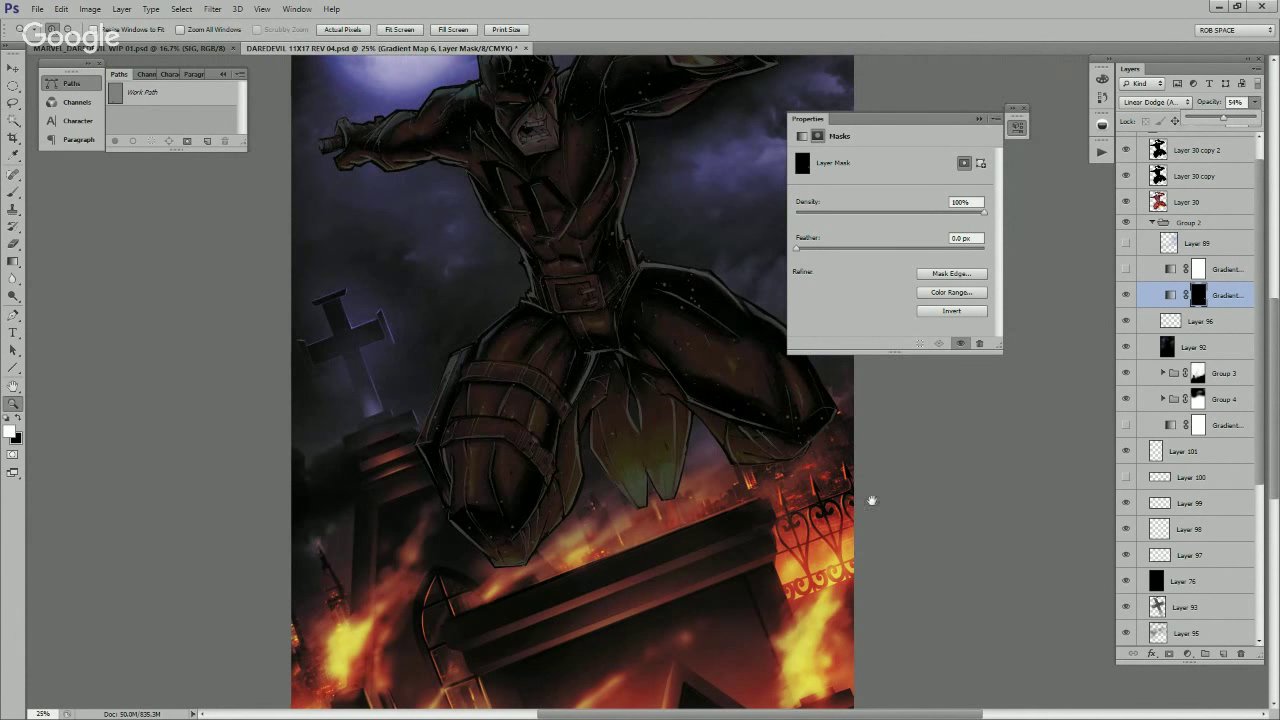
Step: Paint soft glow into the arched window's panes on the gradient map's mask with the AirSoft brush
{"action": "left_click_drag", "start_coordinate": [872, 500], "coordinate": [749, 540]}
{"action": "left_click", "coordinate": [693, 502]}
{"action": "key", "text": "b"}
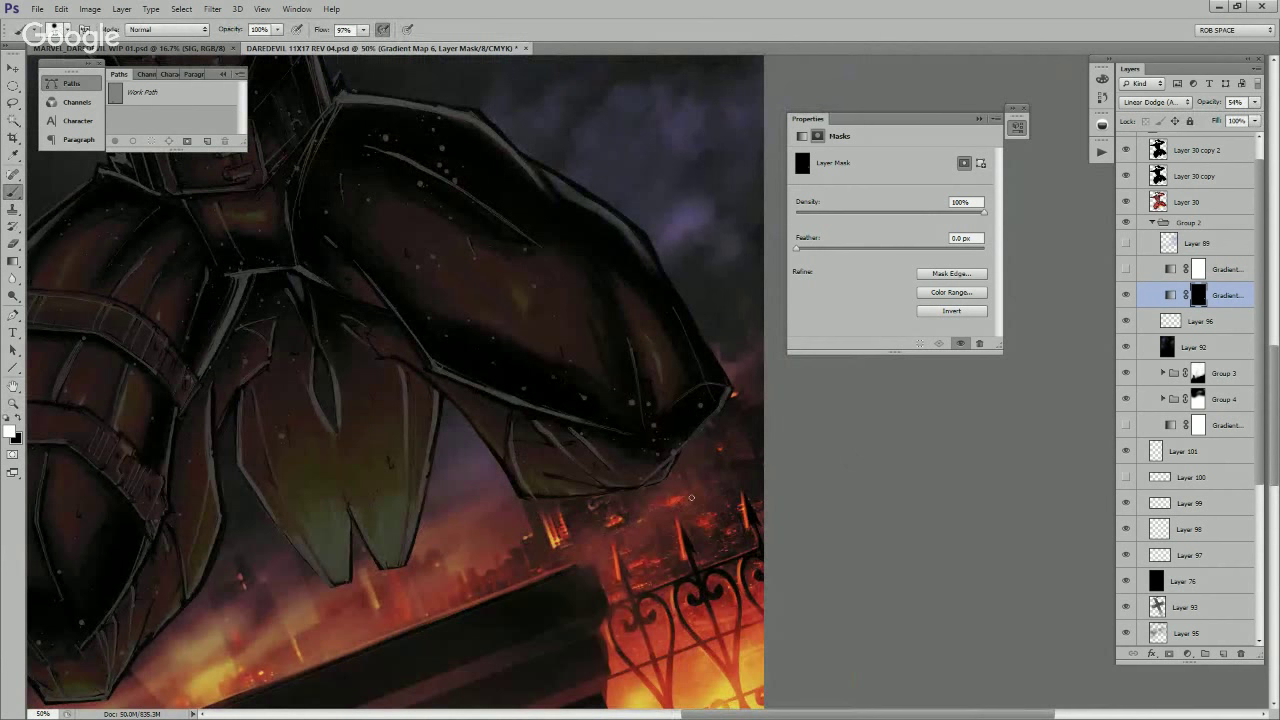
{"action": "scroll", "coordinate": [712, 490], "scroll_direction": "up", "scroll_amount": 3}
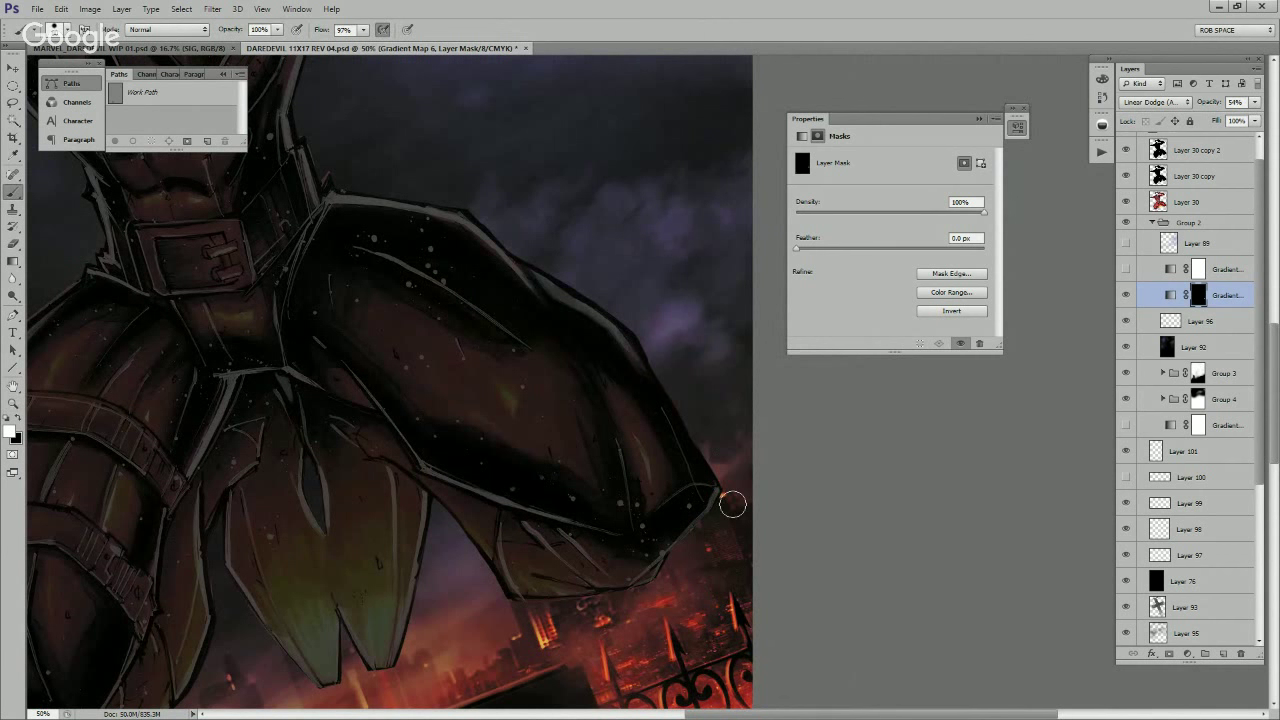
{"action": "left_click_drag", "start_coordinate": [690, 494], "coordinate": [768, 395]}
{"action": "right_click", "coordinate": [577, 548]}
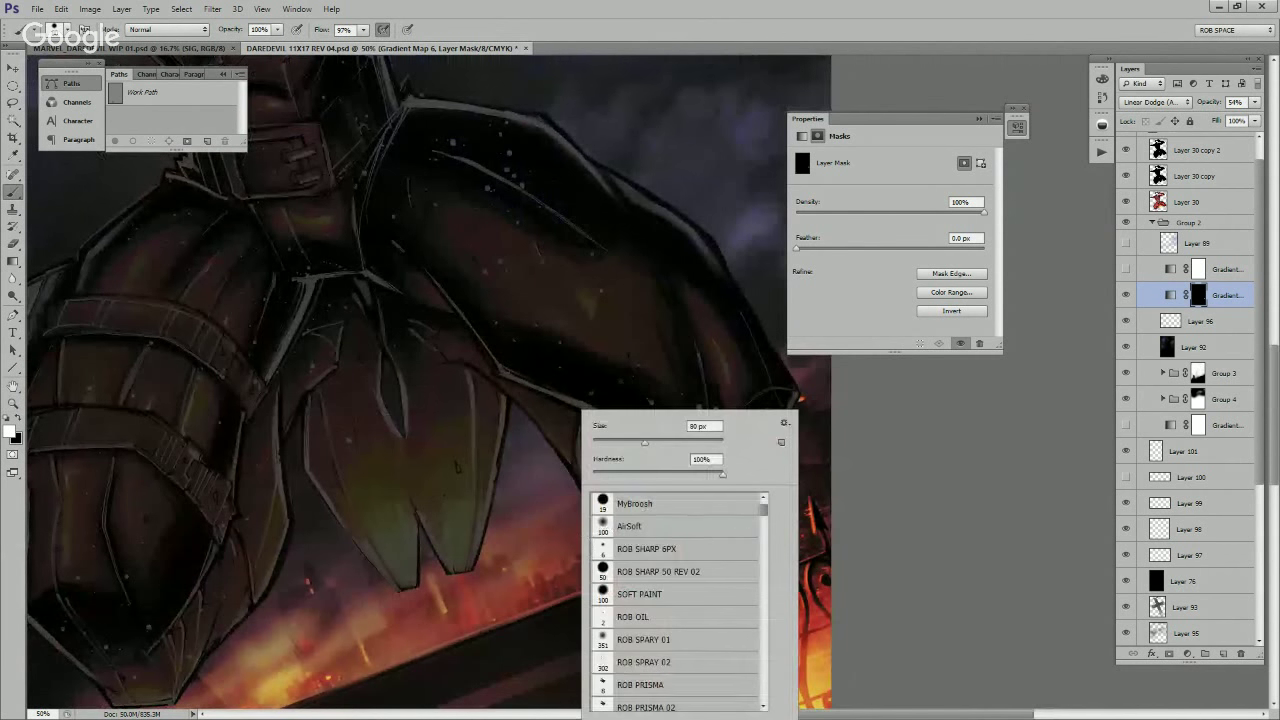
{"action": "left_click", "coordinate": [650, 526]}
{"action": "mouse_move", "coordinate": [552, 578]}
{"action": "left_mouse_down"}
{"action": "mouse_move", "coordinate": [518, 583]}
{"action": "mouse_move", "coordinate": [565, 583]}
{"action": "mouse_move", "coordinate": [717, 483]}
{"action": "left_mouse_up"}
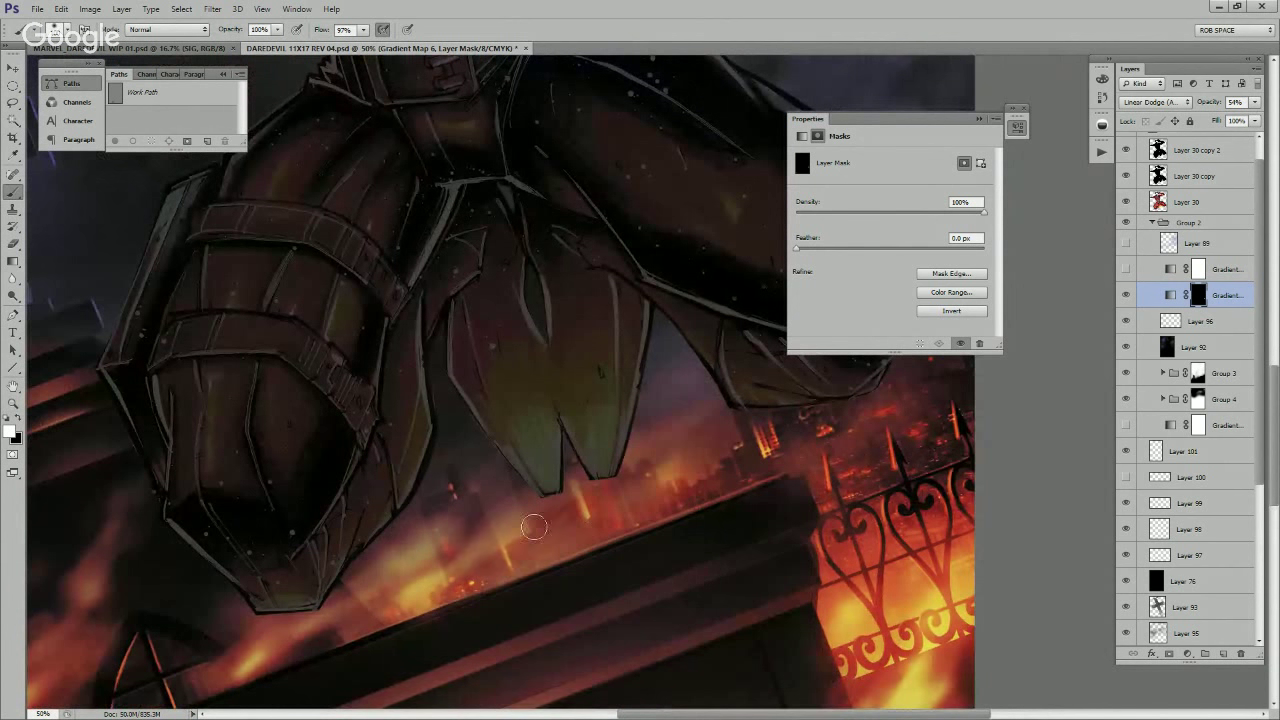
{"action": "left_click_drag", "start_coordinate": [314, 663], "coordinate": [651, 460]}
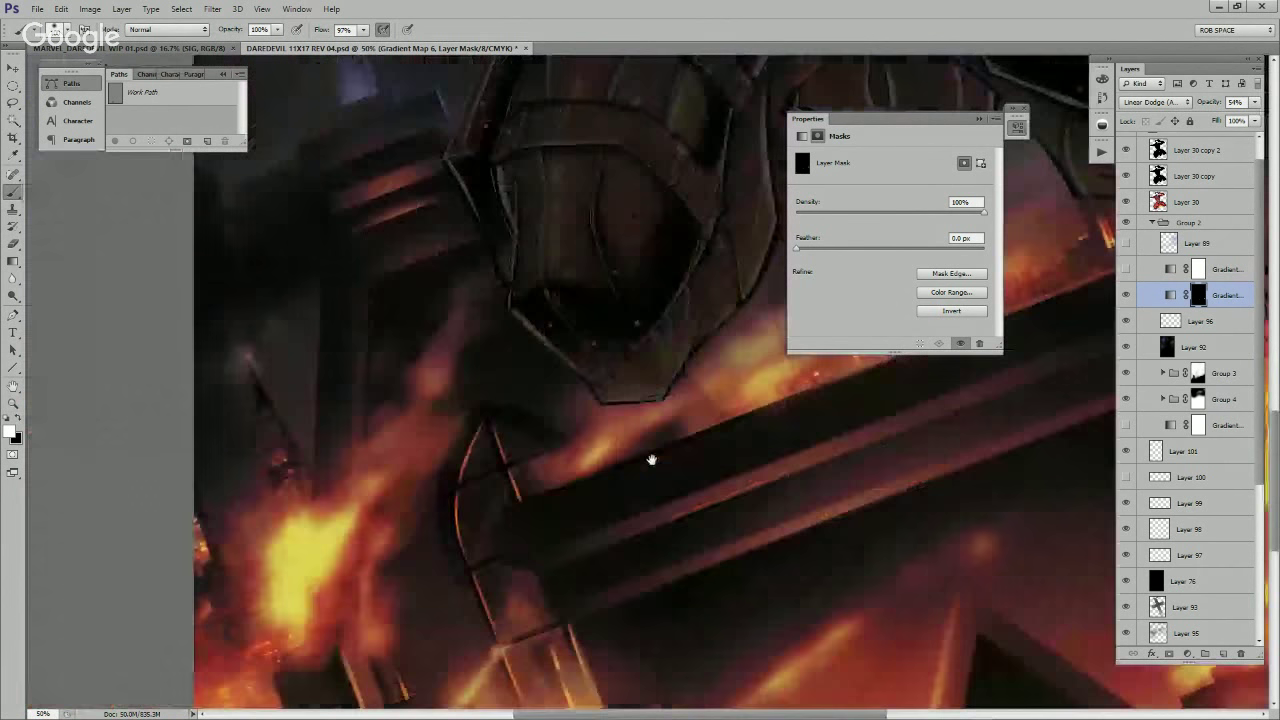
{"action": "left_click_drag", "start_coordinate": [544, 543], "coordinate": [617, 439]}
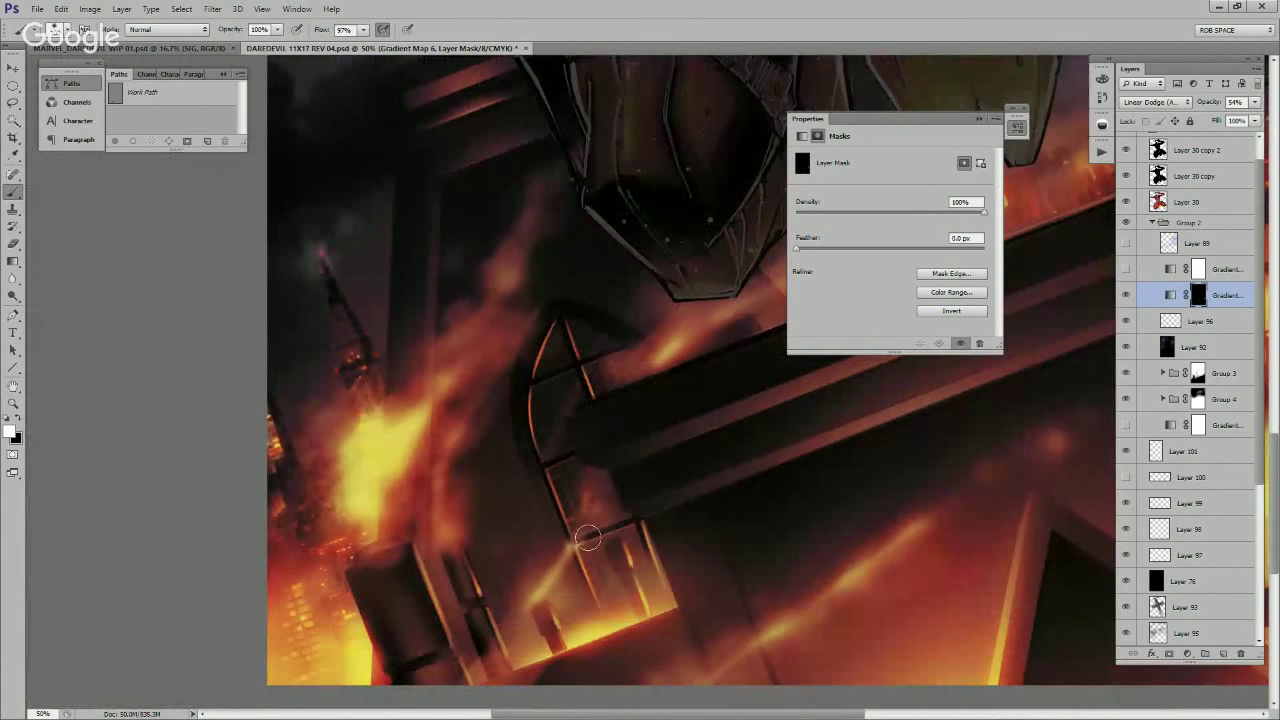
{"action": "mouse_move", "coordinate": [588, 538]}
{"action": "left_mouse_down"}
{"action": "mouse_move", "coordinate": [641, 554]}
{"action": "mouse_move", "coordinate": [651, 602]}
{"action": "mouse_move", "coordinate": [602, 594]}
{"action": "left_mouse_up"}
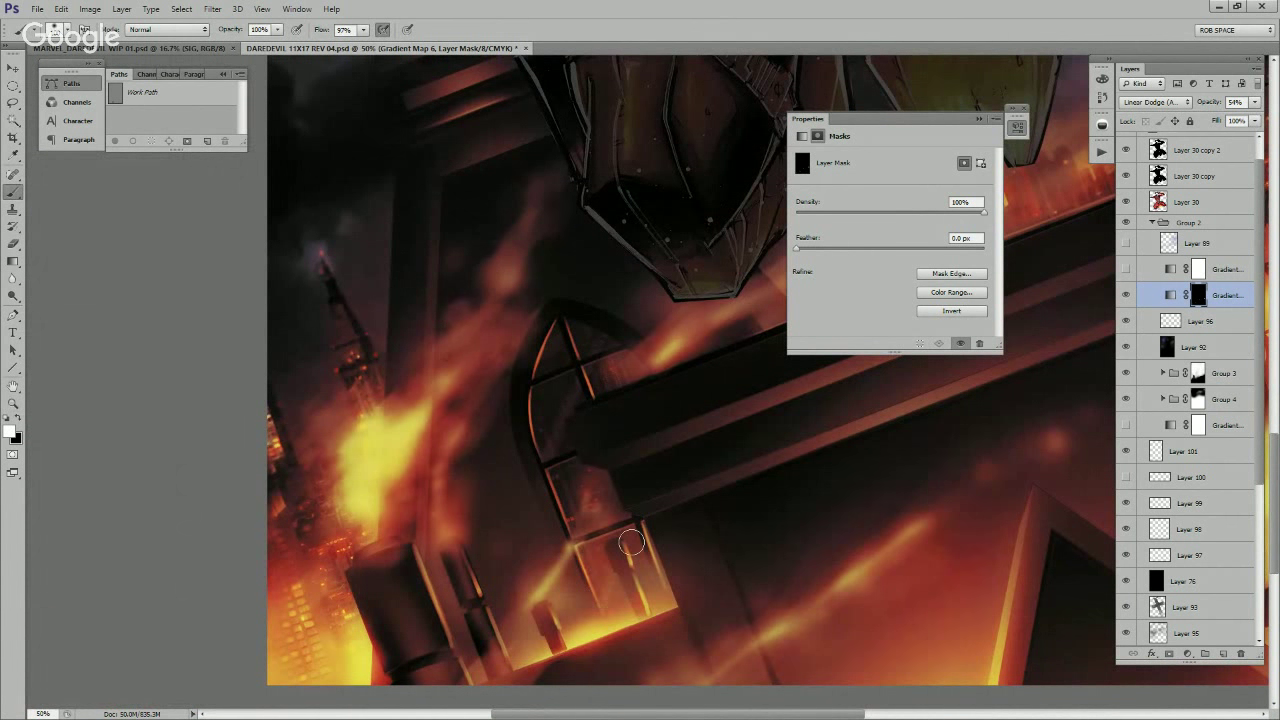
{"action": "mouse_move", "coordinate": [632, 542]}
{"action": "left_mouse_down"}
{"action": "mouse_move", "coordinate": [614, 606]}
{"action": "mouse_move", "coordinate": [641, 585]}
{"action": "mouse_move", "coordinate": [552, 450]}
{"action": "left_mouse_up"}
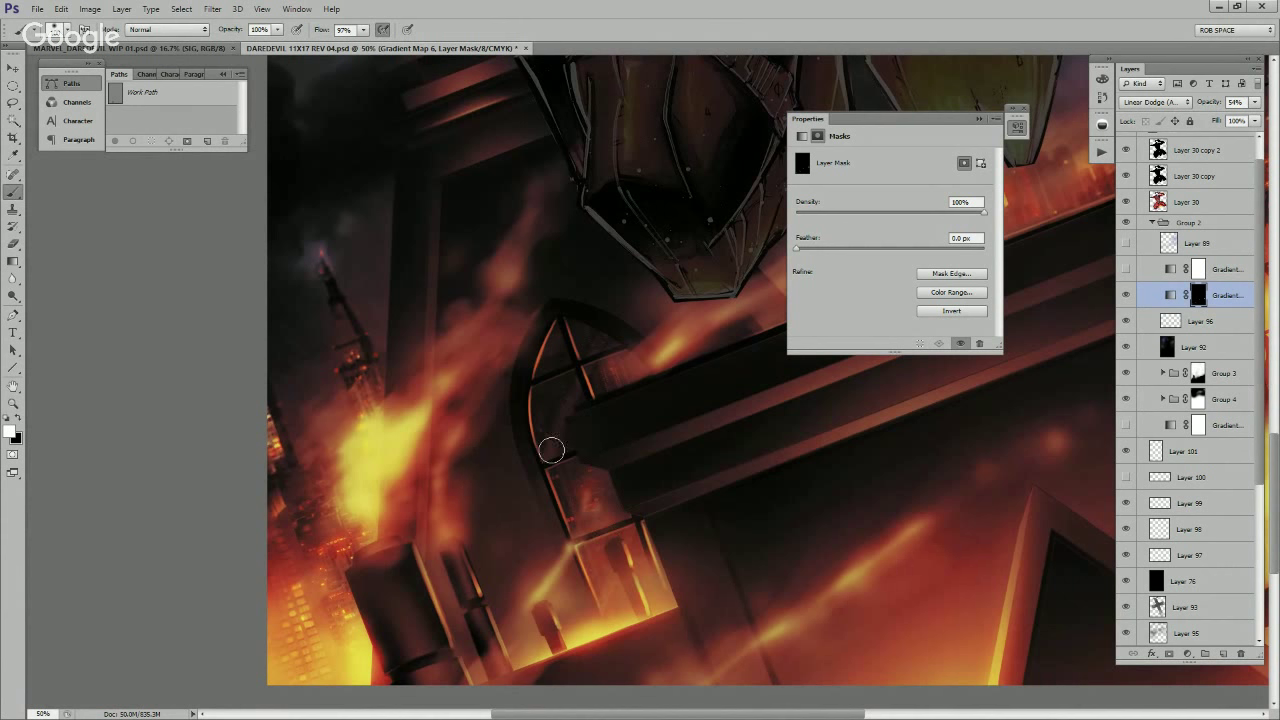
{"action": "left_click_drag", "start_coordinate": [571, 598], "coordinate": [649, 524]}
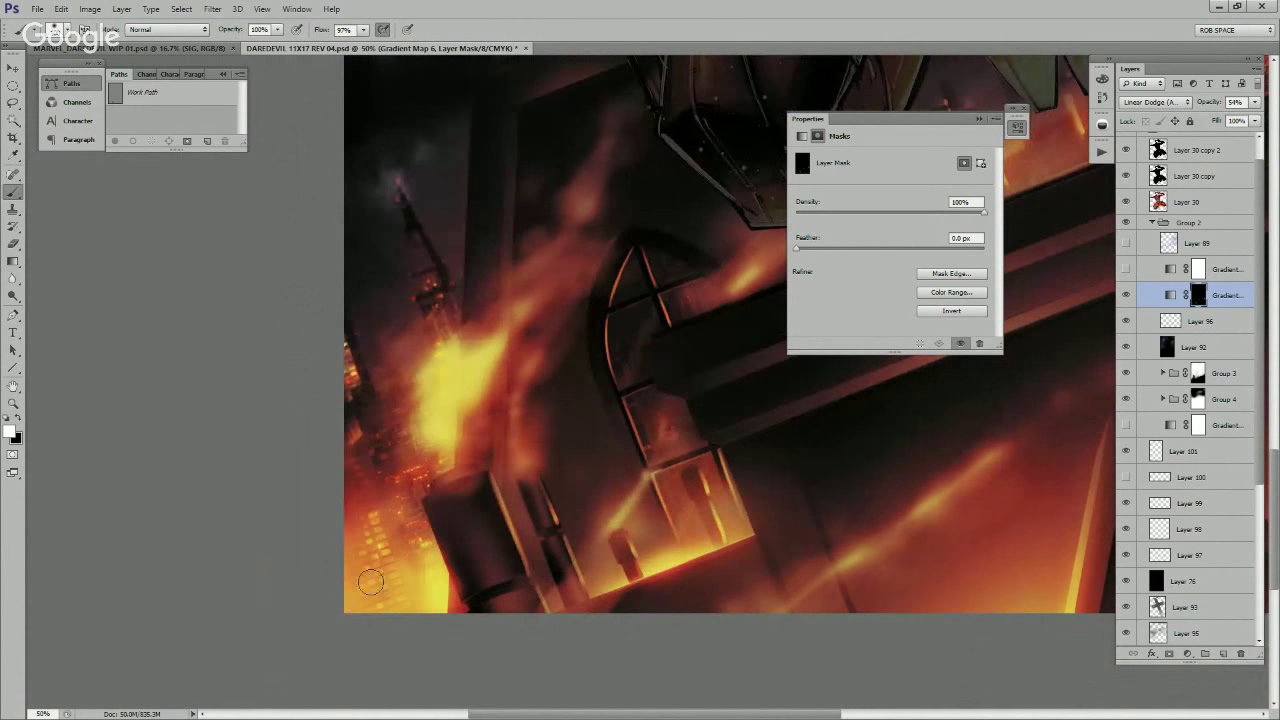
Step: Inspect the burning tower and the flames around it, and check the whole composition at a reduced size
{"action": "left_click_drag", "start_coordinate": [373, 416], "coordinate": [394, 557]}
{"action": "left_click_drag", "start_coordinate": [424, 512], "coordinate": [409, 566]}
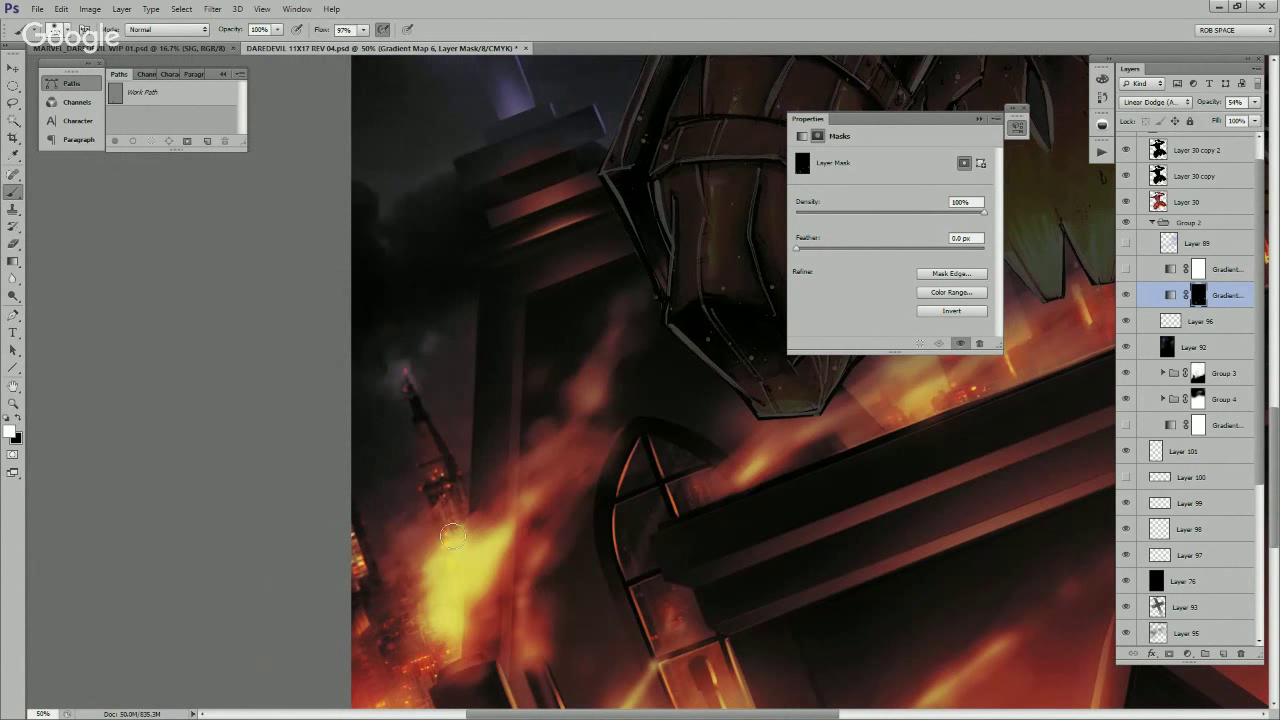
{"action": "left_click_drag", "start_coordinate": [481, 360], "coordinate": [448, 514]}
{"action": "key", "text": "z"}
{"action": "left_click", "coordinate": [459, 419], "text": "alt"}
{"action": "left_click", "coordinate": [459, 419], "text": "alt"}
{"action": "left_click", "coordinate": [478, 436], "text": "alt"}
{"action": "left_click", "coordinate": [478, 436], "text": "alt"}
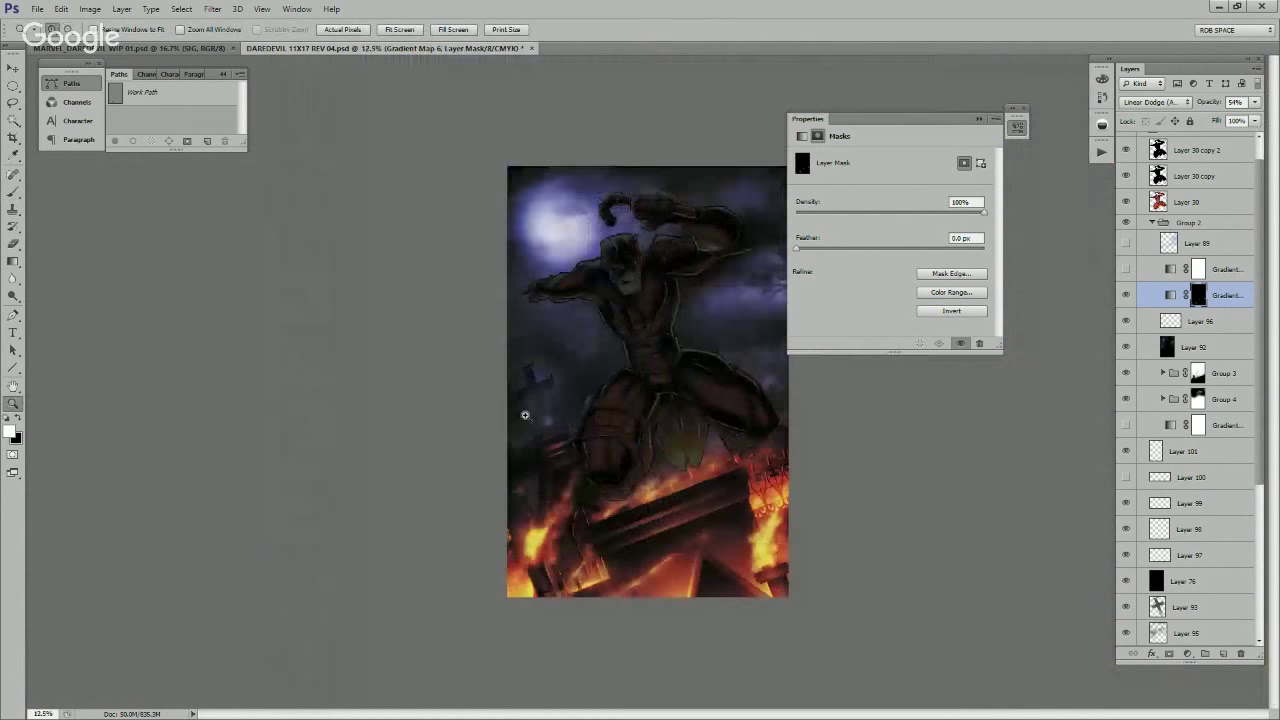
{"action": "left_click", "coordinate": [776, 507]}
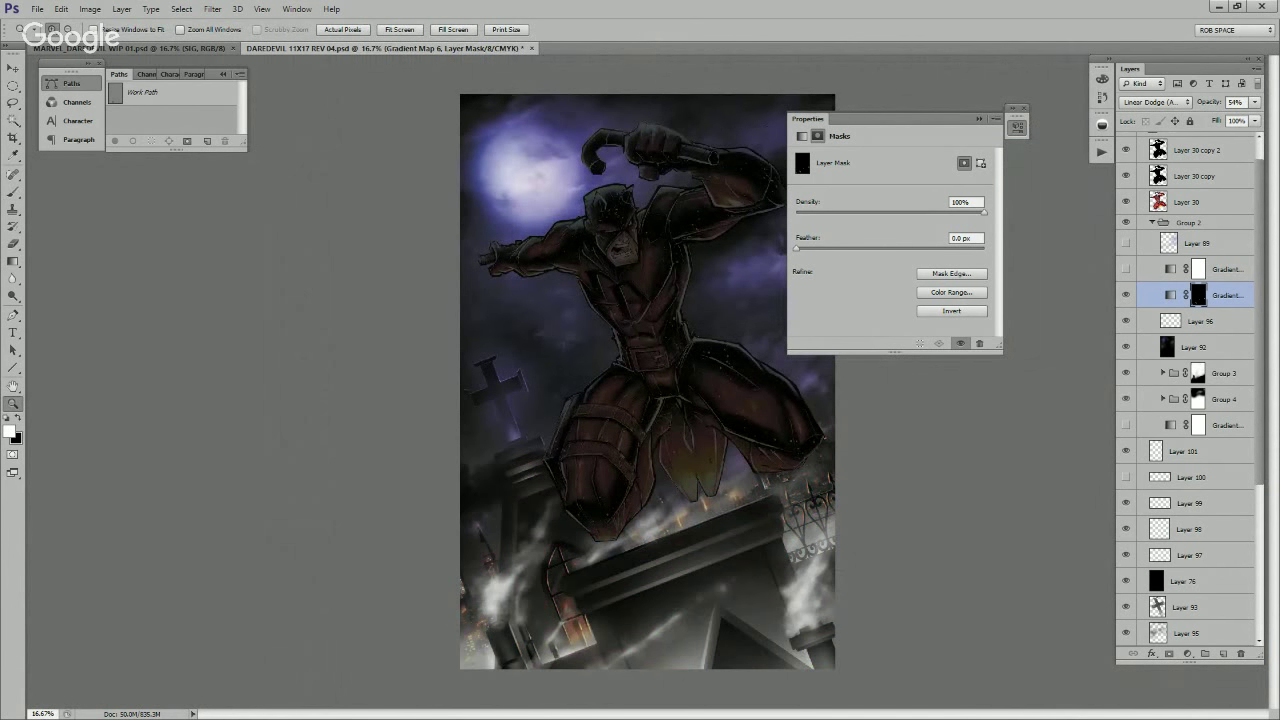
Step: Toggle Layers 101, 99 and 98 to compare their effect on the scene, and lower Layer 98's opacity to 62%
{"action": "left_click", "coordinate": [1126, 451]}
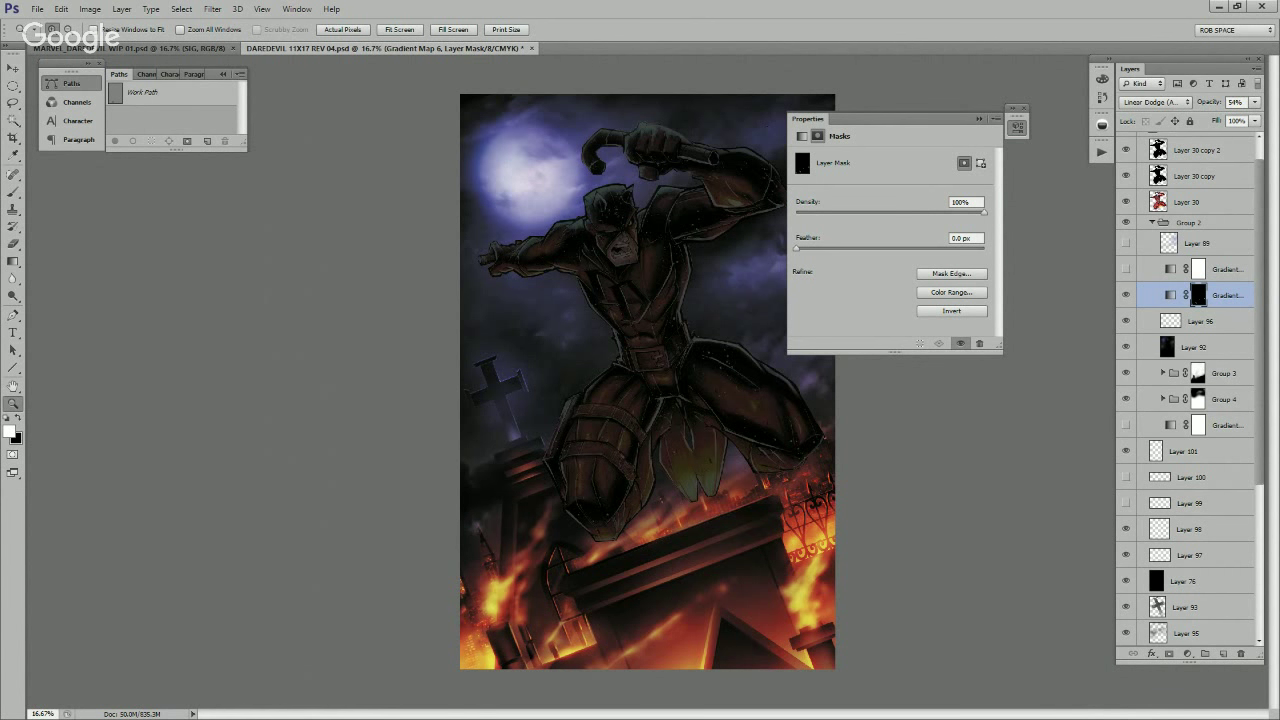
{"action": "left_click", "coordinate": [1126, 503]}
{"action": "left_click", "coordinate": [1126, 503]}
{"action": "left_click", "coordinate": [1126, 503]}
{"action": "left_click", "coordinate": [1126, 529]}
{"action": "left_click", "coordinate": [1126, 529]}
{"action": "left_click", "coordinate": [1189, 529]}
{"action": "left_click", "coordinate": [1255, 102]}
{"action": "left_click_drag", "start_coordinate": [1256, 119], "coordinate": [1231, 119]}
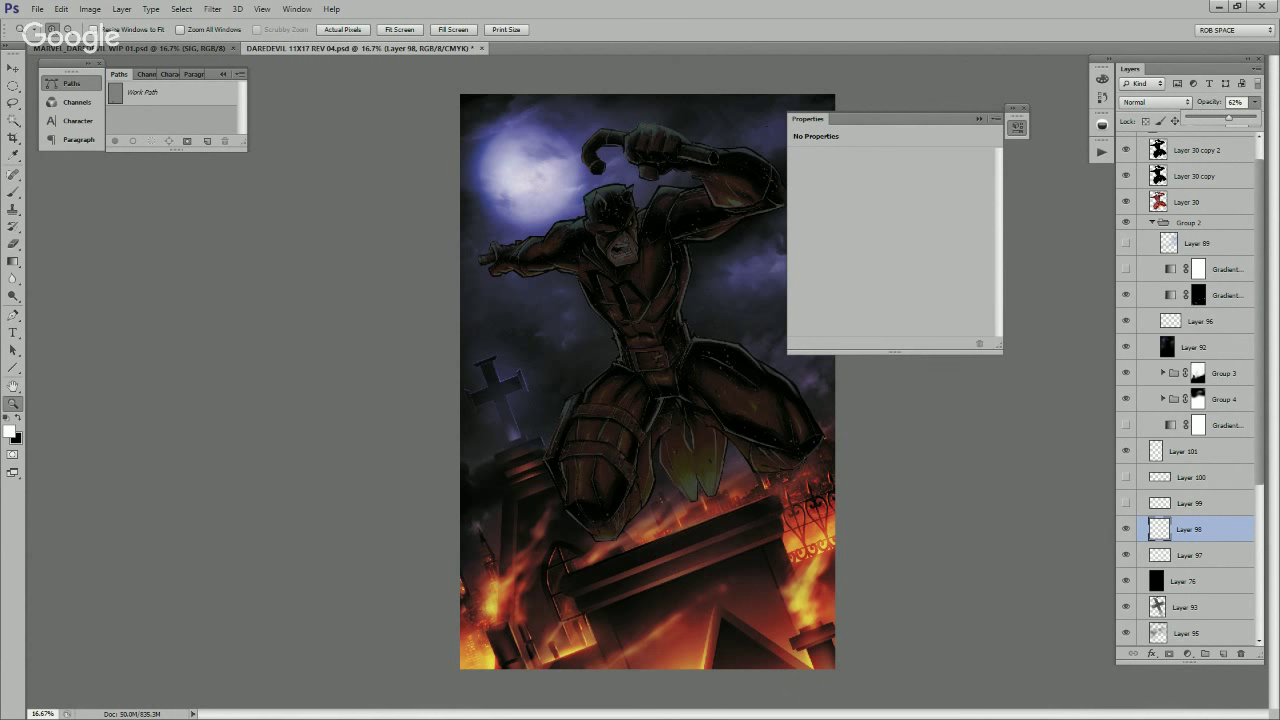
Step: Compare the scene with Layer 100 toggled, show Layer 99 again and lower its opacity to 44%
{"action": "left_click", "coordinate": [1126, 477]}
{"action": "left_click", "coordinate": [1126, 477]}
{"action": "left_click", "coordinate": [1126, 503]}
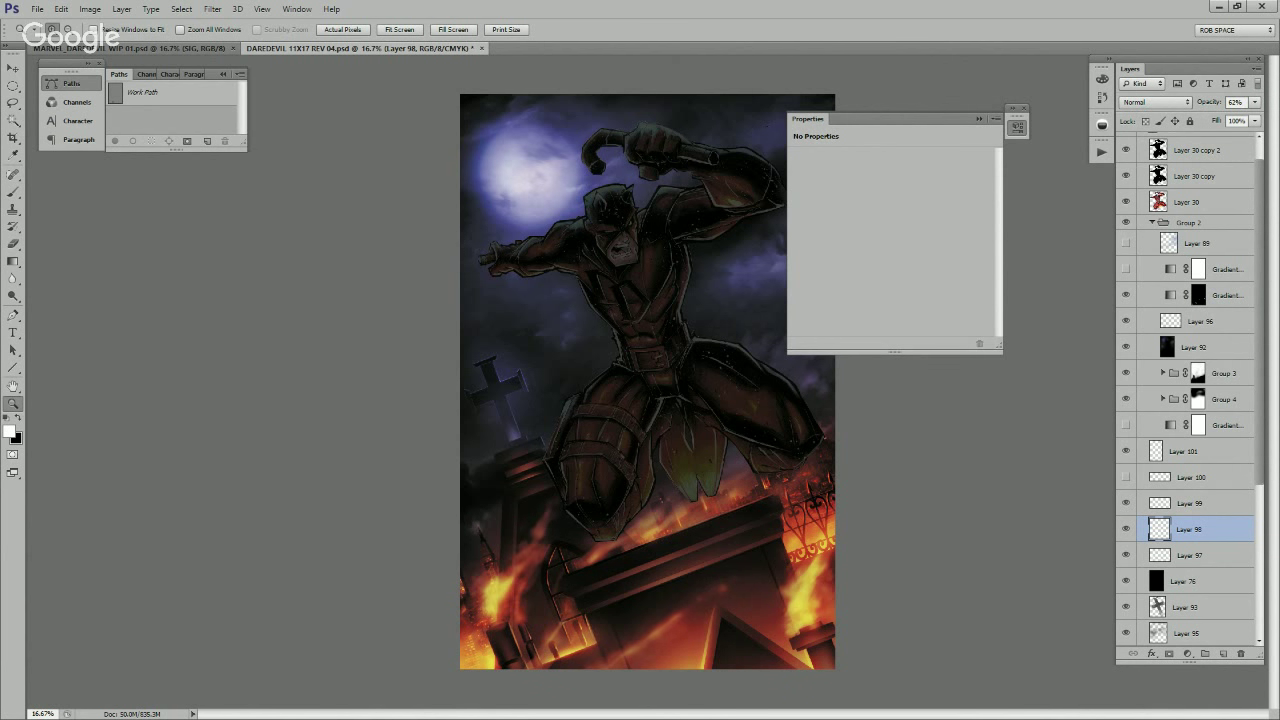
{"action": "left_click", "coordinate": [1190, 503]}
{"action": "left_click", "coordinate": [1258, 102]}
{"action": "left_click_drag", "start_coordinate": [1257, 118], "coordinate": [1214, 118]}
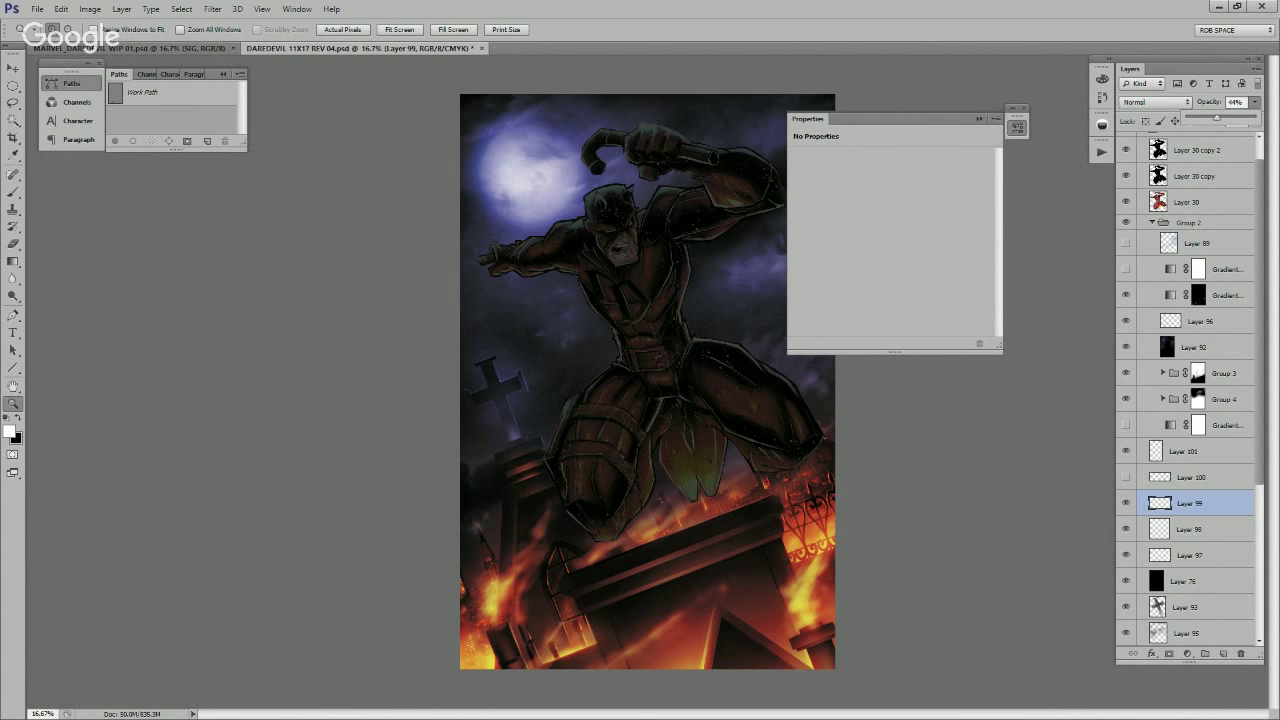
Step: Compare the scene with Layers 98 and 97 shown and hidden, and set Layer 97's opacity to 67%
{"action": "left_click", "coordinate": [1126, 529]}
{"action": "left_click", "coordinate": [1126, 529]}
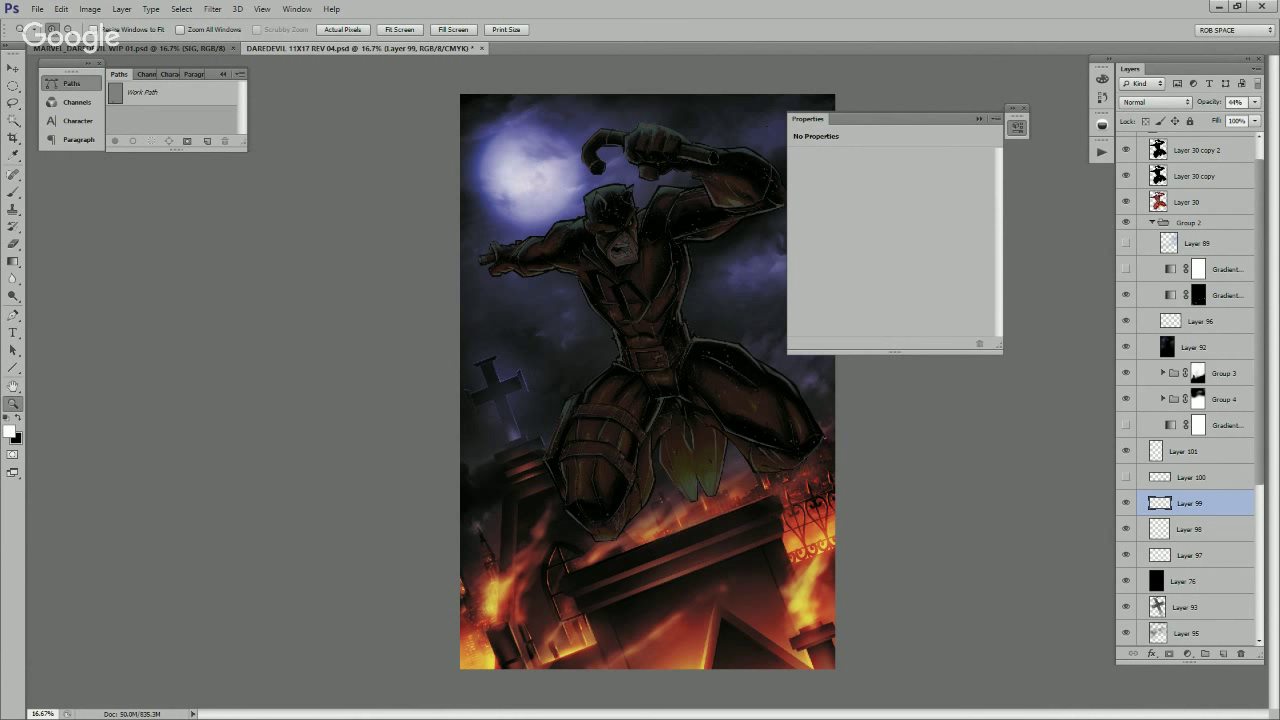
{"action": "left_click", "coordinate": [1126, 529]}
{"action": "left_click", "coordinate": [1126, 529]}
{"action": "left_click", "coordinate": [1126, 529]}
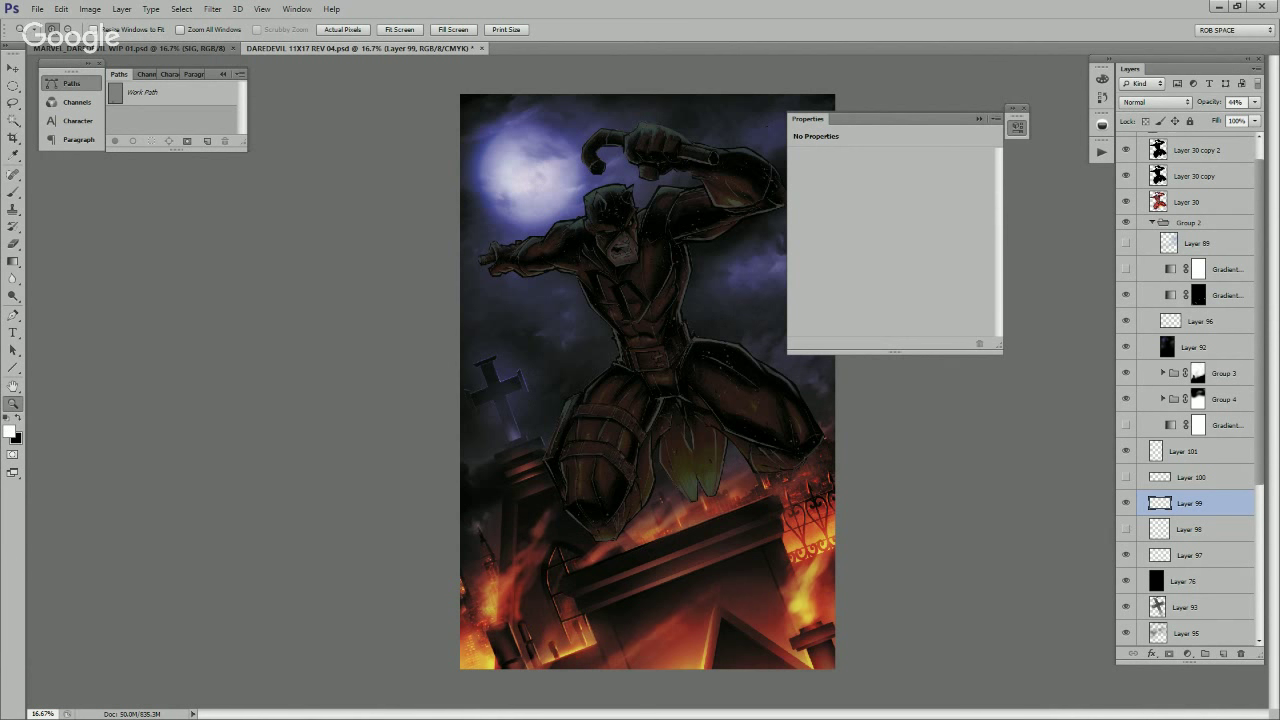
{"action": "left_click", "coordinate": [1126, 529]}
{"action": "left_click", "coordinate": [1126, 529]}
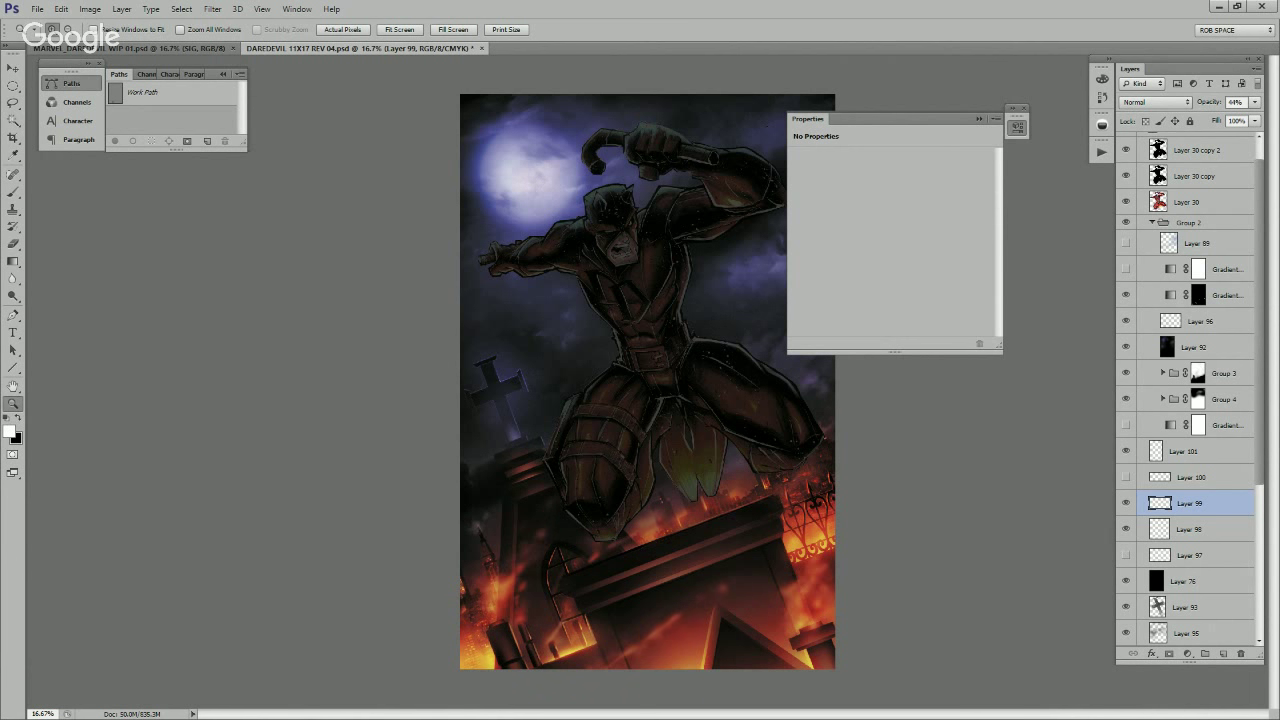
{"action": "left_click", "coordinate": [1126, 529]}
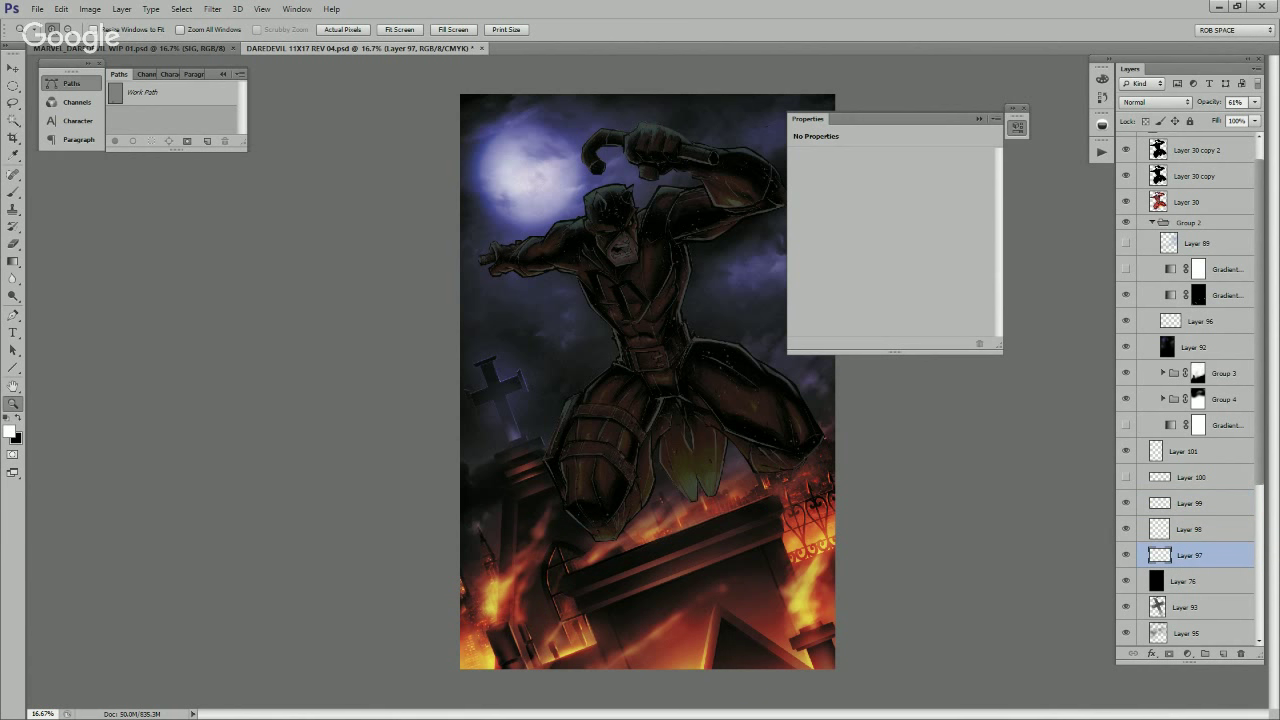
{"action": "left_click", "coordinate": [1250, 102]}
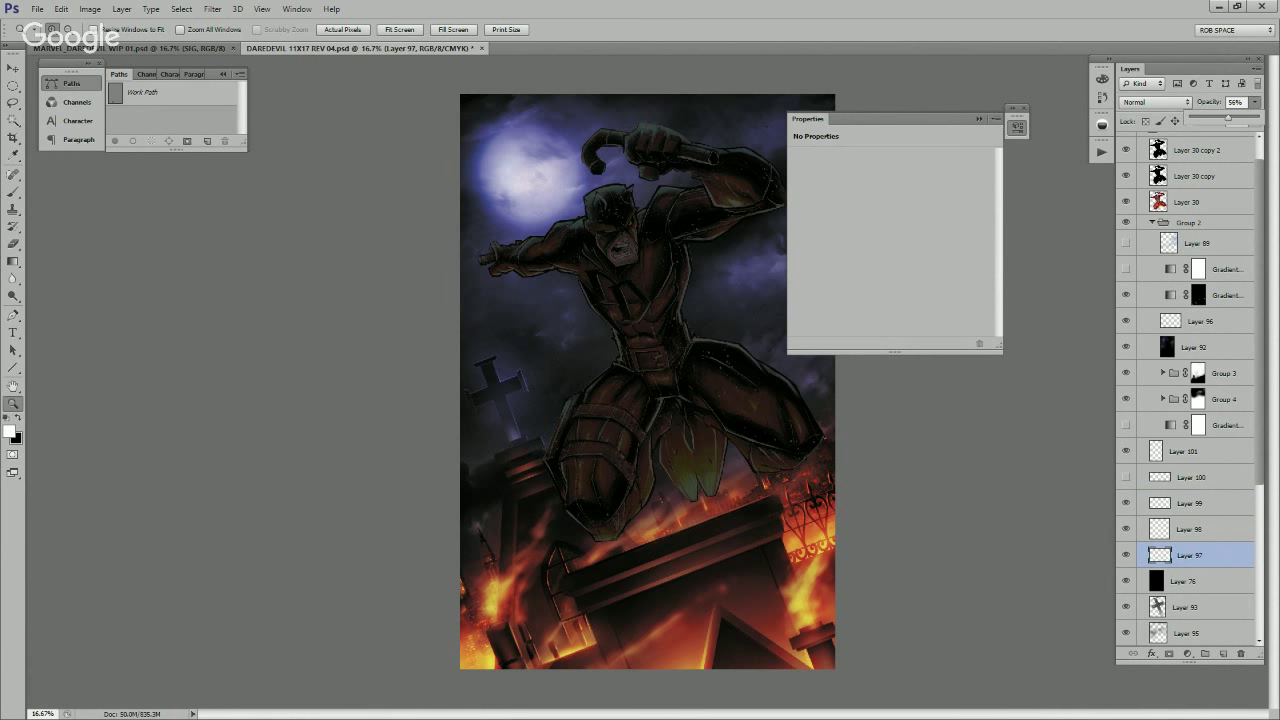
{"action": "left_click_drag", "start_coordinate": [1228, 117], "coordinate": [1236, 117]}
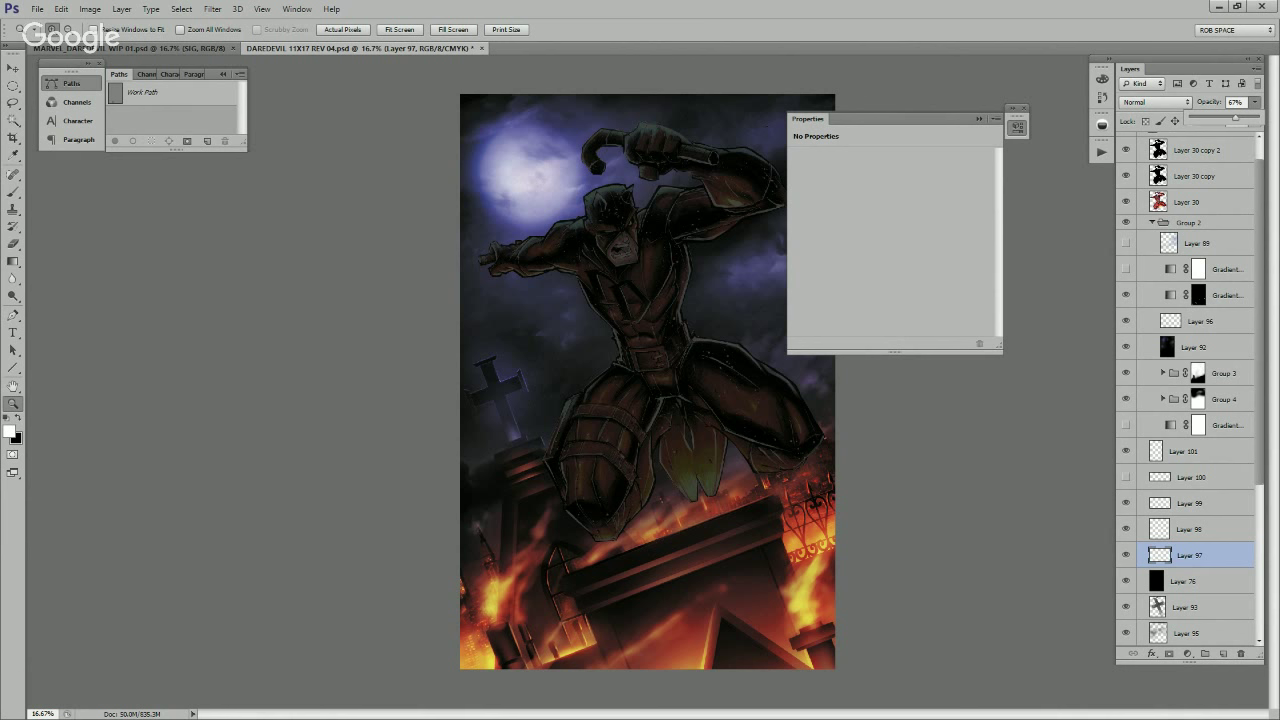
Step: Set up the Eraser with a round brush tip for Layer 97 and collapse the layer properties
{"action": "key", "text": "b"}
{"action": "right_click", "coordinate": [672, 490]}
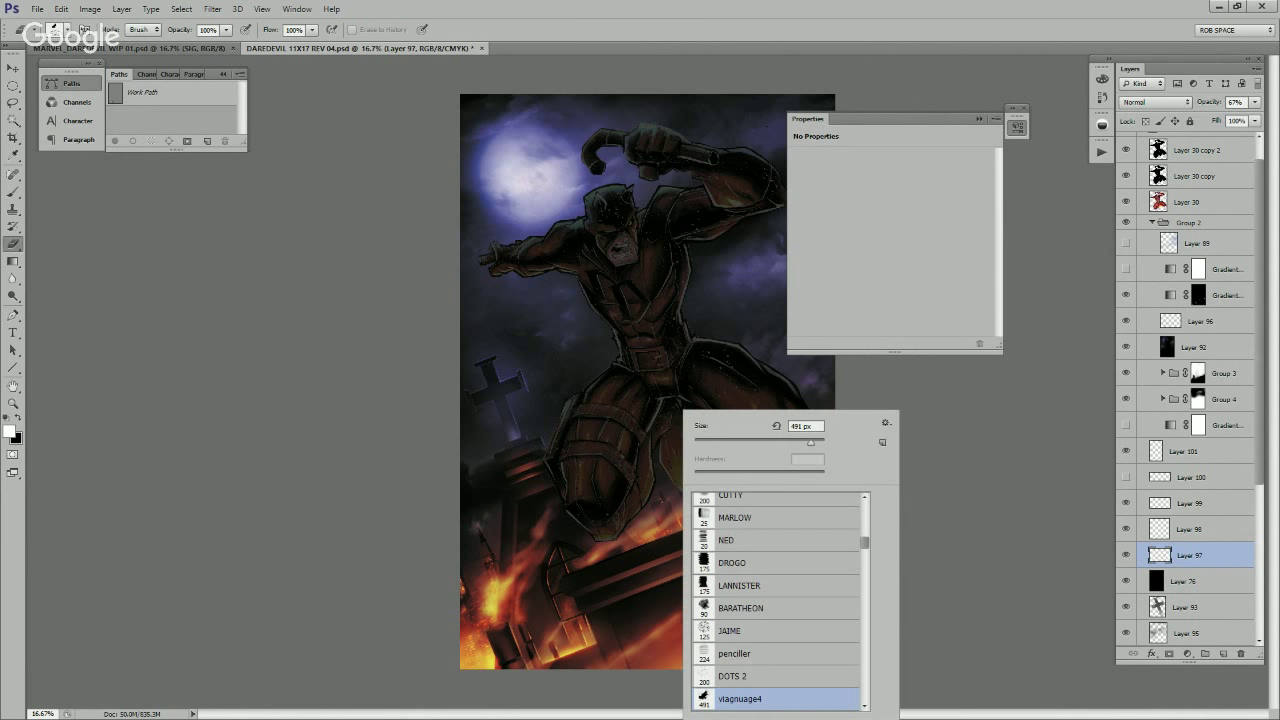
{"action": "scroll", "coordinate": [780, 600], "scroll_direction": "up", "scroll_amount": 1}
{"action": "scroll", "coordinate": [745, 527], "scroll_direction": "up", "scroll_amount": 5}
{"action": "left_click", "coordinate": [745, 527]}
{"action": "key", "text": "Return"}
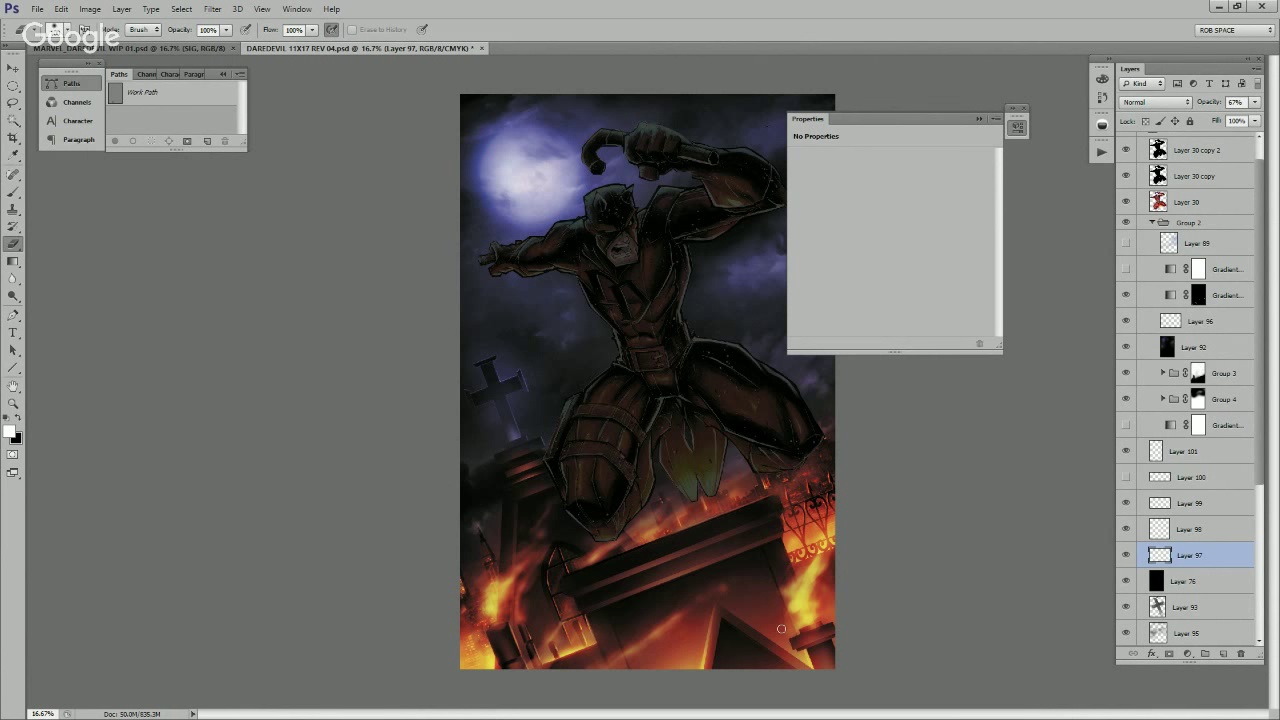
{"action": "left_click", "coordinate": [979, 118]}
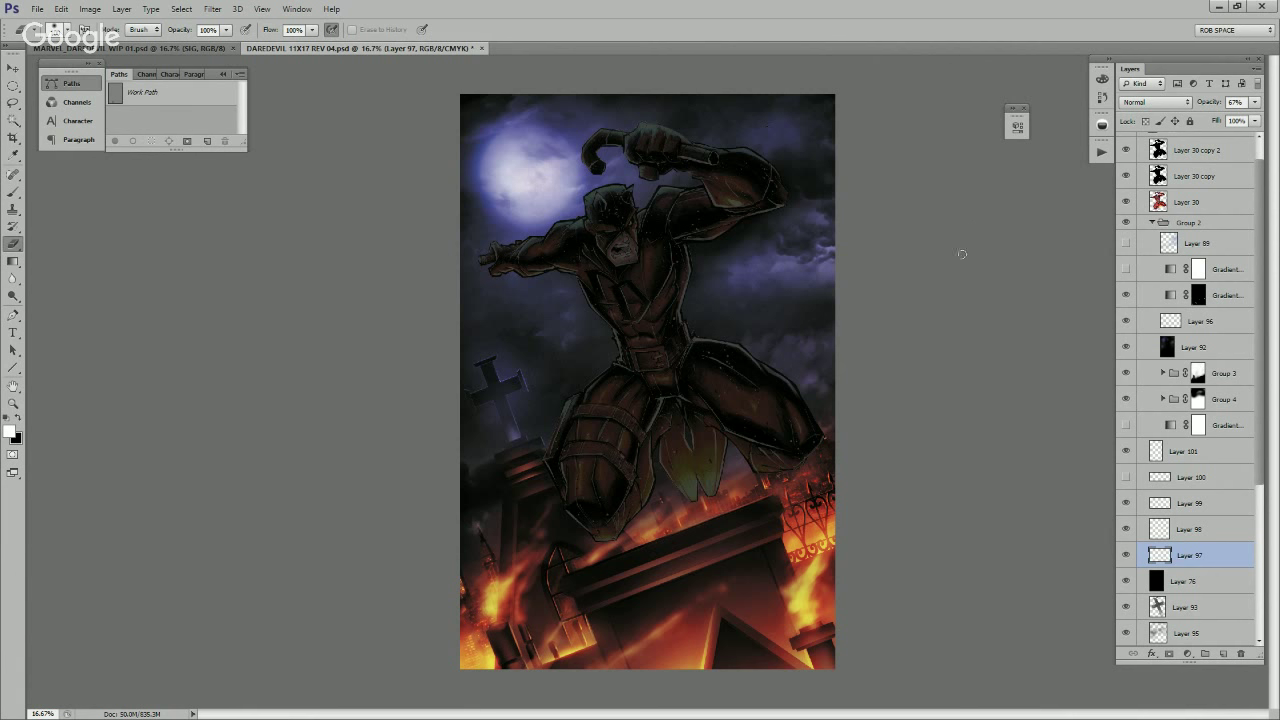
Step: Review the whole composition at different zoom levels and save the document
{"action": "key", "text": "z"}
{"action": "left_click", "coordinate": [786, 508], "text": "alt"}
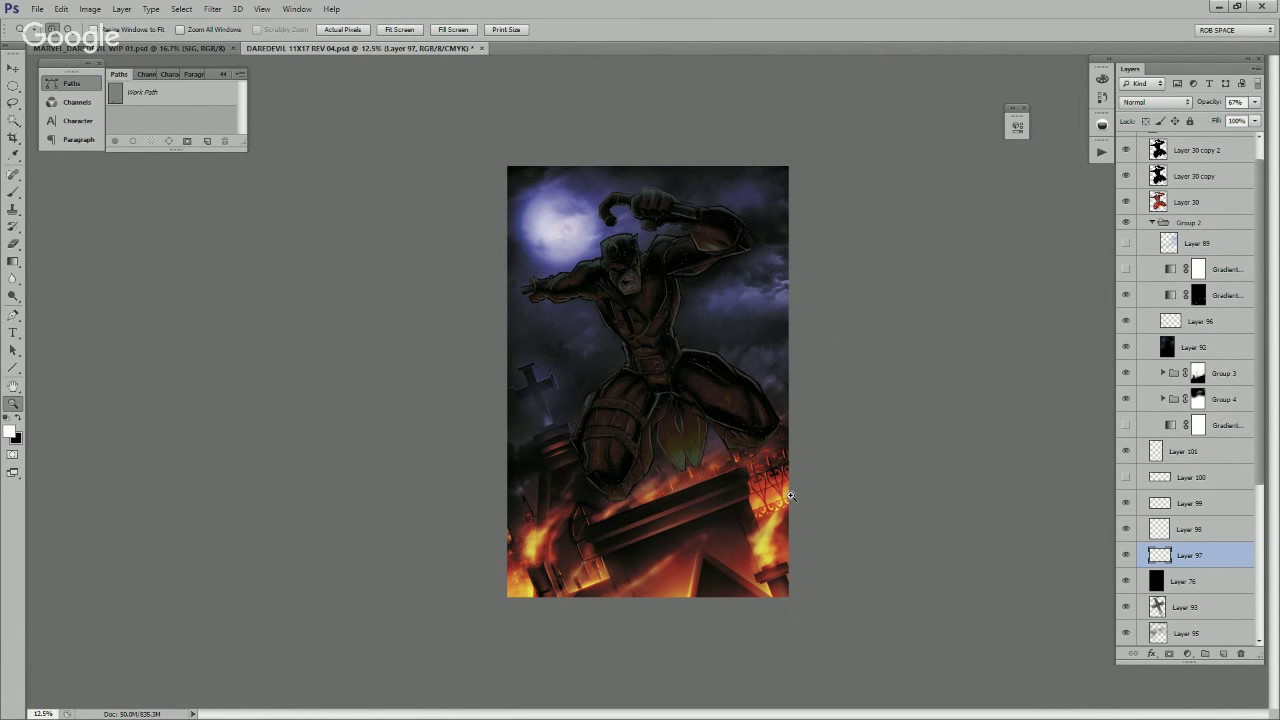
{"action": "key", "text": "b"}
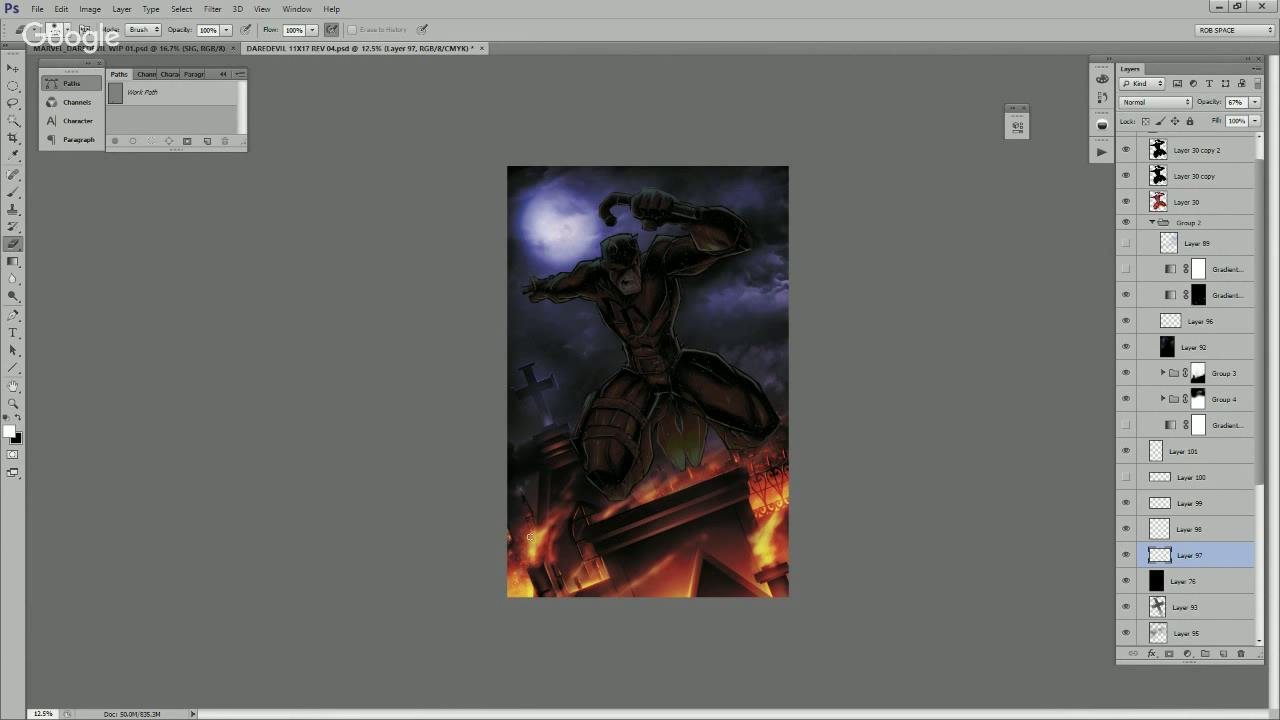
{"action": "key", "text": "z"}
{"action": "left_click", "coordinate": [600, 597]}
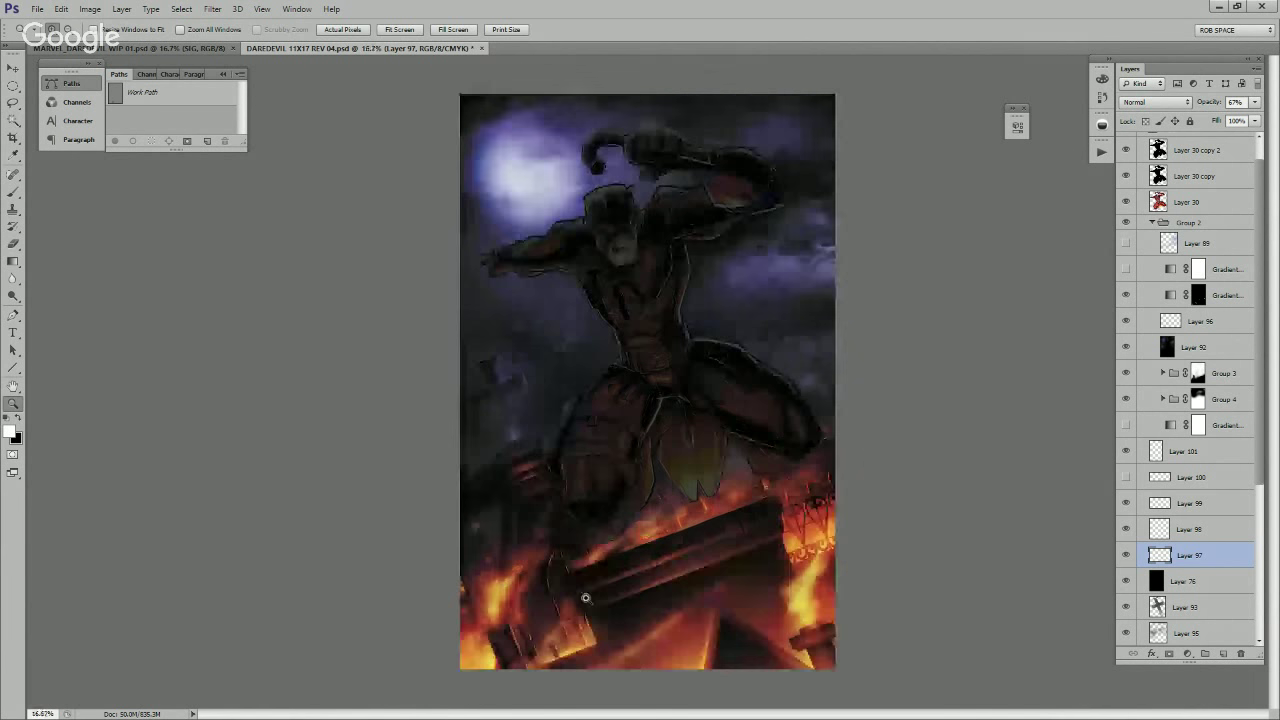
{"action": "left_click", "coordinate": [814, 516], "text": "alt"}
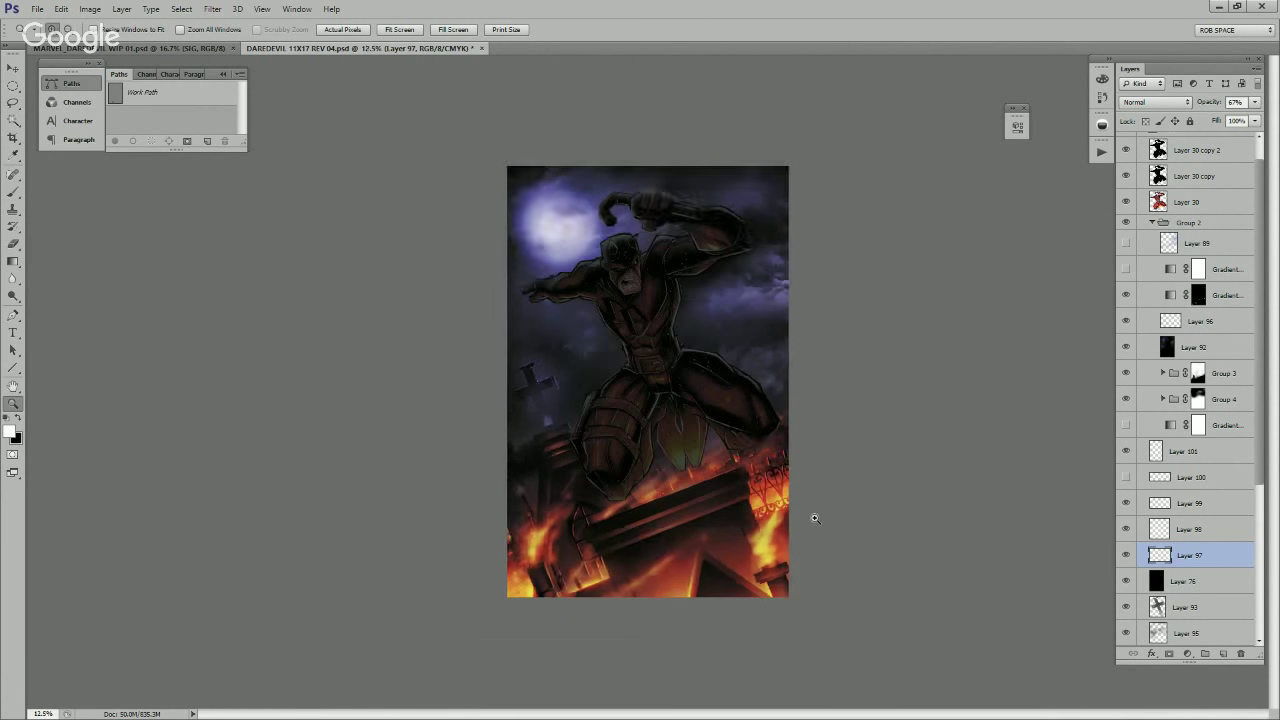
{"action": "left_click", "coordinate": [814, 516], "text": "alt"}
{"action": "left_click", "coordinate": [751, 496]}
{"action": "left_click", "coordinate": [751, 496]}
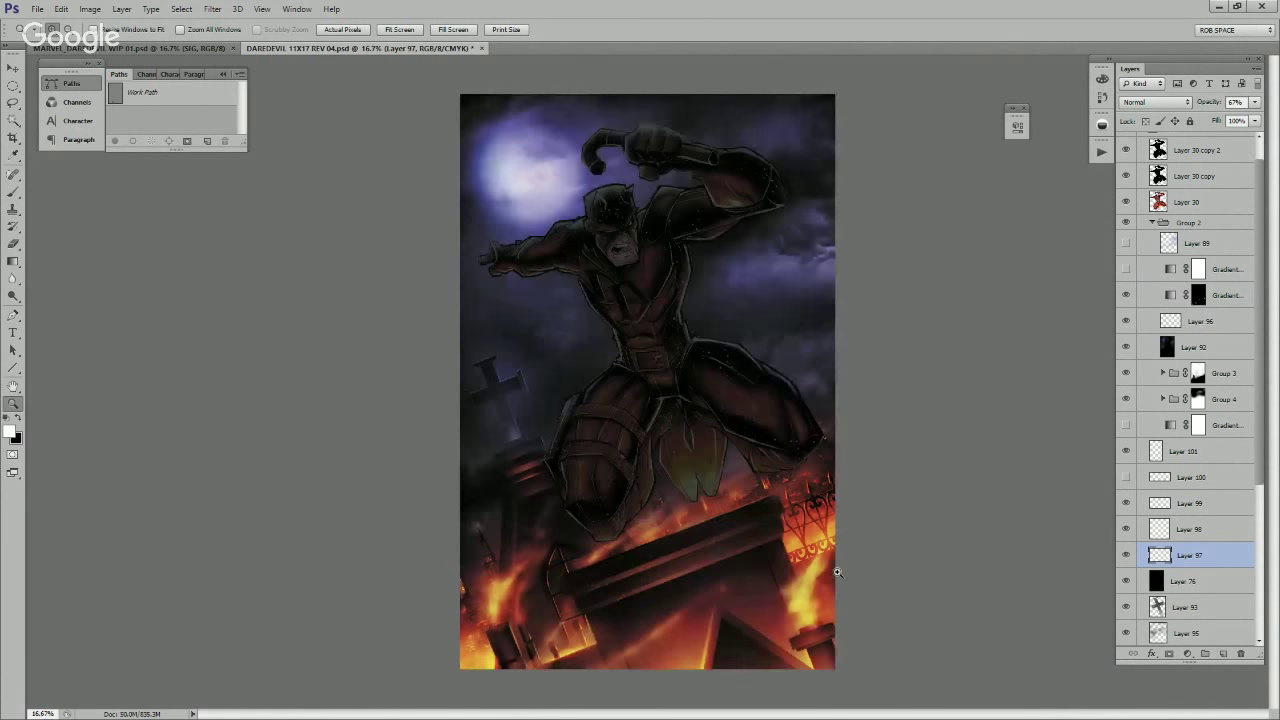
{"action": "key", "text": "ctrl+s"}
Step: Paste the brick texture above Layer 93, scale it to 223.87%, rotate it -19.60° and fit it over the wall below the stone ledge
{"action": "scroll", "coordinate": [1190, 400], "scroll_direction": "down", "scroll_amount": 3}
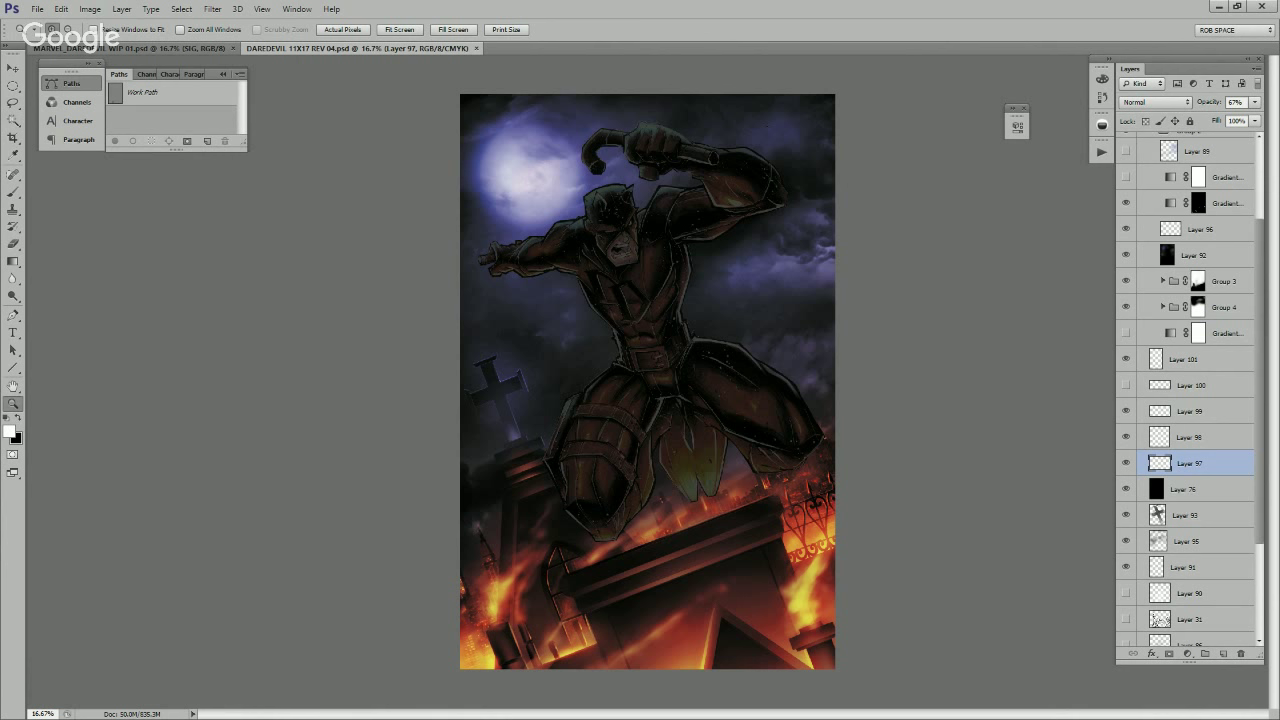
{"action": "left_click", "coordinate": [1188, 515]}
{"action": "key", "text": "ctrl+v"}
{"action": "key", "text": "v"}
{"action": "left_click_drag", "start_coordinate": [682, 426], "coordinate": [823, 520]}
{"action": "key", "text": "ctrl+t"}
{"action": "left_click_drag", "start_coordinate": [769, 563], "coordinate": [775, 580]}
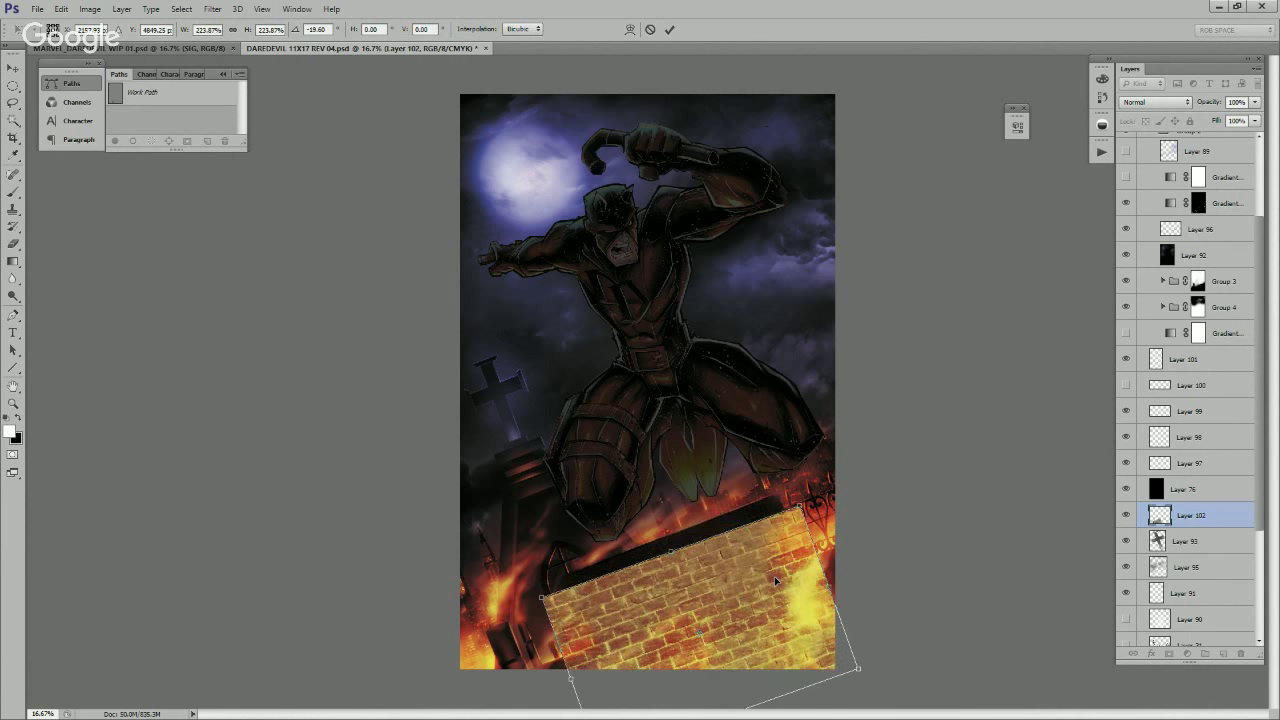
{"action": "key", "text": "Return"}
Step: Blend the brick texture on Layer 102 in Overlay mode and rotate it by -1.70°
{"action": "left_click", "coordinate": [1155, 102]}
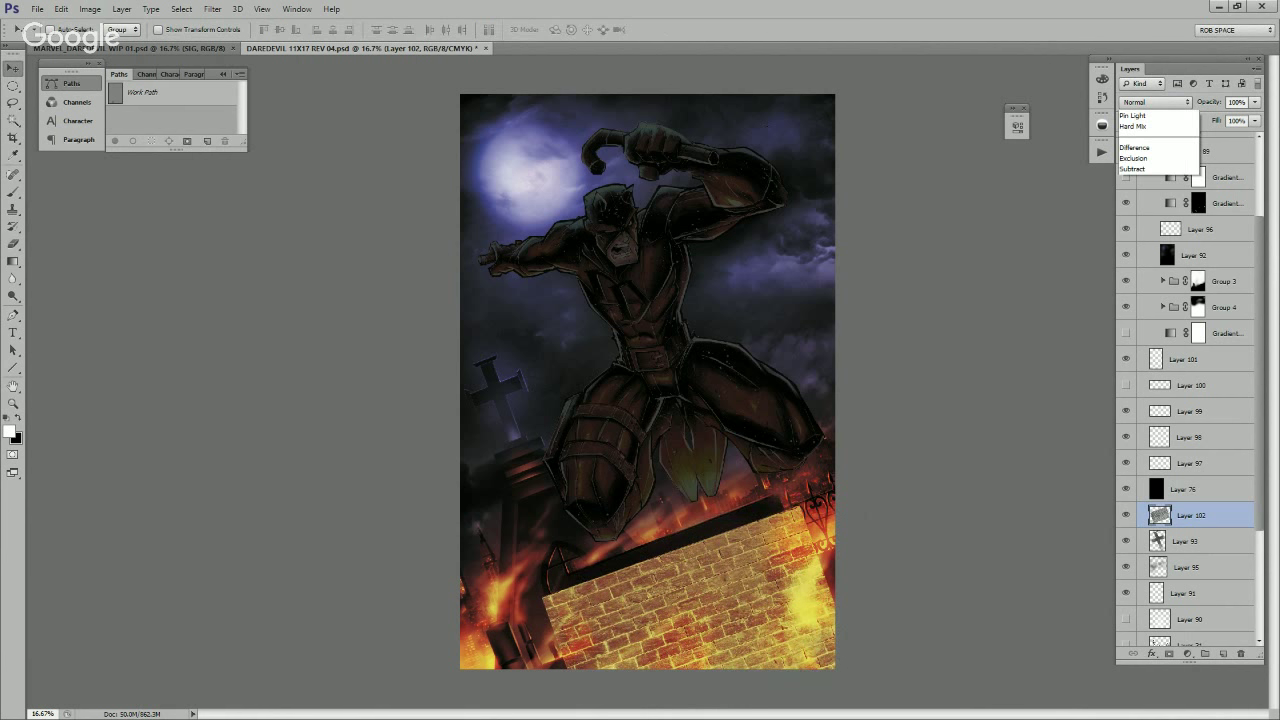
{"action": "left_click", "coordinate": [1132, 276]}
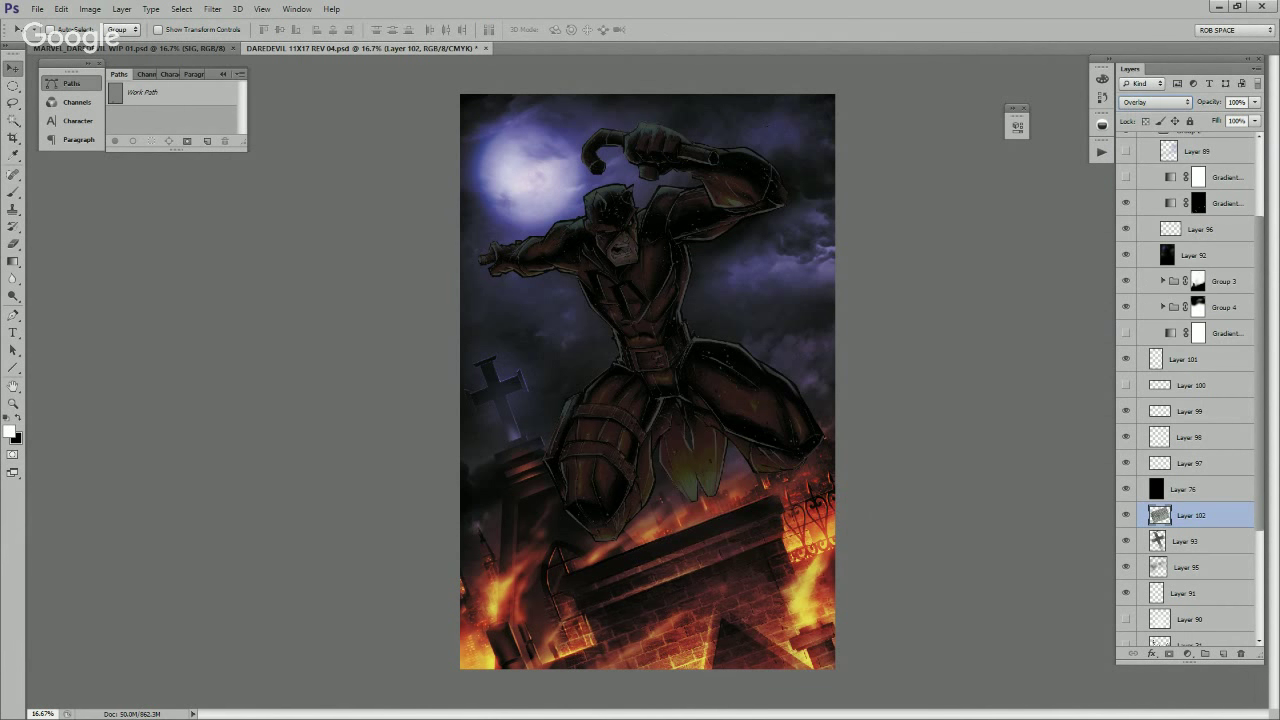
{"action": "key", "text": "ctrl+t"}
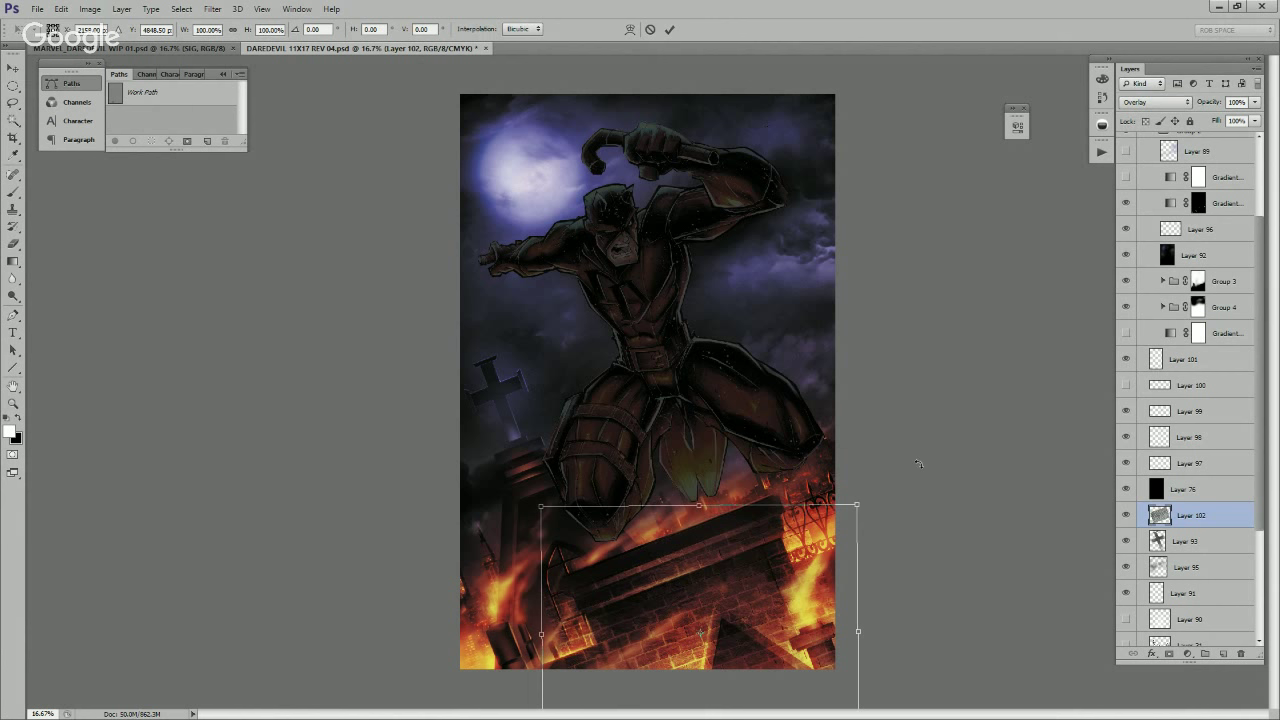
{"action": "left_click_drag", "start_coordinate": [918, 462], "coordinate": [914, 458]}
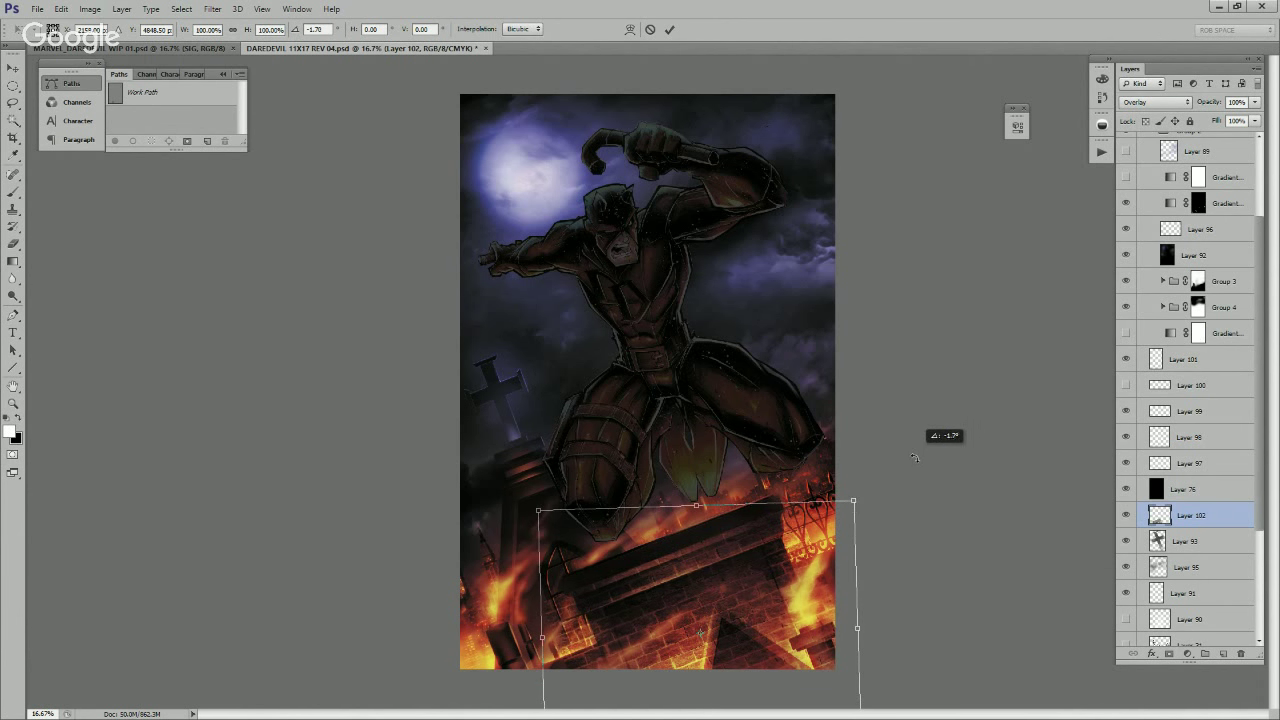
{"action": "key", "text": "Return"}
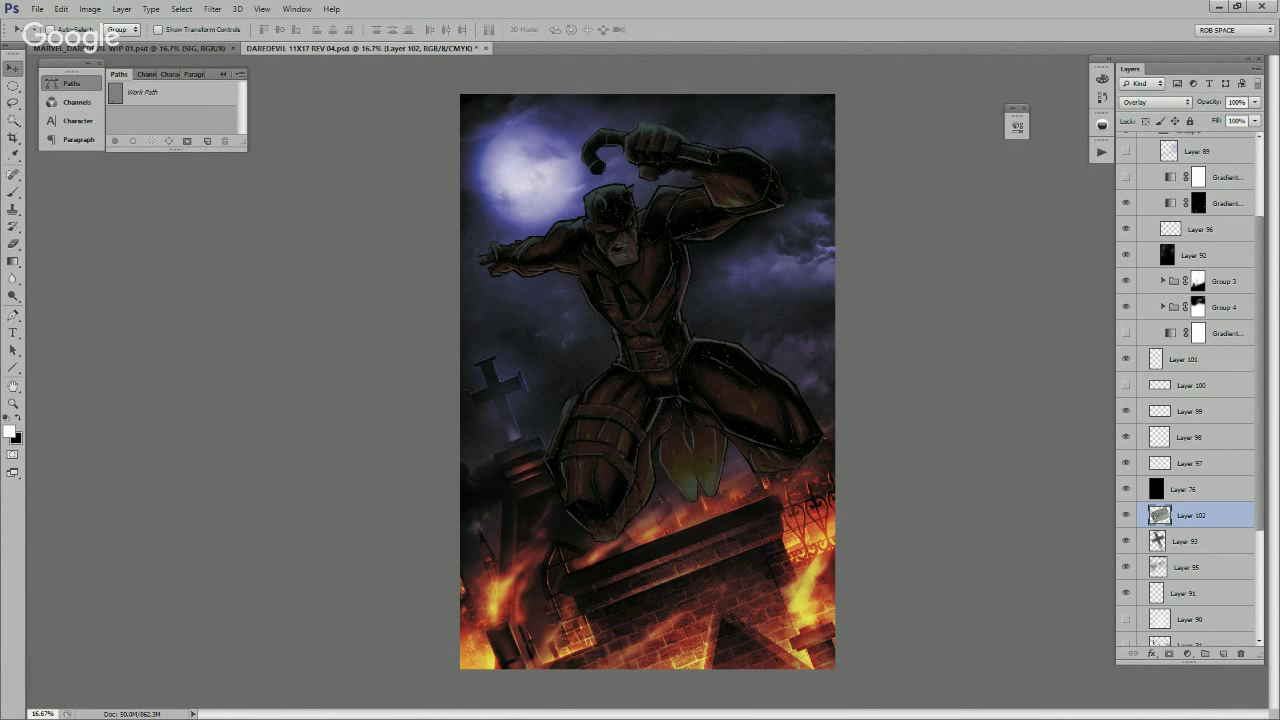
Step: Try other blending modes on the brick layer, including Hue and Soft Light, and return it to Overlay
{"action": "left_click", "coordinate": [1157, 102]}
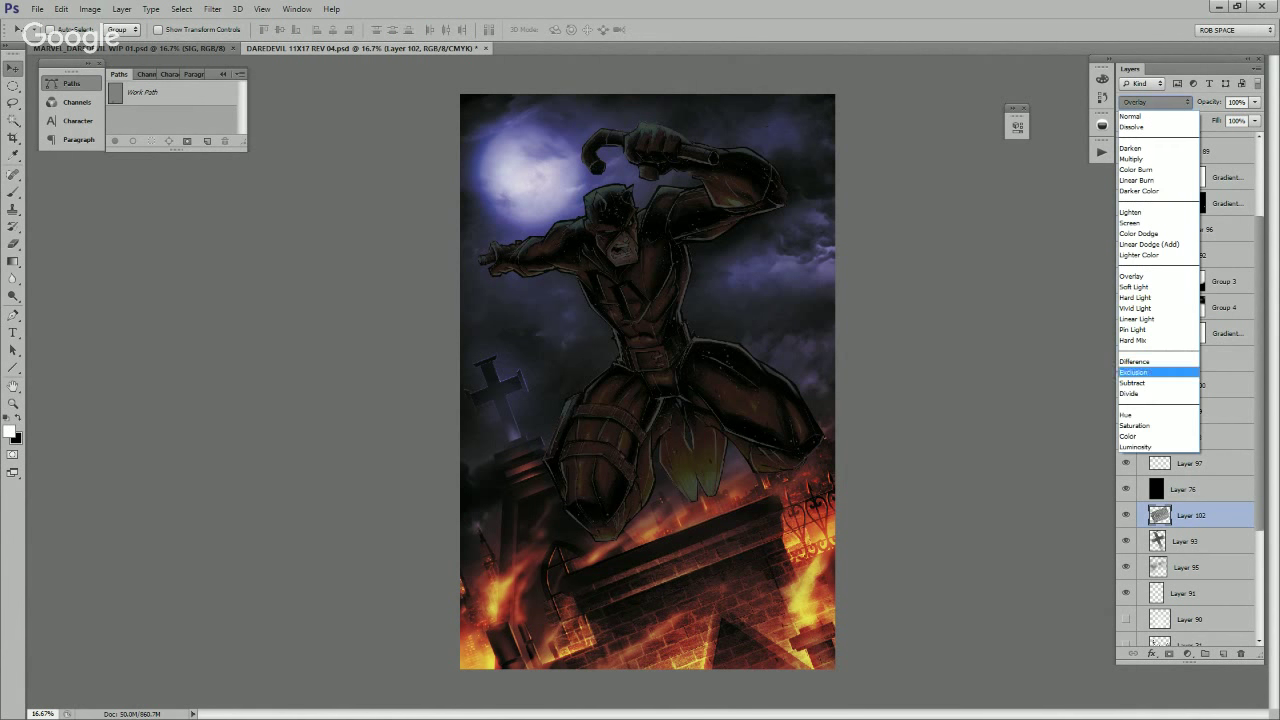
{"action": "left_click", "coordinate": [1160, 436]}
{"action": "key", "text": "Up"}
{"action": "key", "text": "Up"}
{"action": "key", "text": "Up"}
{"action": "key", "text": "Up"}
{"action": "key", "text": "Up"}
{"action": "key", "text": "Up"}
{"action": "key", "text": "Up"}
{"action": "key", "text": "Up"}
{"action": "key", "text": "Up"}
{"action": "key", "text": "Up"}
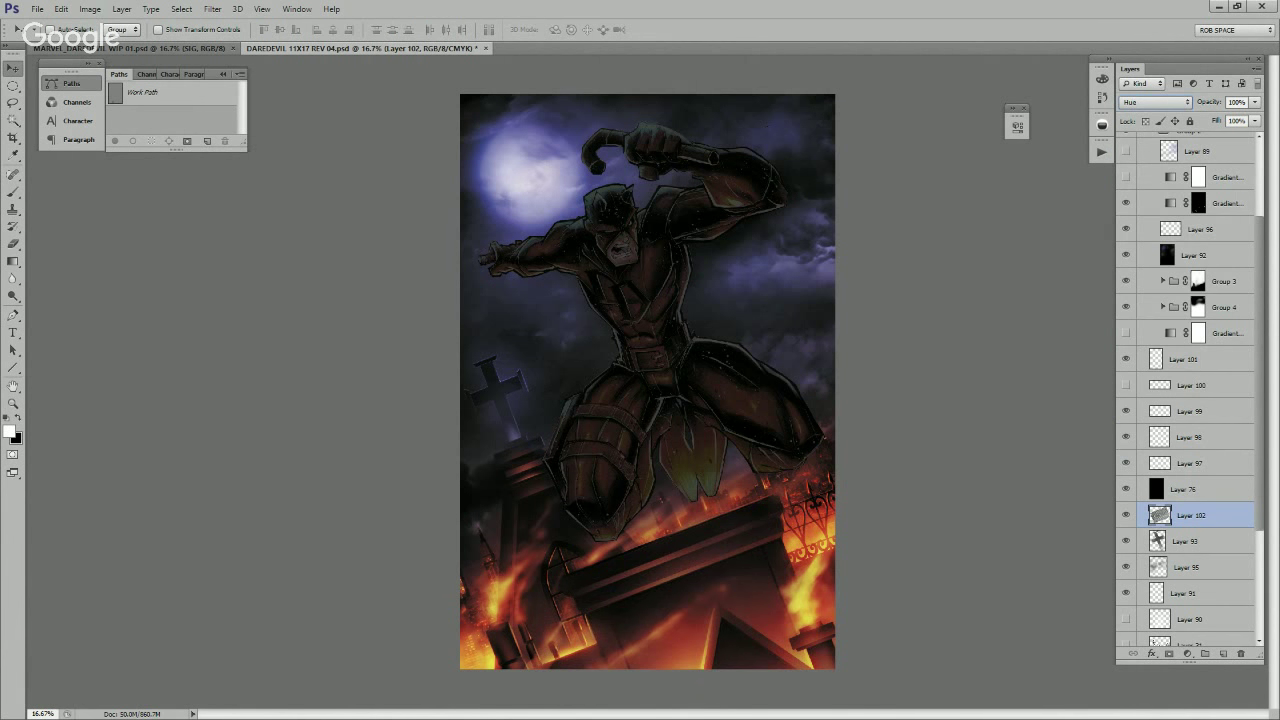
{"action": "key", "text": "Up"}
{"action": "key", "text": "Up"}
{"action": "key", "text": "Up"}
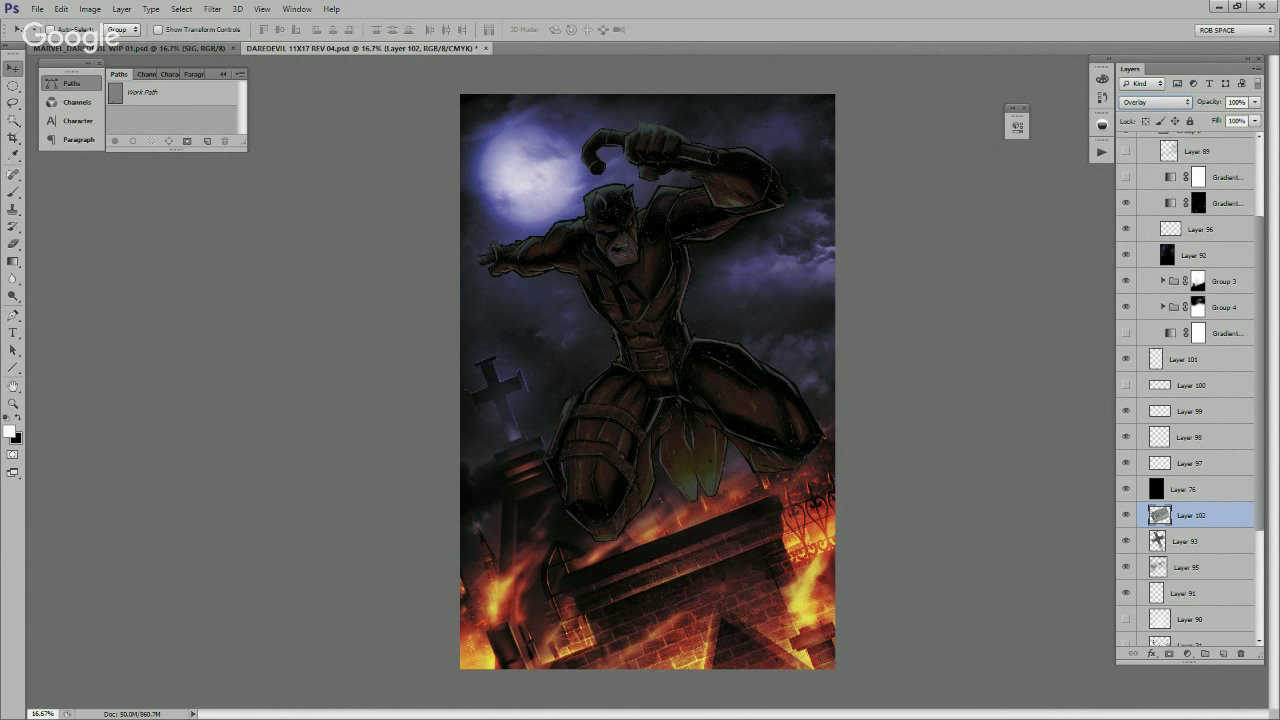
{"action": "key", "text": "Up"}
{"action": "key", "text": "Down"}
{"action": "key", "text": "Down"}
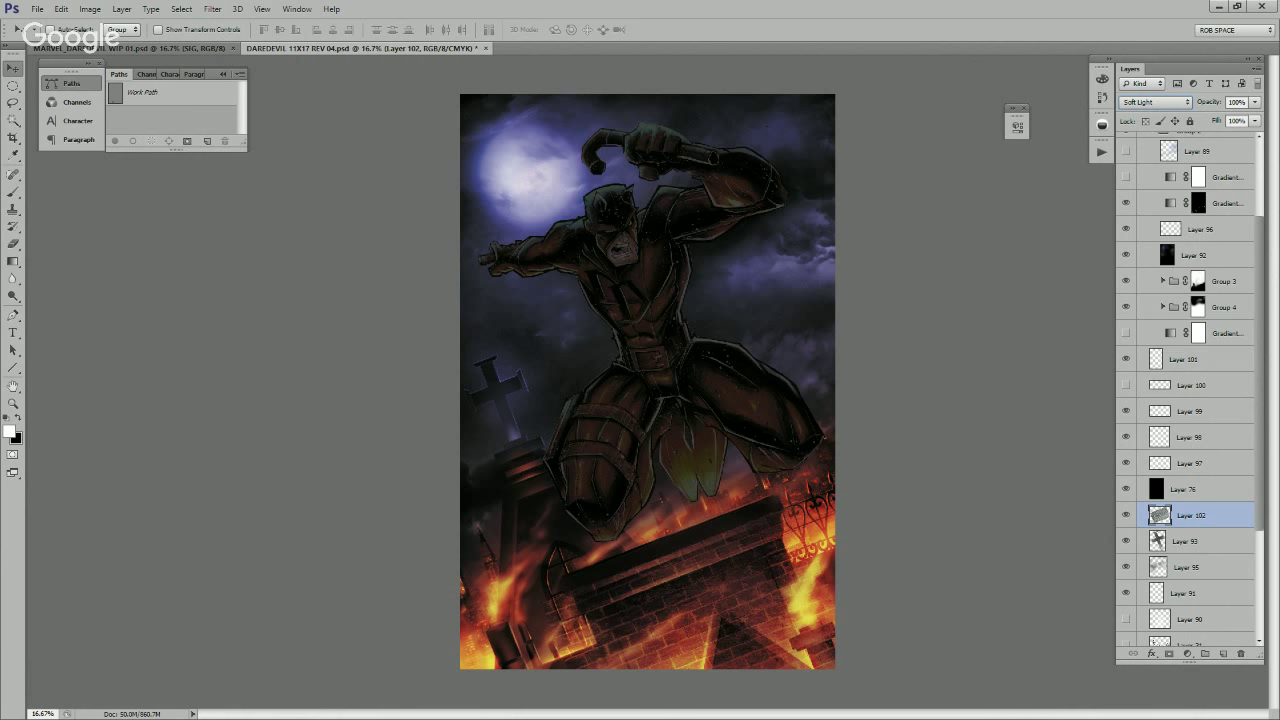
{"action": "key", "text": "Up"}
Step: Set the brick layer's opacity to 78% and add a layer mask inverted to black
{"action": "left_click", "coordinate": [1255, 102]}
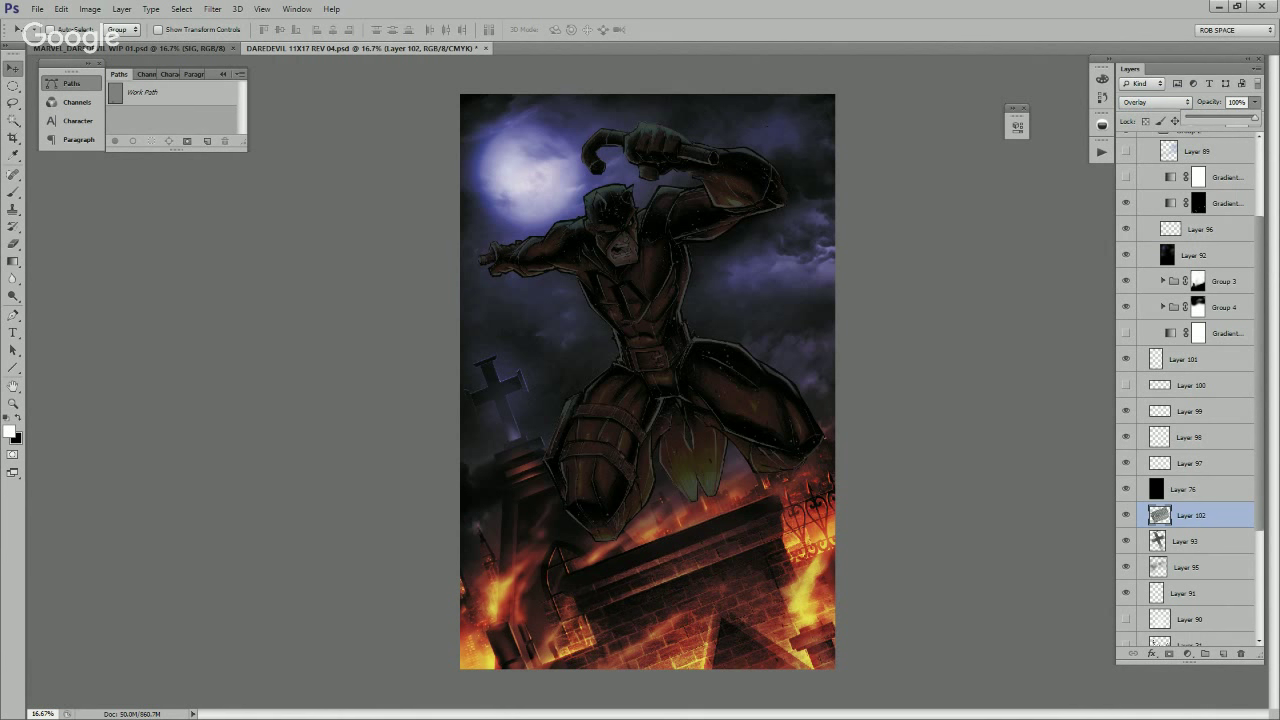
{"action": "left_click_drag", "start_coordinate": [1254, 117], "coordinate": [1239, 117]}
{"action": "left_click", "coordinate": [1169, 653]}
{"action": "left_click", "coordinate": [1169, 653]}
{"action": "key", "text": "ctrl+i"}
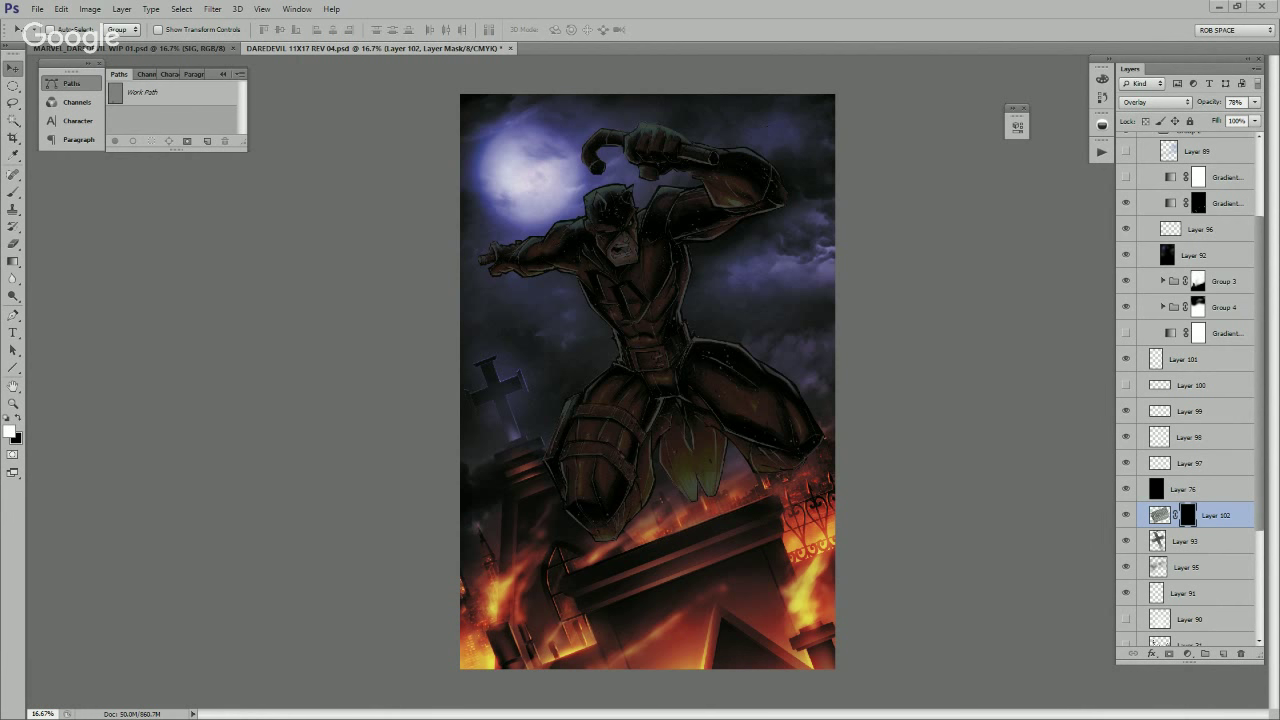
Step: Move Layer 102 down the layer stack to just above Group 3 copy 2 and select its mask for painting
{"action": "key", "text": "z"}
{"action": "left_click", "coordinate": [748, 619]}
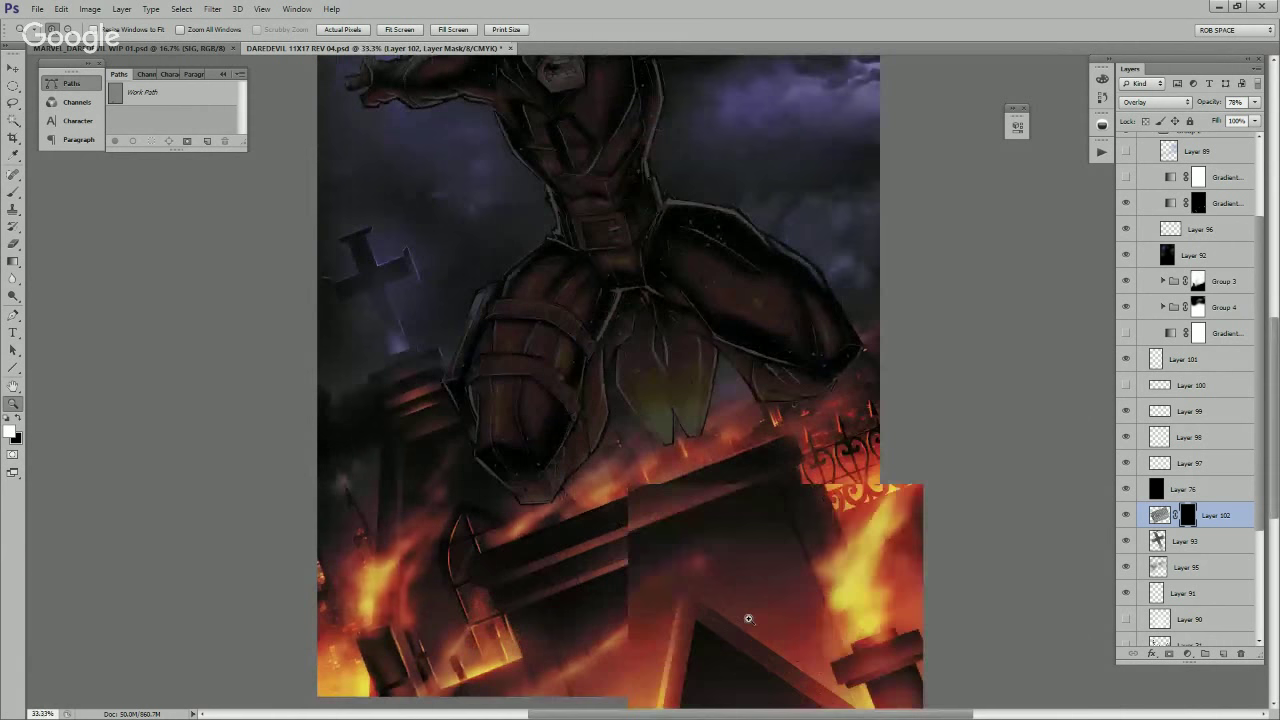
{"action": "key", "text": "b"}
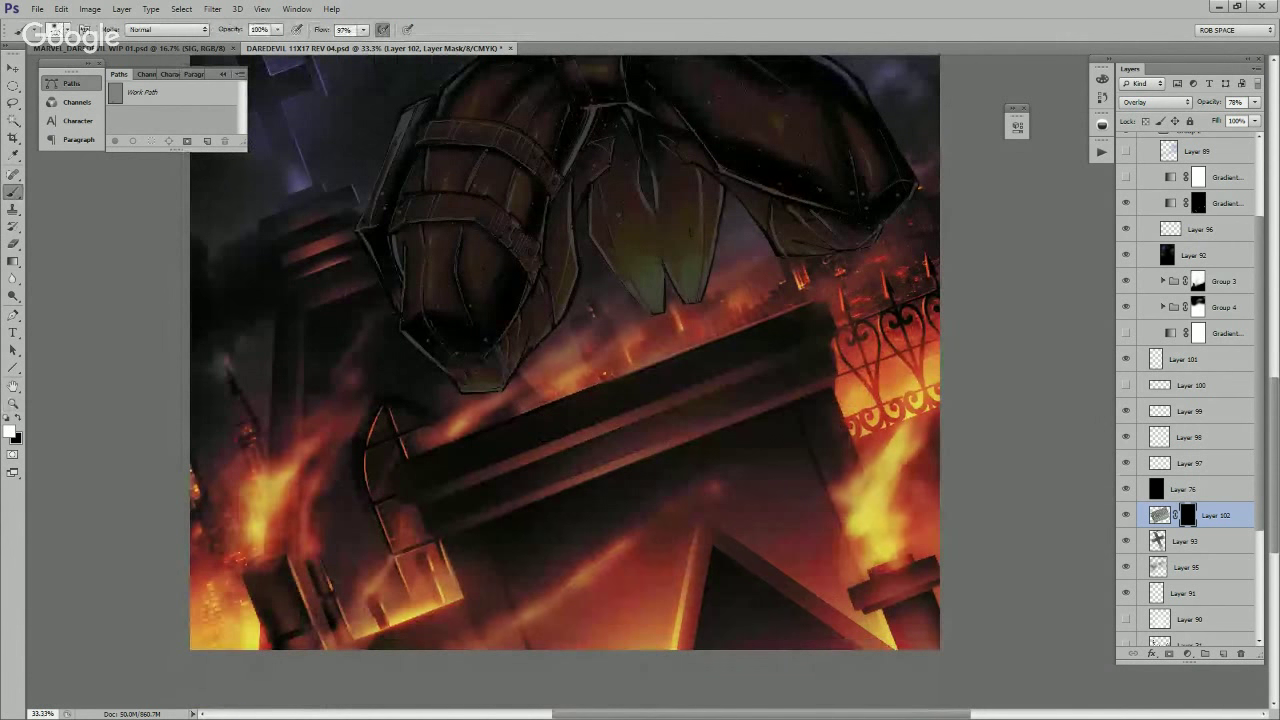
{"action": "left_click_drag", "start_coordinate": [1158, 515], "coordinate": [1151, 591]}
{"action": "scroll", "coordinate": [1154, 531], "scroll_direction": "down", "scroll_amount": 3}
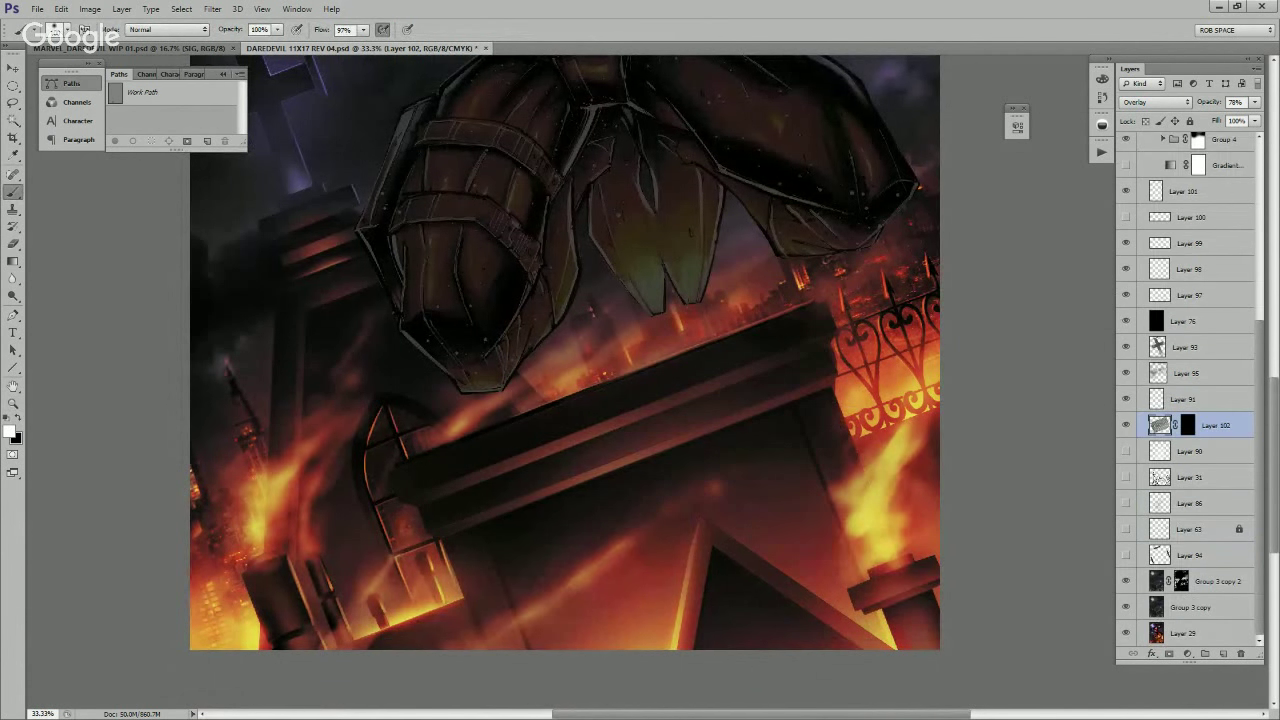
{"action": "left_click_drag", "start_coordinate": [1160, 425], "coordinate": [1158, 567]}
{"action": "left_click", "coordinate": [1187, 555]}
Step: Paint white on Layer 102's mask to reveal the bricks across the wall below the ledge and around the peaked roof
{"action": "key", "text": "x"}
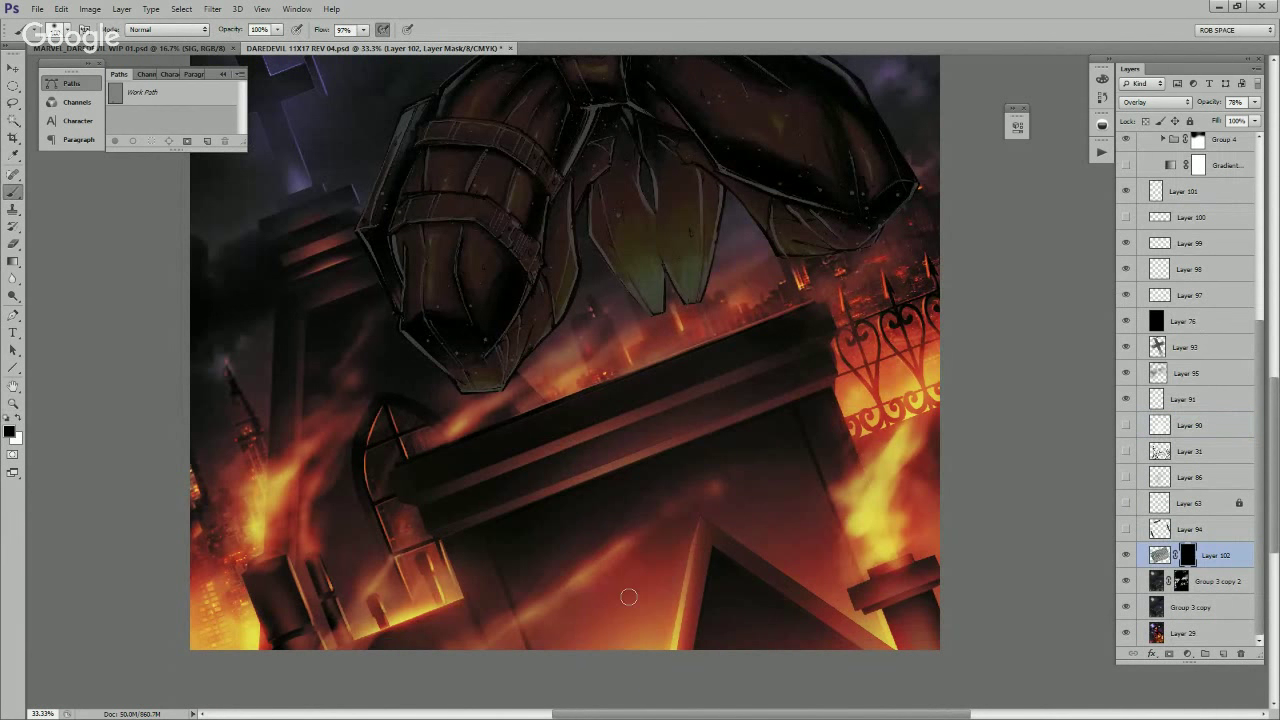
{"action": "key", "text": "x"}
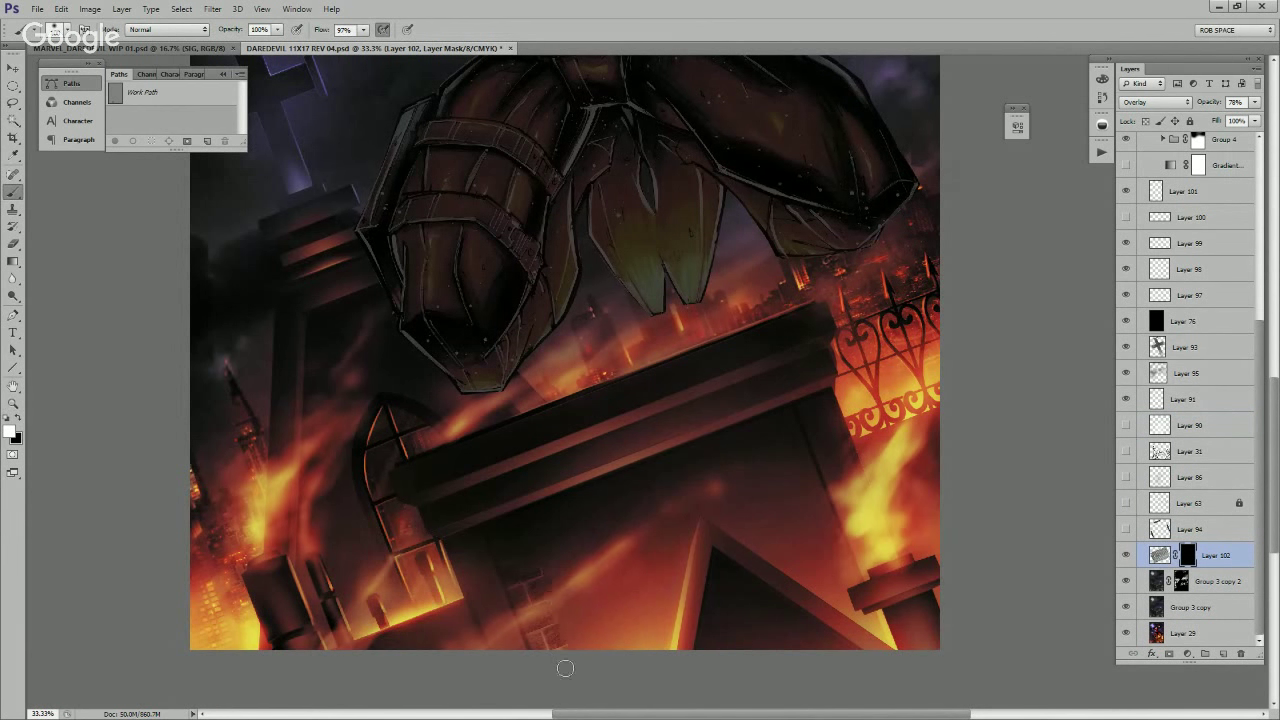
{"action": "mouse_move", "coordinate": [565, 668]}
{"action": "left_mouse_down"}
{"action": "mouse_move", "coordinate": [557, 593]}
{"action": "mouse_move", "coordinate": [590, 653]}
{"action": "mouse_move", "coordinate": [643, 543]}
{"action": "mouse_move", "coordinate": [640, 656]}
{"action": "mouse_move", "coordinate": [658, 571]}
{"action": "mouse_move", "coordinate": [662, 648]}
{"action": "mouse_move", "coordinate": [678, 538]}
{"action": "mouse_move", "coordinate": [515, 561]}
{"action": "mouse_move", "coordinate": [567, 512]}
{"action": "mouse_move", "coordinate": [607, 510]}
{"action": "mouse_move", "coordinate": [587, 524]}
{"action": "mouse_move", "coordinate": [730, 459]}
{"action": "mouse_move", "coordinate": [675, 549]}
{"action": "mouse_move", "coordinate": [698, 495]}
{"action": "mouse_move", "coordinate": [818, 581]}
{"action": "mouse_move", "coordinate": [764, 543]}
{"action": "mouse_move", "coordinate": [773, 506]}
{"action": "mouse_move", "coordinate": [749, 543]}
{"action": "left_mouse_up"}
{"action": "right_click", "coordinate": [773, 507]}
{"action": "left_click", "coordinate": [857, 546]}
{"action": "key", "text": "]"}
{"action": "key", "text": "]"}
{"action": "key", "text": "]"}
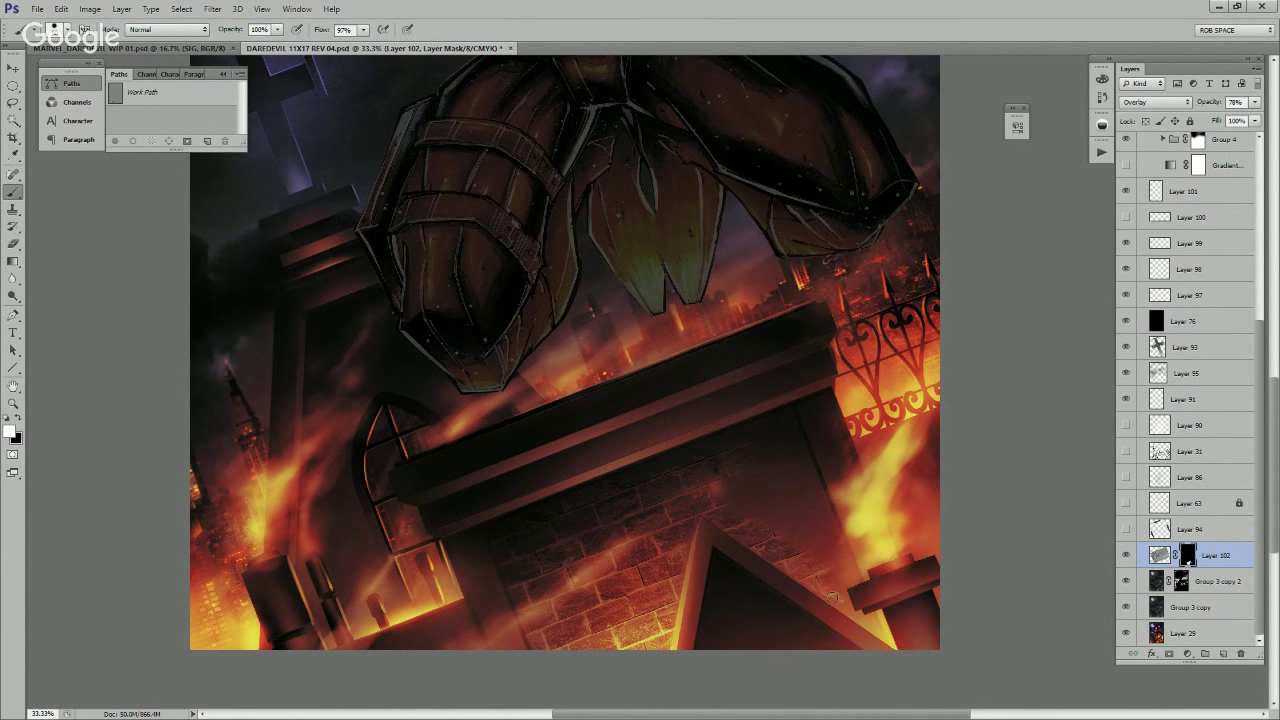
{"action": "mouse_move", "coordinate": [839, 606]}
{"action": "left_mouse_down"}
{"action": "mouse_move", "coordinate": [844, 596]}
{"action": "mouse_move", "coordinate": [875, 622]}
{"action": "mouse_move", "coordinate": [844, 618]}
{"action": "left_mouse_up"}
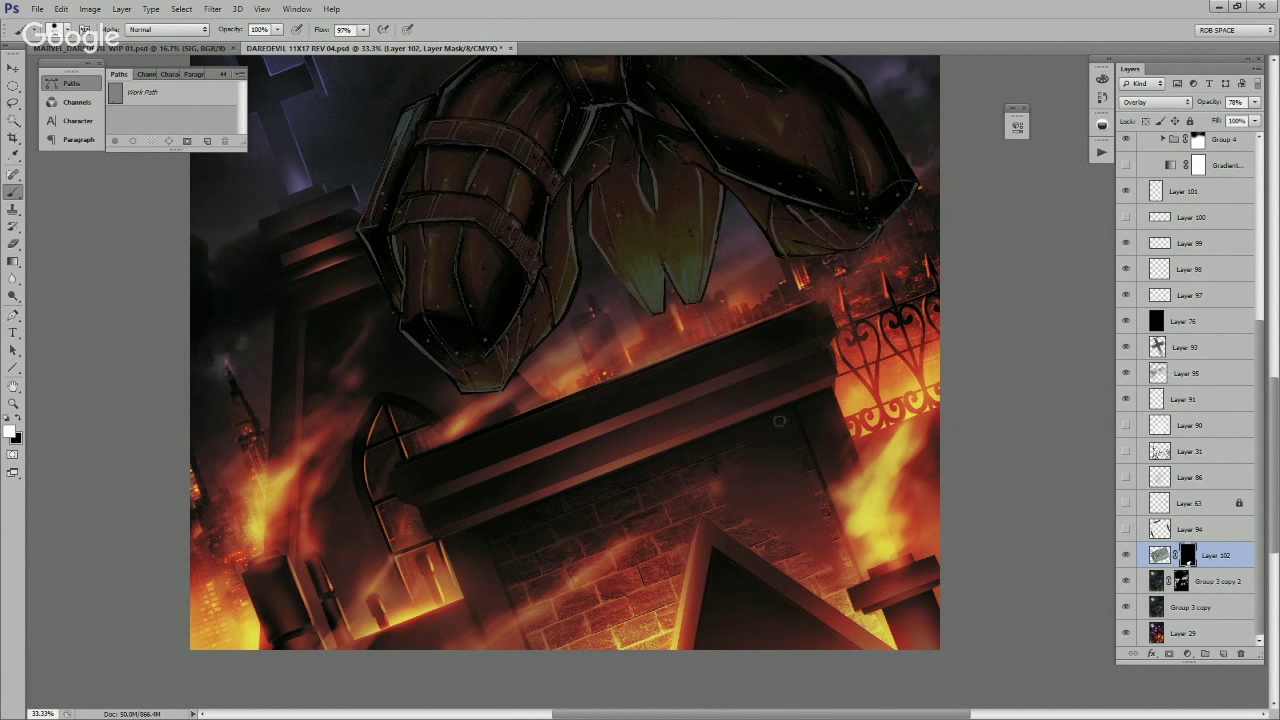
{"action": "mouse_move", "coordinate": [779, 421]}
{"action": "left_mouse_down"}
{"action": "mouse_move", "coordinate": [685, 457]}
{"action": "mouse_move", "coordinate": [743, 442]}
{"action": "mouse_move", "coordinate": [743, 489]}
{"action": "mouse_move", "coordinate": [793, 453]}
{"action": "mouse_move", "coordinate": [769, 489]}
{"action": "mouse_move", "coordinate": [768, 522]}
{"action": "left_mouse_up"}
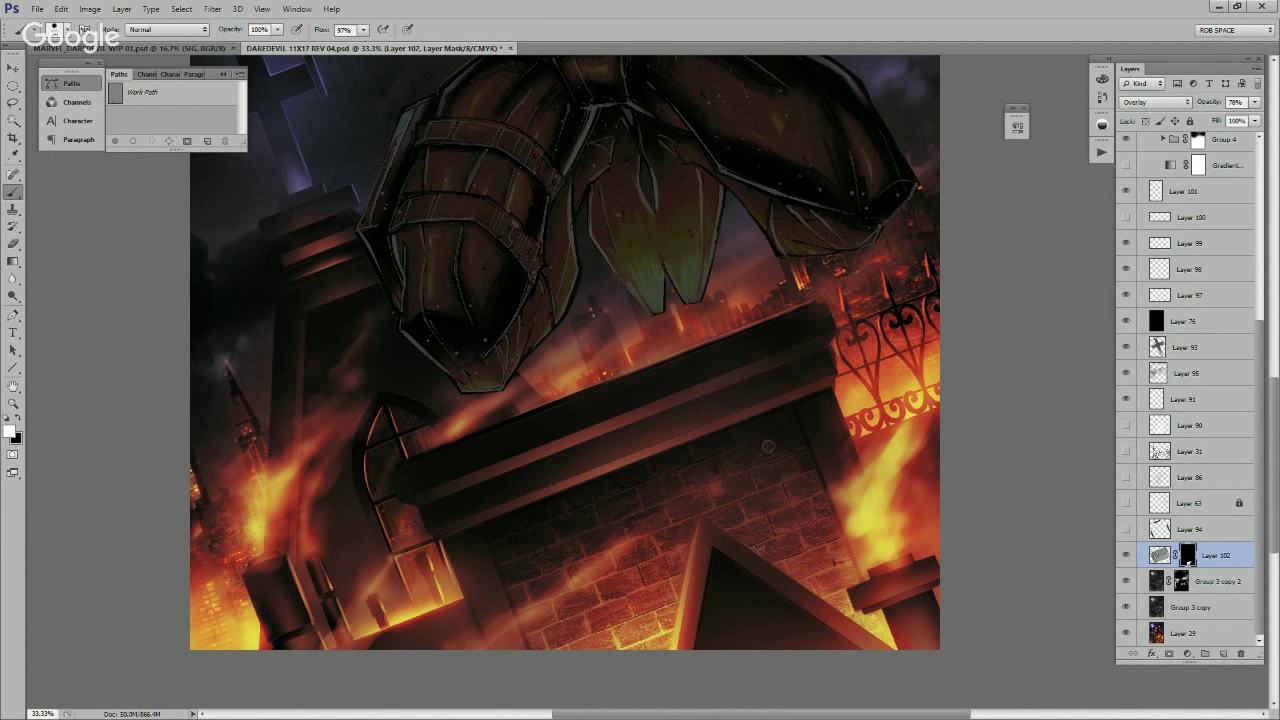
{"action": "key", "text": "x"}
{"action": "key", "text": "x"}
Step: Set the brick layer's opacity to 54% and open the Filter Gallery for its texture image
{"action": "left_click", "coordinate": [1255, 102]}
{"action": "left_click_drag", "start_coordinate": [1243, 117], "coordinate": [1226, 117]}
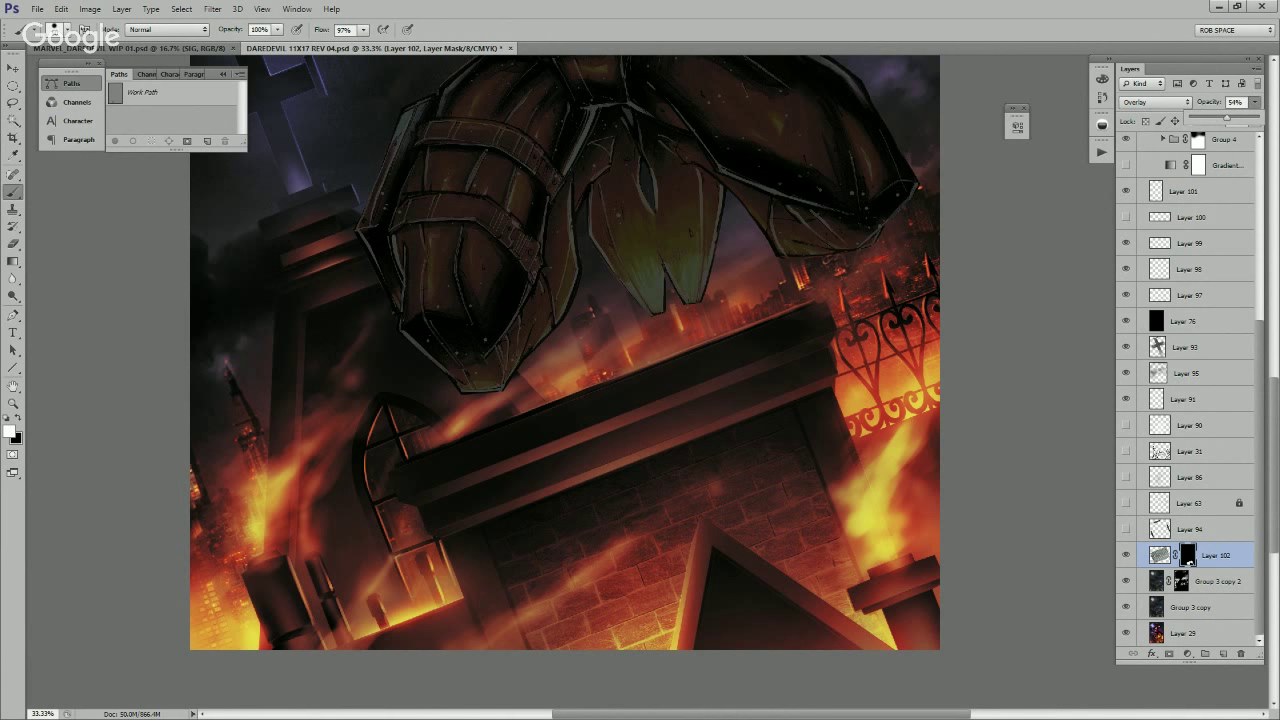
{"action": "left_click", "coordinate": [212, 9]}
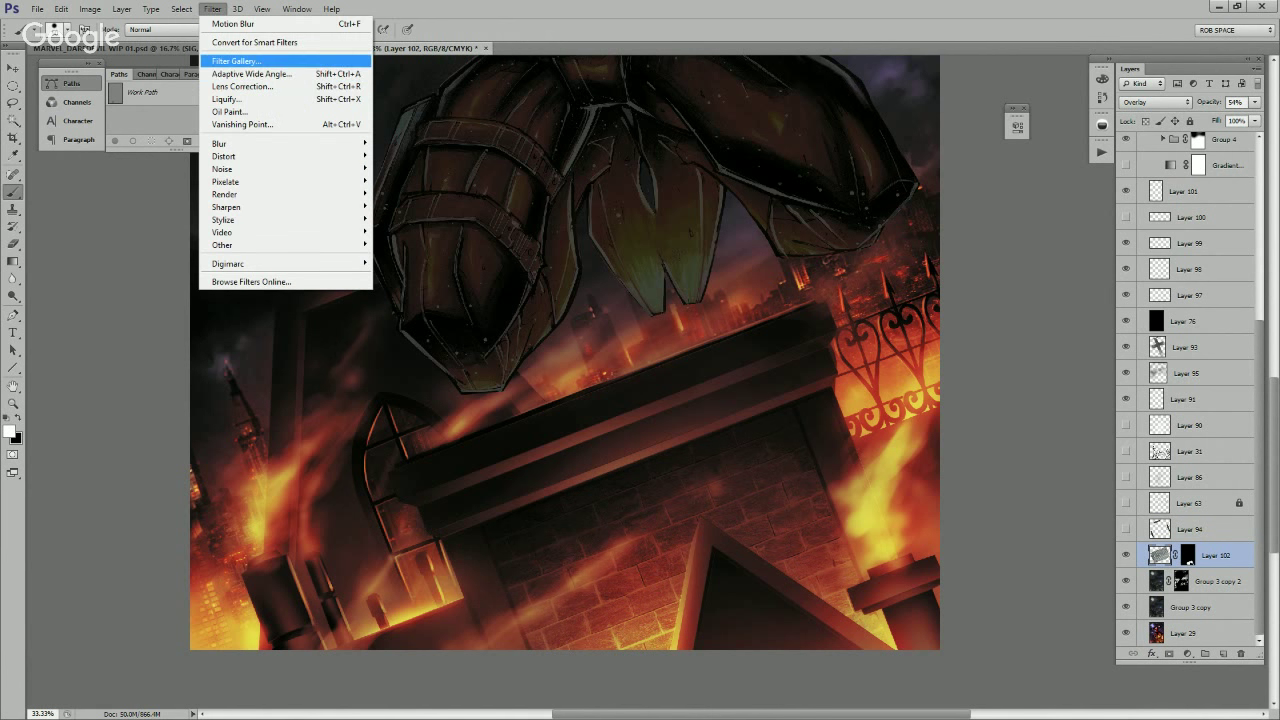
{"action": "left_click", "coordinate": [270, 62]}
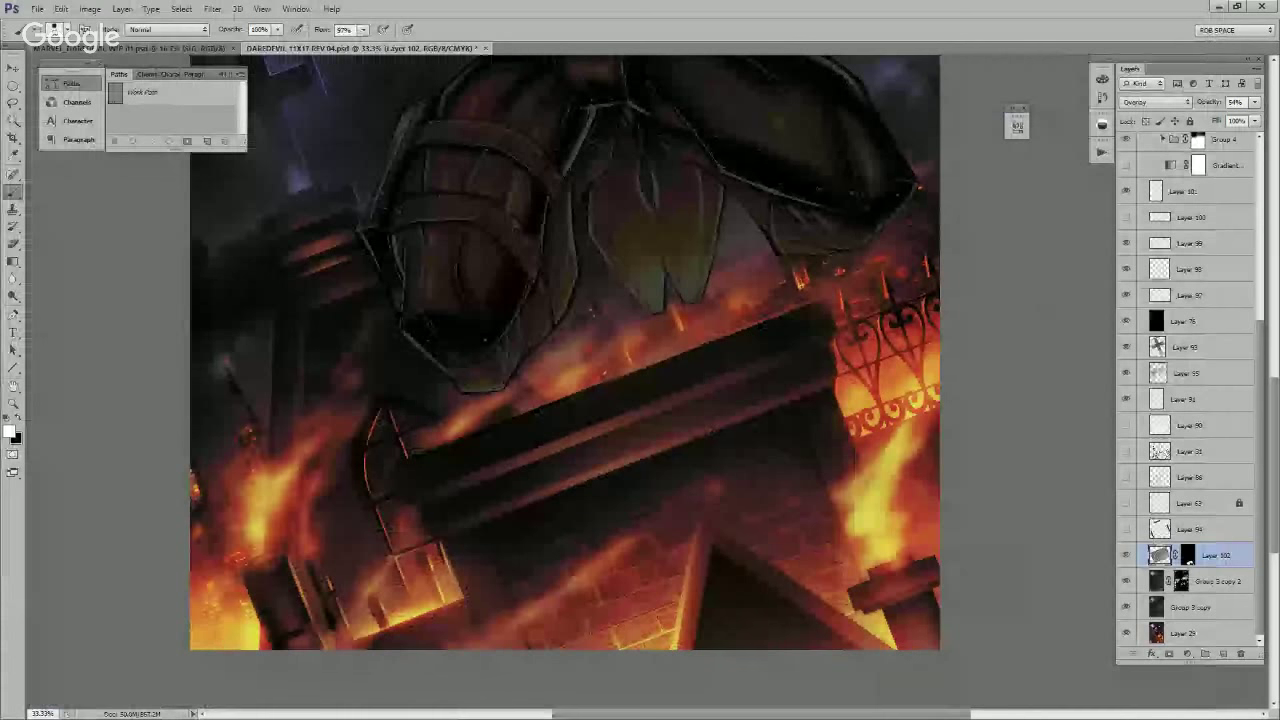
Step: Test Multiply, Darken, Normal and Soft Light on the masked brick layer, and restore Overlay blending
{"action": "left_click", "coordinate": [1155, 101]}
{"action": "left_click", "coordinate": [1131, 158]}
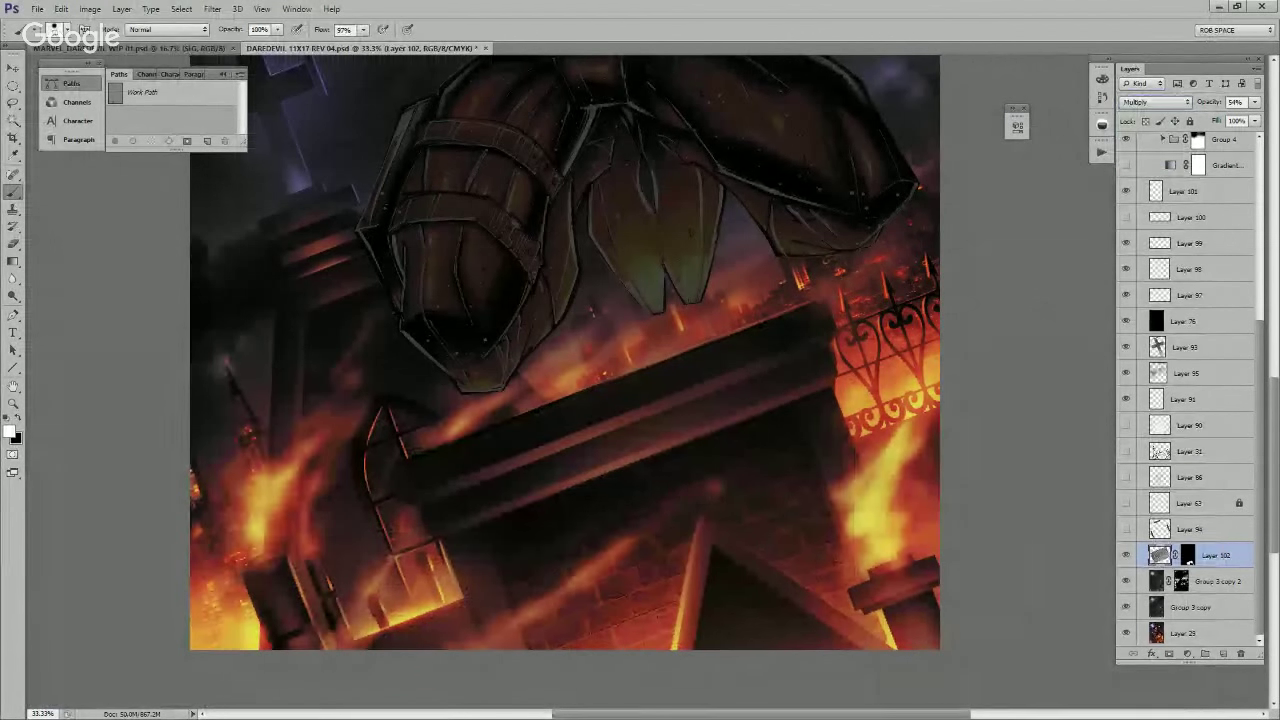
{"action": "left_click", "coordinate": [1155, 101]}
{"action": "left_click", "coordinate": [1130, 148]}
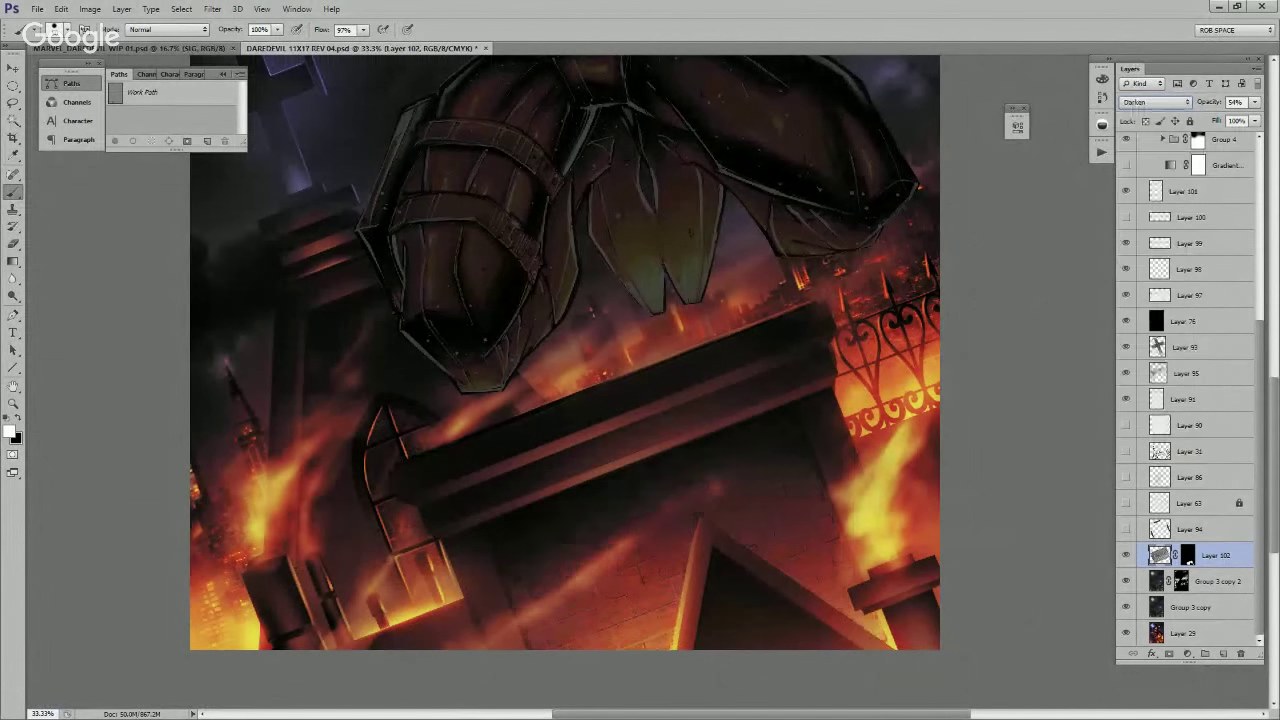
{"action": "left_click", "coordinate": [1155, 101]}
{"action": "left_click", "coordinate": [1130, 115]}
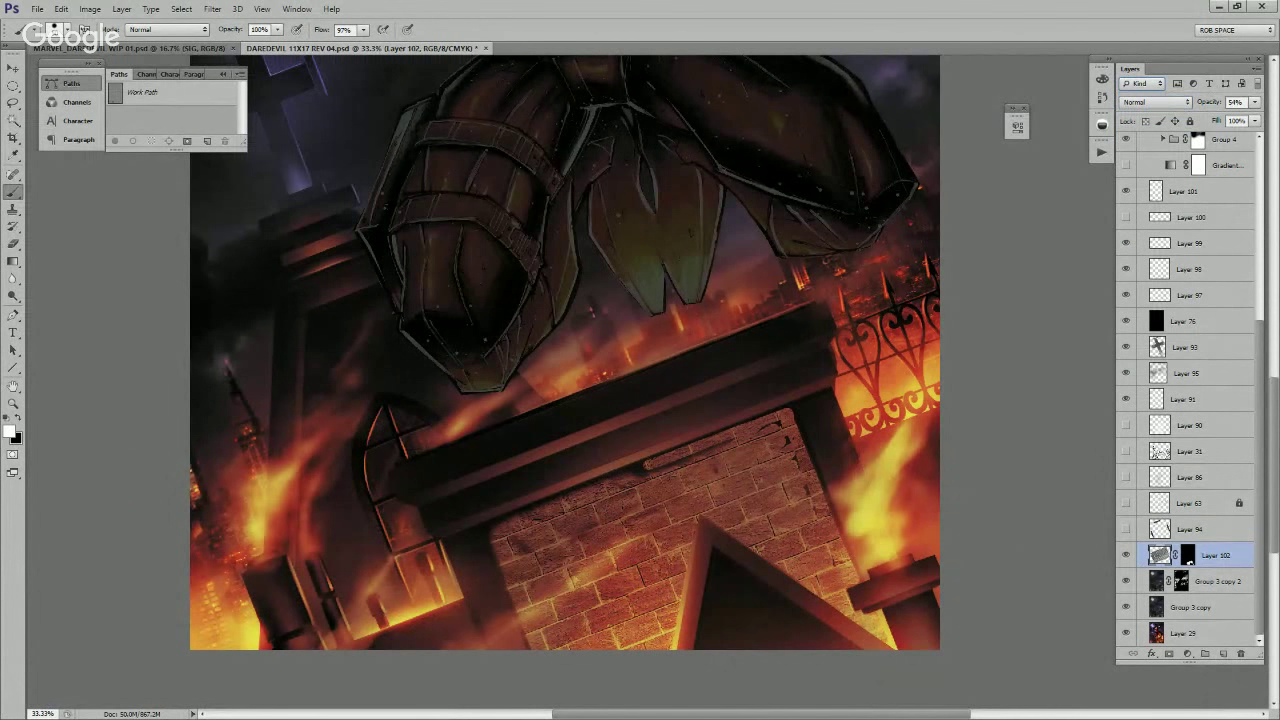
{"action": "left_click", "coordinate": [1155, 101]}
{"action": "left_click", "coordinate": [1135, 287]}
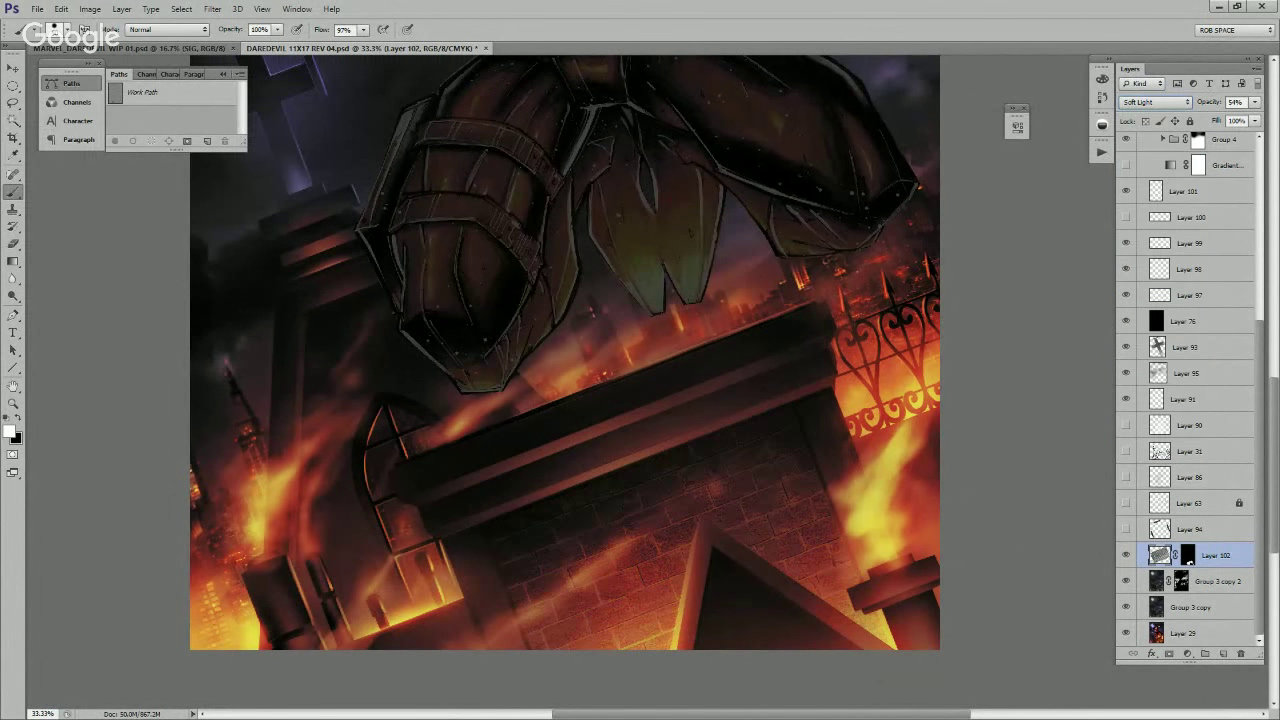
{"action": "left_click", "coordinate": [1155, 101]}
{"action": "left_click", "coordinate": [1135, 276]}
Step: Compare the wall with the bricks hidden and shown, and set Layer 102's opacity to 41%
{"action": "left_click", "coordinate": [1254, 102]}
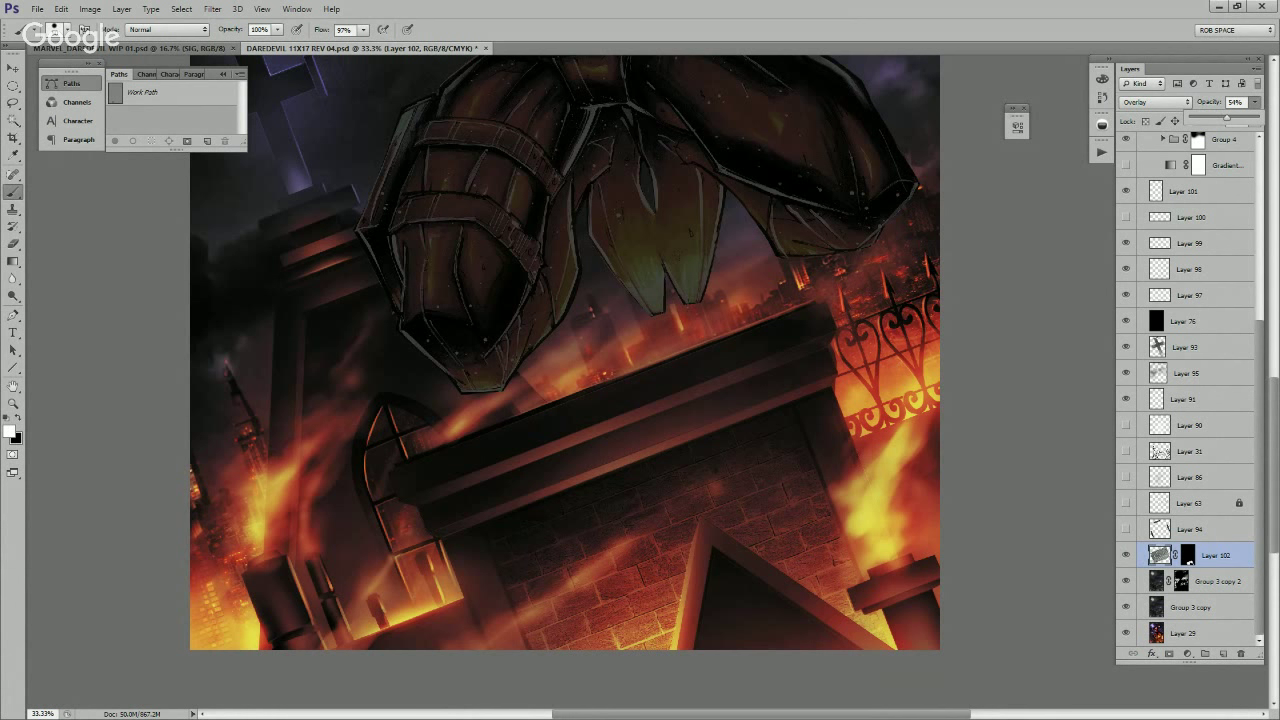
{"action": "left_click", "coordinate": [1126, 555]}
{"action": "left_click", "coordinate": [1126, 555]}
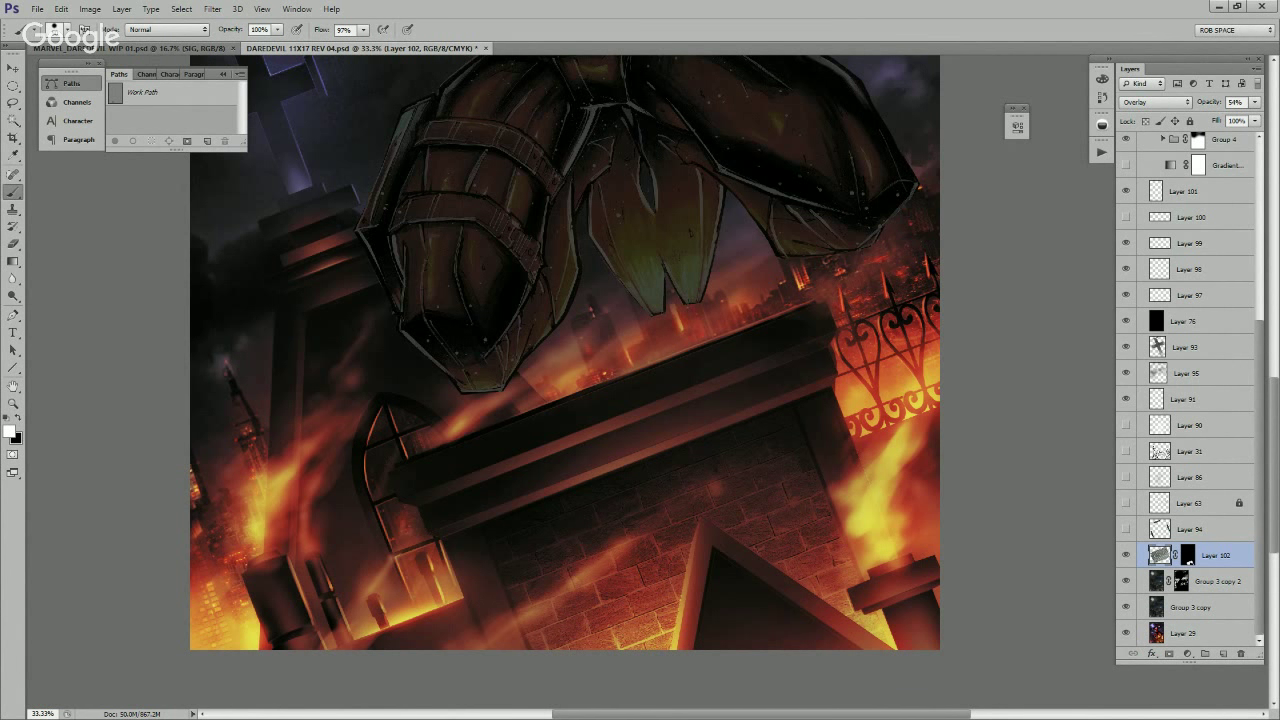
{"action": "left_click", "coordinate": [1255, 102]}
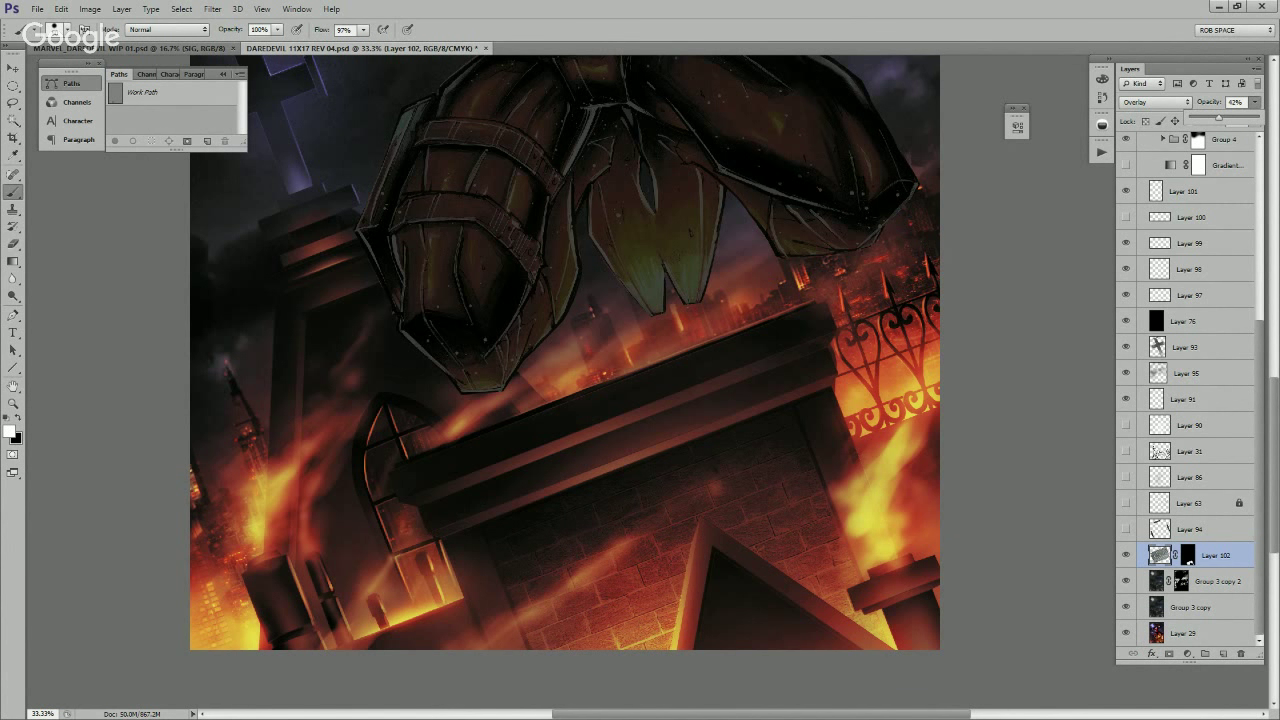
{"action": "key", "text": "ctrl+z"}
{"action": "left_click_drag", "start_coordinate": [1216, 118], "coordinate": [1259, 118]}
{"action": "key", "text": "ctrl+z"}
Step: Review the bricks in the whole composition and scale the texture inside its mask to about 188.8%
{"action": "key", "text": "z"}
{"action": "left_click", "coordinate": [908, 358], "text": "alt"}
{"action": "left_click", "coordinate": [908, 362], "text": "alt"}
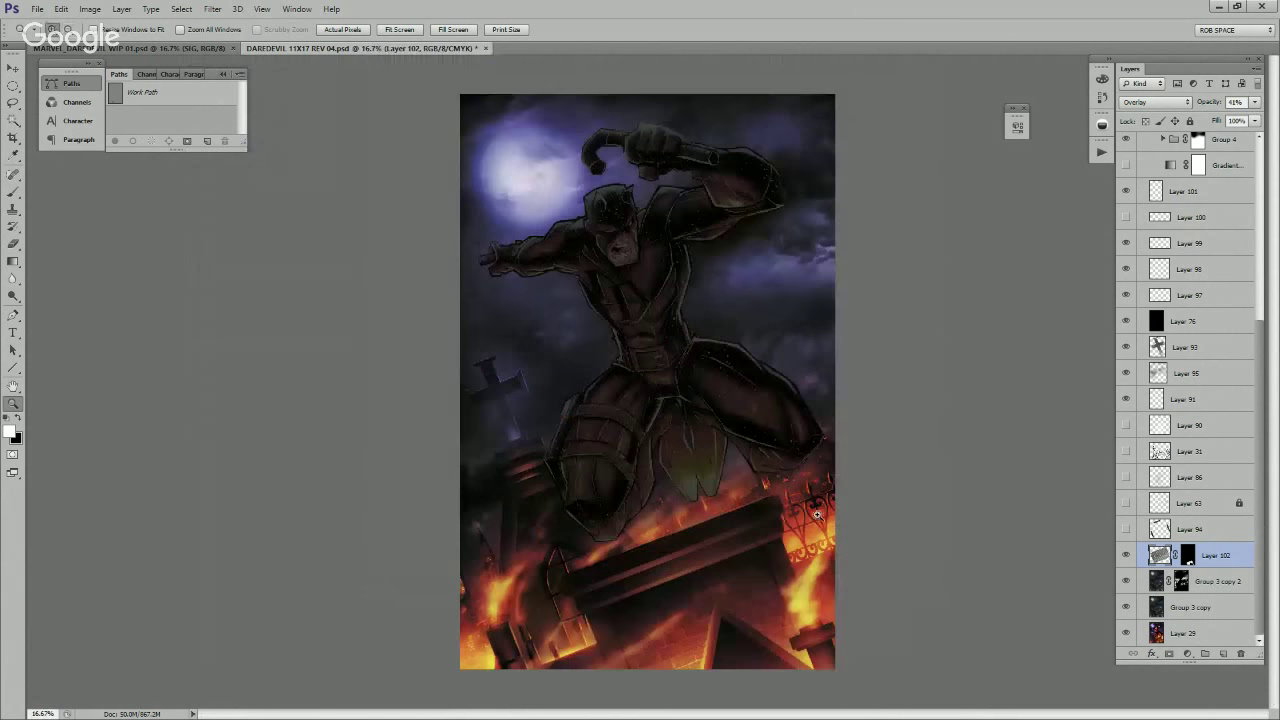
{"action": "left_click", "coordinate": [817, 514]}
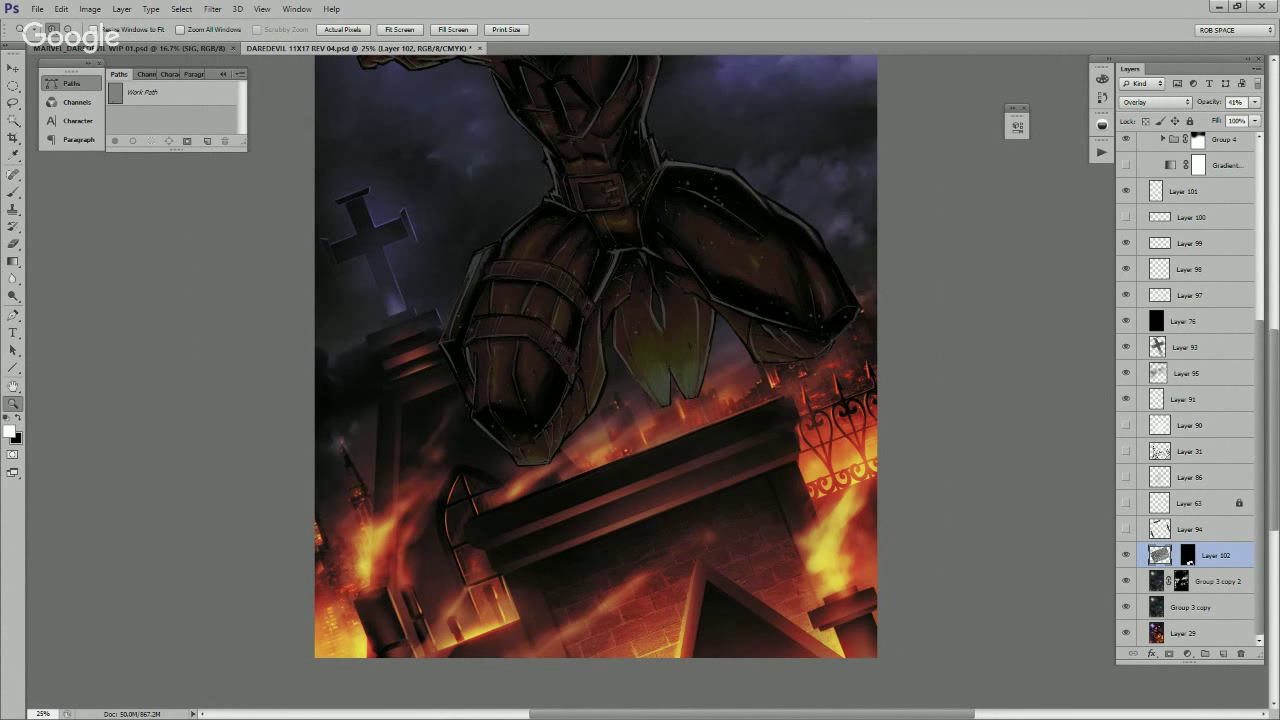
{"action": "left_click", "coordinate": [800, 550], "text": "alt"}
{"action": "key", "text": "ctrl+t"}
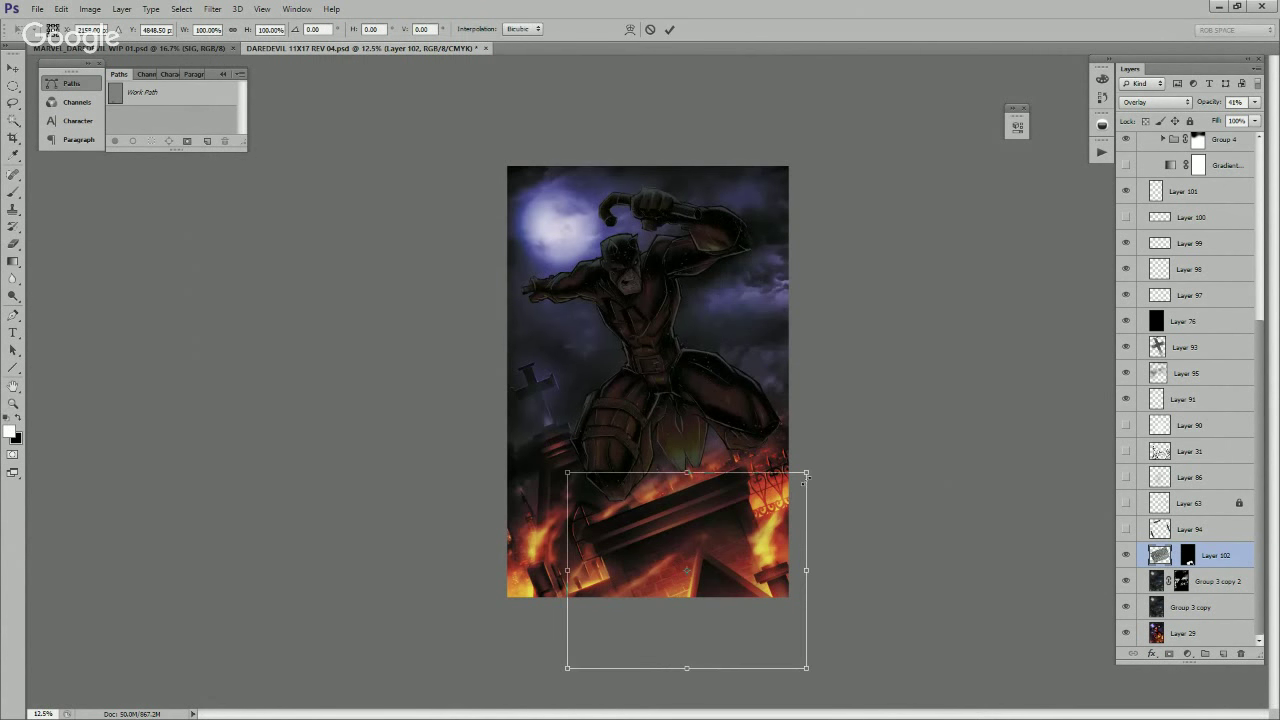
{"action": "left_click_drag", "start_coordinate": [805, 480], "coordinate": [917, 381]}
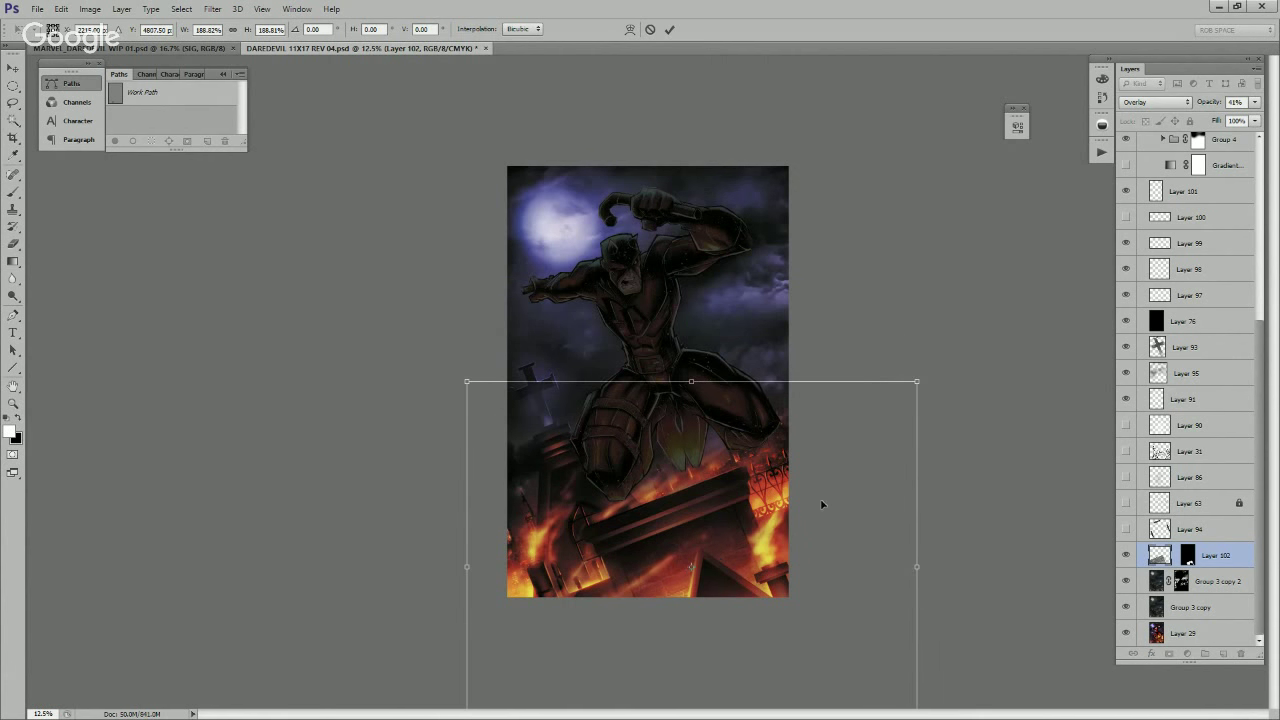
{"action": "key", "text": "z"}
{"action": "key", "text": "Return"}
Step: Shift the enlarged brick texture slightly within the masked wall area below the ledge
{"action": "left_click", "coordinate": [739, 554]}
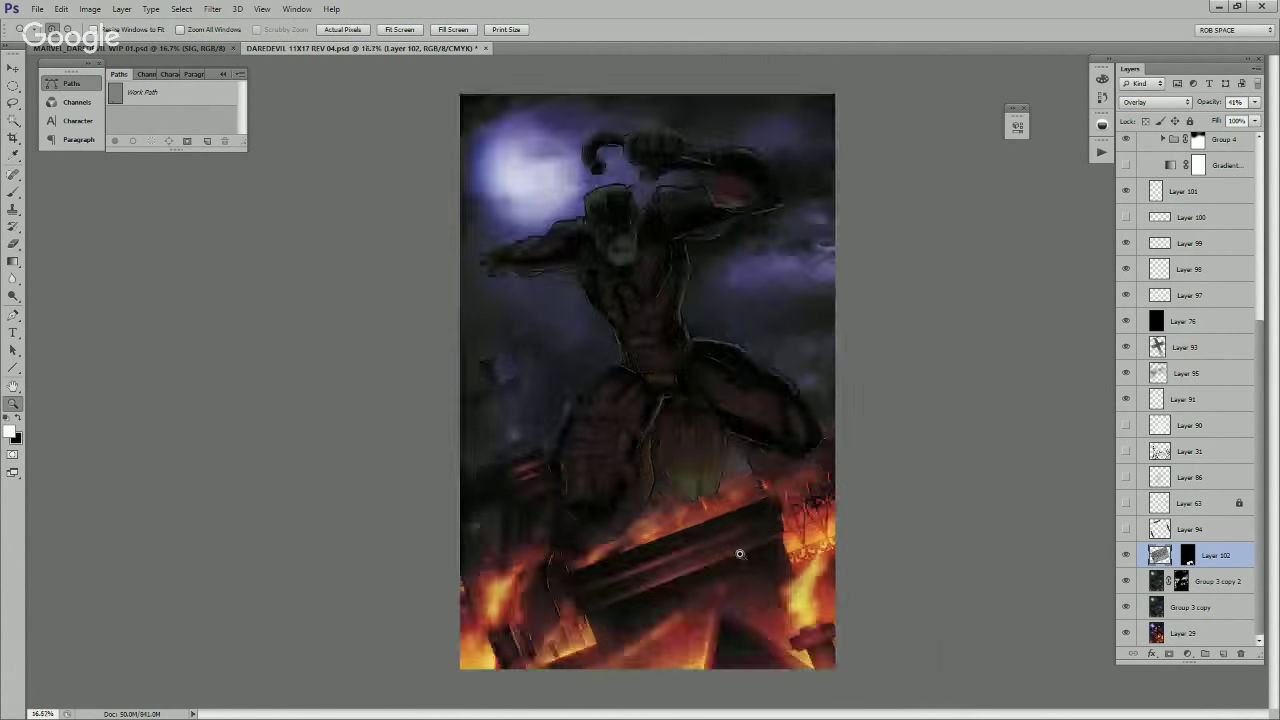
{"action": "left_click", "coordinate": [739, 554]}
{"action": "key", "text": "v"}
{"action": "left_click_drag", "start_coordinate": [779, 492], "coordinate": [813, 487]}
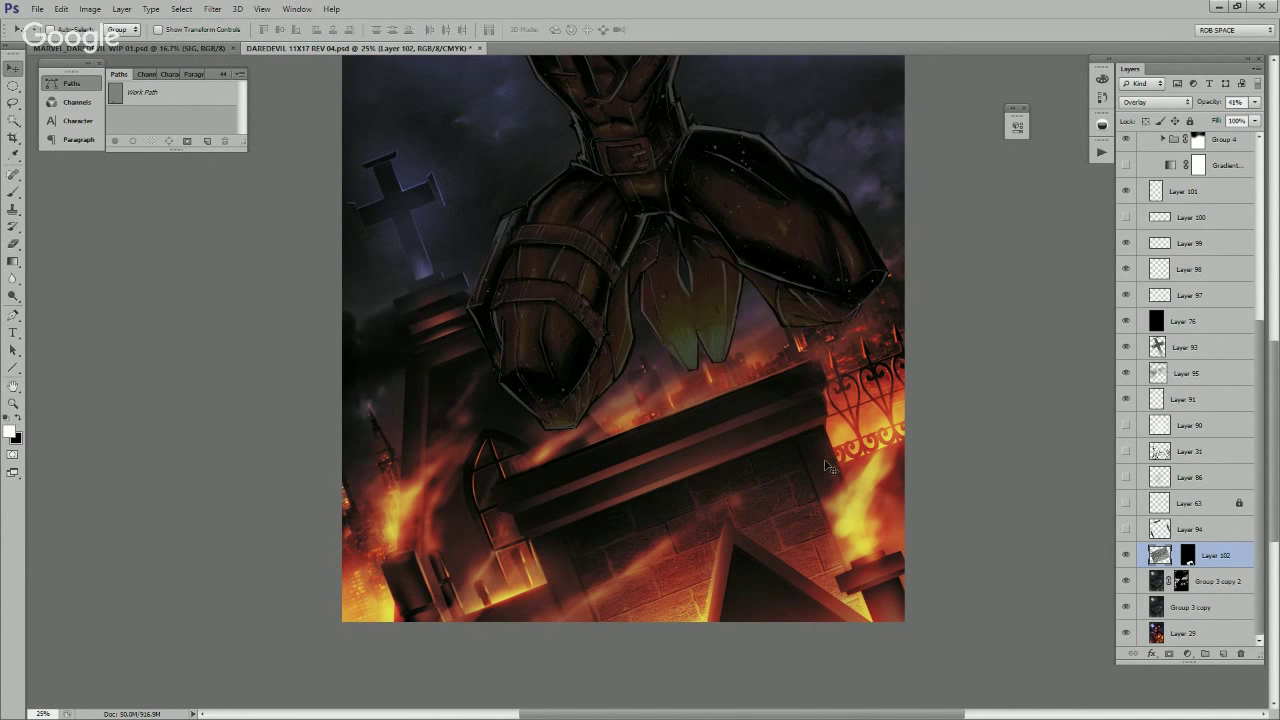
Step: Duplicate the masked brick layer, remove the copy's mask, and scale the copied bricks down over the lower buildings
{"action": "key", "text": "ctrl+j"}
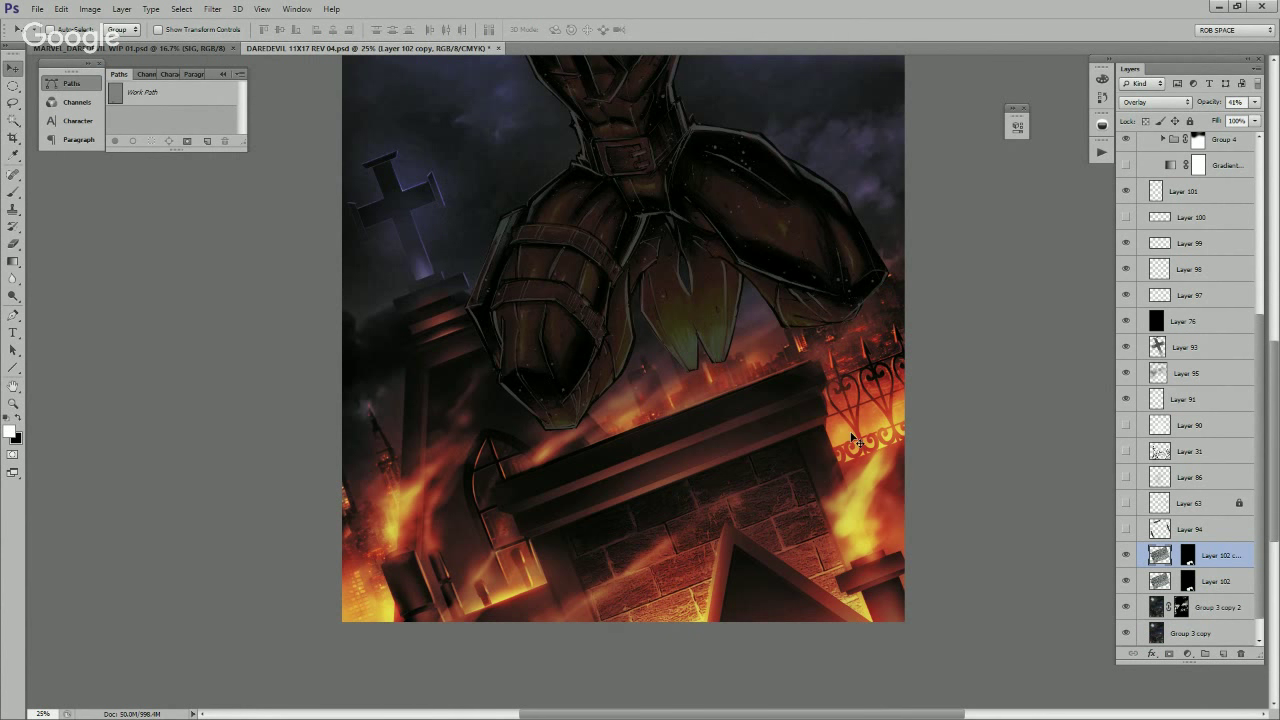
{"action": "right_click", "coordinate": [1187, 555]}
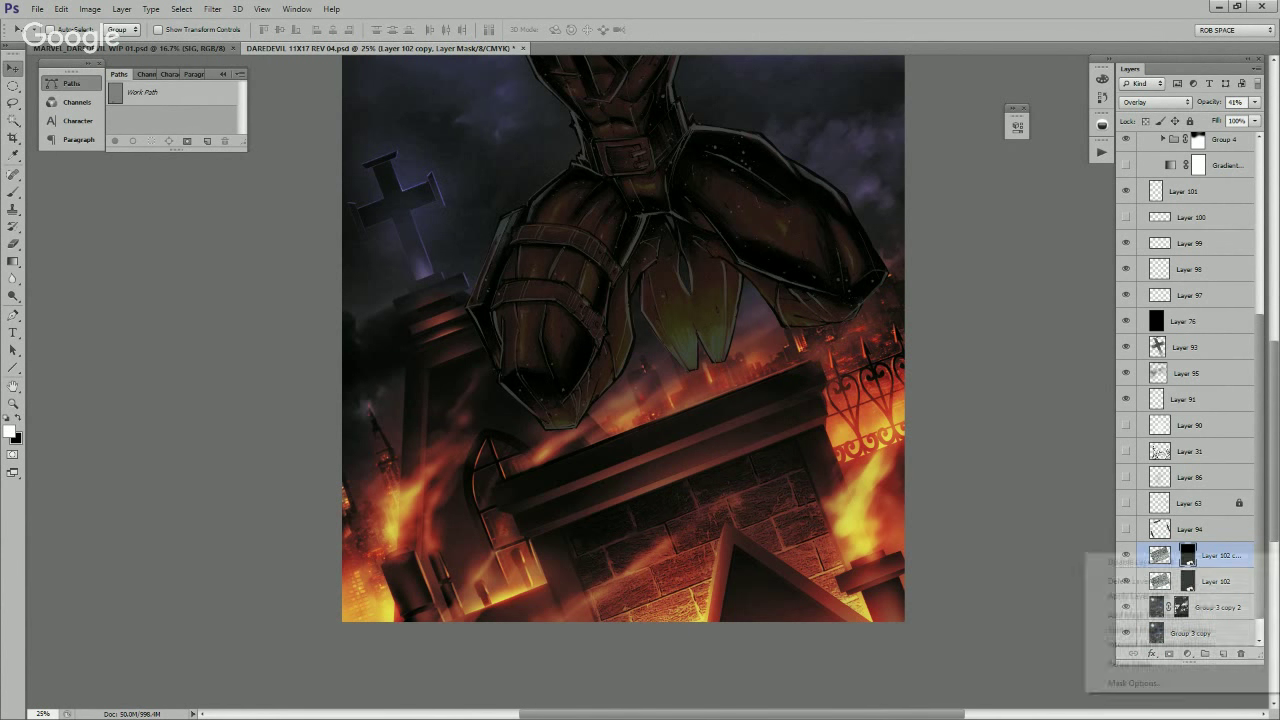
{"action": "left_click", "coordinate": [1140, 581]}
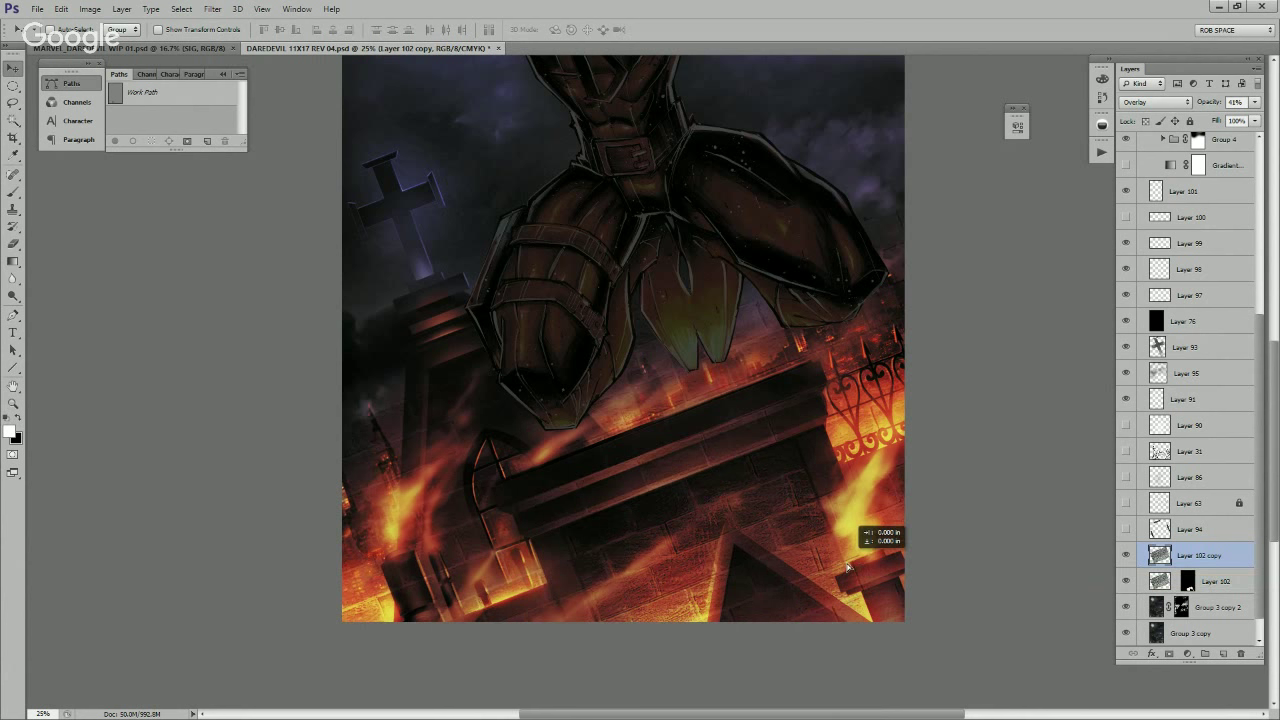
{"action": "key", "text": "ctrl+t"}
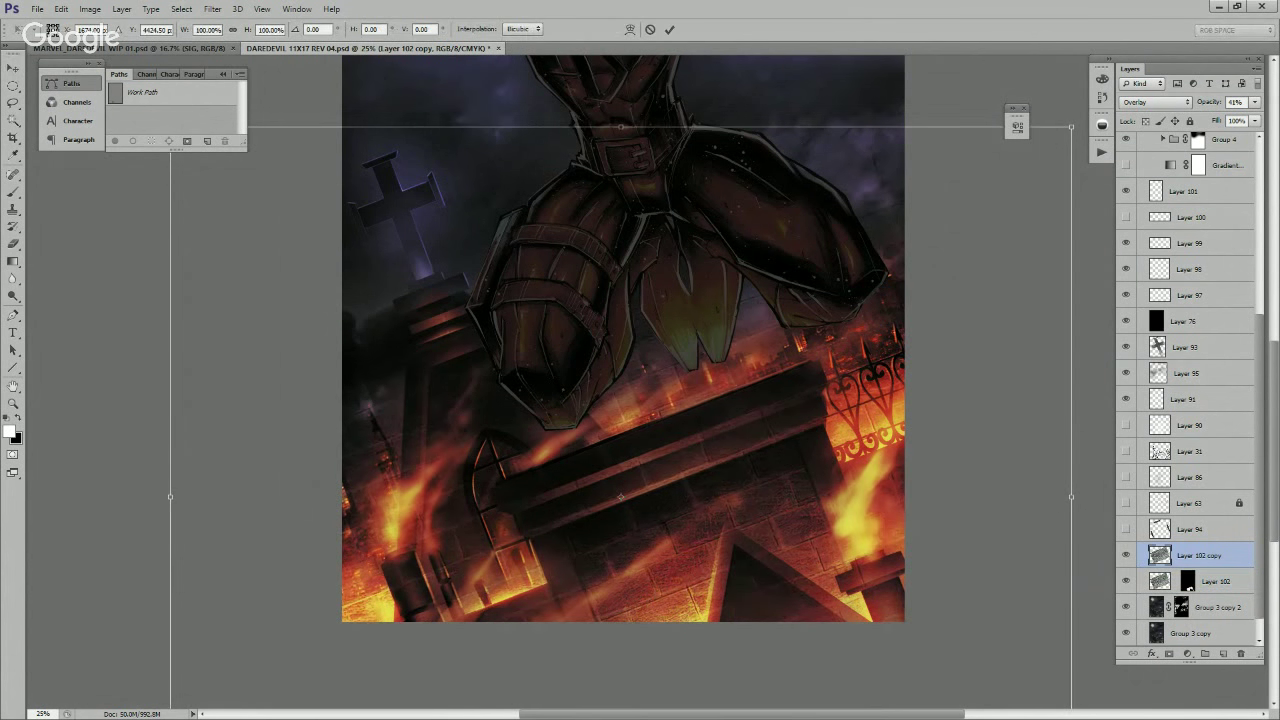
{"action": "left_click_drag", "start_coordinate": [1071, 127], "coordinate": [925, 280]}
{"action": "left_click_drag", "start_coordinate": [868, 369], "coordinate": [860, 324]}
{"action": "key", "text": "Return"}
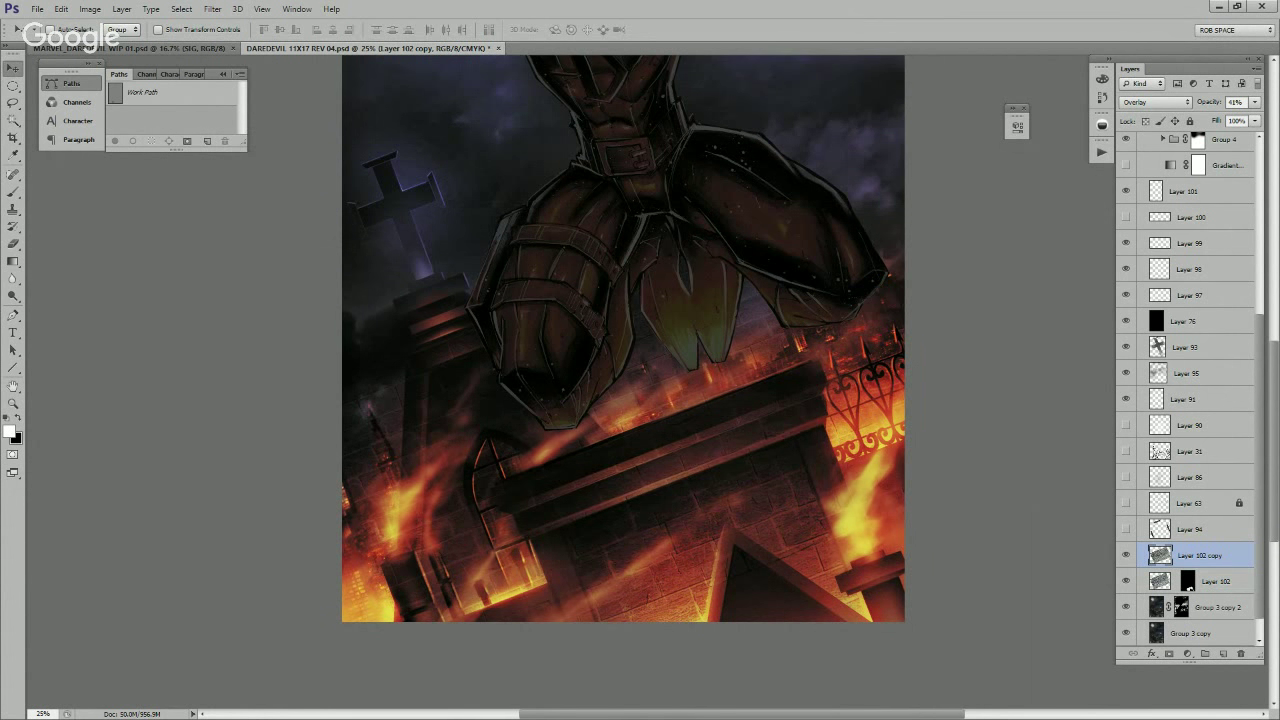
Step: Hide the brick copy with a black mask and paint the bricks back onto the building beside the arched window
{"action": "left_click", "coordinate": [1169, 653]}
{"action": "key", "text": "ctrl+i"}
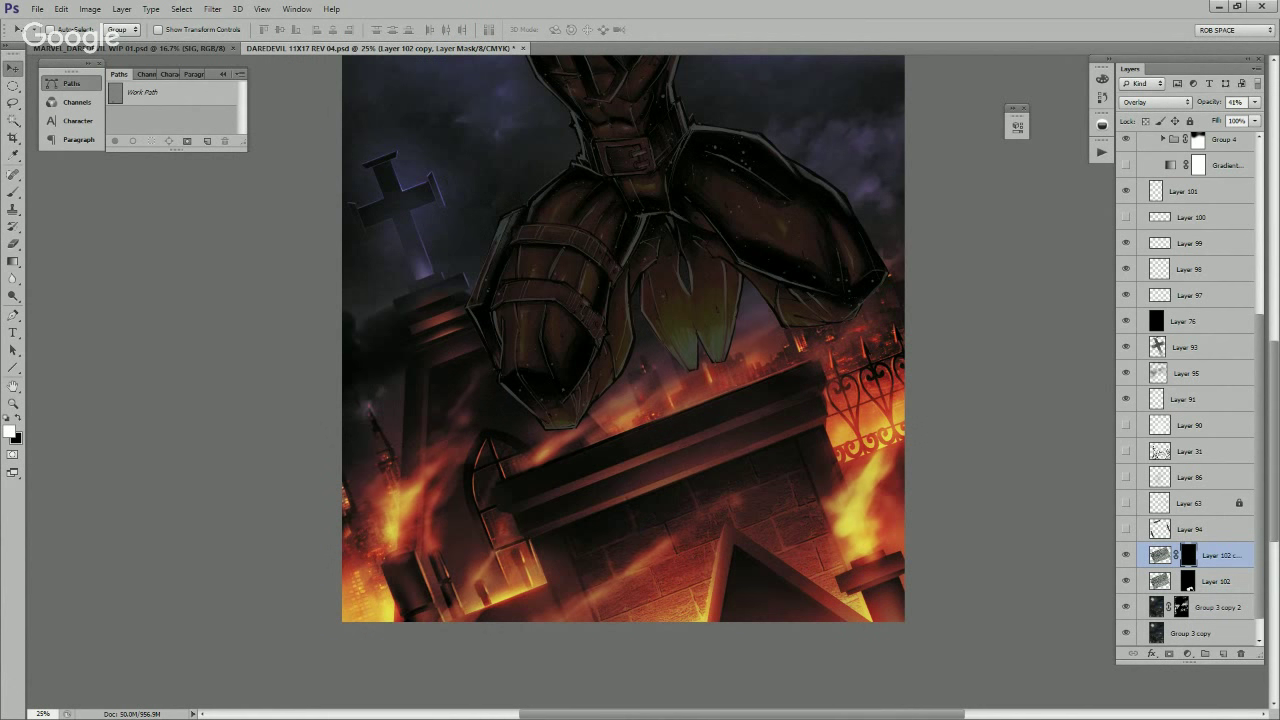
{"action": "key", "text": "b"}
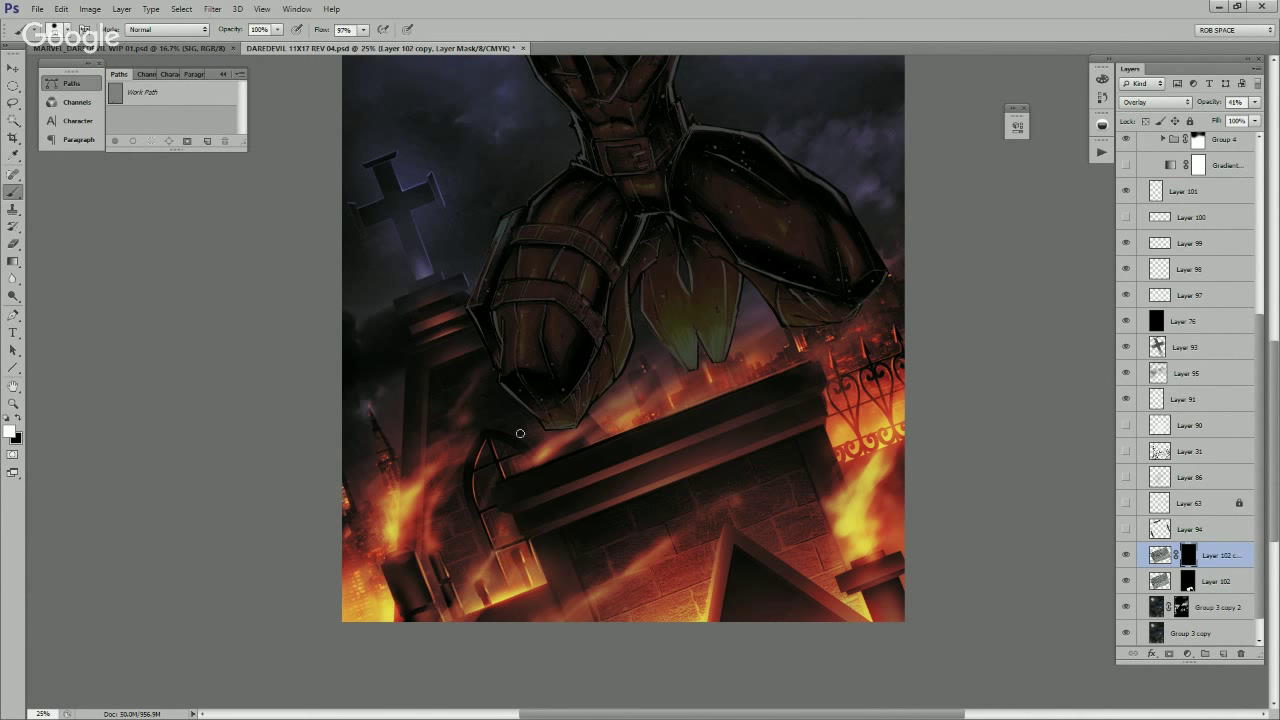
{"action": "key", "text": "x"}
{"action": "left_click_drag", "start_coordinate": [509, 446], "coordinate": [473, 465]}
{"action": "key", "text": "x"}
{"action": "key", "text": "x"}
{"action": "key", "text": "x"}
{"action": "key", "text": "x"}
{"action": "key", "text": "x"}
Step: Paste the grunge texture as a new layer, enlarge it to about 284% and tilt it counterclockwise
{"action": "key", "text": "ctrl+v"}
{"action": "key", "text": "ctrl+t"}
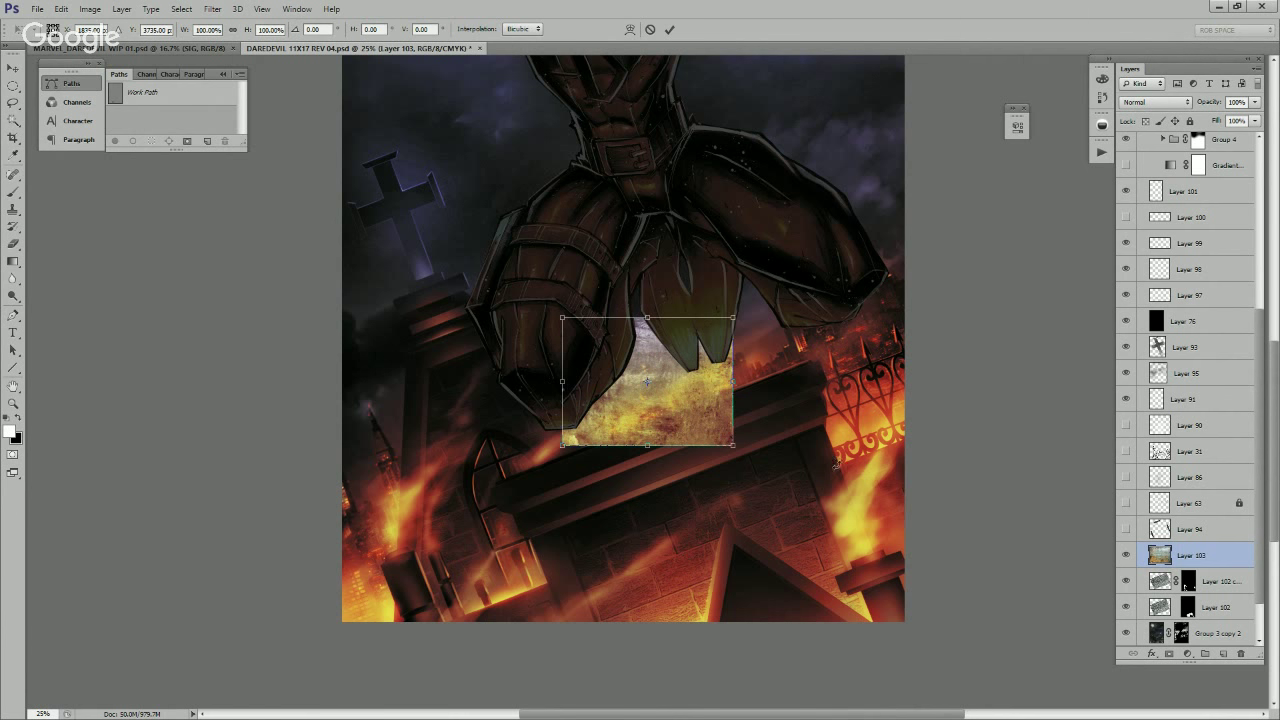
{"action": "left_click_drag", "start_coordinate": [733, 445], "coordinate": [900, 598]}
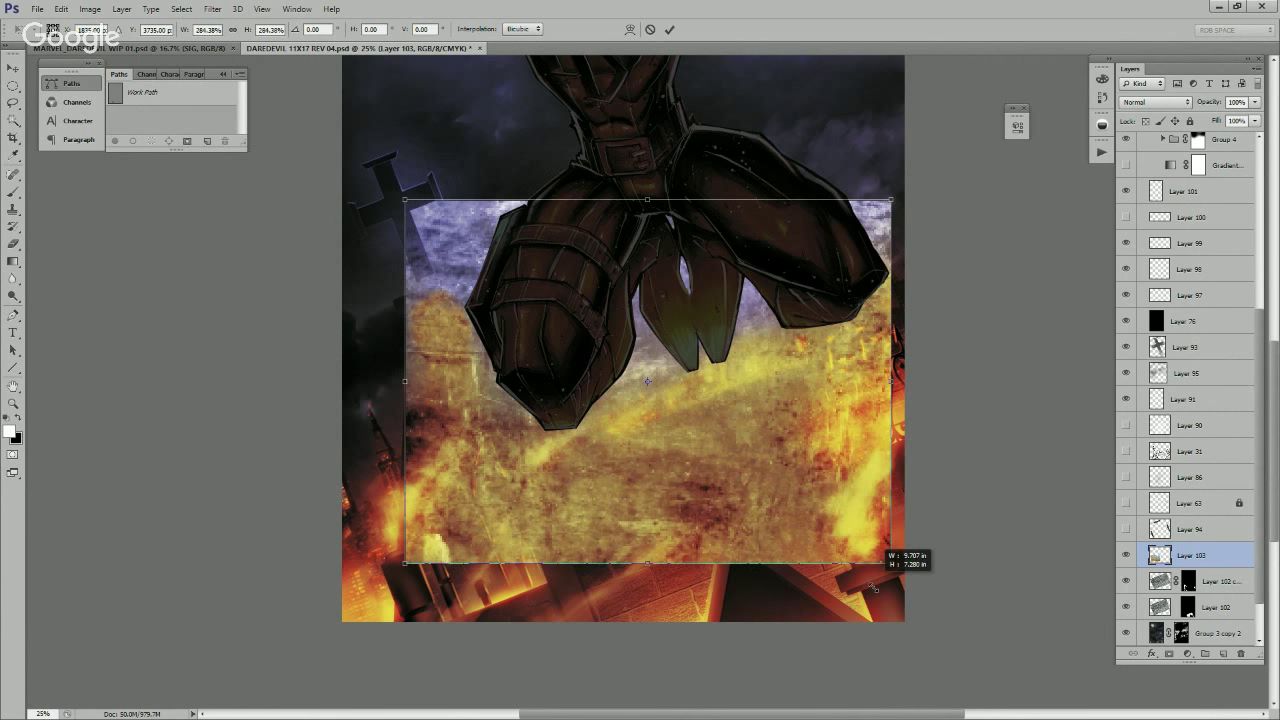
{"action": "left_click_drag", "start_coordinate": [1000, 325], "coordinate": [1050, 248]}
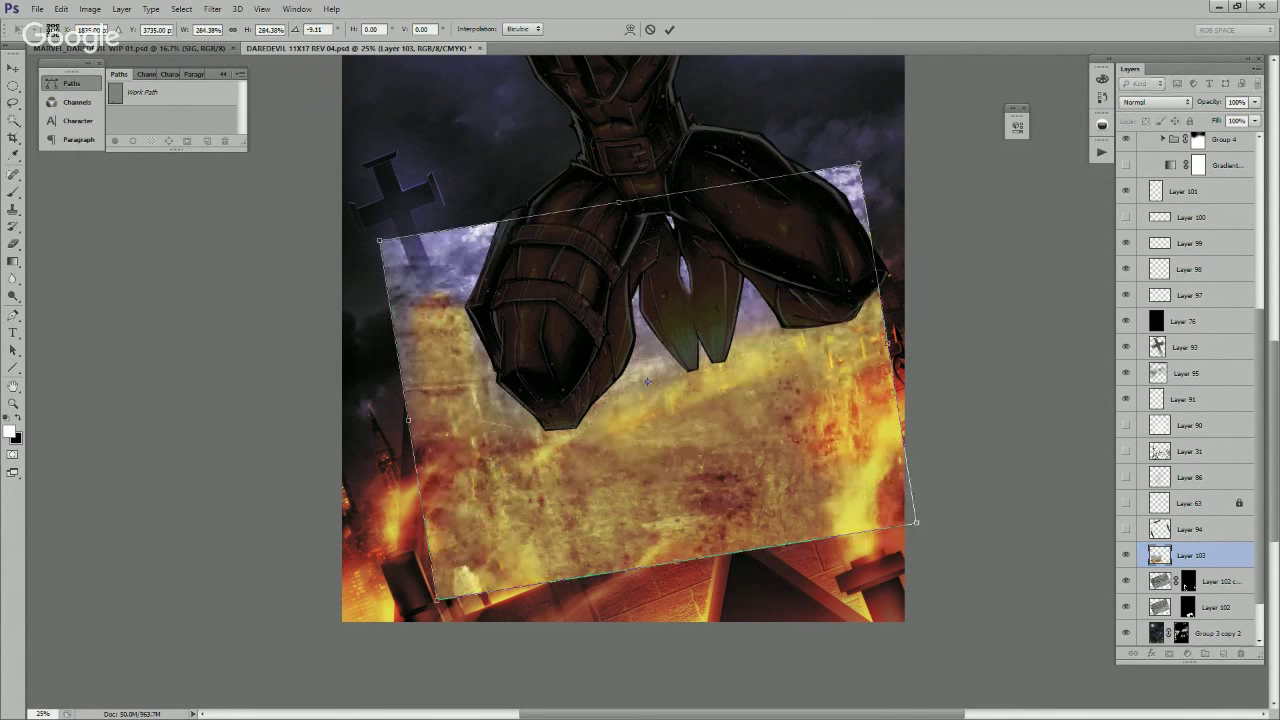
{"action": "key", "text": "Return"}
Step: Blend the grunge texture with Overlay, and shift and distort it over the lower buildings to follow the ledge's slope
{"action": "left_click", "coordinate": [1155, 102]}
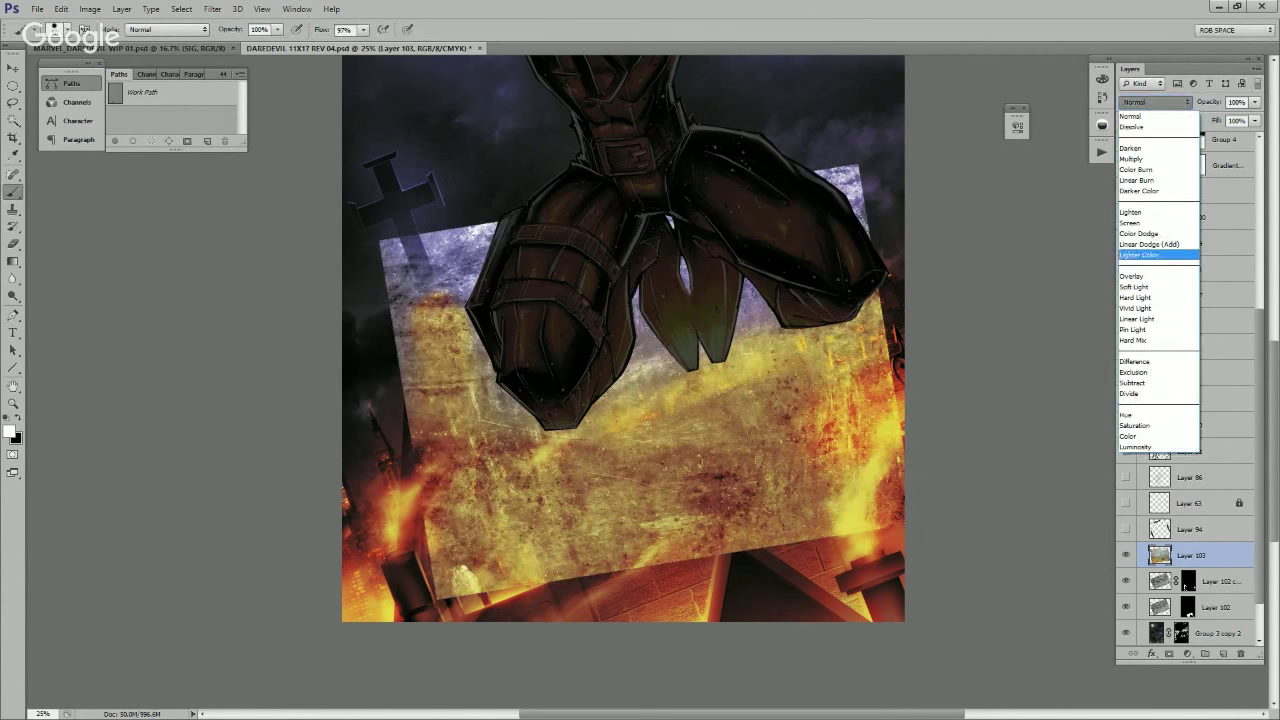
{"action": "left_click", "coordinate": [1131, 276]}
{"action": "key", "text": "v"}
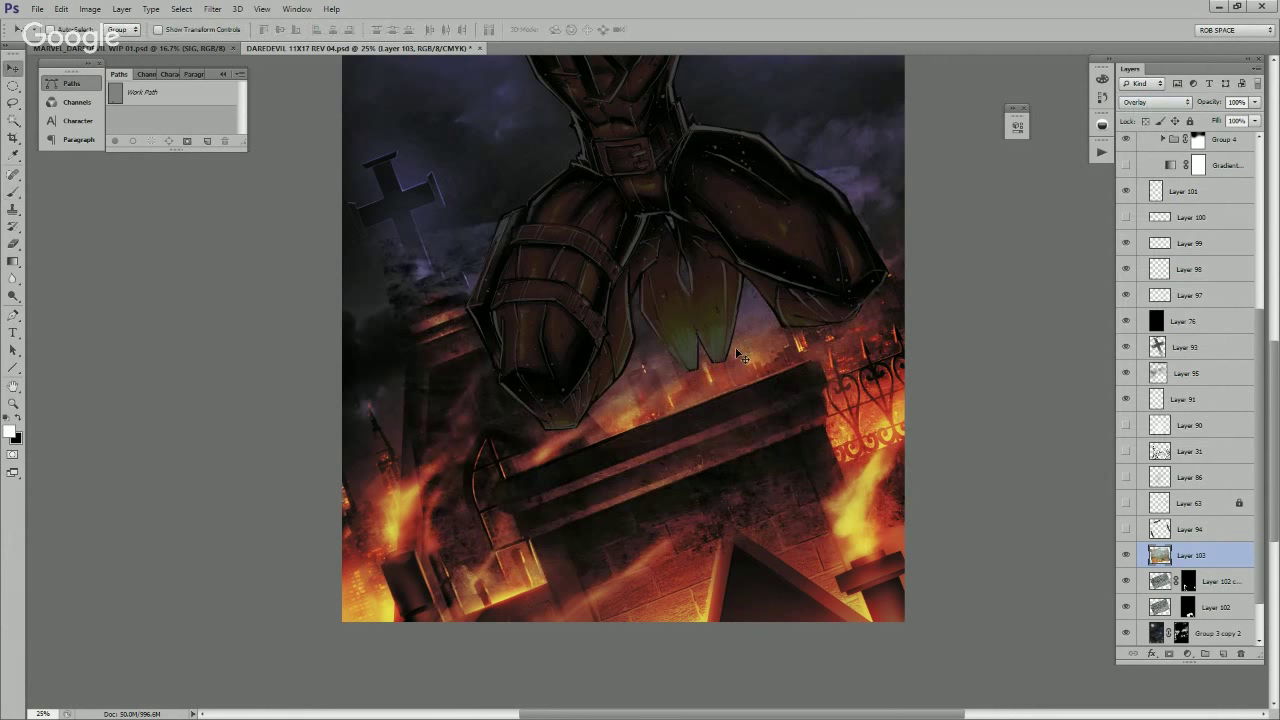
{"action": "left_click_drag", "start_coordinate": [740, 356], "coordinate": [748, 517]}
{"action": "key", "text": "ctrl+t"}
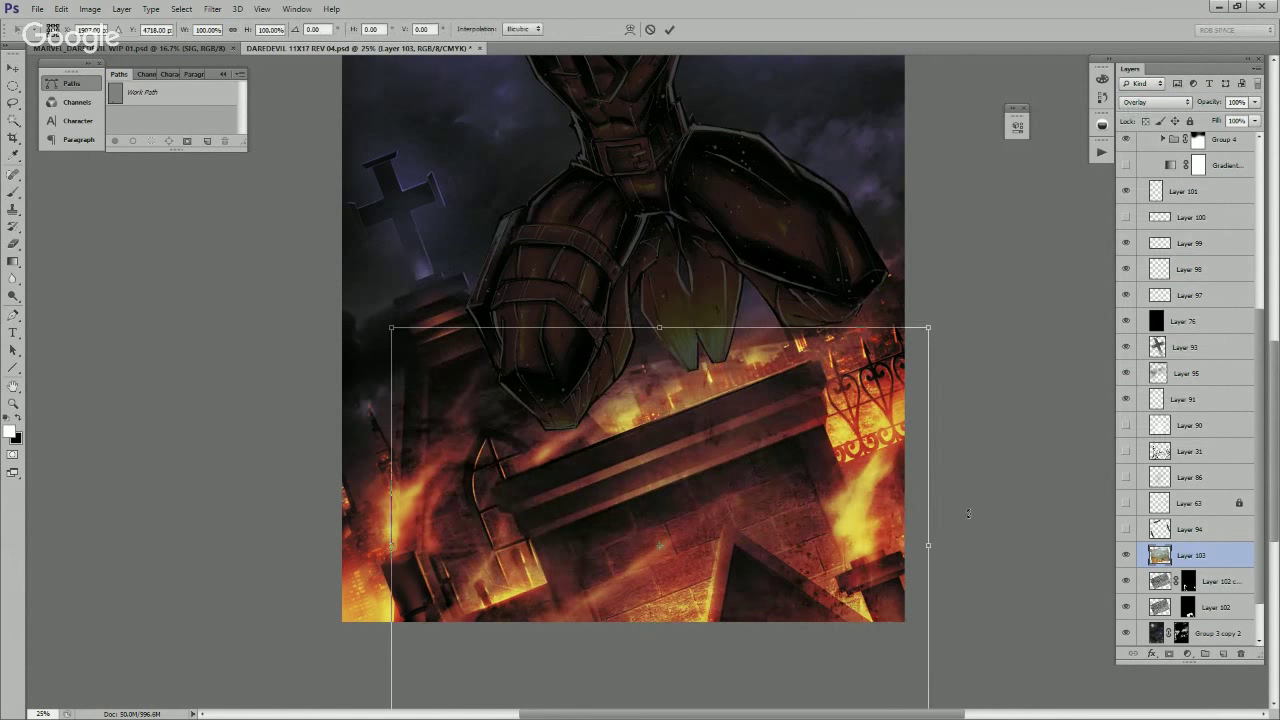
{"action": "left_click_drag", "start_coordinate": [995, 500], "coordinate": [985, 390]}
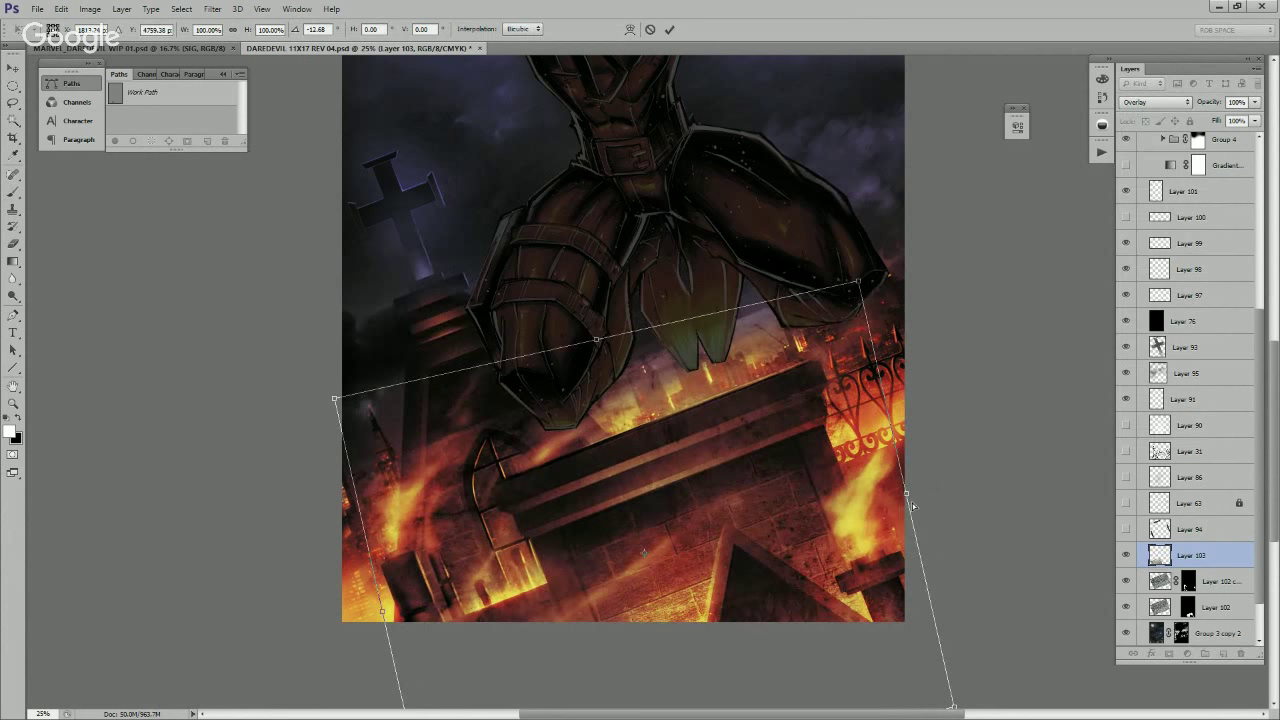
{"action": "left_click_drag", "start_coordinate": [916, 506], "coordinate": [932, 466]}
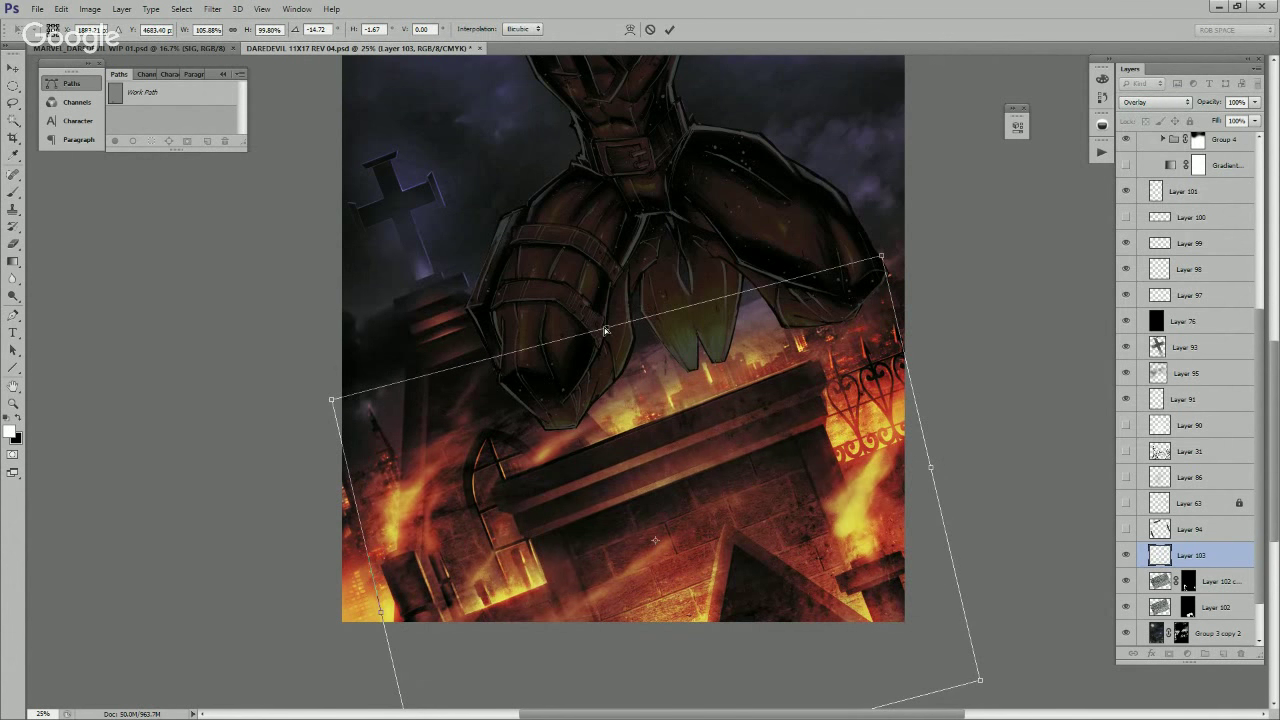
{"action": "key", "text": "Return"}
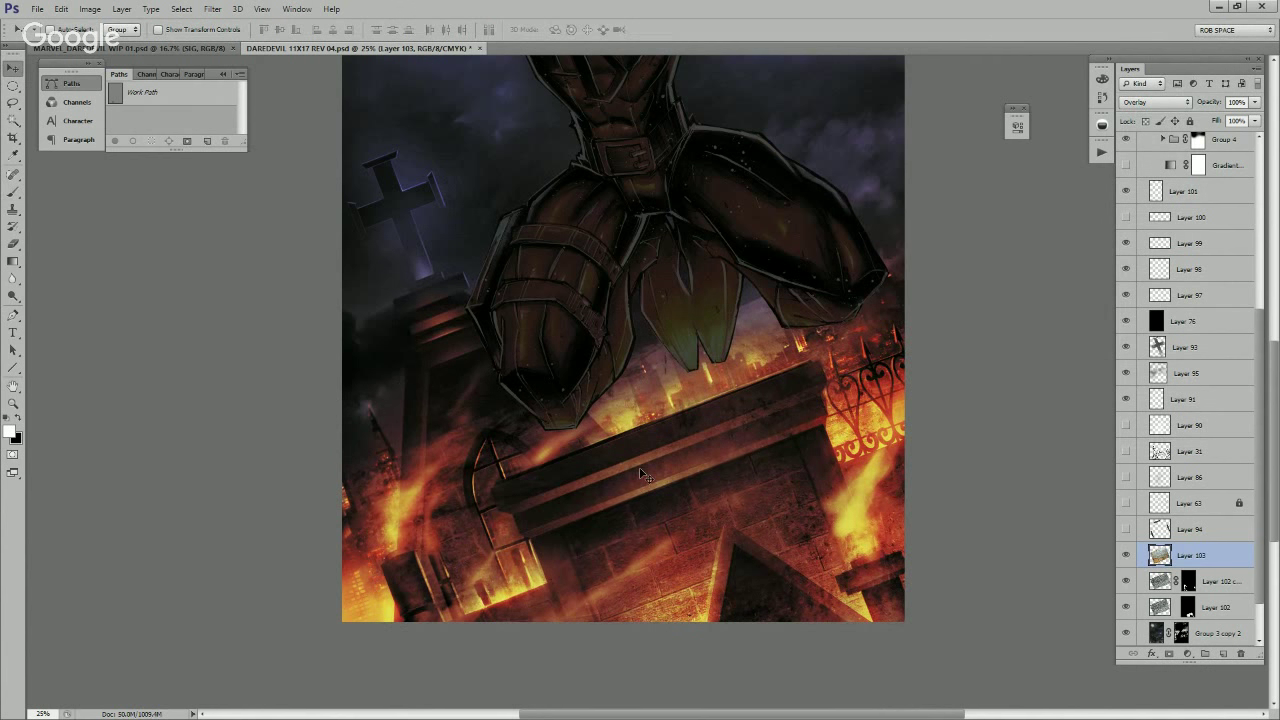
Step: Extend the grunge texture up over the cross with a duplicate and merge both into one layer
{"action": "key", "text": "ctrl+j"}
{"action": "left_click_drag", "start_coordinate": [755, 624], "coordinate": [593, 302]}
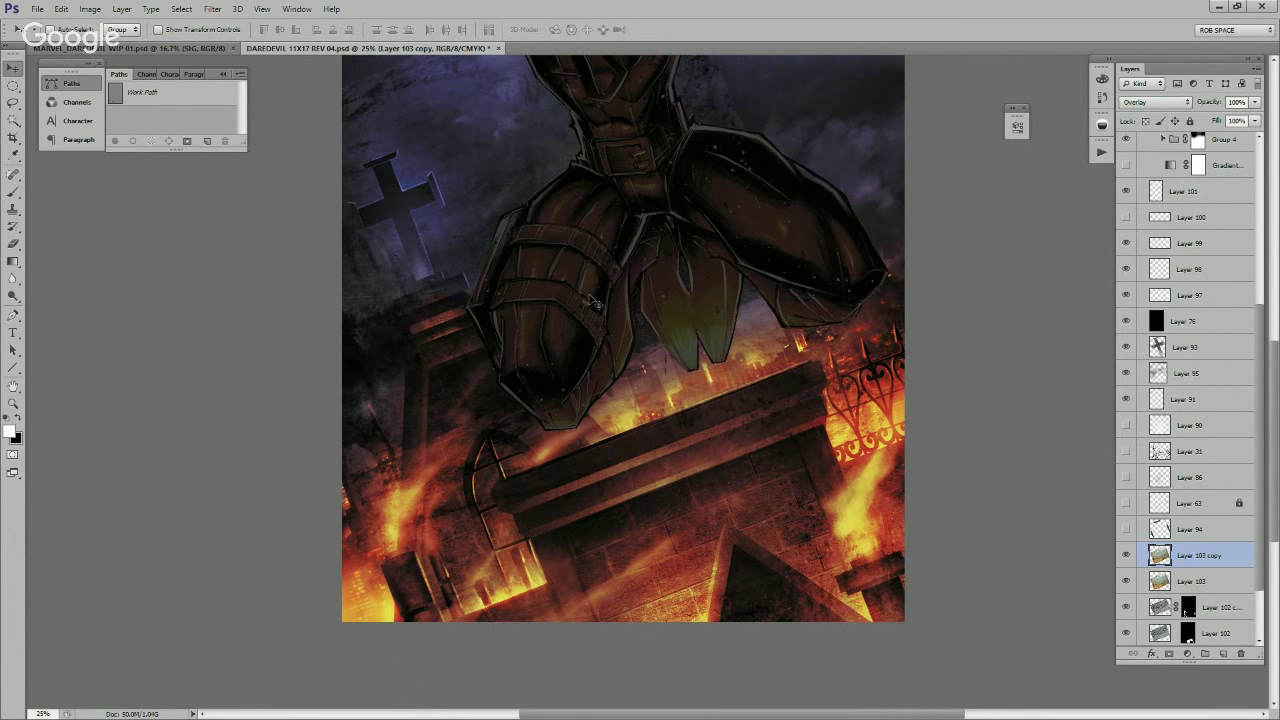
{"action": "key", "text": "ctrl+e"}
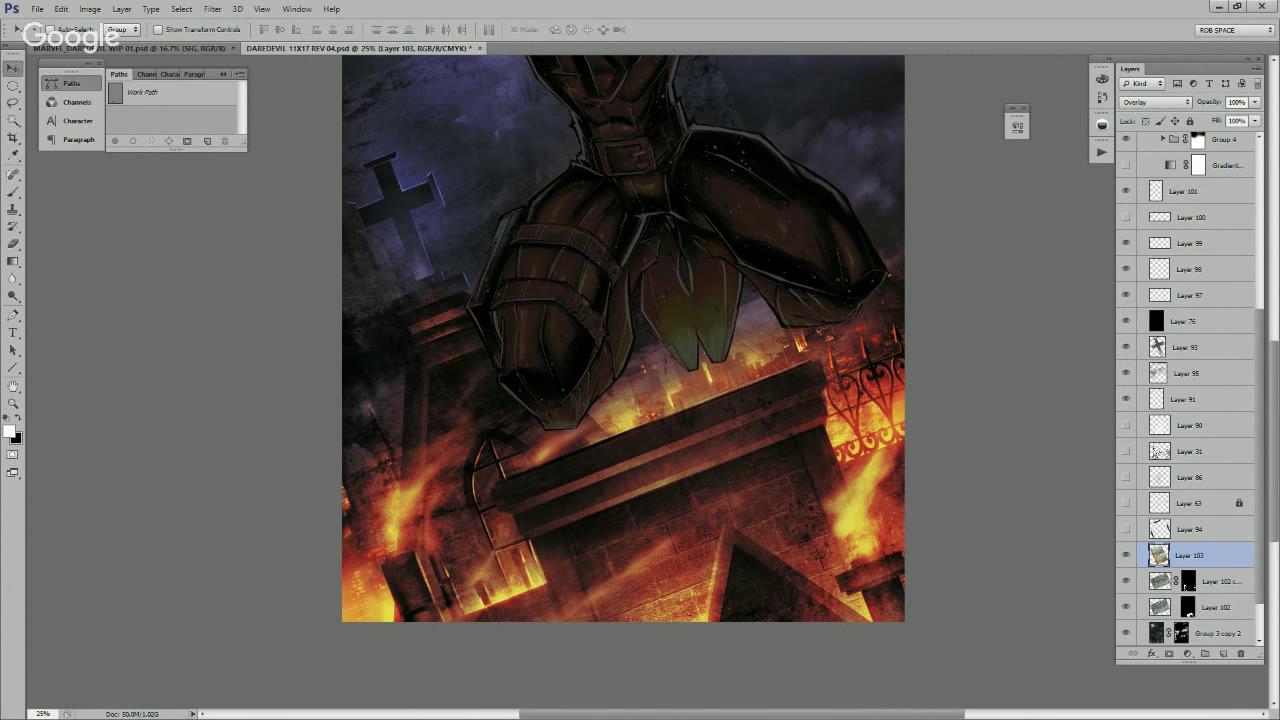
Step: Hide the merged grunge texture with a black mask and reveal it on the cross-topped tower using the ROB SHARP 50 REV 02 brush
{"action": "left_click", "coordinate": [1169, 653], "text": "alt"}
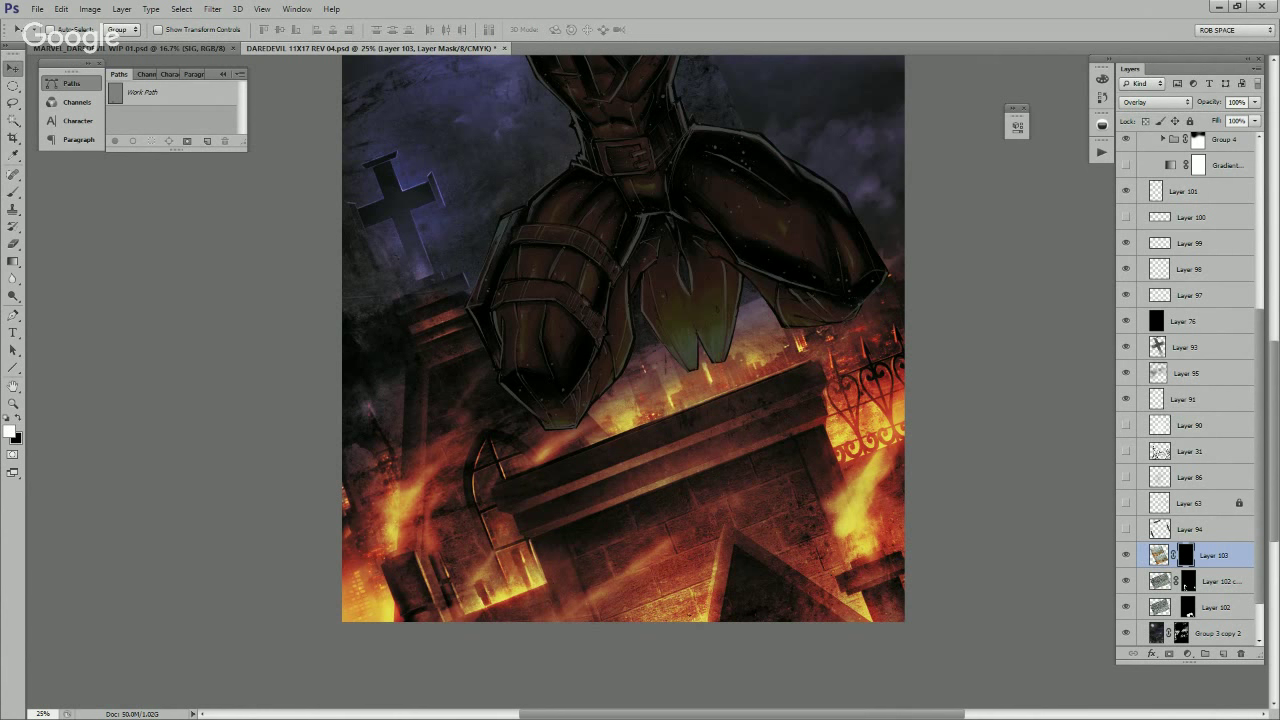
{"action": "key", "text": "b"}
{"action": "right_click", "coordinate": [695, 408]}
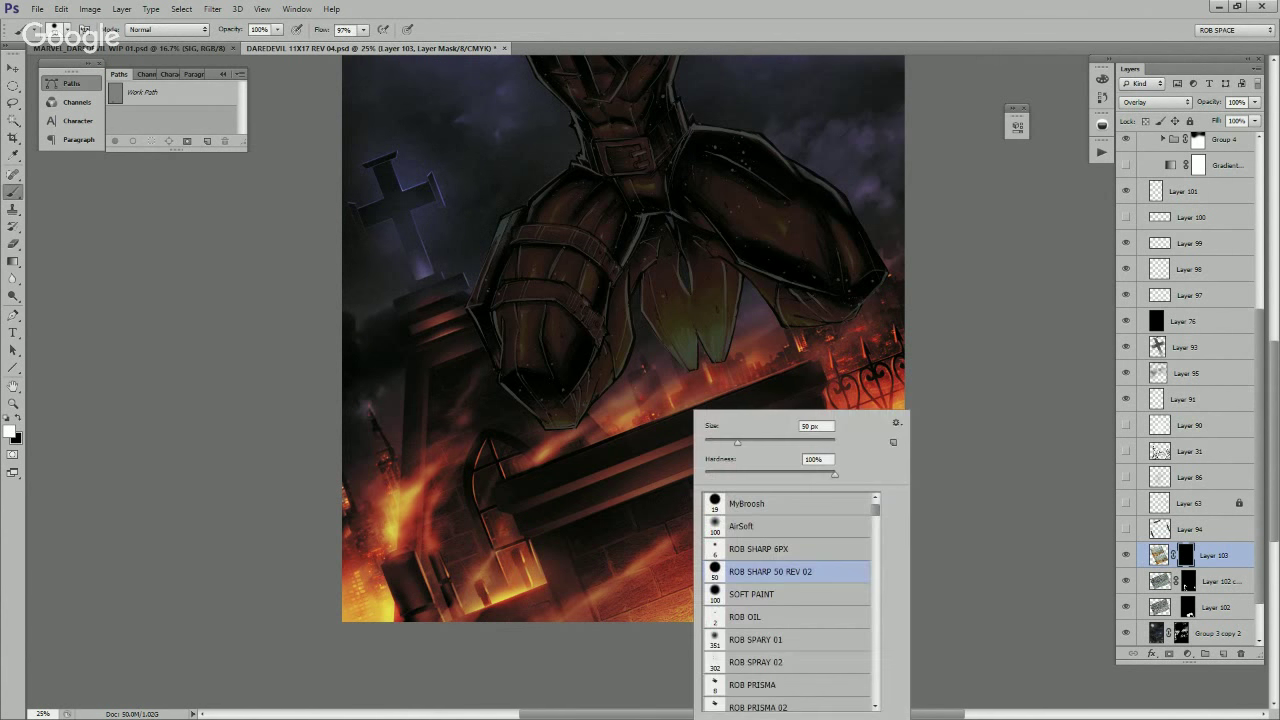
{"action": "double_click", "coordinate": [770, 572]}
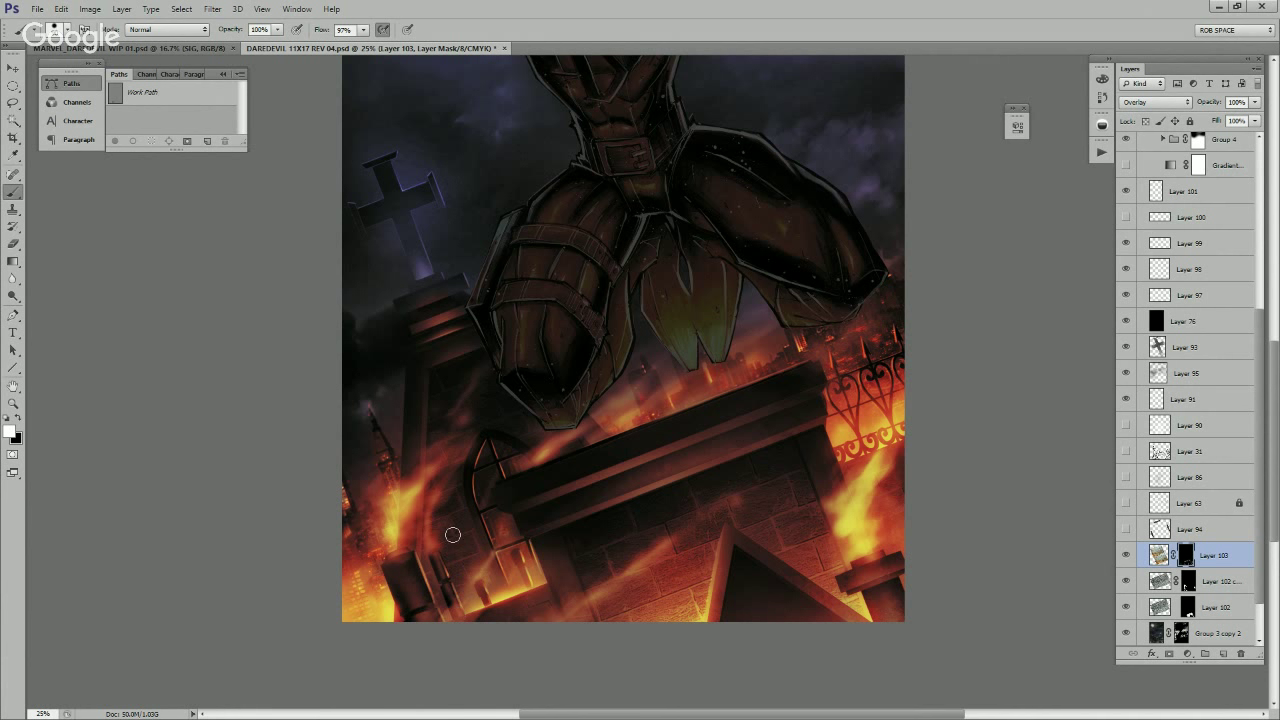
{"action": "left_click_drag", "start_coordinate": [534, 434], "coordinate": [625, 599]}
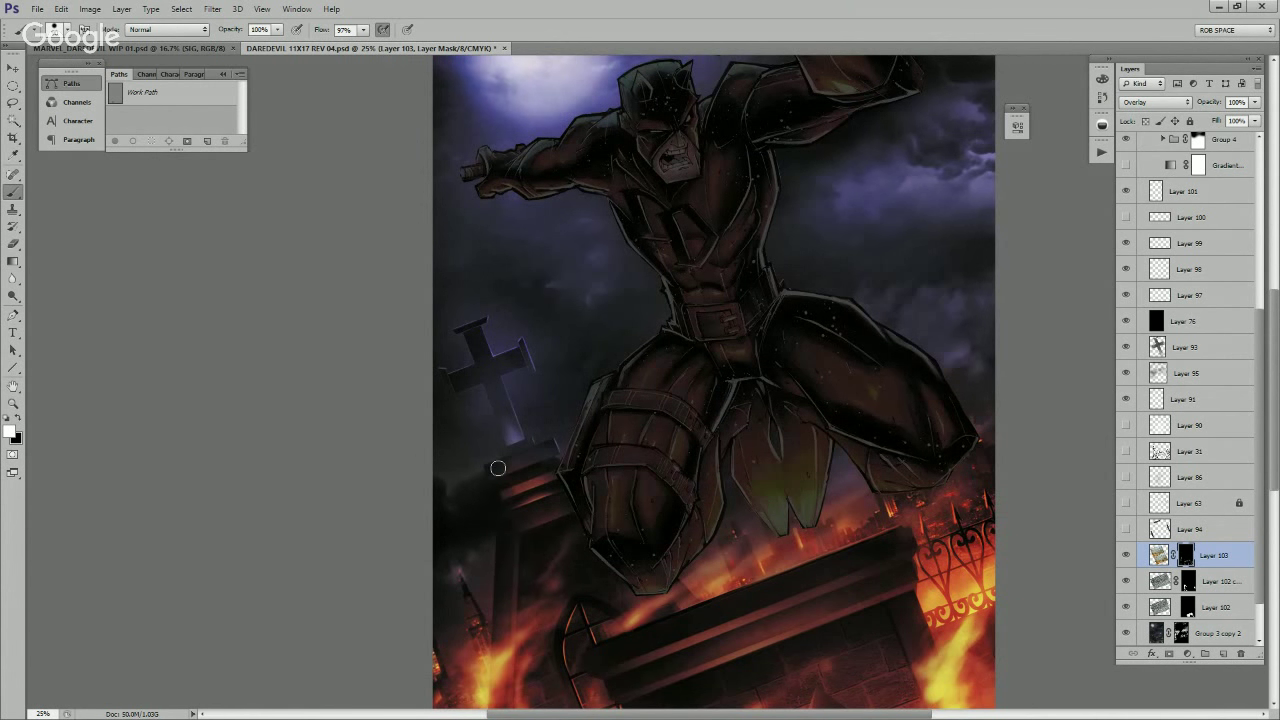
{"action": "left_click_drag", "start_coordinate": [491, 463], "coordinate": [538, 518]}
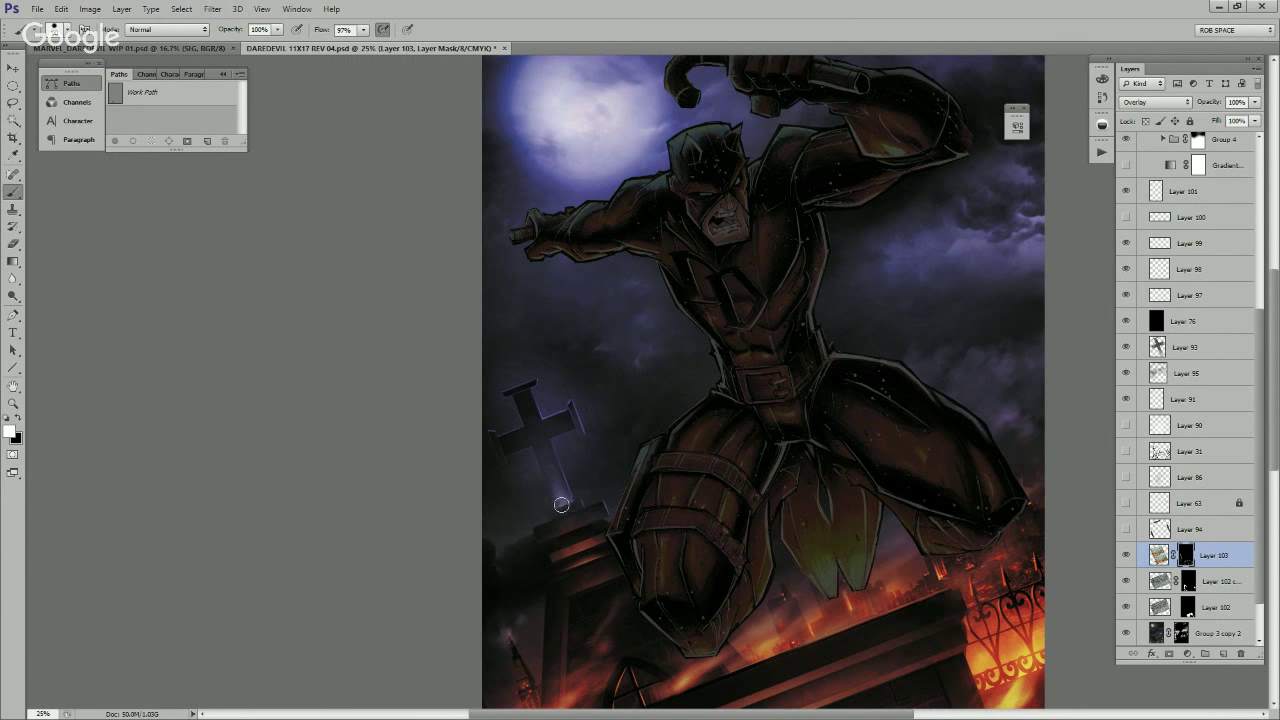
{"action": "left_click_drag", "start_coordinate": [741, 547], "coordinate": [725, 457]}
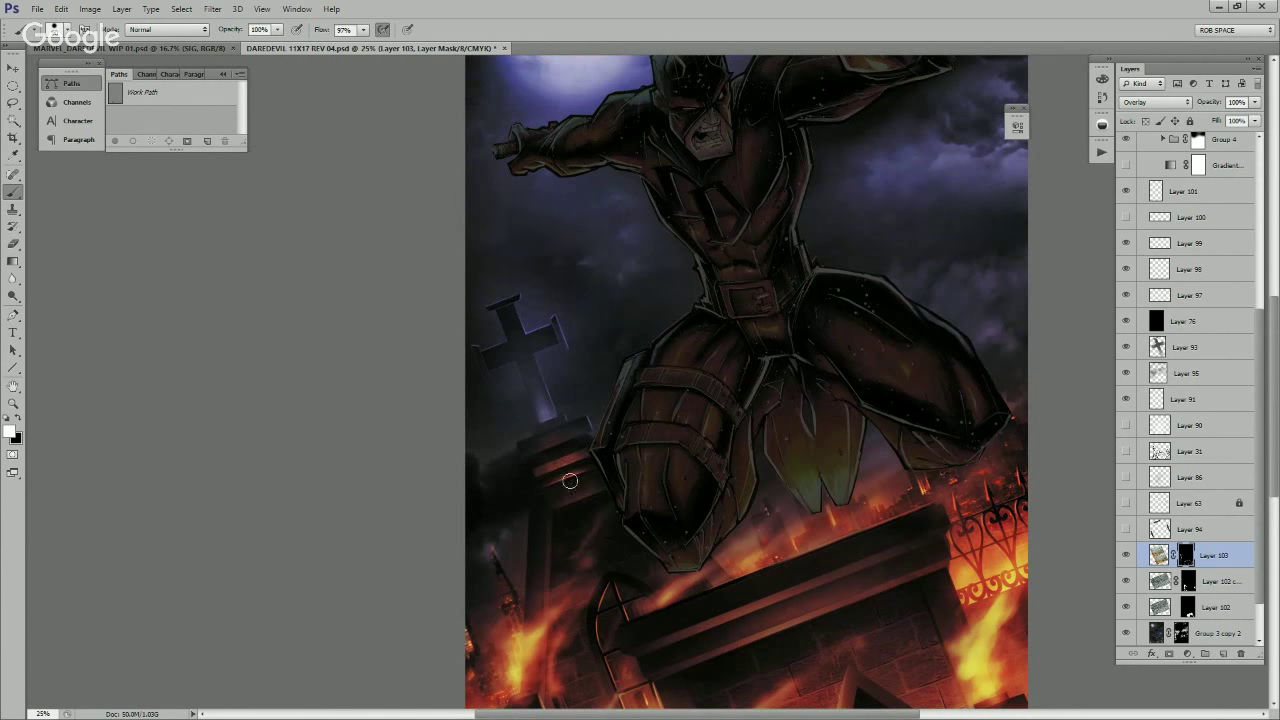
{"action": "left_click_drag", "start_coordinate": [622, 539], "coordinate": [630, 460]}
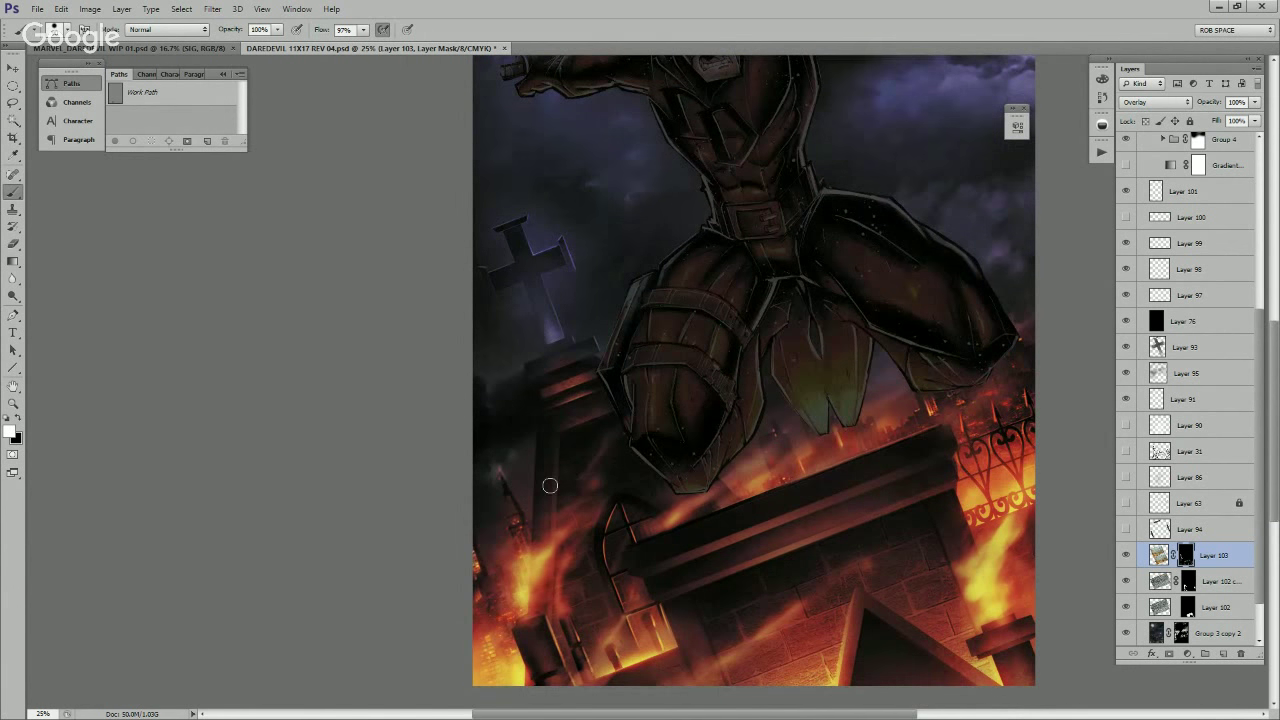
{"action": "scroll", "coordinate": [550, 475], "scroll_direction": "down", "scroll_amount": 1}
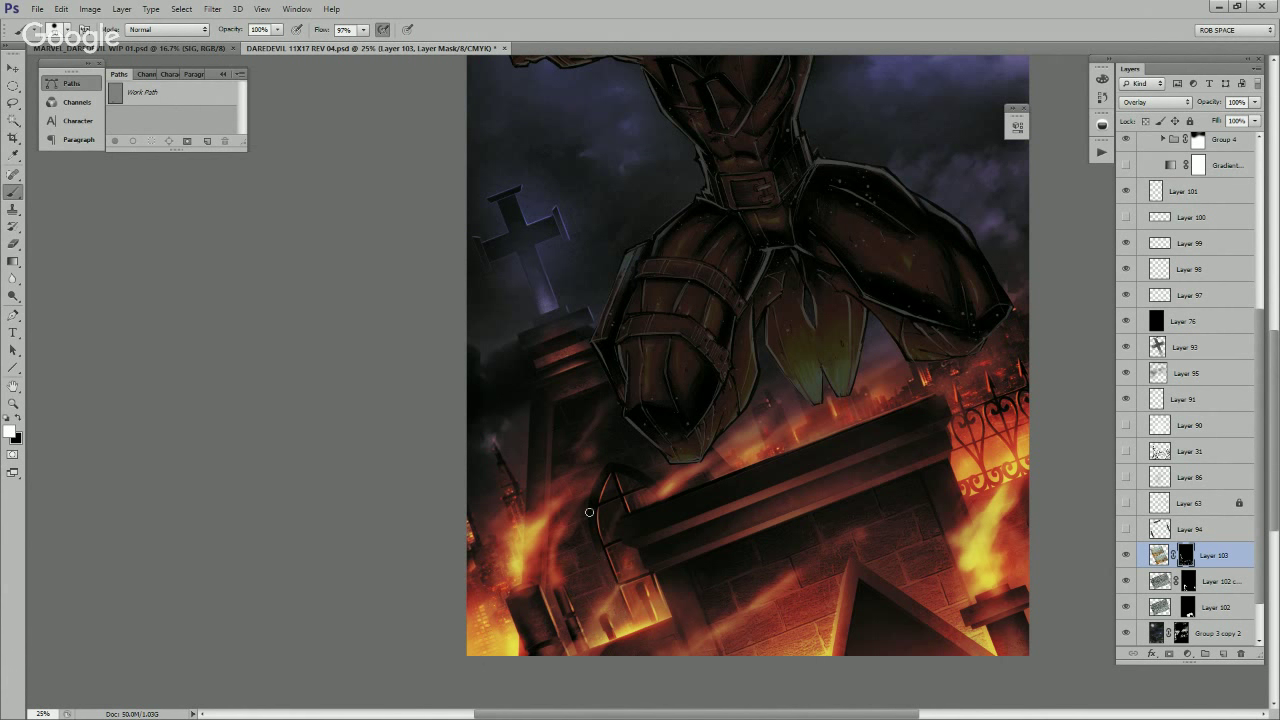
Step: Refine Layer 103's mask around the tower, arched window and ledge by alternately hiding and revealing the grunge texture
{"action": "key", "text": "x"}
{"action": "left_click_drag", "start_coordinate": [710, 570], "coordinate": [663, 549]}
{"action": "key", "text": "x"}
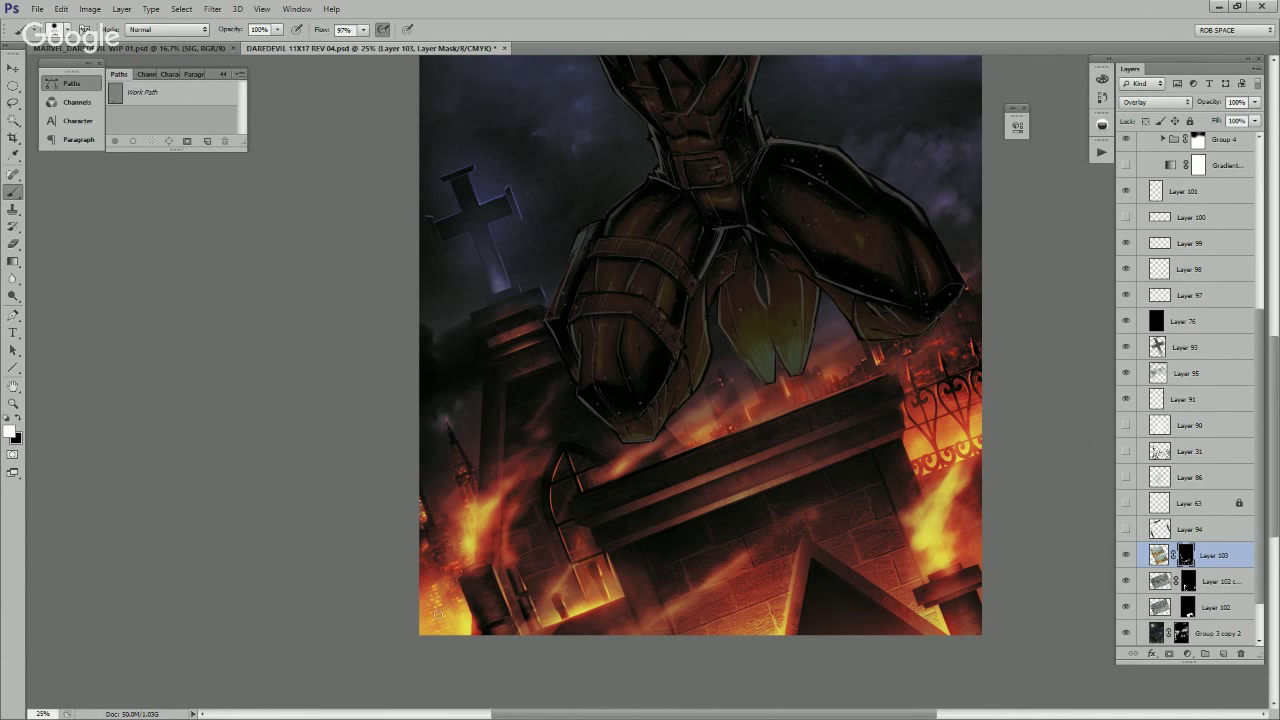
{"action": "left_click_drag", "start_coordinate": [591, 565], "coordinate": [636, 600]}
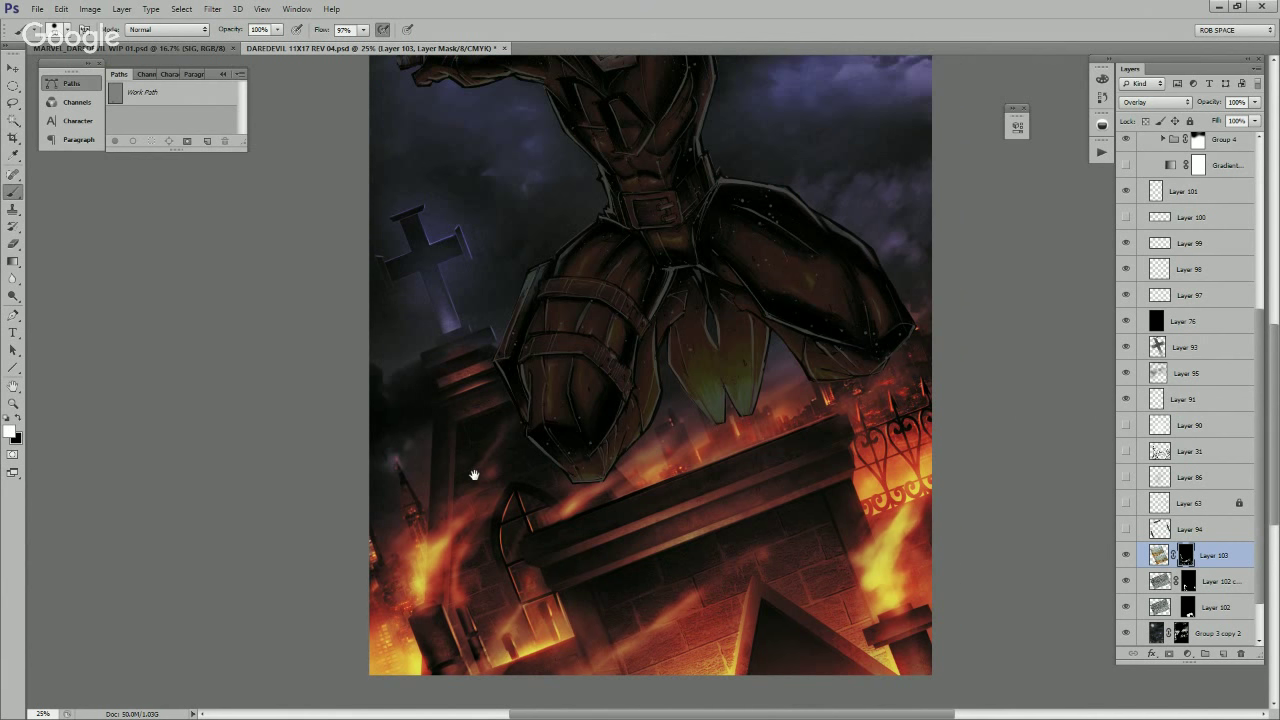
{"action": "left_click_drag", "start_coordinate": [474, 474], "coordinate": [491, 502]}
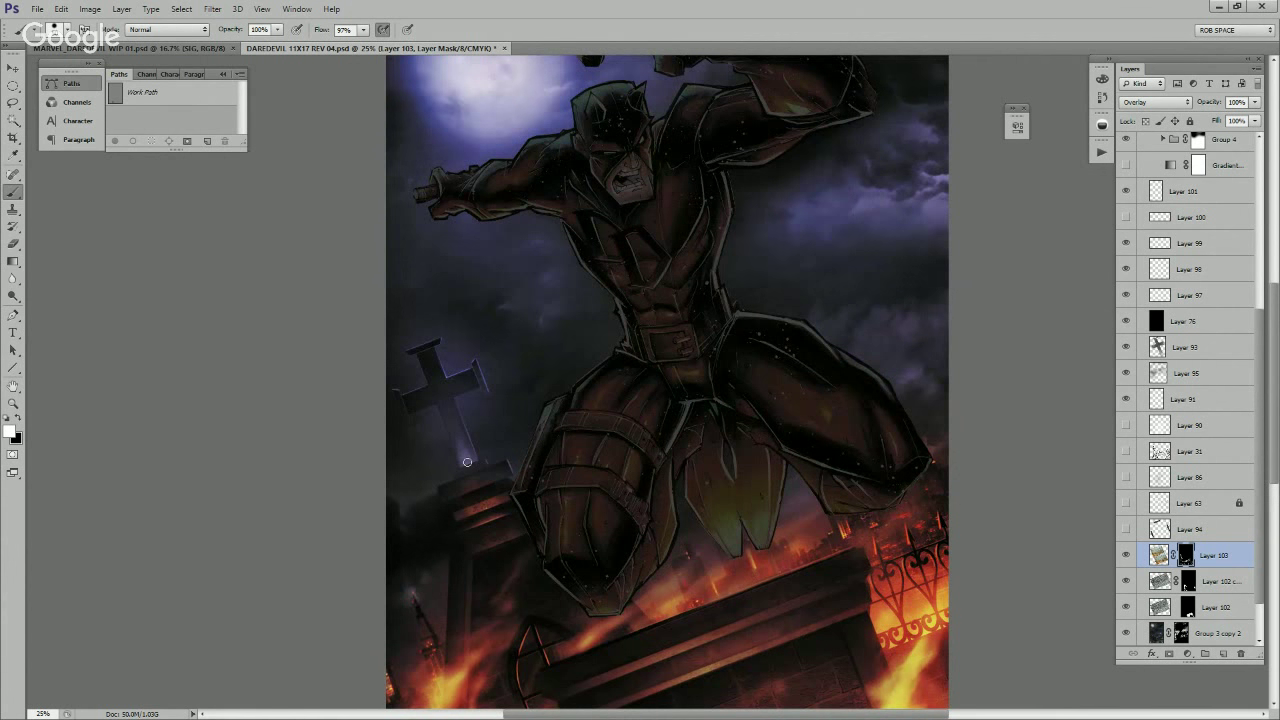
{"action": "key", "text": "x"}
{"action": "left_click_drag", "start_coordinate": [628, 522], "coordinate": [545, 524]}
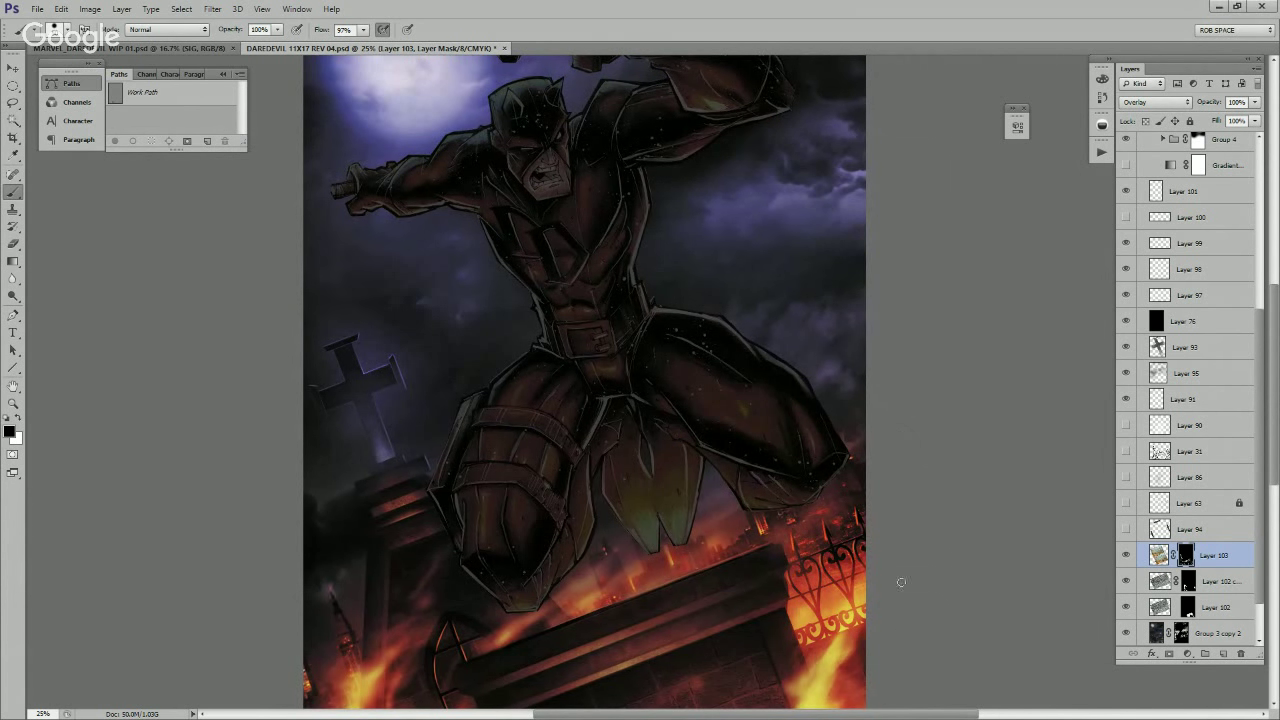
{"action": "left_click_drag", "start_coordinate": [796, 601], "coordinate": [786, 466]}
Step: Paint more grunge into Layer 103's mask over the brick wall and ledge with the ROB SPARY 01 brush
{"action": "right_click", "coordinate": [696, 506]}
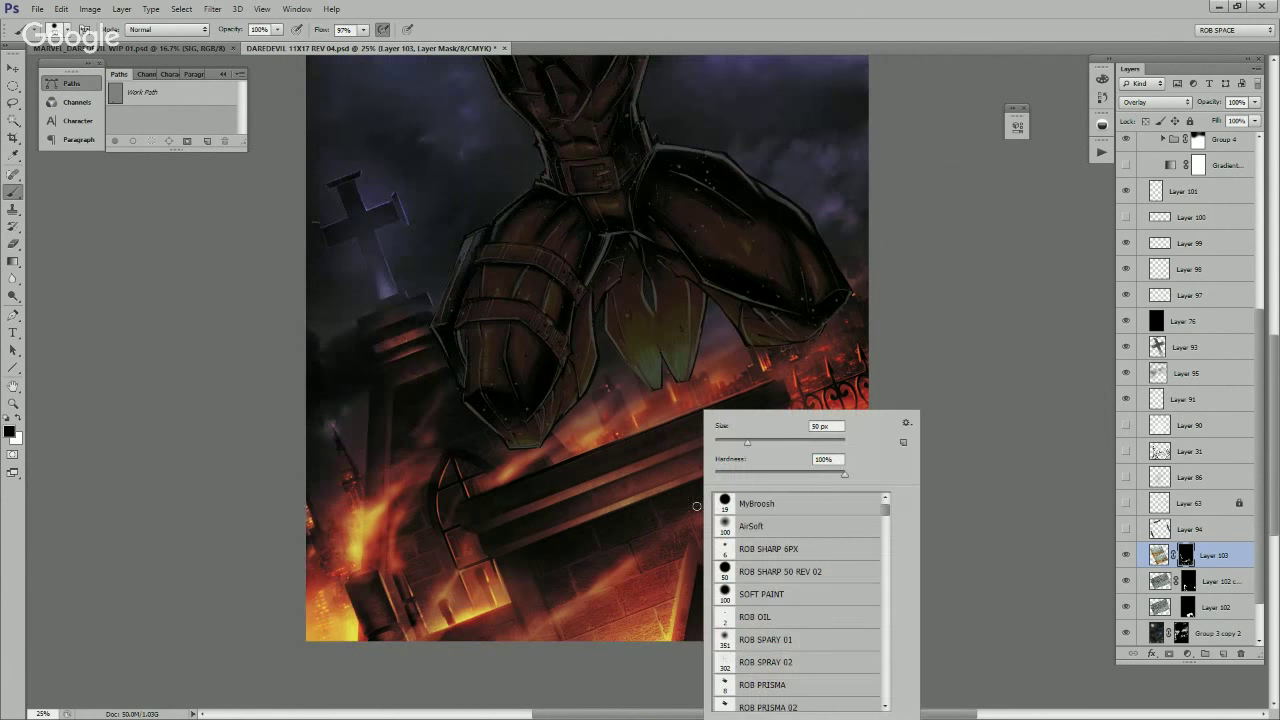
{"action": "double_click", "coordinate": [766, 640]}
{"action": "key", "text": "x"}
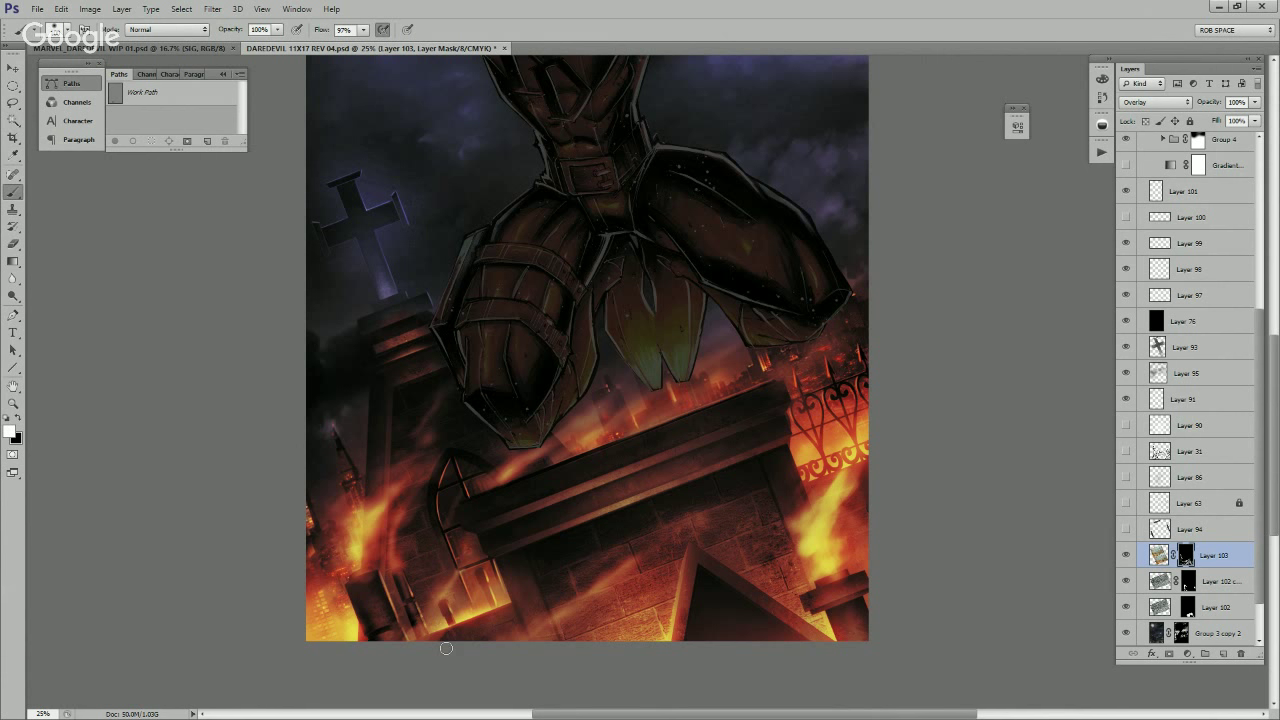
{"action": "scroll", "coordinate": [426, 508], "scroll_direction": "up", "scroll_amount": 3}
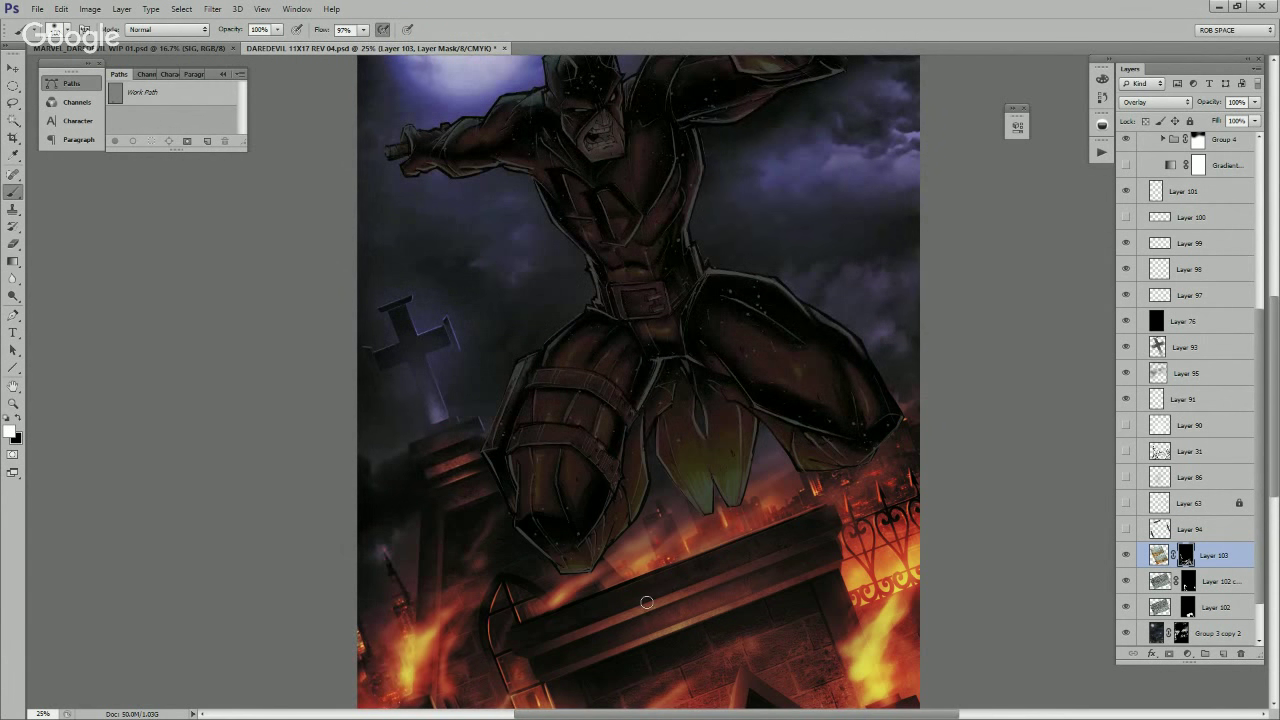
Step: Review the whole illustration at 12.5% zoom and select Layer 93
{"action": "key", "text": "z"}
{"action": "left_click", "coordinate": [808, 570], "text": "alt"}
{"action": "left_click", "coordinate": [810, 576], "text": "alt"}
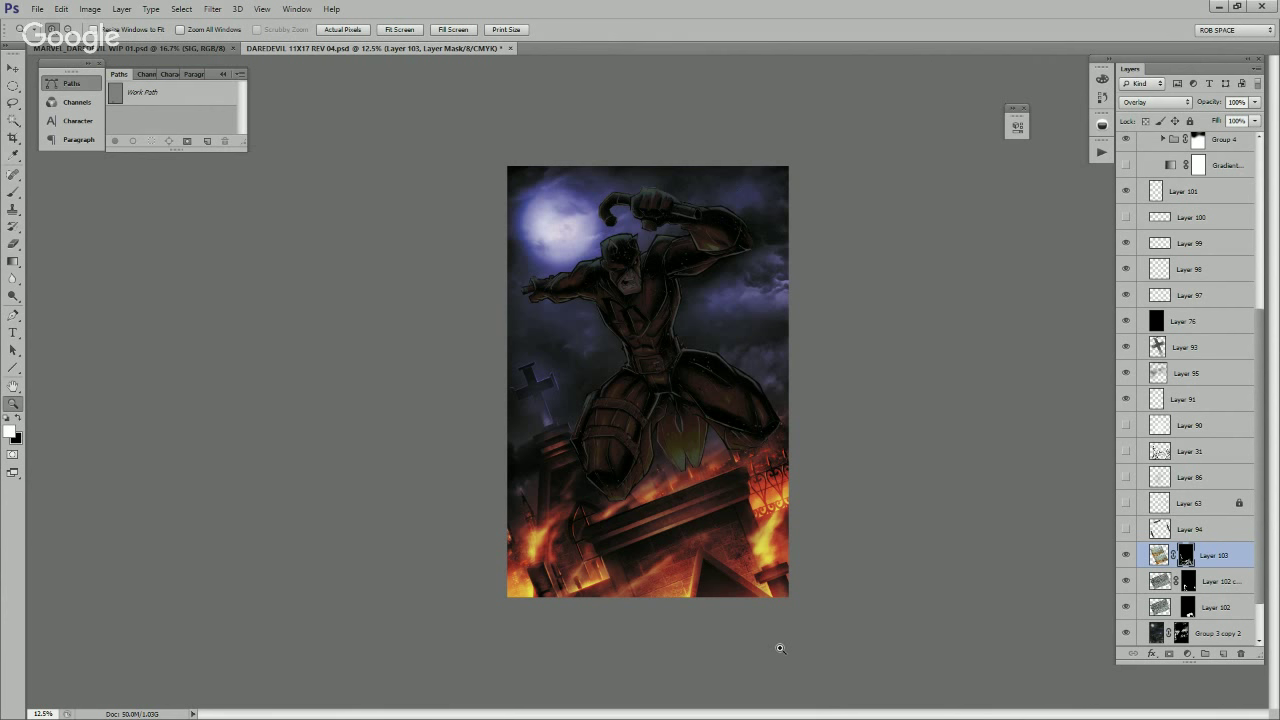
{"action": "left_click", "coordinate": [1187, 347]}
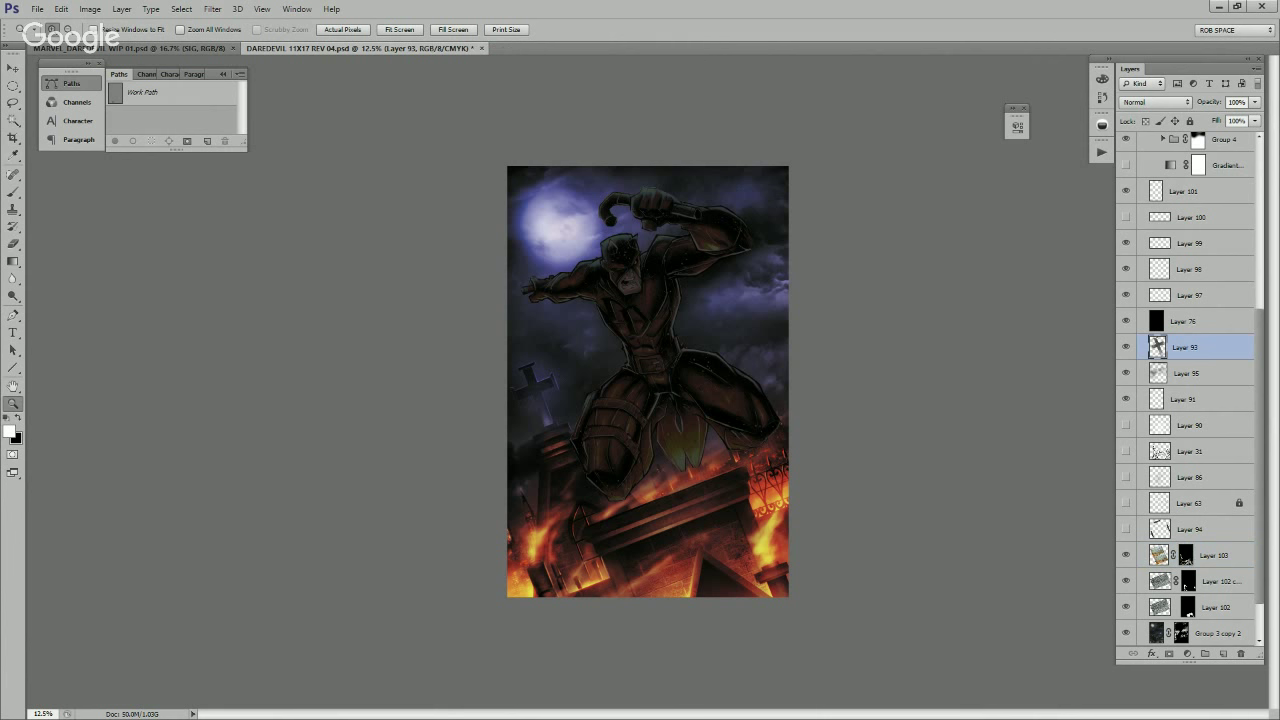
Step: Add a new layer above Layer 93 and choose the MyBroosh brush for painting around the cross
{"action": "left_click", "coordinate": [1223, 653]}
{"action": "left_click", "coordinate": [534, 407]}
{"action": "left_click", "coordinate": [546, 395]}
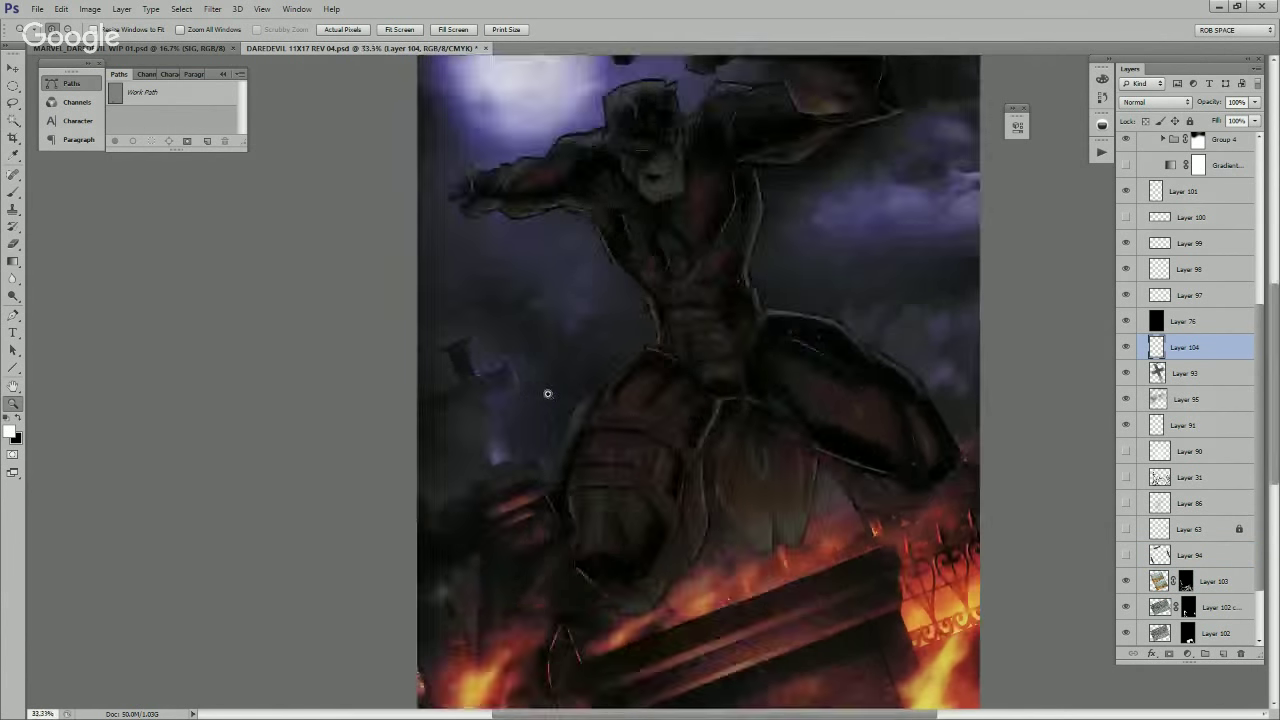
{"action": "left_click", "coordinate": [546, 394]}
{"action": "left_click", "coordinate": [480, 367]}
{"action": "key", "text": "b"}
{"action": "right_click", "coordinate": [432, 352]}
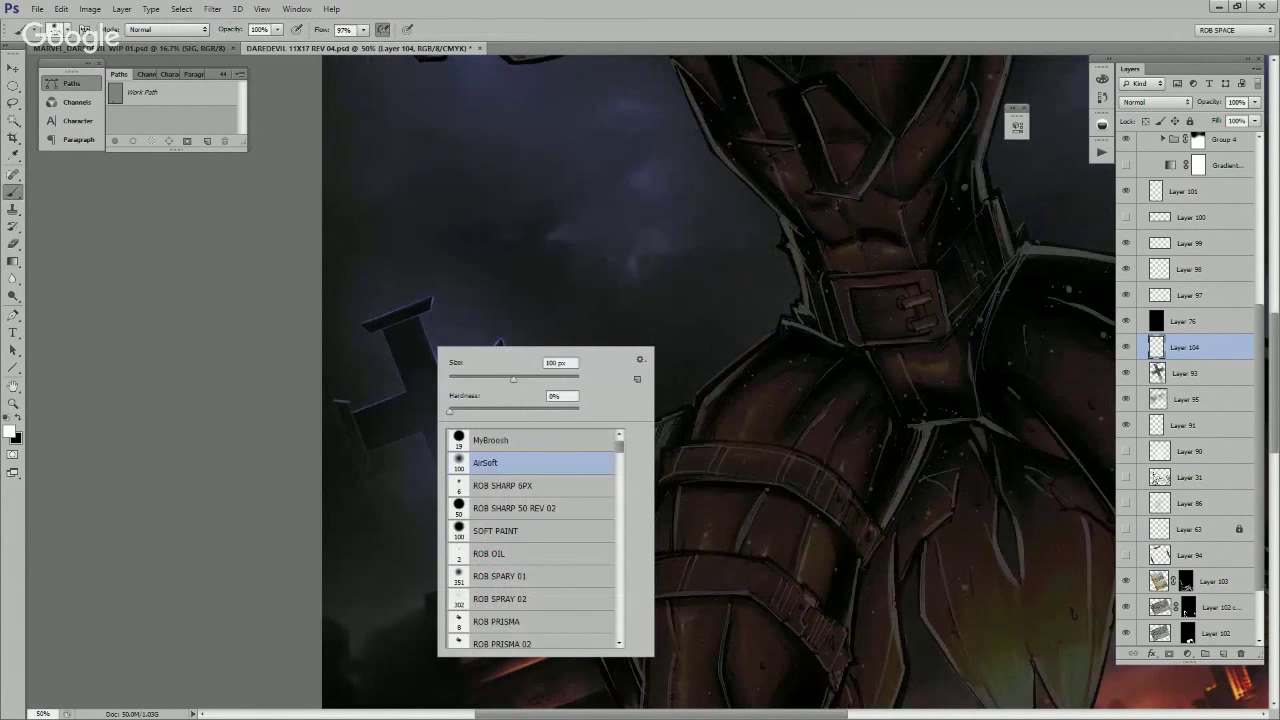
{"action": "left_click", "coordinate": [490, 440]}
{"action": "left_click", "coordinate": [426, 353]}
Step: Adjust the brush and paint white rim highlights along the upper, right-arm and shaft edges of the cross
{"action": "left_click_drag", "start_coordinate": [420, 318], "coordinate": [443, 377]}
{"action": "key", "text": "ctrl+z"}
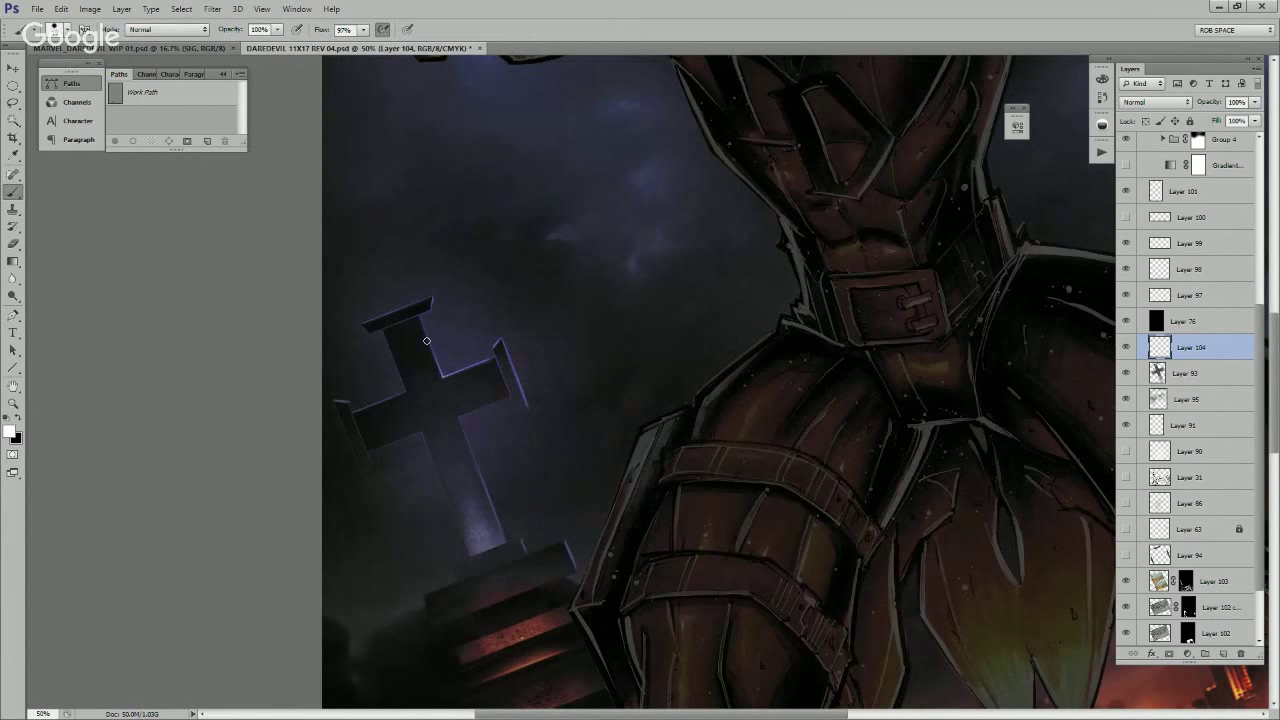
{"action": "right_click", "coordinate": [426, 341]}
{"action": "key", "text": "Return"}
{"action": "key", "text": "]"}
{"action": "left_click_drag", "start_coordinate": [420, 319], "coordinate": [443, 378]}
{"action": "key", "text": "ctrl+z"}
{"action": "mouse_move", "coordinate": [421, 330]}
{"action": "left_mouse_down"}
{"action": "mouse_move", "coordinate": [439, 377]}
{"action": "mouse_move", "coordinate": [419, 322]}
{"action": "mouse_move", "coordinate": [449, 379]}
{"action": "mouse_move", "coordinate": [511, 362]}
{"action": "left_mouse_up"}
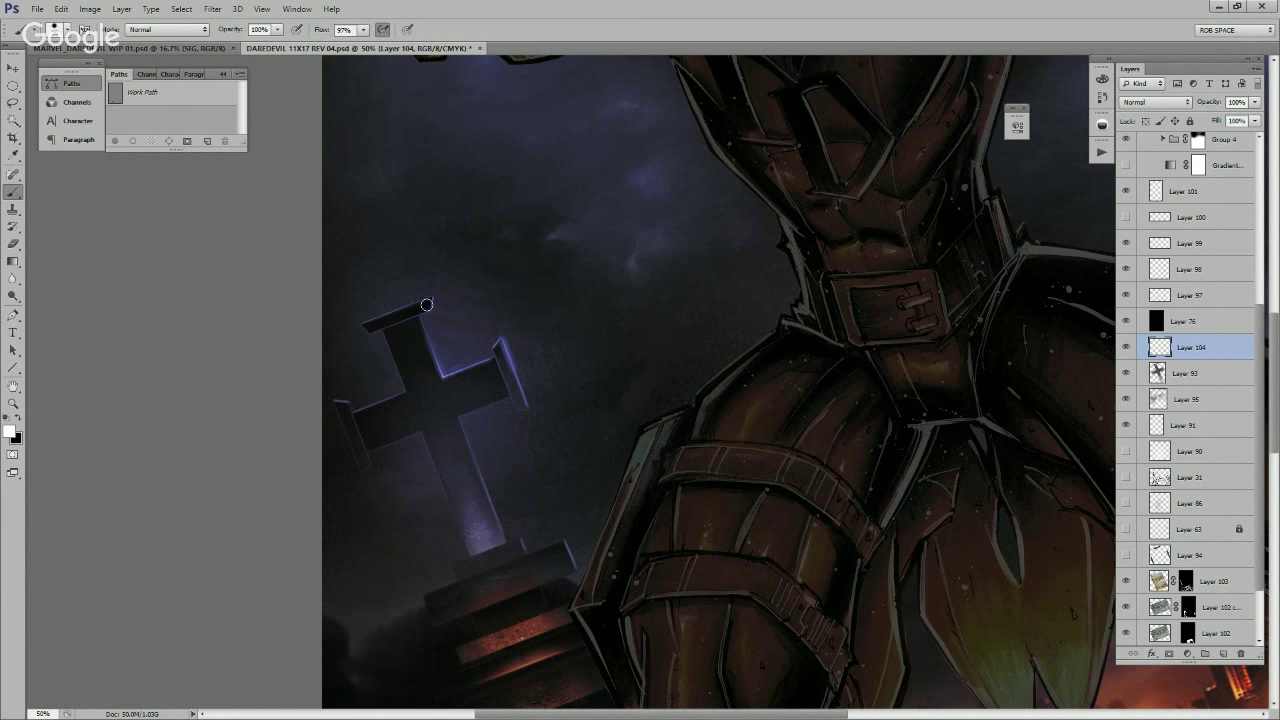
{"action": "left_click_drag", "start_coordinate": [432, 300], "coordinate": [431, 310]}
{"action": "left_click_drag", "start_coordinate": [457, 421], "coordinate": [500, 523]}
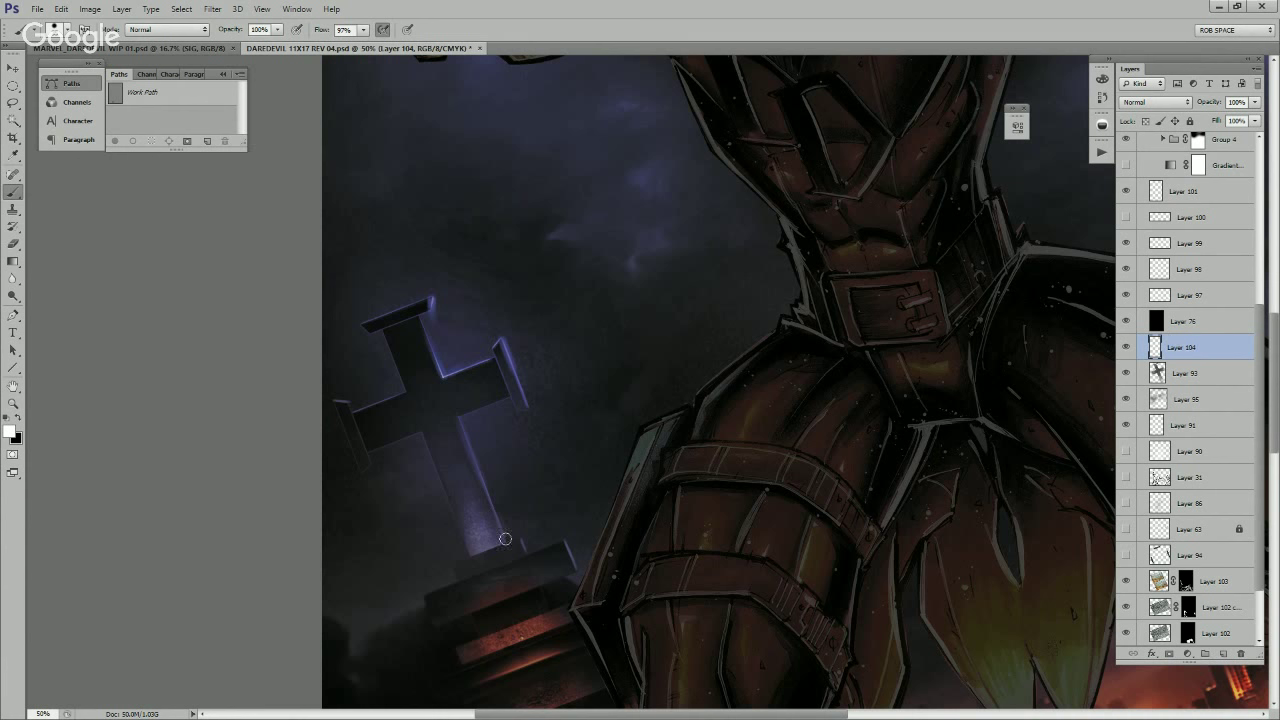
Step: Dab white highlights onto the tip of the cross's left arm and the top corner of the tower
{"action": "left_click_drag", "start_coordinate": [558, 386], "coordinate": [555, 414]}
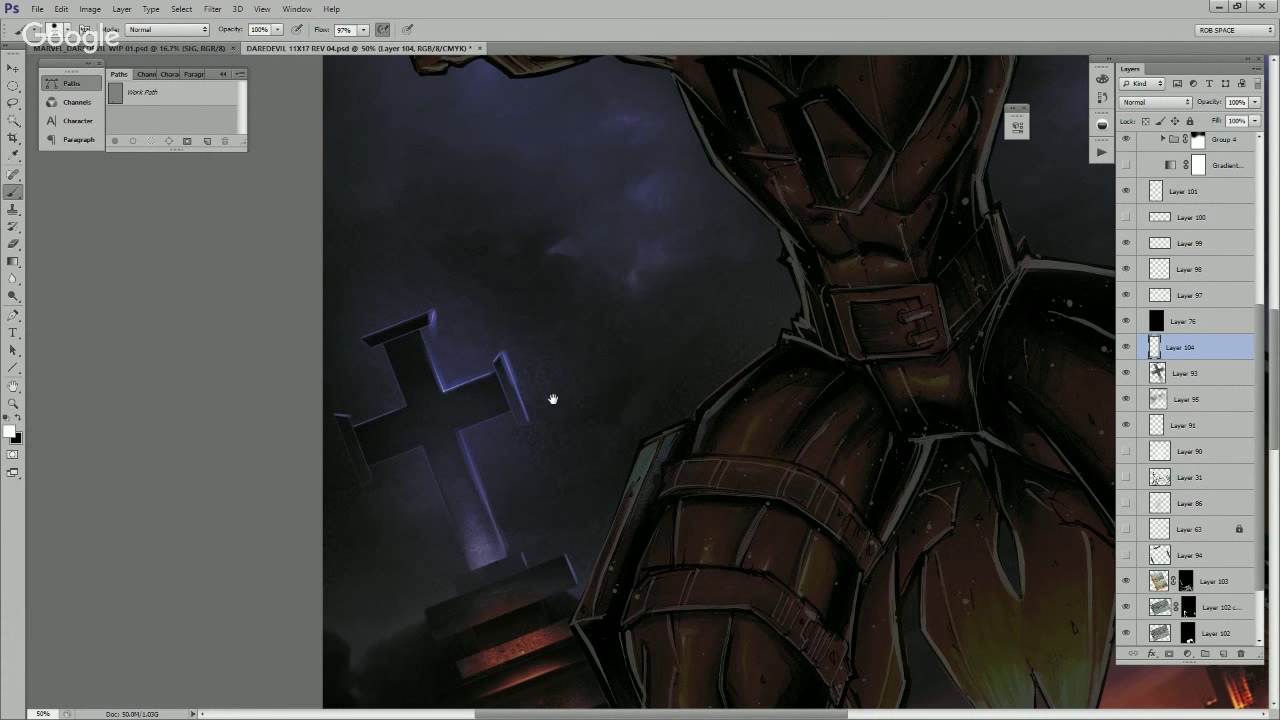
{"action": "left_click_drag", "start_coordinate": [553, 399], "coordinate": [553, 407]}
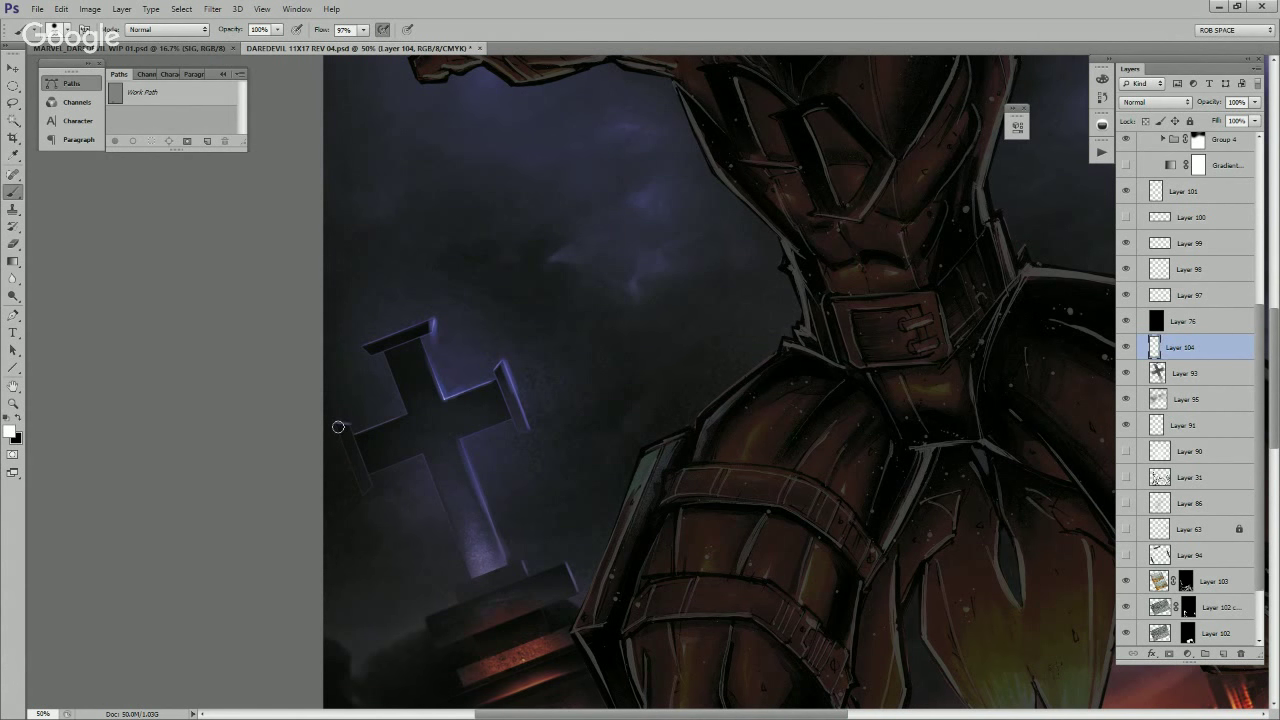
{"action": "left_click", "coordinate": [338, 427]}
{"action": "left_click", "coordinate": [568, 577]}
{"action": "left_click_drag", "start_coordinate": [812, 453], "coordinate": [592, 603]}
{"action": "left_click_drag", "start_coordinate": [734, 400], "coordinate": [606, 571]}
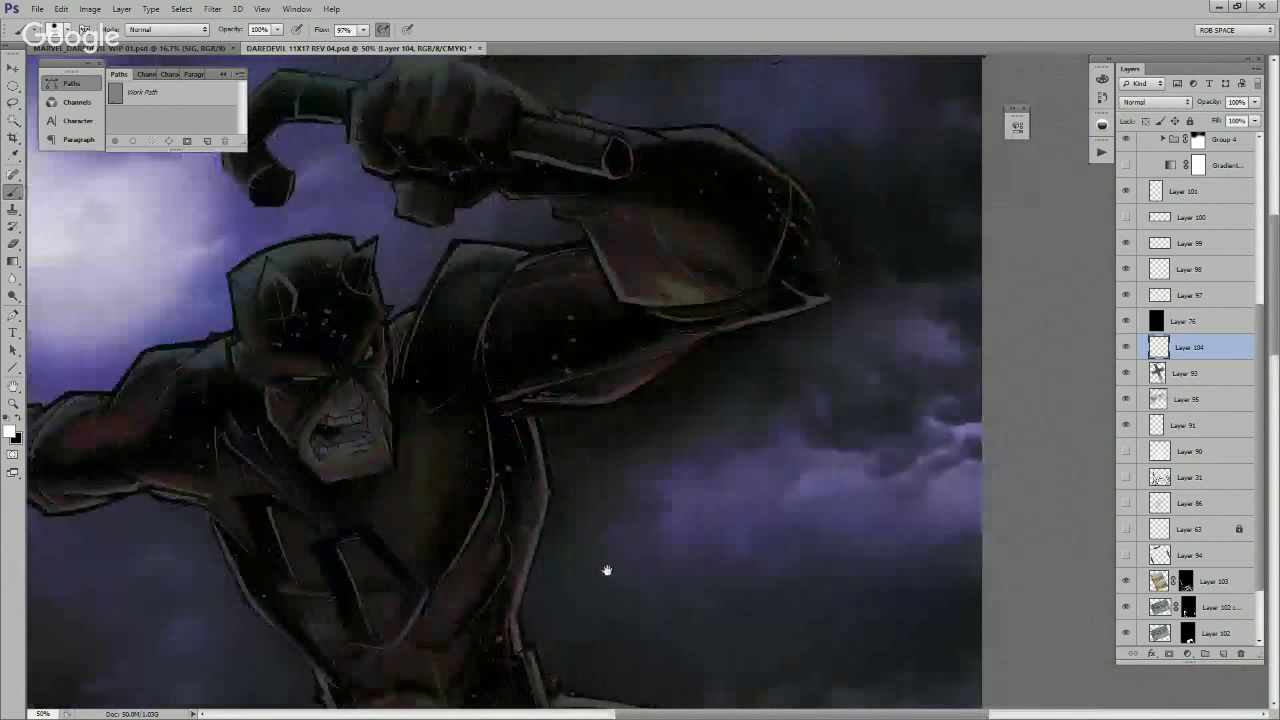
{"action": "right_click", "coordinate": [799, 471]}
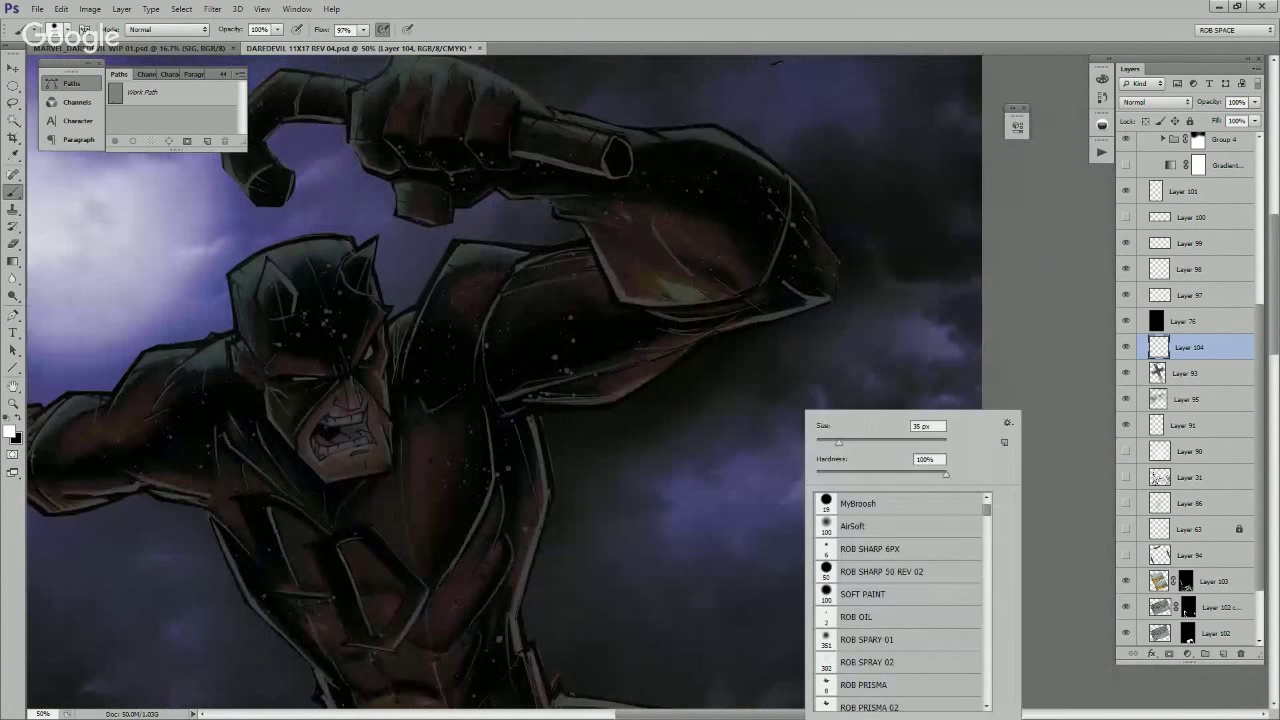
{"action": "left_click_drag", "start_coordinate": [839, 443], "coordinate": [828, 443]}
{"action": "left_click", "coordinate": [800, 488]}
{"action": "key", "text": "ctrl+alt+z"}
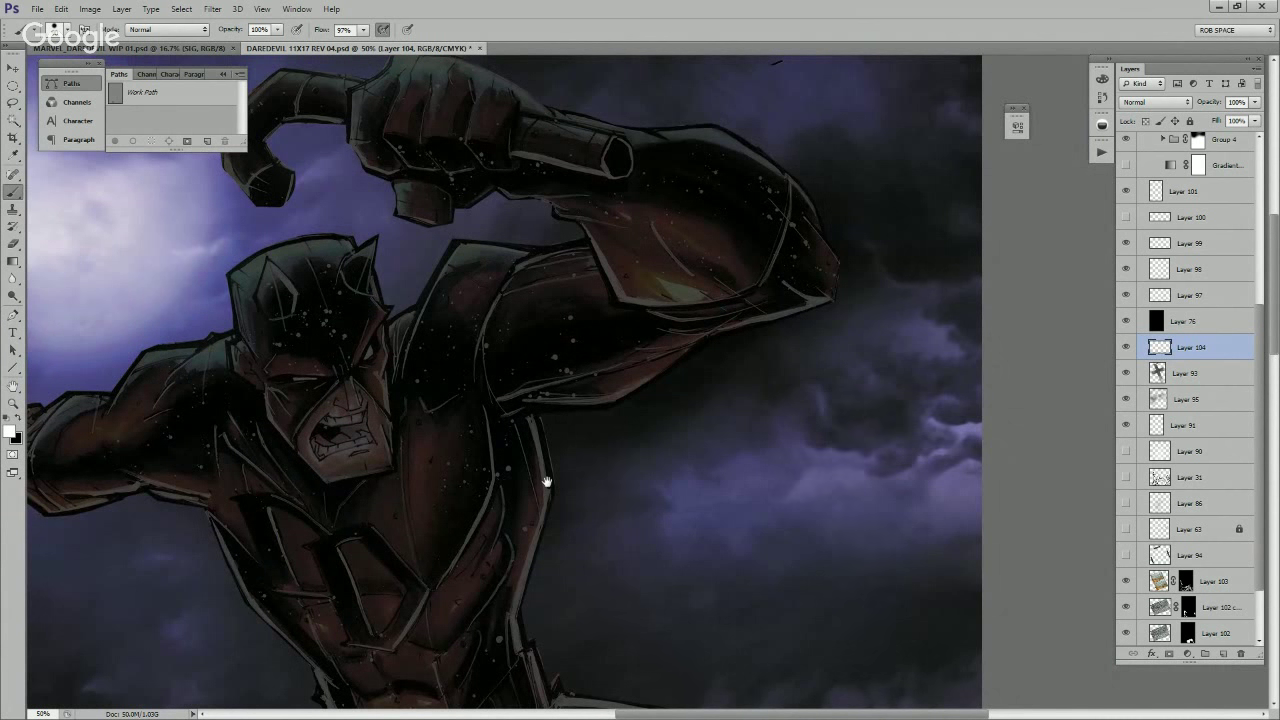
Step: Enlarge the brush and paint a soft white glow across the centre of the moon on Layer 104
{"action": "left_click_drag", "start_coordinate": [547, 483], "coordinate": [573, 416]}
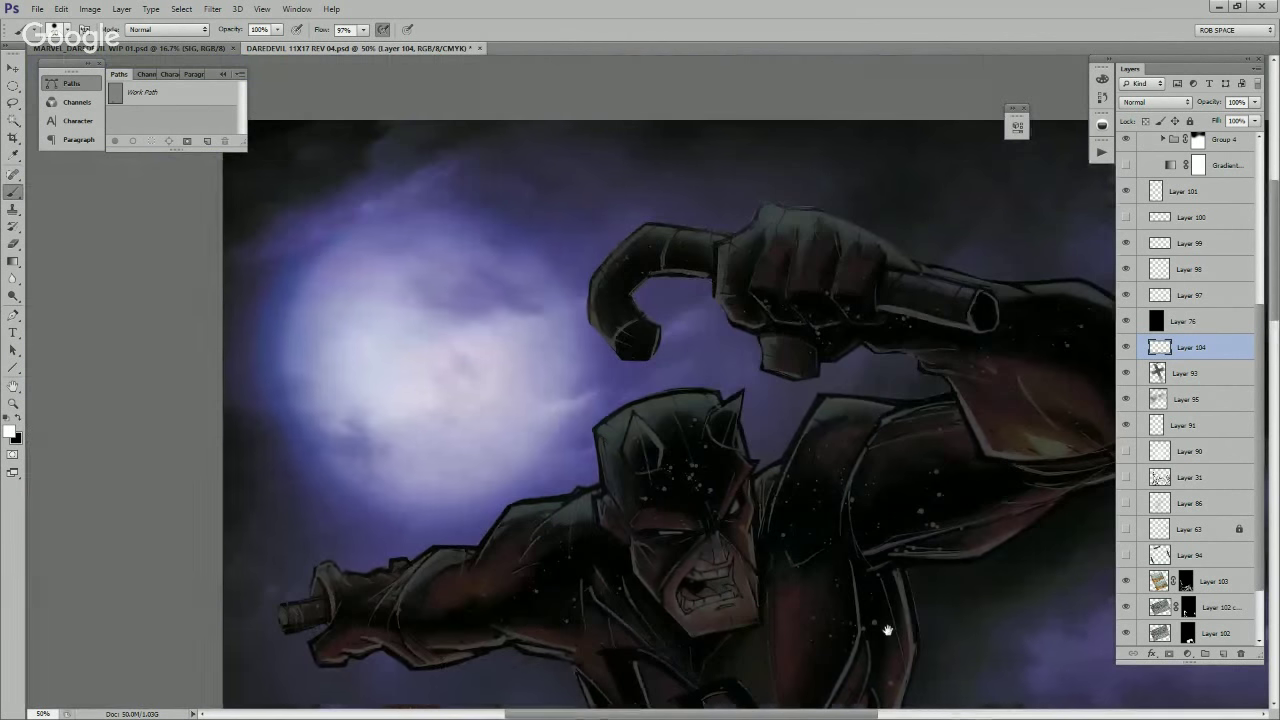
{"action": "right_click", "coordinate": [531, 416]}
{"action": "key", "text": "Return"}
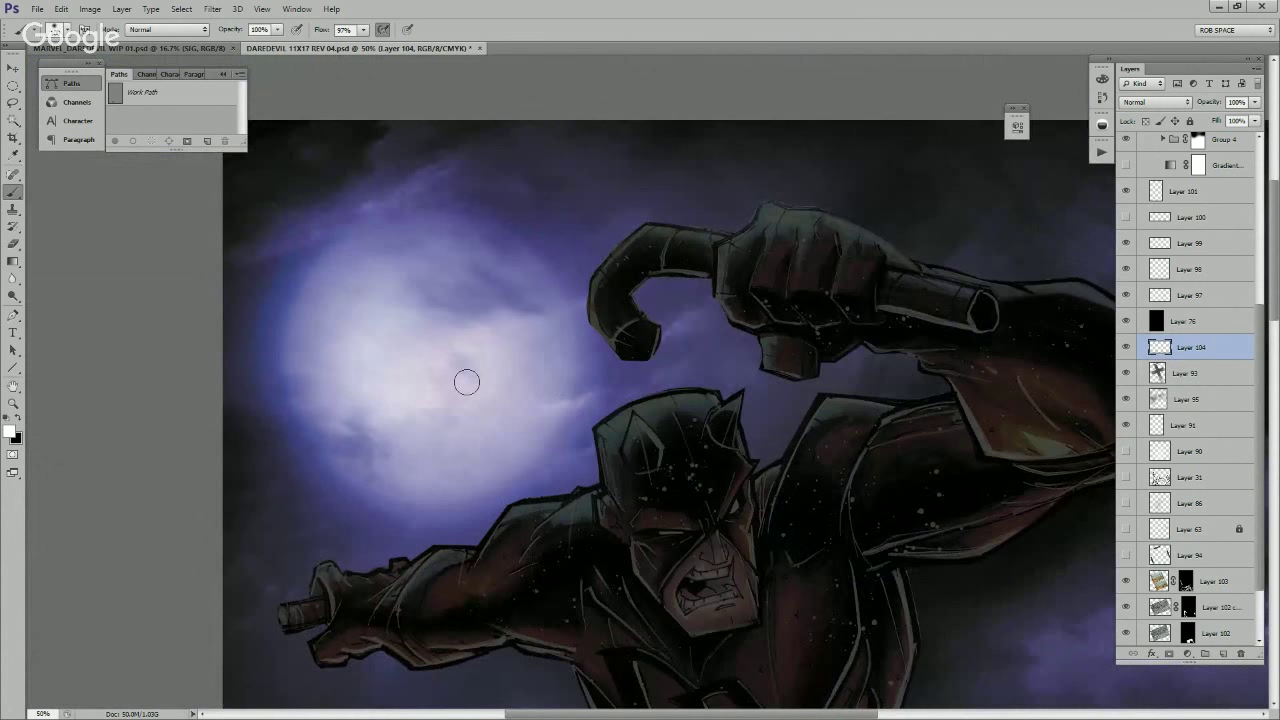
{"action": "key", "text": "bracketright"}
{"action": "key", "text": "bracketright"}
{"action": "key", "text": "bracketright"}
{"action": "key", "text": "bracketright"}
{"action": "key", "text": "bracketright"}
{"action": "key", "text": "bracketright"}
{"action": "key", "text": "bracketright"}
{"action": "key", "text": "bracketright"}
{"action": "key", "text": "bracketright"}
{"action": "key", "text": "bracketright"}
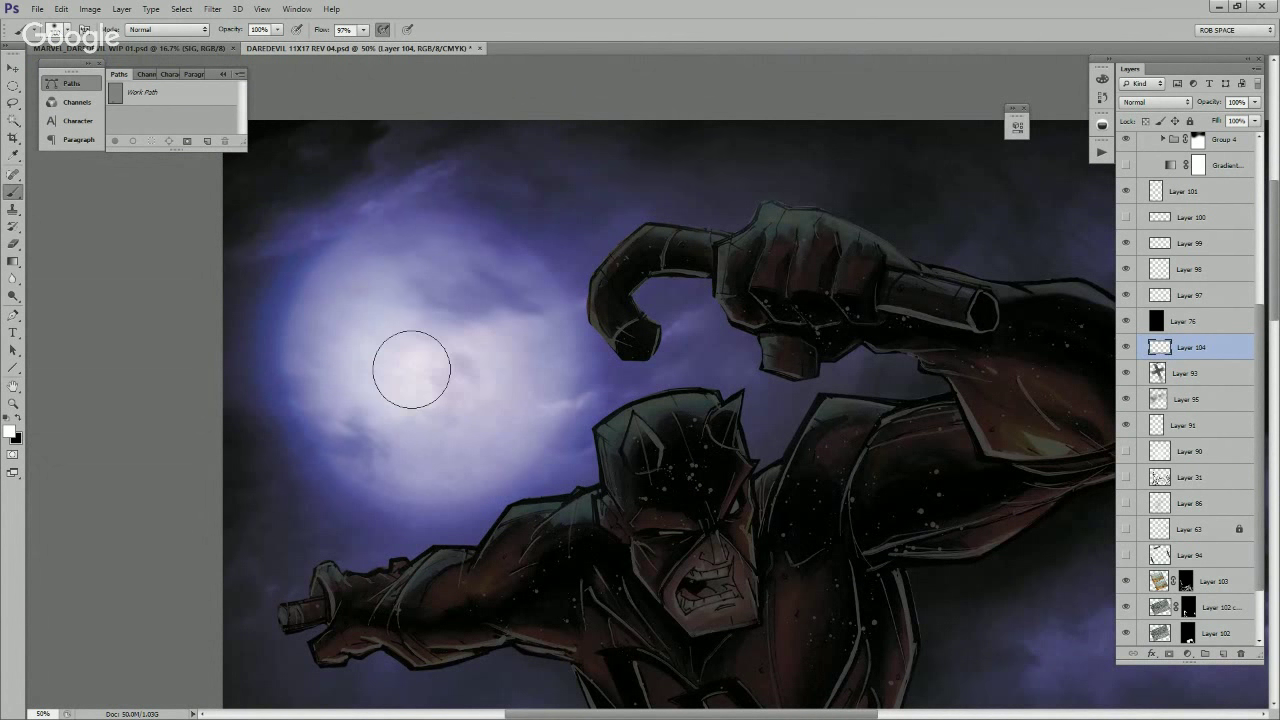
{"action": "left_click", "coordinate": [437, 366]}
{"action": "key", "text": "ctrl+z"}
{"action": "left_click", "coordinate": [416, 390]}
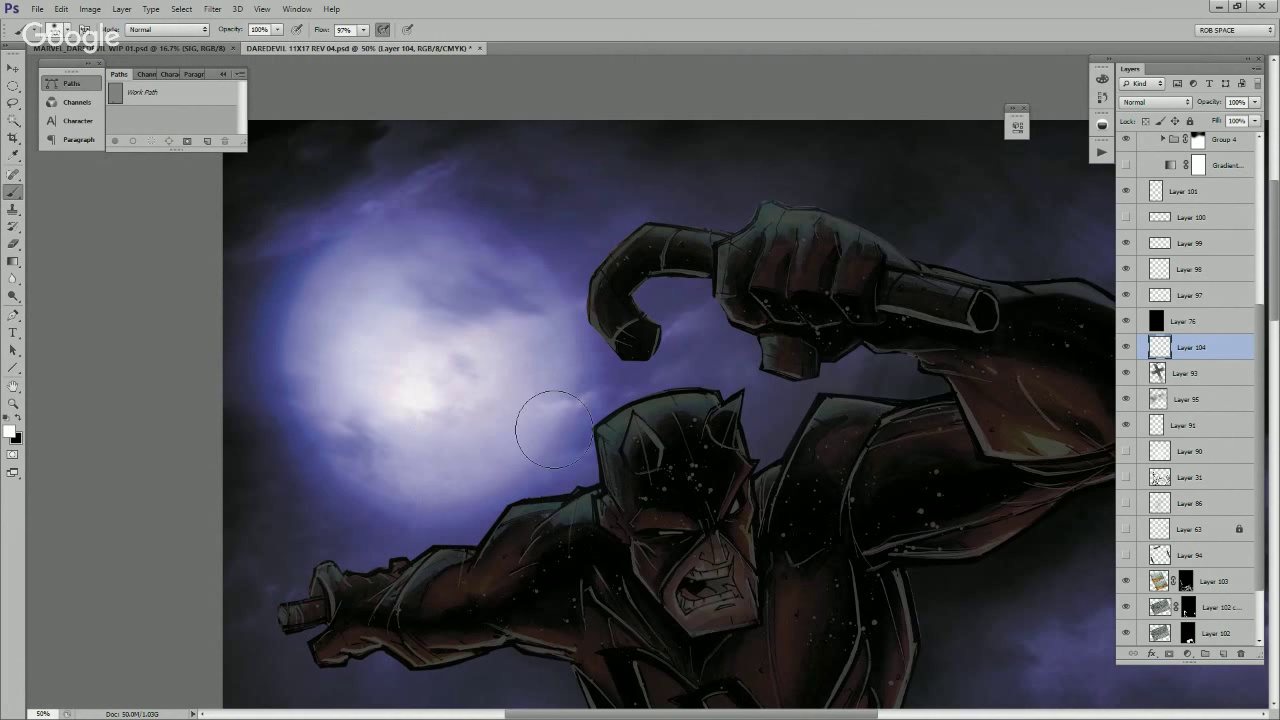
{"action": "key", "text": "ctrl+z"}
{"action": "left_click_drag", "start_coordinate": [384, 364], "coordinate": [485, 383]}
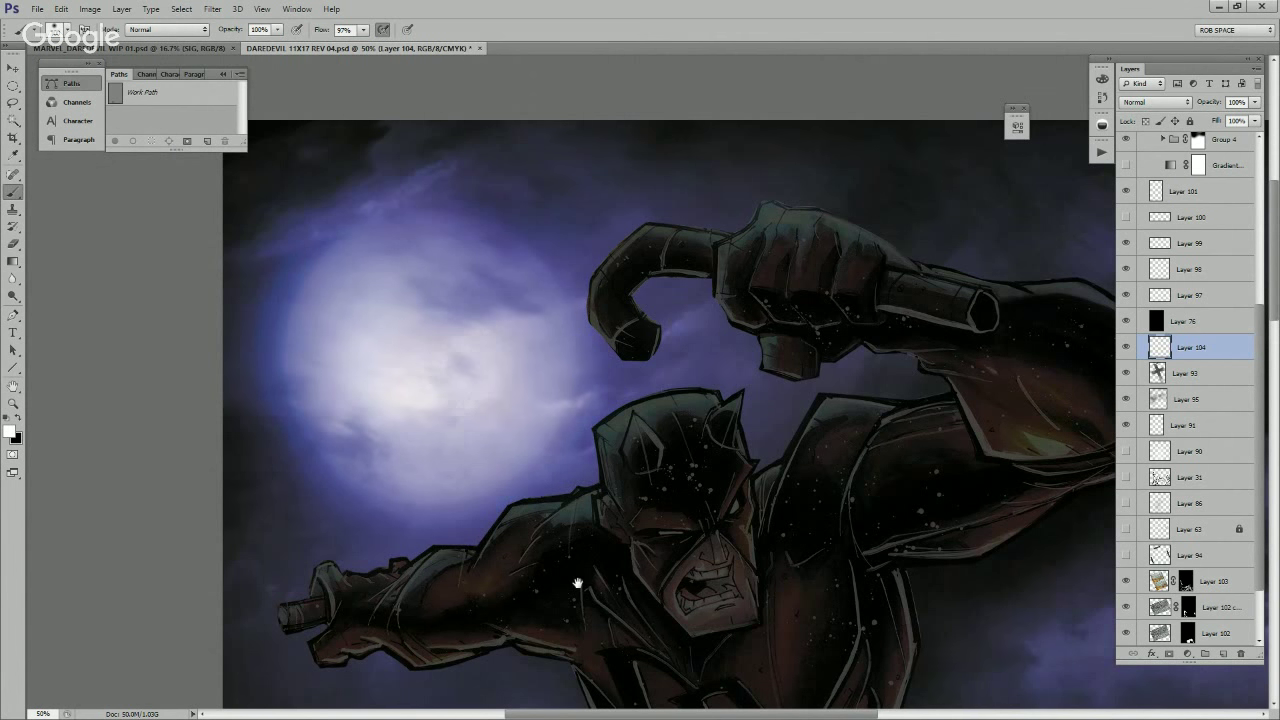
Step: Paint bright highlights into the flames and above the posts beside the tower's arched window, using a smaller brush
{"action": "scroll", "coordinate": [578, 583], "scroll_direction": "down", "scroll_amount": 5}
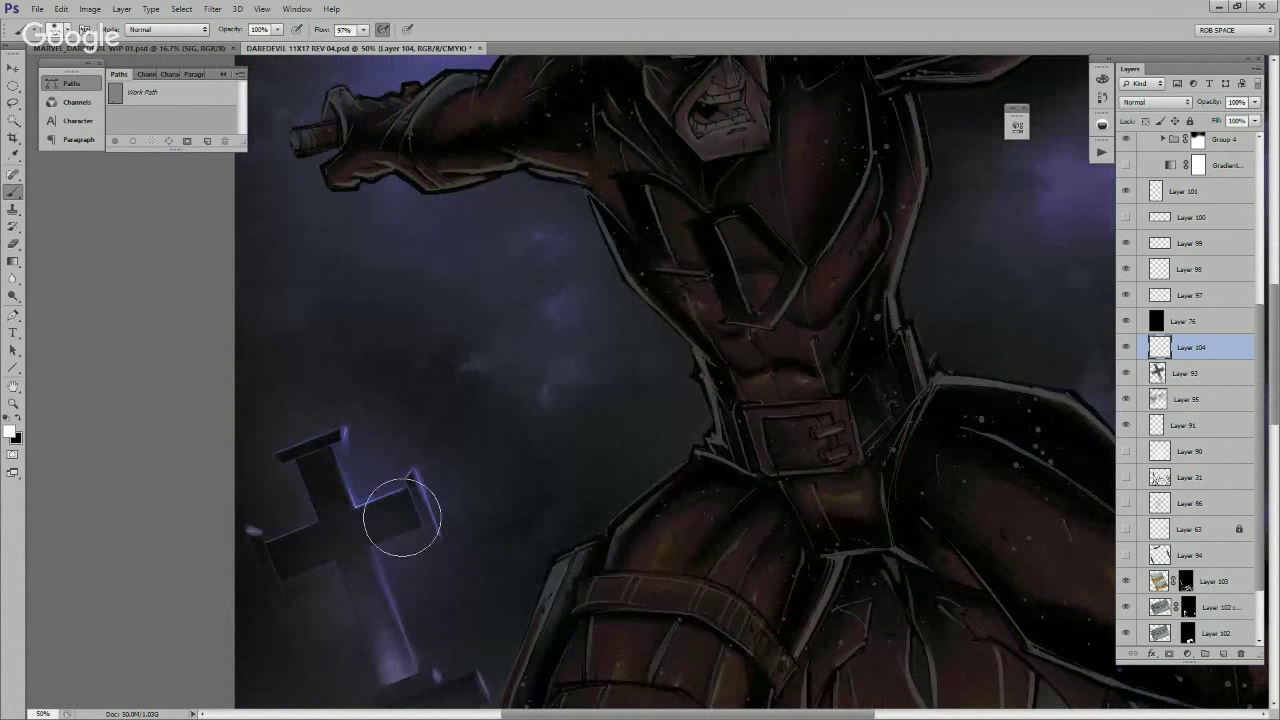
{"action": "scroll", "coordinate": [420, 600], "scroll_direction": "down", "scroll_amount": 2}
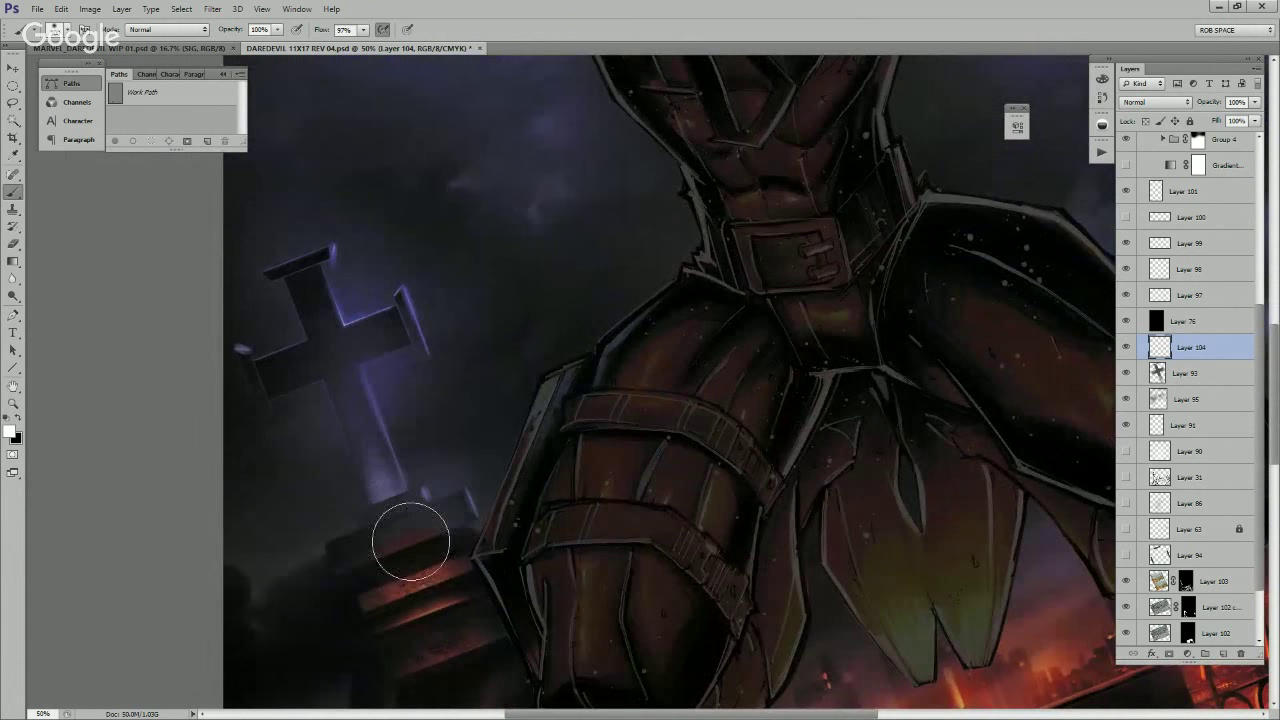
{"action": "left_click_drag", "start_coordinate": [668, 602], "coordinate": [640, 386]}
{"action": "left_click_drag", "start_coordinate": [706, 525], "coordinate": [691, 414]}
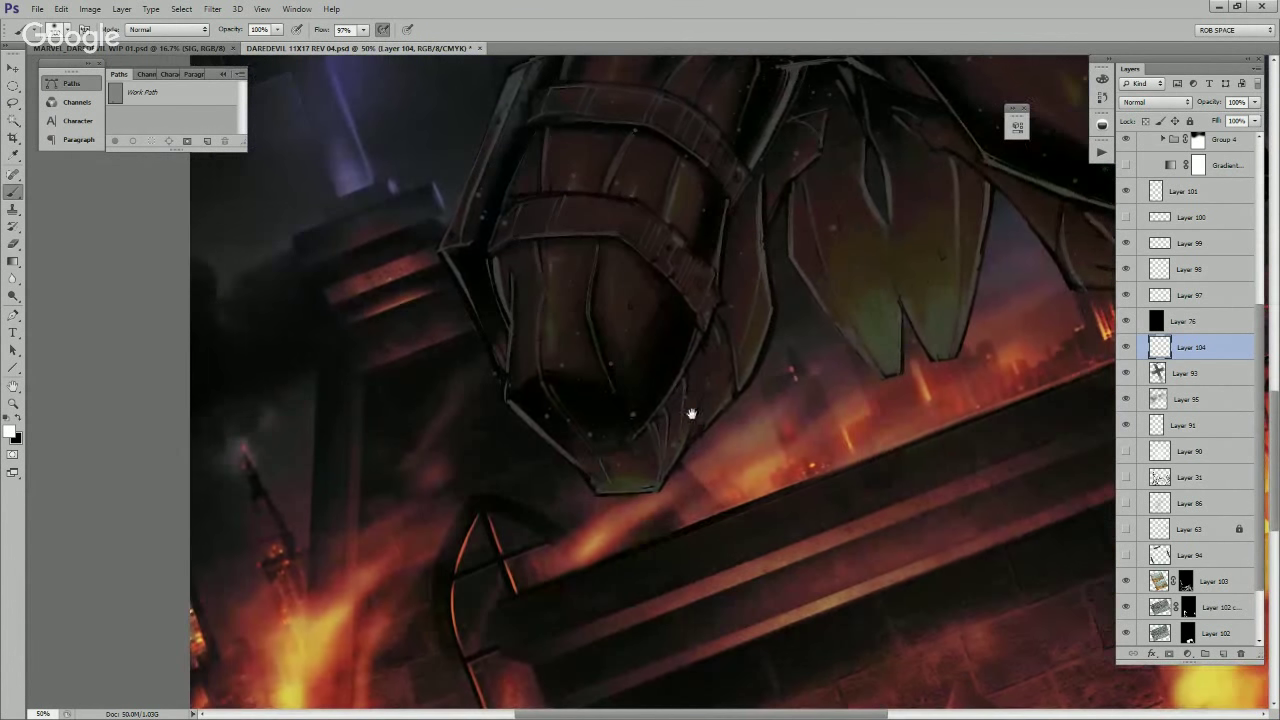
{"action": "left_click_drag", "start_coordinate": [686, 566], "coordinate": [529, 457]}
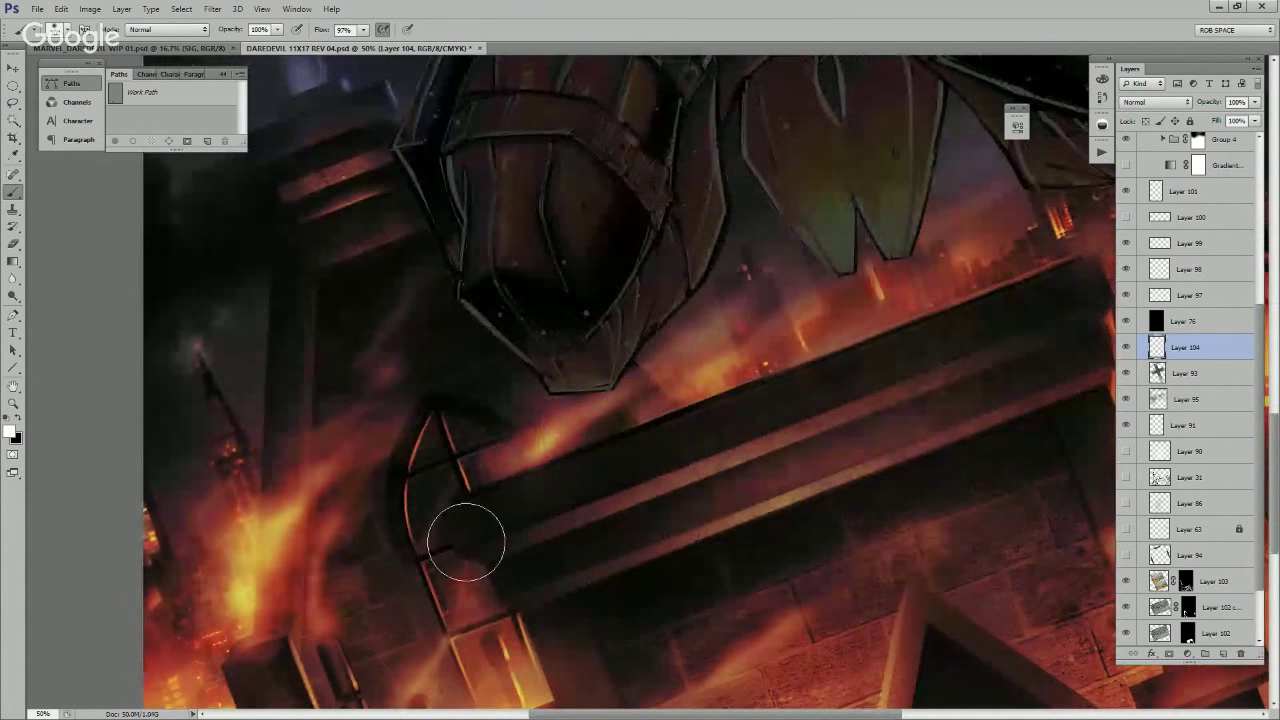
{"action": "left_click_drag", "start_coordinate": [266, 648], "coordinate": [351, 557]}
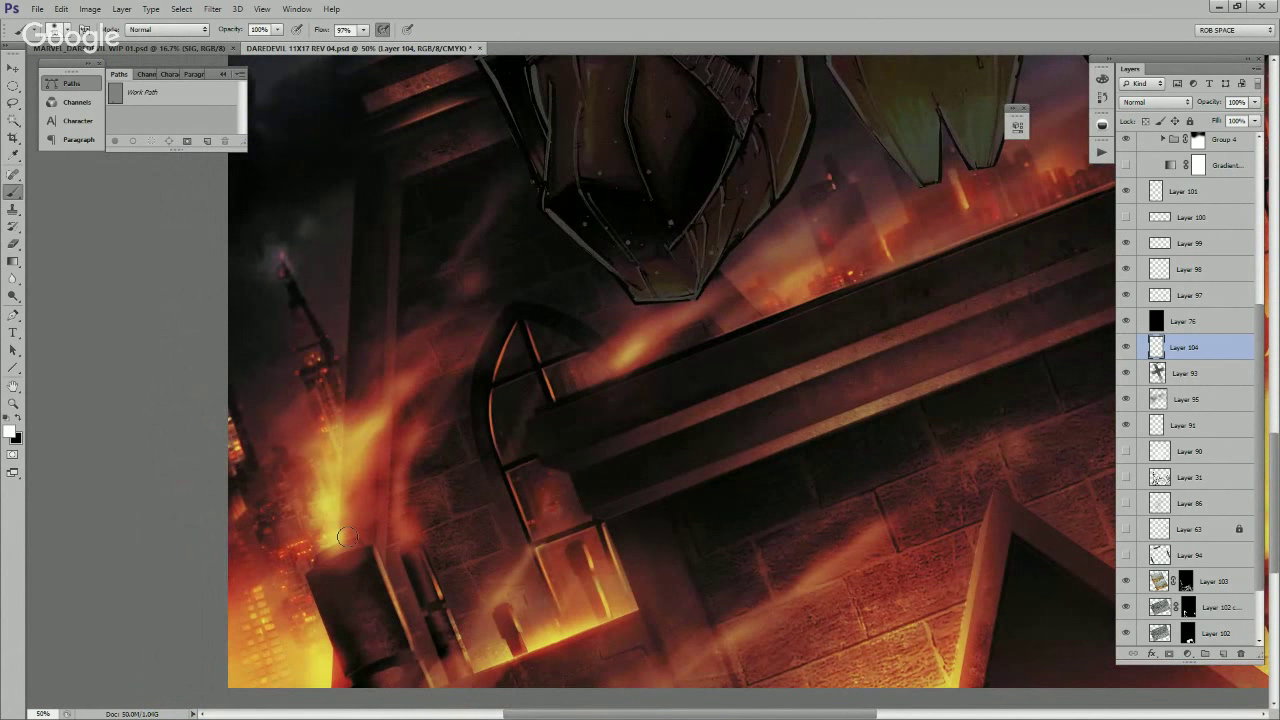
{"action": "mouse_move", "coordinate": [345, 537]}
{"action": "left_mouse_down"}
{"action": "mouse_move", "coordinate": [320, 475]}
{"action": "mouse_move", "coordinate": [366, 443]}
{"action": "left_mouse_up"}
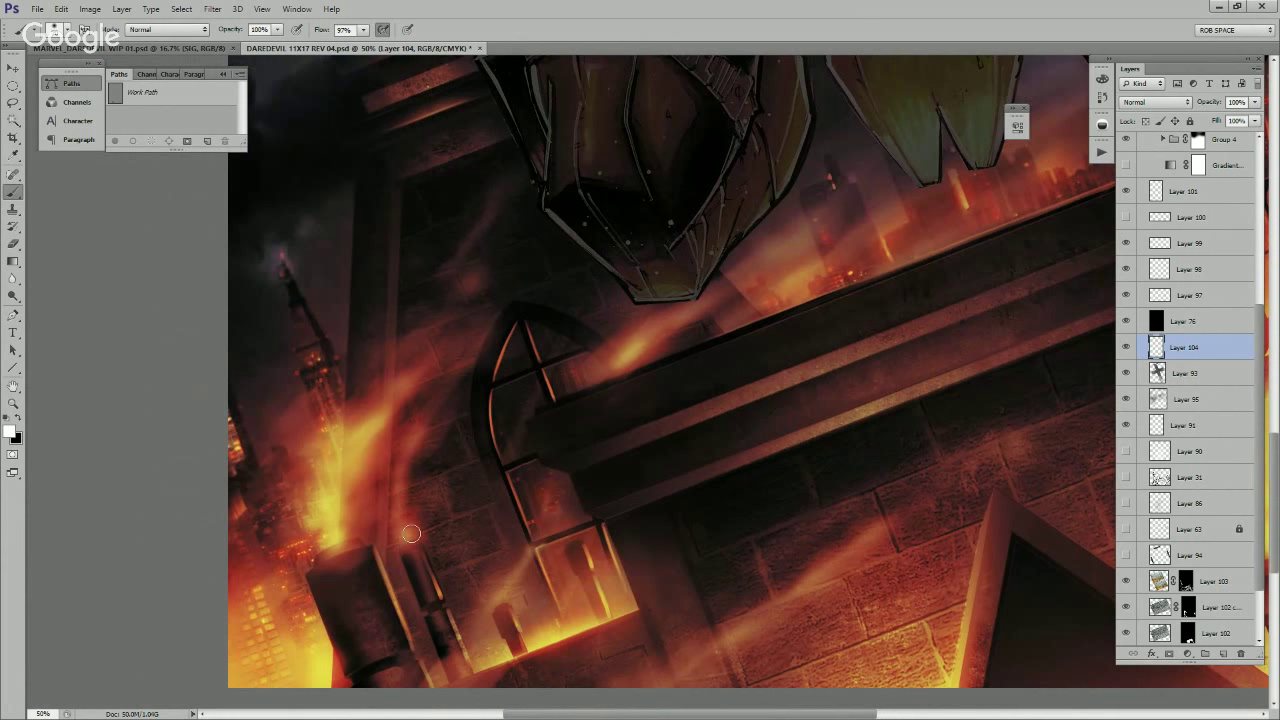
{"action": "key", "text": "bracketleft"}
{"action": "key", "text": "bracketleft"}
{"action": "left_click_drag", "start_coordinate": [397, 528], "coordinate": [412, 440]}
Step: Add glowing highlights to the silhouetted post tops and post edges around the base of the burning arched window
{"action": "left_click", "coordinate": [499, 609]}
{"action": "left_click_drag", "start_coordinate": [451, 623], "coordinate": [466, 668]}
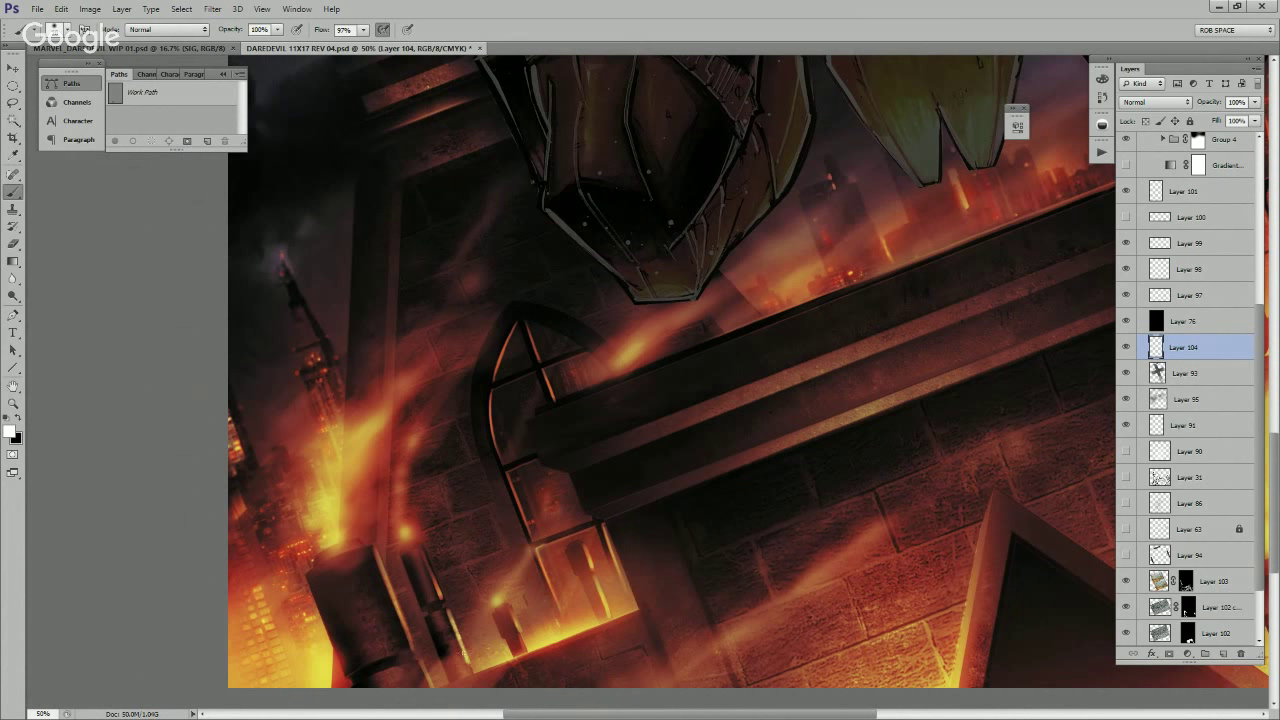
{"action": "left_click_drag", "start_coordinate": [378, 566], "coordinate": [408, 632]}
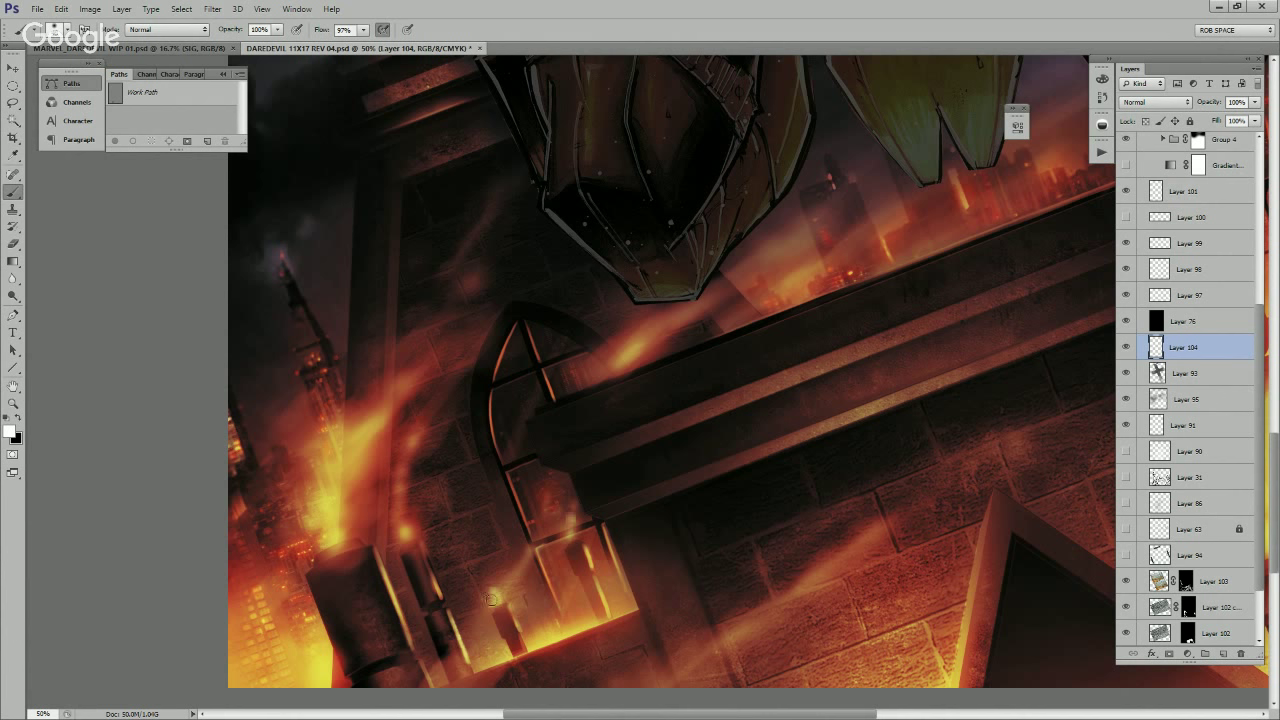
{"action": "left_click_drag", "start_coordinate": [313, 523], "coordinate": [323, 533]}
Step: Paint bright highlights on the spikes of the wrought-iron fence beside the stone ledge
{"action": "mouse_move", "coordinate": [937, 483]}
{"action": "left_mouse_down"}
{"action": "mouse_move", "coordinate": [788, 563]}
{"action": "mouse_move", "coordinate": [706, 643]}
{"action": "left_mouse_up"}
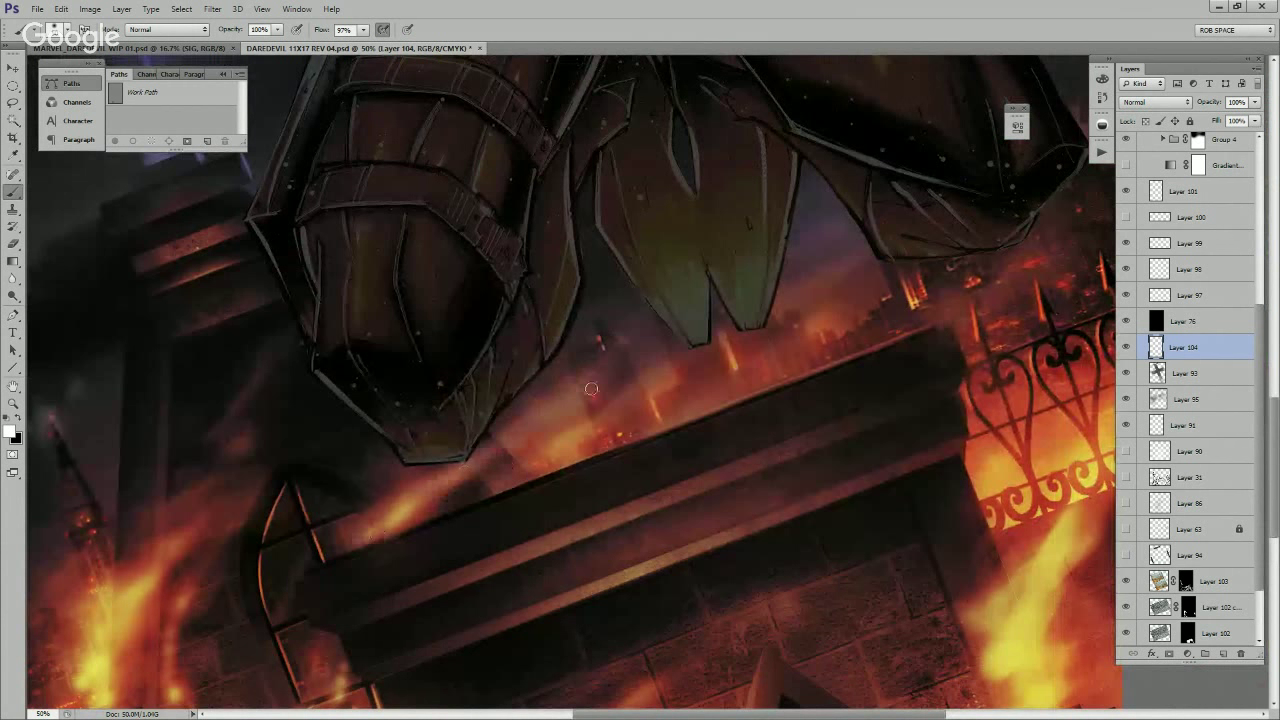
{"action": "left_click_drag", "start_coordinate": [831, 413], "coordinate": [669, 553]}
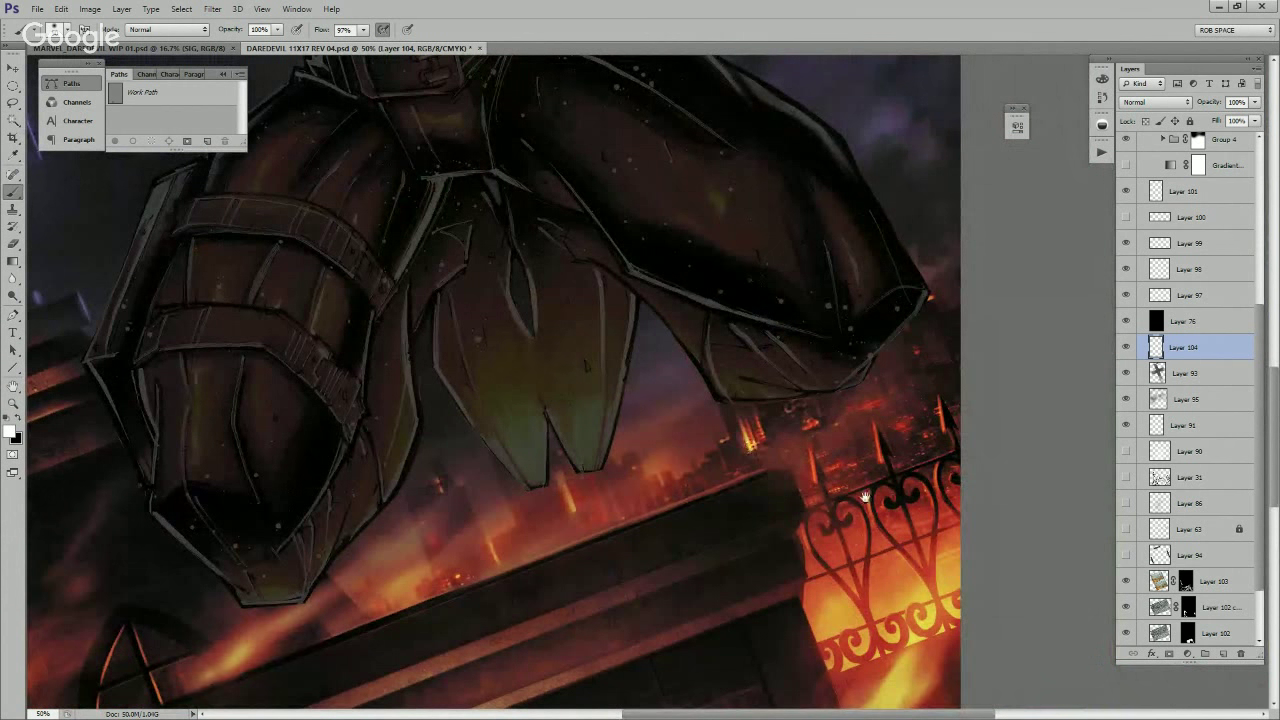
{"action": "left_click_drag", "start_coordinate": [747, 447], "coordinate": [587, 487]}
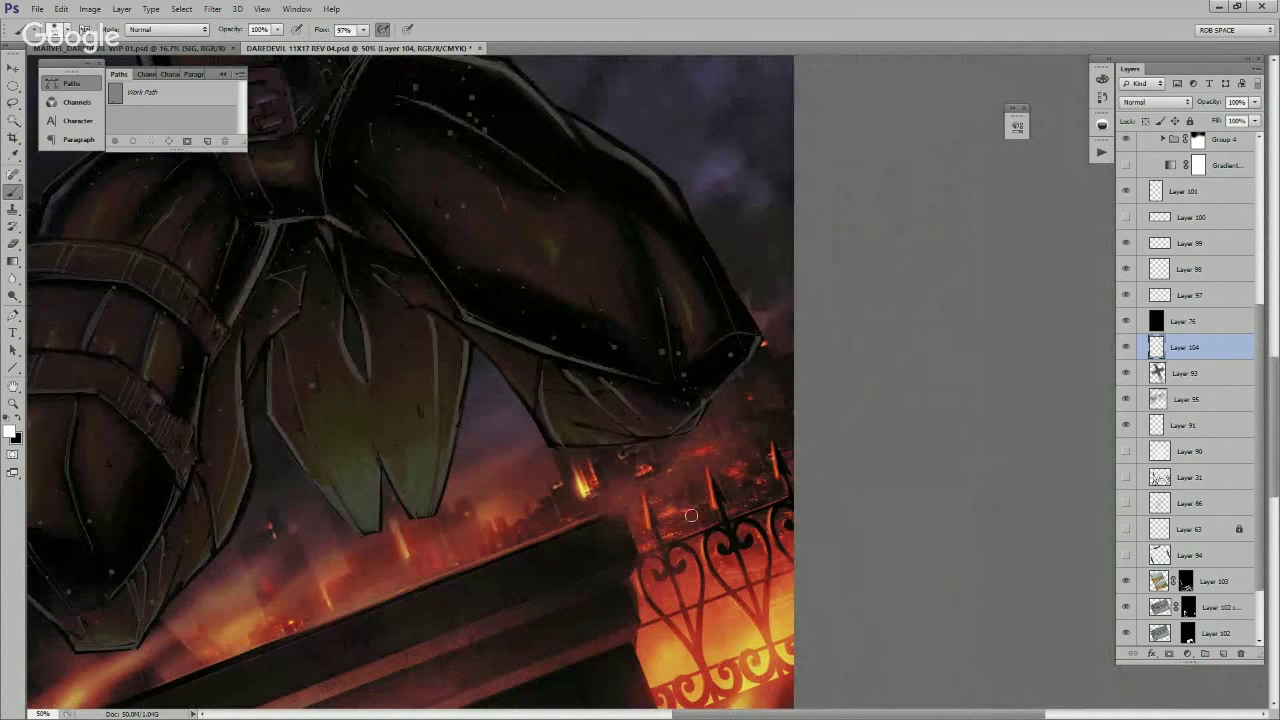
{"action": "left_click_drag", "start_coordinate": [773, 467], "coordinate": [772, 447]}
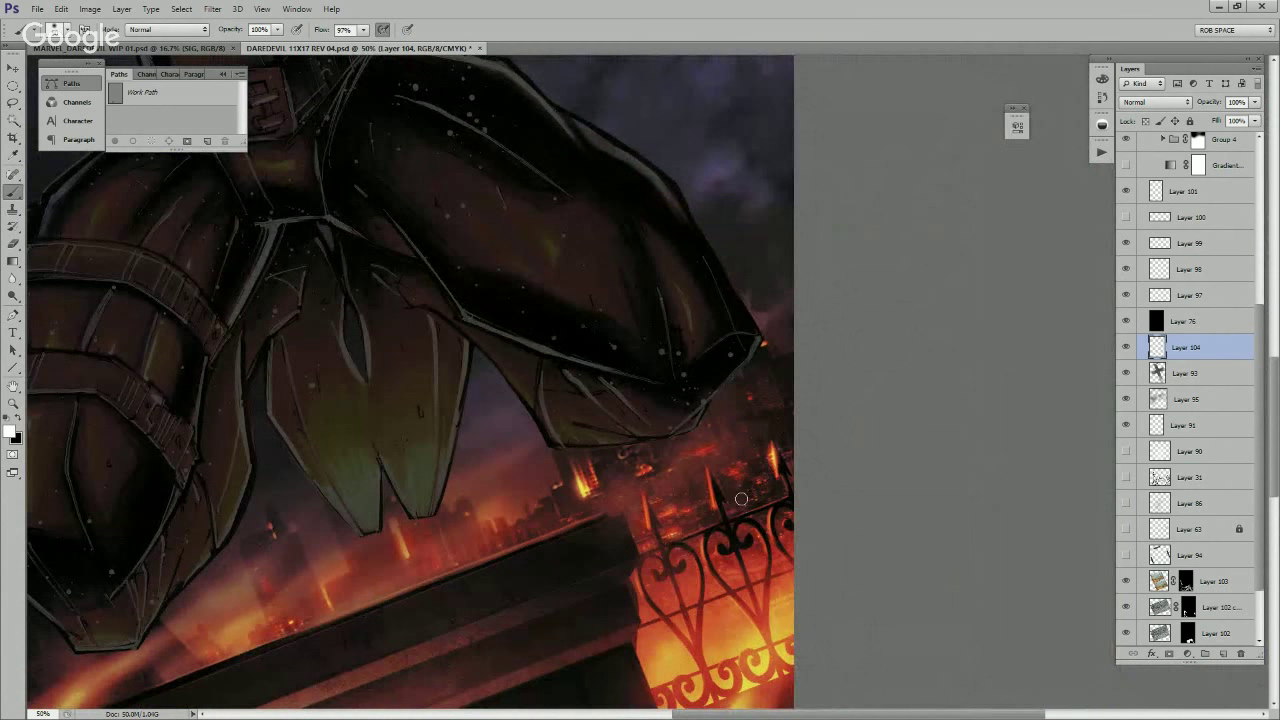
{"action": "mouse_move", "coordinate": [710, 487]}
{"action": "left_mouse_down"}
{"action": "mouse_move", "coordinate": [712, 512]}
{"action": "mouse_move", "coordinate": [648, 500]}
{"action": "left_mouse_up"}
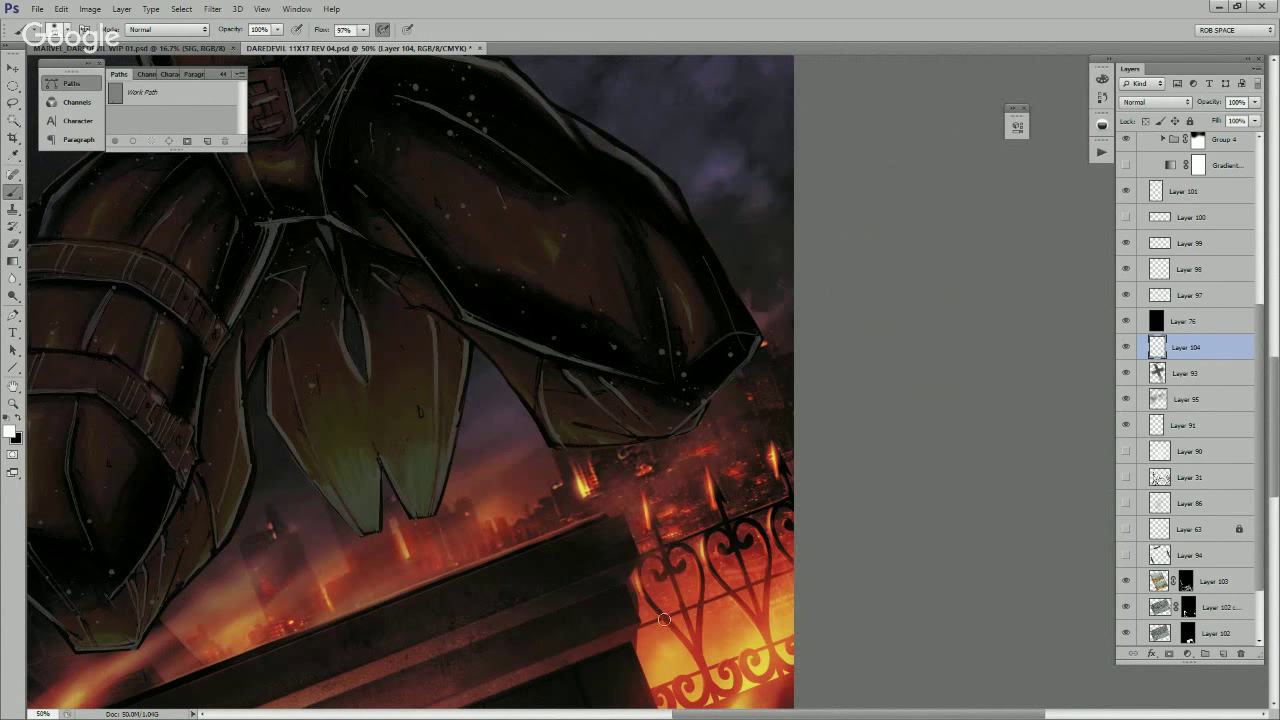
Step: Paint glowing rim highlights around the chimney below the fence and along both sloping edges of the triangular gable
{"action": "left_click_drag", "start_coordinate": [723, 639], "coordinate": [703, 494]}
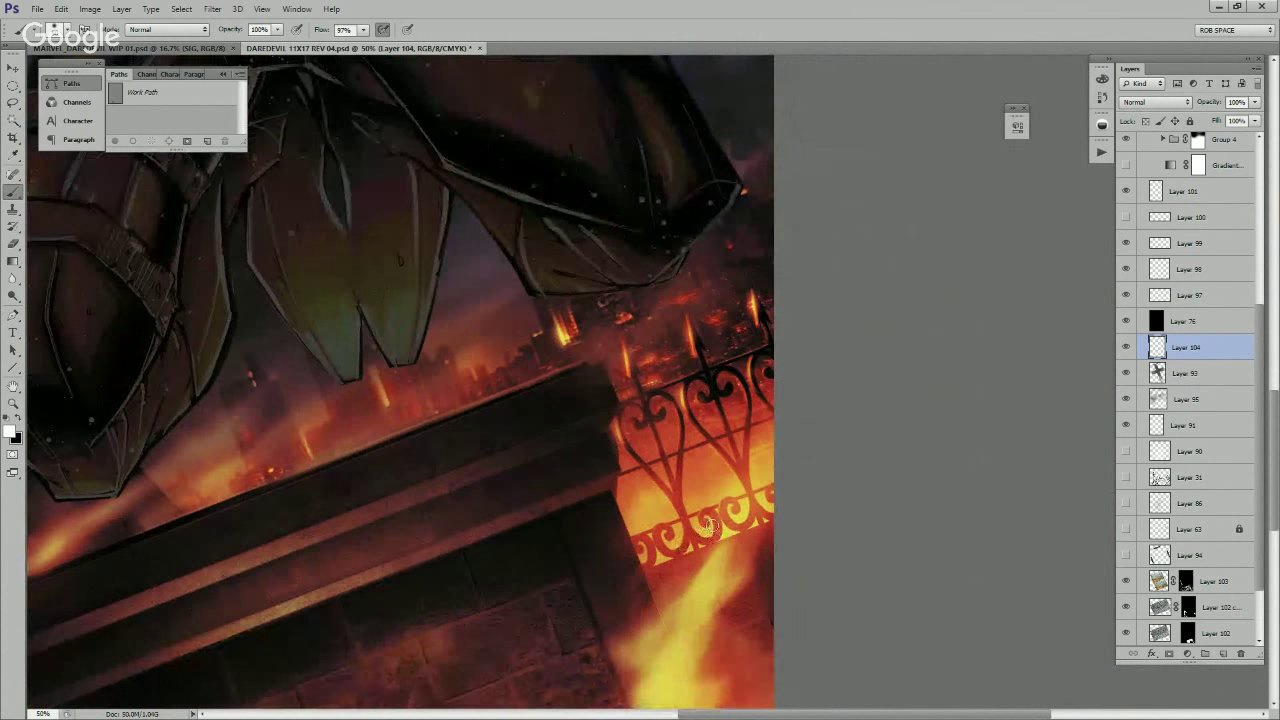
{"action": "scroll", "coordinate": [760, 517], "scroll_direction": "down", "scroll_amount": 4}
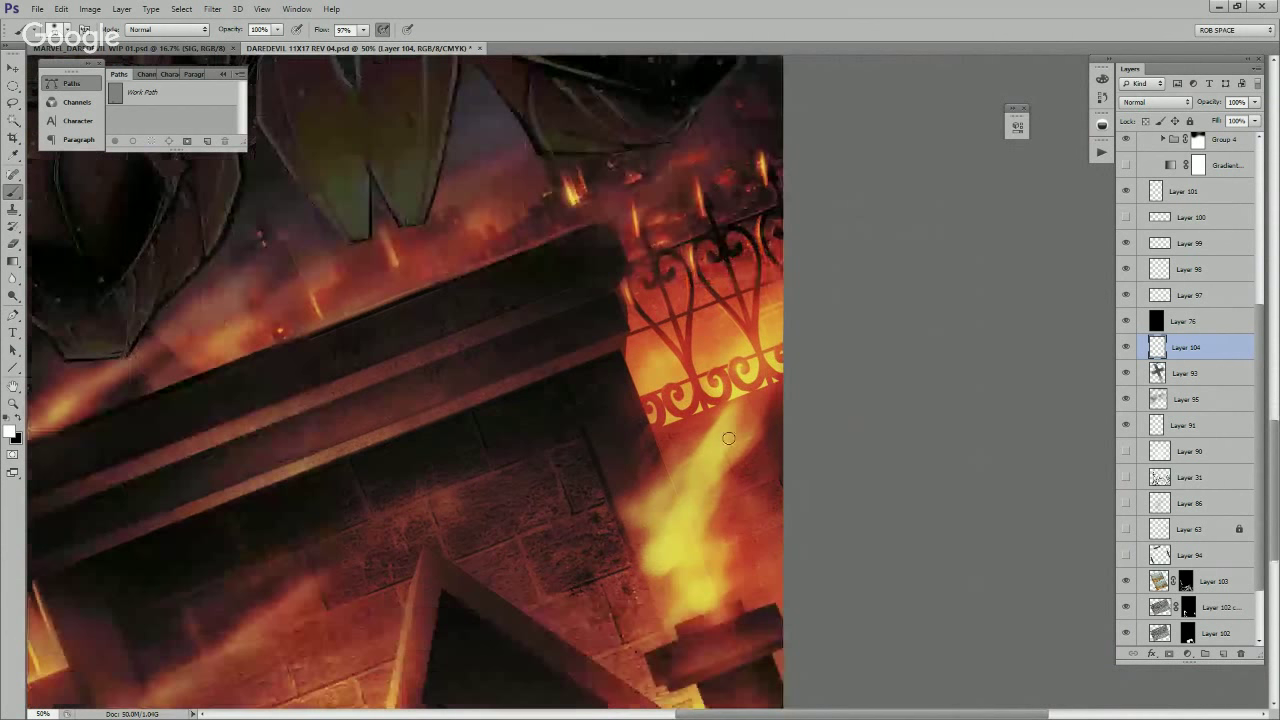
{"action": "scroll", "coordinate": [757, 531], "scroll_direction": "down", "scroll_amount": 2}
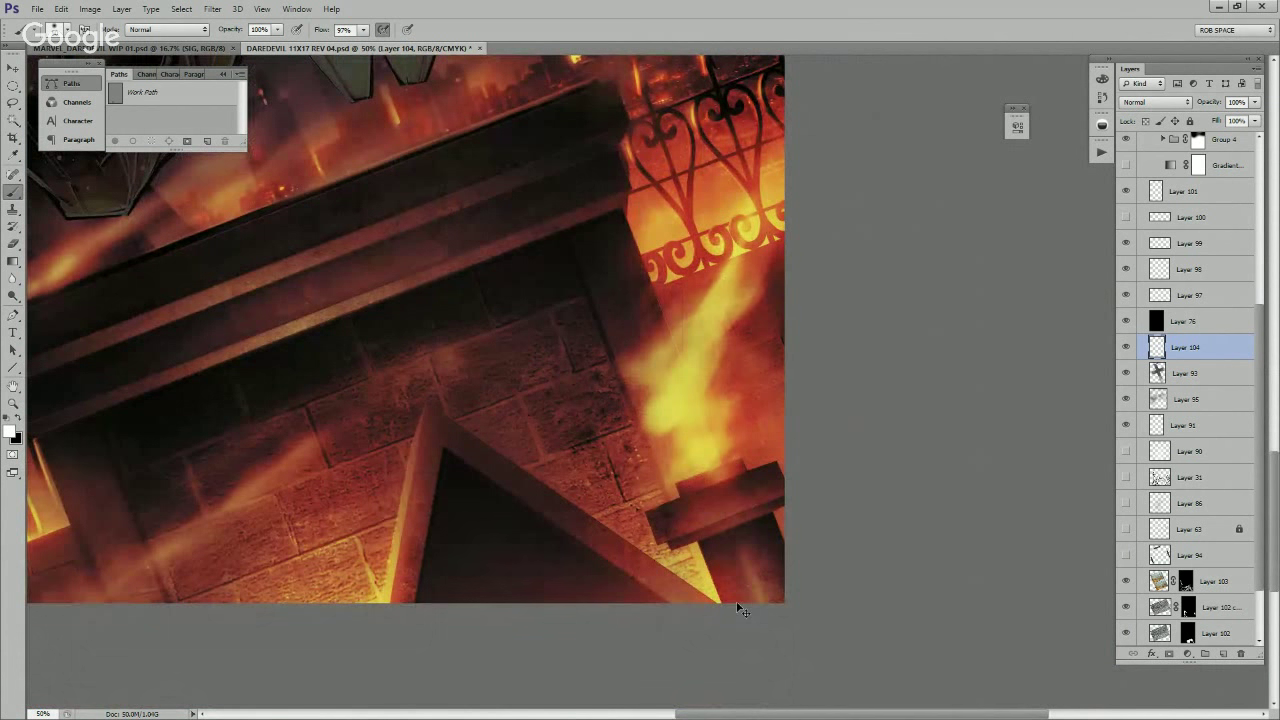
{"action": "left_click_drag", "start_coordinate": [772, 521], "coordinate": [803, 595]}
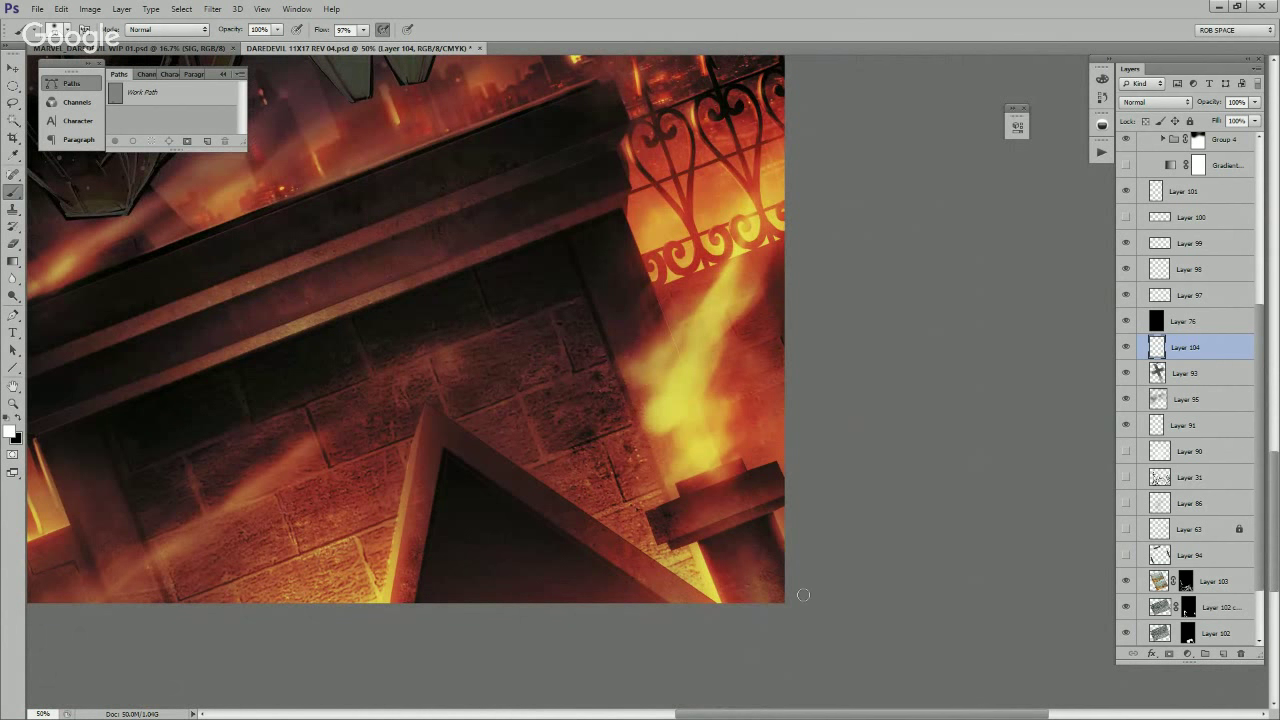
{"action": "left_click_drag", "start_coordinate": [549, 518], "coordinate": [783, 665]}
{"action": "key", "text": "ctrl+z"}
{"action": "left_click_drag", "start_coordinate": [555, 498], "coordinate": [786, 655]}
{"action": "left_click_drag", "start_coordinate": [389, 594], "coordinate": [408, 514]}
Step: Review the whole illustration at 12.5% zoom and examine the upper part of the layer stack
{"action": "key", "text": "z"}
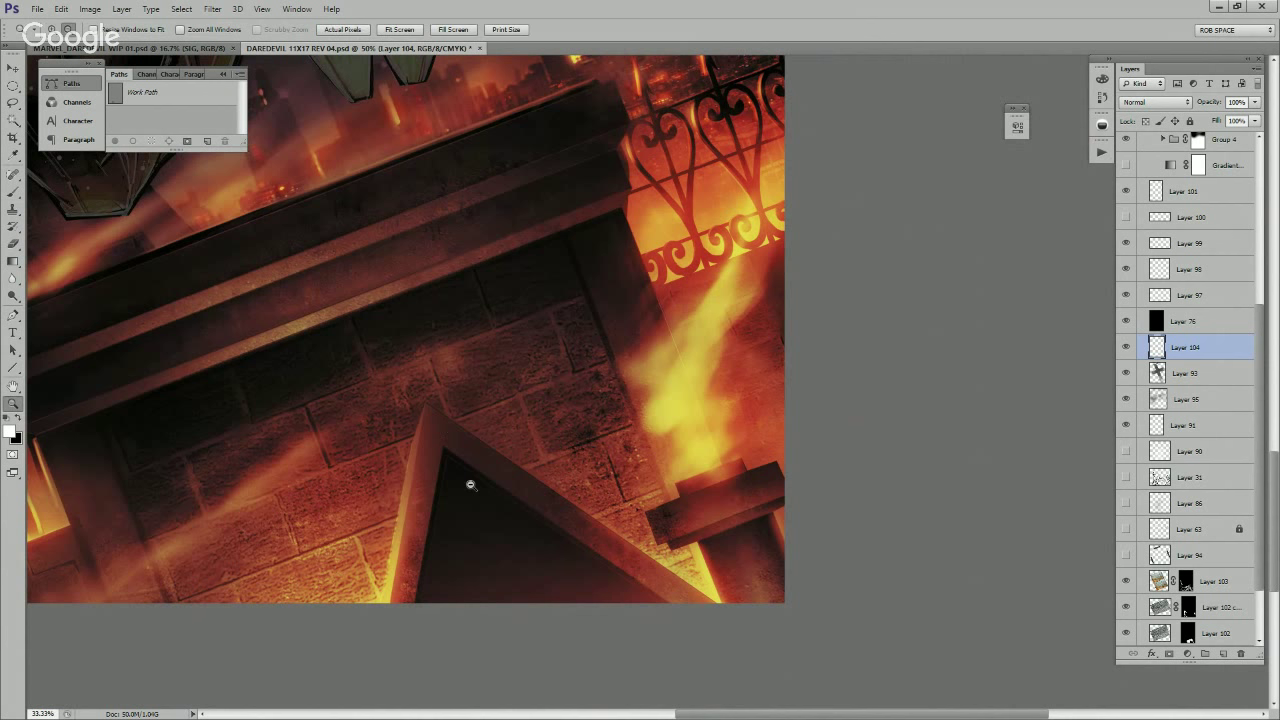
{"action": "left_click", "coordinate": [471, 482], "text": "alt"}
{"action": "left_click", "coordinate": [471, 482], "text": "alt"}
{"action": "left_click", "coordinate": [487, 506], "text": "alt"}
{"action": "left_click", "coordinate": [487, 506], "text": "alt"}
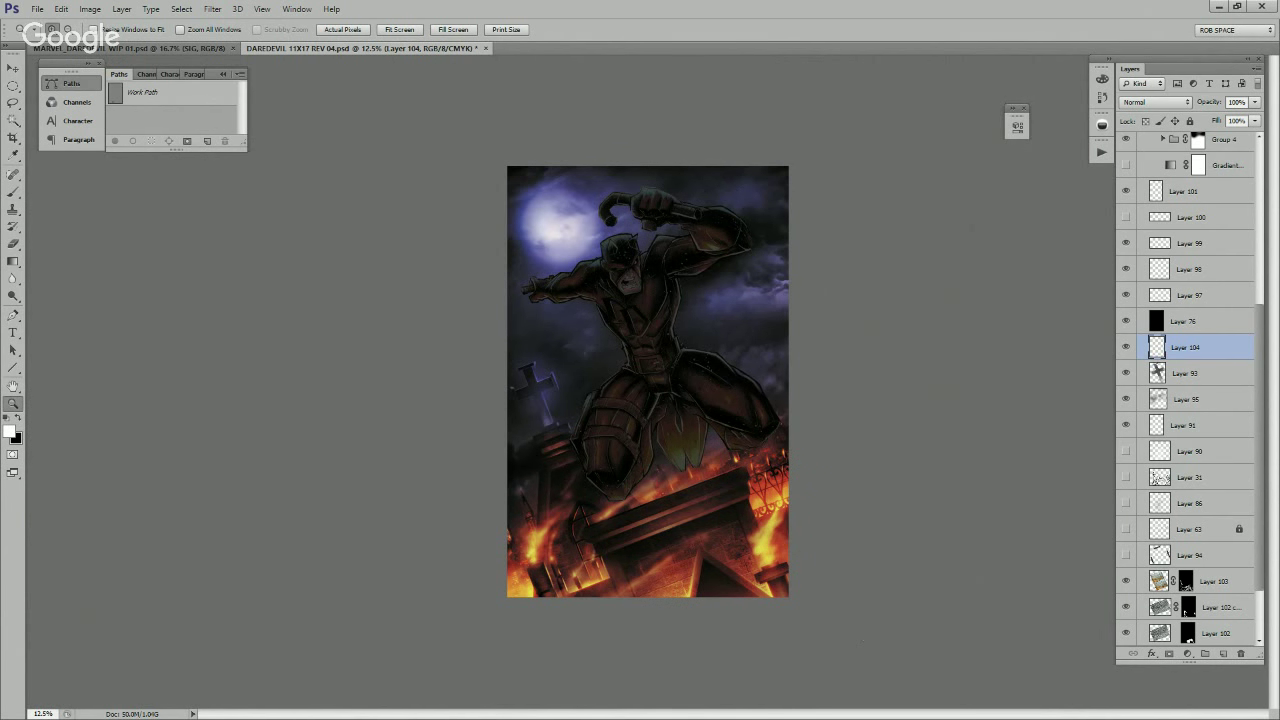
{"action": "scroll", "coordinate": [1190, 380], "scroll_direction": "up", "scroll_amount": 6}
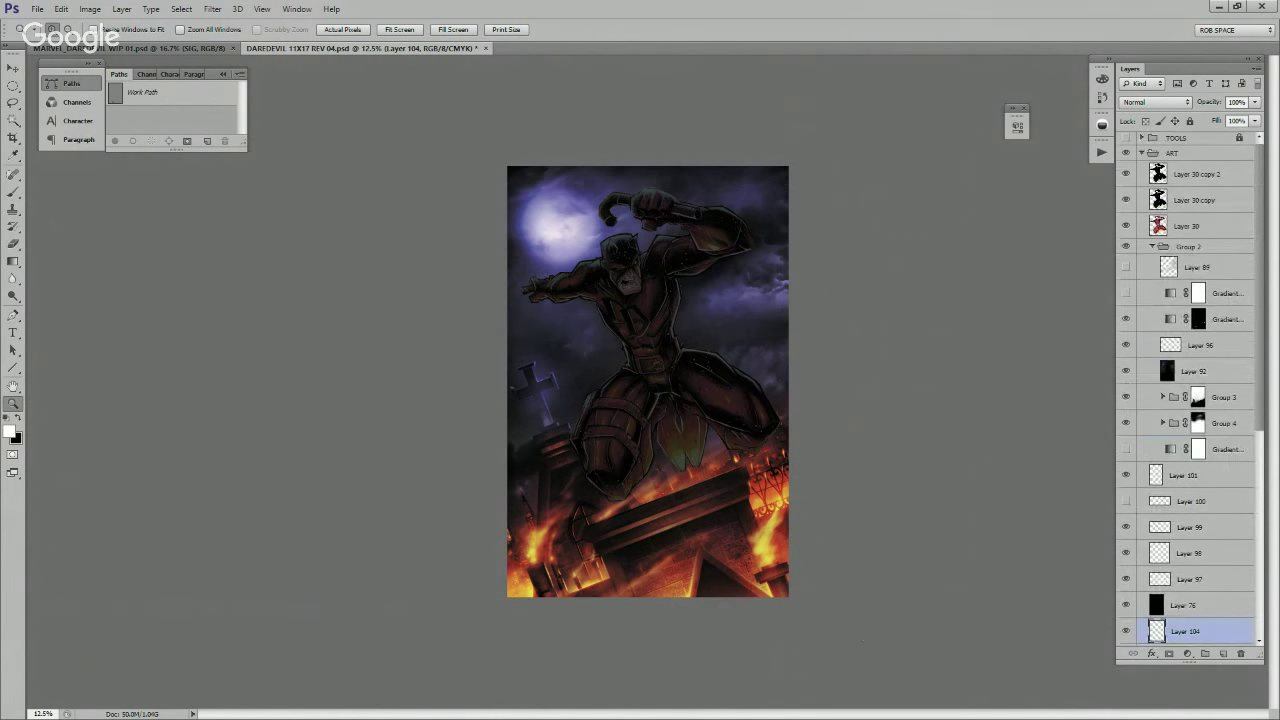
Step: Add a new layer at the top of Group 2 and fill it with PANTONE 269 C purple
{"action": "left_click", "coordinate": [1197, 268]}
{"action": "left_click", "coordinate": [1223, 653]}
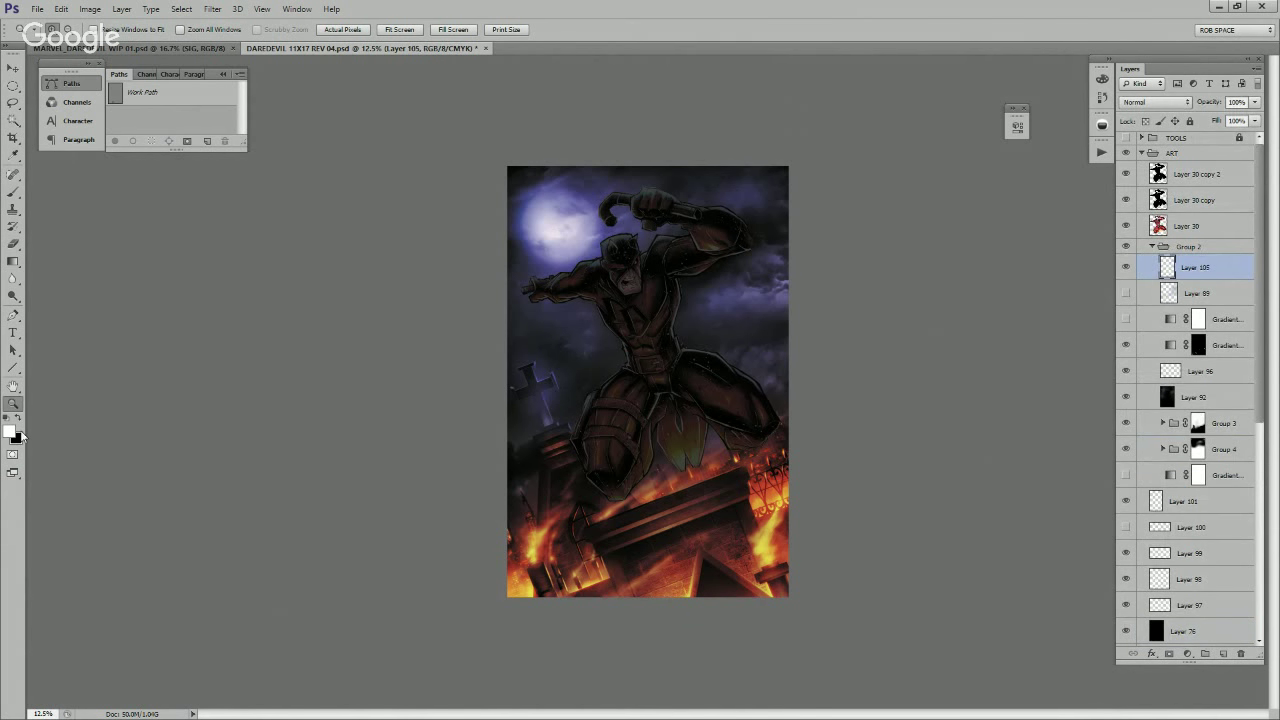
{"action": "left_click", "coordinate": [12, 433]}
{"action": "left_click", "coordinate": [1212, 423]}
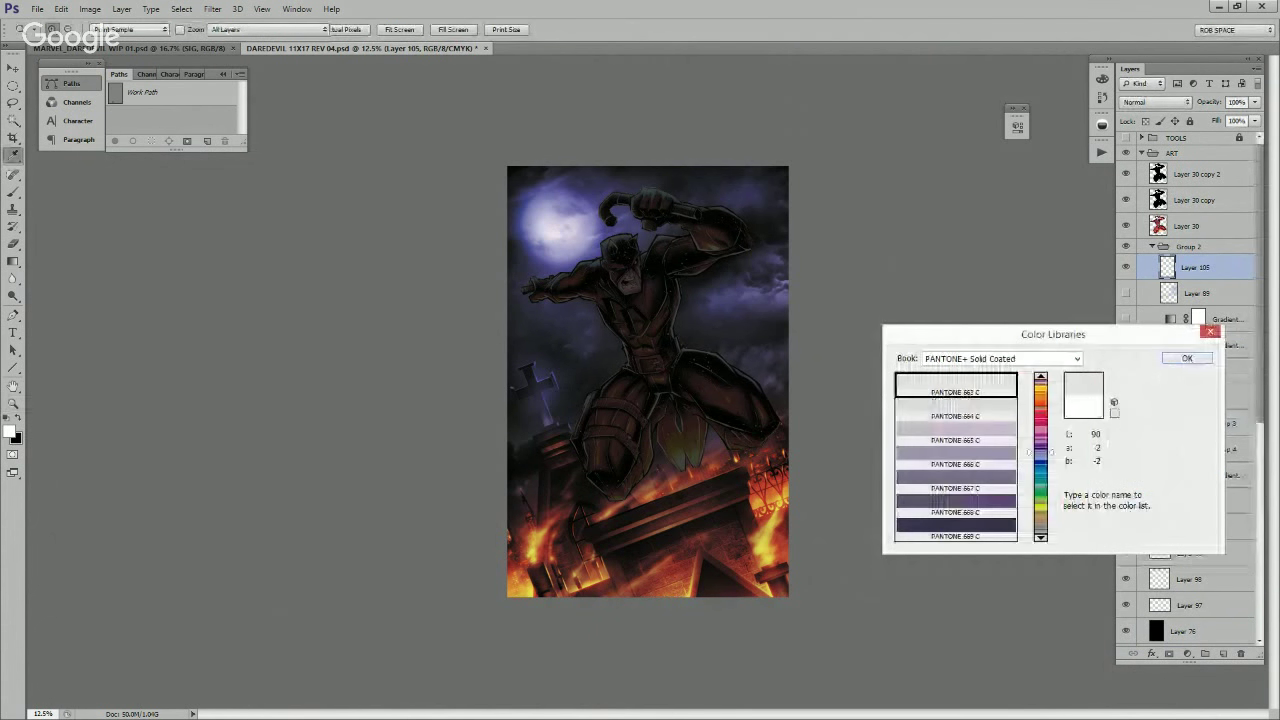
{"action": "type", "text": "269"}
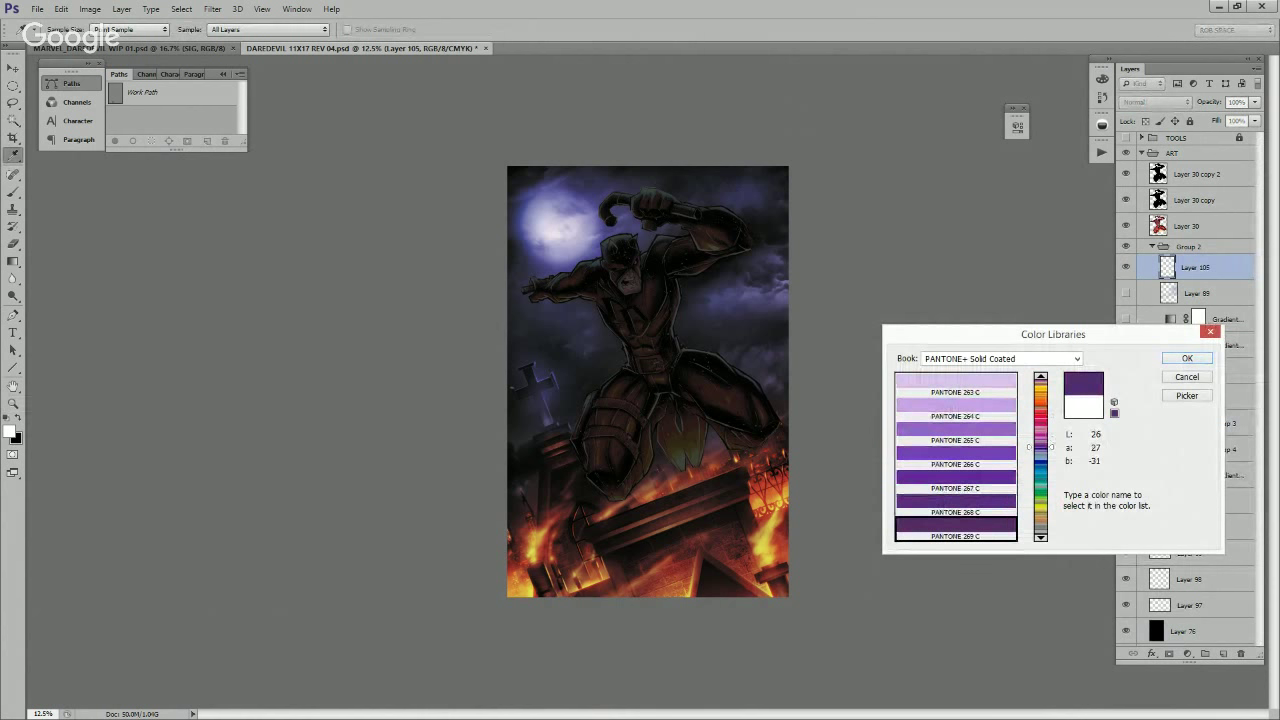
{"action": "key", "text": "Return"}
{"action": "key", "text": "z"}
{"action": "key", "text": "alt+BackSpace"}
Step: Set the purple fill layer's blend mode to Hard Light and its opacity to 72%
{"action": "left_click", "coordinate": [1156, 102]}
{"action": "left_click", "coordinate": [1150, 142]}
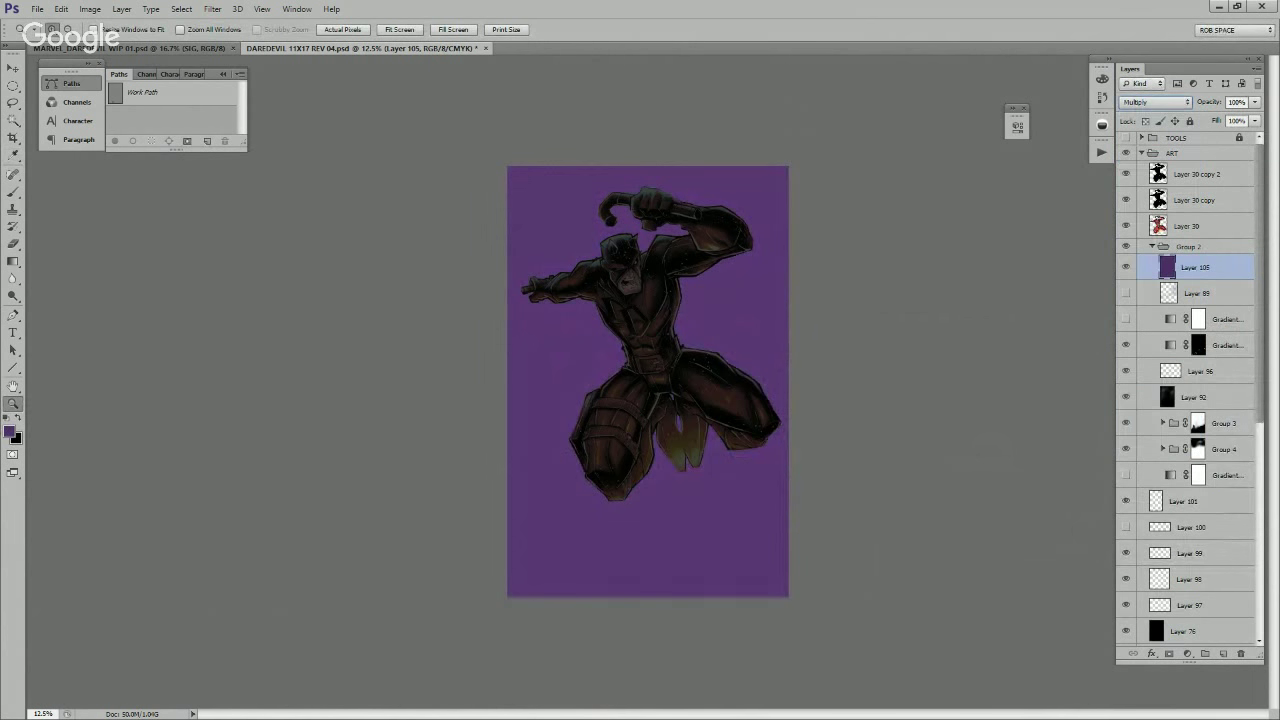
{"action": "left_click", "coordinate": [1255, 102]}
{"action": "left_click_drag", "start_coordinate": [1235, 118], "coordinate": [1231, 118]}
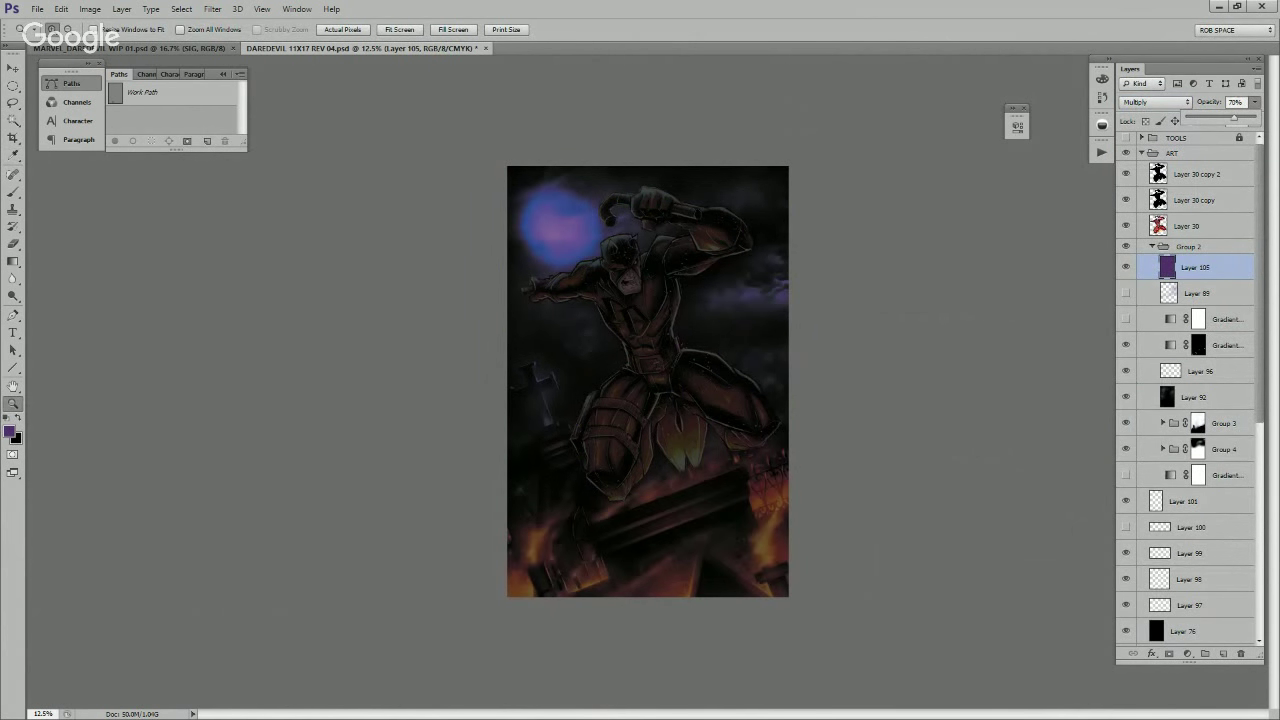
{"action": "left_click", "coordinate": [1156, 102]}
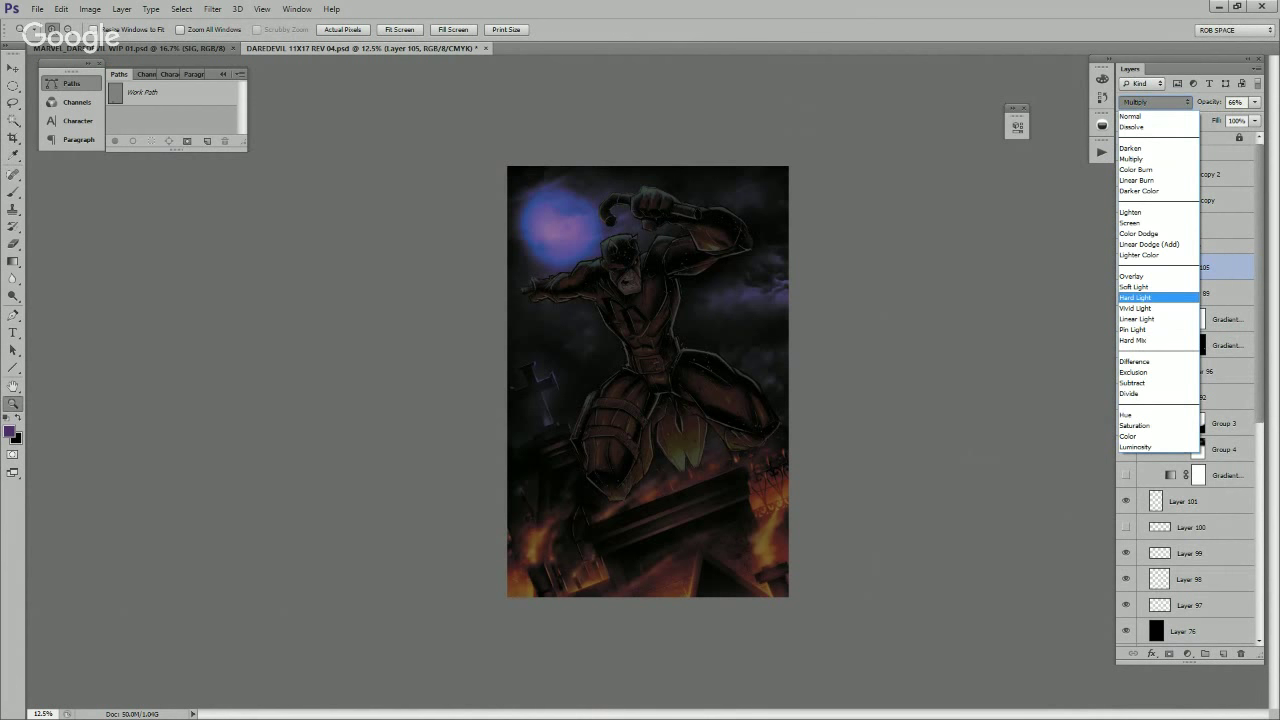
{"action": "key", "text": "Return"}
{"action": "left_click", "coordinate": [1255, 102]}
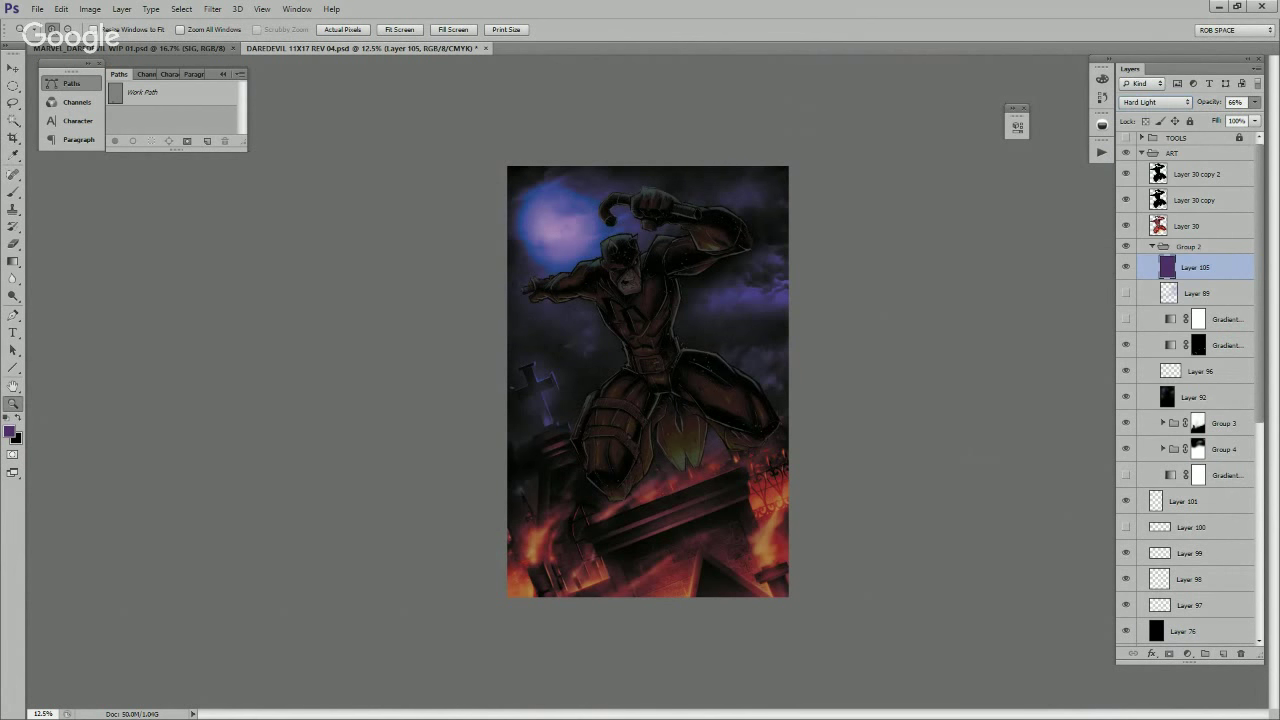
{"action": "left_click_drag", "start_coordinate": [1235, 118], "coordinate": [1239, 118]}
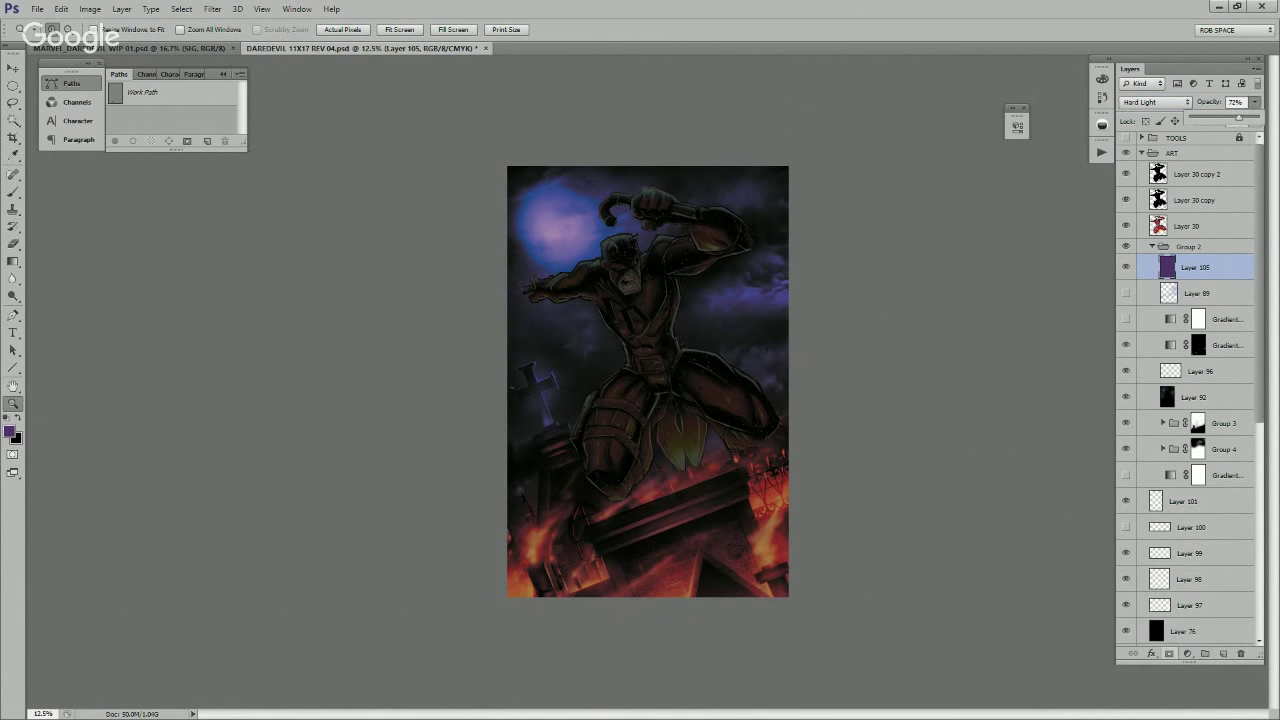
Step: Hide the purple layer with a black layer mask and set its blend mode to Multiply
{"action": "left_click", "coordinate": [1169, 653]}
{"action": "key", "text": "ctrl+i"}
{"action": "key", "text": "b"}
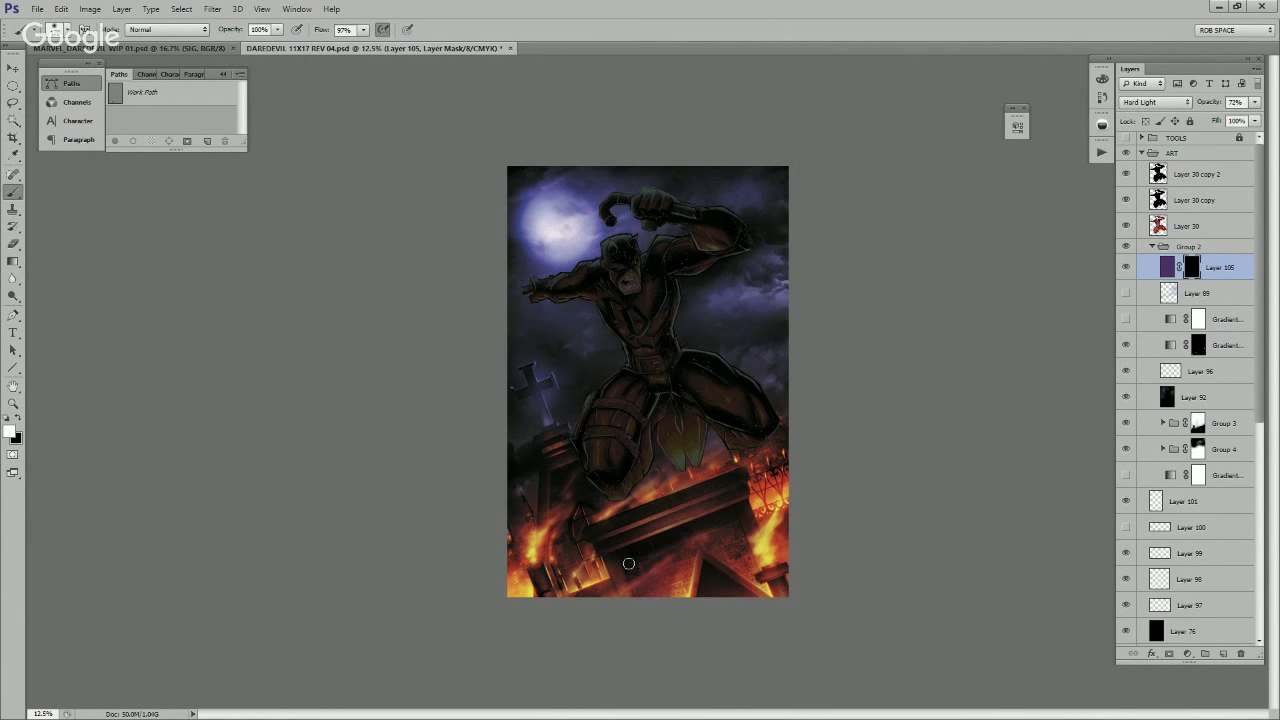
{"action": "left_click", "coordinate": [1156, 102]}
{"action": "left_click", "coordinate": [1150, 157]}
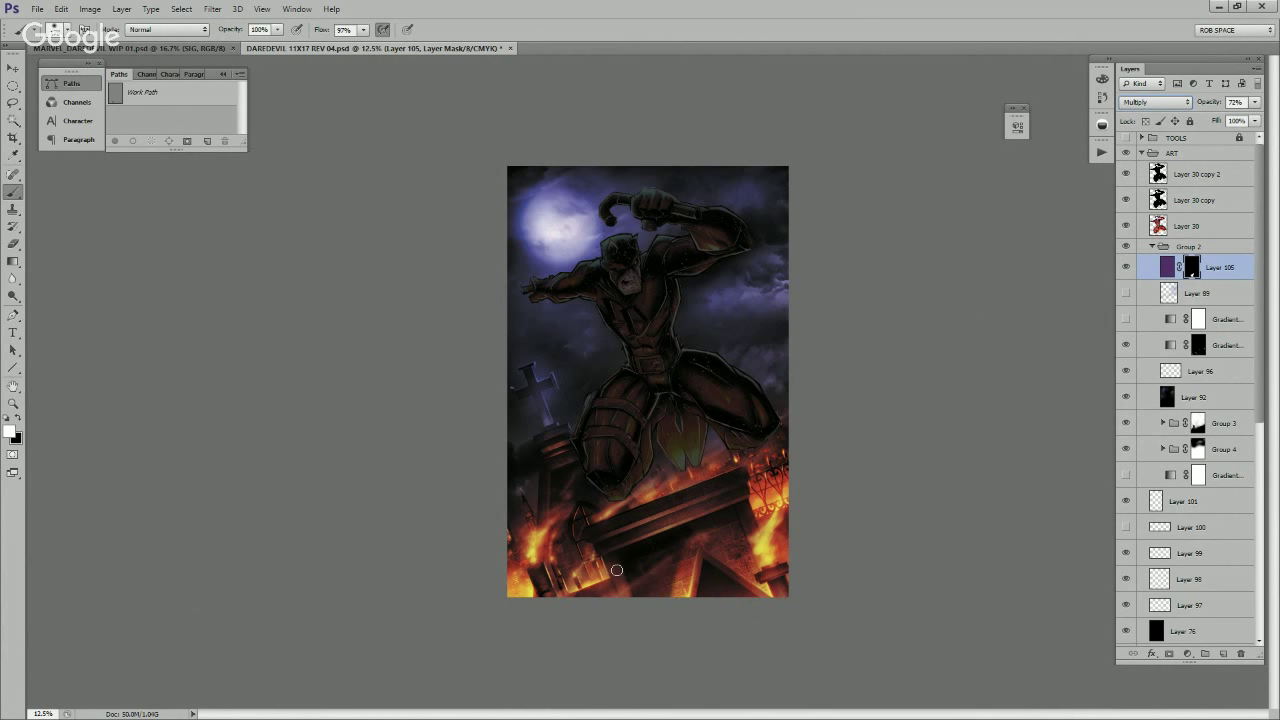
Step: Try revealing purple shading on the brick wall below the ledge, and clear the mask back to black
{"action": "right_click", "coordinate": [664, 545]}
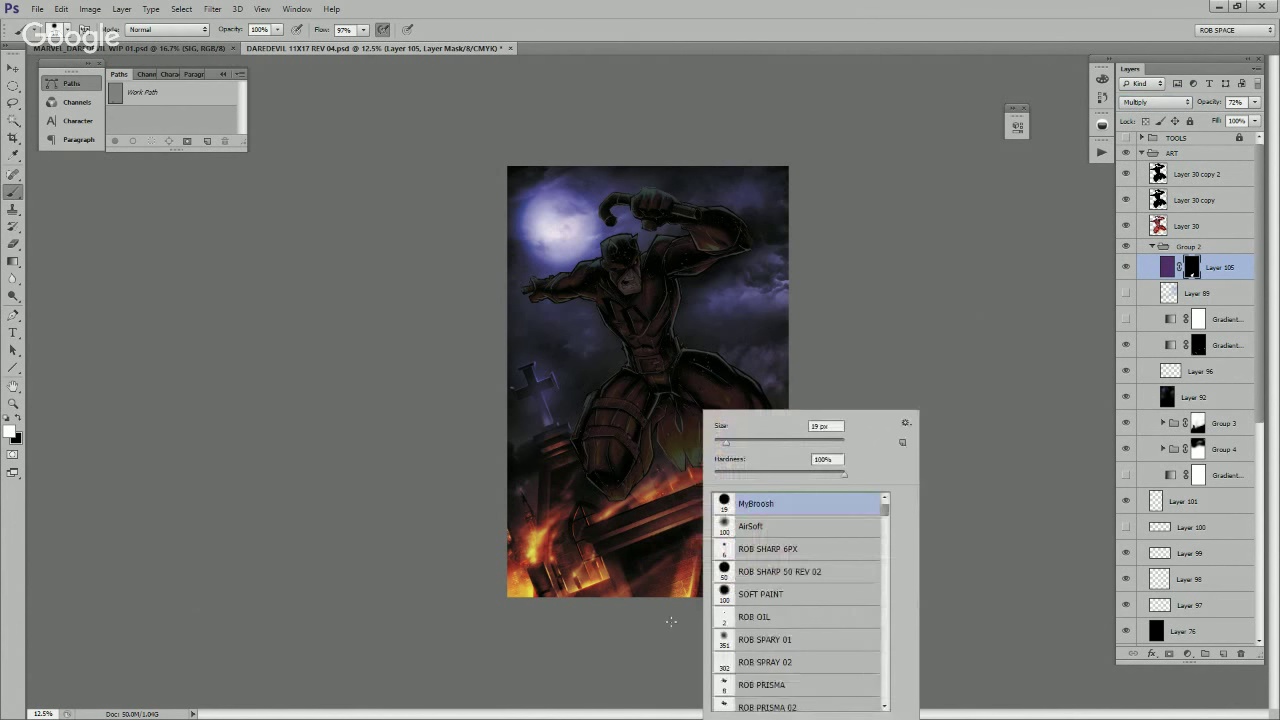
{"action": "left_click", "coordinate": [676, 585]}
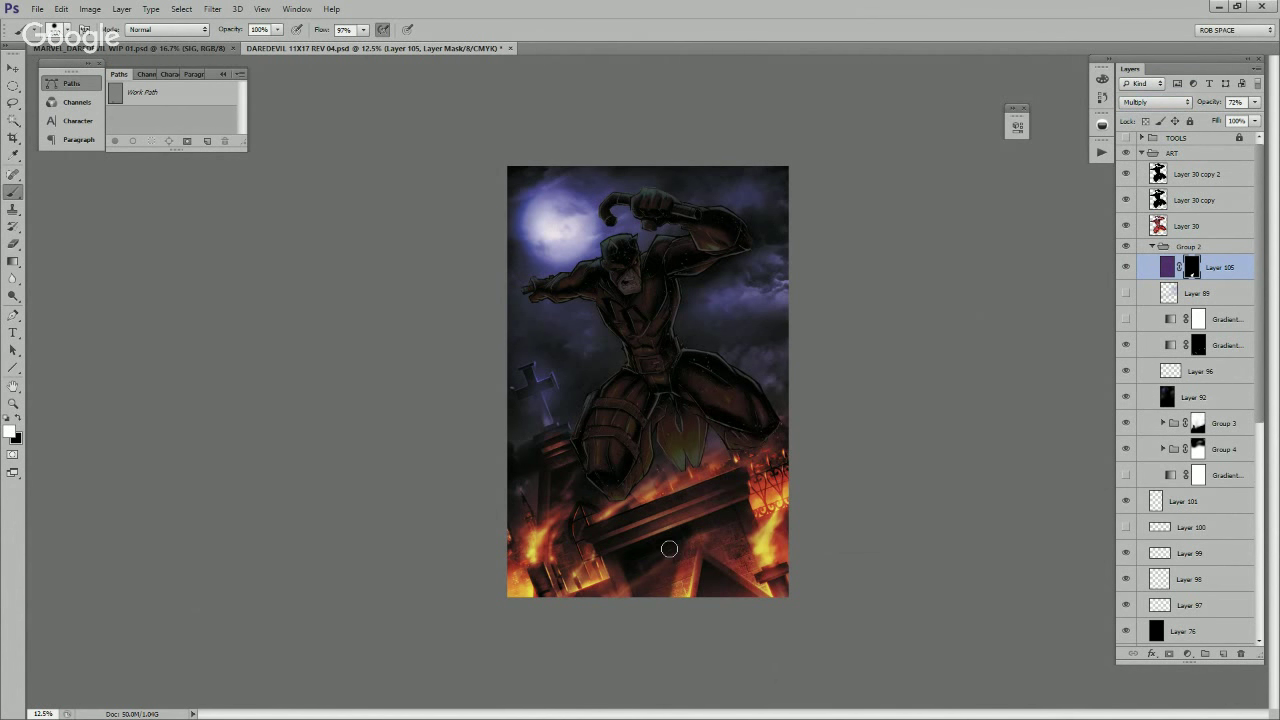
{"action": "key", "text": "ctrl+a"}
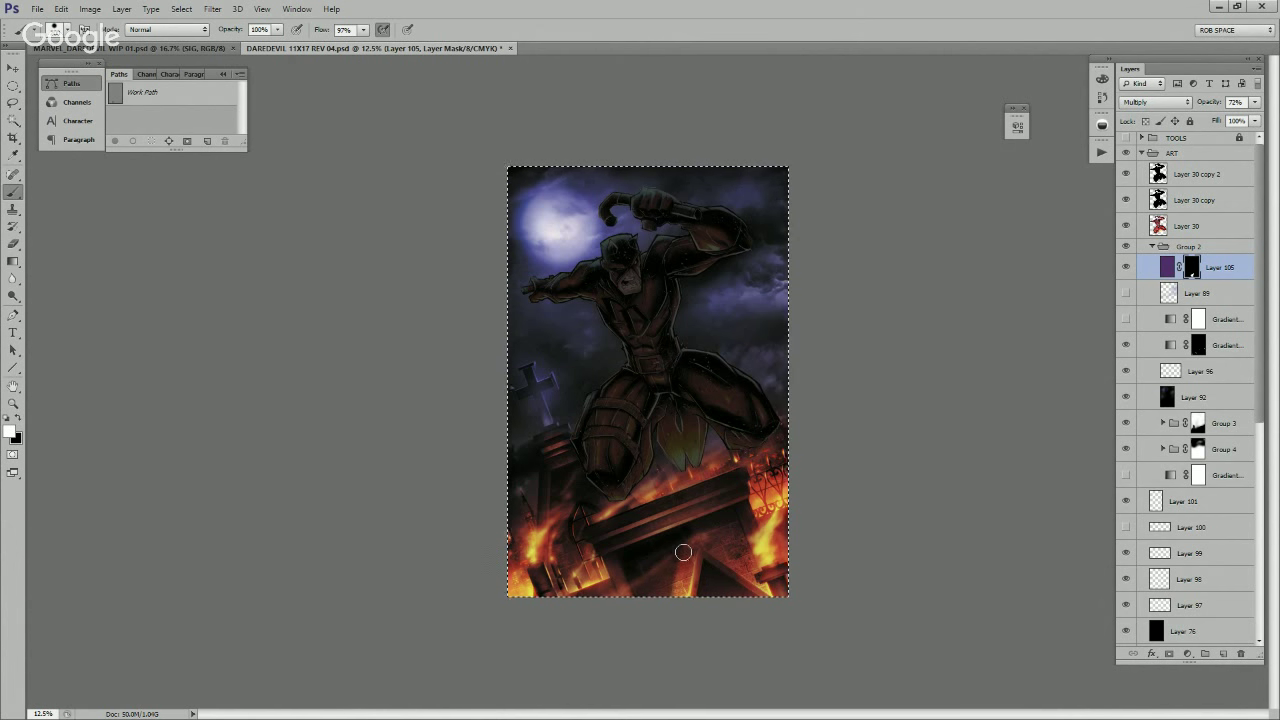
{"action": "key", "text": "ctrl+d"}
{"action": "key", "text": "x"}
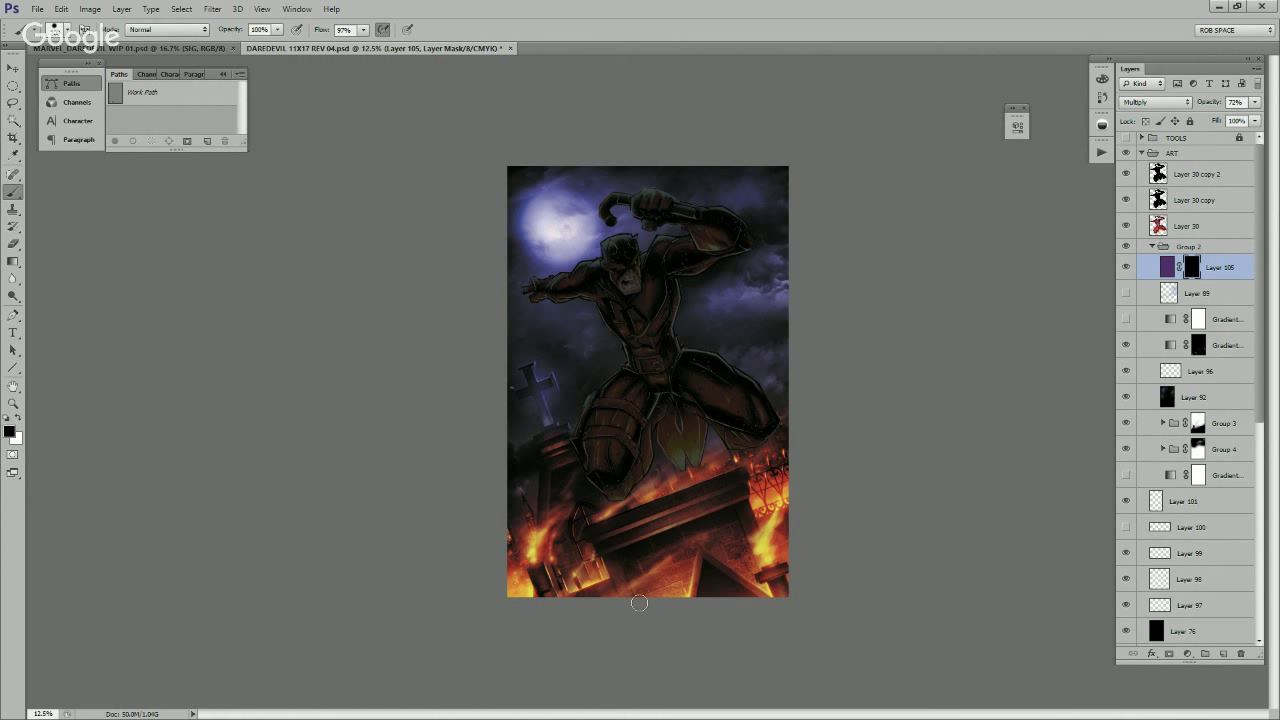
Step: Paint the mask with alternating white and black to build purple shading on the ledge and the wall below it
{"action": "key", "text": "x"}
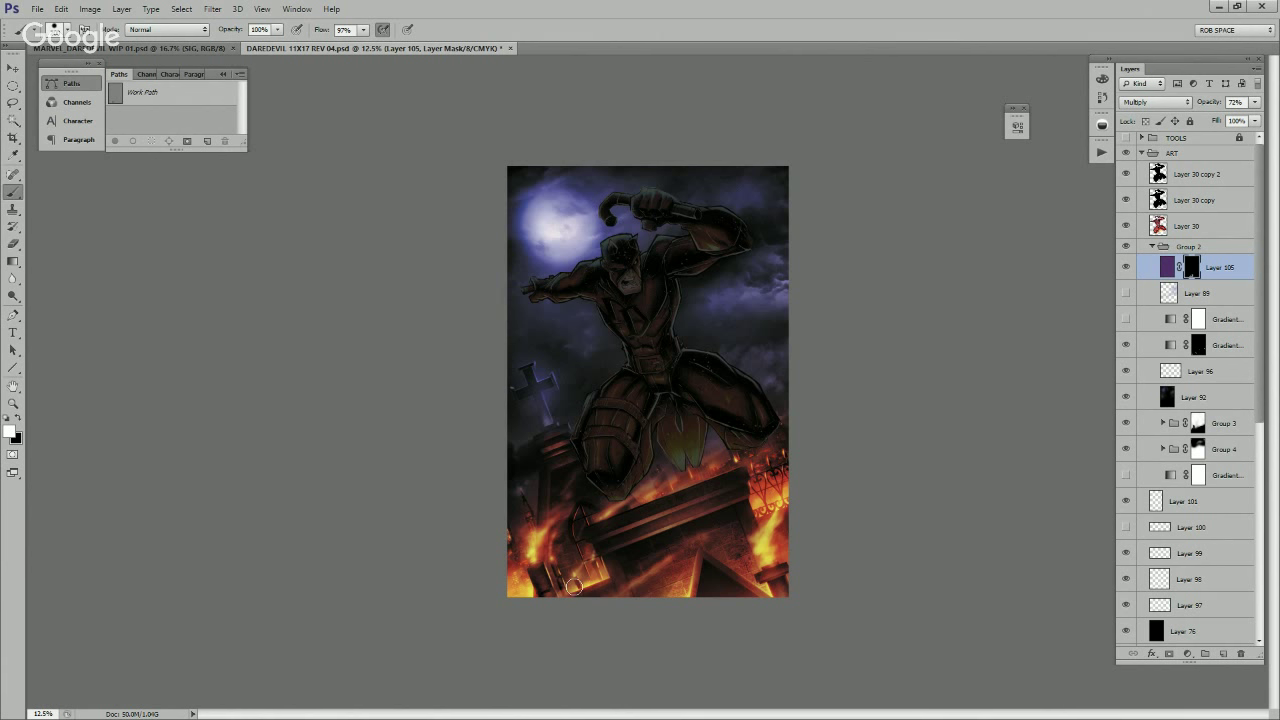
{"action": "key", "text": "x"}
{"action": "key", "text": "x"}
{"action": "key", "text": "x"}
{"action": "key", "text": "x"}
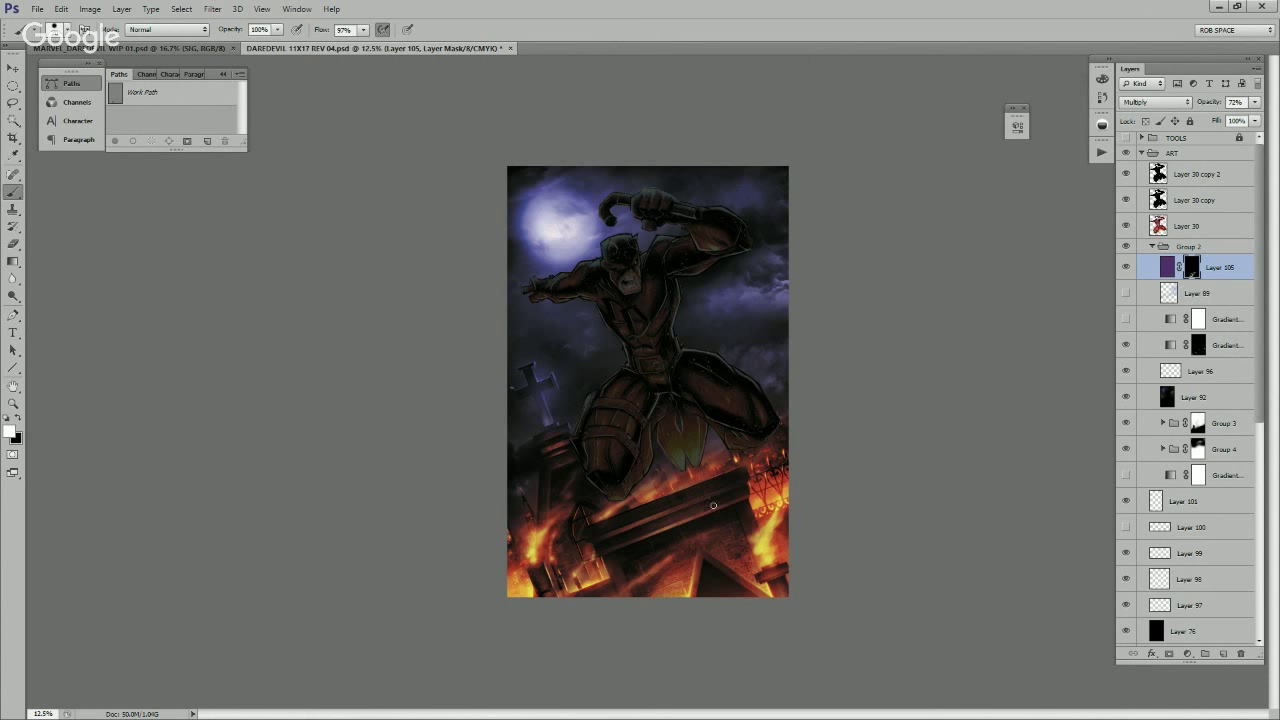
{"action": "key", "text": "x"}
{"action": "key", "text": "x"}
Step: Refine the mask shading on the bricks between the ledge and the gable with the ROB SHARP 6PX brush
{"action": "key", "text": "z"}
{"action": "left_click", "coordinate": [688, 550]}
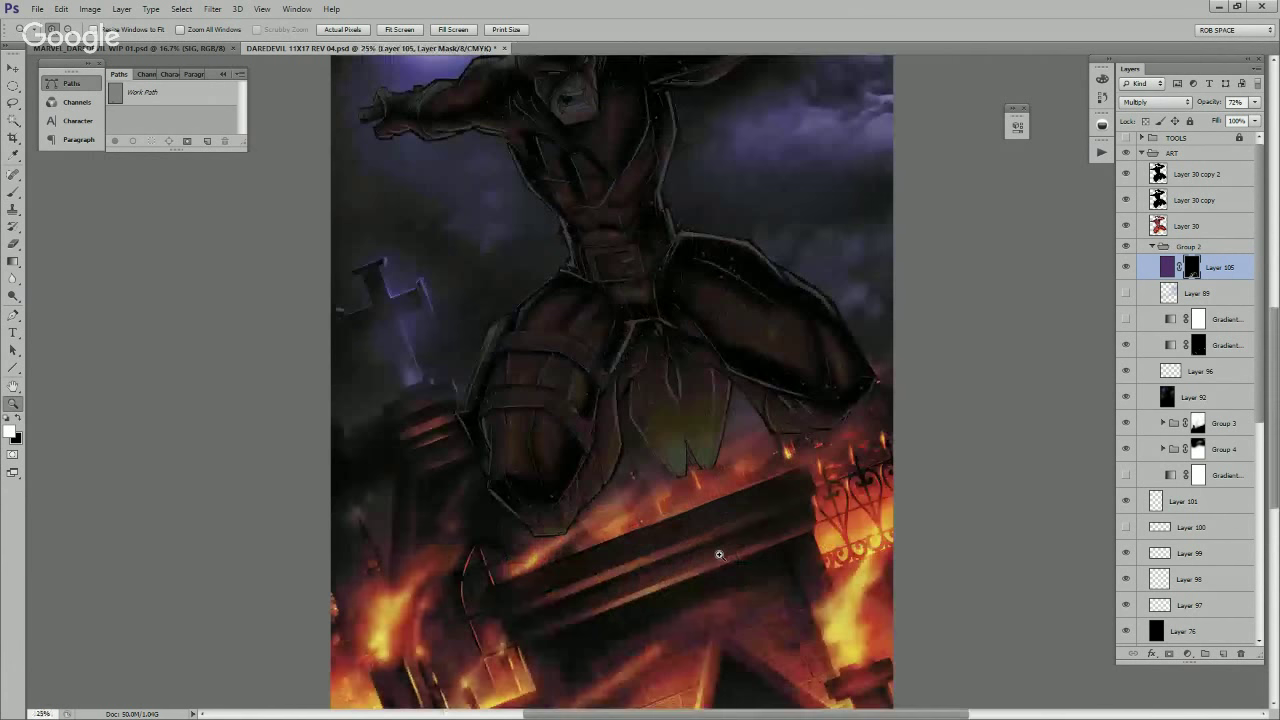
{"action": "left_click", "coordinate": [770, 604]}
{"action": "left_click", "coordinate": [700, 508]}
{"action": "key", "text": "b"}
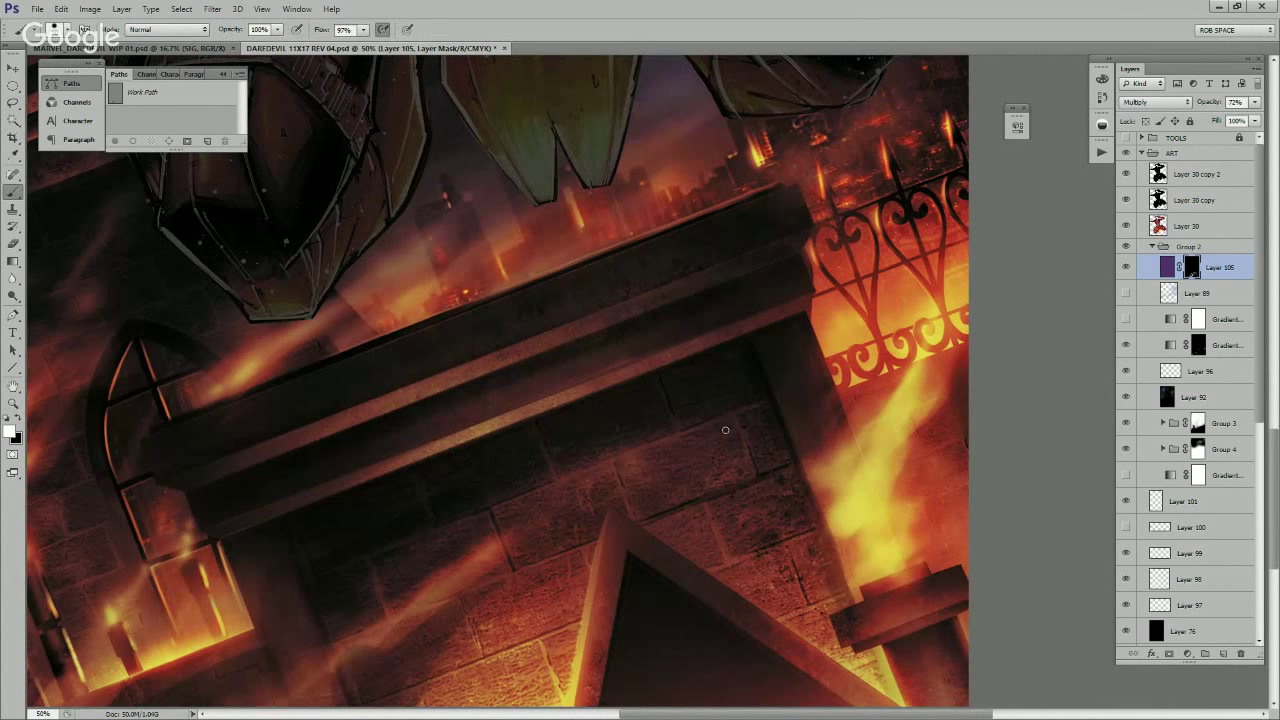
{"action": "mouse_move", "coordinate": [665, 571]}
{"action": "left_mouse_down"}
{"action": "mouse_move", "coordinate": [708, 549]}
{"action": "mouse_move", "coordinate": [761, 490]}
{"action": "left_mouse_up"}
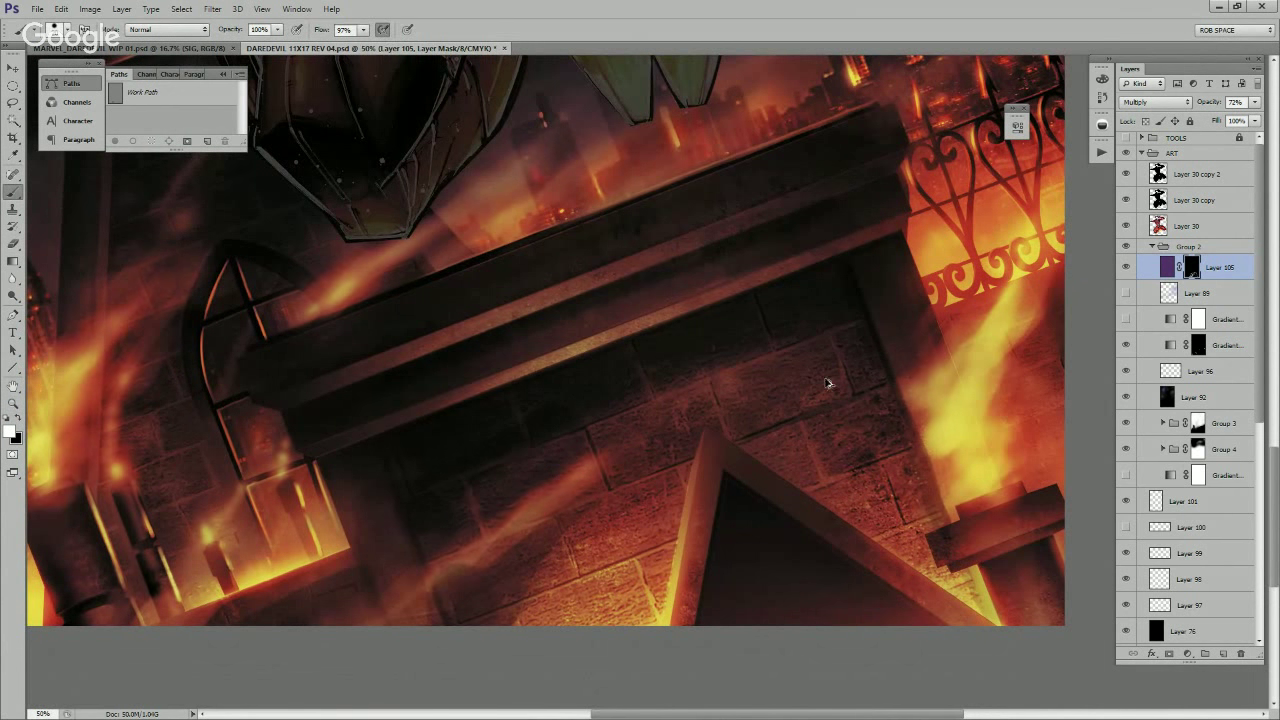
{"action": "right_click", "coordinate": [818, 385]}
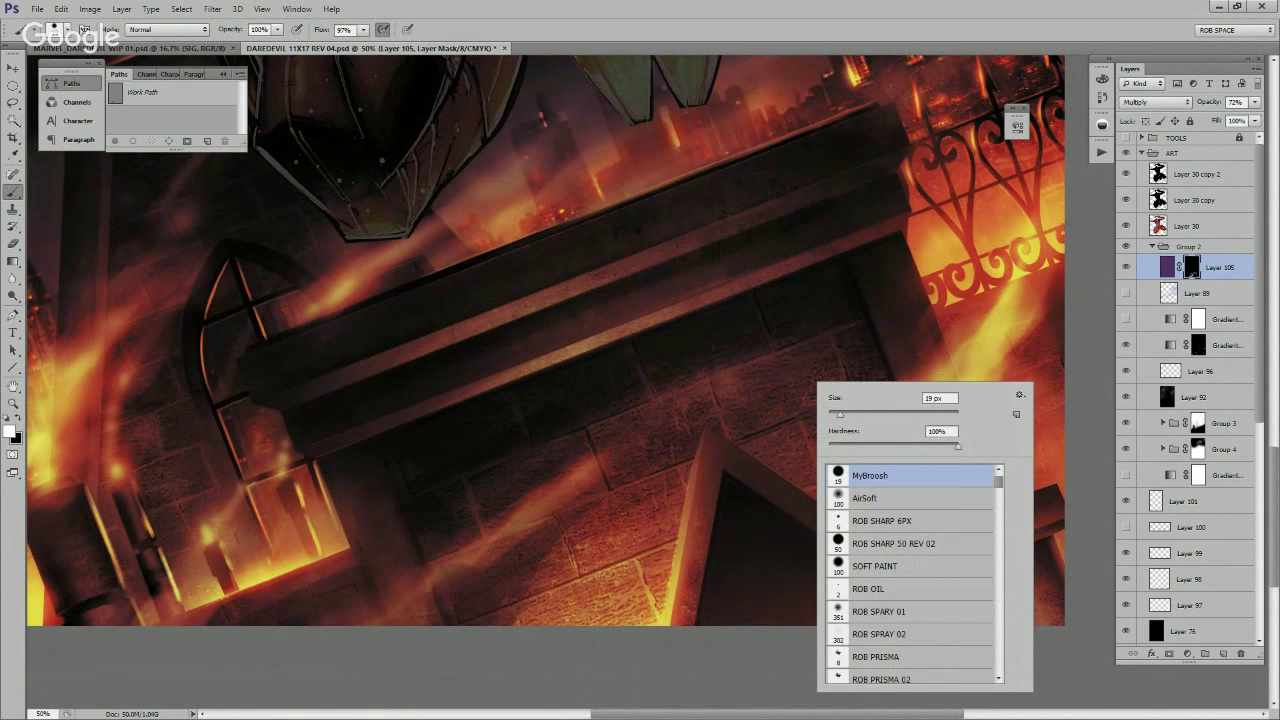
{"action": "left_click", "coordinate": [880, 521]}
{"action": "left_click", "coordinate": [739, 491]}
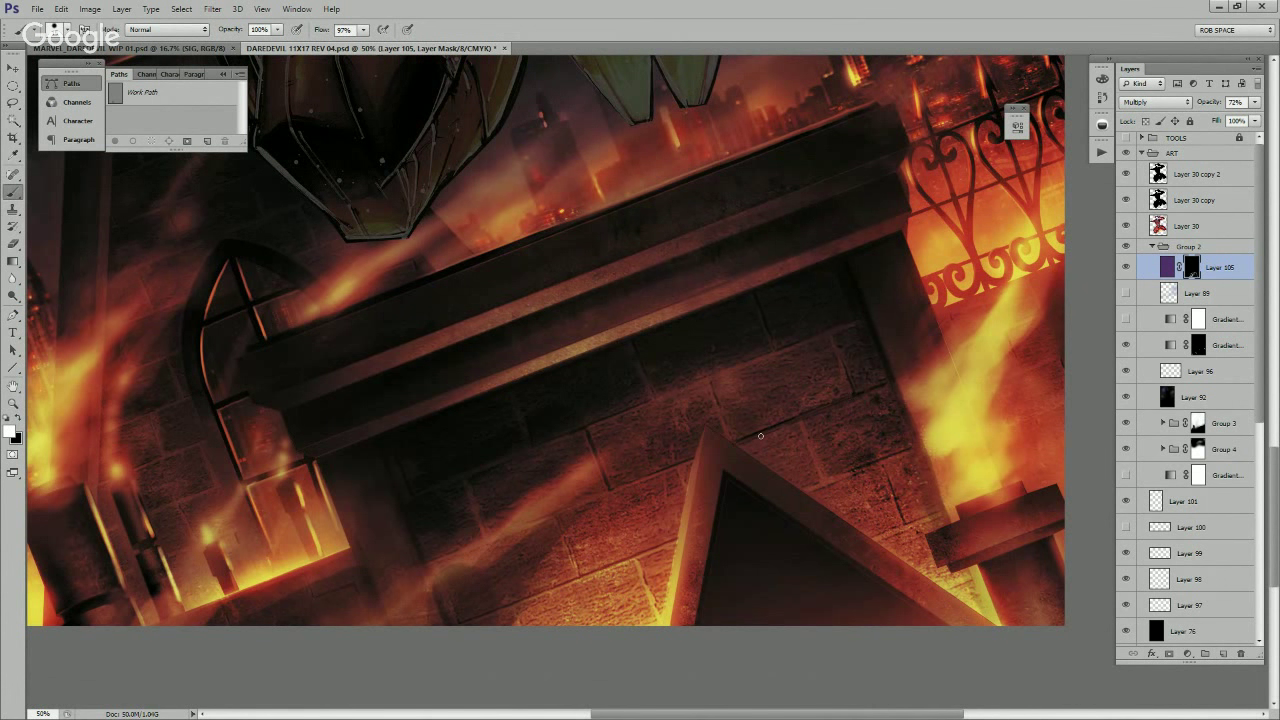
Step: Enlarge the brush for broad mask shading and undo the trial stroke beside the burning arched window
{"action": "key", "text": "z"}
{"action": "left_click", "coordinate": [849, 455], "text": "alt"}
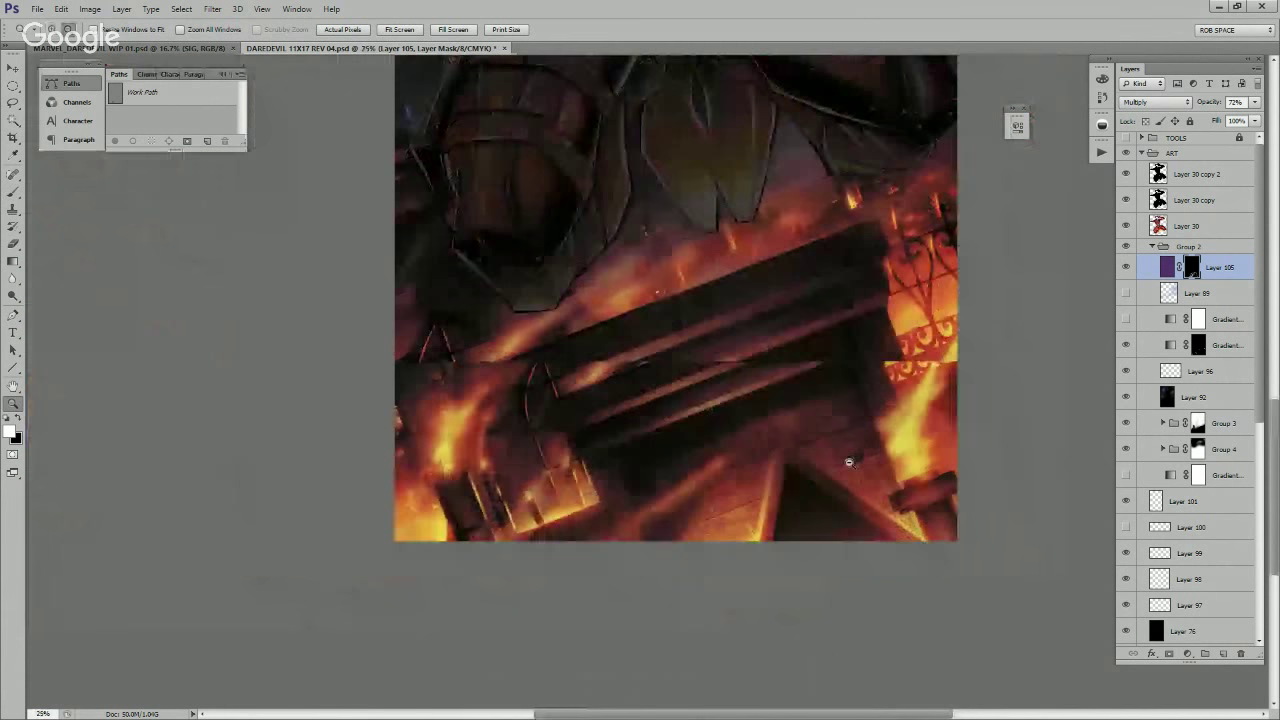
{"action": "left_click", "coordinate": [850, 485], "text": "alt"}
{"action": "left_click", "coordinate": [848, 490], "text": "alt"}
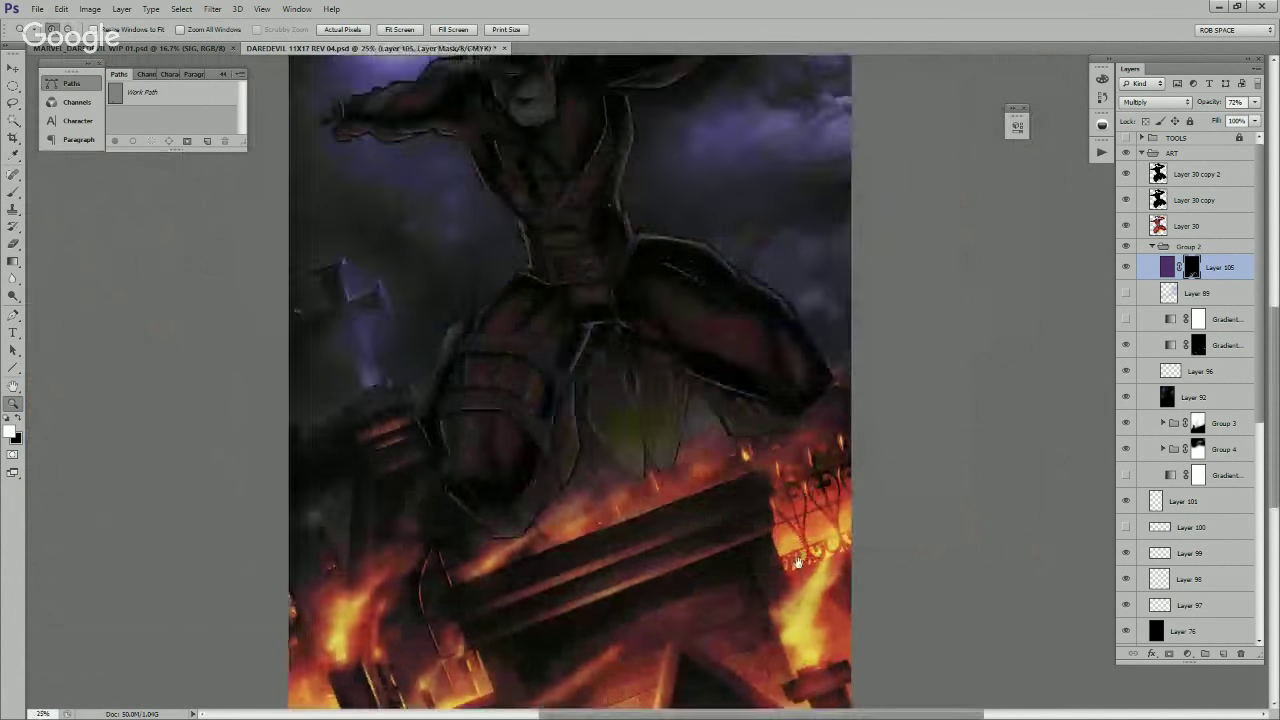
{"action": "left_click", "coordinate": [801, 554]}
{"action": "key", "text": "b"}
{"action": "right_click", "coordinate": [632, 608]}
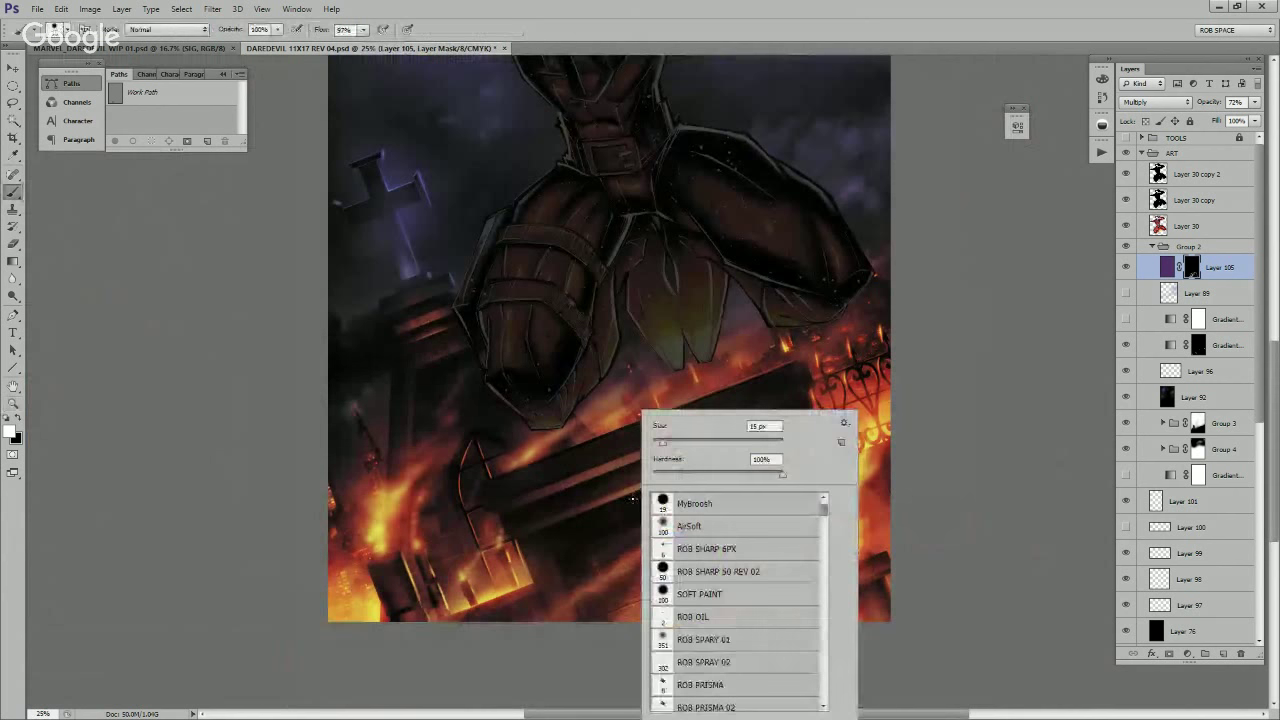
{"action": "left_click", "coordinate": [612, 656]}
{"action": "key", "text": "bracketright"}
{"action": "key", "text": "bracketright"}
{"action": "key", "text": "bracketright"}
{"action": "key", "text": "bracketright"}
{"action": "key", "text": "bracketright"}
{"action": "key", "text": "bracketright"}
{"action": "key", "text": "bracketright"}
{"action": "key", "text": "bracketright"}
{"action": "key", "text": "bracketright"}
{"action": "key", "text": "bracketright"}
{"action": "key", "text": "bracketright"}
{"action": "key", "text": "bracketright"}
{"action": "key", "text": "bracketright"}
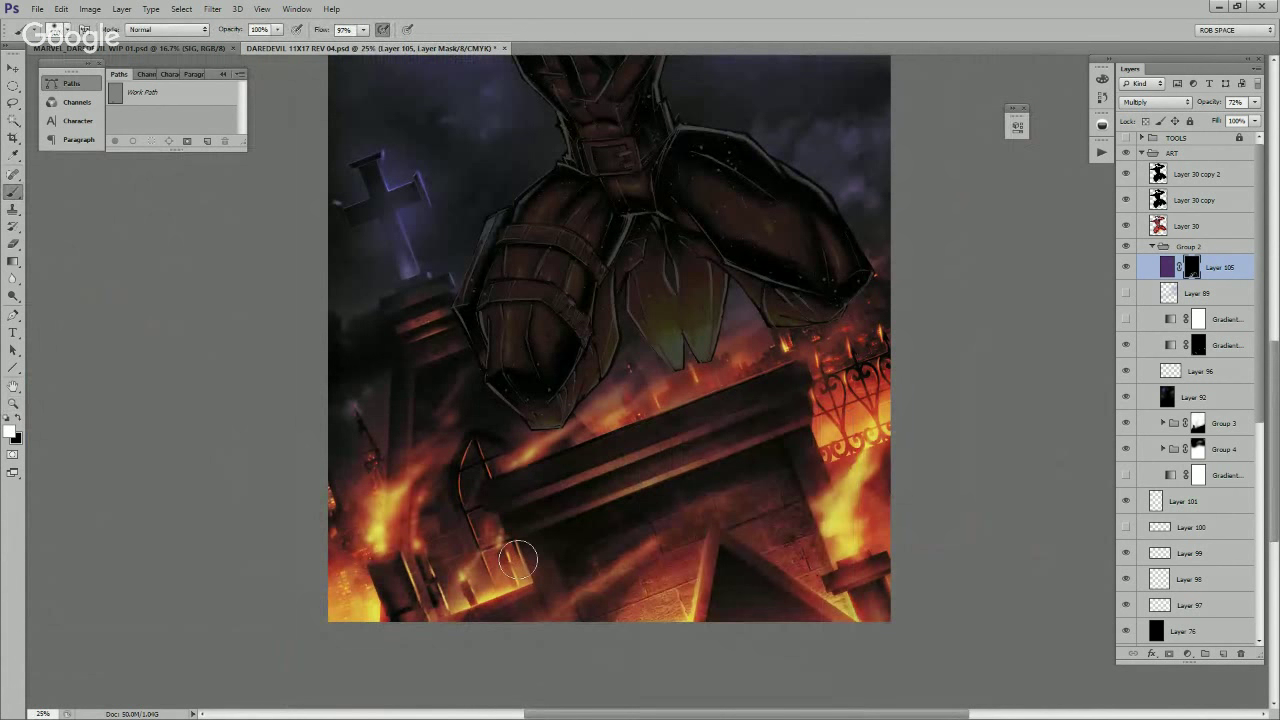
{"action": "left_click_drag", "start_coordinate": [498, 510], "coordinate": [504, 602]}
{"action": "key", "text": "ctrl+z"}
Step: Brush broadly over the mask in black and white to blend the purple shading across the wall below the ledge
{"action": "left_click_drag", "start_coordinate": [500, 466], "coordinate": [500, 471]}
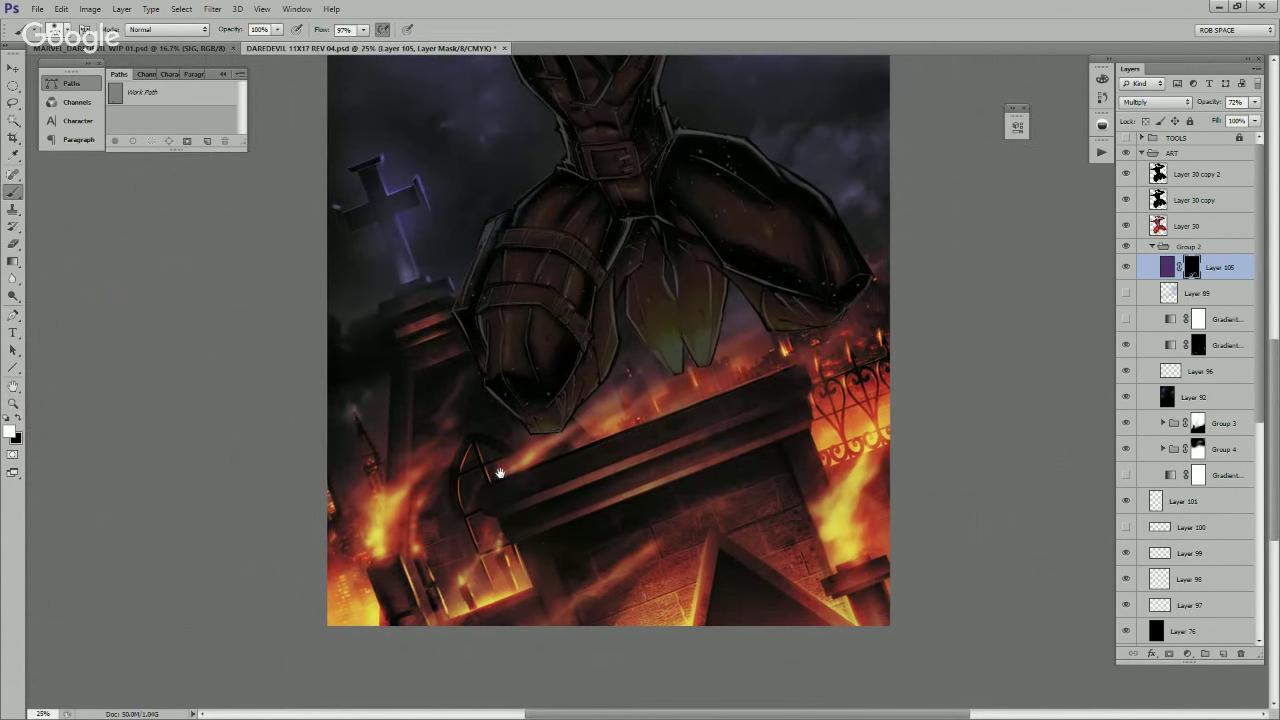
{"action": "key", "text": "x"}
{"action": "left_click_drag", "start_coordinate": [489, 565], "coordinate": [489, 578]}
{"action": "left_click_drag", "start_coordinate": [573, 544], "coordinate": [571, 606]}
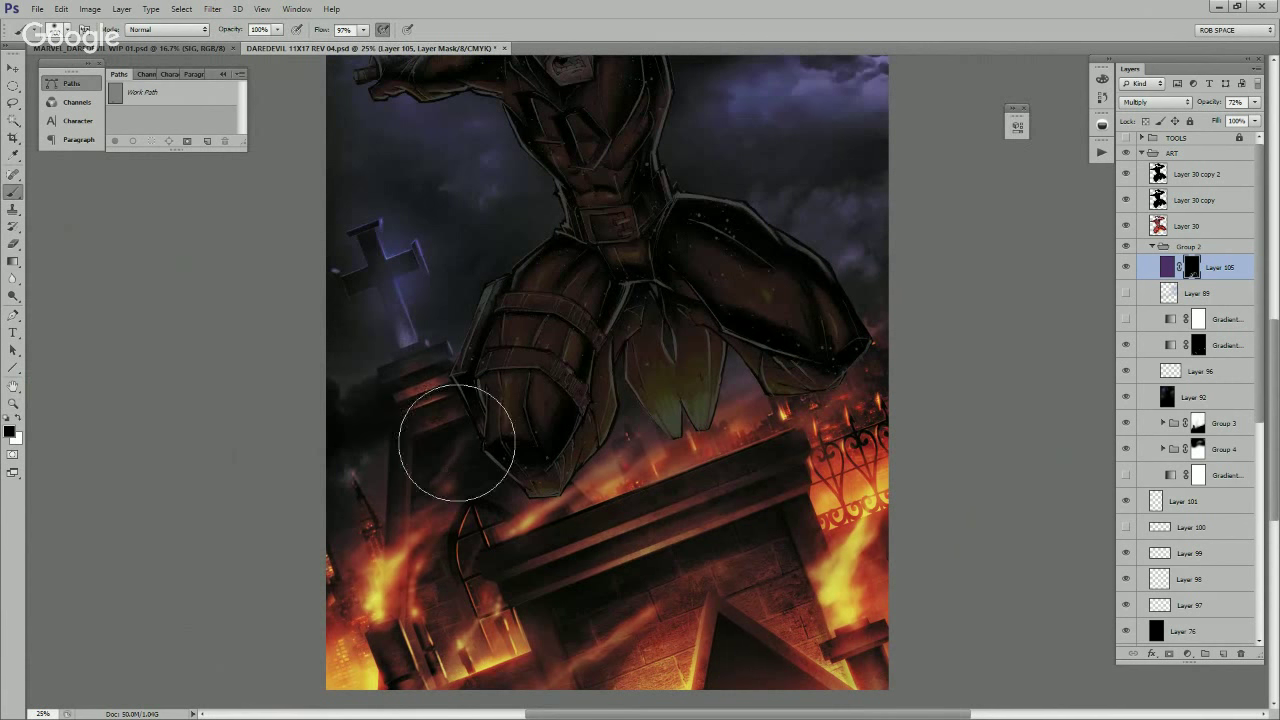
{"action": "left_click_drag", "start_coordinate": [777, 527], "coordinate": [714, 560]}
{"action": "left_click_drag", "start_coordinate": [702, 609], "coordinate": [682, 534]}
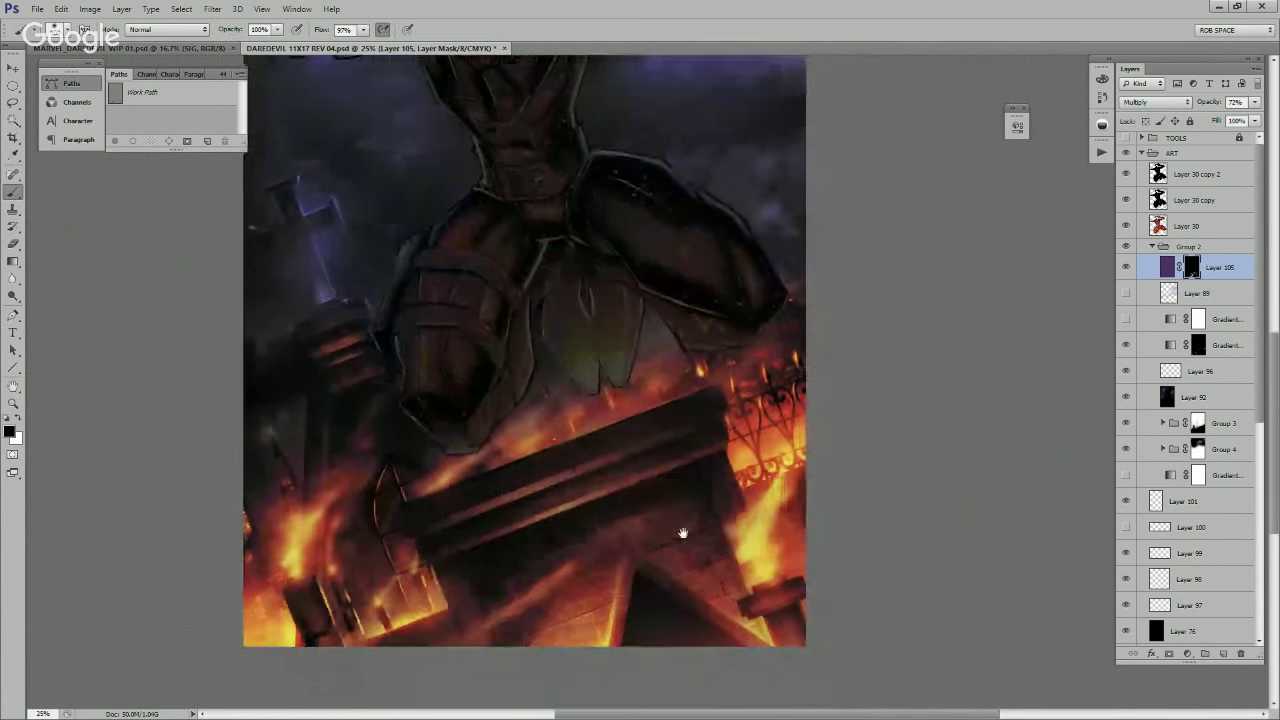
{"action": "key", "text": "x"}
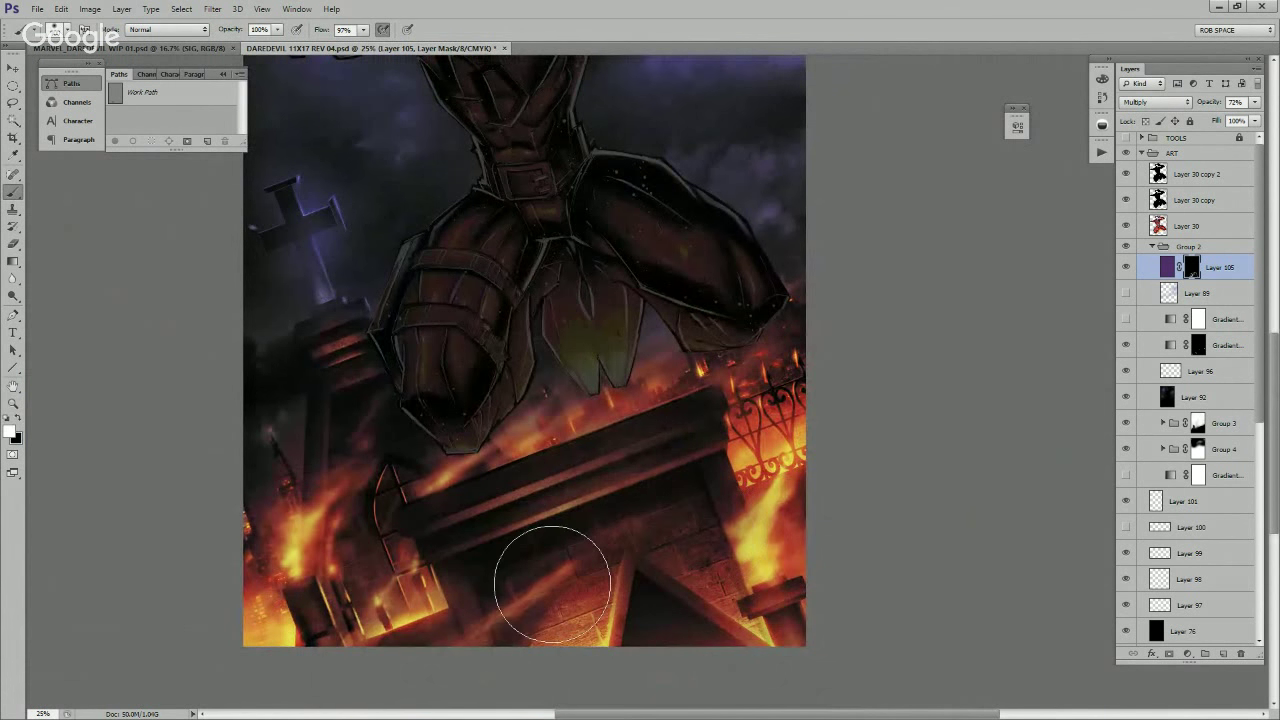
{"action": "mouse_move", "coordinate": [696, 522]}
{"action": "left_mouse_down"}
{"action": "mouse_move", "coordinate": [663, 521]}
{"action": "mouse_move", "coordinate": [586, 563]}
{"action": "mouse_move", "coordinate": [552, 601]}
{"action": "left_mouse_up"}
Step: Reduce the brush size and refine the mask around the flame streak and lower bricks with alternating black and white
{"action": "key", "text": "x"}
{"action": "key", "text": "["}
{"action": "key", "text": "["}
{"action": "key", "text": "["}
{"action": "key", "text": "["}
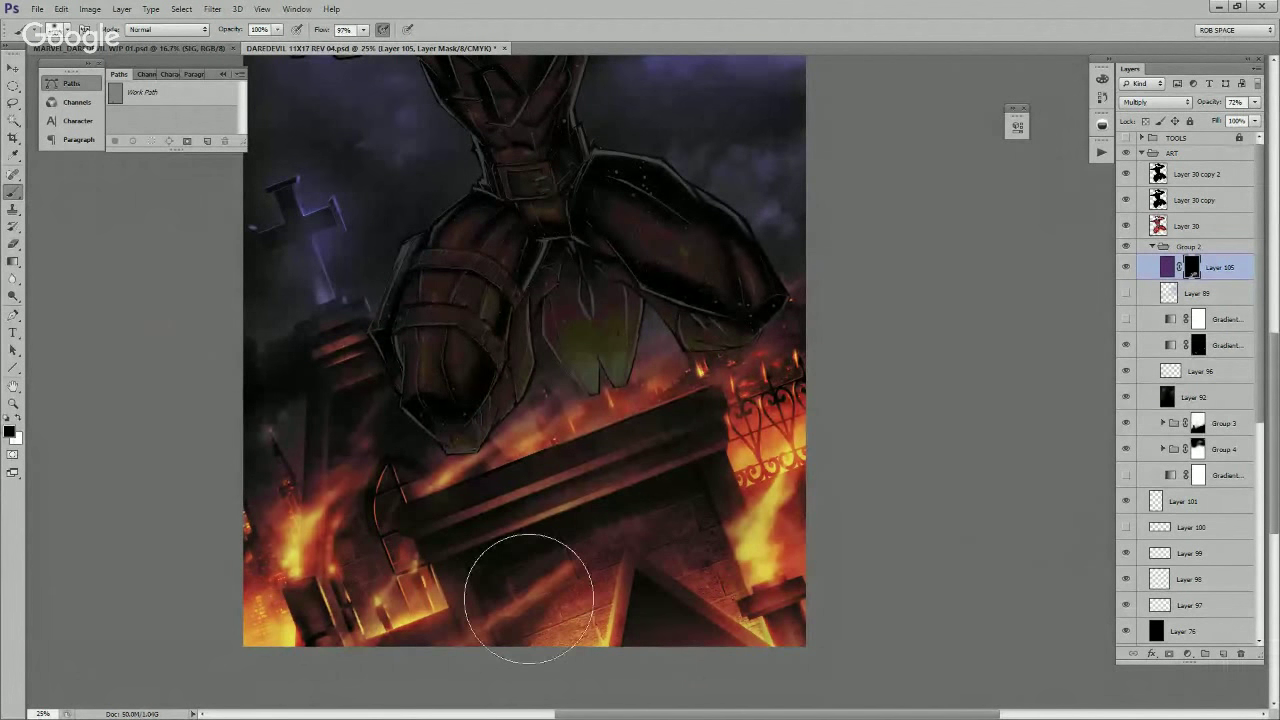
{"action": "key", "text": "["}
{"action": "key", "text": "["}
{"action": "key", "text": "["}
{"action": "key", "text": "["}
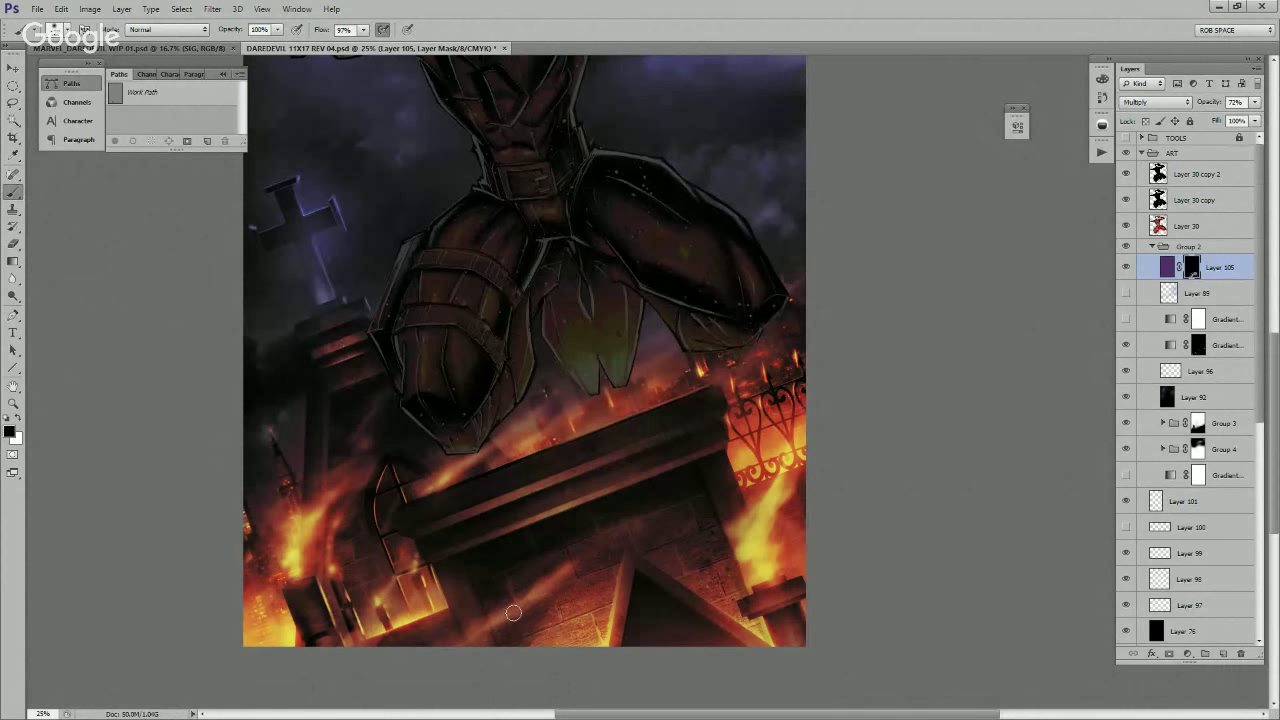
{"action": "key", "text": "x"}
{"action": "key", "text": "x"}
{"action": "key", "text": "x"}
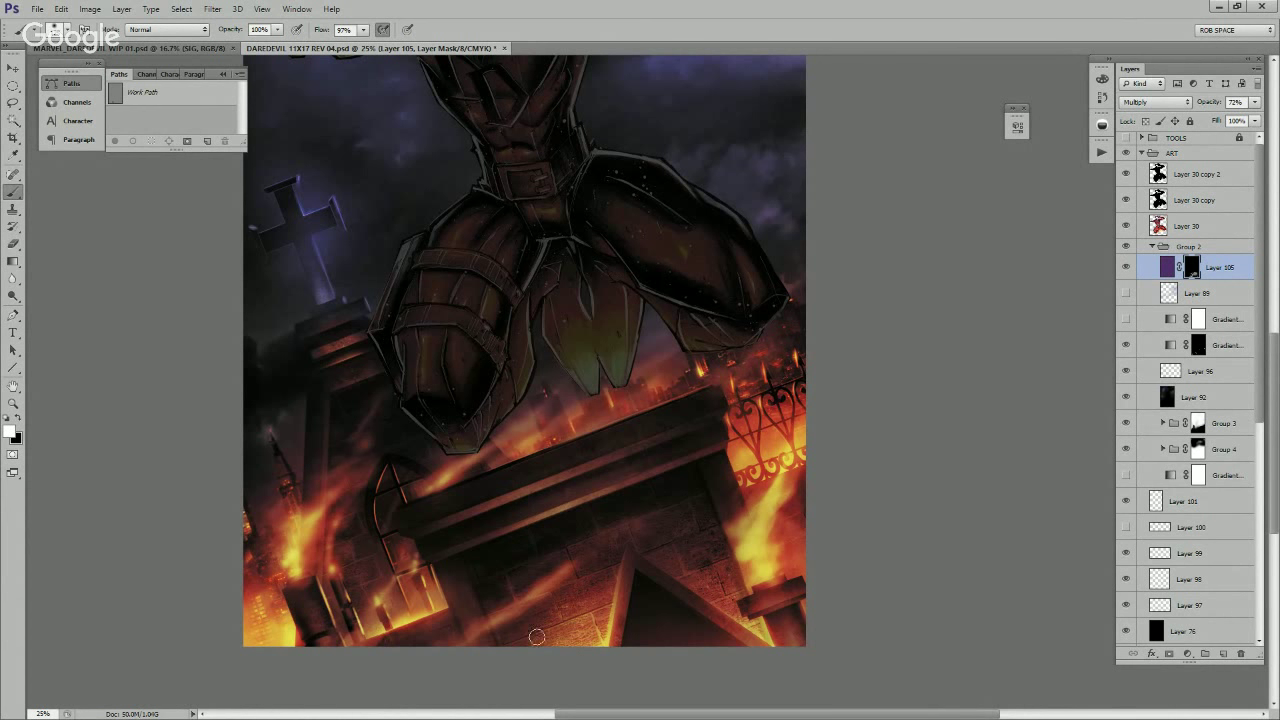
{"action": "key", "text": "x"}
{"action": "key", "text": "x"}
Step: Reduce the MyBroosh brush size for fine mask shading around the pillar cap beside the gable
{"action": "right_click", "coordinate": [476, 552]}
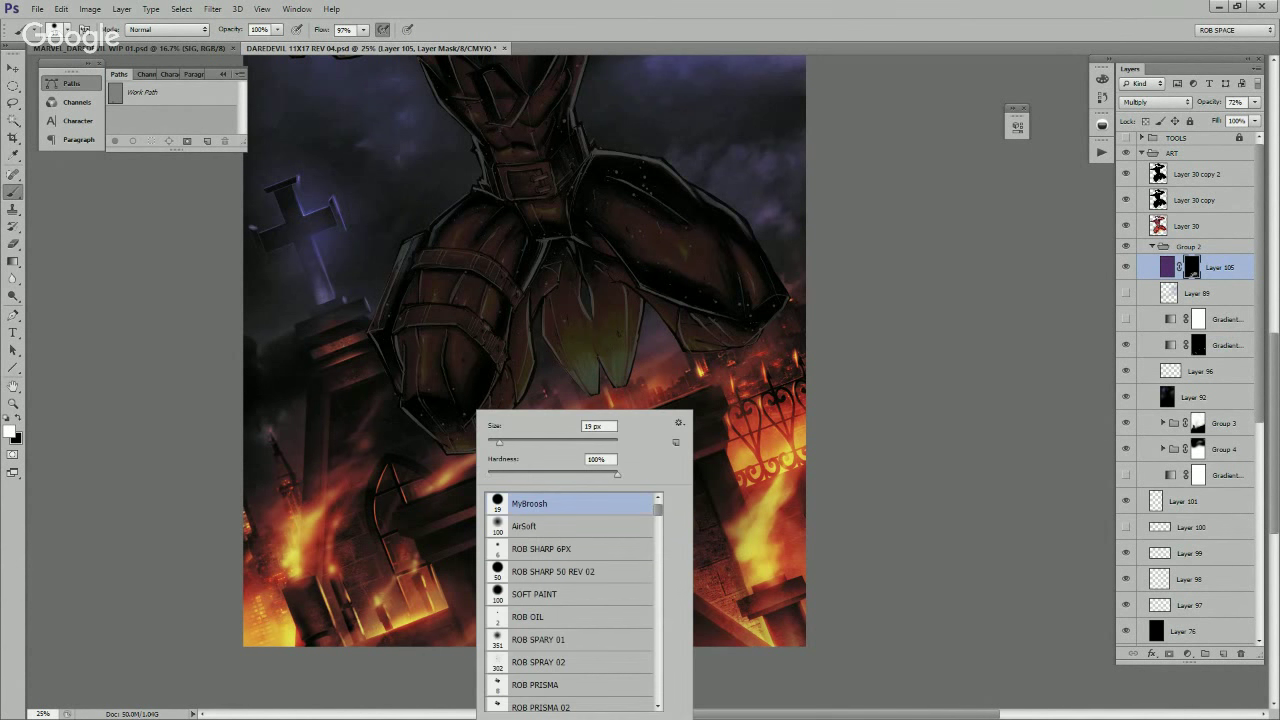
{"action": "left_click", "coordinate": [453, 600]}
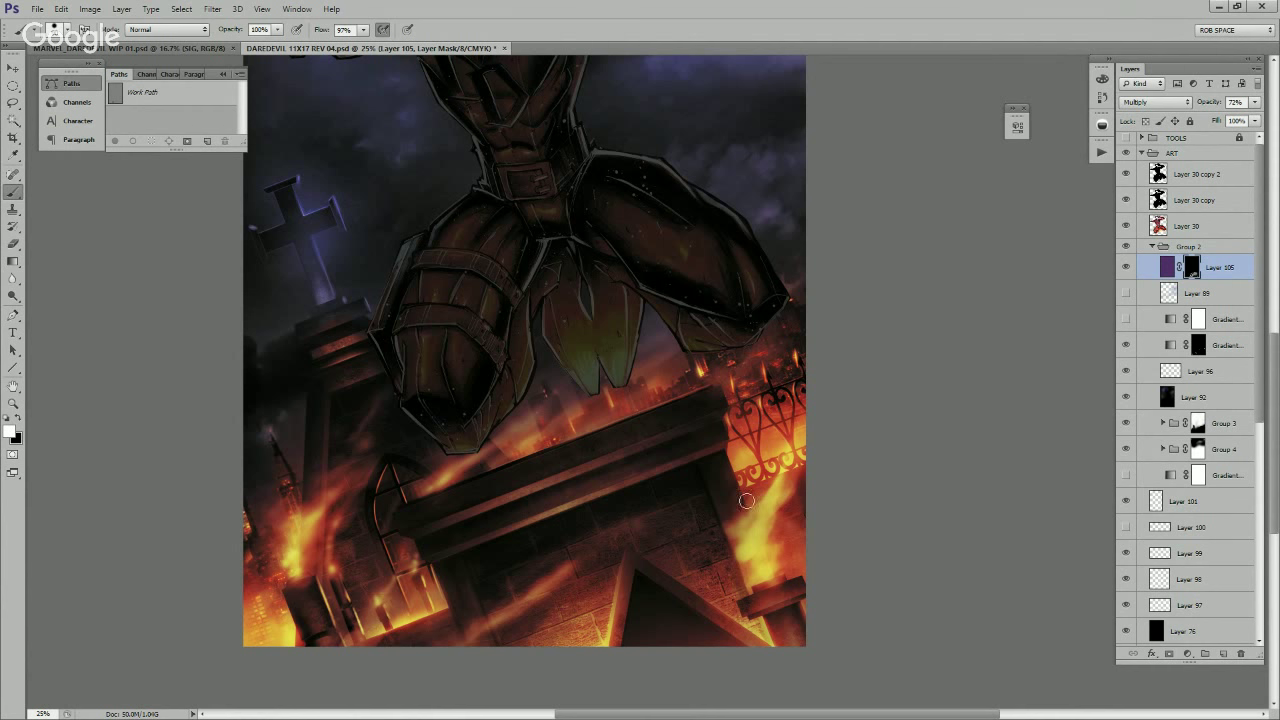
{"action": "left_click", "coordinate": [779, 606], "text": "ctrl"}
{"action": "left_click_drag", "start_coordinate": [799, 603], "coordinate": [779, 559]}
{"action": "left_click", "coordinate": [779, 559], "text": "ctrl"}
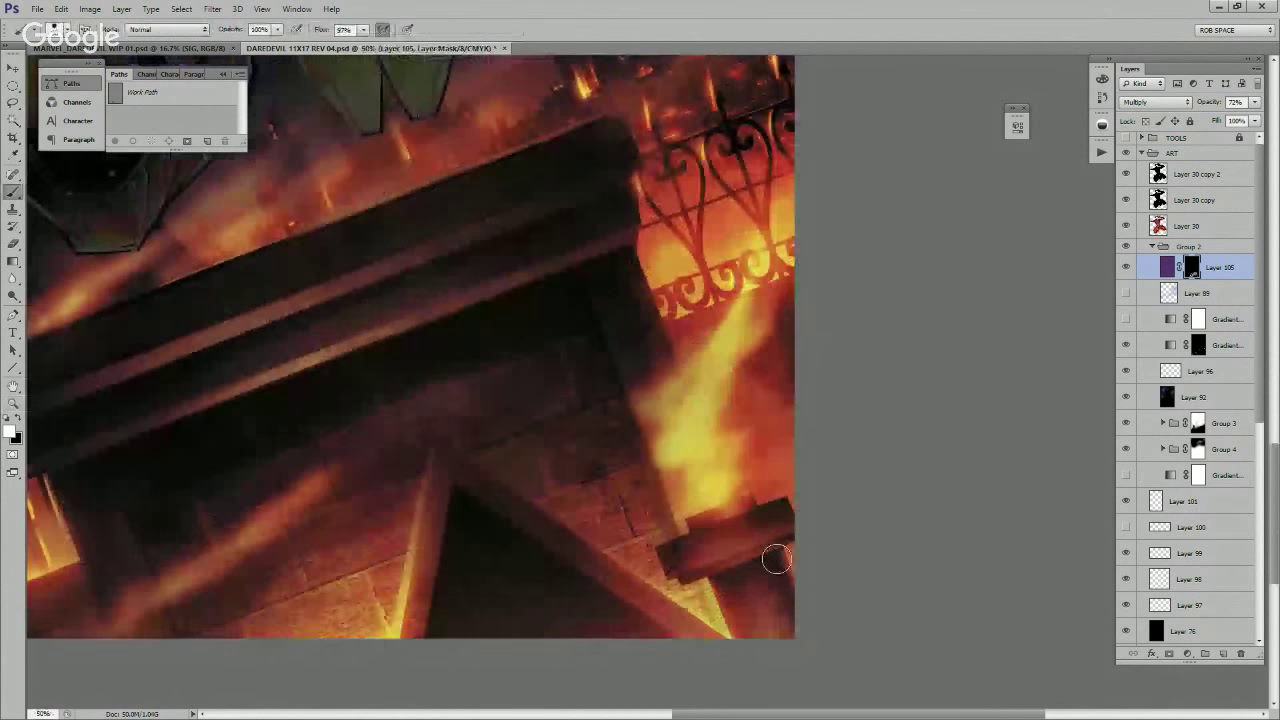
{"action": "key", "text": "bracketleft"}
{"action": "key", "text": "bracketleft"}
{"action": "key", "text": "bracketleft"}
{"action": "key", "text": "bracketleft"}
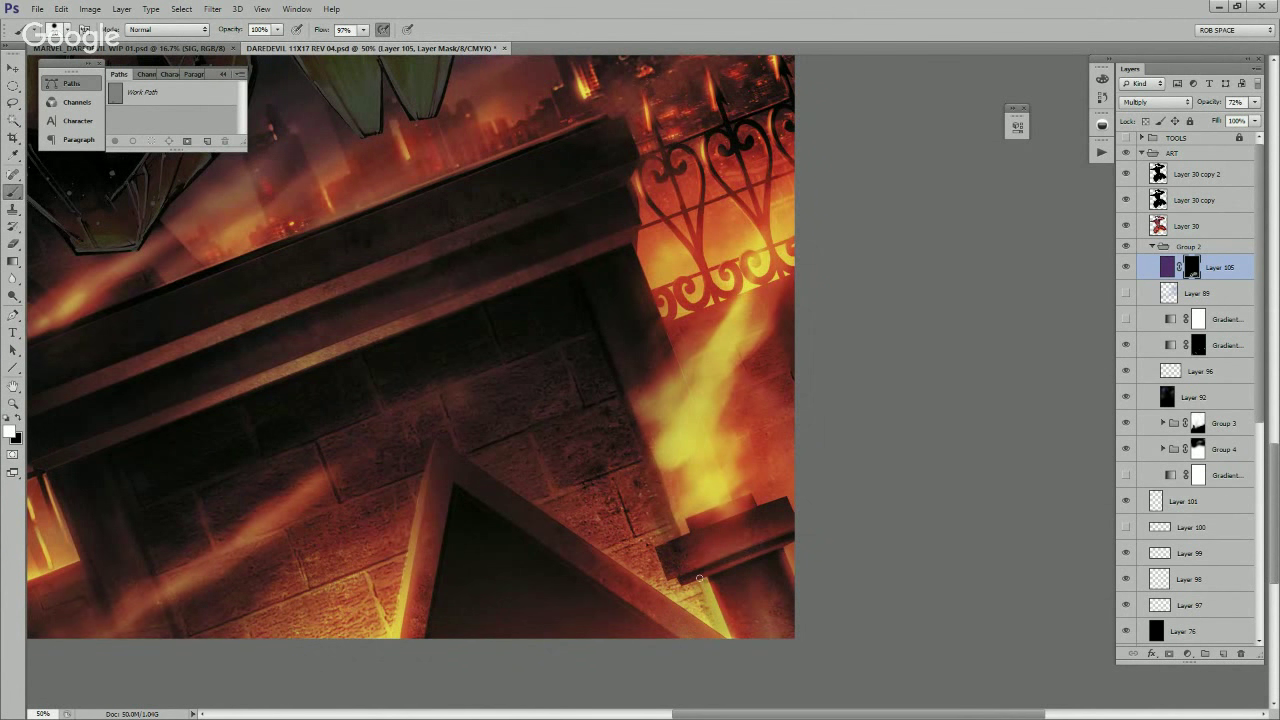
Step: Review the whole illustration and compare the figure with Layer 30 copy and Layer 30 copy 2 hidden and shown
{"action": "key", "text": "z"}
{"action": "left_click", "coordinate": [777, 491], "text": "alt"}
{"action": "left_click", "coordinate": [777, 491], "text": "alt"}
{"action": "left_click", "coordinate": [777, 493], "text": "alt"}
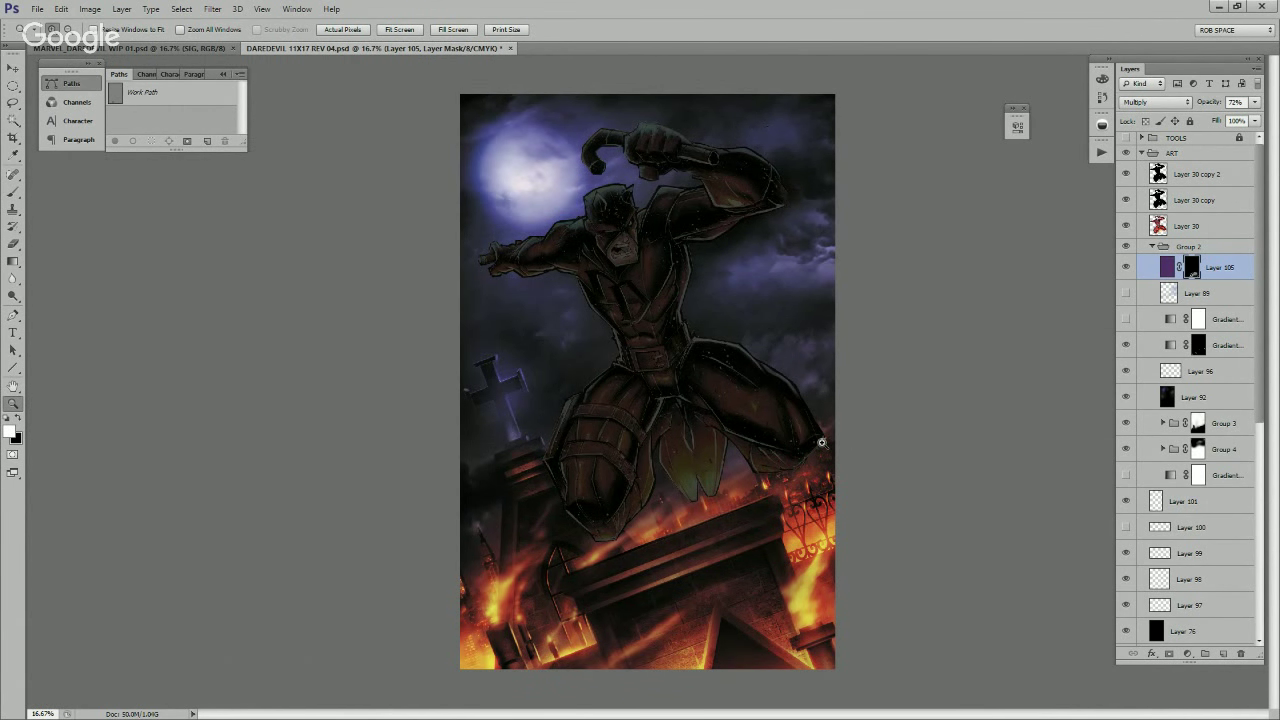
{"action": "left_click", "coordinate": [726, 430], "text": "alt"}
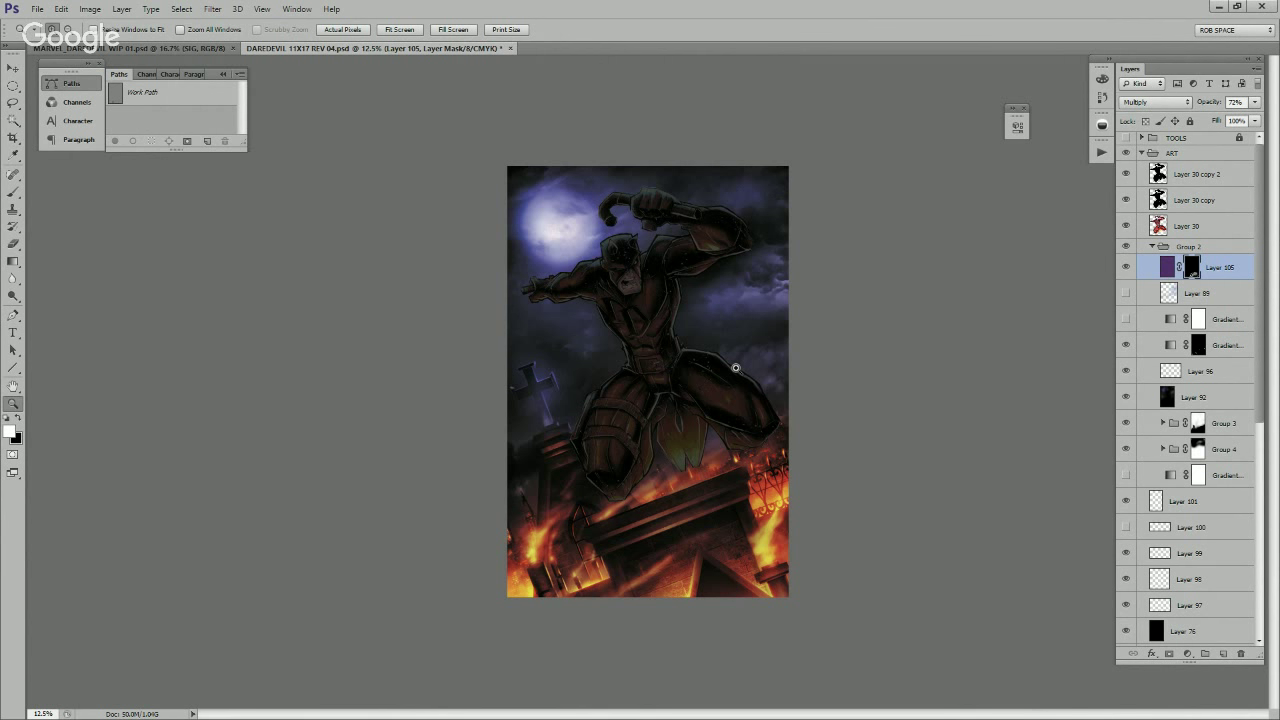
{"action": "left_click", "coordinate": [1126, 174]}
{"action": "left_click", "coordinate": [1126, 200]}
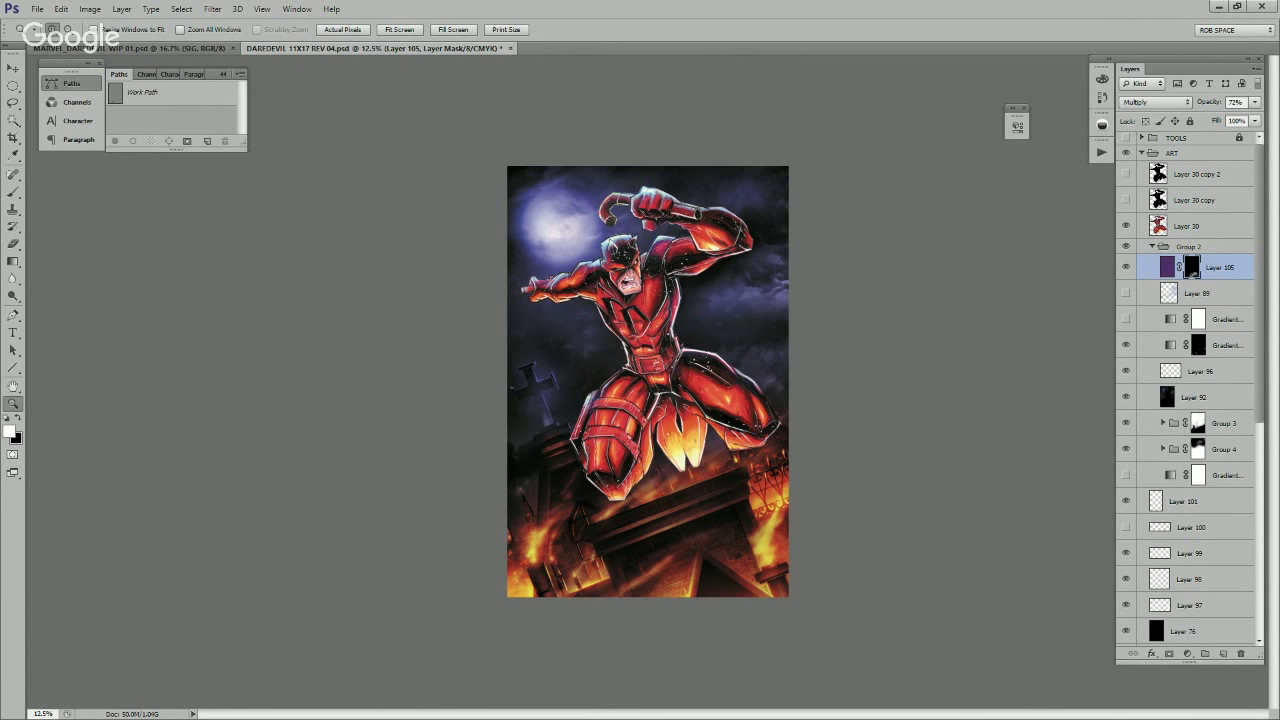
{"action": "left_click", "coordinate": [1126, 174]}
{"action": "left_click", "coordinate": [1126, 200]}
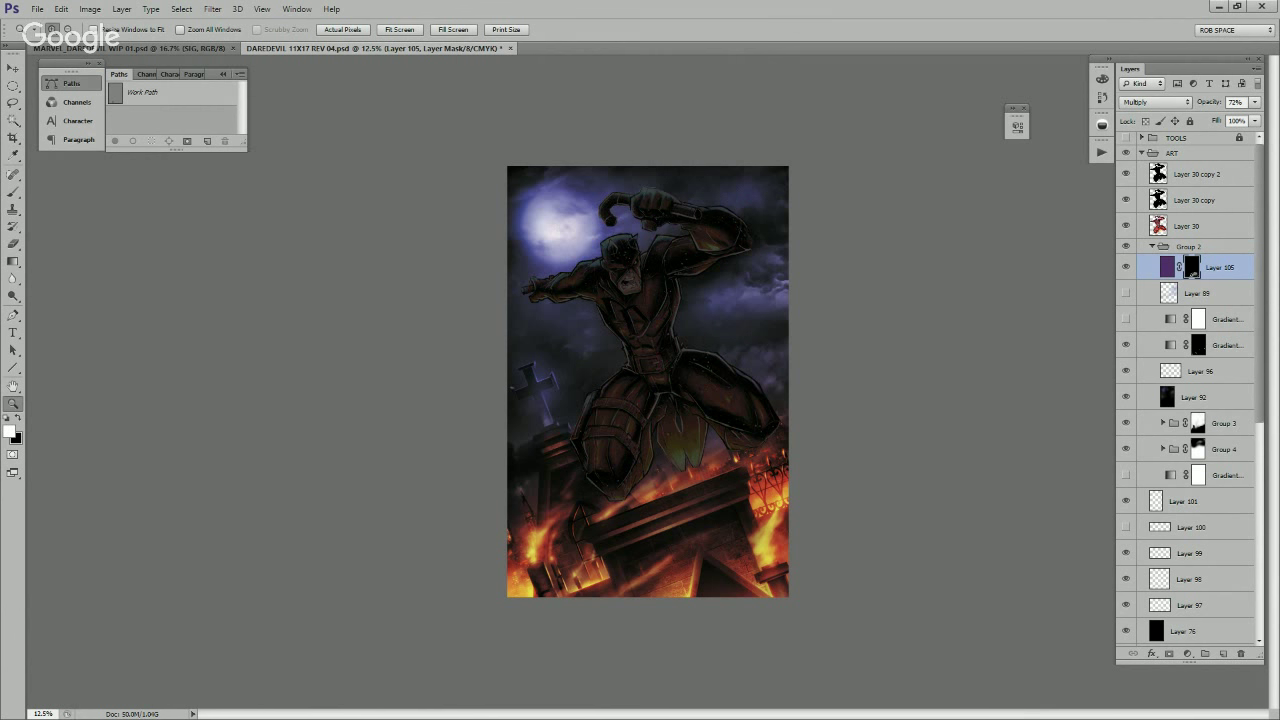
Step: Fill the figure shapes on Layer 30 copy and Layer 30 copy 2 with the dark purple foreground colour and hide Layer 30 copy 2
{"action": "left_click", "coordinate": [1197, 174]}
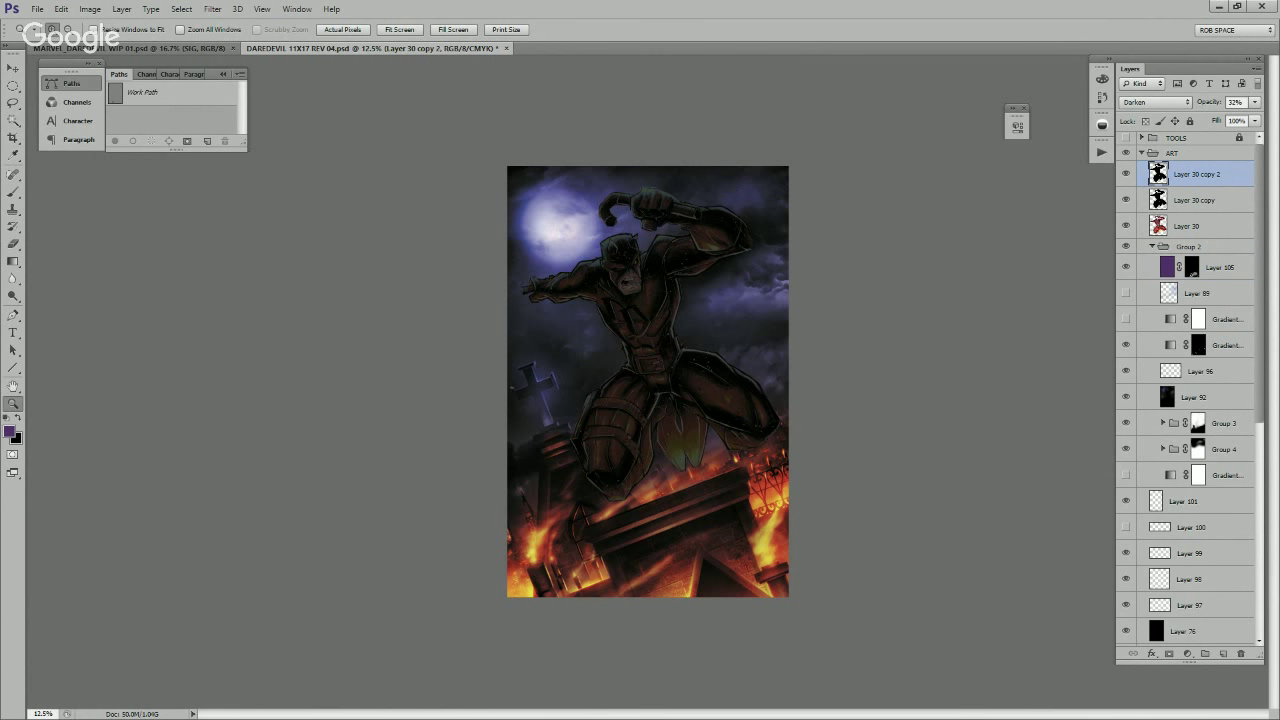
{"action": "left_click", "coordinate": [1195, 200]}
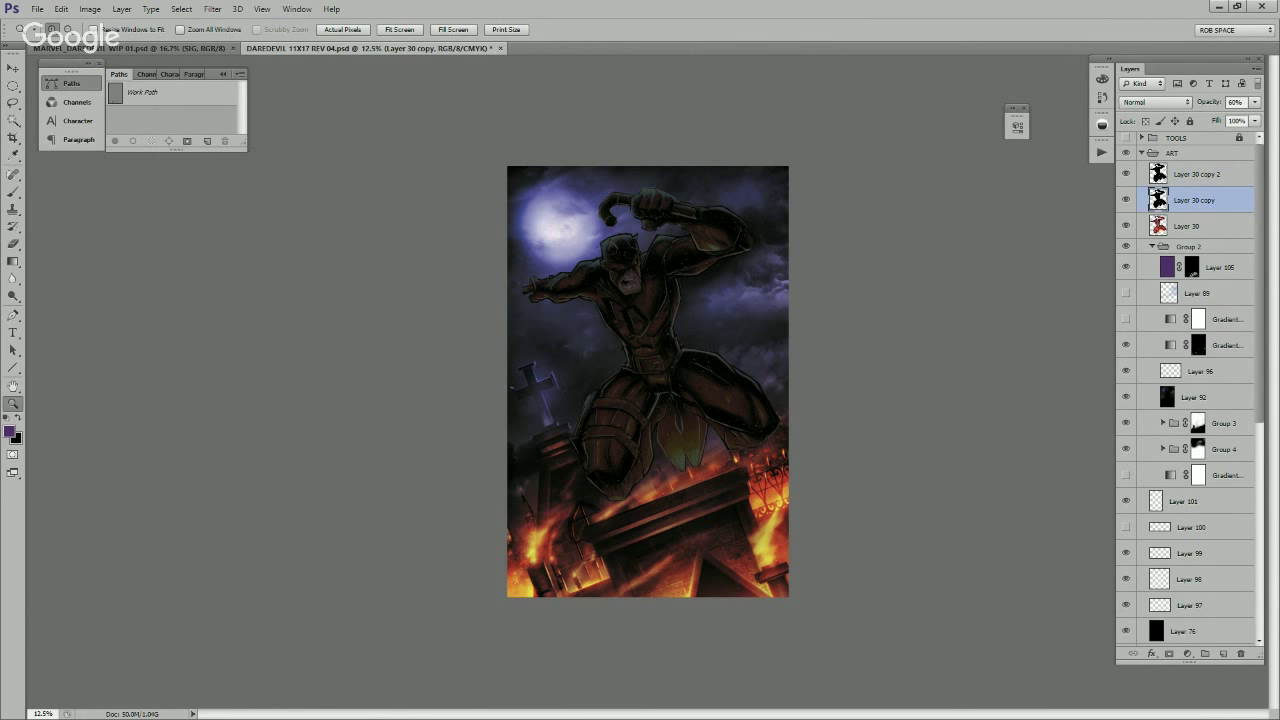
{"action": "key", "text": "alt+shift+BackSpace"}
{"action": "left_click", "coordinate": [1197, 174]}
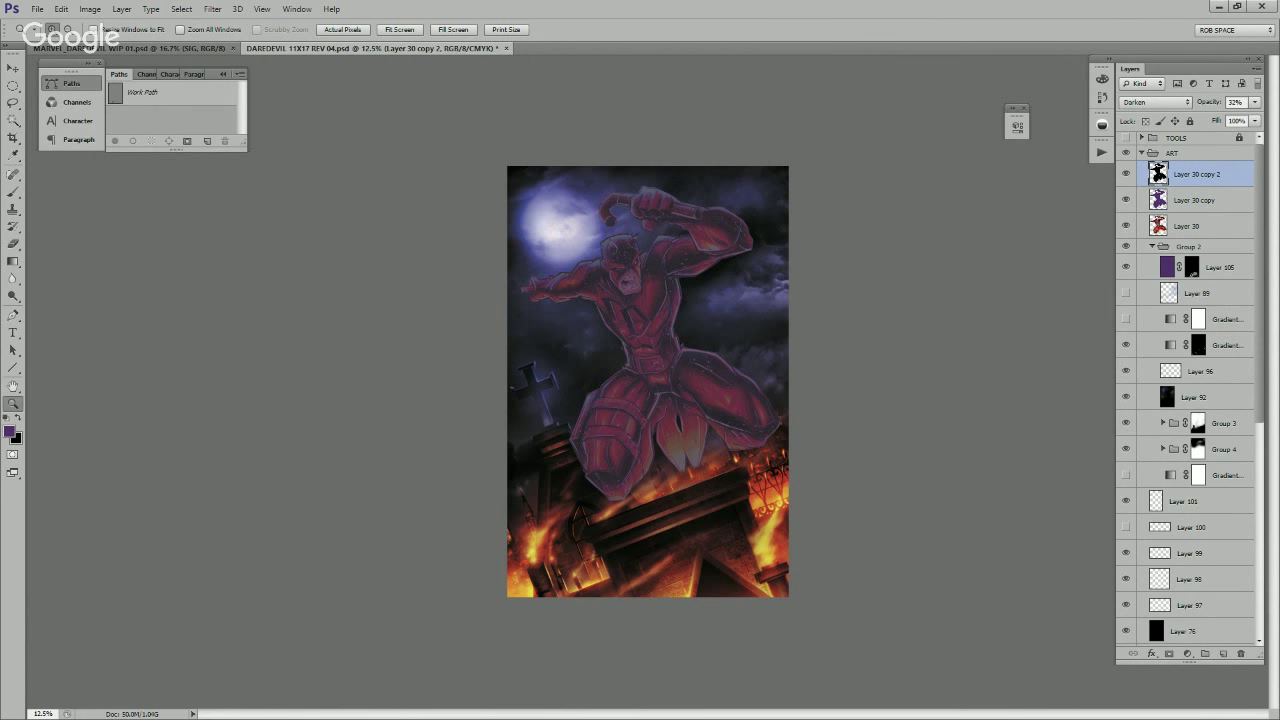
{"action": "key", "text": "alt+shift+BackSpace"}
{"action": "left_click", "coordinate": [1126, 174]}
Step: Set Layer 30 copy to Multiply blending at 100% opacity
{"action": "left_click", "coordinate": [1195, 200]}
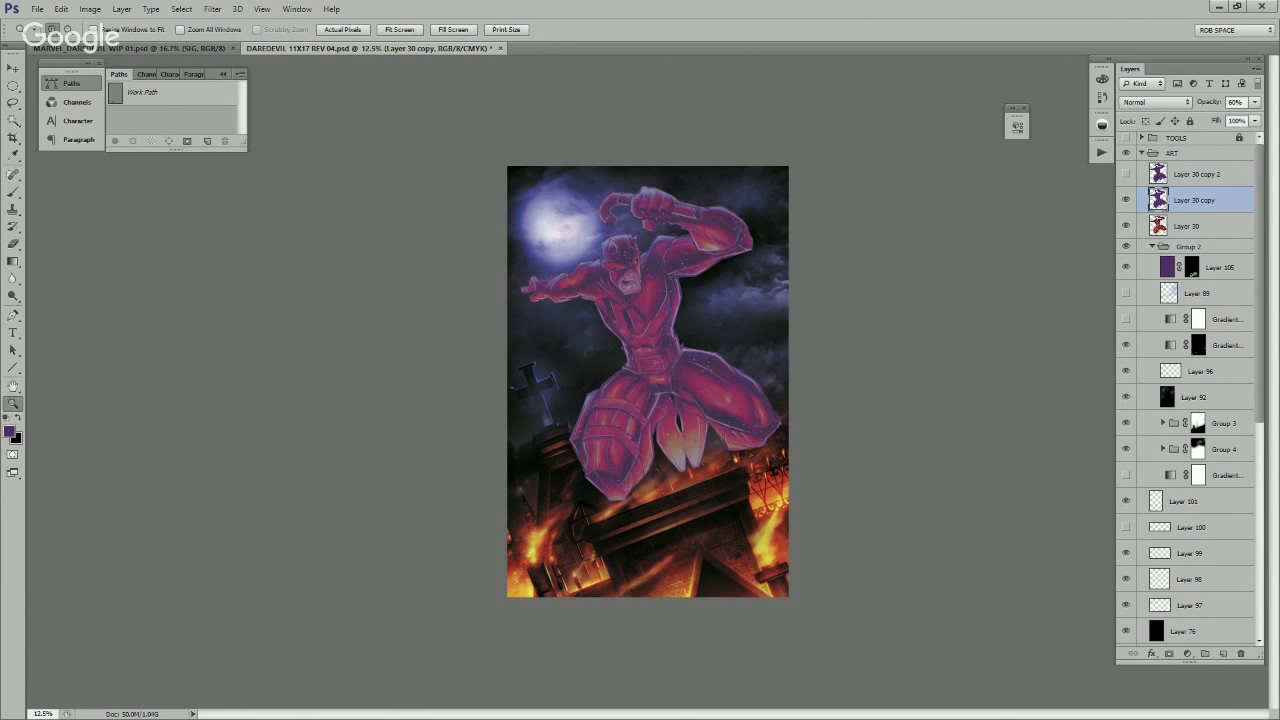
{"action": "left_click", "coordinate": [1155, 102]}
{"action": "left_click", "coordinate": [1142, 159]}
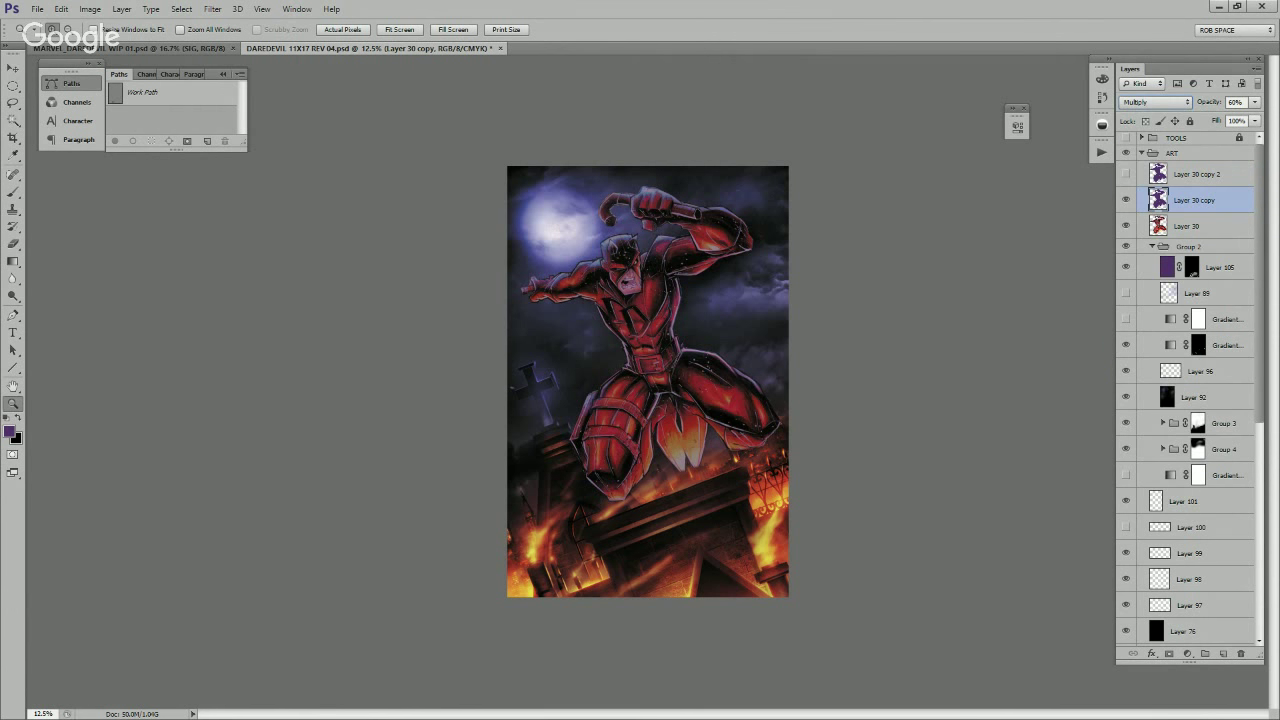
{"action": "left_click", "coordinate": [1255, 102]}
{"action": "left_click_drag", "start_coordinate": [1232, 119], "coordinate": [1259, 119]}
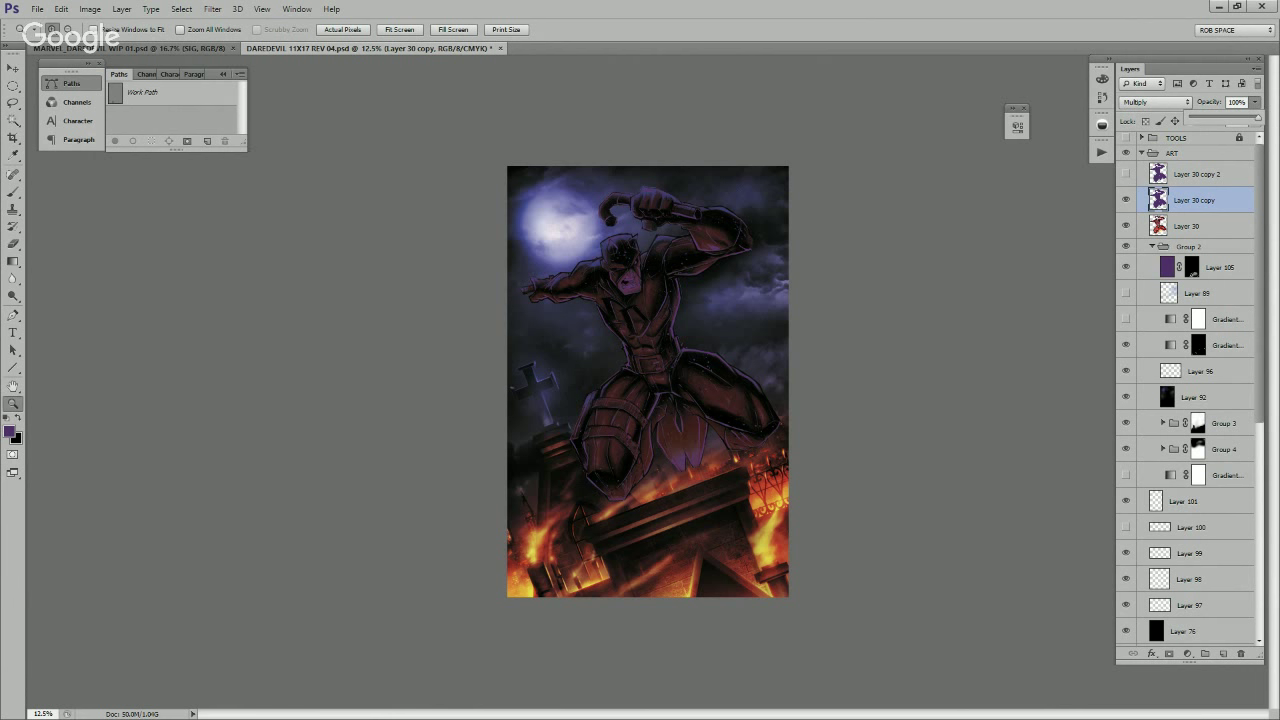
{"action": "left_click", "coordinate": [860, 337]}
Step: Lock Layer 30 copy's transparent pixels and apply a gradient of sampled night blue and fiery rust from the figure's chest to its legs
{"action": "key", "text": "b"}
{"action": "left_click", "coordinate": [610, 238], "text": "alt"}
{"action": "key", "text": "x"}
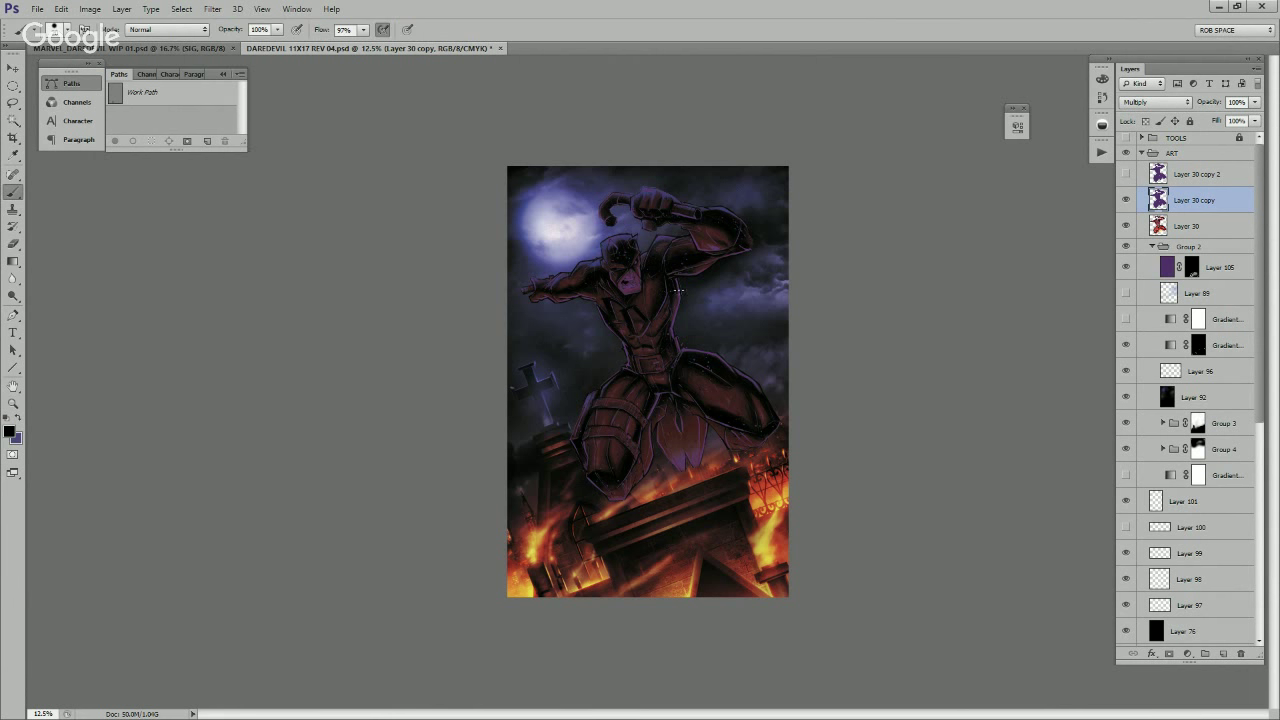
{"action": "left_click", "coordinate": [718, 468], "text": "alt"}
{"action": "key", "text": "slash"}
{"action": "key", "text": "g"}
{"action": "left_click_drag", "start_coordinate": [643, 272], "coordinate": [718, 451]}
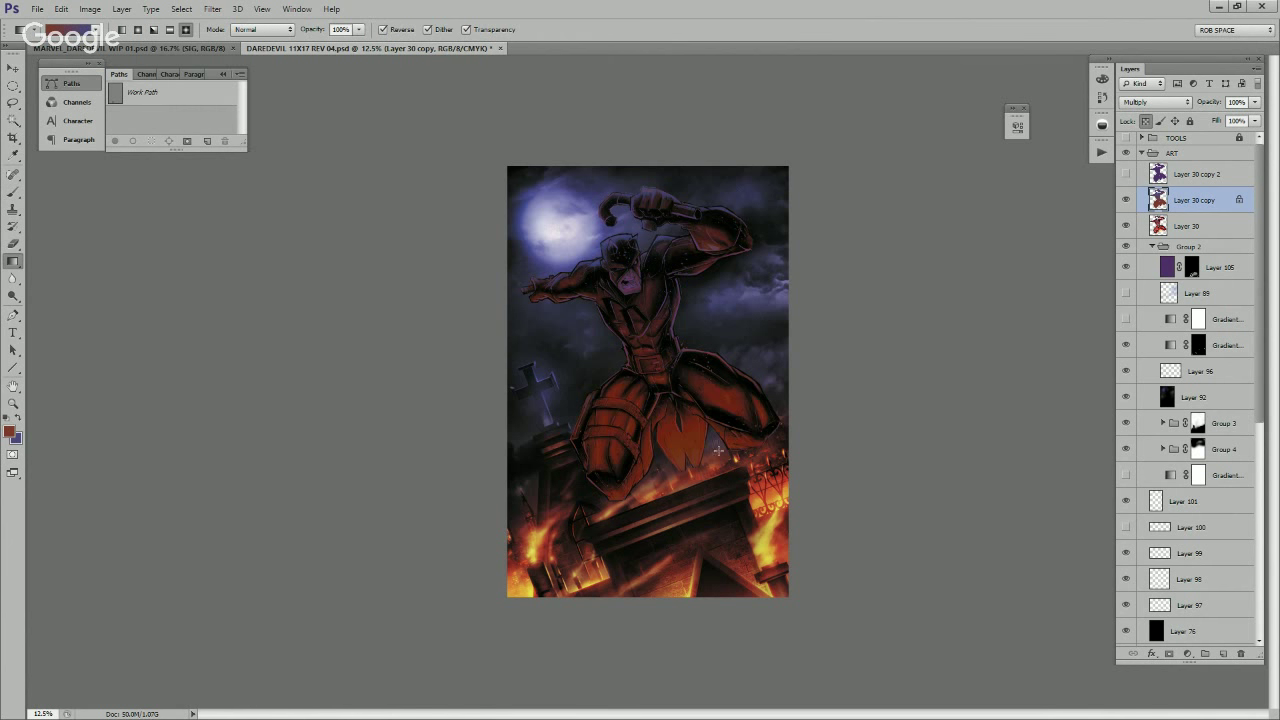
{"action": "left_click_drag", "start_coordinate": [621, 274], "coordinate": [752, 499]}
Step: Try Overlay, Color Burn and Darken blending on Layer 30 copy and restore Multiply
{"action": "left_click", "coordinate": [1156, 102]}
{"action": "left_click", "coordinate": [1150, 276]}
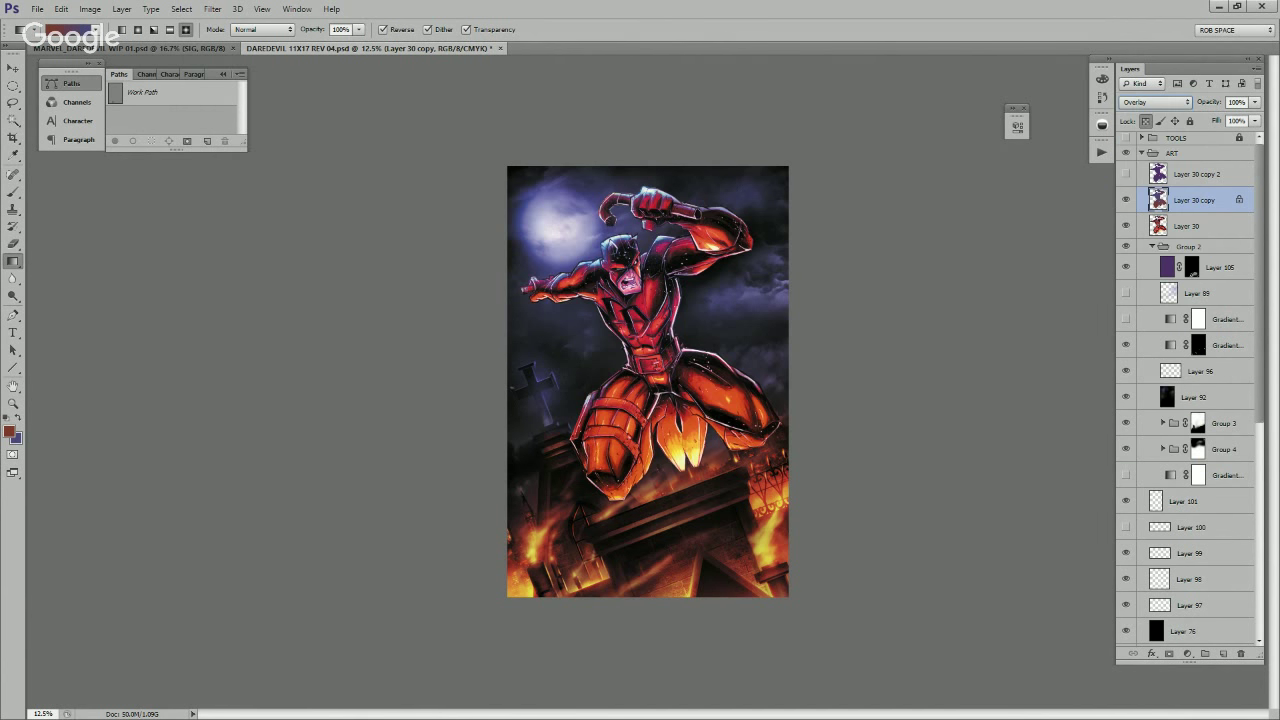
{"action": "left_click", "coordinate": [1156, 102]}
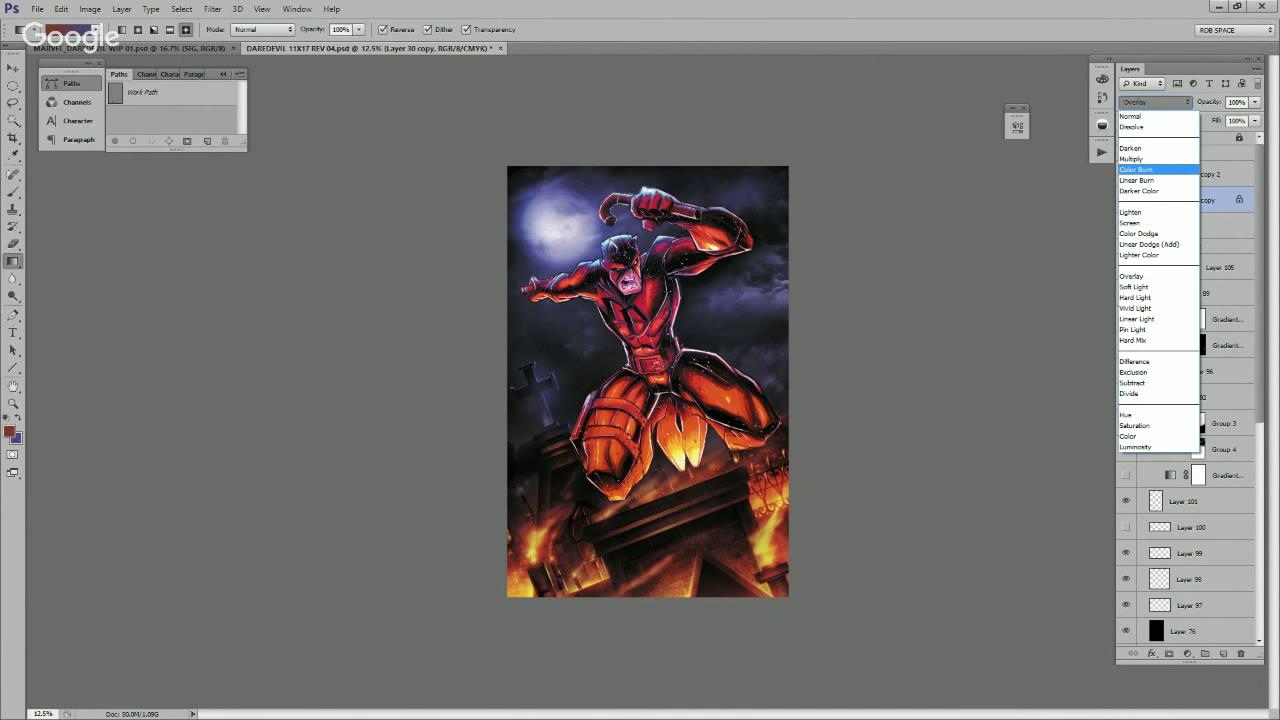
{"action": "left_click", "coordinate": [1150, 170]}
{"action": "left_click", "coordinate": [1157, 102]}
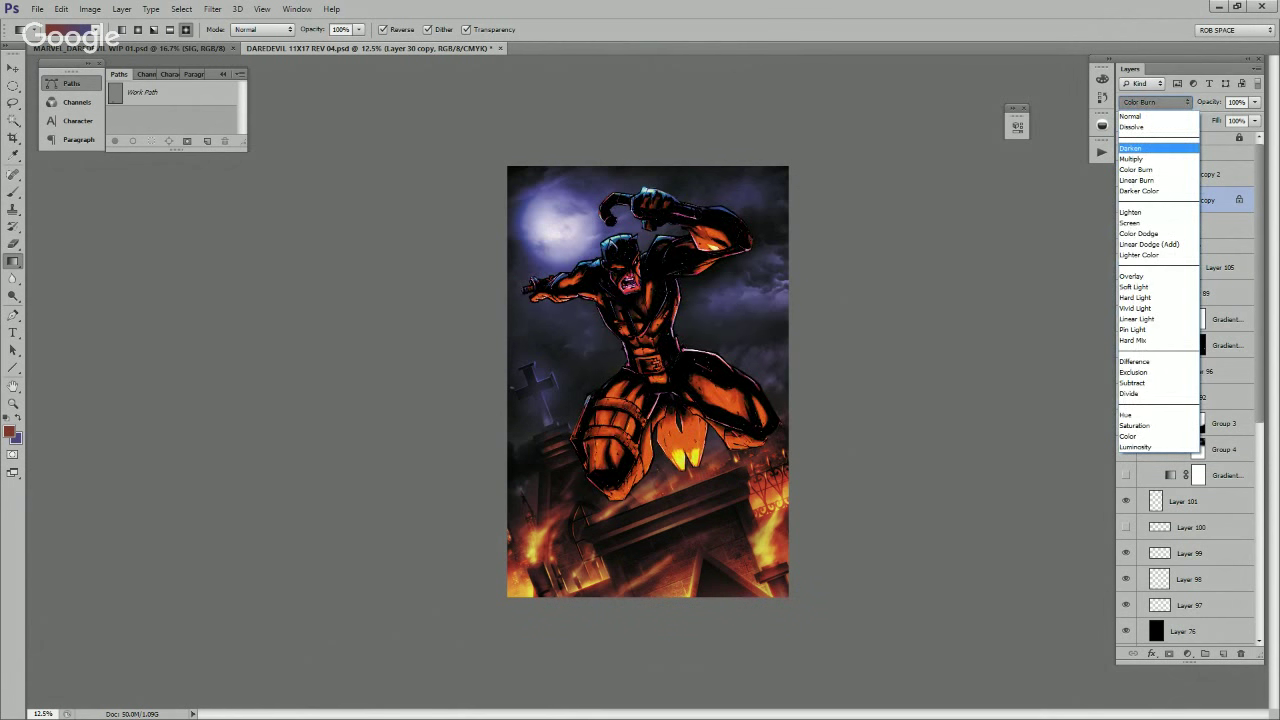
{"action": "left_click", "coordinate": [1130, 148]}
{"action": "left_click", "coordinate": [1156, 102]}
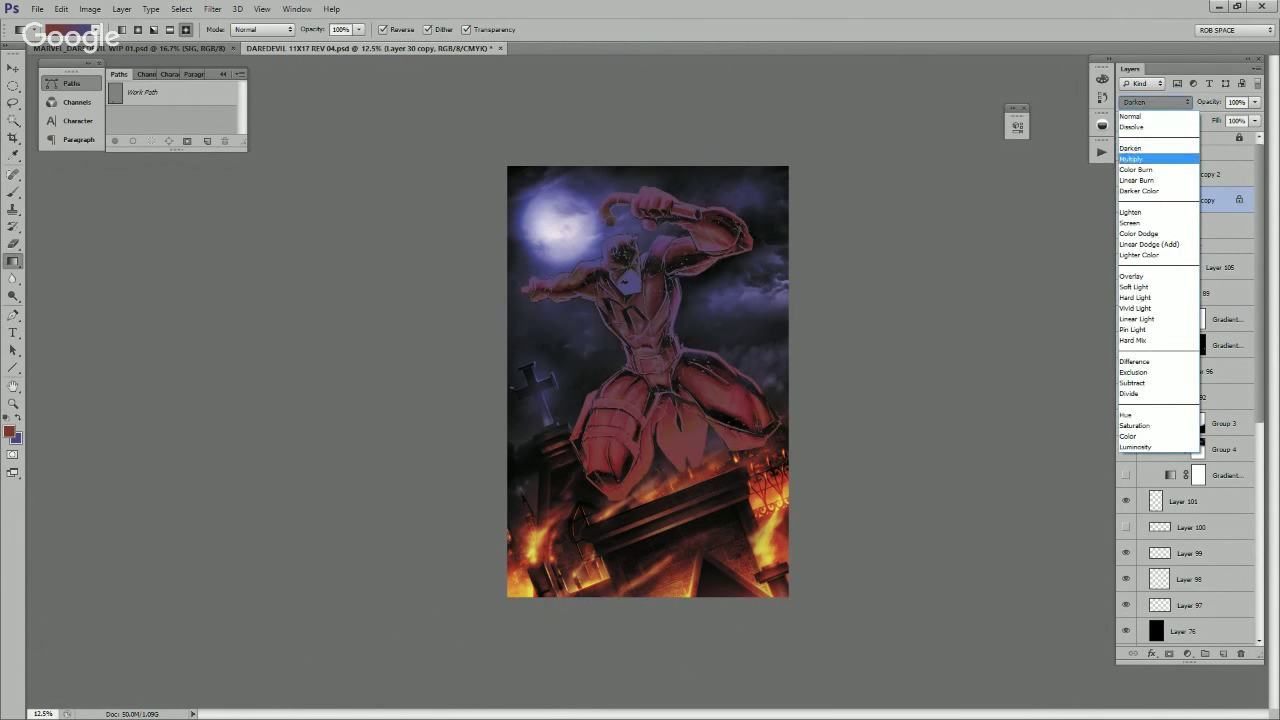
{"action": "left_click", "coordinate": [1131, 159]}
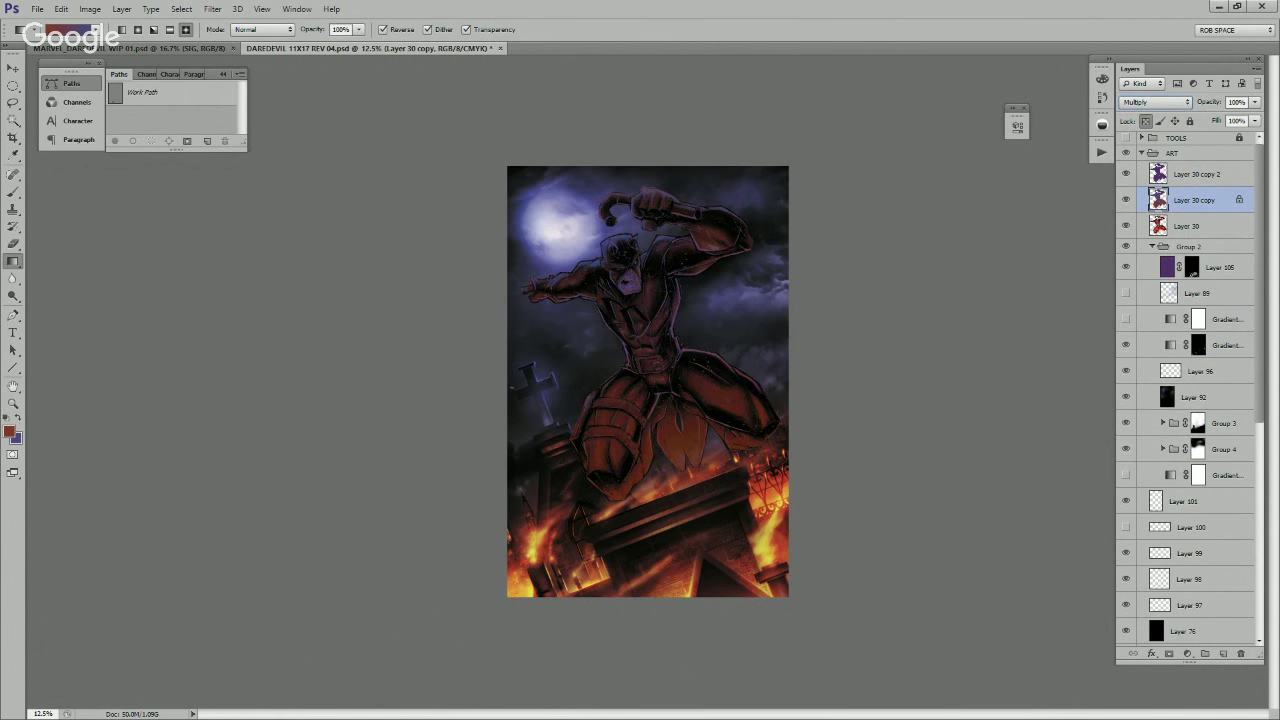
Step: Keep Layer 30 copy 2 on Darken, lock its transparent pixels and apply the blue and rust gradient across the figure
{"action": "left_click", "coordinate": [1197, 174]}
{"action": "left_click", "coordinate": [1156, 102]}
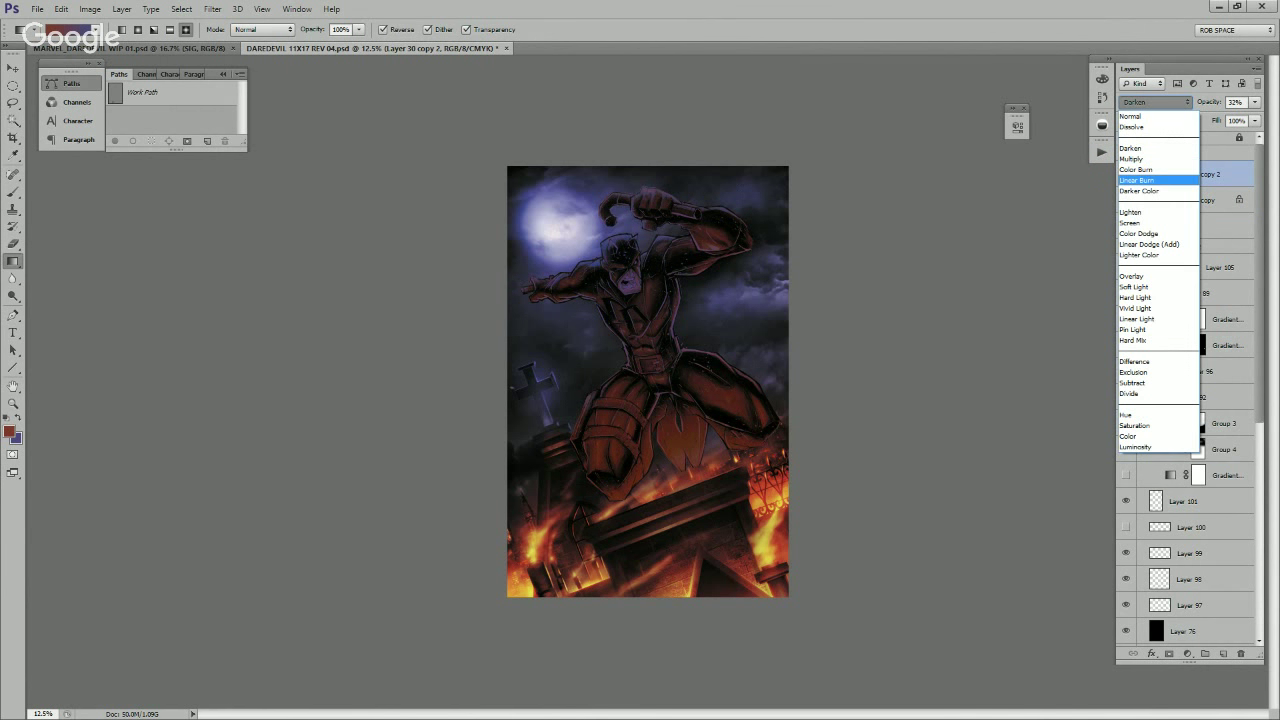
{"action": "left_click", "coordinate": [1131, 148]}
{"action": "left_click_drag", "start_coordinate": [646, 264], "coordinate": [718, 501]}
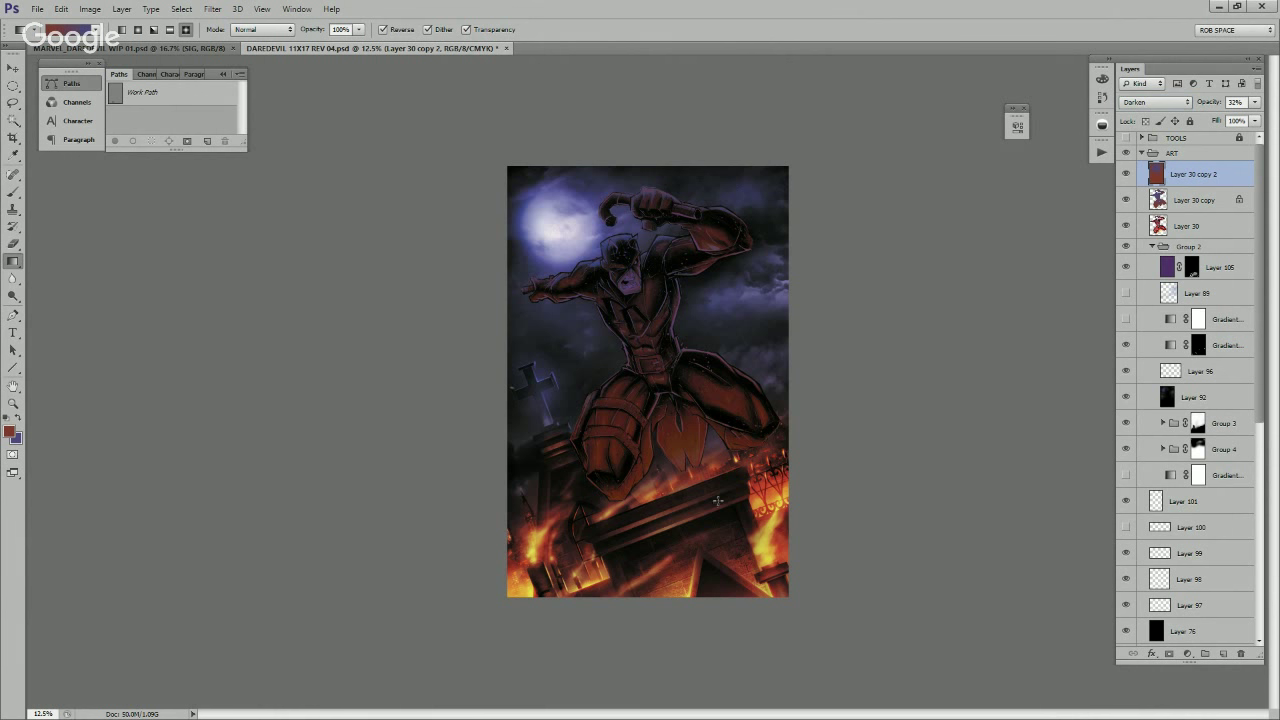
{"action": "key", "text": "ctrl+z"}
{"action": "left_click", "coordinate": [1146, 122]}
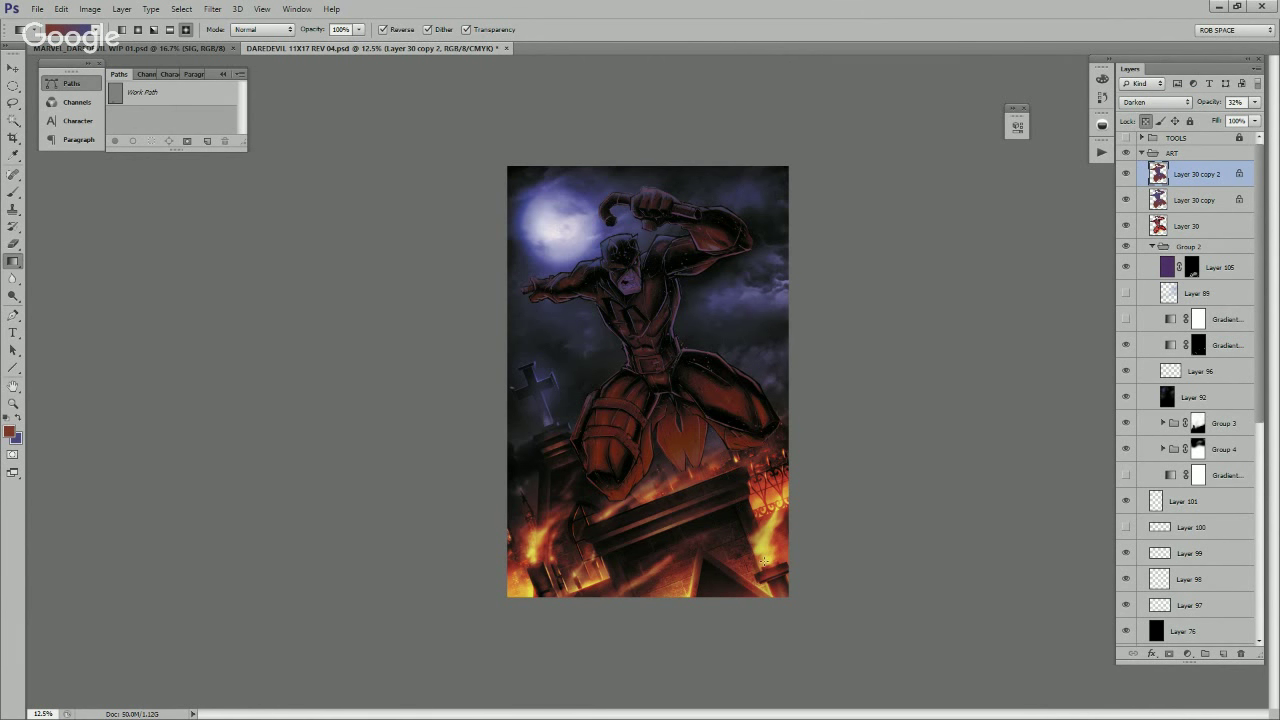
{"action": "left_click_drag", "start_coordinate": [685, 299], "coordinate": [694, 370]}
Step: Duplicate Layer 30 copy 2 and undo the trial blue fill on the duplicate
{"action": "key", "text": "ctrl+j"}
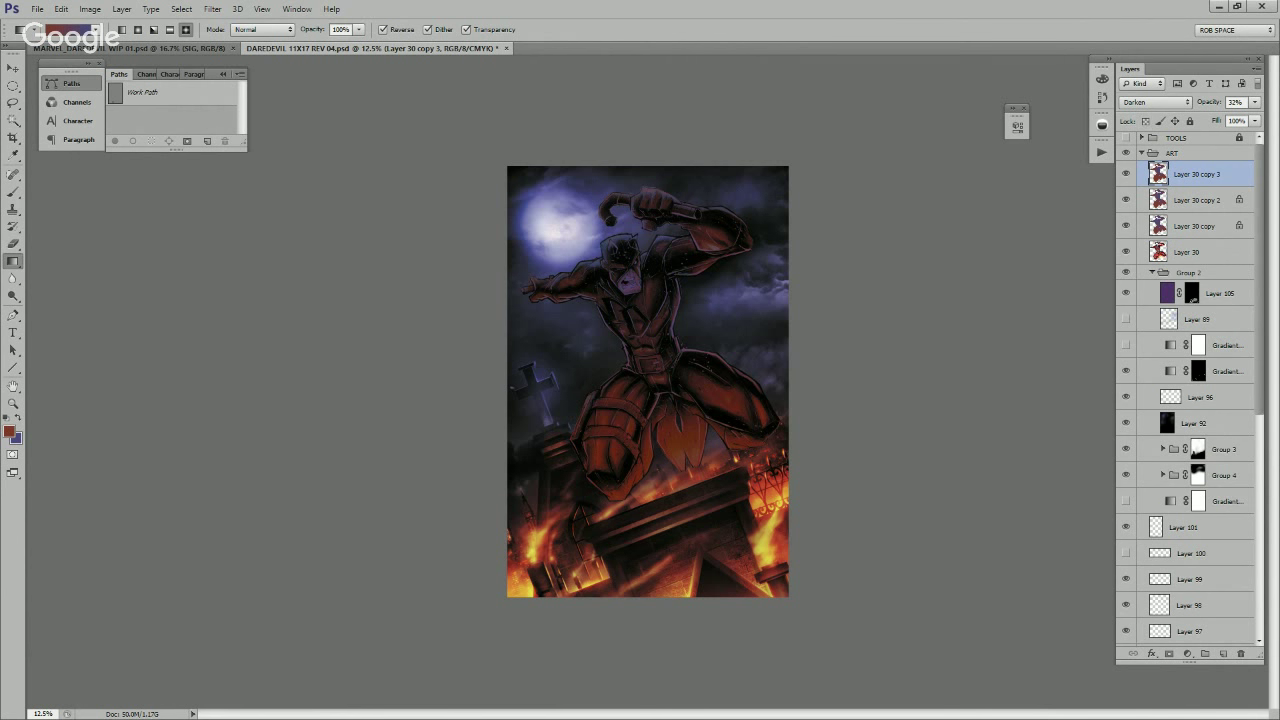
{"action": "key", "text": "alt+BackSpace"}
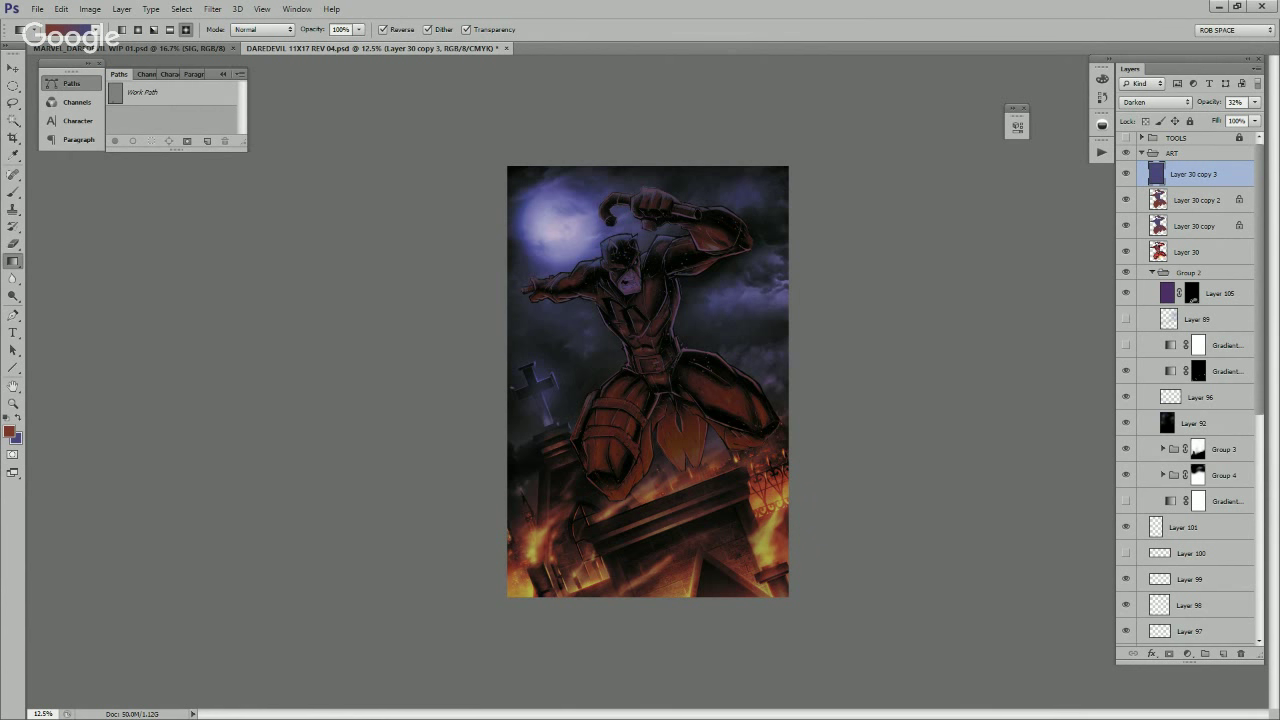
{"action": "key", "text": "ctrl+z"}
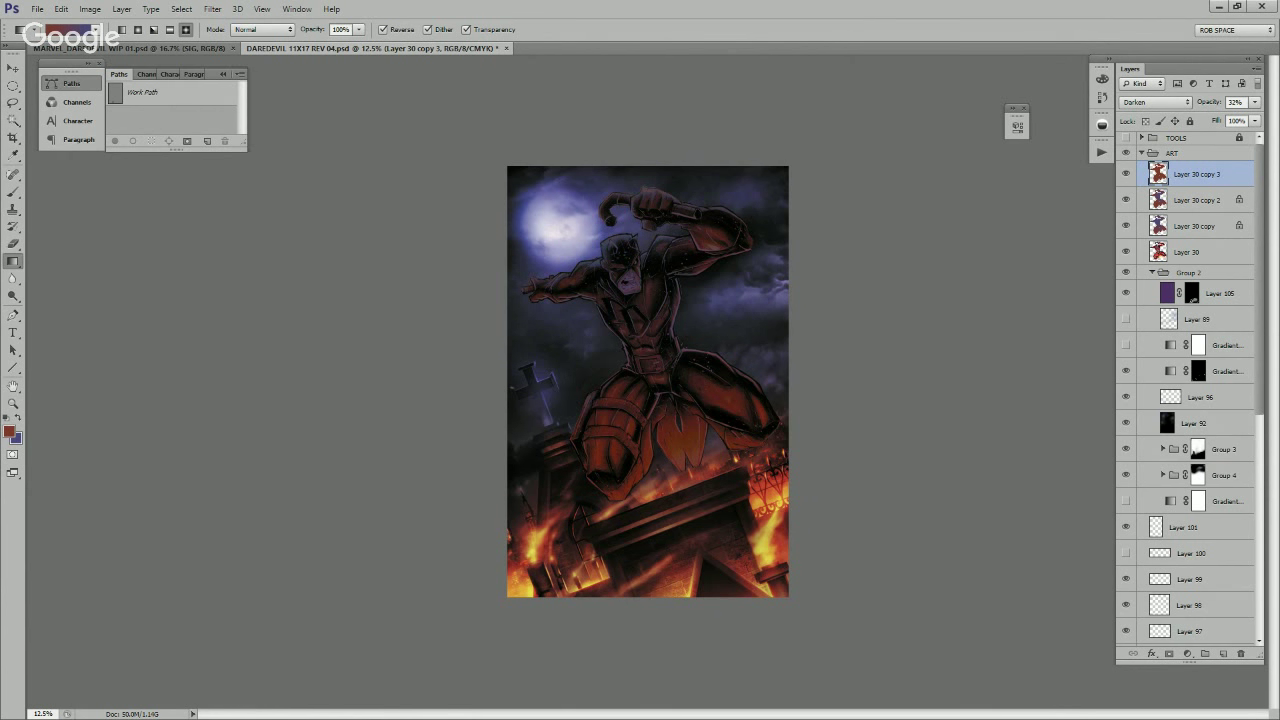
Step: Choose PANTONE 2592 C from the colour library and try it as a fill on Layer 30 copy 3
{"action": "left_click", "coordinate": [12, 434]}
{"action": "left_click", "coordinate": [1155, 400]}
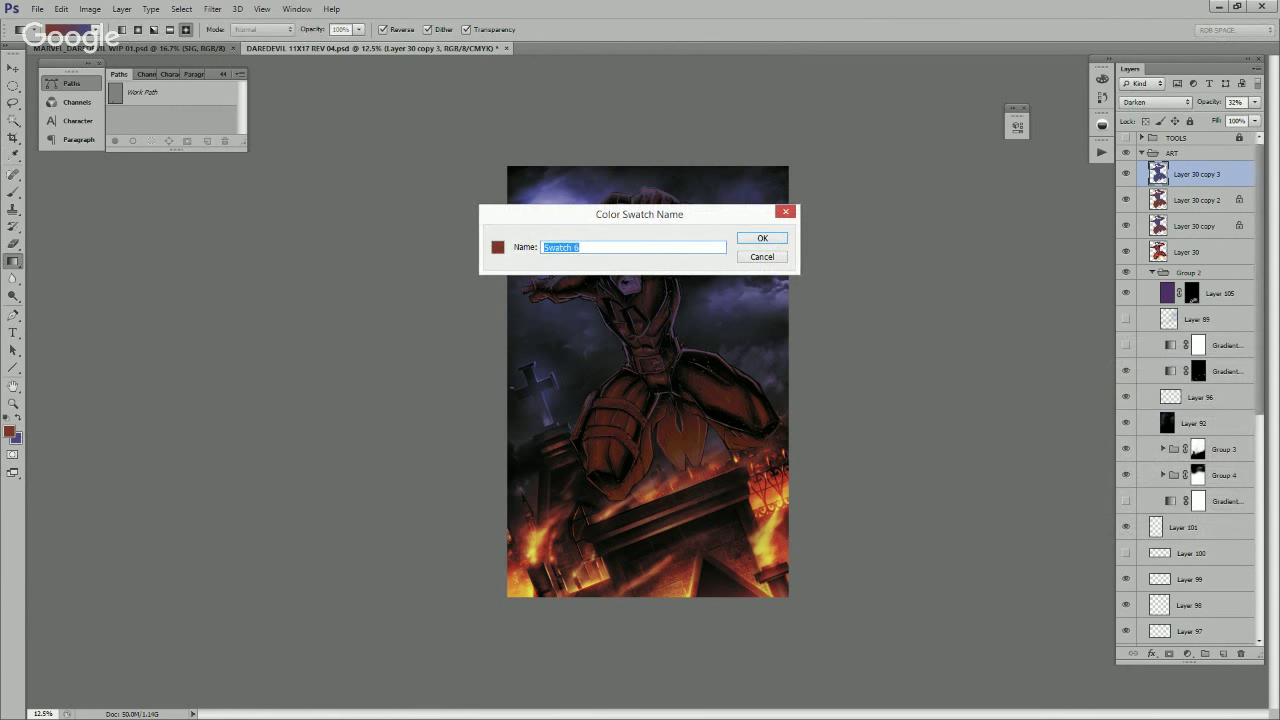
{"action": "key", "text": "Escape"}
{"action": "left_click", "coordinate": [1212, 424]}
{"action": "left_click", "coordinate": [1041, 438]}
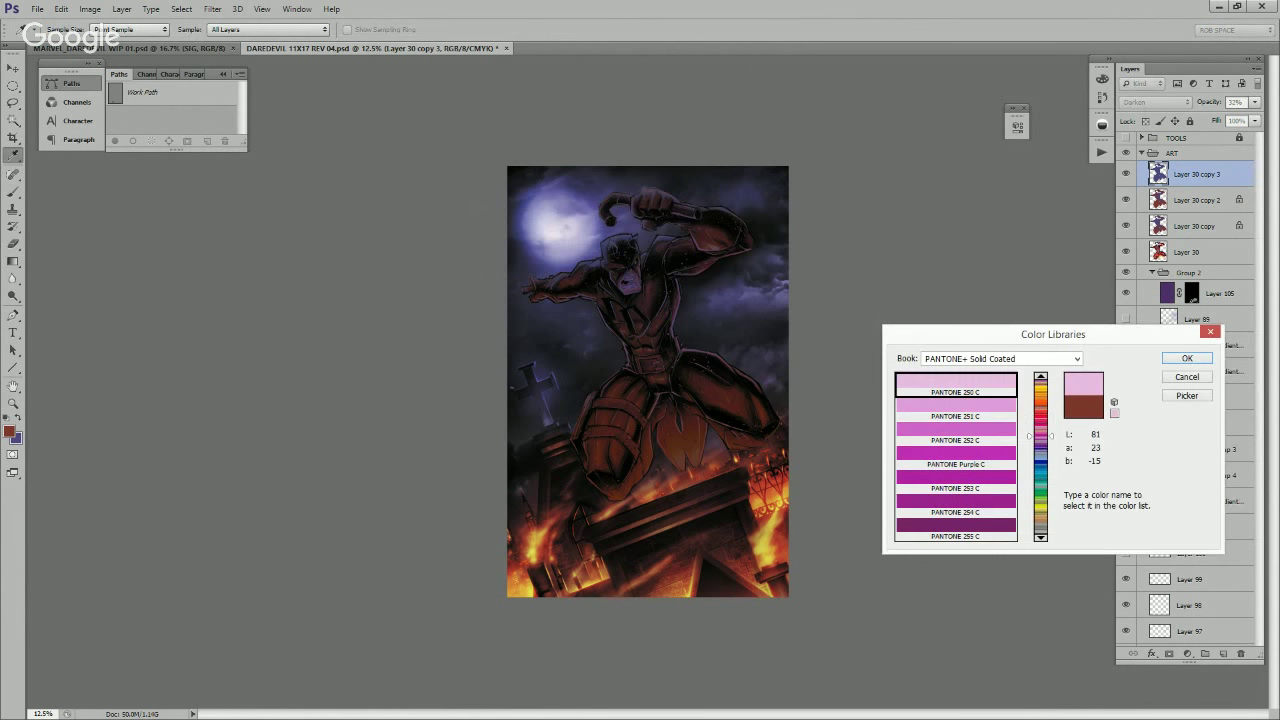
{"action": "left_click", "coordinate": [956, 455]}
{"action": "left_click", "coordinate": [1185, 360]}
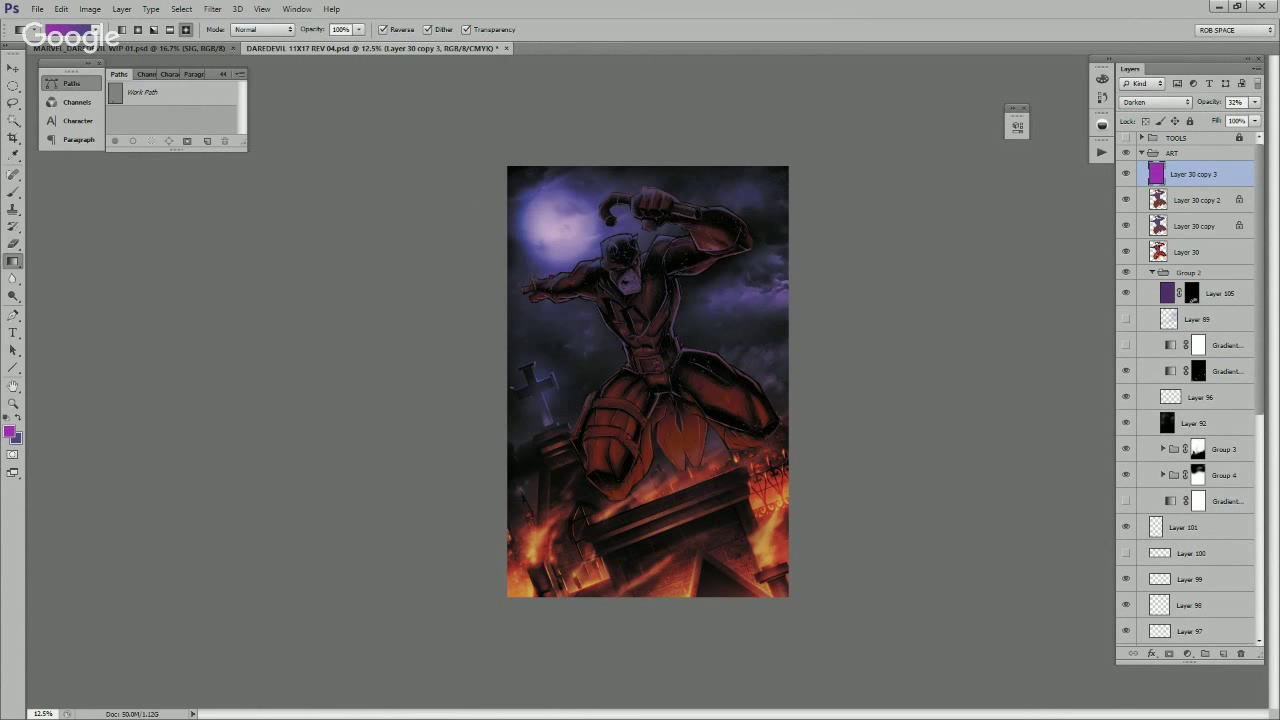
Step: Choose PANTONE 269 C as the foreground colour and fill the figure shape on Layer 30 copy 3 with it
{"action": "left_click", "coordinate": [11, 432]}
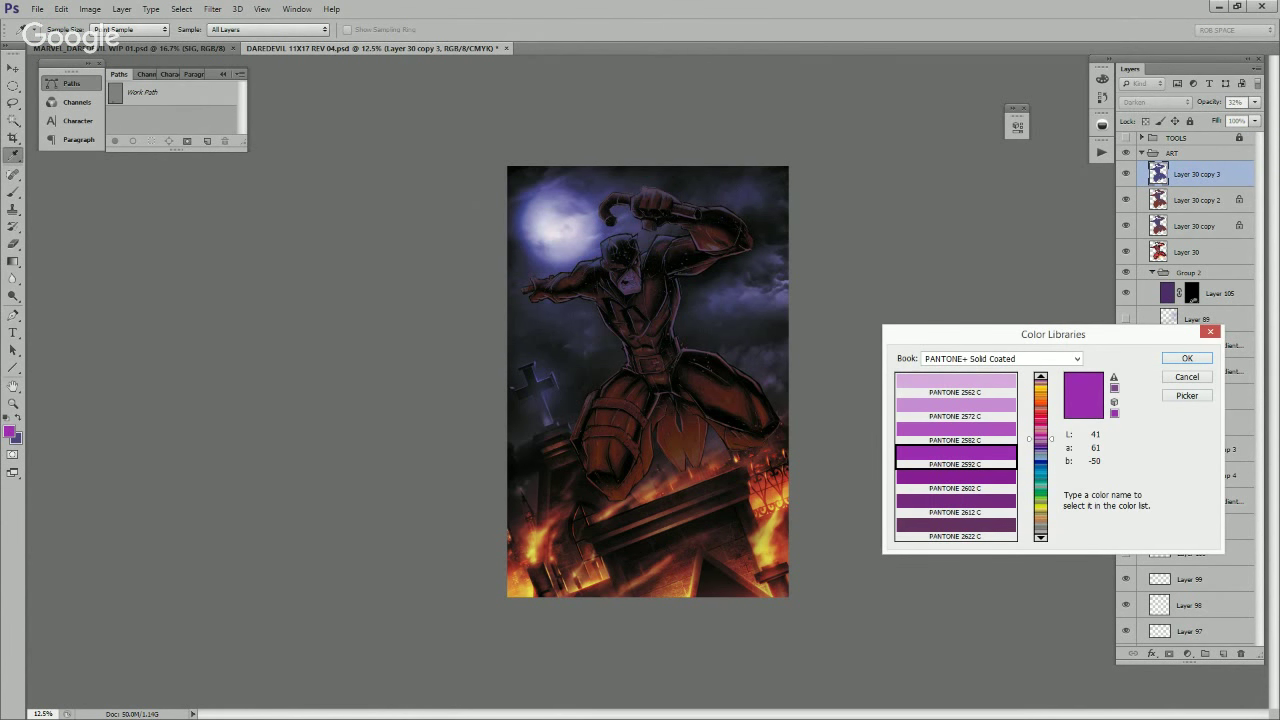
{"action": "key", "text": "Down"}
{"action": "key", "text": "Down"}
{"action": "key", "text": "Down"}
{"action": "key", "text": "Down"}
{"action": "key", "text": "Down"}
{"action": "key", "text": "Down"}
{"action": "key", "text": "Down"}
{"action": "key", "text": "Down"}
{"action": "key", "text": "Down"}
{"action": "key", "text": "Down"}
{"action": "key", "text": "Down"}
{"action": "key", "text": "Down"}
{"action": "key", "text": "Down"}
{"action": "key", "text": "Down"}
{"action": "key", "text": "Down"}
{"action": "key", "text": "Down"}
{"action": "key", "text": "Down"}
{"action": "key", "text": "Down"}
{"action": "key", "text": "Down"}
{"action": "key", "text": "Down"}
{"action": "key", "text": "Return"}
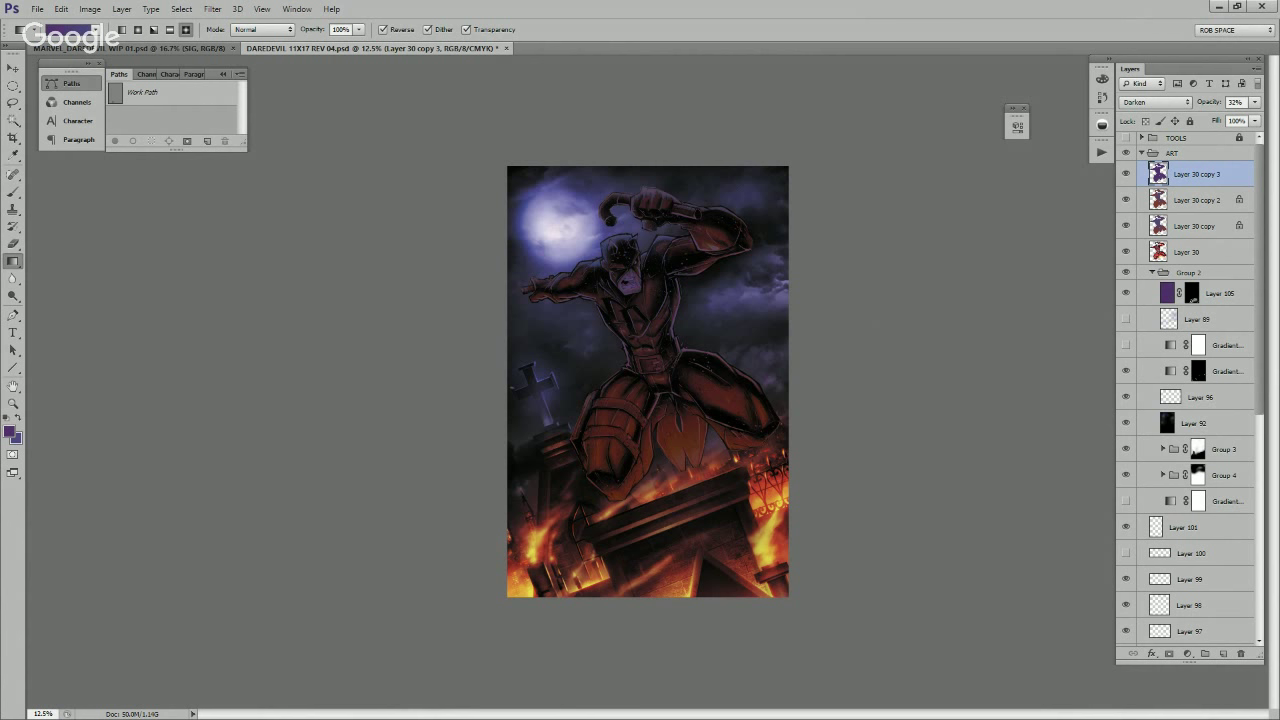
{"action": "left_click", "coordinate": [10, 433]}
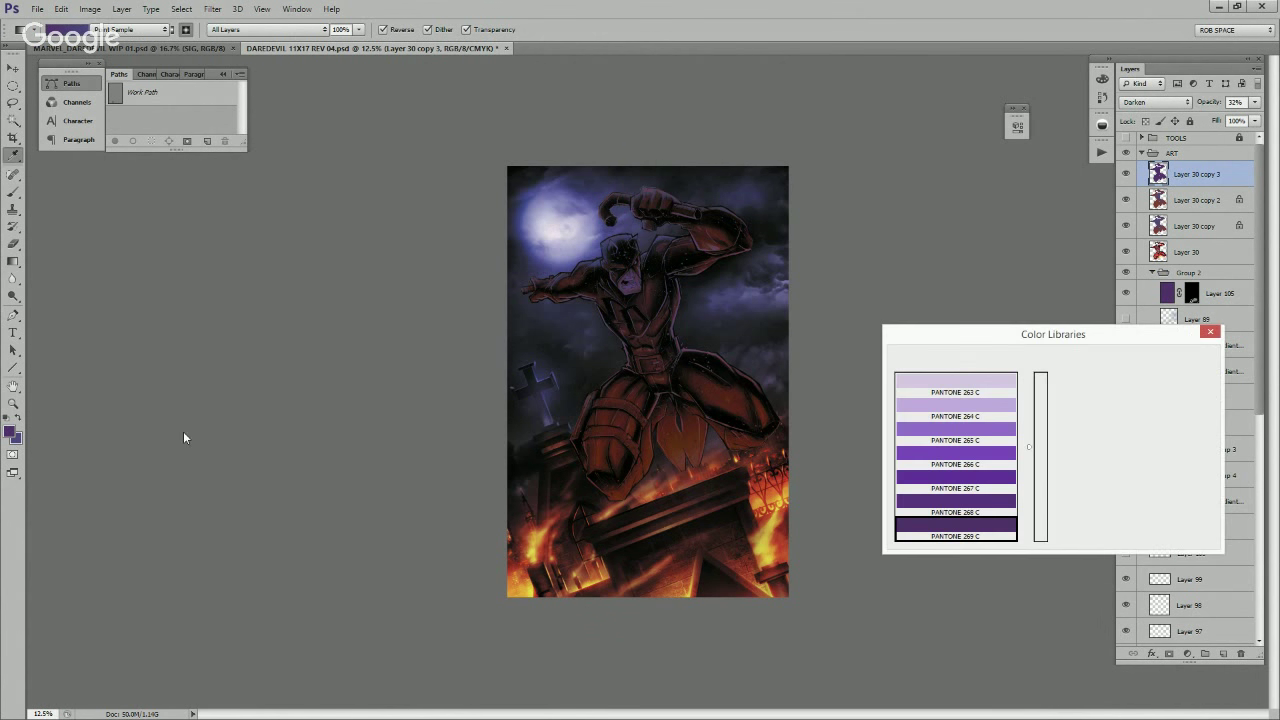
{"action": "key", "text": "Return"}
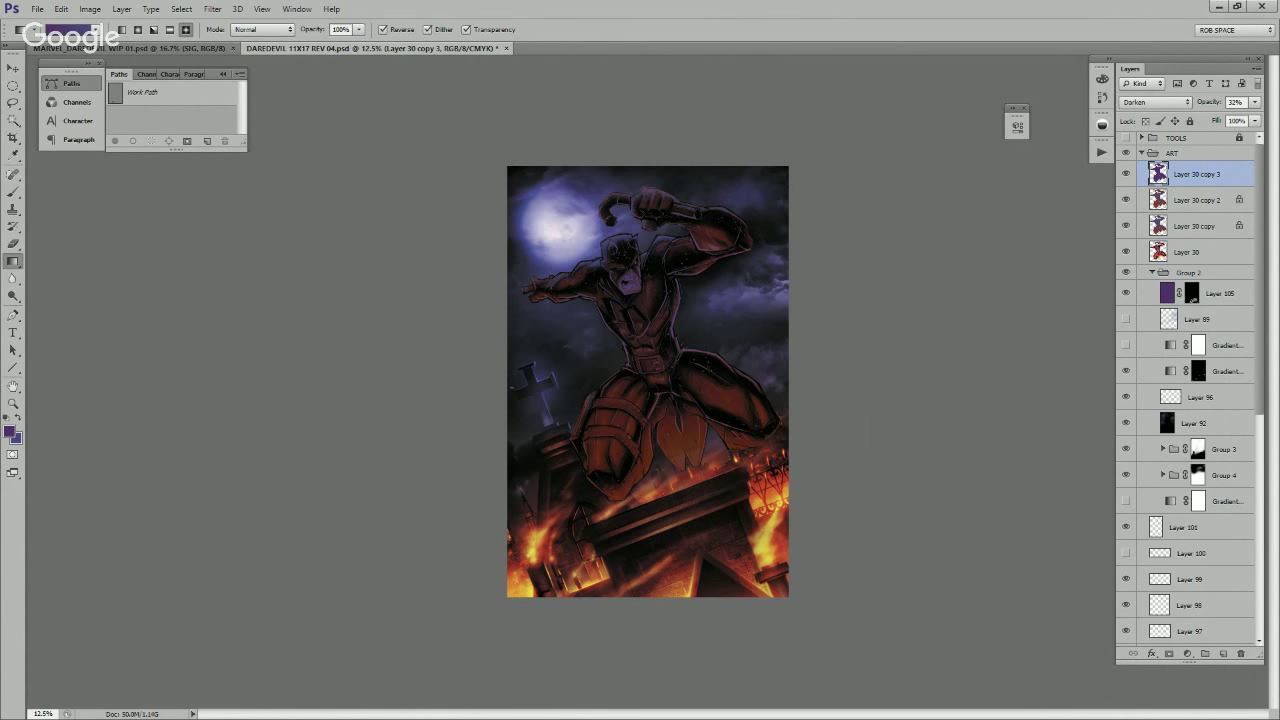
Step: Set Layer 30 copy 3 to Multiply blending at 39% opacity
{"action": "left_click", "coordinate": [1155, 102]}
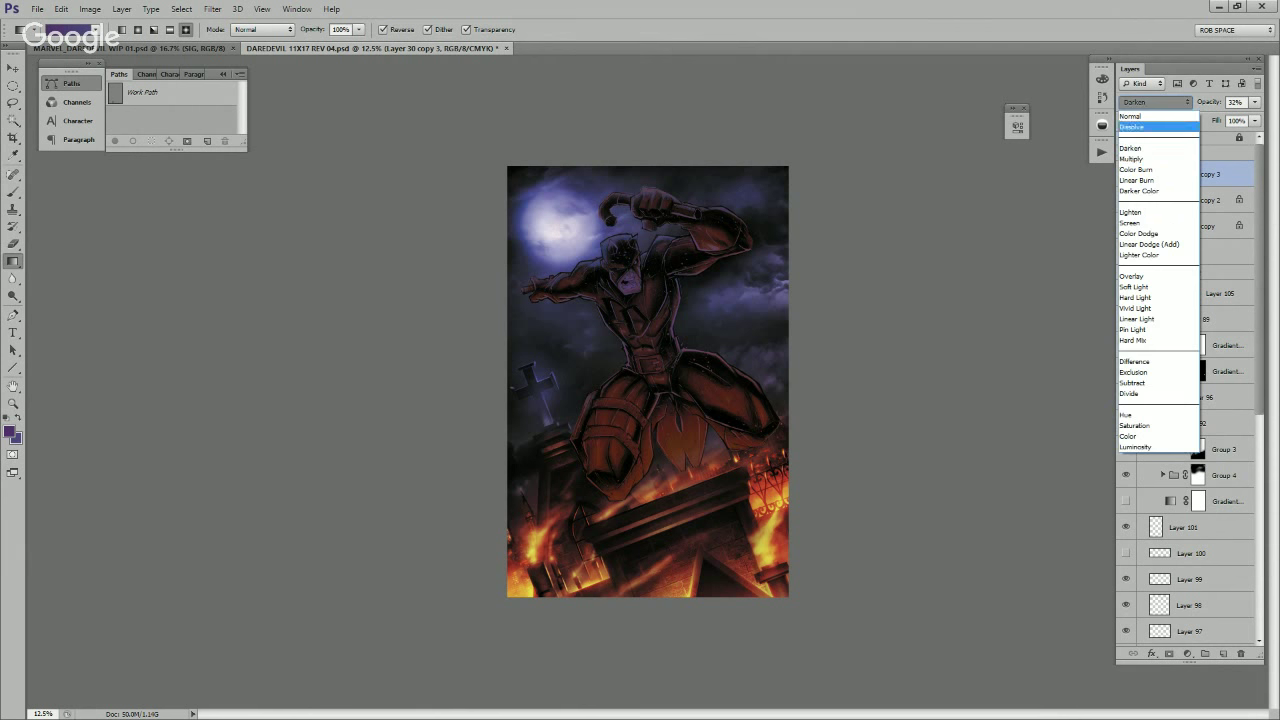
{"action": "left_click", "coordinate": [1150, 158]}
{"action": "left_click", "coordinate": [1255, 102]}
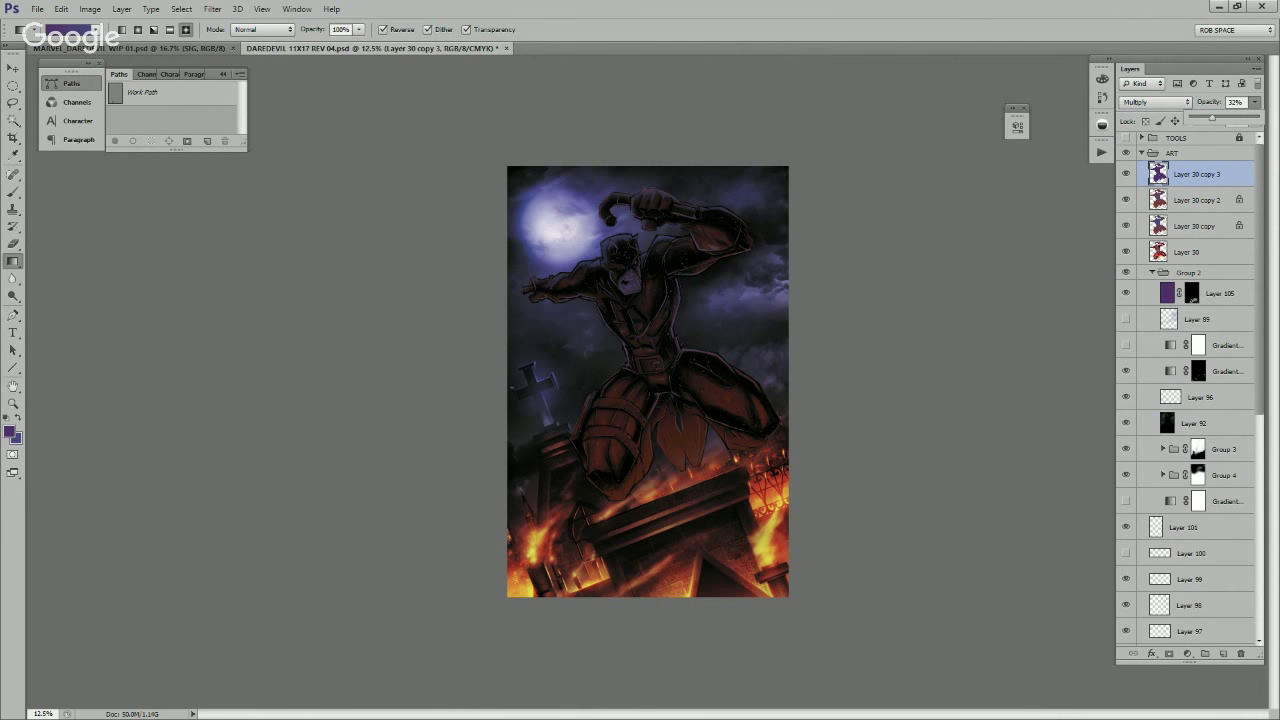
{"action": "left_click_drag", "start_coordinate": [1212, 118], "coordinate": [1218, 118]}
Step: Hide Layer 30 copy 2, compare the figure with and without Layer 30 copy, and set Layer 30 copy to 60% opacity
{"action": "left_click", "coordinate": [1126, 199]}
{"action": "left_click", "coordinate": [1126, 225]}
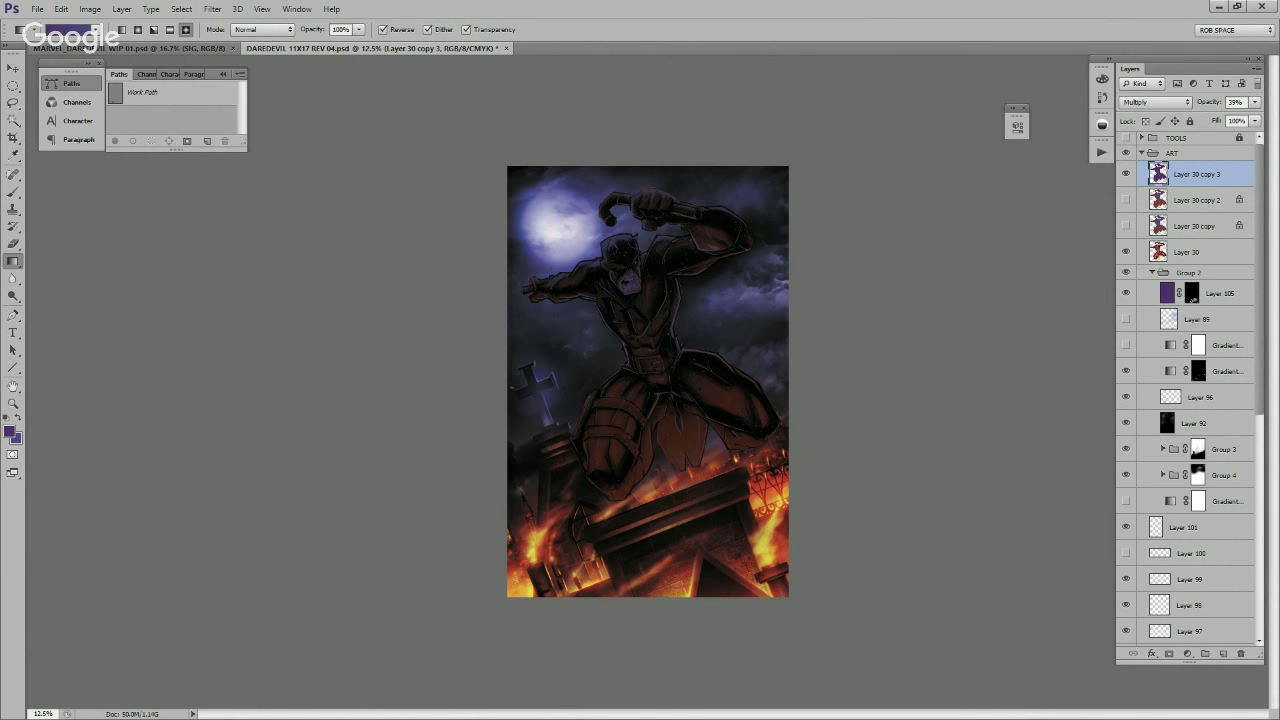
{"action": "left_click", "coordinate": [1126, 225]}
{"action": "left_click", "coordinate": [1126, 225]}
{"action": "left_click", "coordinate": [1126, 225]}
{"action": "left_click", "coordinate": [1194, 226]}
{"action": "left_click", "coordinate": [1255, 102]}
{"action": "left_click_drag", "start_coordinate": [1255, 118], "coordinate": [1227, 117]}
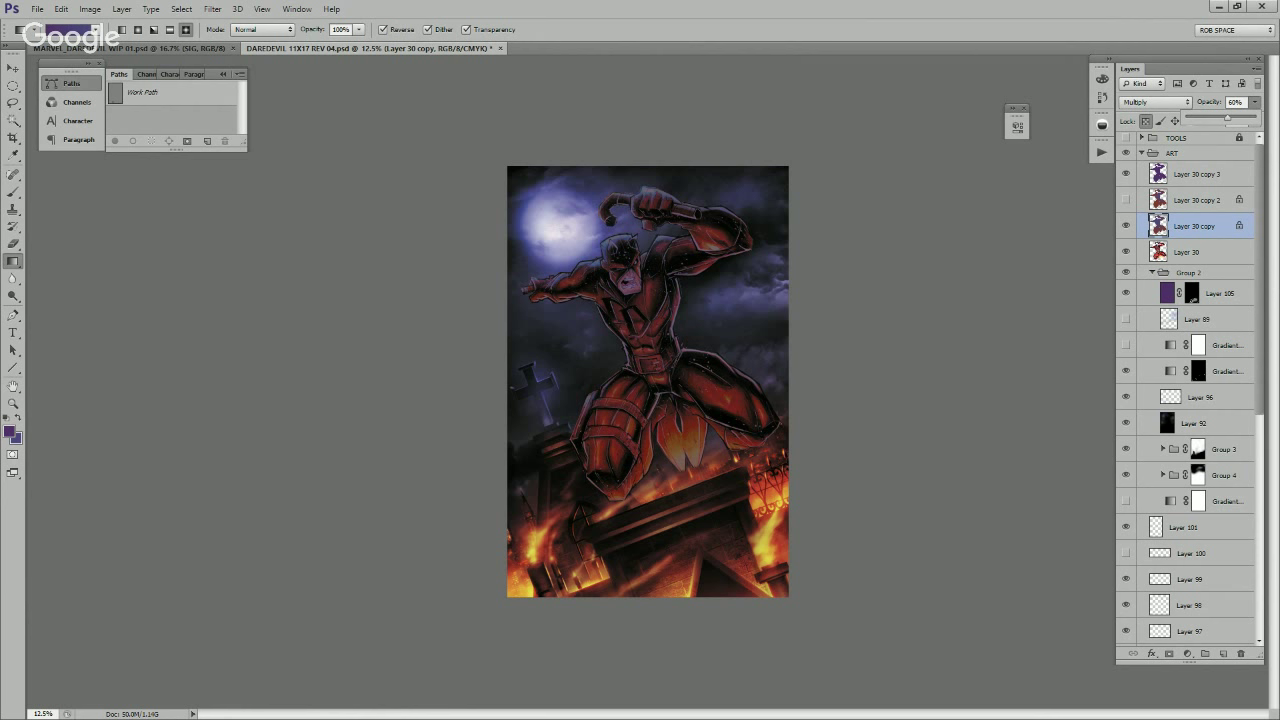
Step: Move Layer 30 copy 3 below Layer 30 copy 2 and set its opacity to 50%
{"action": "left_click", "coordinate": [1197, 174]}
{"action": "left_click_drag", "start_coordinate": [1197, 174], "coordinate": [1197, 212]}
{"action": "left_click", "coordinate": [1255, 102]}
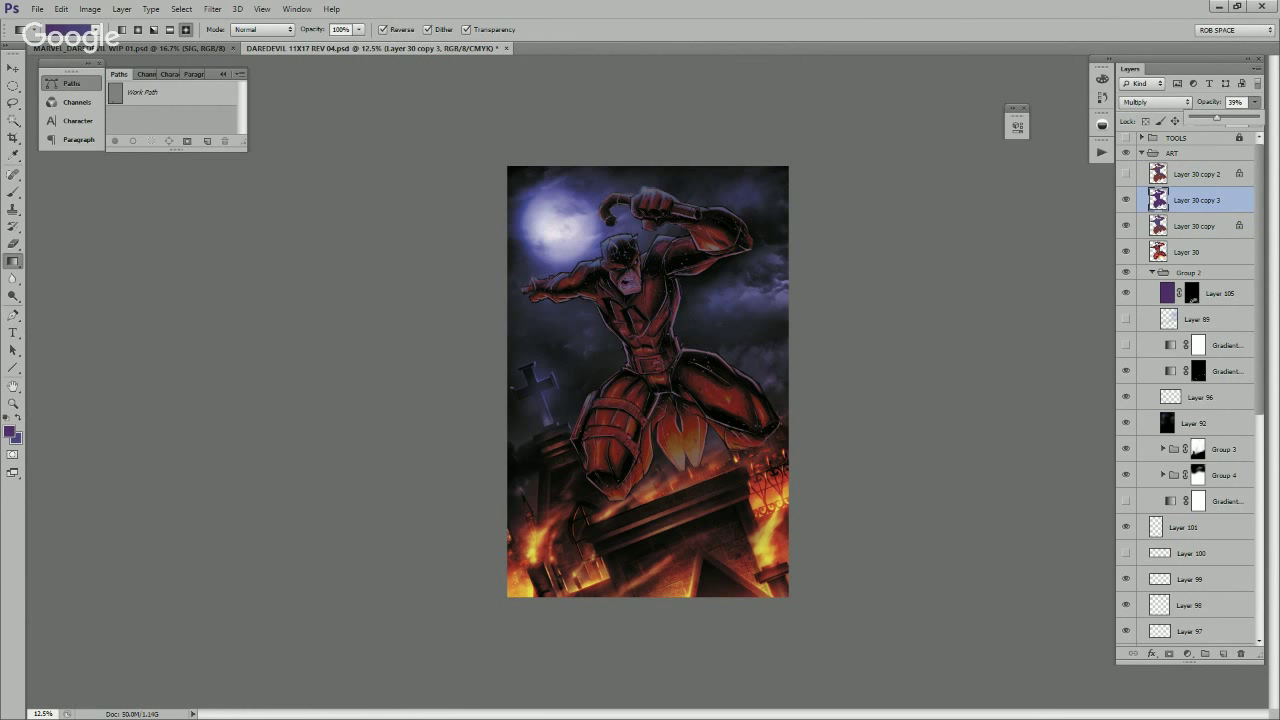
{"action": "left_click_drag", "start_coordinate": [1218, 117], "coordinate": [1224, 117]}
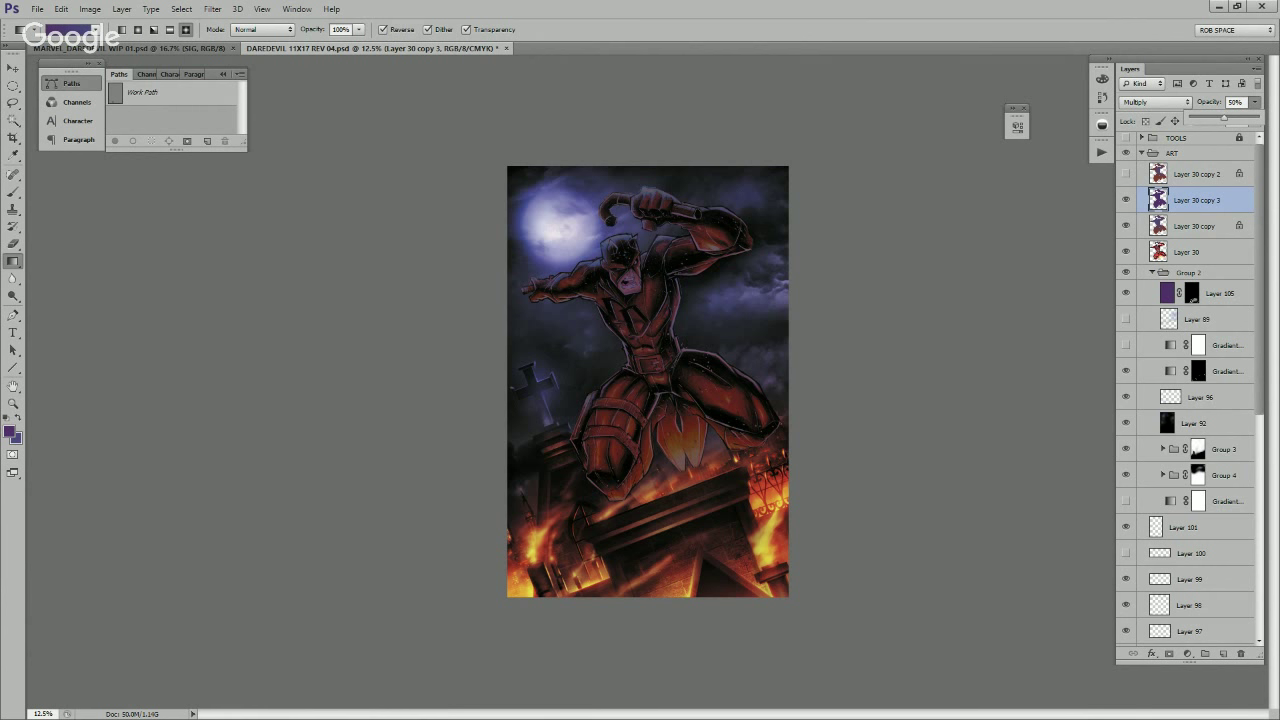
Step: Duplicate Layer 30 copy 3 and set the duplicate to Color Burn at 20% opacity
{"action": "key", "text": "ctrl+j"}
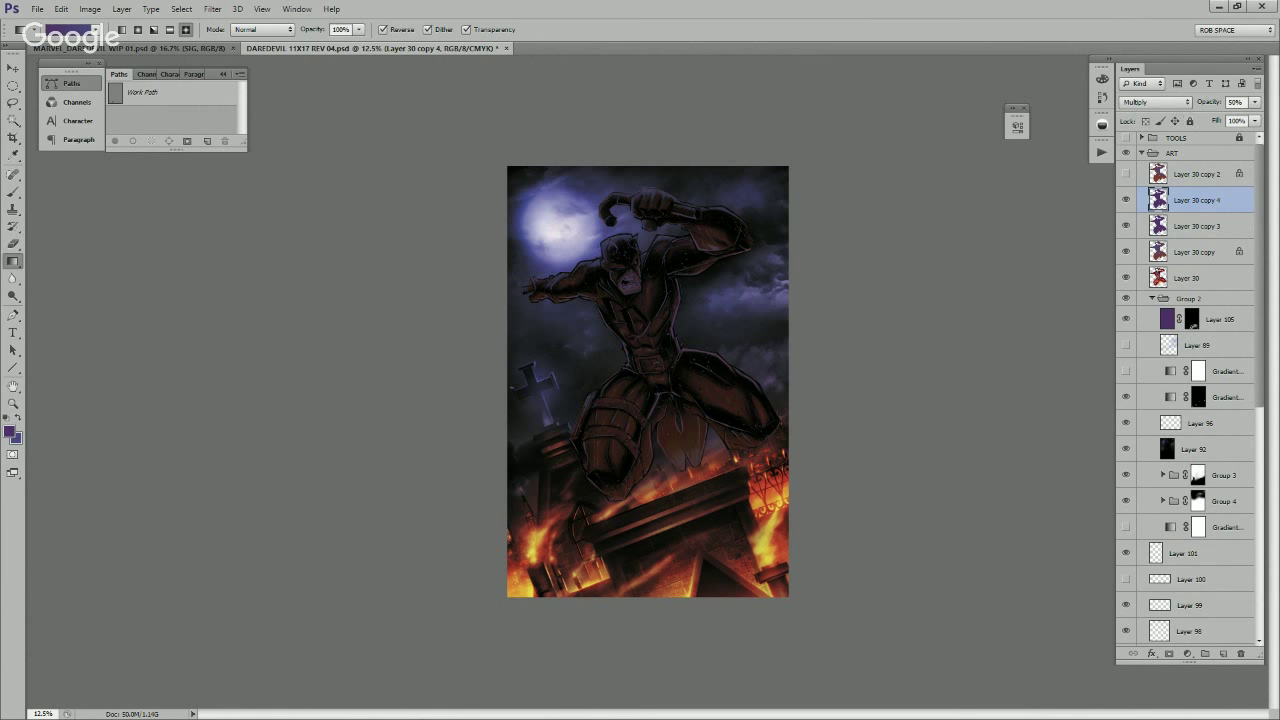
{"action": "left_click", "coordinate": [1155, 102]}
{"action": "left_click", "coordinate": [1136, 170]}
{"action": "left_click", "coordinate": [1255, 102]}
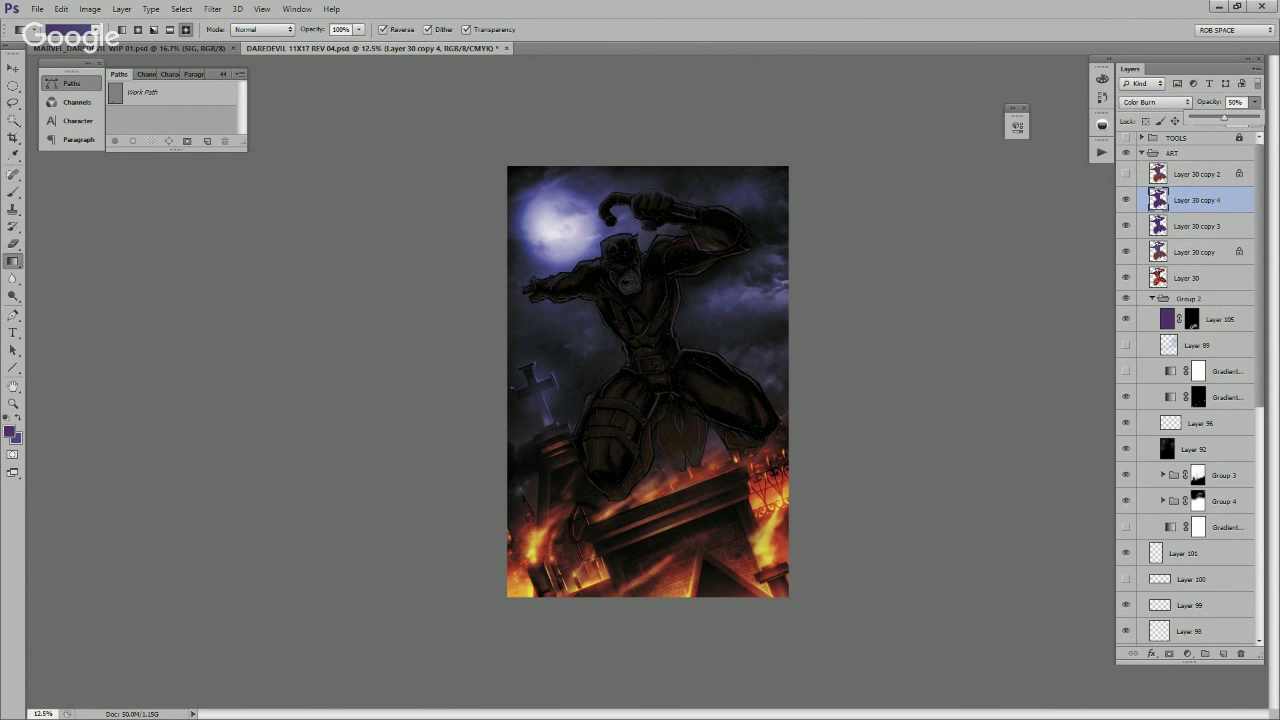
{"action": "left_click_drag", "start_coordinate": [1224, 117], "coordinate": [1205, 117]}
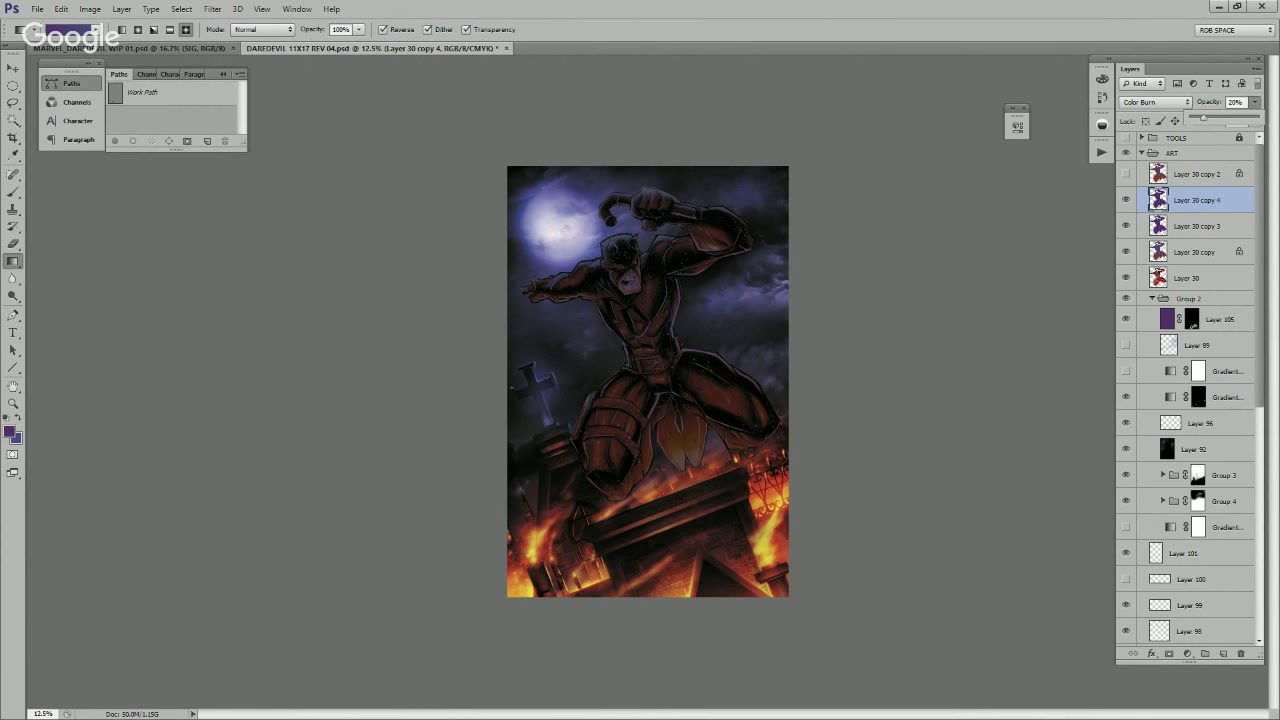
Step: Compare the figure with and without the two purple overlays, Layer 30 copy 3 and copy 4, and with Layer 30 copy
{"action": "left_click", "coordinate": [1197, 226], "text": "shift"}
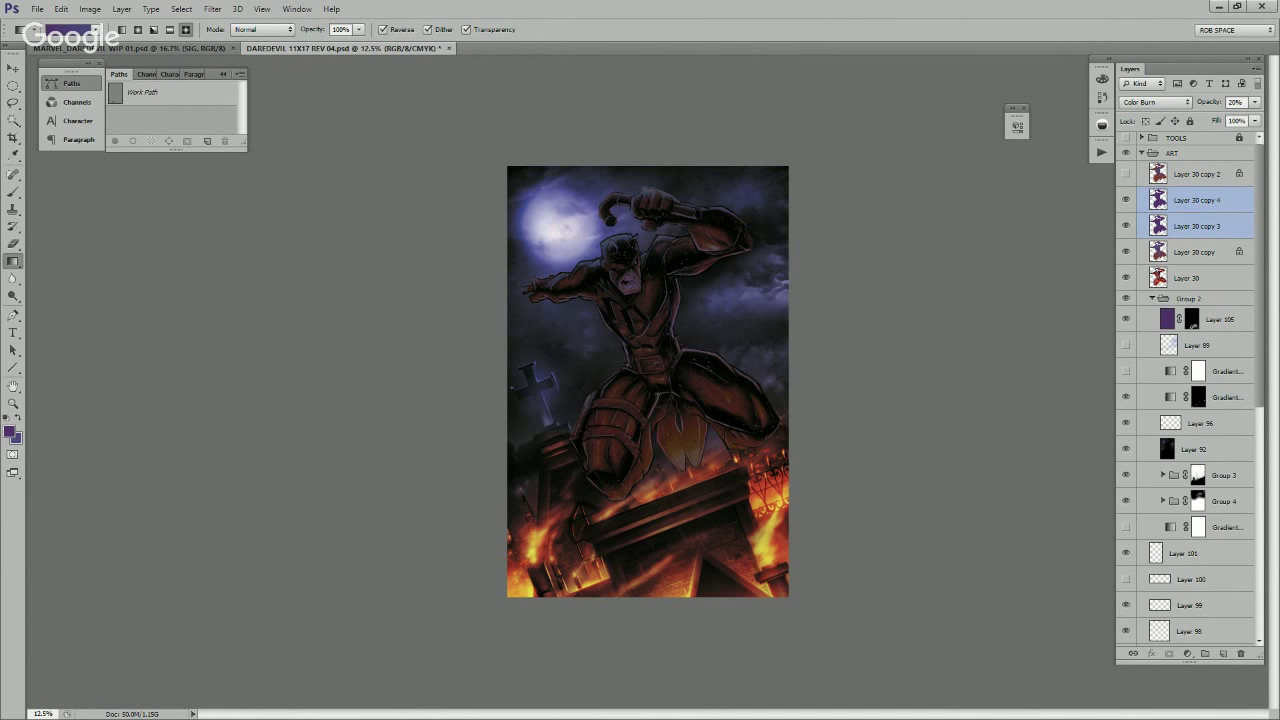
{"action": "key", "text": "ctrl+comma"}
{"action": "key", "text": "ctrl+comma"}
{"action": "key", "text": "ctrl+comma"}
{"action": "key", "text": "ctrl+comma"}
{"action": "key", "text": "ctrl+comma"}
{"action": "left_click", "coordinate": [1126, 252]}
{"action": "left_click", "coordinate": [1126, 252]}
Step: Set Layer 30 copy to 53% opacity and make Layer 30 copy 3 and copy 4 visible again
{"action": "left_click", "coordinate": [1195, 252]}
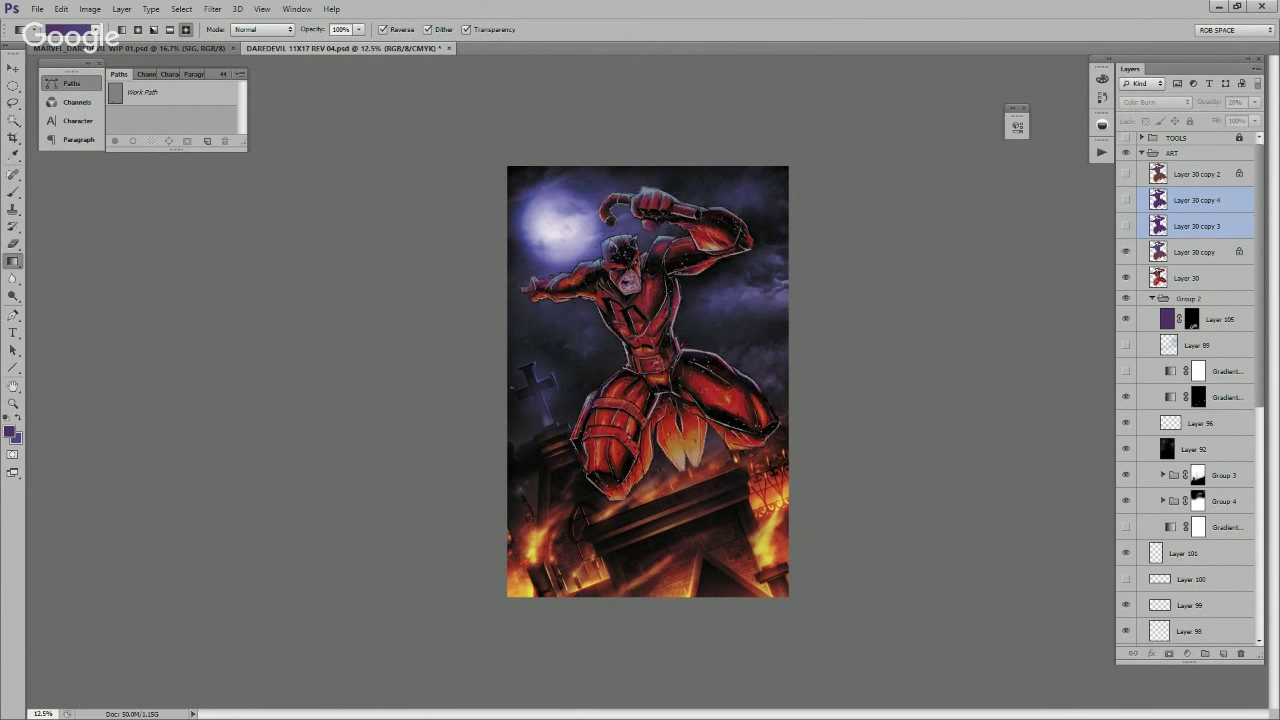
{"action": "left_click", "coordinate": [1255, 102]}
{"action": "left_click_drag", "start_coordinate": [1230, 118], "coordinate": [1224, 118]}
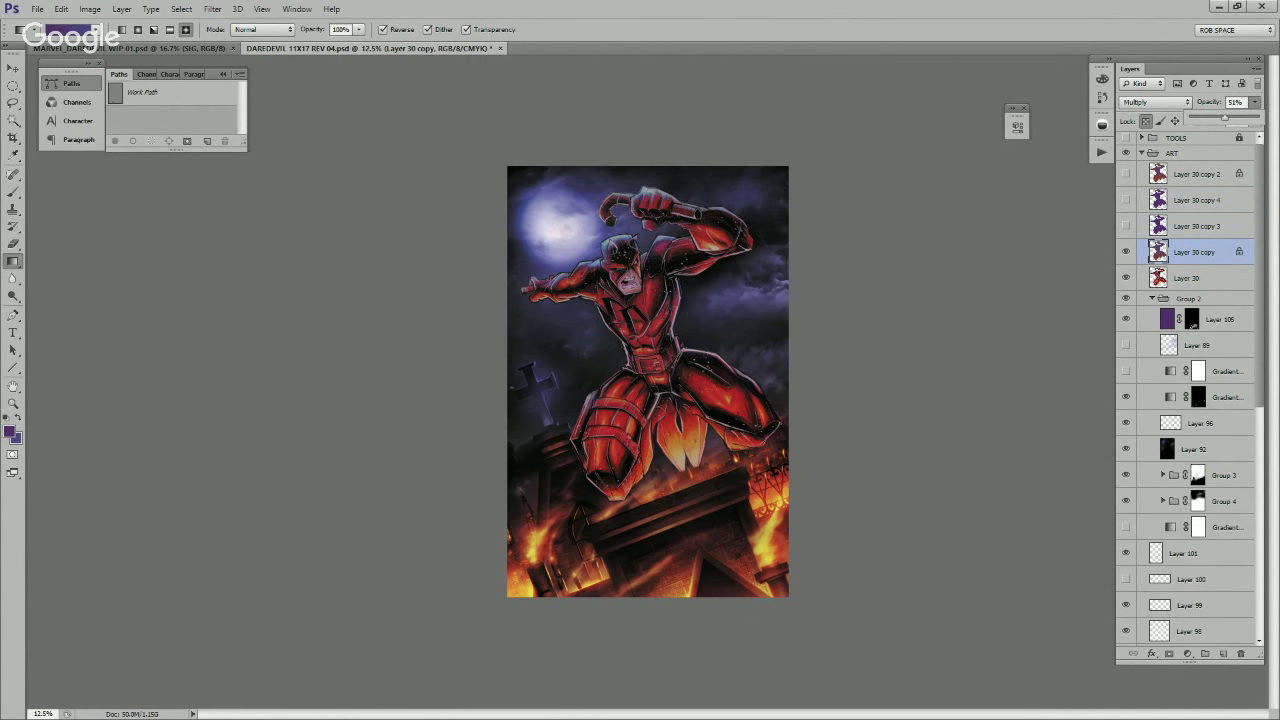
{"action": "key", "text": "ctrl+comma"}
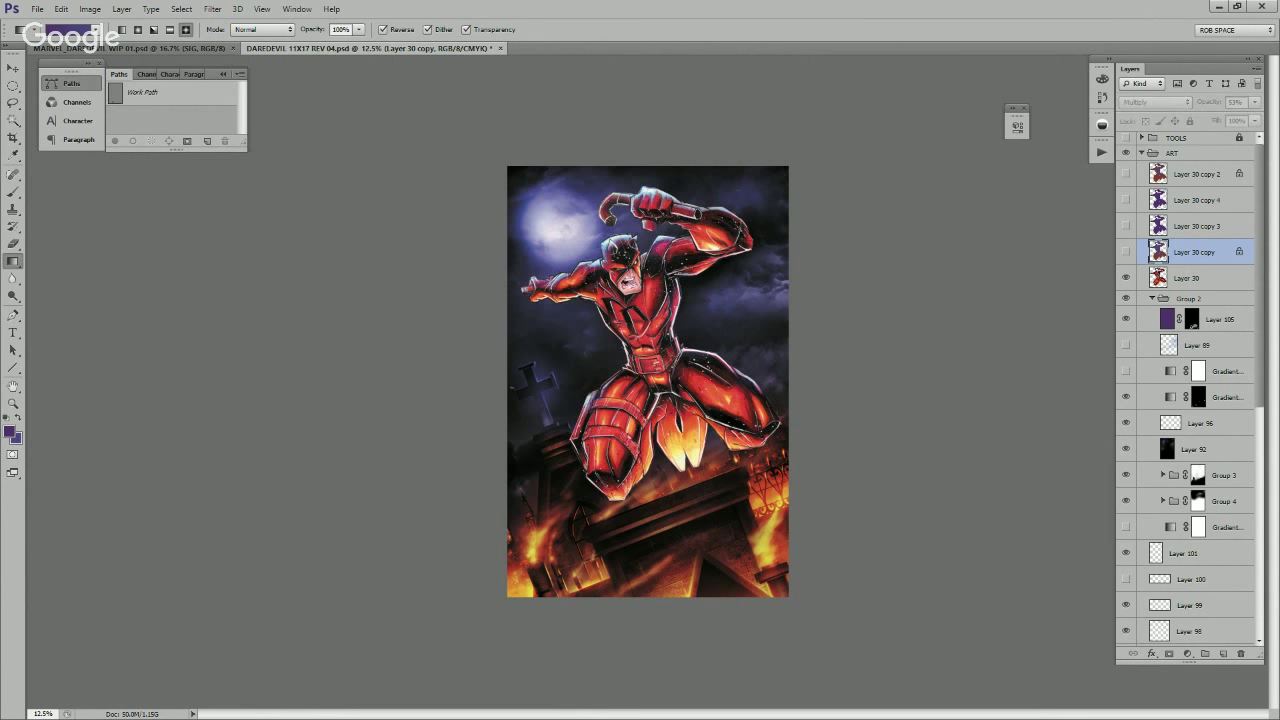
{"action": "key", "text": "ctrl+comma"}
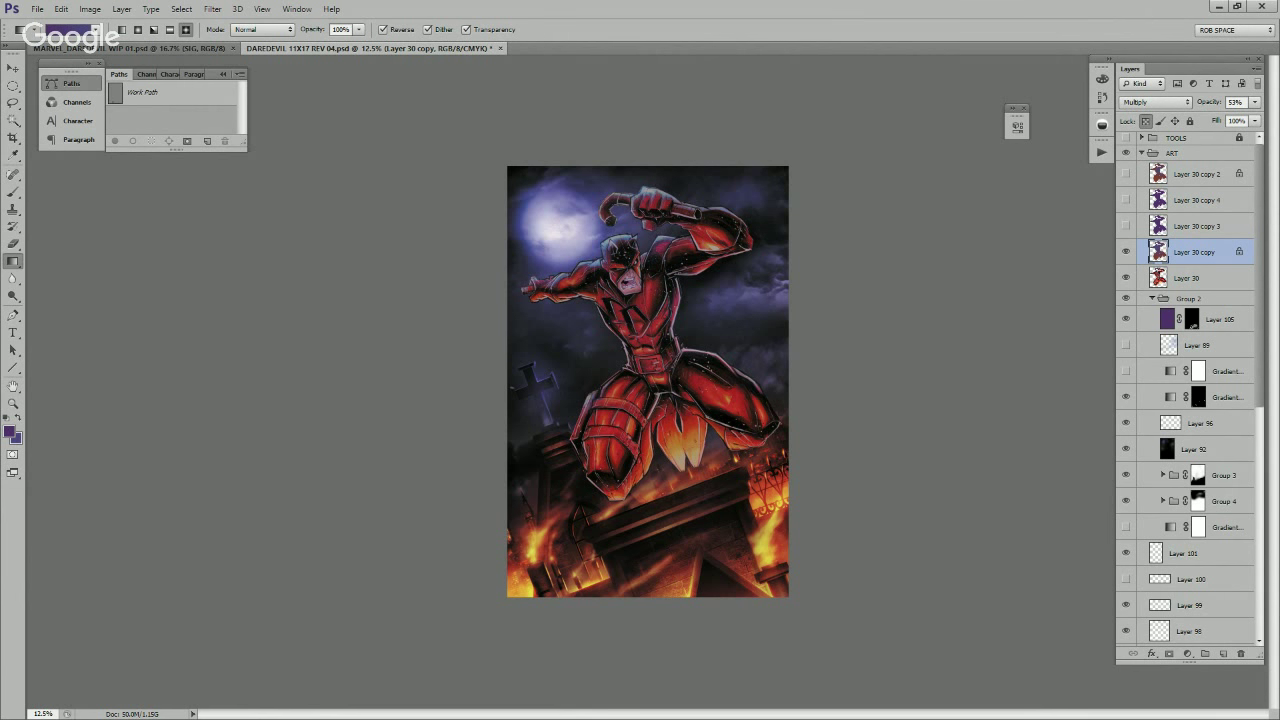
{"action": "left_click", "coordinate": [1126, 200]}
{"action": "left_click", "coordinate": [1126, 226]}
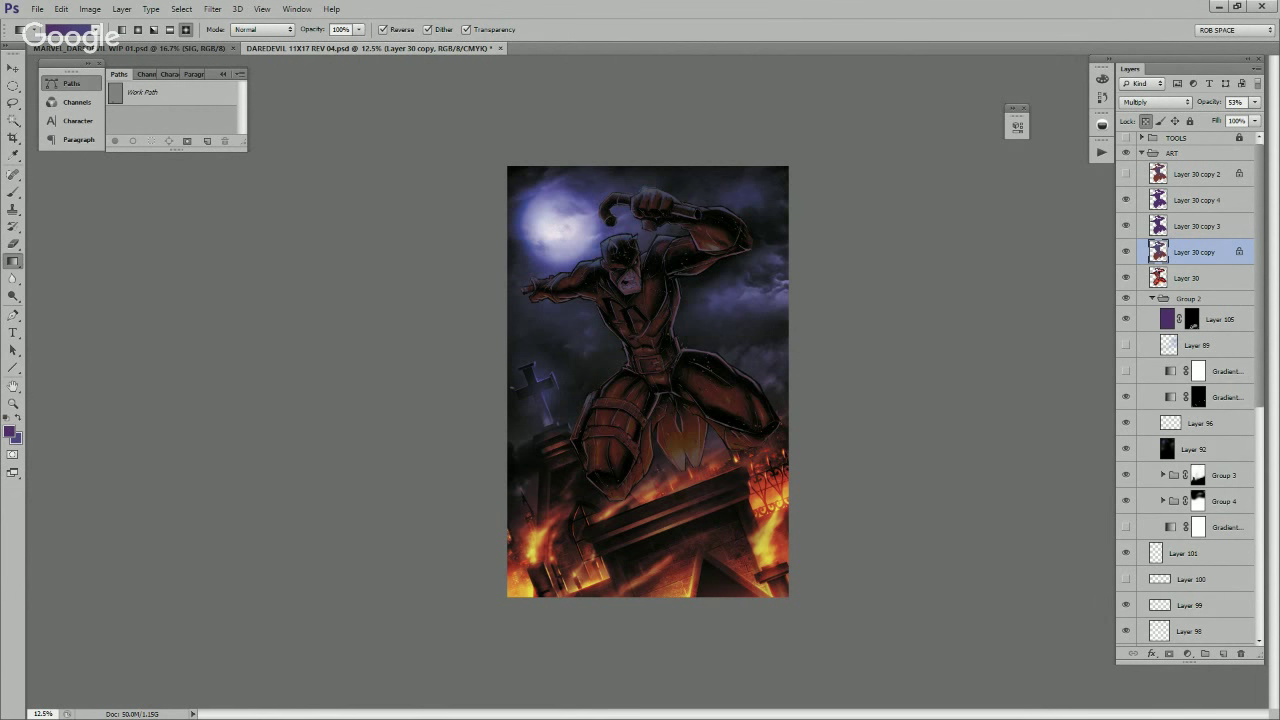
Step: Group the three visible Layer 30 copies and move Layer 30 copy back out, just beneath the group
{"action": "left_click", "coordinate": [1197, 200], "text": "shift"}
{"action": "key", "text": "ctrl+g"}
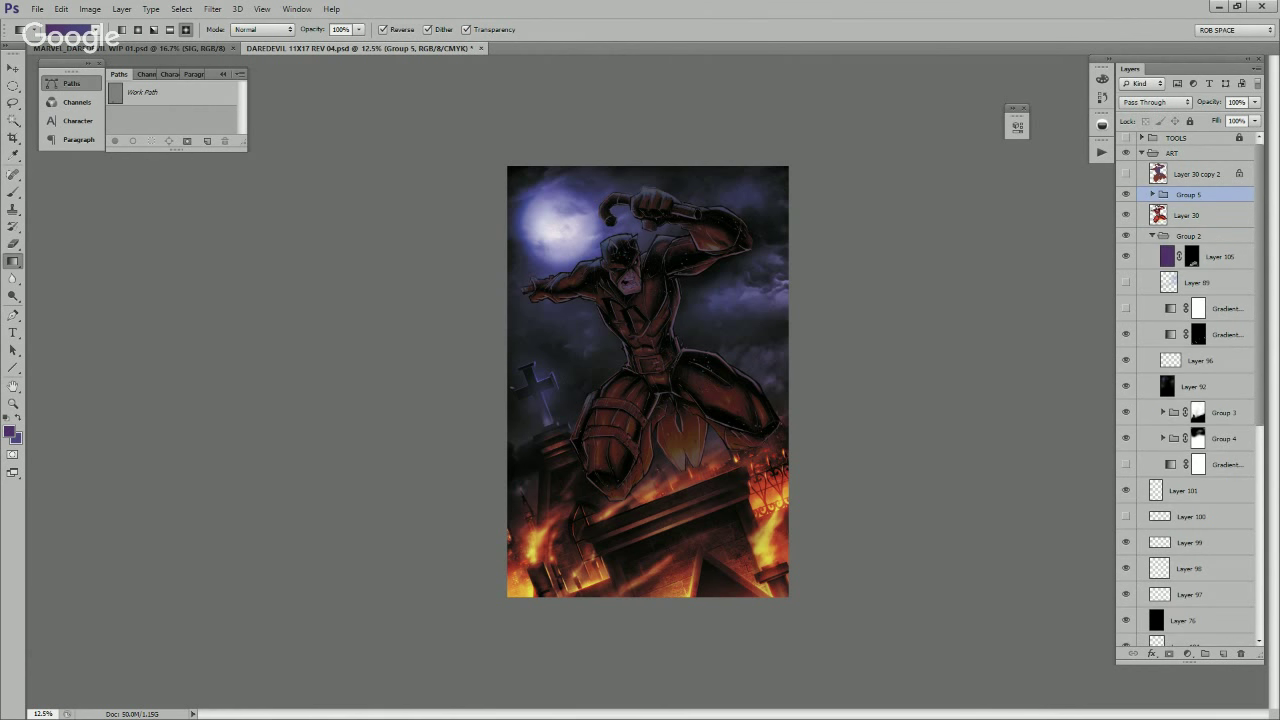
{"action": "left_click", "coordinate": [1126, 194]}
{"action": "left_click", "coordinate": [1126, 194]}
{"action": "left_click", "coordinate": [1152, 194]}
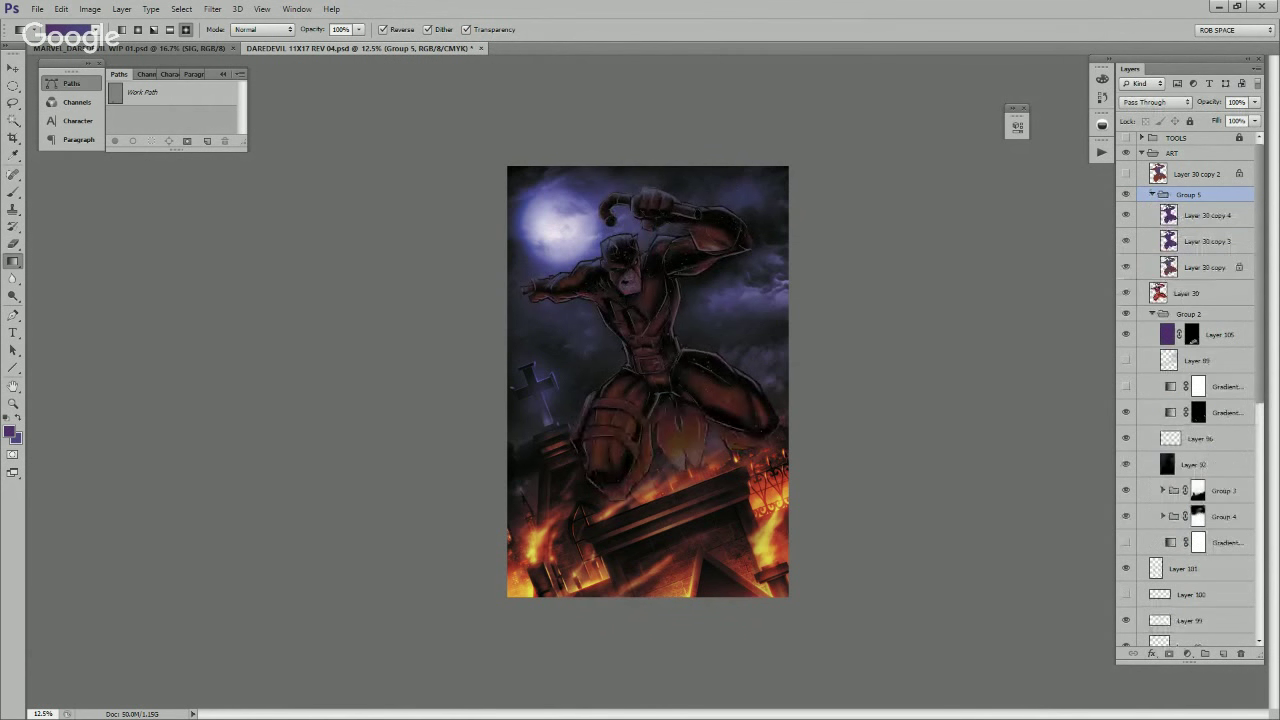
{"action": "left_click_drag", "start_coordinate": [1204, 267], "coordinate": [1200, 282]}
{"action": "left_click", "coordinate": [1152, 194]}
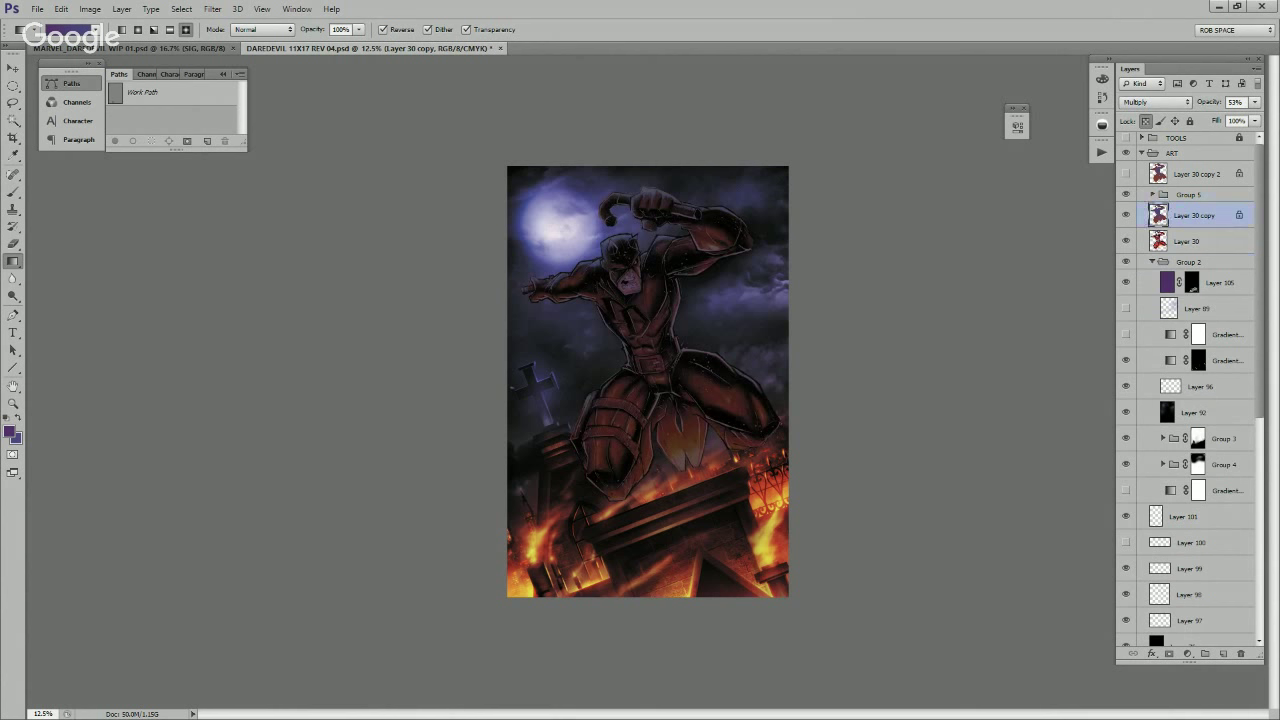
Step: Add a layer mask to Group 5 and choose a brush preset for painting on it
{"action": "left_click", "coordinate": [1189, 195]}
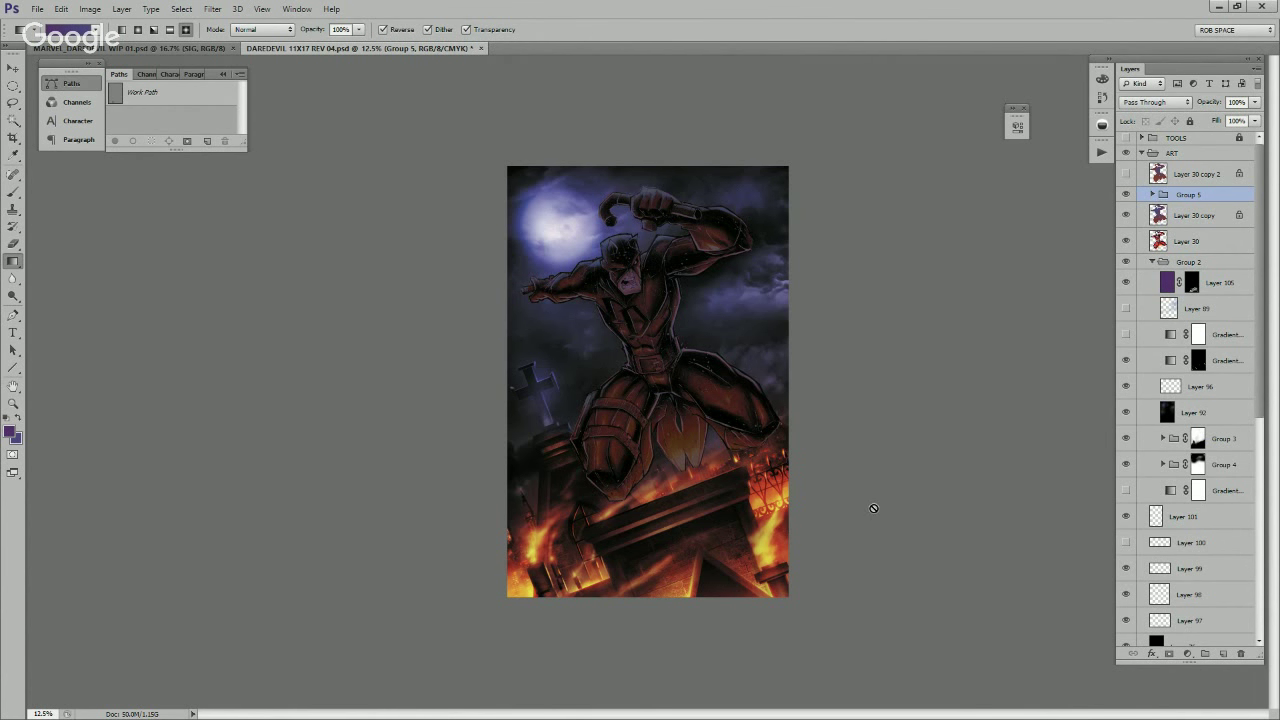
{"action": "left_click", "coordinate": [1169, 653]}
{"action": "key", "text": "b"}
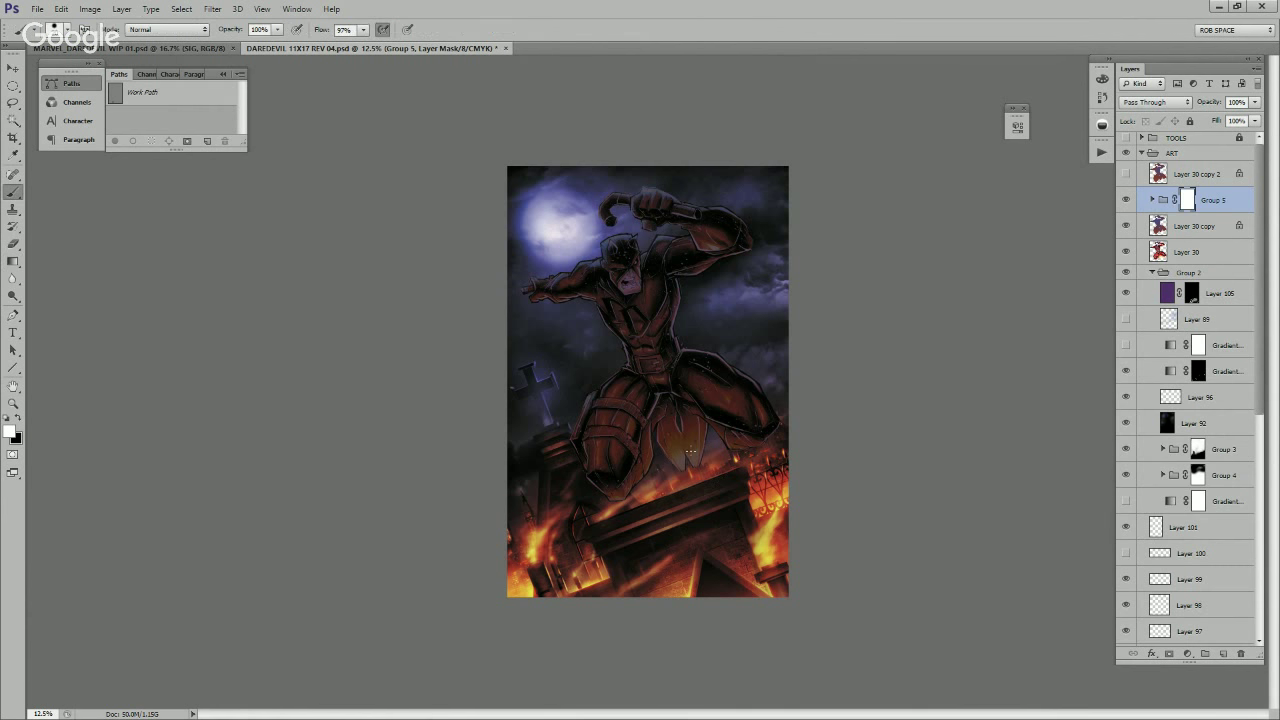
{"action": "right_click", "coordinate": [718, 478]}
{"action": "left_click", "coordinate": [776, 572]}
{"action": "left_click", "coordinate": [802, 394]}
Step: Paint with a larger black brush on the Group 5 mask to reveal fire-lit areas on the figure's arm, torso, legs and loincloth
{"action": "key", "text": "bracketright"}
{"action": "key", "text": "bracketright"}
{"action": "key", "text": "bracketright"}
{"action": "key", "text": "bracketright"}
{"action": "key", "text": "bracketright"}
{"action": "key", "text": "bracketright"}
{"action": "key", "text": "bracketright"}
{"action": "key", "text": "bracketright"}
{"action": "key", "text": "bracketright"}
{"action": "key", "text": "bracketright"}
{"action": "key", "text": "bracketright"}
{"action": "key", "text": "bracketright"}
{"action": "key", "text": "x"}
{"action": "mouse_move", "coordinate": [691, 462]}
{"action": "left_mouse_down"}
{"action": "mouse_move", "coordinate": [636, 486]}
{"action": "mouse_move", "coordinate": [662, 442]}
{"action": "mouse_move", "coordinate": [638, 434]}
{"action": "mouse_move", "coordinate": [627, 469]}
{"action": "mouse_move", "coordinate": [709, 410]}
{"action": "mouse_move", "coordinate": [731, 428]}
{"action": "mouse_move", "coordinate": [667, 378]}
{"action": "mouse_move", "coordinate": [656, 384]}
{"action": "mouse_move", "coordinate": [636, 348]}
{"action": "mouse_move", "coordinate": [646, 341]}
{"action": "mouse_move", "coordinate": [623, 334]}
{"action": "mouse_move", "coordinate": [644, 333]}
{"action": "mouse_move", "coordinate": [614, 325]}
{"action": "mouse_move", "coordinate": [748, 263]}
{"action": "mouse_move", "coordinate": [633, 293]}
{"action": "mouse_move", "coordinate": [615, 280]}
{"action": "mouse_move", "coordinate": [561, 305]}
{"action": "mouse_move", "coordinate": [652, 262]}
{"action": "mouse_move", "coordinate": [687, 268]}
{"action": "mouse_move", "coordinate": [696, 236]}
{"action": "mouse_move", "coordinate": [716, 253]}
{"action": "mouse_move", "coordinate": [636, 216]}
{"action": "mouse_move", "coordinate": [689, 225]}
{"action": "mouse_move", "coordinate": [715, 256]}
{"action": "mouse_move", "coordinate": [688, 276]}
{"action": "mouse_move", "coordinate": [734, 256]}
{"action": "left_mouse_up"}
{"action": "mouse_move", "coordinate": [658, 424]}
{"action": "left_mouse_down"}
{"action": "mouse_move", "coordinate": [619, 435]}
{"action": "mouse_move", "coordinate": [622, 495]}
{"action": "left_mouse_up"}
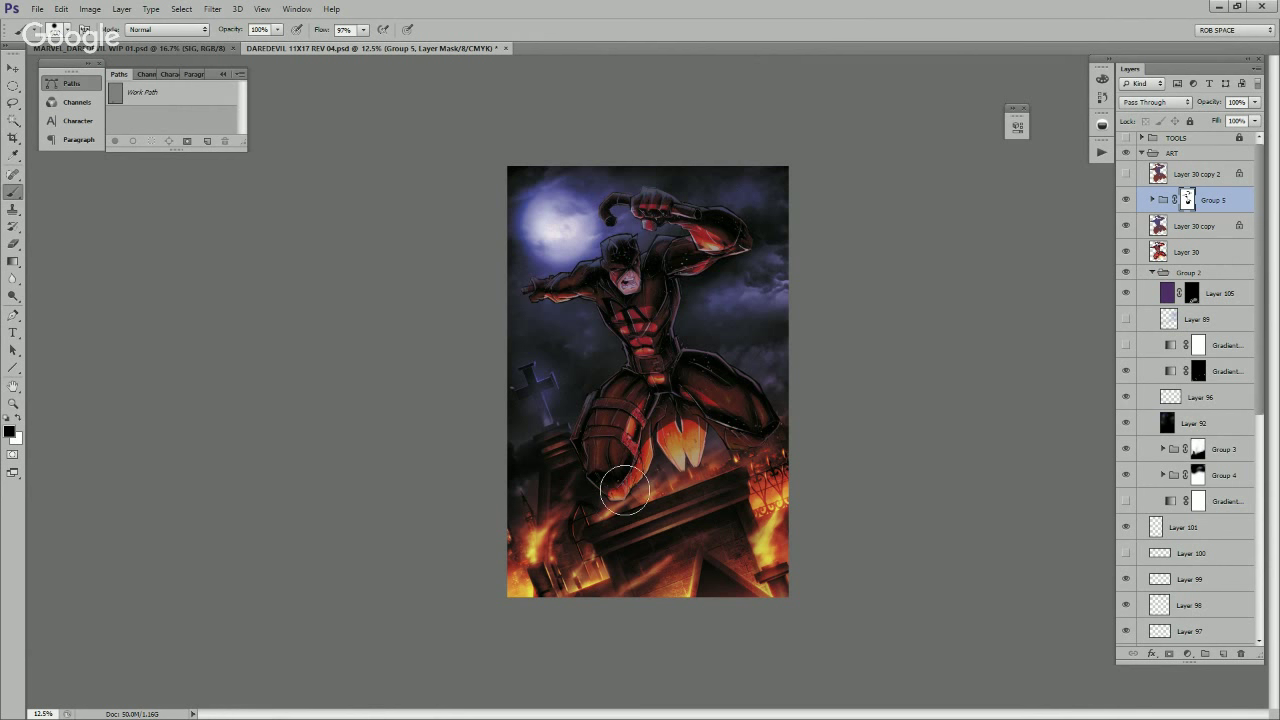
{"action": "mouse_move", "coordinate": [710, 435]}
{"action": "left_mouse_down"}
{"action": "mouse_move", "coordinate": [757, 446]}
{"action": "mouse_move", "coordinate": [711, 421]}
{"action": "mouse_move", "coordinate": [675, 430]}
{"action": "mouse_move", "coordinate": [702, 447]}
{"action": "left_mouse_up"}
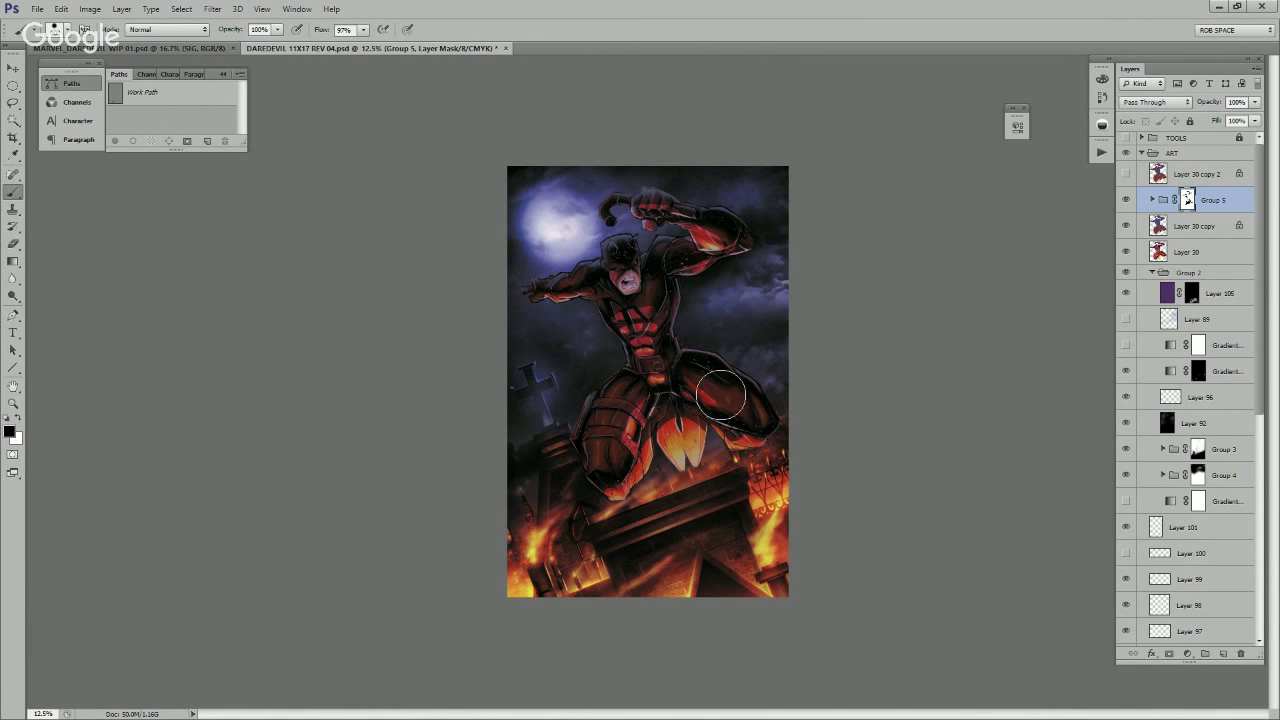
Step: Add a layer mask to Layer 30 copy and undo the trial brush stroke near the loincloth
{"action": "left_click", "coordinate": [1200, 226]}
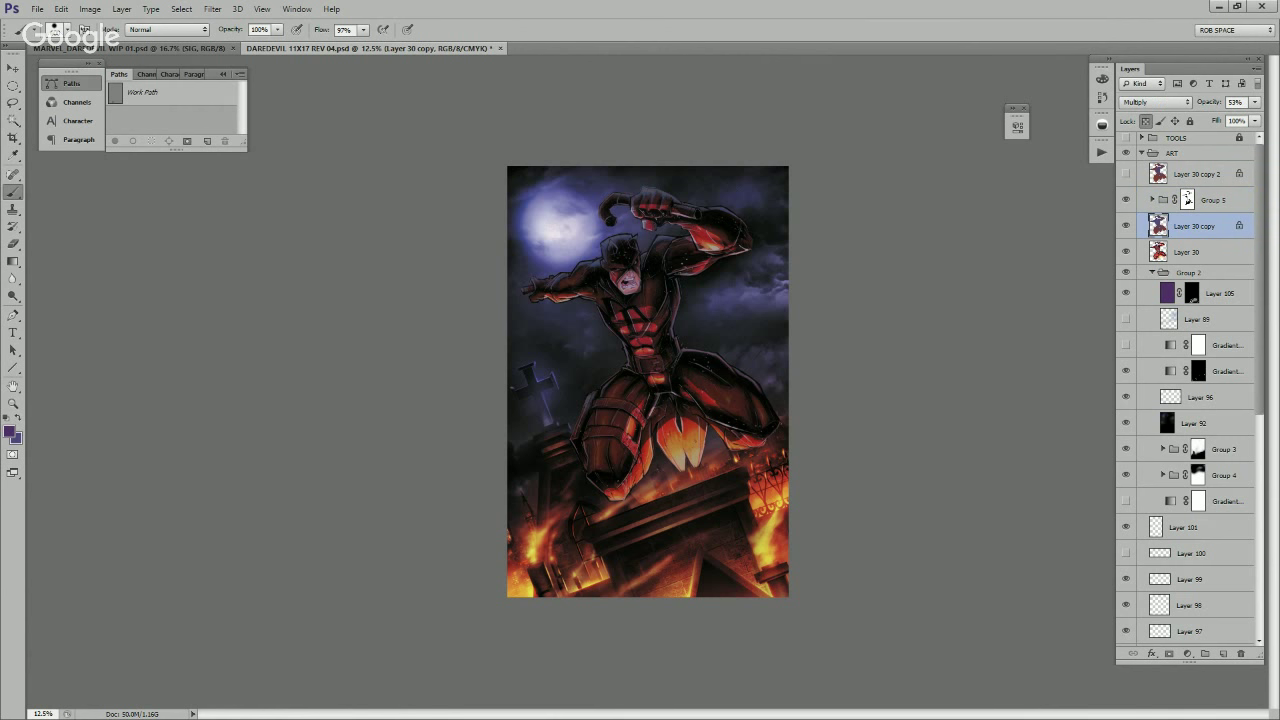
{"action": "left_click", "coordinate": [1169, 653]}
{"action": "left_click_drag", "start_coordinate": [695, 470], "coordinate": [697, 464]}
{"action": "key", "text": "ctrl+z"}
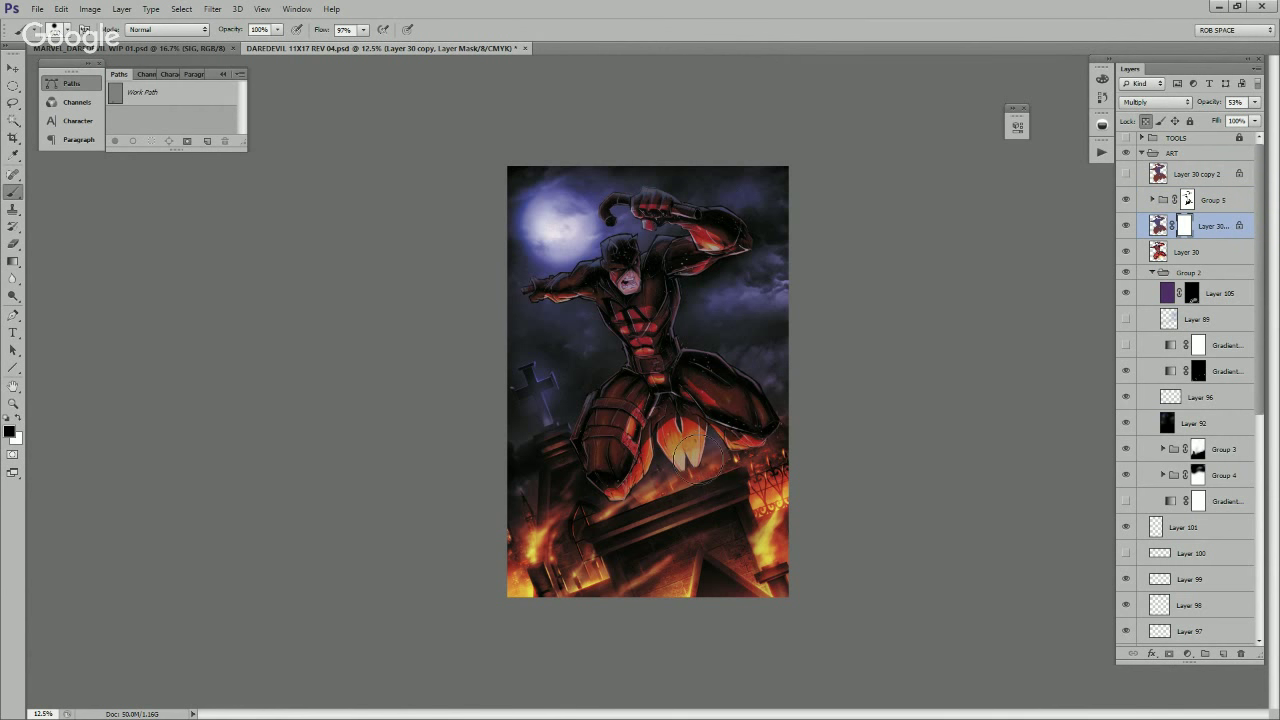
Step: Try another brush preset on the Layer 30 copy mask over the loincloth and remove the mask from the layer
{"action": "right_click", "coordinate": [692, 456]}
{"action": "left_click", "coordinate": [752, 526]}
{"action": "left_click", "coordinate": [691, 477]}
{"action": "key", "text": "Return"}
{"action": "key", "text": "Return"}
{"action": "mouse_move", "coordinate": [687, 461]}
{"action": "left_mouse_down"}
{"action": "mouse_move", "coordinate": [631, 508]}
{"action": "mouse_move", "coordinate": [657, 457]}
{"action": "mouse_move", "coordinate": [633, 532]}
{"action": "mouse_move", "coordinate": [715, 446]}
{"action": "mouse_move", "coordinate": [746, 456]}
{"action": "mouse_move", "coordinate": [702, 467]}
{"action": "mouse_move", "coordinate": [693, 446]}
{"action": "mouse_move", "coordinate": [685, 481]}
{"action": "left_mouse_up"}
{"action": "key", "text": "x"}
{"action": "right_click", "coordinate": [1186, 226]}
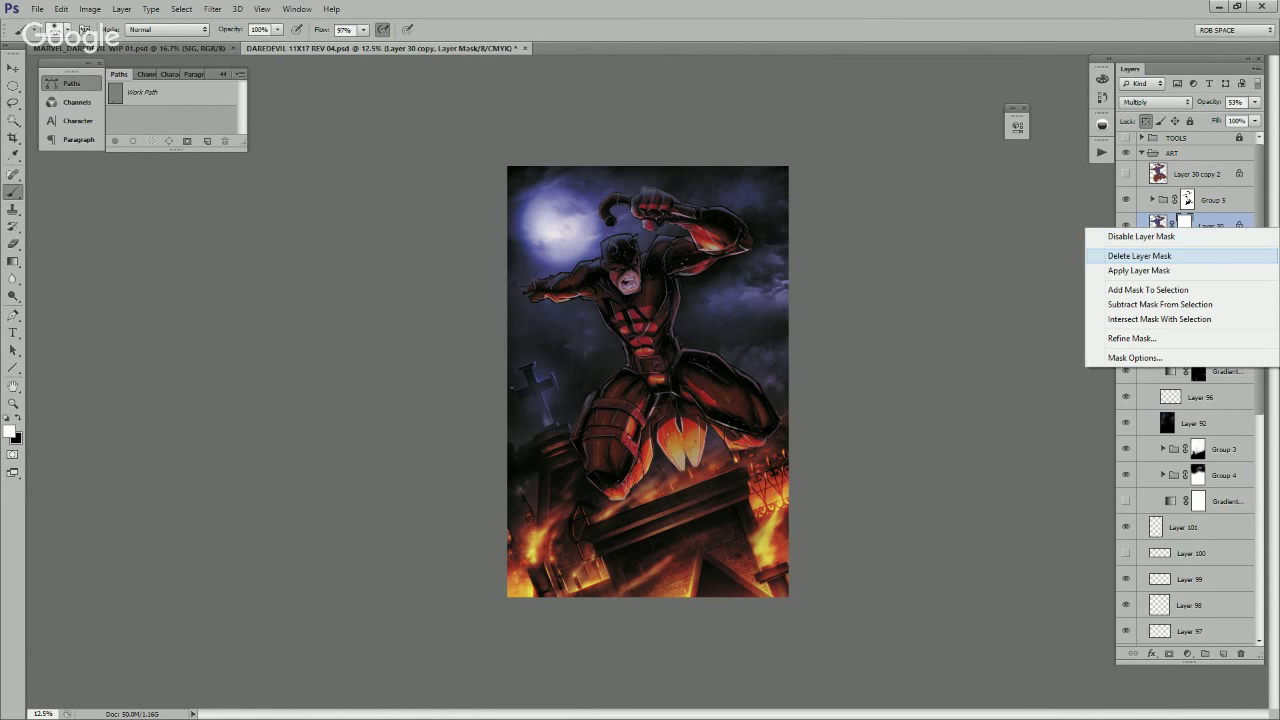
{"action": "left_click", "coordinate": [1130, 271]}
Step: Lower the opacity of Layer 30 copy and add a new empty layer above it
{"action": "left_click", "coordinate": [1255, 102]}
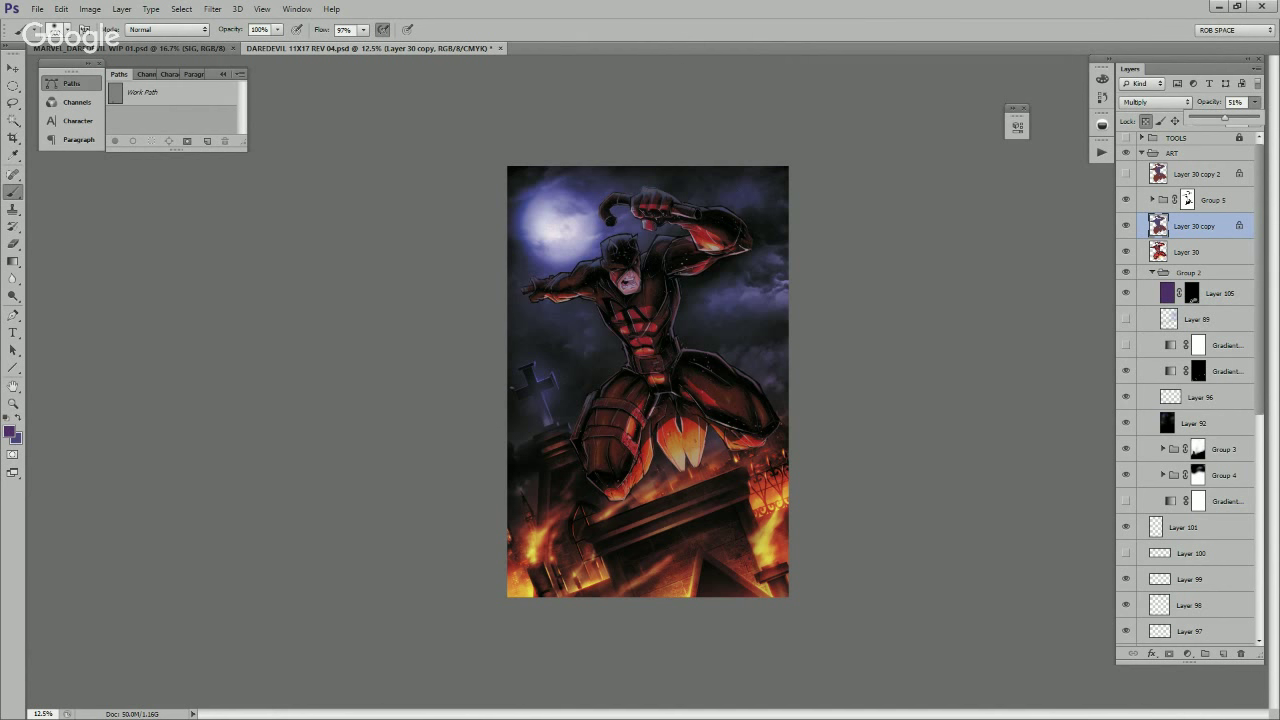
{"action": "left_click_drag", "start_coordinate": [1222, 117], "coordinate": [1217, 117]}
{"action": "left_click", "coordinate": [1223, 653]}
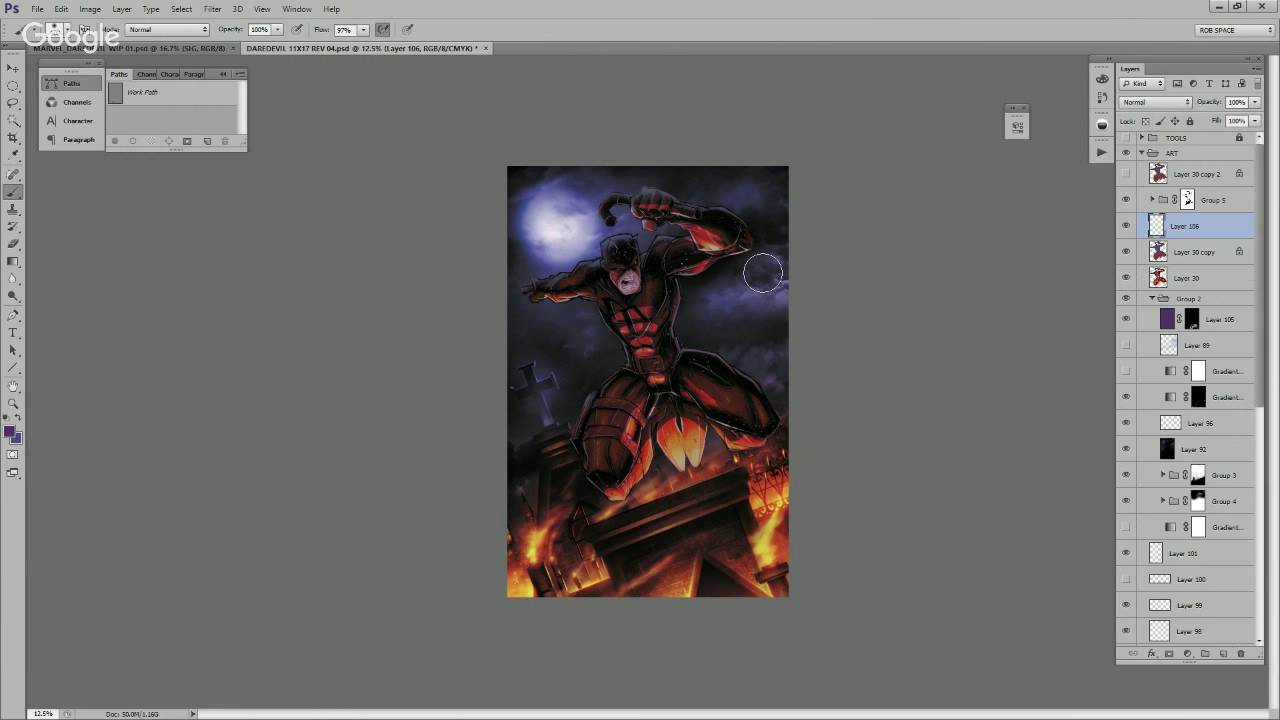
Step: Sketch thin purple rope lines on Layer 106 across the lower scene, above the raised arm and looping around the outstretched arm
{"action": "right_click", "coordinate": [719, 208]}
{"action": "left_click", "coordinate": [795, 380]}
{"action": "left_click", "coordinate": [810, 183]}
{"action": "left_click_drag", "start_coordinate": [716, 205], "coordinate": [742, 182]}
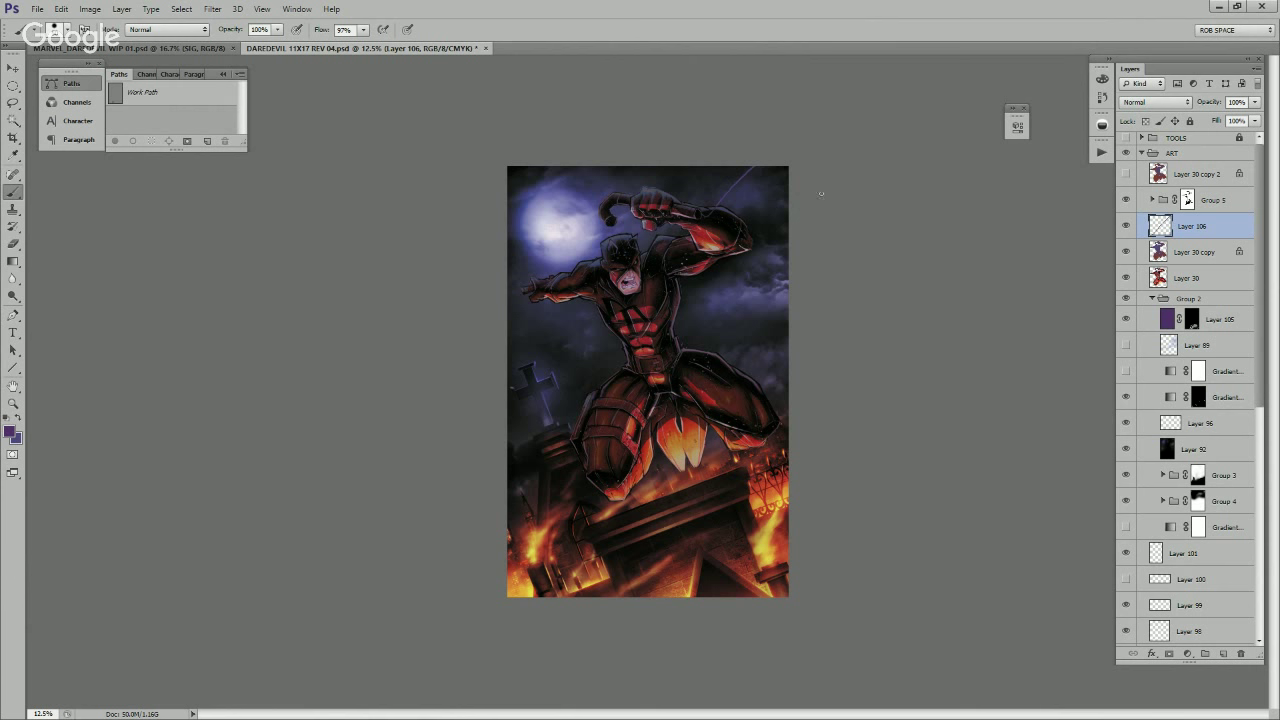
{"action": "left_click", "coordinate": [534, 649], "text": "shift"}
{"action": "key", "text": "ctrl+z"}
{"action": "mouse_move", "coordinate": [832, 245]}
{"action": "left_mouse_down"}
{"action": "mouse_move", "coordinate": [725, 454]}
{"action": "mouse_move", "coordinate": [533, 654]}
{"action": "left_mouse_up"}
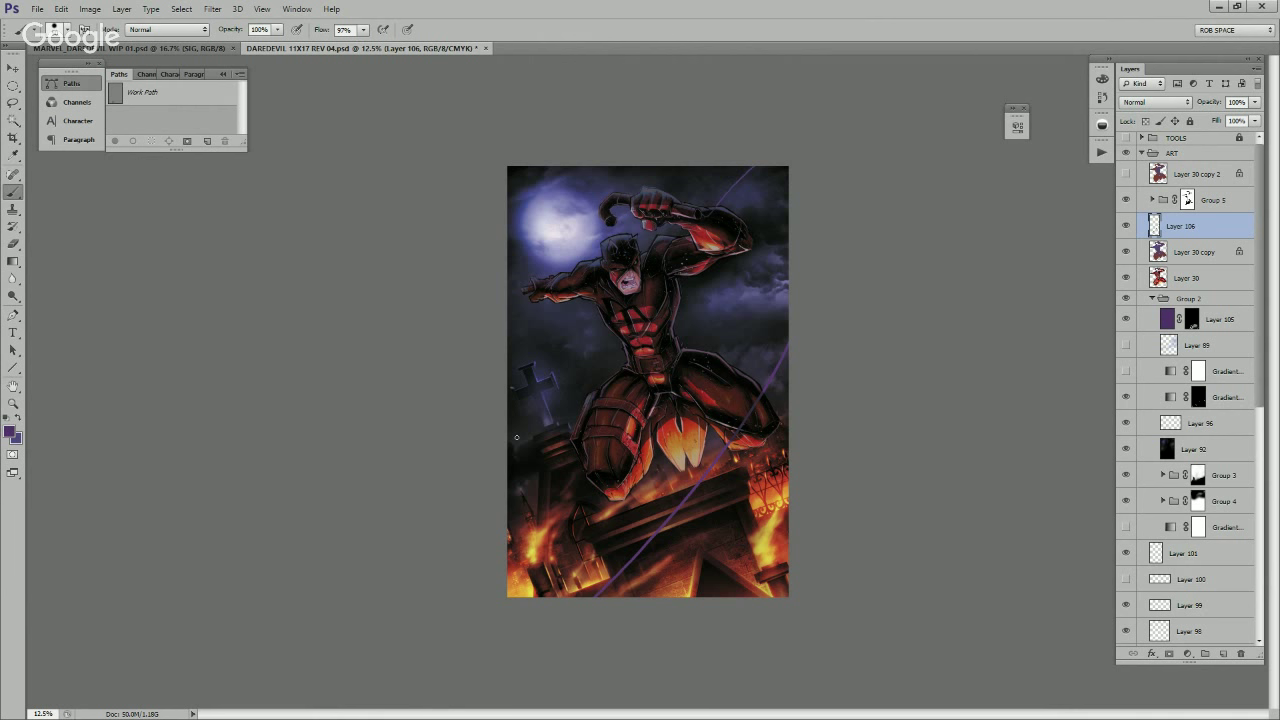
{"action": "mouse_move", "coordinate": [510, 250]}
{"action": "left_mouse_down"}
{"action": "mouse_move", "coordinate": [569, 325]}
{"action": "mouse_move", "coordinate": [558, 347]}
{"action": "mouse_move", "coordinate": [544, 256]}
{"action": "left_mouse_up"}
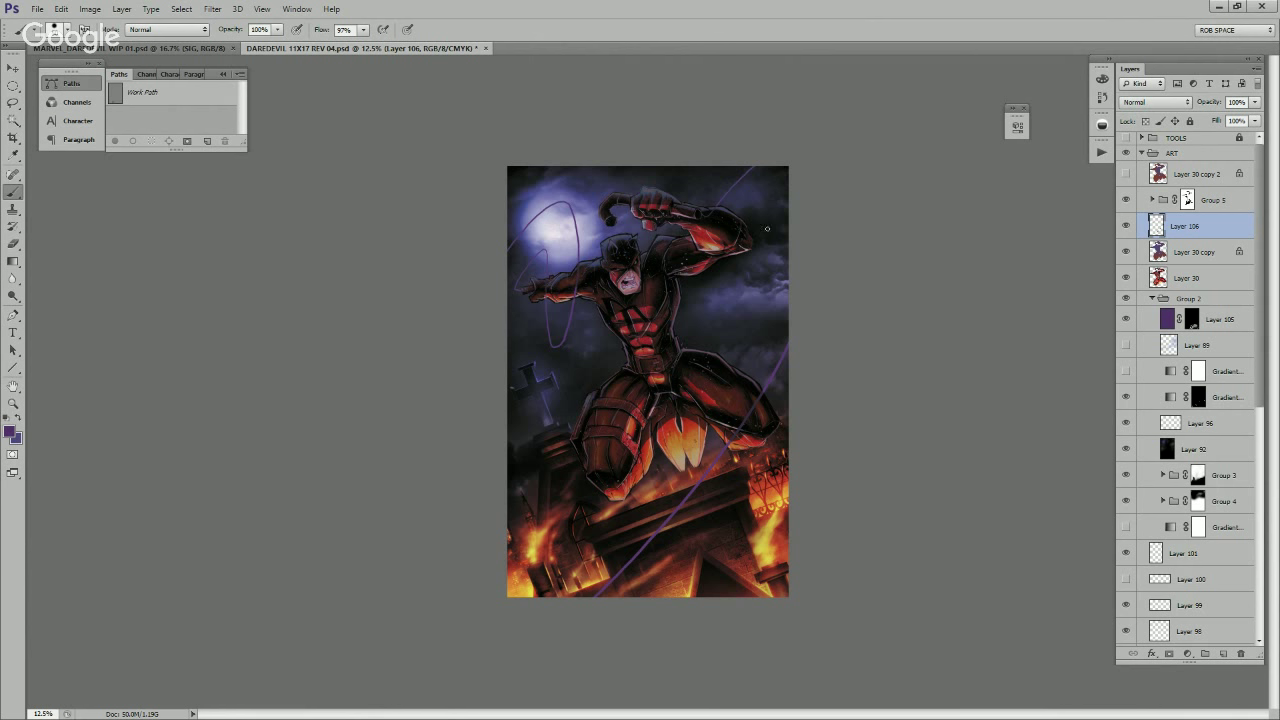
{"action": "key", "text": "e"}
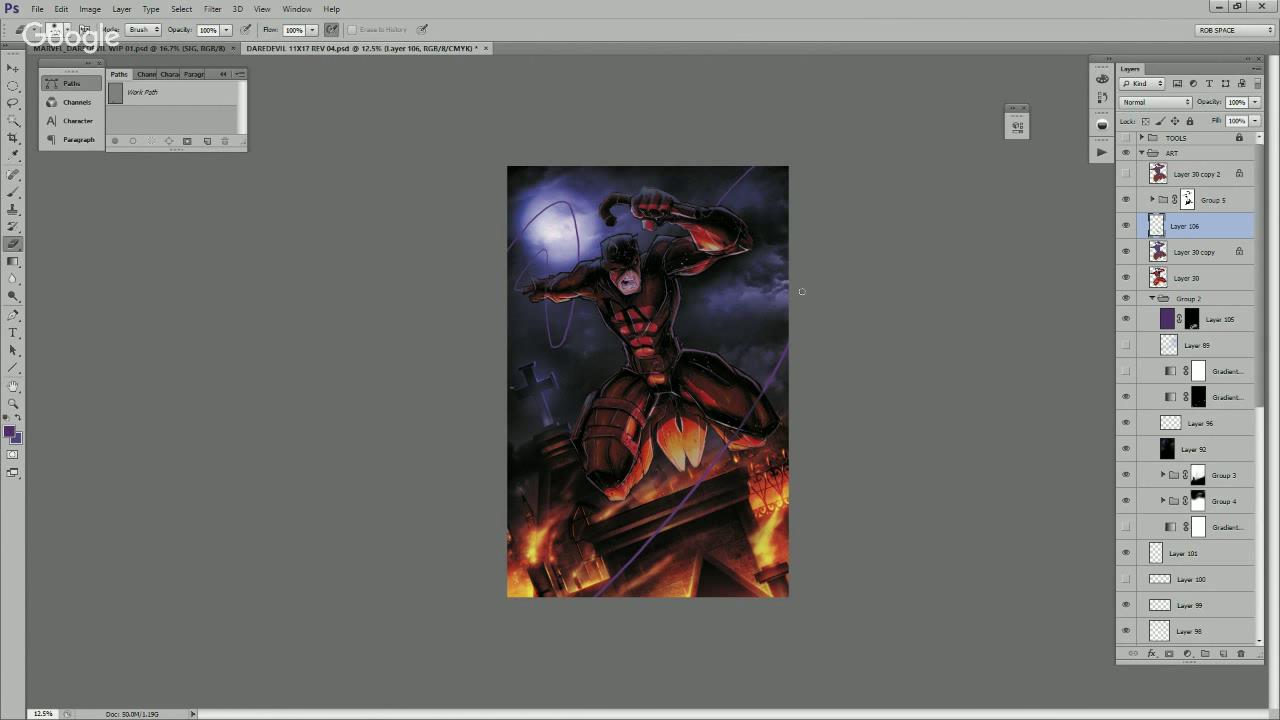
{"action": "key", "text": "b"}
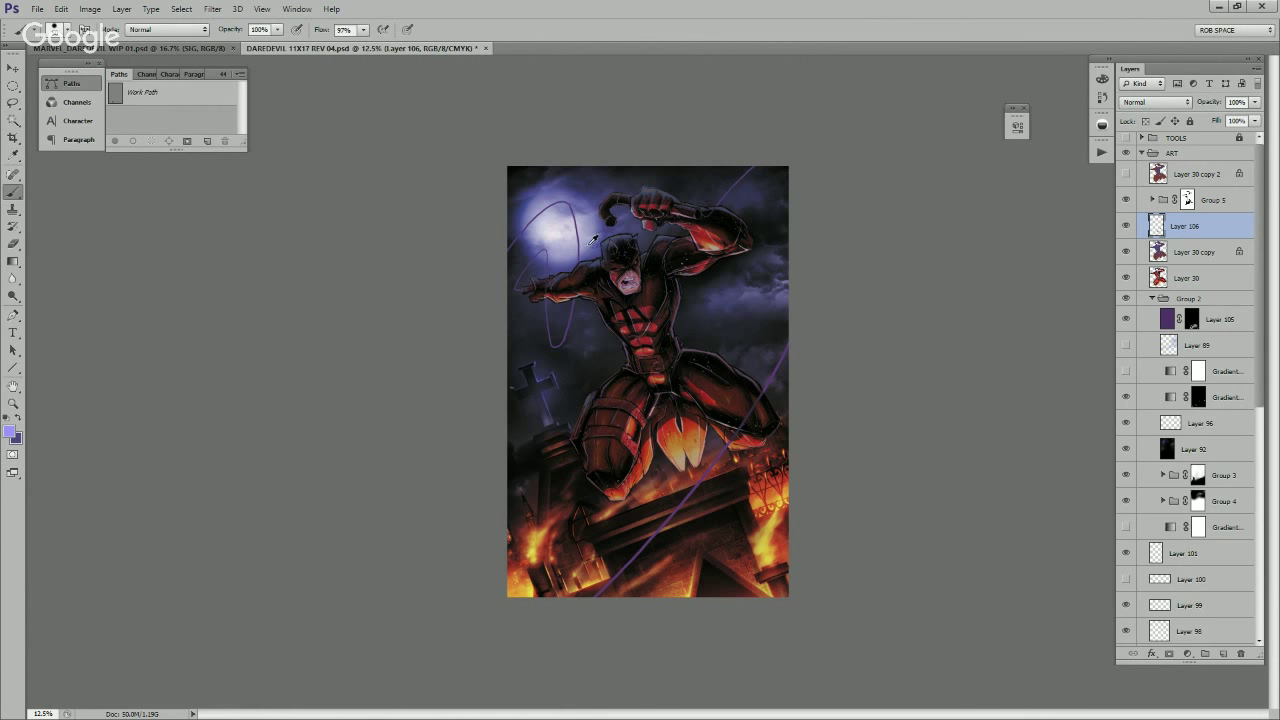
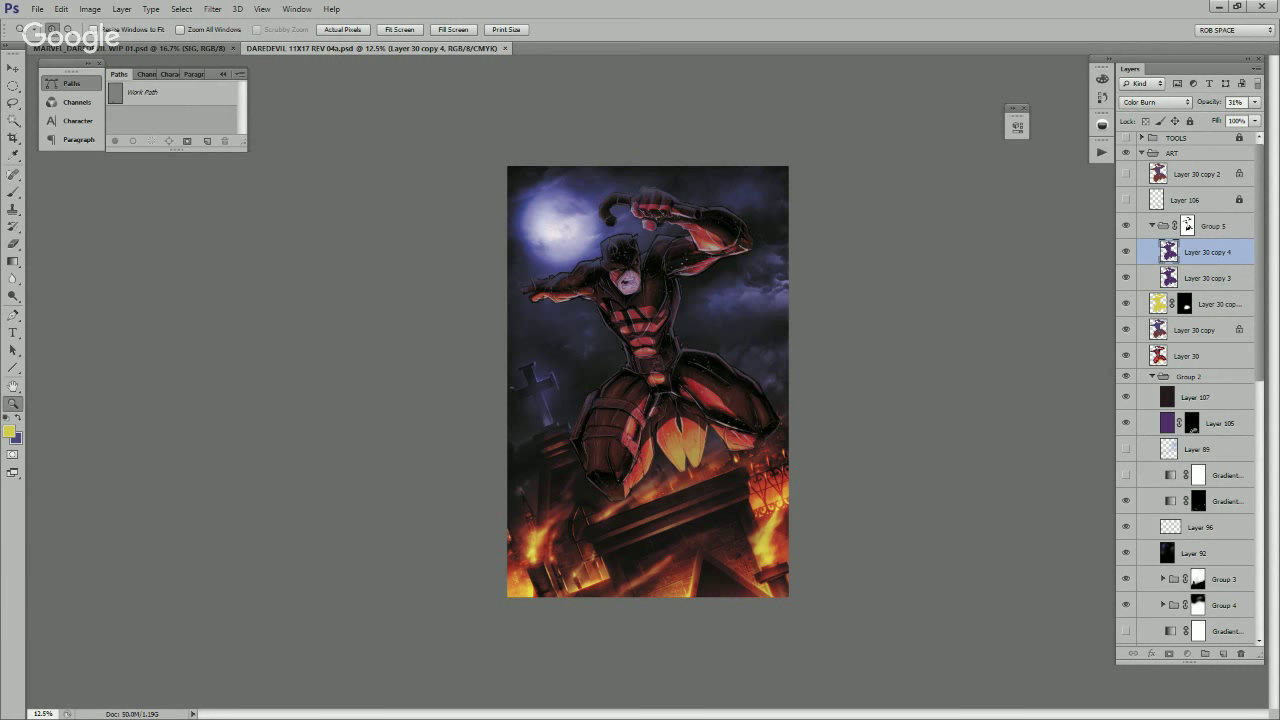
Step: Collapse Group 2 and put it together with all layers beneath it, down to just above Layer 29, into one new group
{"action": "left_click", "coordinate": [1152, 376]}
{"action": "left_click", "coordinate": [1157, 397]}
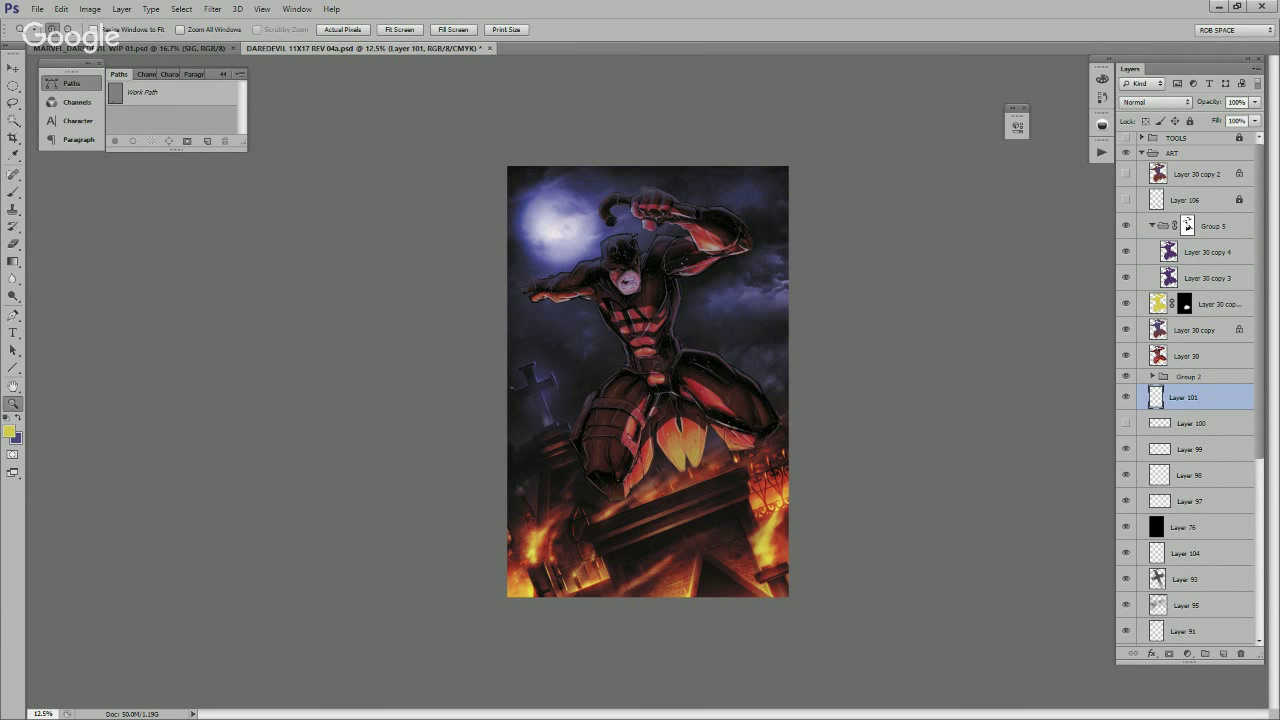
{"action": "left_click", "coordinate": [1188, 377]}
{"action": "scroll", "coordinate": [1185, 400], "scroll_direction": "down", "scroll_amount": 5}
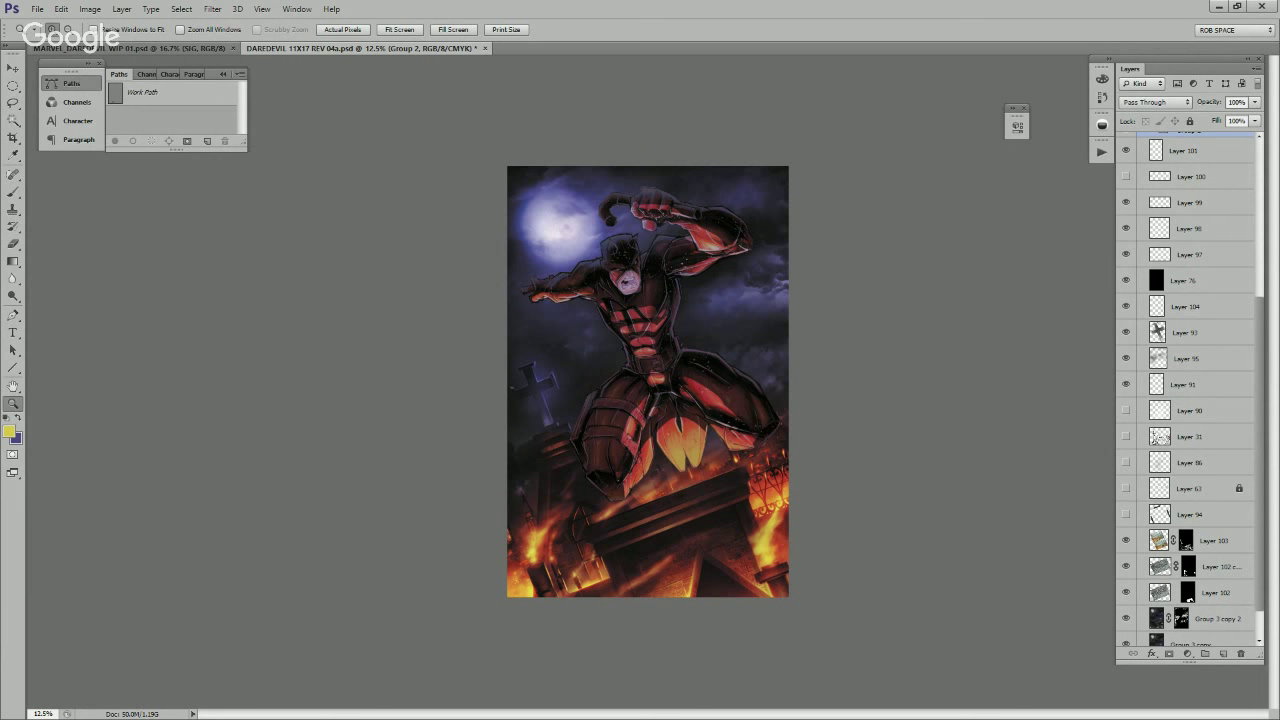
{"action": "key", "text": "ctrl+g"}
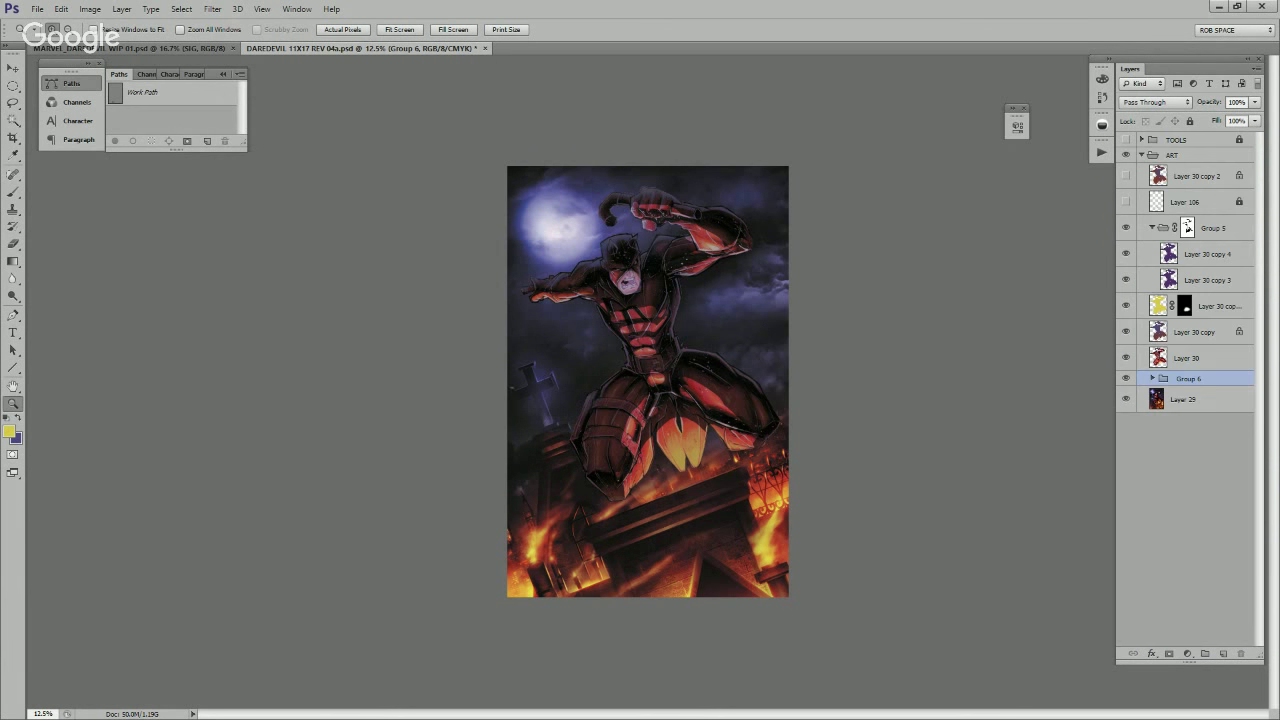
Step: Compare the detailed background in Group 6 with the rough painting on Layer 29 by switching the group's visibility repeatedly
{"action": "left_click", "coordinate": [1126, 378]}
{"action": "left_click", "coordinate": [1126, 378]}
{"action": "left_click", "coordinate": [1126, 378]}
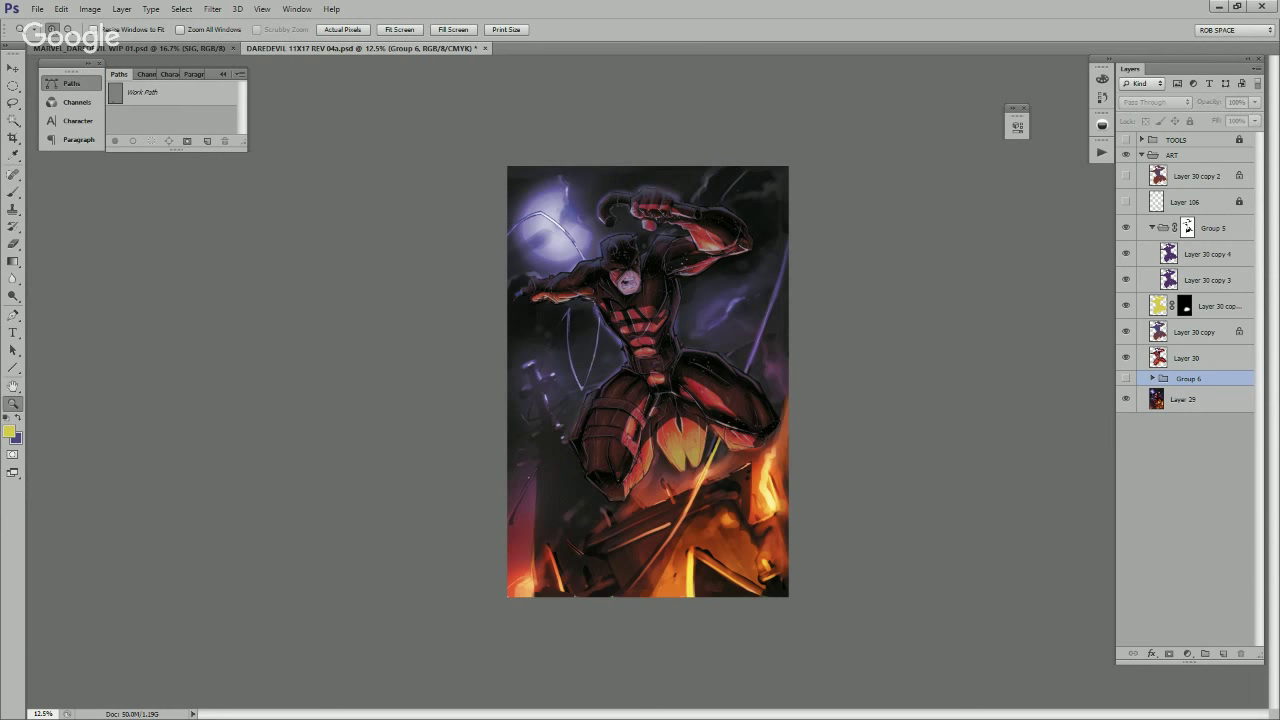
{"action": "left_click", "coordinate": [1126, 378]}
{"action": "left_click", "coordinate": [1126, 378]}
{"action": "left_click", "coordinate": [1126, 378]}
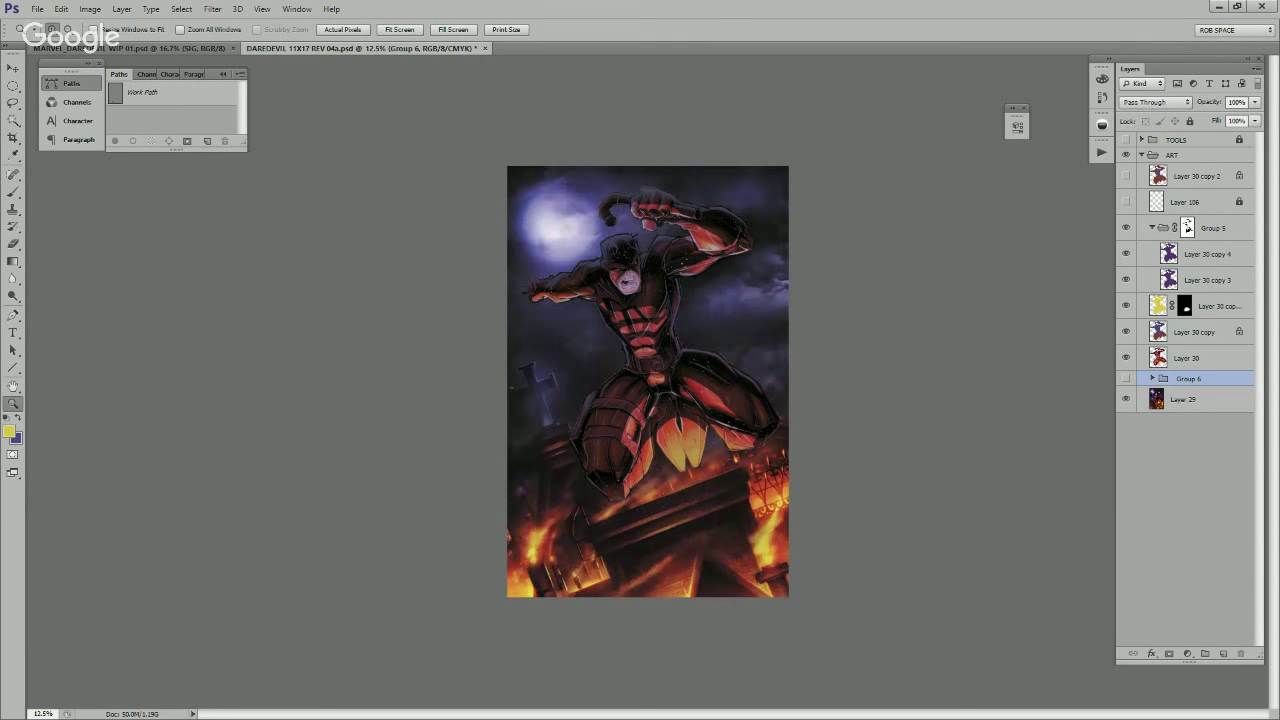
{"action": "left_click", "coordinate": [1126, 378]}
{"action": "left_click", "coordinate": [1126, 378]}
{"action": "left_click", "coordinate": [1126, 378]}
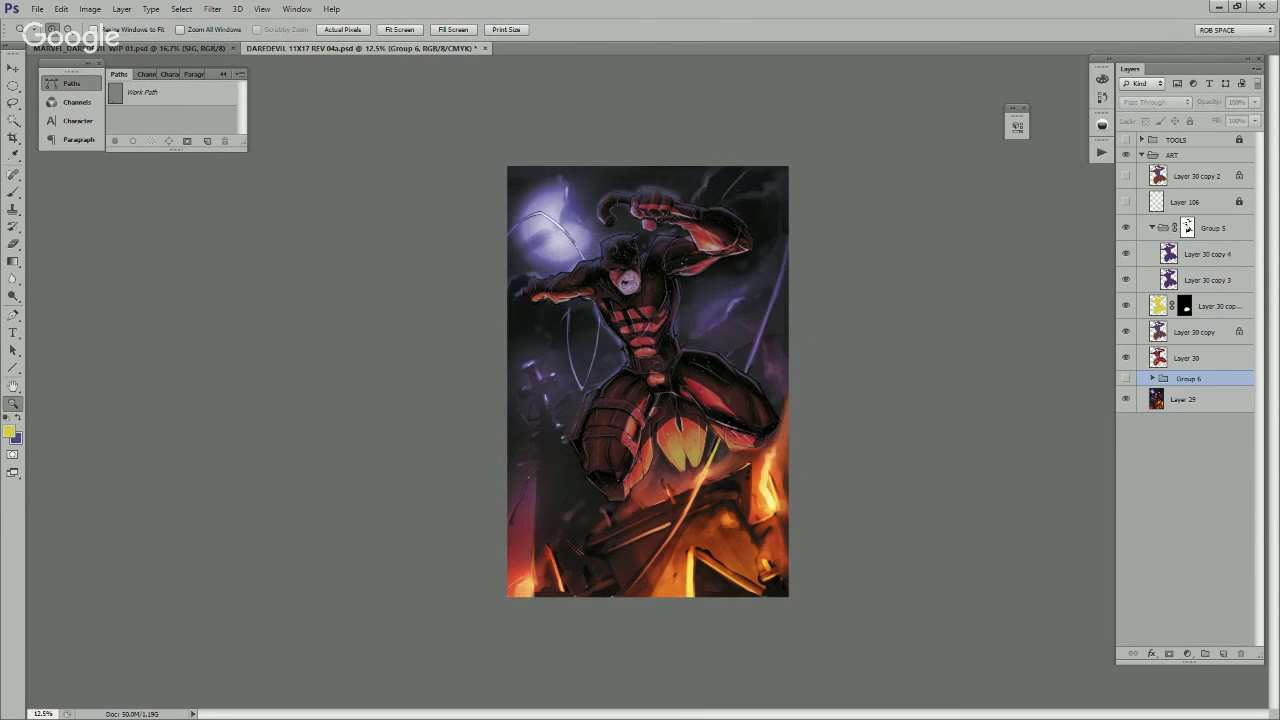
{"action": "left_click", "coordinate": [1126, 378]}
{"action": "left_click", "coordinate": [1126, 378]}
{"action": "left_click", "coordinate": [1126, 378]}
{"action": "left_click", "coordinate": [1126, 378]}
{"action": "left_click", "coordinate": [1126, 378]}
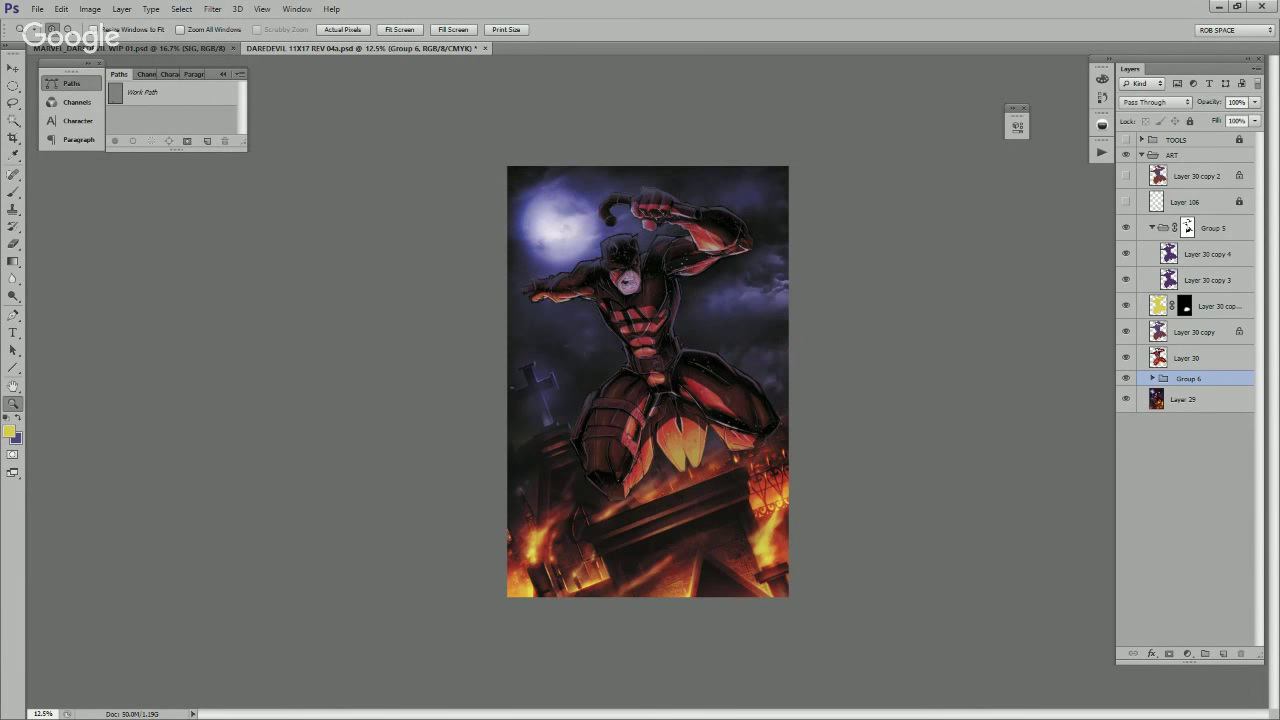
{"action": "left_click", "coordinate": [1126, 378]}
{"action": "left_click", "coordinate": [1126, 378]}
{"action": "left_click", "coordinate": [1126, 378]}
Step: Choose another brush preset and paint black on the Group 5 mask to bring out red highlights on the chest and abdomen
{"action": "left_click", "coordinate": [757, 396]}
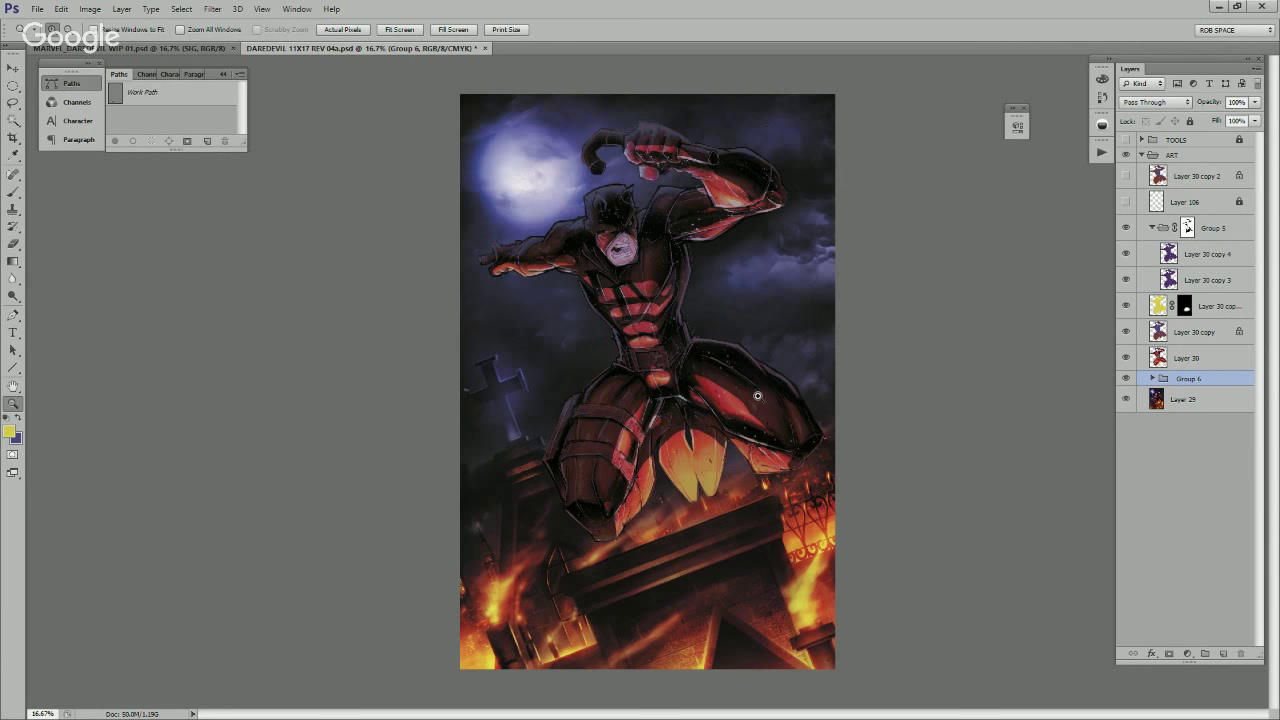
{"action": "left_click", "coordinate": [757, 396]}
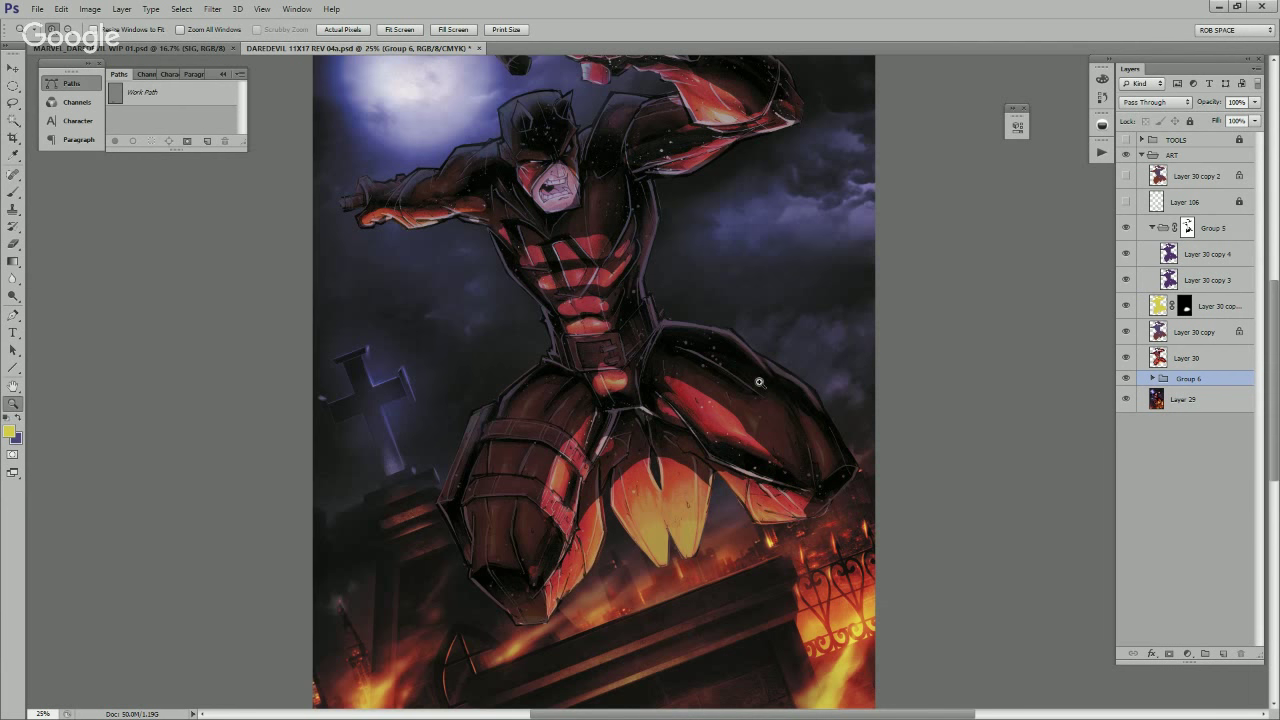
{"action": "left_click_drag", "start_coordinate": [759, 382], "coordinate": [794, 451]}
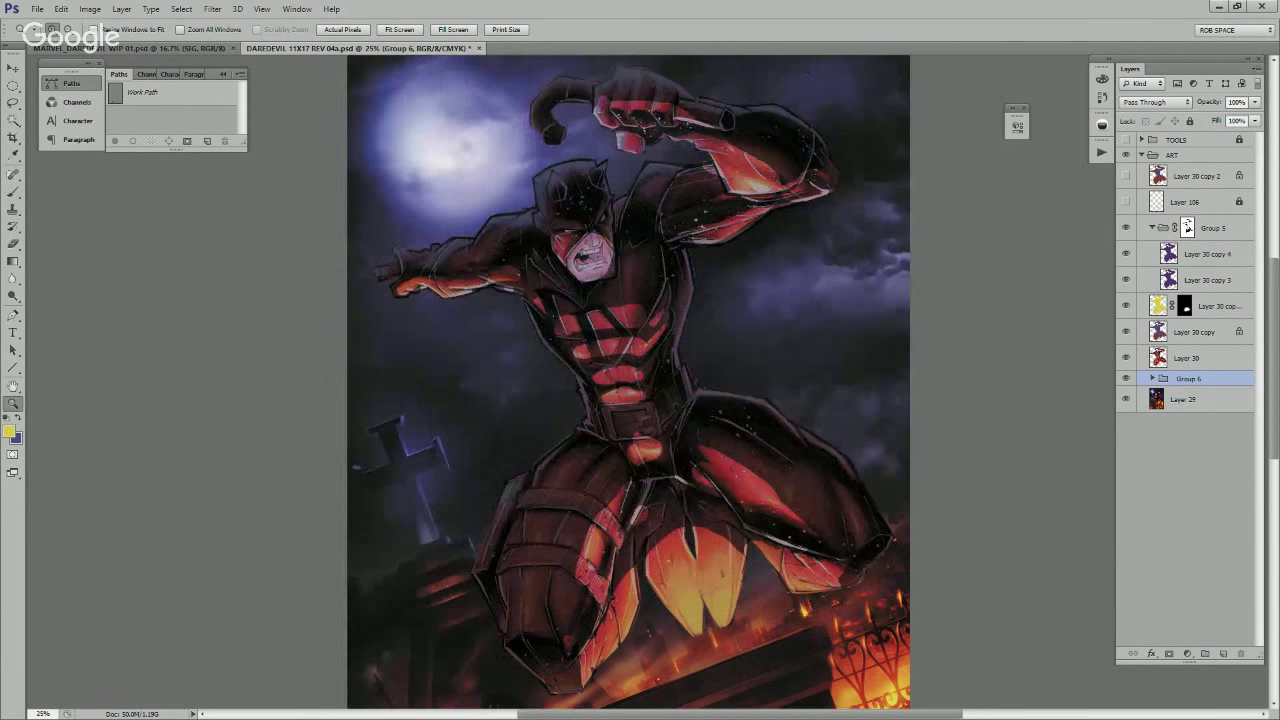
{"action": "left_click", "coordinate": [1187, 228]}
{"action": "key", "text": "b"}
{"action": "mouse_move", "coordinate": [631, 281]}
{"action": "left_mouse_down"}
{"action": "mouse_move", "coordinate": [713, 367]}
{"action": "mouse_move", "coordinate": [663, 369]}
{"action": "mouse_move", "coordinate": [655, 338]}
{"action": "left_mouse_up"}
{"action": "right_click", "coordinate": [719, 380]}
{"action": "double_click", "coordinate": [810, 540]}
{"action": "key", "text": "x"}
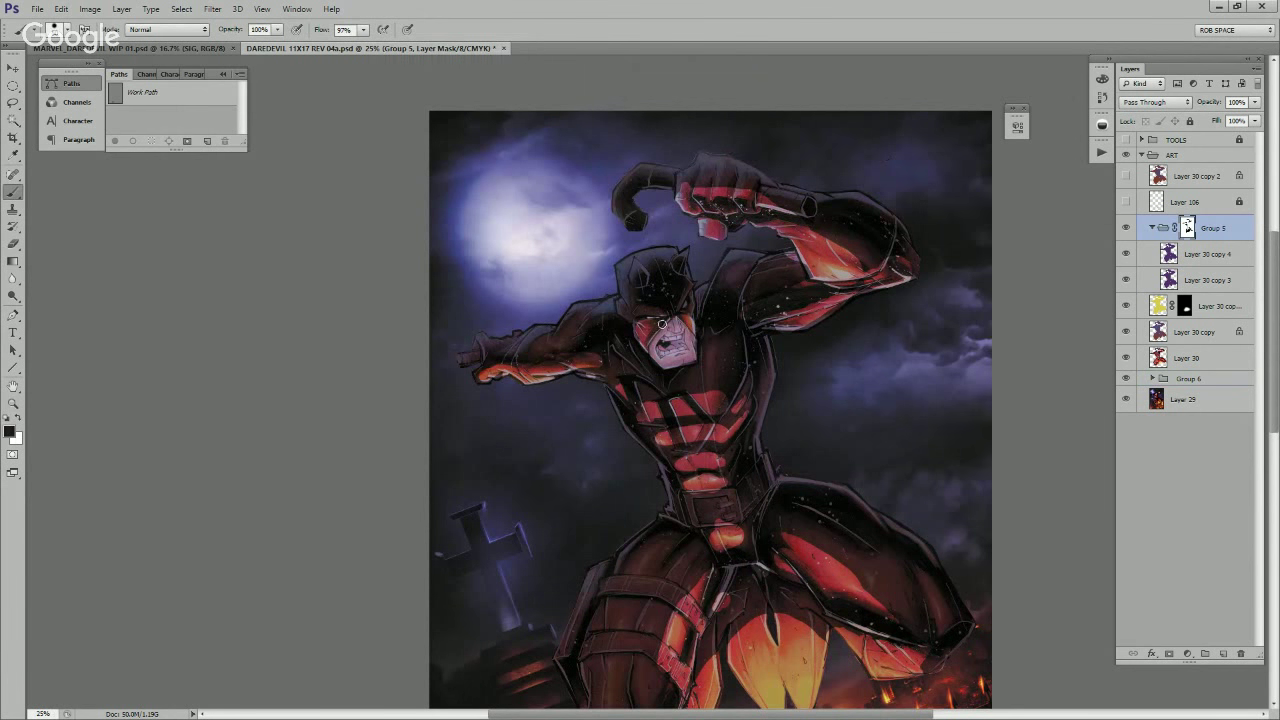
{"action": "scroll", "coordinate": [652, 340], "scroll_direction": "up", "scroll_amount": 1}
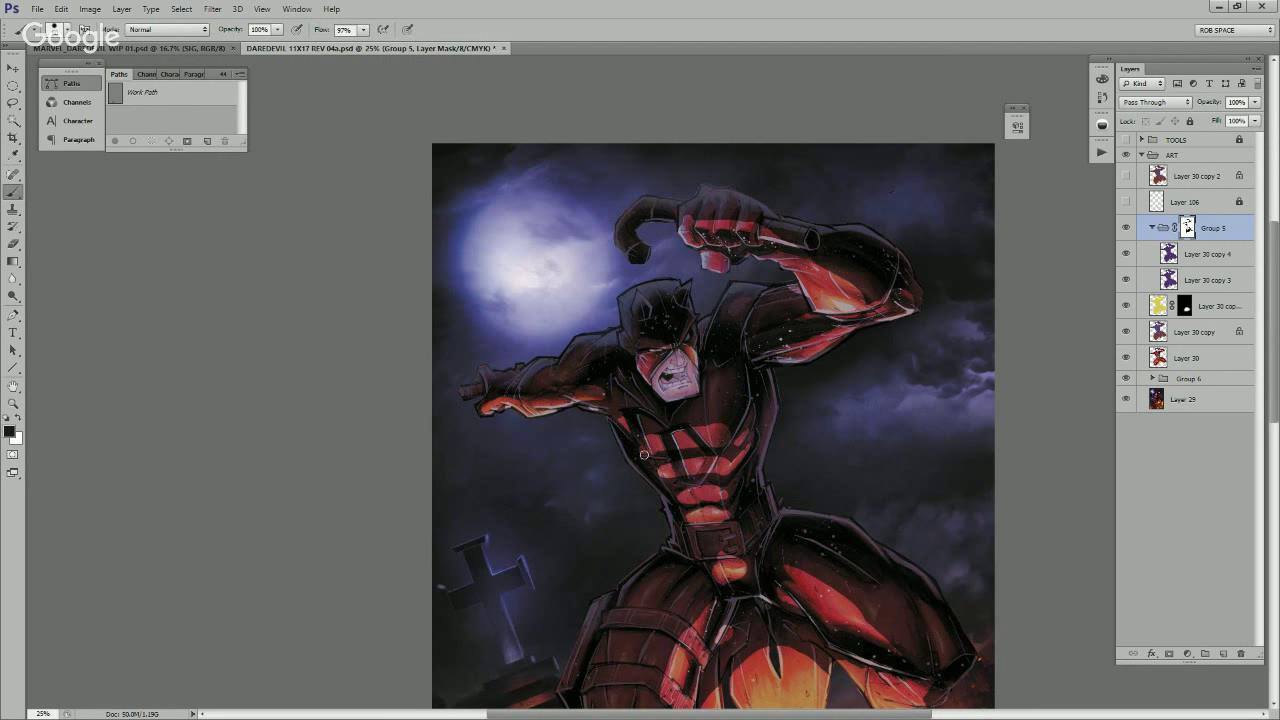
{"action": "left_click_drag", "start_coordinate": [657, 454], "coordinate": [778, 432]}
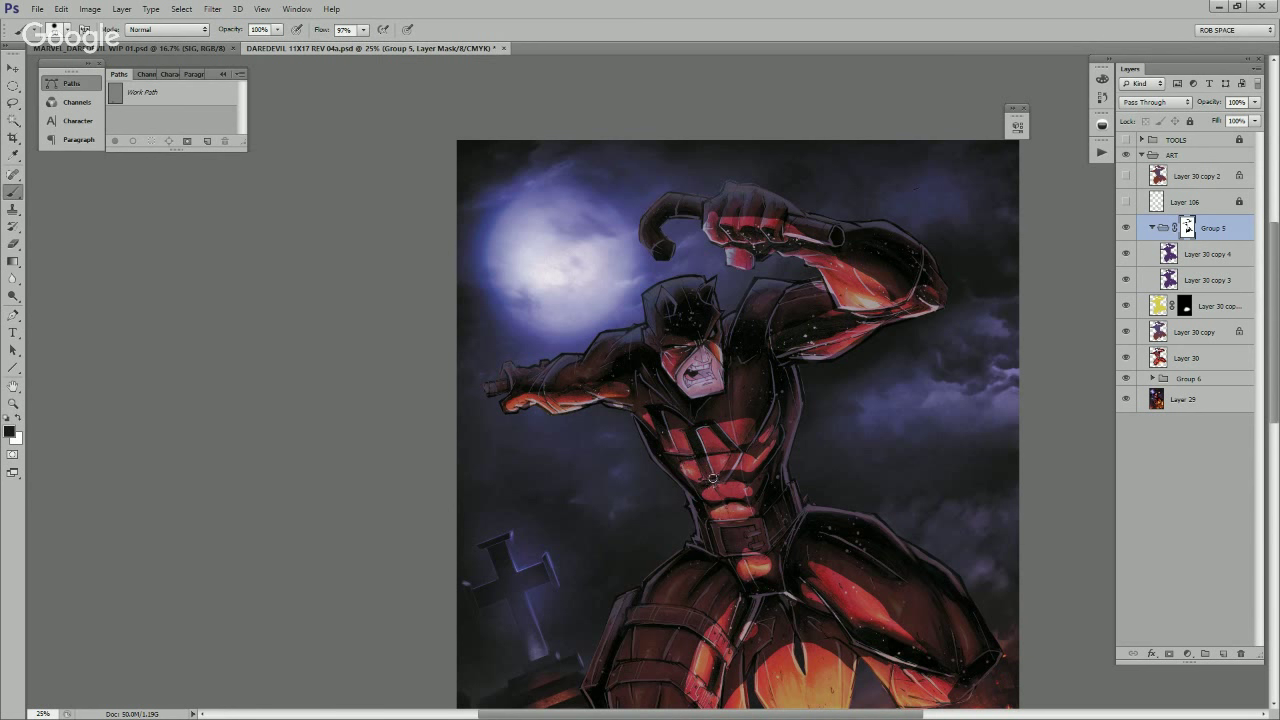
Step: Paint white on the Group 5 mask to darken the side of the abdomen and hide the highlight below the belt
{"action": "key", "text": "x"}
{"action": "left_click_drag", "start_coordinate": [771, 457], "coordinate": [791, 428]}
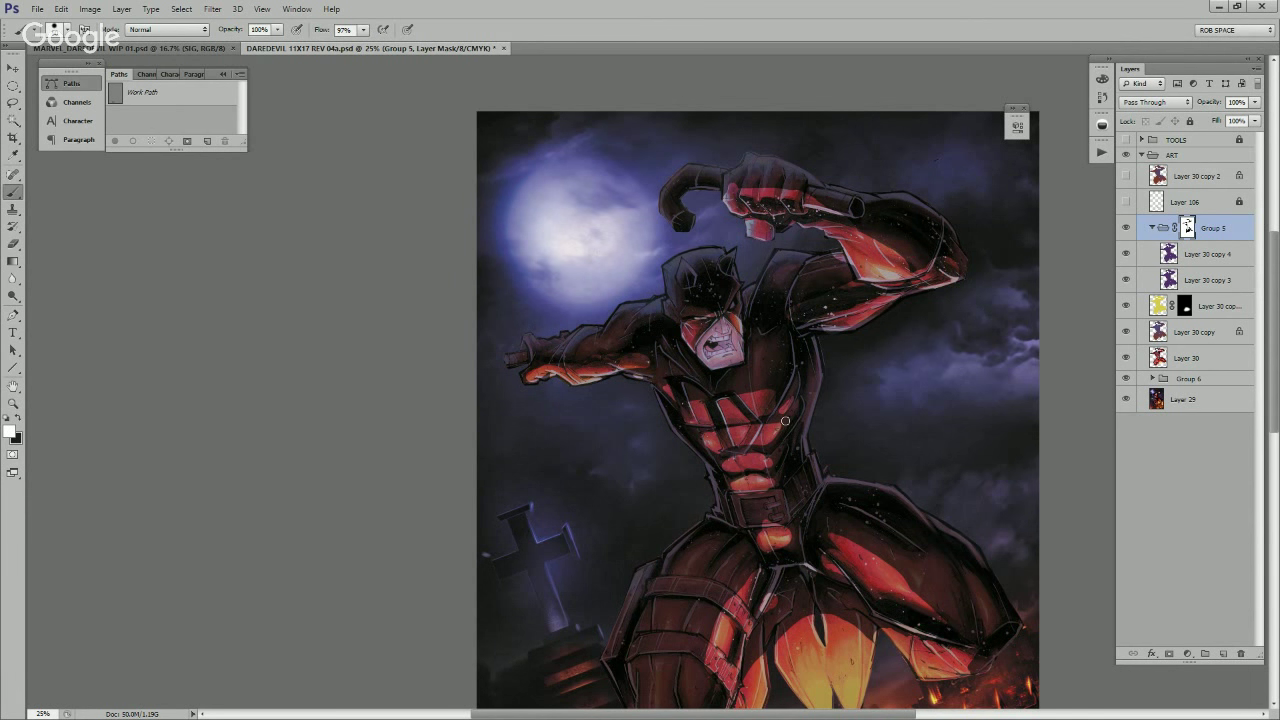
{"action": "left_click_drag", "start_coordinate": [791, 448], "coordinate": [785, 433]}
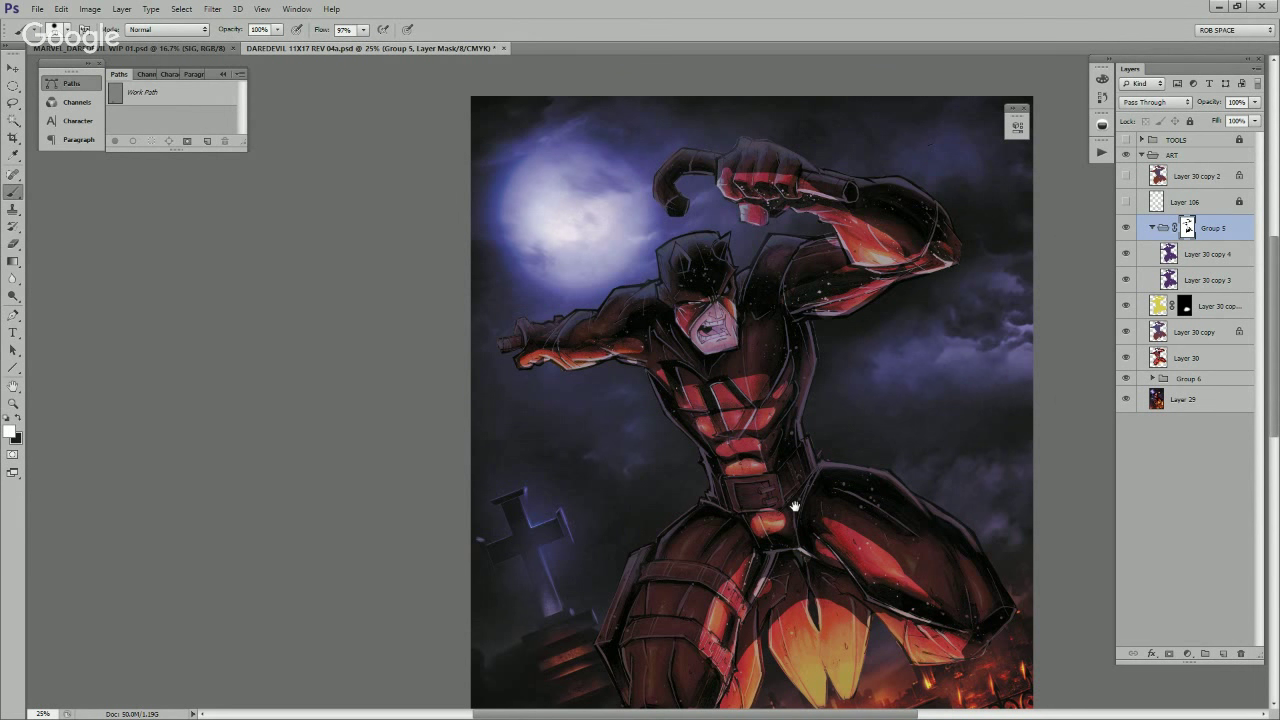
{"action": "left_click_drag", "start_coordinate": [762, 514], "coordinate": [792, 424]}
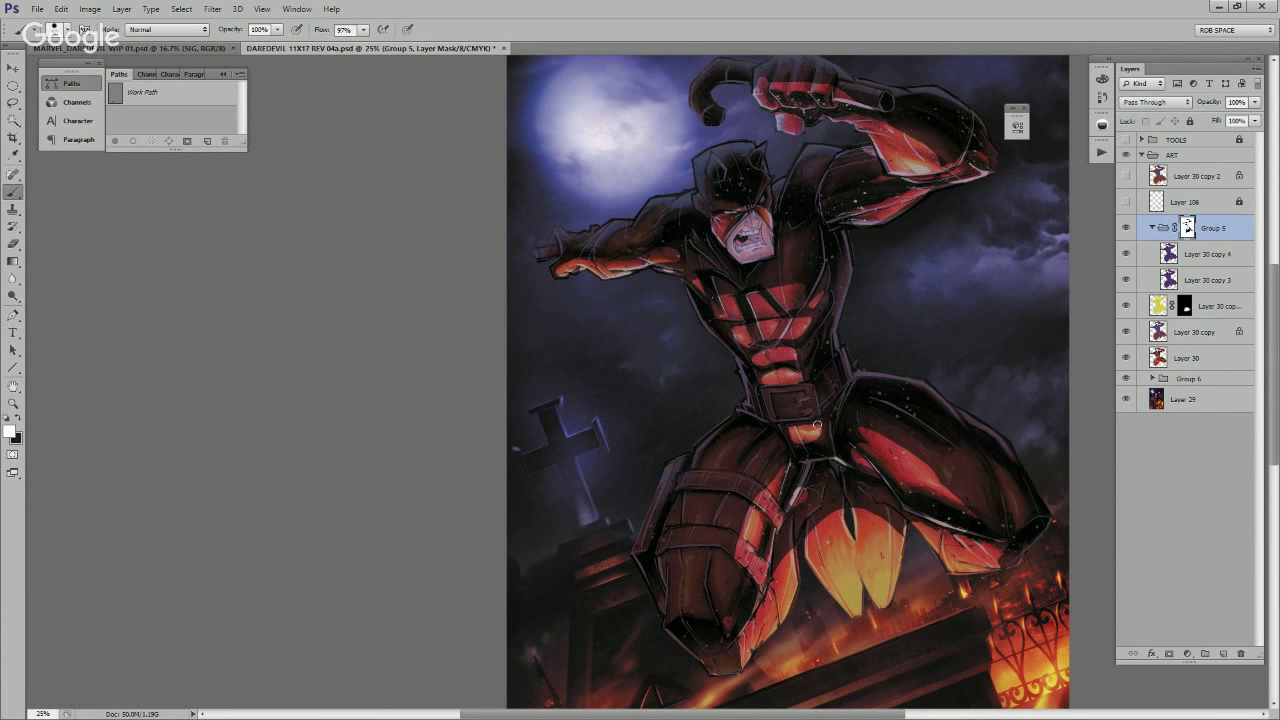
Step: Refine the fire-lit highlights on the strapped leg by painting black and white on the Group 5 mask
{"action": "key", "text": "x"}
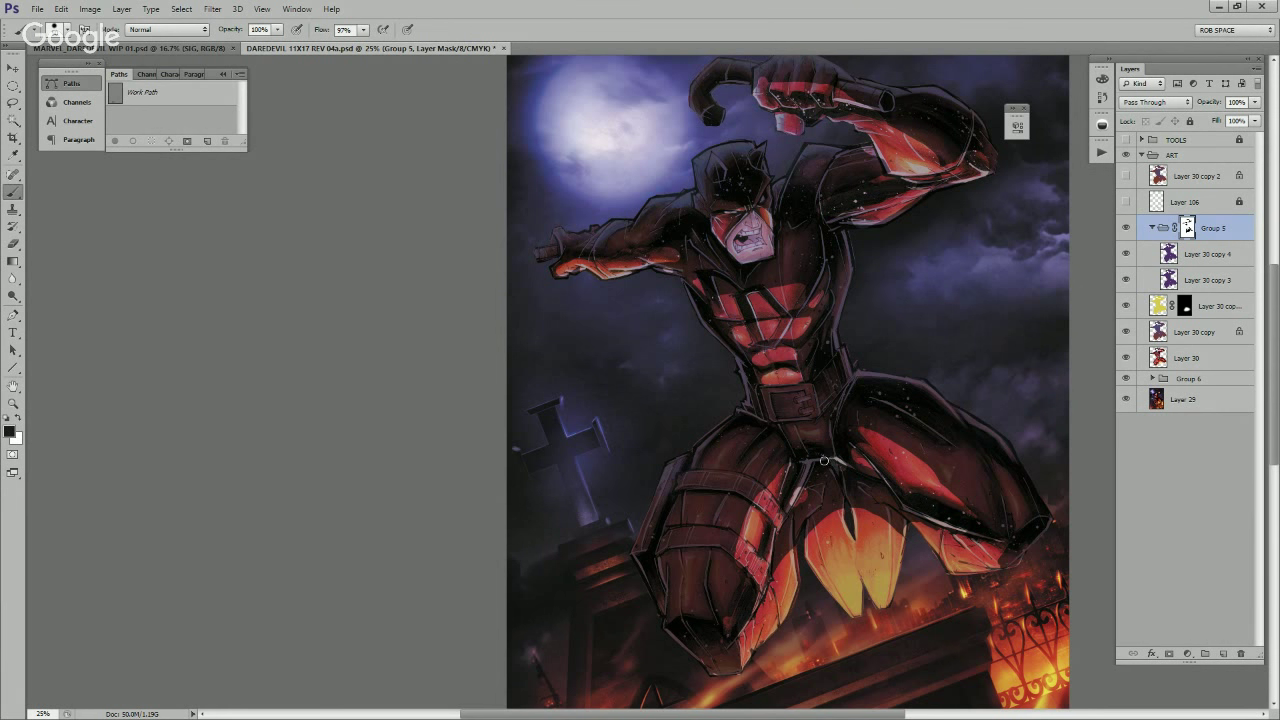
{"action": "left_click_drag", "start_coordinate": [932, 446], "coordinate": [855, 401]}
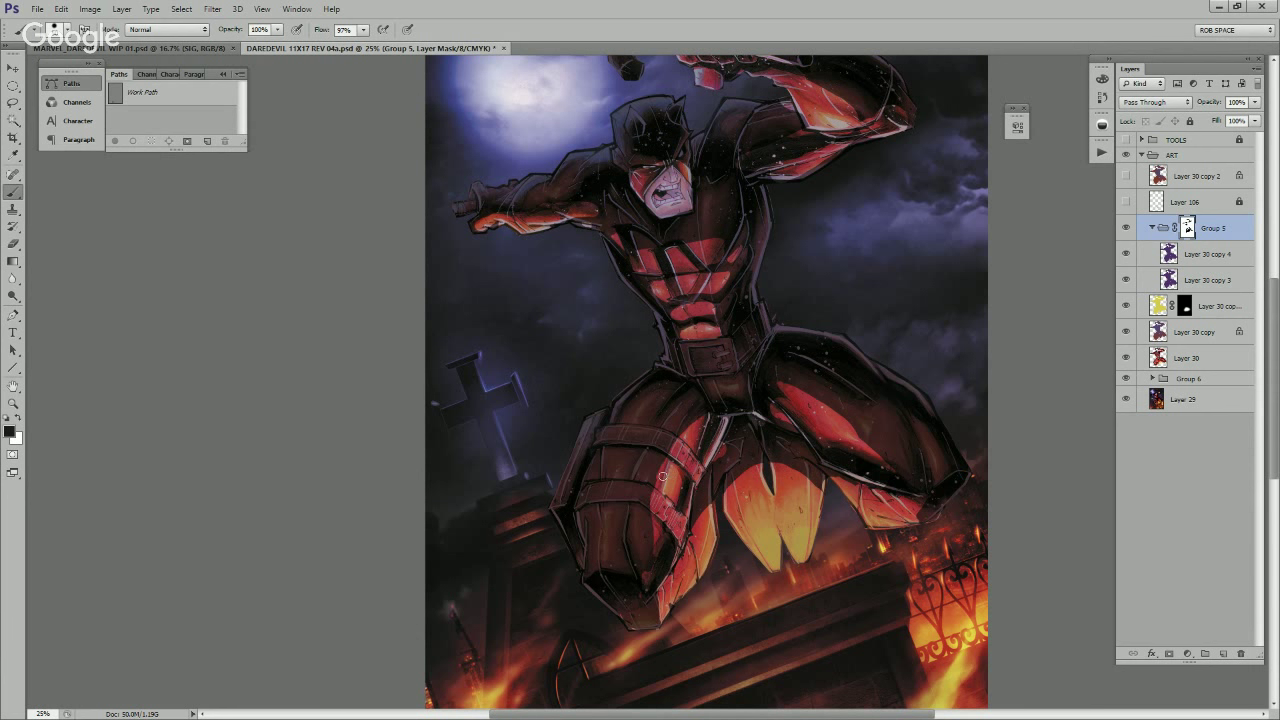
{"action": "key", "text": "x"}
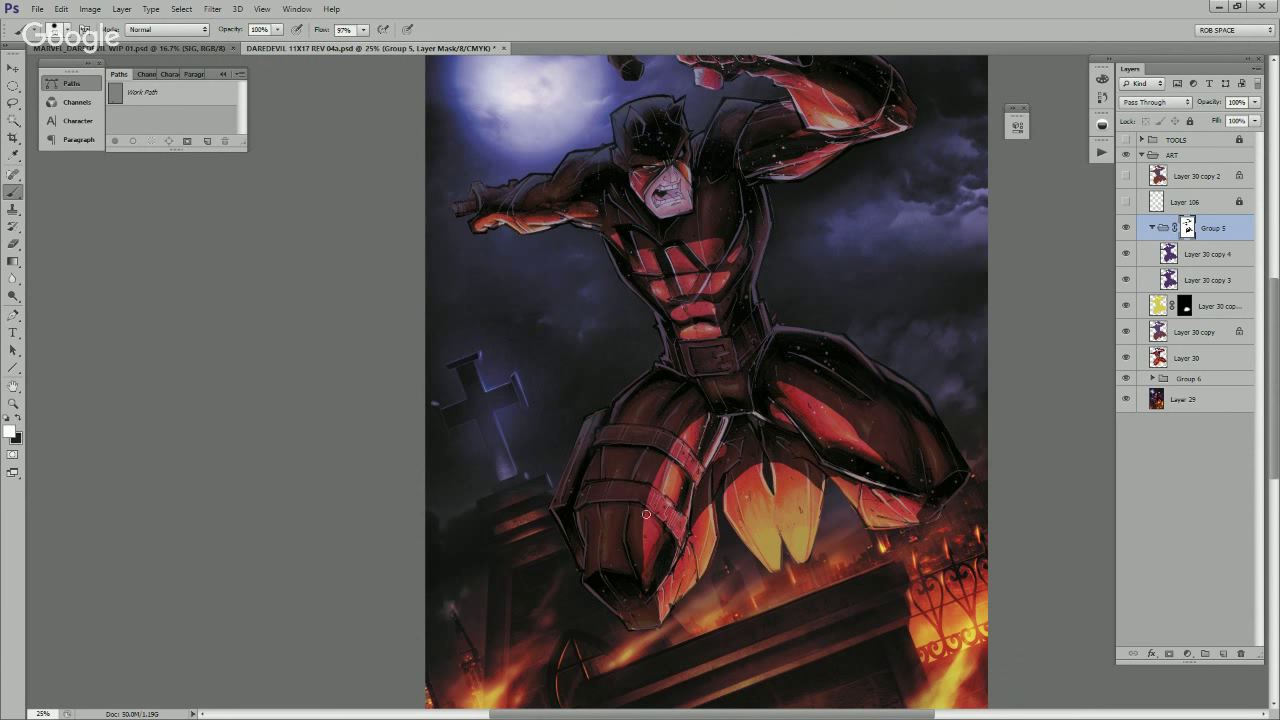
{"action": "mouse_move", "coordinate": [675, 469]}
{"action": "left_mouse_down"}
{"action": "mouse_move", "coordinate": [690, 486]}
{"action": "mouse_move", "coordinate": [697, 427]}
{"action": "left_mouse_up"}
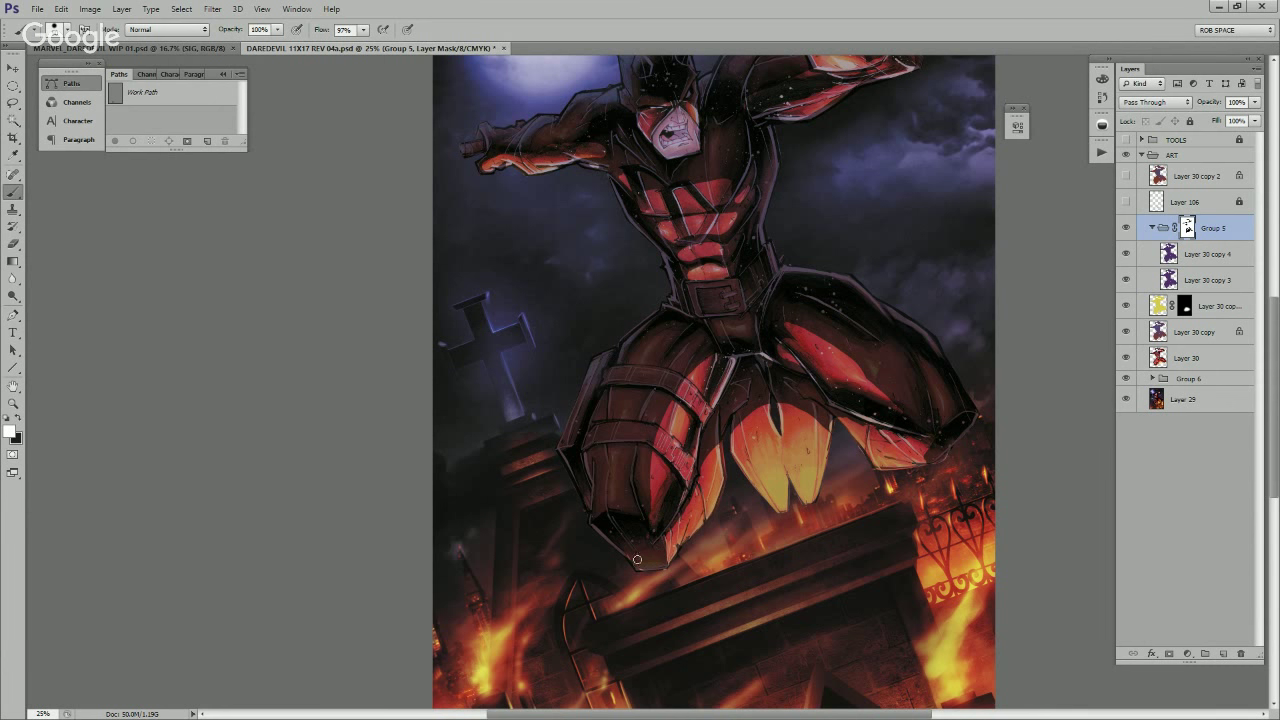
{"action": "left_click_drag", "start_coordinate": [865, 499], "coordinate": [724, 544]}
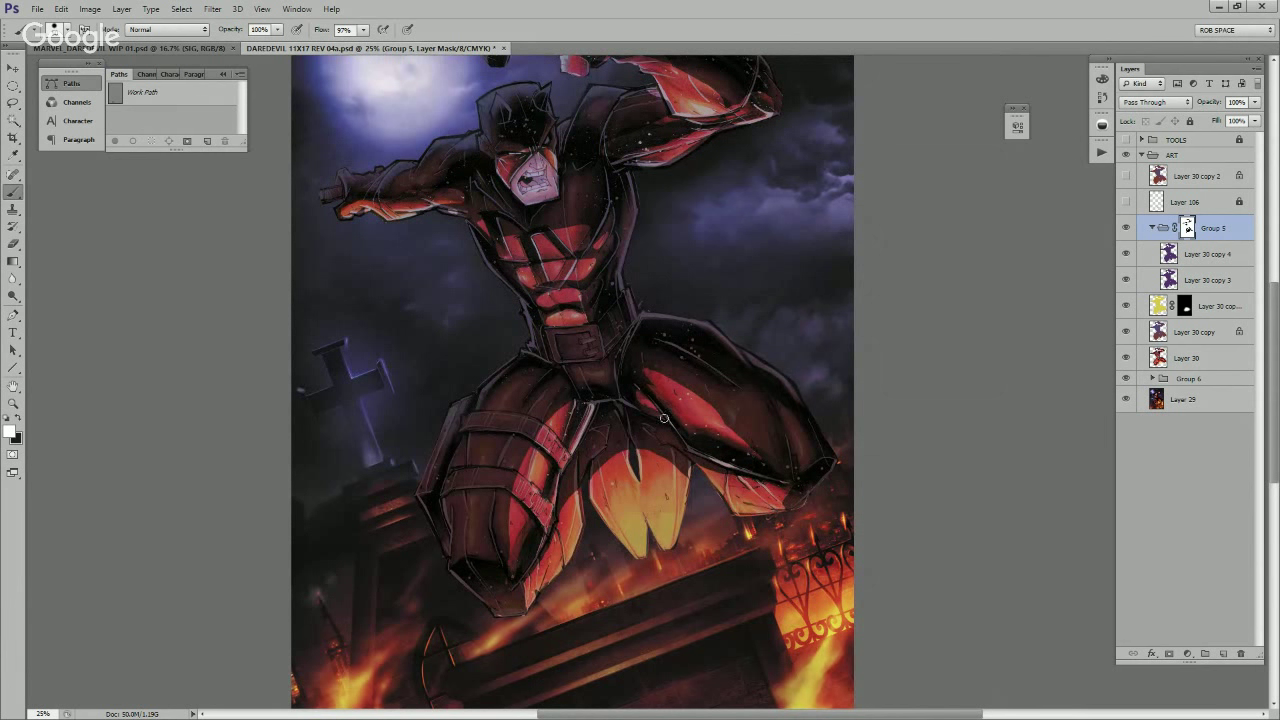
Step: Shape the red highlight along the inside of the unstrapped thigh by alternating black and white on the Group 5 mask
{"action": "key", "text": "x"}
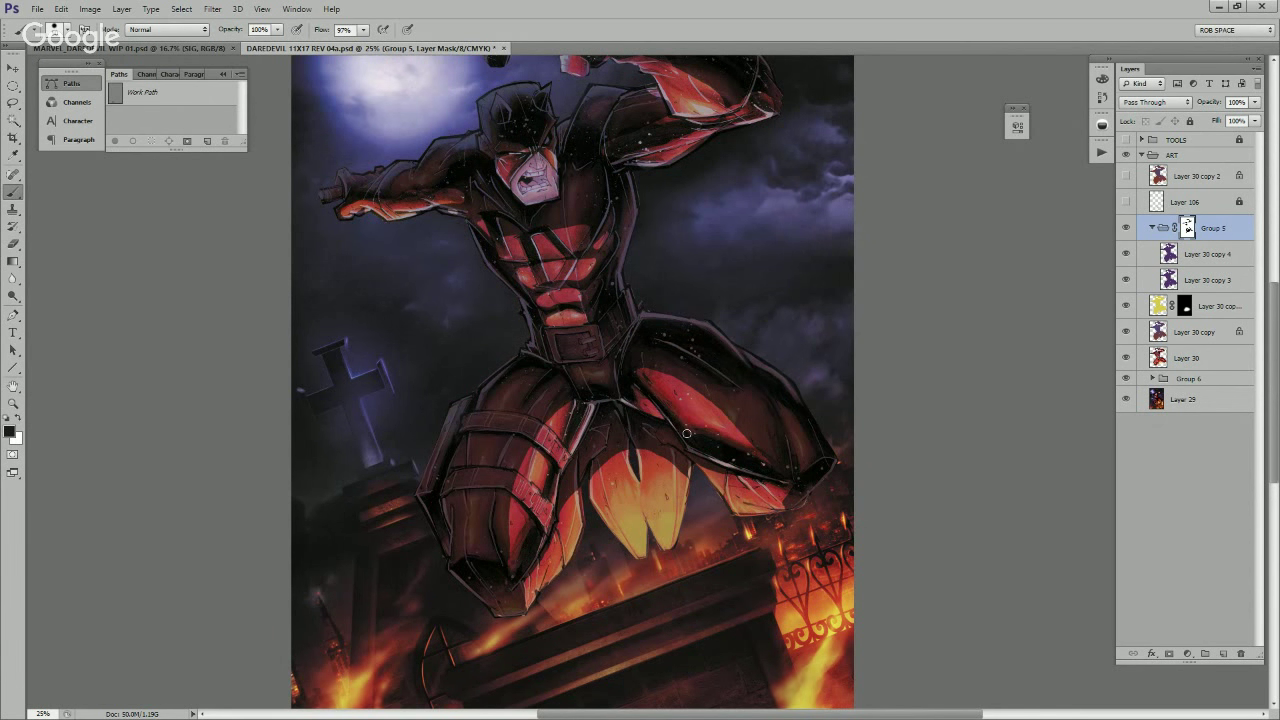
{"action": "key", "text": "x"}
{"action": "key", "text": "x"}
{"action": "key", "text": "x"}
{"action": "left_click_drag", "start_coordinate": [804, 362], "coordinate": [820, 432]}
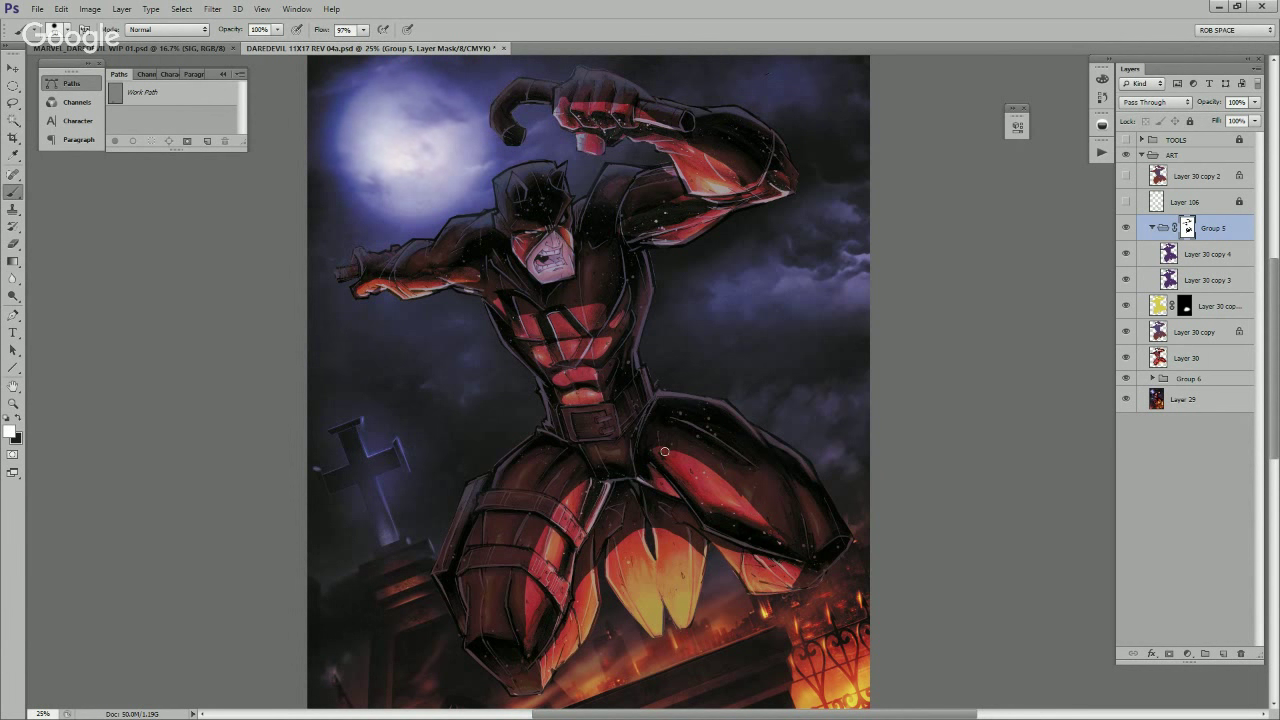
{"action": "key", "text": "x"}
{"action": "left_click_drag", "start_coordinate": [716, 478], "coordinate": [672, 448]}
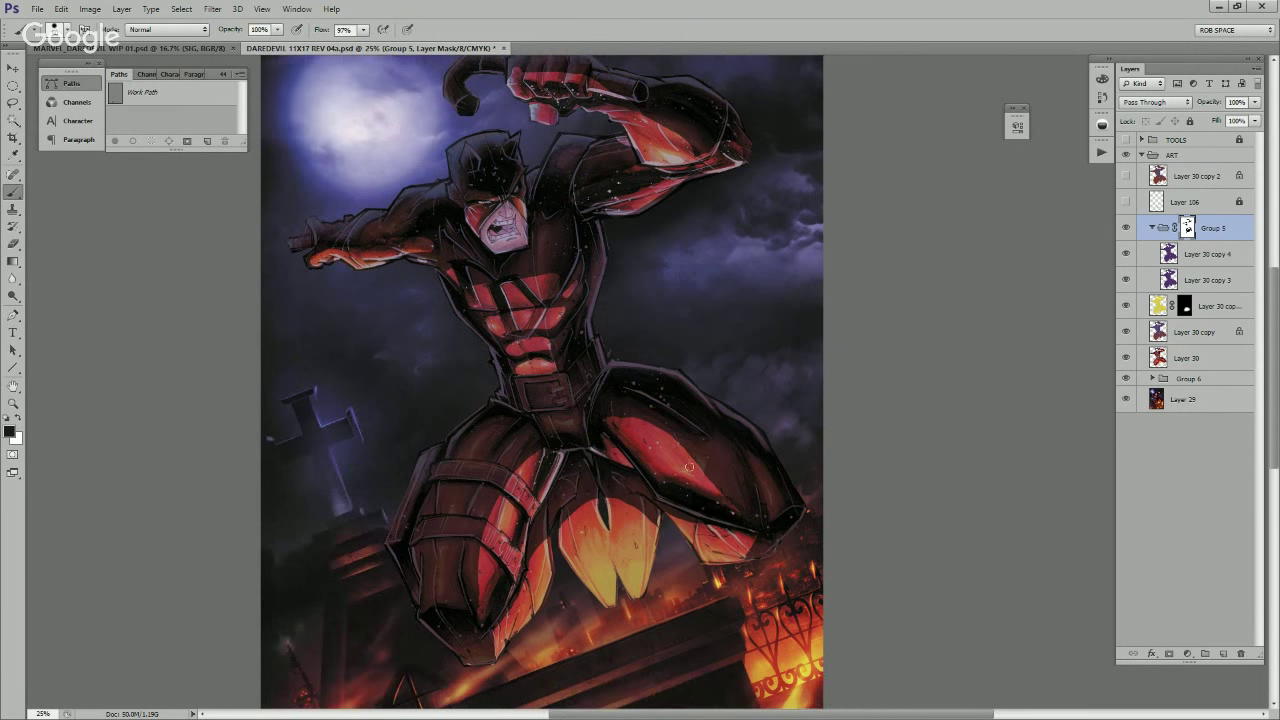
Step: Add small highlights near both knees on the Group 5 mask and tone them down with white
{"action": "key", "text": "x"}
{"action": "key", "text": "x"}
{"action": "left_click_drag", "start_coordinate": [762, 472], "coordinate": [770, 502]}
{"action": "left_click_drag", "start_coordinate": [445, 573], "coordinate": [492, 500]}
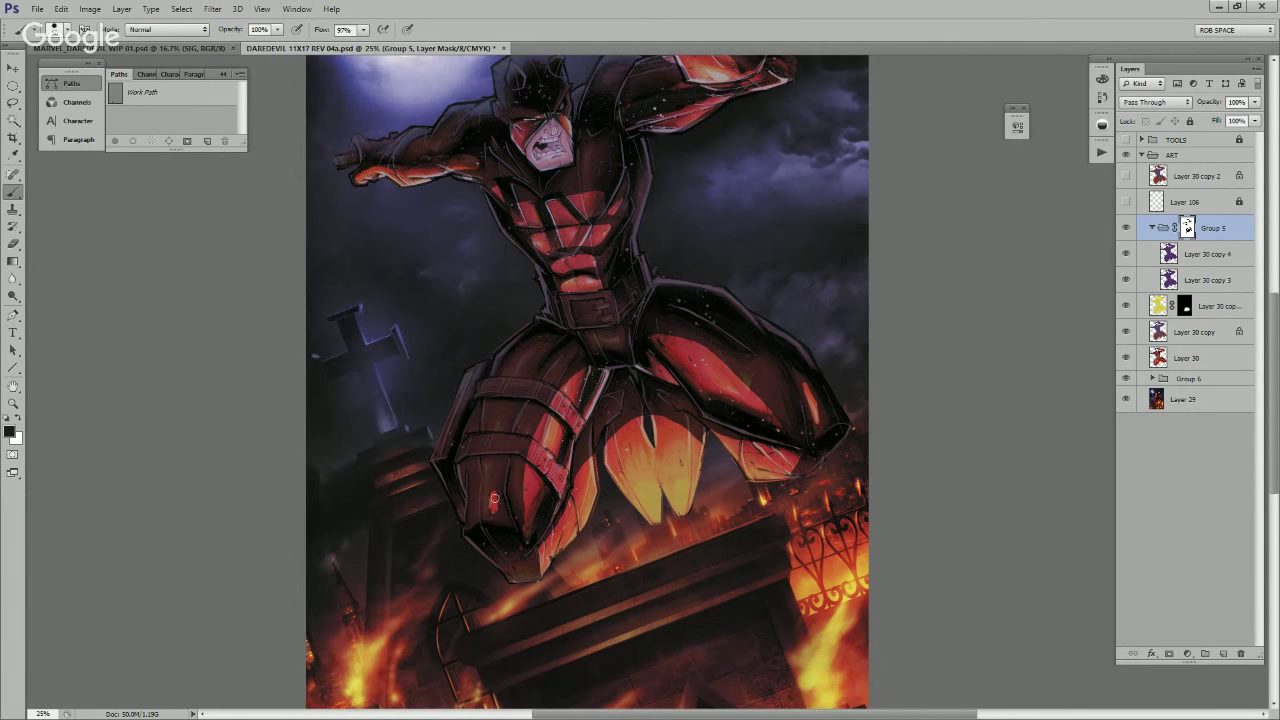
{"action": "key", "text": "x"}
{"action": "mouse_move", "coordinate": [817, 394]}
{"action": "left_mouse_down"}
{"action": "mouse_move", "coordinate": [813, 404]}
{"action": "mouse_move", "coordinate": [804, 388]}
{"action": "left_mouse_up"}
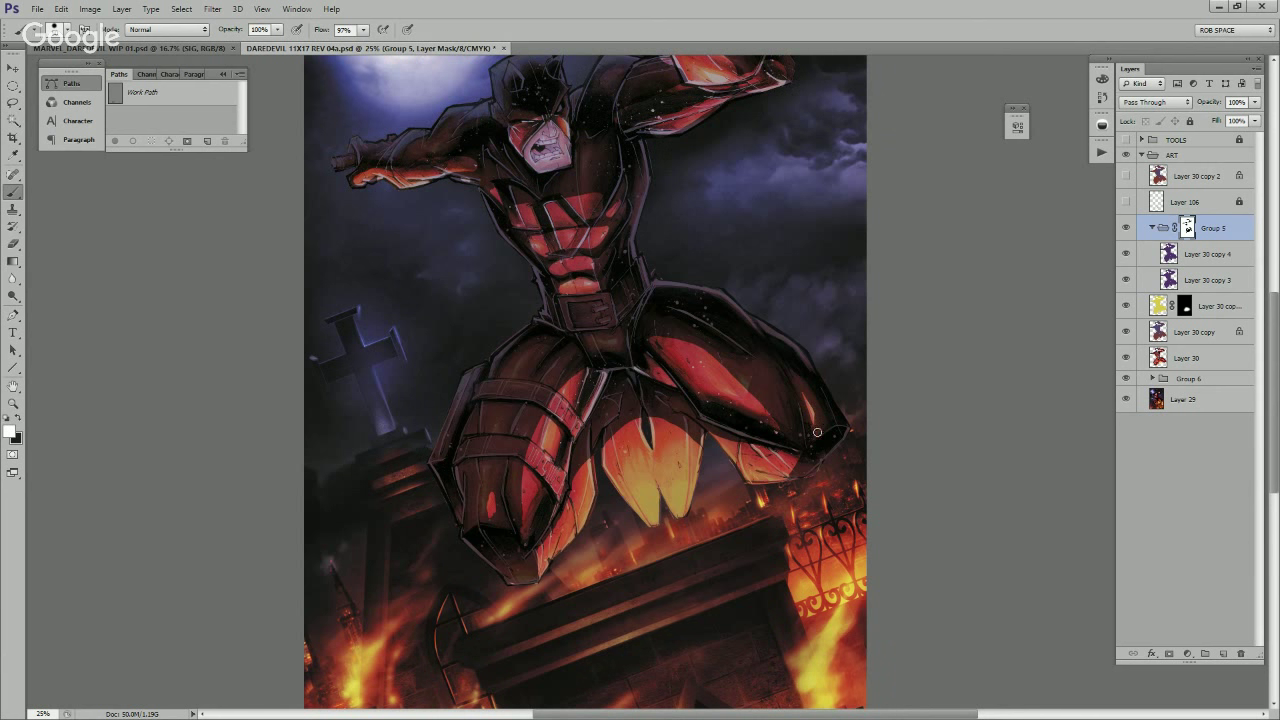
{"action": "left_click_drag", "start_coordinate": [808, 306], "coordinate": [836, 322]}
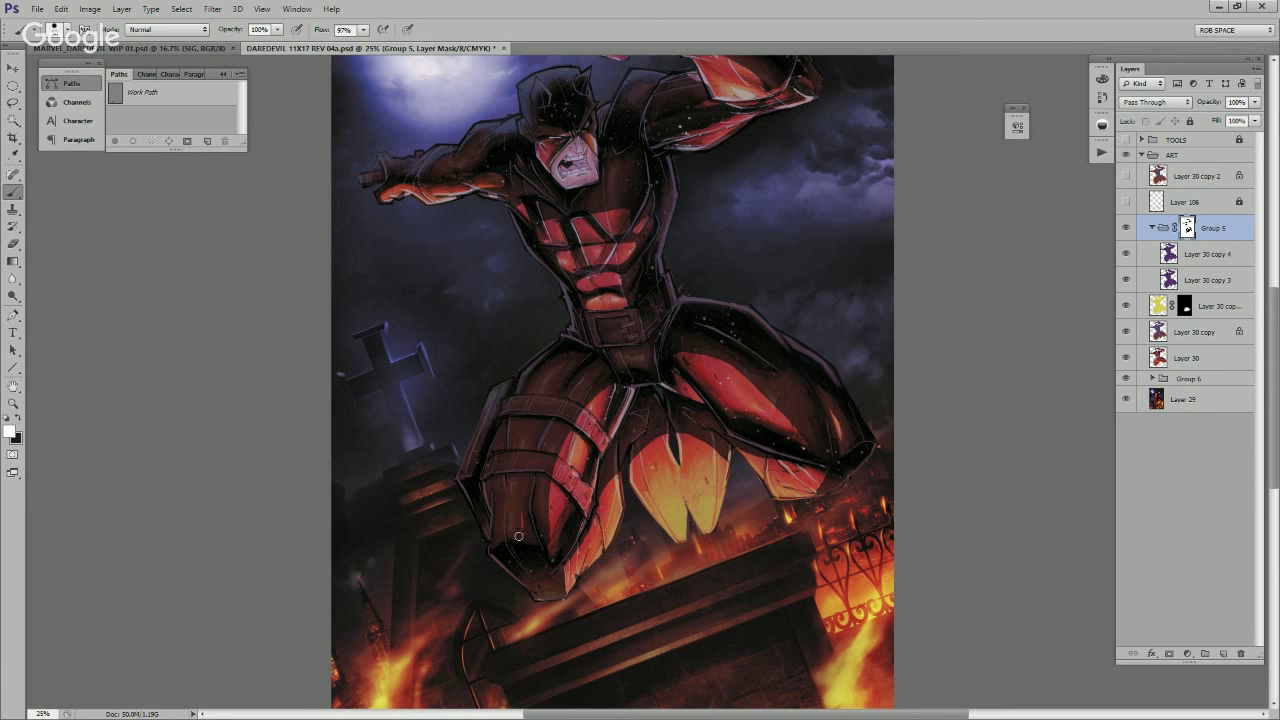
Step: Paint black on the Group 5 mask to light the edges of both leg straps and touch up the thigh highlight
{"action": "left_click_drag", "start_coordinate": [524, 512], "coordinate": [683, 557]}
{"action": "key", "text": "x"}
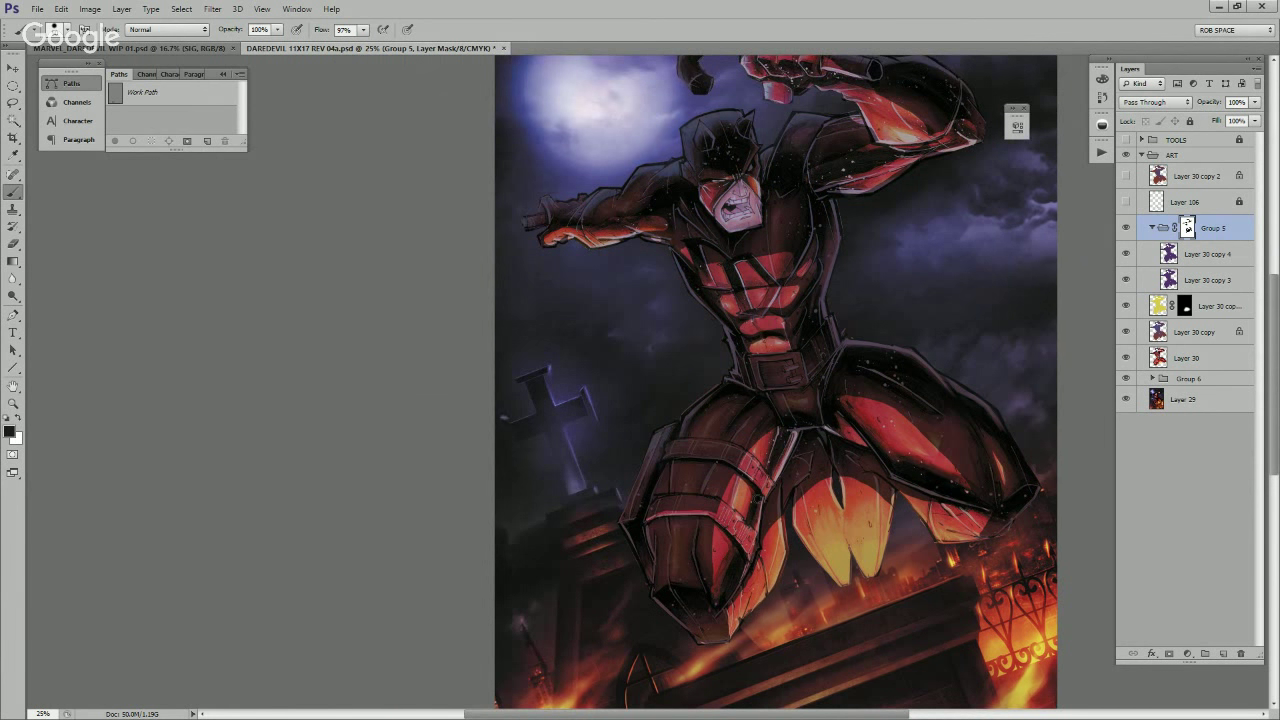
{"action": "left_click_drag", "start_coordinate": [960, 530], "coordinate": [918, 489]}
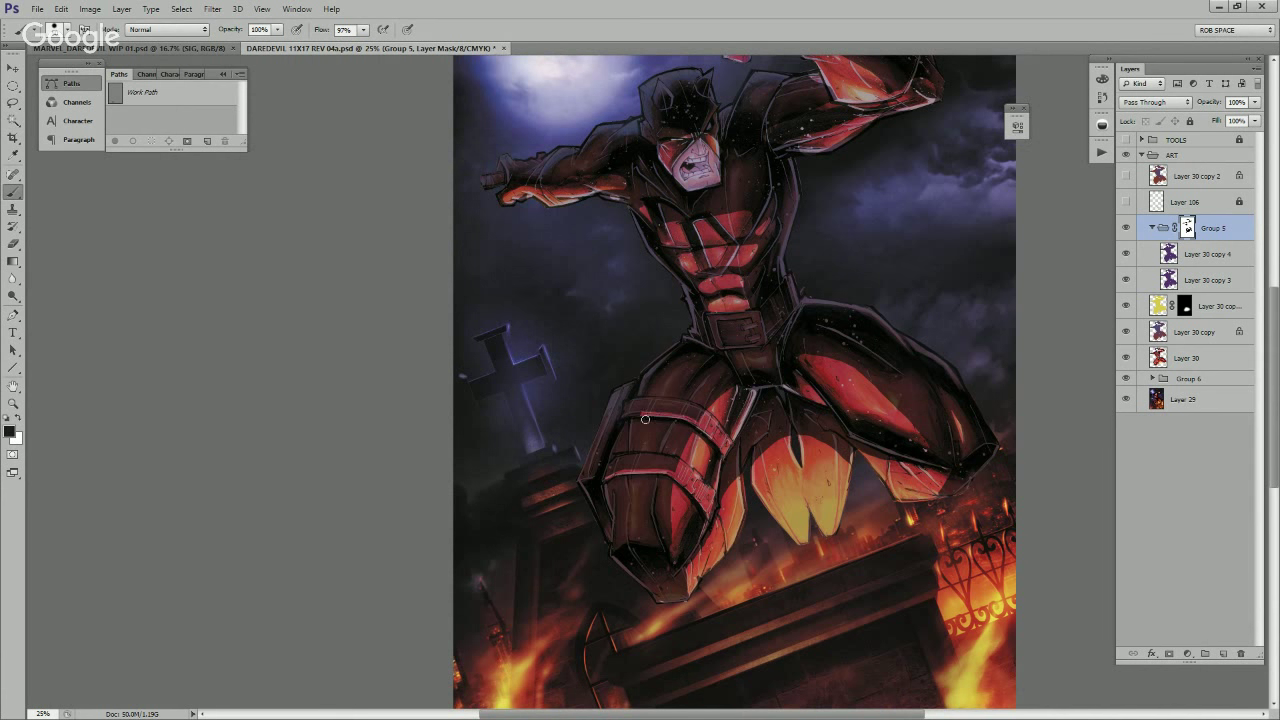
{"action": "left_click_drag", "start_coordinate": [986, 450], "coordinate": [872, 503]}
{"action": "key", "text": "x"}
{"action": "key", "text": "x"}
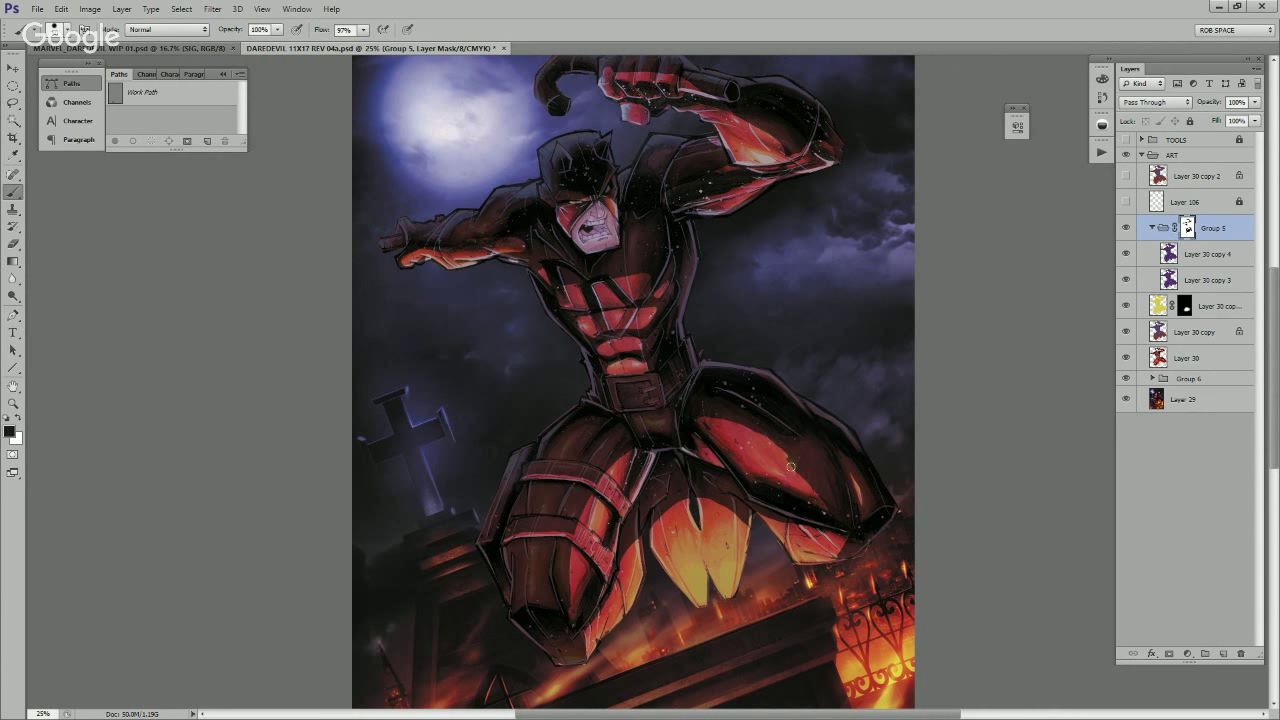
Step: Touch up the chest and abdomen highlights with alternating black and white strokes on the Group 5 mask
{"action": "left_click_drag", "start_coordinate": [716, 392], "coordinate": [826, 551]}
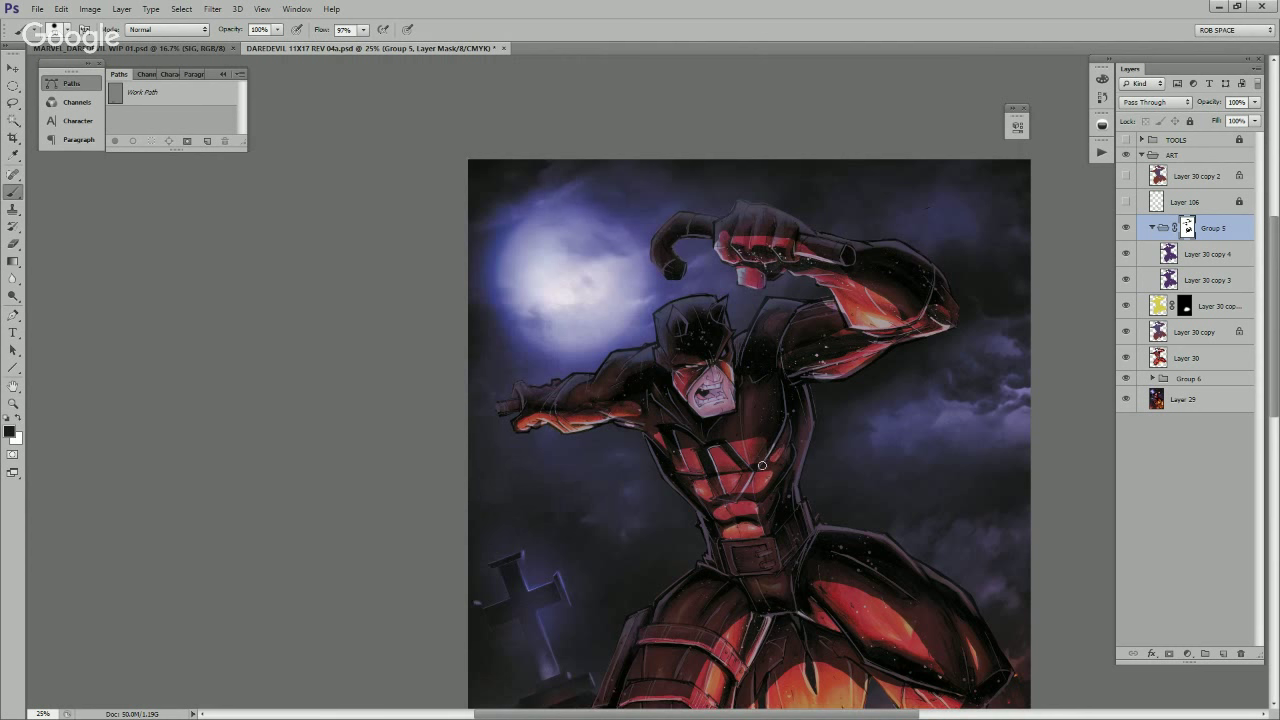
{"action": "key", "text": "x"}
{"action": "key", "text": "x"}
{"action": "key", "text": "x"}
{"action": "key", "text": "x"}
{"action": "key", "text": "x"}
{"action": "key", "text": "x"}
Step: Refine the fire-lit highlight beneath the outstretched arm, around the armpit, on the Group 5 mask
{"action": "left_click_drag", "start_coordinate": [654, 442], "coordinate": [785, 462]}
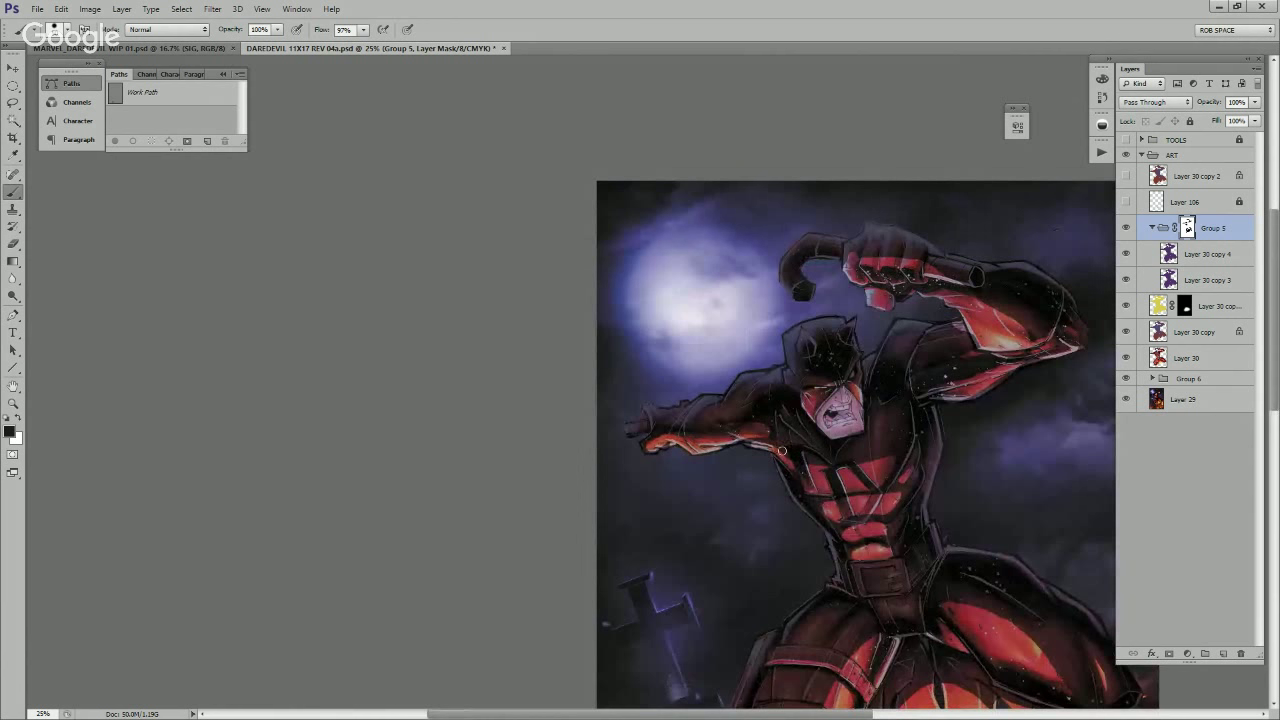
{"action": "key", "text": "x"}
{"action": "key", "text": "x"}
{"action": "key", "text": "x"}
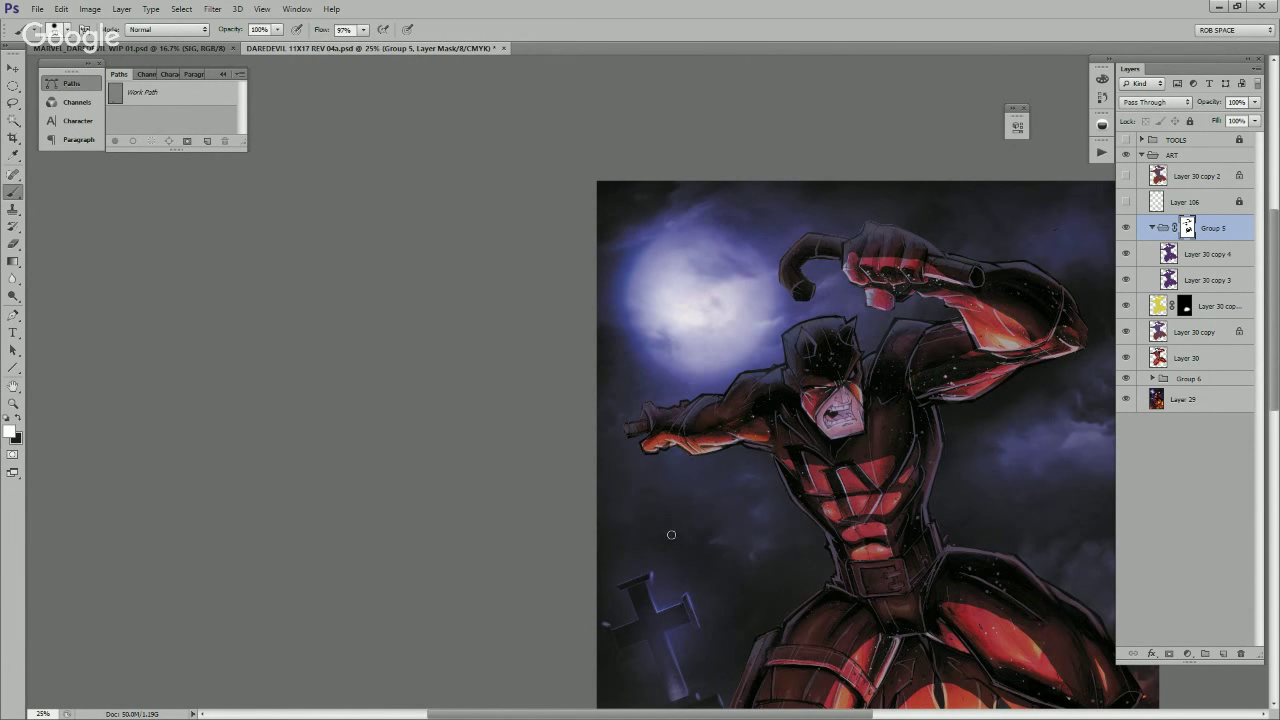
Step: Touch up the fire-lit highlights on the face with alternating black and white strokes on the Group 5 mask
{"action": "left_click_drag", "start_coordinate": [952, 487], "coordinate": [798, 537]}
{"action": "key", "text": "x"}
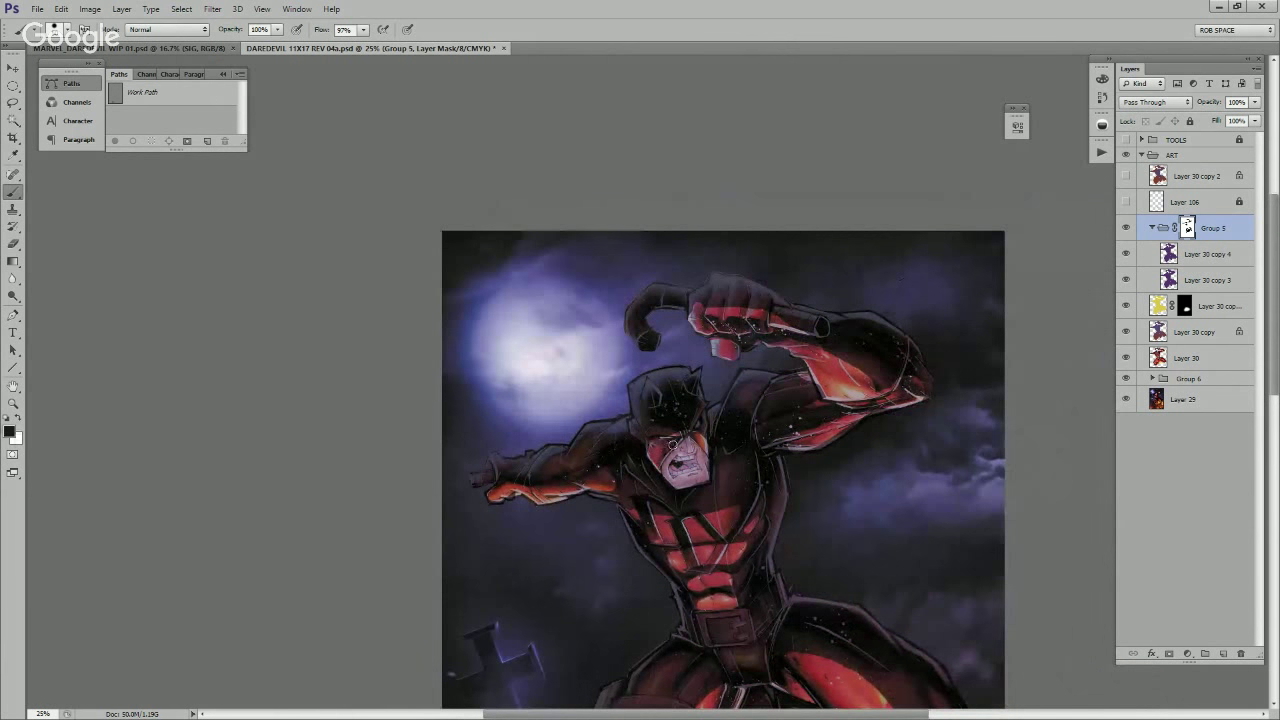
{"action": "key", "text": "x"}
{"action": "key", "text": "x"}
{"action": "key", "text": "x"}
{"action": "key", "text": "x"}
{"action": "left_click", "coordinate": [9, 431]}
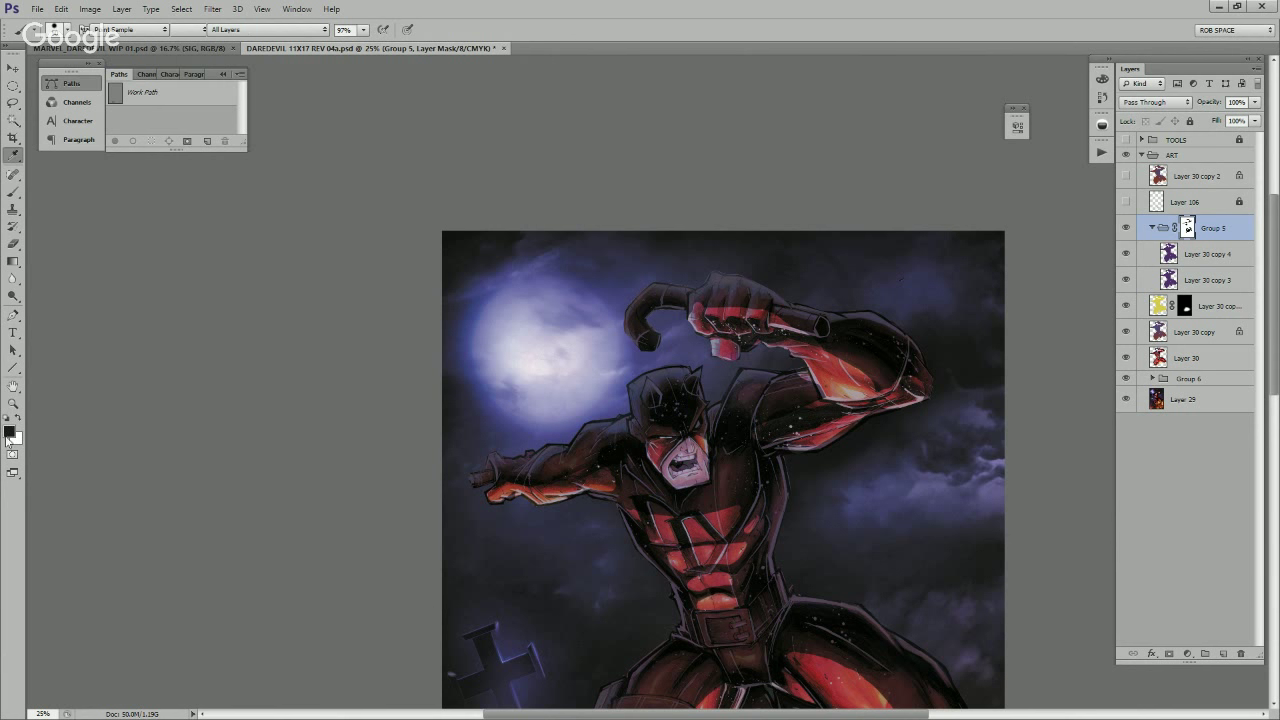
{"action": "left_click", "coordinate": [910, 469]}
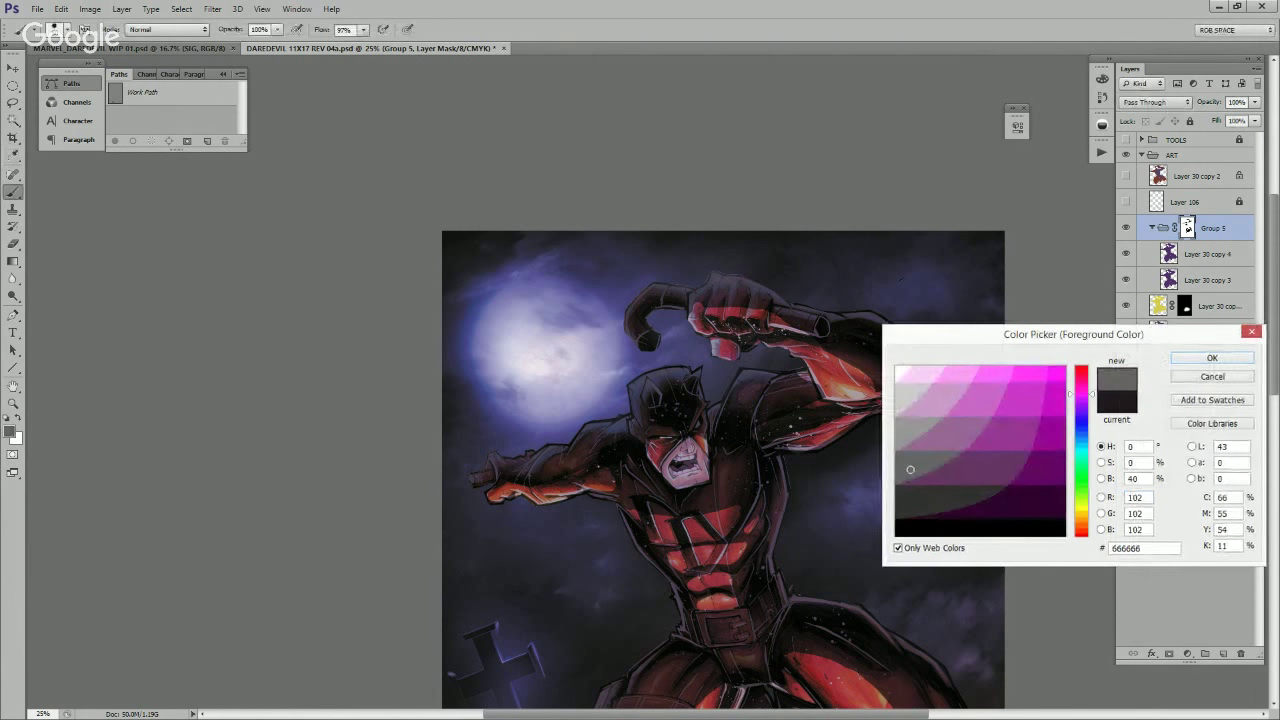
{"action": "key", "text": "Return"}
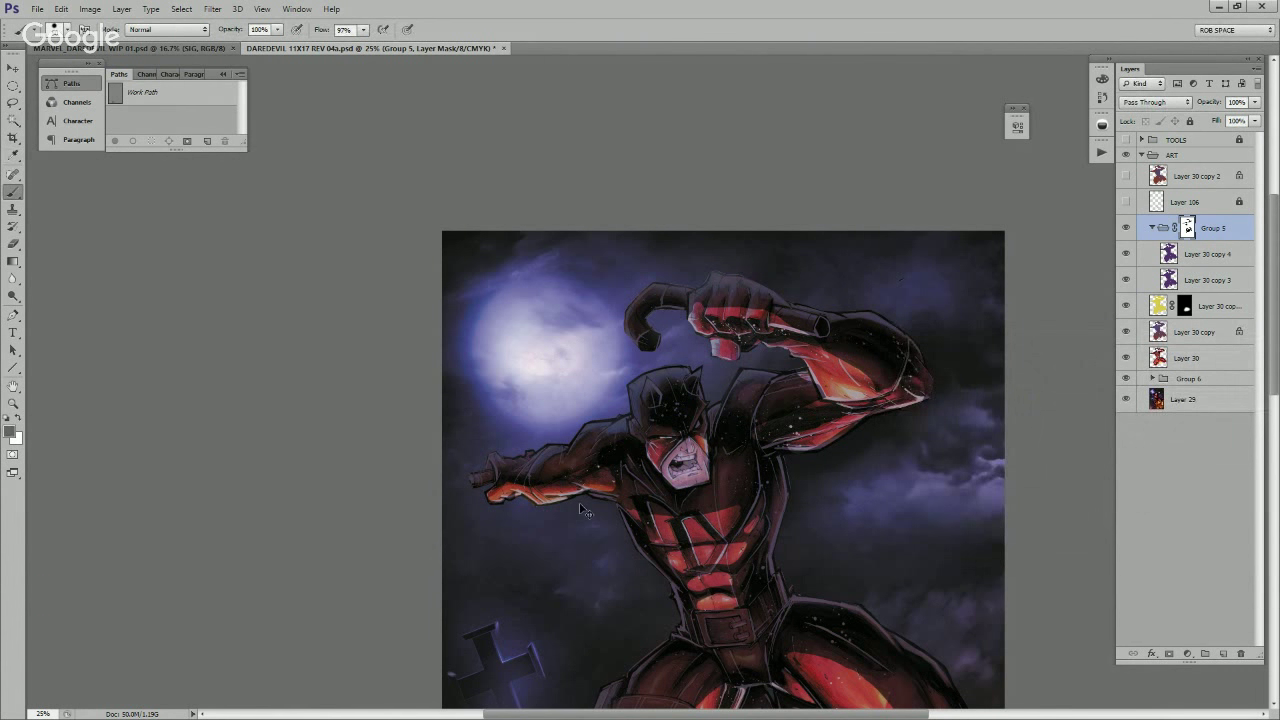
{"action": "left_click", "coordinate": [10, 432]}
{"action": "left_click", "coordinate": [914, 398]}
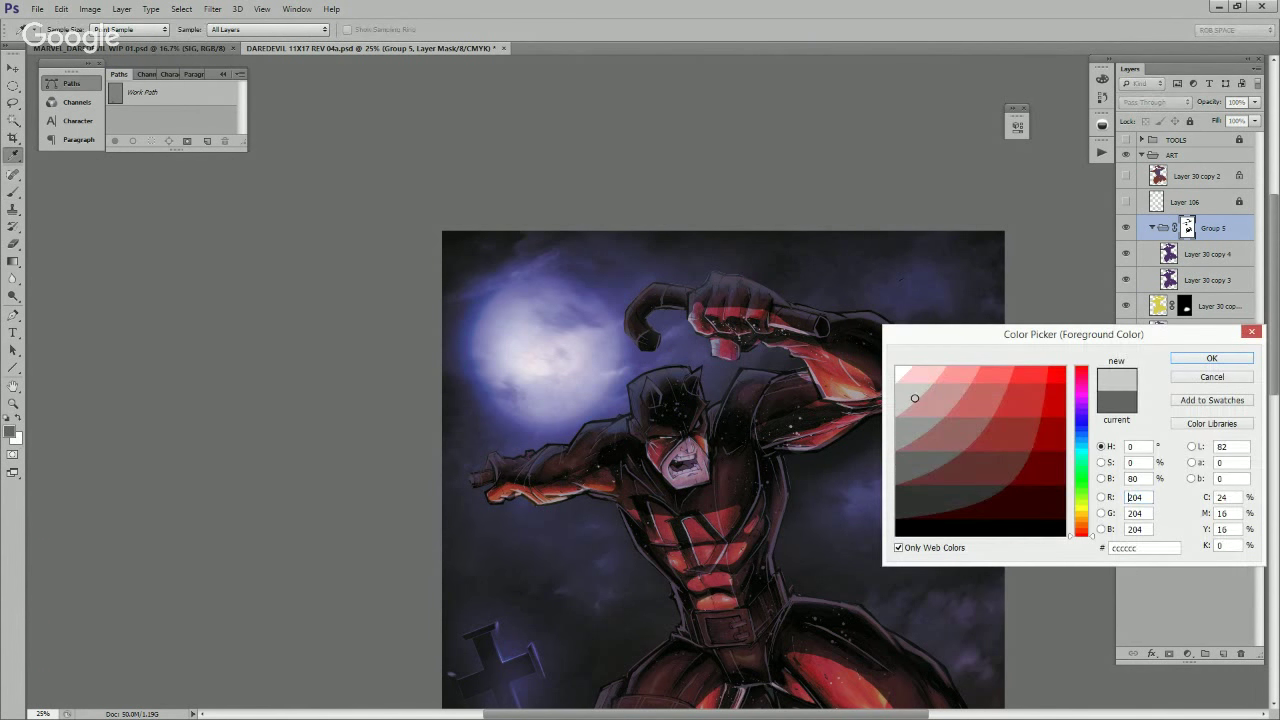
{"action": "key", "text": "Return"}
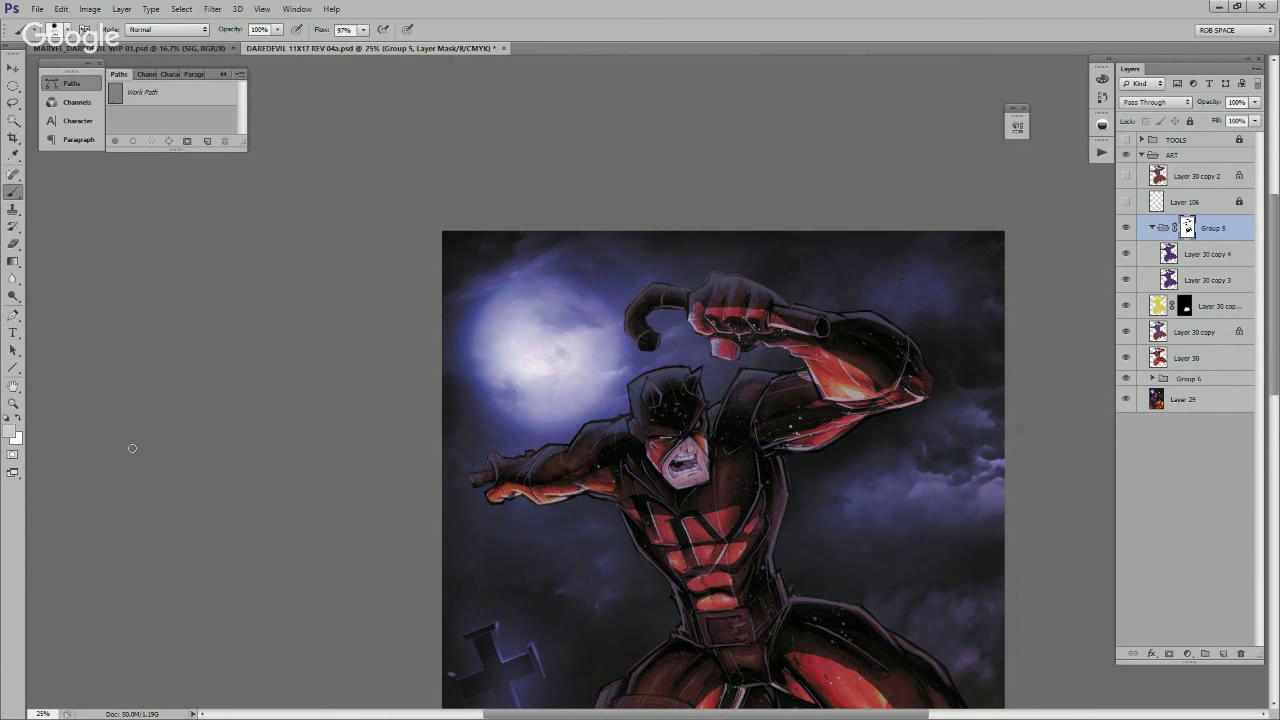
Step: Set the foreground colour to grey 999999 for softer touch-ups of the face highlights on the Group 5 mask
{"action": "left_click", "coordinate": [10, 432]}
{"action": "left_click", "coordinate": [912, 422]}
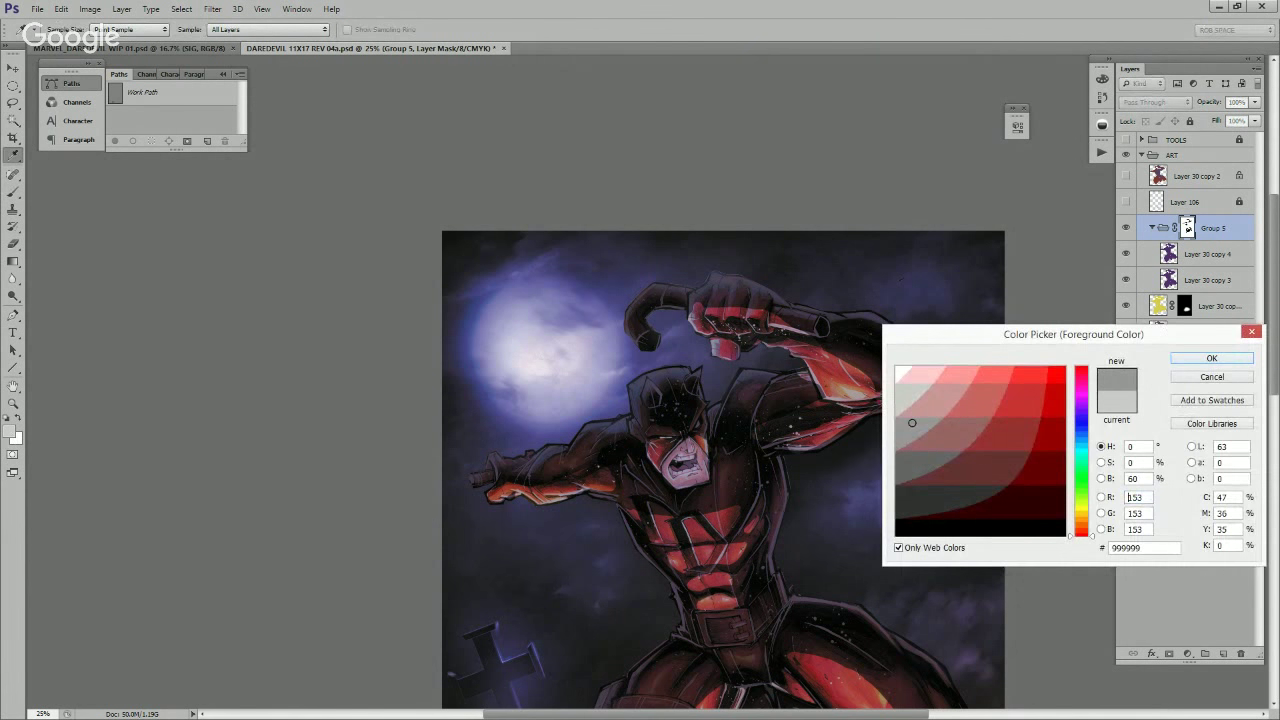
{"action": "key", "text": "Return"}
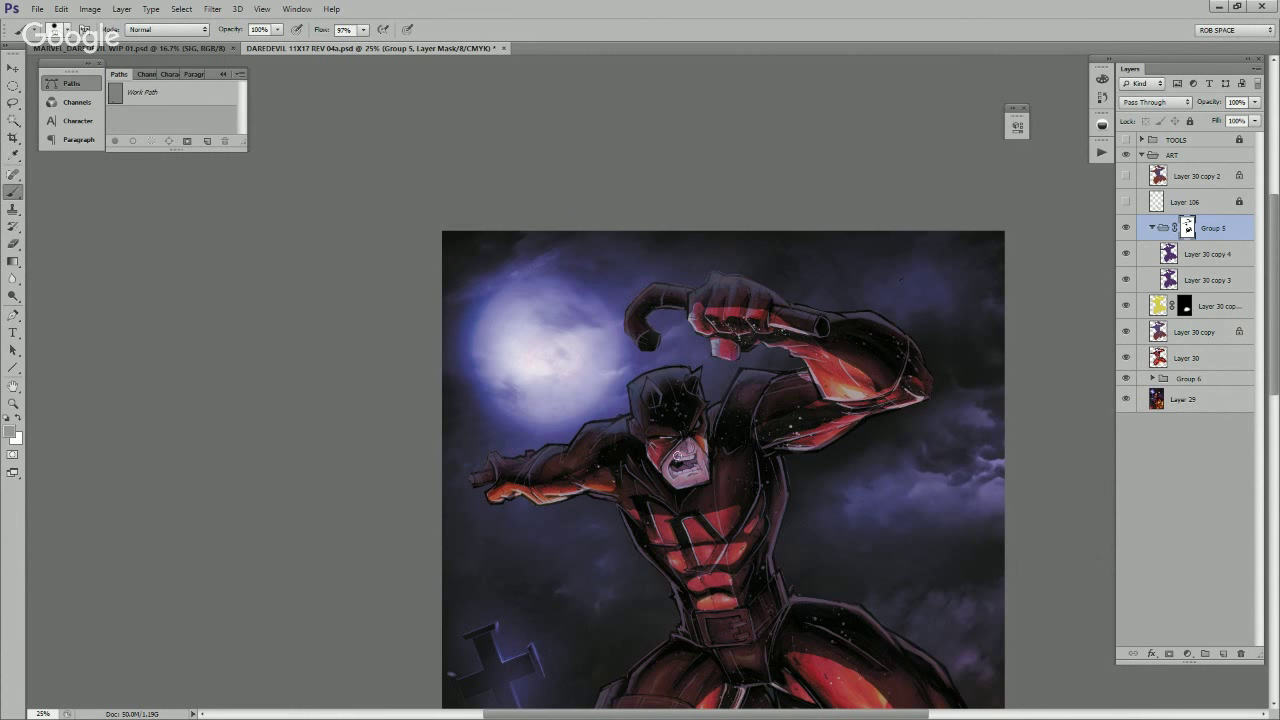
{"action": "key", "text": "x"}
{"action": "key", "text": "x"}
{"action": "key", "text": "x"}
Step: Set the foreground colour back to black and refine the highlights on the cowl around the eyes, brow and horns
{"action": "left_click", "coordinate": [10, 434]}
{"action": "left_click", "coordinate": [908, 526]}
{"action": "key", "text": "Return"}
{"action": "key", "text": "x"}
{"action": "key", "text": "x"}
{"action": "key", "text": "x"}
{"action": "key", "text": "x"}
{"action": "key", "text": "x"}
{"action": "key", "text": "x"}
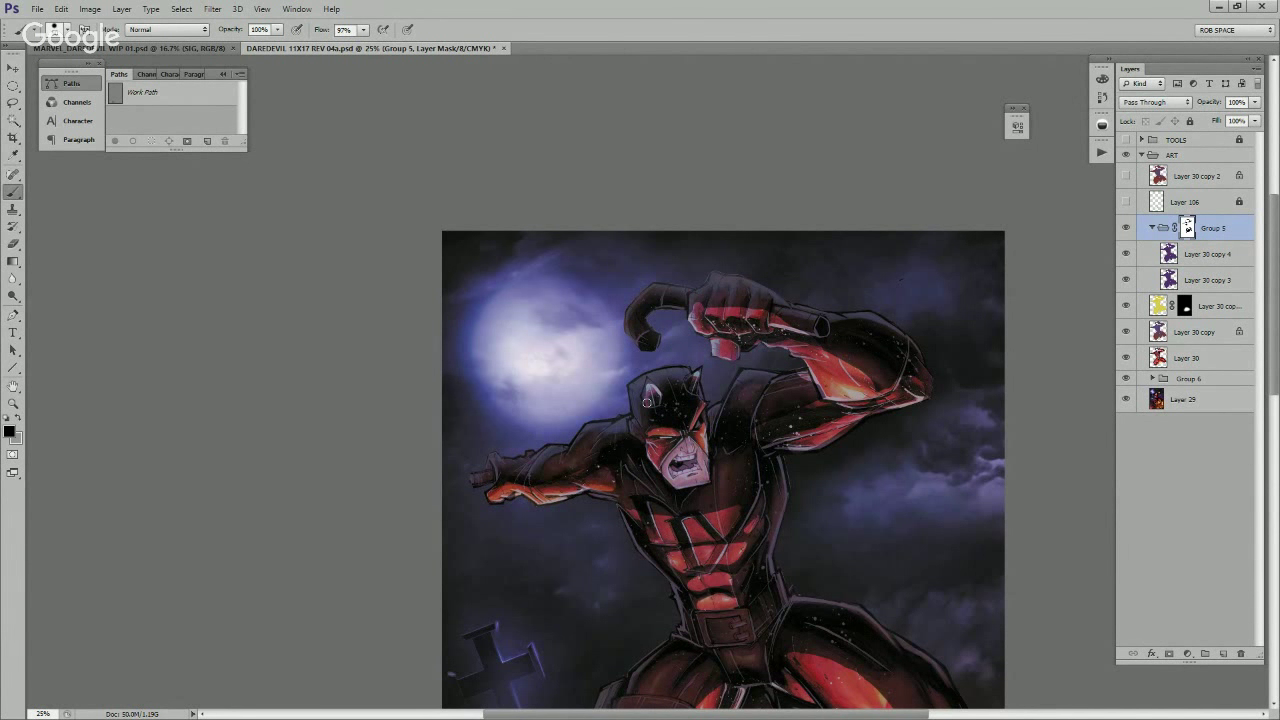
{"action": "key", "text": "x"}
{"action": "key", "text": "x"}
Step: Paint fire-lit streaks along the upper part of the raised arm on the Group 5 mask
{"action": "left_click_drag", "start_coordinate": [853, 403], "coordinate": [738, 421]}
{"action": "key", "text": "x"}
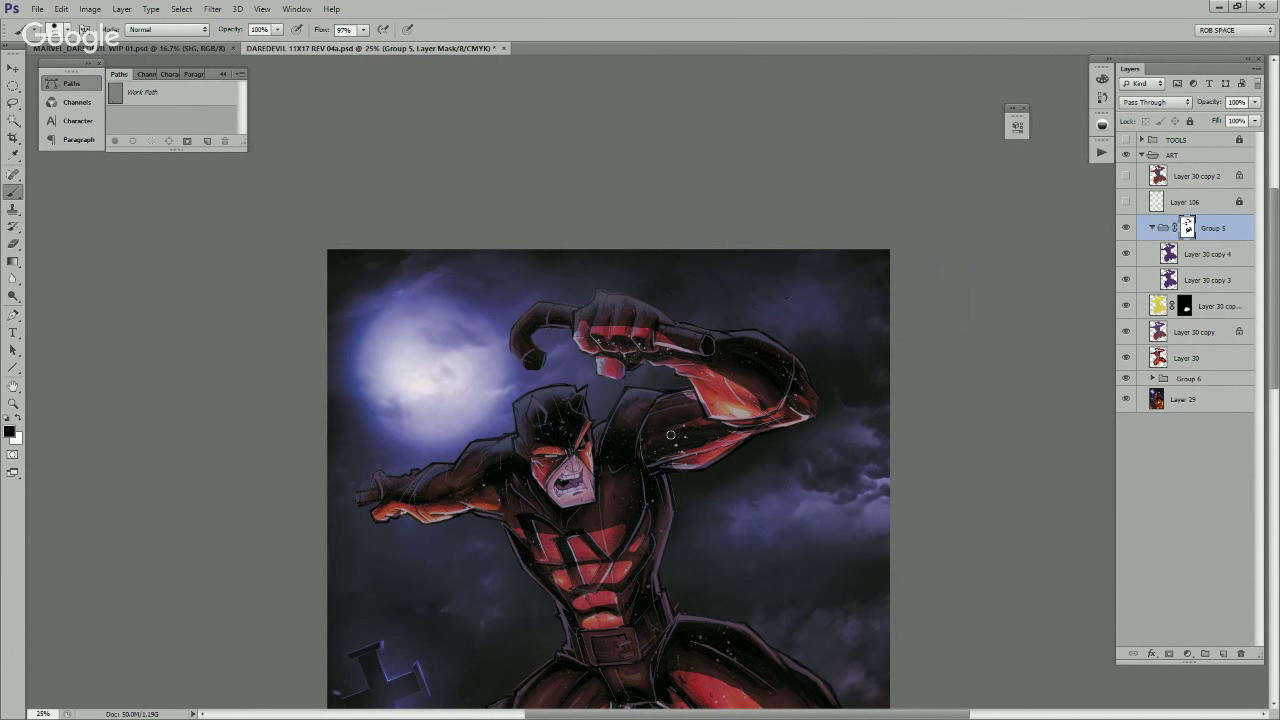
{"action": "key", "text": "x"}
{"action": "key", "text": "x"}
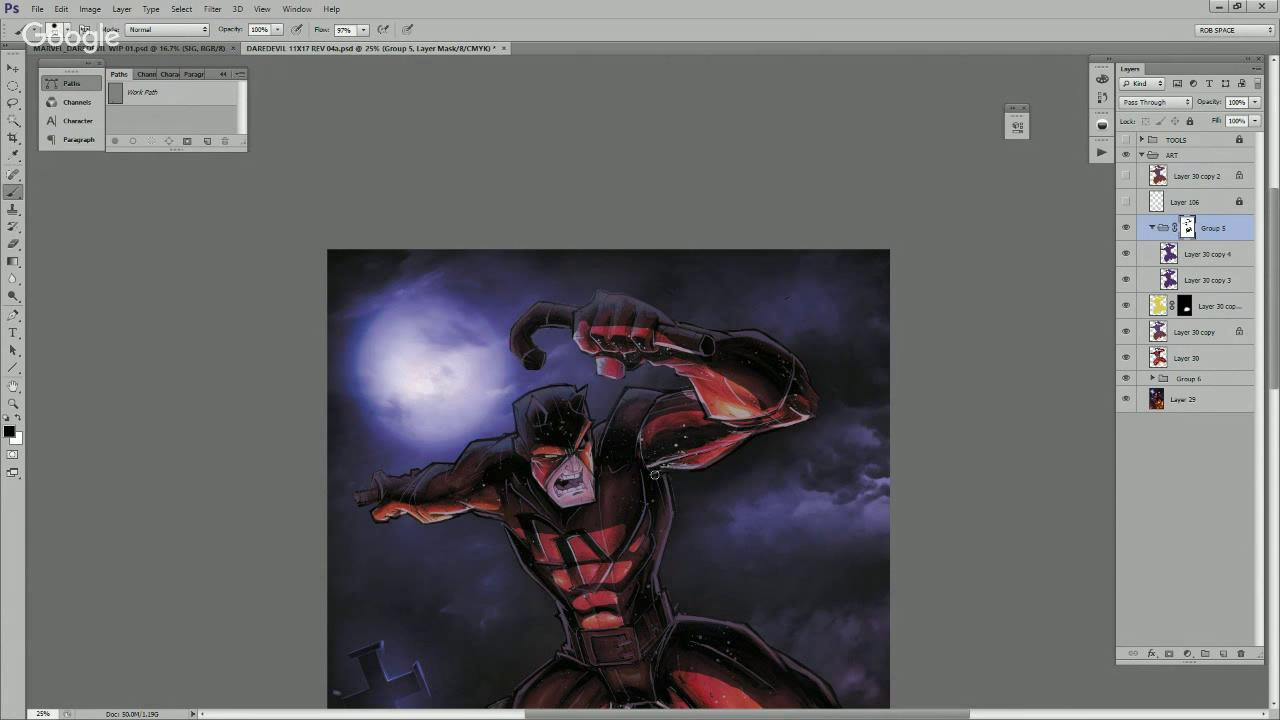
Step: Refine the light under the raised fist and reveal highlights on the curved club's tip and straight shaft
{"action": "left_click_drag", "start_coordinate": [772, 426], "coordinate": [717, 441]}
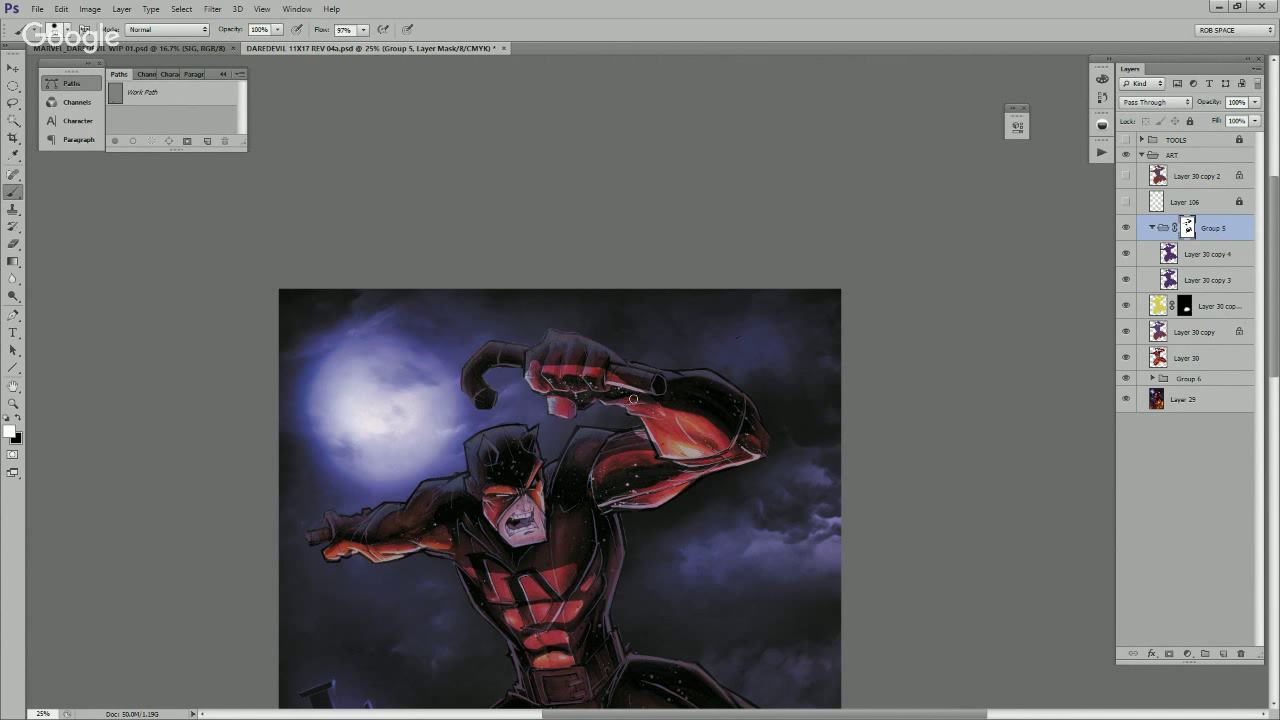
{"action": "key", "text": "x"}
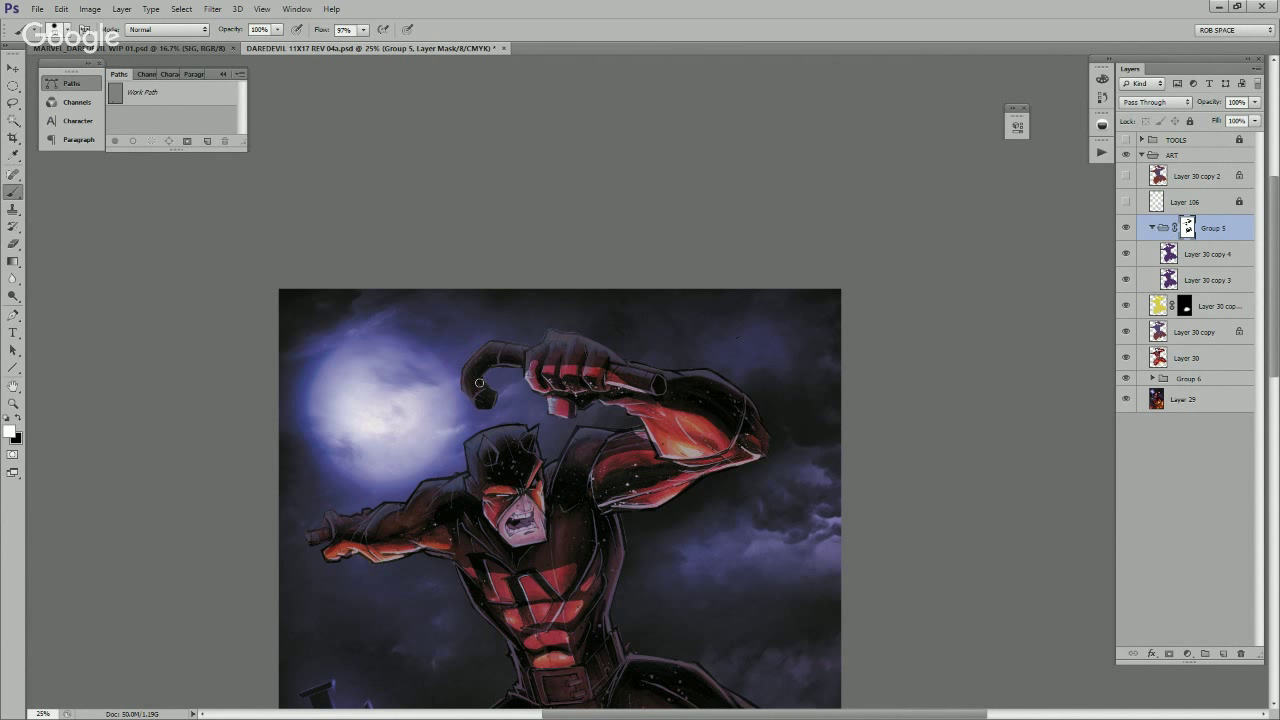
{"action": "key", "text": "x"}
{"action": "left_click_drag", "start_coordinate": [479, 393], "coordinate": [483, 405]}
{"action": "mouse_move", "coordinate": [746, 412]}
{"action": "left_mouse_down"}
{"action": "mouse_move", "coordinate": [754, 261]}
{"action": "mouse_move", "coordinate": [770, 300]}
{"action": "left_mouse_up"}
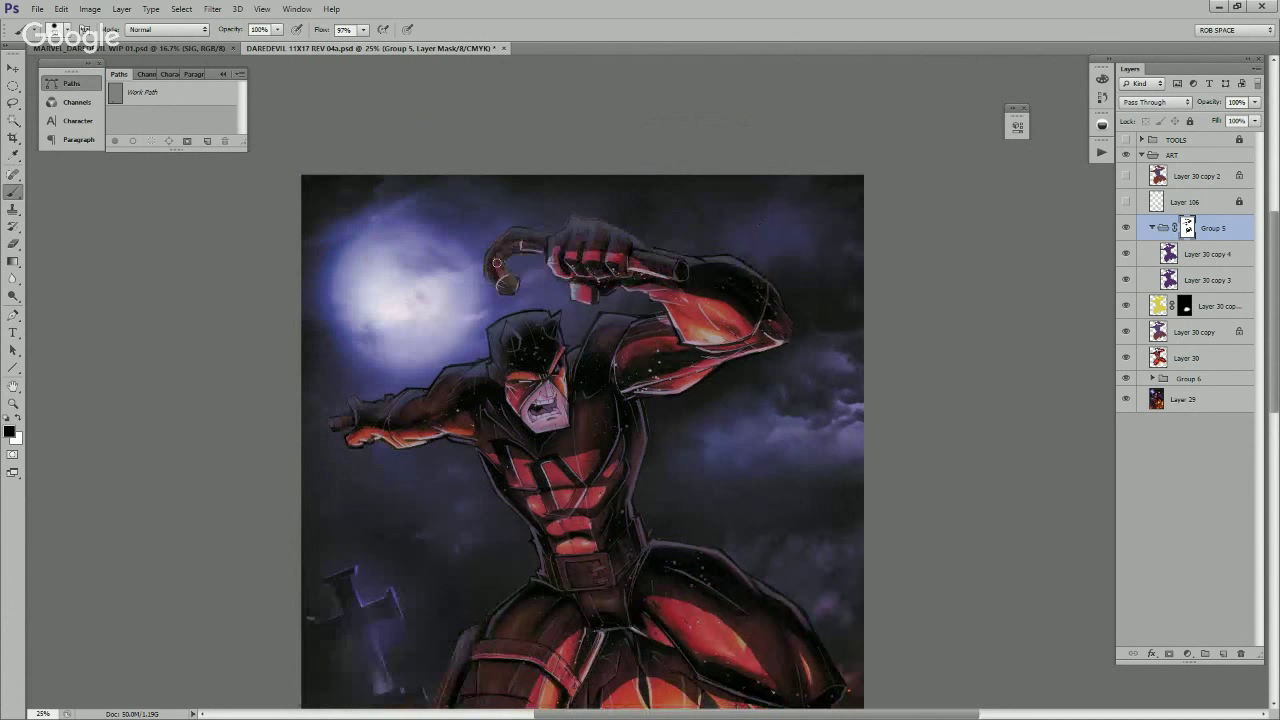
{"action": "key", "text": "x"}
{"action": "key", "text": "x"}
{"action": "left_click_drag", "start_coordinate": [634, 266], "coordinate": [678, 272]}
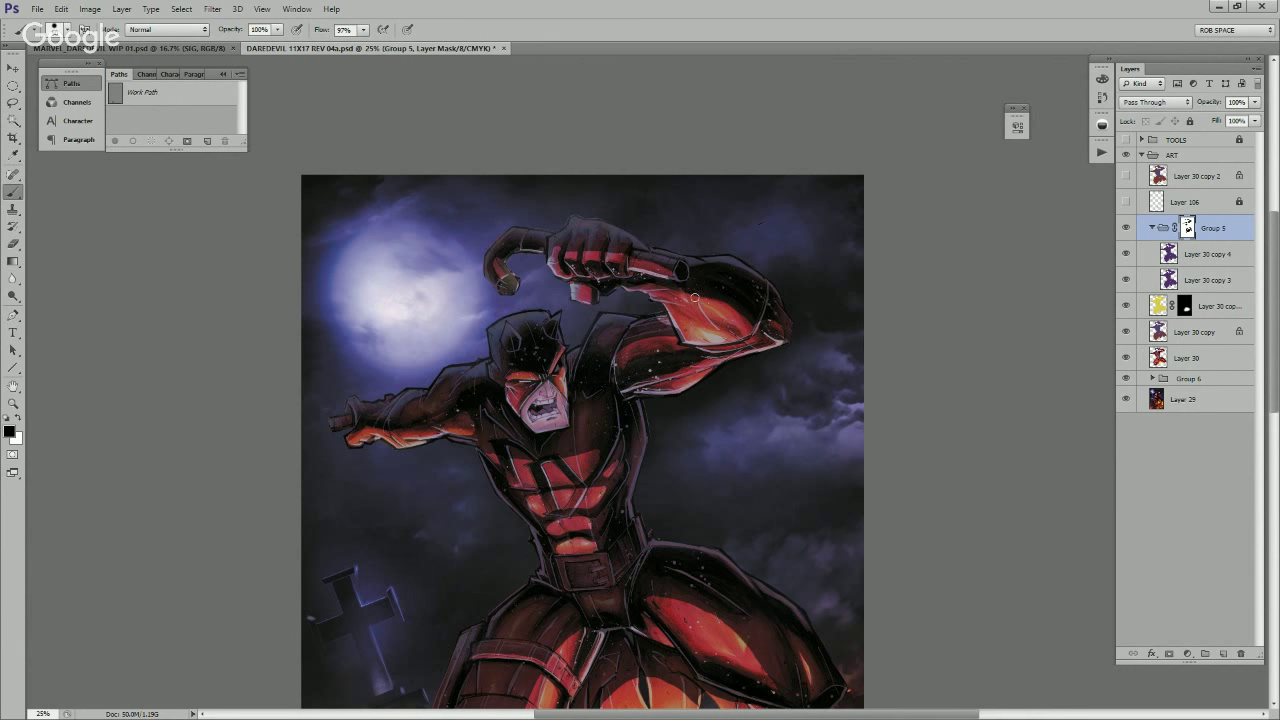
Step: Refine the highlights on the raised forearm and upper arm with alternating black and white strokes
{"action": "key", "text": "x"}
{"action": "key", "text": "x"}
{"action": "key", "text": "x"}
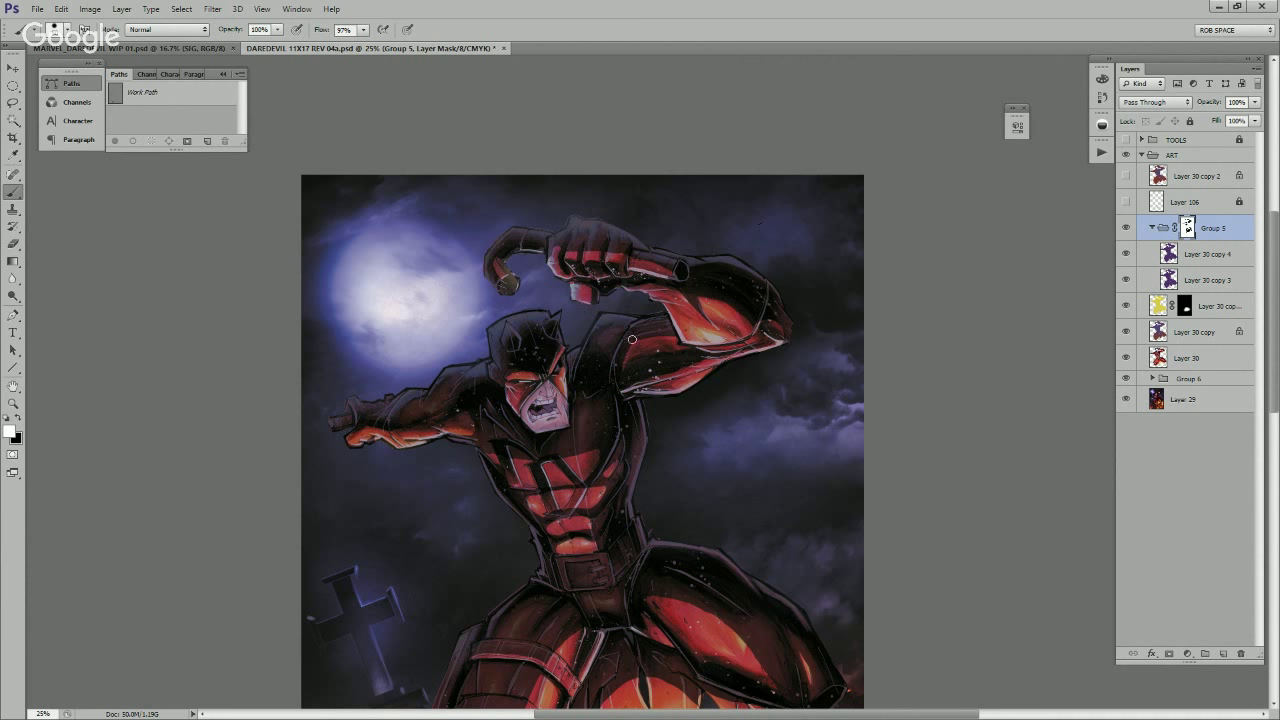
Step: Paint black on the Group 5 mask to light both pectorals around the chest emblem
{"action": "left_click_drag", "start_coordinate": [625, 452], "coordinate": [668, 416]}
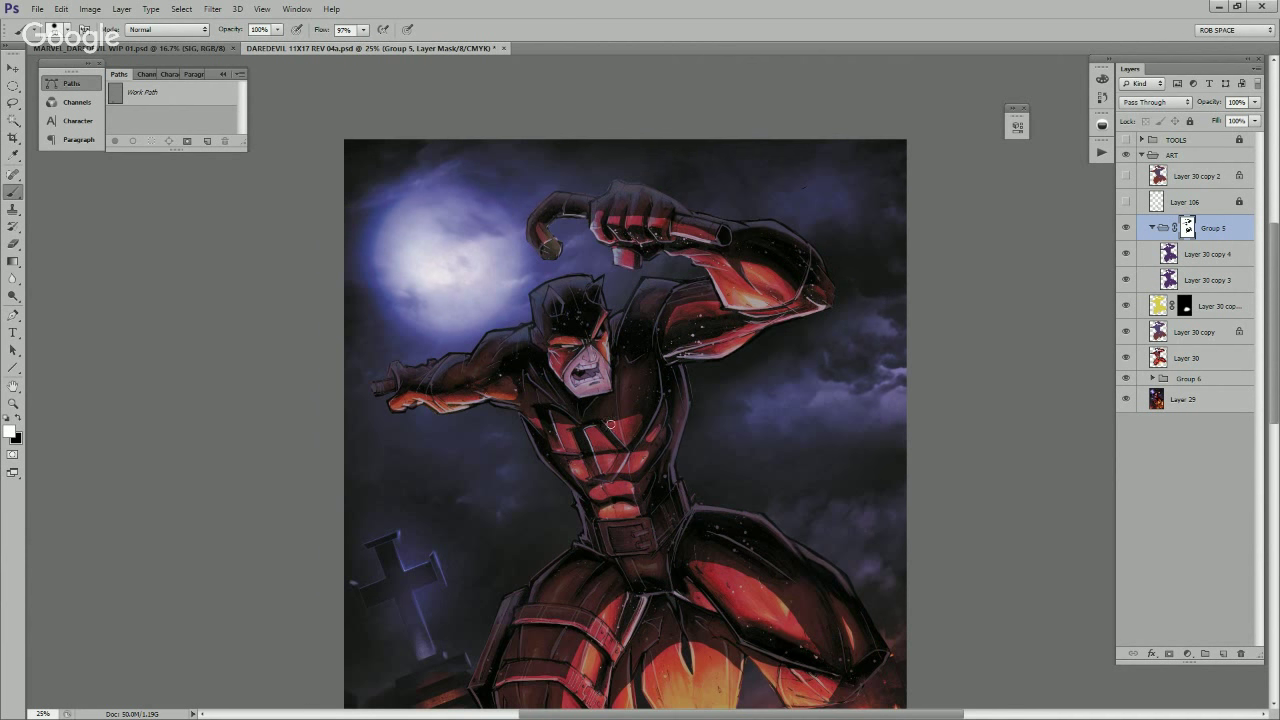
{"action": "key", "text": "x"}
{"action": "mouse_move", "coordinate": [582, 432]}
{"action": "left_mouse_down"}
{"action": "mouse_move", "coordinate": [626, 407]}
{"action": "mouse_move", "coordinate": [598, 433]}
{"action": "mouse_move", "coordinate": [642, 415]}
{"action": "mouse_move", "coordinate": [590, 430]}
{"action": "mouse_move", "coordinate": [612, 406]}
{"action": "mouse_move", "coordinate": [576, 428]}
{"action": "mouse_move", "coordinate": [754, 419]}
{"action": "left_mouse_up"}
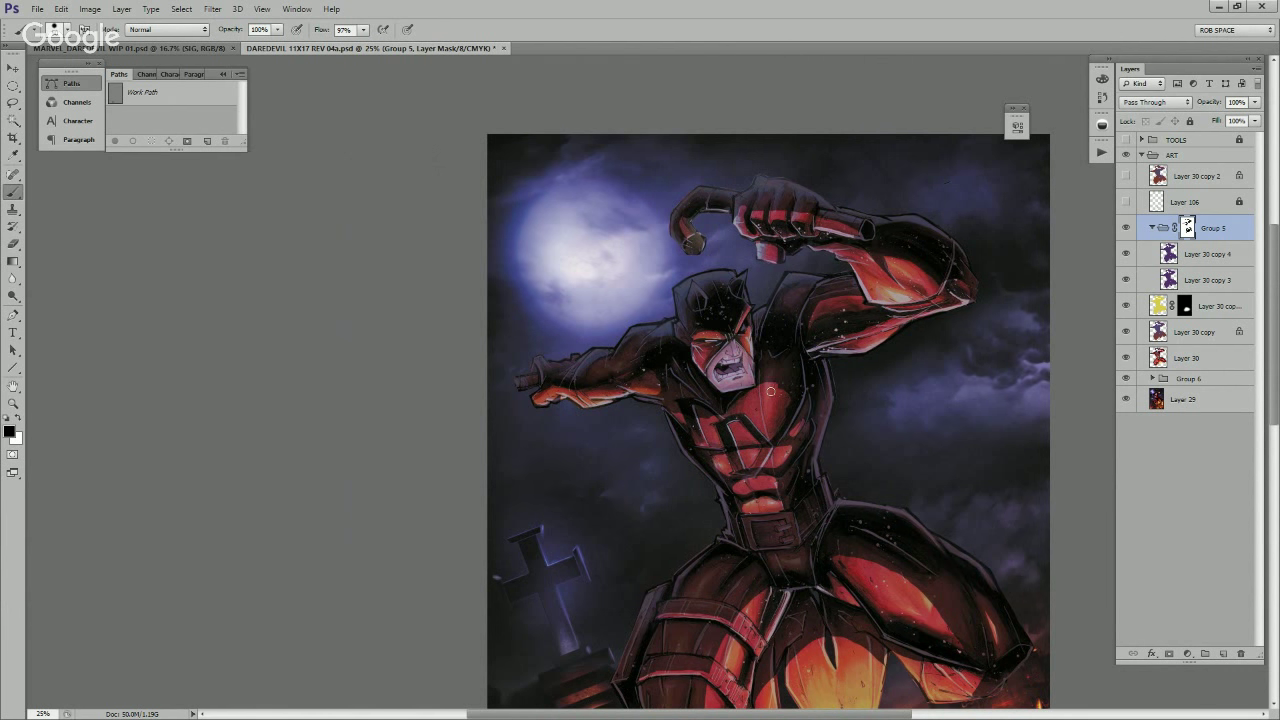
{"action": "left_click_drag", "start_coordinate": [714, 420], "coordinate": [675, 420]}
{"action": "left_click_drag", "start_coordinate": [852, 428], "coordinate": [815, 378]}
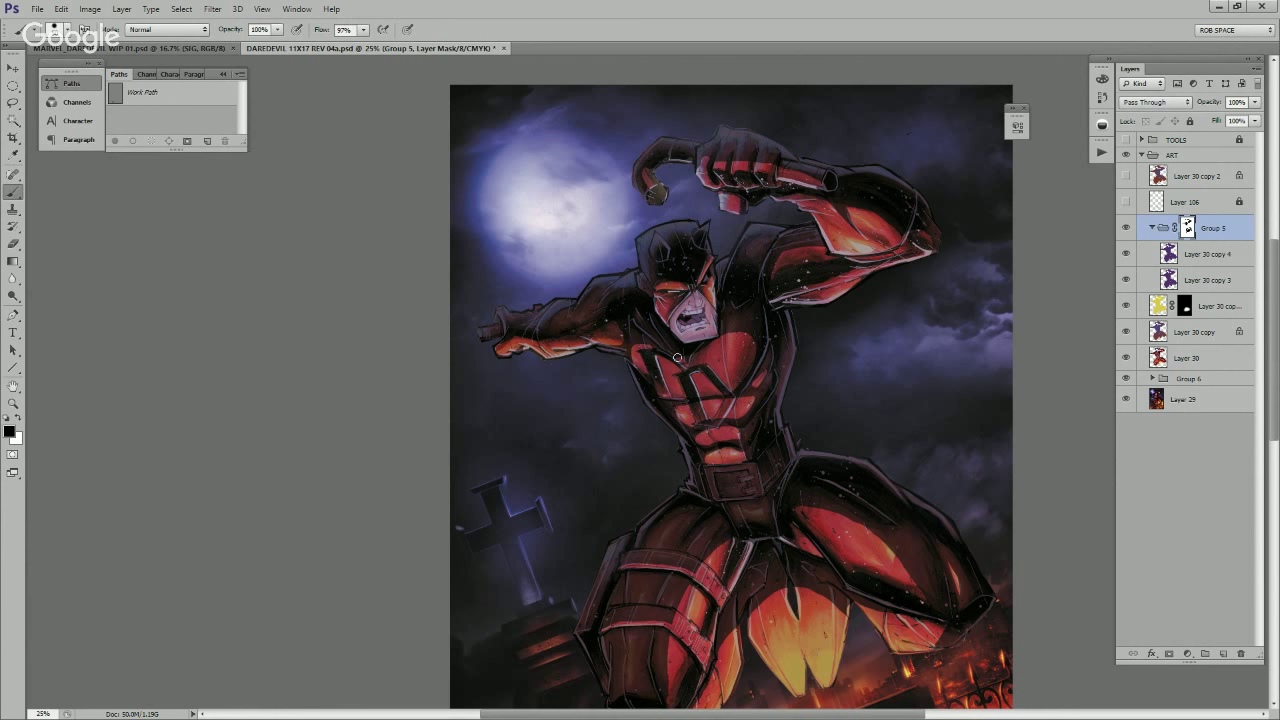
{"action": "left_click_drag", "start_coordinate": [674, 331], "coordinate": [662, 355]}
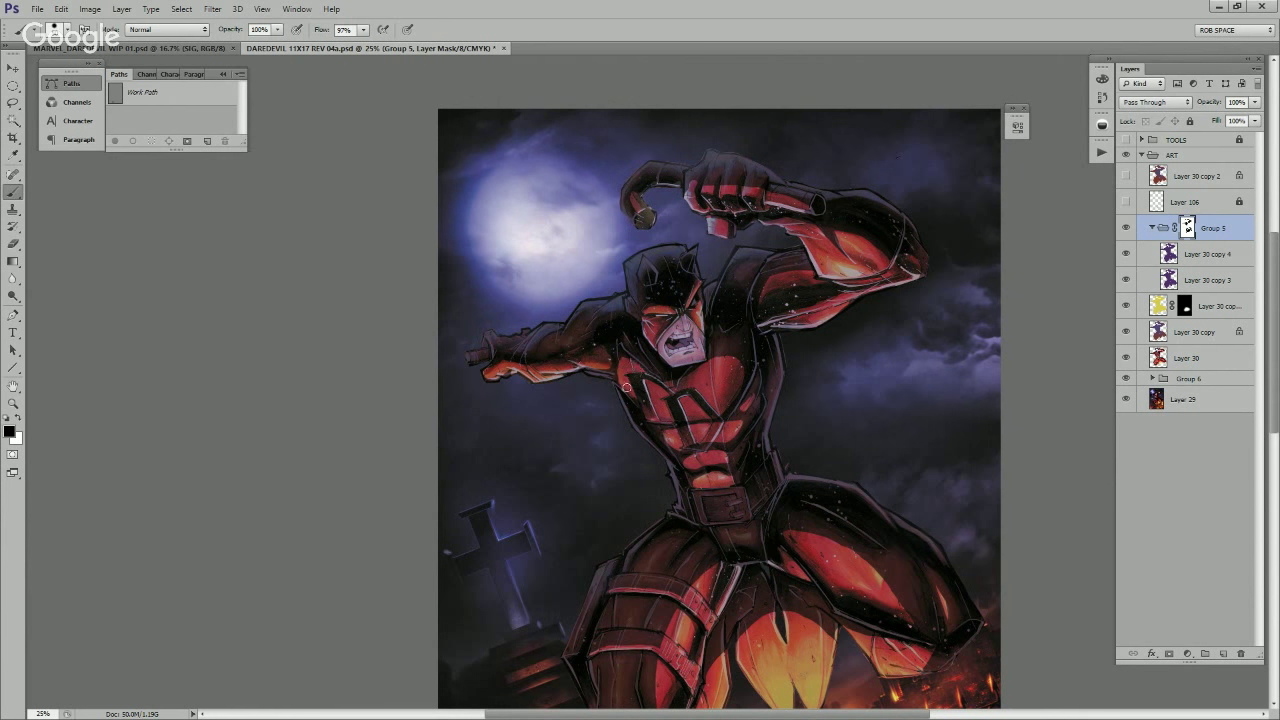
{"action": "left_click_drag", "start_coordinate": [621, 381], "coordinate": [606, 372]}
{"action": "left_click_drag", "start_coordinate": [826, 361], "coordinate": [828, 359]}
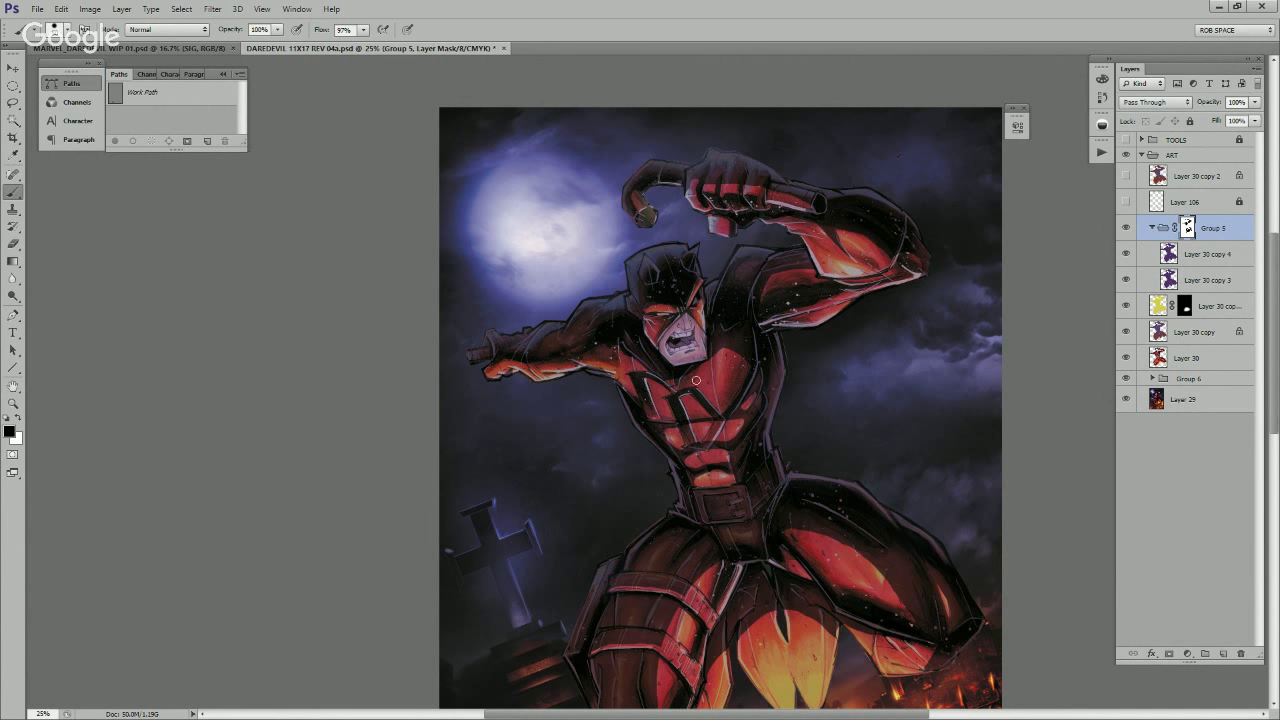
Step: Extend the fire-lit area across the upper centre of the chest and clean up its edges near the outstretched arm
{"action": "key", "text": "x"}
{"action": "key", "text": "x"}
{"action": "key", "text": "x"}
{"action": "left_click_drag", "start_coordinate": [736, 346], "coordinate": [748, 366]}
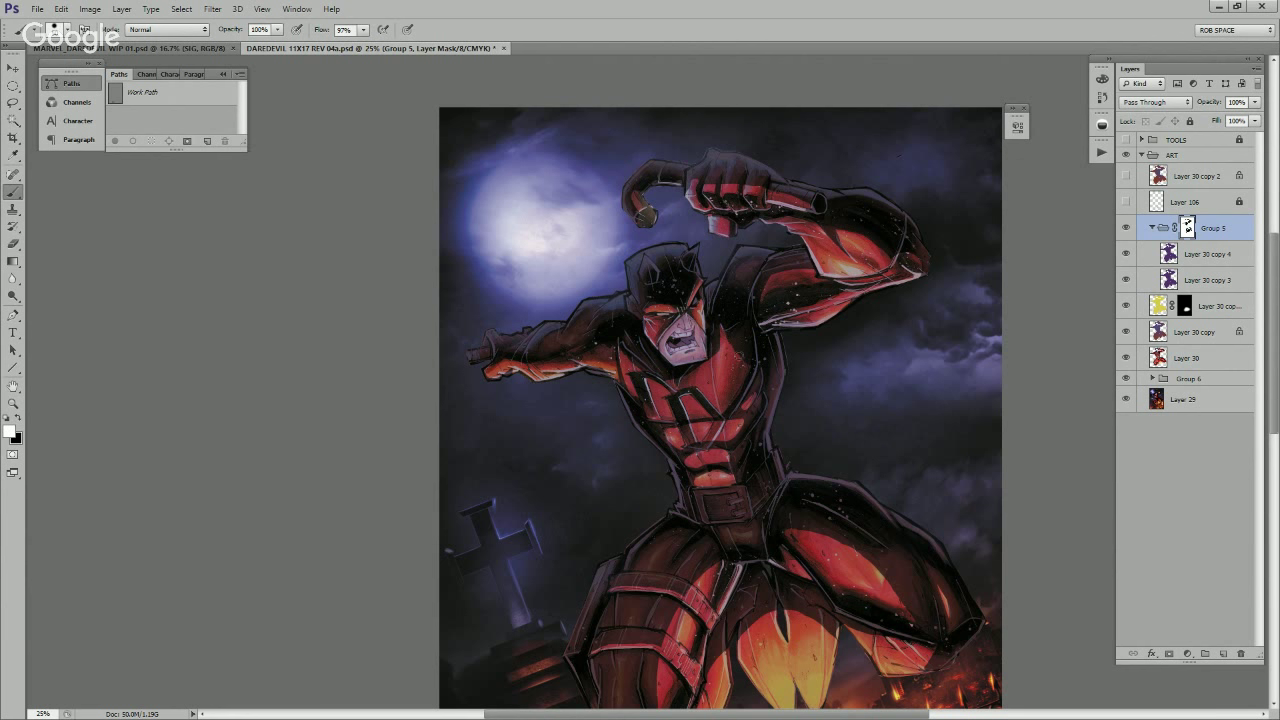
{"action": "key", "text": "x"}
{"action": "left_click_drag", "start_coordinate": [706, 352], "coordinate": [742, 392]}
{"action": "key", "text": "x"}
{"action": "left_click_drag", "start_coordinate": [654, 388], "coordinate": [652, 420]}
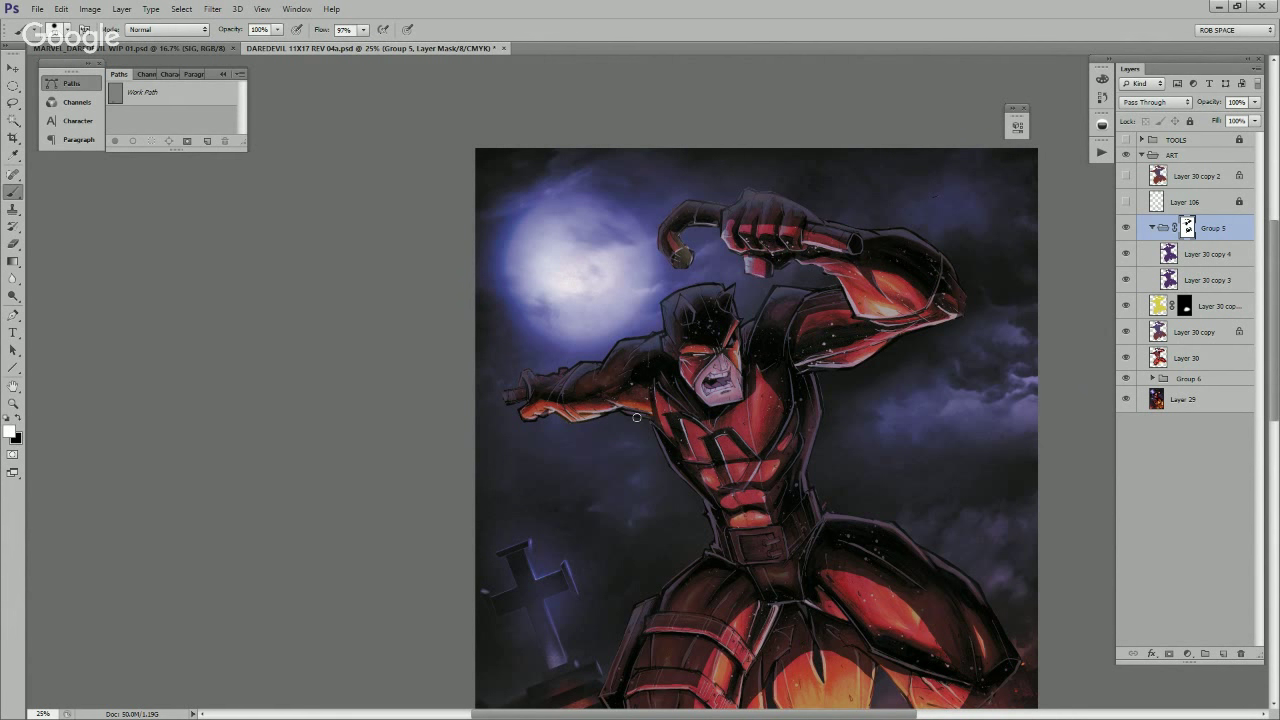
{"action": "key", "text": "x"}
Step: Add a small highlight to the club tip in the outstretched hand on the Group 5 mask
{"action": "left_click_drag", "start_coordinate": [802, 492], "coordinate": [811, 373]}
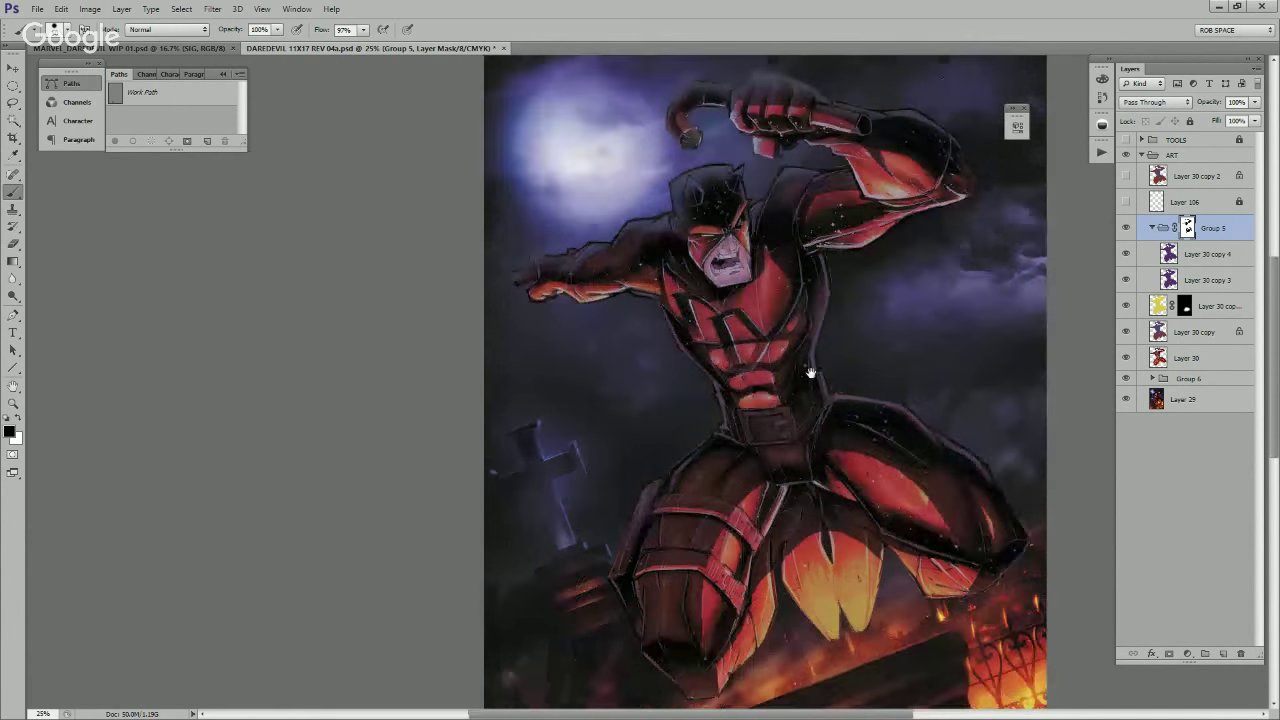
{"action": "key", "text": "x"}
{"action": "key", "text": "x"}
{"action": "left_click_drag", "start_coordinate": [528, 283], "coordinate": [524, 278]}
Step: Touch up the highlight on the bent leg's lower part below the knee with black and white strokes
{"action": "left_click_drag", "start_coordinate": [960, 496], "coordinate": [796, 411]}
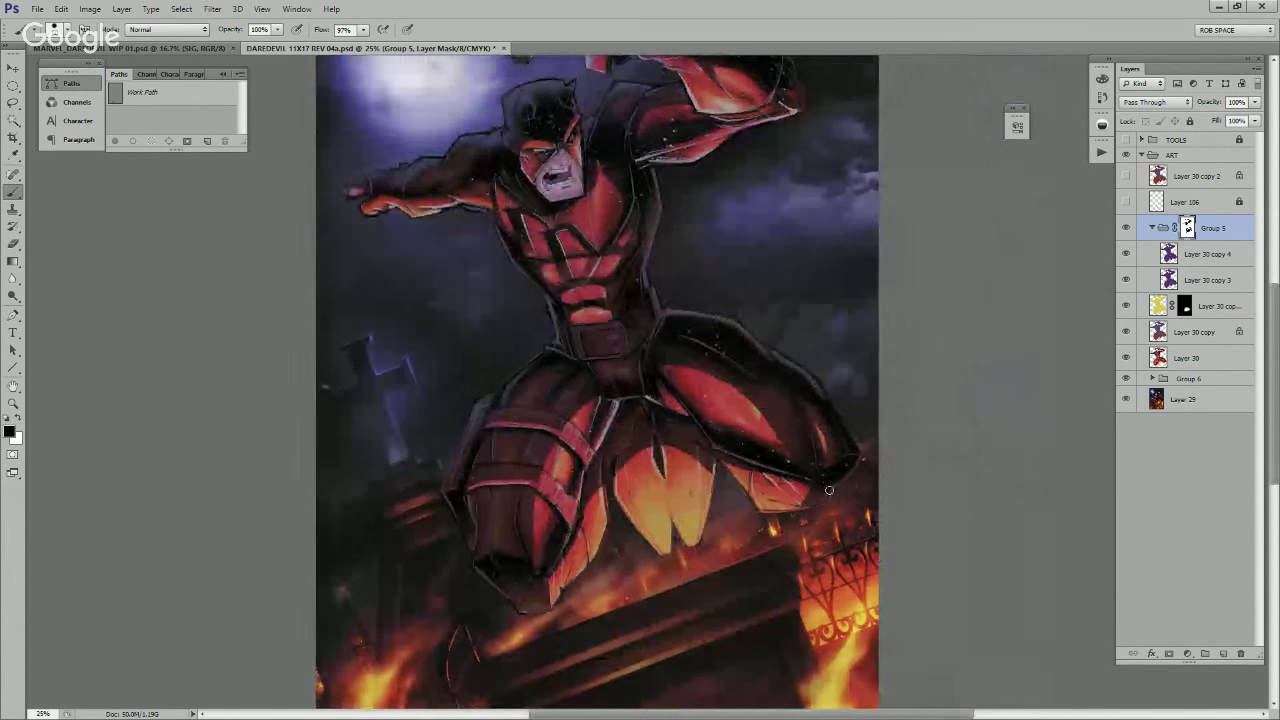
{"action": "key", "text": "x"}
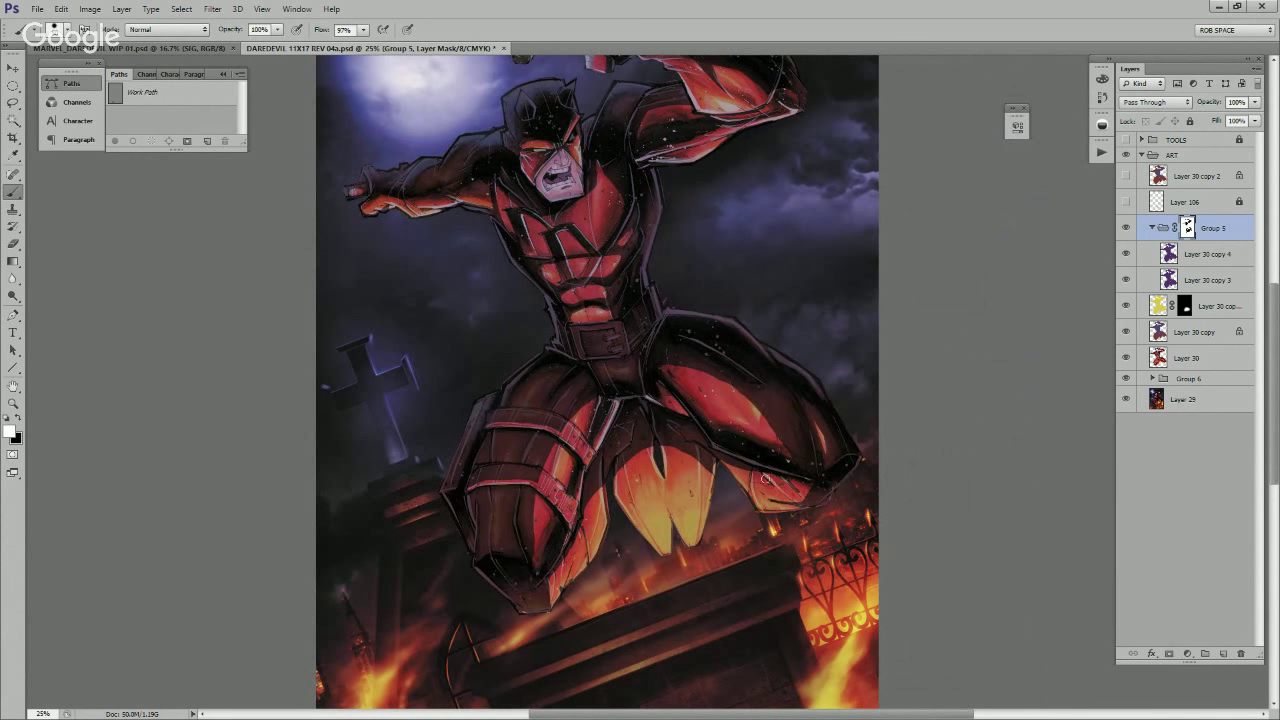
{"action": "left_click_drag", "start_coordinate": [806, 480], "coordinate": [800, 577]}
{"action": "left_click_drag", "start_coordinate": [780, 460], "coordinate": [786, 563]}
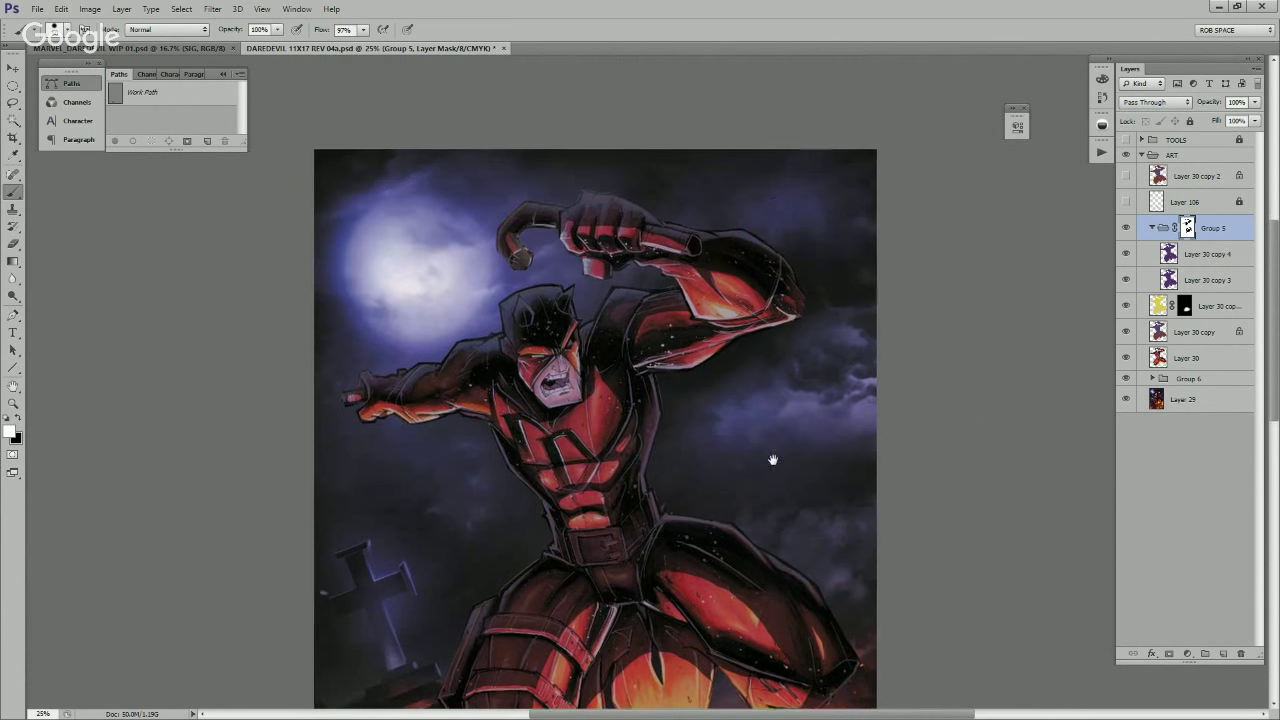
Step: Touch up the highlights on the knuckles of the raised fist with black on the Group 5 mask
{"action": "left_click_drag", "start_coordinate": [668, 308], "coordinate": [716, 442]}
{"action": "left_click_drag", "start_coordinate": [673, 384], "coordinate": [860, 480]}
{"action": "key", "text": "x"}
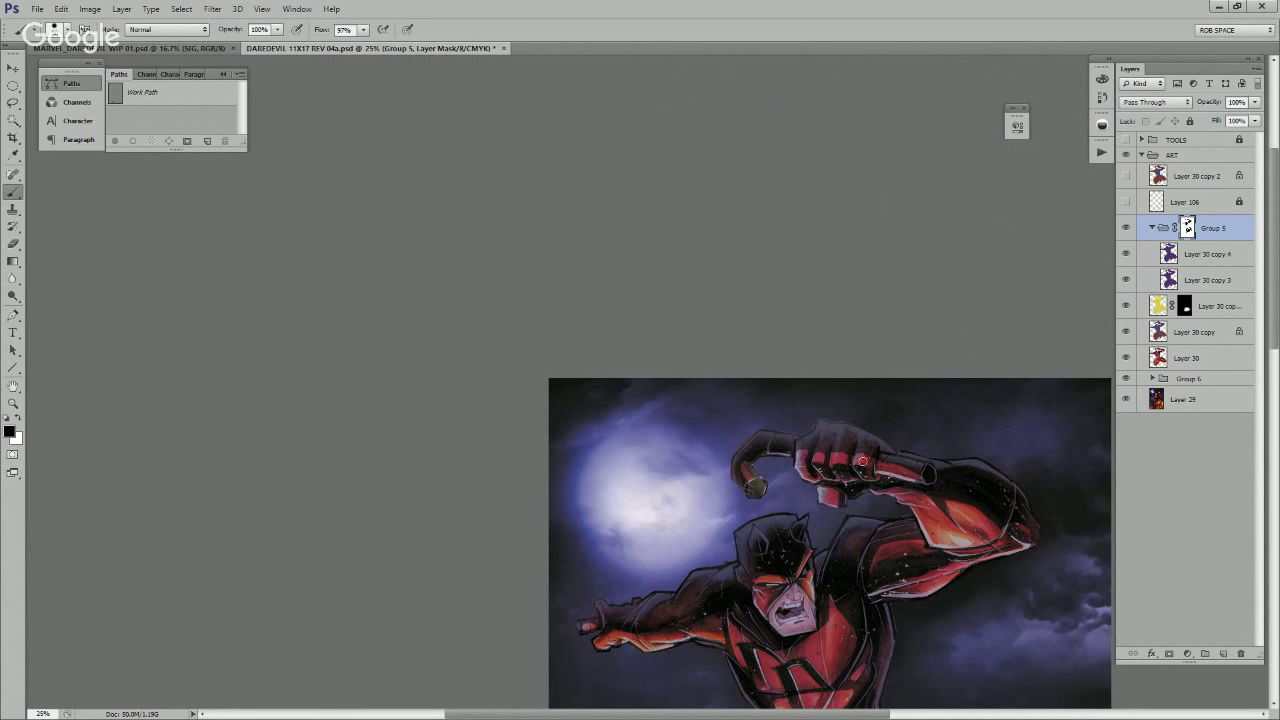
Step: Touch up the bent leg's thigh and the area between the legs with alternating white and black mask strokes
{"action": "left_click_drag", "start_coordinate": [1014, 572], "coordinate": [869, 306]}
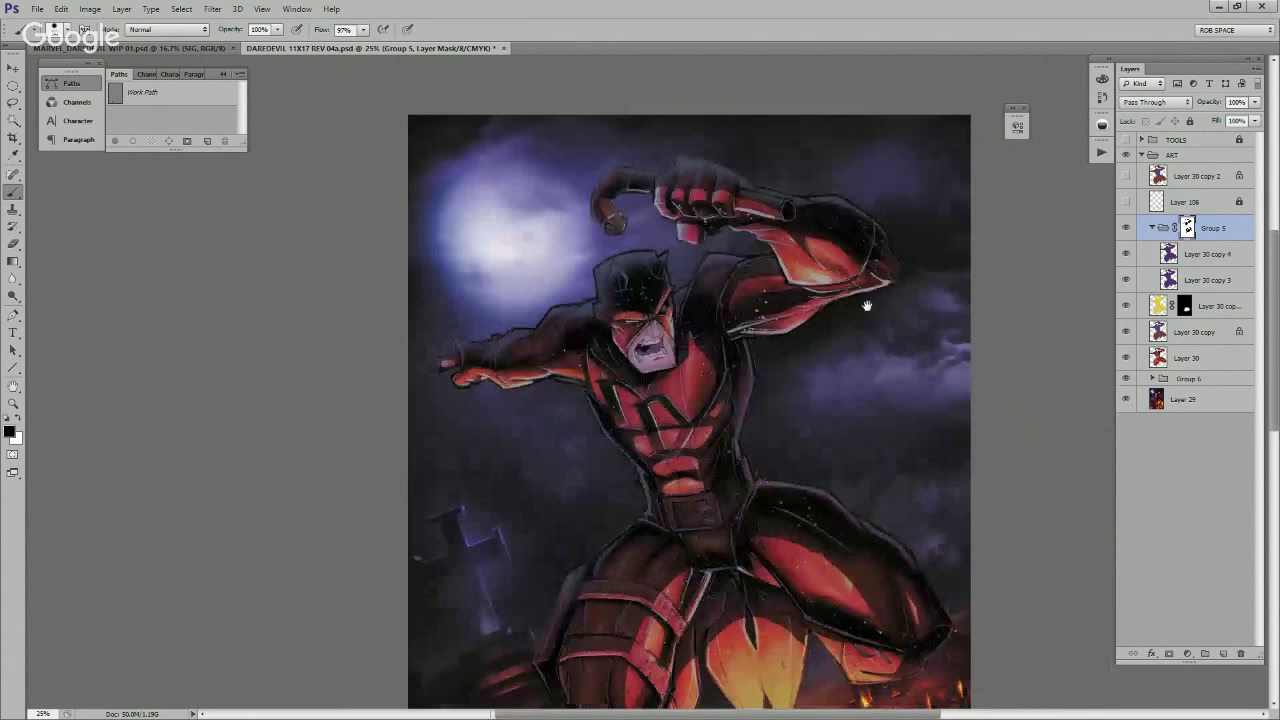
{"action": "left_click_drag", "start_coordinate": [853, 489], "coordinate": [823, 381]}
{"action": "key", "text": "x"}
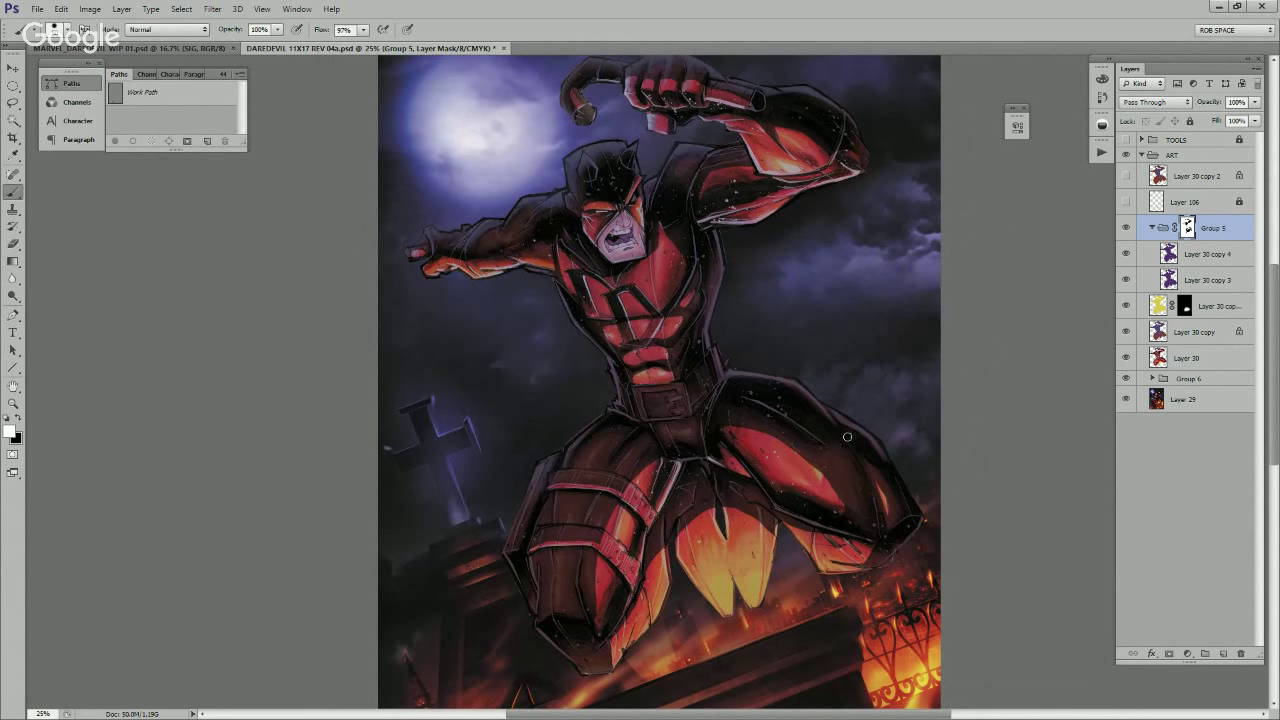
{"action": "left_click_drag", "start_coordinate": [846, 510], "coordinate": [849, 452]}
{"action": "key", "text": "x"}
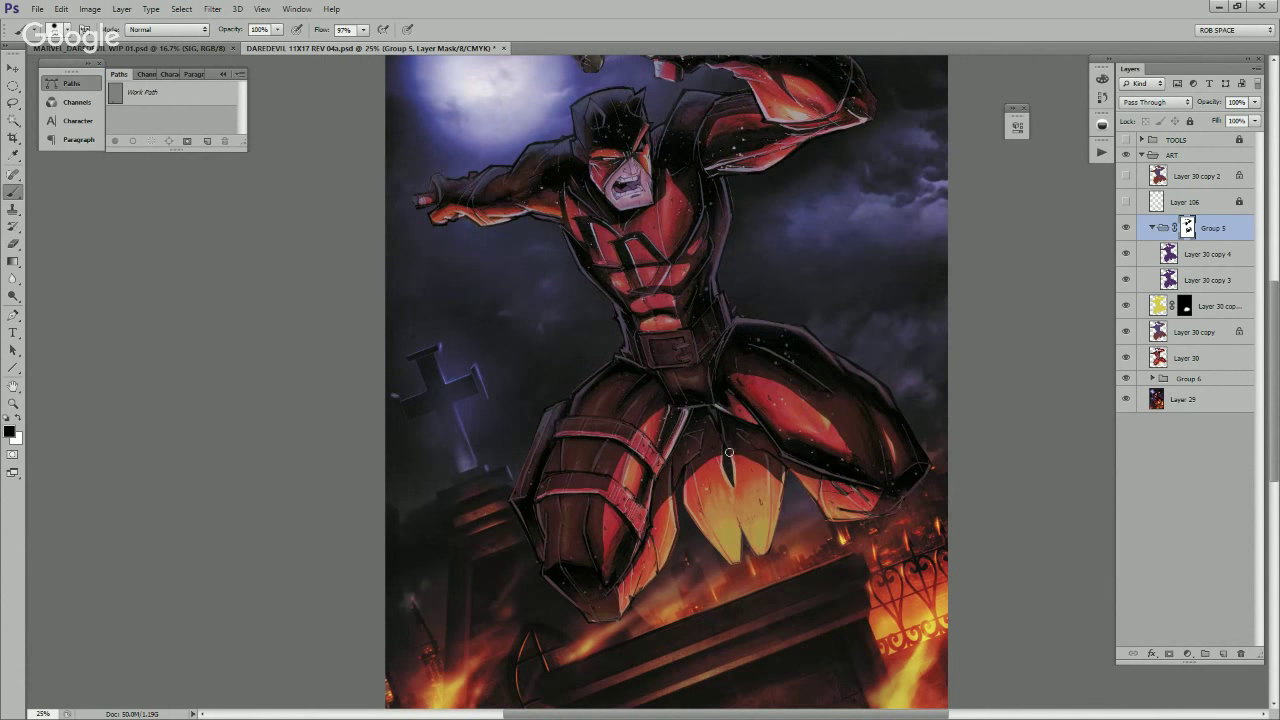
{"action": "key", "text": "x"}
Step: Check the whole illustration and touch up the highlight along the jaw on the Group 5 mask
{"action": "key", "text": "z"}
{"action": "left_click", "coordinate": [820, 440], "text": "alt"}
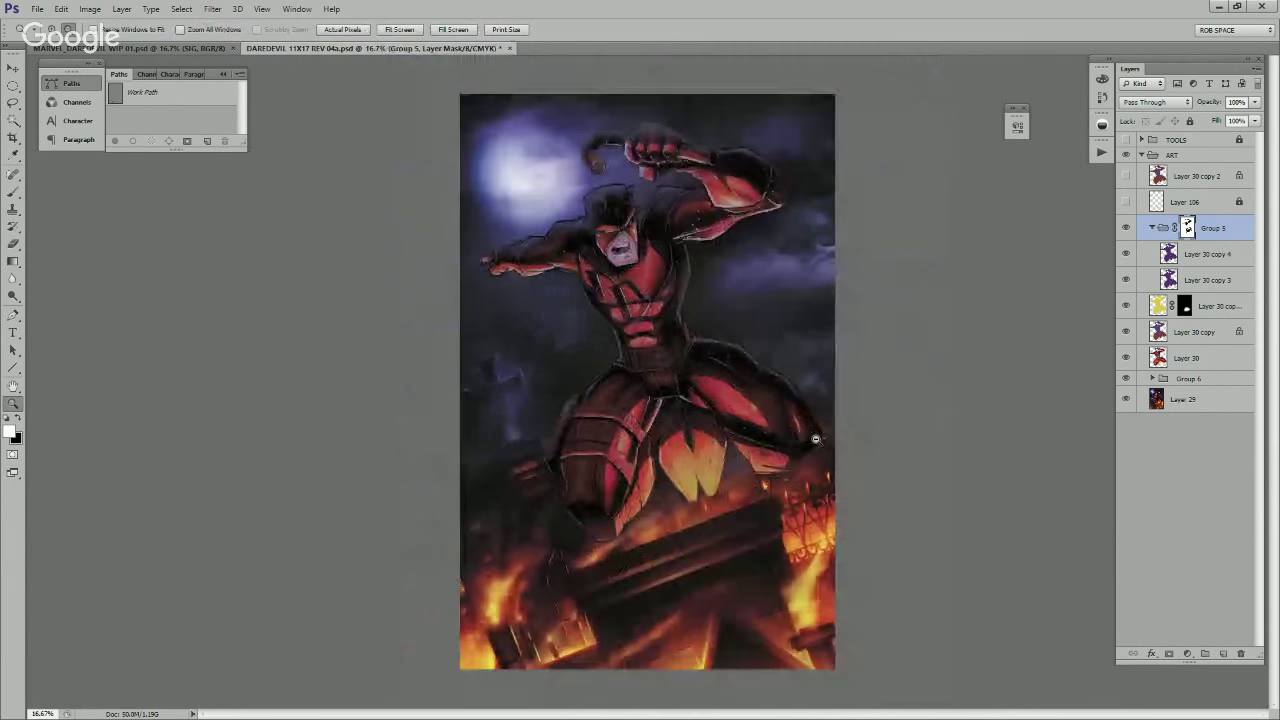
{"action": "left_click", "coordinate": [814, 445], "text": "alt"}
{"action": "left_click", "coordinate": [703, 423]}
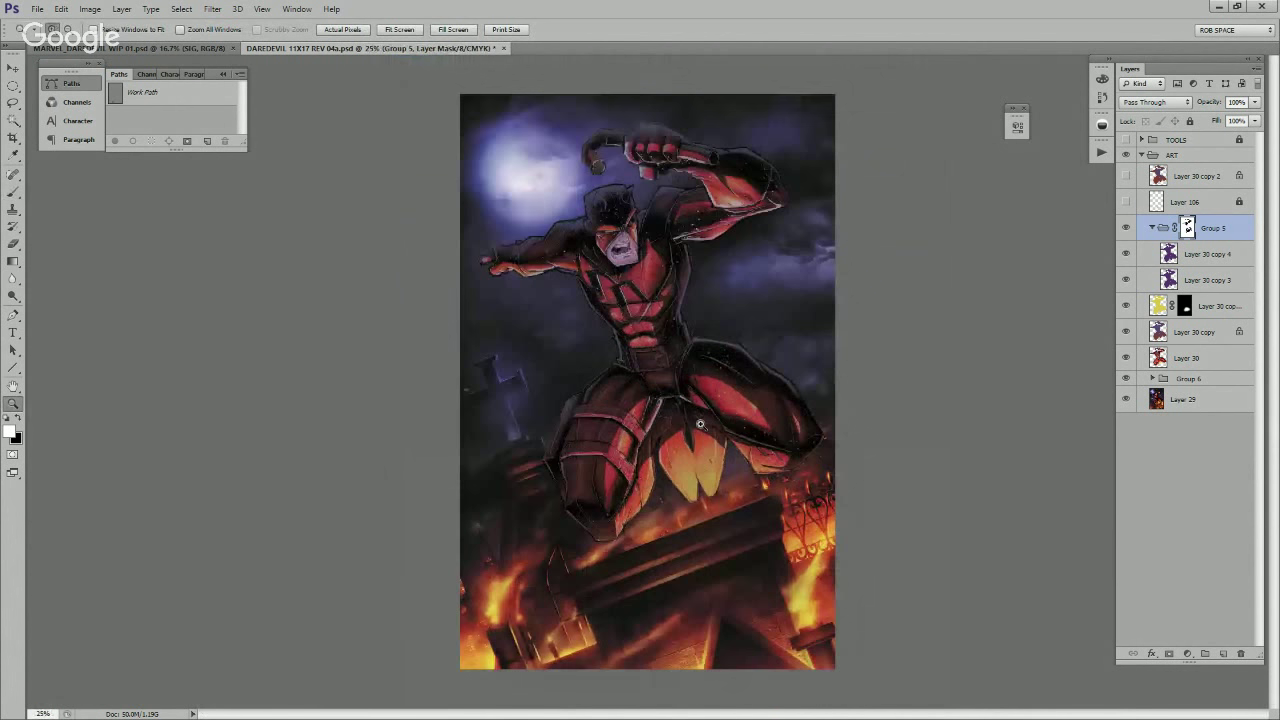
{"action": "left_click_drag", "start_coordinate": [700, 340], "coordinate": [847, 522]}
{"action": "key", "text": "b"}
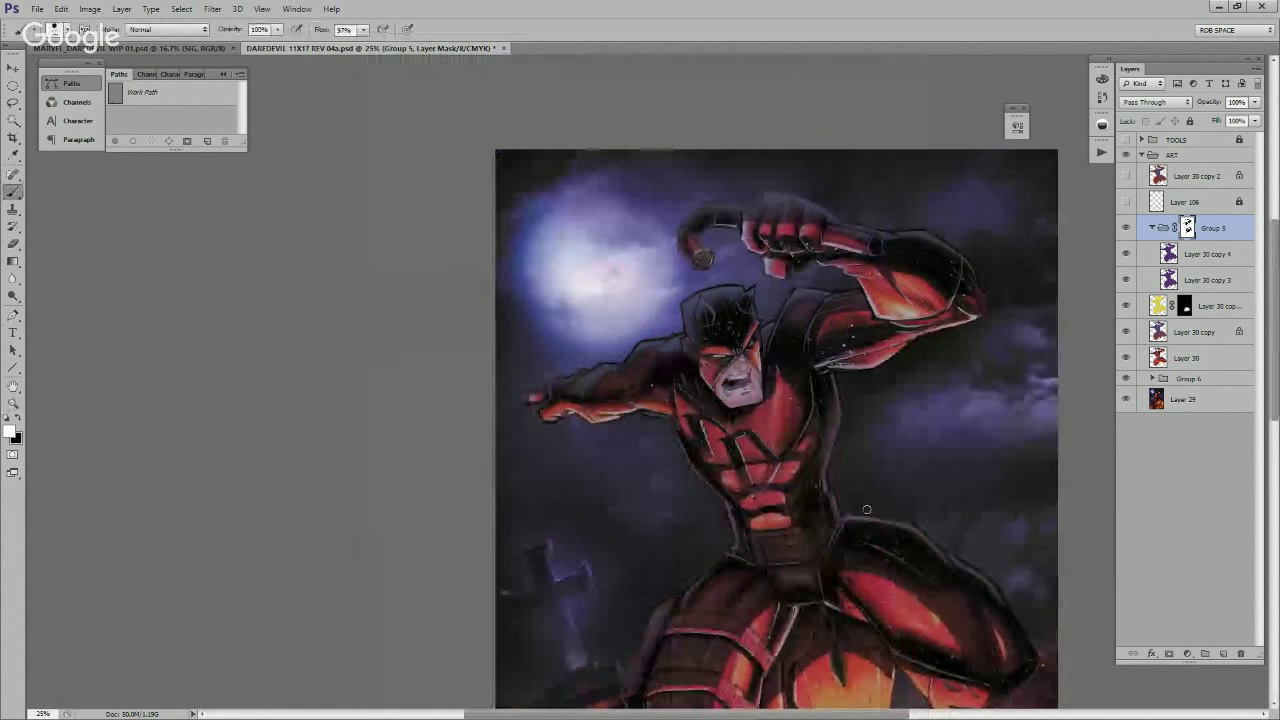
{"action": "key", "text": "x"}
{"action": "left_click_drag", "start_coordinate": [734, 402], "coordinate": [725, 425]}
{"action": "key", "text": "x"}
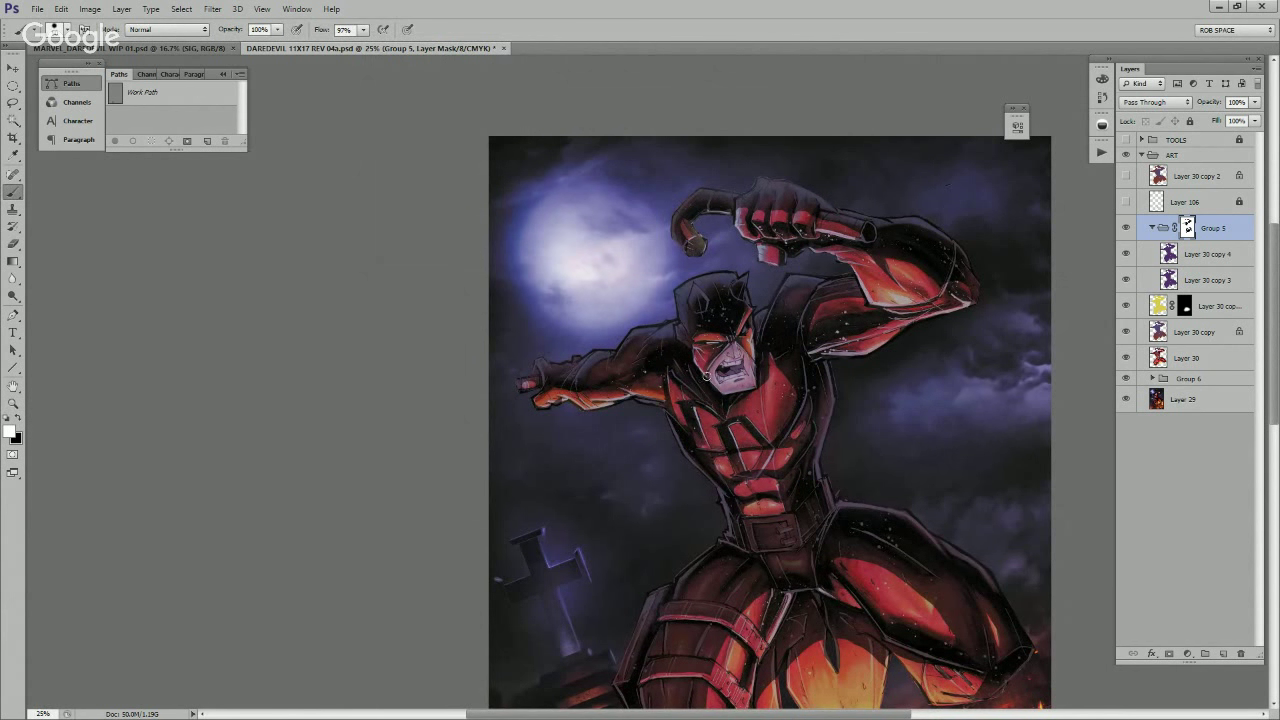
Step: Touch up the highlights on the face and upper chest with alternating black and white strokes on the Group 5 mask
{"action": "key", "text": "x"}
{"action": "key", "text": "x"}
{"action": "key", "text": "x"}
{"action": "key", "text": "x"}
{"action": "key", "text": "x"}
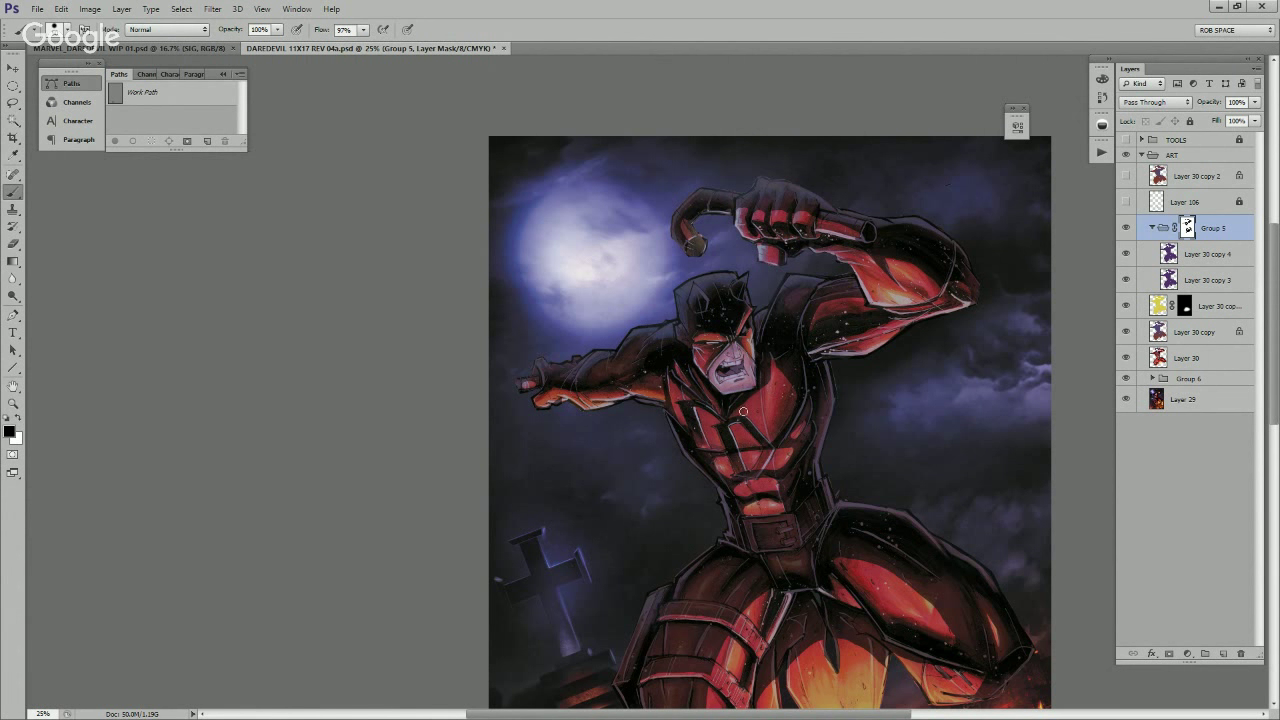
{"action": "key", "text": "x"}
{"action": "key", "text": "x"}
Step: Touch up the highlights on the thighs and lower legs with alternating black and white strokes on the Group 5 mask
{"action": "left_click_drag", "start_coordinate": [753, 509], "coordinate": [723, 283]}
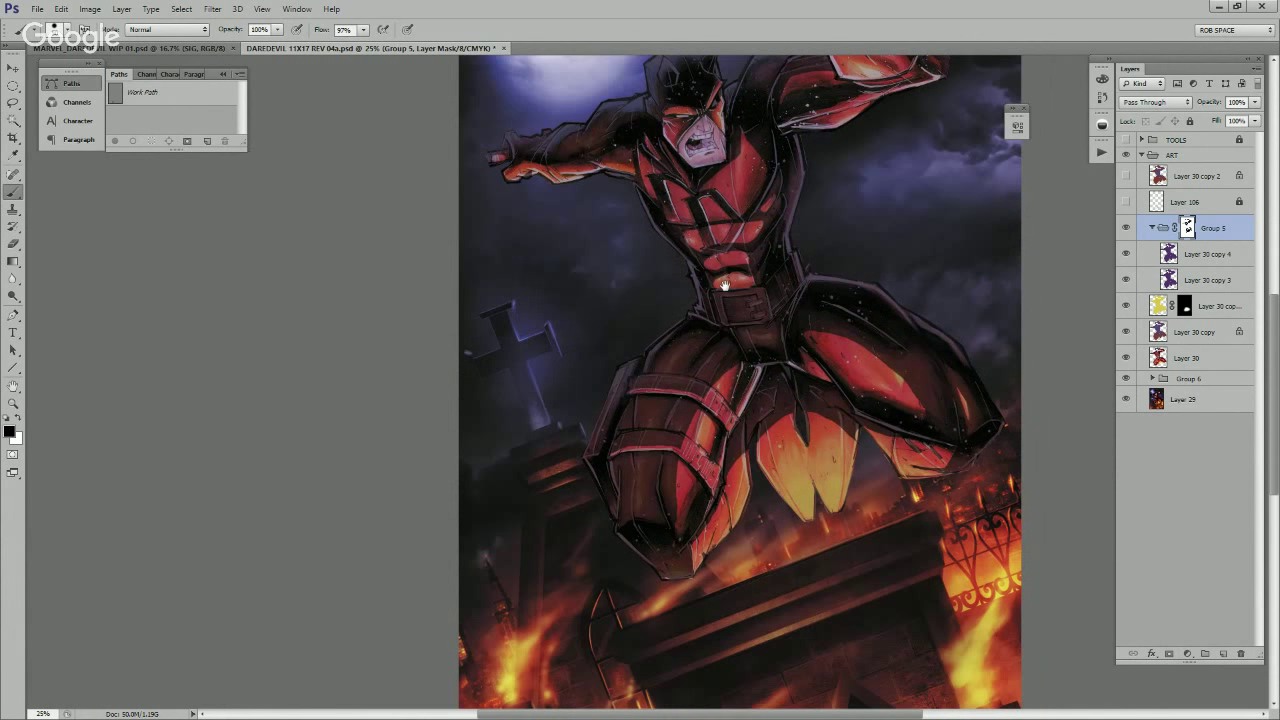
{"action": "key", "text": "x"}
{"action": "key", "text": "x"}
{"action": "key", "text": "x"}
{"action": "key", "text": "x"}
{"action": "key", "text": "x"}
{"action": "left_click_drag", "start_coordinate": [942, 454], "coordinate": [870, 468]}
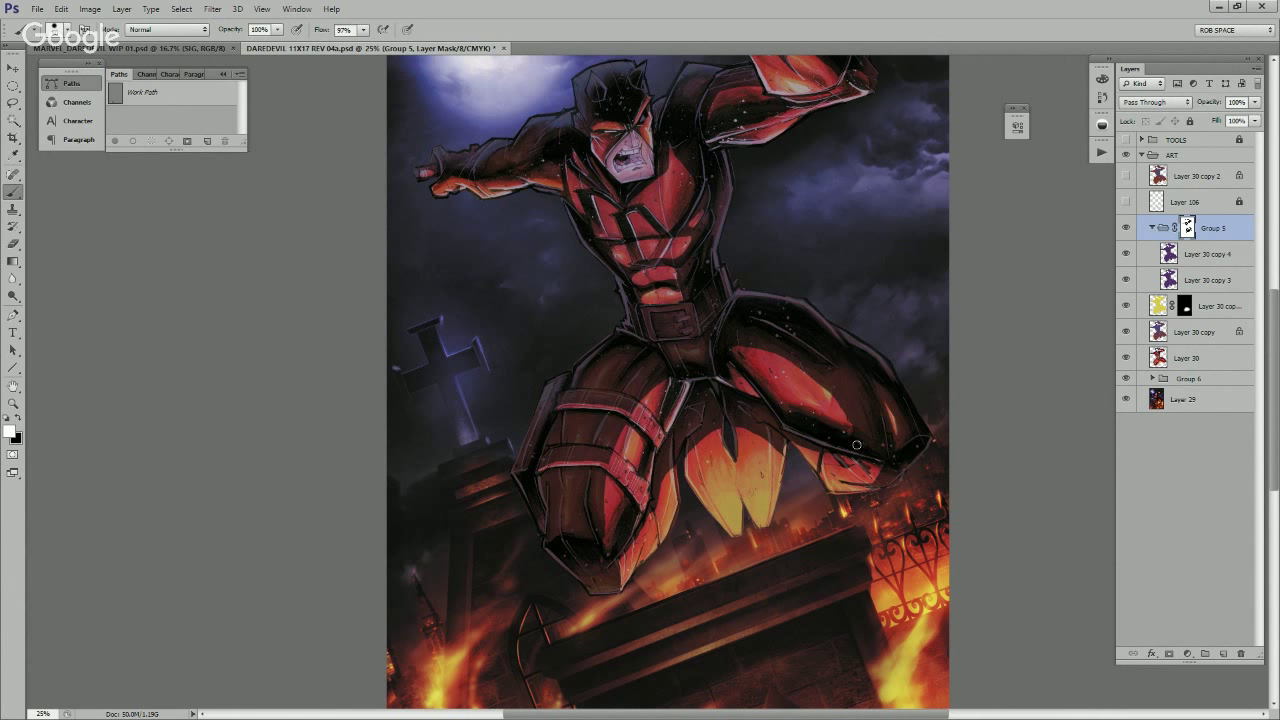
Step: Examine the masked highlights across the whole illustration, comparing the full composition with closer views of the figure
{"action": "left_click_drag", "start_coordinate": [844, 400], "coordinate": [858, 310]}
{"action": "left_click", "coordinate": [852, 304], "text": "alt"}
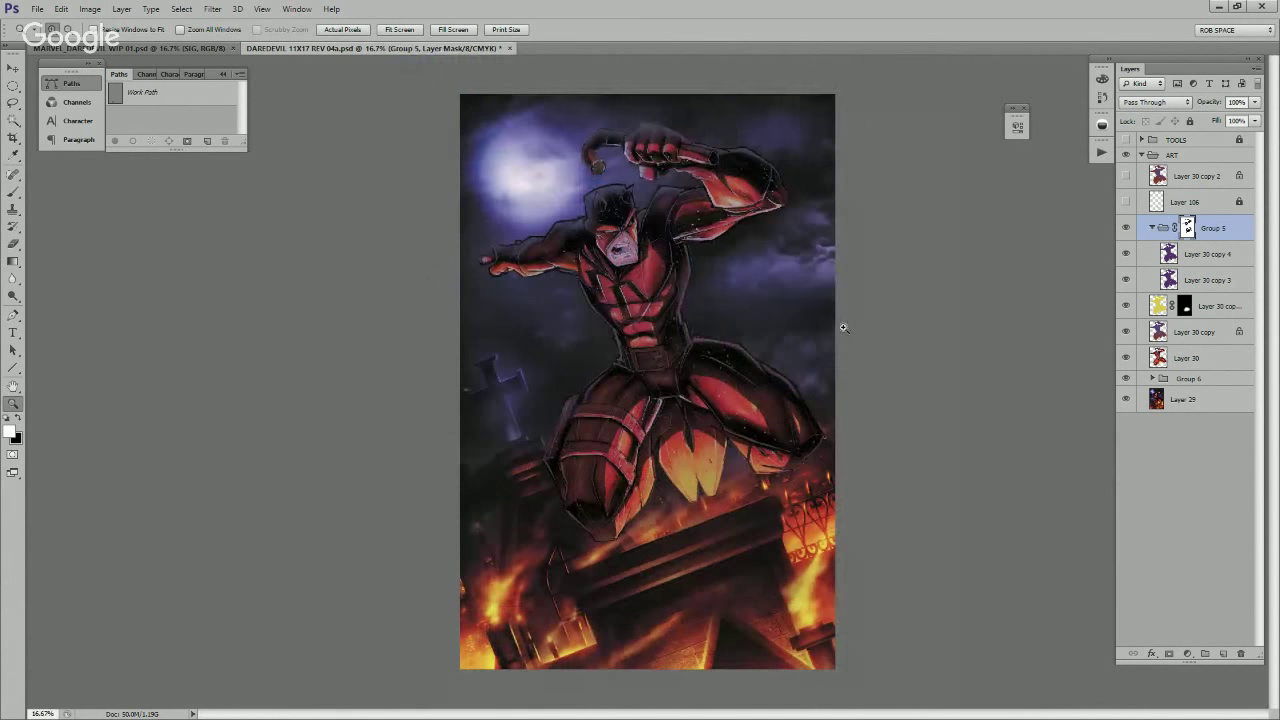
{"action": "left_click", "coordinate": [829, 359], "text": "ctrl"}
{"action": "left_click_drag", "start_coordinate": [729, 376], "coordinate": [786, 390]}
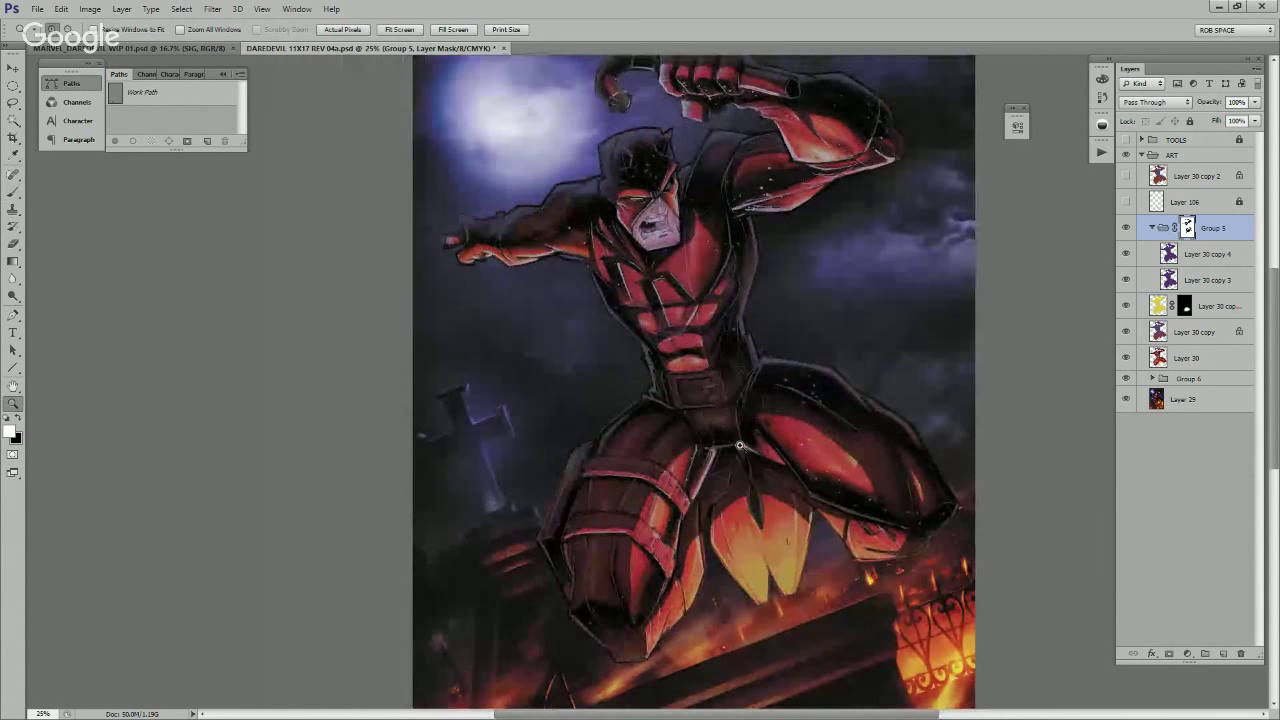
{"action": "key", "text": "b"}
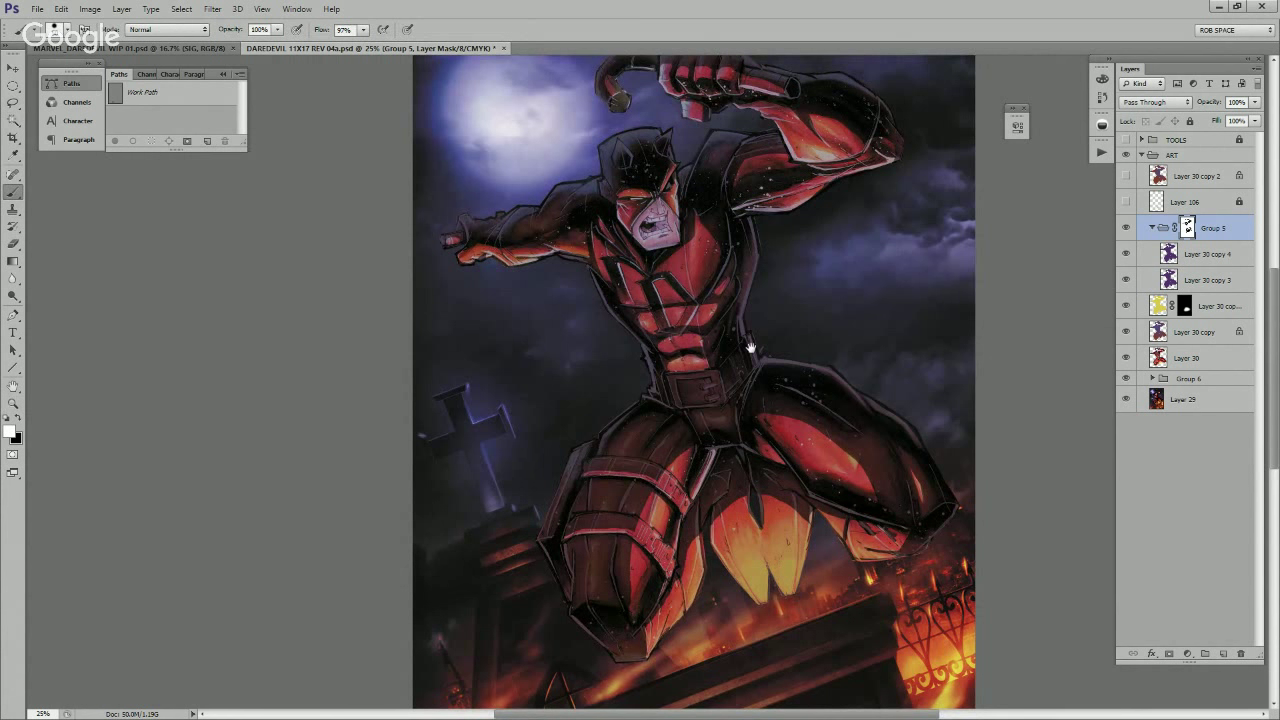
{"action": "scroll", "coordinate": [772, 396], "scroll_direction": "up", "scroll_amount": 1}
{"action": "key", "text": "z"}
{"action": "left_click", "coordinate": [771, 396], "text": "alt"}
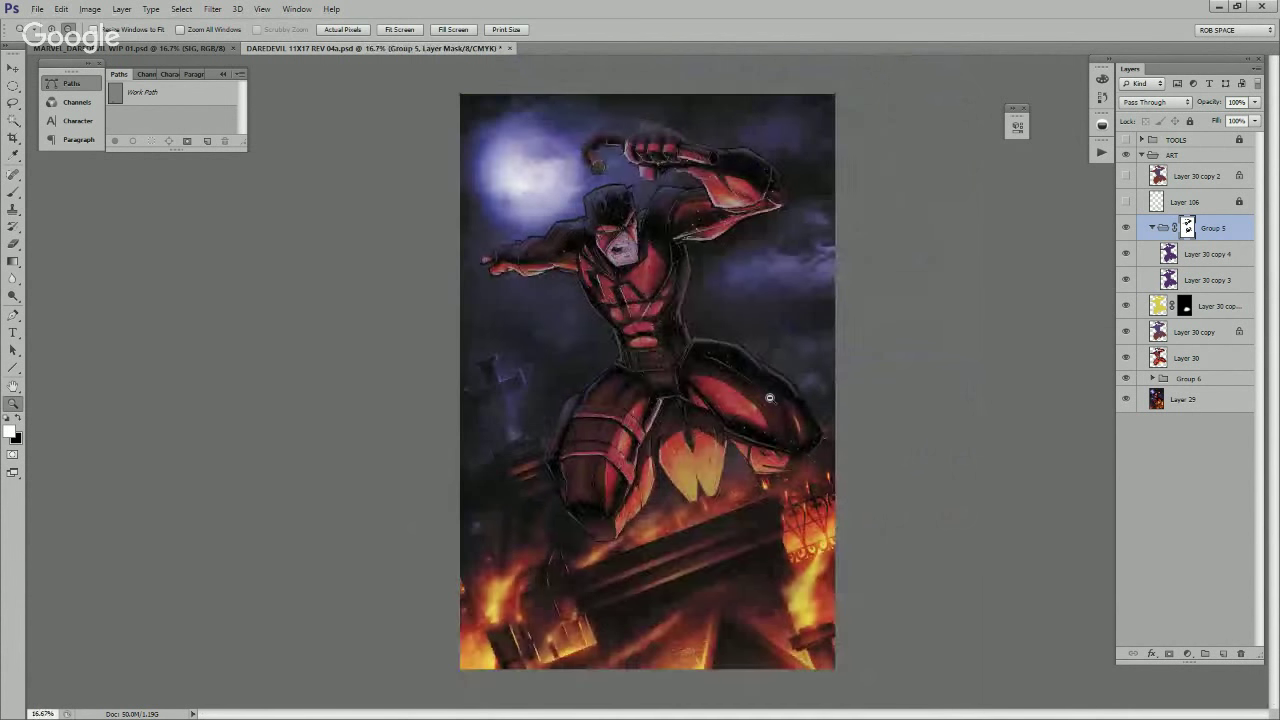
{"action": "left_click", "coordinate": [771, 397], "text": "alt"}
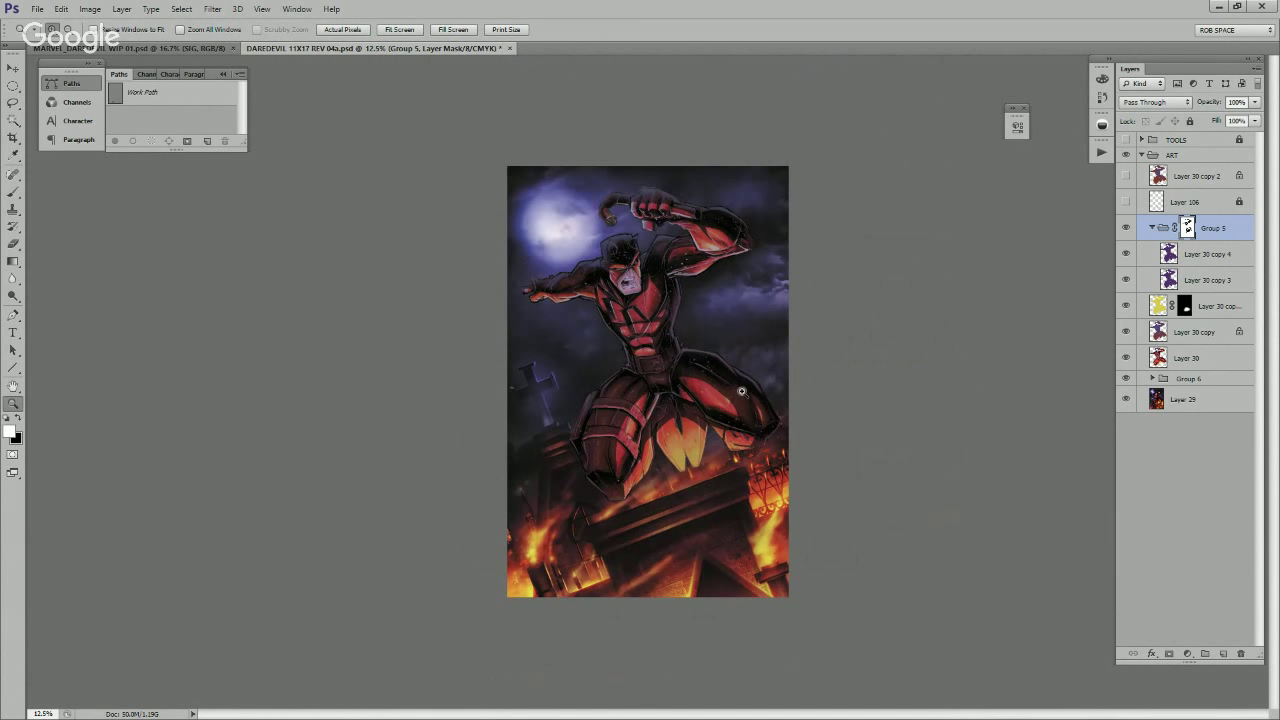
{"action": "left_click", "coordinate": [743, 393]}
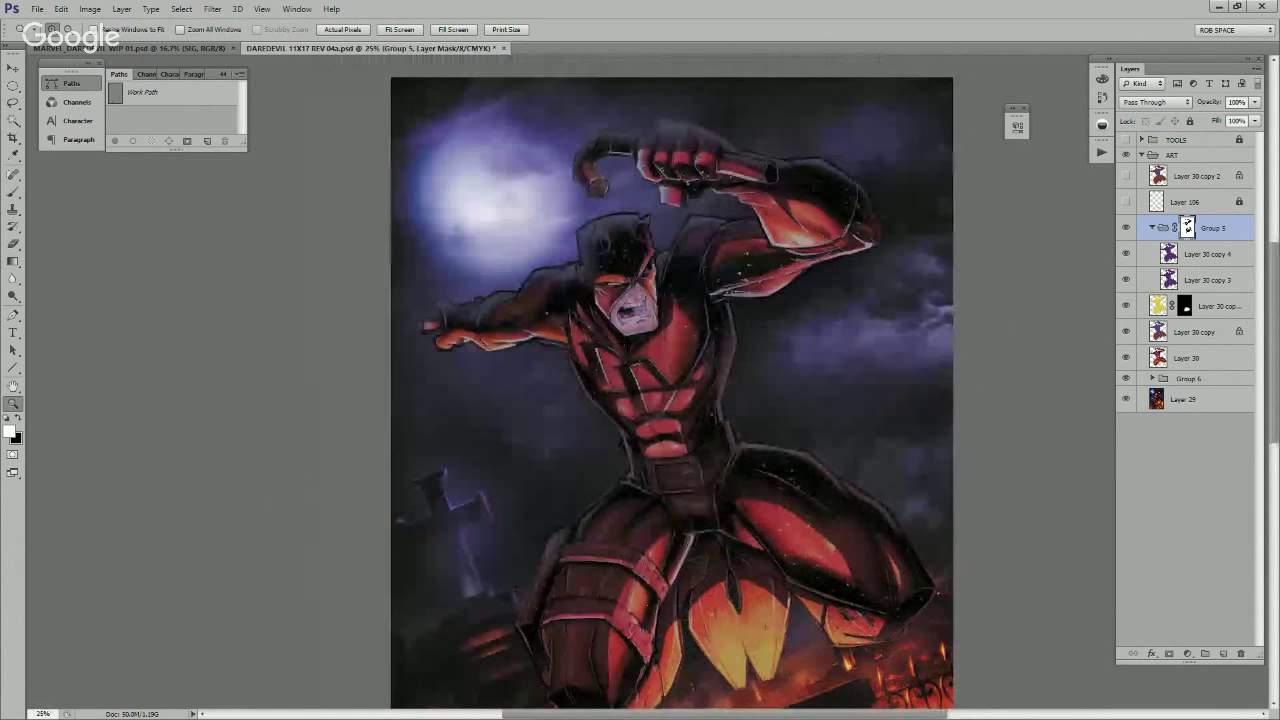
Step: Add a new layer with the Darken blend mode above the collapsed Group 5 and save the document
{"action": "left_click", "coordinate": [1152, 228]}
{"action": "key", "text": "ctrl+alt+shift+n"}
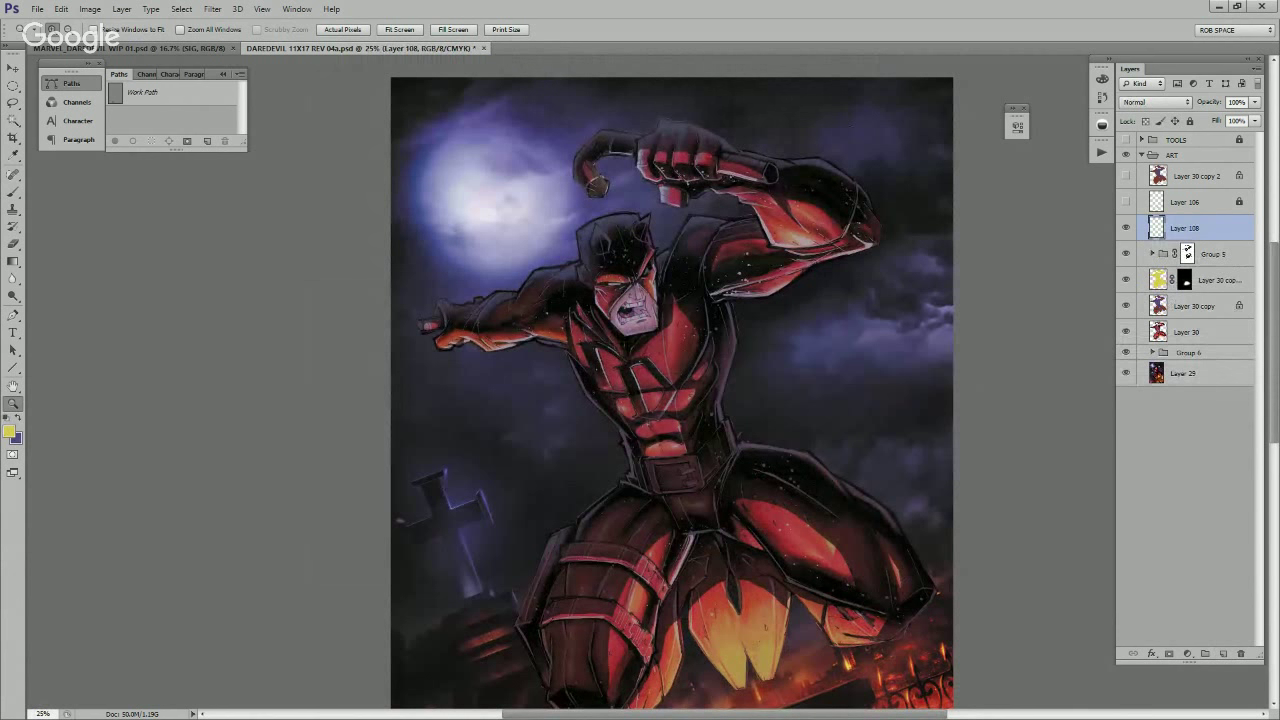
{"action": "left_click", "coordinate": [1156, 102]}
{"action": "left_click", "coordinate": [1160, 136]}
{"action": "left_click", "coordinate": [37, 9]}
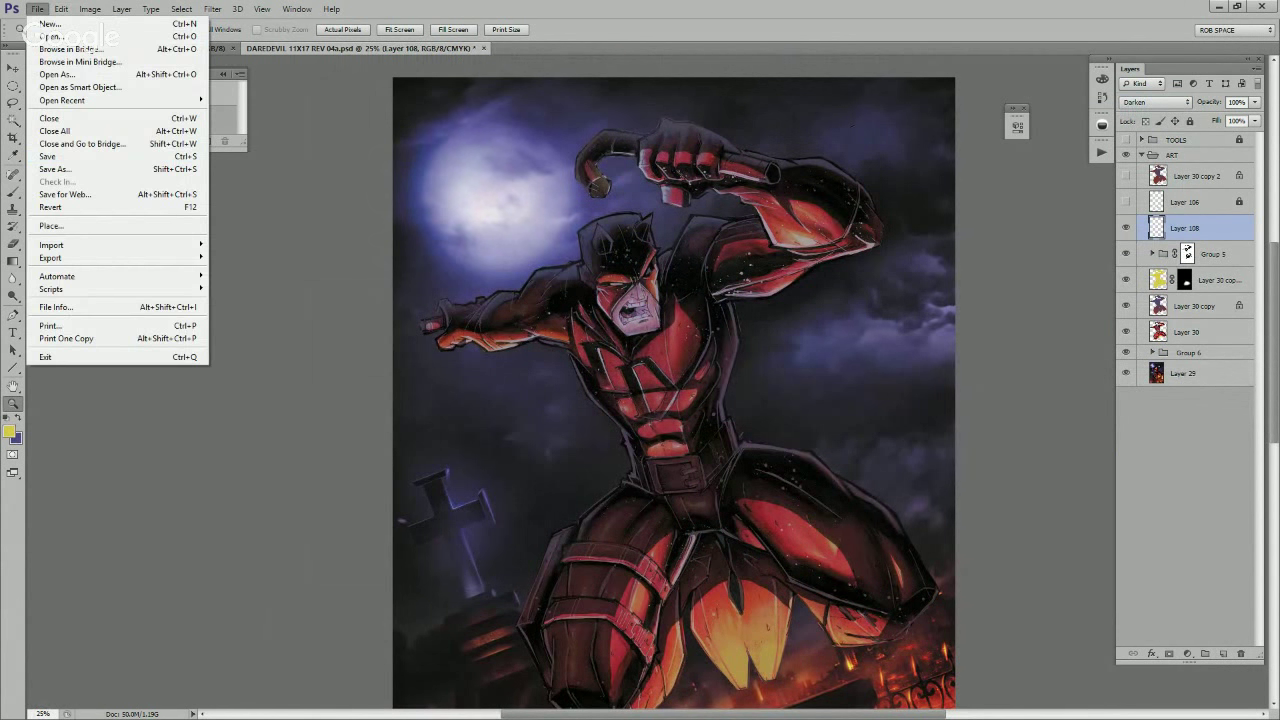
{"action": "left_click", "coordinate": [84, 157]}
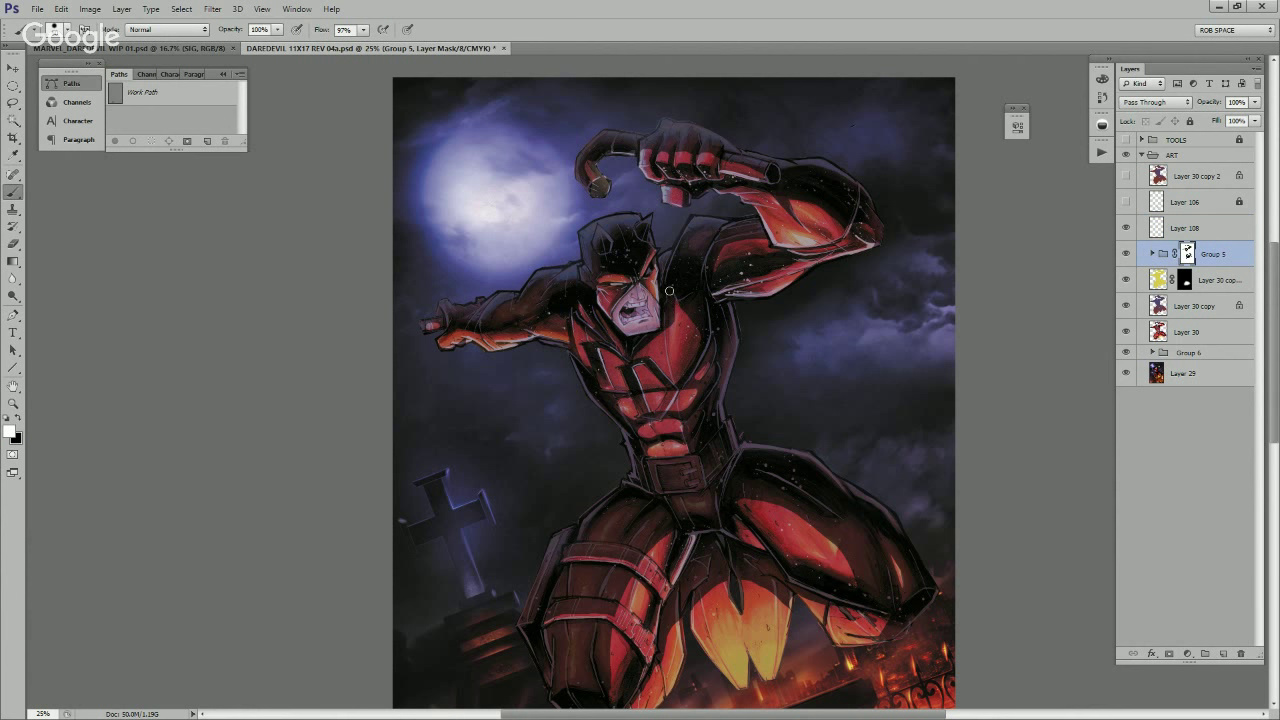
Step: Expand Group 5 and compare the figure with the group hidden and shown
{"action": "left_click_drag", "start_coordinate": [669, 291], "coordinate": [675, 339]}
{"action": "key", "text": "x"}
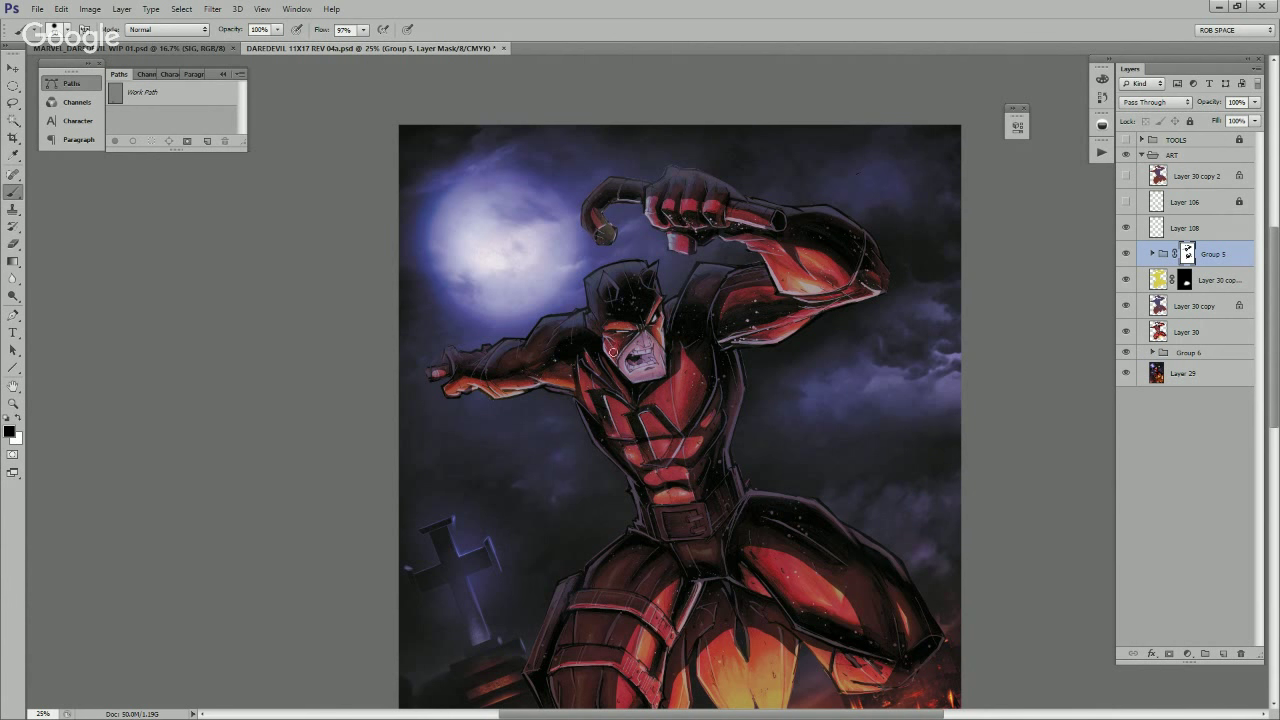
{"action": "left_click", "coordinate": [1152, 254]}
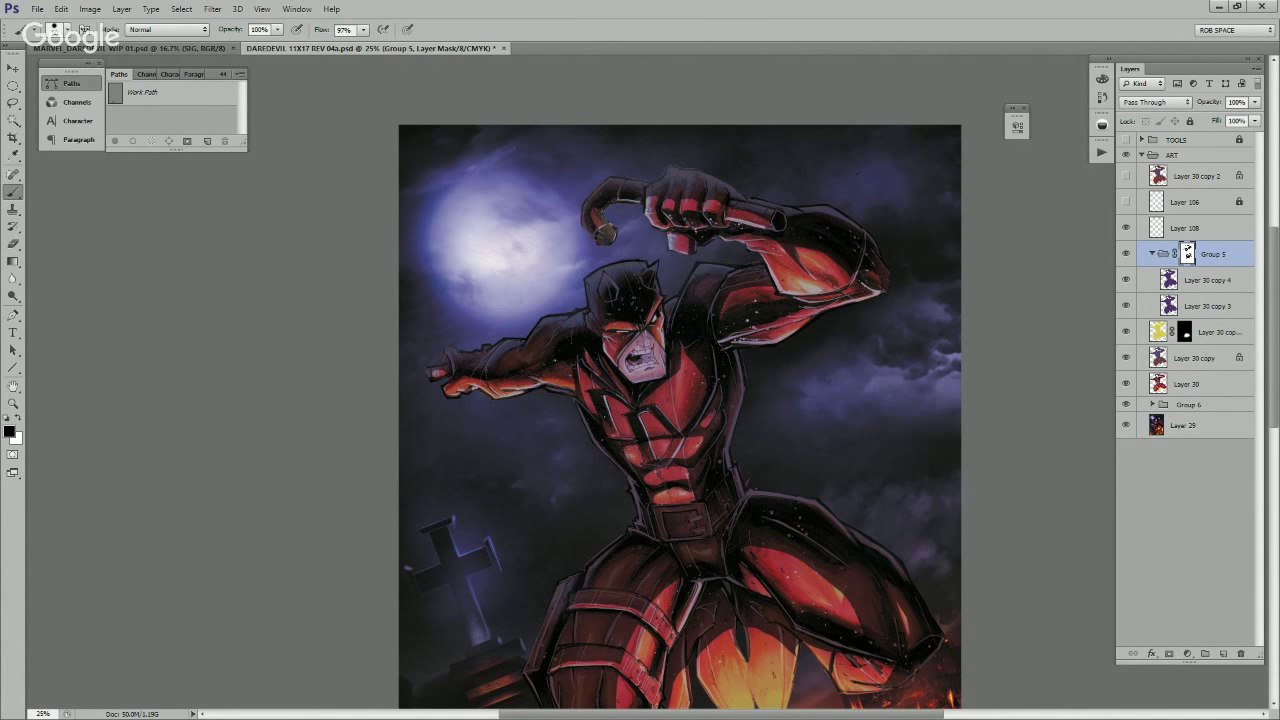
{"action": "left_click", "coordinate": [1126, 254]}
{"action": "left_click", "coordinate": [1126, 254]}
Step: Add a layer mask to Layer 30 copy and pick another brush preset for painting on it
{"action": "left_click", "coordinate": [1126, 358]}
{"action": "left_click", "coordinate": [1194, 358]}
{"action": "key", "text": "z"}
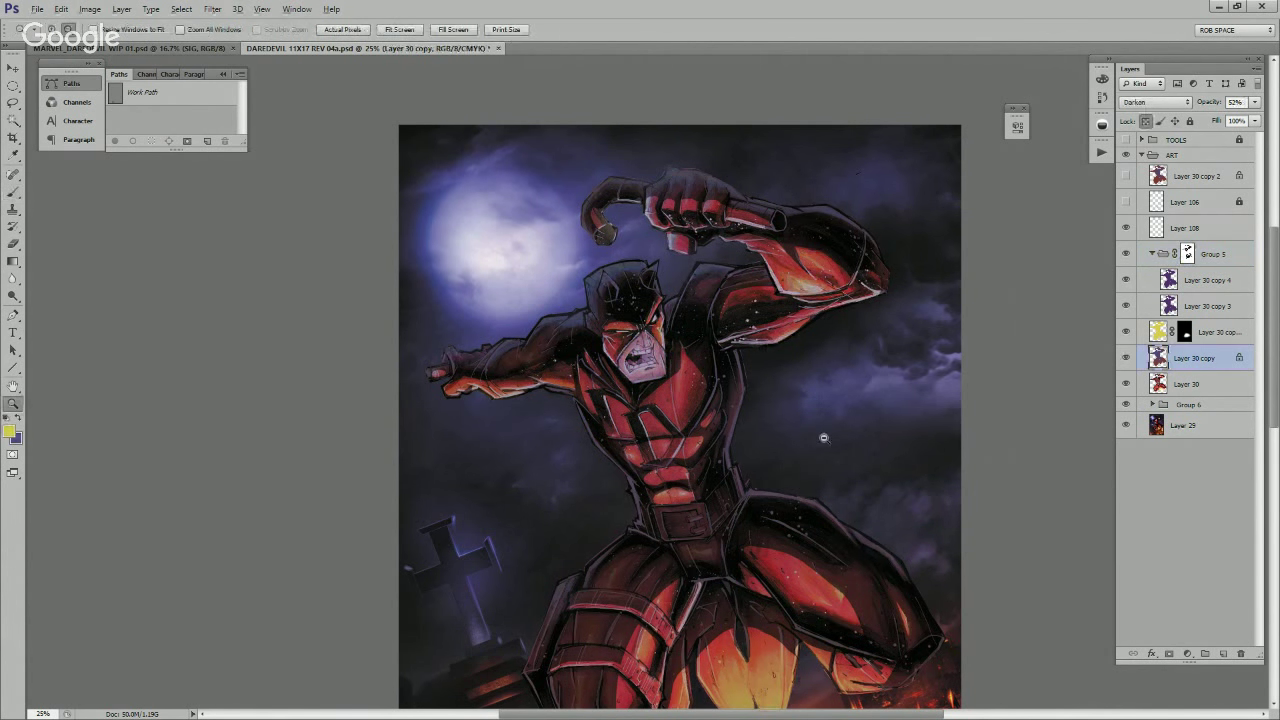
{"action": "left_click", "coordinate": [824, 438], "text": "alt"}
{"action": "left_click", "coordinate": [812, 416], "text": "alt"}
{"action": "key", "text": "b"}
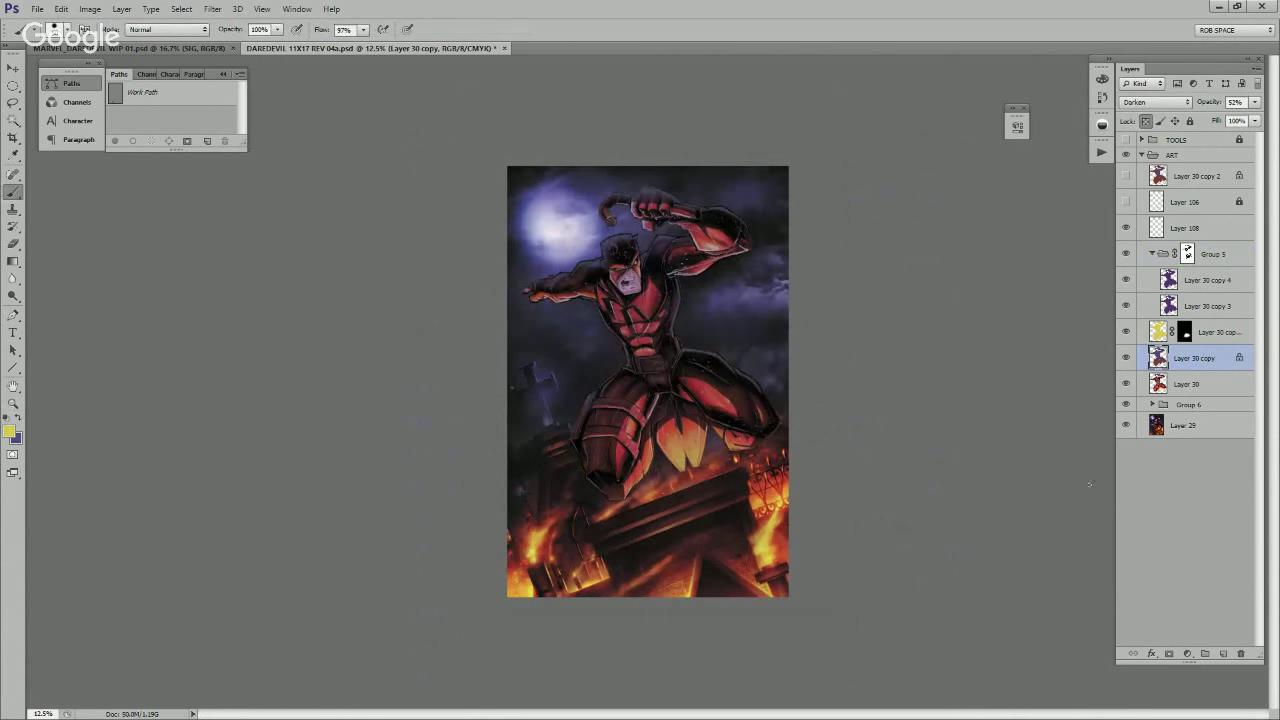
{"action": "left_click", "coordinate": [1169, 653]}
{"action": "right_click", "coordinate": [822, 486]}
{"action": "double_click", "coordinate": [821, 449]}
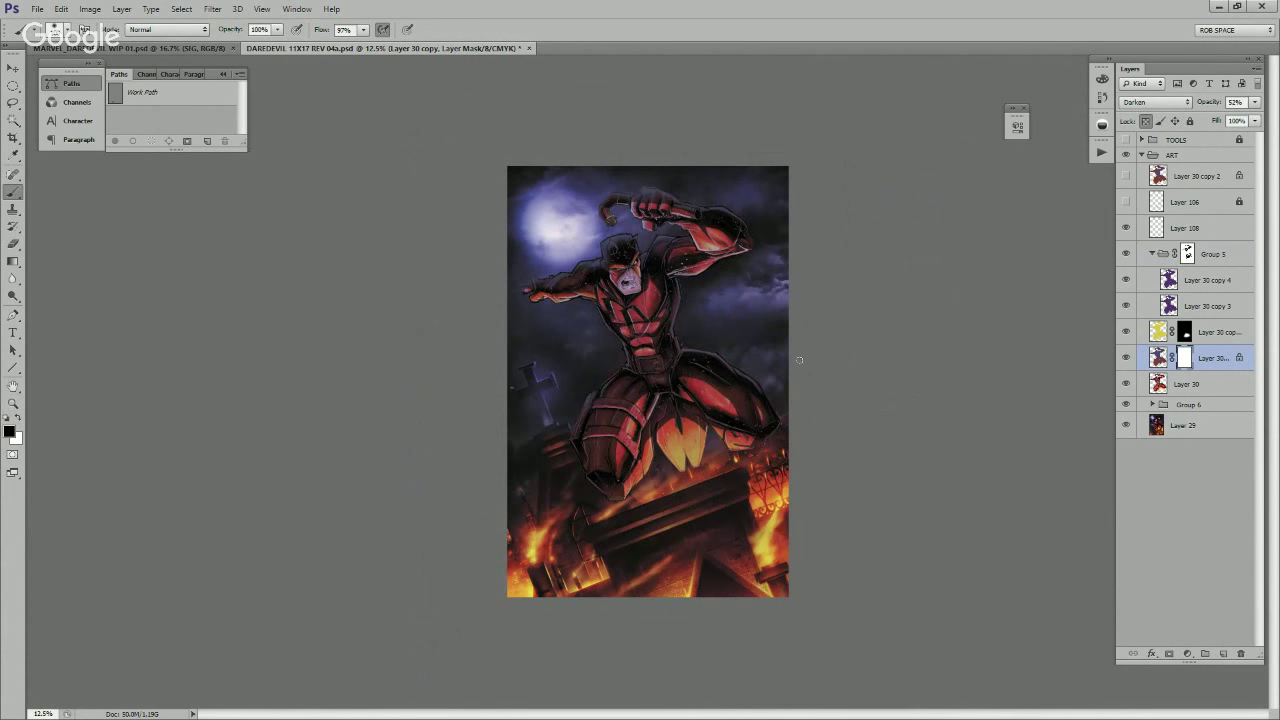
Step: Paint black over the face and chest on the Layer 30 copy mask with a much larger brush
{"action": "key", "text": "]"}
{"action": "key", "text": "]"}
{"action": "key", "text": "]"}
{"action": "key", "text": "]"}
{"action": "key", "text": "]"}
{"action": "key", "text": "]"}
{"action": "key", "text": "]"}
{"action": "key", "text": "]"}
{"action": "mouse_move", "coordinate": [657, 337]}
{"action": "left_mouse_down"}
{"action": "mouse_move", "coordinate": [619, 332]}
{"action": "mouse_move", "coordinate": [656, 310]}
{"action": "mouse_move", "coordinate": [651, 330]}
{"action": "mouse_move", "coordinate": [611, 310]}
{"action": "mouse_move", "coordinate": [635, 268]}
{"action": "mouse_move", "coordinate": [689, 268]}
{"action": "mouse_move", "coordinate": [701, 245]}
{"action": "mouse_move", "coordinate": [657, 218]}
{"action": "mouse_move", "coordinate": [662, 253]}
{"action": "left_mouse_up"}
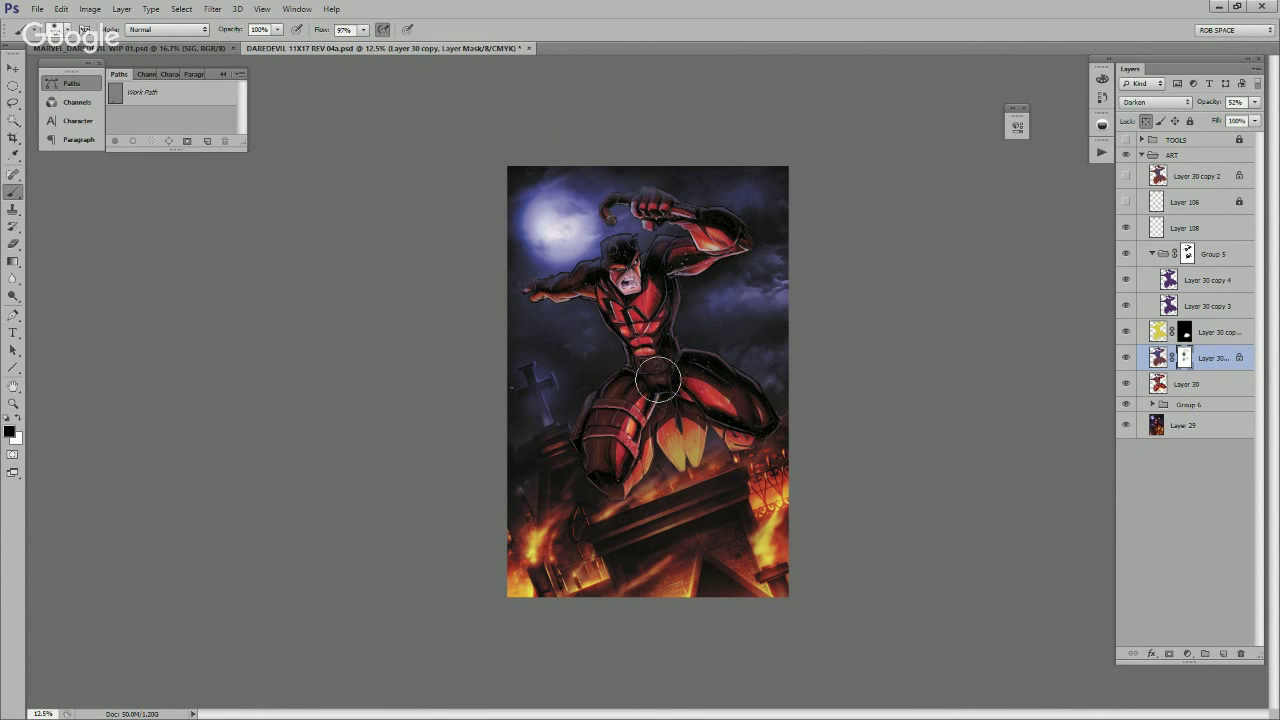
Step: Paint black over the hanging cloth between the legs and the rear lower leg on the Layer 30 copy mask
{"action": "key", "text": "bracketleft"}
{"action": "key", "text": "bracketleft"}
{"action": "key", "text": "bracketleft"}
{"action": "key", "text": "bracketleft"}
{"action": "key", "text": "bracketleft"}
{"action": "key", "text": "bracketright"}
{"action": "key", "text": "bracketright"}
{"action": "key", "text": "bracketright"}
{"action": "key", "text": "bracketright"}
{"action": "key", "text": "bracketright"}
{"action": "key", "text": "bracketright"}
{"action": "mouse_move", "coordinate": [679, 438]}
{"action": "left_mouse_down"}
{"action": "mouse_move", "coordinate": [672, 468]}
{"action": "mouse_move", "coordinate": [733, 464]}
{"action": "left_mouse_up"}
Step: Paint black along the fire-lit edge of the front lower leg on the Layer 30 copy mask with a smaller brush
{"action": "key", "text": "bracketleft"}
{"action": "key", "text": "bracketleft"}
{"action": "key", "text": "bracketleft"}
{"action": "key", "text": "bracketleft"}
{"action": "key", "text": "bracketleft"}
{"action": "key", "text": "bracketleft"}
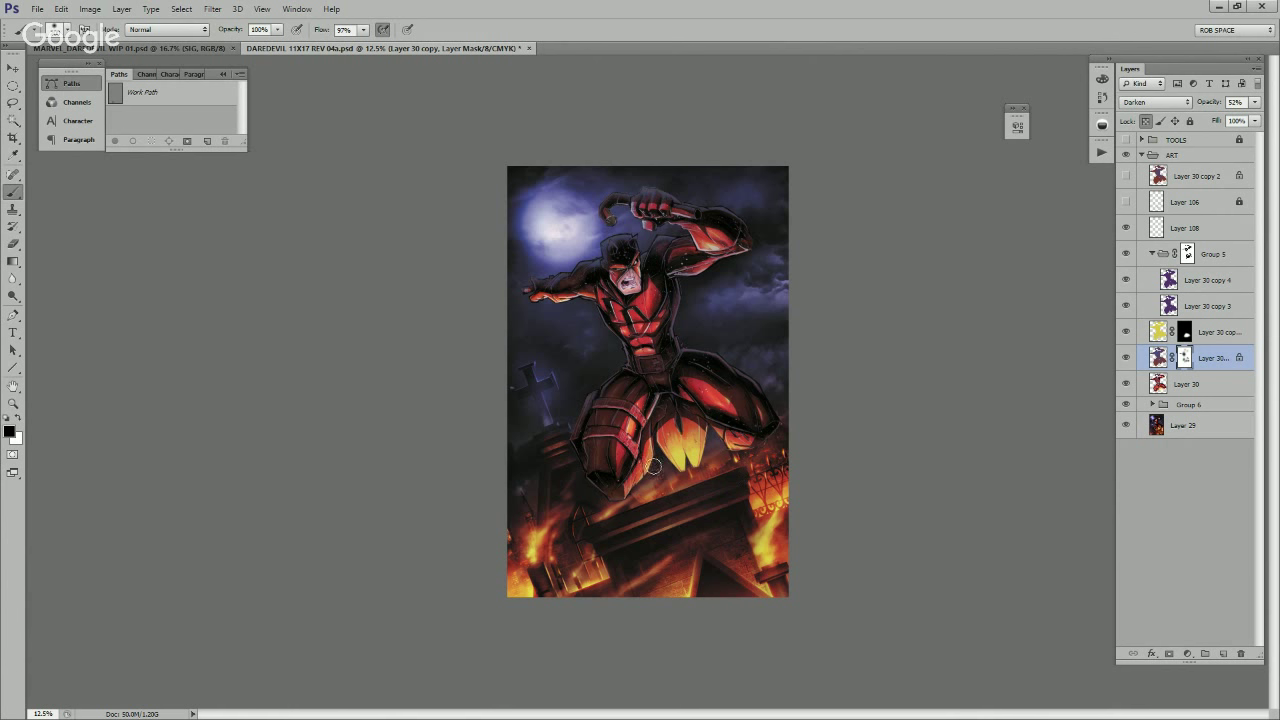
{"action": "left_click_drag", "start_coordinate": [653, 467], "coordinate": [645, 477]}
Step: Brighten the fire-lit areas of the torso and the strapped front leg on the Layer 30 copy mask
{"action": "key", "text": "z"}
{"action": "left_click", "coordinate": [636, 262]}
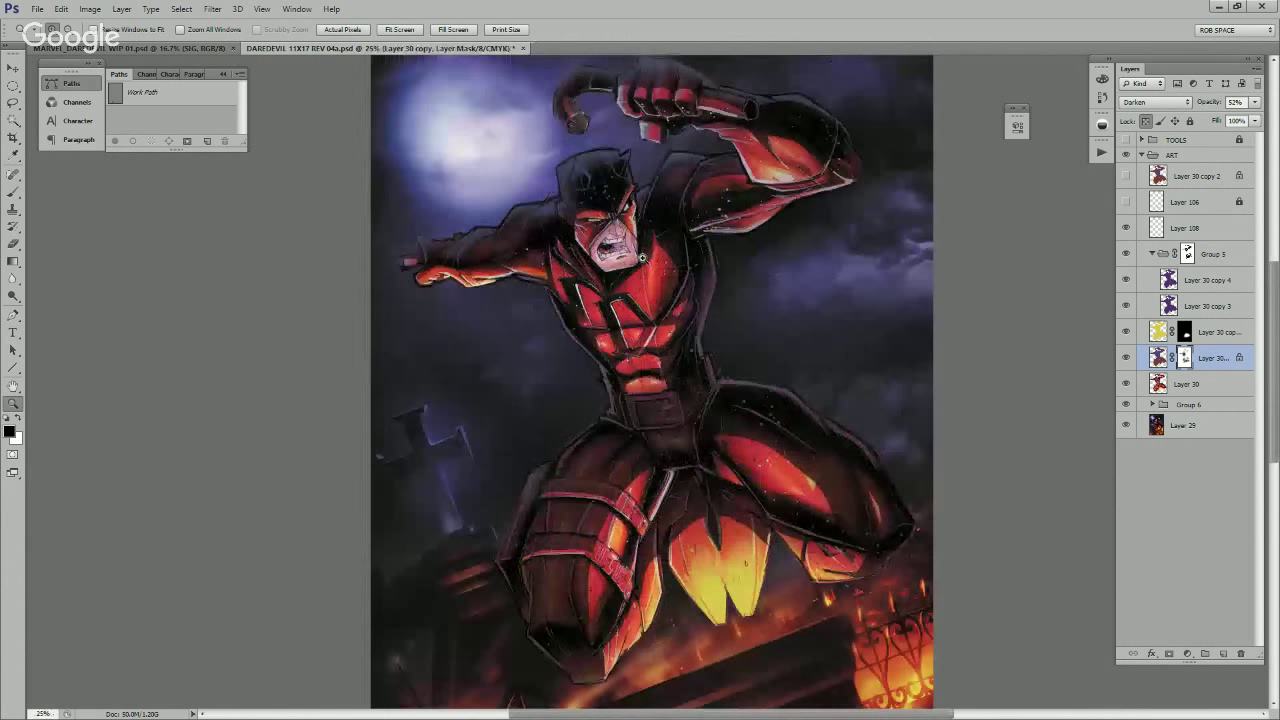
{"action": "left_click_drag", "start_coordinate": [642, 258], "coordinate": [652, 387]}
{"action": "key", "text": "b"}
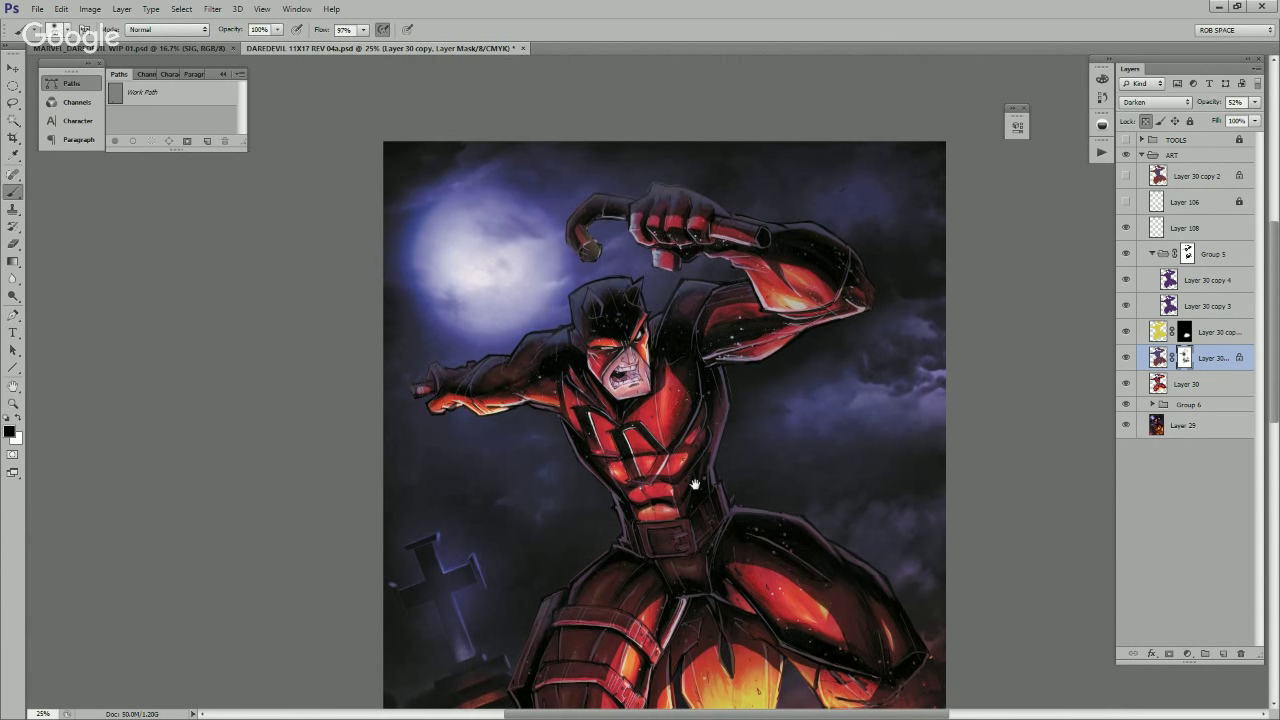
{"action": "left_click_drag", "start_coordinate": [650, 502], "coordinate": [712, 414]}
{"action": "left_click_drag", "start_coordinate": [799, 434], "coordinate": [783, 374]}
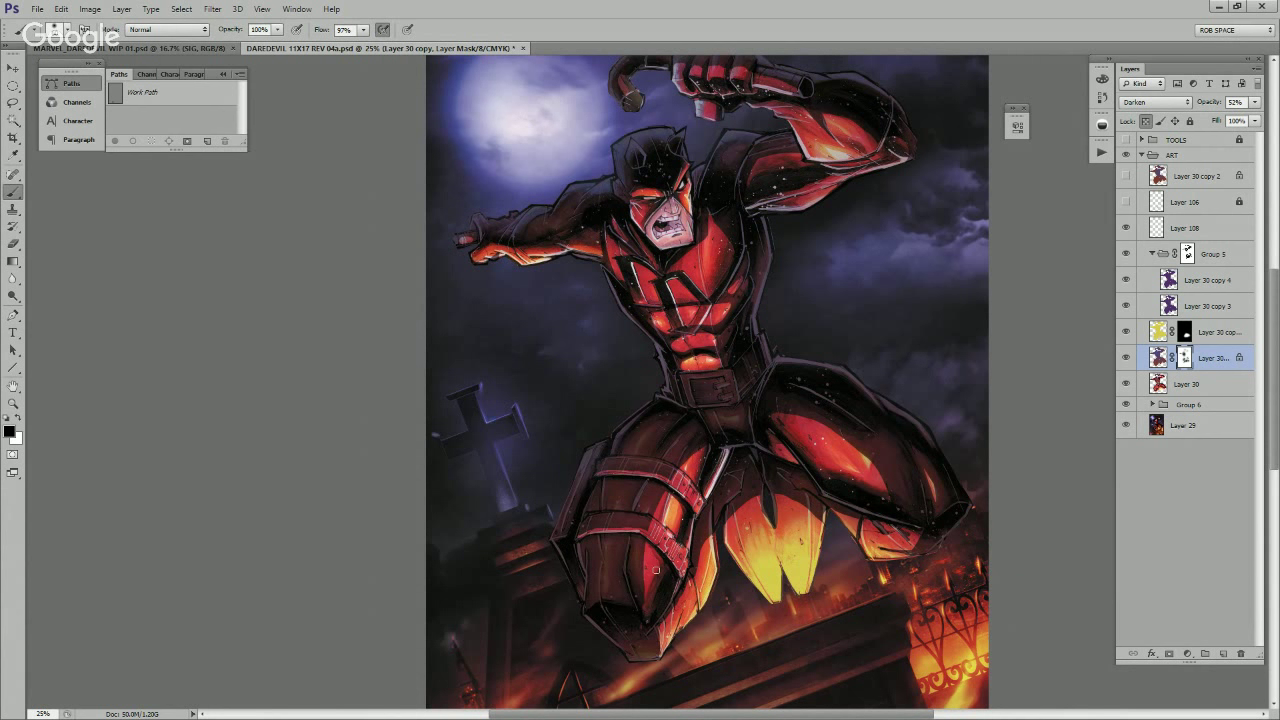
{"action": "left_click_drag", "start_coordinate": [656, 570], "coordinate": [630, 492]}
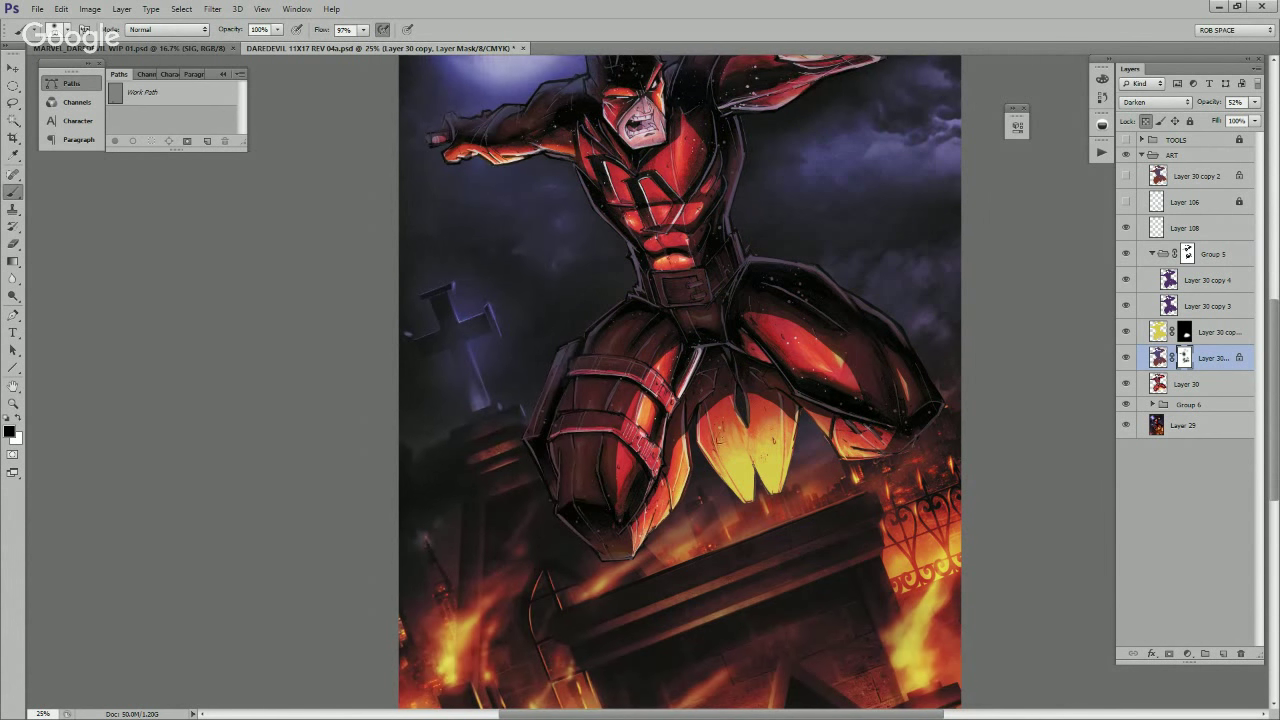
Step: Brighten the raised forearm and check the remaining fire-lit areas of the figure on the Layer 30 copy mask
{"action": "left_click_drag", "start_coordinate": [790, 403], "coordinate": [600, 440]}
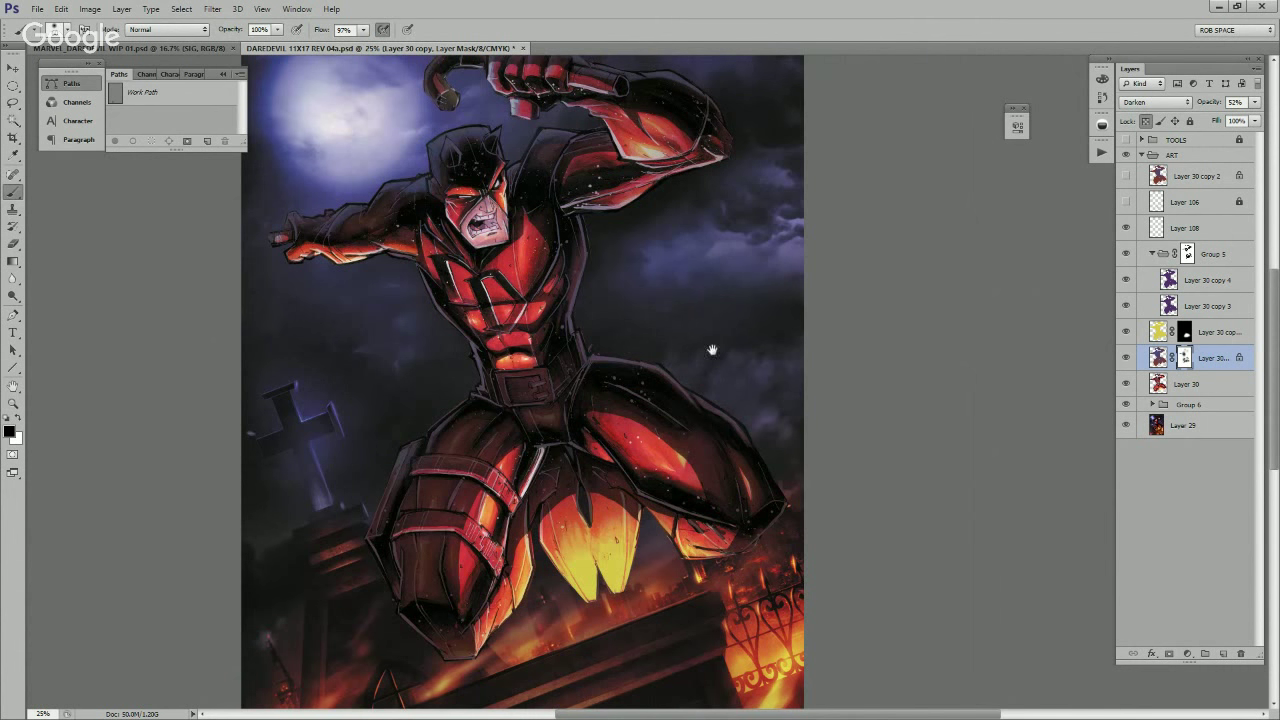
{"action": "left_click_drag", "start_coordinate": [713, 351], "coordinate": [786, 543]}
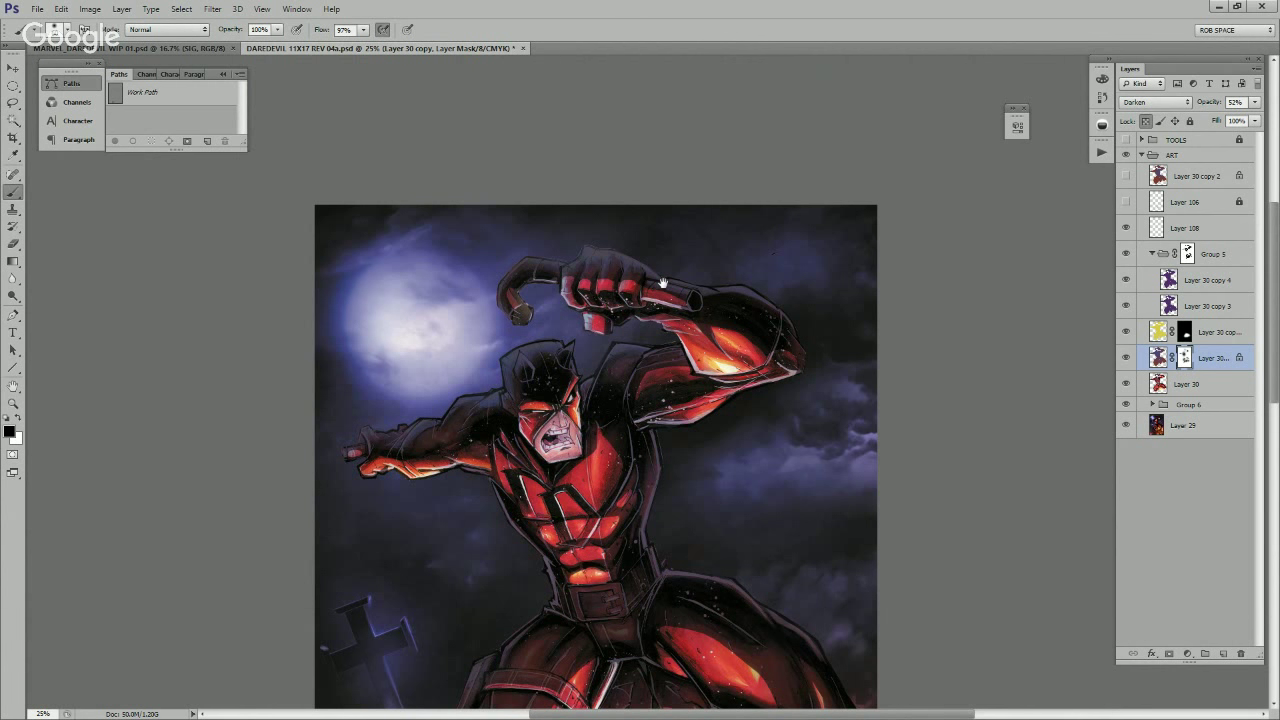
{"action": "left_click_drag", "start_coordinate": [557, 404], "coordinate": [624, 305]}
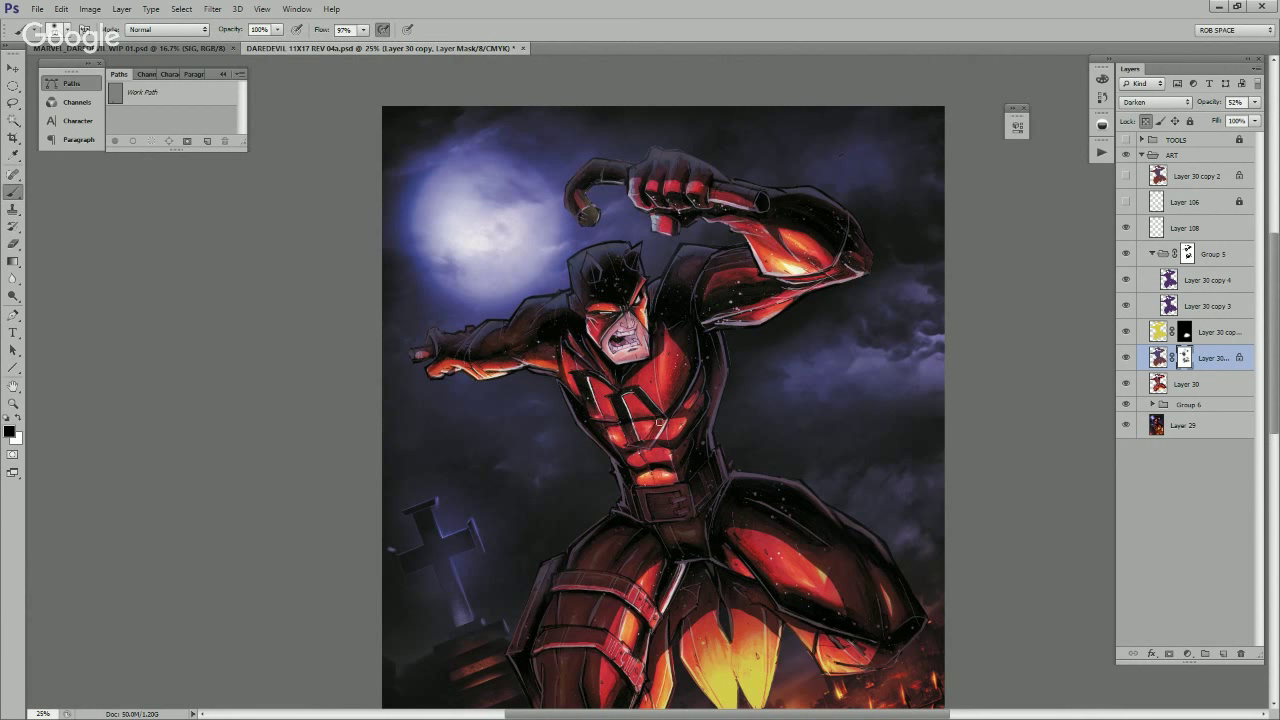
{"action": "scroll", "coordinate": [650, 484], "scroll_direction": "down", "scroll_amount": 3}
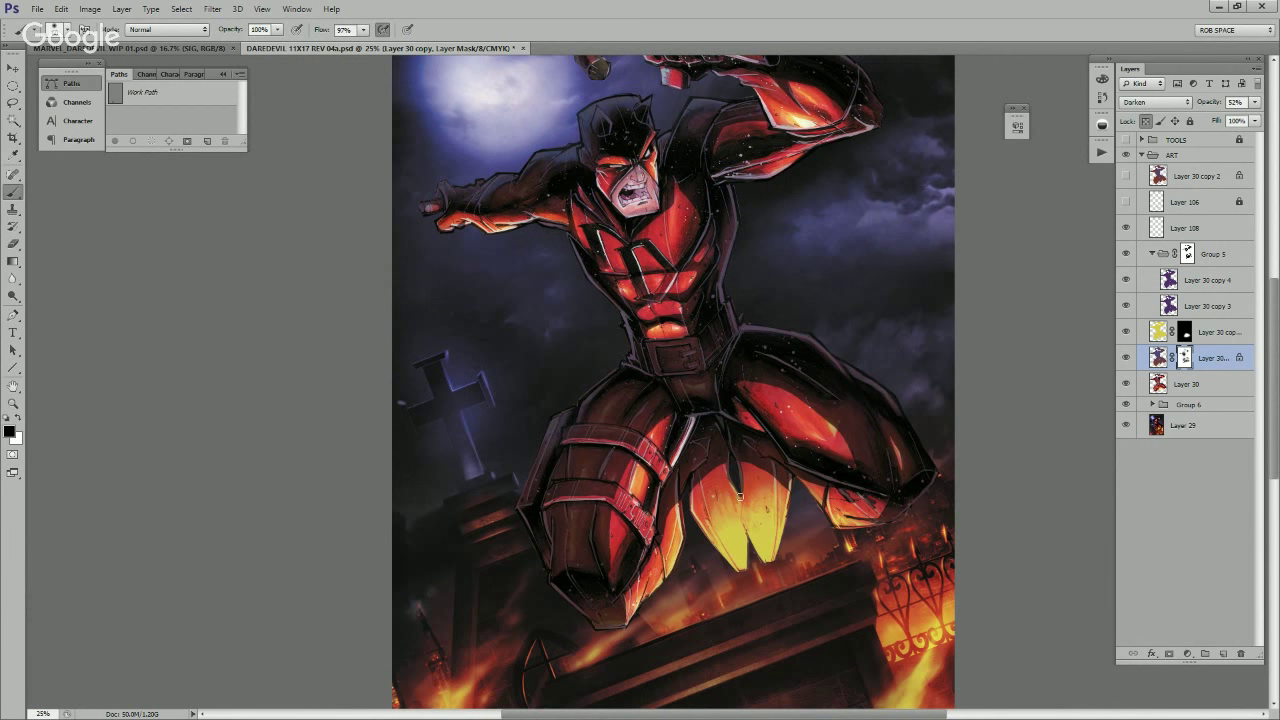
{"action": "left_click_drag", "start_coordinate": [899, 463], "coordinate": [894, 449]}
{"action": "scroll", "coordinate": [812, 372], "scroll_direction": "up", "scroll_amount": 3}
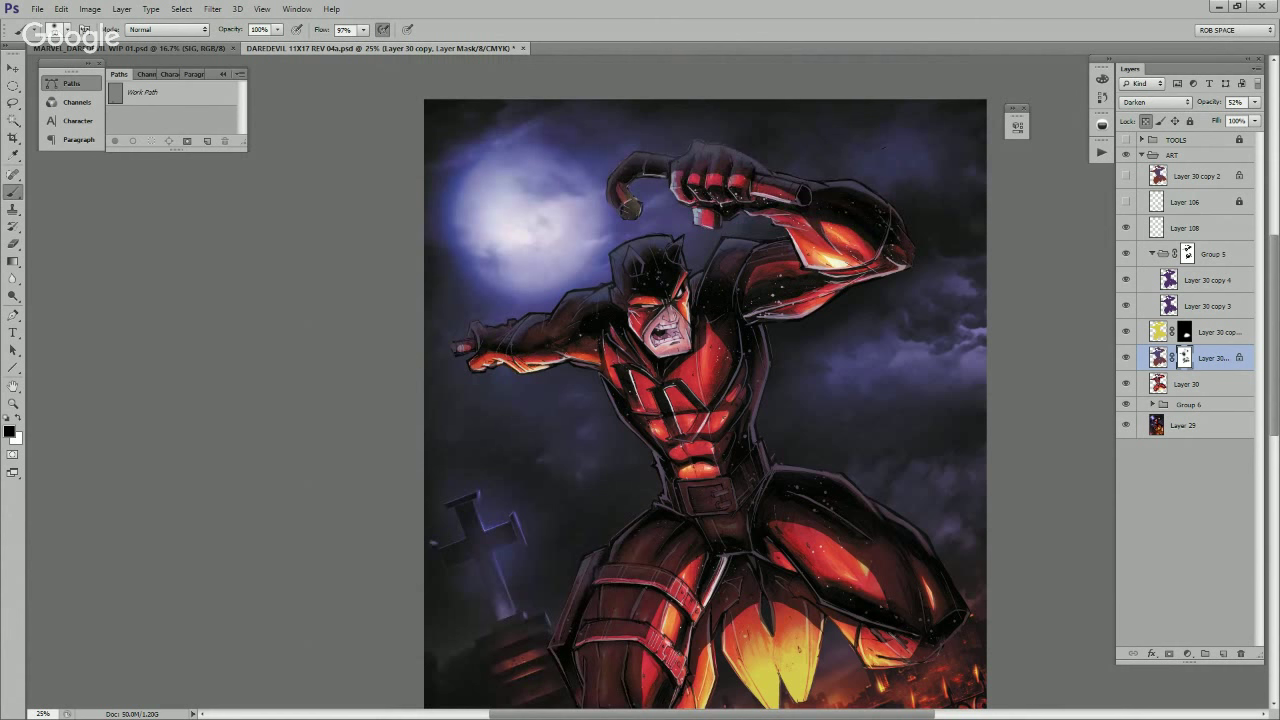
Step: On Layer 108, paint a dark colour sampled from the outstretched upper arm over the light marks on its shoulder and sleeve
{"action": "left_click", "coordinate": [1185, 228]}
{"action": "key", "text": "z"}
{"action": "left_click", "coordinate": [590, 287]}
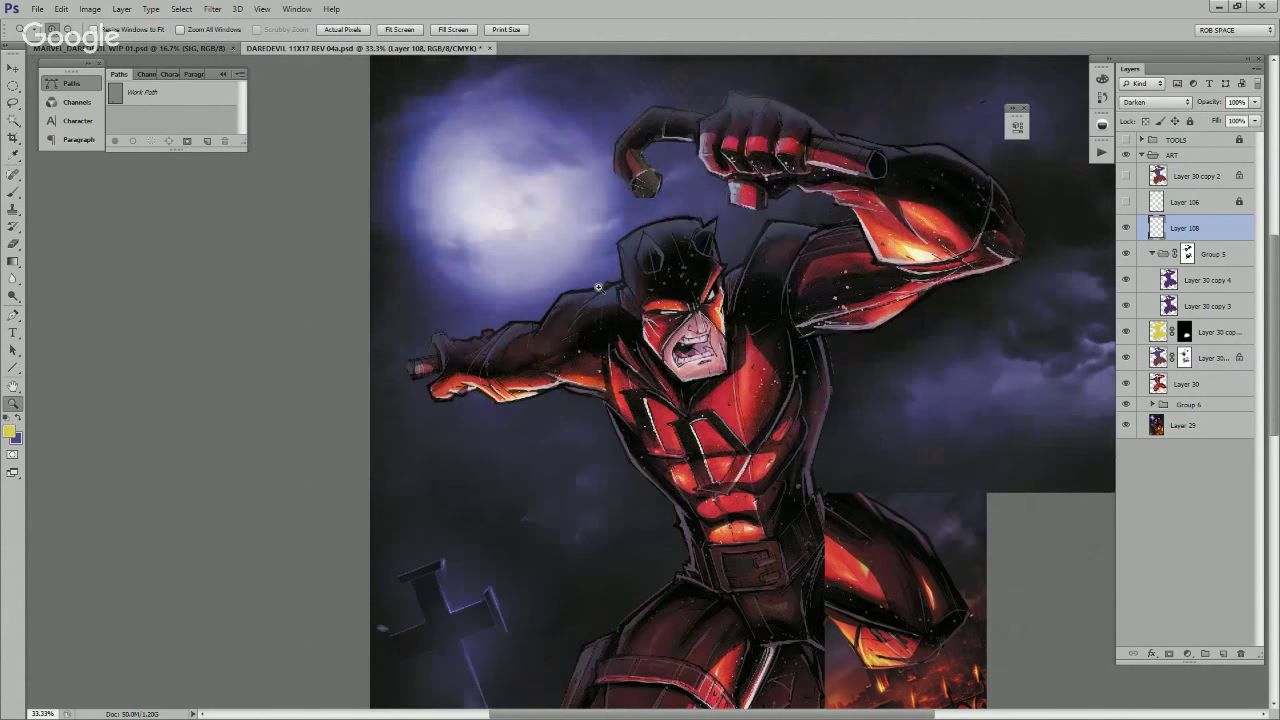
{"action": "left_click", "coordinate": [598, 288]}
{"action": "left_click", "coordinate": [598, 291]}
{"action": "mouse_move", "coordinate": [598, 333]}
{"action": "left_mouse_down"}
{"action": "mouse_move", "coordinate": [718, 414]}
{"action": "mouse_move", "coordinate": [802, 421]}
{"action": "left_mouse_up"}
{"action": "key", "text": "b"}
{"action": "right_click", "coordinate": [695, 407]}
{"action": "double_click", "coordinate": [732, 497]}
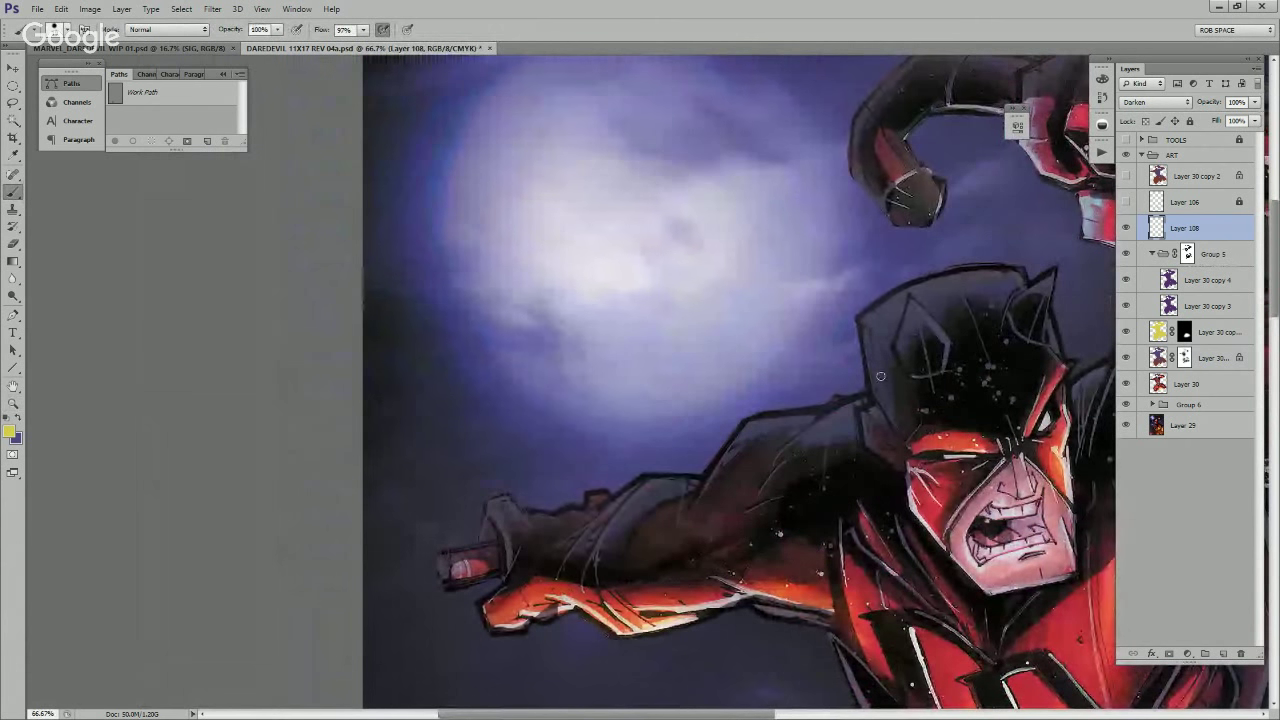
{"action": "left_click_drag", "start_coordinate": [873, 508], "coordinate": [862, 493]}
{"action": "left_click", "coordinate": [808, 430], "text": "alt"}
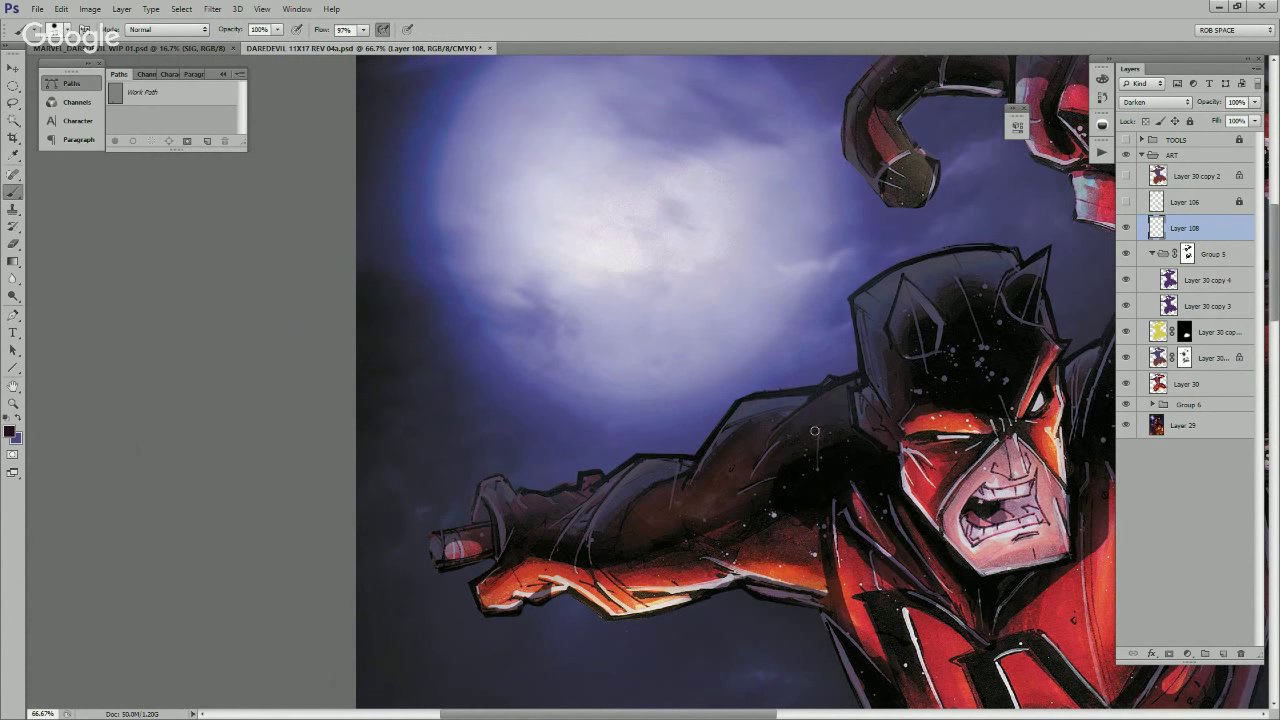
{"action": "left_click_drag", "start_coordinate": [810, 407], "coordinate": [745, 431]}
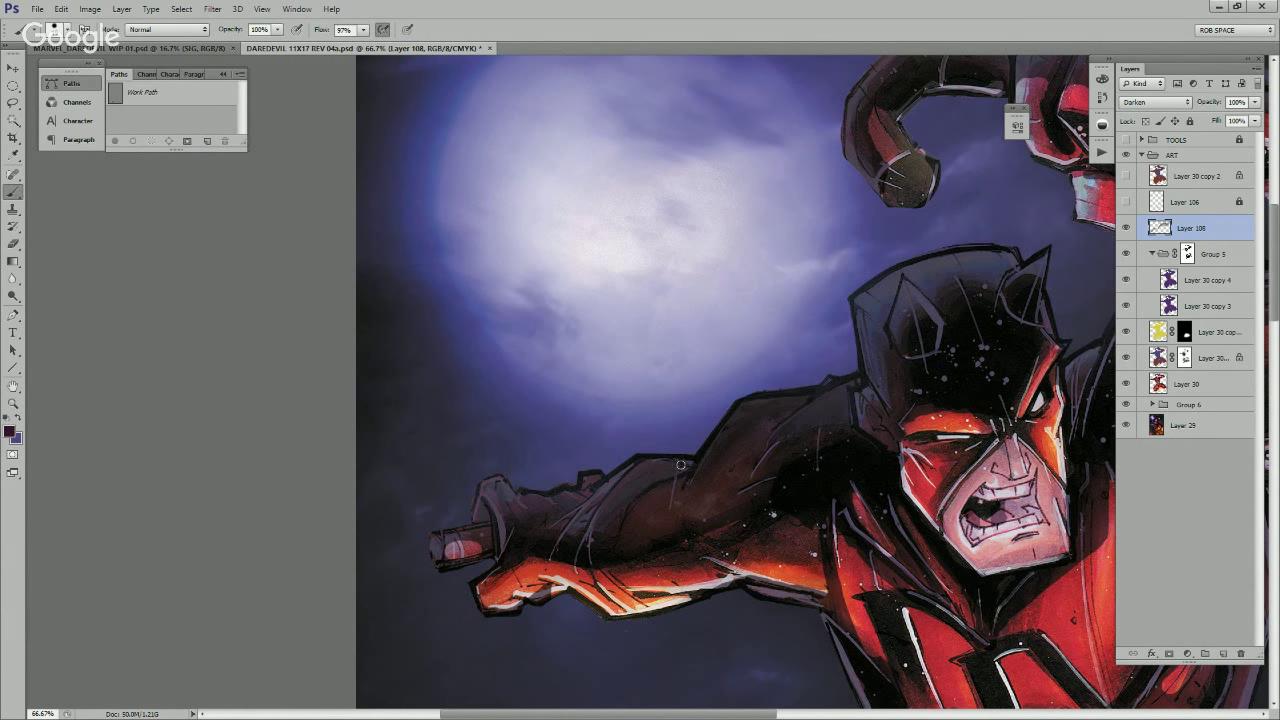
Step: On Layer 108, paint dark tones sampled from the outstretched forearm over the light marks and fold lines on its sleeve
{"action": "left_click_drag", "start_coordinate": [763, 509], "coordinate": [869, 488]}
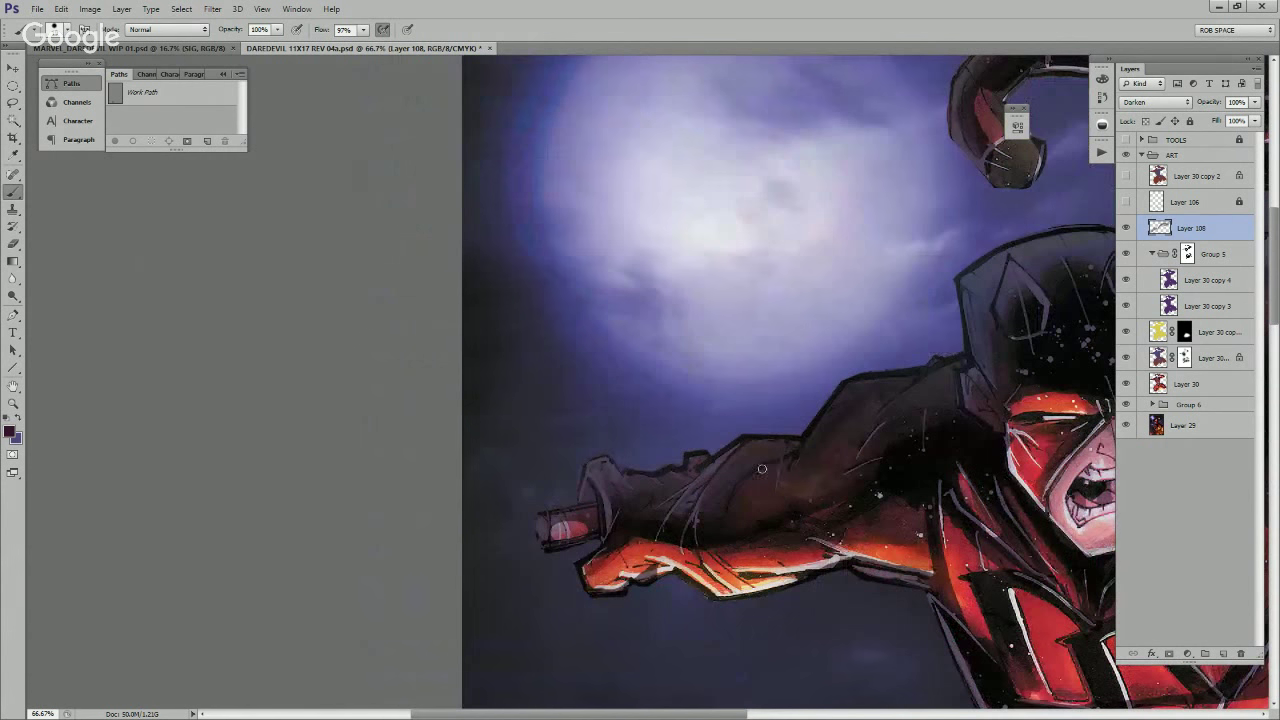
{"action": "left_click", "coordinate": [689, 527], "text": "alt"}
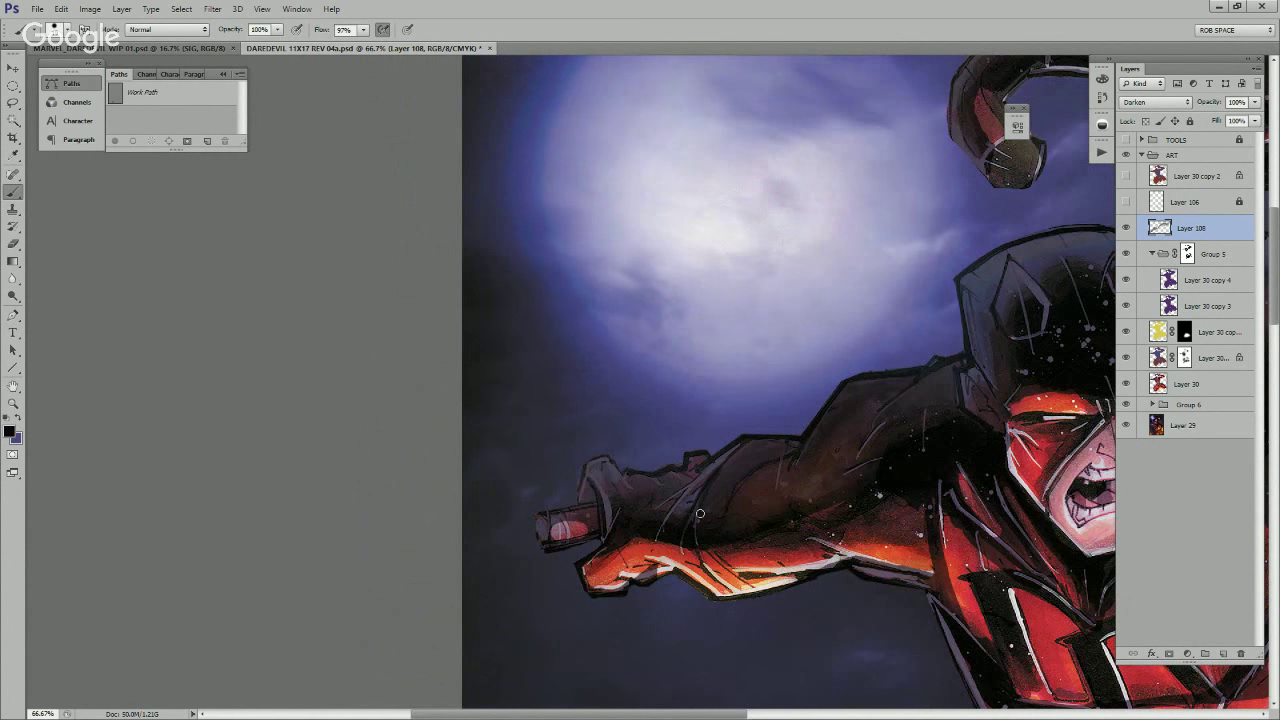
{"action": "left_click", "coordinate": [700, 514], "text": "alt"}
{"action": "left_click", "coordinate": [692, 480], "text": "alt"}
{"action": "left_click_drag", "start_coordinate": [700, 493], "coordinate": [709, 471]}
{"action": "left_click", "coordinate": [735, 456], "text": "alt"}
{"action": "left_click", "coordinate": [672, 522], "text": "alt"}
{"action": "left_click_drag", "start_coordinate": [689, 491], "coordinate": [668, 518]}
{"action": "left_click", "coordinate": [695, 481], "text": "alt"}
{"action": "left_click_drag", "start_coordinate": [779, 523], "coordinate": [803, 488]}
Step: Cover the pale highlights on the outstretched arm's lower fist with sampled red-orange and darken the glove's light edges
{"action": "left_click", "coordinate": [694, 523], "text": "alt"}
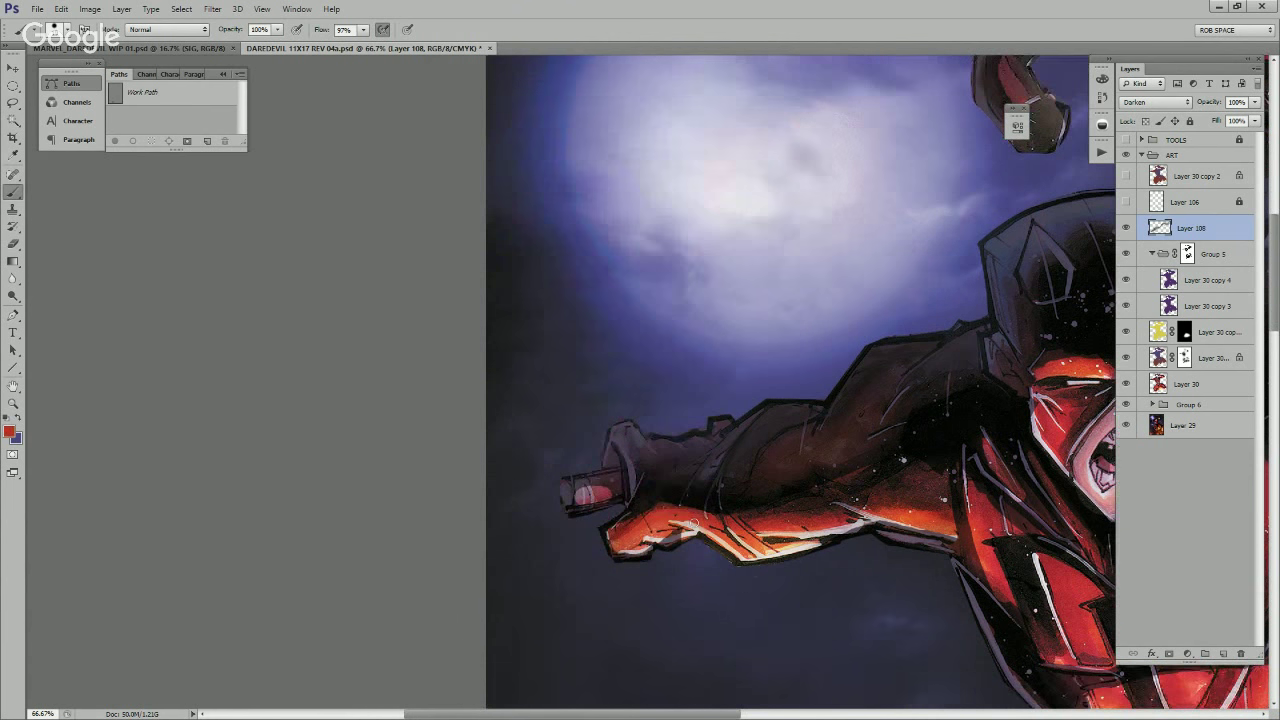
{"action": "mouse_move", "coordinate": [690, 529]}
{"action": "left_mouse_down"}
{"action": "mouse_move", "coordinate": [676, 524]}
{"action": "mouse_move", "coordinate": [704, 533]}
{"action": "mouse_move", "coordinate": [624, 556]}
{"action": "mouse_move", "coordinate": [612, 537]}
{"action": "left_mouse_up"}
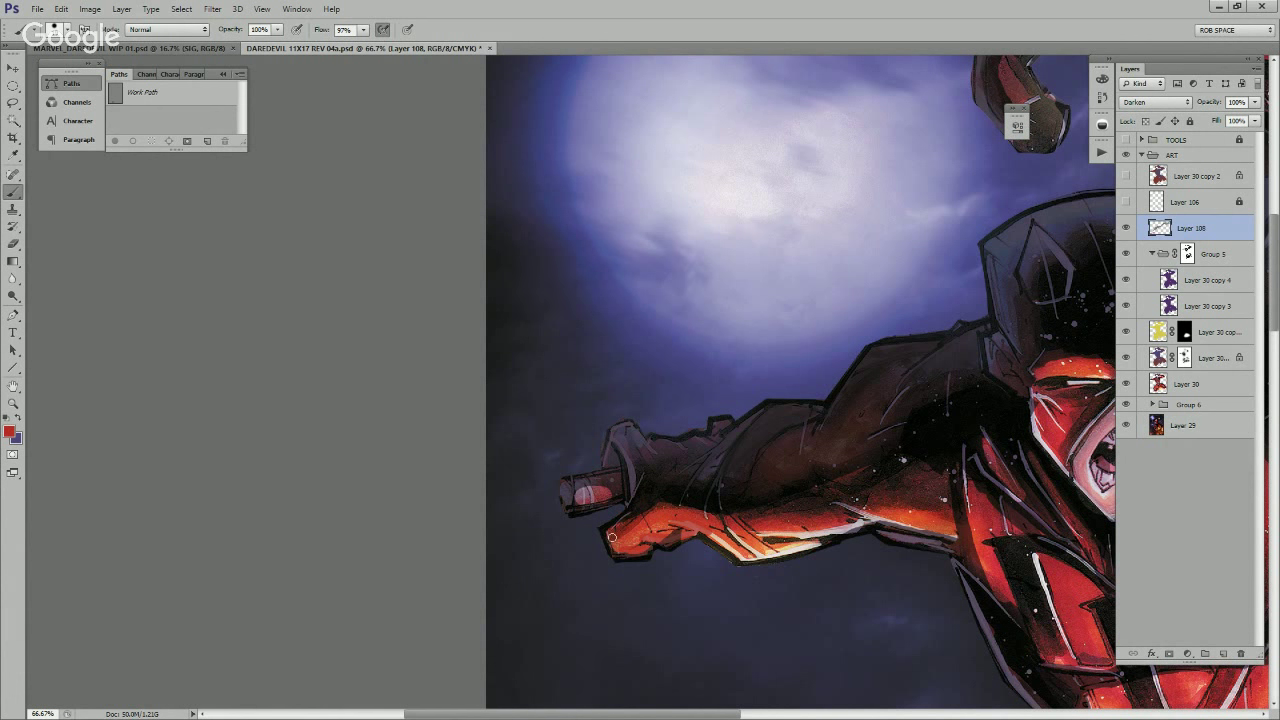
{"action": "left_click", "coordinate": [638, 494], "text": "alt"}
{"action": "left_click", "coordinate": [613, 447], "text": "alt"}
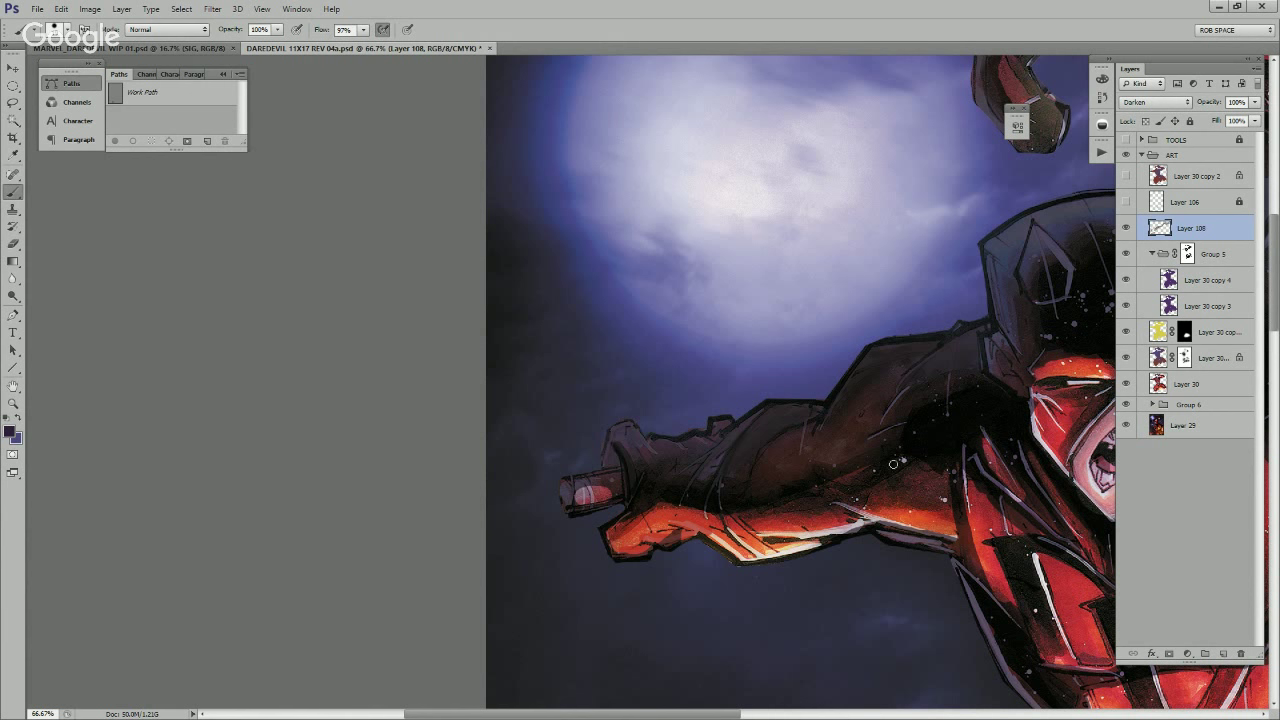
{"action": "left_click_drag", "start_coordinate": [1002, 546], "coordinate": [910, 545]}
{"action": "left_click", "coordinate": [772, 510], "text": "alt"}
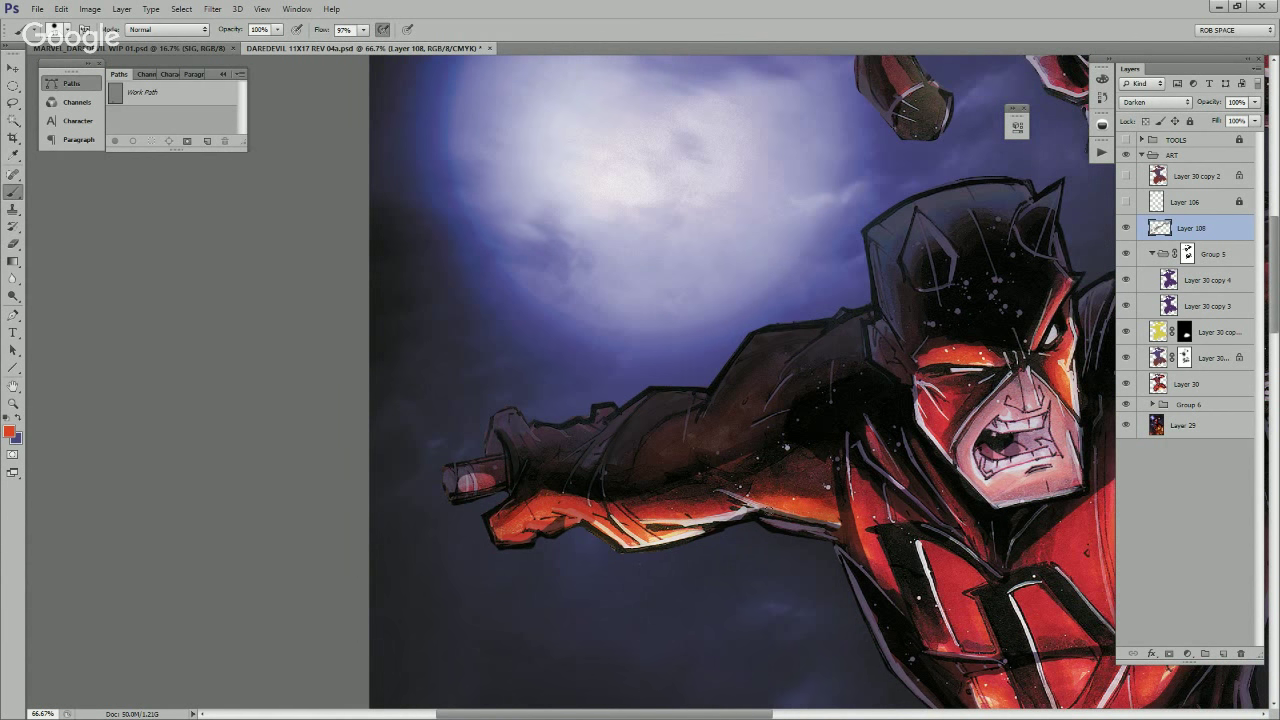
{"action": "left_click_drag", "start_coordinate": [836, 530], "coordinate": [598, 527]}
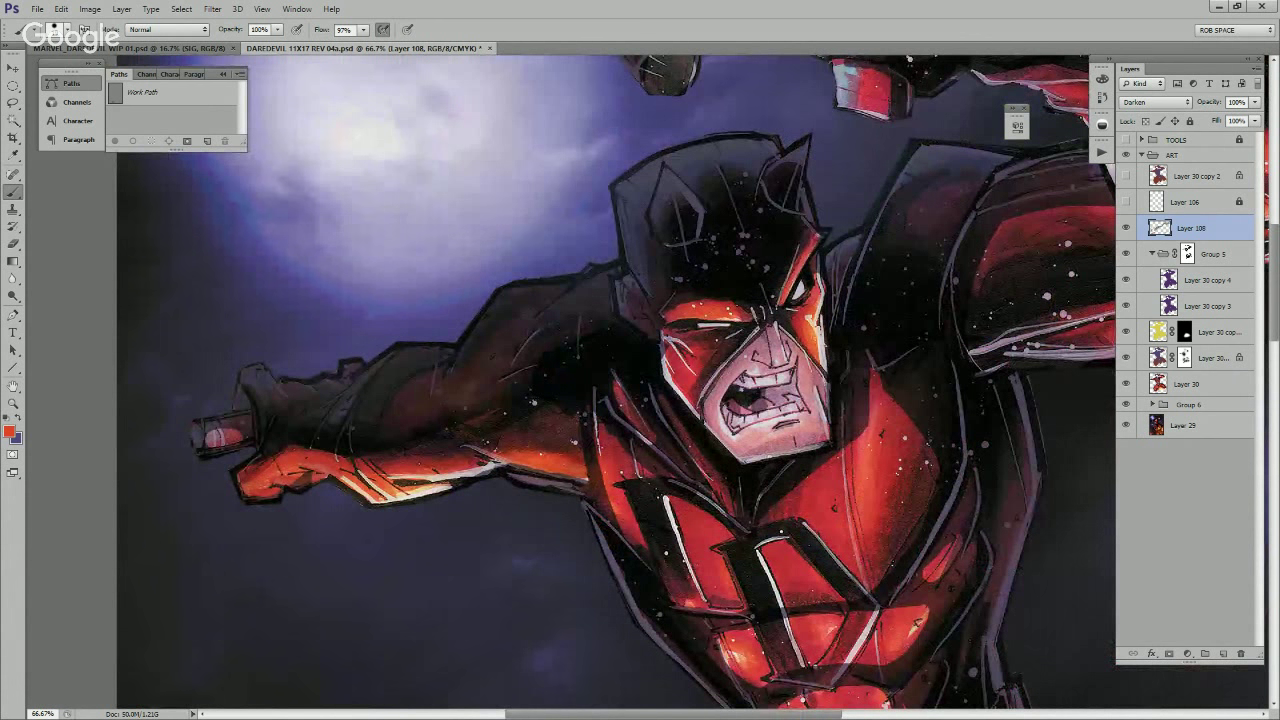
Step: Merge Group 6 into a single layer, select the whole canvas and crop the document to it
{"action": "left_click", "coordinate": [1189, 405]}
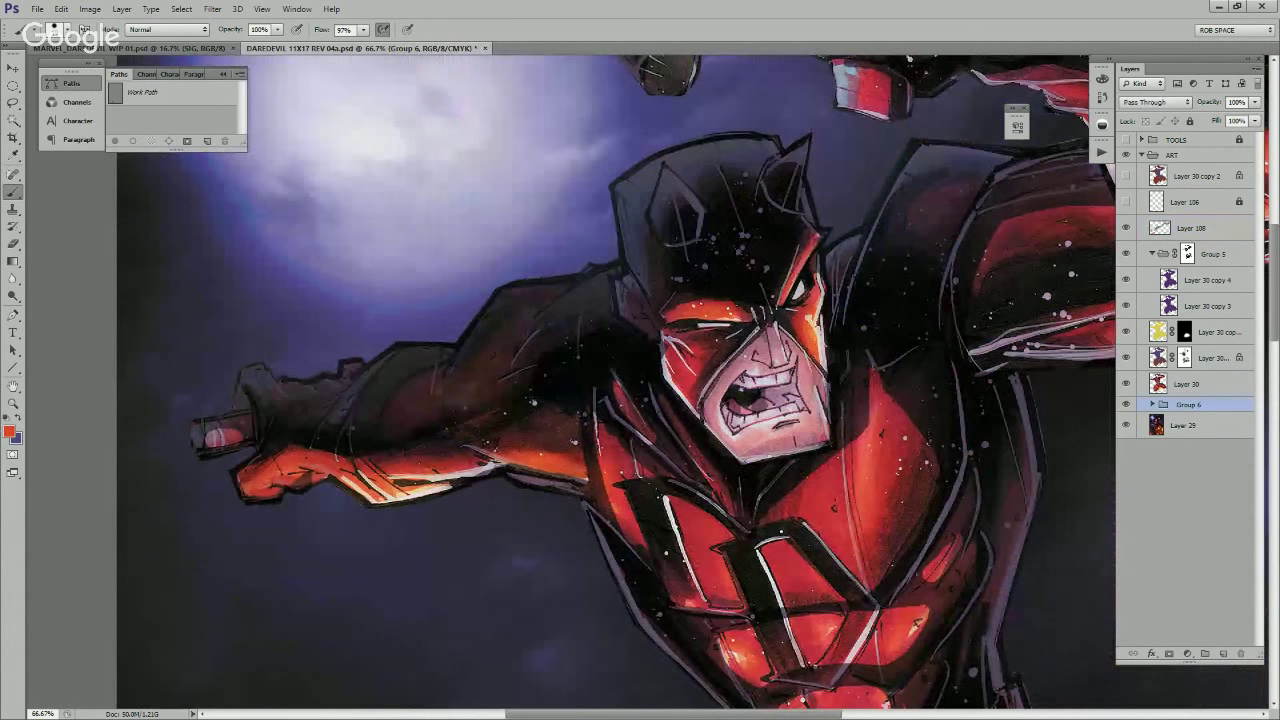
{"action": "key", "text": "ctrl+e"}
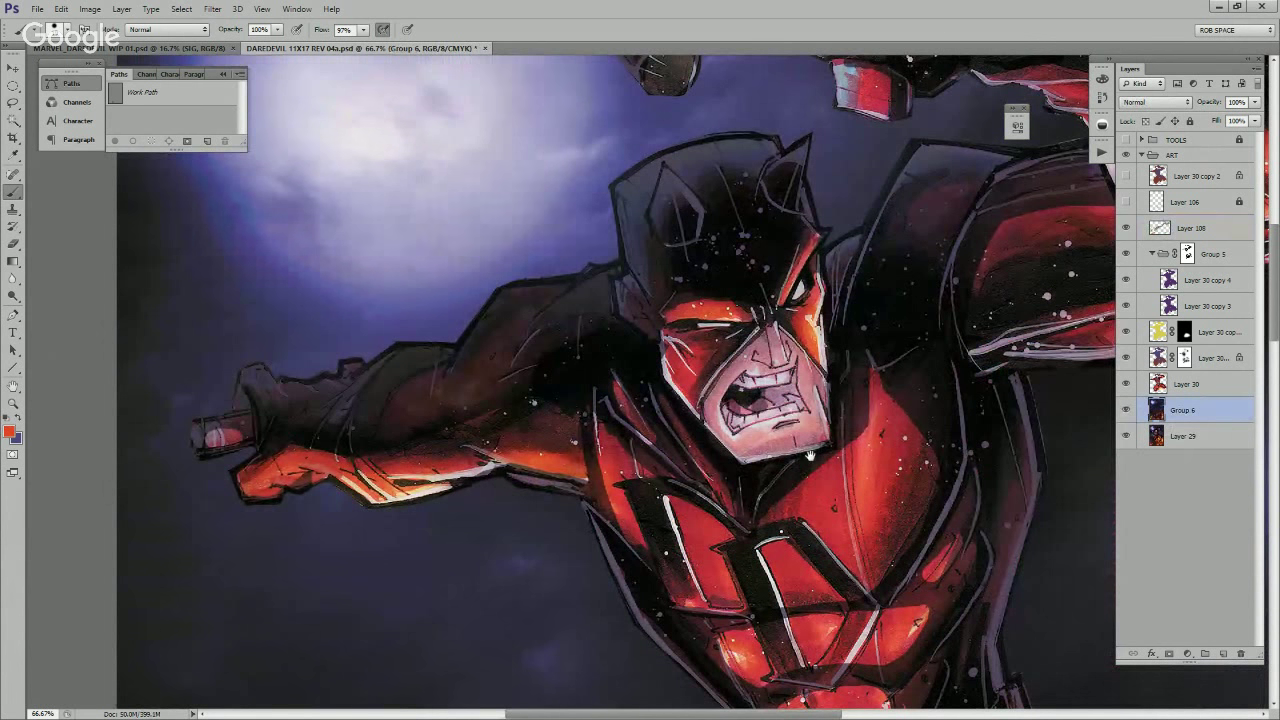
{"action": "left_click_drag", "start_coordinate": [638, 452], "coordinate": [800, 466]}
{"action": "left_click_drag", "start_coordinate": [718, 448], "coordinate": [841, 475]}
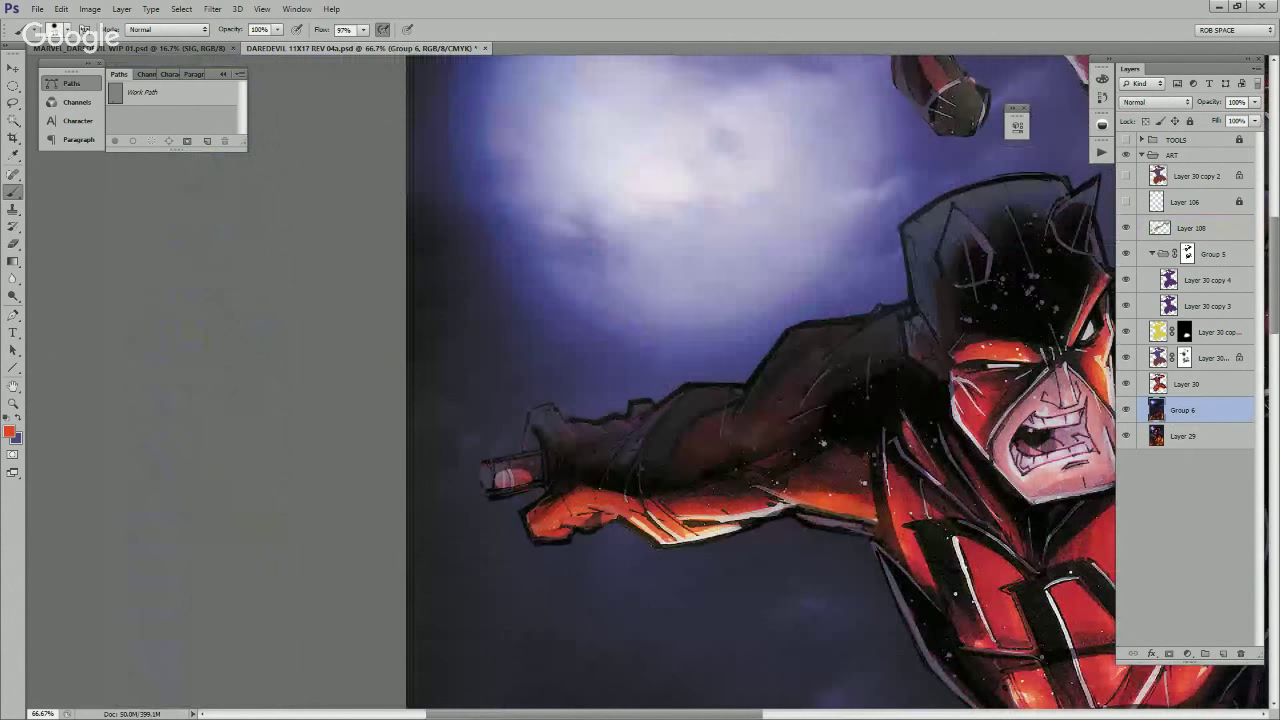
{"action": "key", "text": "ctrl+a"}
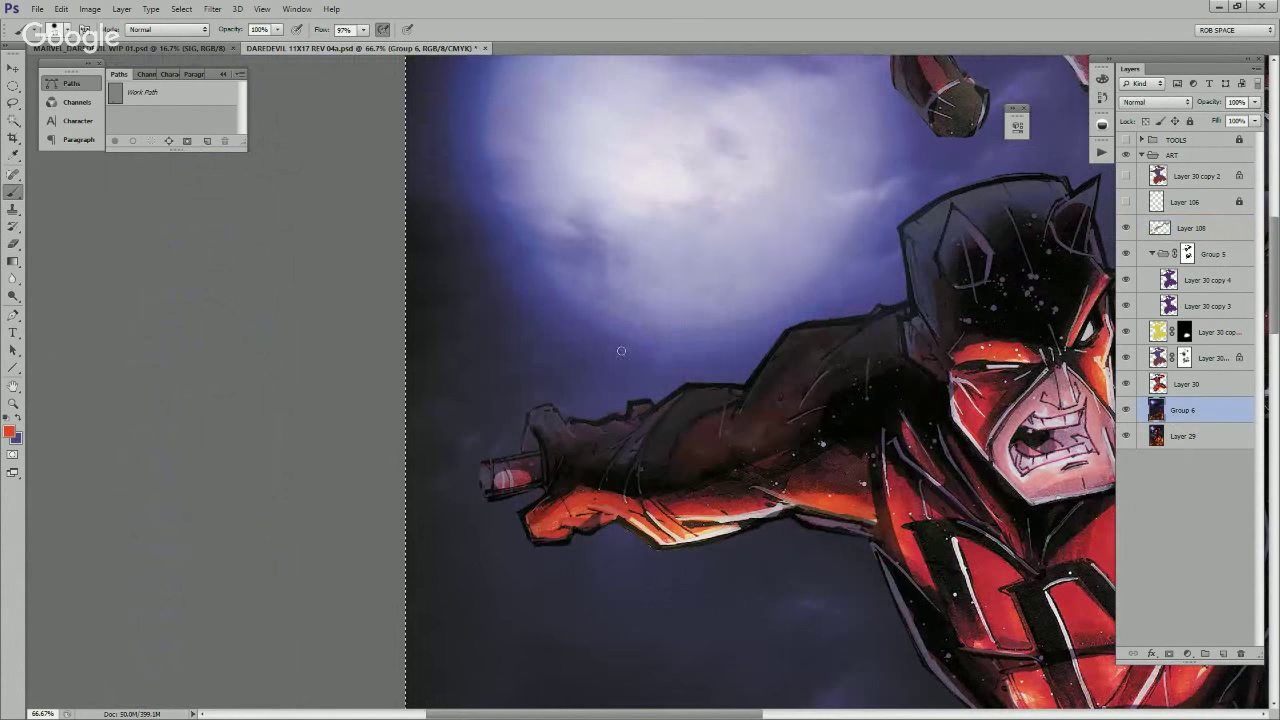
{"action": "left_click", "coordinate": [61, 8]}
{"action": "left_click", "coordinate": [110, 129]}
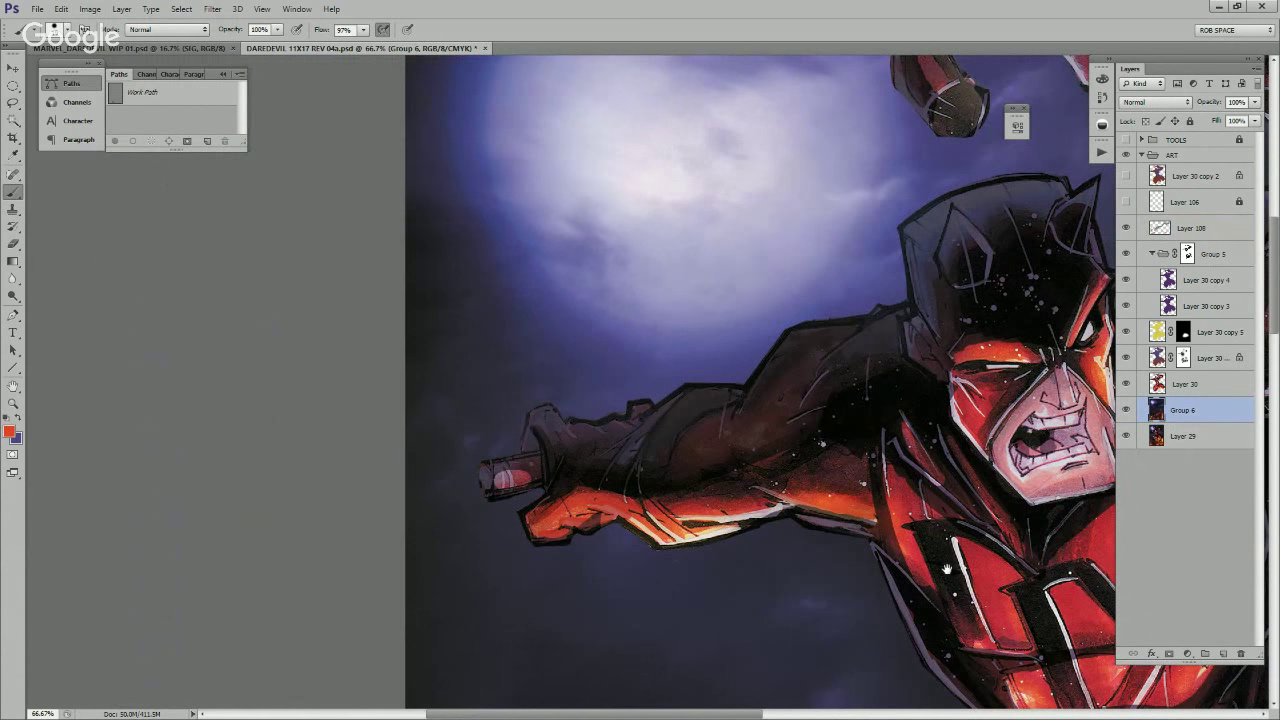
Step: On Layer 108, paint sampled dark purples over the remaining light lines on the outstretched glove and wrist
{"action": "left_click_drag", "start_coordinate": [947, 569], "coordinate": [927, 558]}
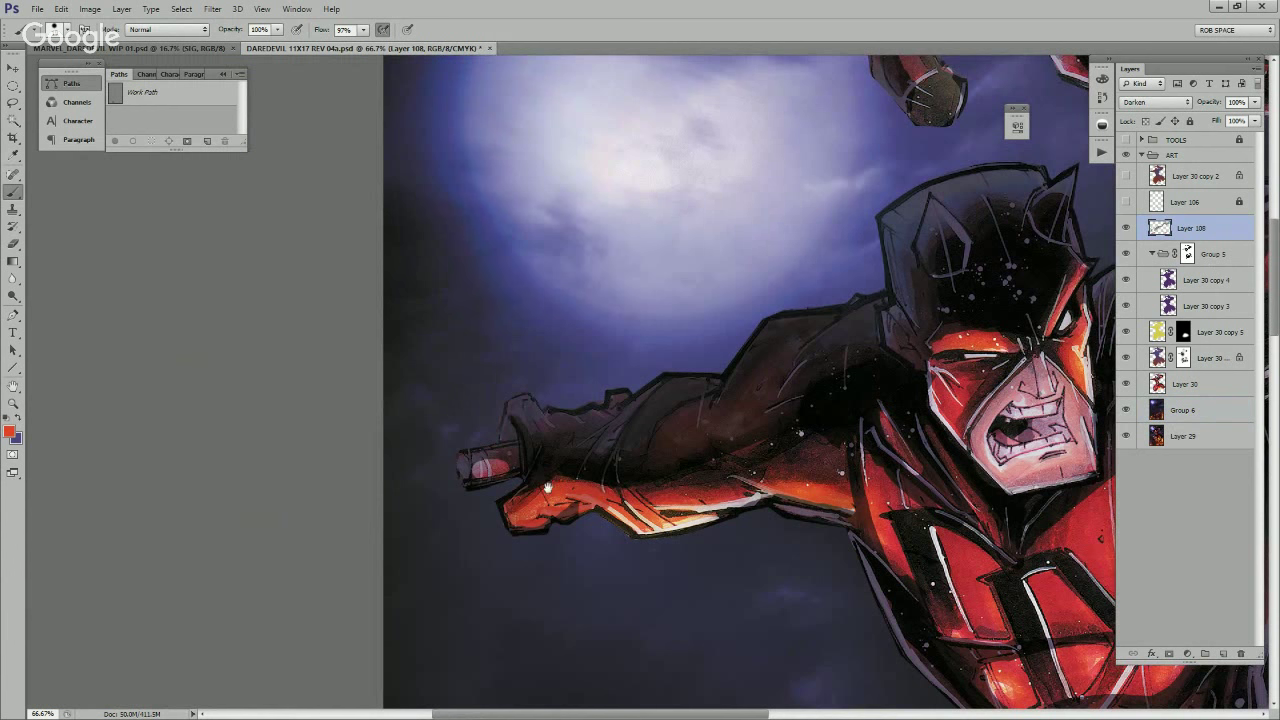
{"action": "left_click_drag", "start_coordinate": [547, 488], "coordinate": [549, 490]}
{"action": "left_click", "coordinate": [546, 426], "text": "alt"}
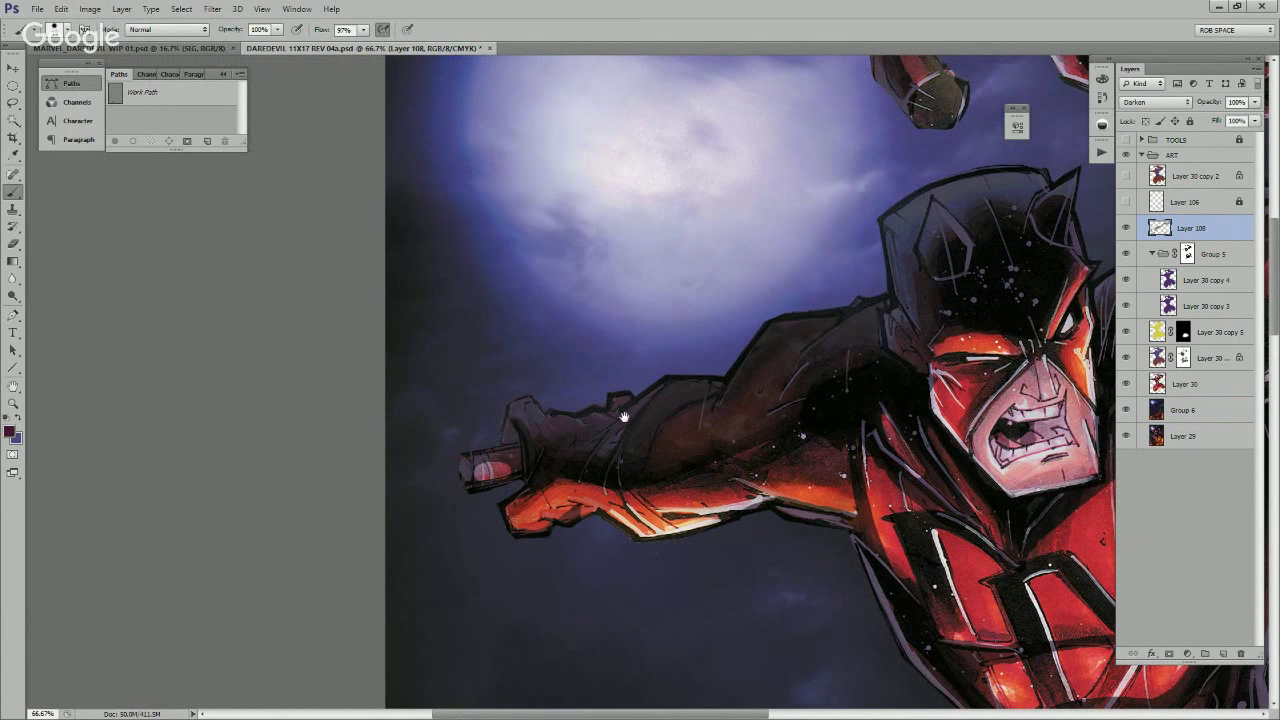
{"action": "left_click_drag", "start_coordinate": [624, 418], "coordinate": [652, 444]}
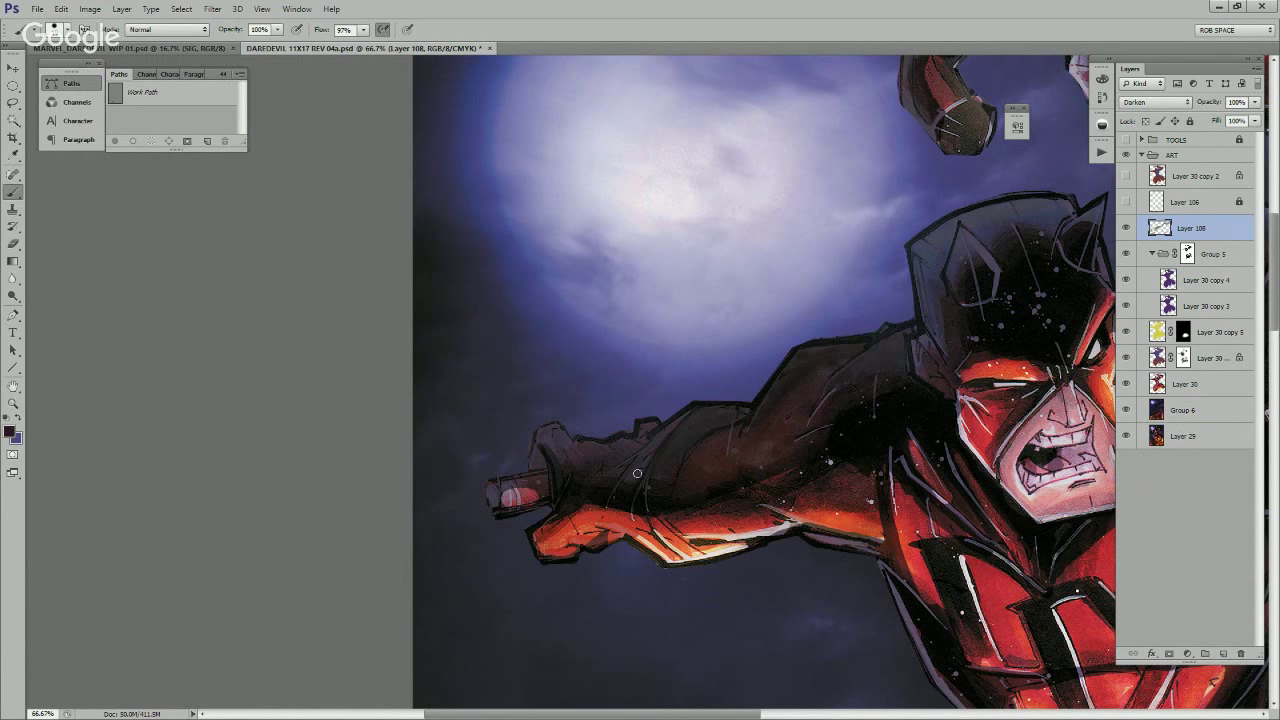
{"action": "left_click", "coordinate": [629, 476], "text": "alt"}
{"action": "left_click", "coordinate": [639, 473], "text": "alt"}
{"action": "left_click", "coordinate": [646, 480], "text": "alt"}
{"action": "left_click", "coordinate": [631, 521], "text": "alt"}
Step: Paint sampled orange and red over the white and yellow highlights along the underside of the outstretched forearm
{"action": "mouse_move", "coordinate": [673, 521]}
{"action": "left_mouse_down"}
{"action": "mouse_move", "coordinate": [605, 499]}
{"action": "mouse_move", "coordinate": [592, 540]}
{"action": "left_mouse_up"}
{"action": "left_click", "coordinate": [561, 501], "text": "alt"}
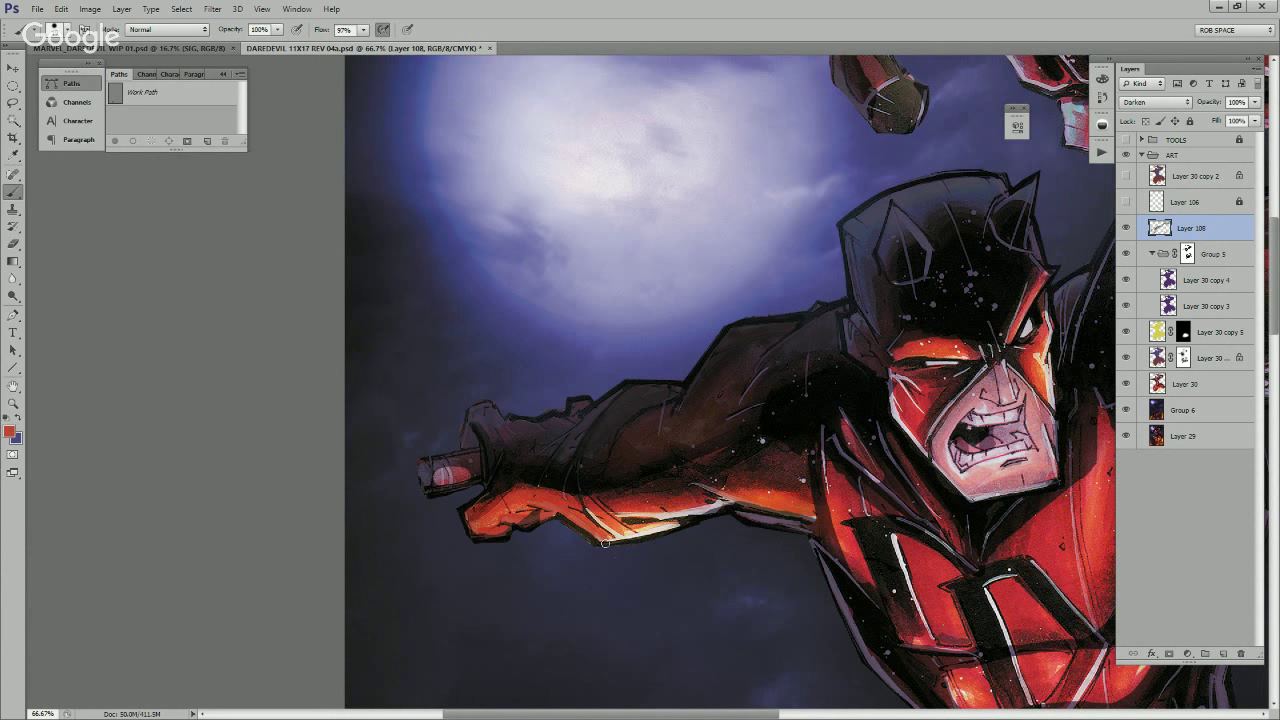
{"action": "left_click", "coordinate": [622, 523], "text": "alt"}
{"action": "mouse_move", "coordinate": [621, 538]}
{"action": "left_mouse_down"}
{"action": "mouse_move", "coordinate": [676, 526]}
{"action": "mouse_move", "coordinate": [586, 513]}
{"action": "mouse_move", "coordinate": [609, 543]}
{"action": "mouse_move", "coordinate": [631, 540]}
{"action": "mouse_move", "coordinate": [604, 546]}
{"action": "mouse_move", "coordinate": [712, 508]}
{"action": "mouse_move", "coordinate": [628, 519]}
{"action": "mouse_move", "coordinate": [720, 506]}
{"action": "mouse_move", "coordinate": [615, 518]}
{"action": "left_mouse_up"}
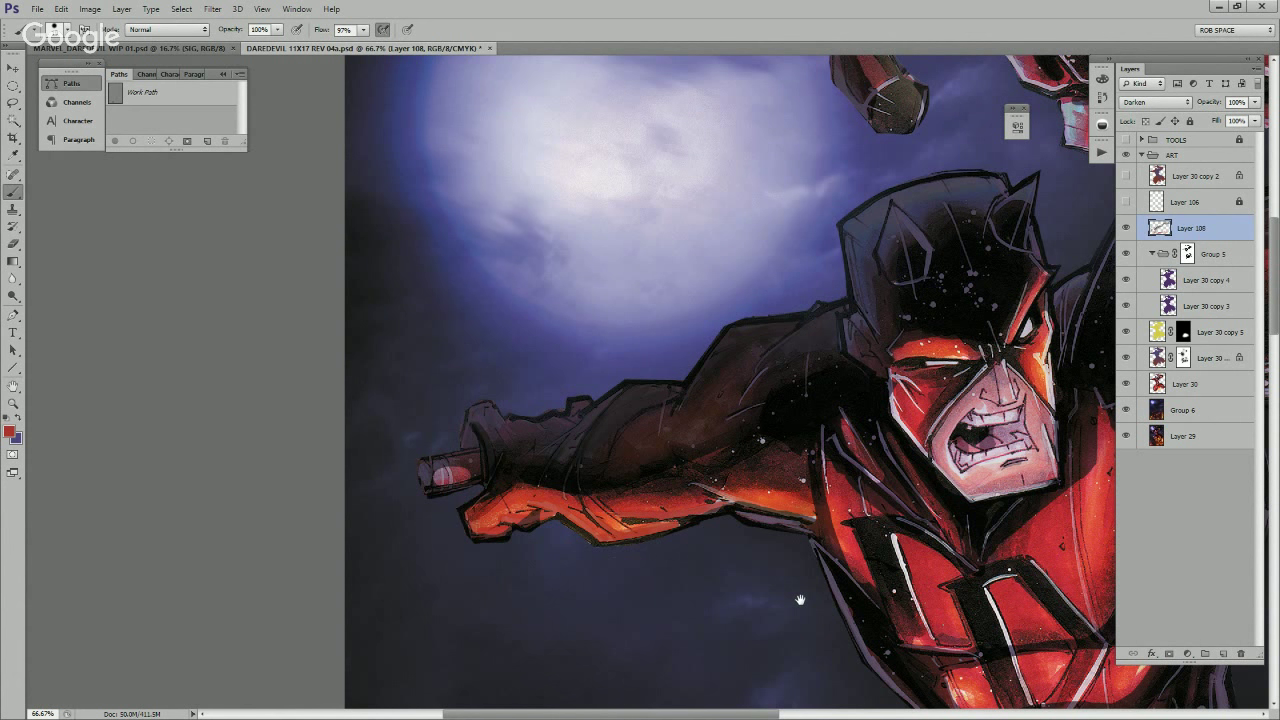
{"action": "left_click_drag", "start_coordinate": [800, 600], "coordinate": [636, 599]}
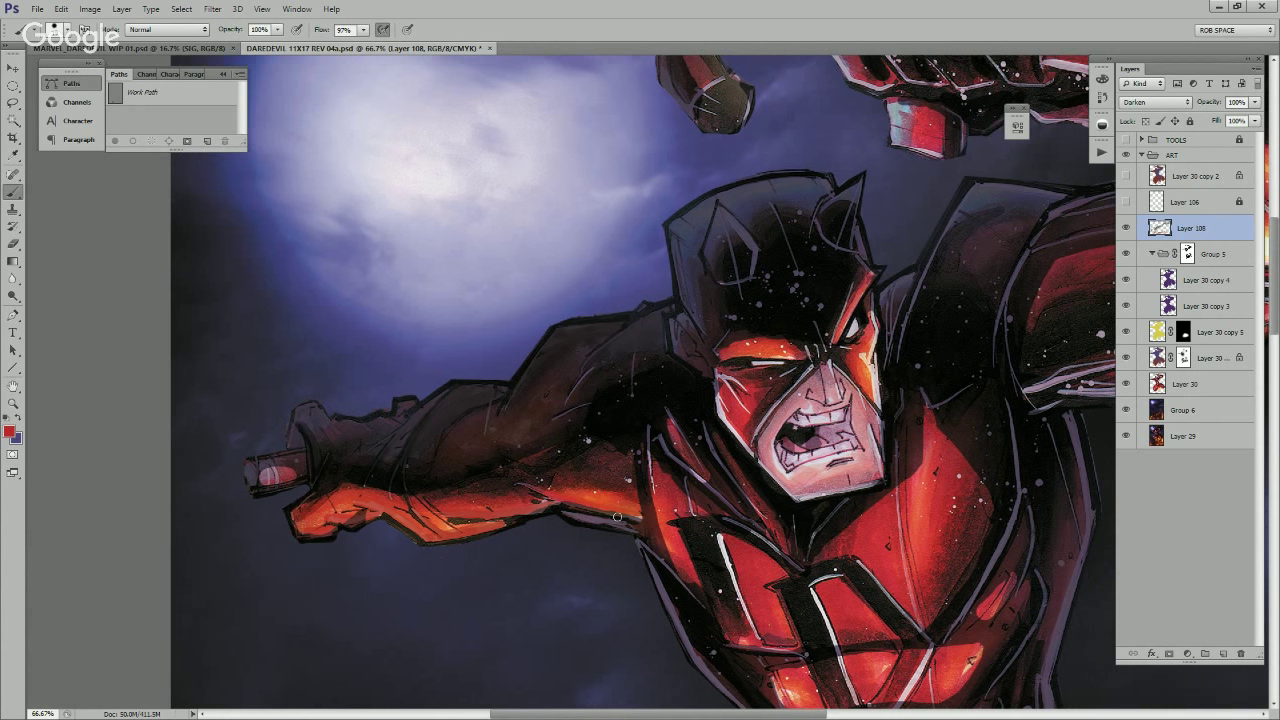
{"action": "left_click_drag", "start_coordinate": [525, 465], "coordinate": [691, 461]}
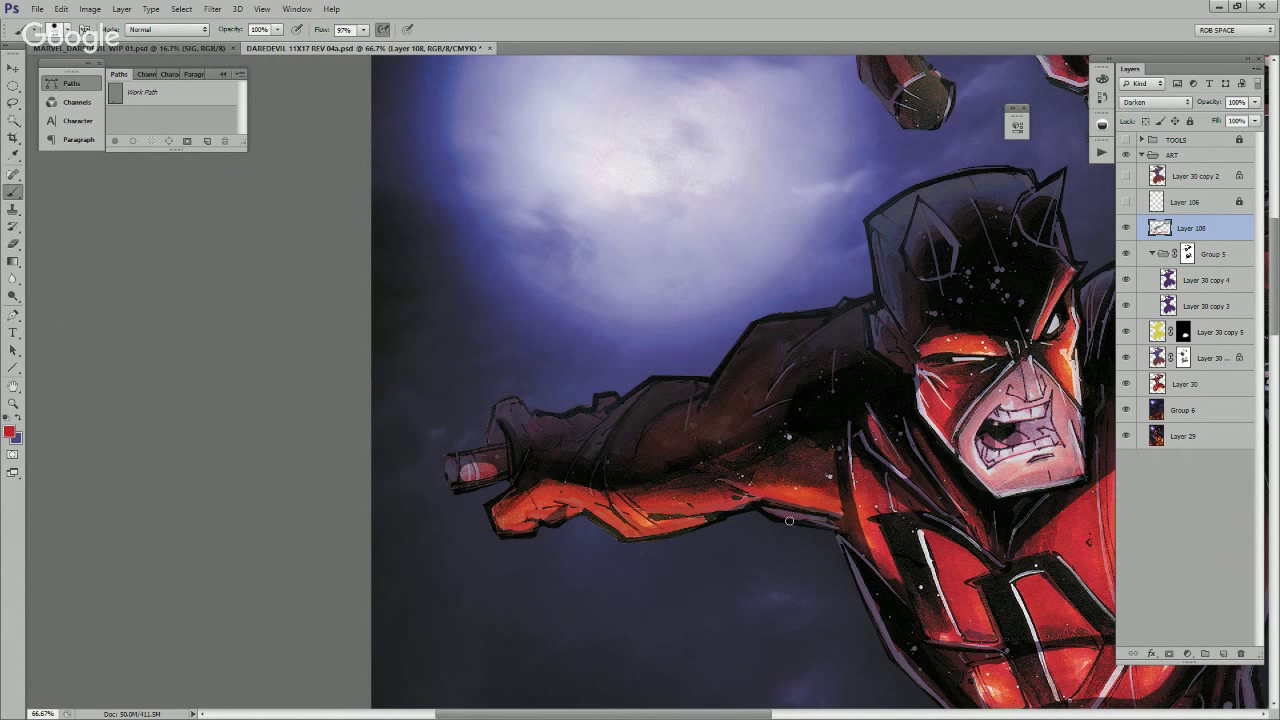
{"action": "left_click_drag", "start_coordinate": [877, 519], "coordinate": [664, 432]}
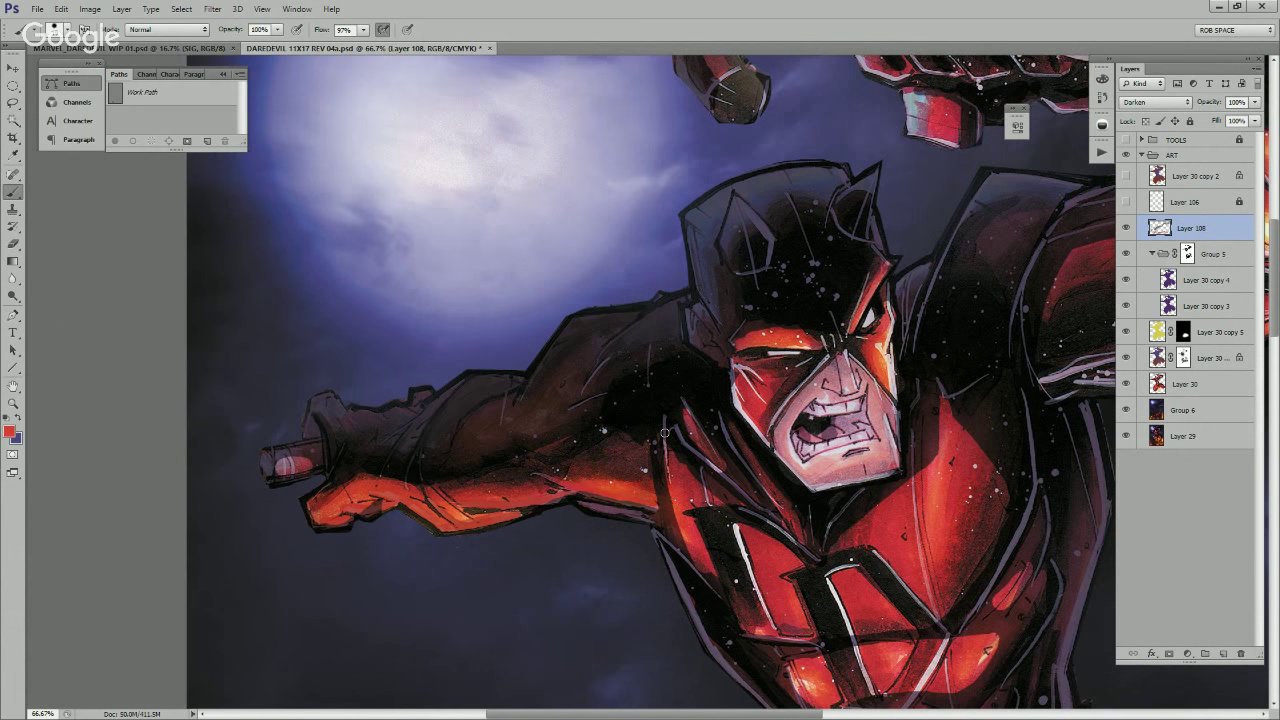
Step: Paint sampled black over the light rim line along the torso's outer edge, from the armpit to the waist
{"action": "mouse_move", "coordinate": [678, 520]}
{"action": "left_mouse_down"}
{"action": "mouse_move", "coordinate": [724, 544]}
{"action": "mouse_move", "coordinate": [650, 463]}
{"action": "mouse_move", "coordinate": [699, 622]}
{"action": "mouse_move", "coordinate": [657, 585]}
{"action": "mouse_move", "coordinate": [728, 650]}
{"action": "mouse_move", "coordinate": [654, 585]}
{"action": "mouse_move", "coordinate": [747, 673]}
{"action": "left_mouse_up"}
{"action": "left_click", "coordinate": [637, 511], "text": "alt"}
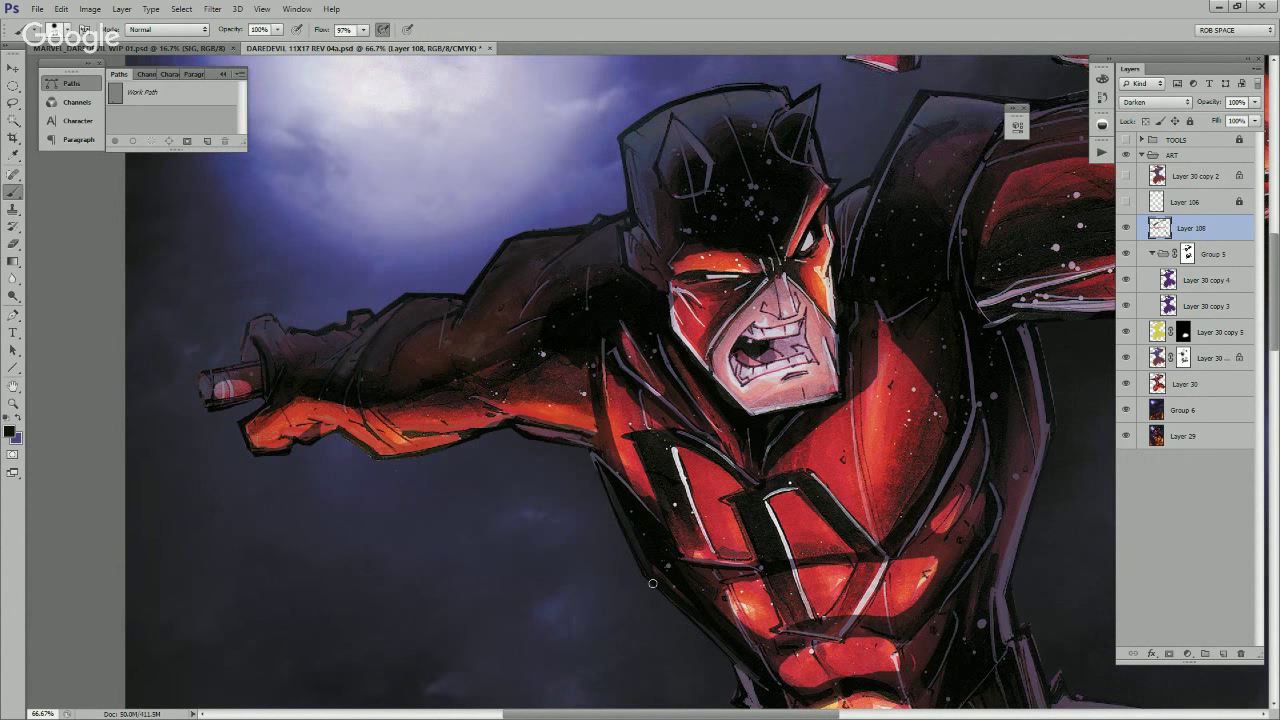
{"action": "left_click_drag", "start_coordinate": [591, 455], "coordinate": [660, 521]}
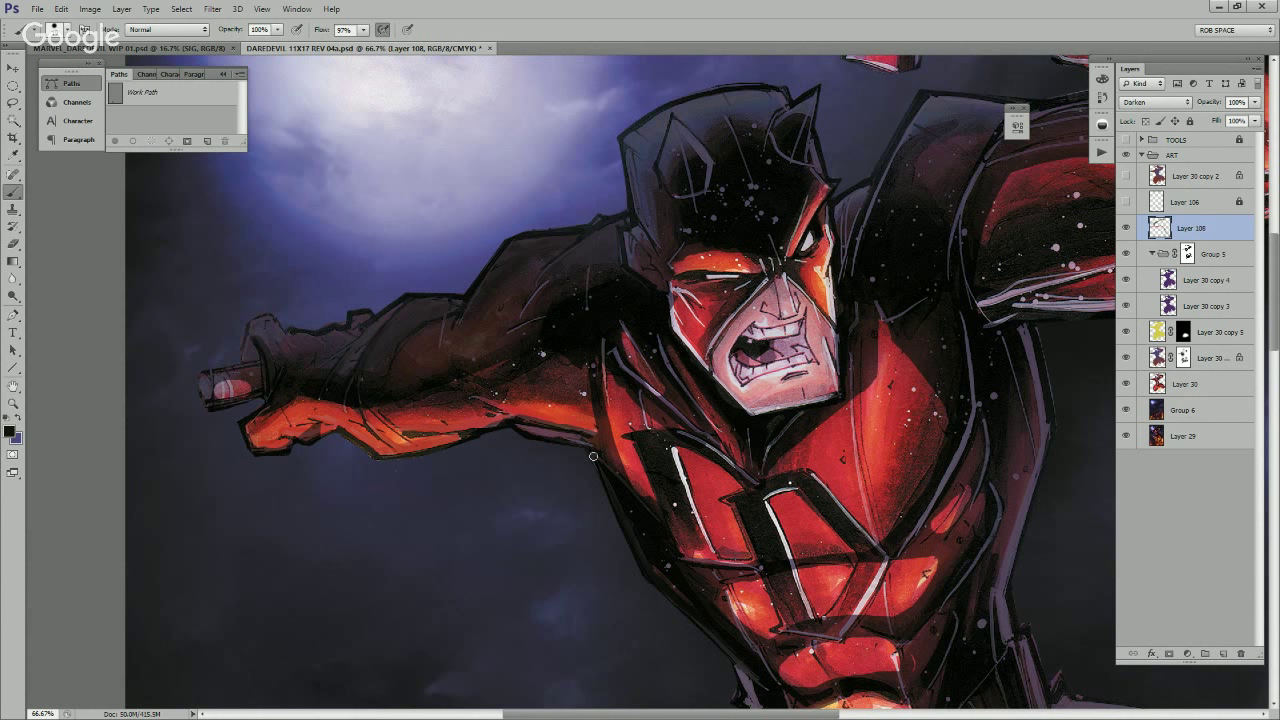
{"action": "mouse_move", "coordinate": [732, 656]}
{"action": "left_mouse_down"}
{"action": "mouse_move", "coordinate": [754, 684]}
{"action": "mouse_move", "coordinate": [702, 523]}
{"action": "mouse_move", "coordinate": [709, 562]}
{"action": "left_mouse_up"}
{"action": "mouse_move", "coordinate": [682, 506]}
{"action": "left_mouse_down"}
{"action": "mouse_move", "coordinate": [711, 570]}
{"action": "mouse_move", "coordinate": [709, 552]}
{"action": "mouse_move", "coordinate": [682, 513]}
{"action": "mouse_move", "coordinate": [716, 626]}
{"action": "left_mouse_up"}
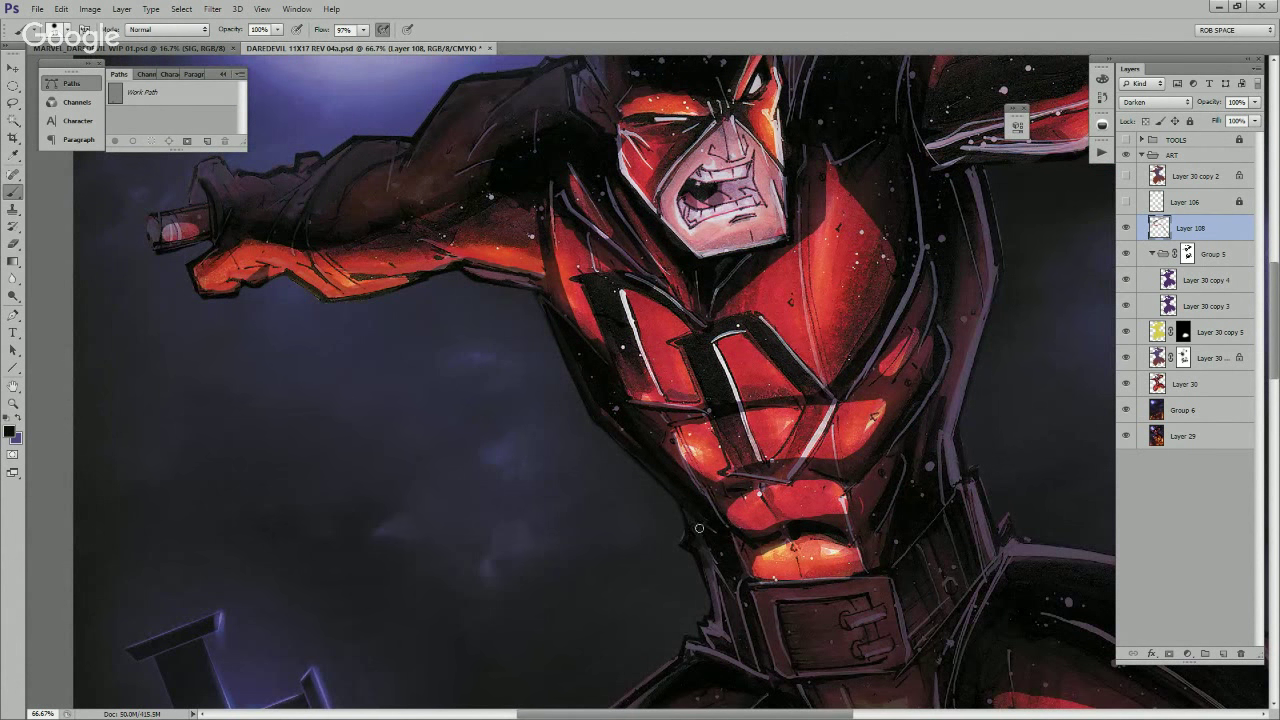
{"action": "mouse_move", "coordinate": [704, 548]}
{"action": "left_mouse_down"}
{"action": "mouse_move", "coordinate": [721, 633]}
{"action": "mouse_move", "coordinate": [727, 600]}
{"action": "left_mouse_up"}
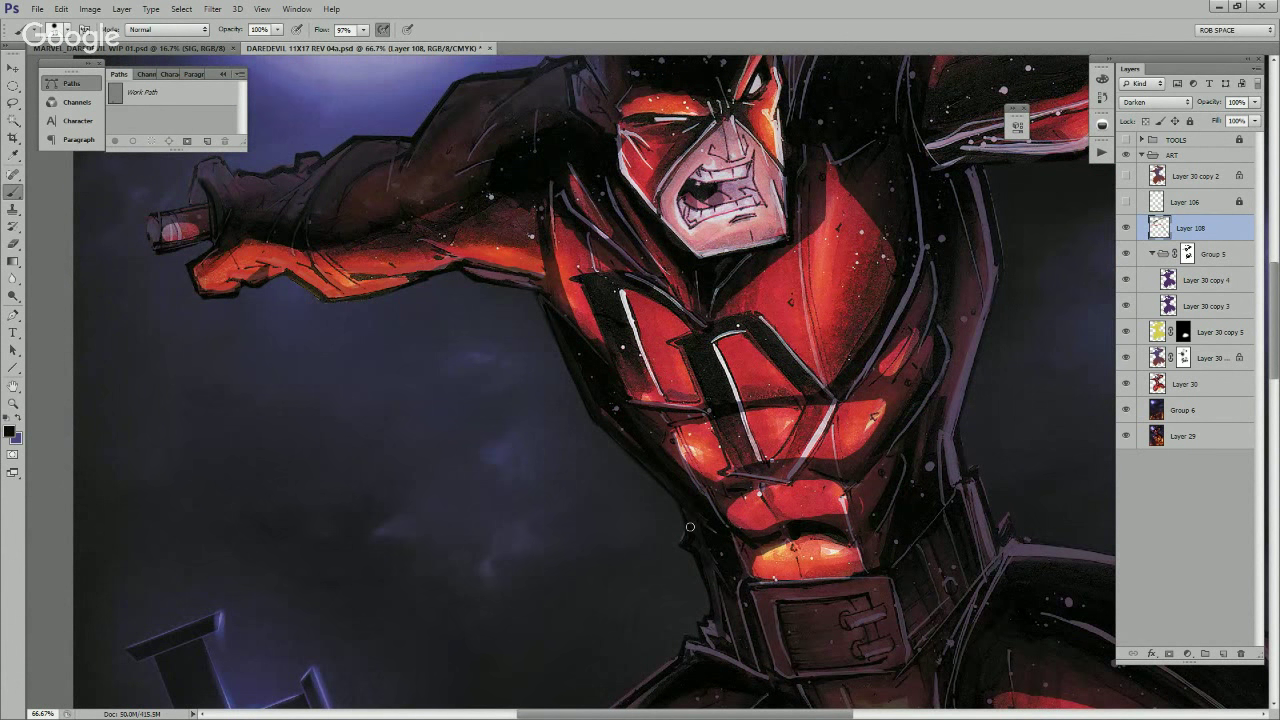
{"action": "left_click_drag", "start_coordinate": [646, 420], "coordinate": [743, 605]}
Step: Cover the light outline beneath the outstretched upper arm with black sampled from the torso edge
{"action": "left_click", "coordinate": [606, 455], "text": "alt"}
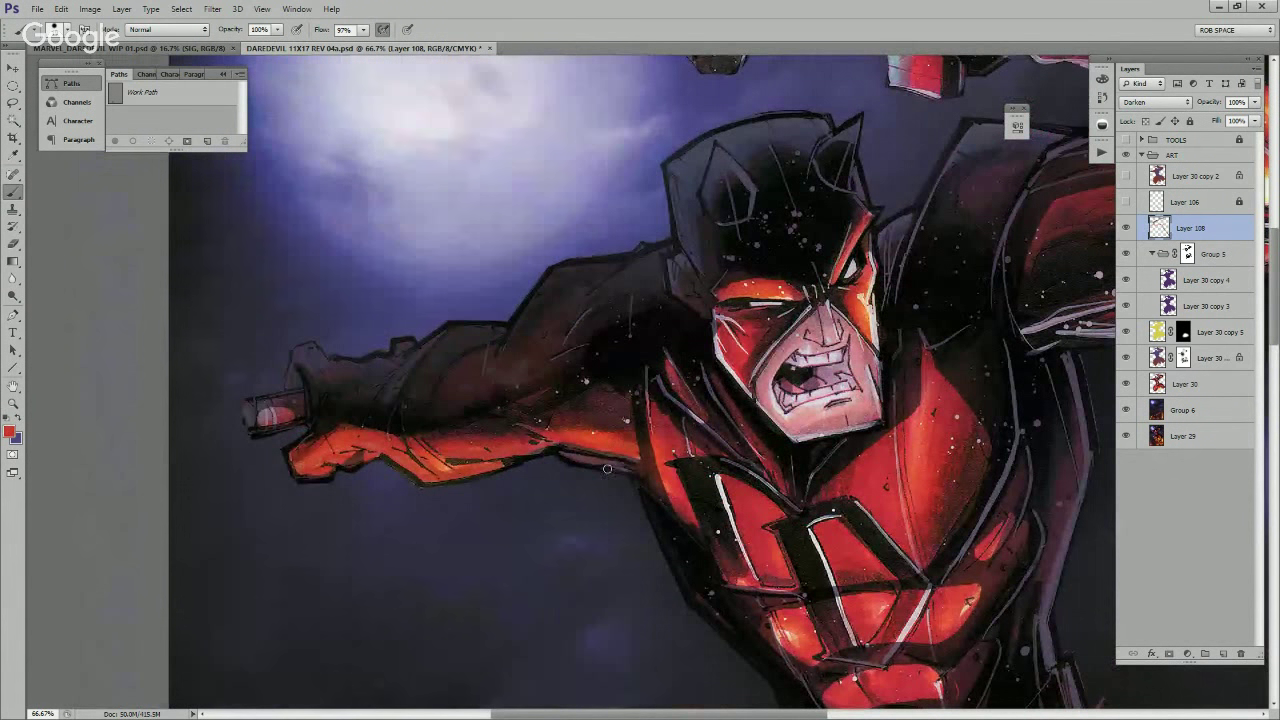
{"action": "left_click", "coordinate": [657, 502], "text": "alt"}
{"action": "left_click_drag", "start_coordinate": [630, 470], "coordinate": [566, 458]}
{"action": "left_click_drag", "start_coordinate": [665, 374], "coordinate": [781, 479]}
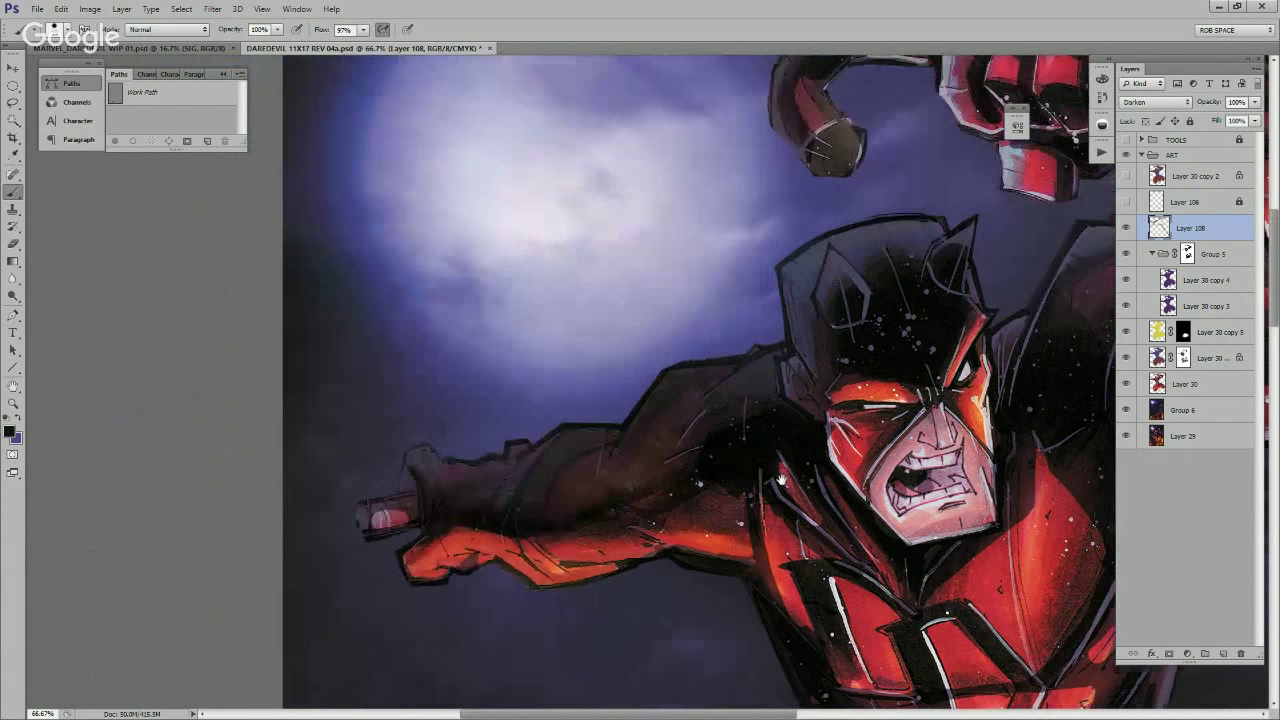
Step: Paint sampled dark colours over the white specks and thin light lines around the outstretched arm's shoulder
{"action": "left_click", "coordinate": [702, 488], "text": "alt"}
{"action": "key", "text": "x"}
{"action": "left_click", "coordinate": [711, 428], "text": "alt"}
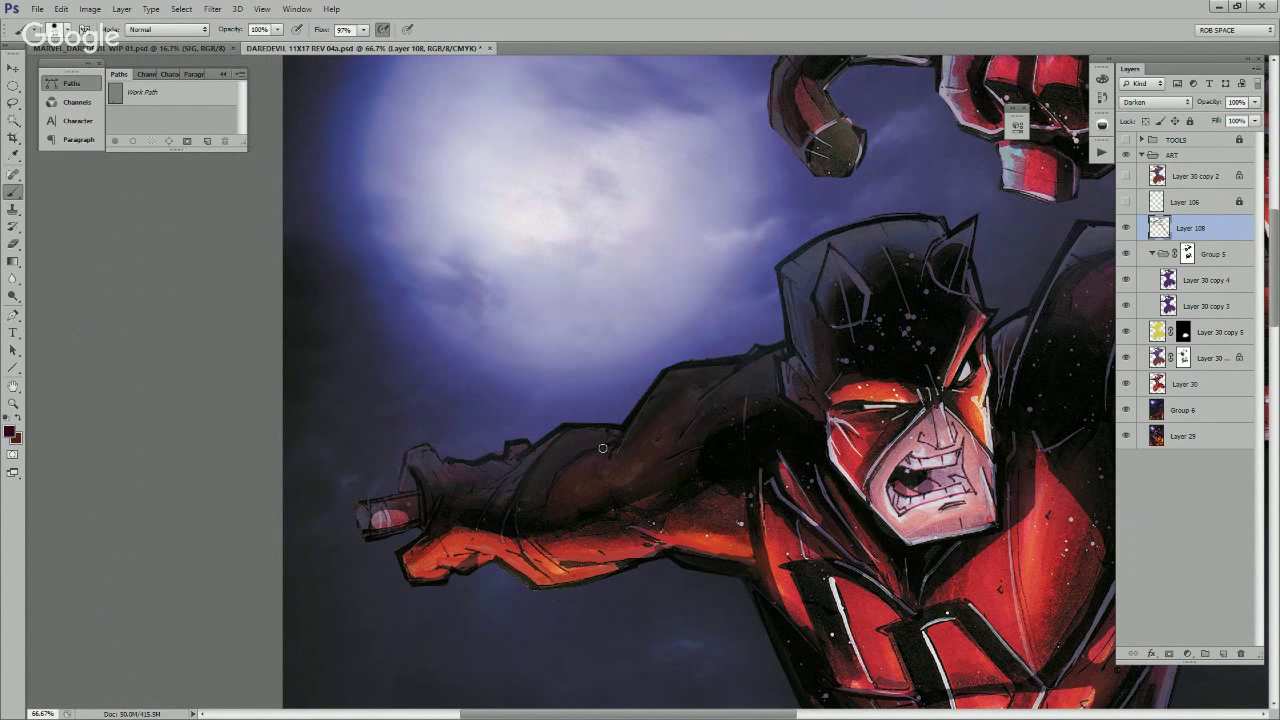
Step: Tone down the pale highlight on the baton and the light marks on the hand holding it with sampled colours
{"action": "left_click", "coordinate": [511, 547], "text": "alt"}
{"action": "left_click", "coordinate": [410, 512], "text": "alt"}
{"action": "left_click_drag", "start_coordinate": [412, 512], "coordinate": [393, 510]}
{"action": "left_click", "coordinate": [401, 522], "text": "alt"}
{"action": "left_click", "coordinate": [431, 454], "text": "alt"}
Step: Paint sampled dark tones over the light lines on the shoulder and along the back edge of the cowl
{"action": "left_click_drag", "start_coordinate": [815, 436], "coordinate": [722, 466]}
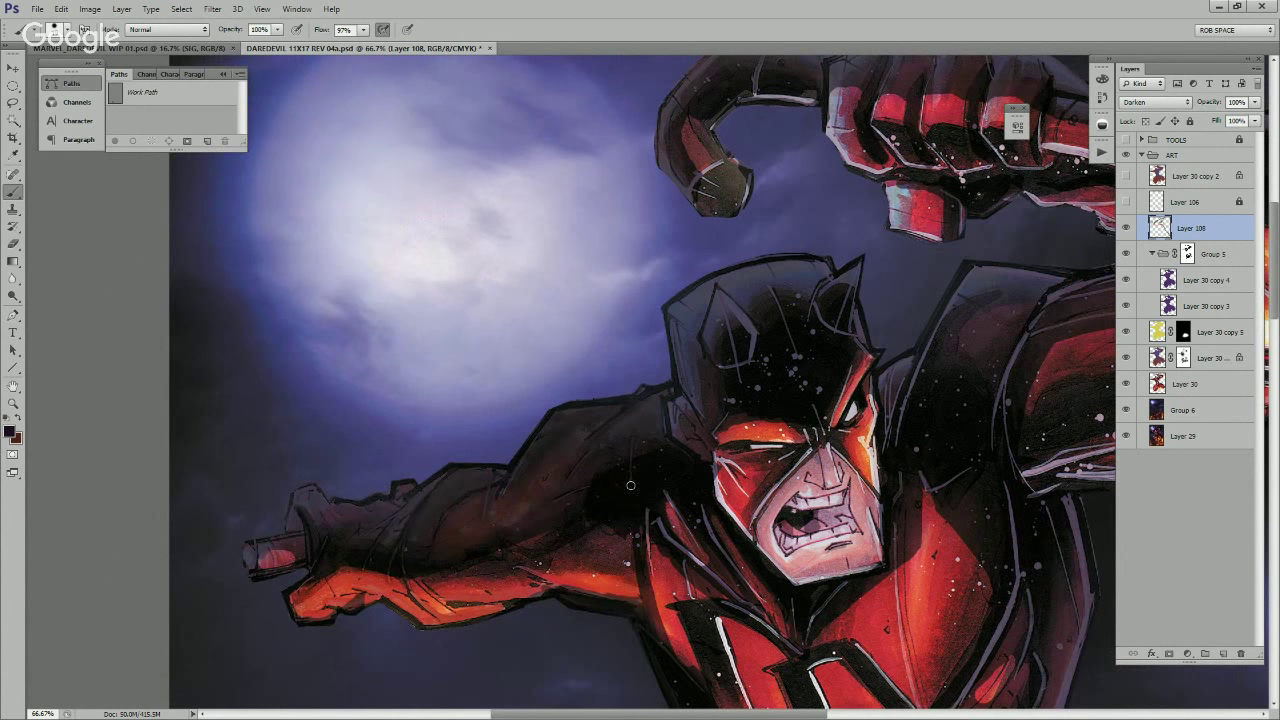
{"action": "left_click", "coordinate": [689, 431], "text": "alt"}
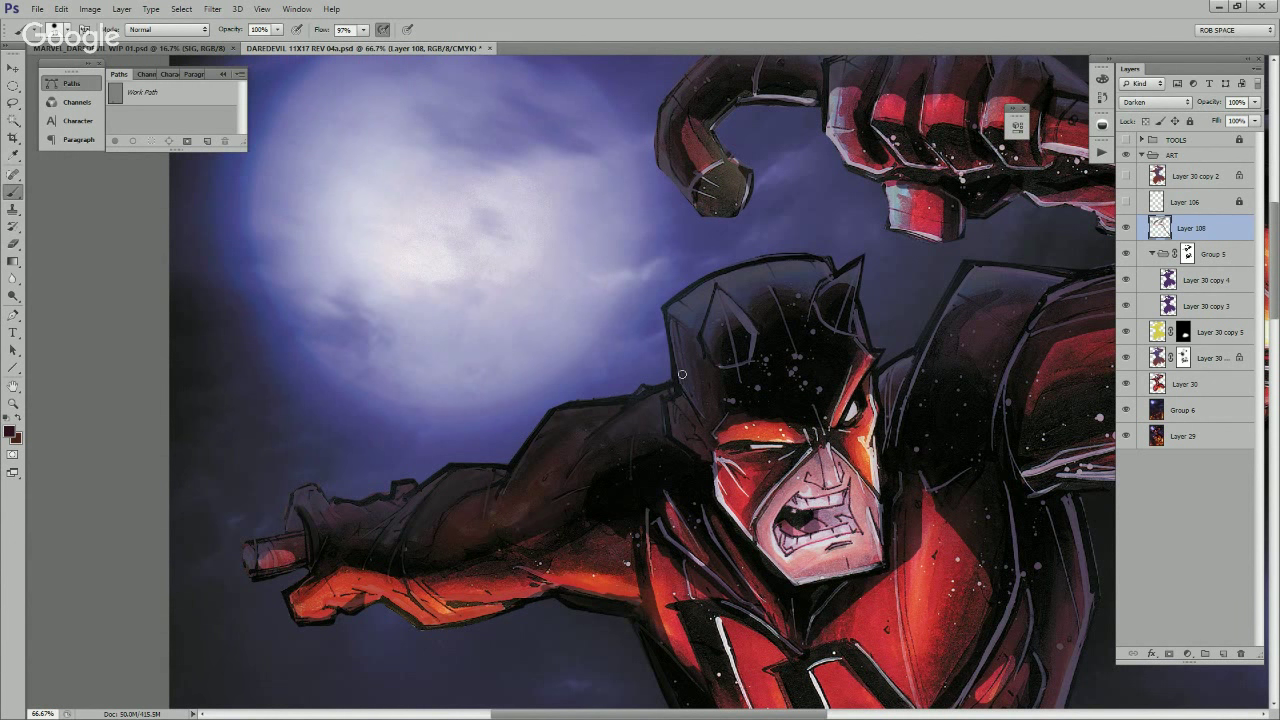
{"action": "left_click_drag", "start_coordinate": [688, 375], "coordinate": [676, 457]}
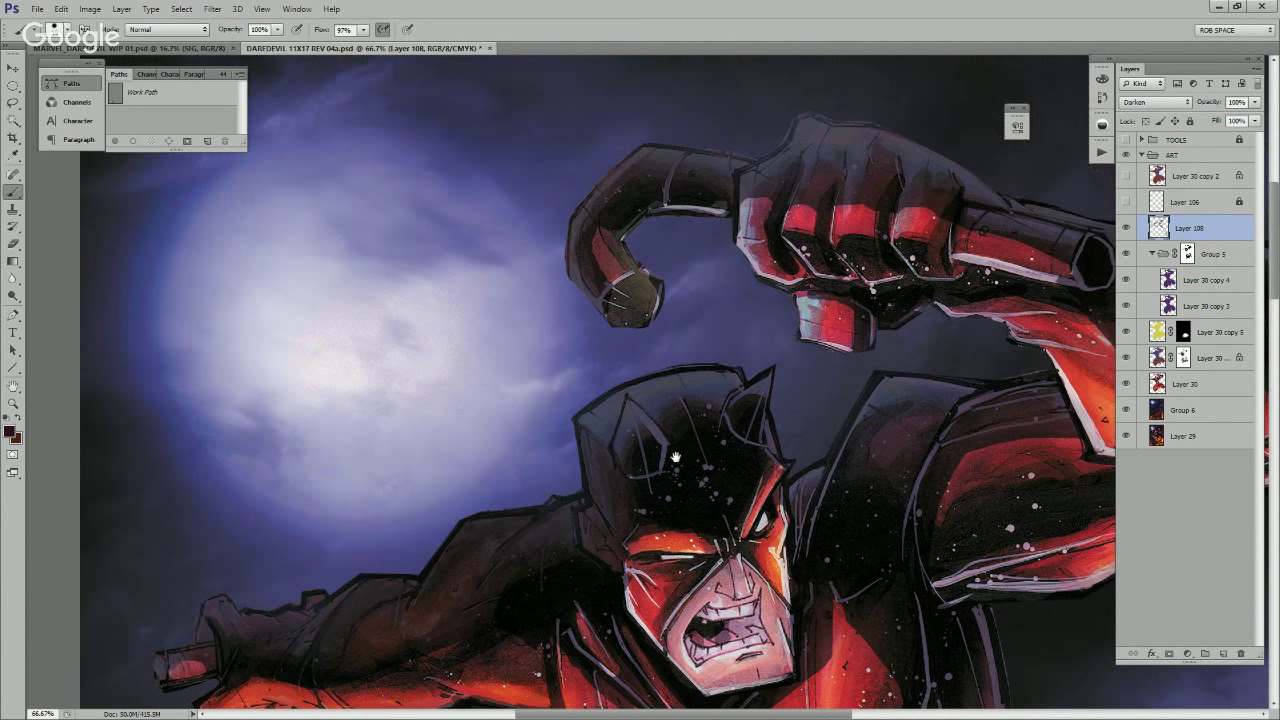
Step: Paint over the light highlight lines around the cowl's left horn with dark tones sampled from the surrounding art on Layer 108
{"action": "left_click_drag", "start_coordinate": [608, 434], "coordinate": [619, 402]}
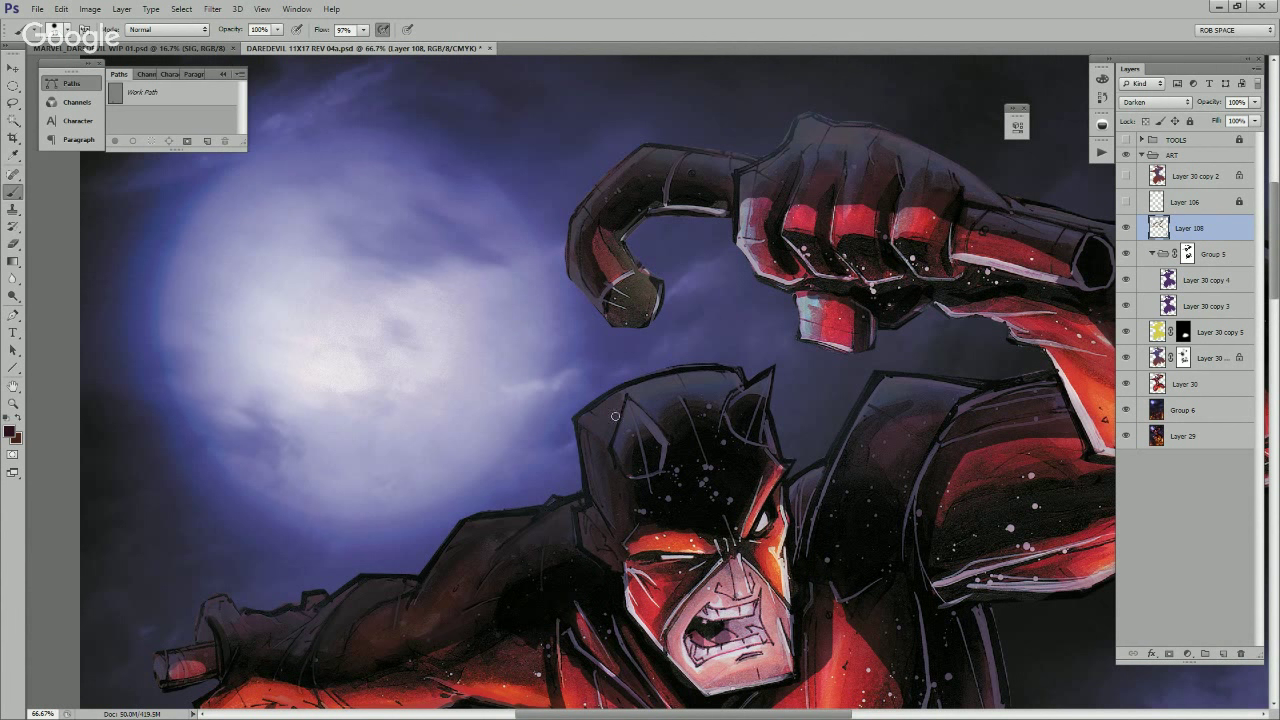
{"action": "mouse_move", "coordinate": [608, 454]}
{"action": "left_mouse_down"}
{"action": "mouse_move", "coordinate": [625, 411]}
{"action": "mouse_move", "coordinate": [630, 422]}
{"action": "left_mouse_up"}
{"action": "left_click", "coordinate": [653, 473], "text": "alt"}
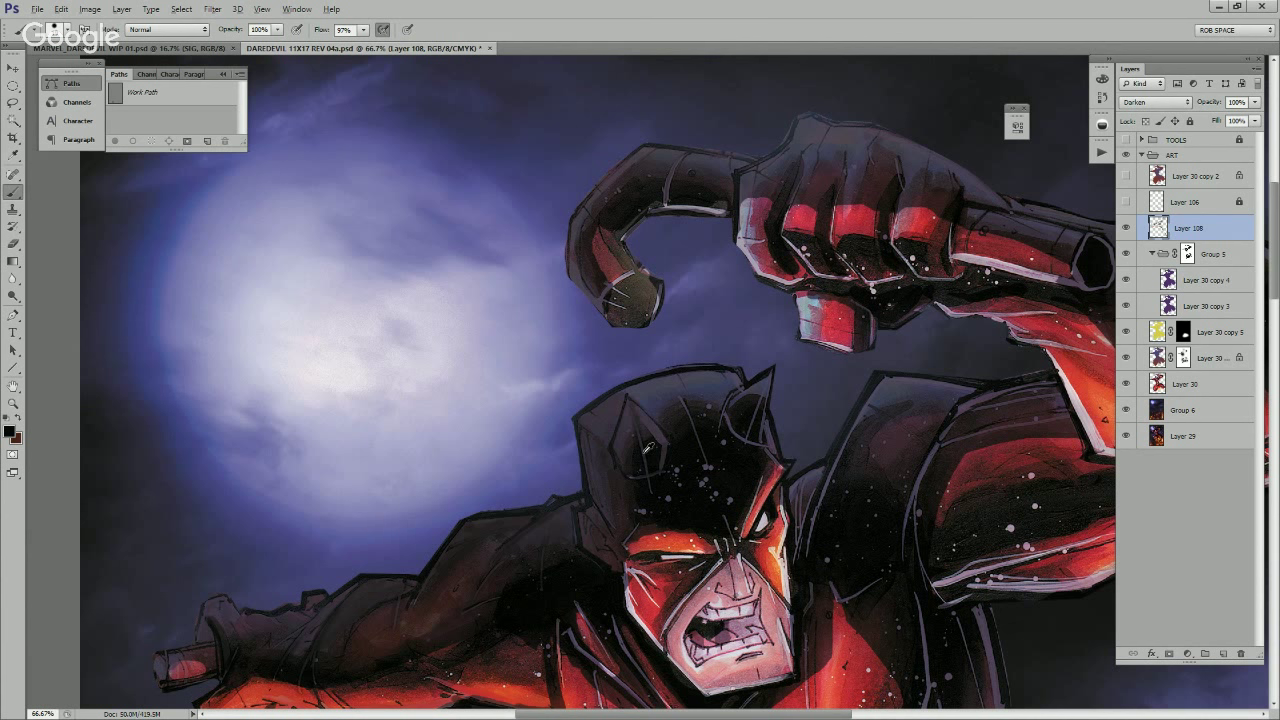
{"action": "left_click", "coordinate": [649, 448], "text": "alt"}
Step: Cover the light lines and specks on the crown of the cowl and around its right horn with dark paint
{"action": "mouse_move", "coordinate": [718, 405]}
{"action": "left_mouse_down"}
{"action": "mouse_move", "coordinate": [731, 453]}
{"action": "mouse_move", "coordinate": [757, 431]}
{"action": "left_mouse_up"}
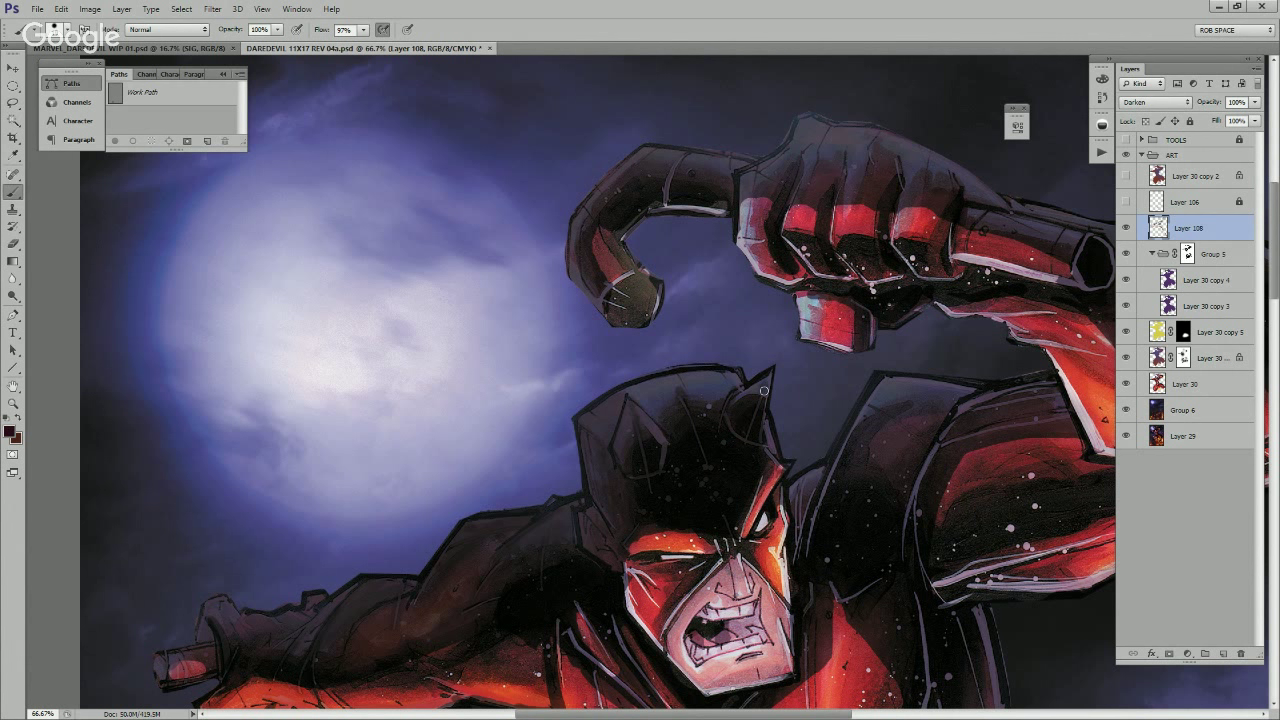
{"action": "mouse_move", "coordinate": [766, 386]}
{"action": "left_mouse_down"}
{"action": "mouse_move", "coordinate": [735, 406]}
{"action": "mouse_move", "coordinate": [762, 429]}
{"action": "mouse_move", "coordinate": [762, 408]}
{"action": "mouse_move", "coordinate": [693, 410]}
{"action": "mouse_move", "coordinate": [731, 389]}
{"action": "mouse_move", "coordinate": [682, 417]}
{"action": "mouse_move", "coordinate": [696, 393]}
{"action": "mouse_move", "coordinate": [685, 405]}
{"action": "mouse_move", "coordinate": [645, 401]}
{"action": "left_mouse_up"}
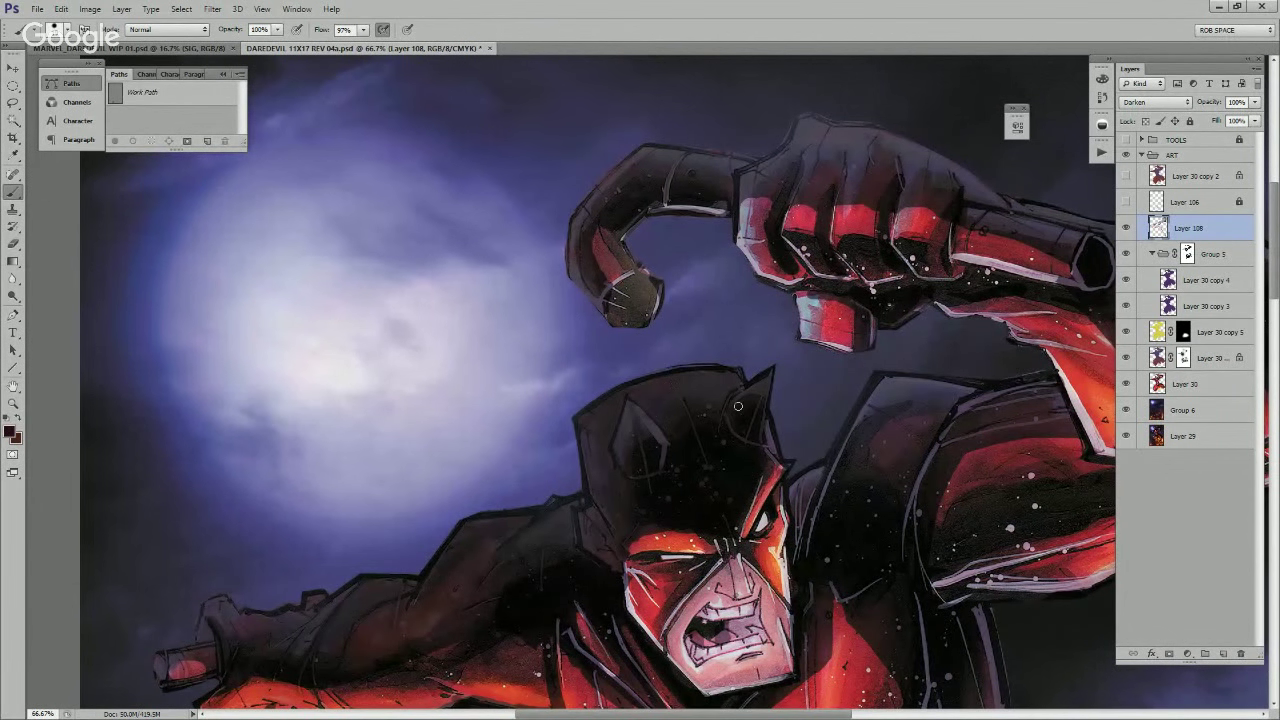
{"action": "left_click_drag", "start_coordinate": [765, 429], "coordinate": [757, 498]}
Step: Paint over the light lines on the suit folds beside the neck, using dark and deep red tones sampled nearby
{"action": "left_click_drag", "start_coordinate": [670, 377], "coordinate": [682, 257]}
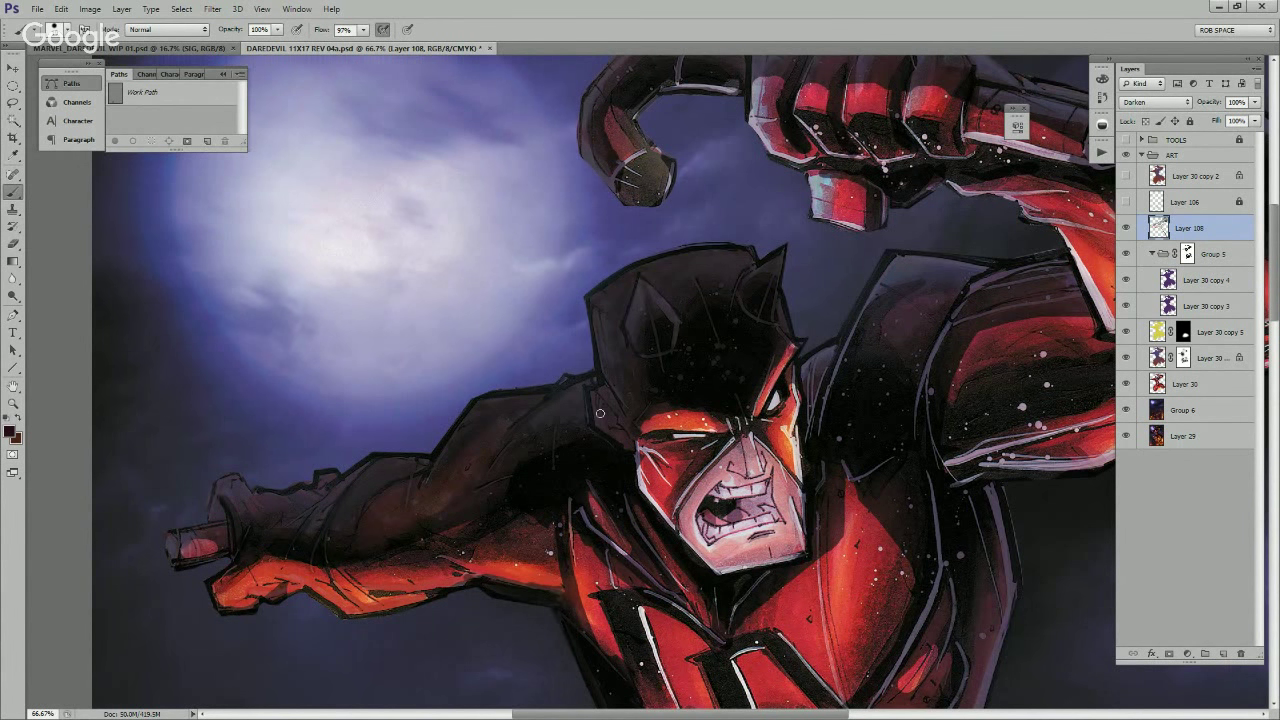
{"action": "left_click_drag", "start_coordinate": [529, 480], "coordinate": [582, 450]}
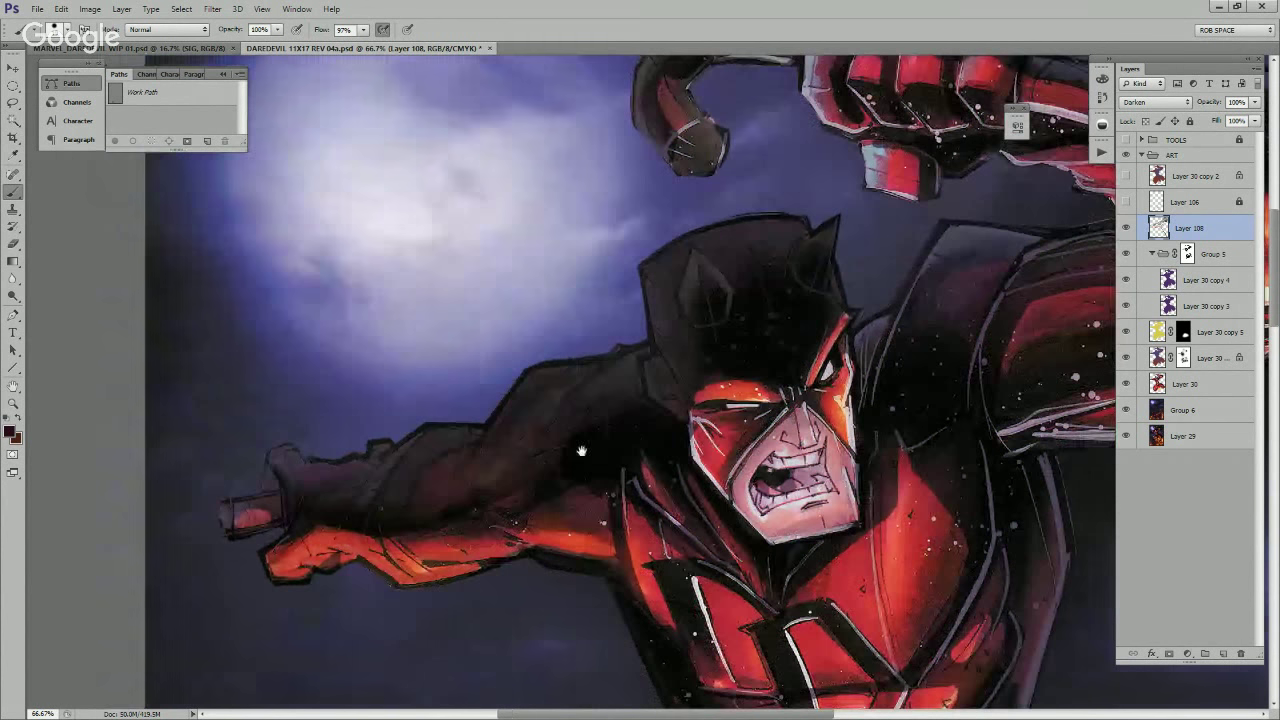
{"action": "left_click", "coordinate": [604, 539], "text": "alt"}
{"action": "left_click_drag", "start_coordinate": [656, 530], "coordinate": [570, 500]}
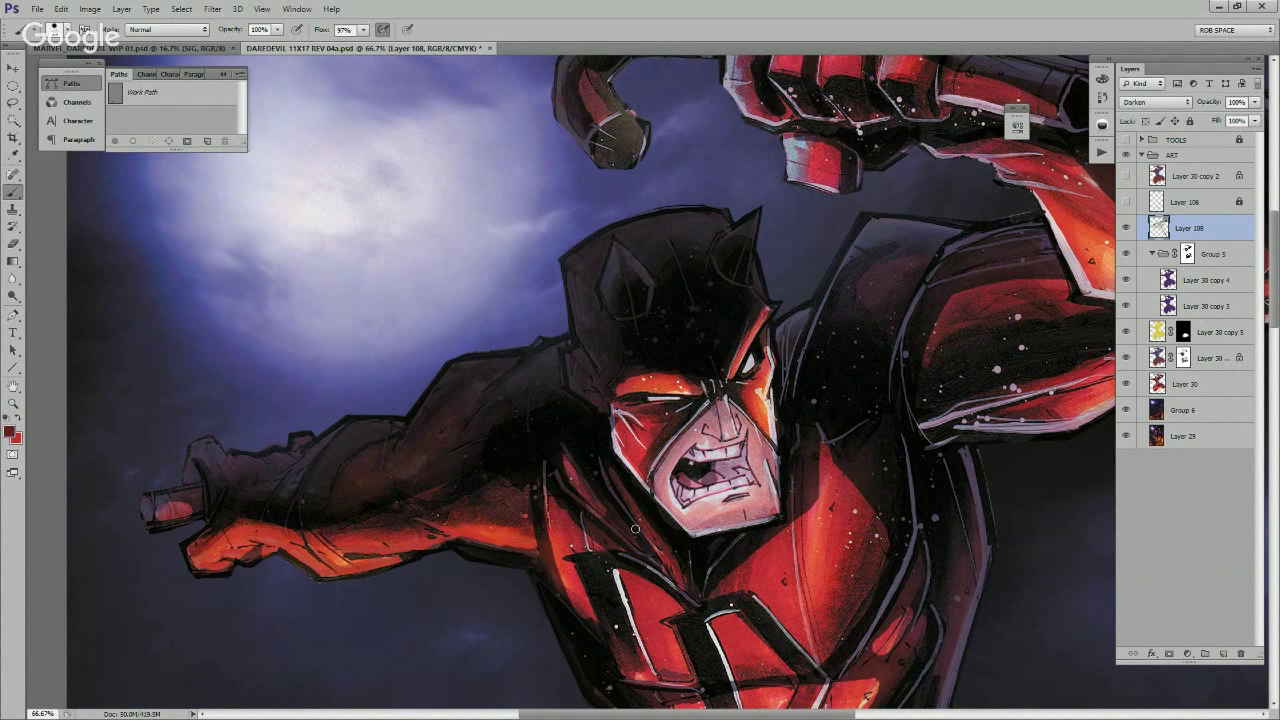
{"action": "key", "text": "x"}
{"action": "left_click", "coordinate": [601, 461], "text": "alt"}
{"action": "mouse_move", "coordinate": [582, 479]}
{"action": "left_mouse_down"}
{"action": "mouse_move", "coordinate": [557, 448]}
{"action": "mouse_move", "coordinate": [551, 520]}
{"action": "mouse_move", "coordinate": [568, 496]}
{"action": "left_mouse_up"}
{"action": "left_click", "coordinate": [597, 531], "text": "alt"}
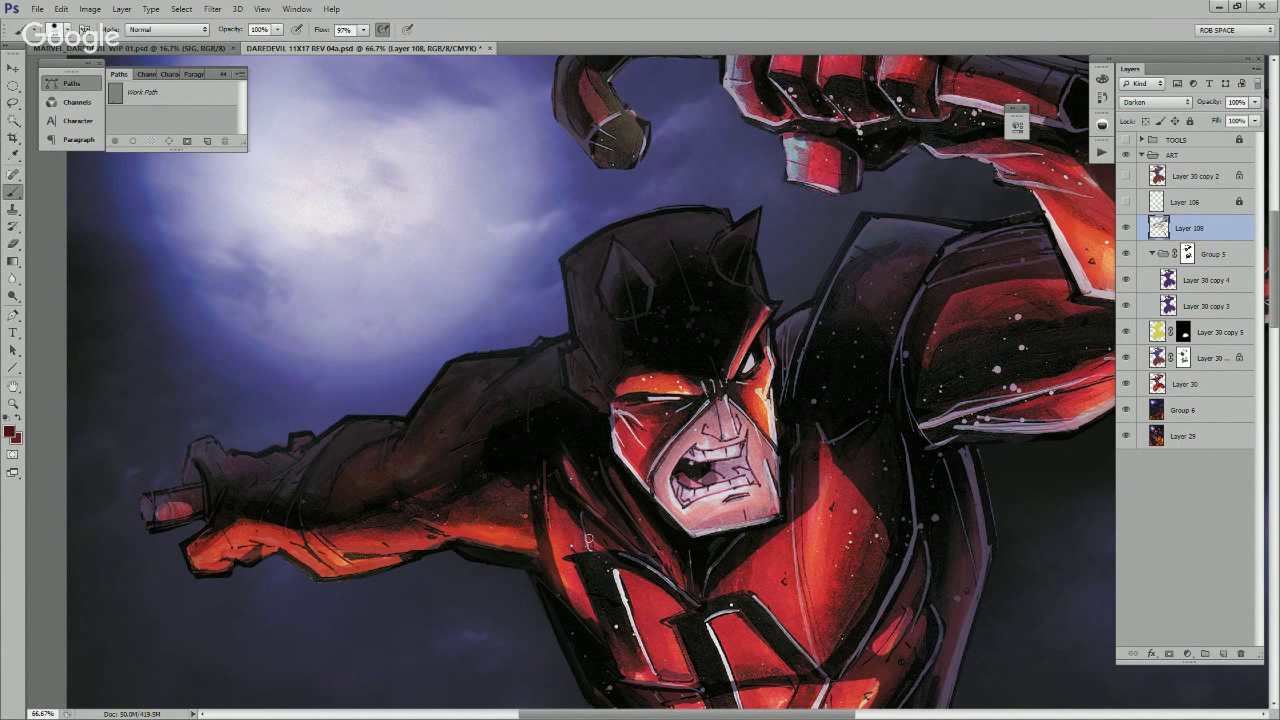
{"action": "left_click", "coordinate": [577, 444], "text": "alt"}
Step: Cover the white highlight on the first D of the chest emblem with sampled dark paint, and sample the adjacent red
{"action": "left_click_drag", "start_coordinate": [650, 582], "coordinate": [617, 512]}
{"action": "key", "text": "alt"}
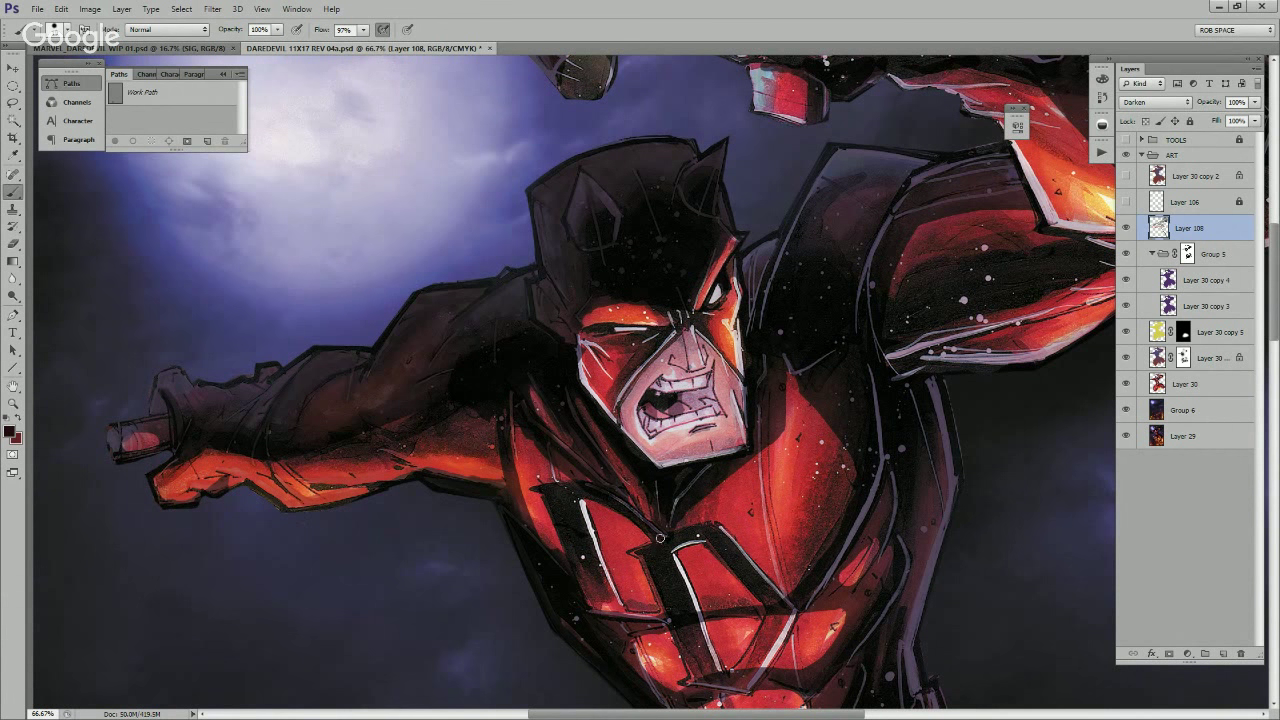
{"action": "left_click_drag", "start_coordinate": [588, 508], "coordinate": [608, 575]}
{"action": "left_click_drag", "start_coordinate": [581, 507], "coordinate": [620, 600]}
{"action": "left_click", "coordinate": [610, 530], "text": "alt"}
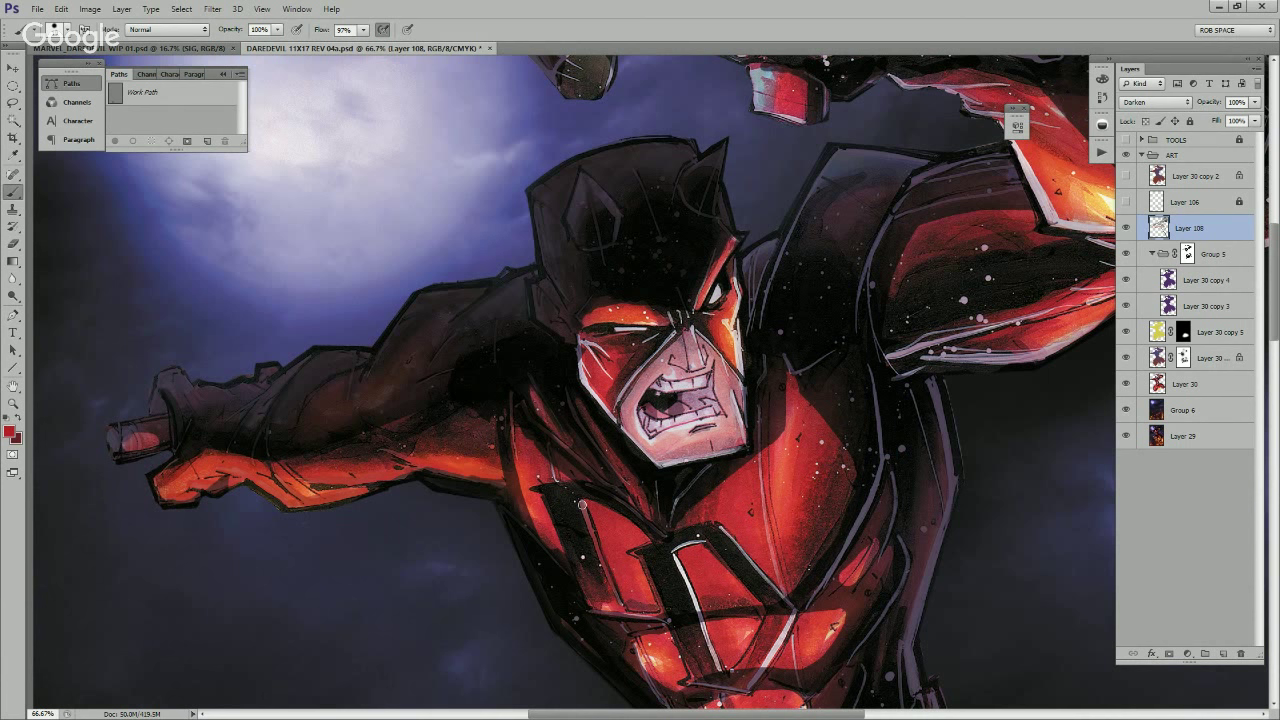
Step: Paint over the light outlines on the emblem's second D and the collar below the chin with sampled colors
{"action": "mouse_move", "coordinate": [735, 548]}
{"action": "left_mouse_down"}
{"action": "mouse_move", "coordinate": [707, 486]}
{"action": "mouse_move", "coordinate": [665, 544]}
{"action": "left_mouse_up"}
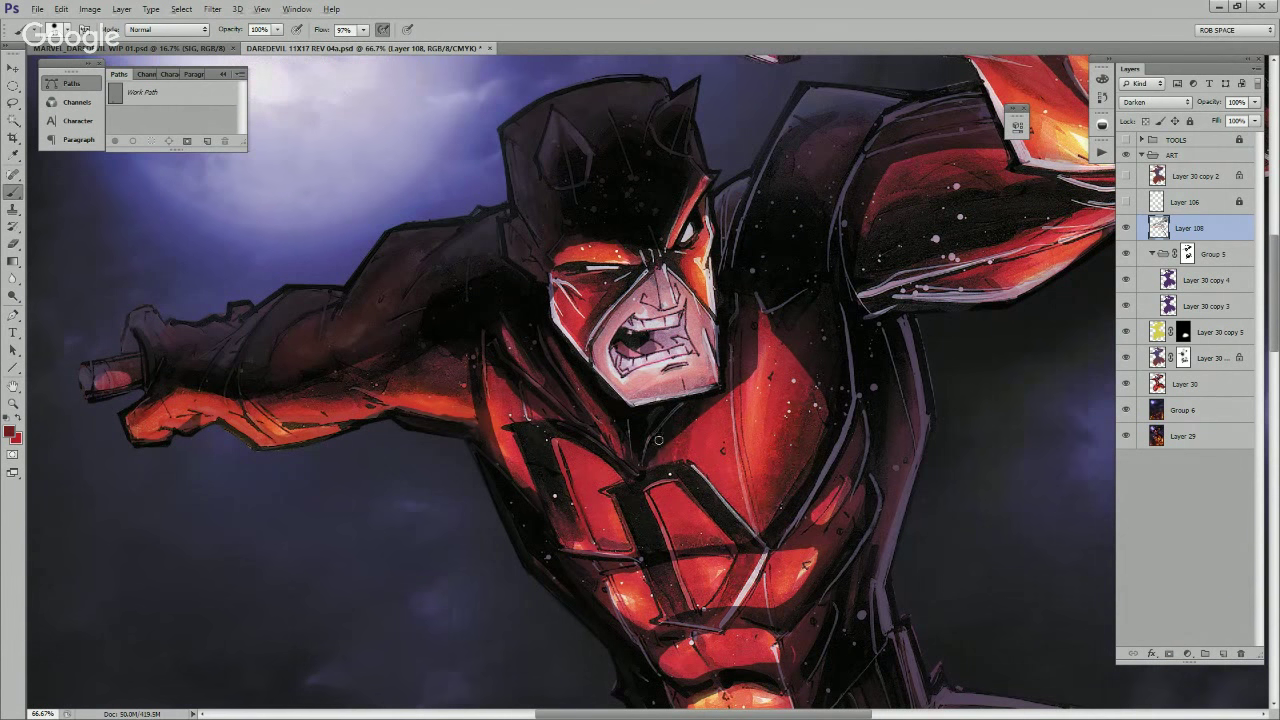
{"action": "left_click", "coordinate": [663, 427], "text": "alt"}
{"action": "left_click_drag", "start_coordinate": [647, 433], "coordinate": [659, 518]}
{"action": "key", "text": "x"}
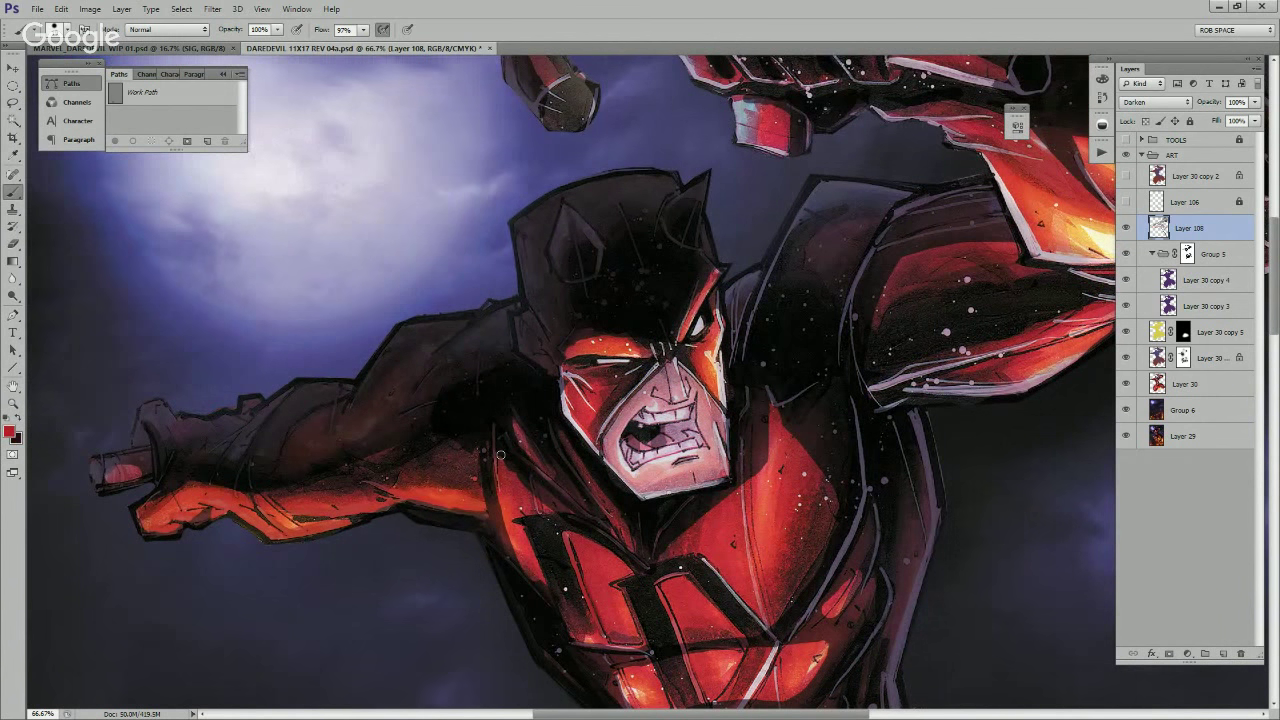
Step: Cover the white lines on the mask's left cheek with red and darken its edge up to the bridge of the nose
{"action": "mouse_move", "coordinate": [563, 384]}
{"action": "left_mouse_down"}
{"action": "mouse_move", "coordinate": [596, 459]}
{"action": "mouse_move", "coordinate": [575, 390]}
{"action": "left_mouse_up"}
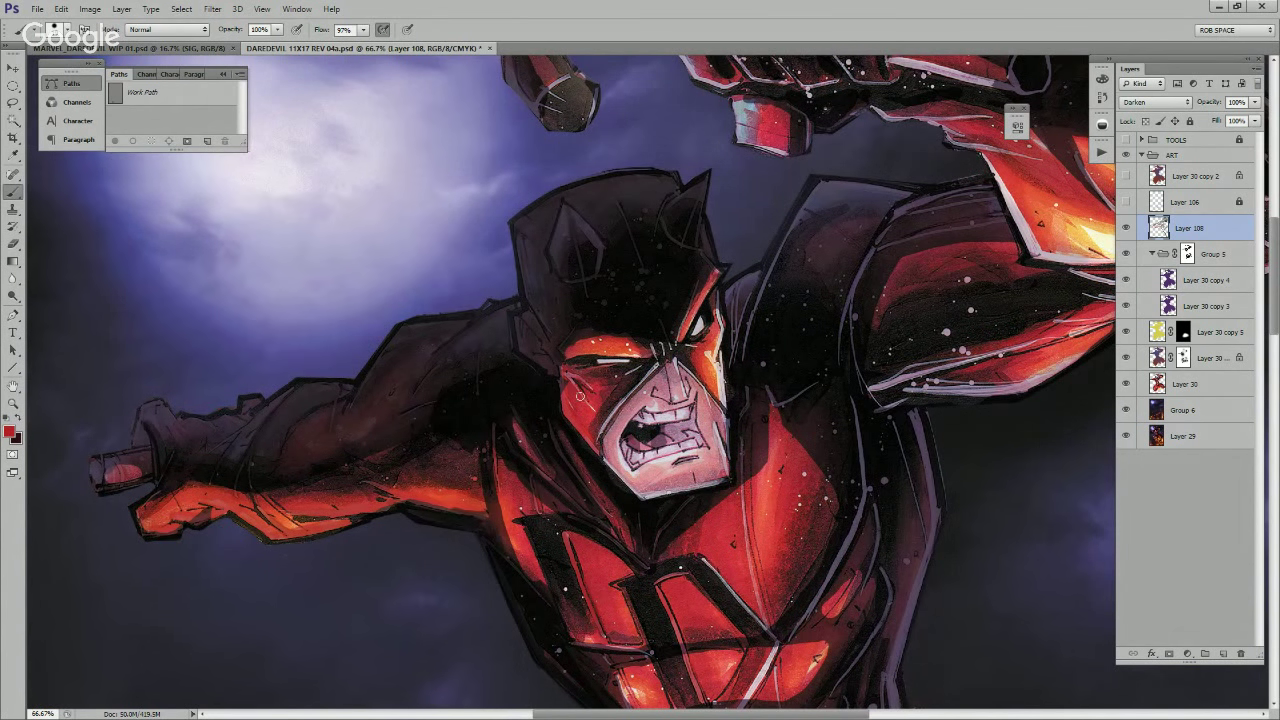
{"action": "key", "text": "x"}
{"action": "left_click_drag", "start_coordinate": [618, 408], "coordinate": [592, 446]}
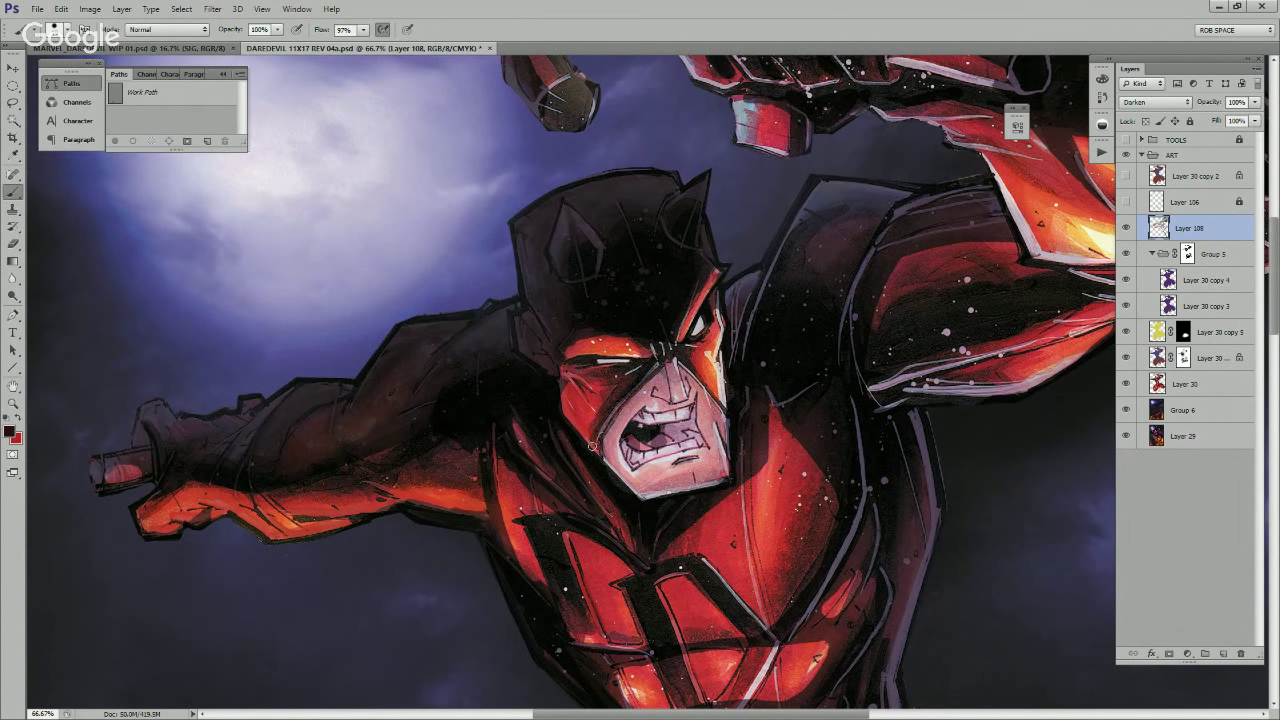
{"action": "mouse_move", "coordinate": [636, 391]}
{"action": "left_mouse_down"}
{"action": "mouse_move", "coordinate": [596, 450]}
{"action": "mouse_move", "coordinate": [657, 369]}
{"action": "mouse_move", "coordinate": [656, 349]}
{"action": "mouse_move", "coordinate": [671, 351]}
{"action": "left_mouse_up"}
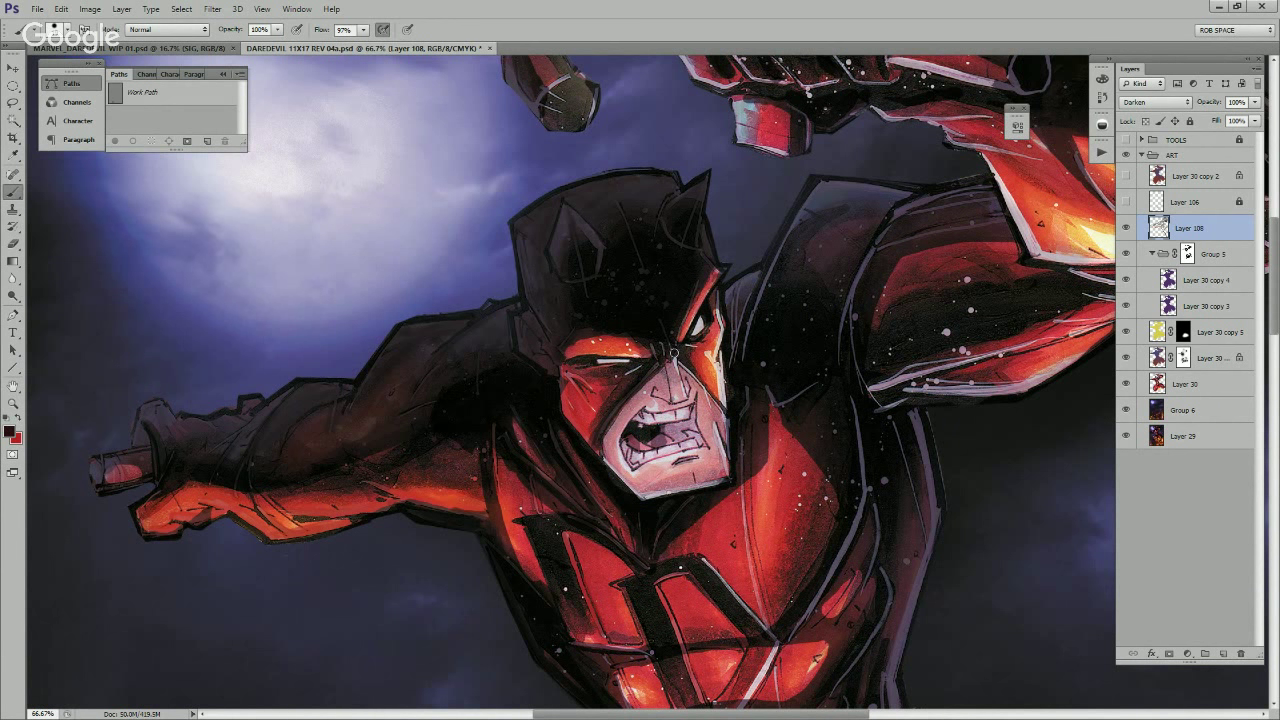
{"action": "key", "text": "x"}
Step: Paint over the light edge lines around the mask's right eye and cheek, alternating dark and sampled red tones
{"action": "left_click_drag", "start_coordinate": [788, 382], "coordinate": [733, 437]}
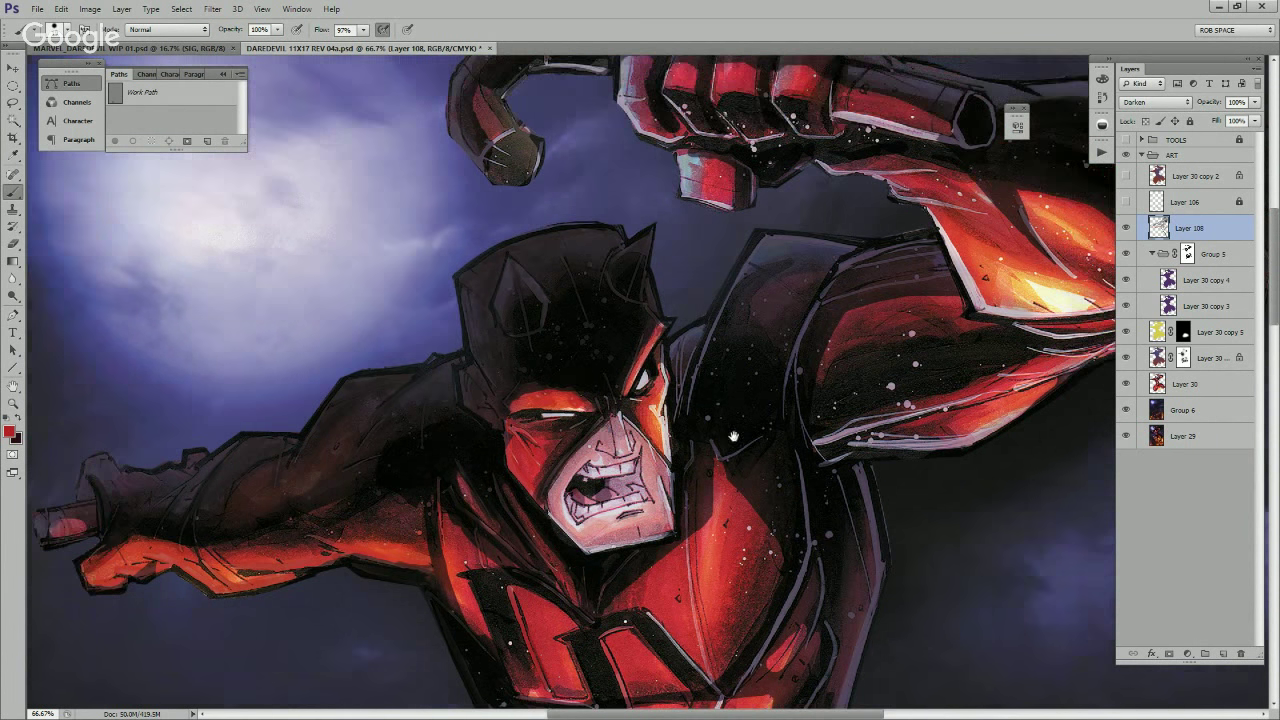
{"action": "key", "text": "x"}
{"action": "key", "text": "x"}
{"action": "key", "text": "x"}
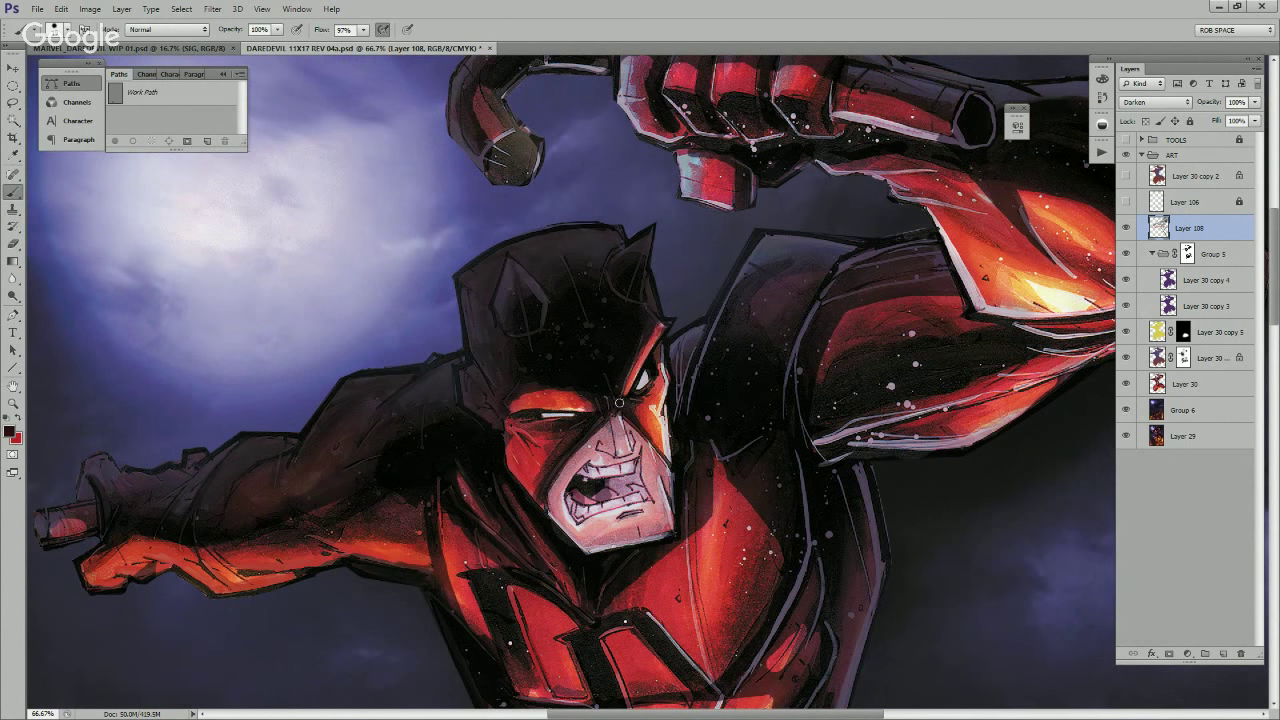
{"action": "key", "text": "x"}
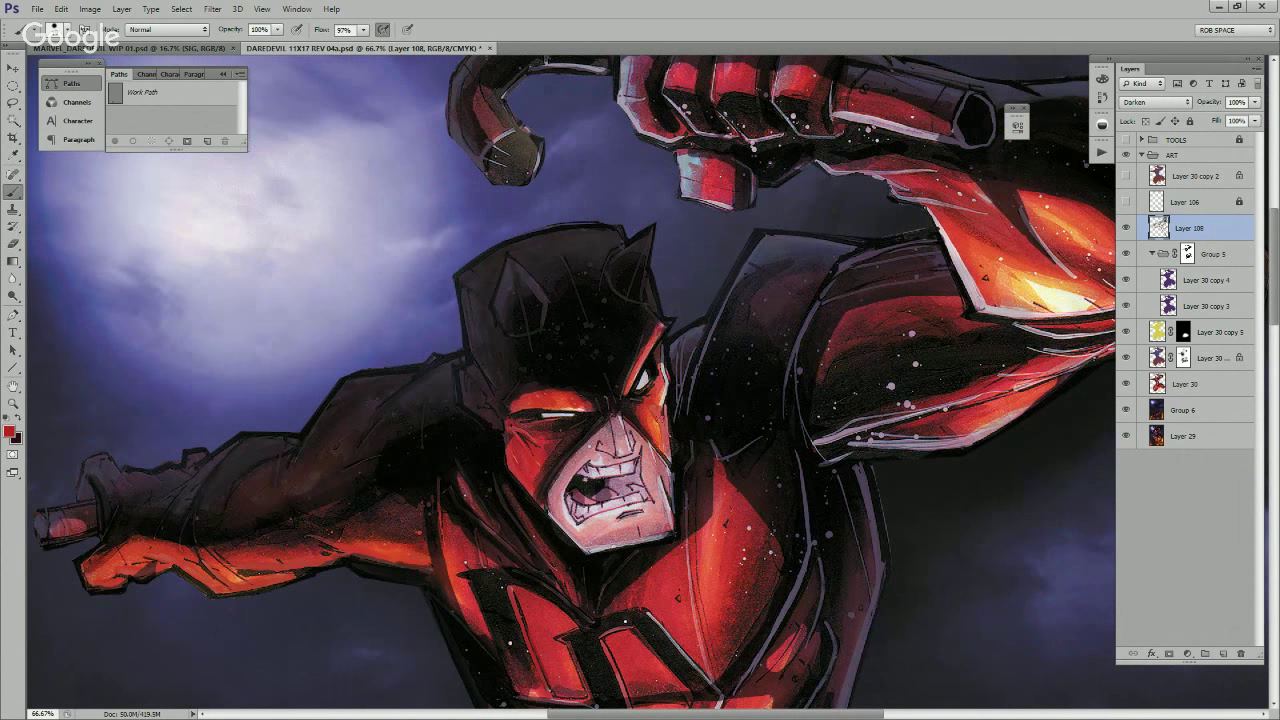
{"action": "left_click", "coordinate": [660, 428], "text": "alt"}
{"action": "left_click_drag", "start_coordinate": [657, 331], "coordinate": [665, 404]}
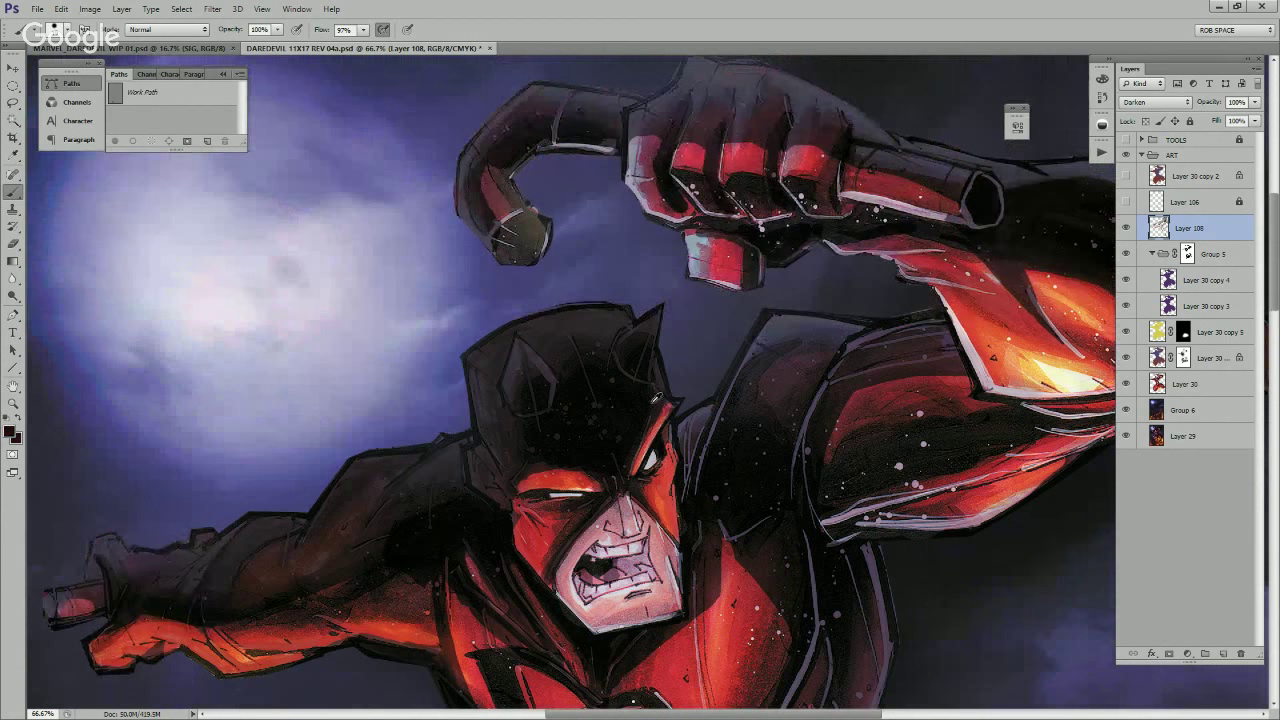
Step: Cover the pale highlight on the short segment beneath the raised fist with red sampled from that segment
{"action": "left_click_drag", "start_coordinate": [715, 300], "coordinate": [675, 439]}
{"action": "left_click", "coordinate": [679, 385], "text": "alt"}
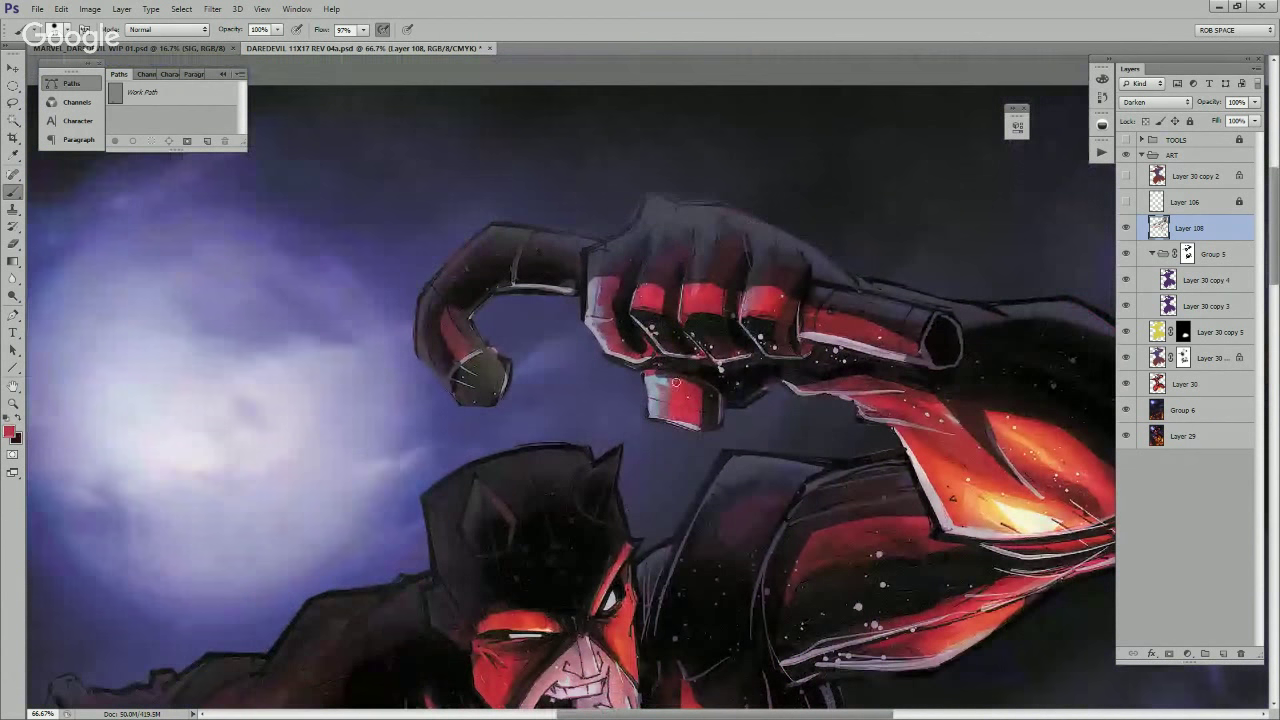
{"action": "mouse_move", "coordinate": [662, 378]}
{"action": "left_mouse_down"}
{"action": "mouse_move", "coordinate": [657, 408]}
{"action": "mouse_move", "coordinate": [651, 379]}
{"action": "mouse_move", "coordinate": [656, 404]}
{"action": "mouse_move", "coordinate": [668, 392]}
{"action": "left_mouse_up"}
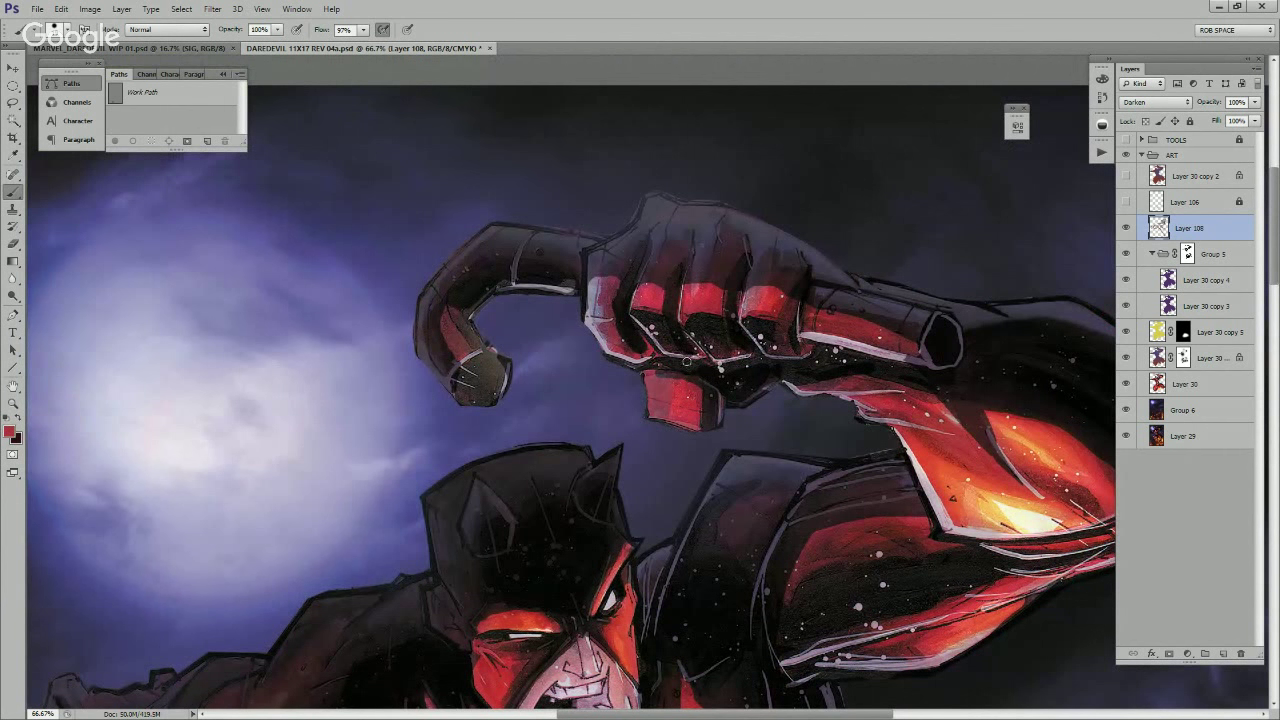
Step: Darken the white lines and specks under the raised fist's knuckles and along the lower segment's edge with a sampled near-black
{"action": "scroll", "coordinate": [690, 392], "scroll_direction": "up", "scroll_amount": 3}
{"action": "left_click", "coordinate": [658, 393], "text": "alt"}
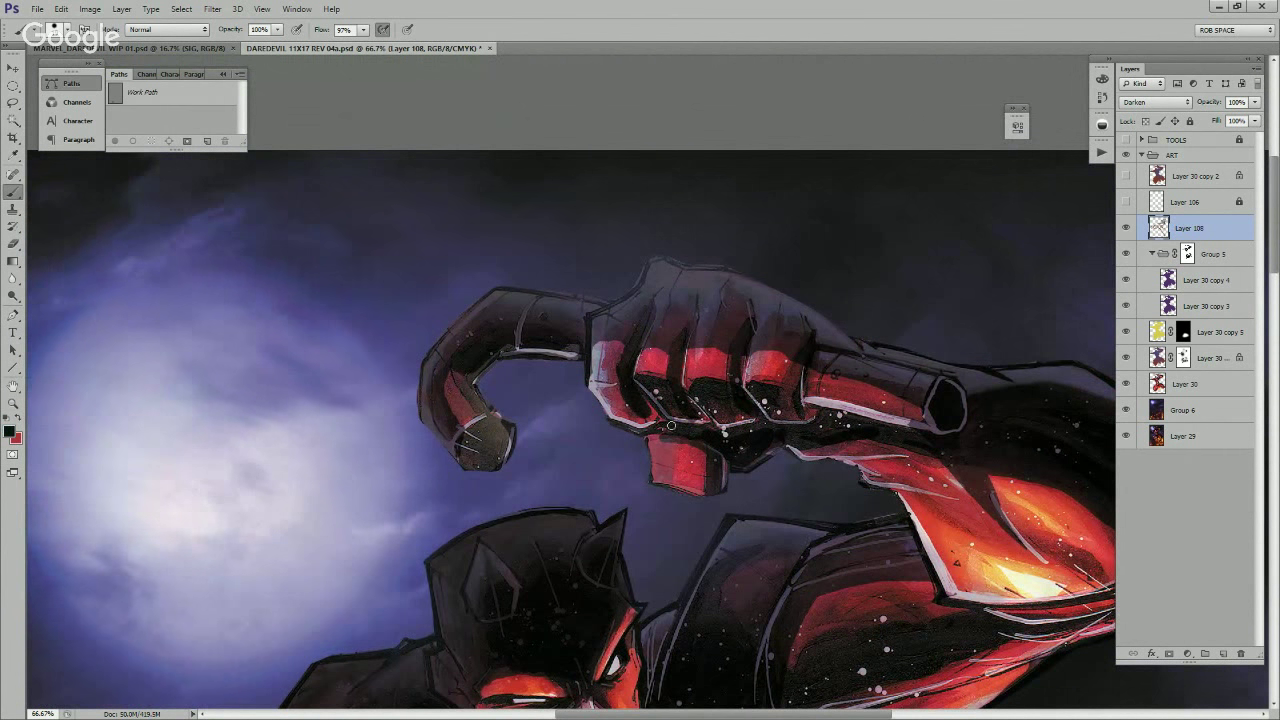
{"action": "left_click_drag", "start_coordinate": [665, 418], "coordinate": [698, 421]}
{"action": "mouse_move", "coordinate": [639, 384]}
{"action": "left_mouse_down"}
{"action": "mouse_move", "coordinate": [689, 429]}
{"action": "mouse_move", "coordinate": [738, 426]}
{"action": "mouse_move", "coordinate": [717, 424]}
{"action": "left_mouse_up"}
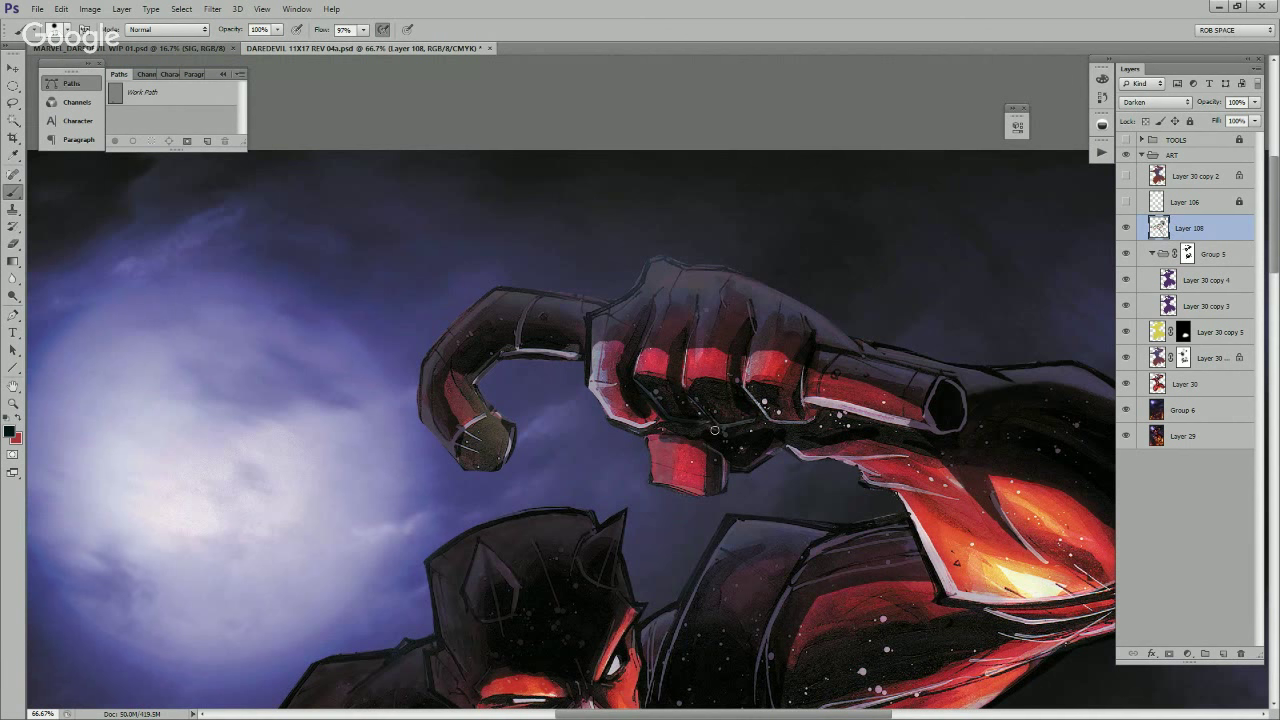
{"action": "mouse_move", "coordinate": [743, 383]}
{"action": "left_mouse_down"}
{"action": "mouse_move", "coordinate": [763, 416]}
{"action": "mouse_move", "coordinate": [804, 428]}
{"action": "left_mouse_up"}
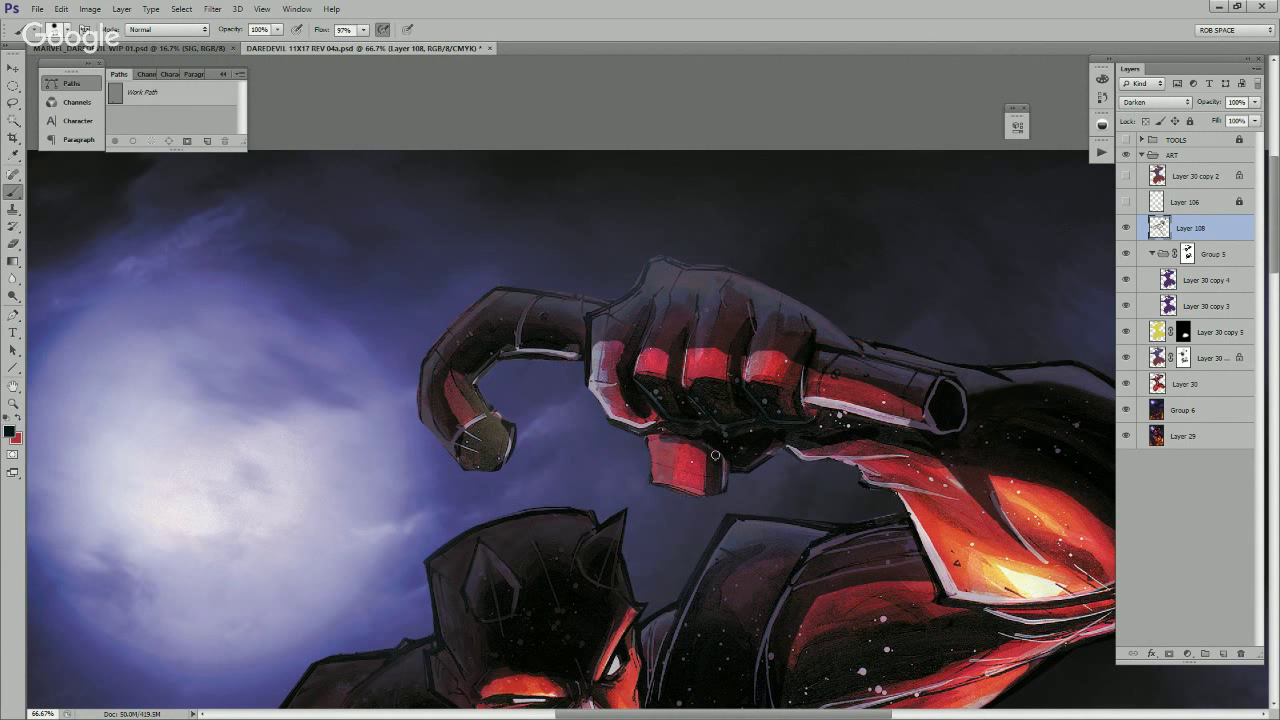
{"action": "left_click_drag", "start_coordinate": [724, 458], "coordinate": [722, 491]}
Step: Paint over the pale highlight and white outline of the fist's leftmost finger to match its red shading
{"action": "left_click_drag", "start_coordinate": [694, 392], "coordinate": [706, 464]}
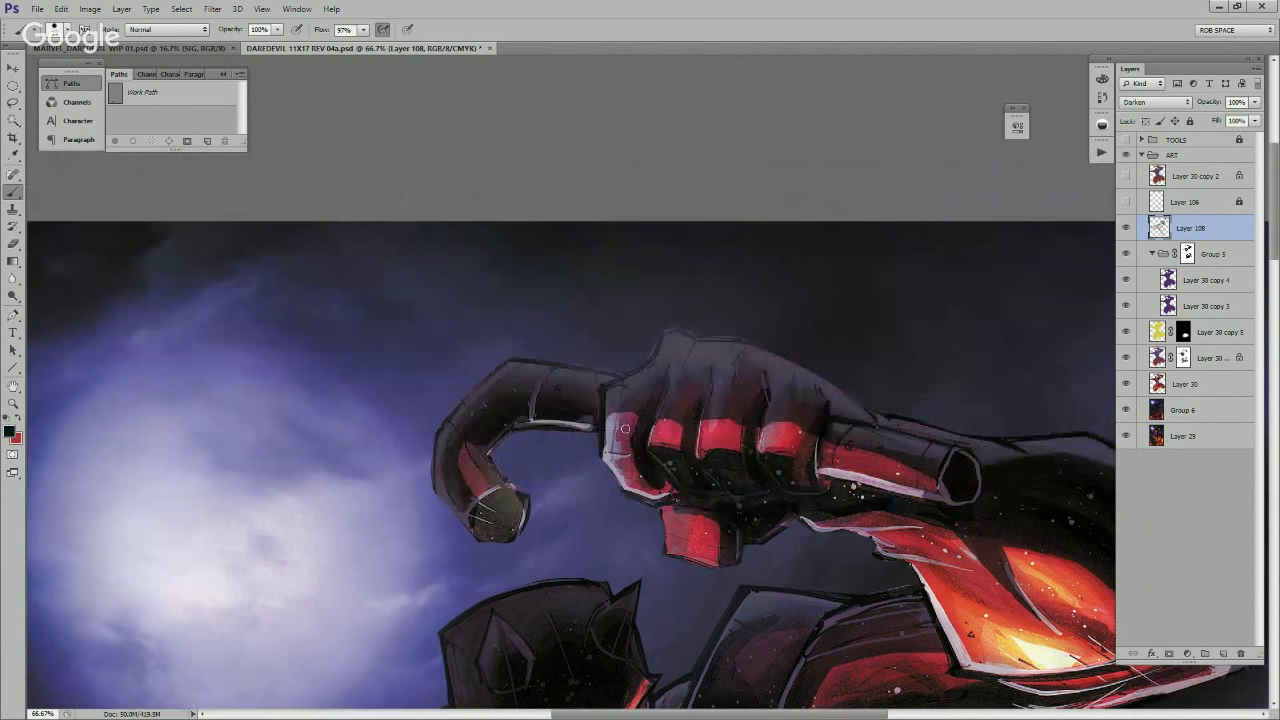
{"action": "mouse_move", "coordinate": [607, 461]}
{"action": "left_mouse_down"}
{"action": "mouse_move", "coordinate": [622, 465]}
{"action": "mouse_move", "coordinate": [610, 421]}
{"action": "left_mouse_up"}
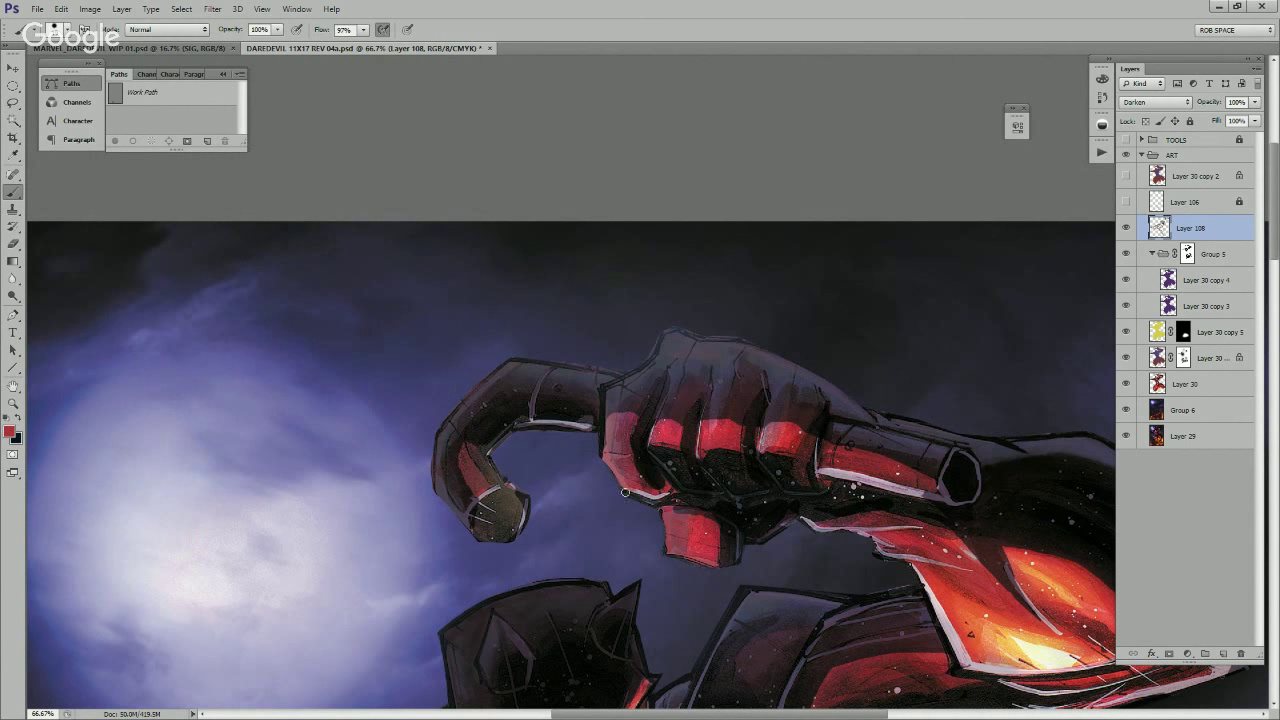
{"action": "left_click_drag", "start_coordinate": [625, 492], "coordinate": [655, 502]}
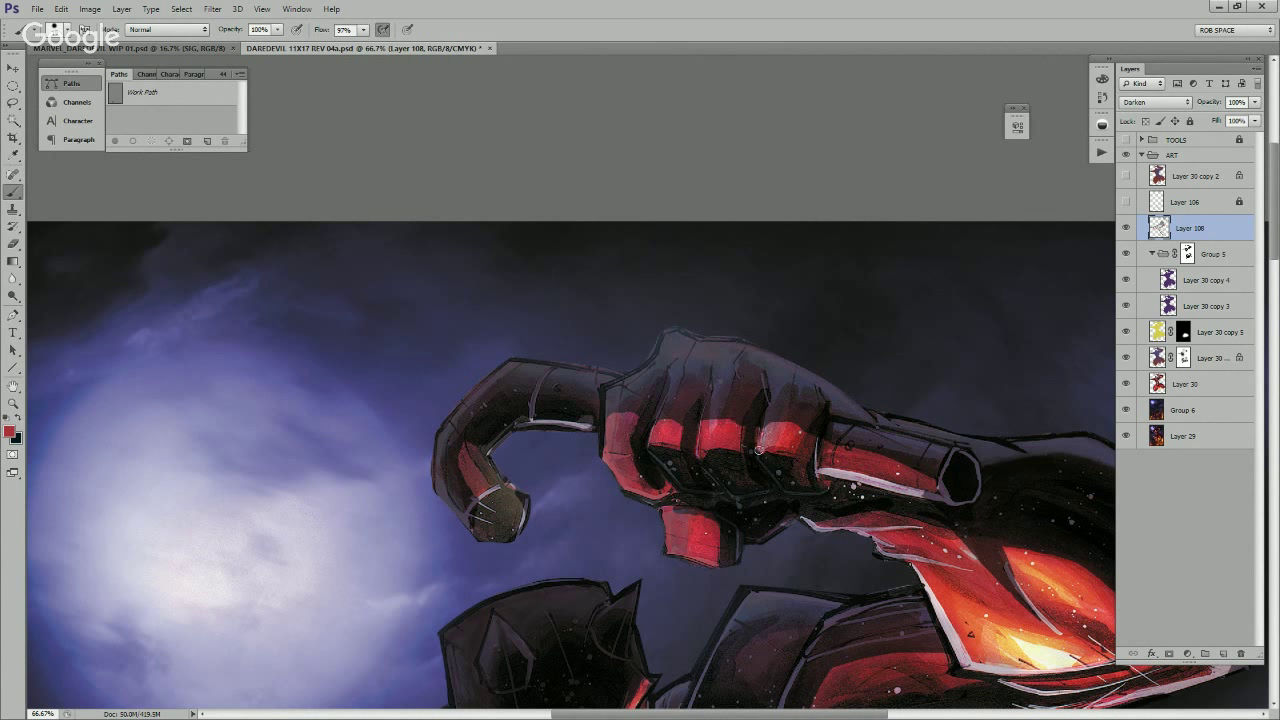
Step: Paint a sampled dark purple over the bluish highlights on the back of the raised fist
{"action": "key", "text": "x"}
{"action": "left_click", "coordinate": [688, 389], "text": "alt"}
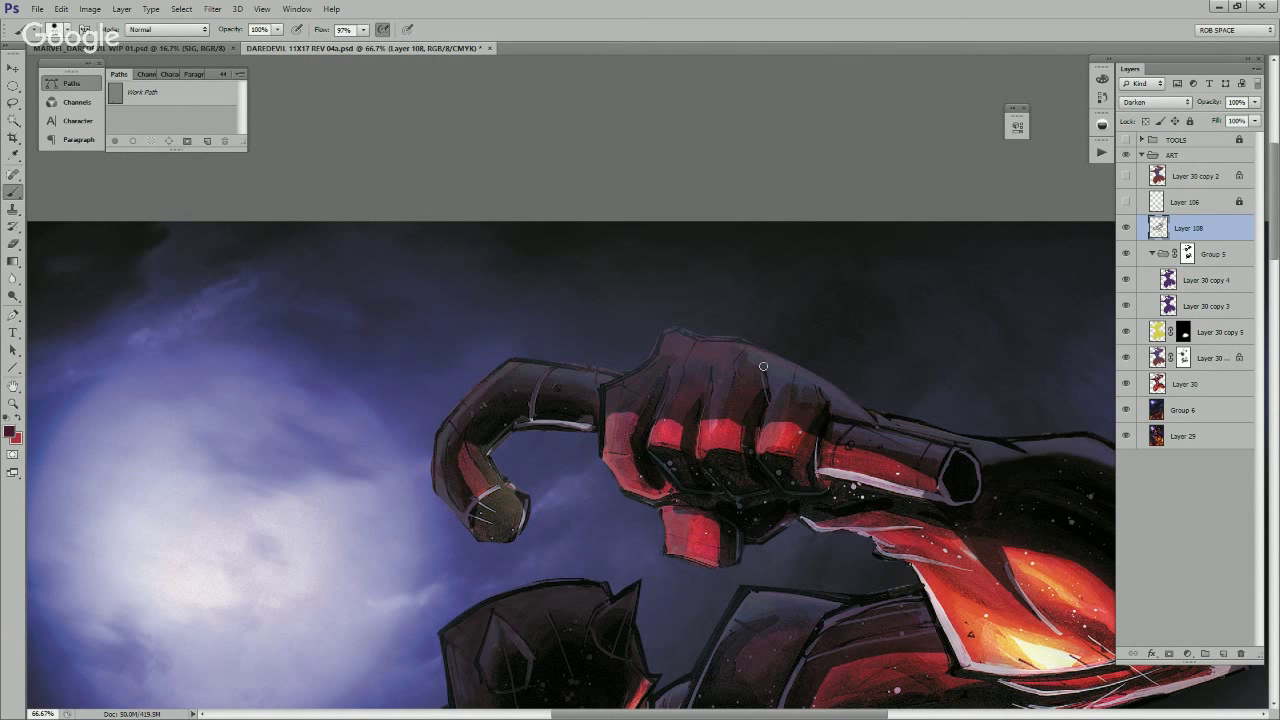
{"action": "left_click_drag", "start_coordinate": [788, 394], "coordinate": [670, 406]}
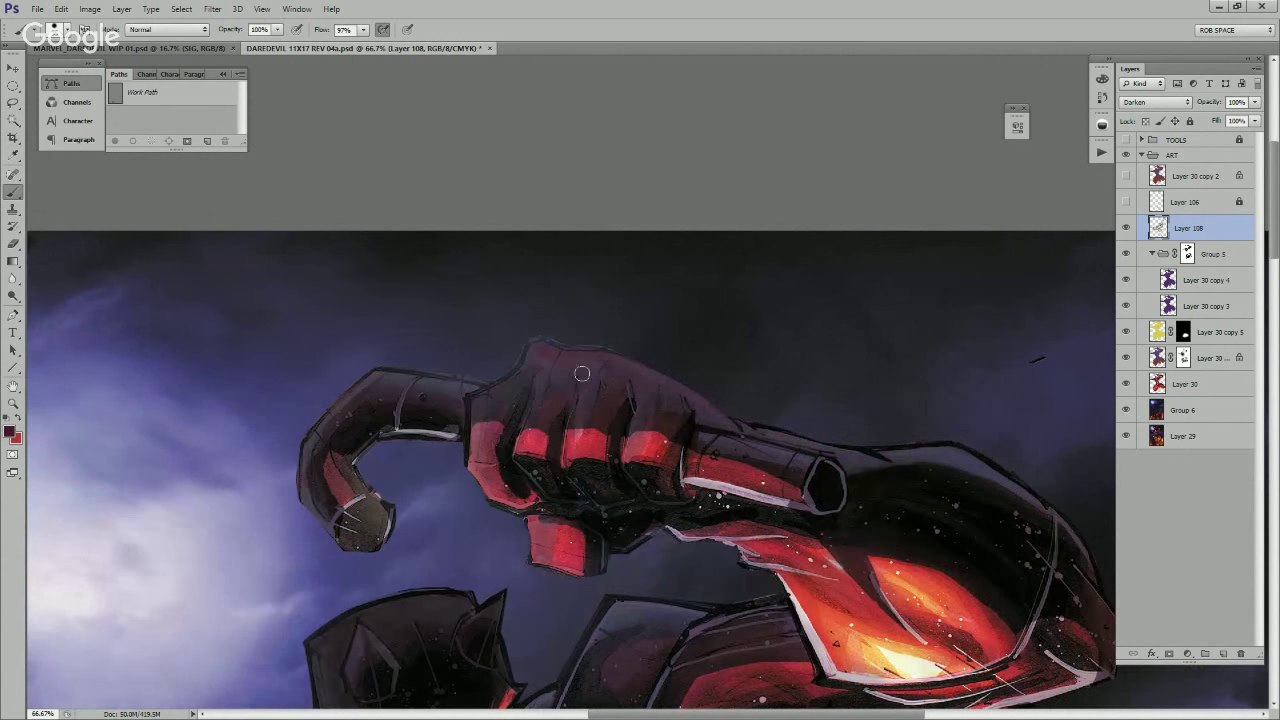
{"action": "left_click_drag", "start_coordinate": [518, 406], "coordinate": [728, 396]}
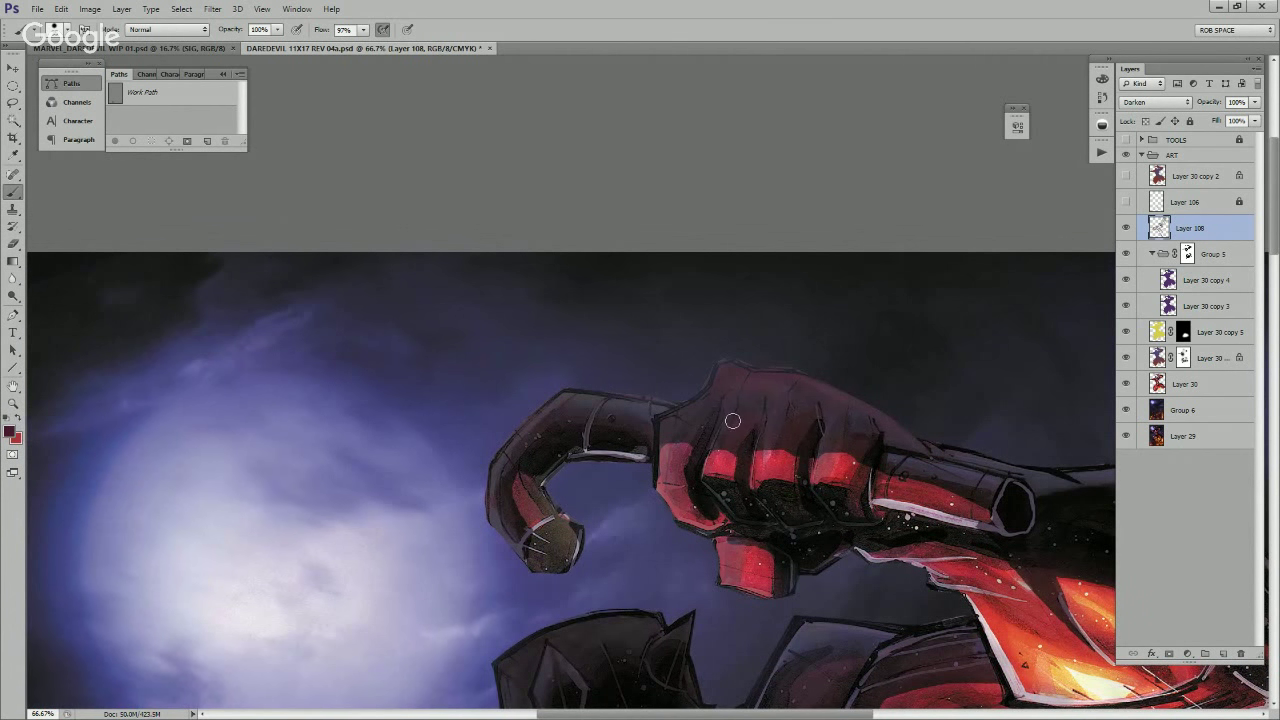
Step: Mask Layer 108 to the outline of Layer 30's content and target the layer's color channels for painting
{"action": "left_click", "coordinate": [1157, 384], "text": "ctrl"}
{"action": "left_click", "coordinate": [1169, 653]}
{"action": "key", "text": "ctrl+2"}
Step: Darken the curved club handle beside the fist with sampled tones and cover the white line along its underside
{"action": "left_click", "coordinate": [673, 425], "text": "alt"}
{"action": "mouse_move", "coordinate": [689, 413]}
{"action": "left_mouse_down"}
{"action": "mouse_move", "coordinate": [741, 417]}
{"action": "mouse_move", "coordinate": [715, 412]}
{"action": "left_mouse_up"}
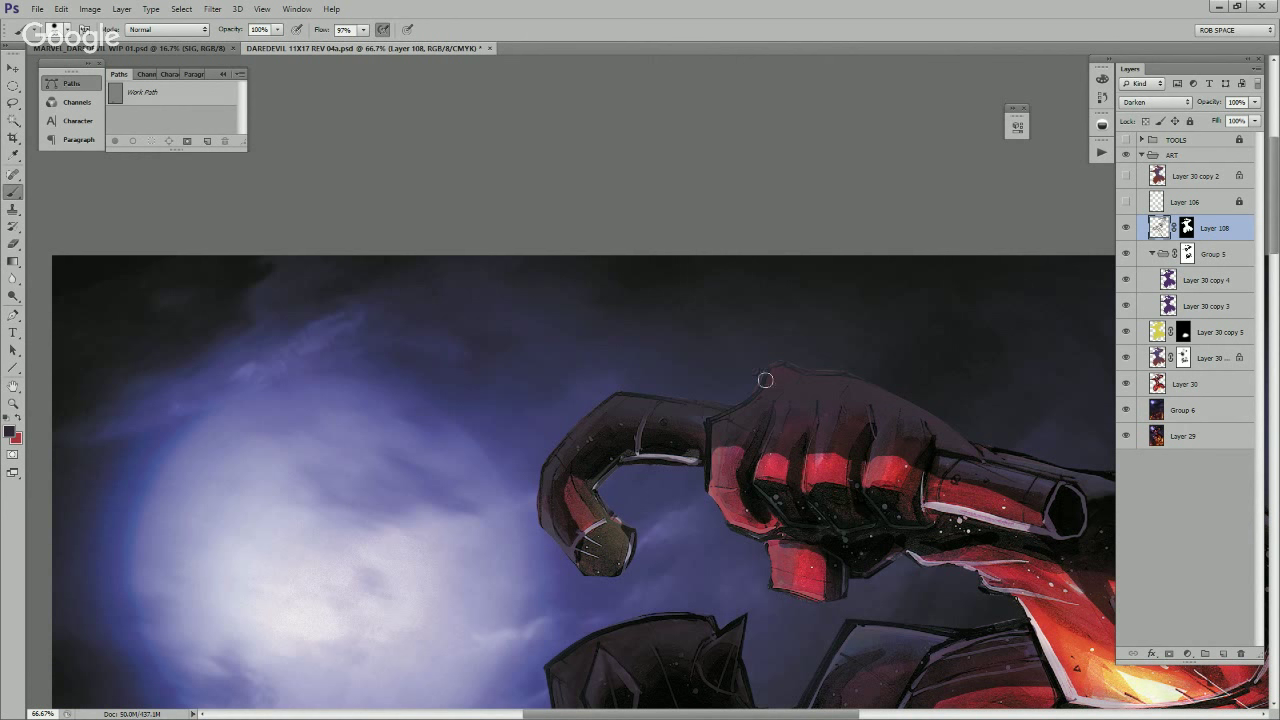
{"action": "left_click_drag", "start_coordinate": [553, 513], "coordinate": [552, 529]}
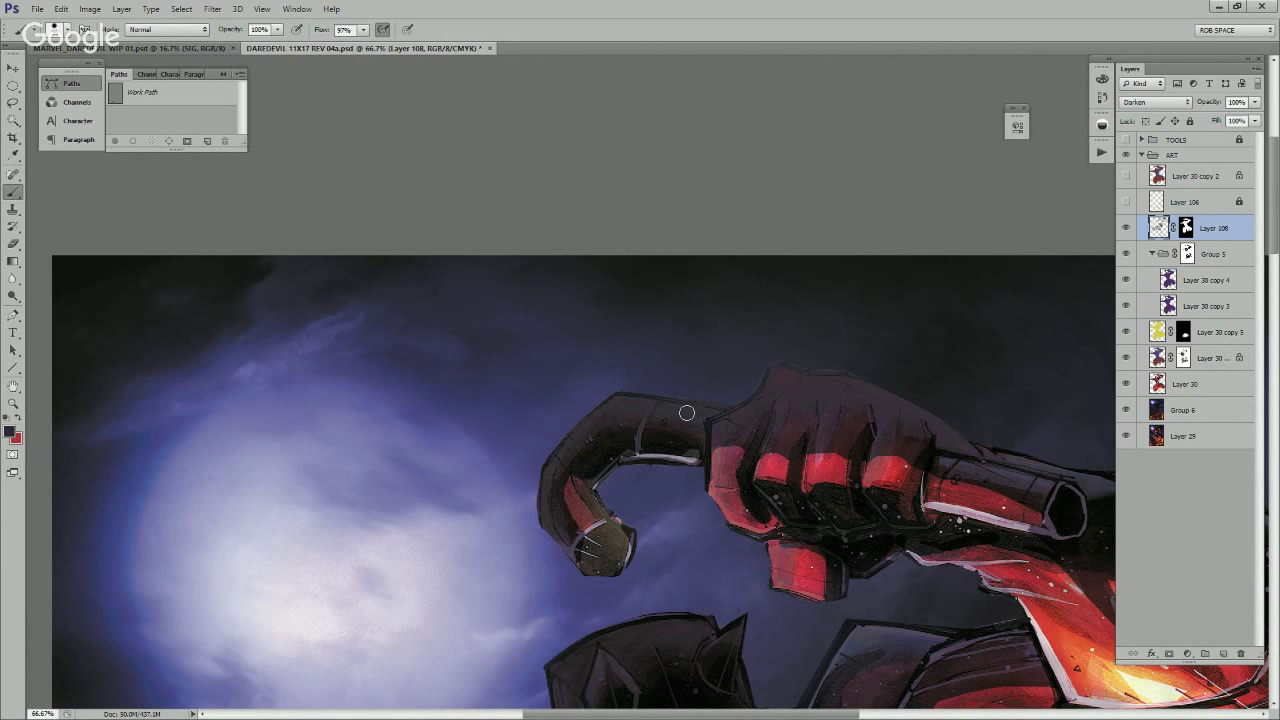
{"action": "left_click", "coordinate": [651, 437], "text": "alt"}
{"action": "left_click_drag", "start_coordinate": [631, 457], "coordinate": [692, 465]}
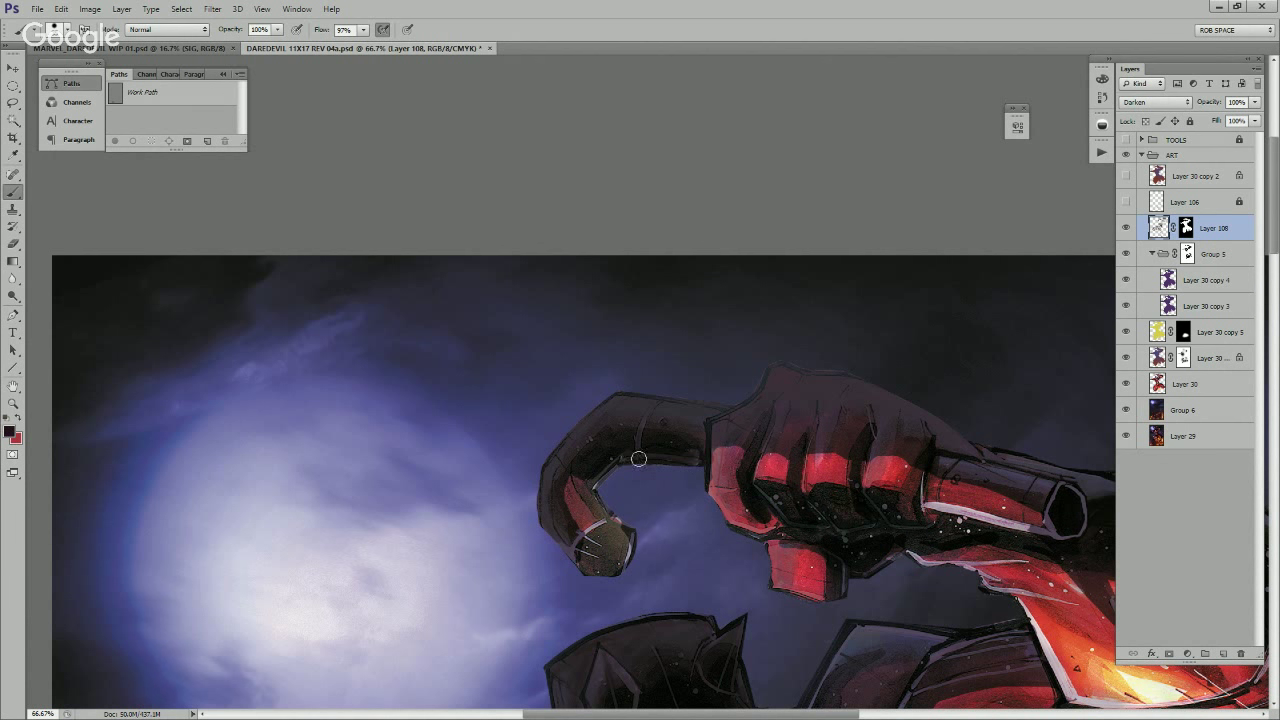
Step: Cover the light lines near the tip of the curved handle with a tone sampled from its red area
{"action": "left_click", "coordinate": [578, 506], "text": "alt"}
{"action": "mouse_move", "coordinate": [593, 528]}
{"action": "left_mouse_down"}
{"action": "mouse_move", "coordinate": [578, 568]}
{"action": "mouse_move", "coordinate": [589, 555]}
{"action": "mouse_move", "coordinate": [630, 562]}
{"action": "mouse_move", "coordinate": [596, 493]}
{"action": "mouse_move", "coordinate": [588, 531]}
{"action": "left_mouse_up"}
{"action": "left_click", "coordinate": [580, 502], "text": "alt"}
Step: Paint sampled dark and red tones over the white outlines on the fist's fingers and on the straight club's underside and open end
{"action": "mouse_move", "coordinate": [943, 544]}
{"action": "left_mouse_down"}
{"action": "mouse_move", "coordinate": [786, 477]}
{"action": "mouse_move", "coordinate": [623, 469]}
{"action": "left_mouse_up"}
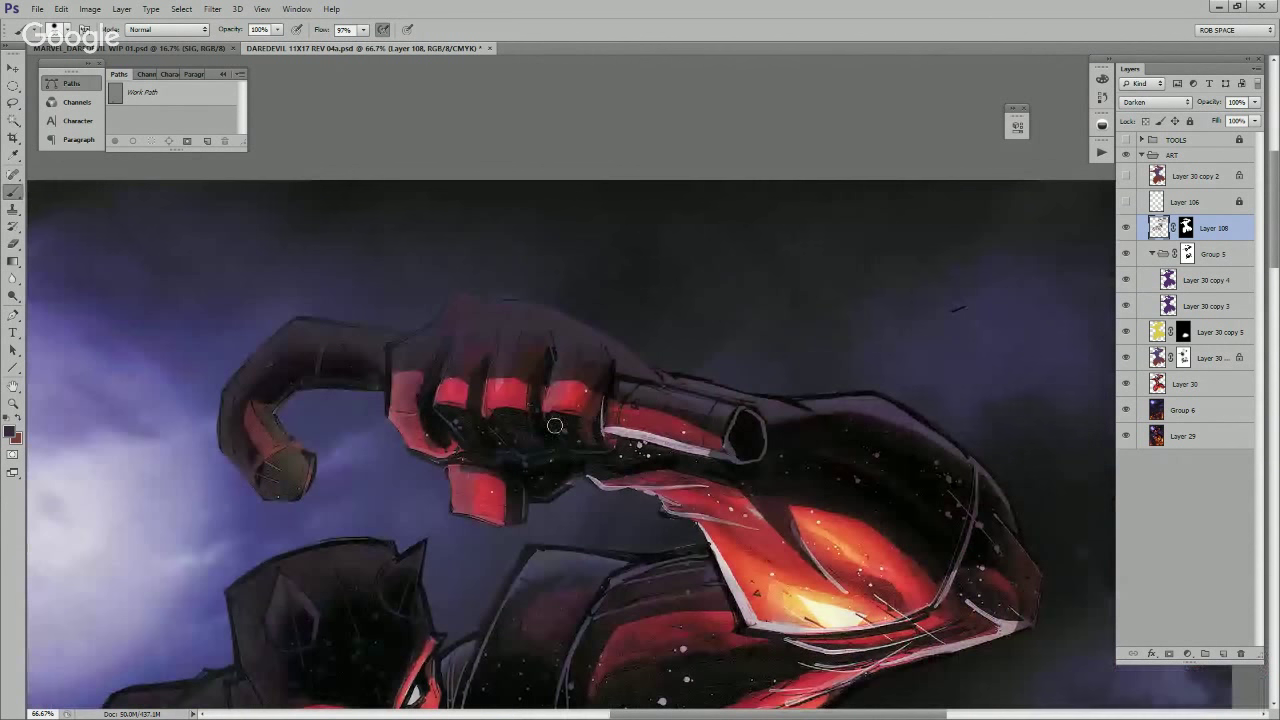
{"action": "left_click_drag", "start_coordinate": [392, 412], "coordinate": [427, 461]}
{"action": "left_click", "coordinate": [649, 423], "text": "alt"}
{"action": "mouse_move", "coordinate": [612, 432]}
{"action": "left_mouse_down"}
{"action": "mouse_move", "coordinate": [655, 418]}
{"action": "mouse_move", "coordinate": [672, 439]}
{"action": "mouse_move", "coordinate": [636, 437]}
{"action": "mouse_move", "coordinate": [653, 445]}
{"action": "mouse_move", "coordinate": [733, 459]}
{"action": "left_mouse_up"}
{"action": "mouse_move", "coordinate": [742, 414]}
{"action": "left_mouse_down"}
{"action": "mouse_move", "coordinate": [760, 455]}
{"action": "mouse_move", "coordinate": [738, 443]}
{"action": "mouse_move", "coordinate": [749, 419]}
{"action": "mouse_move", "coordinate": [745, 461]}
{"action": "mouse_move", "coordinate": [754, 432]}
{"action": "left_mouse_up"}
{"action": "left_click", "coordinate": [750, 419], "text": "alt"}
{"action": "left_click", "coordinate": [664, 435], "text": "alt"}
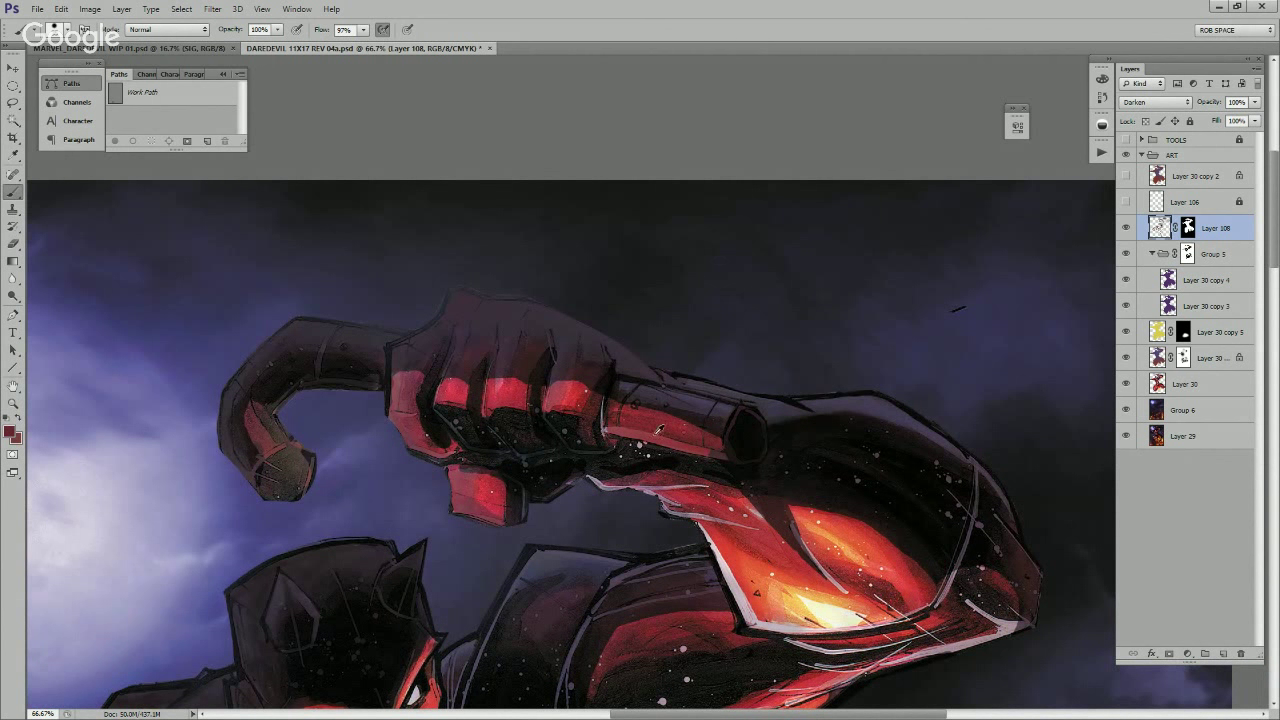
{"action": "left_click", "coordinate": [582, 446], "text": "alt"}
{"action": "left_click", "coordinate": [703, 447], "text": "alt"}
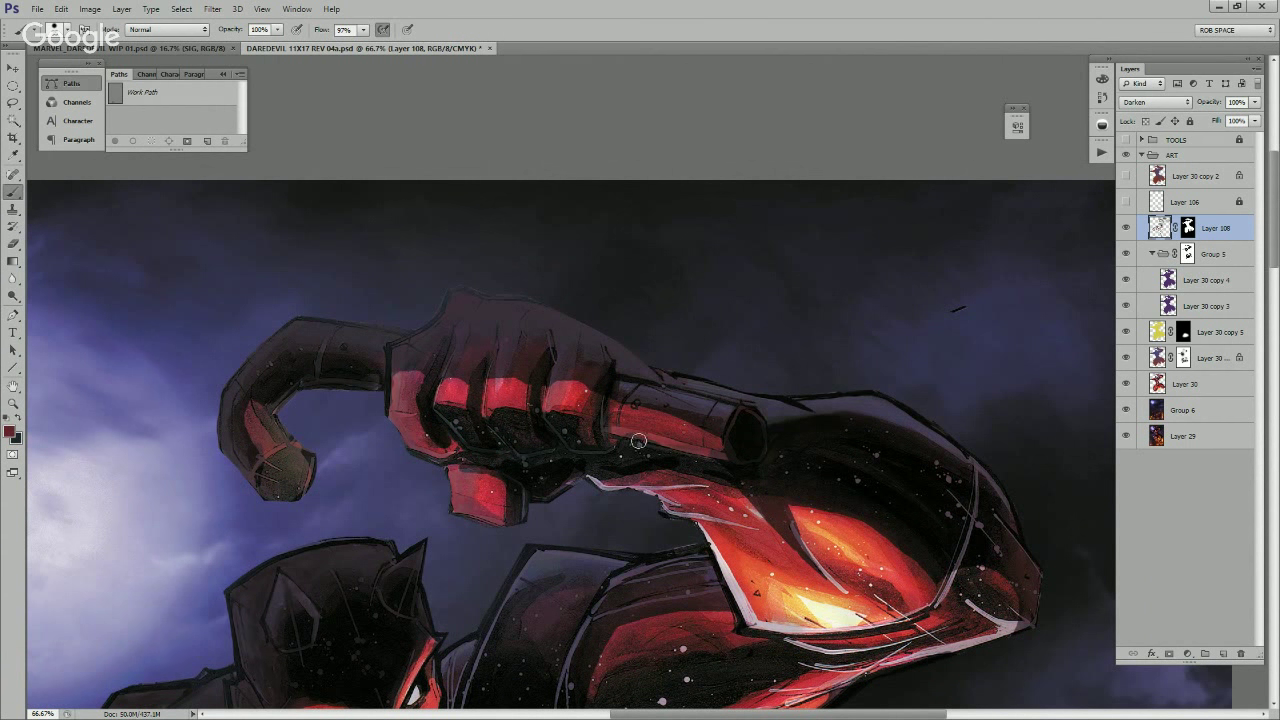
Step: Cover the white lines and specks on the raised forearm and elbow with sampled black and dark red
{"action": "left_click_drag", "start_coordinate": [877, 476], "coordinate": [697, 474]}
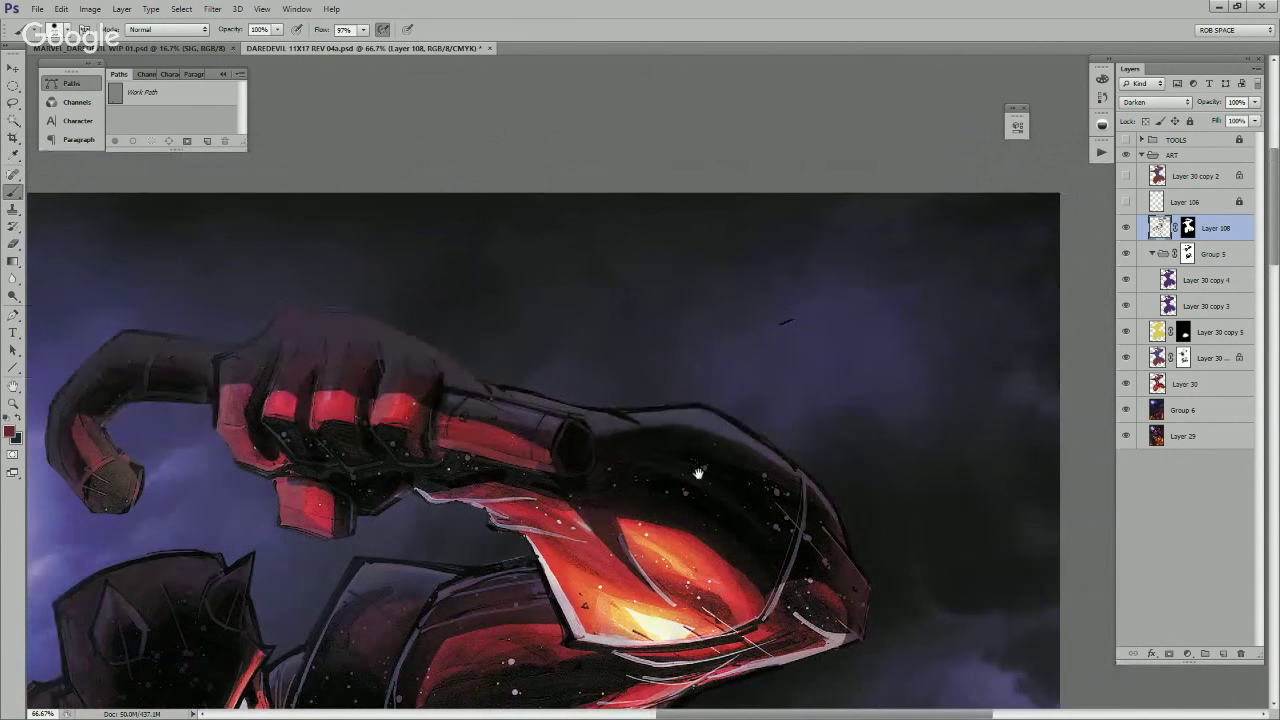
{"action": "left_click", "coordinate": [633, 452], "text": "alt"}
{"action": "mouse_move", "coordinate": [519, 408]}
{"action": "left_mouse_down"}
{"action": "mouse_move", "coordinate": [614, 433]}
{"action": "mouse_move", "coordinate": [516, 402]}
{"action": "mouse_move", "coordinate": [601, 433]}
{"action": "mouse_move", "coordinate": [588, 425]}
{"action": "mouse_move", "coordinate": [709, 427]}
{"action": "mouse_move", "coordinate": [663, 423]}
{"action": "mouse_move", "coordinate": [808, 500]}
{"action": "left_mouse_up"}
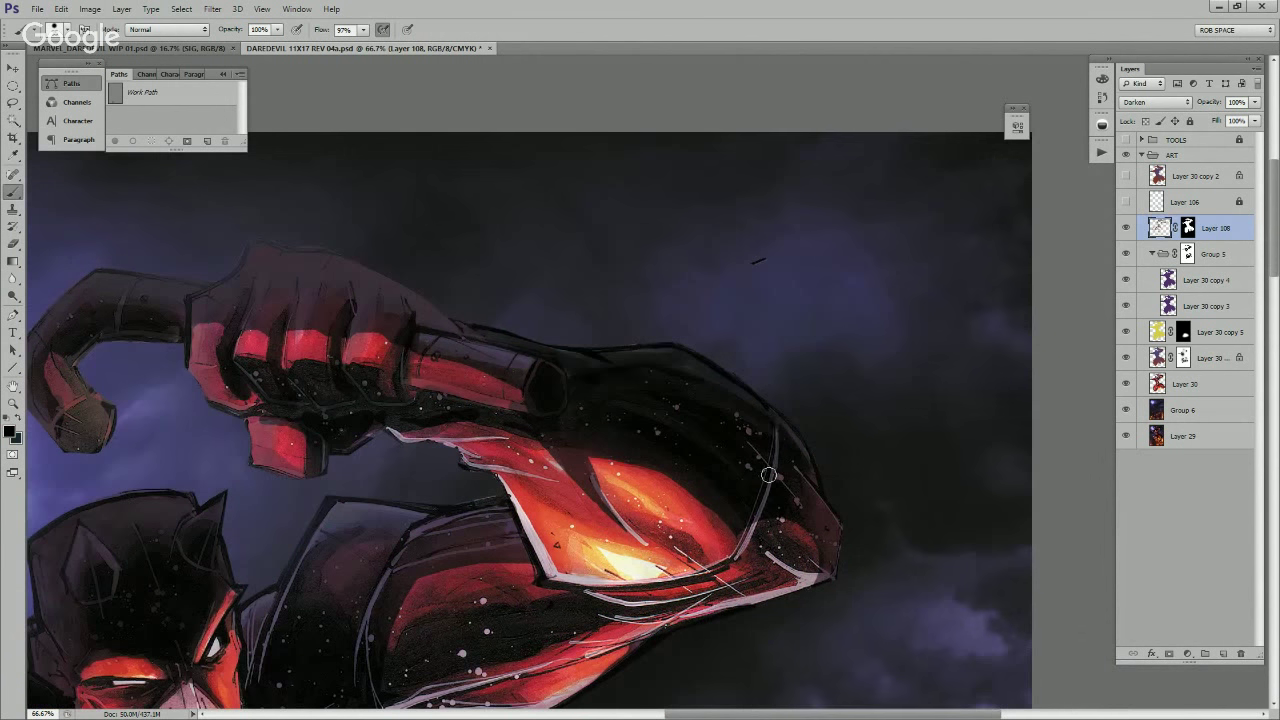
{"action": "left_click_drag", "start_coordinate": [773, 432], "coordinate": [760, 508]}
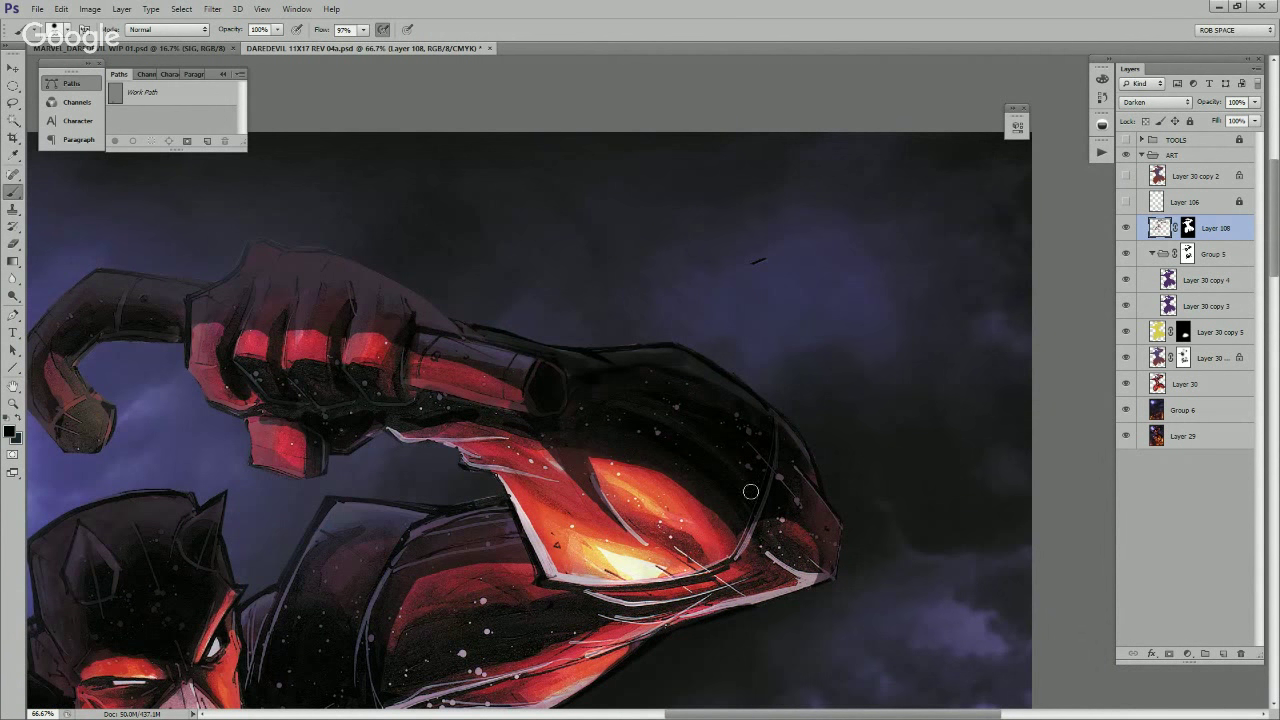
{"action": "mouse_move", "coordinate": [607, 422]}
{"action": "left_mouse_down"}
{"action": "mouse_move", "coordinate": [571, 421]}
{"action": "mouse_move", "coordinate": [587, 426]}
{"action": "left_mouse_up"}
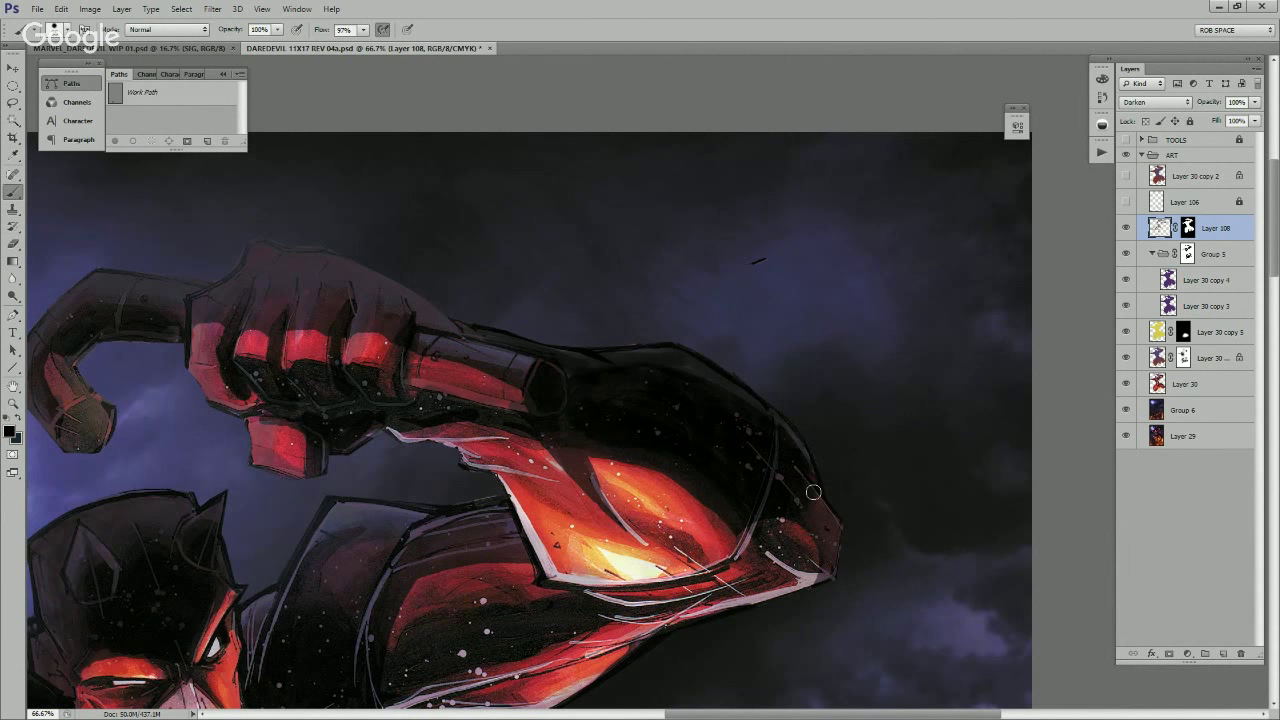
{"action": "mouse_move", "coordinate": [810, 490]}
{"action": "left_mouse_down"}
{"action": "mouse_move", "coordinate": [789, 399]}
{"action": "mouse_move", "coordinate": [808, 468]}
{"action": "left_mouse_up"}
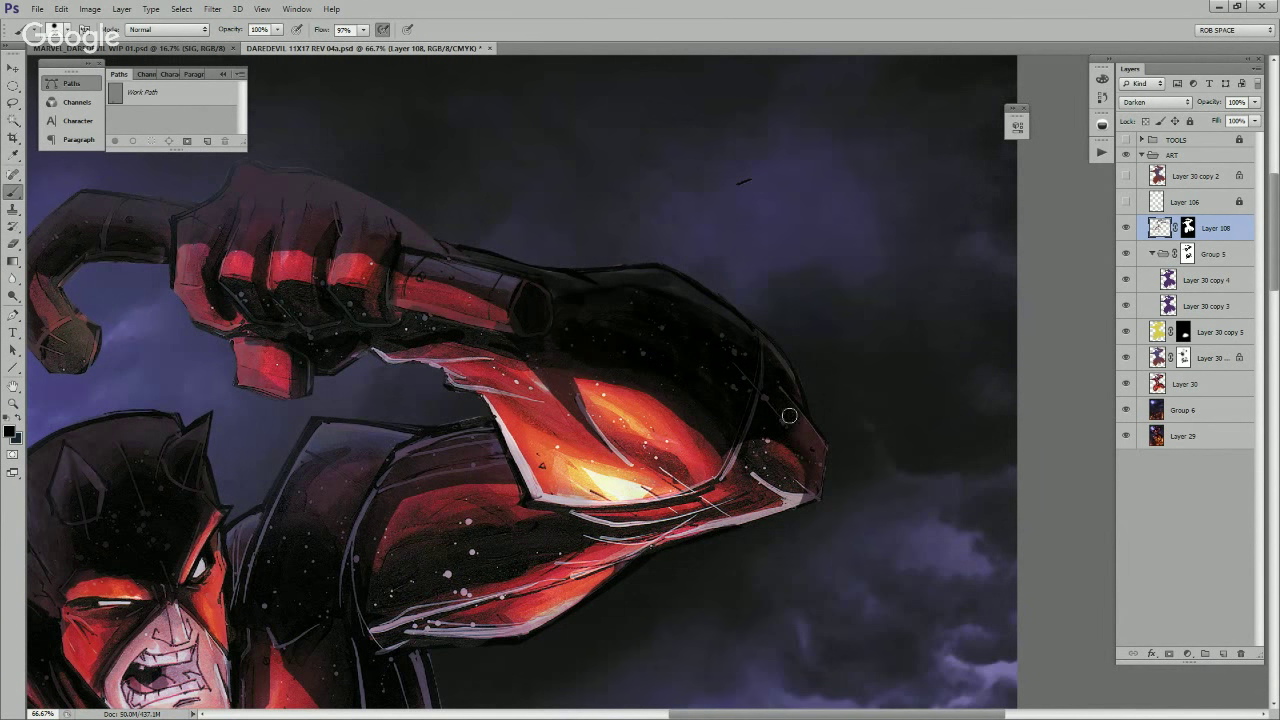
{"action": "left_click_drag", "start_coordinate": [761, 341], "coordinate": [820, 427]}
{"action": "left_click_drag", "start_coordinate": [791, 371], "coordinate": [817, 494]}
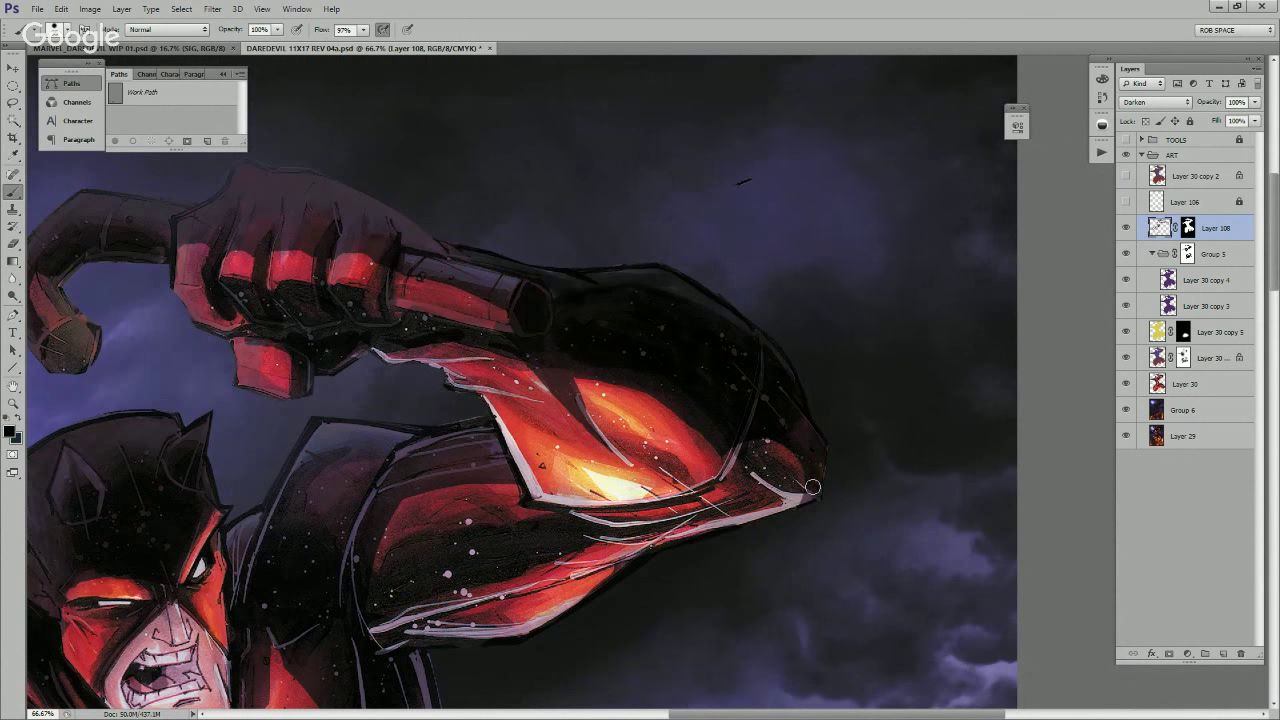
{"action": "left_click", "coordinate": [687, 448], "text": "alt"}
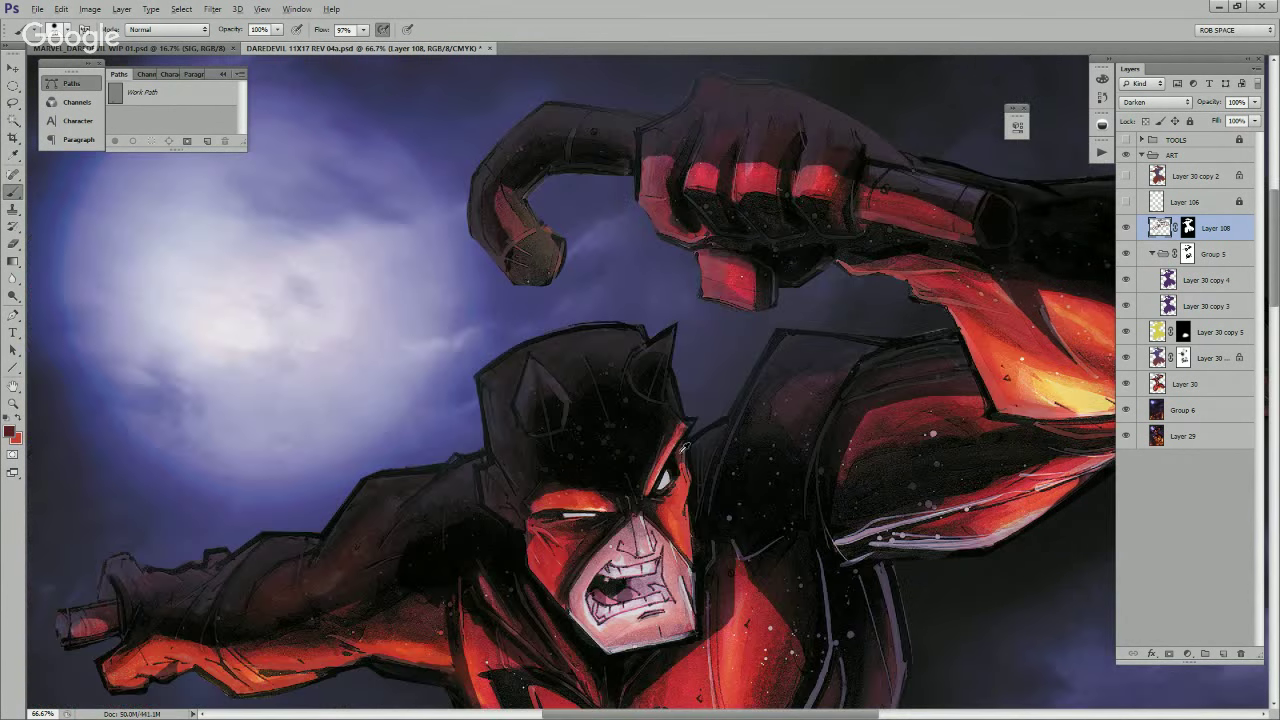
Step: Touch up the light edges around the mask and chin with sampled red and skin tones
{"action": "left_click", "coordinate": [685, 455], "text": "alt"}
{"action": "mouse_move", "coordinate": [687, 426]}
{"action": "left_mouse_down"}
{"action": "mouse_move", "coordinate": [641, 499]}
{"action": "mouse_move", "coordinate": [777, 480]}
{"action": "mouse_move", "coordinate": [758, 469]}
{"action": "mouse_move", "coordinate": [768, 524]}
{"action": "left_mouse_up"}
{"action": "left_click", "coordinate": [654, 450], "text": "alt"}
{"action": "left_click", "coordinate": [777, 480], "text": "alt"}
{"action": "left_click", "coordinate": [758, 482], "text": "alt"}
{"action": "left_click", "coordinate": [768, 535], "text": "alt"}
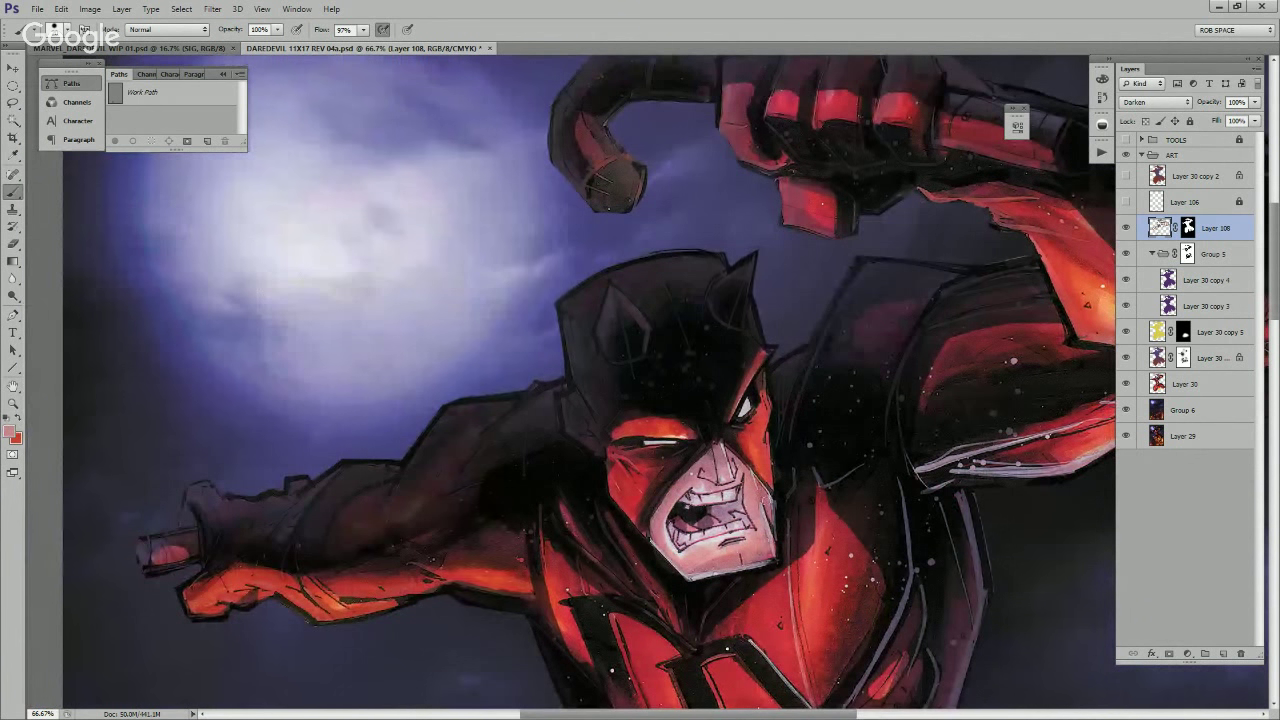
{"action": "left_click_drag", "start_coordinate": [685, 576], "coordinate": [723, 573]}
{"action": "left_click", "coordinate": [621, 481], "text": "alt"}
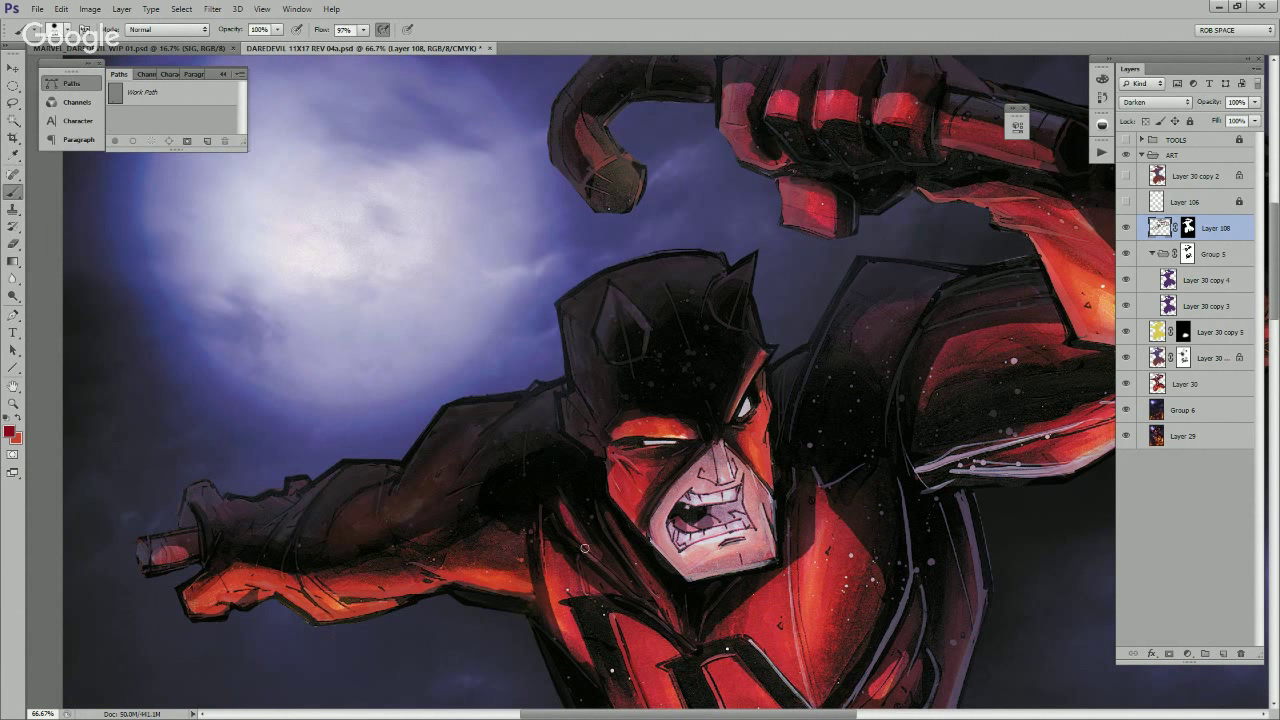
Step: Paint sampled reds and a dark purple over the white lines along the underside of the raised upper arm
{"action": "left_click_drag", "start_coordinate": [665, 593], "coordinate": [637, 481]}
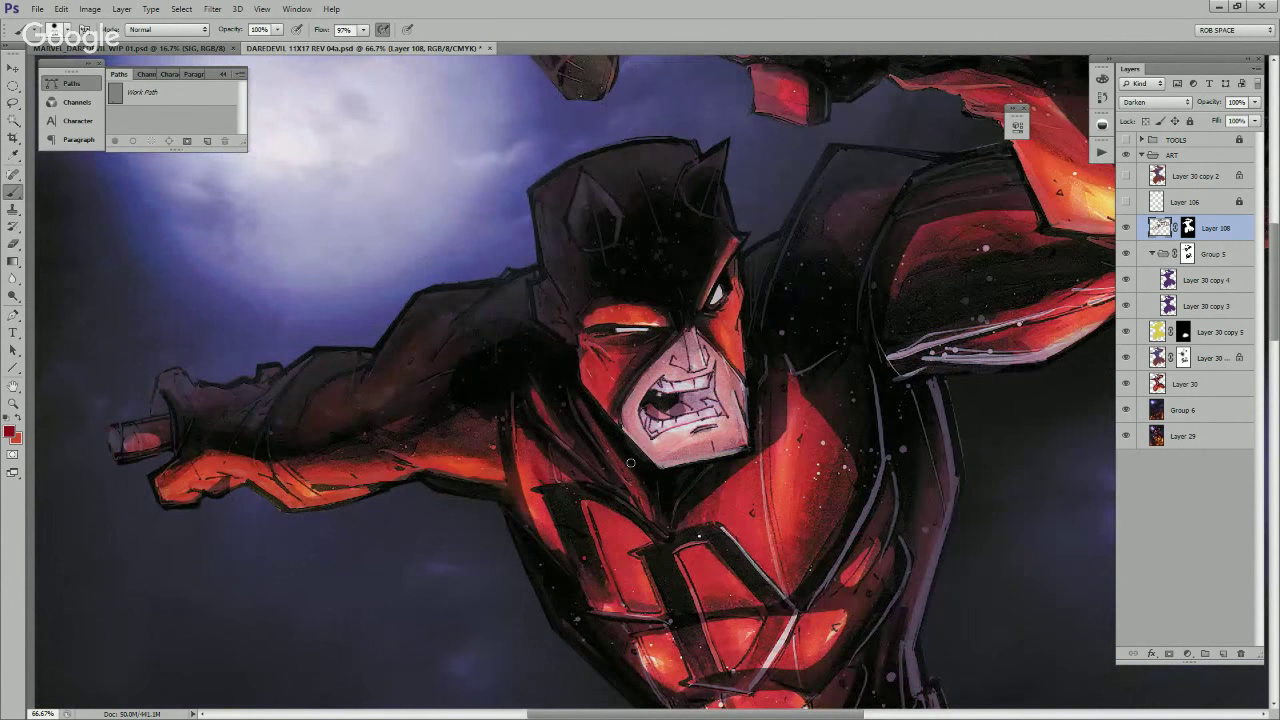
{"action": "mouse_move", "coordinate": [992, 406]}
{"action": "left_mouse_down"}
{"action": "mouse_move", "coordinate": [791, 537]}
{"action": "mouse_move", "coordinate": [754, 531]}
{"action": "left_mouse_up"}
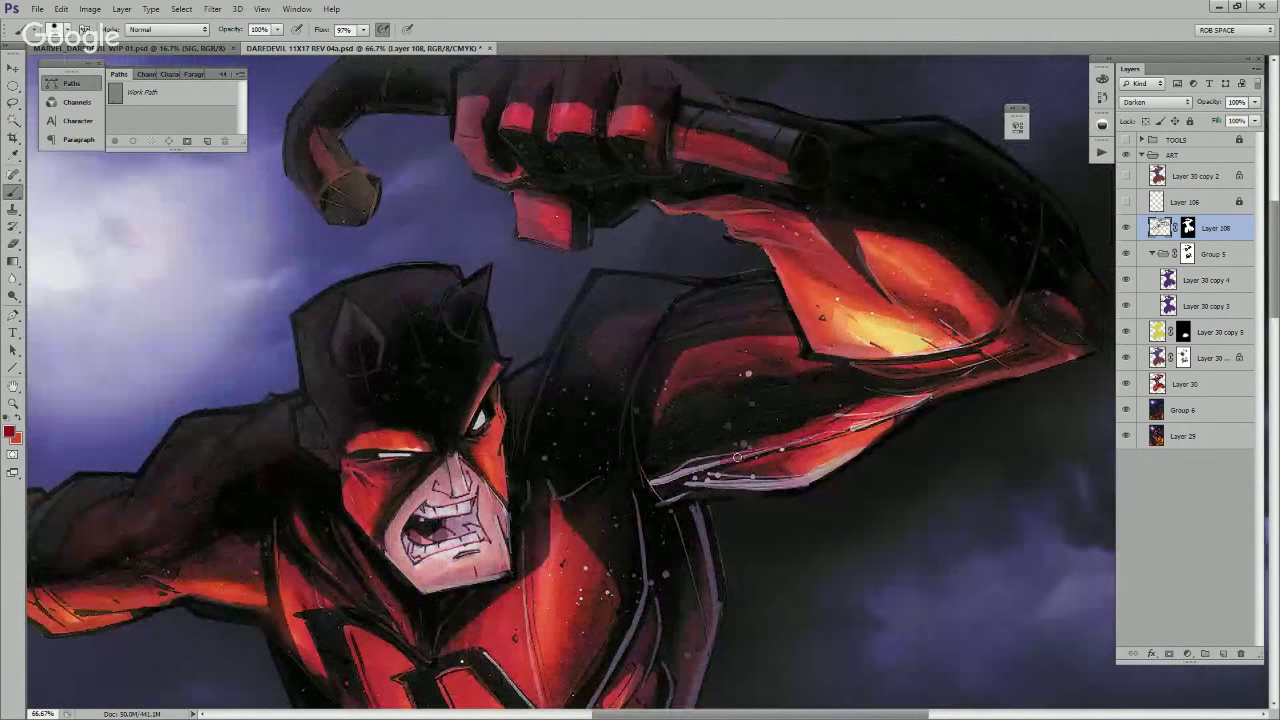
{"action": "mouse_move", "coordinate": [737, 457]}
{"action": "left_mouse_down"}
{"action": "mouse_move", "coordinate": [817, 433]}
{"action": "mouse_move", "coordinate": [676, 472]}
{"action": "mouse_move", "coordinate": [922, 399]}
{"action": "mouse_move", "coordinate": [823, 418]}
{"action": "mouse_move", "coordinate": [904, 391]}
{"action": "left_mouse_up"}
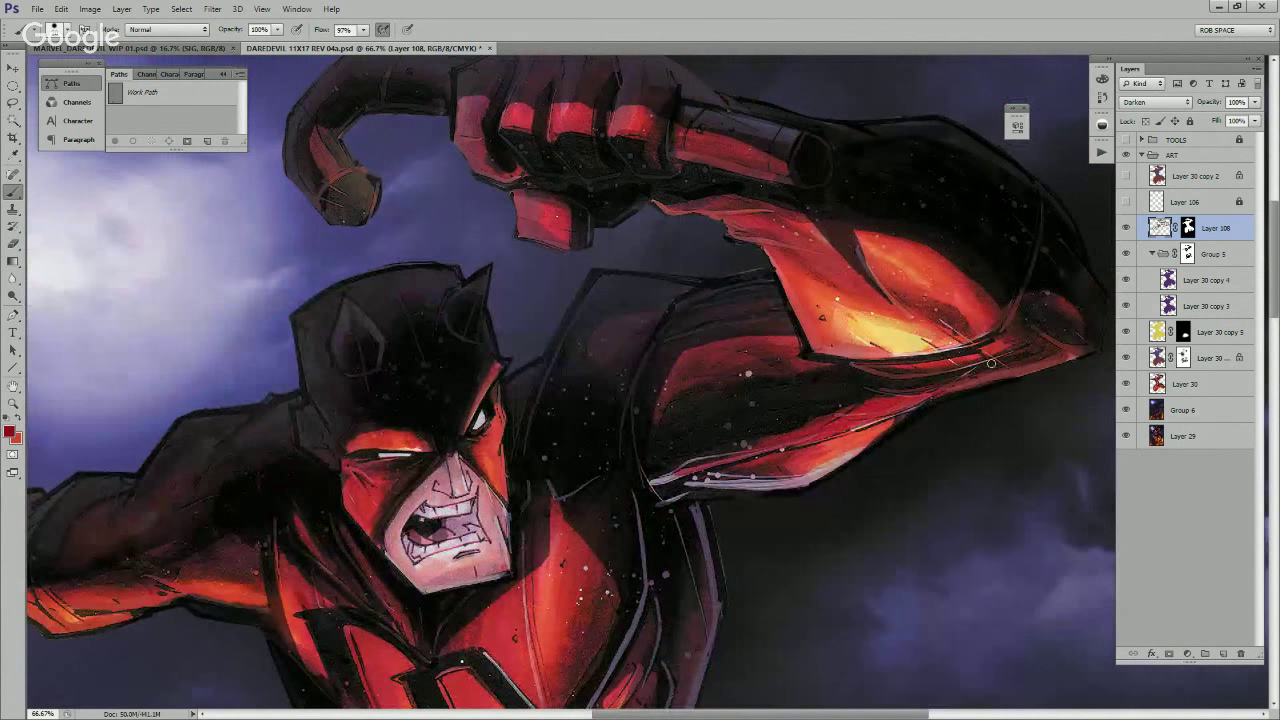
{"action": "mouse_move", "coordinate": [991, 364]}
{"action": "left_mouse_down"}
{"action": "mouse_move", "coordinate": [963, 350]}
{"action": "mouse_move", "coordinate": [848, 357]}
{"action": "mouse_move", "coordinate": [979, 341]}
{"action": "mouse_move", "coordinate": [825, 357]}
{"action": "left_mouse_up"}
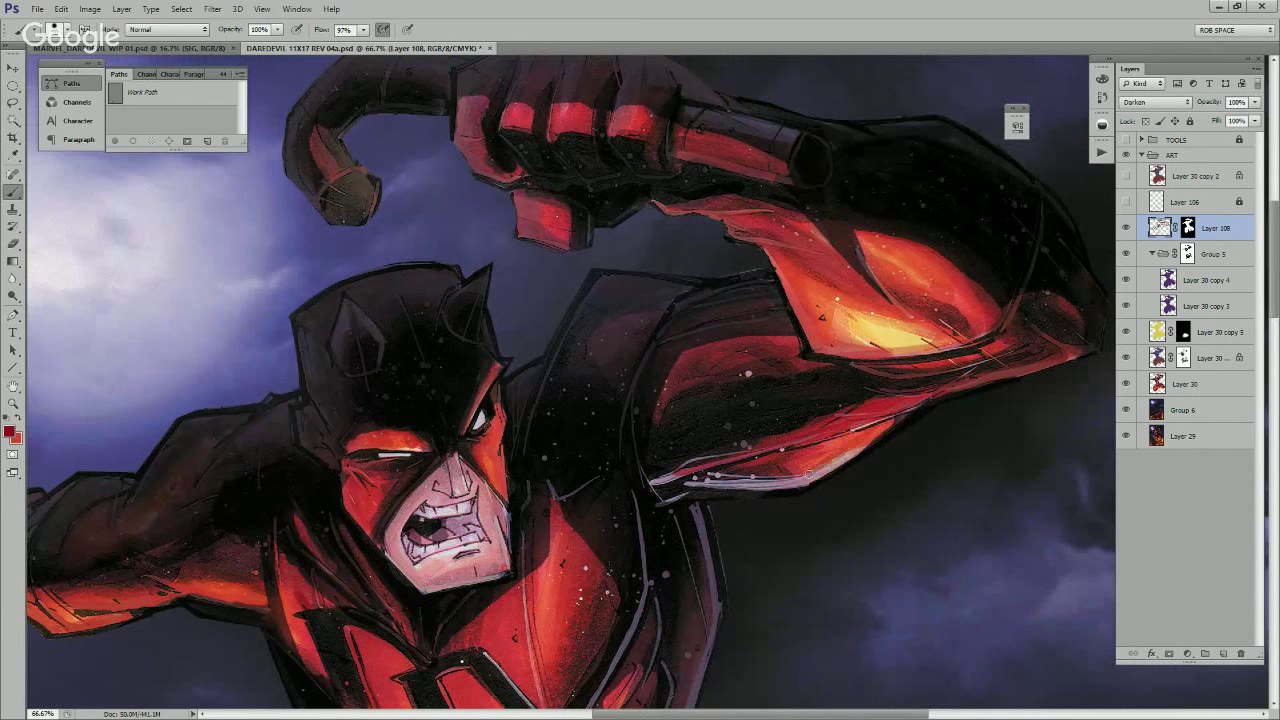
{"action": "left_click", "coordinate": [828, 445], "text": "alt"}
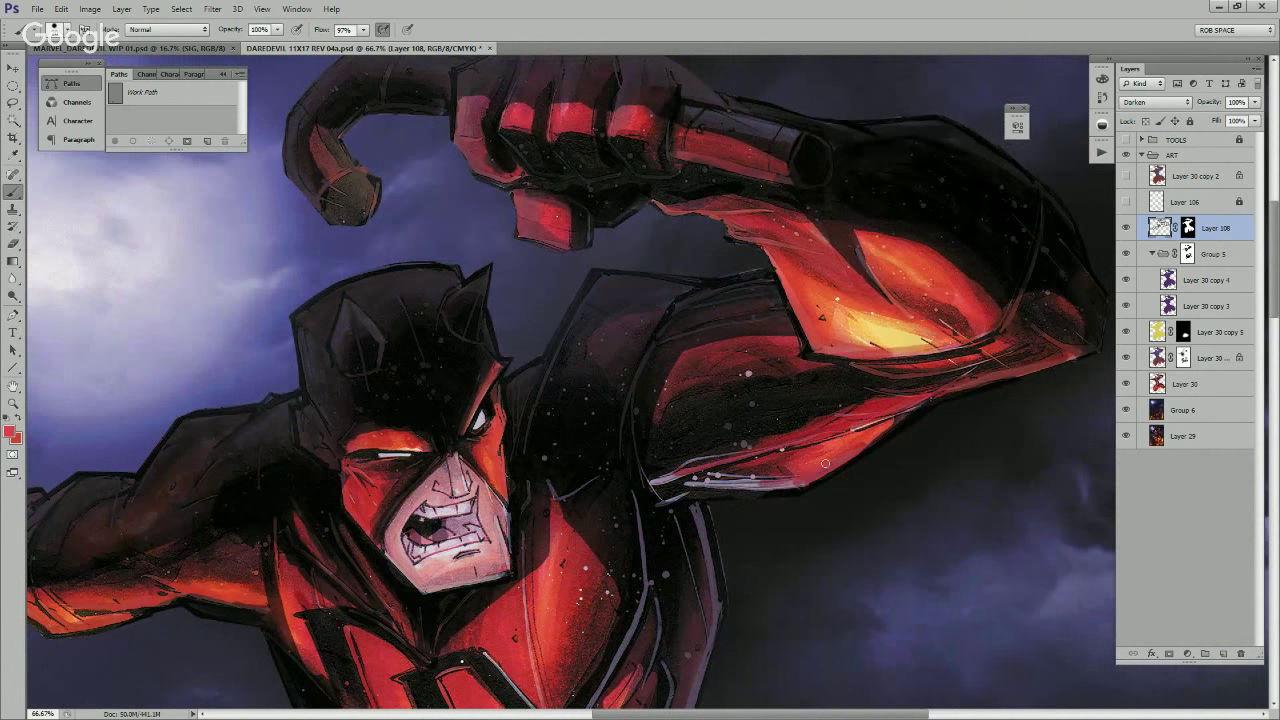
{"action": "left_click", "coordinate": [705, 476], "text": "alt"}
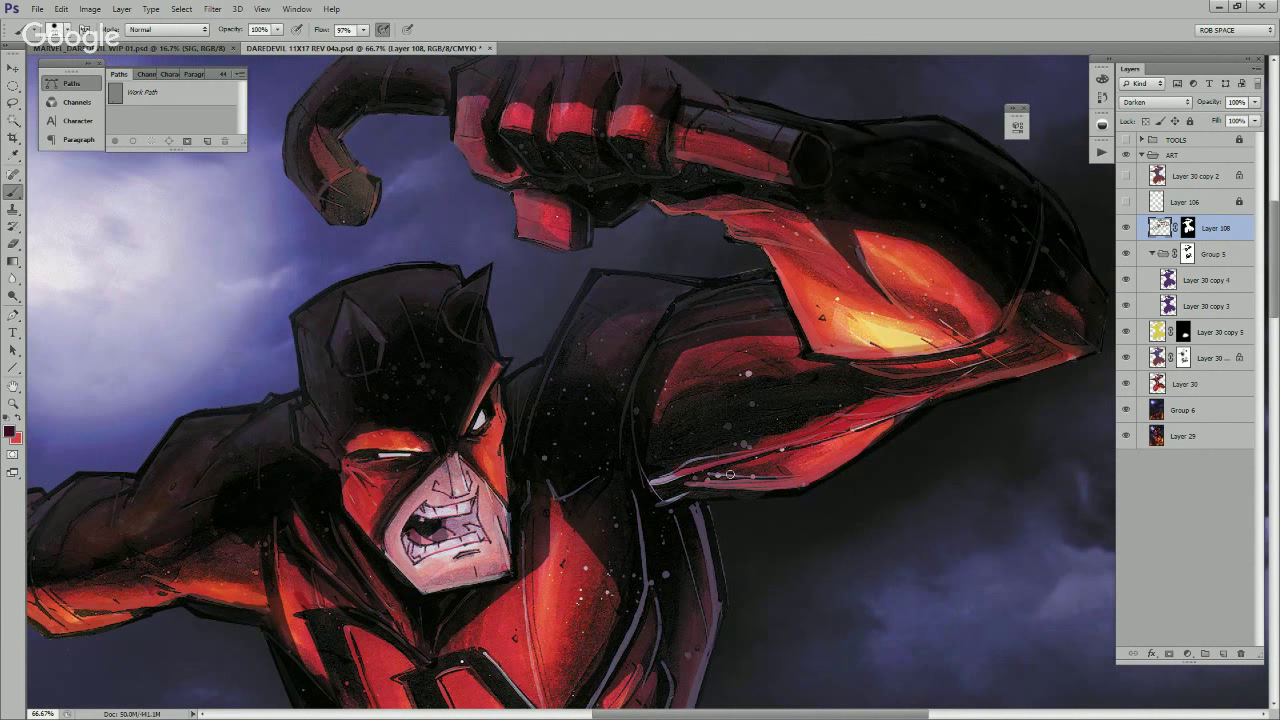
{"action": "mouse_move", "coordinate": [730, 474]}
{"action": "left_mouse_down"}
{"action": "mouse_move", "coordinate": [730, 485]}
{"action": "mouse_move", "coordinate": [751, 482]}
{"action": "mouse_move", "coordinate": [655, 482]}
{"action": "mouse_move", "coordinate": [746, 450]}
{"action": "mouse_move", "coordinate": [655, 481]}
{"action": "mouse_move", "coordinate": [707, 470]}
{"action": "mouse_move", "coordinate": [683, 457]}
{"action": "mouse_move", "coordinate": [669, 474]}
{"action": "mouse_move", "coordinate": [769, 405]}
{"action": "mouse_move", "coordinate": [777, 501]}
{"action": "left_mouse_up"}
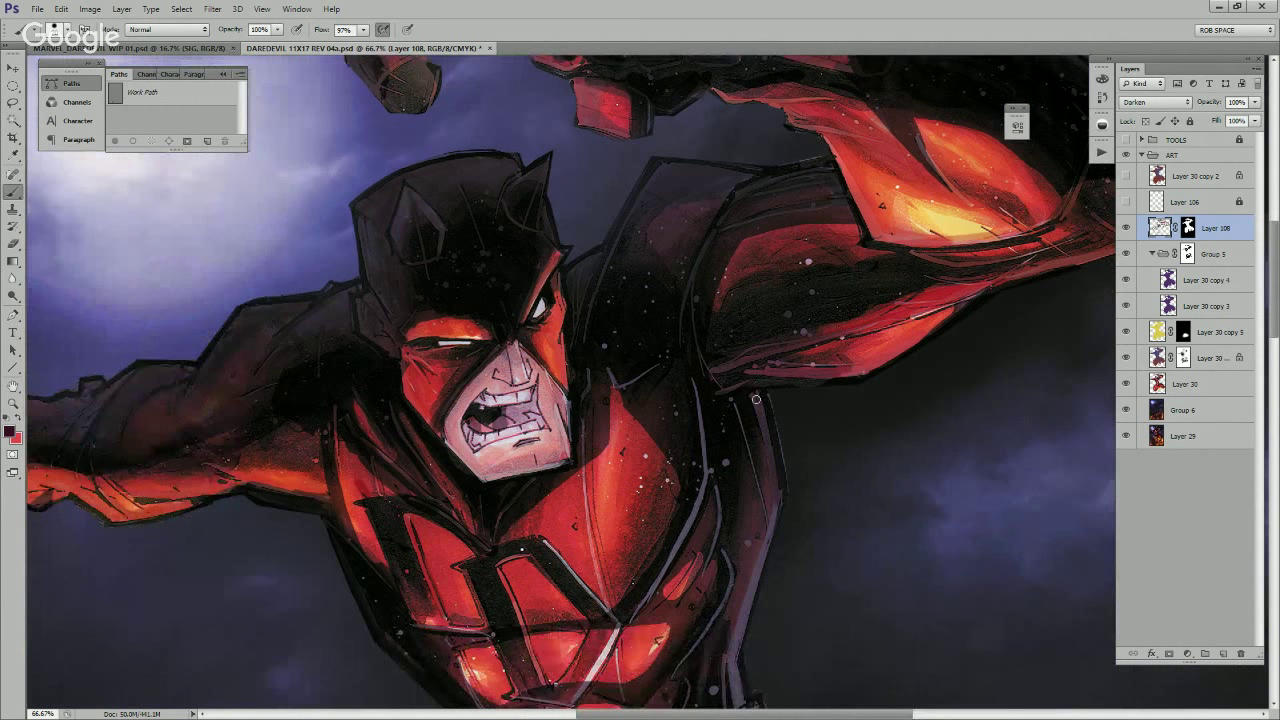
Step: Cover the light contour lines running from the raised arm's armpit down the side of the chest with dark tones
{"action": "mouse_move", "coordinate": [695, 389]}
{"action": "left_mouse_down"}
{"action": "mouse_move", "coordinate": [697, 501]}
{"action": "mouse_move", "coordinate": [724, 390]}
{"action": "mouse_move", "coordinate": [668, 519]}
{"action": "left_mouse_up"}
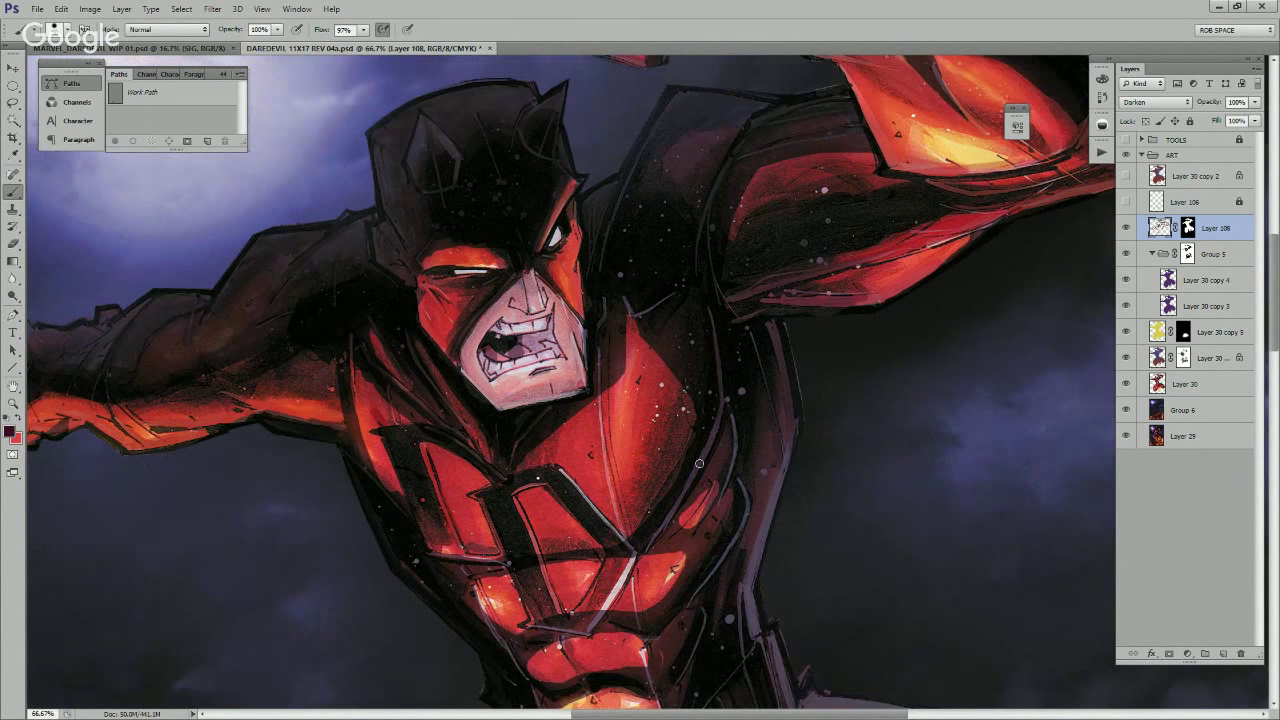
{"action": "left_click_drag", "start_coordinate": [734, 414], "coordinate": [728, 486]}
{"action": "key", "text": "x"}
{"action": "key", "text": "x"}
{"action": "left_click_drag", "start_coordinate": [712, 325], "coordinate": [718, 379]}
{"action": "key", "text": "x"}
{"action": "mouse_move", "coordinate": [709, 448]}
{"action": "left_mouse_down"}
{"action": "mouse_move", "coordinate": [670, 526]}
{"action": "mouse_move", "coordinate": [729, 386]}
{"action": "mouse_move", "coordinate": [660, 532]}
{"action": "left_mouse_up"}
{"action": "key", "text": "x"}
{"action": "left_click_drag", "start_coordinate": [733, 390], "coordinate": [715, 508]}
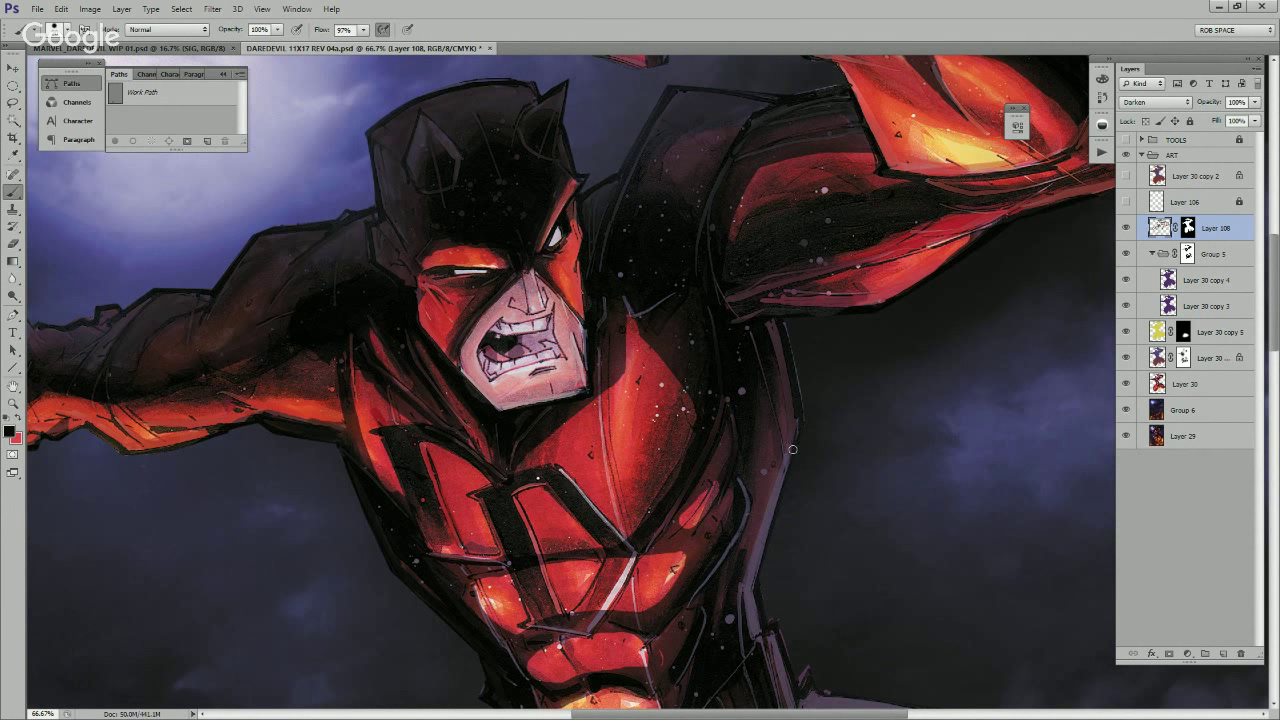
Step: Darken the pale highlight along the outer edge of the back below the raised arm, down to the waist
{"action": "left_click_drag", "start_coordinate": [793, 447], "coordinate": [745, 589]}
{"action": "left_click_drag", "start_coordinate": [790, 444], "coordinate": [749, 605]}
{"action": "left_click_drag", "start_coordinate": [774, 501], "coordinate": [750, 614]}
{"action": "key", "text": "x"}
{"action": "left_click_drag", "start_coordinate": [795, 422], "coordinate": [744, 599]}
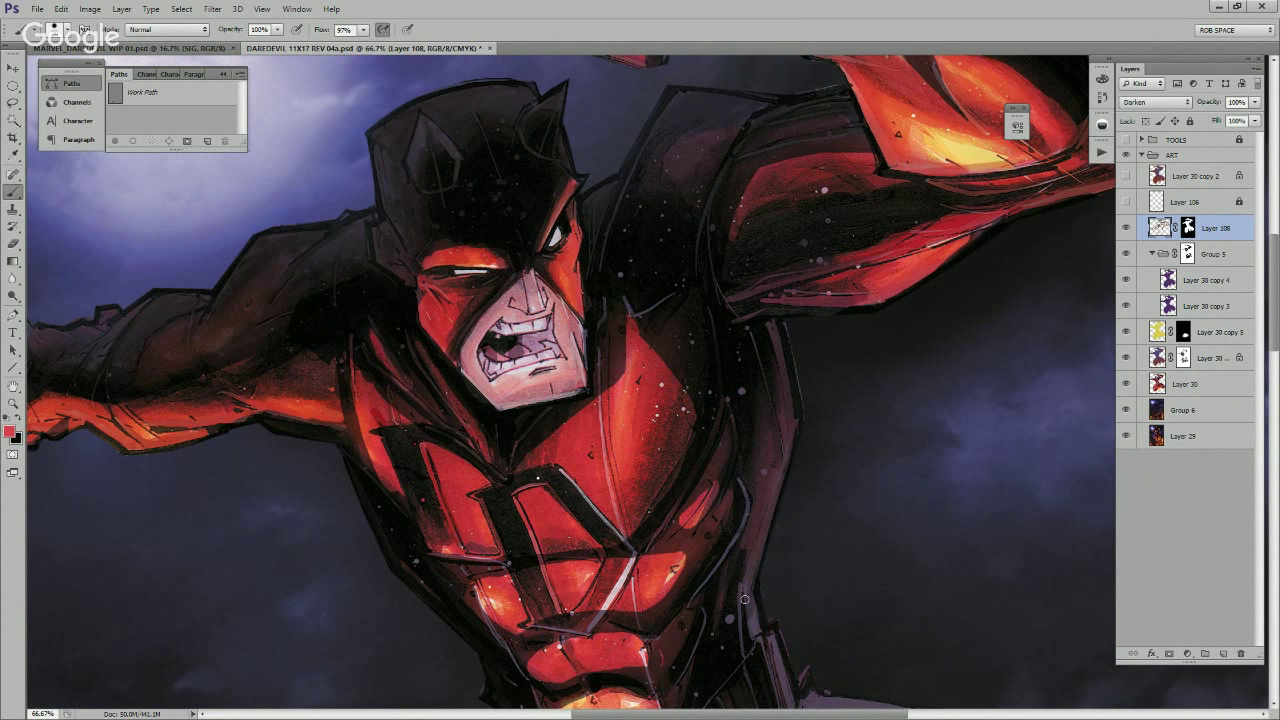
{"action": "key", "text": "x"}
{"action": "mouse_move", "coordinate": [782, 455]}
{"action": "left_mouse_down"}
{"action": "mouse_move", "coordinate": [745, 609]}
{"action": "mouse_move", "coordinate": [762, 648]}
{"action": "left_mouse_up"}
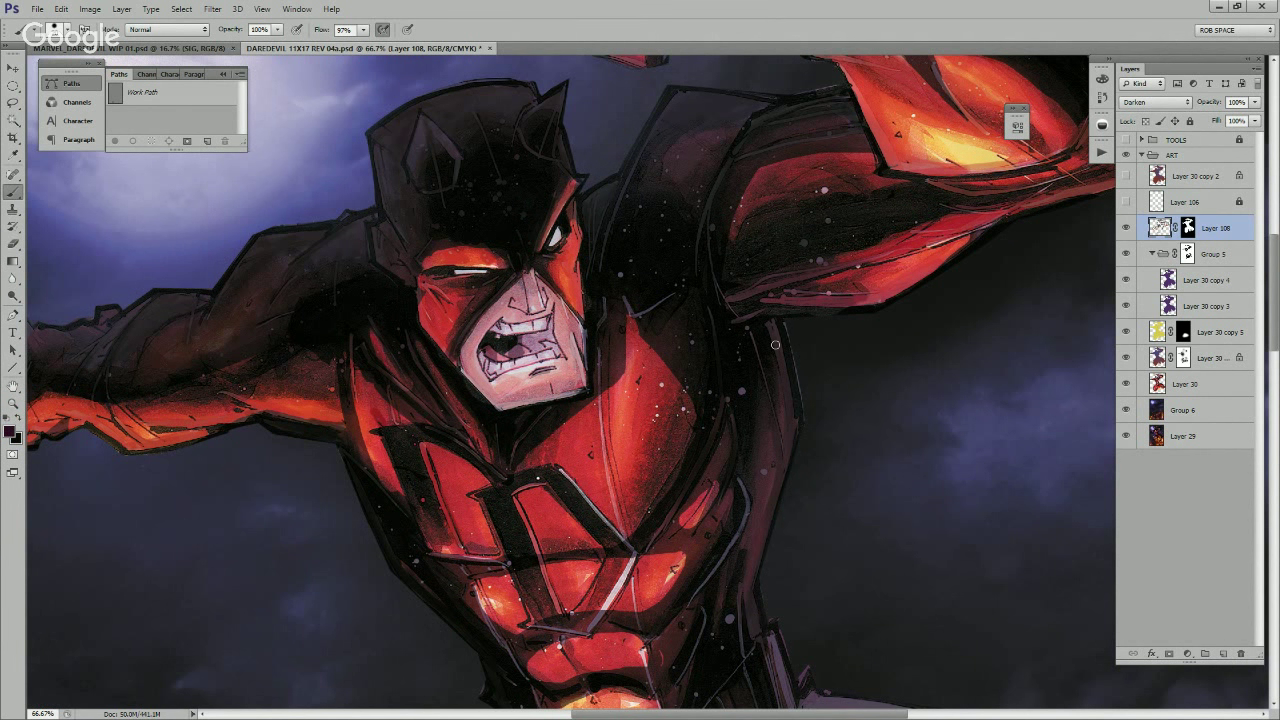
{"action": "left_click_drag", "start_coordinate": [760, 326], "coordinate": [744, 468]}
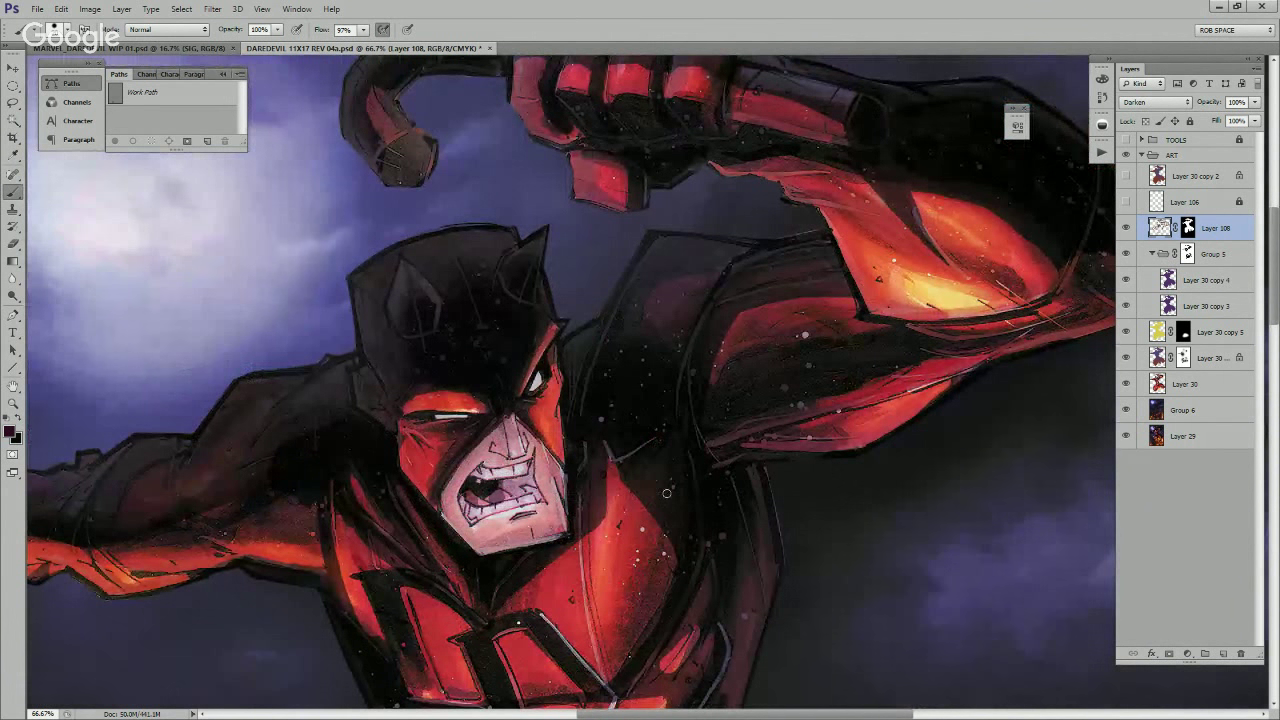
Step: Paint out the light line at the collar and the specks on the shoulder and raised upper arm with sampled tones
{"action": "left_click_drag", "start_coordinate": [623, 457], "coordinate": [610, 455]}
{"action": "left_click_drag", "start_coordinate": [566, 498], "coordinate": [565, 472]}
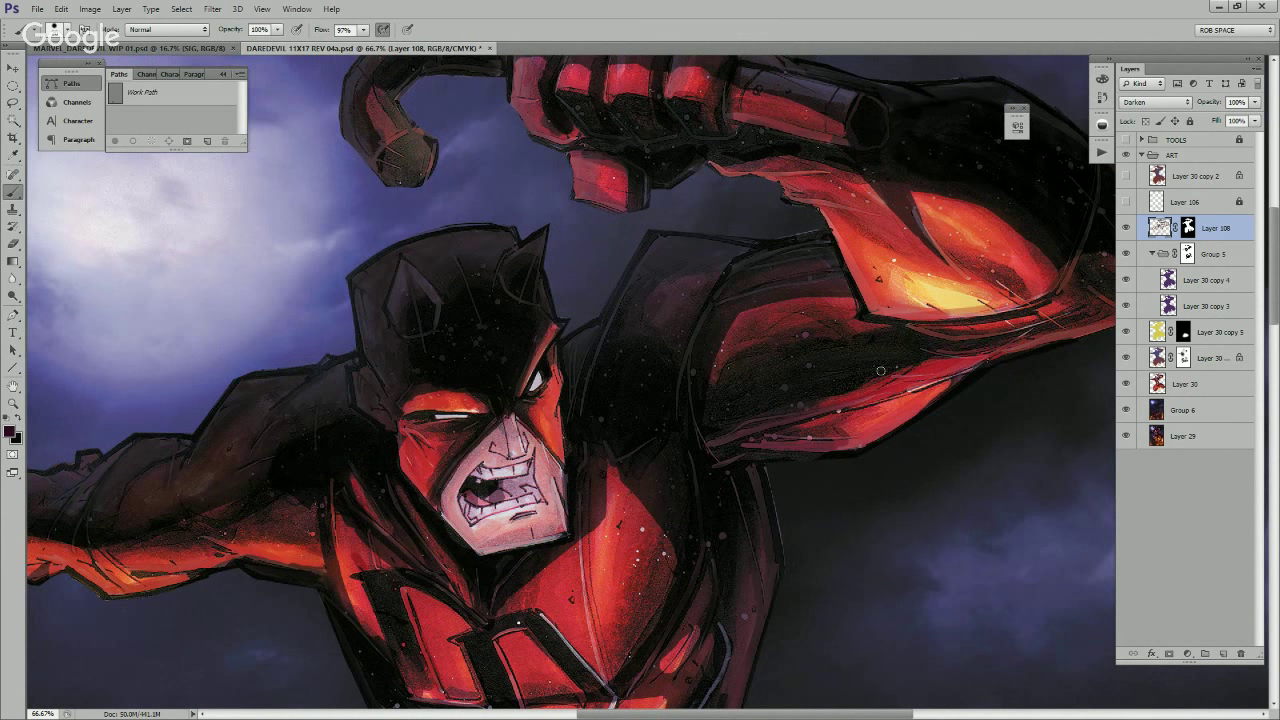
{"action": "left_click", "coordinate": [861, 405], "text": "alt"}
{"action": "left_click", "coordinate": [875, 398], "text": "alt"}
{"action": "key", "text": "x"}
{"action": "left_click_drag", "start_coordinate": [855, 438], "coordinate": [810, 443]}
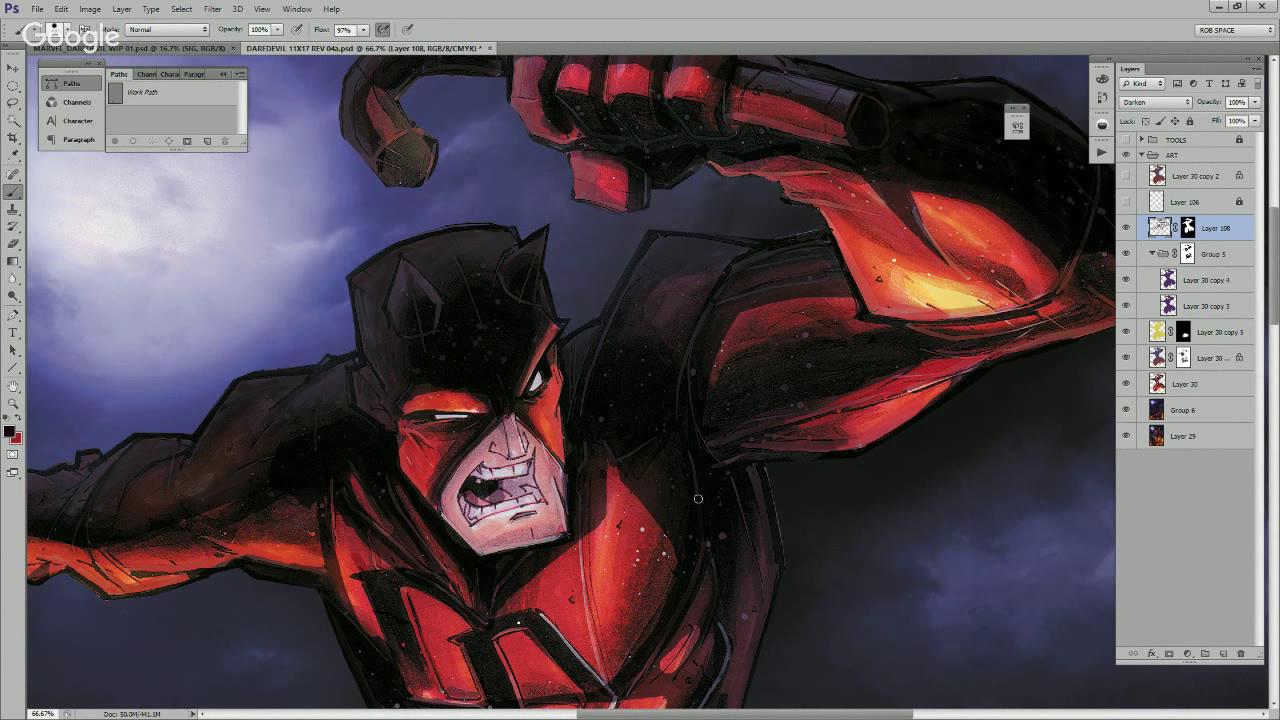
Step: Enlarge the brush and cover the white specks on the side of the torso and the red chest with matching tones
{"action": "key", "text": "bracketright"}
{"action": "key", "text": "bracketright"}
{"action": "mouse_move", "coordinate": [719, 528]}
{"action": "left_mouse_down"}
{"action": "mouse_move", "coordinate": [739, 452]}
{"action": "mouse_move", "coordinate": [773, 412]}
{"action": "left_mouse_up"}
{"action": "key", "text": "x"}
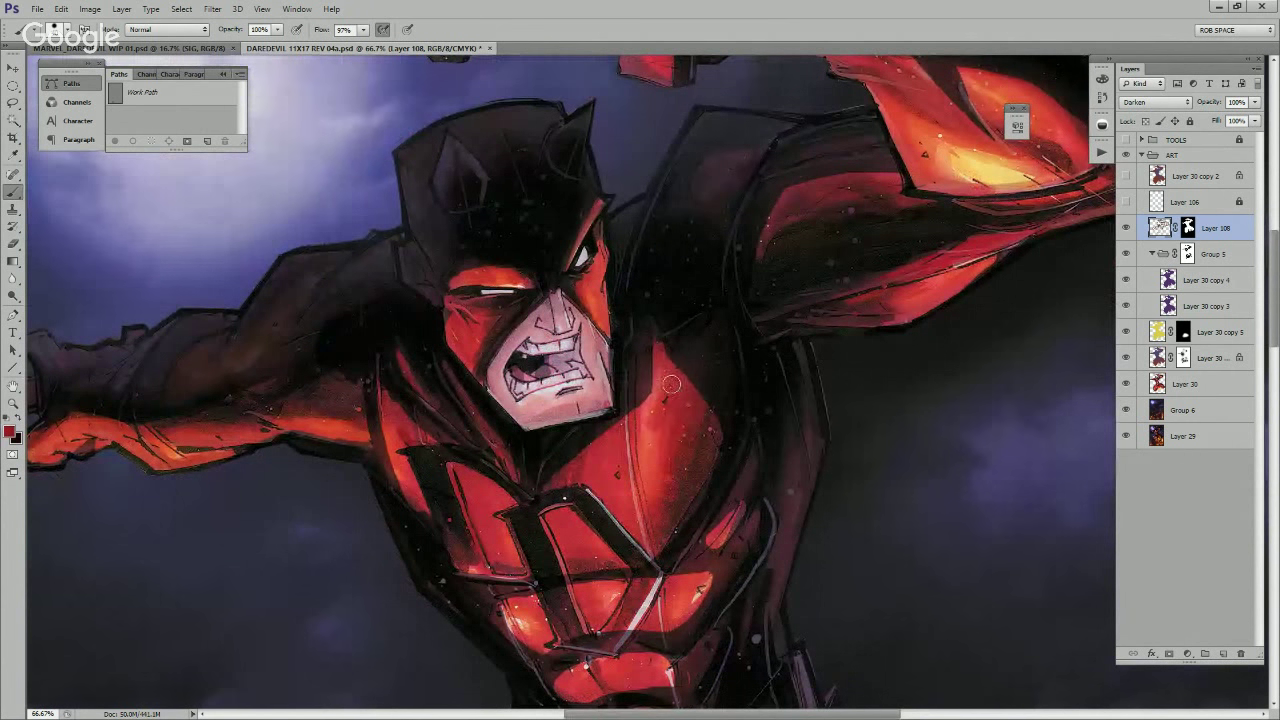
{"action": "mouse_move", "coordinate": [667, 390]}
{"action": "left_mouse_down"}
{"action": "mouse_move", "coordinate": [709, 386]}
{"action": "mouse_move", "coordinate": [680, 516]}
{"action": "left_mouse_up"}
{"action": "left_click_drag", "start_coordinate": [673, 371], "coordinate": [684, 374]}
{"action": "left_click_drag", "start_coordinate": [639, 430], "coordinate": [671, 401]}
{"action": "left_click", "coordinate": [684, 463], "text": "alt"}
{"action": "left_click_drag", "start_coordinate": [675, 450], "coordinate": [725, 505]}
{"action": "key", "text": "ctrl+z"}
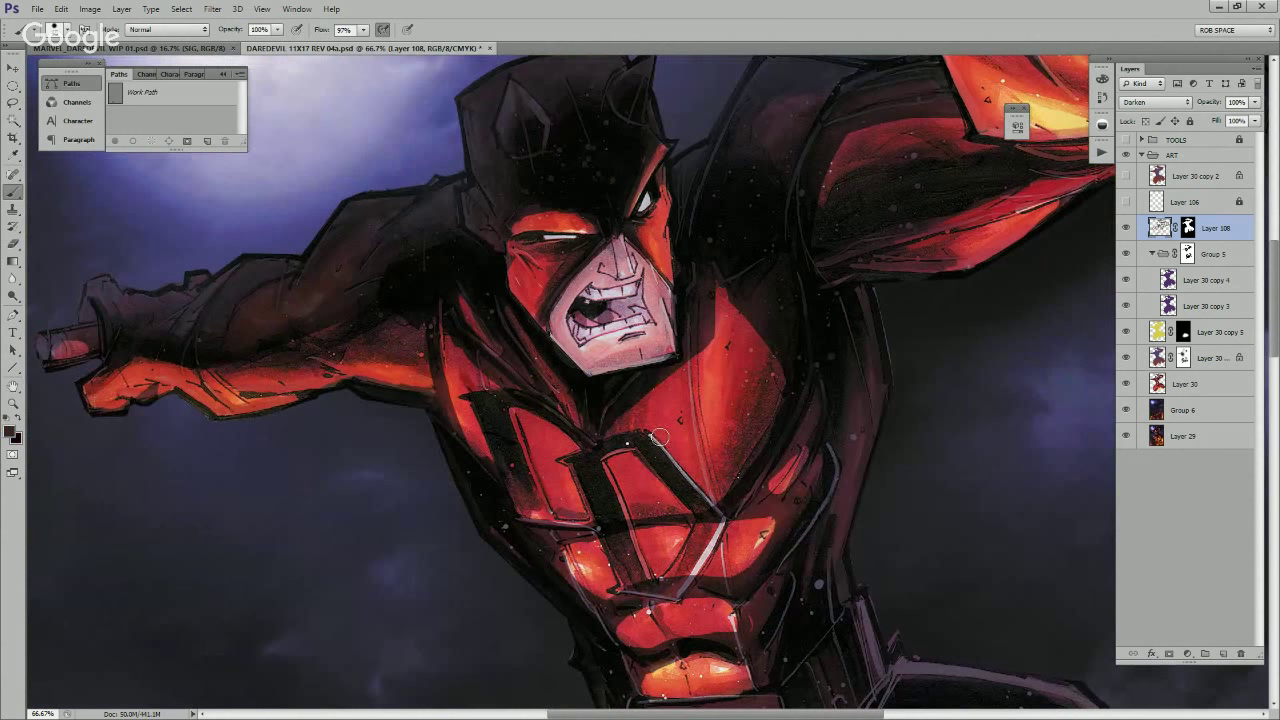
Step: Paint sampled red and black over the white highlights along the chest emblem's edges and the nearby abdomen
{"action": "left_click", "coordinate": [659, 443], "text": "alt"}
{"action": "mouse_move", "coordinate": [652, 438]}
{"action": "left_mouse_down"}
{"action": "mouse_move", "coordinate": [703, 495]}
{"action": "mouse_move", "coordinate": [677, 425]}
{"action": "mouse_move", "coordinate": [661, 484]}
{"action": "left_mouse_up"}
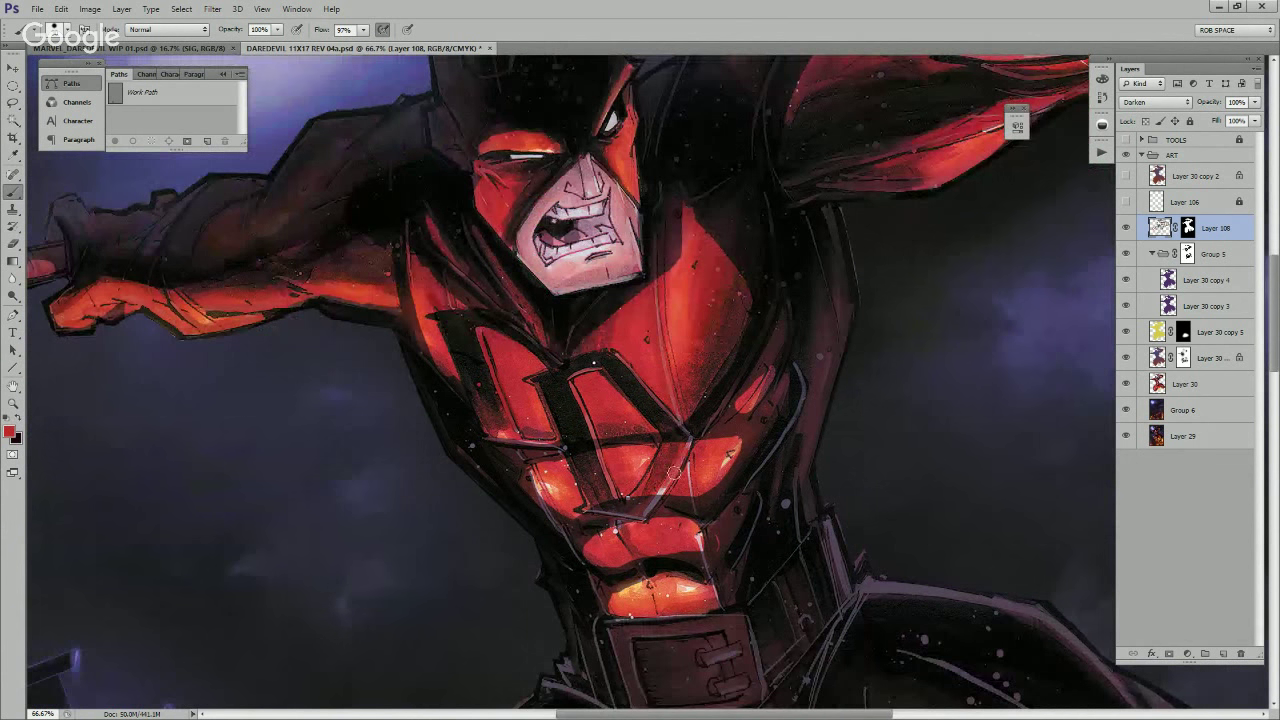
{"action": "key", "text": "x"}
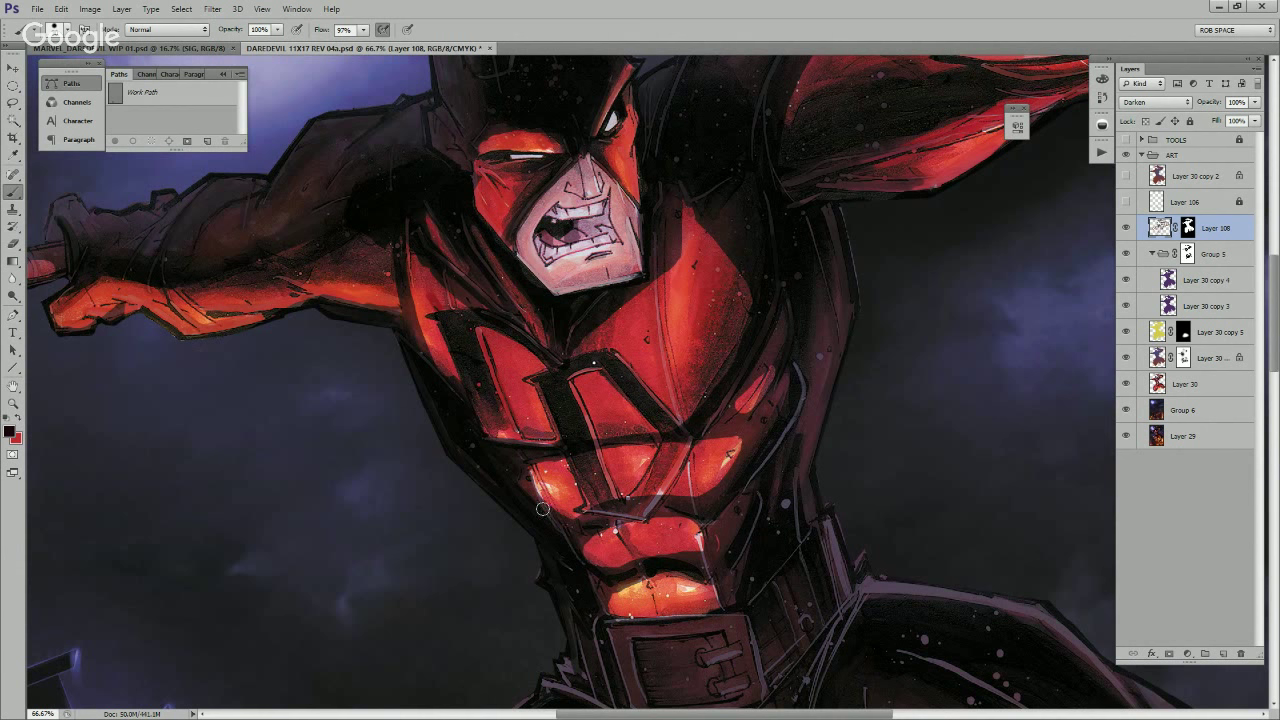
{"action": "key", "text": "x"}
{"action": "left_click_drag", "start_coordinate": [659, 589], "coordinate": [650, 530]}
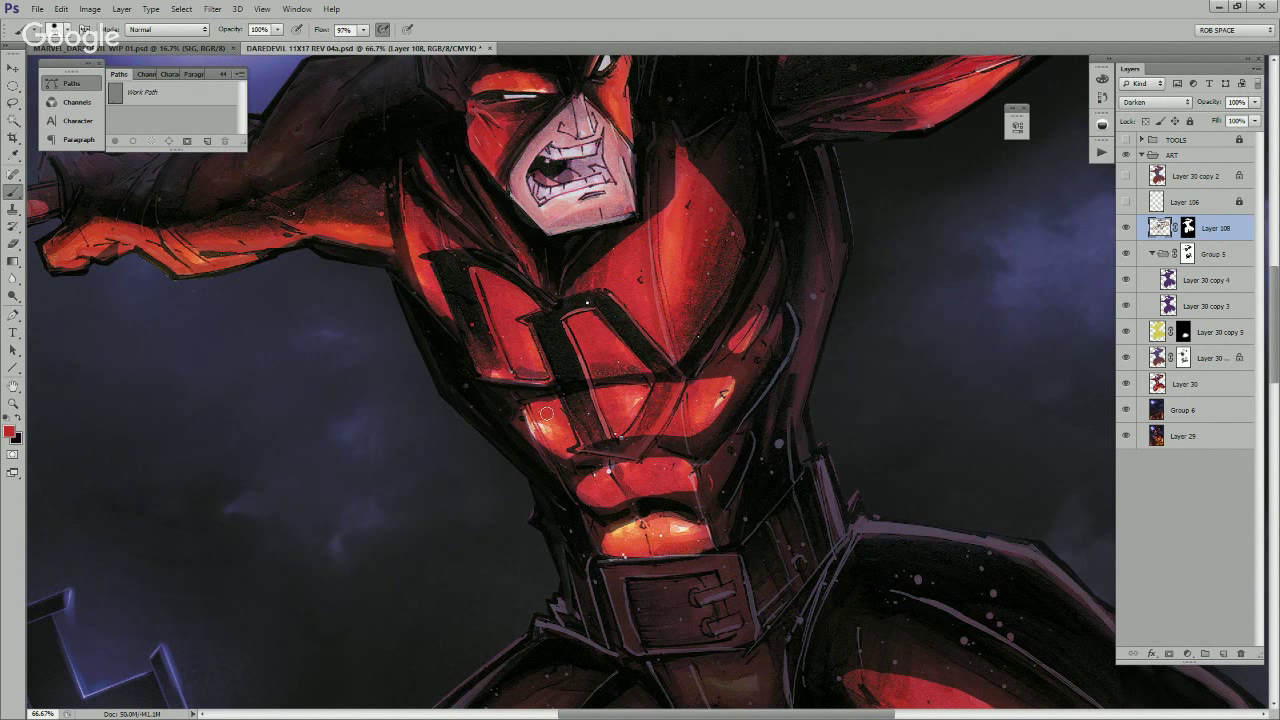
Step: Paint black over the pale lines along the chest emblem, the side of the torso and the waist beside the belt
{"action": "left_click_drag", "start_coordinate": [587, 304], "coordinate": [576, 386]}
{"action": "left_click_drag", "start_coordinate": [759, 321], "coordinate": [714, 420]}
{"action": "scroll", "coordinate": [752, 478], "scroll_direction": "down", "scroll_amount": 4}
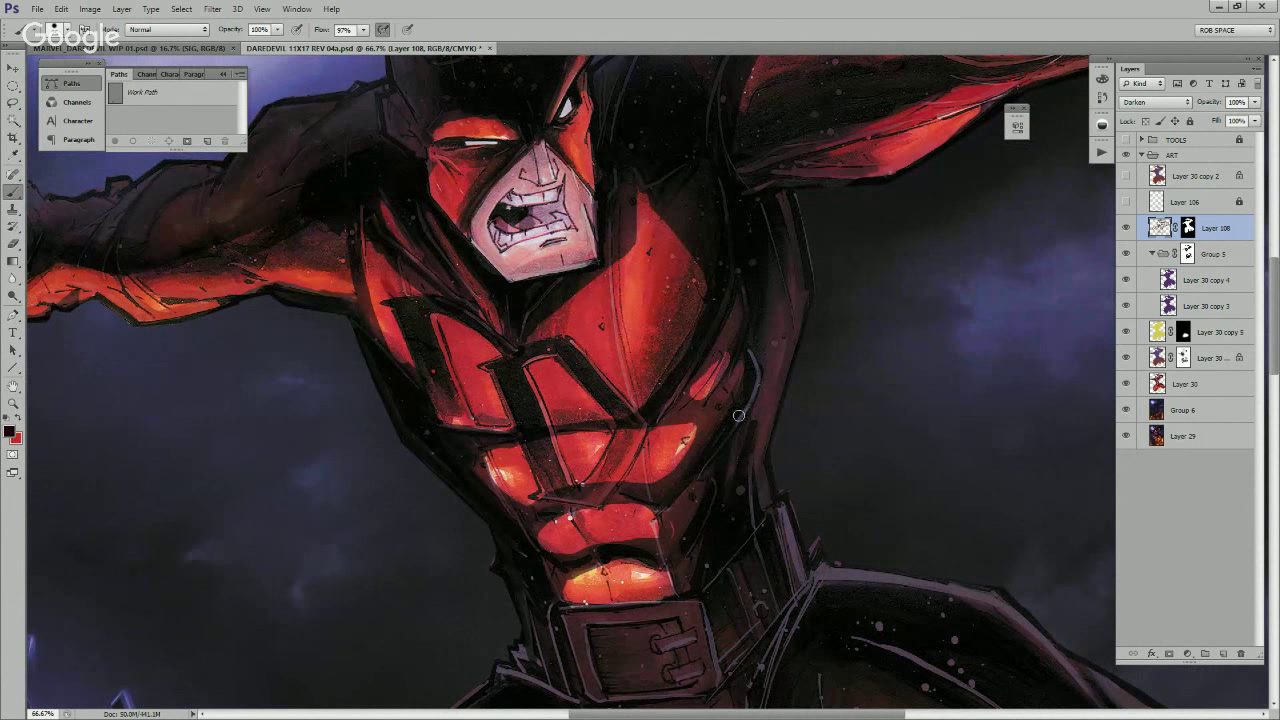
{"action": "scroll", "coordinate": [756, 454], "scroll_direction": "down", "scroll_amount": 2}
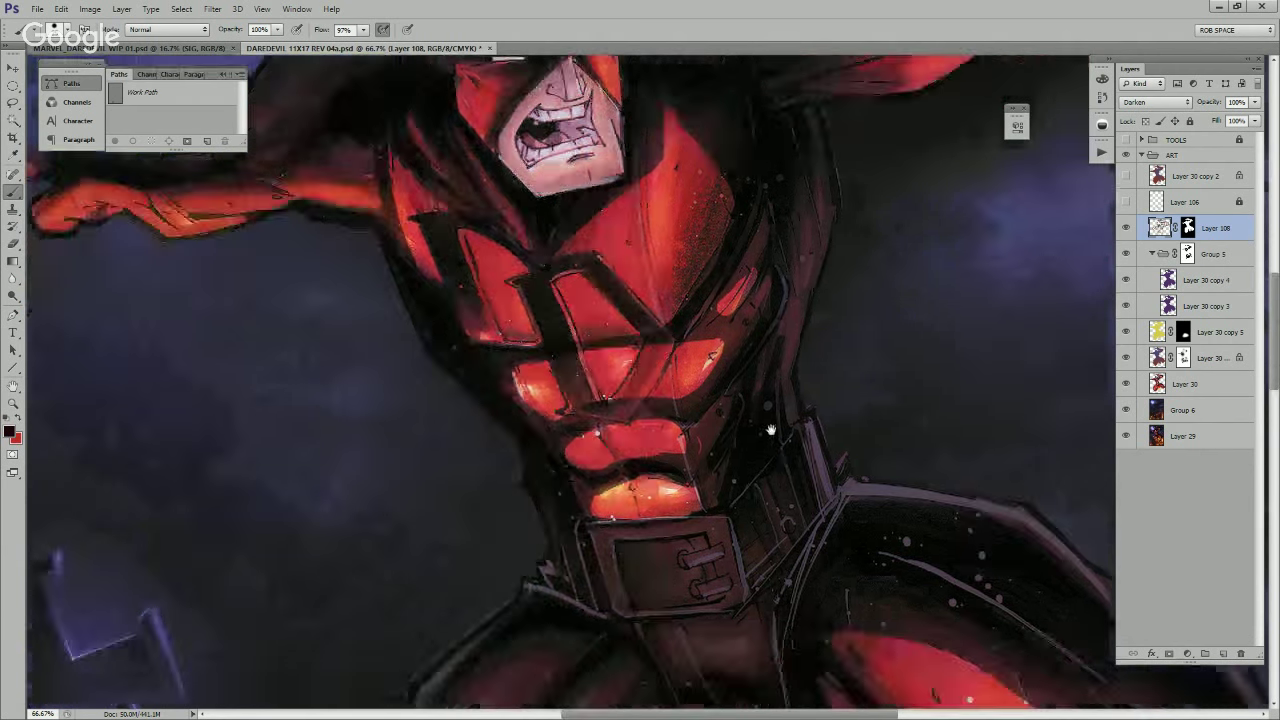
{"action": "scroll", "coordinate": [770, 450], "scroll_direction": "down", "scroll_amount": 1}
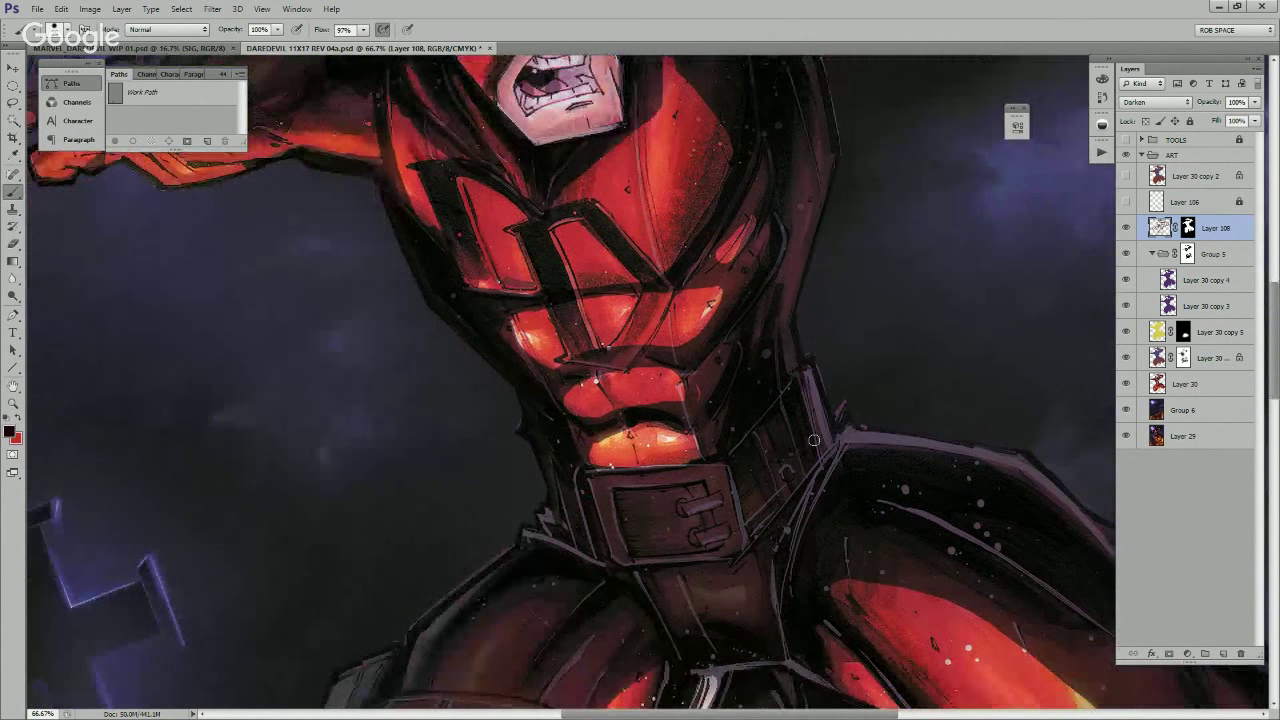
{"action": "left_click_drag", "start_coordinate": [814, 440], "coordinate": [742, 488]}
{"action": "left_click_drag", "start_coordinate": [736, 424], "coordinate": [751, 488]}
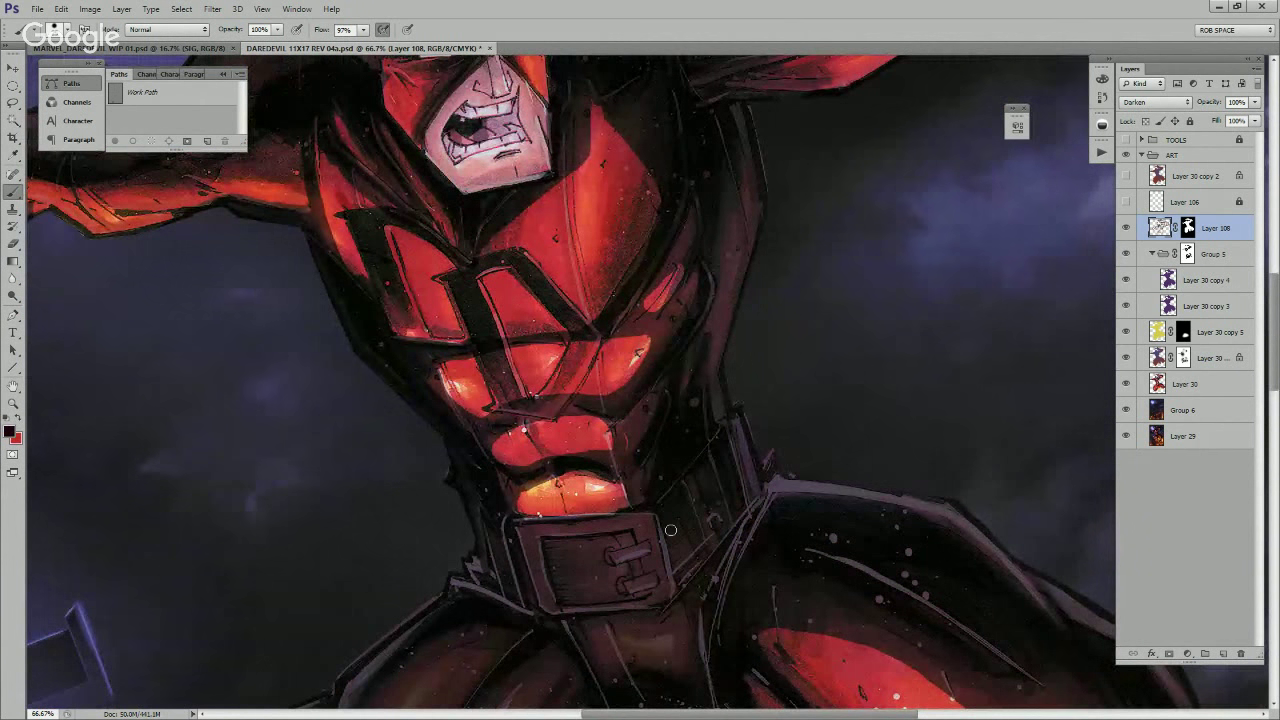
Step: Darken the pale highlights around the belt buckle and along the outer hip and upper edge of the strapped thigh
{"action": "scroll", "coordinate": [668, 550], "scroll_direction": "down", "scroll_amount": 2}
{"action": "scroll", "coordinate": [668, 550], "scroll_direction": "left", "scroll_amount": 2}
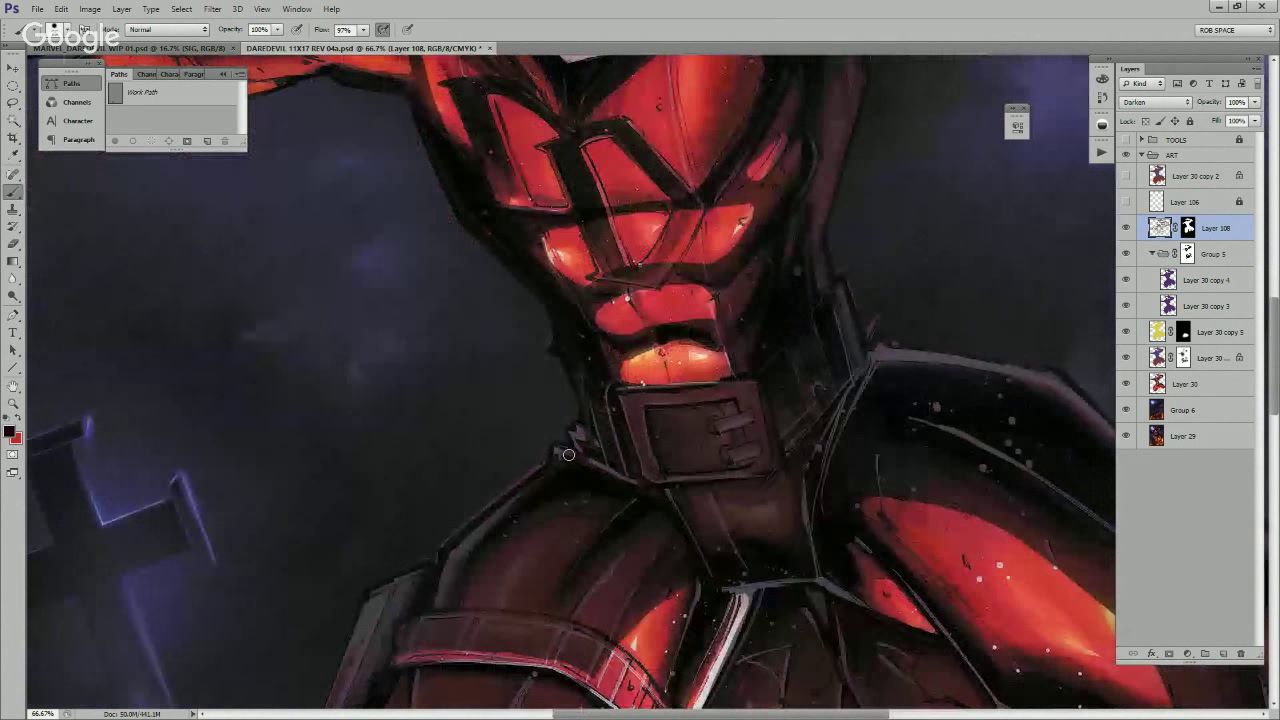
{"action": "mouse_move", "coordinate": [568, 455]}
{"action": "left_mouse_down"}
{"action": "mouse_move", "coordinate": [628, 479]}
{"action": "mouse_move", "coordinate": [598, 378]}
{"action": "mouse_move", "coordinate": [613, 402]}
{"action": "mouse_move", "coordinate": [588, 382]}
{"action": "mouse_move", "coordinate": [576, 429]}
{"action": "mouse_move", "coordinate": [603, 385]}
{"action": "mouse_move", "coordinate": [616, 448]}
{"action": "left_mouse_up"}
{"action": "mouse_move", "coordinate": [621, 396]}
{"action": "left_mouse_down"}
{"action": "mouse_move", "coordinate": [647, 471]}
{"action": "mouse_move", "coordinate": [727, 404]}
{"action": "left_mouse_up"}
{"action": "mouse_move", "coordinate": [555, 461]}
{"action": "left_mouse_down"}
{"action": "mouse_move", "coordinate": [585, 430]}
{"action": "mouse_move", "coordinate": [533, 494]}
{"action": "mouse_move", "coordinate": [593, 436]}
{"action": "mouse_move", "coordinate": [521, 532]}
{"action": "left_mouse_up"}
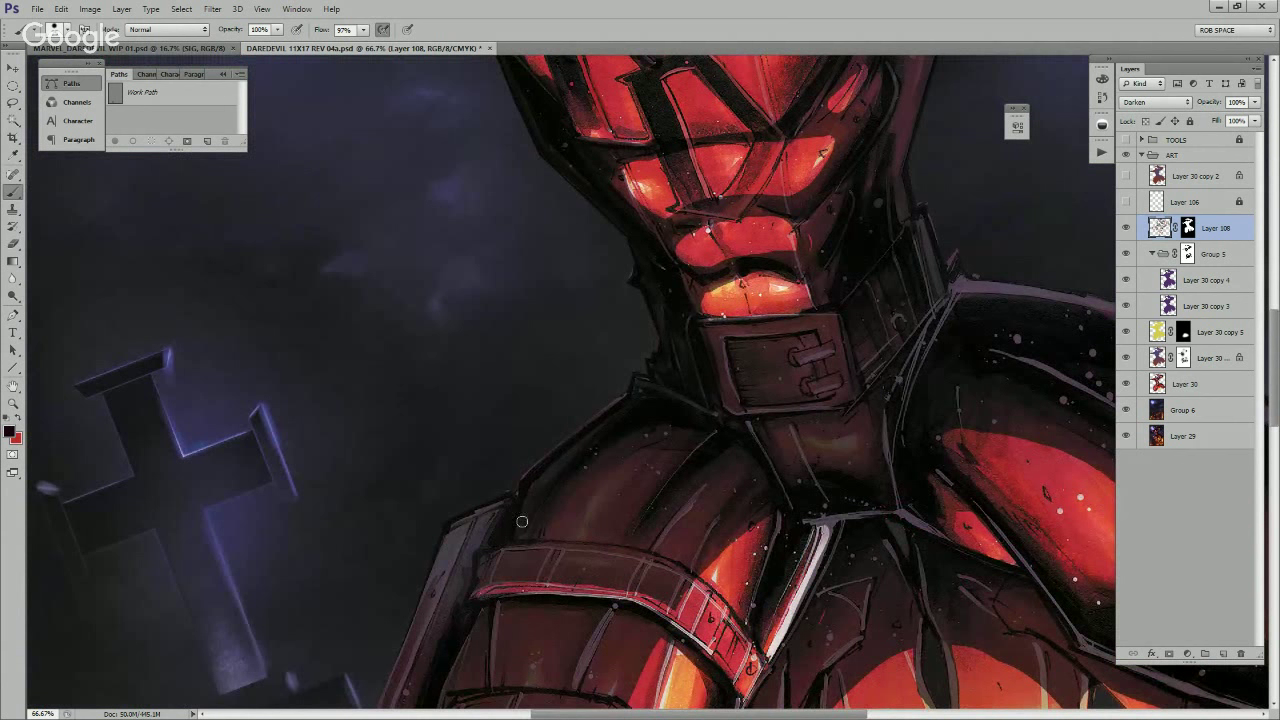
{"action": "left_click_drag", "start_coordinate": [603, 452], "coordinate": [571, 483]}
{"action": "left_click_drag", "start_coordinate": [659, 436], "coordinate": [623, 451]}
{"action": "left_click_drag", "start_coordinate": [667, 389], "coordinate": [569, 446]}
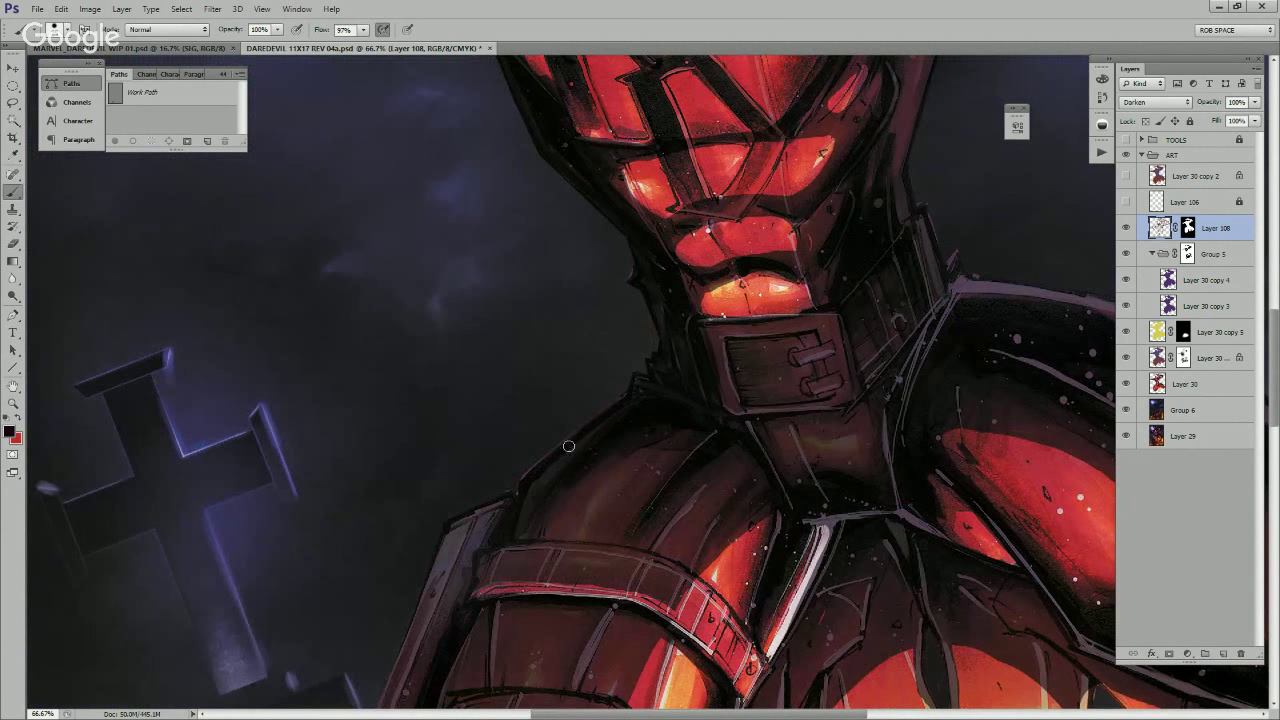
Step: Cover the grey highlights on the strapped leg's outer panel and the streaks on its upper thigh with black and sampled dark red
{"action": "scroll", "coordinate": [568, 446], "scroll_direction": "down", "scroll_amount": 2}
{"action": "scroll", "coordinate": [569, 491], "scroll_direction": "left", "scroll_amount": 2}
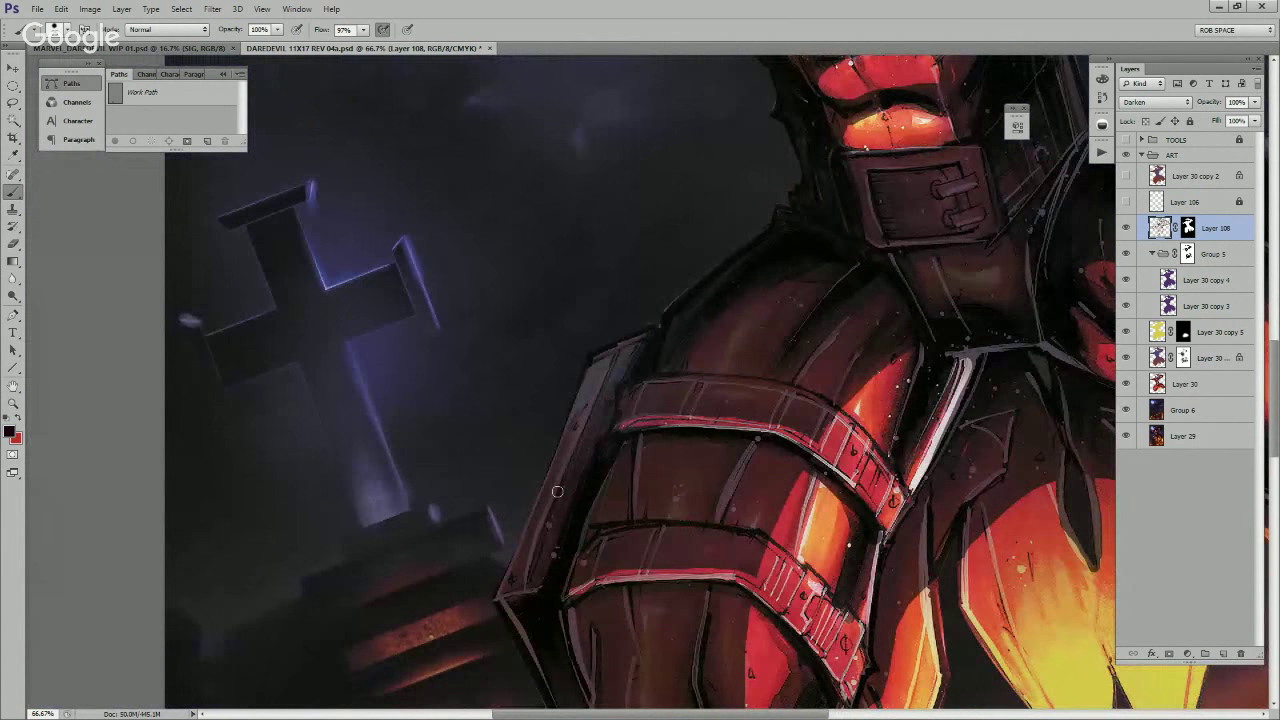
{"action": "mouse_move", "coordinate": [557, 491]}
{"action": "left_mouse_down"}
{"action": "mouse_move", "coordinate": [601, 363]}
{"action": "mouse_move", "coordinate": [587, 379]}
{"action": "mouse_move", "coordinate": [581, 413]}
{"action": "mouse_move", "coordinate": [623, 359]}
{"action": "left_mouse_up"}
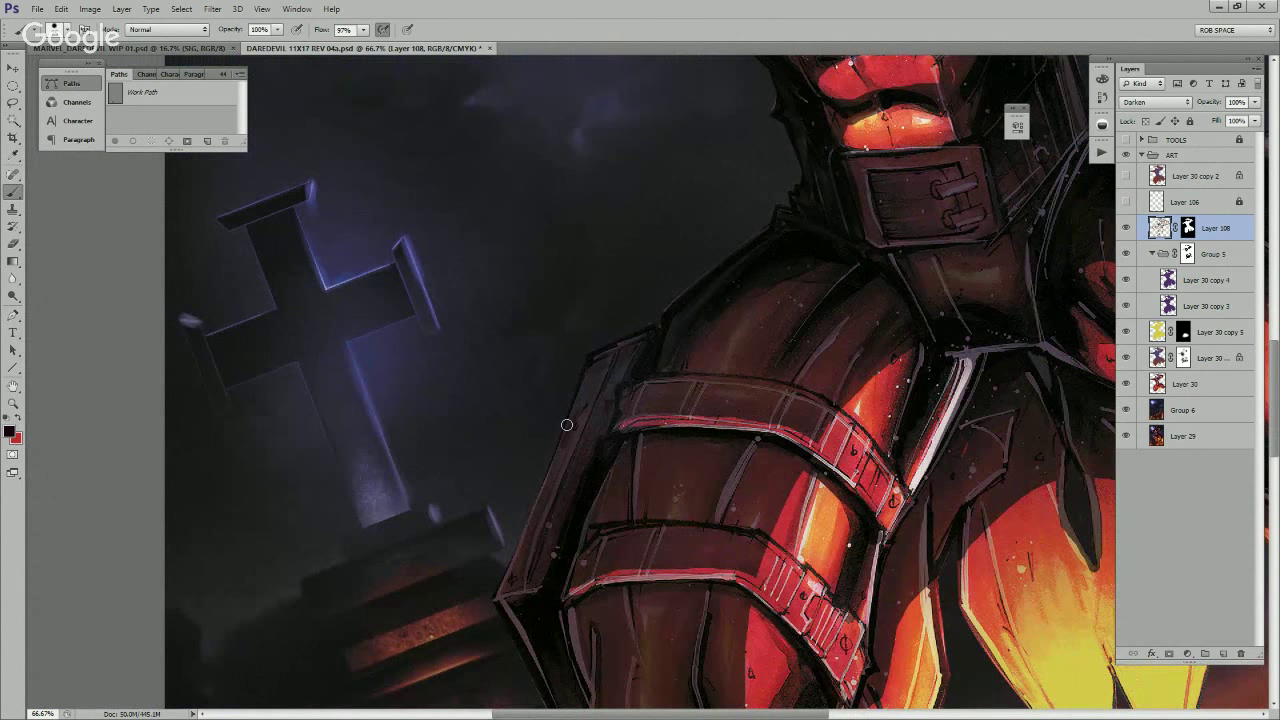
{"action": "key", "text": "x"}
{"action": "left_click", "coordinate": [544, 499], "text": "alt"}
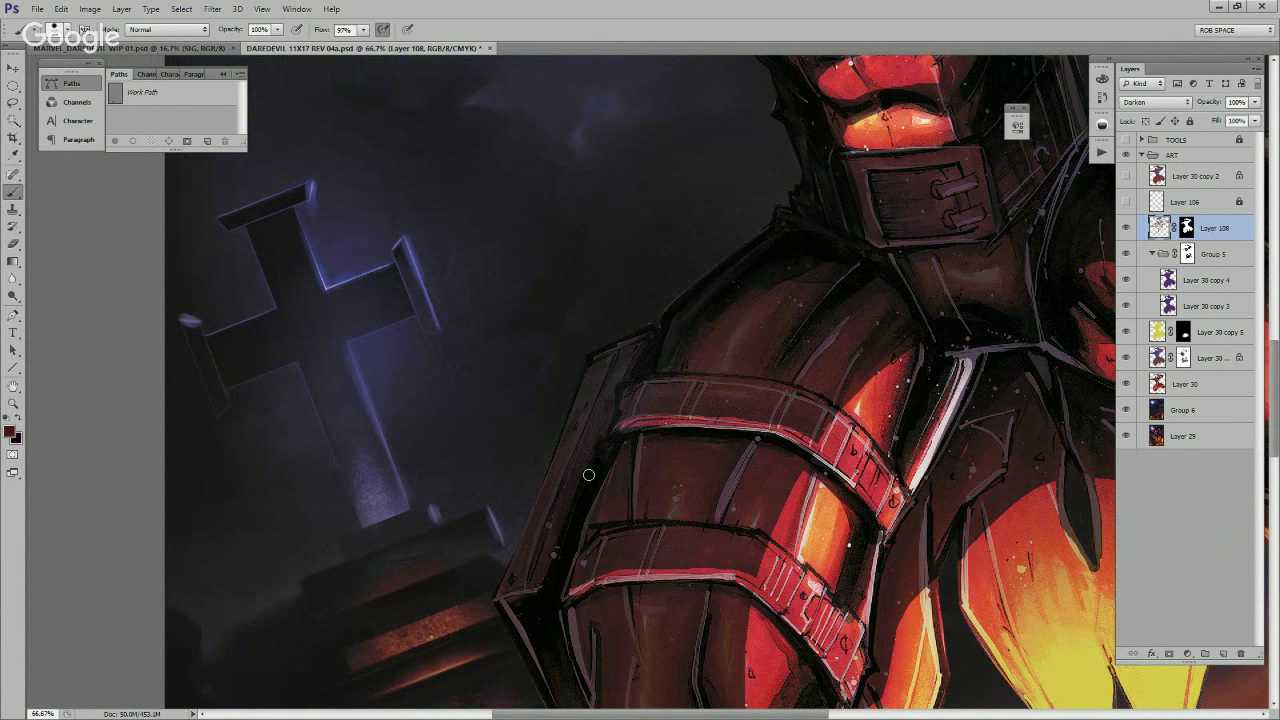
{"action": "left_click_drag", "start_coordinate": [678, 380], "coordinate": [653, 445]}
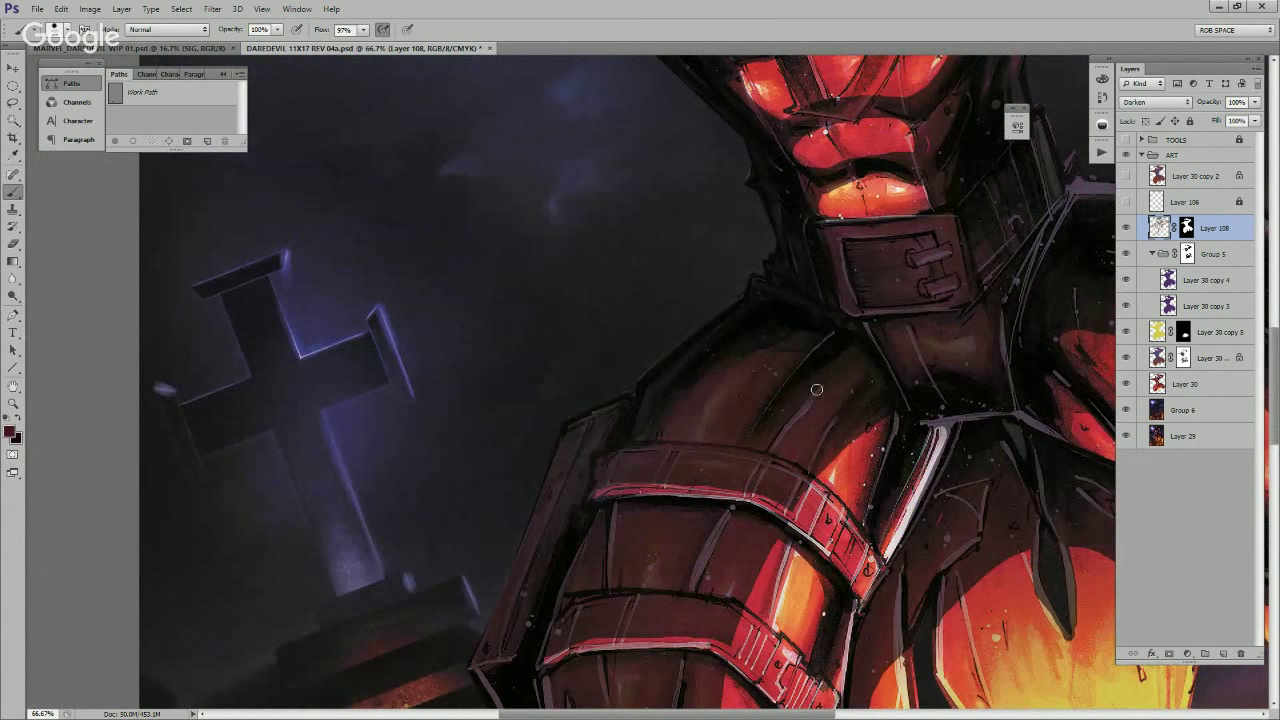
{"action": "left_click_drag", "start_coordinate": [838, 322], "coordinate": [699, 553]}
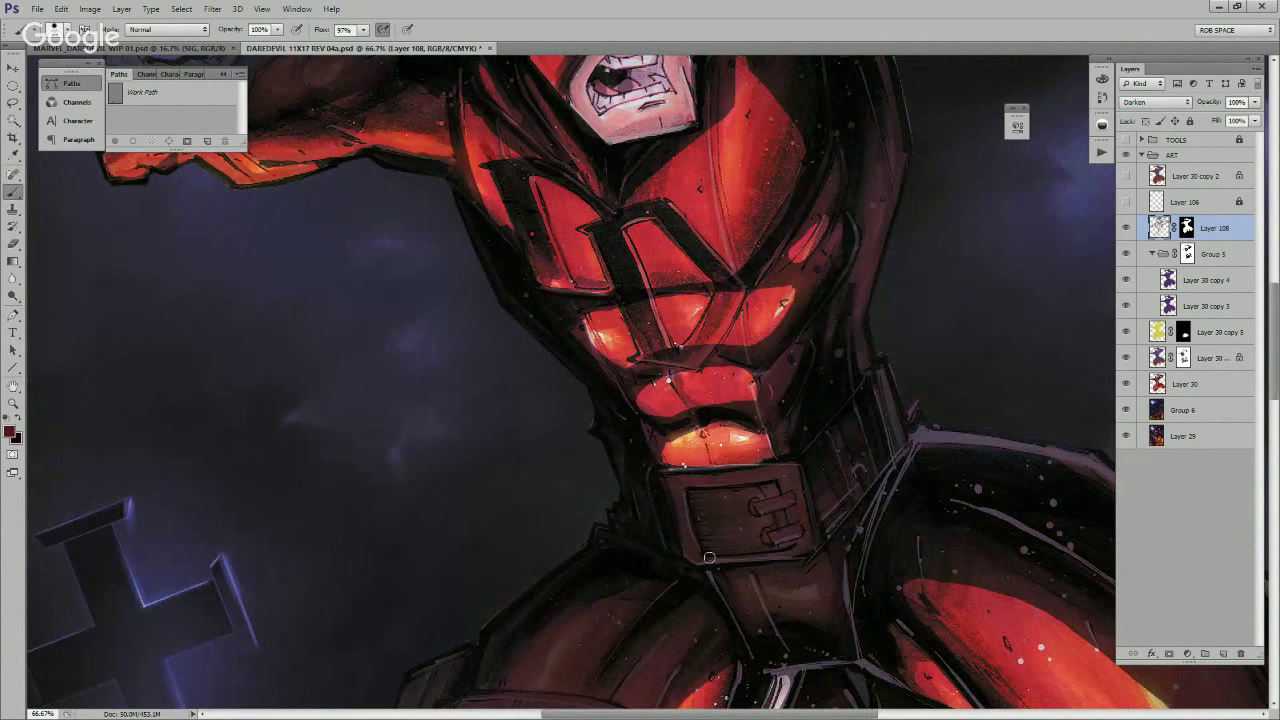
Step: Paint sampled dark tones over the light lines below the belt buckle and along the adjoining hip seam
{"action": "left_click_drag", "start_coordinate": [709, 557], "coordinate": [623, 471]}
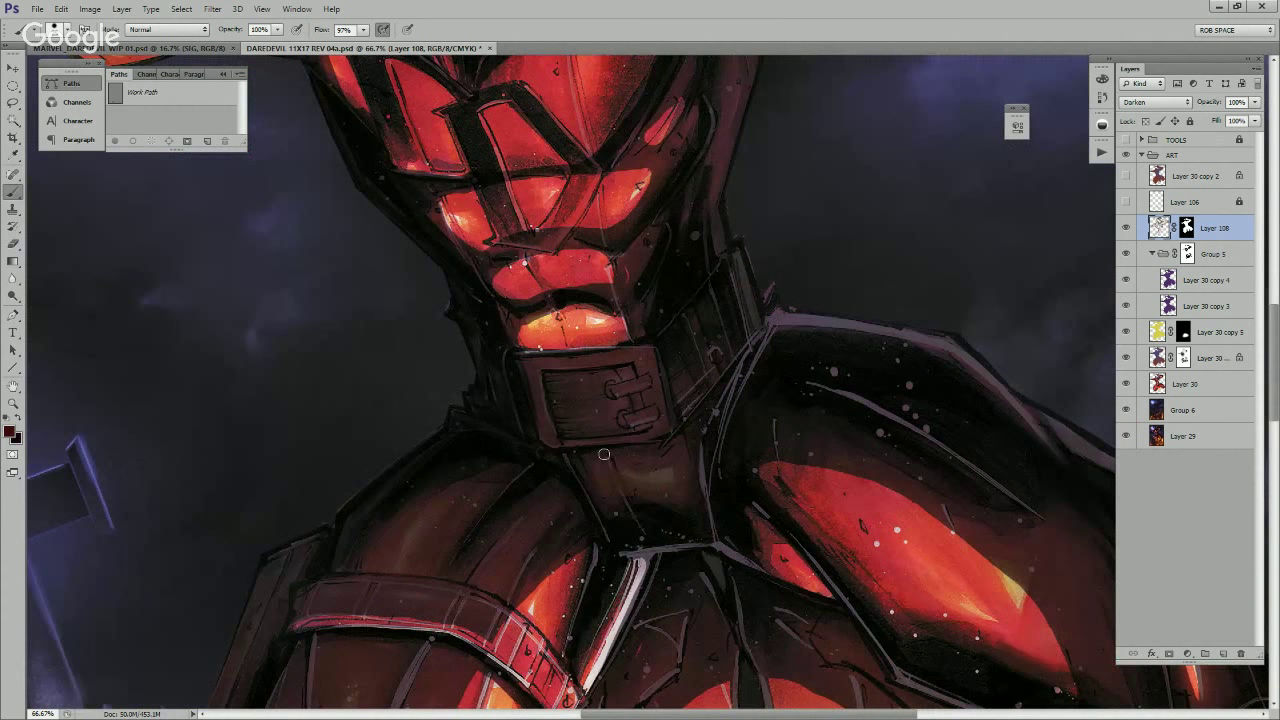
{"action": "left_click", "coordinate": [627, 508], "text": "alt"}
{"action": "left_click", "coordinate": [712, 497], "text": "alt"}
{"action": "left_click_drag", "start_coordinate": [708, 467], "coordinate": [705, 519]}
{"action": "left_click_drag", "start_coordinate": [734, 382], "coordinate": [711, 527]}
{"action": "mouse_move", "coordinate": [784, 300]}
{"action": "left_mouse_down"}
{"action": "mouse_move", "coordinate": [735, 400]}
{"action": "mouse_move", "coordinate": [694, 397]}
{"action": "mouse_move", "coordinate": [689, 384]}
{"action": "left_mouse_up"}
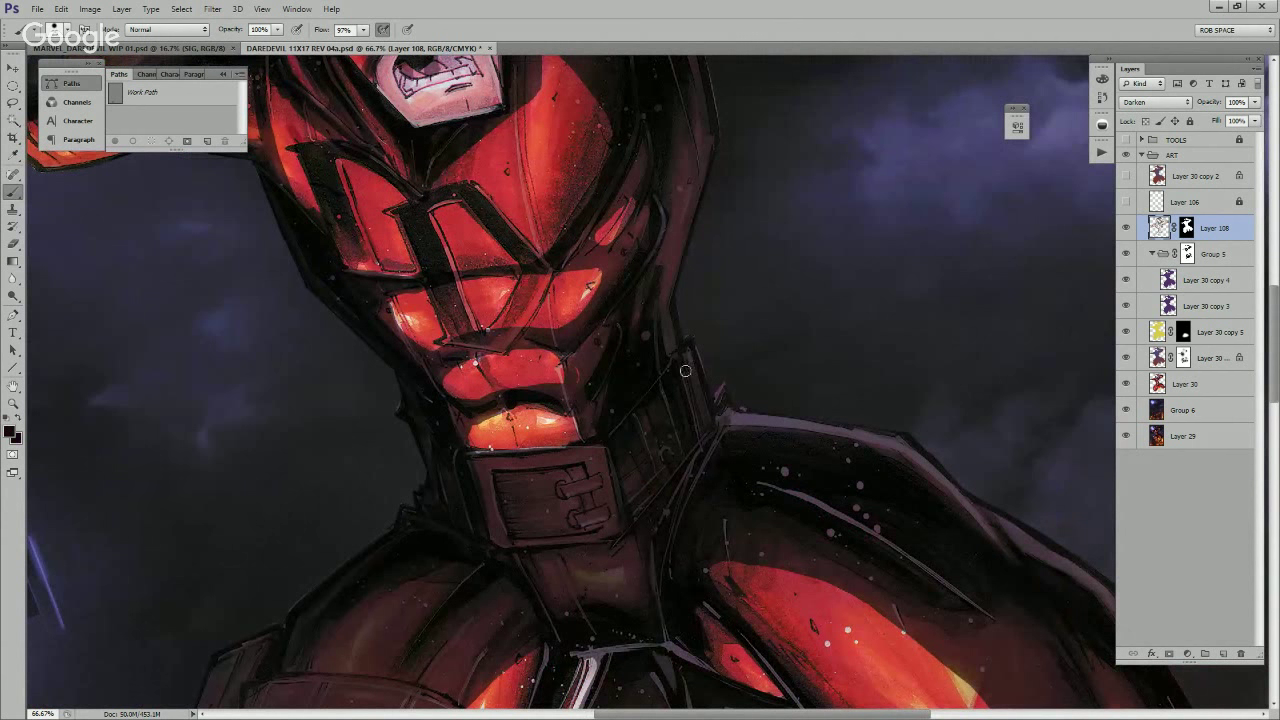
Step: Cover the remaining light lines and specks along the belt's edges and the surrounding waist with sampled dark tones
{"action": "left_click_drag", "start_coordinate": [604, 472], "coordinate": [597, 434]}
{"action": "left_click_drag", "start_coordinate": [645, 360], "coordinate": [673, 368]}
{"action": "left_click", "coordinate": [631, 490], "text": "alt"}
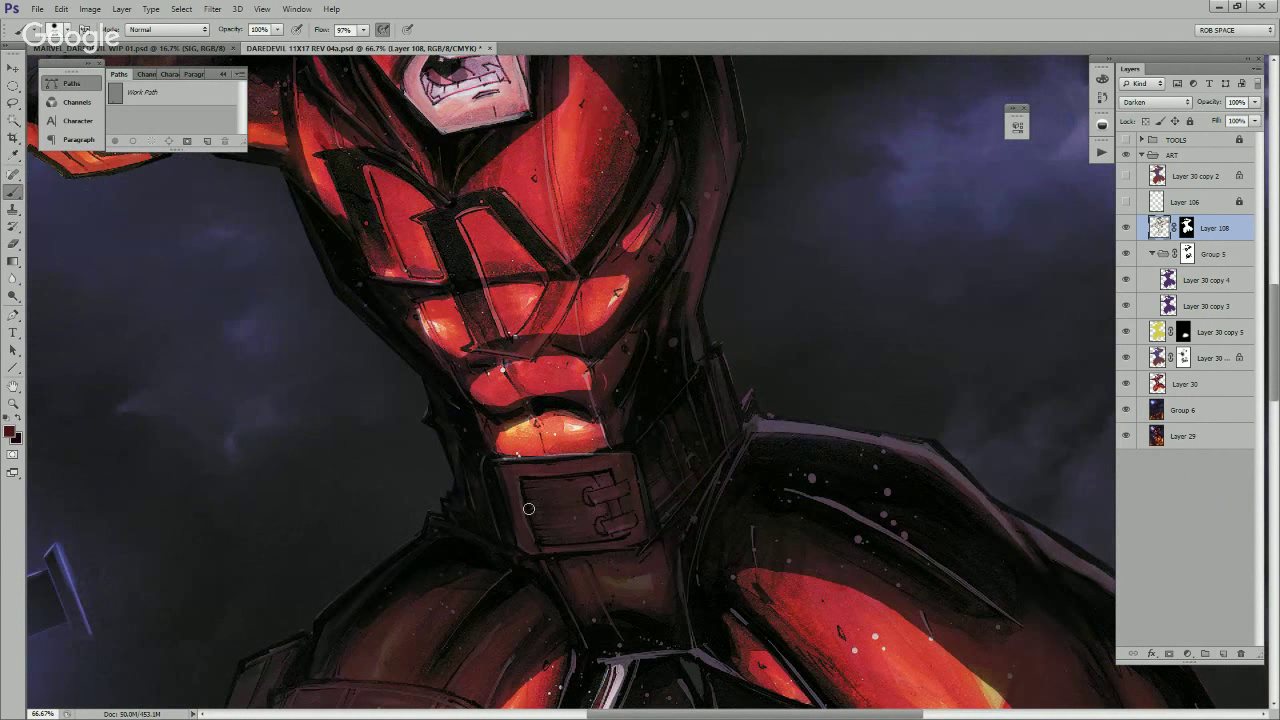
{"action": "left_click_drag", "start_coordinate": [627, 400], "coordinate": [650, 490]}
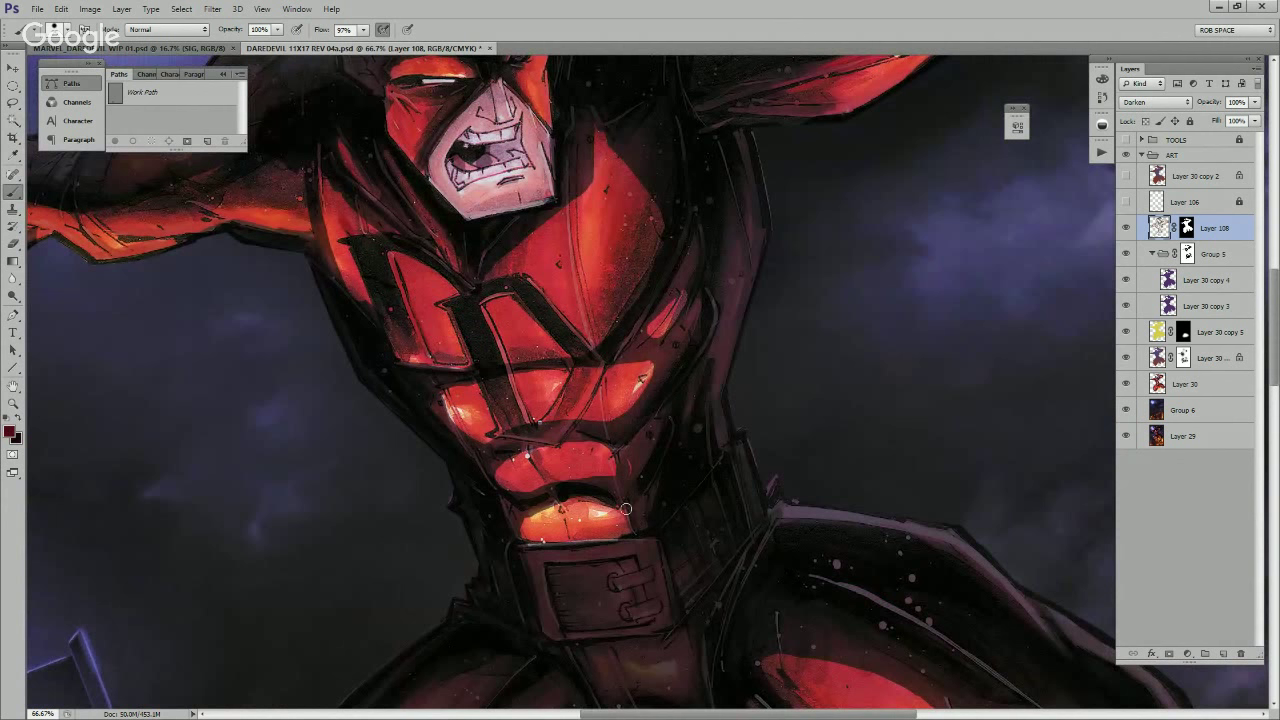
{"action": "left_click", "coordinate": [506, 546], "text": "alt"}
{"action": "left_click_drag", "start_coordinate": [518, 544], "coordinate": [626, 536]}
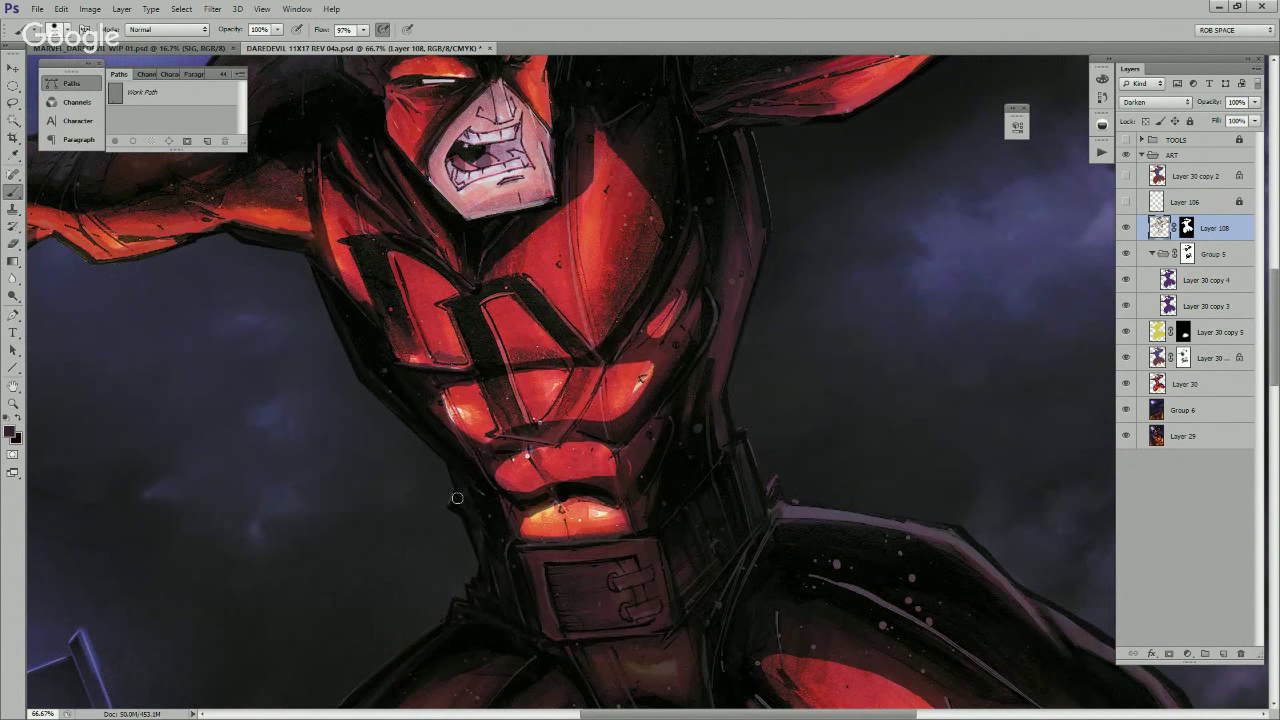
{"action": "left_click_drag", "start_coordinate": [455, 480], "coordinate": [545, 616]}
Step: Examine the whole illustration at a reduced view, and look closer at the figure's torso
{"action": "key", "text": "z"}
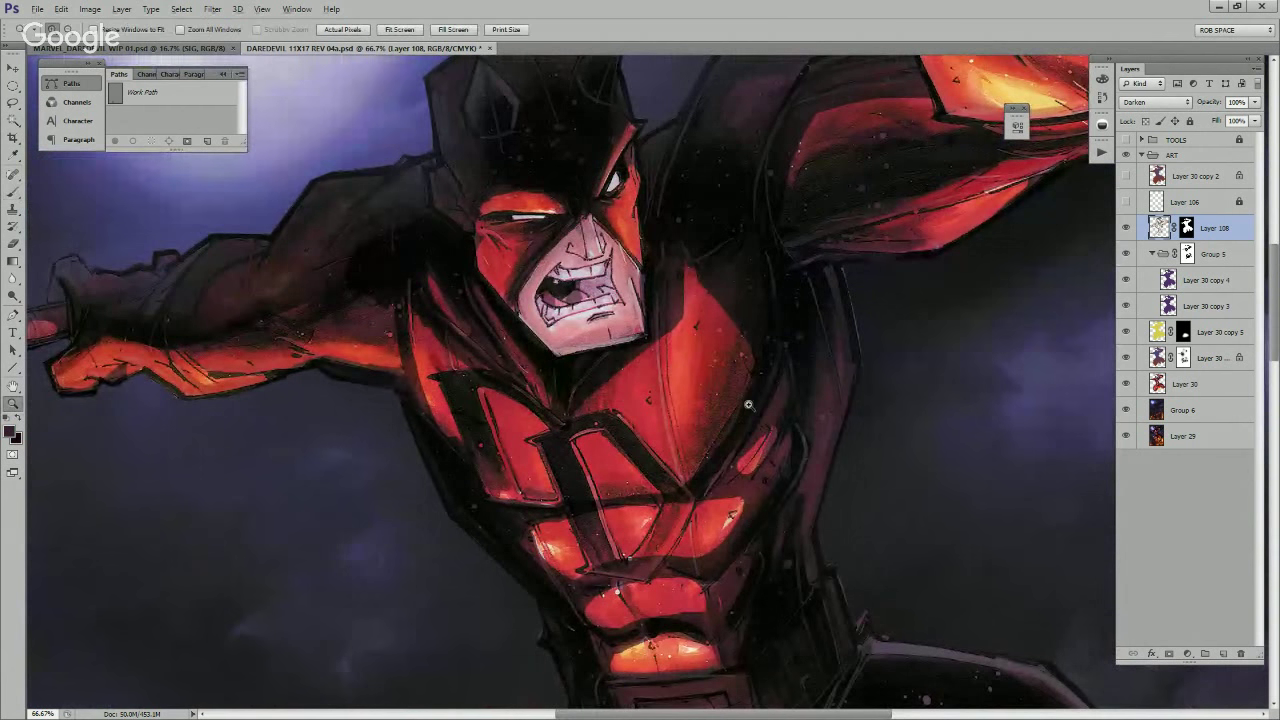
{"action": "left_click", "coordinate": [750, 406], "text": "alt"}
{"action": "left_click", "coordinate": [750, 408], "text": "alt"}
{"action": "left_click", "coordinate": [752, 416], "text": "alt"}
{"action": "left_click", "coordinate": [760, 429], "text": "alt"}
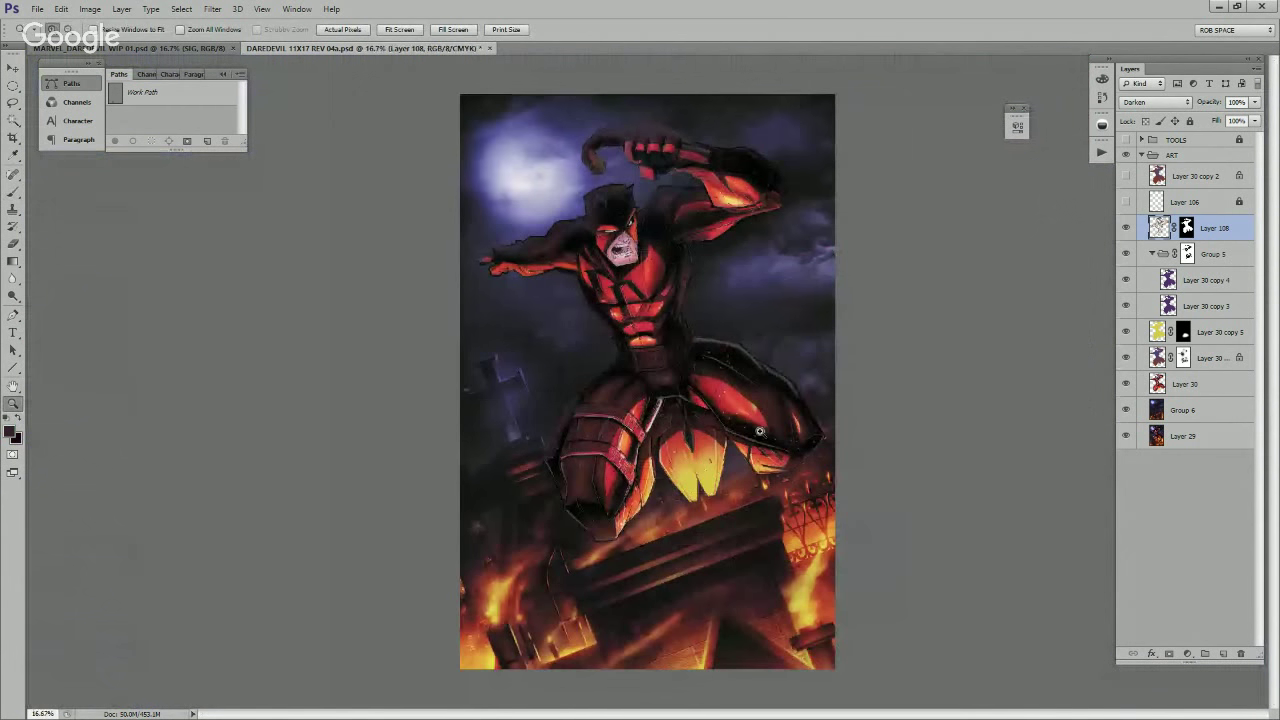
{"action": "left_click", "coordinate": [755, 430]}
{"action": "scroll", "coordinate": [700, 364], "scroll_direction": "up", "scroll_amount": 2}
{"action": "left_click", "coordinate": [669, 365]}
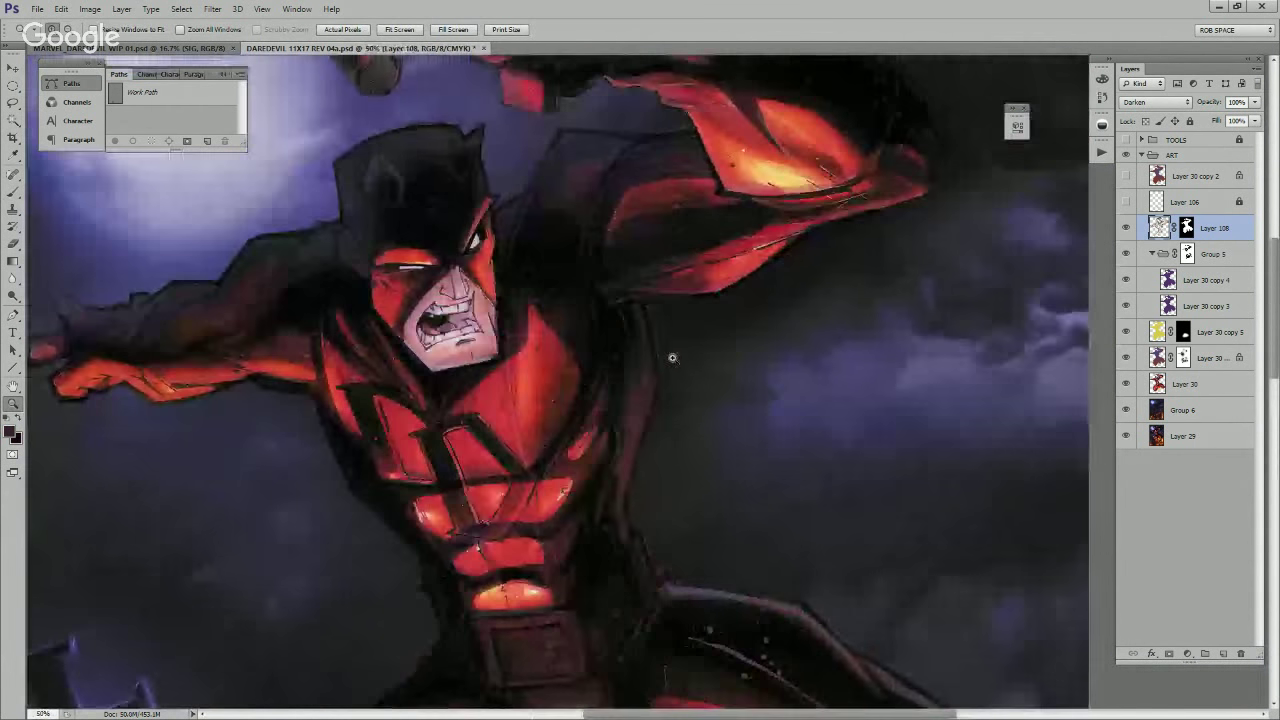
Step: Darken the outer edge of the back and the pale outline and streak on the unstrapped thigh with black
{"action": "key", "text": "b"}
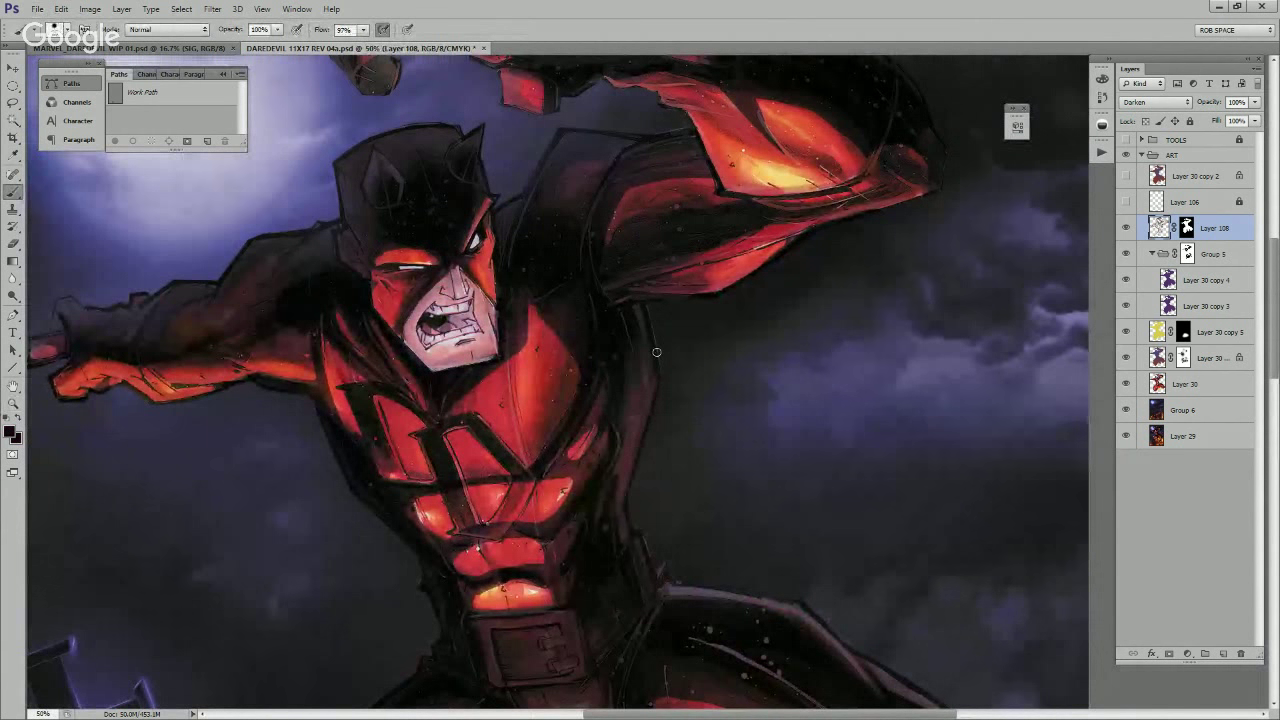
{"action": "left_click_drag", "start_coordinate": [661, 389], "coordinate": [658, 246]}
{"action": "key", "text": "z"}
{"action": "left_click", "coordinate": [697, 437]}
{"action": "key", "text": "b"}
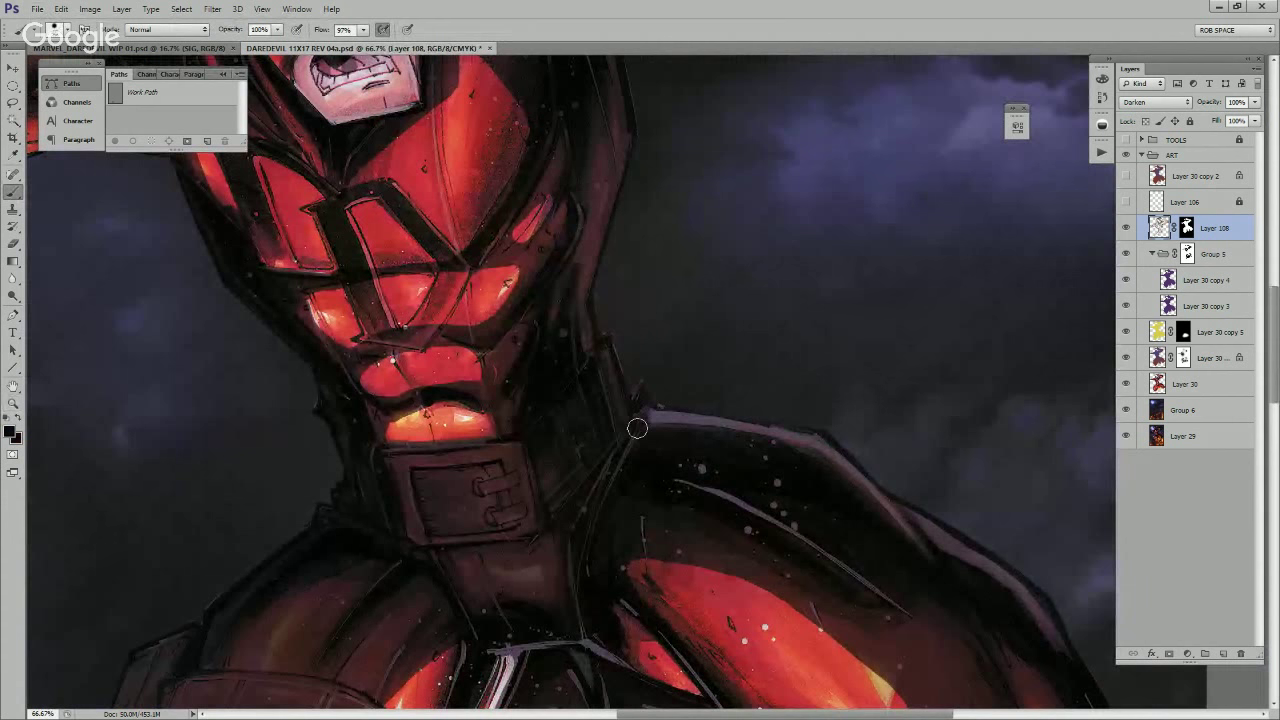
{"action": "mouse_move", "coordinate": [634, 423]}
{"action": "left_mouse_down"}
{"action": "mouse_move", "coordinate": [857, 455]}
{"action": "mouse_move", "coordinate": [791, 457]}
{"action": "mouse_move", "coordinate": [704, 434]}
{"action": "mouse_move", "coordinate": [747, 485]}
{"action": "left_mouse_up"}
{"action": "mouse_move", "coordinate": [640, 384]}
{"action": "left_mouse_down"}
{"action": "mouse_move", "coordinate": [761, 498]}
{"action": "mouse_move", "coordinate": [877, 554]}
{"action": "mouse_move", "coordinate": [903, 609]}
{"action": "left_mouse_up"}
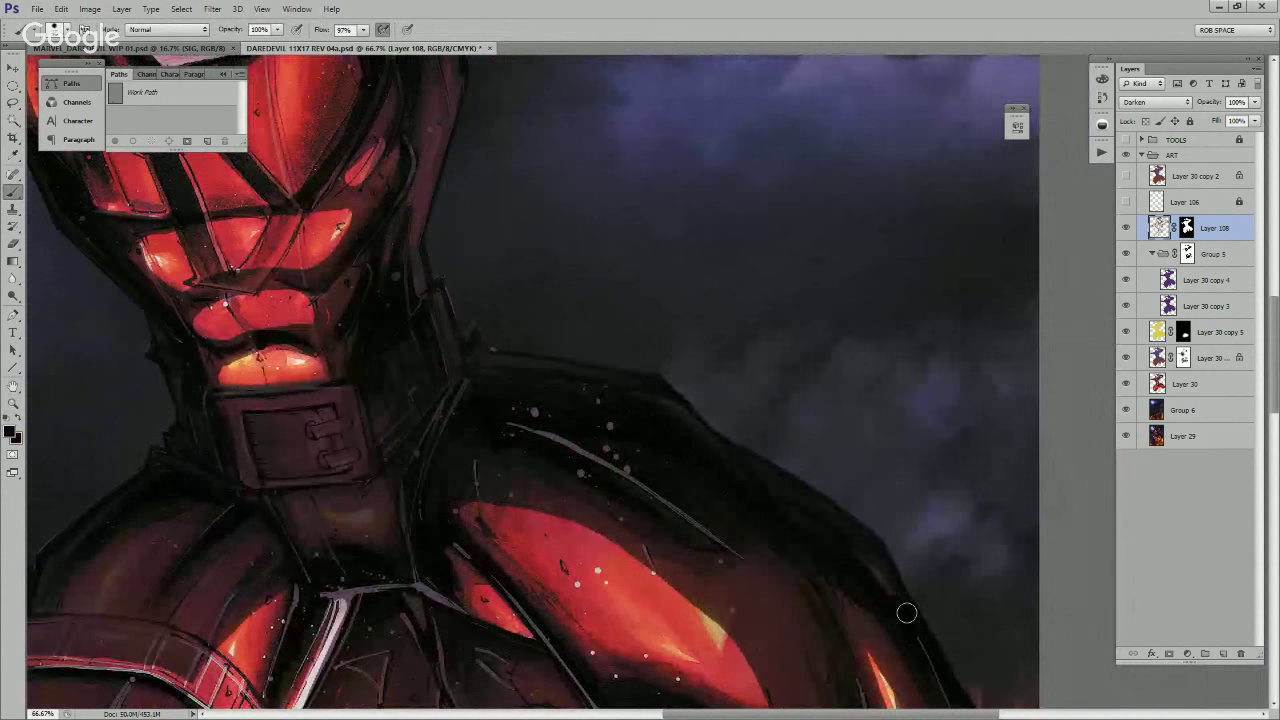
{"action": "mouse_move", "coordinate": [631, 469]}
{"action": "left_mouse_down"}
{"action": "mouse_move", "coordinate": [518, 434]}
{"action": "mouse_move", "coordinate": [717, 538]}
{"action": "left_mouse_up"}
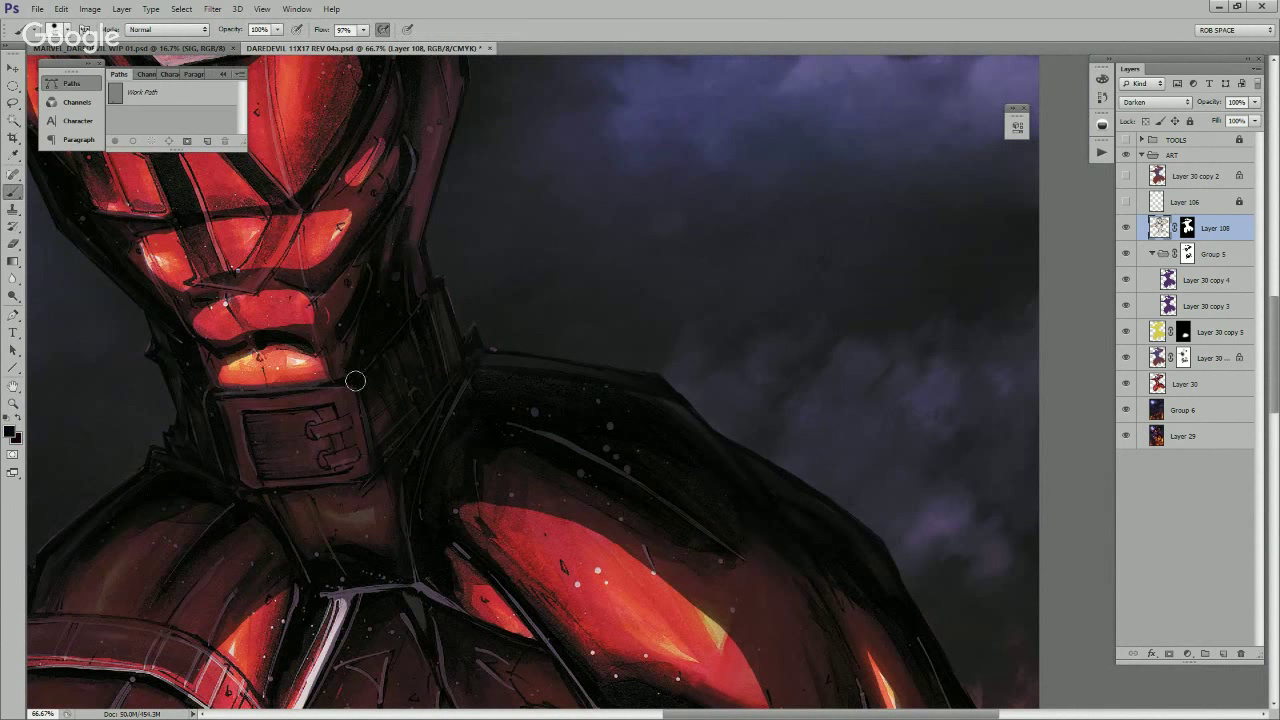
Step: Paint black over the pale line below the belt and sampled red over the white strip beside the strapped thigh
{"action": "left_click_drag", "start_coordinate": [422, 550], "coordinate": [560, 431]}
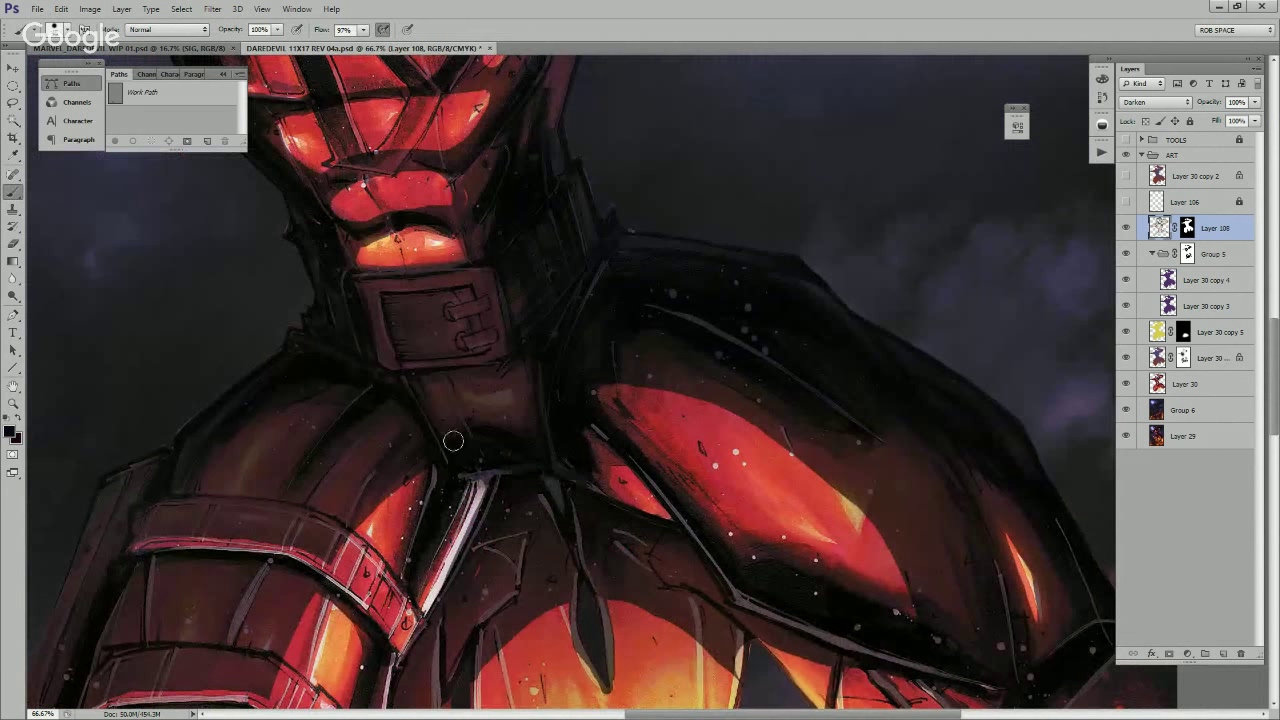
{"action": "left_click_drag", "start_coordinate": [475, 483], "coordinate": [447, 558]}
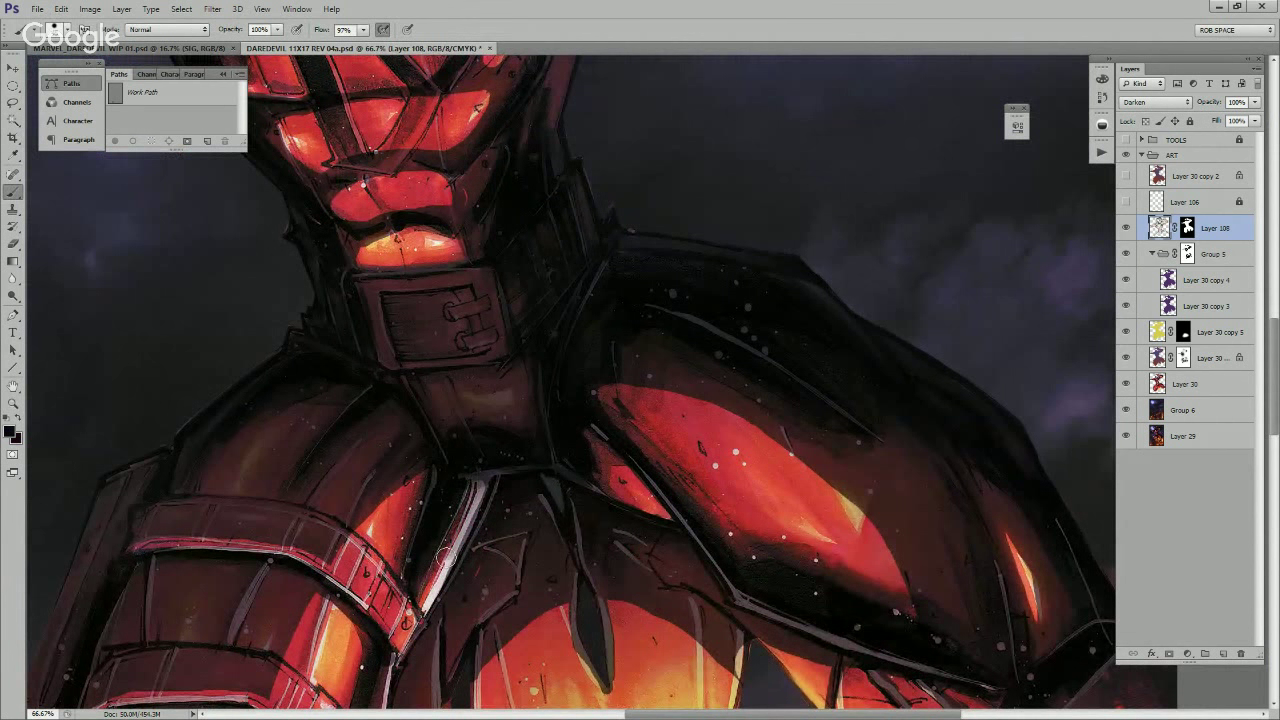
{"action": "left_click", "coordinate": [661, 415], "text": "alt"}
{"action": "left_click_drag", "start_coordinate": [477, 493], "coordinate": [428, 602]}
{"action": "left_click_drag", "start_coordinate": [466, 522], "coordinate": [434, 594]}
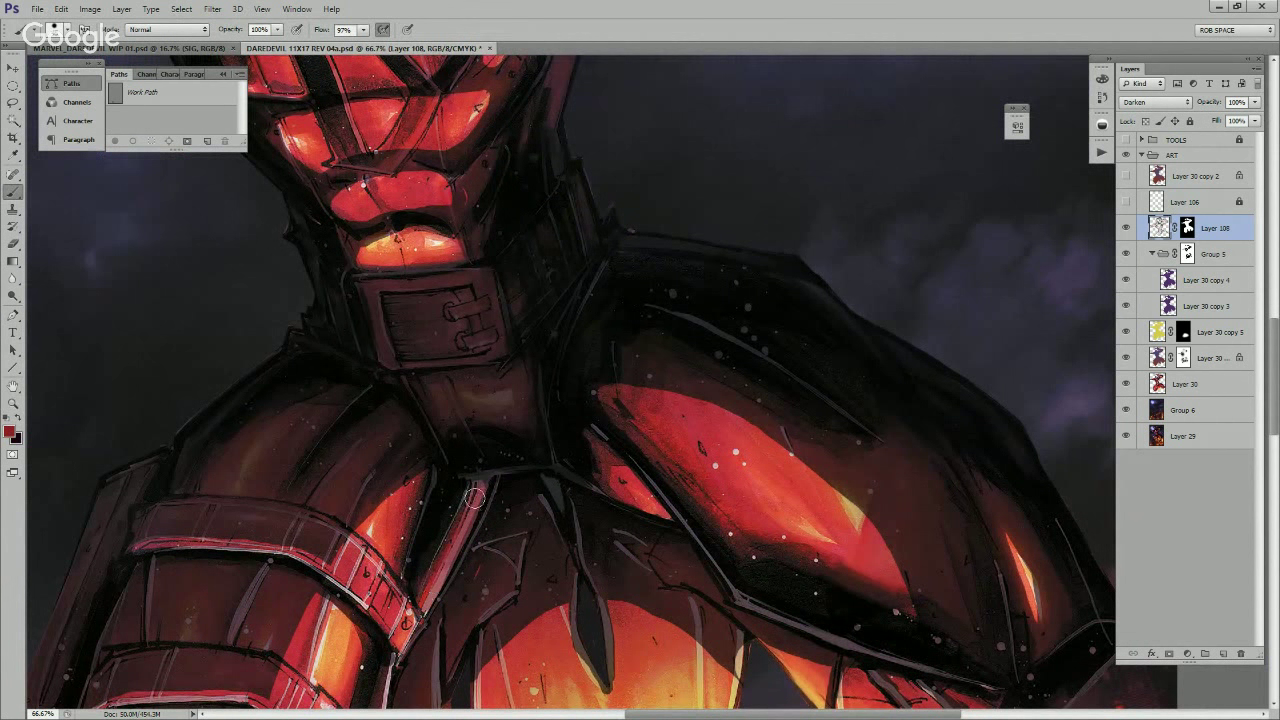
{"action": "left_click_drag", "start_coordinate": [475, 498], "coordinate": [423, 600]}
{"action": "left_click_drag", "start_coordinate": [450, 547], "coordinate": [615, 440]}
Step: Cover the light lines and specks between the two thigh straps with a sampled dark red
{"action": "mouse_move", "coordinate": [591, 507]}
{"action": "left_mouse_down"}
{"action": "mouse_move", "coordinate": [553, 504]}
{"action": "mouse_move", "coordinate": [542, 452]}
{"action": "mouse_move", "coordinate": [498, 475]}
{"action": "mouse_move", "coordinate": [527, 493]}
{"action": "mouse_move", "coordinate": [527, 453]}
{"action": "left_mouse_up"}
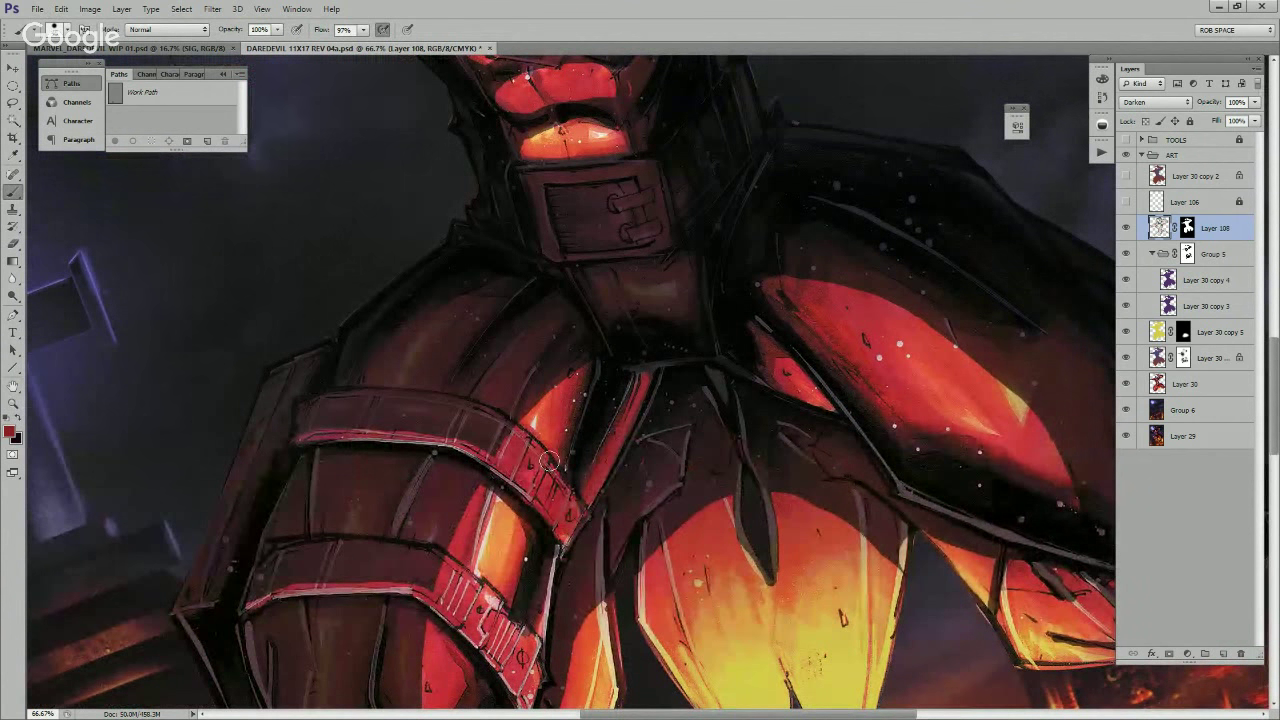
{"action": "left_click_drag", "start_coordinate": [491, 406], "coordinate": [577, 418]}
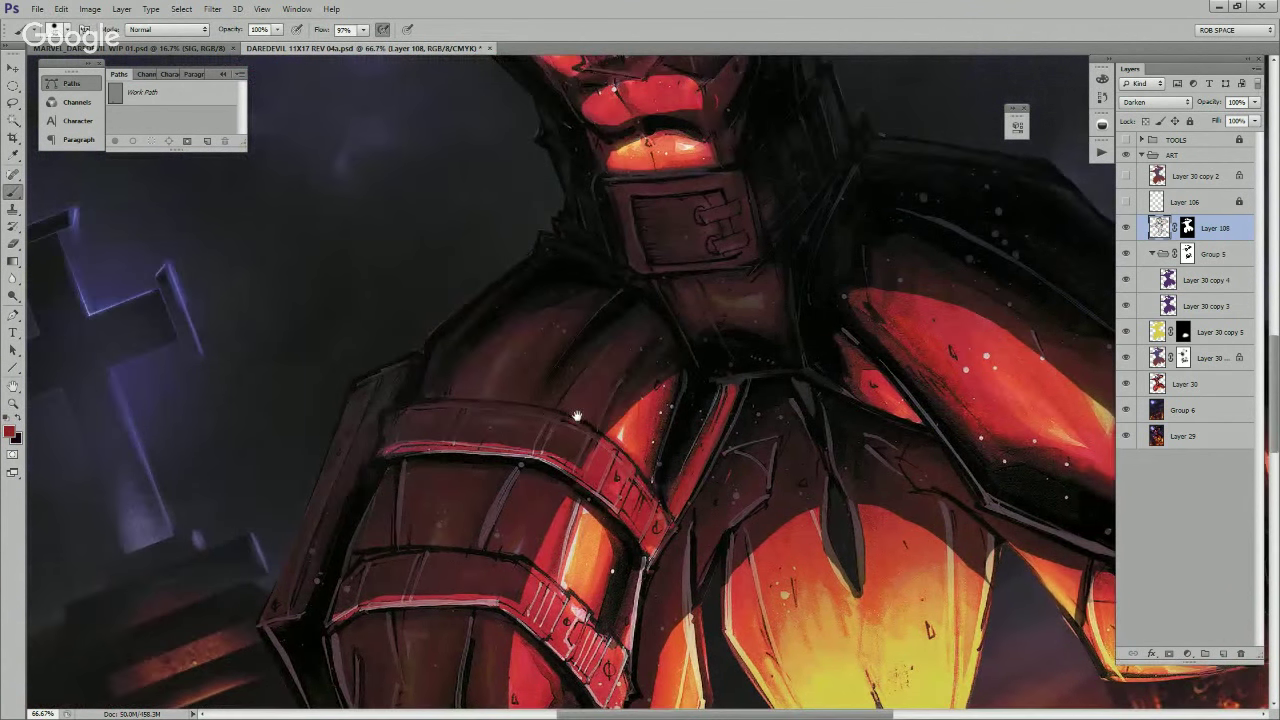
{"action": "mouse_move", "coordinate": [424, 446]}
{"action": "left_mouse_down"}
{"action": "mouse_move", "coordinate": [532, 457]}
{"action": "mouse_move", "coordinate": [514, 449]}
{"action": "mouse_move", "coordinate": [529, 462]}
{"action": "mouse_move", "coordinate": [479, 550]}
{"action": "mouse_move", "coordinate": [511, 465]}
{"action": "mouse_move", "coordinate": [478, 541]}
{"action": "left_mouse_up"}
{"action": "left_click", "coordinate": [512, 473], "text": "alt"}
{"action": "left_click_drag", "start_coordinate": [522, 465], "coordinate": [481, 544]}
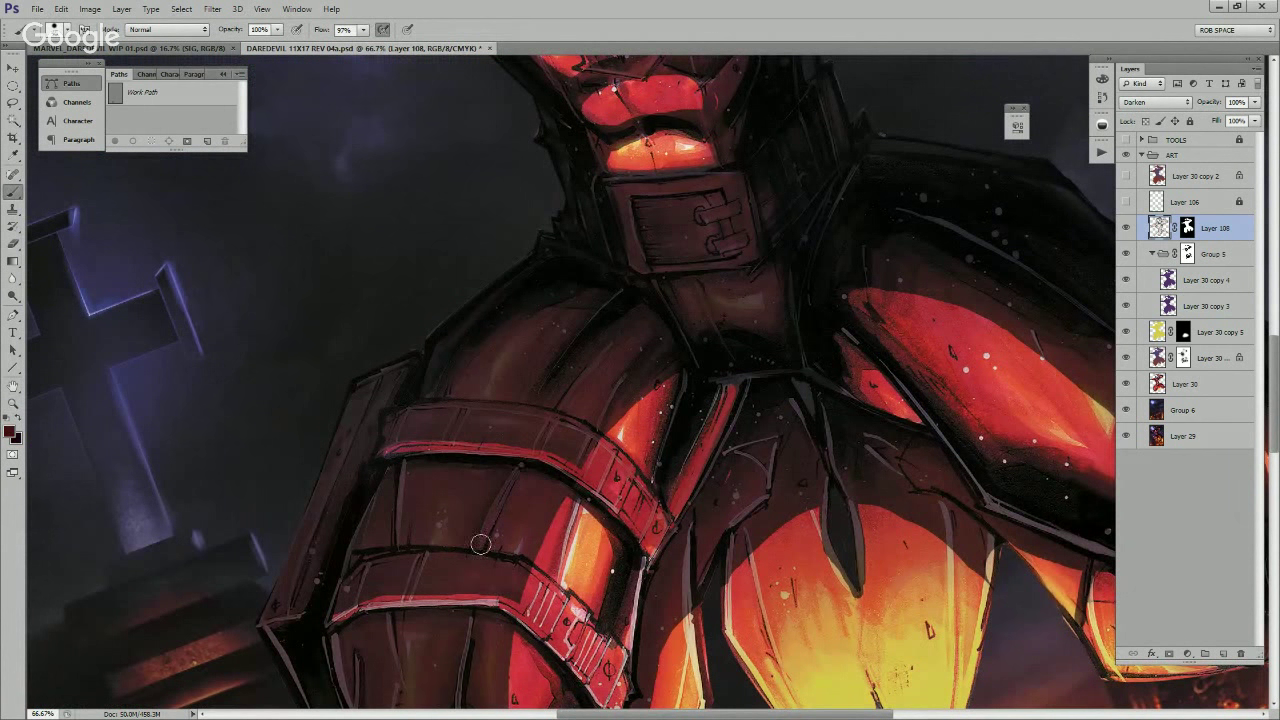
Step: Paint sampled red and orange over the pale edges of the glowing stripe between the thigh straps
{"action": "left_click", "coordinate": [563, 517], "text": "alt"}
{"action": "left_click_drag", "start_coordinate": [576, 508], "coordinate": [559, 576]}
{"action": "left_click", "coordinate": [582, 524], "text": "alt"}
{"action": "left_click_drag", "start_coordinate": [579, 519], "coordinate": [567, 579]}
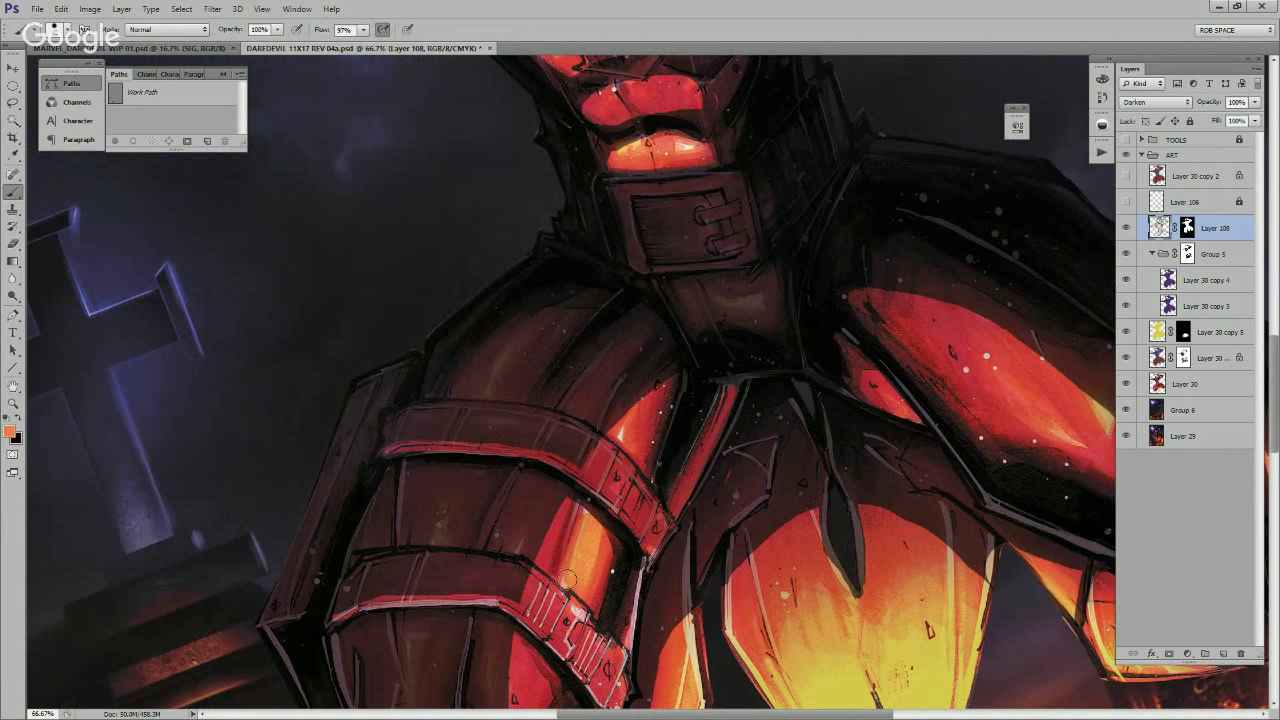
Step: Cover the pale lines and specks on the strapped thigh, above and around its two straps, with a sampled dark red
{"action": "left_click_drag", "start_coordinate": [642, 390], "coordinate": [652, 440]}
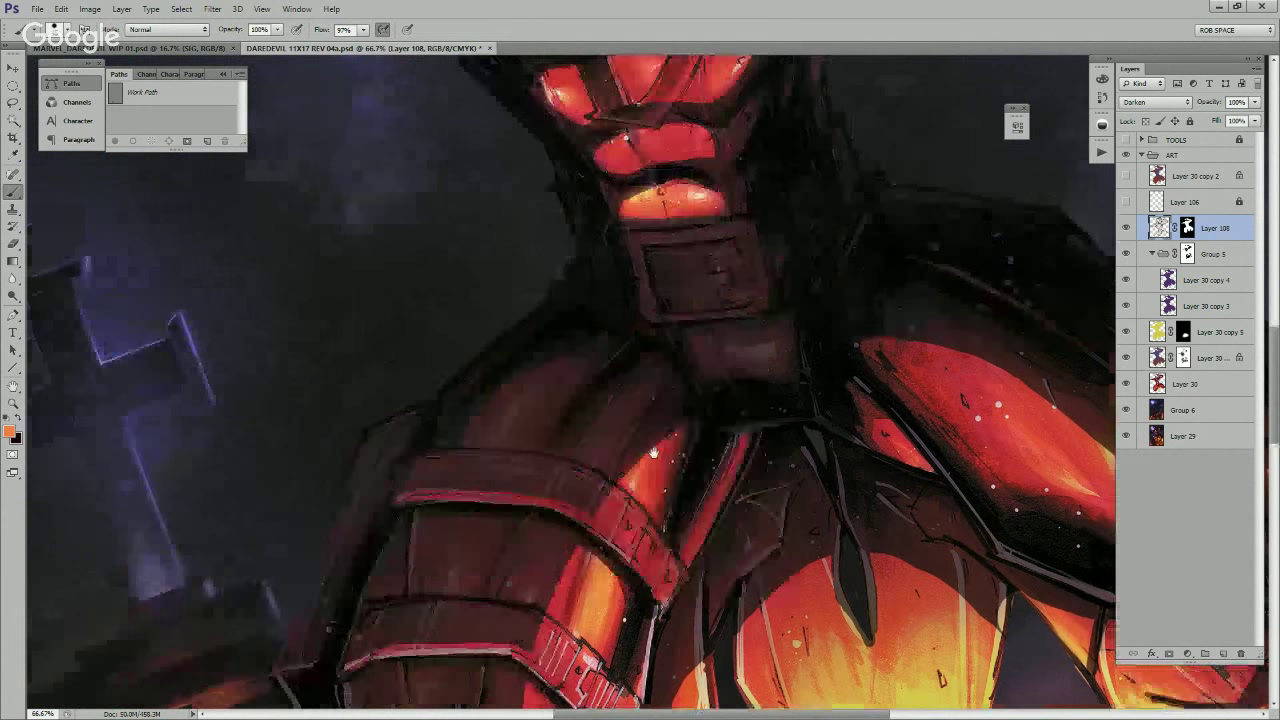
{"action": "left_click", "coordinate": [610, 470], "text": "alt"}
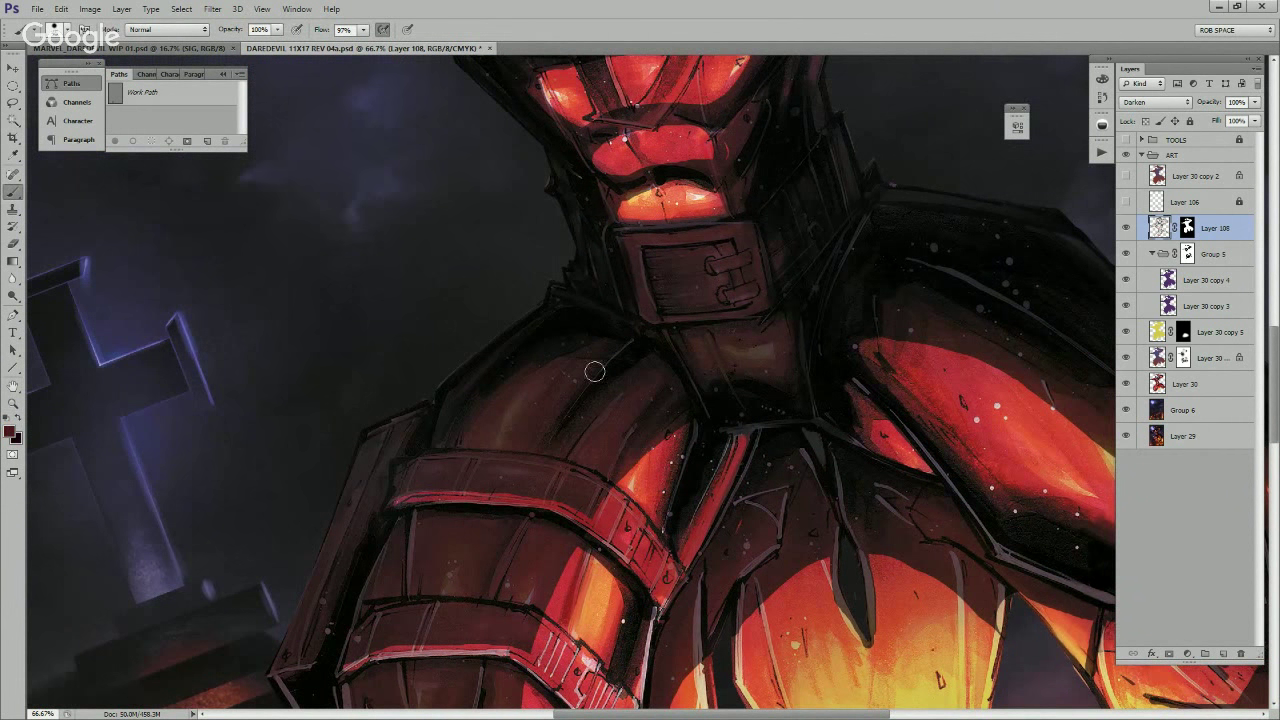
{"action": "left_click_drag", "start_coordinate": [435, 497], "coordinate": [492, 419]}
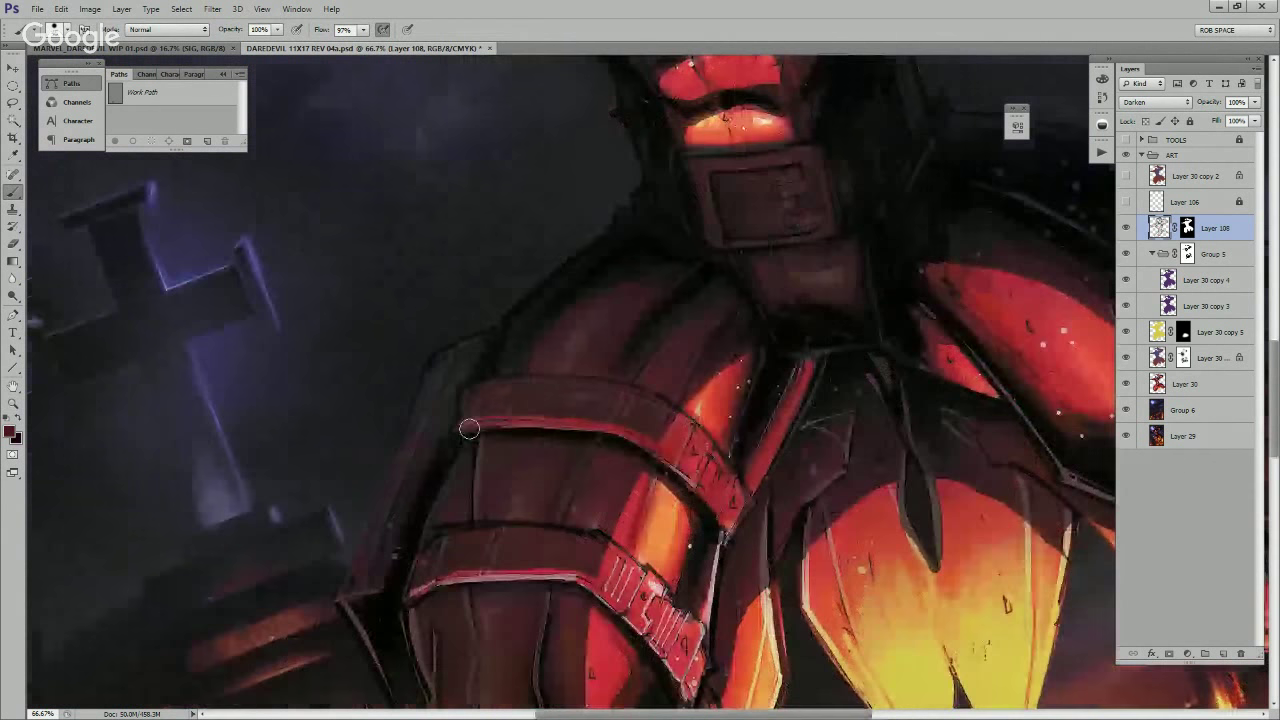
{"action": "left_click_drag", "start_coordinate": [493, 473], "coordinate": [513, 382]}
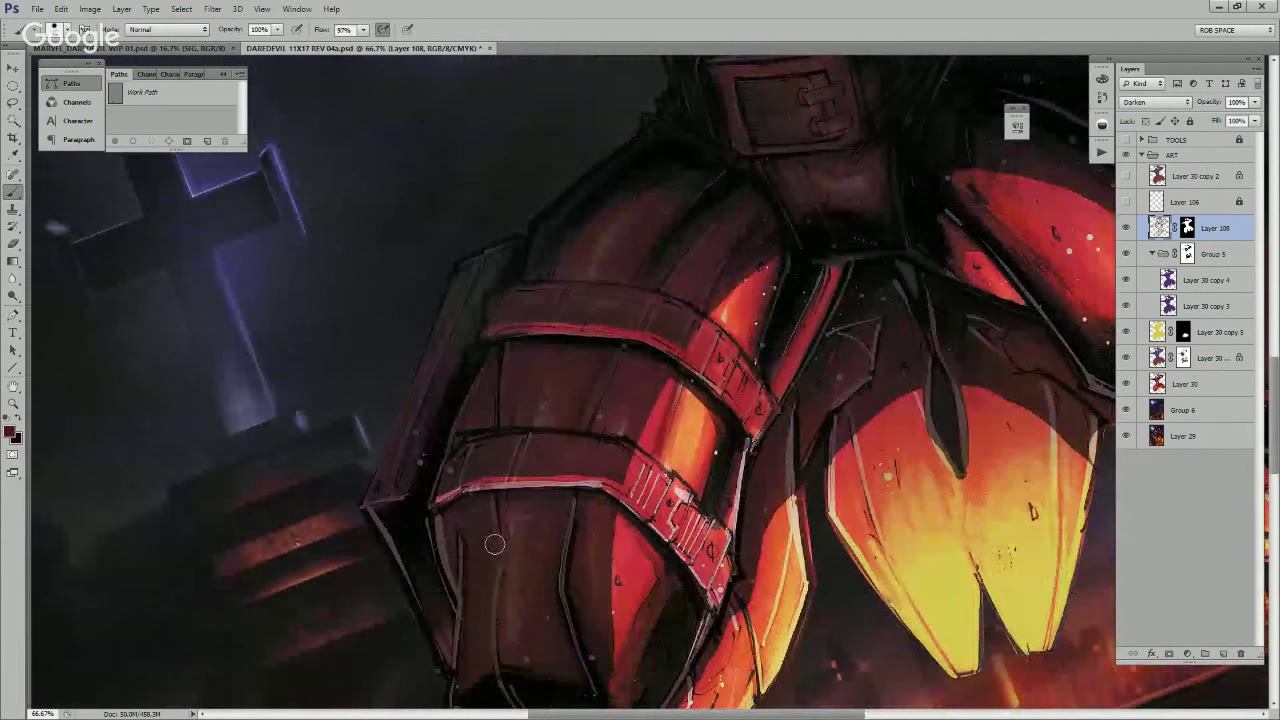
{"action": "left_click_drag", "start_coordinate": [500, 550], "coordinate": [502, 458]}
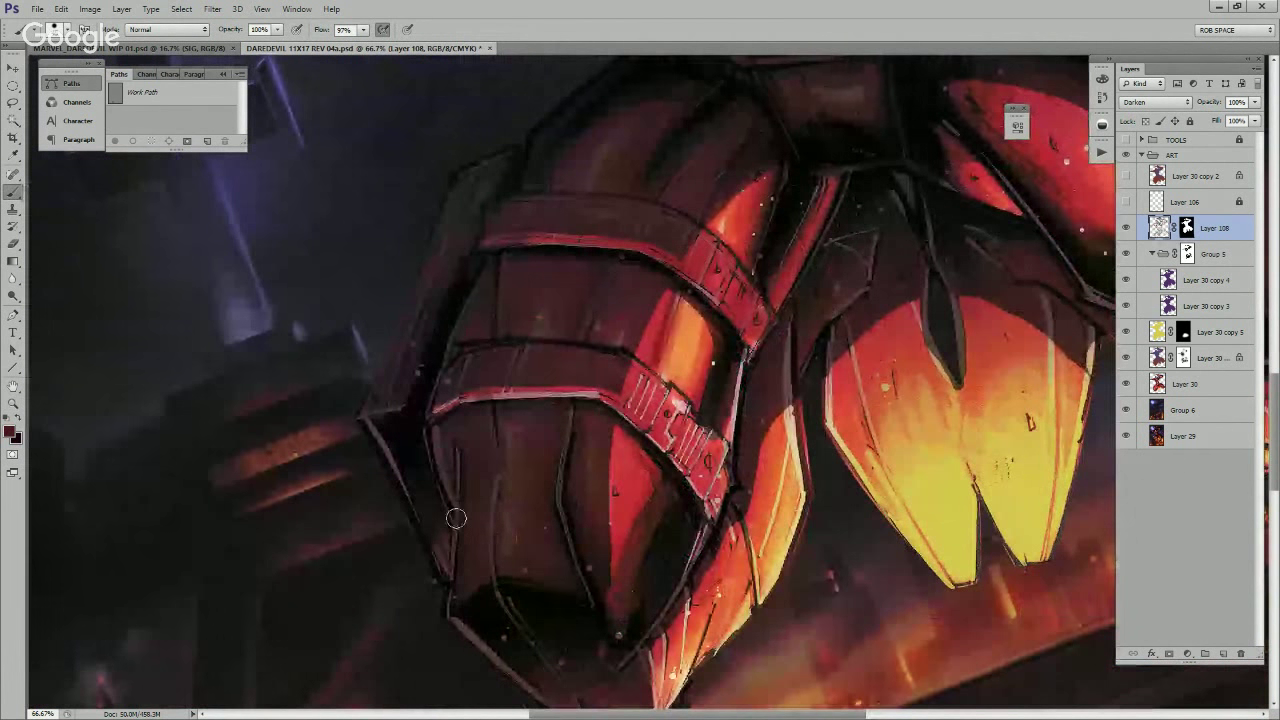
Step: Paint a sampled near-black red over the light specks on the strapped thigh's outer side panel and its dark pointed end
{"action": "left_click", "coordinate": [459, 557], "text": "alt"}
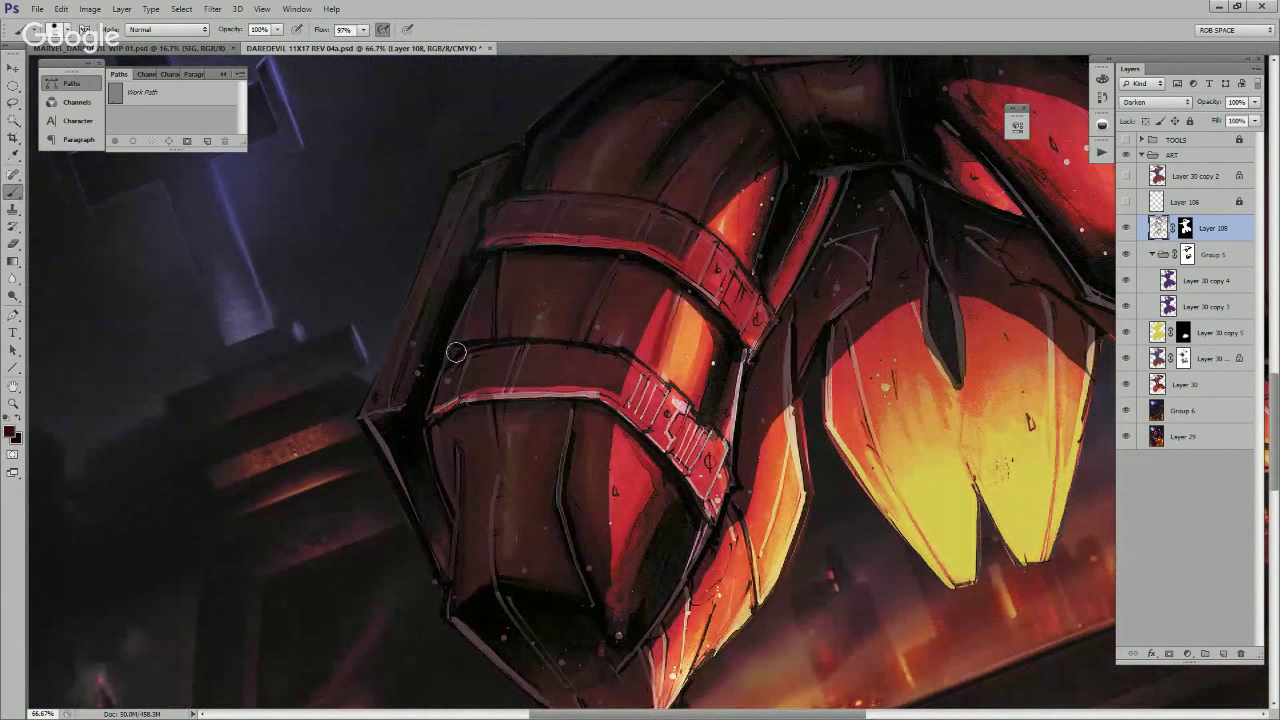
{"action": "left_click_drag", "start_coordinate": [456, 354], "coordinate": [423, 428]}
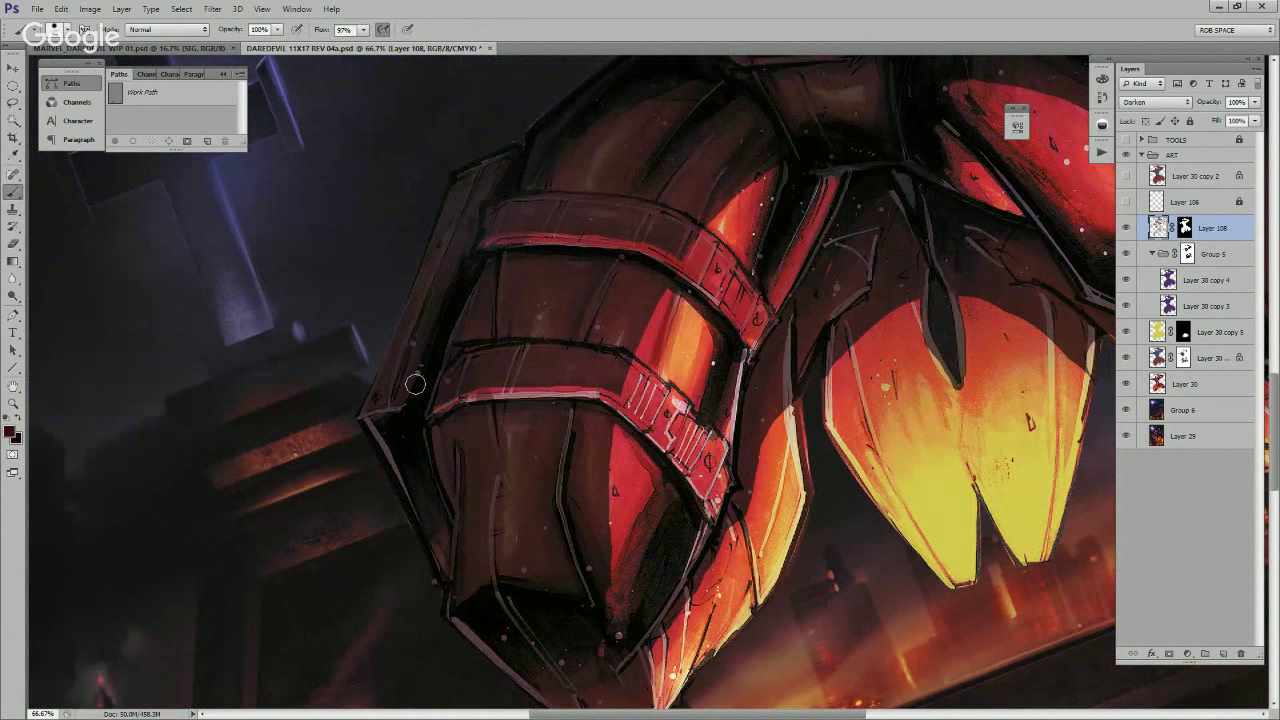
{"action": "left_click_drag", "start_coordinate": [399, 485], "coordinate": [372, 424]}
{"action": "left_click_drag", "start_coordinate": [505, 511], "coordinate": [462, 431]}
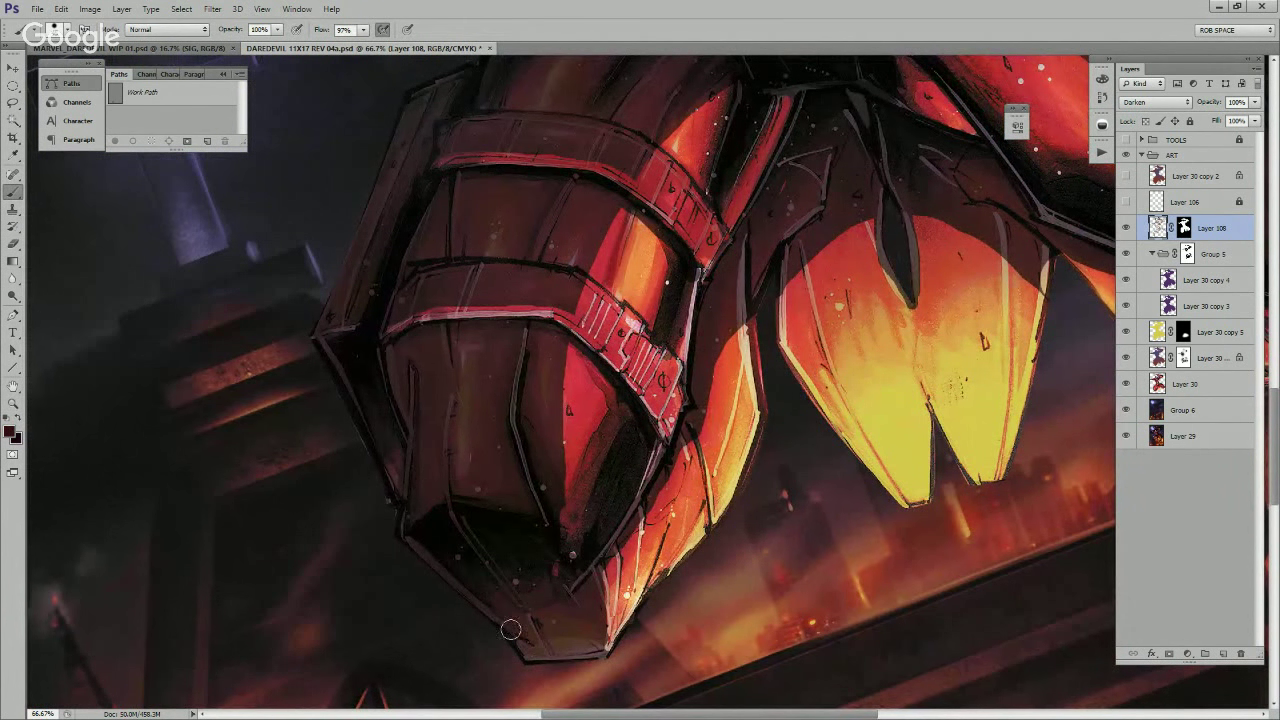
{"action": "left_click_drag", "start_coordinate": [511, 630], "coordinate": [525, 644]}
{"action": "left_click_drag", "start_coordinate": [545, 543], "coordinate": [544, 546]}
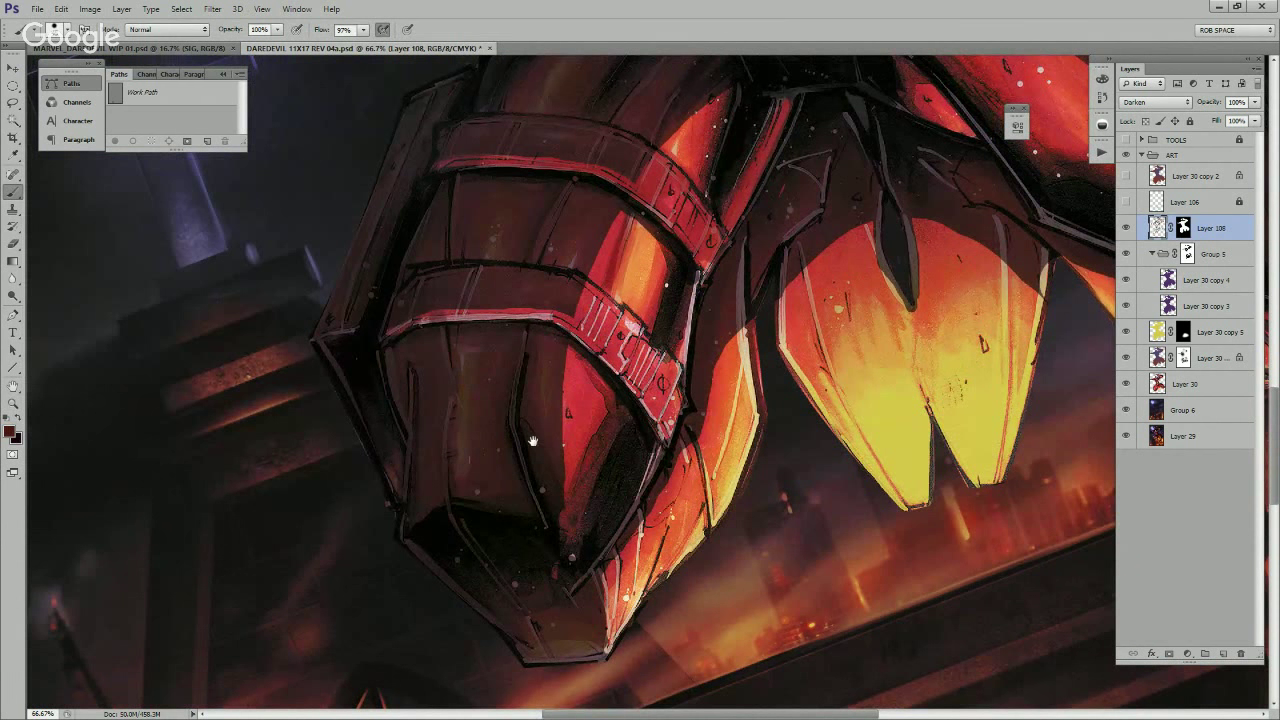
Step: Paint sampled reds over the pale edge of the lower thigh strap and the specks on the dark leather below it
{"action": "left_click_drag", "start_coordinate": [533, 441], "coordinate": [591, 596]}
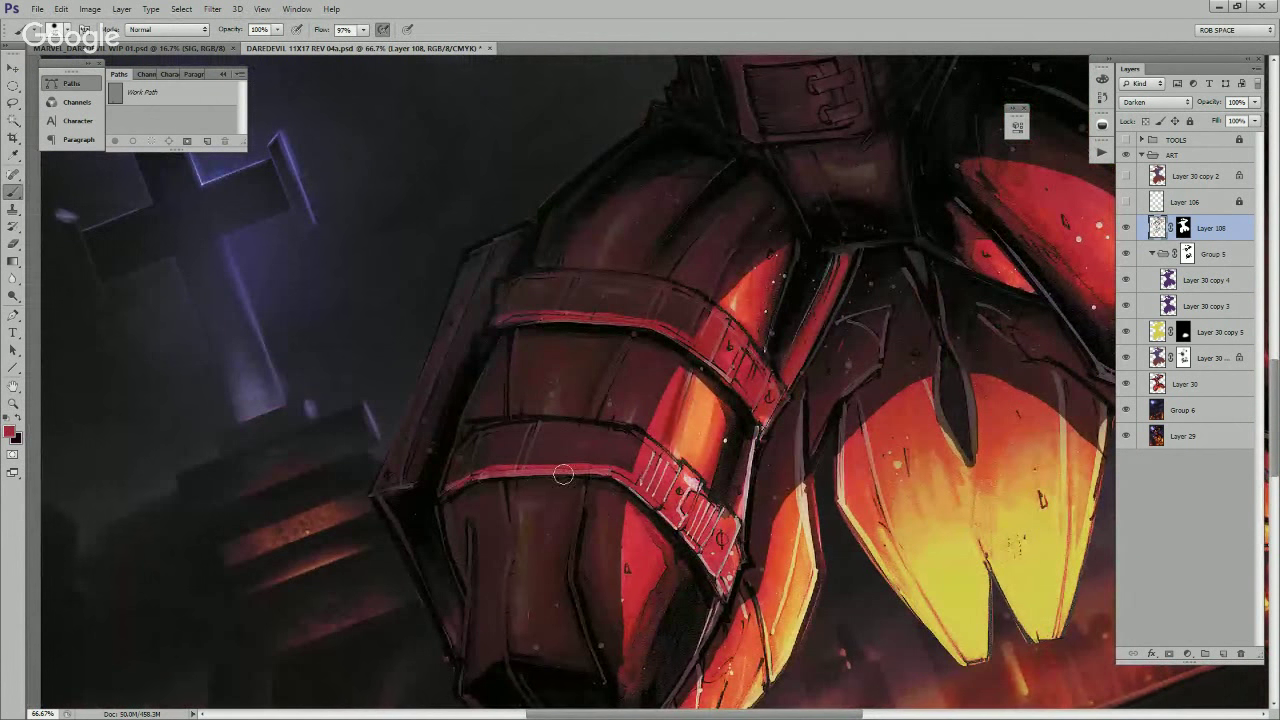
{"action": "left_click", "coordinate": [556, 432], "text": "alt"}
{"action": "left_click_drag", "start_coordinate": [676, 394], "coordinate": [599, 396]}
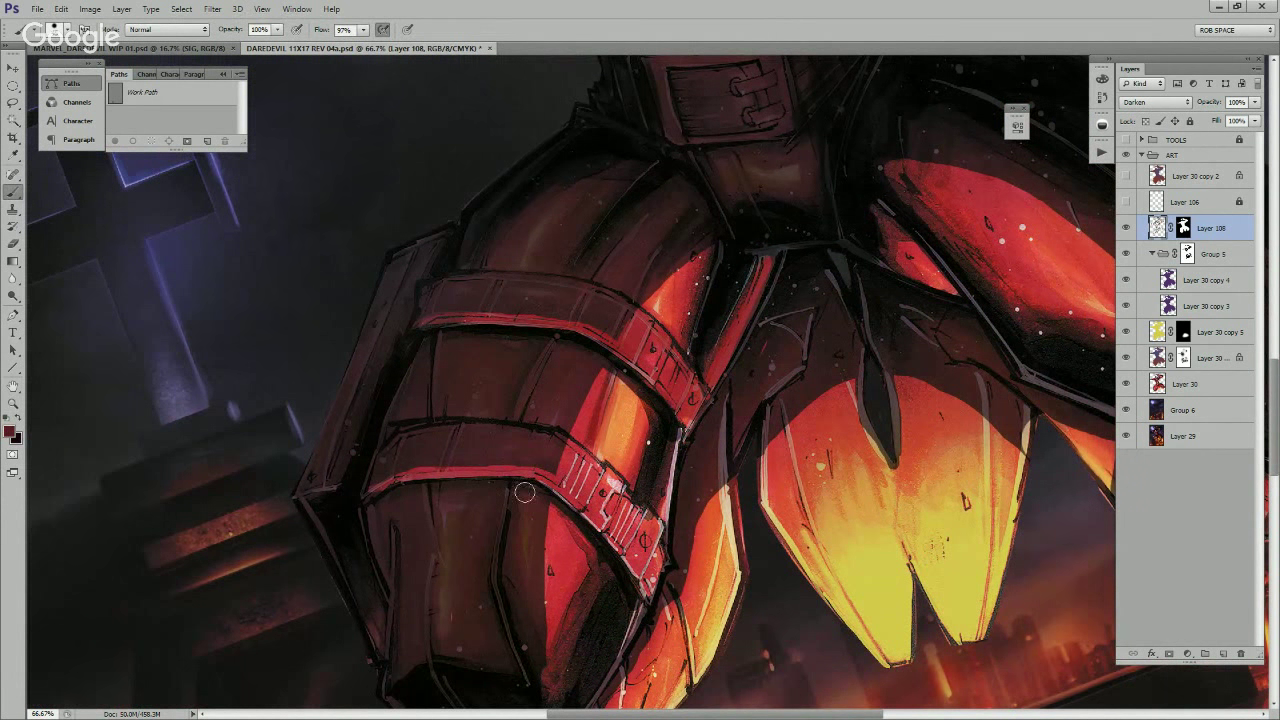
{"action": "scroll", "coordinate": [524, 495], "scroll_direction": "down", "scroll_amount": 3}
{"action": "scroll", "coordinate": [524, 495], "scroll_direction": "right", "scroll_amount": 1}
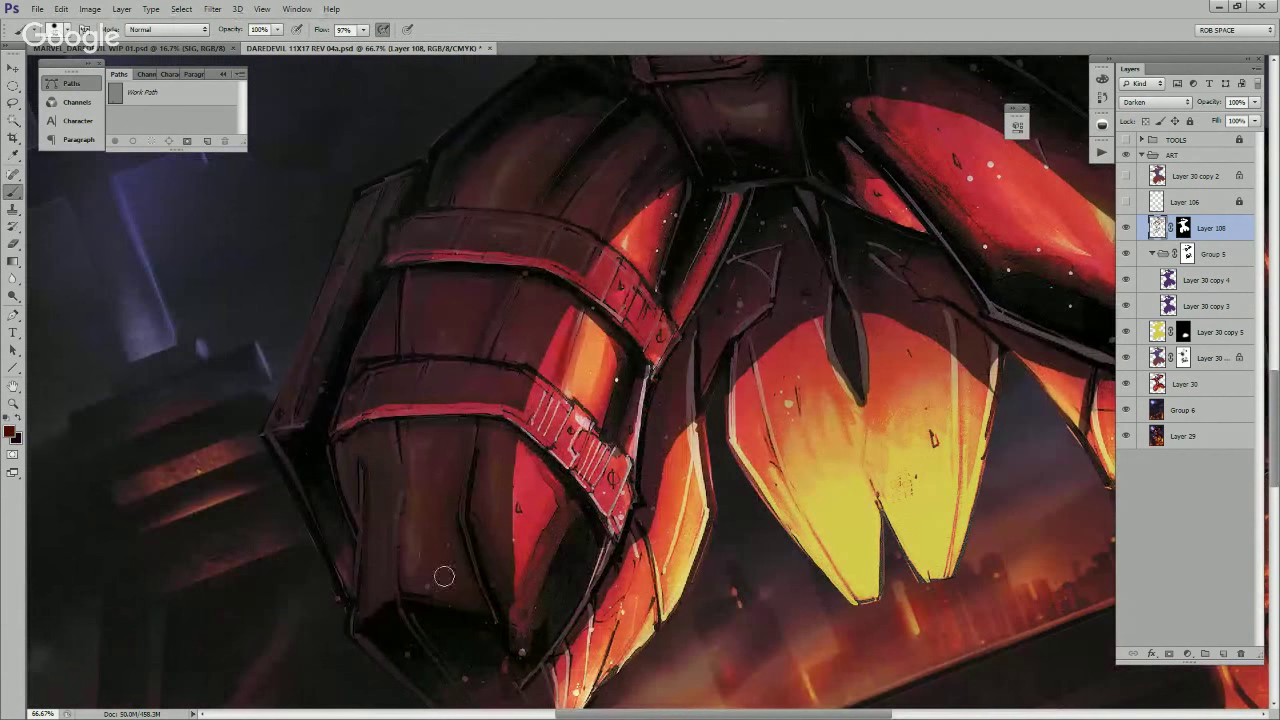
{"action": "scroll", "coordinate": [438, 567], "scroll_direction": "down", "scroll_amount": 5}
{"action": "scroll", "coordinate": [438, 567], "scroll_direction": "left", "scroll_amount": 2}
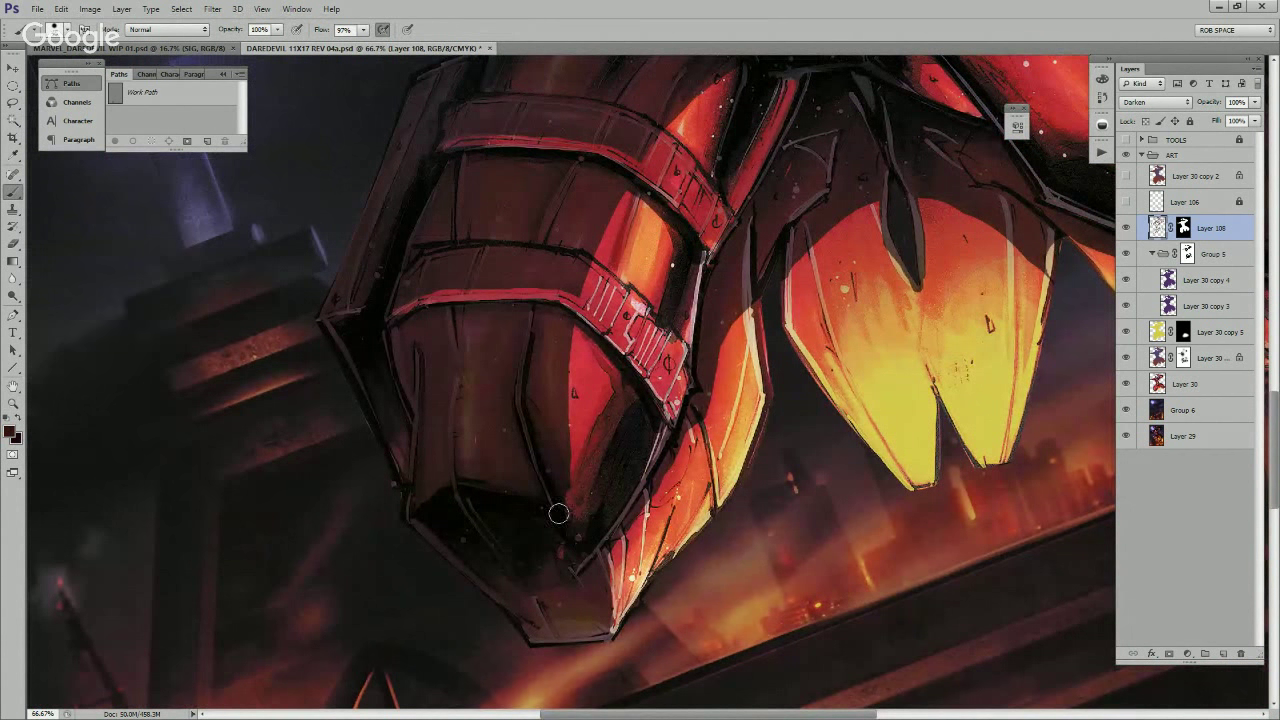
Step: Cover the white line between the strapped thigh's dark end and the glowing strip beside it with sampled dark colors
{"action": "left_click", "coordinate": [534, 604], "text": "alt"}
{"action": "left_click", "coordinate": [580, 600], "text": "alt"}
{"action": "left_click", "coordinate": [610, 574], "text": "alt"}
{"action": "left_click_drag", "start_coordinate": [650, 481], "coordinate": [640, 496]}
{"action": "left_click", "coordinate": [615, 491], "text": "alt"}
{"action": "left_click_drag", "start_coordinate": [613, 538], "coordinate": [634, 489]}
{"action": "left_click_drag", "start_coordinate": [594, 561], "coordinate": [605, 571]}
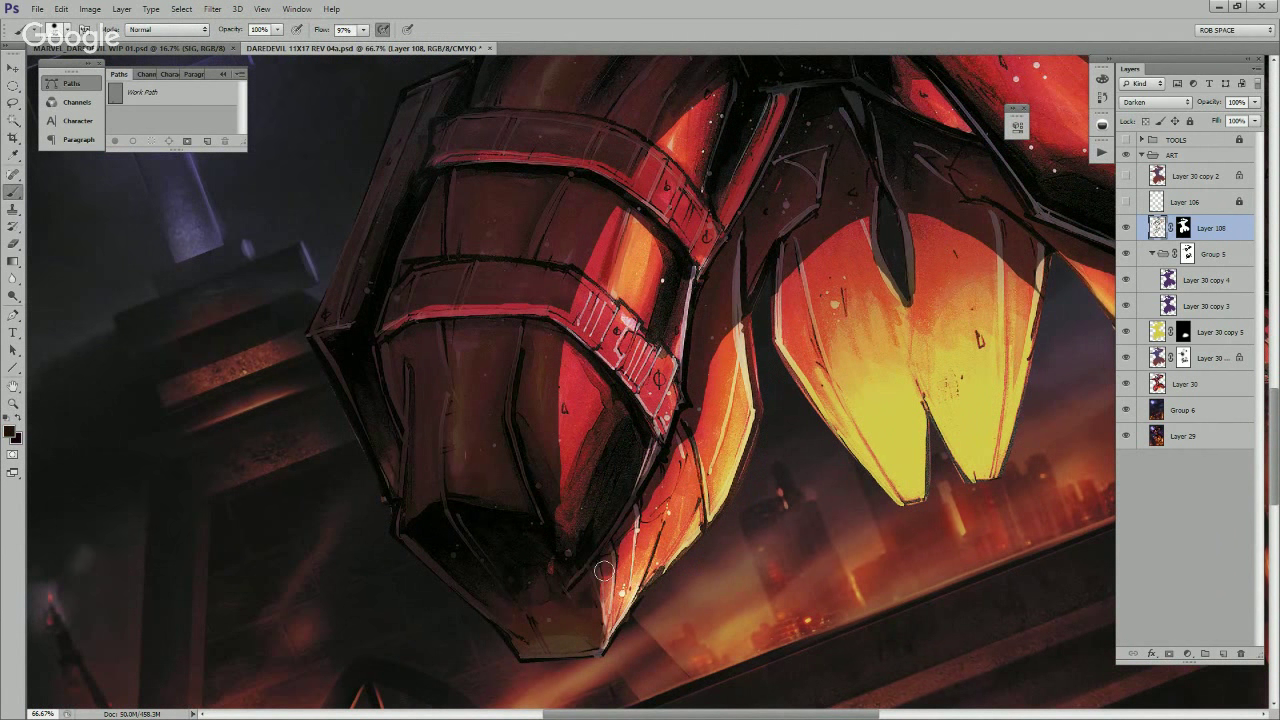
{"action": "left_click_drag", "start_coordinate": [639, 488], "coordinate": [651, 443]}
{"action": "left_click_drag", "start_coordinate": [634, 530], "coordinate": [635, 503]}
Step: Paint sampled red over the pale edges and specks of the glowing strip beside the strapped thigh's pointed end
{"action": "left_click", "coordinate": [616, 575], "text": "alt"}
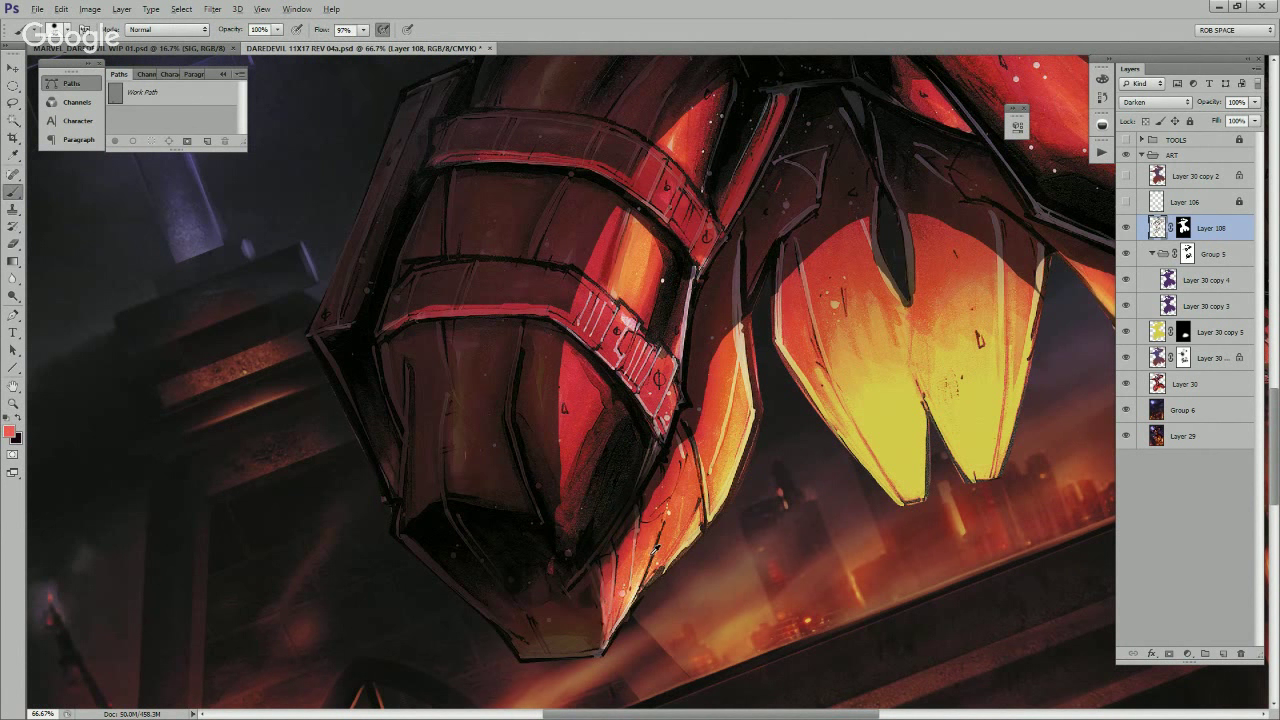
{"action": "left_click_drag", "start_coordinate": [630, 592], "coordinate": [606, 632]}
{"action": "mouse_move", "coordinate": [663, 559]}
{"action": "left_mouse_down"}
{"action": "mouse_move", "coordinate": [690, 514]}
{"action": "mouse_move", "coordinate": [664, 580]}
{"action": "left_mouse_up"}
{"action": "left_click", "coordinate": [700, 492], "text": "alt"}
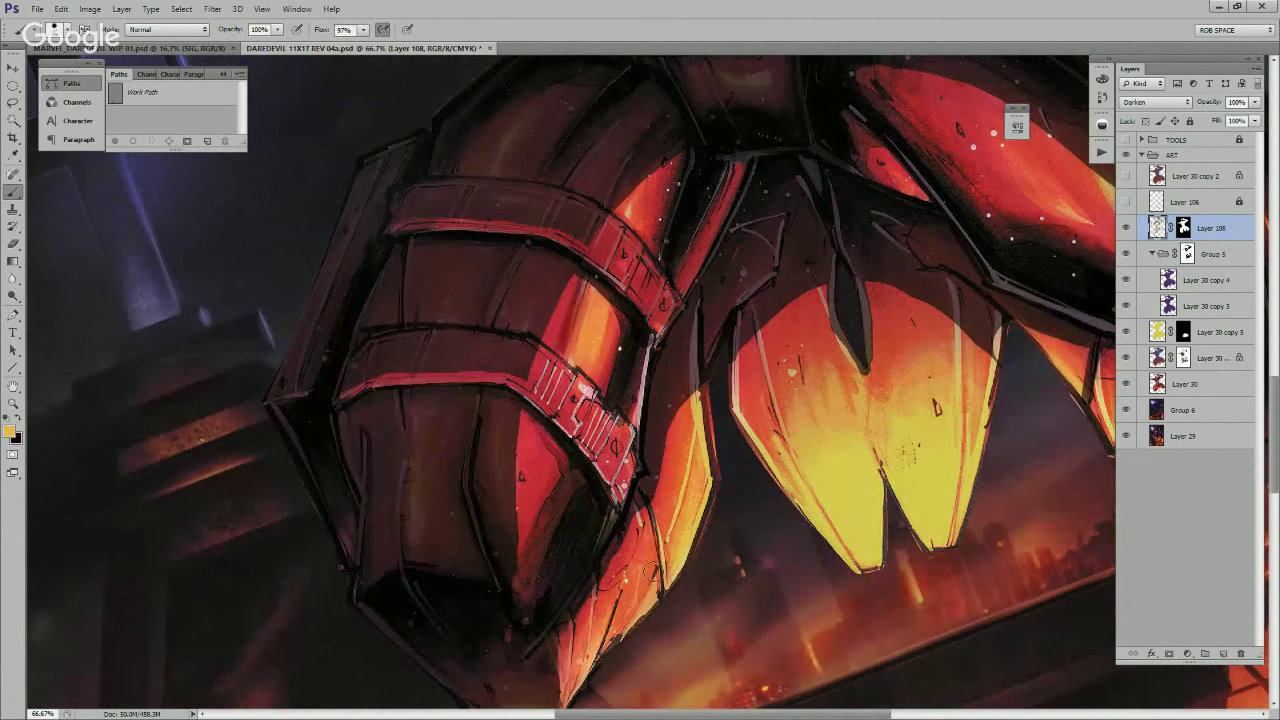
Step: Cover the white hatching and highlights on the lower thigh strap's buckle end with a sampled red
{"action": "mouse_move", "coordinate": [617, 435]}
{"action": "left_mouse_down"}
{"action": "mouse_move", "coordinate": [611, 467]}
{"action": "mouse_move", "coordinate": [587, 474]}
{"action": "left_mouse_up"}
{"action": "left_click", "coordinate": [612, 477], "text": "alt"}
{"action": "mouse_move", "coordinate": [580, 416]}
{"action": "left_mouse_down"}
{"action": "mouse_move", "coordinate": [568, 455]}
{"action": "mouse_move", "coordinate": [585, 432]}
{"action": "mouse_move", "coordinate": [616, 458]}
{"action": "mouse_move", "coordinate": [613, 509]}
{"action": "left_mouse_up"}
{"action": "mouse_move", "coordinate": [631, 455]}
{"action": "left_mouse_down"}
{"action": "mouse_move", "coordinate": [641, 378]}
{"action": "mouse_move", "coordinate": [631, 453]}
{"action": "left_mouse_up"}
{"action": "mouse_move", "coordinate": [614, 501]}
{"action": "left_mouse_down"}
{"action": "mouse_move", "coordinate": [543, 392]}
{"action": "mouse_move", "coordinate": [524, 432]}
{"action": "mouse_move", "coordinate": [572, 421]}
{"action": "left_mouse_up"}
{"action": "left_click_drag", "start_coordinate": [606, 376], "coordinate": [588, 467]}
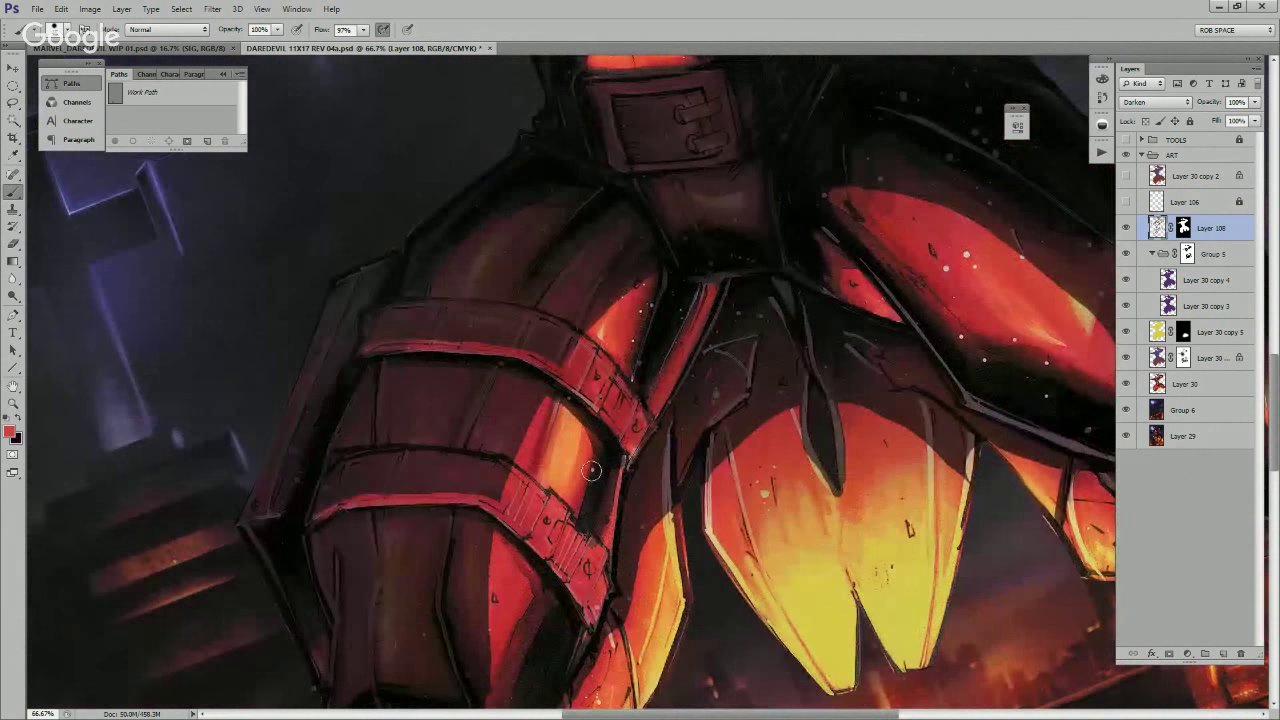
Step: Paint red over the light marks on the upper strap's buckle end and the pale line just below it
{"action": "left_click_drag", "start_coordinate": [630, 425], "coordinate": [634, 447]}
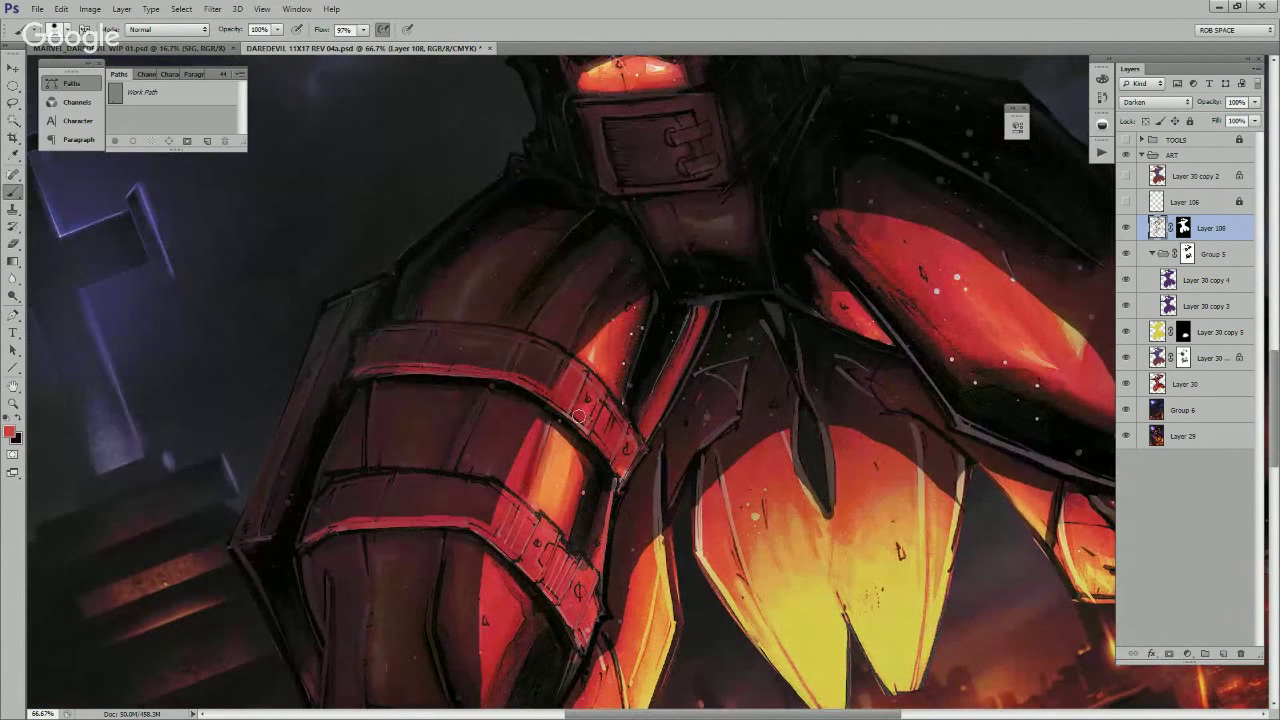
{"action": "left_click_drag", "start_coordinate": [564, 411], "coordinate": [587, 430]}
{"action": "mouse_move", "coordinate": [632, 468]}
{"action": "left_mouse_down"}
{"action": "mouse_move", "coordinate": [621, 474]}
{"action": "mouse_move", "coordinate": [651, 520]}
{"action": "left_mouse_up"}
{"action": "left_click", "coordinate": [648, 518], "text": "alt"}
{"action": "mouse_move", "coordinate": [663, 448]}
{"action": "left_mouse_down"}
{"action": "mouse_move", "coordinate": [660, 527]}
{"action": "mouse_move", "coordinate": [683, 412]}
{"action": "left_mouse_up"}
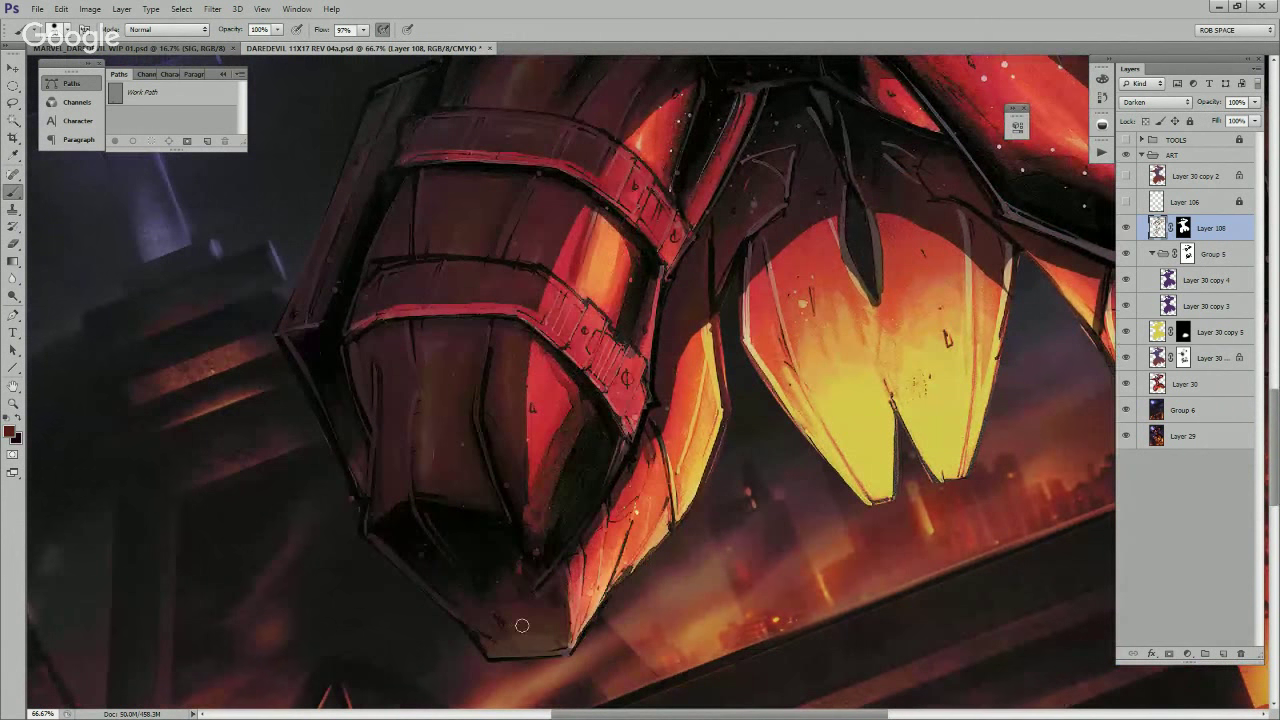
{"action": "left_click", "coordinate": [473, 508], "text": "alt"}
{"action": "left_click_drag", "start_coordinate": [433, 441], "coordinate": [456, 432]}
{"action": "key", "text": "ctrl+z"}
Step: Cover the white specks along the edge of the glowing patch above the upper thigh strap with sampled black
{"action": "left_click", "coordinate": [433, 439], "text": "alt"}
{"action": "left_click_drag", "start_coordinate": [755, 322], "coordinate": [660, 480]}
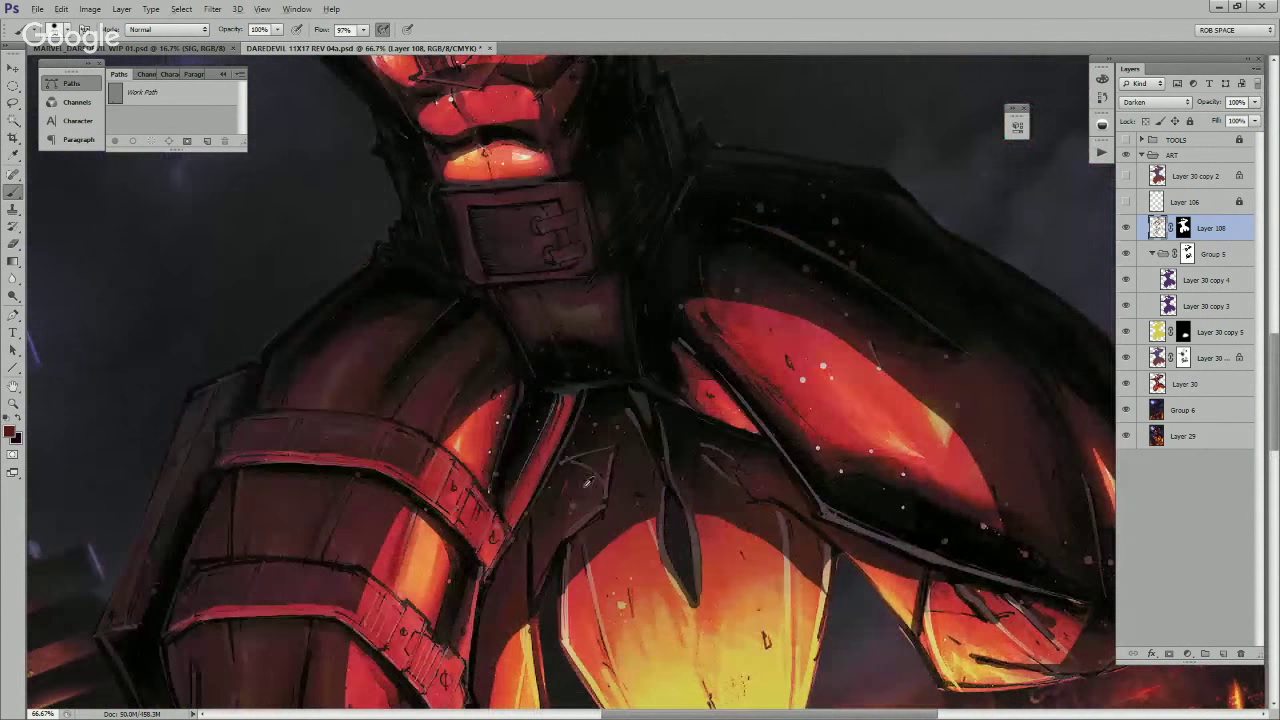
{"action": "left_click_drag", "start_coordinate": [578, 475], "coordinate": [584, 518]}
{"action": "left_click", "coordinate": [514, 450], "text": "alt"}
{"action": "left_click", "coordinate": [503, 455], "text": "alt"}
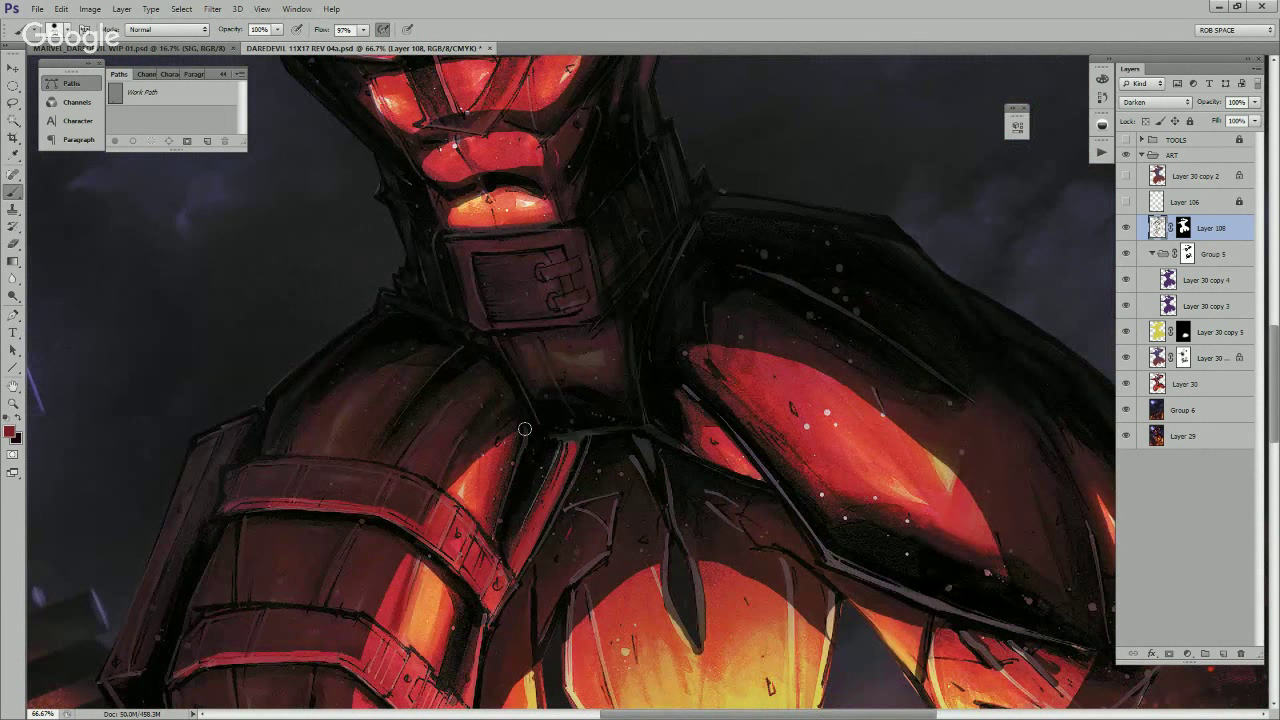
{"action": "left_click", "coordinate": [517, 497], "text": "alt"}
{"action": "left_click_drag", "start_coordinate": [550, 456], "coordinate": [513, 545]}
{"action": "left_click_drag", "start_coordinate": [554, 453], "coordinate": [510, 543]}
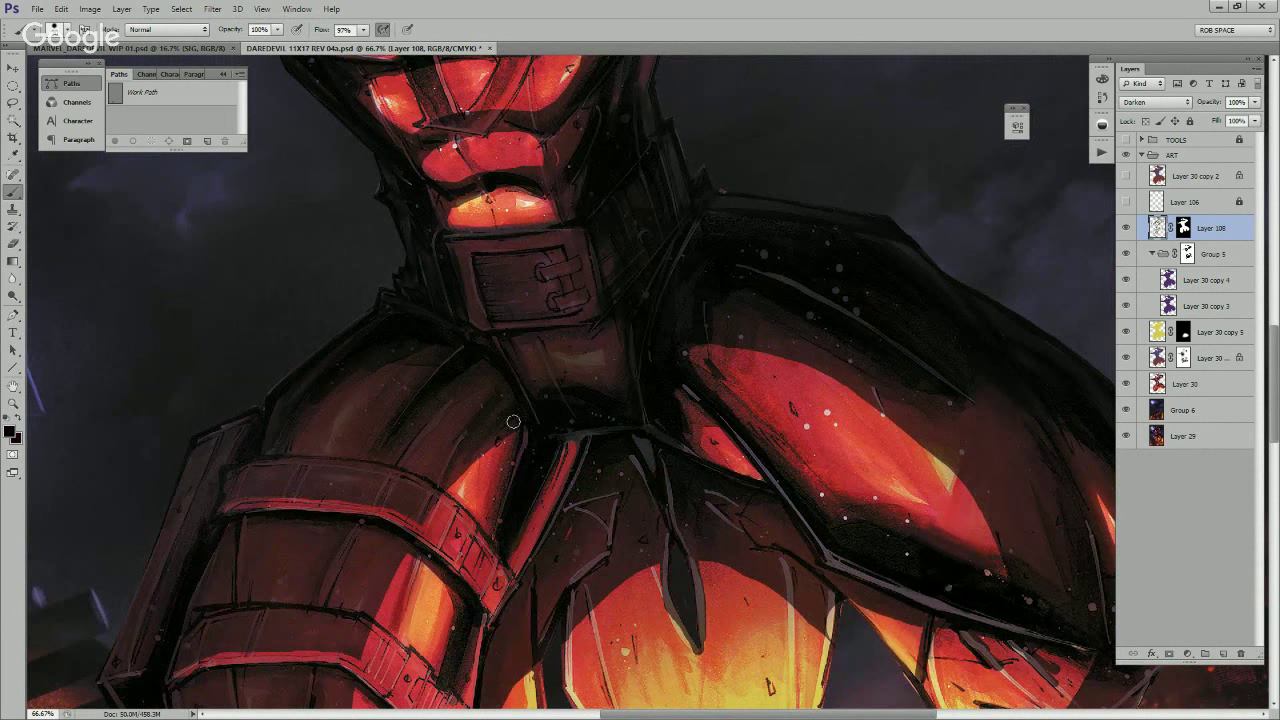
Step: Paint a sampled dark red over the pale angular lines and specks on the shaded upper part of the central flap
{"action": "left_click_drag", "start_coordinate": [612, 387], "coordinate": [557, 452]}
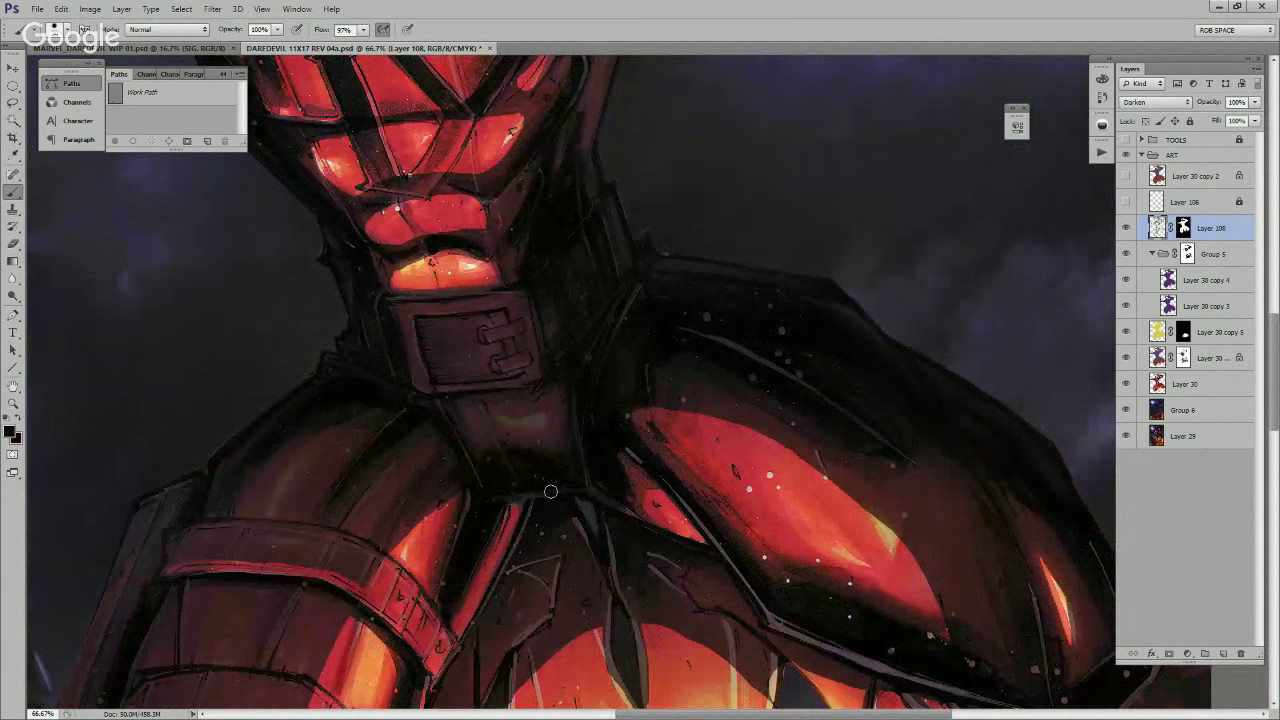
{"action": "left_click_drag", "start_coordinate": [594, 551], "coordinate": [603, 412]}
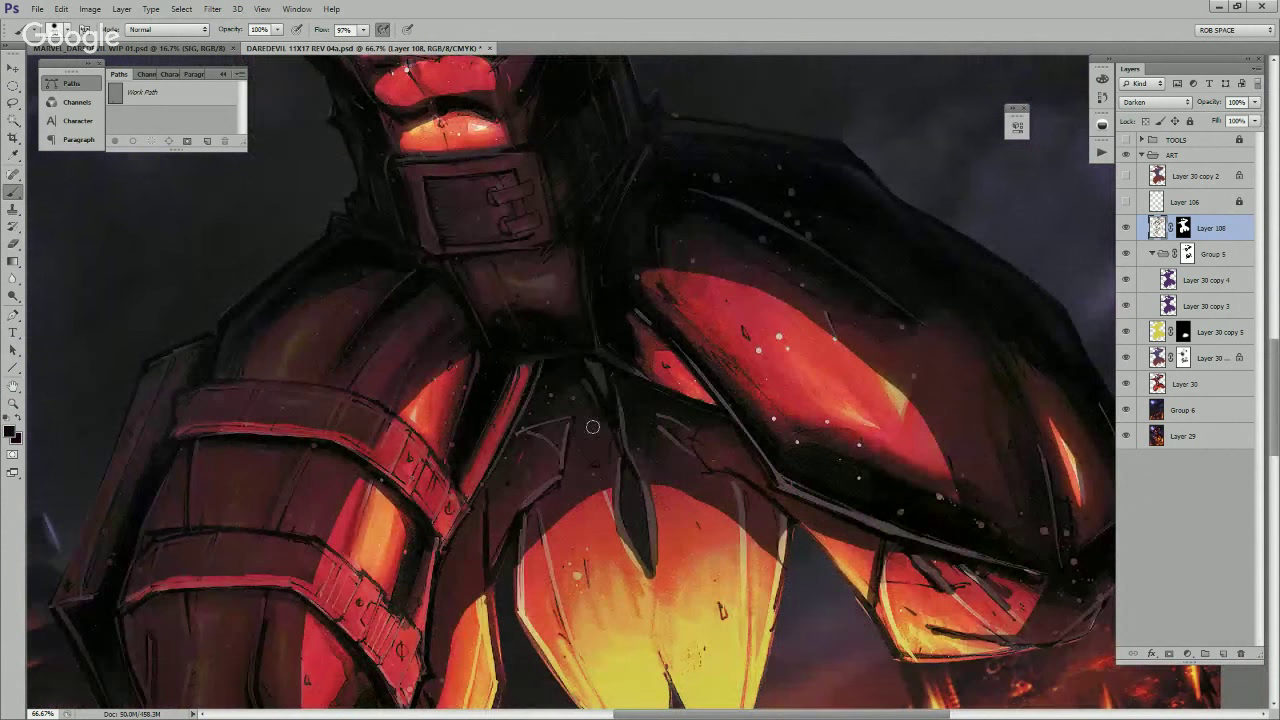
{"action": "left_click", "coordinate": [603, 415], "text": "alt"}
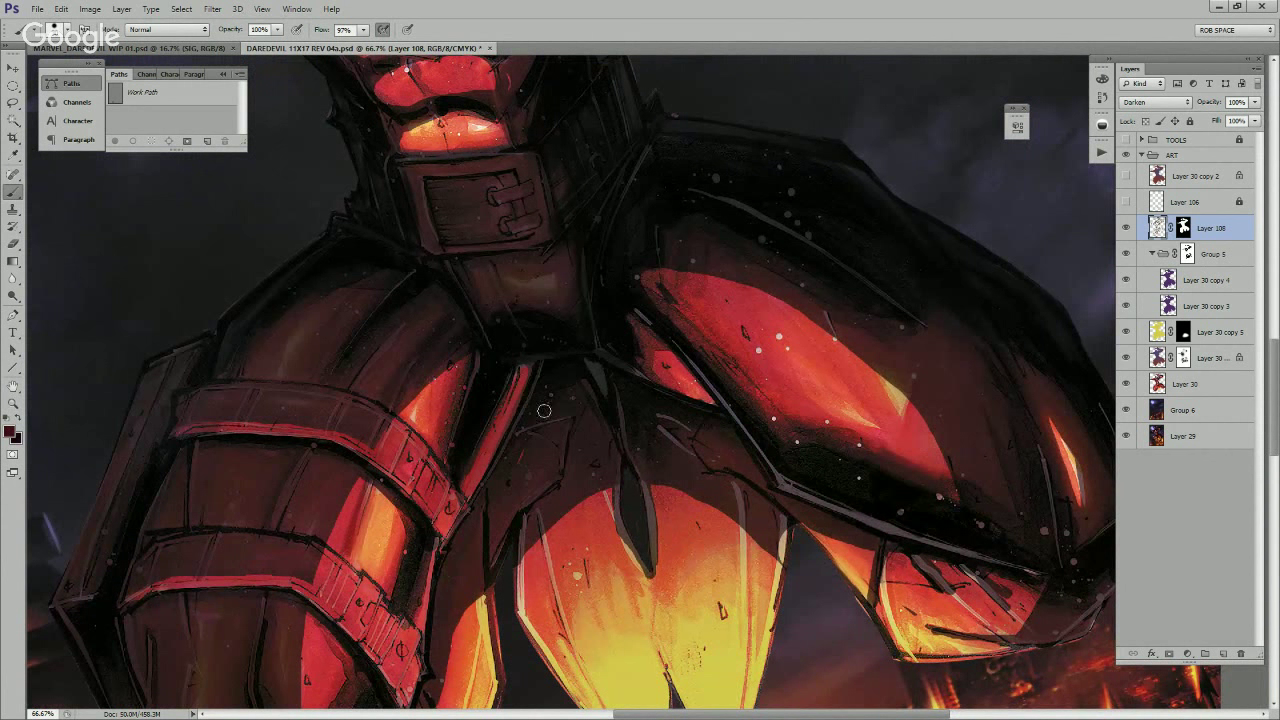
Step: Paint black over the pale lines beside the belt and the grey outline along the unstrapped thigh's lower edge
{"action": "left_click_drag", "start_coordinate": [692, 385], "coordinate": [502, 498]}
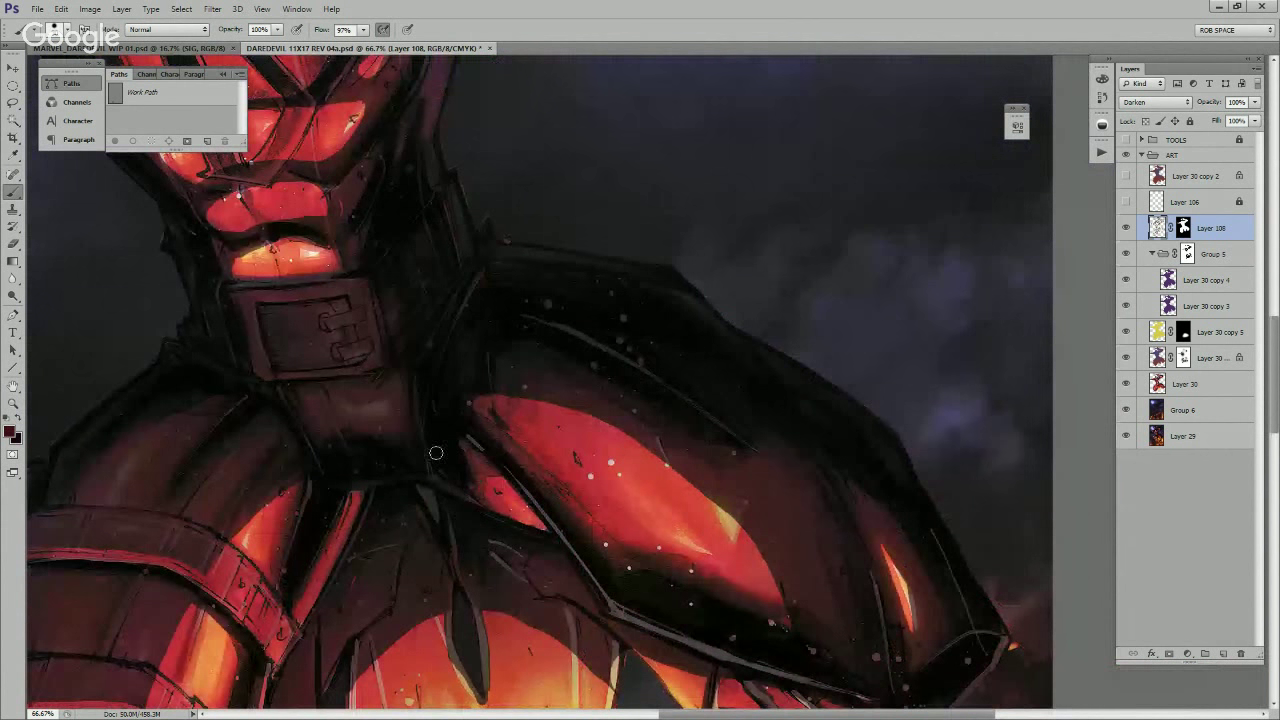
{"action": "left_click_drag", "start_coordinate": [438, 386], "coordinate": [449, 479]}
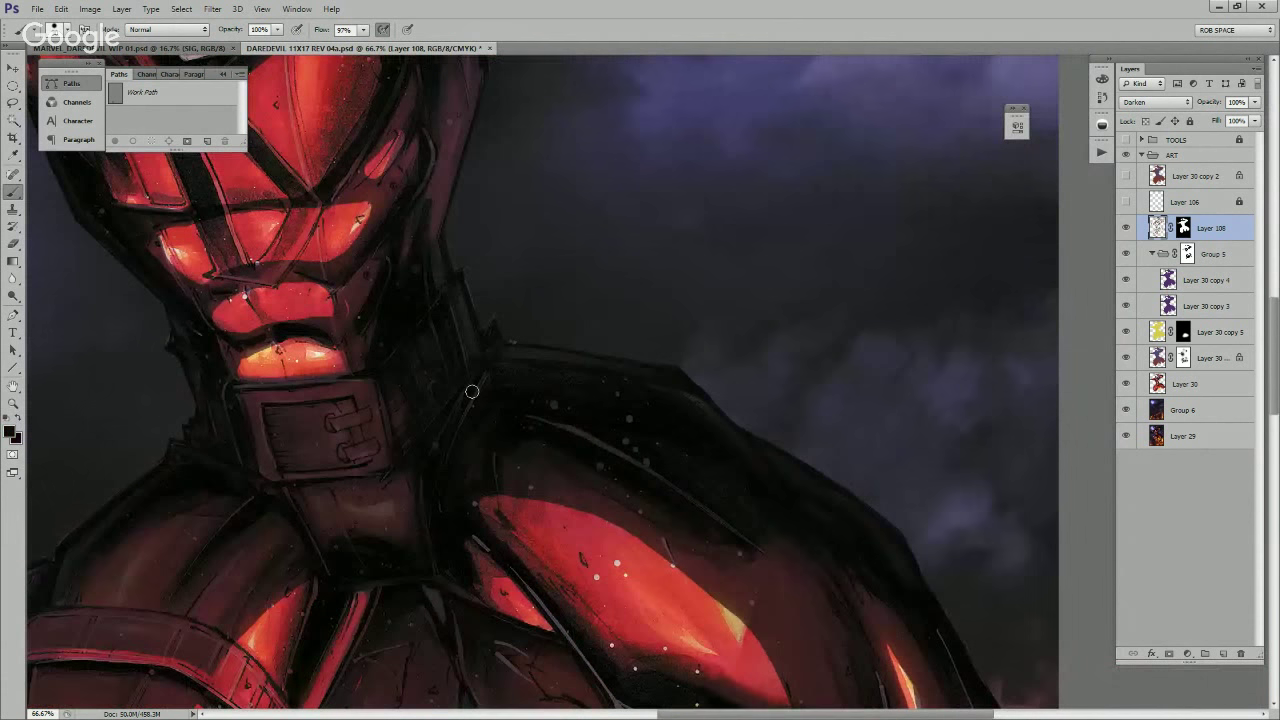
{"action": "left_click_drag", "start_coordinate": [673, 496], "coordinate": [639, 462]}
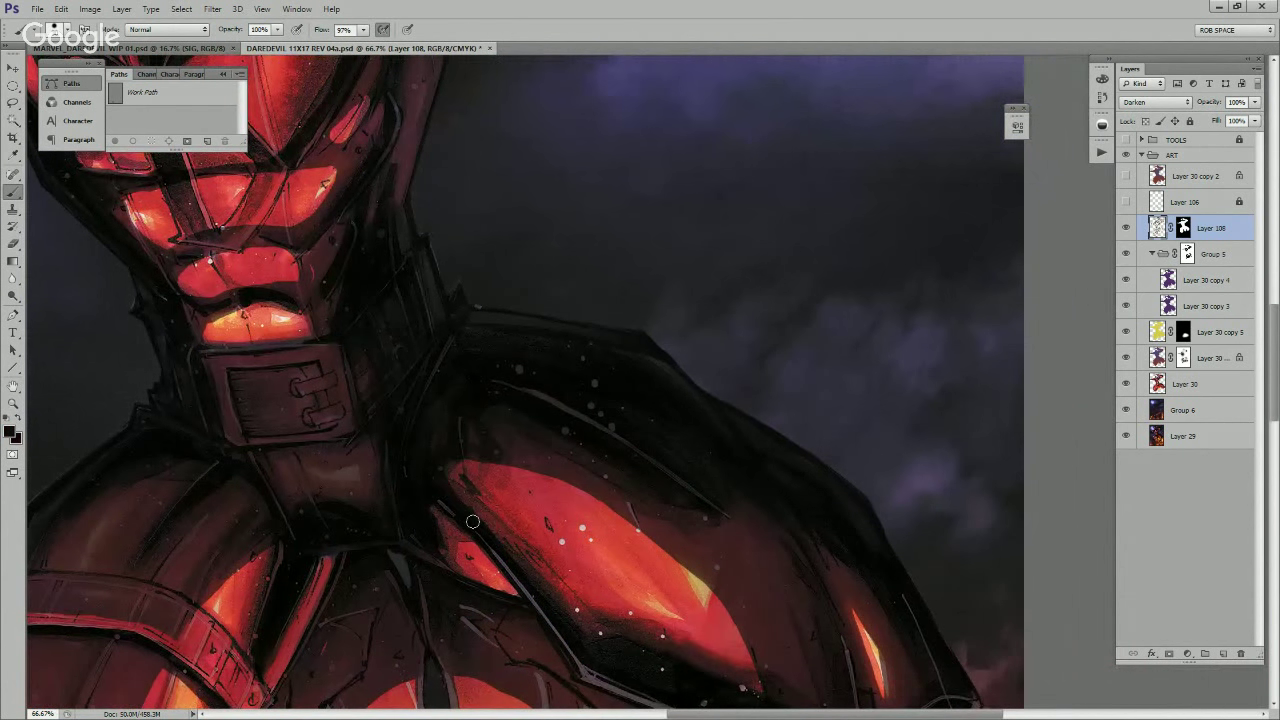
{"action": "mouse_move", "coordinate": [511, 562]}
{"action": "left_mouse_down"}
{"action": "mouse_move", "coordinate": [463, 500]}
{"action": "mouse_move", "coordinate": [532, 602]}
{"action": "left_mouse_up"}
{"action": "mouse_move", "coordinate": [559, 632]}
{"action": "left_mouse_down"}
{"action": "mouse_move", "coordinate": [468, 517]}
{"action": "mouse_move", "coordinate": [650, 573]}
{"action": "mouse_move", "coordinate": [639, 498]}
{"action": "mouse_move", "coordinate": [679, 558]}
{"action": "left_mouse_up"}
{"action": "left_click_drag", "start_coordinate": [628, 504], "coordinate": [678, 556]}
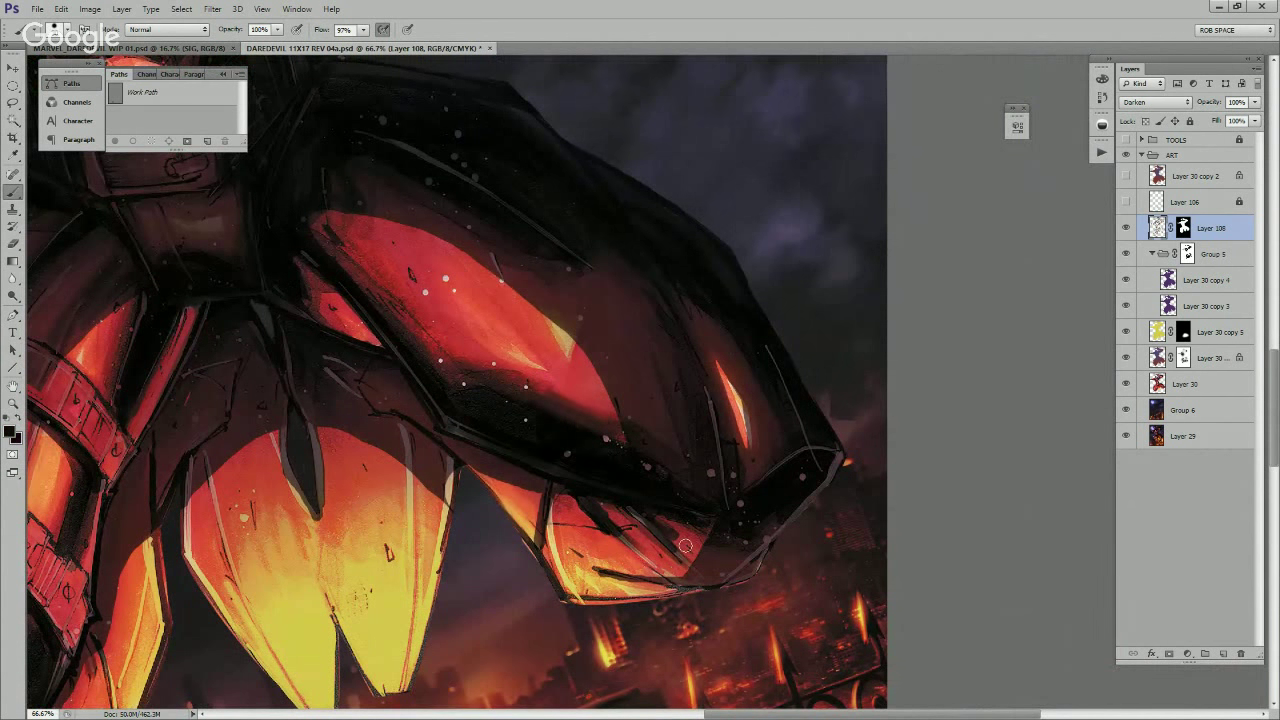
Step: Cover the pale lines on the shaded end of the glowing panel beneath the unstrapped thigh with sampled dark reds
{"action": "left_click", "coordinate": [684, 549], "text": "alt"}
{"action": "left_click", "coordinate": [746, 553], "text": "alt"}
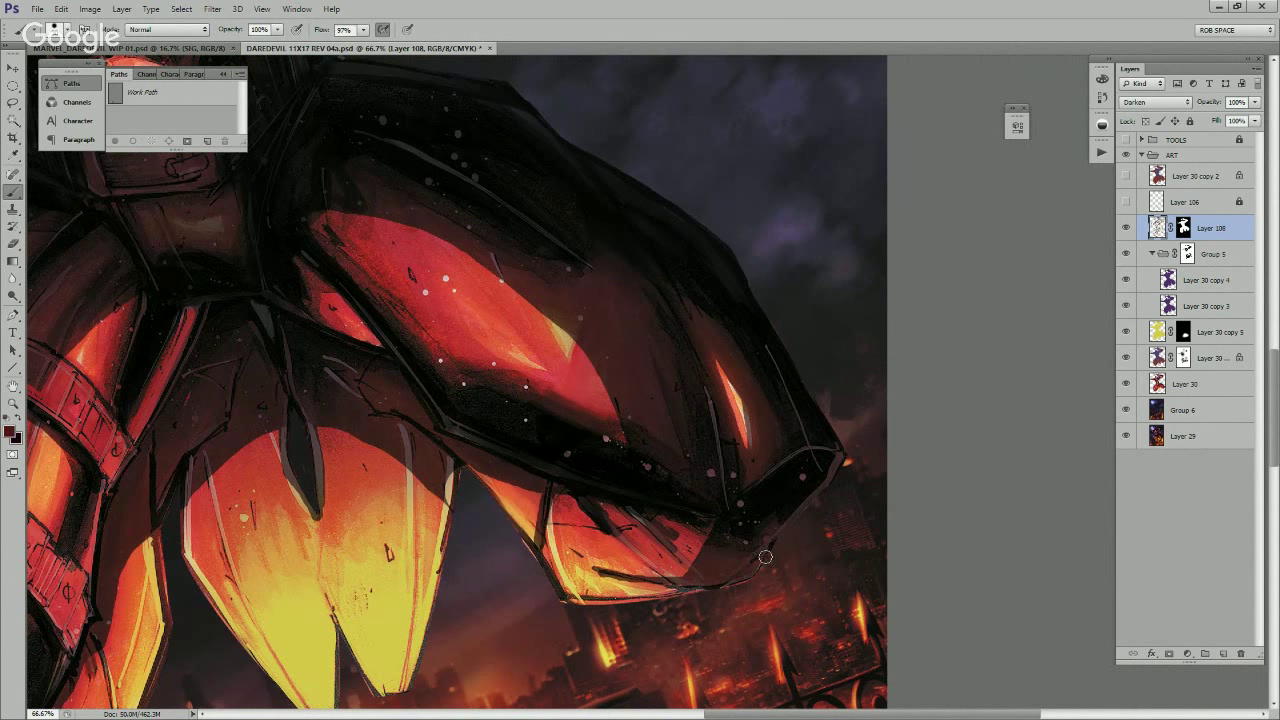
{"action": "left_click_drag", "start_coordinate": [677, 590], "coordinate": [610, 583]}
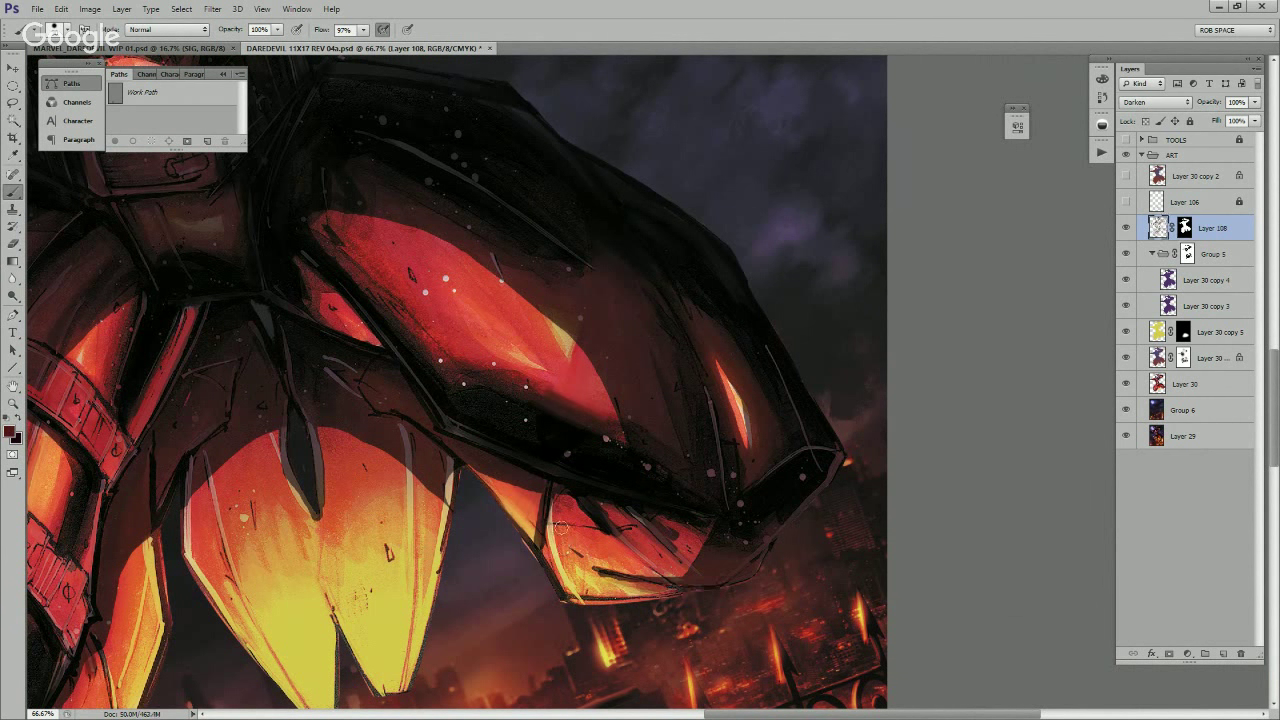
Step: Paint sampled orange and yellow over the pale edges of the glowing panel beneath the unstrapped thigh
{"action": "left_click", "coordinate": [557, 518], "text": "alt"}
{"action": "mouse_move", "coordinate": [554, 515]}
{"action": "left_mouse_down"}
{"action": "mouse_move", "coordinate": [571, 587]}
{"action": "mouse_move", "coordinate": [628, 601]}
{"action": "left_mouse_up"}
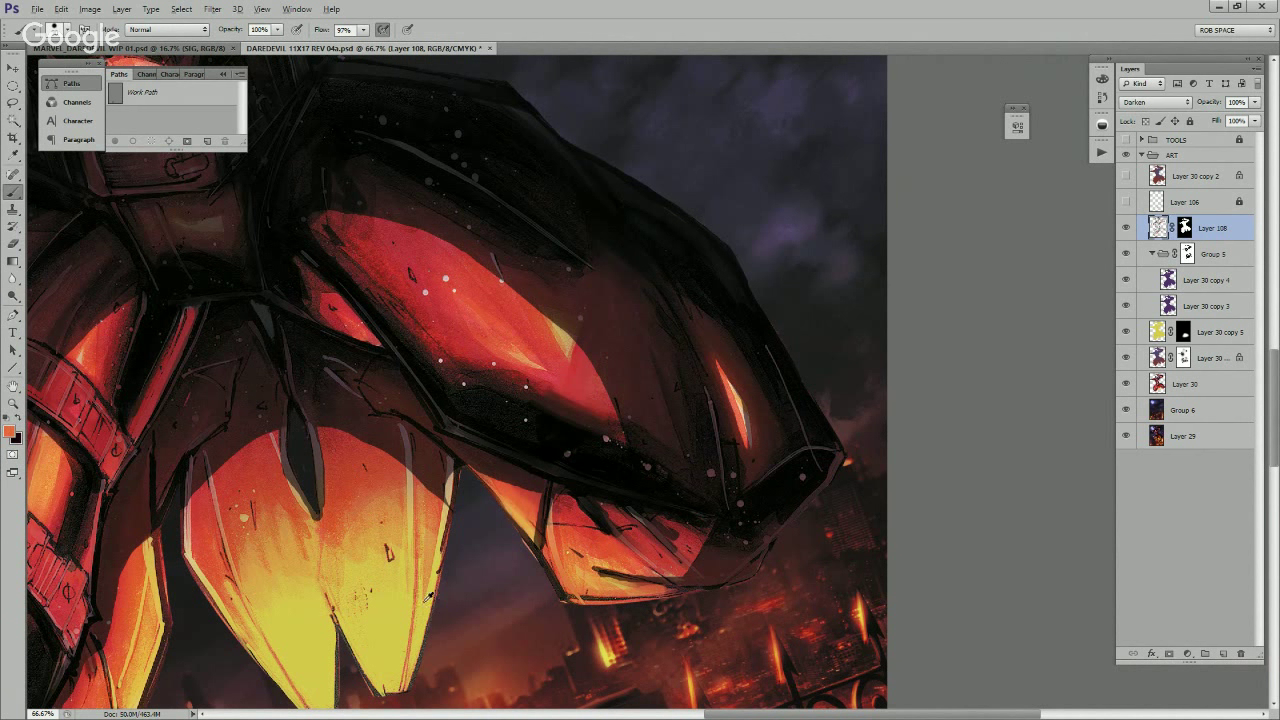
{"action": "mouse_move", "coordinate": [538, 544]}
{"action": "left_mouse_down"}
{"action": "mouse_move", "coordinate": [575, 601]}
{"action": "mouse_move", "coordinate": [668, 590]}
{"action": "left_mouse_up"}
{"action": "left_click_drag", "start_coordinate": [588, 530], "coordinate": [704, 514]}
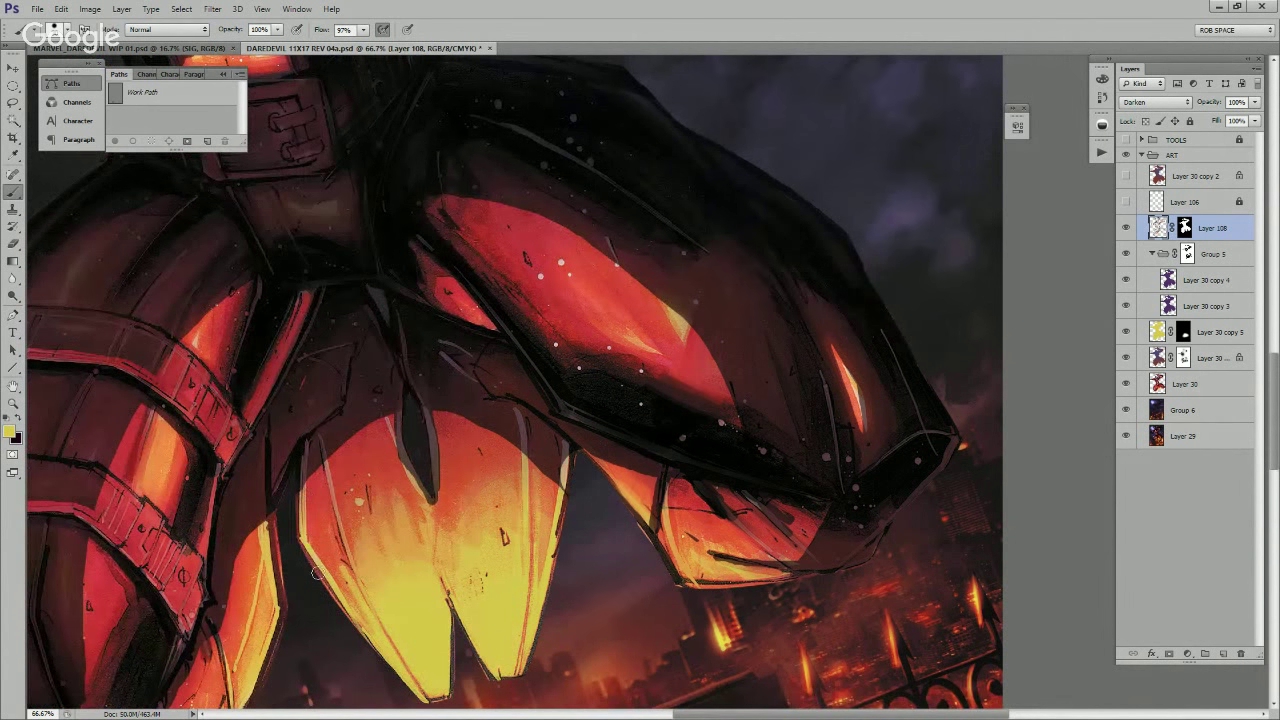
Step: Paint sampled dark colors over the pale streaks at the top of the central flap and around its dark center point
{"action": "left_click", "coordinate": [333, 476], "text": "alt"}
{"action": "left_click_drag", "start_coordinate": [425, 402], "coordinate": [433, 494]}
{"action": "left_click_drag", "start_coordinate": [396, 406], "coordinate": [418, 507]}
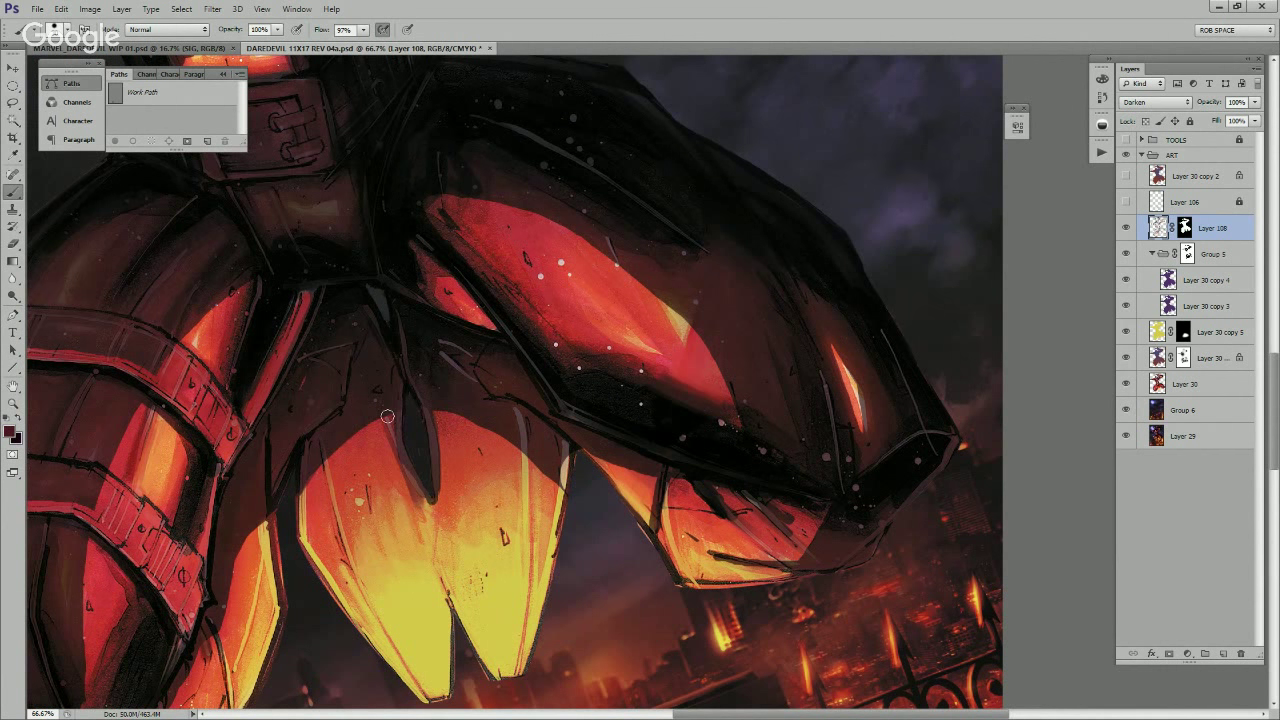
{"action": "left_click_drag", "start_coordinate": [433, 347], "coordinate": [427, 371]}
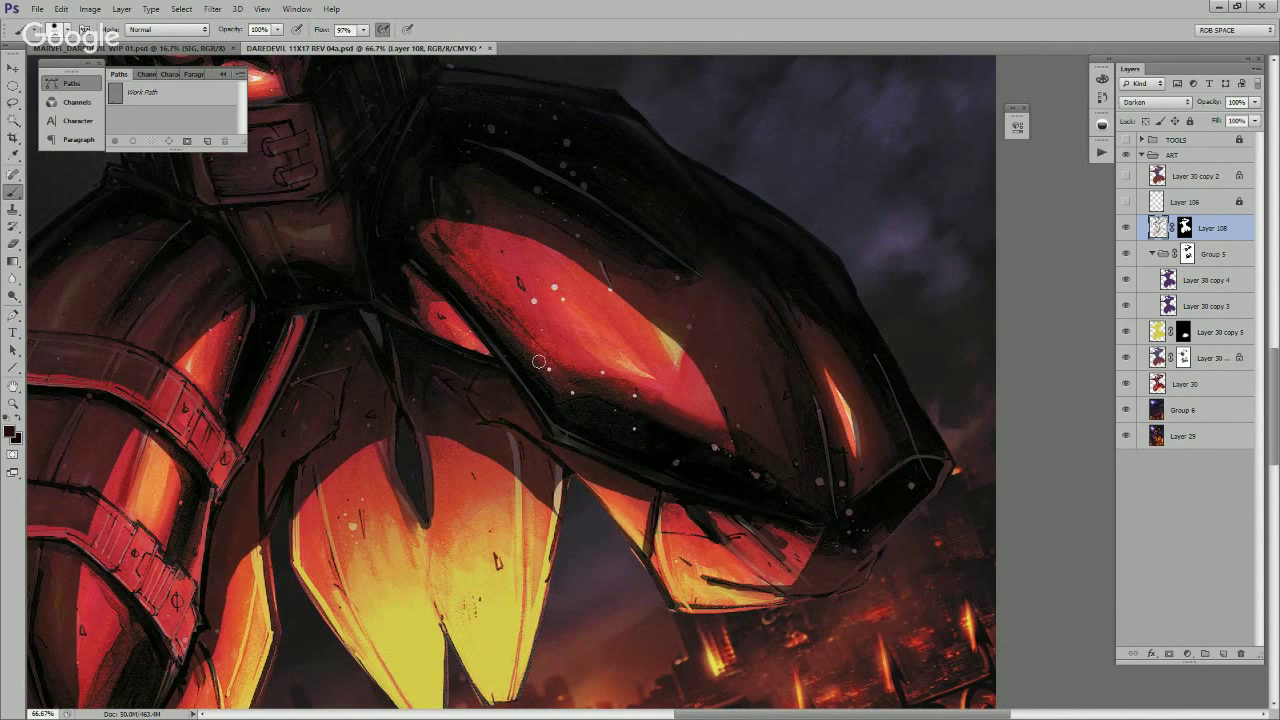
Step: Paint sampled reds over the white specks on the unstrapped thigh's glowing panel
{"action": "left_click_drag", "start_coordinate": [503, 372], "coordinate": [602, 528]}
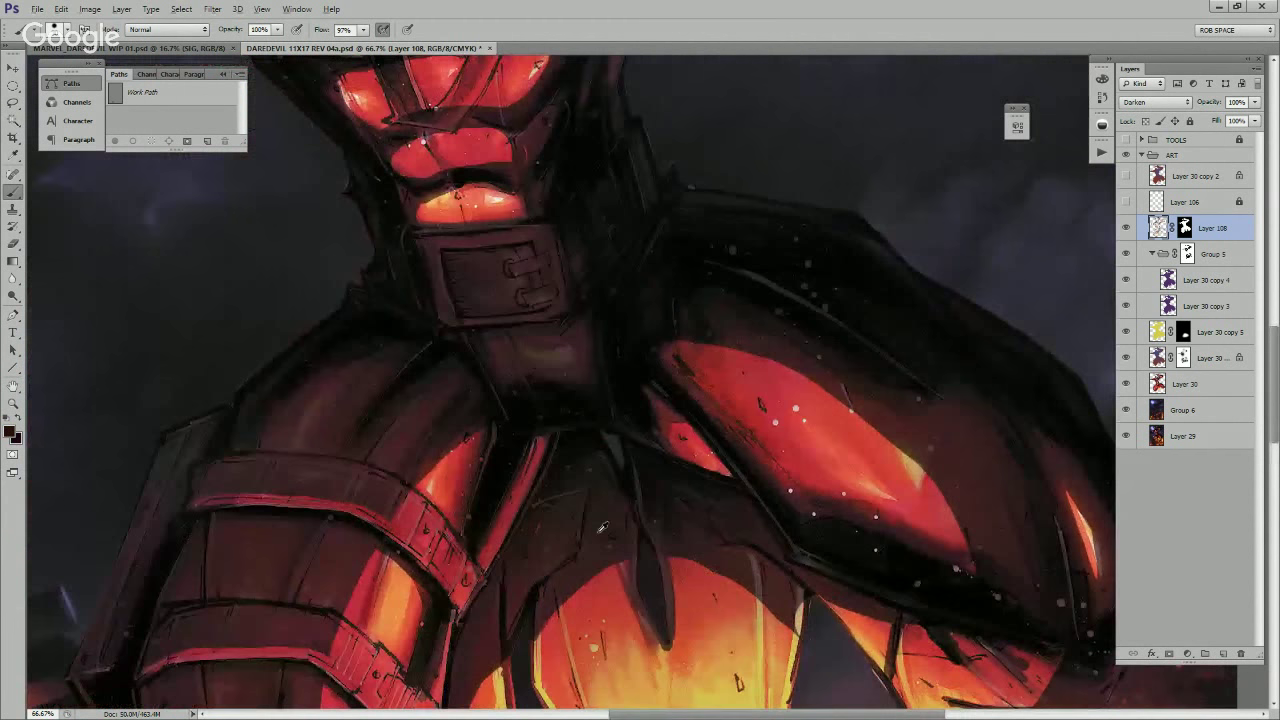
{"action": "left_click_drag", "start_coordinate": [737, 502], "coordinate": [589, 570]}
{"action": "left_click", "coordinate": [650, 484], "text": "alt"}
{"action": "left_click_drag", "start_coordinate": [656, 487], "coordinate": [650, 478]}
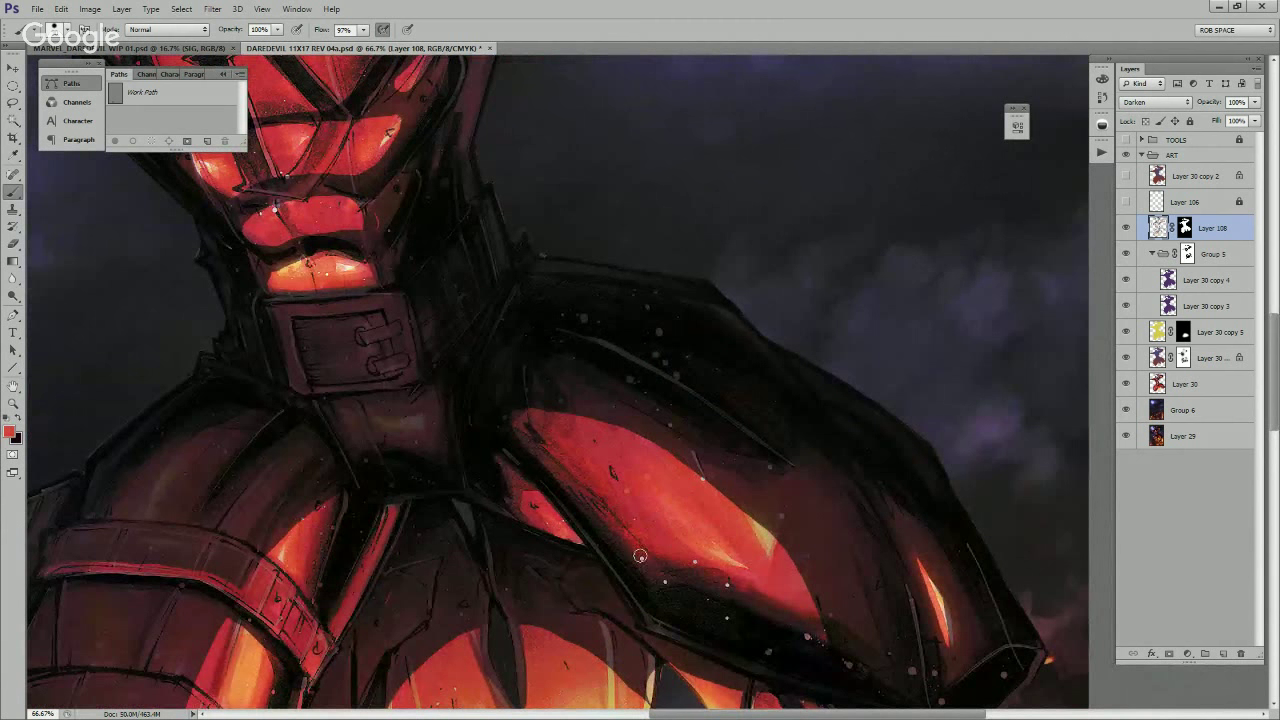
{"action": "left_click", "coordinate": [632, 555], "text": "alt"}
{"action": "left_click_drag", "start_coordinate": [694, 568], "coordinate": [646, 512]}
{"action": "left_click", "coordinate": [646, 512], "text": "alt"}
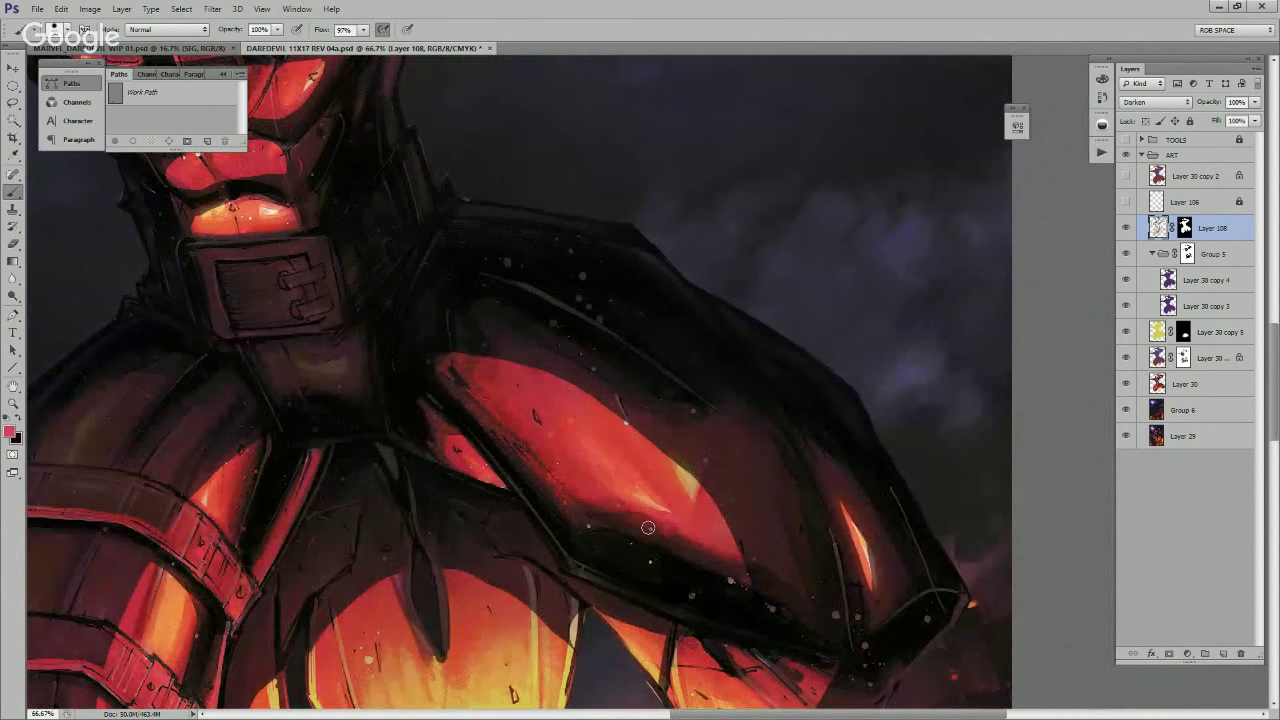
Step: Cover the specks along the unstrapped thigh's dark lower edge and around the glowing panel's tip with sampled black, red and maroon
{"action": "left_click", "coordinate": [645, 526], "text": "alt"}
{"action": "left_click", "coordinate": [636, 556], "text": "alt"}
{"action": "left_click_drag", "start_coordinate": [644, 555], "coordinate": [610, 588]}
{"action": "left_click_drag", "start_coordinate": [720, 485], "coordinate": [605, 440]}
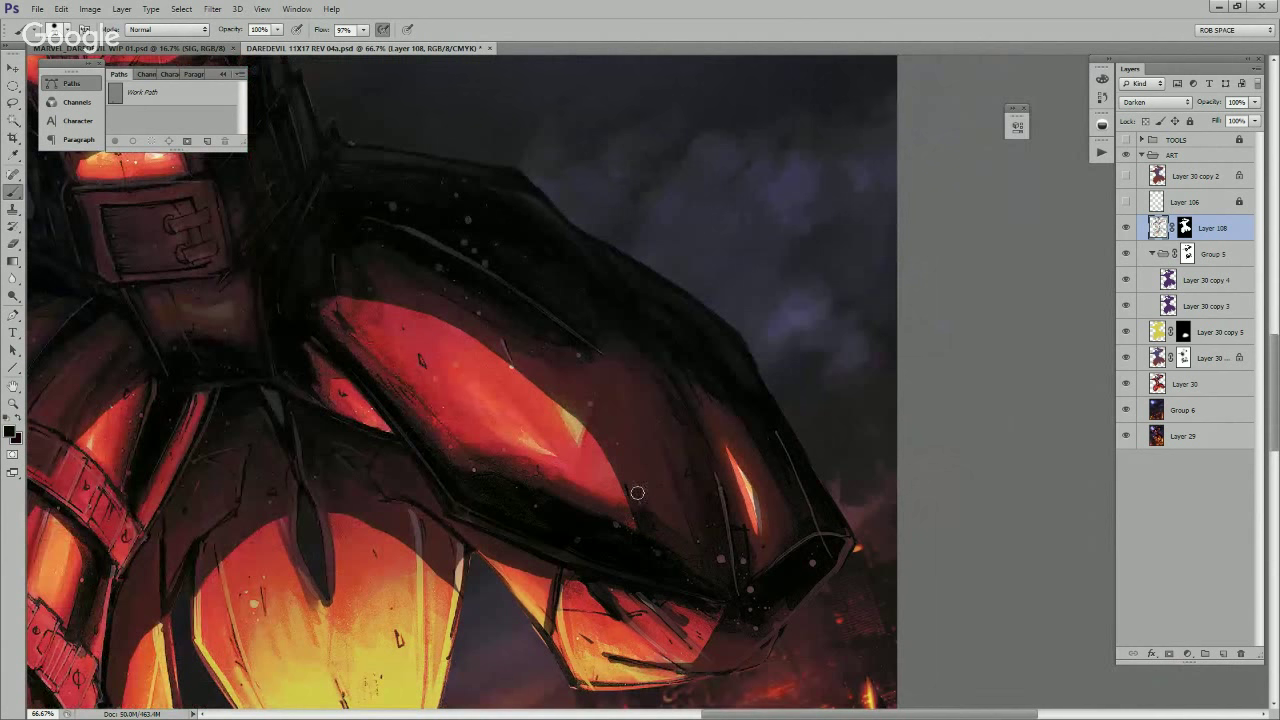
{"action": "left_click", "coordinate": [651, 483], "text": "alt"}
{"action": "left_click_drag", "start_coordinate": [601, 387], "coordinate": [683, 552]}
{"action": "left_click", "coordinate": [598, 534], "text": "alt"}
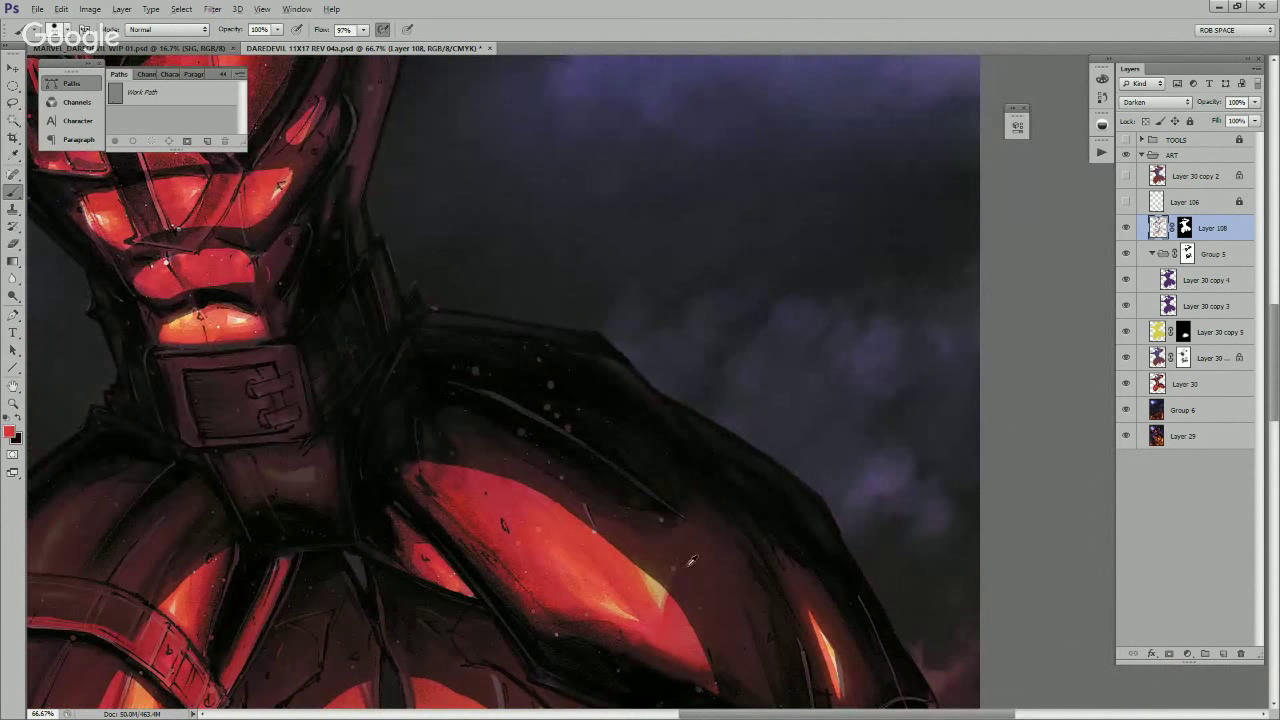
{"action": "left_click", "coordinate": [690, 562], "text": "alt"}
{"action": "left_click_drag", "start_coordinate": [489, 392], "coordinate": [622, 532]}
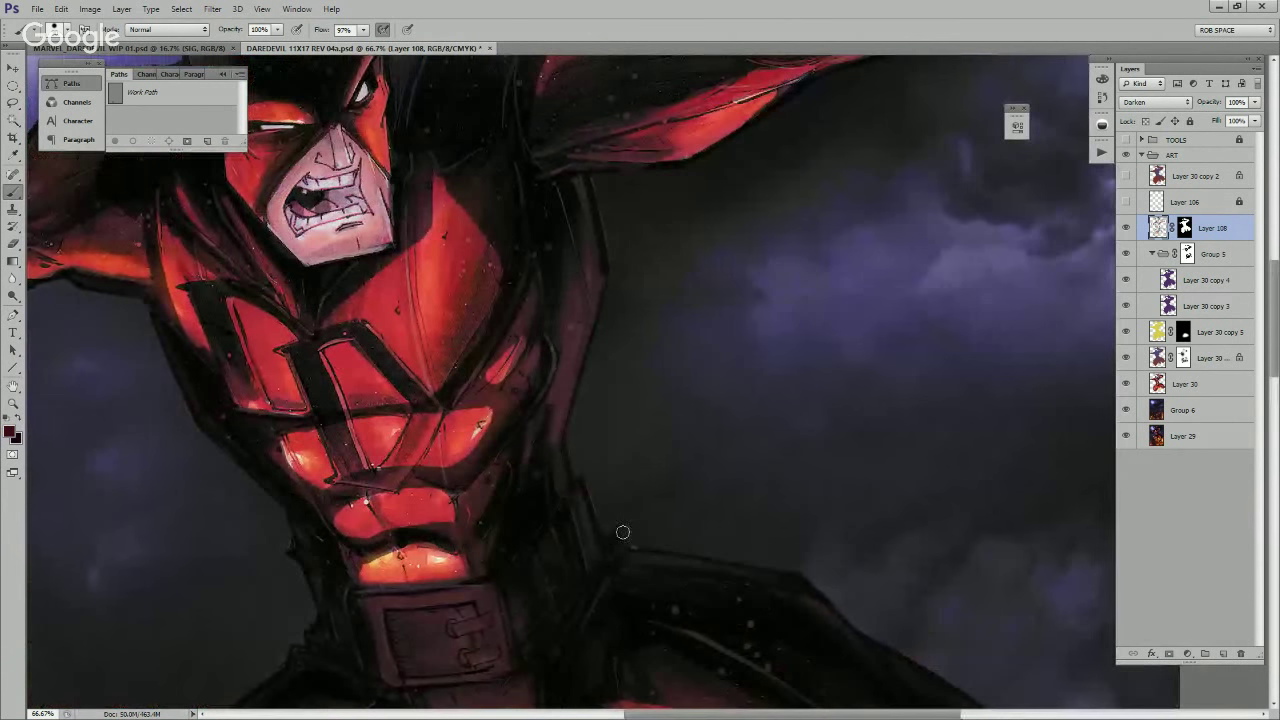
Step: Paint sampled black over the pale specks along the shaded side of the torso
{"action": "left_click_drag", "start_coordinate": [520, 481], "coordinate": [555, 537]}
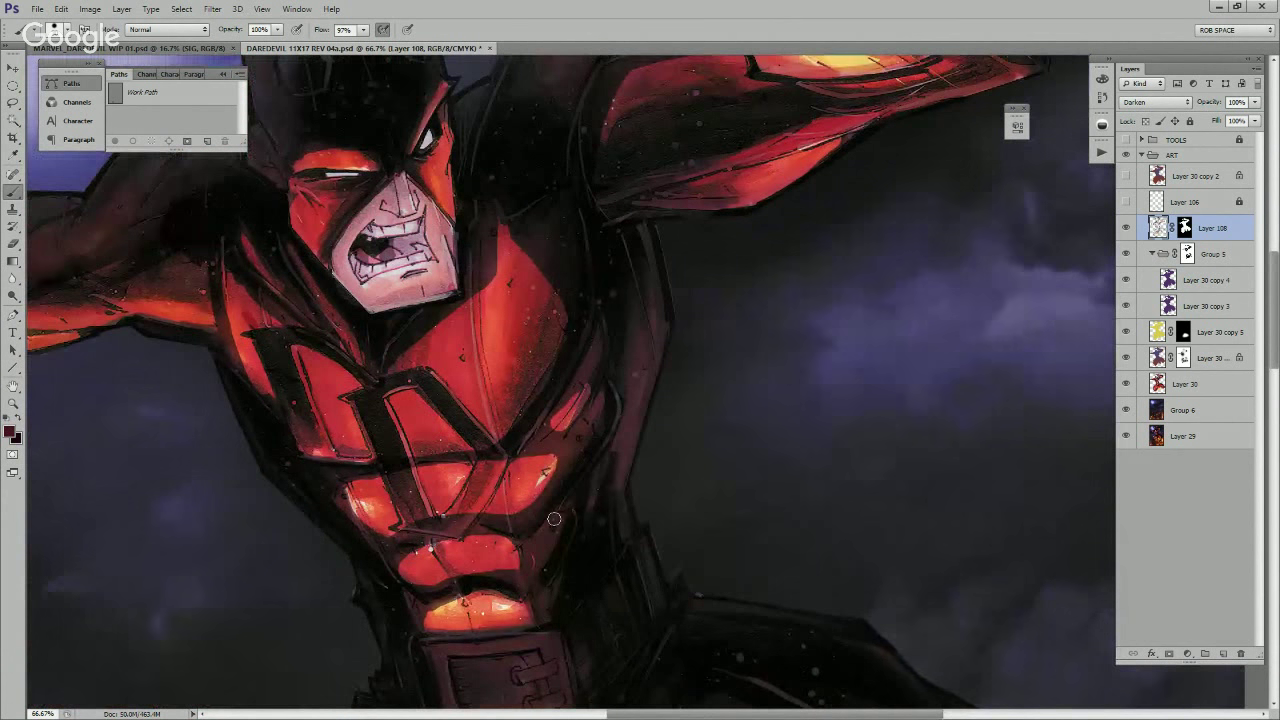
{"action": "left_click", "coordinate": [620, 406], "text": "alt"}
{"action": "left_click_drag", "start_coordinate": [605, 367], "coordinate": [810, 472]}
{"action": "left_click_drag", "start_coordinate": [714, 280], "coordinate": [614, 477]}
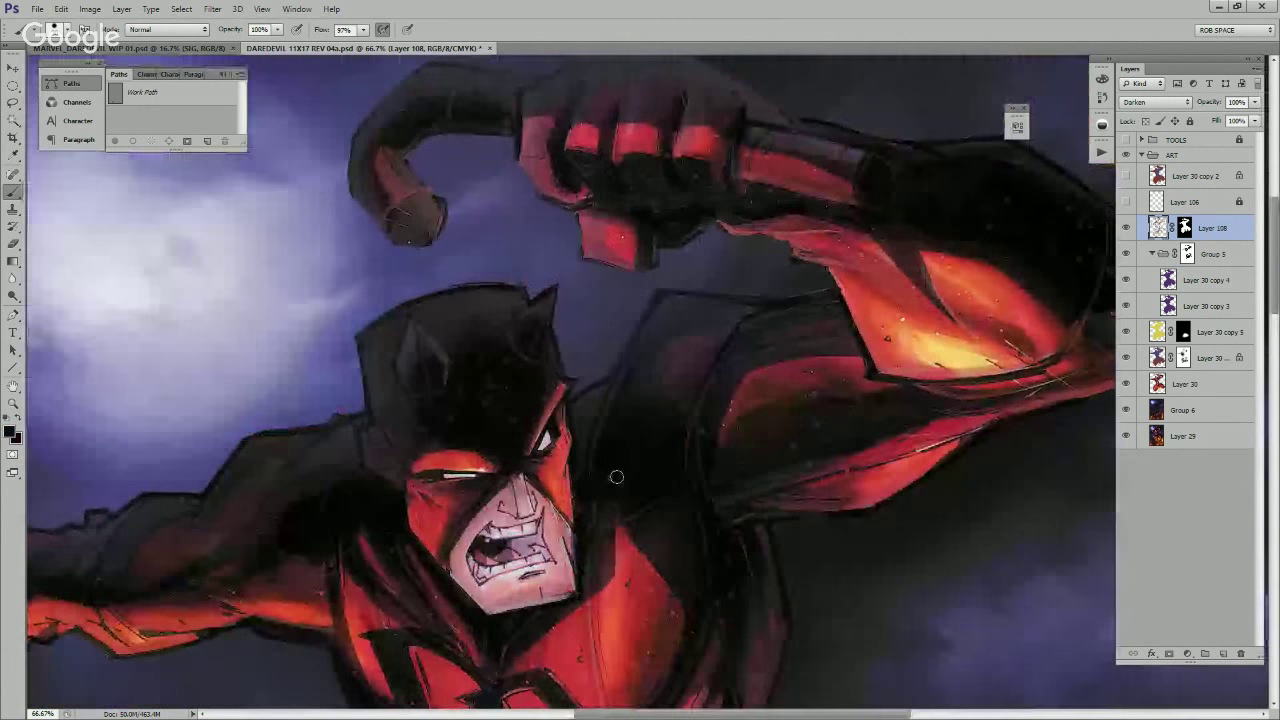
Step: Paint sampled red and dark tones over the pale marks along the strapped thigh's inner edge beside the straps
{"action": "key", "text": "z"}
{"action": "left_click", "coordinate": [677, 446], "text": "alt"}
{"action": "left_click", "coordinate": [695, 466], "text": "alt"}
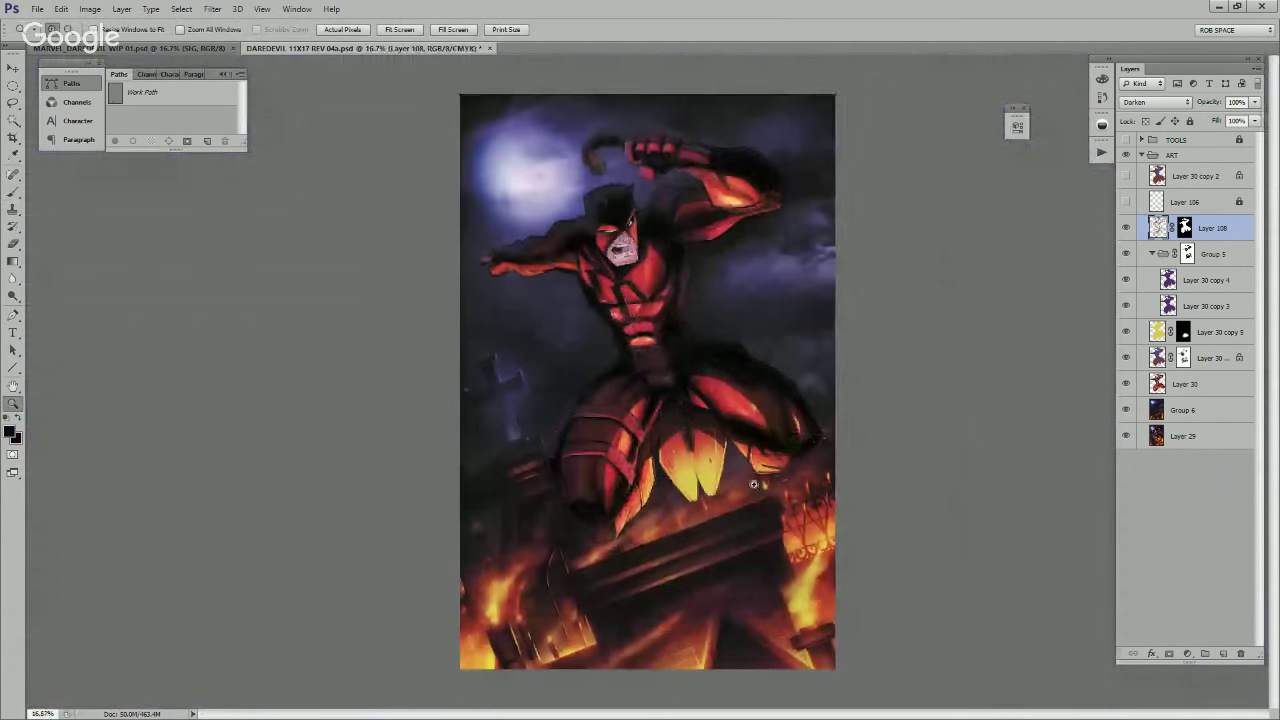
{"action": "left_click", "coordinate": [818, 429]}
{"action": "left_click", "coordinate": [818, 430]}
{"action": "left_click", "coordinate": [820, 436]}
{"action": "key", "text": "b"}
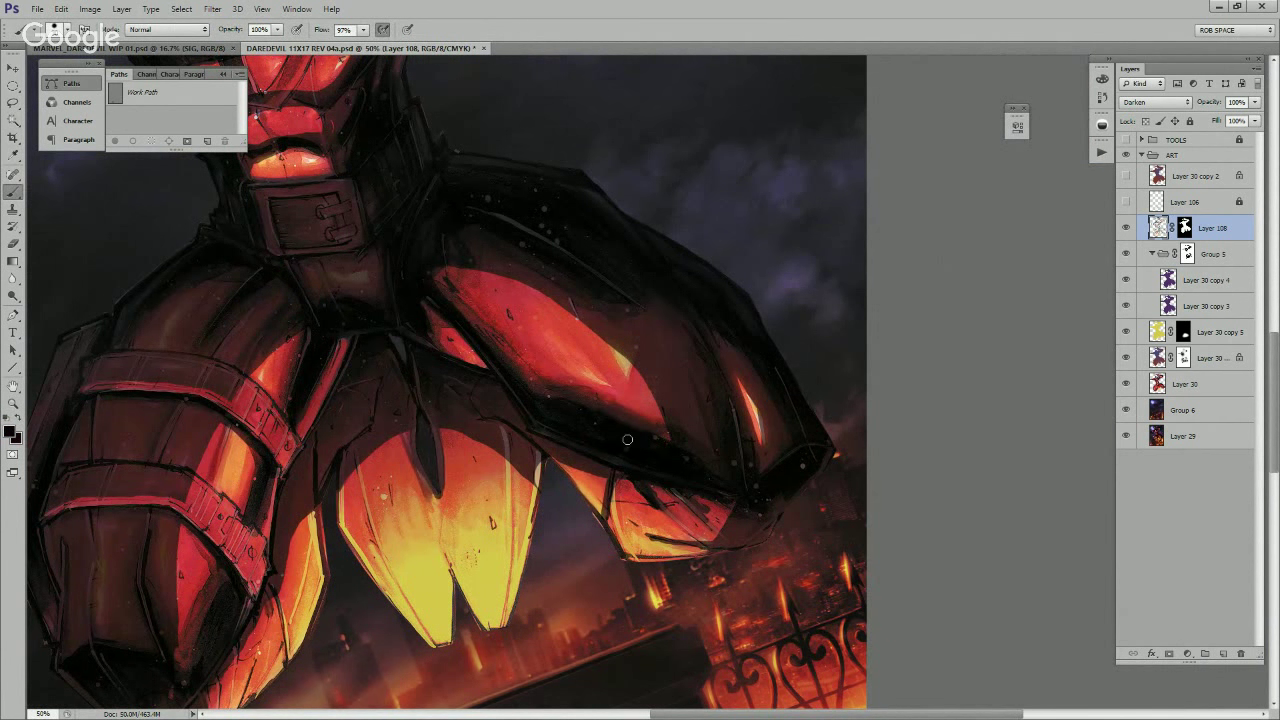
{"action": "scroll", "coordinate": [627, 440], "scroll_direction": "up", "scroll_amount": 3}
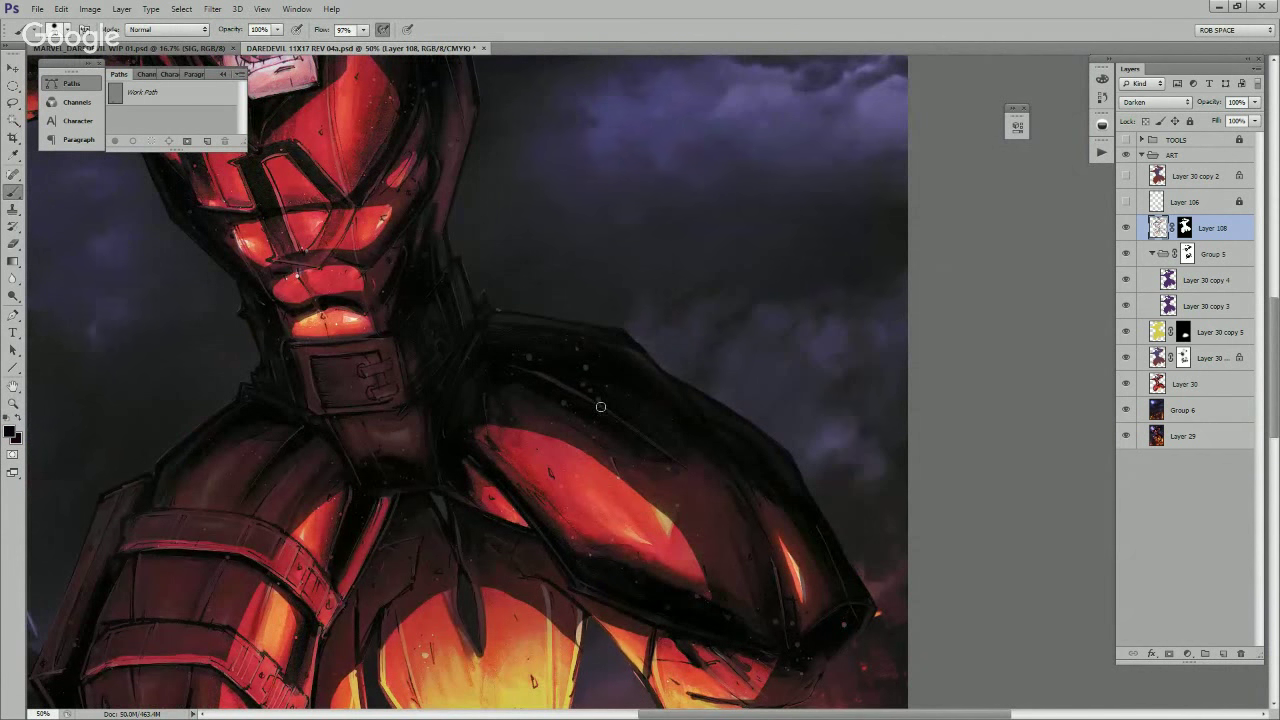
{"action": "left_click_drag", "start_coordinate": [749, 526], "coordinate": [854, 369]}
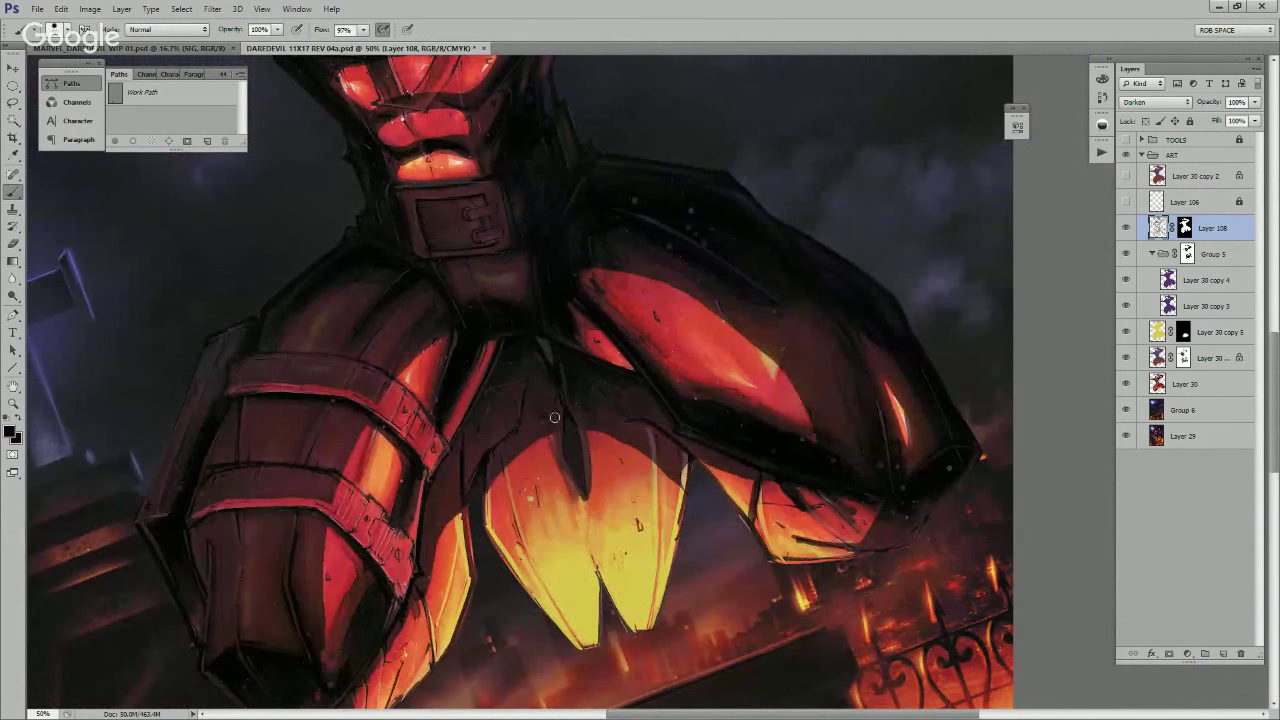
{"action": "scroll", "coordinate": [554, 417], "scroll_direction": "down", "scroll_amount": 3}
{"action": "left_click", "coordinate": [547, 365], "text": "alt"}
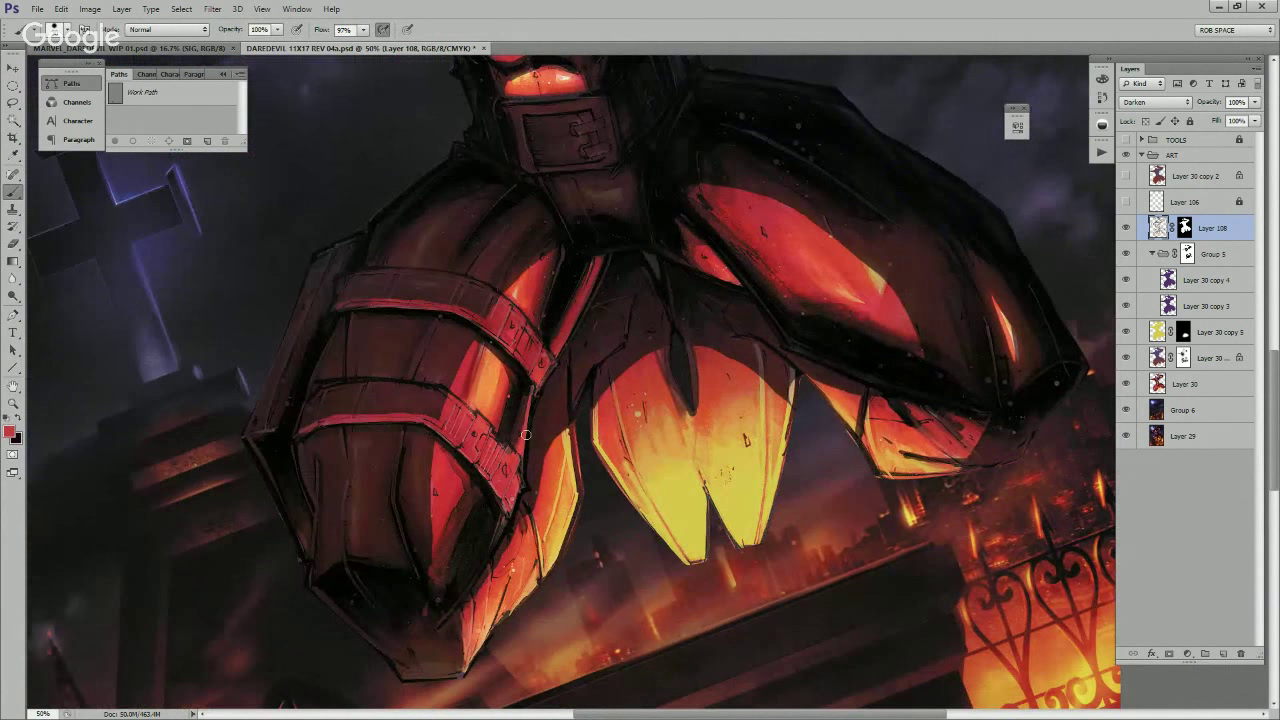
{"action": "left_click", "coordinate": [532, 466], "text": "alt"}
{"action": "left_click_drag", "start_coordinate": [520, 474], "coordinate": [543, 427]}
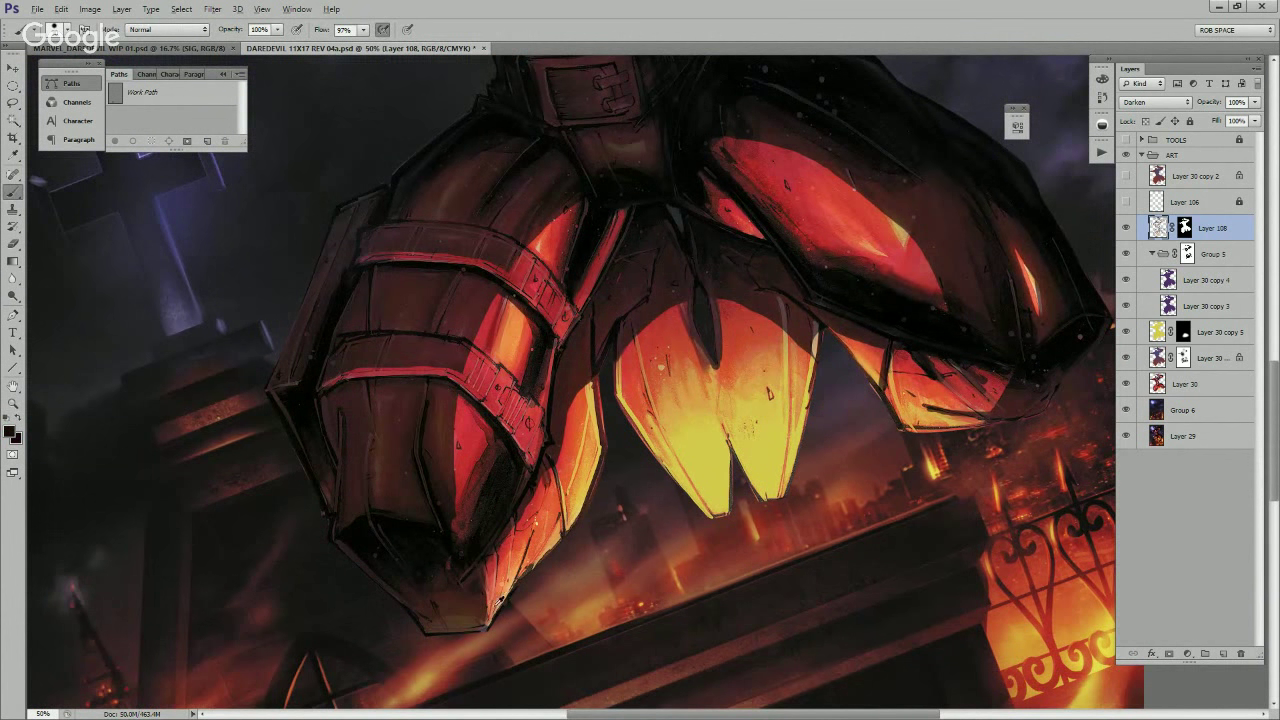
{"action": "left_click", "coordinate": [481, 605], "text": "alt"}
Step: Compare the whole illustration with Layer 108 hidden and shown, and duplicate Layer 108
{"action": "key", "text": "z"}
{"action": "left_click", "coordinate": [510, 585], "text": "alt"}
{"action": "left_click", "coordinate": [520, 590], "text": "alt"}
{"action": "left_click", "coordinate": [535, 595], "text": "alt"}
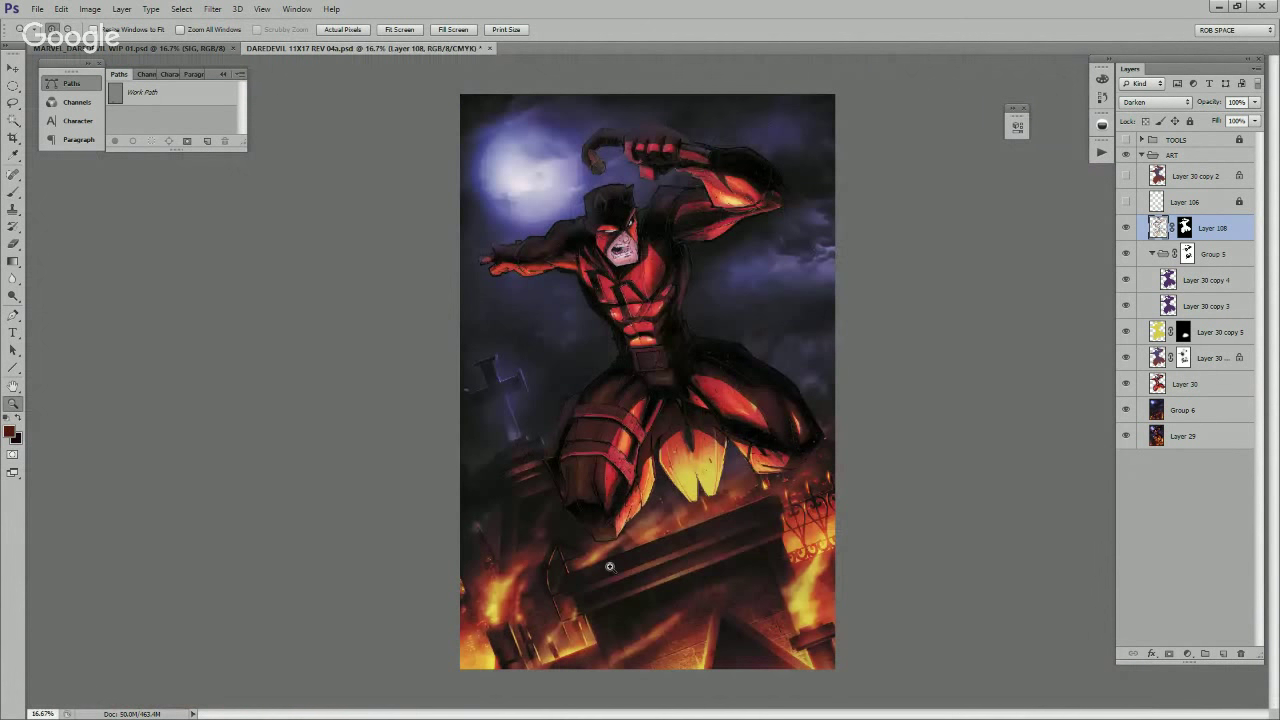
{"action": "left_click", "coordinate": [1125, 228]}
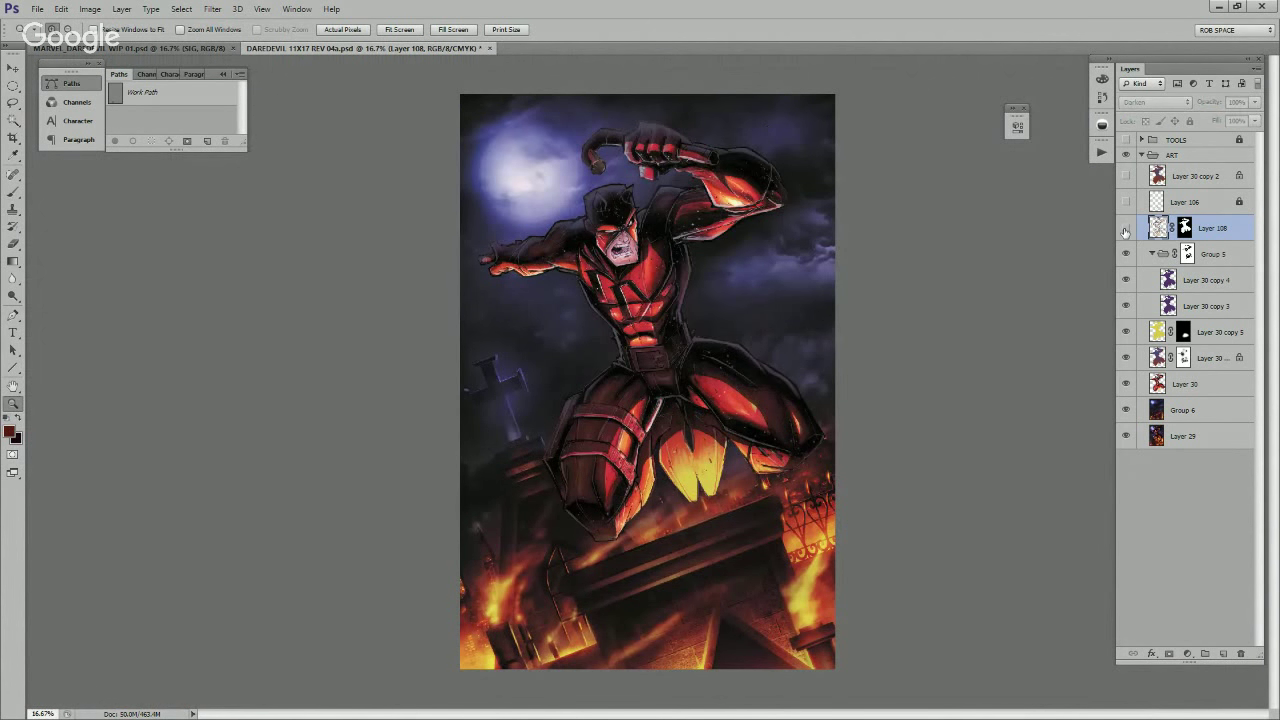
{"action": "left_click", "coordinate": [1126, 229]}
{"action": "left_click", "coordinate": [1126, 229]}
{"action": "left_click", "coordinate": [1126, 229]}
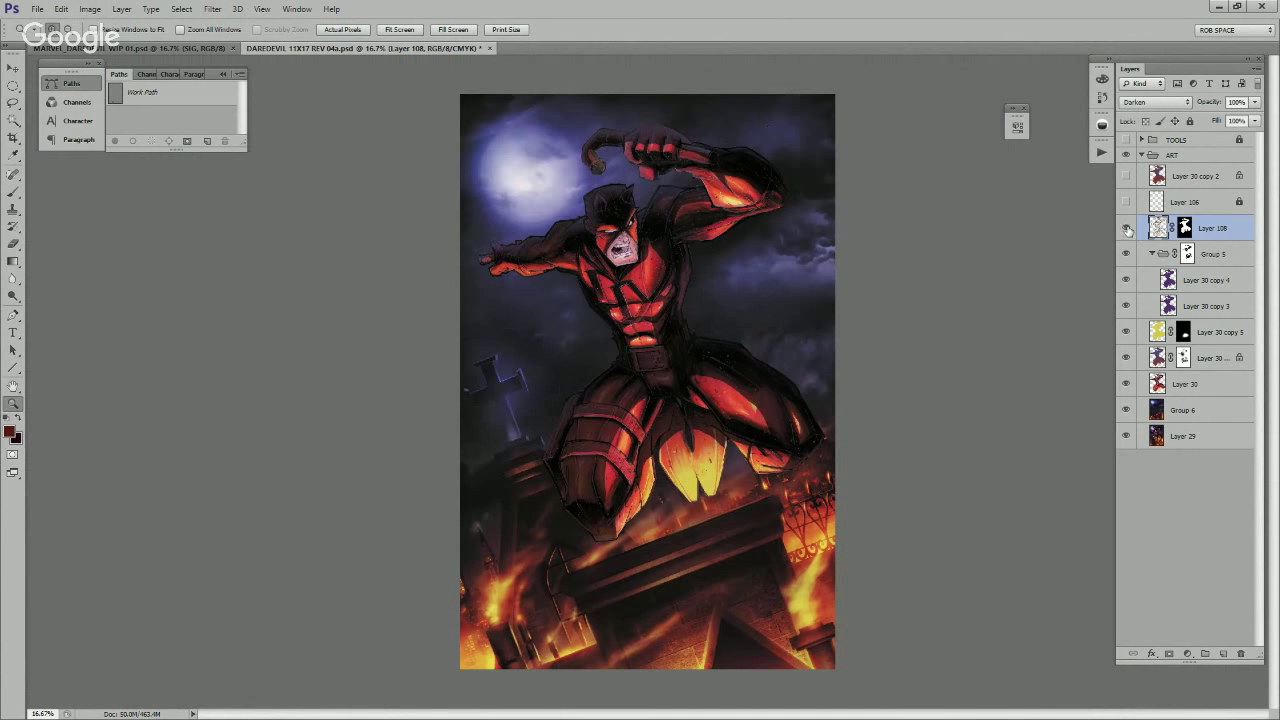
{"action": "key", "text": "ctrl+j"}
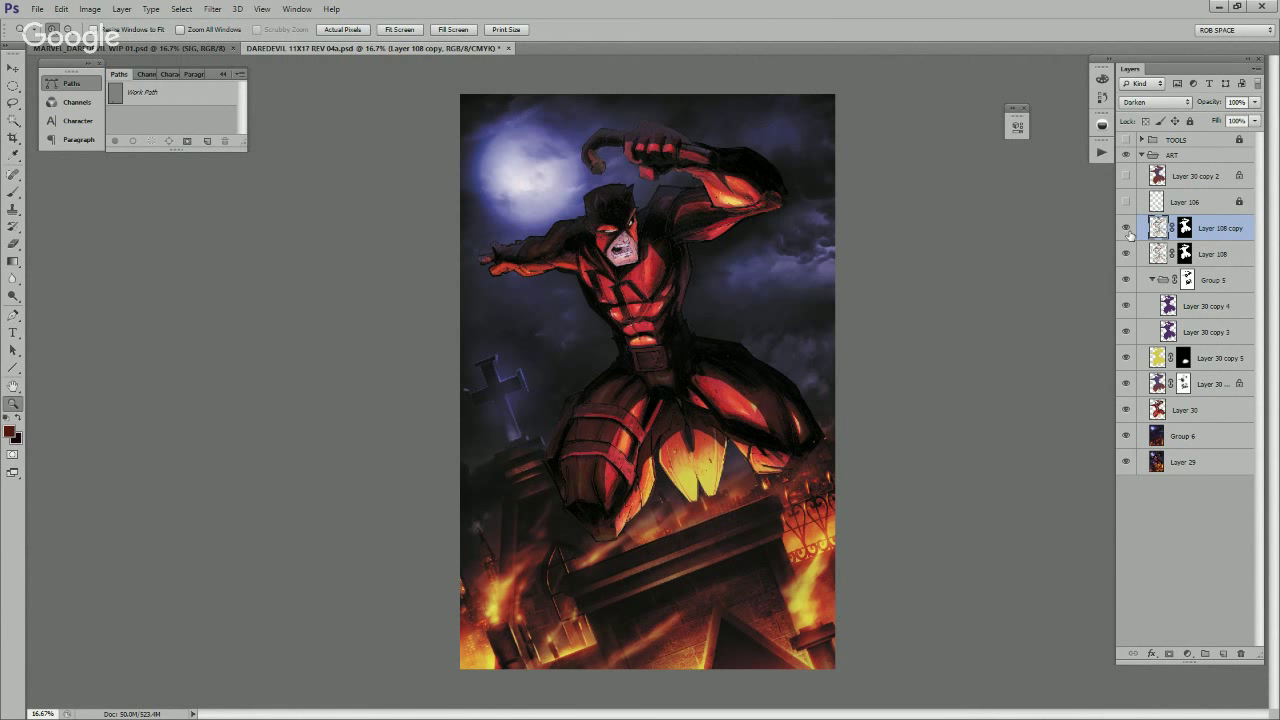
Step: Merge Layer 108 copy with Layer 108, set the merged layer to Darken, and compare the artwork with it hidden and shown
{"action": "left_click", "coordinate": [1202, 252], "text": "shift"}
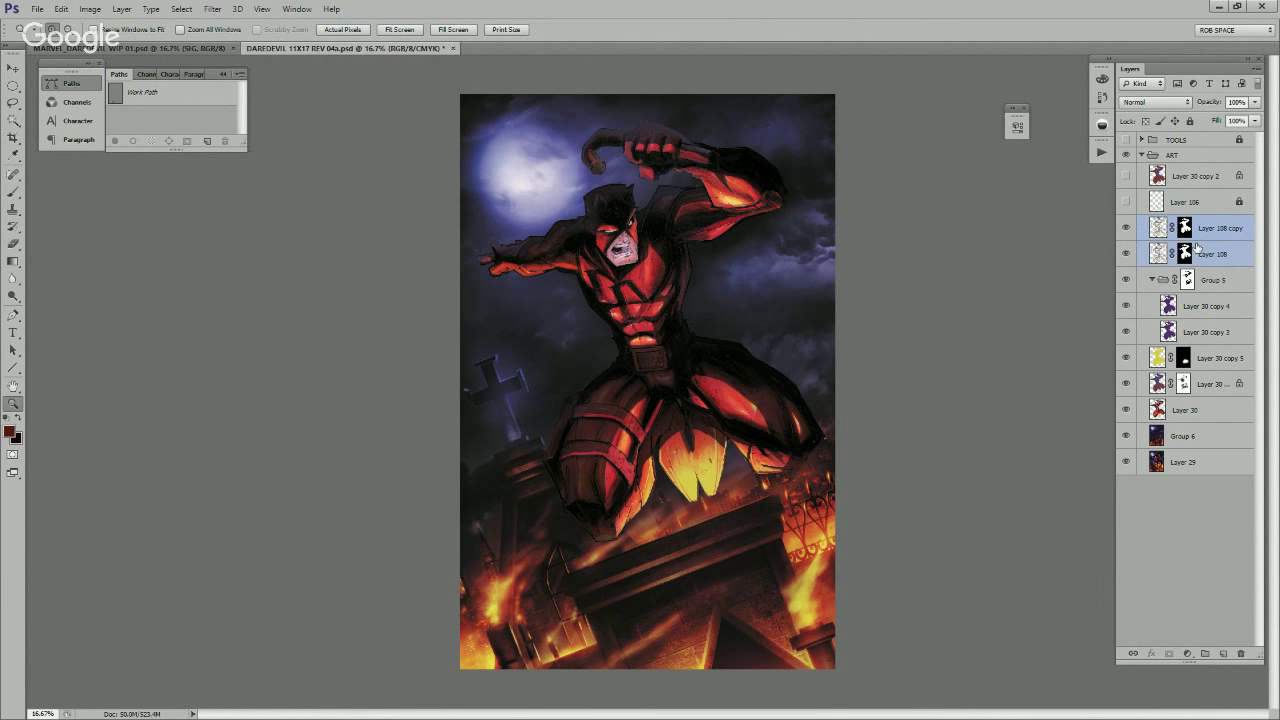
{"action": "key", "text": "ctrl+e"}
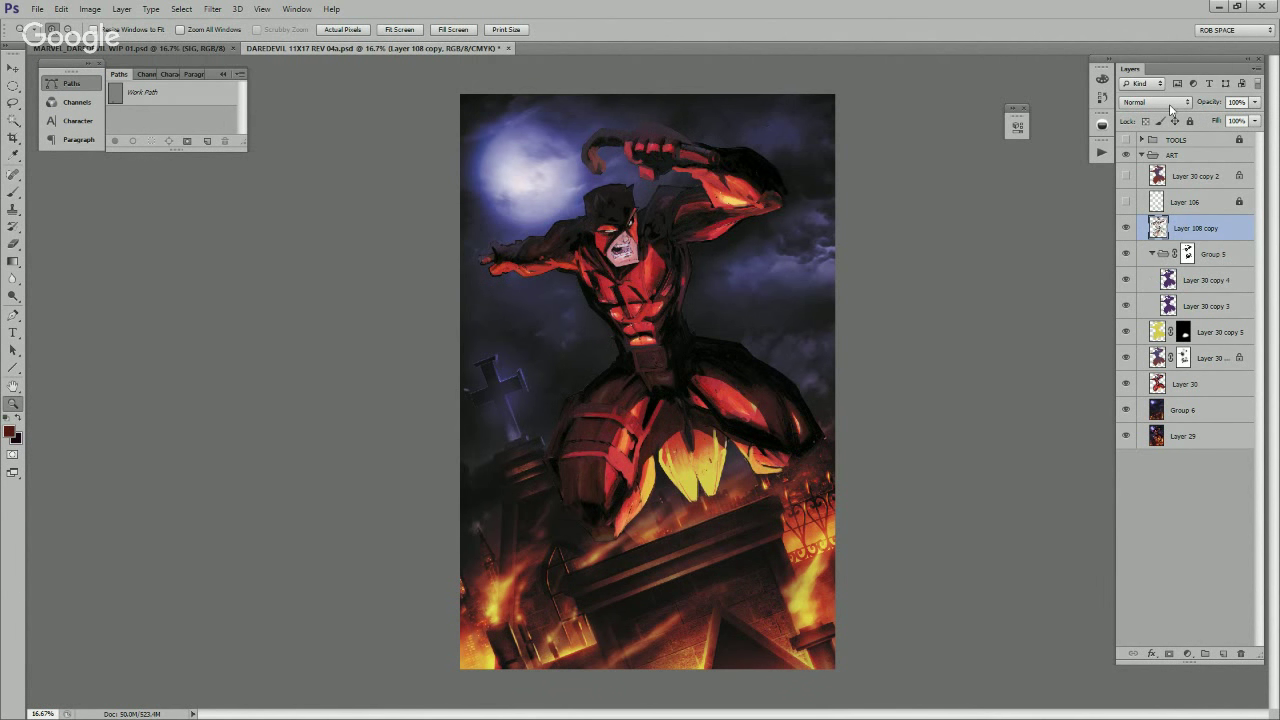
{"action": "left_click", "coordinate": [1155, 102]}
{"action": "left_click", "coordinate": [1146, 140]}
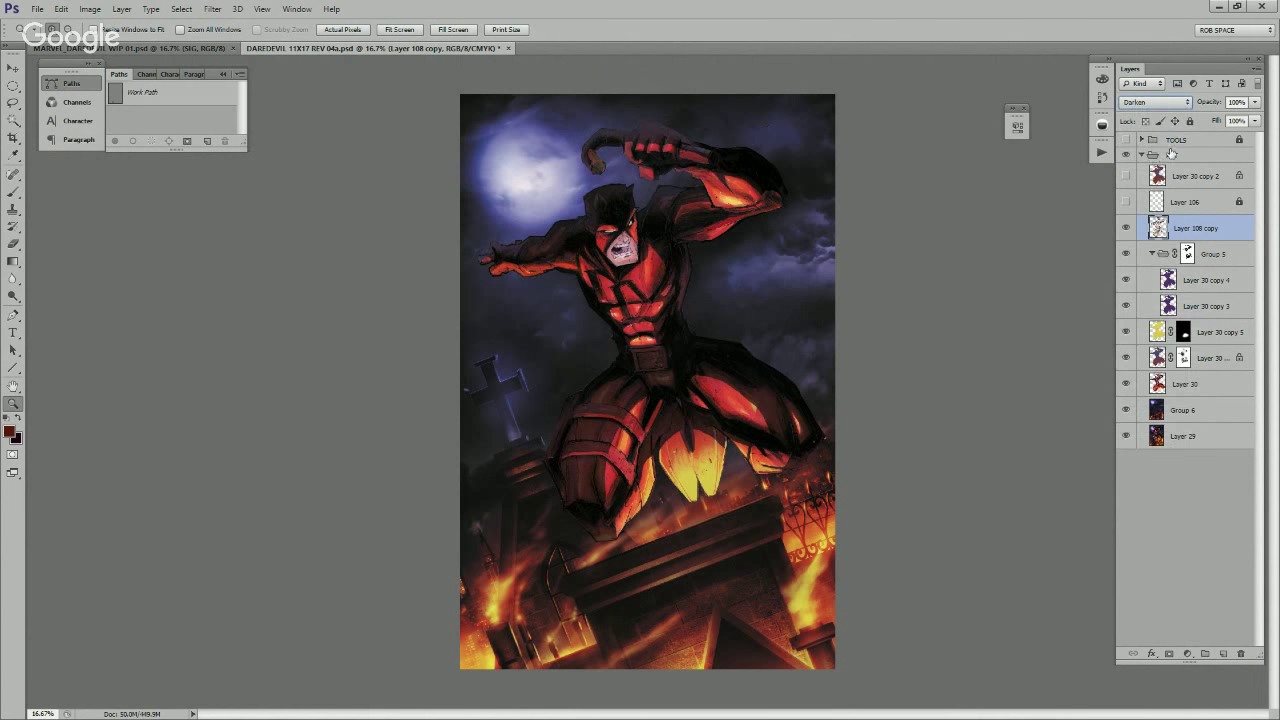
{"action": "left_click", "coordinate": [1127, 228]}
{"action": "left_click", "coordinate": [1127, 228]}
{"action": "left_click", "coordinate": [1127, 228]}
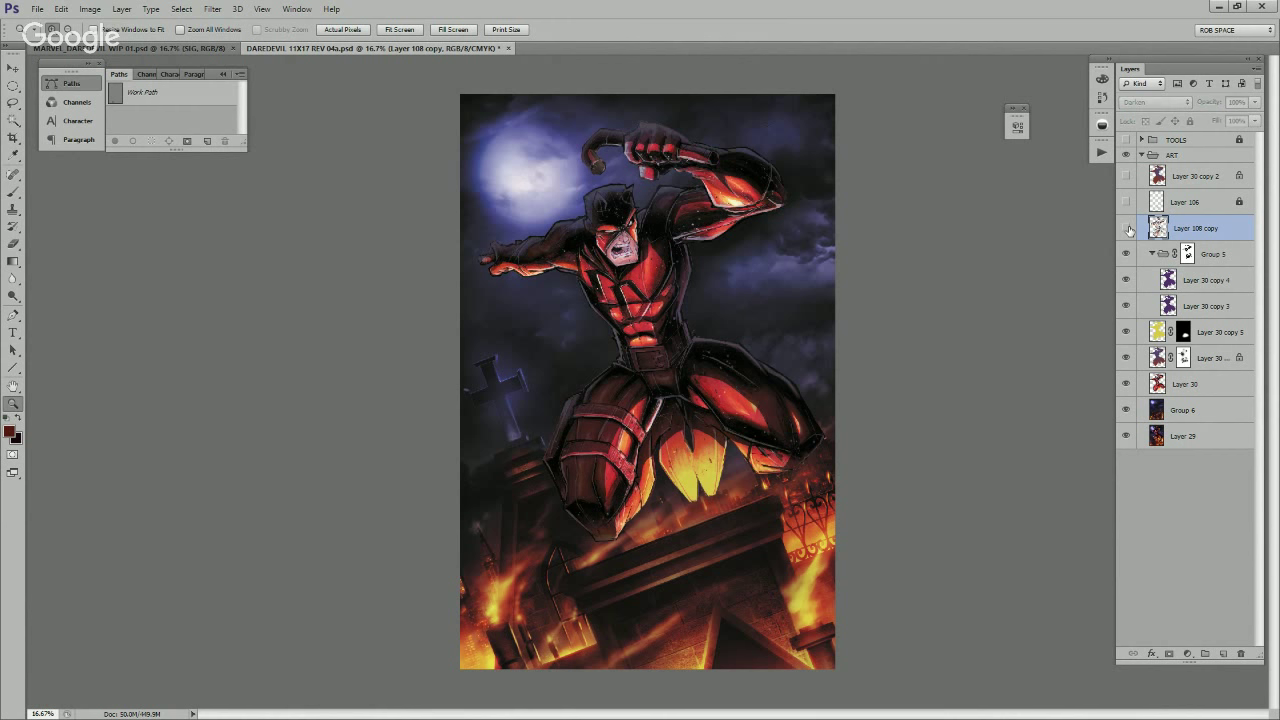
{"action": "left_click", "coordinate": [1127, 228]}
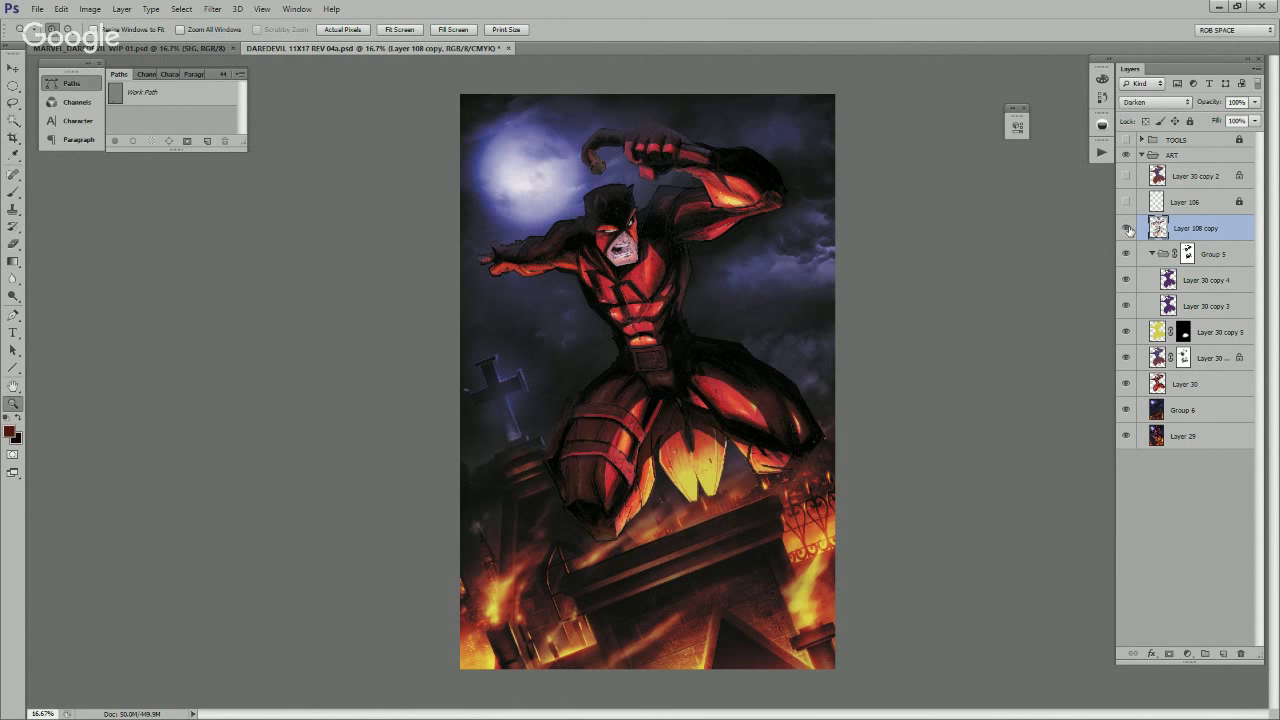
Step: Paint white on the Group 5 mask over the hooked club with the ROB SHARP 50 REV 02 brush to darken it
{"action": "left_click", "coordinate": [655, 172]}
{"action": "left_click", "coordinate": [655, 172]}
{"action": "left_click_drag", "start_coordinate": [655, 172], "coordinate": [805, 367]}
{"action": "key", "text": "b"}
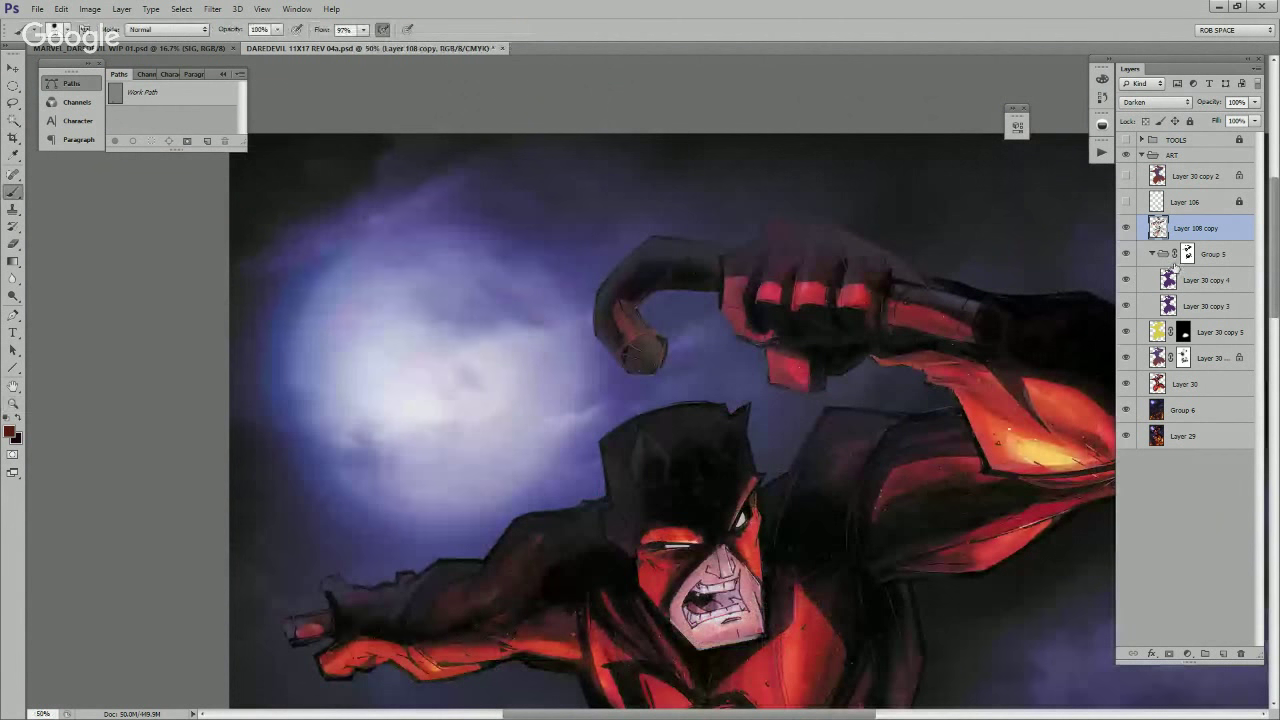
{"action": "left_click", "coordinate": [1188, 254]}
{"action": "right_click", "coordinate": [878, 336]}
{"action": "left_click", "coordinate": [788, 537]}
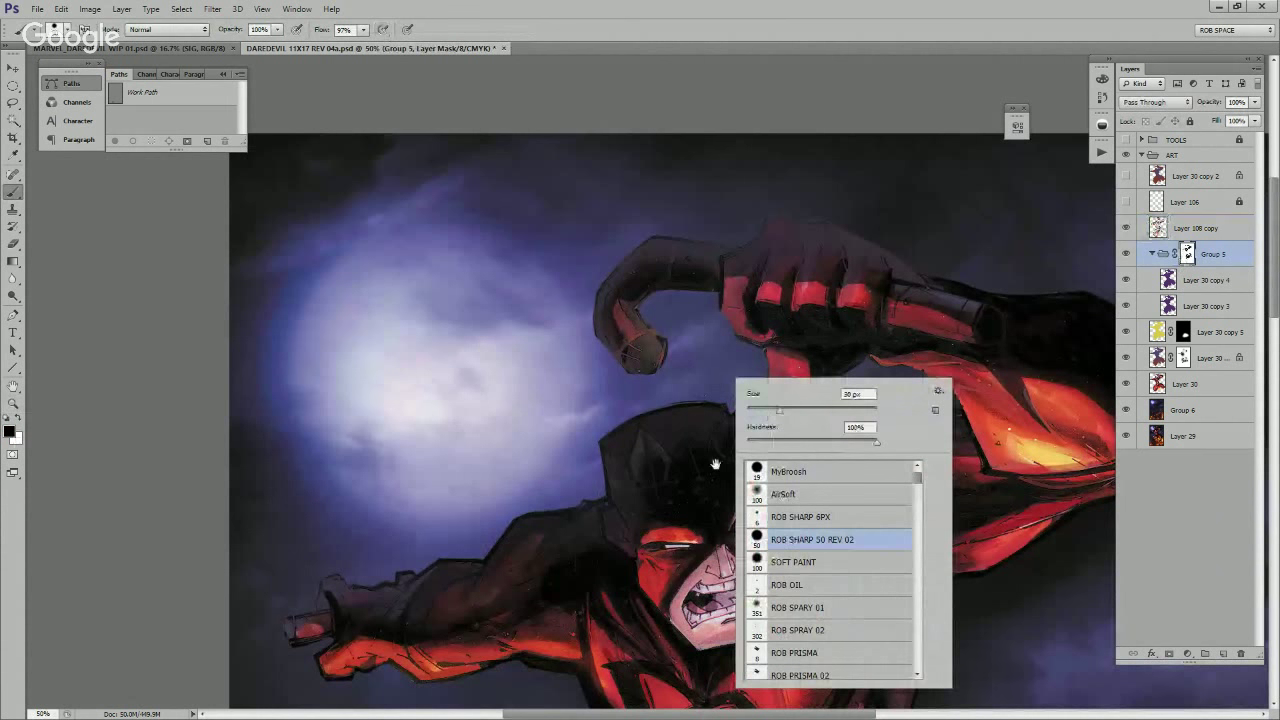
{"action": "left_click_drag", "start_coordinate": [714, 463], "coordinate": [712, 459]}
{"action": "key", "text": "x"}
{"action": "mouse_move", "coordinate": [645, 356]}
{"action": "left_mouse_down"}
{"action": "mouse_move", "coordinate": [612, 313]}
{"action": "mouse_move", "coordinate": [618, 334]}
{"action": "mouse_move", "coordinate": [644, 330]}
{"action": "mouse_move", "coordinate": [630, 299]}
{"action": "mouse_move", "coordinate": [638, 319]}
{"action": "mouse_move", "coordinate": [644, 286]}
{"action": "mouse_move", "coordinate": [612, 283]}
{"action": "mouse_move", "coordinate": [630, 318]}
{"action": "left_mouse_up"}
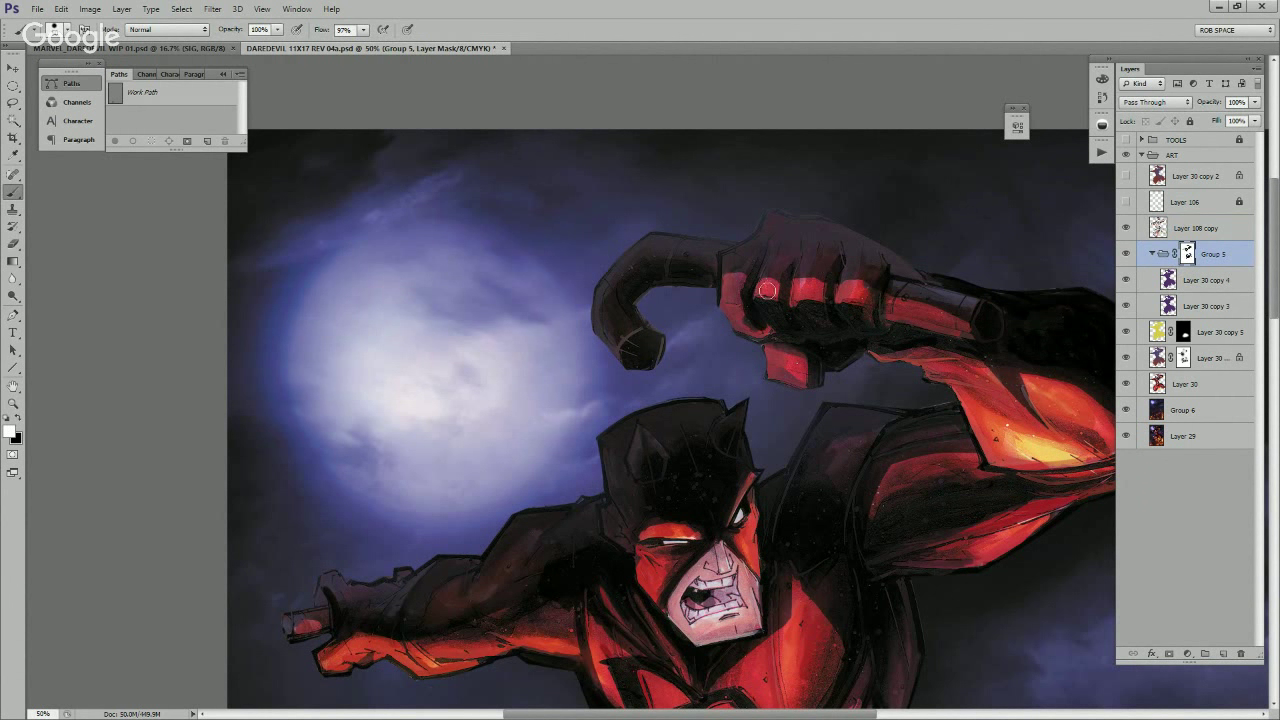
{"action": "left_click_drag", "start_coordinate": [965, 487], "coordinate": [945, 392]}
Step: Check the upper figure at different magnifications and with the merged Layer 108 copy hidden and shown
{"action": "key", "text": "z"}
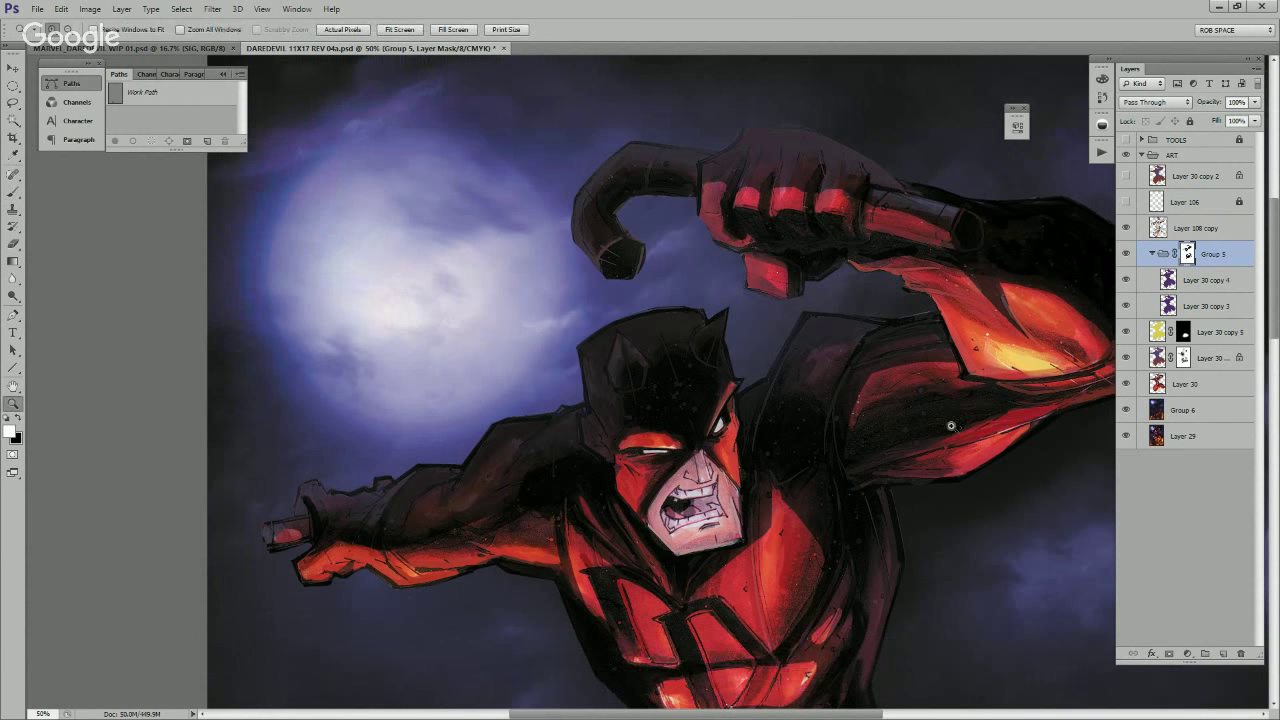
{"action": "left_click", "coordinate": [945, 440], "text": "alt"}
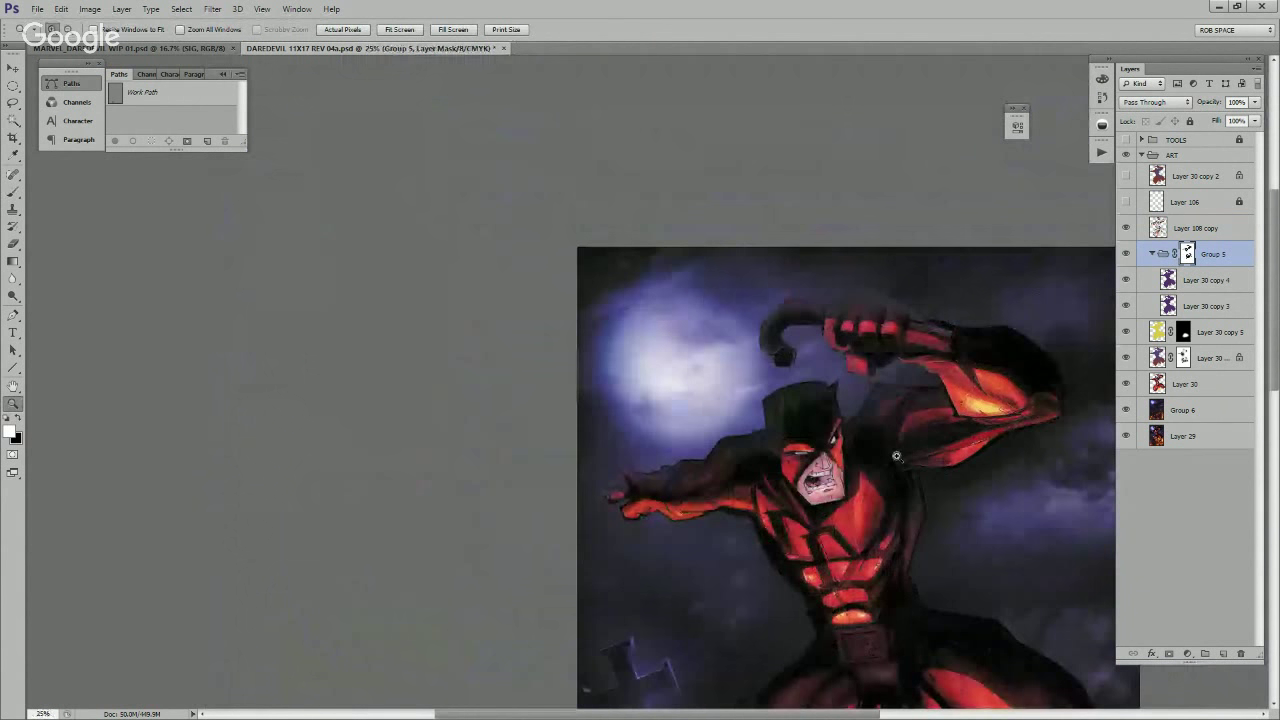
{"action": "left_click", "coordinate": [900, 460]}
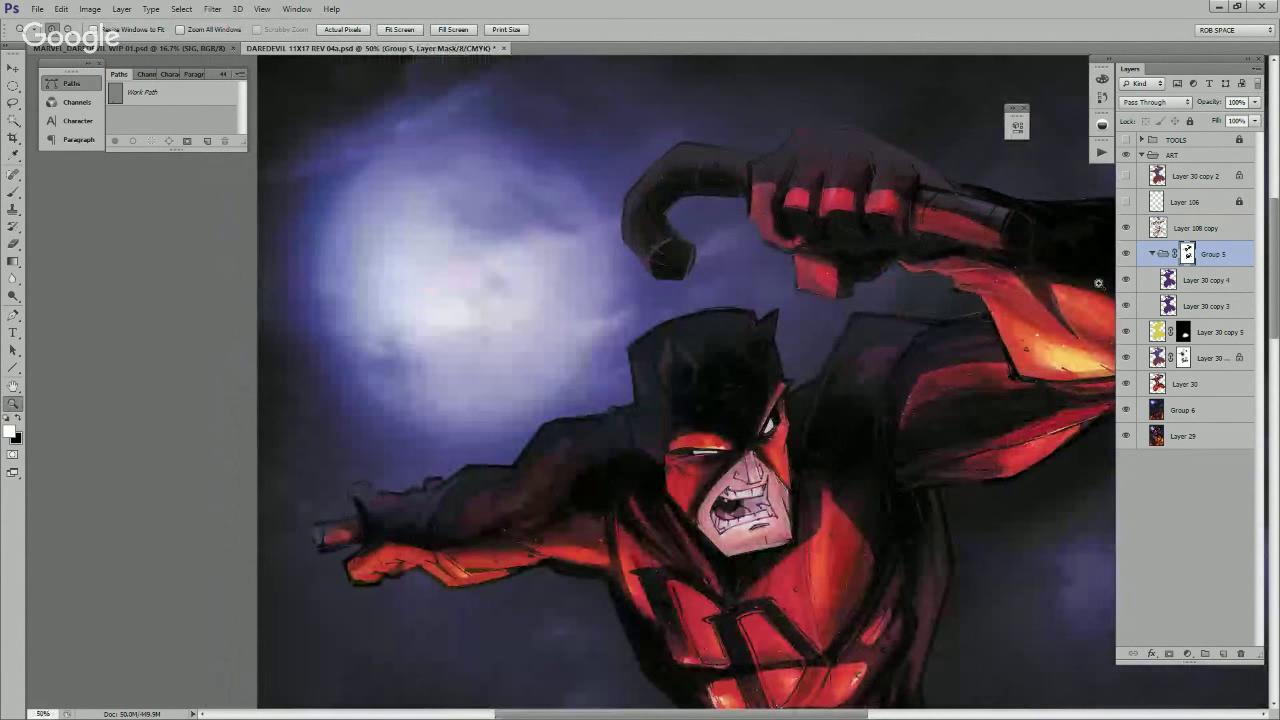
{"action": "left_click", "coordinate": [1126, 228]}
{"action": "left_click", "coordinate": [1140, 228]}
{"action": "key", "text": "b"}
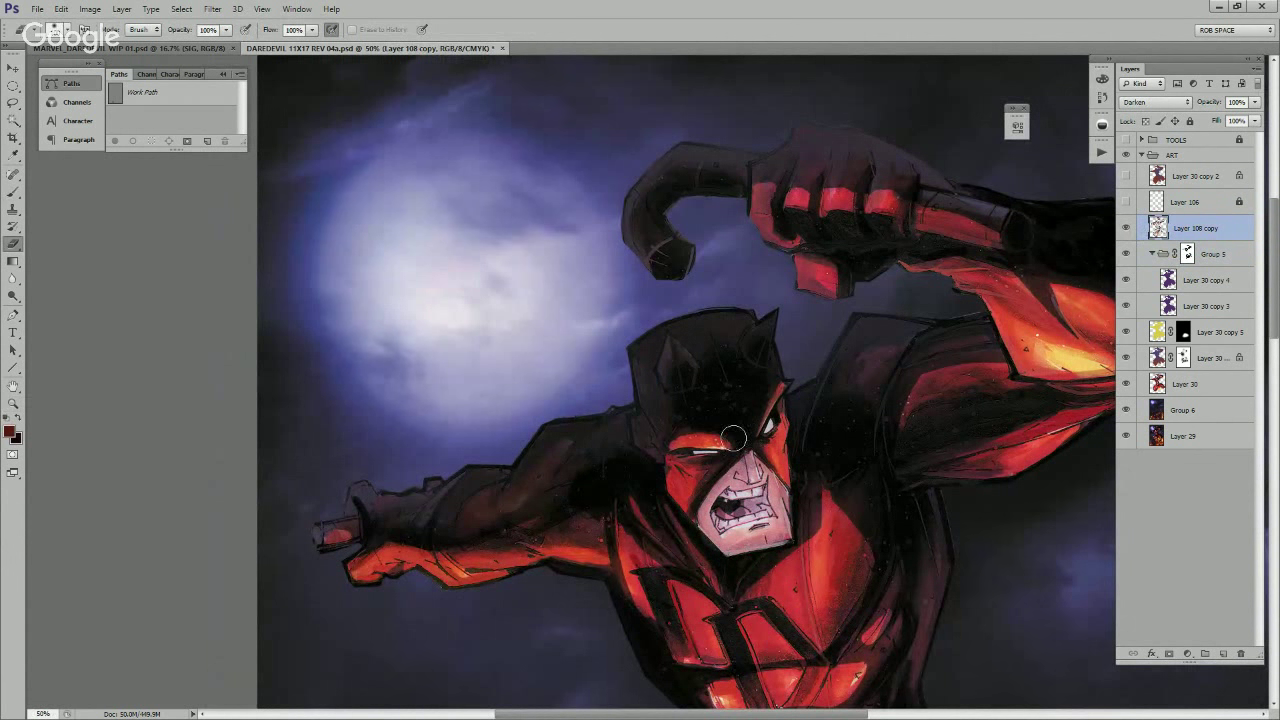
{"action": "key", "text": "alt+bracketleft"}
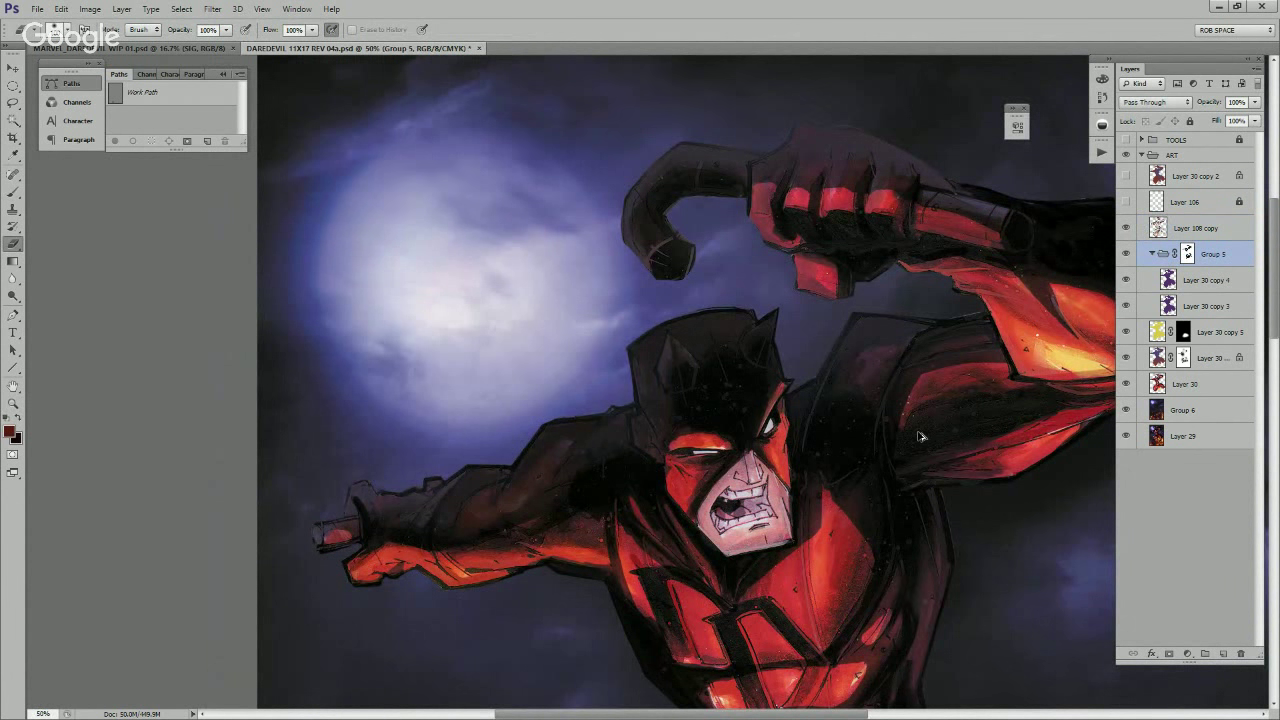
Step: Undo the Group 5 mask painting and the merge of the two Layer 108 layers, and check Layer 108 copy's visibility
{"action": "key", "text": "ctrl+alt+z"}
{"action": "key", "text": "ctrl+alt+z"}
{"action": "key", "text": "ctrl+alt+z"}
{"action": "key", "text": "ctrl+alt+z"}
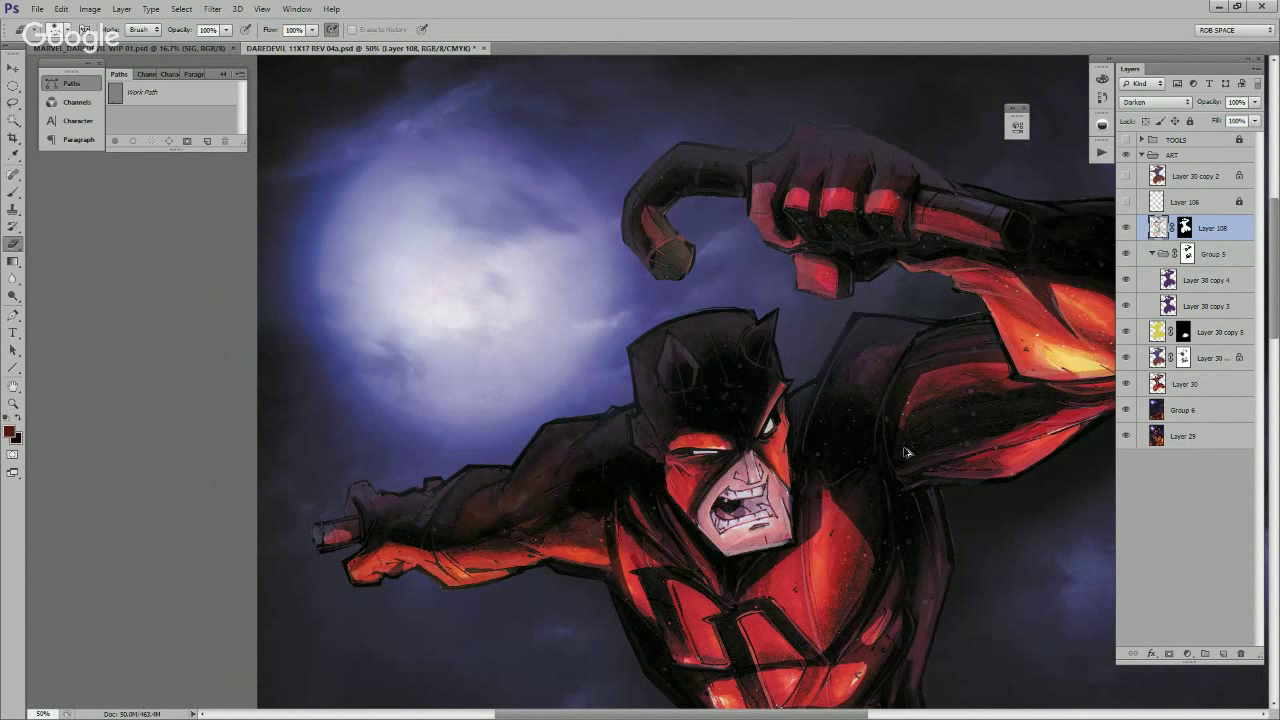
{"action": "key", "text": "ctrl+shift+z"}
{"action": "key", "text": "ctrl+shift+z"}
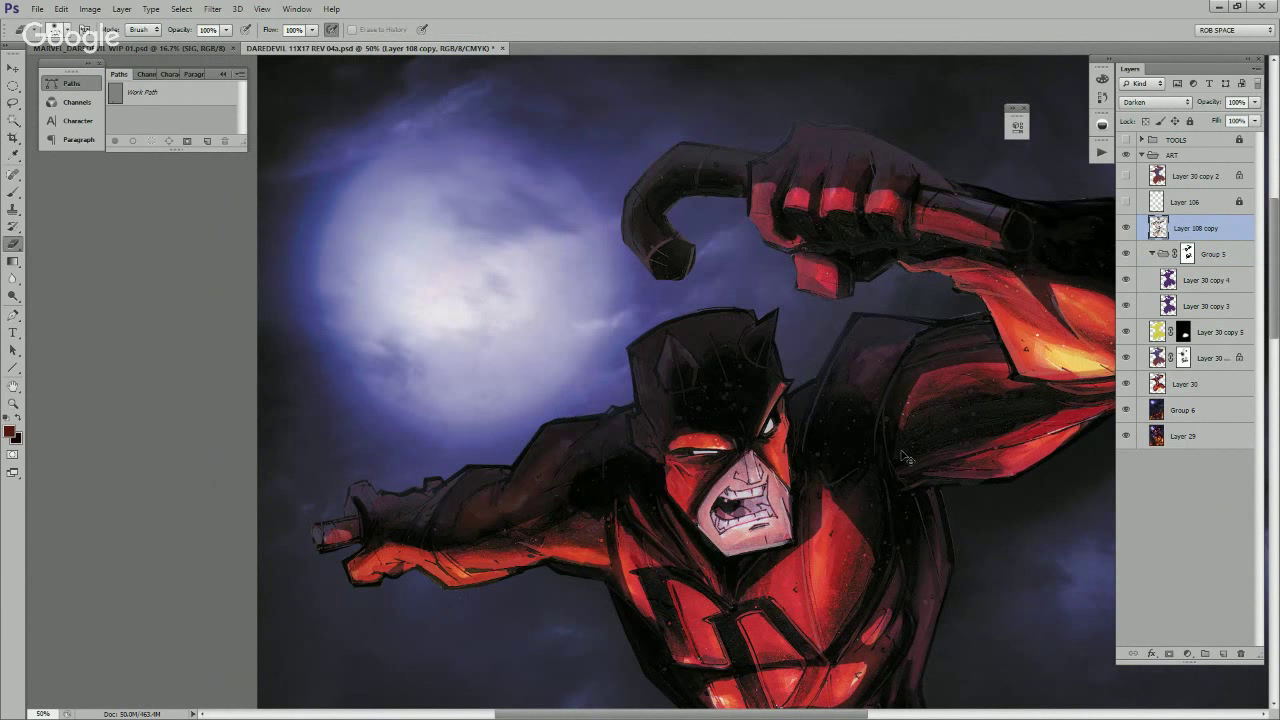
{"action": "key", "text": "ctrl+alt+z"}
{"action": "key", "text": "ctrl+alt+z"}
{"action": "key", "text": "ctrl+alt+z"}
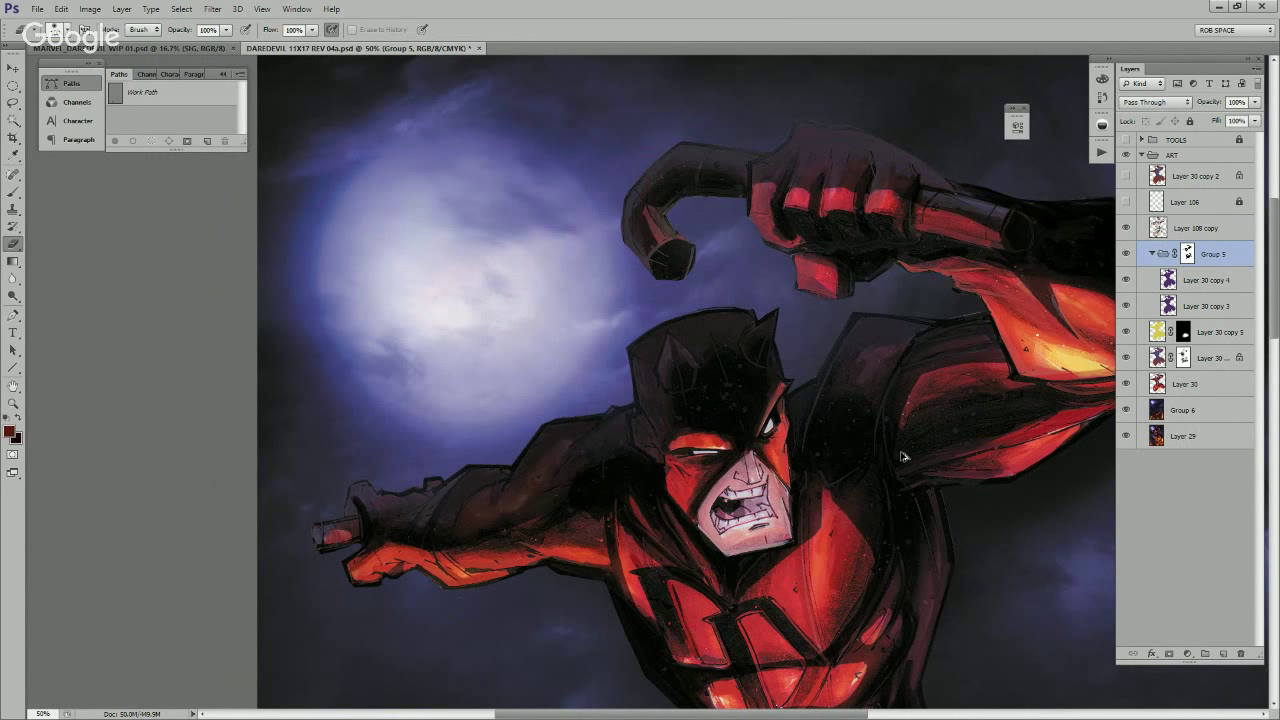
{"action": "left_click", "coordinate": [1127, 228]}
{"action": "left_click", "coordinate": [1127, 229]}
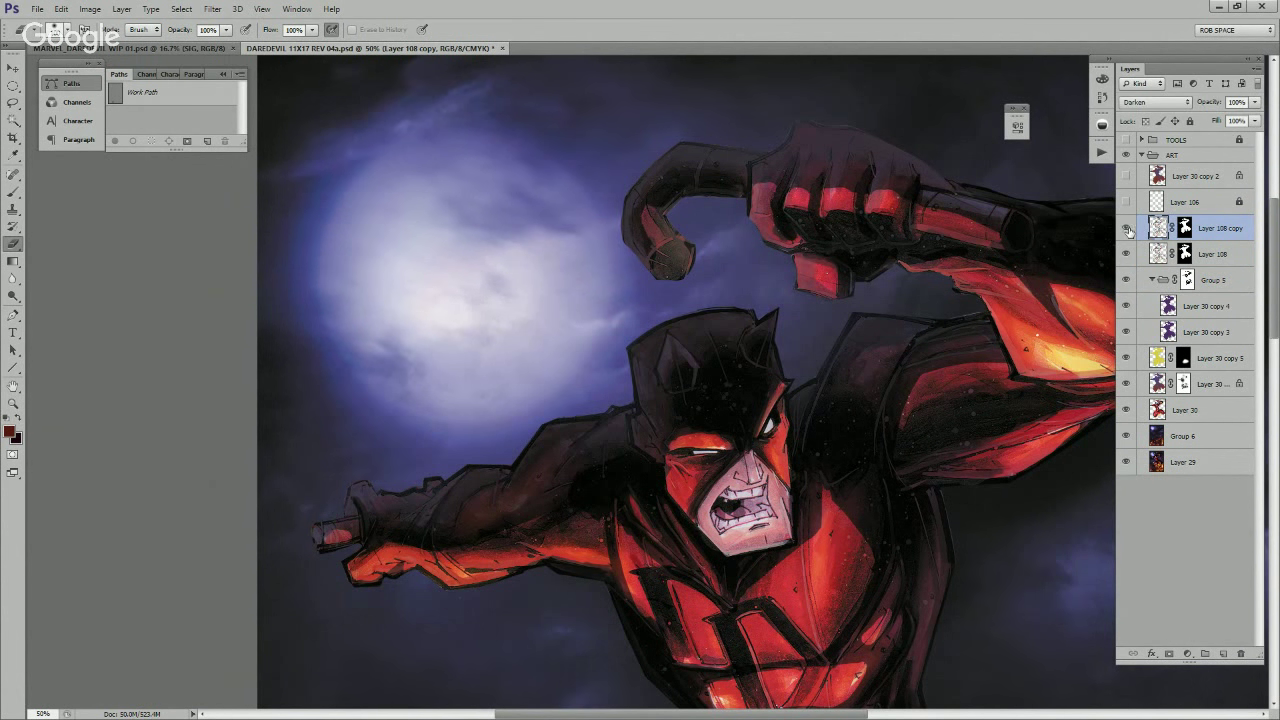
Step: Compare the upper figure with Layer 108 copy hidden and shown
{"action": "left_click", "coordinate": [1127, 229]}
{"action": "left_click", "coordinate": [1127, 229]}
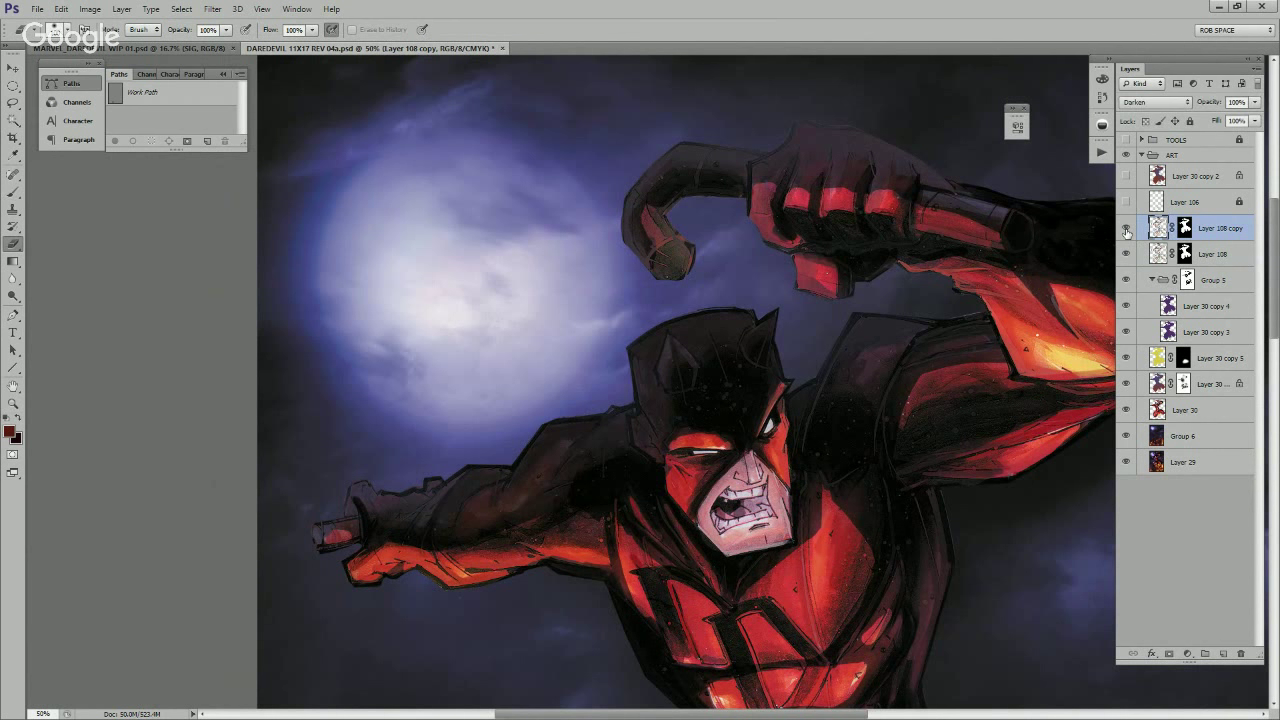
{"action": "left_click", "coordinate": [1127, 230]}
{"action": "left_click", "coordinate": [1126, 230]}
{"action": "left_click", "coordinate": [1126, 230]}
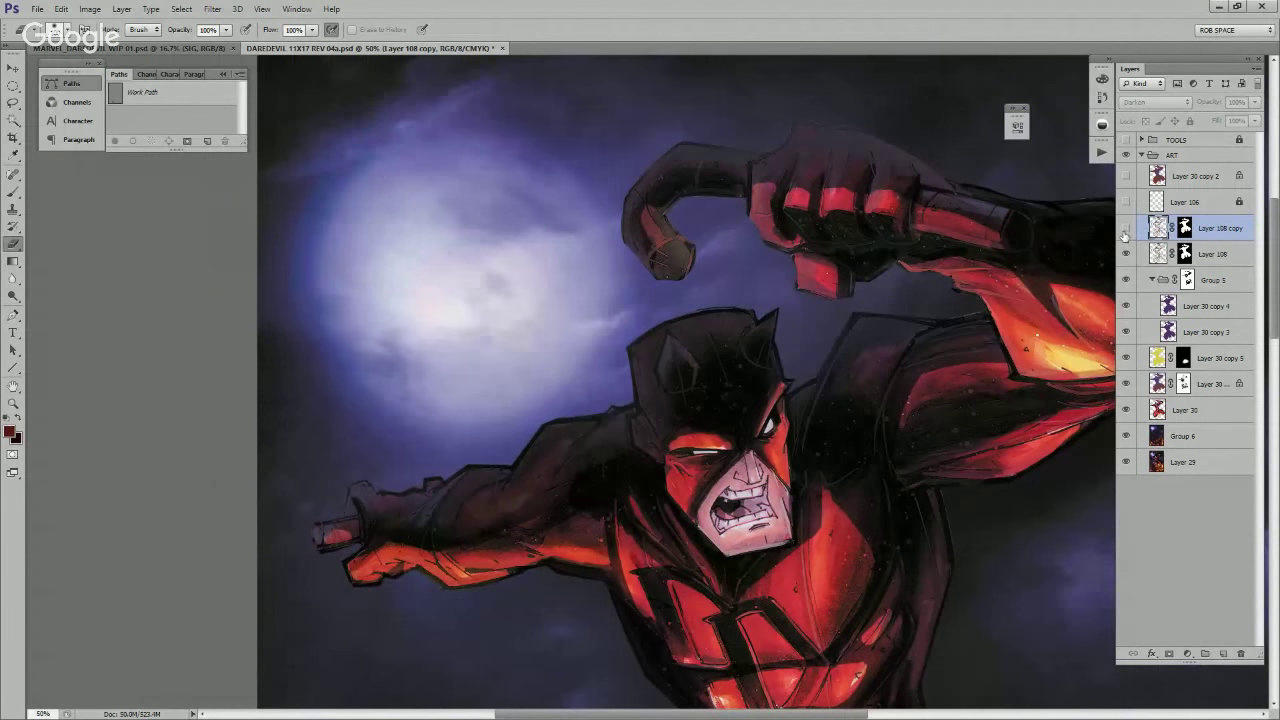
{"action": "left_click", "coordinate": [1126, 230]}
{"action": "left_click", "coordinate": [1126, 230]}
{"action": "left_click", "coordinate": [1127, 231]}
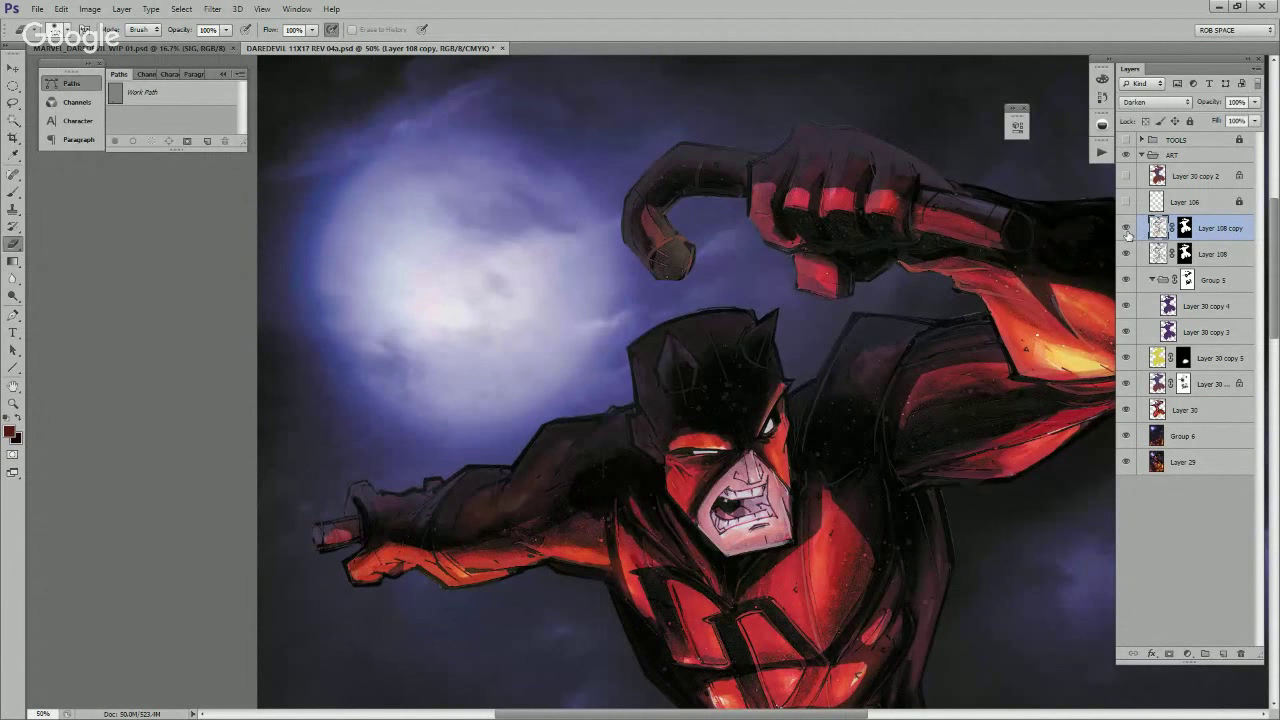
Step: Merge Layer 108 copy at reduced opacity with Layer 108 and set the merged layer's blend mode to Darken
{"action": "left_click", "coordinate": [1255, 102]}
{"action": "left_click_drag", "start_coordinate": [1250, 117], "coordinate": [1218, 122]}
{"action": "left_click", "coordinate": [1202, 249], "text": "shift"}
{"action": "key", "text": "ctrl+e"}
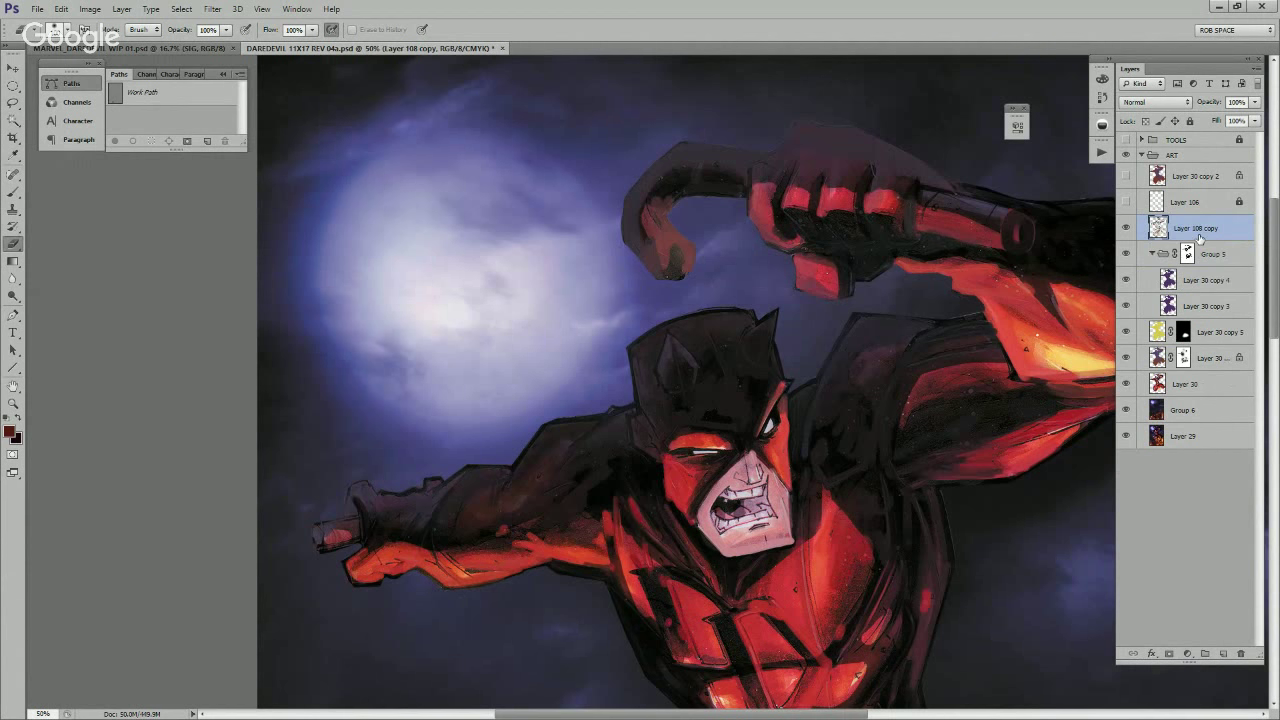
{"action": "left_click", "coordinate": [1155, 102]}
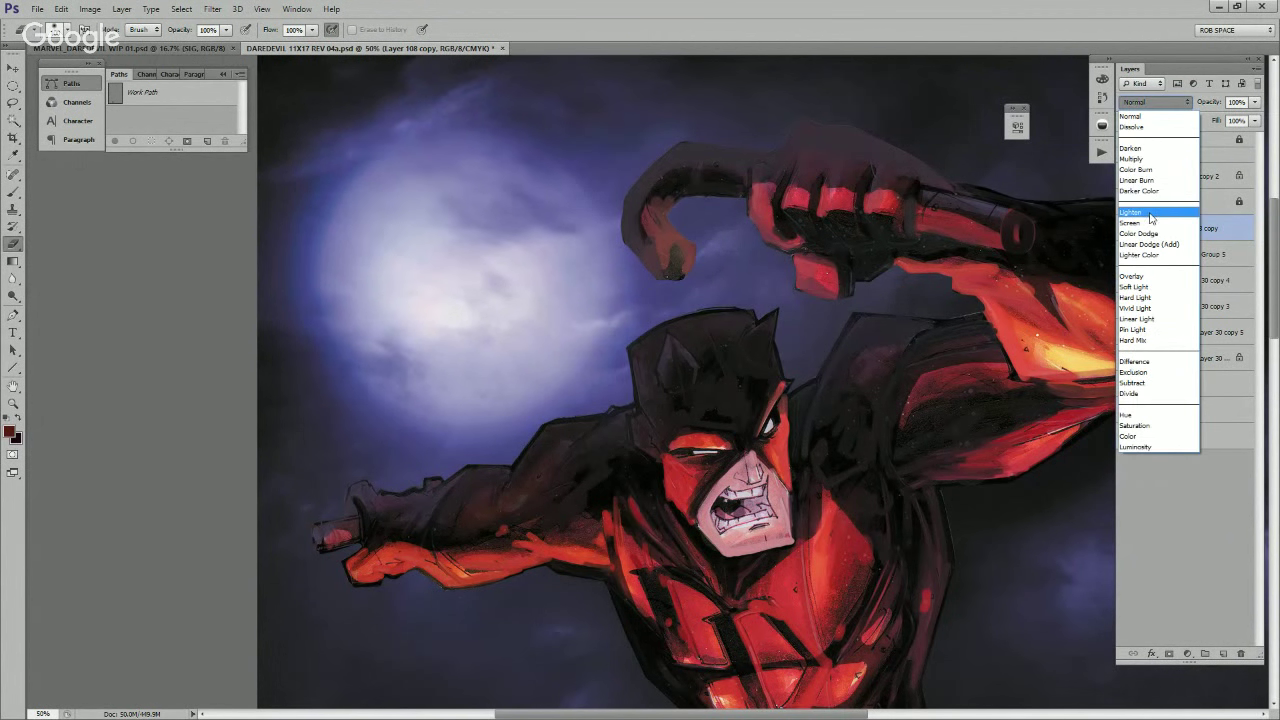
{"action": "left_click", "coordinate": [1145, 149]}
Step: Check the whole figure at different magnifications and compare it with Group 5 hidden and shown
{"action": "left_click_drag", "start_coordinate": [980, 422], "coordinate": [962, 408]}
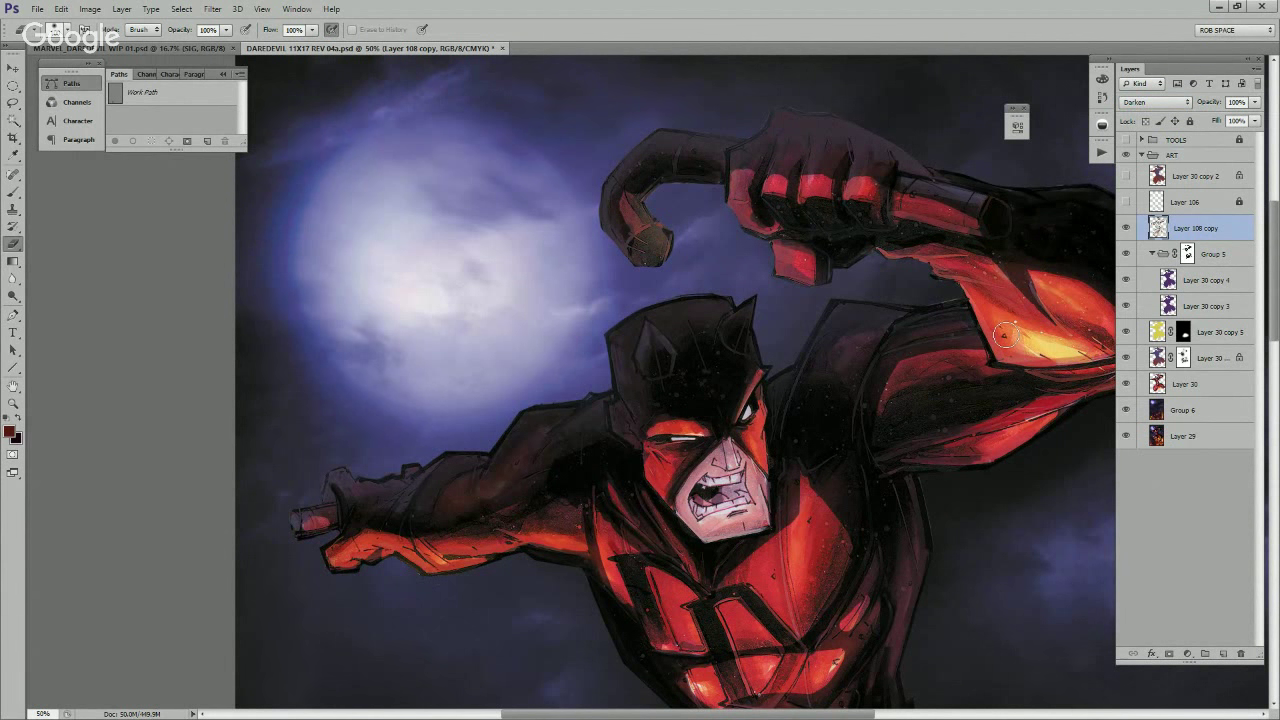
{"action": "key", "text": "z"}
{"action": "left_click", "coordinate": [832, 498], "text": "alt"}
{"action": "left_click", "coordinate": [832, 498], "text": "alt"}
{"action": "left_click", "coordinate": [833, 506], "text": "alt"}
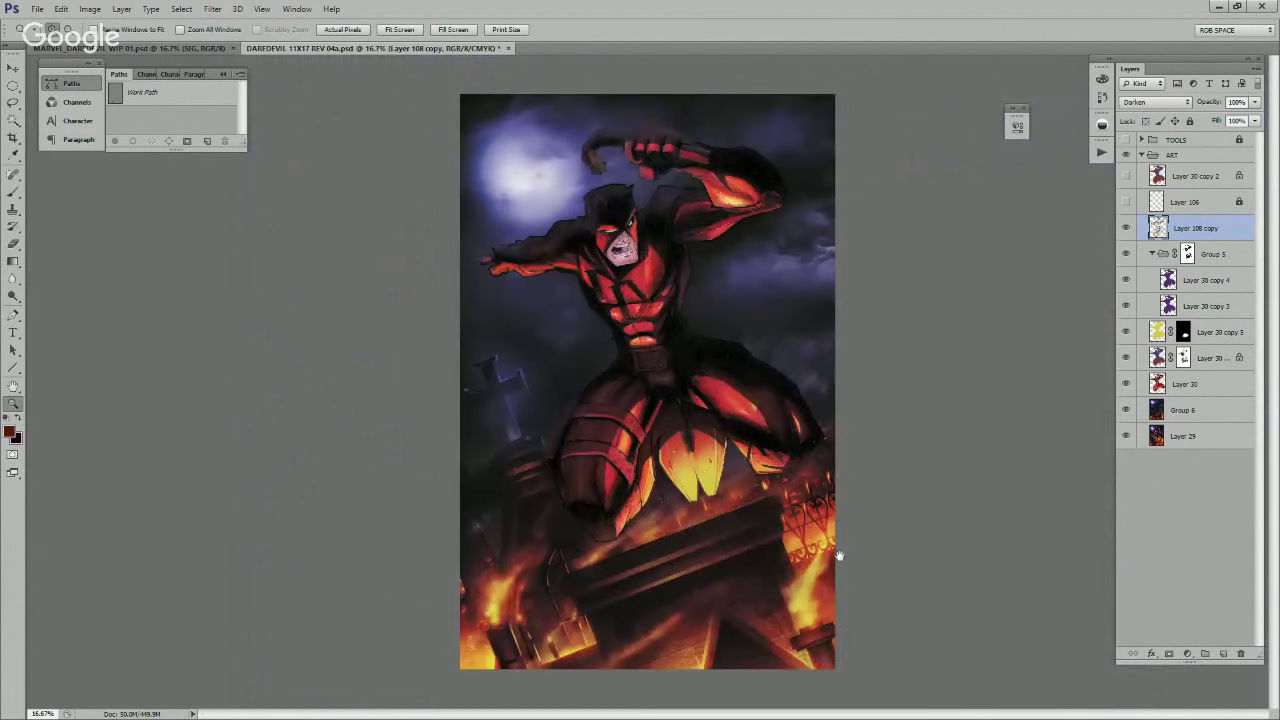
{"action": "left_click", "coordinate": [658, 442]}
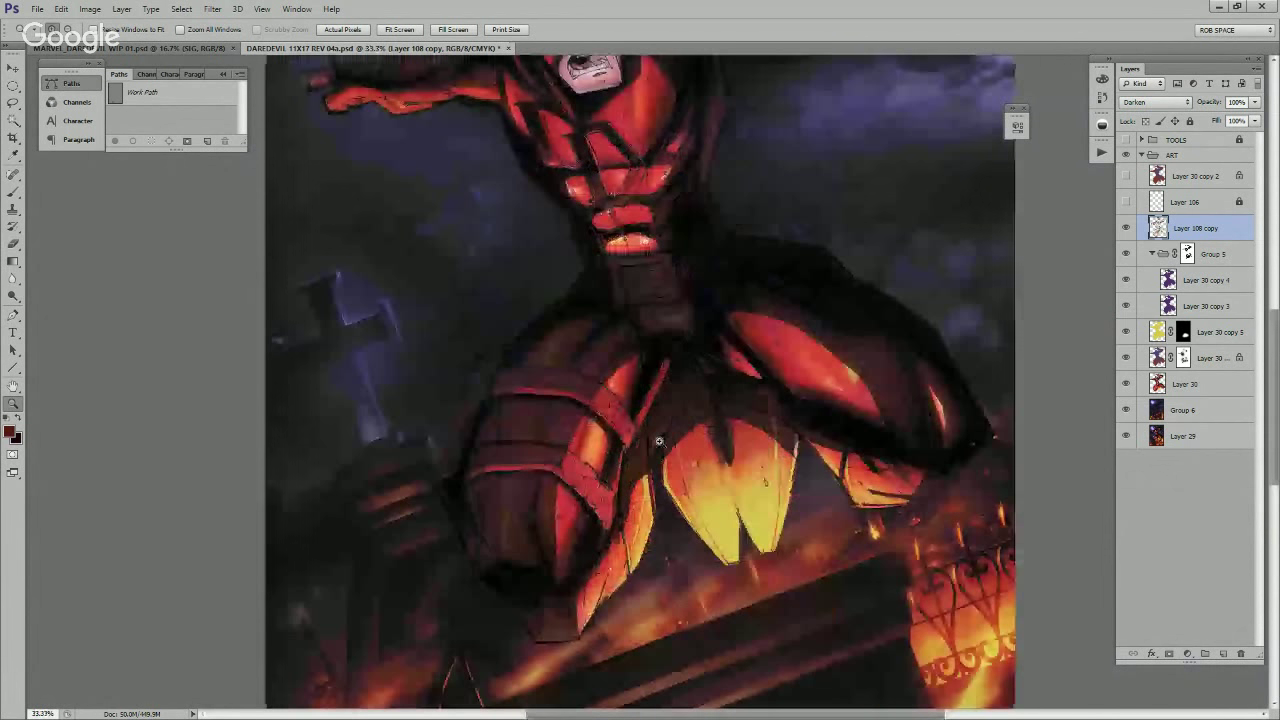
{"action": "left_click_drag", "start_coordinate": [663, 436], "coordinate": [763, 558]}
{"action": "left_click", "coordinate": [1152, 254]}
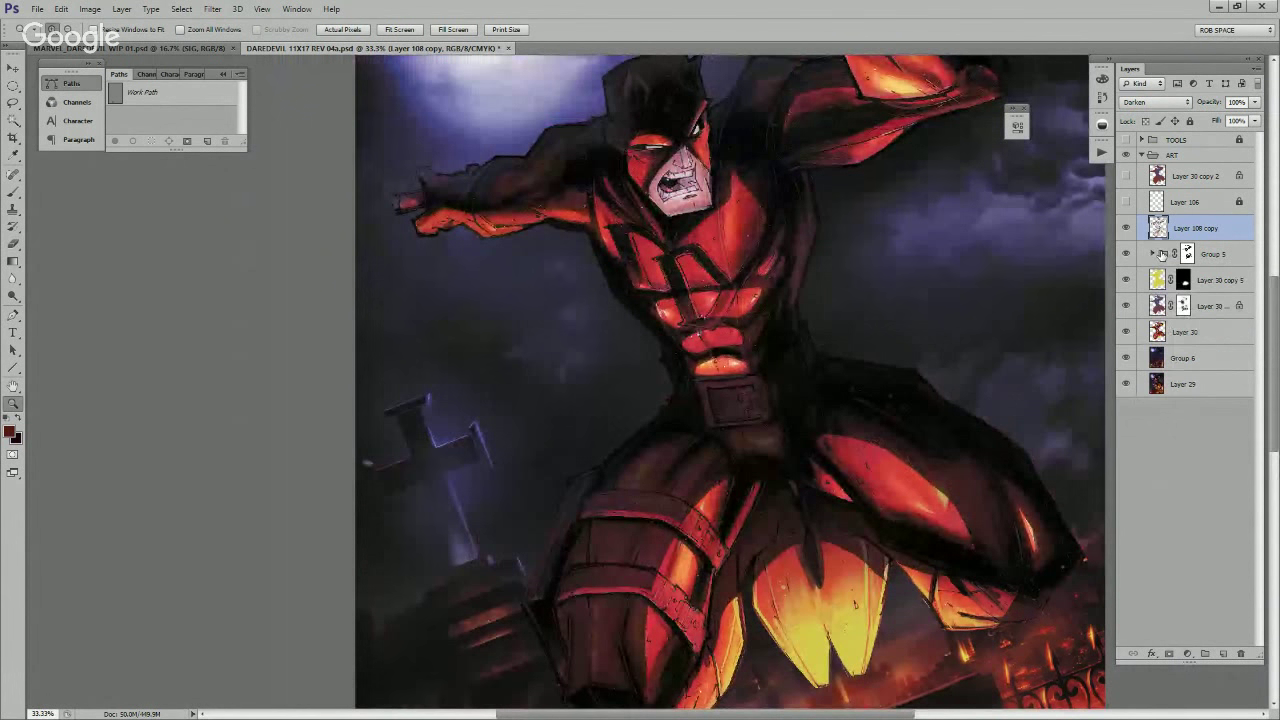
{"action": "left_click", "coordinate": [1126, 254]}
{"action": "left_click", "coordinate": [1126, 254]}
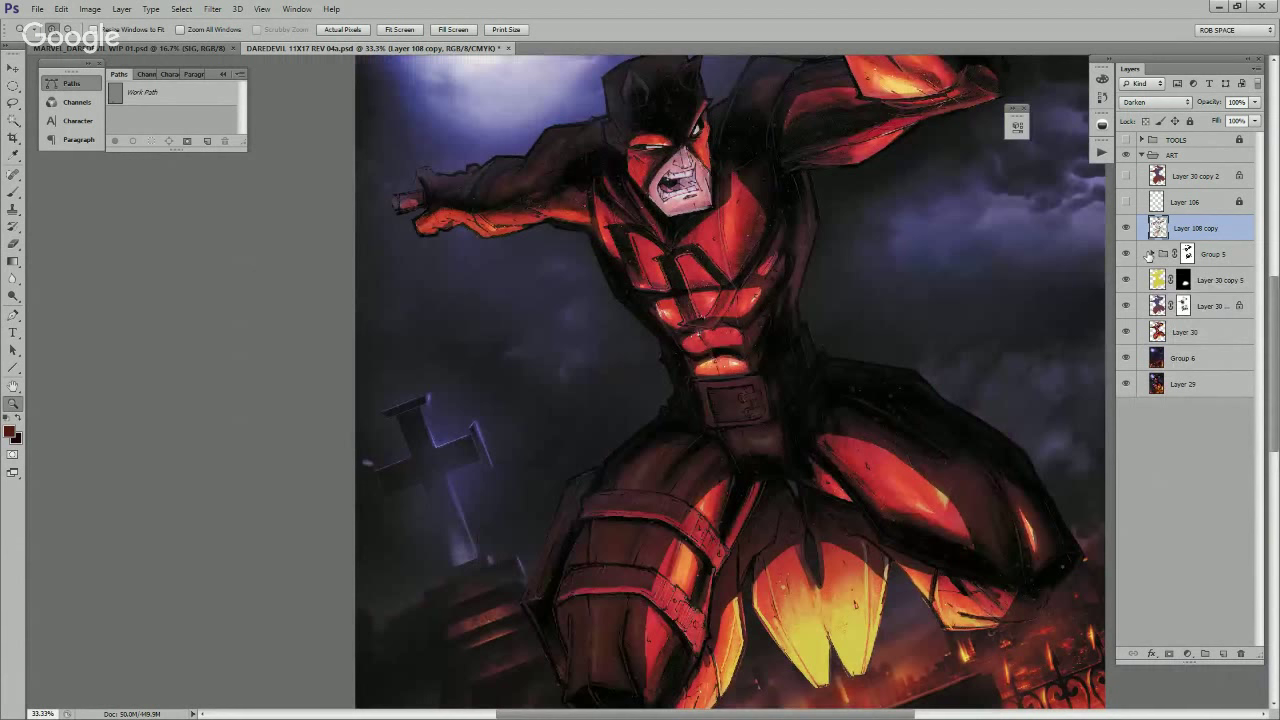
Step: Nest Group 5 inside a new group and add a white layer mask to that group
{"action": "left_click", "coordinate": [1206, 256]}
{"action": "key", "text": "ctrl+g"}
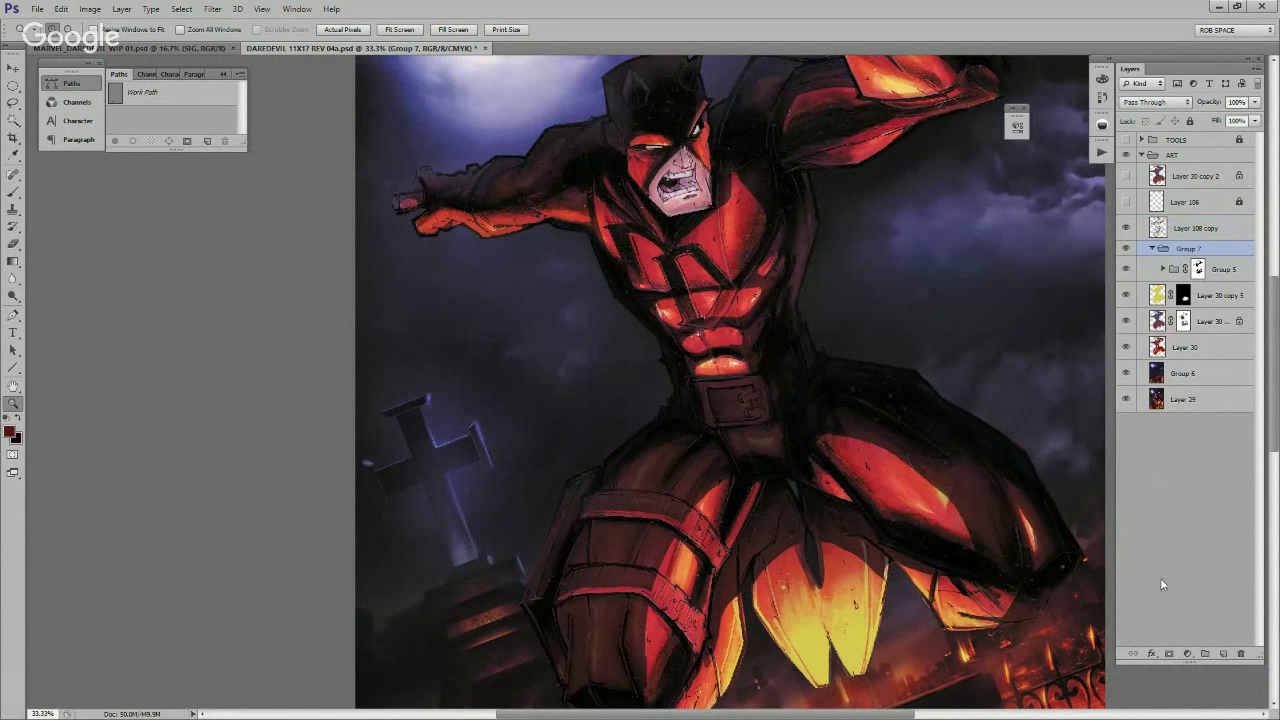
{"action": "left_click", "coordinate": [1169, 654]}
Step: Paint black on the Group 7 mask over the red highlights of the strapped leg and its knee to brighten them
{"action": "left_click_drag", "start_coordinate": [860, 568], "coordinate": [864, 490]}
{"action": "left_click", "coordinate": [695, 505]}
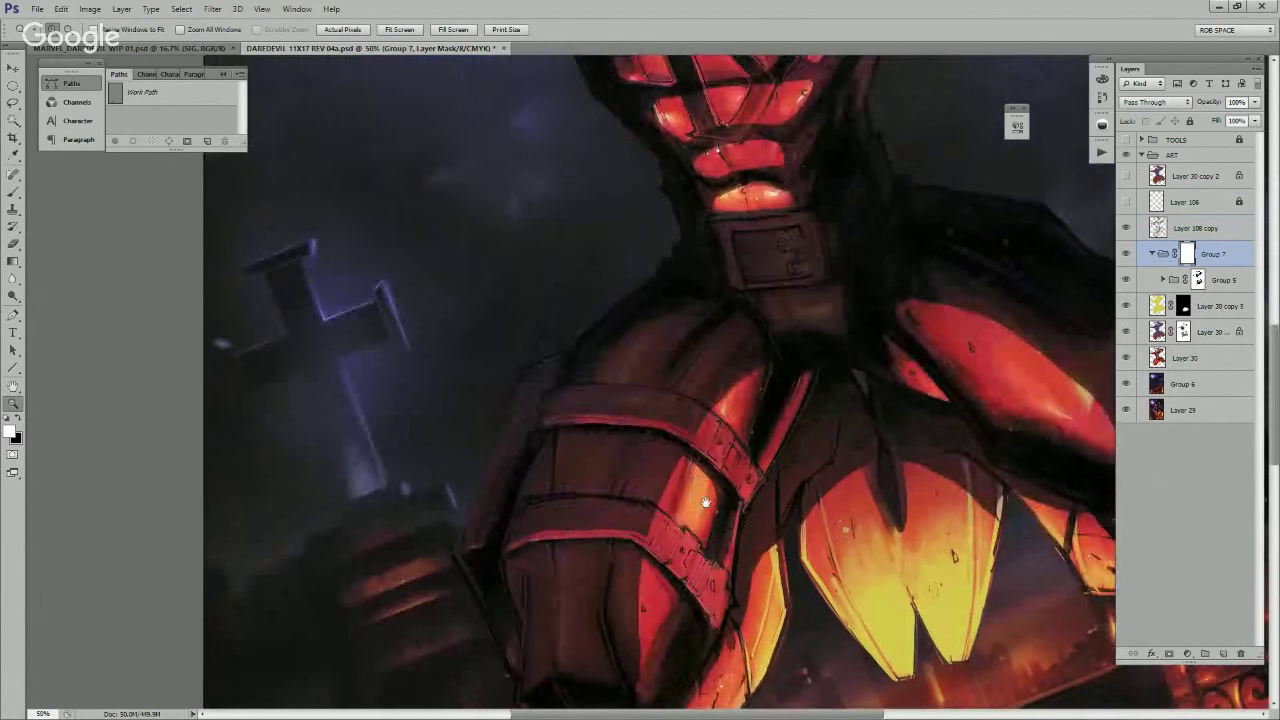
{"action": "left_click_drag", "start_coordinate": [706, 503], "coordinate": [729, 458]}
{"action": "key", "text": "b"}
{"action": "right_click", "coordinate": [693, 480]}
{"action": "double_click", "coordinate": [770, 571]}
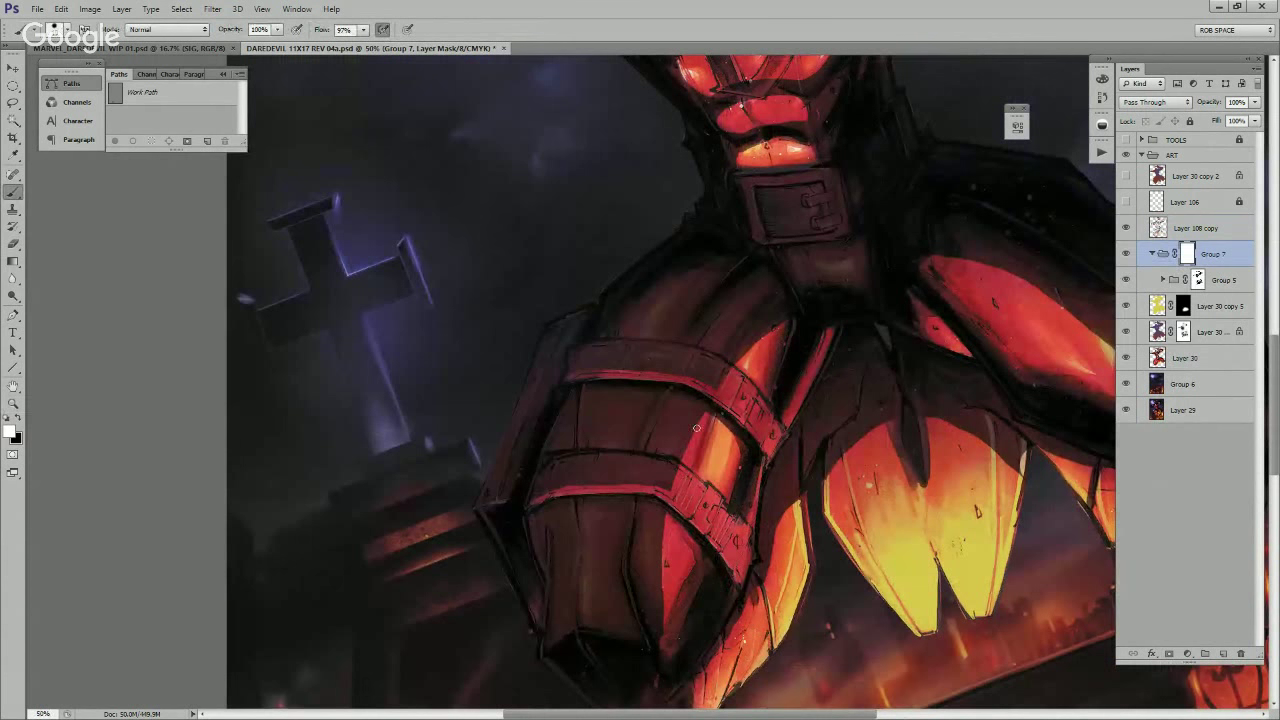
{"action": "key", "text": "x"}
{"action": "left_click_drag", "start_coordinate": [703, 419], "coordinate": [680, 460]}
{"action": "mouse_move", "coordinate": [667, 527]}
{"action": "left_mouse_down"}
{"action": "mouse_move", "coordinate": [680, 480]}
{"action": "mouse_move", "coordinate": [676, 576]}
{"action": "left_mouse_up"}
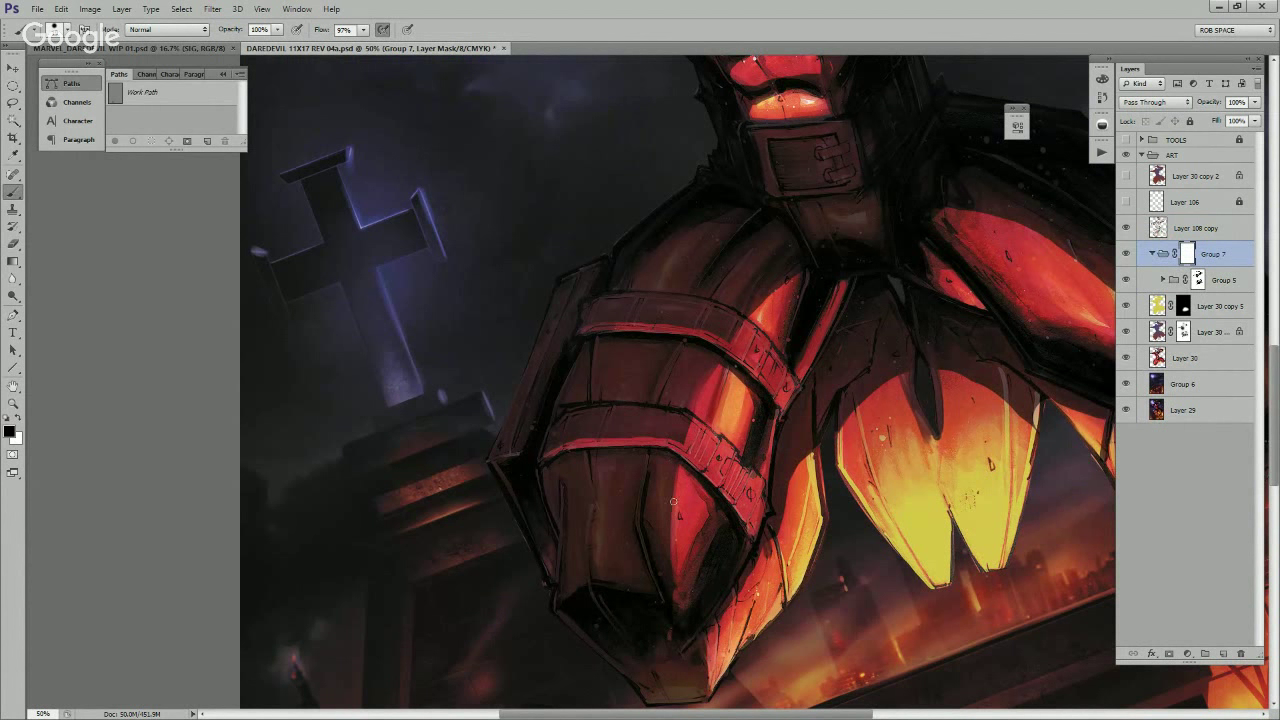
{"action": "left_click_drag", "start_coordinate": [673, 502], "coordinate": [675, 580]}
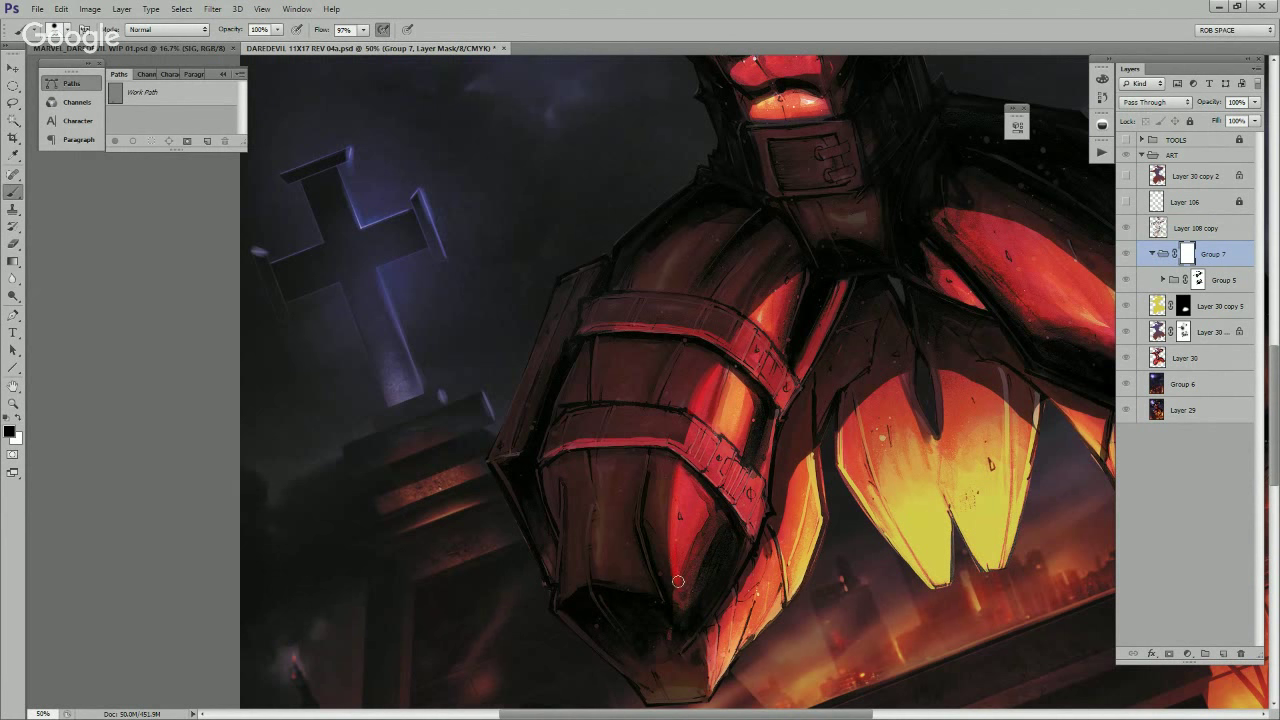
{"action": "left_click_drag", "start_coordinate": [679, 540], "coordinate": [677, 610]}
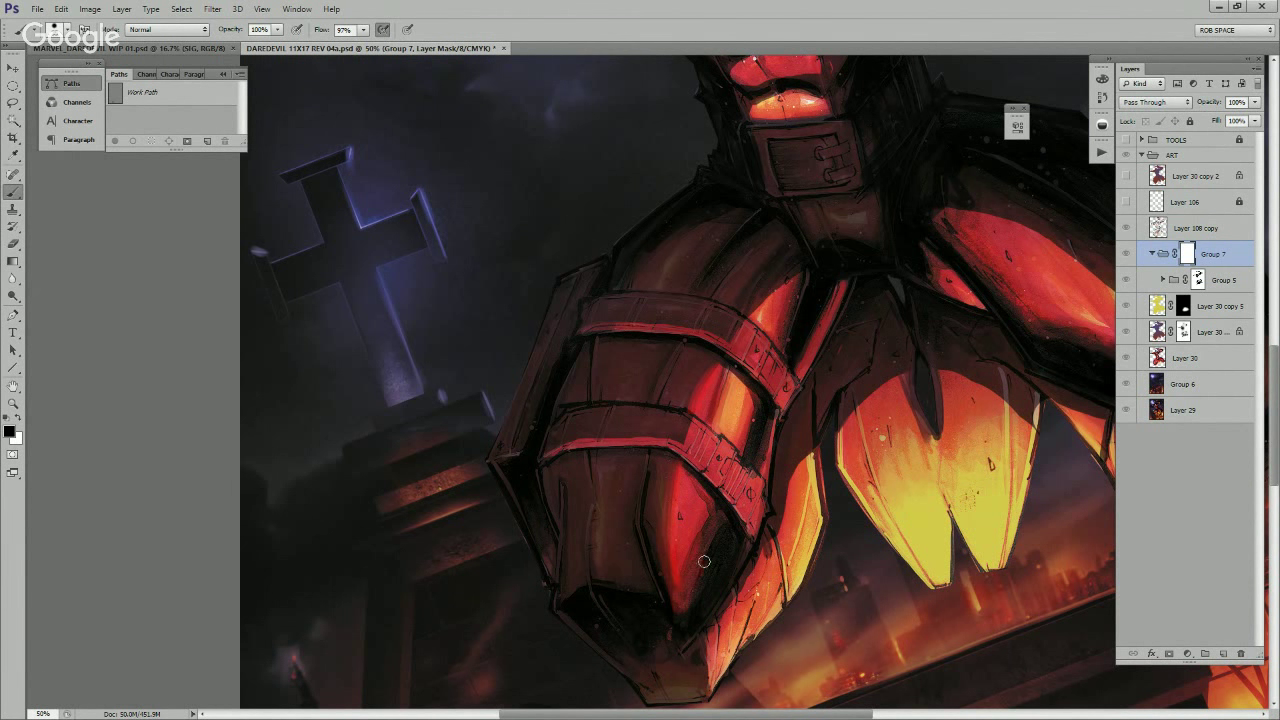
Step: Extend the black mask painting over the leg straps and thigh, comparing the leg with Group 7 hidden and shown
{"action": "scroll", "coordinate": [700, 500], "scroll_direction": "up", "scroll_amount": 3}
{"action": "left_click_drag", "start_coordinate": [687, 515], "coordinate": [598, 509]}
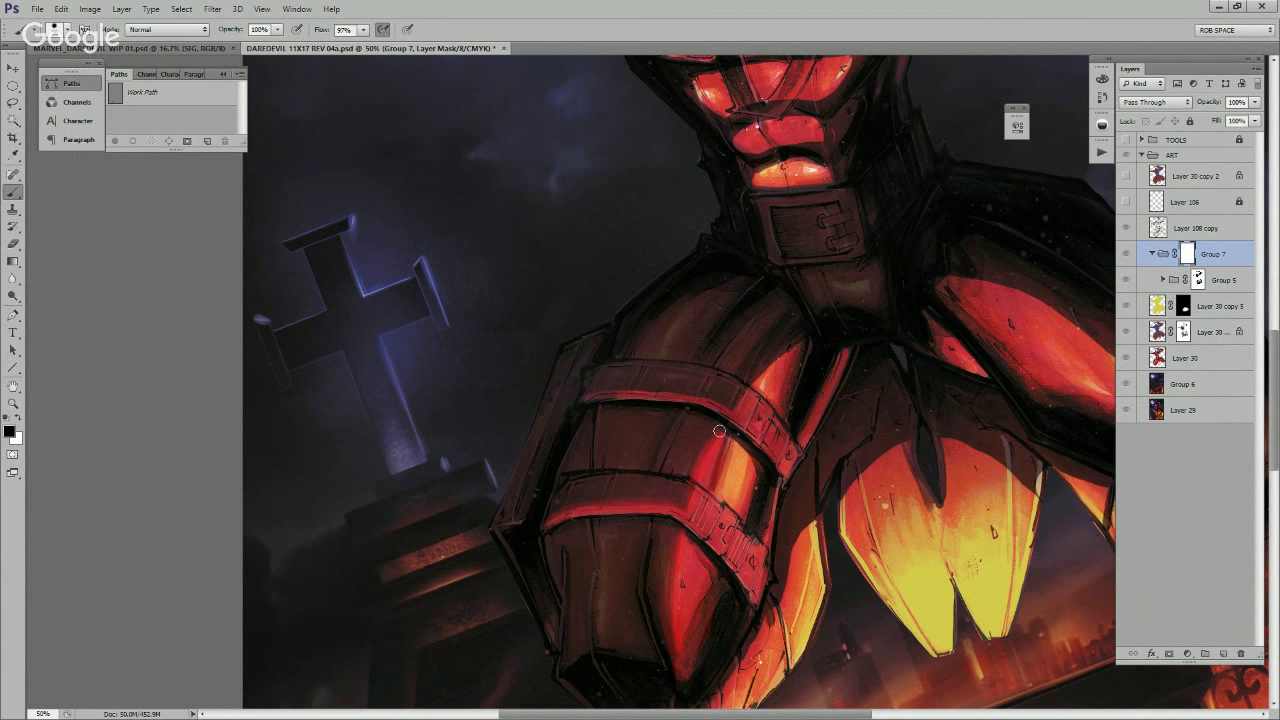
{"action": "scroll", "coordinate": [719, 430], "scroll_direction": "down", "scroll_amount": 2}
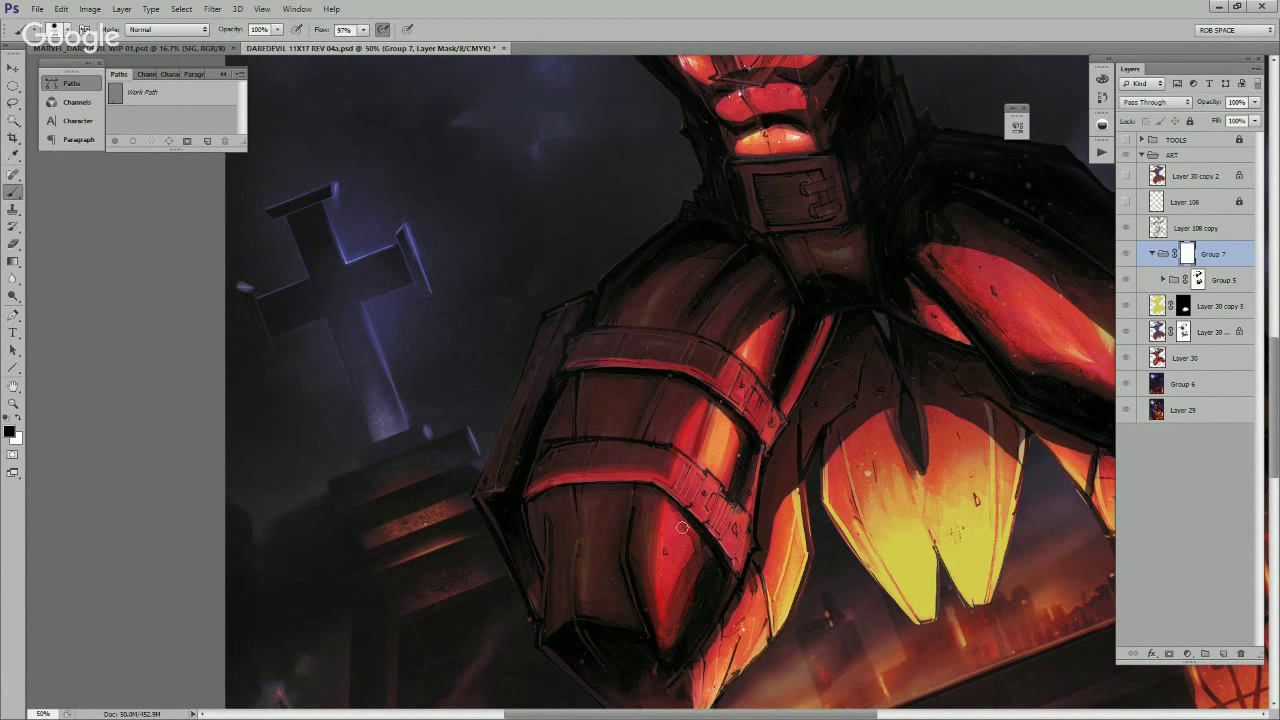
{"action": "scroll", "coordinate": [810, 518], "scroll_direction": "right", "scroll_amount": 2}
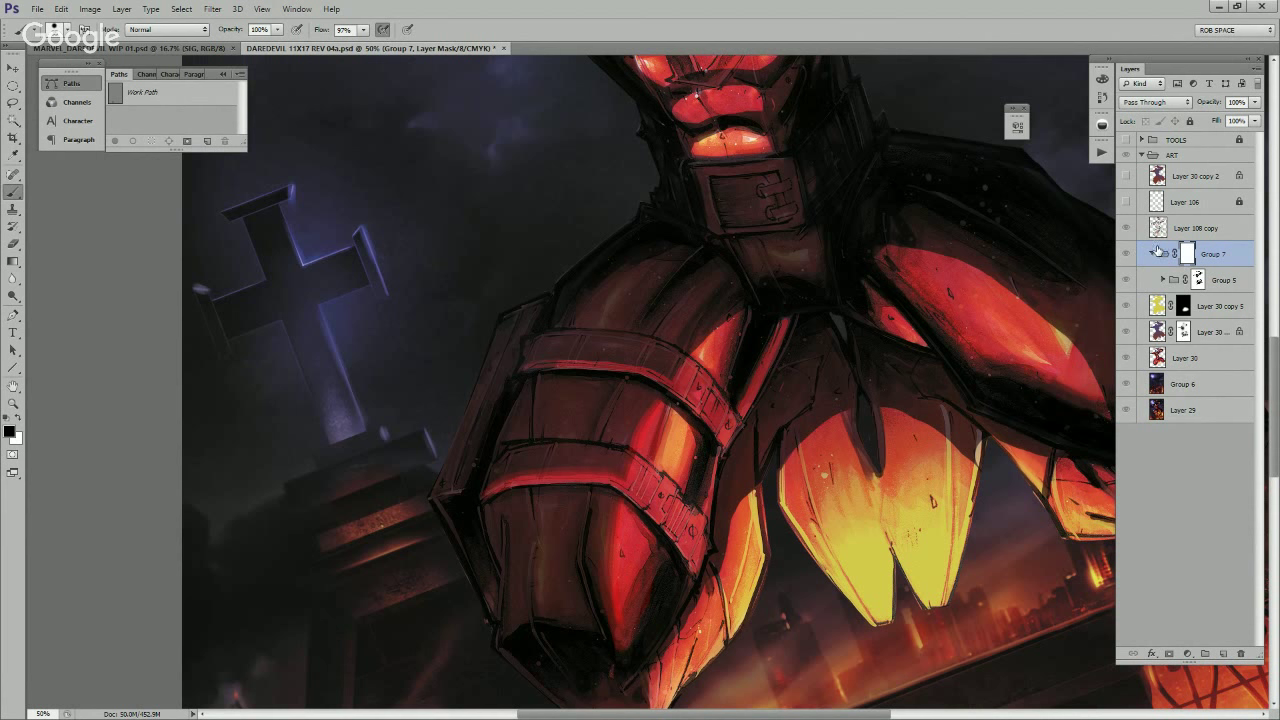
{"action": "left_click", "coordinate": [1156, 253]}
{"action": "left_click", "coordinate": [1127, 253]}
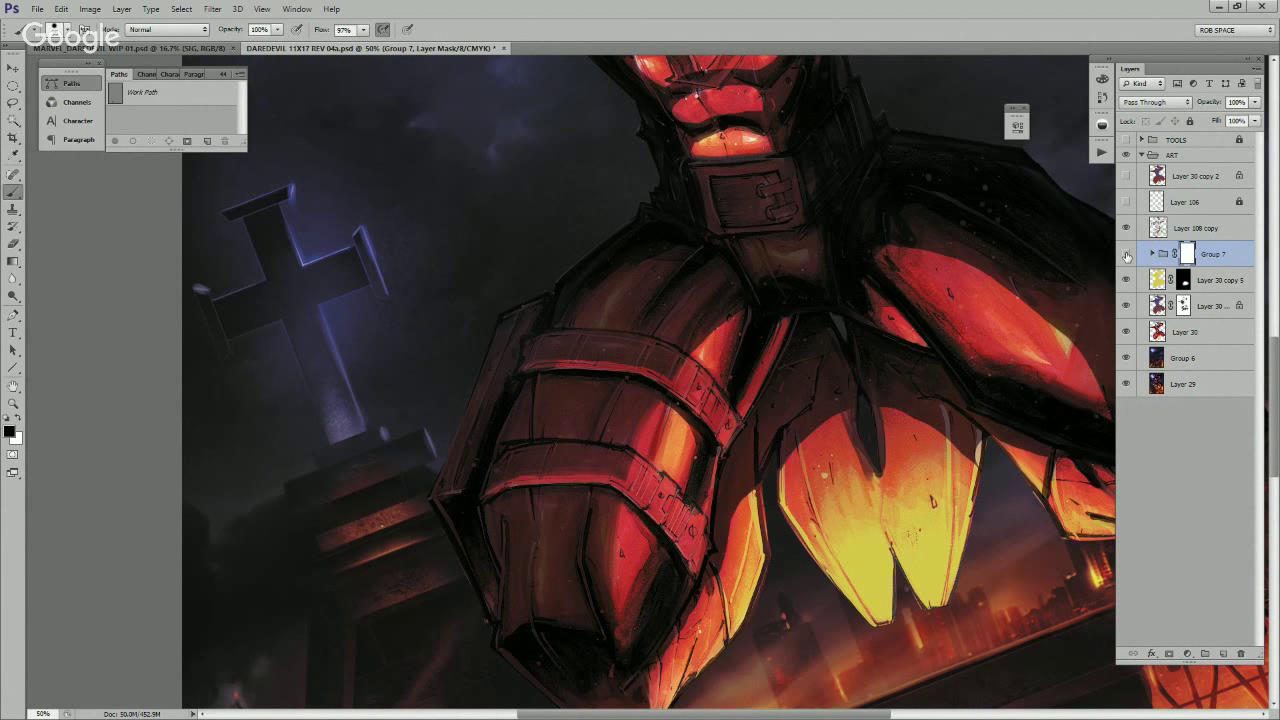
{"action": "left_click", "coordinate": [1127, 253]}
{"action": "left_click", "coordinate": [1127, 253]}
{"action": "mouse_move", "coordinate": [668, 476]}
{"action": "left_mouse_down"}
{"action": "mouse_move", "coordinate": [694, 508]}
{"action": "mouse_move", "coordinate": [694, 554]}
{"action": "left_mouse_up"}
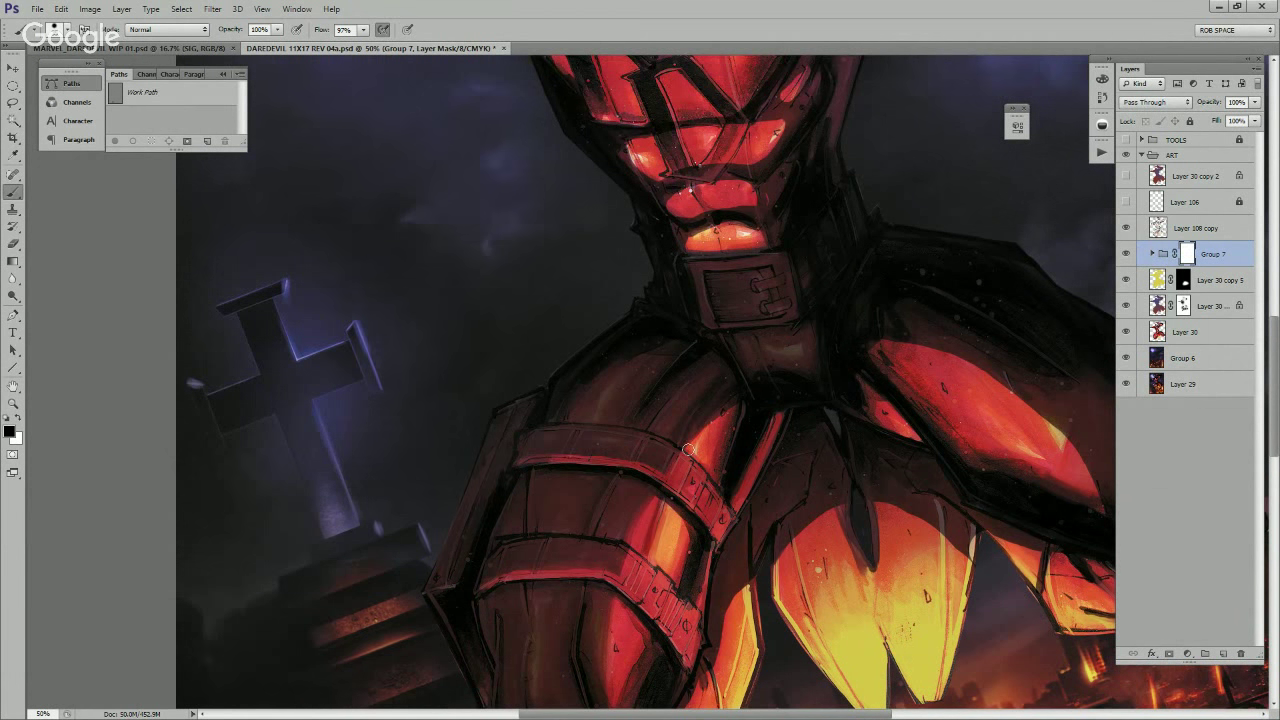
{"action": "left_click_drag", "start_coordinate": [703, 442], "coordinate": [777, 460]}
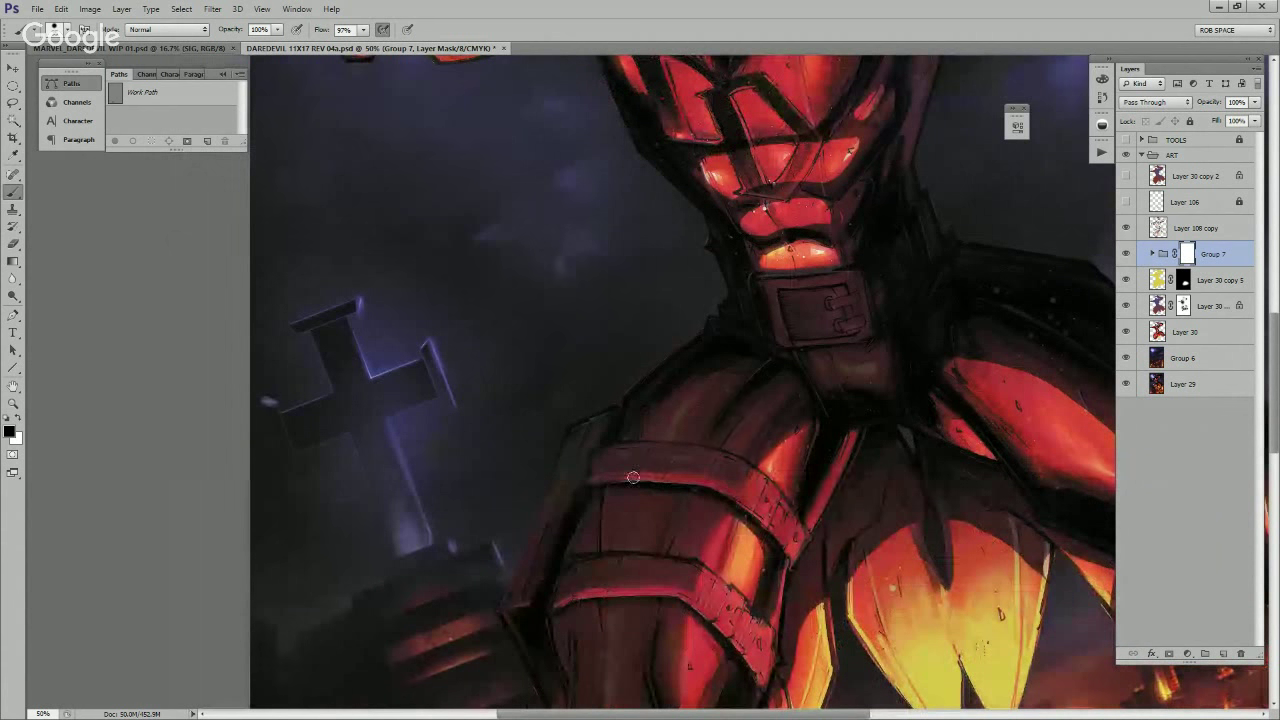
Step: Paint black on the Group 7 mask over the upper chest and the outstretched arm to bring out their highlights
{"action": "scroll", "coordinate": [790, 430], "scroll_direction": "up", "scroll_amount": 5}
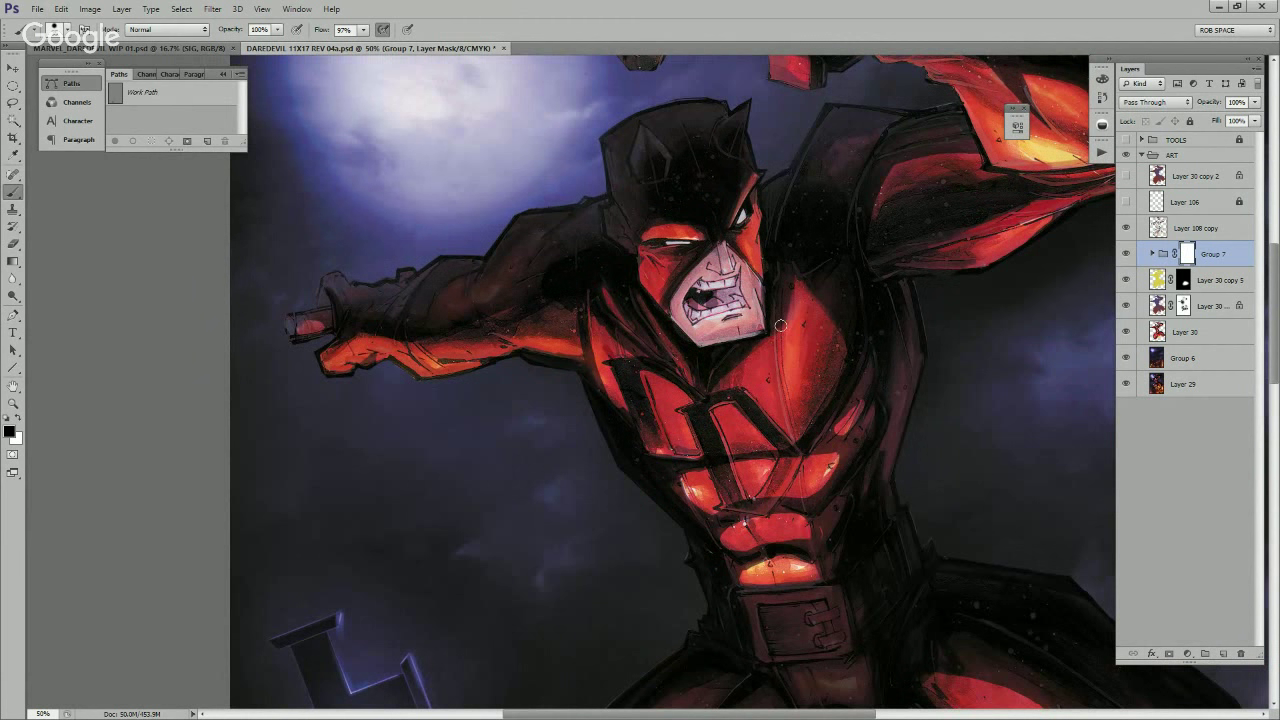
{"action": "left_click_drag", "start_coordinate": [780, 325], "coordinate": [788, 349]}
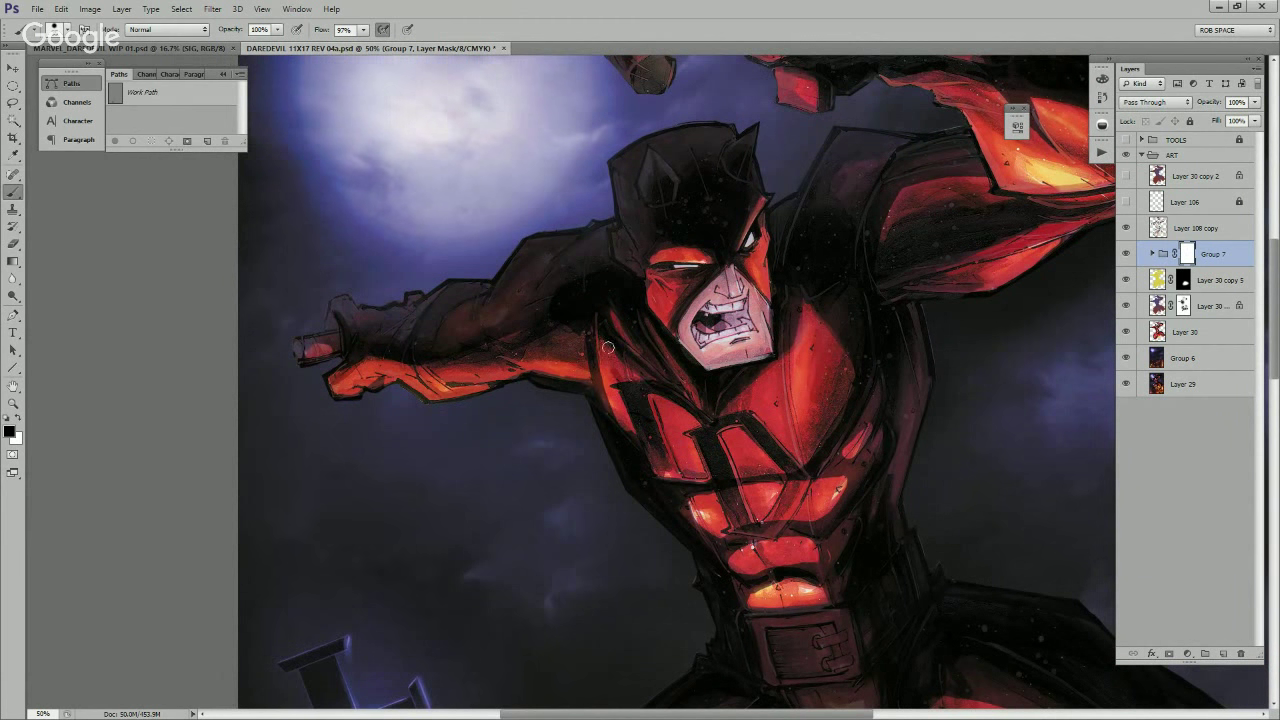
{"action": "left_click_drag", "start_coordinate": [601, 356], "coordinate": [776, 456]}
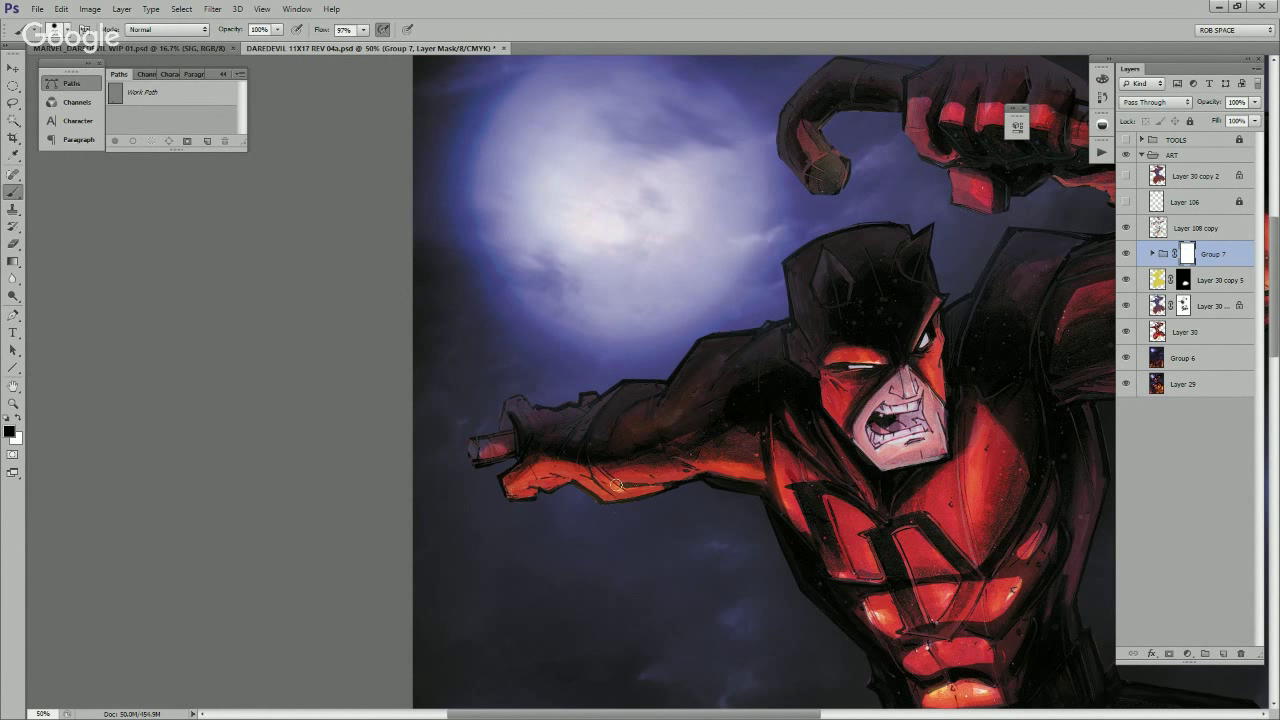
{"action": "left_click_drag", "start_coordinate": [938, 565], "coordinate": [644, 576]}
Step: Paint black on the Group 7 mask over the raised arm and the fist holding the club
{"action": "left_click_drag", "start_coordinate": [882, 481], "coordinate": [804, 612]}
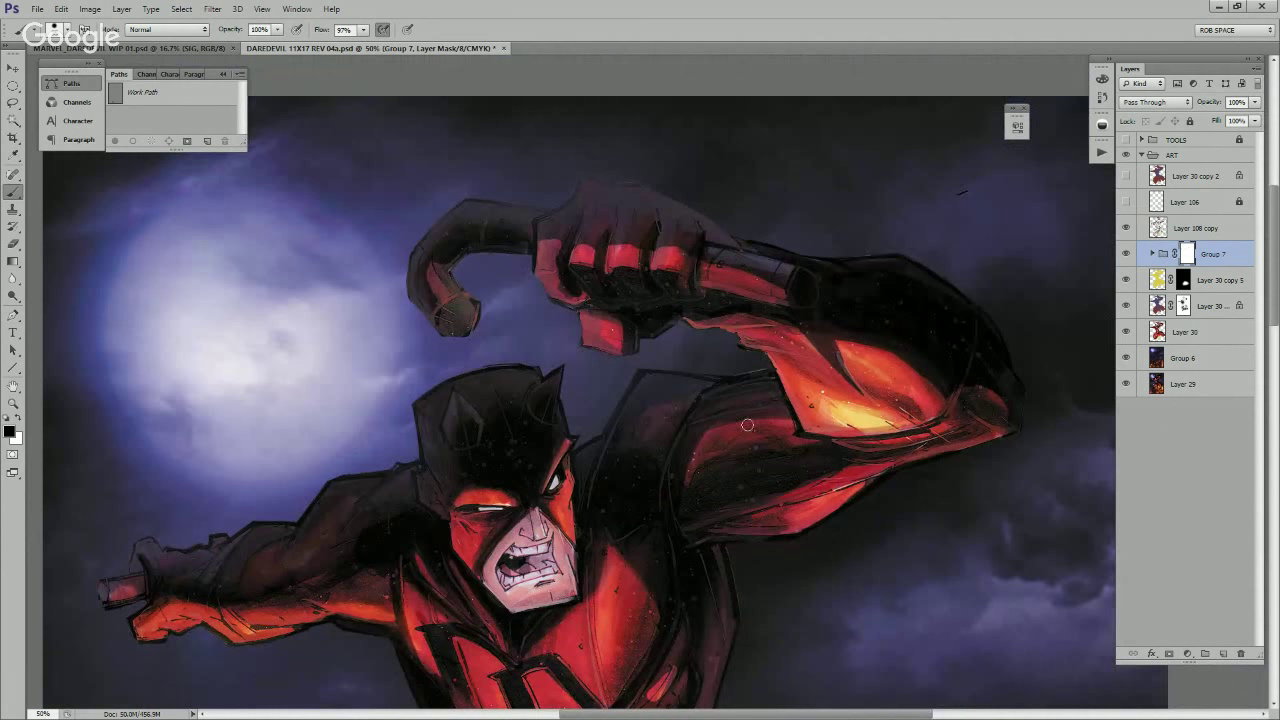
{"action": "left_click_drag", "start_coordinate": [770, 423], "coordinate": [714, 483]}
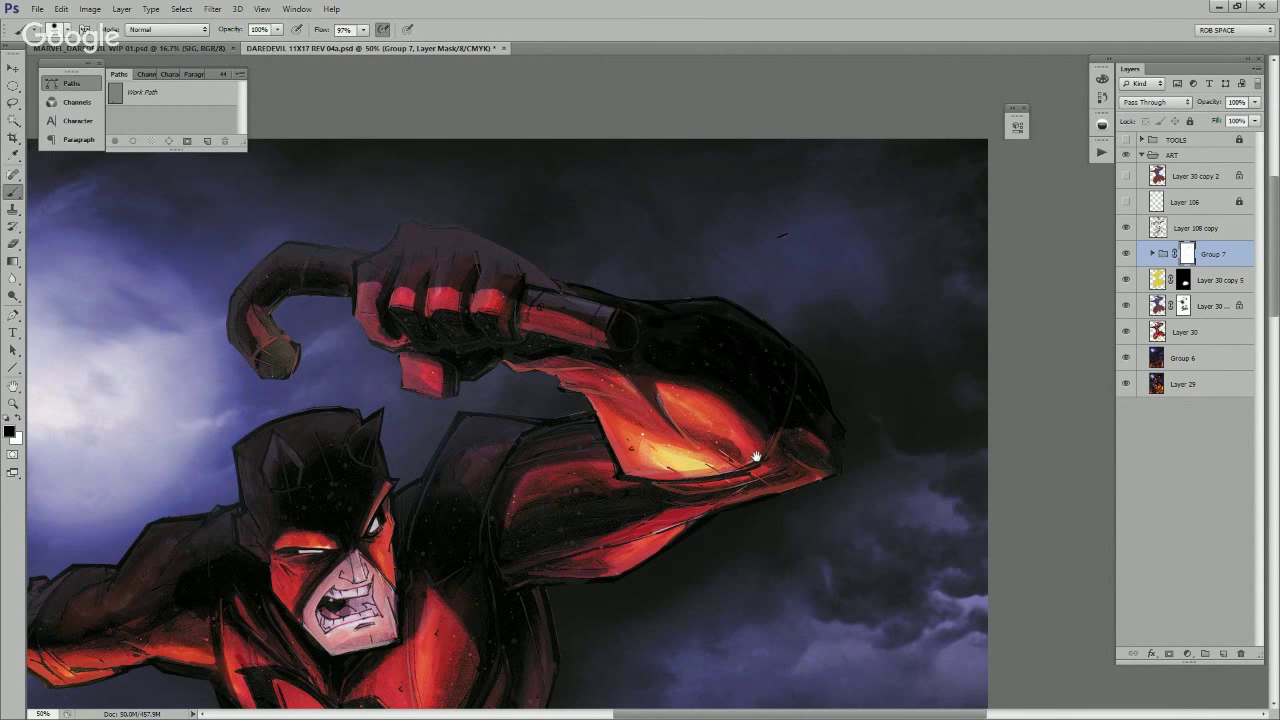
{"action": "left_click_drag", "start_coordinate": [757, 457], "coordinate": [862, 442]}
{"action": "left_click_drag", "start_coordinate": [691, 404], "coordinate": [777, 514]}
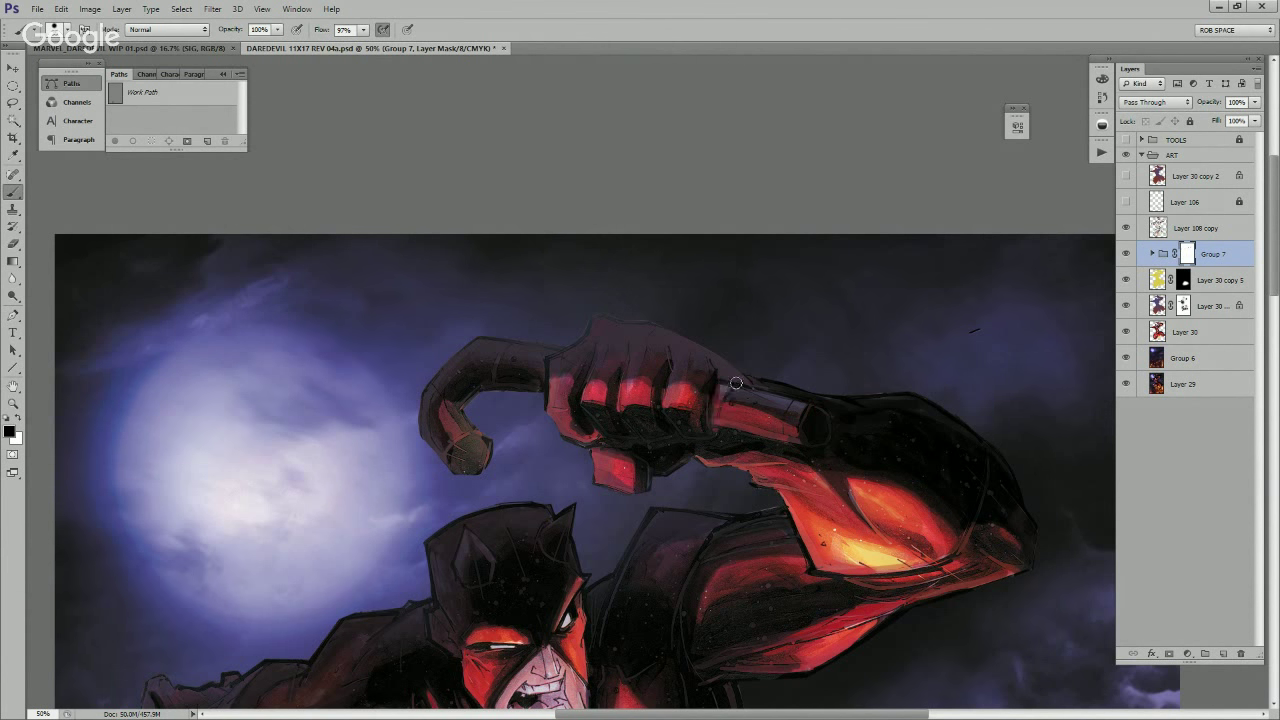
Step: Paint black on the Group 7 mask over the chest, ribs and abdomen around the DD emblem
{"action": "key", "text": "x"}
{"action": "key", "text": "x"}
{"action": "key", "text": "x"}
{"action": "left_click_drag", "start_coordinate": [808, 454], "coordinate": [829, 354]}
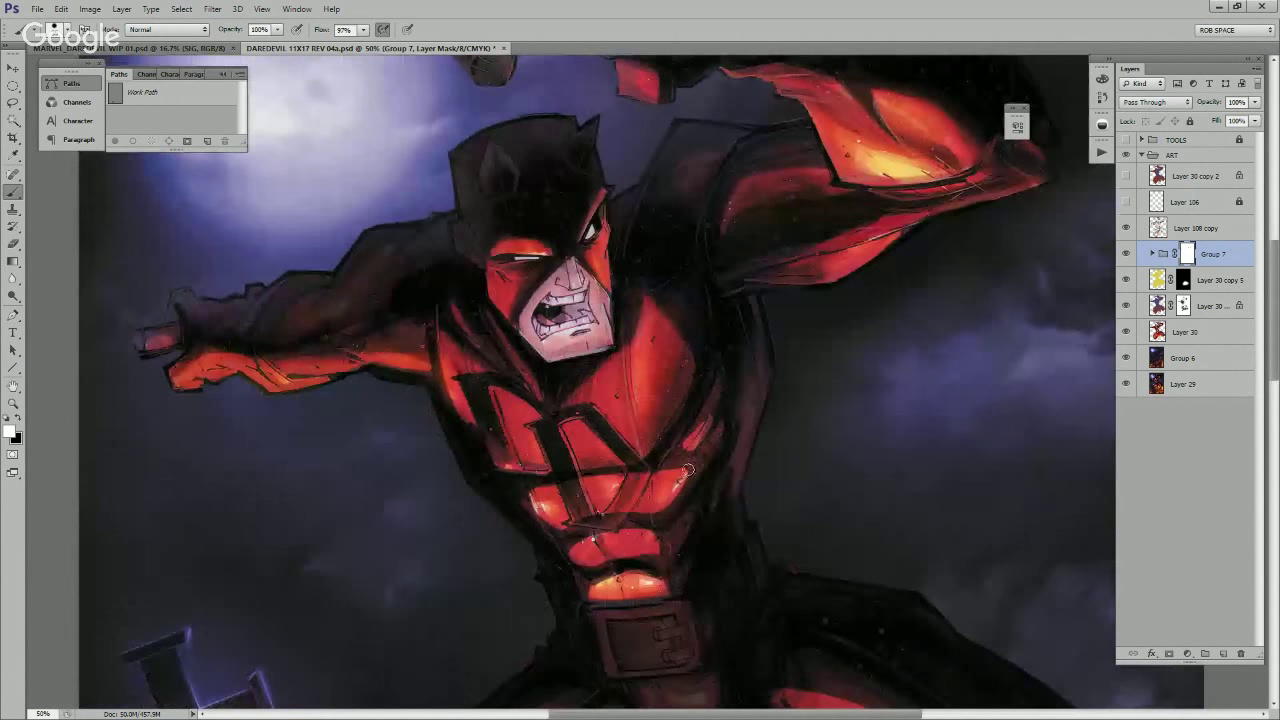
{"action": "key", "text": "x"}
{"action": "left_click_drag", "start_coordinate": [641, 505], "coordinate": [741, 477]}
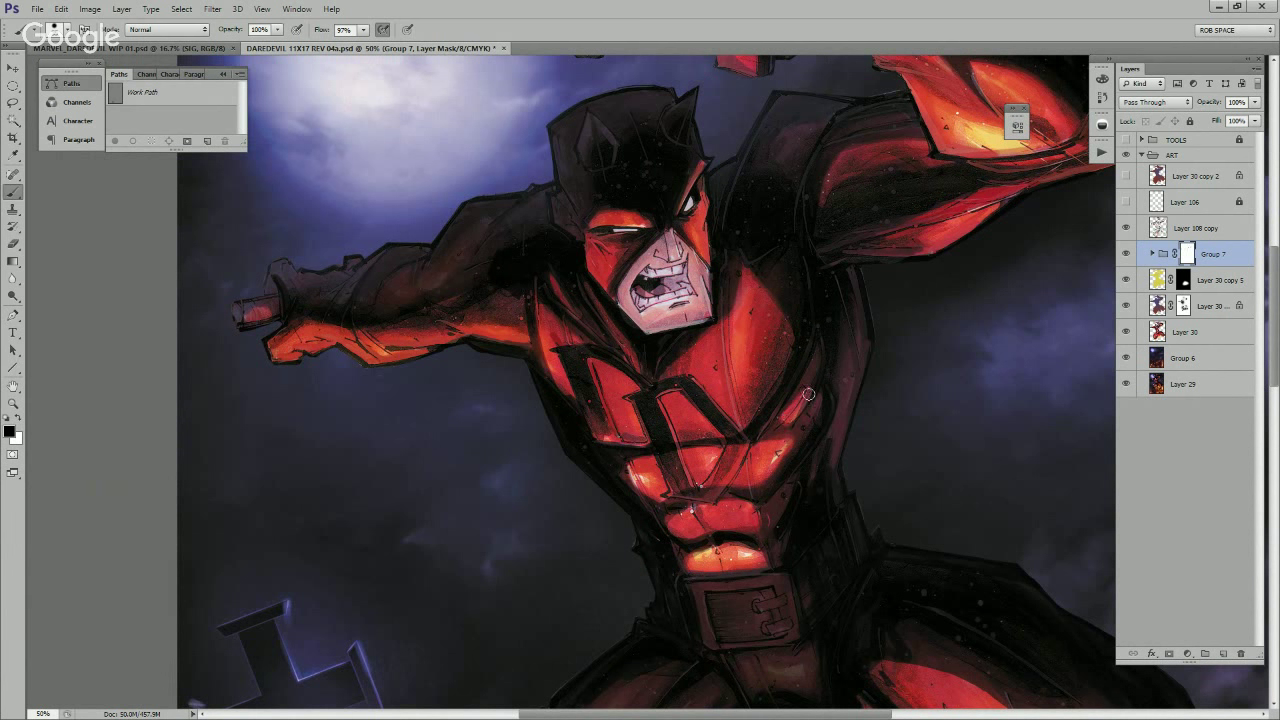
{"action": "left_click_drag", "start_coordinate": [770, 359], "coordinate": [773, 448]}
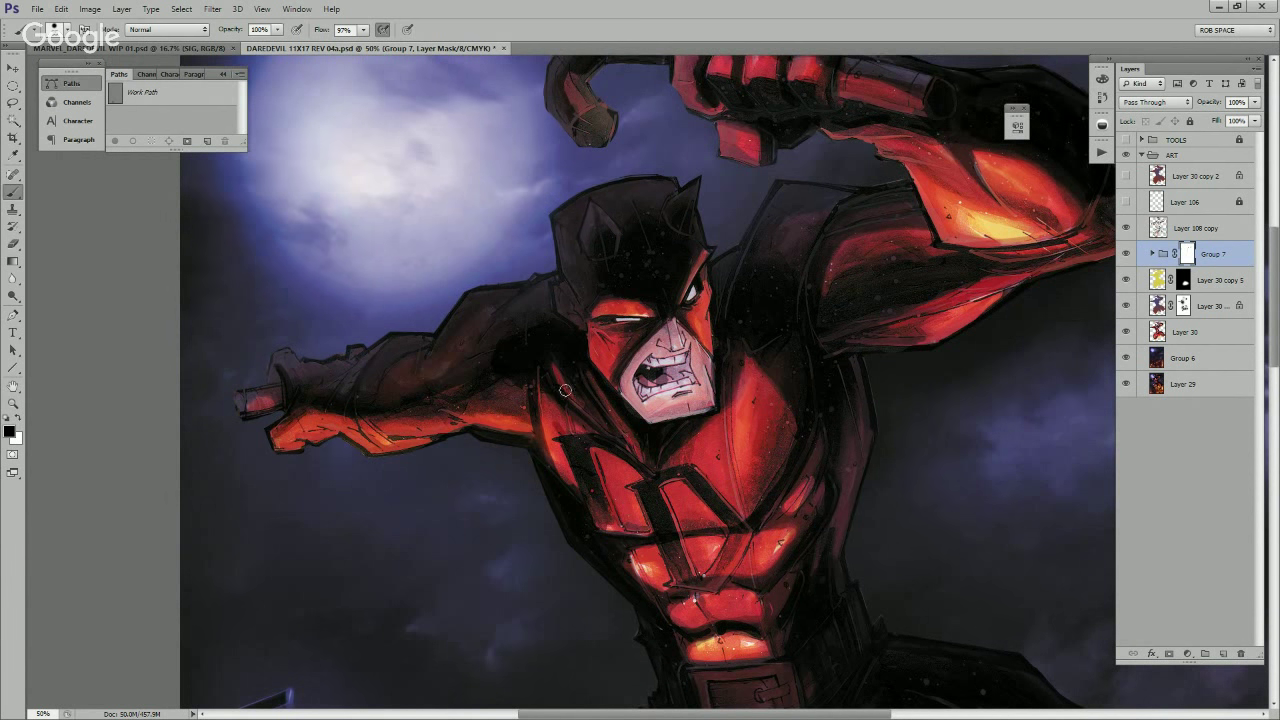
Step: Paint black on the Group 7 mask over the belt and the unstrapped leg's thigh and knee to bring out their highlights
{"action": "left_click_drag", "start_coordinate": [738, 532], "coordinate": [672, 293]}
{"action": "left_click_drag", "start_coordinate": [860, 457], "coordinate": [654, 389]}
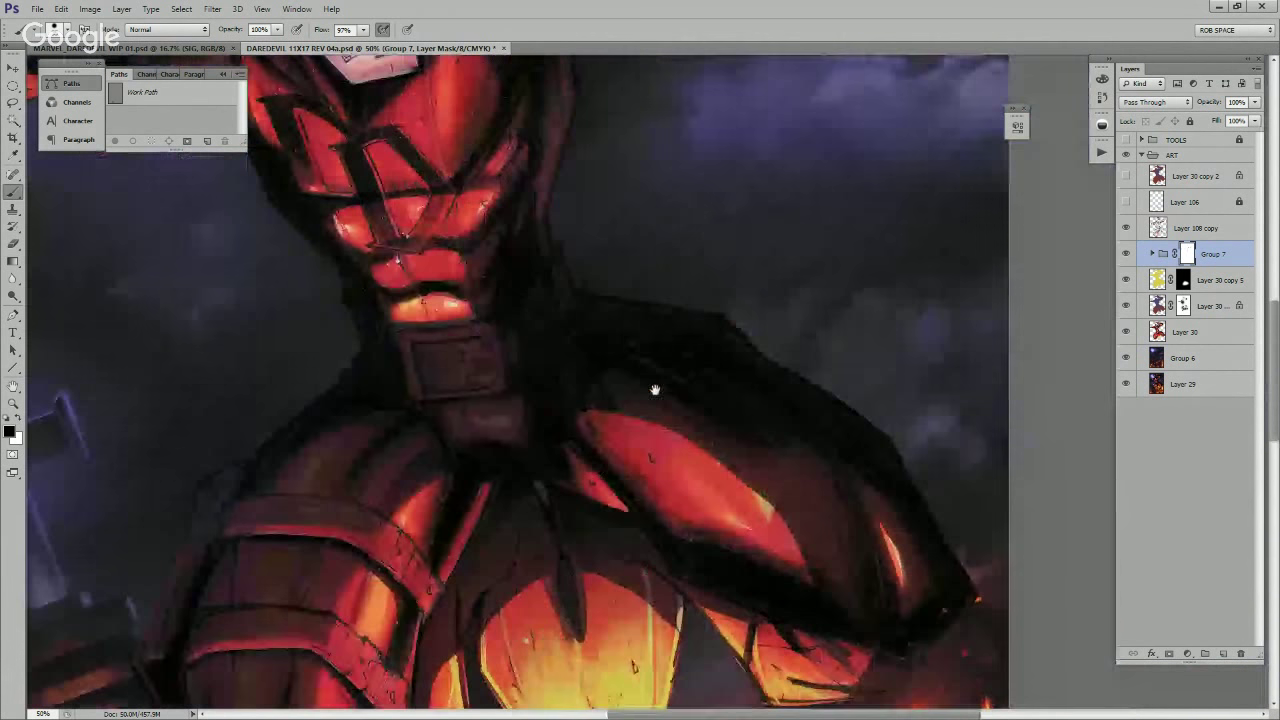
{"action": "mouse_move", "coordinate": [686, 438]}
{"action": "left_mouse_down"}
{"action": "mouse_move", "coordinate": [777, 510]}
{"action": "mouse_move", "coordinate": [808, 565]}
{"action": "mouse_move", "coordinate": [746, 553]}
{"action": "mouse_move", "coordinate": [798, 580]}
{"action": "mouse_move", "coordinate": [775, 515]}
{"action": "mouse_move", "coordinate": [799, 541]}
{"action": "mouse_move", "coordinate": [750, 484]}
{"action": "mouse_move", "coordinate": [801, 533]}
{"action": "mouse_move", "coordinate": [822, 583]}
{"action": "mouse_move", "coordinate": [790, 514]}
{"action": "mouse_move", "coordinate": [828, 578]}
{"action": "mouse_move", "coordinate": [803, 557]}
{"action": "left_mouse_up"}
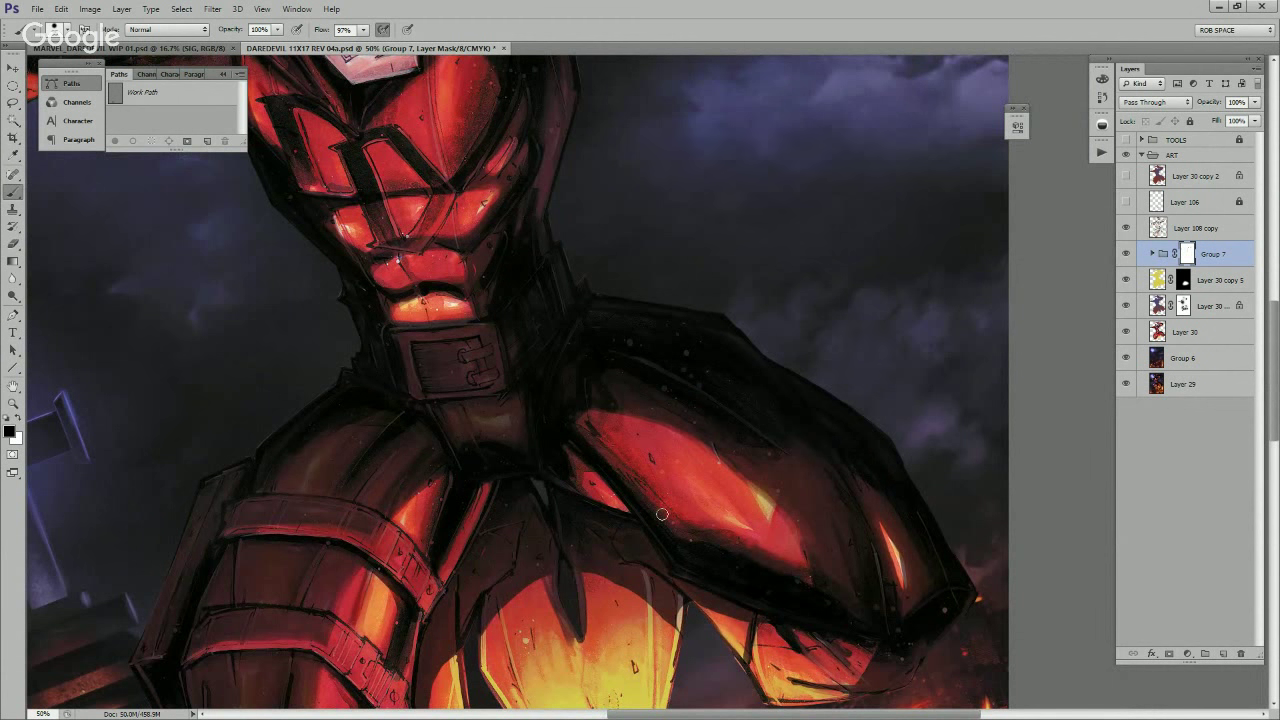
{"action": "scroll", "coordinate": [592, 484], "scroll_direction": "down", "scroll_amount": 3}
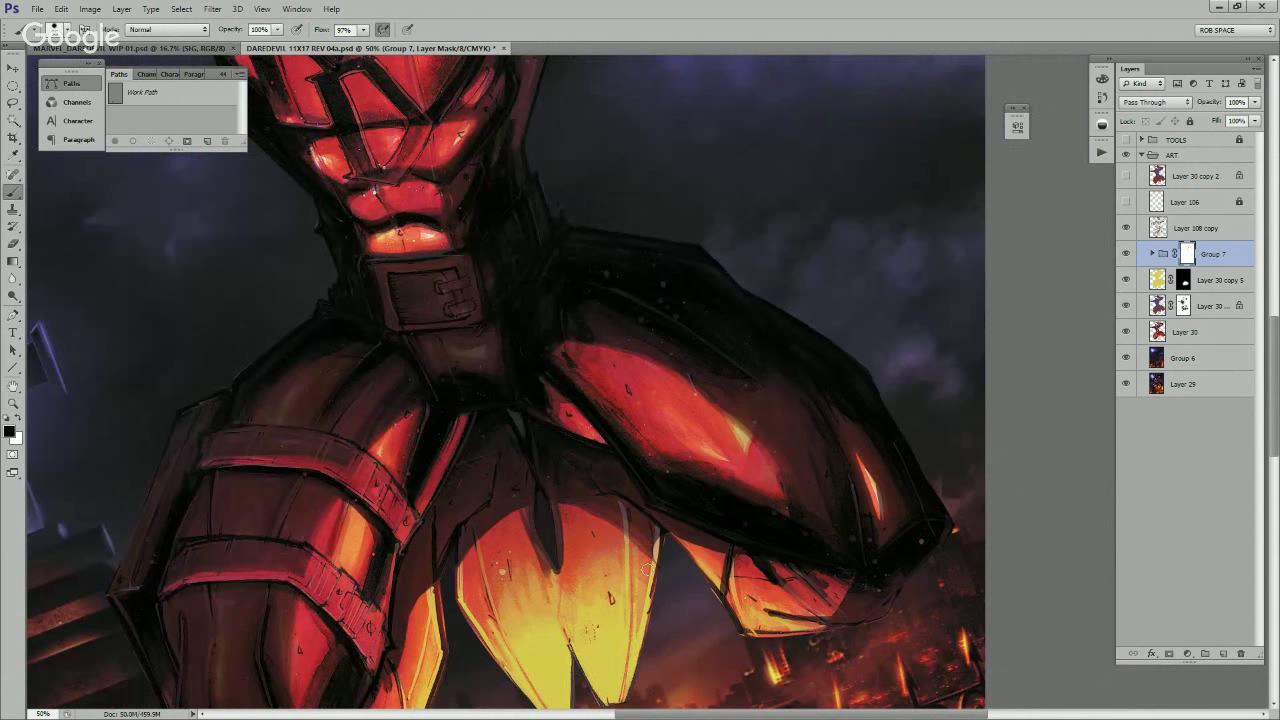
{"action": "left_click_drag", "start_coordinate": [648, 528], "coordinate": [748, 487]}
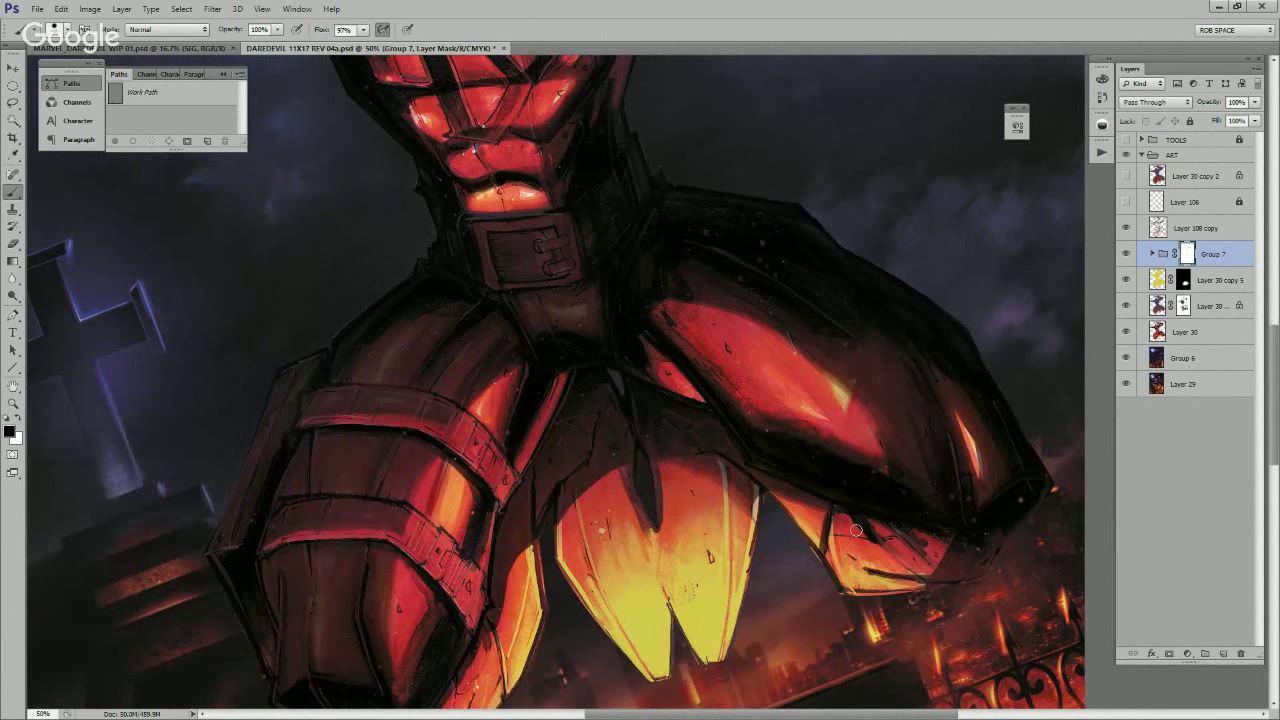
{"action": "left_click_drag", "start_coordinate": [961, 569], "coordinate": [923, 571]}
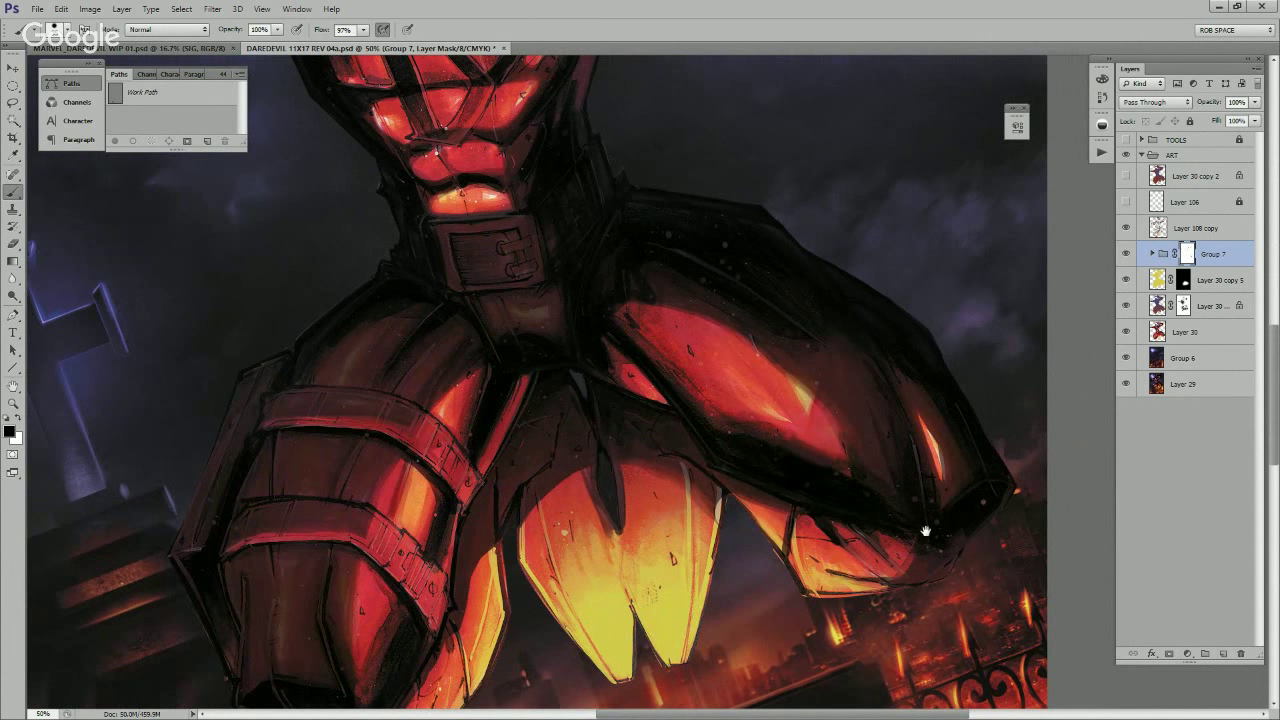
{"action": "left_click_drag", "start_coordinate": [925, 531], "coordinate": [861, 567]}
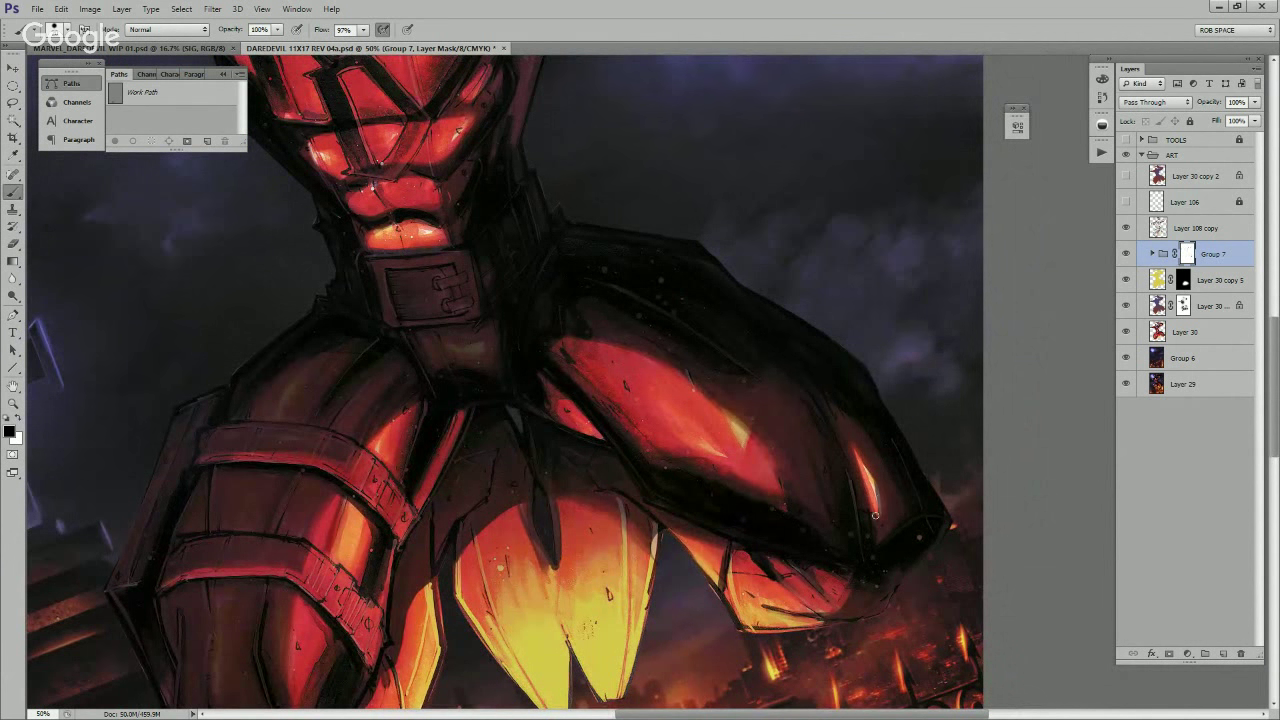
{"action": "mouse_move", "coordinate": [875, 515]}
{"action": "left_mouse_down"}
{"action": "mouse_move", "coordinate": [857, 452]}
{"action": "mouse_move", "coordinate": [879, 521]}
{"action": "left_mouse_up"}
{"action": "left_click_drag", "start_coordinate": [709, 399], "coordinate": [784, 494]}
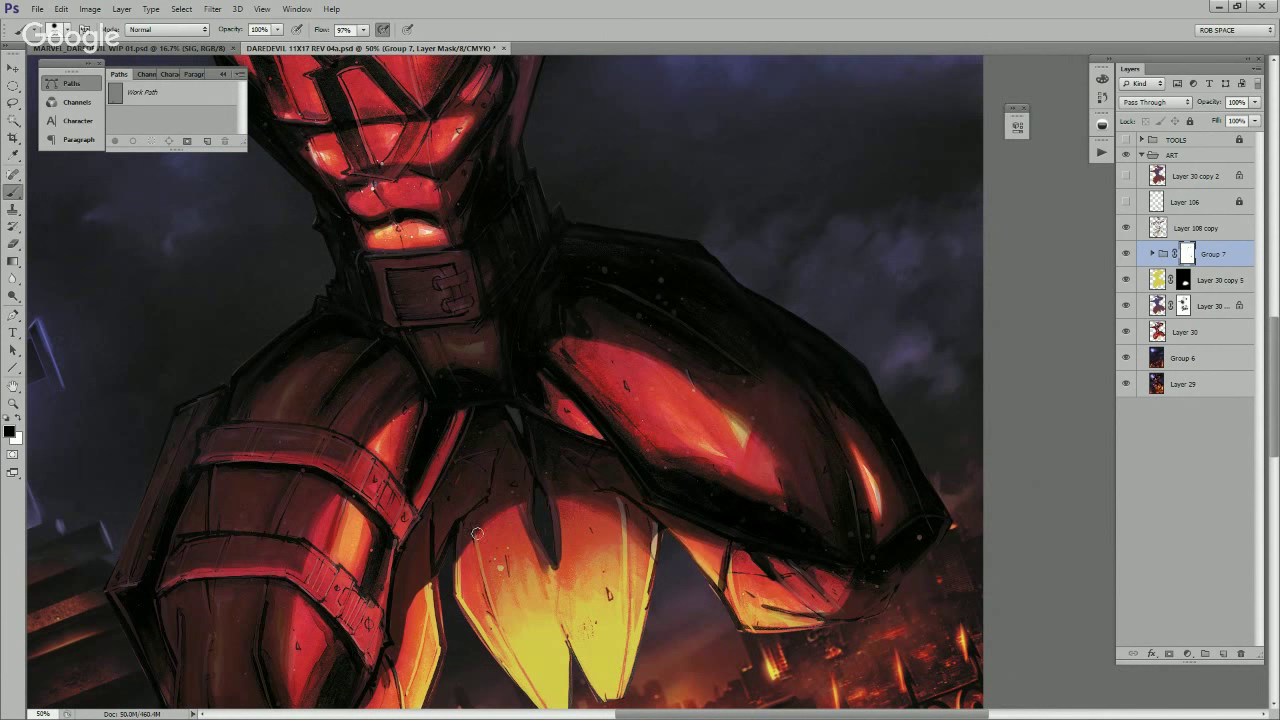
Step: Continue painting black on the Group 7 mask over the loincloth and the lower part of the strapped leg
{"action": "left_click_drag", "start_coordinate": [418, 597], "coordinate": [572, 484]}
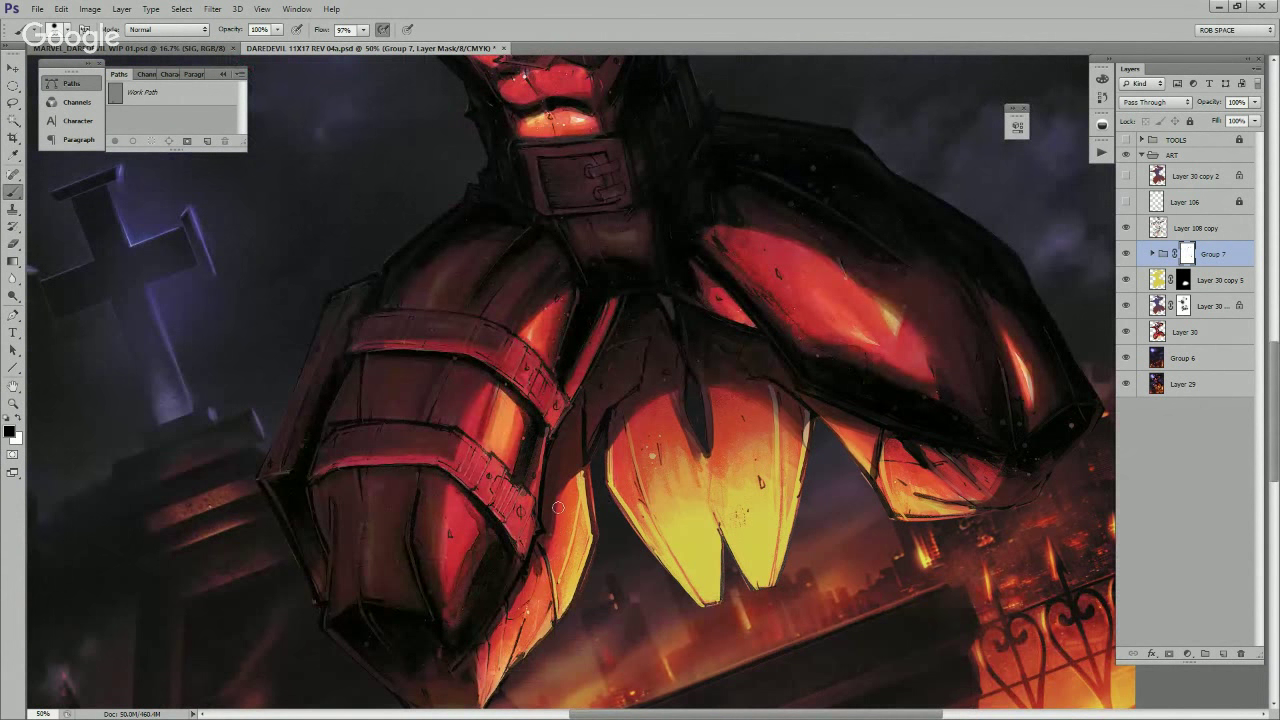
{"action": "mouse_move", "coordinate": [585, 451]}
{"action": "left_mouse_down"}
{"action": "mouse_move", "coordinate": [589, 487]}
{"action": "mouse_move", "coordinate": [605, 486]}
{"action": "left_mouse_up"}
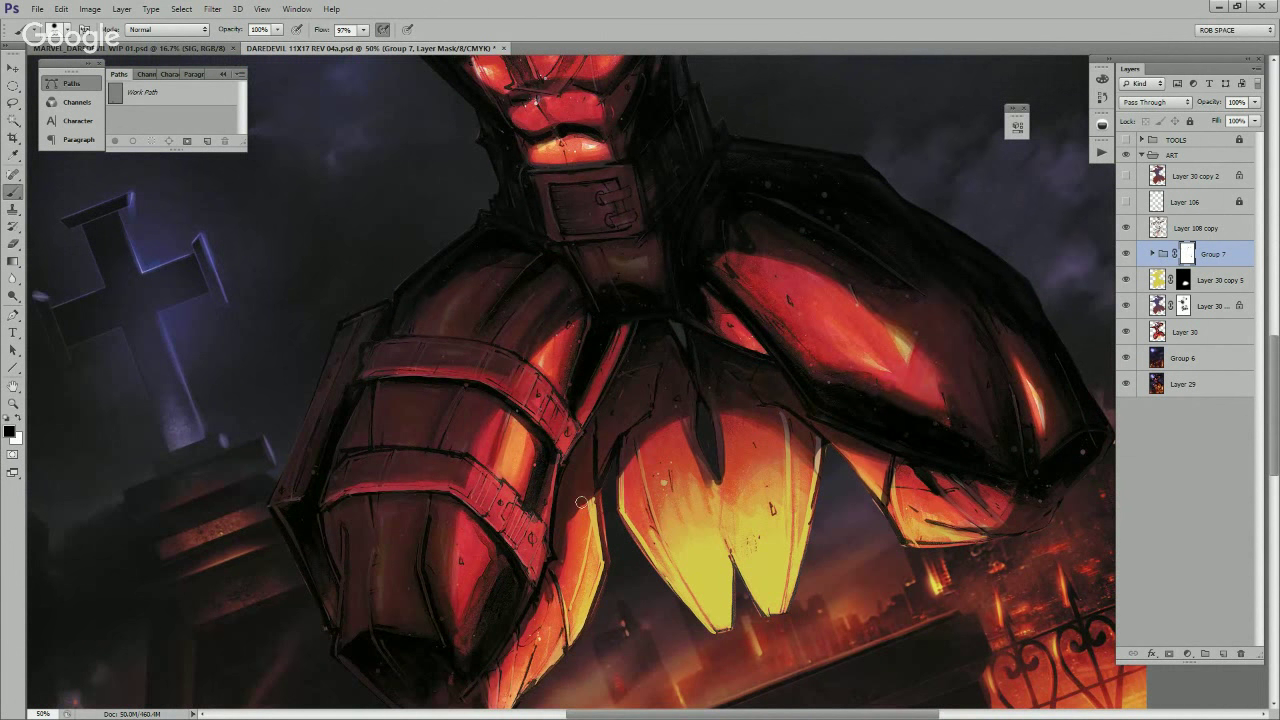
{"action": "left_click_drag", "start_coordinate": [601, 518], "coordinate": [612, 497]}
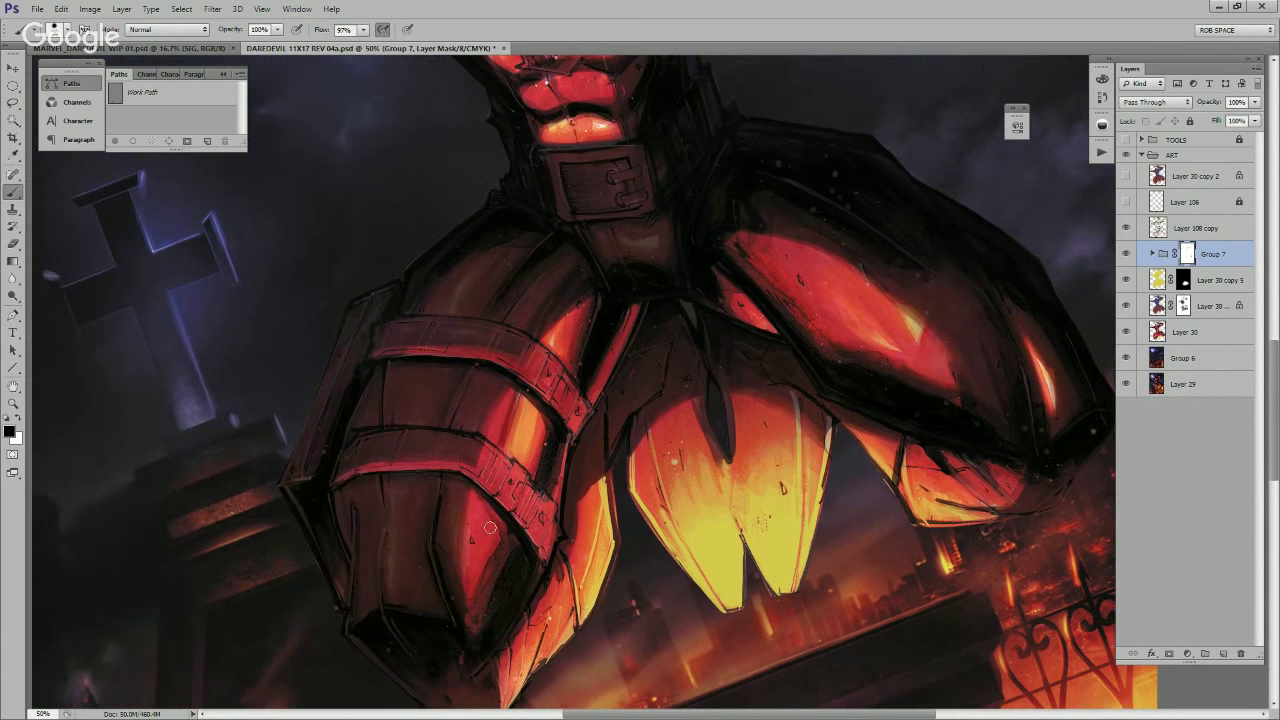
{"action": "left_click_drag", "start_coordinate": [789, 492], "coordinate": [684, 537]}
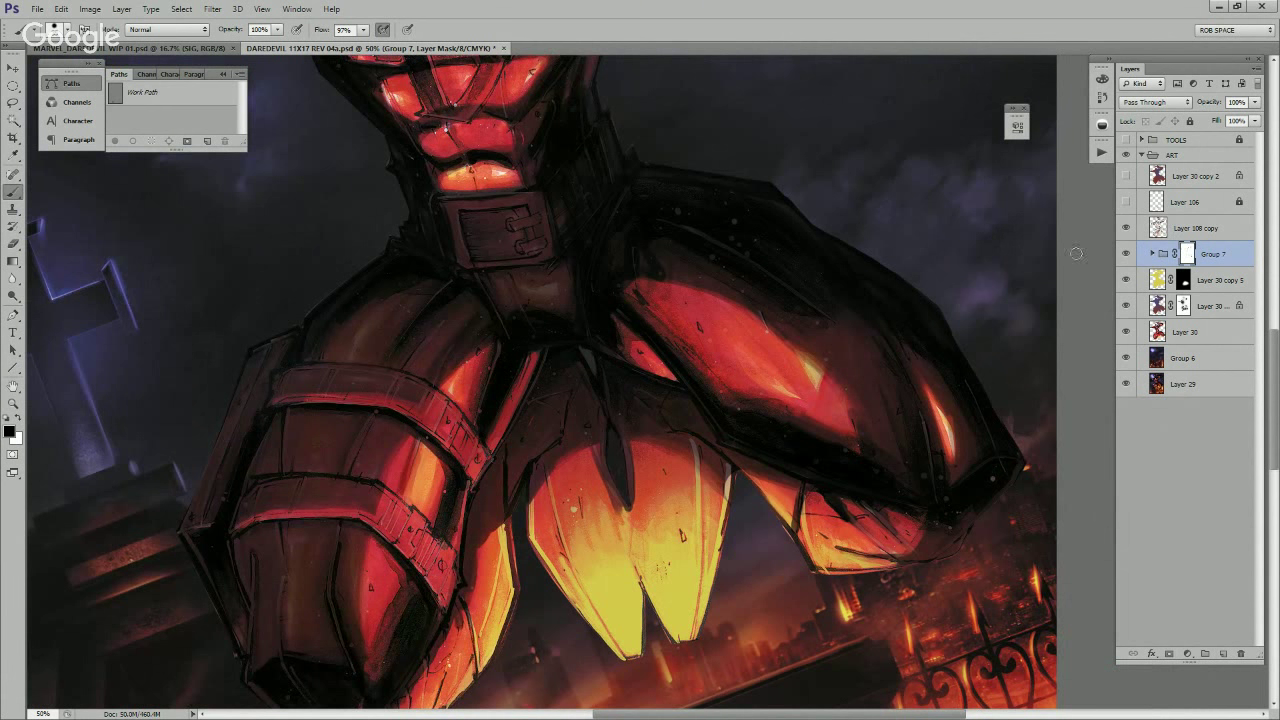
Step: Examine the highlights across the whole figure, comparing the full page with closer views of the legs and torso
{"action": "left_click_drag", "start_coordinate": [955, 409], "coordinate": [967, 343]}
{"action": "key", "text": "z"}
{"action": "left_click", "coordinate": [967, 373], "text": "alt"}
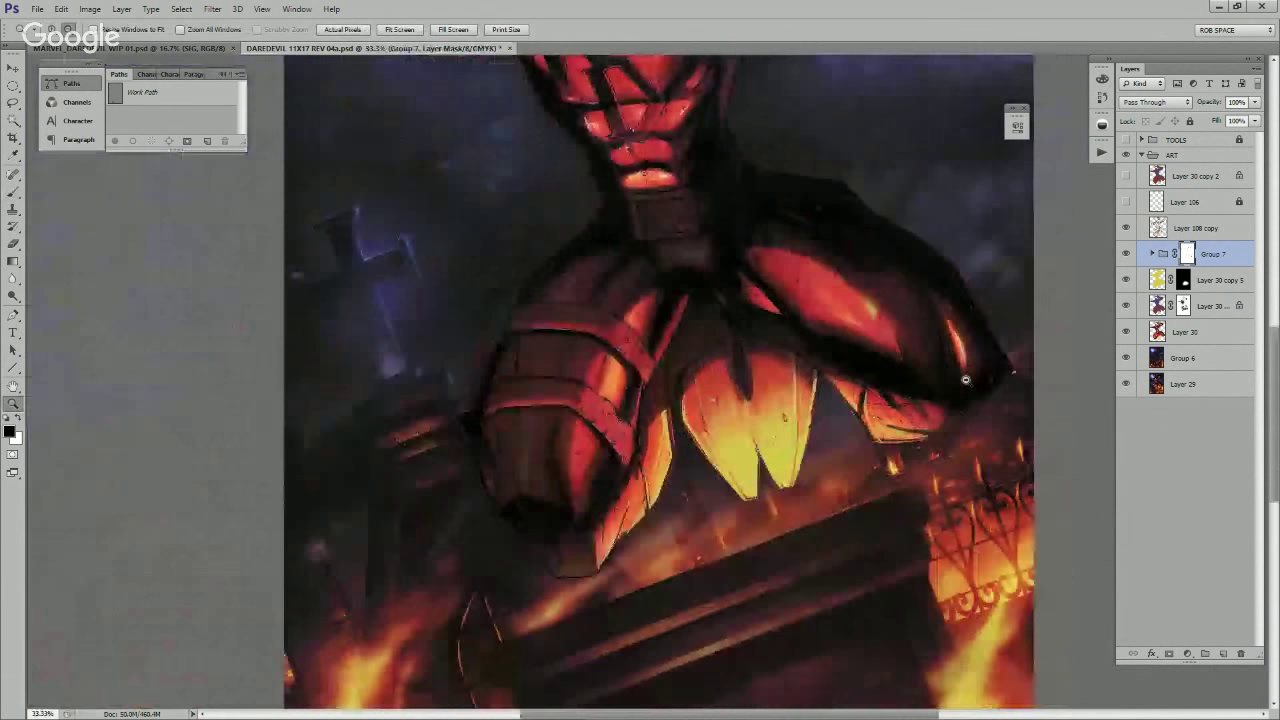
{"action": "left_click", "coordinate": [966, 387], "text": "alt"}
{"action": "left_click", "coordinate": [964, 386], "text": "alt"}
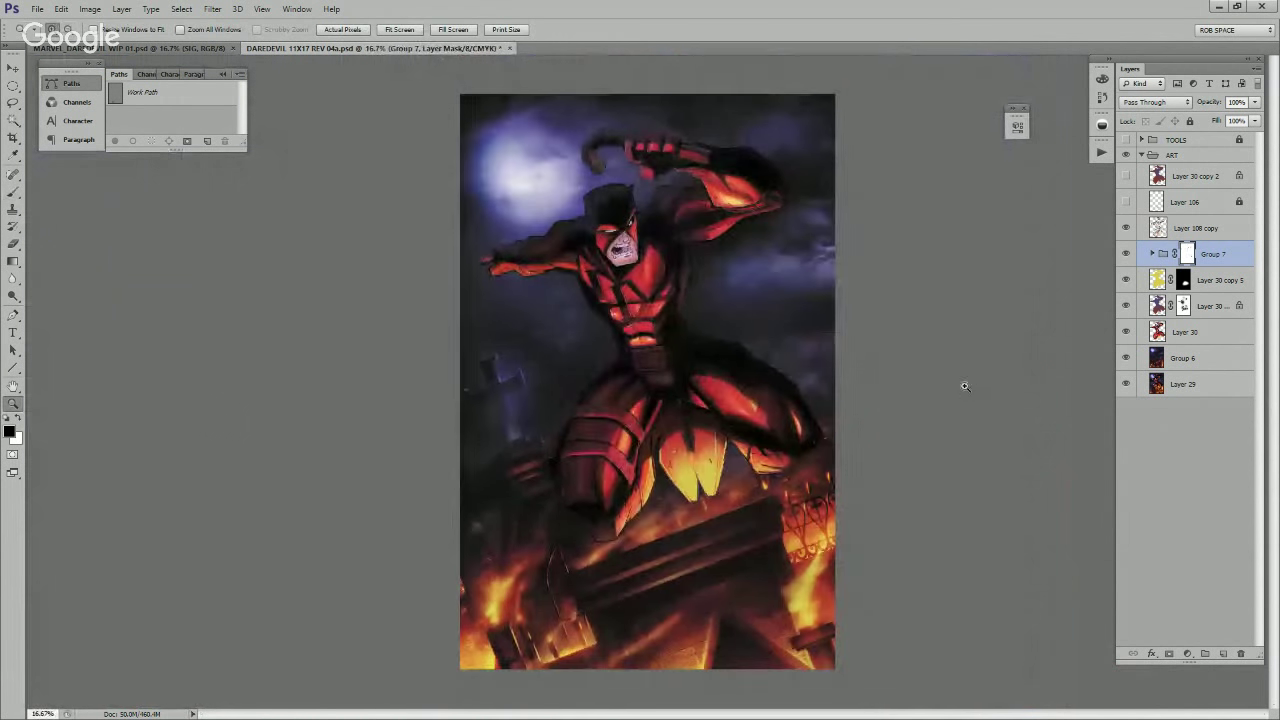
{"action": "left_click", "coordinate": [652, 476]}
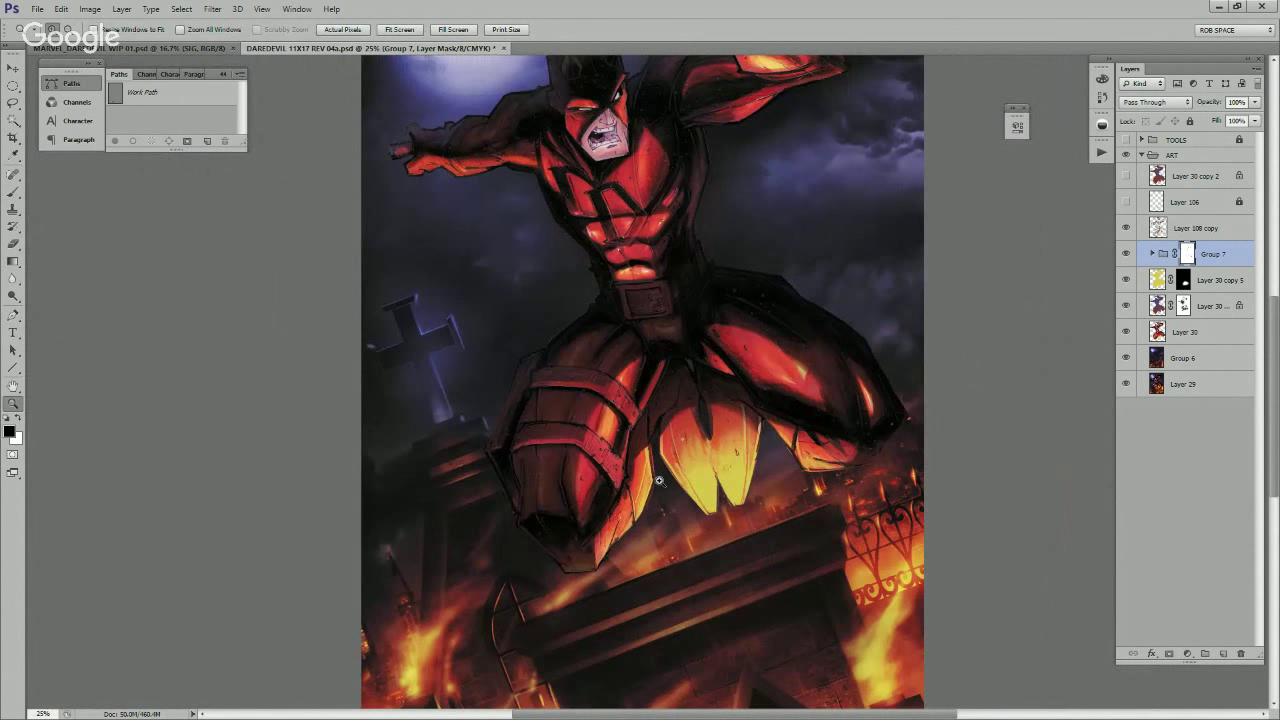
{"action": "left_click", "coordinate": [659, 481]}
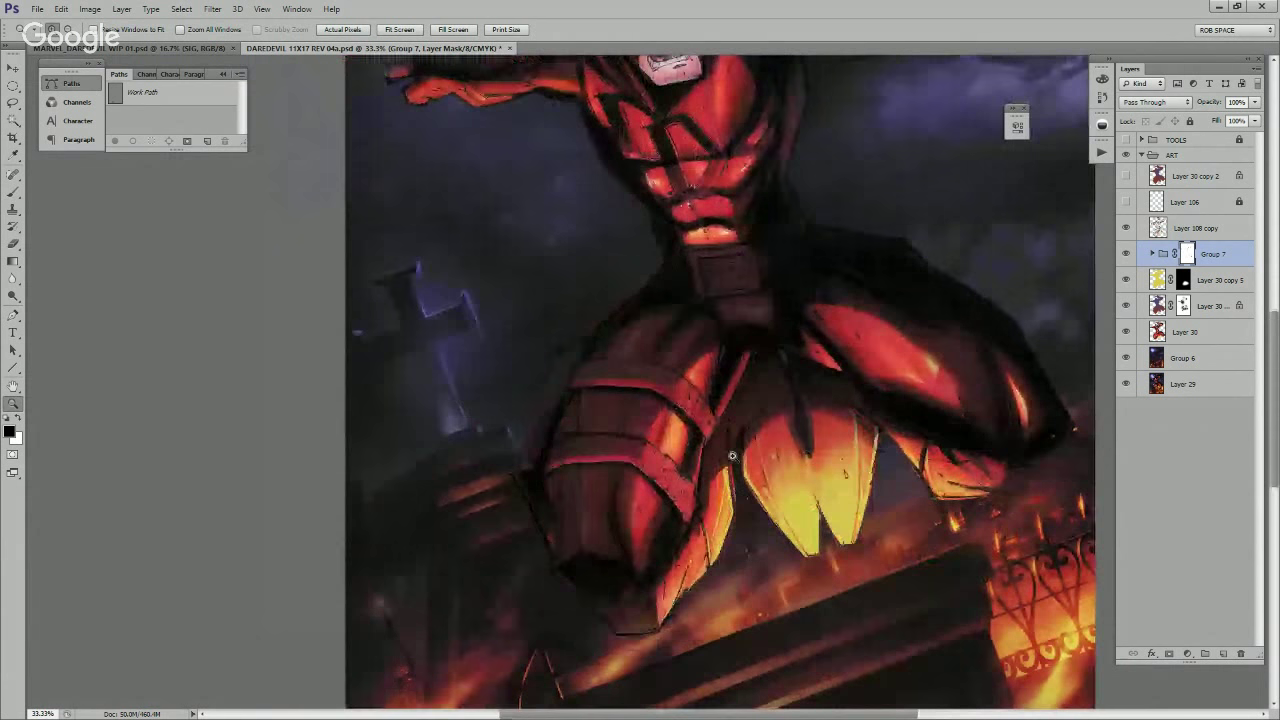
{"action": "left_click_drag", "start_coordinate": [655, 413], "coordinate": [740, 449]}
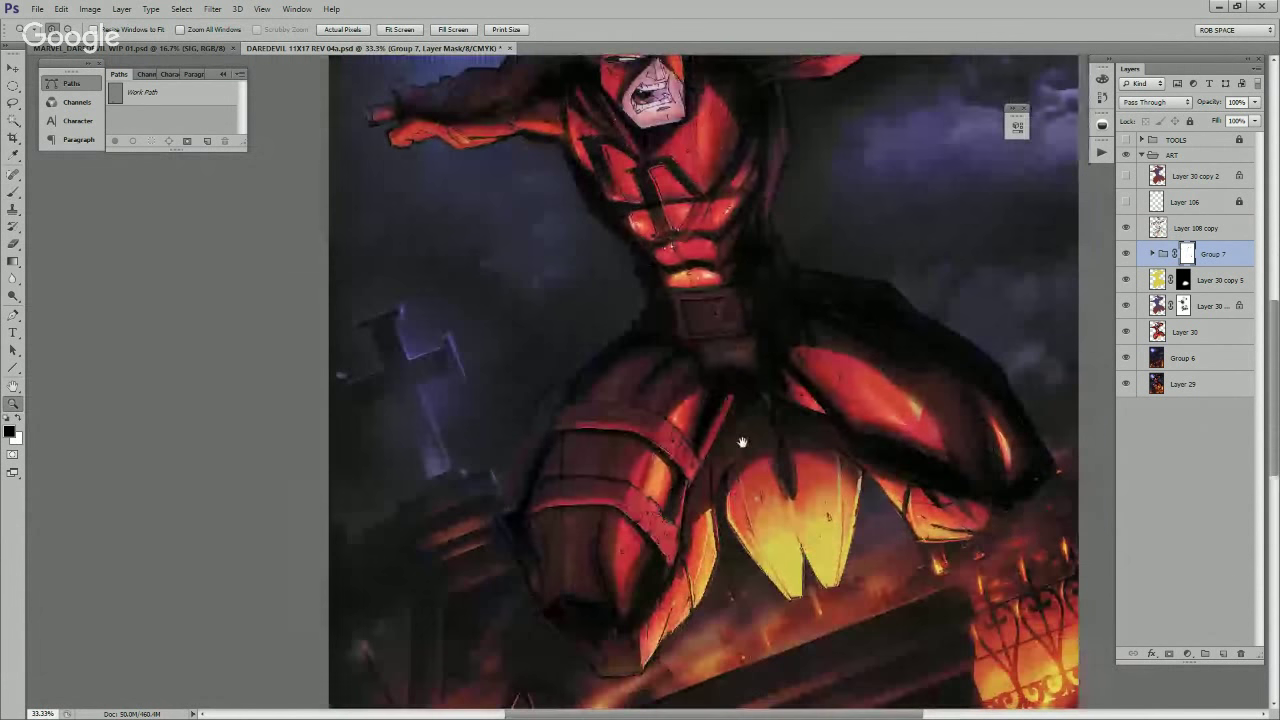
{"action": "left_click_drag", "start_coordinate": [910, 456], "coordinate": [870, 572]}
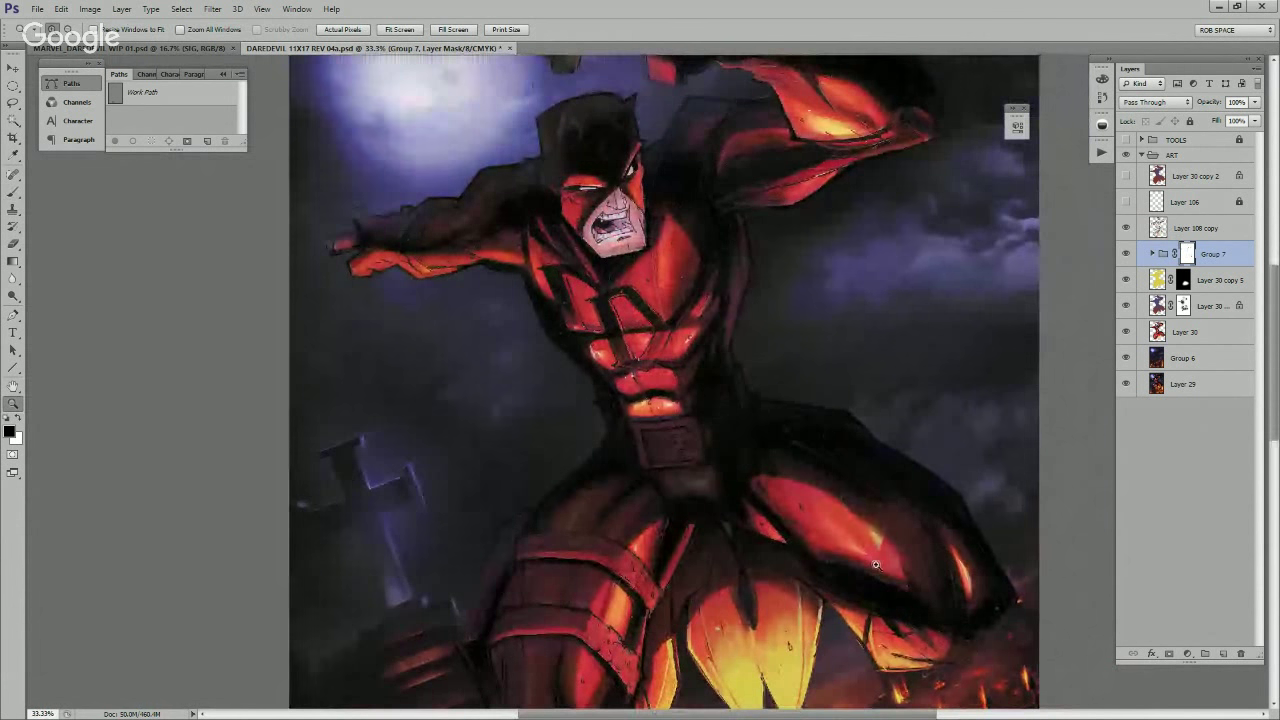
{"action": "left_click", "coordinate": [855, 501], "text": "alt"}
{"action": "left_click", "coordinate": [855, 501], "text": "alt"}
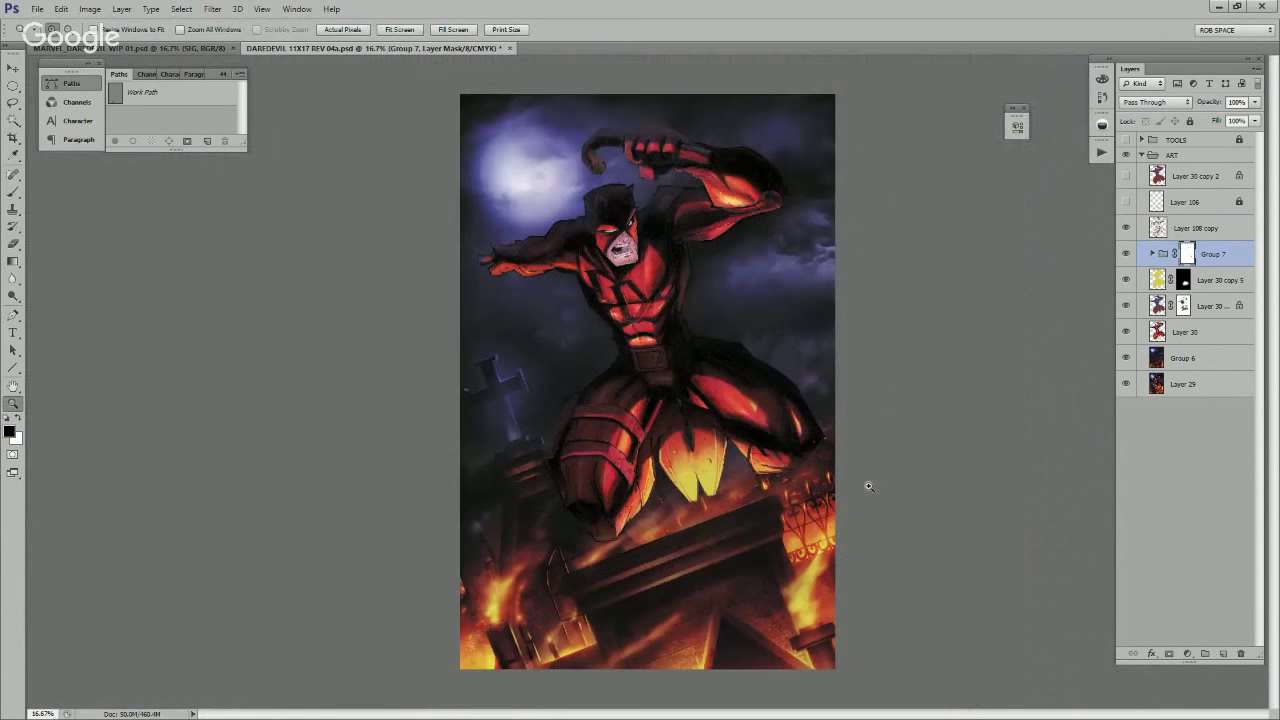
Step: Save the document and inspect the raised arm and club up close against the full figure
{"action": "key", "text": "ctrl+s"}
{"action": "left_click", "coordinate": [727, 156]}
{"action": "left_click", "coordinate": [727, 156]}
{"action": "left_click", "coordinate": [725, 156]}
{"action": "left_click_drag", "start_coordinate": [702, 154], "coordinate": [739, 289]}
{"action": "key", "text": "b"}
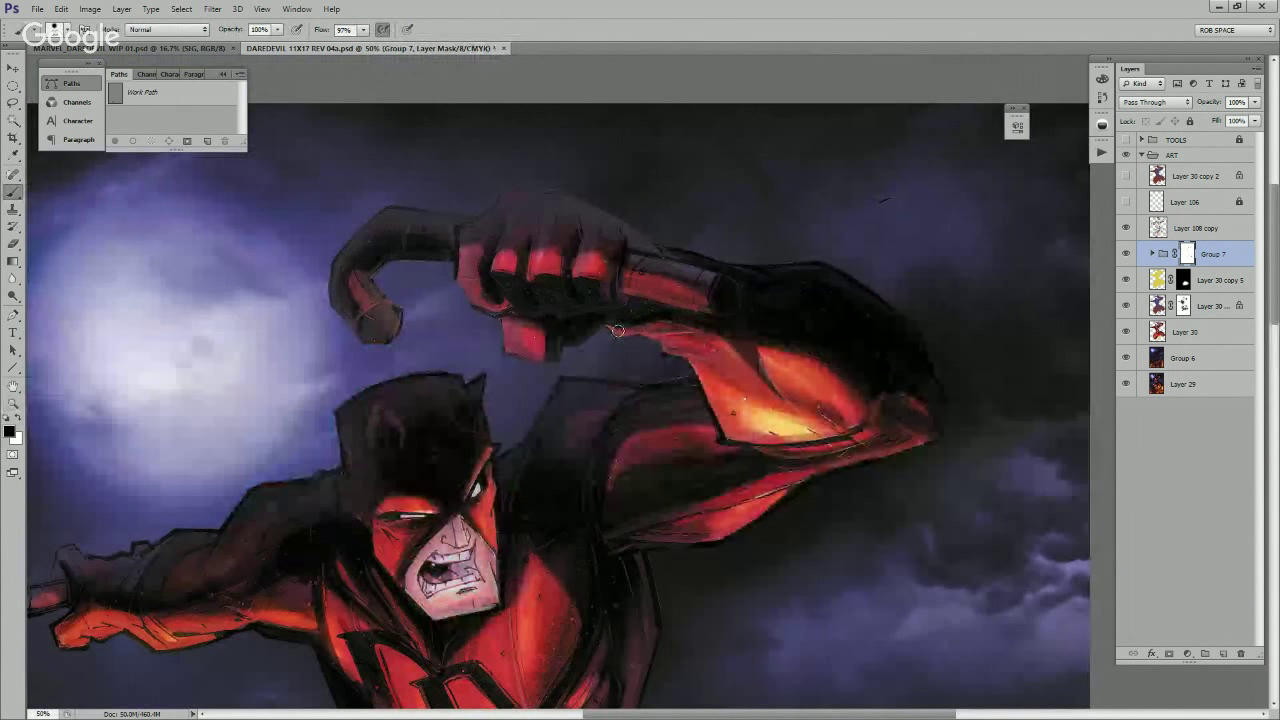
{"action": "key", "text": "z"}
{"action": "left_click", "coordinate": [814, 458], "text": "alt"}
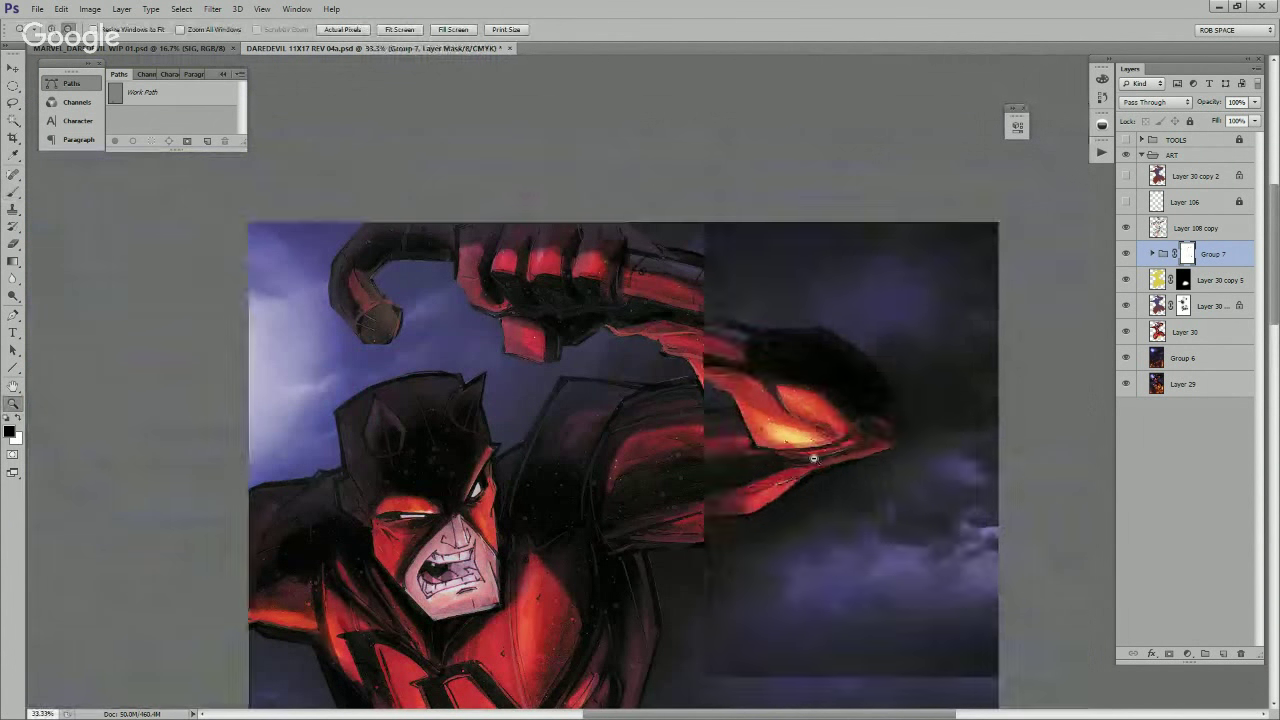
{"action": "left_click", "coordinate": [813, 458], "text": "alt"}
{"action": "scroll", "coordinate": [820, 400], "scroll_direction": "down", "scroll_amount": 5}
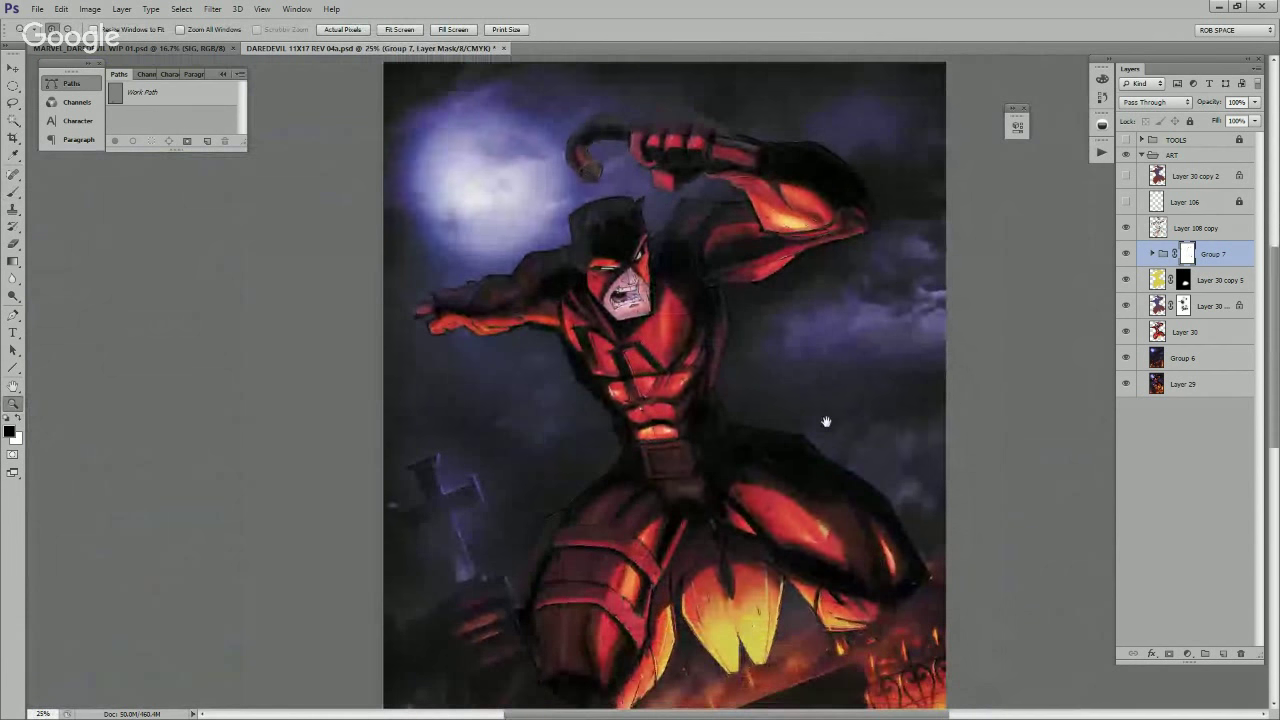
Step: Load the figure's outline from Layer 30 as a selection and add a new layer above Layer 108 copy
{"action": "left_click", "coordinate": [1157, 331], "text": "ctrl"}
{"action": "left_click", "coordinate": [1195, 228]}
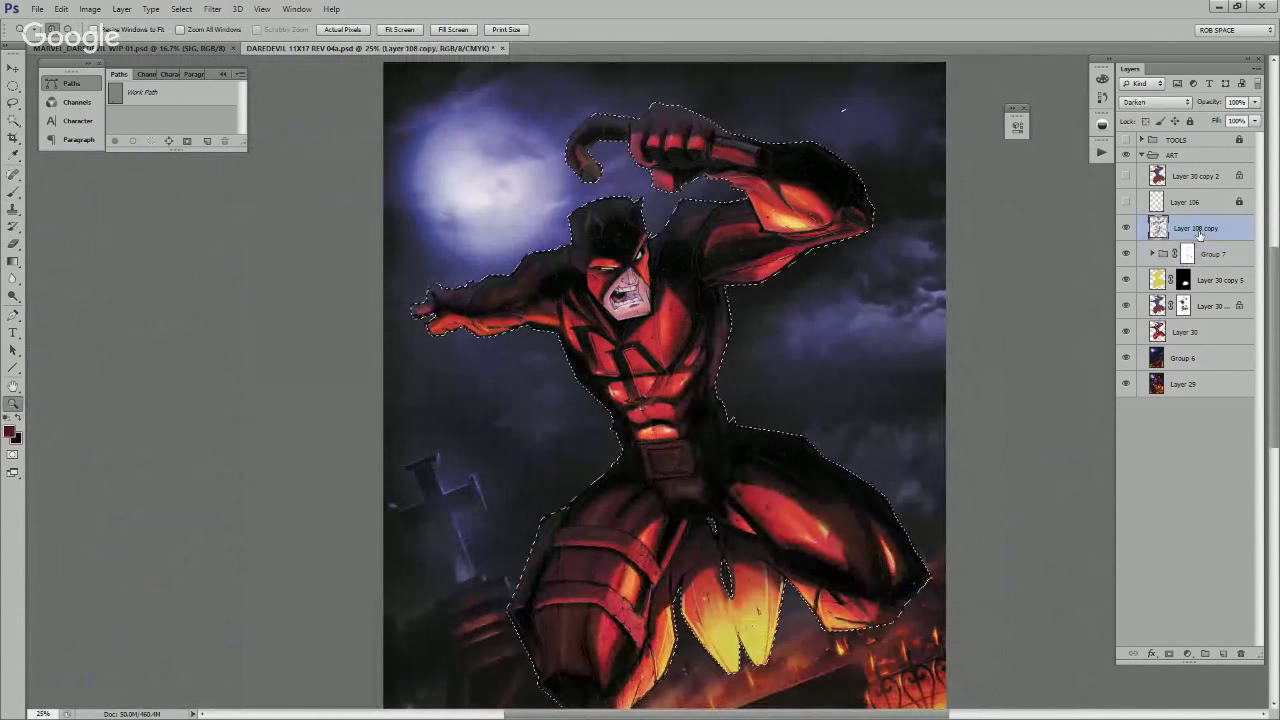
{"action": "left_click", "coordinate": [1225, 655]}
Step: Paint the torso's shadowed side on Layer 107 with a larger brush in sampled dark sky blue and black, with selection edges hidden
{"action": "key", "text": "b"}
{"action": "right_click", "coordinate": [697, 338]}
{"action": "left_click", "coordinate": [760, 323]}
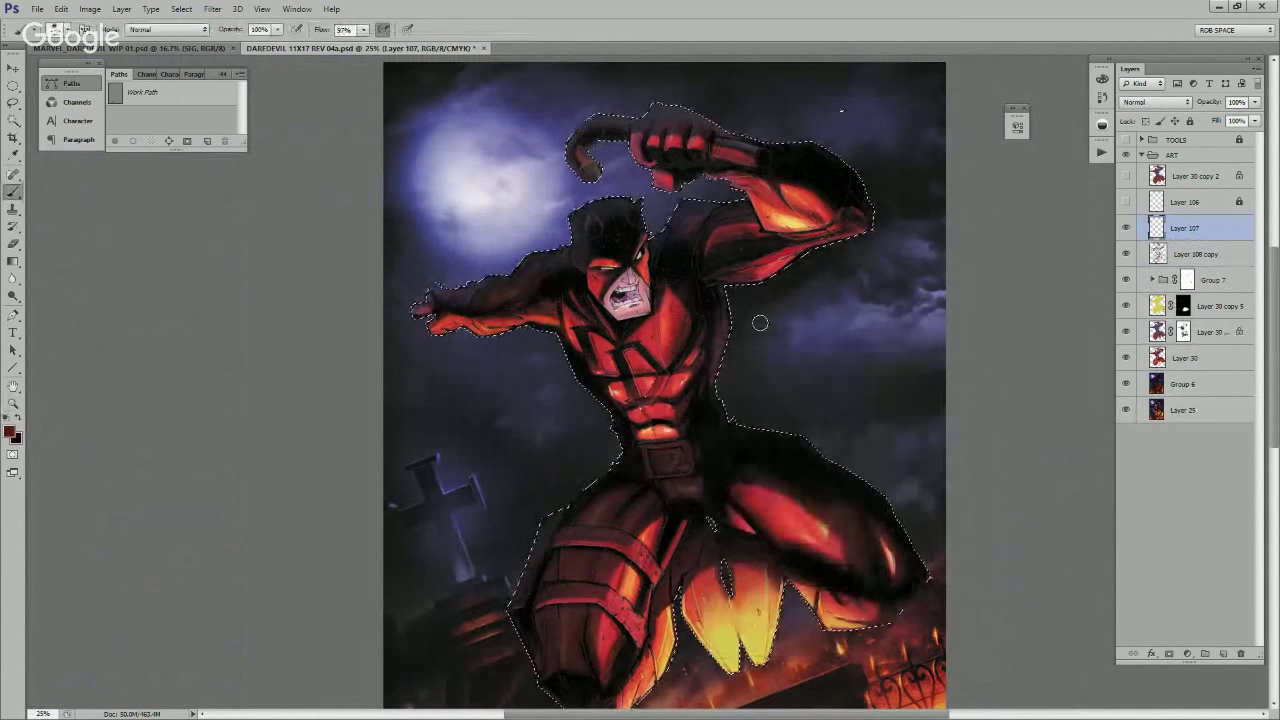
{"action": "key", "text": "]"}
{"action": "key", "text": "]"}
{"action": "key", "text": "]"}
{"action": "key", "text": "]"}
{"action": "key", "text": "]"}
{"action": "key", "text": "]"}
{"action": "key", "text": "]"}
{"action": "key", "text": "]"}
{"action": "key", "text": "x"}
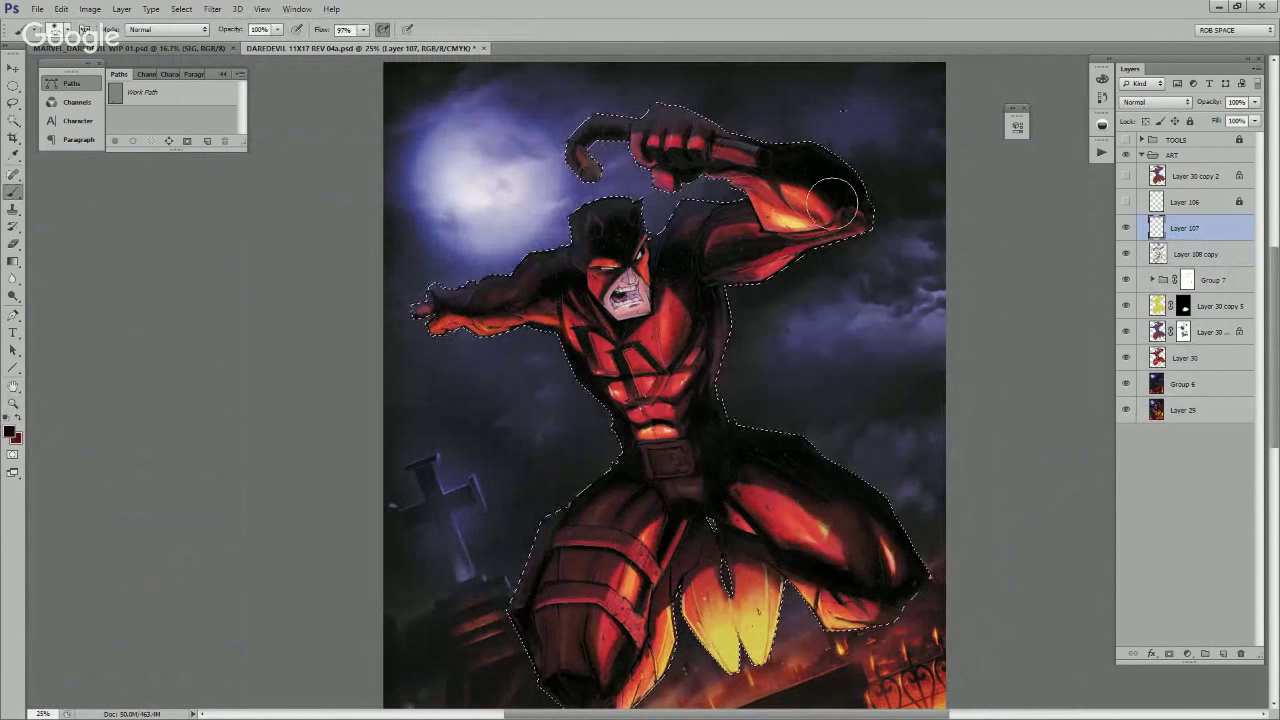
{"action": "key", "text": "x"}
{"action": "left_click", "coordinate": [849, 310], "text": "alt"}
{"action": "key", "text": "ctrl+h"}
{"action": "key", "text": "ctrl+h"}
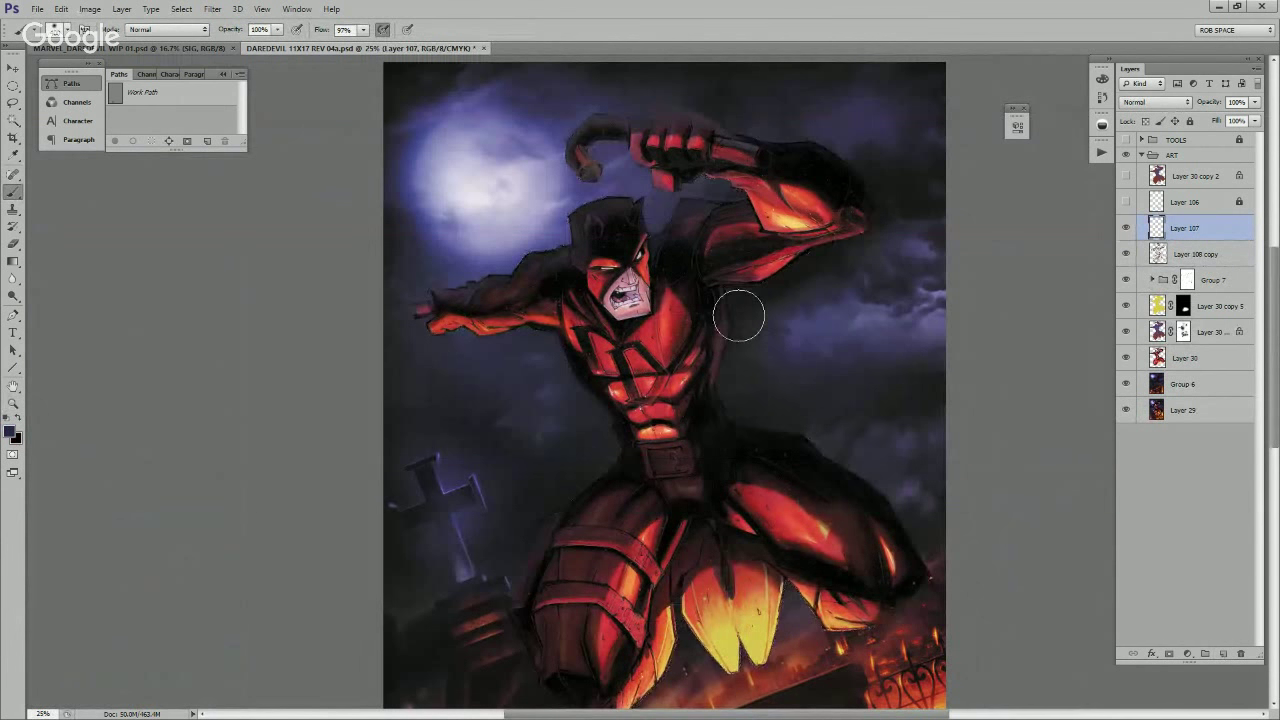
{"action": "left_click_drag", "start_coordinate": [732, 293], "coordinate": [728, 388]}
{"action": "key", "text": "x"}
{"action": "mouse_move", "coordinate": [729, 306]}
{"action": "left_mouse_down"}
{"action": "mouse_move", "coordinate": [743, 340]}
{"action": "mouse_move", "coordinate": [736, 297]}
{"action": "mouse_move", "coordinate": [758, 335]}
{"action": "mouse_move", "coordinate": [728, 389]}
{"action": "mouse_move", "coordinate": [734, 311]}
{"action": "mouse_move", "coordinate": [733, 377]}
{"action": "left_mouse_up"}
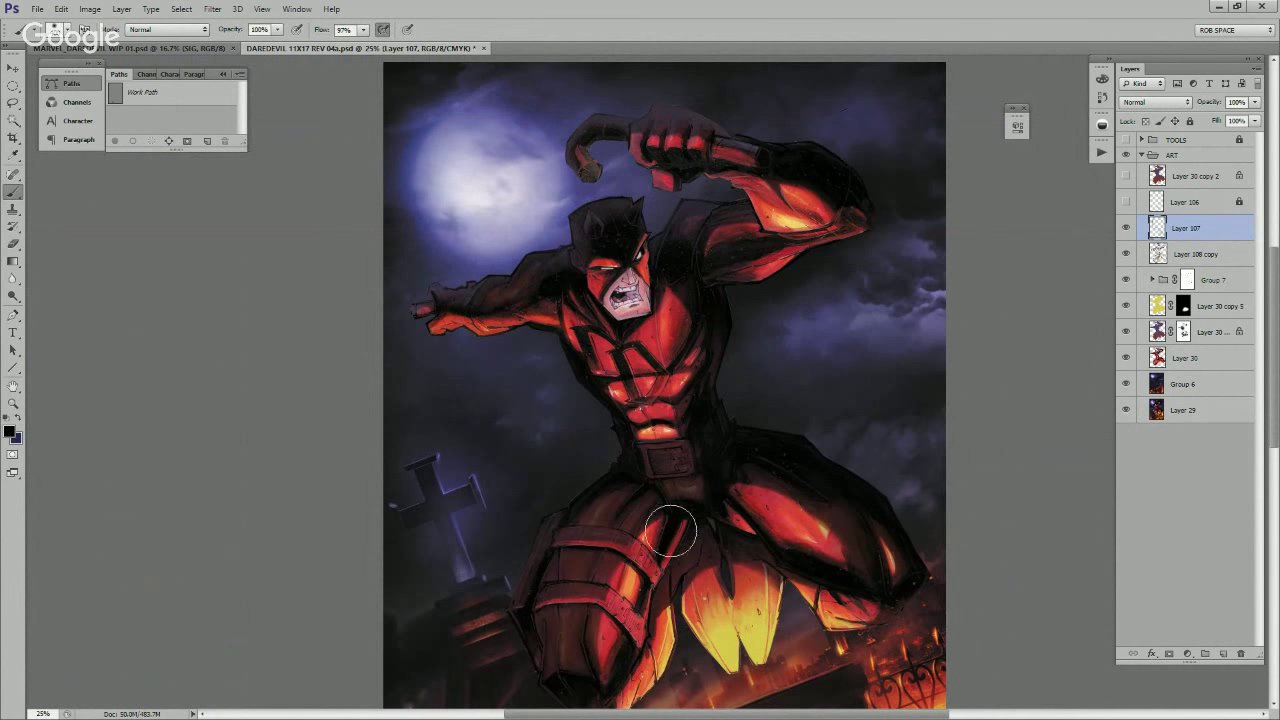
Step: Paint black shading on Layer 107 over the upper thigh and straps of the strapped leg
{"action": "left_click_drag", "start_coordinate": [601, 506], "coordinate": [584, 519]}
{"action": "left_click_drag", "start_coordinate": [588, 589], "coordinate": [612, 531]}
{"action": "left_click_drag", "start_coordinate": [606, 480], "coordinate": [603, 487]}
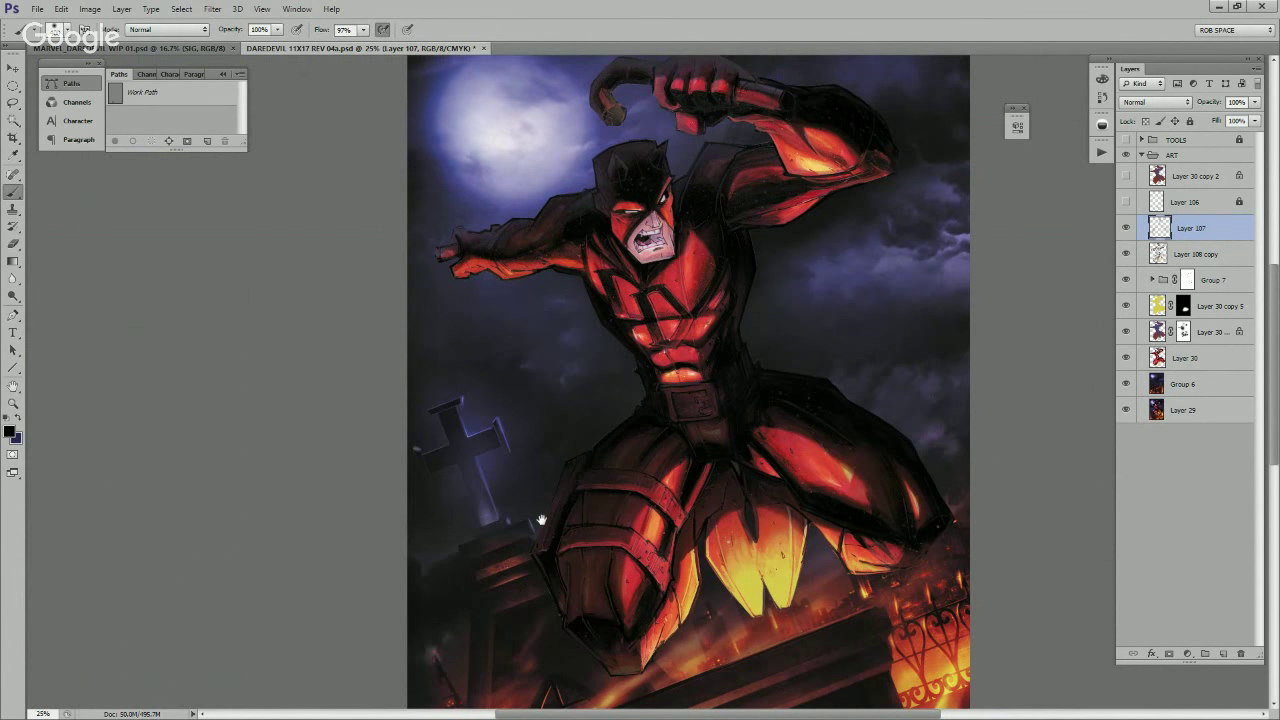
Step: Paint black shading on Layer 107 over the shoulders, the club and the outstretched hand
{"action": "left_click_drag", "start_coordinate": [540, 519], "coordinate": [555, 634]}
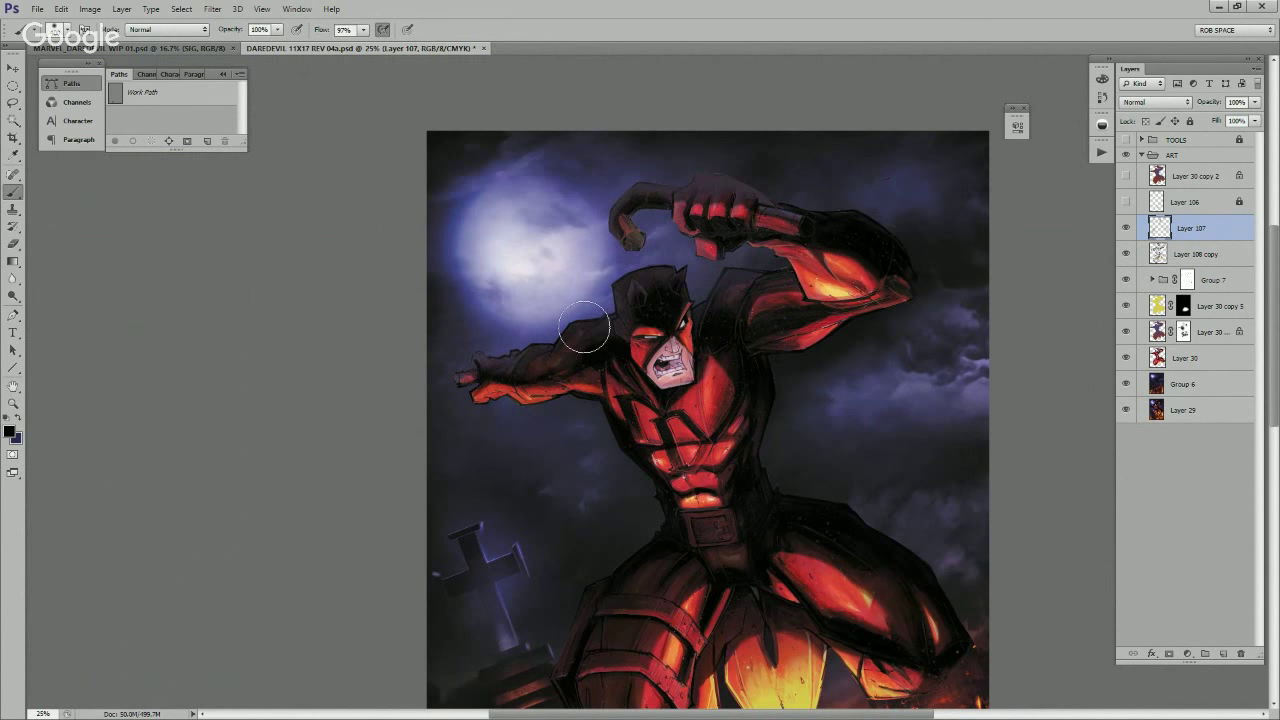
{"action": "mouse_move", "coordinate": [718, 284]}
{"action": "left_mouse_down"}
{"action": "mouse_move", "coordinate": [735, 312]}
{"action": "mouse_move", "coordinate": [733, 287]}
{"action": "left_mouse_up"}
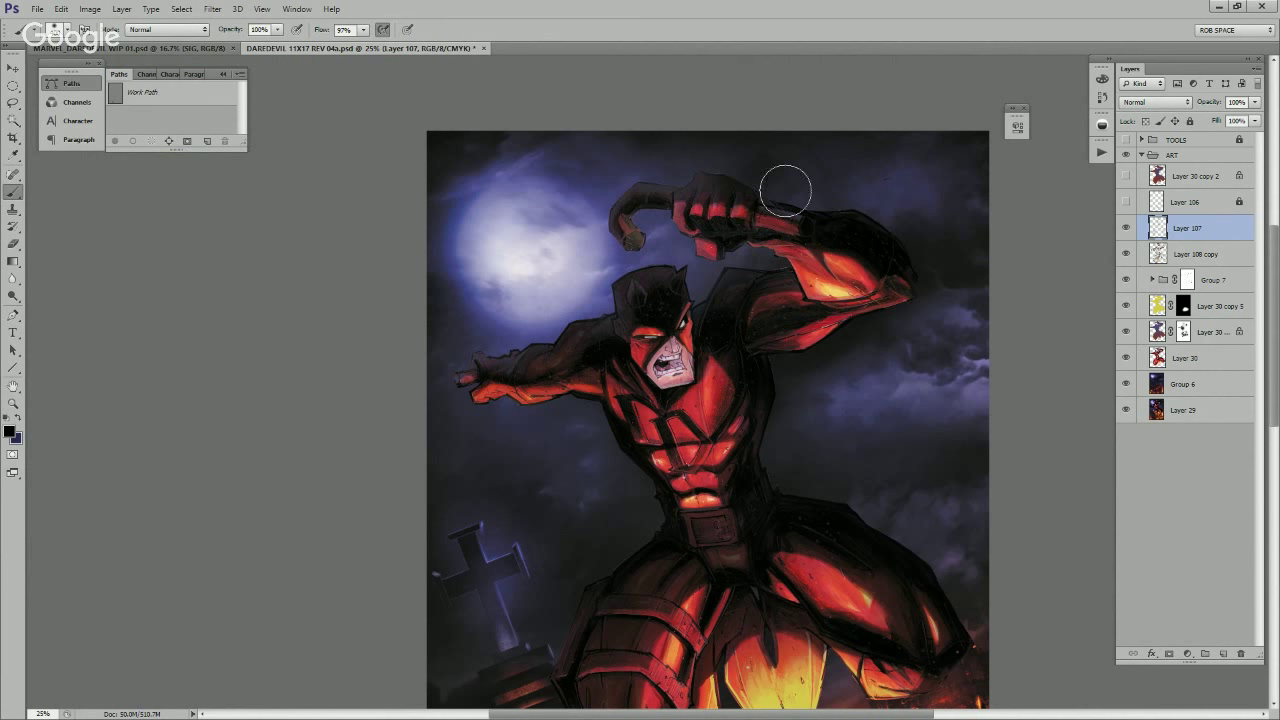
{"action": "mouse_move", "coordinate": [668, 203]}
{"action": "left_mouse_down"}
{"action": "mouse_move", "coordinate": [644, 249]}
{"action": "mouse_move", "coordinate": [635, 229]}
{"action": "mouse_move", "coordinate": [648, 246]}
{"action": "left_mouse_up"}
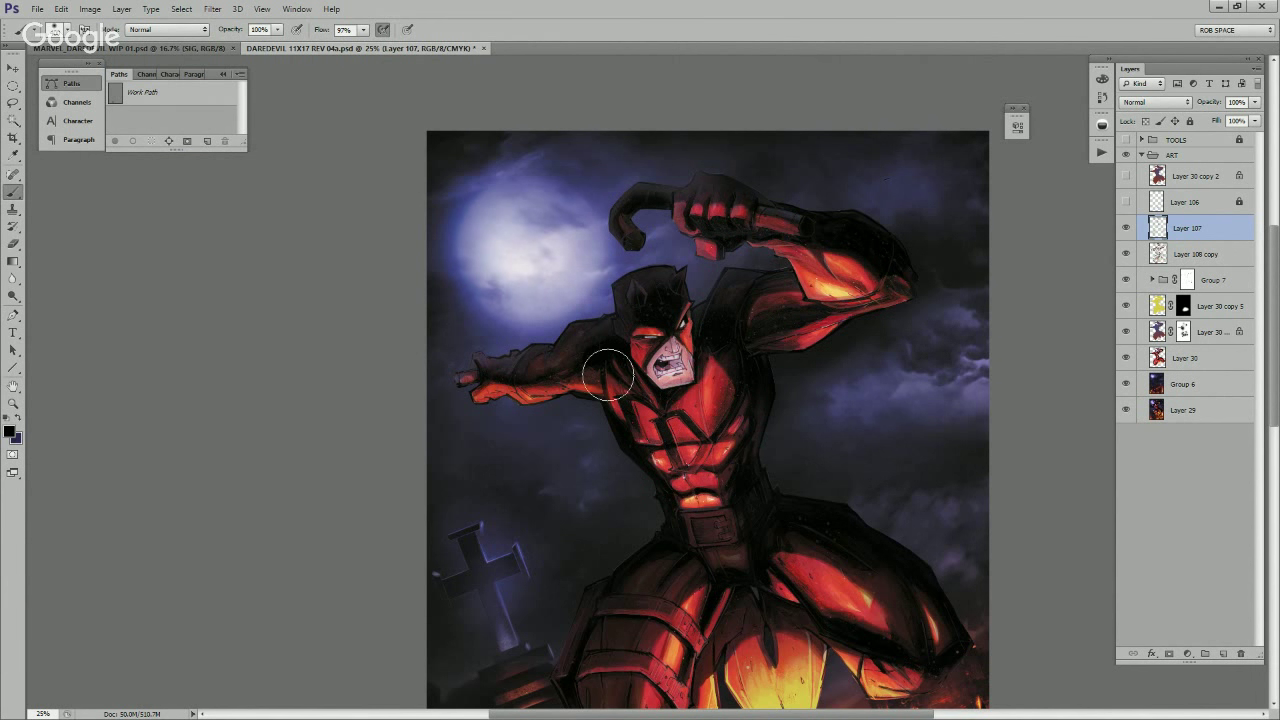
{"action": "left_click_drag", "start_coordinate": [472, 374], "coordinate": [461, 385]}
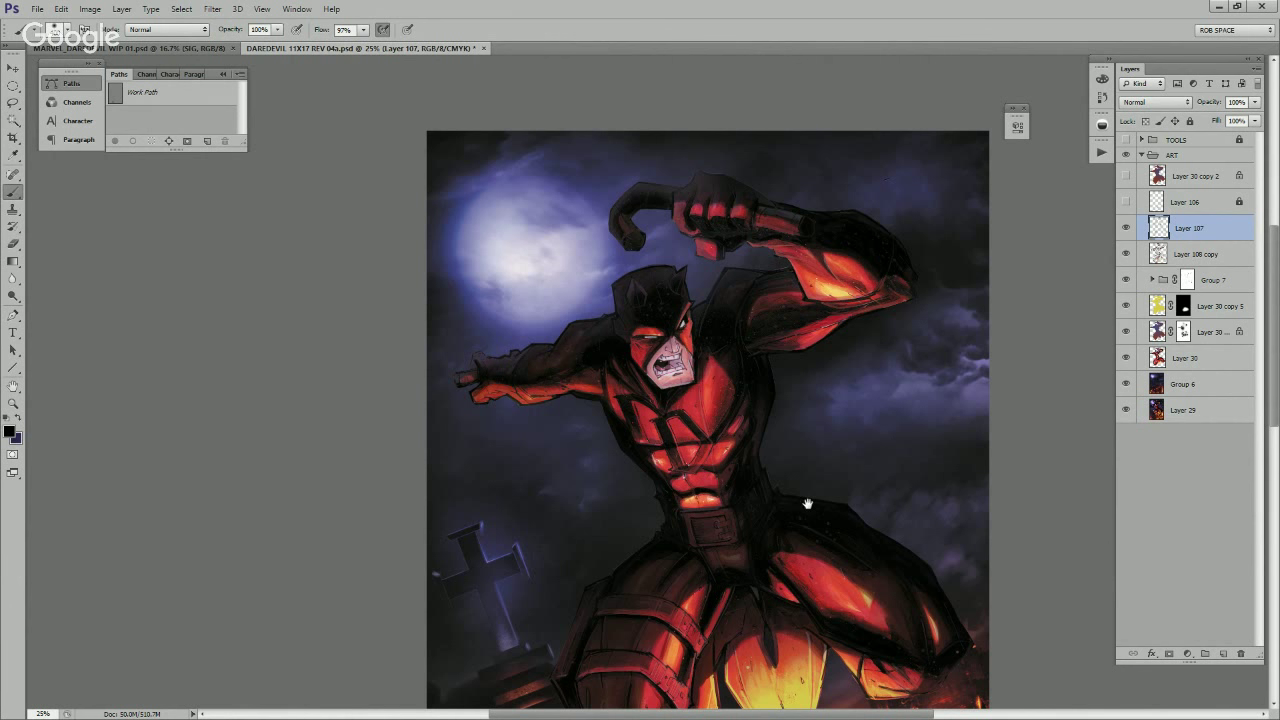
Step: Paint black shading on Layer 107 over the strapped shin and the outer thigh, checking the result against the full page
{"action": "left_click_drag", "start_coordinate": [808, 503], "coordinate": [808, 346]}
{"action": "left_click_drag", "start_coordinate": [614, 614], "coordinate": [661, 527]}
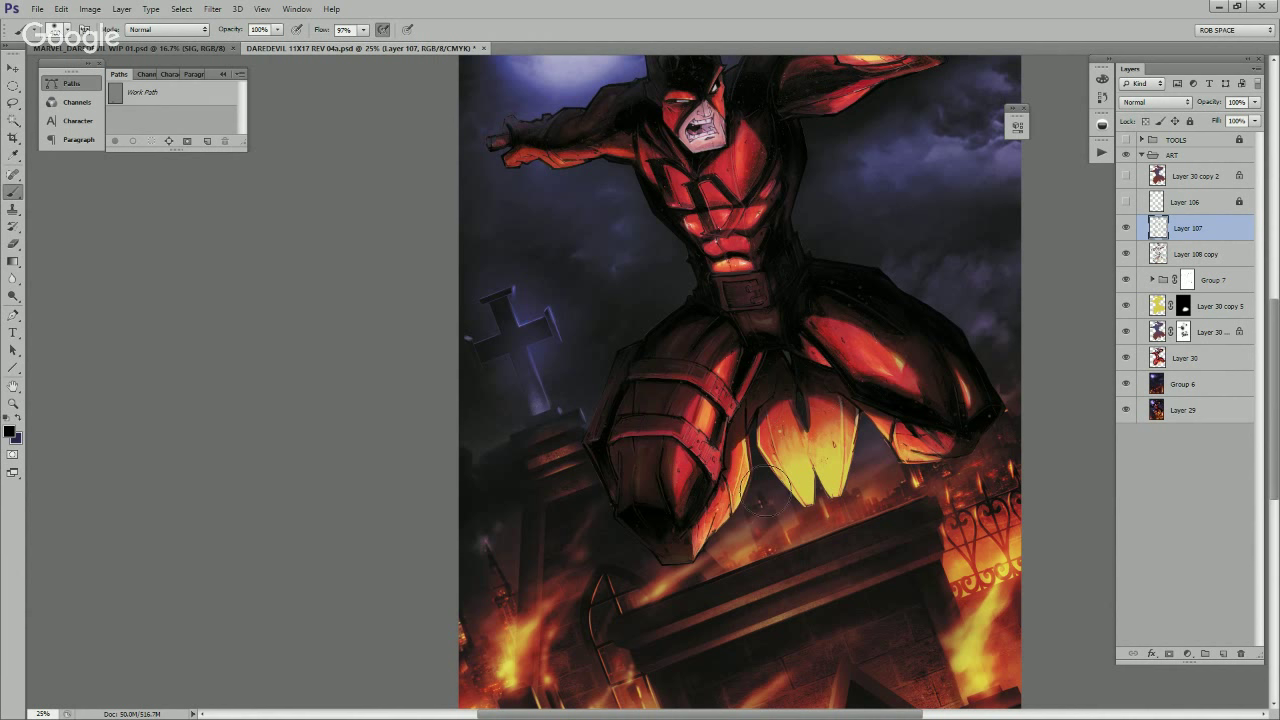
{"action": "left_click_drag", "start_coordinate": [857, 420], "coordinate": [837, 530]}
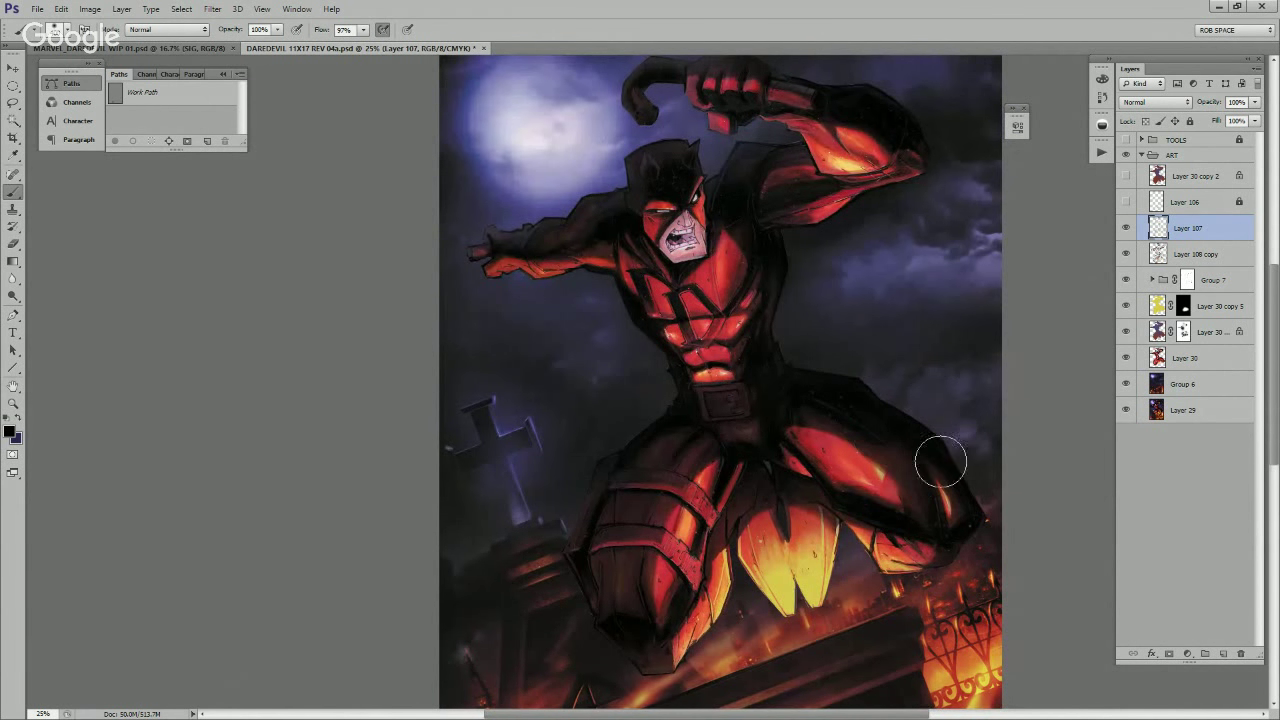
{"action": "key", "text": "z"}
{"action": "left_click", "coordinate": [904, 476], "text": "alt"}
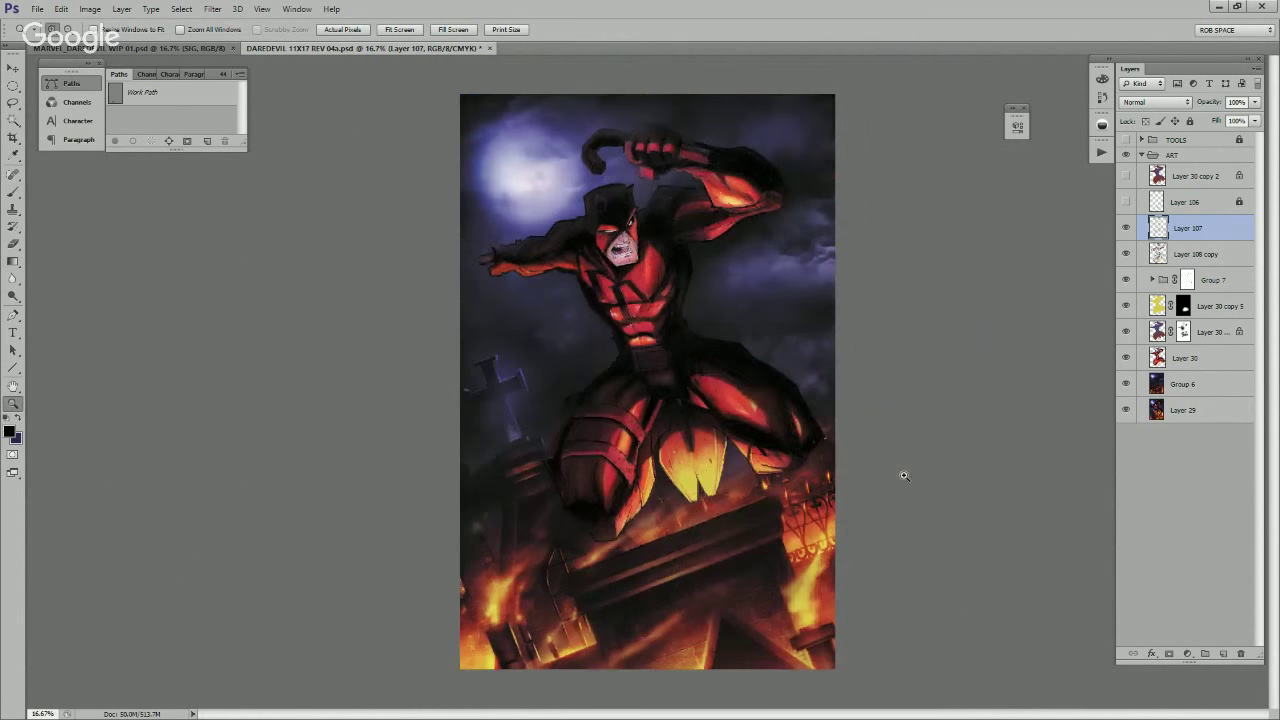
{"action": "left_click", "coordinate": [743, 457]}
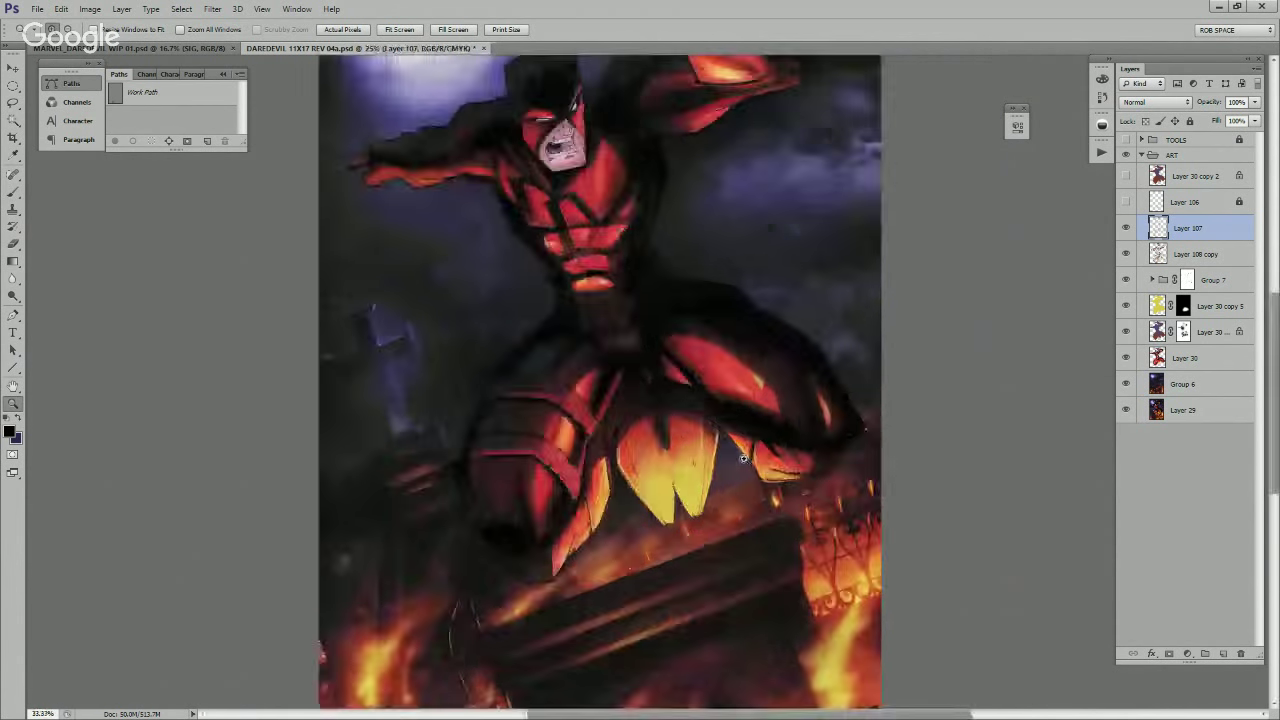
Step: On Layer 108 copy, touch up the chest and abdomen with a brush in reds sampled from the torso
{"action": "left_click_drag", "start_coordinate": [730, 458], "coordinate": [770, 558]}
{"action": "left_click_drag", "start_coordinate": [732, 505], "coordinate": [765, 566]}
{"action": "key", "text": "b"}
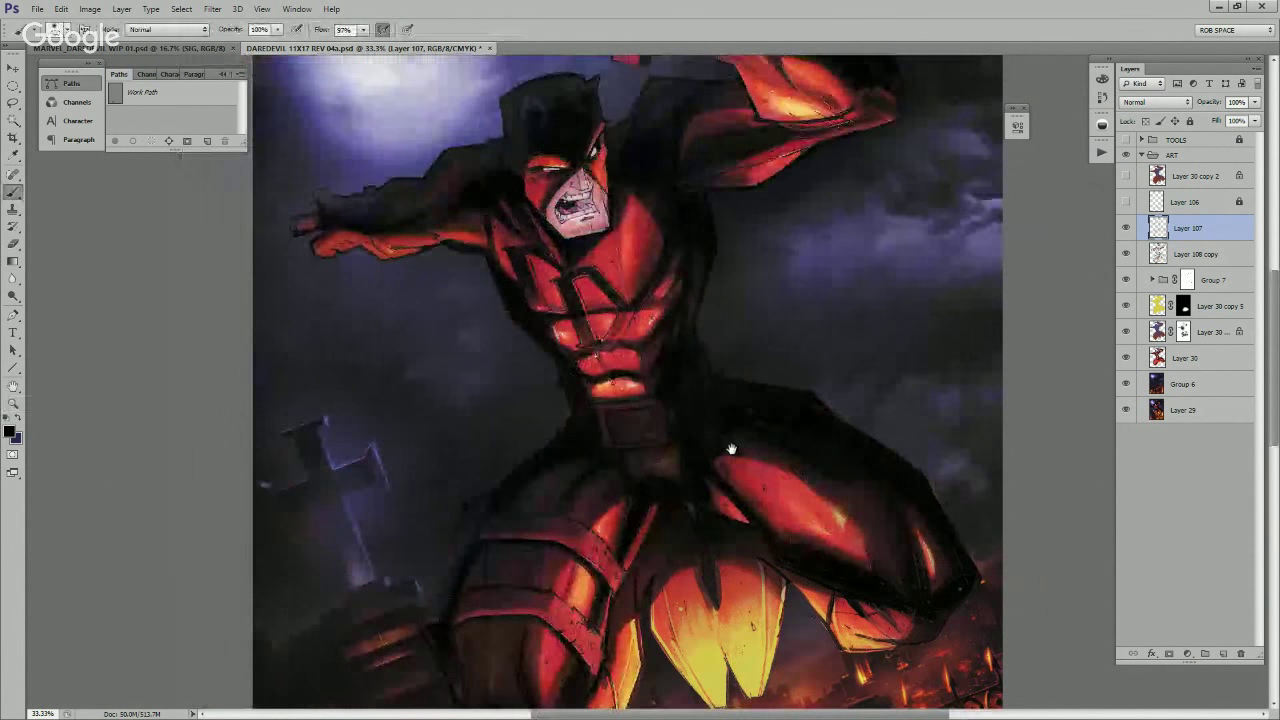
{"action": "left_click_drag", "start_coordinate": [731, 449], "coordinate": [763, 580]}
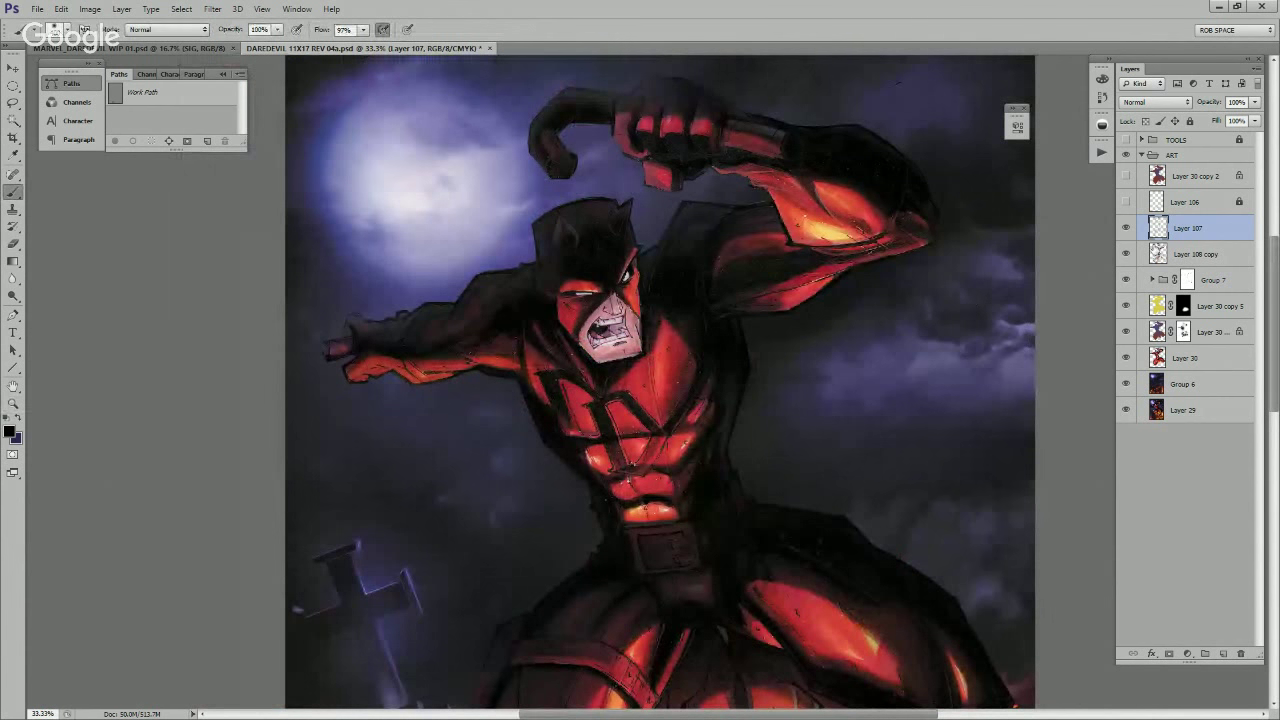
{"action": "key", "text": "alt+bracketleft"}
{"action": "key", "text": "v"}
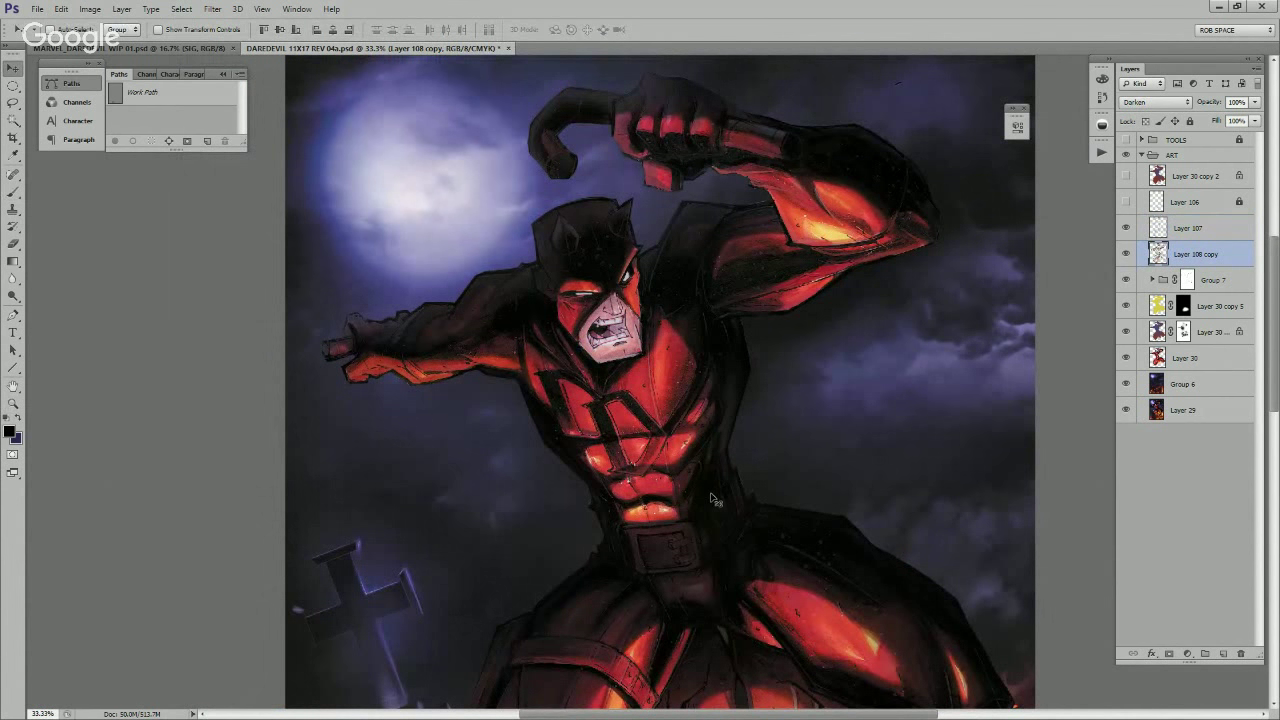
{"action": "key", "text": "b"}
{"action": "right_click", "coordinate": [672, 463]}
{"action": "double_click", "coordinate": [723, 505]}
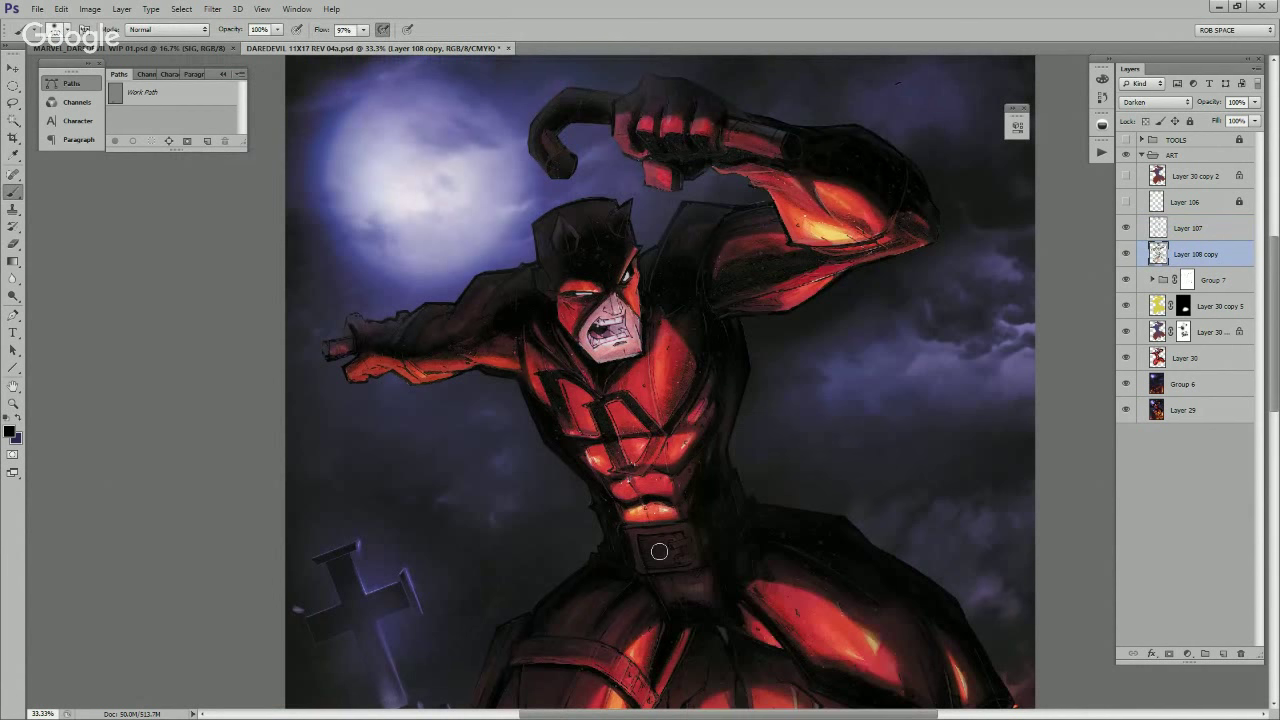
{"action": "left_click", "coordinate": [606, 464], "text": "alt"}
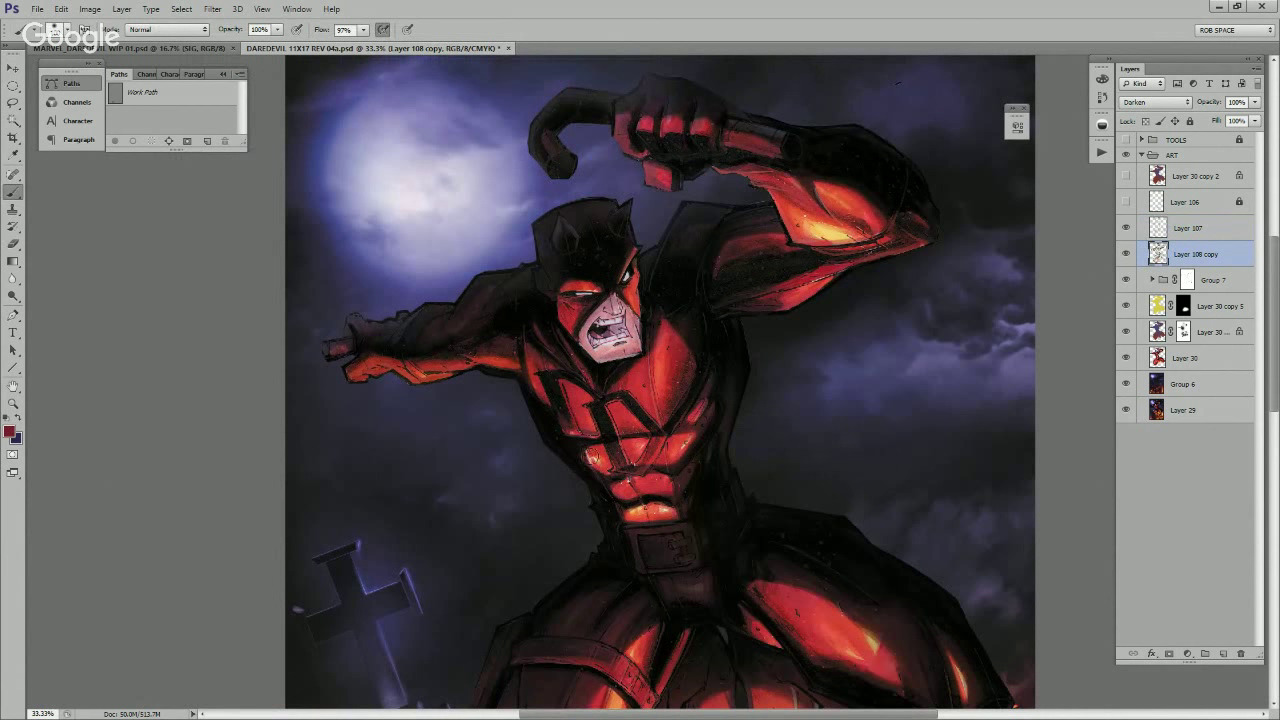
{"action": "left_click", "coordinate": [602, 450], "text": "alt"}
{"action": "left_click_drag", "start_coordinate": [645, 463], "coordinate": [658, 393]}
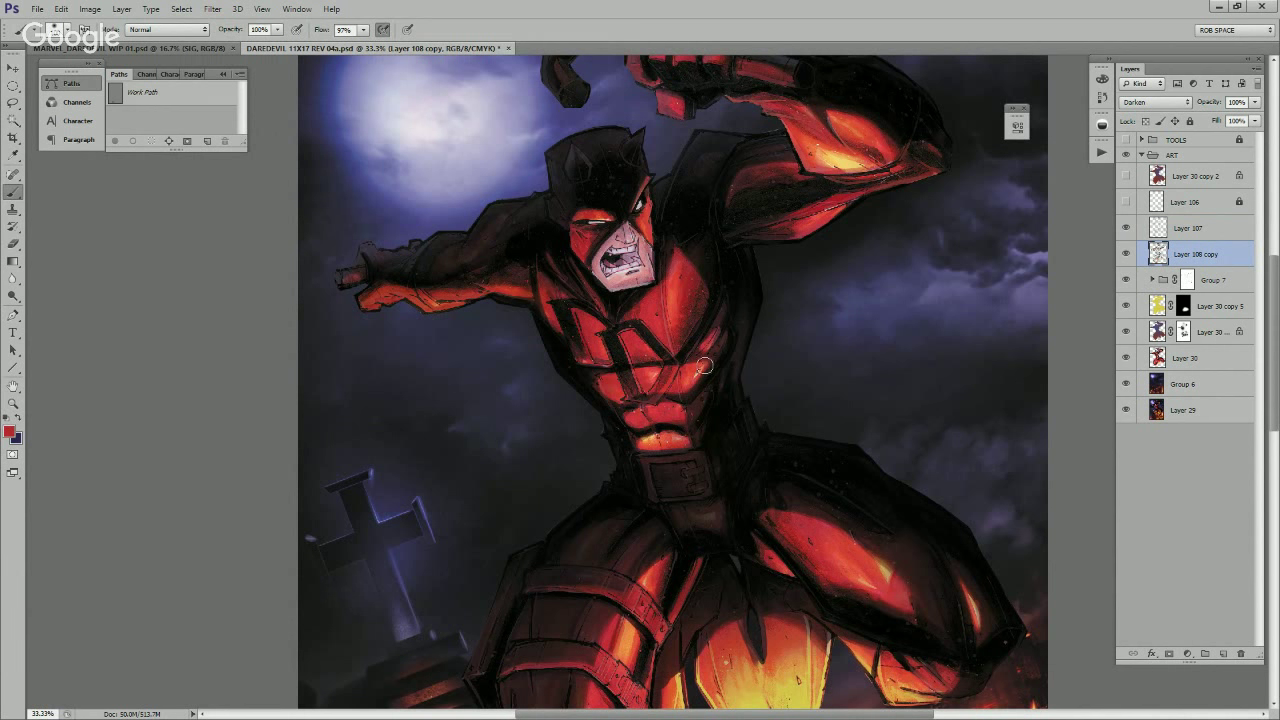
Step: Touch up the legs and the upper loincloth on Layer 108 copy with sampled dark browns
{"action": "left_click_drag", "start_coordinate": [718, 443], "coordinate": [758, 273]}
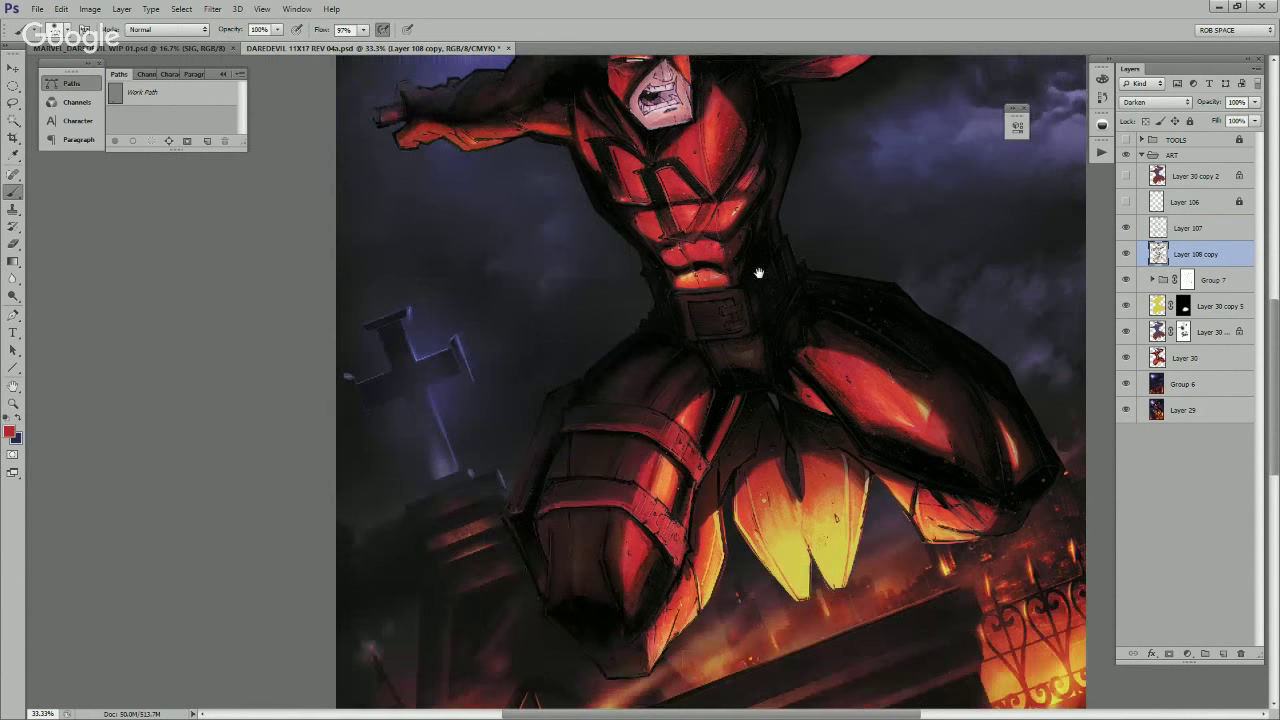
{"action": "left_click", "coordinate": [528, 494], "text": "alt"}
{"action": "left_click", "coordinate": [843, 458], "text": "alt"}
{"action": "left_click", "coordinate": [845, 446], "text": "alt"}
{"action": "left_click_drag", "start_coordinate": [868, 466], "coordinate": [872, 503]}
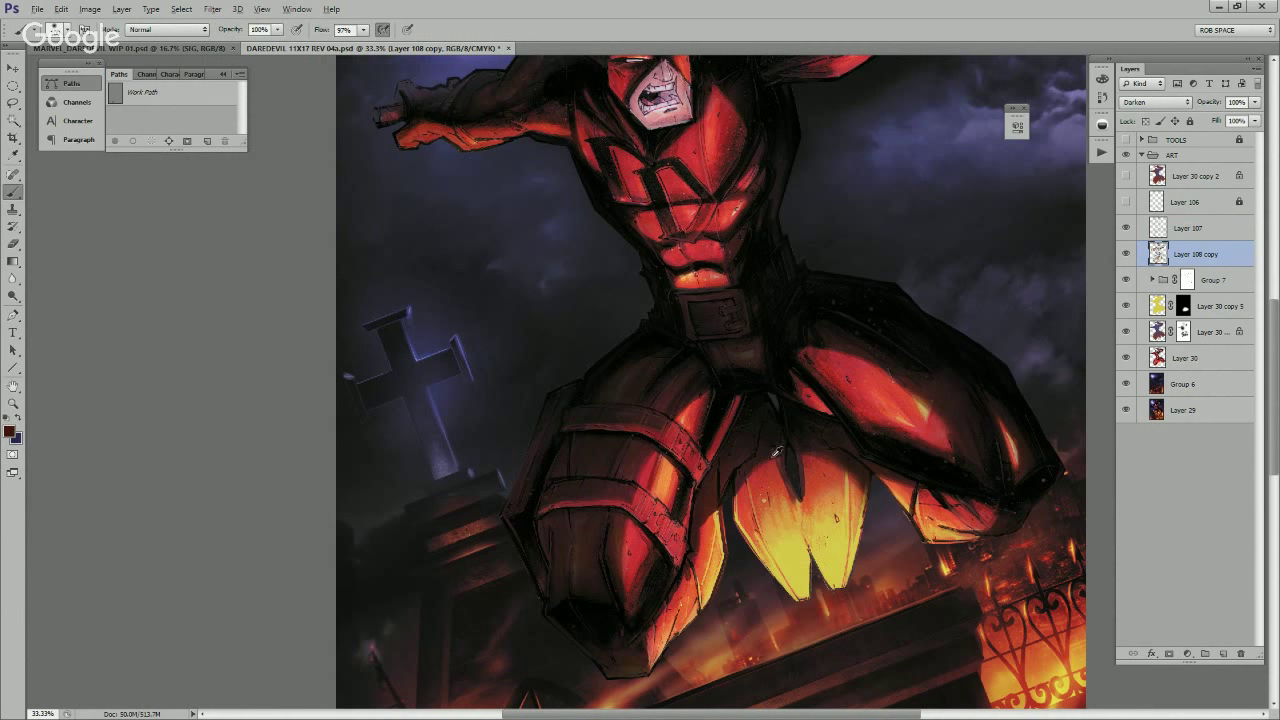
Step: Touch up the loincloth in sampled yellow and the bent leg's knee in sampled black on Layer 108 copy
{"action": "left_click_drag", "start_coordinate": [1027, 500], "coordinate": [958, 610]}
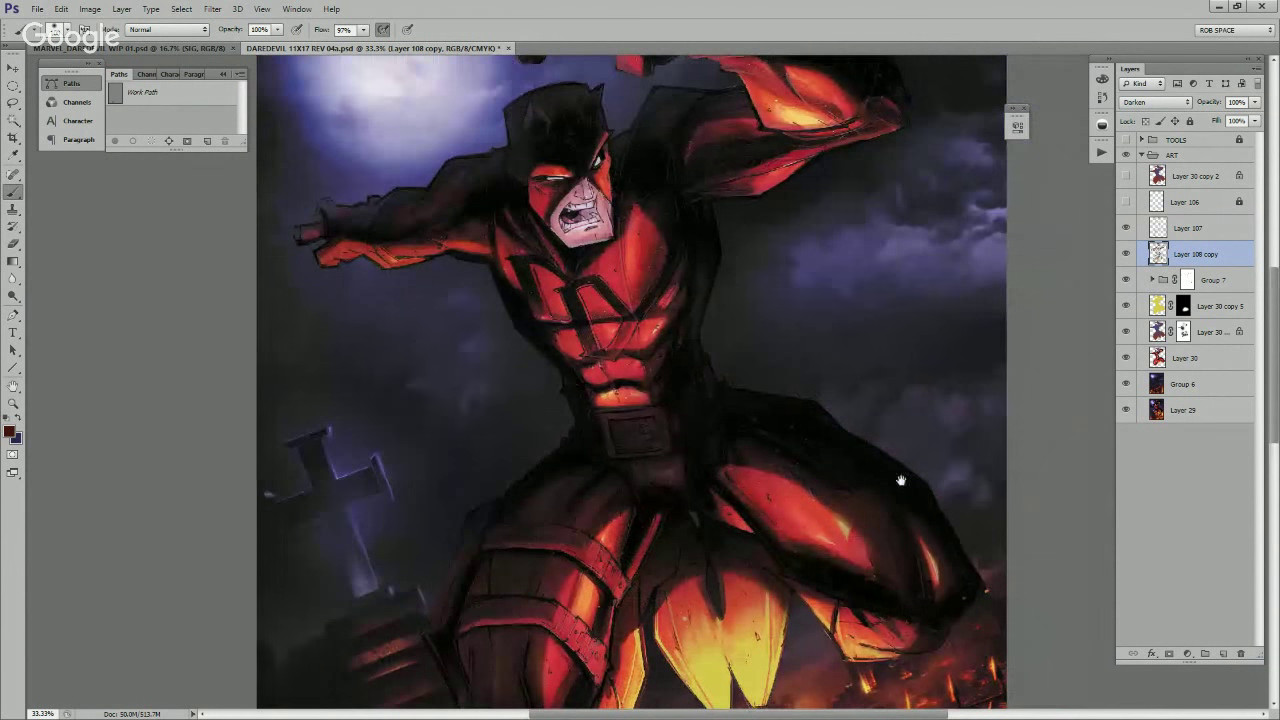
{"action": "left_click", "coordinate": [774, 667], "text": "alt"}
{"action": "left_click_drag", "start_coordinate": [958, 577], "coordinate": [929, 528]}
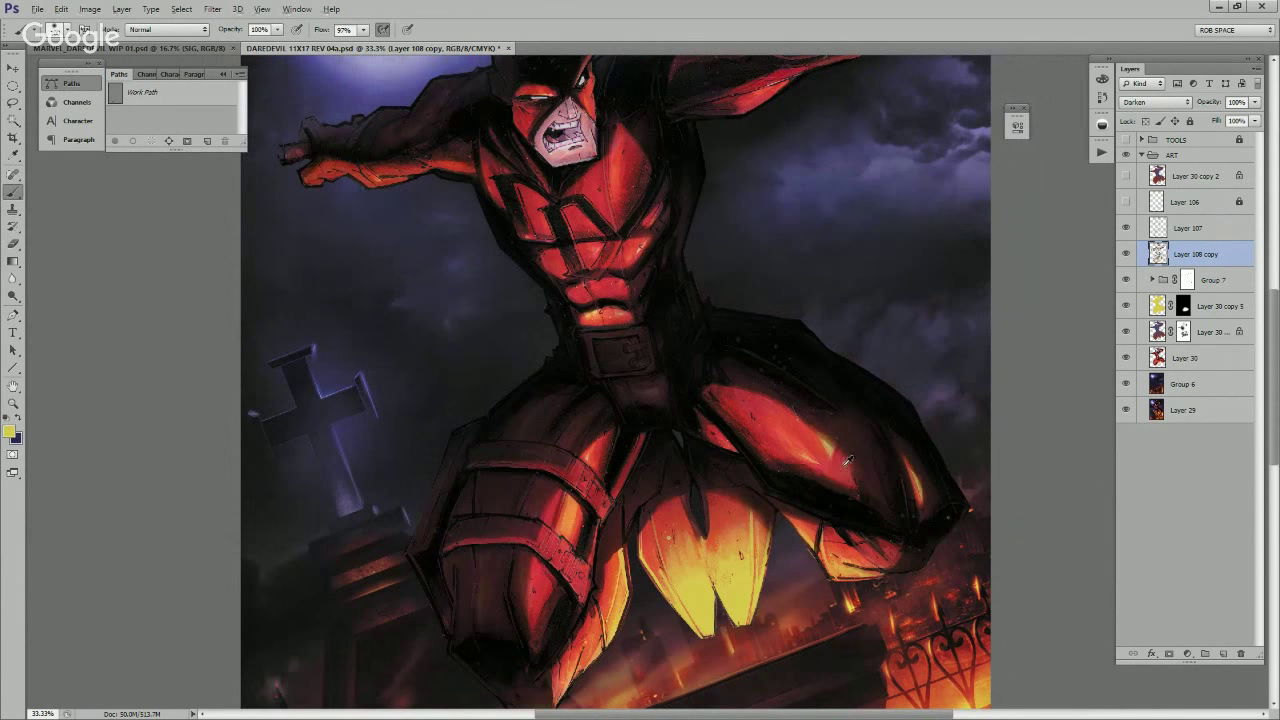
{"action": "left_click", "coordinate": [930, 533], "text": "alt"}
{"action": "left_click", "coordinate": [942, 520], "text": "alt"}
Step: Touch up the raised arm and fist on Layer 108 copy with sampled reds, checking the result against the full page
{"action": "left_click_drag", "start_coordinate": [846, 471], "coordinate": [856, 665]}
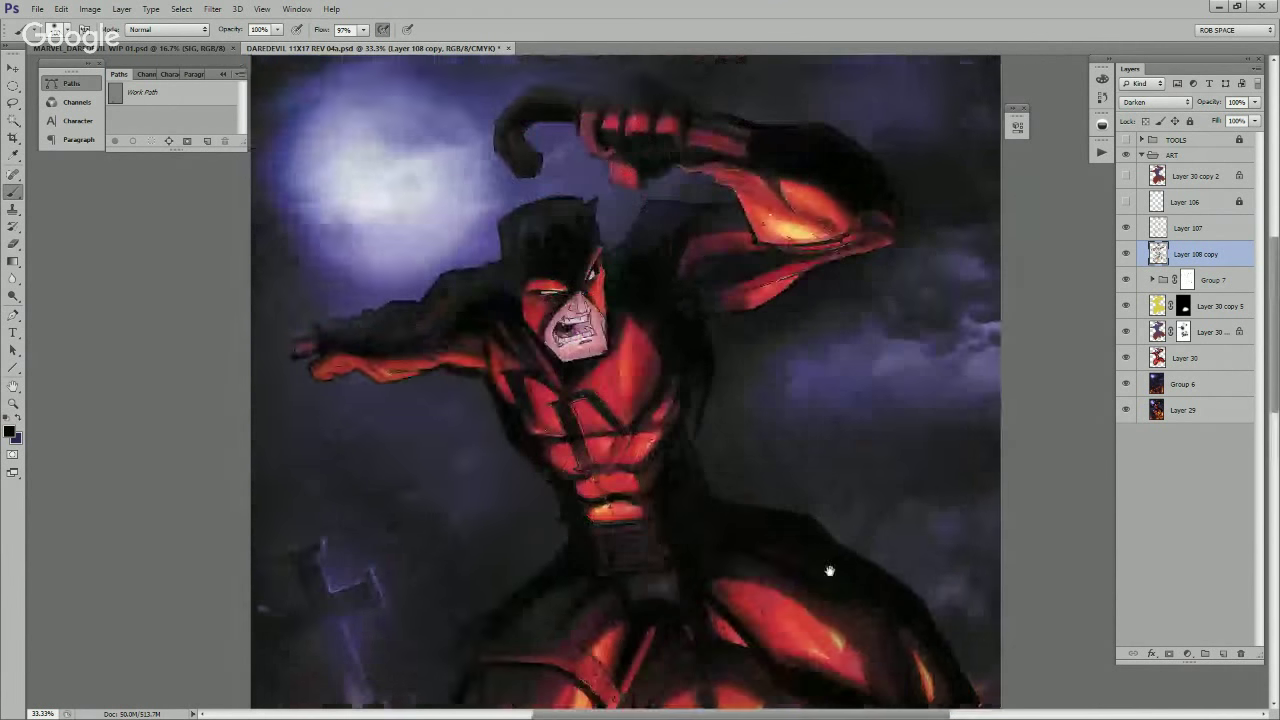
{"action": "left_click_drag", "start_coordinate": [807, 292], "coordinate": [823, 457]}
{"action": "left_click", "coordinate": [809, 436], "text": "alt"}
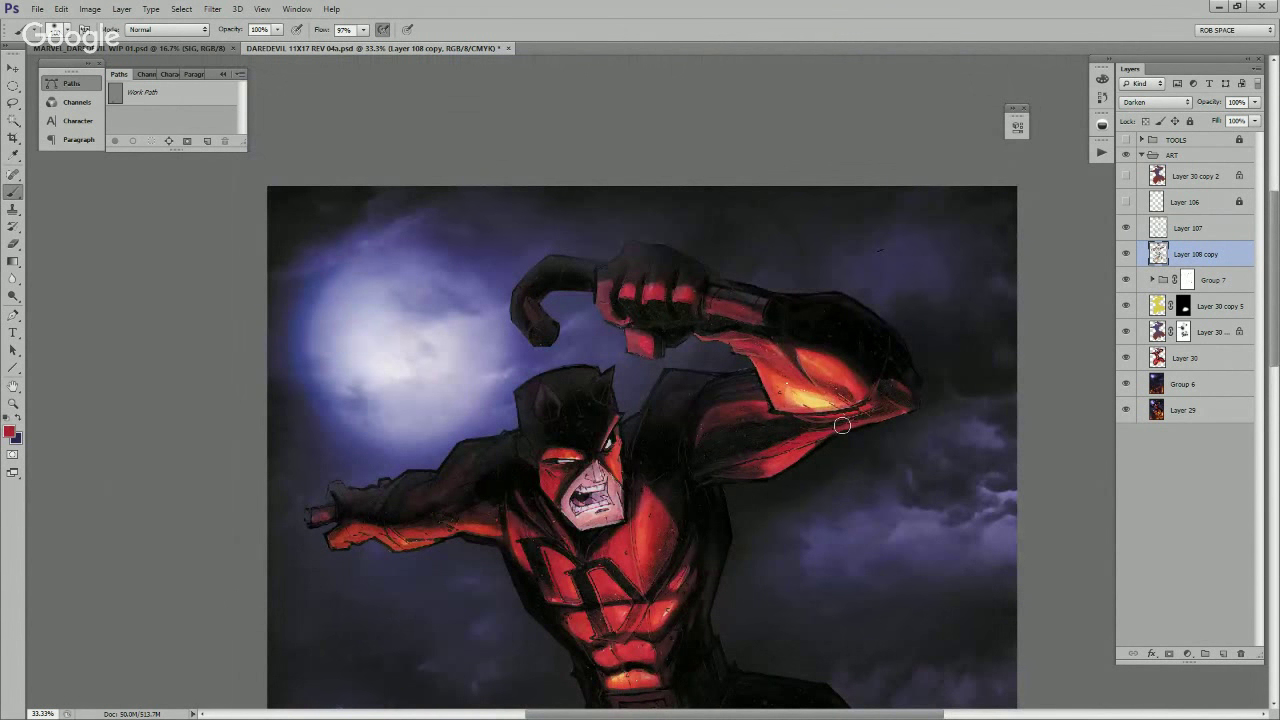
{"action": "left_click_drag", "start_coordinate": [828, 405], "coordinate": [785, 383]}
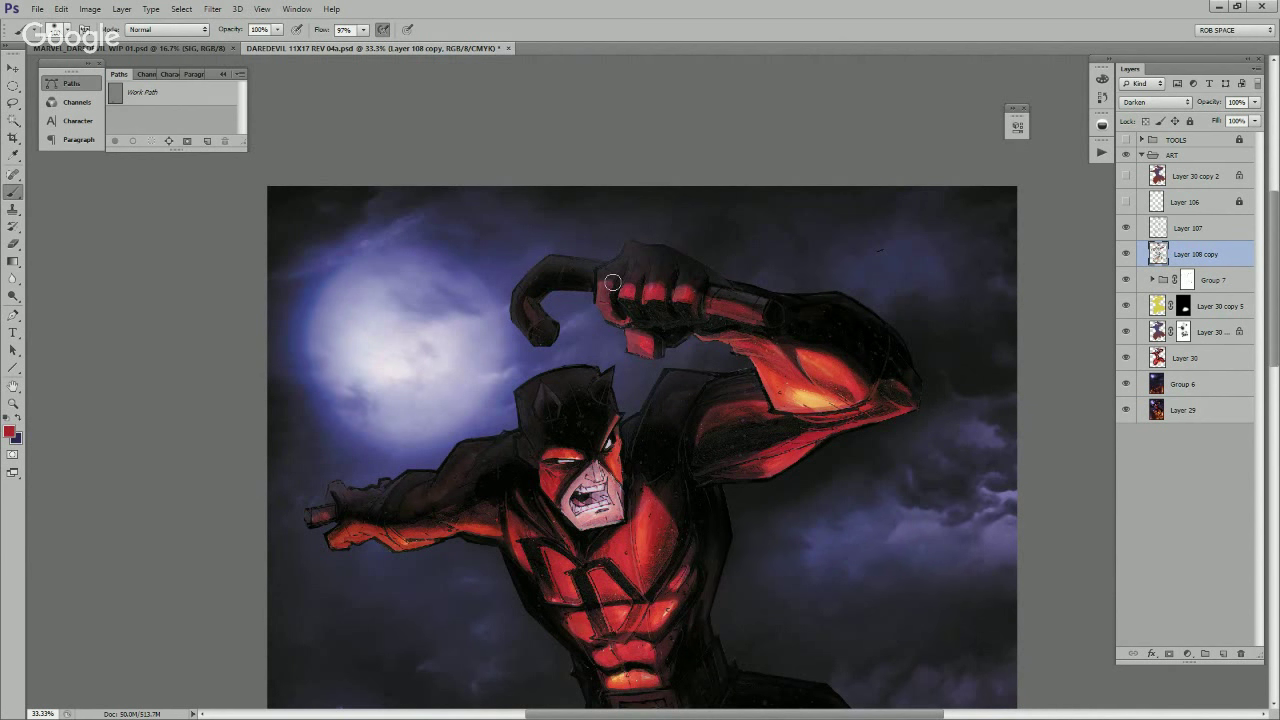
{"action": "key", "text": "z"}
{"action": "left_click", "coordinate": [704, 443], "text": "alt"}
{"action": "left_click", "coordinate": [705, 450], "text": "alt"}
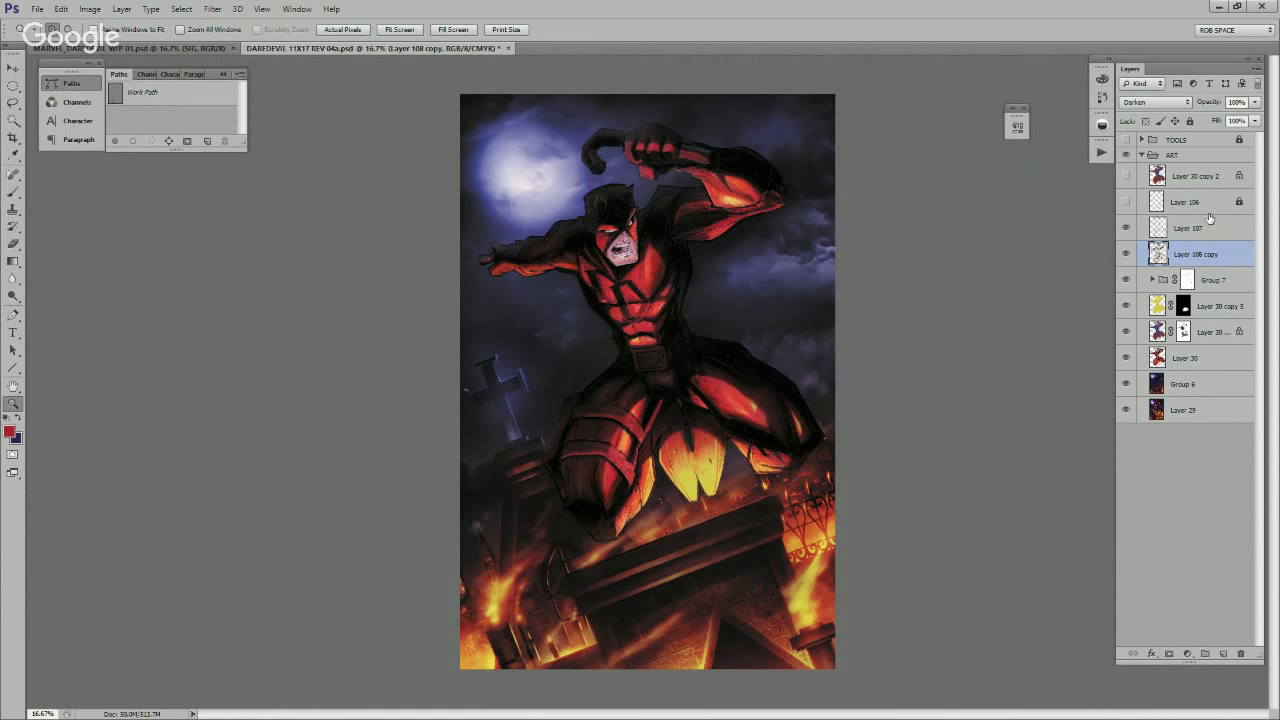
Step: Add a Gradient Map adjustment masked to the figure above Layer 107, using the preset running from reddish brown through orange to cream
{"action": "left_click", "coordinate": [1210, 222]}
{"action": "left_click", "coordinate": [1187, 653]}
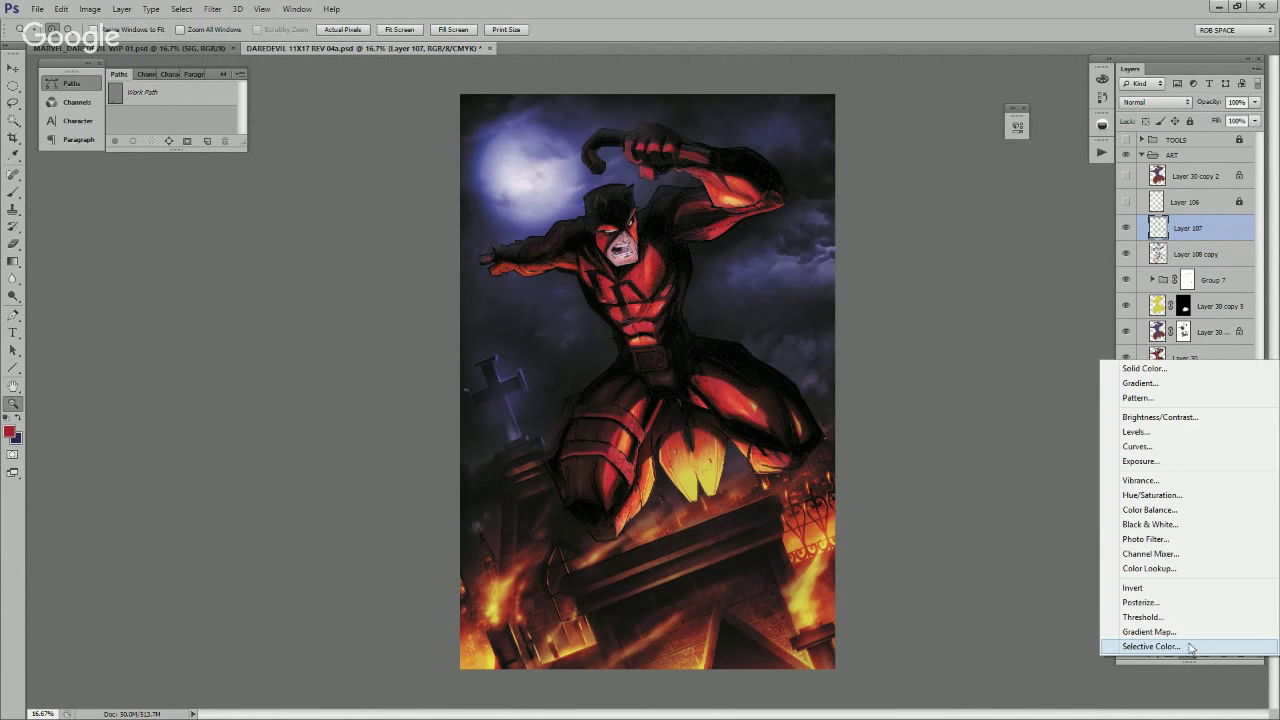
{"action": "left_click", "coordinate": [1191, 635]}
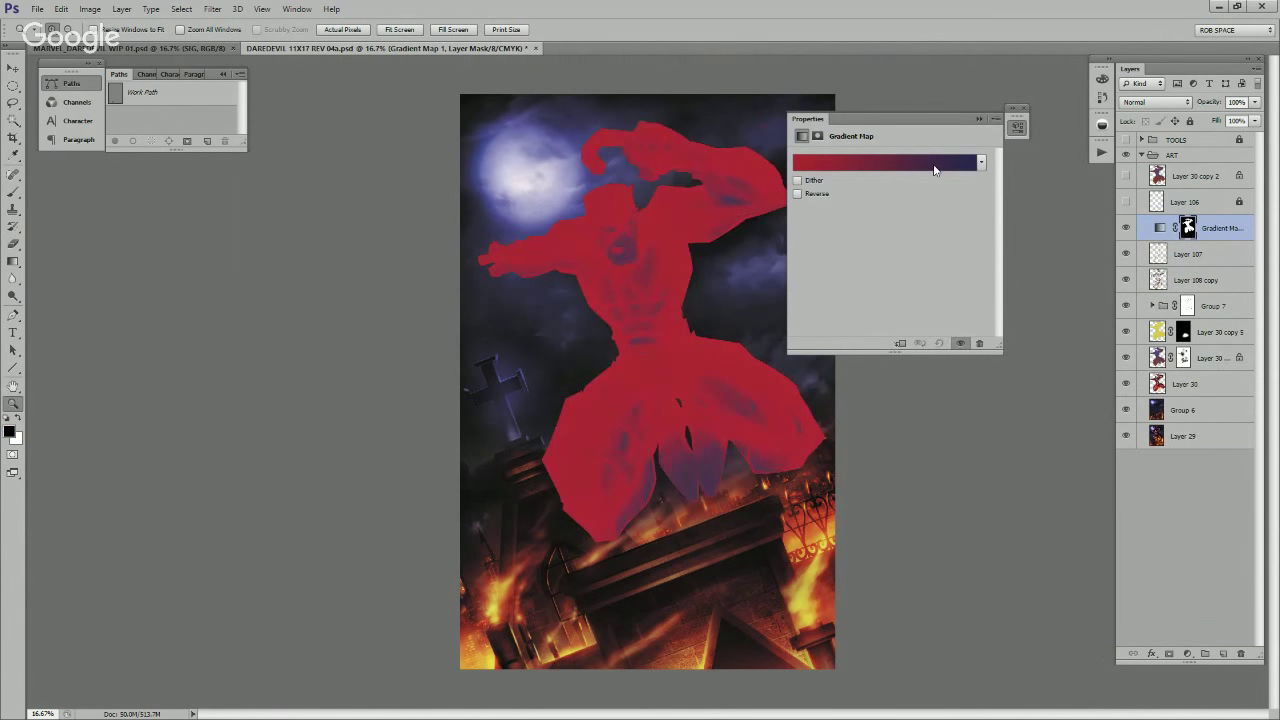
{"action": "left_click", "coordinate": [934, 170]}
{"action": "left_click_drag", "start_coordinate": [1158, 238], "coordinate": [1158, 273]}
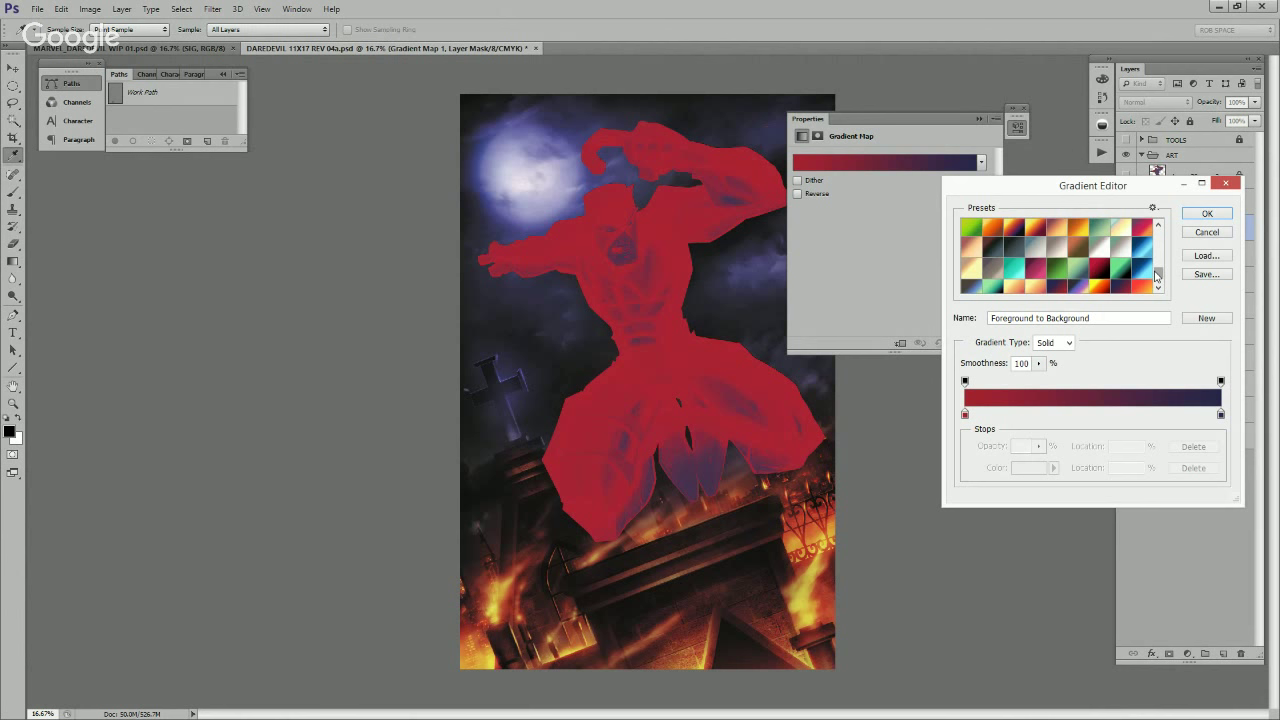
{"action": "left_click", "coordinate": [974, 250]}
{"action": "left_click", "coordinate": [1209, 213]}
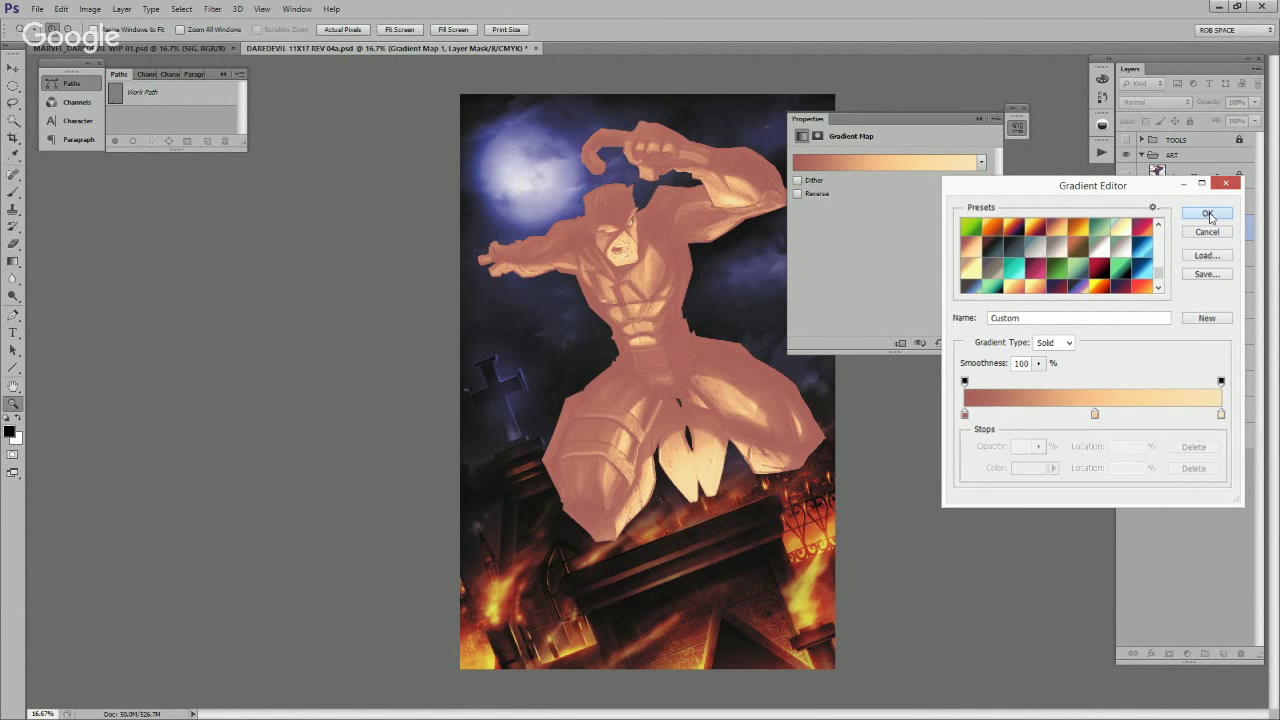
Step: Keep the gradient unreversed and set the Gradient Map layer's blend mode to Color
{"action": "left_click", "coordinate": [812, 193]}
{"action": "left_click", "coordinate": [841, 193]}
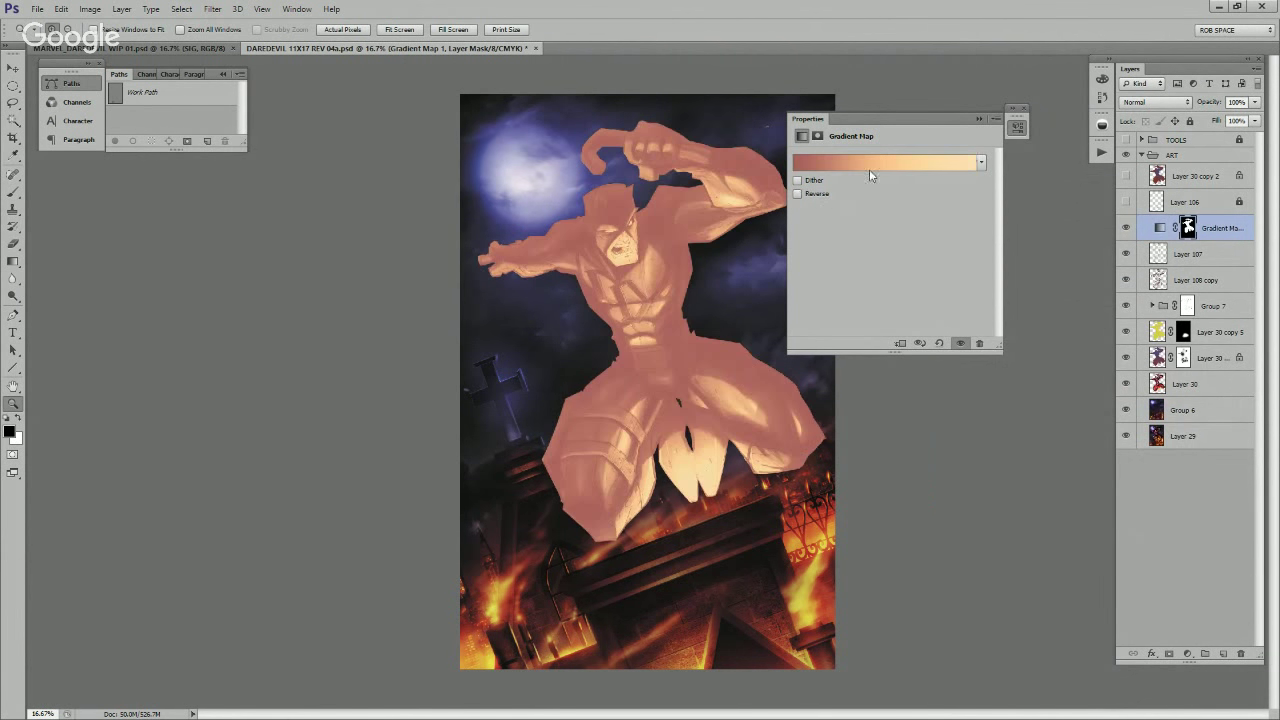
{"action": "left_click", "coordinate": [979, 119]}
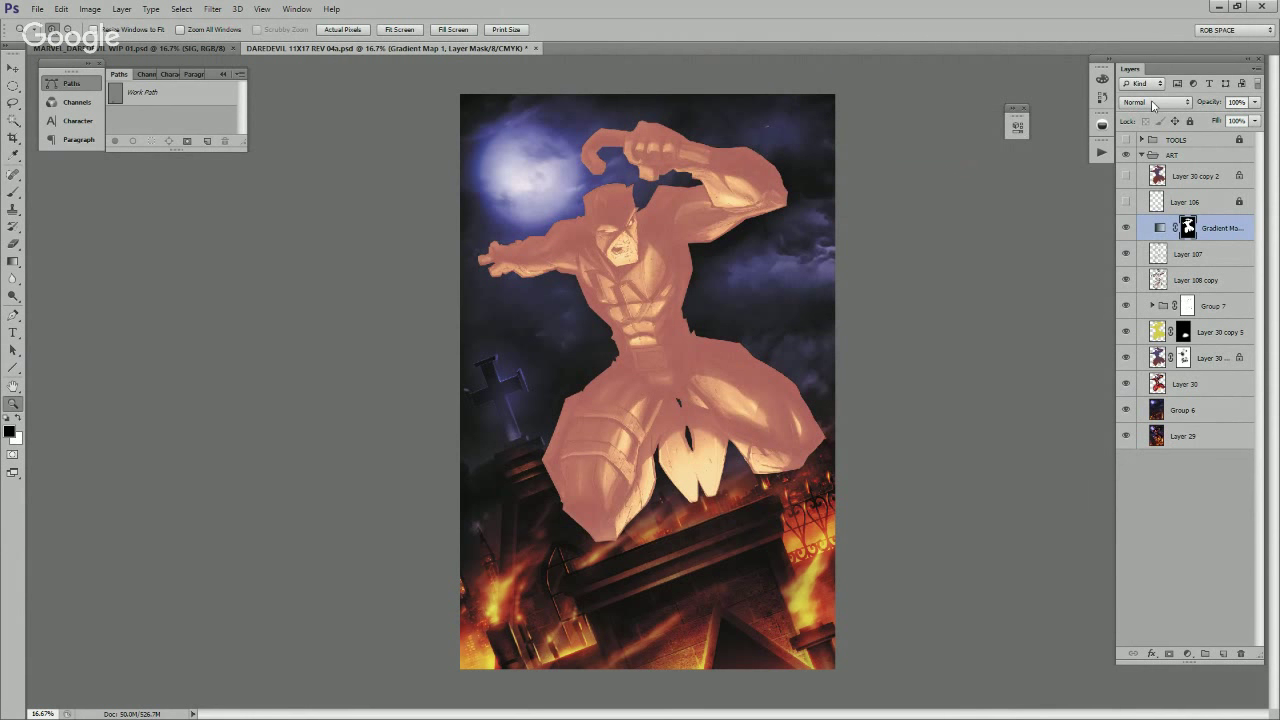
{"action": "left_click", "coordinate": [1152, 104]}
{"action": "left_click", "coordinate": [1145, 436]}
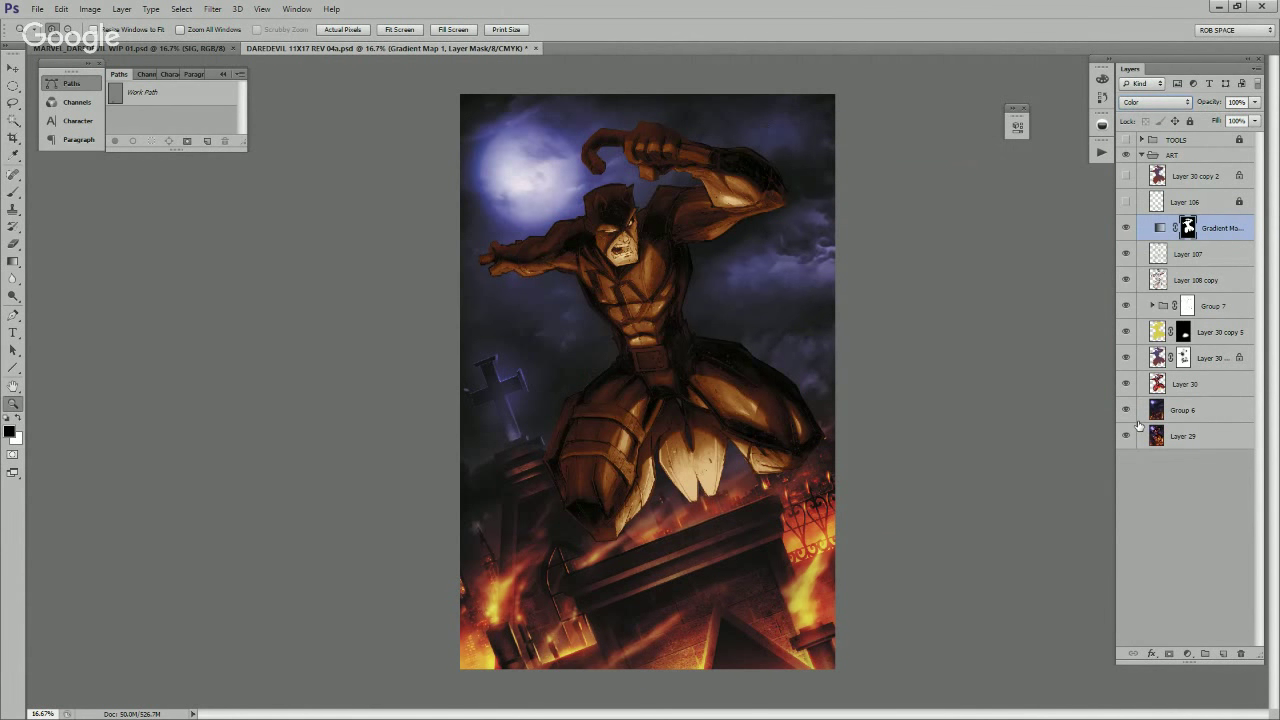
Step: Duplicate the Gradient Map layer, set the copy to Normal blending and lower its opacity to 35%
{"action": "key", "text": "ctrl+j"}
{"action": "left_click", "coordinate": [1156, 104]}
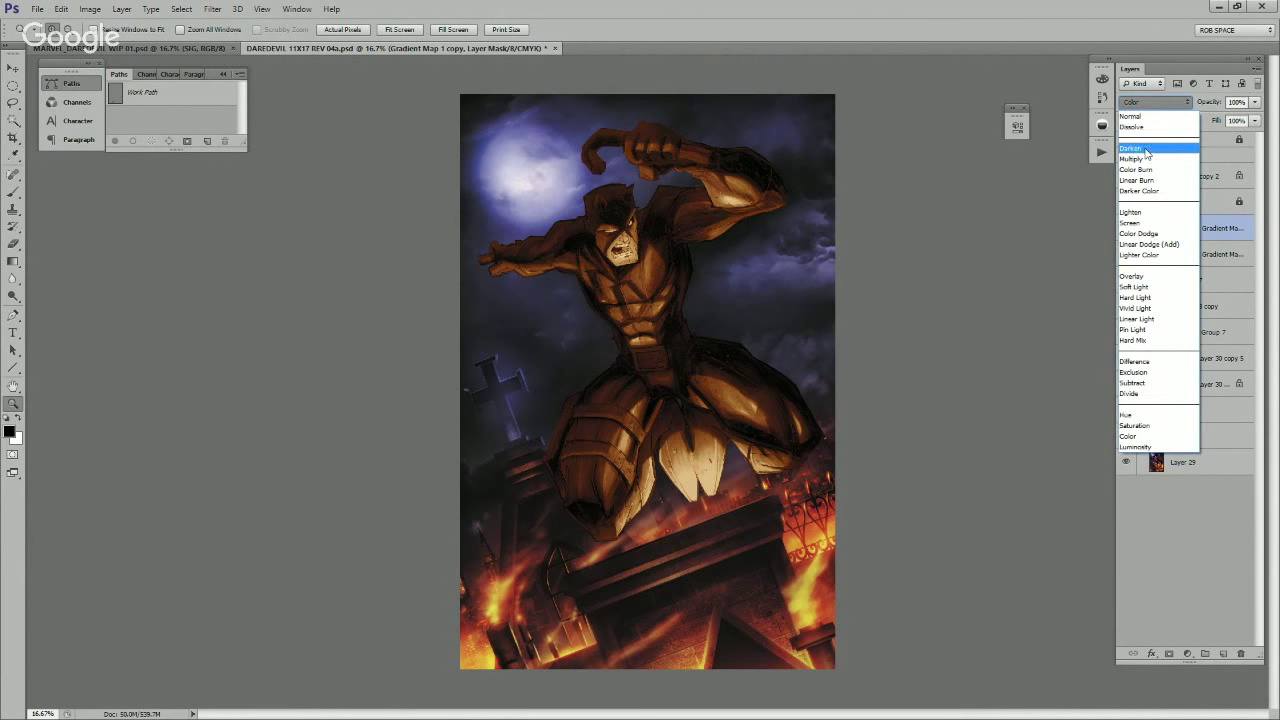
{"action": "left_click", "coordinate": [1152, 126]}
{"action": "left_click", "coordinate": [1158, 104]}
{"action": "left_click", "coordinate": [1156, 112]}
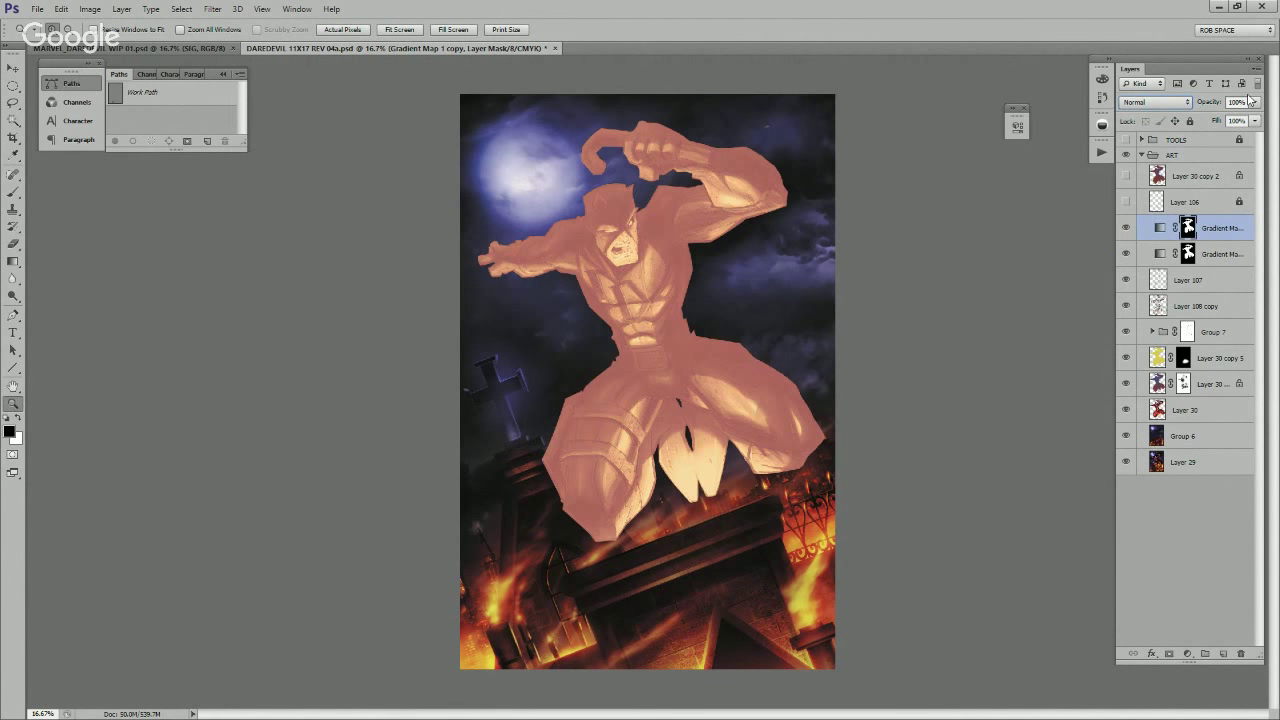
{"action": "left_click", "coordinate": [1255, 102]}
{"action": "left_click_drag", "start_coordinate": [1255, 118], "coordinate": [1211, 118]}
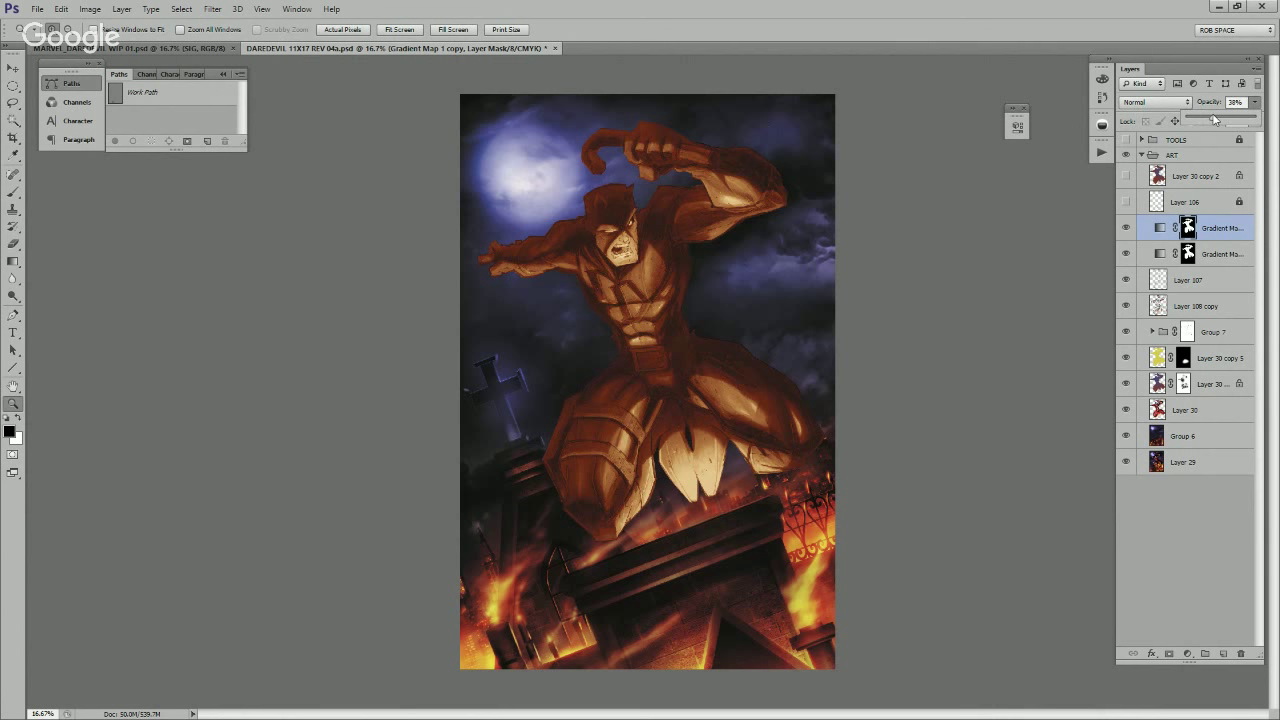
Step: Try blend modes from Multiply through Vivid Light on the Gradient Map copy and settle on Overlay
{"action": "left_click", "coordinate": [1158, 102]}
{"action": "left_click", "coordinate": [1148, 150]}
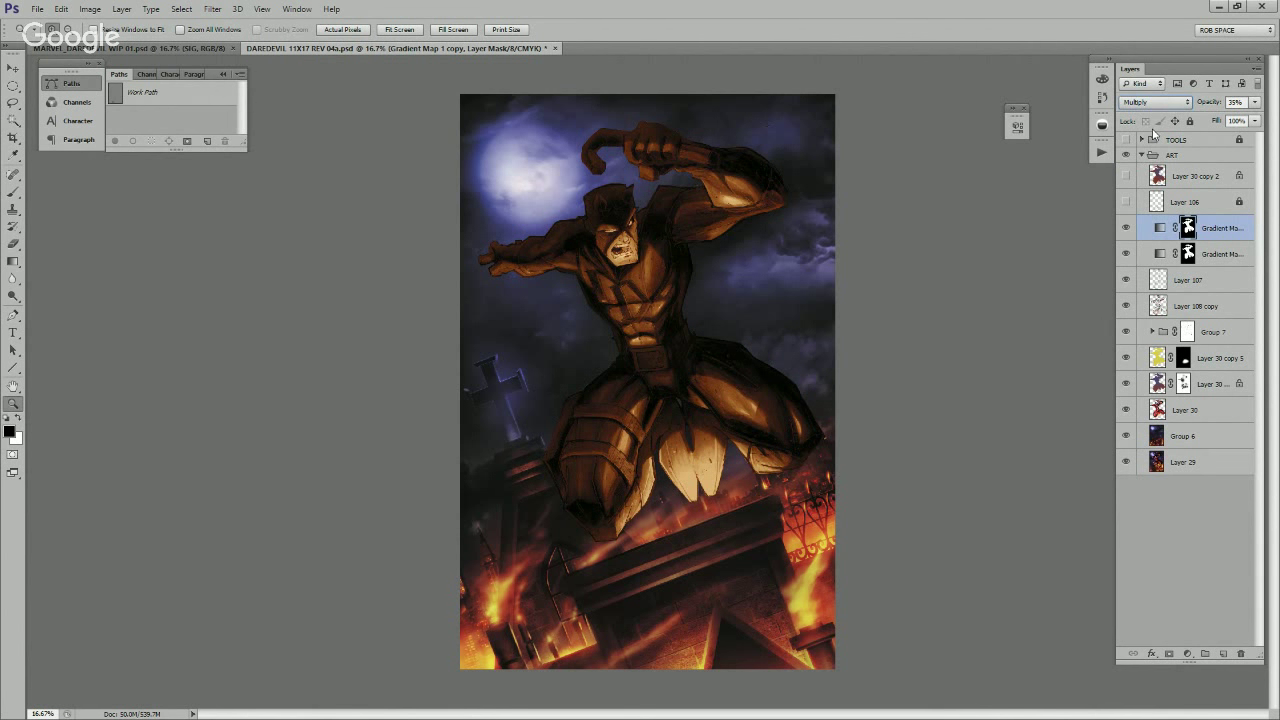
{"action": "key", "text": "Down"}
{"action": "key", "text": "Down"}
{"action": "key", "text": "Down"}
{"action": "key", "text": "Down"}
{"action": "key", "text": "Down"}
{"action": "key", "text": "Down"}
{"action": "key", "text": "Down"}
{"action": "key", "text": "Down"}
{"action": "key", "text": "Down"}
{"action": "key", "text": "Down"}
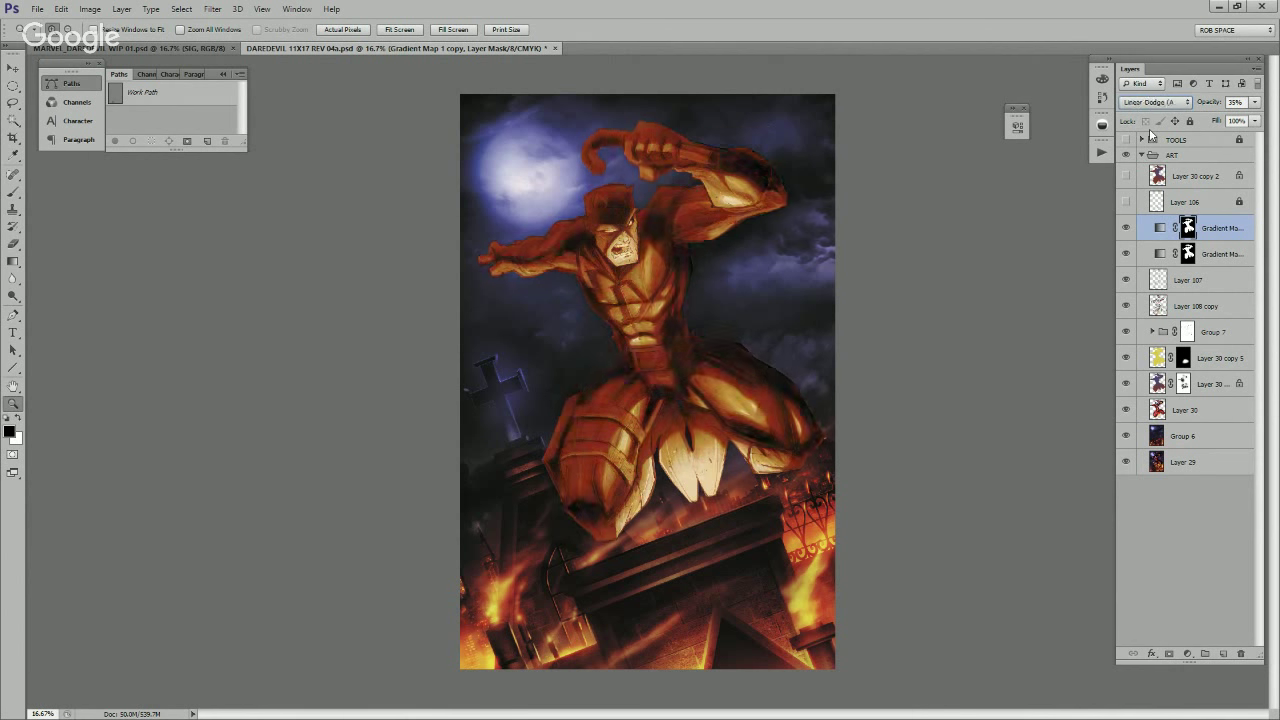
{"action": "key", "text": "Down"}
{"action": "key", "text": "Down"}
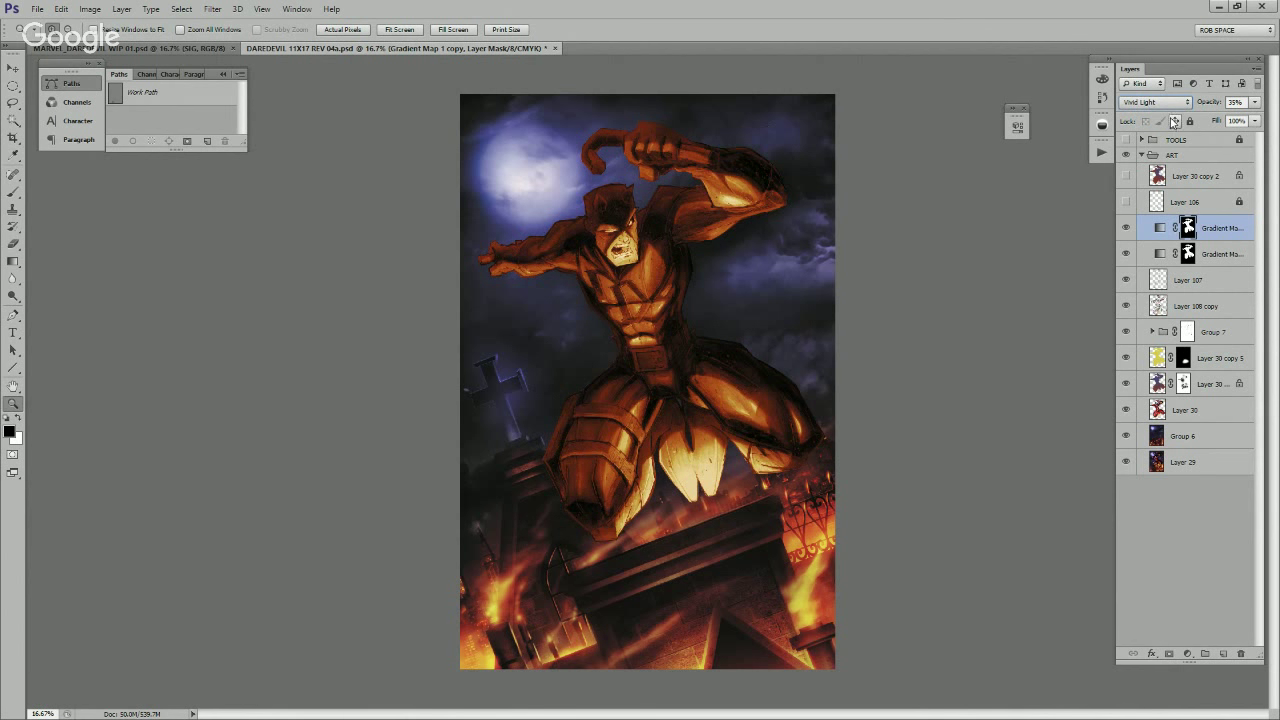
{"action": "key", "text": "Up"}
{"action": "key", "text": "Up"}
{"action": "key", "text": "Up"}
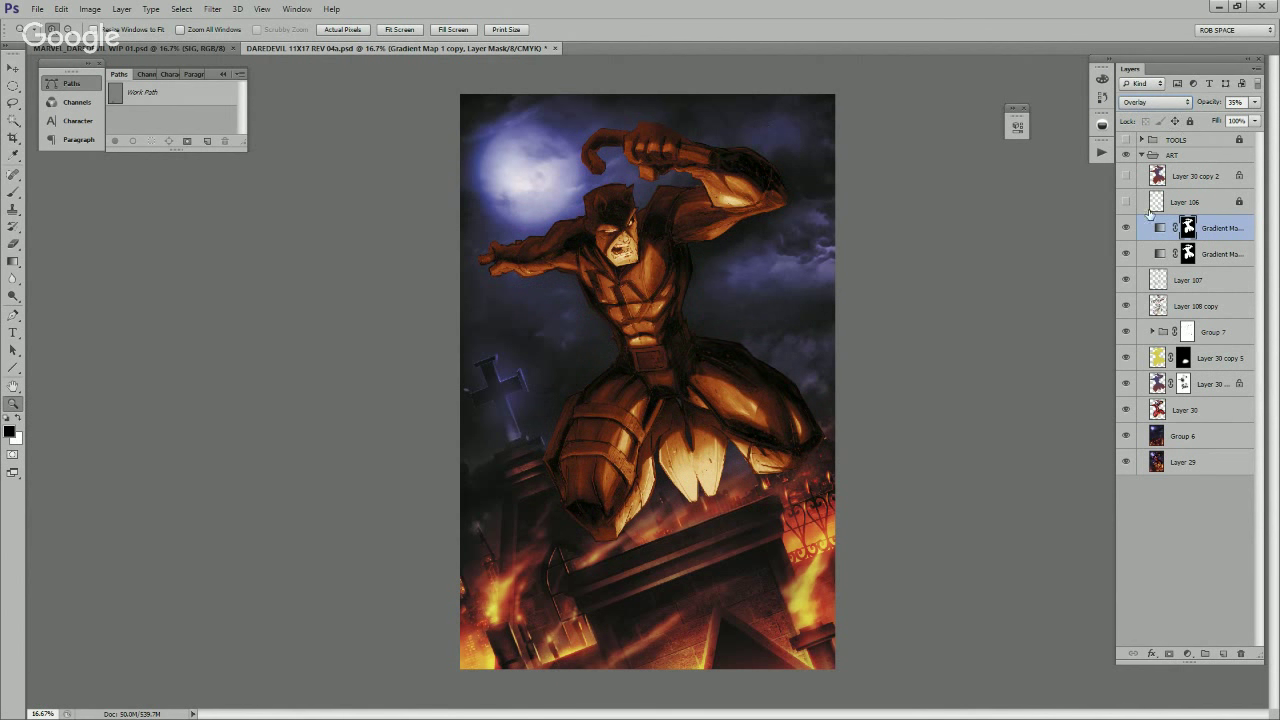
Step: Compare the figure with and without the Gradient Map copy, leaving the copy hidden
{"action": "left_click", "coordinate": [1128, 228]}
{"action": "left_click", "coordinate": [1128, 228]}
{"action": "left_click", "coordinate": [1127, 227]}
Step: Put the original Gradient Map layer in its own group and give the group a black-filled mask
{"action": "left_click", "coordinate": [1187, 254]}
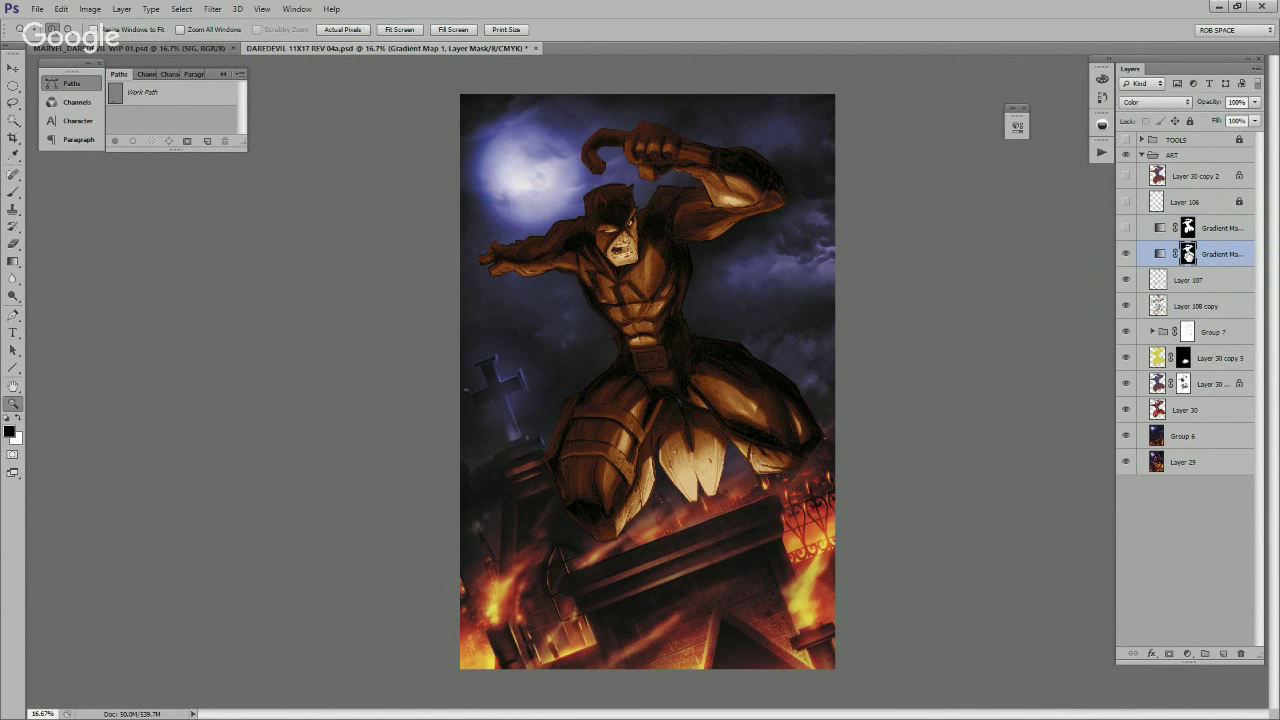
{"action": "key", "text": "ctrl+g"}
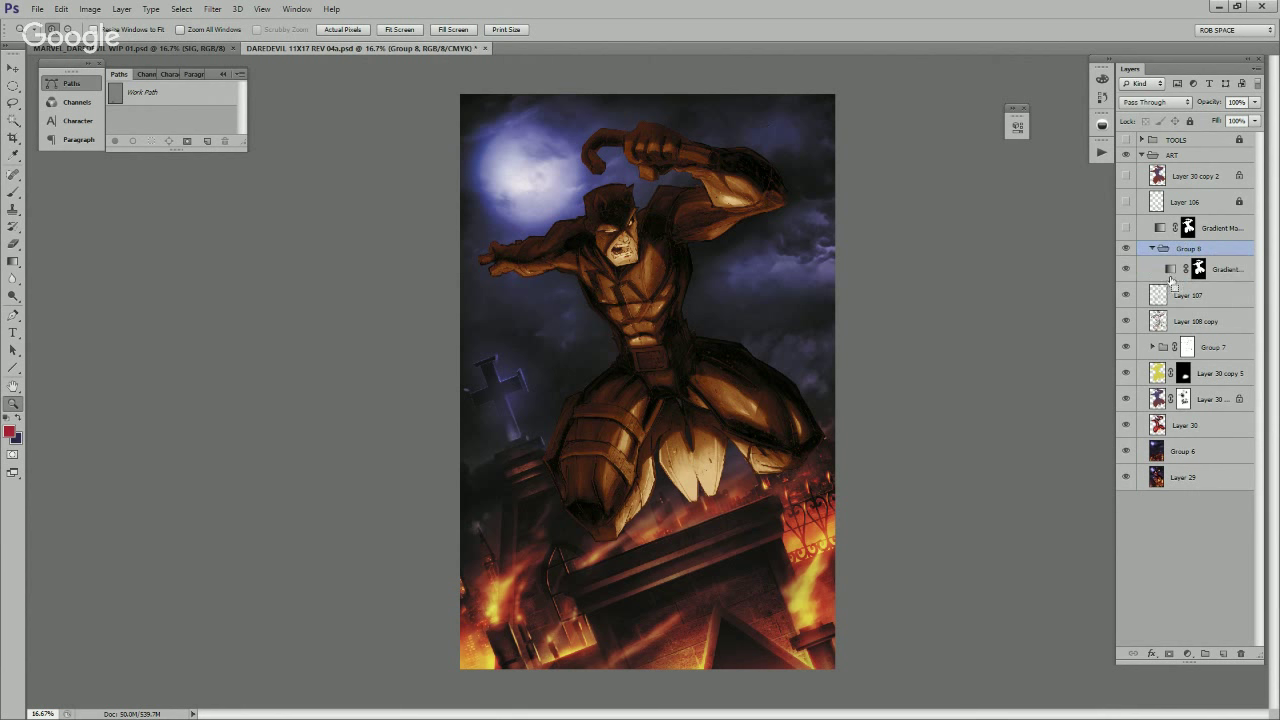
{"action": "left_click", "coordinate": [1212, 249]}
{"action": "left_click", "coordinate": [1170, 653]}
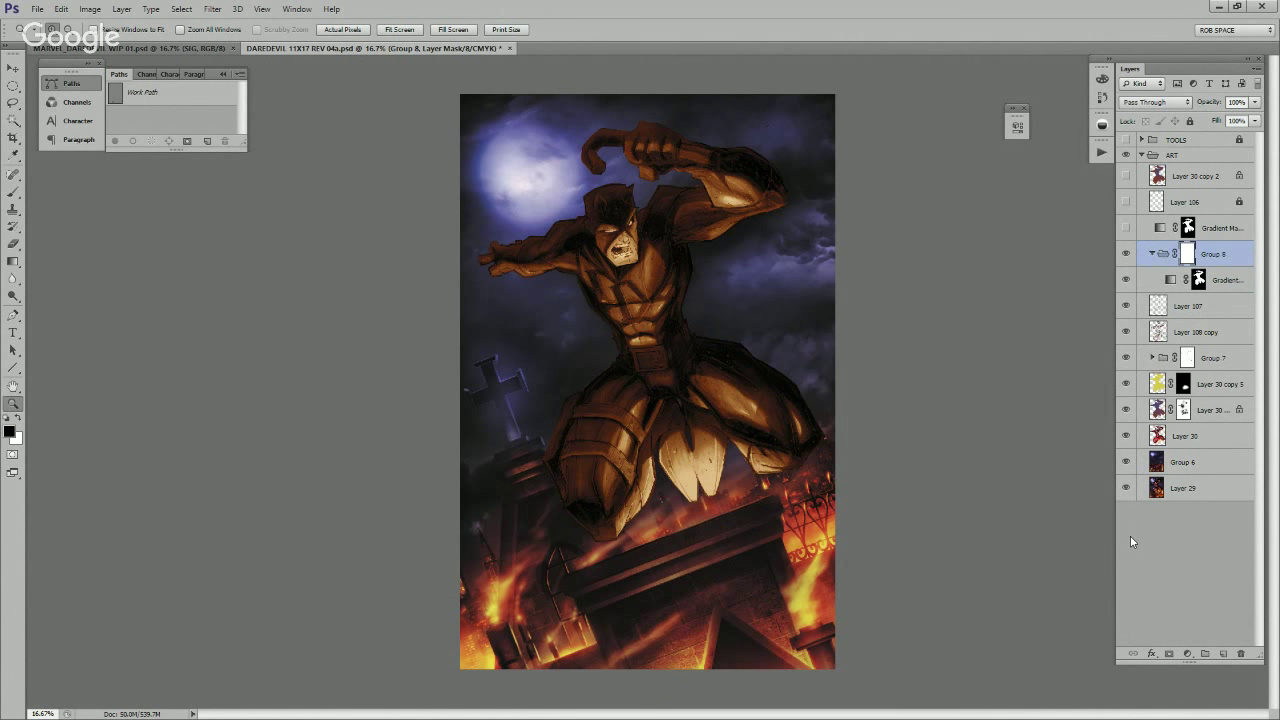
{"action": "key", "text": "ctrl+i"}
Step: Paint white on the group's mask over the nose and upper cheek to reveal the gradient colour on the skin
{"action": "left_click", "coordinate": [640, 244]}
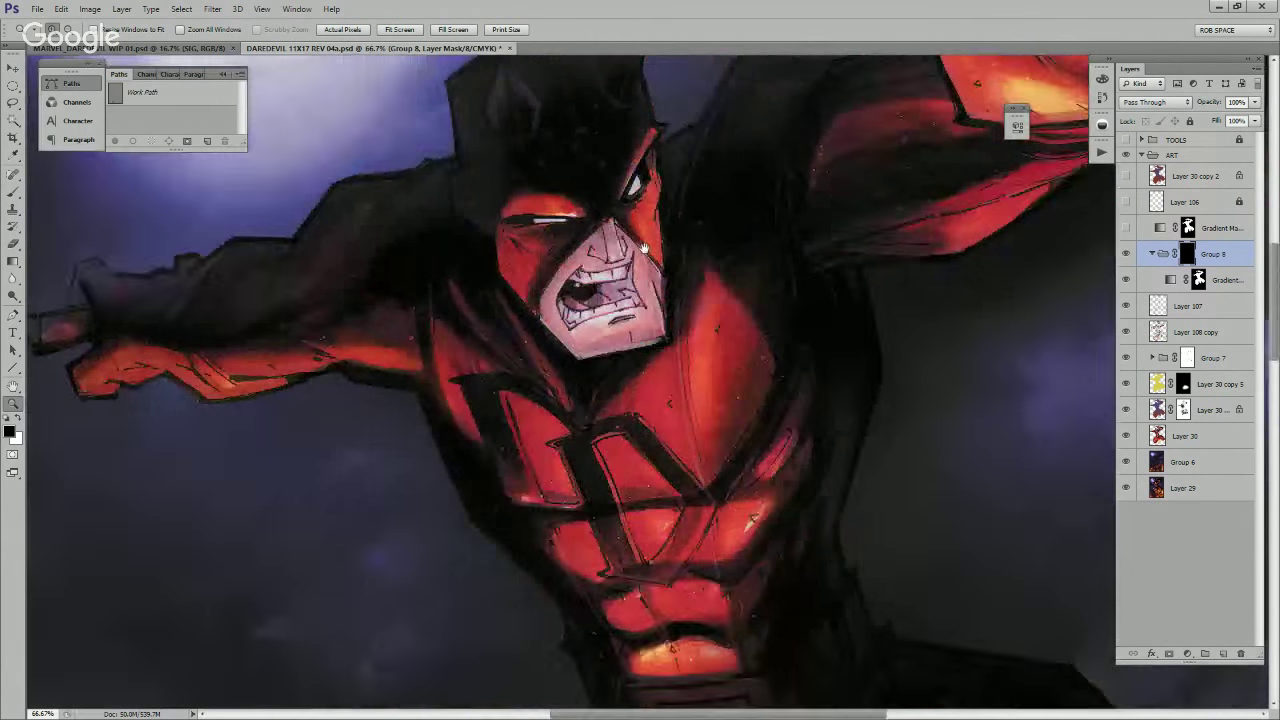
{"action": "left_click_drag", "start_coordinate": [644, 248], "coordinate": [735, 336]}
{"action": "key", "text": "b"}
{"action": "right_click", "coordinate": [686, 358]}
{"action": "left_click", "coordinate": [734, 503]}
{"action": "left_click", "coordinate": [663, 465]}
{"action": "key", "text": "x"}
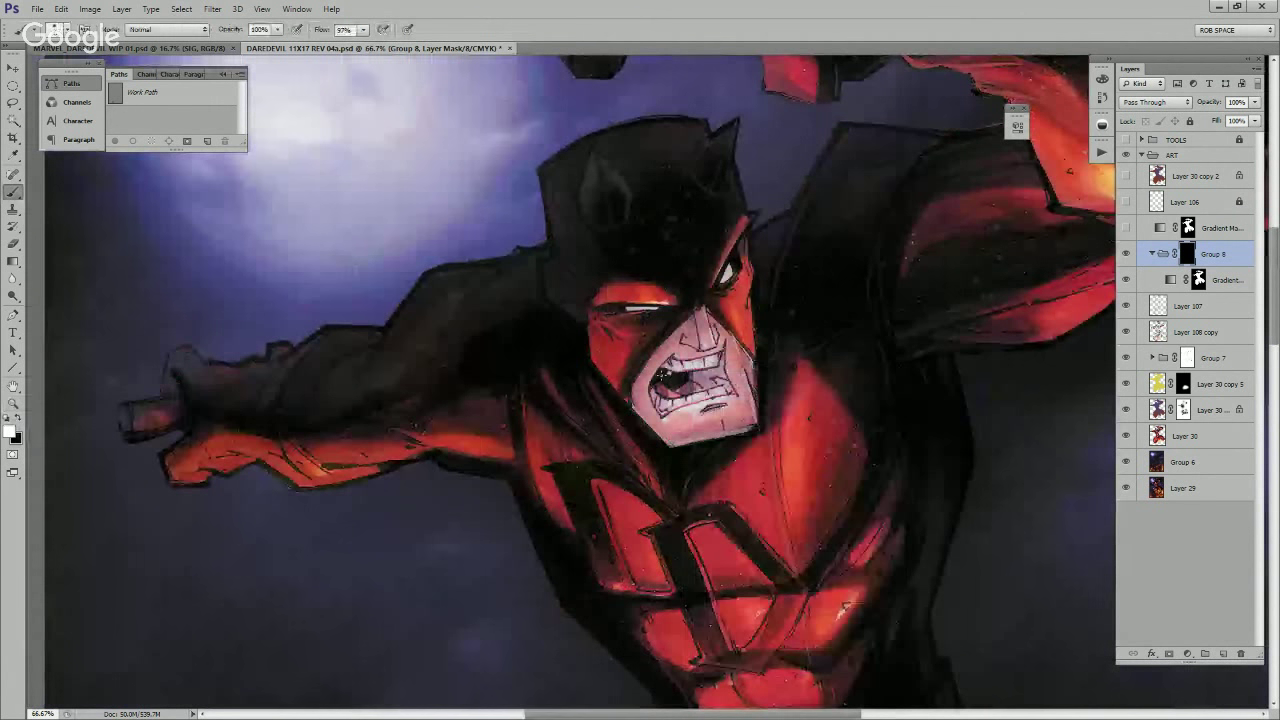
{"action": "left_click_drag", "start_coordinate": [662, 375], "coordinate": [660, 360]}
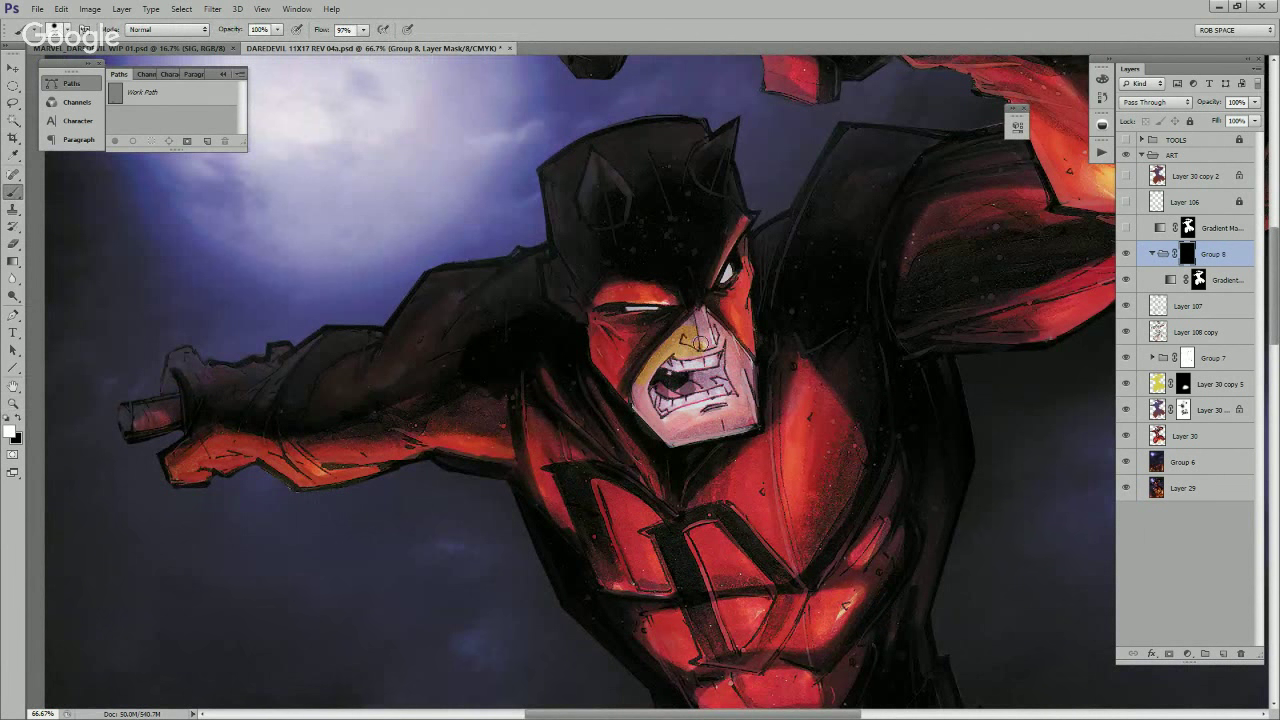
Step: Set the Gradient Map in Group 8 to Normal and shift its gradient's red stop inward and its orange stop to 76%
{"action": "left_click", "coordinate": [1166, 276]}
{"action": "left_click", "coordinate": [1150, 104]}
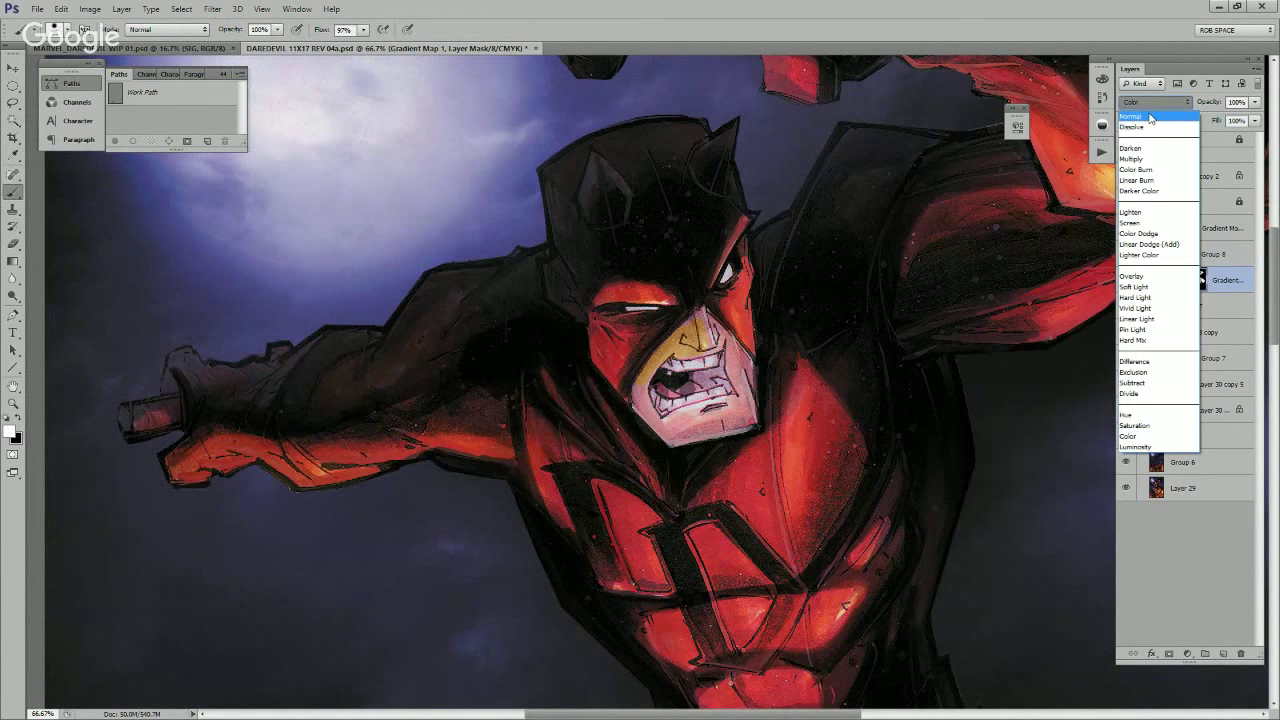
{"action": "left_click", "coordinate": [1150, 117]}
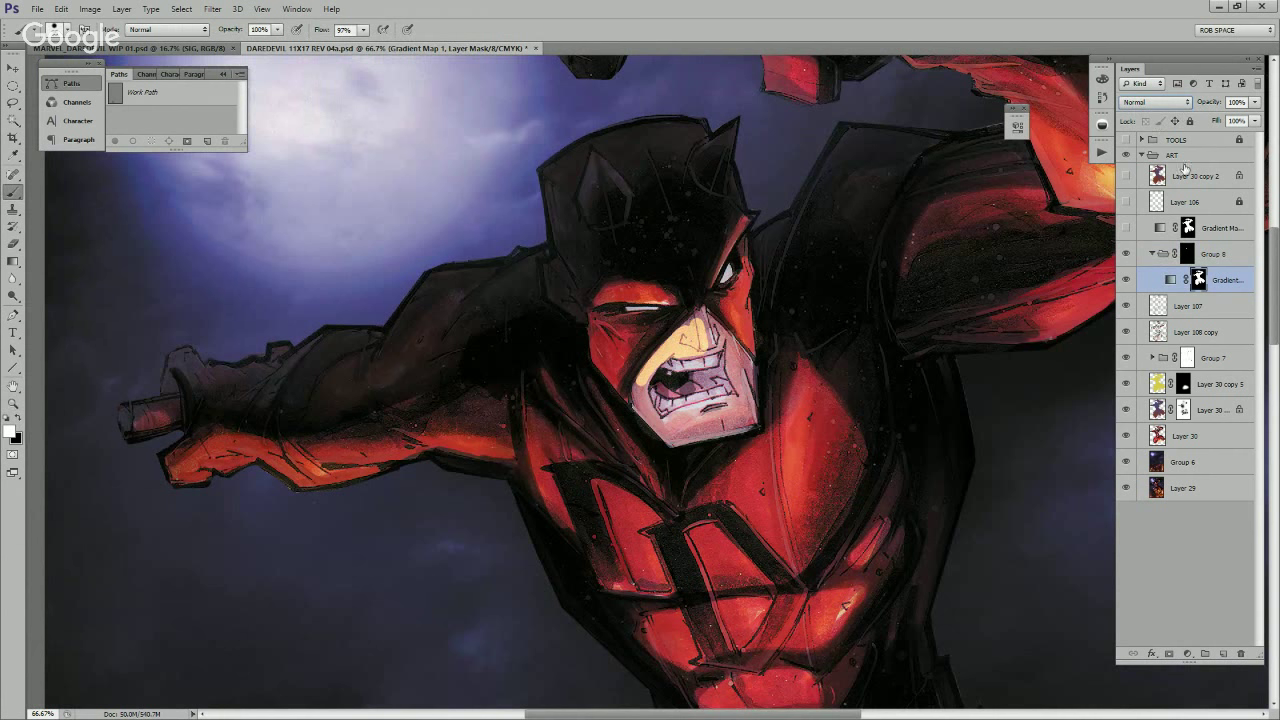
{"action": "double_click", "coordinate": [1169, 281]}
{"action": "left_click", "coordinate": [940, 162]}
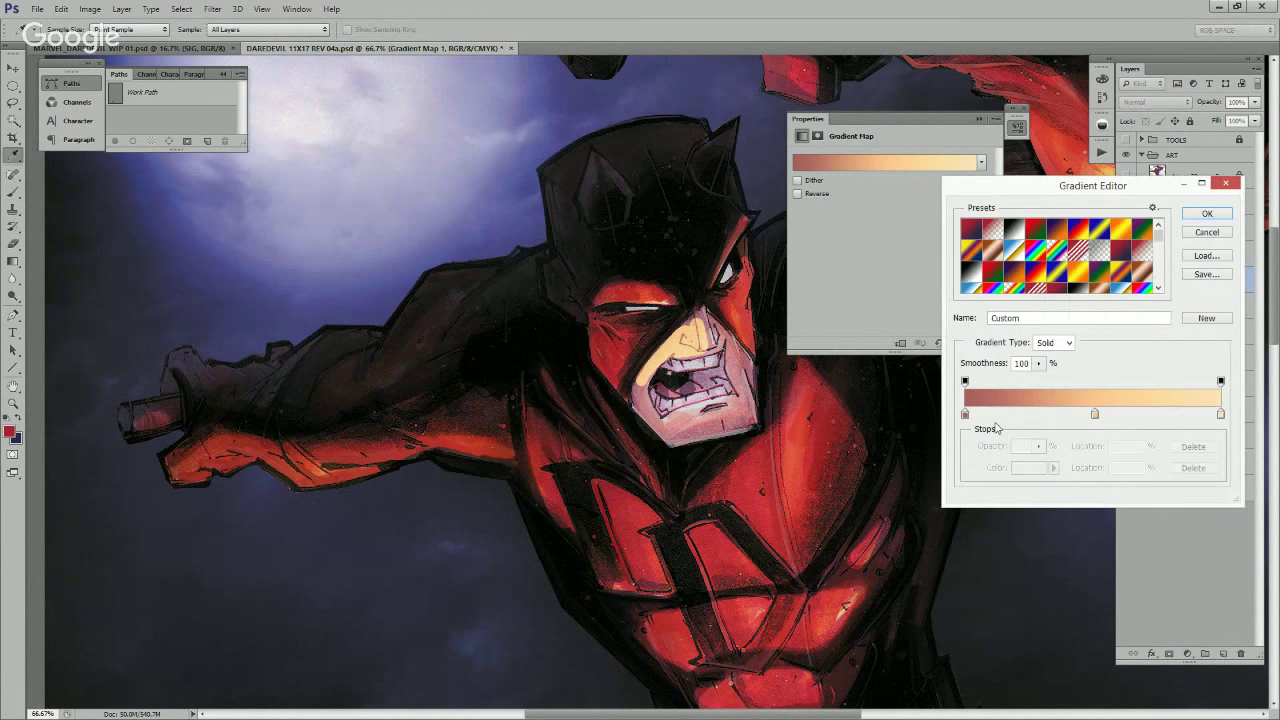
{"action": "left_click_drag", "start_coordinate": [966, 415], "coordinate": [1163, 420]}
{"action": "left_click", "coordinate": [1207, 214]}
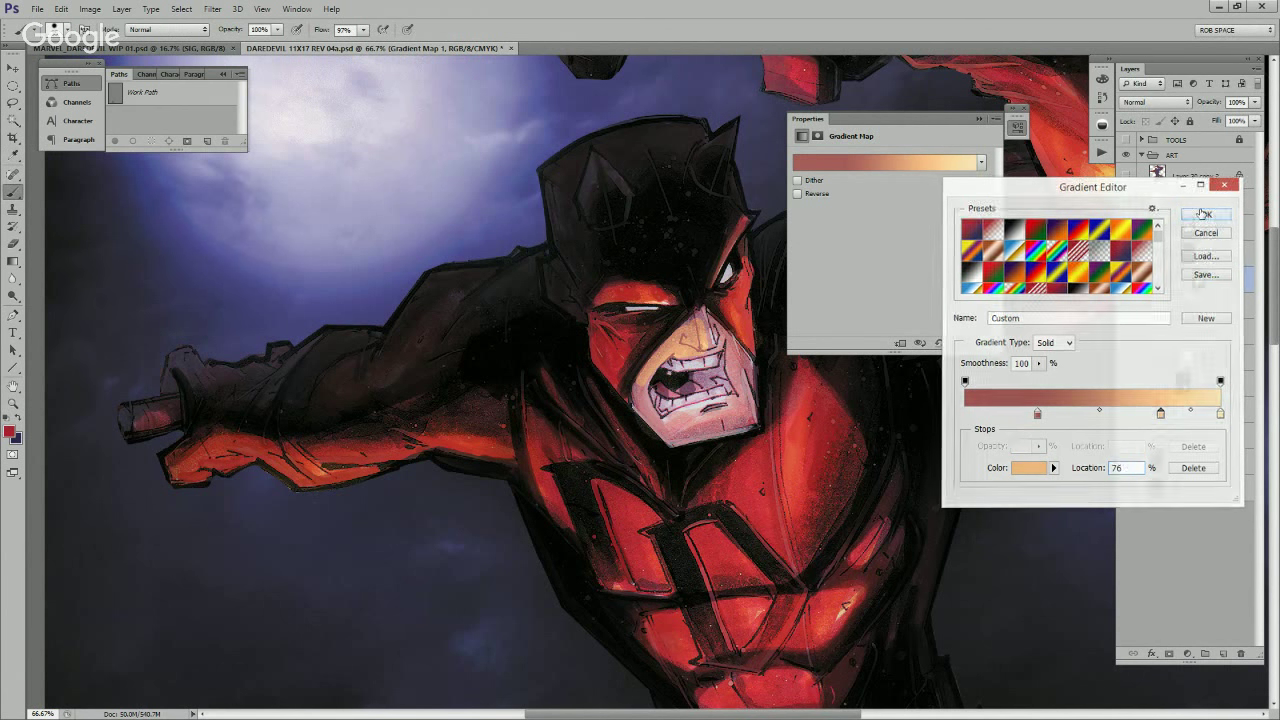
{"action": "left_click", "coordinate": [696, 325]}
{"action": "key", "text": "Return"}
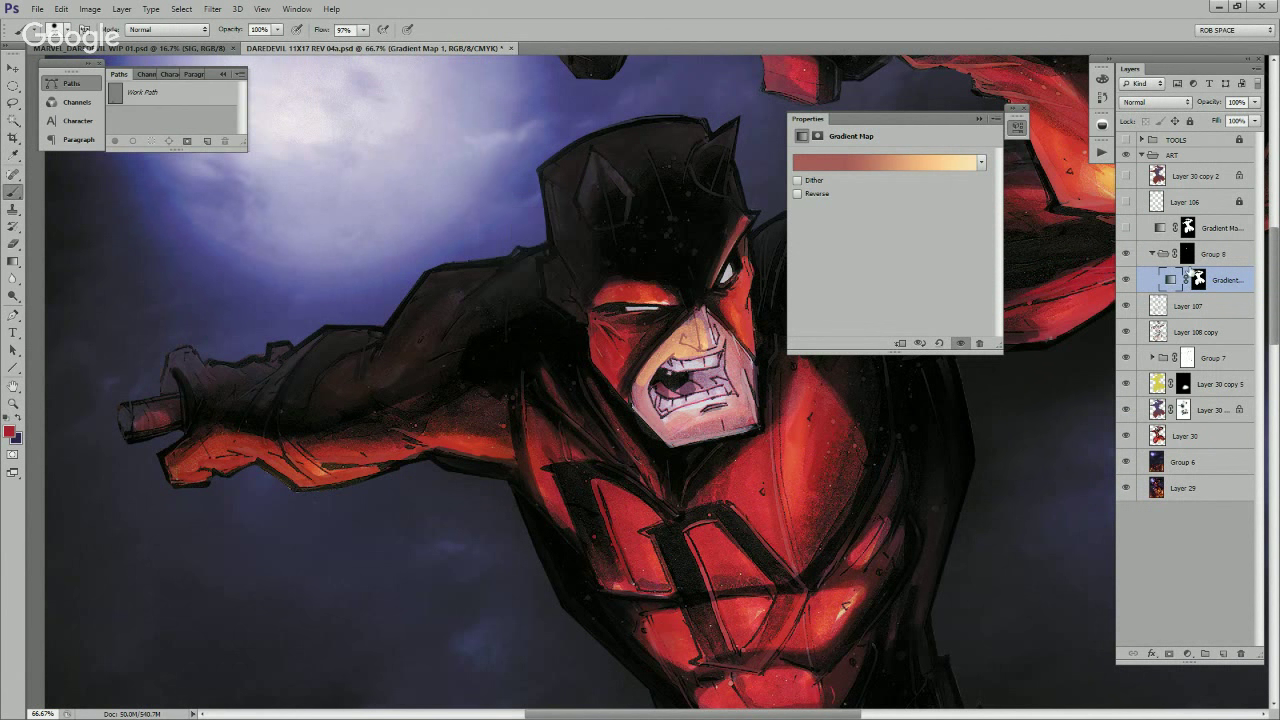
Step: Paint white on Group 8's mask over the nose, jaw and chin to extend the gradient colour across the exposed skin
{"action": "left_click", "coordinate": [1150, 256]}
{"action": "mouse_move", "coordinate": [689, 326]}
{"action": "left_mouse_down"}
{"action": "mouse_move", "coordinate": [713, 329]}
{"action": "mouse_move", "coordinate": [728, 337]}
{"action": "mouse_move", "coordinate": [745, 396]}
{"action": "mouse_move", "coordinate": [665, 421]}
{"action": "mouse_move", "coordinate": [640, 389]}
{"action": "mouse_move", "coordinate": [647, 373]}
{"action": "mouse_move", "coordinate": [640, 401]}
{"action": "mouse_move", "coordinate": [667, 435]}
{"action": "mouse_move", "coordinate": [749, 420]}
{"action": "mouse_move", "coordinate": [690, 423]}
{"action": "mouse_move", "coordinate": [727, 410]}
{"action": "mouse_move", "coordinate": [697, 413]}
{"action": "mouse_move", "coordinate": [717, 405]}
{"action": "mouse_move", "coordinate": [673, 416]}
{"action": "mouse_move", "coordinate": [734, 400]}
{"action": "mouse_move", "coordinate": [749, 360]}
{"action": "mouse_move", "coordinate": [736, 345]}
{"action": "mouse_move", "coordinate": [733, 431]}
{"action": "left_mouse_up"}
{"action": "left_click_drag", "start_coordinate": [641, 393], "coordinate": [635, 408]}
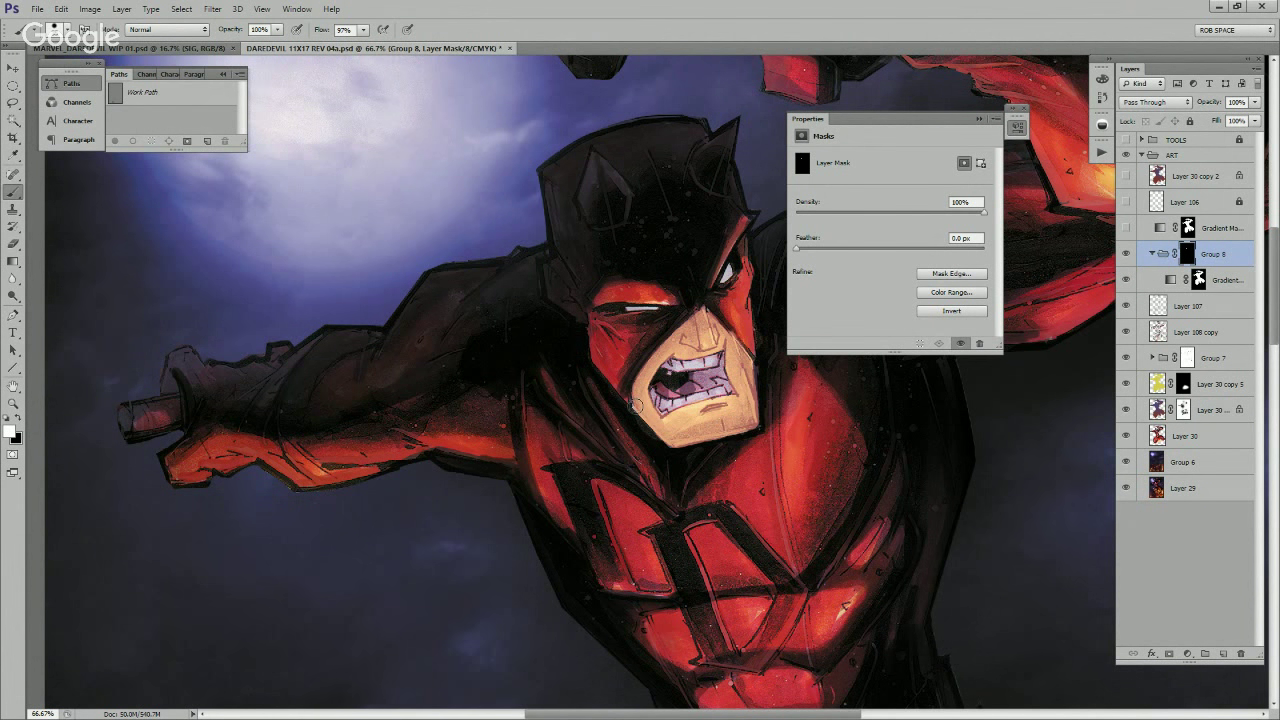
{"action": "key", "text": "x"}
{"action": "key", "text": "x"}
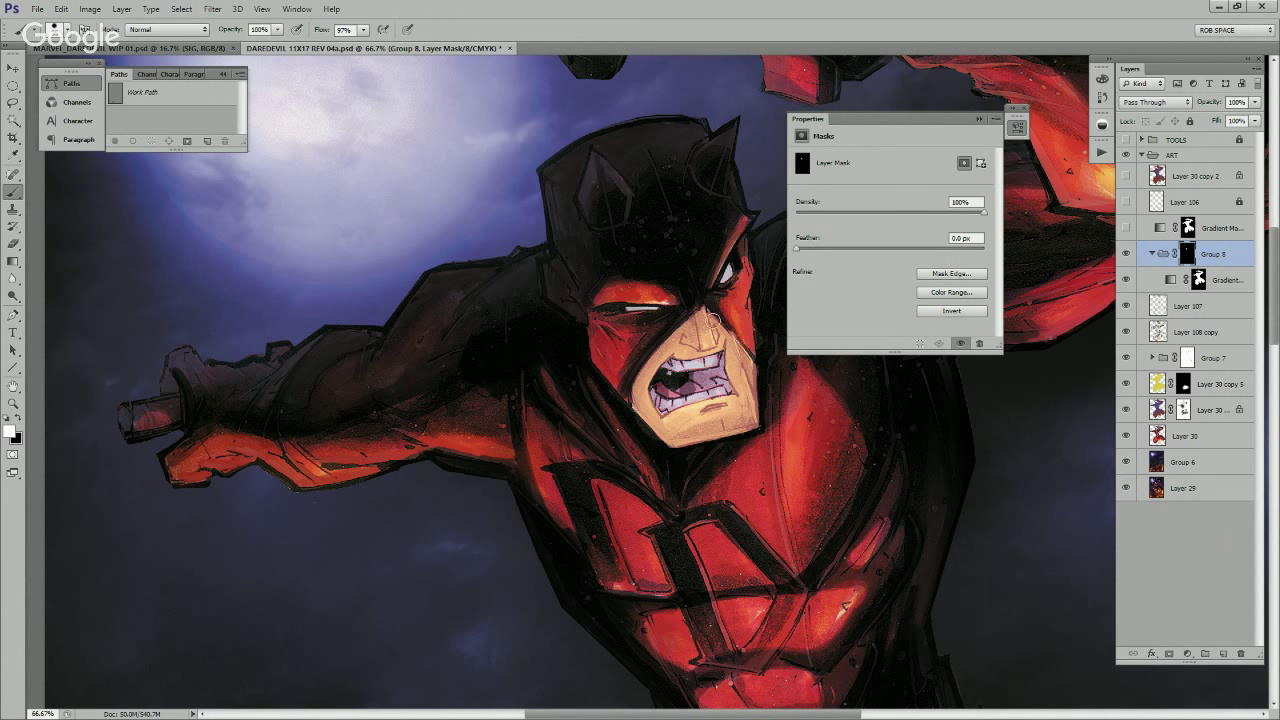
{"action": "key", "text": "x"}
{"action": "key", "text": "x"}
Step: Add a dark brown stop, colour 3c2c2c, near the dark end of the grouped Gradient Map's gradient, with web-only colours disabled
{"action": "left_click", "coordinate": [1172, 280]}
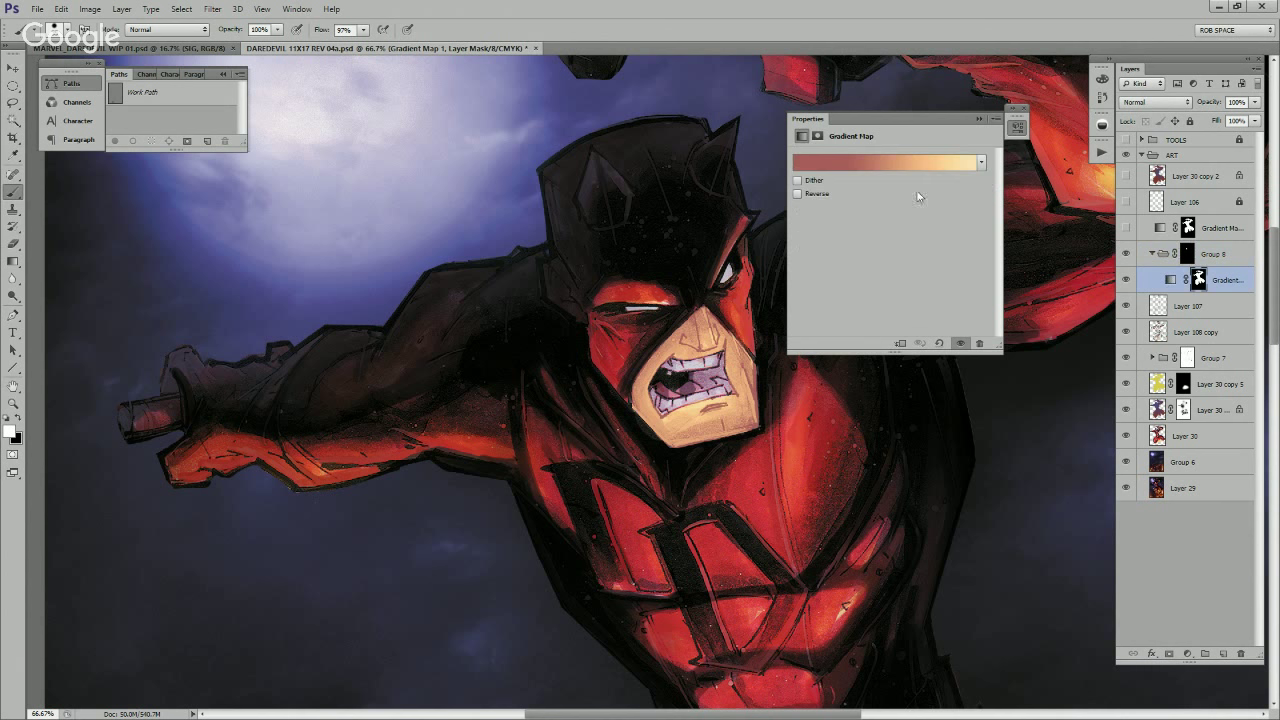
{"action": "left_click", "coordinate": [890, 162]}
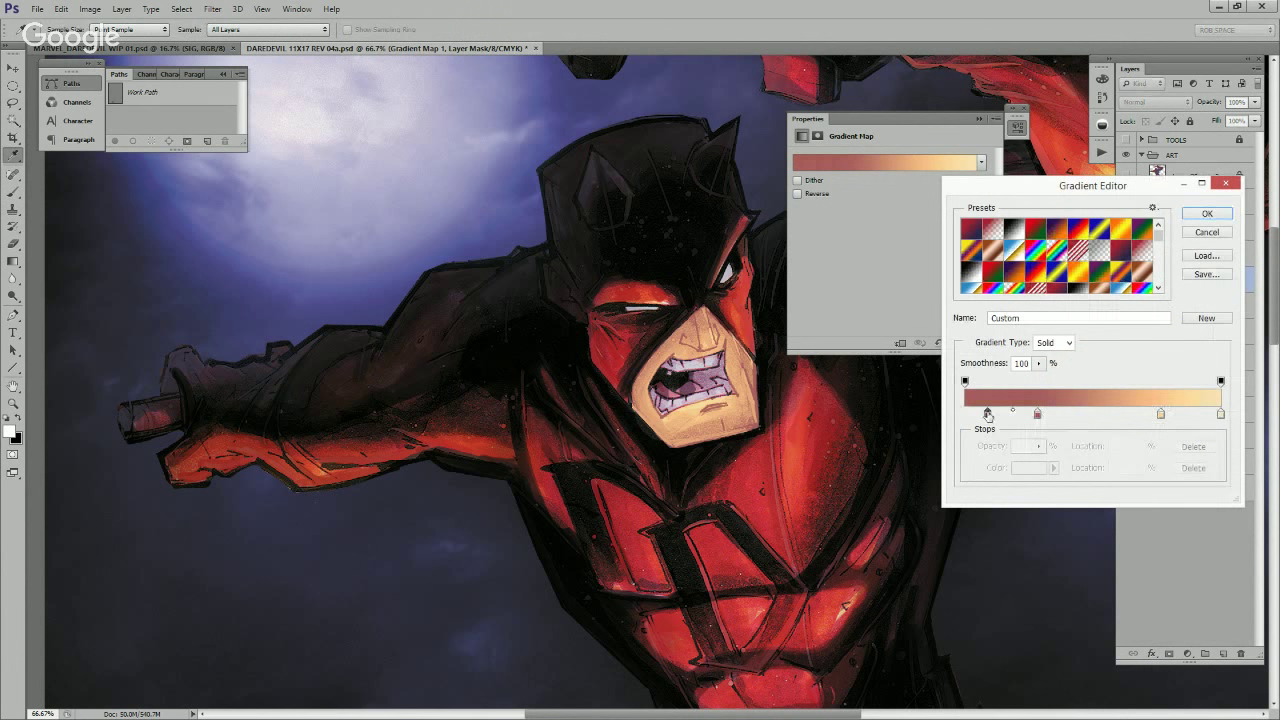
{"action": "left_click", "coordinate": [979, 413]}
{"action": "key", "text": "ctrl+z"}
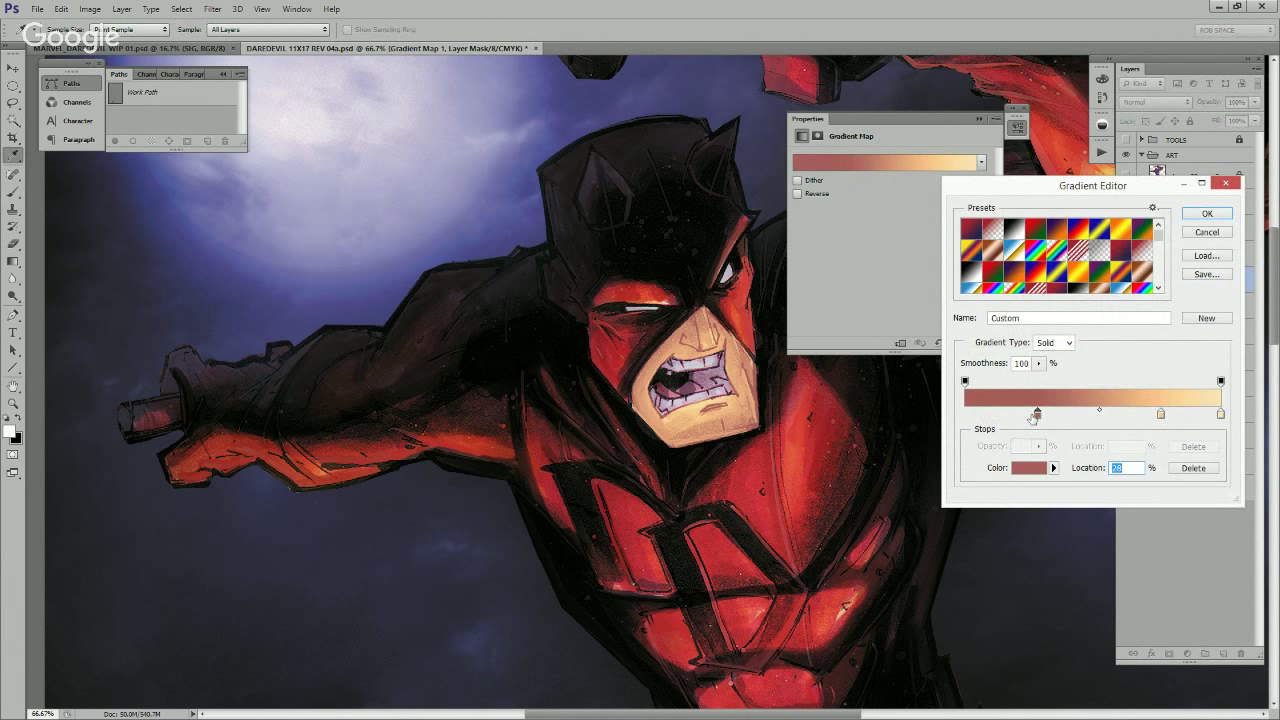
{"action": "left_click", "coordinate": [982, 414]}
{"action": "left_click", "coordinate": [1020, 468]}
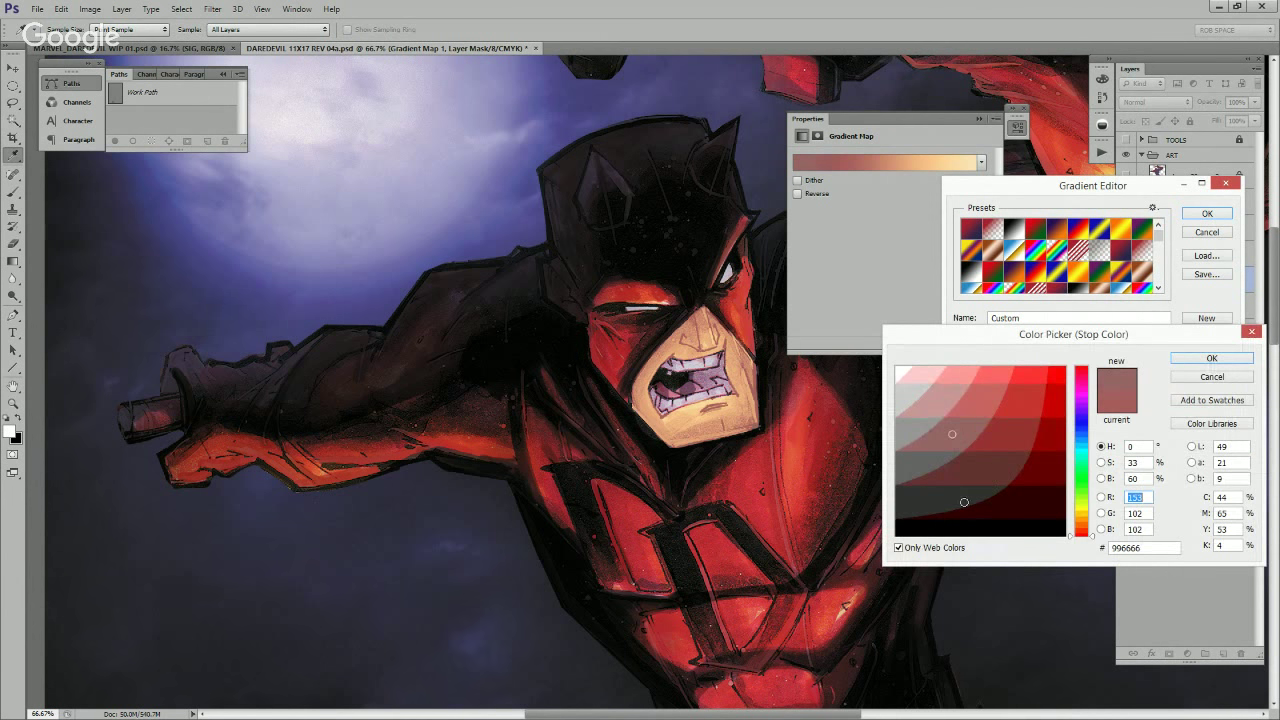
{"action": "left_click", "coordinate": [898, 547]}
{"action": "left_click", "coordinate": [977, 491]}
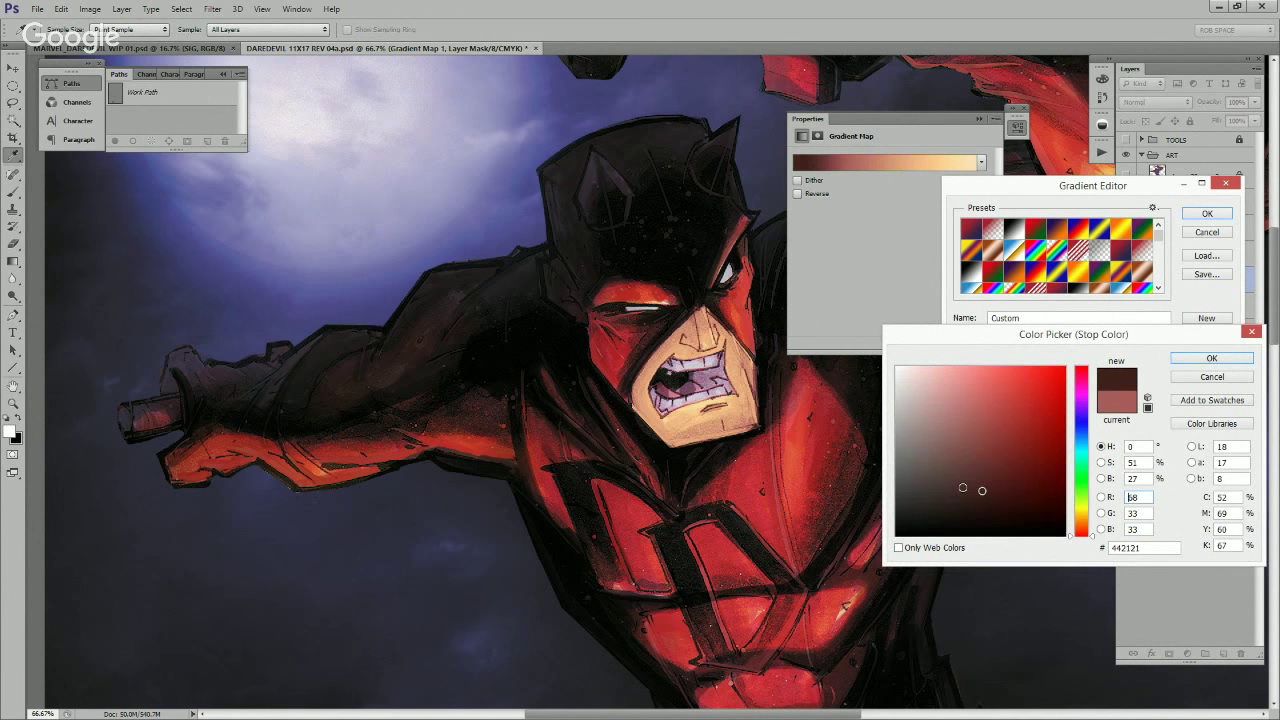
{"action": "mouse_move", "coordinate": [963, 488]}
{"action": "left_mouse_down"}
{"action": "mouse_move", "coordinate": [986, 458]}
{"action": "mouse_move", "coordinate": [944, 508]}
{"action": "mouse_move", "coordinate": [944, 490]}
{"action": "left_mouse_up"}
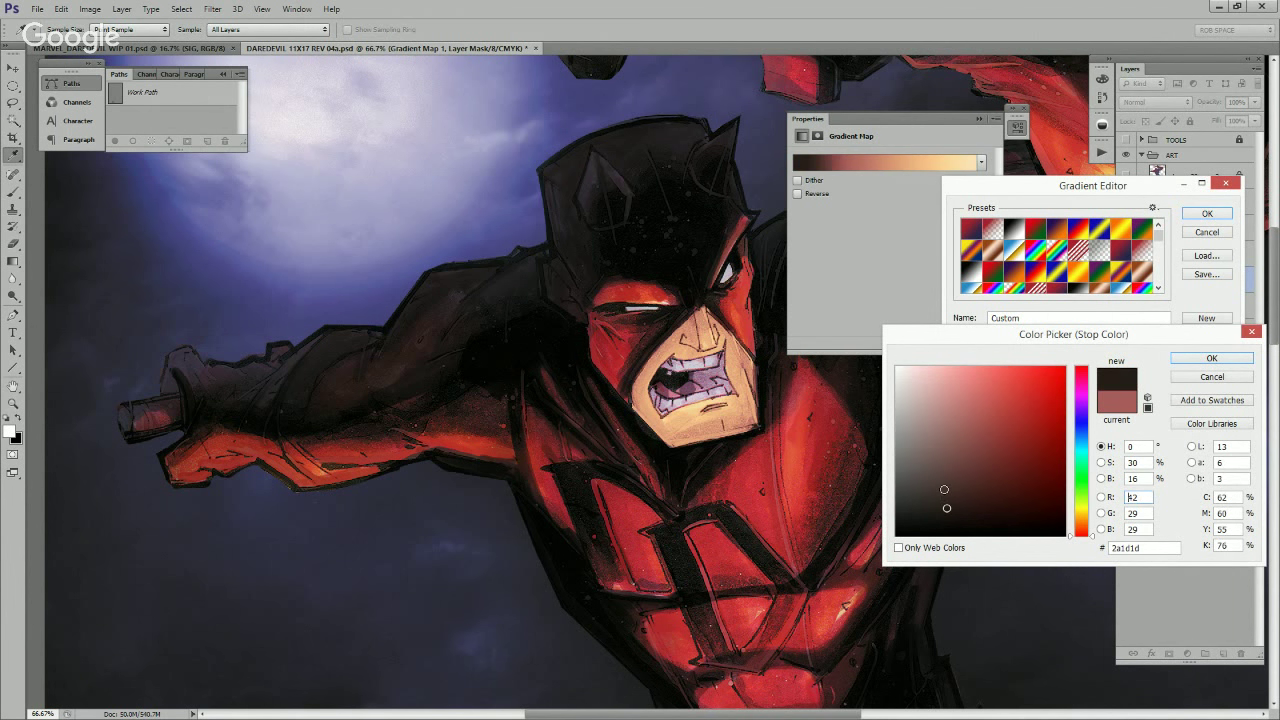
{"action": "left_click", "coordinate": [944, 489]}
{"action": "left_click", "coordinate": [940, 495]}
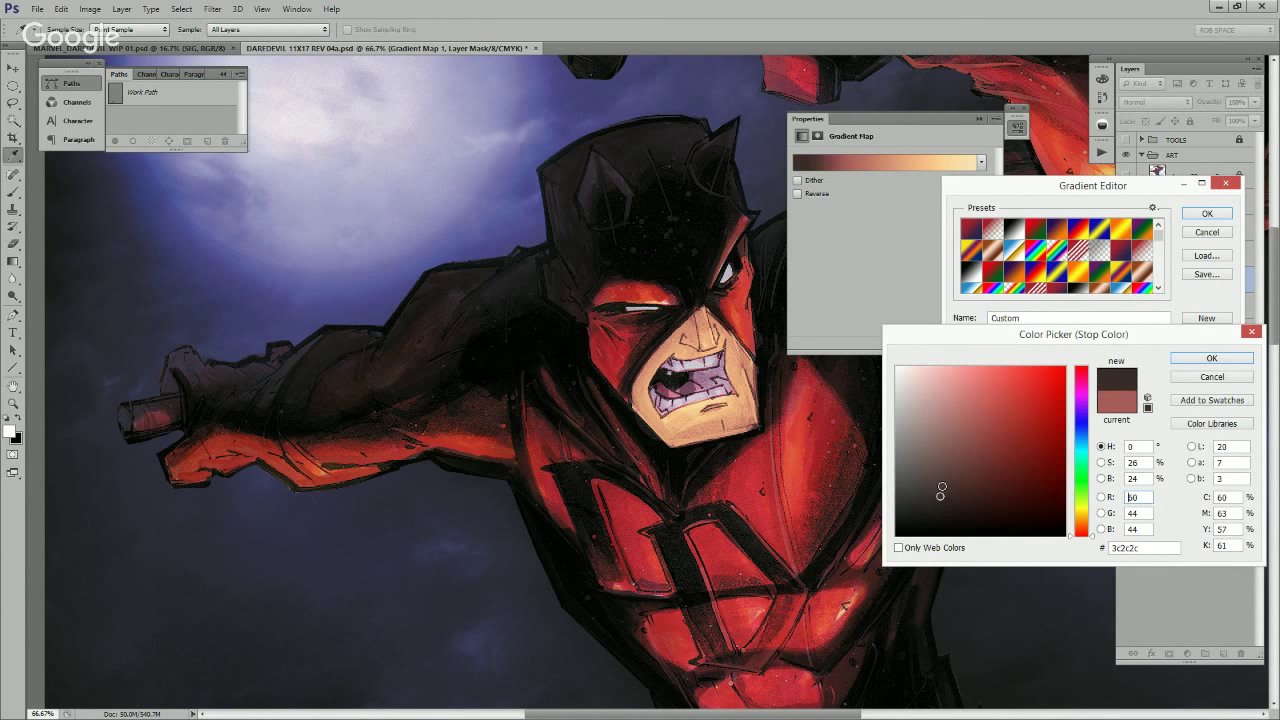
{"action": "left_click", "coordinate": [1205, 358]}
Step: Move the gradient's red stop to about 46%, shift the orange stop slightly toward it, and apply the gradient
{"action": "left_click_drag", "start_coordinate": [1039, 418], "coordinate": [1087, 417]}
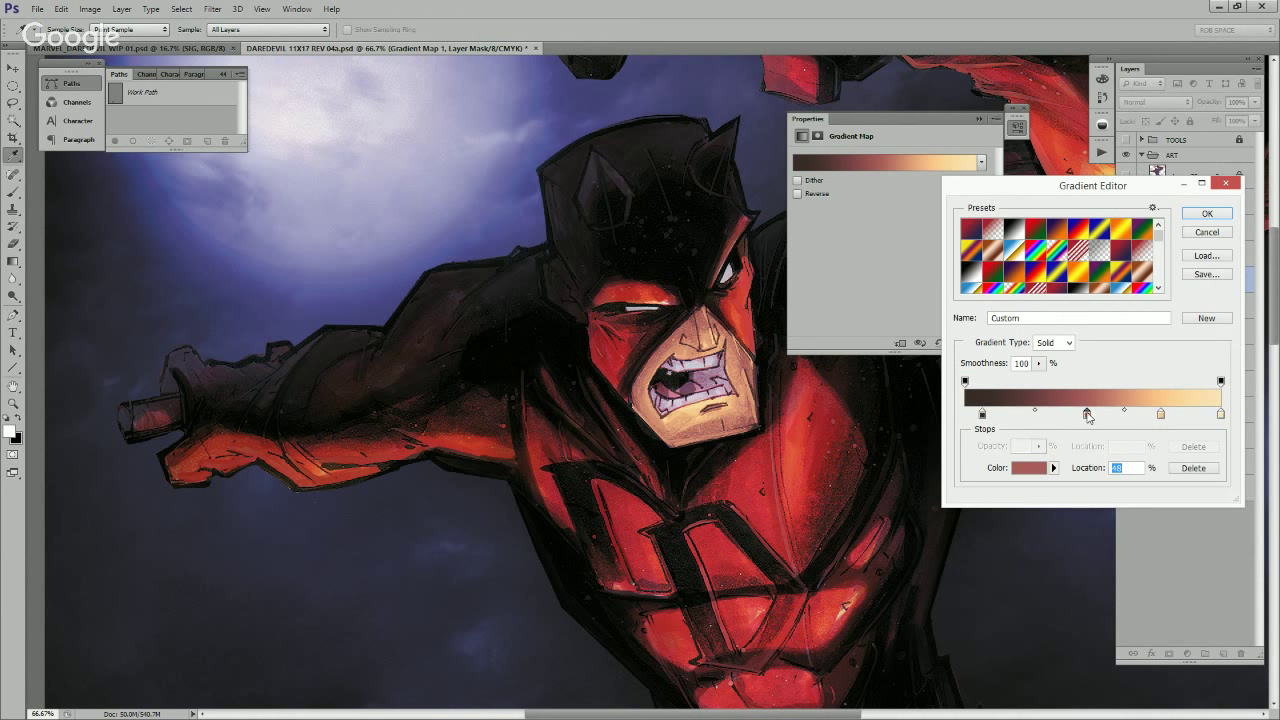
{"action": "left_click_drag", "start_coordinate": [1161, 416], "coordinate": [1085, 417]}
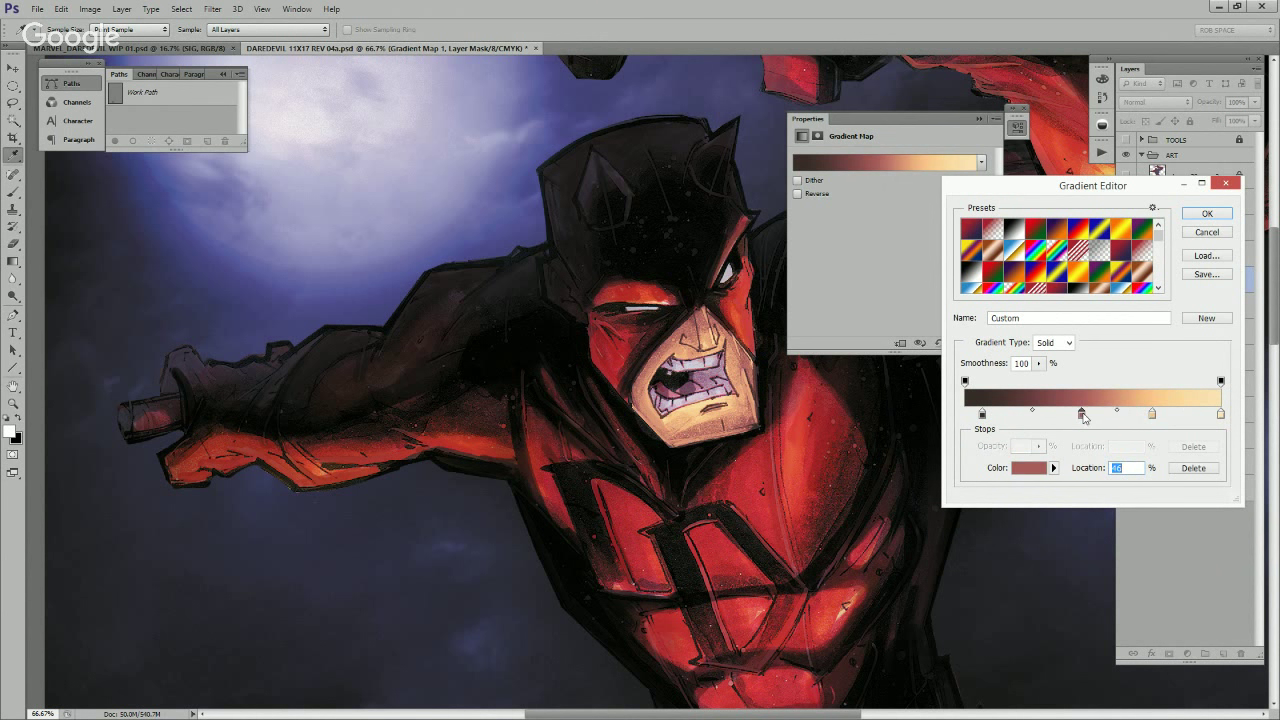
{"action": "left_click", "coordinate": [1200, 219]}
Step: Review the whole illustration and compare the face with and without the grouped Gradient Map
{"action": "key", "text": "z"}
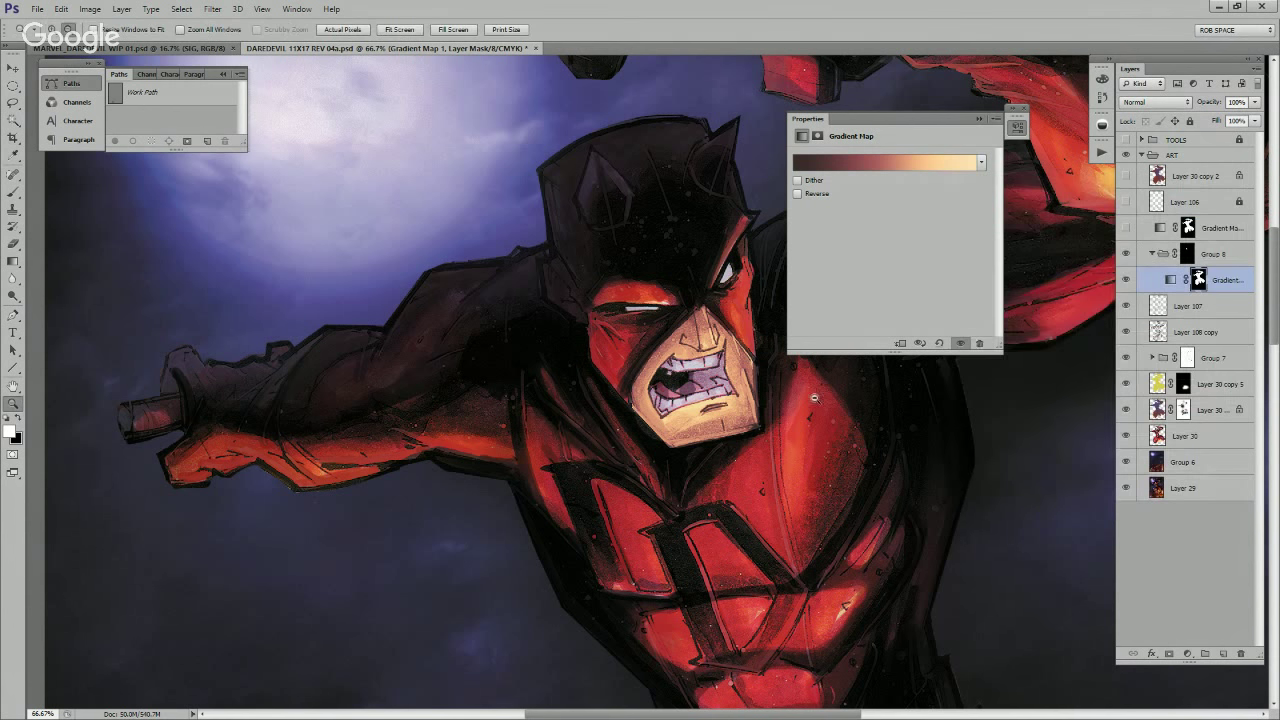
{"action": "left_click", "coordinate": [817, 411], "text": "alt"}
{"action": "left_click", "coordinate": [817, 411], "text": "alt"}
{"action": "left_click", "coordinate": [817, 411], "text": "alt"}
{"action": "left_click", "coordinate": [816, 410], "text": "alt"}
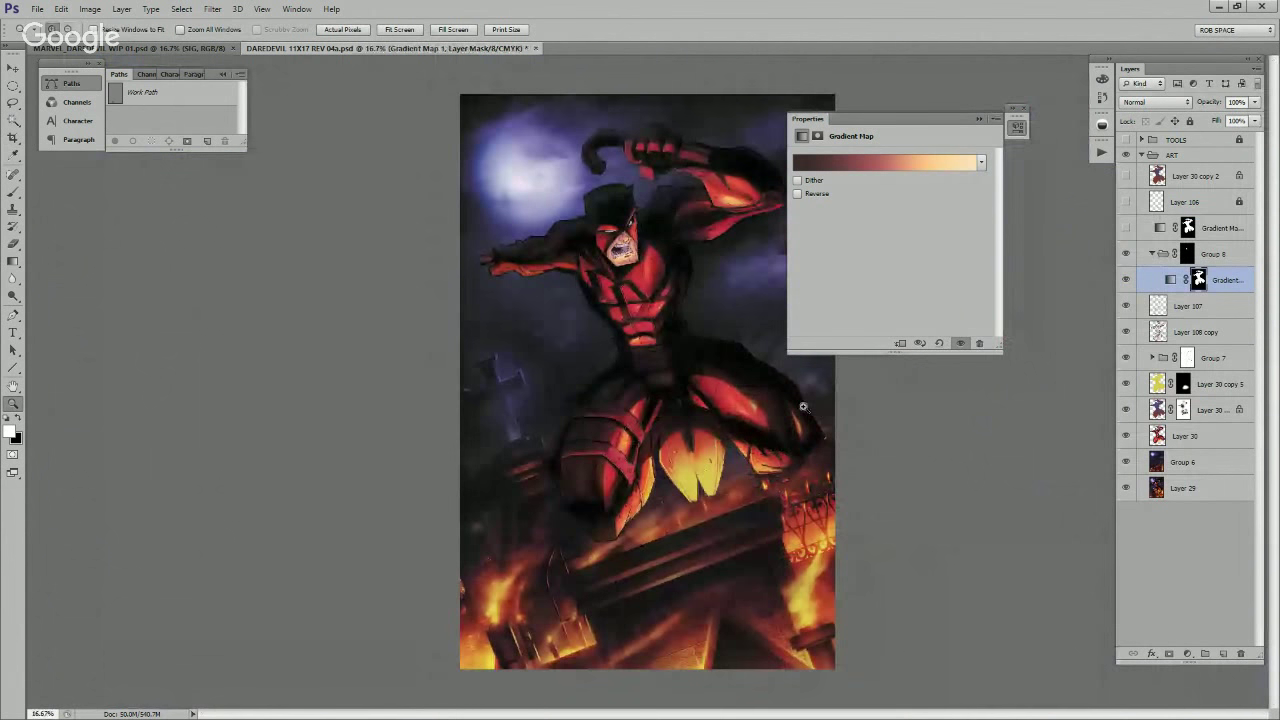
{"action": "left_click", "coordinate": [669, 411]}
{"action": "left_click", "coordinate": [669, 411]}
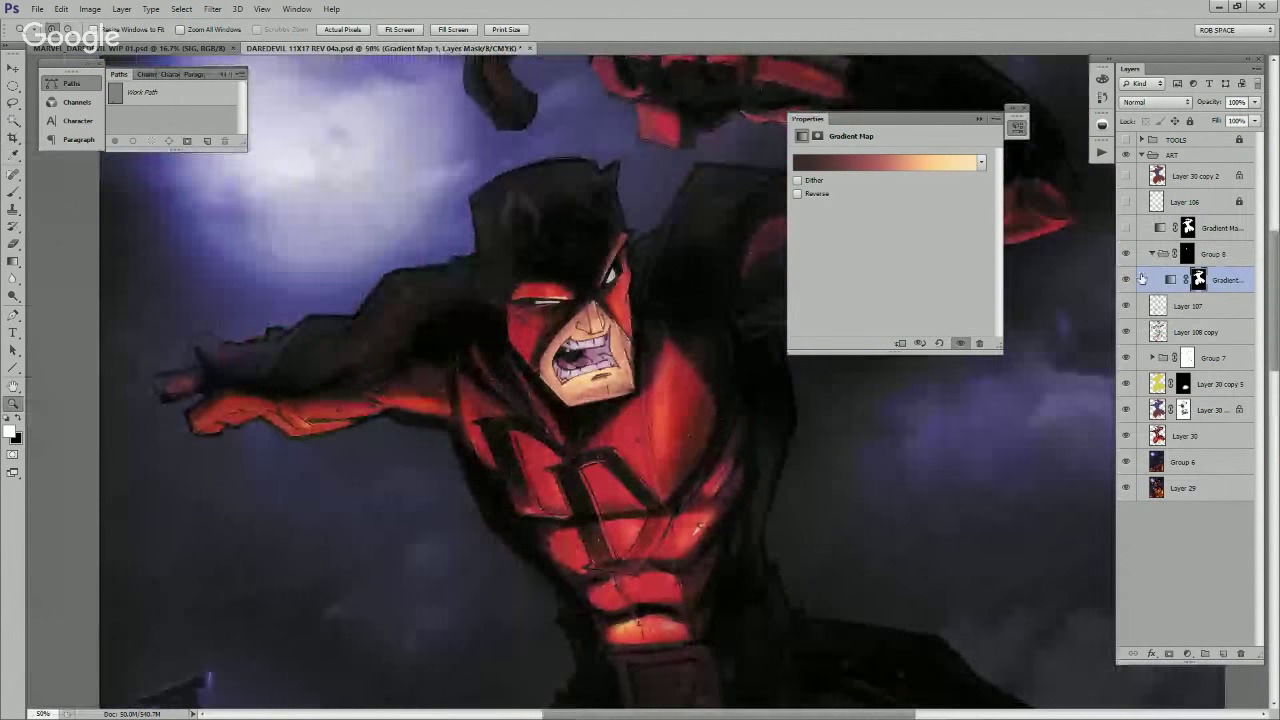
{"action": "left_click", "coordinate": [1127, 280]}
{"action": "left_click", "coordinate": [1127, 280]}
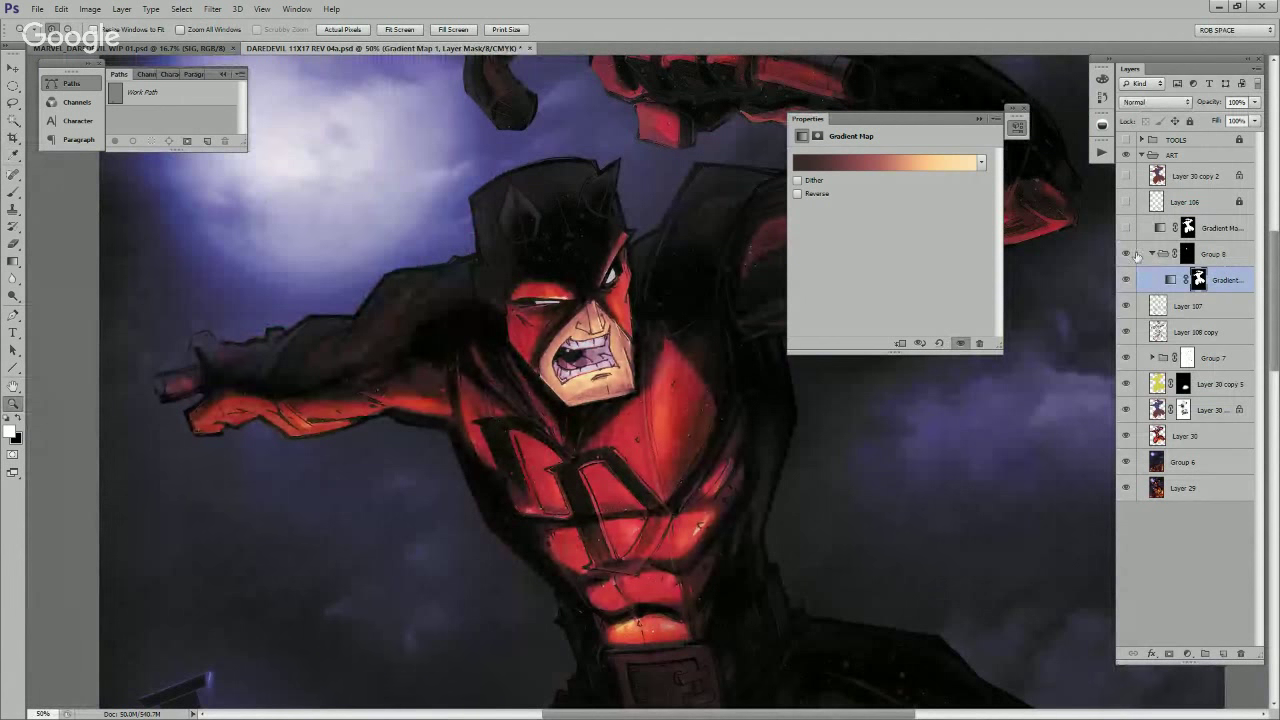
Step: Set the grouped Gradient Map's blend mode to Color and its opacity to 64%
{"action": "left_click", "coordinate": [1155, 102]}
{"action": "left_click", "coordinate": [1133, 437]}
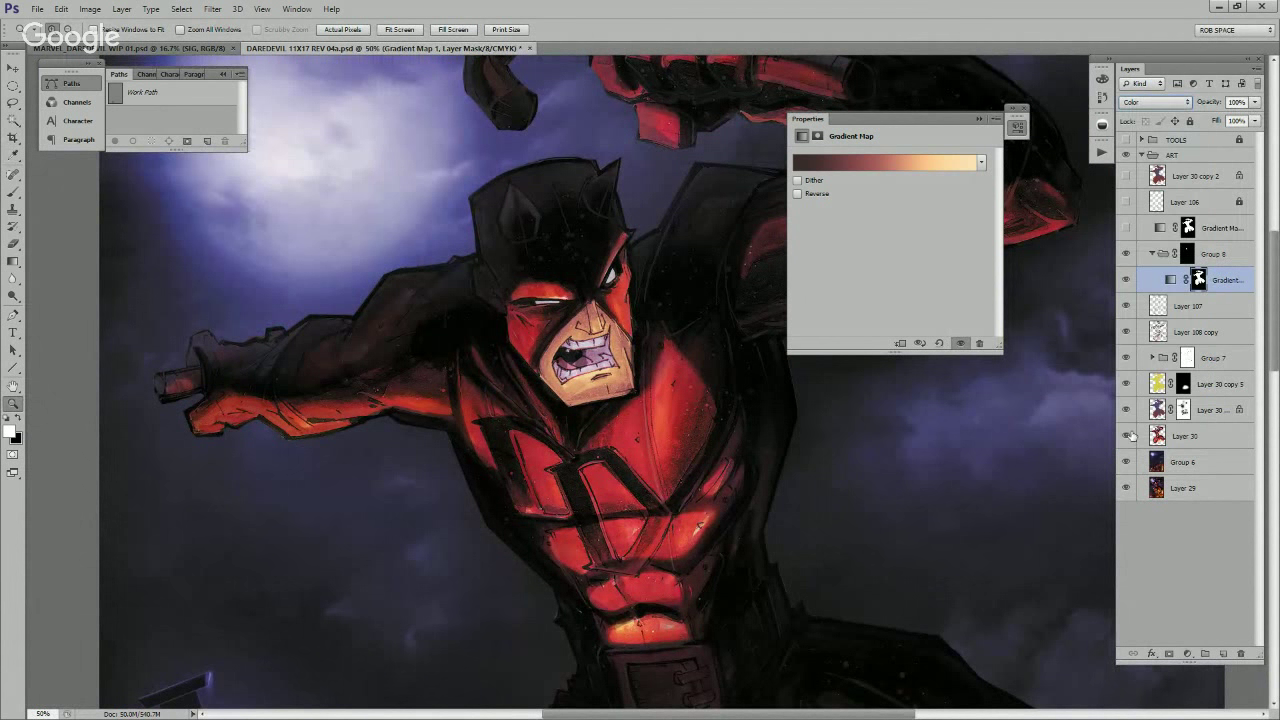
{"action": "left_click_drag", "start_coordinate": [1254, 102], "coordinate": [1234, 120]}
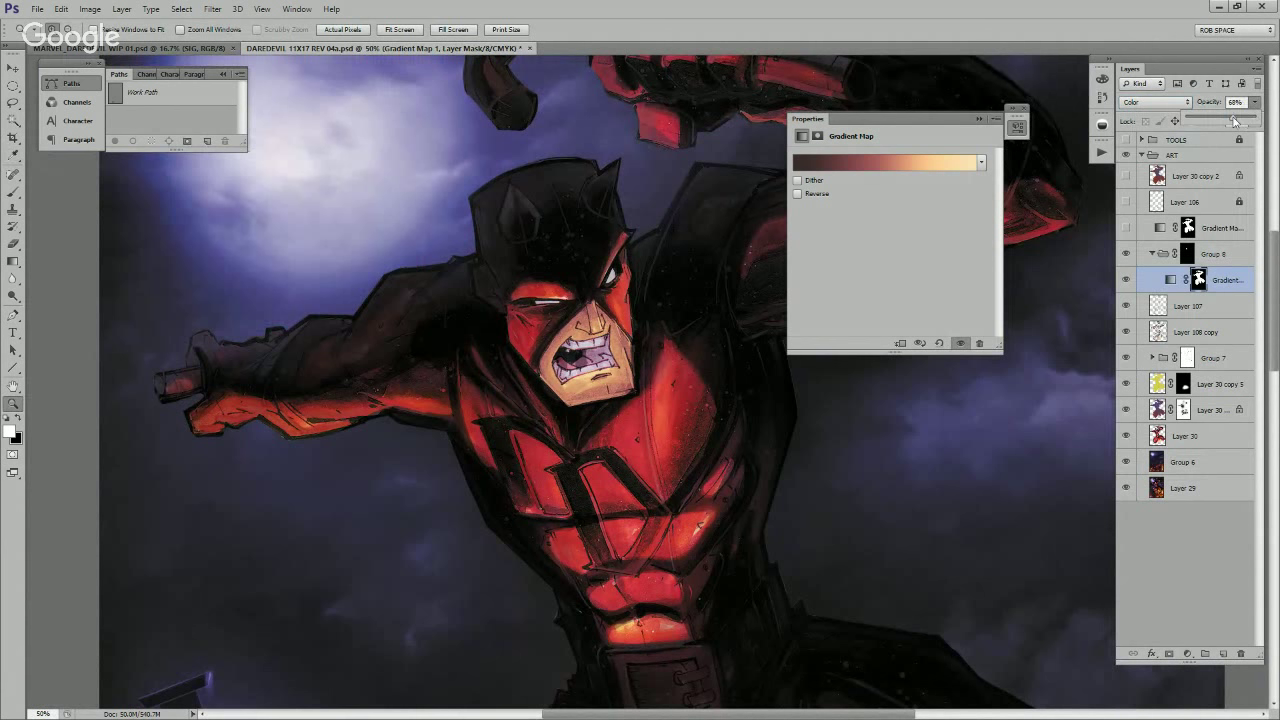
Step: Duplicate the grouped Gradient Map, try Multiply on the copy, and settle on Overlay at 33% opacity
{"action": "key", "text": "ctrl+j"}
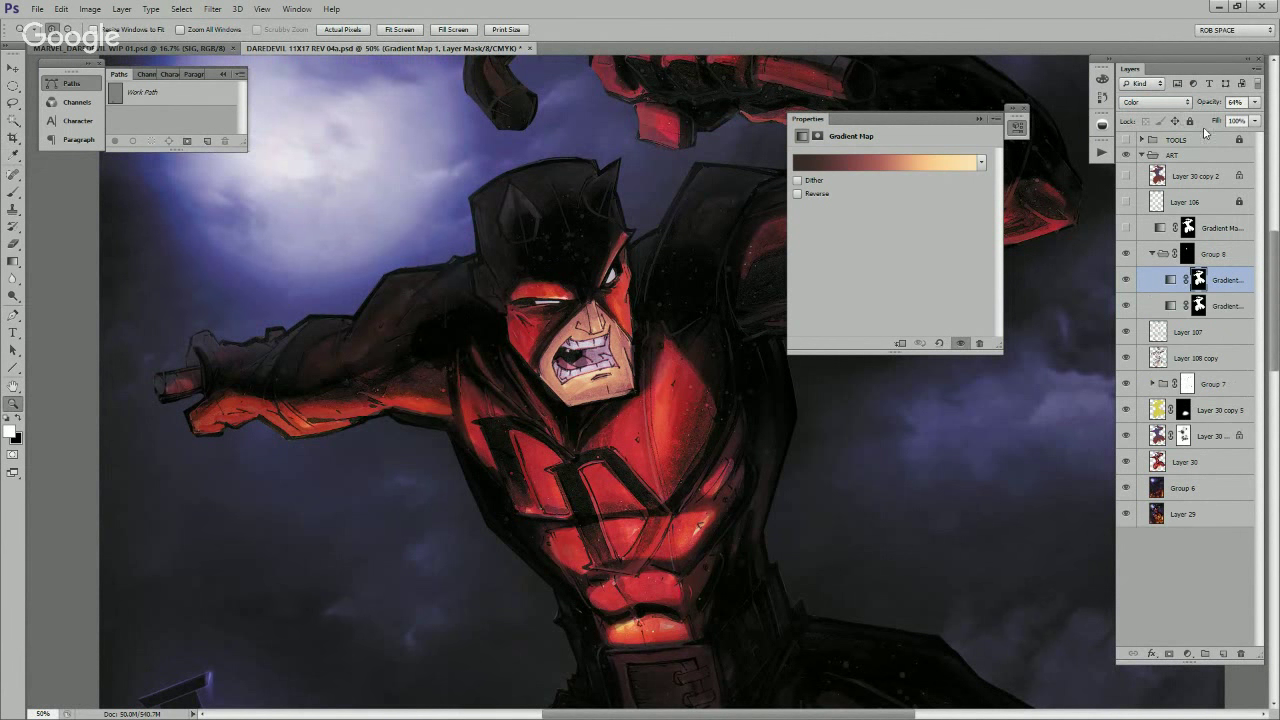
{"action": "left_click", "coordinate": [1155, 102]}
{"action": "left_click", "coordinate": [1146, 160]}
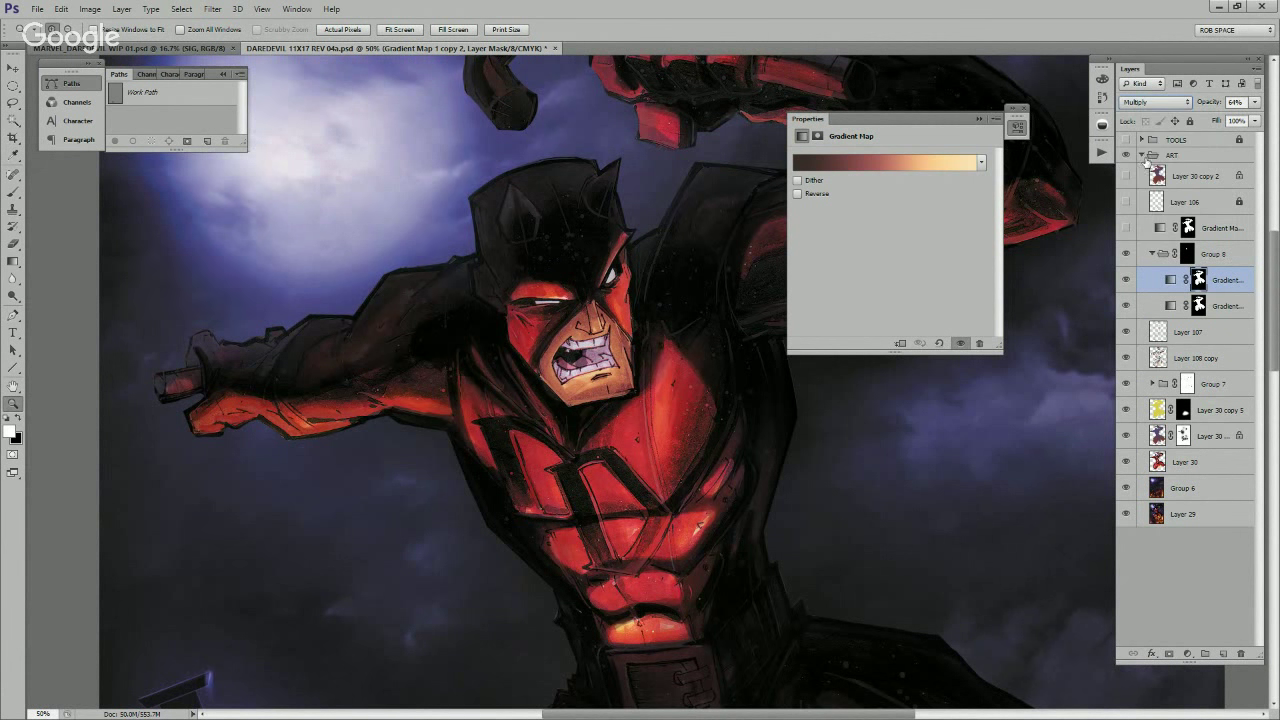
{"action": "left_click", "coordinate": [1160, 102]}
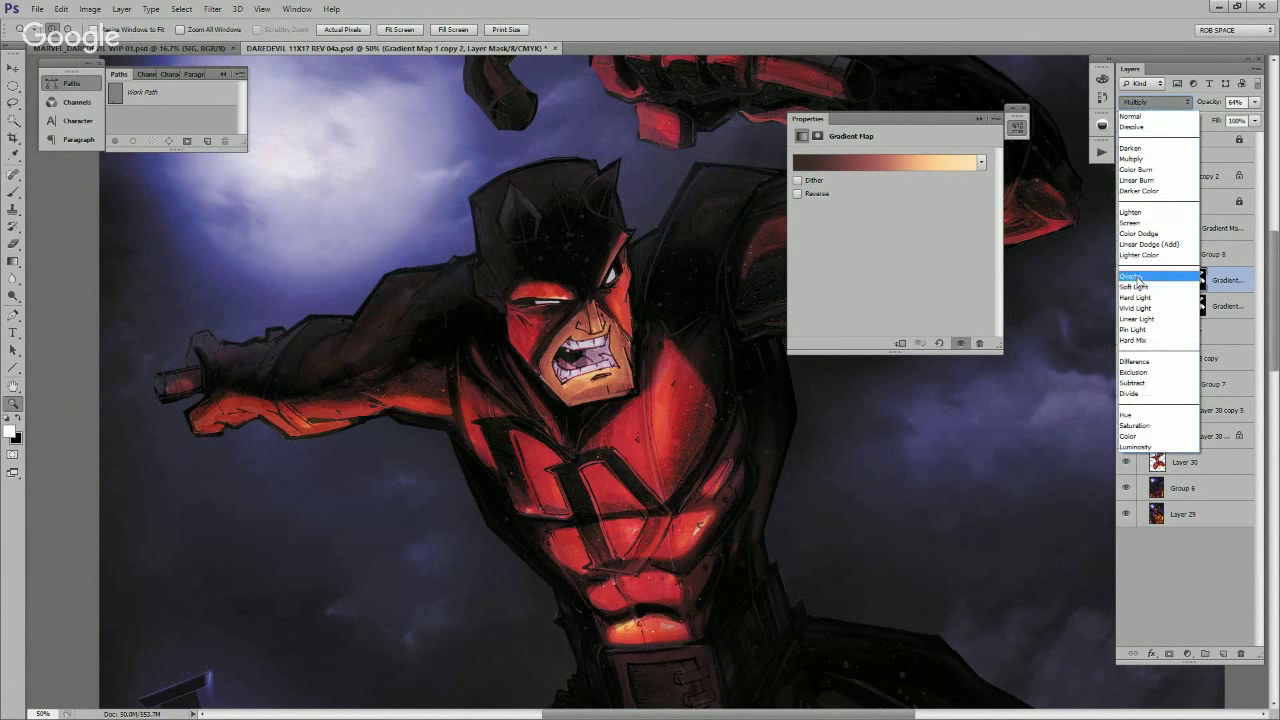
{"action": "left_click", "coordinate": [1141, 258]}
{"action": "left_click", "coordinate": [1254, 103]}
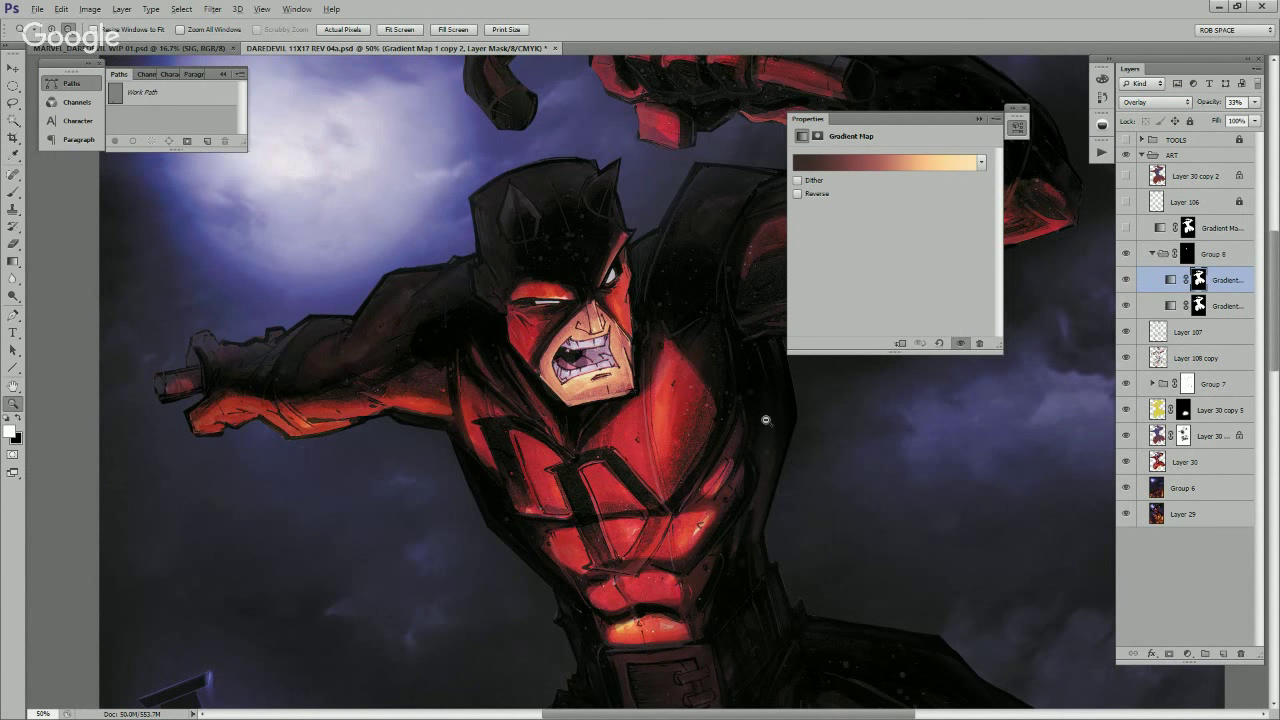
Step: Compare the illustration with and without Group 8, and examine the figure at several magnifications
{"action": "left_click", "coordinate": [825, 392], "text": "alt"}
{"action": "left_click", "coordinate": [768, 437], "text": "alt"}
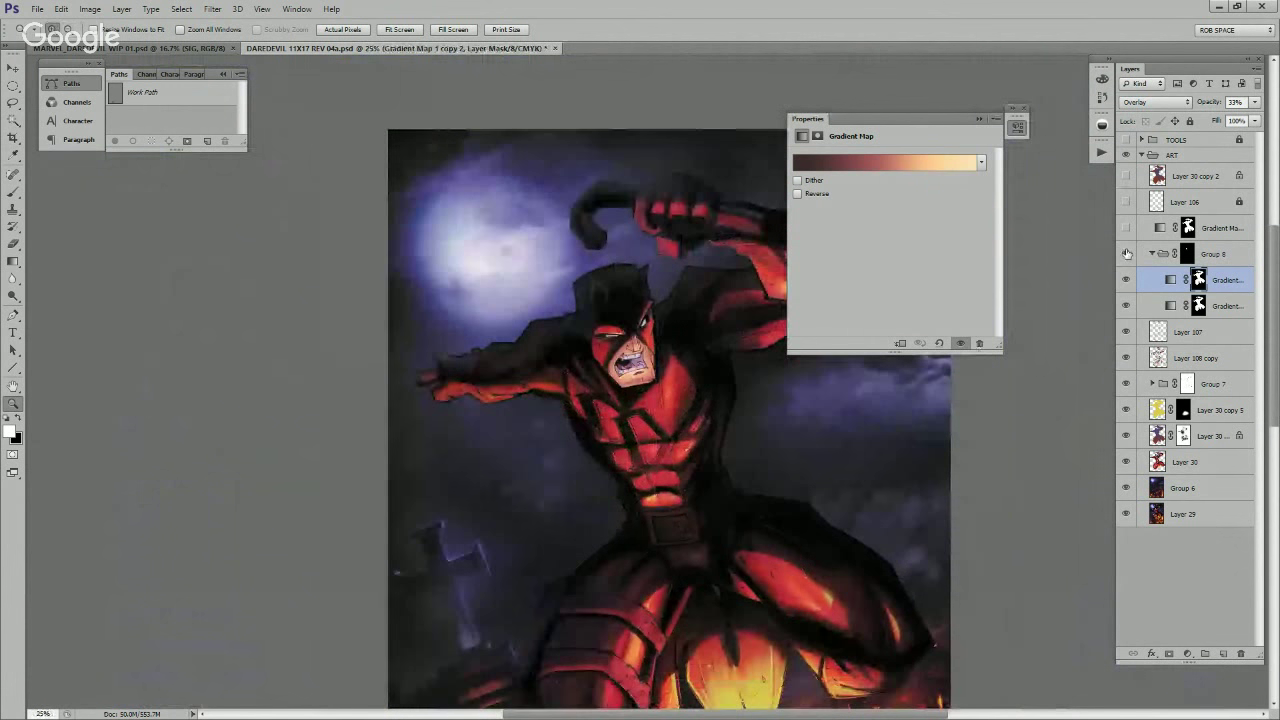
{"action": "left_click", "coordinate": [1127, 253]}
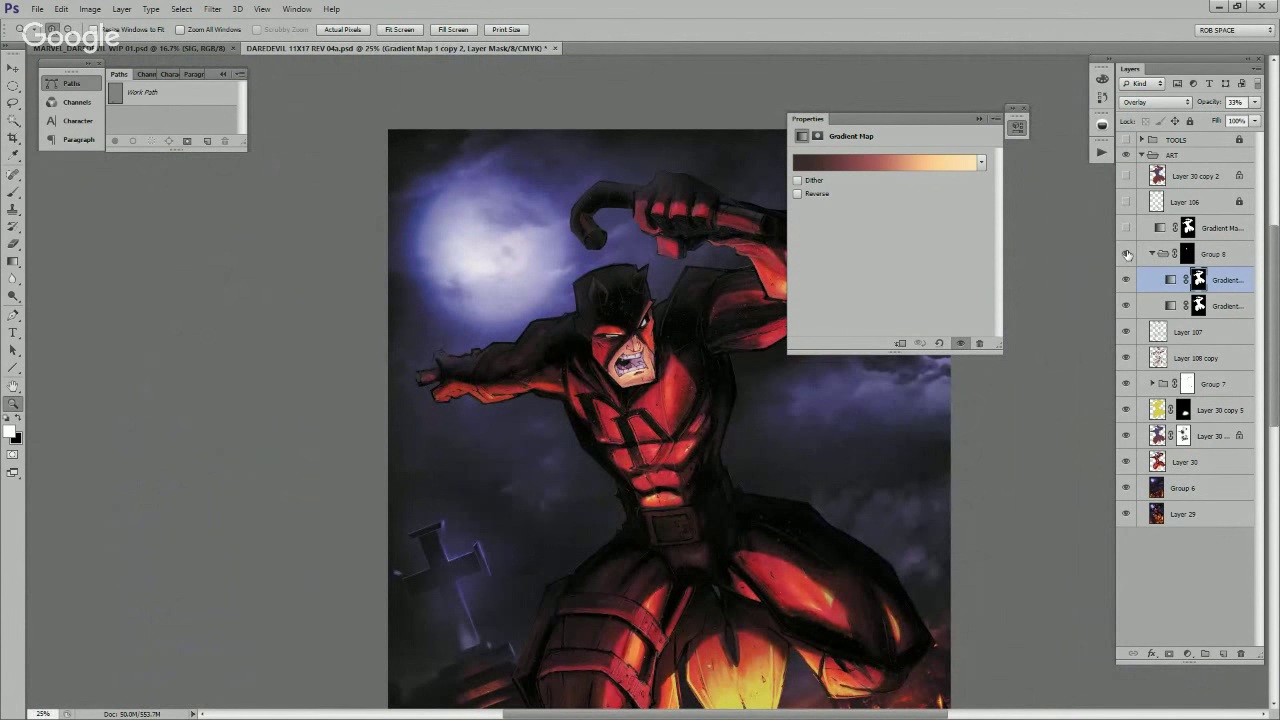
{"action": "left_click", "coordinate": [1128, 254]}
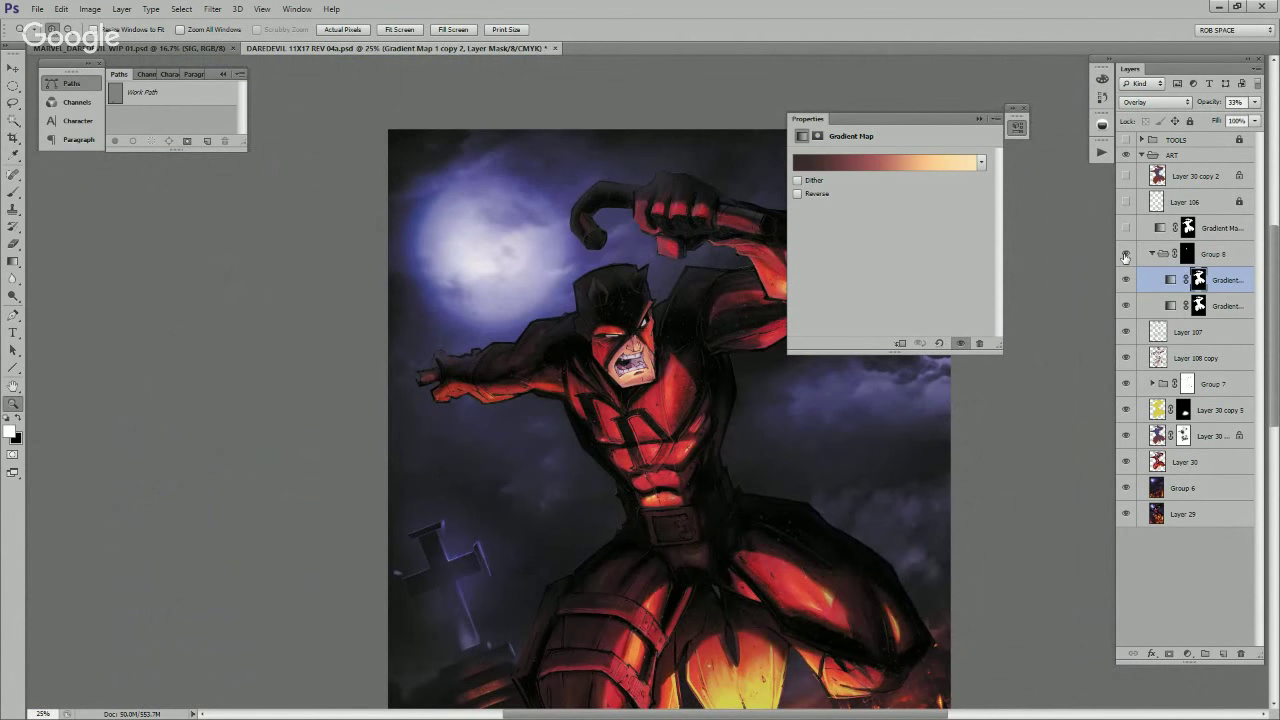
{"action": "left_click", "coordinate": [732, 418], "text": "alt"}
{"action": "left_click", "coordinate": [735, 415], "text": "alt"}
{"action": "left_click", "coordinate": [741, 405]}
{"action": "left_click", "coordinate": [741, 402]}
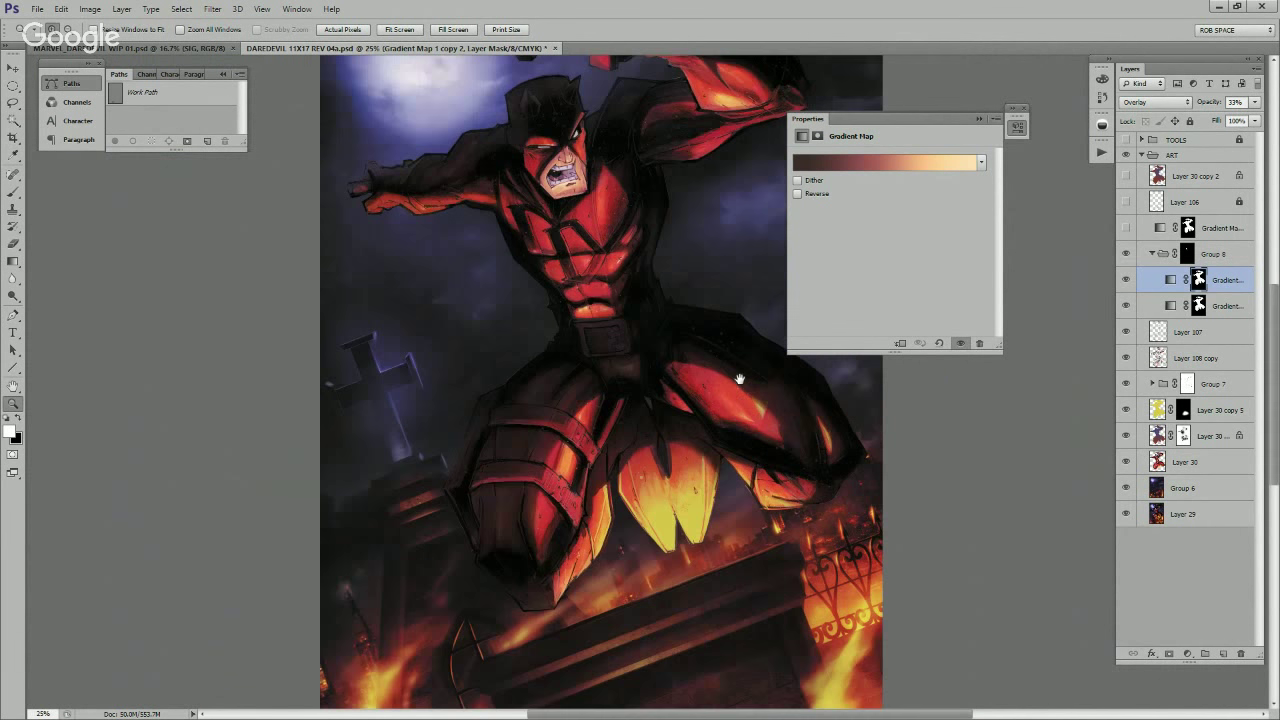
{"action": "left_click", "coordinate": [740, 380]}
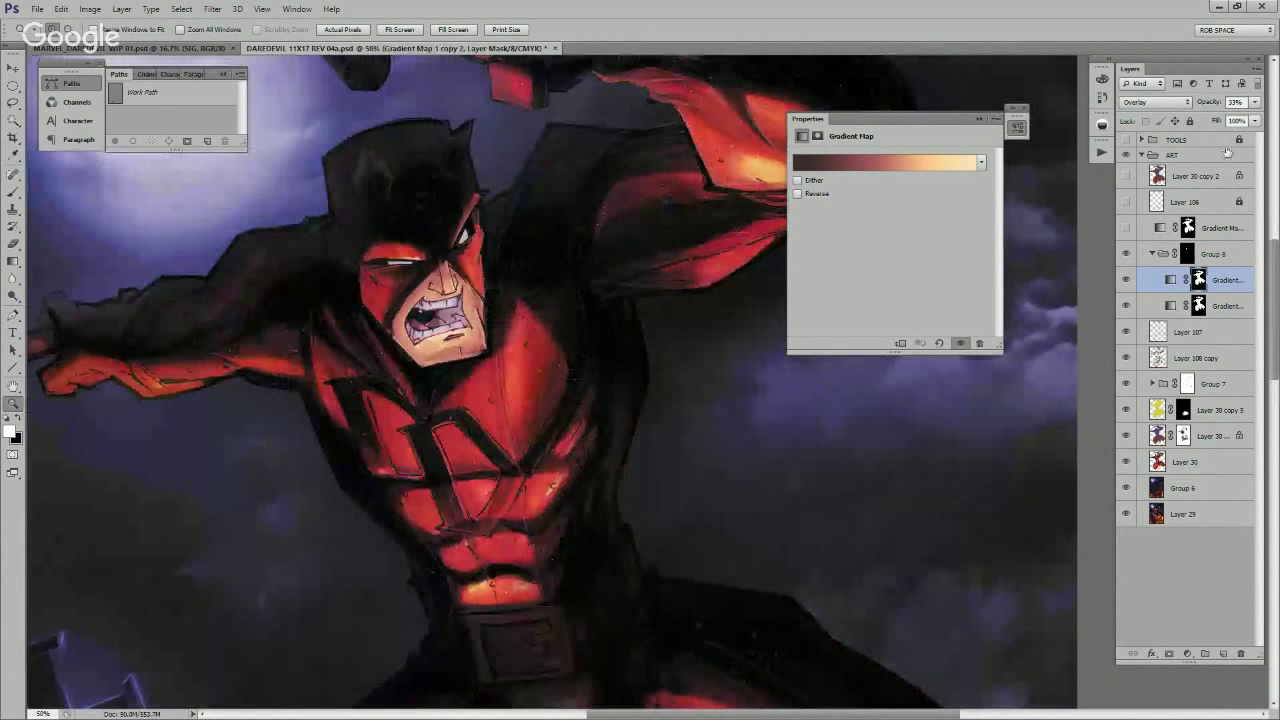
Step: Duplicate the Overlay Gradient Map and set the new copy to Color Burn at 19% opacity
{"action": "key", "text": "ctrl+j"}
{"action": "left_click", "coordinate": [1160, 103]}
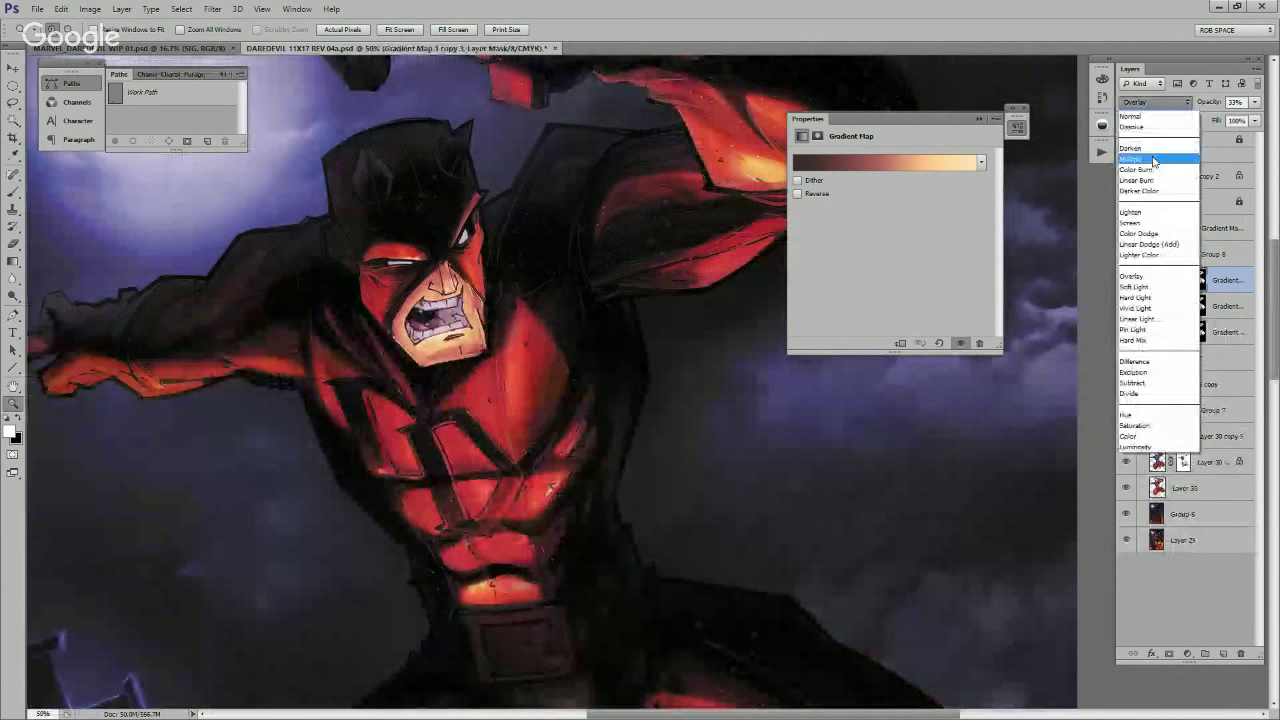
{"action": "left_click", "coordinate": [1153, 170]}
{"action": "left_click", "coordinate": [1254, 102]}
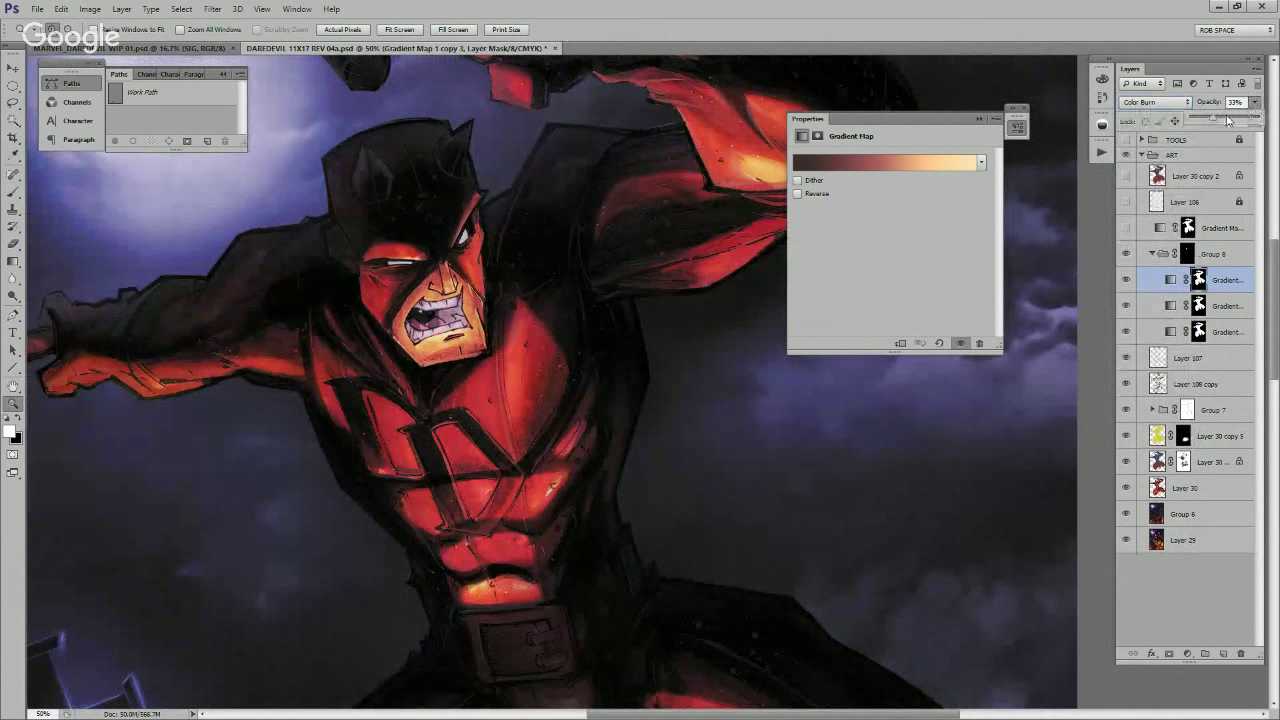
{"action": "left_click_drag", "start_coordinate": [1214, 118], "coordinate": [1208, 120]}
Step: Fill the Color Burn copy's layer mask with black and ready the Brush tool
{"action": "left_click", "coordinate": [1200, 278]}
{"action": "key", "text": "ctrl+BackSpace"}
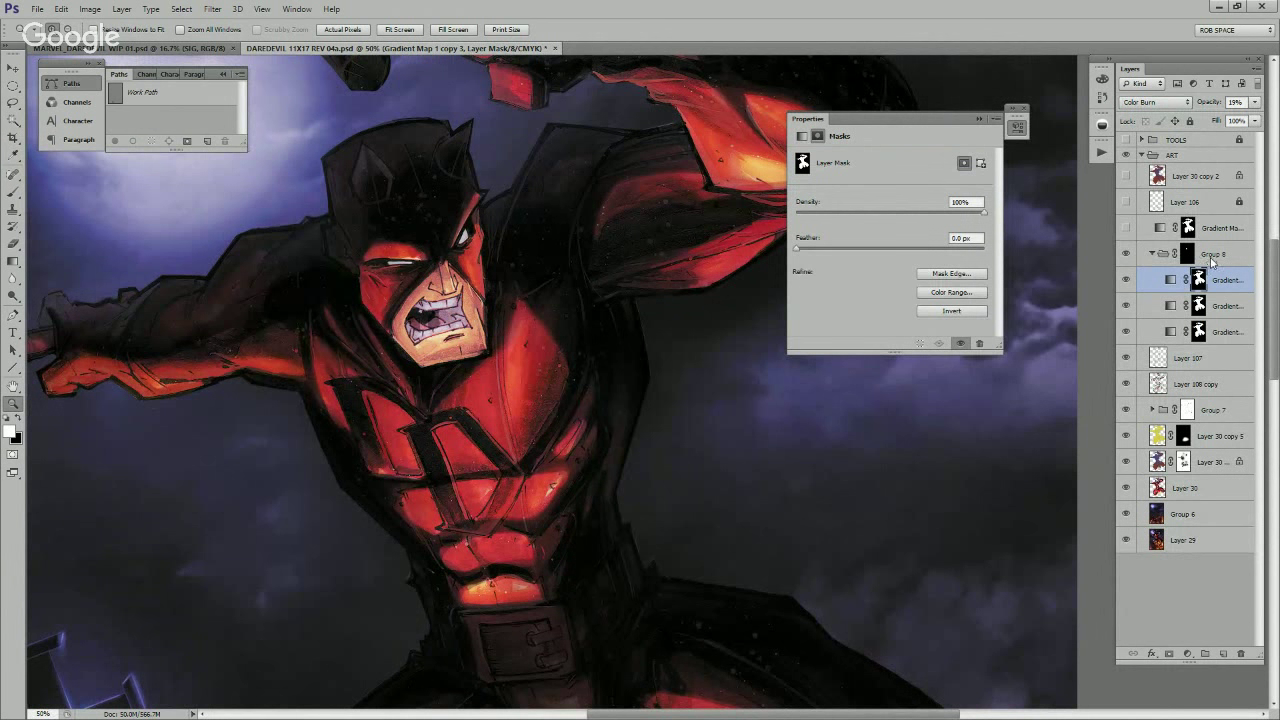
{"action": "key", "text": "b"}
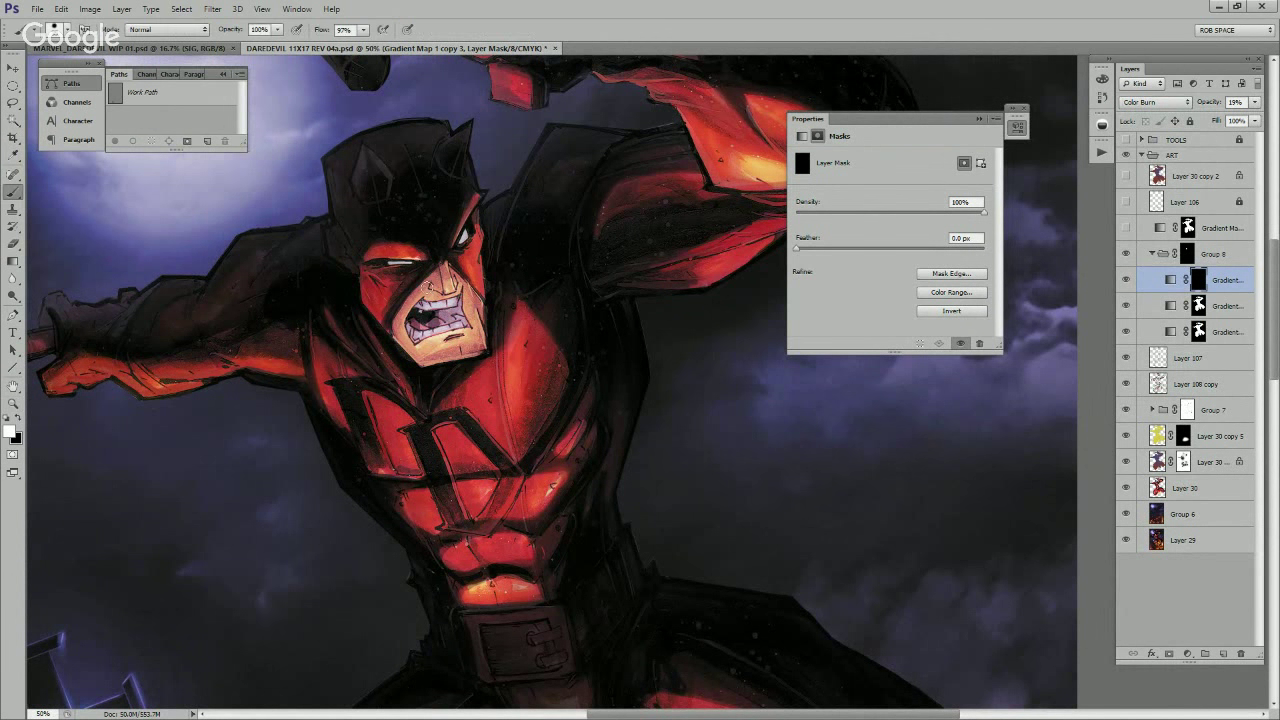
Step: Choose a brush preset and paint white on the Color Burn Gradient Map's mask over the face's nose and jaw
{"action": "right_click", "coordinate": [449, 305]}
{"action": "left_click", "coordinate": [475, 420]}
{"action": "left_click", "coordinate": [427, 371]}
{"action": "left_click_drag", "start_coordinate": [437, 274], "coordinate": [450, 265]}
{"action": "mouse_move", "coordinate": [447, 340]}
{"action": "left_mouse_down"}
{"action": "mouse_move", "coordinate": [432, 357]}
{"action": "mouse_move", "coordinate": [470, 351]}
{"action": "left_mouse_up"}
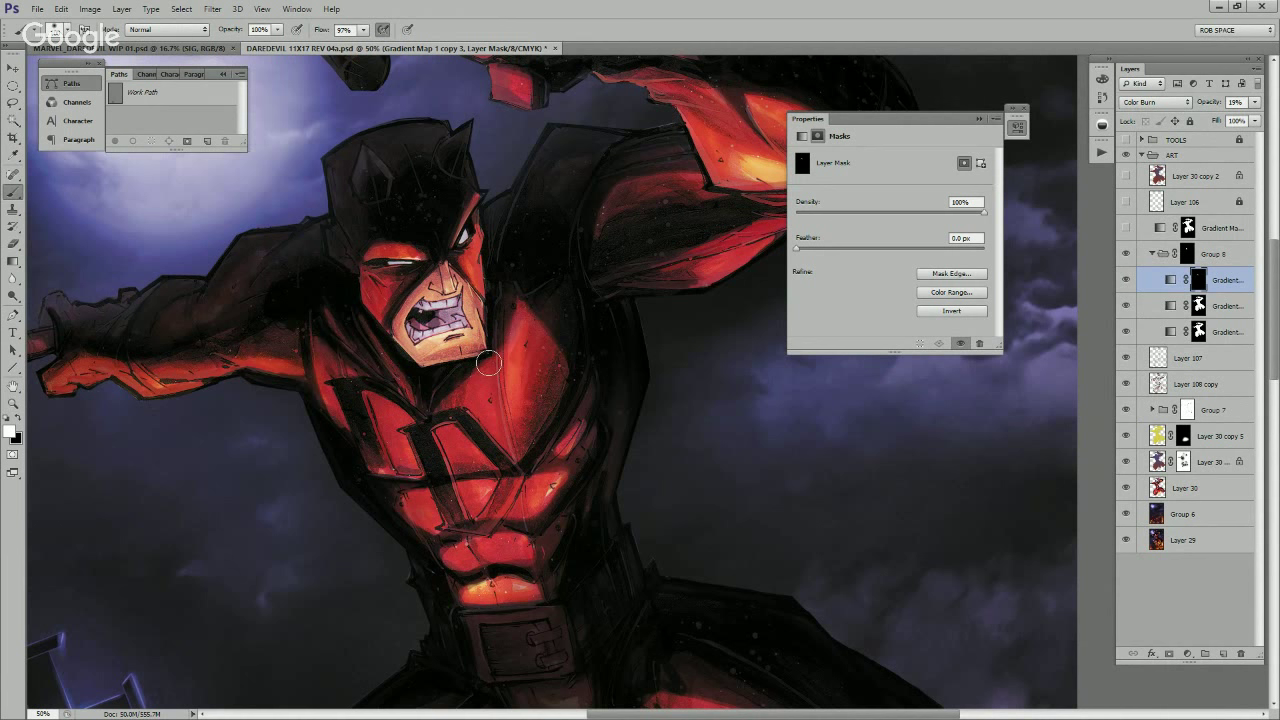
Step: Collapse Group 8 and check its effect on the illustration at several magnifications with the mask properties out of the way
{"action": "key", "text": "z"}
{"action": "left_click", "coordinate": [494, 302], "text": "alt"}
{"action": "left_click", "coordinate": [499, 302], "text": "alt"}
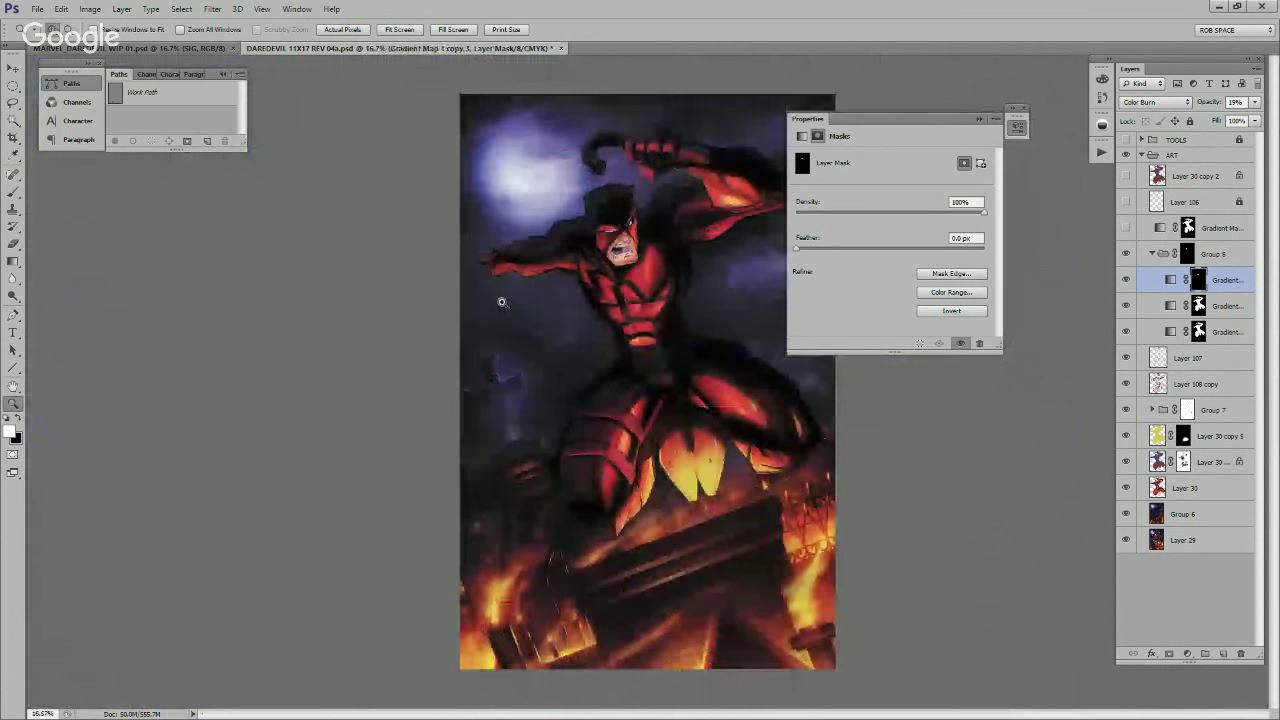
{"action": "left_click", "coordinate": [1152, 254]}
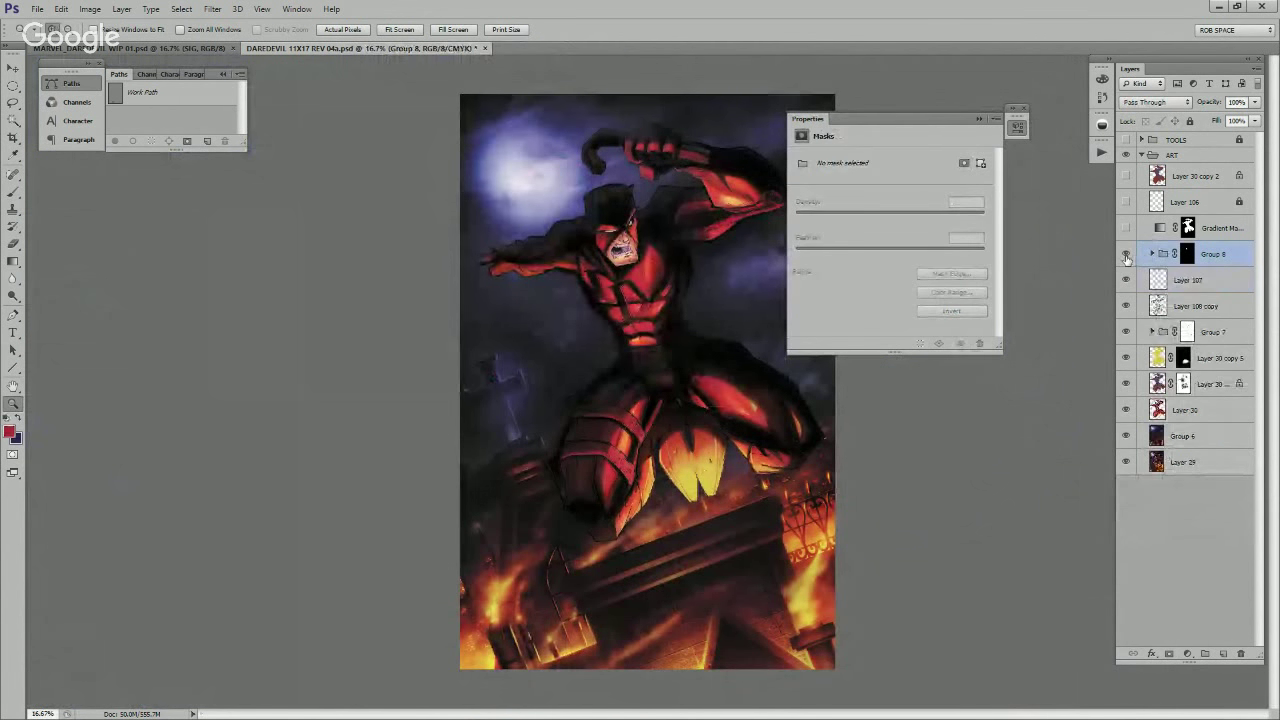
{"action": "left_click", "coordinate": [1126, 254]}
{"action": "left_click", "coordinate": [711, 446]}
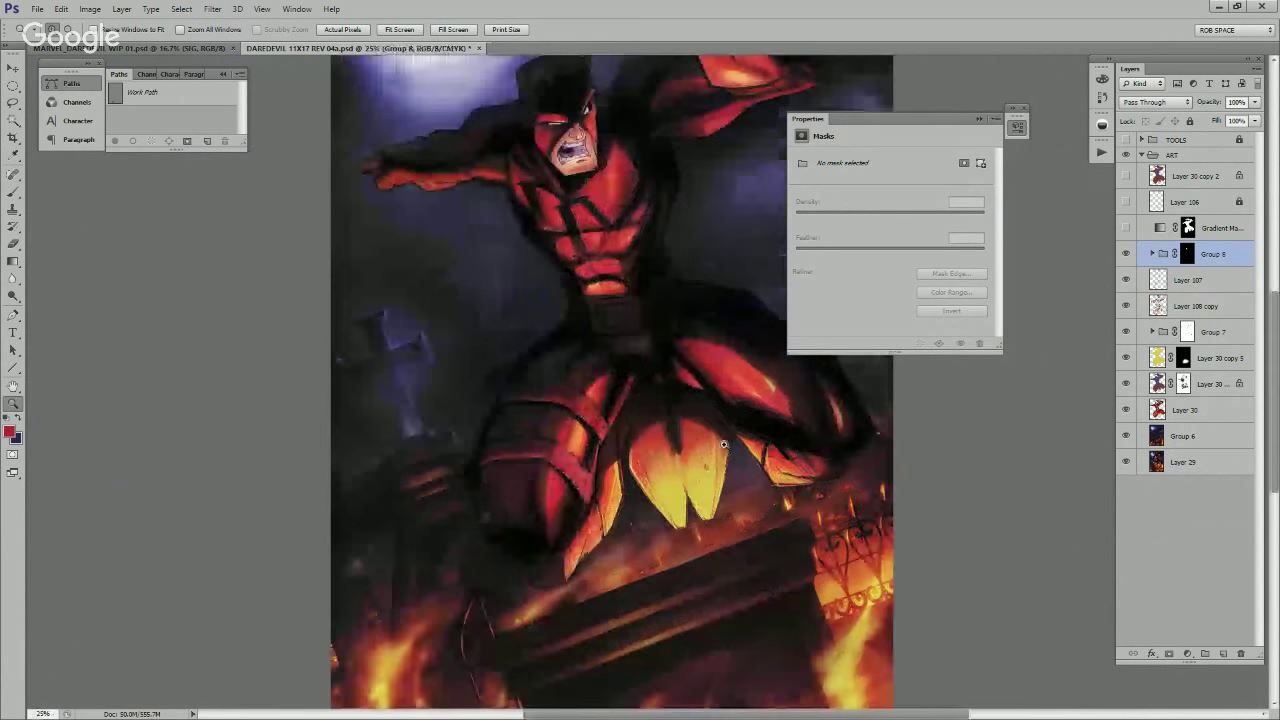
{"action": "left_click", "coordinate": [728, 432], "text": "alt"}
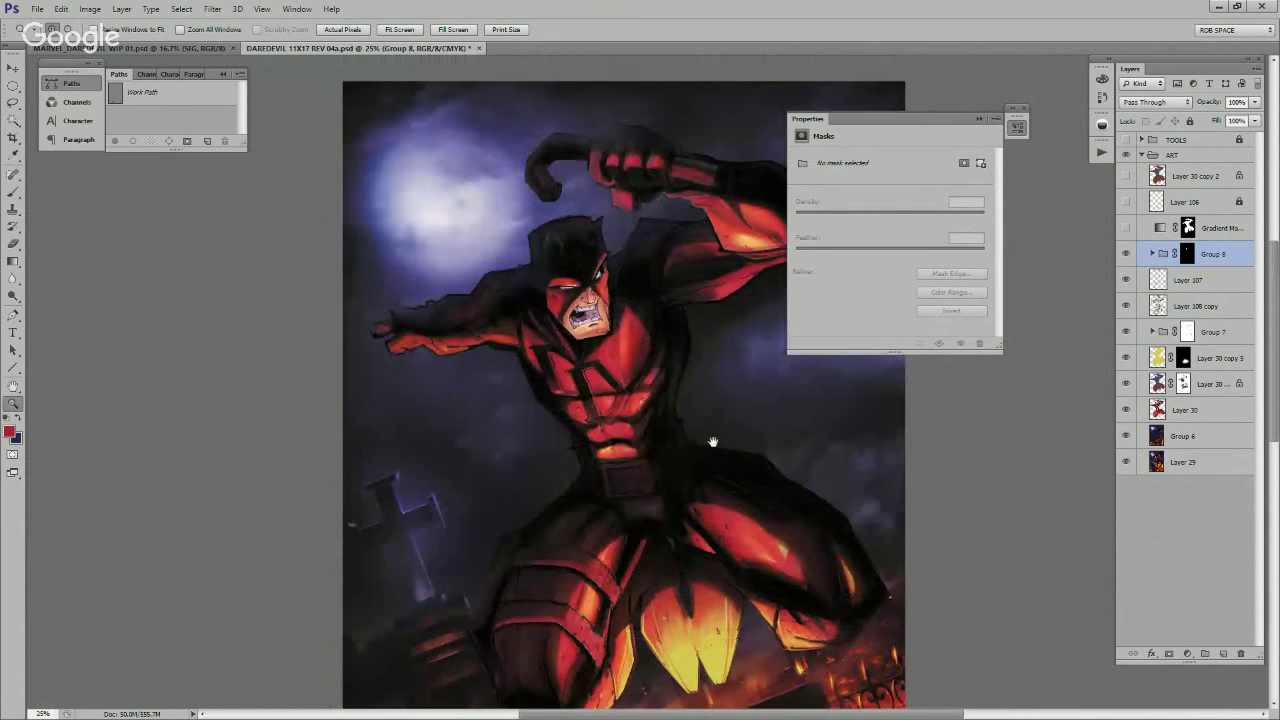
{"action": "left_click", "coordinate": [976, 120]}
{"action": "left_click_drag", "start_coordinate": [855, 423], "coordinate": [837, 367]}
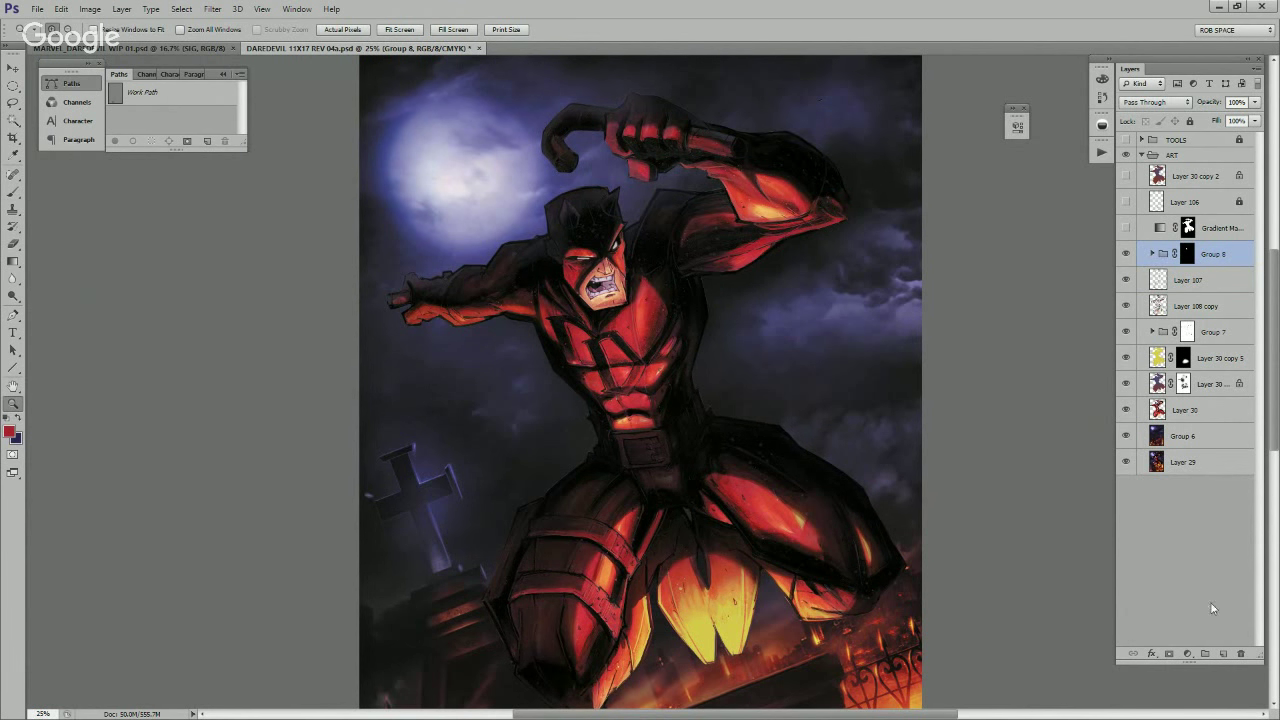
Step: Add a new layer above Group 8 and pick a dark red foreground and bright red background from the swatches
{"action": "left_click", "coordinate": [1222, 654]}
{"action": "left_click_drag", "start_coordinate": [894, 628], "coordinate": [912, 418]}
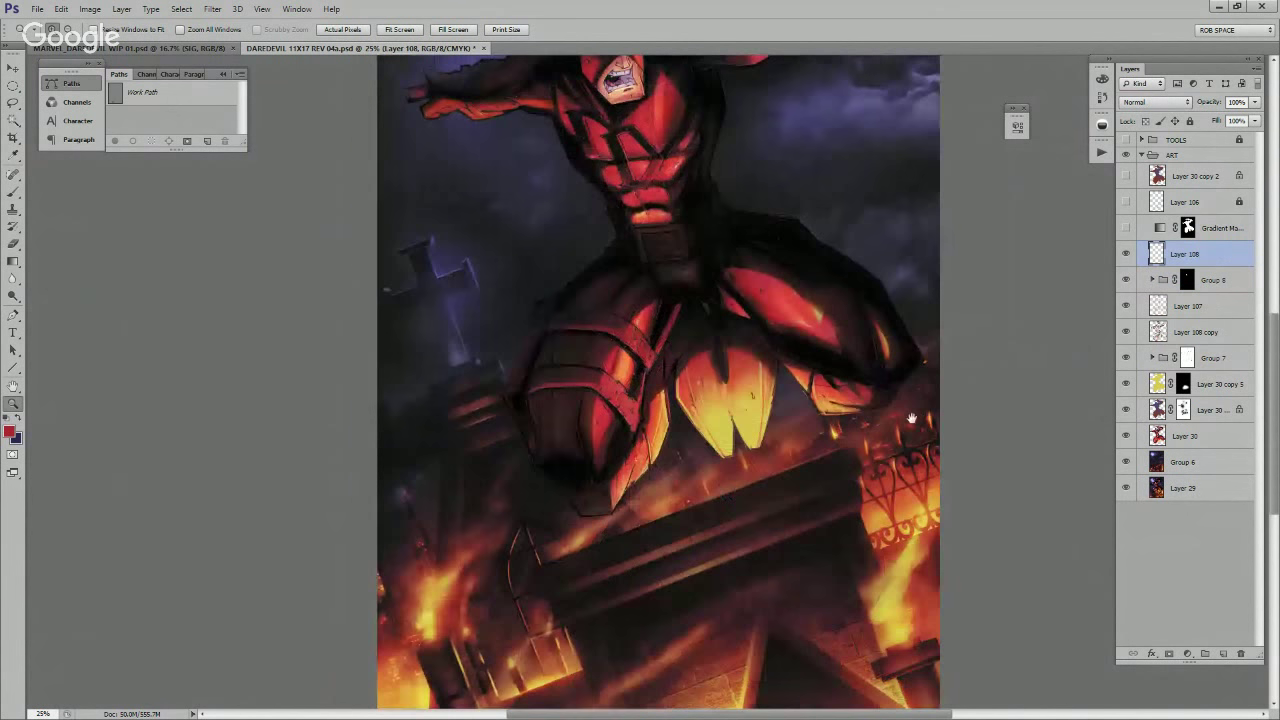
{"action": "scroll", "coordinate": [755, 492], "scroll_direction": "down", "scroll_amount": 1}
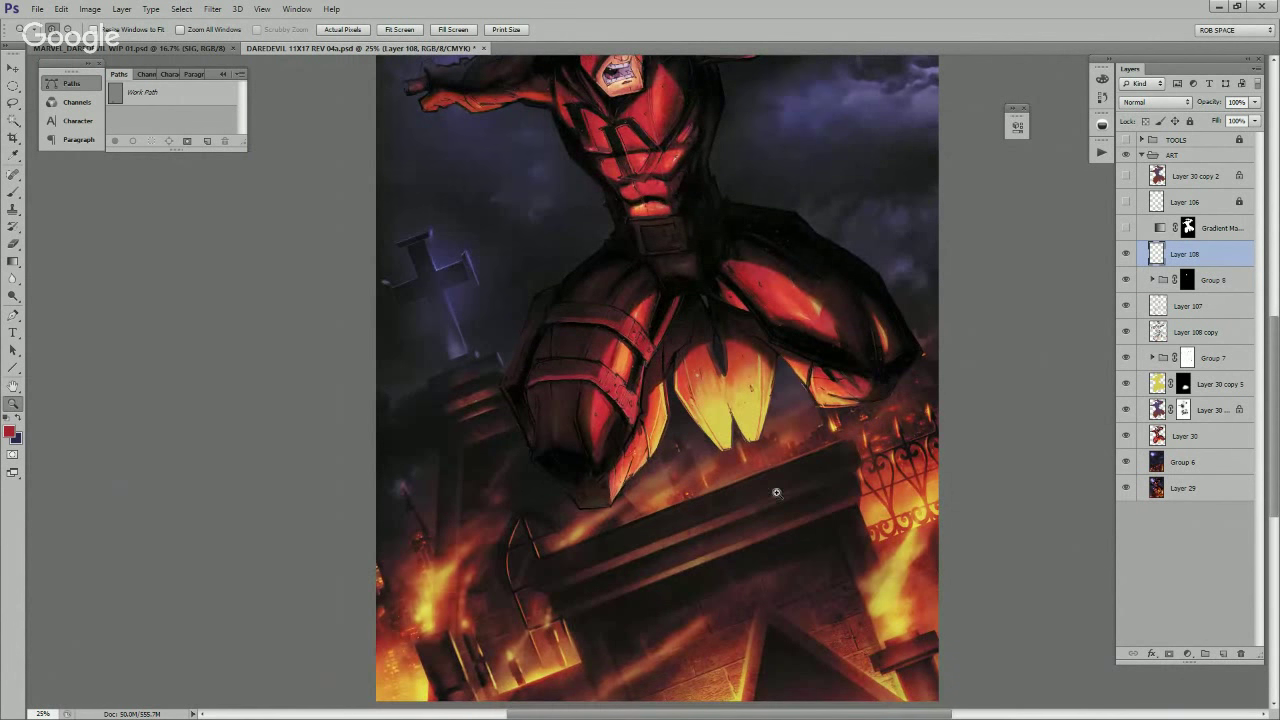
{"action": "left_click_drag", "start_coordinate": [770, 428], "coordinate": [780, 626]}
{"action": "left_click", "coordinate": [668, 345]}
{"action": "left_click", "coordinate": [668, 345]}
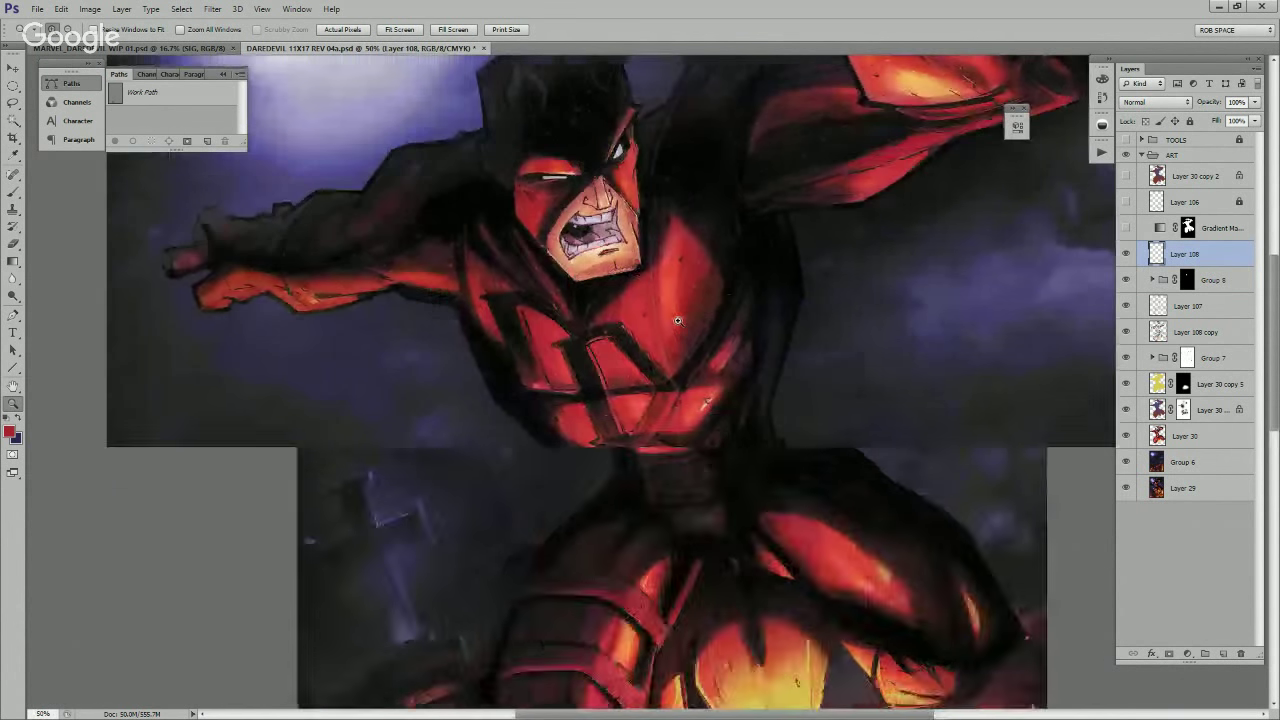
{"action": "left_click_drag", "start_coordinate": [668, 284], "coordinate": [704, 438]}
{"action": "key", "text": "b"}
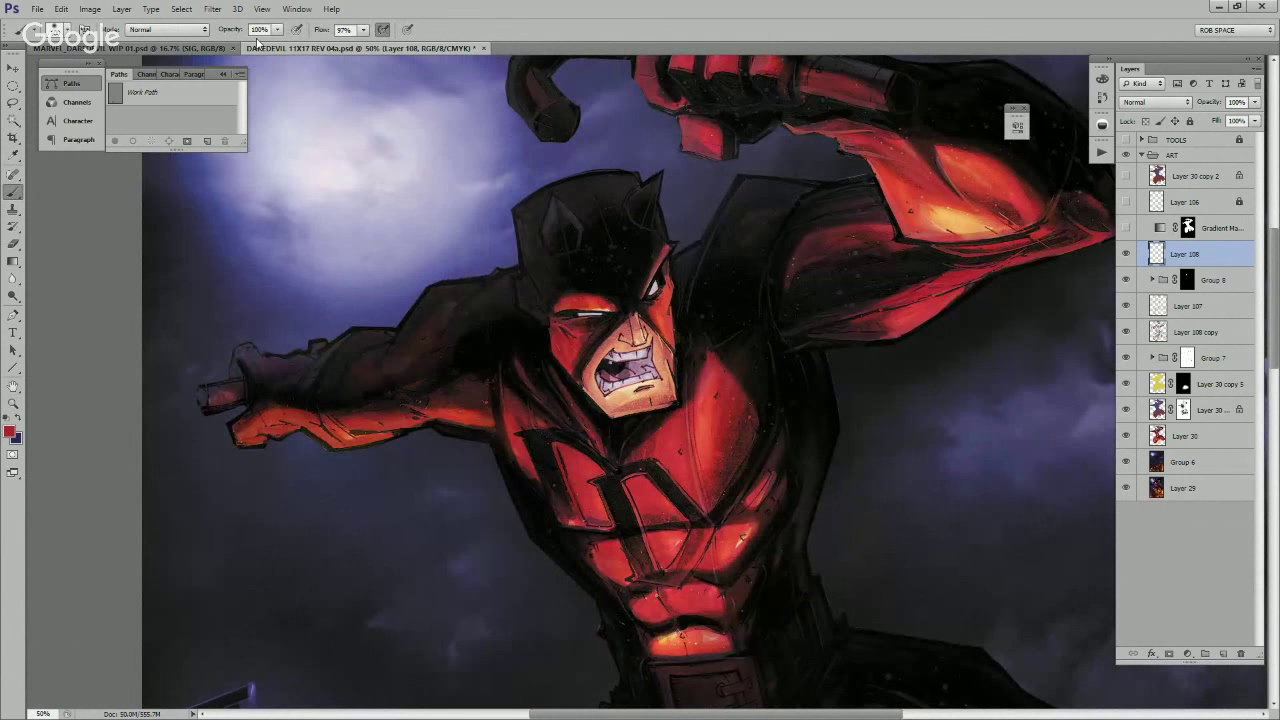
{"action": "left_click", "coordinate": [296, 9]}
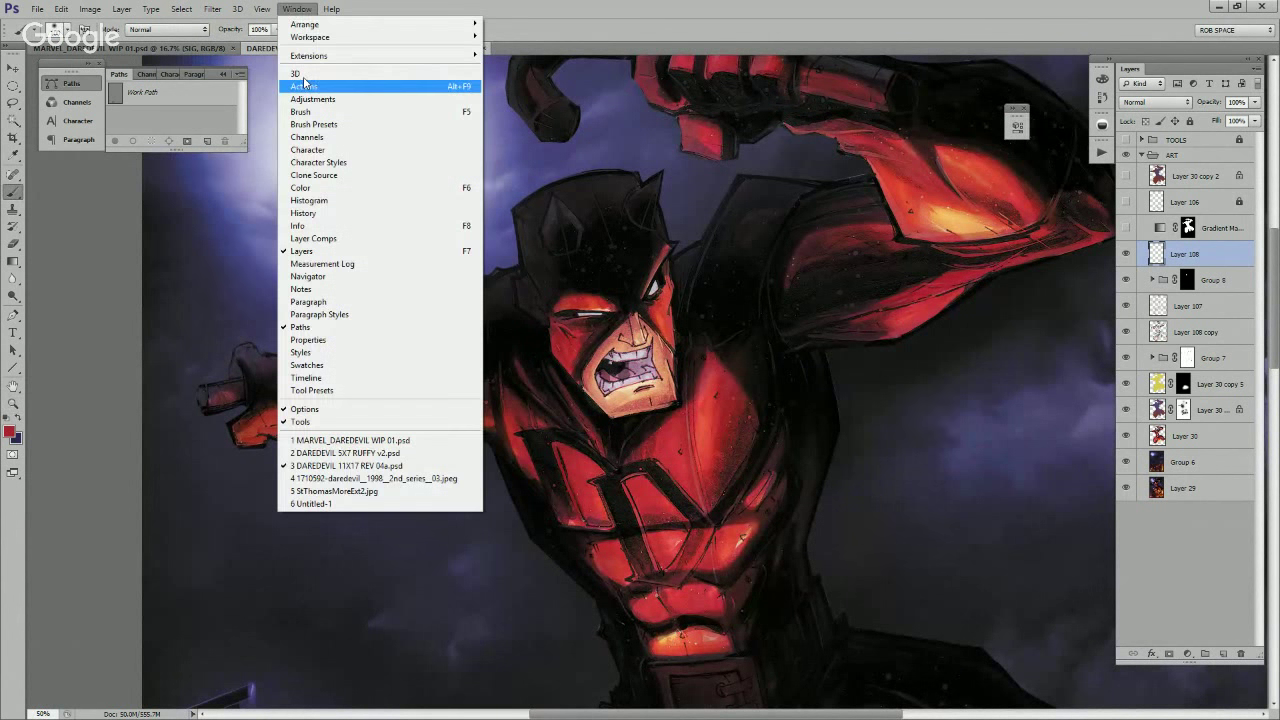
{"action": "left_click", "coordinate": [306, 364]}
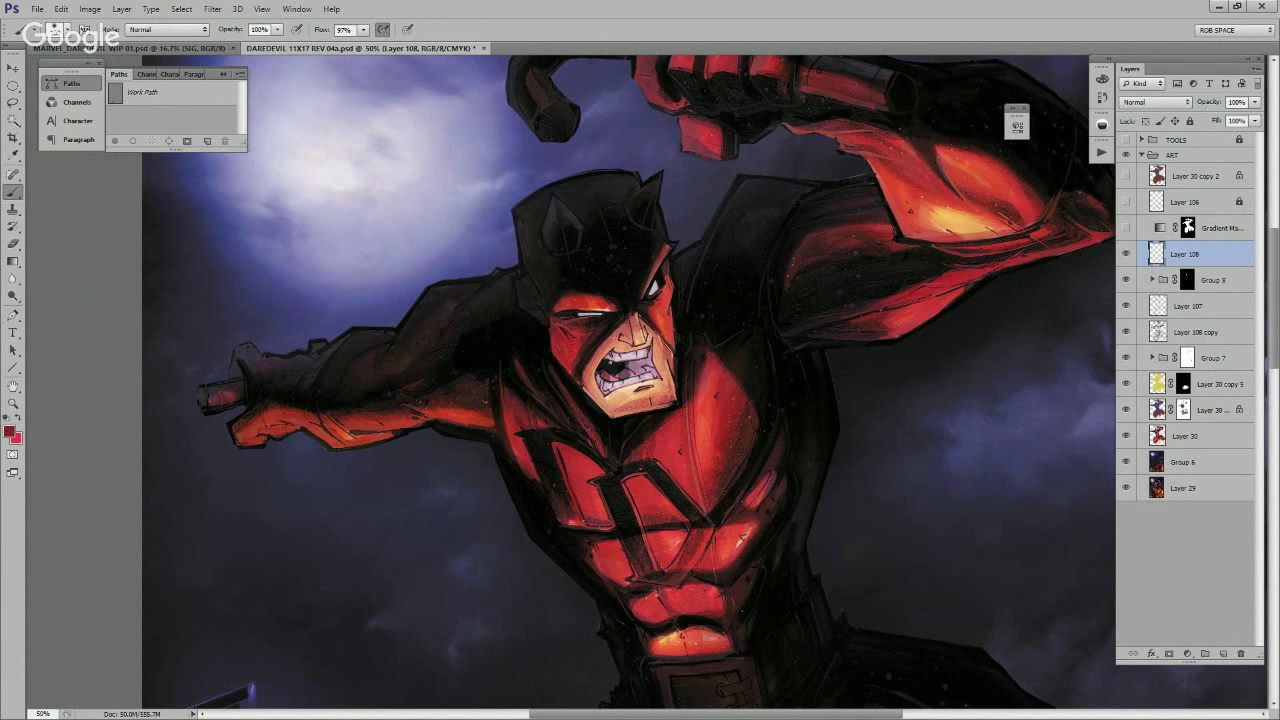
{"action": "key", "text": "space"}
Step: Add a dark-red-to-bright-red Gradient Map above the new layer, try Color blending, and set it to Hue
{"action": "left_click", "coordinate": [1170, 655]}
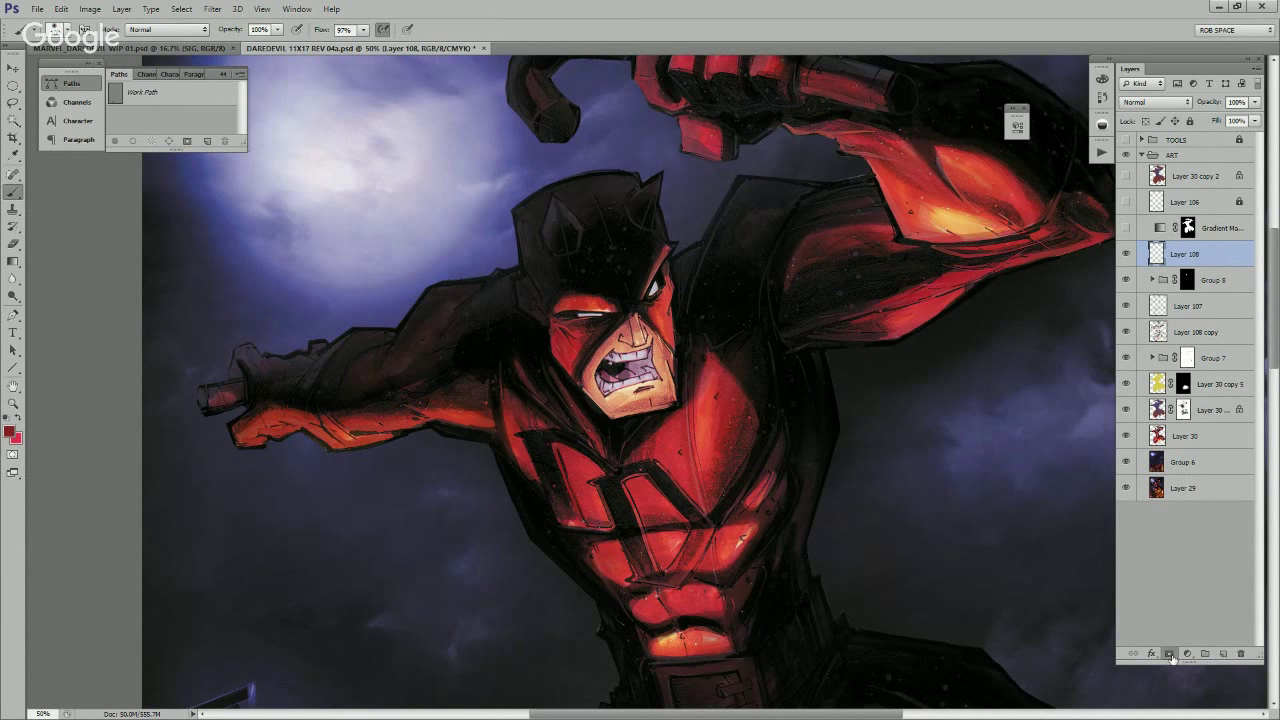
{"action": "key", "text": "ctrl+z"}
{"action": "left_click", "coordinate": [1188, 654]}
{"action": "left_click", "coordinate": [1190, 635]}
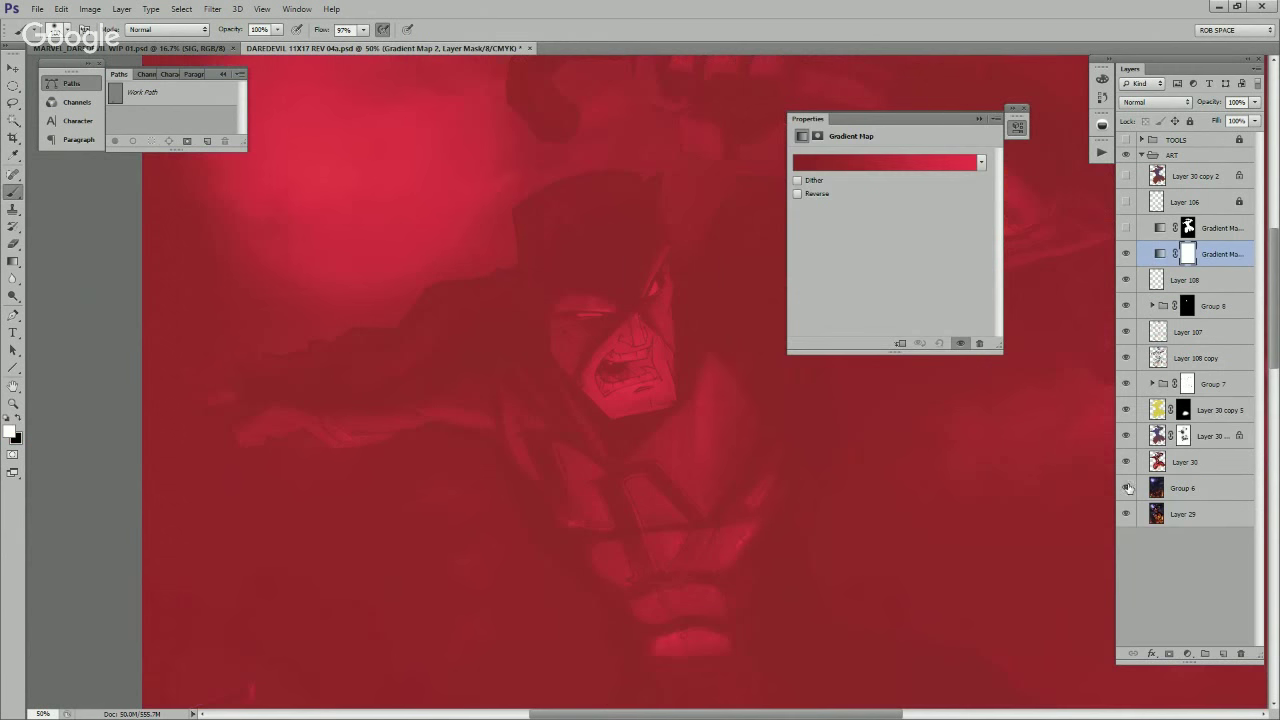
{"action": "left_click", "coordinate": [1157, 102]}
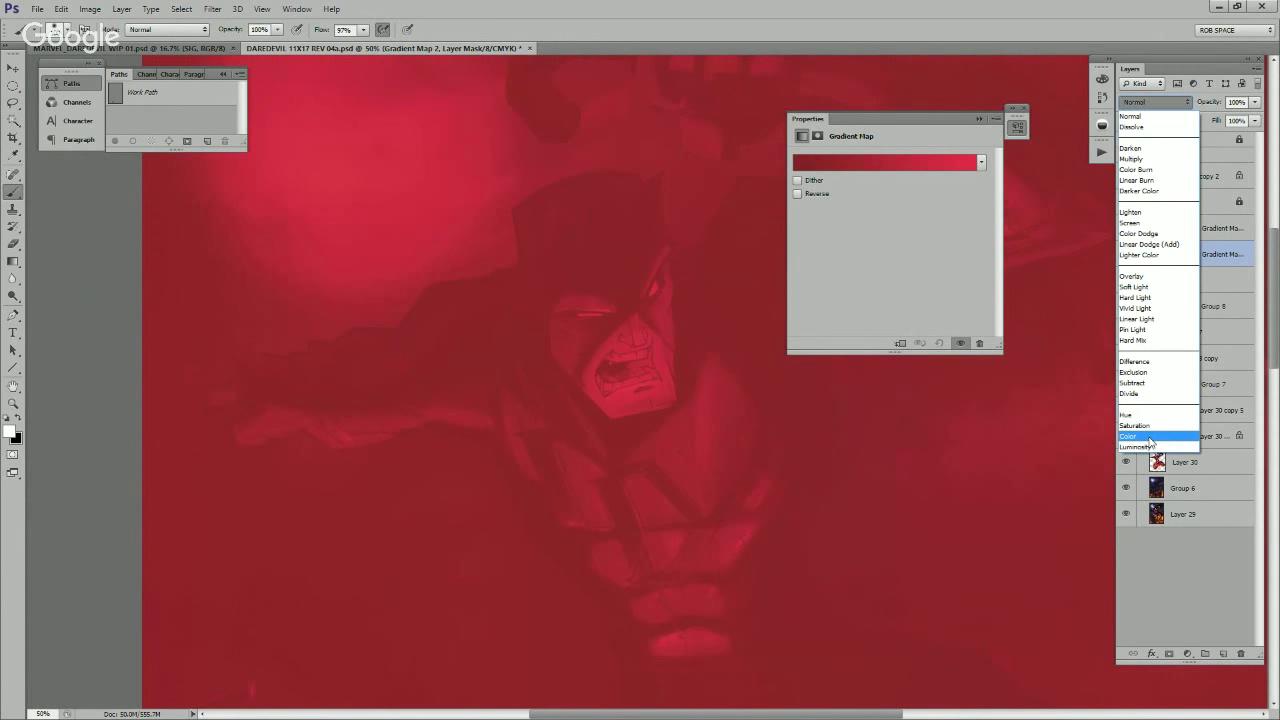
{"action": "left_click", "coordinate": [1148, 439]}
{"action": "left_click", "coordinate": [1155, 102]}
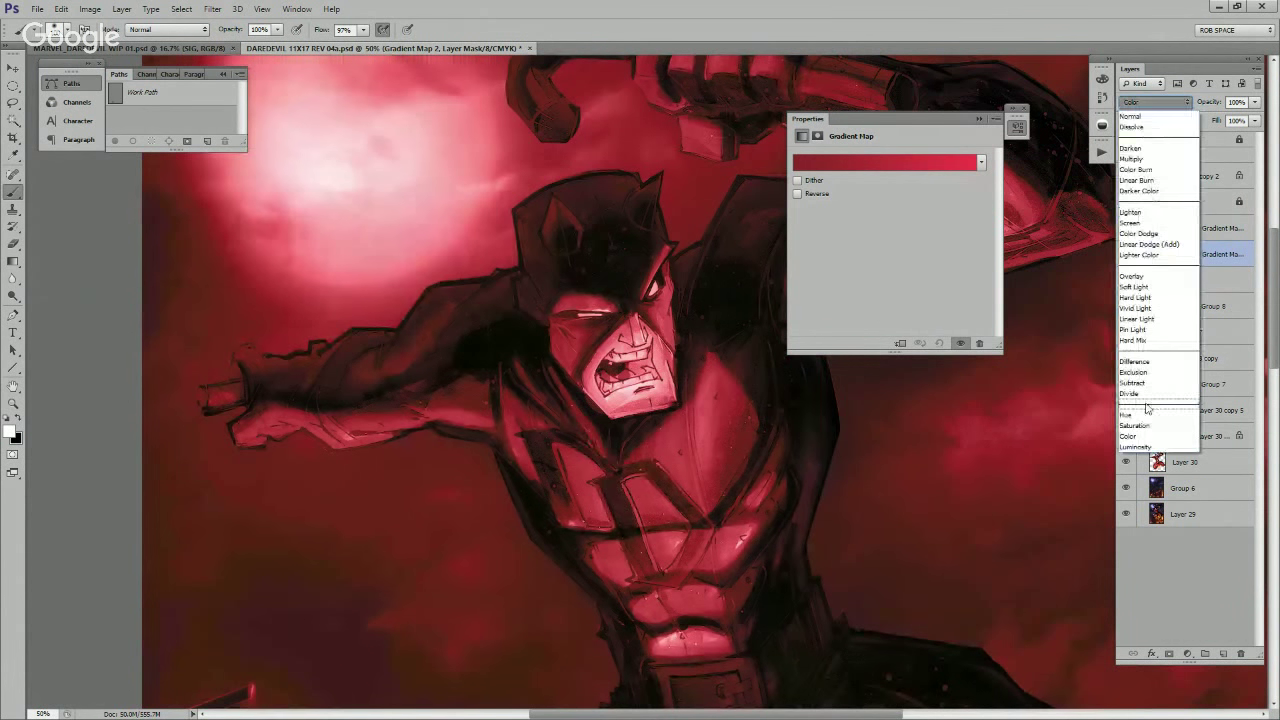
{"action": "left_click", "coordinate": [1141, 418]}
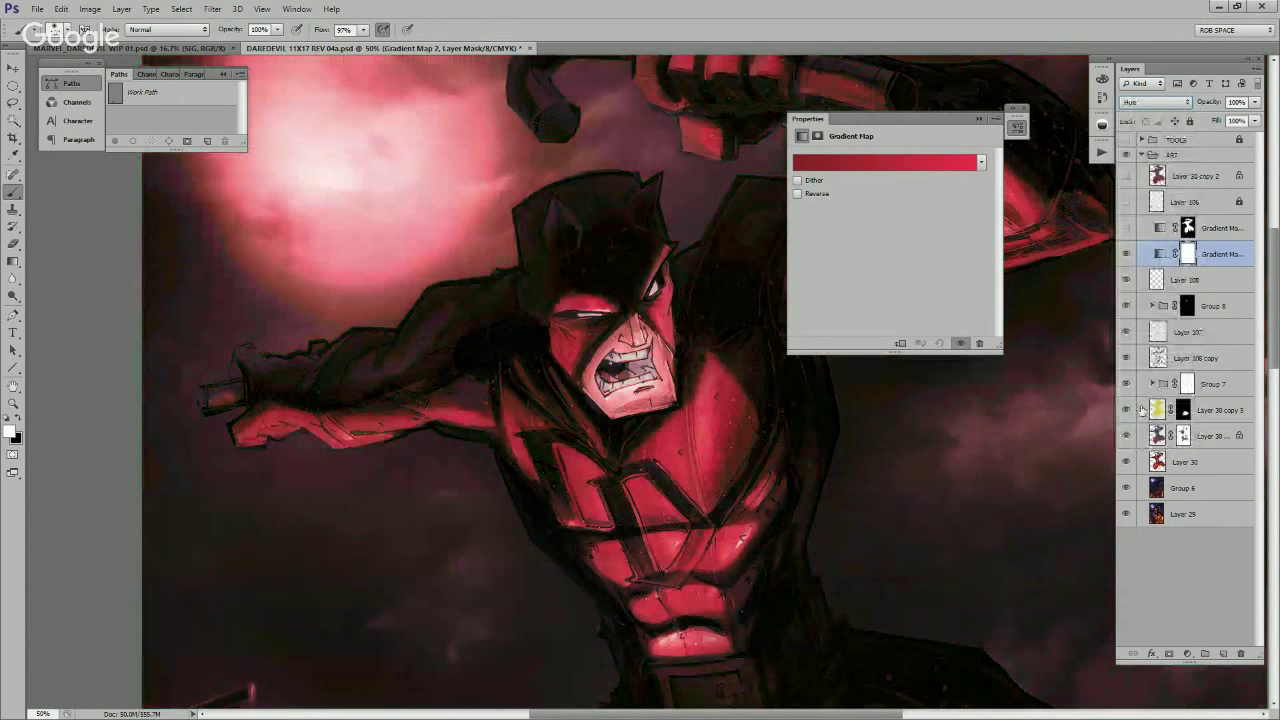
Step: Invert the new Gradient Map's mask to black and paint the red hue back over the chest and both arms
{"action": "left_click", "coordinate": [1185, 260]}
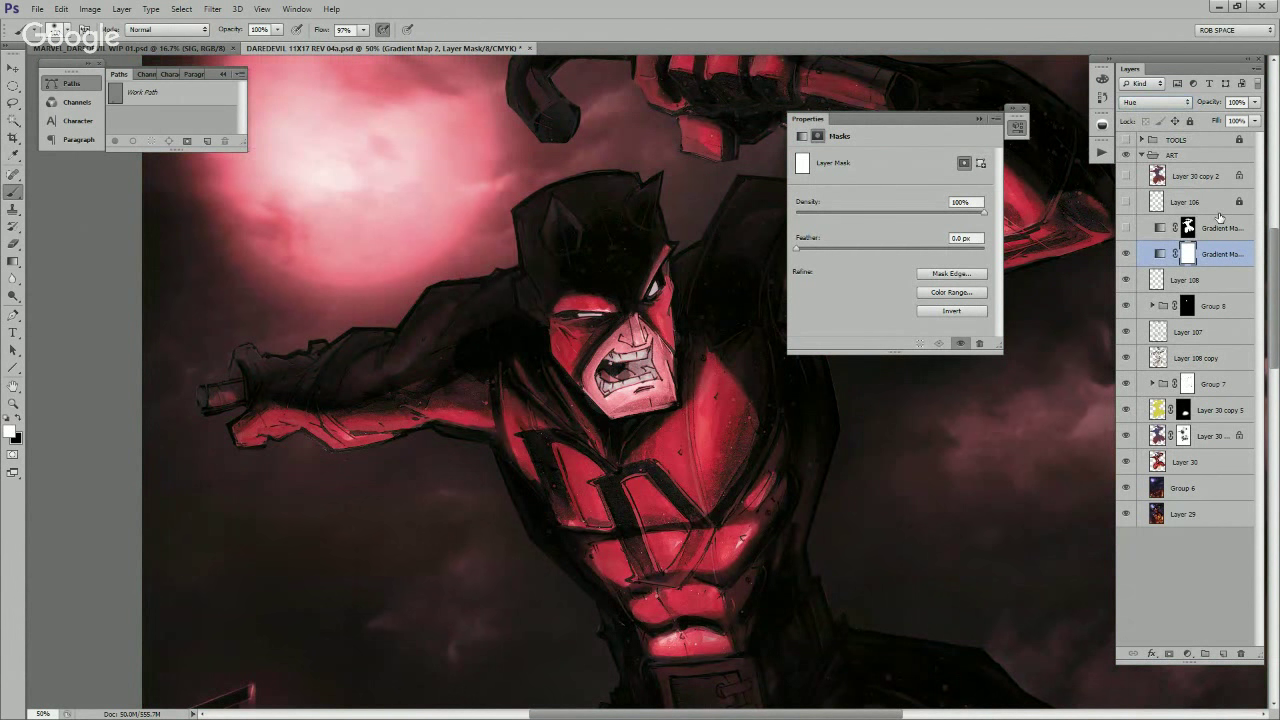
{"action": "key", "text": "ctrl+i"}
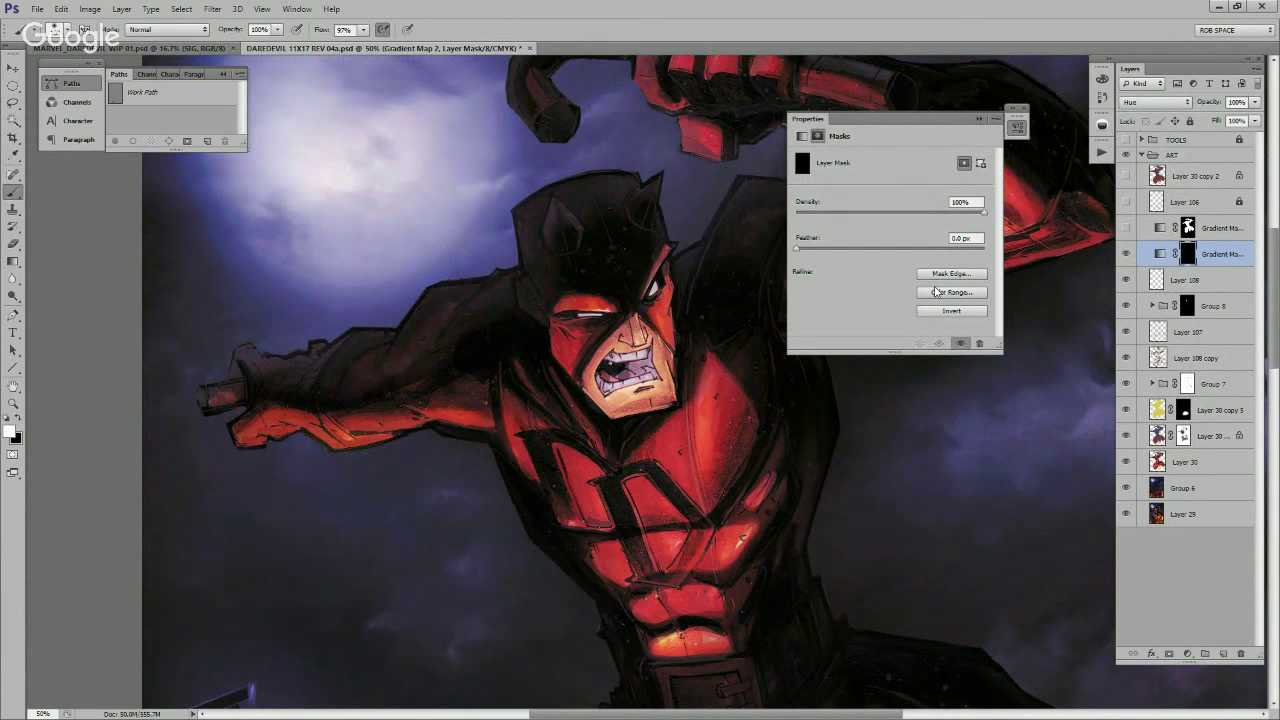
{"action": "left_click", "coordinate": [977, 119]}
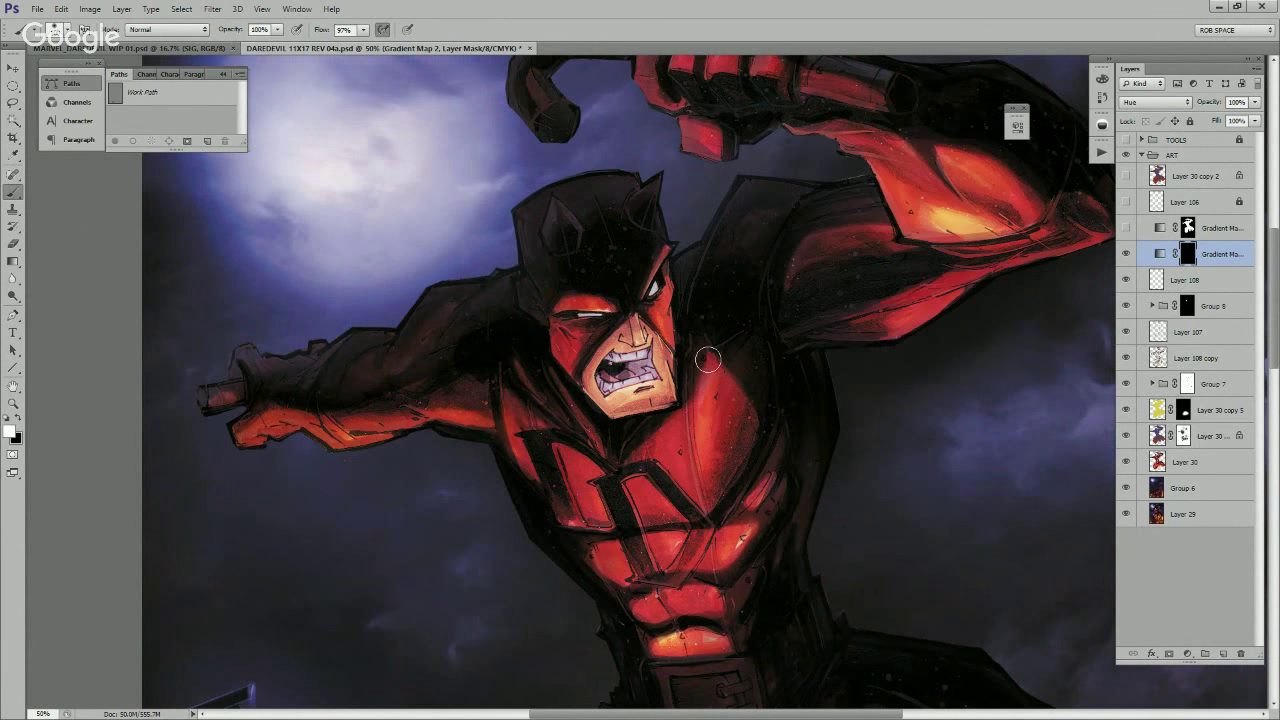
{"action": "mouse_move", "coordinate": [727, 383]}
{"action": "left_mouse_down"}
{"action": "mouse_move", "coordinate": [744, 440]}
{"action": "mouse_move", "coordinate": [730, 377]}
{"action": "mouse_move", "coordinate": [750, 402]}
{"action": "left_mouse_up"}
{"action": "left_click_drag", "start_coordinate": [864, 321], "coordinate": [695, 546]}
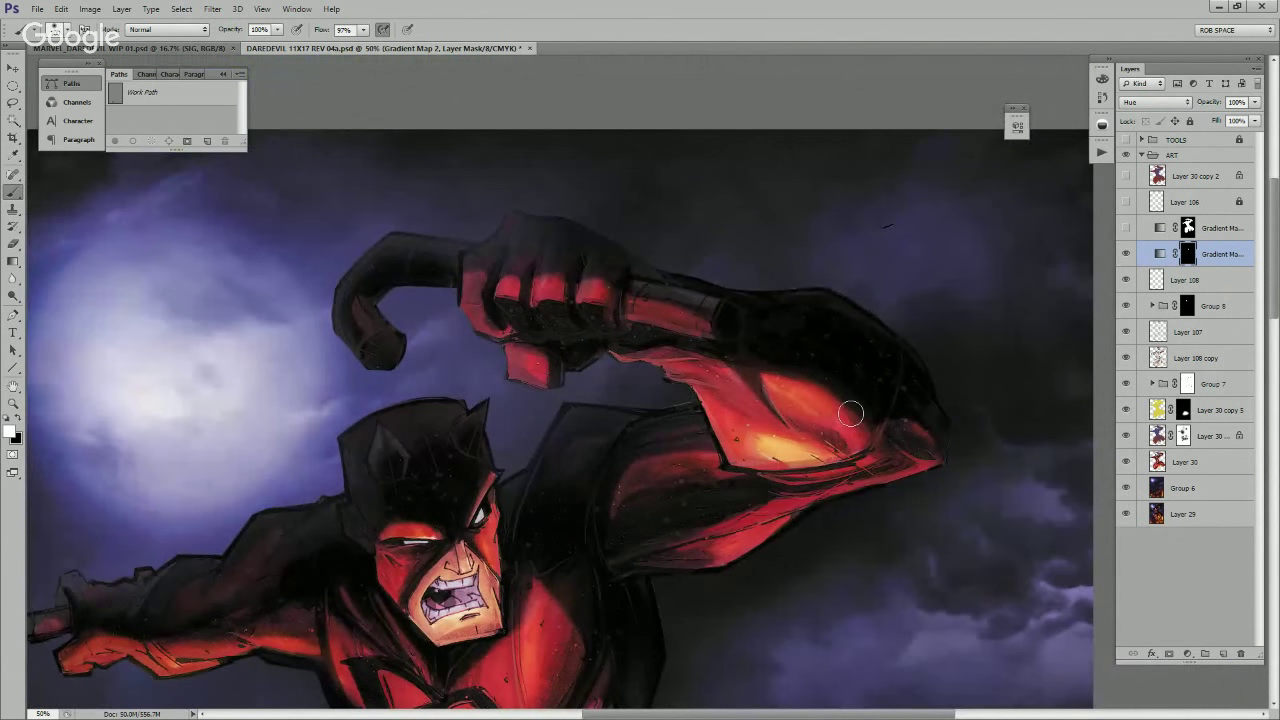
{"action": "left_click_drag", "start_coordinate": [730, 341], "coordinate": [830, 399]}
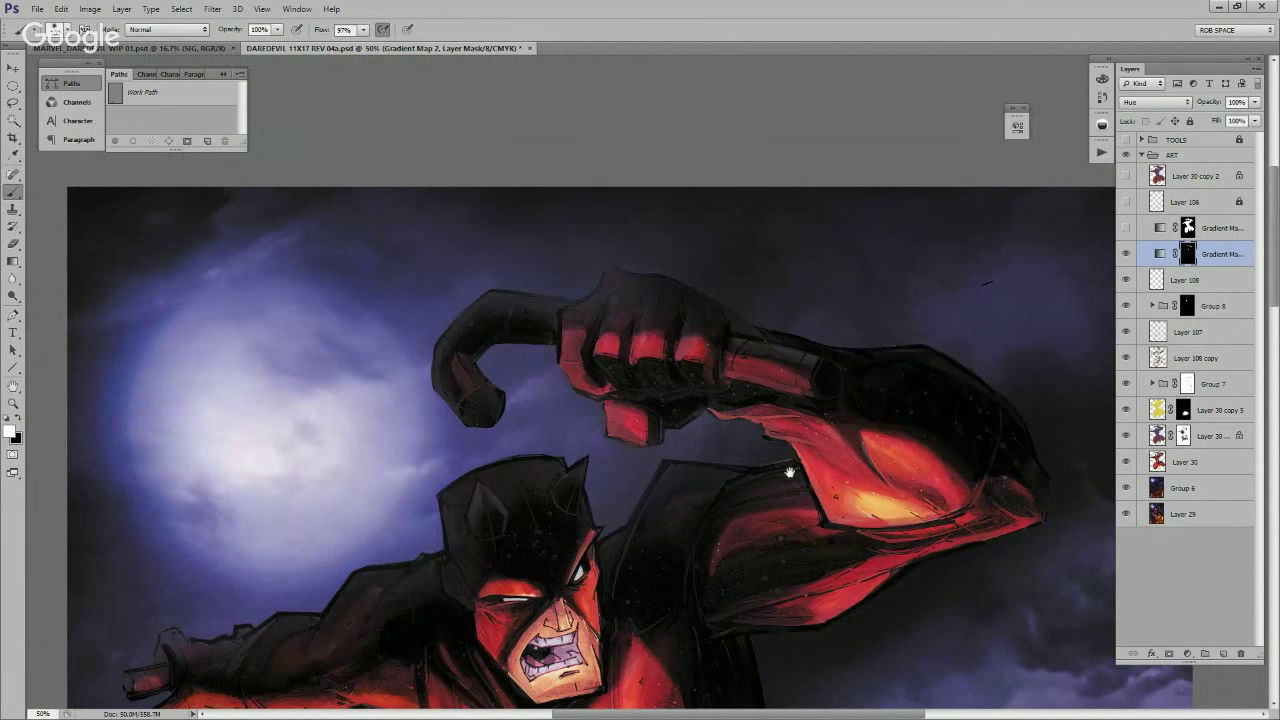
{"action": "scroll", "coordinate": [790, 460], "scroll_direction": "down", "scroll_amount": 3}
{"action": "scroll", "coordinate": [790, 460], "scroll_direction": "left", "scroll_amount": 4}
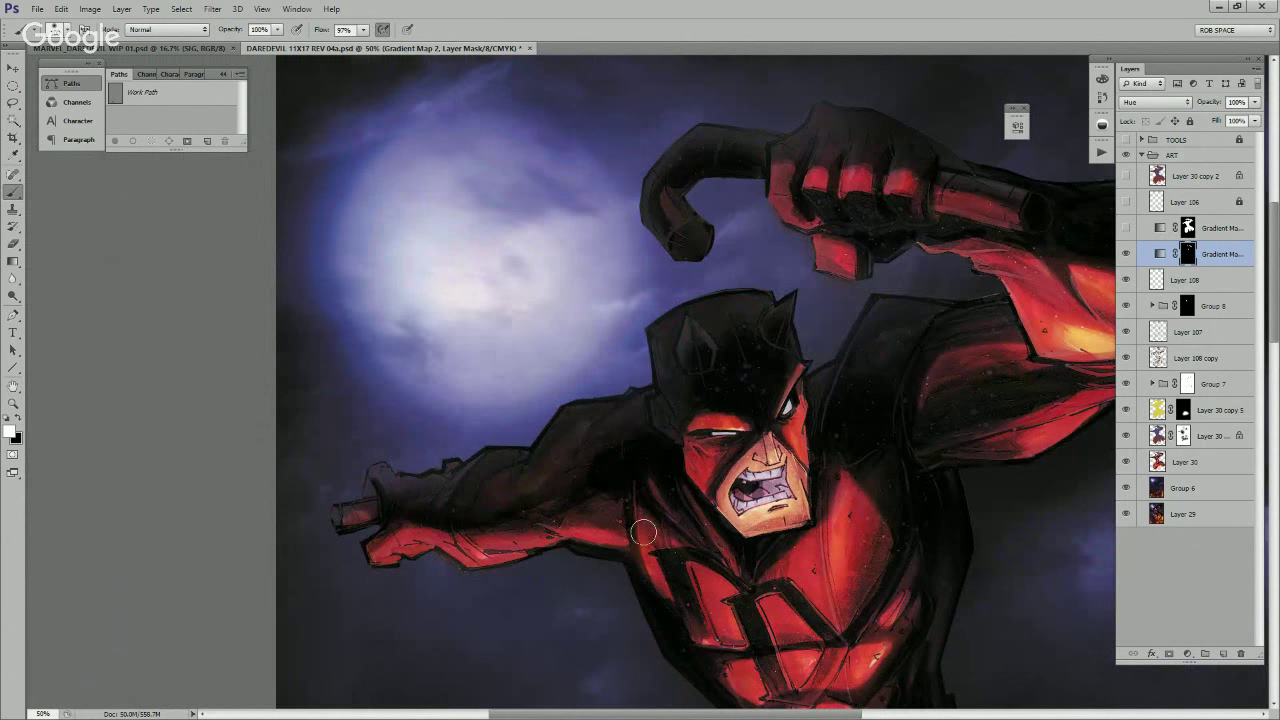
{"action": "left_click_drag", "start_coordinate": [761, 613], "coordinate": [768, 465]}
Step: Try blend modes including Normal, Overlay, Color Dodge, Soft Light, Hard Mix and Pin Light on the red Gradient Map
{"action": "left_click", "coordinate": [781, 468], "text": "alt"}
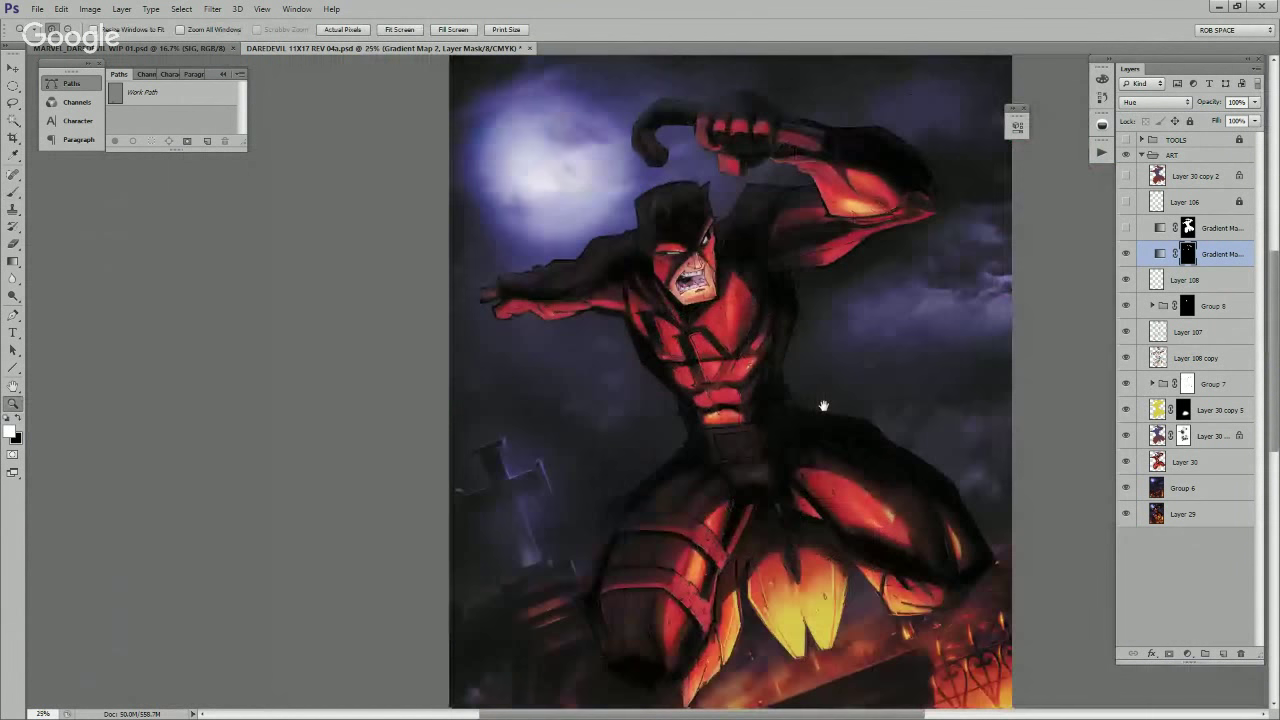
{"action": "left_click", "coordinate": [1160, 103]}
{"action": "left_click", "coordinate": [1155, 118]}
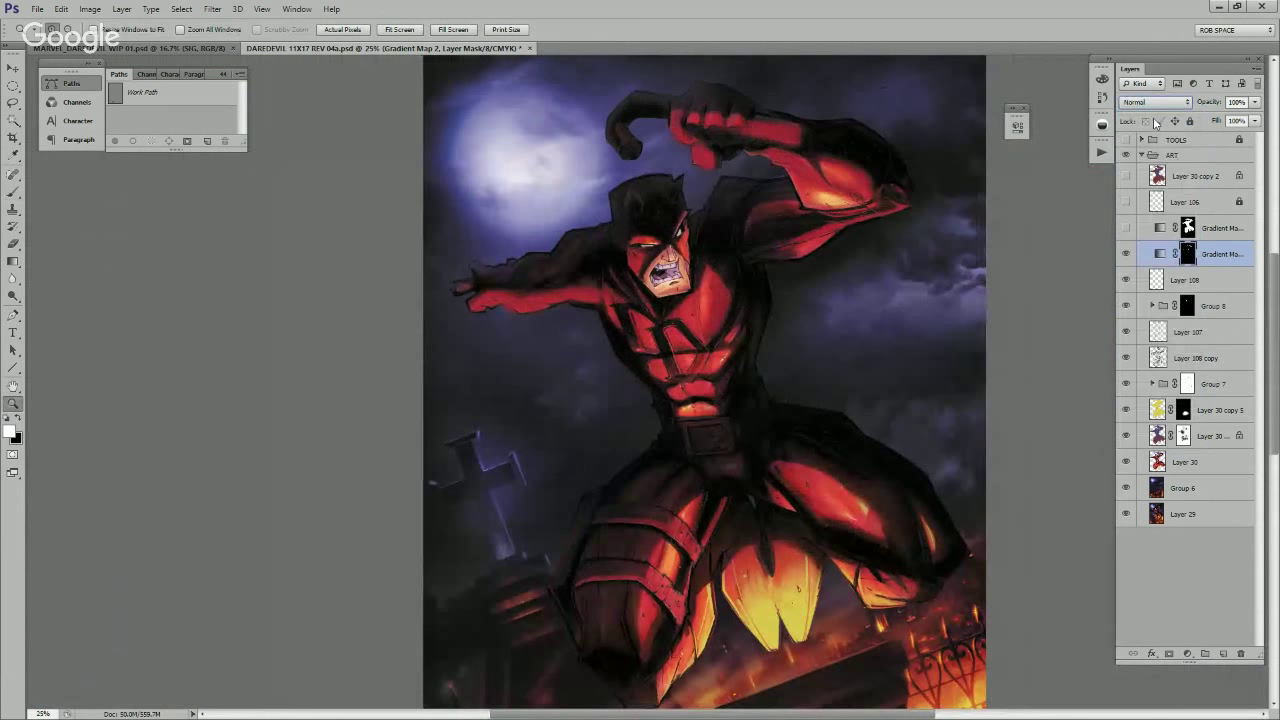
{"action": "left_click", "coordinate": [1152, 104]}
{"action": "left_click", "coordinate": [1139, 280]}
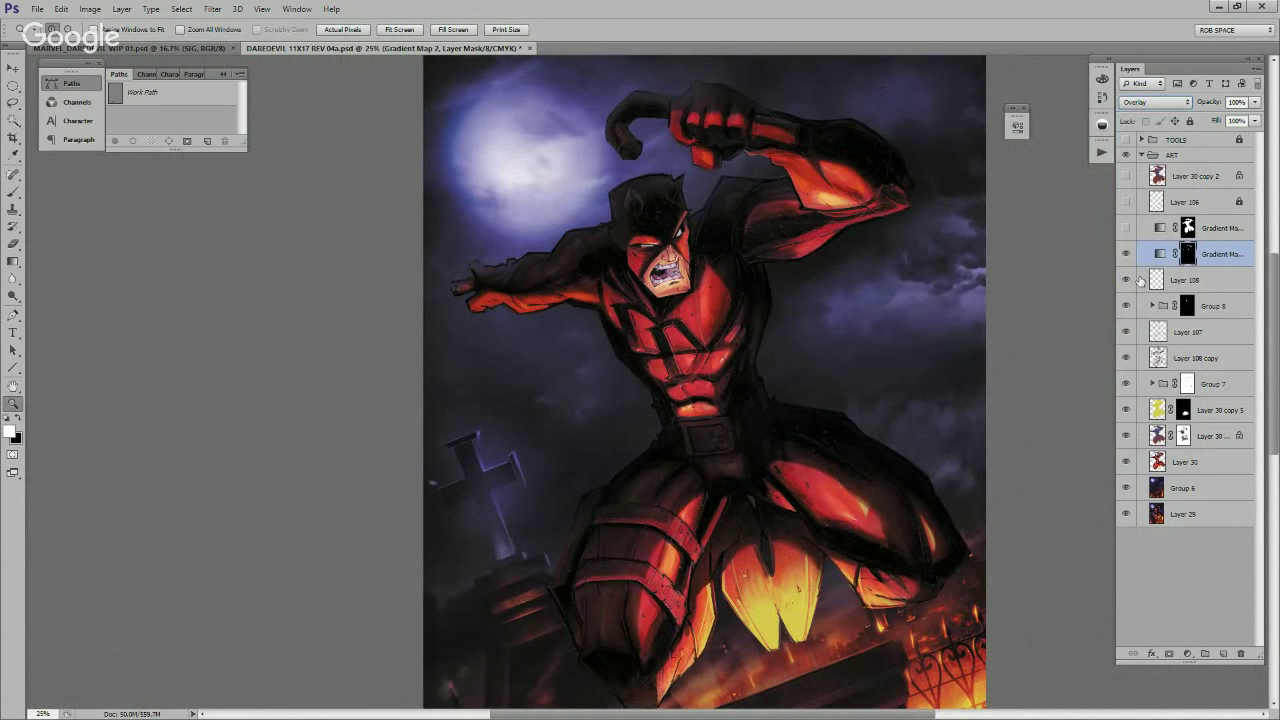
{"action": "key", "text": "Up"}
{"action": "key", "text": "Up"}
{"action": "key", "text": "Up"}
{"action": "key", "text": "Up"}
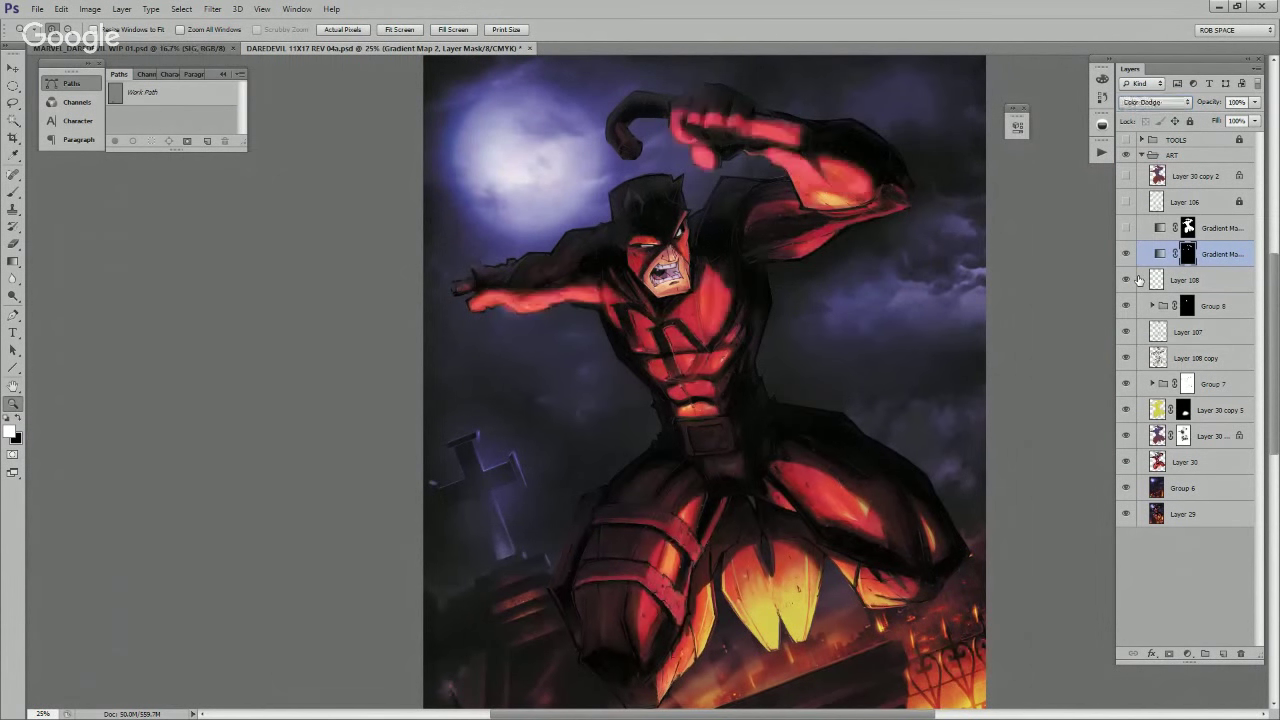
{"action": "key", "text": "Down"}
{"action": "key", "text": "Down"}
{"action": "key", "text": "Down"}
{"action": "key", "text": "Down"}
{"action": "key", "text": "Down"}
{"action": "key", "text": "Down"}
{"action": "key", "text": "Down"}
{"action": "key", "text": "Down"}
{"action": "key", "text": "Down"}
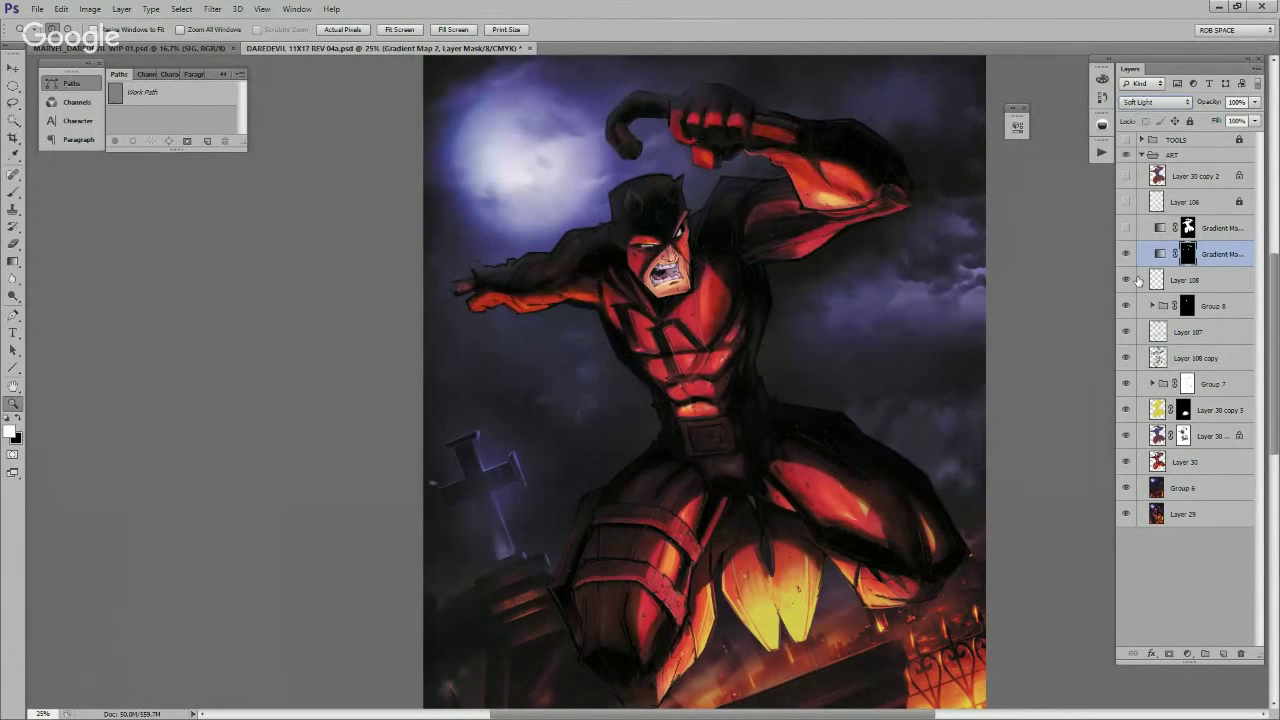
{"action": "key", "text": "Down"}
{"action": "key", "text": "Down"}
{"action": "key", "text": "Up"}
{"action": "key", "text": "Up"}
{"action": "key", "text": "Up"}
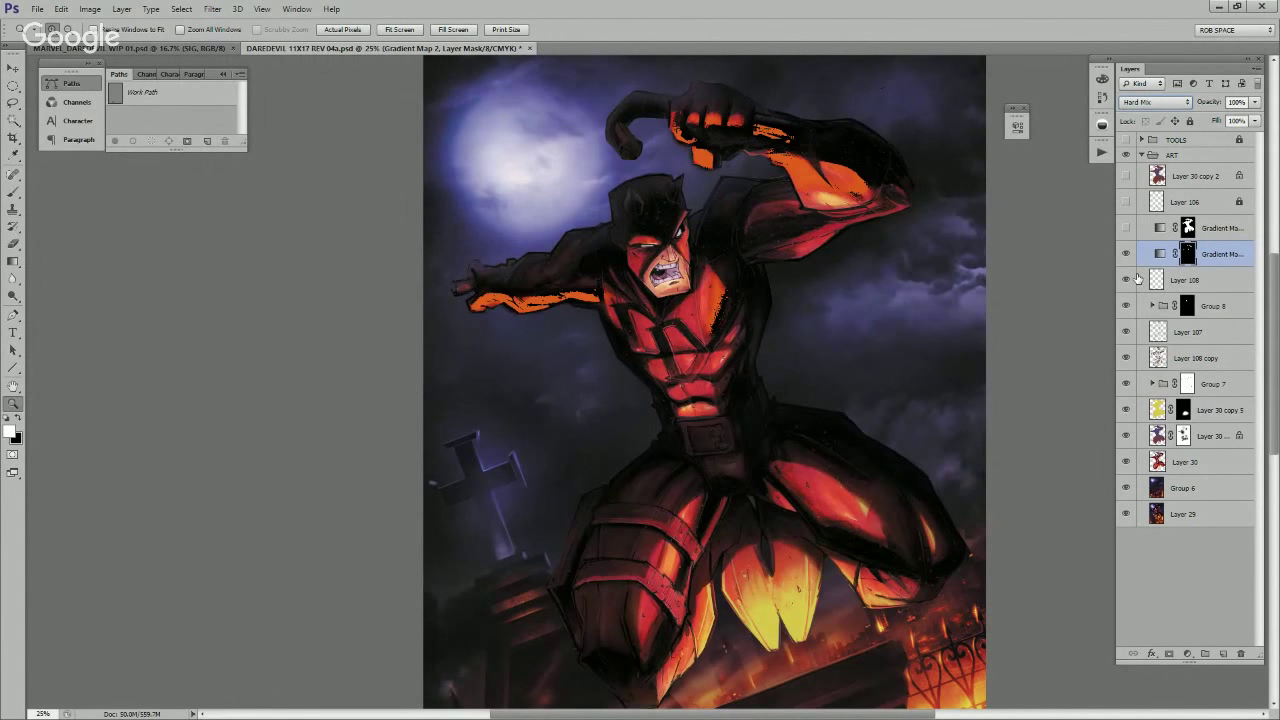
Step: Compare Color blending on the red Gradient Map and settle on Hue
{"action": "left_click", "coordinate": [1155, 103]}
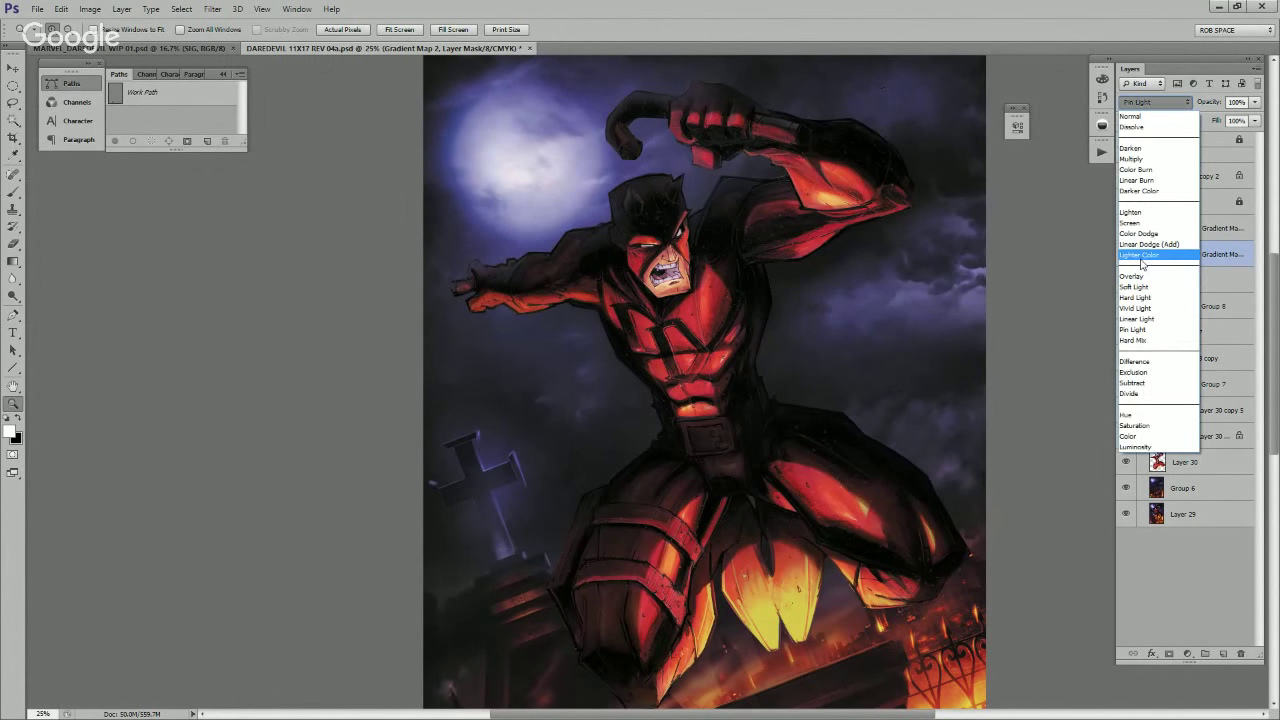
{"action": "left_click", "coordinate": [1133, 438]}
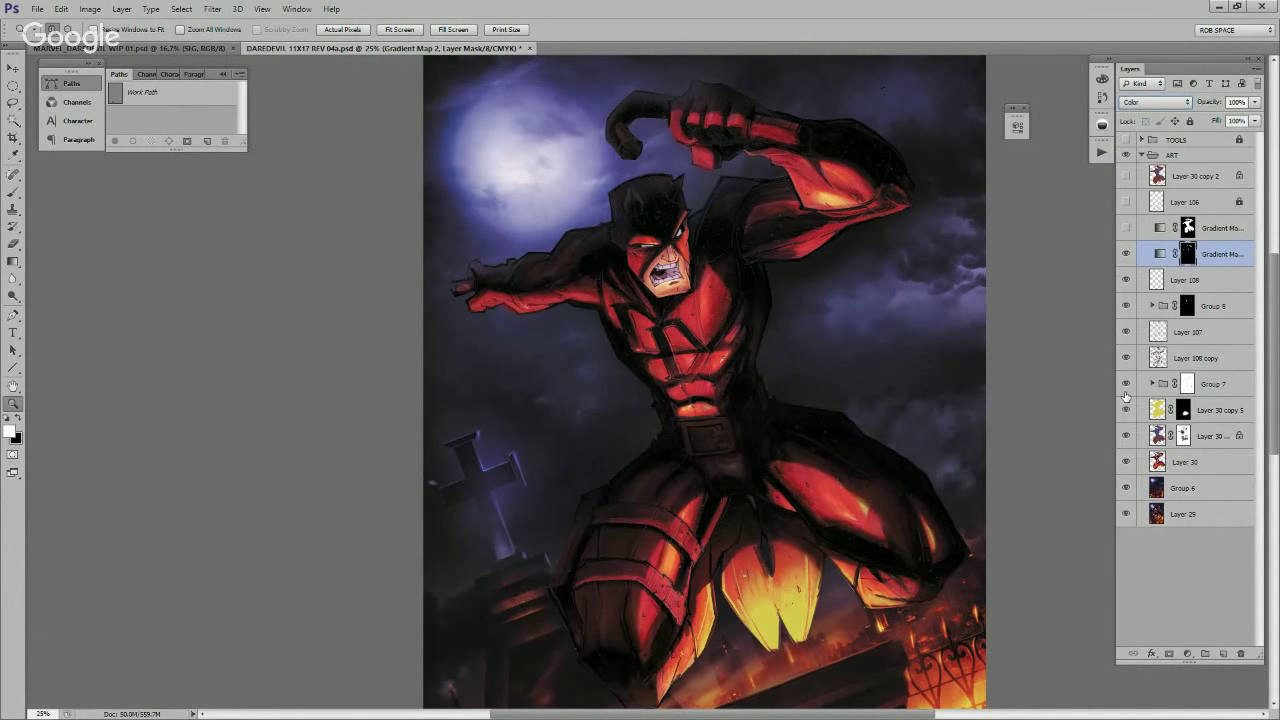
{"action": "key", "text": "Down"}
{"action": "key", "text": "Down"}
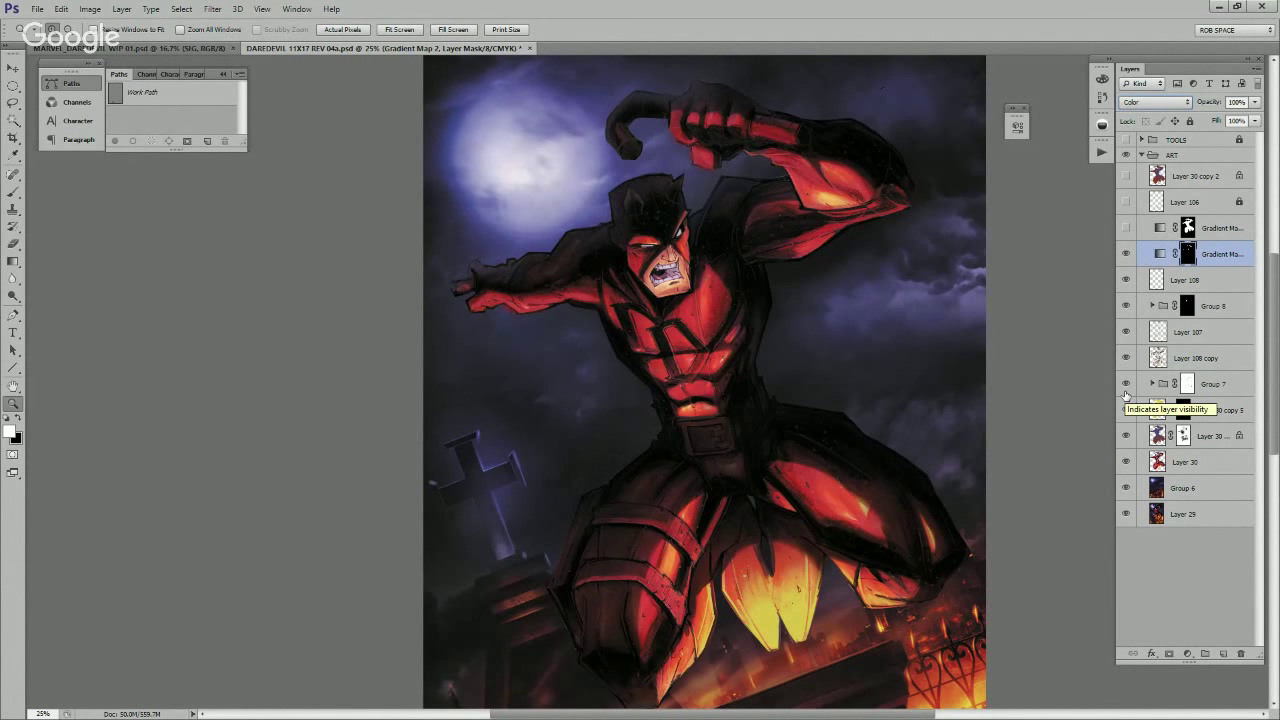
{"action": "key", "text": "Up"}
{"action": "key", "text": "Up"}
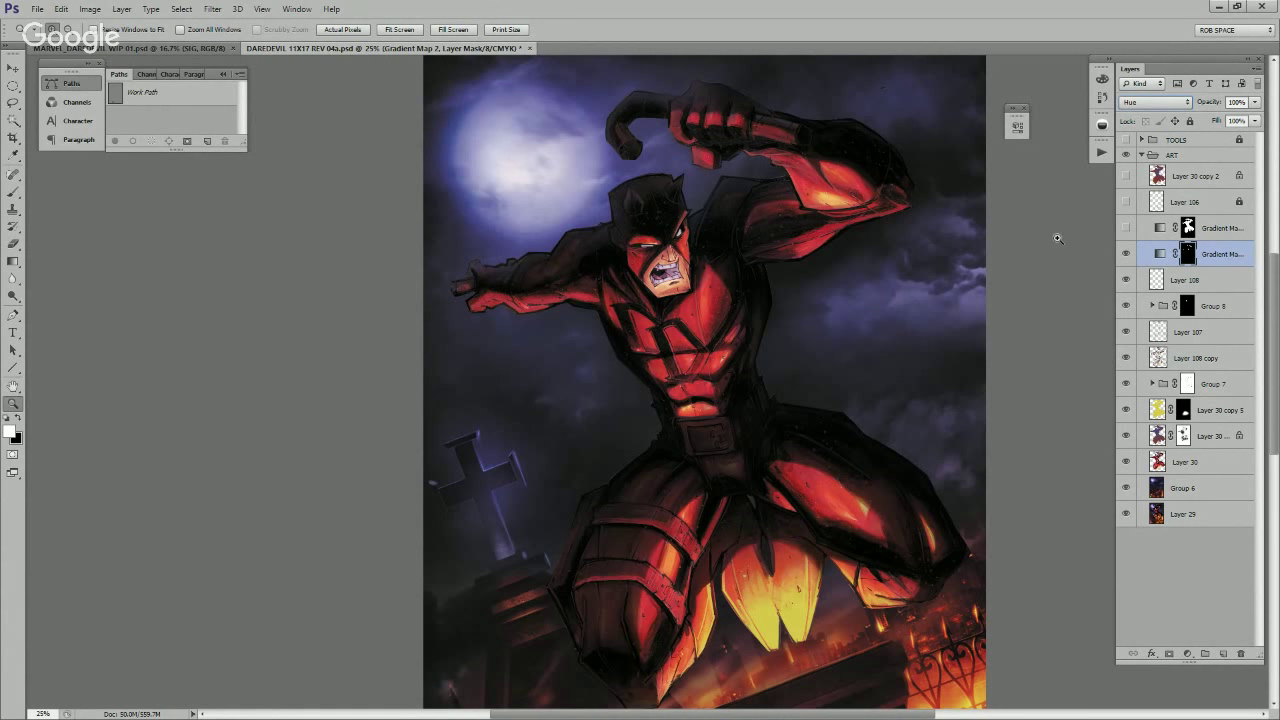
Step: Compare the figure with and without the Hue Gradient Map and ready the Brush tool
{"action": "left_click_drag", "start_coordinate": [1009, 280], "coordinate": [1011, 298]}
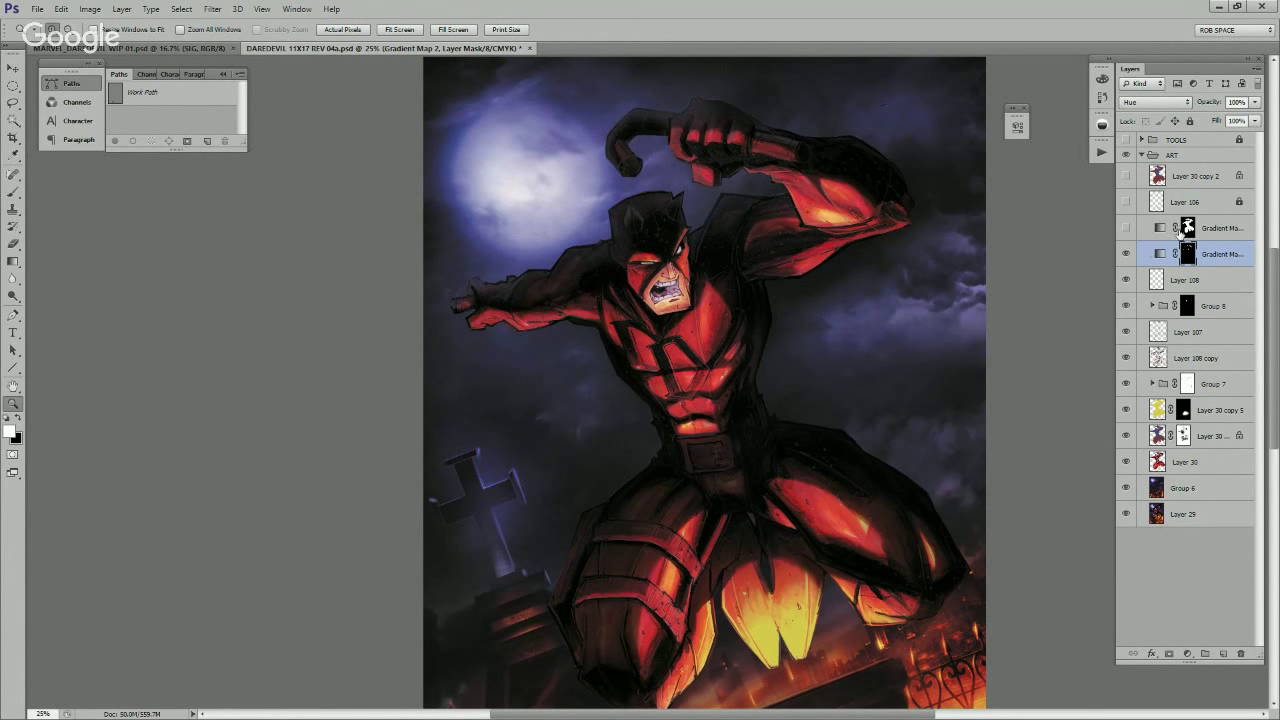
{"action": "left_click", "coordinate": [1127, 254]}
{"action": "left_click", "coordinate": [1127, 254]}
{"action": "left_click_drag", "start_coordinate": [839, 412], "coordinate": [843, 394]}
{"action": "key", "text": "b"}
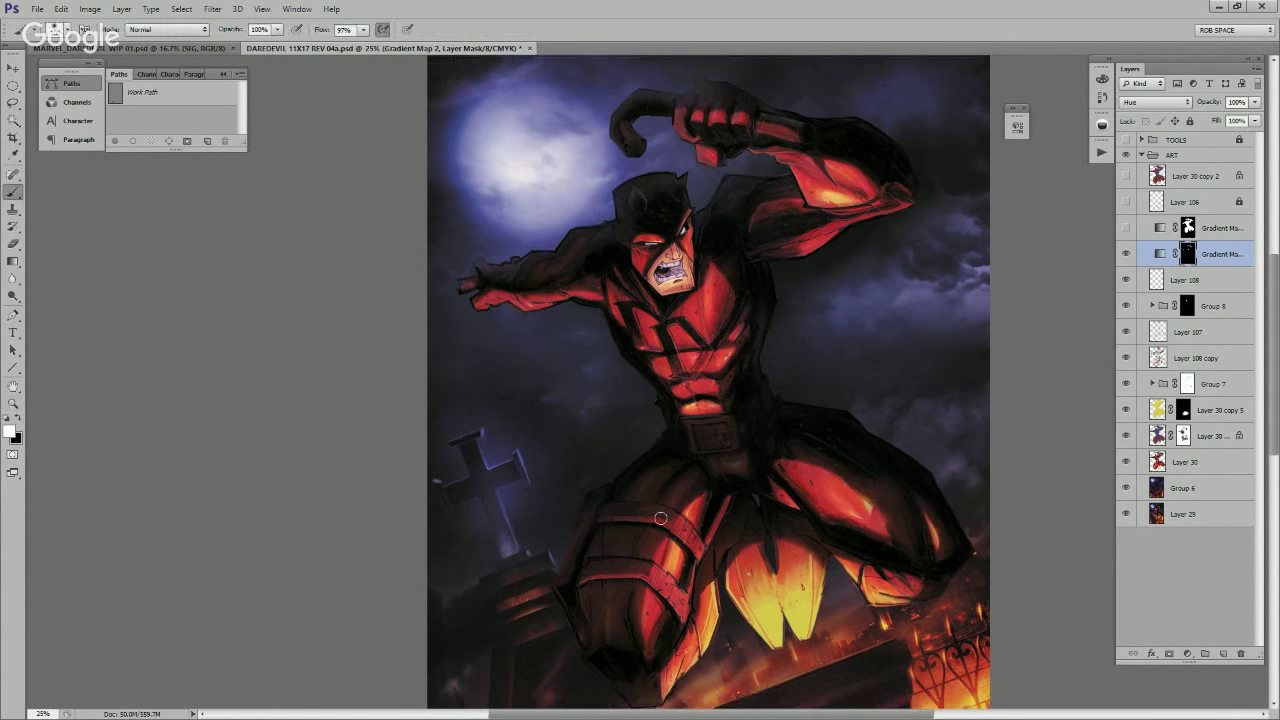
Step: Compare the figure with and without the Hue Gradient Map and paint its mask white over the thighs
{"action": "left_click_drag", "start_coordinate": [623, 598], "coordinate": [650, 530]}
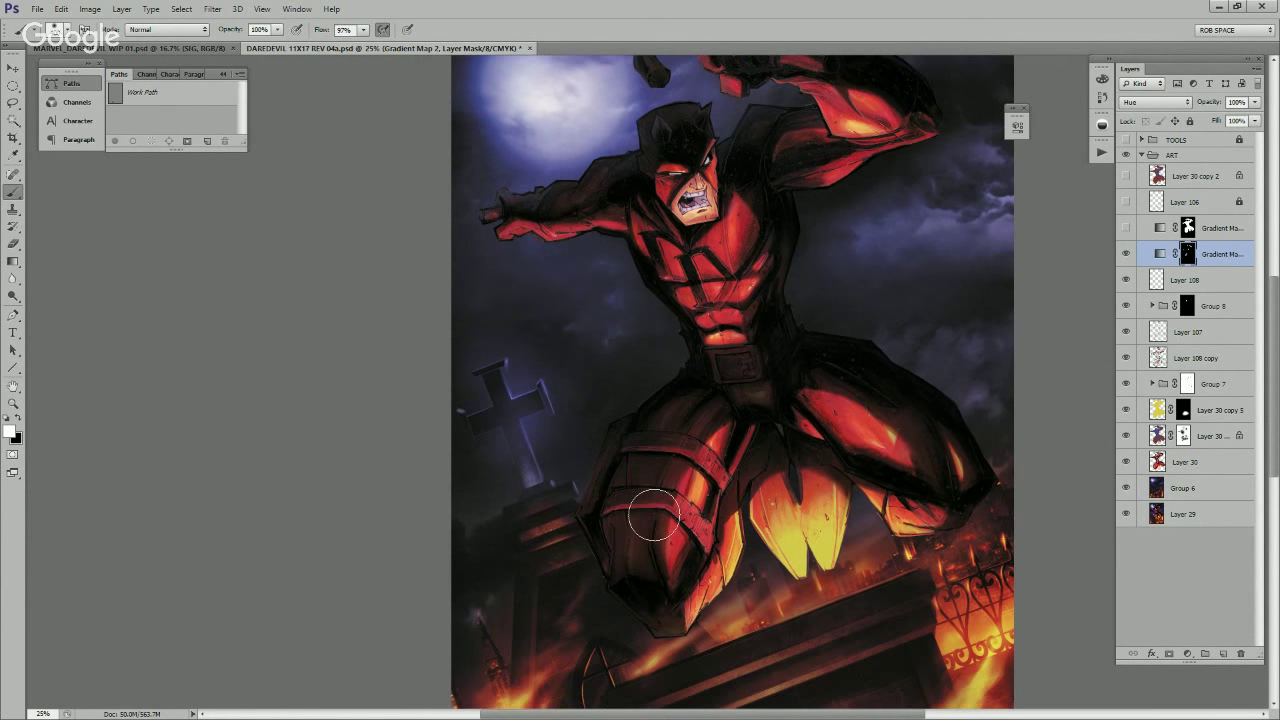
{"action": "left_click", "coordinate": [1126, 256]}
{"action": "left_click", "coordinate": [1126, 256]}
{"action": "left_click", "coordinate": [1126, 255]}
{"action": "left_click", "coordinate": [1126, 255]}
{"action": "mouse_move", "coordinate": [929, 424]}
{"action": "left_mouse_down"}
{"action": "mouse_move", "coordinate": [867, 382]}
{"action": "mouse_move", "coordinate": [830, 432]}
{"action": "left_mouse_up"}
Step: Extend the Hue Gradient Map's white mask onto the outstretched arm with a smaller brush, limiting the paint to the figure's outline
{"action": "key", "text": "["}
{"action": "key", "text": "["}
{"action": "key", "text": "["}
{"action": "key", "text": "["}
{"action": "key", "text": "["}
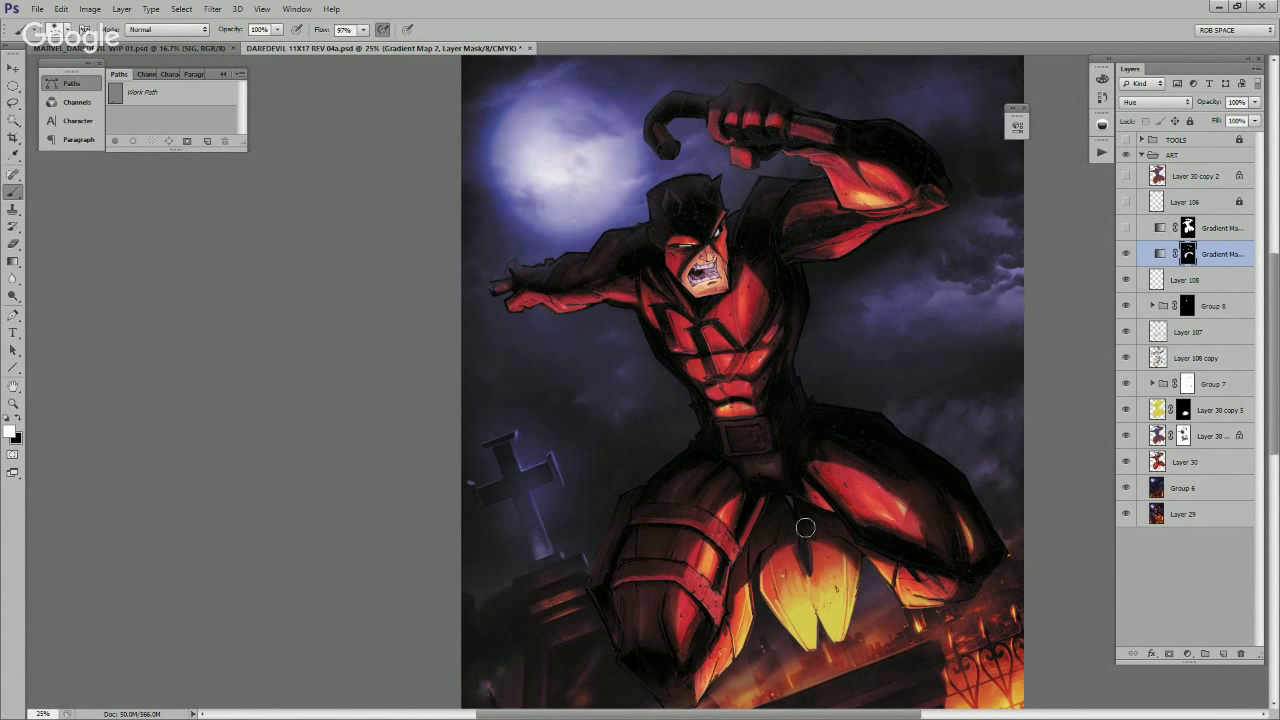
{"action": "mouse_move", "coordinate": [780, 516]}
{"action": "left_mouse_down"}
{"action": "mouse_move", "coordinate": [789, 462]}
{"action": "mouse_move", "coordinate": [752, 444]}
{"action": "mouse_move", "coordinate": [776, 617]}
{"action": "left_mouse_up"}
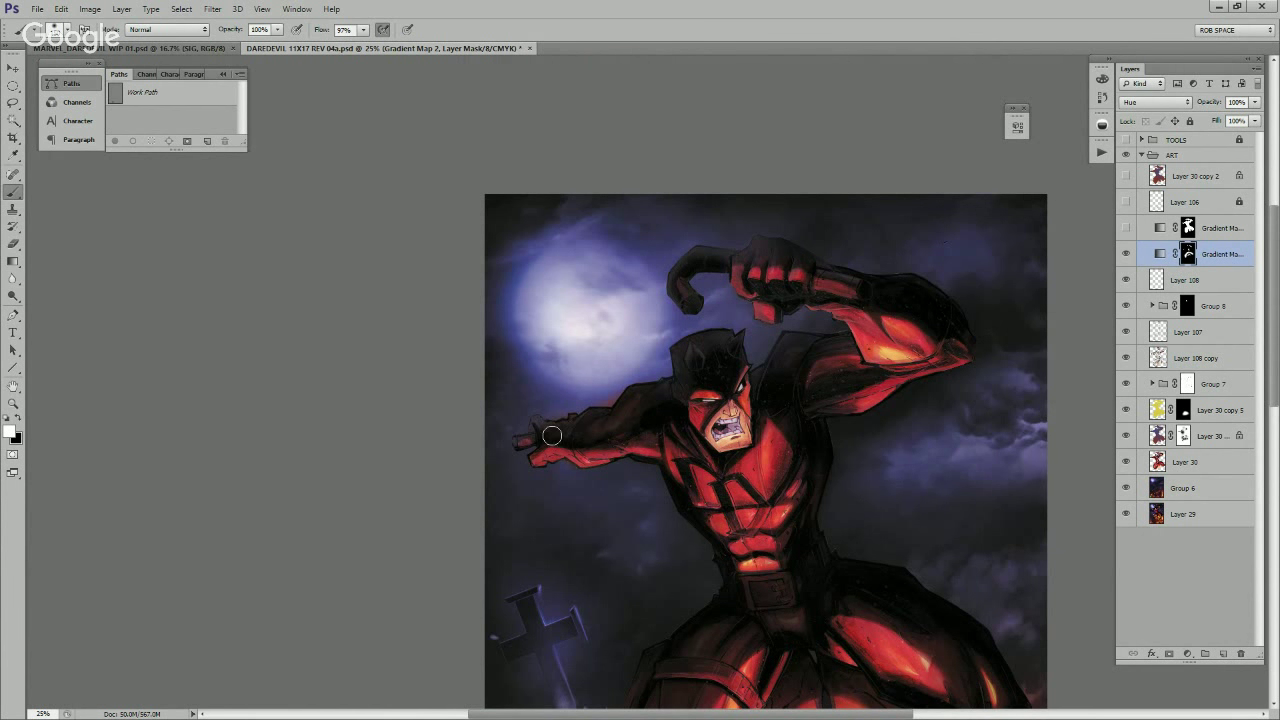
{"action": "left_click", "coordinate": [1158, 436], "text": "ctrl"}
{"action": "key", "text": "ctrl+d"}
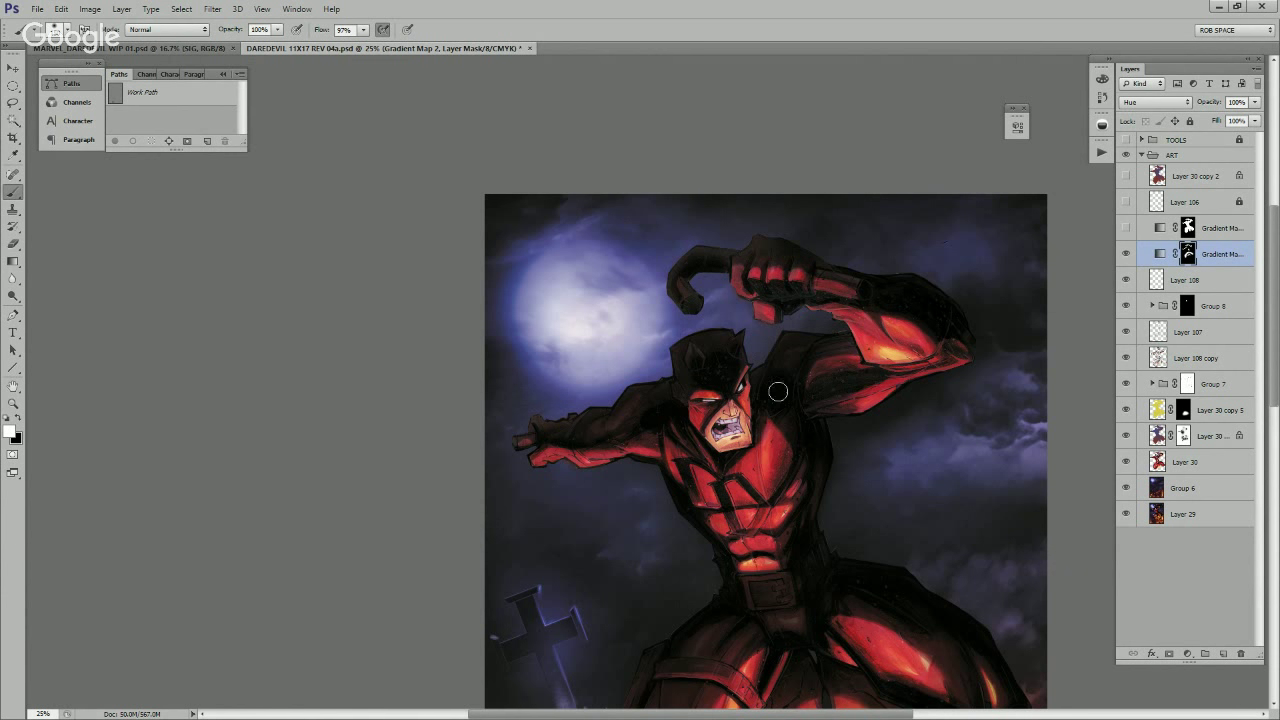
Step: Place the Hue Gradient Map in a group masked to the figure, collapse the group and compare the artwork with and without it
{"action": "scroll", "coordinate": [866, 462], "scroll_direction": "down", "scroll_amount": 3}
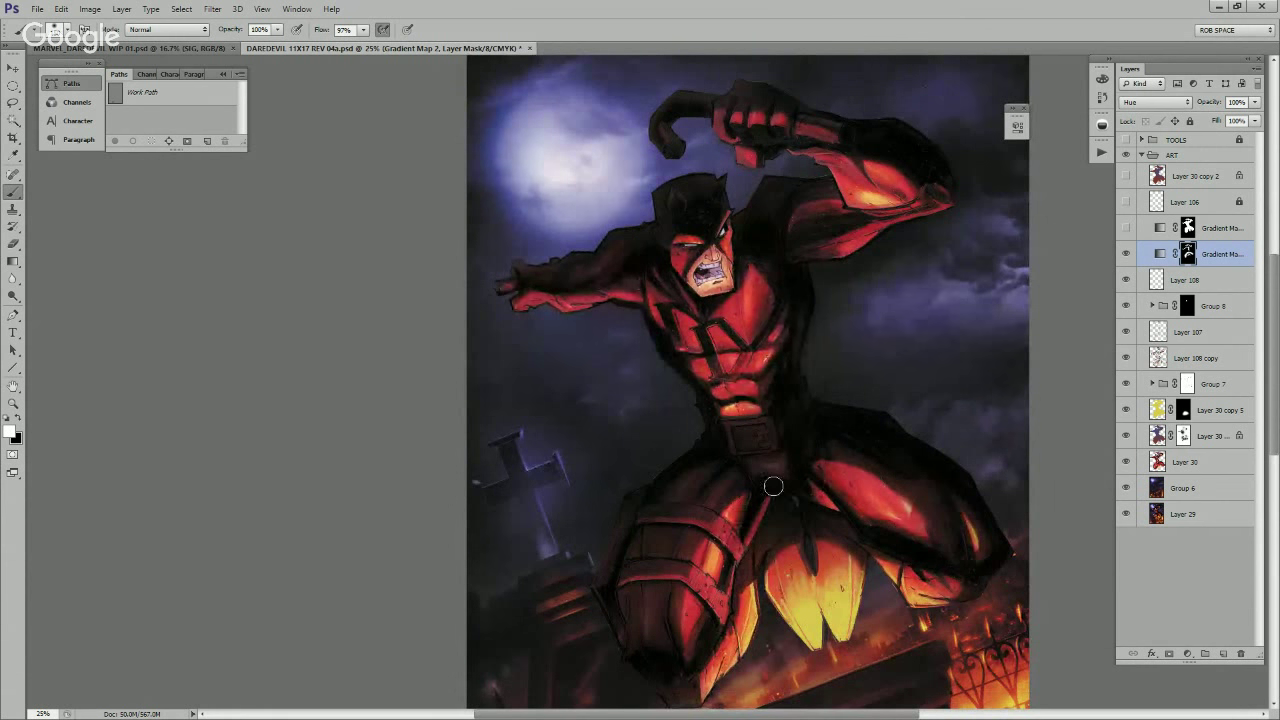
{"action": "scroll", "coordinate": [760, 460], "scroll_direction": "up", "scroll_amount": 1}
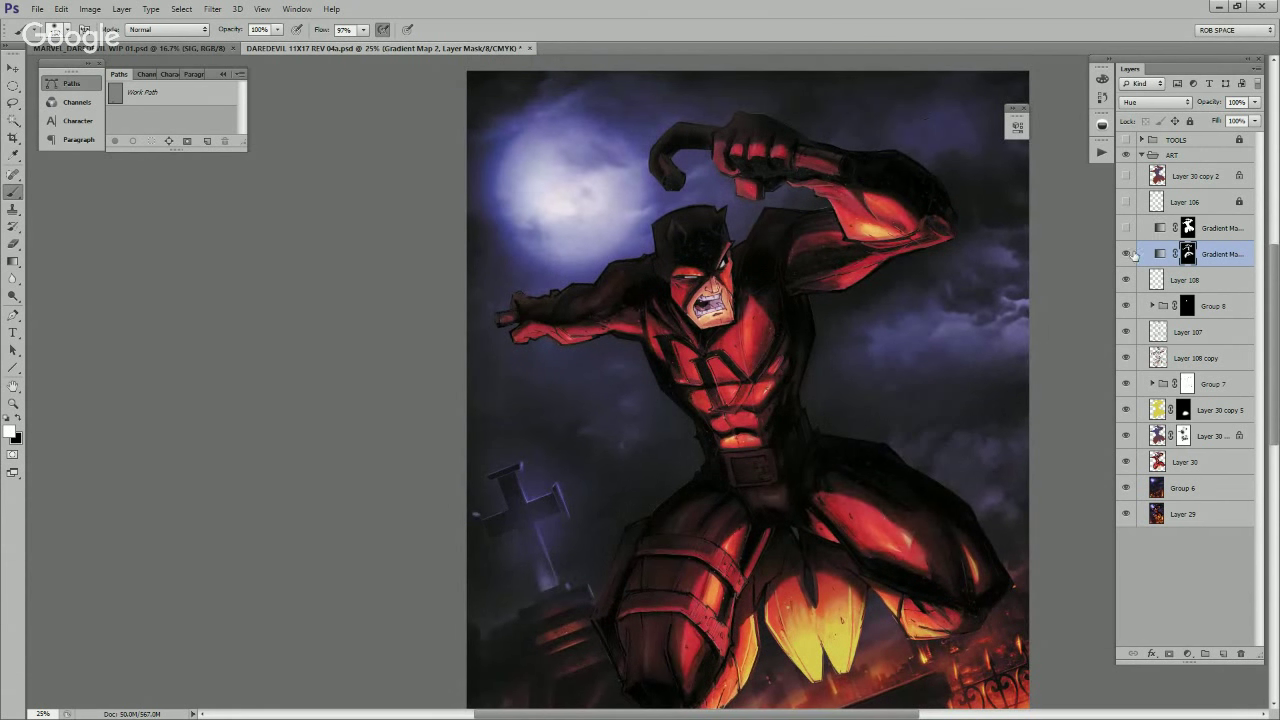
{"action": "left_click", "coordinate": [1128, 255]}
{"action": "left_click", "coordinate": [1128, 256]}
{"action": "key", "text": "ctrl+g"}
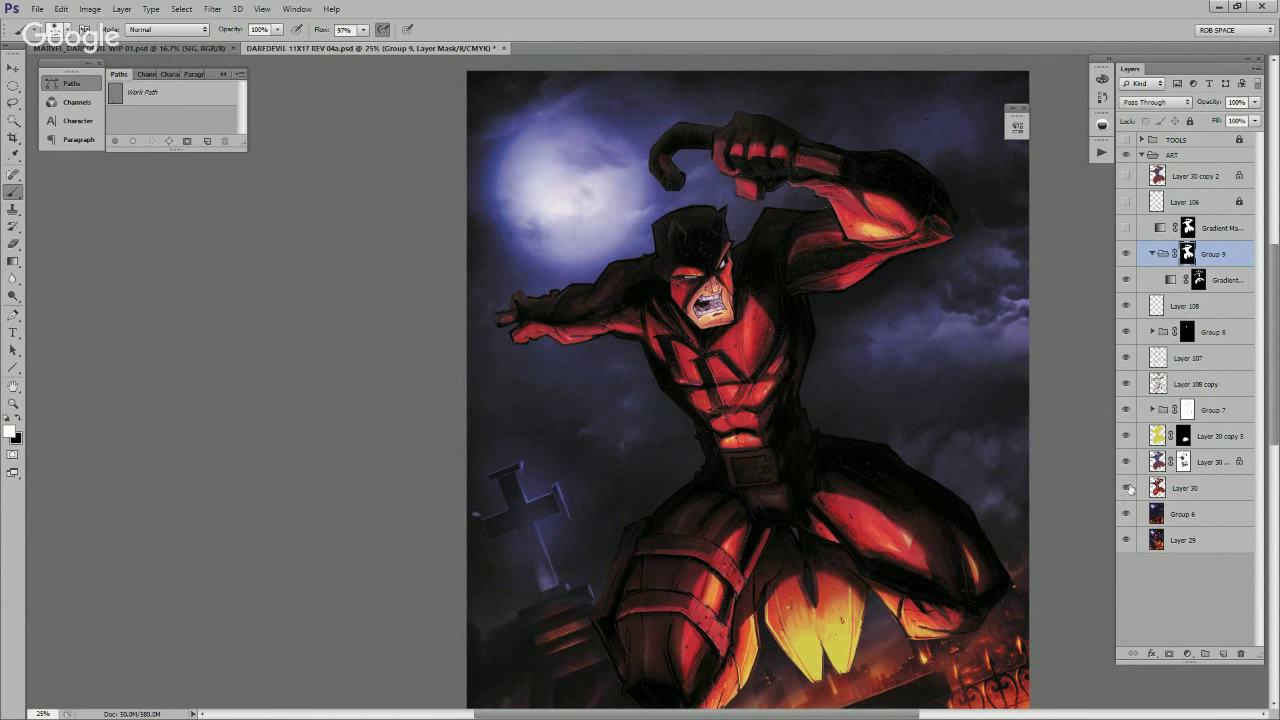
{"action": "left_click", "coordinate": [1156, 253]}
{"action": "left_click", "coordinate": [1128, 257]}
{"action": "left_click", "coordinate": [1128, 257]}
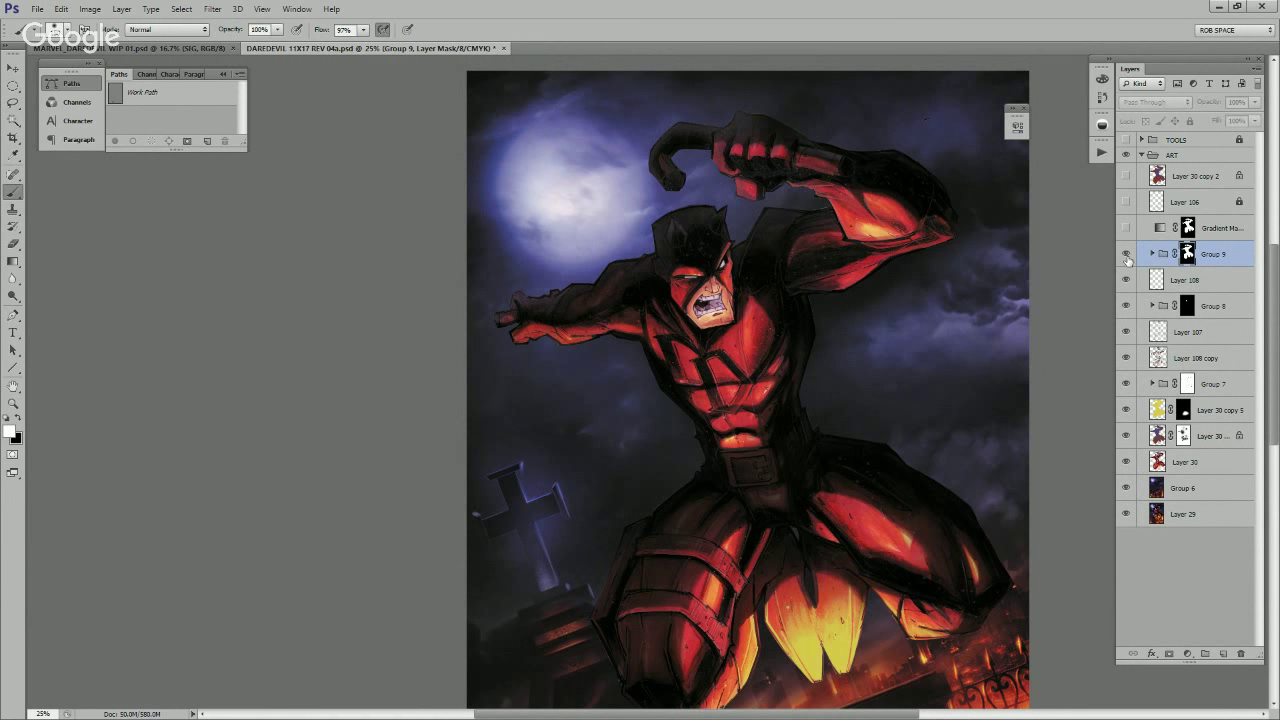
{"action": "left_click", "coordinate": [1128, 258]}
{"action": "left_click", "coordinate": [1129, 258]}
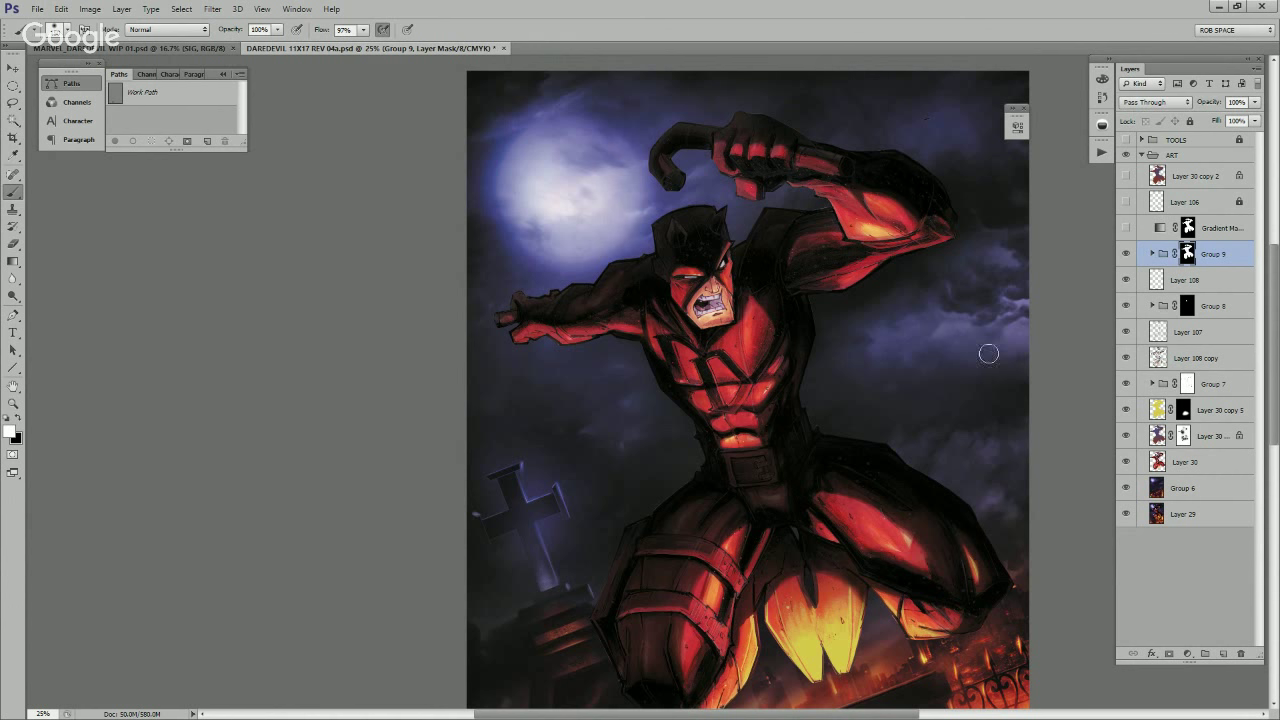
Step: Load the figure's outline as a selection, add a new layer above Group 9 and ready the soft brush
{"action": "key", "text": "z"}
{"action": "left_click", "coordinate": [944, 386], "text": "alt"}
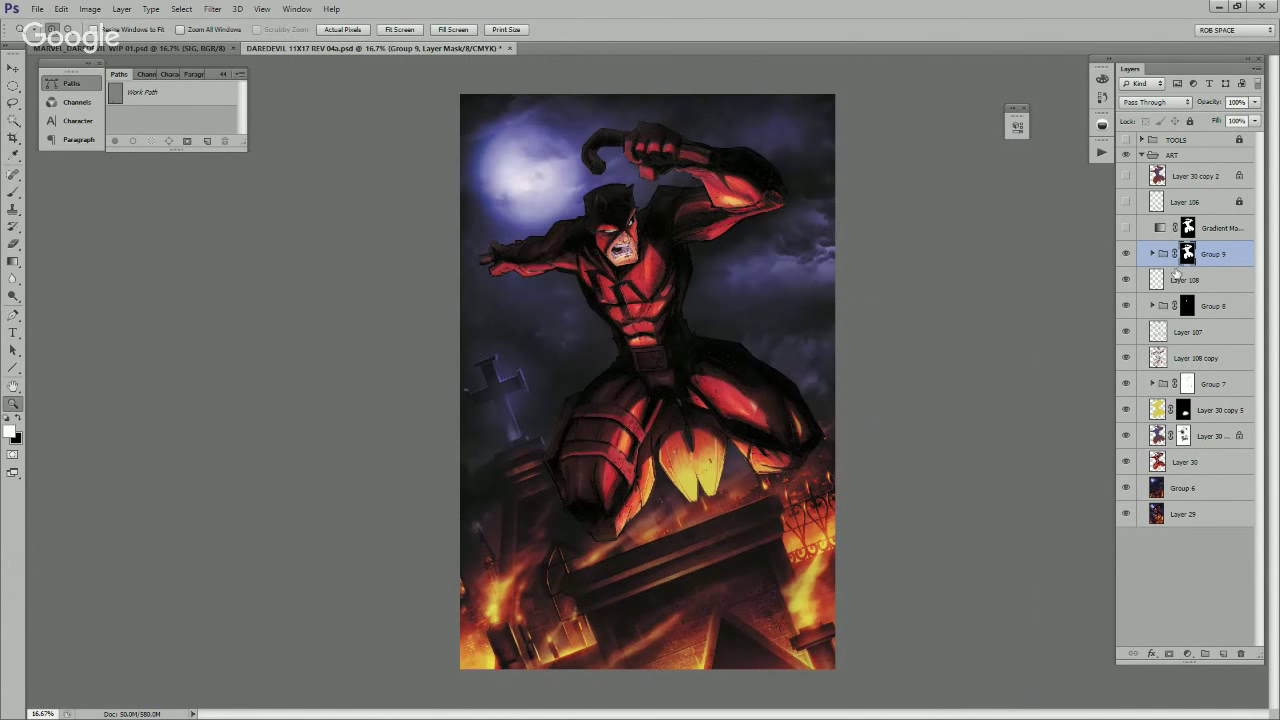
{"action": "left_click", "coordinate": [1157, 462], "text": "ctrl"}
{"action": "left_click", "coordinate": [1223, 653]}
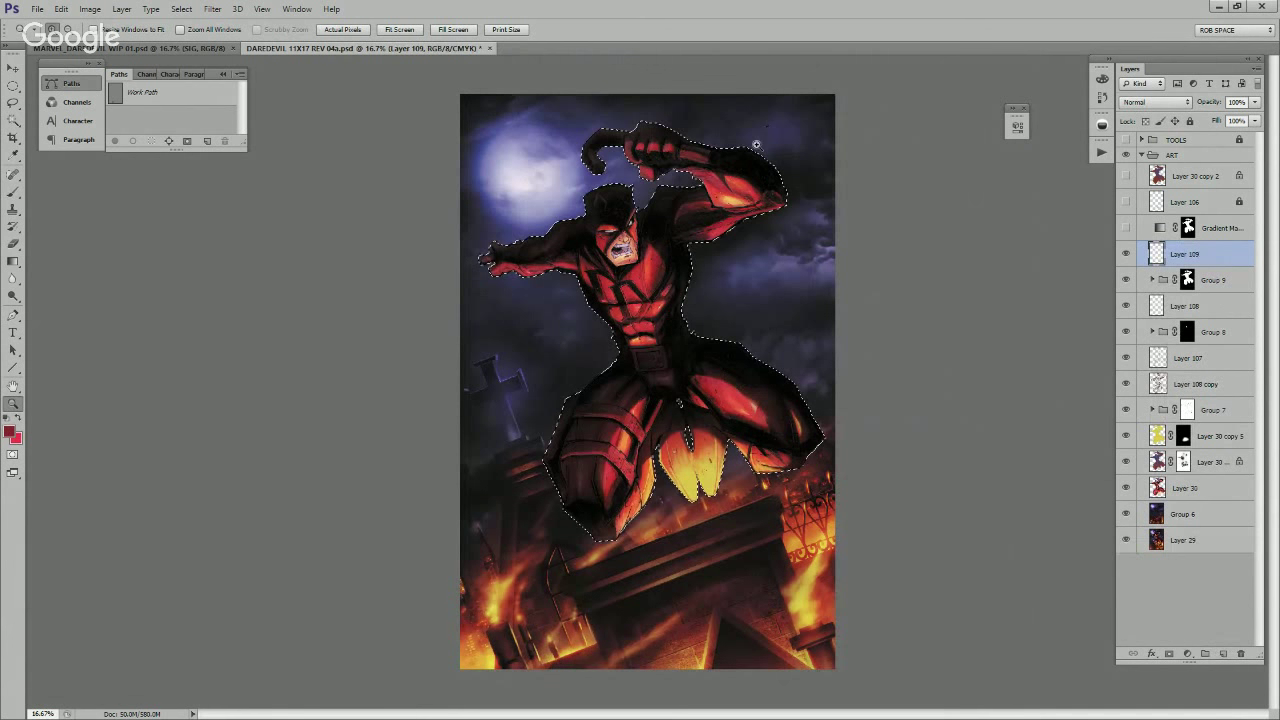
{"action": "key", "text": "l"}
{"action": "key", "text": "b"}
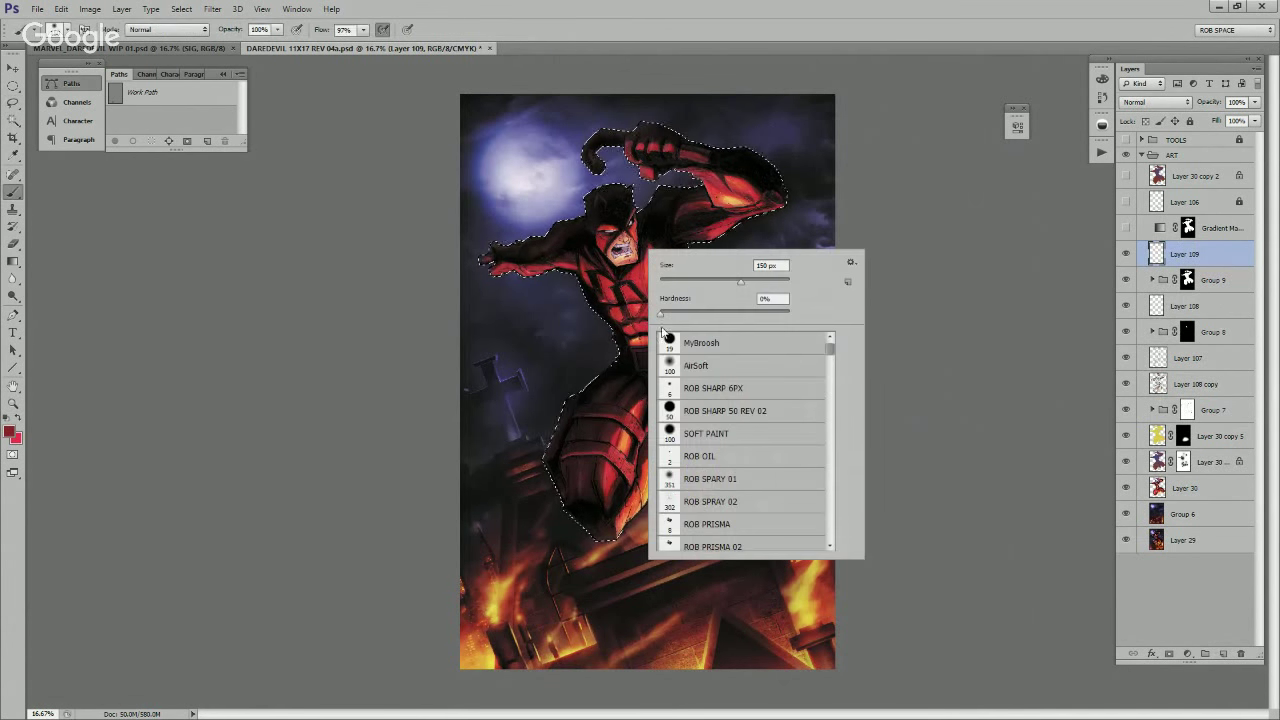
{"action": "right_click", "coordinate": [645, 245]}
{"action": "left_click", "coordinate": [606, 363]}
Step: Sample the blue of the moonlit sky and paint it with an enlarged soft brush along the figure's head, outstretched arm and raised hand
{"action": "key", "text": "]"}
{"action": "key", "text": "]"}
{"action": "key", "text": "]"}
{"action": "key", "text": "]"}
{"action": "key", "text": "]"}
{"action": "key", "text": "]"}
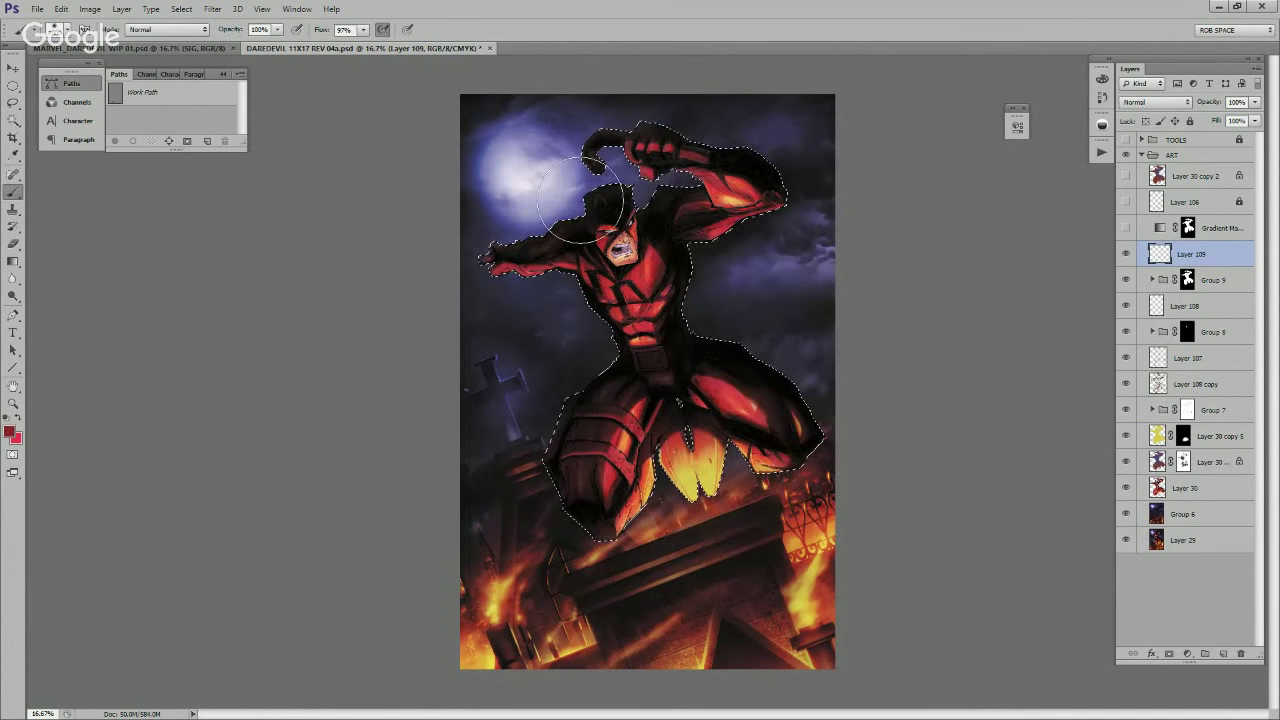
{"action": "left_click", "coordinate": [572, 206], "text": "alt"}
{"action": "key", "text": "ctrl+d"}
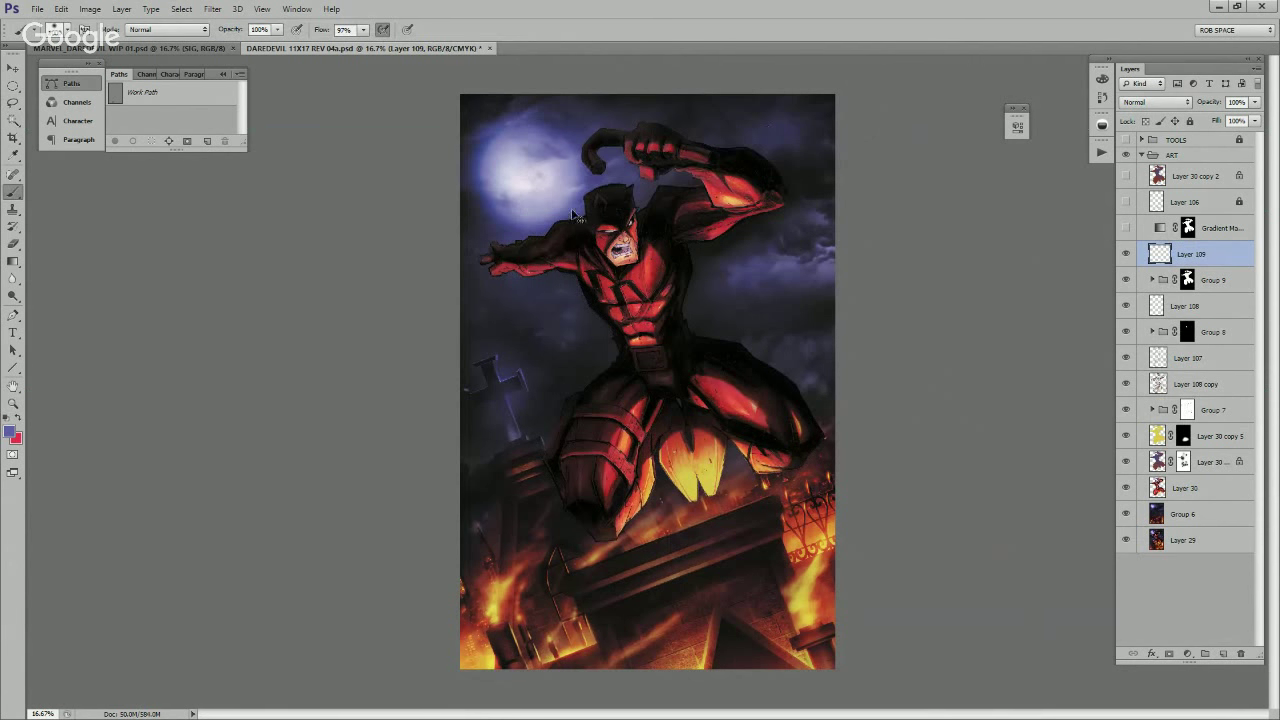
{"action": "key", "text": "]"}
{"action": "key", "text": "]"}
{"action": "mouse_move", "coordinate": [566, 206]}
{"action": "left_mouse_down"}
{"action": "mouse_move", "coordinate": [522, 205]}
{"action": "mouse_move", "coordinate": [531, 178]}
{"action": "mouse_move", "coordinate": [605, 170]}
{"action": "mouse_move", "coordinate": [654, 187]}
{"action": "mouse_move", "coordinate": [614, 202]}
{"action": "mouse_move", "coordinate": [589, 191]}
{"action": "mouse_move", "coordinate": [621, 181]}
{"action": "mouse_move", "coordinate": [605, 151]}
{"action": "mouse_move", "coordinate": [571, 143]}
{"action": "mouse_move", "coordinate": [603, 118]}
{"action": "mouse_move", "coordinate": [589, 107]}
{"action": "mouse_move", "coordinate": [697, 98]}
{"action": "mouse_move", "coordinate": [743, 114]}
{"action": "mouse_move", "coordinate": [627, 195]}
{"action": "mouse_move", "coordinate": [664, 215]}
{"action": "mouse_move", "coordinate": [533, 227]}
{"action": "mouse_move", "coordinate": [577, 357]}
{"action": "mouse_move", "coordinate": [711, 308]}
{"action": "mouse_move", "coordinate": [597, 230]}
{"action": "mouse_move", "coordinate": [498, 204]}
{"action": "mouse_move", "coordinate": [479, 221]}
{"action": "mouse_move", "coordinate": [473, 200]}
{"action": "mouse_move", "coordinate": [525, 184]}
{"action": "mouse_move", "coordinate": [565, 126]}
{"action": "mouse_move", "coordinate": [576, 124]}
{"action": "mouse_move", "coordinate": [589, 166]}
{"action": "mouse_move", "coordinate": [602, 118]}
{"action": "left_mouse_up"}
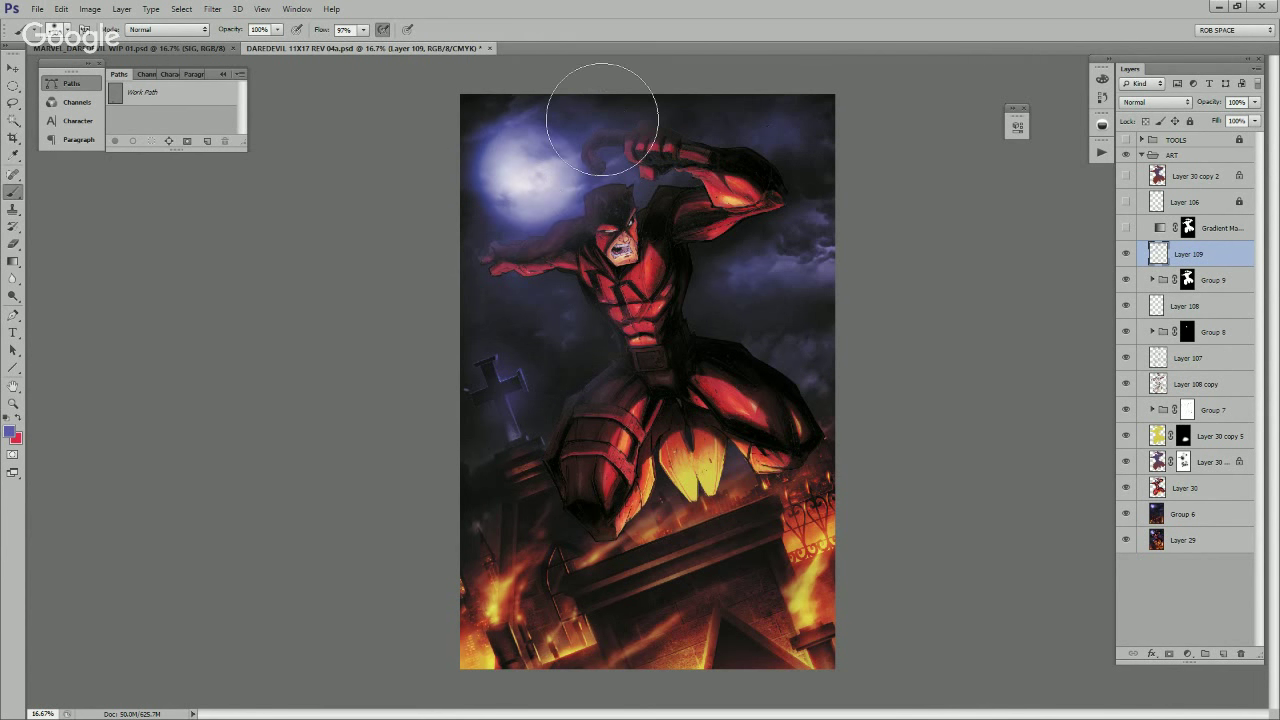
Step: Try Overlay, Lighten, Saturation and other blend modes on the blue paint layer and set it to Color
{"action": "left_click", "coordinate": [1156, 102]}
{"action": "left_click", "coordinate": [1147, 281]}
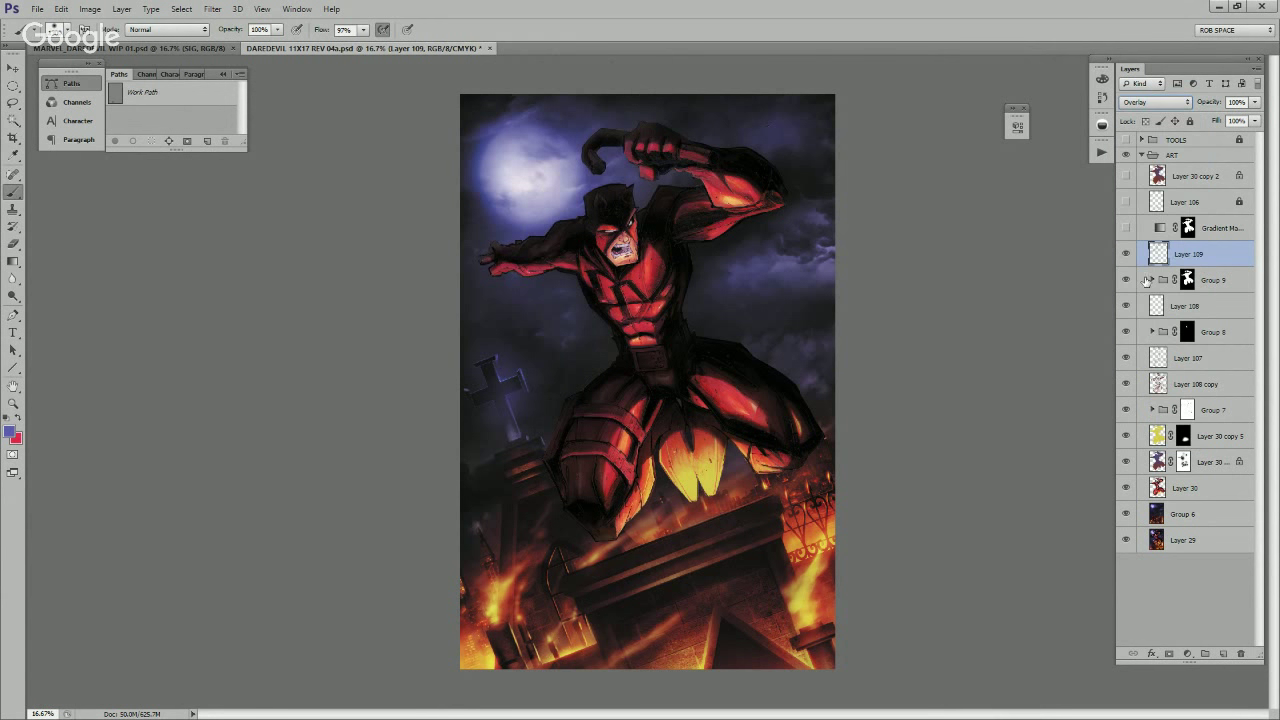
{"action": "left_click", "coordinate": [1156, 102]}
{"action": "left_click", "coordinate": [1140, 203]}
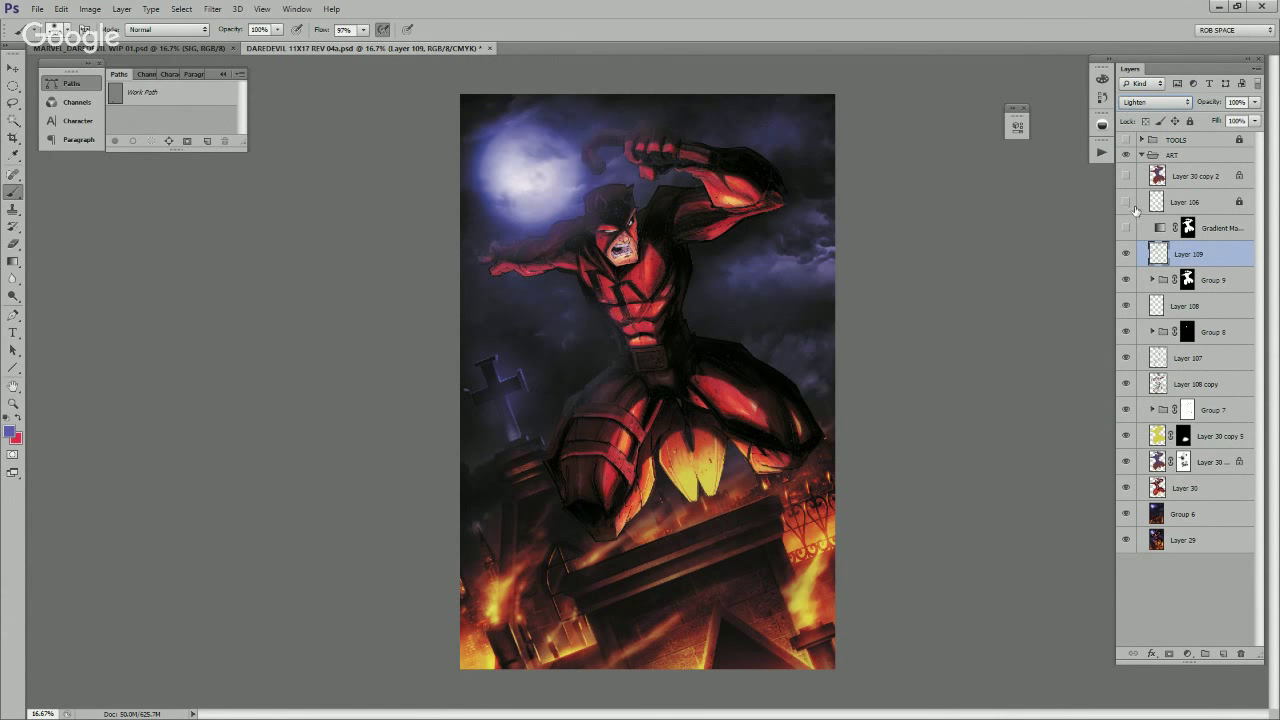
{"action": "key", "text": "Down"}
{"action": "key", "text": "Down"}
{"action": "key", "text": "Down"}
{"action": "key", "text": "Down"}
{"action": "key", "text": "Down"}
{"action": "key", "text": "Down"}
{"action": "key", "text": "Down"}
{"action": "key", "text": "Down"}
{"action": "key", "text": "Down"}
{"action": "key", "text": "Down"}
{"action": "key", "text": "Down"}
{"action": "key", "text": "Down"}
{"action": "key", "text": "Down"}
{"action": "key", "text": "Down"}
{"action": "key", "text": "Down"}
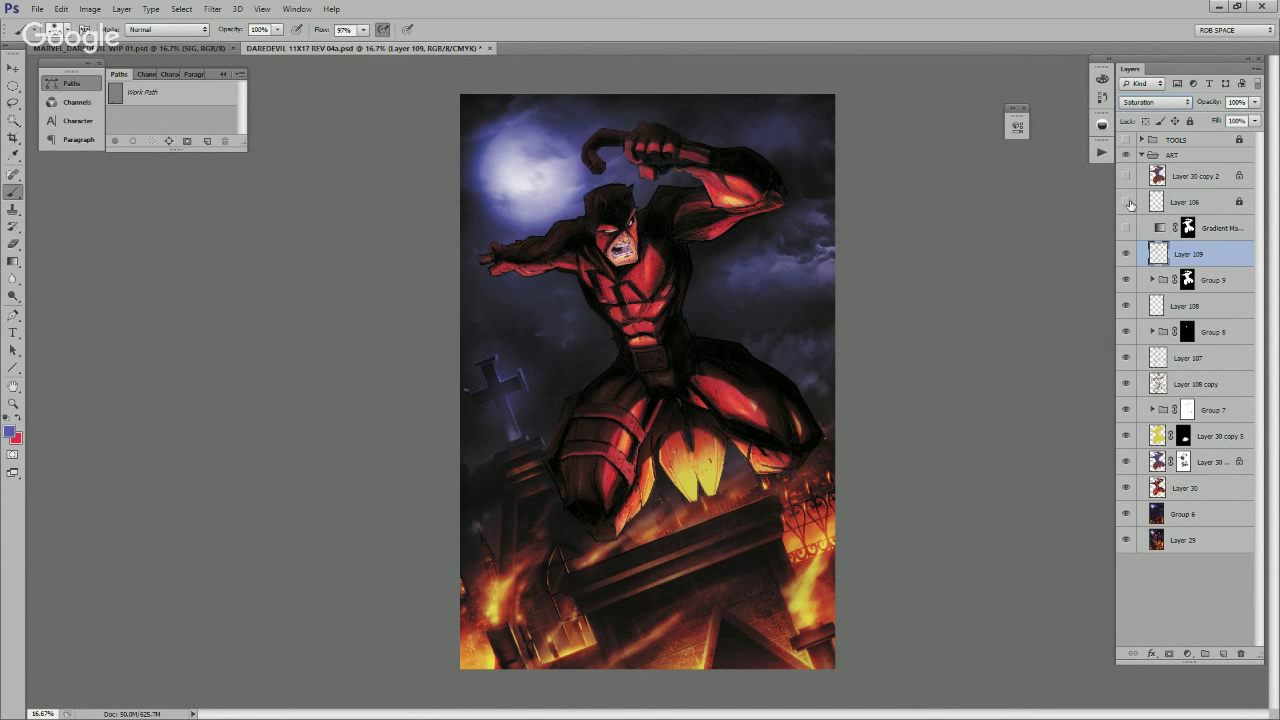
{"action": "key", "text": "Down"}
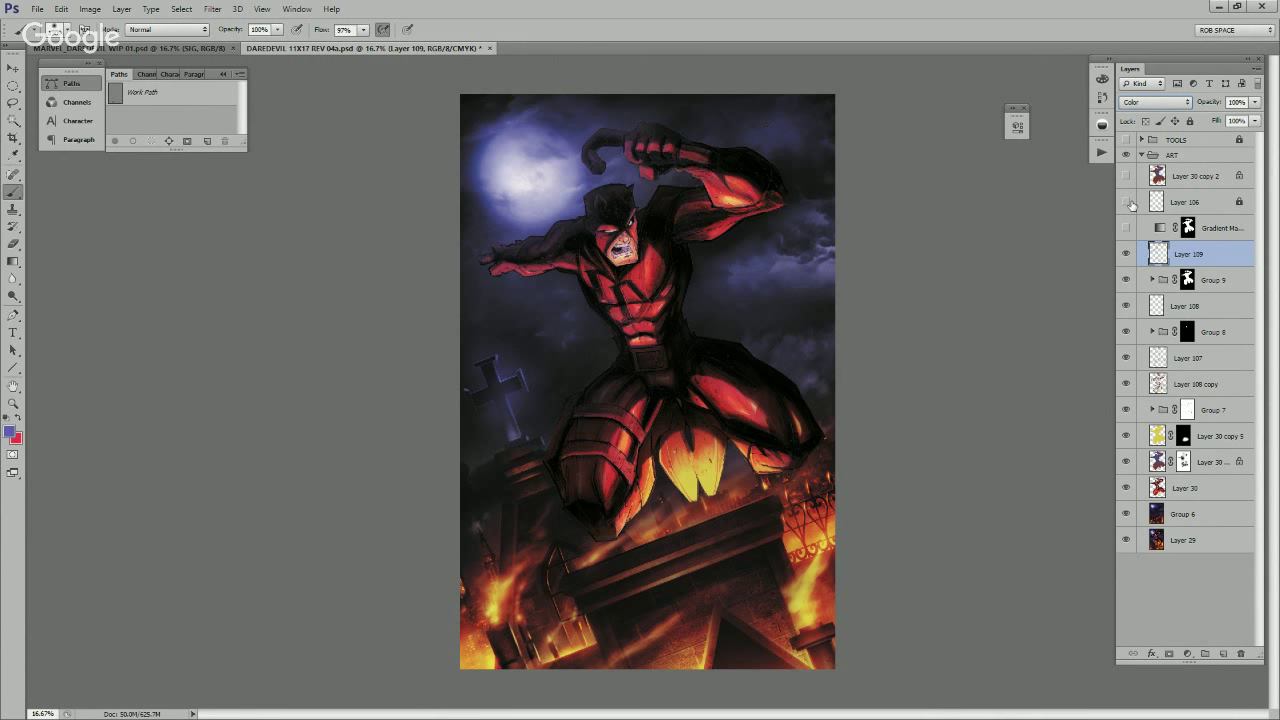
Step: Copy the blue paint to another layer and set the copy's blend mode to Soft Light
{"action": "key", "text": "ctrl+j"}
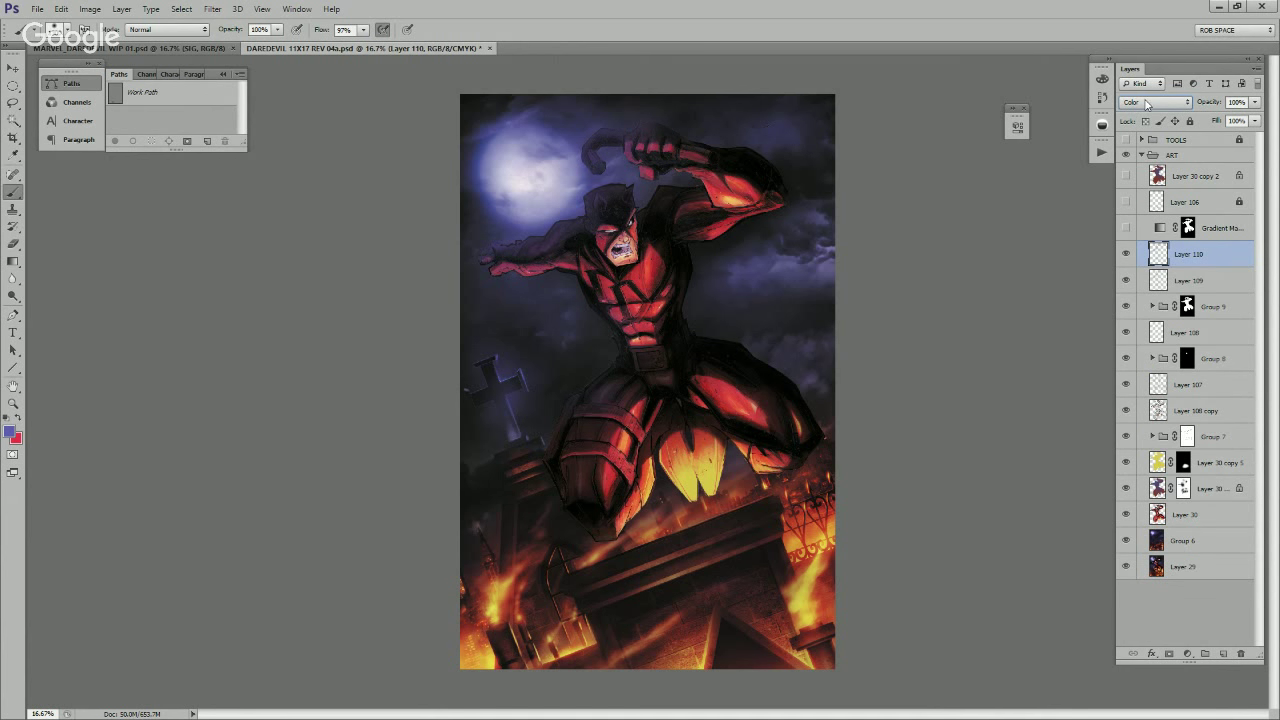
{"action": "left_click", "coordinate": [1146, 103]}
{"action": "left_click", "coordinate": [1137, 276]}
{"action": "key", "text": "Down"}
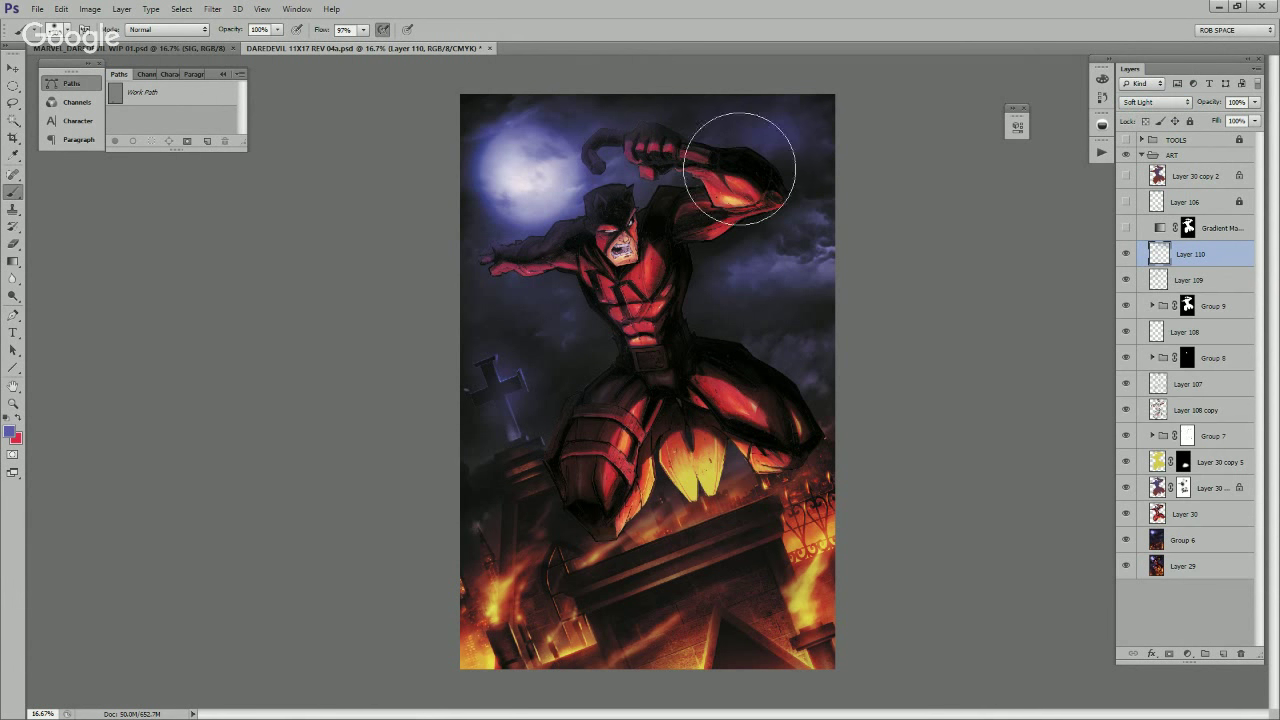
{"action": "left_click", "coordinate": [1158, 280]}
{"action": "left_click_drag", "start_coordinate": [722, 318], "coordinate": [783, 334]}
{"action": "key", "text": "ctrl+z"}
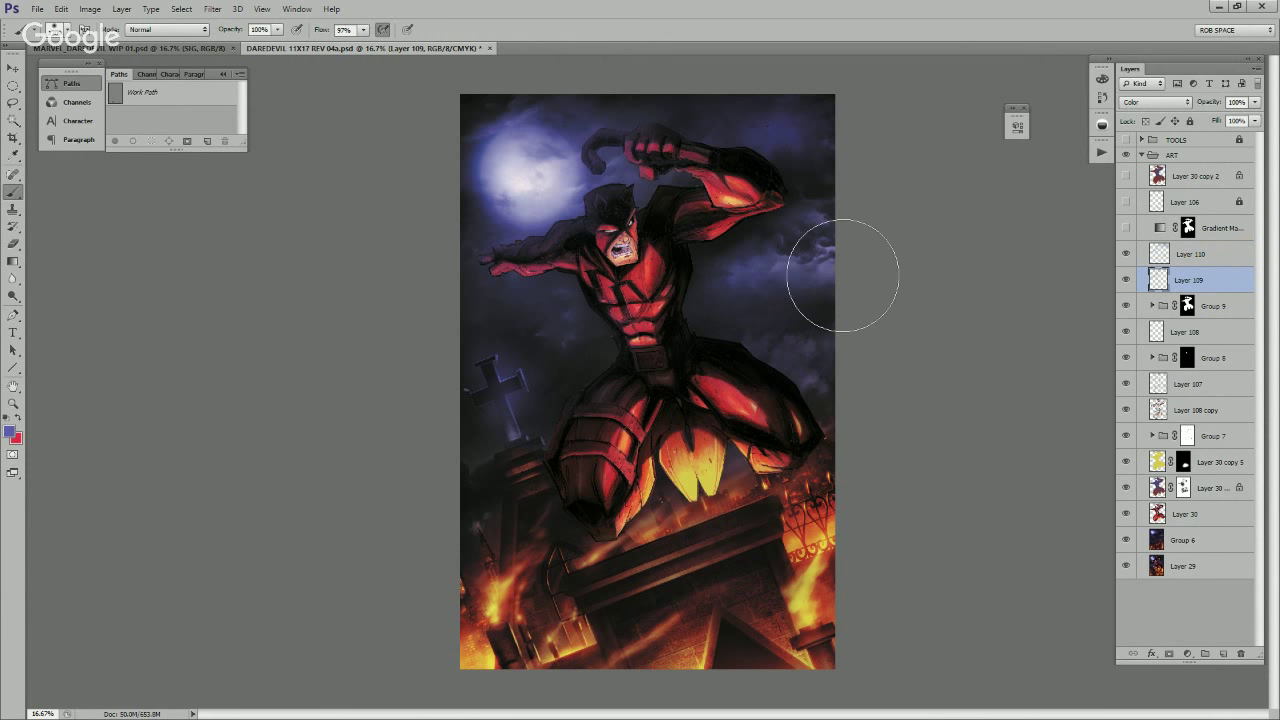
Step: Load the figure's outline as a selection, hide its edges and paint blue over the raised arm on the Soft Light layer
{"action": "key", "text": "alt+bracketright"}
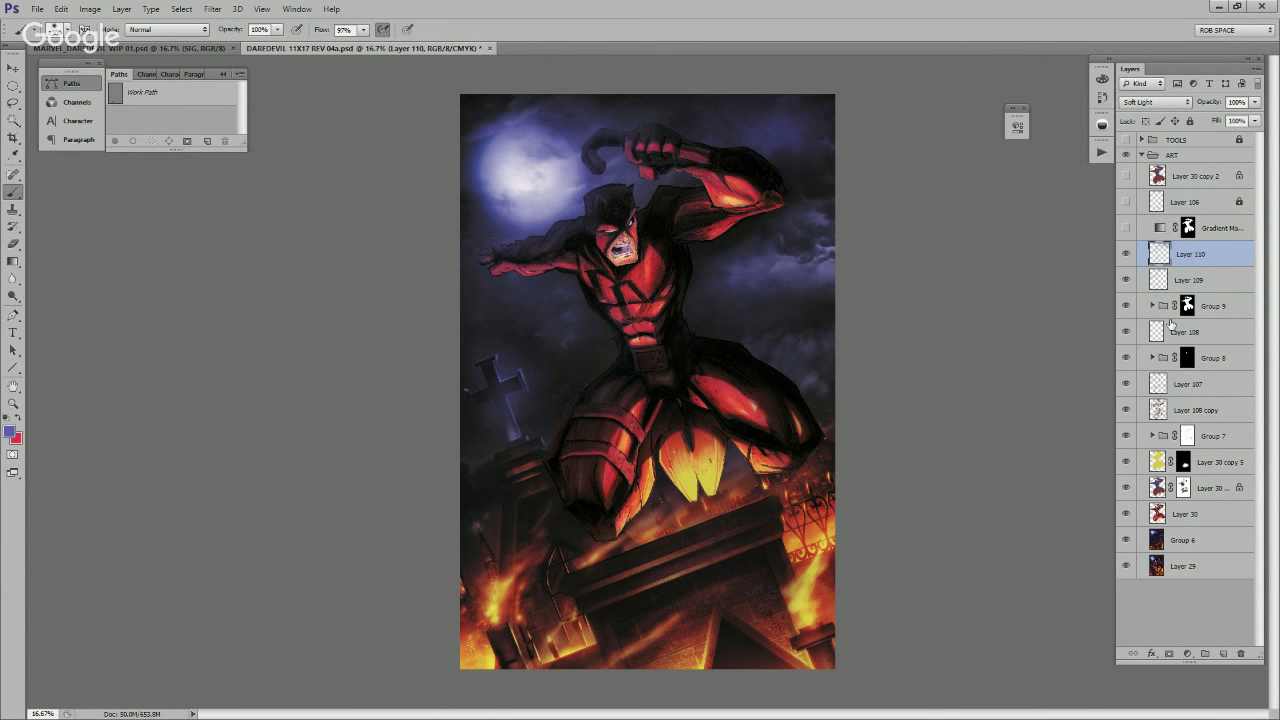
{"action": "left_click", "coordinate": [1152, 490], "text": "ctrl"}
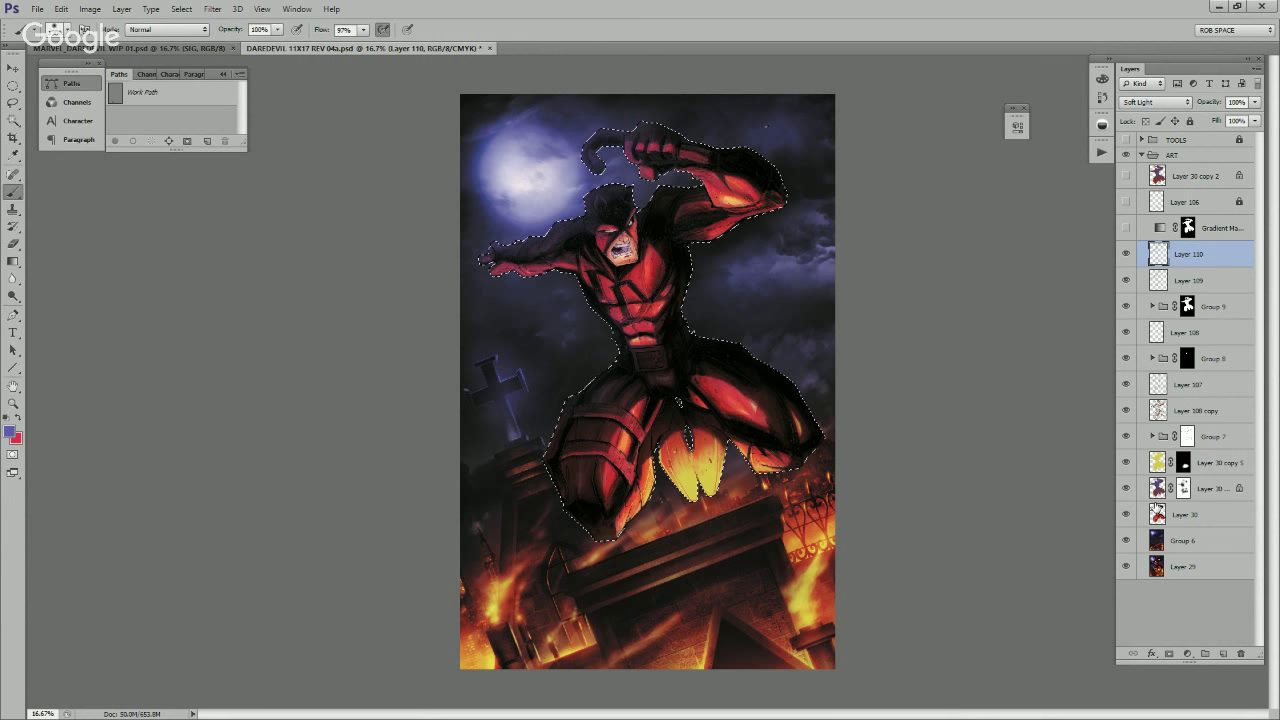
{"action": "key", "text": "ctrl+h"}
{"action": "key", "text": "ctrl+h"}
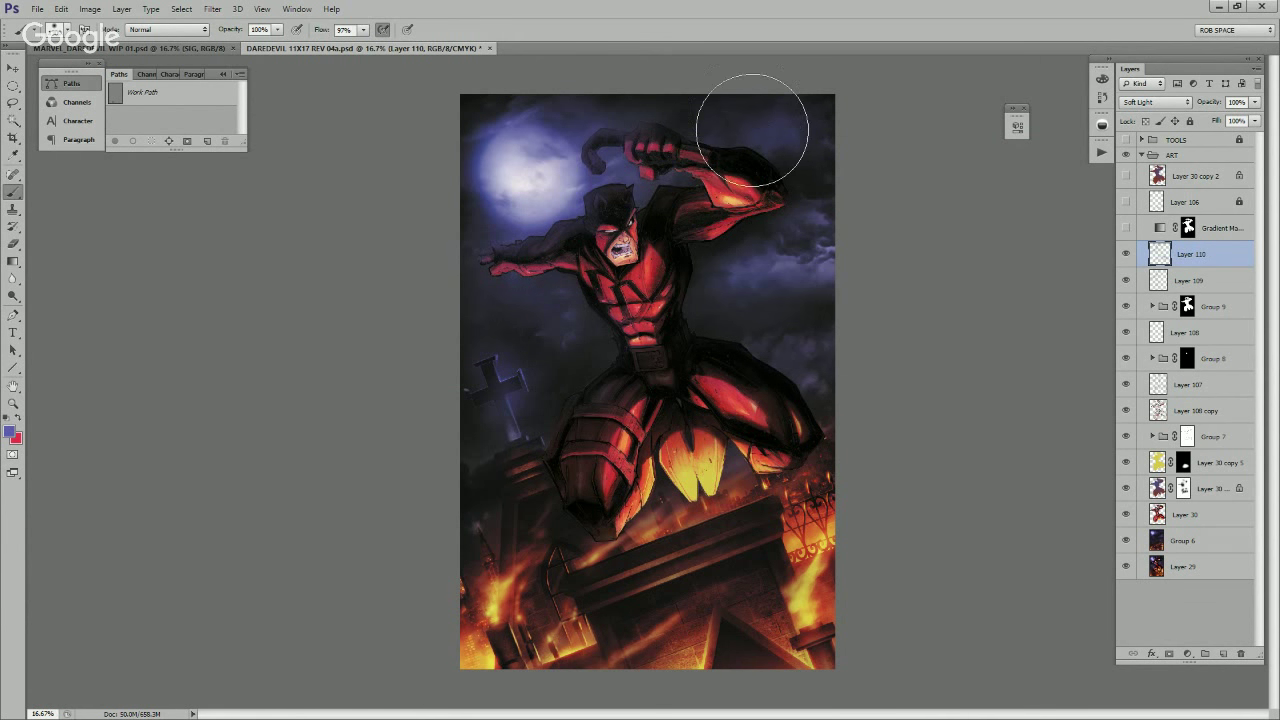
Step: Paint blue with a smaller brush along the raised arm, rear thigh and waist on the Color layer, undoing the stroke over the fist
{"action": "key", "text": "bracketleft"}
{"action": "key", "text": "bracketleft"}
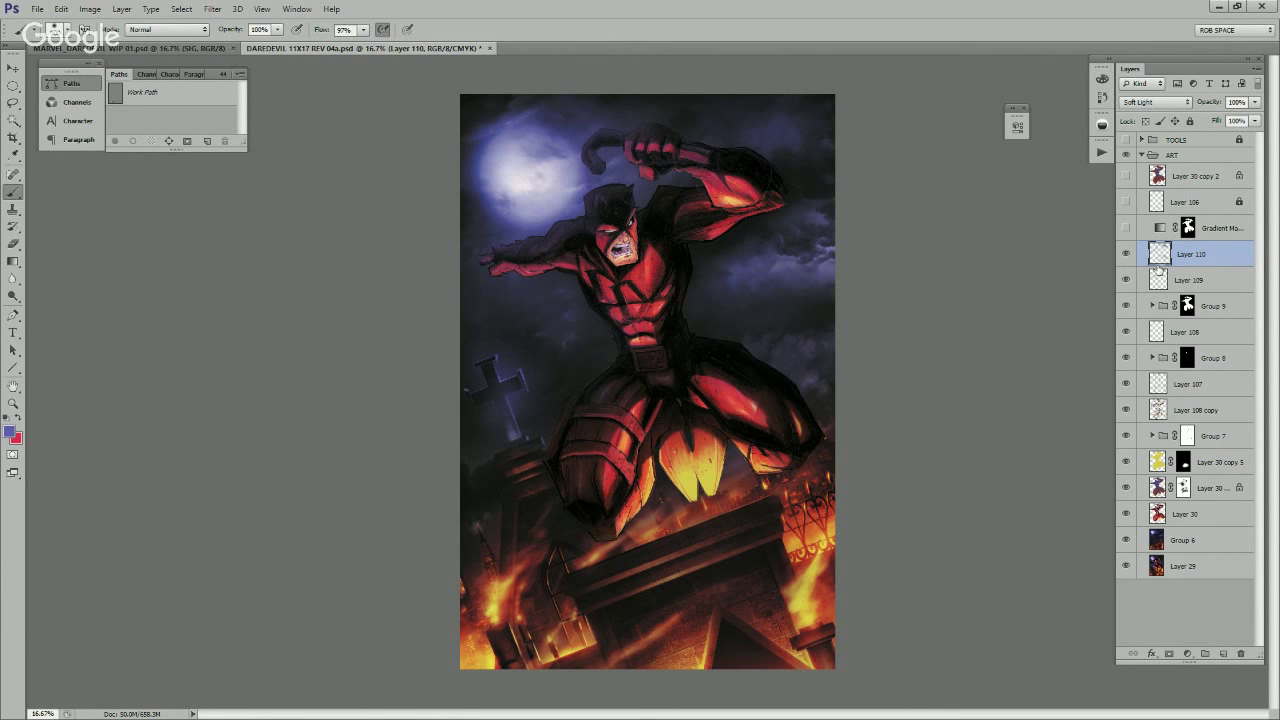
{"action": "key", "text": "alt+bracketleft"}
{"action": "left_click_drag", "start_coordinate": [743, 131], "coordinate": [806, 163]}
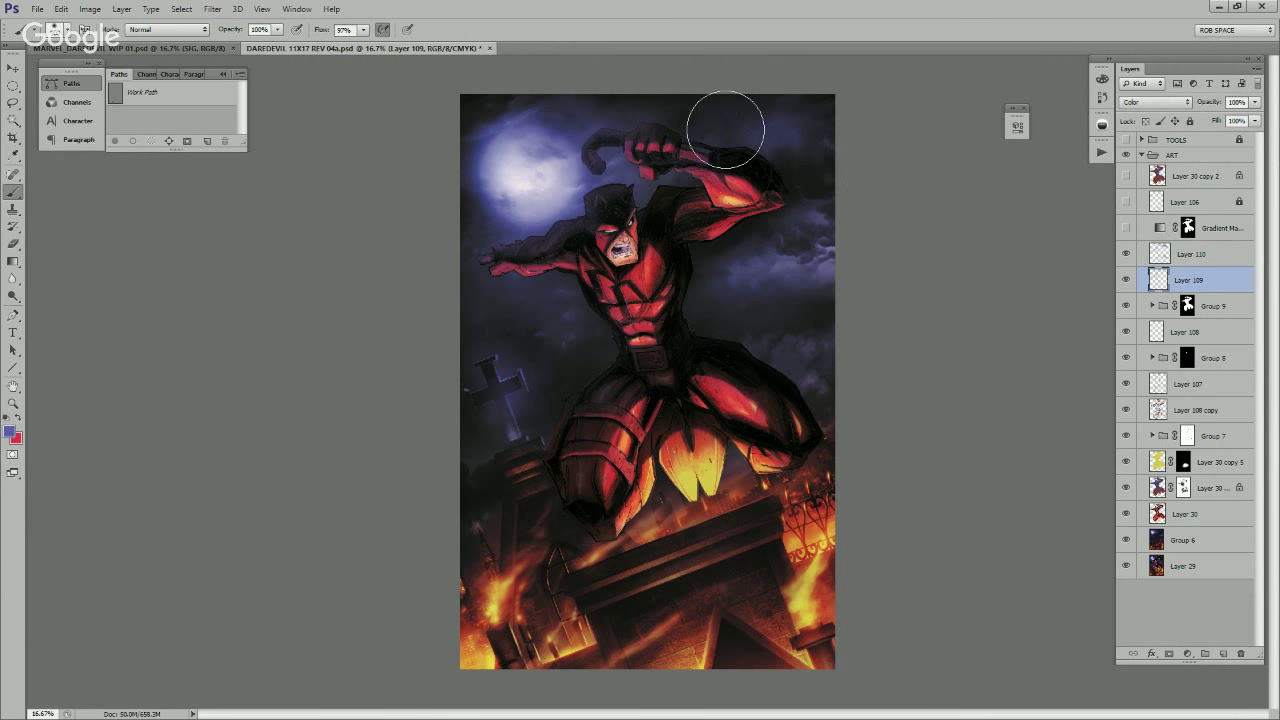
{"action": "left_click_drag", "start_coordinate": [726, 129], "coordinate": [807, 183]}
{"action": "left_click_drag", "start_coordinate": [707, 324], "coordinate": [803, 390]}
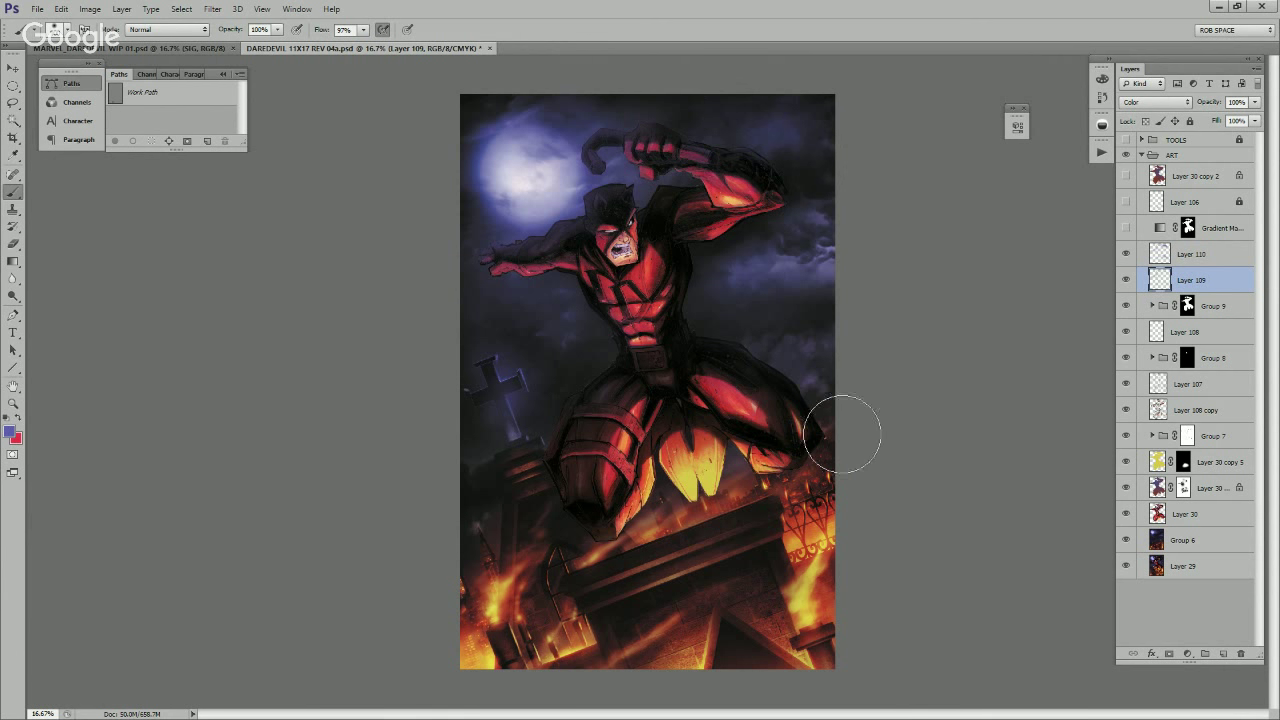
{"action": "mouse_move", "coordinate": [729, 310]}
{"action": "left_mouse_down"}
{"action": "mouse_move", "coordinate": [704, 291]}
{"action": "mouse_move", "coordinate": [689, 401]}
{"action": "mouse_move", "coordinate": [697, 264]}
{"action": "mouse_move", "coordinate": [674, 200]}
{"action": "mouse_move", "coordinate": [728, 329]}
{"action": "mouse_move", "coordinate": [770, 368]}
{"action": "left_mouse_up"}
{"action": "left_click_drag", "start_coordinate": [630, 139], "coordinate": [690, 142]}
{"action": "key", "text": "ctrl+z"}
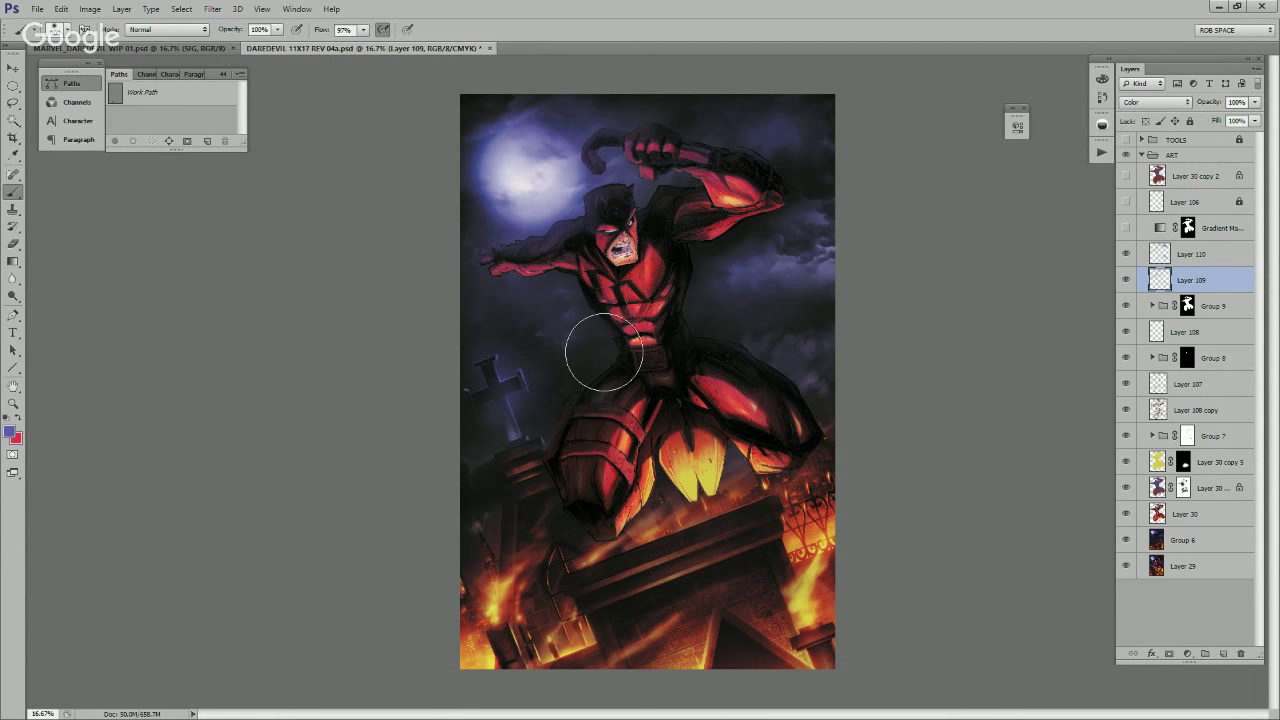
{"action": "mouse_move", "coordinate": [623, 383]}
{"action": "left_mouse_down"}
{"action": "mouse_move", "coordinate": [676, 433]}
{"action": "mouse_move", "coordinate": [667, 407]}
{"action": "mouse_move", "coordinate": [572, 354]}
{"action": "mouse_move", "coordinate": [559, 363]}
{"action": "mouse_move", "coordinate": [593, 476]}
{"action": "mouse_move", "coordinate": [597, 341]}
{"action": "left_mouse_up"}
Step: Sample warm reds from the artwork, paint them along the lower legs on the Color layer and compare with Group 9 hidden and shown
{"action": "key", "text": "x"}
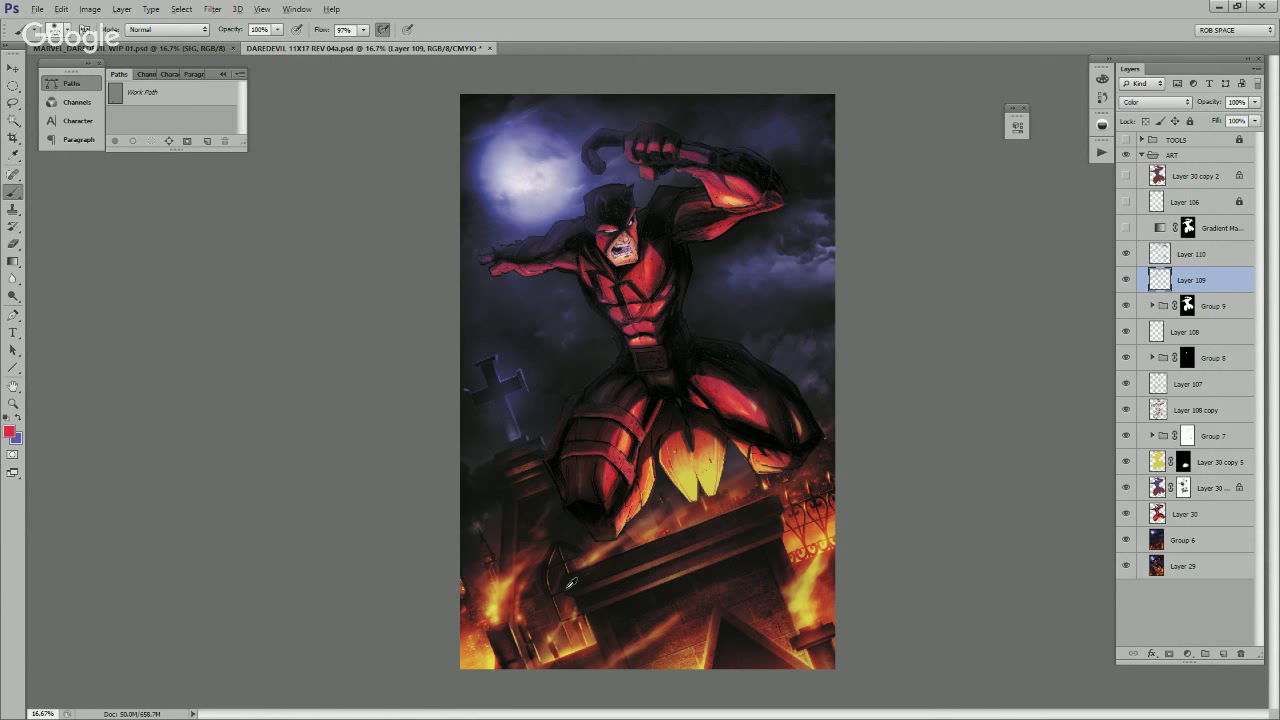
{"action": "left_click", "coordinate": [510, 568], "text": "alt"}
{"action": "mouse_move", "coordinate": [562, 546]}
{"action": "left_mouse_down"}
{"action": "mouse_move", "coordinate": [631, 546]}
{"action": "mouse_move", "coordinate": [642, 594]}
{"action": "mouse_move", "coordinate": [623, 553]}
{"action": "mouse_move", "coordinate": [573, 546]}
{"action": "mouse_move", "coordinate": [616, 582]}
{"action": "mouse_move", "coordinate": [606, 594]}
{"action": "mouse_move", "coordinate": [678, 601]}
{"action": "mouse_move", "coordinate": [737, 581]}
{"action": "mouse_move", "coordinate": [806, 481]}
{"action": "left_mouse_up"}
{"action": "left_click", "coordinate": [712, 480], "text": "alt"}
{"action": "mouse_move", "coordinate": [568, 576]}
{"action": "left_mouse_down"}
{"action": "mouse_move", "coordinate": [603, 543]}
{"action": "mouse_move", "coordinate": [633, 538]}
{"action": "mouse_move", "coordinate": [606, 540]}
{"action": "mouse_move", "coordinate": [611, 528]}
{"action": "mouse_move", "coordinate": [626, 569]}
{"action": "mouse_move", "coordinate": [576, 605]}
{"action": "left_mouse_up"}
{"action": "left_click", "coordinate": [725, 404], "text": "alt"}
{"action": "left_click", "coordinate": [1128, 307]}
{"action": "left_click", "coordinate": [1128, 307]}
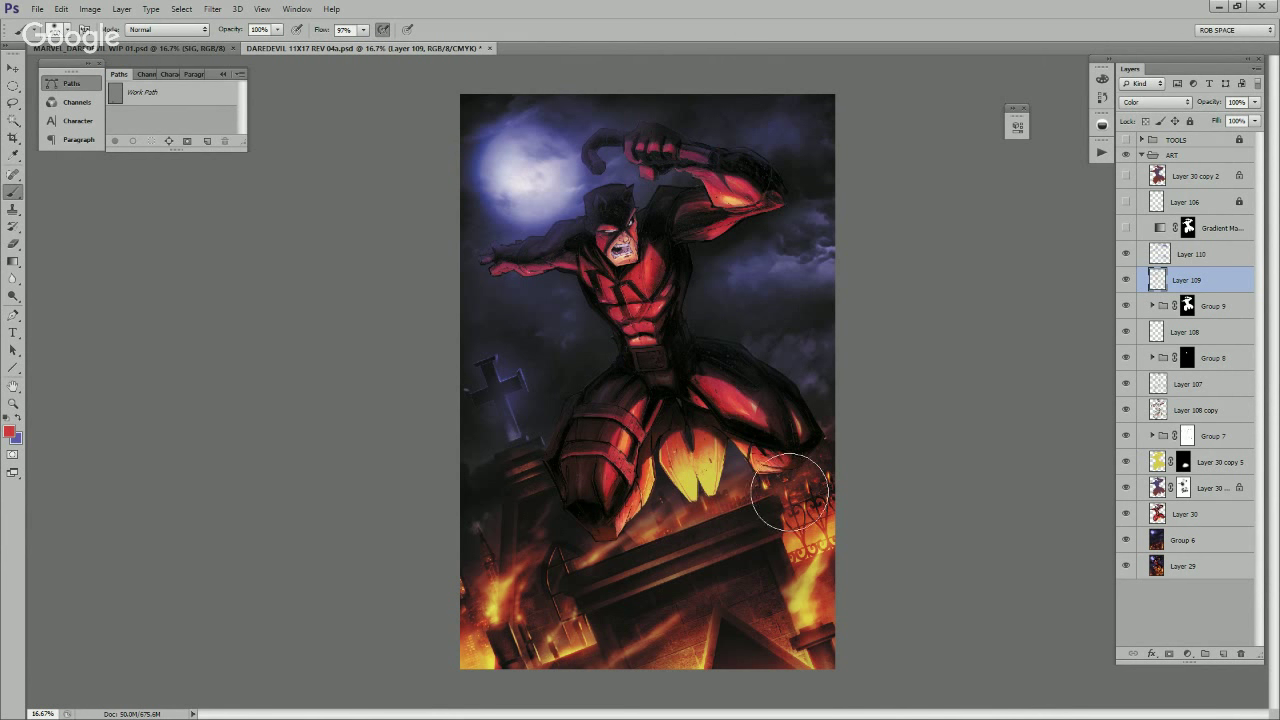
Step: Paint the sampled red over the front shin, the side of the torso and the head on the Soft Light layer
{"action": "left_click", "coordinate": [1190, 262]}
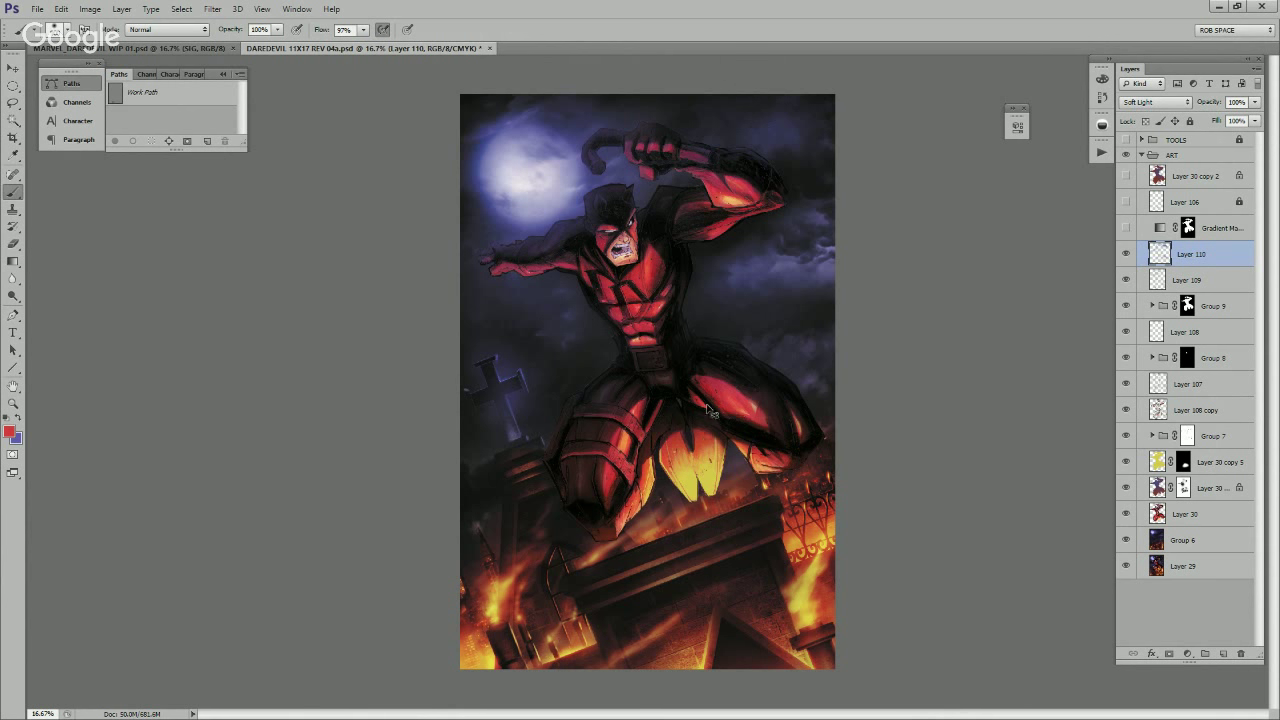
{"action": "left_click_drag", "start_coordinate": [617, 534], "coordinate": [616, 506]}
{"action": "left_click_drag", "start_coordinate": [693, 351], "coordinate": [678, 299]}
{"action": "left_click_drag", "start_coordinate": [609, 194], "coordinate": [613, 222]}
Step: Add a new layer above Layer 110 for detail work on the strapped front leg
{"action": "key", "text": "z"}
{"action": "left_click", "coordinate": [811, 446], "text": "alt"}
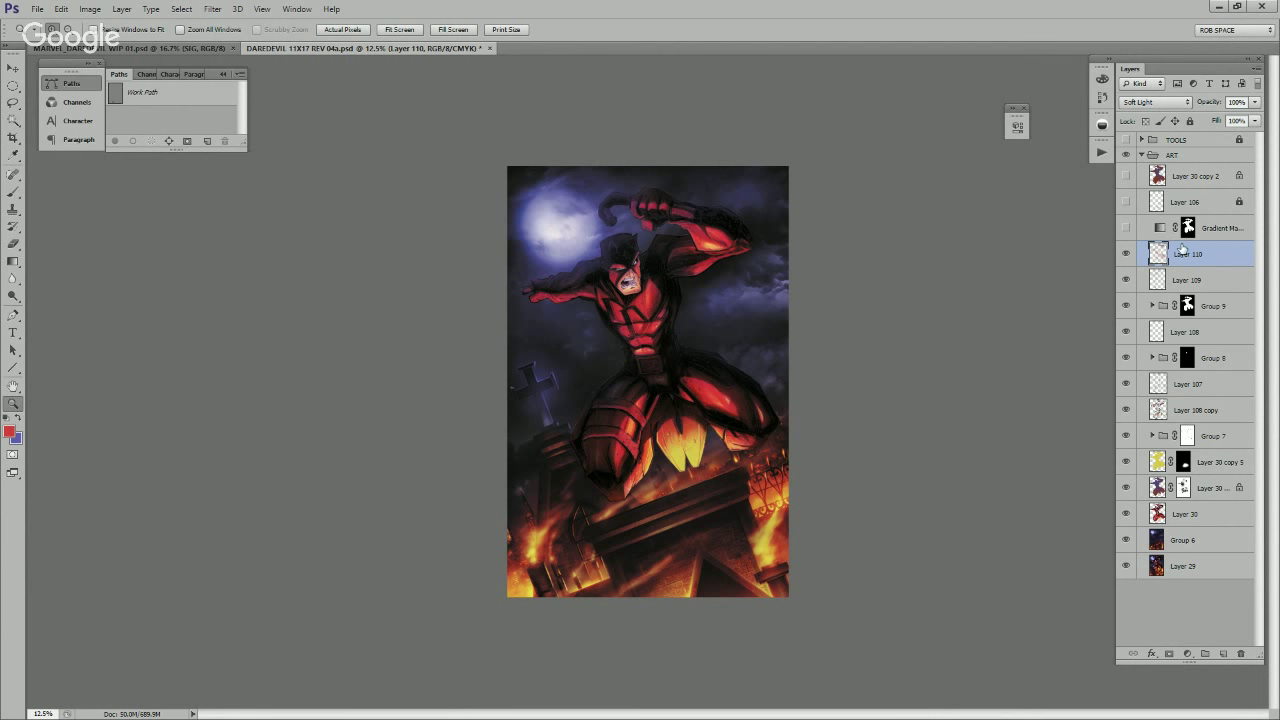
{"action": "left_click", "coordinate": [1223, 654]}
{"action": "left_click", "coordinate": [624, 487]}
{"action": "left_click", "coordinate": [624, 487]}
{"action": "left_click", "coordinate": [624, 487]}
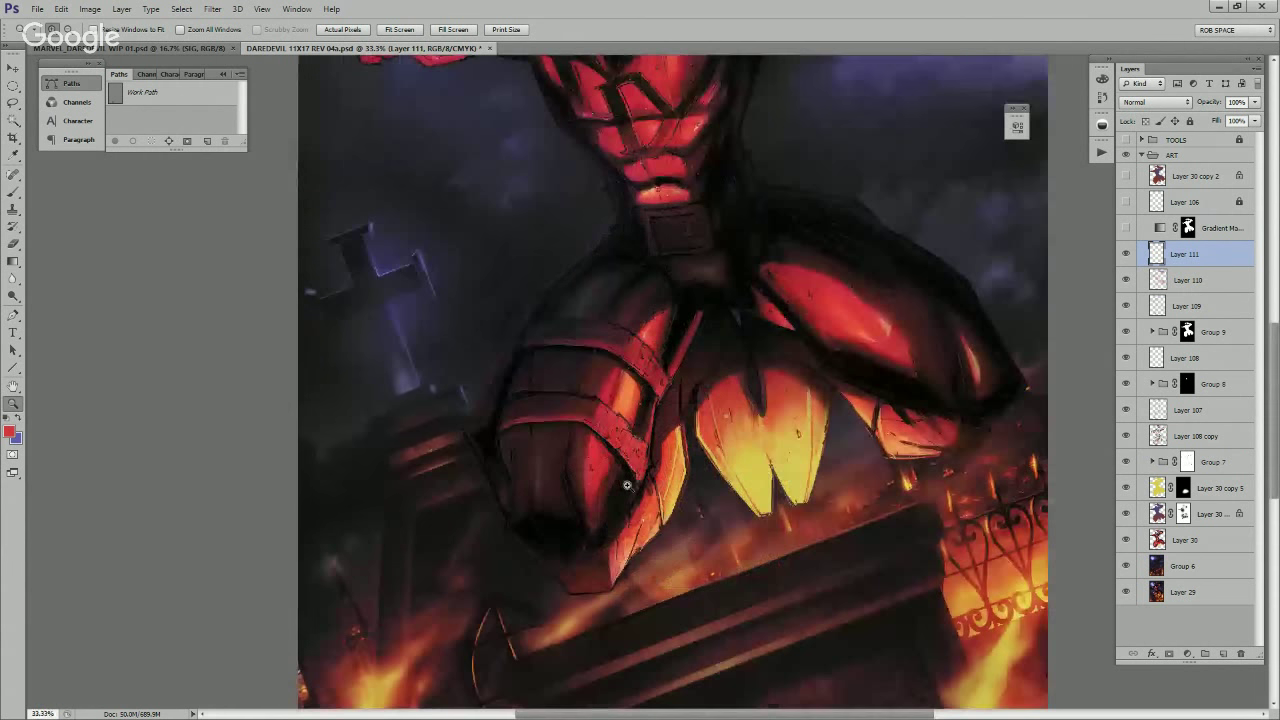
{"action": "left_click", "coordinate": [627, 486]}
Step: Choose the hard 19 px MyBrush preset and set the brush flow to 100%
{"action": "key", "text": "b"}
{"action": "right_click", "coordinate": [392, 410]}
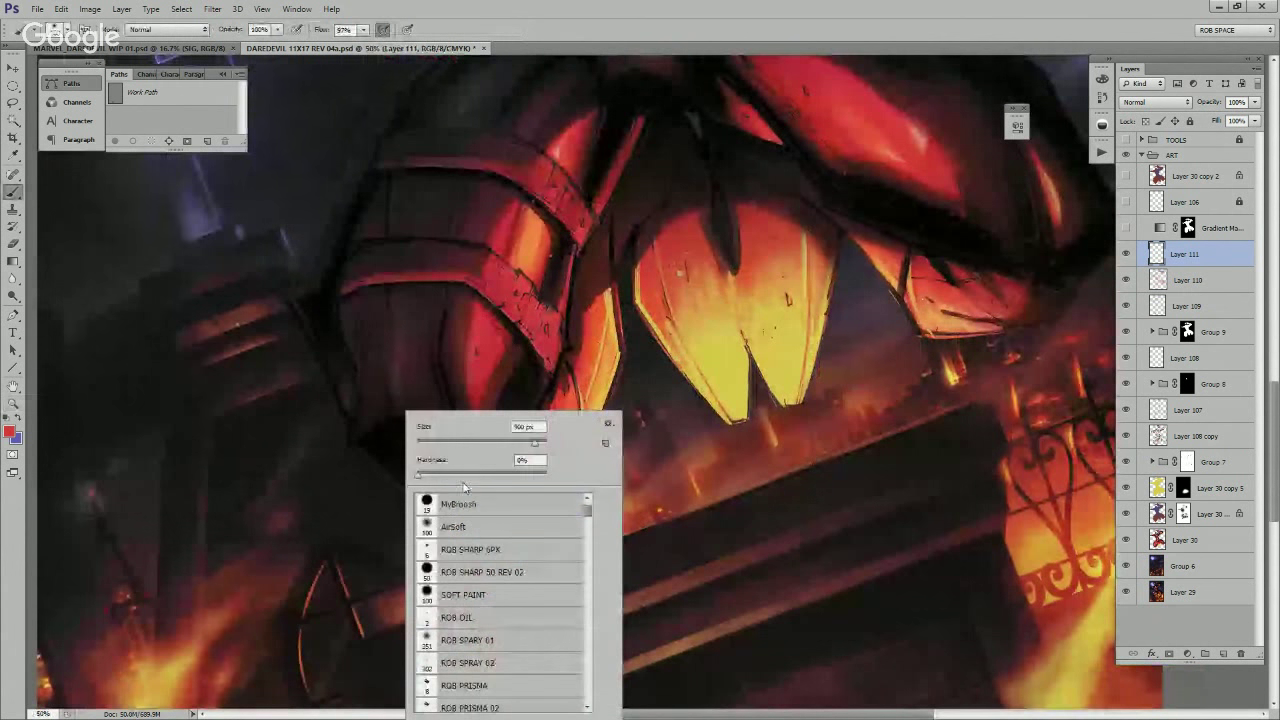
{"action": "scroll", "coordinate": [588, 519], "scroll_direction": "down", "scroll_amount": 3}
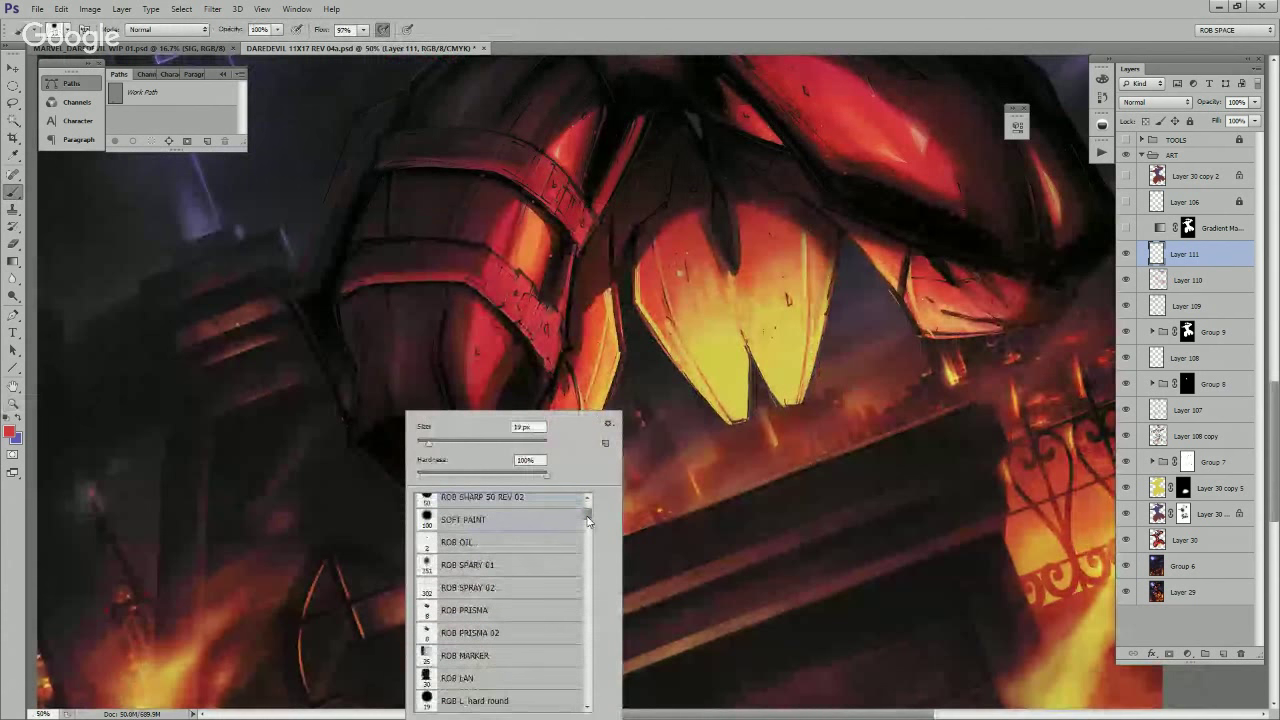
{"action": "left_click_drag", "start_coordinate": [588, 519], "coordinate": [588, 510]}
{"action": "double_click", "coordinate": [555, 507]}
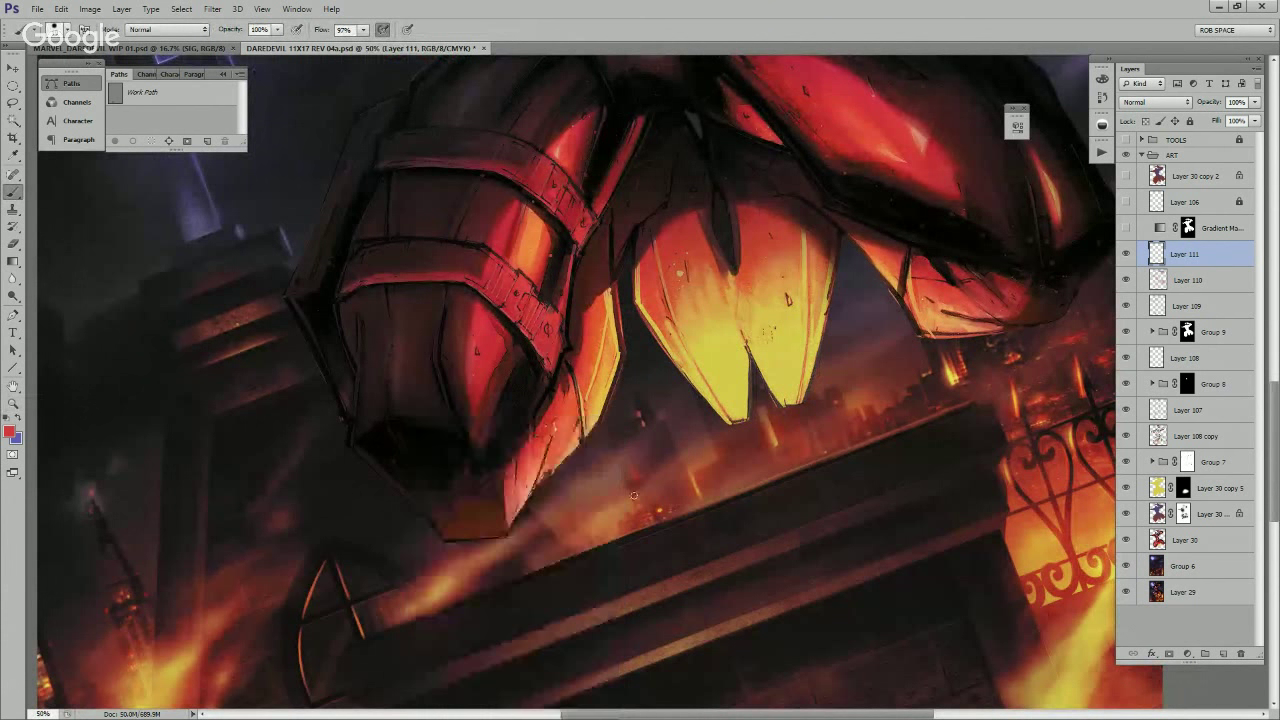
{"action": "left_click", "coordinate": [363, 29]}
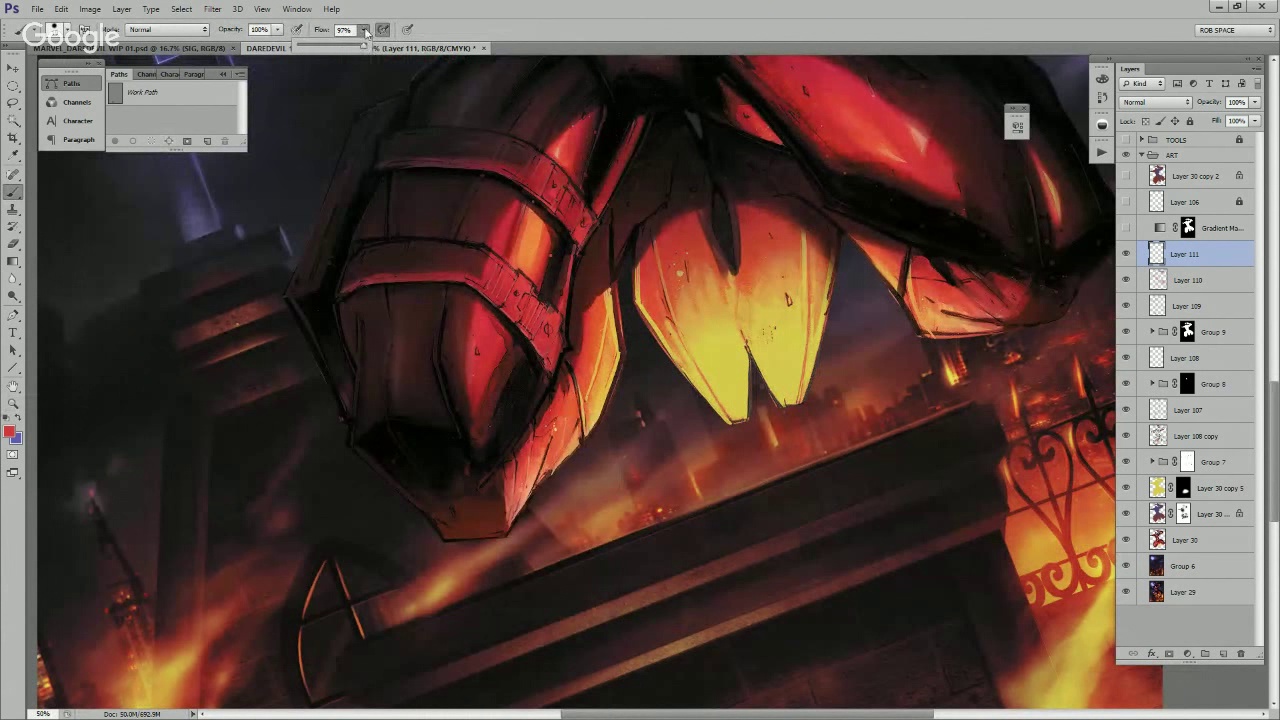
{"action": "left_click_drag", "start_coordinate": [364, 45], "coordinate": [404, 40]}
{"action": "left_click", "coordinate": [423, 32]}
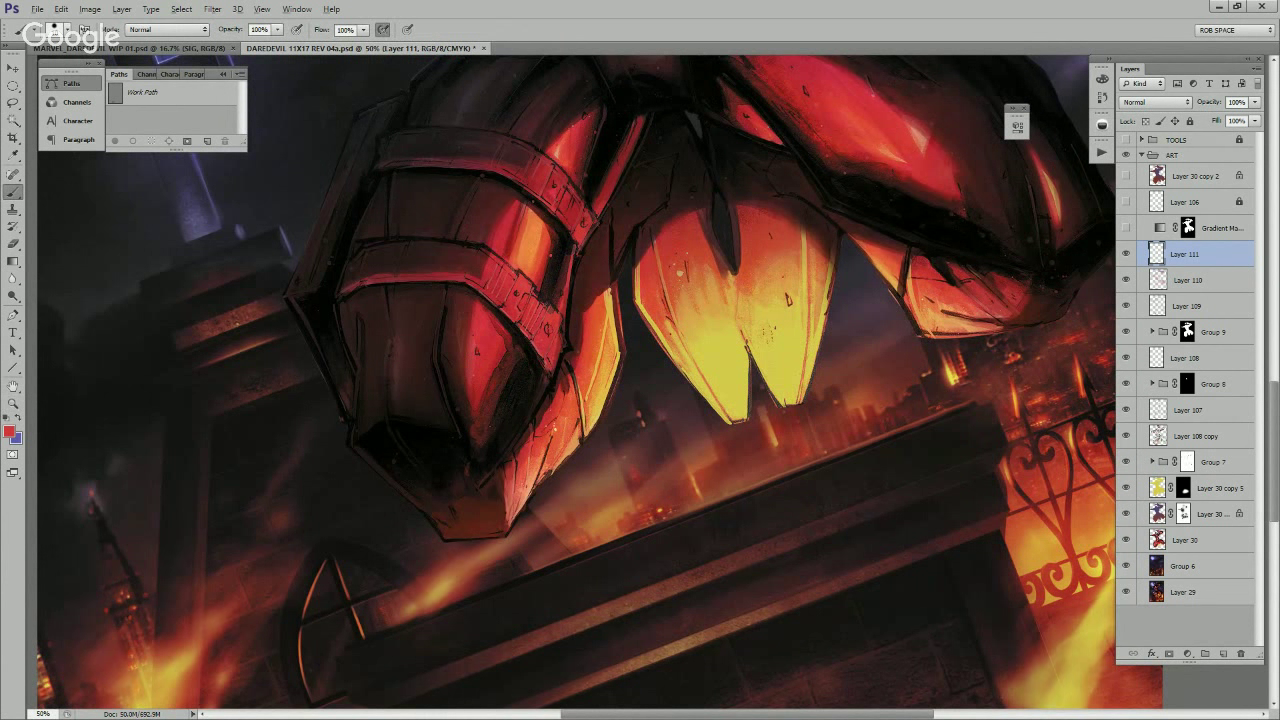
Step: Sample orange from the lit armour and paint a thin rim light along the strapped front leg's lower tip and outer edges
{"action": "left_click", "coordinate": [534, 243], "text": "alt"}
{"action": "left_click_drag", "start_coordinate": [389, 482], "coordinate": [435, 525]}
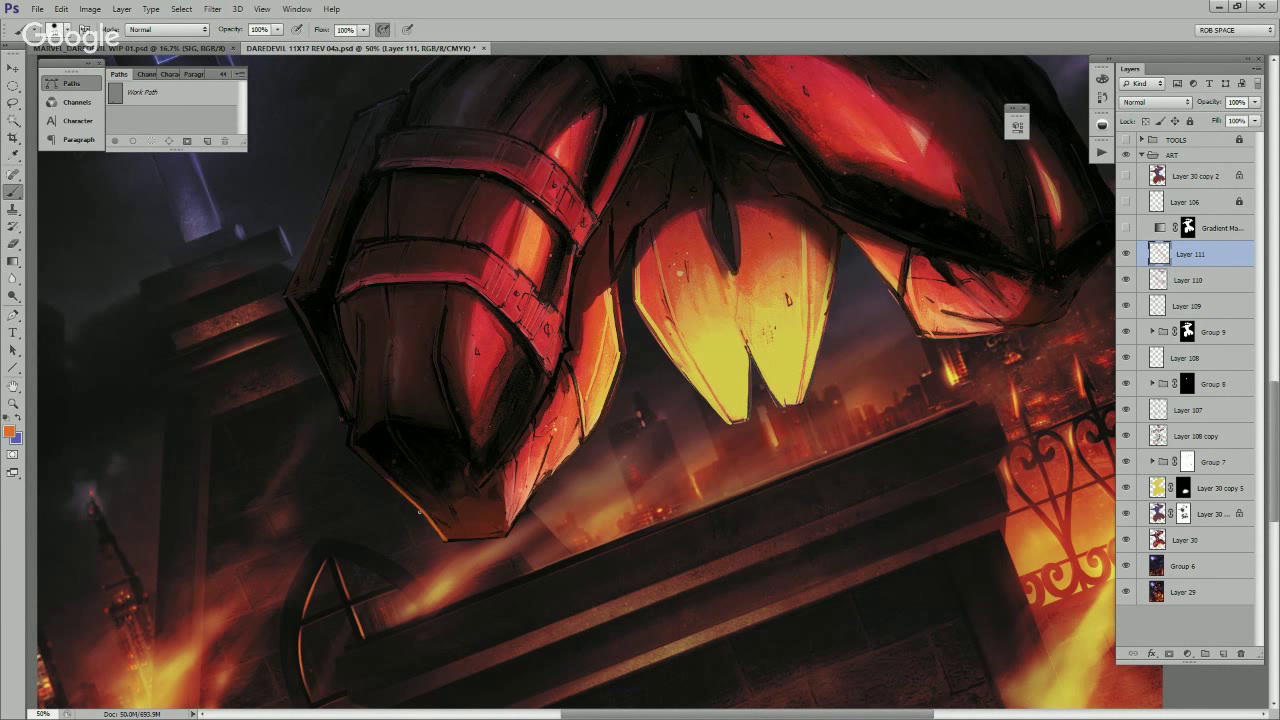
{"action": "left_click_drag", "start_coordinate": [360, 456], "coordinate": [392, 484]}
{"action": "mouse_move", "coordinate": [350, 430]}
{"action": "left_mouse_down"}
{"action": "mouse_move", "coordinate": [399, 490]}
{"action": "mouse_move", "coordinate": [425, 445]}
{"action": "mouse_move", "coordinate": [730, 365]}
{"action": "mouse_move", "coordinate": [774, 399]}
{"action": "left_mouse_up"}
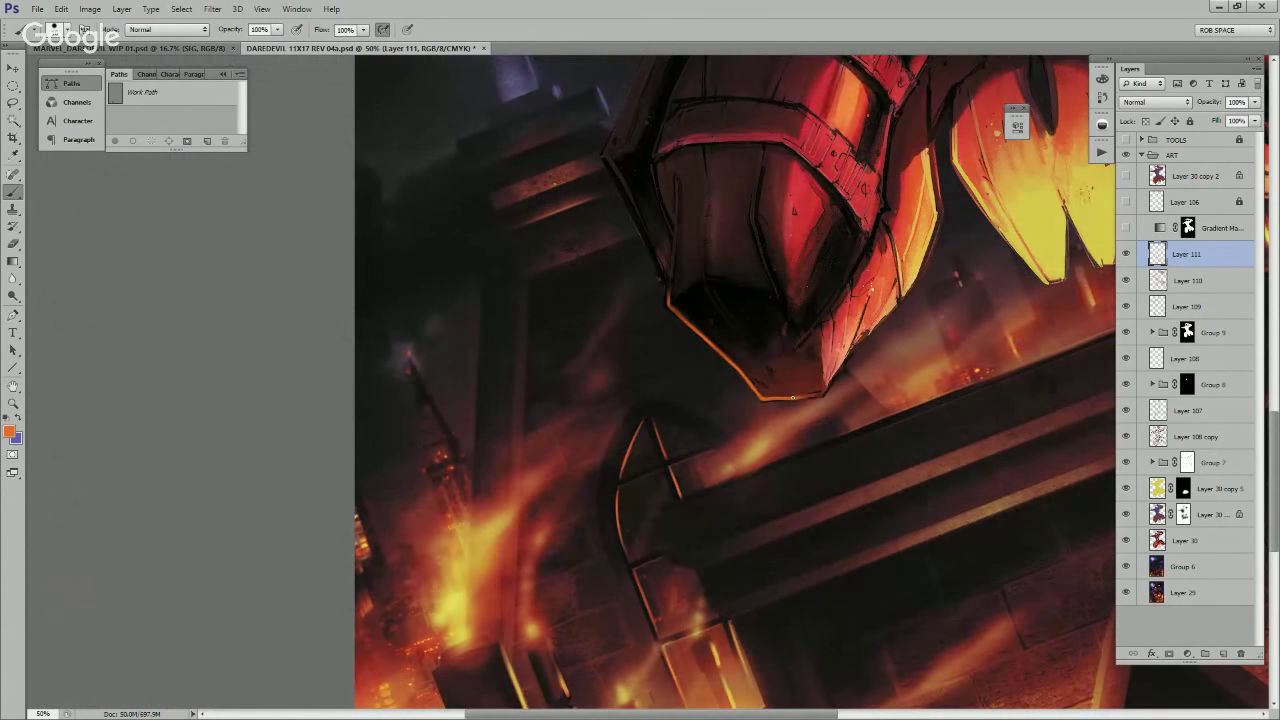
{"action": "left_click_drag", "start_coordinate": [746, 346], "coordinate": [737, 434]}
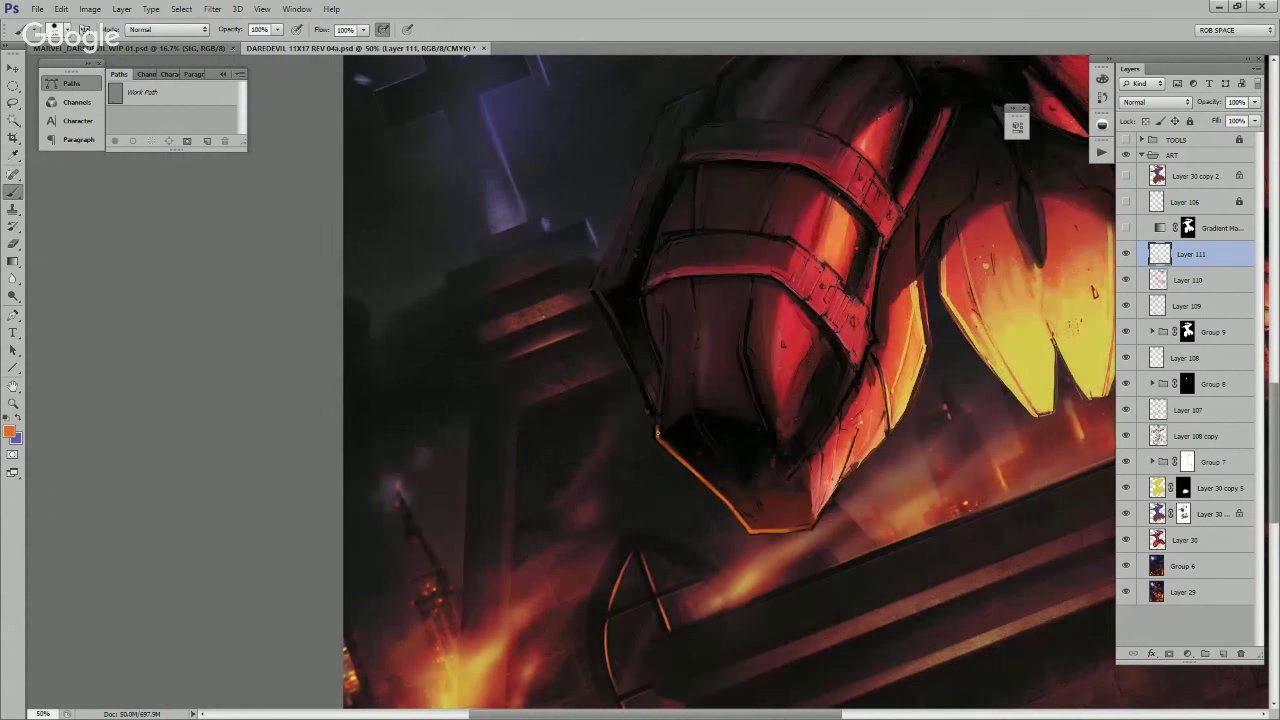
{"action": "mouse_move", "coordinate": [657, 434]}
{"action": "left_mouse_down"}
{"action": "mouse_move", "coordinate": [660, 408]}
{"action": "mouse_move", "coordinate": [626, 362]}
{"action": "left_mouse_up"}
{"action": "left_click_drag", "start_coordinate": [598, 307], "coordinate": [632, 372]}
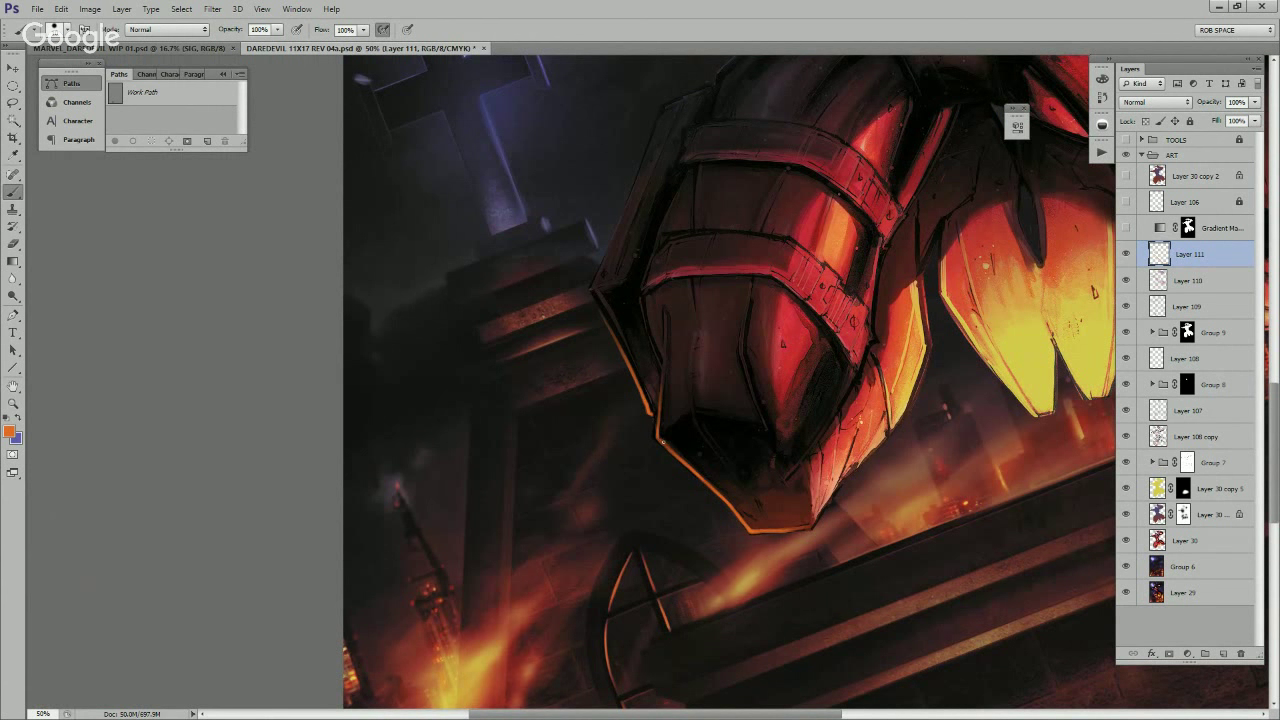
{"action": "mouse_move", "coordinate": [733, 496]}
{"action": "left_mouse_down"}
{"action": "mouse_move", "coordinate": [605, 380]}
{"action": "mouse_move", "coordinate": [636, 426]}
{"action": "left_mouse_up"}
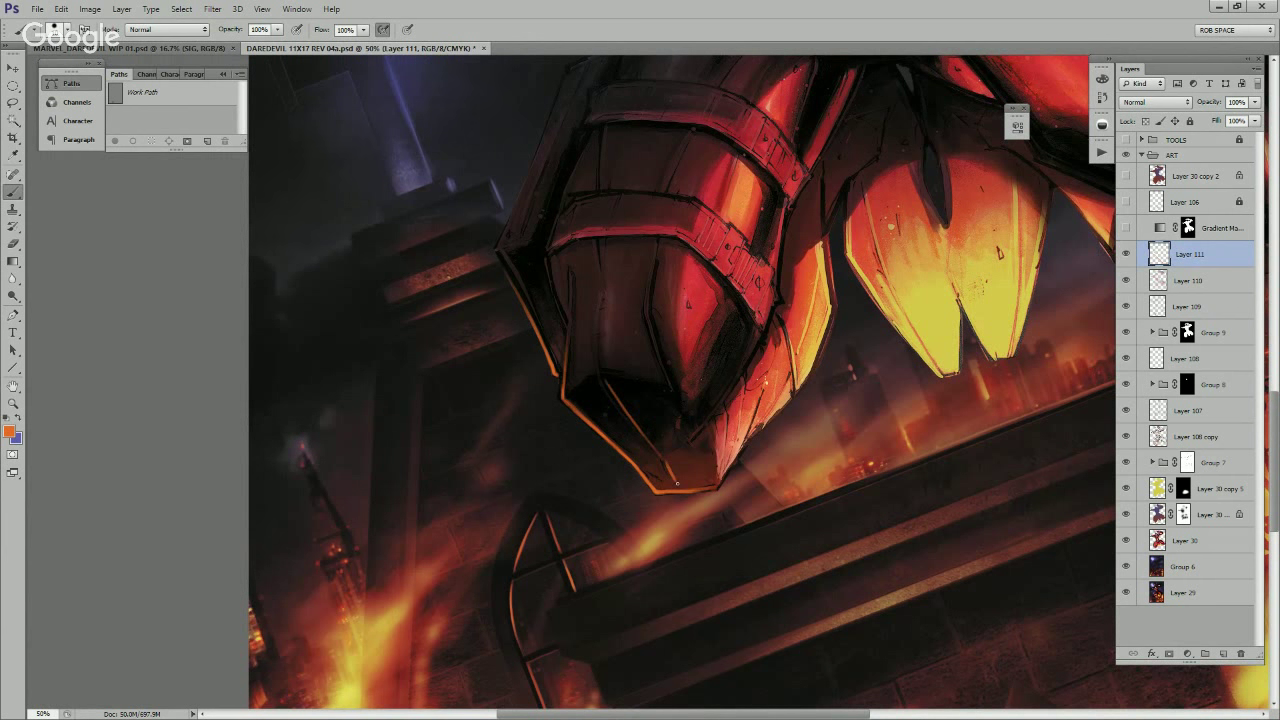
{"action": "left_click_drag", "start_coordinate": [763, 439], "coordinate": [747, 430]}
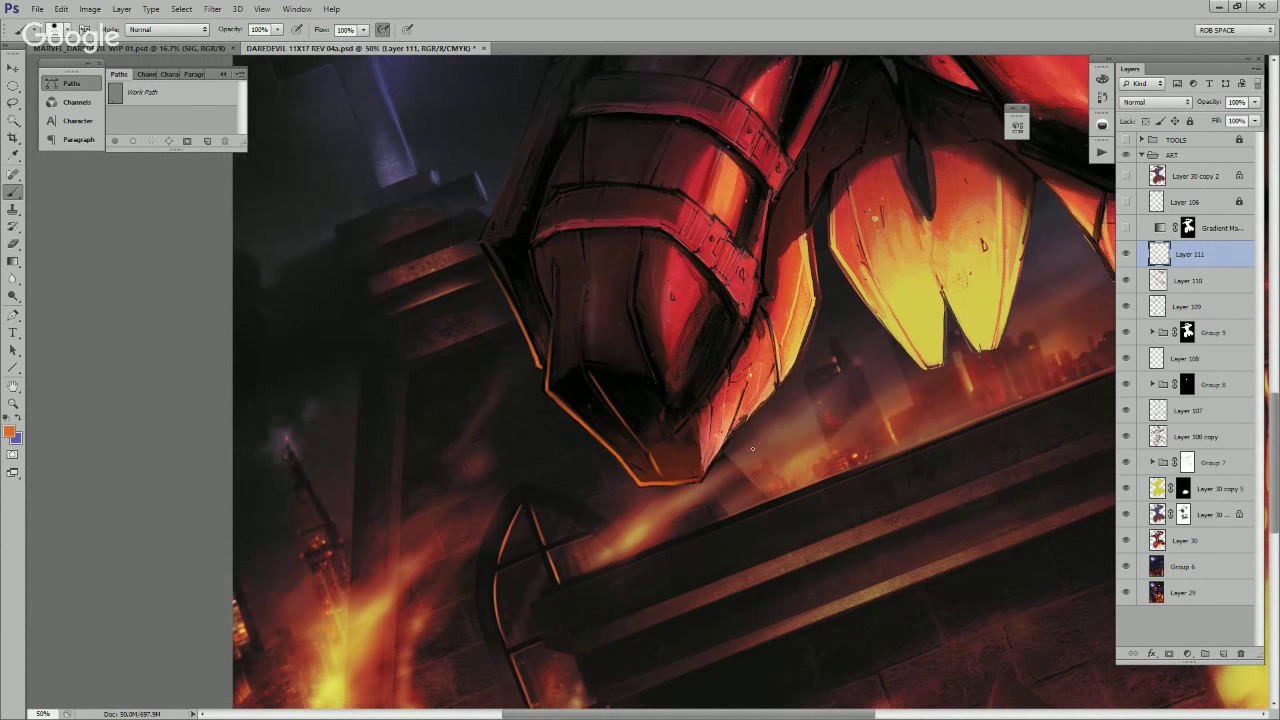
Step: Paint yellow highlights over the orange rim at the front leg's tip and outer edge, undoing the first strokes
{"action": "key", "text": "x"}
{"action": "key", "text": "Return"}
{"action": "mouse_move", "coordinate": [637, 481]}
{"action": "left_mouse_down"}
{"action": "mouse_move", "coordinate": [609, 448]}
{"action": "mouse_move", "coordinate": [652, 485]}
{"action": "left_mouse_up"}
{"action": "key", "text": "ctrl+alt+z"}
{"action": "key", "text": "ctrl+alt+z"}
{"action": "left_click_drag", "start_coordinate": [609, 451], "coordinate": [642, 480]}
{"action": "left_click_drag", "start_coordinate": [543, 365], "coordinate": [530, 340]}
{"action": "left_click_drag", "start_coordinate": [796, 376], "coordinate": [771, 457]}
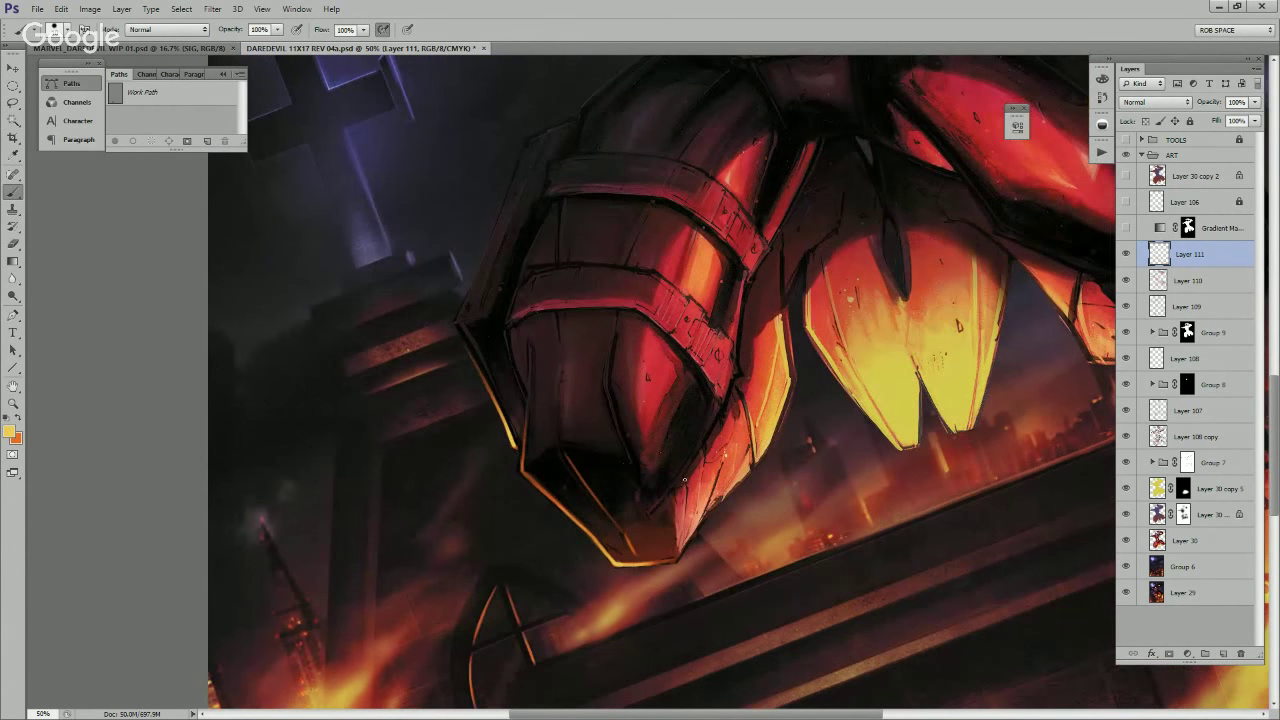
Step: Paint yellow rim light along the inner lower edge of the front boot up from its tip
{"action": "key", "text": "x"}
{"action": "key", "text": "x"}
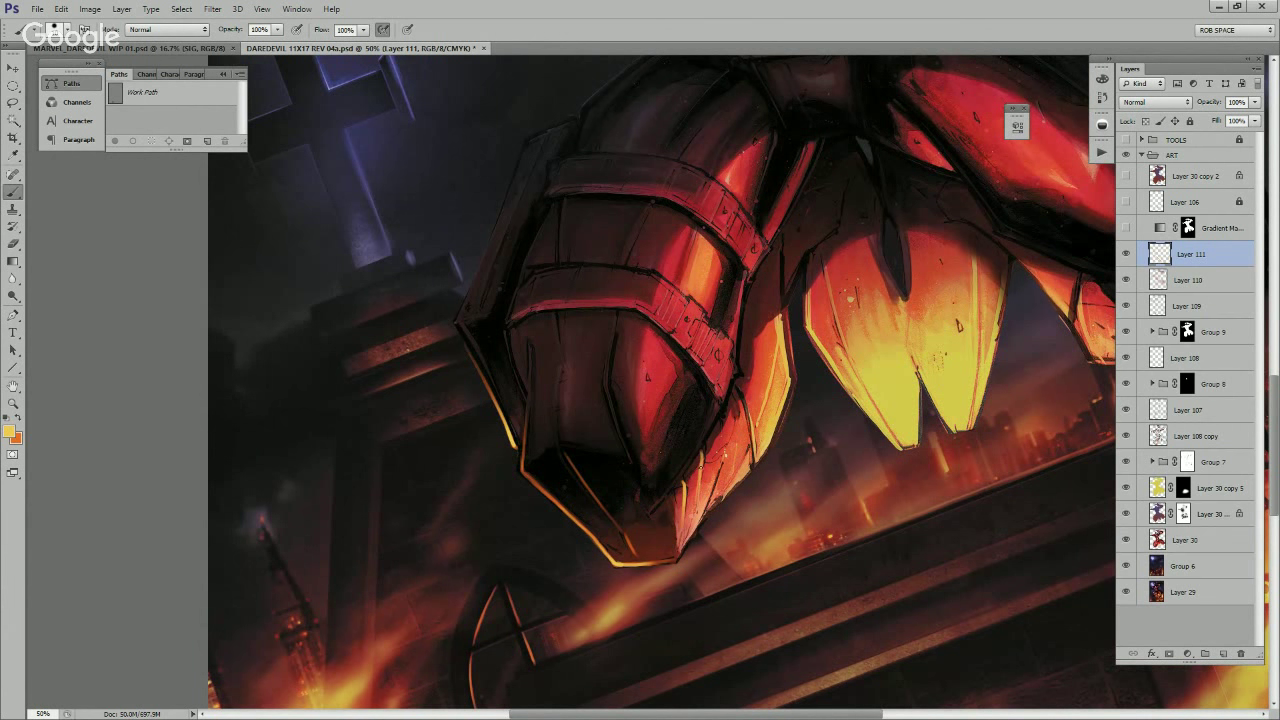
{"action": "left_click_drag", "start_coordinate": [717, 466], "coordinate": [678, 558]}
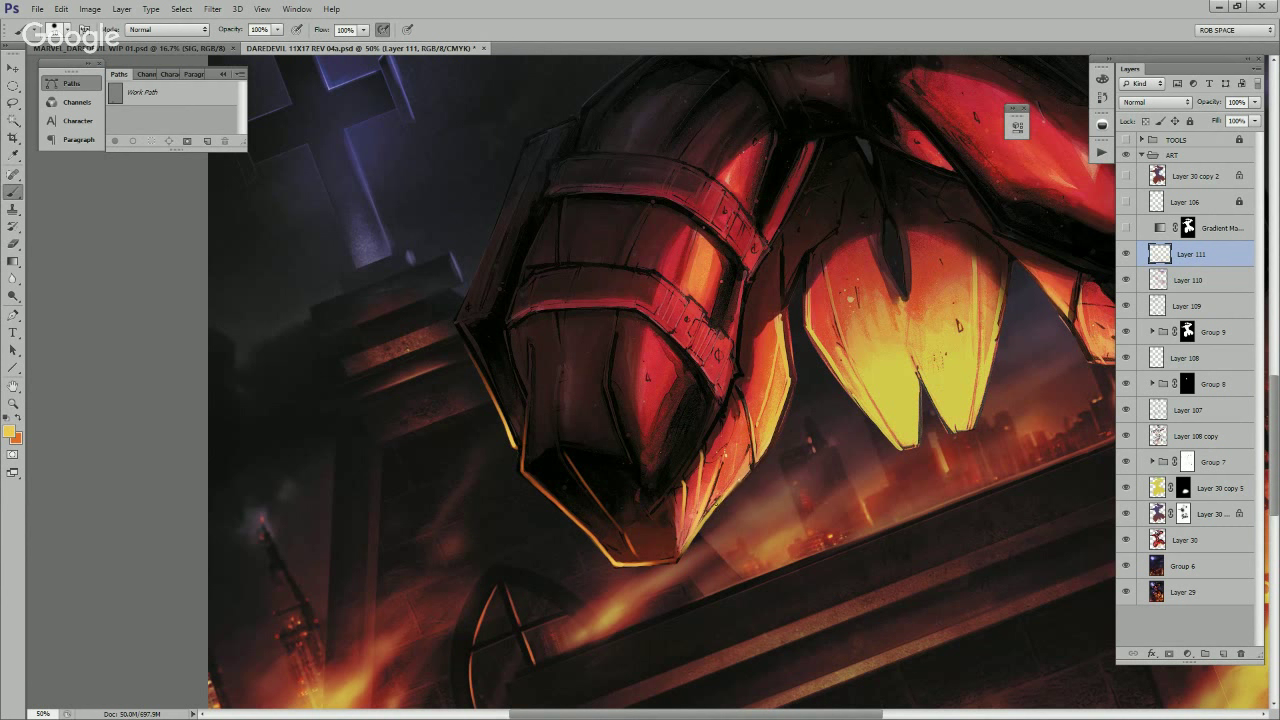
{"action": "left_click_drag", "start_coordinate": [752, 466], "coordinate": [730, 494]}
{"action": "key", "text": "x"}
Step: Paint a thin yellow highlight along the central ridge of the strapped front leg and work over it with the Eraser
{"action": "left_click_drag", "start_coordinate": [821, 399], "coordinate": [808, 482]}
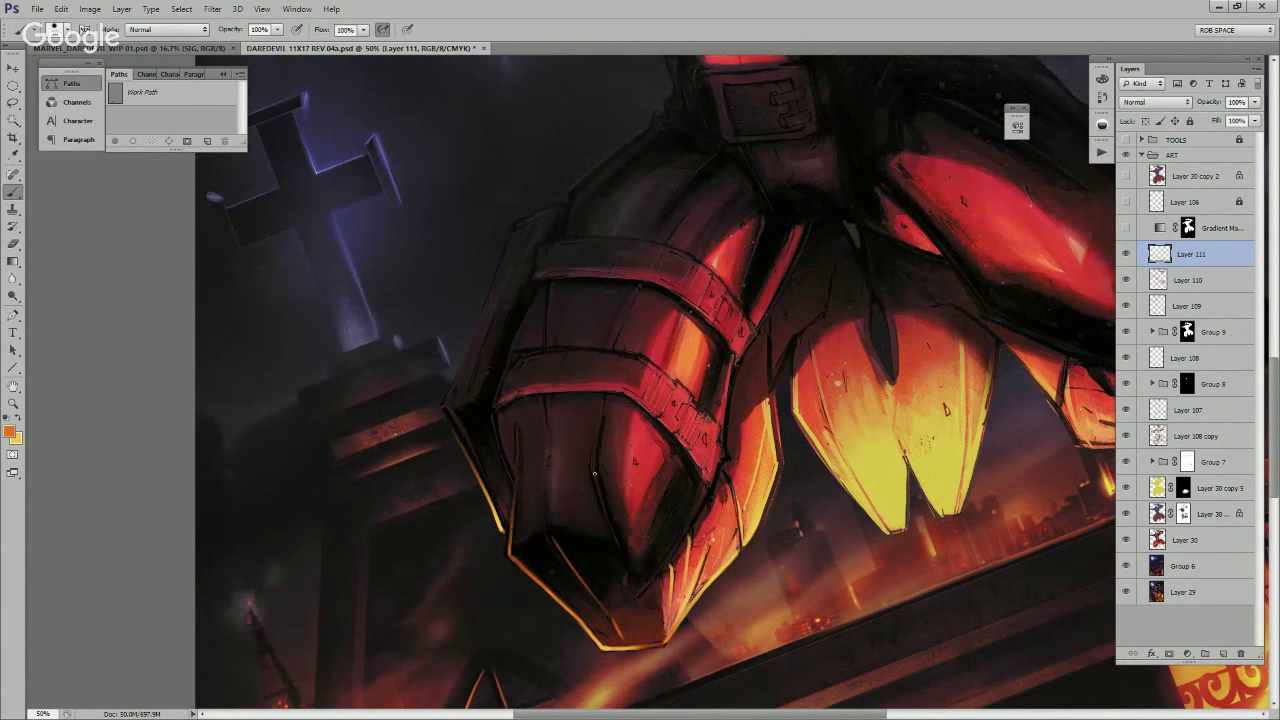
{"action": "key", "text": "x"}
{"action": "left_click_drag", "start_coordinate": [592, 466], "coordinate": [600, 504]}
{"action": "key", "text": "e"}
{"action": "left_click_drag", "start_coordinate": [594, 467], "coordinate": [597, 489]}
{"action": "key", "text": "b"}
Step: Paint orange rim light along the shadowed side of the front leg beside the straps and at its outer corner
{"action": "left_click_drag", "start_coordinate": [596, 418], "coordinate": [677, 439]}
{"action": "key", "text": "x"}
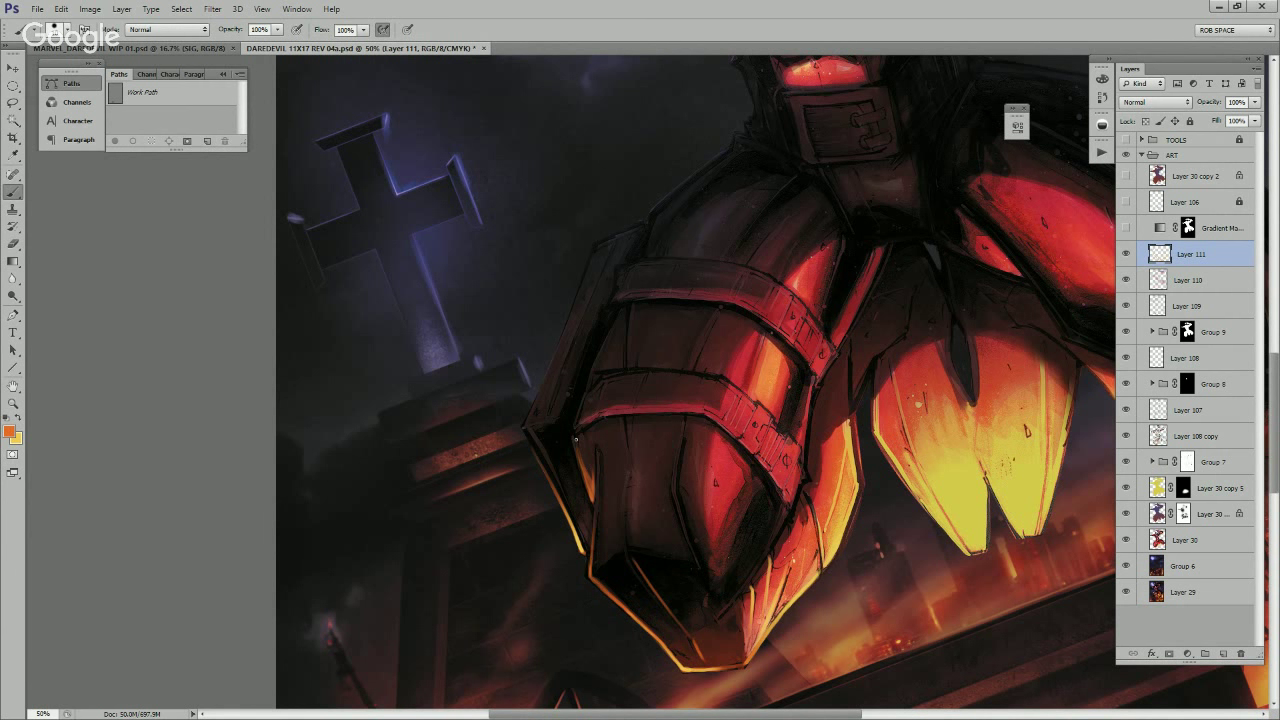
{"action": "scroll", "coordinate": [603, 409], "scroll_direction": "up", "scroll_amount": 2}
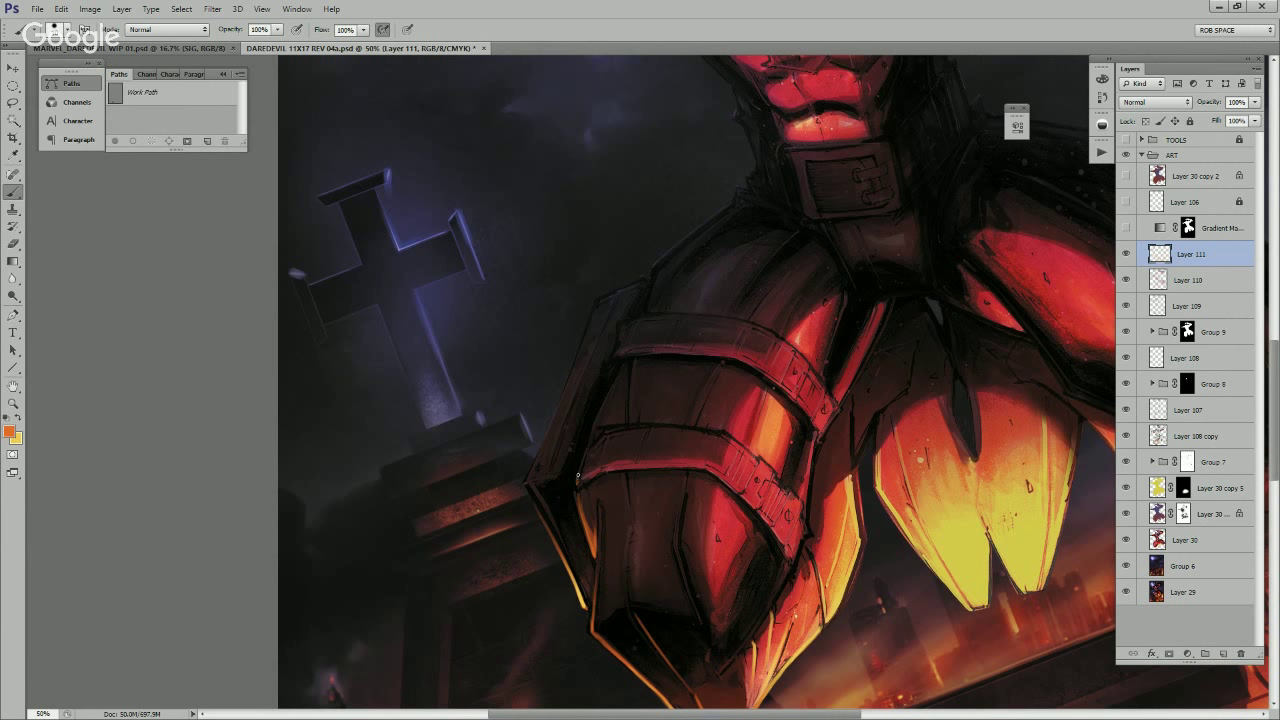
{"action": "mouse_move", "coordinate": [578, 475]}
{"action": "left_mouse_down"}
{"action": "mouse_move", "coordinate": [598, 414]}
{"action": "mouse_move", "coordinate": [577, 497]}
{"action": "left_mouse_up"}
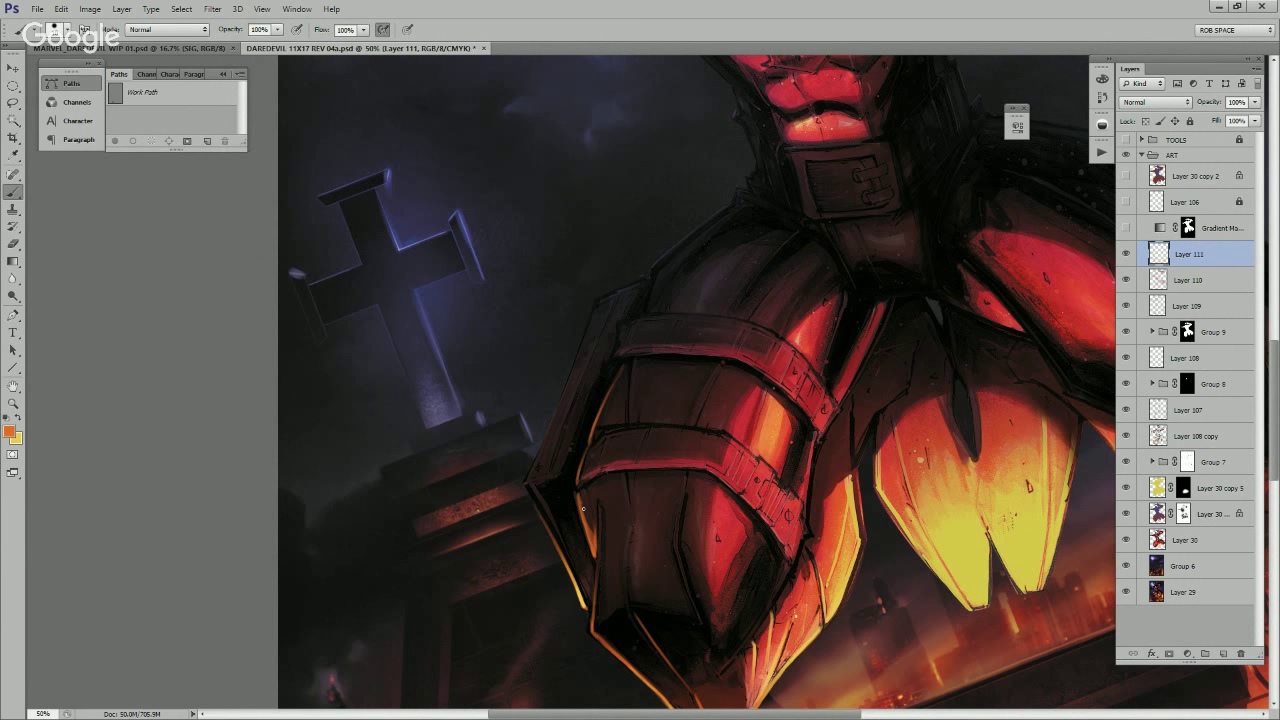
{"action": "left_click_drag", "start_coordinate": [608, 571], "coordinate": [600, 445]}
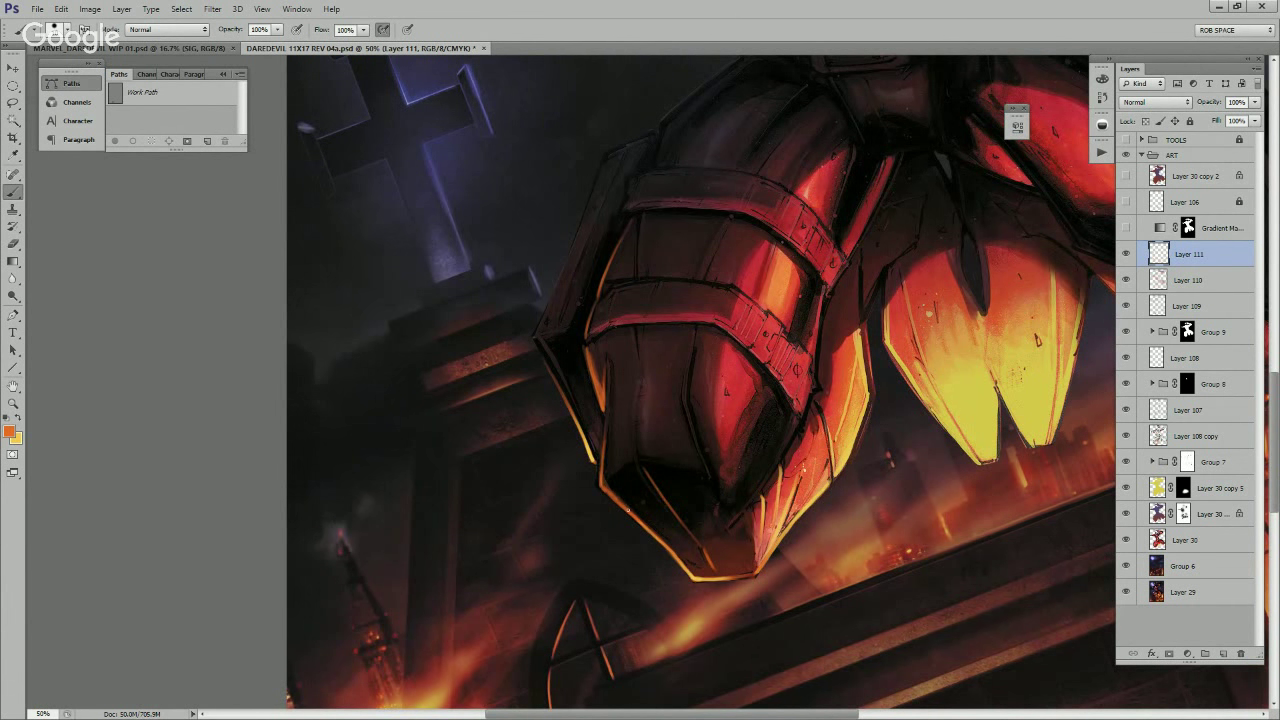
{"action": "mouse_move", "coordinate": [542, 329]}
{"action": "left_mouse_down"}
{"action": "mouse_move", "coordinate": [567, 376]}
{"action": "mouse_move", "coordinate": [568, 360]}
{"action": "left_mouse_up"}
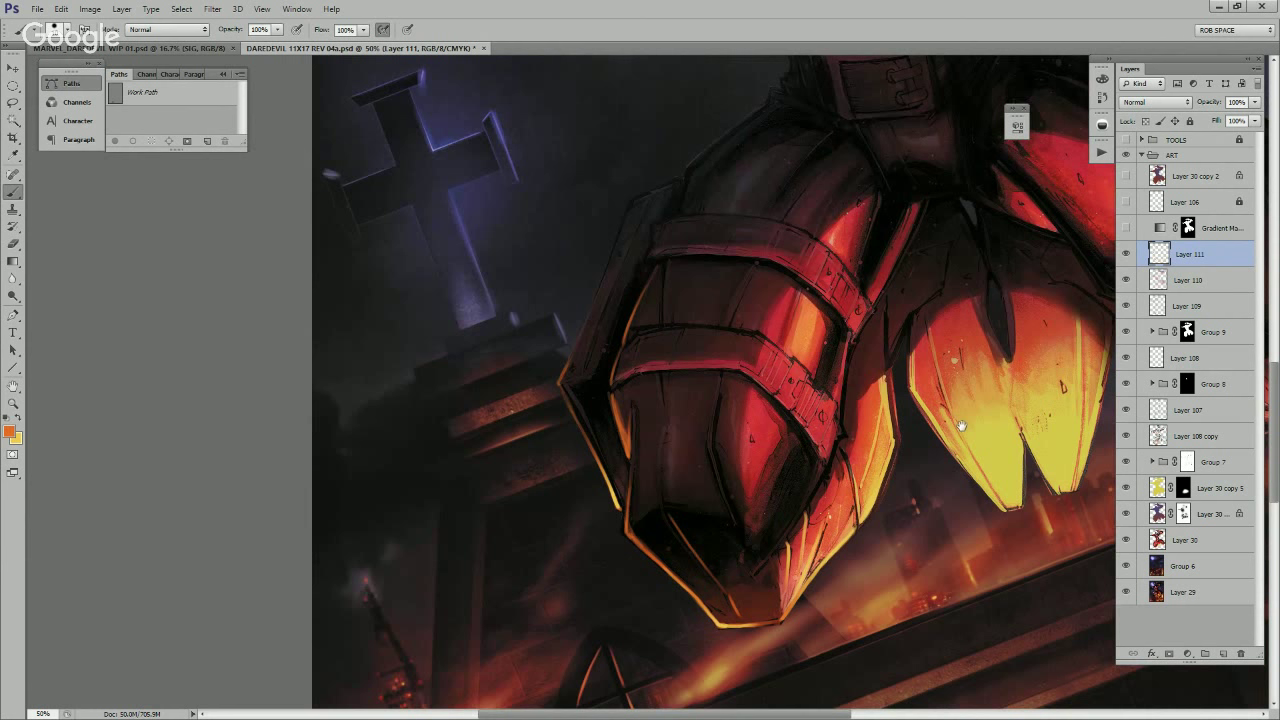
Step: Examine the front leg's new rim lighting against the whole illustration
{"action": "left_click_drag", "start_coordinate": [960, 426], "coordinate": [805, 428]}
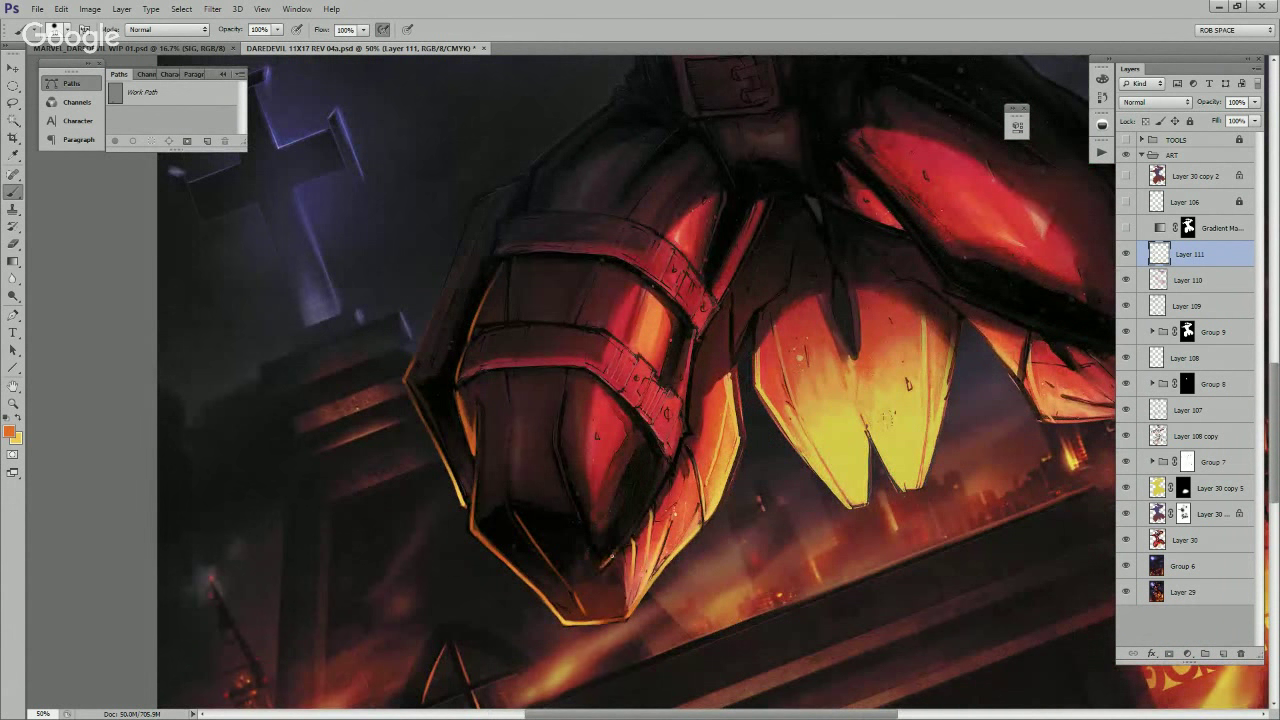
{"action": "key", "text": "z"}
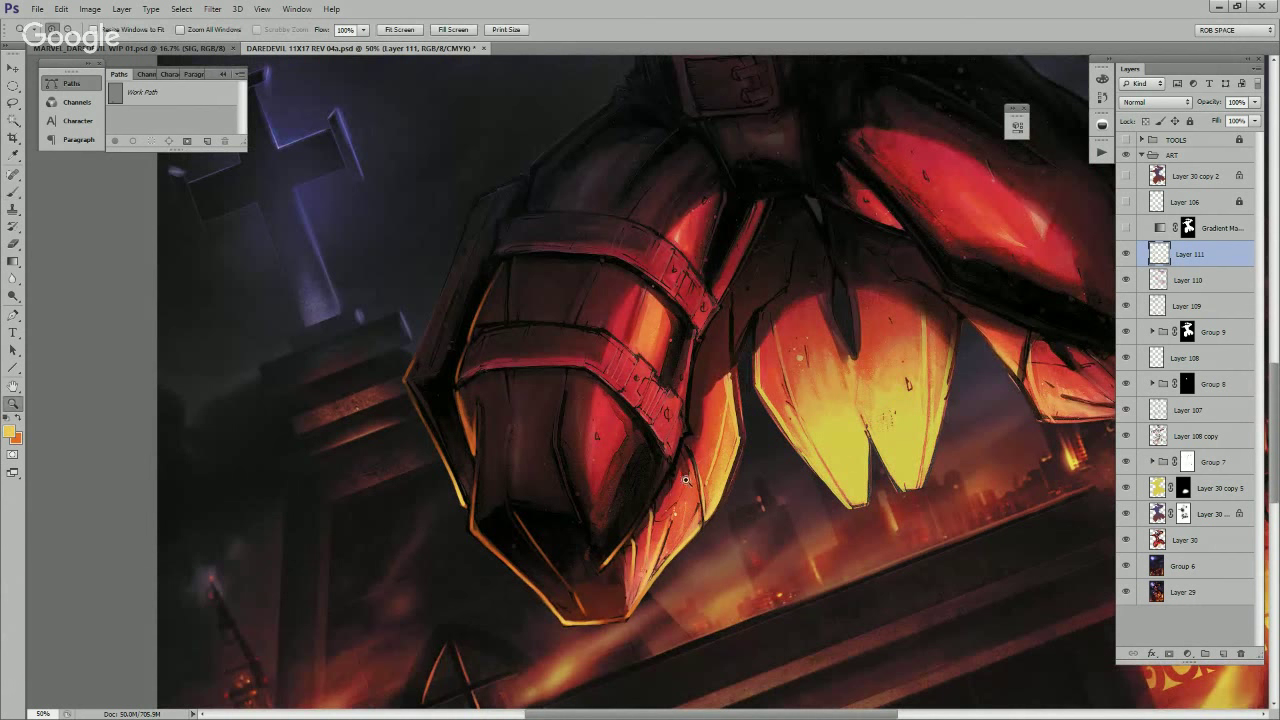
{"action": "left_click", "coordinate": [700, 510], "text": "alt"}
{"action": "left_click", "coordinate": [700, 510], "text": "alt"}
{"action": "left_click", "coordinate": [700, 510], "text": "alt"}
{"action": "left_click", "coordinate": [700, 509], "text": "alt"}
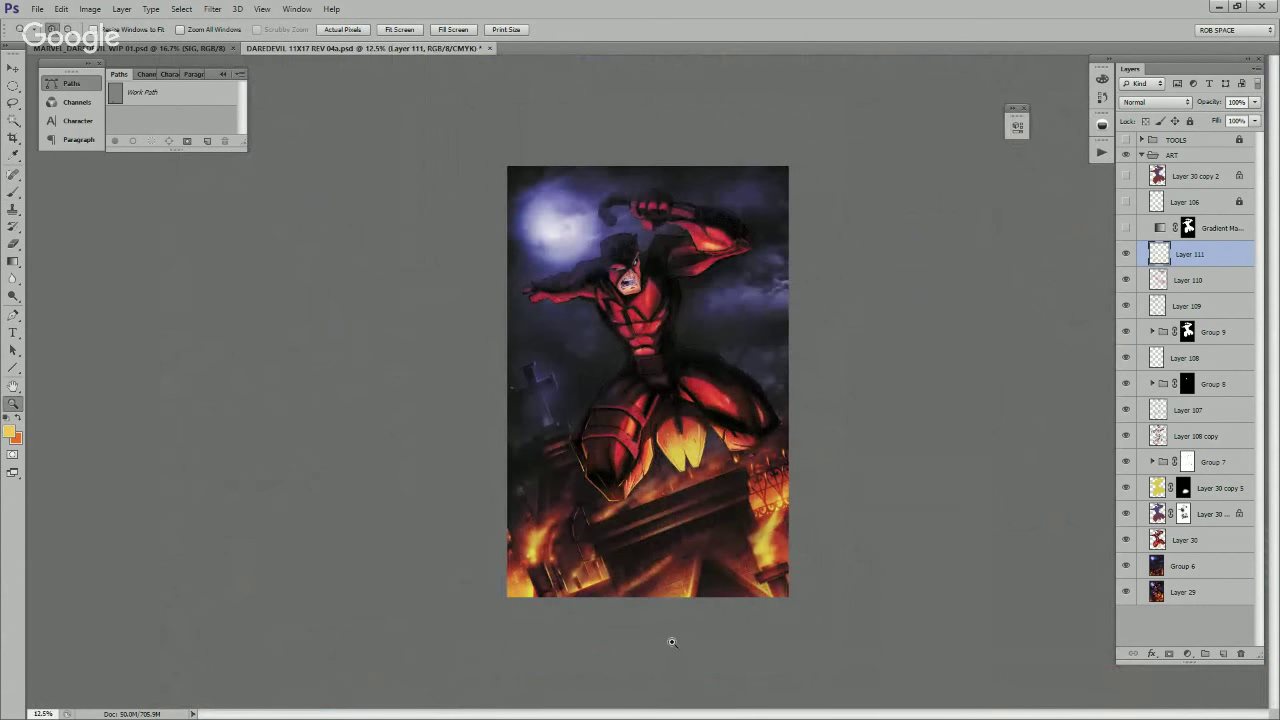
Step: Paint thin yellow rim light along the edges of the forked, yellow-lit shape between the legs
{"action": "left_click", "coordinate": [711, 488]}
{"action": "left_click", "coordinate": [711, 489]}
{"action": "left_click", "coordinate": [711, 489]}
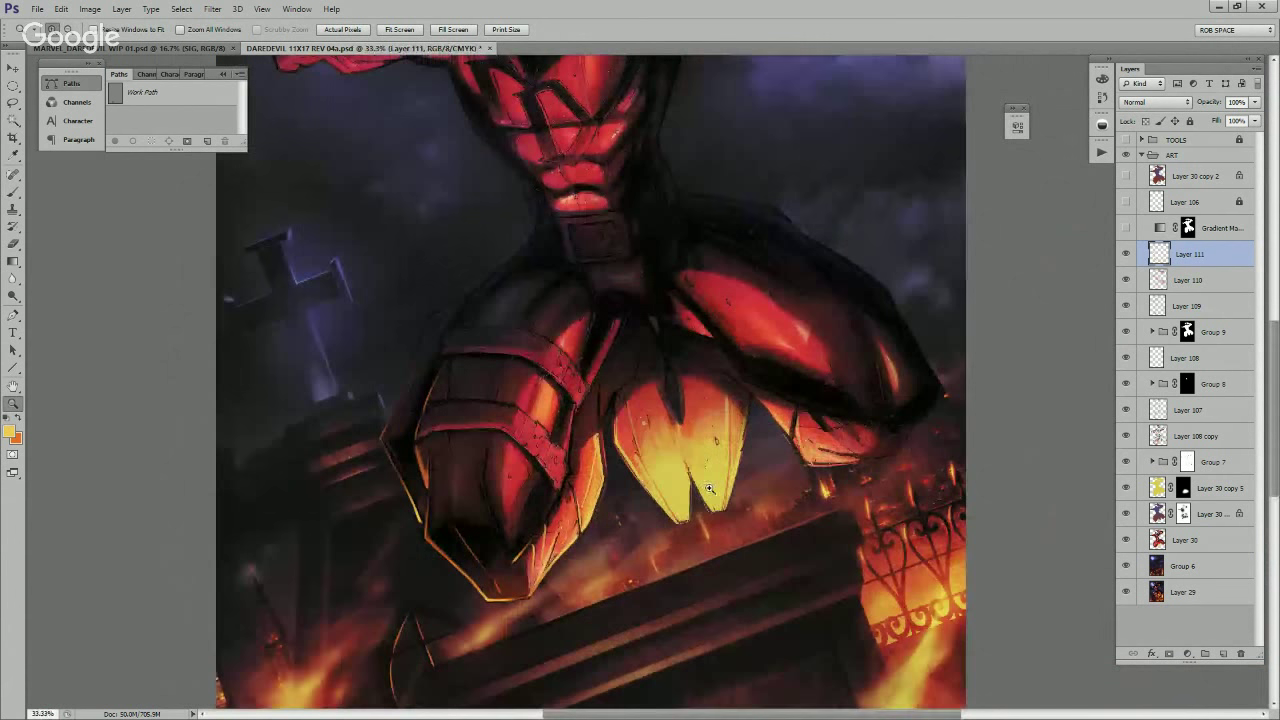
{"action": "left_click", "coordinate": [712, 490]}
{"action": "key", "text": "b"}
{"action": "left_click_drag", "start_coordinate": [699, 449], "coordinate": [561, 374]}
{"action": "left_click_drag", "start_coordinate": [440, 368], "coordinate": [498, 442]}
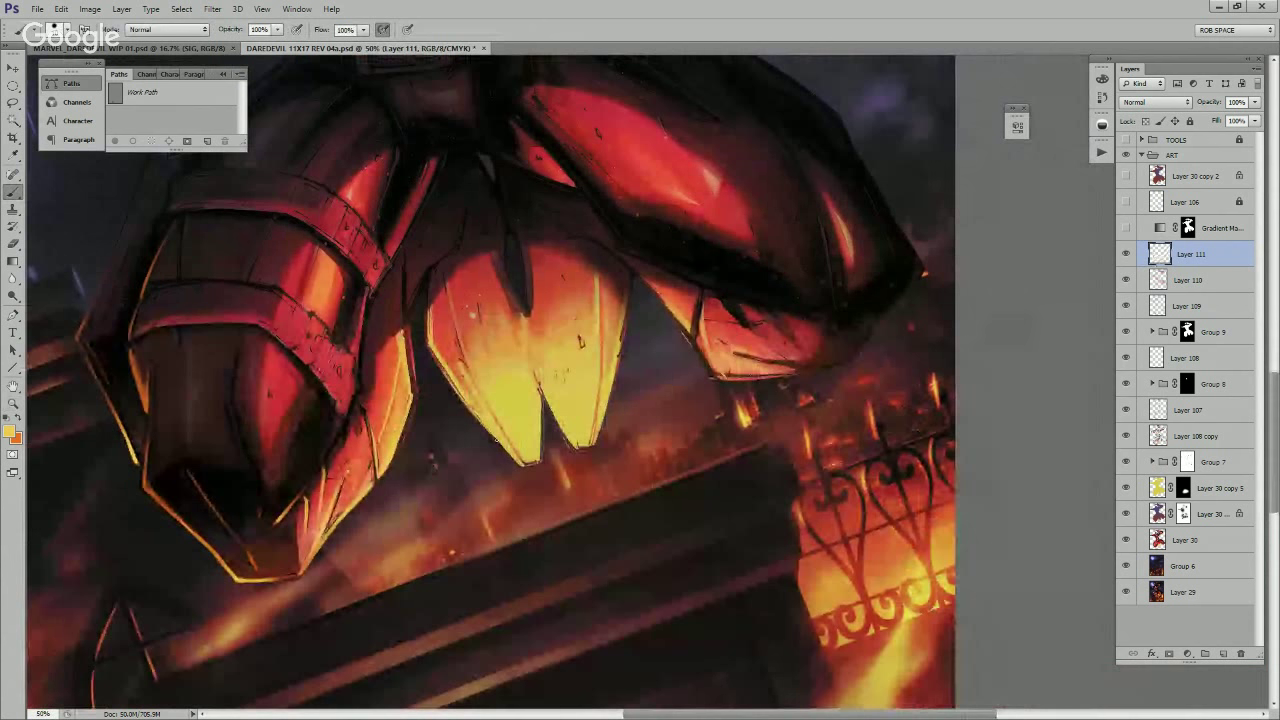
{"action": "left_click_drag", "start_coordinate": [456, 388], "coordinate": [502, 446]}
{"action": "left_click_drag", "start_coordinate": [542, 445], "coordinate": [542, 431]}
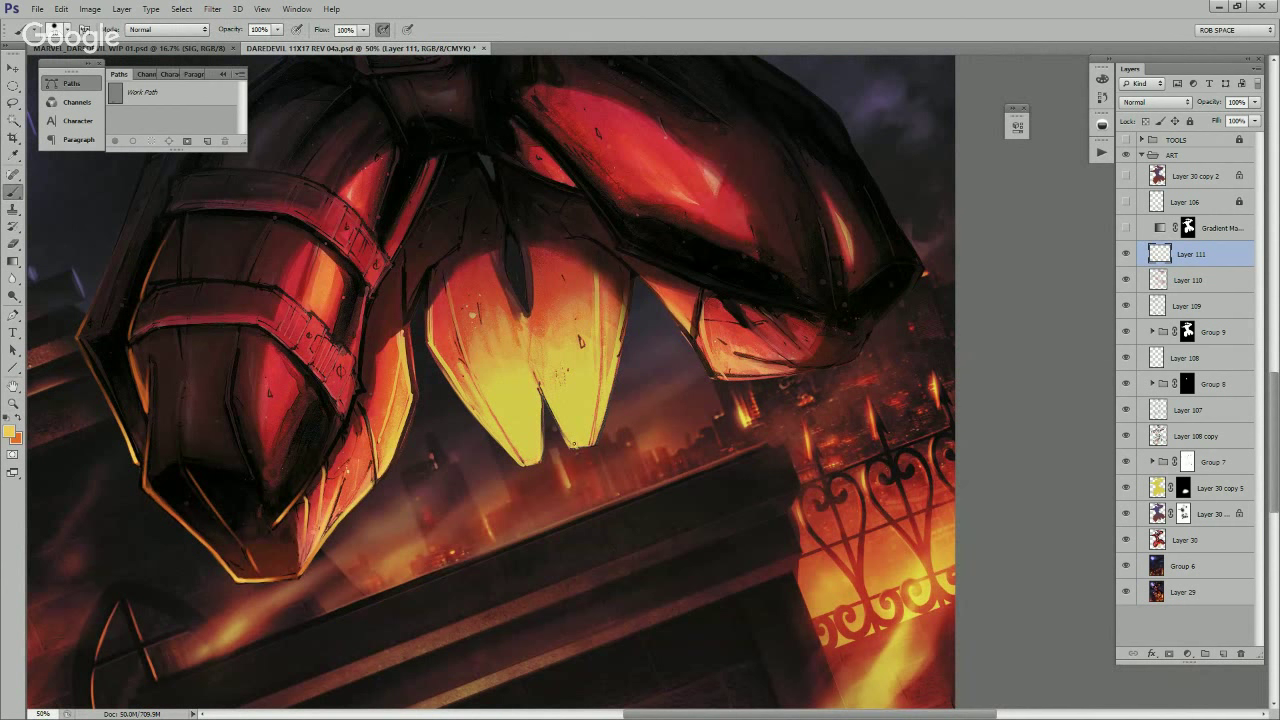
{"action": "left_click_drag", "start_coordinate": [610, 388], "coordinate": [642, 502]}
{"action": "left_click_drag", "start_coordinate": [462, 459], "coordinate": [461, 425]}
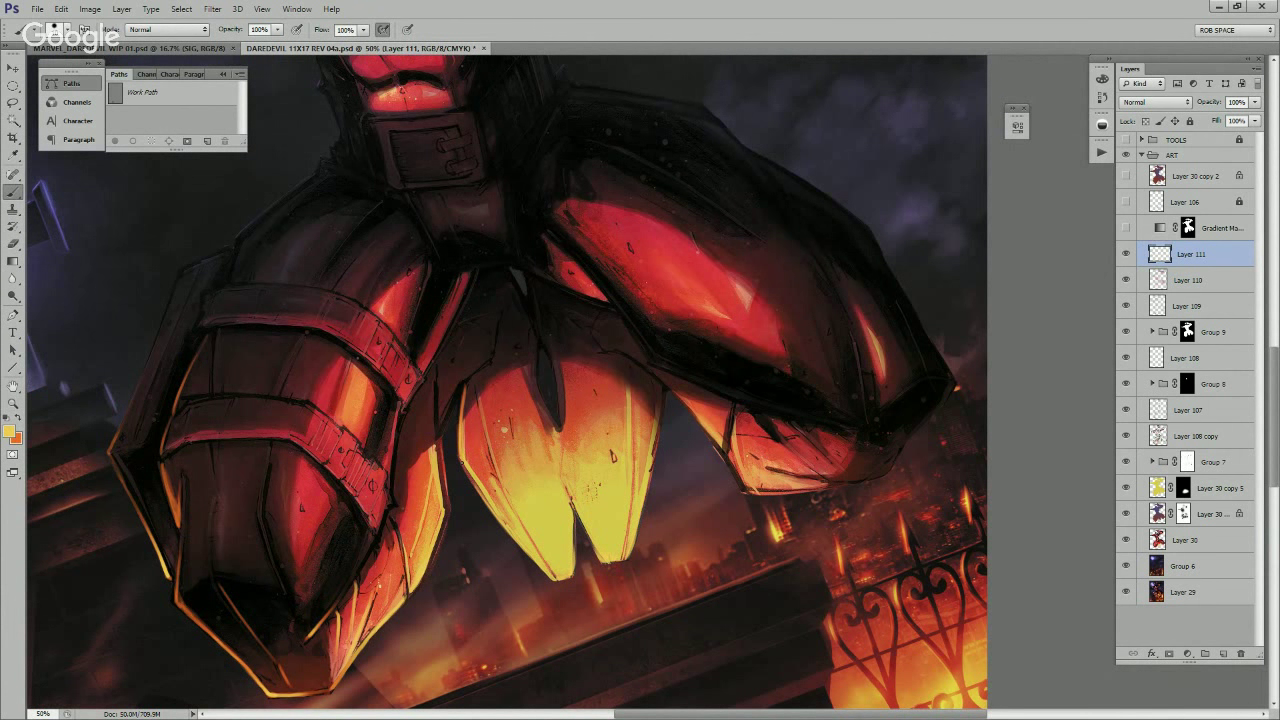
Step: Group the figure's layers from Layer 111 down to Layer 30 and add a layer mask to the group
{"action": "left_click_drag", "start_coordinate": [611, 443], "coordinate": [758, 369]}
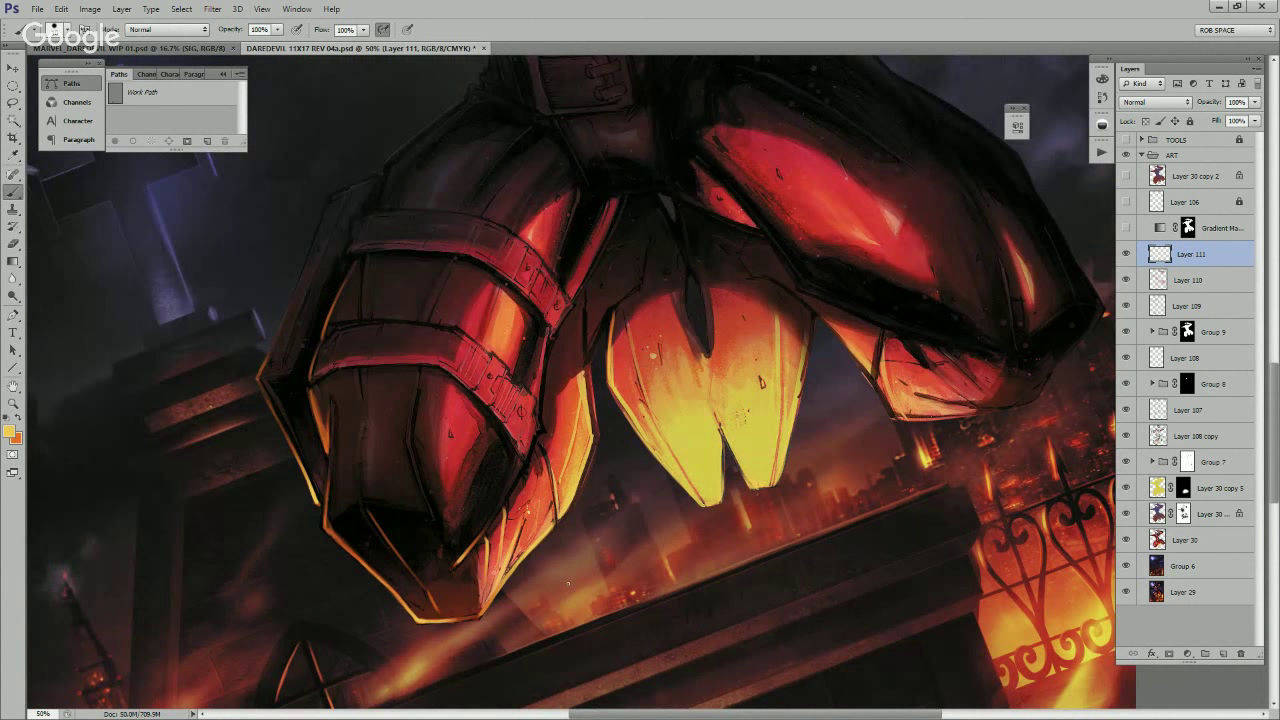
{"action": "left_click", "coordinate": [1197, 541], "text": "shift"}
{"action": "key", "text": "ctrl+g"}
{"action": "left_click", "coordinate": [1168, 653]}
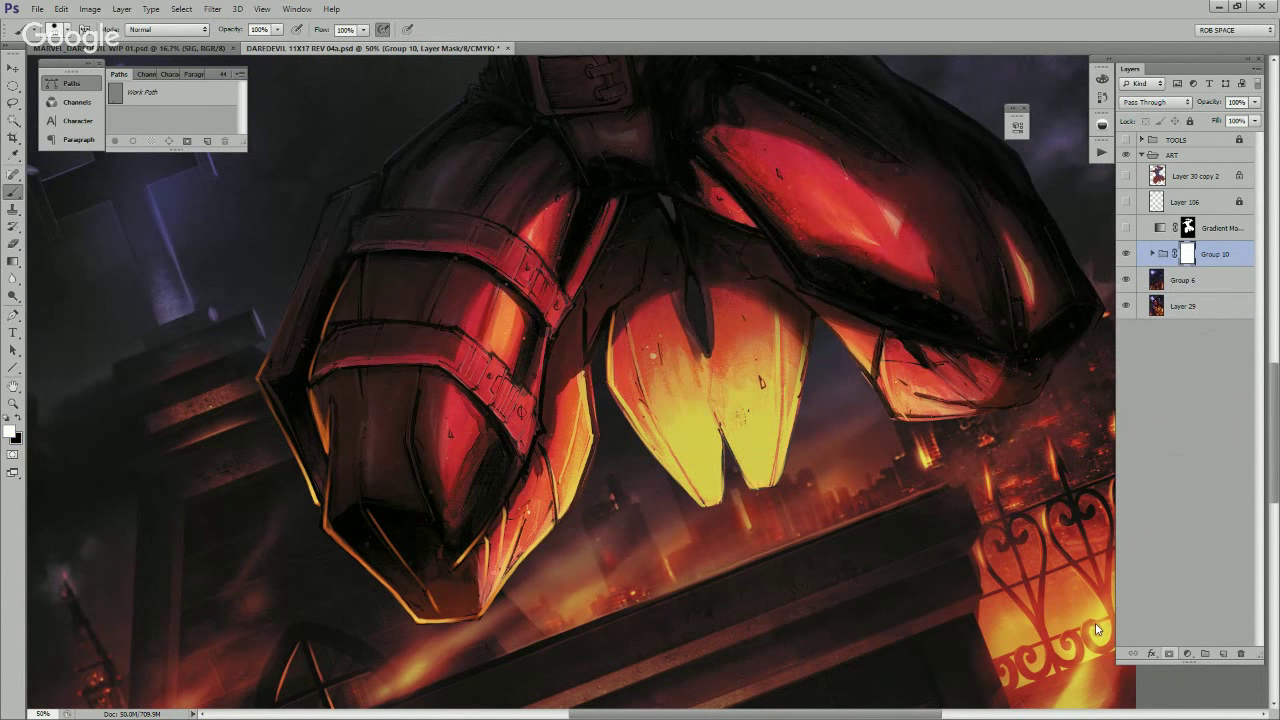
Step: Choose the ROB SHARP 50 REV 02 brush with black as the foreground colour for painting on the Group 10 mask
{"action": "right_click", "coordinate": [609, 470], "text": "ctrl"}
{"action": "left_click", "coordinate": [648, 556]}
{"action": "right_click", "coordinate": [640, 558]}
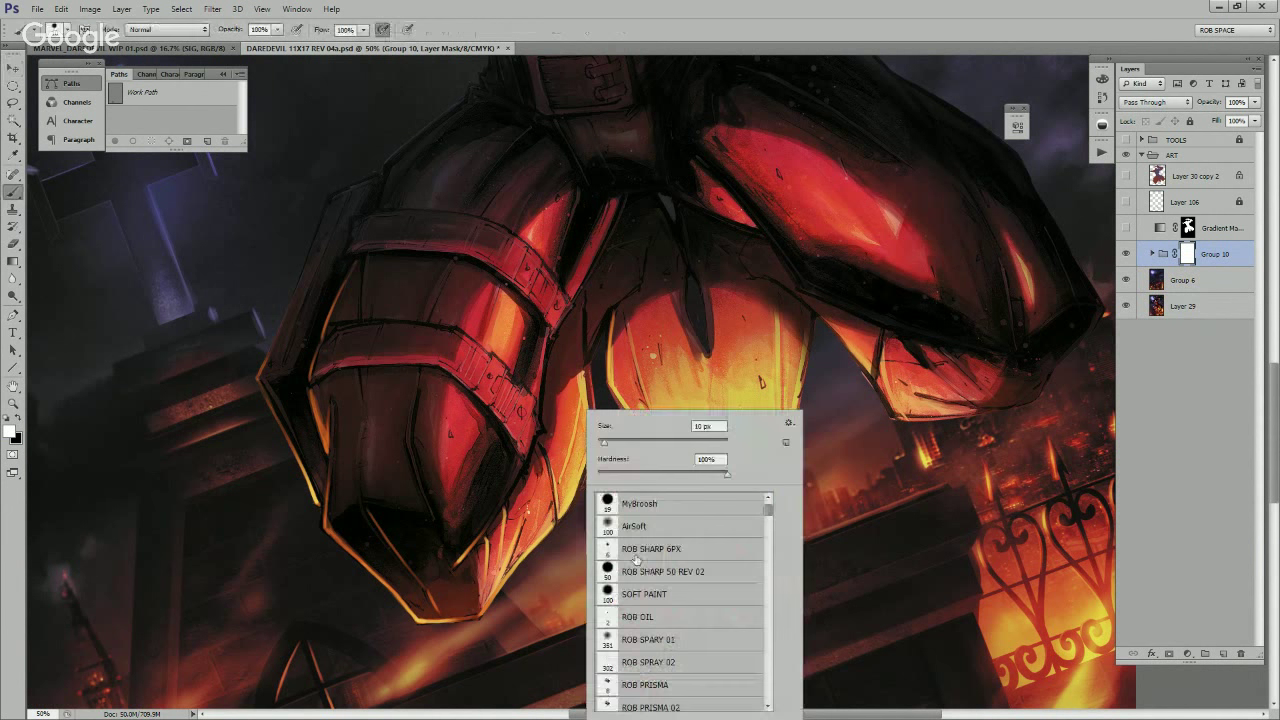
{"action": "double_click", "coordinate": [634, 573]}
{"action": "key", "text": "x"}
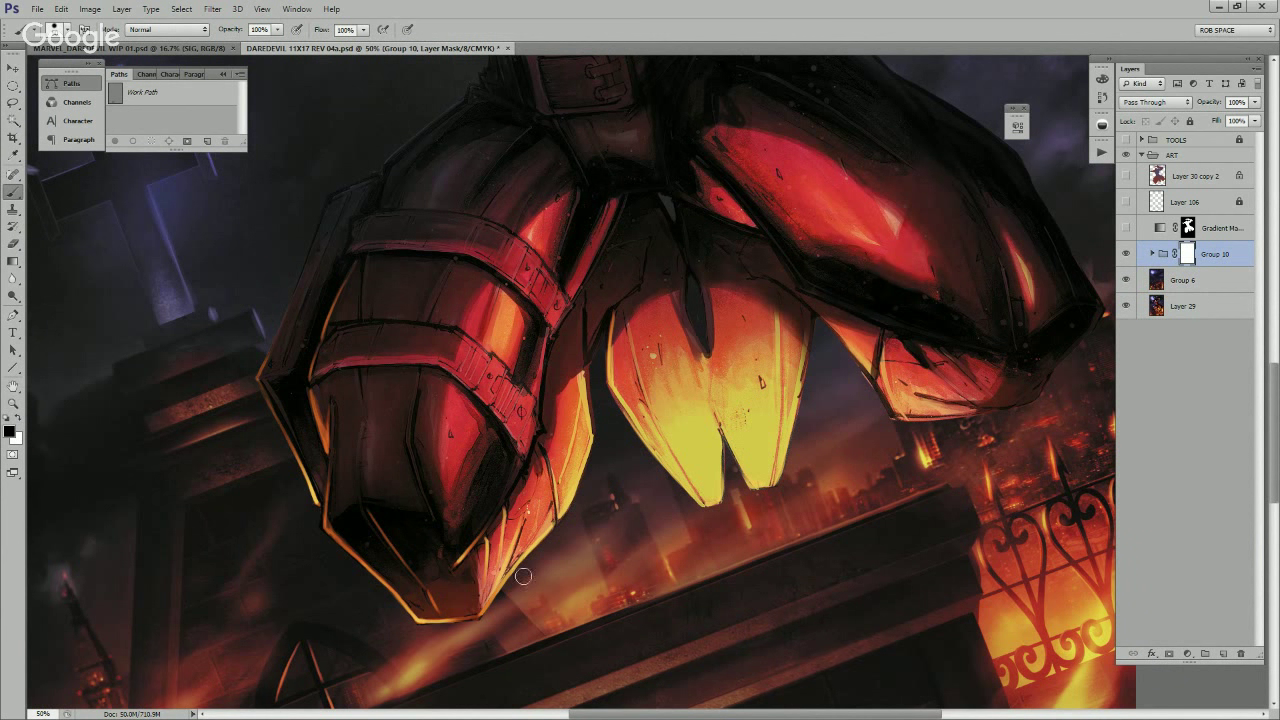
Step: Paint black on the Group 10 mask along the strapped lower leg's bottom and outer contour to trim its edge
{"action": "left_click_drag", "start_coordinate": [478, 620], "coordinate": [652, 487]}
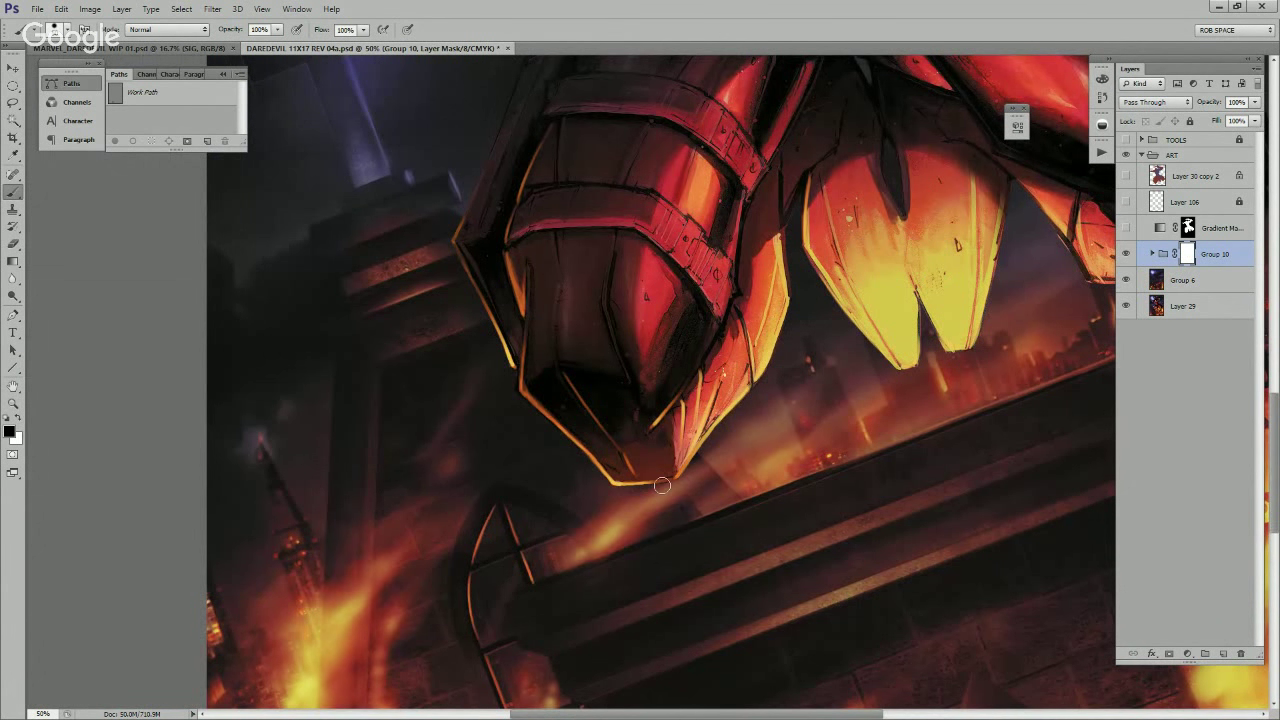
{"action": "left_click_drag", "start_coordinate": [702, 470], "coordinate": [680, 500]}
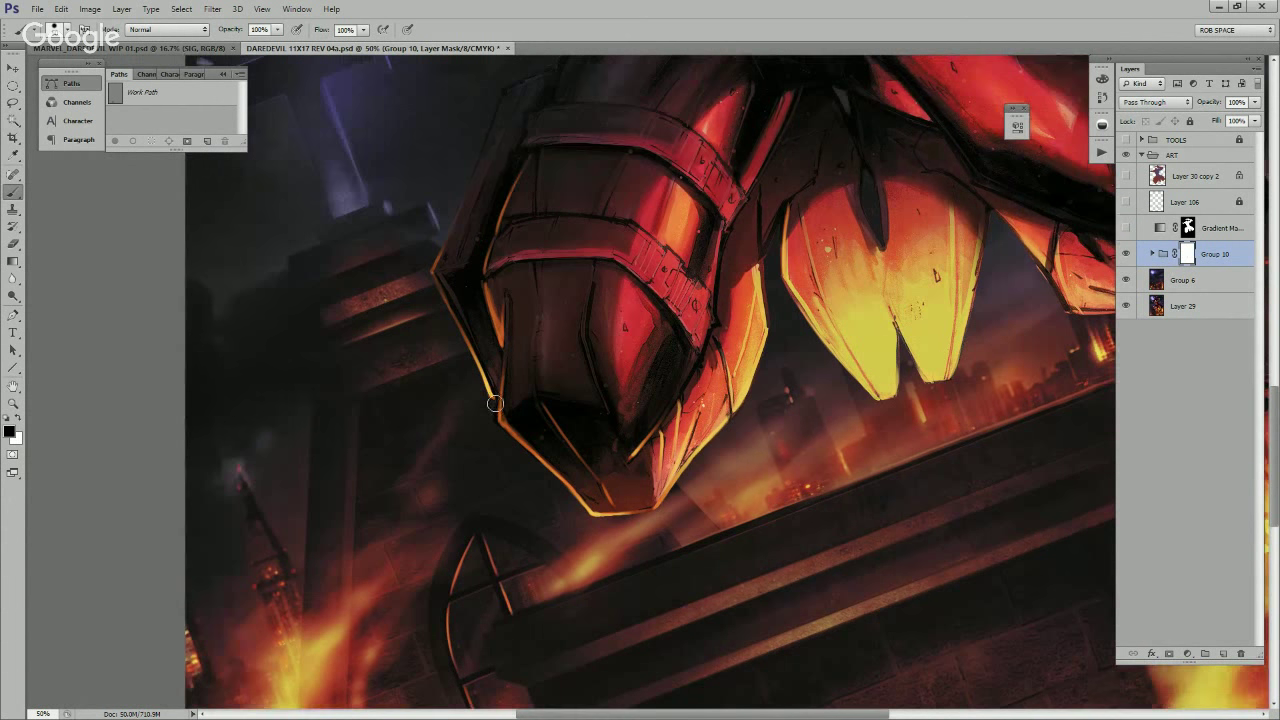
{"action": "left_click_drag", "start_coordinate": [529, 470], "coordinate": [460, 502]}
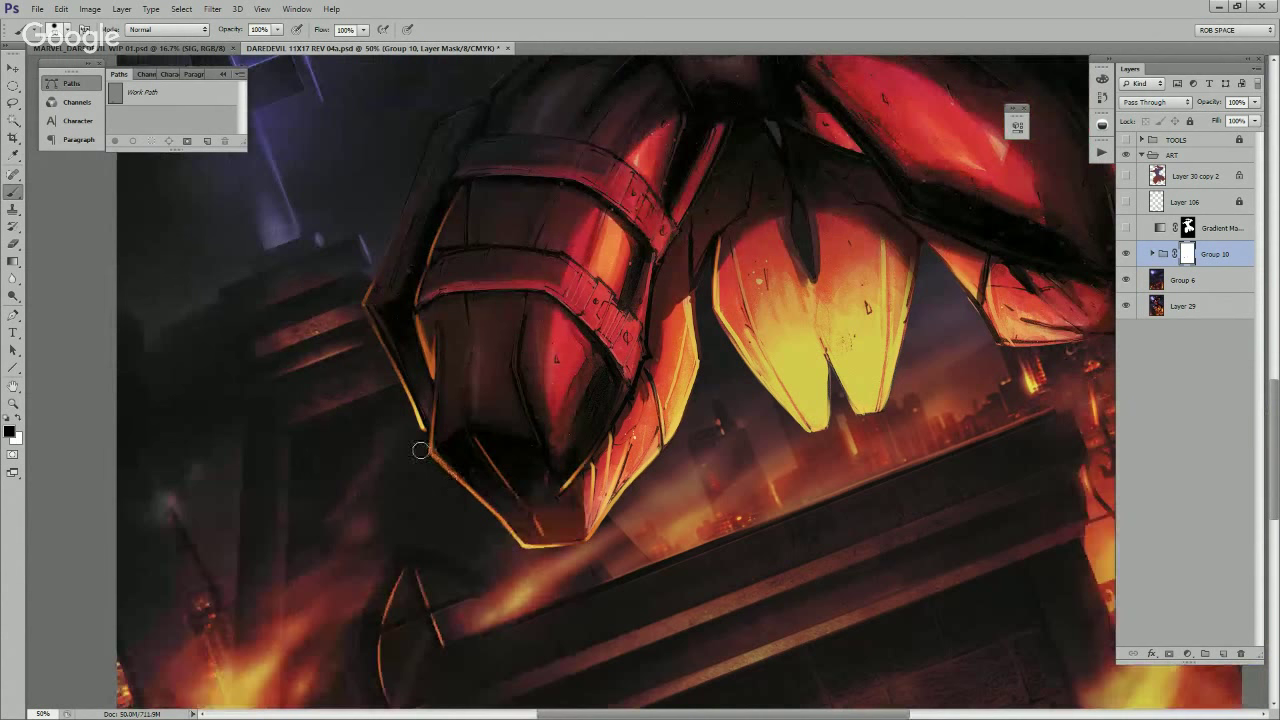
{"action": "scroll", "coordinate": [443, 480], "scroll_direction": "up", "scroll_amount": 4}
{"action": "scroll", "coordinate": [445, 470], "scroll_direction": "left", "scroll_amount": 3}
{"action": "scroll", "coordinate": [448, 455], "scroll_direction": "up", "scroll_amount": 3}
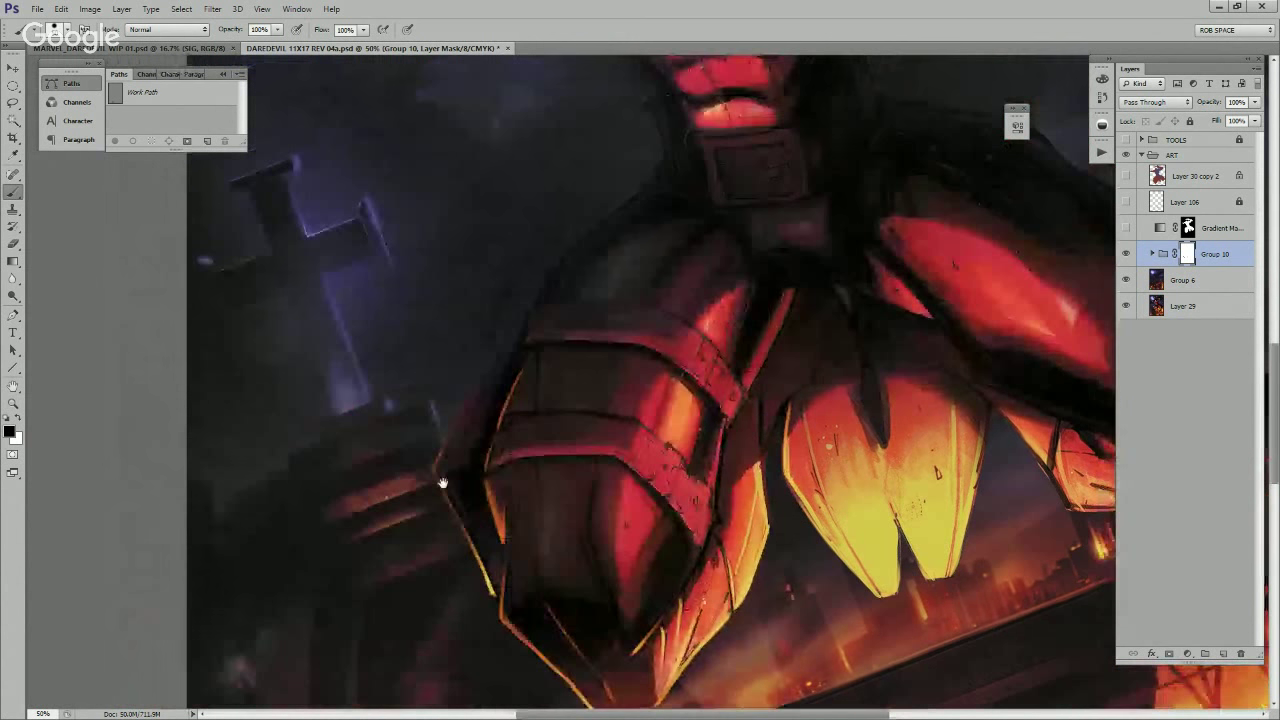
Step: Trim the mask along the outer edge of the strapped leg's thigh and up the adjoining side of the waist
{"action": "scroll", "coordinate": [443, 486], "scroll_direction": "right", "scroll_amount": 2}
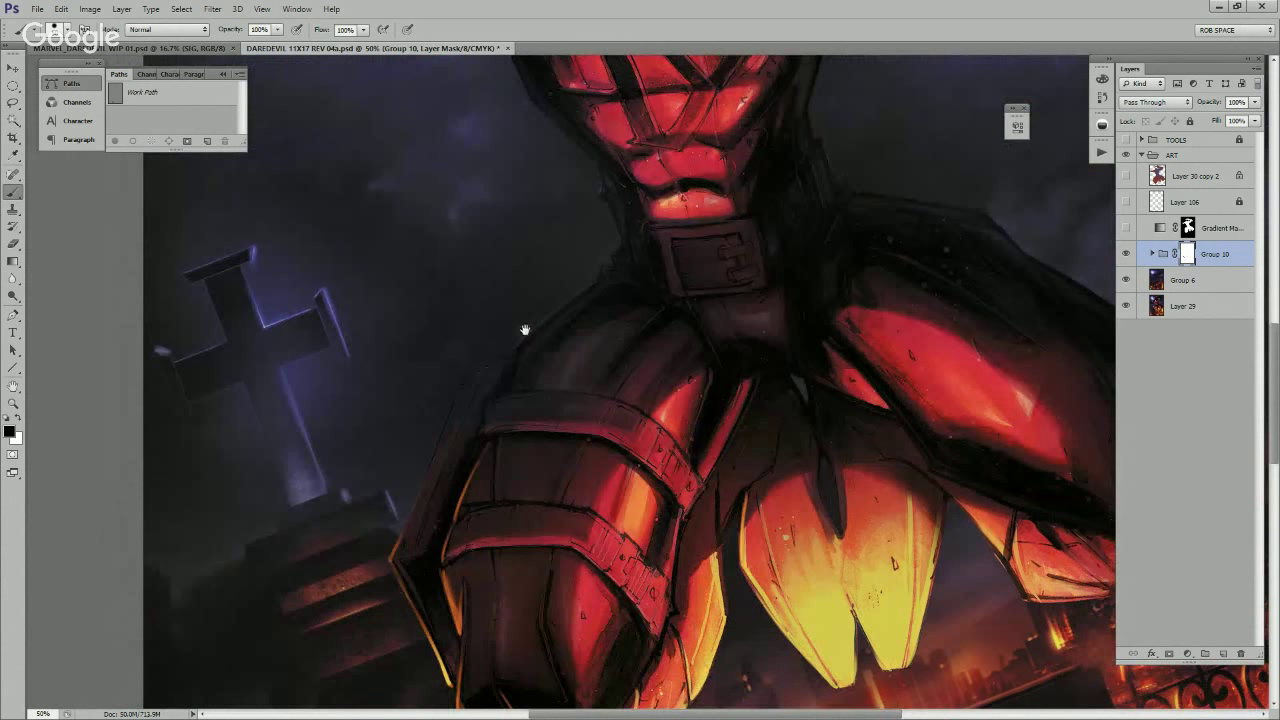
{"action": "scroll", "coordinate": [526, 332], "scroll_direction": "up", "scroll_amount": 3}
{"action": "scroll", "coordinate": [530, 335], "scroll_direction": "right", "scroll_amount": 1}
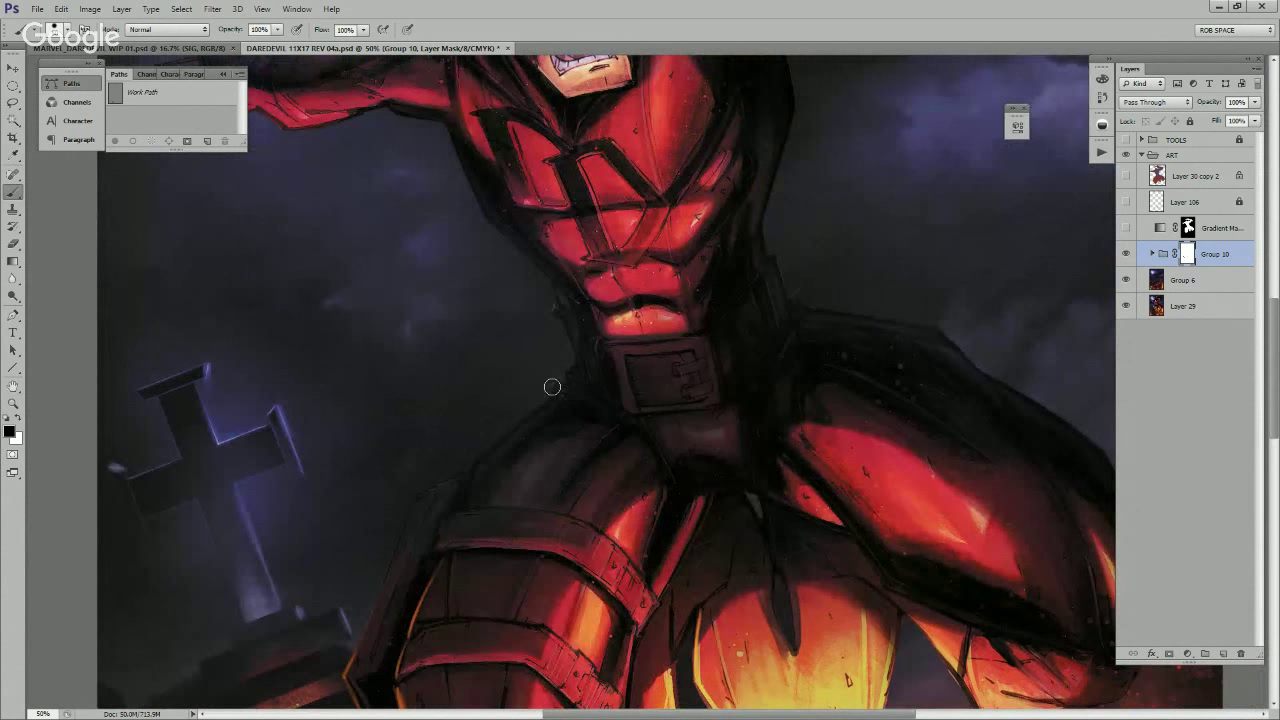
{"action": "scroll", "coordinate": [559, 379], "scroll_direction": "up", "scroll_amount": 2}
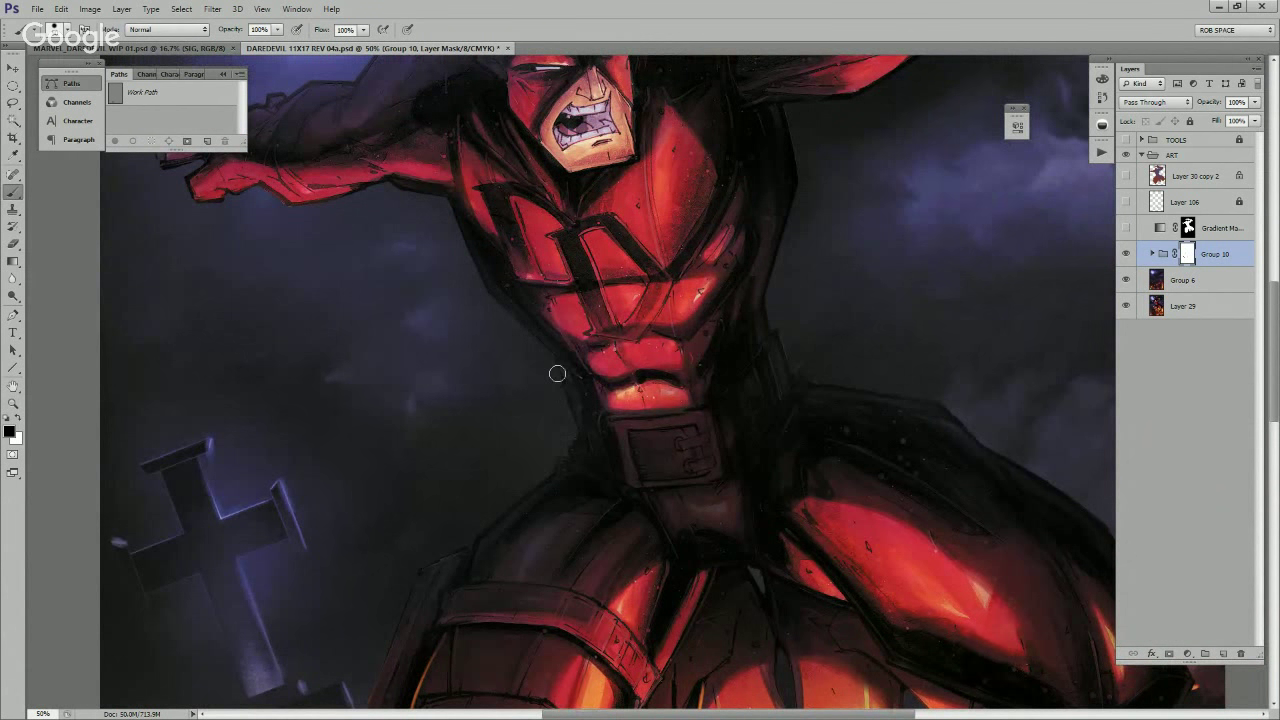
Step: Trim the mask around the outstretched arm, following its underside, hand and upper edge up to the shoulder
{"action": "left_click_drag", "start_coordinate": [526, 346], "coordinate": [597, 534]}
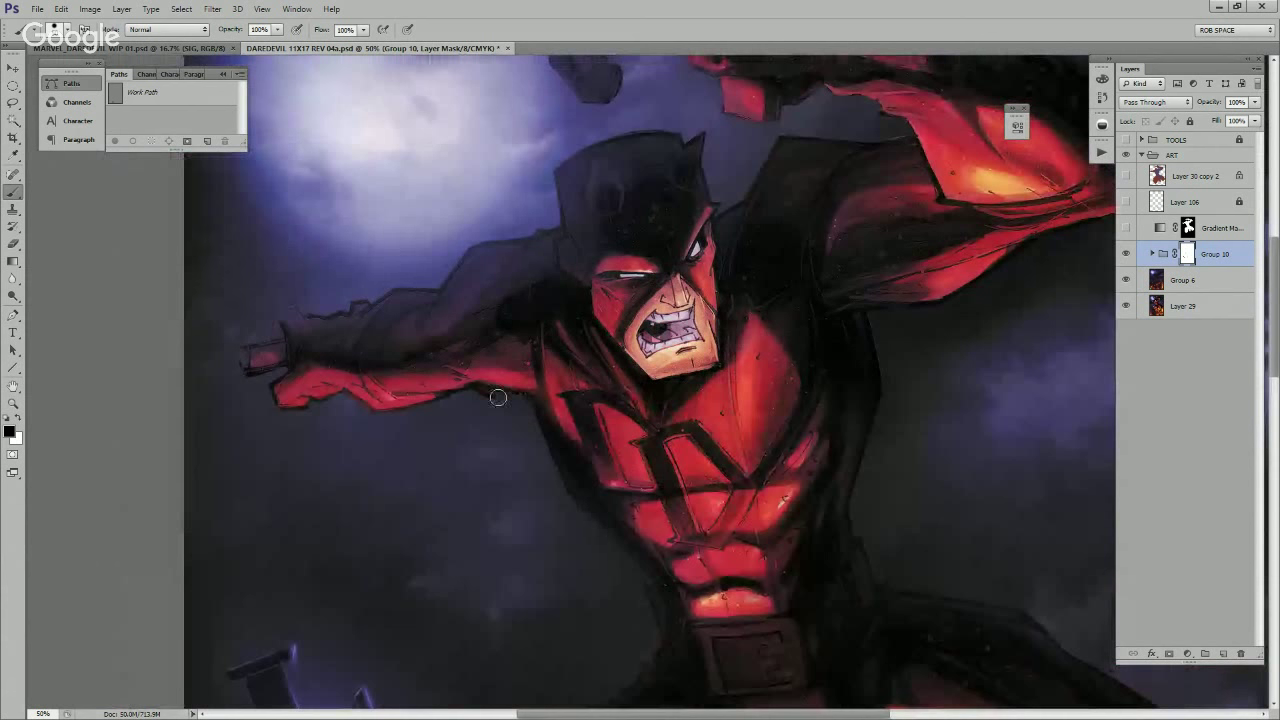
{"action": "left_click_drag", "start_coordinate": [477, 420], "coordinate": [614, 500]}
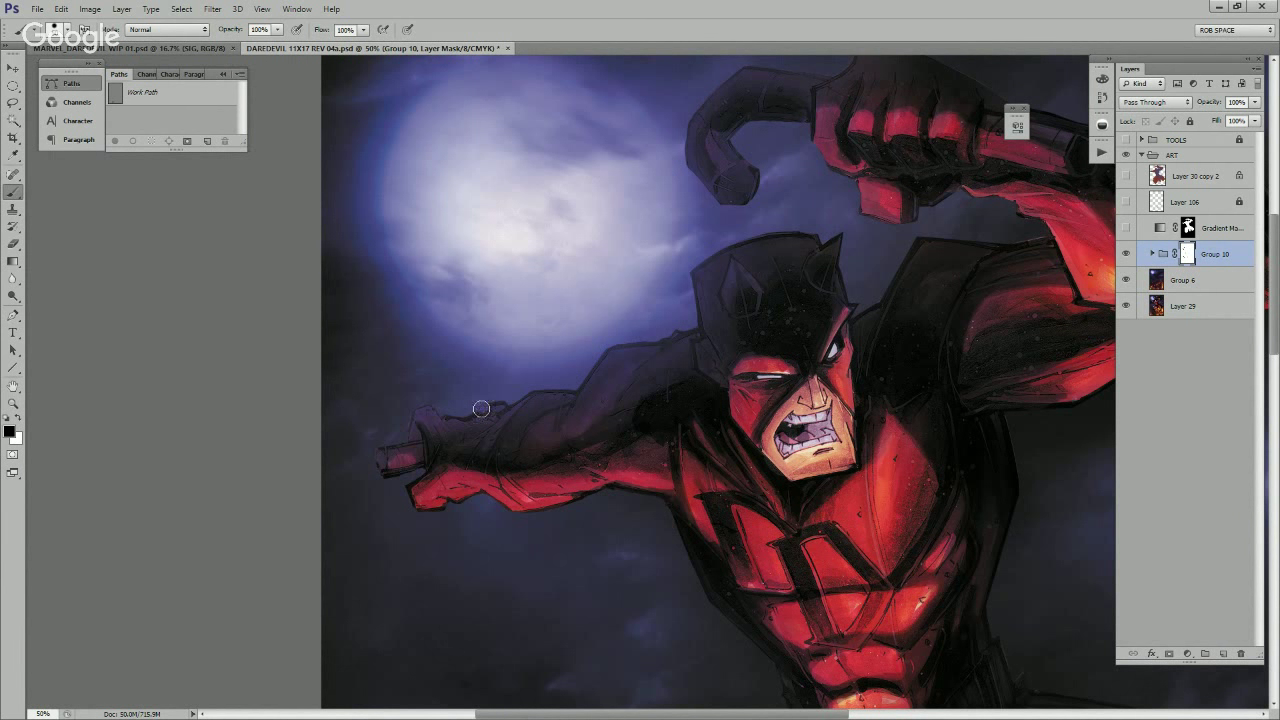
{"action": "left_click_drag", "start_coordinate": [681, 330], "coordinate": [556, 468]}
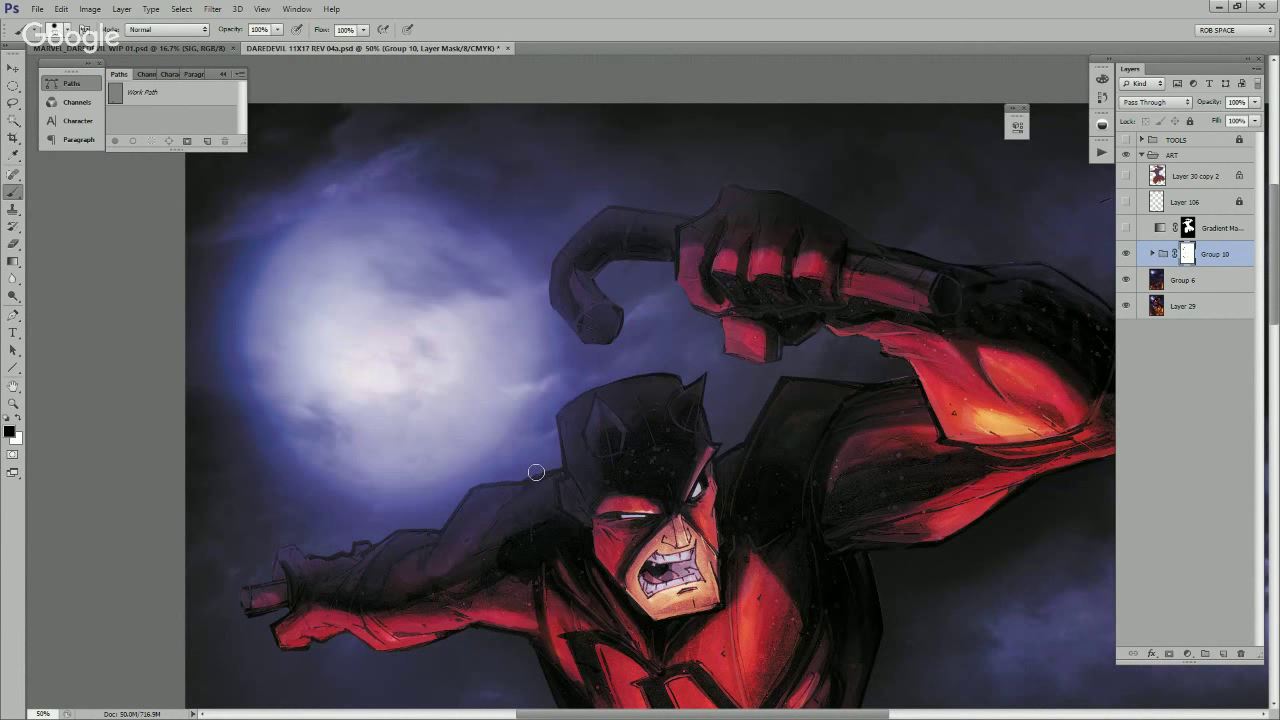
{"action": "left_click_drag", "start_coordinate": [513, 467], "coordinate": [748, 320]}
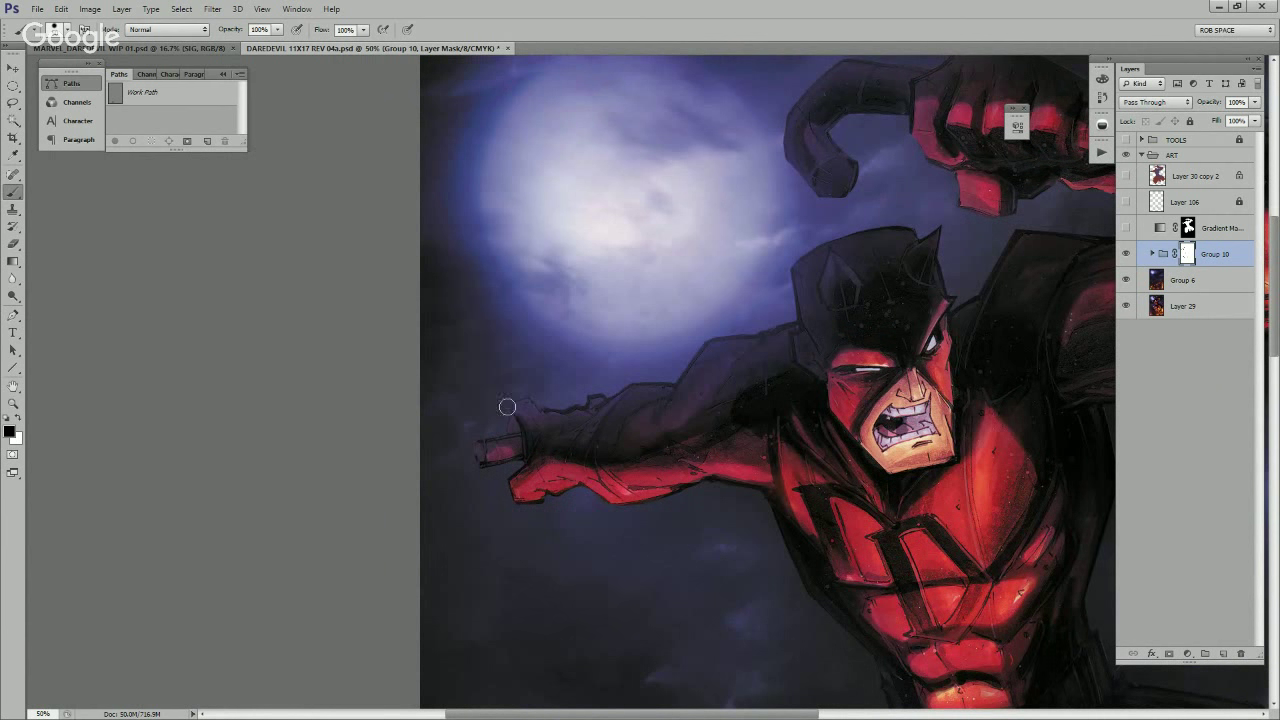
Step: Clean up the mask edge around the raised fist, the curved club and the top of the forearm
{"action": "left_click_drag", "start_coordinate": [943, 295], "coordinate": [633, 515]}
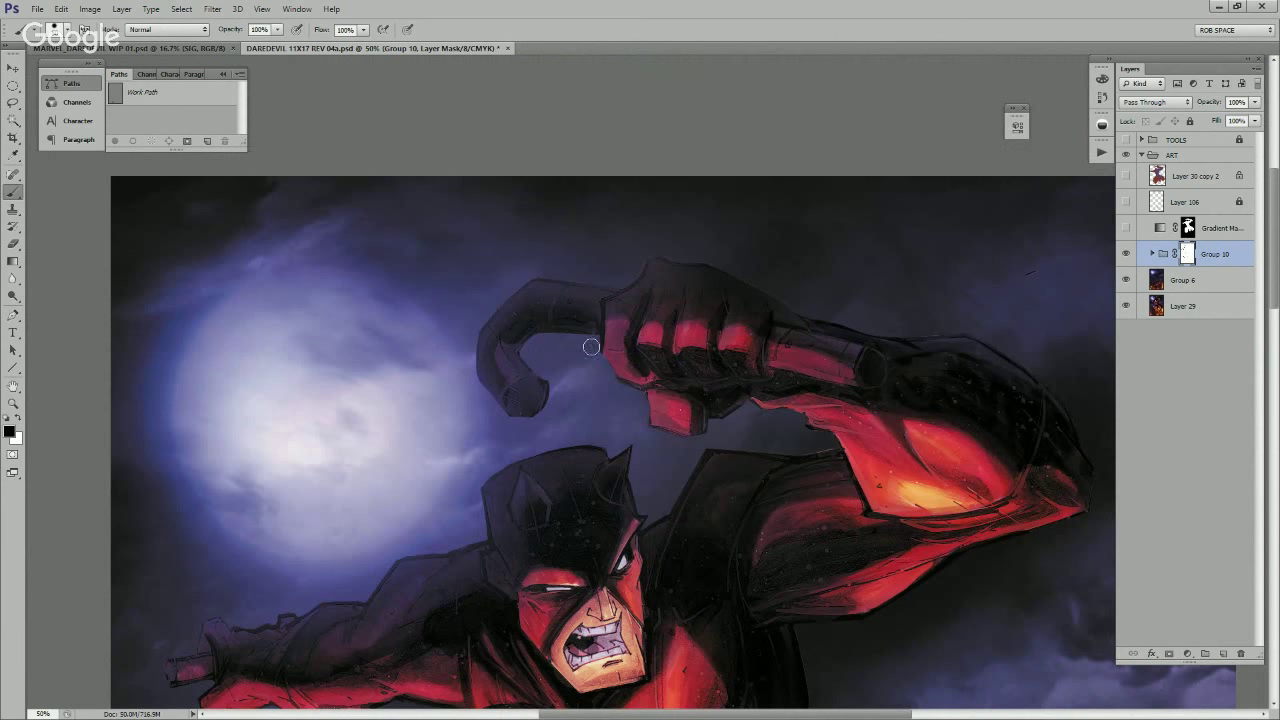
{"action": "scroll", "coordinate": [591, 346], "scroll_direction": "up", "scroll_amount": 2}
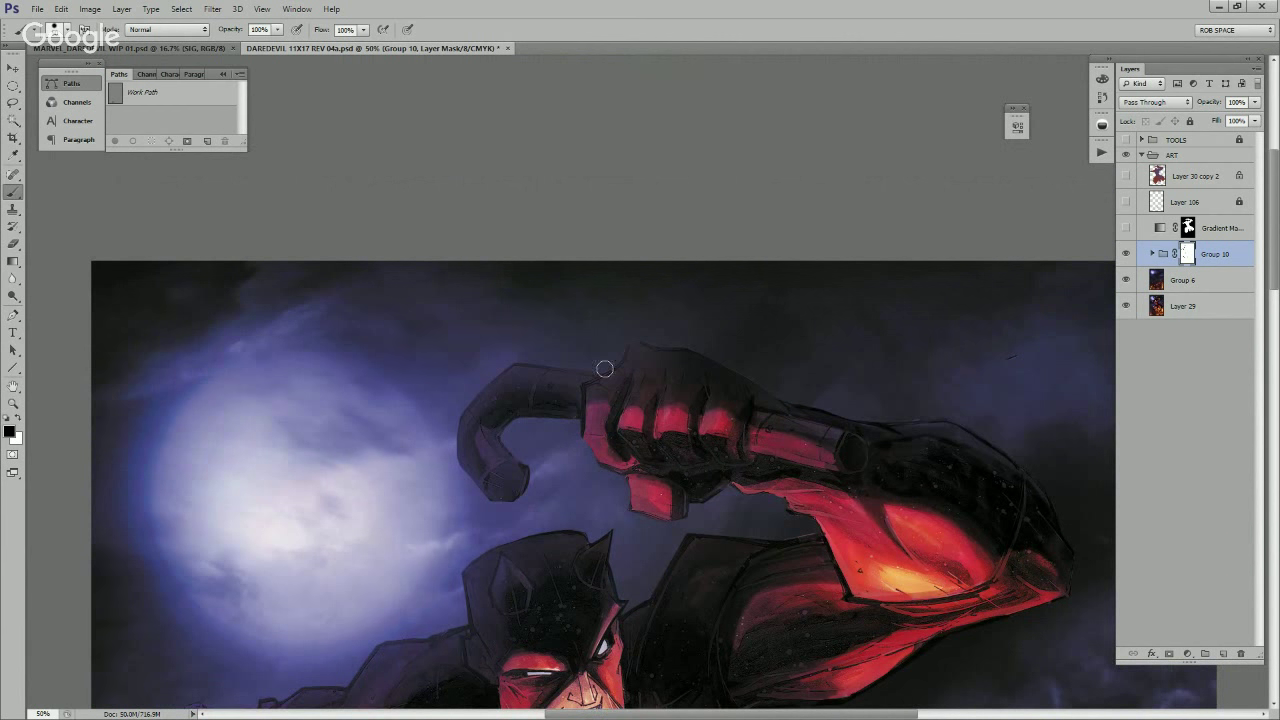
{"action": "left_click_drag", "start_coordinate": [639, 337], "coordinate": [326, 340]}
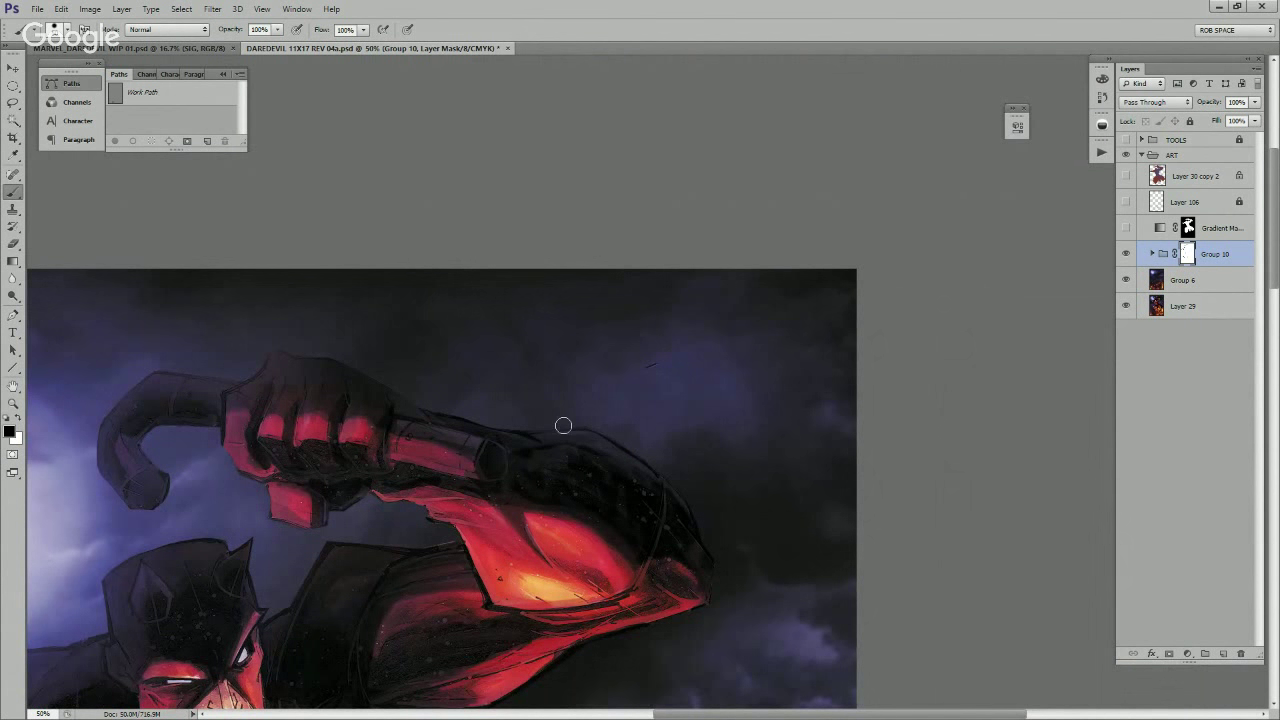
{"action": "left_click_drag", "start_coordinate": [606, 427], "coordinate": [506, 242]}
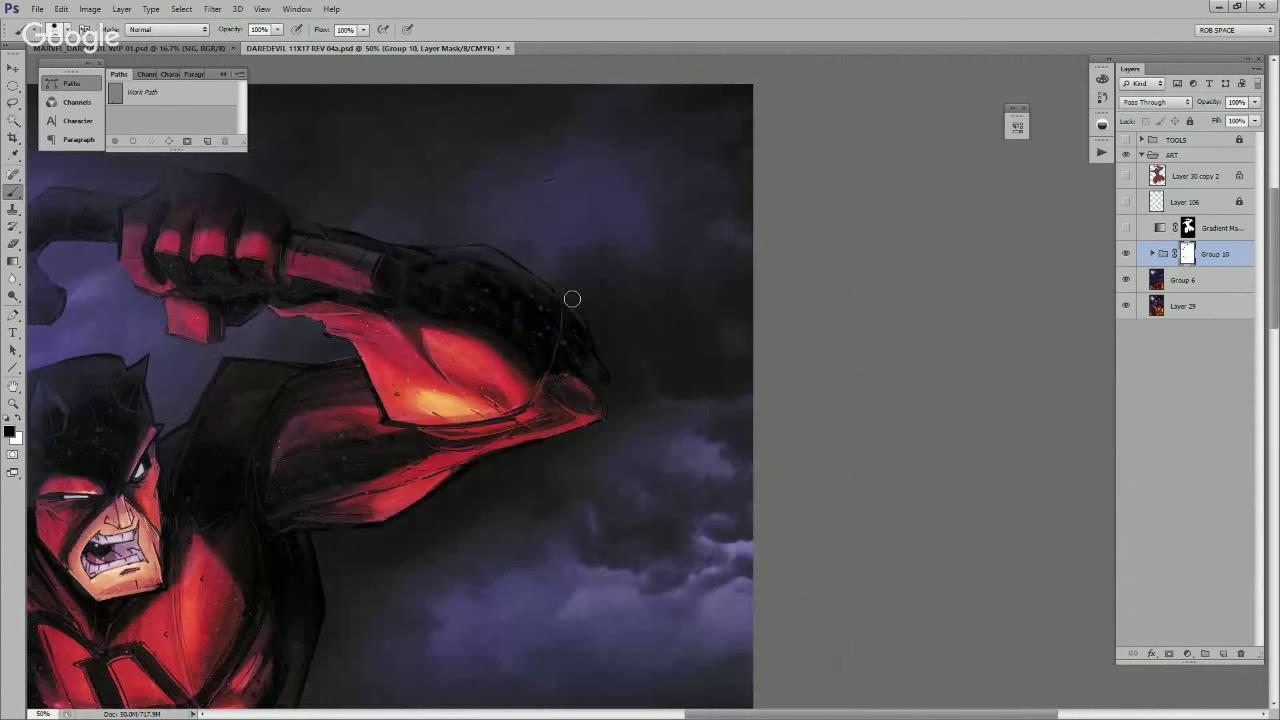
Step: Trim the mask around the raised arm's elbow and underside, continuing down the adjacent side of the torso
{"action": "left_click_drag", "start_coordinate": [619, 378], "coordinate": [793, 288]}
{"action": "left_click_drag", "start_coordinate": [703, 400], "coordinate": [819, 328]}
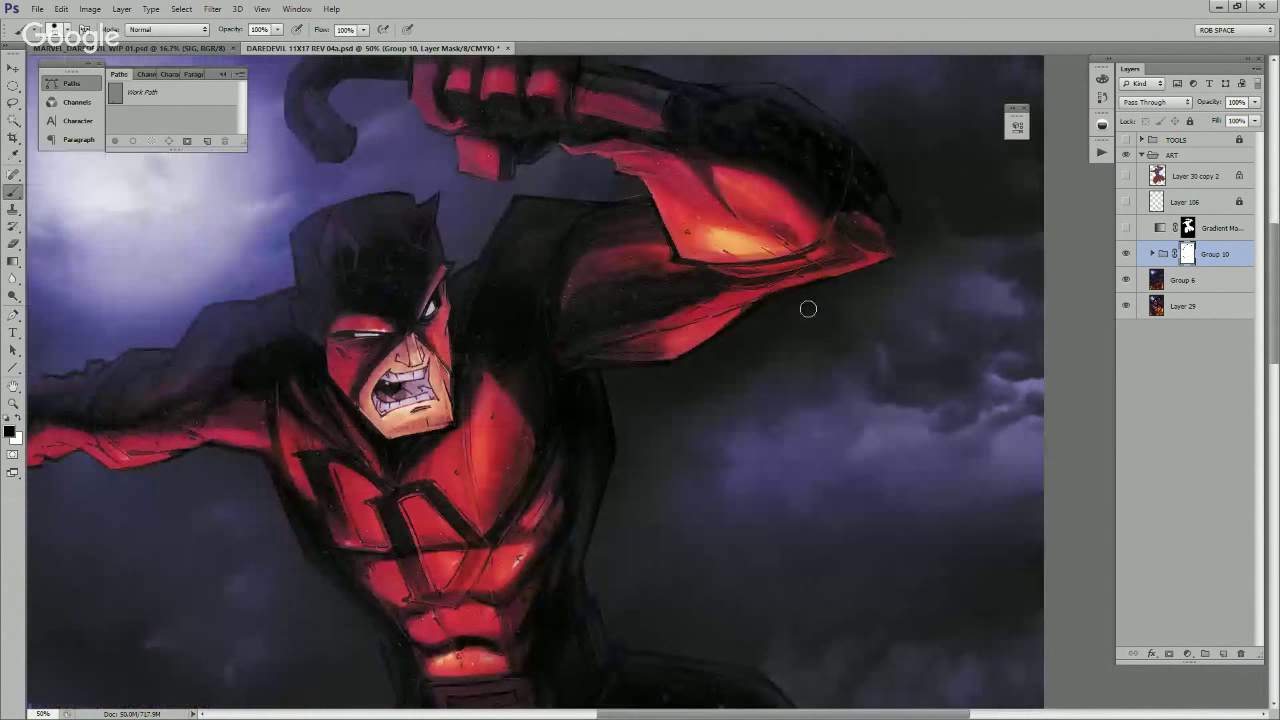
{"action": "left_click_drag", "start_coordinate": [655, 375], "coordinate": [717, 358]}
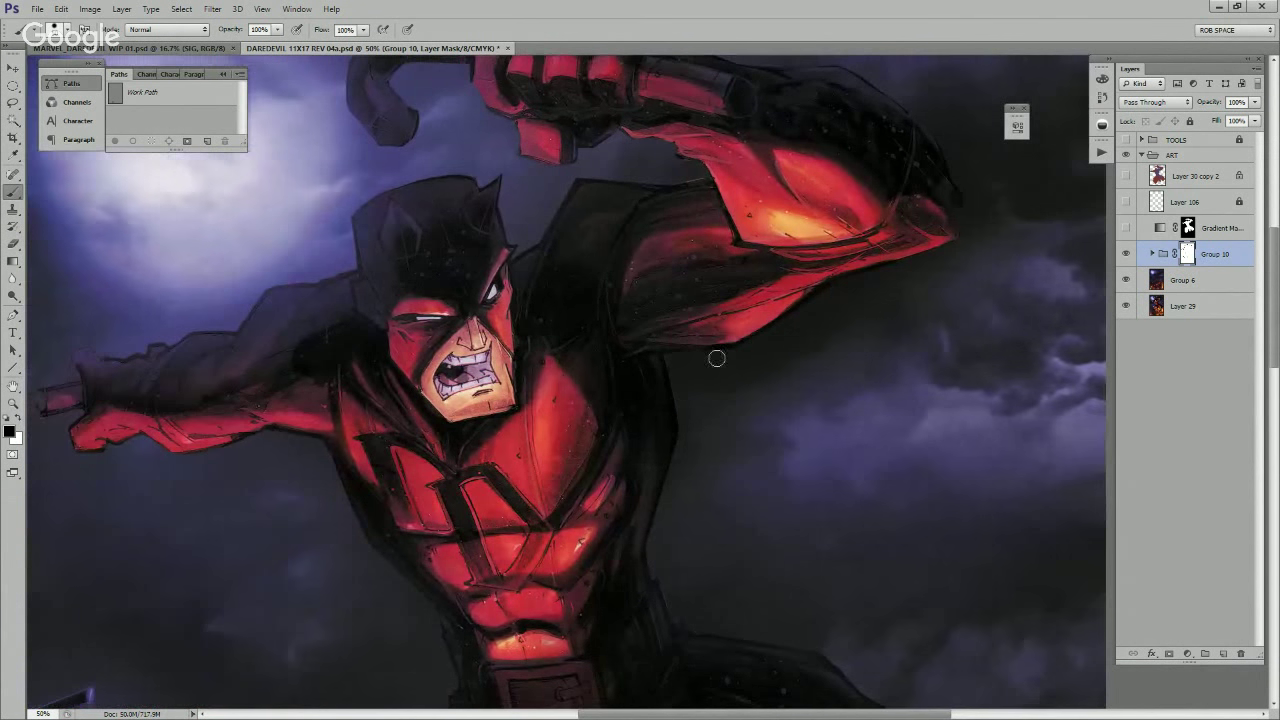
{"action": "scroll", "coordinate": [679, 411], "scroll_direction": "down", "scroll_amount": 5}
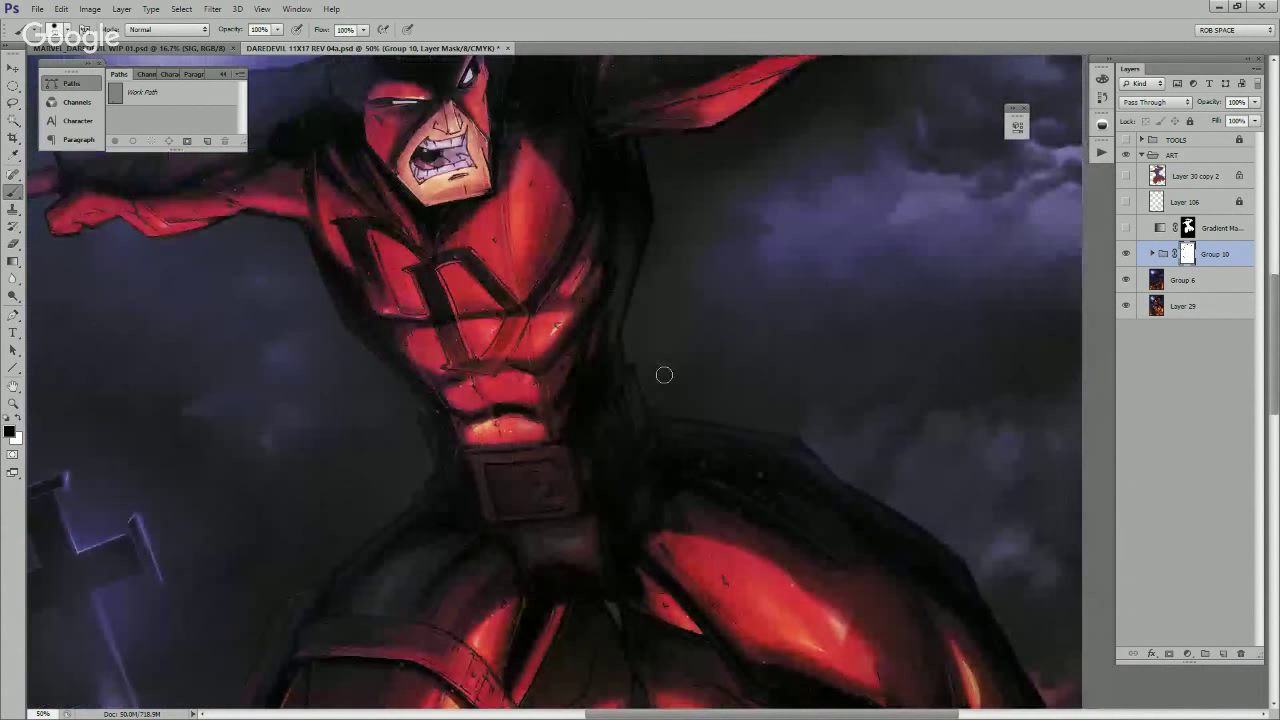
Step: Check the whole figure, then trim the mask along the unstrapped leg's thigh, knee and lower foot edge
{"action": "key", "text": "z"}
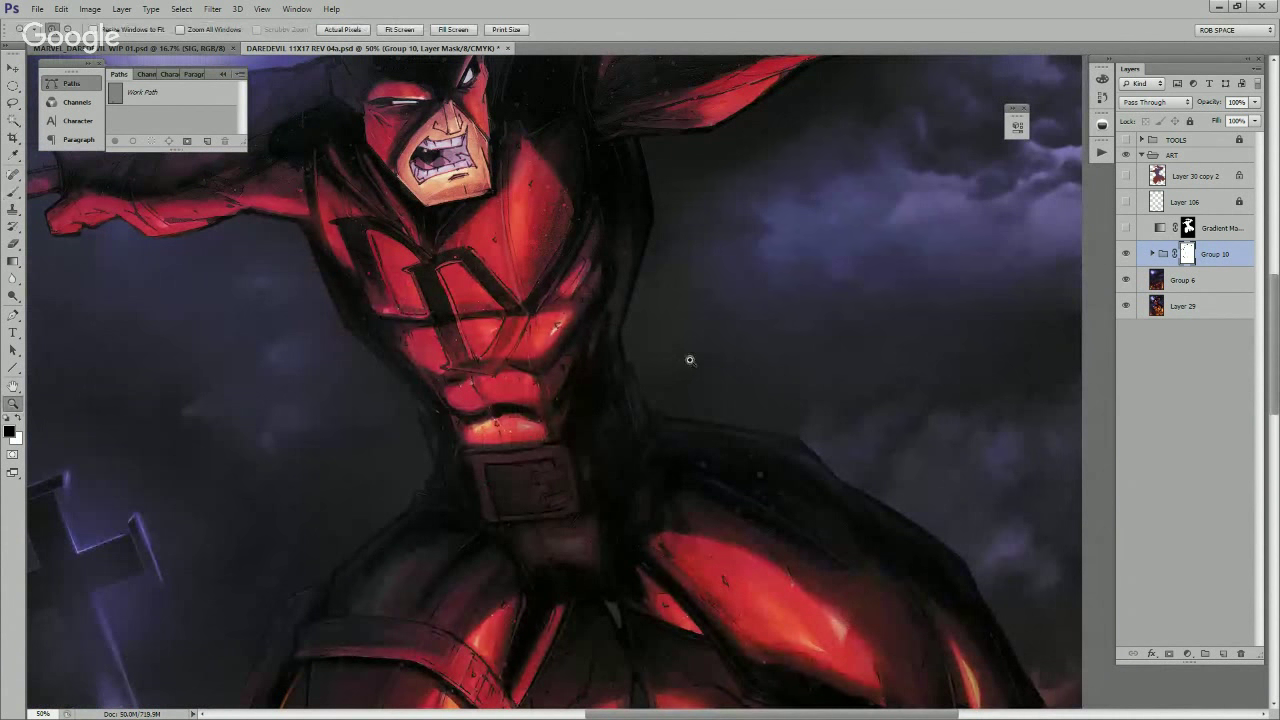
{"action": "left_click", "coordinate": [687, 362], "text": "alt"}
{"action": "left_click", "coordinate": [687, 369], "text": "alt"}
{"action": "left_click", "coordinate": [687, 369], "text": "alt"}
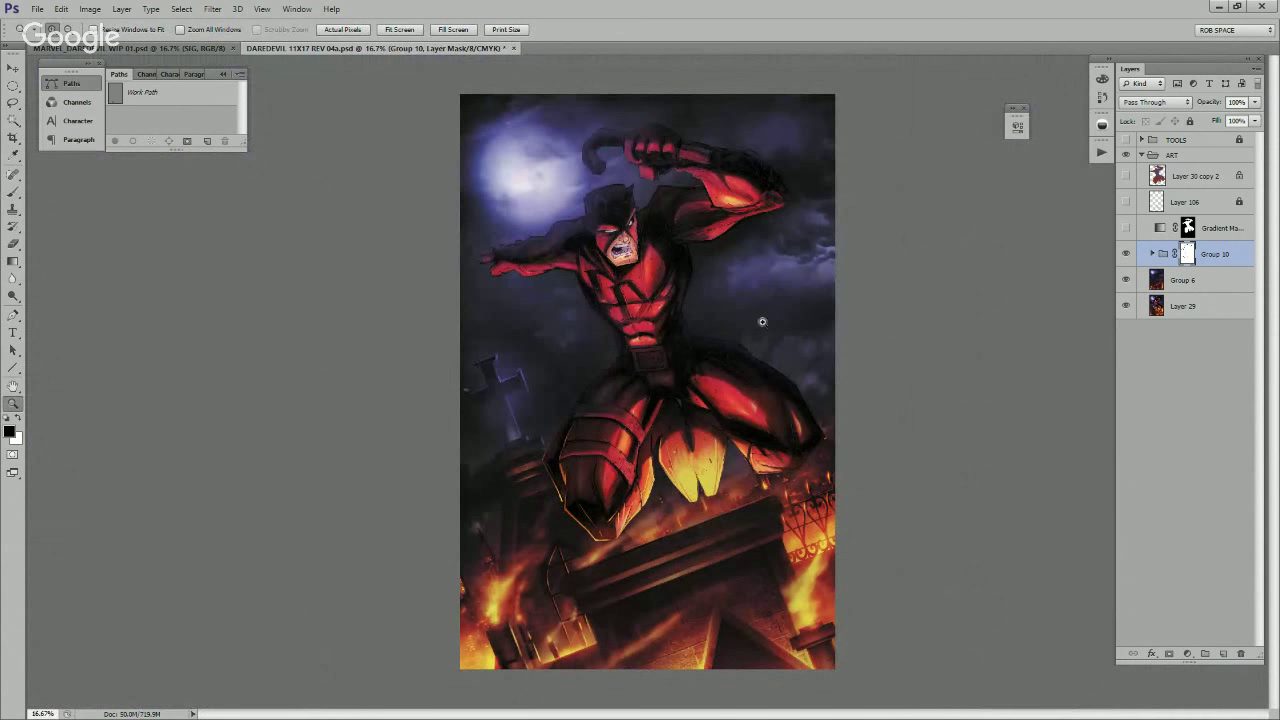
{"action": "scroll", "coordinate": [779, 320], "scroll_direction": "up", "scroll_amount": 4}
{"action": "key", "text": "b"}
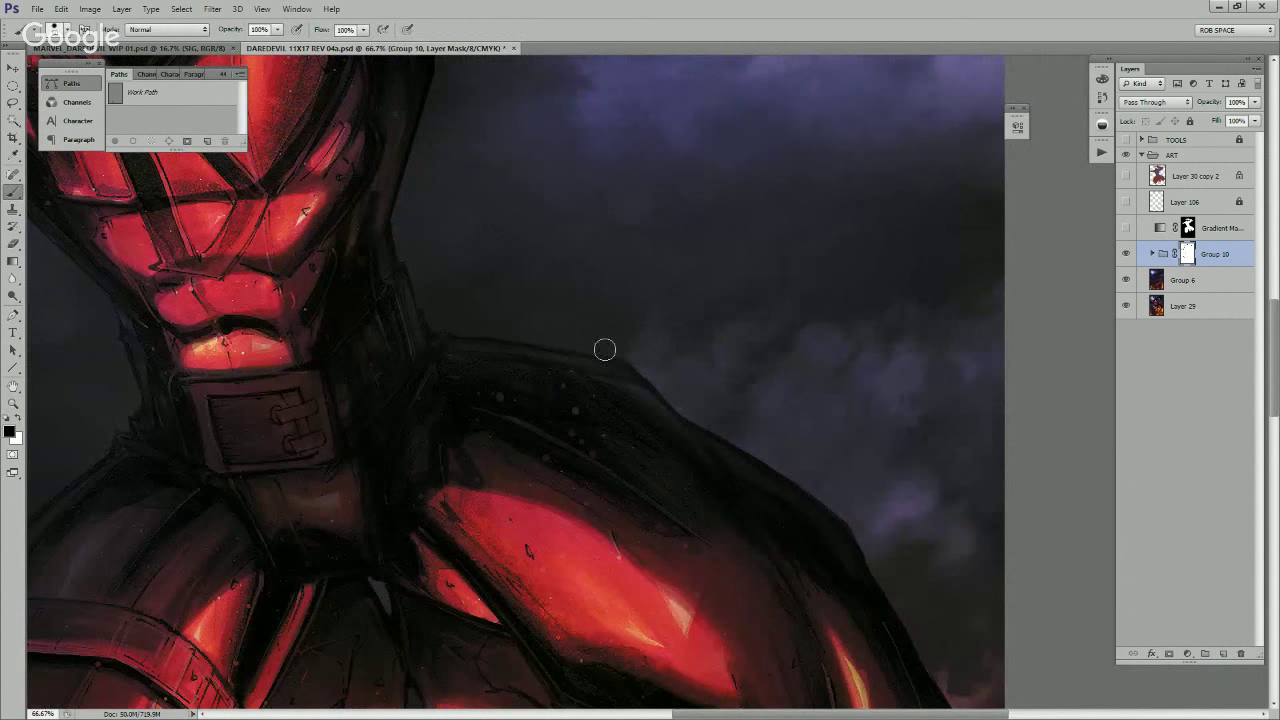
{"action": "left_click_drag", "start_coordinate": [677, 400], "coordinate": [514, 303]}
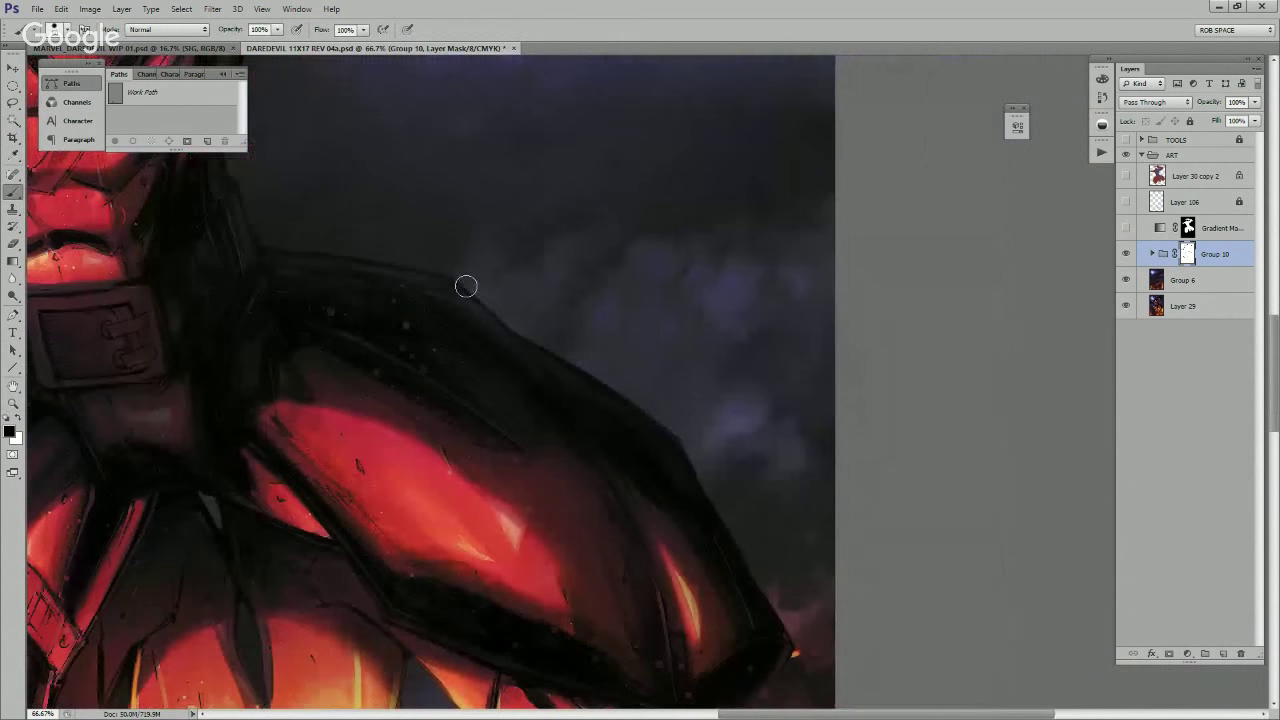
{"action": "left_click_drag", "start_coordinate": [681, 436], "coordinate": [560, 294]}
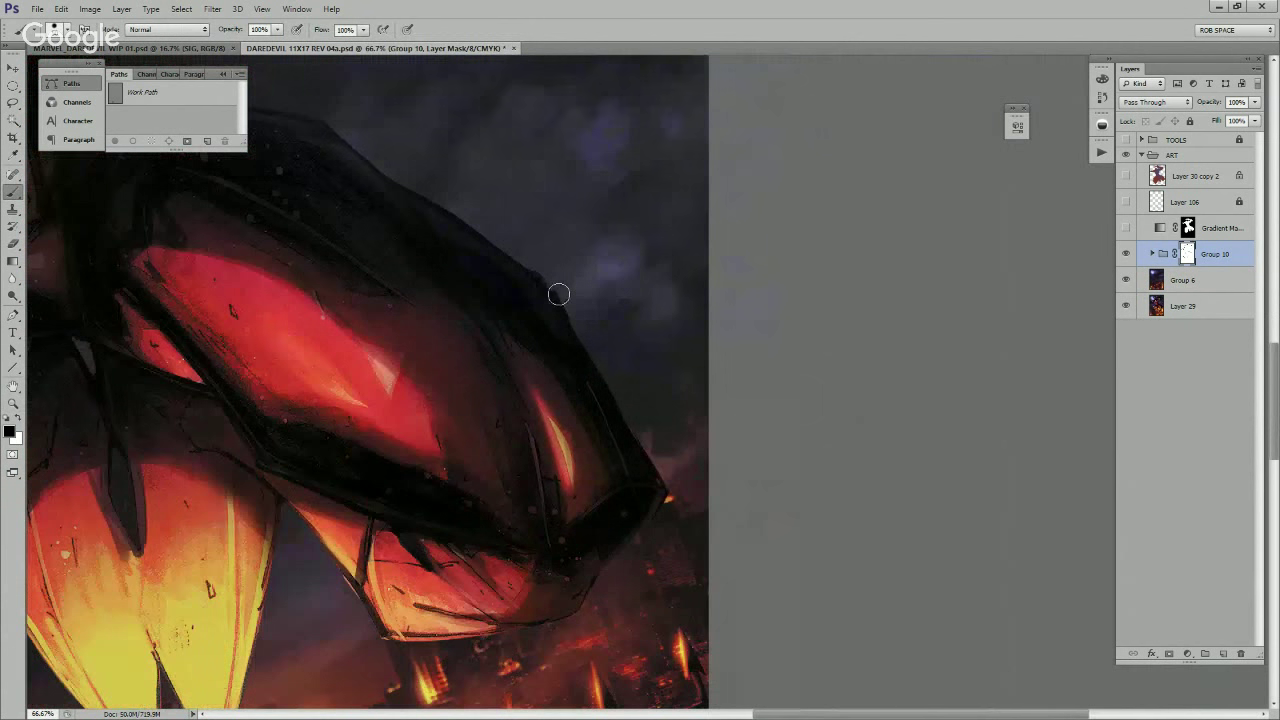
{"action": "mouse_move", "coordinate": [657, 463]}
{"action": "left_mouse_down"}
{"action": "mouse_move", "coordinate": [824, 385]}
{"action": "mouse_move", "coordinate": [803, 437]}
{"action": "mouse_move", "coordinate": [732, 525]}
{"action": "mouse_move", "coordinate": [837, 516]}
{"action": "left_mouse_up"}
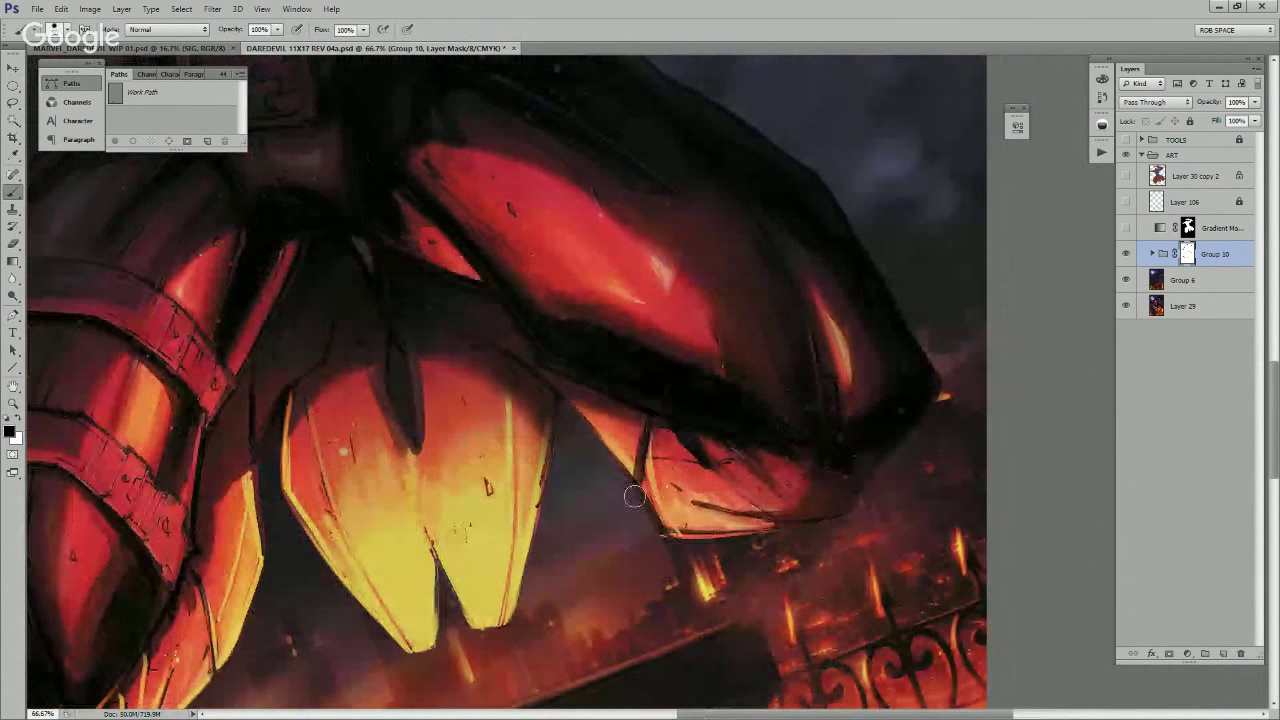
{"action": "left_click_drag", "start_coordinate": [644, 516], "coordinate": [716, 568]}
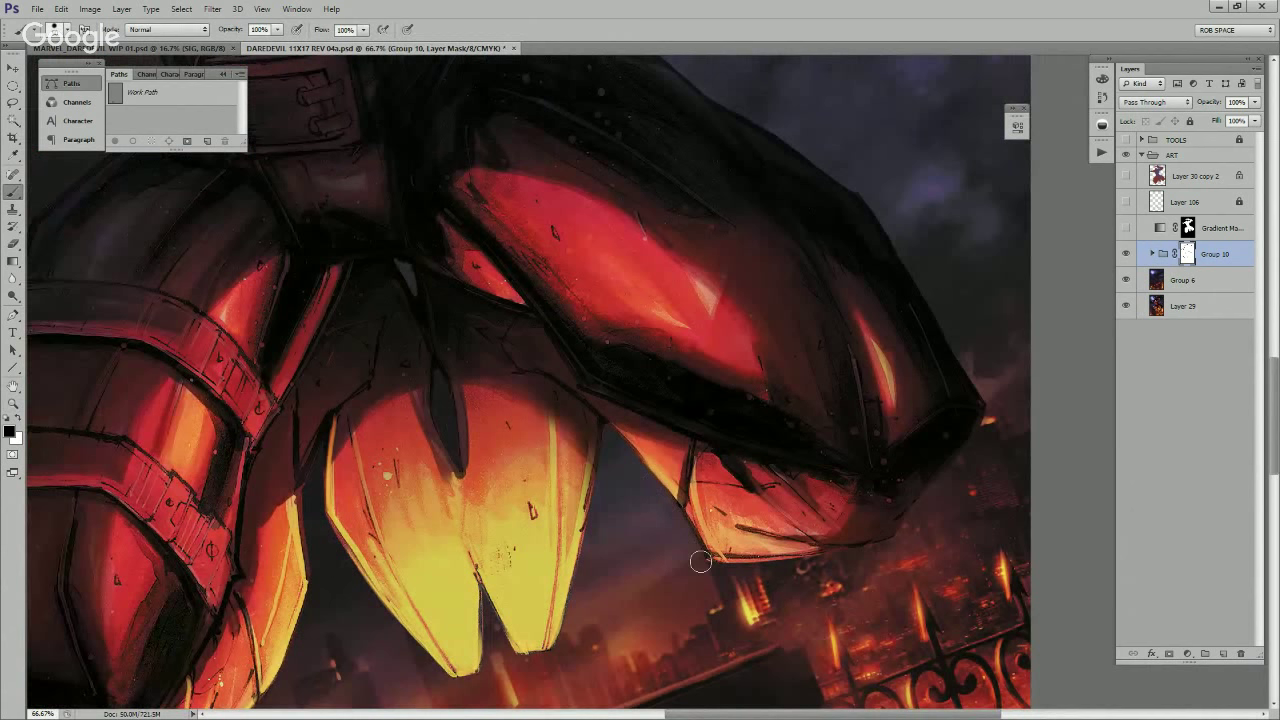
Step: Mask out the edges of the yellow-lit shapes between the legs, including the notch at their tips and the narrow gaps above
{"action": "left_click_drag", "start_coordinate": [623, 582], "coordinate": [754, 511]}
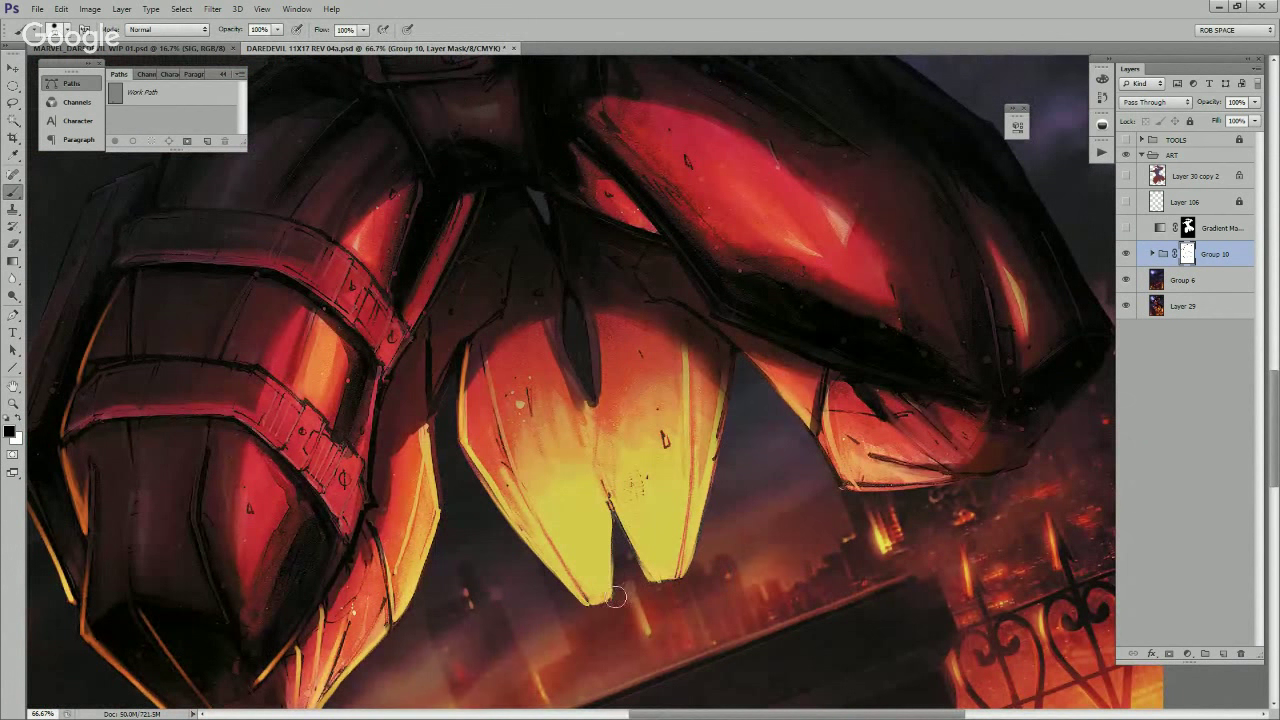
{"action": "left_click_drag", "start_coordinate": [606, 590], "coordinate": [676, 546]}
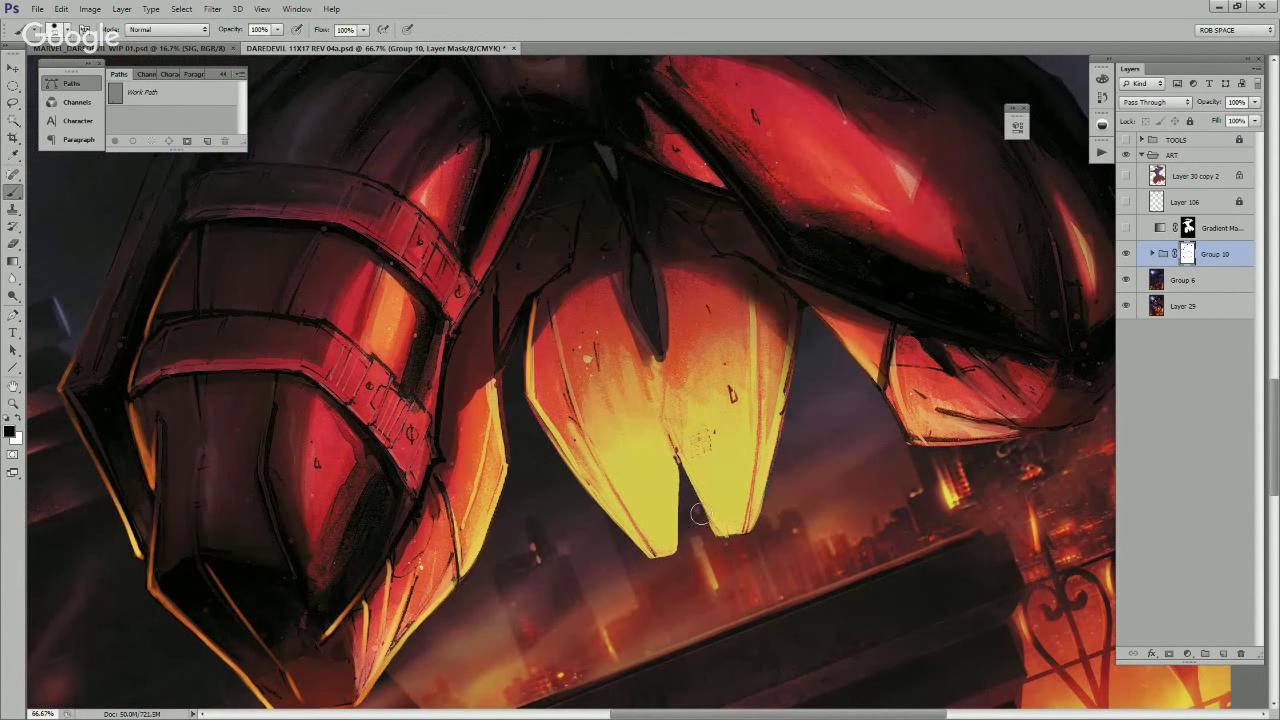
{"action": "mouse_move", "coordinate": [701, 514]}
{"action": "left_mouse_down"}
{"action": "mouse_move", "coordinate": [733, 538]}
{"action": "mouse_move", "coordinate": [754, 532]}
{"action": "mouse_move", "coordinate": [767, 498]}
{"action": "left_mouse_up"}
{"action": "scroll", "coordinate": [655, 322], "scroll_direction": "up", "scroll_amount": 2}
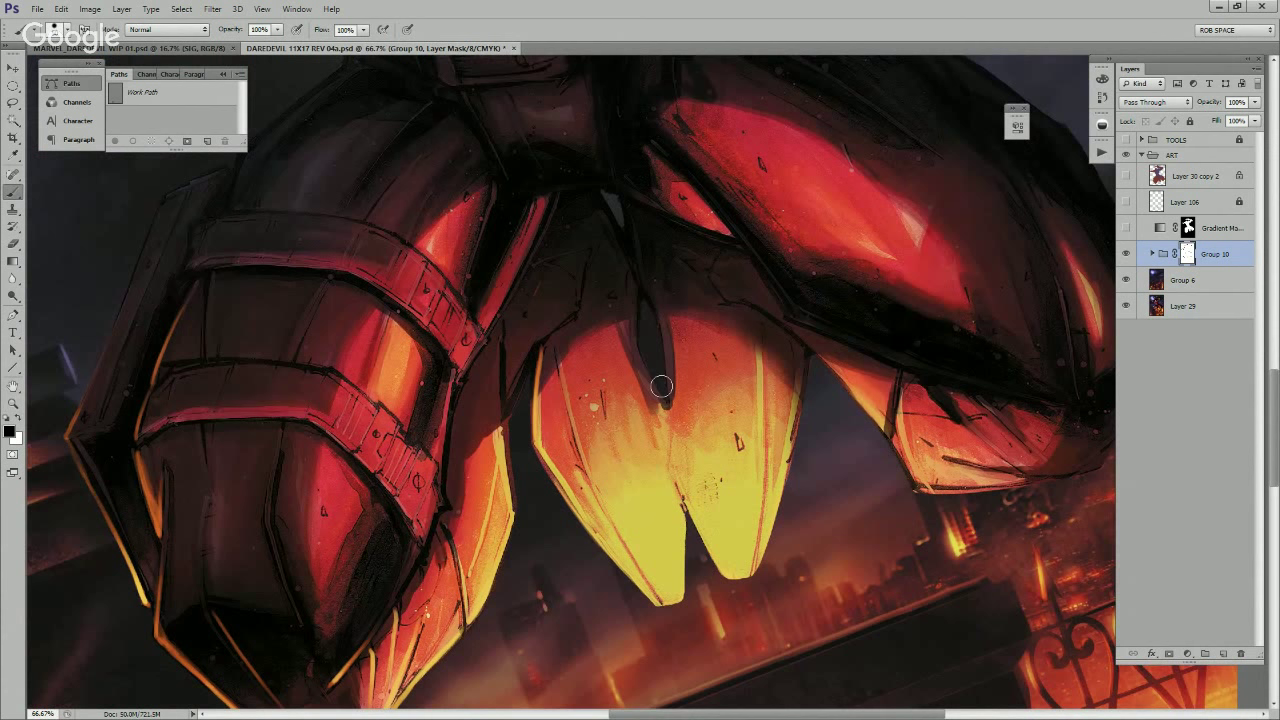
{"action": "scroll", "coordinate": [643, 343], "scroll_direction": "up", "scroll_amount": 5}
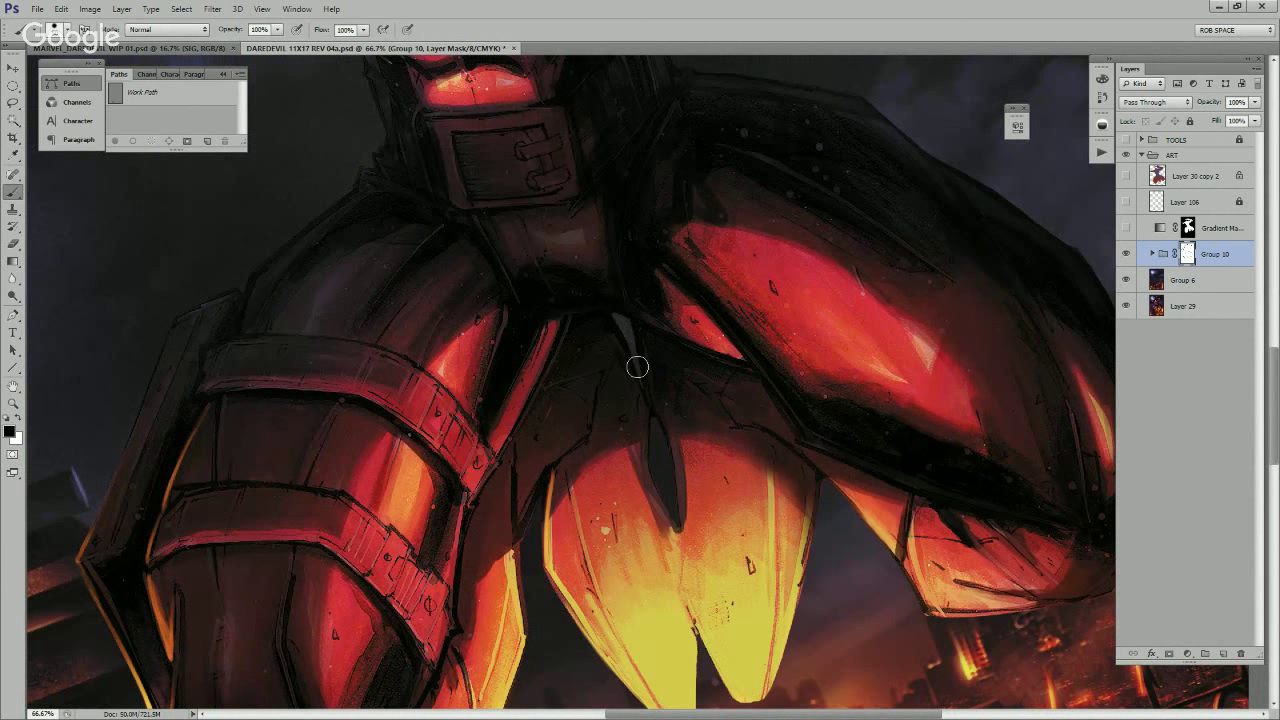
{"action": "left_click_drag", "start_coordinate": [653, 472], "coordinate": [660, 378]}
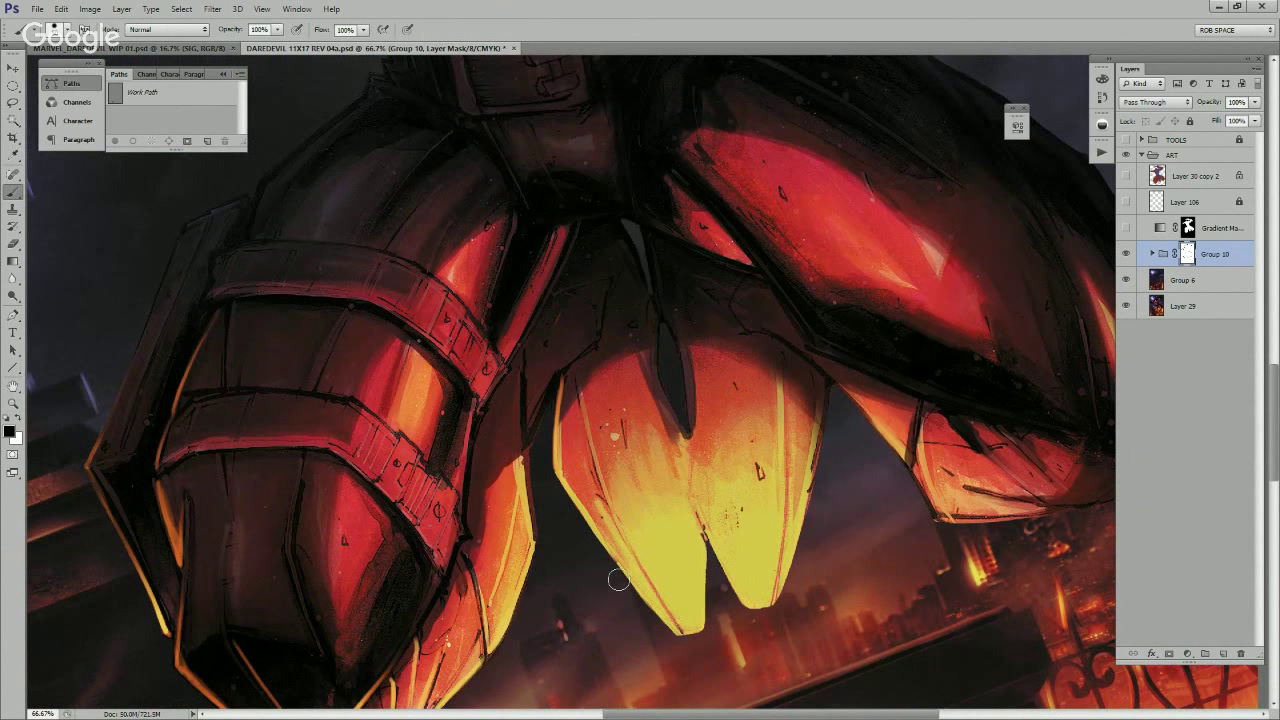
Step: Paint black on the mask along the inner, orange-lit edge of the strapped lower leg
{"action": "left_click_drag", "start_coordinate": [534, 542], "coordinate": [570, 514]}
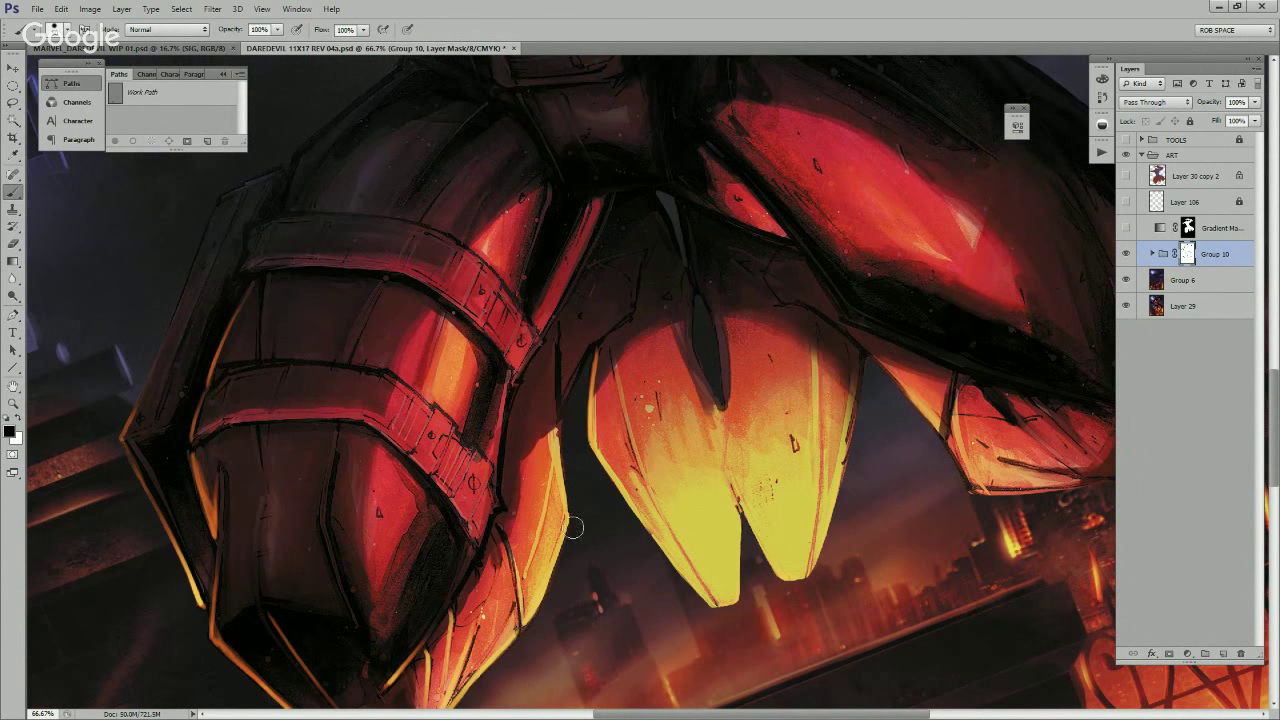
{"action": "left_click_drag", "start_coordinate": [574, 512], "coordinate": [668, 400]}
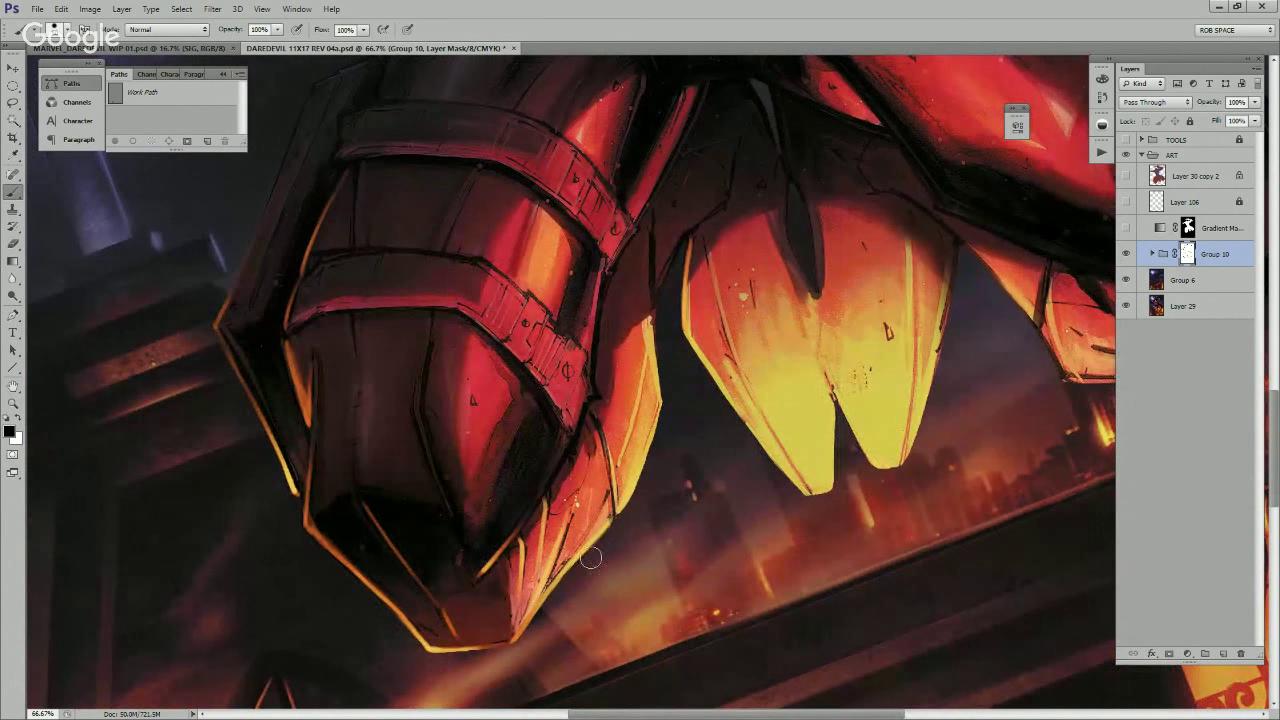
{"action": "mouse_move", "coordinate": [1015, 417]}
{"action": "left_mouse_down"}
{"action": "mouse_move", "coordinate": [670, 501]}
{"action": "mouse_move", "coordinate": [564, 560]}
{"action": "left_mouse_up"}
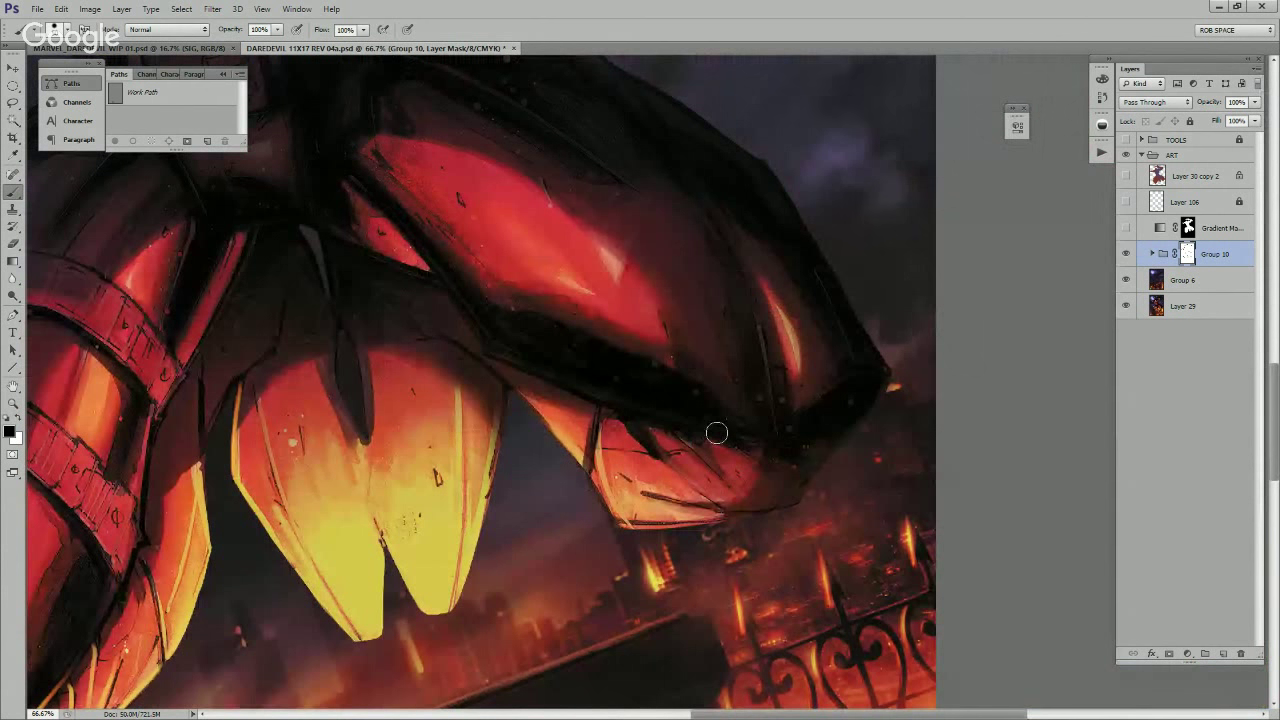
Step: Trim the mask along the underside of the unstrapped leg's foot and check the adjoining knee edge
{"action": "mouse_move", "coordinate": [654, 552]}
{"action": "left_mouse_down"}
{"action": "mouse_move", "coordinate": [699, 552]}
{"action": "mouse_move", "coordinate": [690, 527]}
{"action": "mouse_move", "coordinate": [828, 514]}
{"action": "mouse_move", "coordinate": [867, 474]}
{"action": "left_mouse_up"}
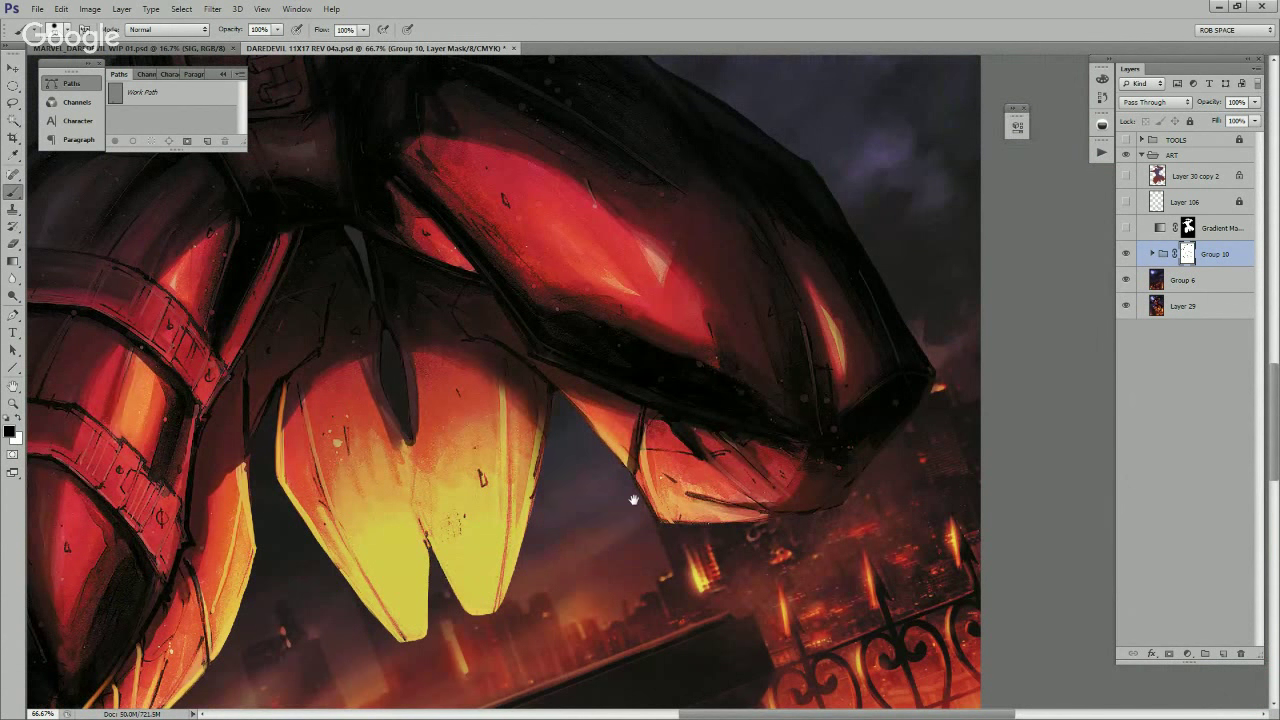
{"action": "left_click_drag", "start_coordinate": [634, 500], "coordinate": [757, 535]}
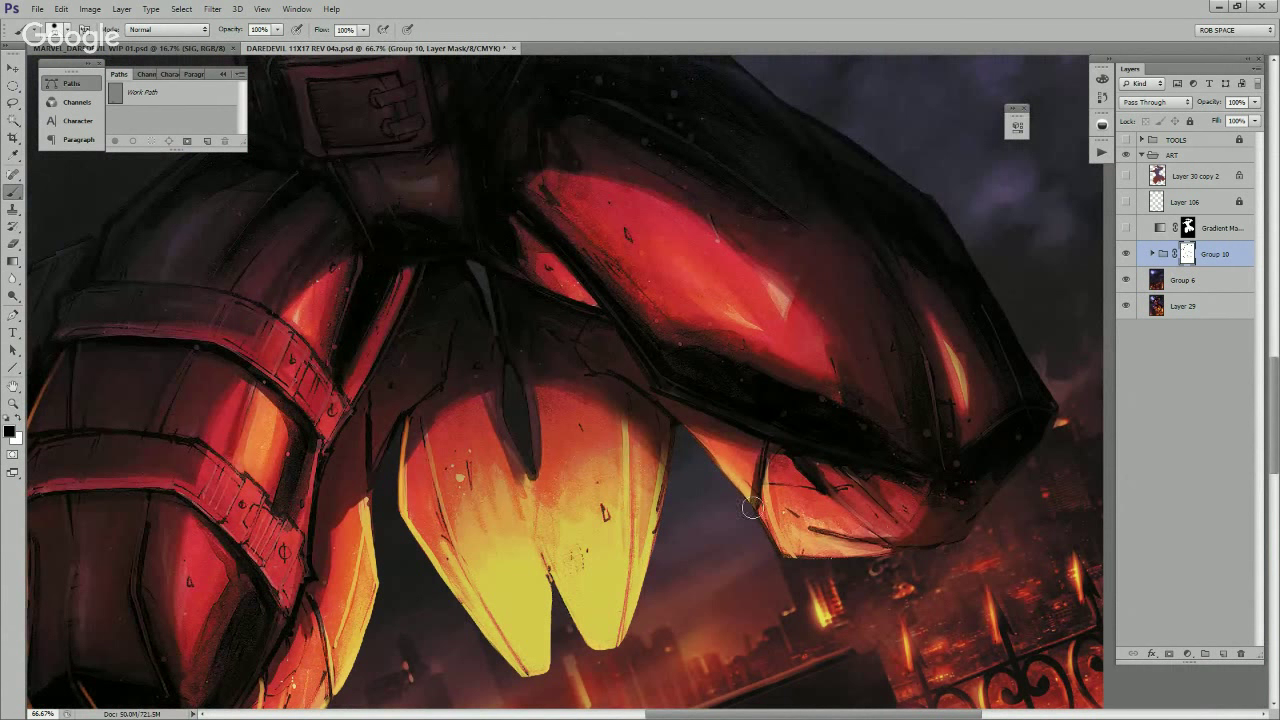
{"action": "scroll", "coordinate": [772, 499], "scroll_direction": "right", "scroll_amount": 9}
{"action": "scroll", "coordinate": [772, 499], "scroll_direction": "up", "scroll_amount": 7}
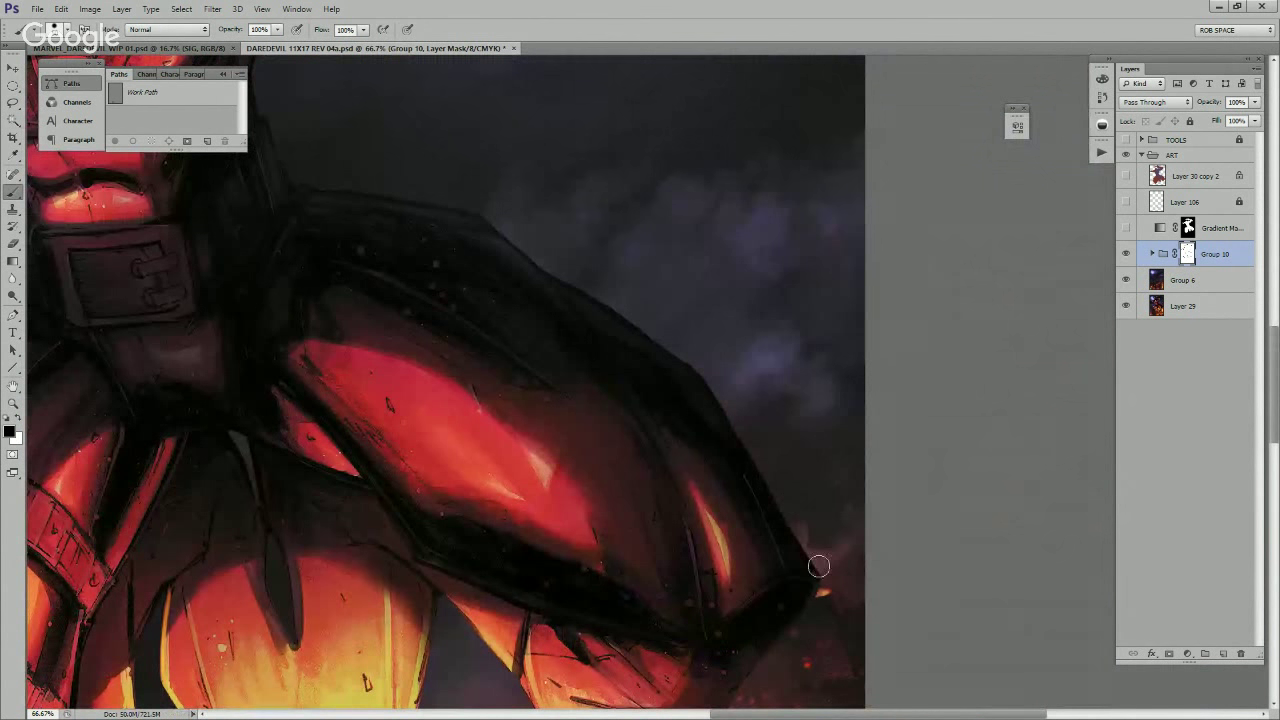
Step: Inspect the figure's outline from the unstrapped thigh up the torso to the raised arm, head and outstretched arm
{"action": "scroll", "coordinate": [674, 380], "scroll_direction": "left", "scroll_amount": 7}
{"action": "scroll", "coordinate": [674, 380], "scroll_direction": "up", "scroll_amount": 11}
{"action": "left_click_drag", "start_coordinate": [507, 460], "coordinate": [710, 498]}
{"action": "scroll", "coordinate": [710, 498], "scroll_direction": "left", "scroll_amount": 9}
{"action": "scroll", "coordinate": [710, 498], "scroll_direction": "up", "scroll_amount": 2}
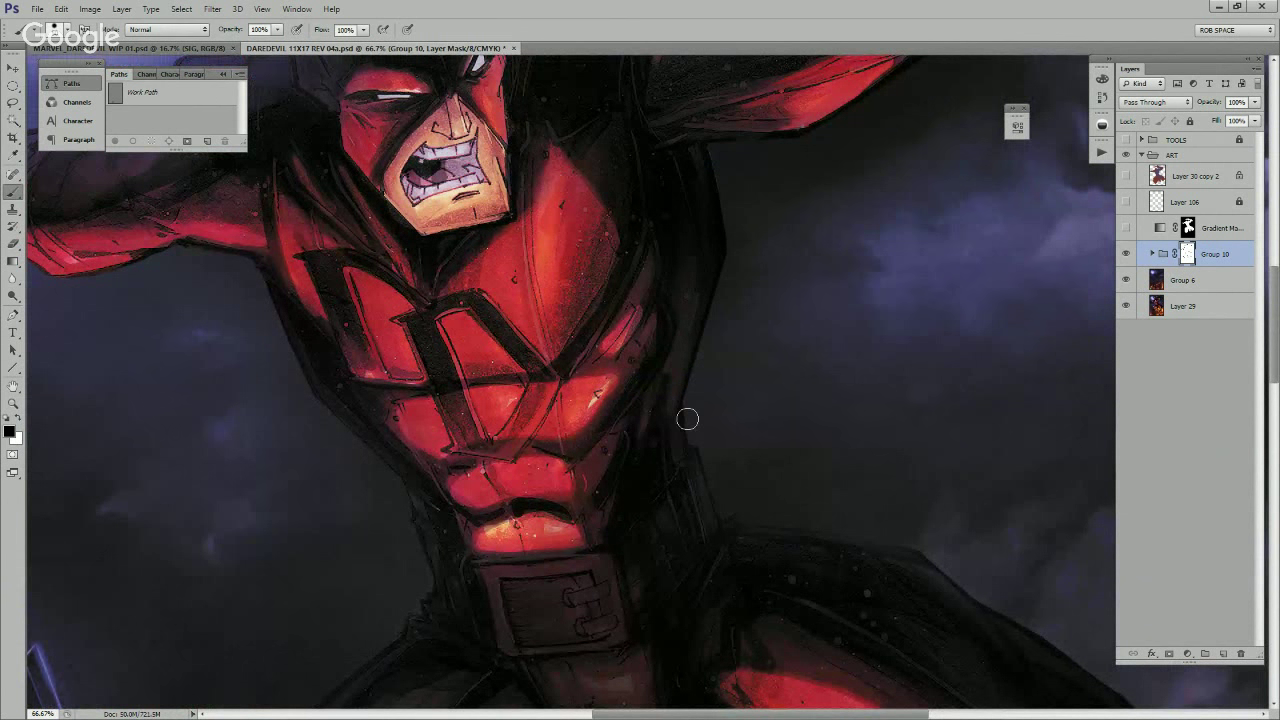
{"action": "scroll", "coordinate": [714, 357], "scroll_direction": "up", "scroll_amount": 10}
{"action": "scroll", "coordinate": [714, 357], "scroll_direction": "right", "scroll_amount": 2}
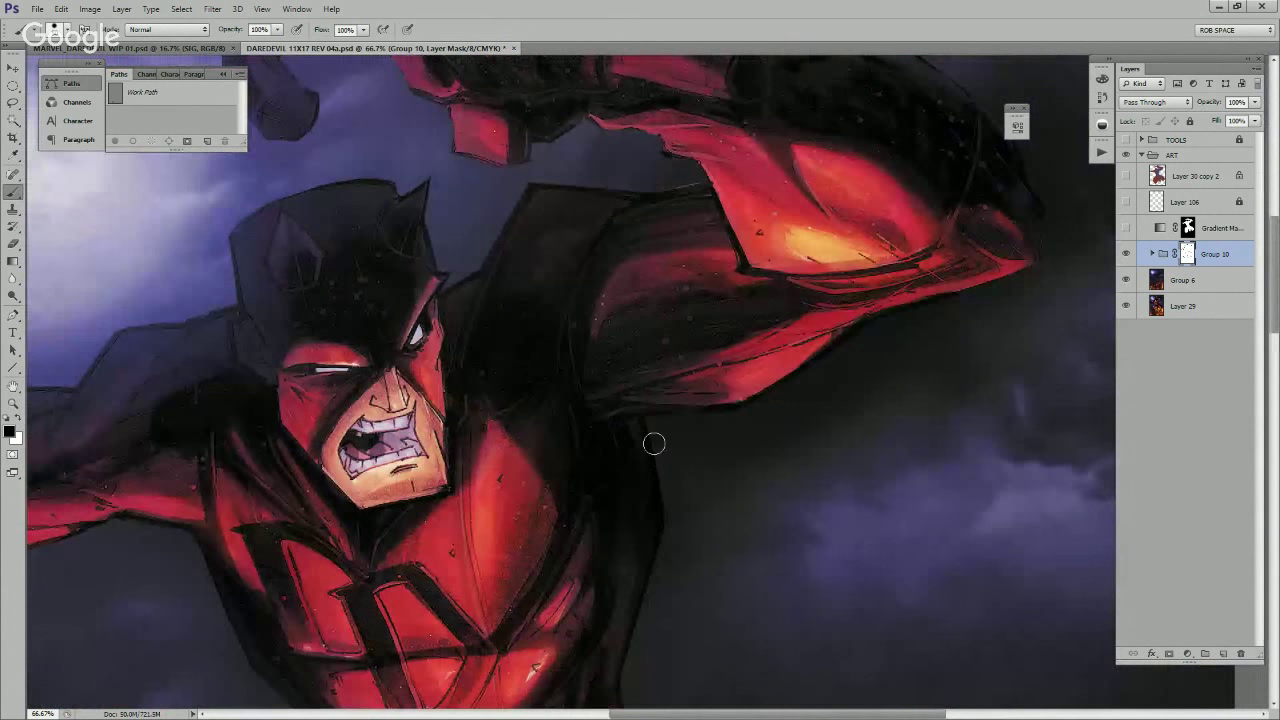
{"action": "scroll", "coordinate": [714, 457], "scroll_direction": "up", "scroll_amount": 4}
{"action": "scroll", "coordinate": [714, 457], "scroll_direction": "right", "scroll_amount": 4}
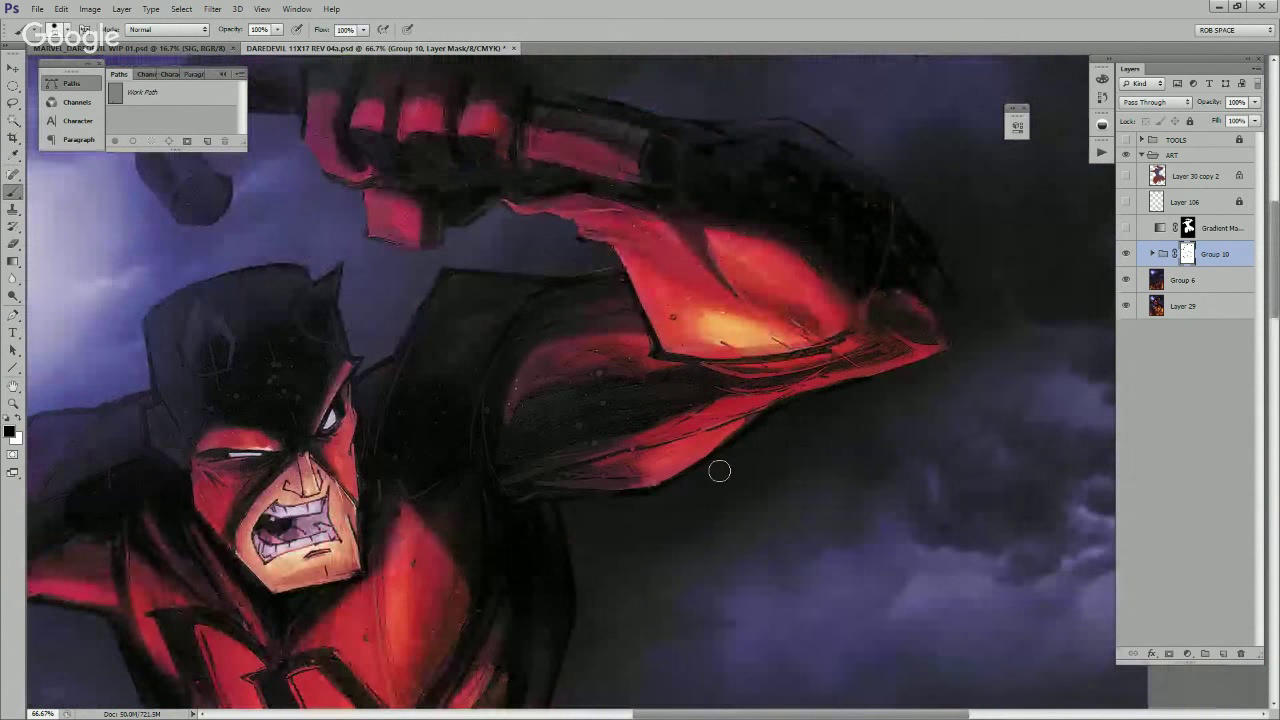
{"action": "scroll", "coordinate": [655, 497], "scroll_direction": "up", "scroll_amount": 3}
{"action": "scroll", "coordinate": [655, 497], "scroll_direction": "left", "scroll_amount": 8}
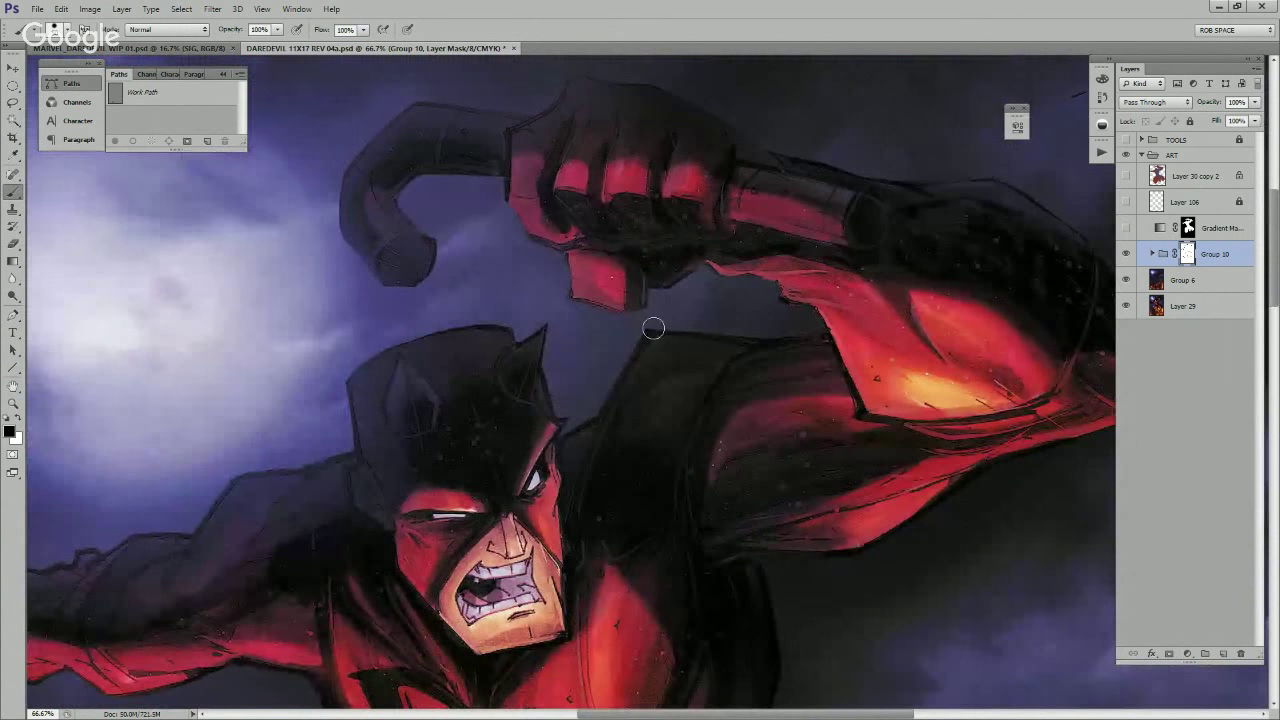
{"action": "left_click_drag", "start_coordinate": [581, 414], "coordinate": [826, 317]}
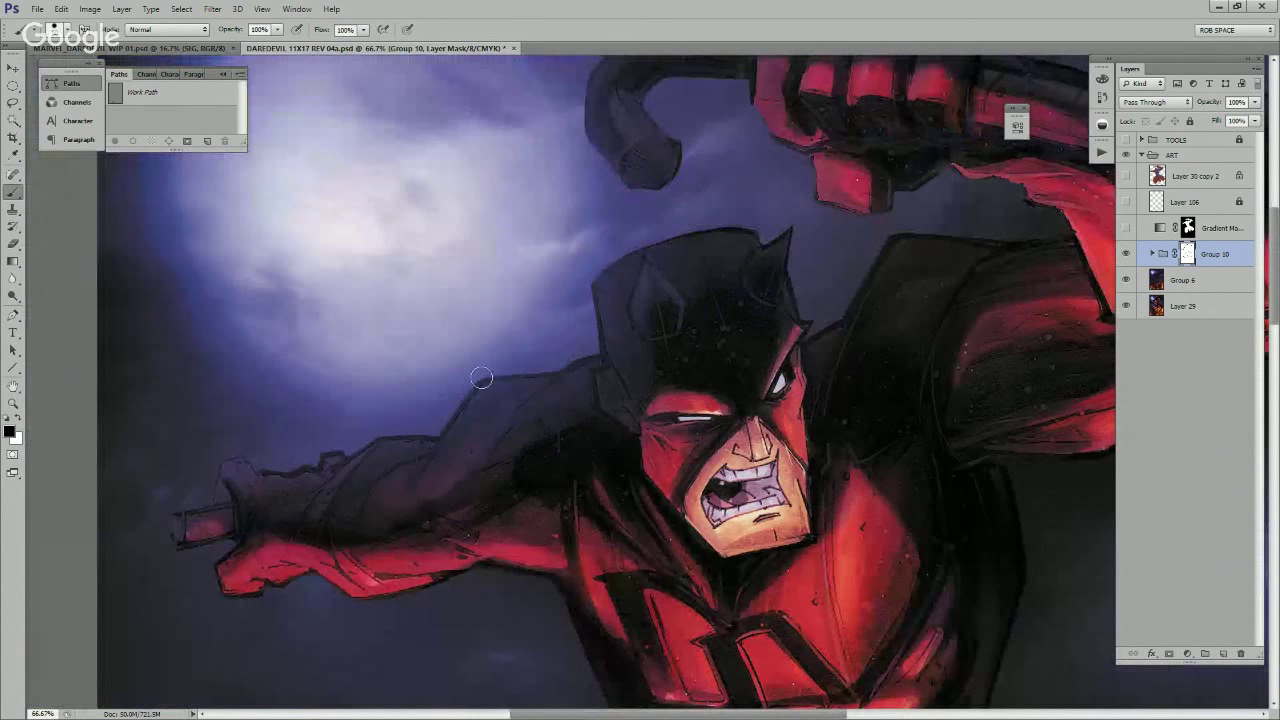
Step: Examine the whole composition, then look closer at the full figure against the background
{"action": "key", "text": "z"}
{"action": "left_click", "coordinate": [872, 392], "text": "alt"}
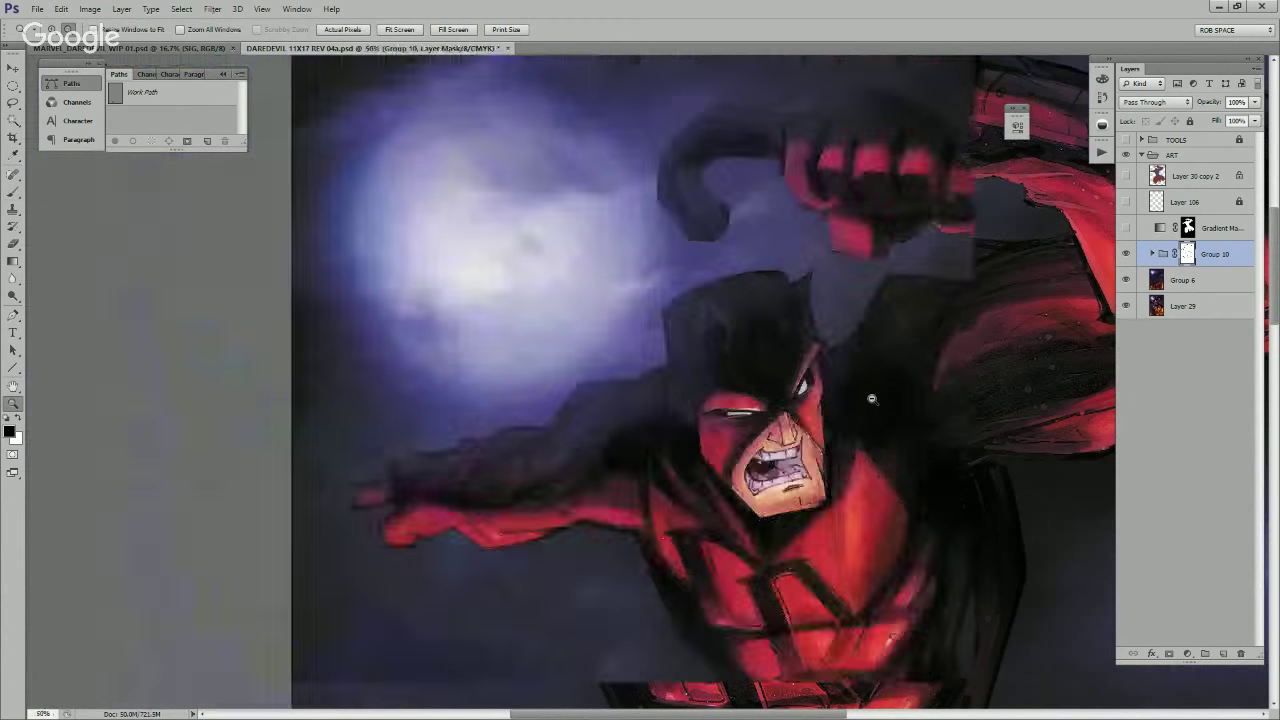
{"action": "left_click", "coordinate": [872, 405], "text": "alt"}
{"action": "left_click", "coordinate": [872, 424], "text": "alt"}
{"action": "left_click", "coordinate": [870, 436], "text": "alt"}
{"action": "left_click", "coordinate": [868, 441], "text": "alt"}
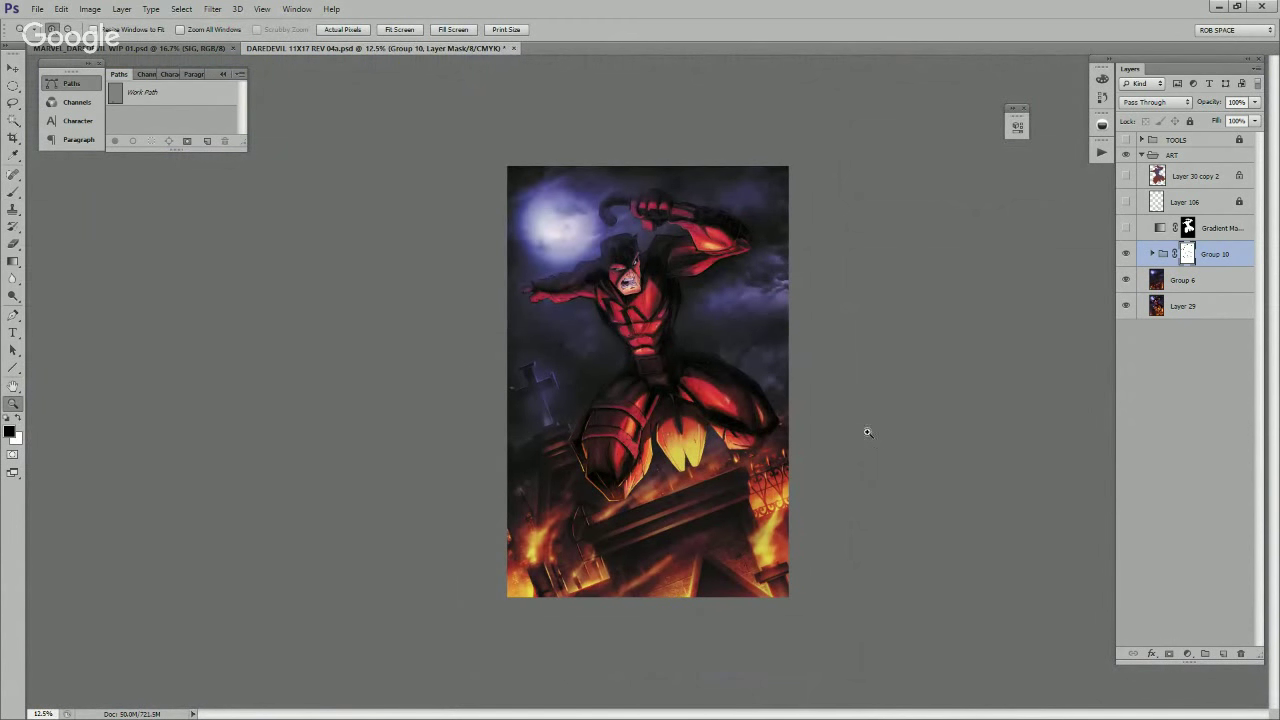
{"action": "left_click", "coordinate": [704, 380]}
{"action": "left_click", "coordinate": [710, 384]}
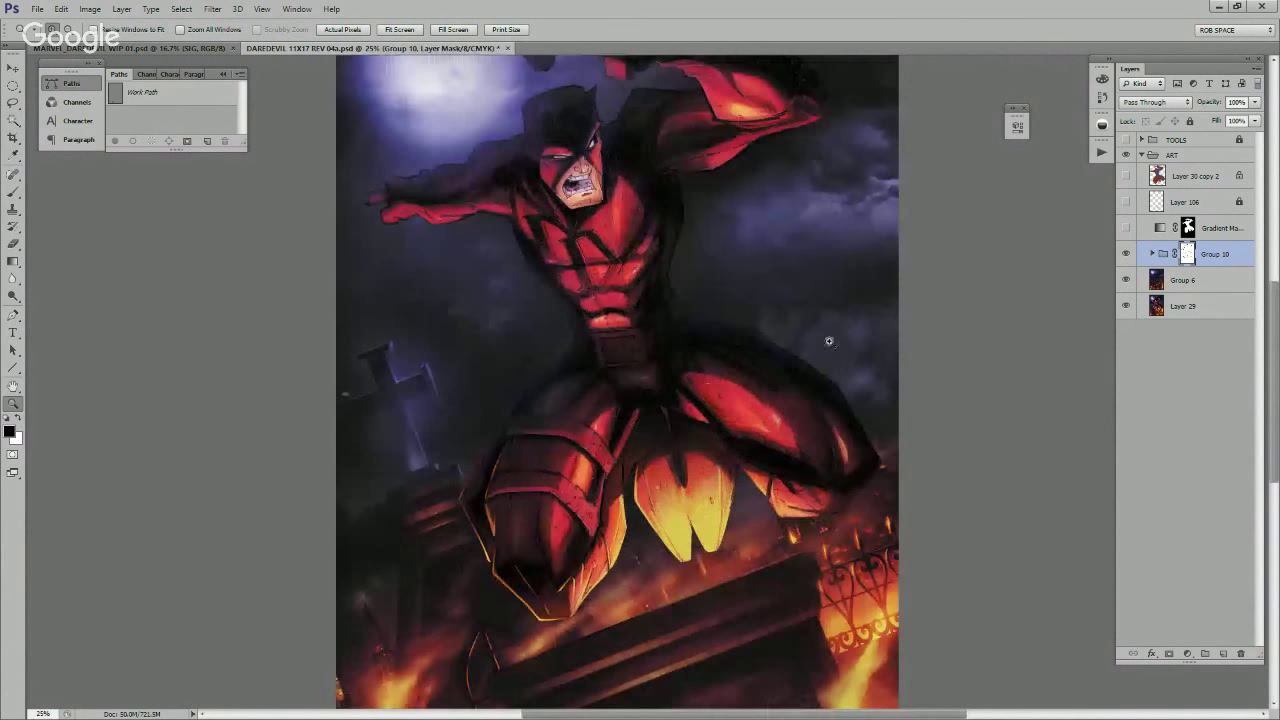
Step: Add a new layer above Layer 111 inside Group 10 and ready the Brush tool with pale lavender
{"action": "left_click", "coordinate": [1152, 254]}
{"action": "left_click", "coordinate": [1186, 283]}
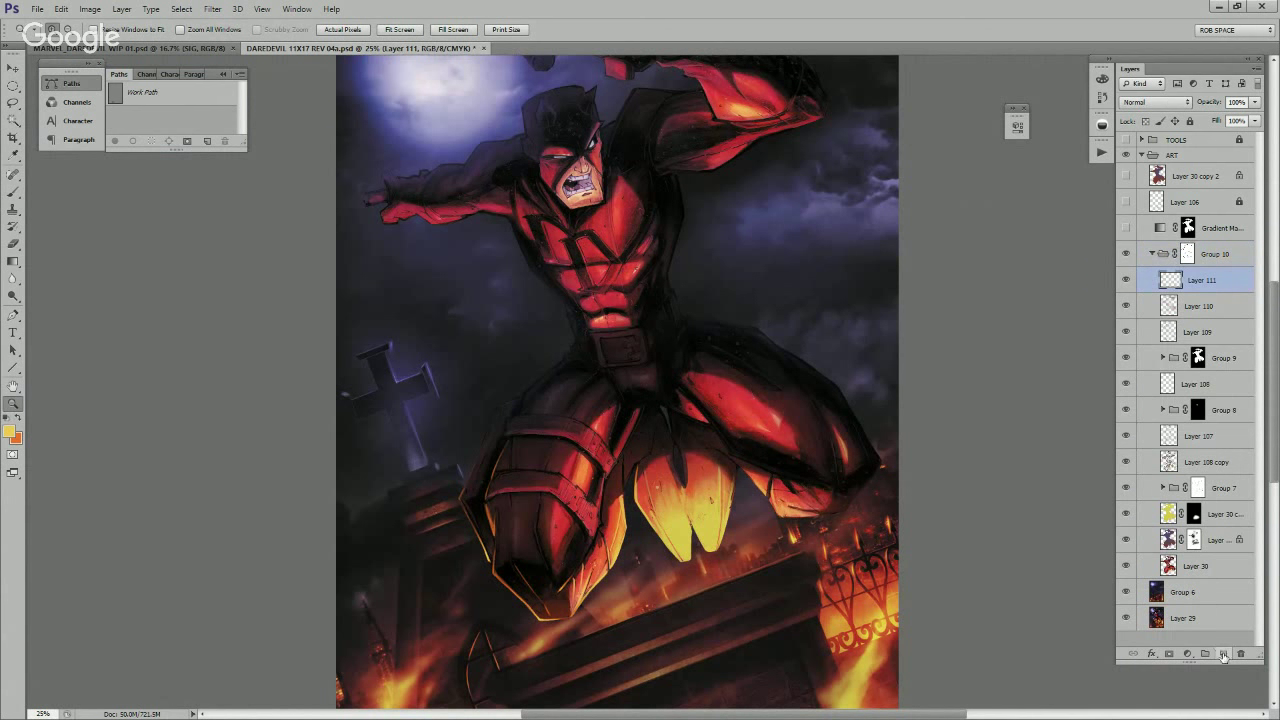
{"action": "left_click", "coordinate": [1222, 653]}
{"action": "key", "text": "b"}
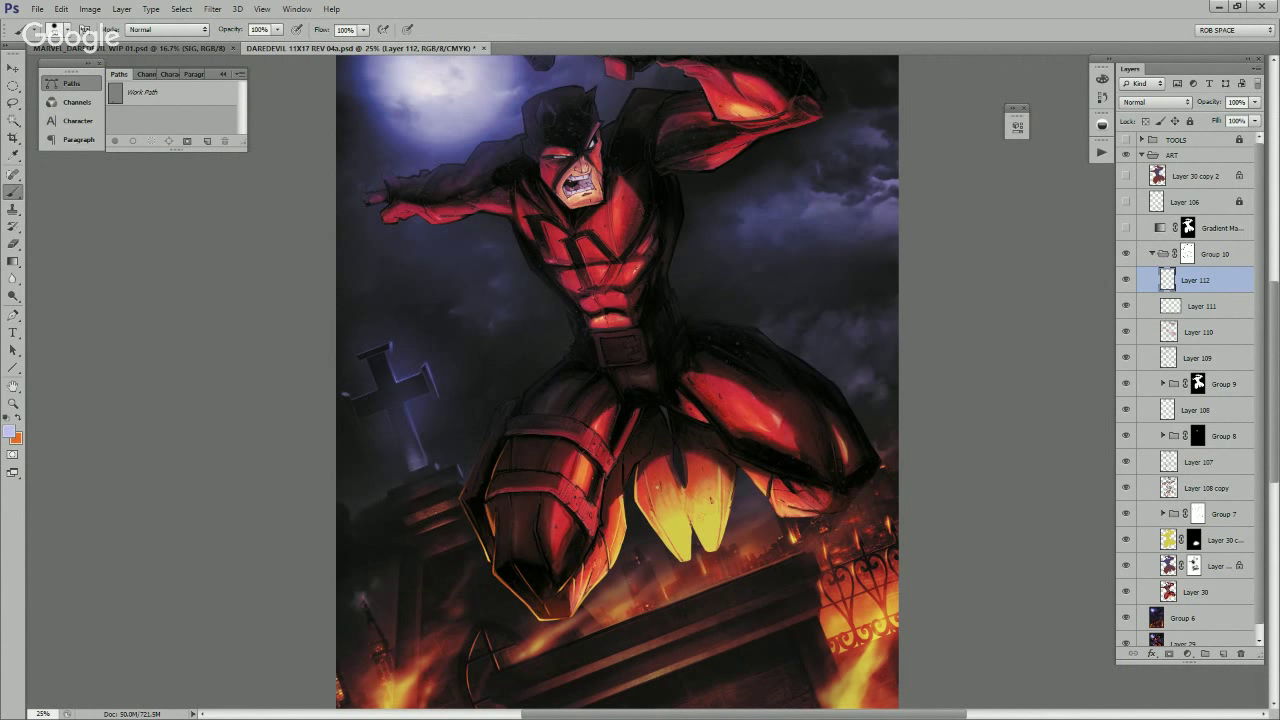
Step: Try painting a pale lavender rim light along the back and top edge of the cowl
{"action": "left_click_drag", "start_coordinate": [668, 241], "coordinate": [674, 249]}
{"action": "left_click", "coordinate": [585, 145], "text": "ctrl"}
{"action": "left_click", "coordinate": [585, 145], "text": "ctrl"}
{"action": "left_click_drag", "start_coordinate": [541, 165], "coordinate": [738, 422]}
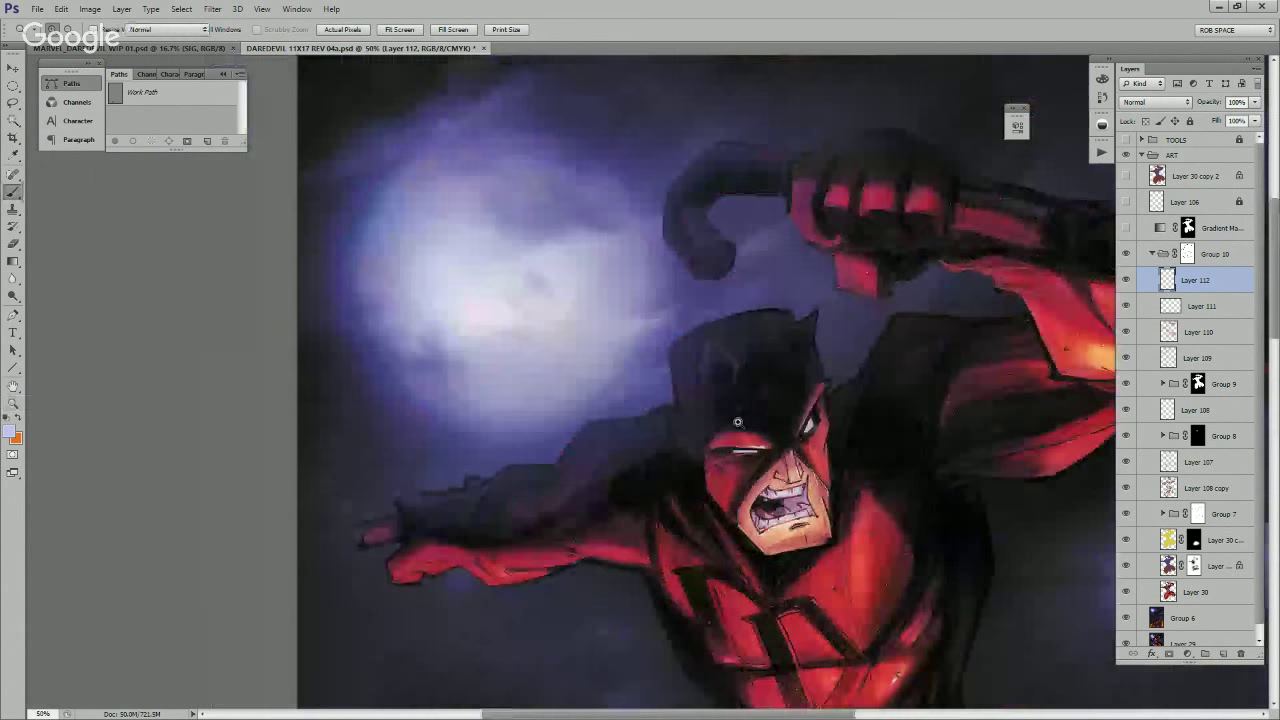
{"action": "key", "text": "b"}
{"action": "mouse_move", "coordinate": [671, 349]}
{"action": "left_mouse_down"}
{"action": "mouse_move", "coordinate": [746, 334]}
{"action": "mouse_move", "coordinate": [817, 341]}
{"action": "mouse_move", "coordinate": [857, 318]}
{"action": "mouse_move", "coordinate": [785, 328]}
{"action": "mouse_move", "coordinate": [748, 352]}
{"action": "left_mouse_up"}
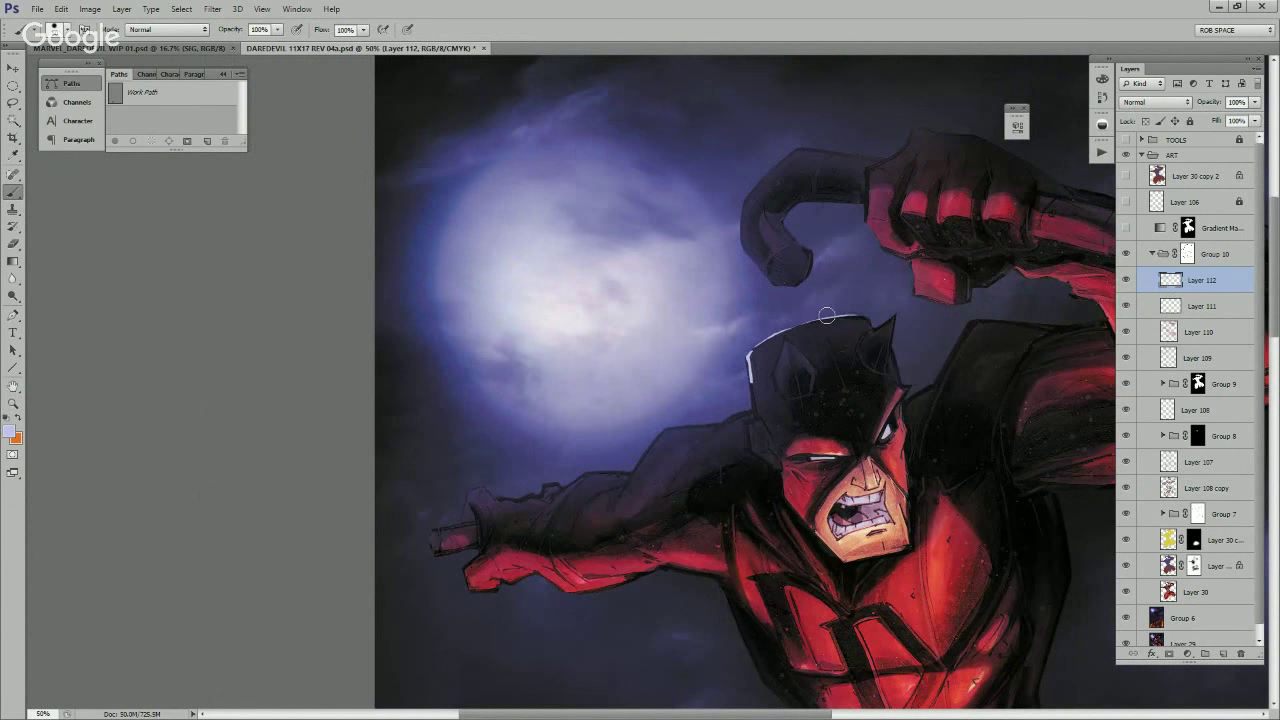
{"action": "mouse_move", "coordinate": [865, 316]}
{"action": "left_mouse_down"}
{"action": "mouse_move", "coordinate": [758, 344]}
{"action": "mouse_move", "coordinate": [800, 325]}
{"action": "mouse_move", "coordinate": [778, 331]}
{"action": "mouse_move", "coordinate": [747, 363]}
{"action": "mouse_move", "coordinate": [749, 348]}
{"action": "mouse_move", "coordinate": [755, 408]}
{"action": "left_mouse_up"}
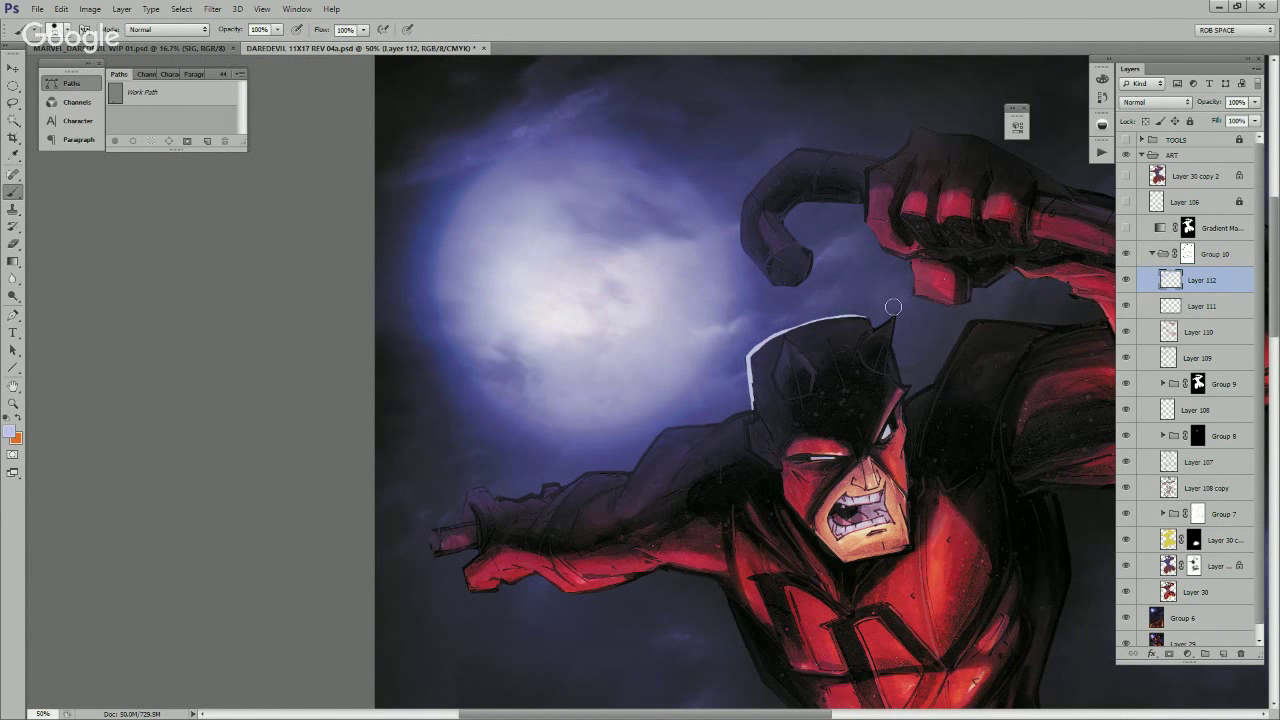
Step: Move Layer 112 out of Group 10 to directly above it and clear its cowl strokes
{"action": "left_click_drag", "start_coordinate": [1197, 280], "coordinate": [1188, 256]}
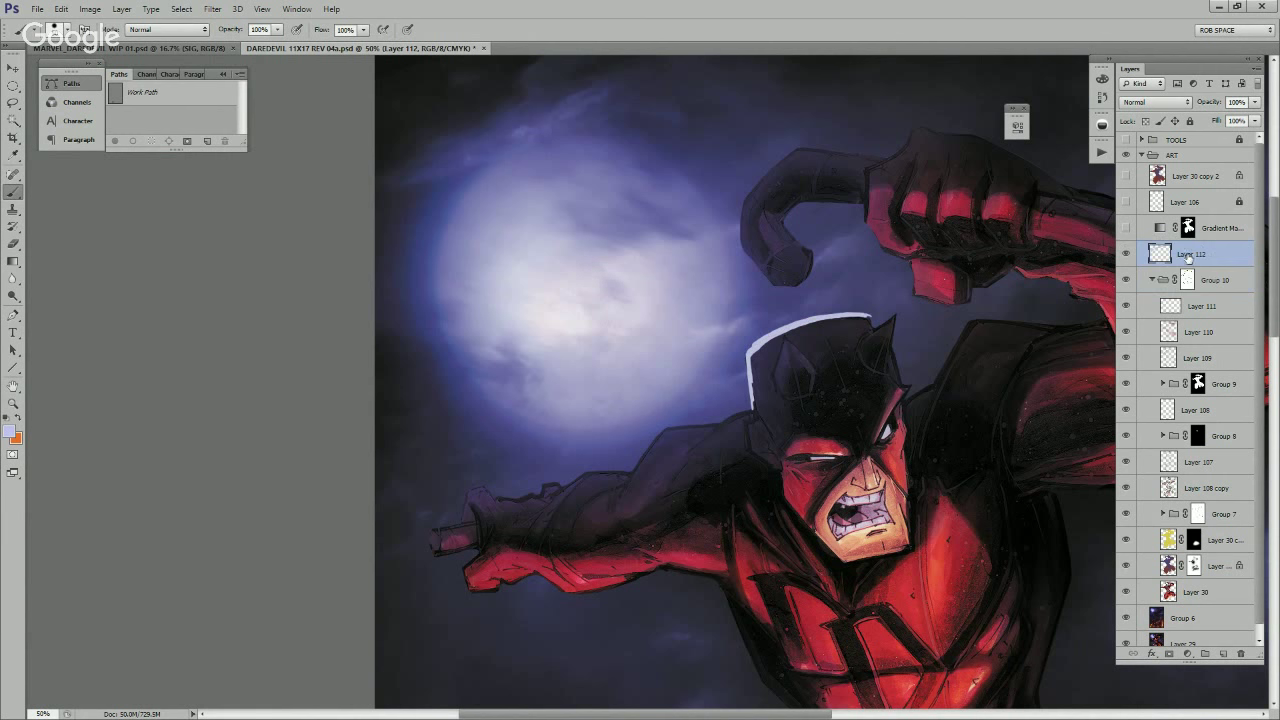
{"action": "key", "text": "z"}
{"action": "left_click", "coordinate": [763, 403]}
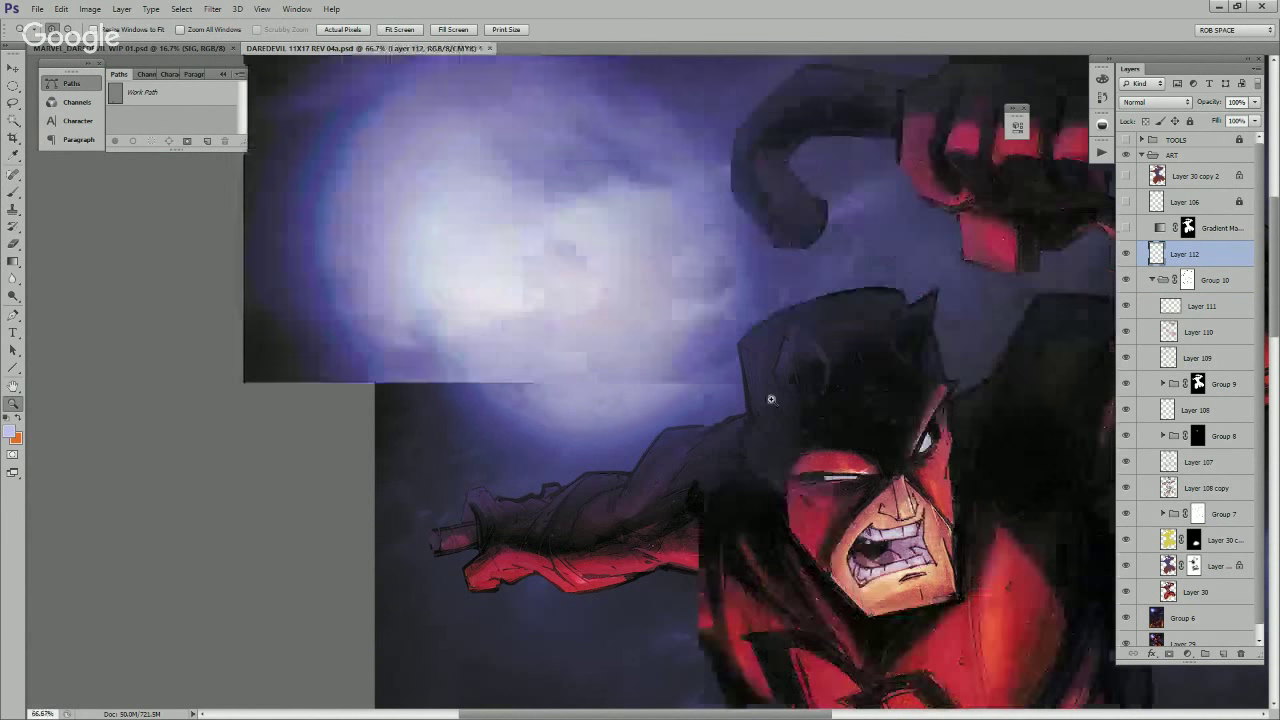
Step: Try painting pale lavender rim highlights along the moonlit upper edge of the shoulder, outstretched arm and glove
{"action": "key", "text": "b"}
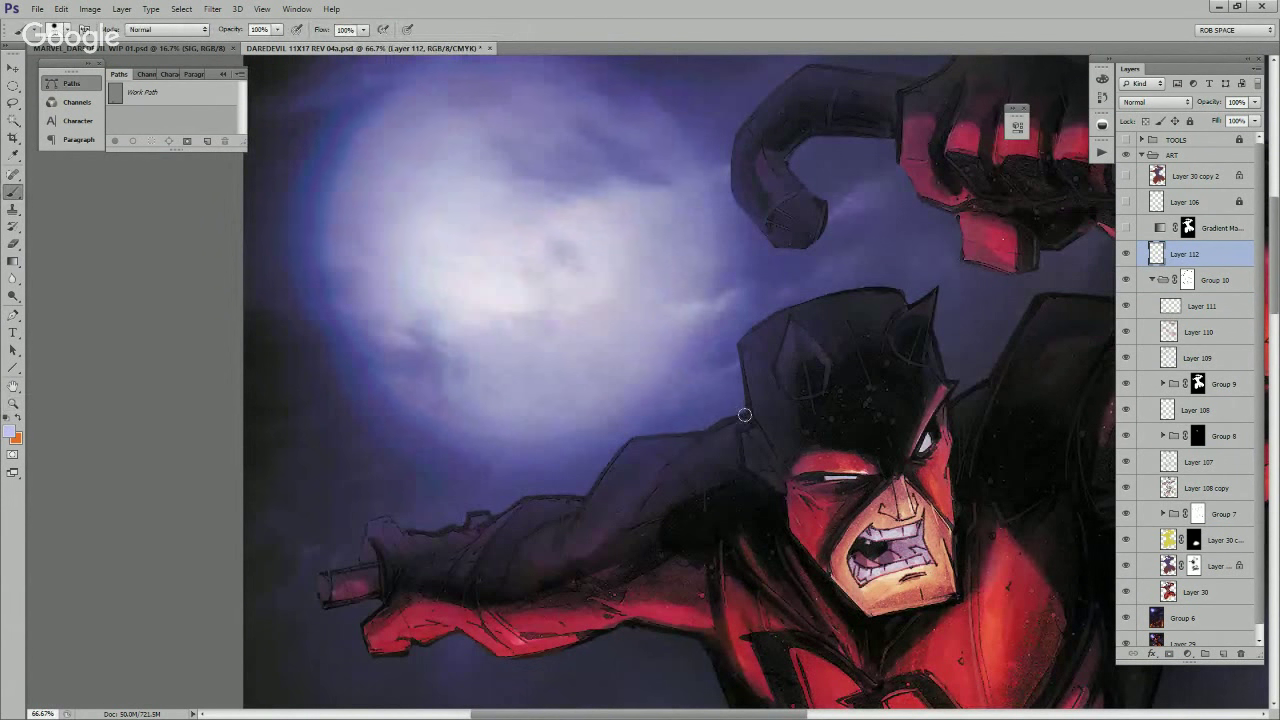
{"action": "left_click_drag", "start_coordinate": [745, 455], "coordinate": [834, 366]}
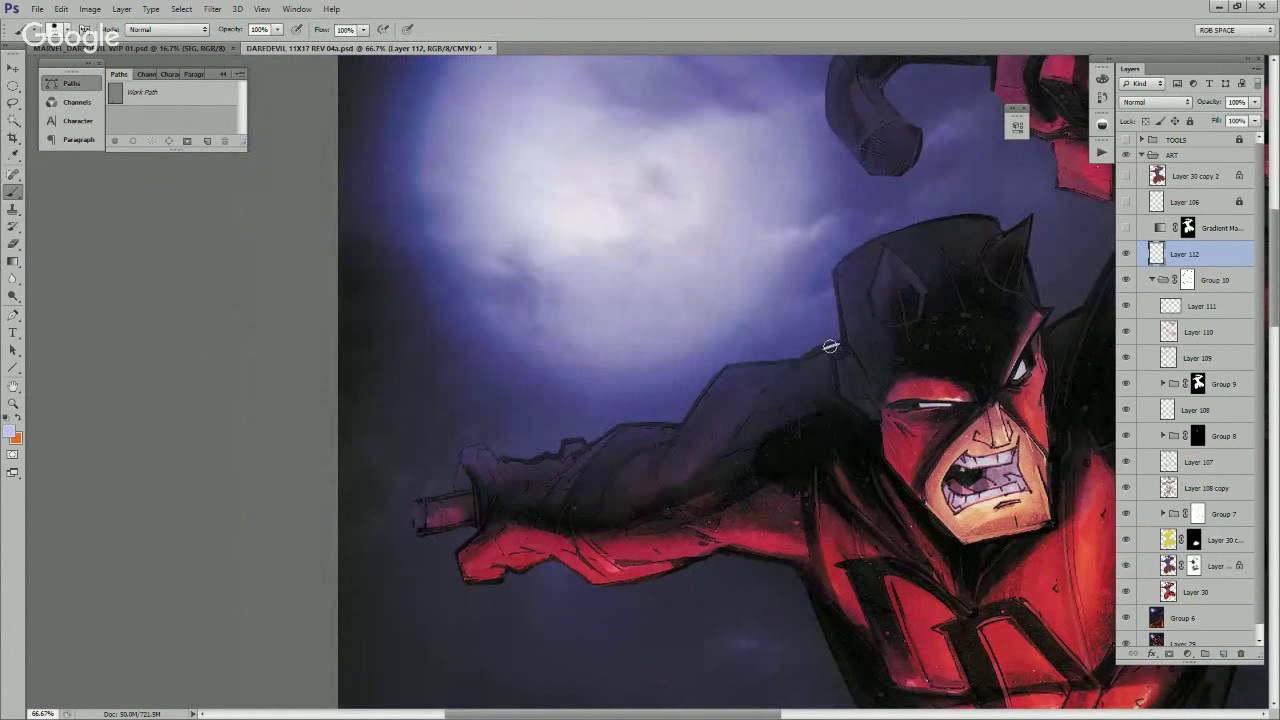
{"action": "mouse_move", "coordinate": [746, 404]}
{"action": "left_mouse_down"}
{"action": "mouse_move", "coordinate": [838, 342]}
{"action": "mouse_move", "coordinate": [846, 353]}
{"action": "mouse_move", "coordinate": [783, 358]}
{"action": "mouse_move", "coordinate": [721, 440]}
{"action": "mouse_move", "coordinate": [862, 384]}
{"action": "mouse_move", "coordinate": [786, 398]}
{"action": "mouse_move", "coordinate": [745, 440]}
{"action": "left_mouse_up"}
{"action": "left_click", "coordinate": [787, 358]}
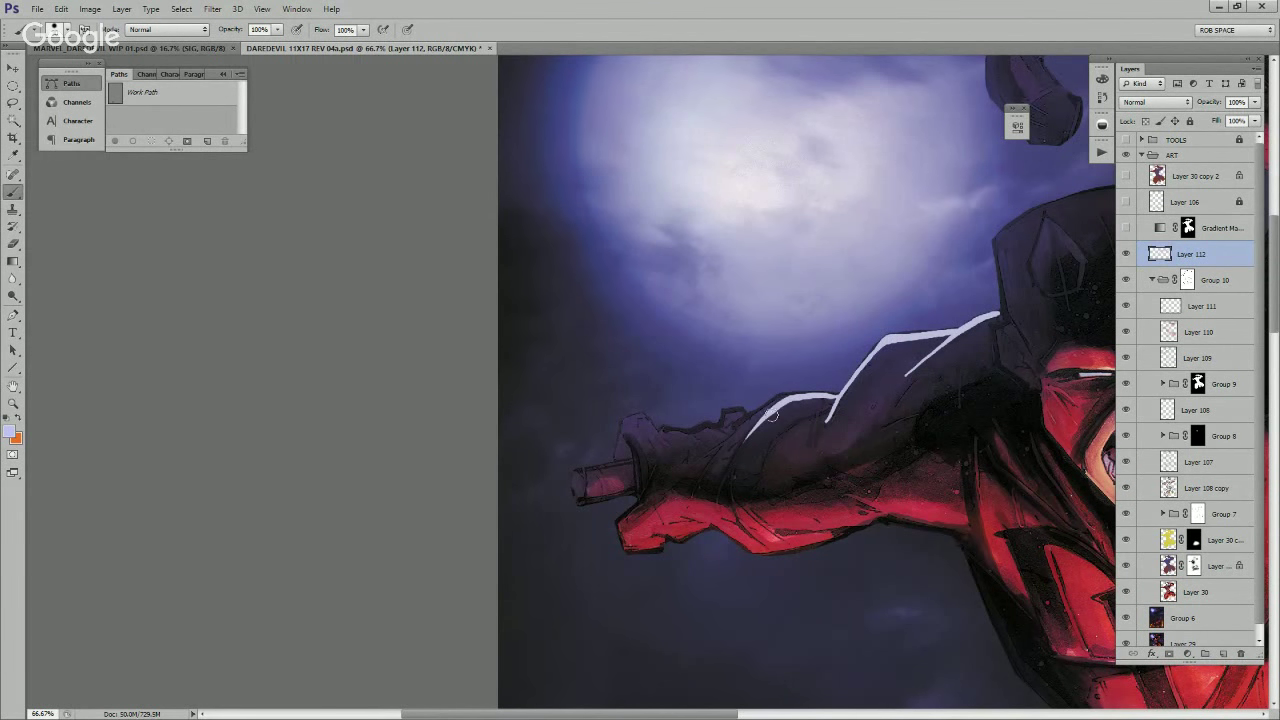
{"action": "left_click_drag", "start_coordinate": [790, 398], "coordinate": [735, 425]}
{"action": "mouse_move", "coordinate": [709, 426]}
{"action": "left_mouse_down"}
{"action": "mouse_move", "coordinate": [702, 437]}
{"action": "mouse_move", "coordinate": [646, 418]}
{"action": "mouse_move", "coordinate": [655, 428]}
{"action": "left_mouse_up"}
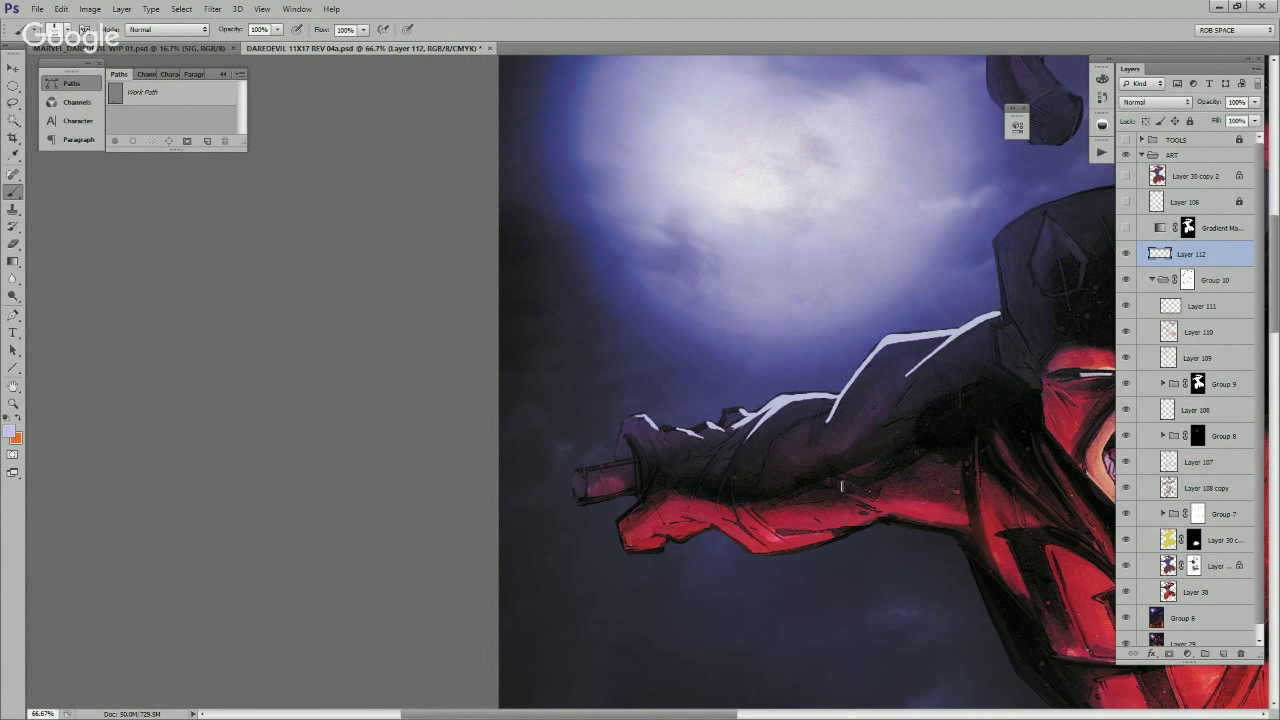
Step: Clear all the rim-light strokes from Layer 112
{"action": "key", "text": "ctrl+a"}
{"action": "key", "text": "Delete"}
{"action": "key", "text": "ctrl+d"}
Step: Paint tapered lavender rim highlights with a flat brush along the shoulder, outstretched arm, glove and the club in its hand
{"action": "left_click_drag", "start_coordinate": [950, 455], "coordinate": [768, 525]}
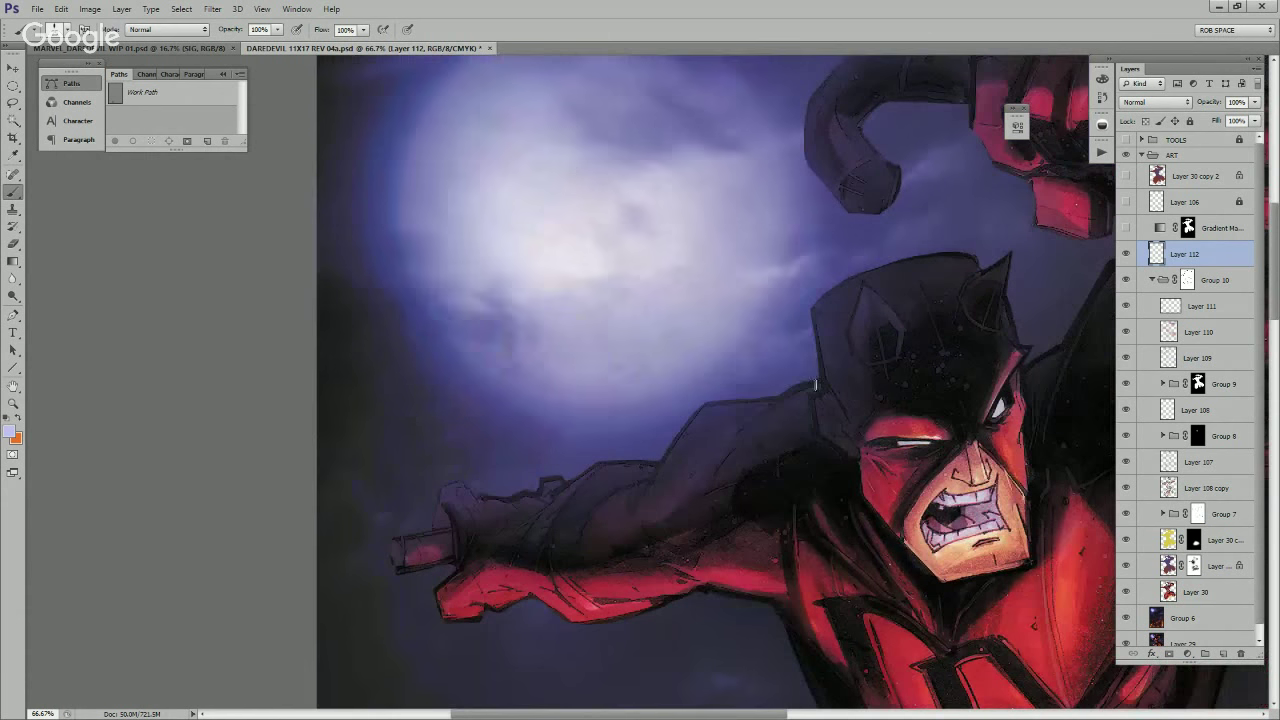
{"action": "left_click_drag", "start_coordinate": [818, 383], "coordinate": [775, 400]}
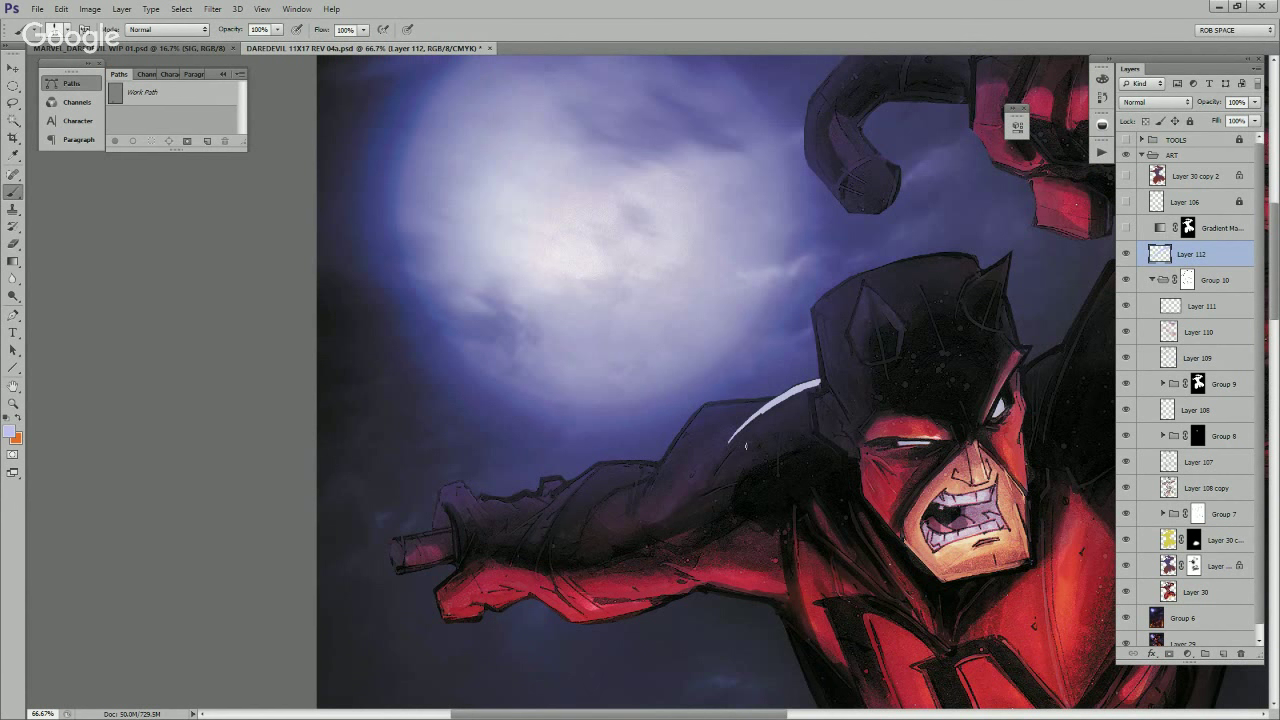
{"action": "left_click_drag", "start_coordinate": [749, 443], "coordinate": [869, 415]}
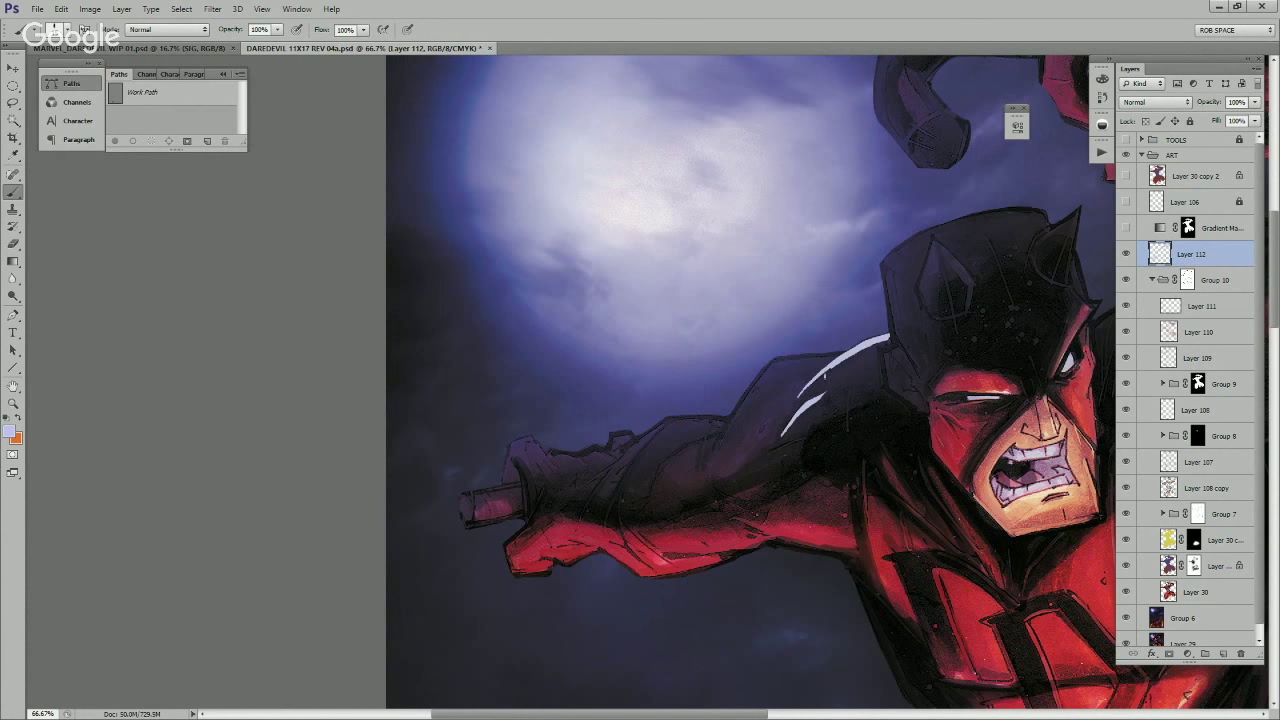
{"action": "mouse_move", "coordinate": [805, 360]}
{"action": "left_mouse_down"}
{"action": "mouse_move", "coordinate": [778, 362]}
{"action": "mouse_move", "coordinate": [846, 352]}
{"action": "left_mouse_up"}
{"action": "mouse_move", "coordinate": [778, 358]}
{"action": "left_mouse_down"}
{"action": "mouse_move", "coordinate": [712, 465]}
{"action": "mouse_move", "coordinate": [874, 438]}
{"action": "mouse_move", "coordinate": [826, 411]}
{"action": "mouse_move", "coordinate": [721, 484]}
{"action": "left_mouse_up"}
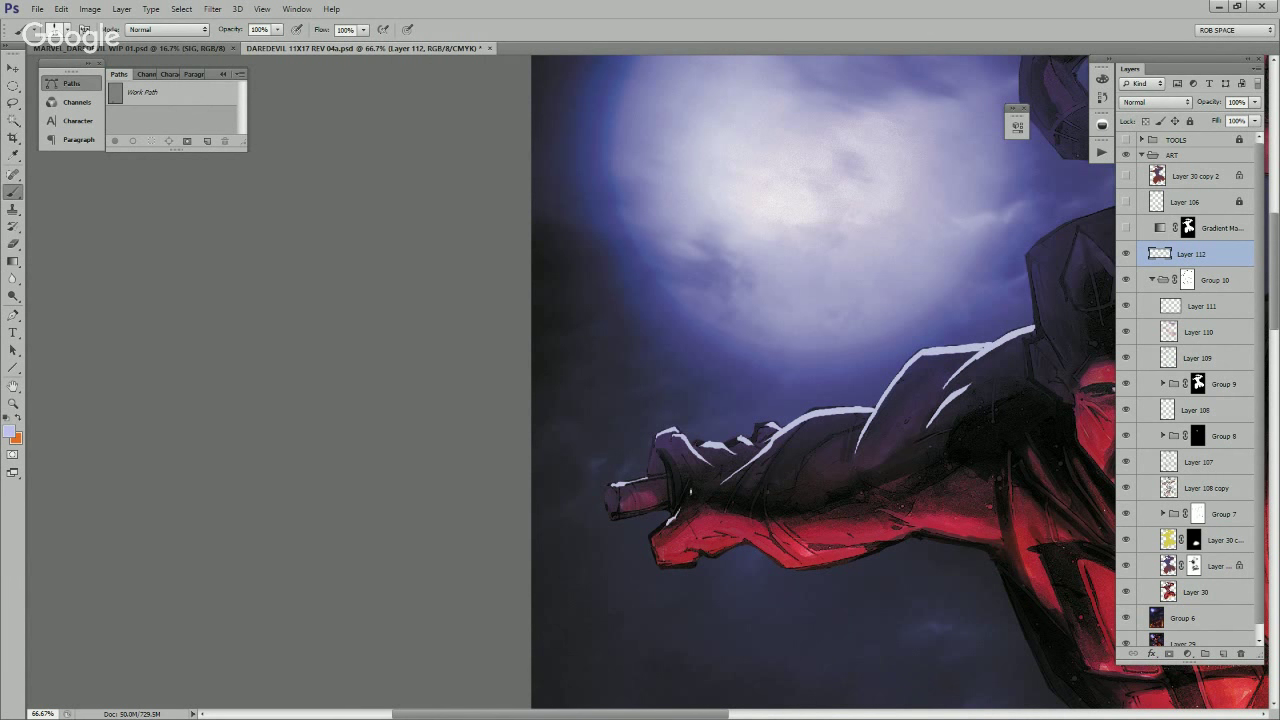
{"action": "left_click_drag", "start_coordinate": [1007, 503], "coordinate": [657, 512]}
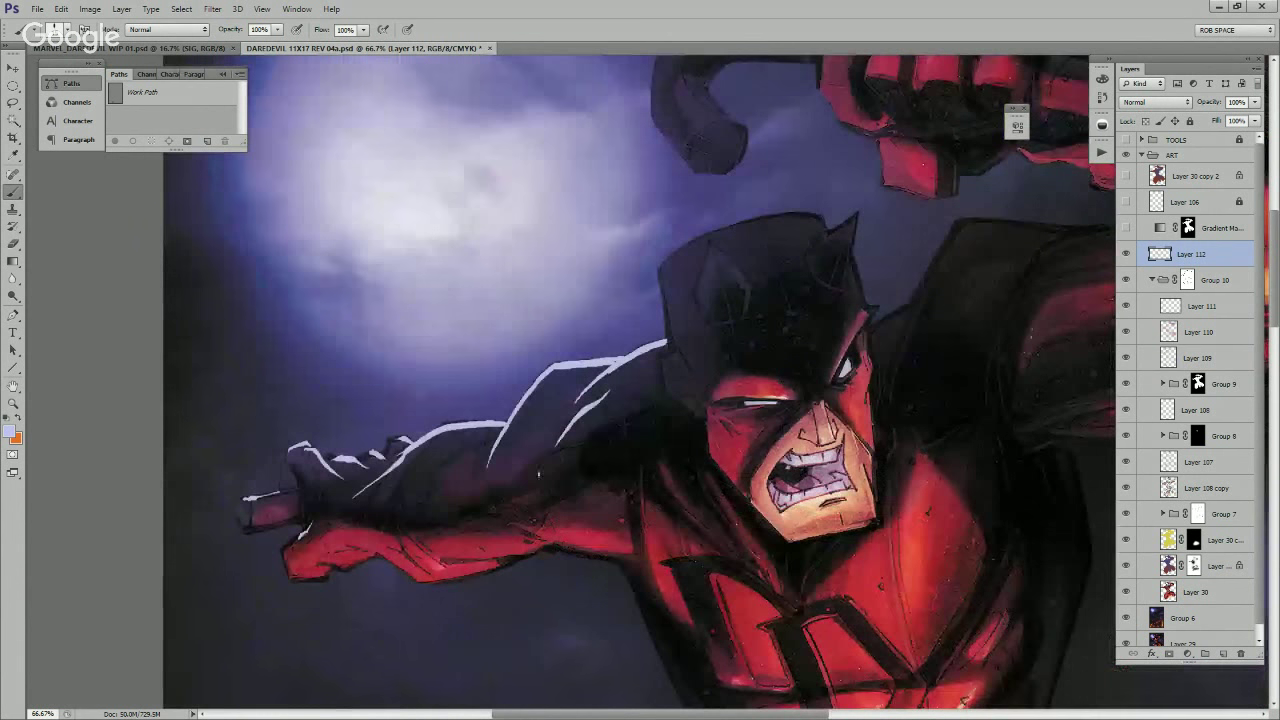
{"action": "left_click_drag", "start_coordinate": [592, 443], "coordinate": [730, 403]}
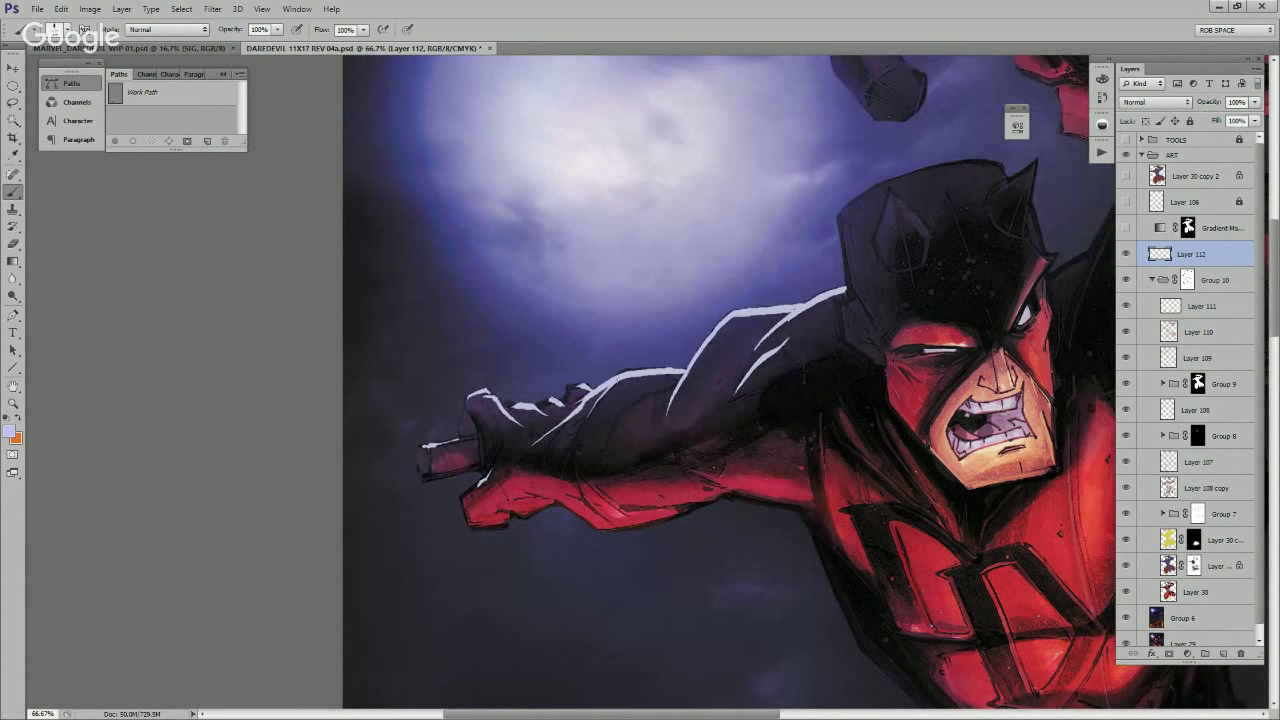
Step: Paint the lavender rim light down the back of the cowl, over its top edge and along the cheek
{"action": "left_click_drag", "start_coordinate": [886, 449], "coordinate": [678, 556]}
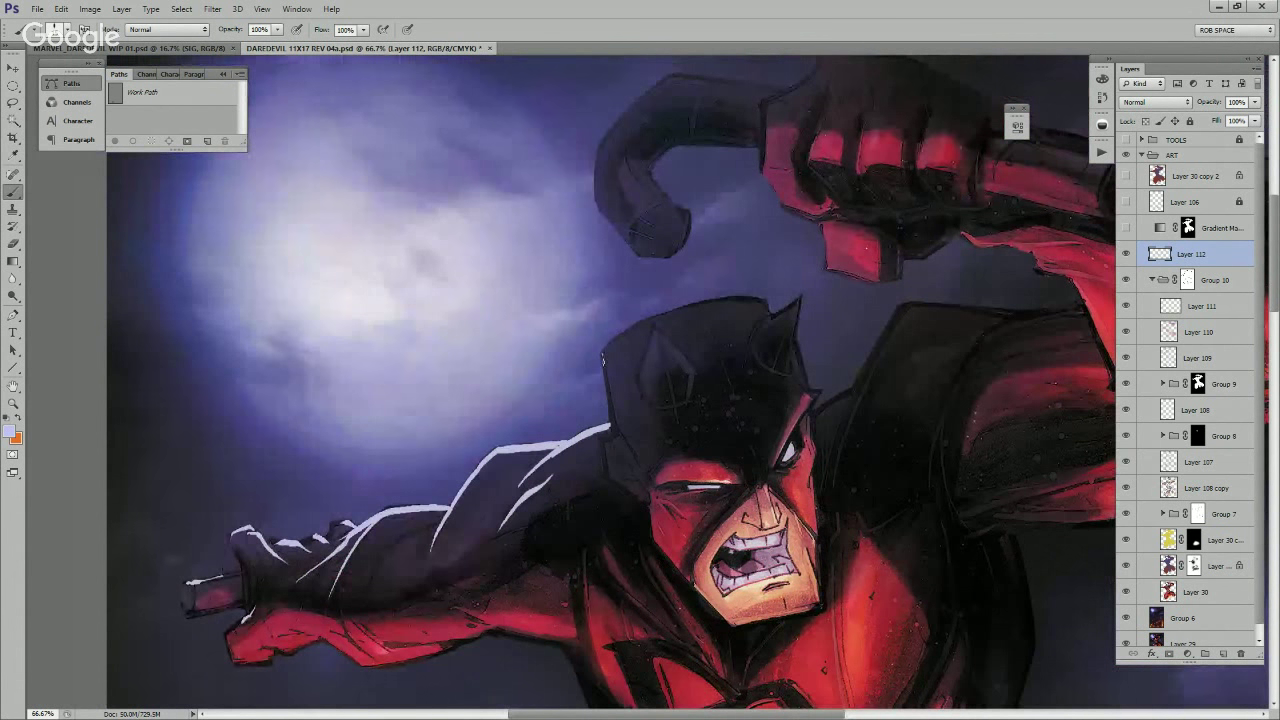
{"action": "left_click_drag", "start_coordinate": [603, 357], "coordinate": [611, 414]}
{"action": "left_click_drag", "start_coordinate": [602, 355], "coordinate": [615, 424]}
{"action": "left_click_drag", "start_coordinate": [603, 355], "coordinate": [612, 416]}
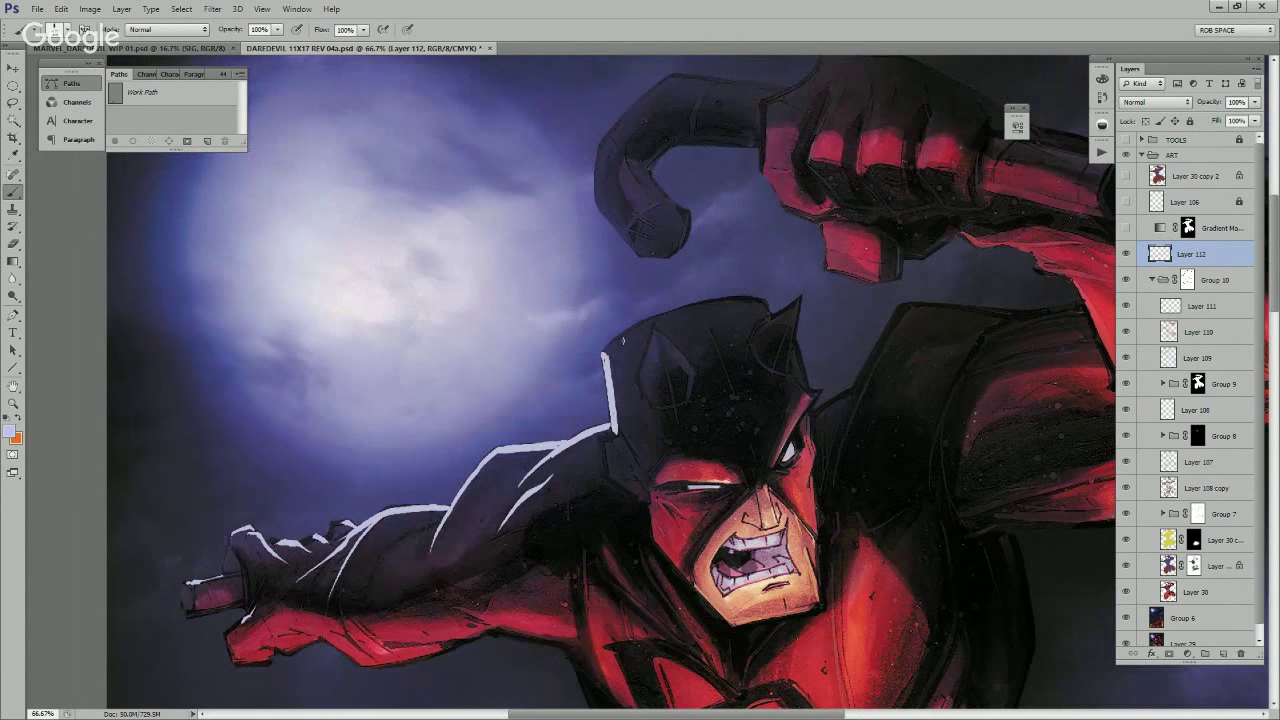
{"action": "mouse_move", "coordinate": [623, 341]}
{"action": "left_mouse_down"}
{"action": "mouse_move", "coordinate": [633, 415]}
{"action": "mouse_move", "coordinate": [709, 376]}
{"action": "mouse_move", "coordinate": [675, 387]}
{"action": "left_mouse_up"}
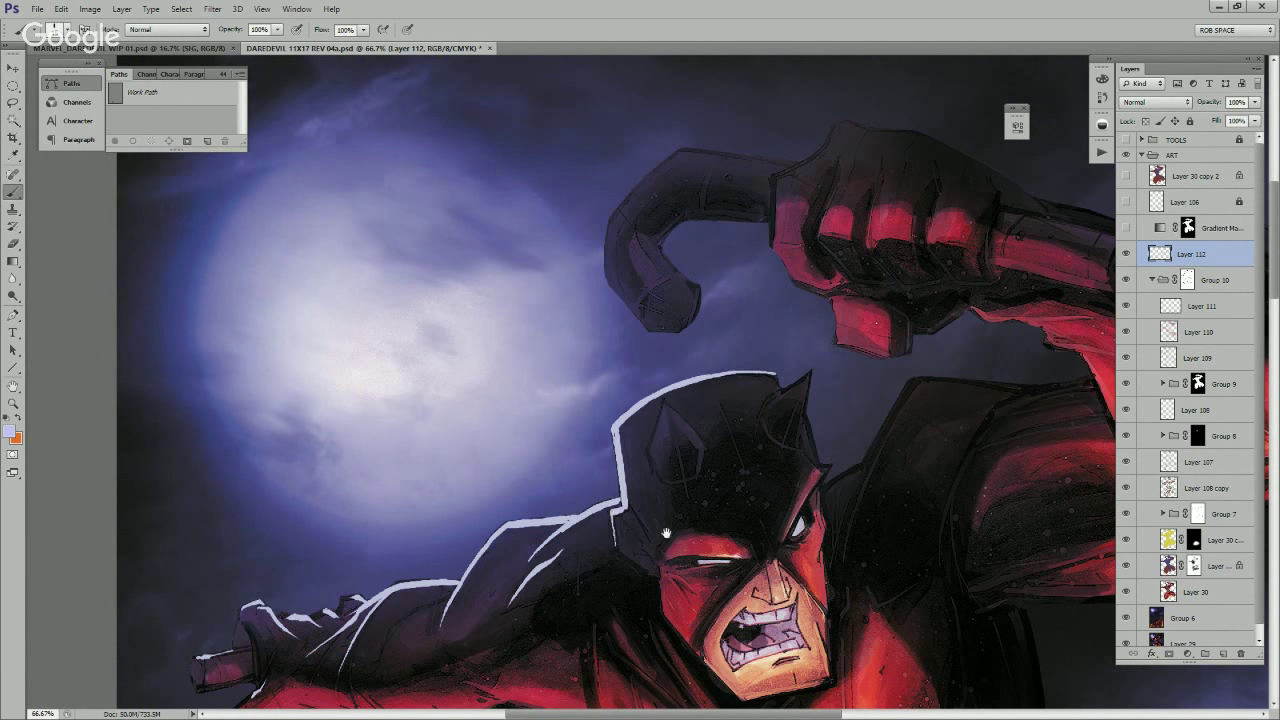
{"action": "left_click_drag", "start_coordinate": [666, 533], "coordinate": [506, 343]}
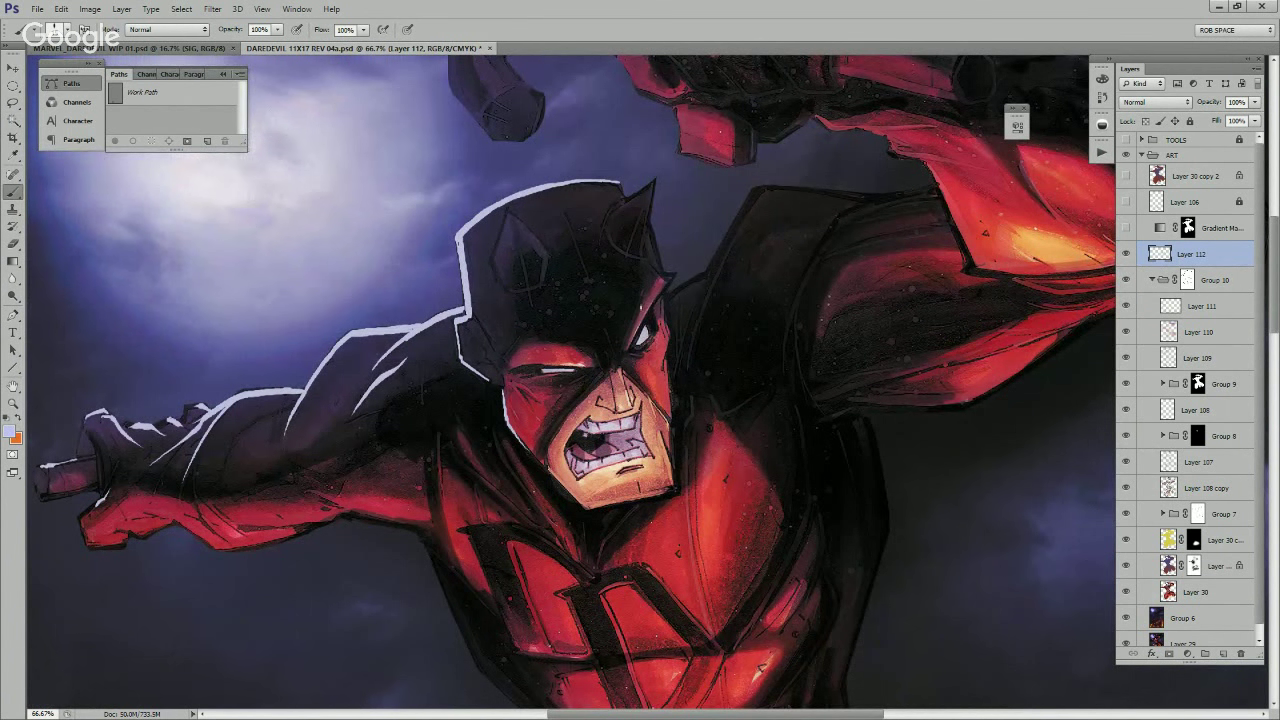
Step: Paint the lavender rim light along the top of the raised arm's shoulder and down its edge toward the neck
{"action": "left_click_drag", "start_coordinate": [803, 336], "coordinate": [739, 499]}
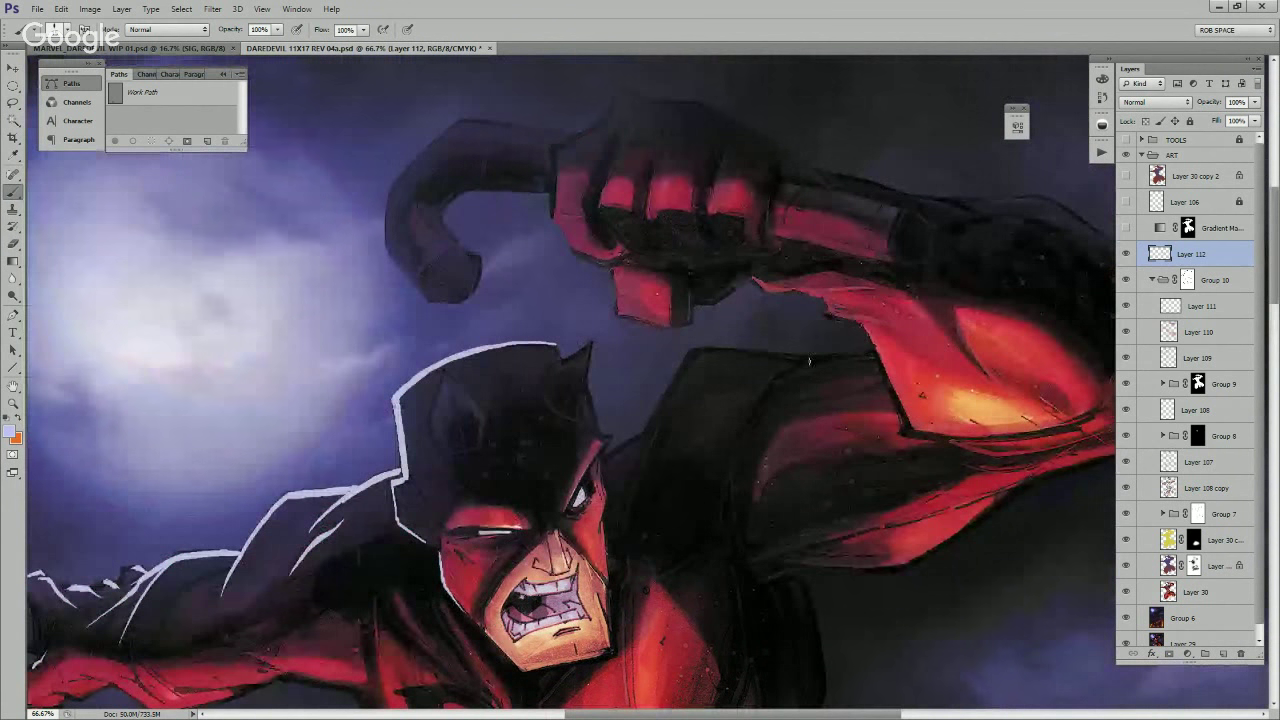
{"action": "mouse_move", "coordinate": [808, 358]}
{"action": "left_mouse_down"}
{"action": "mouse_move", "coordinate": [698, 355]}
{"action": "mouse_move", "coordinate": [800, 362]}
{"action": "left_mouse_up"}
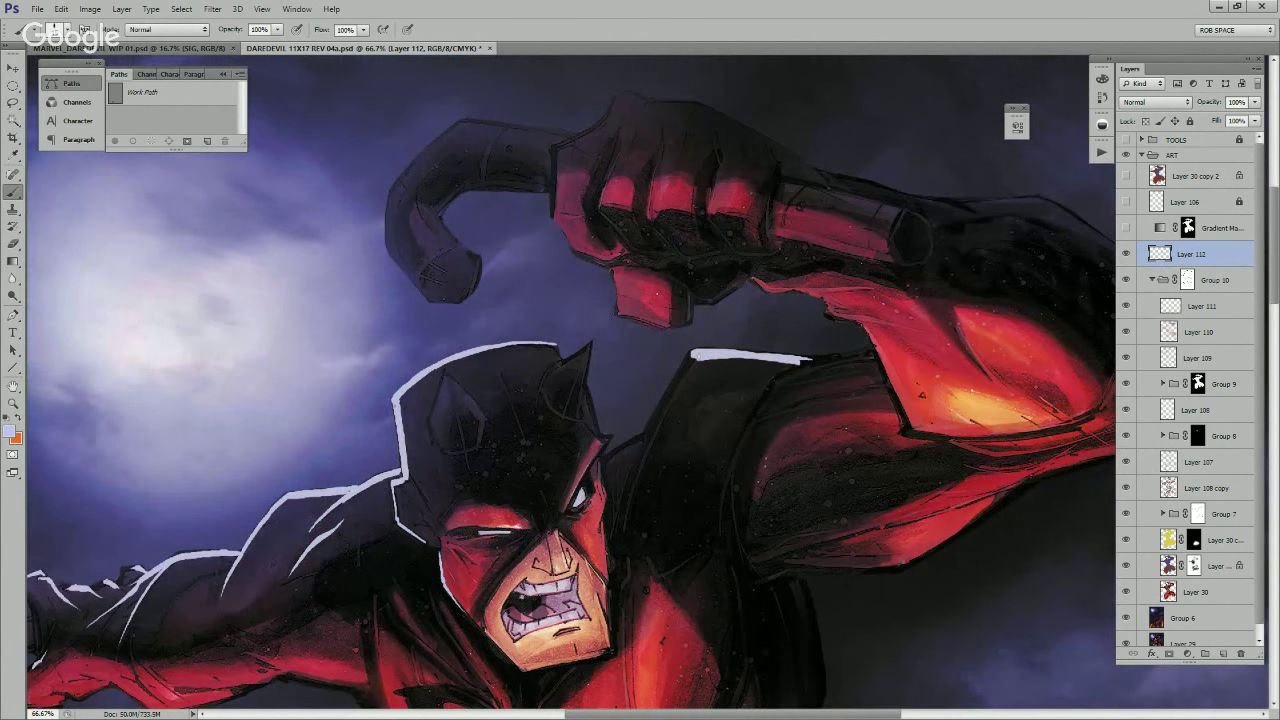
{"action": "mouse_move", "coordinate": [690, 356]}
{"action": "left_mouse_down"}
{"action": "mouse_move", "coordinate": [626, 506]}
{"action": "mouse_move", "coordinate": [676, 390]}
{"action": "mouse_move", "coordinate": [648, 444]}
{"action": "left_mouse_up"}
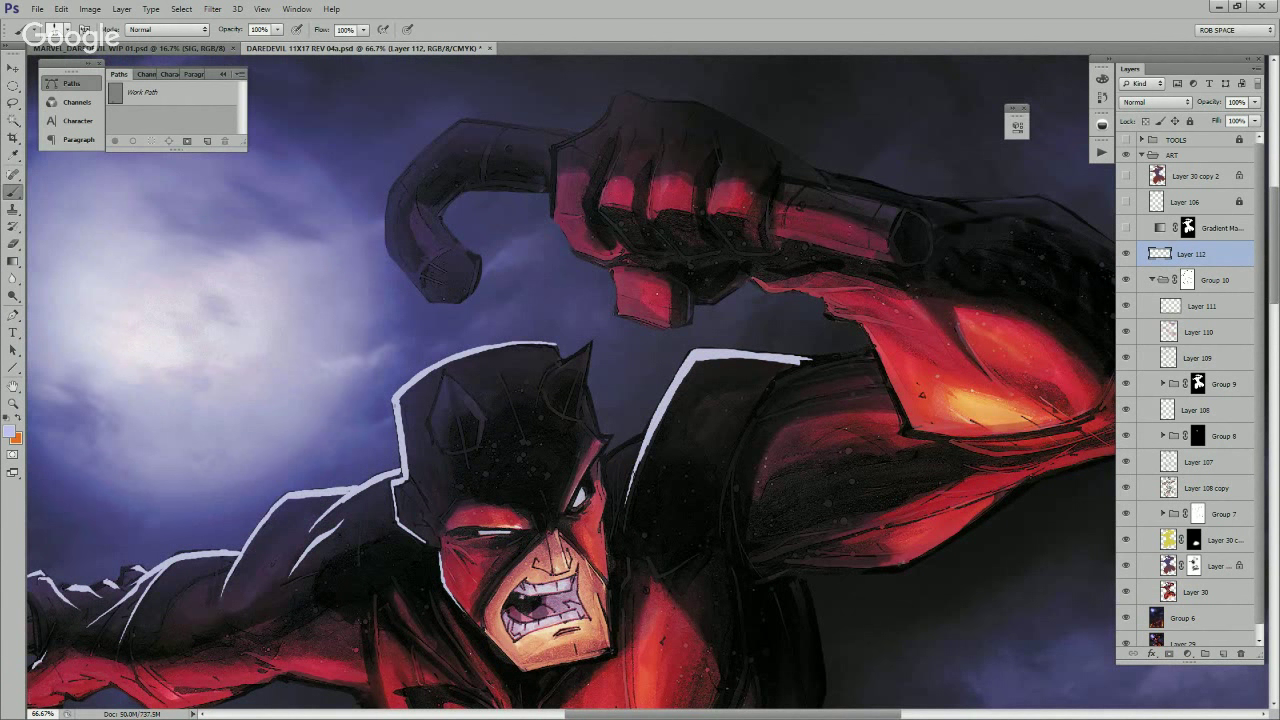
Step: Paint a short lavender rim light on the shoulder between the cowl and the raised arm
{"action": "left_click_drag", "start_coordinate": [693, 404], "coordinate": [757, 380]}
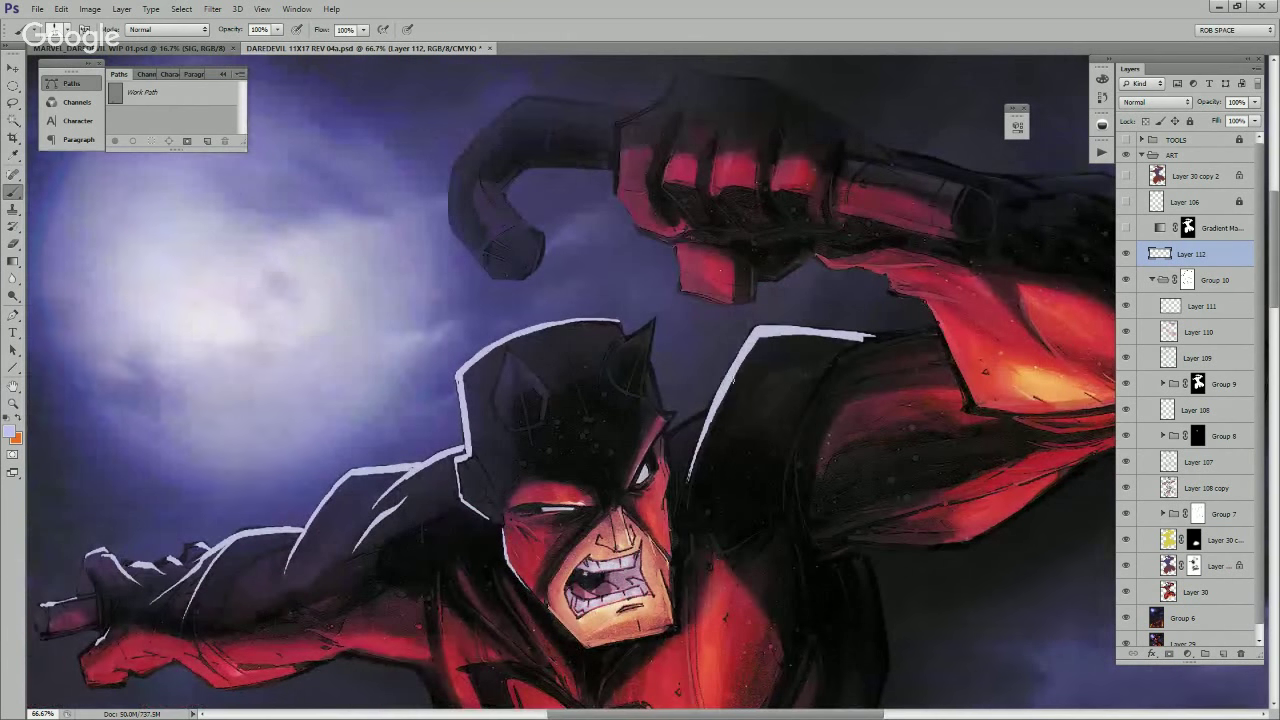
{"action": "left_click_drag", "start_coordinate": [694, 419], "coordinate": [669, 440]}
Step: Examine the rim lighting on the whole figure against the moonlit background
{"action": "key", "text": "z"}
{"action": "left_click", "coordinate": [726, 399], "text": "alt"}
{"action": "left_click", "coordinate": [726, 407], "text": "alt"}
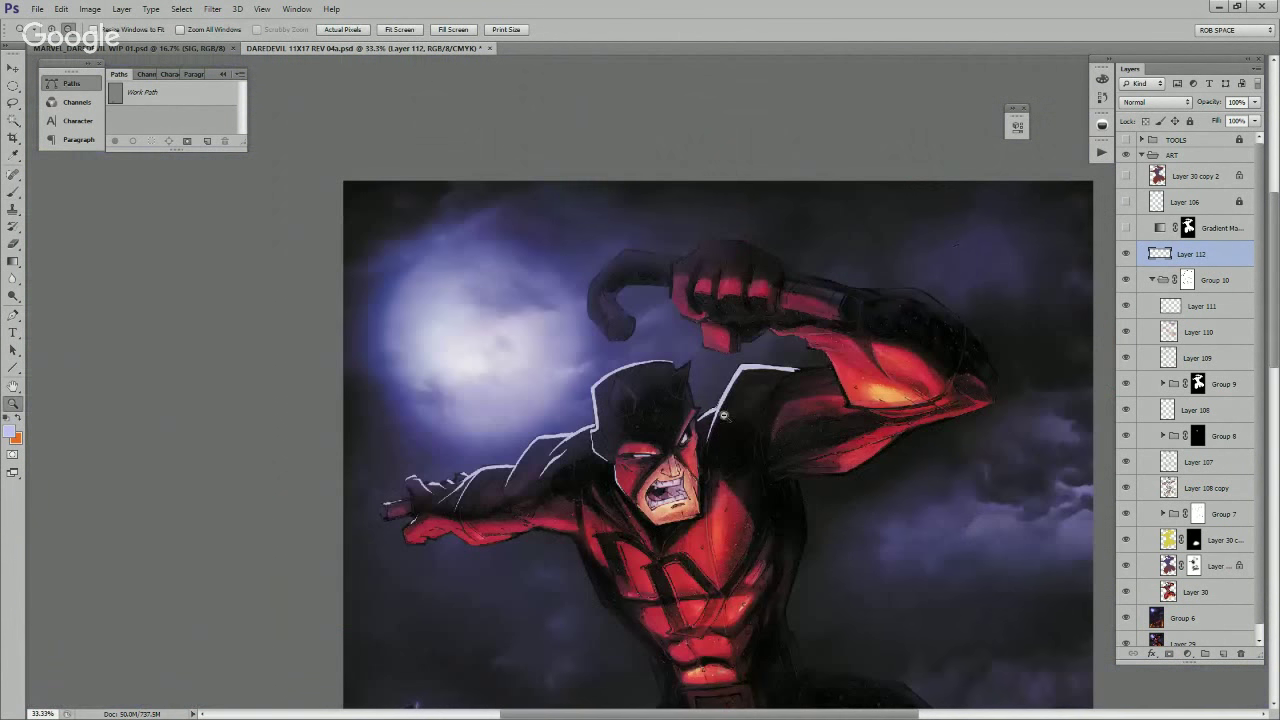
{"action": "left_click", "coordinate": [723, 424], "text": "alt"}
{"action": "left_click", "coordinate": [723, 428], "text": "alt"}
{"action": "left_click", "coordinate": [724, 383]}
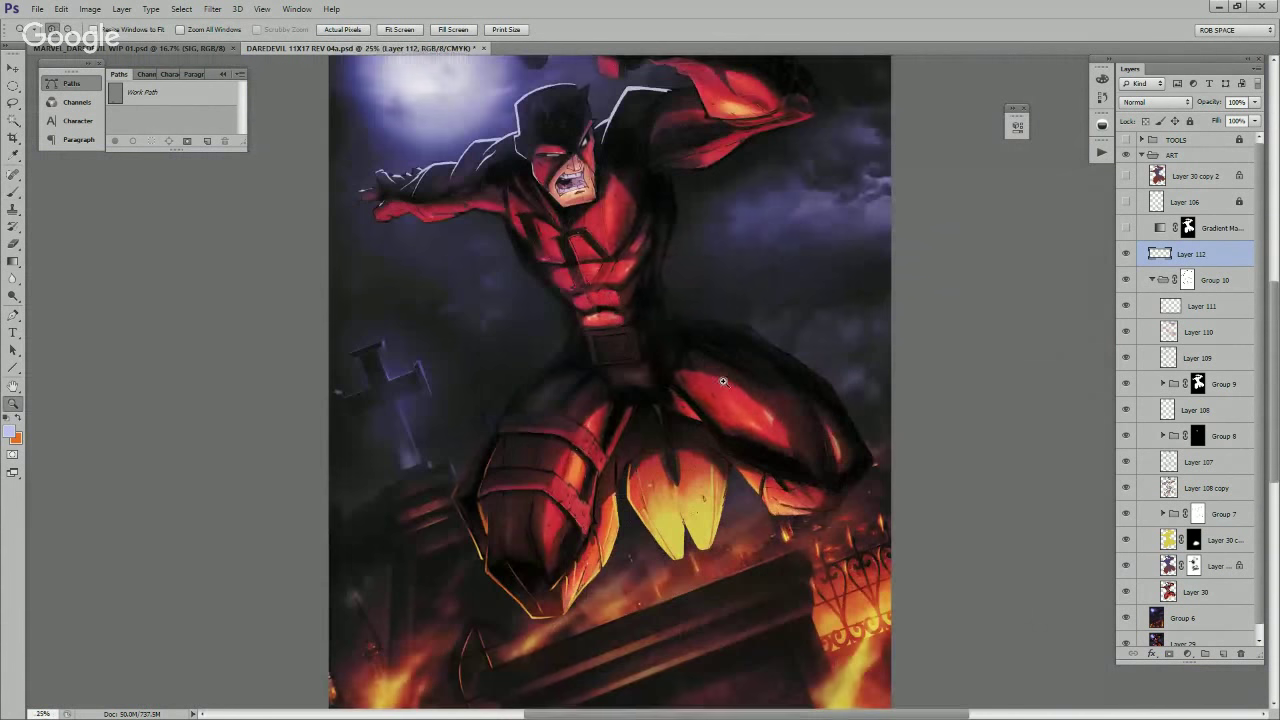
{"action": "left_click_drag", "start_coordinate": [687, 359], "coordinate": [707, 486]}
{"action": "left_click_drag", "start_coordinate": [701, 521], "coordinate": [703, 493]}
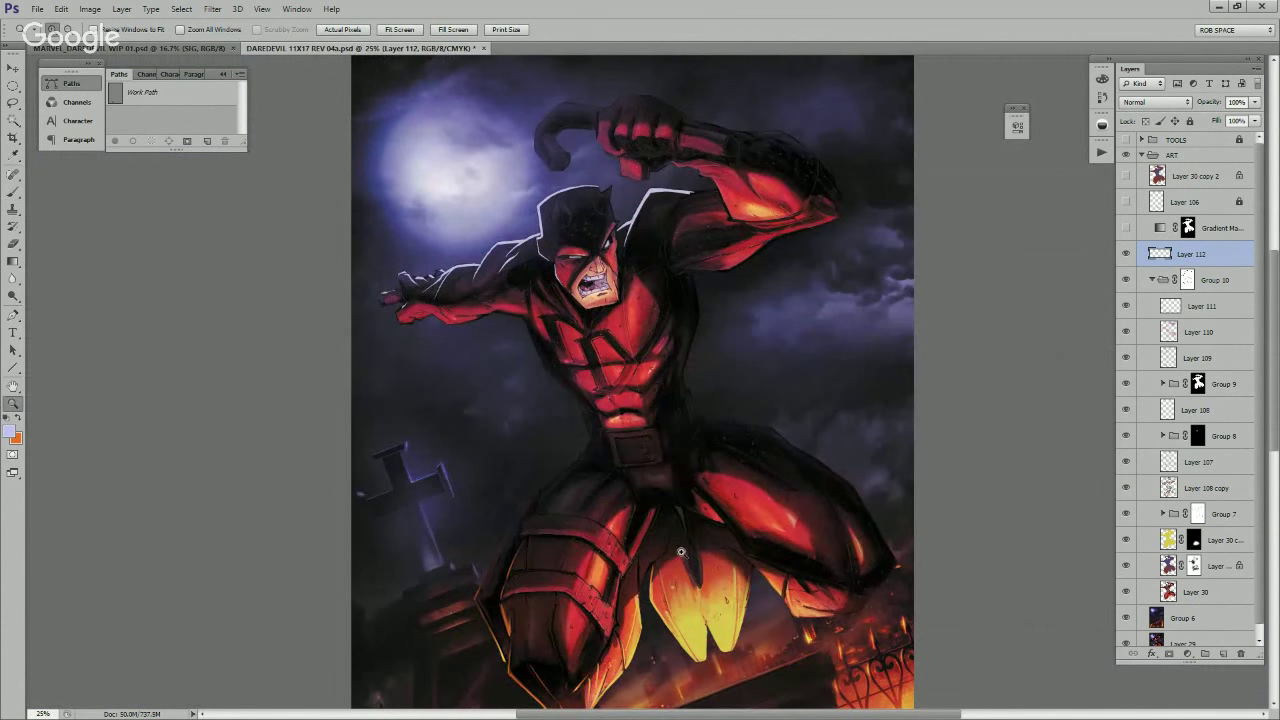
{"action": "left_click_drag", "start_coordinate": [663, 407], "coordinate": [678, 469]}
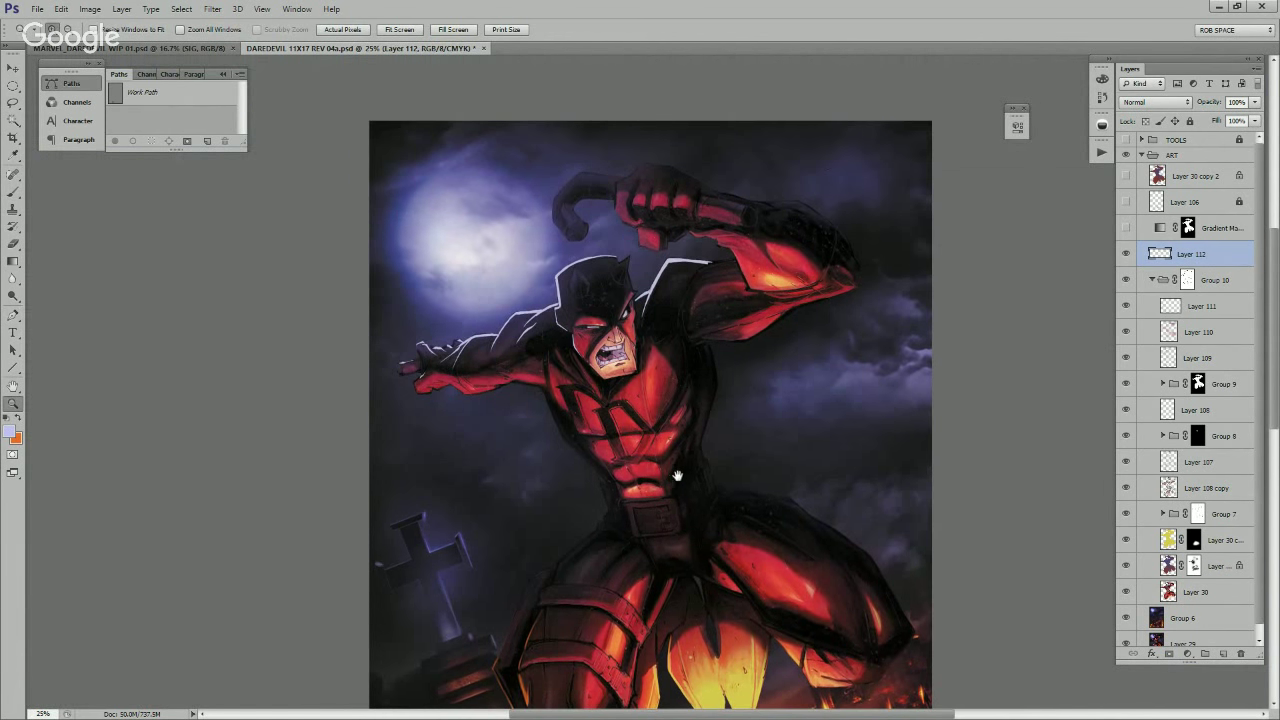
Step: Apply the pale-blue glow style preset with a color overlay and outer glow to Layer 112
{"action": "double_click", "coordinate": [1218, 255]}
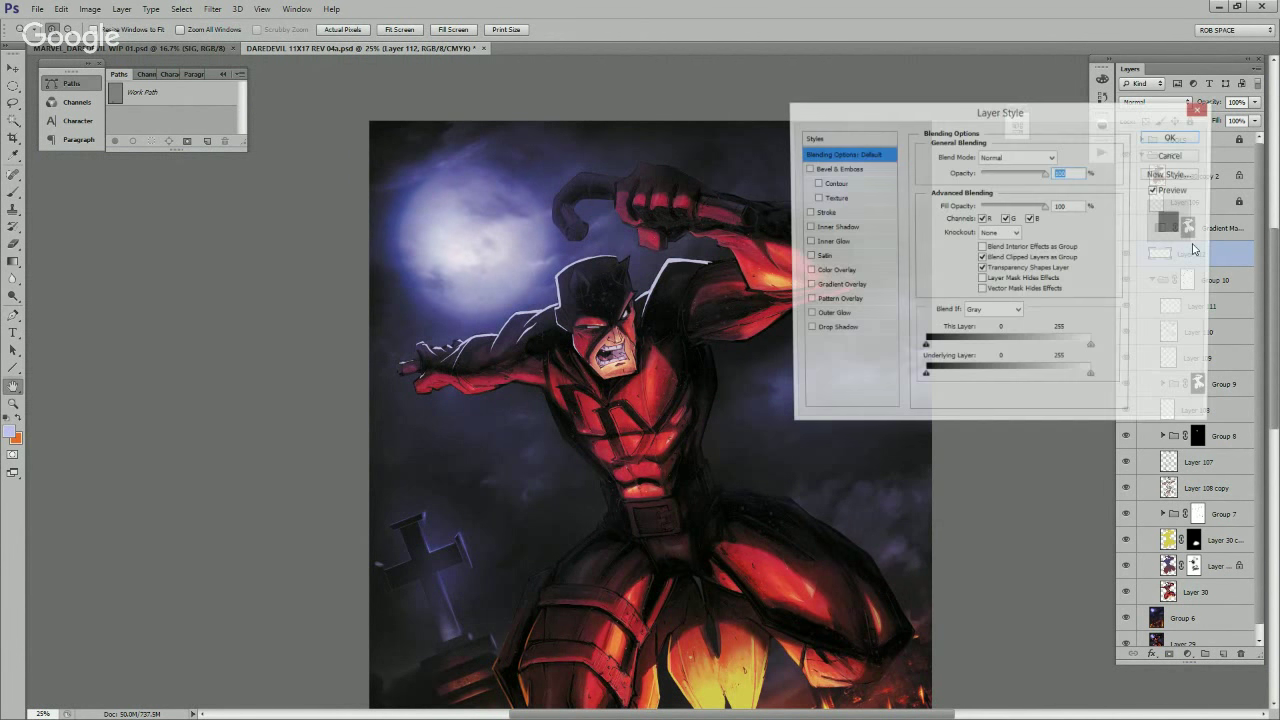
{"action": "left_click", "coordinate": [846, 138]}
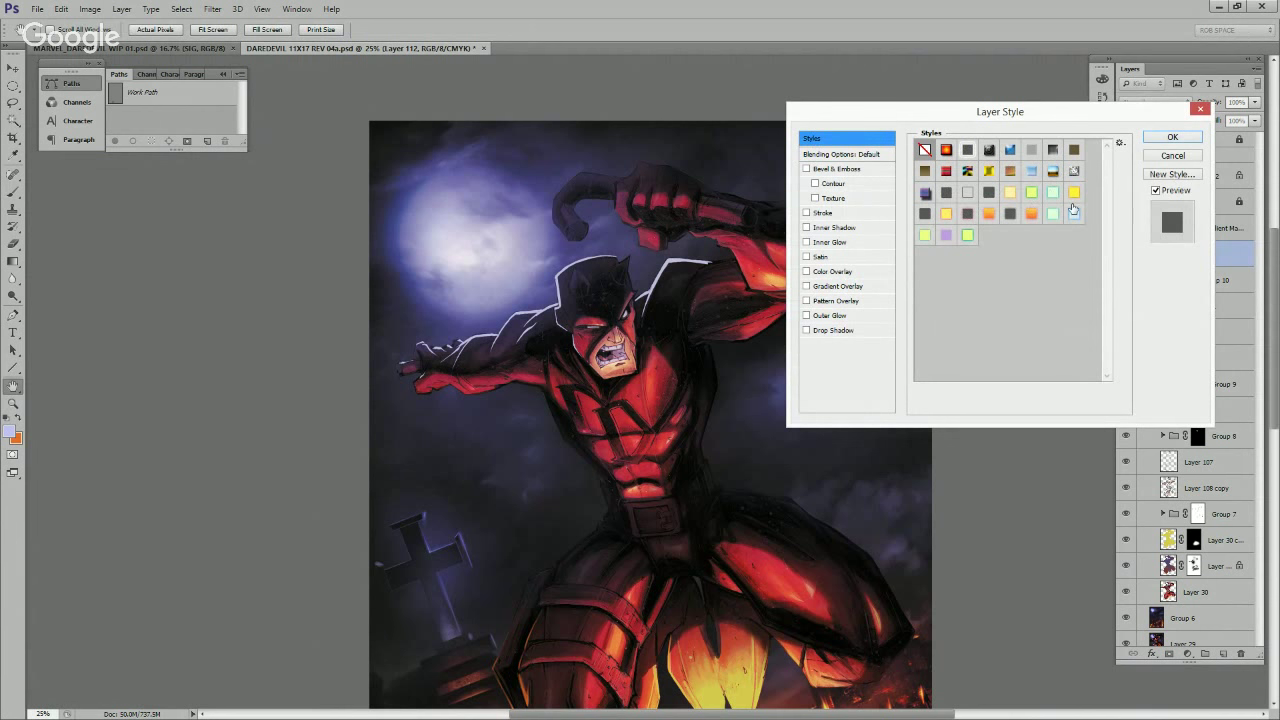
{"action": "left_click", "coordinate": [1073, 213]}
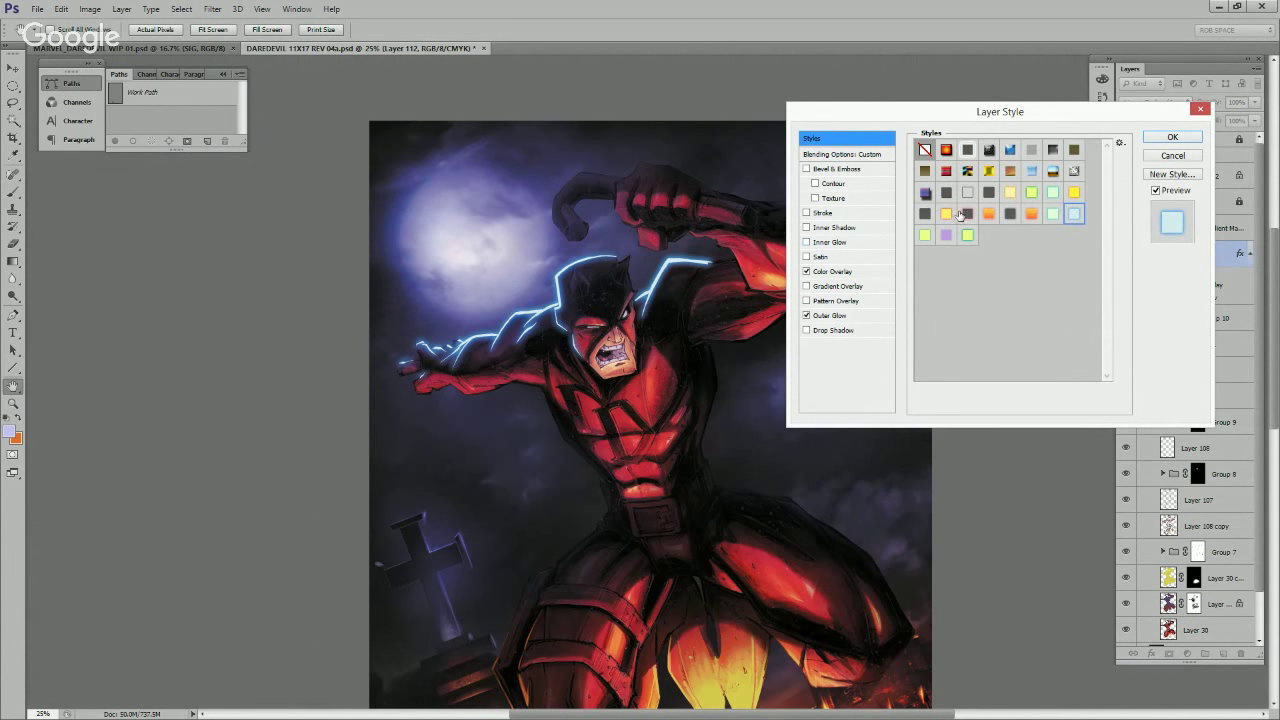
Step: Change the outer glow color of the rim-light layer to lavender purple 948de7
{"action": "left_click", "coordinate": [837, 270]}
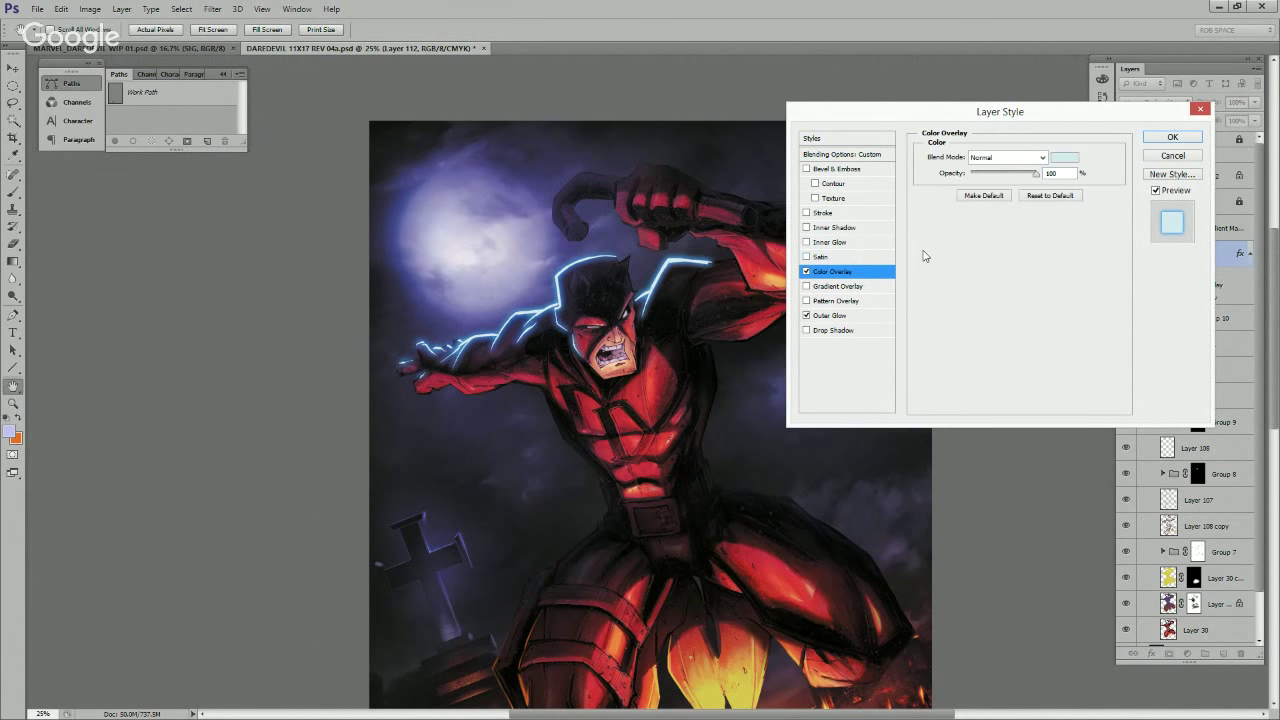
{"action": "left_click", "coordinate": [838, 315]}
{"action": "left_click", "coordinate": [957, 205]}
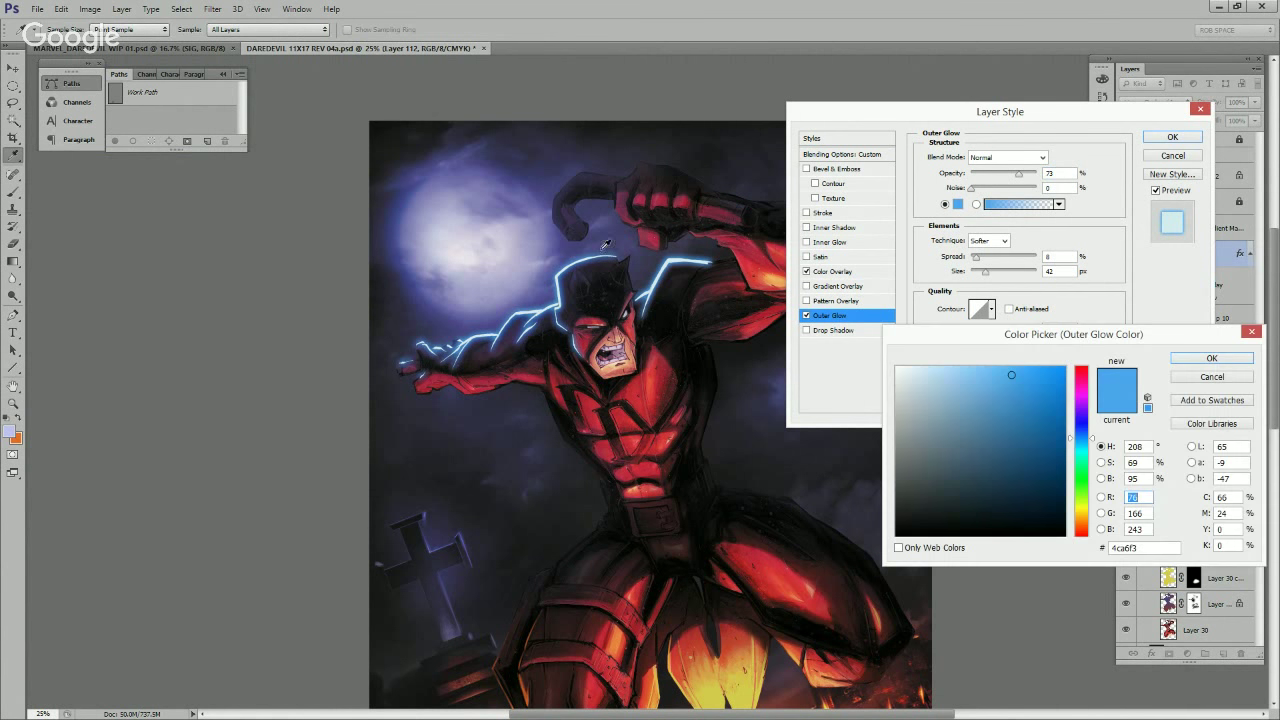
{"action": "left_click", "coordinate": [979, 464]}
{"action": "left_click_drag", "start_coordinate": [996, 376], "coordinate": [963, 380]}
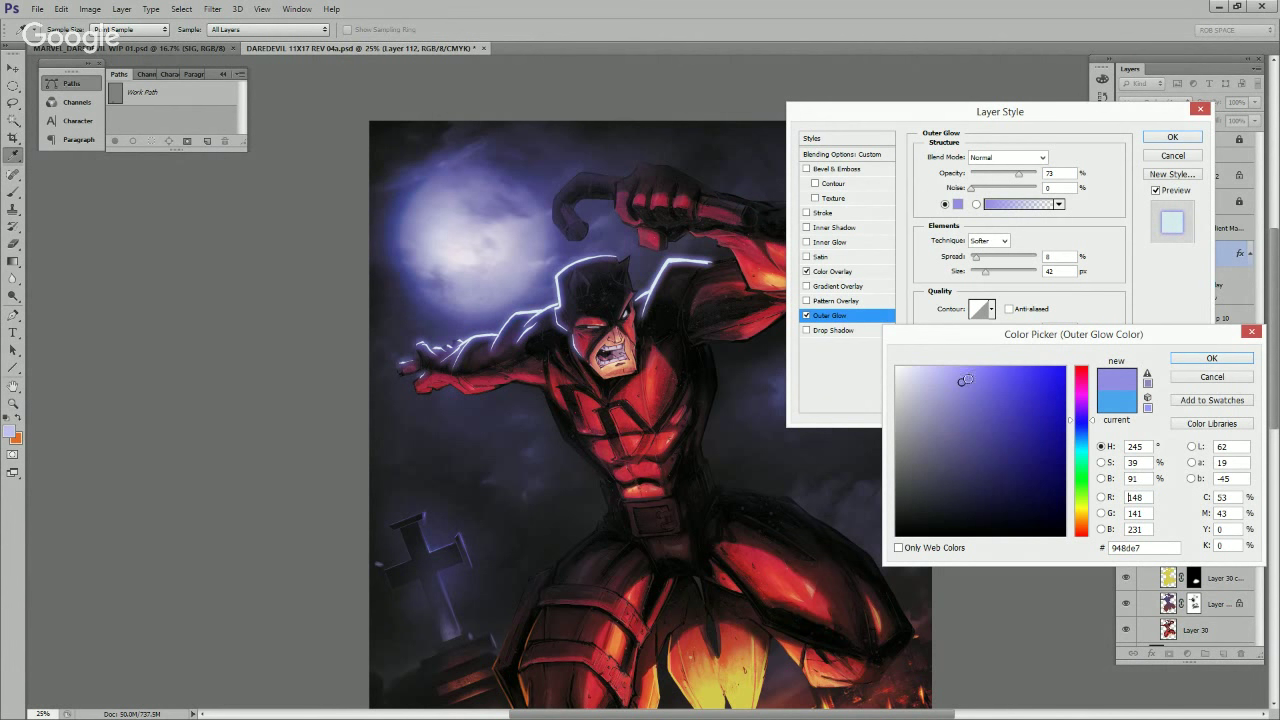
{"action": "left_click", "coordinate": [1211, 358]}
Step: Set the color overlay of the rim lights to muted lavender c1baed, sampled from the current foreground color
{"action": "left_click", "coordinate": [864, 273]}
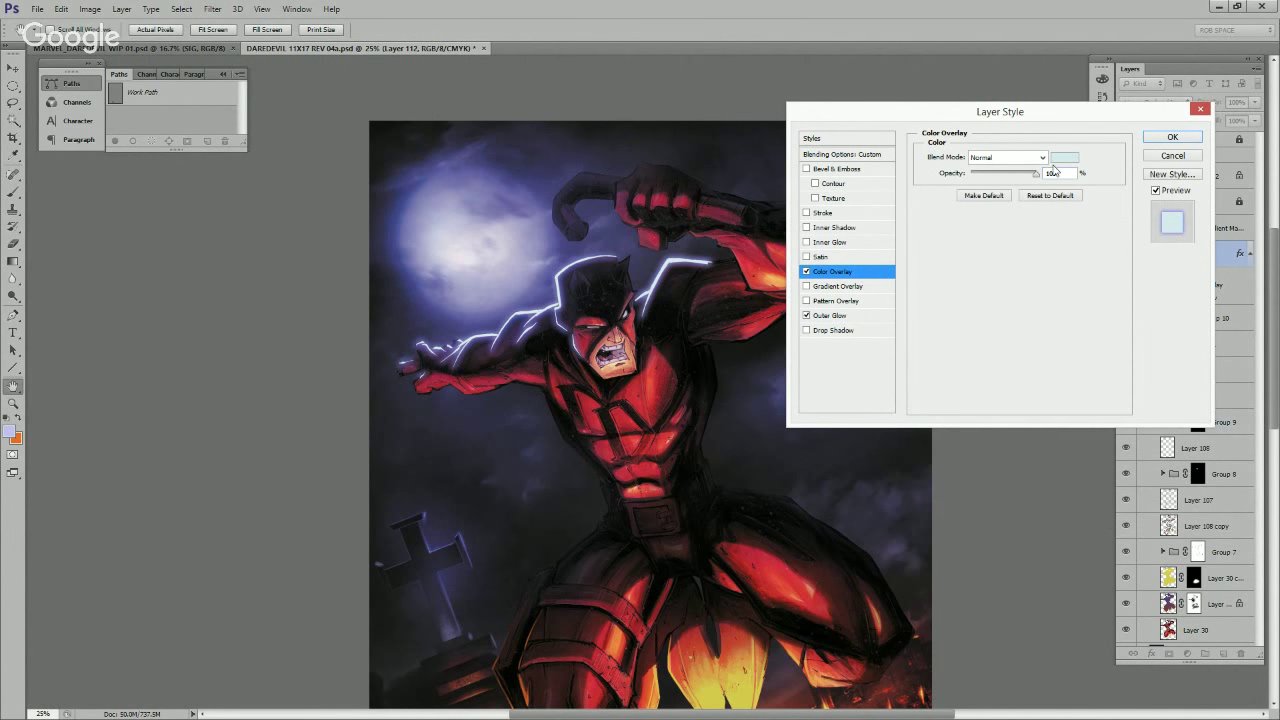
{"action": "left_click", "coordinate": [1060, 160]}
{"action": "left_click", "coordinate": [565, 226]}
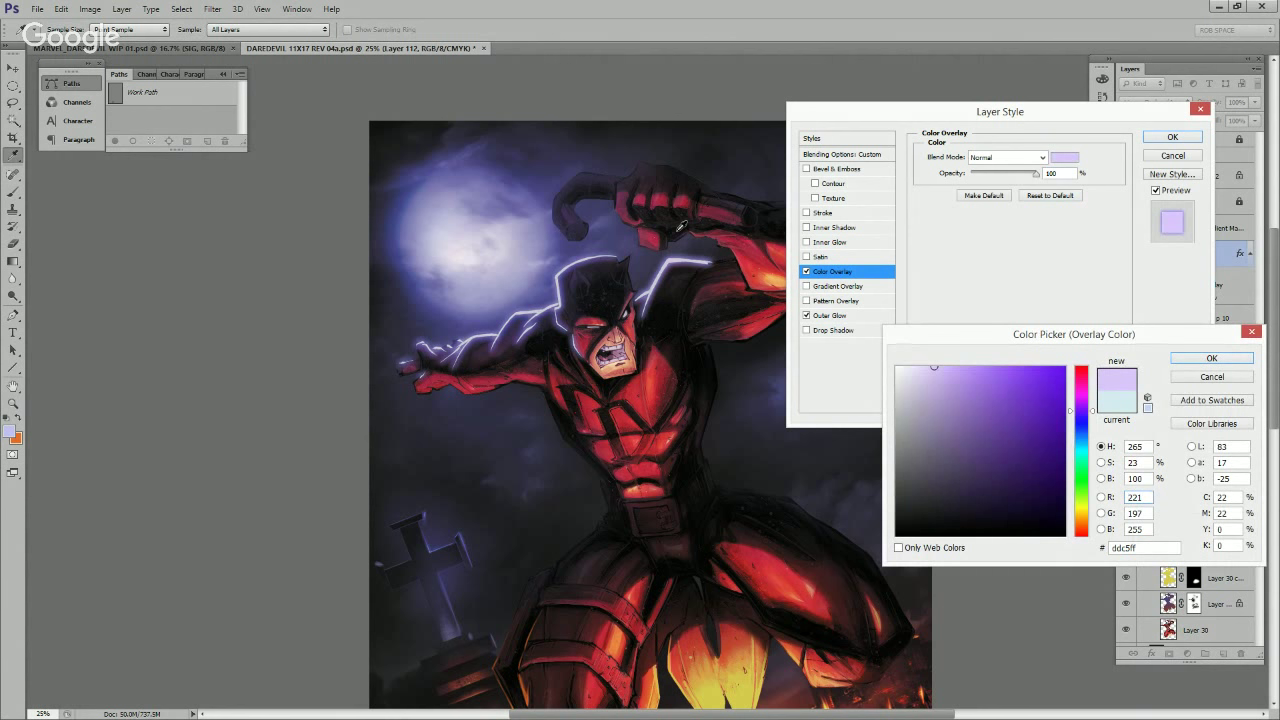
{"action": "left_click_drag", "start_coordinate": [958, 371], "coordinate": [932, 368]}
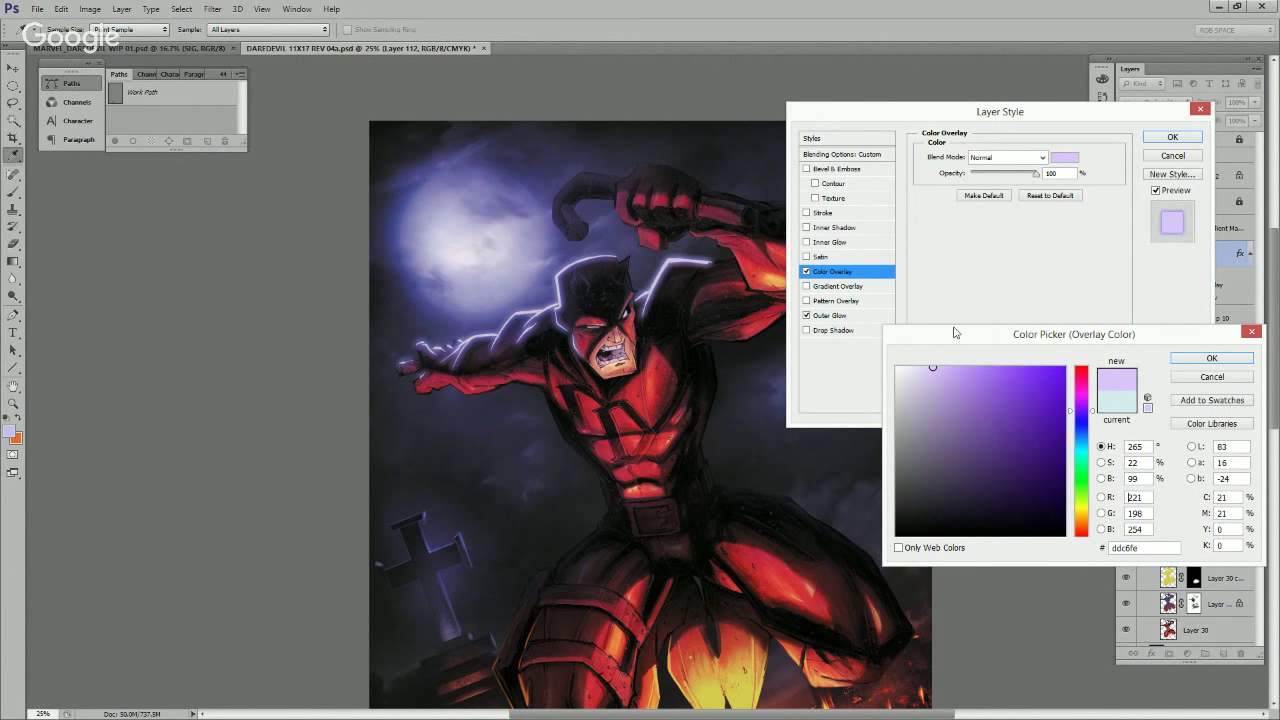
{"action": "left_click", "coordinate": [1200, 360]}
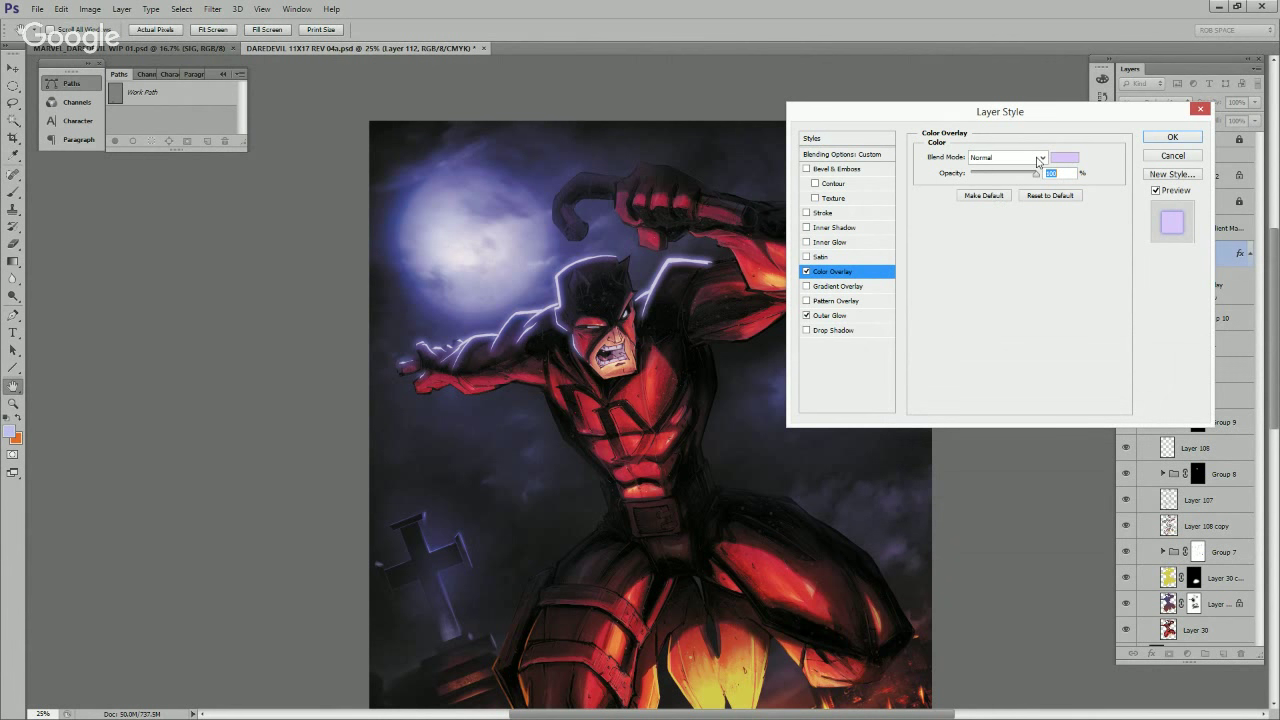
{"action": "left_click", "coordinate": [1064, 157]}
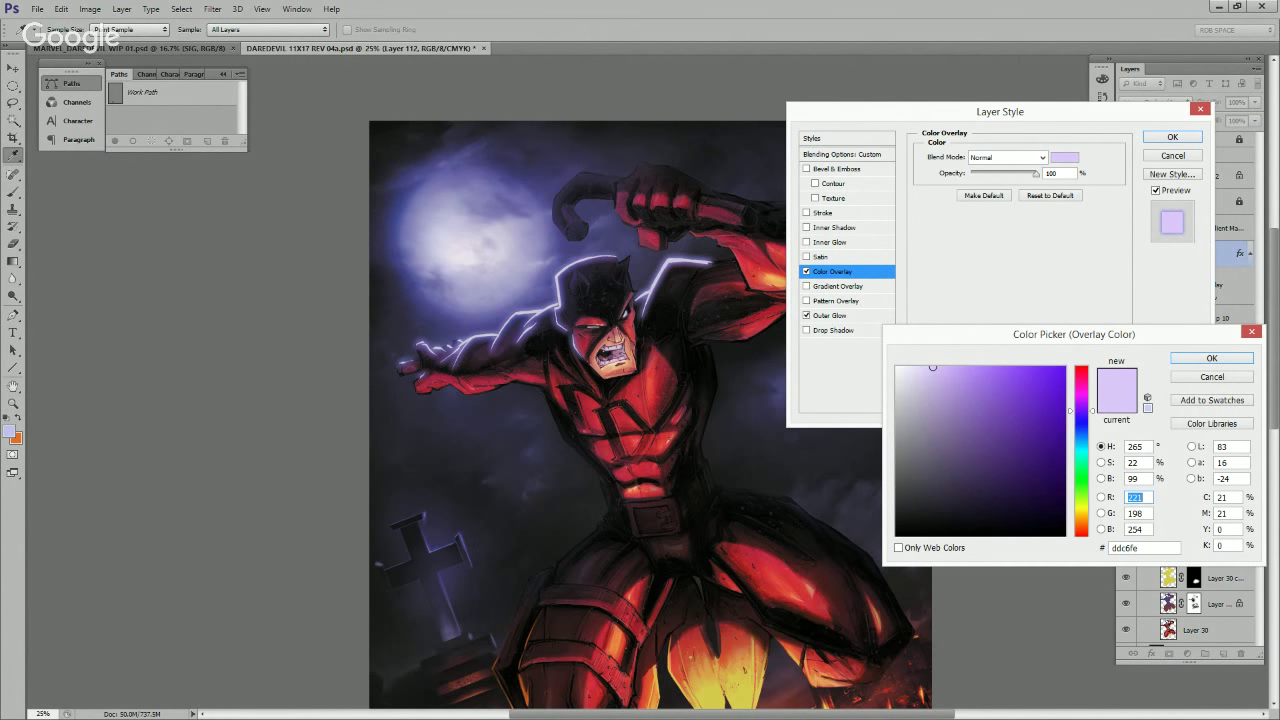
{"action": "left_click", "coordinate": [9, 431]}
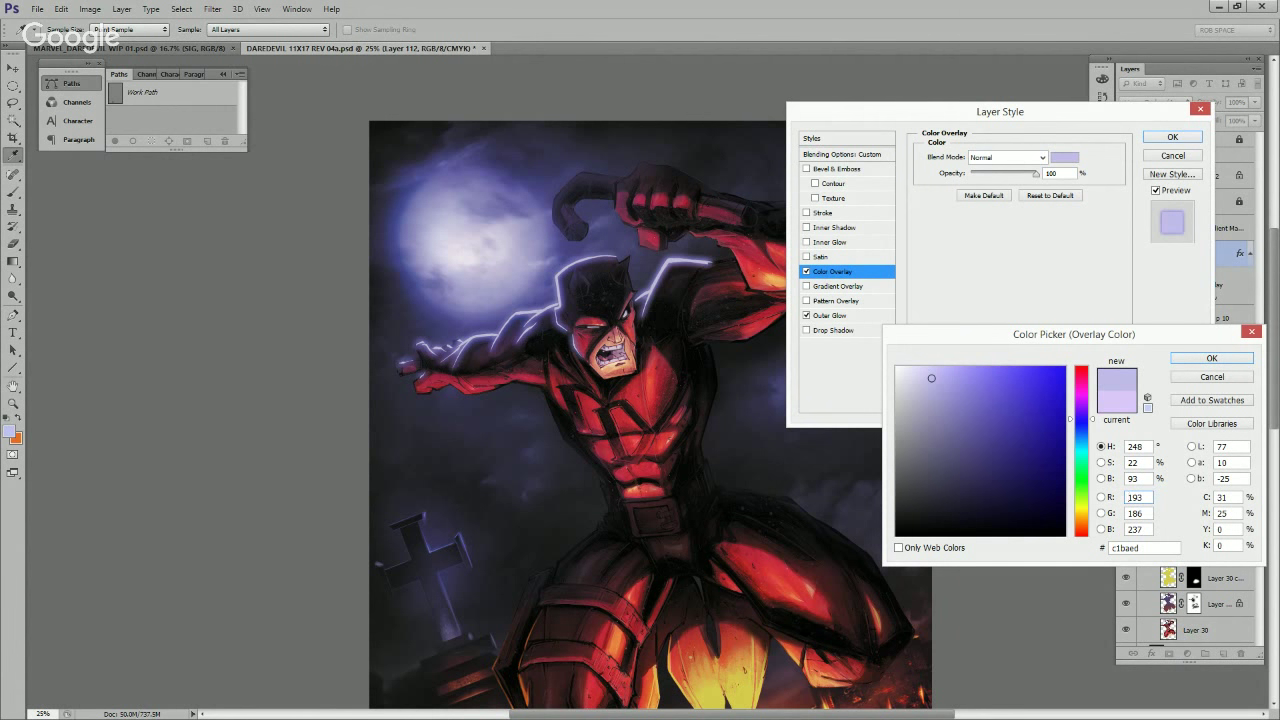
{"action": "left_click", "coordinate": [1211, 358]}
Step: Lower the outer glow's opacity, adjust its lavender color and apply the layer style to Layer 112
{"action": "left_click", "coordinate": [858, 316]}
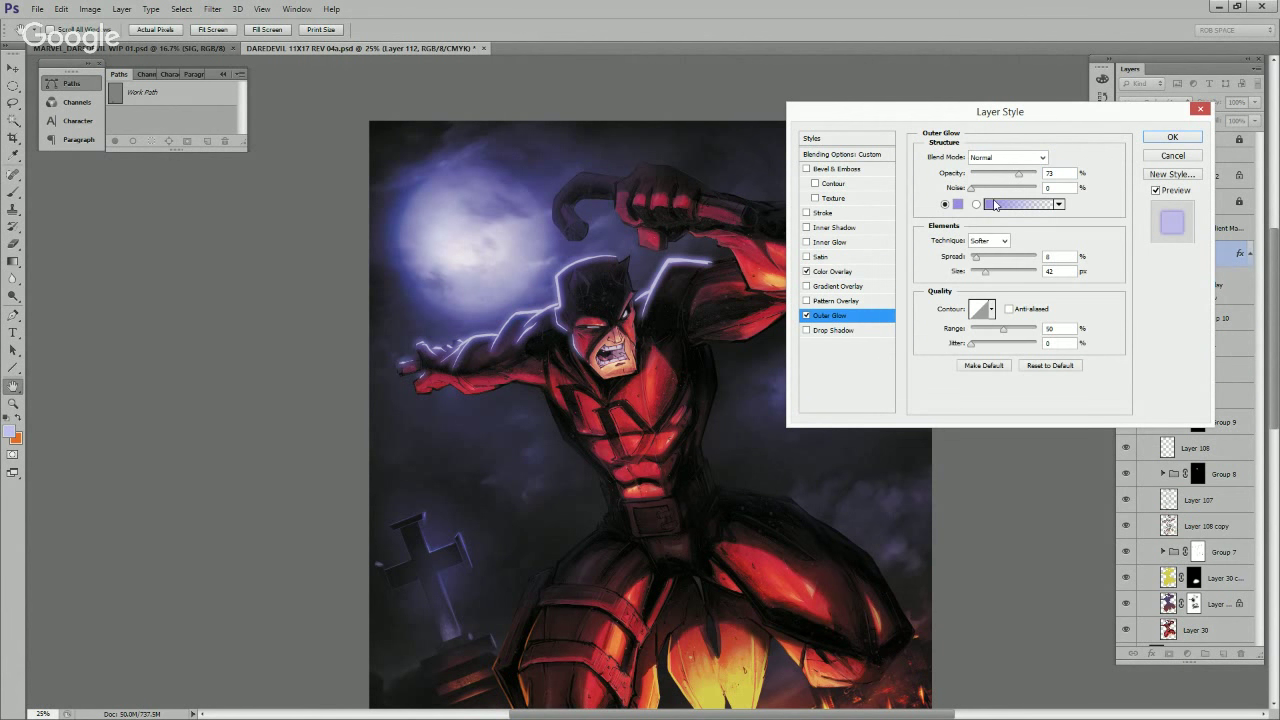
{"action": "left_click_drag", "start_coordinate": [1019, 174], "coordinate": [1008, 178]}
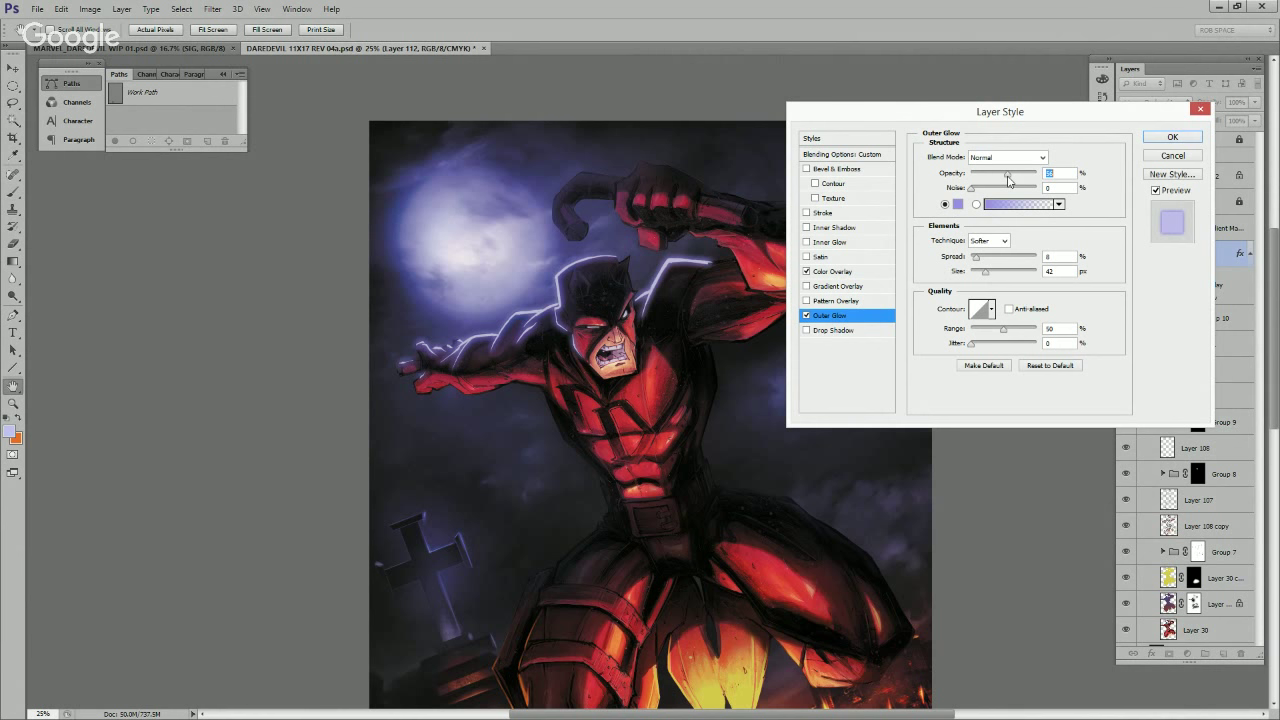
{"action": "left_click_drag", "start_coordinate": [985, 271], "coordinate": [985, 275]}
{"action": "left_click", "coordinate": [957, 204]}
{"action": "left_click", "coordinate": [994, 369]}
{"action": "mouse_move", "coordinate": [994, 369]}
{"action": "left_mouse_down"}
{"action": "mouse_move", "coordinate": [955, 367]}
{"action": "mouse_move", "coordinate": [989, 397]}
{"action": "mouse_move", "coordinate": [978, 374]}
{"action": "left_mouse_up"}
{"action": "left_click", "coordinate": [979, 377]}
{"action": "left_click", "coordinate": [1207, 359]}
{"action": "left_click", "coordinate": [1172, 136]}
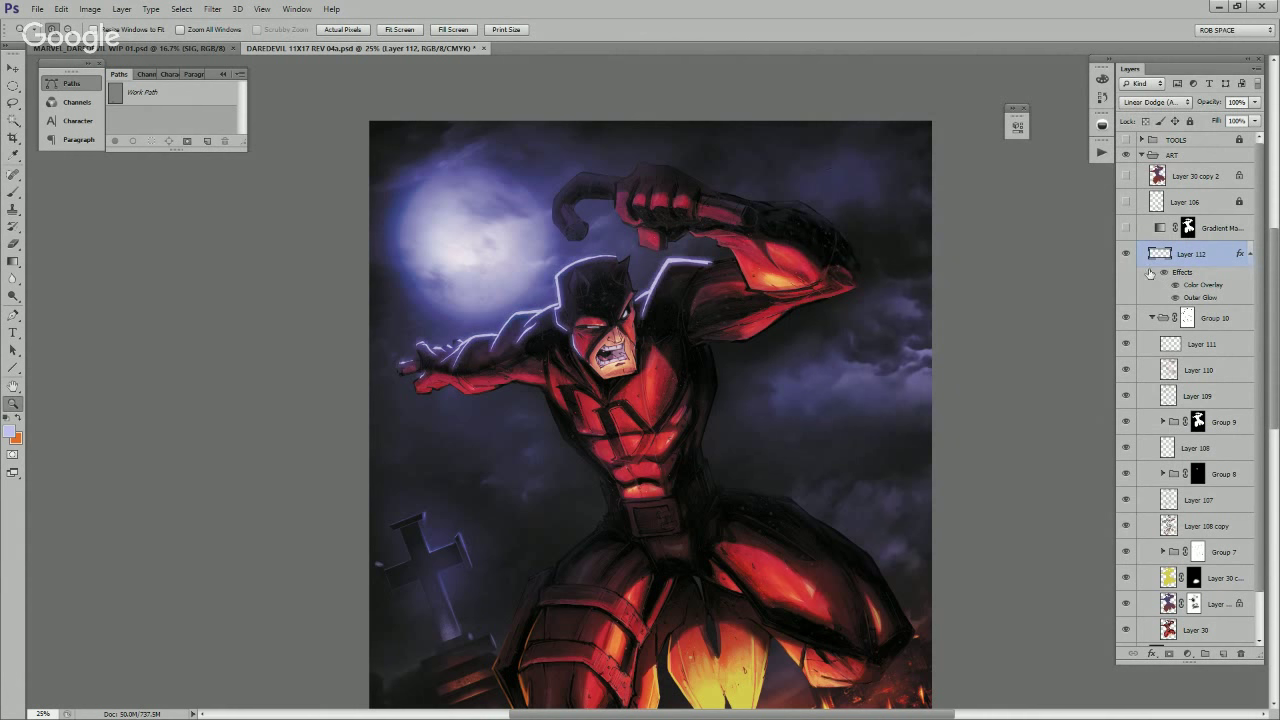
Step: Examine the glowing rim lights on the full page and close up around the head and shoulders
{"action": "left_click", "coordinate": [821, 344], "text": "alt"}
{"action": "left_click", "coordinate": [821, 344], "text": "alt"}
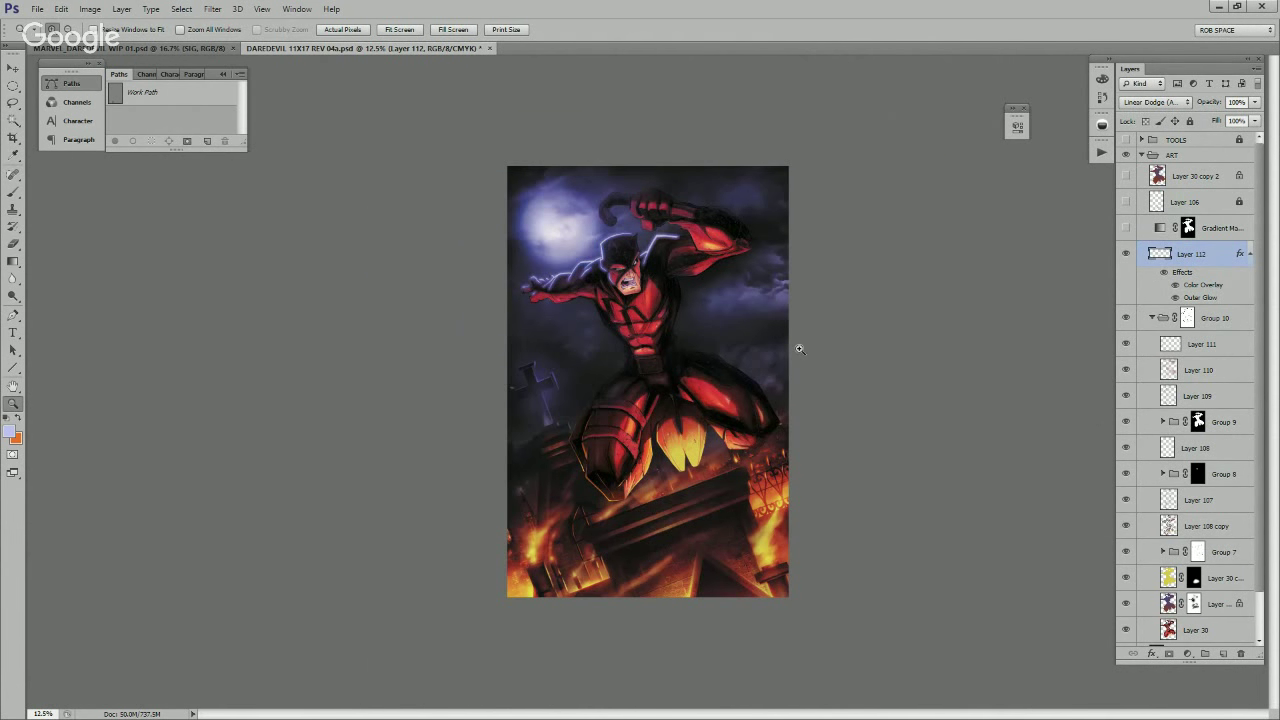
{"action": "left_click", "coordinate": [679, 255]}
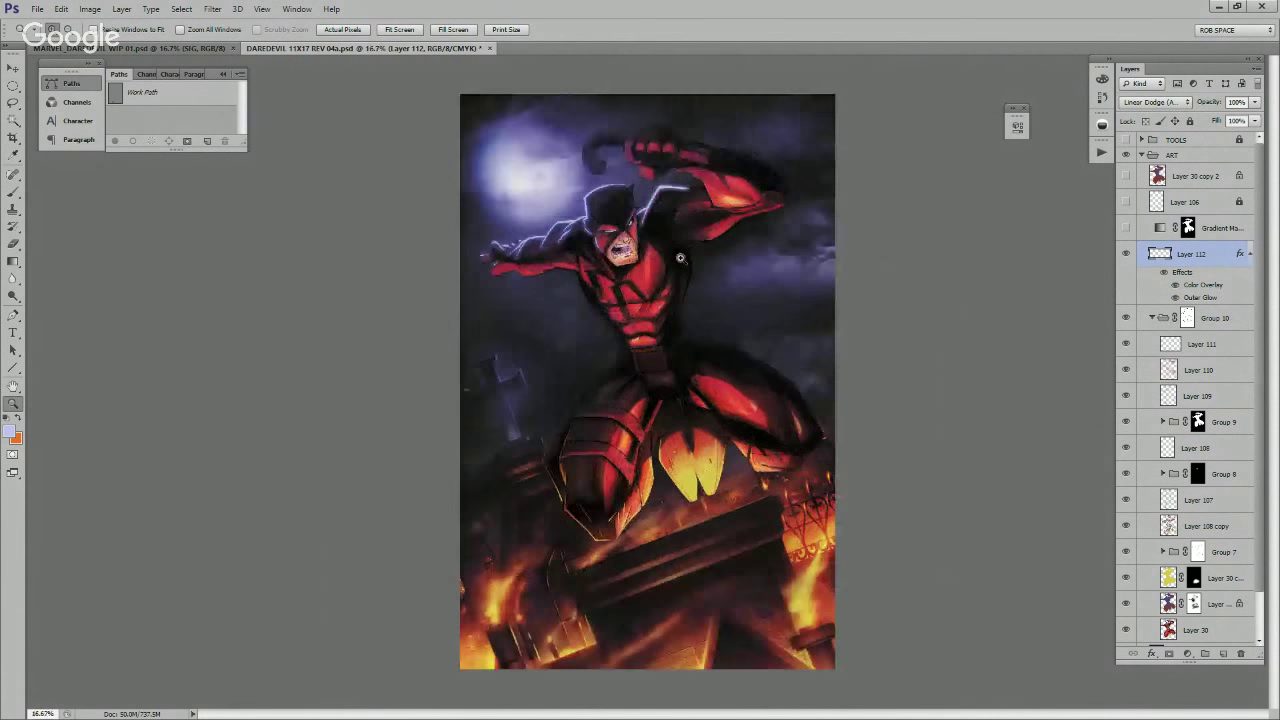
{"action": "left_click", "coordinate": [679, 255]}
{"action": "left_click", "coordinate": [679, 255]}
{"action": "left_click", "coordinate": [679, 255]}
{"action": "left_click_drag", "start_coordinate": [678, 246], "coordinate": [805, 493]}
{"action": "left_click", "coordinate": [805, 492]}
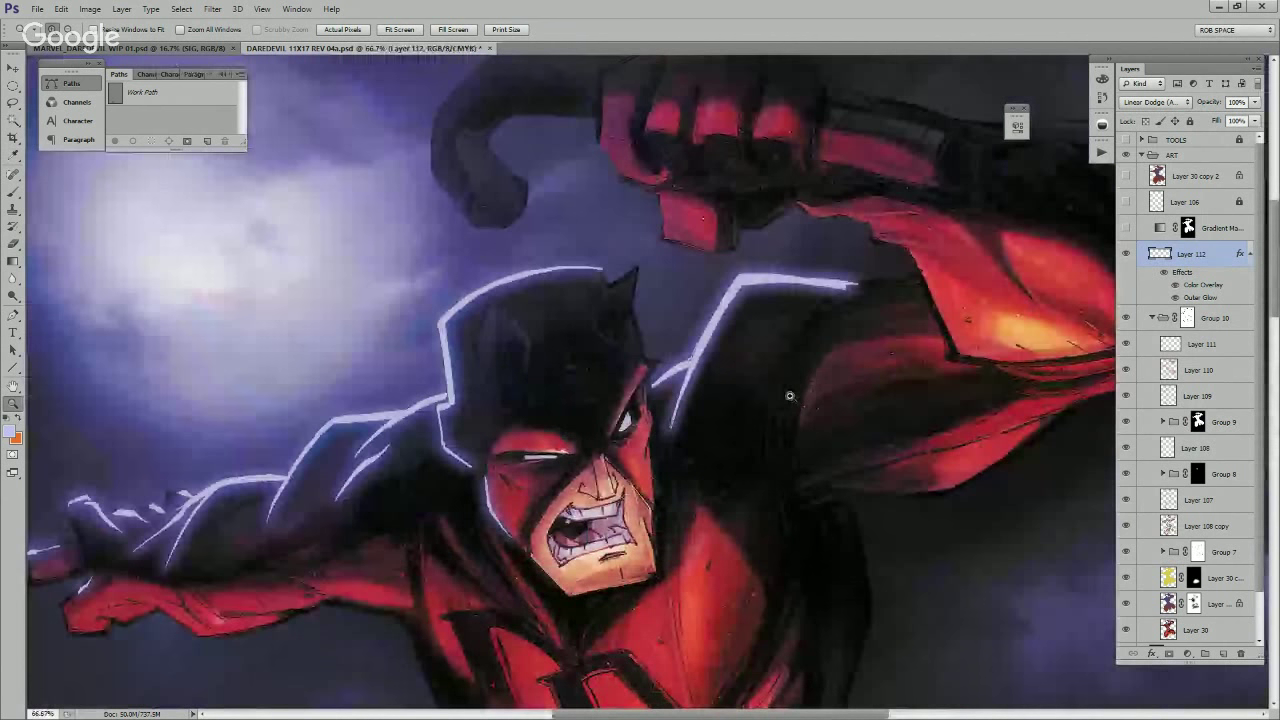
Step: Hide Layer 112, add a new layer above it and choose the MyBroosh brush
{"action": "left_click", "coordinate": [1126, 254]}
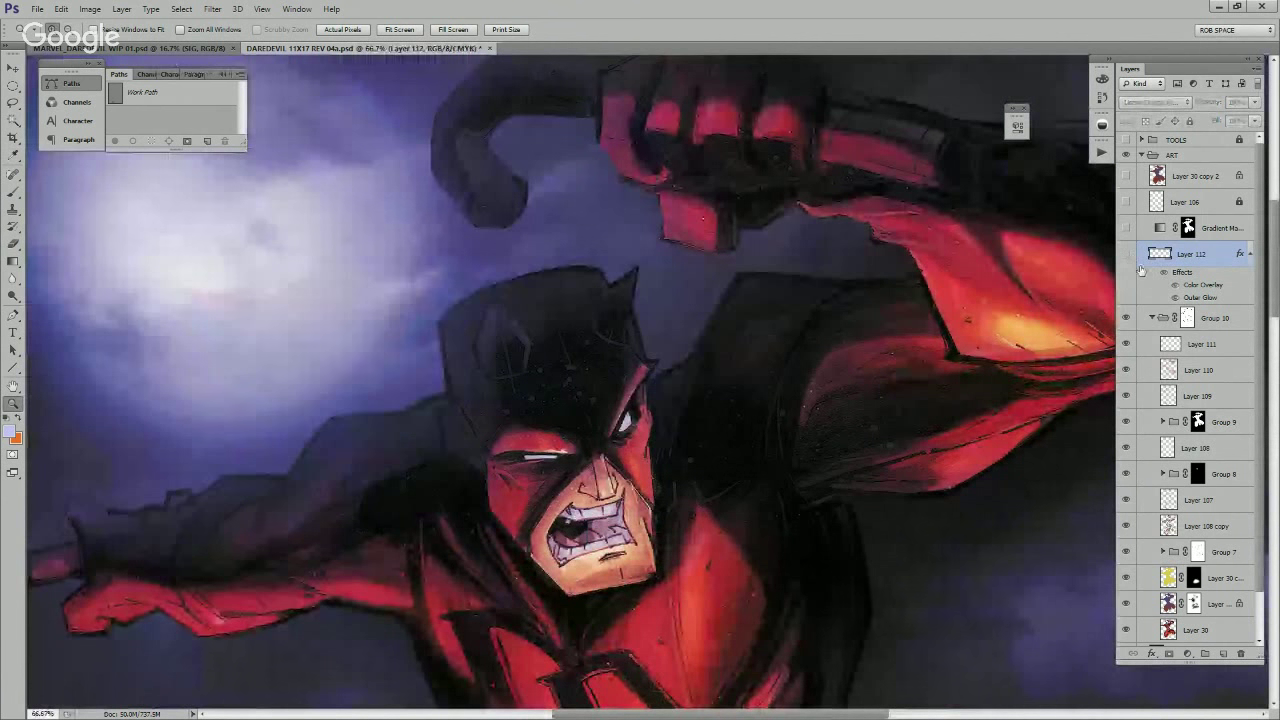
{"action": "left_click", "coordinate": [1222, 653]}
{"action": "key", "text": "b"}
{"action": "left_click_drag", "start_coordinate": [660, 448], "coordinate": [828, 459]}
{"action": "right_click", "coordinate": [670, 404]}
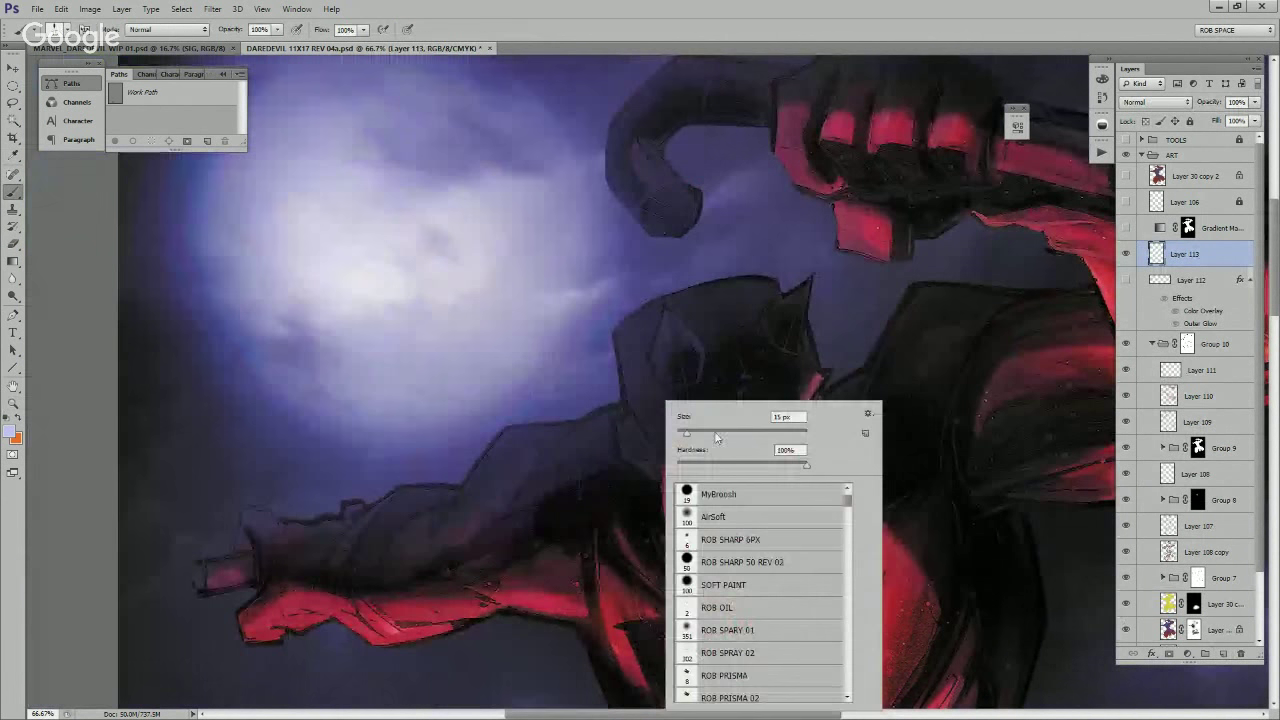
{"action": "left_click", "coordinate": [745, 495]}
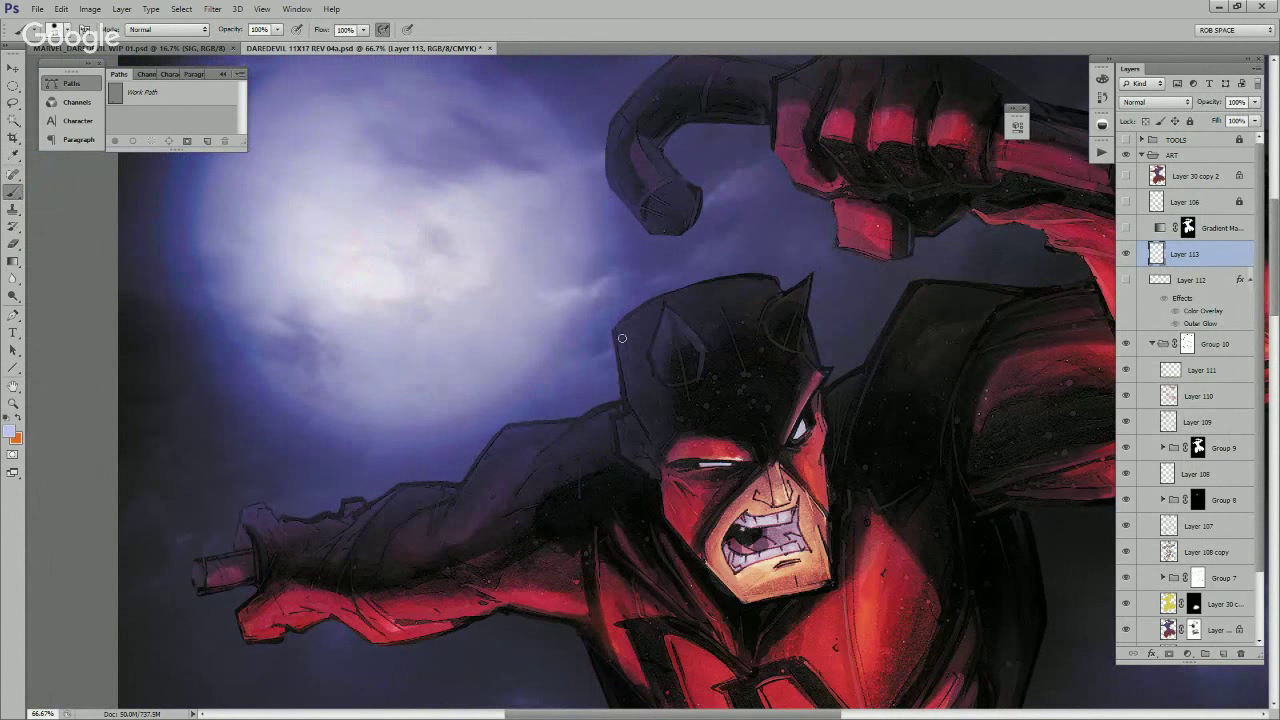
Step: Paint tapered lavender highlights on the moonlit edges of both cowl horns
{"action": "mouse_move", "coordinate": [663, 318]}
{"action": "left_mouse_down"}
{"action": "mouse_move", "coordinate": [650, 350]}
{"action": "mouse_move", "coordinate": [665, 301]}
{"action": "mouse_move", "coordinate": [652, 350]}
{"action": "left_mouse_up"}
{"action": "left_click_drag", "start_coordinate": [805, 279], "coordinate": [794, 289]}
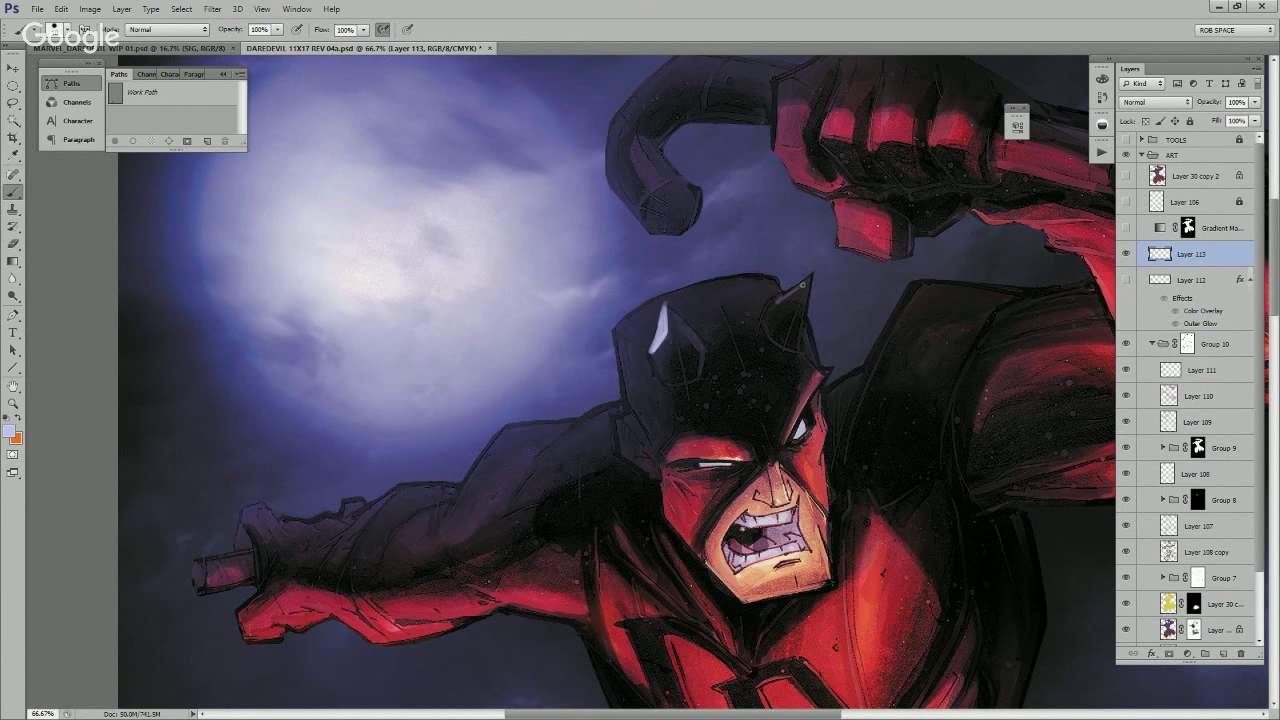
{"action": "mouse_move", "coordinate": [797, 292]}
{"action": "left_mouse_down"}
{"action": "mouse_move", "coordinate": [776, 304]}
{"action": "mouse_move", "coordinate": [810, 277]}
{"action": "left_mouse_up"}
{"action": "left_click_drag", "start_coordinate": [800, 286], "coordinate": [811, 276]}
Step: Using the ROB DIAMOND 02 brush, paint lavender rim light down the back of the cowl and refine the near horn's edge
{"action": "right_click", "coordinate": [800, 285]}
{"action": "left_click_drag", "start_coordinate": [940, 425], "coordinate": [940, 441]}
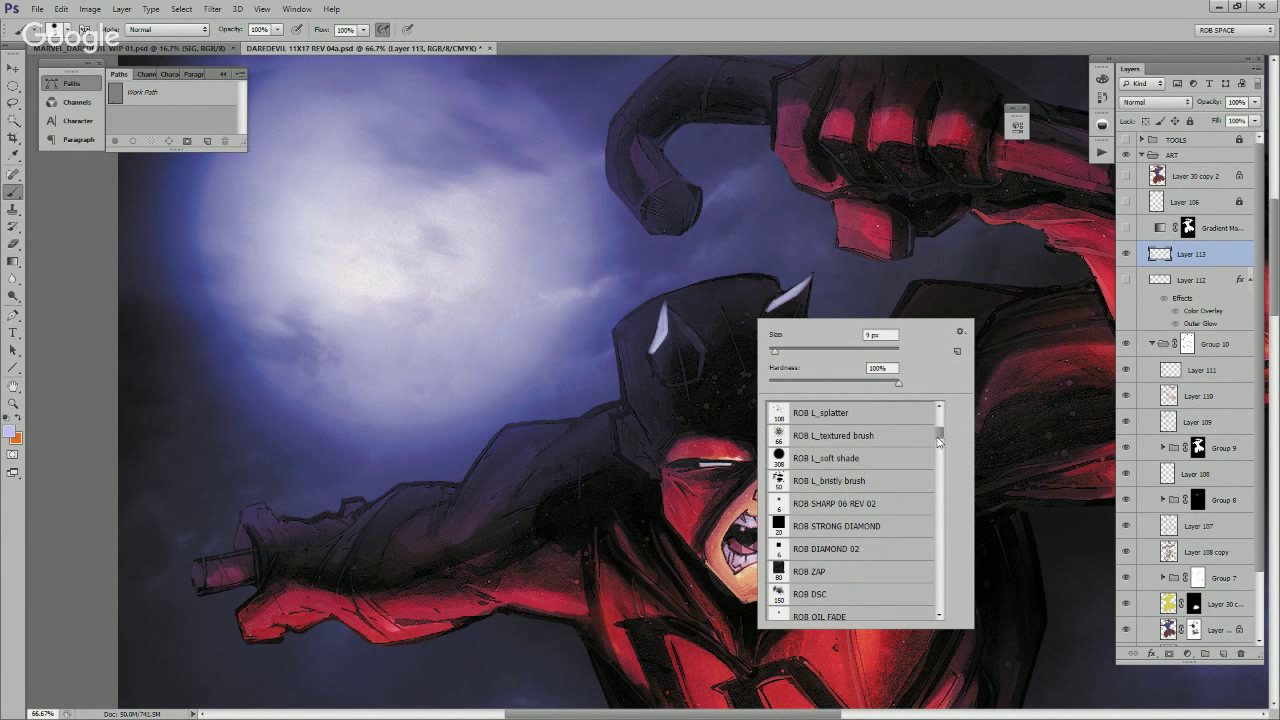
{"action": "left_click", "coordinate": [845, 548]}
{"action": "left_click", "coordinate": [674, 387]}
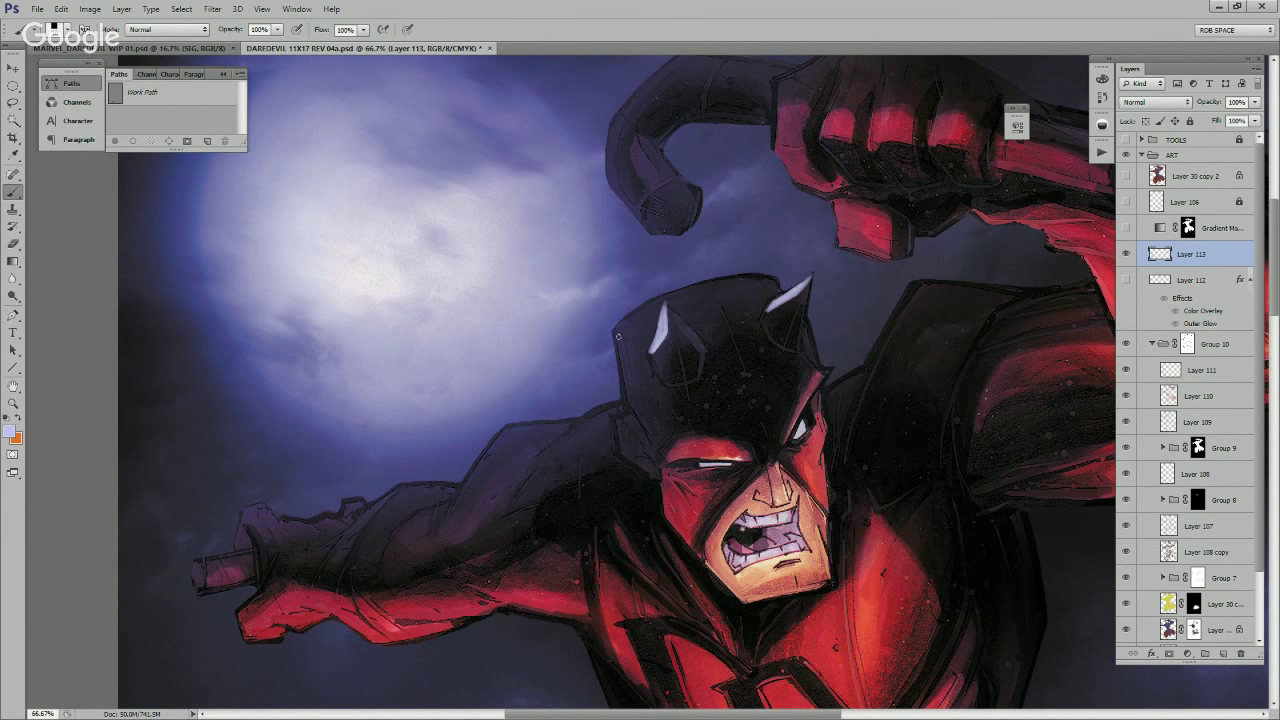
{"action": "left_click_drag", "start_coordinate": [618, 331], "coordinate": [626, 398]}
{"action": "left_click_drag", "start_coordinate": [660, 322], "coordinate": [658, 382]}
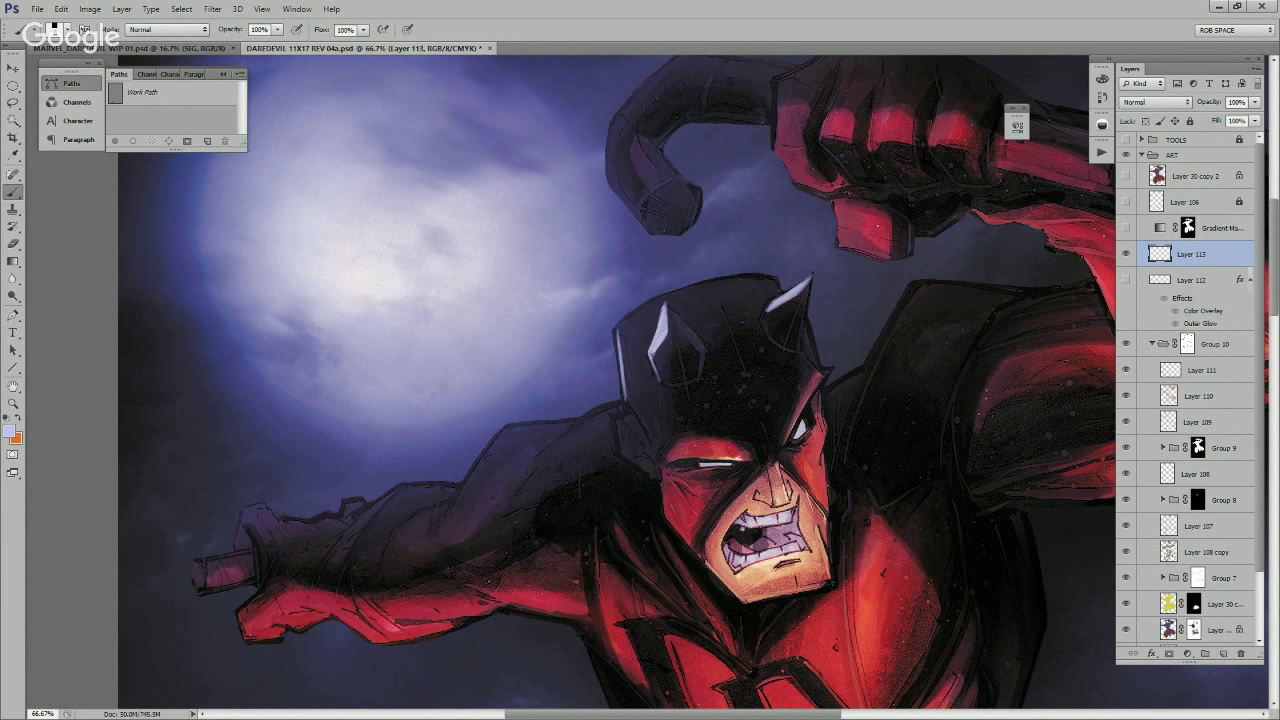
{"action": "left_click_drag", "start_coordinate": [665, 303], "coordinate": [668, 324]}
Step: Paint lavender rim light around the outer curve of the raised club and along the moonlit edge of the fist
{"action": "left_click_drag", "start_coordinate": [694, 216], "coordinate": [661, 314]}
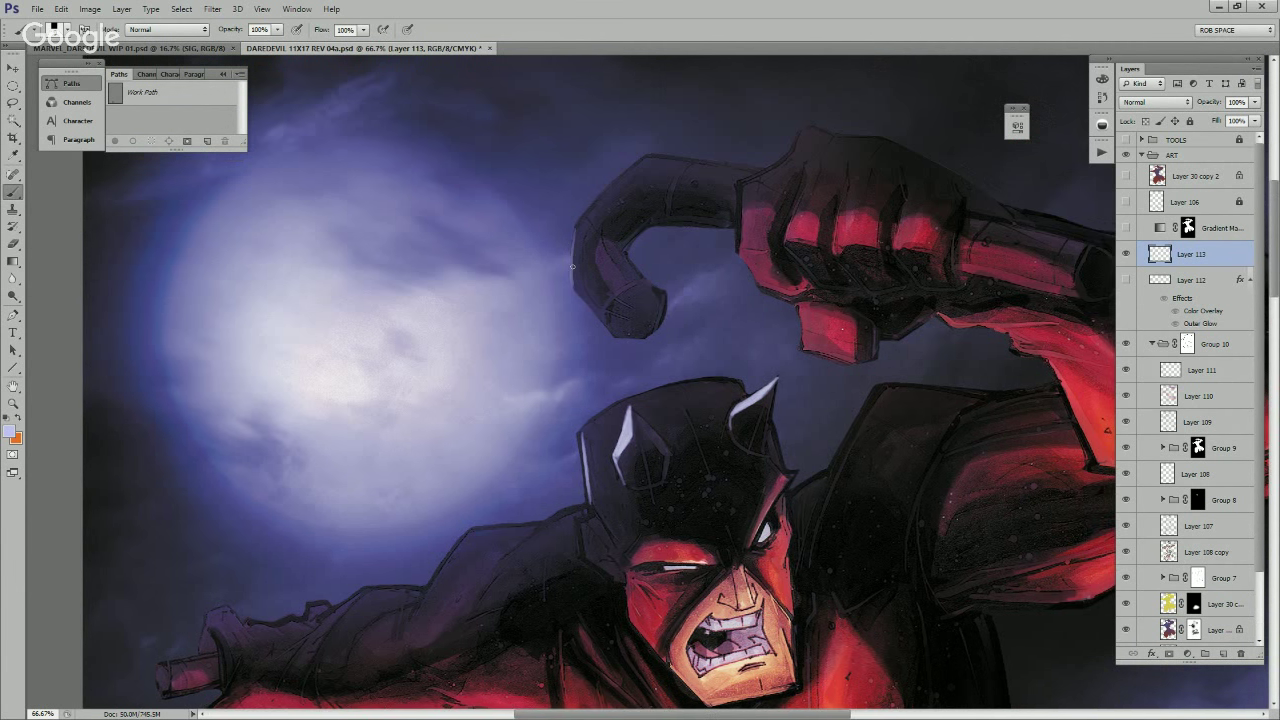
{"action": "mouse_move", "coordinate": [576, 229]}
{"action": "left_mouse_down"}
{"action": "mouse_move", "coordinate": [573, 284]}
{"action": "mouse_move", "coordinate": [614, 335]}
{"action": "mouse_move", "coordinate": [604, 316]}
{"action": "left_mouse_up"}
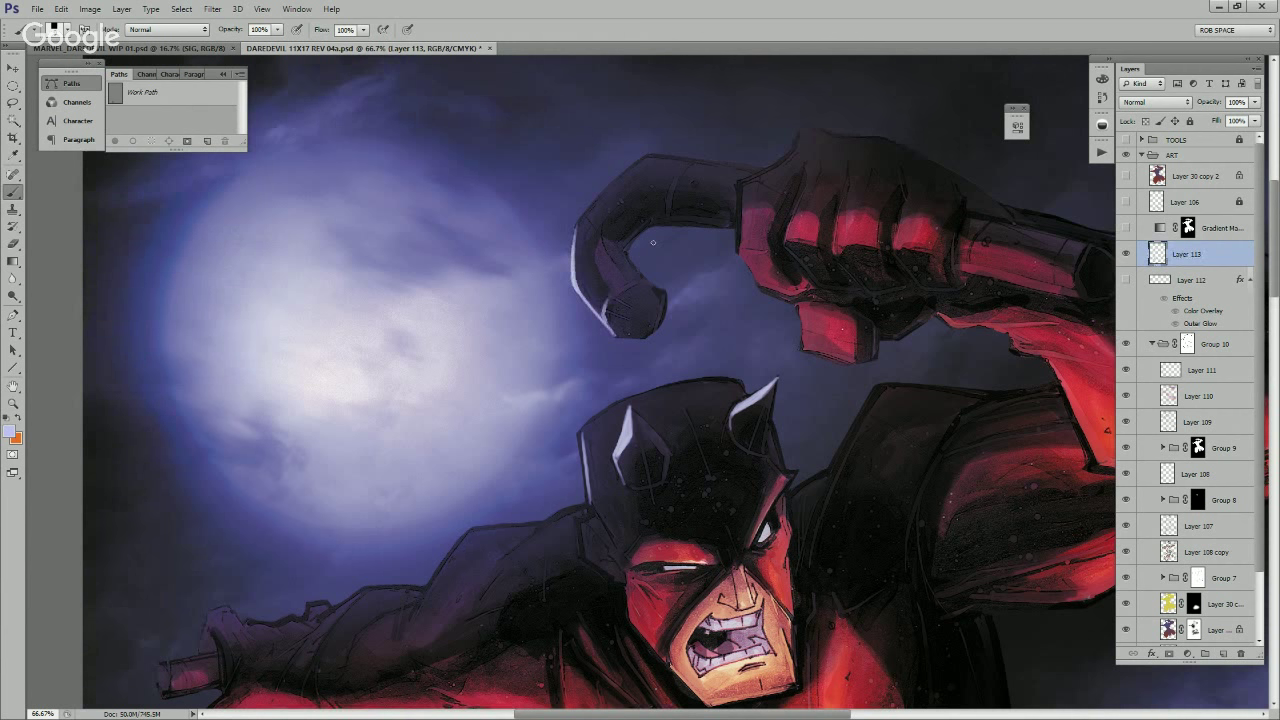
{"action": "mouse_move", "coordinate": [606, 248]}
{"action": "left_mouse_down"}
{"action": "mouse_move", "coordinate": [603, 302]}
{"action": "mouse_move", "coordinate": [571, 283]}
{"action": "mouse_move", "coordinate": [606, 236]}
{"action": "left_mouse_up"}
{"action": "left_click_drag", "start_coordinate": [802, 352], "coordinate": [774, 347]}
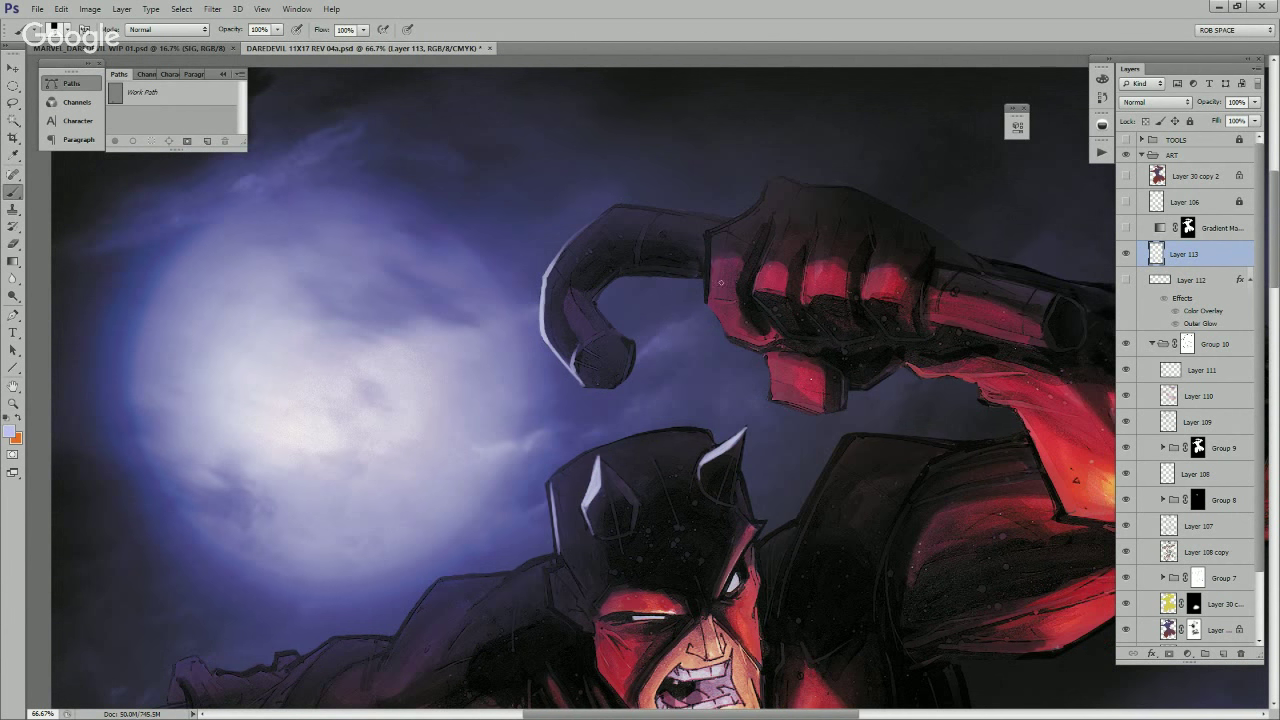
{"action": "left_click_drag", "start_coordinate": [707, 305], "coordinate": [750, 347]}
Step: Extend the lavender rim light over the top of the cowl and thicken its back corner
{"action": "left_click_drag", "start_coordinate": [825, 413], "coordinate": [950, 318]}
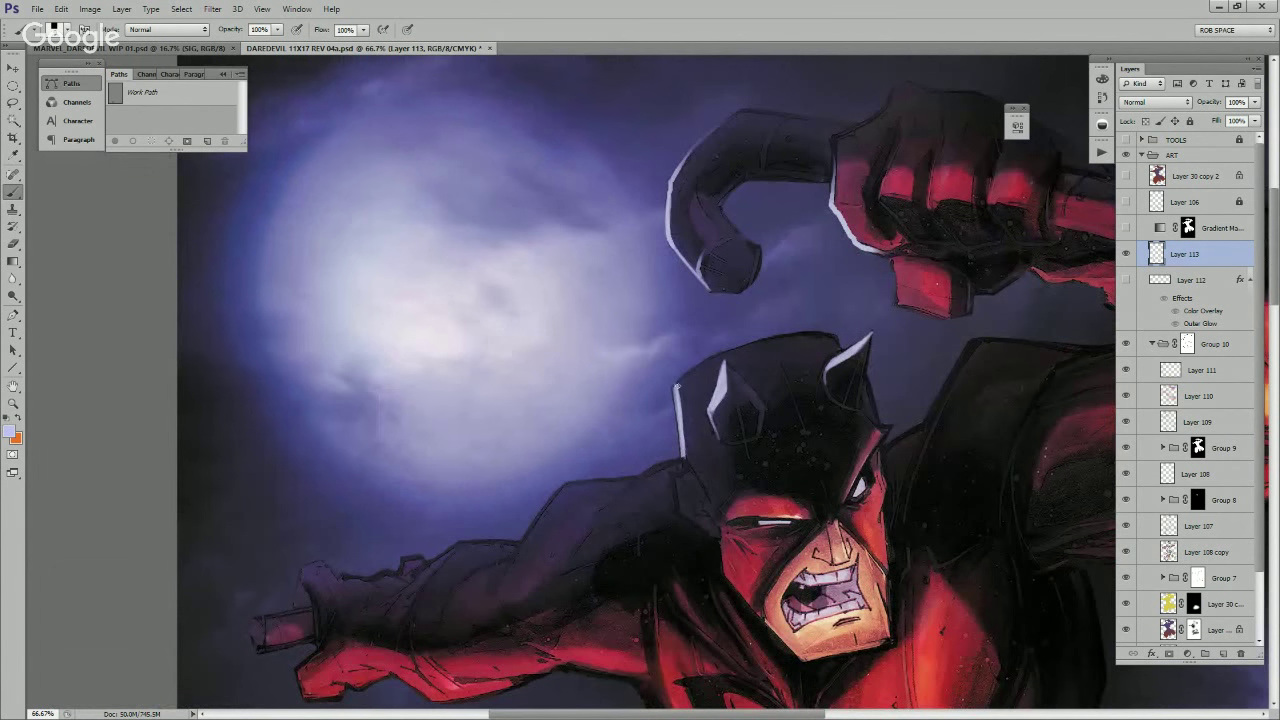
{"action": "mouse_move", "coordinate": [676, 386]}
{"action": "left_mouse_down"}
{"action": "mouse_move", "coordinate": [715, 355]}
{"action": "mouse_move", "coordinate": [808, 333]}
{"action": "left_mouse_up"}
{"action": "mouse_move", "coordinate": [690, 372]}
{"action": "left_mouse_down"}
{"action": "mouse_move", "coordinate": [804, 331]}
{"action": "mouse_move", "coordinate": [684, 382]}
{"action": "mouse_move", "coordinate": [678, 410]}
{"action": "left_mouse_up"}
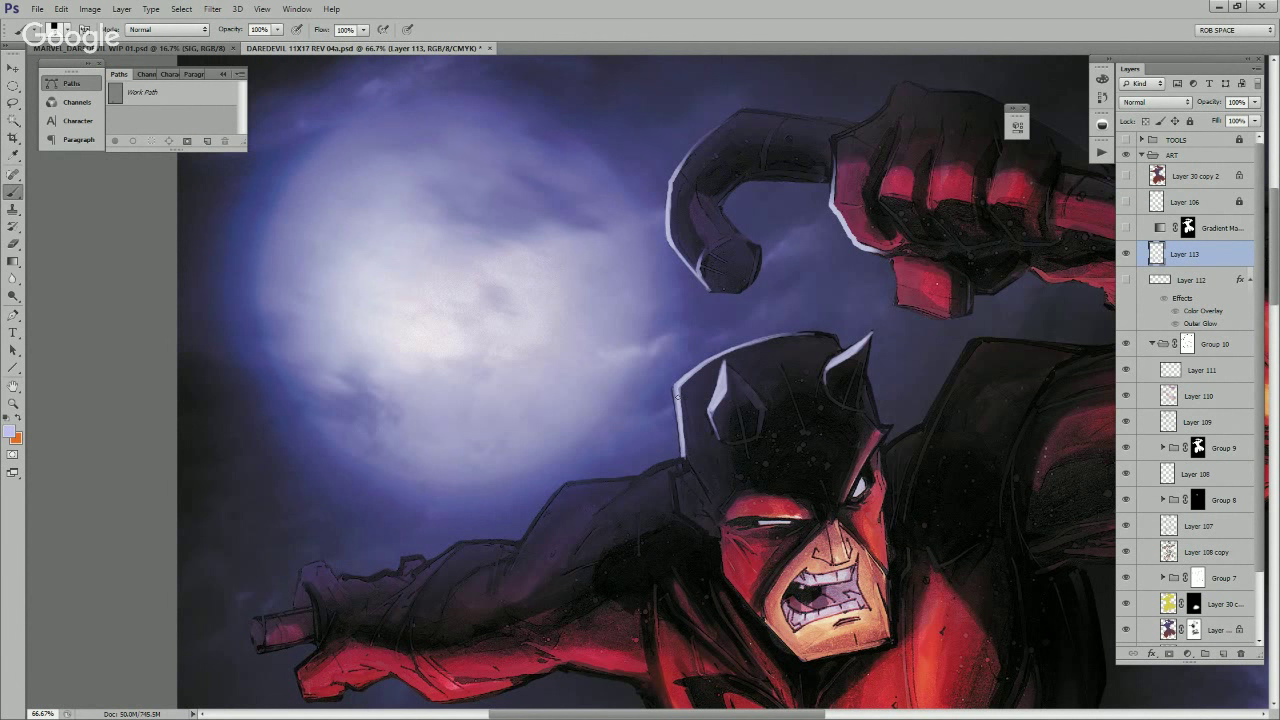
Step: Paint lavender rim light around the cowl's lower back edge and along the shoulder and upper arm of the outstretched arm
{"action": "left_click_drag", "start_coordinate": [679, 467], "coordinate": [825, 349]}
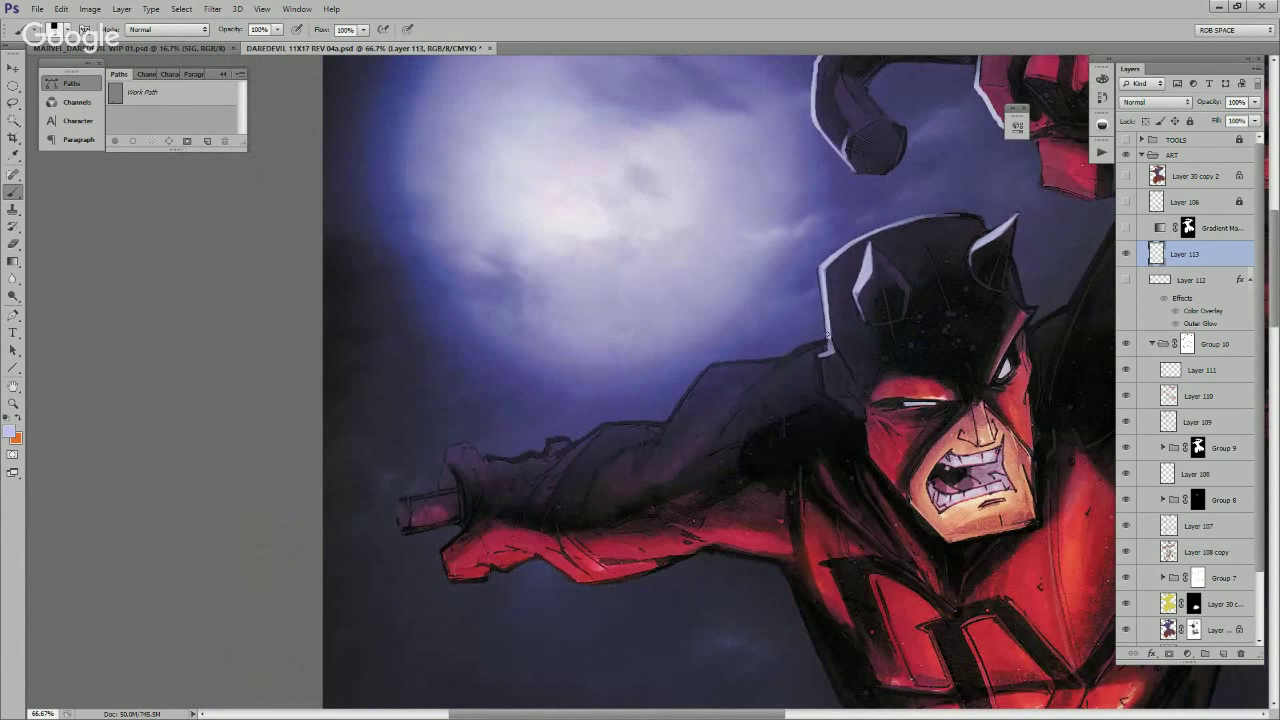
{"action": "mouse_move", "coordinate": [832, 347]}
{"action": "left_mouse_down"}
{"action": "mouse_move", "coordinate": [614, 388]}
{"action": "mouse_move", "coordinate": [607, 430]}
{"action": "mouse_move", "coordinate": [624, 446]}
{"action": "mouse_move", "coordinate": [760, 385]}
{"action": "mouse_move", "coordinate": [822, 388]}
{"action": "mouse_move", "coordinate": [770, 429]}
{"action": "left_mouse_up"}
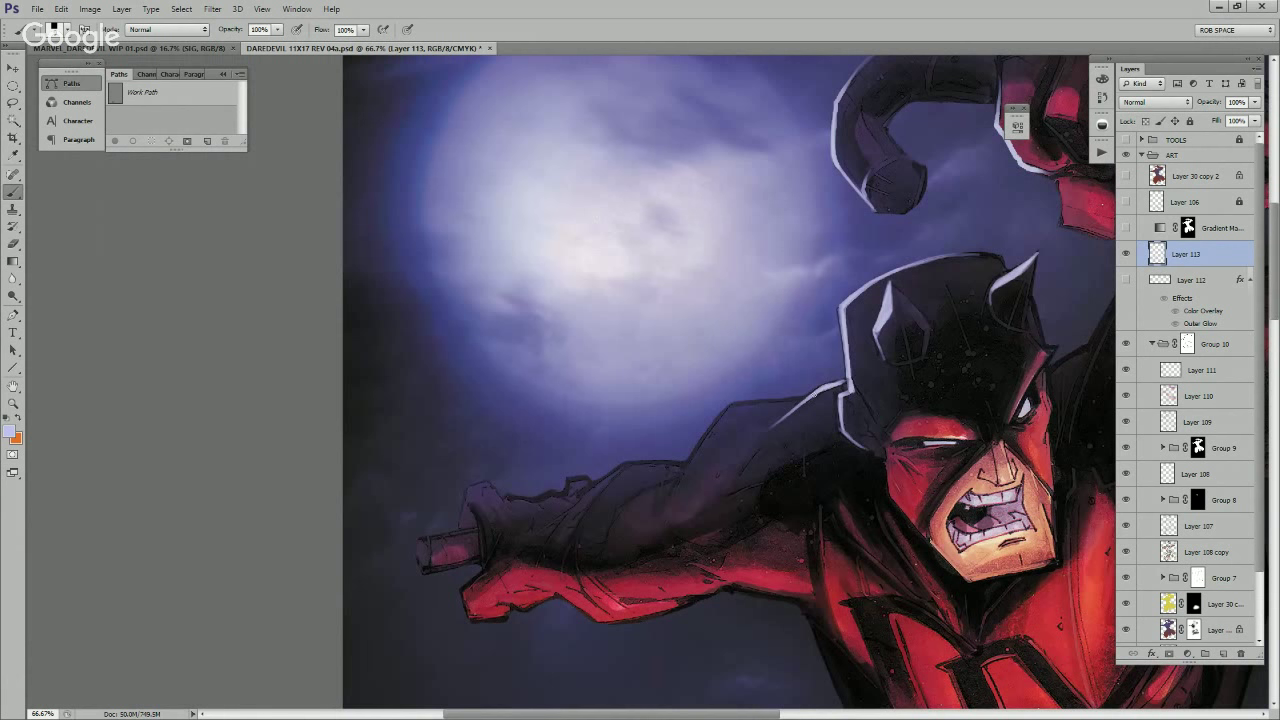
{"action": "left_click_drag", "start_coordinate": [845, 381], "coordinate": [776, 424]}
{"action": "mouse_move", "coordinate": [828, 478]}
{"action": "left_mouse_down"}
{"action": "mouse_move", "coordinate": [914, 416]}
{"action": "mouse_move", "coordinate": [822, 390]}
{"action": "left_mouse_up"}
{"action": "mouse_move", "coordinate": [898, 378]}
{"action": "left_mouse_down"}
{"action": "mouse_move", "coordinate": [829, 387]}
{"action": "mouse_move", "coordinate": [809, 408]}
{"action": "mouse_move", "coordinate": [822, 389]}
{"action": "mouse_move", "coordinate": [770, 470]}
{"action": "left_mouse_up"}
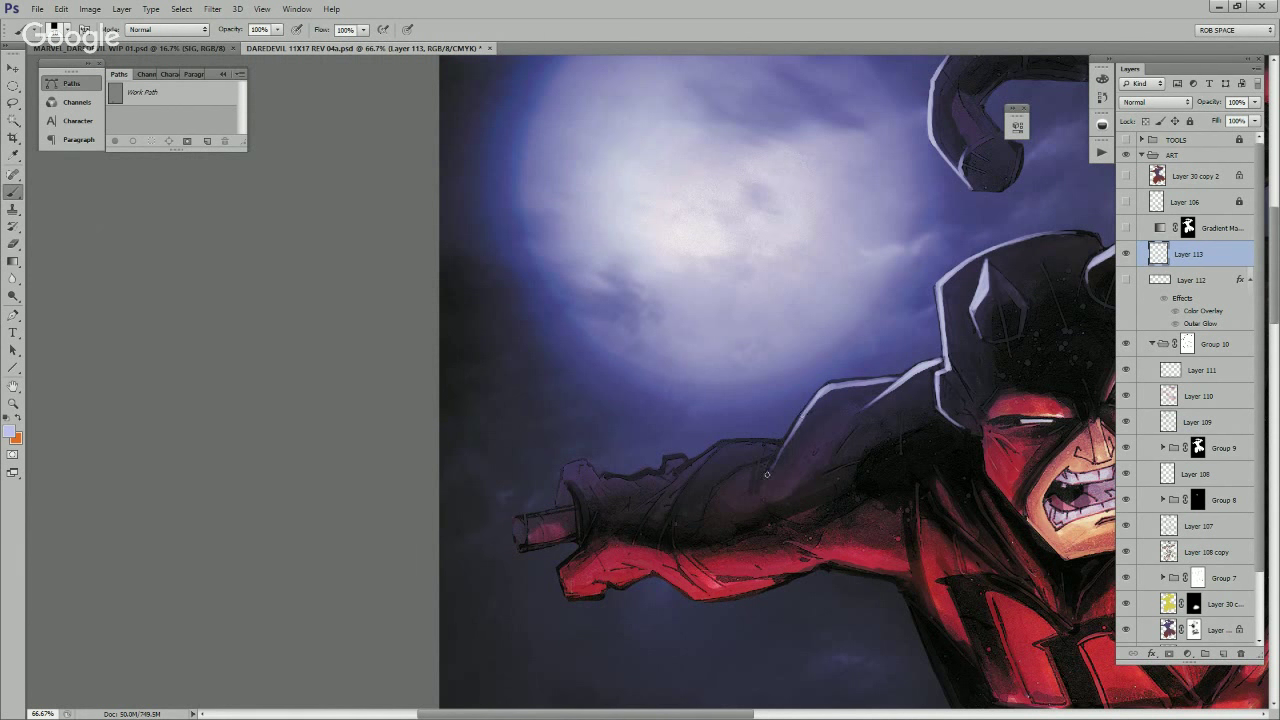
{"action": "mouse_move", "coordinate": [806, 414]}
{"action": "left_mouse_down"}
{"action": "mouse_move", "coordinate": [892, 378]}
{"action": "mouse_move", "coordinate": [834, 386]}
{"action": "mouse_move", "coordinate": [908, 373]}
{"action": "left_mouse_up"}
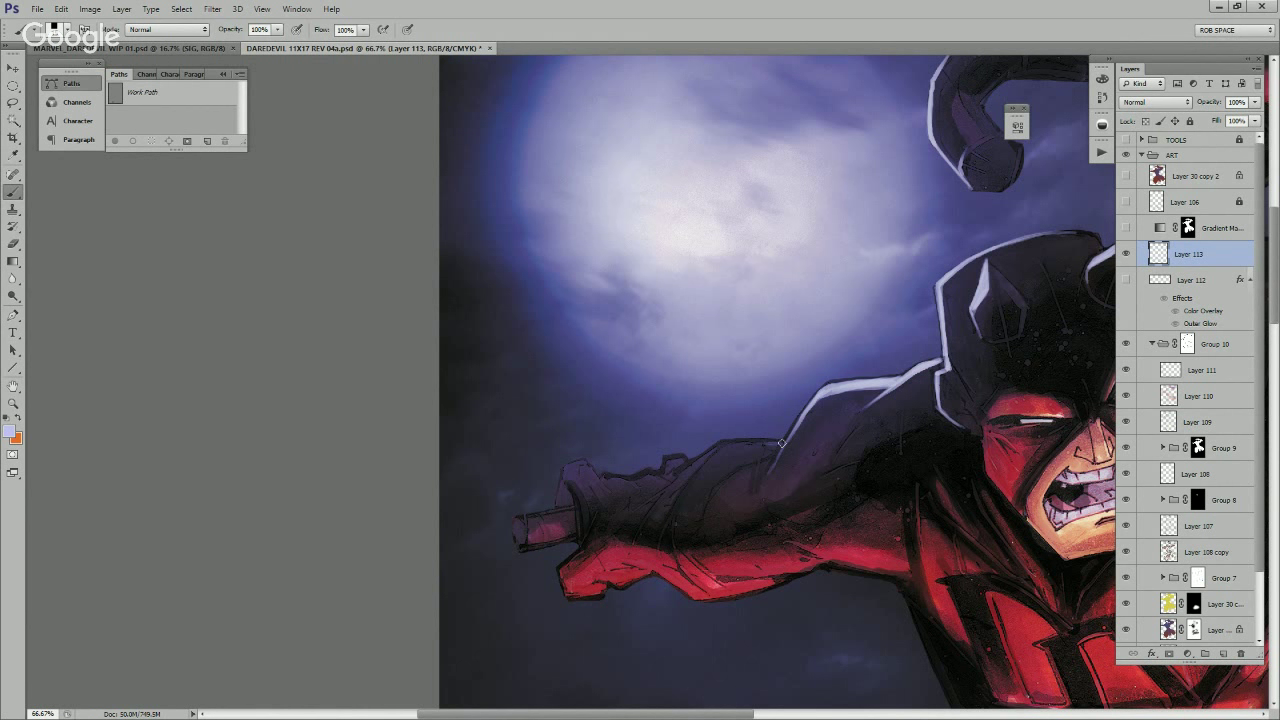
Step: Paint lavender highlights along the outstretched forearm and its sleeve folds, the knuckles, the baton end and the fist's edge
{"action": "mouse_move", "coordinate": [784, 441]}
{"action": "left_mouse_down"}
{"action": "mouse_move", "coordinate": [722, 442]}
{"action": "mouse_move", "coordinate": [630, 514]}
{"action": "mouse_move", "coordinate": [664, 490]}
{"action": "mouse_move", "coordinate": [636, 530]}
{"action": "left_mouse_up"}
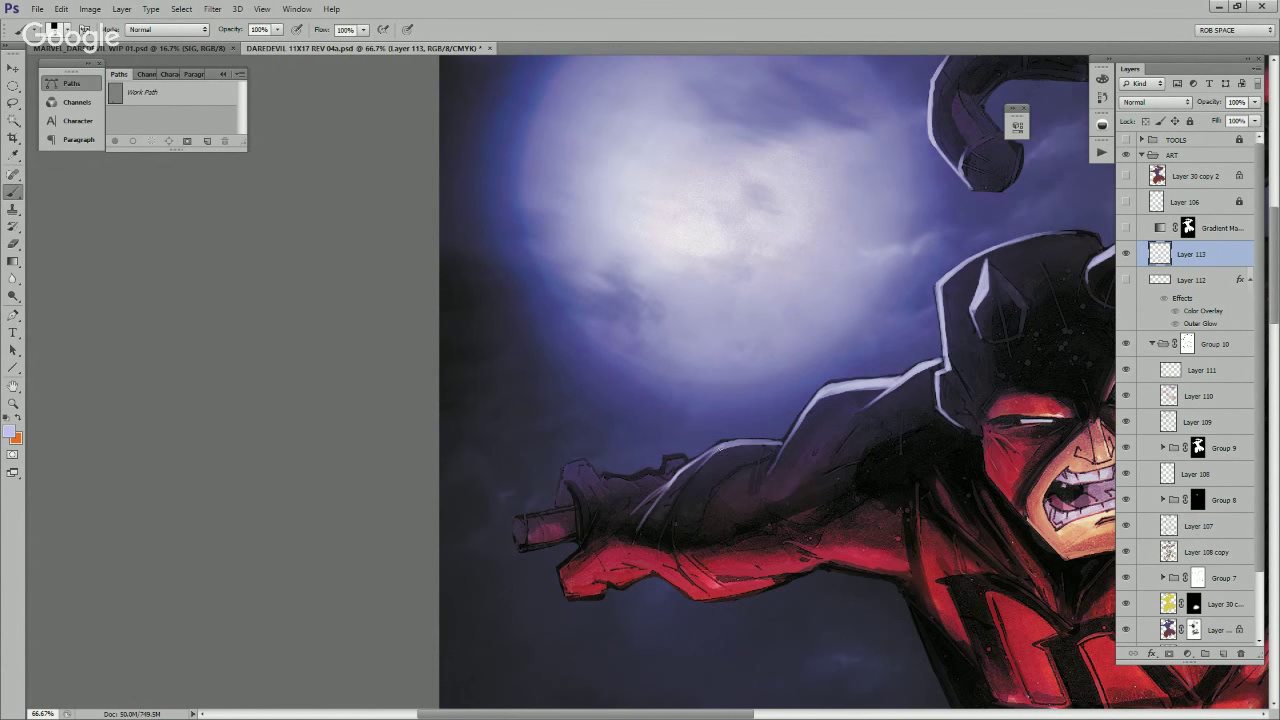
{"action": "left_click_drag", "start_coordinate": [726, 448], "coordinate": [678, 496]}
{"action": "mouse_move", "coordinate": [762, 449]}
{"action": "left_mouse_down"}
{"action": "mouse_move", "coordinate": [780, 457]}
{"action": "mouse_move", "coordinate": [806, 418]}
{"action": "left_mouse_up"}
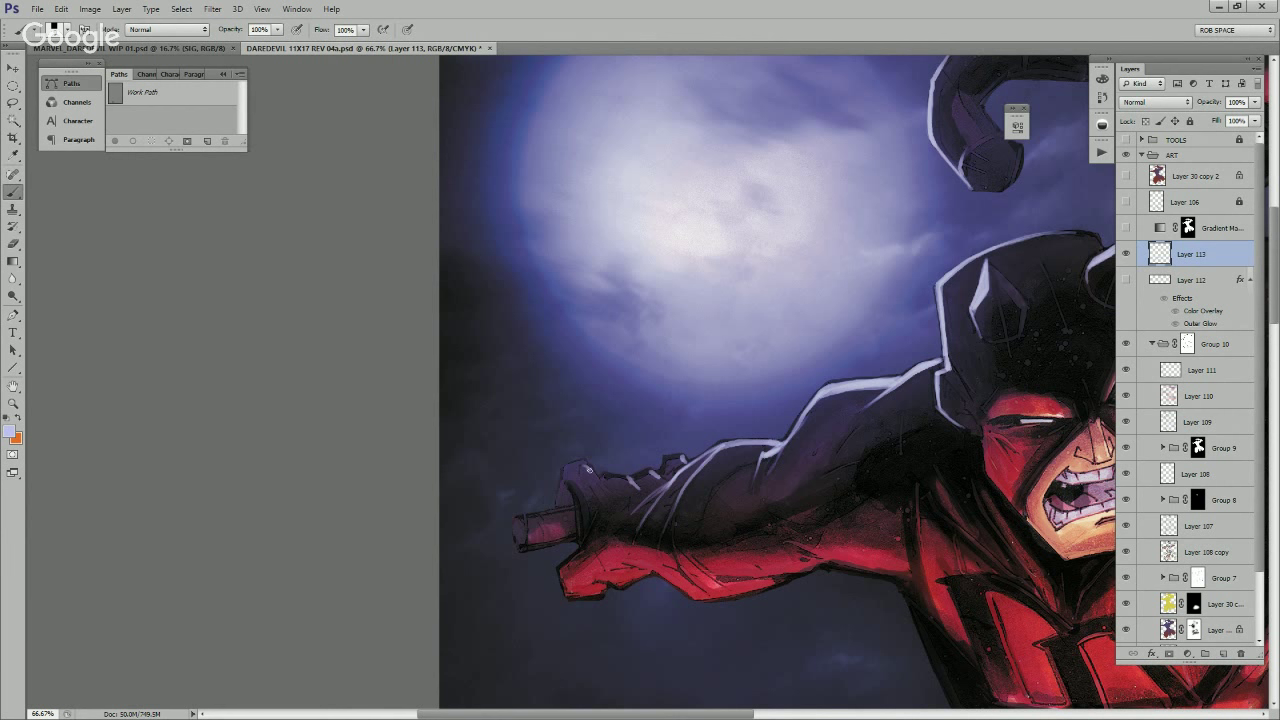
{"action": "mouse_move", "coordinate": [588, 467]}
{"action": "left_mouse_down"}
{"action": "mouse_move", "coordinate": [605, 488]}
{"action": "mouse_move", "coordinate": [565, 466]}
{"action": "left_mouse_up"}
{"action": "mouse_move", "coordinate": [521, 516]}
{"action": "left_mouse_down"}
{"action": "mouse_move", "coordinate": [555, 511]}
{"action": "mouse_move", "coordinate": [566, 565]}
{"action": "mouse_move", "coordinate": [598, 511]}
{"action": "left_mouse_up"}
{"action": "key", "text": "["}
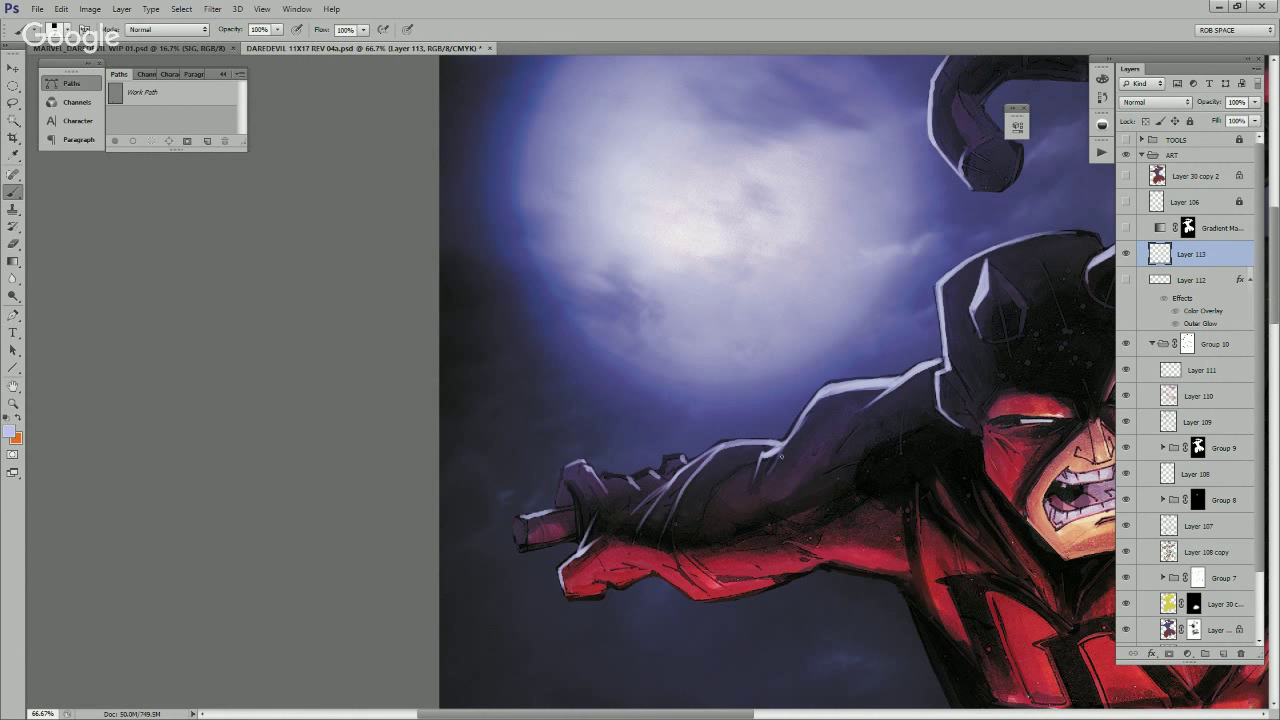
Step: Erase the fold highlight near the outstretched arm's elbow using the MyBroosh eraser brush
{"action": "left_click_drag", "start_coordinate": [802, 469], "coordinate": [667, 444]}
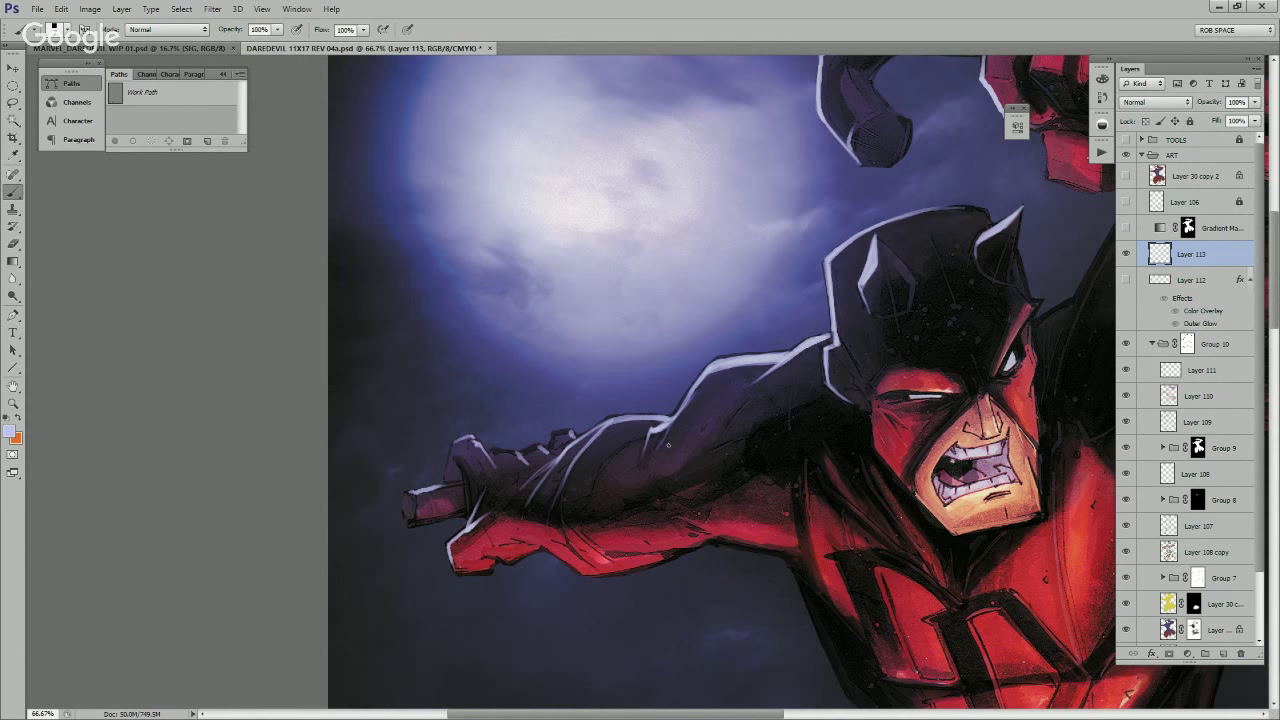
{"action": "key", "text": "e"}
{"action": "right_click", "coordinate": [668, 445]}
{"action": "left_click_drag", "start_coordinate": [864, 507], "coordinate": [862, 481]}
{"action": "left_click", "coordinate": [774, 502]}
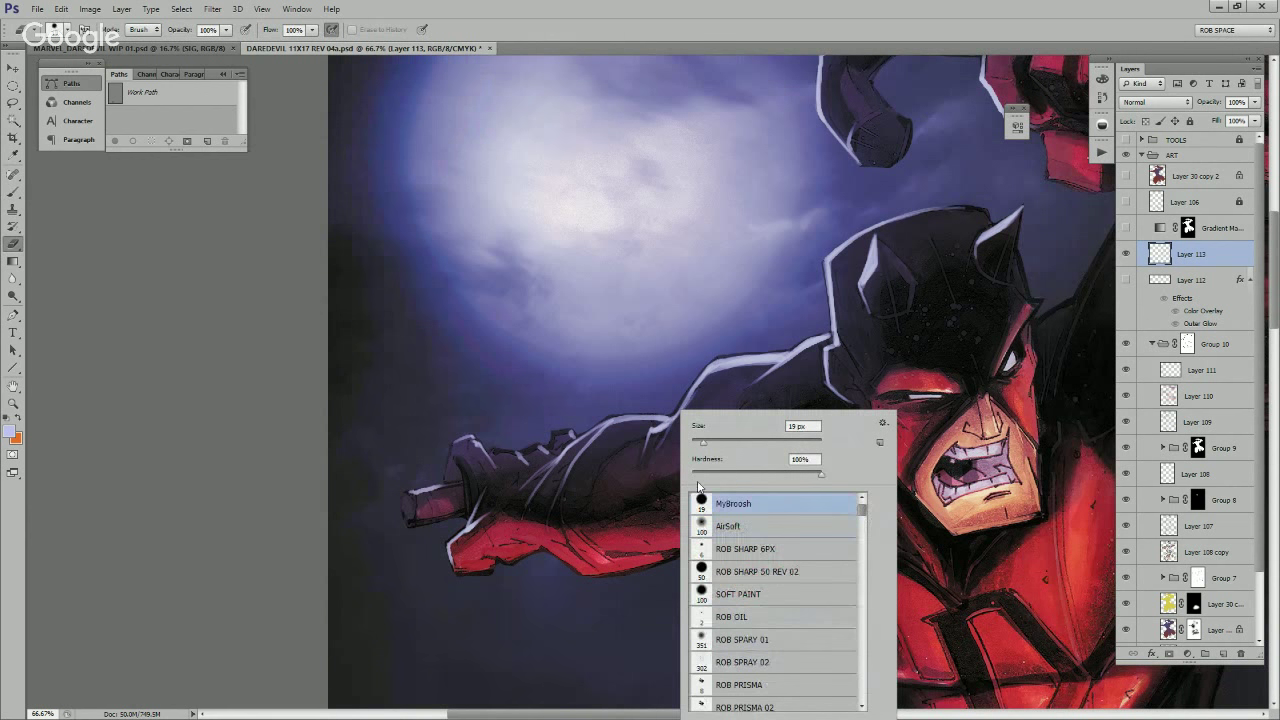
{"action": "left_click_drag", "start_coordinate": [658, 443], "coordinate": [664, 428]}
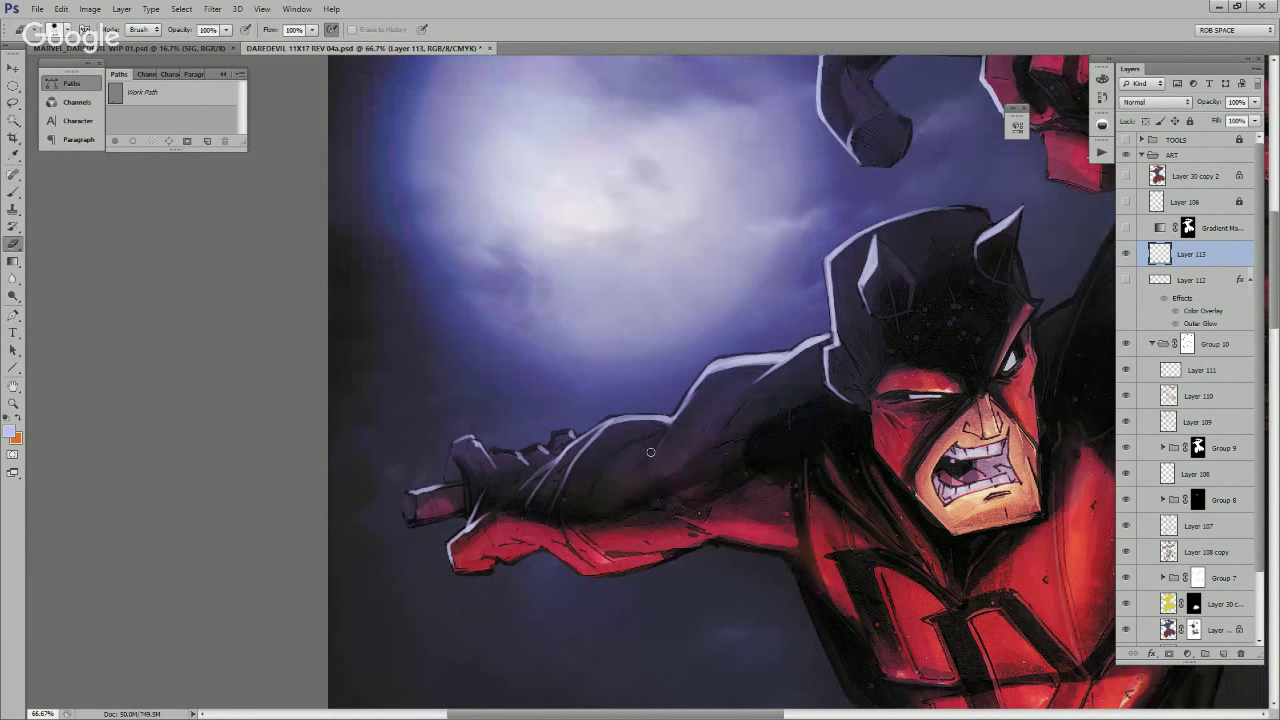
Step: Repaint a thinner lavender fold highlight near the elbow and add rim light along the mask's cheek and jaw edge
{"action": "key", "text": "b"}
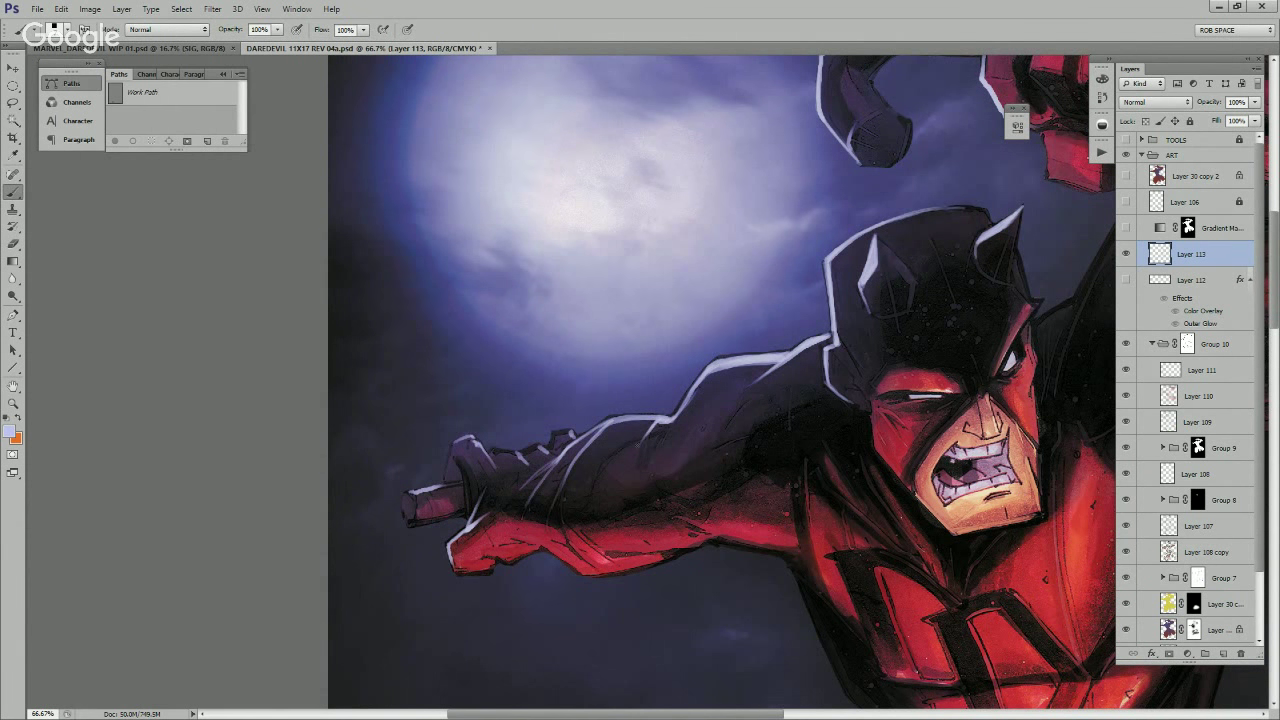
{"action": "left_click_drag", "start_coordinate": [894, 500], "coordinate": [840, 444]}
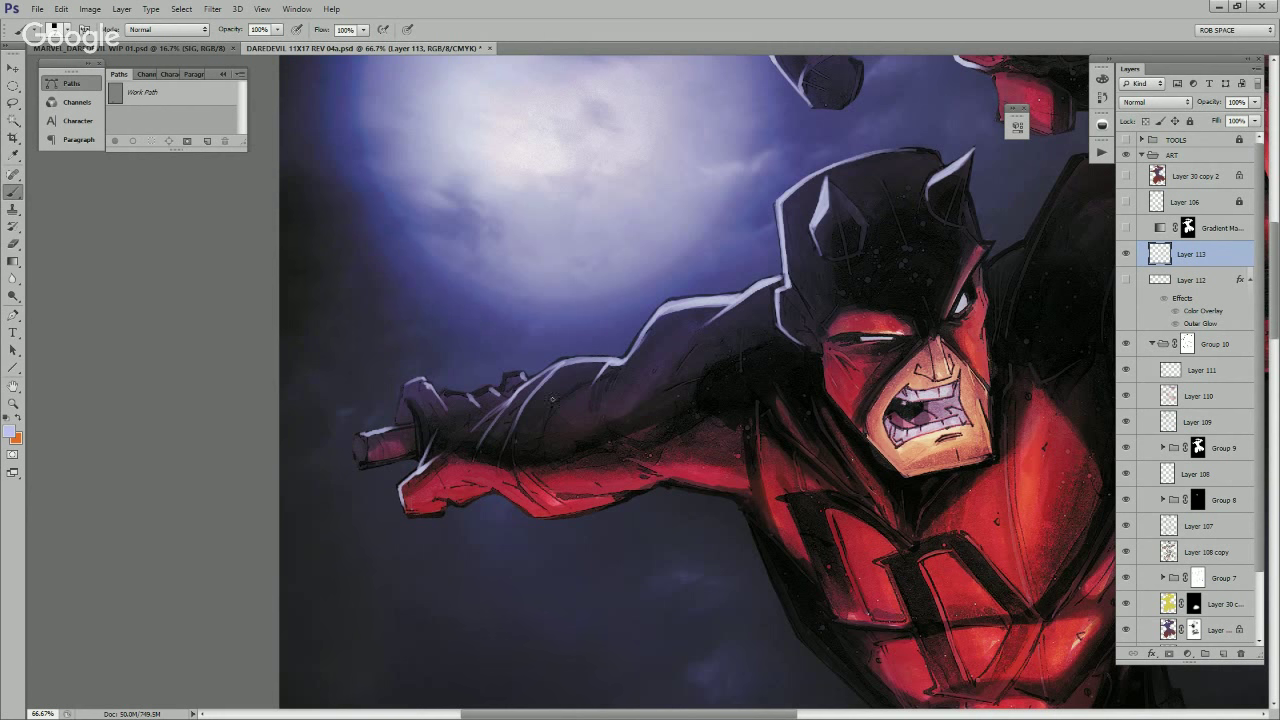
{"action": "left_click_drag", "start_coordinate": [553, 367], "coordinate": [668, 400]}
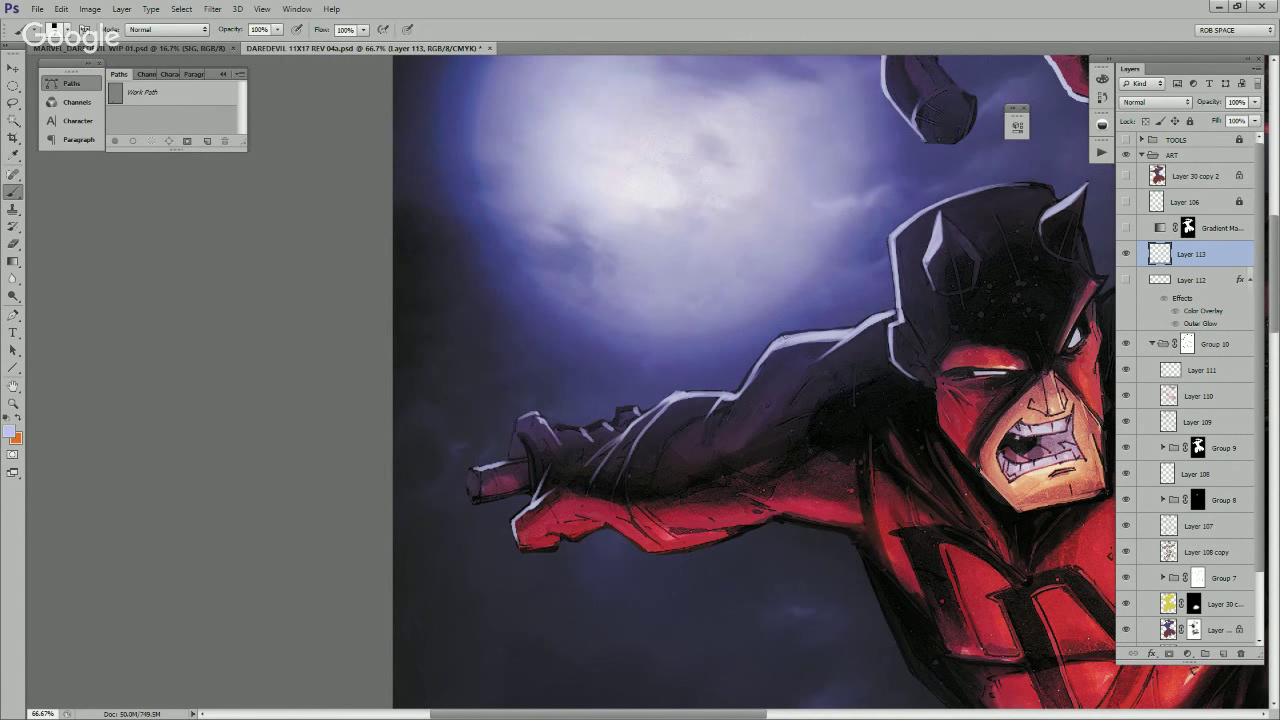
{"action": "left_click_drag", "start_coordinate": [811, 375], "coordinate": [591, 419]}
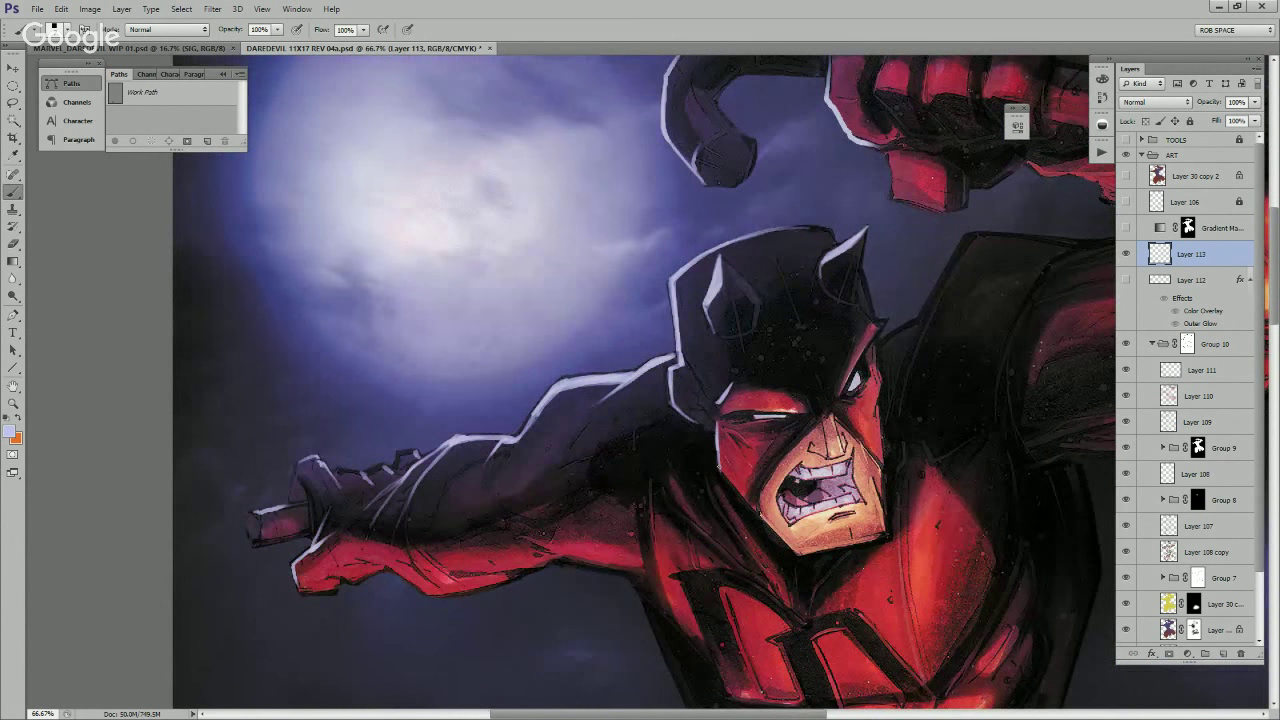
{"action": "mouse_move", "coordinate": [718, 450]}
{"action": "left_mouse_down"}
{"action": "mouse_move", "coordinate": [505, 318]}
{"action": "mouse_move", "coordinate": [574, 412]}
{"action": "left_mouse_up"}
Step: Check the lavender rim lighting against the whole poster composition and on the outstretched arm up close
{"action": "key", "text": "z"}
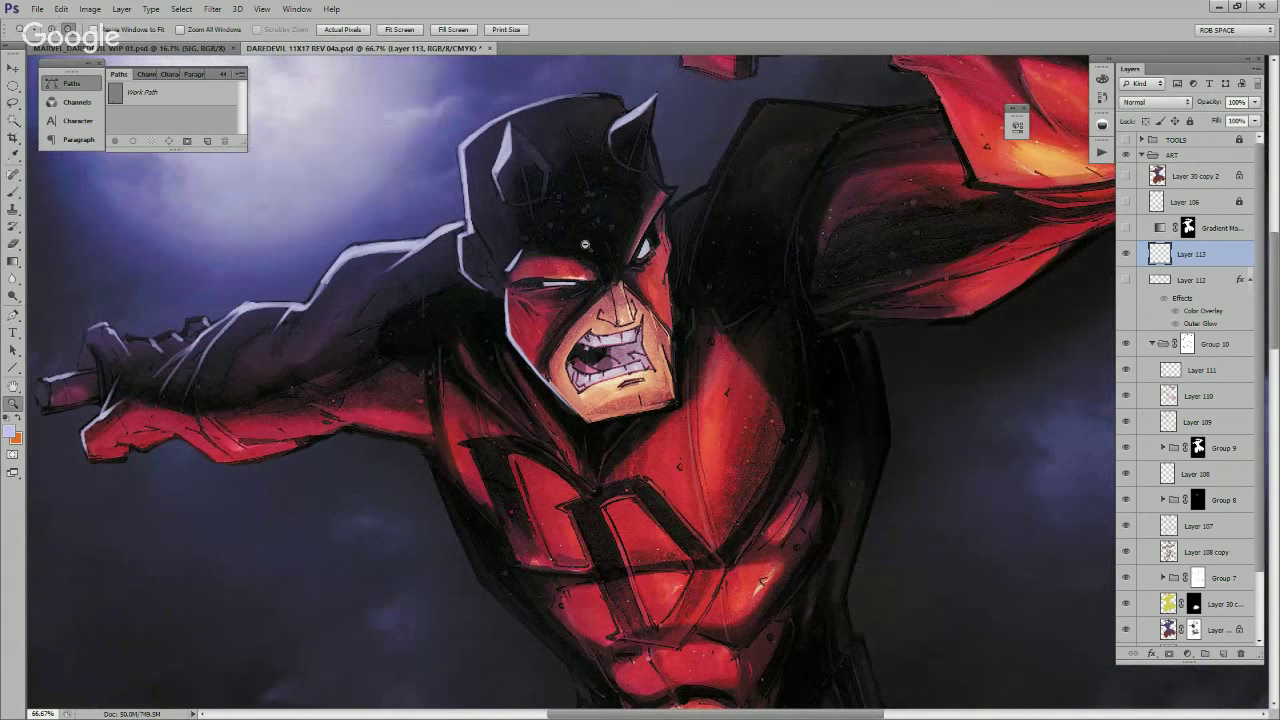
{"action": "left_click", "coordinate": [588, 244], "text": "alt"}
{"action": "left_click", "coordinate": [590, 244], "text": "alt"}
{"action": "left_click", "coordinate": [598, 244], "text": "alt"}
{"action": "left_click", "coordinate": [613, 243], "text": "alt"}
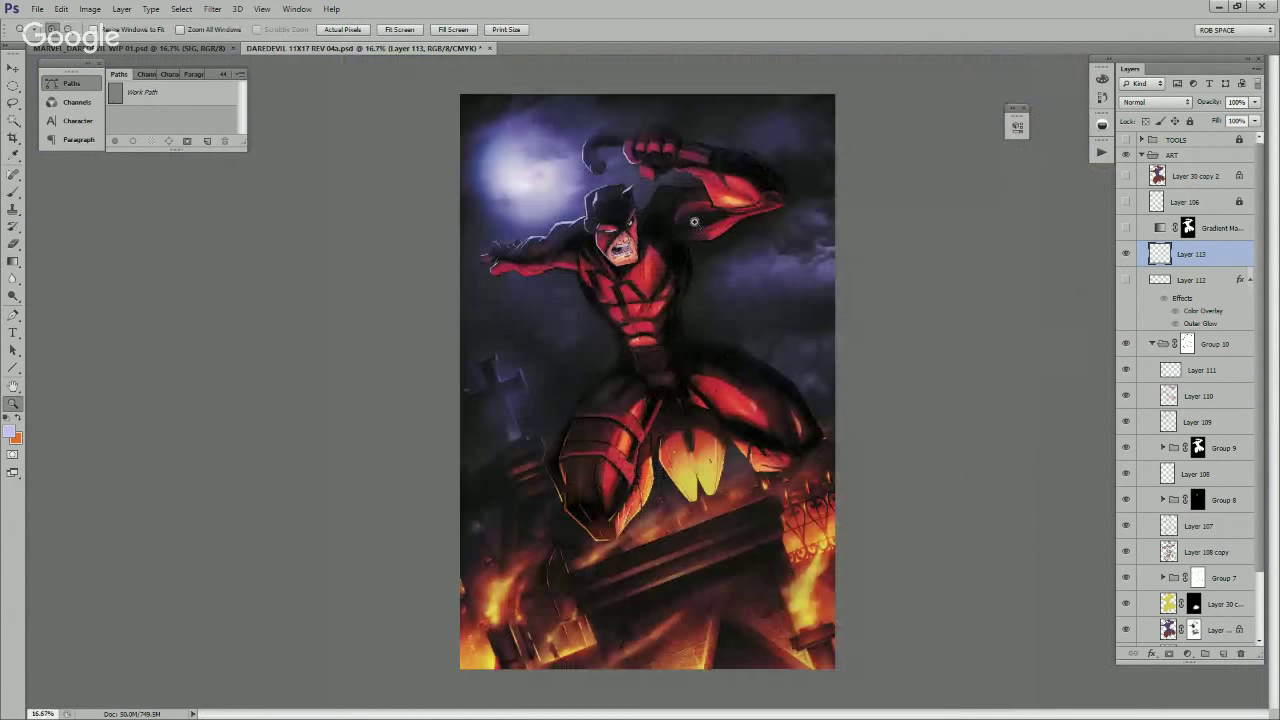
{"action": "left_click", "coordinate": [717, 257]}
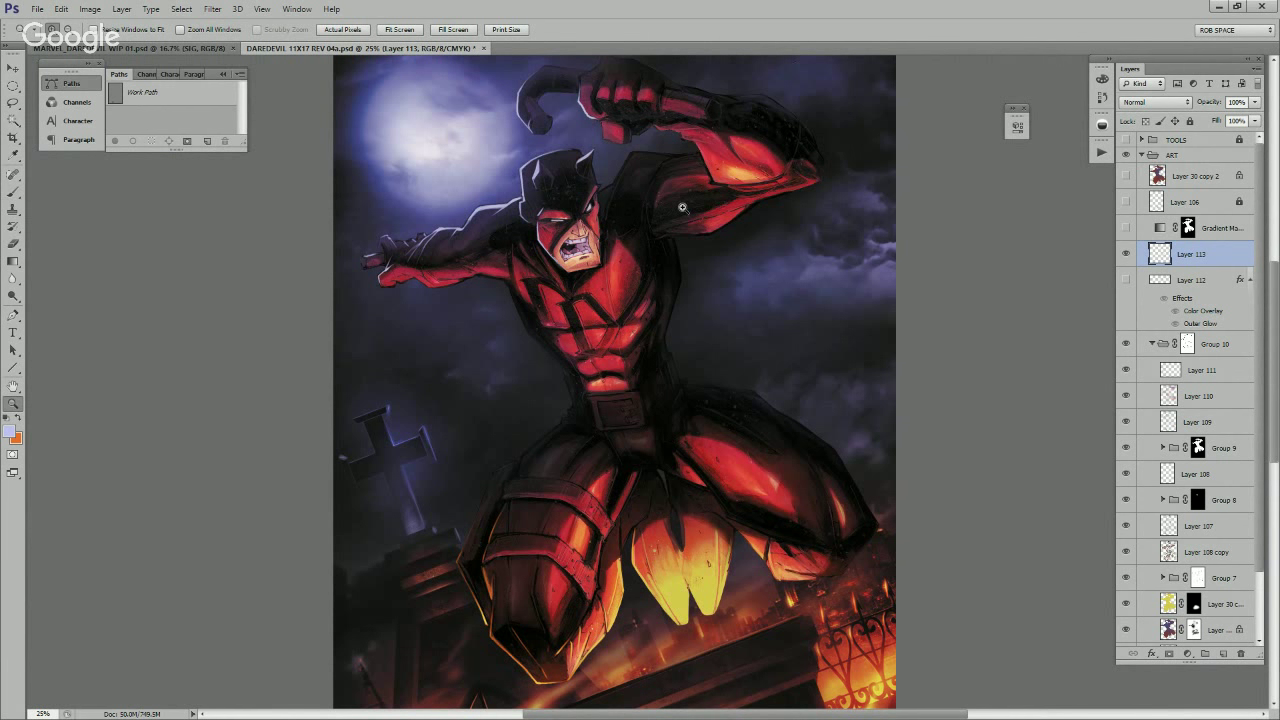
{"action": "left_click", "coordinate": [495, 220]}
{"action": "left_click", "coordinate": [495, 220]}
{"action": "left_click", "coordinate": [495, 220]}
Step: Paint fine lavender highlights on the shoulder folds, the upper chest beside the neck and the outstretched hand's knuckles
{"action": "left_click_drag", "start_coordinate": [544, 228], "coordinate": [731, 354]}
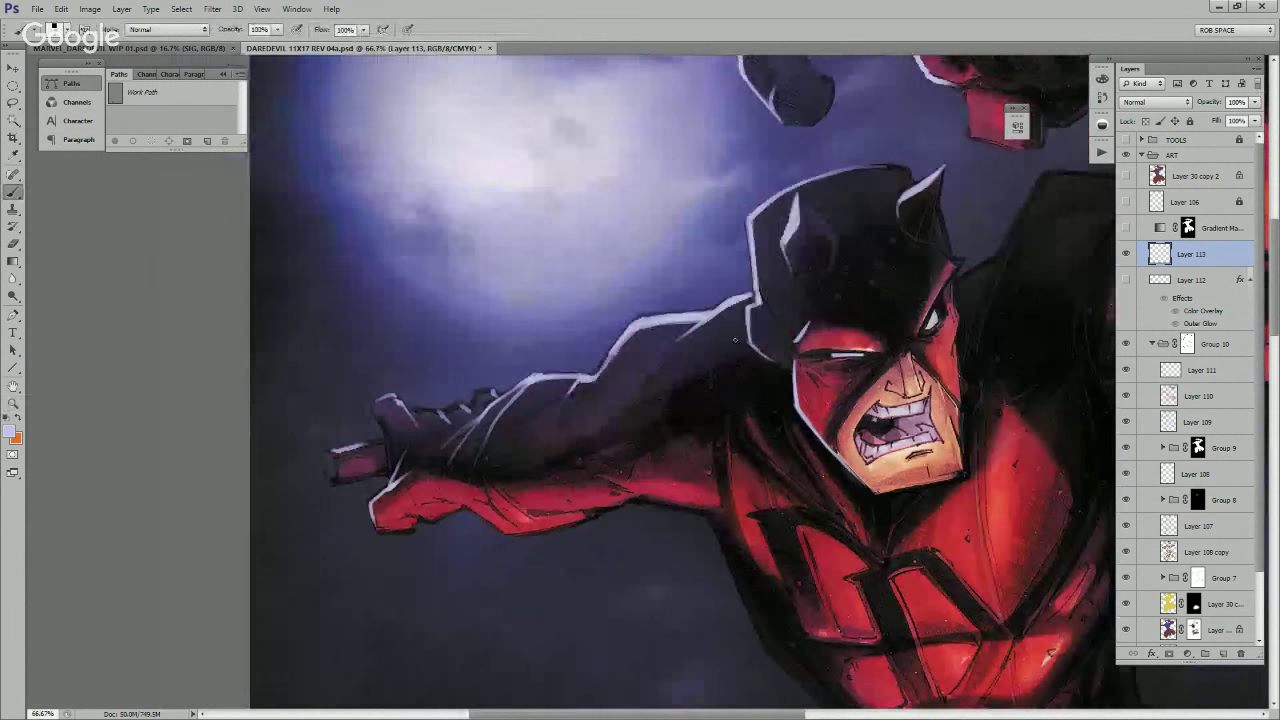
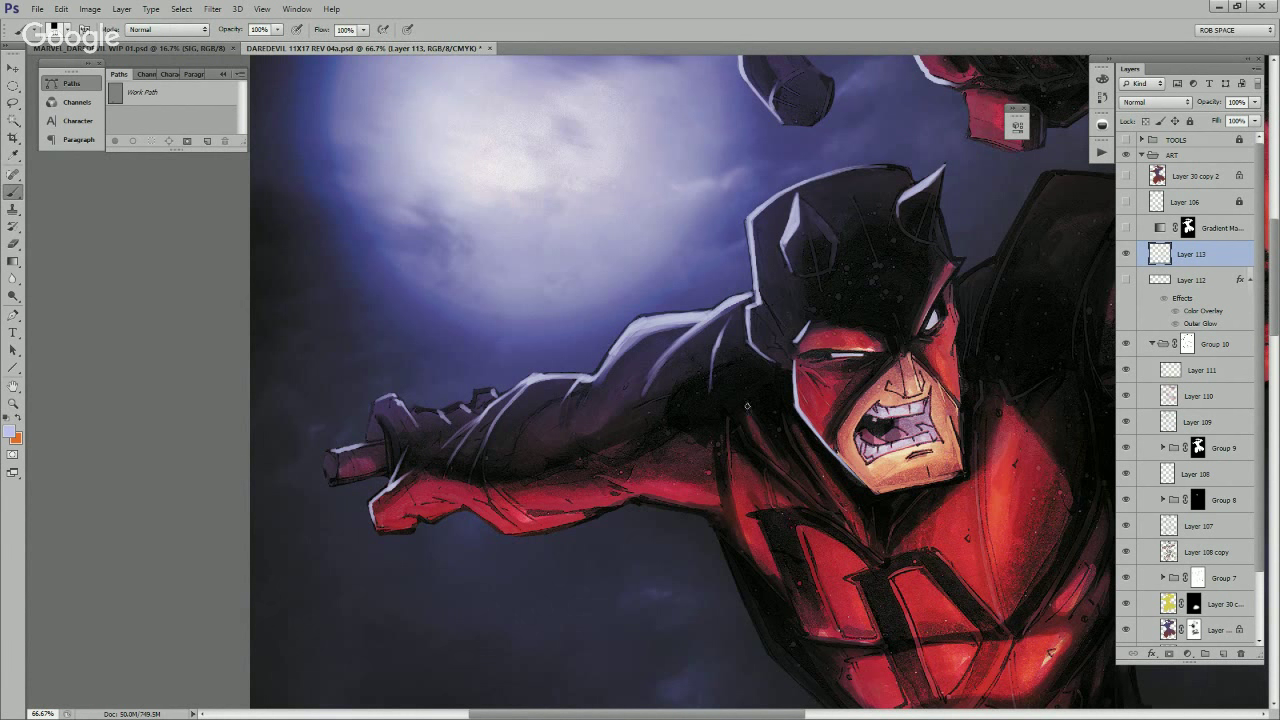
{"action": "left_click_drag", "start_coordinate": [745, 400], "coordinate": [772, 454]}
{"action": "left_click_drag", "start_coordinate": [727, 414], "coordinate": [729, 441]}
{"action": "left_click_drag", "start_coordinate": [830, 354], "coordinate": [846, 356]}
{"action": "left_click_drag", "start_coordinate": [493, 390], "coordinate": [496, 396]}
{"action": "left_click_drag", "start_coordinate": [459, 403], "coordinate": [415, 424]}
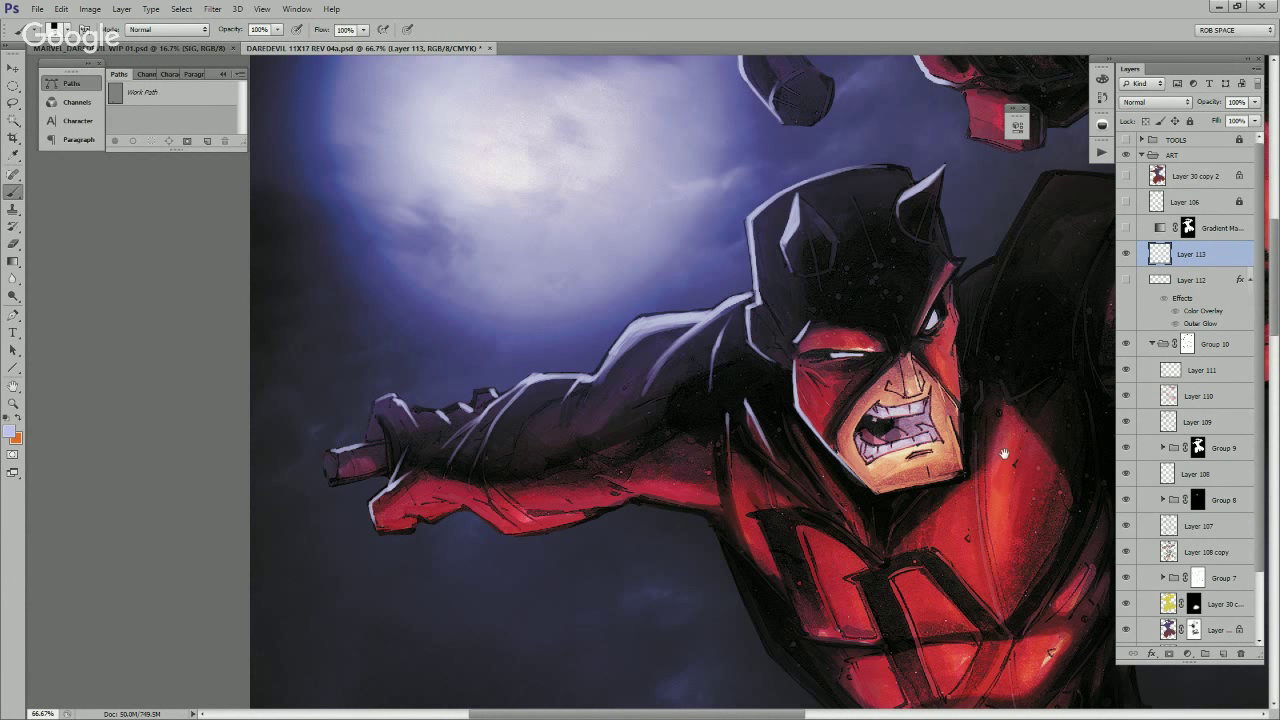
Step: Paint lavender rim light on the block below the raised fist and along the outer edge of the raised arm's shoulder
{"action": "left_click_drag", "start_coordinate": [1005, 455], "coordinate": [819, 598]}
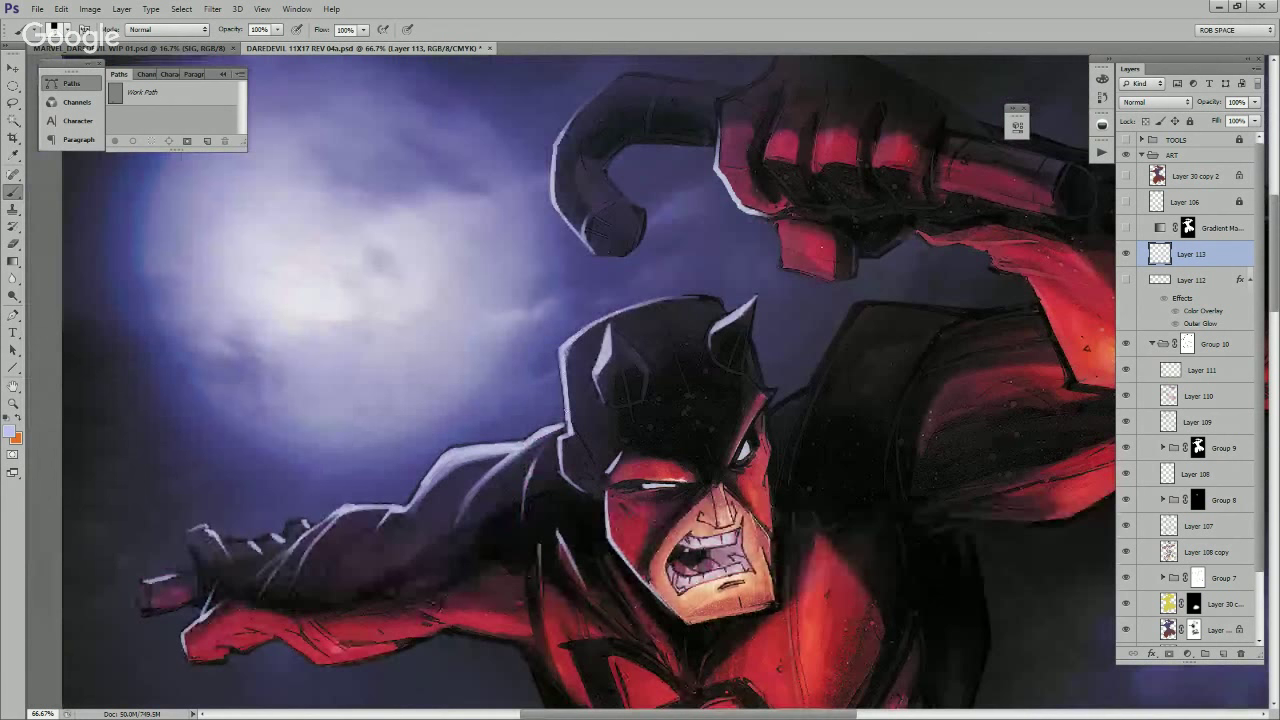
{"action": "mouse_move", "coordinate": [765, 255]}
{"action": "left_mouse_down"}
{"action": "mouse_move", "coordinate": [678, 330]}
{"action": "mouse_move", "coordinate": [716, 345]}
{"action": "left_mouse_up"}
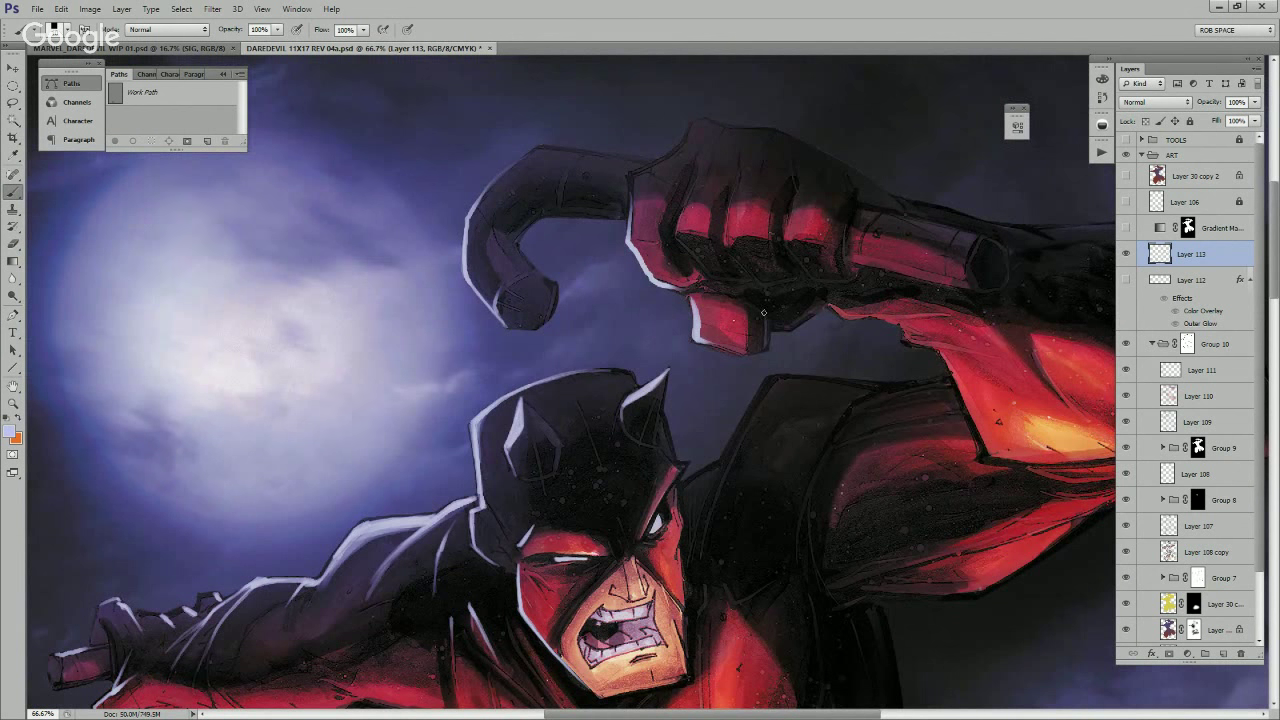
{"action": "left_click_drag", "start_coordinate": [906, 454], "coordinate": [867, 438]}
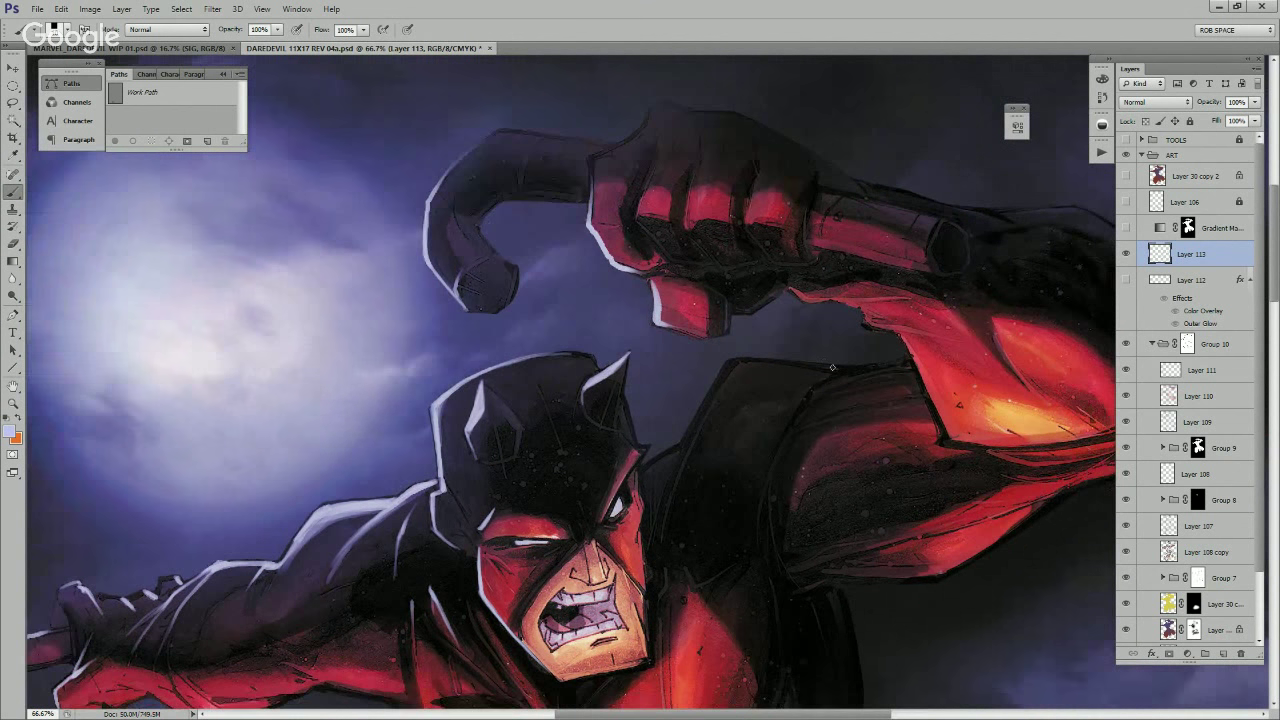
{"action": "mouse_move", "coordinate": [823, 364]}
{"action": "left_mouse_down"}
{"action": "mouse_move", "coordinate": [739, 361]}
{"action": "mouse_move", "coordinate": [667, 515]}
{"action": "left_mouse_up"}
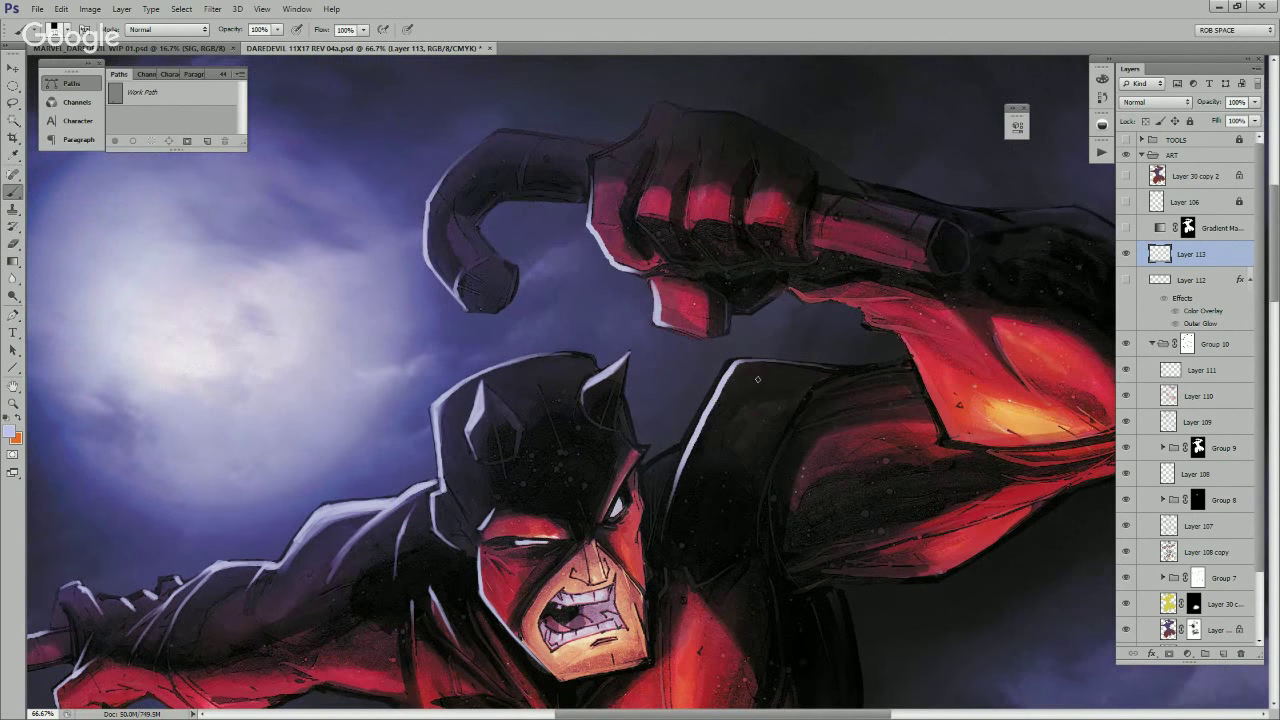
{"action": "mouse_move", "coordinate": [743, 362]}
{"action": "left_mouse_down"}
{"action": "mouse_move", "coordinate": [663, 530]}
{"action": "mouse_move", "coordinate": [738, 365]}
{"action": "mouse_move", "coordinate": [841, 363]}
{"action": "mouse_move", "coordinate": [726, 371]}
{"action": "left_mouse_up"}
{"action": "mouse_move", "coordinate": [677, 460]}
{"action": "left_mouse_down"}
{"action": "mouse_move", "coordinate": [645, 472]}
{"action": "mouse_move", "coordinate": [676, 496]}
{"action": "left_mouse_up"}
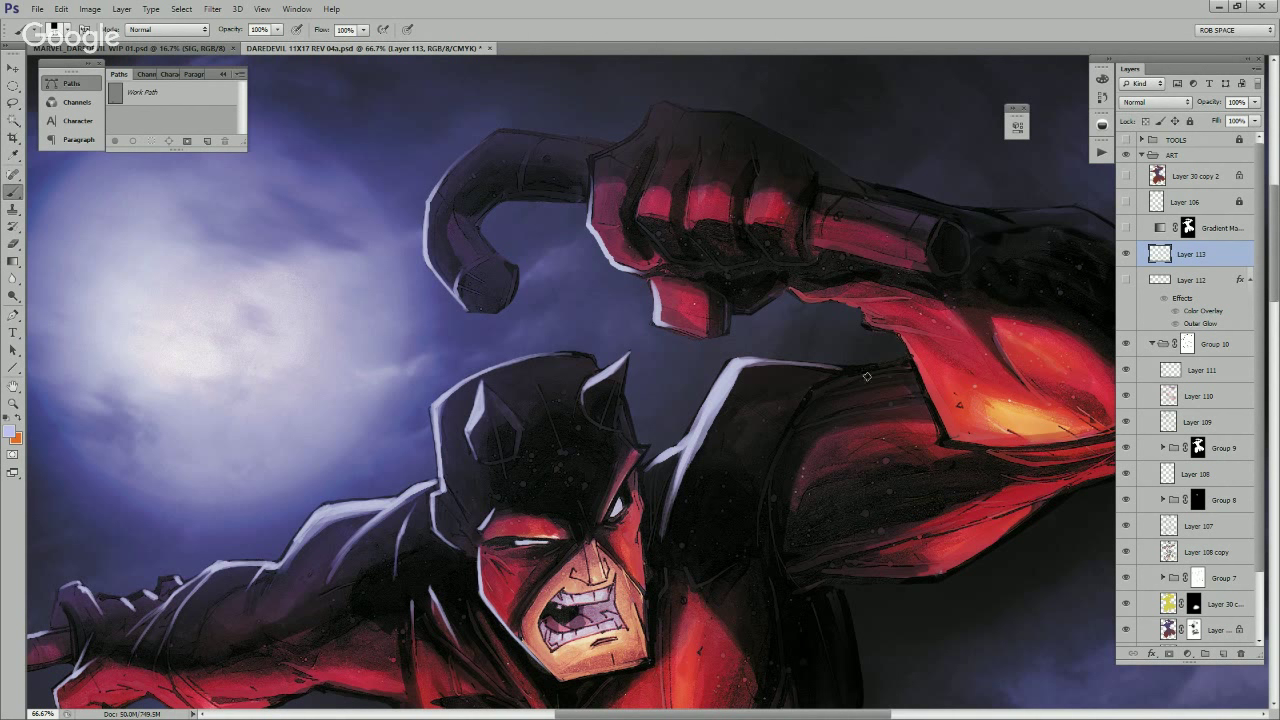
Step: Paint curved lavender highlights along the seam between the raised arm's shoulder and upper arm, tapering toward the armpit
{"action": "mouse_move", "coordinate": [895, 364]}
{"action": "left_mouse_down"}
{"action": "mouse_move", "coordinate": [821, 386]}
{"action": "mouse_move", "coordinate": [795, 427]}
{"action": "mouse_move", "coordinate": [825, 381]}
{"action": "mouse_move", "coordinate": [780, 453]}
{"action": "left_mouse_up"}
{"action": "left_click_drag", "start_coordinate": [806, 403], "coordinate": [758, 533]}
{"action": "left_click_drag", "start_coordinate": [776, 454], "coordinate": [756, 542]}
{"action": "mouse_move", "coordinate": [796, 412]}
{"action": "left_mouse_down"}
{"action": "mouse_move", "coordinate": [775, 457]}
{"action": "mouse_move", "coordinate": [768, 560]}
{"action": "left_mouse_up"}
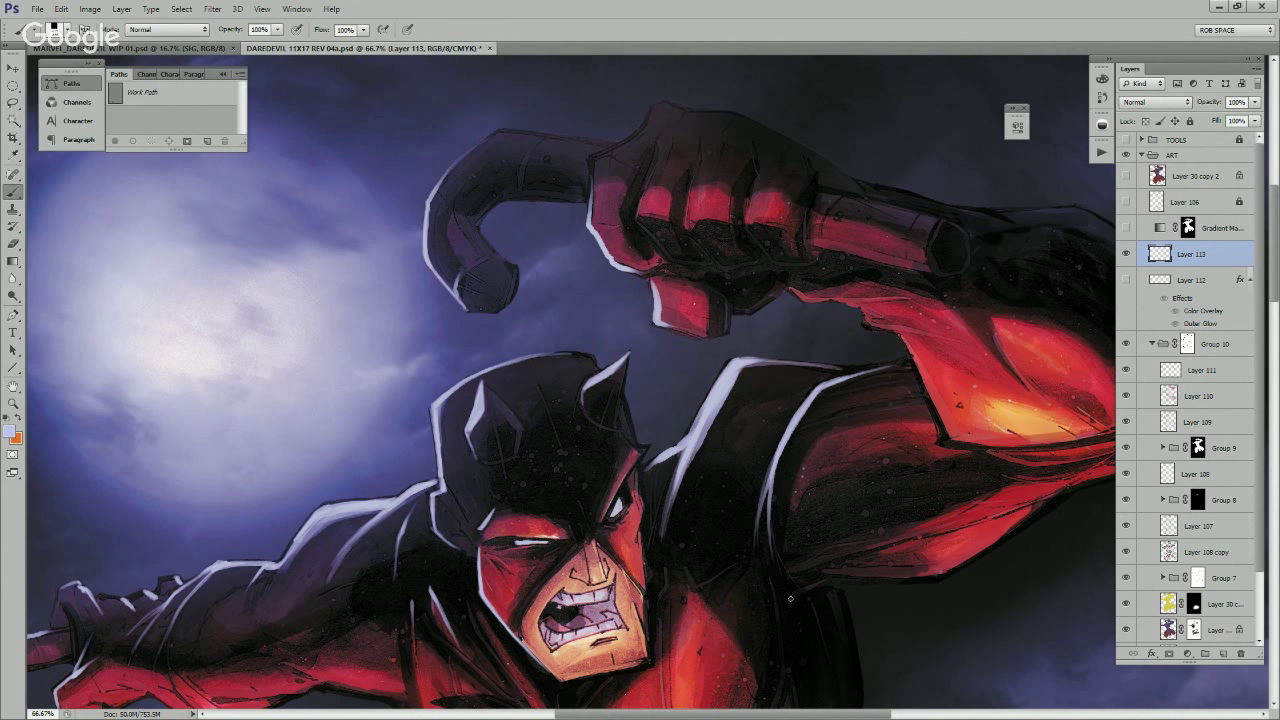
Step: Paint lavender rim light down the moonlit side of the torso, over the waist folds and on the belt buckle's upper corner
{"action": "scroll", "coordinate": [844, 521], "scroll_direction": "down", "scroll_amount": 5}
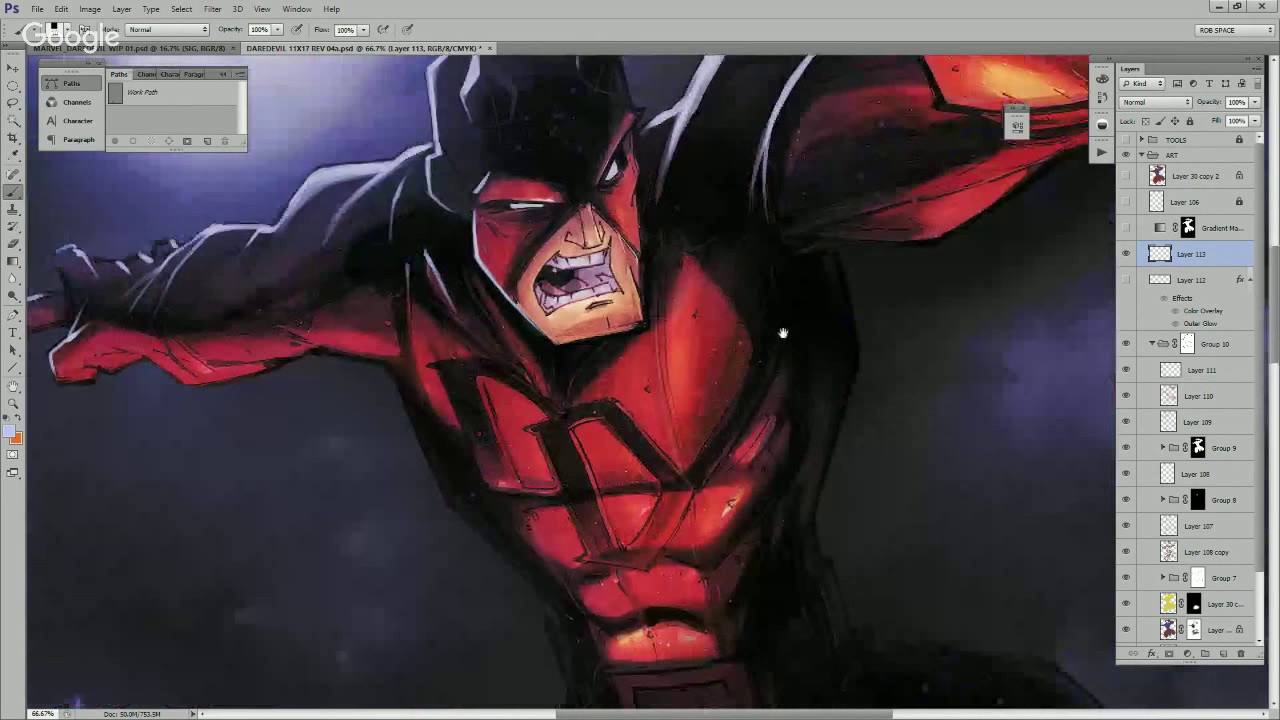
{"action": "left_click_drag", "start_coordinate": [778, 337], "coordinate": [792, 267]}
{"action": "left_click_drag", "start_coordinate": [418, 321], "coordinate": [465, 430]}
{"action": "mouse_move", "coordinate": [428, 354]}
{"action": "left_mouse_down"}
{"action": "mouse_move", "coordinate": [475, 447]}
{"action": "mouse_move", "coordinate": [411, 318]}
{"action": "mouse_move", "coordinate": [526, 420]}
{"action": "mouse_move", "coordinate": [534, 377]}
{"action": "mouse_move", "coordinate": [575, 327]}
{"action": "mouse_move", "coordinate": [559, 370]}
{"action": "mouse_move", "coordinate": [584, 438]}
{"action": "left_mouse_up"}
{"action": "mouse_move", "coordinate": [566, 382]}
{"action": "left_mouse_down"}
{"action": "mouse_move", "coordinate": [586, 446]}
{"action": "mouse_move", "coordinate": [575, 474]}
{"action": "mouse_move", "coordinate": [612, 494]}
{"action": "left_mouse_up"}
{"action": "left_click_drag", "start_coordinate": [574, 452], "coordinate": [609, 477]}
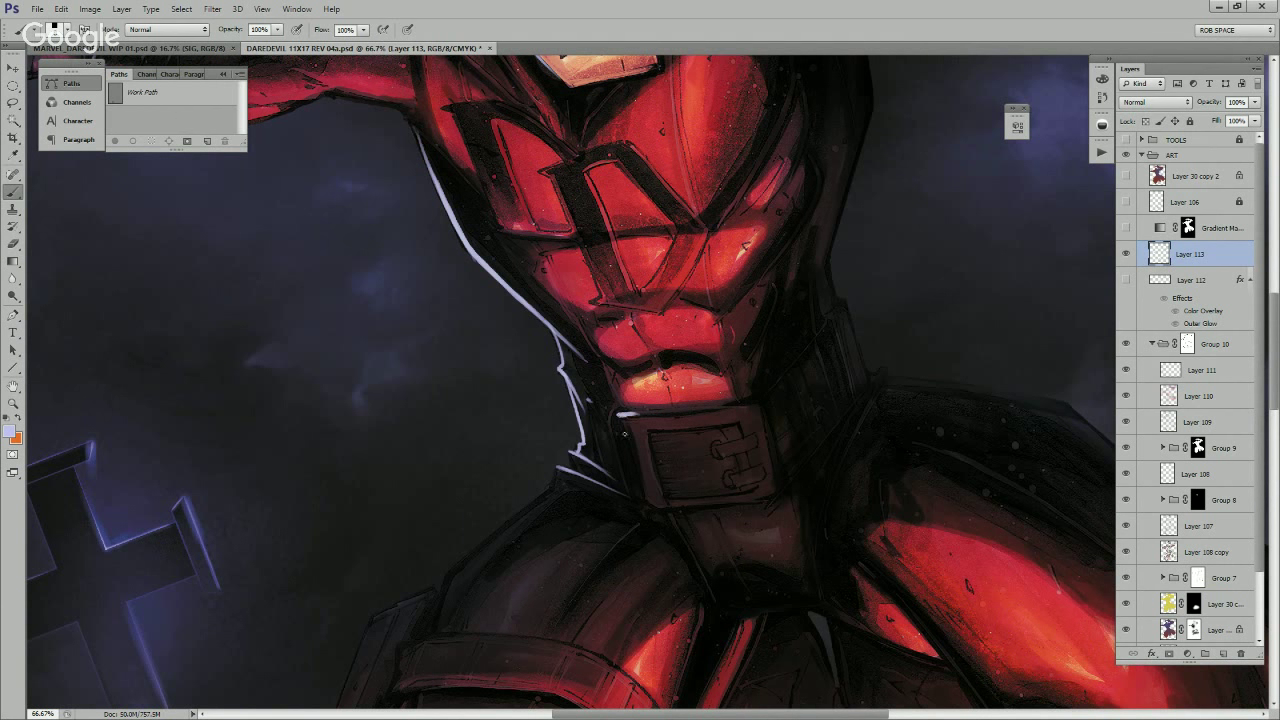
{"action": "left_click_drag", "start_coordinate": [618, 415], "coordinate": [632, 458]}
Step: Paint lavender rim light along the front thigh's outer edge and down the adjoining leg plate's moonlit edge
{"action": "left_click_drag", "start_coordinate": [690, 497], "coordinate": [745, 322]}
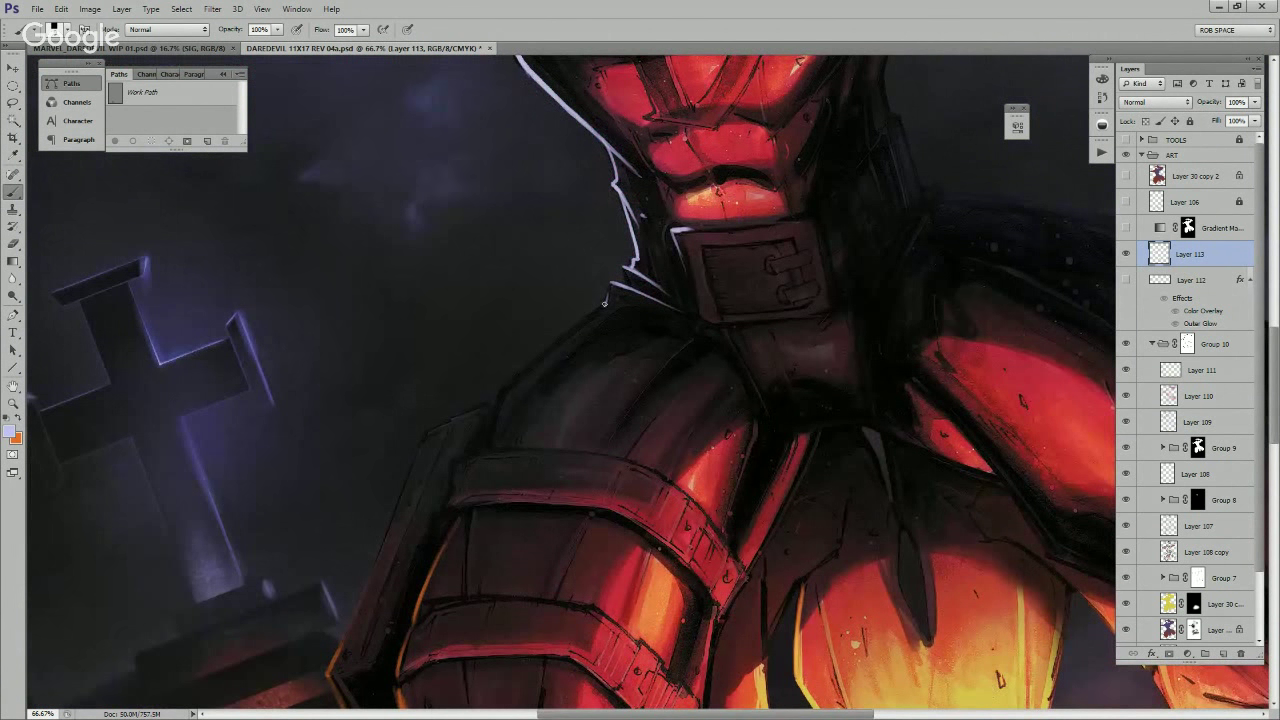
{"action": "mouse_move", "coordinate": [604, 302]}
{"action": "left_mouse_down"}
{"action": "mouse_move", "coordinate": [503, 391]}
{"action": "mouse_move", "coordinate": [527, 363]}
{"action": "mouse_move", "coordinate": [506, 379]}
{"action": "mouse_move", "coordinate": [540, 355]}
{"action": "mouse_move", "coordinate": [501, 391]}
{"action": "mouse_move", "coordinate": [493, 433]}
{"action": "left_mouse_up"}
{"action": "mouse_move", "coordinate": [508, 389]}
{"action": "left_mouse_down"}
{"action": "mouse_move", "coordinate": [602, 306]}
{"action": "mouse_move", "coordinate": [478, 414]}
{"action": "mouse_move", "coordinate": [427, 435]}
{"action": "left_mouse_up"}
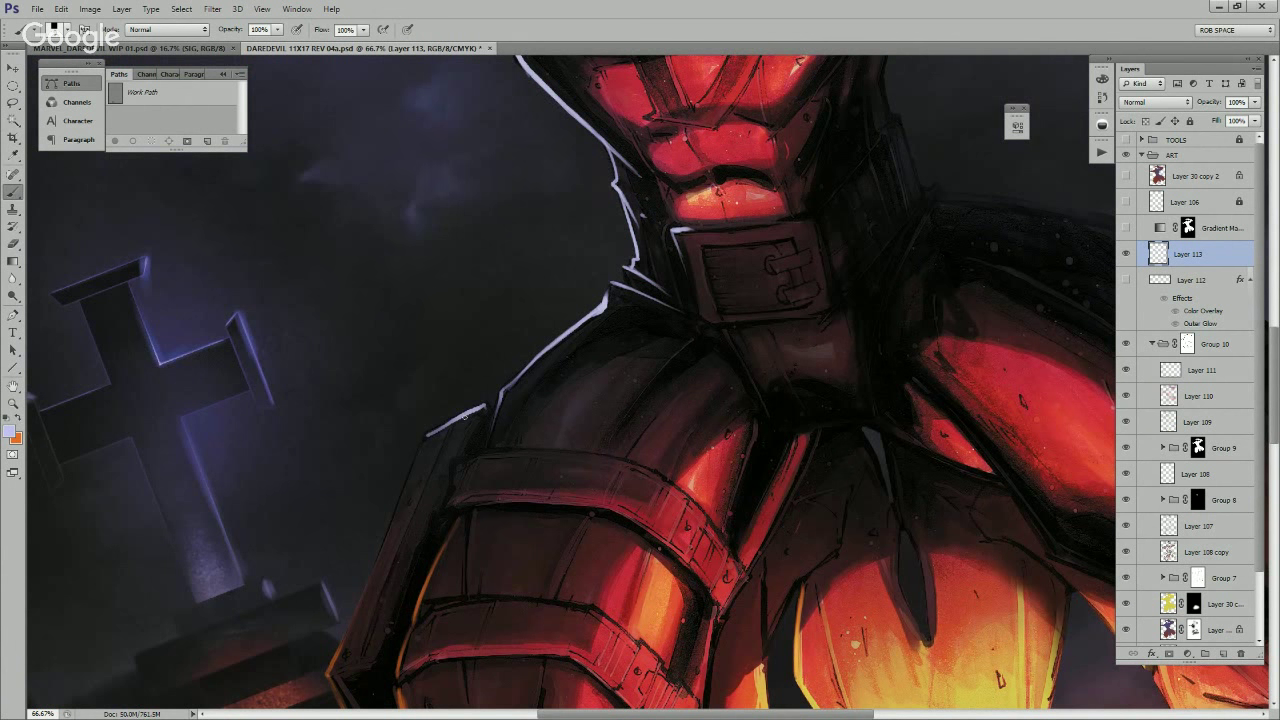
{"action": "left_click_drag", "start_coordinate": [527, 492], "coordinate": [698, 330]}
{"action": "left_click_drag", "start_coordinate": [598, 273], "coordinate": [574, 343]}
{"action": "left_click_drag", "start_coordinate": [590, 295], "coordinate": [530, 450]}
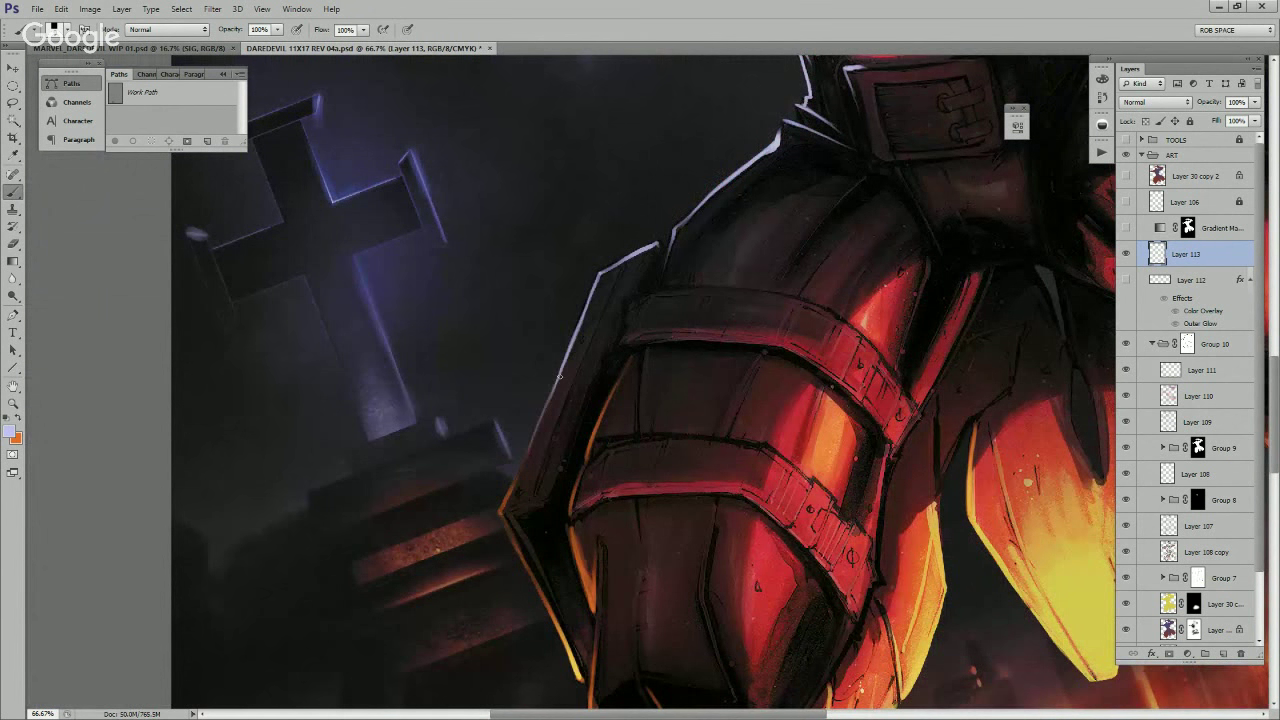
{"action": "left_click_drag", "start_coordinate": [560, 377], "coordinate": [535, 437]}
{"action": "left_click_drag", "start_coordinate": [600, 273], "coordinate": [643, 250]}
Step: Paint lavender highlights along the top edge and outer end of the thigh's upper strap
{"action": "mouse_move", "coordinate": [667, 294]}
{"action": "left_mouse_down"}
{"action": "mouse_move", "coordinate": [779, 424]}
{"action": "mouse_move", "coordinate": [782, 406]}
{"action": "mouse_move", "coordinate": [834, 406]}
{"action": "left_mouse_up"}
{"action": "left_click_drag", "start_coordinate": [752, 436], "coordinate": [740, 465]}
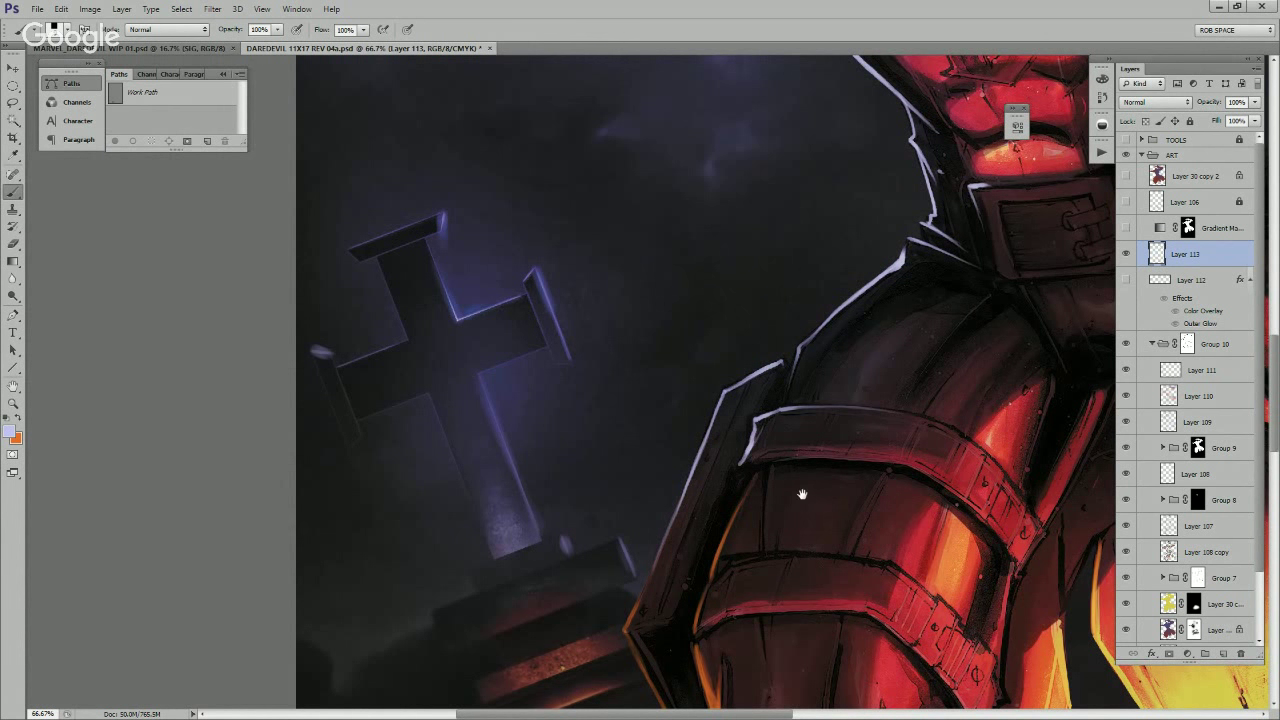
{"action": "scroll", "coordinate": [808, 491], "scroll_direction": "down", "scroll_amount": 2}
{"action": "scroll", "coordinate": [812, 420], "scroll_direction": "down", "scroll_amount": 1}
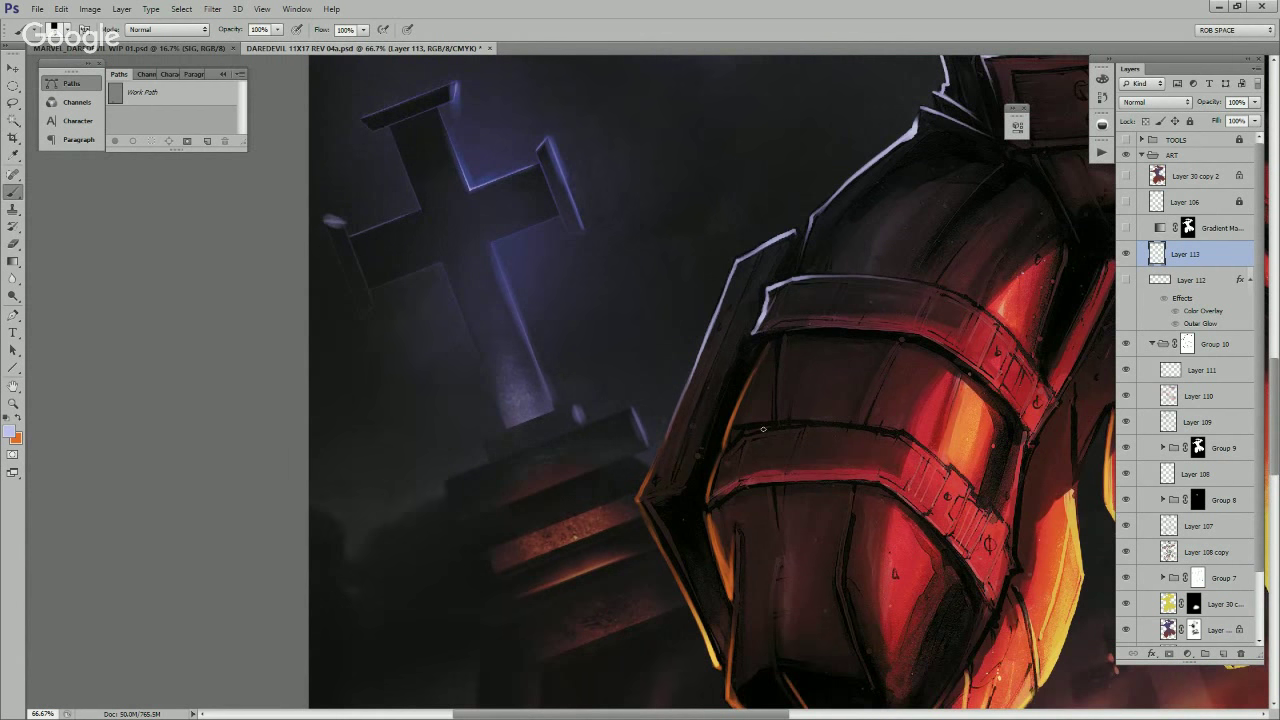
{"action": "scroll", "coordinate": [776, 418], "scroll_direction": "right", "scroll_amount": 4}
{"action": "scroll", "coordinate": [857, 423], "scroll_direction": "up", "scroll_amount": 4}
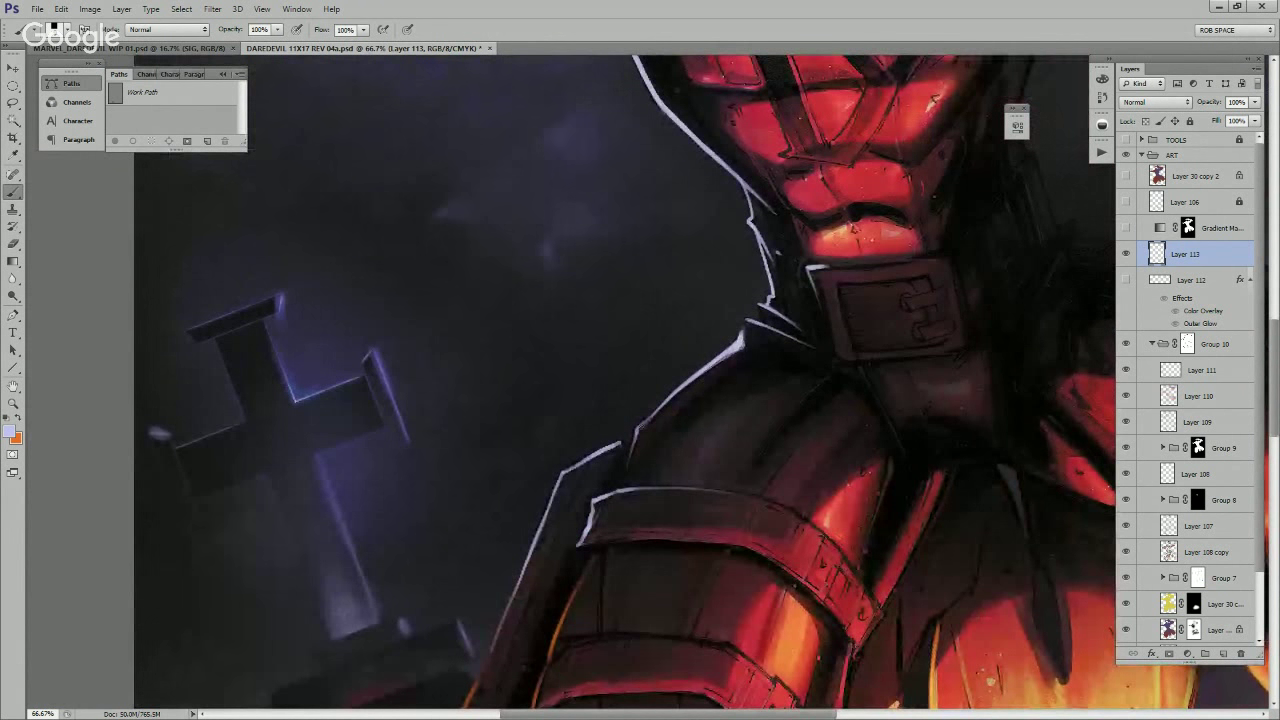
{"action": "scroll", "coordinate": [632, 447], "scroll_direction": "right", "scroll_amount": 3}
{"action": "scroll", "coordinate": [694, 486], "scroll_direction": "up", "scroll_amount": 3}
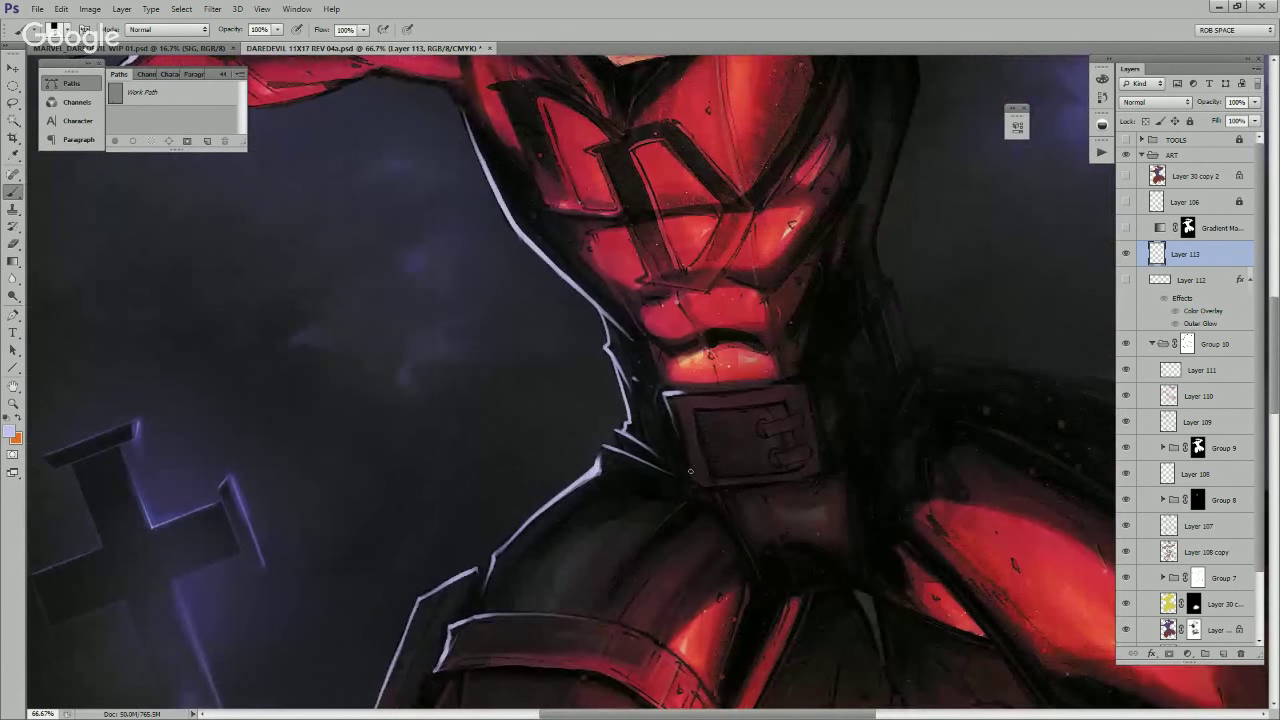
Step: Paint lavender rim light down the far side of the torso, over the waist folds and onto the hip's peak
{"action": "scroll", "coordinate": [701, 430], "scroll_direction": "up", "scroll_amount": 5}
{"action": "scroll", "coordinate": [680, 486], "scroll_direction": "right", "scroll_amount": 2}
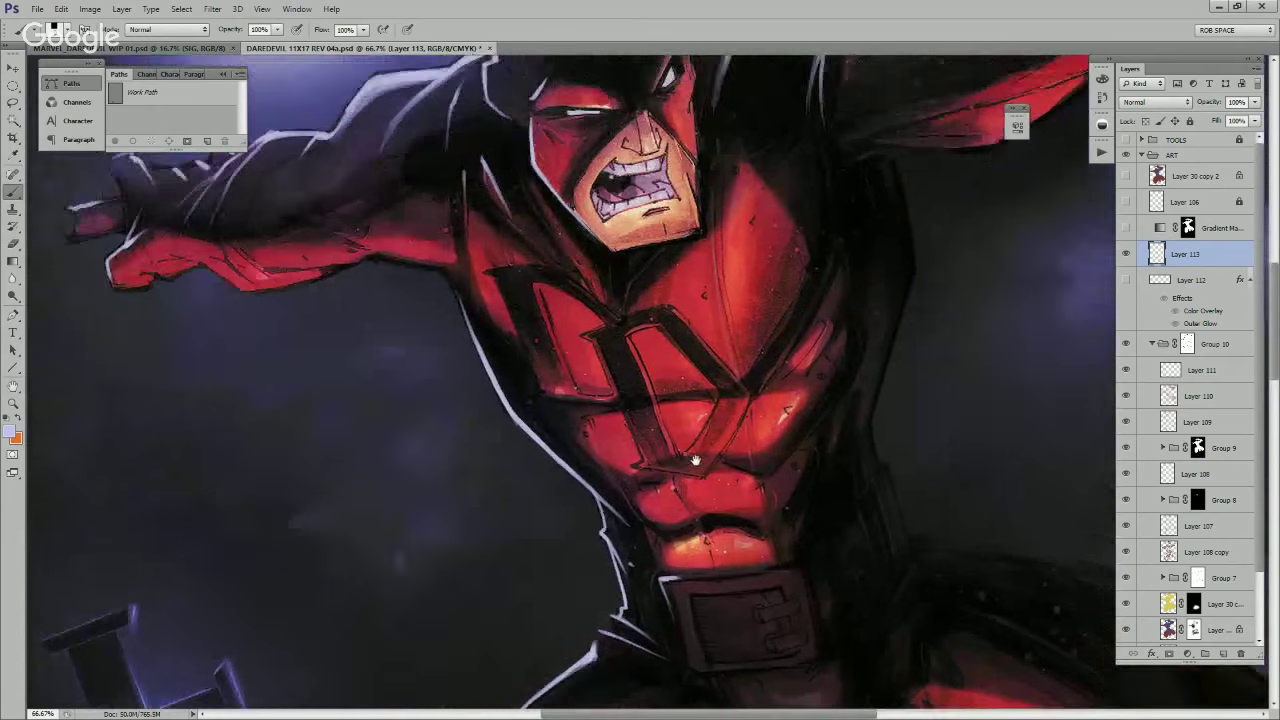
{"action": "scroll", "coordinate": [700, 400], "scroll_direction": "right", "scroll_amount": 4}
{"action": "scroll", "coordinate": [691, 343], "scroll_direction": "down", "scroll_amount": 2}
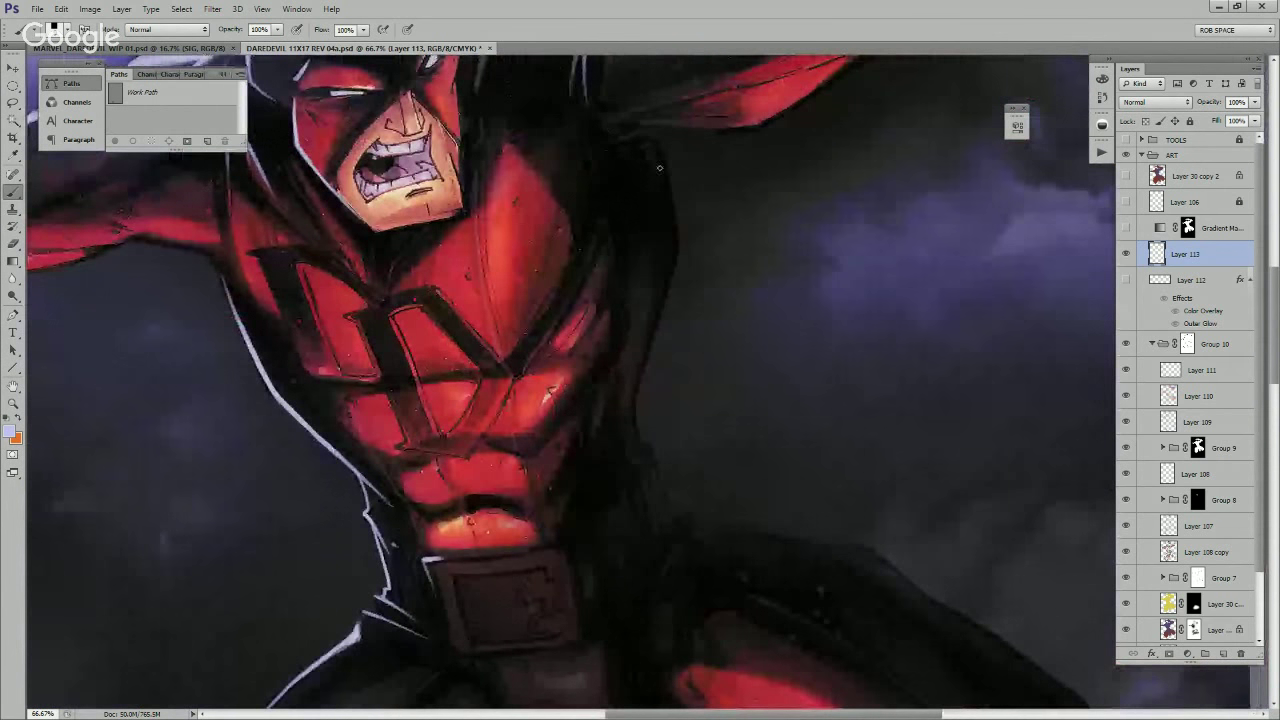
{"action": "left_click_drag", "start_coordinate": [661, 151], "coordinate": [677, 247]}
{"action": "mouse_move", "coordinate": [673, 200]}
{"action": "left_mouse_down"}
{"action": "mouse_move", "coordinate": [670, 290]}
{"action": "mouse_move", "coordinate": [629, 410]}
{"action": "mouse_move", "coordinate": [643, 446]}
{"action": "mouse_move", "coordinate": [670, 356]}
{"action": "mouse_move", "coordinate": [645, 402]}
{"action": "mouse_move", "coordinate": [657, 444]}
{"action": "mouse_move", "coordinate": [677, 431]}
{"action": "mouse_move", "coordinate": [659, 462]}
{"action": "mouse_move", "coordinate": [660, 445]}
{"action": "left_mouse_up"}
{"action": "mouse_move", "coordinate": [665, 450]}
{"action": "left_mouse_down"}
{"action": "mouse_move", "coordinate": [632, 484]}
{"action": "mouse_move", "coordinate": [678, 436]}
{"action": "left_mouse_up"}
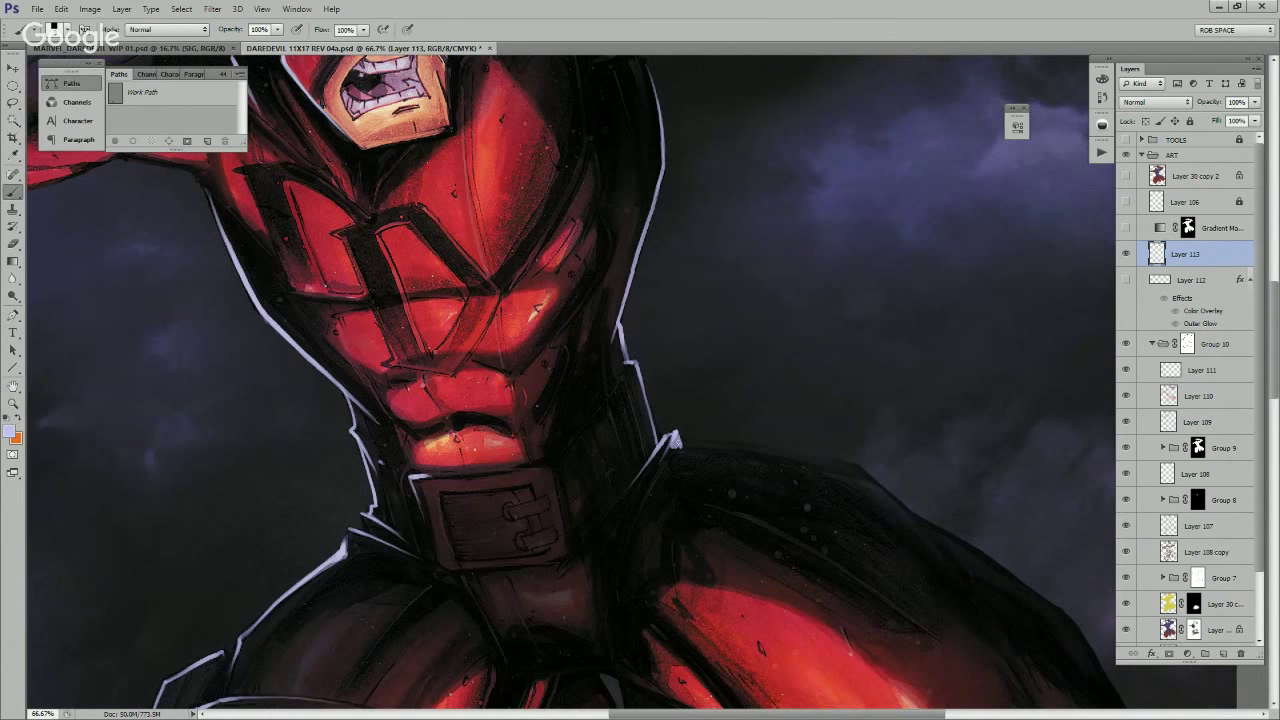
Step: Paint a lavender rim highlight from the hip's peak along the upper edge of the far thigh
{"action": "key", "text": "z"}
{"action": "left_click", "coordinate": [675, 410], "text": "alt"}
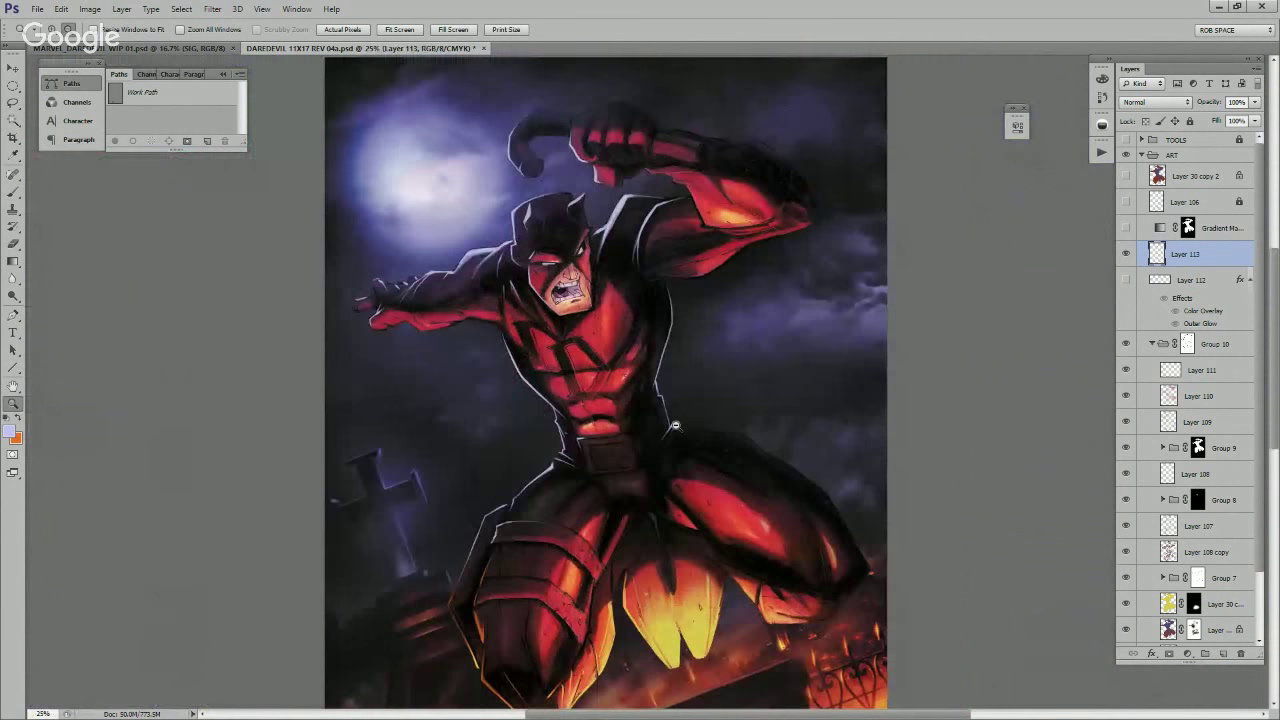
{"action": "left_click", "coordinate": [676, 450], "text": "alt"}
{"action": "left_click", "coordinate": [645, 507], "text": "alt"}
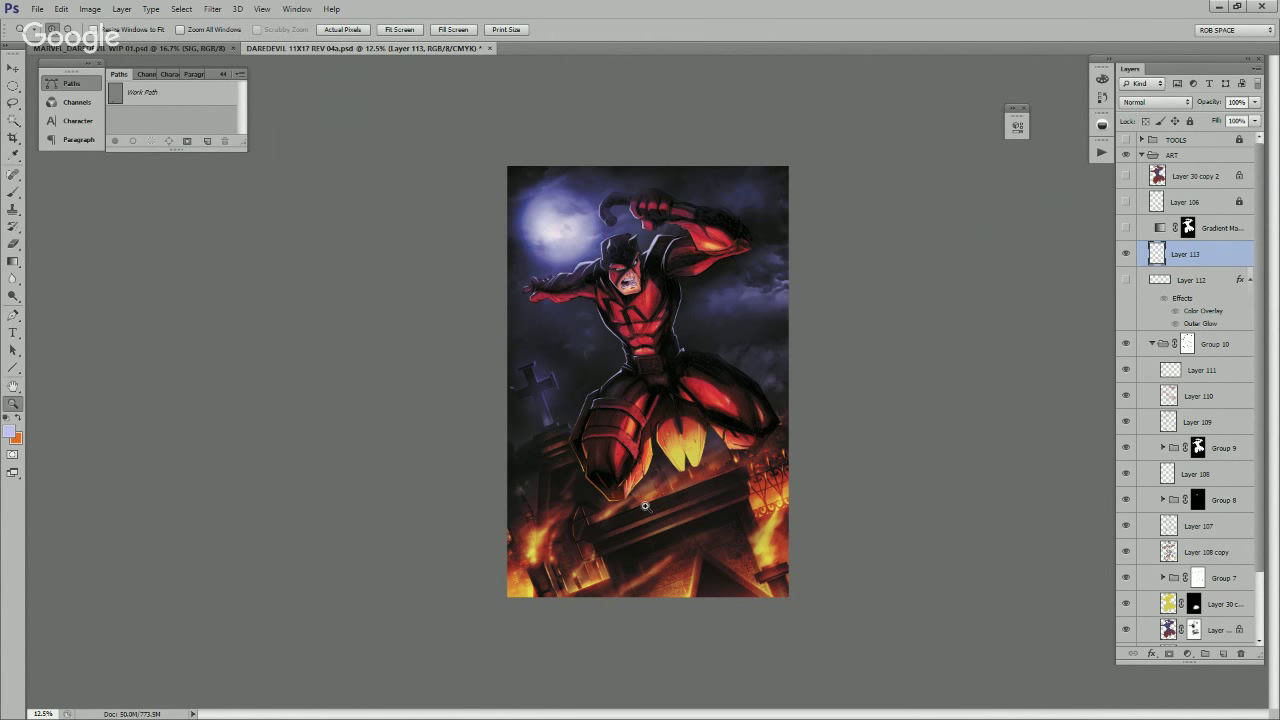
{"action": "left_click", "coordinate": [745, 409]}
{"action": "left_click", "coordinate": [746, 409]}
{"action": "left_click", "coordinate": [781, 360]}
{"action": "left_click", "coordinate": [781, 360]}
{"action": "left_click", "coordinate": [781, 360]}
{"action": "left_click", "coordinate": [781, 360]}
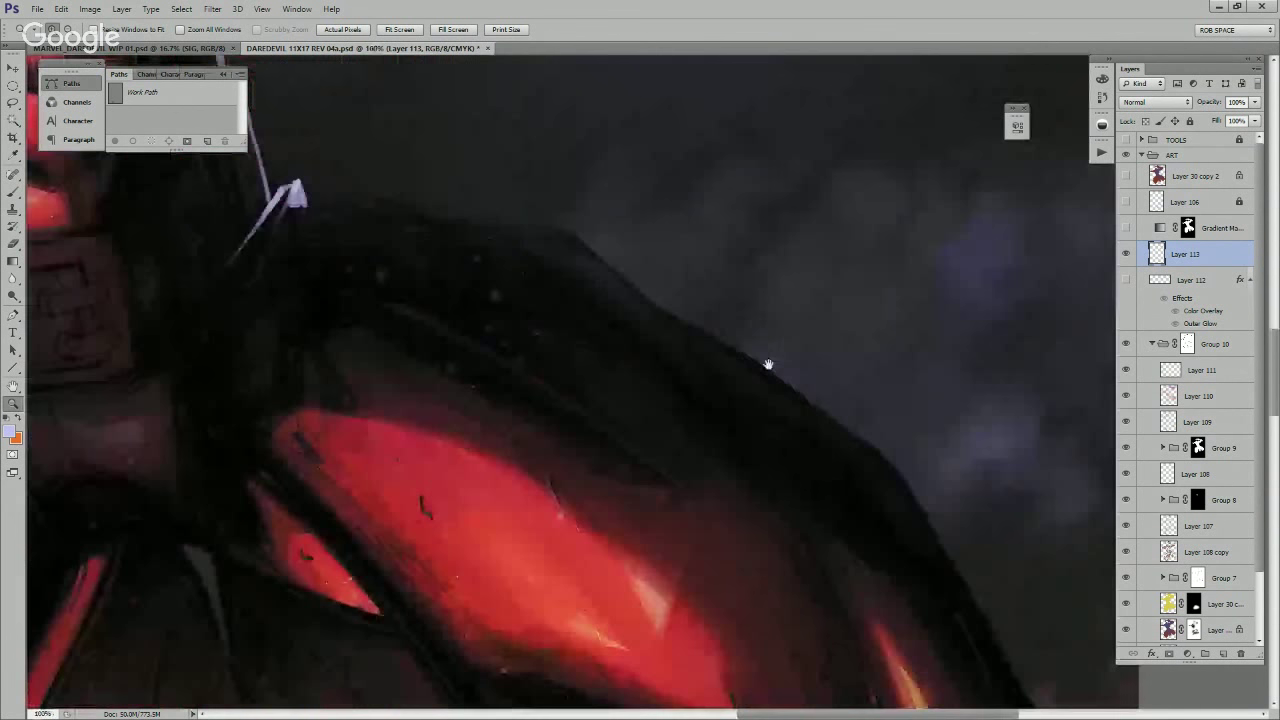
{"action": "left_click_drag", "start_coordinate": [766, 363], "coordinate": [566, 560]}
{"action": "key", "text": "b"}
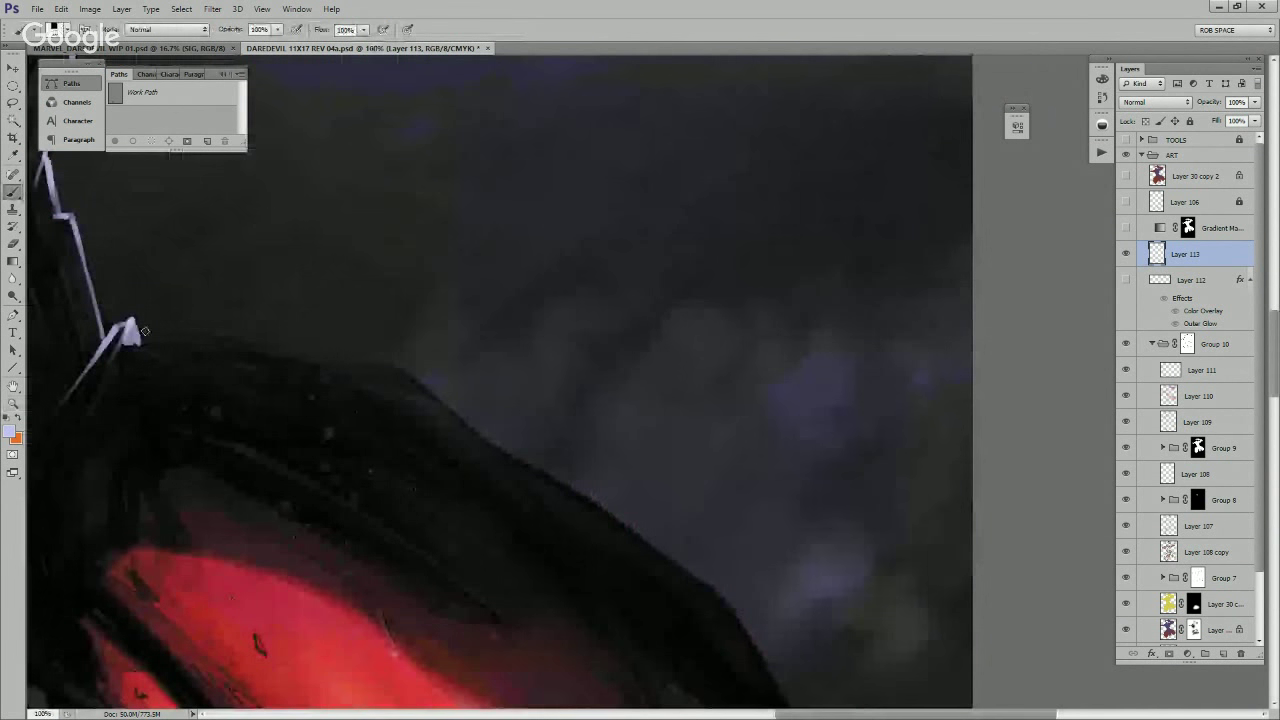
{"action": "left_click_drag", "start_coordinate": [145, 333], "coordinate": [250, 346]}
{"action": "mouse_move", "coordinate": [148, 335]}
{"action": "left_mouse_down"}
{"action": "mouse_move", "coordinate": [416, 379]}
{"action": "mouse_move", "coordinate": [513, 475]}
{"action": "left_mouse_up"}
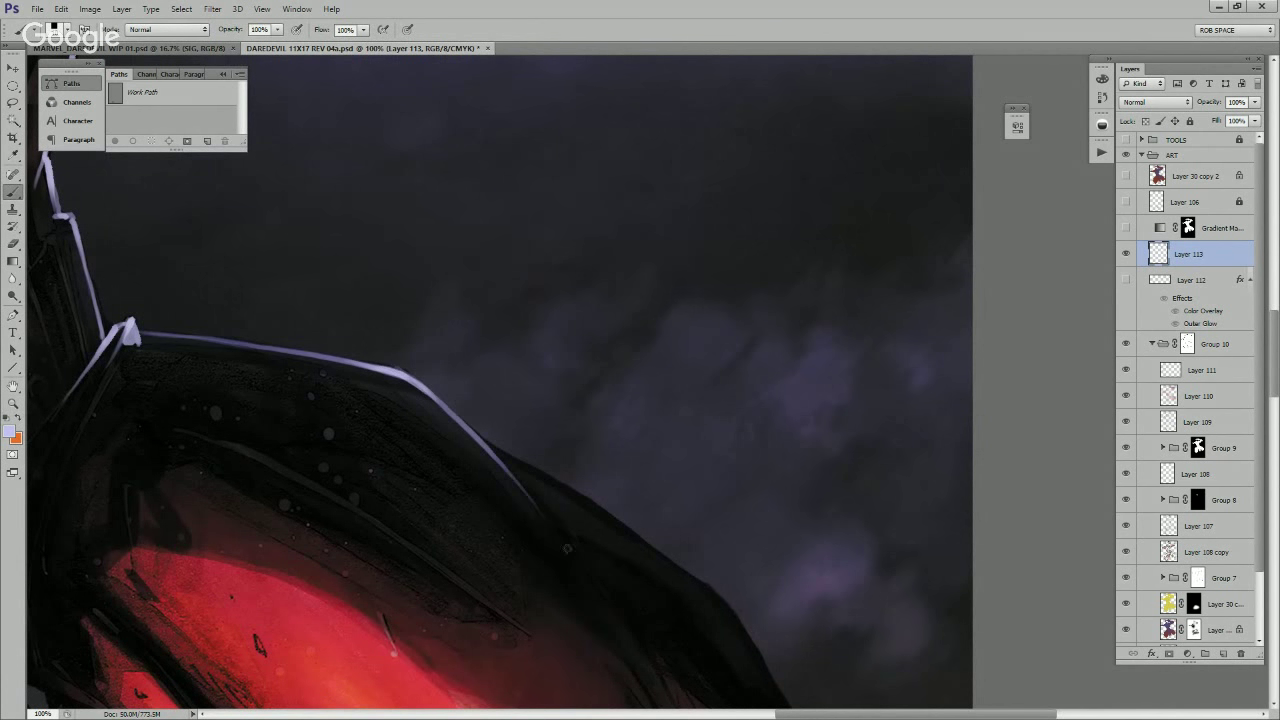
Step: Paint lavender rim light down the far thigh's outer contour toward the knee, tapering the end, and undo the last stroke
{"action": "mouse_move", "coordinate": [622, 492]}
{"action": "left_mouse_down"}
{"action": "mouse_move", "coordinate": [548, 312]}
{"action": "mouse_move", "coordinate": [573, 369]}
{"action": "mouse_move", "coordinate": [604, 398]}
{"action": "left_mouse_up"}
{"action": "left_click_drag", "start_coordinate": [506, 328], "coordinate": [629, 415]}
{"action": "left_click_drag", "start_coordinate": [578, 371], "coordinate": [655, 432]}
{"action": "left_click_drag", "start_coordinate": [608, 394], "coordinate": [692, 490]}
{"action": "left_click_drag", "start_coordinate": [653, 430], "coordinate": [719, 535]}
{"action": "left_click_drag", "start_coordinate": [674, 463], "coordinate": [755, 596]}
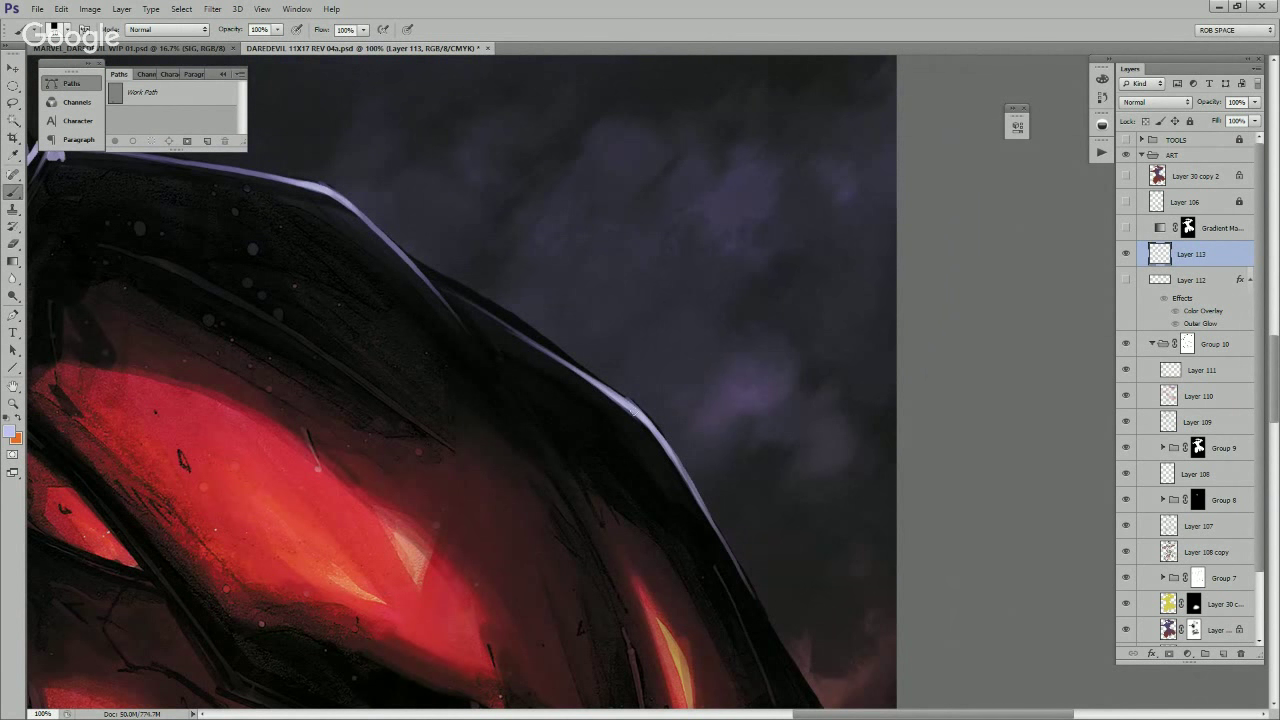
{"action": "left_click_drag", "start_coordinate": [621, 395], "coordinate": [775, 636]}
{"action": "mouse_move", "coordinate": [747, 557]}
{"action": "left_mouse_down"}
{"action": "mouse_move", "coordinate": [685, 378]}
{"action": "mouse_move", "coordinate": [733, 477]}
{"action": "left_mouse_up"}
{"action": "key", "text": "ctrl+z"}
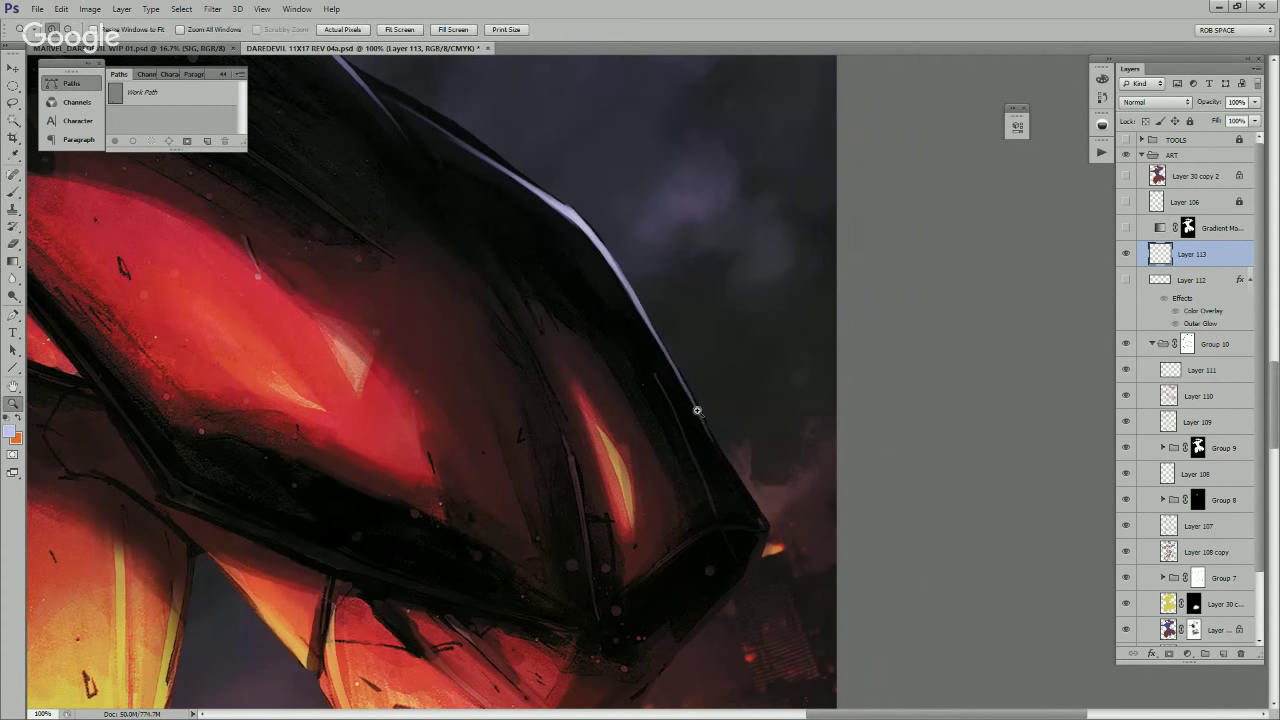
Step: Paint lavender rim light along the underside of the raised upper arm and extend the highlight on its top edge to the elbow crease
{"action": "left_click_drag", "start_coordinate": [679, 374], "coordinate": [738, 481]}
{"action": "left_click", "coordinate": [732, 474], "text": "alt"}
{"action": "left_click", "coordinate": [698, 402], "text": "alt"}
{"action": "left_click", "coordinate": [697, 391], "text": "alt"}
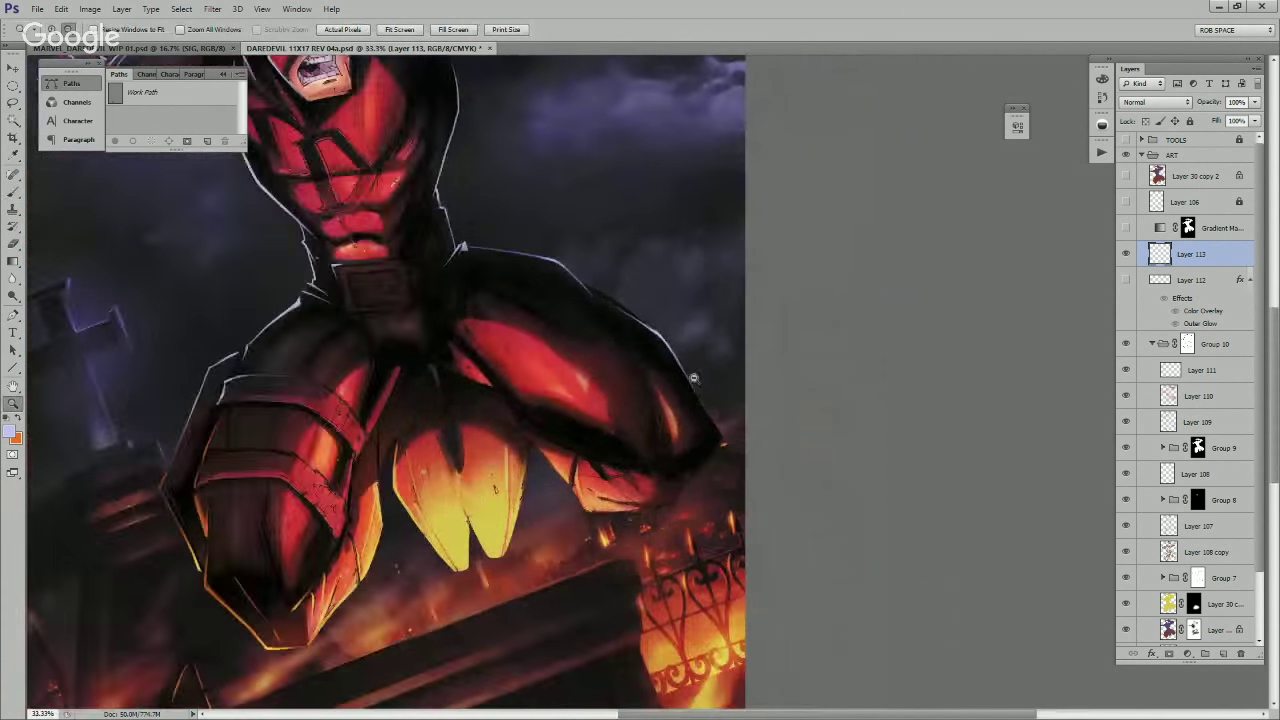
{"action": "left_click", "coordinate": [688, 362], "text": "alt"}
{"action": "left_click_drag", "start_coordinate": [670, 334], "coordinate": [890, 590]}
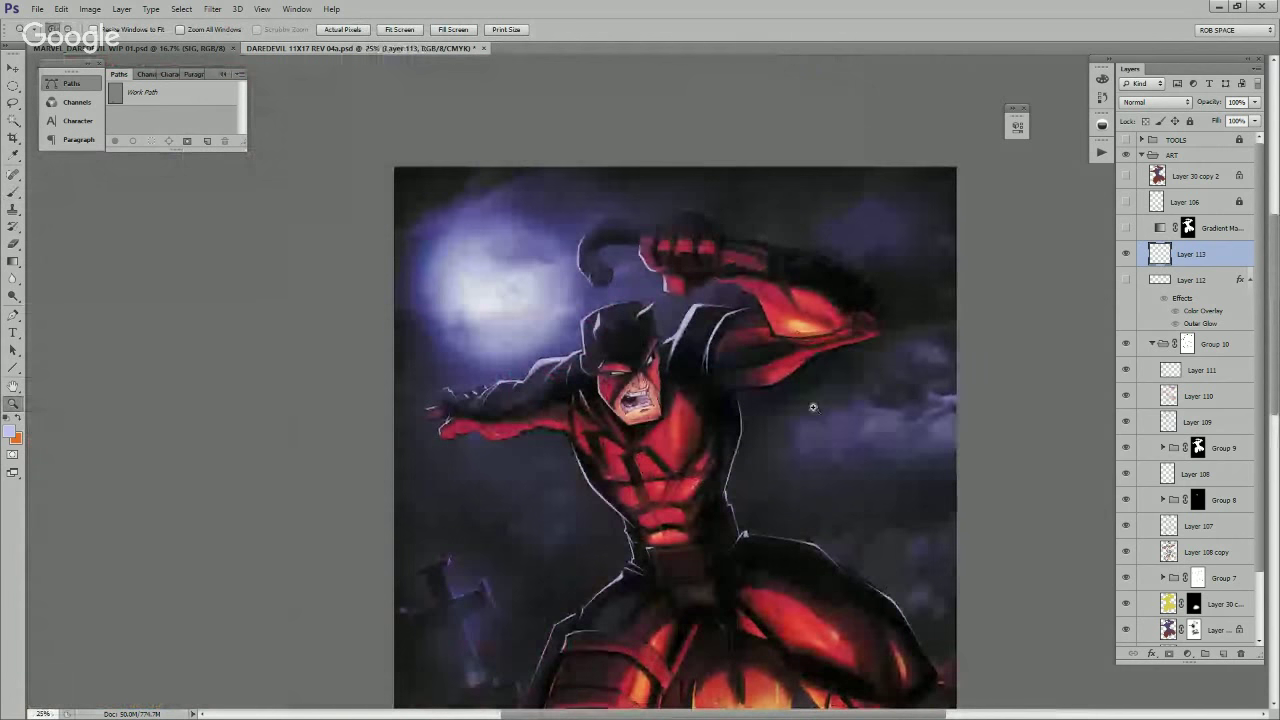
{"action": "left_click", "coordinate": [782, 381]}
{"action": "left_click", "coordinate": [782, 381]}
{"action": "left_click_drag", "start_coordinate": [786, 380], "coordinate": [849, 477]}
{"action": "key", "text": "b"}
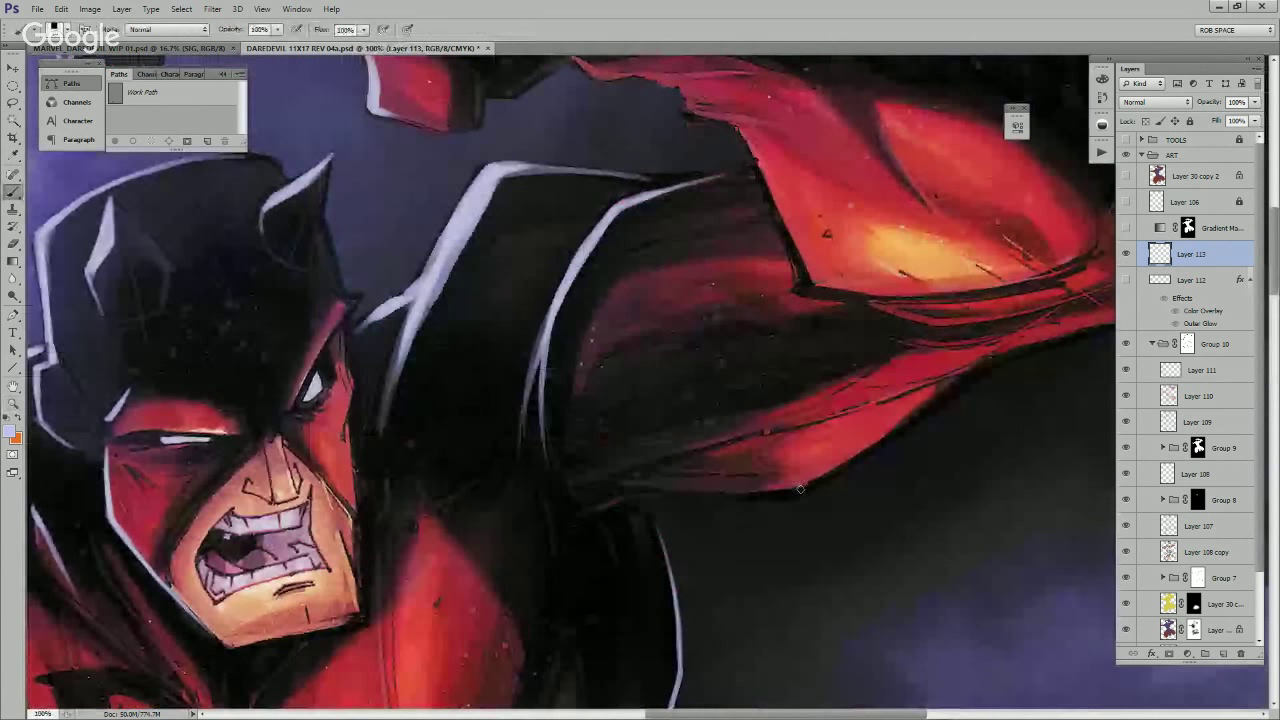
{"action": "left_click_drag", "start_coordinate": [613, 492], "coordinate": [787, 490]}
{"action": "mouse_move", "coordinate": [677, 496]}
{"action": "left_mouse_down"}
{"action": "mouse_move", "coordinate": [796, 490]}
{"action": "mouse_move", "coordinate": [921, 414]}
{"action": "left_mouse_up"}
{"action": "mouse_move", "coordinate": [847, 463]}
{"action": "left_mouse_down"}
{"action": "mouse_move", "coordinate": [786, 496]}
{"action": "mouse_move", "coordinate": [646, 494]}
{"action": "left_mouse_up"}
{"action": "left_click_drag", "start_coordinate": [826, 345], "coordinate": [936, 516]}
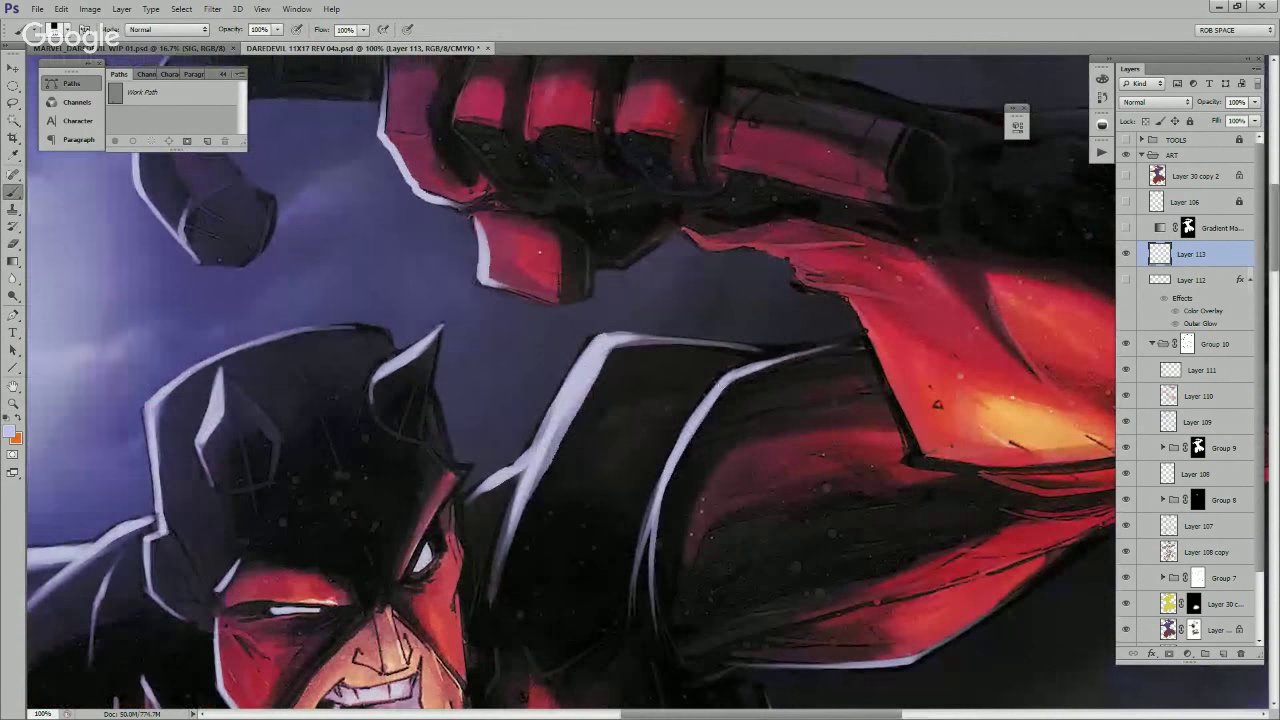
{"action": "left_click_drag", "start_coordinate": [719, 387], "coordinate": [855, 343]}
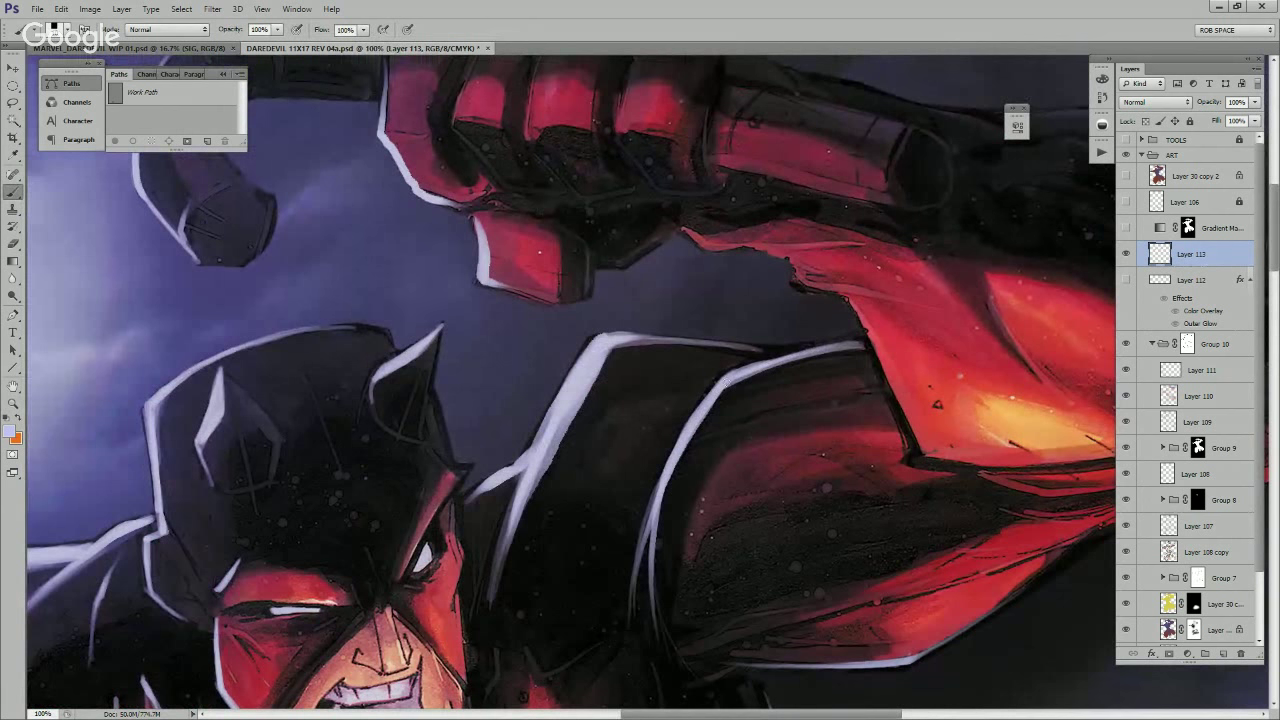
Step: Paint lavender highlights along the underside of the club's straight handle, the inner curve of its hook and the hook's tip
{"action": "left_click_drag", "start_coordinate": [757, 343], "coordinate": [999, 578]}
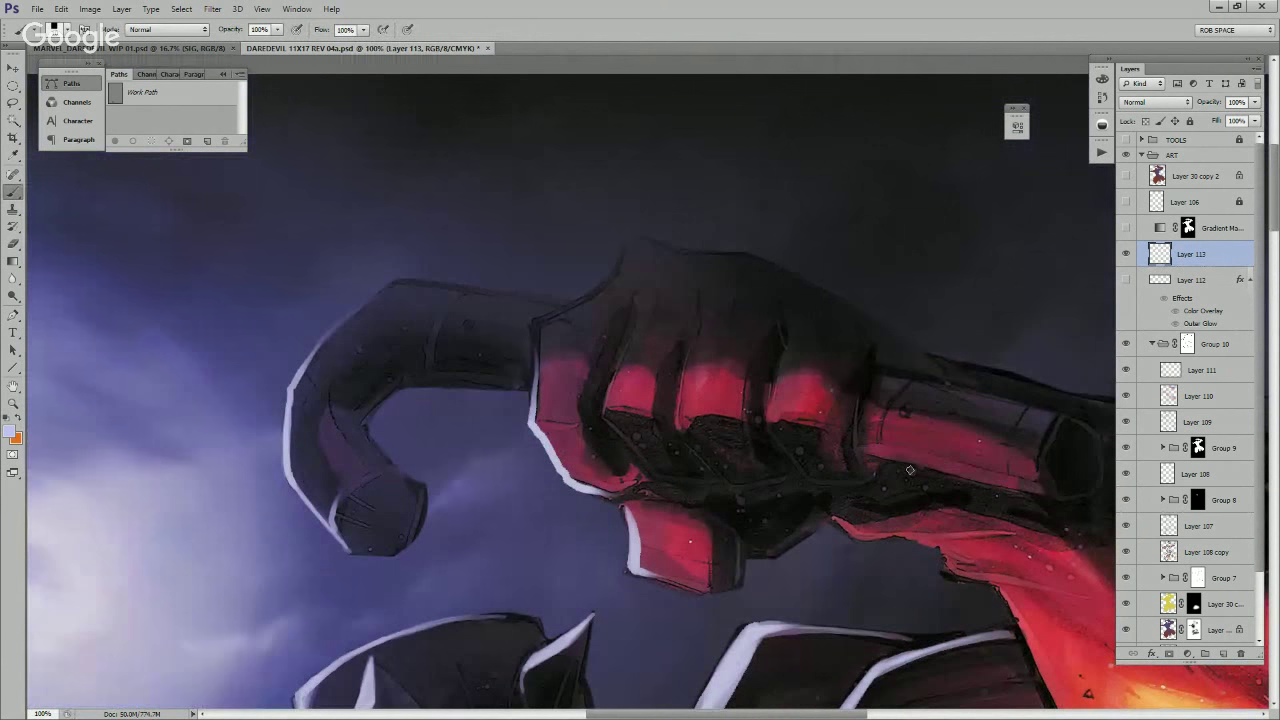
{"action": "left_click_drag", "start_coordinate": [866, 453], "coordinate": [1042, 493]}
{"action": "left_click_drag", "start_coordinate": [709, 483], "coordinate": [866, 470]}
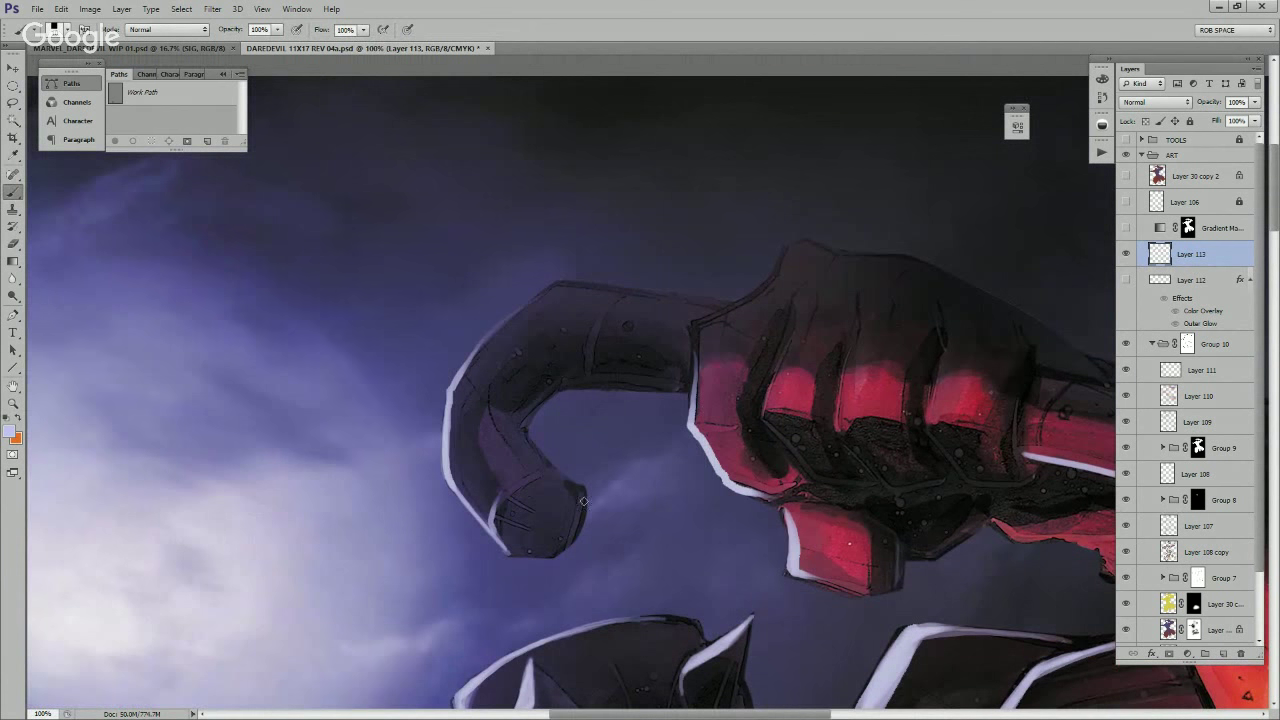
{"action": "left_click_drag", "start_coordinate": [507, 553], "coordinate": [531, 556]}
{"action": "left_click_drag", "start_coordinate": [528, 430], "coordinate": [564, 390]}
{"action": "mouse_move", "coordinate": [675, 391]}
{"action": "left_mouse_down"}
{"action": "mouse_move", "coordinate": [561, 390]}
{"action": "mouse_move", "coordinate": [524, 432]}
{"action": "left_mouse_up"}
{"action": "left_click_drag", "start_coordinate": [906, 447], "coordinate": [750, 503]}
{"action": "left_click_drag", "start_coordinate": [822, 474], "coordinate": [808, 494]}
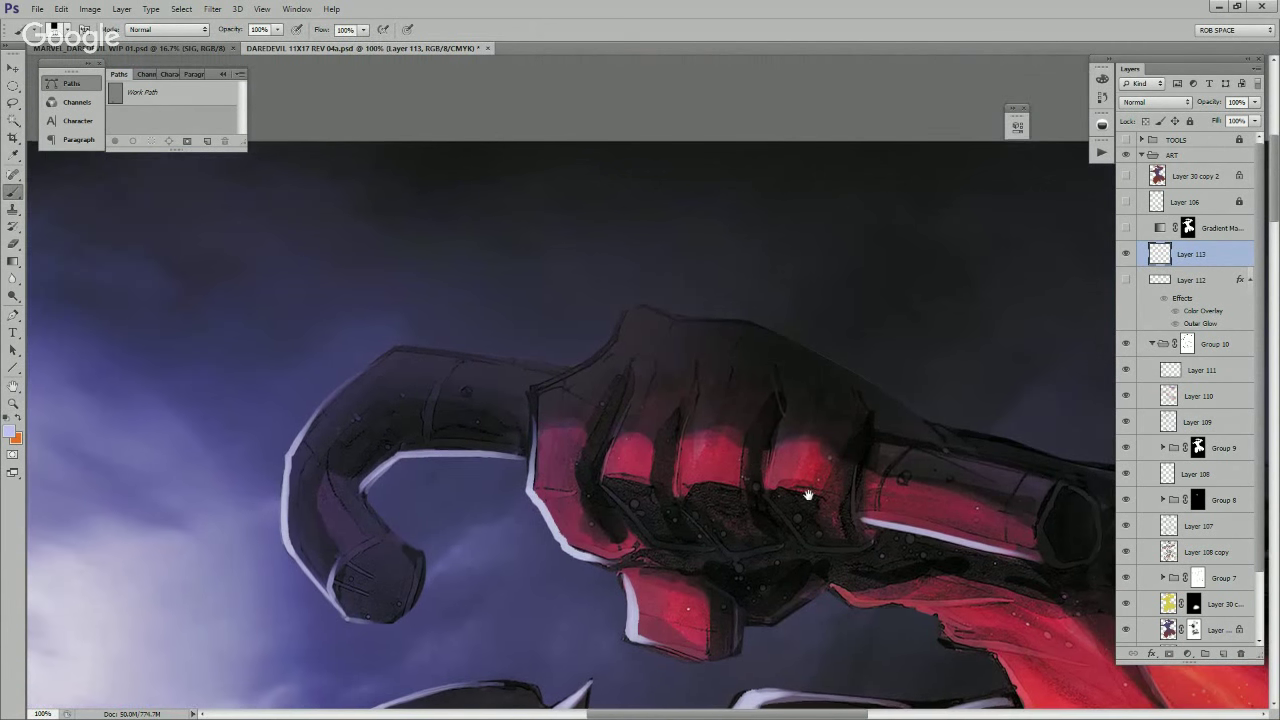
Step: Paint lavender highlights on the raised fist's moonlit upper edge and short strokes on each knuckle
{"action": "mouse_move", "coordinate": [621, 312]}
{"action": "left_mouse_down"}
{"action": "mouse_move", "coordinate": [610, 340]}
{"action": "mouse_move", "coordinate": [566, 374]}
{"action": "left_mouse_up"}
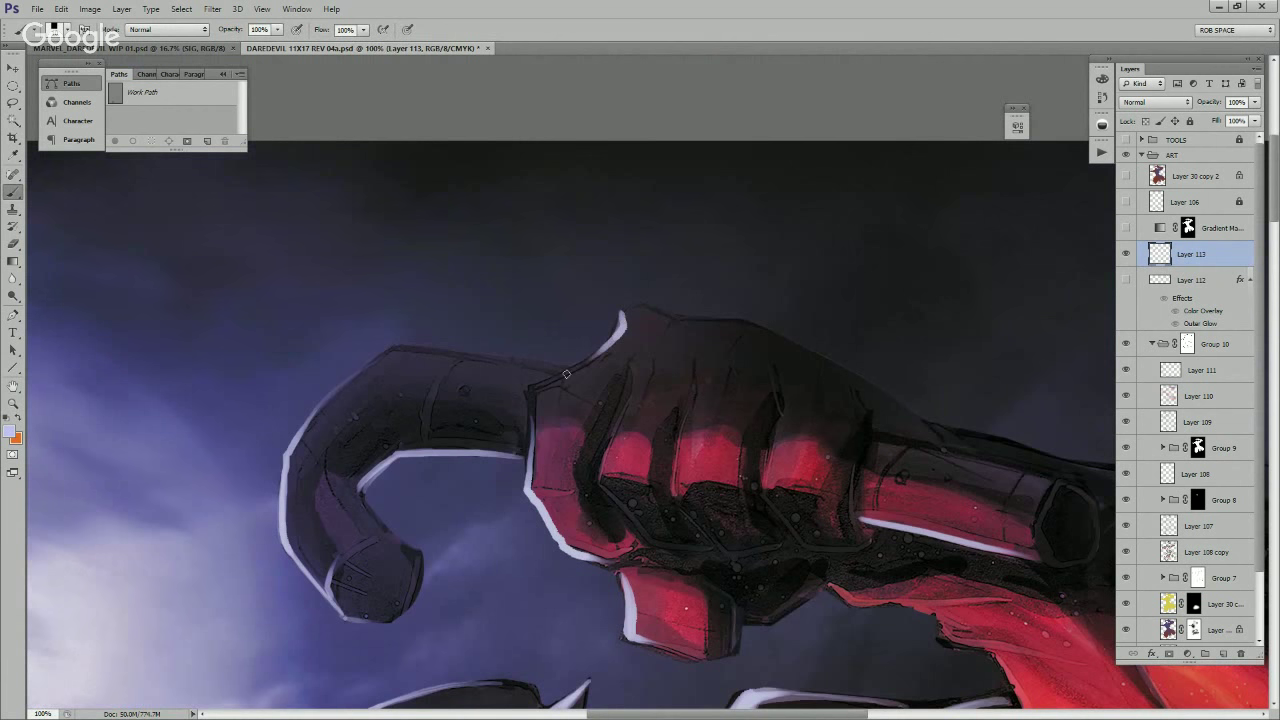
{"action": "mouse_move", "coordinate": [723, 334]}
{"action": "left_mouse_down"}
{"action": "mouse_move", "coordinate": [612, 439]}
{"action": "mouse_move", "coordinate": [450, 348]}
{"action": "mouse_move", "coordinate": [468, 316]}
{"action": "mouse_move", "coordinate": [448, 372]}
{"action": "left_mouse_up"}
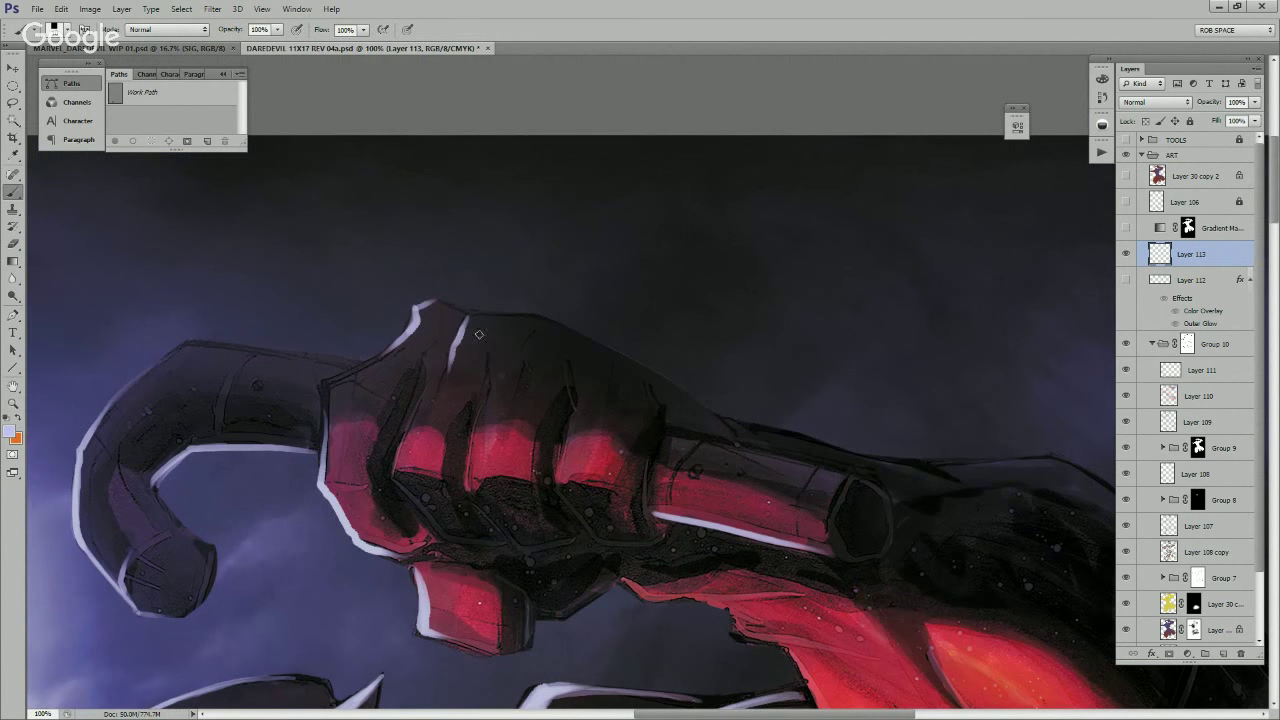
{"action": "left_click_drag", "start_coordinate": [531, 334], "coordinate": [517, 390]}
{"action": "key", "text": "z"}
{"action": "left_click", "coordinate": [574, 361], "text": "alt"}
{"action": "left_click", "coordinate": [577, 366], "text": "alt"}
{"action": "left_click", "coordinate": [578, 368], "text": "alt"}
{"action": "left_click", "coordinate": [591, 375], "text": "alt"}
{"action": "left_click_drag", "start_coordinate": [667, 386], "coordinate": [698, 345]}
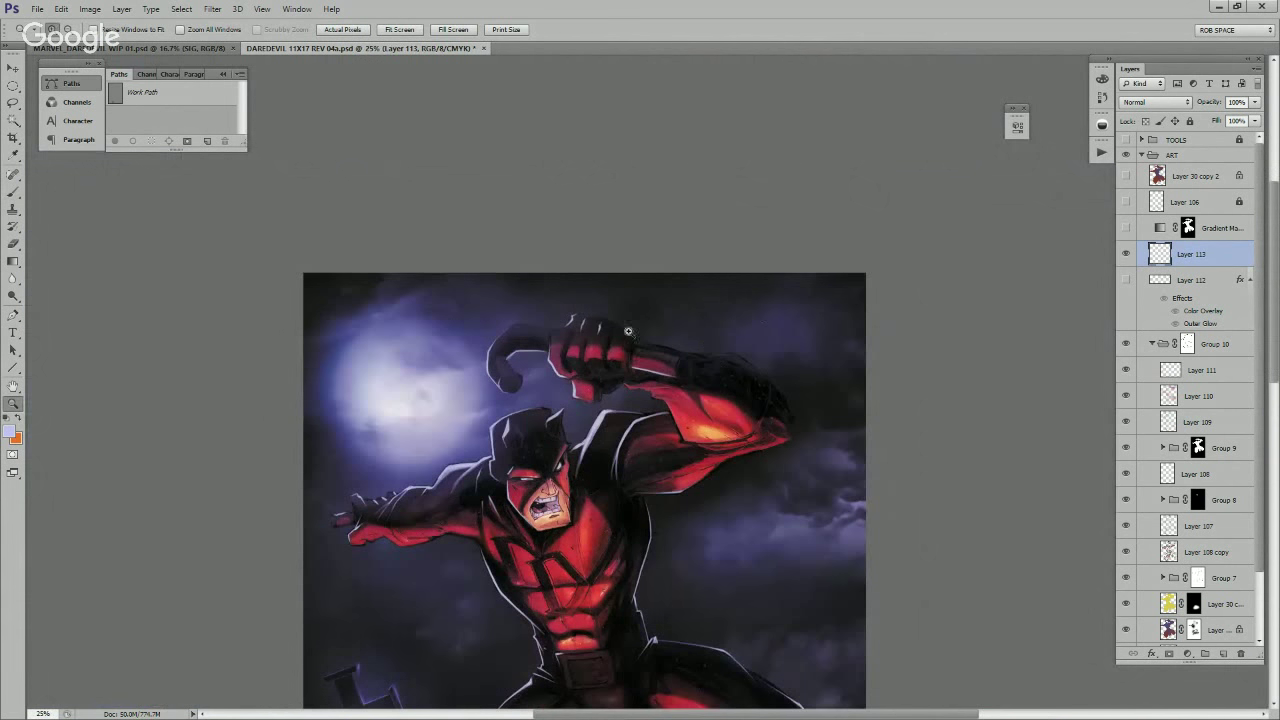
{"action": "left_click", "coordinate": [628, 331]}
{"action": "left_click", "coordinate": [628, 331]}
{"action": "left_click", "coordinate": [628, 331]}
{"action": "key", "text": "b"}
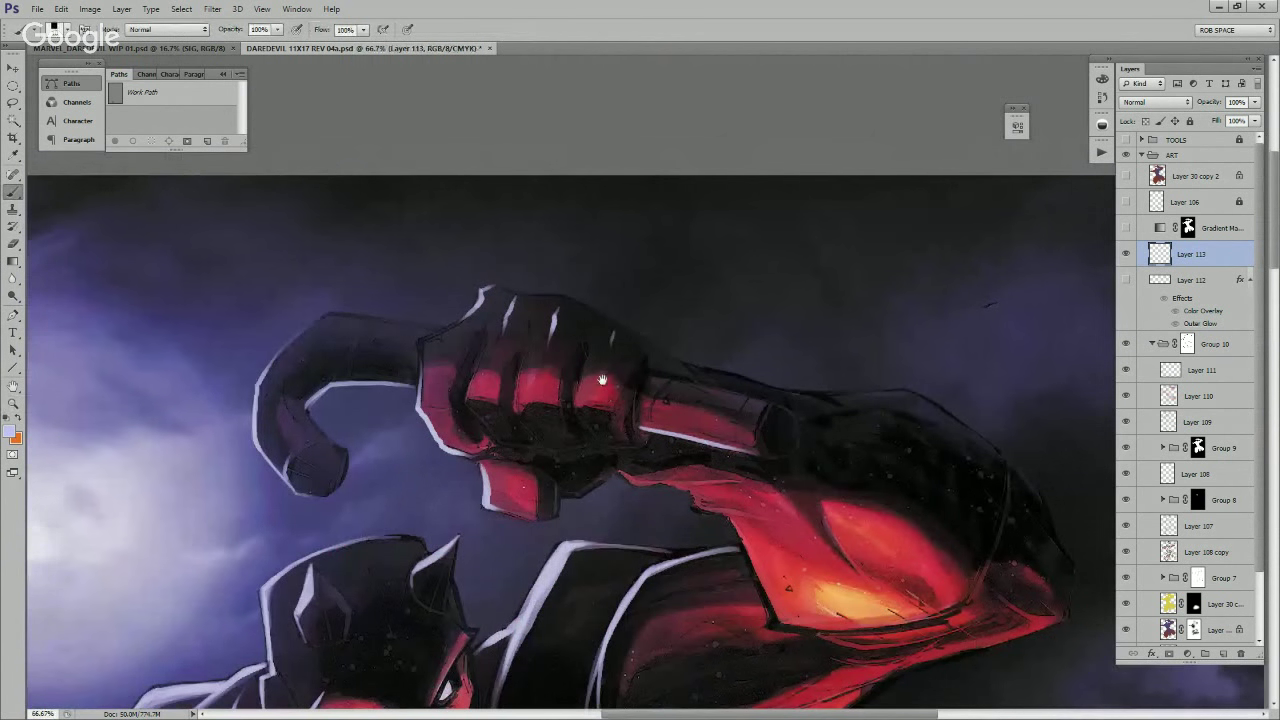
{"action": "left_click_drag", "start_coordinate": [602, 380], "coordinate": [842, 402]}
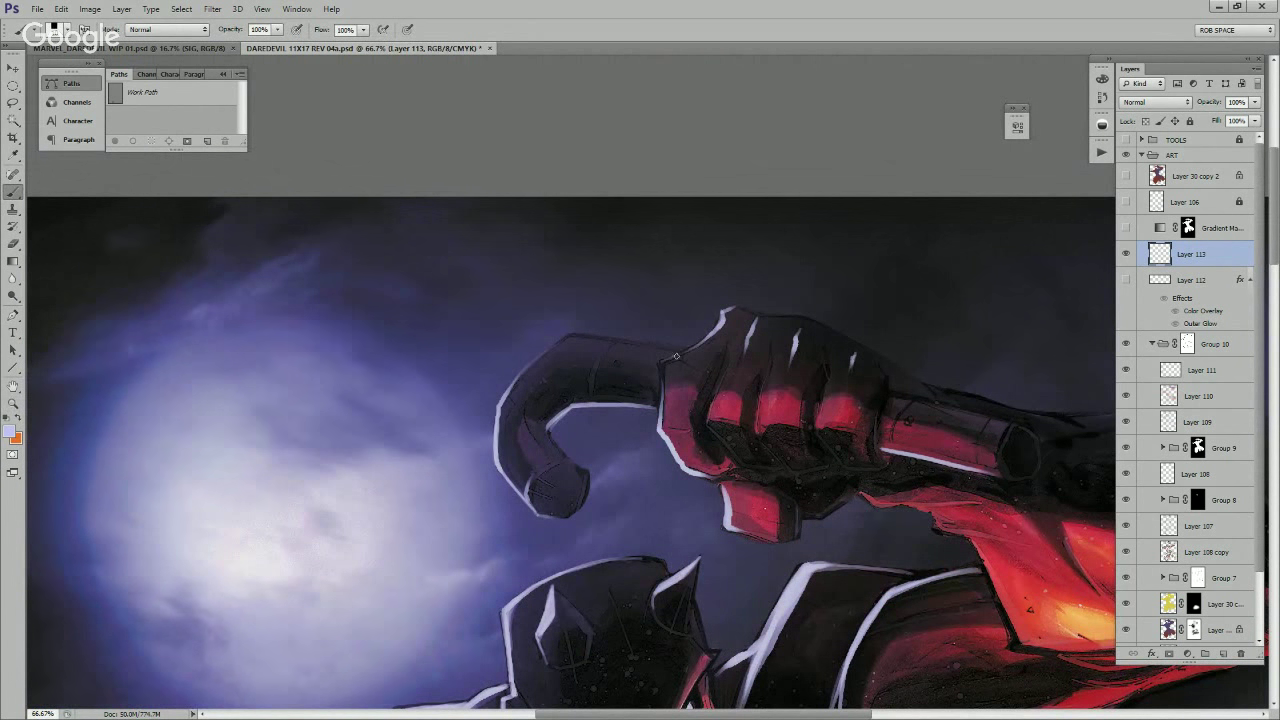
{"action": "left_click_drag", "start_coordinate": [676, 355], "coordinate": [716, 330]}
Step: Paint thin lavender highlights on the club's ring bands, the hook's inner contour and end cap, and its outer edge
{"action": "left_click_drag", "start_coordinate": [990, 495], "coordinate": [750, 405]}
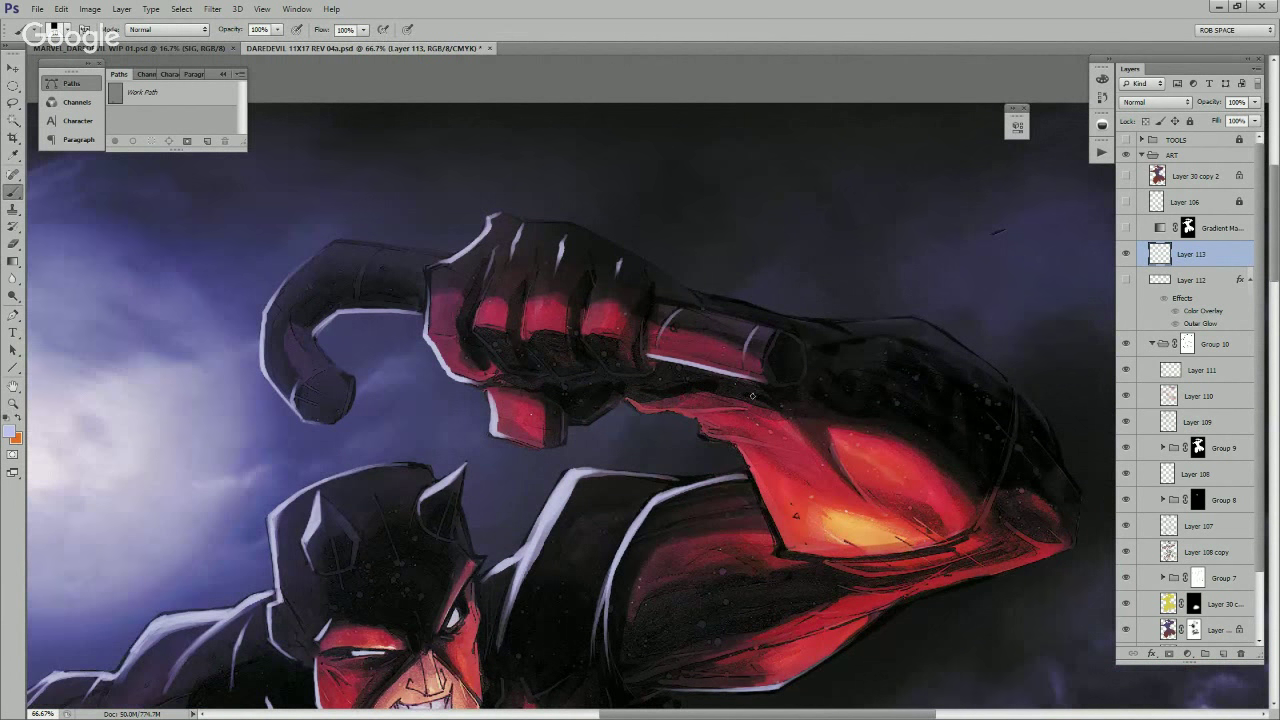
{"action": "left_click_drag", "start_coordinate": [704, 422], "coordinate": [944, 452]}
{"action": "mouse_move", "coordinate": [623, 278]}
{"action": "left_mouse_down"}
{"action": "mouse_move", "coordinate": [606, 320]}
{"action": "mouse_move", "coordinate": [584, 286]}
{"action": "mouse_move", "coordinate": [550, 303]}
{"action": "mouse_move", "coordinate": [533, 350]}
{"action": "mouse_move", "coordinate": [556, 393]}
{"action": "mouse_move", "coordinate": [555, 367]}
{"action": "mouse_move", "coordinate": [558, 402]}
{"action": "mouse_move", "coordinate": [517, 404]}
{"action": "mouse_move", "coordinate": [508, 353]}
{"action": "left_mouse_up"}
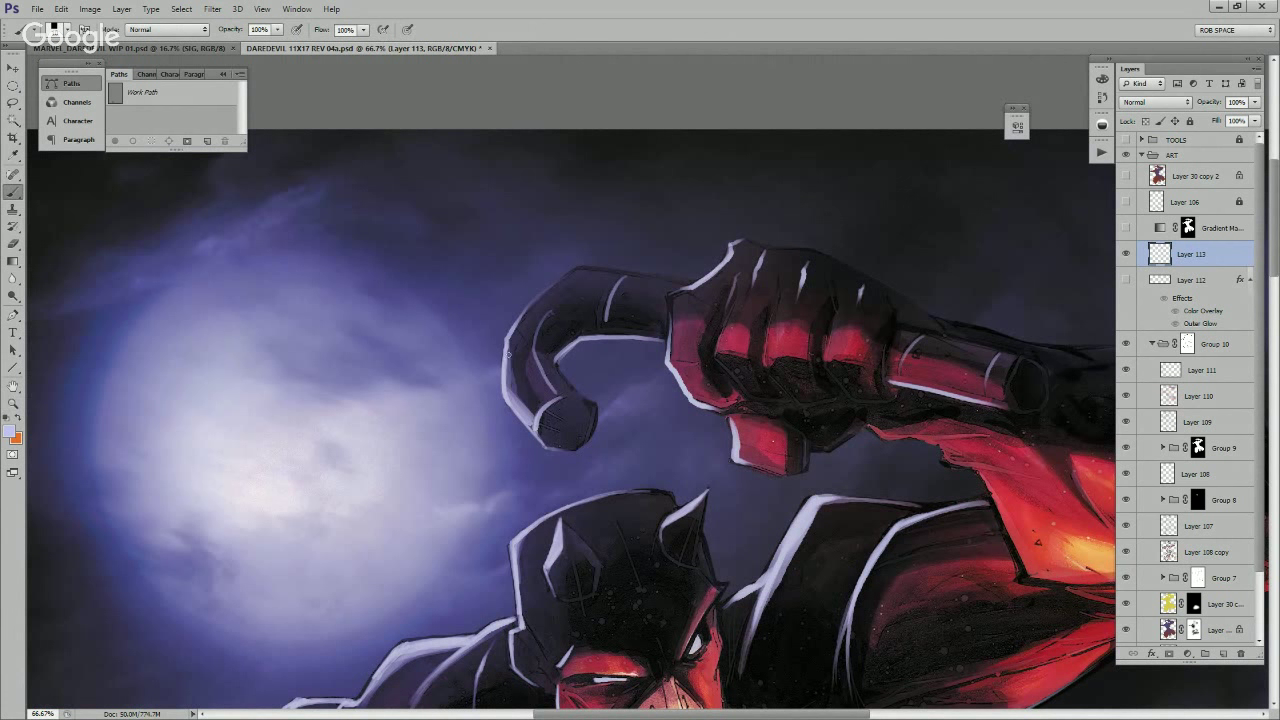
{"action": "left_click_drag", "start_coordinate": [530, 416], "coordinate": [507, 348]}
{"action": "mouse_move", "coordinate": [514, 392]}
{"action": "left_mouse_down"}
{"action": "mouse_move", "coordinate": [510, 338]}
{"action": "mouse_move", "coordinate": [530, 304]}
{"action": "left_mouse_up"}
Step: Undo the last stroke and paint a short lavender crease highlight running down from the raised shoulder's peak
{"action": "key", "text": "z"}
{"action": "left_click", "coordinate": [560, 374], "text": "alt"}
{"action": "left_click", "coordinate": [560, 374], "text": "alt"}
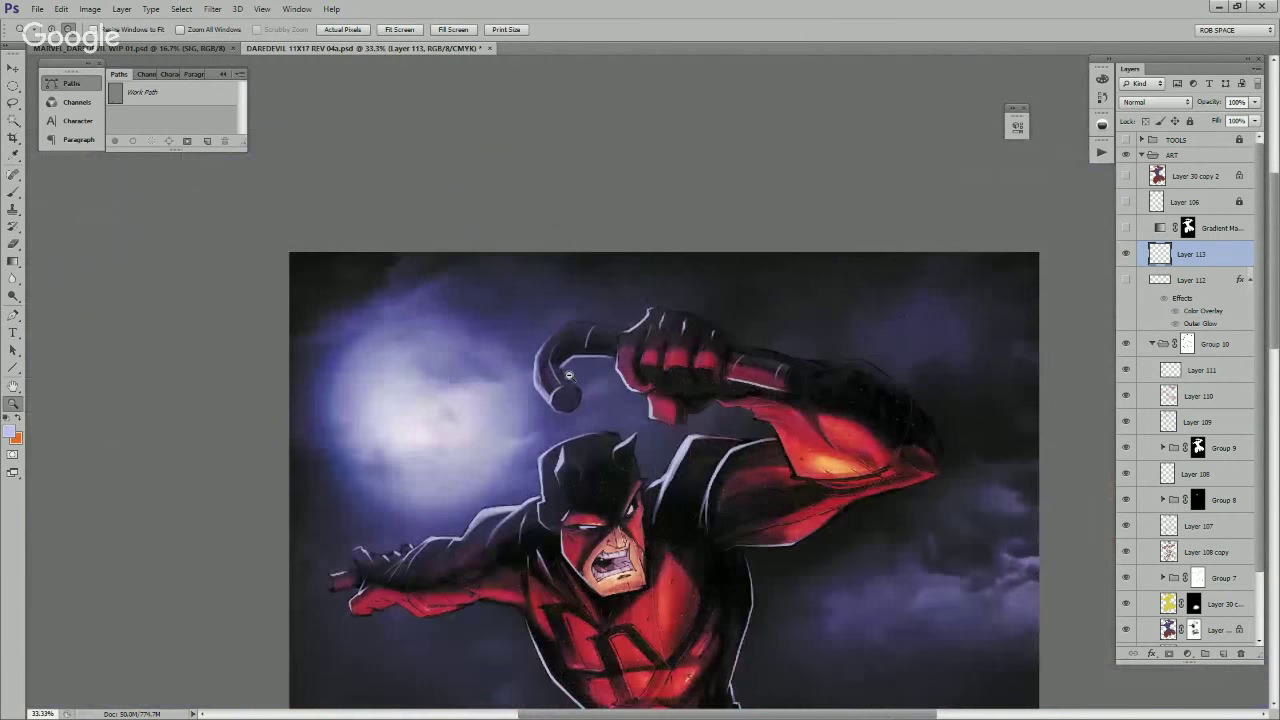
{"action": "left_click", "coordinate": [568, 376], "text": "alt"}
{"action": "left_click_drag", "start_coordinate": [787, 447], "coordinate": [820, 225]}
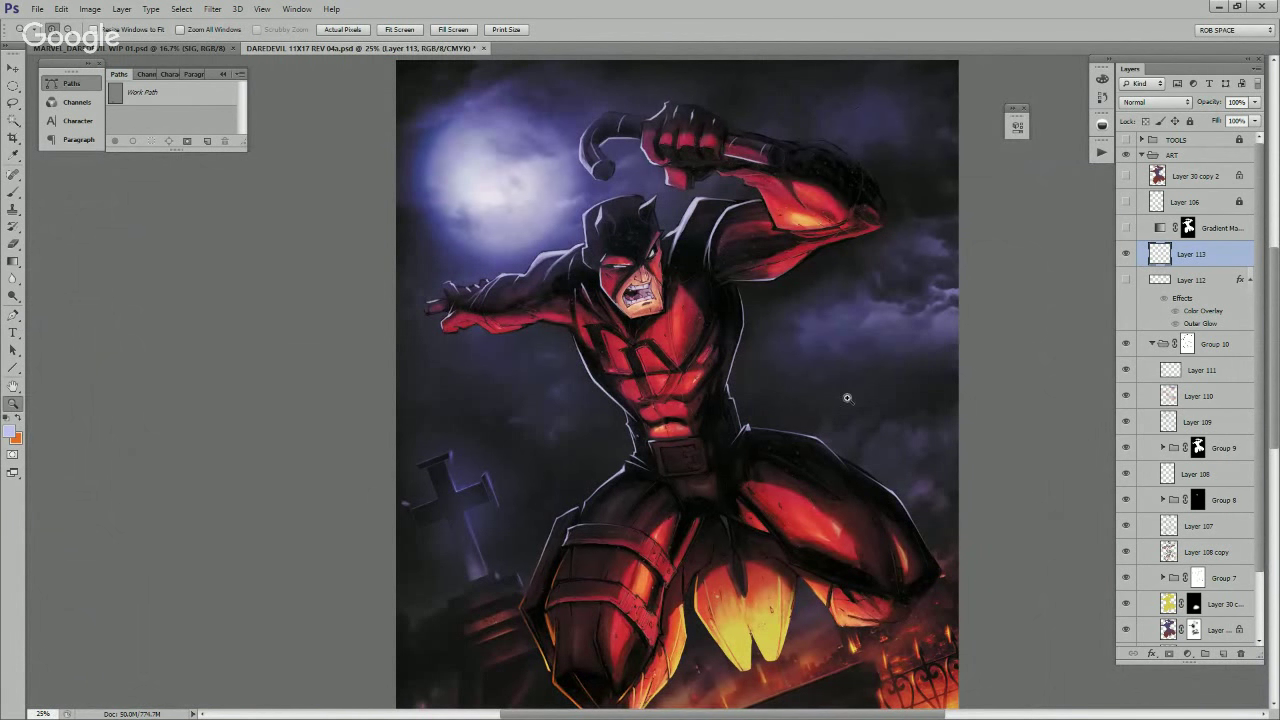
{"action": "left_click", "coordinate": [736, 224]}
{"action": "left_click", "coordinate": [736, 224]}
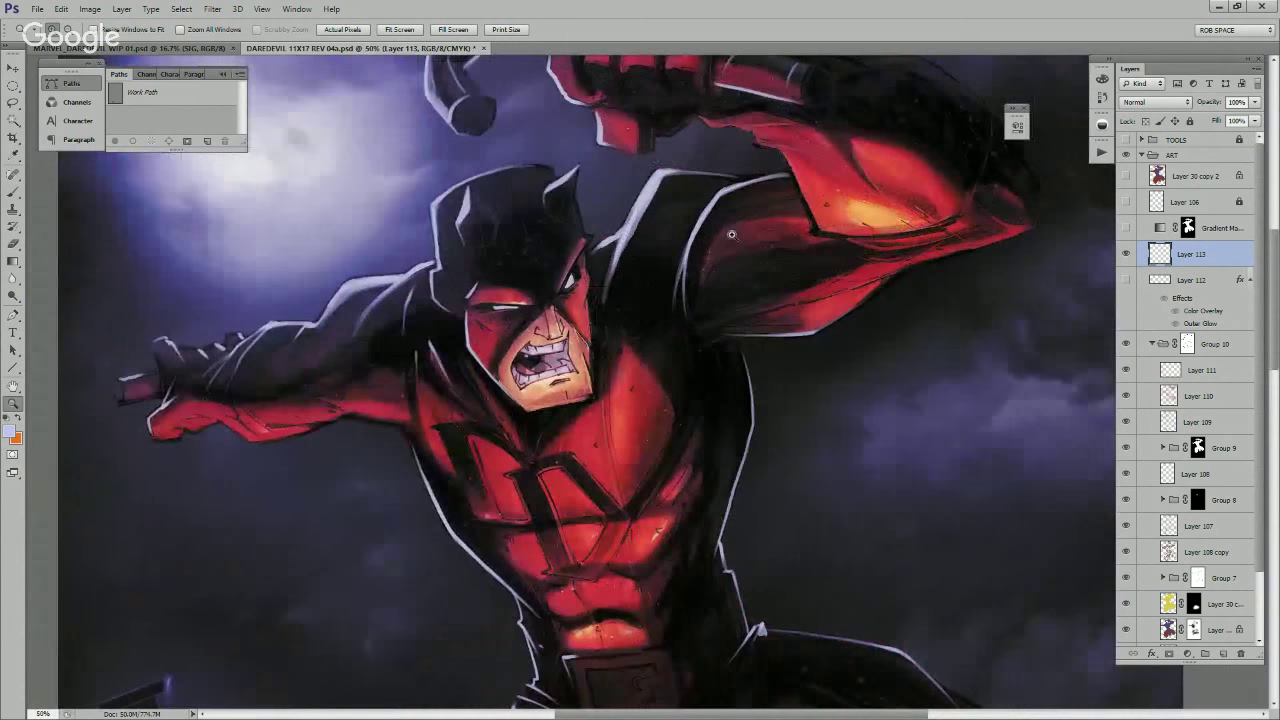
{"action": "left_click", "coordinate": [736, 224]}
{"action": "key", "text": "b"}
{"action": "scroll", "coordinate": [666, 312], "scroll_direction": "up", "scroll_amount": 5}
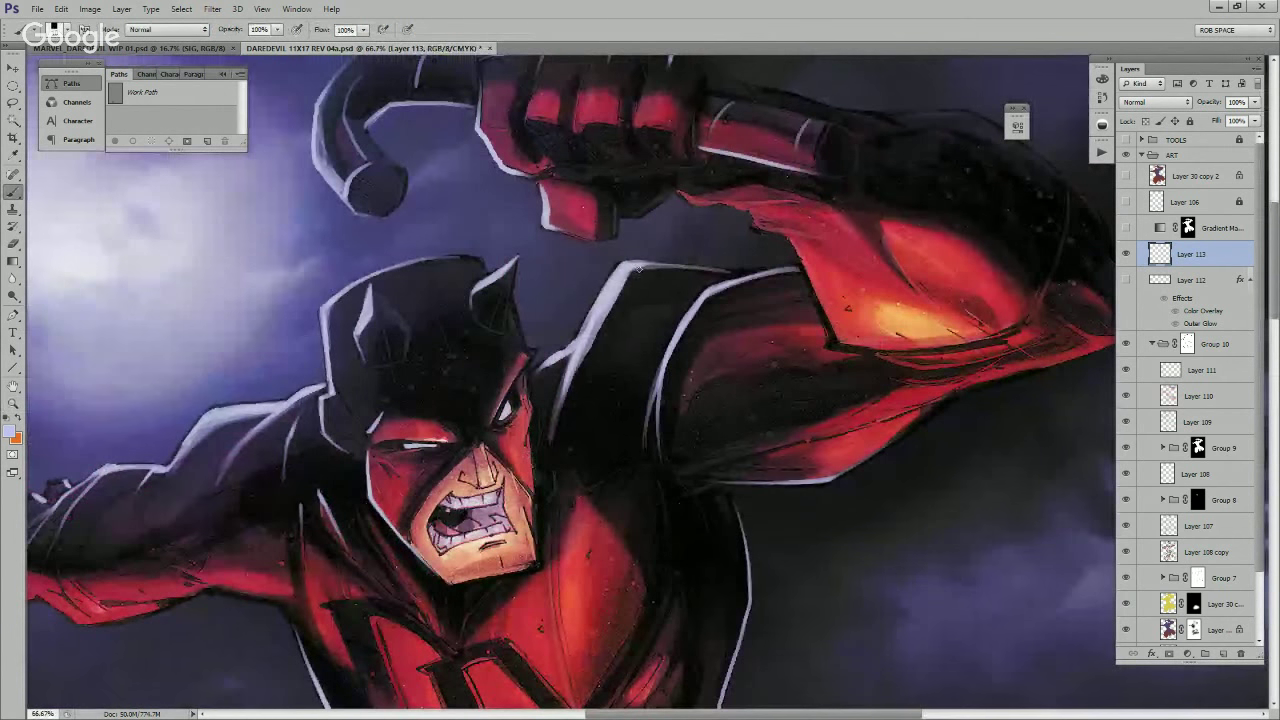
{"action": "key", "text": "ctrl+z"}
{"action": "left_click_drag", "start_coordinate": [636, 266], "coordinate": [684, 303]}
Step: Paint small lavender highlights on the chest fold beside the jaw and along the top edge of the club in the outstretched hand
{"action": "left_click_drag", "start_coordinate": [712, 451], "coordinate": [848, 418]}
{"action": "left_click_drag", "start_coordinate": [658, 455], "coordinate": [838, 386]}
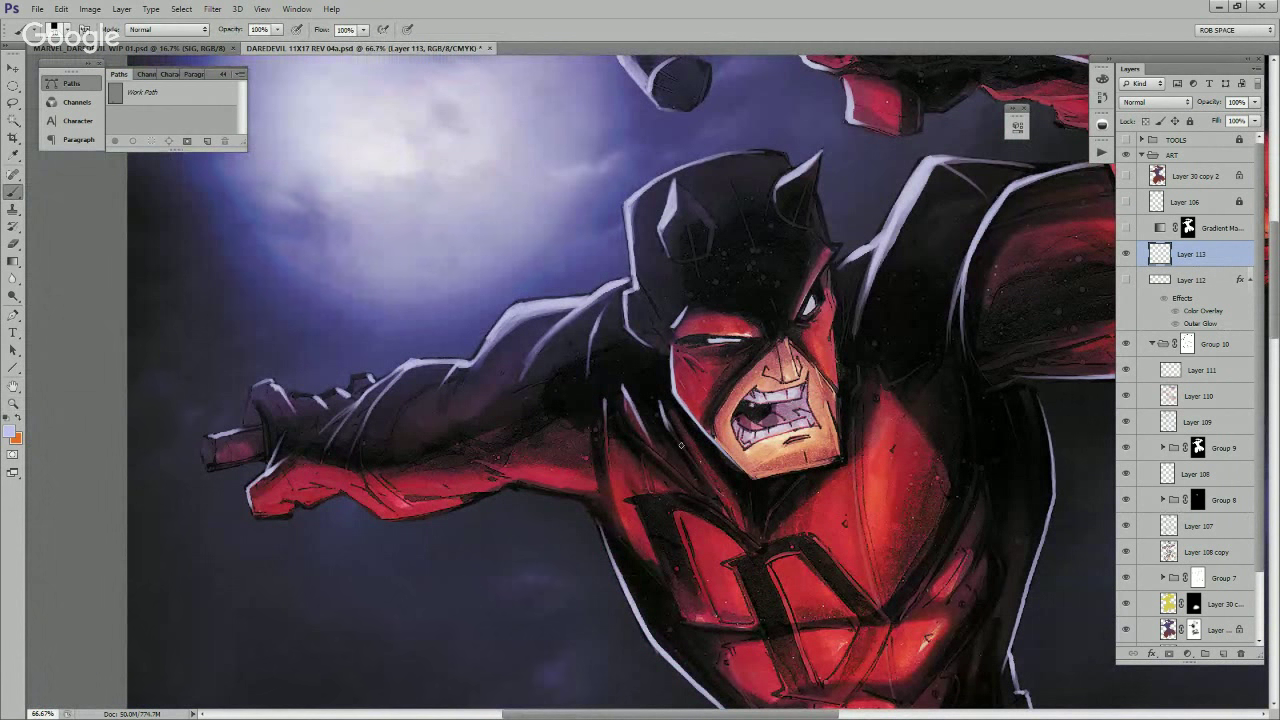
{"action": "left_click_drag", "start_coordinate": [670, 430], "coordinate": [800, 480]}
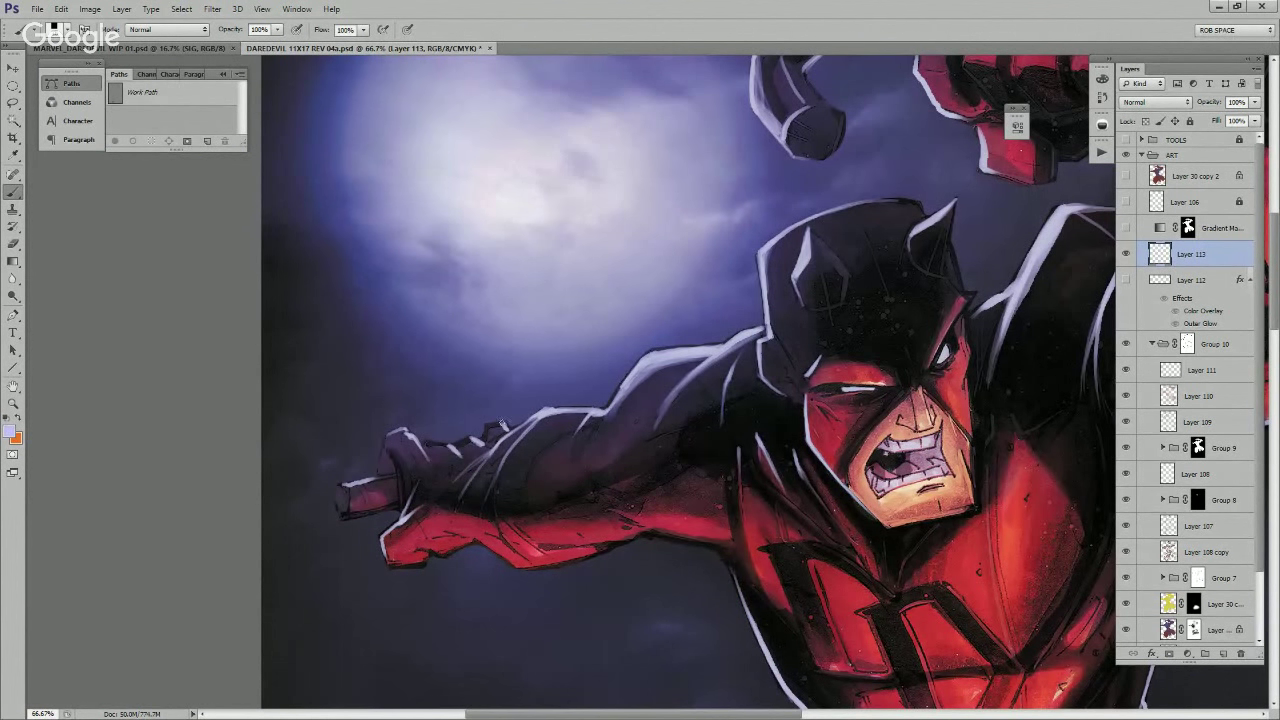
{"action": "left_click_drag", "start_coordinate": [556, 410], "coordinate": [620, 404]}
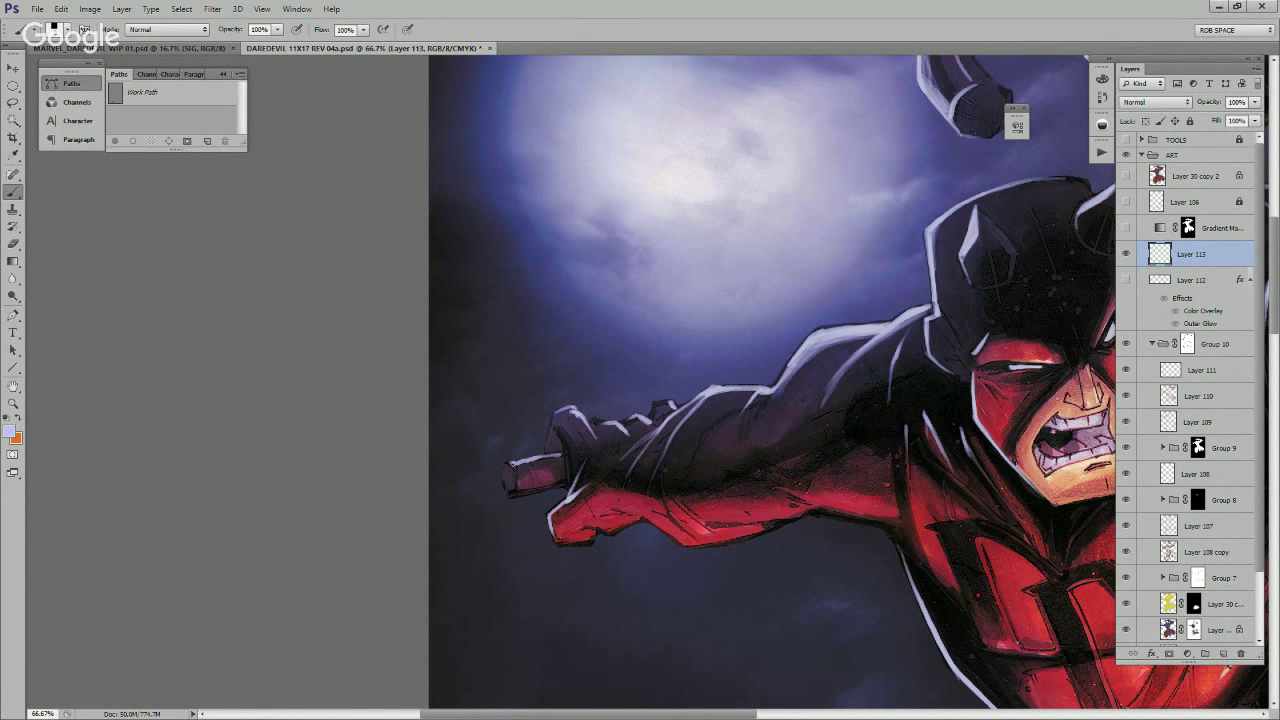
{"action": "left_click_drag", "start_coordinate": [908, 515], "coordinate": [721, 343]}
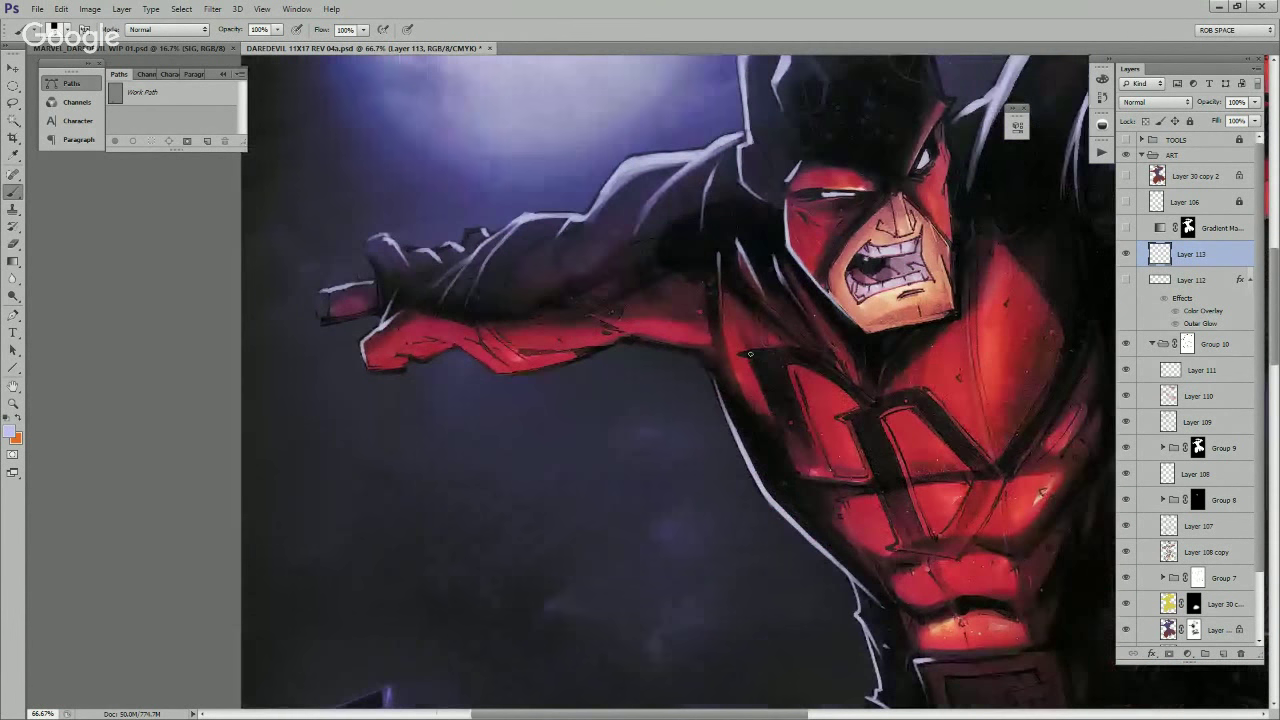
{"action": "left_click_drag", "start_coordinate": [910, 490], "coordinate": [720, 341]}
{"action": "left_click_drag", "start_coordinate": [772, 376], "coordinate": [784, 420]}
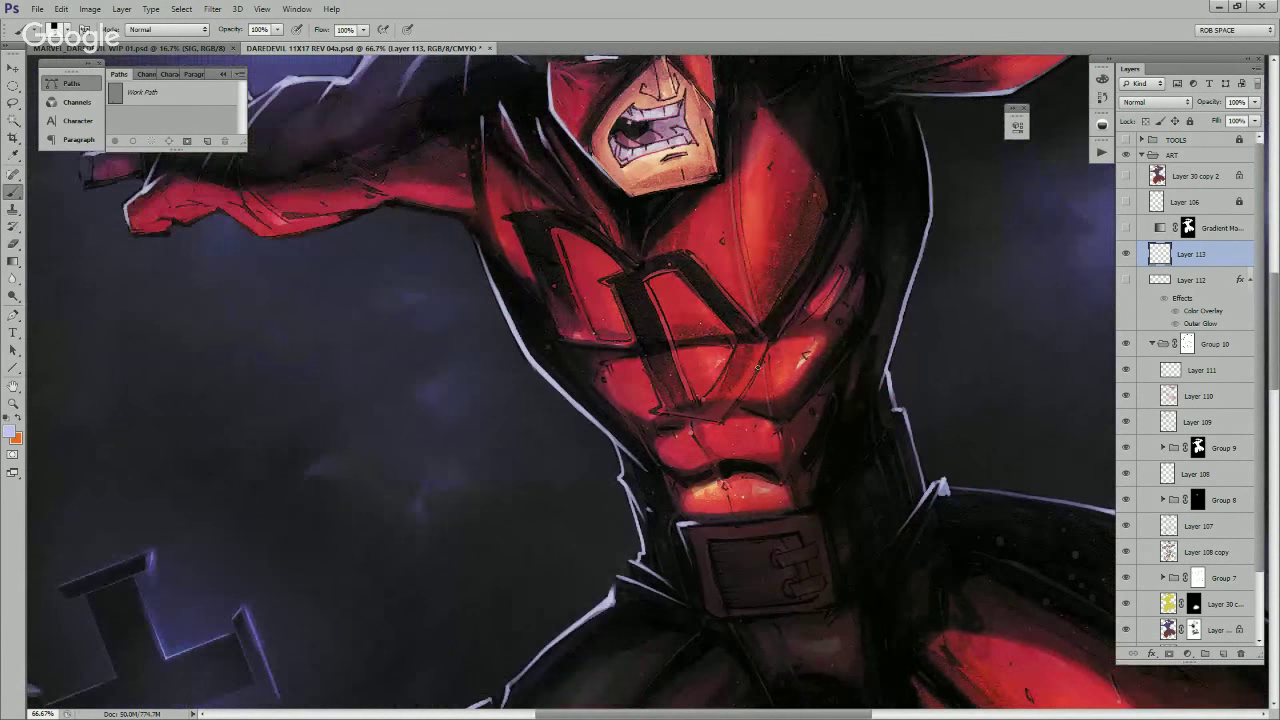
Step: Paint a lavender highlight along the inner muscle fold of the bent thigh beside the belt, refining its tapered end with the Eraser
{"action": "mouse_move", "coordinate": [926, 410]}
{"action": "left_mouse_down"}
{"action": "mouse_move", "coordinate": [943, 474]}
{"action": "mouse_move", "coordinate": [770, 282]}
{"action": "left_mouse_up"}
{"action": "mouse_move", "coordinate": [888, 367]}
{"action": "left_mouse_down"}
{"action": "mouse_move", "coordinate": [740, 397]}
{"action": "mouse_move", "coordinate": [697, 369]}
{"action": "mouse_move", "coordinate": [536, 365]}
{"action": "mouse_move", "coordinate": [556, 382]}
{"action": "left_mouse_up"}
{"action": "key", "text": "e"}
{"action": "key", "text": "b"}
{"action": "left_click_drag", "start_coordinate": [460, 339], "coordinate": [574, 389]}
{"action": "key", "text": "e"}
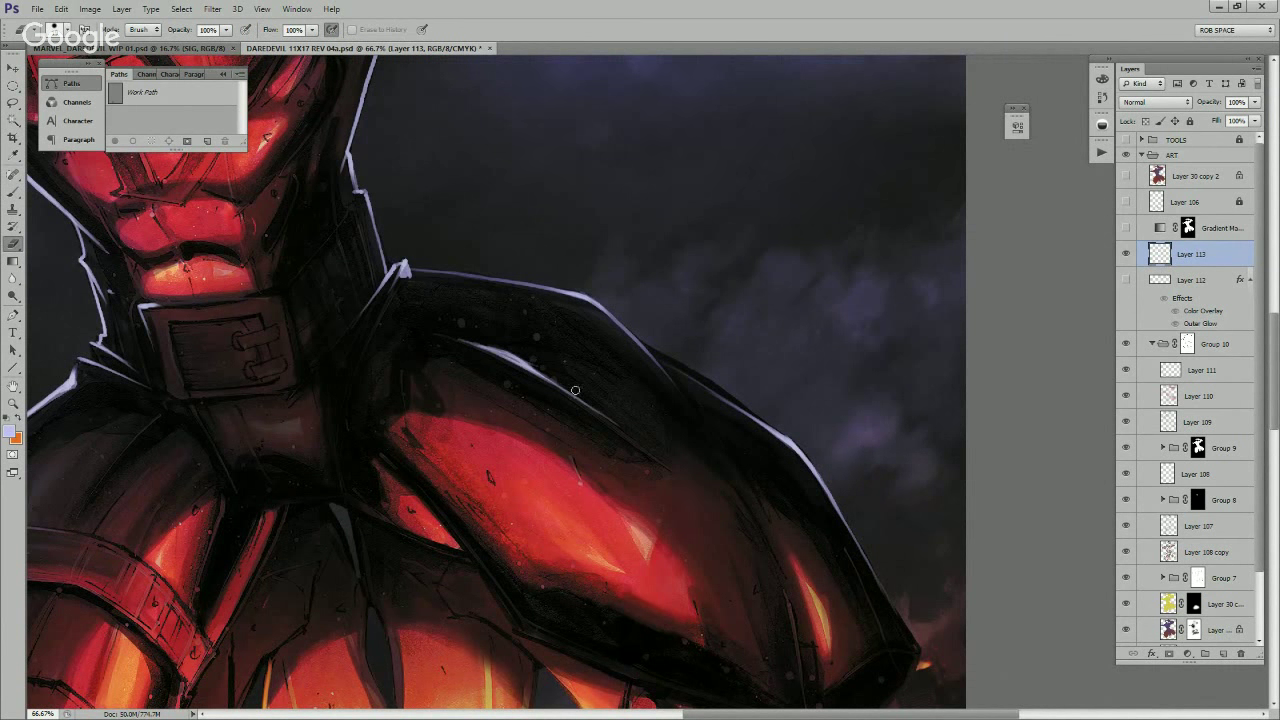
{"action": "mouse_move", "coordinate": [503, 323]}
{"action": "left_mouse_down"}
{"action": "mouse_move", "coordinate": [580, 409]}
{"action": "mouse_move", "coordinate": [725, 528]}
{"action": "mouse_move", "coordinate": [693, 402]}
{"action": "mouse_move", "coordinate": [695, 462]}
{"action": "left_mouse_up"}
{"action": "key", "text": "b"}
{"action": "mouse_move", "coordinate": [665, 414]}
{"action": "left_mouse_down"}
{"action": "mouse_move", "coordinate": [653, 465]}
{"action": "mouse_move", "coordinate": [759, 417]}
{"action": "left_mouse_up"}
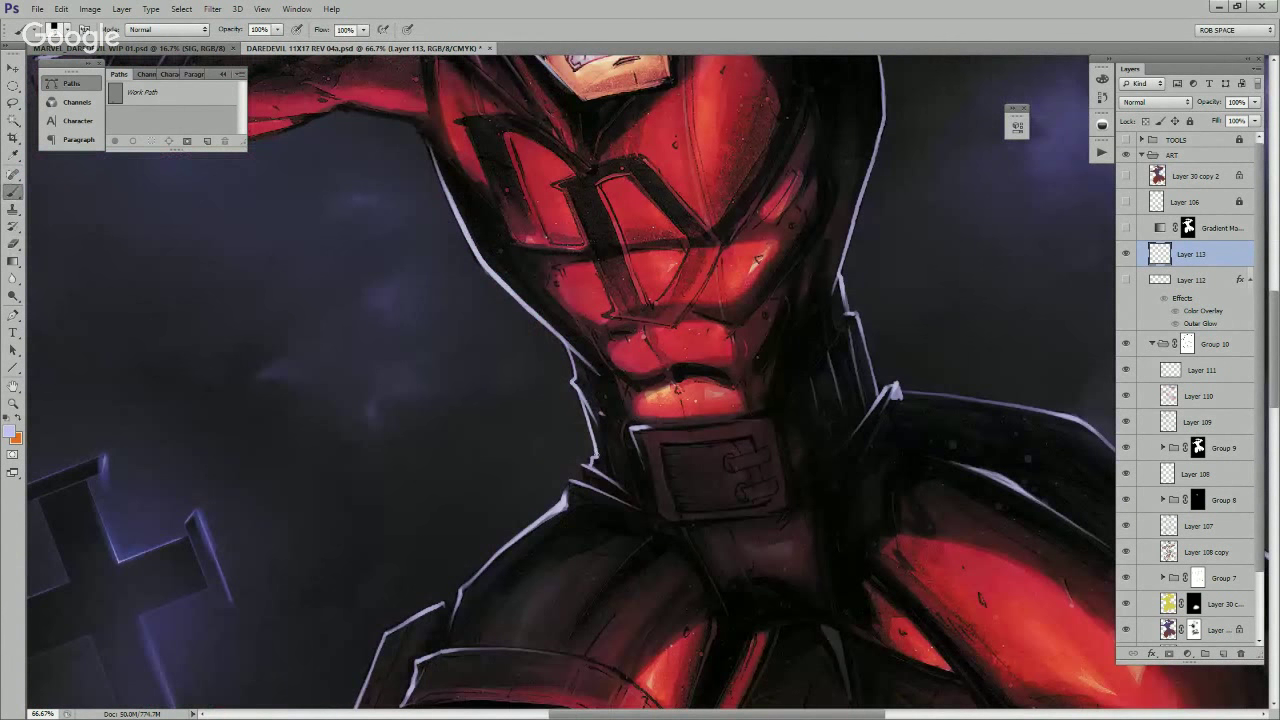
Step: Paint thin lavender highlights down the narrow gap between the legs below the belt
{"action": "key", "text": "z"}
{"action": "left_click", "coordinate": [623, 430], "text": "alt"}
{"action": "left_click", "coordinate": [625, 434], "text": "alt"}
{"action": "left_click", "coordinate": [632, 454], "text": "alt"}
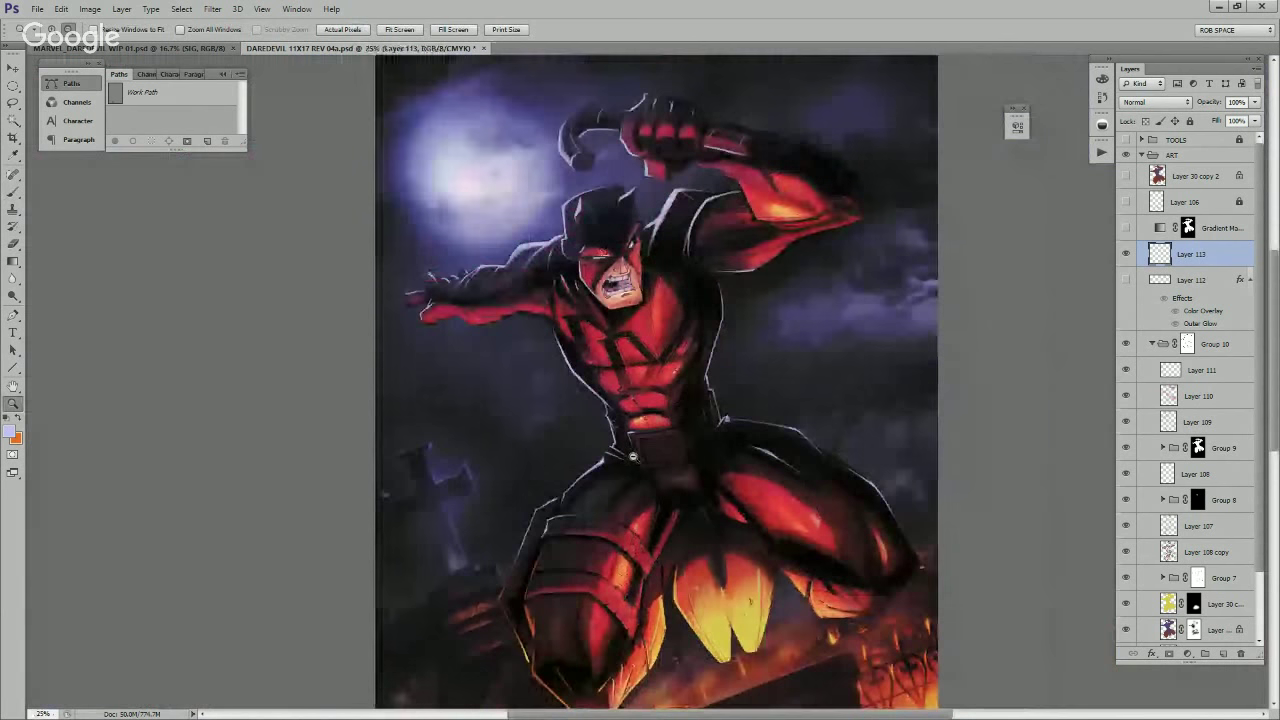
{"action": "left_click", "coordinate": [800, 474], "text": "alt"}
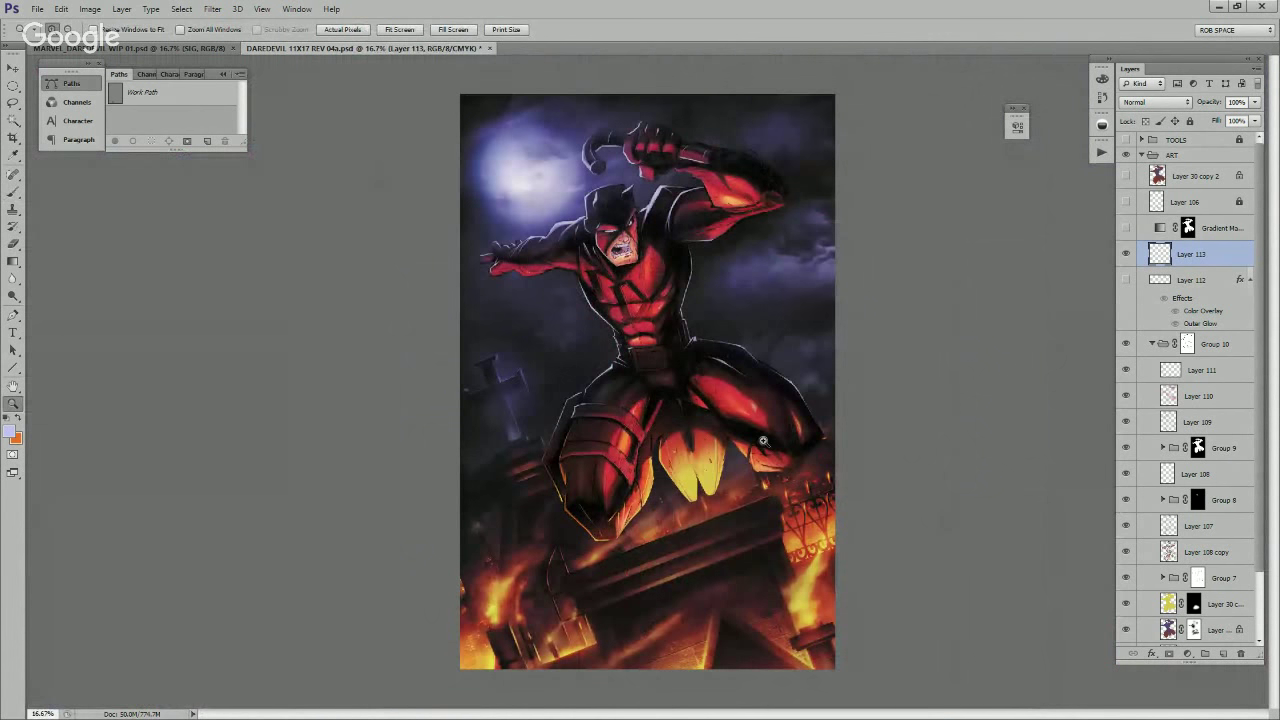
{"action": "left_click", "coordinate": [691, 371]}
{"action": "left_click", "coordinate": [690, 371]}
{"action": "left_click", "coordinate": [688, 372]}
{"action": "left_click", "coordinate": [688, 373]}
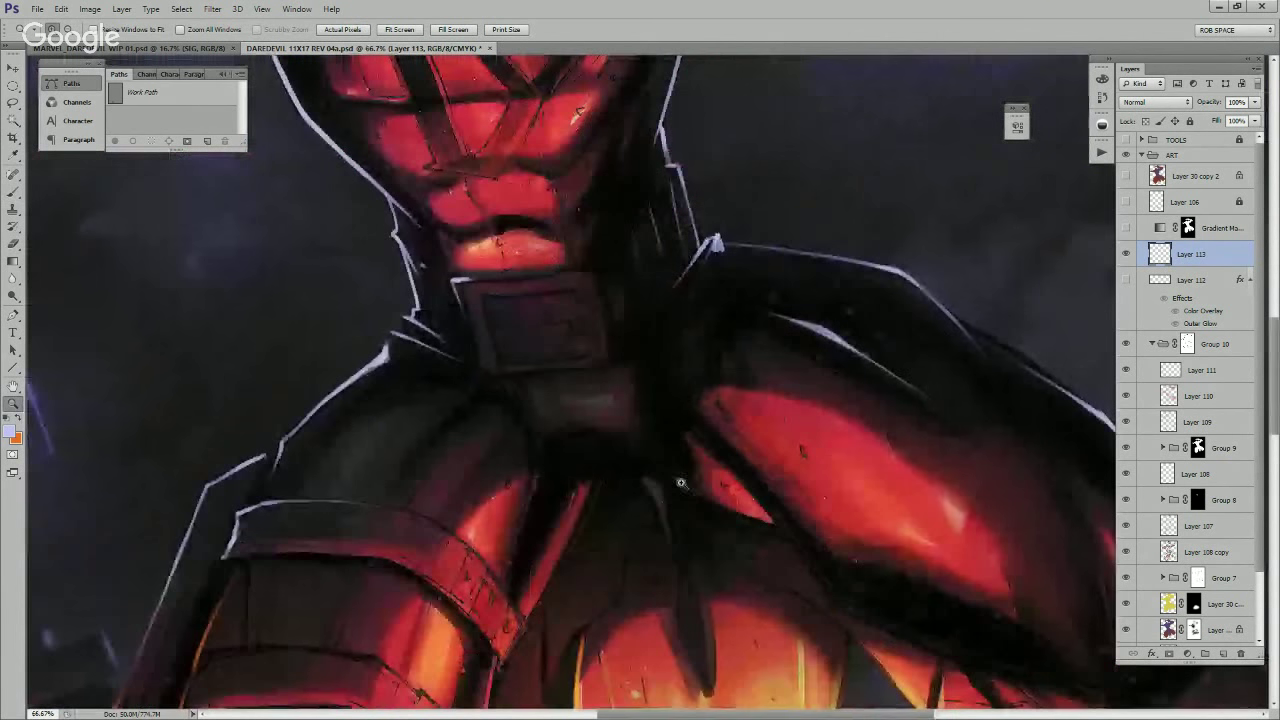
{"action": "key", "text": "b"}
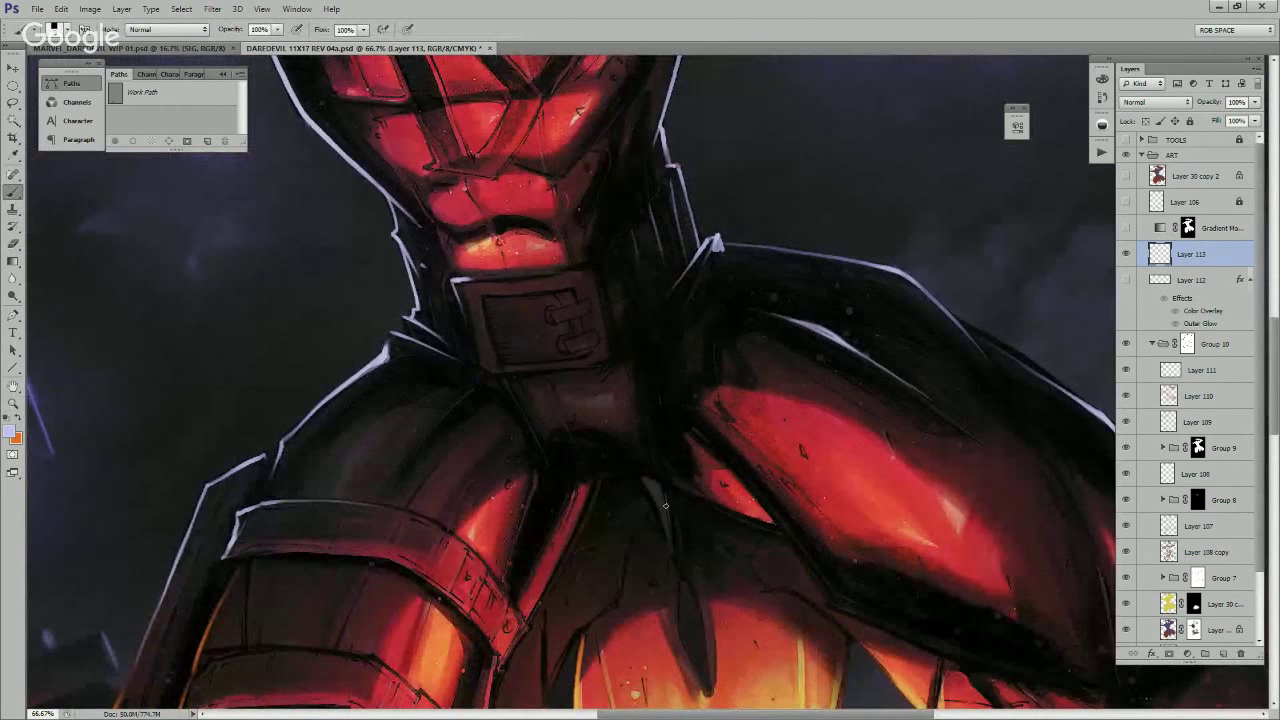
{"action": "left_click_drag", "start_coordinate": [665, 494], "coordinate": [677, 553]}
{"action": "left_click_drag", "start_coordinate": [685, 583], "coordinate": [667, 491]}
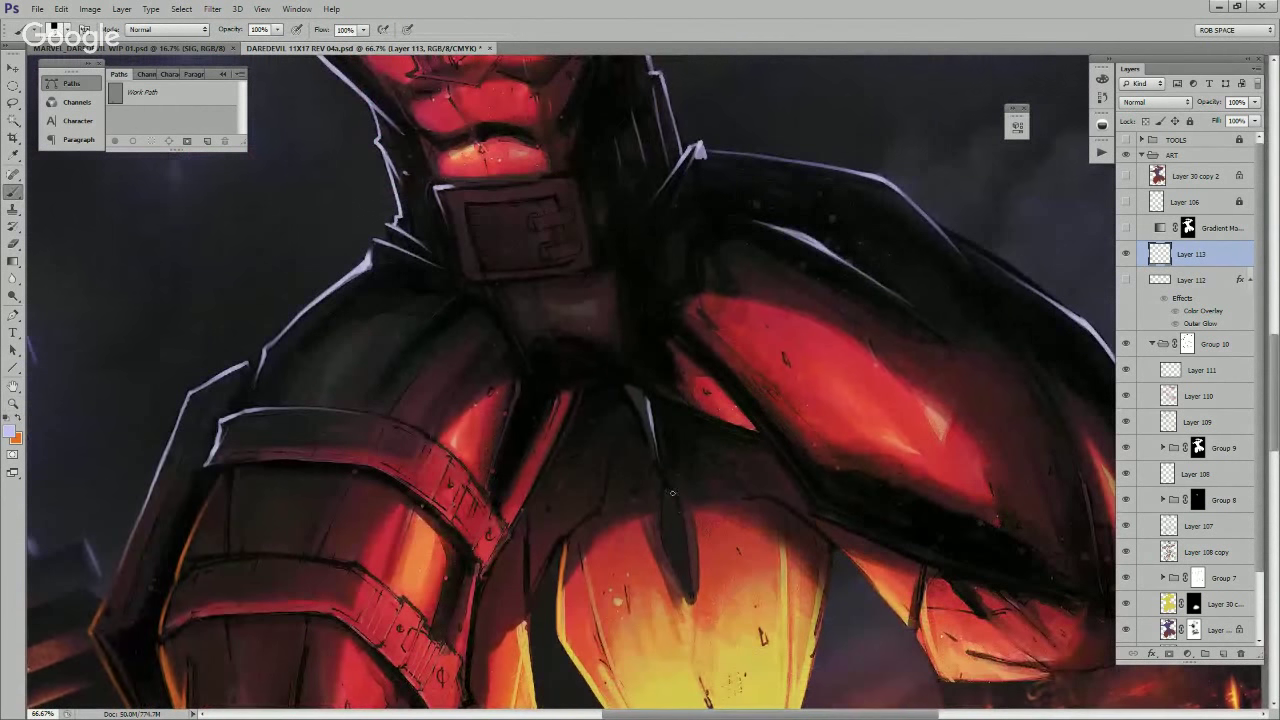
Step: Add a new empty layer directly above the hidden Layer 112
{"action": "key", "text": "z"}
{"action": "left_click", "coordinate": [711, 465], "text": "alt"}
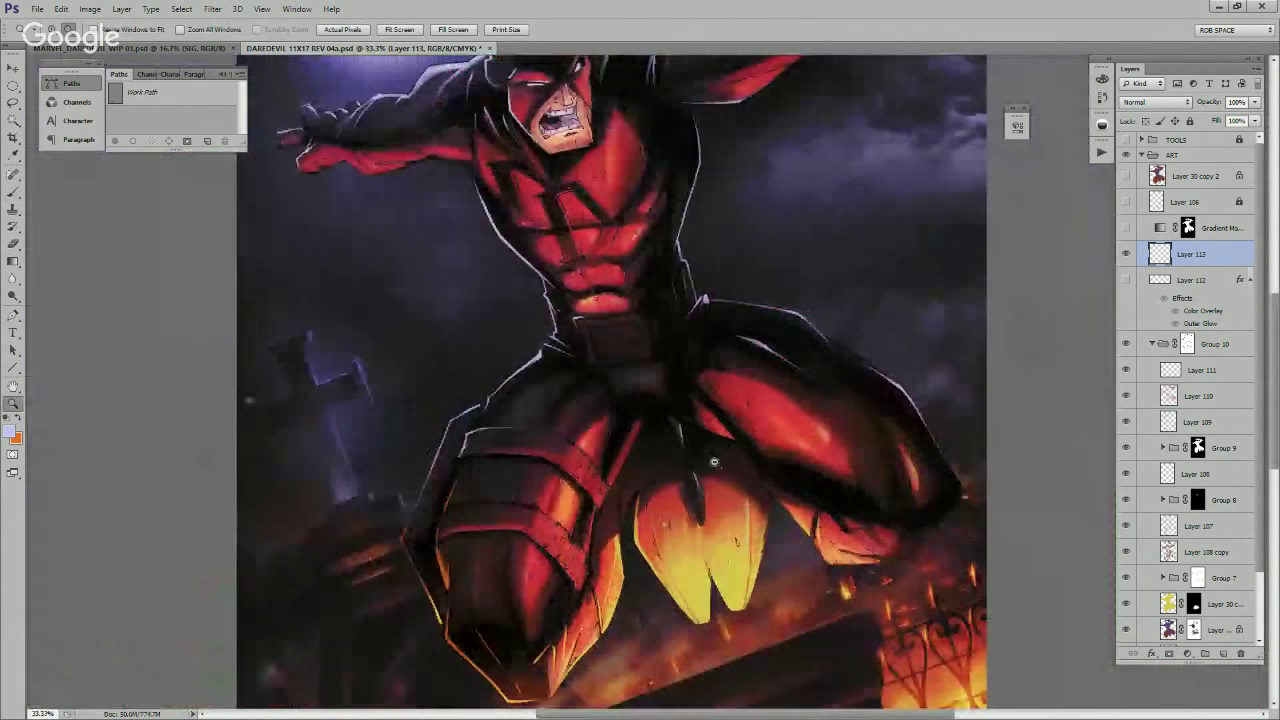
{"action": "left_click", "coordinate": [713, 456], "text": "alt"}
{"action": "left_click", "coordinate": [735, 482], "text": "alt"}
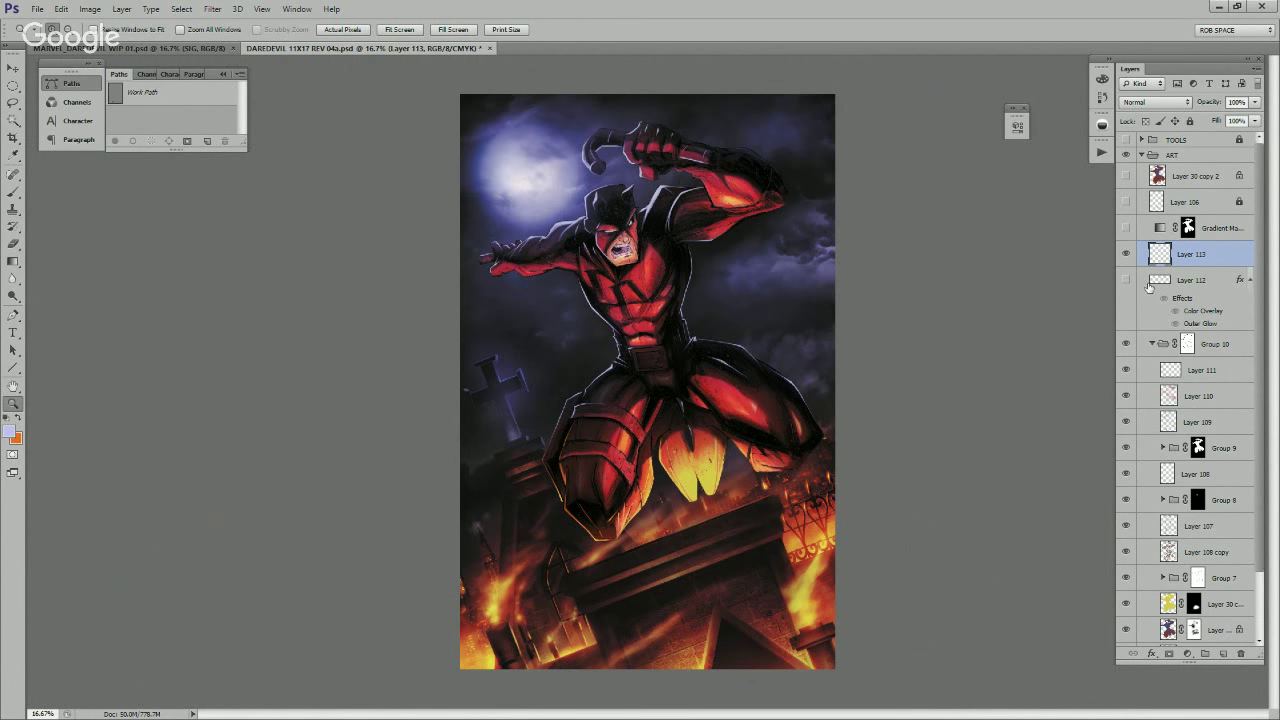
{"action": "left_click", "coordinate": [1185, 280]}
{"action": "left_click", "coordinate": [1224, 653]}
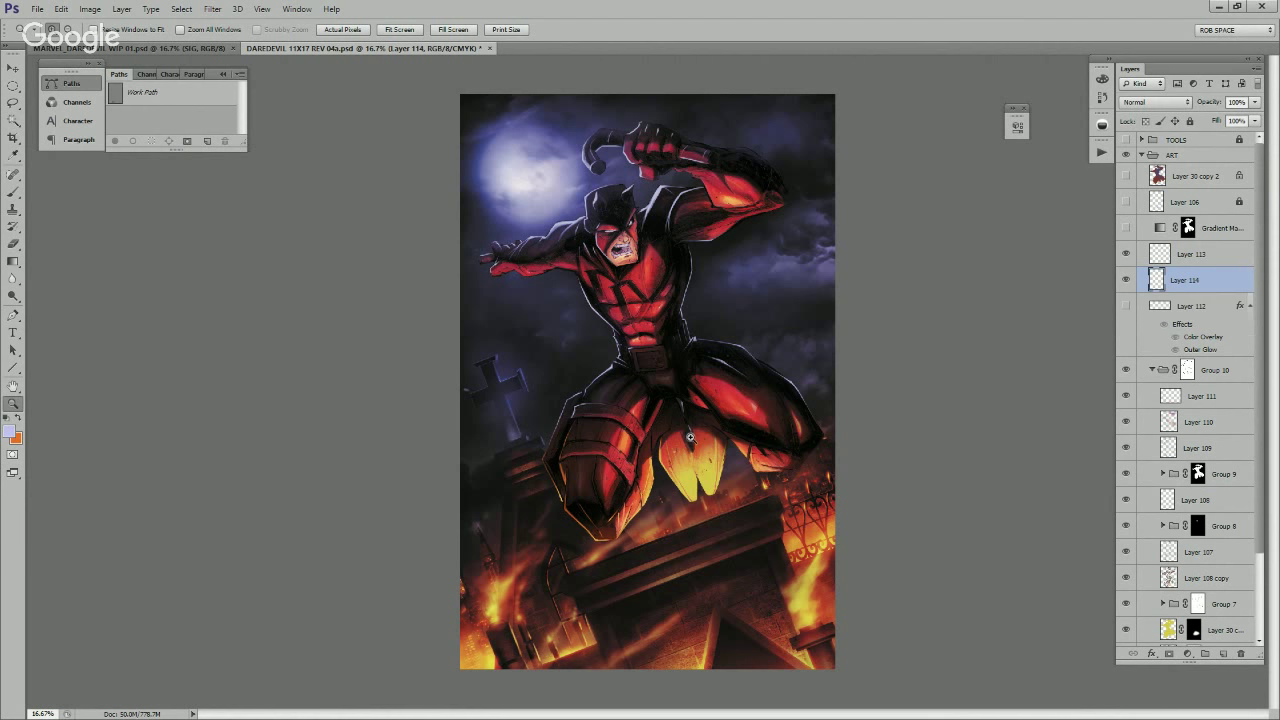
Step: Sample a red from the suit and paint thin red highlights along the vertical seams below the forward leg's lower strap
{"action": "left_click", "coordinate": [692, 439]}
{"action": "key", "text": "b"}
{"action": "left_click", "coordinate": [787, 287], "text": "alt"}
{"action": "left_click_drag", "start_coordinate": [629, 394], "coordinate": [781, 399]}
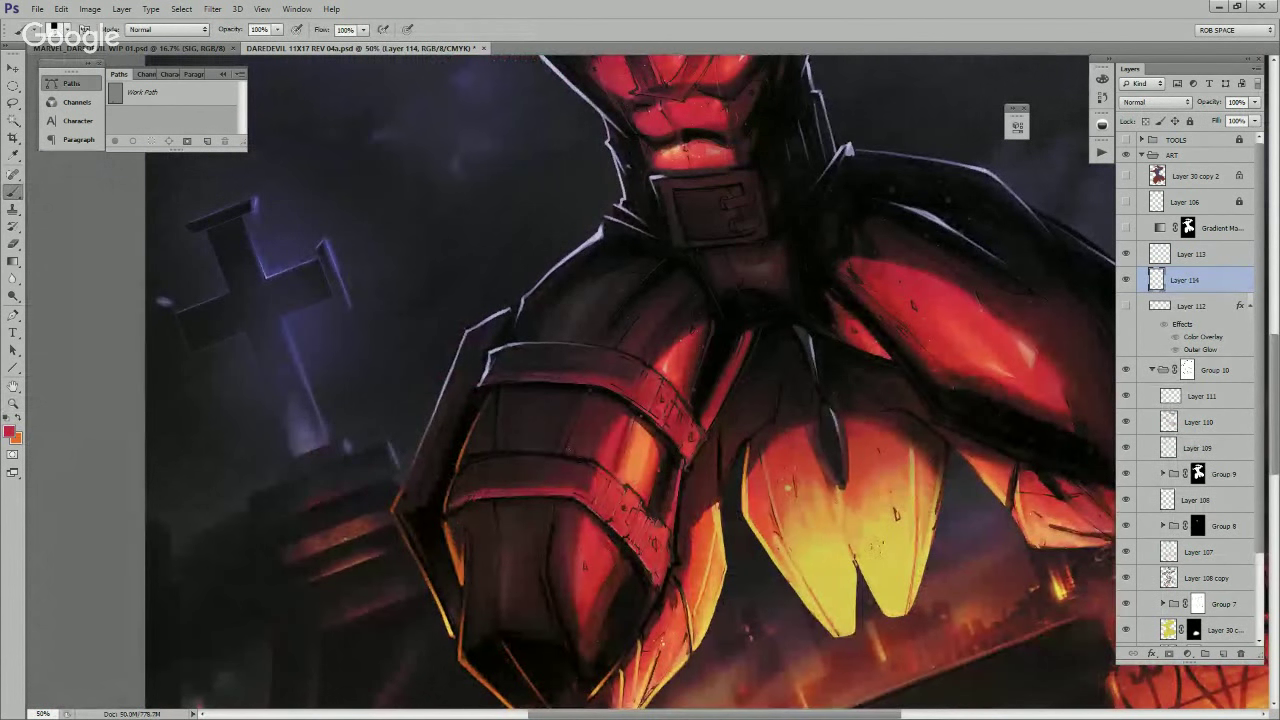
{"action": "scroll", "coordinate": [604, 381], "scroll_direction": "down", "scroll_amount": 2}
{"action": "scroll", "coordinate": [604, 381], "scroll_direction": "left", "scroll_amount": 1}
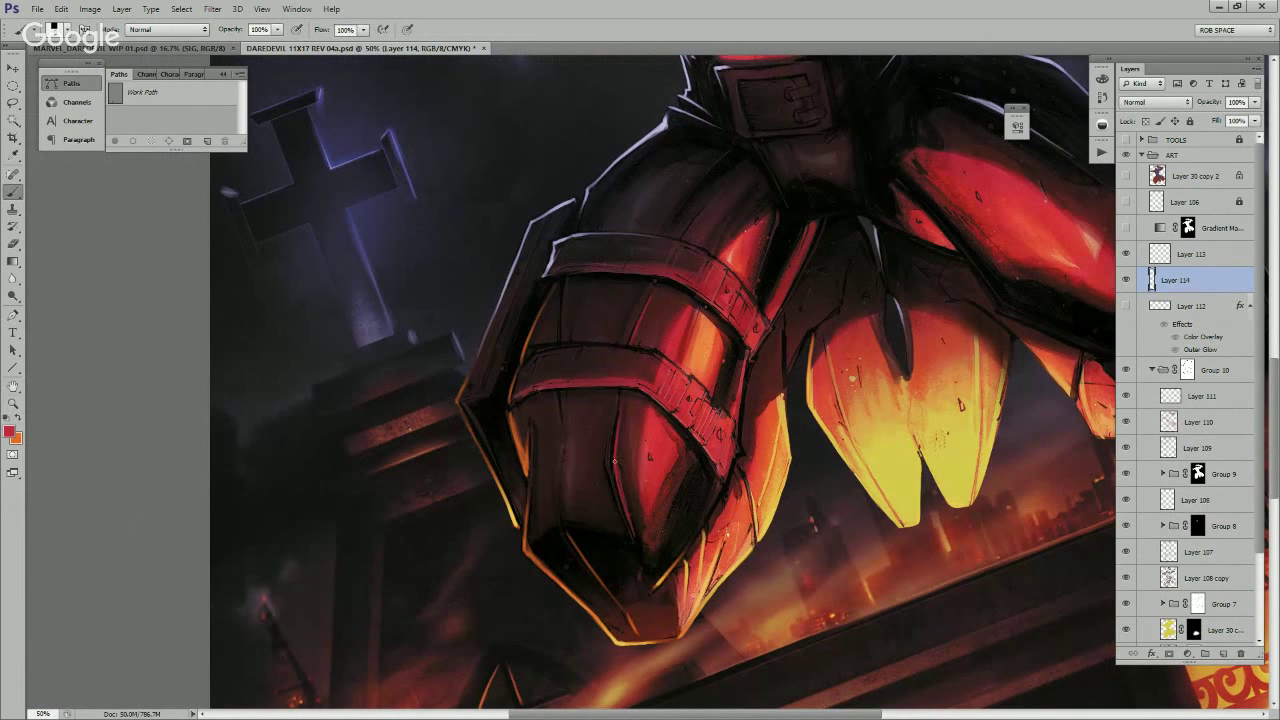
{"action": "scroll", "coordinate": [615, 458], "scroll_direction": "left", "scroll_amount": 1}
{"action": "scroll", "coordinate": [615, 458], "scroll_direction": "down", "scroll_amount": 1}
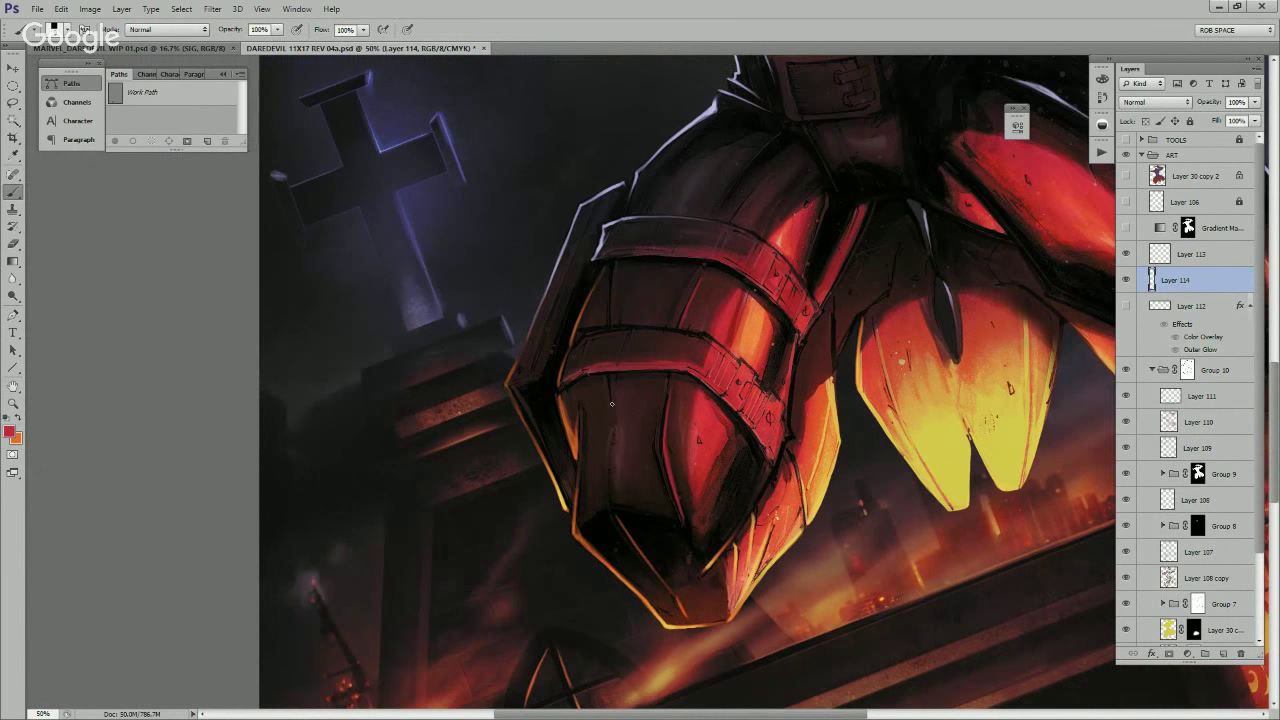
{"action": "left_click_drag", "start_coordinate": [610, 393], "coordinate": [615, 429]}
{"action": "left_click_drag", "start_coordinate": [622, 437], "coordinate": [669, 427]}
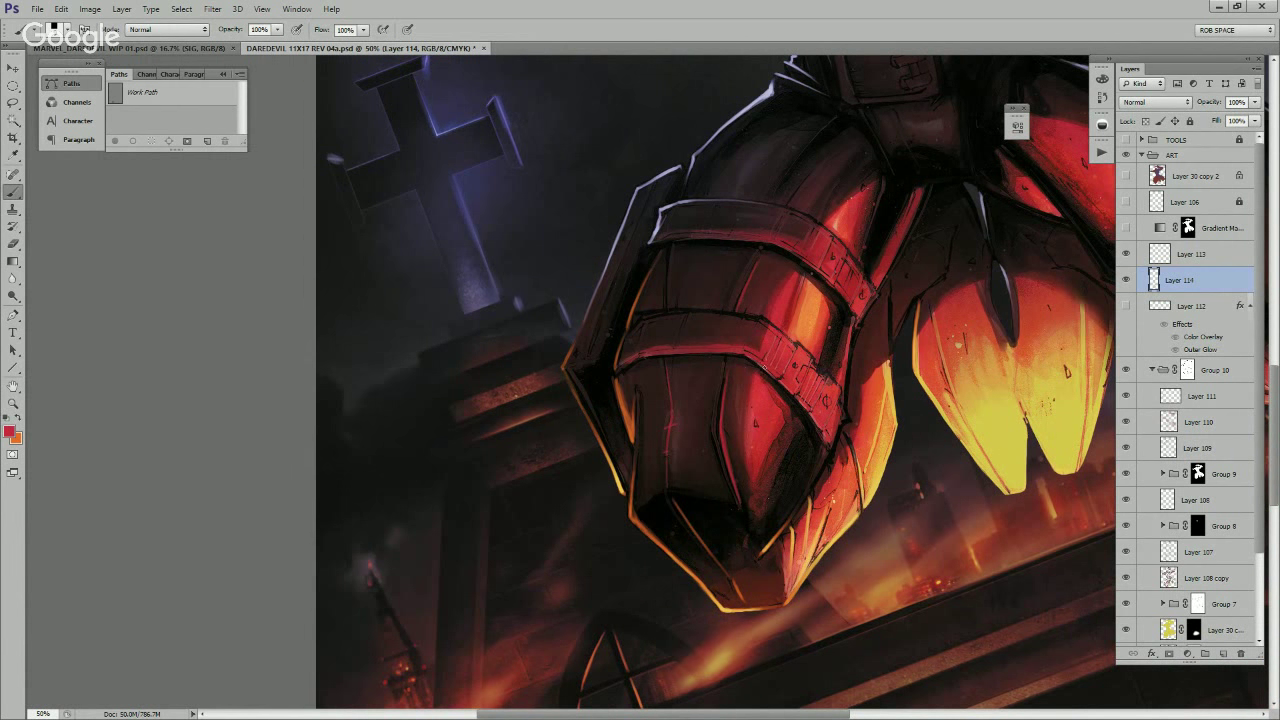
Step: Paint thin red highlights on the seams between the forward leg's two straps and along the lower strap's bottom edge
{"action": "scroll", "coordinate": [786, 356], "scroll_direction": "up", "scroll_amount": 2}
{"action": "scroll", "coordinate": [700, 365], "scroll_direction": "right", "scroll_amount": 1}
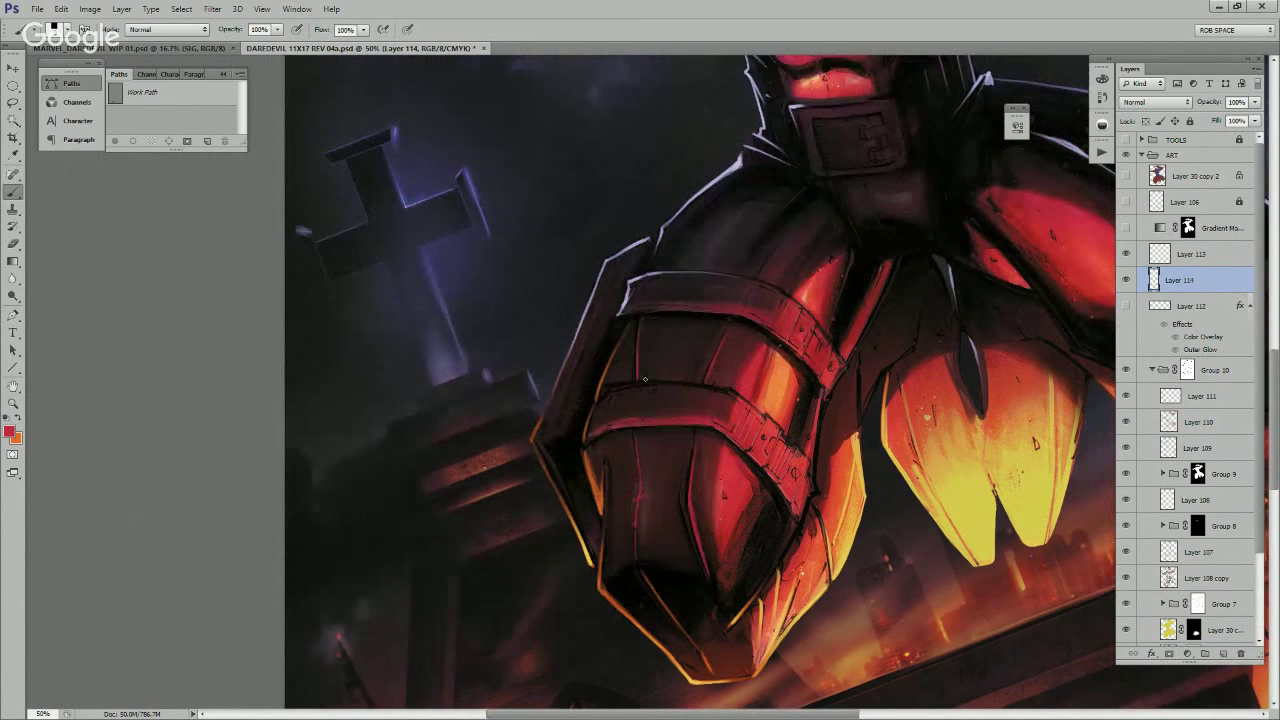
{"action": "left_click_drag", "start_coordinate": [846, 387], "coordinate": [948, 377]}
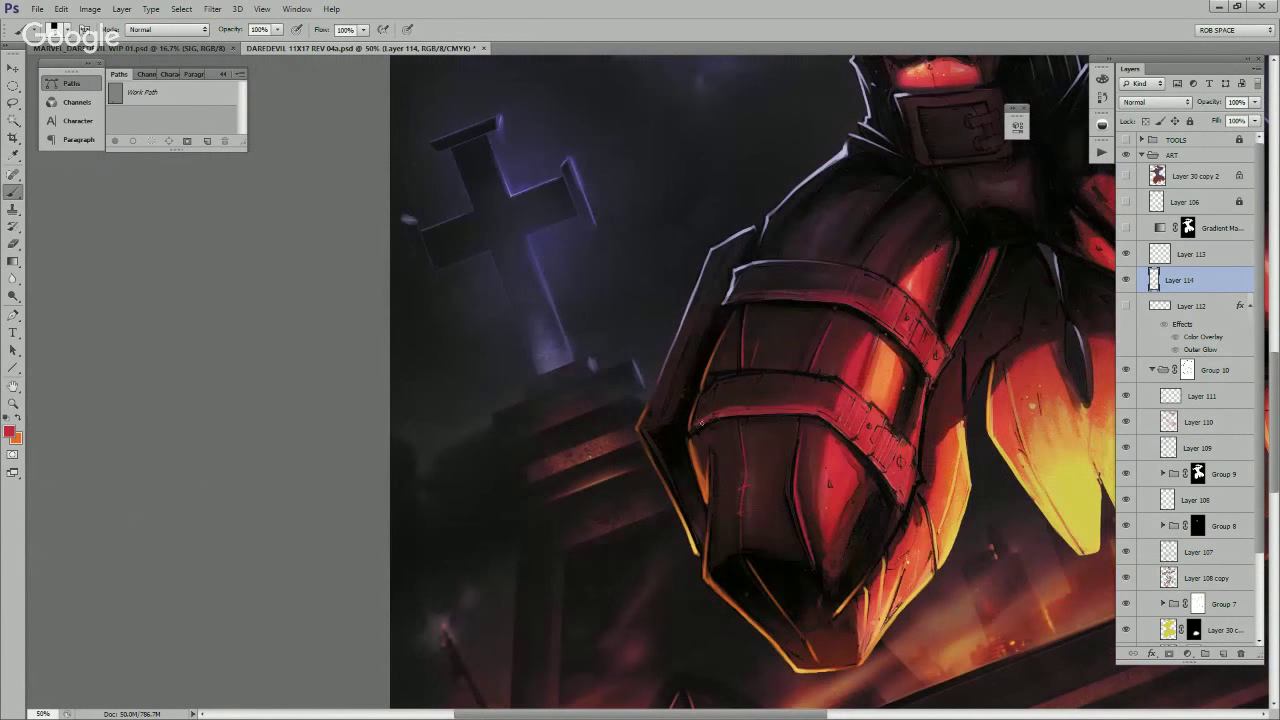
{"action": "left_click", "coordinate": [799, 434], "text": "ctrl"}
{"action": "left_click_drag", "start_coordinate": [886, 532], "coordinate": [329, 566]}
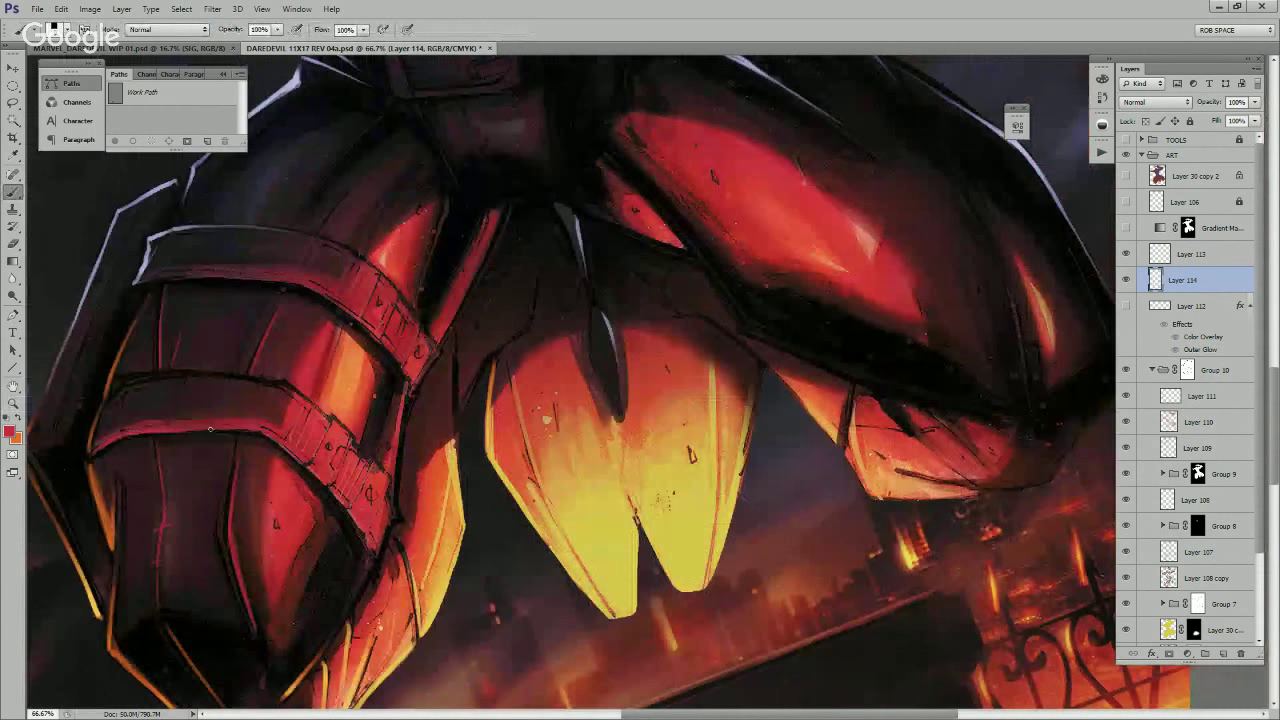
{"action": "mouse_move", "coordinate": [210, 428]}
{"action": "left_mouse_down"}
{"action": "mouse_move", "coordinate": [260, 430]}
{"action": "mouse_move", "coordinate": [442, 206]}
{"action": "mouse_move", "coordinate": [434, 257]}
{"action": "mouse_move", "coordinate": [694, 471]}
{"action": "mouse_move", "coordinate": [737, 535]}
{"action": "mouse_move", "coordinate": [748, 408]}
{"action": "left_mouse_up"}
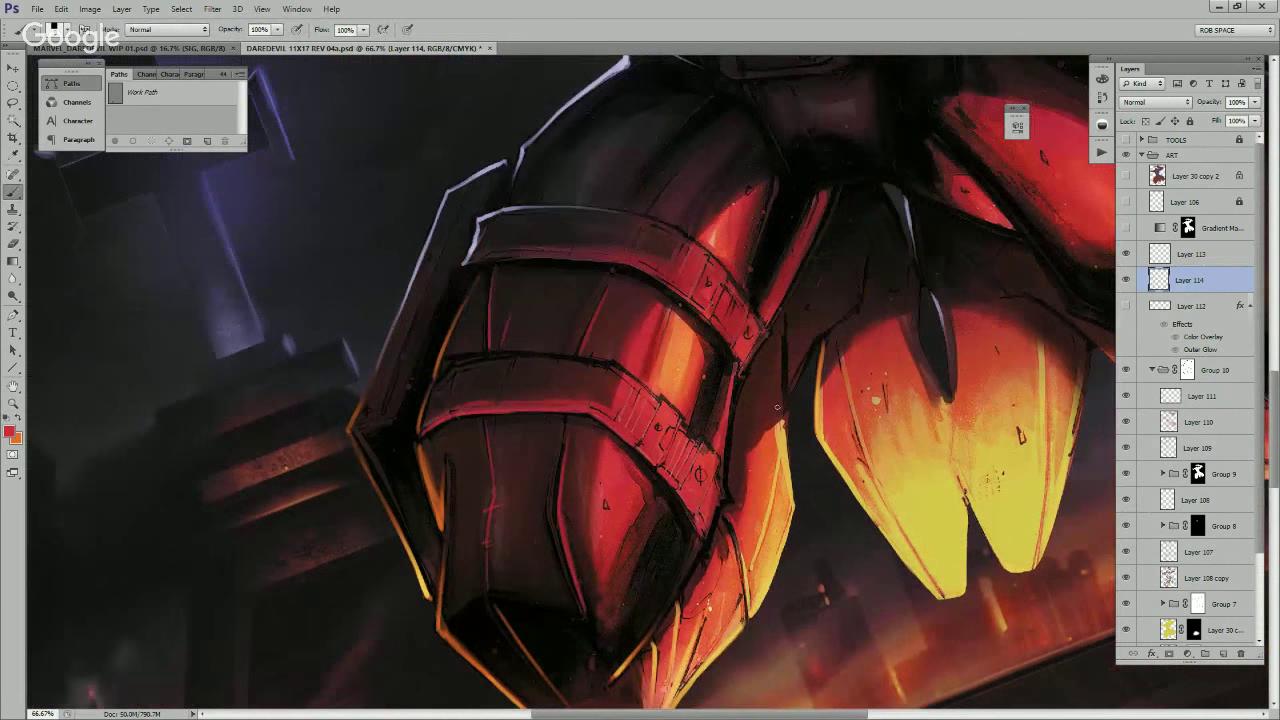
Step: Paint yellow-orange rim strokes along the forward leg's inner edge and the adjoining fold beside the glowing boot soles
{"action": "key", "text": "x"}
{"action": "left_click_drag", "start_coordinate": [785, 338], "coordinate": [785, 428]}
{"action": "left_click_drag", "start_coordinate": [785, 362], "coordinate": [785, 448]}
{"action": "left_click_drag", "start_coordinate": [784, 402], "coordinate": [785, 453]}
{"action": "left_click_drag", "start_coordinate": [837, 390], "coordinate": [827, 324]}
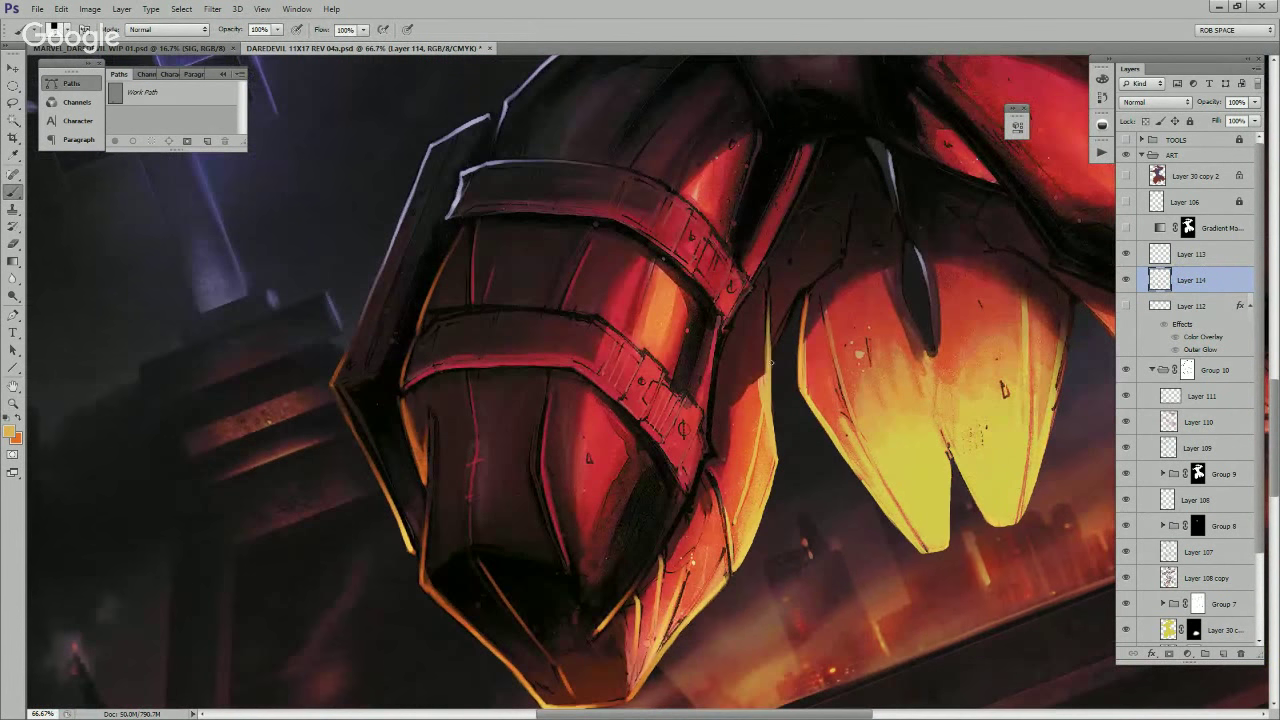
{"action": "mouse_move", "coordinate": [771, 332]}
{"action": "left_mouse_down"}
{"action": "mouse_move", "coordinate": [770, 372]}
{"action": "mouse_move", "coordinate": [798, 294]}
{"action": "left_mouse_up"}
{"action": "key", "text": "x"}
{"action": "left_click", "coordinate": [776, 340], "text": "alt"}
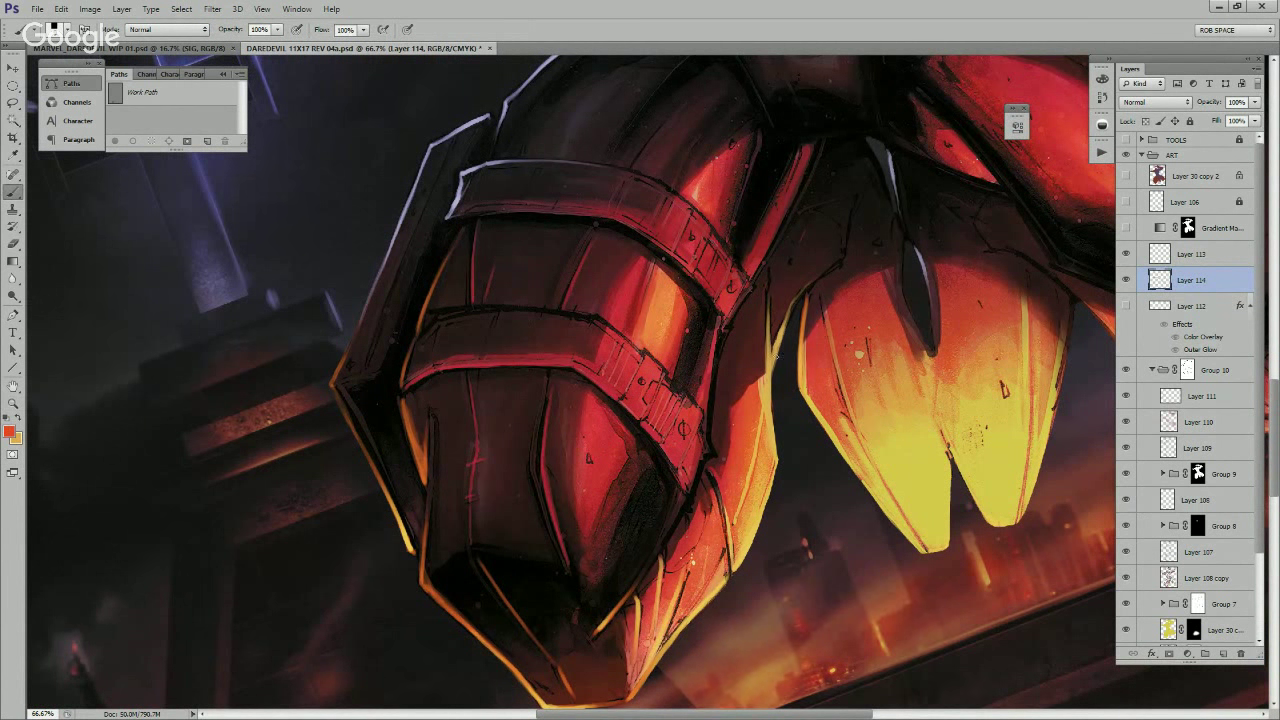
{"action": "left_click_drag", "start_coordinate": [833, 267], "coordinate": [797, 301]}
{"action": "left_click_drag", "start_coordinate": [777, 400], "coordinate": [796, 306]}
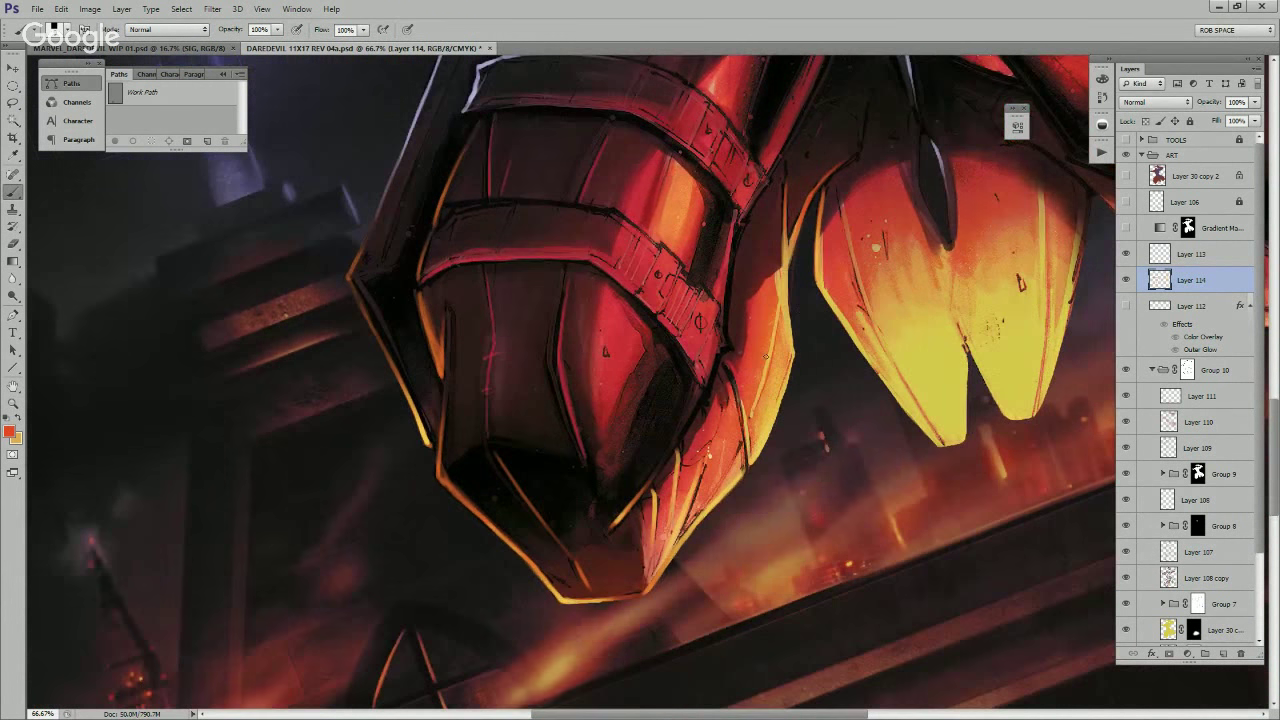
{"action": "left_click_drag", "start_coordinate": [755, 345], "coordinate": [697, 457]}
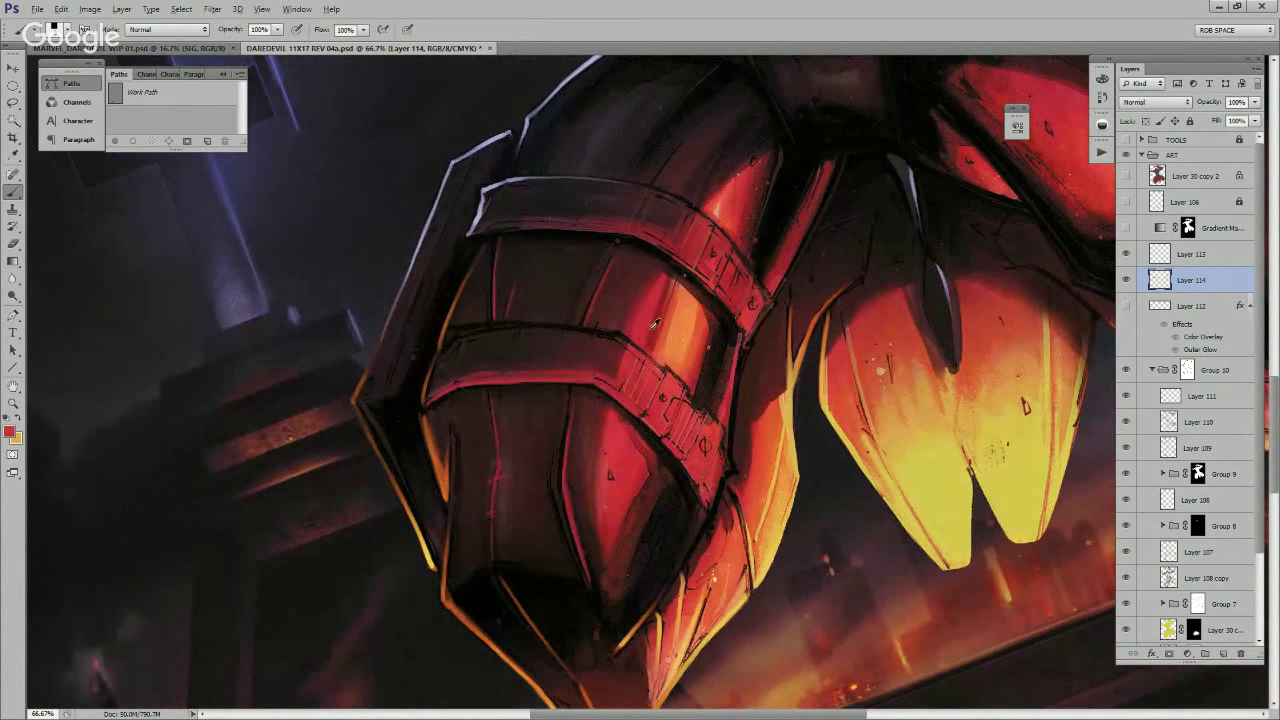
Step: Paint thin red highlights along the upper strap's bottom edge and on the thigh creases above it
{"action": "left_click_drag", "start_coordinate": [655, 323], "coordinate": [683, 437]}
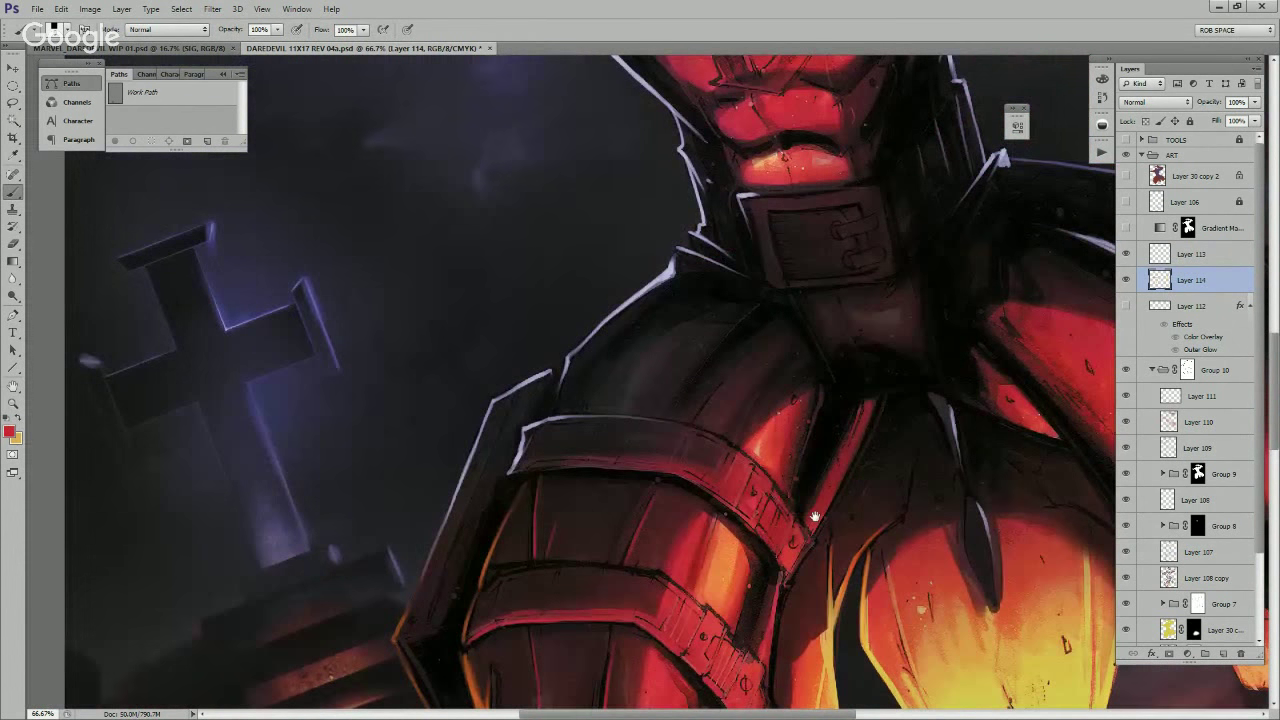
{"action": "right_click", "coordinate": [687, 437]}
{"action": "left_click", "coordinate": [676, 440]}
{"action": "left_click_drag", "start_coordinate": [684, 437], "coordinate": [673, 460]}
{"action": "left_click_drag", "start_coordinate": [711, 401], "coordinate": [728, 383]}
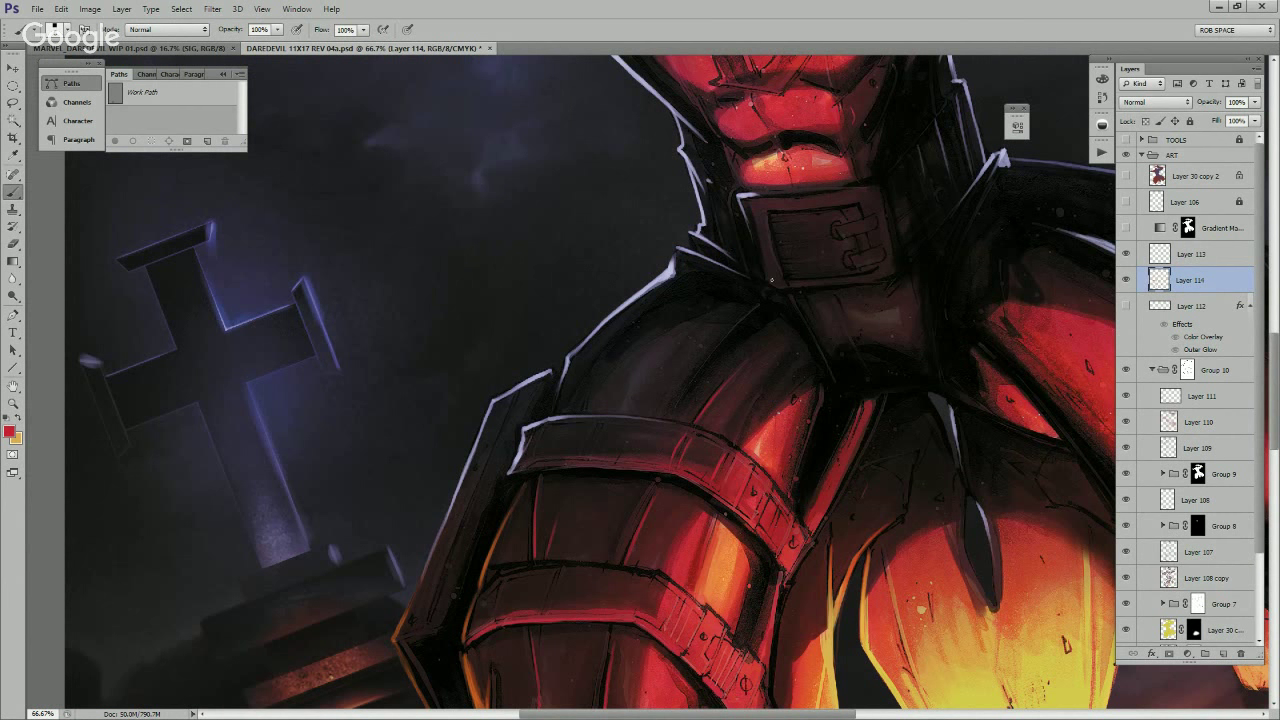
Step: Paint thin red highlights along the belt buckle's outer edges and on its clasp details
{"action": "left_click_drag", "start_coordinate": [877, 283], "coordinate": [717, 397]}
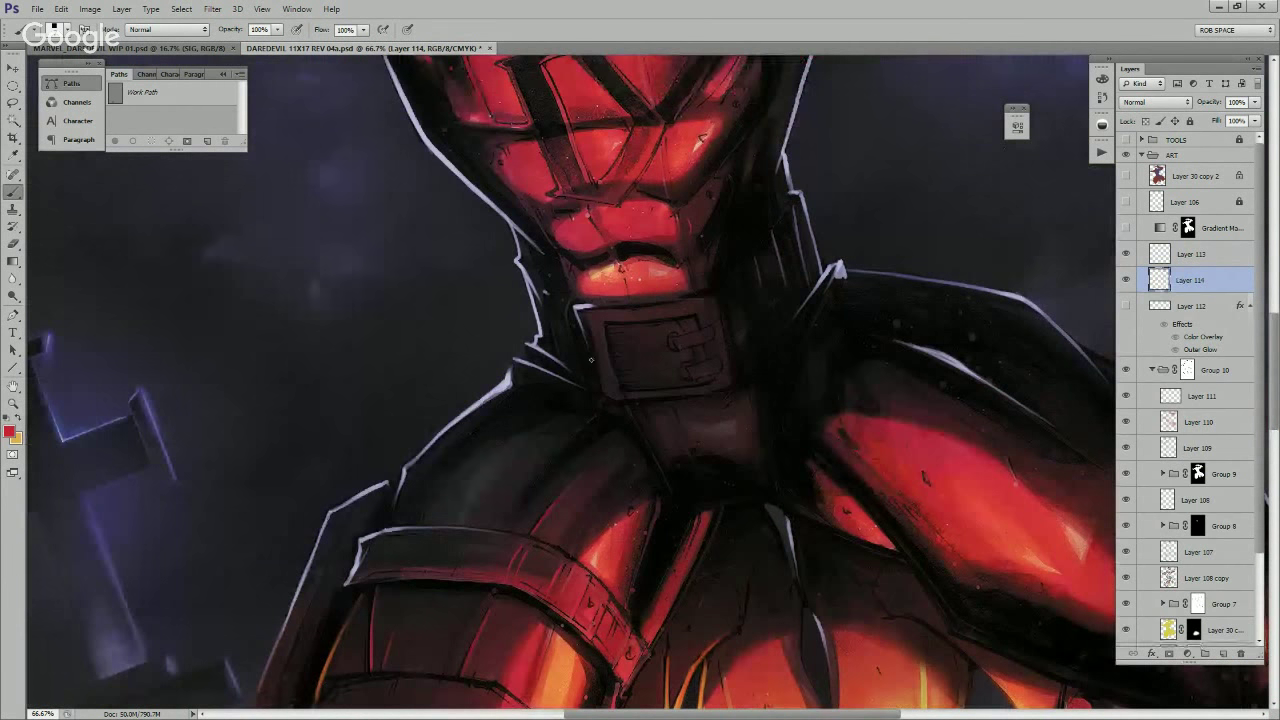
{"action": "mouse_move", "coordinate": [604, 389]}
{"action": "left_mouse_down"}
{"action": "mouse_move", "coordinate": [676, 428]}
{"action": "mouse_move", "coordinate": [832, 505]}
{"action": "mouse_move", "coordinate": [870, 507]}
{"action": "mouse_move", "coordinate": [841, 512]}
{"action": "mouse_move", "coordinate": [890, 513]}
{"action": "left_mouse_up"}
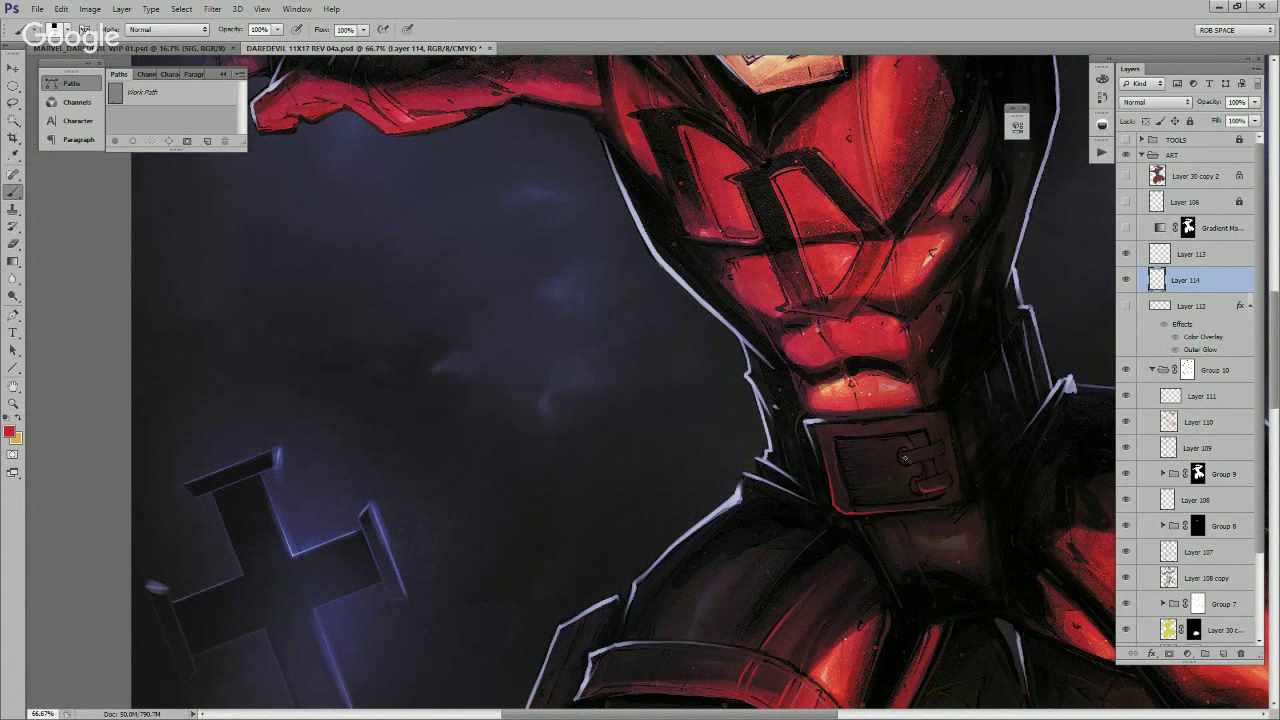
Step: Toggle Layer 114 to compare the artwork with and without the red highlights, leaving the layer hidden
{"action": "key", "text": "z"}
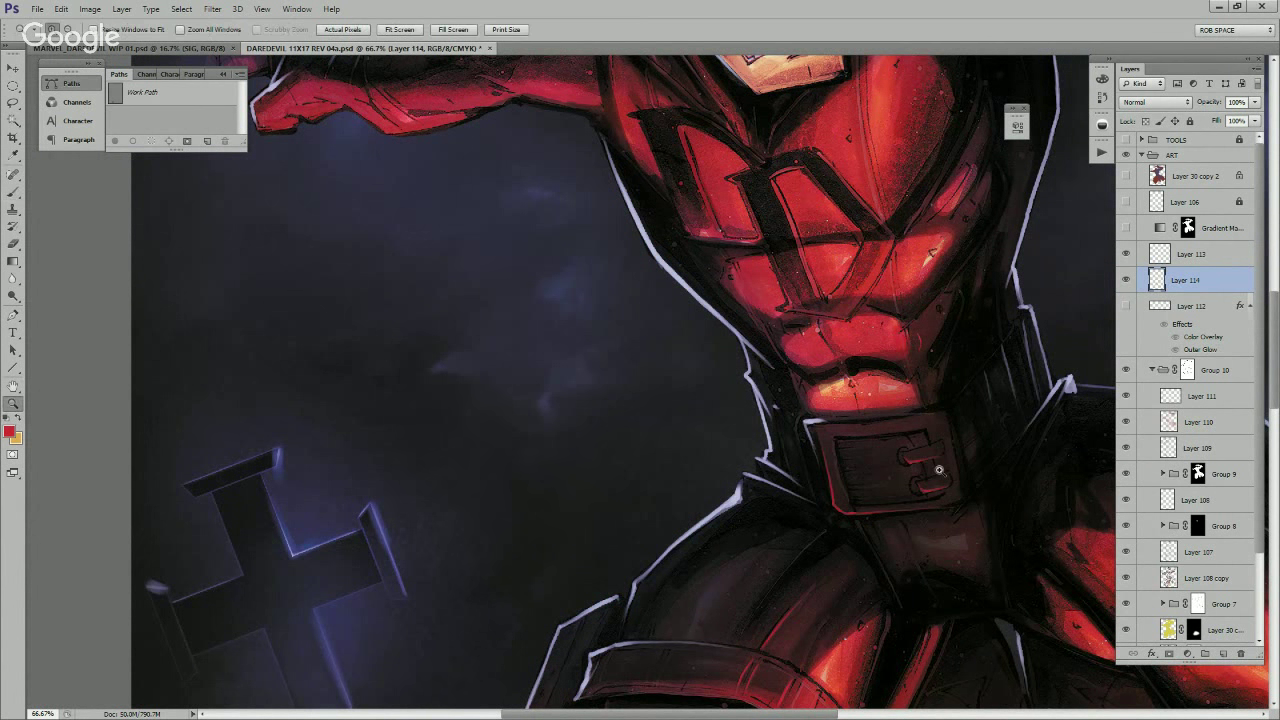
{"action": "left_click", "coordinate": [929, 496], "text": "alt"}
{"action": "left_click", "coordinate": [929, 505], "text": "alt"}
{"action": "left_click", "coordinate": [928, 515], "text": "alt"}
{"action": "left_click_drag", "start_coordinate": [993, 557], "coordinate": [840, 322]}
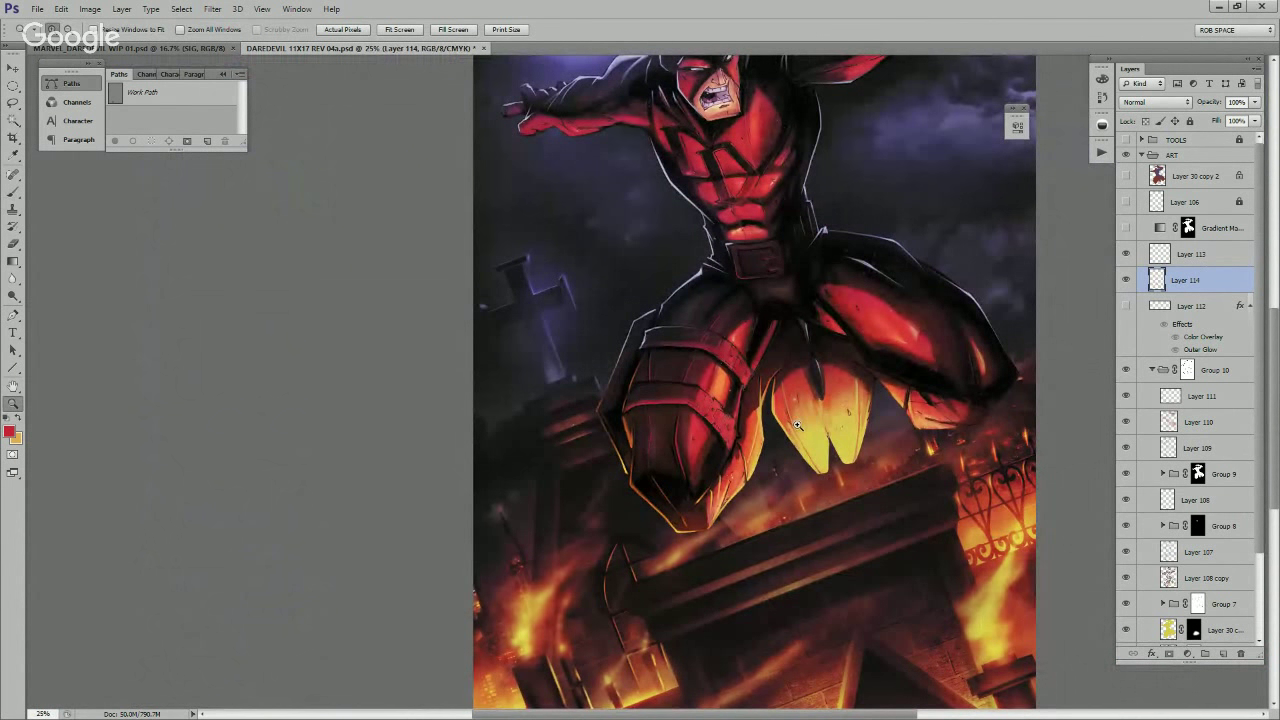
{"action": "left_click", "coordinate": [1126, 279]}
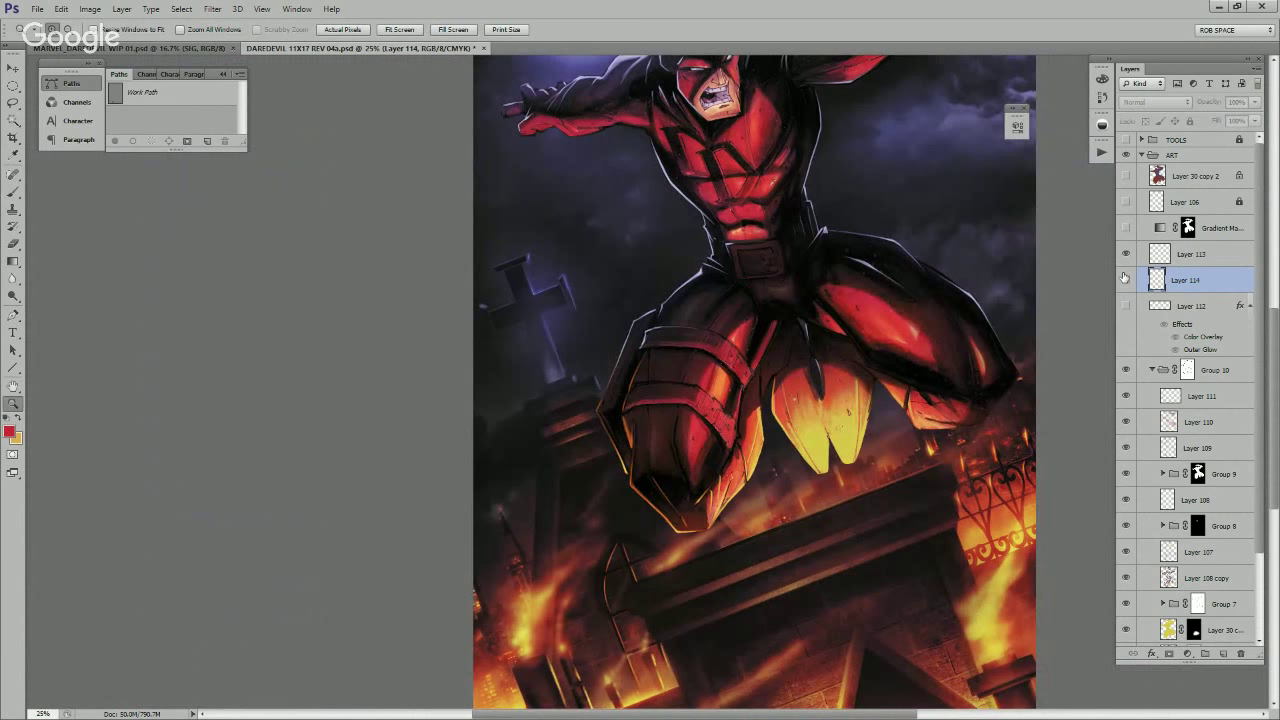
{"action": "left_click", "coordinate": [1126, 279]}
{"action": "left_click", "coordinate": [1126, 279]}
Step: Create a new layer above Layer 114 and switch to a different, broader brush preset for the leg highlights
{"action": "key", "text": "ctrl+shift+alt+n"}
{"action": "key", "text": "b"}
{"action": "right_click", "coordinate": [720, 418]}
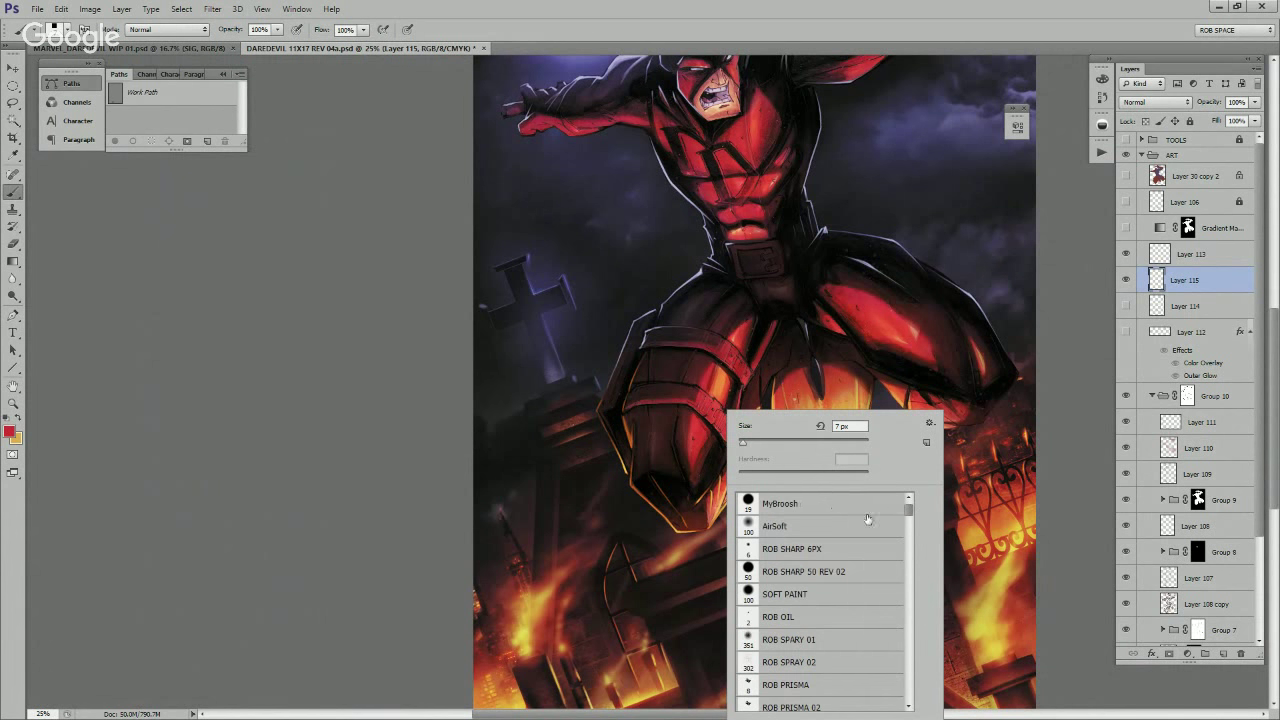
{"action": "scroll", "coordinate": [910, 530], "scroll_direction": "up", "scroll_amount": 5}
{"action": "left_click", "coordinate": [803, 510]}
{"action": "left_click", "coordinate": [690, 440]}
{"action": "left_click", "coordinate": [690, 441], "text": "ctrl"}
{"action": "left_click", "coordinate": [690, 441], "text": "ctrl"}
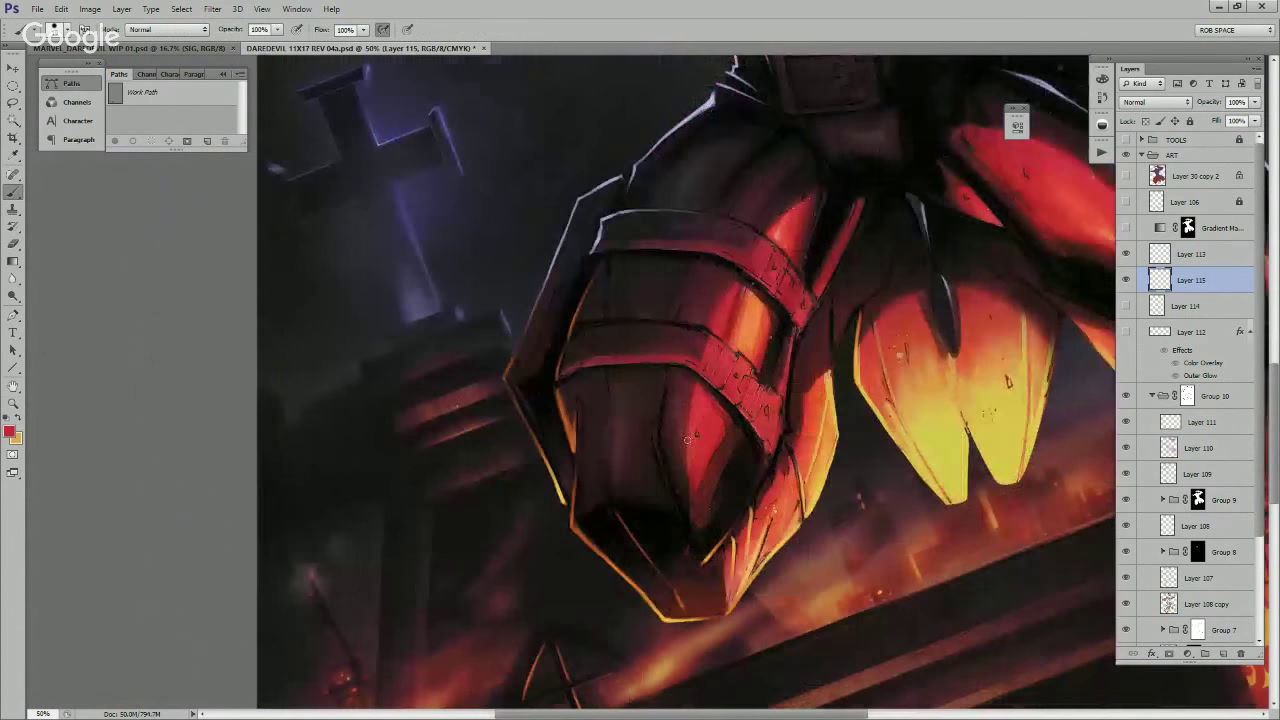
Step: Sample the leg's red and paint broader, softer highlights on the forward leg's seams and along its straps' lower edges
{"action": "left_click", "coordinate": [693, 425], "text": "alt"}
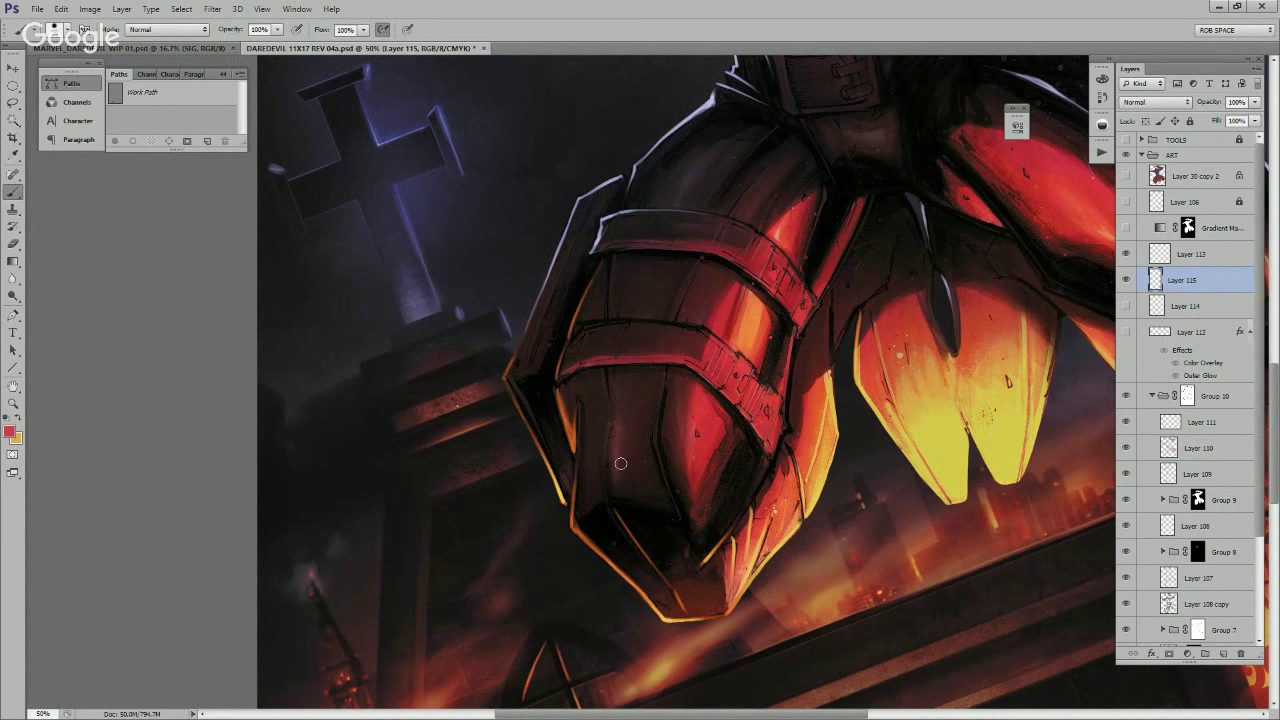
{"action": "left_click_drag", "start_coordinate": [815, 376], "coordinate": [757, 488]}
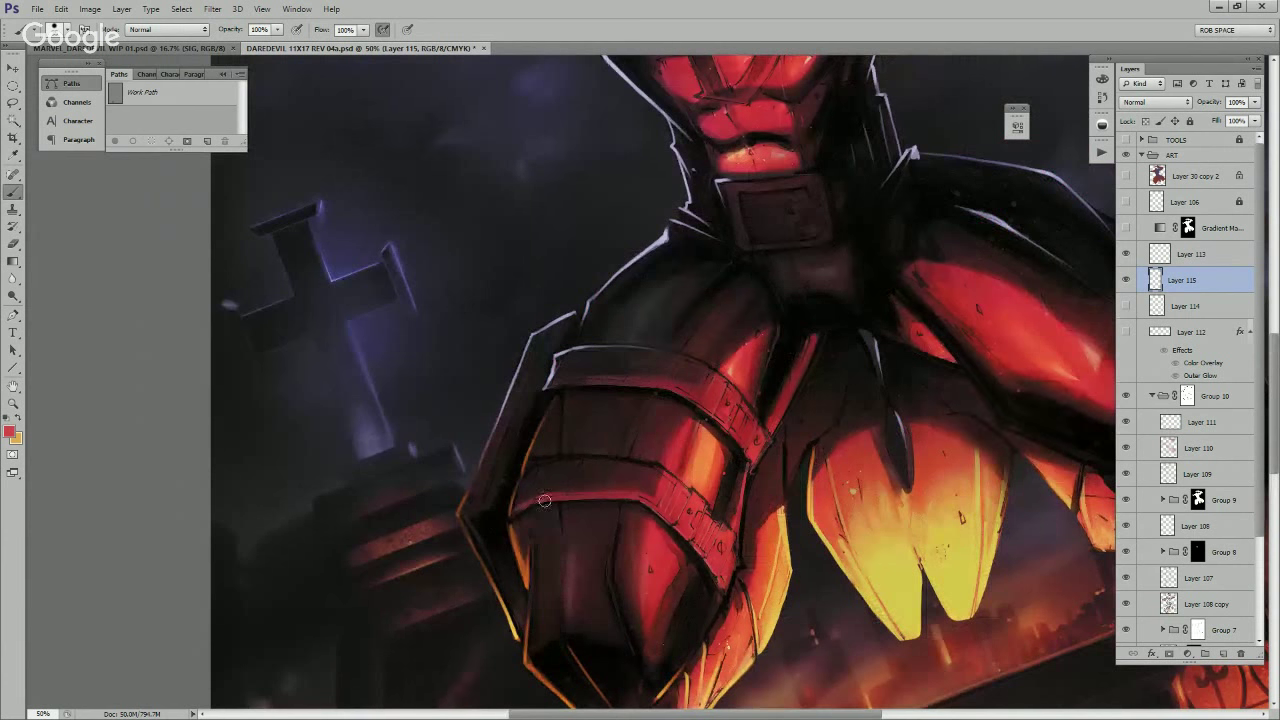
{"action": "left_click_drag", "start_coordinate": [551, 500], "coordinate": [654, 486]}
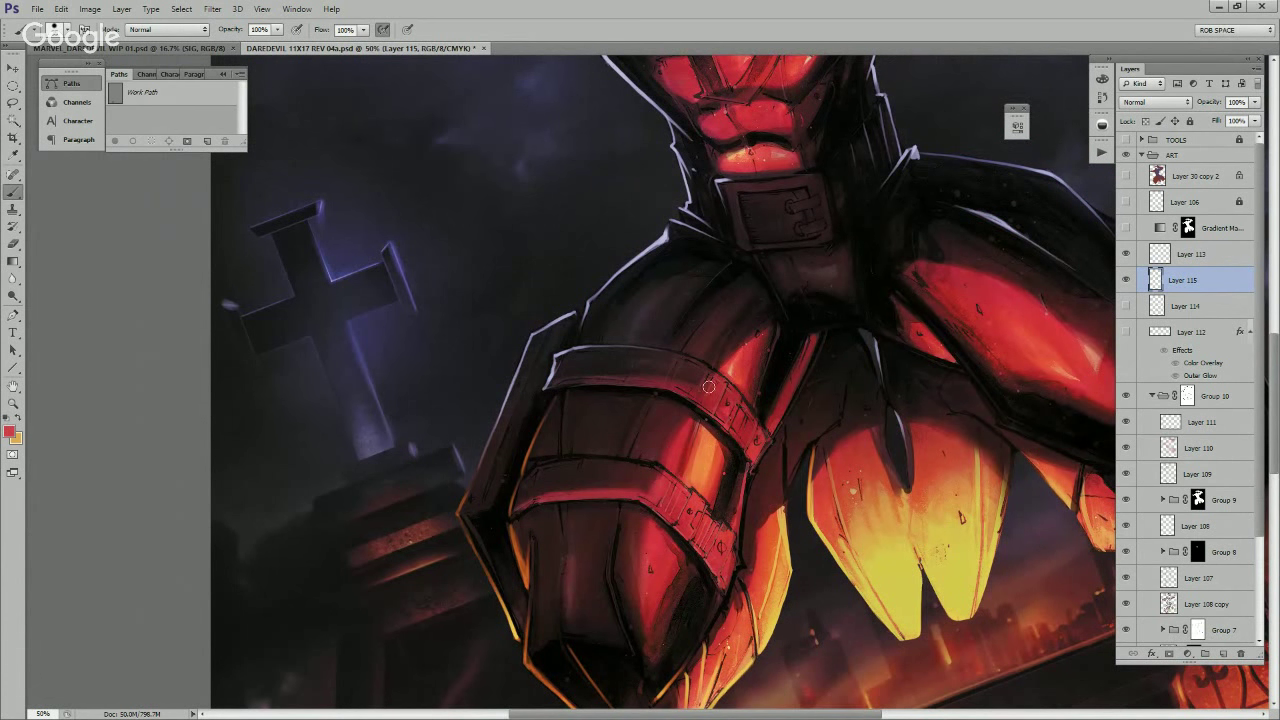
{"action": "mouse_move", "coordinate": [770, 325]}
{"action": "left_mouse_down"}
{"action": "mouse_move", "coordinate": [753, 389]}
{"action": "mouse_move", "coordinate": [650, 550]}
{"action": "left_mouse_up"}
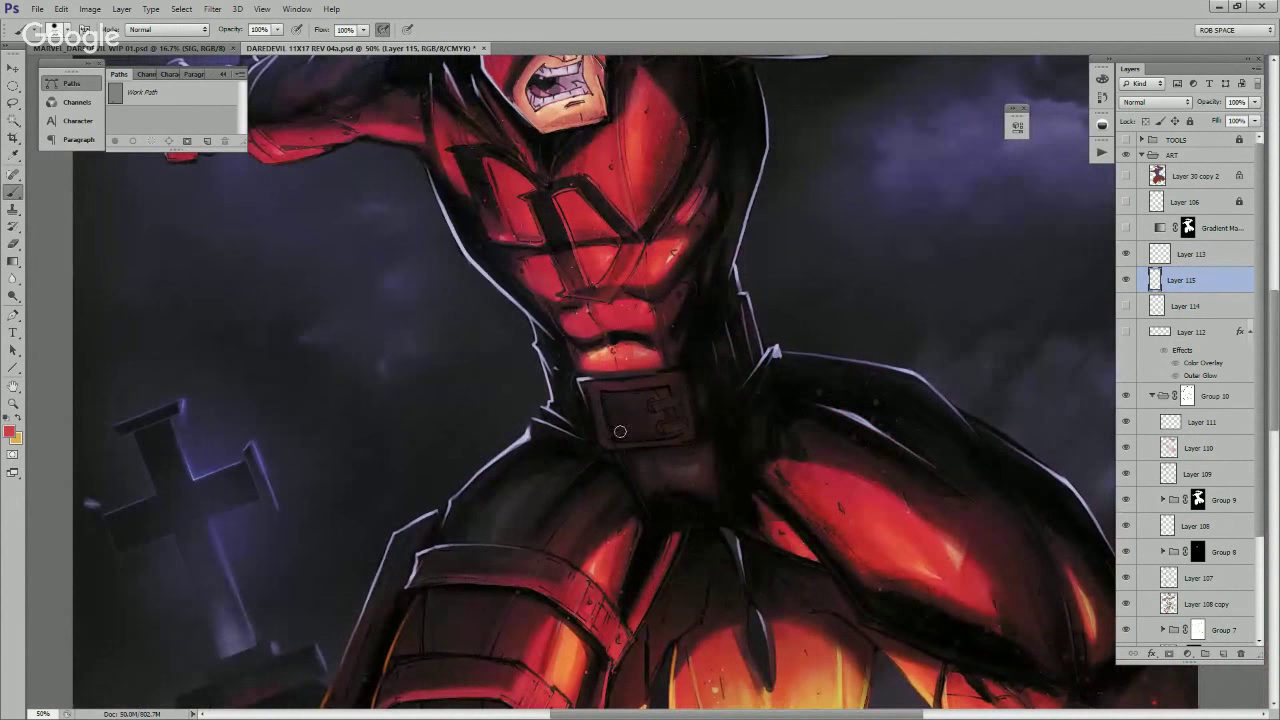
Step: Try an amber highlight stroke along the lower curve of the chest emblem's second D, and undo it
{"action": "mouse_move", "coordinate": [638, 366]}
{"action": "left_mouse_down"}
{"action": "mouse_move", "coordinate": [650, 437]}
{"action": "mouse_move", "coordinate": [664, 392]}
{"action": "mouse_move", "coordinate": [639, 381]}
{"action": "mouse_move", "coordinate": [656, 406]}
{"action": "left_mouse_up"}
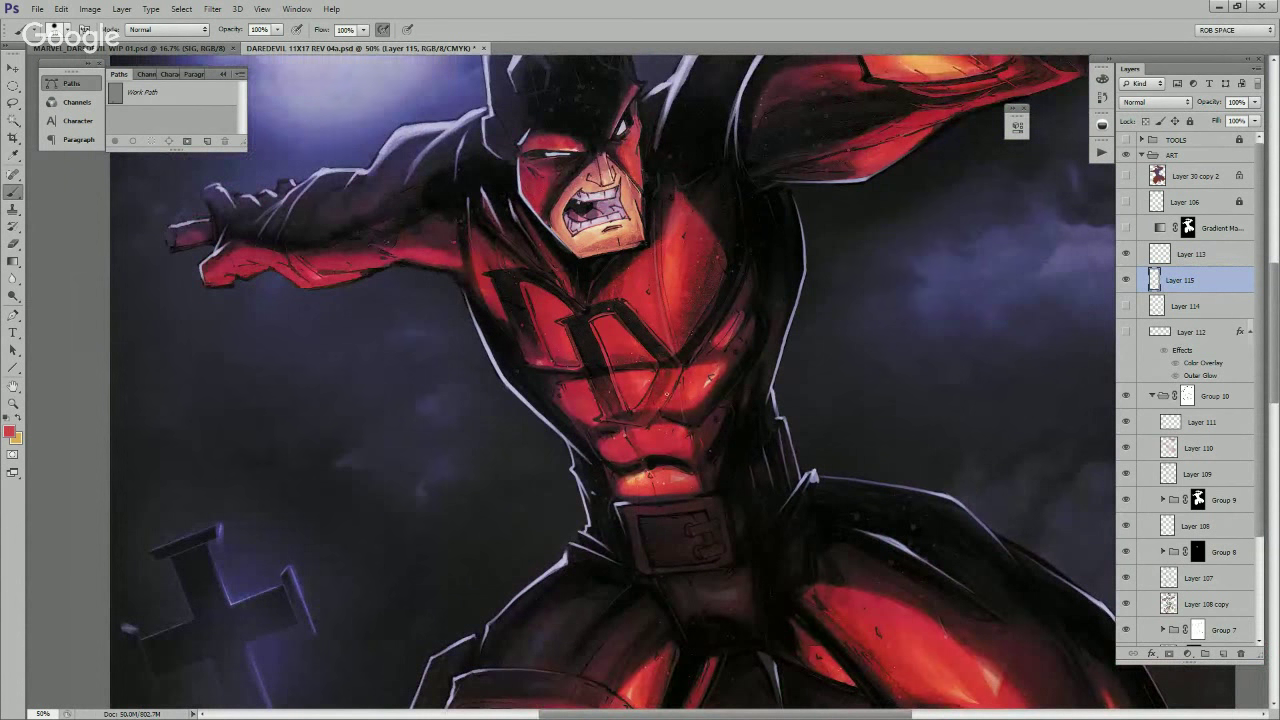
{"action": "left_click_drag", "start_coordinate": [684, 360], "coordinate": [681, 370]}
{"action": "key", "text": "x"}
{"action": "left_click_drag", "start_coordinate": [766, 609], "coordinate": [778, 583]}
{"action": "left_click_drag", "start_coordinate": [690, 347], "coordinate": [663, 394]}
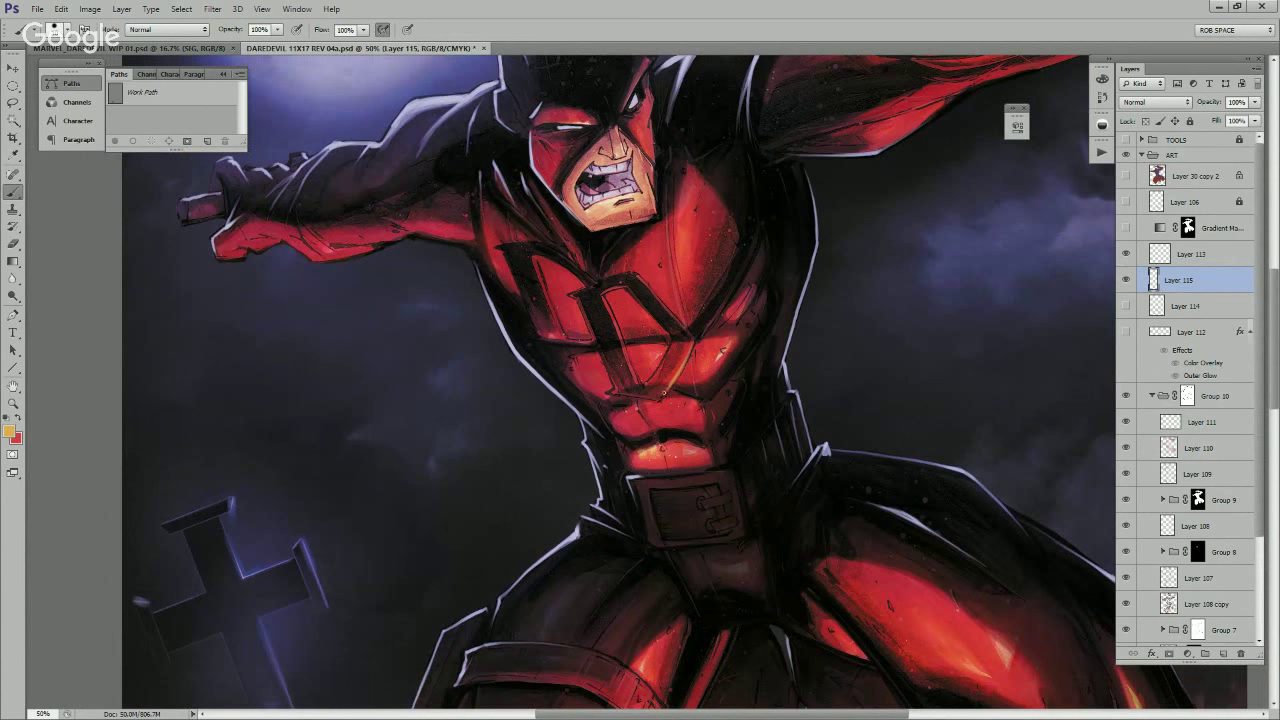
{"action": "key", "text": "ctrl+z"}
Step: Sample a burnt orange from the forward leg's lower rim and brighten the foreground color to ff7431
{"action": "scroll", "coordinate": [886, 337], "scroll_direction": "down", "scroll_amount": 8}
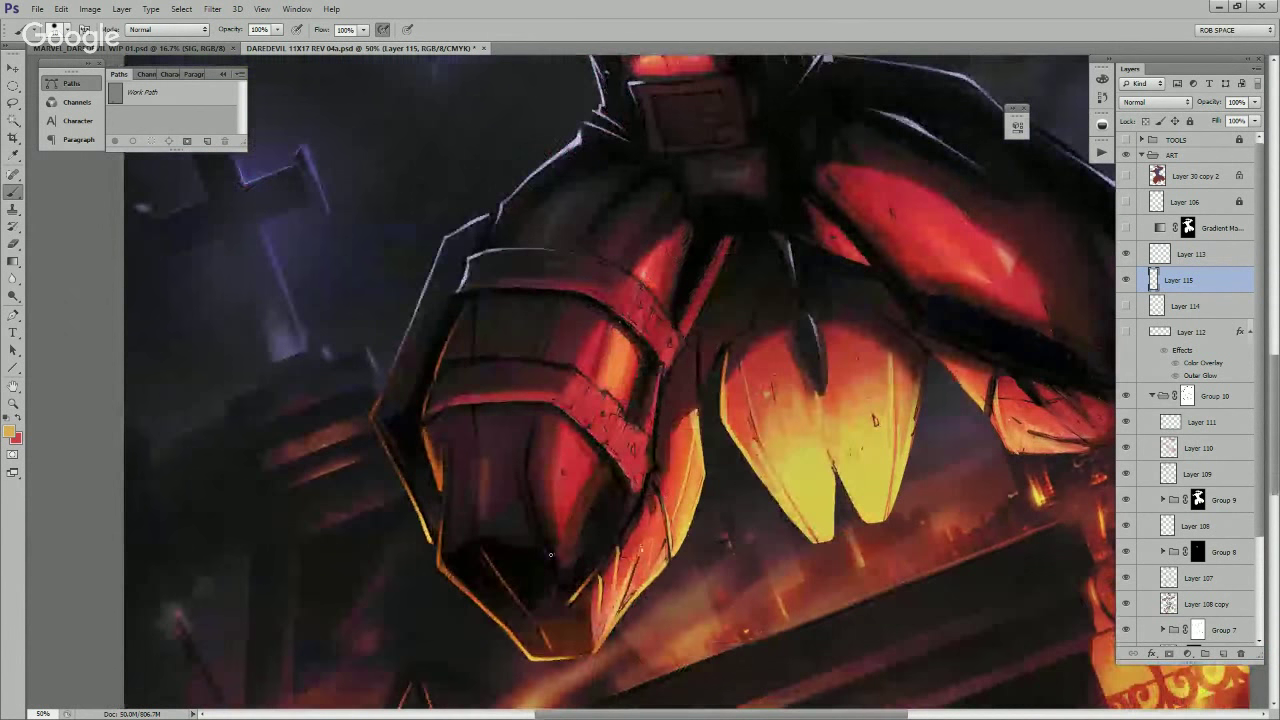
{"action": "scroll", "coordinate": [680, 340], "scroll_direction": "up", "scroll_amount": 8}
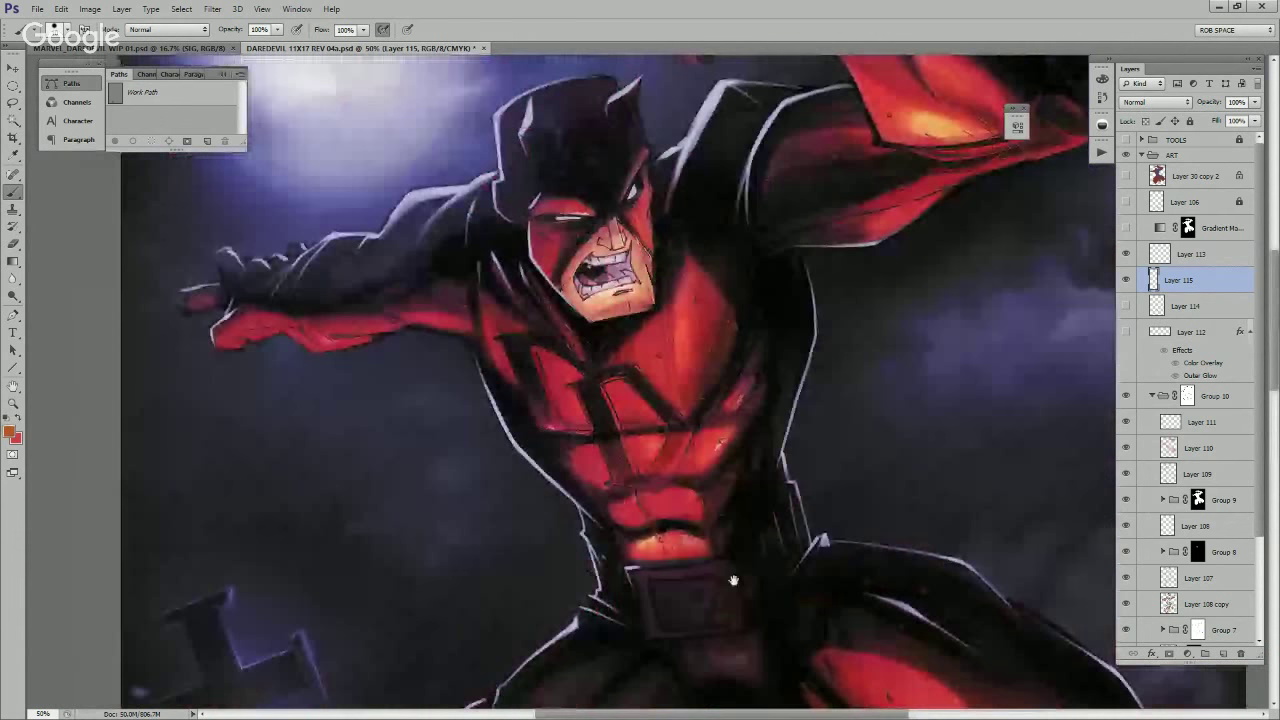
{"action": "left_click_drag", "start_coordinate": [716, 433], "coordinate": [809, 462]}
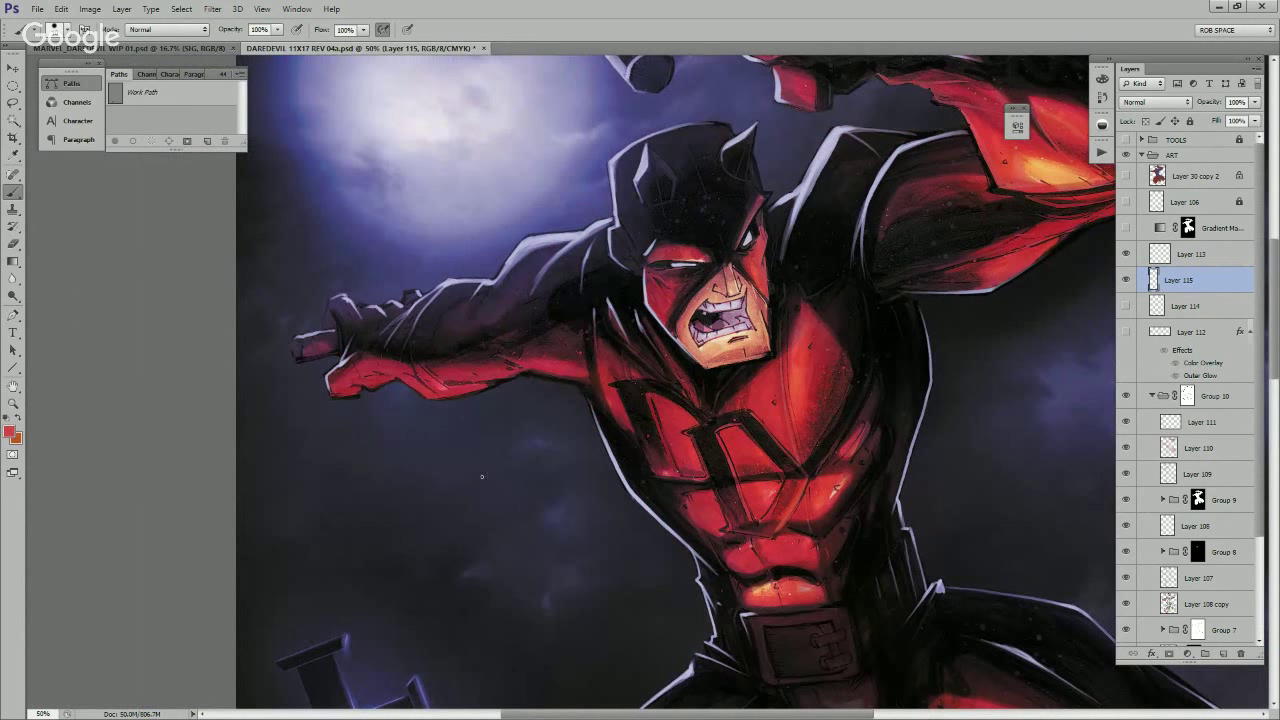
{"action": "left_click", "coordinate": [10, 433]}
{"action": "left_click_drag", "start_coordinate": [1031, 384], "coordinate": [1033, 365]}
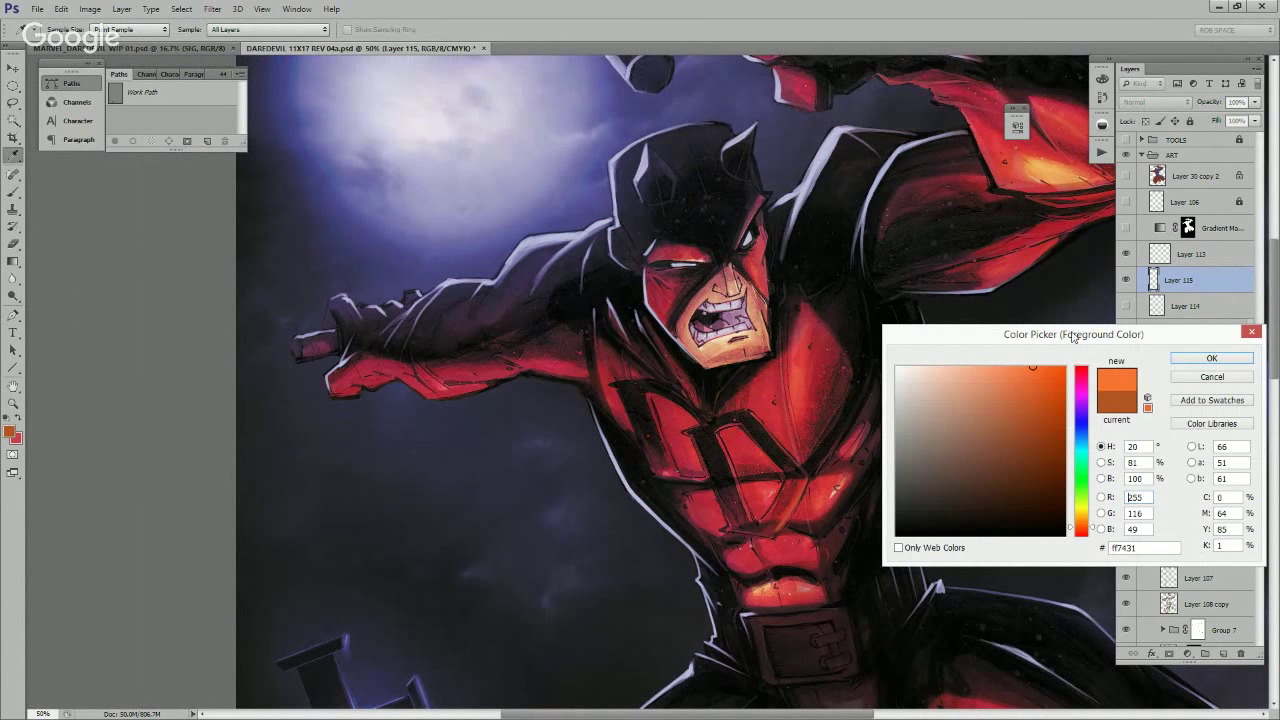
{"action": "left_click", "coordinate": [1177, 357]}
Step: Replace the red painting color with a warm yellow of hue 47° at full brightness
{"action": "key", "text": "x"}
{"action": "left_click", "coordinate": [8, 431]}
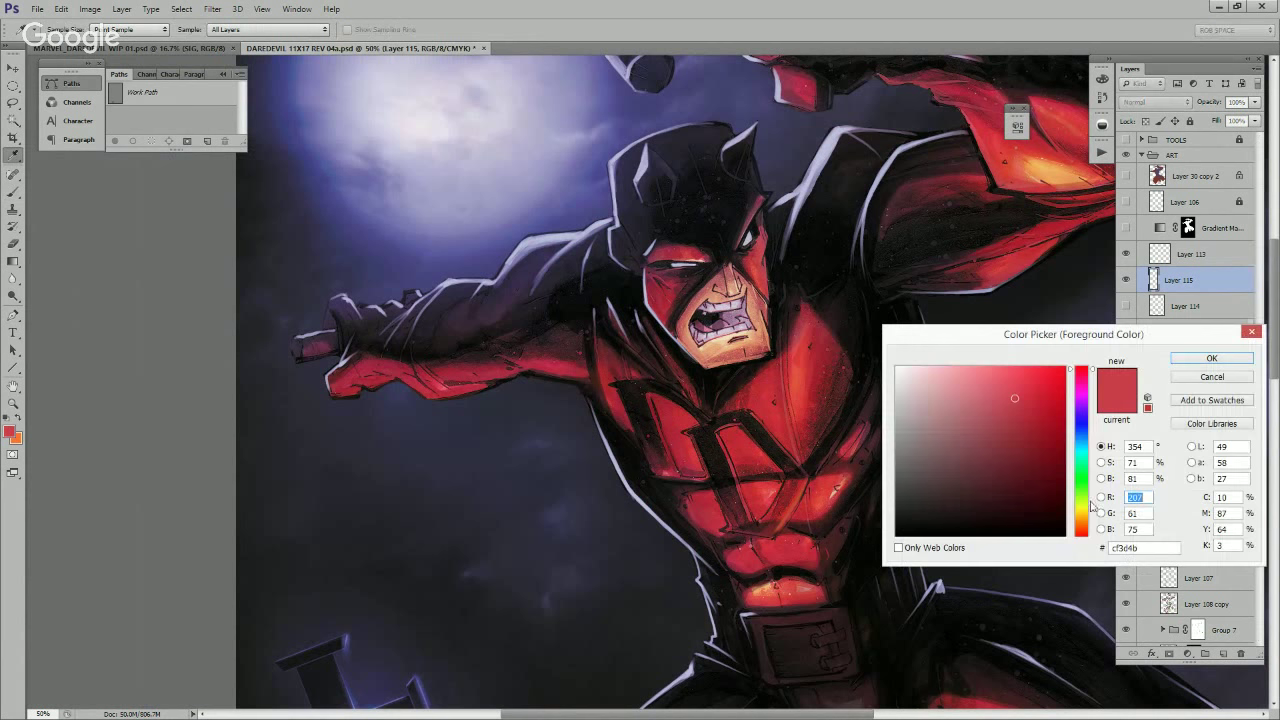
{"action": "left_click", "coordinate": [1085, 508]}
{"action": "left_click", "coordinate": [1080, 519]}
{"action": "left_click", "coordinate": [1041, 367]}
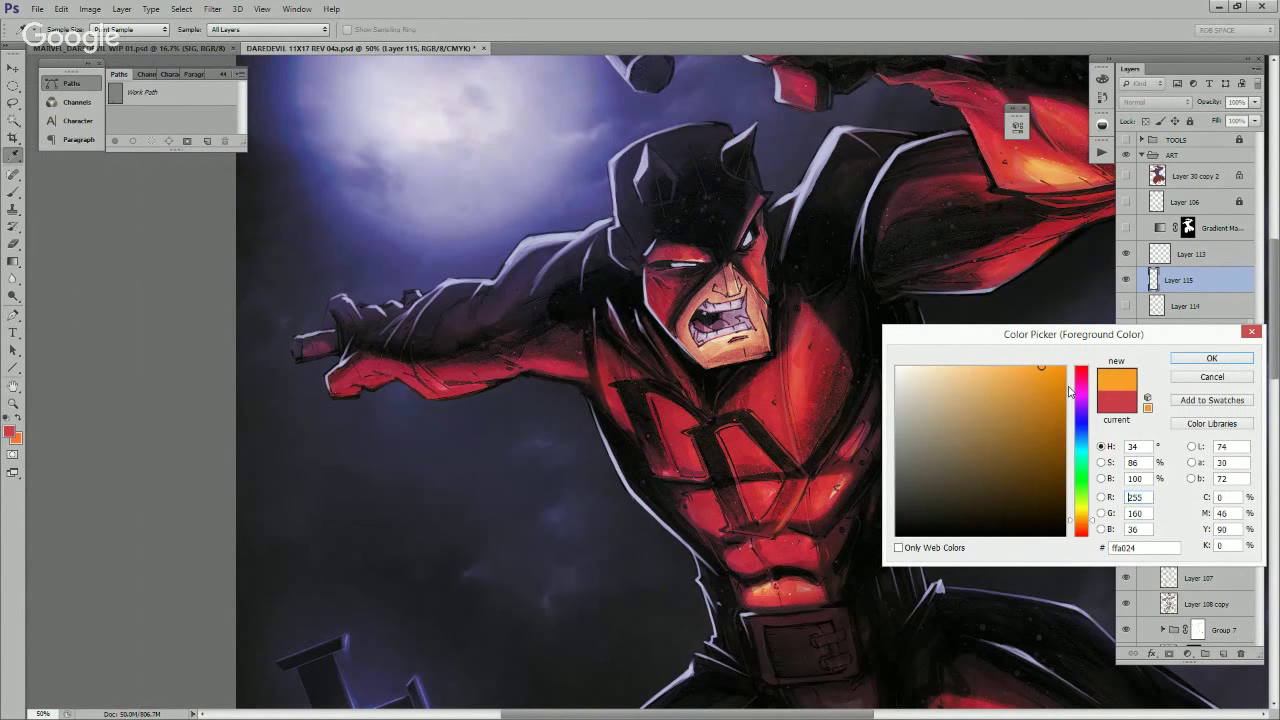
{"action": "left_click", "coordinate": [1084, 513]}
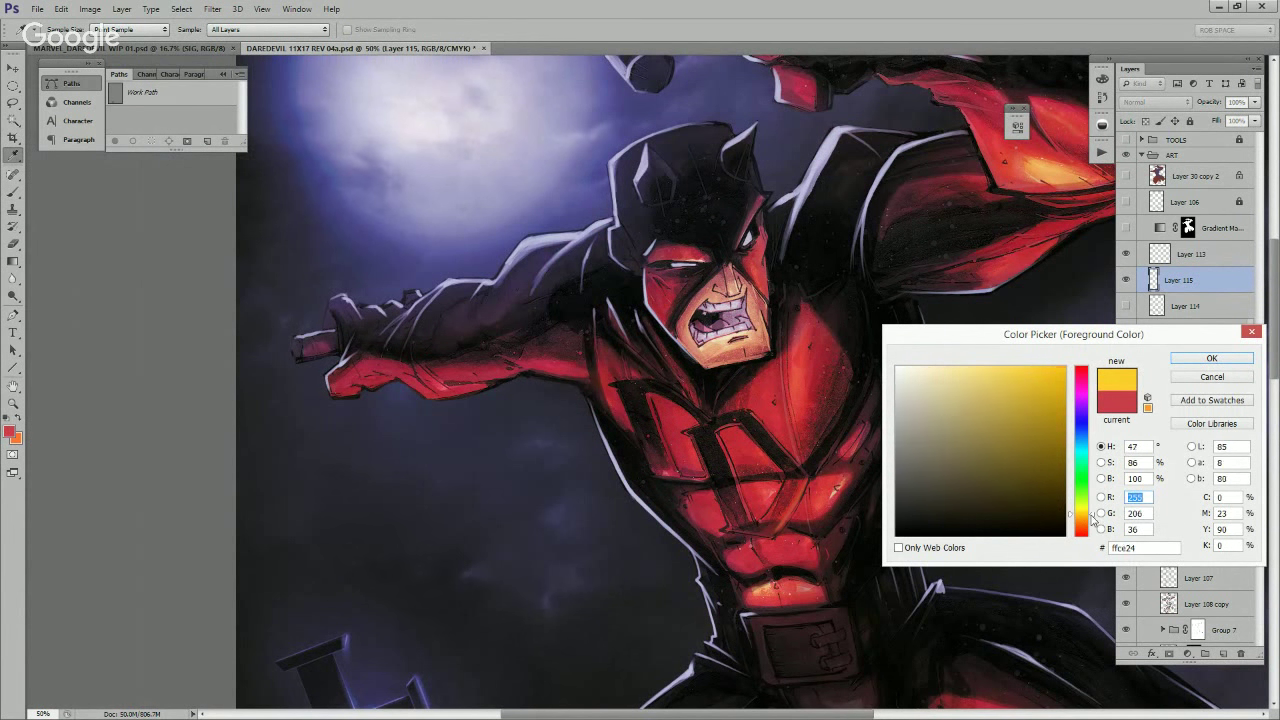
{"action": "left_click", "coordinate": [1026, 367]}
{"action": "left_click", "coordinate": [1211, 358]}
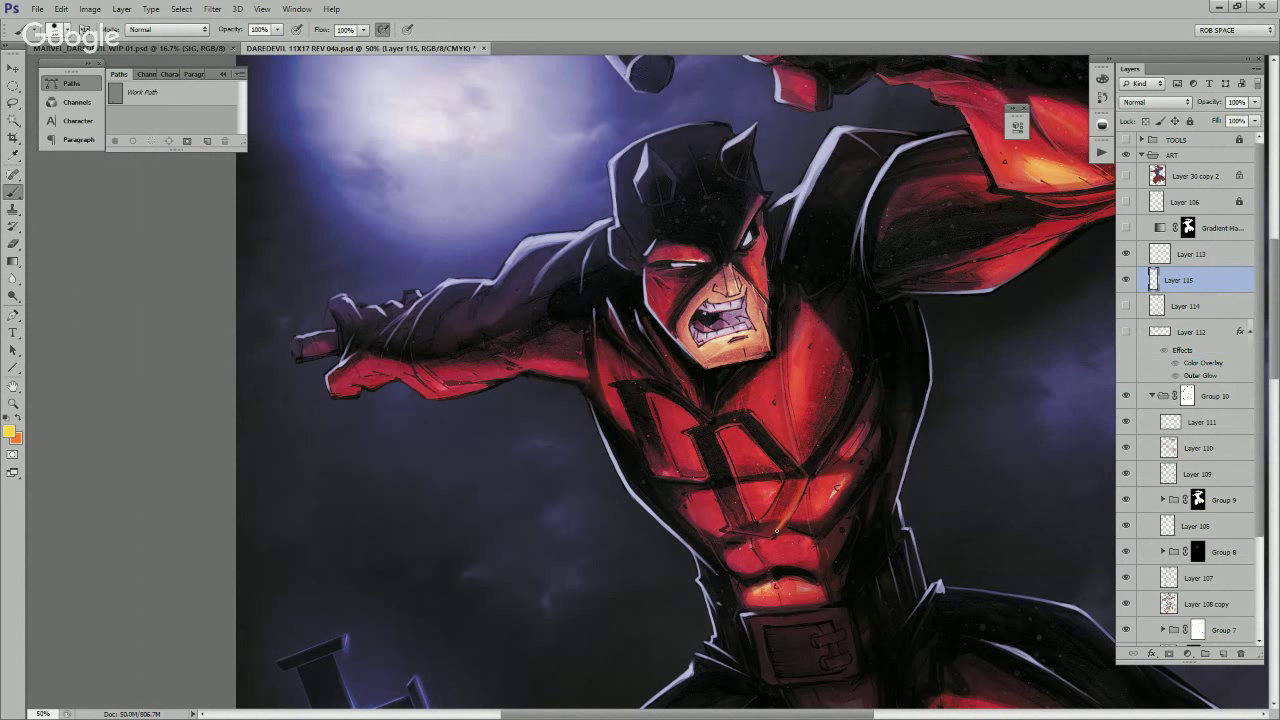
Step: Paint yellow and orange highlights on the inner stem and lower curve of the chest emblem's second D
{"action": "mouse_move", "coordinate": [790, 512]}
{"action": "left_mouse_down"}
{"action": "mouse_move", "coordinate": [776, 533]}
{"action": "mouse_move", "coordinate": [869, 458]}
{"action": "left_mouse_up"}
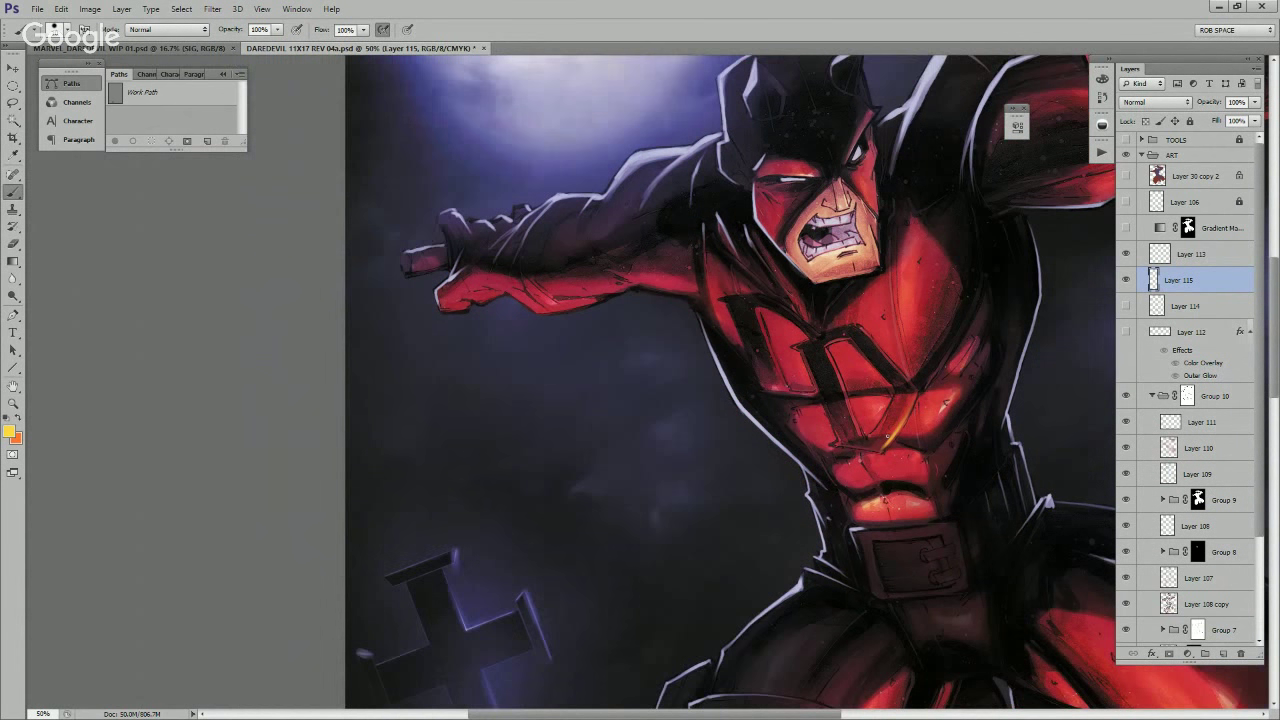
{"action": "mouse_move", "coordinate": [902, 413]}
{"action": "left_mouse_down"}
{"action": "mouse_move", "coordinate": [735, 418]}
{"action": "mouse_move", "coordinate": [691, 436]}
{"action": "left_mouse_up"}
{"action": "key", "text": "x"}
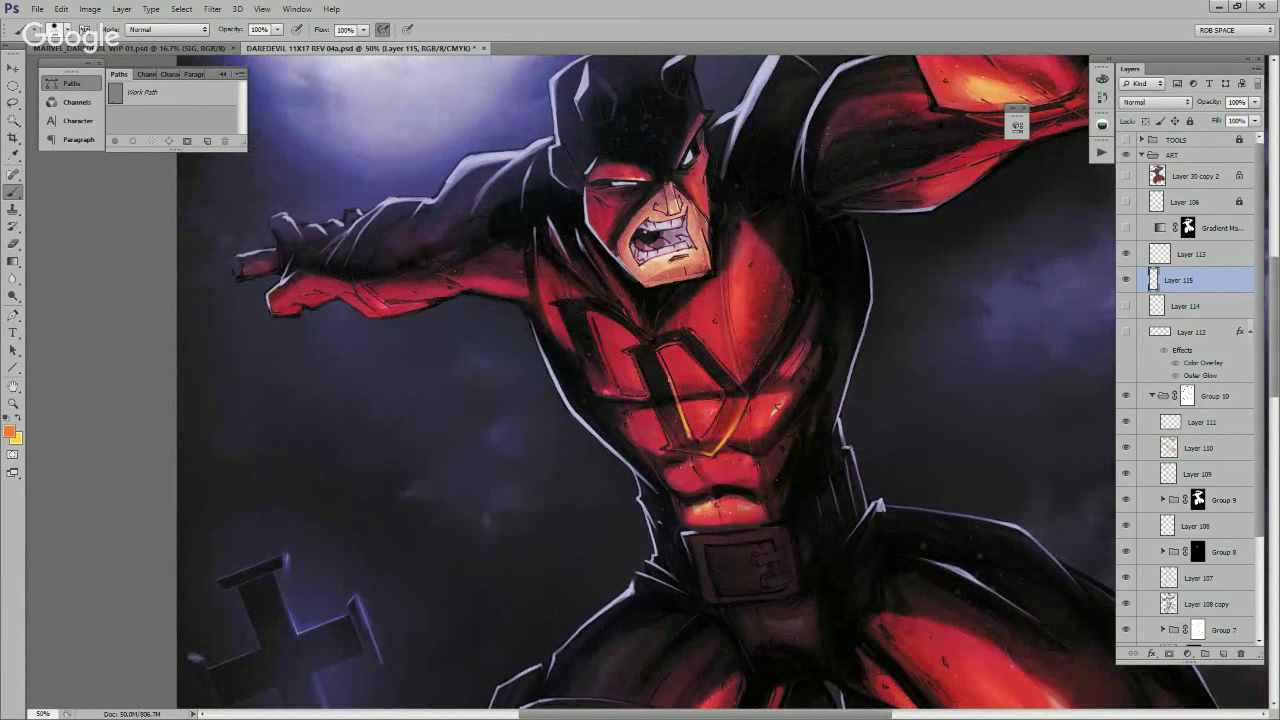
{"action": "key", "text": "x"}
{"action": "left_click_drag", "start_coordinate": [682, 415], "coordinate": [690, 436]}
{"action": "key", "text": "x"}
{"action": "left_click_drag", "start_coordinate": [748, 398], "coordinate": [853, 358]}
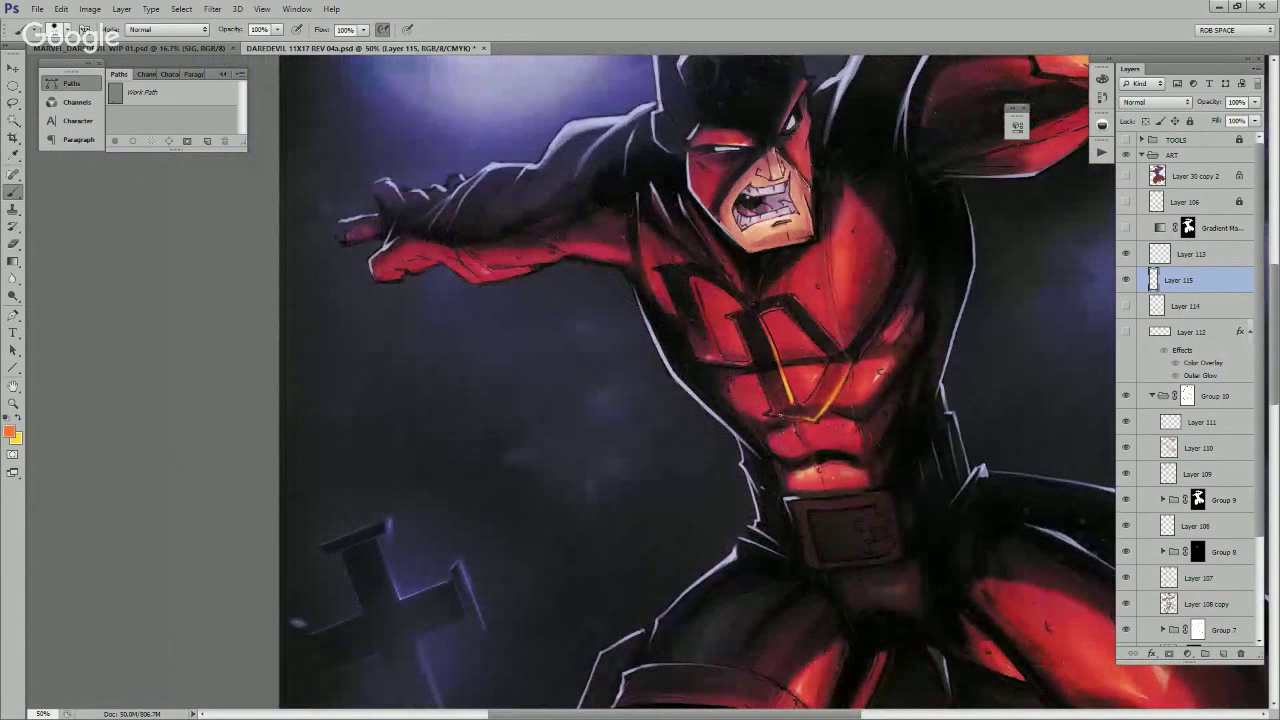
Step: Switch the eraser to the AirSoft preset and soften the lower ends of the second D's highlights
{"action": "key", "text": "e"}
{"action": "right_click", "coordinate": [802, 404]}
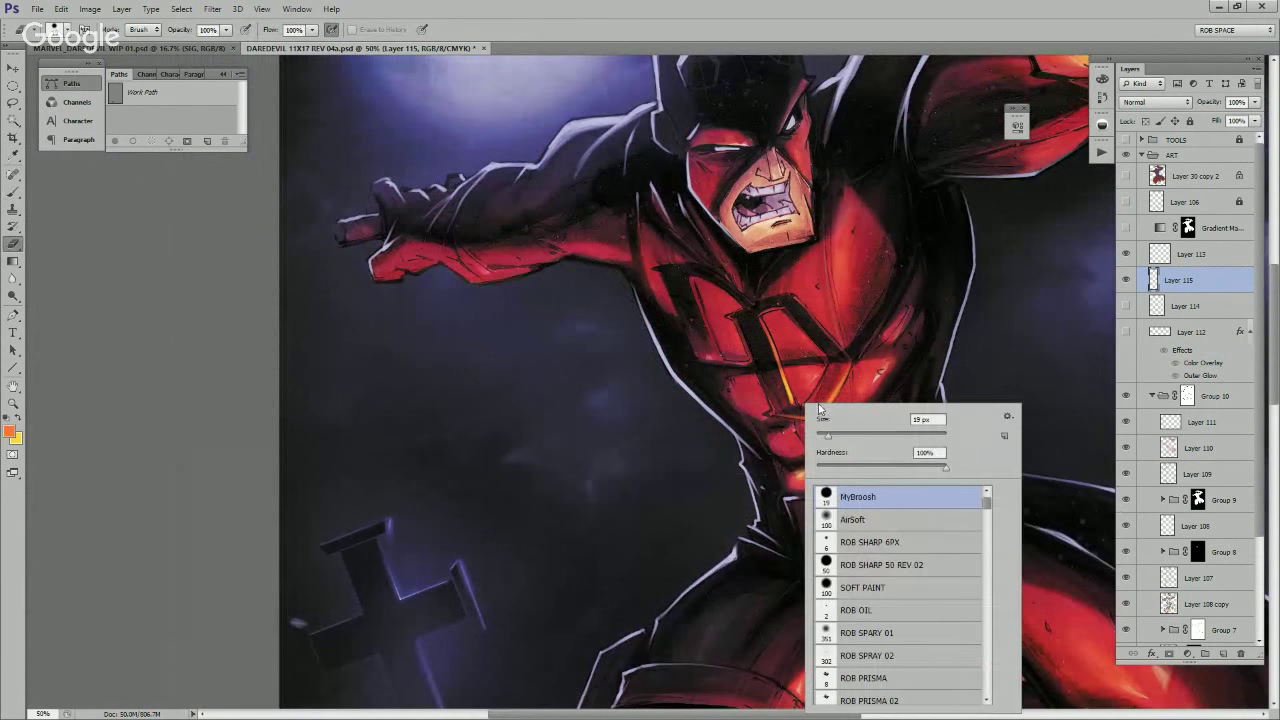
{"action": "left_click", "coordinate": [828, 520]}
{"action": "left_click_drag", "start_coordinate": [782, 438], "coordinate": [796, 421]}
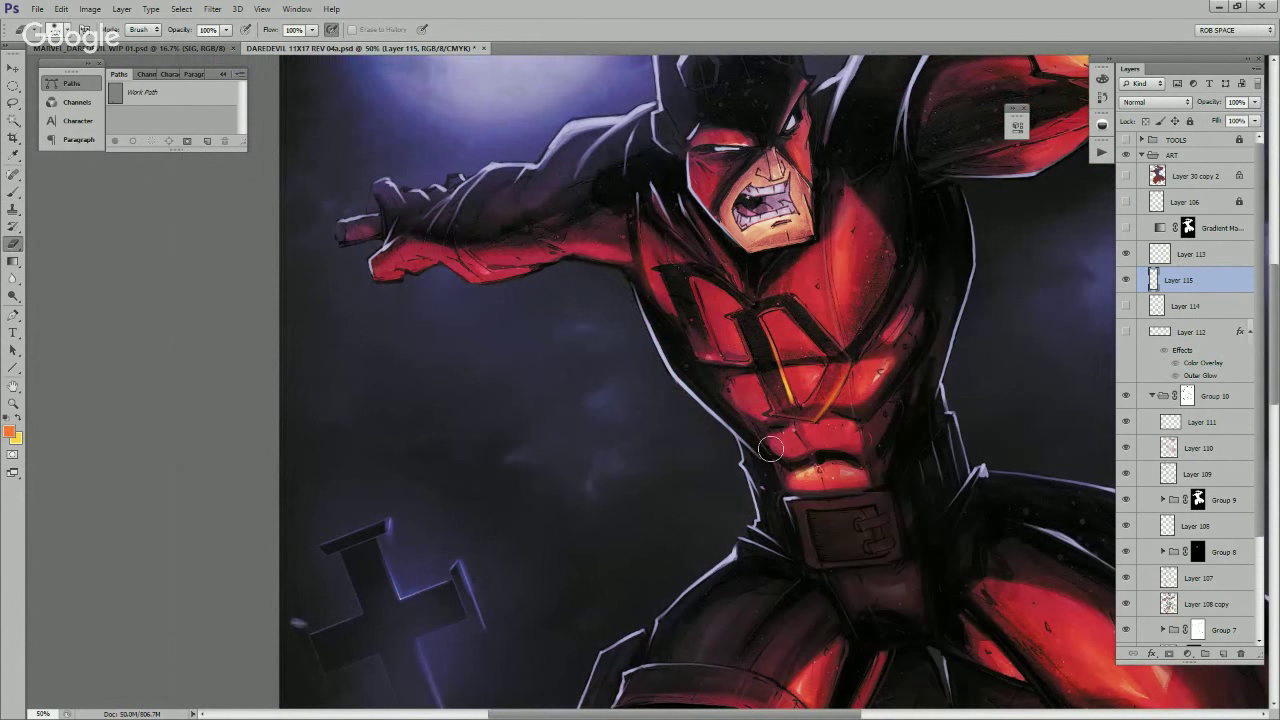
Step: Examine the emblem highlights against the whole illustration, and return to a close view of the chest
{"action": "key", "text": "z"}
{"action": "left_click", "coordinate": [831, 422]}
{"action": "left_click", "coordinate": [831, 422], "text": "alt"}
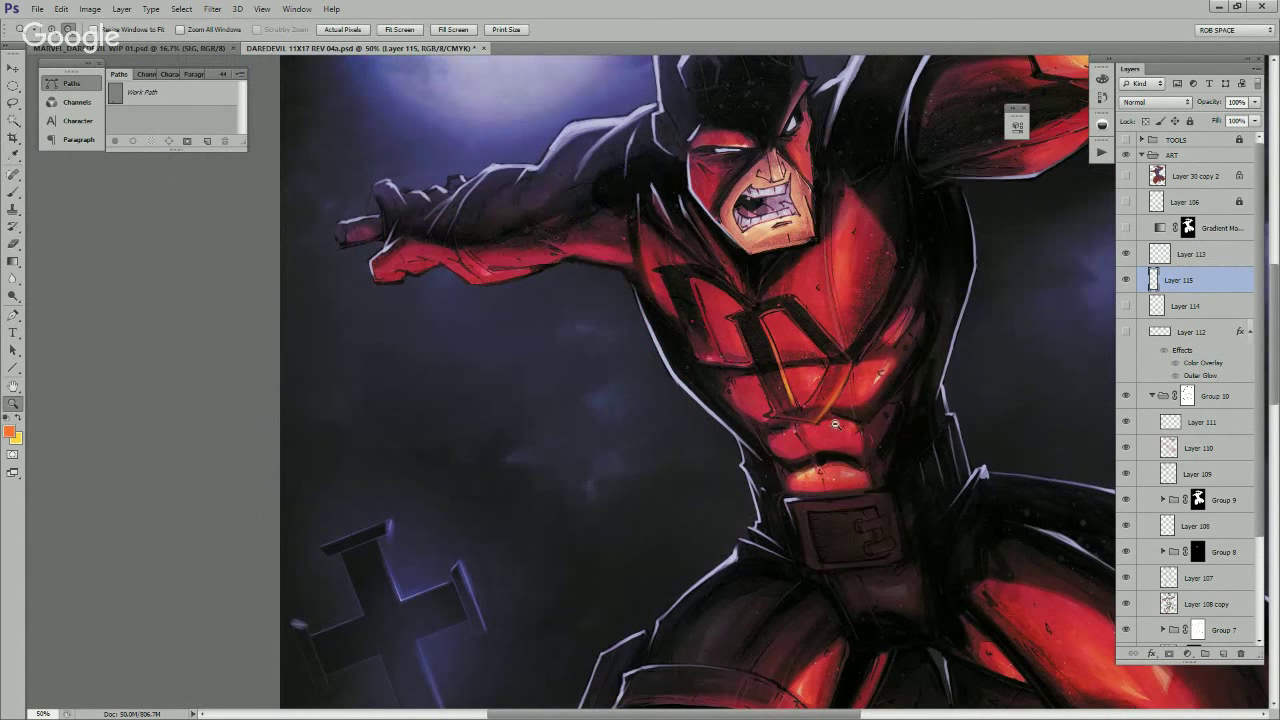
{"action": "left_click", "coordinate": [832, 422], "text": "alt"}
{"action": "left_click", "coordinate": [834, 422], "text": "alt"}
{"action": "left_click", "coordinate": [846, 413], "text": "alt"}
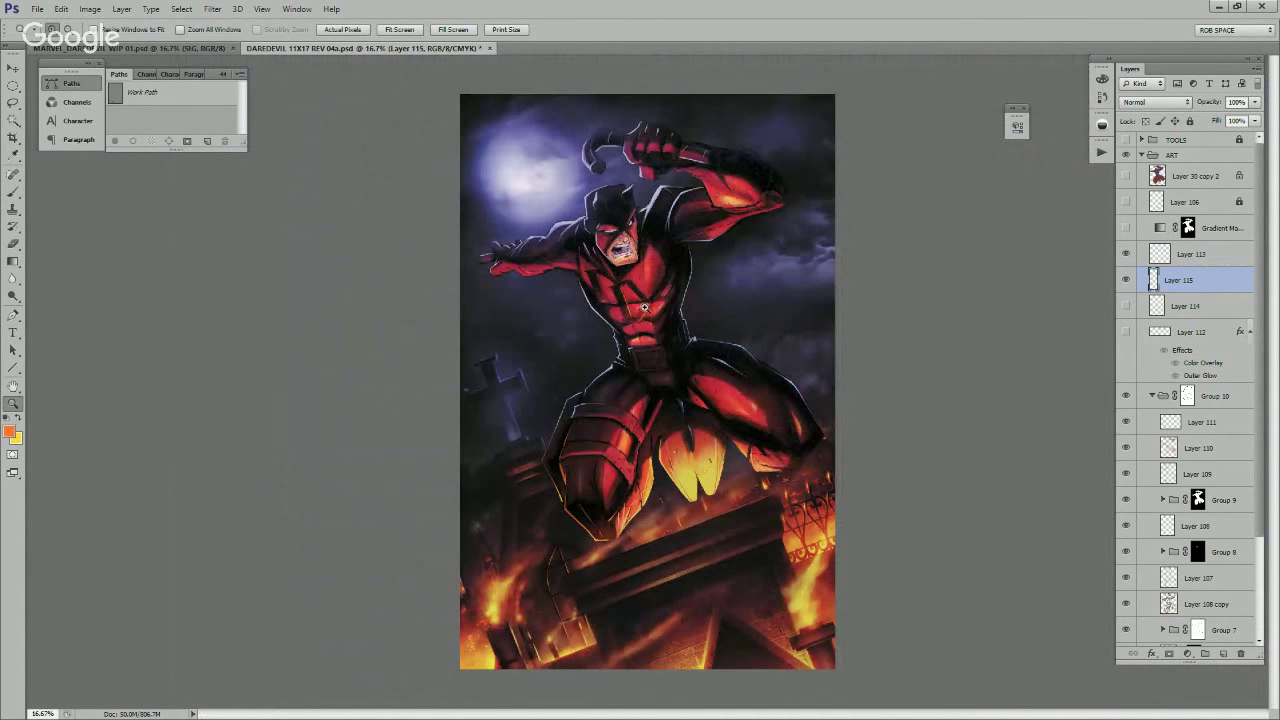
{"action": "left_click", "coordinate": [647, 311]}
{"action": "left_click", "coordinate": [647, 311]}
{"action": "left_click", "coordinate": [647, 311]}
{"action": "left_click", "coordinate": [647, 311]}
{"action": "left_click_drag", "start_coordinate": [656, 312], "coordinate": [732, 389]}
Step: Layer brighter yellow strokes over the orange highlights on the second D's lower curve and extend them up its stem
{"action": "key", "text": "b"}
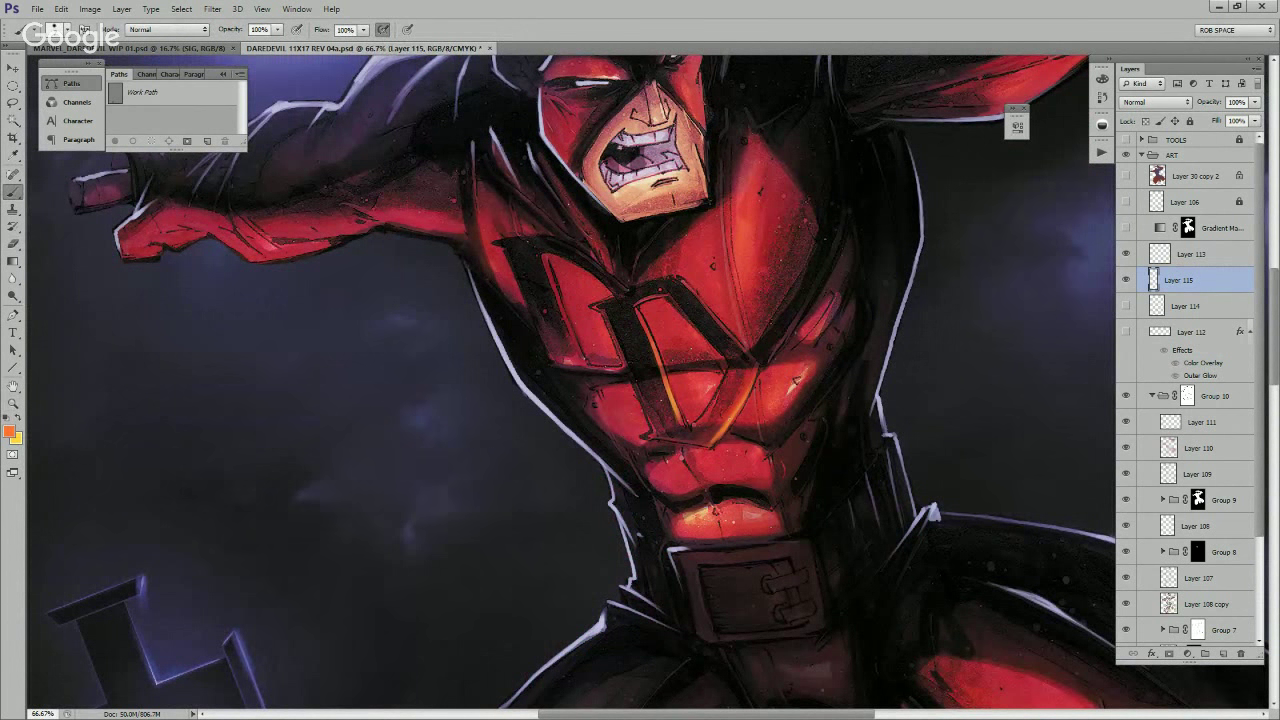
{"action": "key", "text": "x"}
{"action": "left_click_drag", "start_coordinate": [748, 392], "coordinate": [728, 422]}
{"action": "left_click_drag", "start_coordinate": [756, 348], "coordinate": [742, 376]}
{"action": "key", "text": "x"}
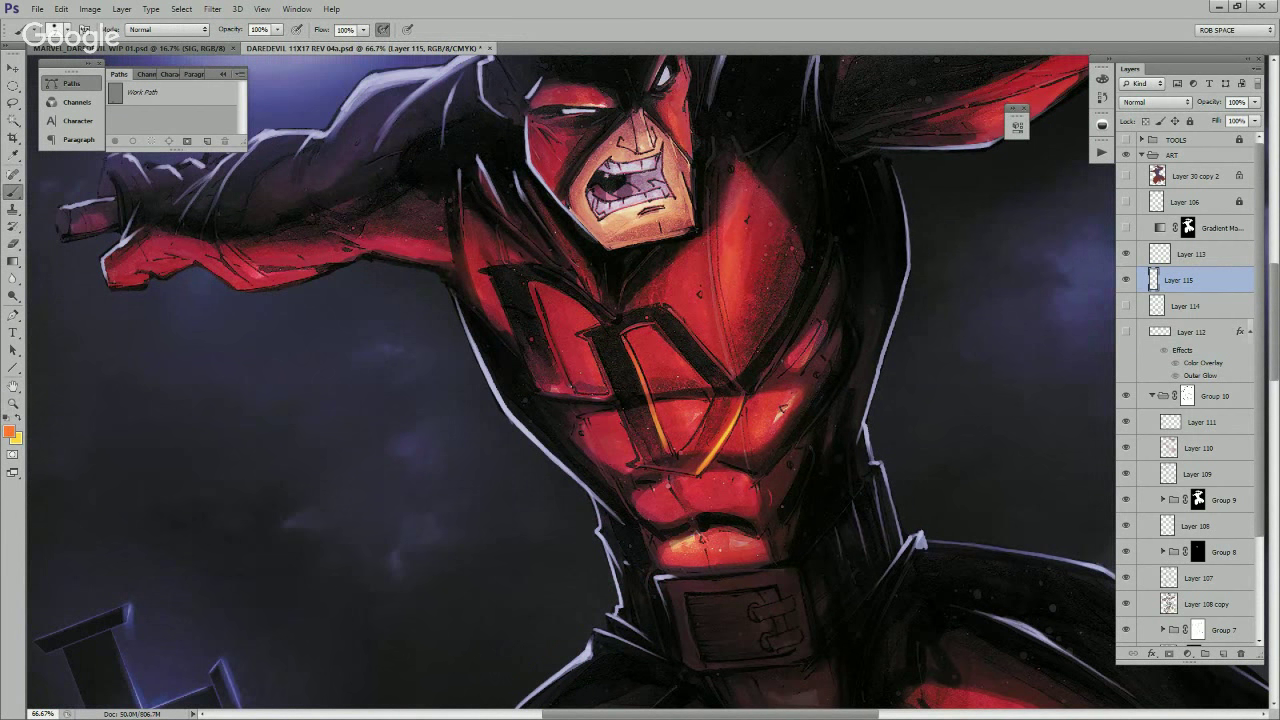
{"action": "key", "text": "x"}
{"action": "left_click_drag", "start_coordinate": [637, 366], "coordinate": [645, 389]}
{"action": "key", "text": "x"}
Step: Paint orange and yellow highlights along the first D's inner stem and touch up the second D's diagonal edge with orange
{"action": "left_click_drag", "start_coordinate": [539, 309], "coordinate": [566, 379]}
{"action": "left_click_drag", "start_coordinate": [542, 318], "coordinate": [566, 384]}
{"action": "key", "text": "x"}
{"action": "left_click_drag", "start_coordinate": [550, 340], "coordinate": [564, 378]}
{"action": "key", "text": "x"}
{"action": "key", "text": "x"}
{"action": "left_click_drag", "start_coordinate": [700, 318], "coordinate": [578, 358]}
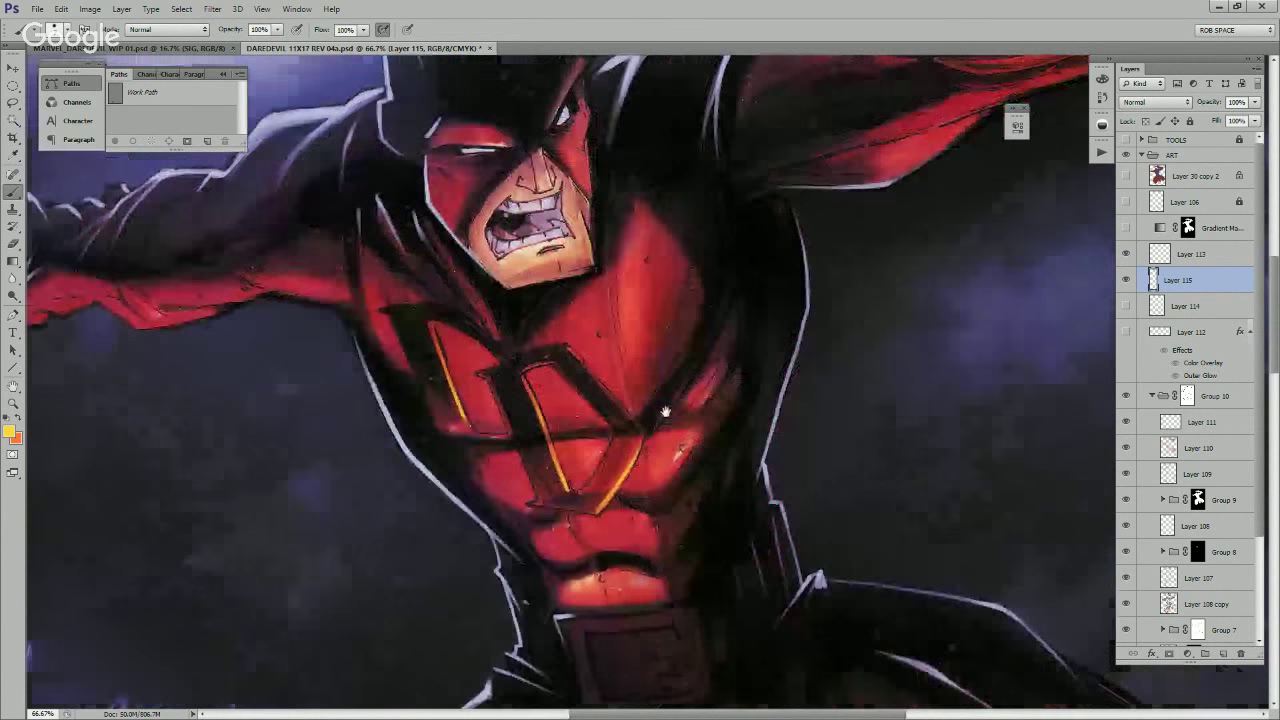
{"action": "key", "text": "x"}
{"action": "left_click_drag", "start_coordinate": [631, 420], "coordinate": [612, 398]}
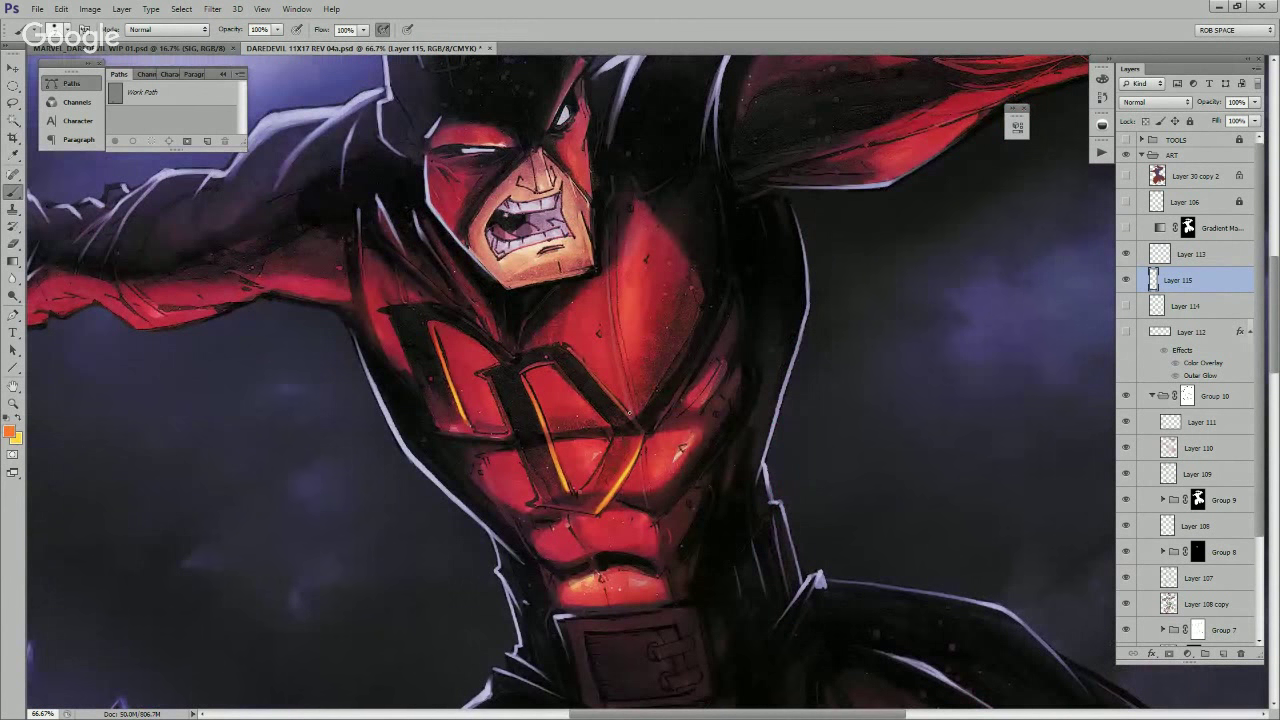
Step: View the figure as a whole and lightly soften the chest emblem's highlights with the eraser
{"action": "key", "text": "z"}
{"action": "left_click", "coordinate": [649, 428], "text": "alt"}
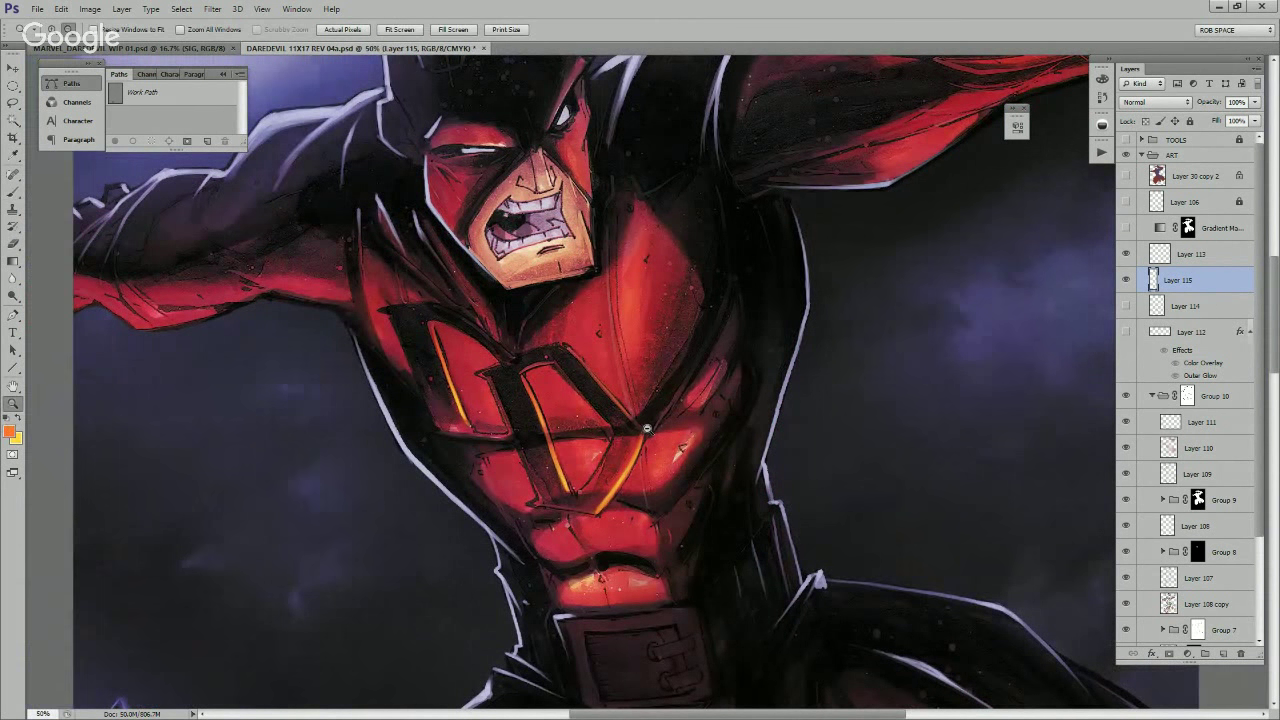
{"action": "left_click", "coordinate": [650, 430], "text": "alt"}
{"action": "left_click", "coordinate": [654, 431], "text": "alt"}
{"action": "left_click_drag", "start_coordinate": [690, 522], "coordinate": [688, 398]}
{"action": "key", "text": "e"}
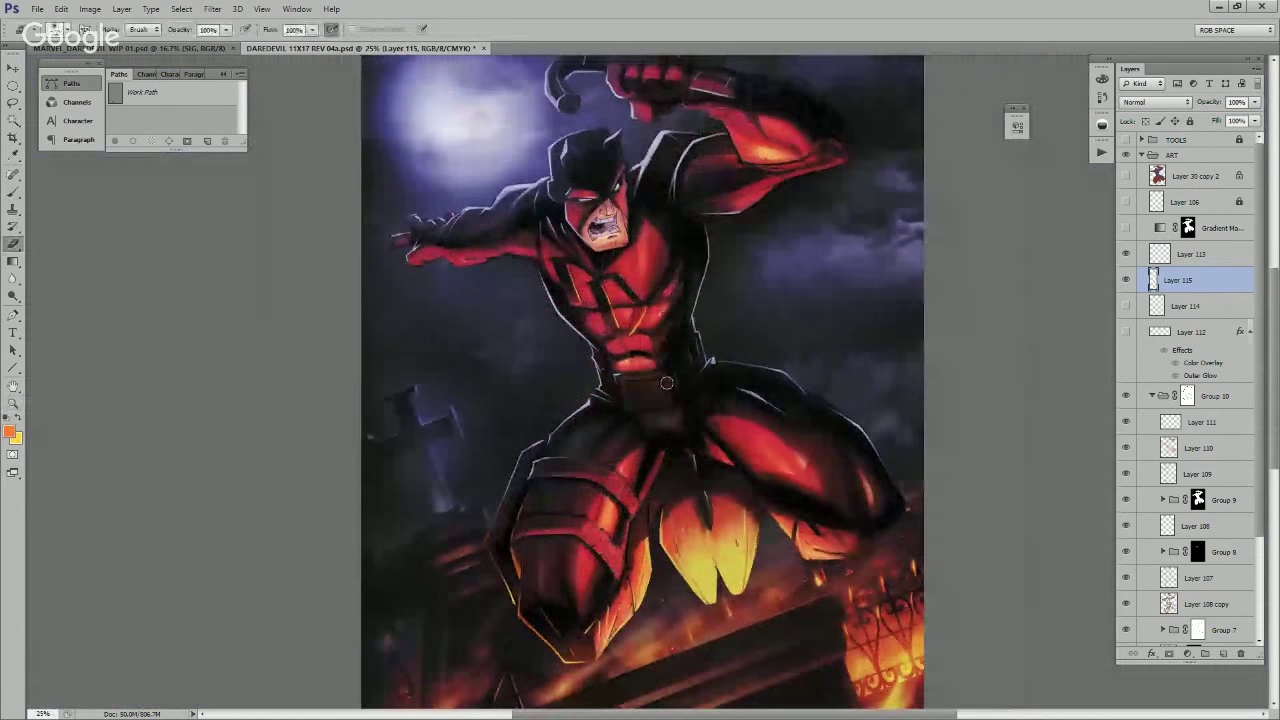
{"action": "right_click", "coordinate": [670, 382]}
{"action": "left_click", "coordinate": [596, 317]}
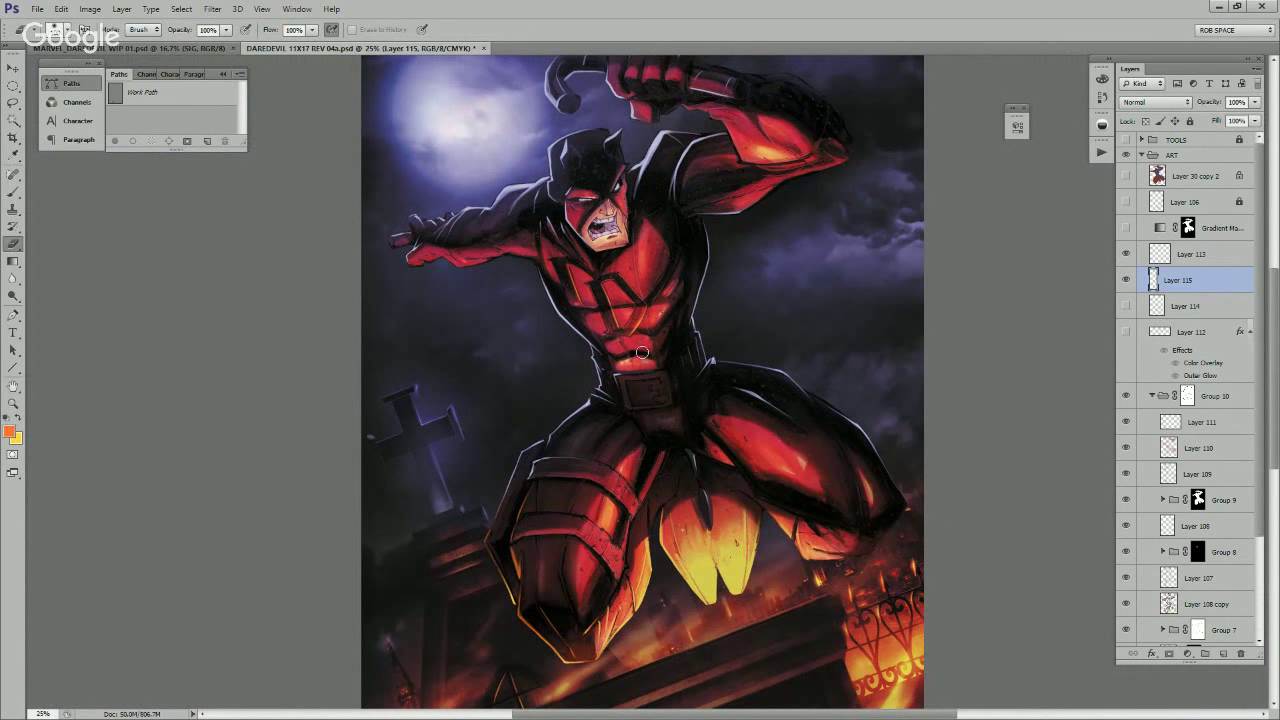
Step: Paint a thin orange highlight along the fire-lit edge of the rear lower leg, just beneath the thigh
{"action": "left_click_drag", "start_coordinate": [690, 279], "coordinate": [676, 227]}
{"action": "key", "text": "b"}
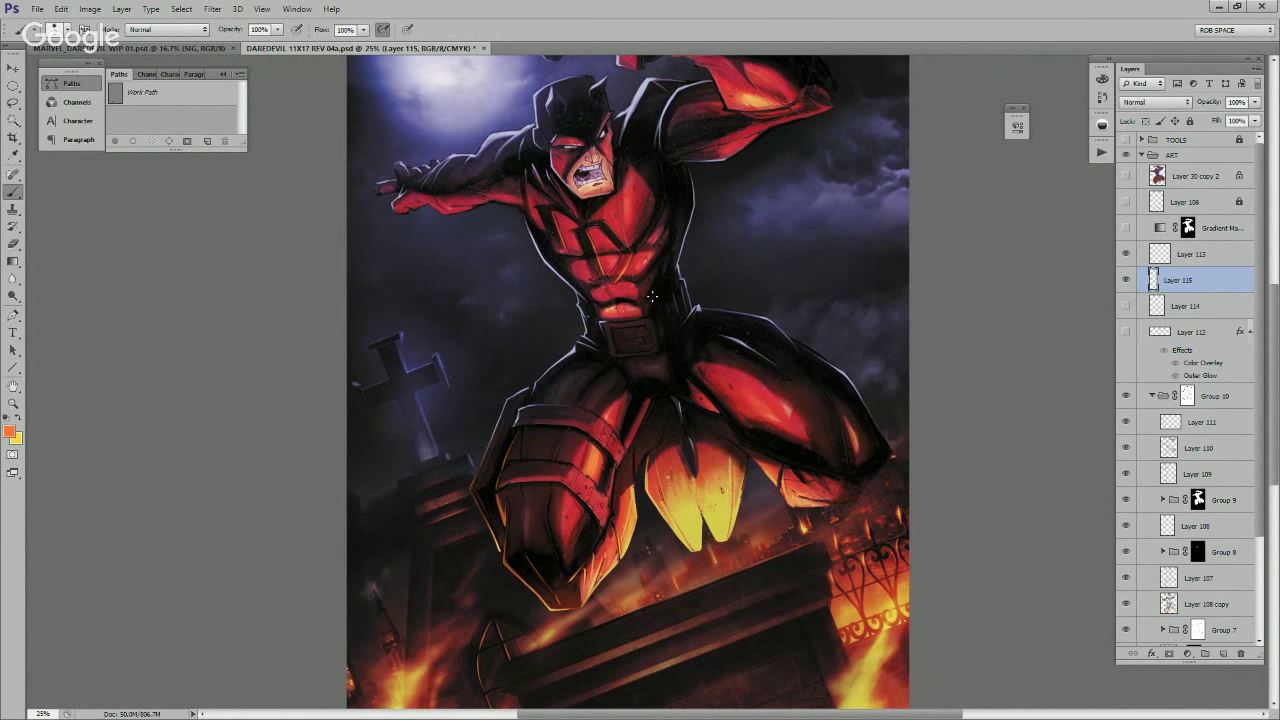
{"action": "left_click_drag", "start_coordinate": [762, 352], "coordinate": [752, 280]}
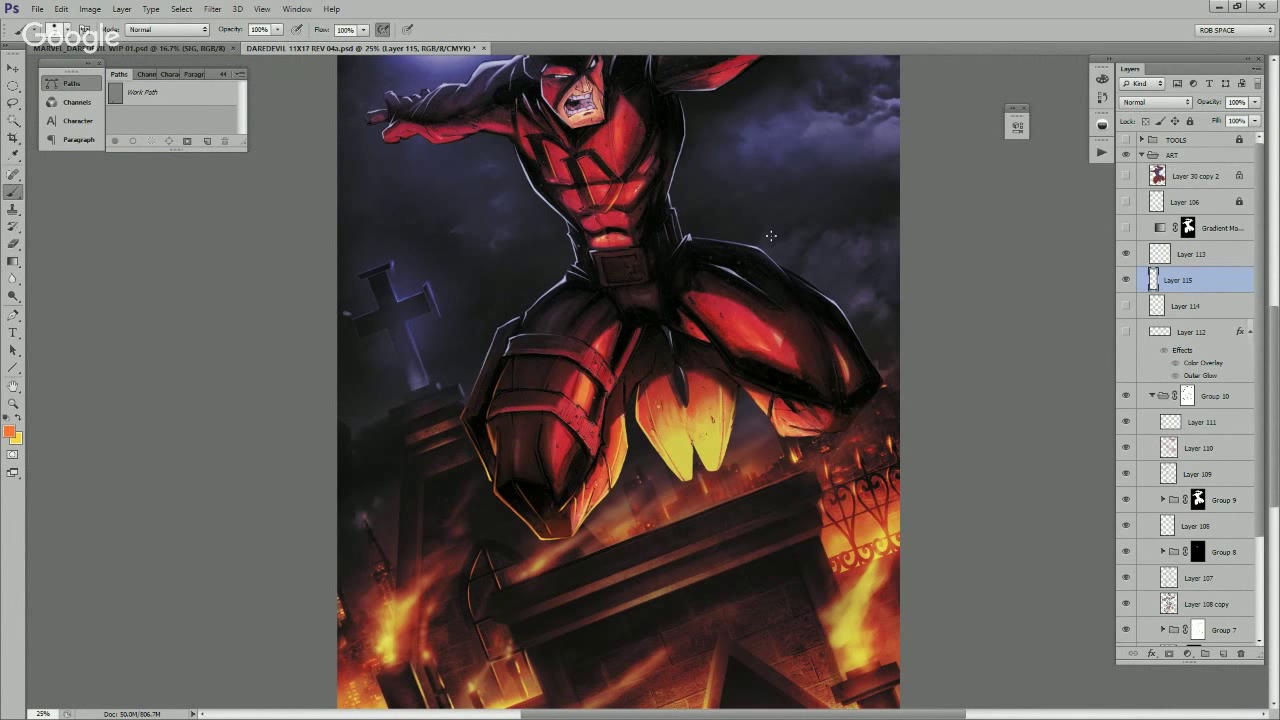
{"action": "left_click", "coordinate": [846, 410], "text": "ctrl"}
{"action": "left_click", "coordinate": [846, 411], "text": "ctrl"}
{"action": "left_click_drag", "start_coordinate": [846, 411], "coordinate": [712, 454]}
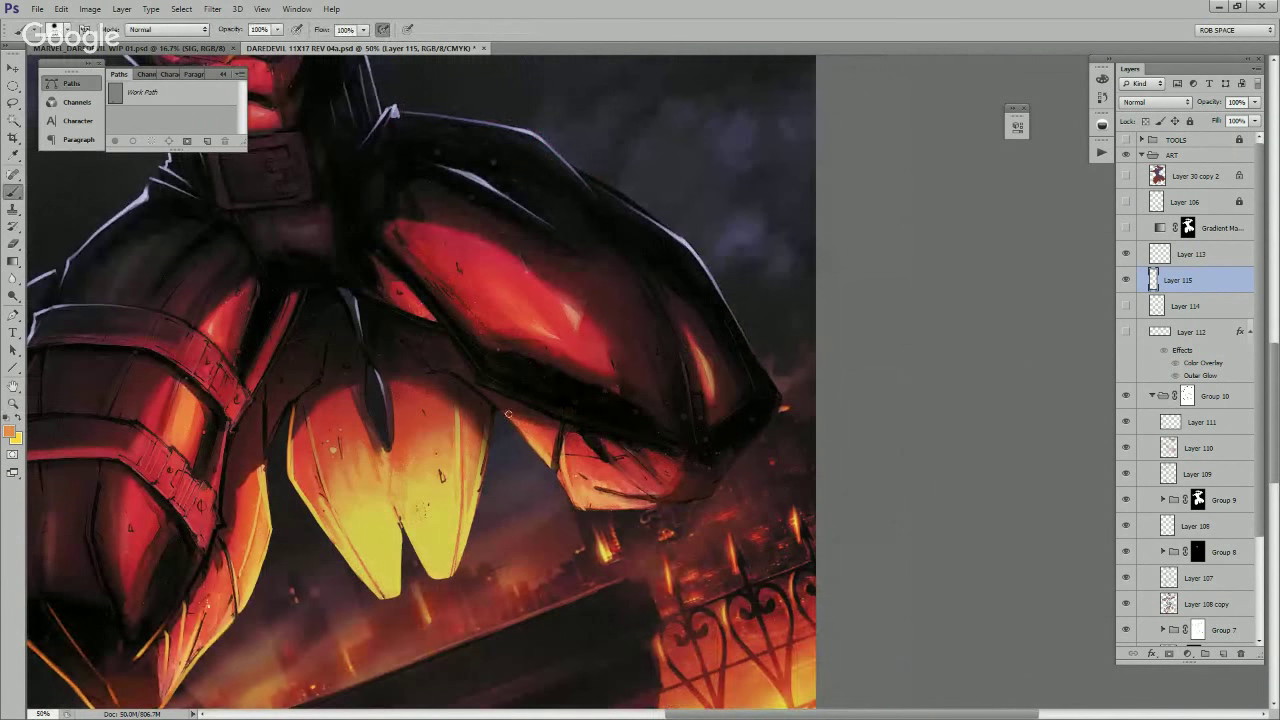
{"action": "left_click_drag", "start_coordinate": [508, 413], "coordinate": [572, 497]}
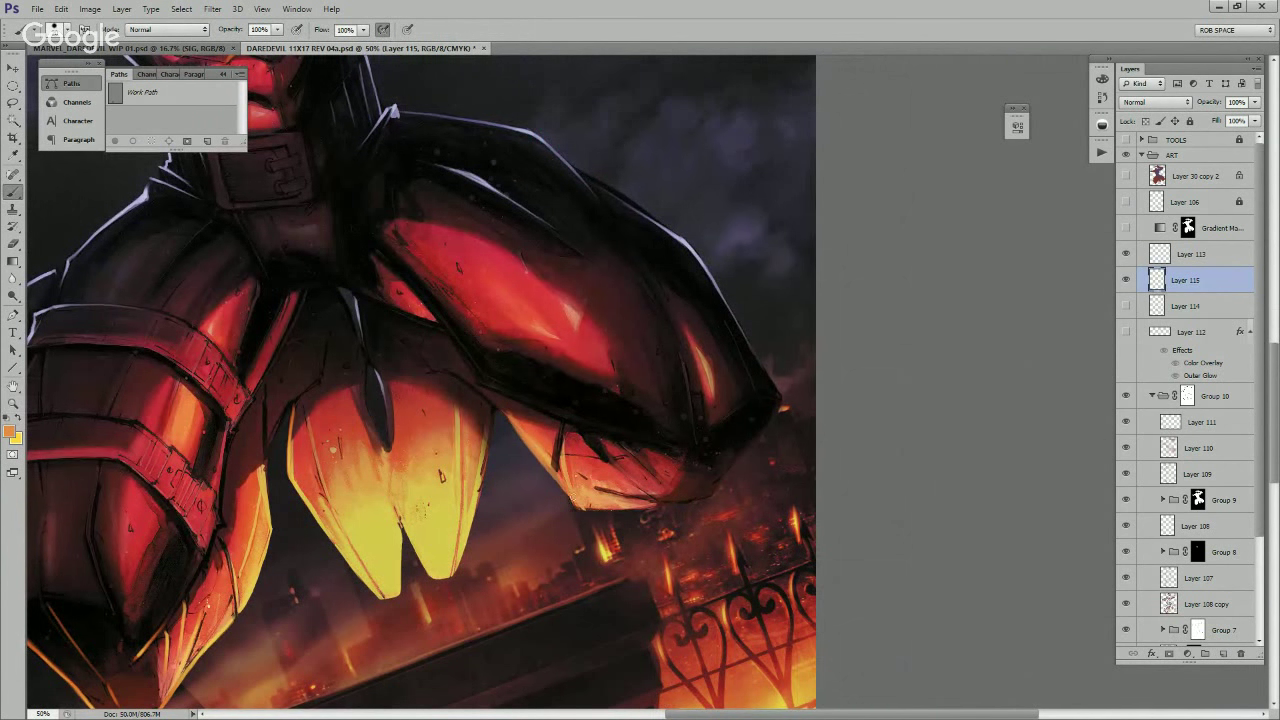
{"action": "left_click_drag", "start_coordinate": [533, 444], "coordinate": [579, 503]}
{"action": "left_click_drag", "start_coordinate": [534, 445], "coordinate": [567, 490]}
Step: Sample orange tones from the rear lower leg to refine its edge highlight, and check the whole figure
{"action": "left_click", "coordinate": [560, 450], "text": "alt"}
{"action": "left_click", "coordinate": [575, 482], "text": "alt"}
{"action": "left_click_drag", "start_coordinate": [611, 417], "coordinate": [721, 543]}
{"action": "left_click", "coordinate": [701, 487], "text": "ctrl+alt"}
{"action": "left_click", "coordinate": [701, 488], "text": "ctrl+alt"}
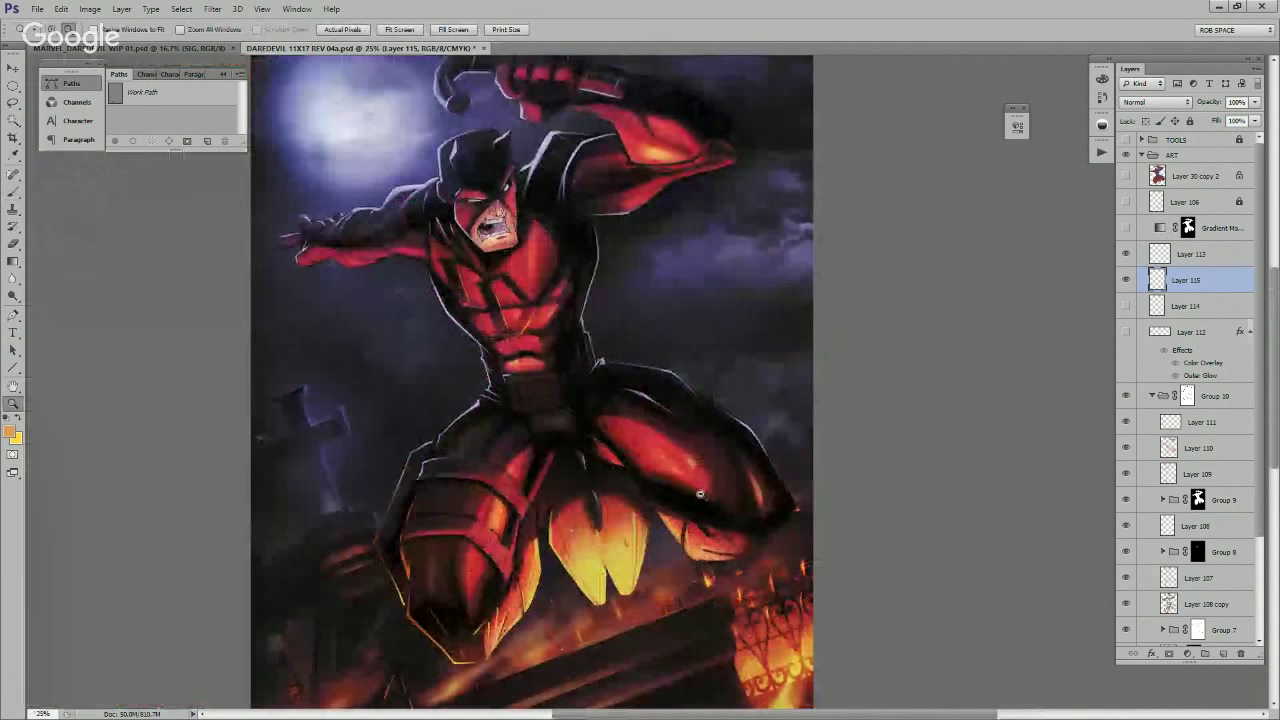
{"action": "left_click", "coordinate": [700, 494], "text": "alt"}
Step: Switch to the MyBroosh preset, sample the lavender rim color and thicken the rim light along the forward hip and waist
{"action": "left_click", "coordinate": [614, 385]}
{"action": "key", "text": "b"}
{"action": "right_click", "coordinate": [623, 386]}
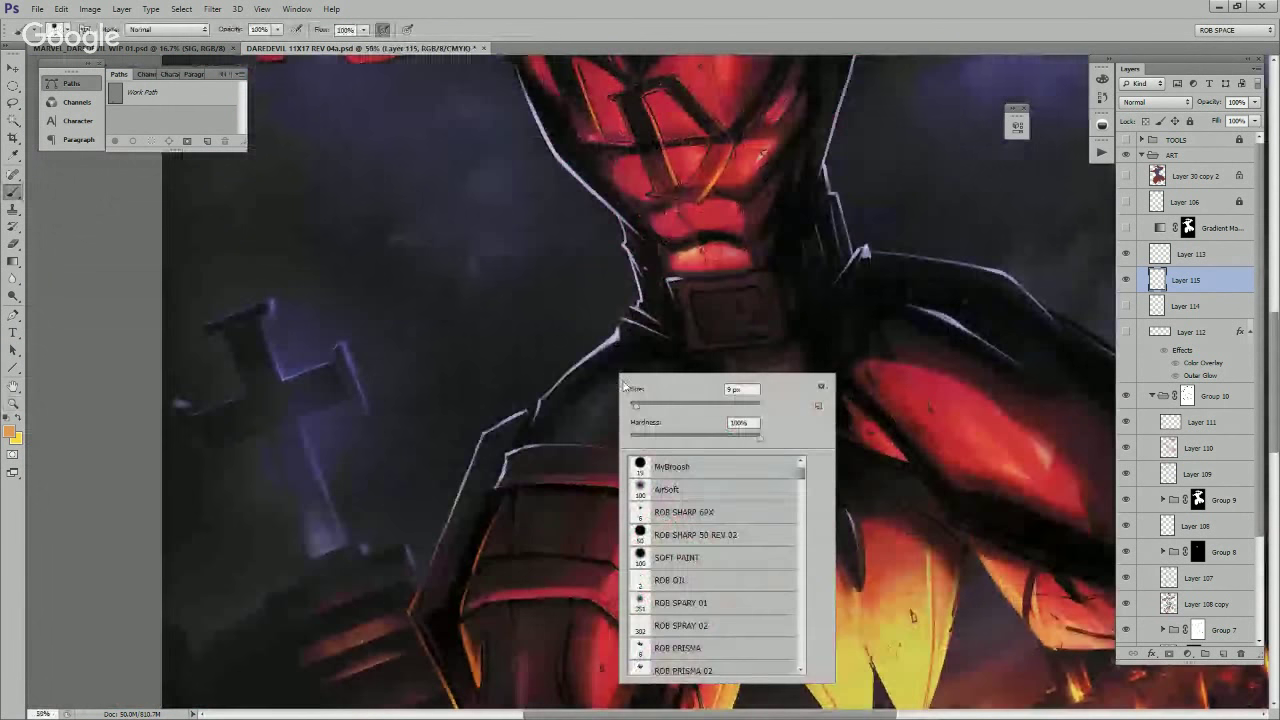
{"action": "left_click", "coordinate": [651, 468]}
{"action": "left_click_drag", "start_coordinate": [617, 336], "coordinate": [625, 424]}
{"action": "left_click", "coordinate": [625, 424], "text": "alt"}
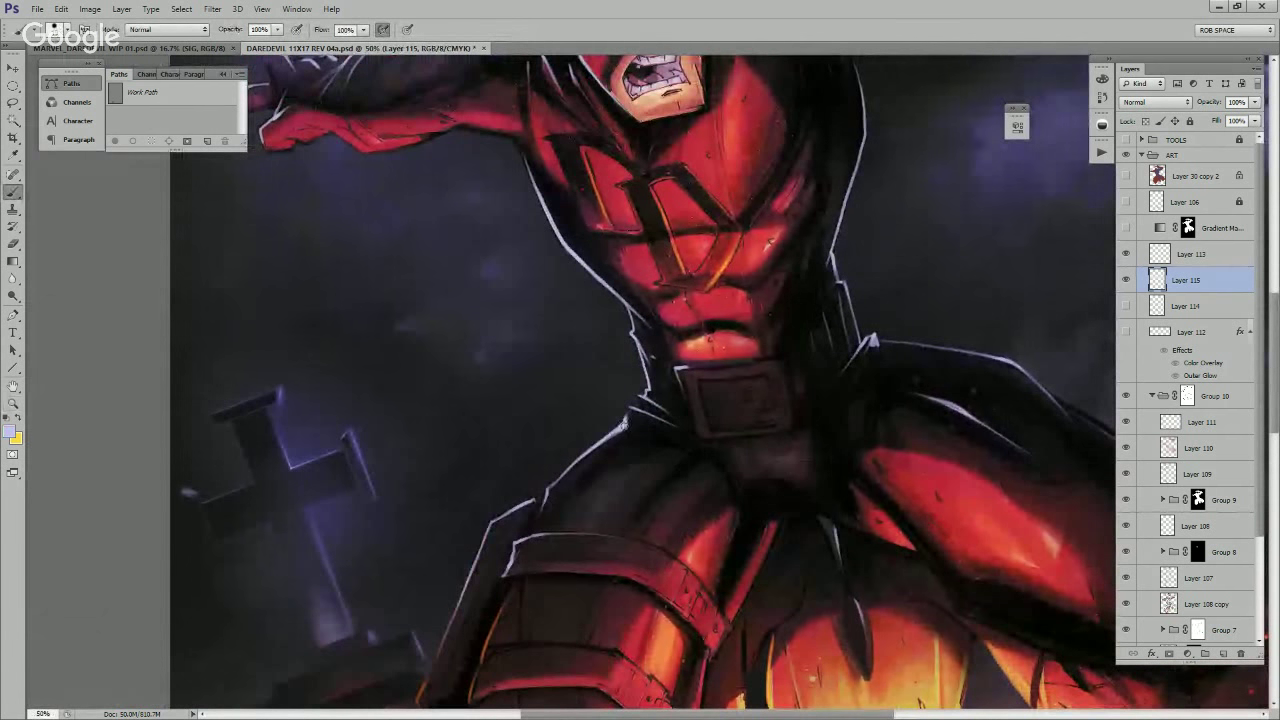
{"action": "key", "text": "ctrl+z"}
{"action": "mouse_move", "coordinate": [586, 455]}
{"action": "left_mouse_down"}
{"action": "mouse_move", "coordinate": [643, 409]}
{"action": "mouse_move", "coordinate": [657, 417]}
{"action": "left_mouse_up"}
{"action": "mouse_move", "coordinate": [634, 317]}
{"action": "left_mouse_down"}
{"action": "mouse_move", "coordinate": [649, 387]}
{"action": "mouse_move", "coordinate": [630, 305]}
{"action": "left_mouse_up"}
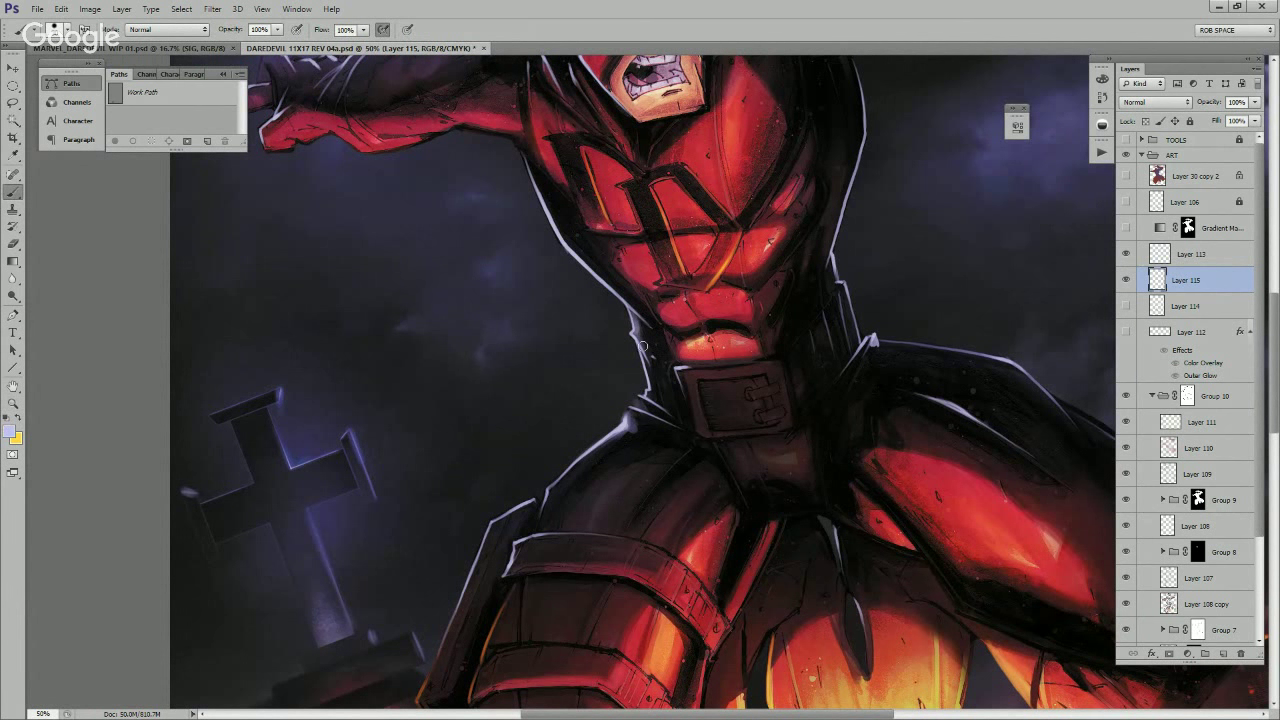
Step: Strengthen the lavender rim light on the forward leg's outer edge, the hip and the torso's moonlit side
{"action": "mouse_move", "coordinate": [531, 502]}
{"action": "left_mouse_down"}
{"action": "mouse_move", "coordinate": [487, 532]}
{"action": "mouse_move", "coordinate": [497, 525]}
{"action": "mouse_move", "coordinate": [481, 555]}
{"action": "mouse_move", "coordinate": [525, 506]}
{"action": "mouse_move", "coordinate": [466, 587]}
{"action": "left_mouse_up"}
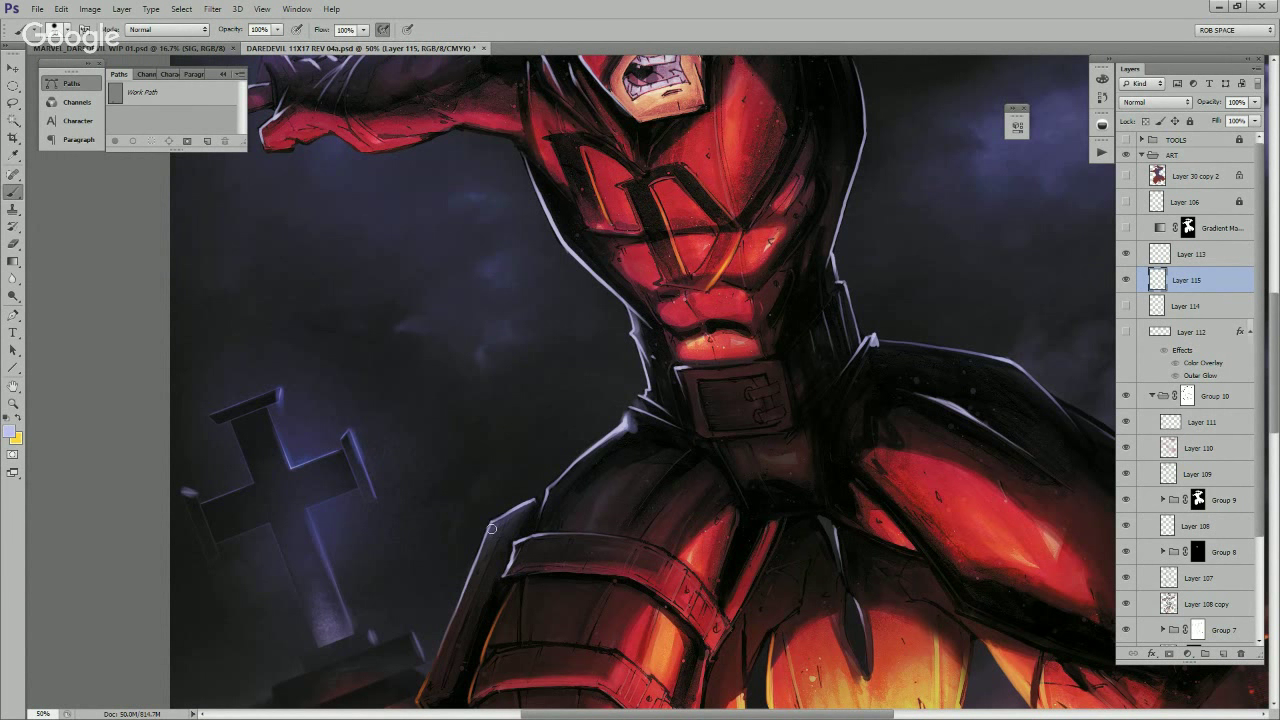
{"action": "mouse_move", "coordinate": [495, 531]}
{"action": "left_mouse_down"}
{"action": "mouse_move", "coordinate": [515, 511]}
{"action": "mouse_move", "coordinate": [478, 565]}
{"action": "left_mouse_up"}
{"action": "mouse_move", "coordinate": [552, 493]}
{"action": "left_mouse_down"}
{"action": "mouse_move", "coordinate": [605, 444]}
{"action": "mouse_move", "coordinate": [541, 526]}
{"action": "mouse_move", "coordinate": [631, 422]}
{"action": "mouse_move", "coordinate": [652, 351]}
{"action": "left_mouse_up"}
{"action": "scroll", "coordinate": [620, 275], "scroll_direction": "up", "scroll_amount": 3}
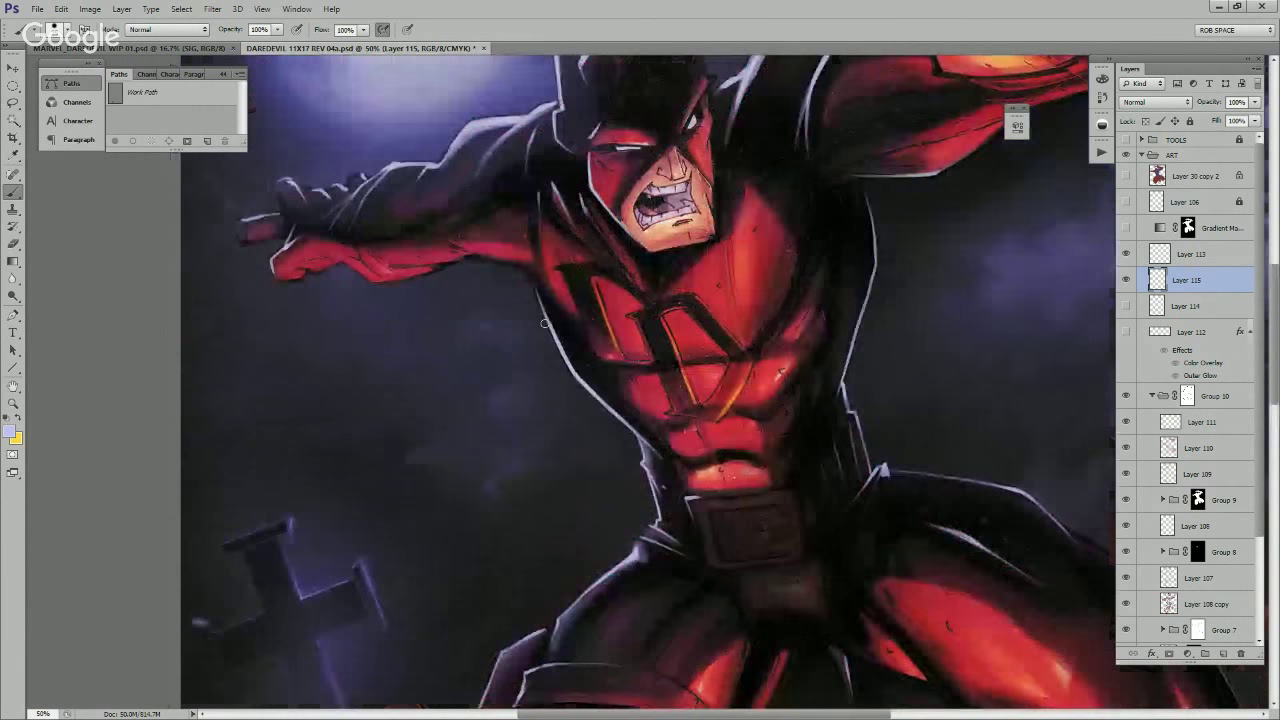
{"action": "mouse_move", "coordinate": [549, 307]}
{"action": "left_mouse_down"}
{"action": "mouse_move", "coordinate": [587, 381]}
{"action": "mouse_move", "coordinate": [582, 372]}
{"action": "mouse_move", "coordinate": [645, 436]}
{"action": "left_mouse_up"}
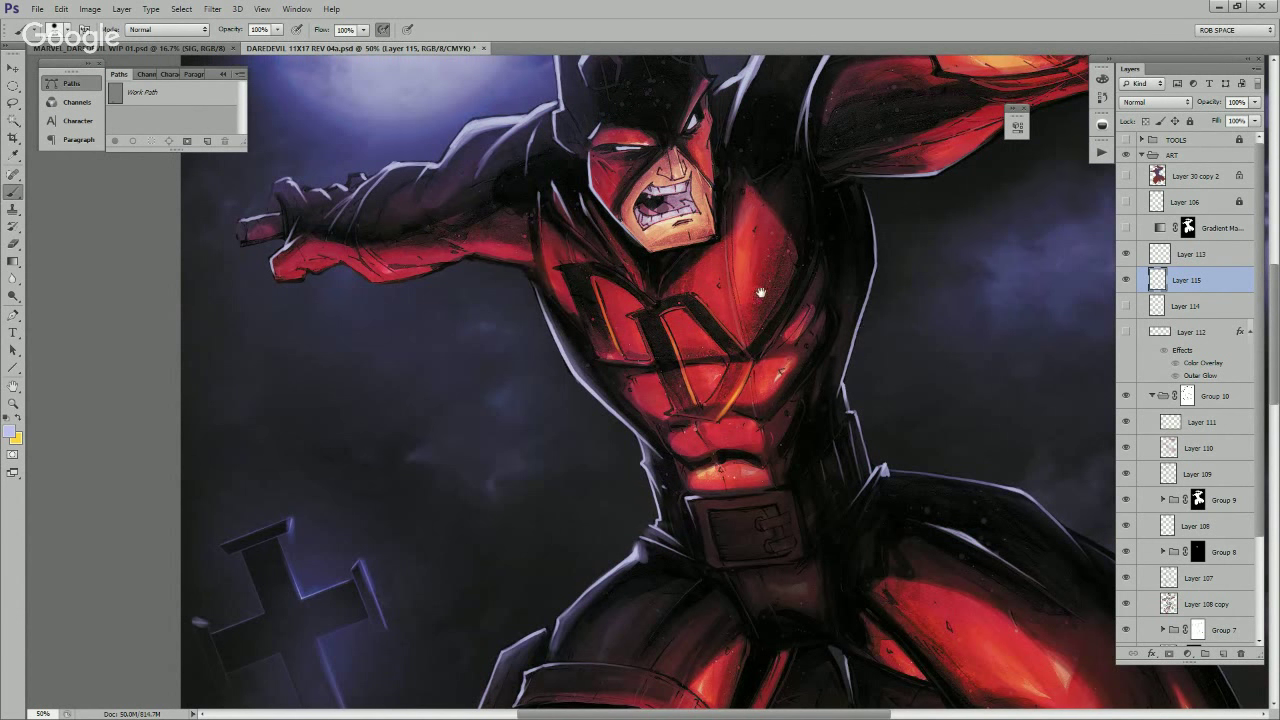
Step: Brush thin lavender rim light along the folds of the outstretched arm, its shoulder and the hand
{"action": "left_click_drag", "start_coordinate": [701, 252], "coordinate": [852, 502]}
{"action": "mouse_move", "coordinate": [702, 359]}
{"action": "left_mouse_down"}
{"action": "mouse_move", "coordinate": [634, 418]}
{"action": "mouse_move", "coordinate": [706, 352]}
{"action": "mouse_move", "coordinate": [683, 390]}
{"action": "left_mouse_up"}
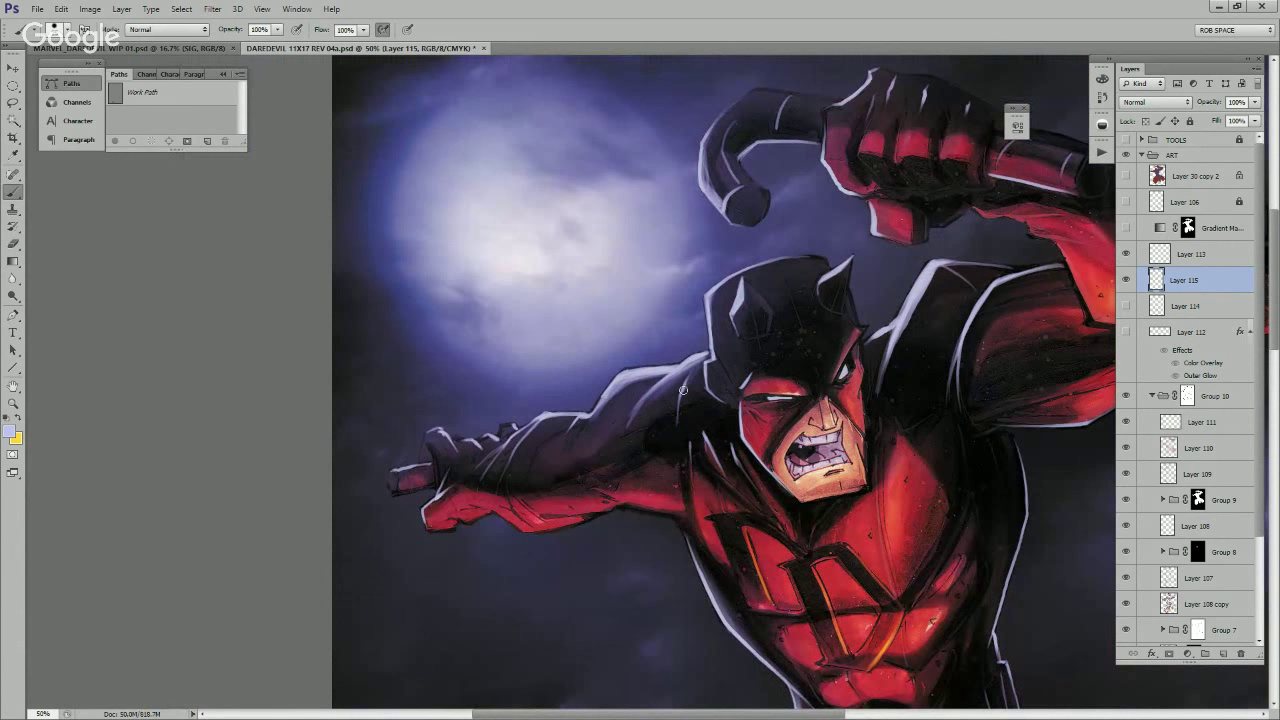
{"action": "left_click_drag", "start_coordinate": [718, 350], "coordinate": [765, 347]}
{"action": "left_click_drag", "start_coordinate": [698, 375], "coordinate": [671, 386]}
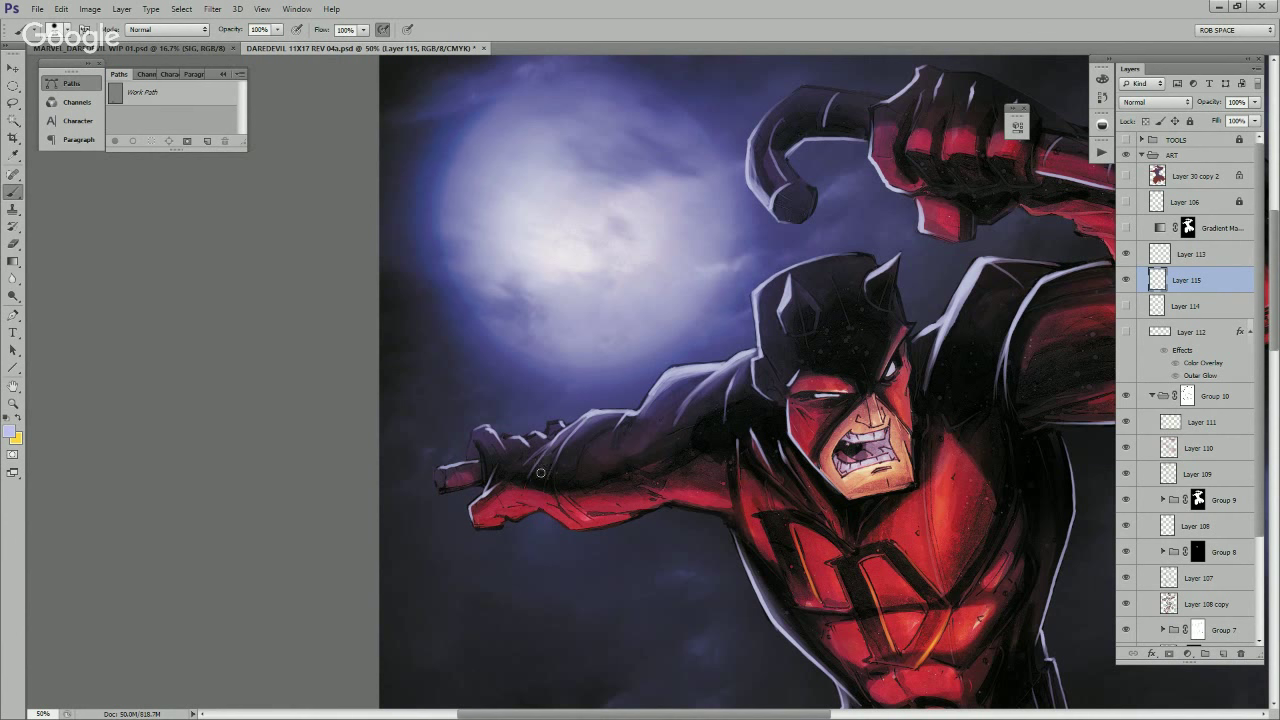
{"action": "left_click_drag", "start_coordinate": [541, 473], "coordinate": [575, 473]}
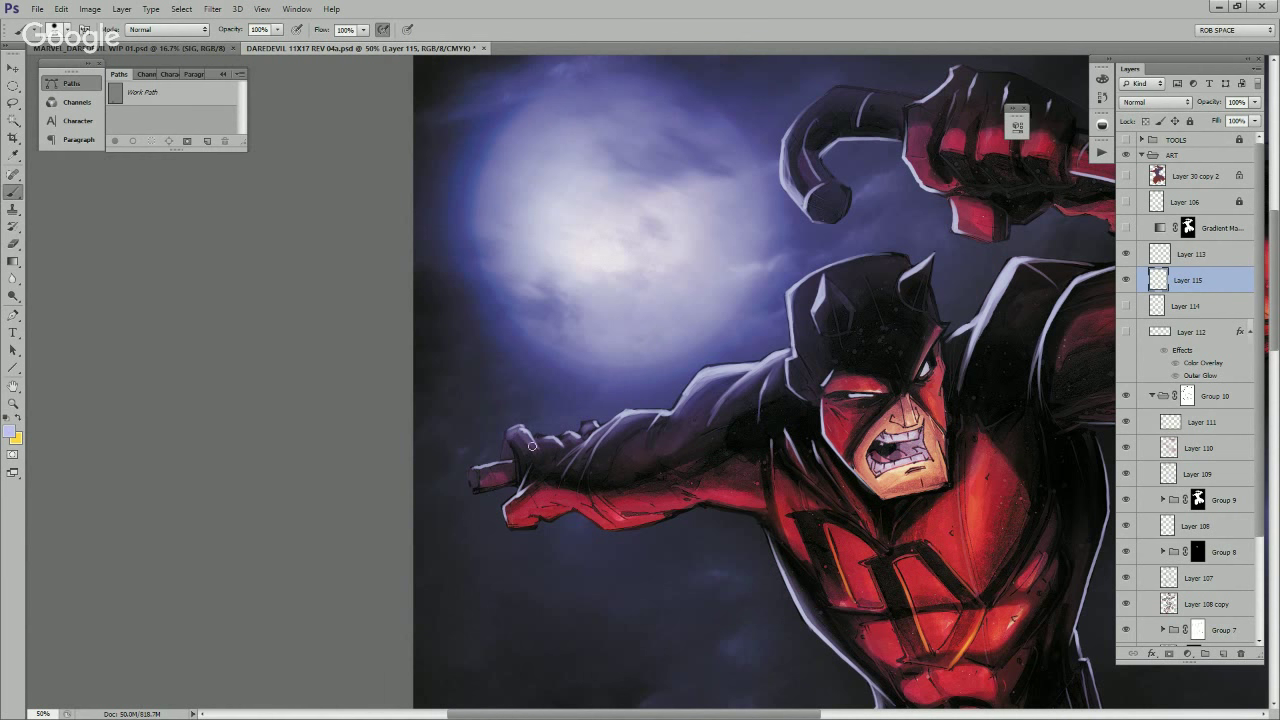
{"action": "left_click_drag", "start_coordinate": [805, 400], "coordinate": [679, 483]}
{"action": "left_click_drag", "start_coordinate": [671, 373], "coordinate": [673, 431]}
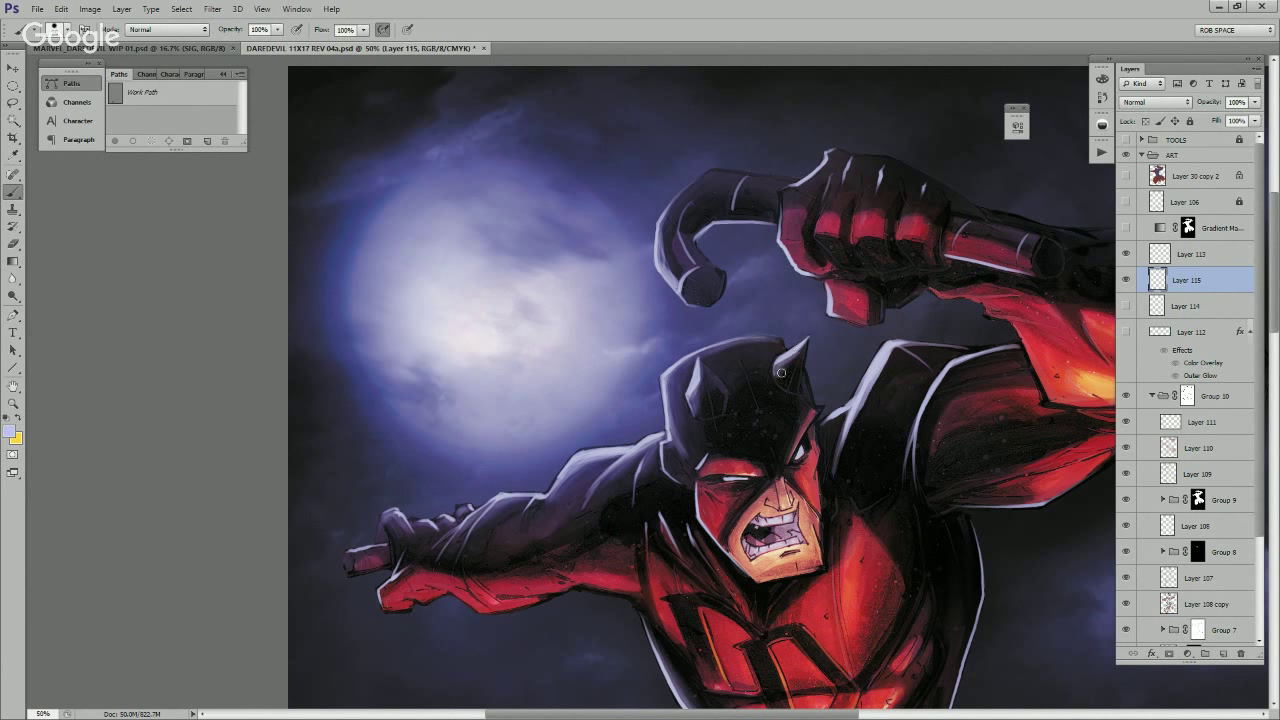
Step: Build up soft lavender moonlight on the raised arm's shoulder and along the upper arm's top edge
{"action": "left_click_drag", "start_coordinate": [892, 352], "coordinate": [841, 452]}
{"action": "left_click_drag", "start_coordinate": [895, 354], "coordinate": [846, 448]}
{"action": "scroll", "coordinate": [846, 449], "scroll_direction": "right", "scroll_amount": 3}
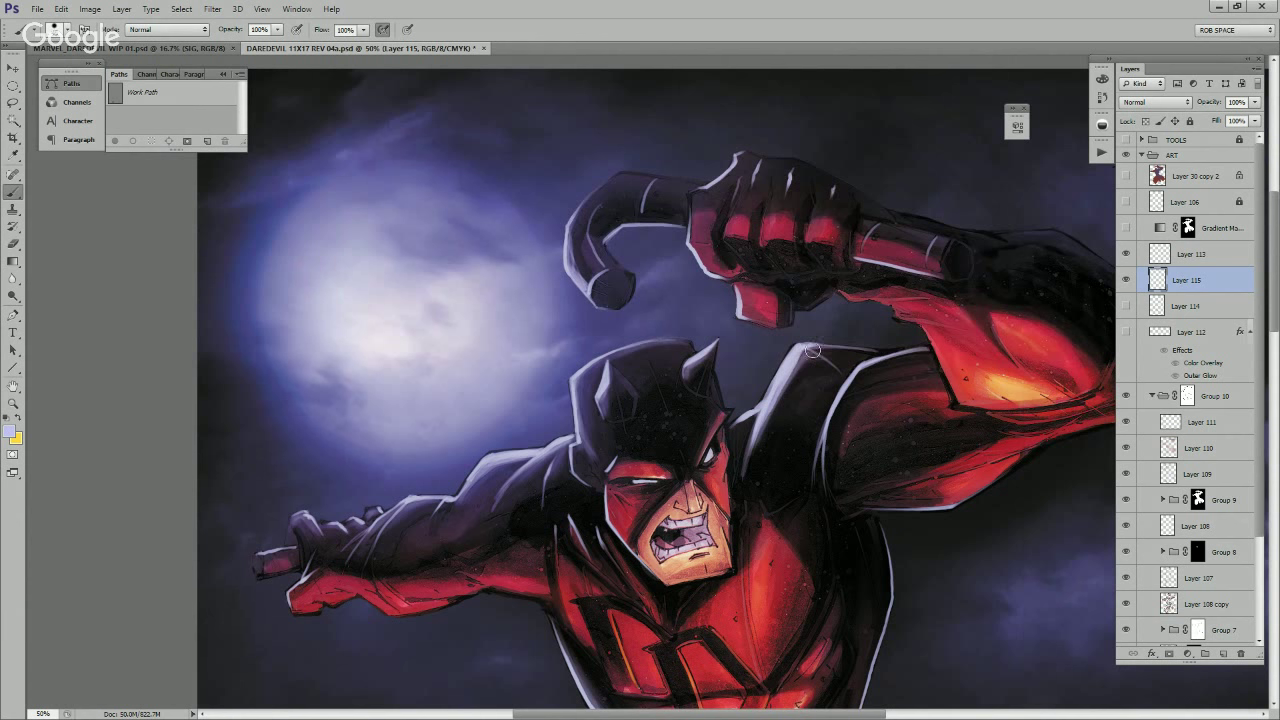
{"action": "mouse_move", "coordinate": [814, 353]}
{"action": "left_mouse_down"}
{"action": "mouse_move", "coordinate": [857, 349]}
{"action": "mouse_move", "coordinate": [792, 369]}
{"action": "mouse_move", "coordinate": [858, 355]}
{"action": "mouse_move", "coordinate": [789, 379]}
{"action": "left_mouse_up"}
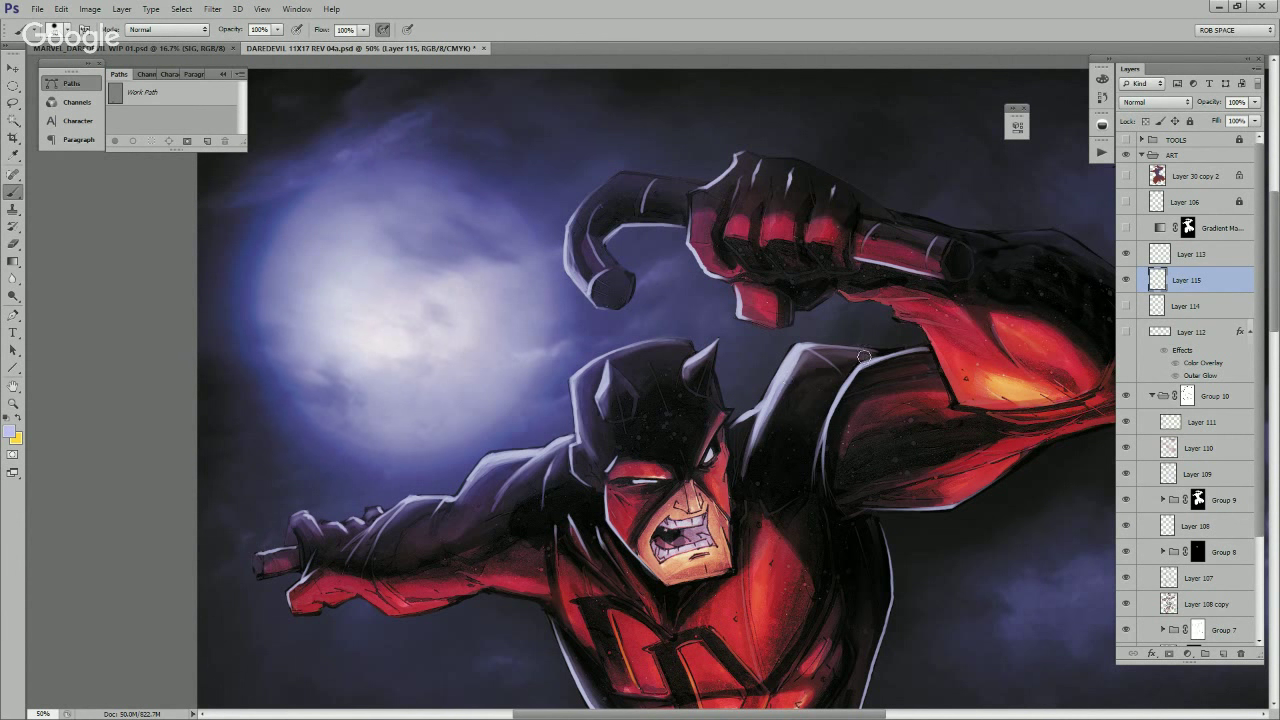
{"action": "mouse_move", "coordinate": [864, 358]}
{"action": "left_mouse_down"}
{"action": "mouse_move", "coordinate": [814, 348]}
{"action": "mouse_move", "coordinate": [780, 394]}
{"action": "left_mouse_up"}
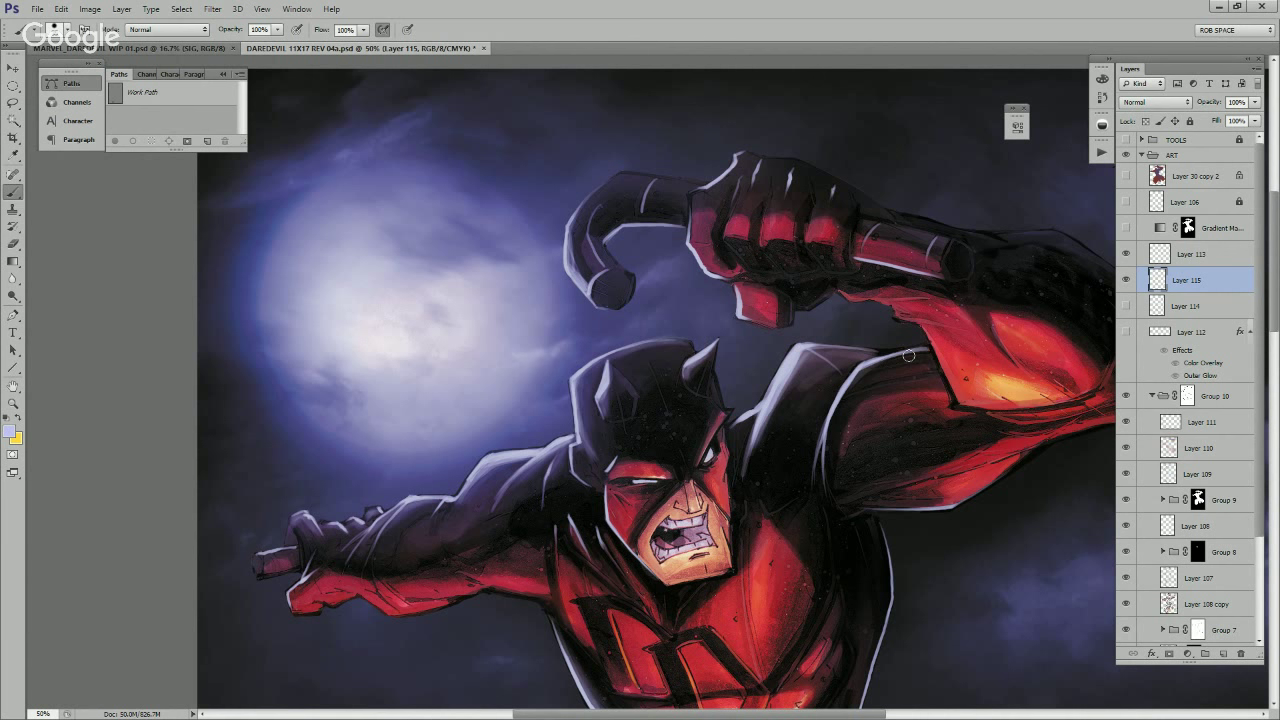
{"action": "mouse_move", "coordinate": [855, 376]}
{"action": "left_mouse_down"}
{"action": "mouse_move", "coordinate": [899, 354]}
{"action": "mouse_move", "coordinate": [846, 393]}
{"action": "mouse_move", "coordinate": [912, 354]}
{"action": "left_mouse_up"}
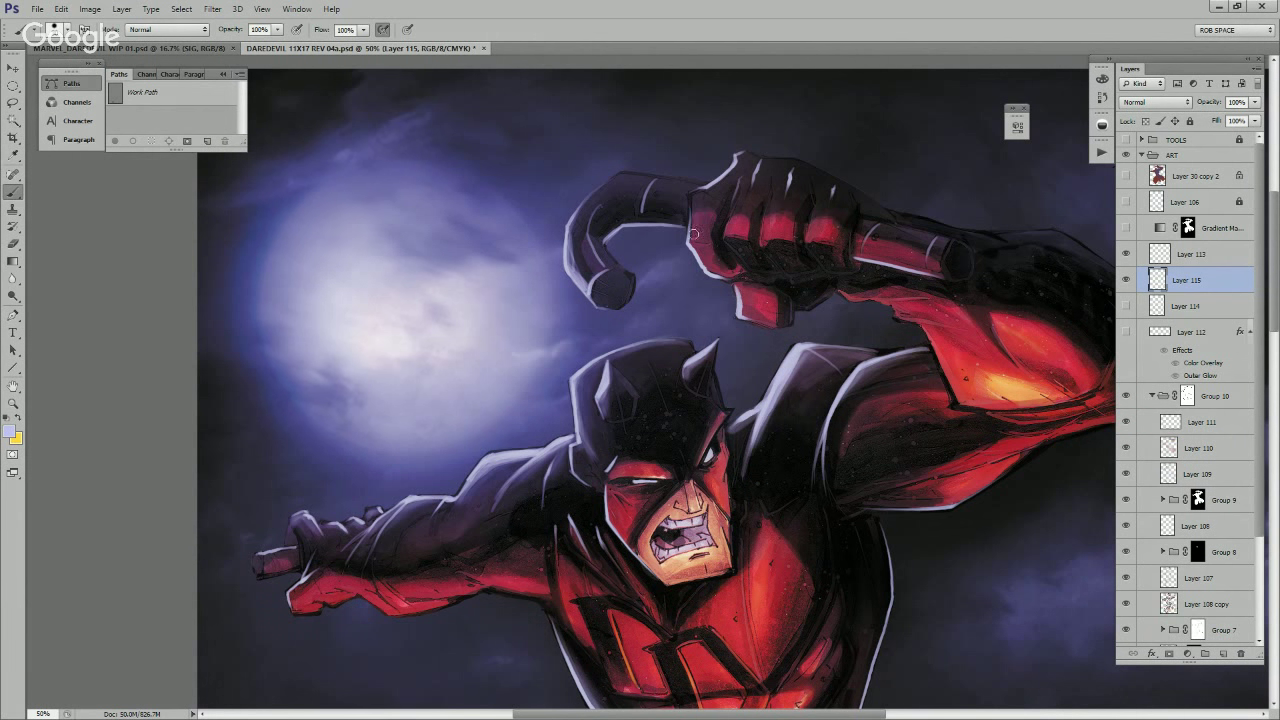
Step: Thicken the lavender rims on the raised fist, the hooked club and the lower edge of the club's handle
{"action": "left_click_drag", "start_coordinate": [693, 234], "coordinate": [744, 314]}
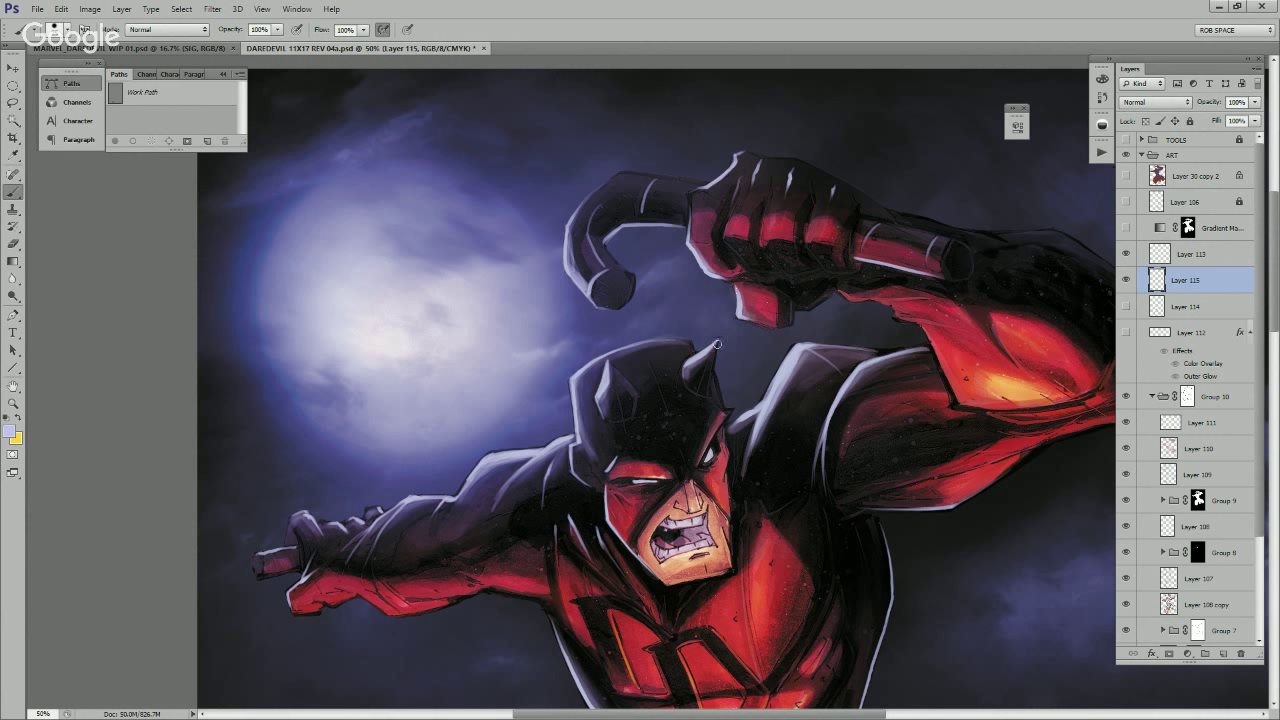
{"action": "left_click_drag", "start_coordinate": [569, 245], "coordinate": [583, 278]}
{"action": "mouse_move", "coordinate": [576, 219]}
{"action": "left_mouse_down"}
{"action": "mouse_move", "coordinate": [580, 270]}
{"action": "mouse_move", "coordinate": [597, 304]}
{"action": "left_mouse_up"}
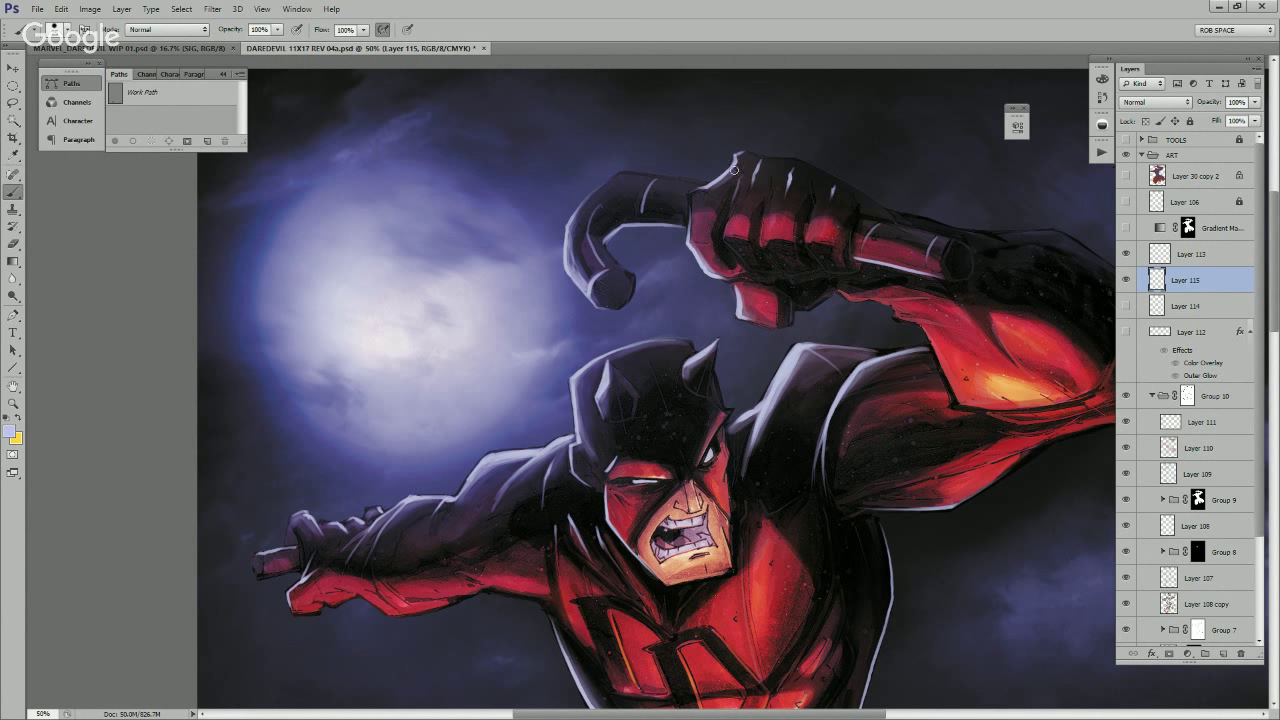
{"action": "left_click_drag", "start_coordinate": [739, 154], "coordinate": [746, 154]}
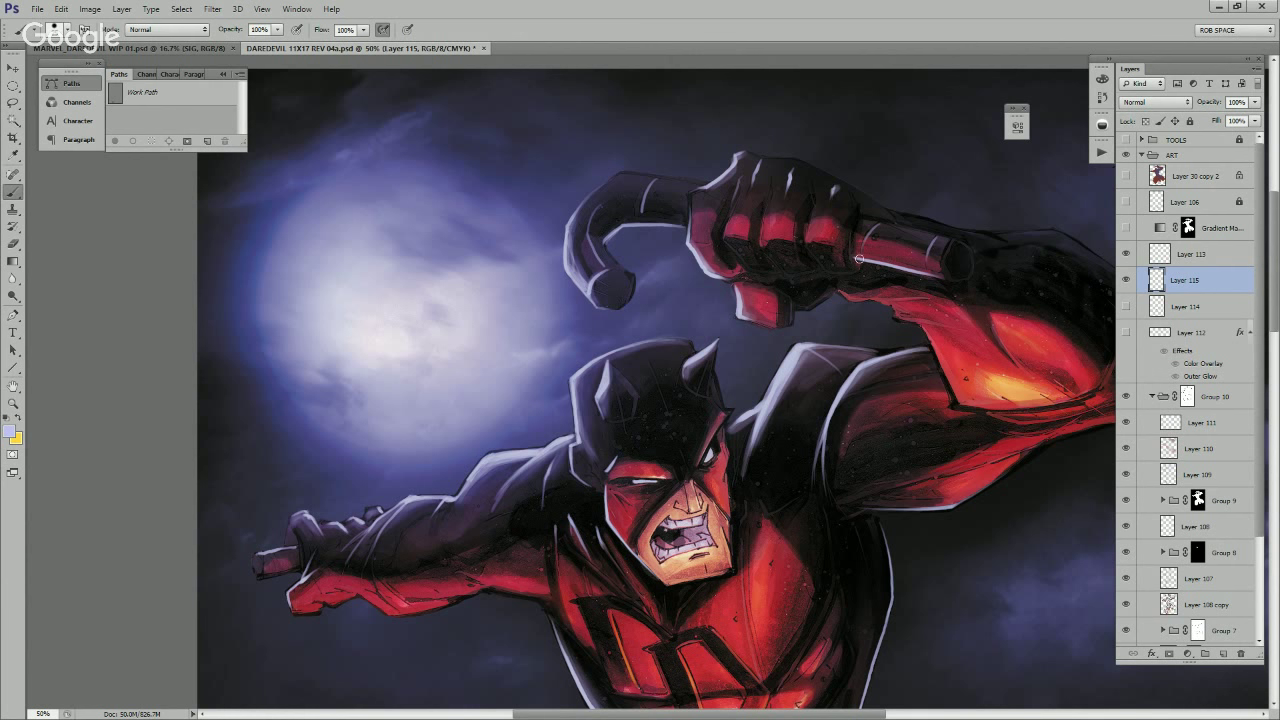
{"action": "left_click_drag", "start_coordinate": [859, 259], "coordinate": [920, 271]}
Step: Refine the lavender rim light down both sides of the torso, around the waist and beside the neck
{"action": "left_click_drag", "start_coordinate": [977, 541], "coordinate": [863, 280]}
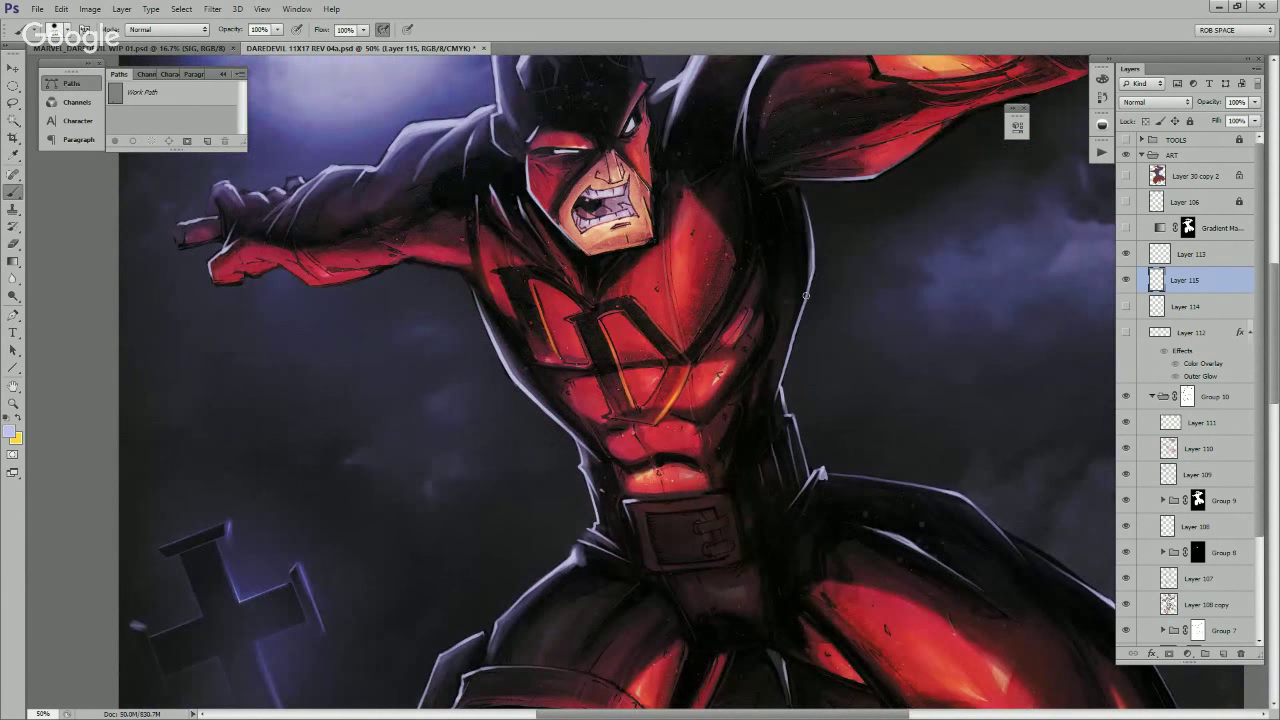
{"action": "mouse_move", "coordinate": [785, 365]}
{"action": "left_mouse_down"}
{"action": "mouse_move", "coordinate": [779, 420]}
{"action": "mouse_move", "coordinate": [795, 418]}
{"action": "mouse_move", "coordinate": [821, 472]}
{"action": "mouse_move", "coordinate": [789, 517]}
{"action": "mouse_move", "coordinate": [801, 498]}
{"action": "left_mouse_up"}
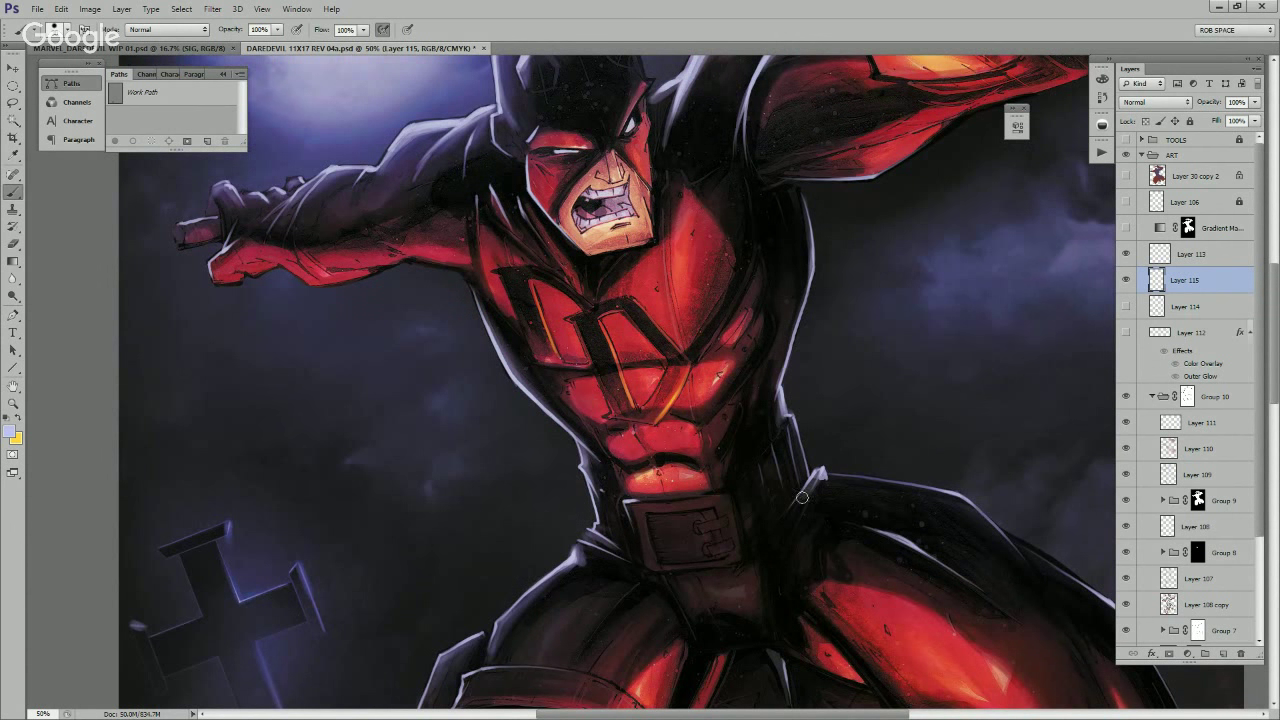
{"action": "mouse_move", "coordinate": [797, 428]}
{"action": "left_mouse_down"}
{"action": "mouse_move", "coordinate": [808, 482]}
{"action": "mouse_move", "coordinate": [796, 483]}
{"action": "left_mouse_up"}
{"action": "left_click_drag", "start_coordinate": [579, 440], "coordinate": [586, 453]}
{"action": "left_click_drag", "start_coordinate": [636, 540], "coordinate": [631, 498]}
{"action": "left_click_drag", "start_coordinate": [908, 562], "coordinate": [832, 556]}
{"action": "left_click_drag", "start_coordinate": [462, 209], "coordinate": [486, 240]}
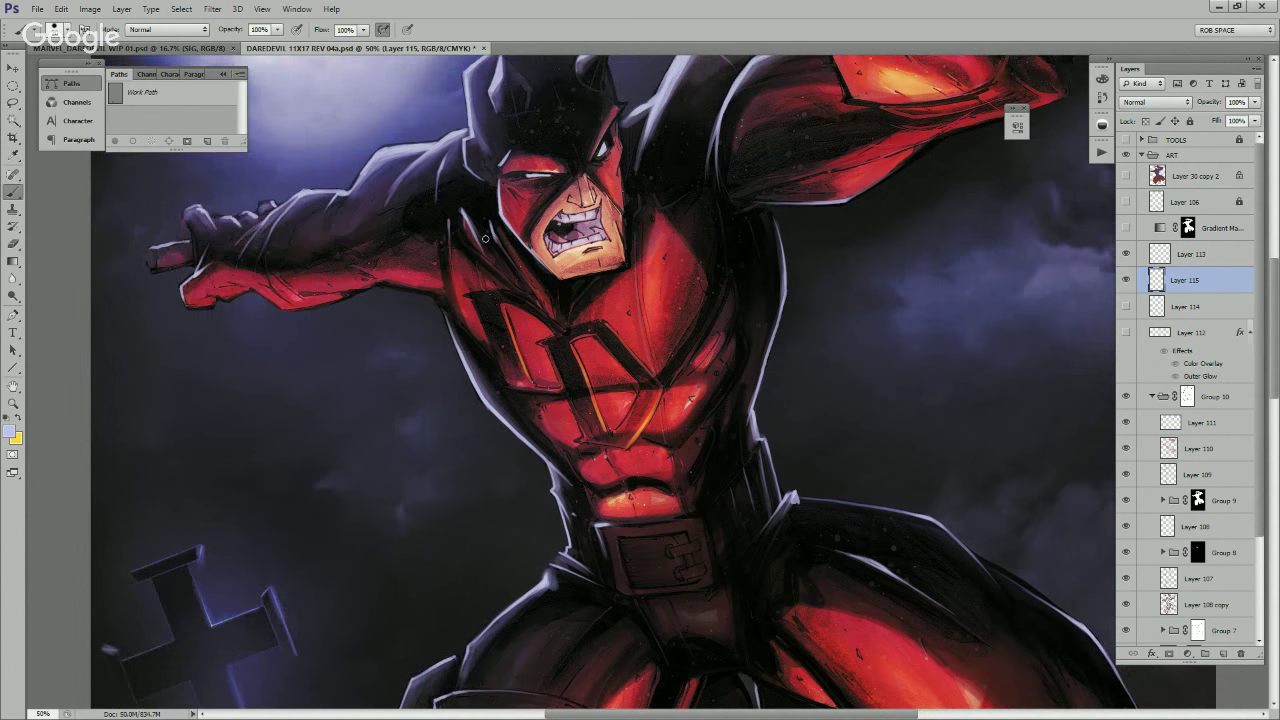
Step: Add a lavender rim highlight to the top edge of the upper strap on the forward thigh
{"action": "left_click_drag", "start_coordinate": [523, 308], "coordinate": [523, 171]}
{"action": "left_click_drag", "start_coordinate": [260, 146], "coordinate": [527, 422]}
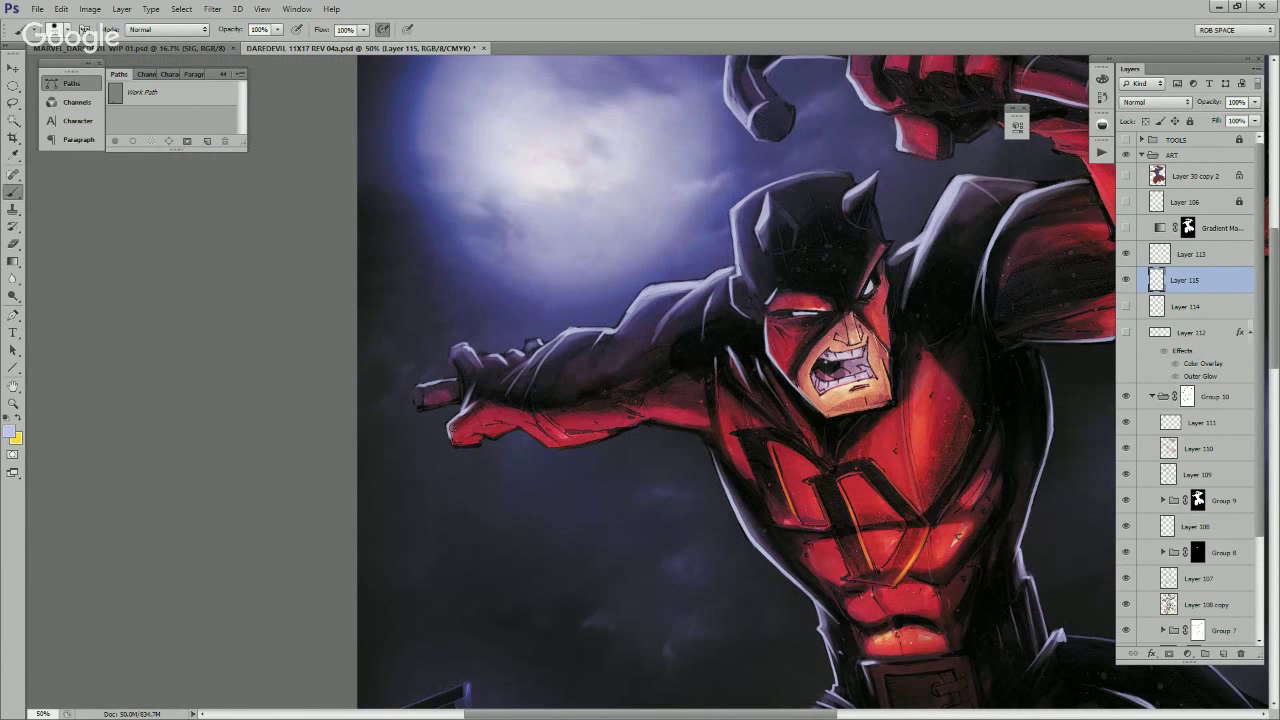
{"action": "left_click_drag", "start_coordinate": [811, 562], "coordinate": [757, 280]}
{"action": "left_click_drag", "start_coordinate": [781, 533], "coordinate": [731, 358]}
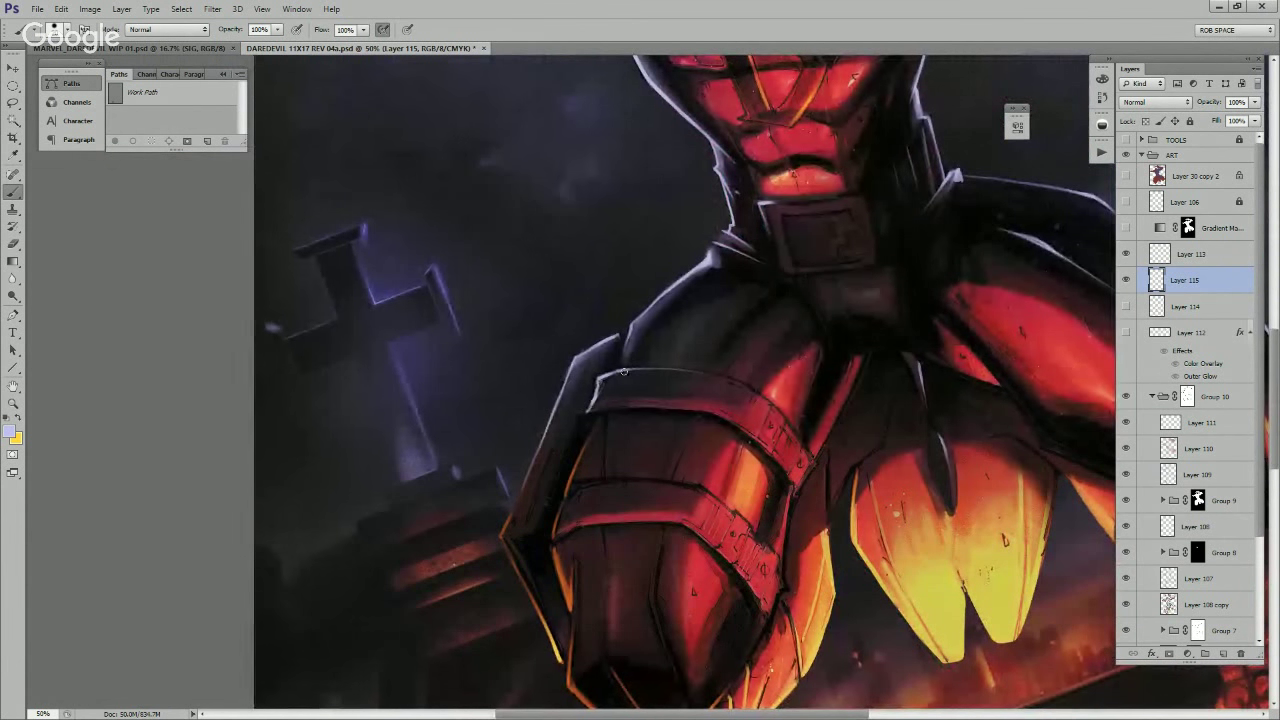
{"action": "left_click_drag", "start_coordinate": [624, 371], "coordinate": [642, 371]}
Step: Strengthen the lavender rim light on the hanging cloth's central fold and along the rear leg's outer edge and inner highlight
{"action": "left_click_drag", "start_coordinate": [1028, 491], "coordinate": [675, 549]}
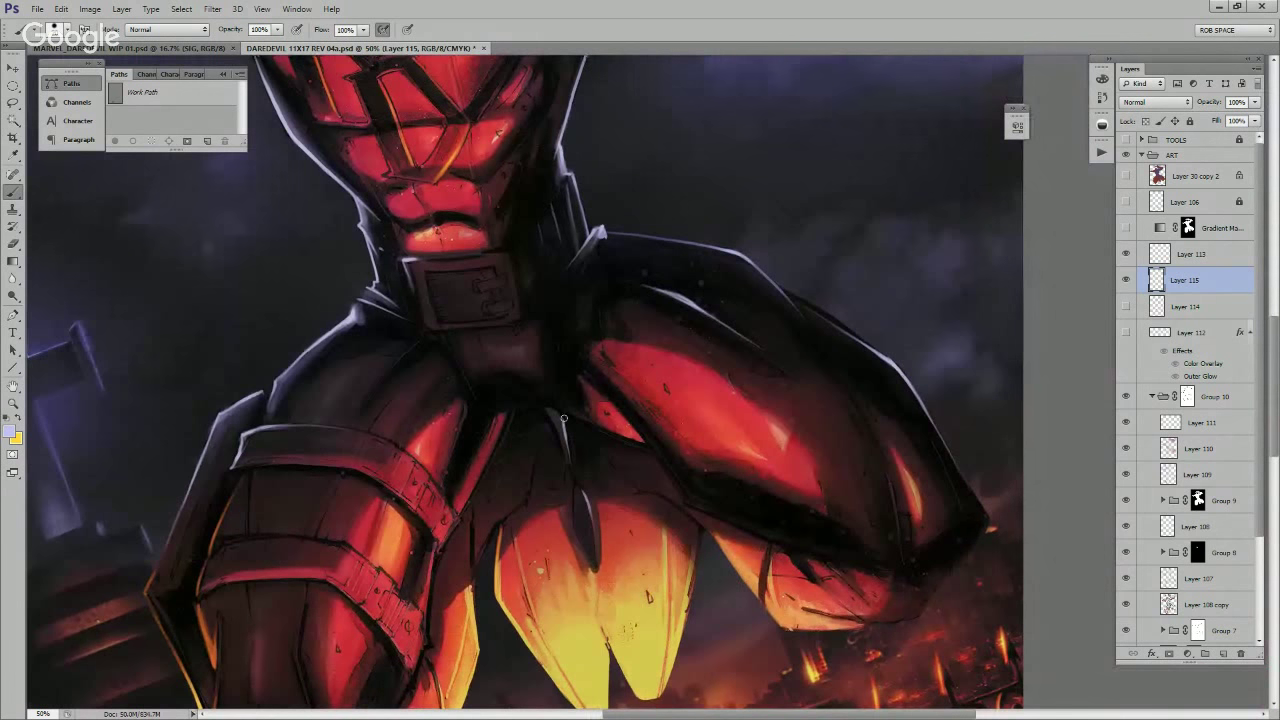
{"action": "left_click_drag", "start_coordinate": [564, 418], "coordinate": [570, 459]}
{"action": "left_click_drag", "start_coordinate": [708, 459], "coordinate": [551, 545]}
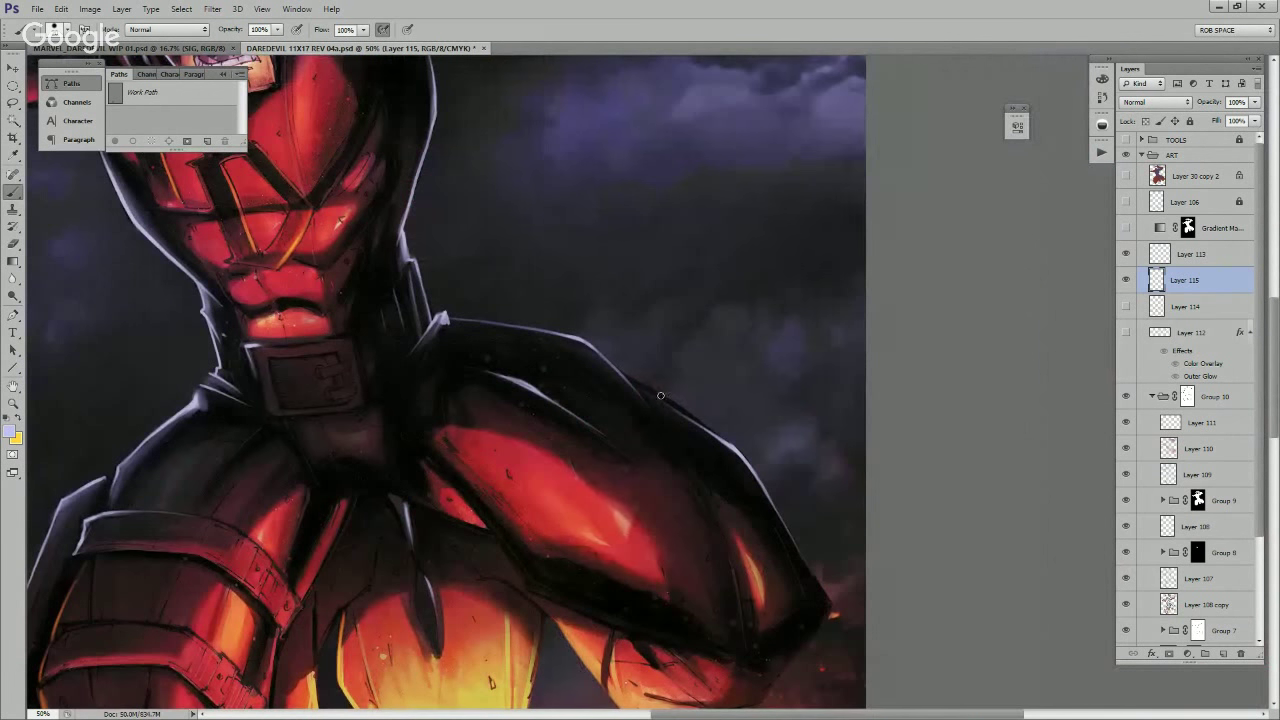
{"action": "mouse_move", "coordinate": [671, 406]}
{"action": "left_mouse_down"}
{"action": "mouse_move", "coordinate": [755, 485]}
{"action": "mouse_move", "coordinate": [734, 451]}
{"action": "mouse_move", "coordinate": [784, 525]}
{"action": "mouse_move", "coordinate": [659, 395]}
{"action": "mouse_move", "coordinate": [770, 508]}
{"action": "mouse_move", "coordinate": [734, 453]}
{"action": "mouse_move", "coordinate": [780, 540]}
{"action": "left_mouse_up"}
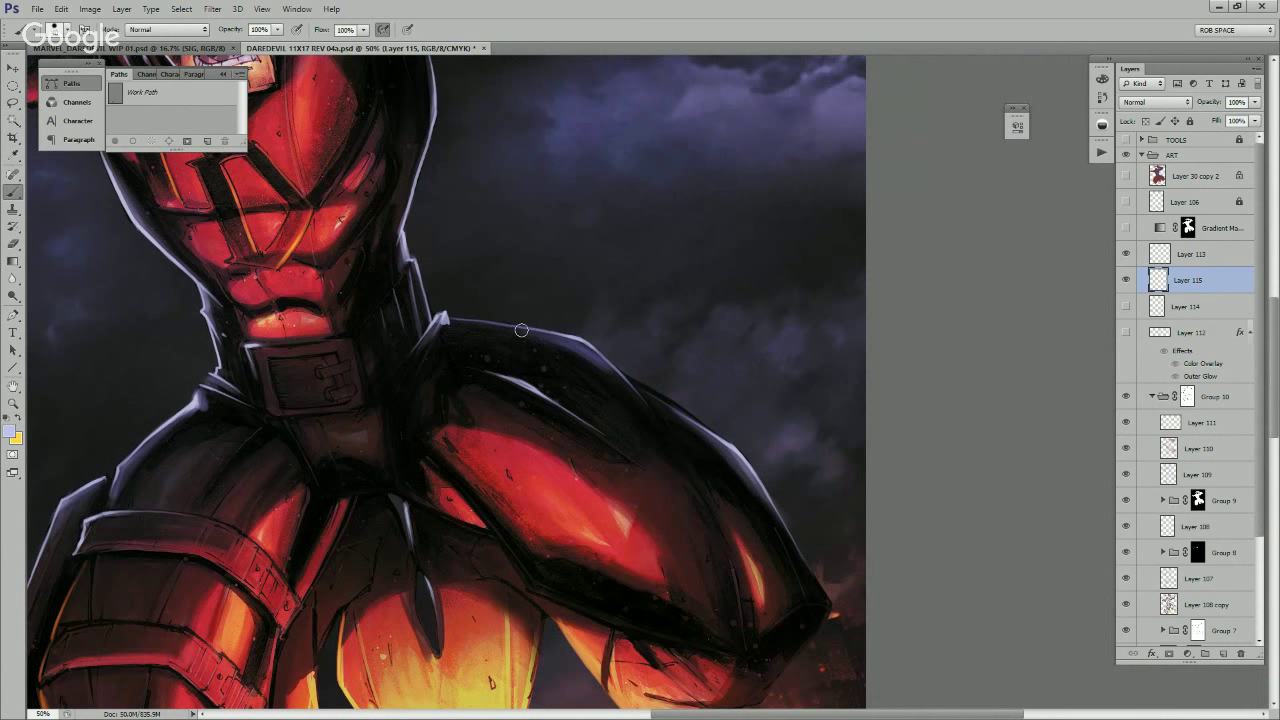
{"action": "left_click_drag", "start_coordinate": [486, 373], "coordinate": [558, 403]}
Step: Examine the lighting on the whole figure and inspect the raised fist and club up close
{"action": "key", "text": "z"}
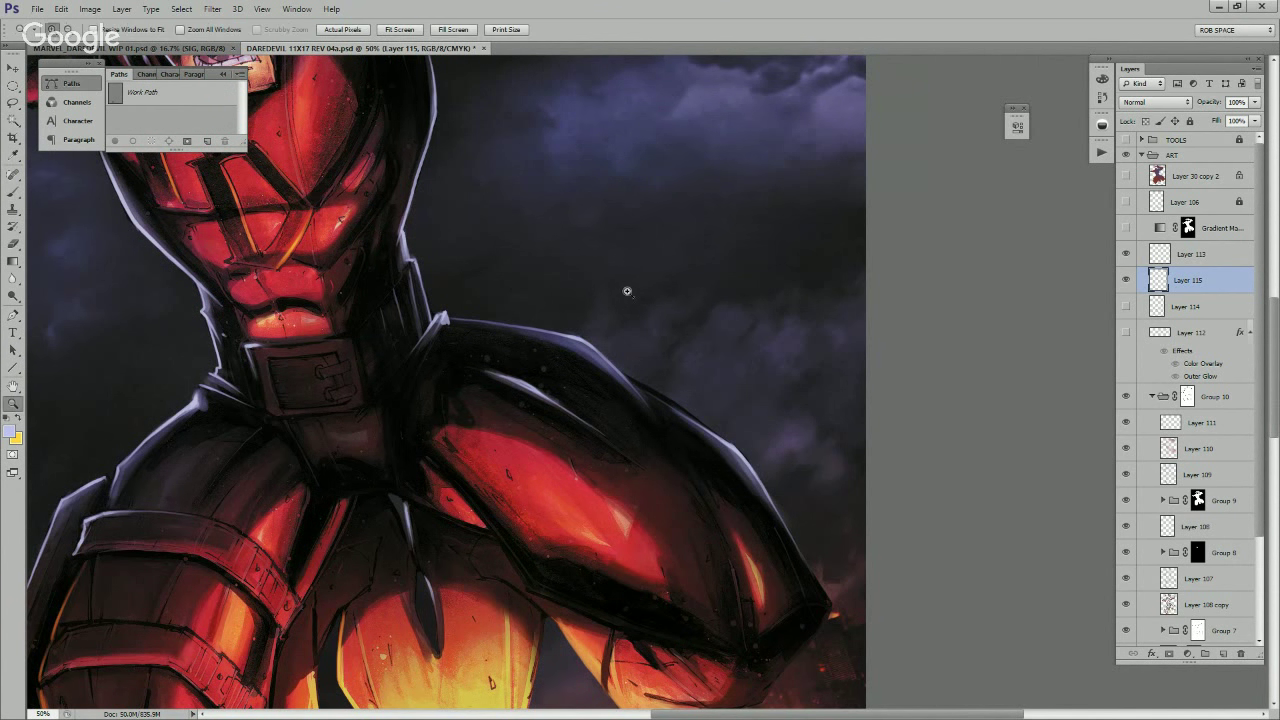
{"action": "left_click", "coordinate": [629, 292], "text": "alt"}
{"action": "left_click", "coordinate": [641, 310], "text": "alt"}
{"action": "left_click", "coordinate": [641, 310], "text": "alt"}
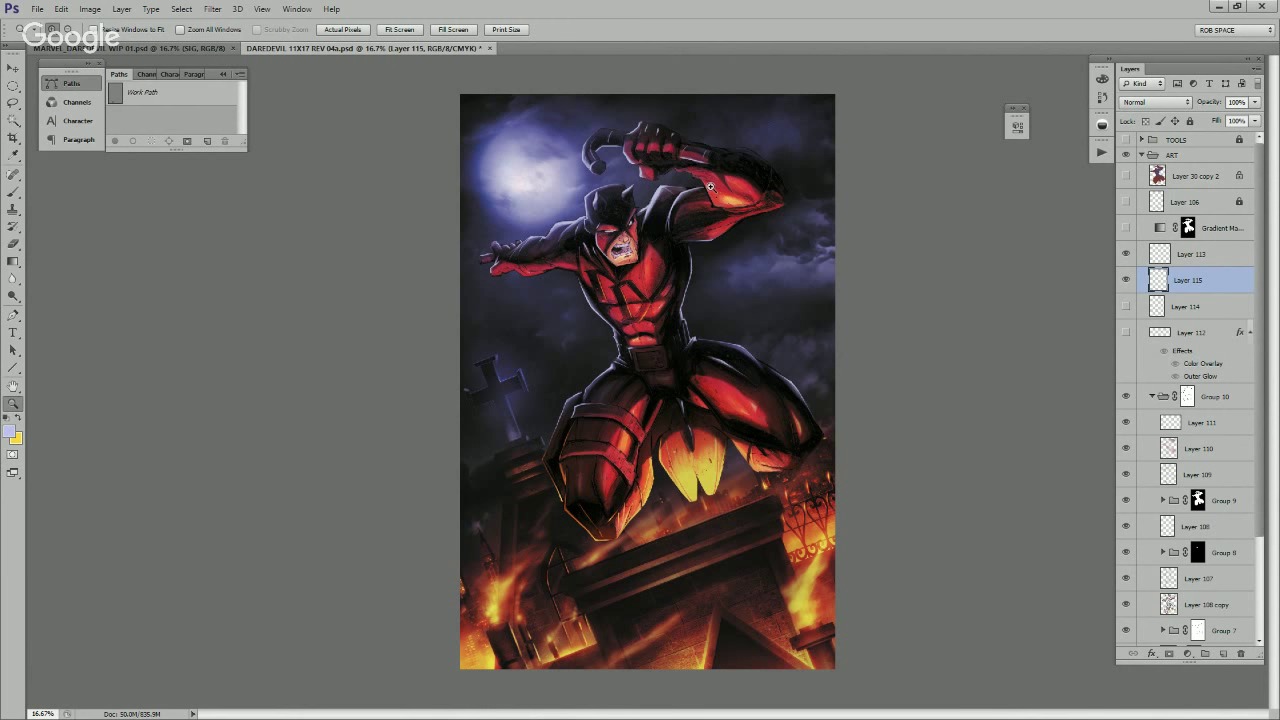
{"action": "left_click", "coordinate": [638, 146]}
{"action": "left_click", "coordinate": [638, 146]}
{"action": "left_click", "coordinate": [645, 146]}
{"action": "left_click", "coordinate": [652, 145]}
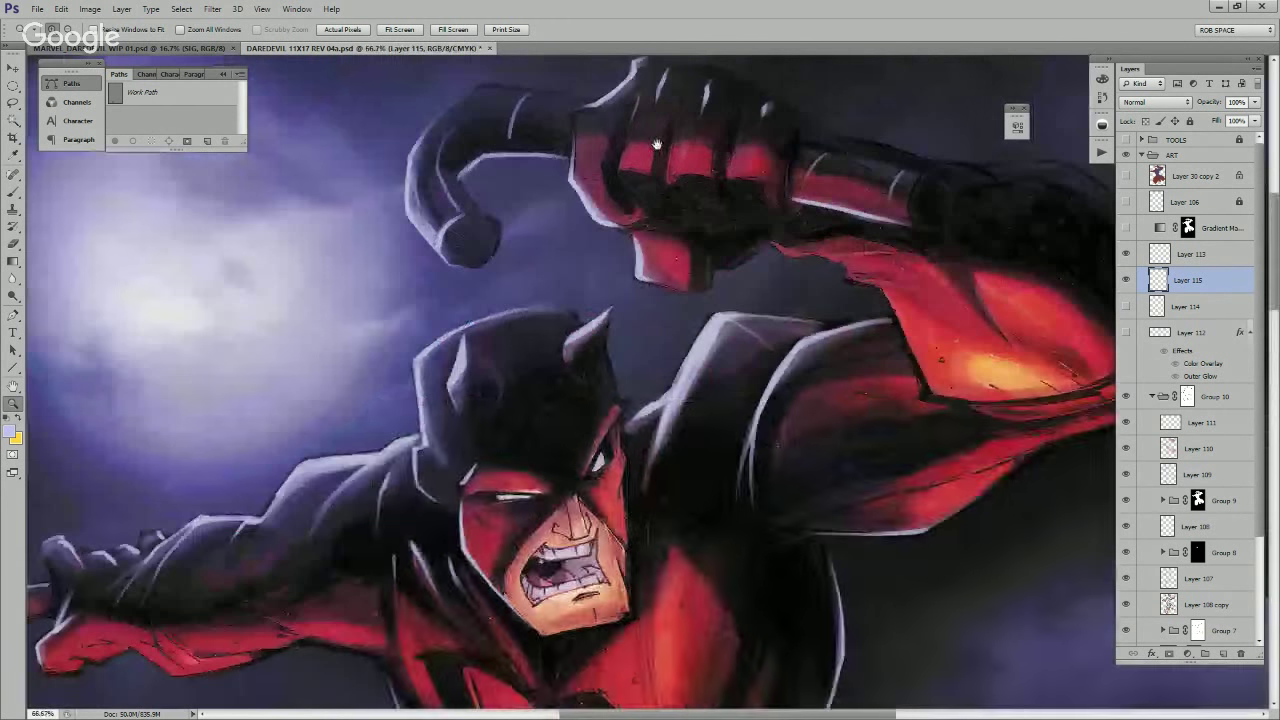
{"action": "left_click_drag", "start_coordinate": [657, 145], "coordinate": [684, 317]}
{"action": "key", "text": "b"}
{"action": "right_click", "coordinate": [665, 322]}
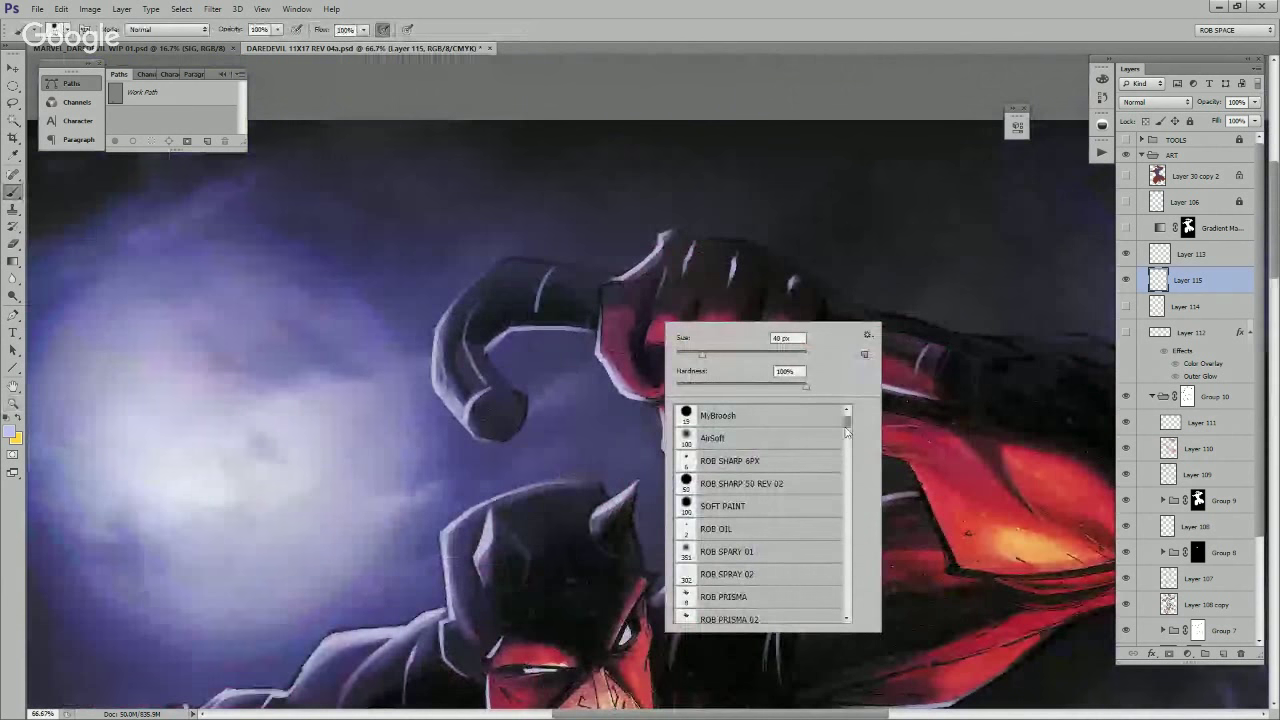
{"action": "scroll", "coordinate": [846, 428], "scroll_direction": "down", "scroll_amount": 10}
{"action": "left_click", "coordinate": [803, 537]}
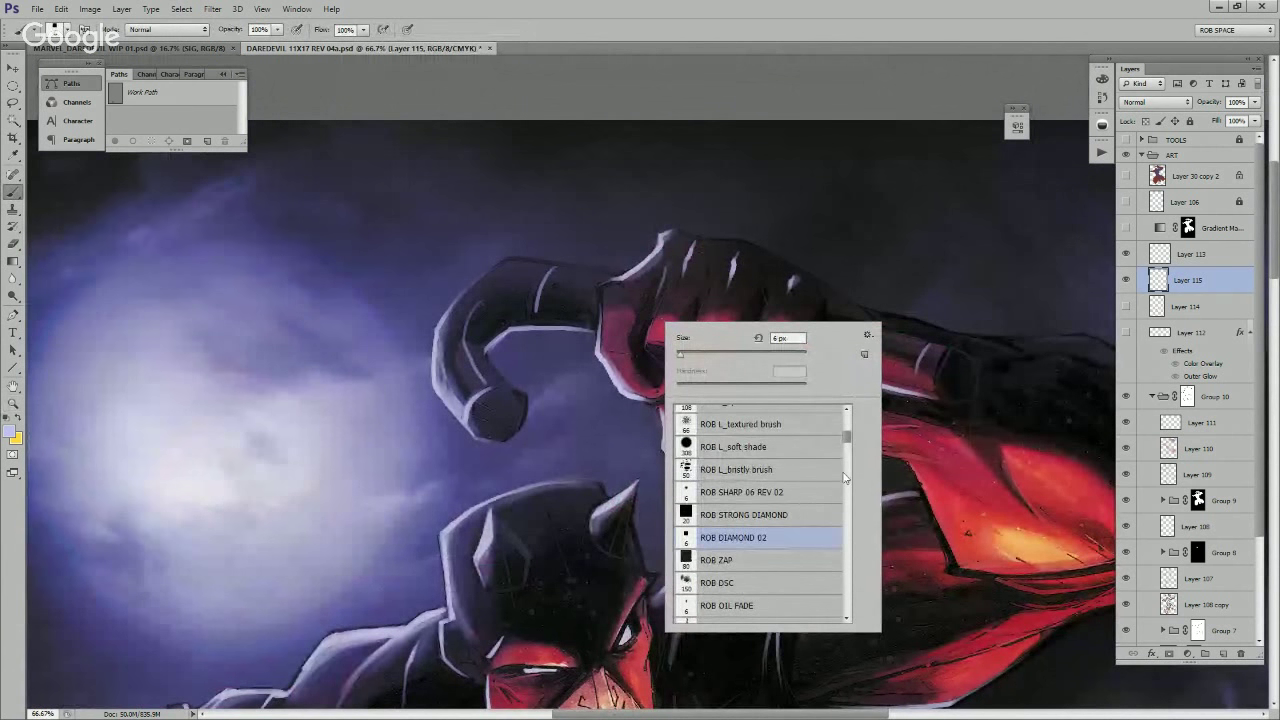
{"action": "left_click", "coordinate": [1184, 257]}
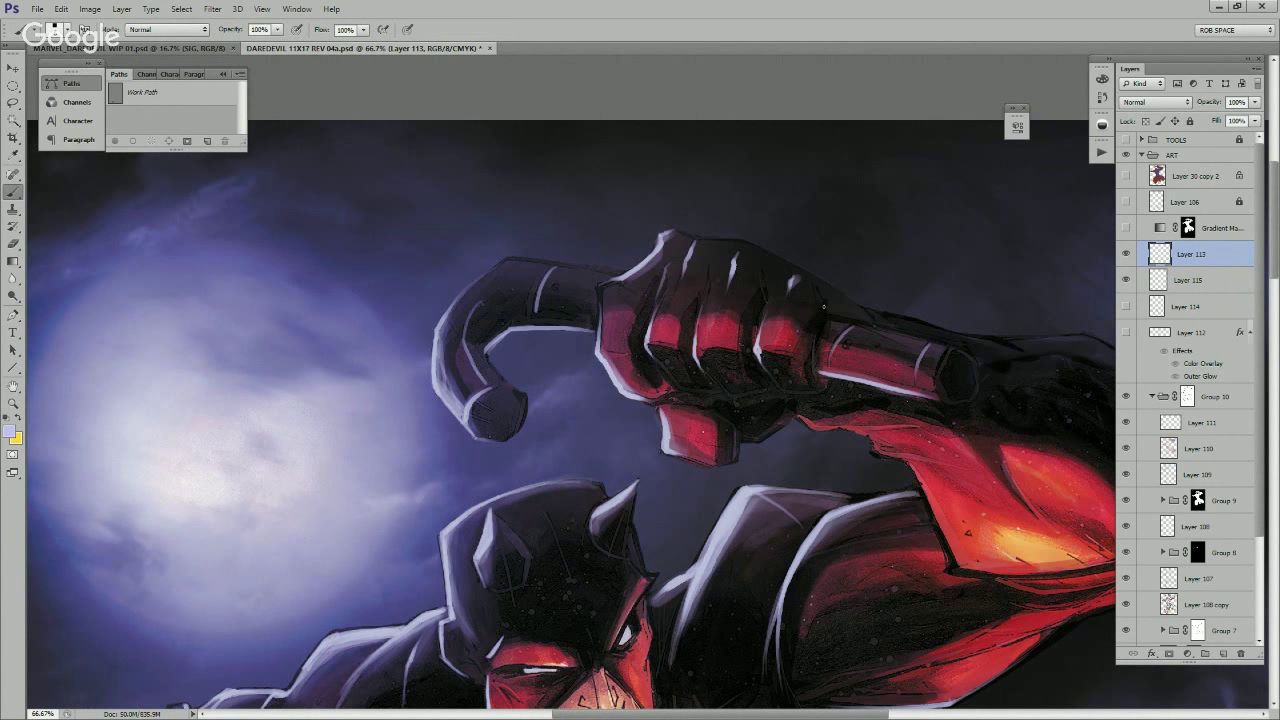
Step: Return to Layer 115 with the MyBroosh preset and refine the lavender edges of the raised fist's fingers
{"action": "left_click", "coordinate": [1162, 281]}
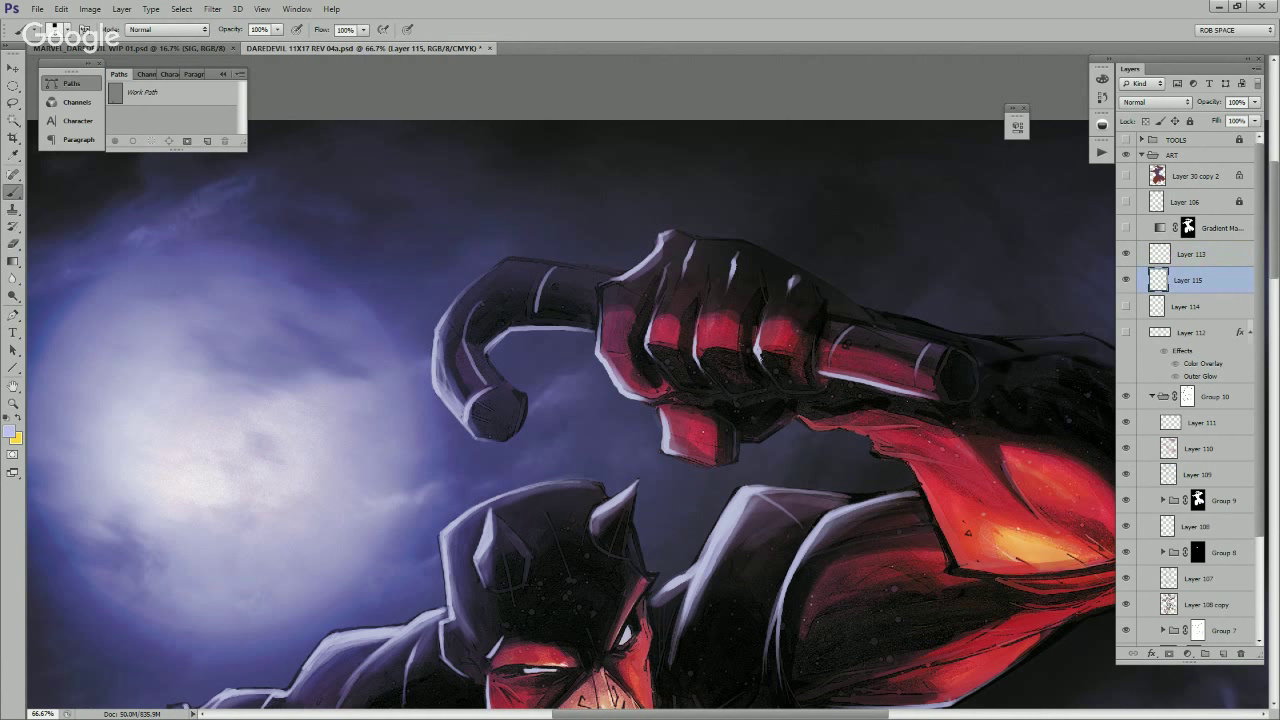
{"action": "right_click", "coordinate": [756, 354]}
{"action": "left_click_drag", "start_coordinate": [940, 460], "coordinate": [940, 445]}
{"action": "left_click", "coordinate": [808, 448]}
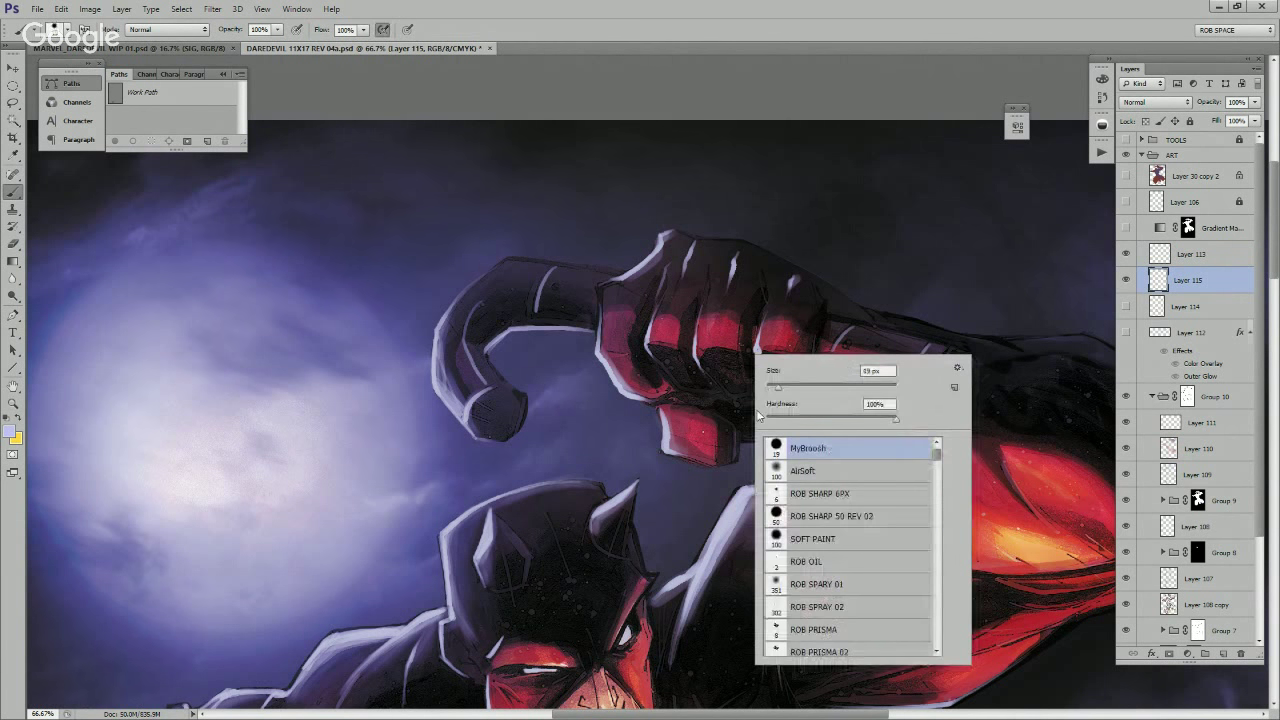
{"action": "mouse_move", "coordinate": [652, 337]}
{"action": "left_mouse_down"}
{"action": "mouse_move", "coordinate": [688, 297]}
{"action": "mouse_move", "coordinate": [701, 367]}
{"action": "left_mouse_up"}
{"action": "left_click_drag", "start_coordinate": [758, 338], "coordinate": [763, 366]}
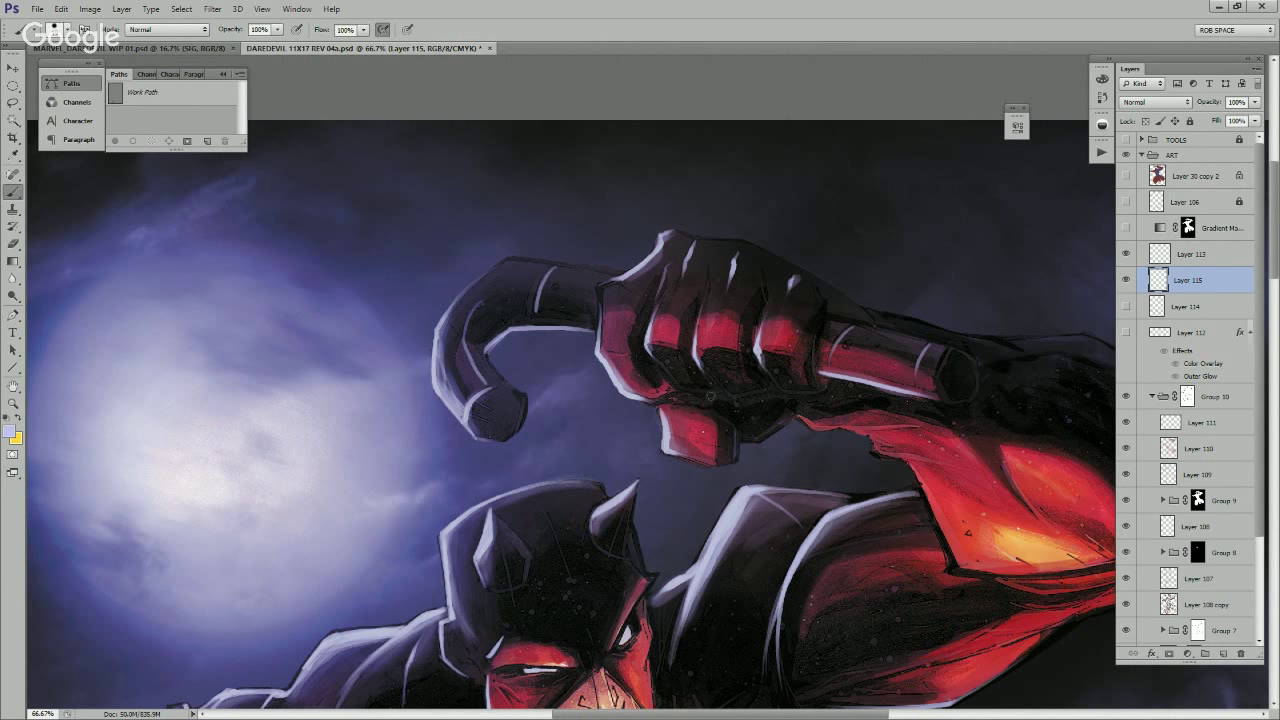
Step: Switch to the ROB SHARP 50 REV 02 preset, sample the eye's white and surrounding black, and touch up the eyes
{"action": "mouse_move", "coordinate": [662, 408]}
{"action": "left_mouse_down"}
{"action": "mouse_move", "coordinate": [687, 460]}
{"action": "mouse_move", "coordinate": [785, 325]}
{"action": "left_mouse_up"}
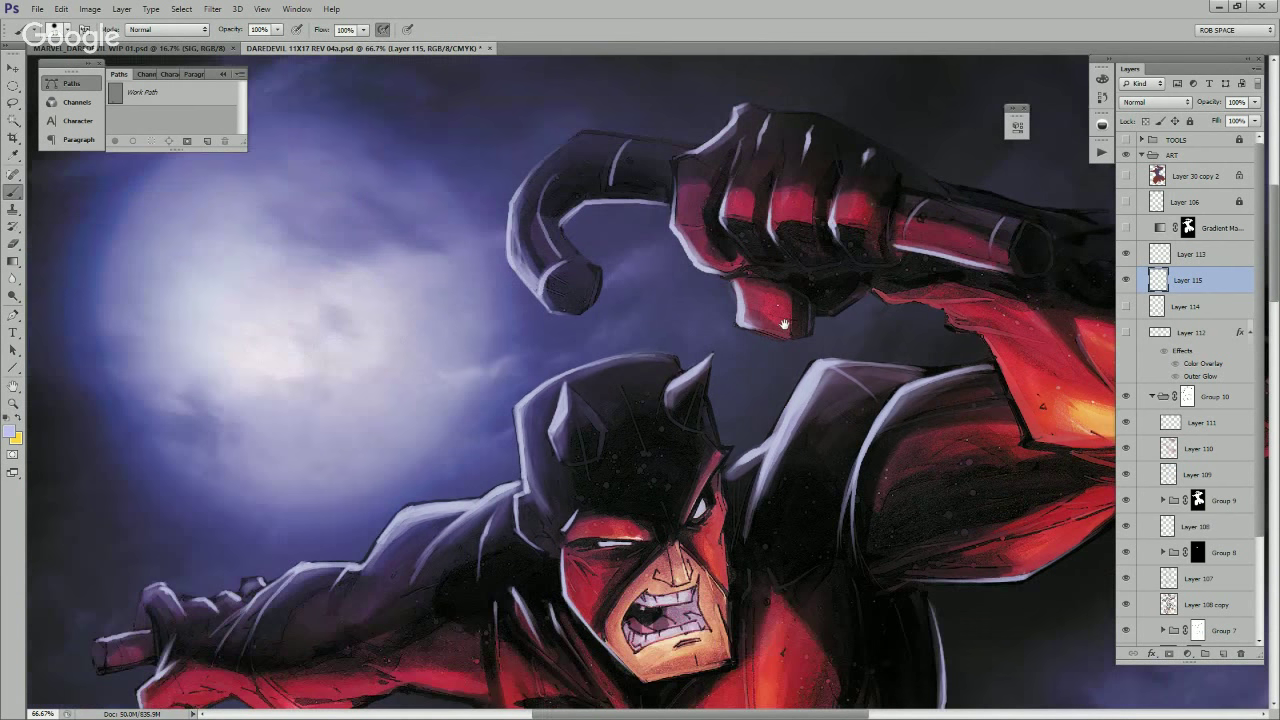
{"action": "mouse_move", "coordinate": [760, 503]}
{"action": "left_mouse_down"}
{"action": "mouse_move", "coordinate": [792, 373]}
{"action": "mouse_move", "coordinate": [726, 381]}
{"action": "left_mouse_up"}
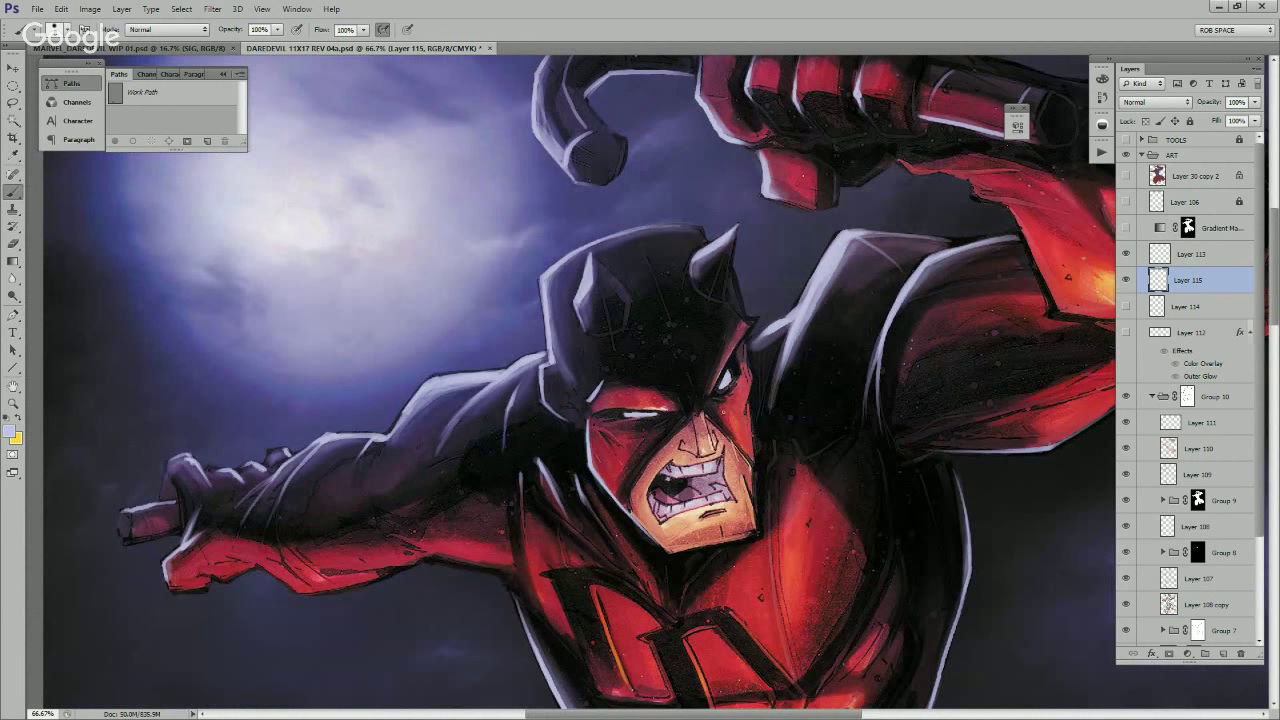
{"action": "scroll", "coordinate": [710, 416], "scroll_direction": "left", "scroll_amount": 2}
{"action": "right_click", "coordinate": [716, 412]}
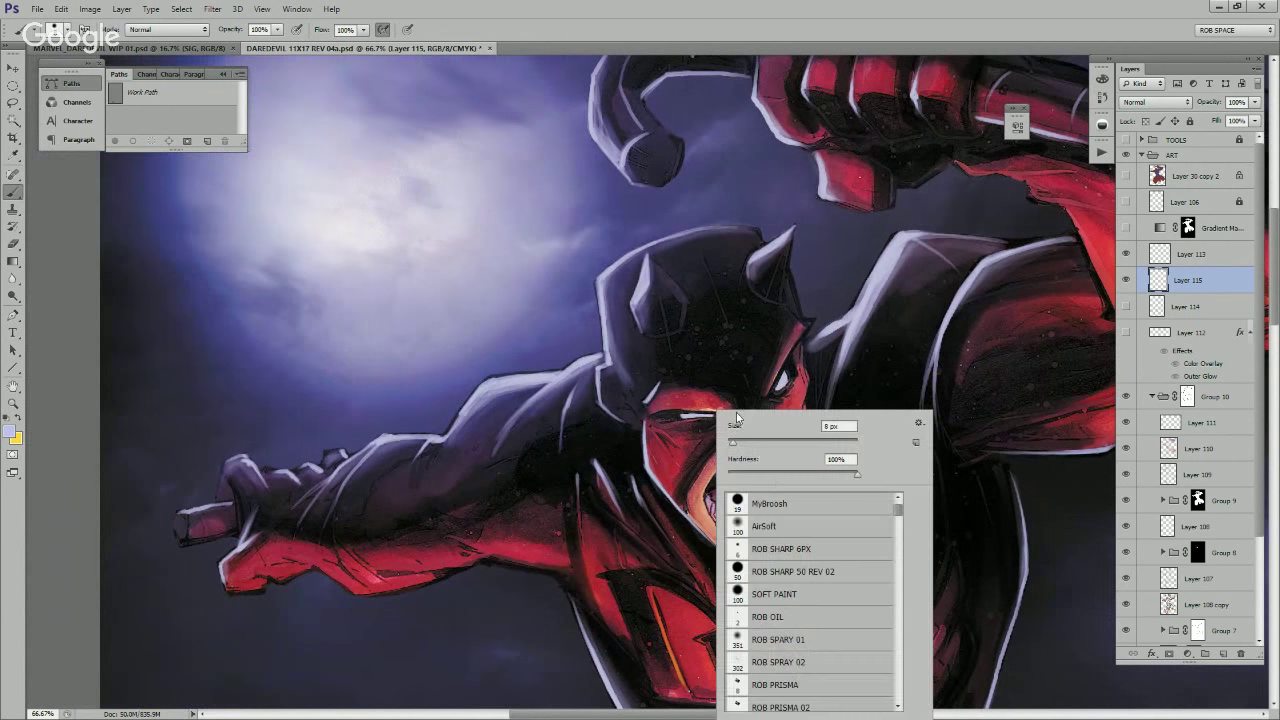
{"action": "double_click", "coordinate": [777, 572]}
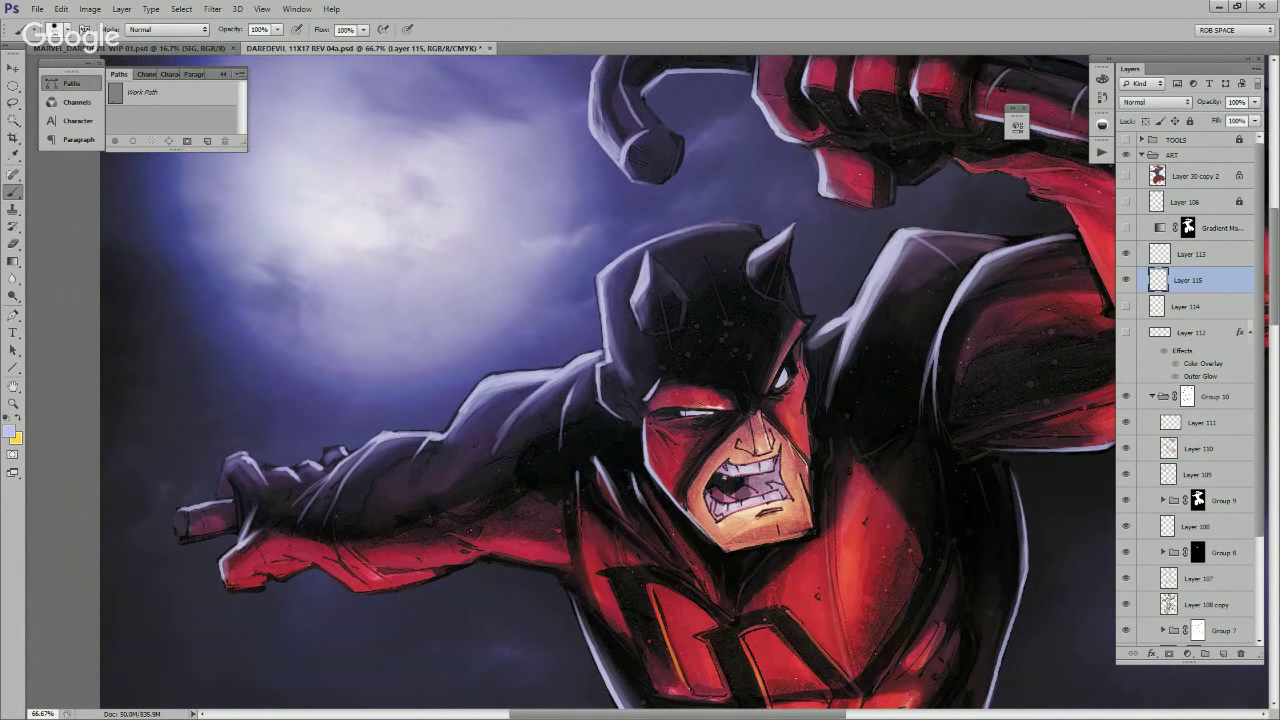
{"action": "left_click", "coordinate": [697, 410], "text": "alt"}
{"action": "left_click", "coordinate": [716, 433], "text": "alt"}
{"action": "left_click", "coordinate": [784, 370], "text": "alt"}
{"action": "key", "text": "x"}
{"action": "left_click", "coordinate": [796, 349], "text": "alt"}
{"action": "left_click_drag", "start_coordinate": [788, 372], "coordinate": [785, 384]}
{"action": "left_click_drag", "start_coordinate": [690, 410], "coordinate": [843, 397]}
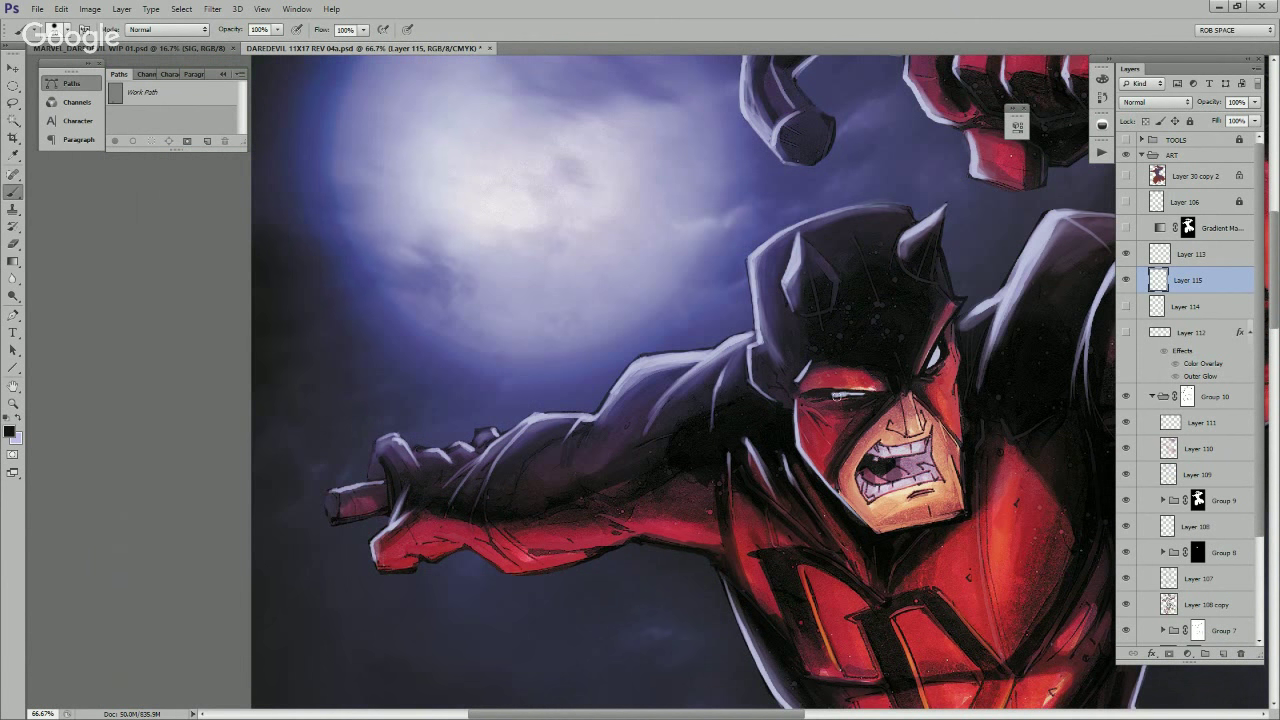
Step: Create a new layer directly above Layer 113
{"action": "left_click", "coordinate": [1188, 250]}
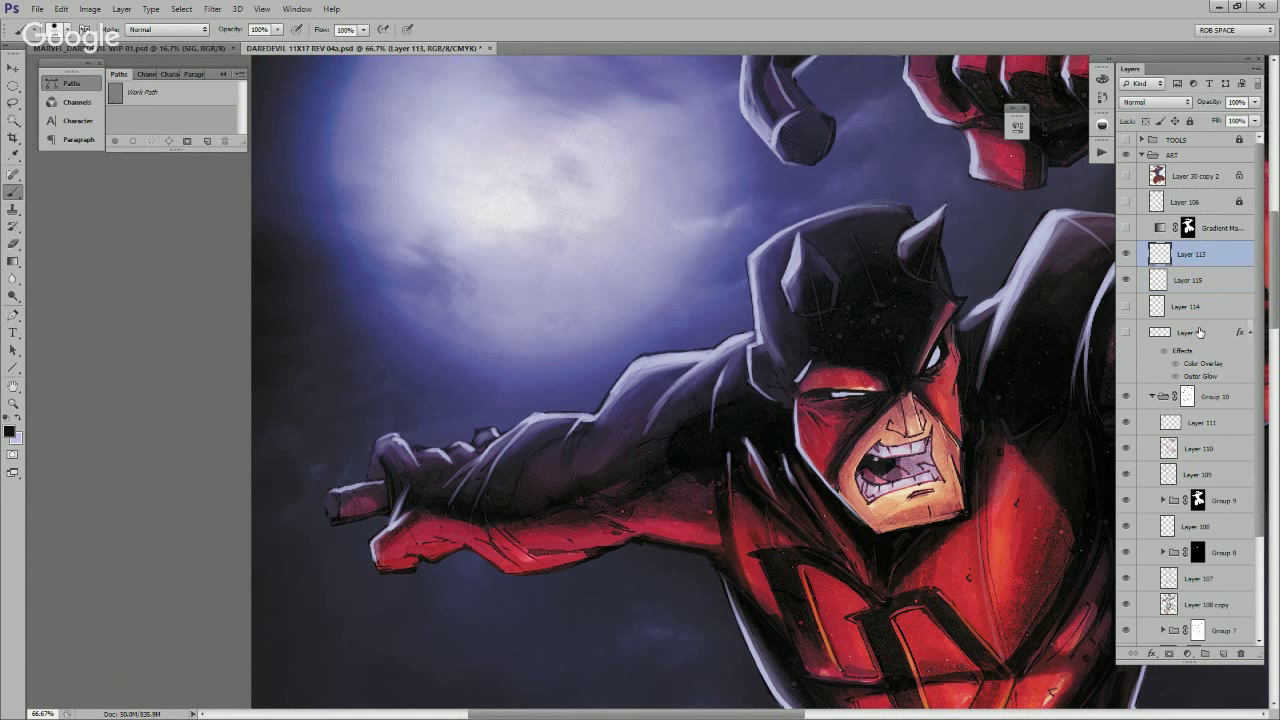
{"action": "left_click", "coordinate": [1223, 653]}
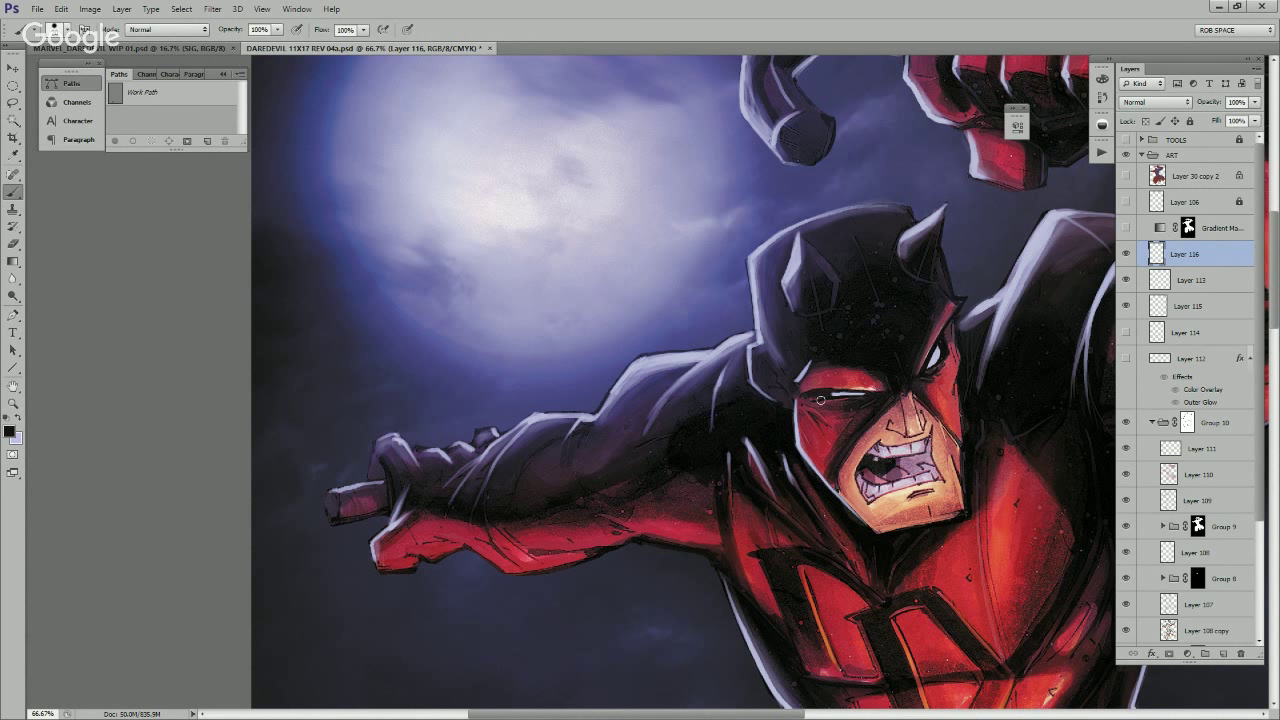
Step: Touch up the narrowed eye in black, and refine the edge of the face with sampled red using the MyBroosh preset
{"action": "left_click_drag", "start_coordinate": [821, 400], "coordinate": [871, 392]}
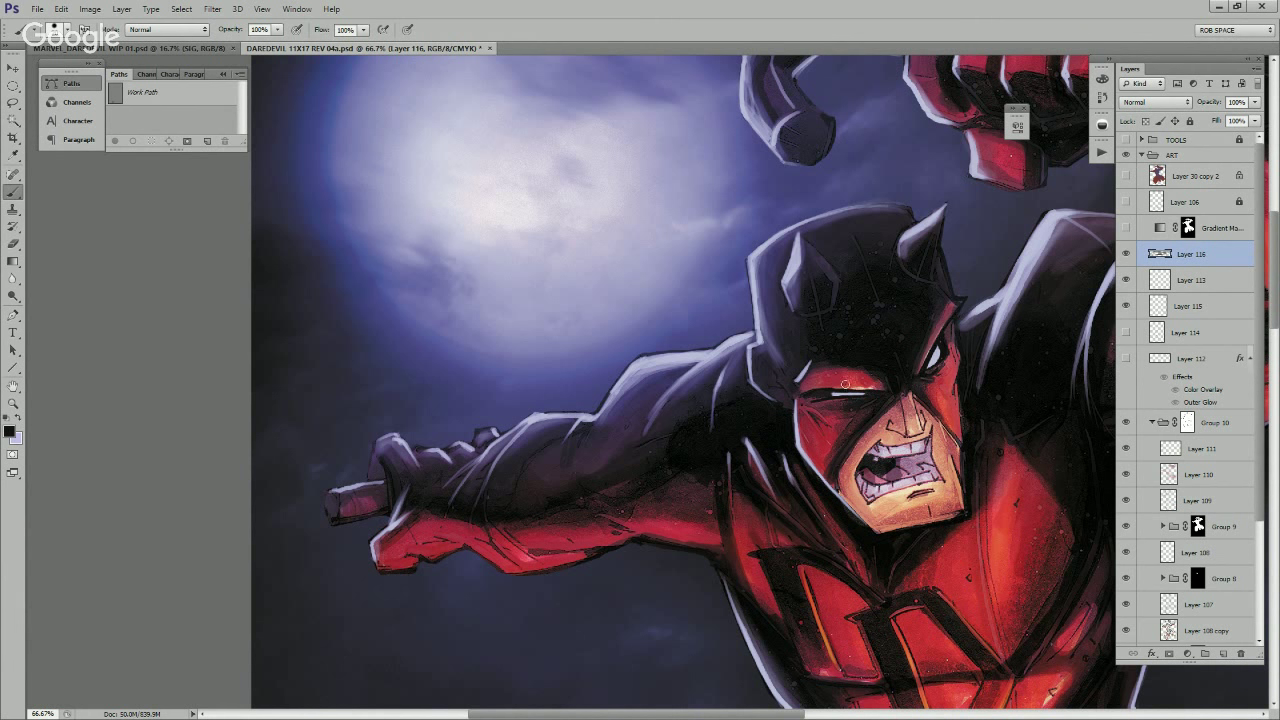
{"action": "mouse_move", "coordinate": [959, 402]}
{"action": "left_mouse_down"}
{"action": "mouse_move", "coordinate": [905, 390]}
{"action": "mouse_move", "coordinate": [874, 415]}
{"action": "mouse_move", "coordinate": [836, 493]}
{"action": "left_mouse_up"}
{"action": "right_click", "coordinate": [899, 400]}
{"action": "double_click", "coordinate": [935, 491]}
{"action": "left_click", "coordinate": [893, 404], "text": "alt"}
{"action": "left_click", "coordinate": [946, 438], "text": "alt"}
{"action": "left_click_drag", "start_coordinate": [934, 432], "coordinate": [951, 463]}
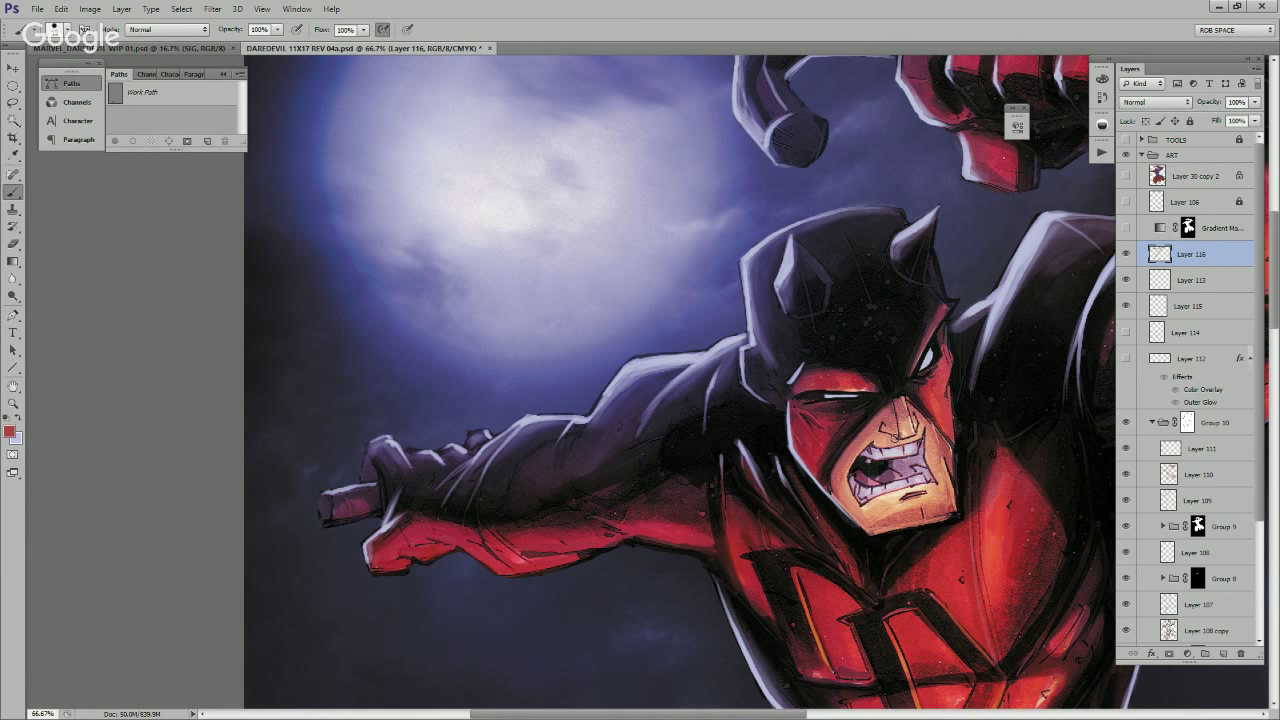
Step: Sample lavender from the cowl's edge and refine the moonlight rims on the cowl and raised shoulder with the MyBroosh preset
{"action": "key", "text": "z"}
{"action": "left_click", "coordinate": [896, 440], "text": "alt"}
{"action": "left_click", "coordinate": [896, 442], "text": "alt"}
{"action": "left_click", "coordinate": [895, 448], "text": "alt"}
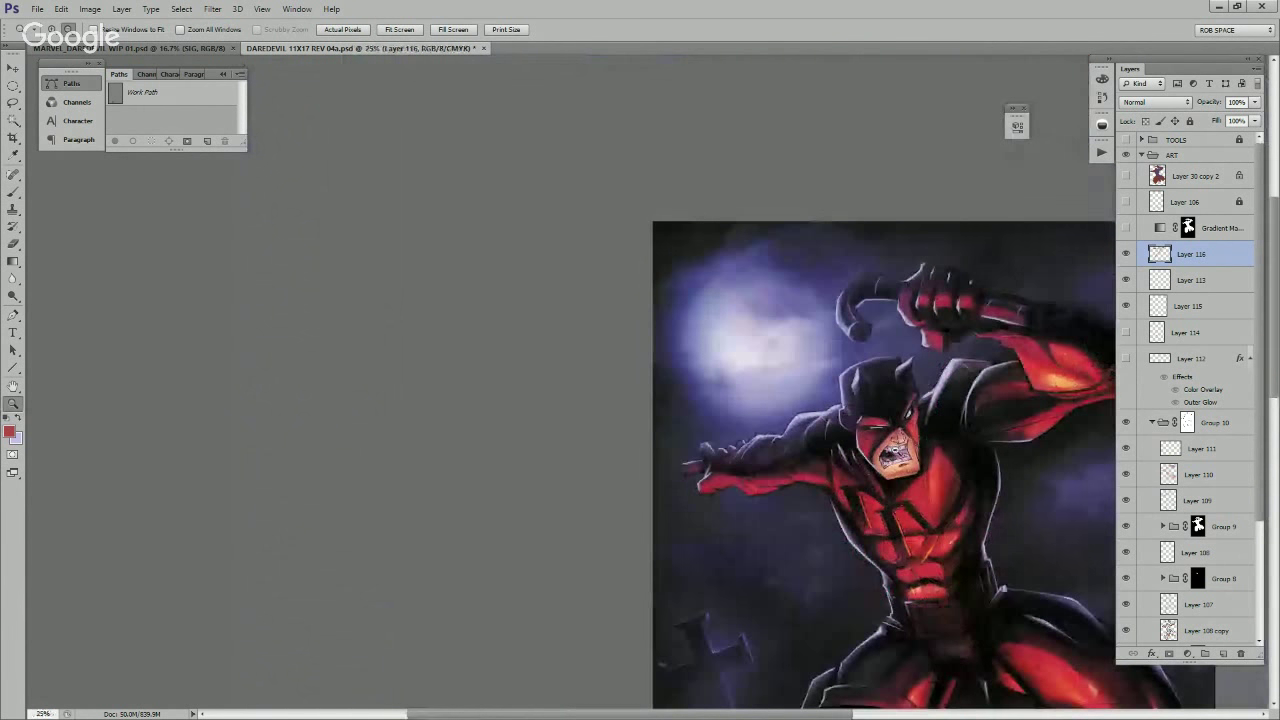
{"action": "left_click", "coordinate": [896, 446]}
{"action": "left_click", "coordinate": [896, 446]}
{"action": "key", "text": "b"}
{"action": "right_click", "coordinate": [896, 446]}
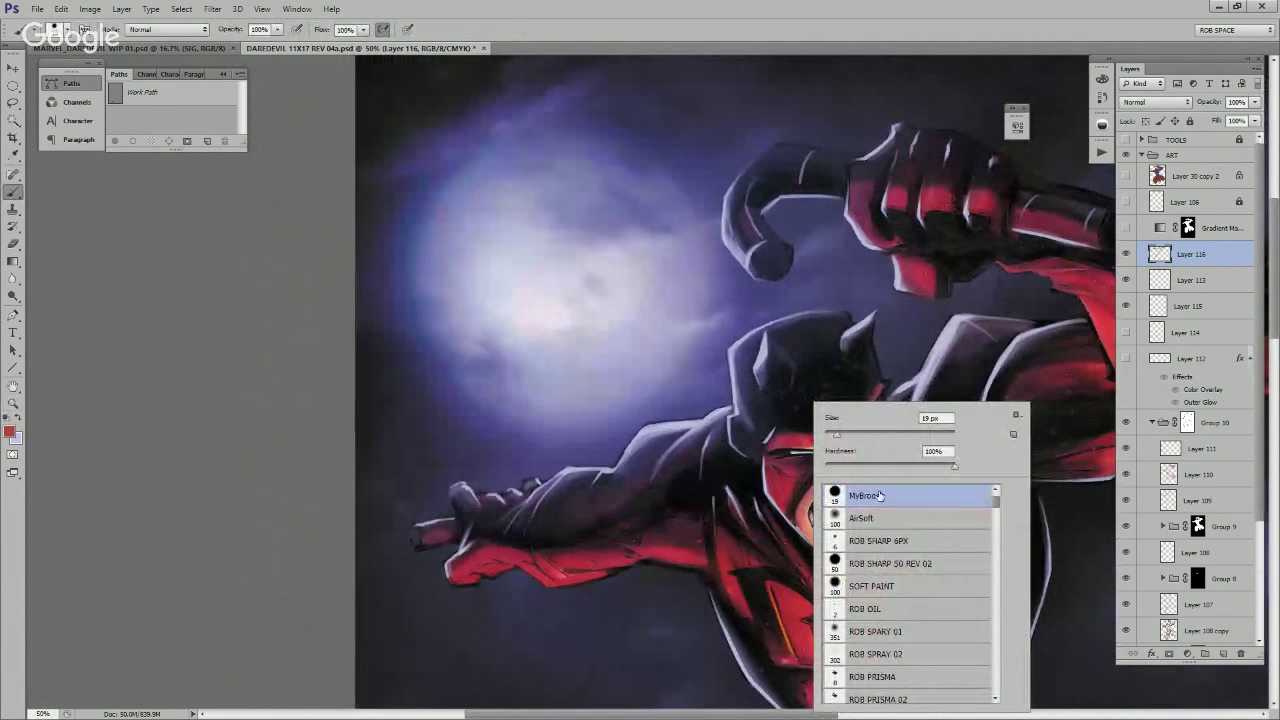
{"action": "left_click", "coordinate": [732, 358], "text": "alt"}
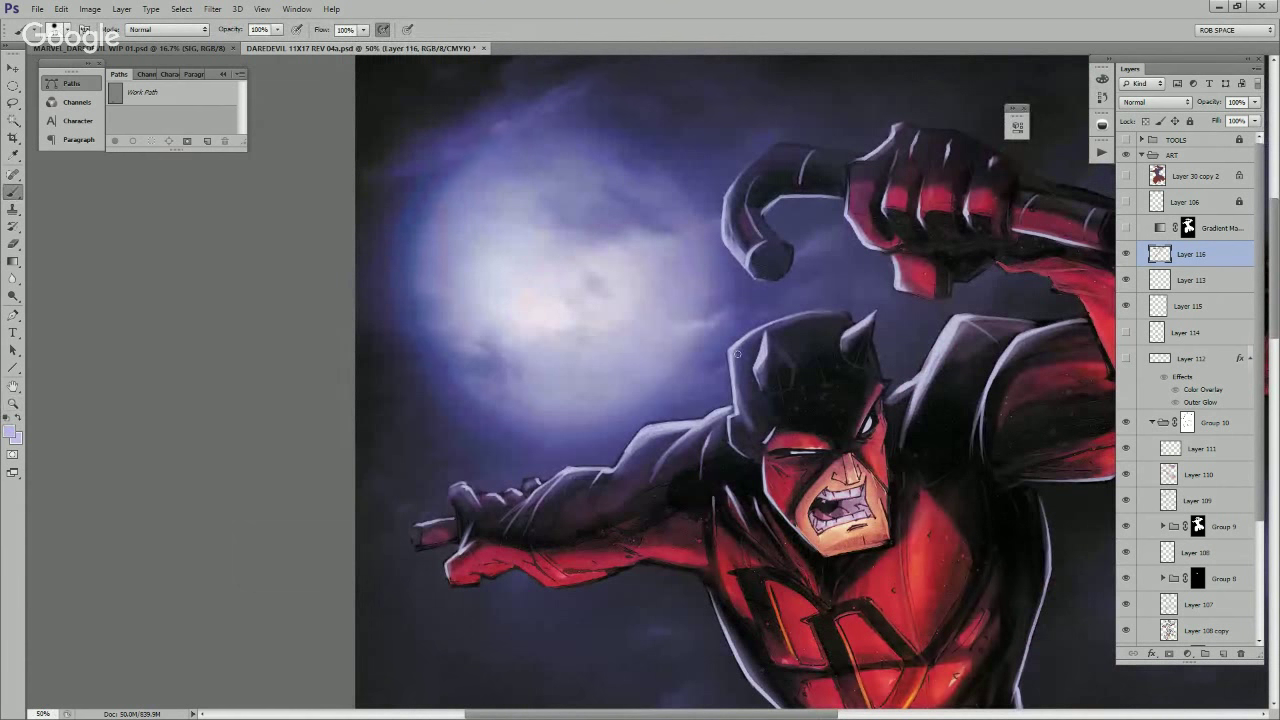
{"action": "left_click_drag", "start_coordinate": [733, 353], "coordinate": [738, 400]}
{"action": "left_click_drag", "start_coordinate": [954, 487], "coordinate": [802, 453]}
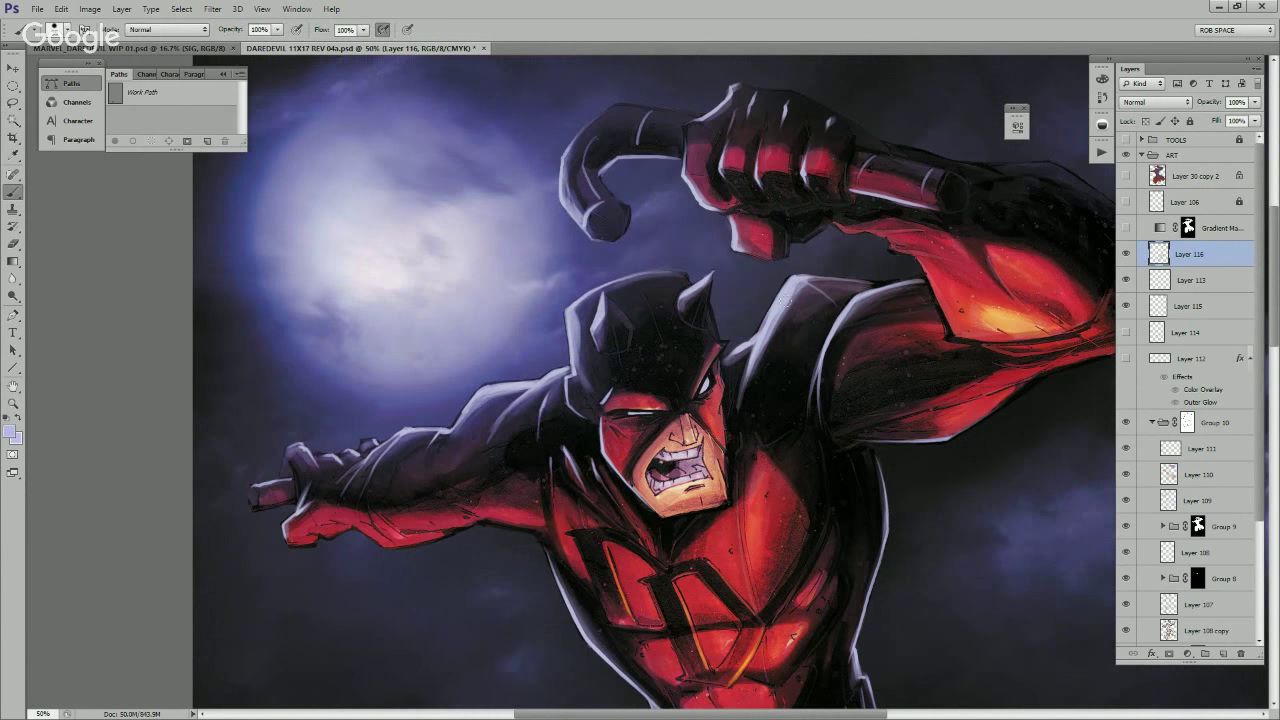
{"action": "left_click_drag", "start_coordinate": [789, 299], "coordinate": [832, 283]}
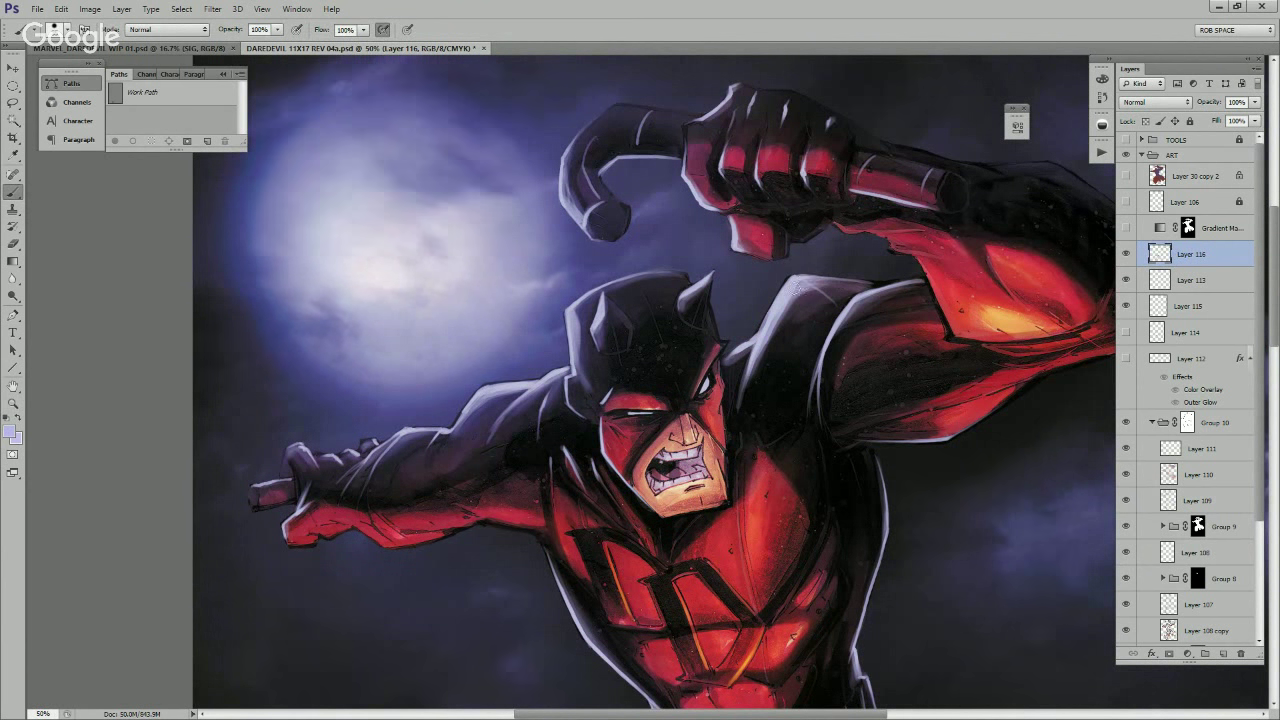
Step: Refine the lavender edges of the raised fist, the club's hooked end and the raised upper arm
{"action": "left_click_drag", "start_coordinate": [735, 226], "coordinate": [749, 249]}
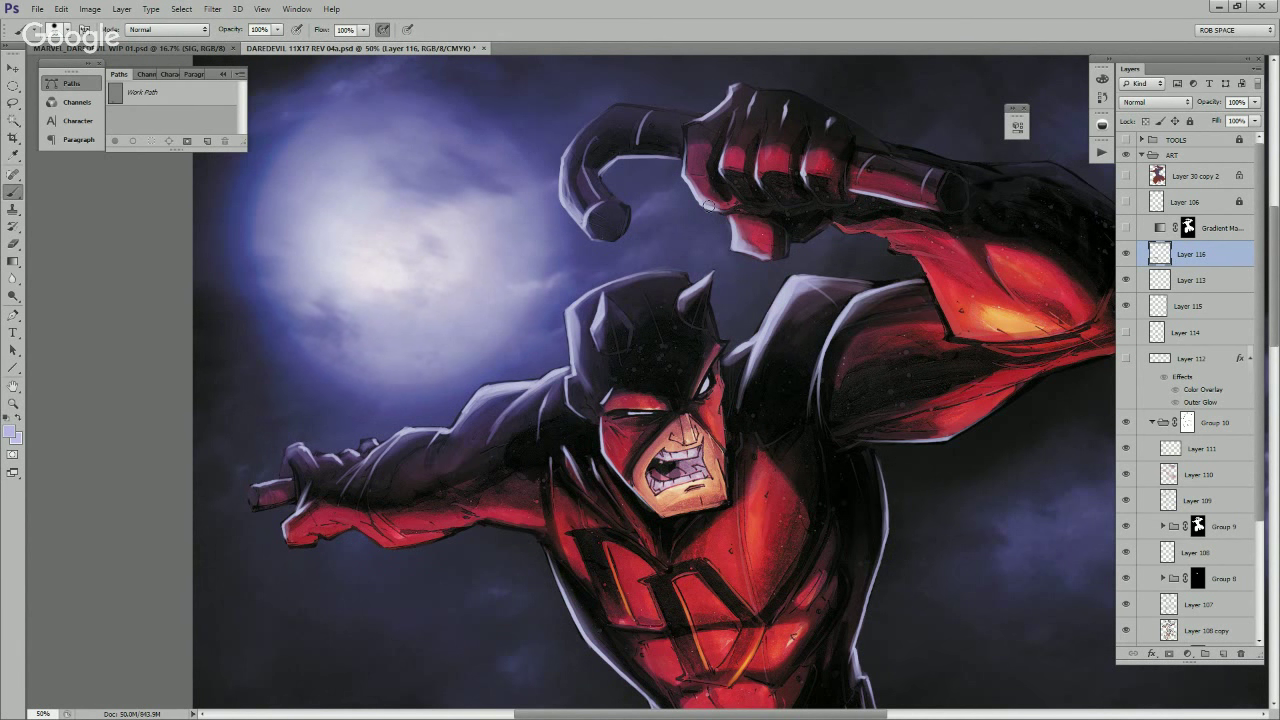
{"action": "mouse_move", "coordinate": [584, 219]}
{"action": "left_mouse_down"}
{"action": "mouse_move", "coordinate": [567, 175]}
{"action": "mouse_move", "coordinate": [589, 208]}
{"action": "left_mouse_up"}
{"action": "left_click_drag", "start_coordinate": [574, 206], "coordinate": [564, 180]}
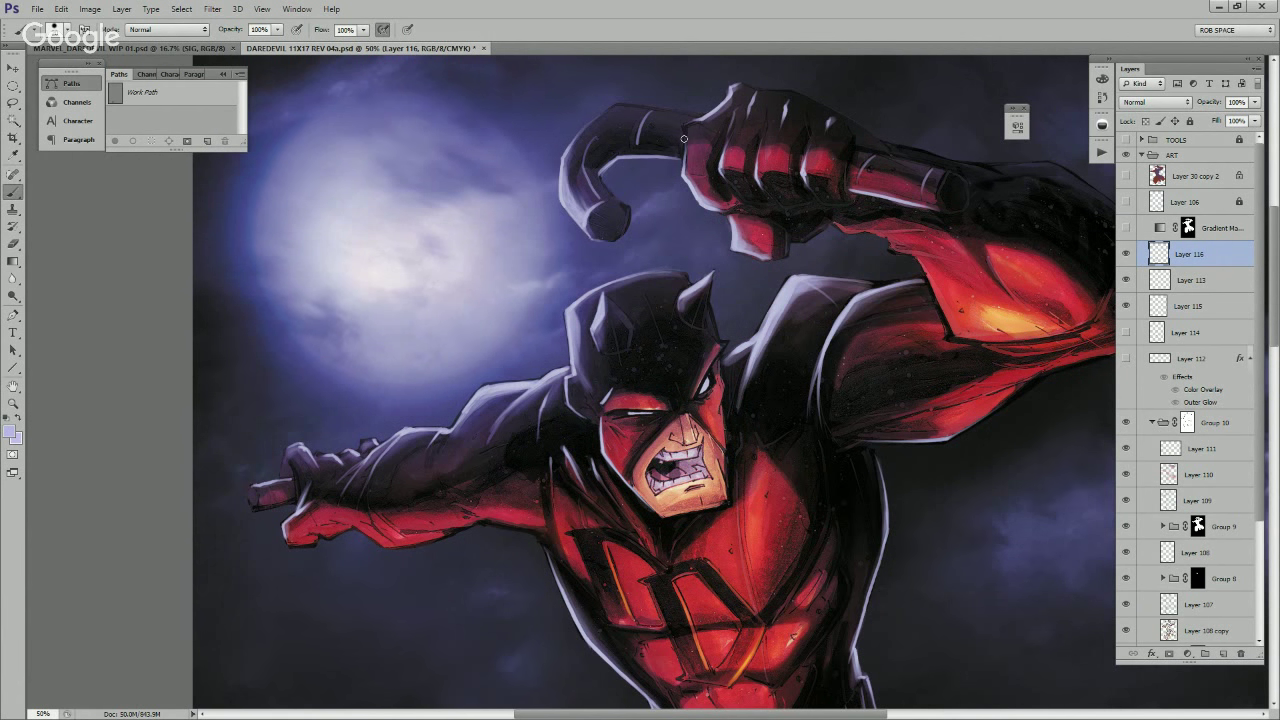
{"action": "left_click_drag", "start_coordinate": [858, 301], "coordinate": [839, 329]}
{"action": "left_click_drag", "start_coordinate": [900, 287], "coordinate": [852, 309]}
{"action": "left_click_drag", "start_coordinate": [923, 281], "coordinate": [892, 290]}
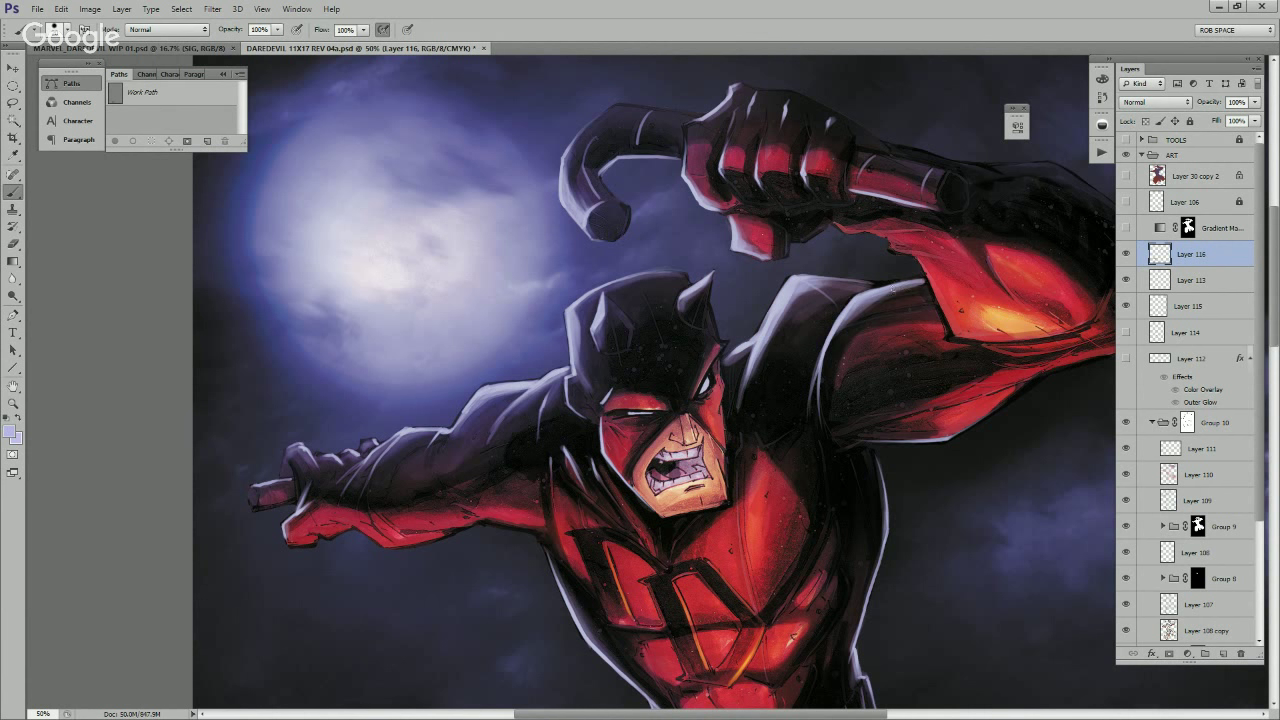
Step: Paint thin lavender rims along the edges of the belt buckle
{"action": "mouse_move", "coordinate": [901, 543]}
{"action": "left_mouse_down"}
{"action": "mouse_move", "coordinate": [868, 472]}
{"action": "mouse_move", "coordinate": [750, 351]}
{"action": "mouse_move", "coordinate": [726, 460]}
{"action": "mouse_move", "coordinate": [730, 421]}
{"action": "left_mouse_up"}
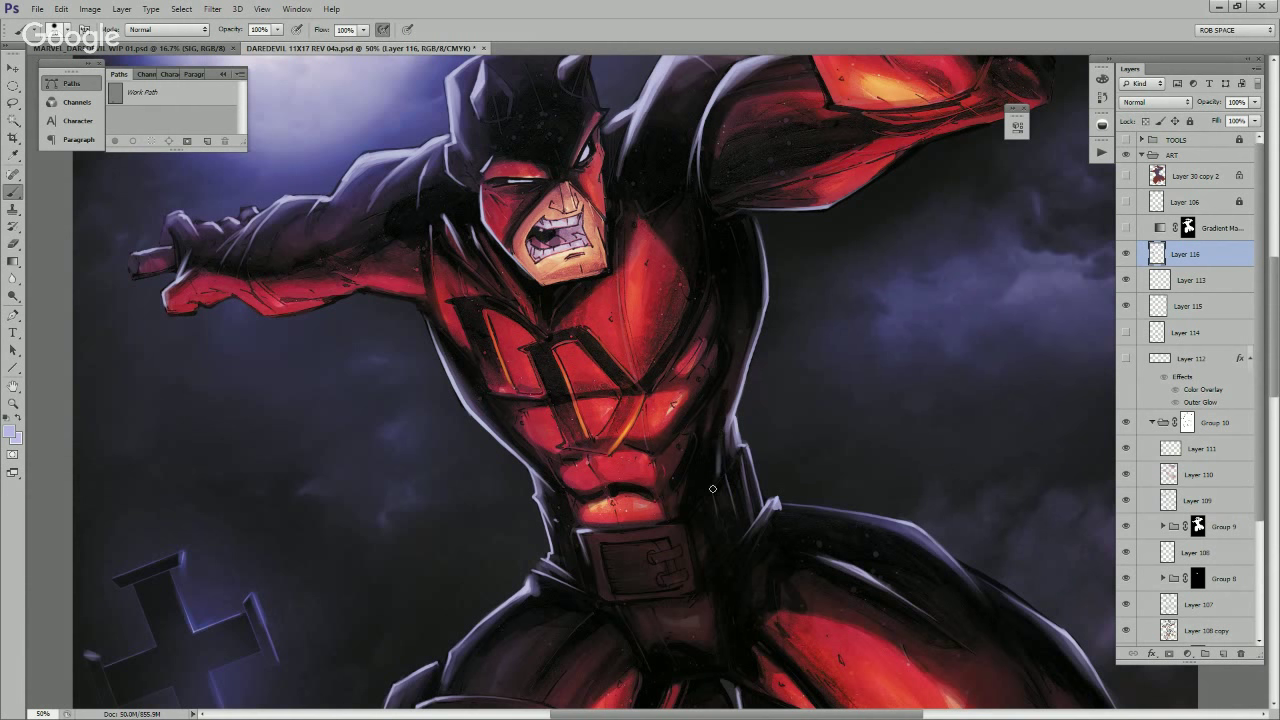
{"action": "left_click_drag", "start_coordinate": [724, 497], "coordinate": [741, 351]}
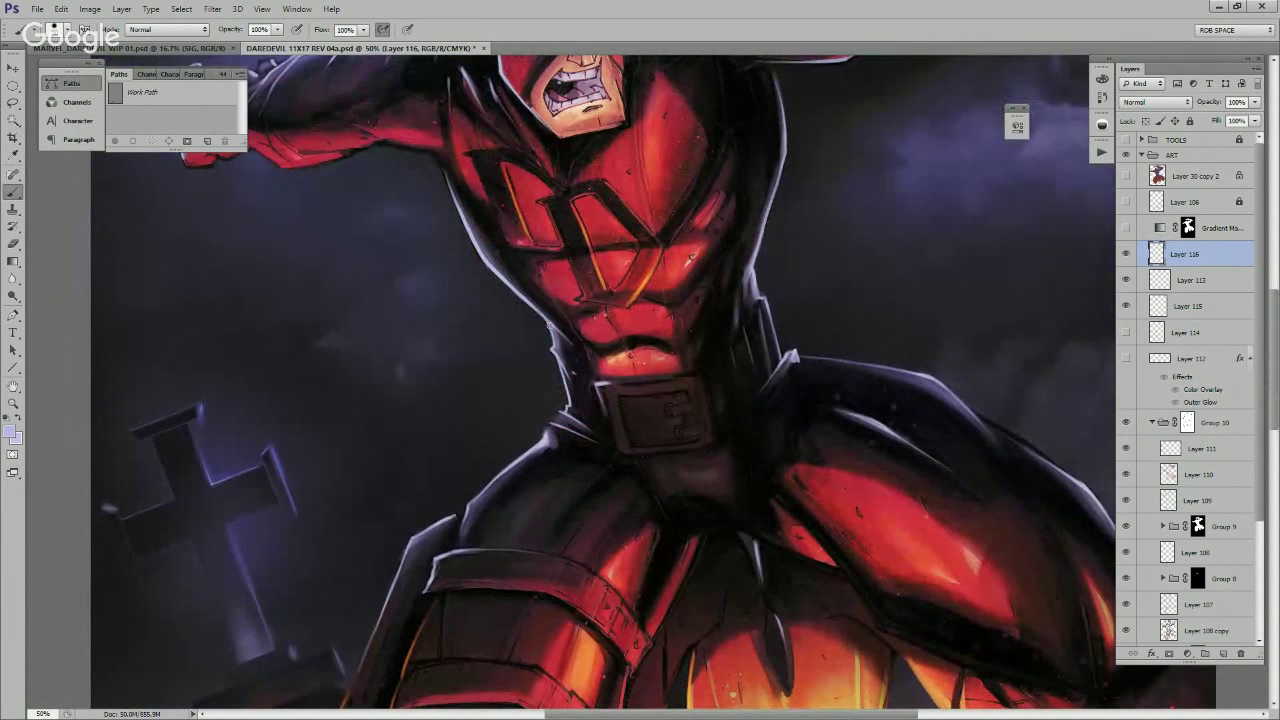
{"action": "left_click_drag", "start_coordinate": [598, 387], "coordinate": [608, 424]}
{"action": "left_click_drag", "start_coordinate": [700, 401], "coordinate": [705, 417]}
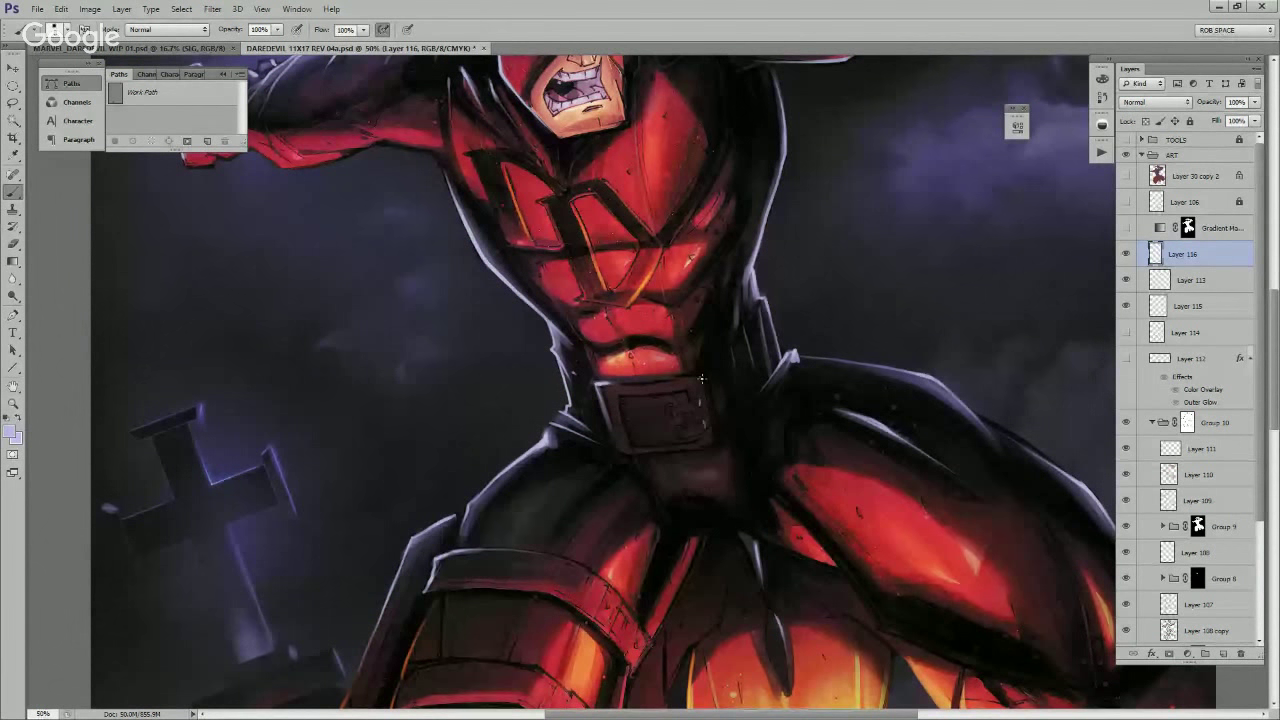
{"action": "key", "text": "e"}
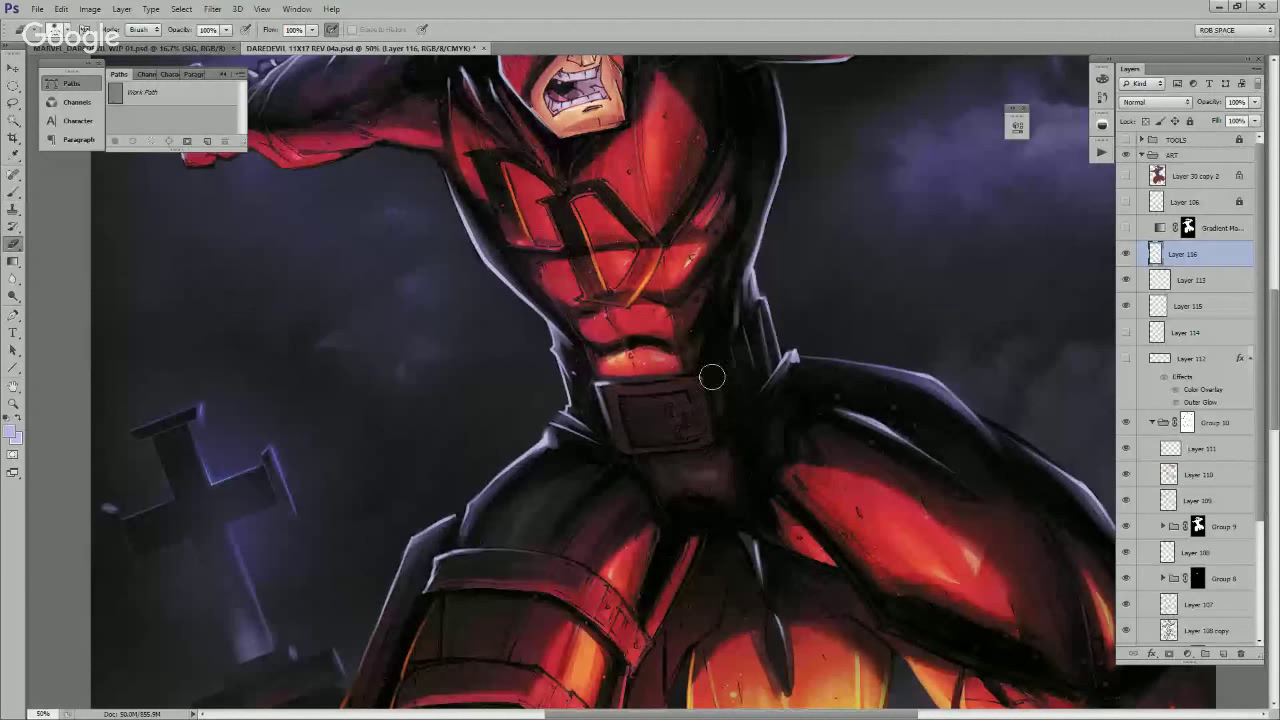
{"action": "key", "text": "b"}
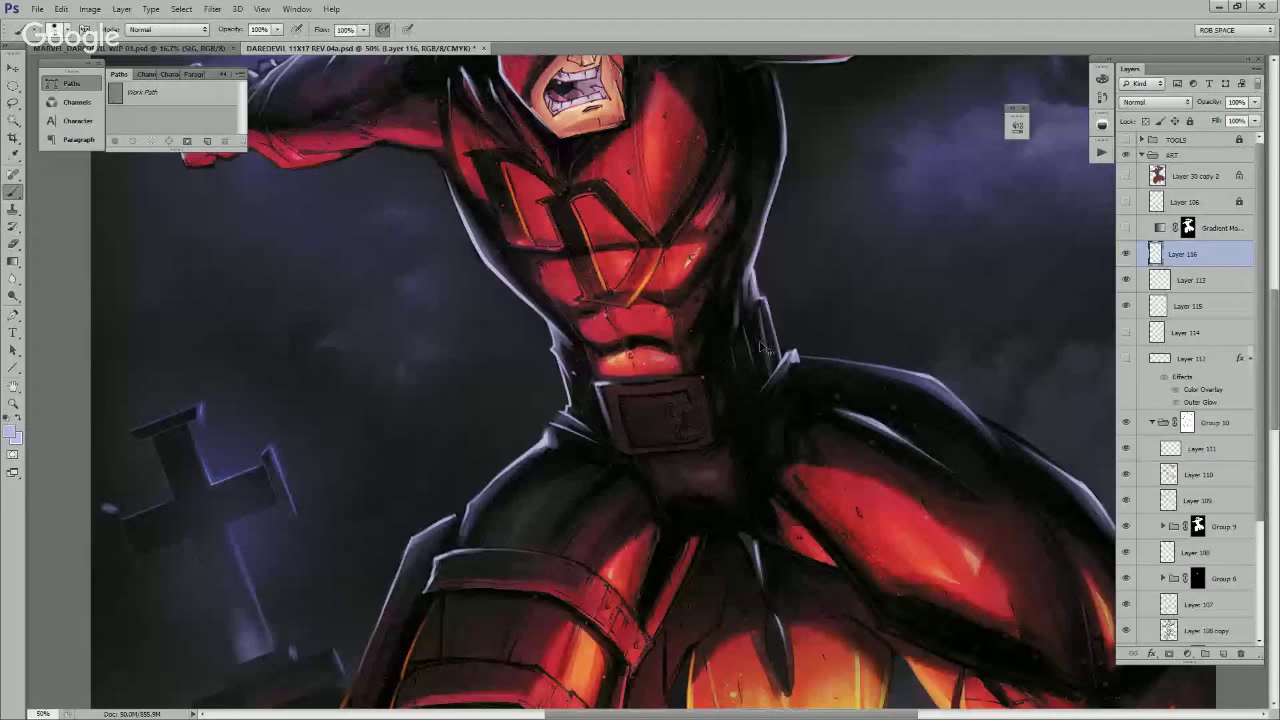
Step: Add lavender rim strokes along the inner edge of the raised forearm
{"action": "left_click_drag", "start_coordinate": [746, 343], "coordinate": [714, 478]}
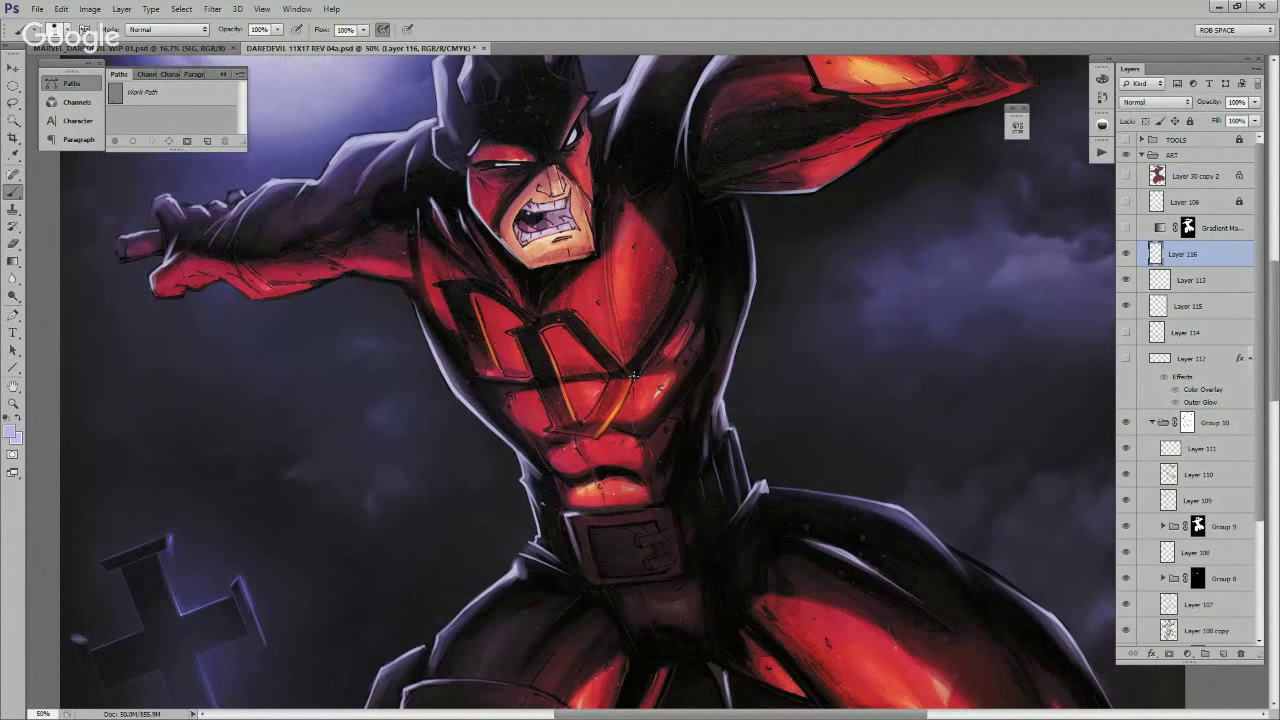
{"action": "left_click_drag", "start_coordinate": [665, 290], "coordinate": [591, 551]}
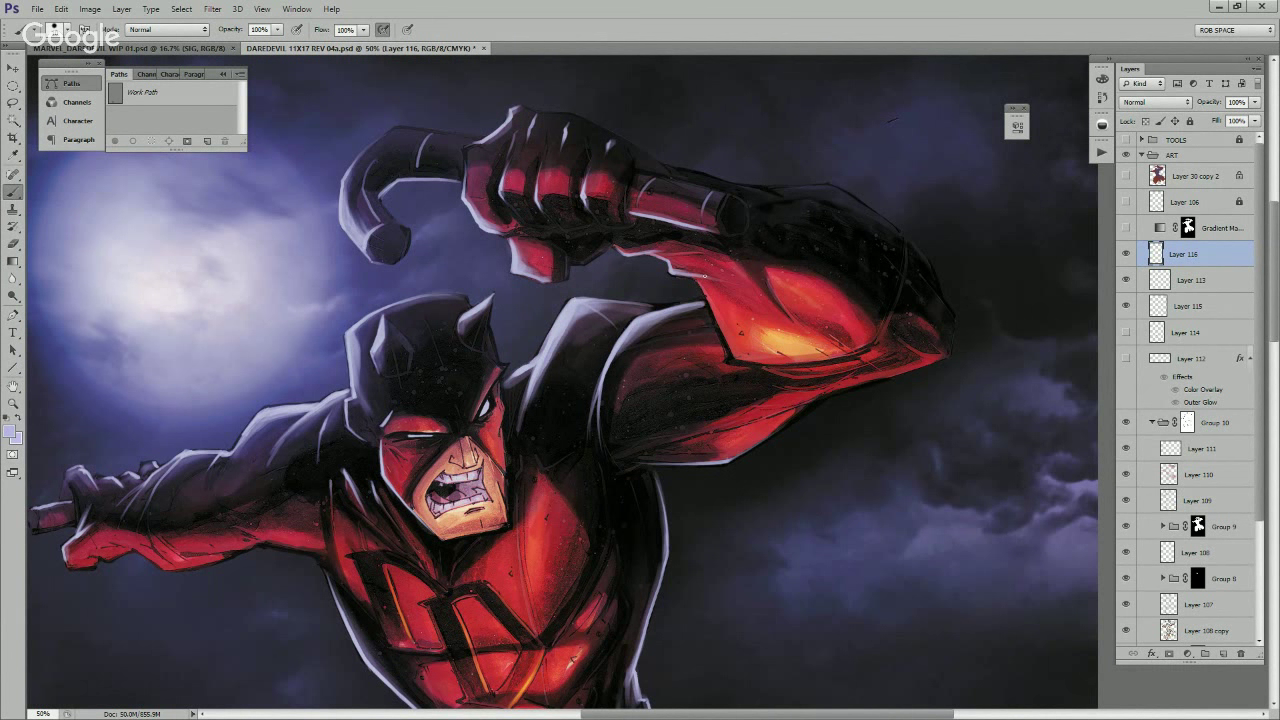
{"action": "left_click_drag", "start_coordinate": [692, 277], "coordinate": [716, 317]}
{"action": "left_click_drag", "start_coordinate": [645, 253], "coordinate": [681, 245]}
{"action": "key", "text": "z"}
{"action": "left_click", "coordinate": [866, 310], "text": "alt"}
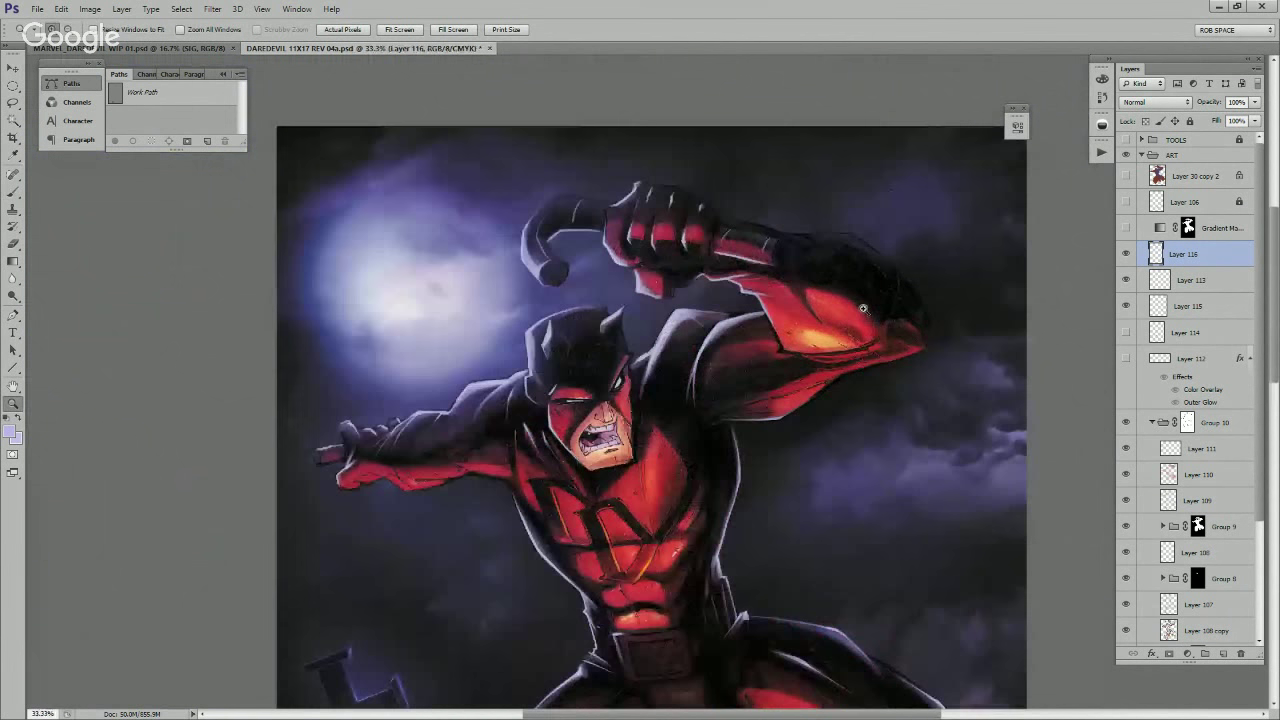
{"action": "left_click", "coordinate": [850, 315]}
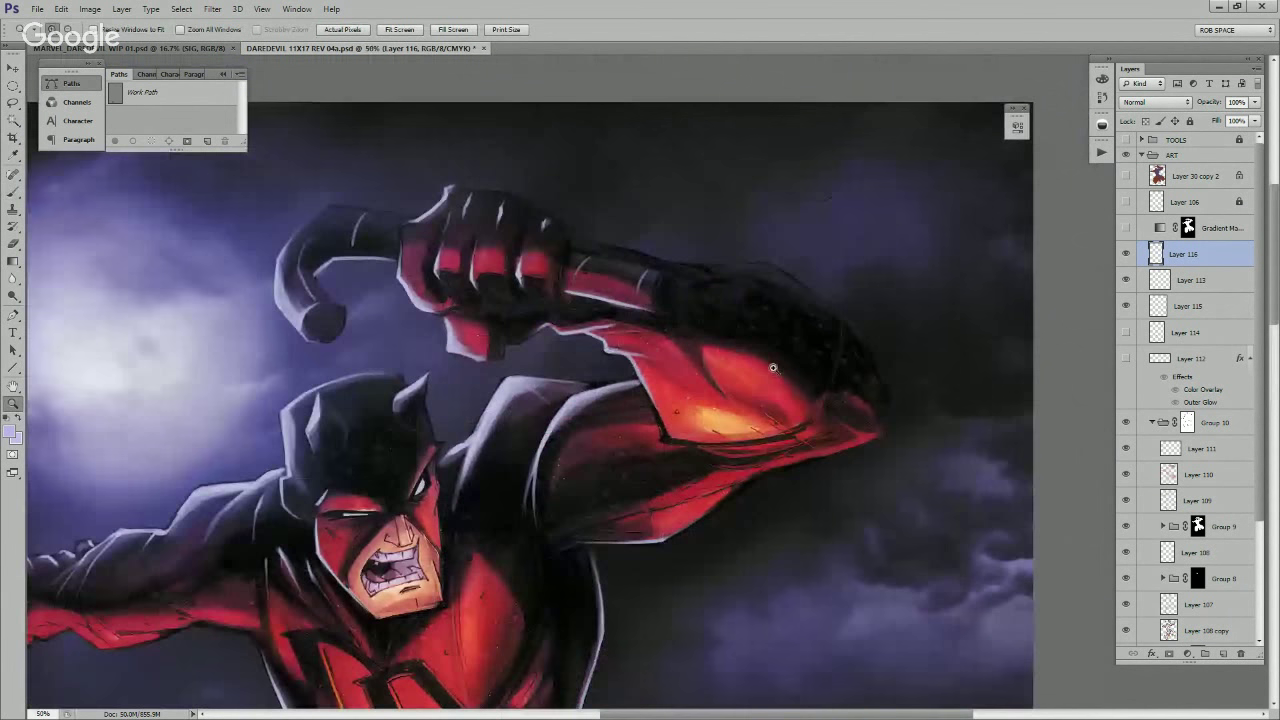
Step: Compare Layer 113 on and off, touch up its club rim with the Eraser, and merge Layer 116 down into it
{"action": "key", "text": "b"}
{"action": "left_click", "coordinate": [1127, 281]}
{"action": "left_click", "coordinate": [1127, 281]}
{"action": "left_click", "coordinate": [1188, 281]}
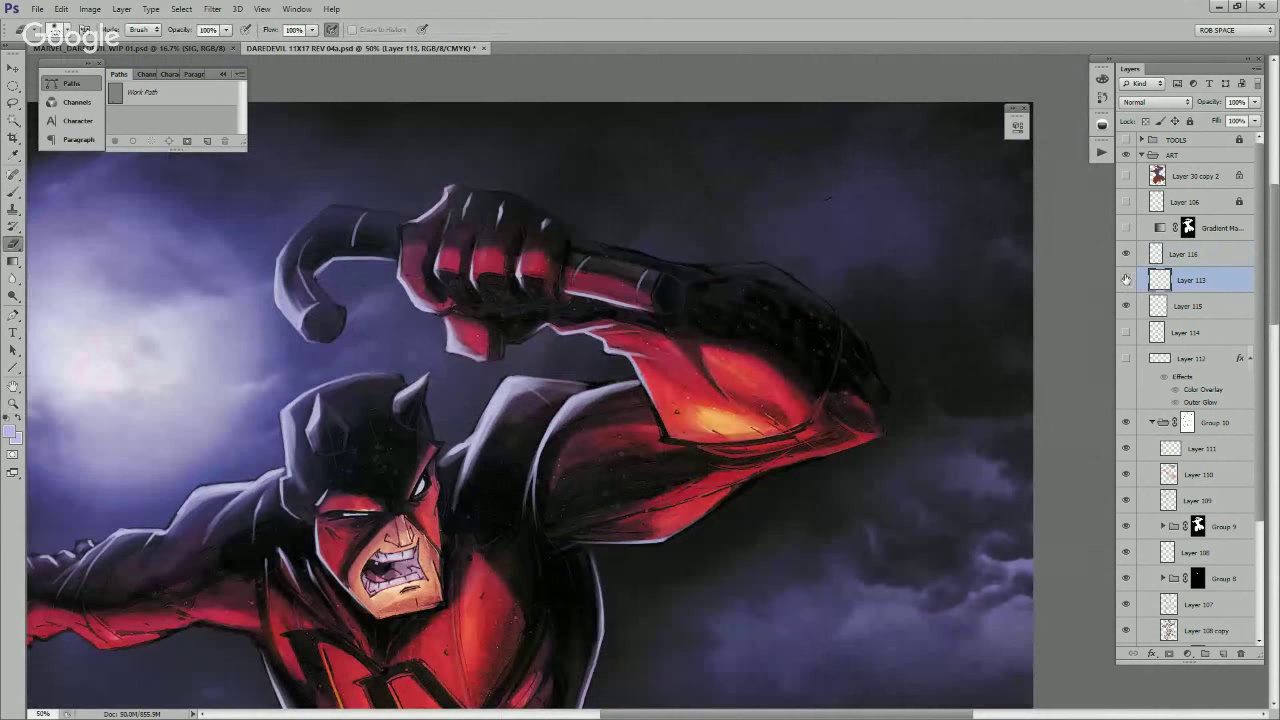
{"action": "right_click", "coordinate": [694, 272]}
{"action": "left_click", "coordinate": [653, 240]}
{"action": "left_click", "coordinate": [1165, 262]}
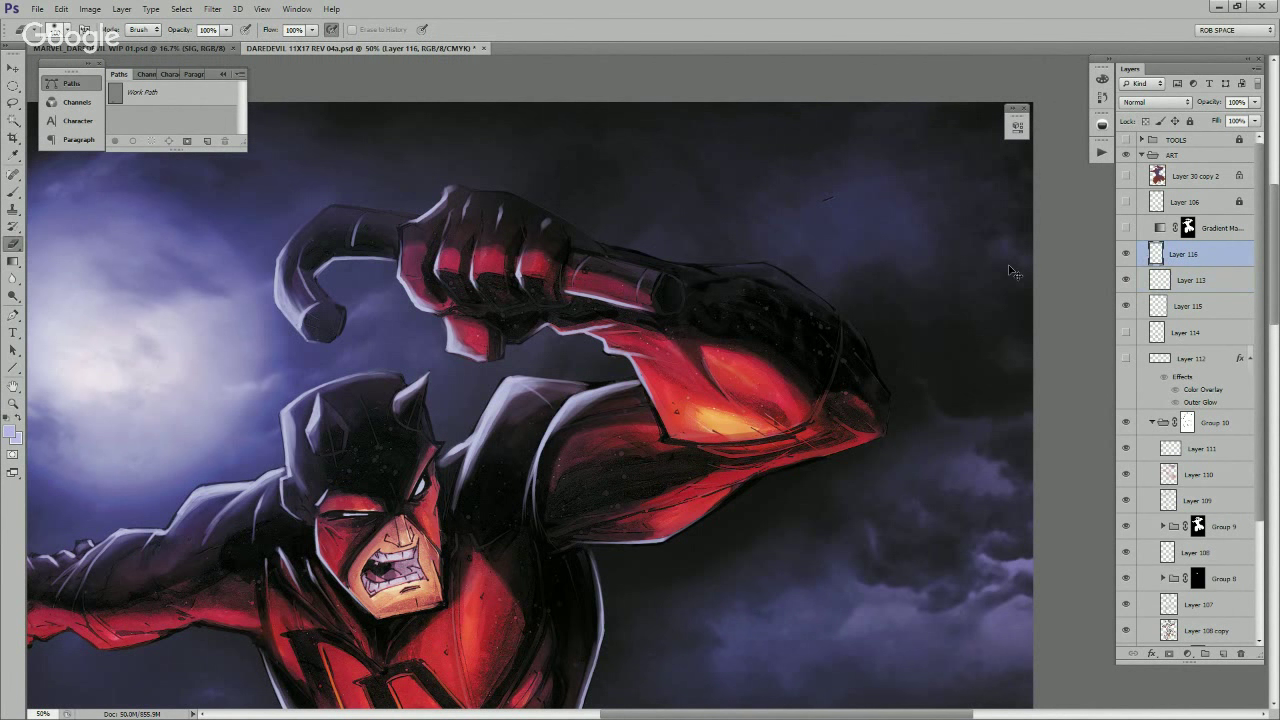
{"action": "key", "text": "ctrl+e"}
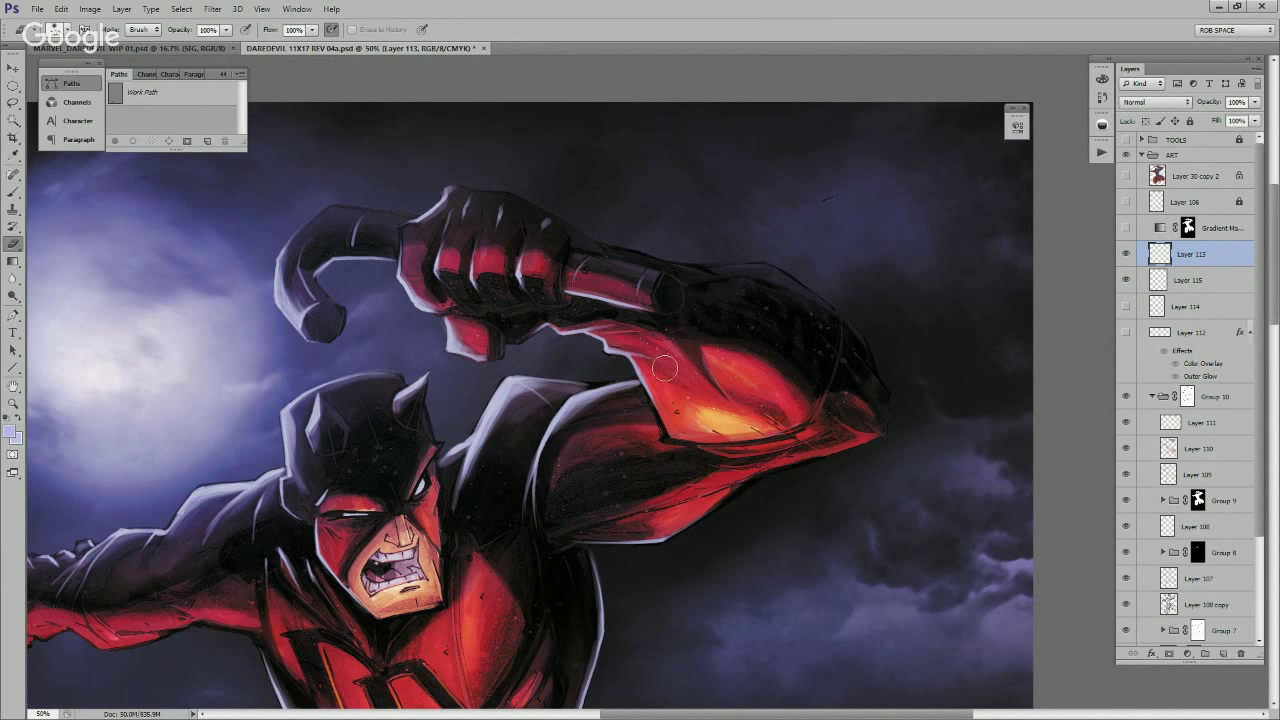
Step: Examine the lighting across the whole figure and background
{"action": "scroll", "coordinate": [787, 195], "scroll_direction": "down", "scroll_amount": 3}
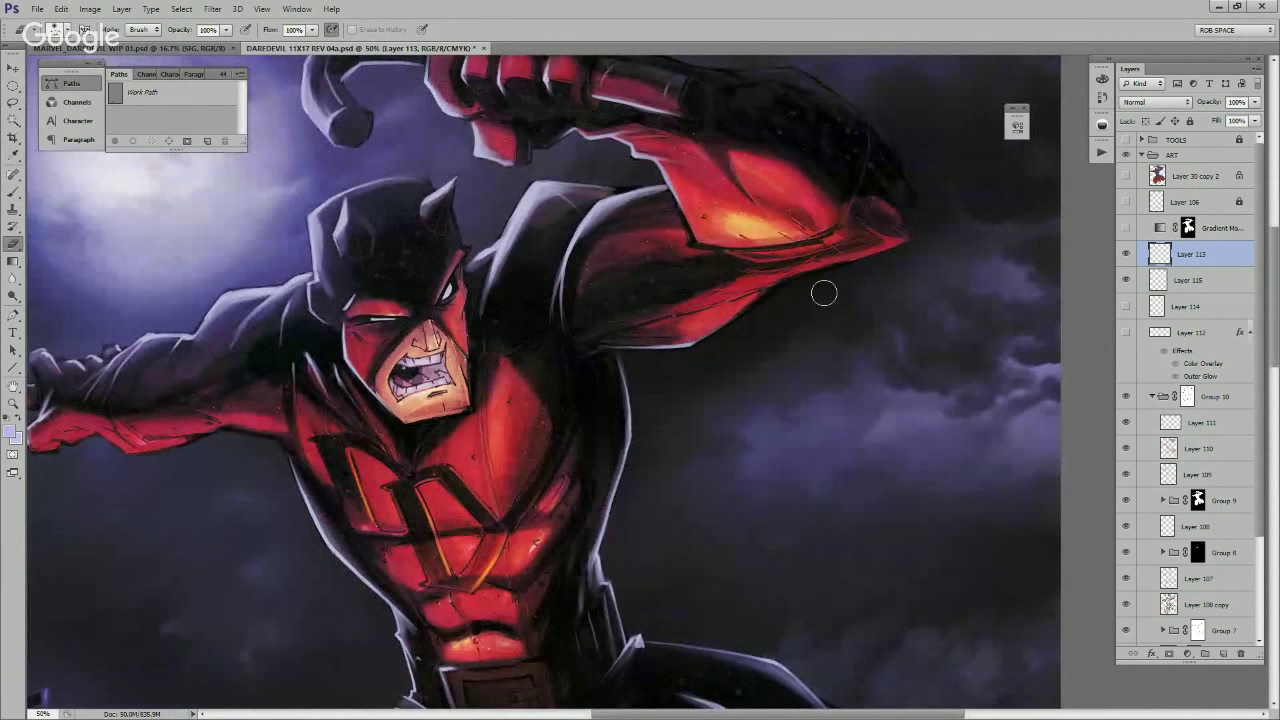
{"action": "key", "text": "z"}
{"action": "left_click", "coordinate": [855, 289], "text": "alt"}
{"action": "left_click", "coordinate": [856, 288], "text": "alt"}
{"action": "left_click", "coordinate": [860, 296], "text": "alt"}
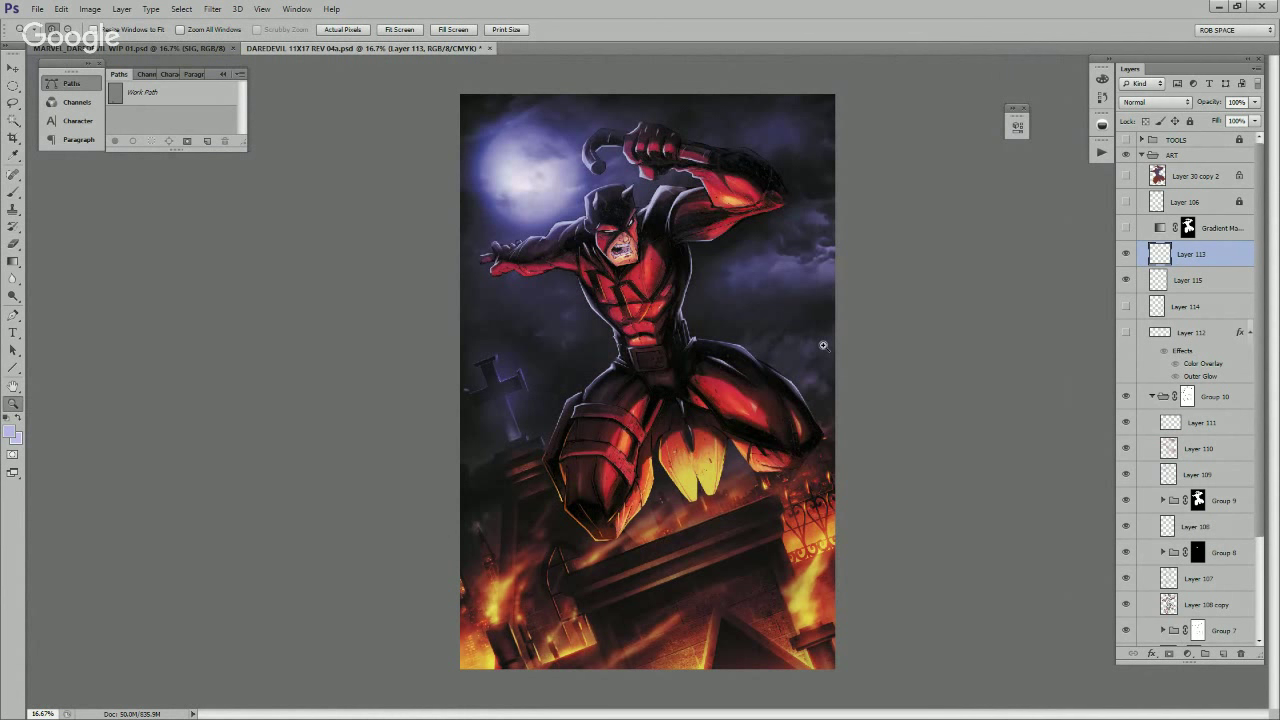
{"action": "key", "text": "b"}
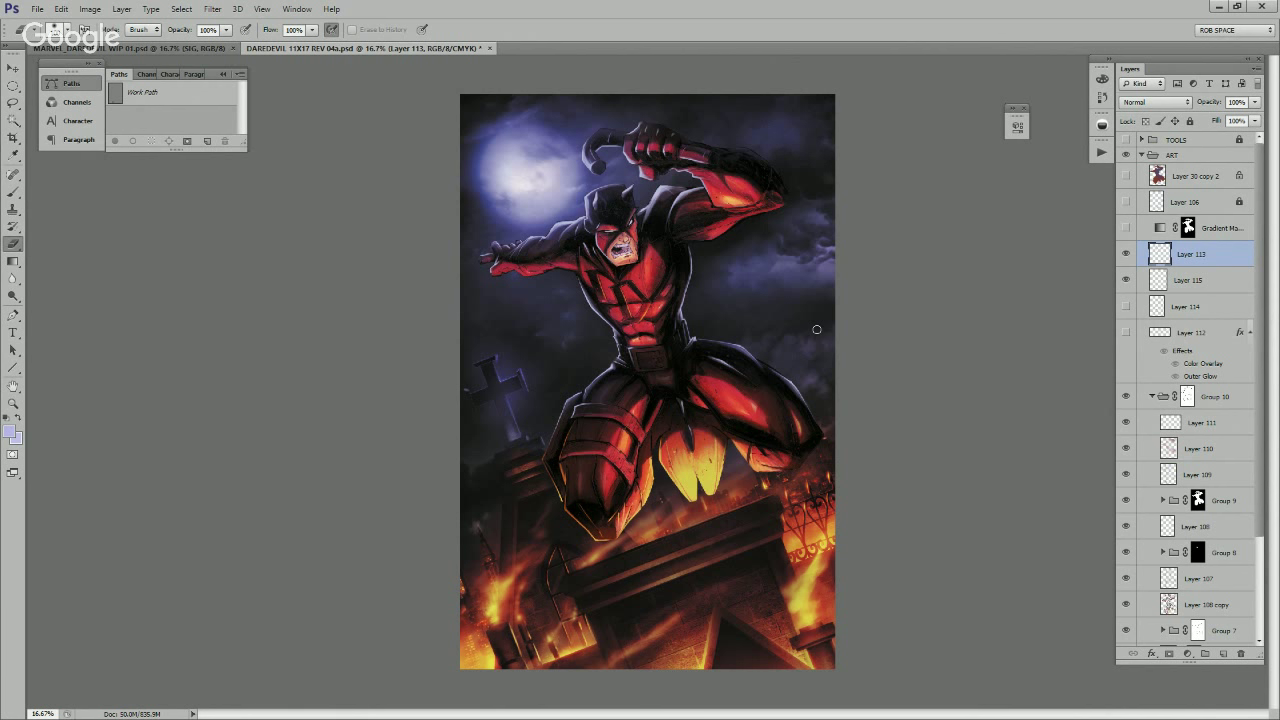
Step: Inspect the face up close and toggle Group 8 and Group 7 to compare how each affects its shading
{"action": "key", "text": "z"}
{"action": "left_click", "coordinate": [647, 215]}
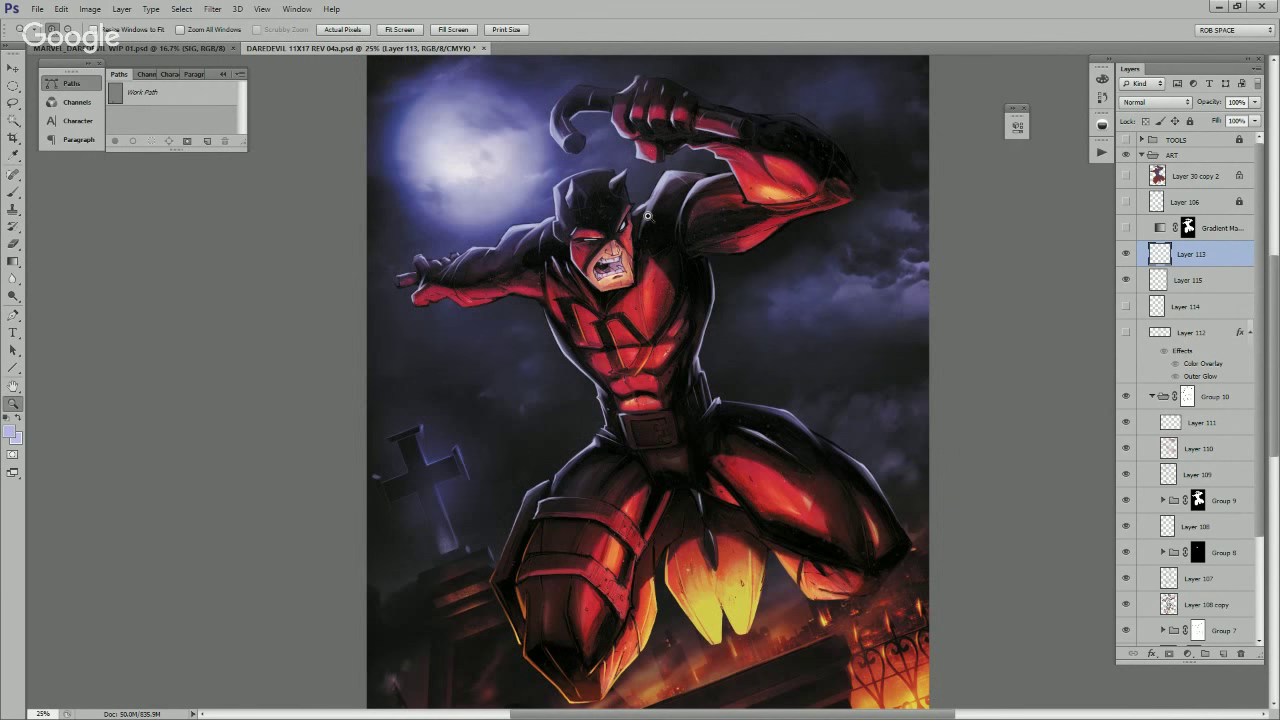
{"action": "left_click", "coordinate": [647, 215]}
{"action": "left_click", "coordinate": [633, 230]}
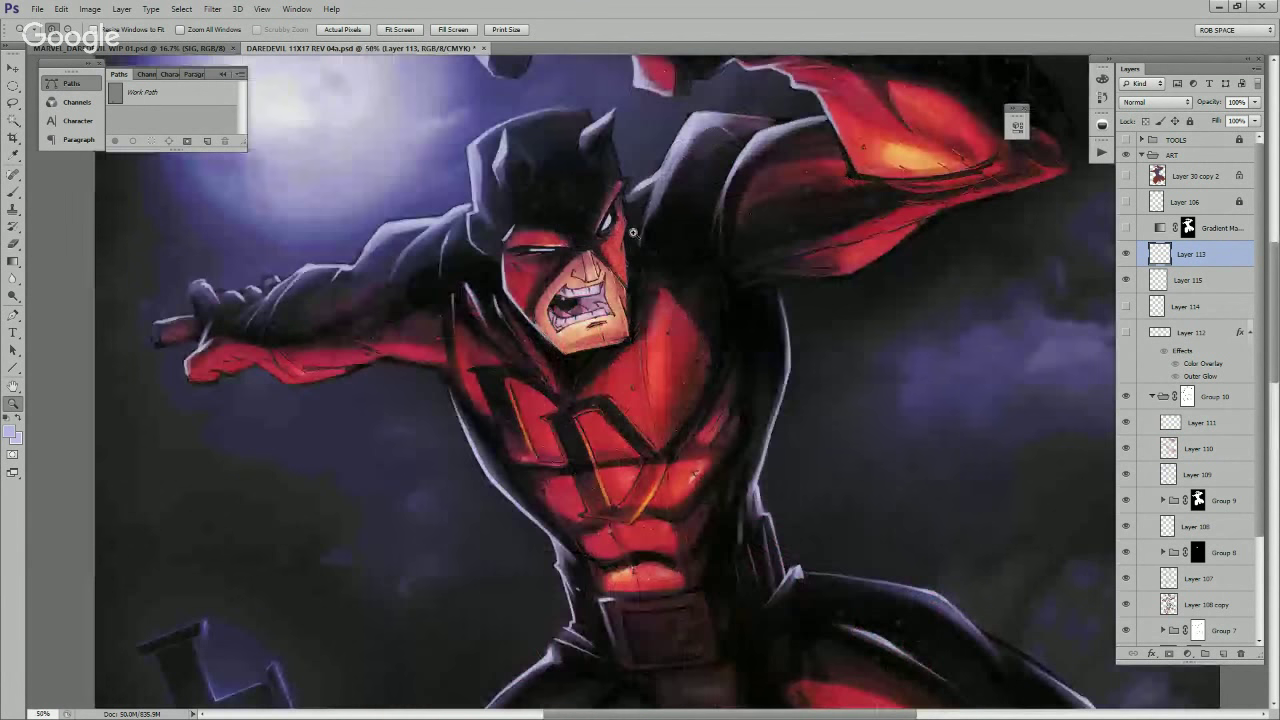
{"action": "left_click", "coordinate": [633, 232]}
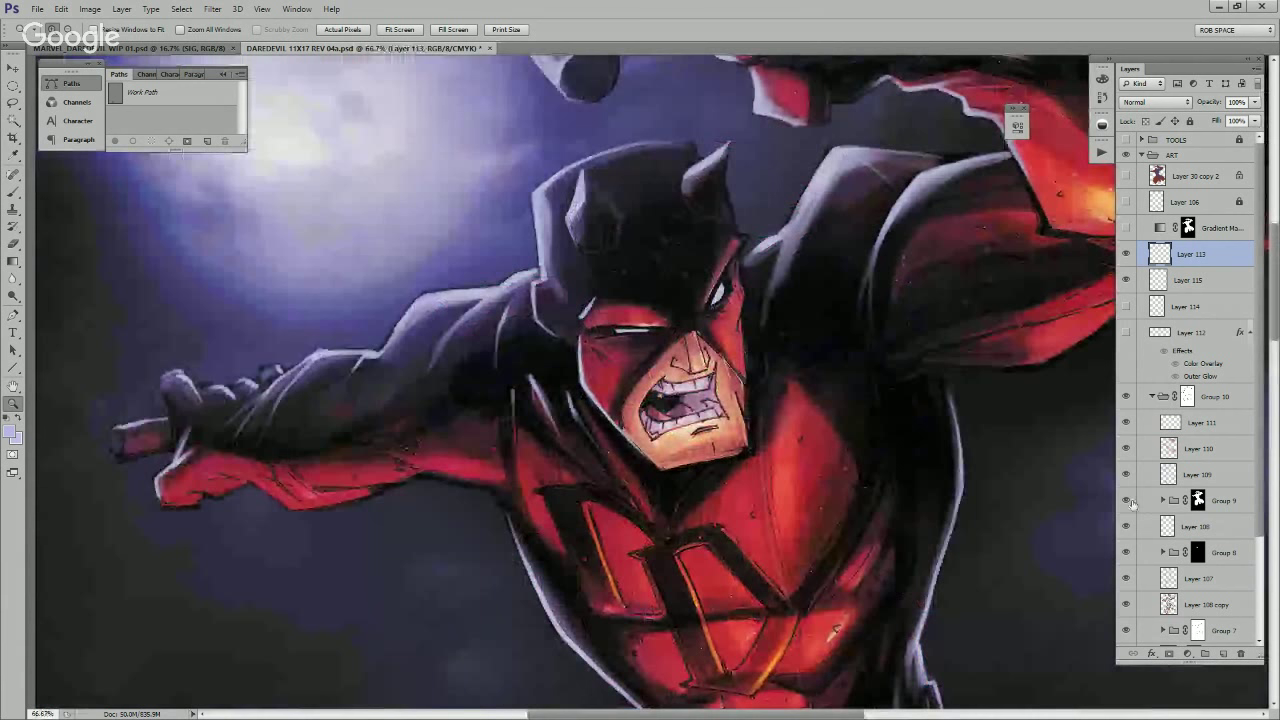
{"action": "left_click", "coordinate": [1127, 553]}
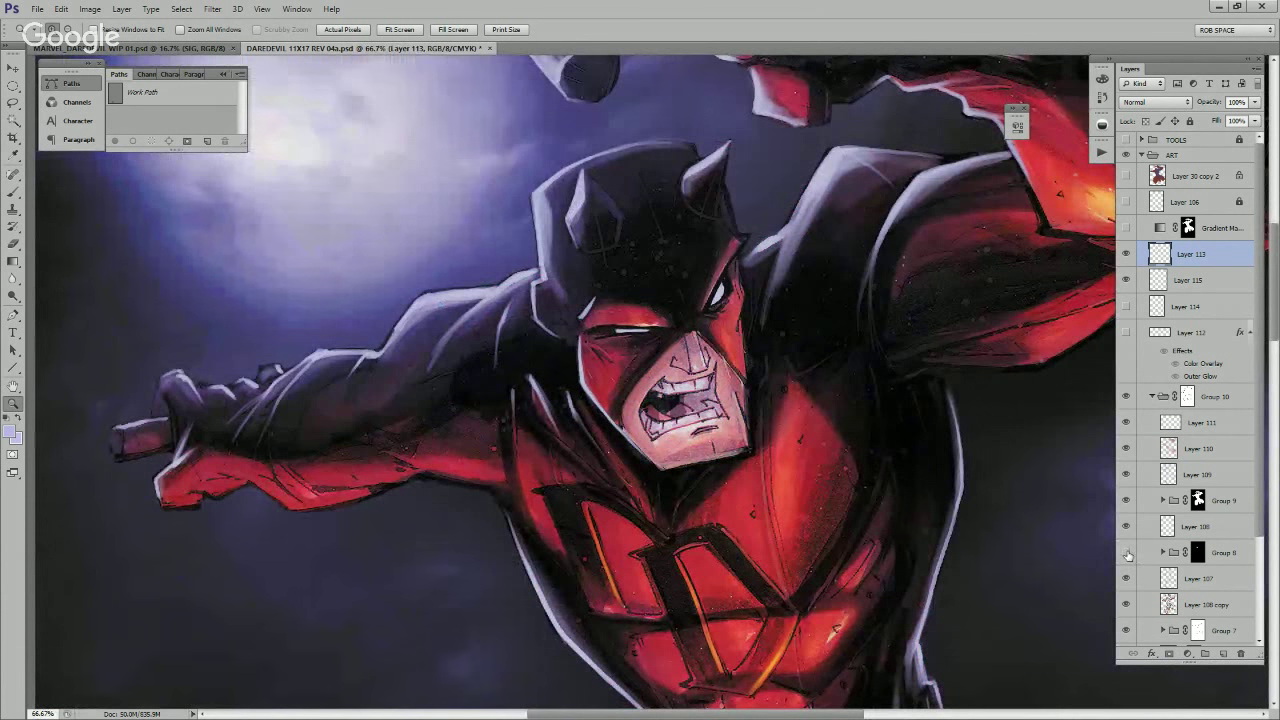
{"action": "scroll", "coordinate": [1135, 545], "scroll_direction": "down", "scroll_amount": 5}
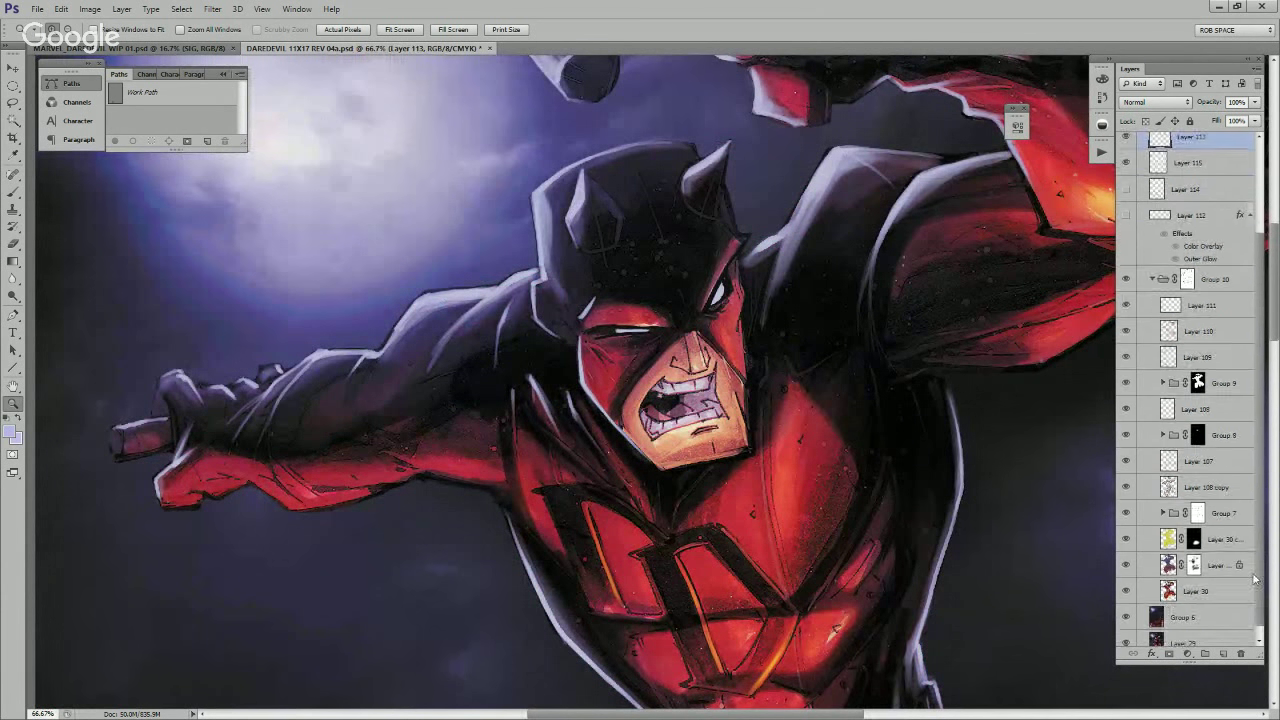
{"action": "left_click", "coordinate": [1127, 518]}
{"action": "left_click", "coordinate": [1127, 518]}
{"action": "left_click", "coordinate": [1207, 541]}
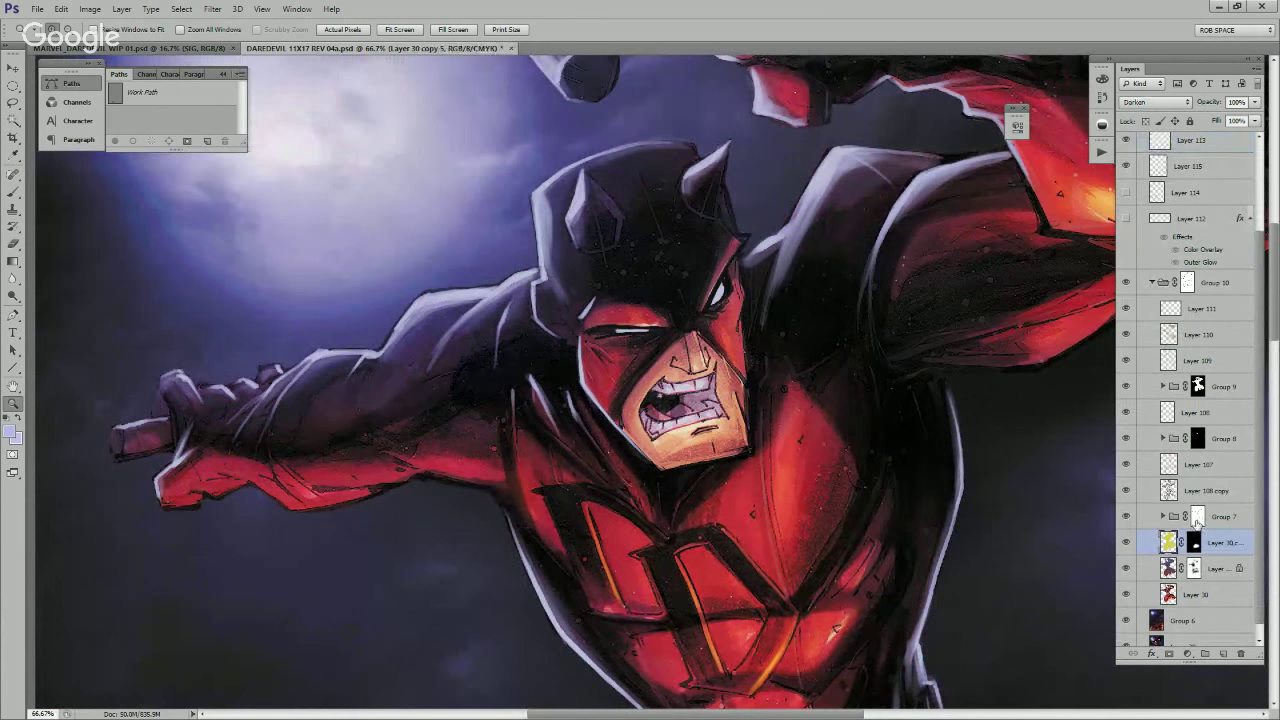
Step: Choose the ROB SHARP 50 REV 02 preset, target Group 7's layer mask with white as foreground, and expand the group
{"action": "key", "text": "b"}
{"action": "right_click", "coordinate": [687, 395]}
{"action": "double_click", "coordinate": [755, 560]}
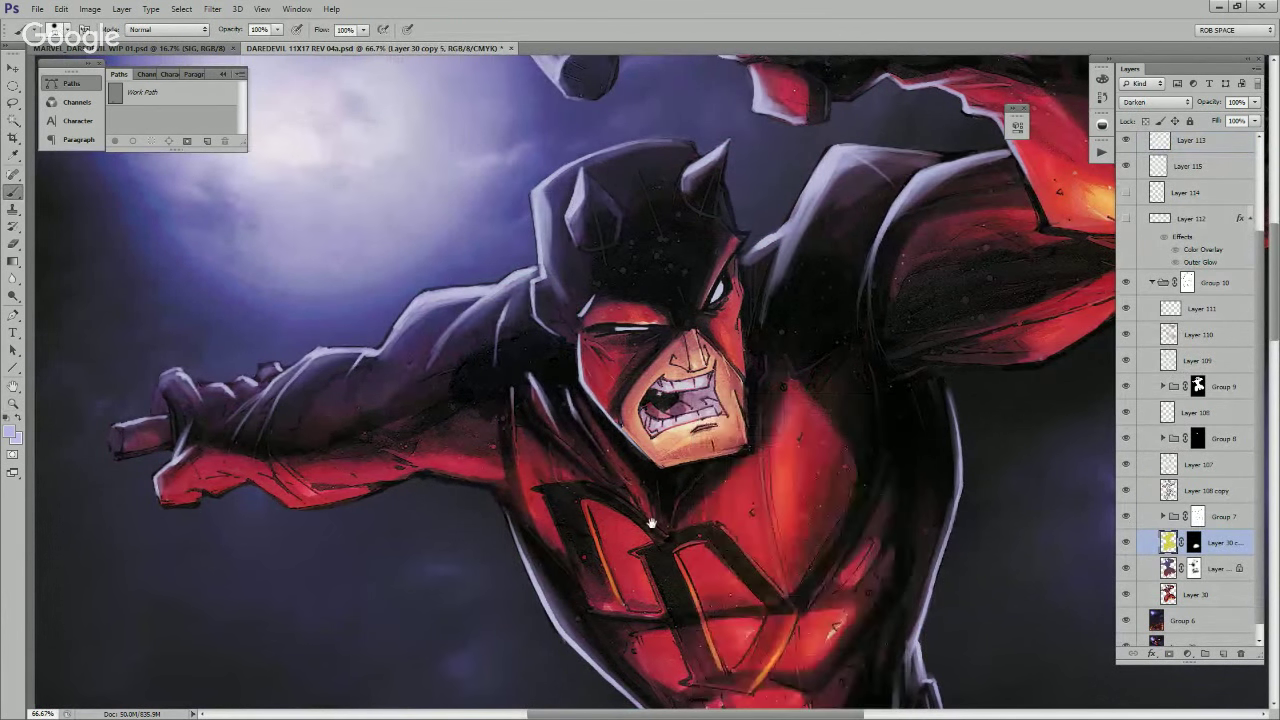
{"action": "left_click", "coordinate": [1197, 516]}
{"action": "key", "text": "x"}
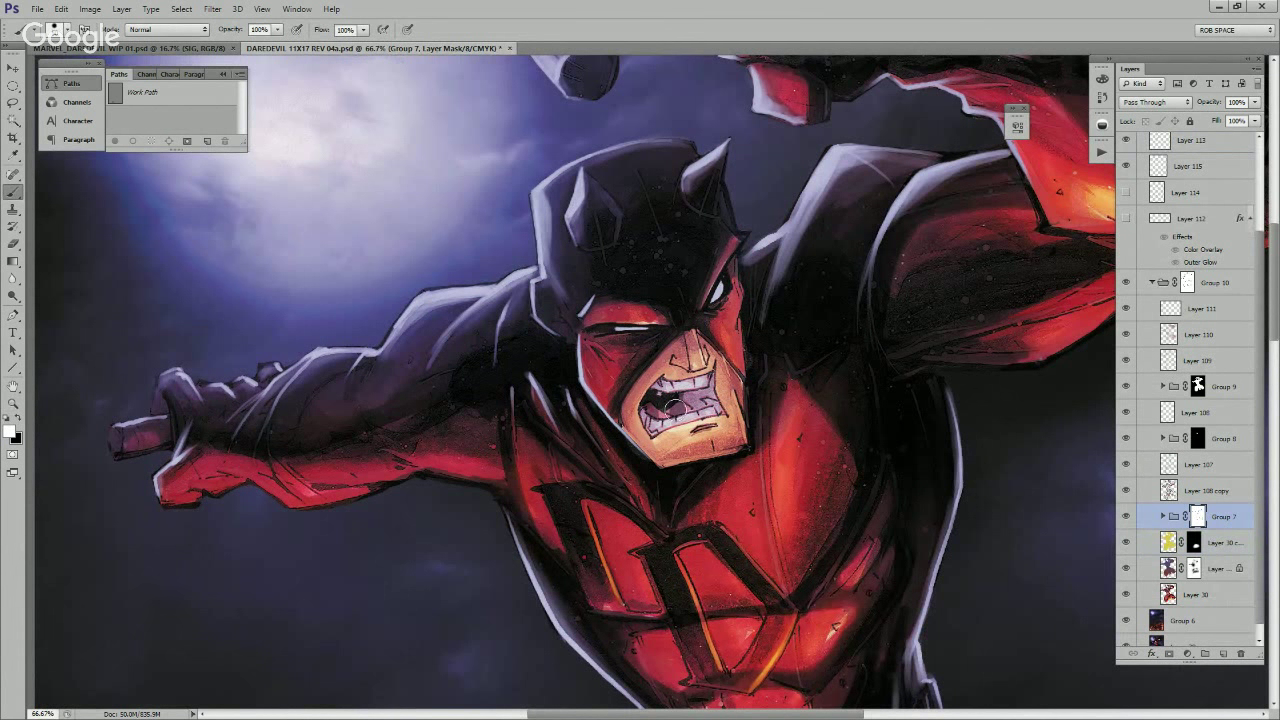
{"action": "left_click", "coordinate": [1126, 516]}
{"action": "left_click", "coordinate": [1126, 516]}
{"action": "left_click", "coordinate": [1163, 516]}
Step: Compare Group 5 on and off, select its layer mask, and try painting over the teeth in white
{"action": "left_click", "coordinate": [1126, 542]}
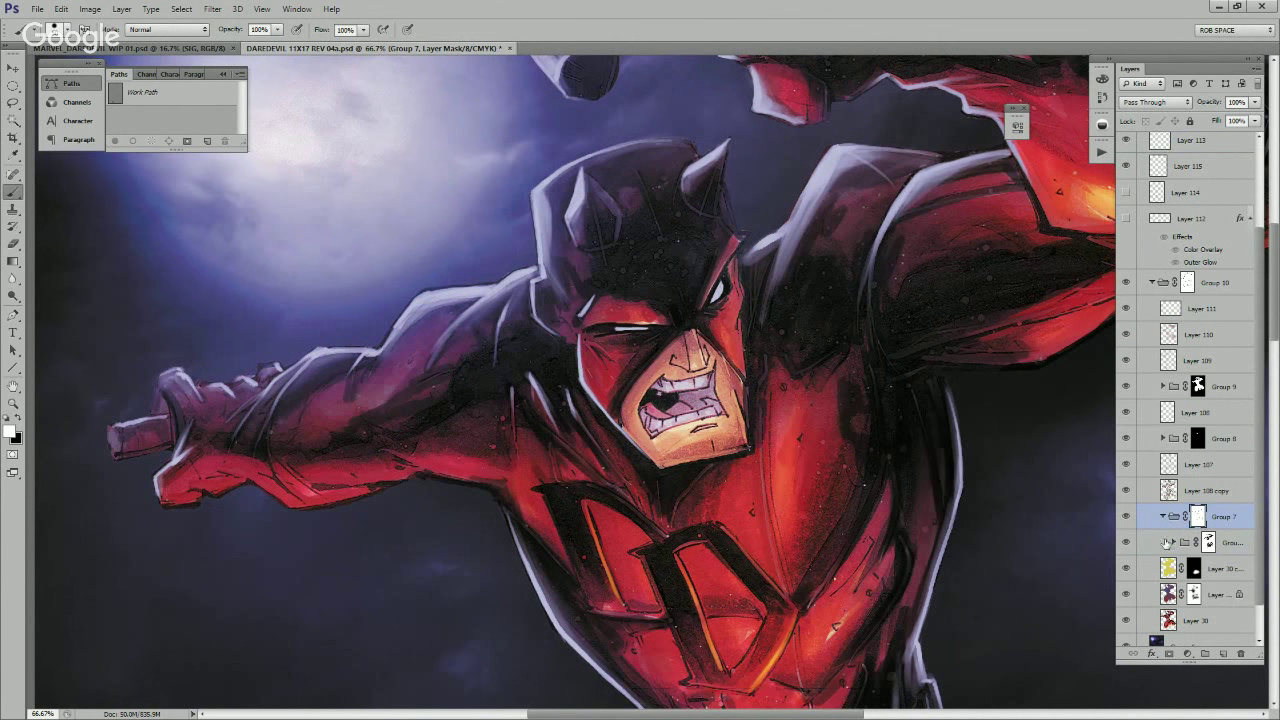
{"action": "left_click", "coordinate": [1126, 542]}
{"action": "left_click", "coordinate": [1150, 542]}
{"action": "left_click_drag", "start_coordinate": [668, 410], "coordinate": [696, 397]}
{"action": "key", "text": "ctrl+z"}
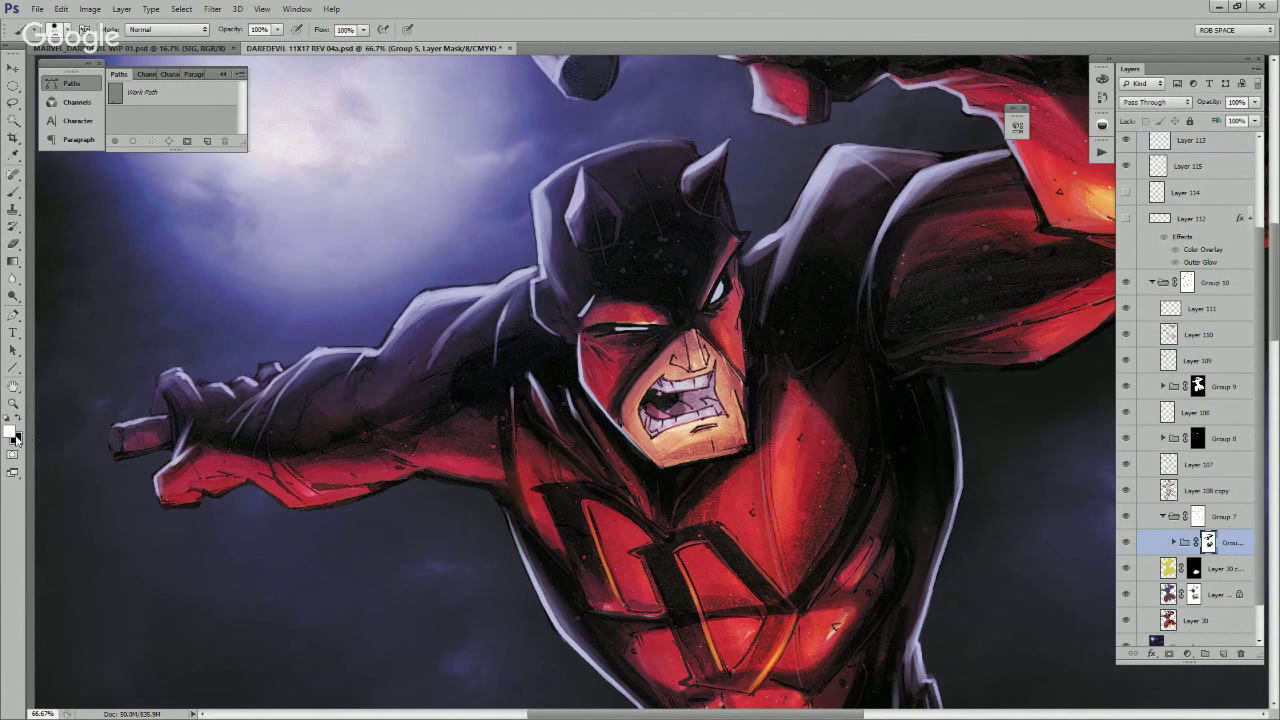
Step: Set a mid gray as the foreground colour and paint inside the mouth on Group 5's layer mask
{"action": "left_click", "coordinate": [10, 431]}
{"action": "left_click", "coordinate": [899, 548]}
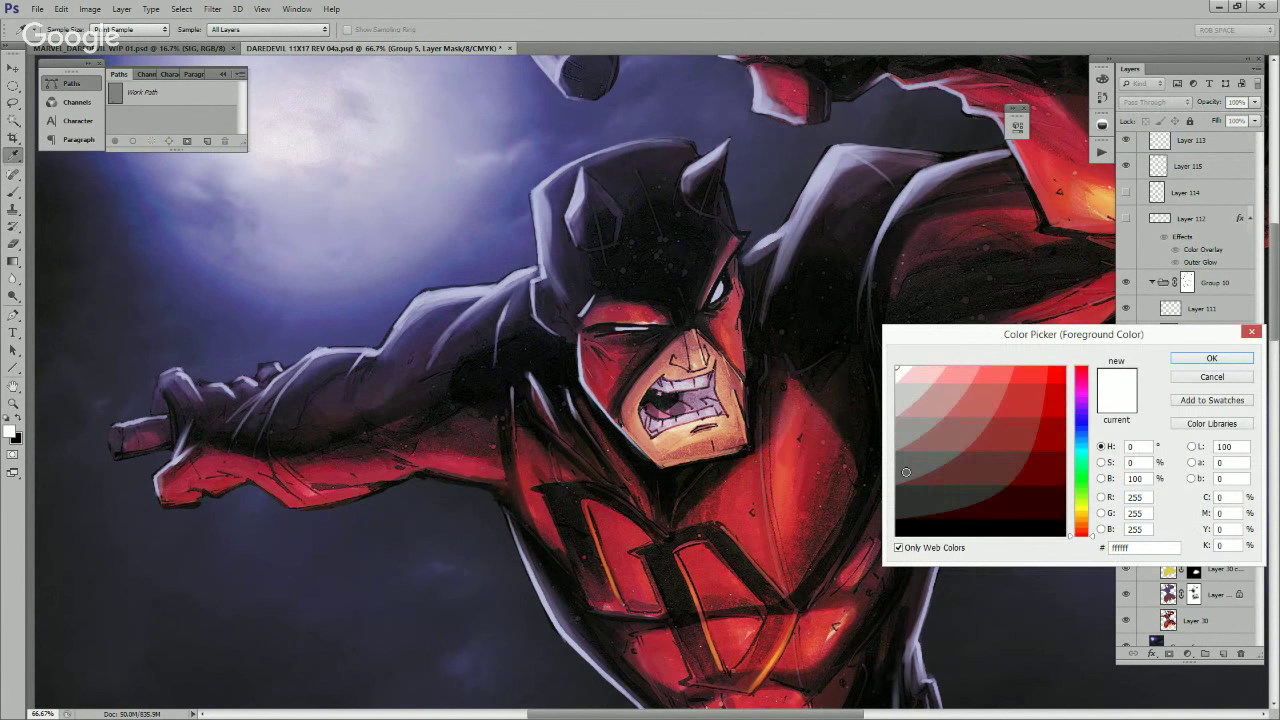
{"action": "left_click", "coordinate": [915, 434]}
{"action": "key", "text": "Return"}
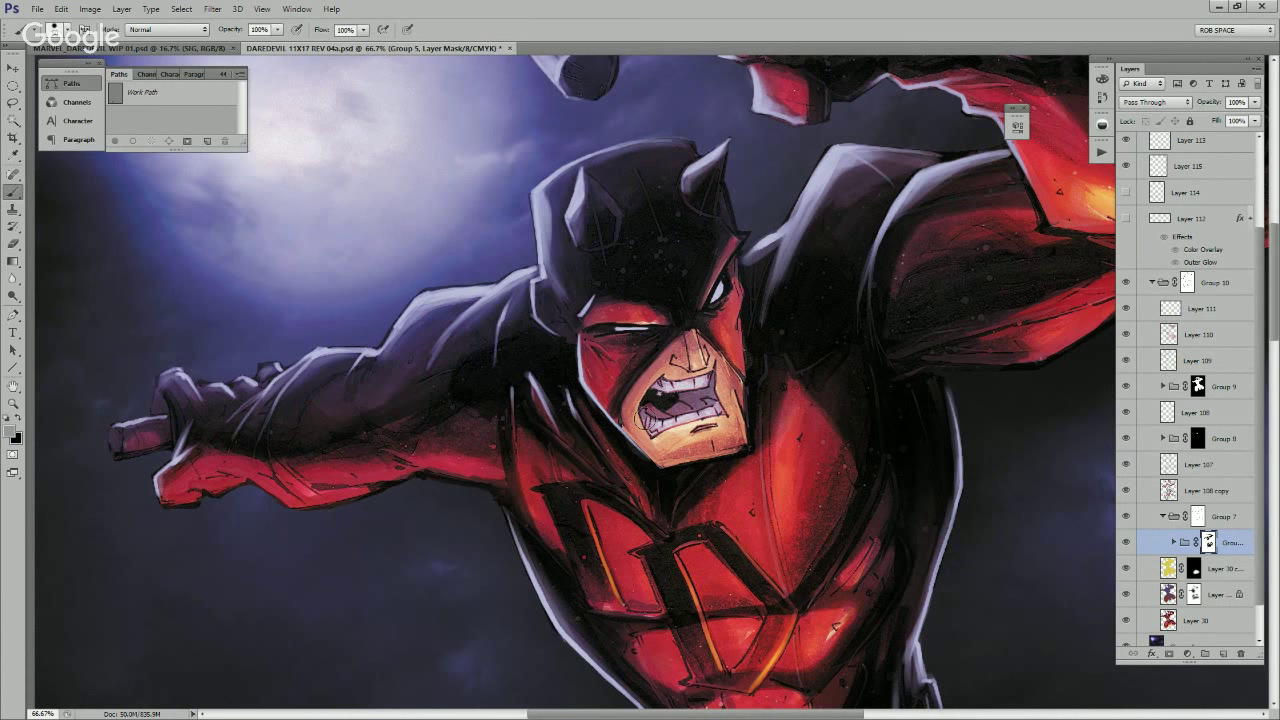
{"action": "left_click_drag", "start_coordinate": [645, 418], "coordinate": [661, 430]}
{"action": "mouse_move", "coordinate": [722, 384]}
{"action": "left_mouse_down"}
{"action": "mouse_move", "coordinate": [771, 462]}
{"action": "mouse_move", "coordinate": [707, 463]}
{"action": "left_mouse_up"}
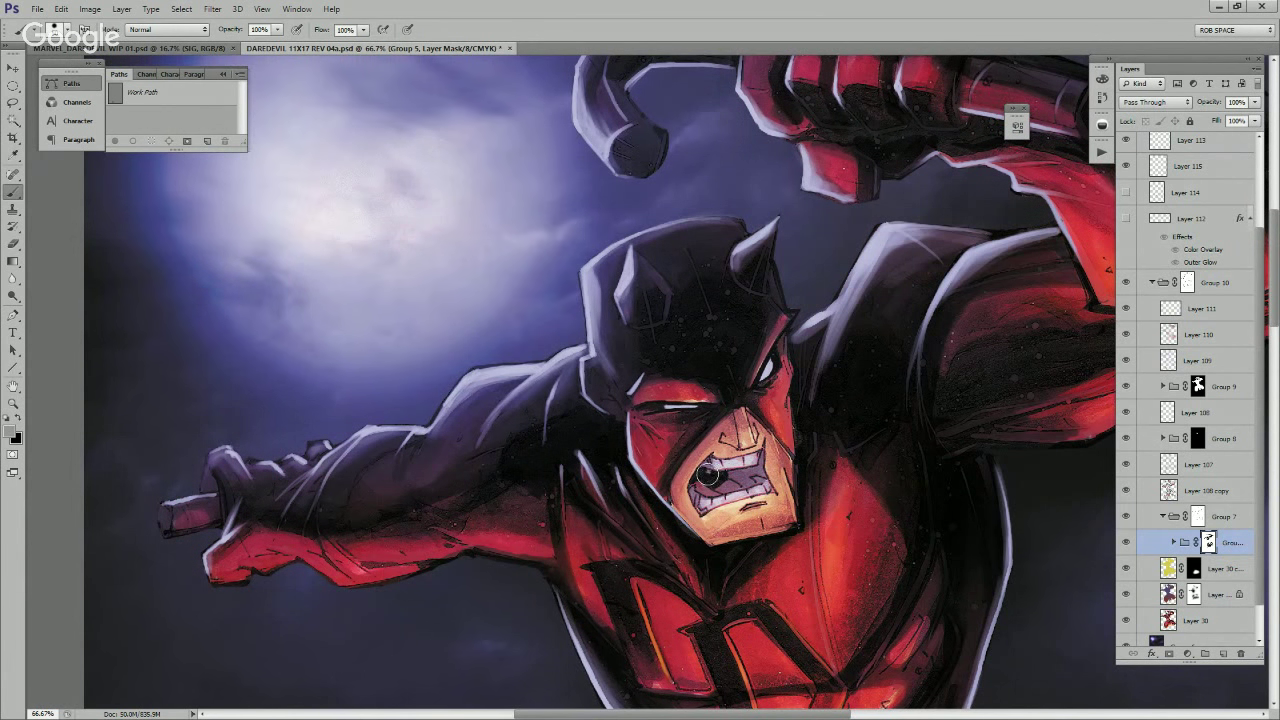
Step: Replace the black paint colour with white, keep gray as the alternate, and swap gray to the foreground
{"action": "key", "text": "x"}
{"action": "left_click", "coordinate": [11, 431]}
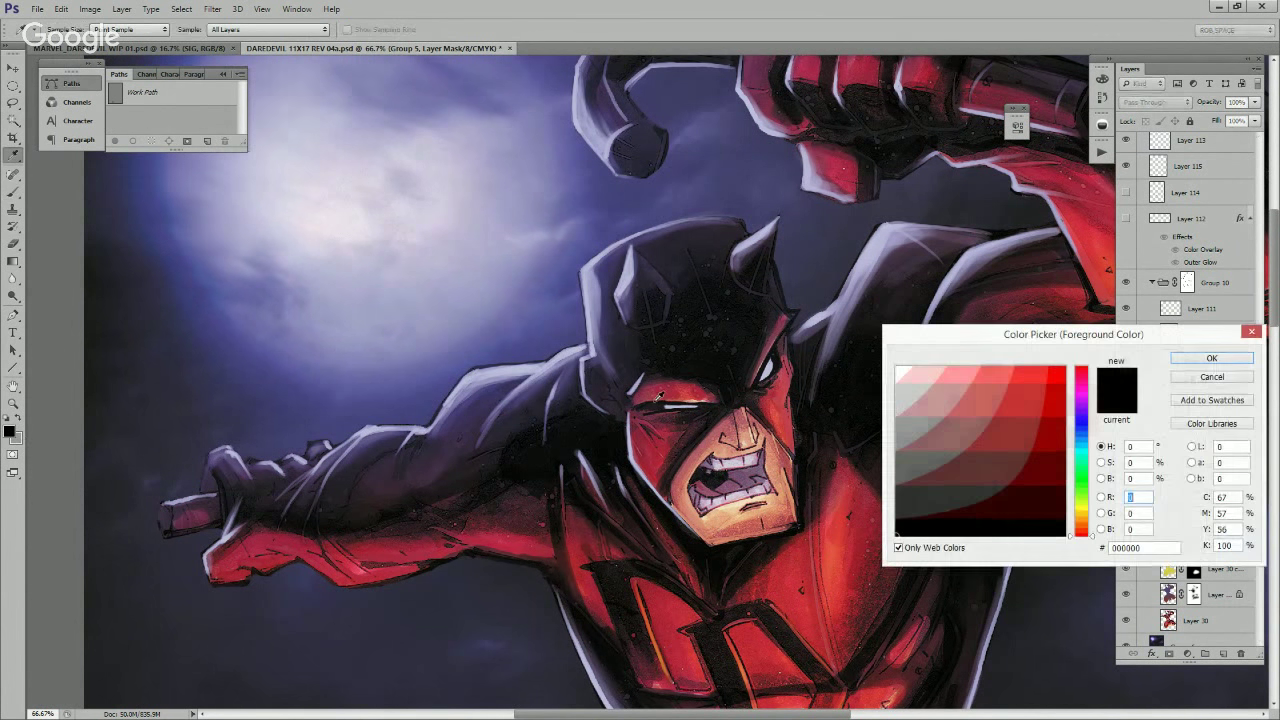
{"action": "left_click", "coordinate": [899, 369]}
{"action": "left_click", "coordinate": [1213, 359]}
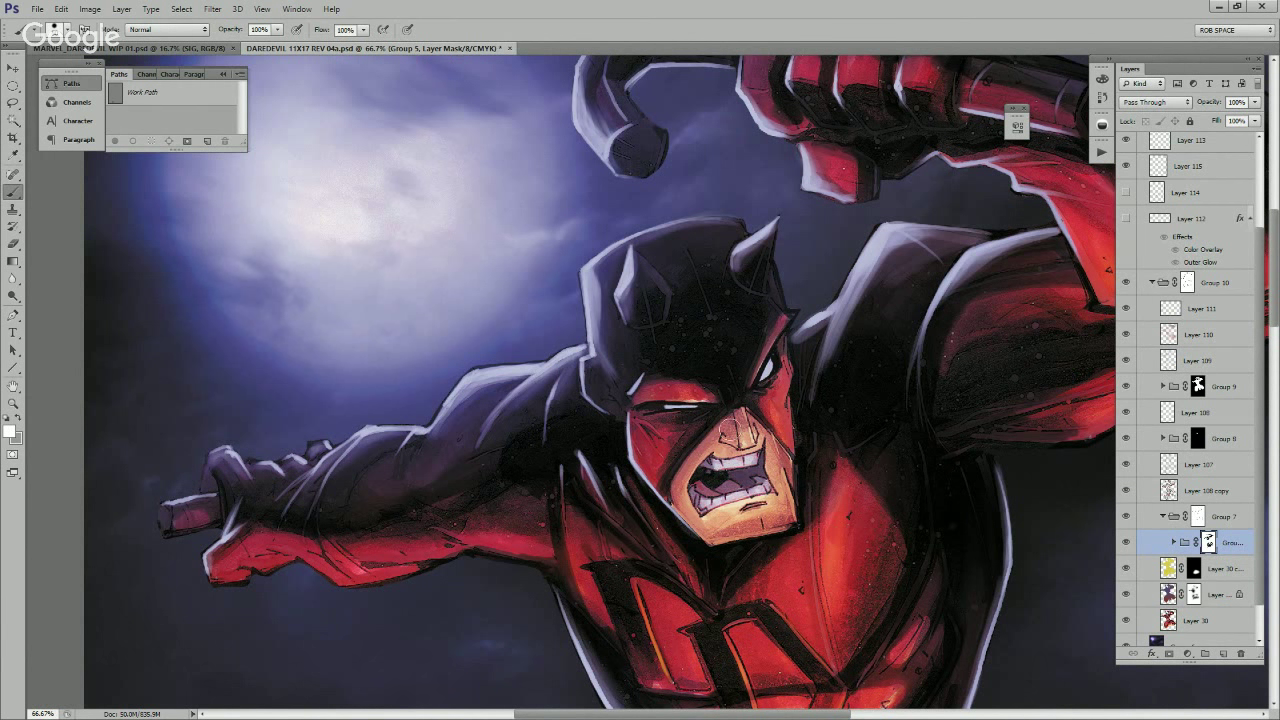
{"action": "key", "text": "x"}
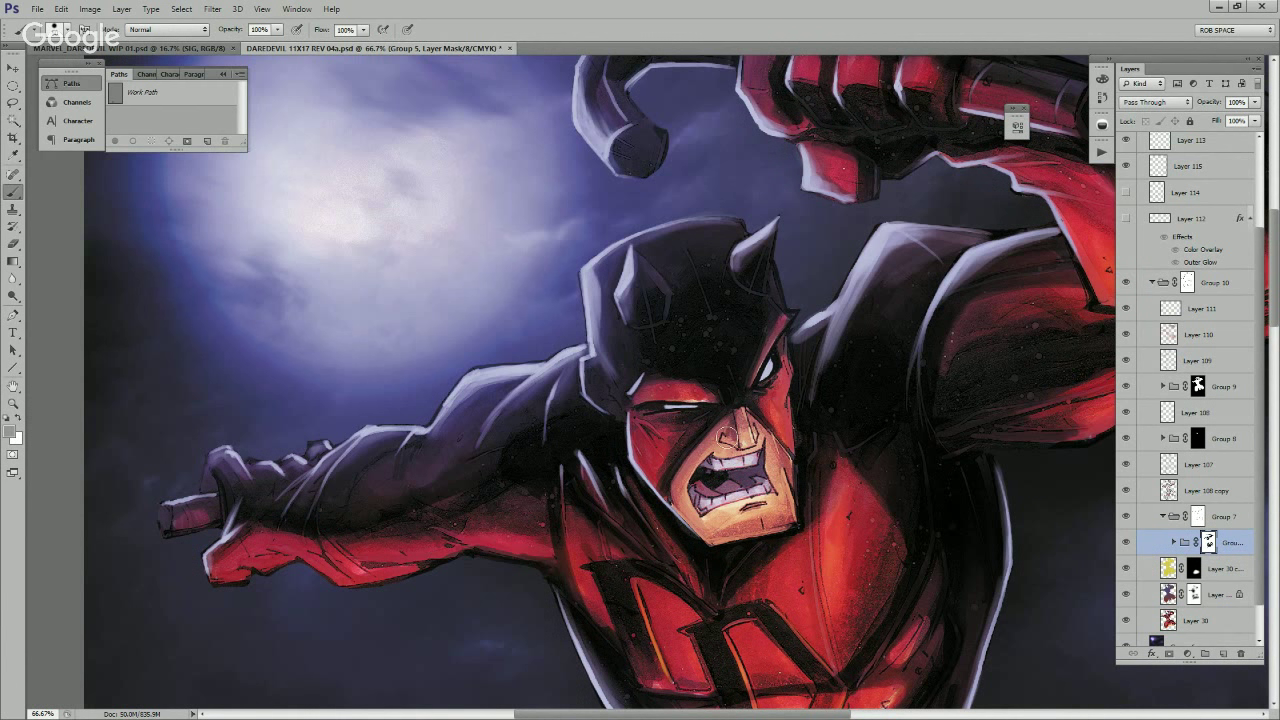
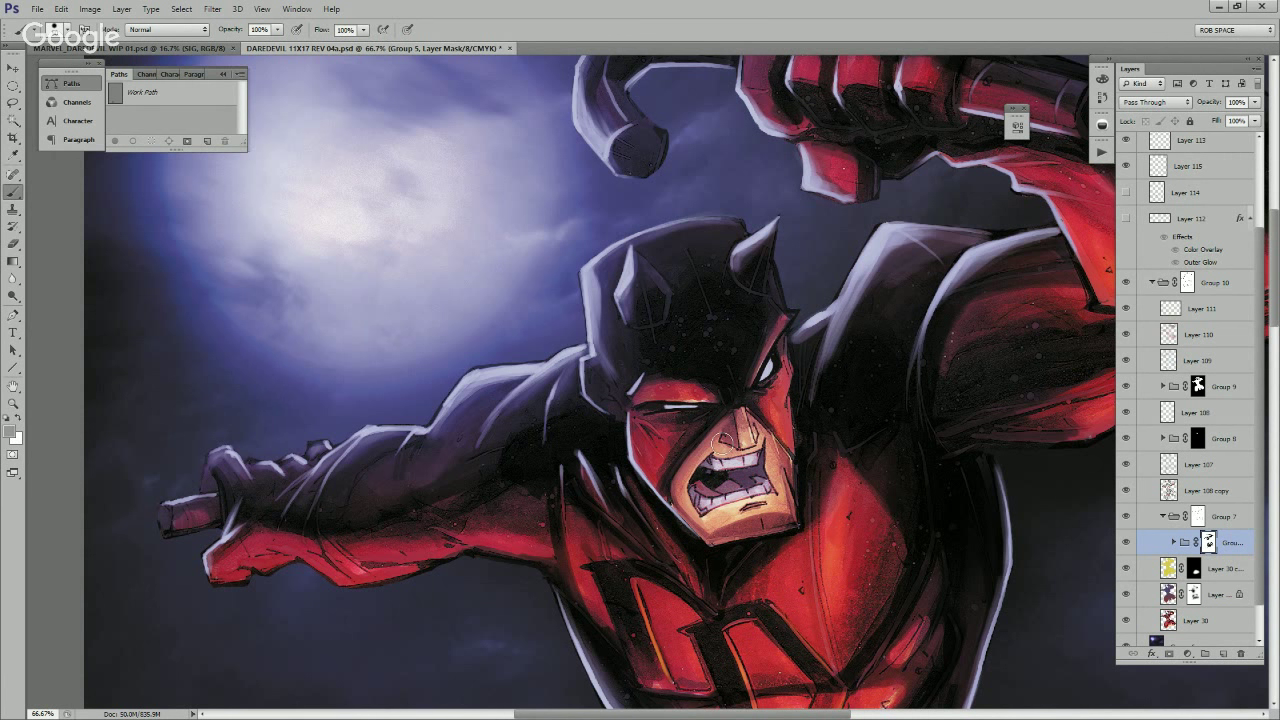
Step: Try black as the paint colour for Group 5's mask, and return the foreground colour to white
{"action": "key", "text": "x"}
{"action": "key", "text": "x"}
{"action": "key", "text": "x"}
{"action": "left_click", "coordinate": [12, 436]}
{"action": "left_click", "coordinate": [938, 526]}
{"action": "left_click", "coordinate": [1193, 364]}
{"action": "left_click", "coordinate": [738, 424], "text": "alt"}
{"action": "left_click", "coordinate": [8, 430]}
{"action": "left_click", "coordinate": [913, 371]}
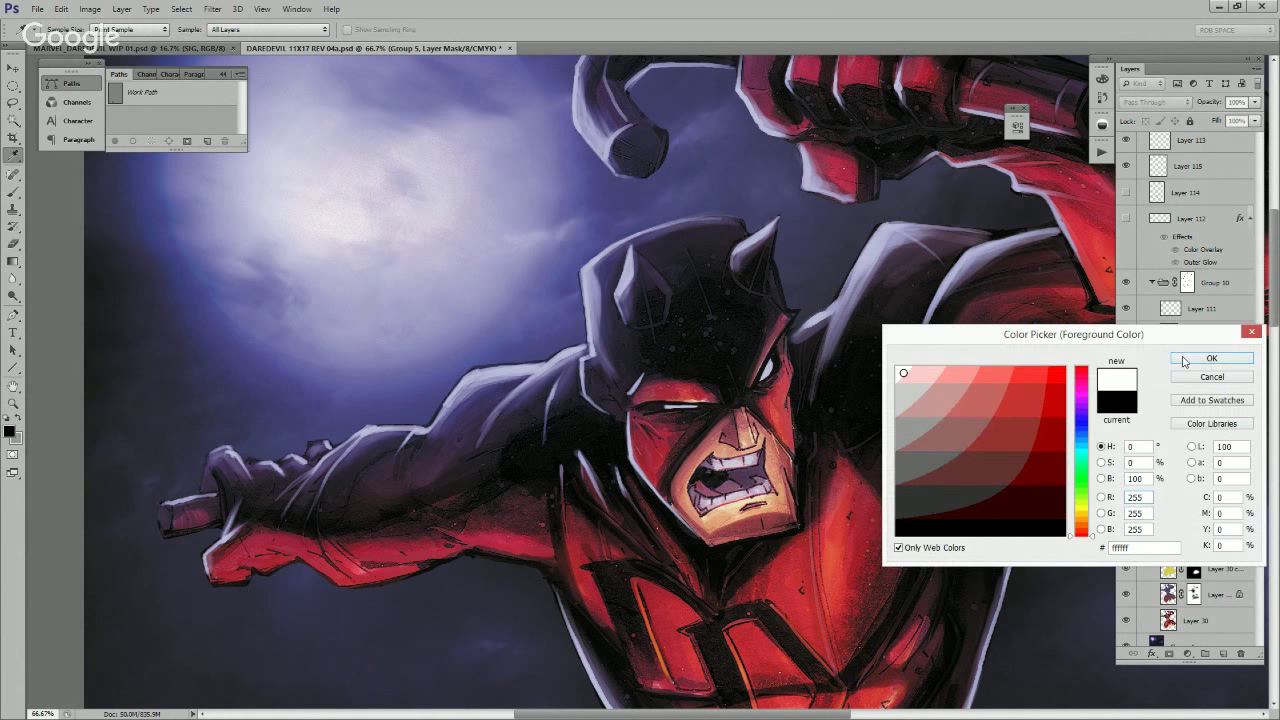
{"action": "left_click", "coordinate": [1190, 360]}
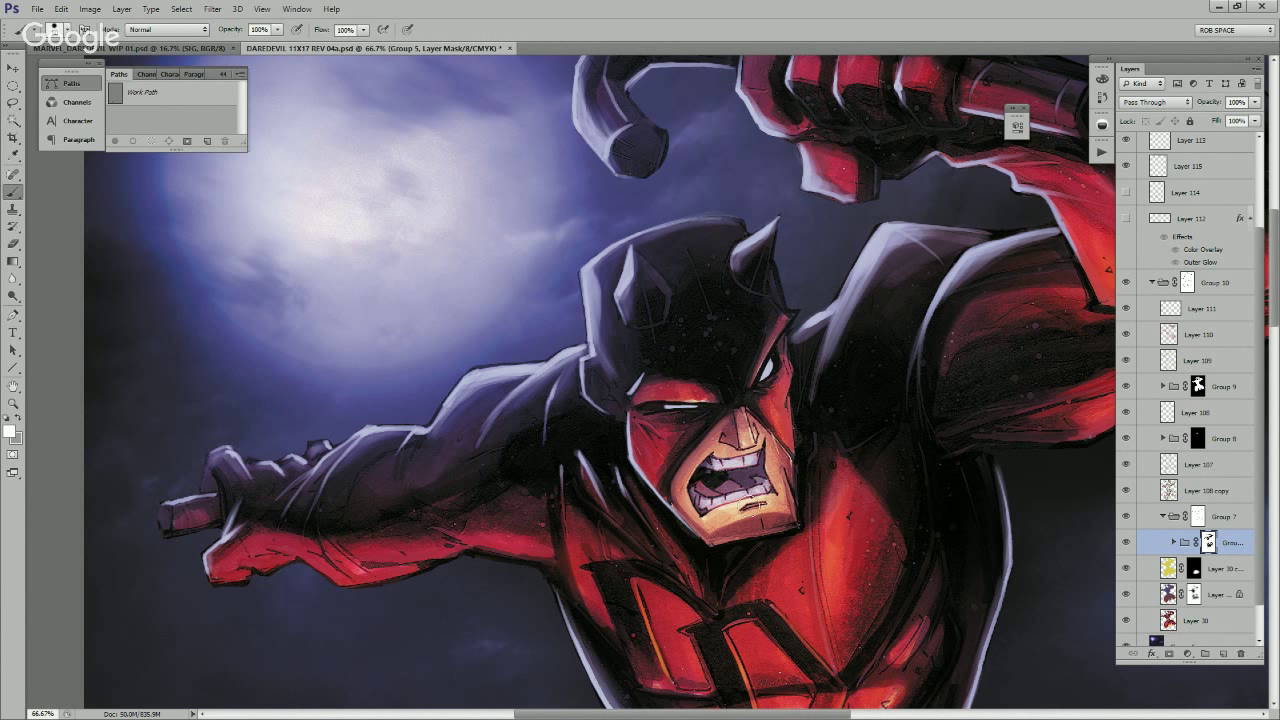
Step: Add a new layer and place it directly above Group 7, outside the group
{"action": "key", "text": "z"}
{"action": "left_click", "coordinate": [800, 503], "text": "alt"}
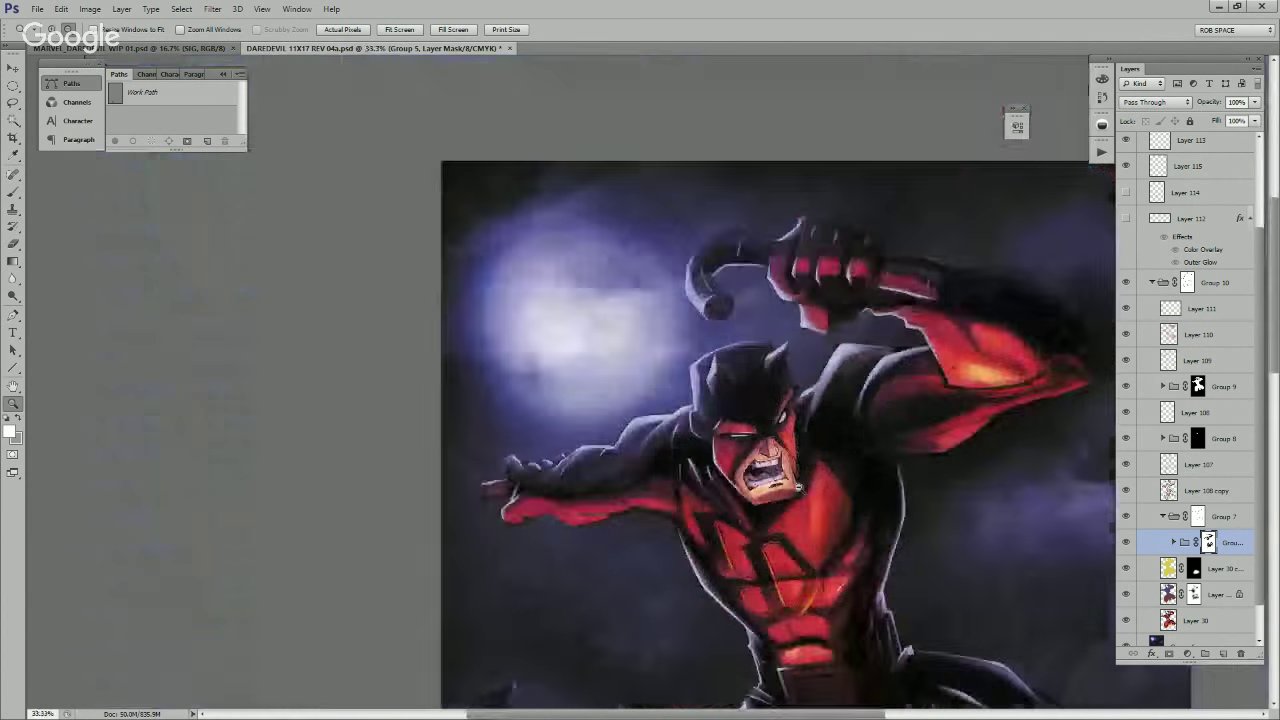
{"action": "left_click", "coordinate": [800, 503], "text": "alt"}
{"action": "left_click", "coordinate": [801, 510], "text": "alt"}
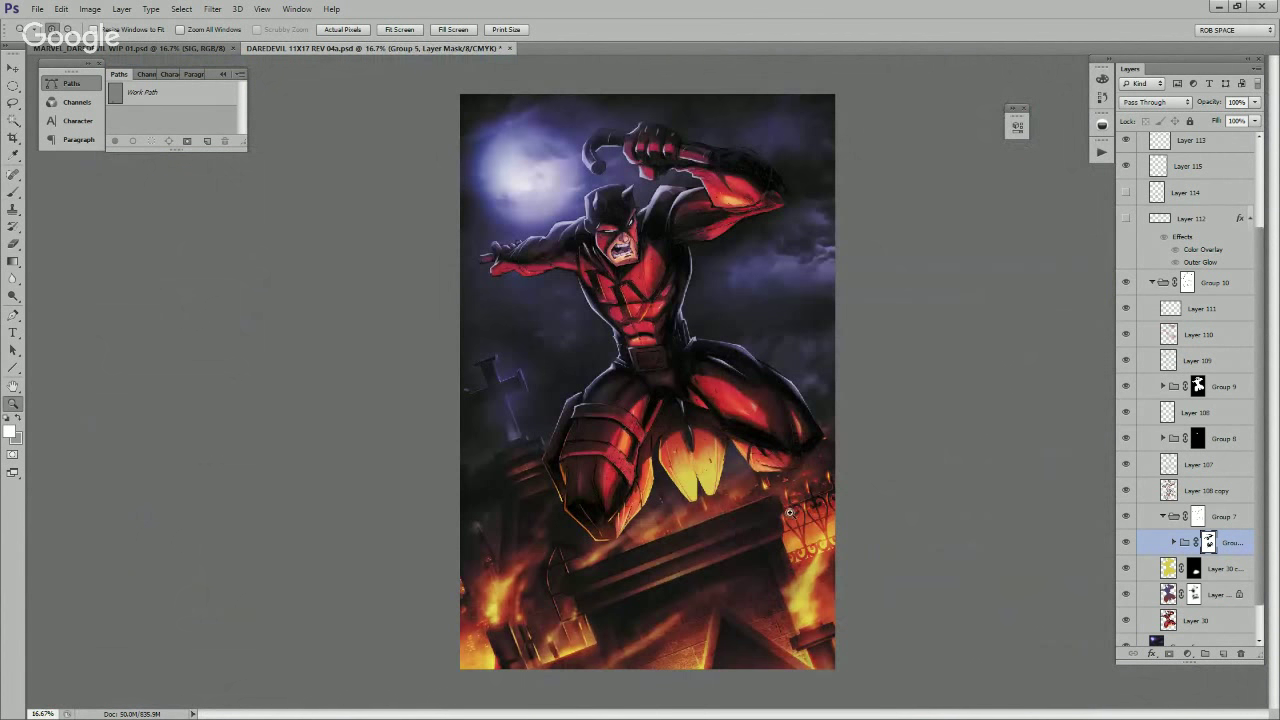
{"action": "left_click", "coordinate": [773, 498]}
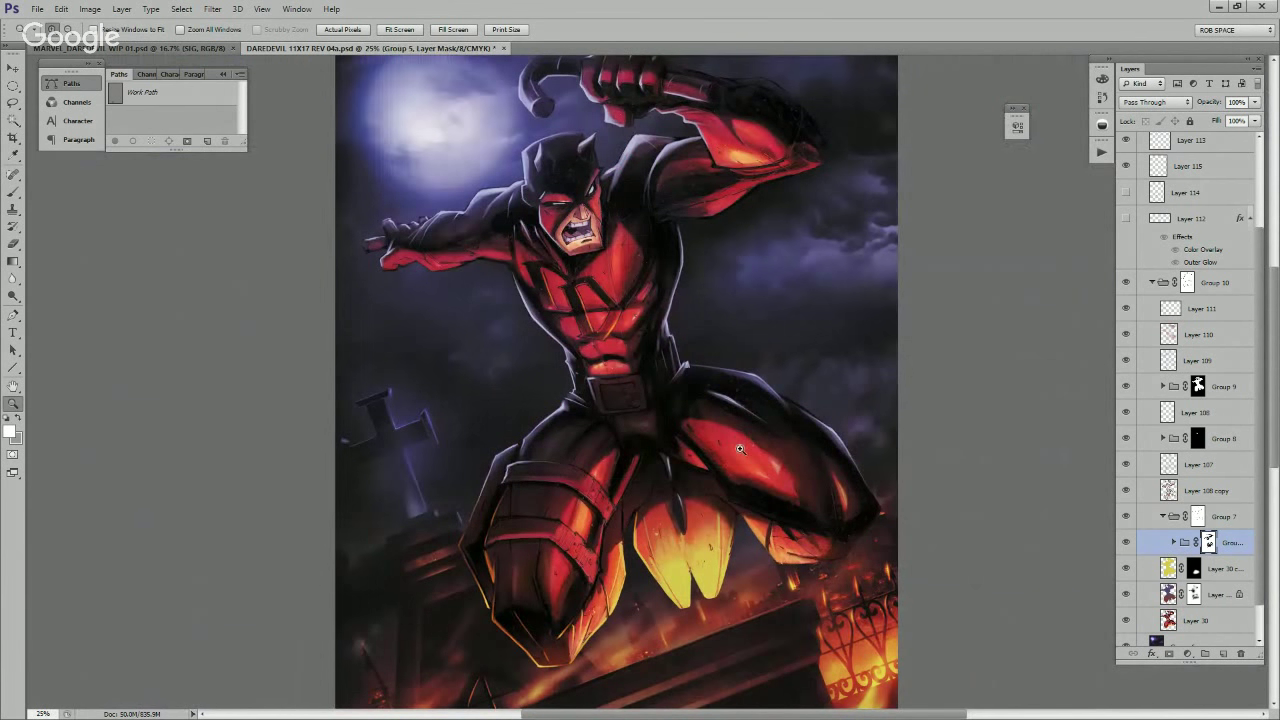
{"action": "left_click_drag", "start_coordinate": [757, 572], "coordinate": [755, 476]}
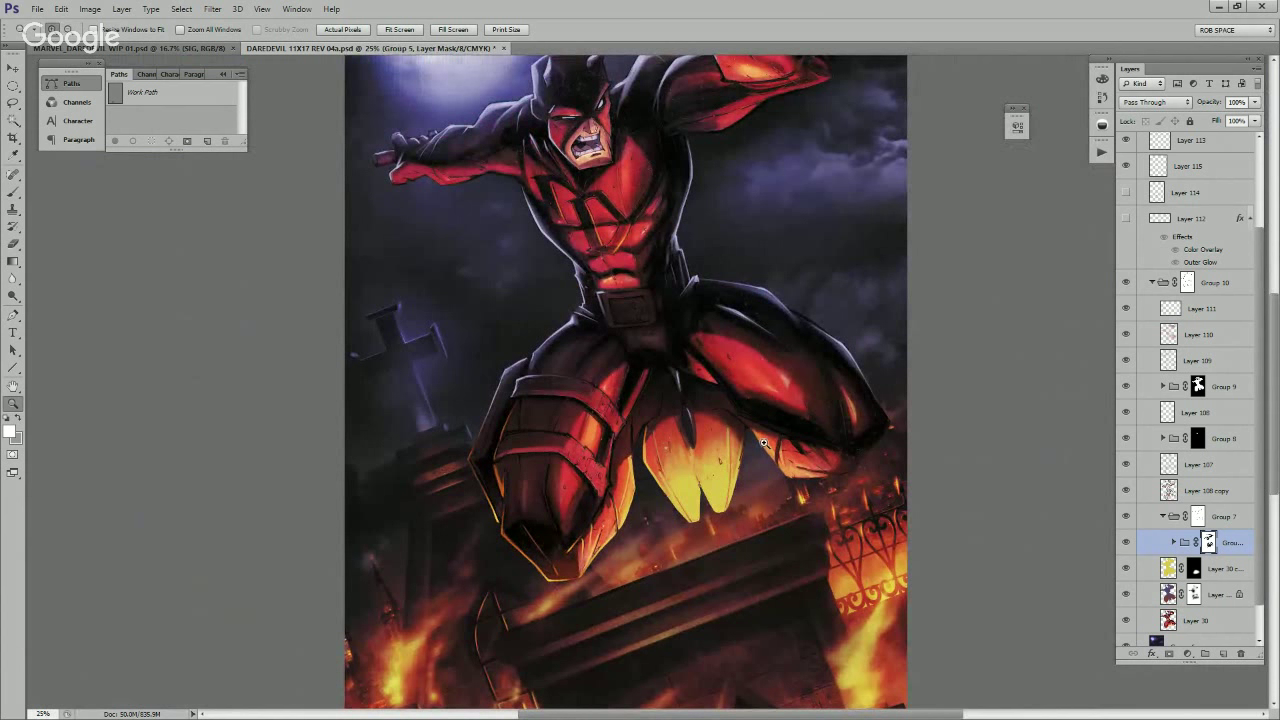
{"action": "left_click", "coordinate": [1223, 653]}
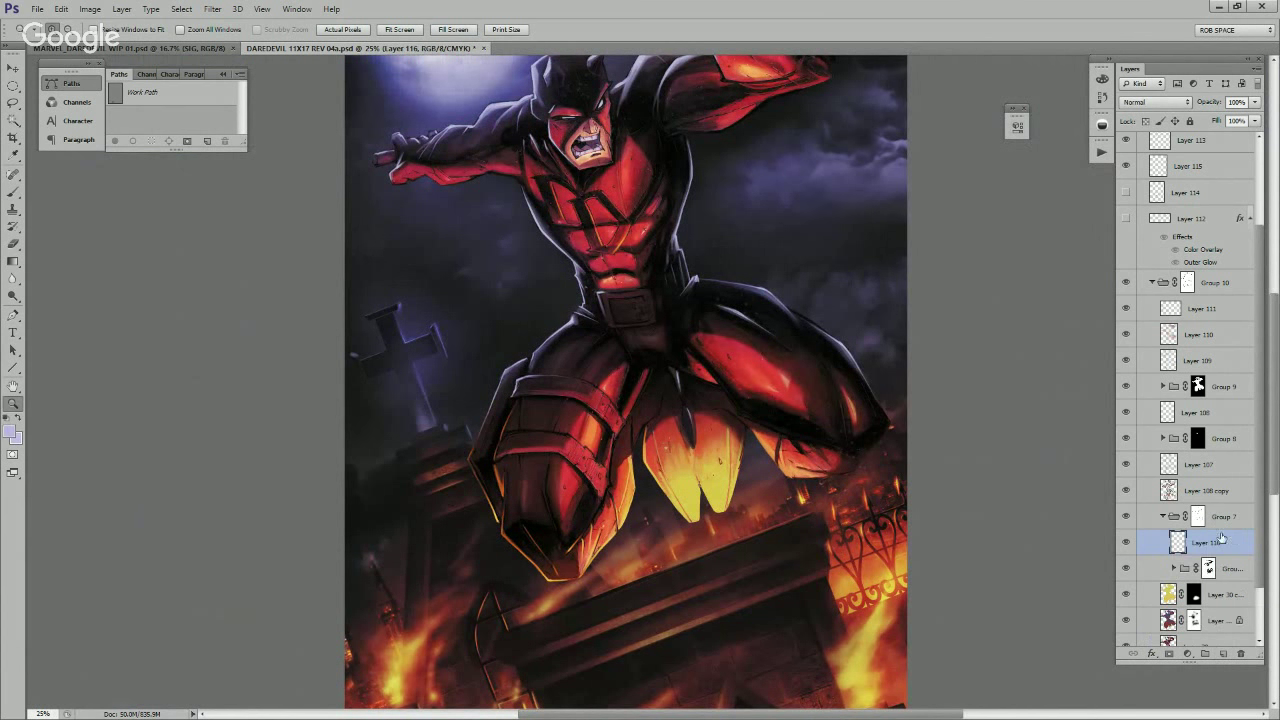
{"action": "left_click_drag", "start_coordinate": [1218, 516], "coordinate": [1225, 500]}
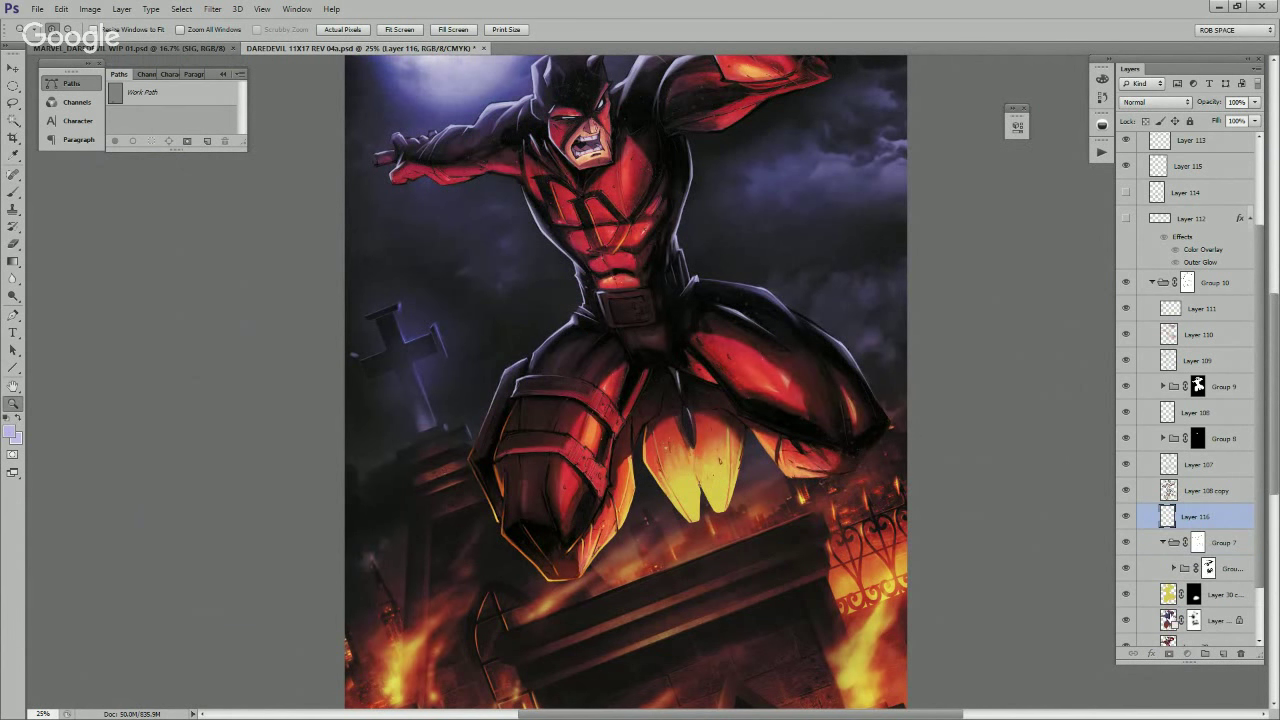
Step: Load the figure's silhouette as a selection and fill the new layer with PANTONE 269 C as the foreground colour
{"action": "left_click", "coordinate": [1168, 620], "text": "ctrl"}
{"action": "key", "text": "shift+F5"}
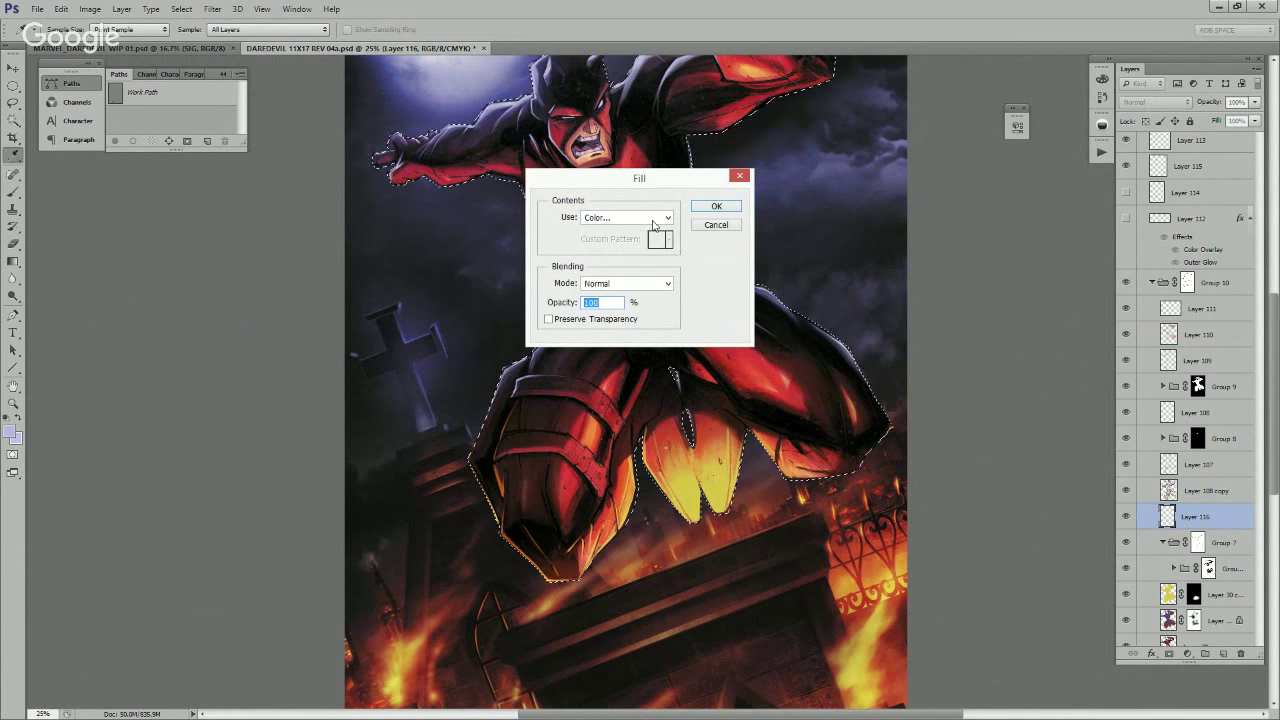
{"action": "key", "text": "Escape"}
{"action": "left_click", "coordinate": [10, 432]}
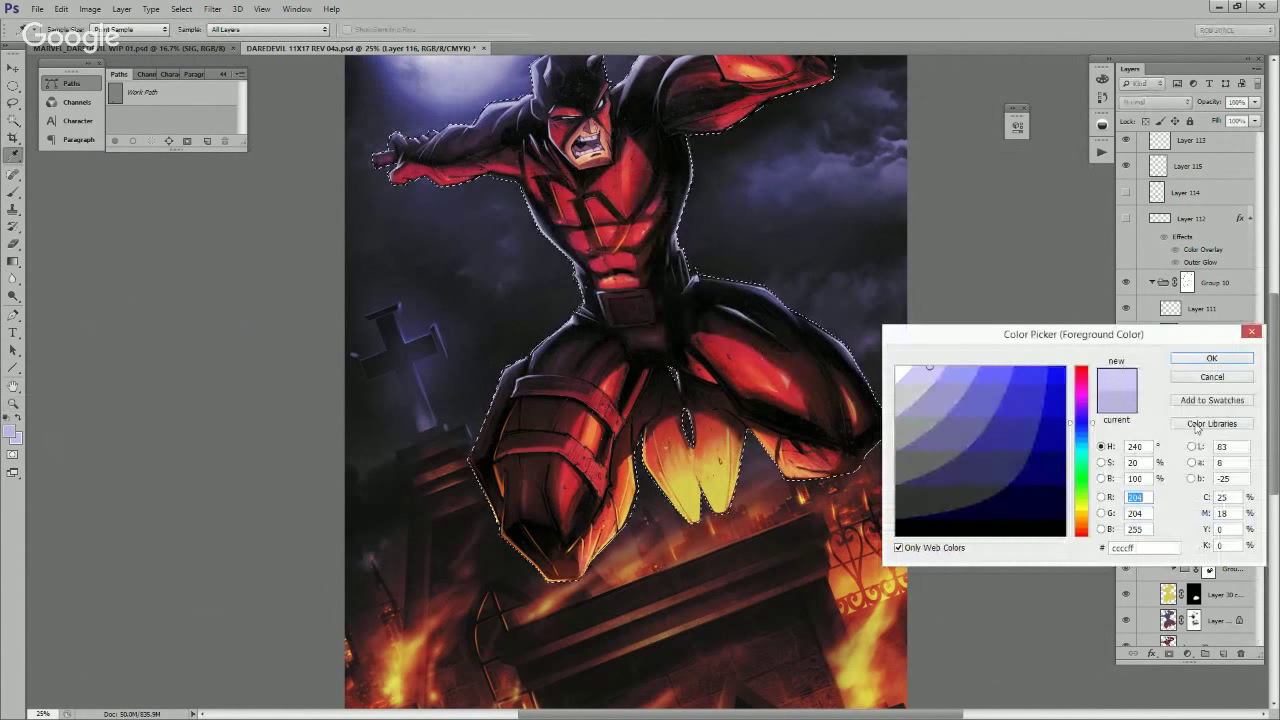
{"action": "left_click", "coordinate": [1212, 423]}
{"action": "key", "text": "9"}
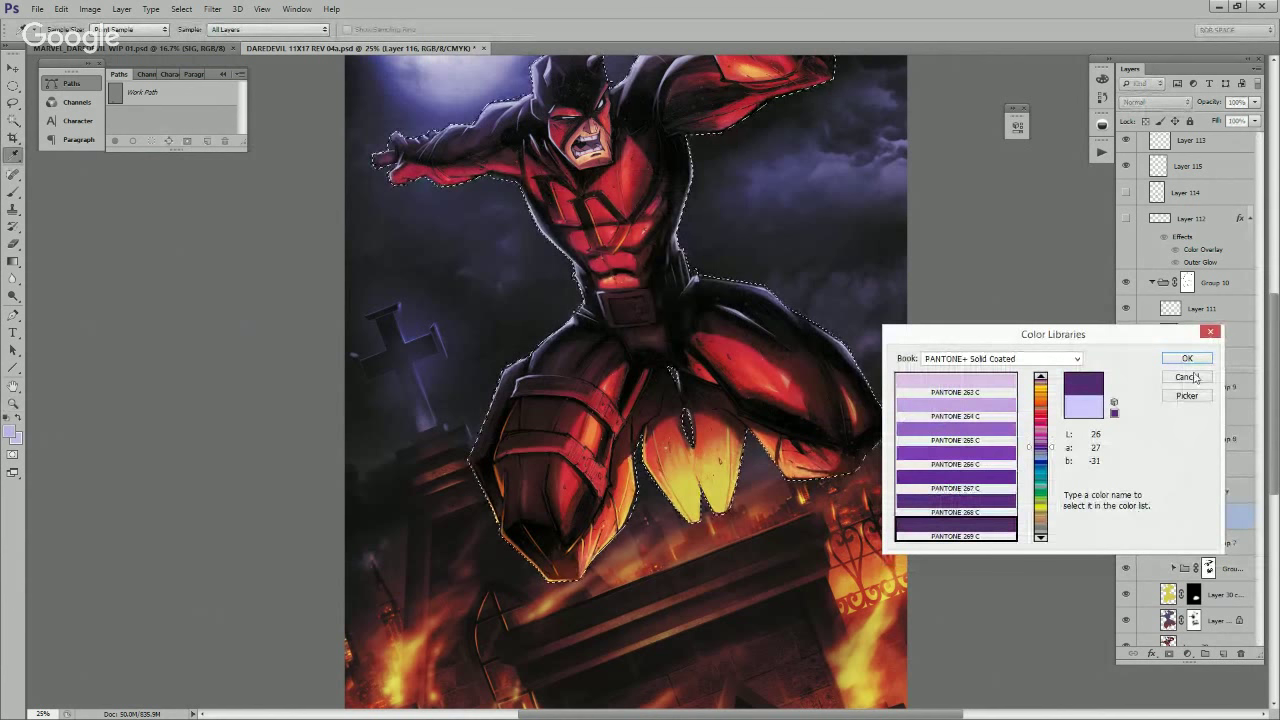
{"action": "left_click", "coordinate": [1188, 359]}
{"action": "key", "text": "alt+BackSpace"}
Step: Try Multiply on the purple fill layer, and set it to Hard Light at 61% opacity
{"action": "left_click", "coordinate": [1147, 104]}
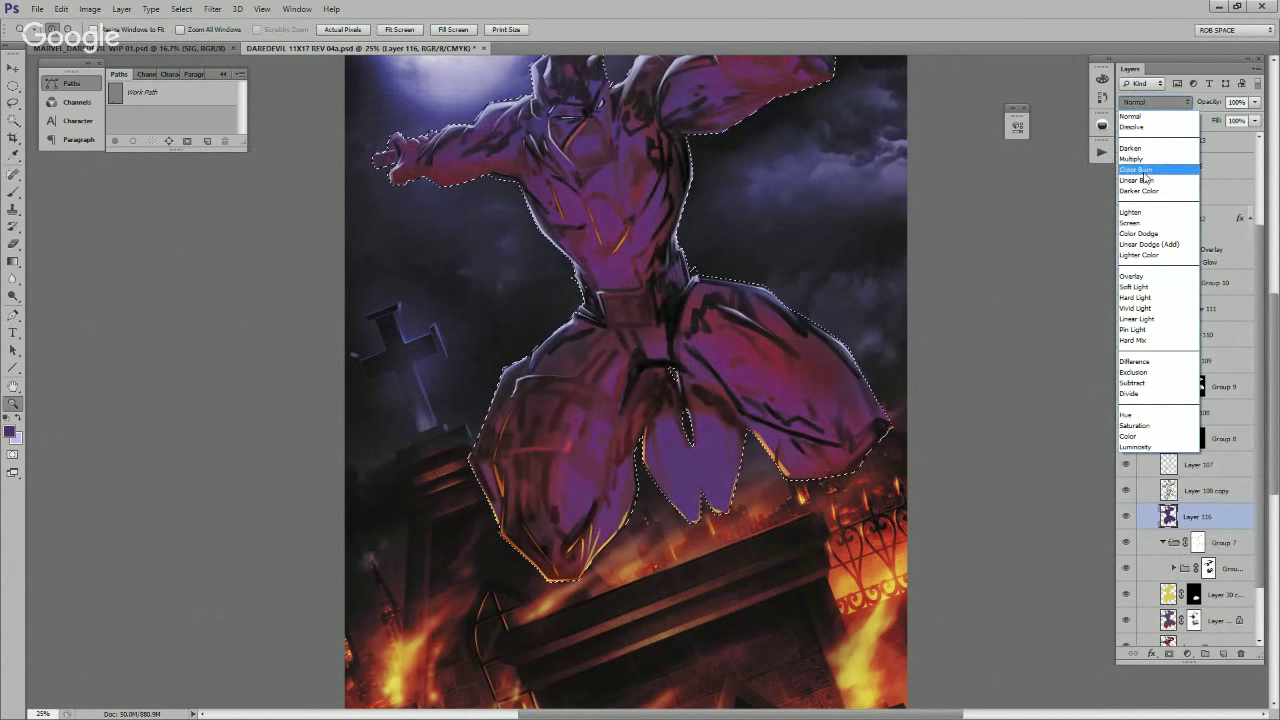
{"action": "left_click", "coordinate": [1140, 159]}
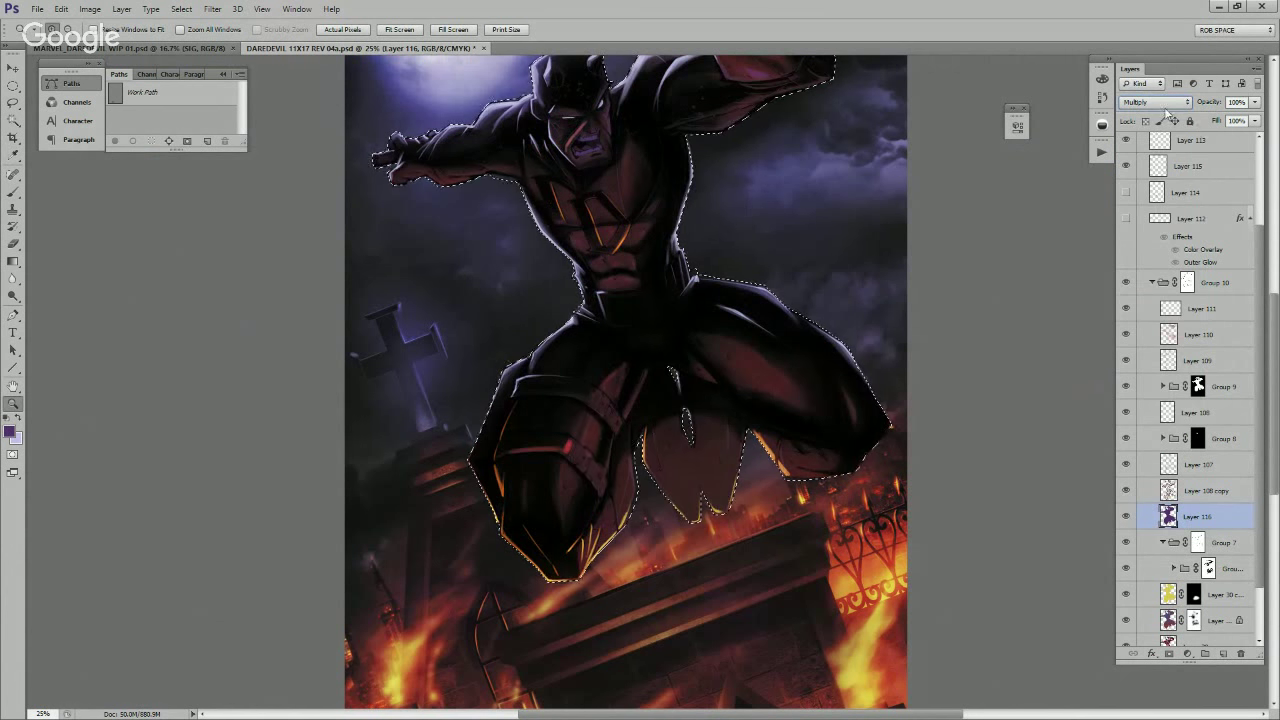
{"action": "left_click", "coordinate": [1150, 102]}
{"action": "left_click", "coordinate": [1138, 300]}
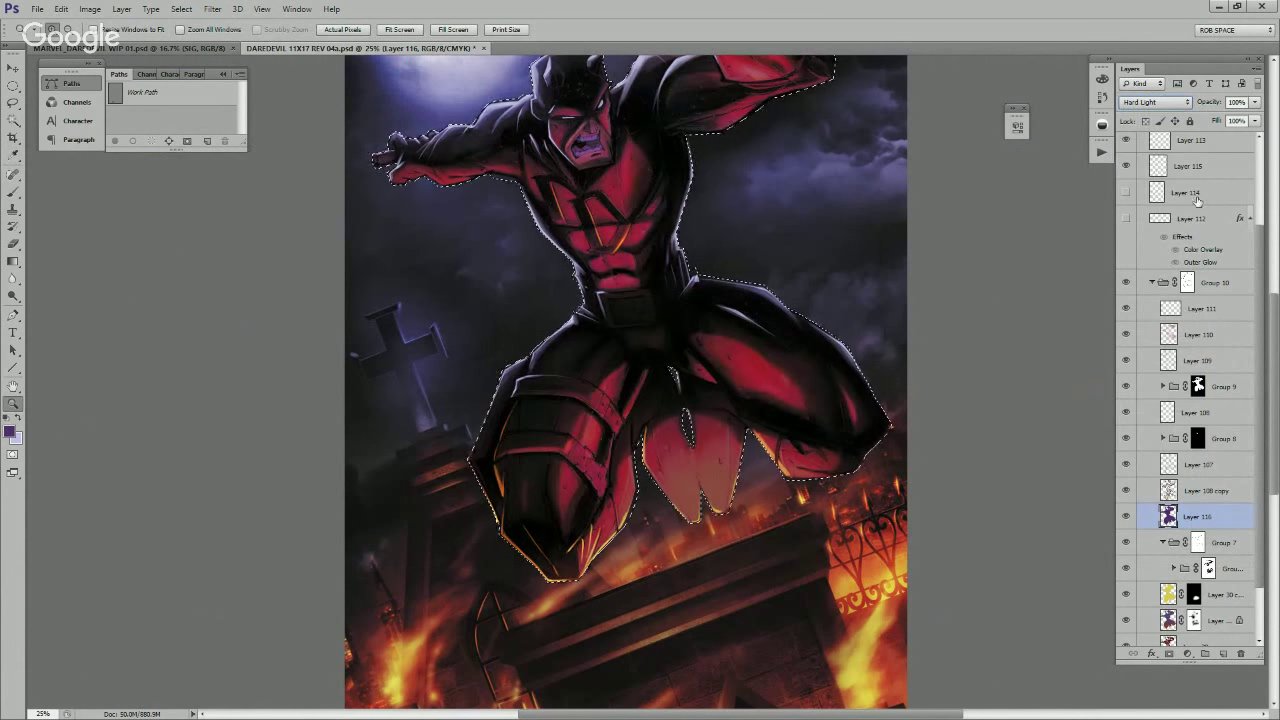
{"action": "left_click", "coordinate": [1255, 102]}
{"action": "left_click_drag", "start_coordinate": [1253, 120], "coordinate": [1232, 120]}
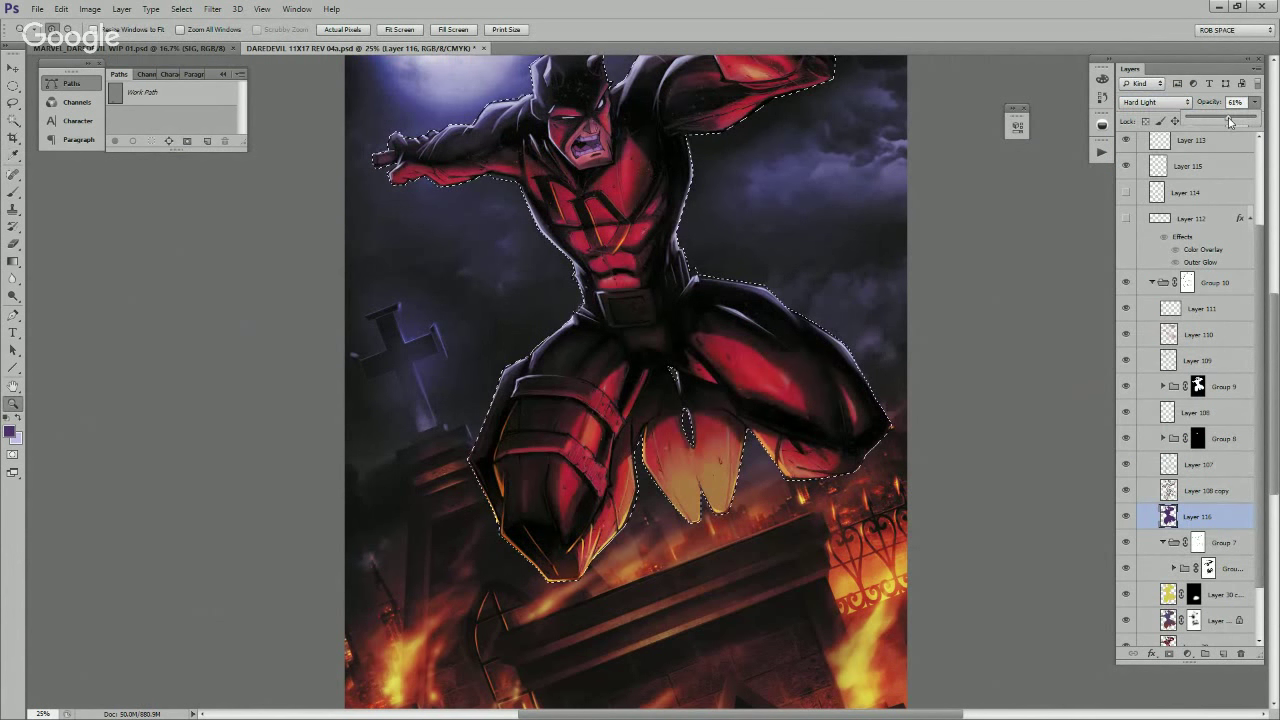
Step: Move Layer 116 between Layer 111 and Layer 110 in Group 10 and compare it on and off
{"action": "left_click_drag", "start_coordinate": [1197, 516], "coordinate": [1187, 252]}
{"action": "left_click_drag", "start_coordinate": [1195, 252], "coordinate": [1186, 452]}
{"action": "left_click", "coordinate": [1127, 448]}
{"action": "left_click", "coordinate": [1127, 448]}
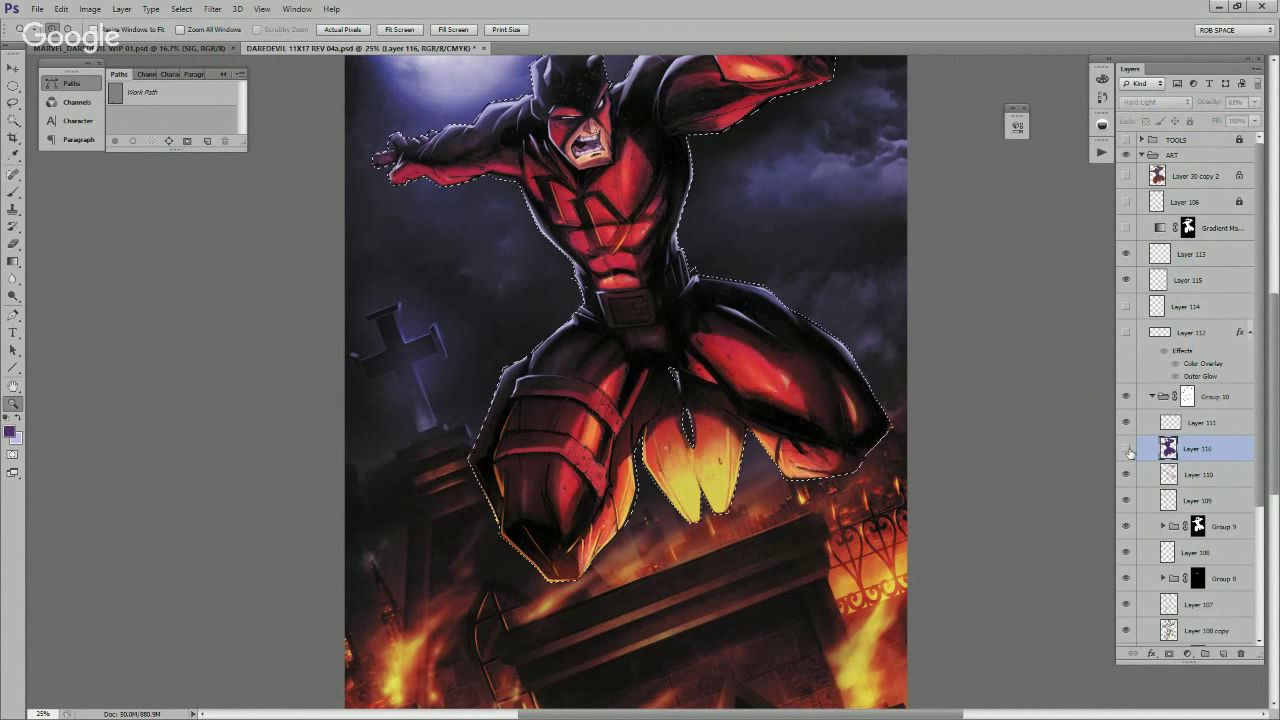
Step: Mask Layer 116 to the figure selection, apply that mask, and add a new black layer mask hiding the fill
{"action": "left_click", "coordinate": [1170, 653]}
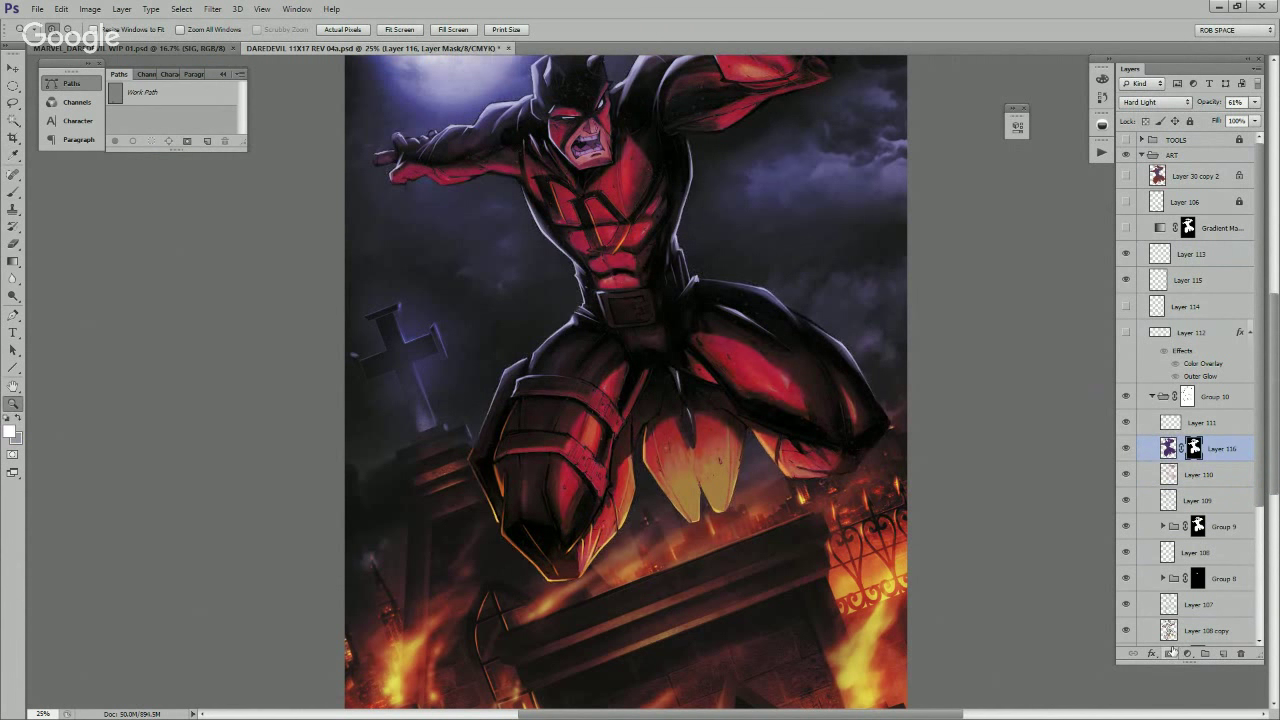
{"action": "right_click", "coordinate": [1194, 448]}
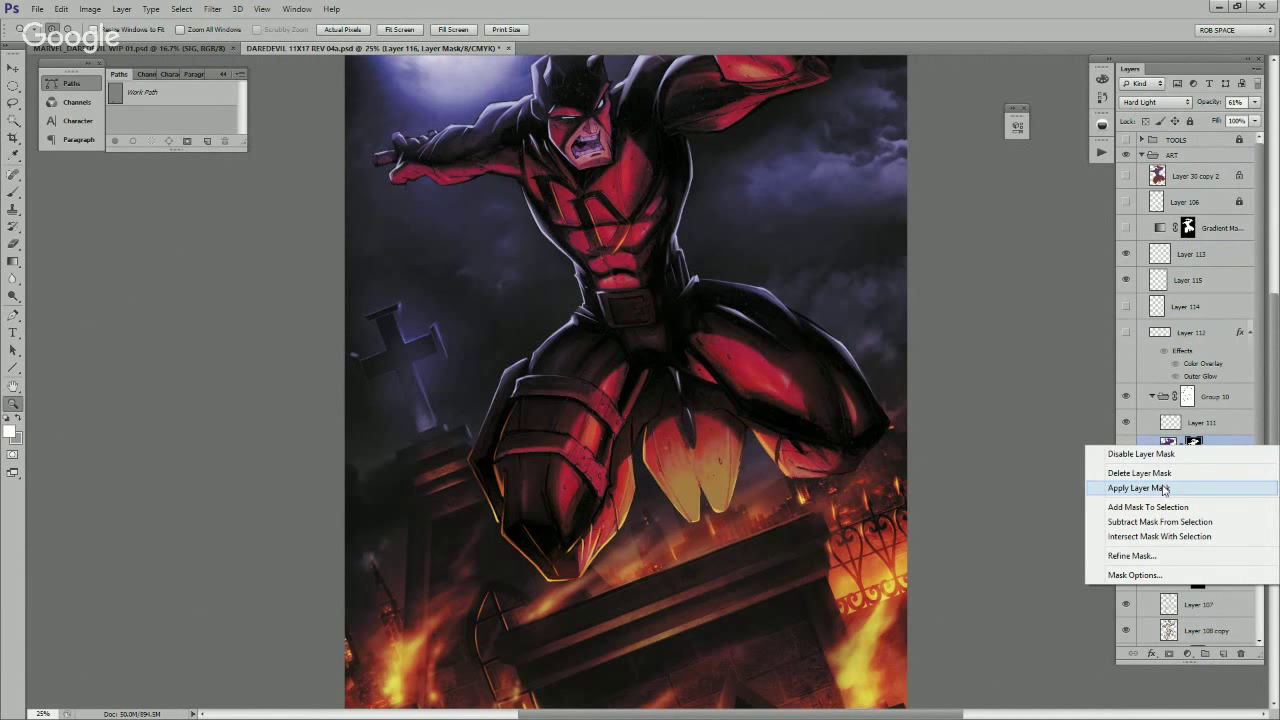
{"action": "left_click", "coordinate": [1157, 488]}
{"action": "left_click", "coordinate": [1170, 653], "text": "alt"}
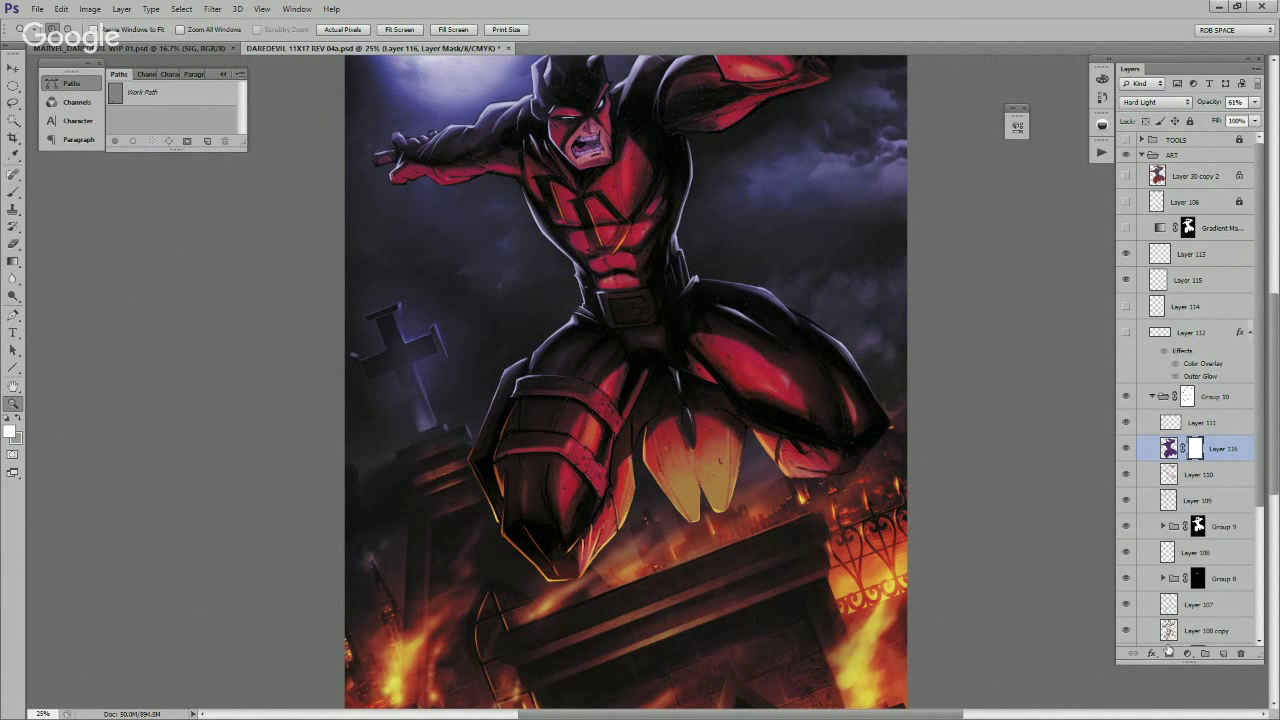
Step: Brush white on Layer 116's mask over the lower leg strap and change the layer's blend mode to Multiply
{"action": "left_click", "coordinate": [583, 435]}
{"action": "left_click", "coordinate": [583, 435]}
{"action": "key", "text": "b"}
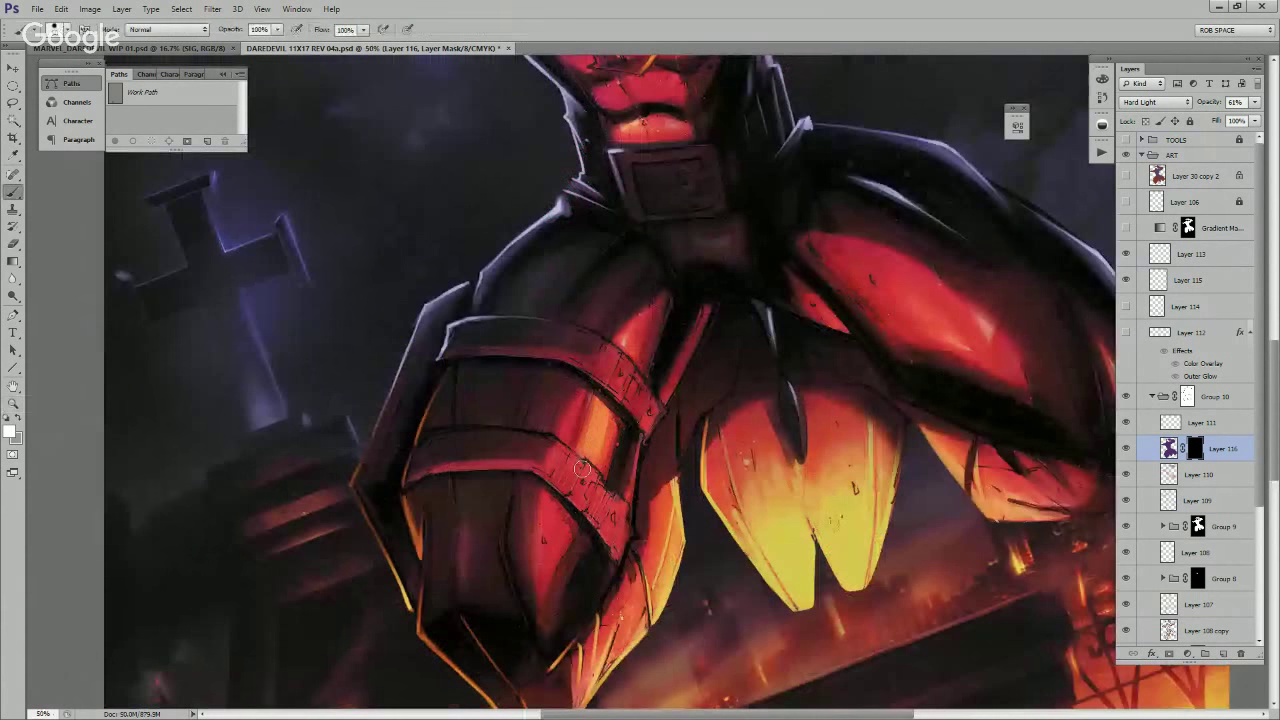
{"action": "mouse_move", "coordinate": [577, 461]}
{"action": "left_mouse_down"}
{"action": "mouse_move", "coordinate": [634, 437]}
{"action": "mouse_move", "coordinate": [627, 460]}
{"action": "mouse_move", "coordinate": [637, 440]}
{"action": "left_mouse_up"}
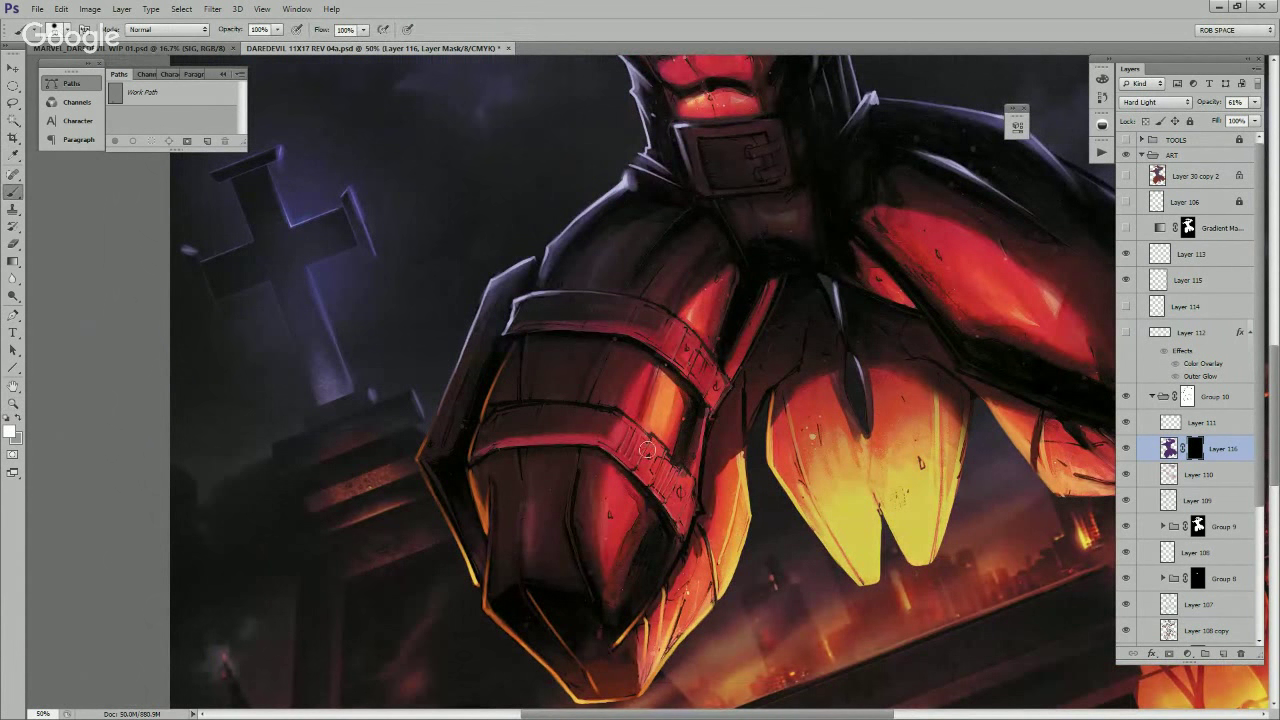
{"action": "left_click", "coordinate": [638, 438]}
{"action": "mouse_move", "coordinate": [650, 427]}
{"action": "left_mouse_down"}
{"action": "mouse_move", "coordinate": [613, 484]}
{"action": "mouse_move", "coordinate": [621, 467]}
{"action": "left_mouse_up"}
{"action": "left_click", "coordinate": [1155, 102]}
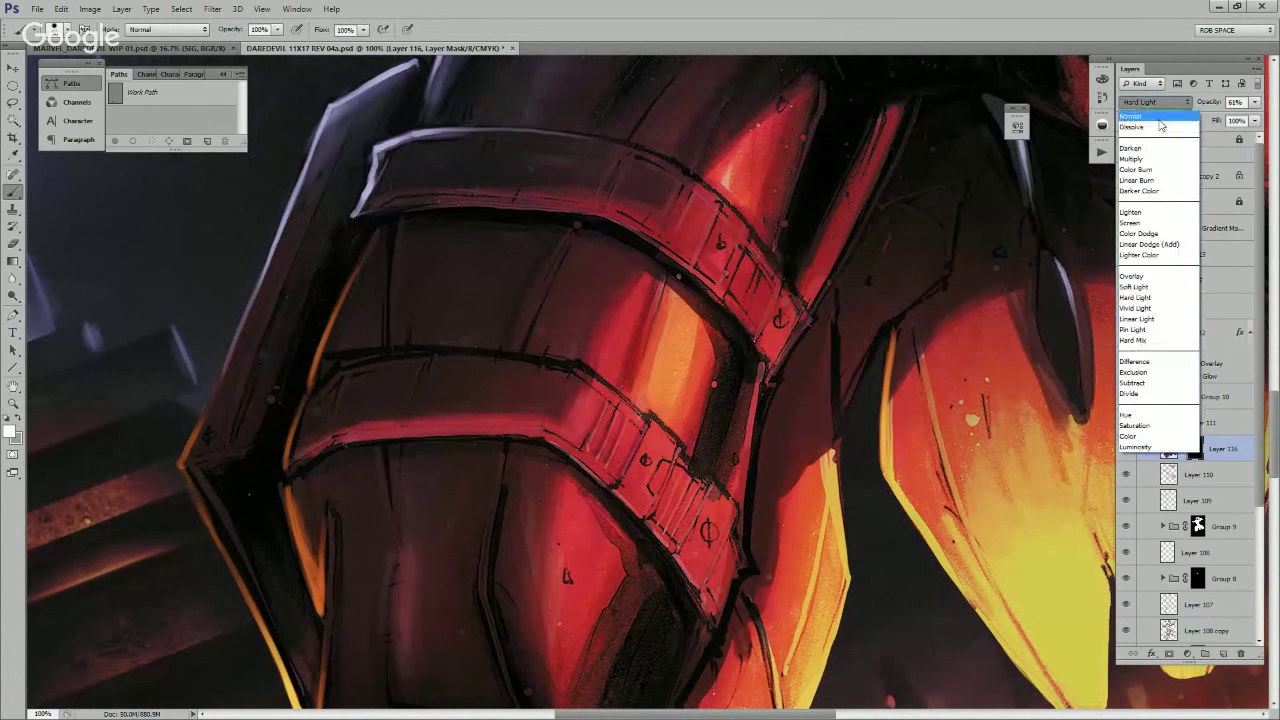
{"action": "left_click", "coordinate": [1165, 143]}
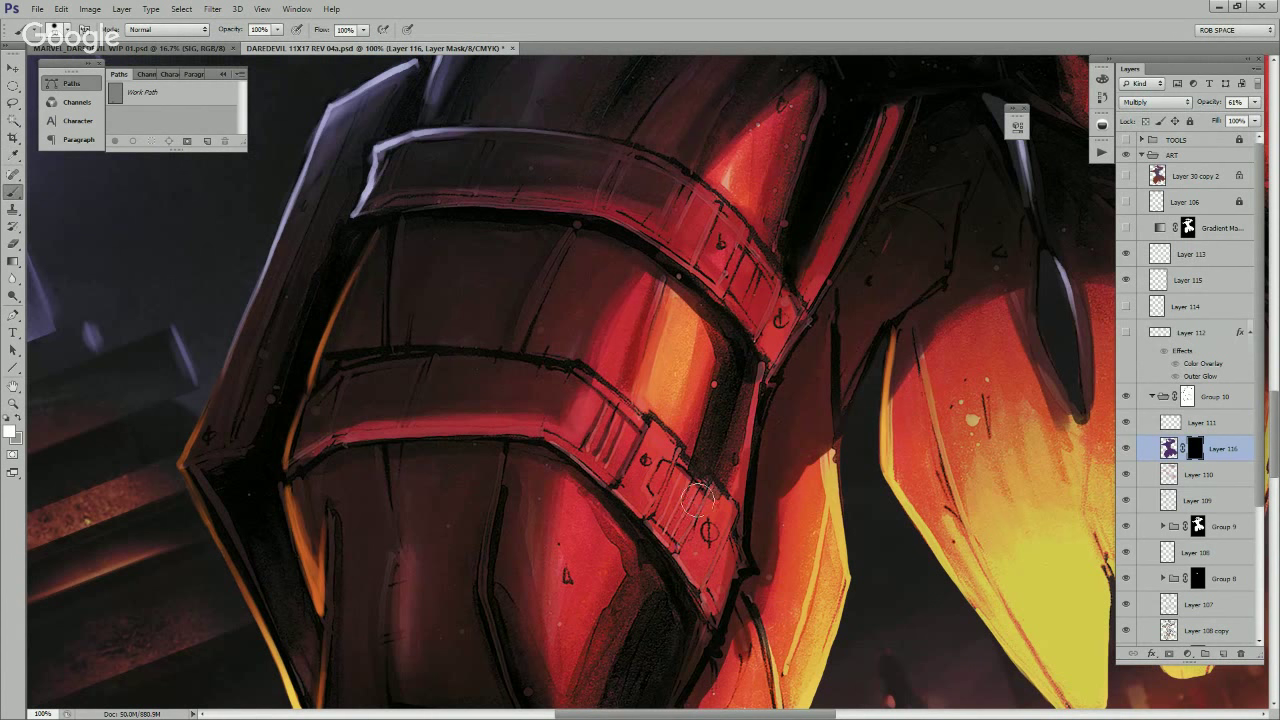
Step: Paint white on Layer 116's mask to shade the ridged clasp of the lower leg strap
{"action": "left_click_drag", "start_coordinate": [690, 482], "coordinate": [657, 525]}
{"action": "mouse_move", "coordinate": [677, 456]}
{"action": "left_mouse_down"}
{"action": "mouse_move", "coordinate": [649, 514]}
{"action": "mouse_move", "coordinate": [676, 462]}
{"action": "mouse_move", "coordinate": [700, 488]}
{"action": "mouse_move", "coordinate": [684, 539]}
{"action": "mouse_move", "coordinate": [743, 491]}
{"action": "mouse_move", "coordinate": [776, 385]}
{"action": "mouse_move", "coordinate": [745, 461]}
{"action": "mouse_move", "coordinate": [771, 414]}
{"action": "mouse_move", "coordinate": [758, 477]}
{"action": "mouse_move", "coordinate": [858, 628]}
{"action": "left_mouse_up"}
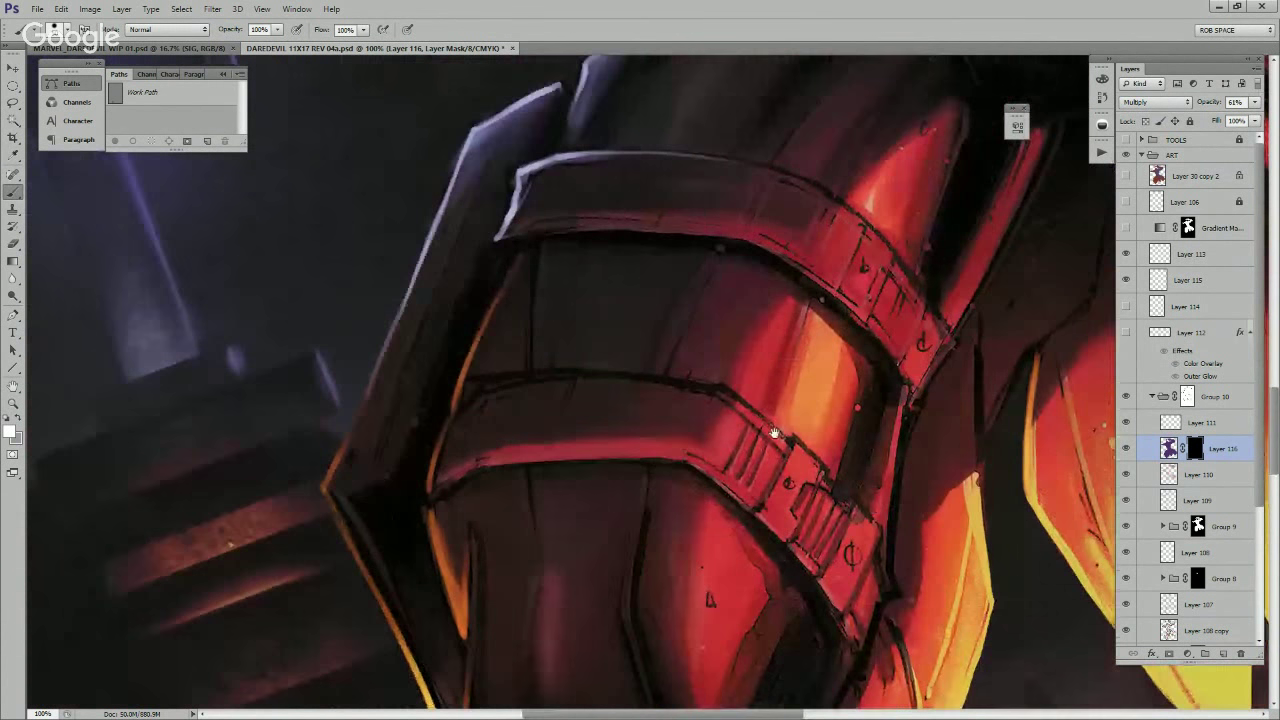
{"action": "left_click_drag", "start_coordinate": [702, 378], "coordinate": [848, 398]}
{"action": "left_click_drag", "start_coordinate": [650, 414], "coordinate": [619, 467]}
Step: Shade the clasp and pointed end of the upper leg strap by painting white on Layer 116's mask
{"action": "left_click_drag", "start_coordinate": [969, 374], "coordinate": [739, 468]}
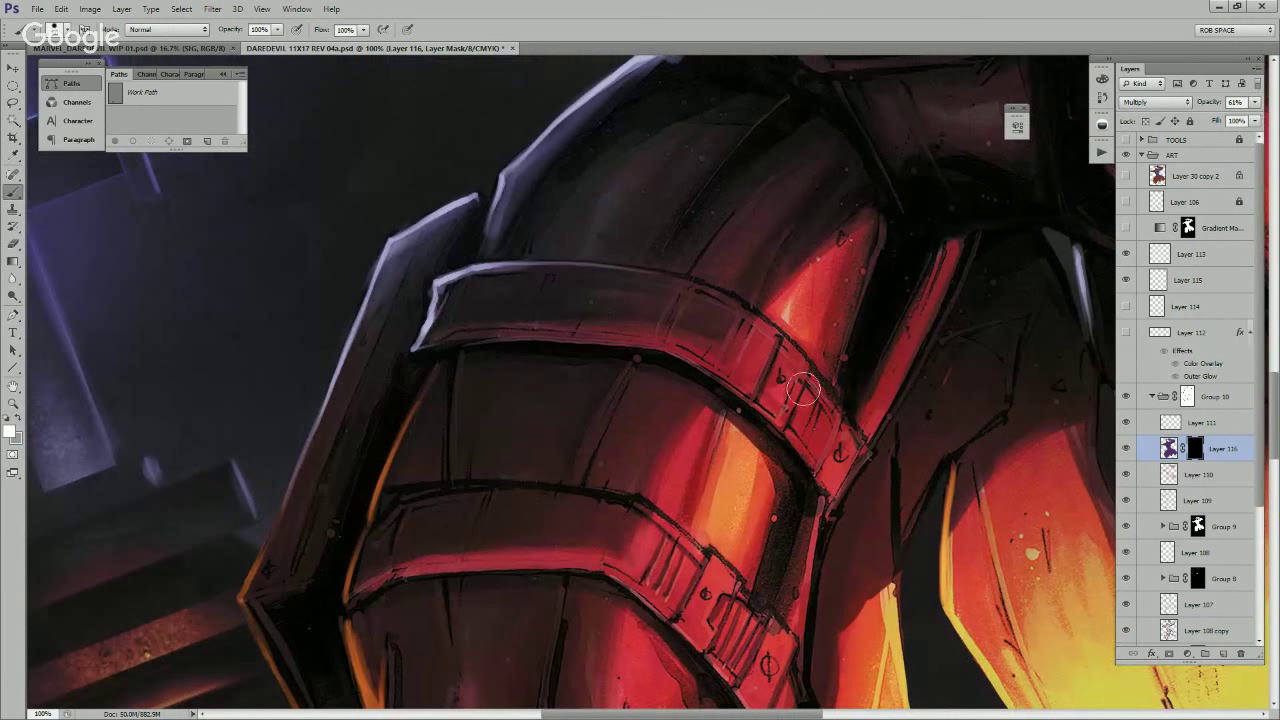
{"action": "mouse_move", "coordinate": [813, 406]}
{"action": "left_mouse_down"}
{"action": "mouse_move", "coordinate": [805, 441]}
{"action": "mouse_move", "coordinate": [791, 428]}
{"action": "mouse_move", "coordinate": [821, 473]}
{"action": "left_mouse_up"}
{"action": "mouse_move", "coordinate": [843, 422]}
{"action": "left_mouse_down"}
{"action": "mouse_move", "coordinate": [819, 476]}
{"action": "mouse_move", "coordinate": [847, 422]}
{"action": "mouse_move", "coordinate": [861, 459]}
{"action": "mouse_move", "coordinate": [833, 504]}
{"action": "mouse_move", "coordinate": [821, 494]}
{"action": "mouse_move", "coordinate": [824, 517]}
{"action": "mouse_move", "coordinate": [819, 493]}
{"action": "mouse_move", "coordinate": [814, 527]}
{"action": "left_mouse_up"}
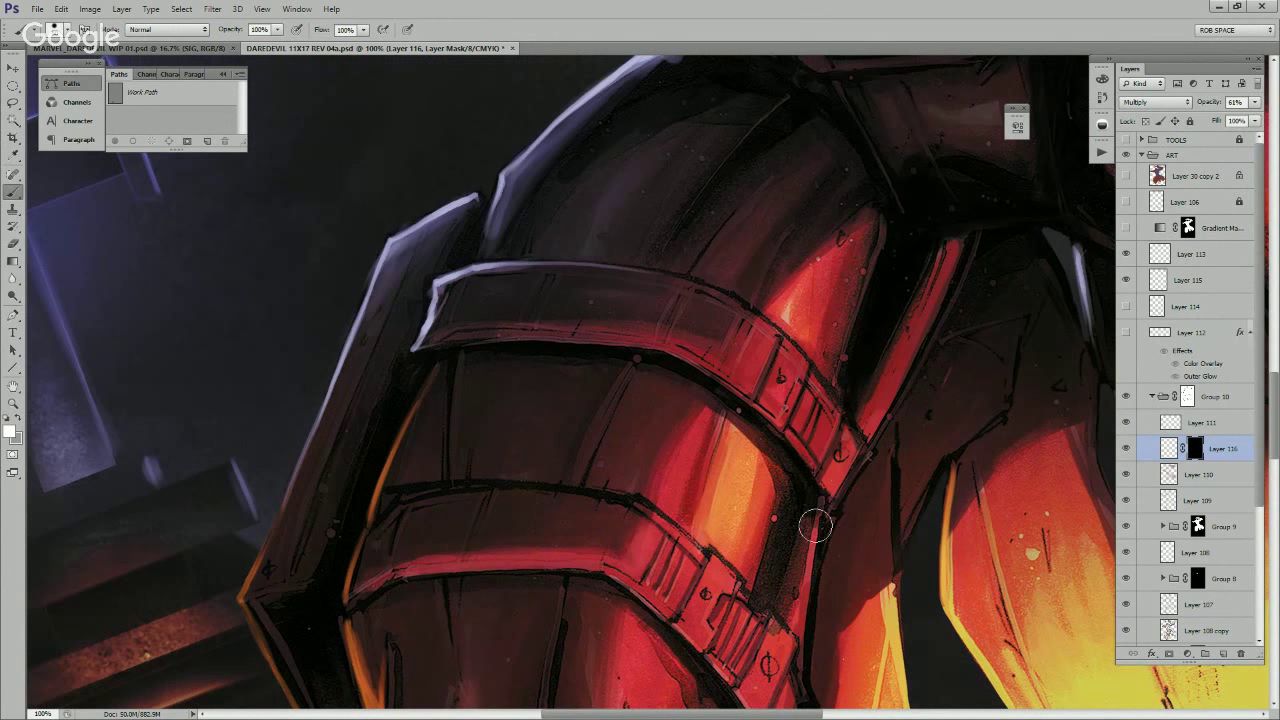
{"action": "mouse_move", "coordinate": [846, 396]}
{"action": "left_mouse_down"}
{"action": "mouse_move", "coordinate": [843, 440]}
{"action": "mouse_move", "coordinate": [873, 484]}
{"action": "left_mouse_up"}
{"action": "left_click_drag", "start_coordinate": [781, 417], "coordinate": [750, 460]}
Step: Paint white on Layer 116's mask to shade the narrow edge beside the lower leg strap's clasp
{"action": "mouse_move", "coordinate": [932, 546]}
{"action": "left_mouse_down"}
{"action": "mouse_move", "coordinate": [863, 411]}
{"action": "mouse_move", "coordinate": [814, 357]}
{"action": "left_mouse_up"}
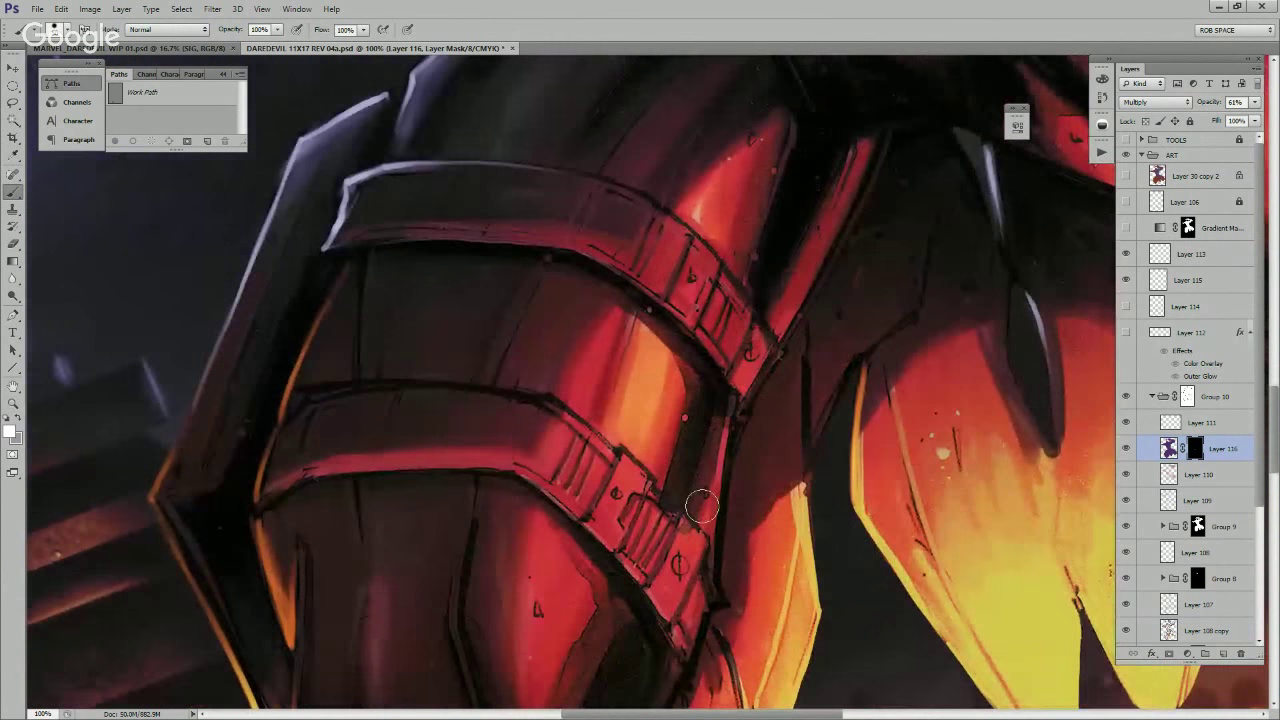
{"action": "left_click_drag", "start_coordinate": [696, 505], "coordinate": [677, 530]}
{"action": "mouse_move", "coordinate": [731, 551]}
{"action": "left_mouse_down"}
{"action": "mouse_move", "coordinate": [754, 443]}
{"action": "mouse_move", "coordinate": [740, 375]}
{"action": "left_mouse_up"}
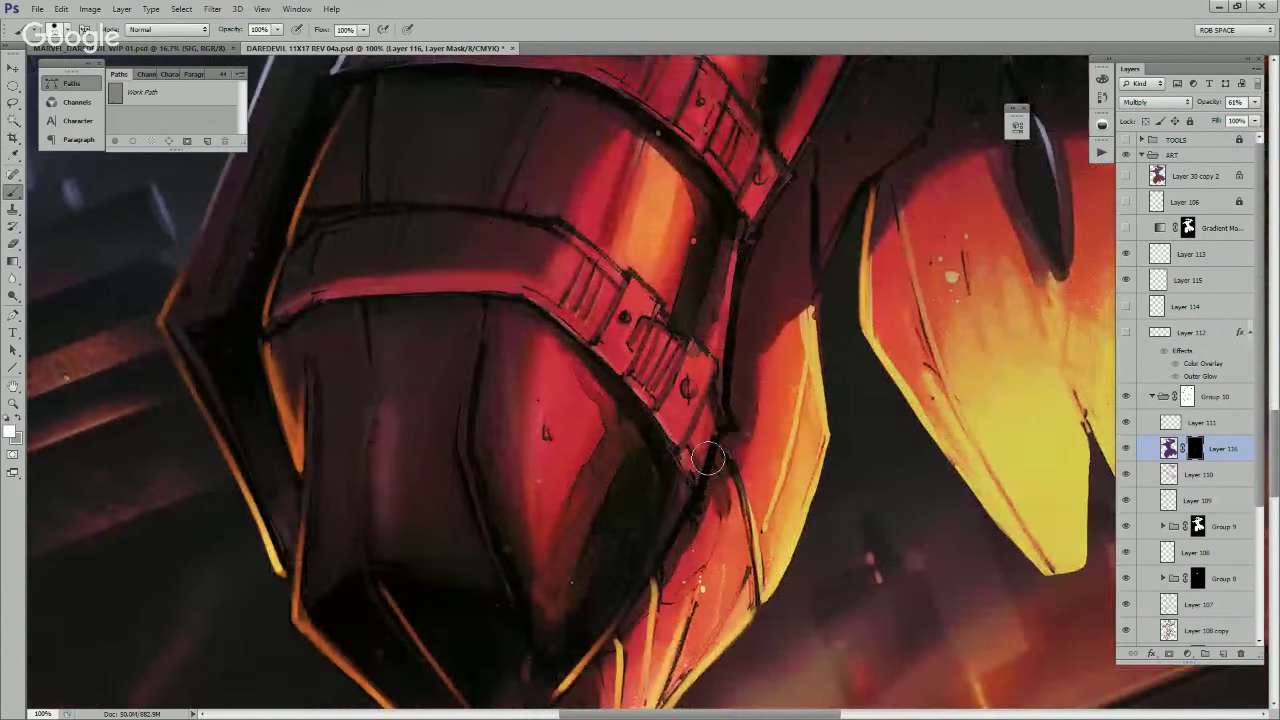
Step: Check the strap shadows on the whole figure and lower Layer 116's opacity to 49%
{"action": "key", "text": "z"}
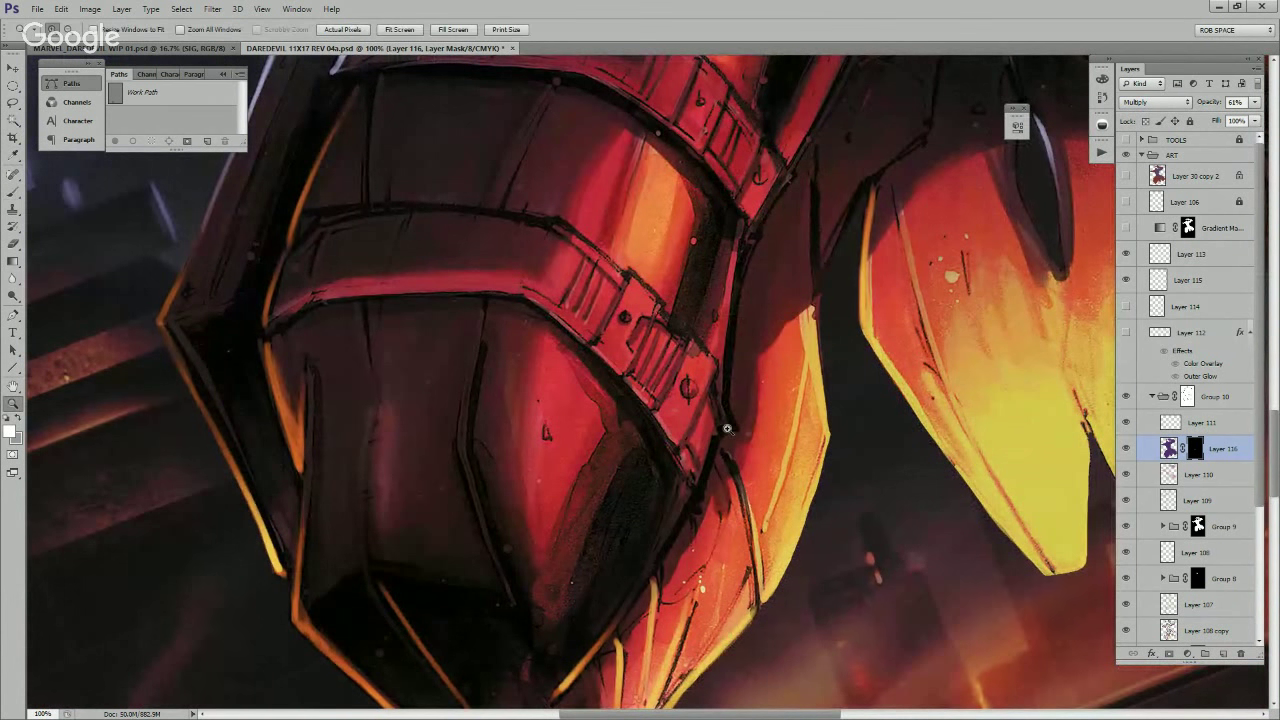
{"action": "left_click", "coordinate": [727, 430], "text": "alt"}
{"action": "left_click", "coordinate": [730, 432], "text": "alt"}
{"action": "left_click", "coordinate": [735, 432], "text": "alt"}
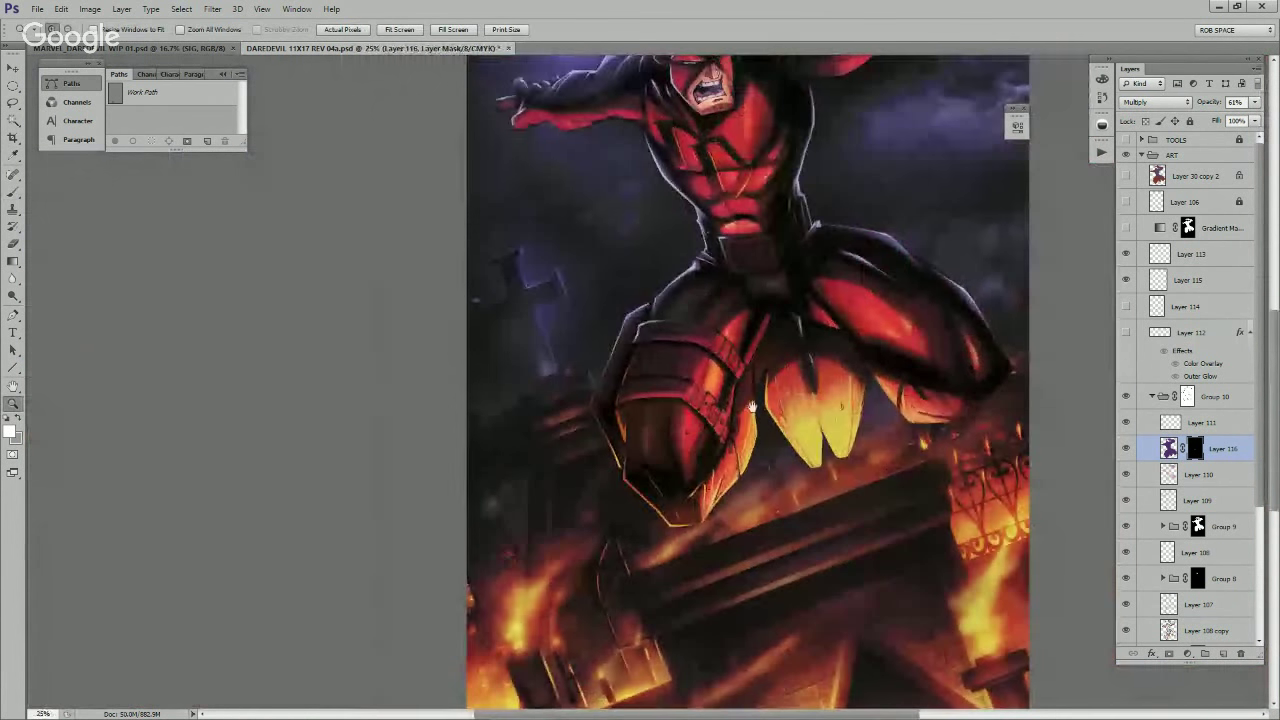
{"action": "left_click_drag", "start_coordinate": [735, 412], "coordinate": [688, 506]}
{"action": "left_click", "coordinate": [686, 505]}
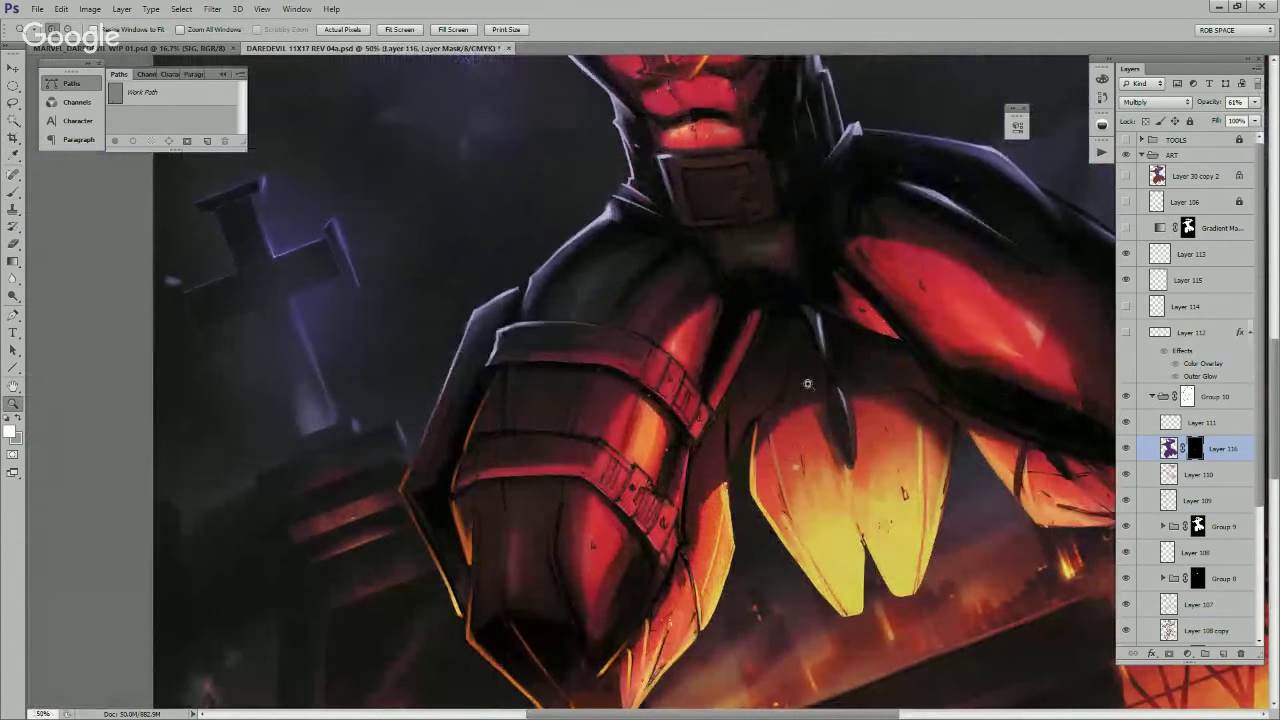
{"action": "left_click", "coordinate": [1254, 102]}
{"action": "left_click_drag", "start_coordinate": [1233, 121], "coordinate": [1224, 122]}
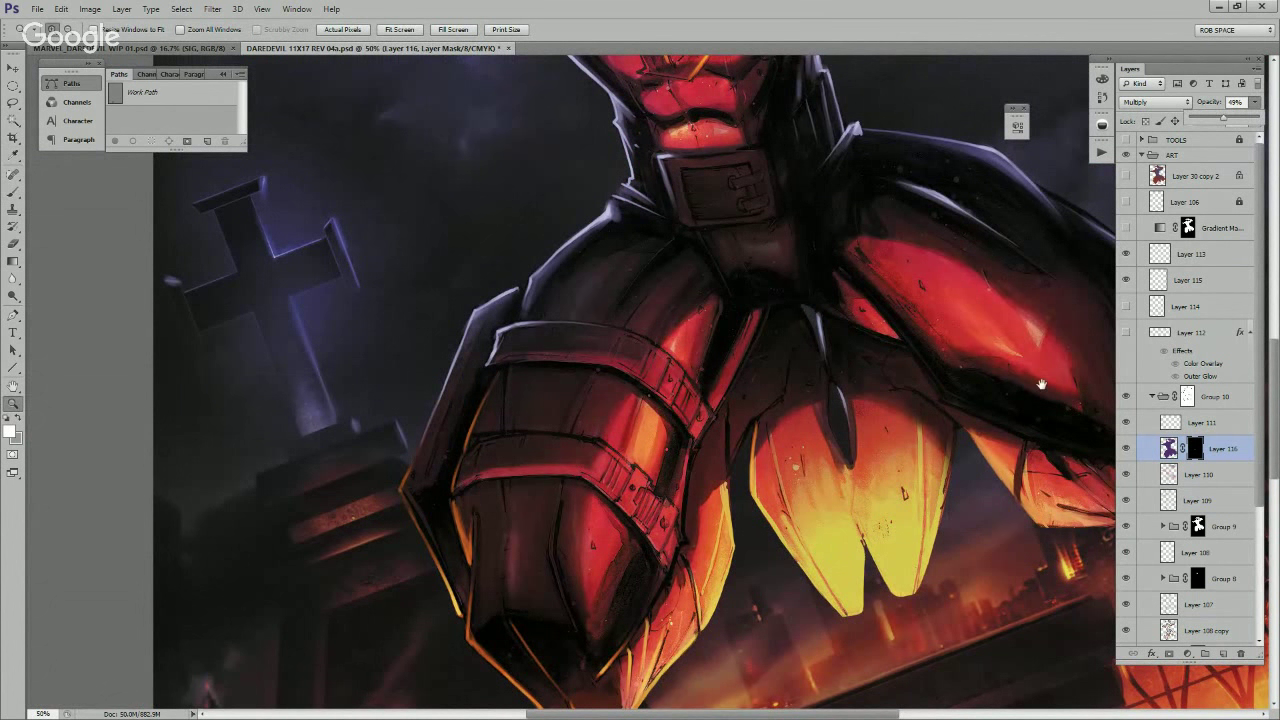
Step: Switch to another brush preset and paint shadows on the legs through Layer 116's mask
{"action": "left_click_drag", "start_coordinate": [1041, 384], "coordinate": [691, 491]}
{"action": "key", "text": "b"}
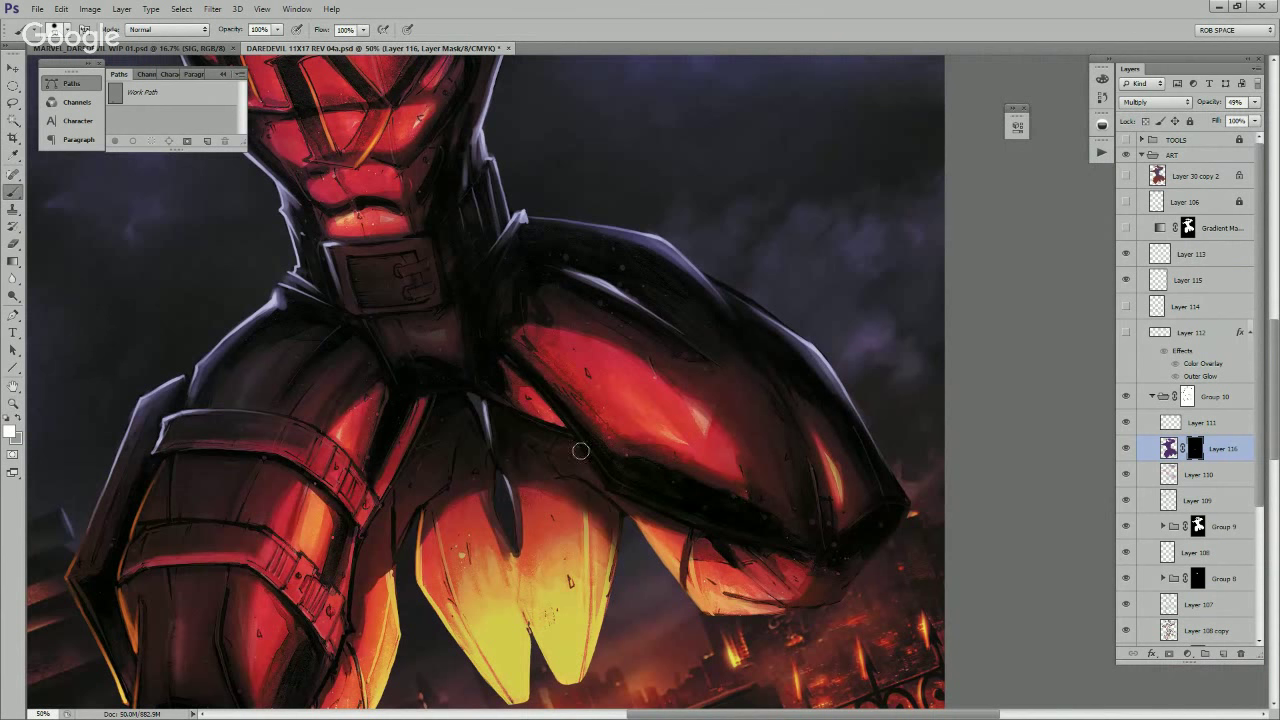
{"action": "left_click_drag", "start_coordinate": [504, 387], "coordinate": [654, 328]}
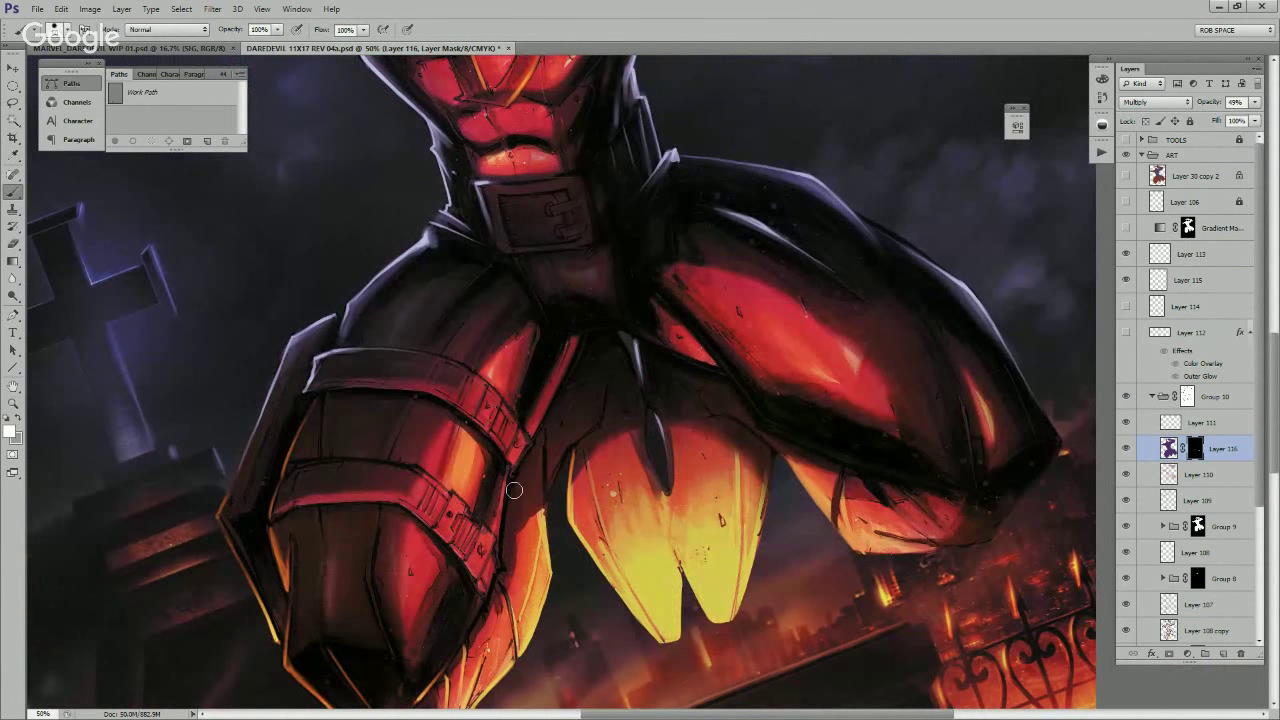
{"action": "right_click", "coordinate": [588, 391]}
{"action": "left_click", "coordinate": [631, 491]}
{"action": "left_click", "coordinate": [544, 450]}
{"action": "mouse_move", "coordinate": [937, 507]}
{"action": "left_mouse_down"}
{"action": "mouse_move", "coordinate": [843, 523]}
{"action": "mouse_move", "coordinate": [789, 560]}
{"action": "left_mouse_up"}
Step: Paint shadows on the raised arm, its fist and the cowl's cheek below the eye through Layer 116's mask
{"action": "left_click_drag", "start_coordinate": [575, 380], "coordinate": [677, 586]}
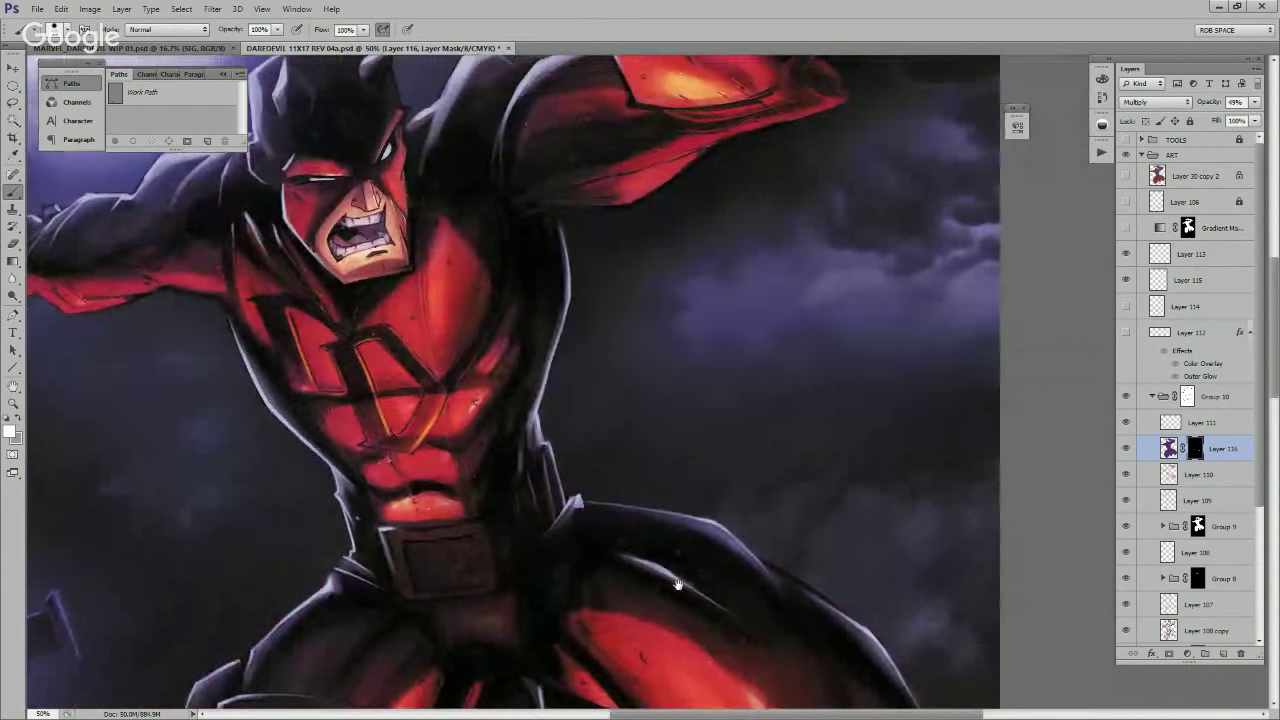
{"action": "left_click_drag", "start_coordinate": [588, 485], "coordinate": [675, 619]}
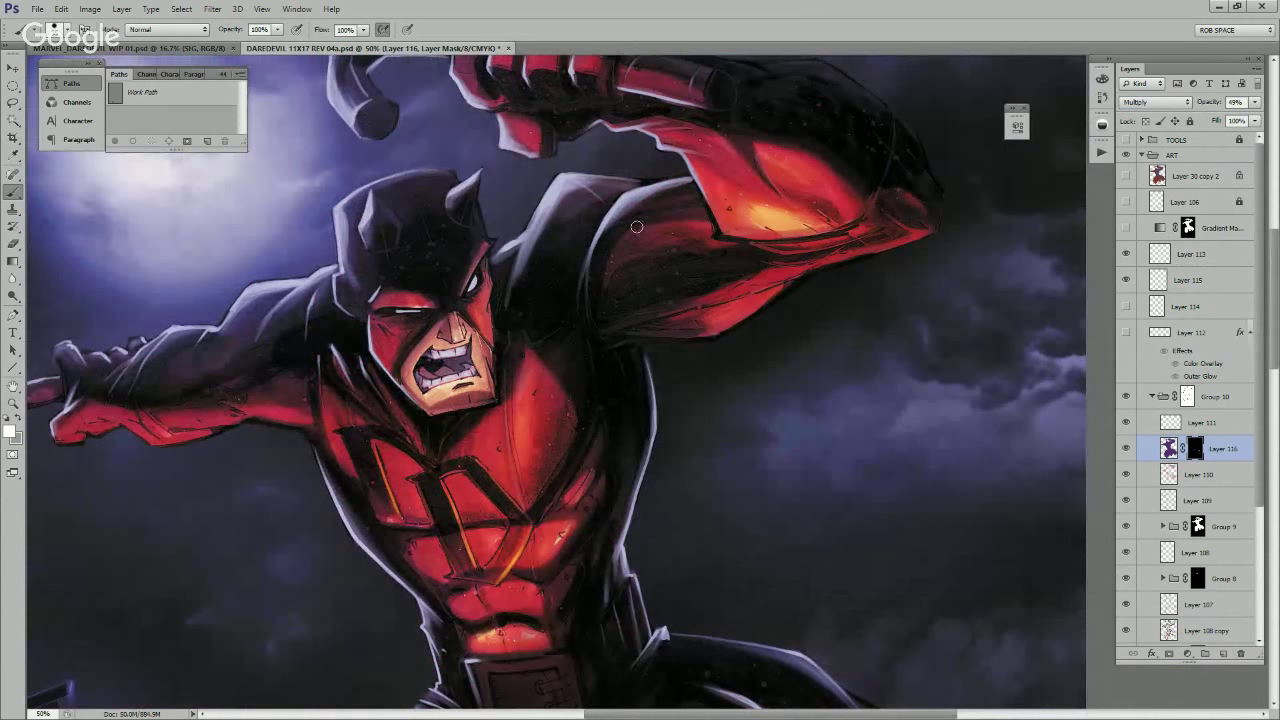
{"action": "mouse_move", "coordinate": [636, 228]}
{"action": "left_mouse_down"}
{"action": "mouse_move", "coordinate": [633, 300]}
{"action": "mouse_move", "coordinate": [709, 301]}
{"action": "left_mouse_up"}
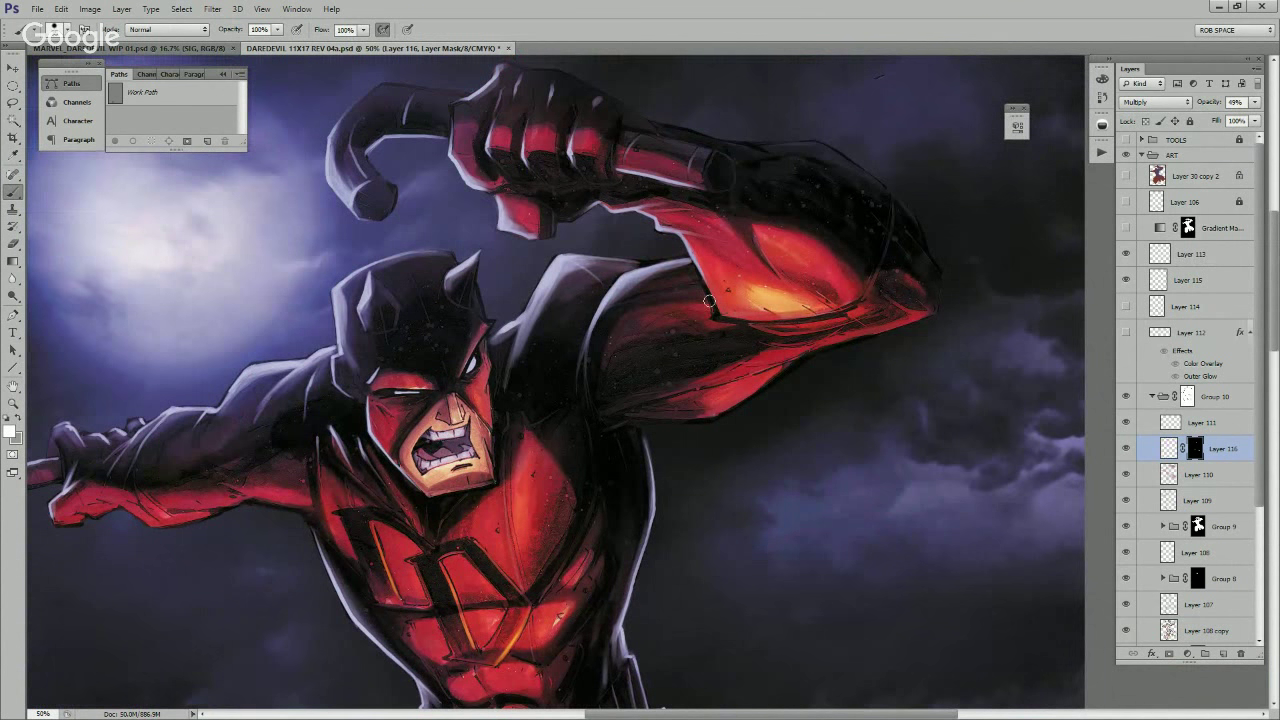
{"action": "left_click_drag", "start_coordinate": [511, 200], "coordinate": [532, 305]}
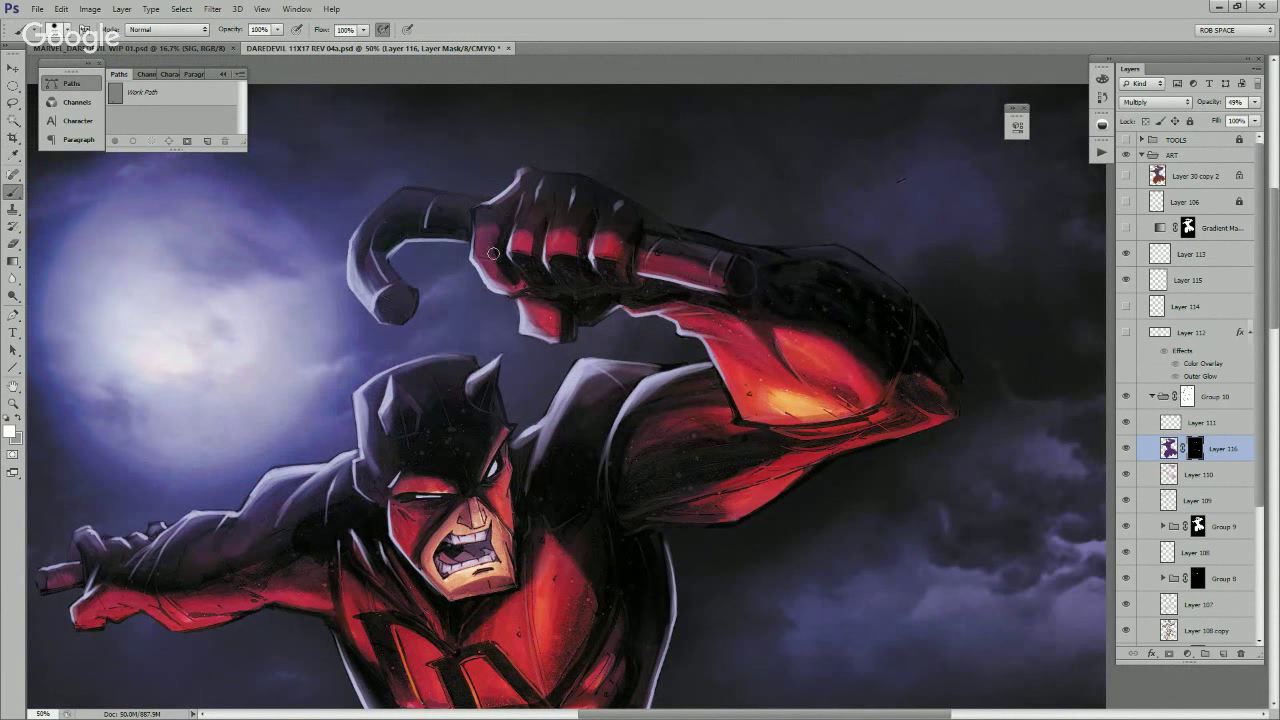
{"action": "left_click_drag", "start_coordinate": [520, 311], "coordinate": [715, 243]}
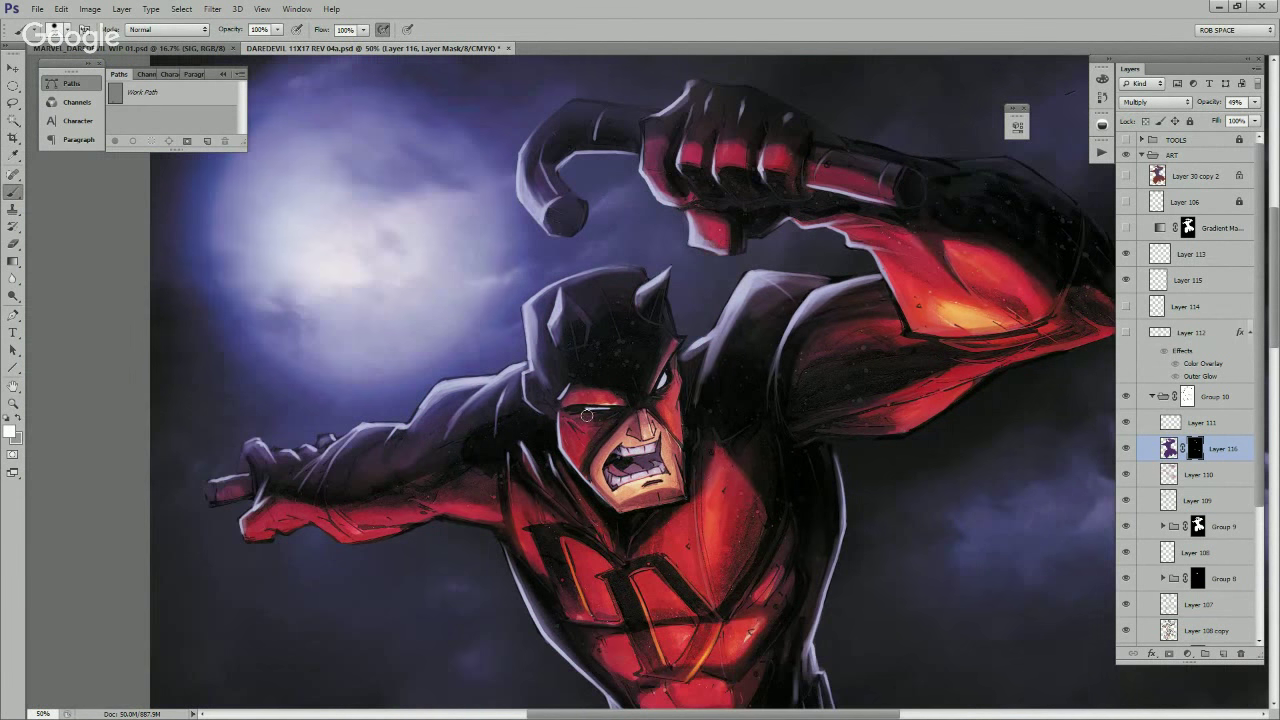
{"action": "left_click_drag", "start_coordinate": [587, 415], "coordinate": [601, 422]}
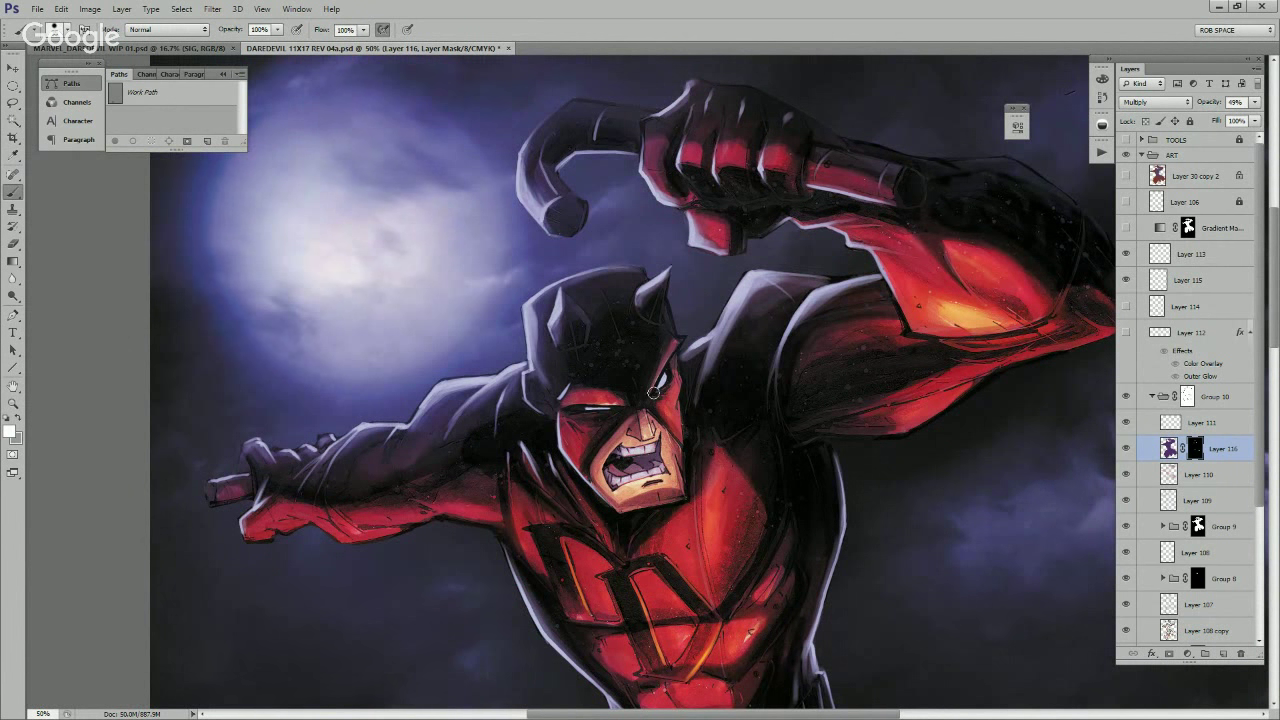
Step: Move Layer 116 above Layer 113, target its mask again, and undo a trial dab near the chin
{"action": "left_click_drag", "start_coordinate": [1172, 446], "coordinate": [1178, 246]}
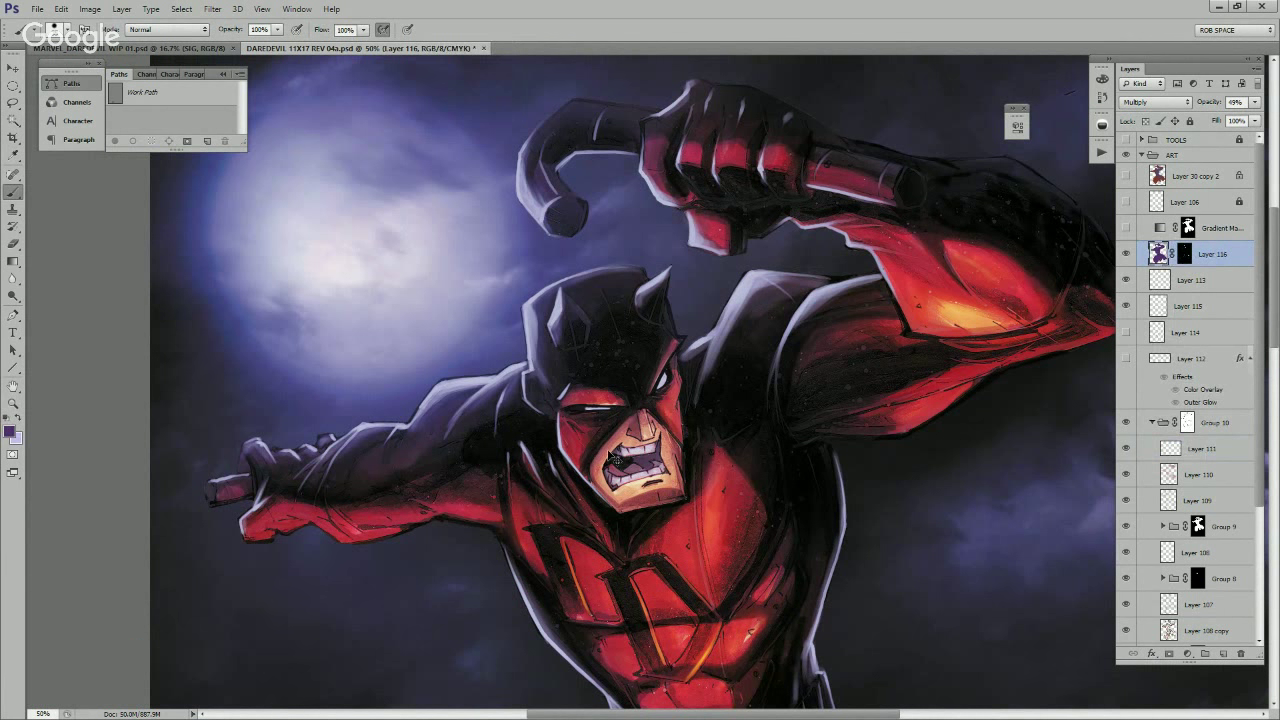
{"action": "left_click", "coordinate": [1185, 253]}
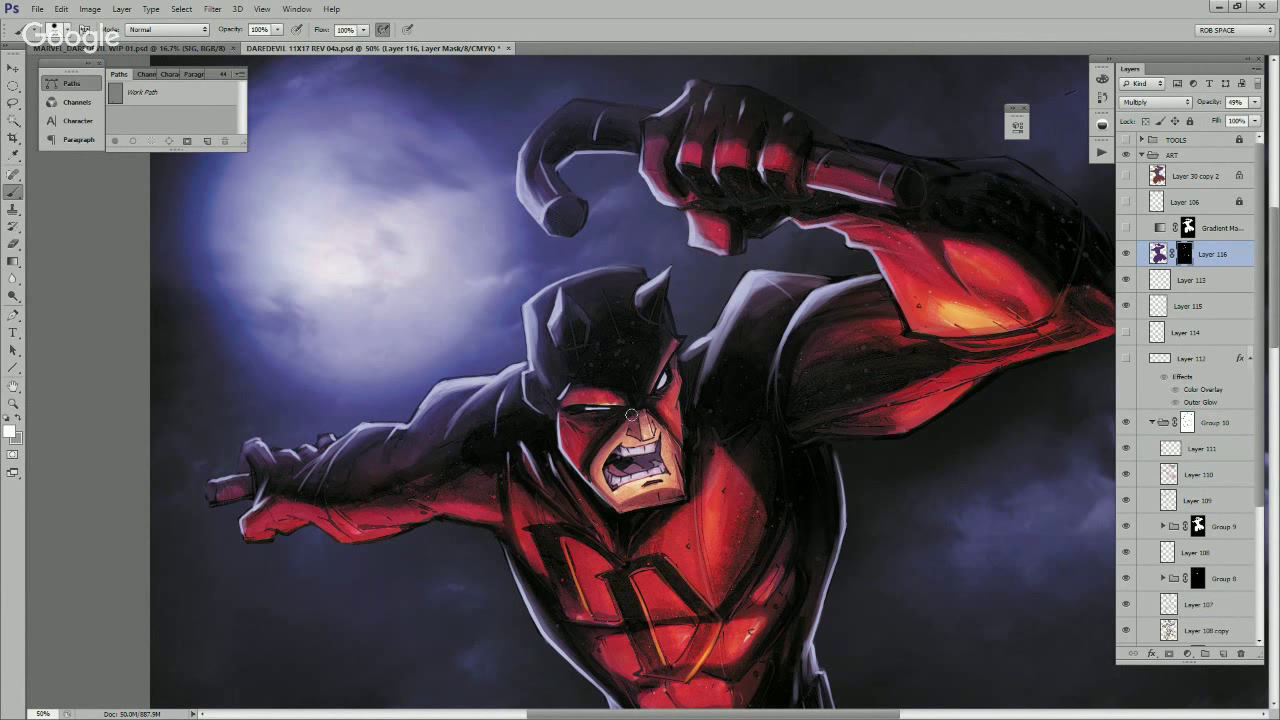
{"action": "mouse_move", "coordinate": [627, 507]}
{"action": "left_mouse_down"}
{"action": "mouse_move", "coordinate": [675, 495]}
{"action": "mouse_move", "coordinate": [628, 508]}
{"action": "left_mouse_up"}
{"action": "key", "text": "ctrl+z"}
Step: Shade the underside of the outstretched arm and its fist by painting white on Layer 116's mask
{"action": "scroll", "coordinate": [540, 466], "scroll_direction": "left", "scroll_amount": 3}
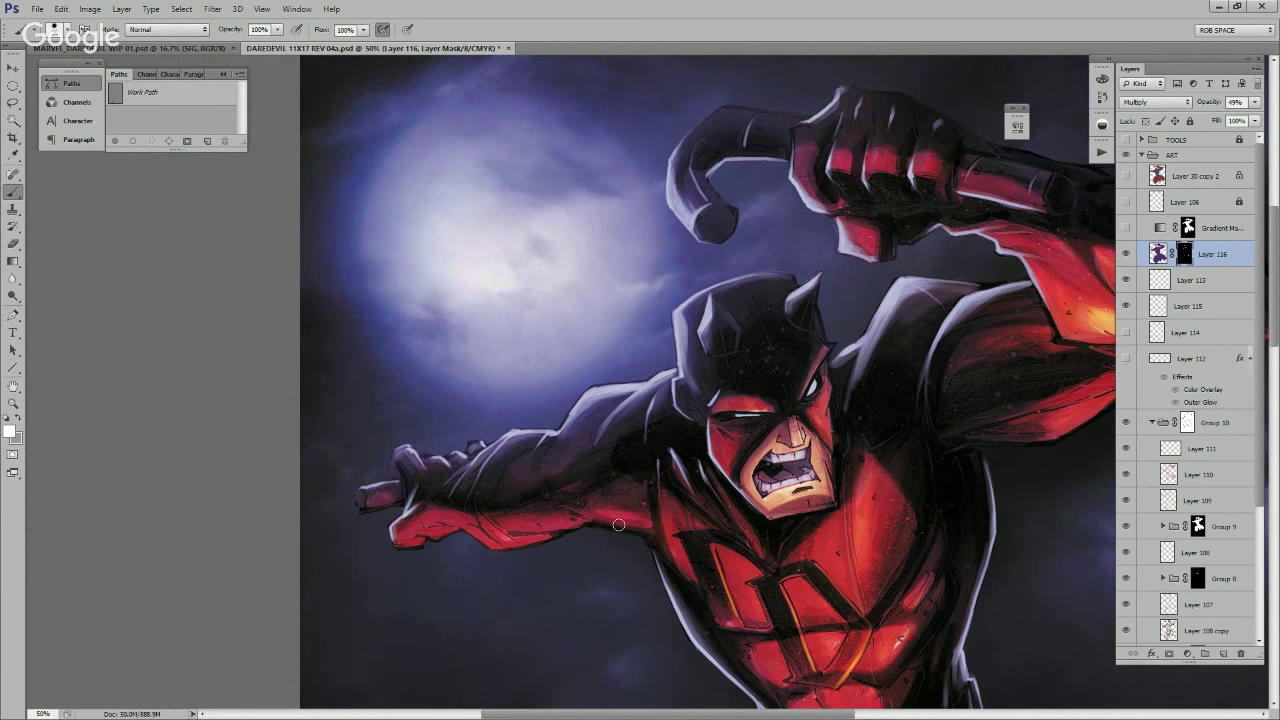
{"action": "mouse_move", "coordinate": [643, 524]}
{"action": "left_mouse_down"}
{"action": "mouse_move", "coordinate": [720, 497]}
{"action": "mouse_move", "coordinate": [563, 514]}
{"action": "left_mouse_up"}
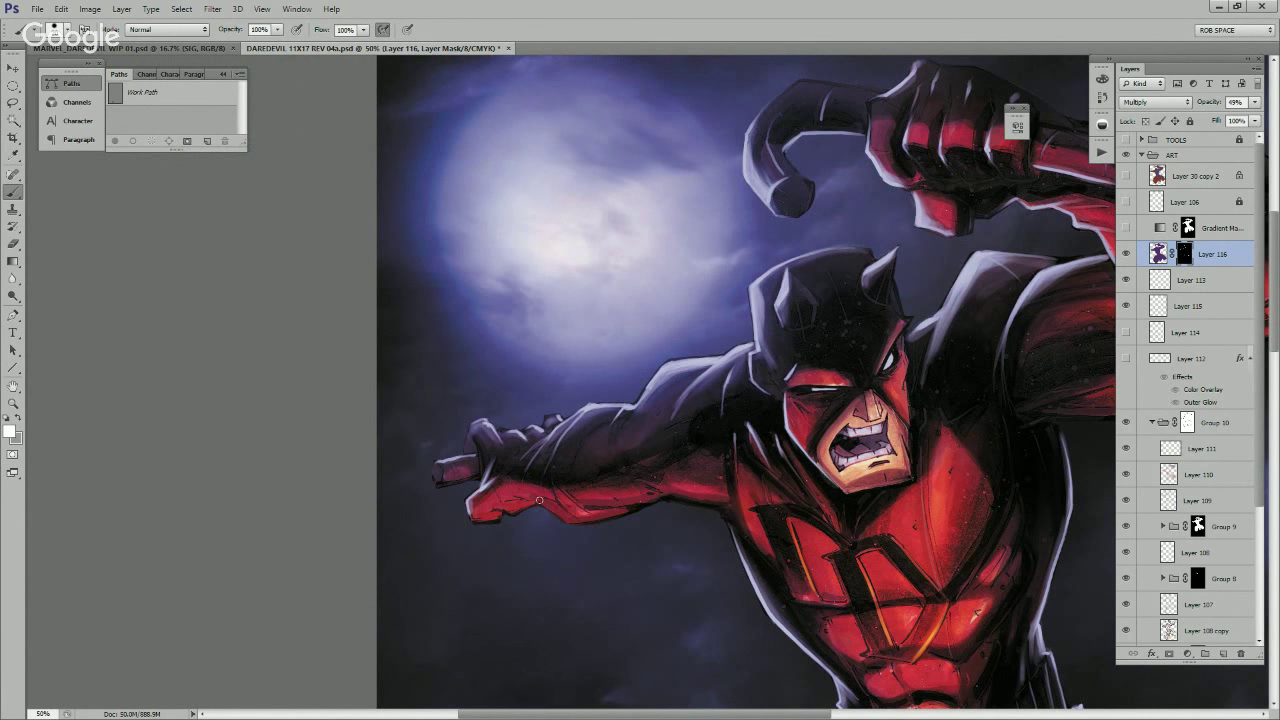
{"action": "left_click_drag", "start_coordinate": [539, 500], "coordinate": [508, 508]}
{"action": "left_click_drag", "start_coordinate": [528, 500], "coordinate": [476, 476]}
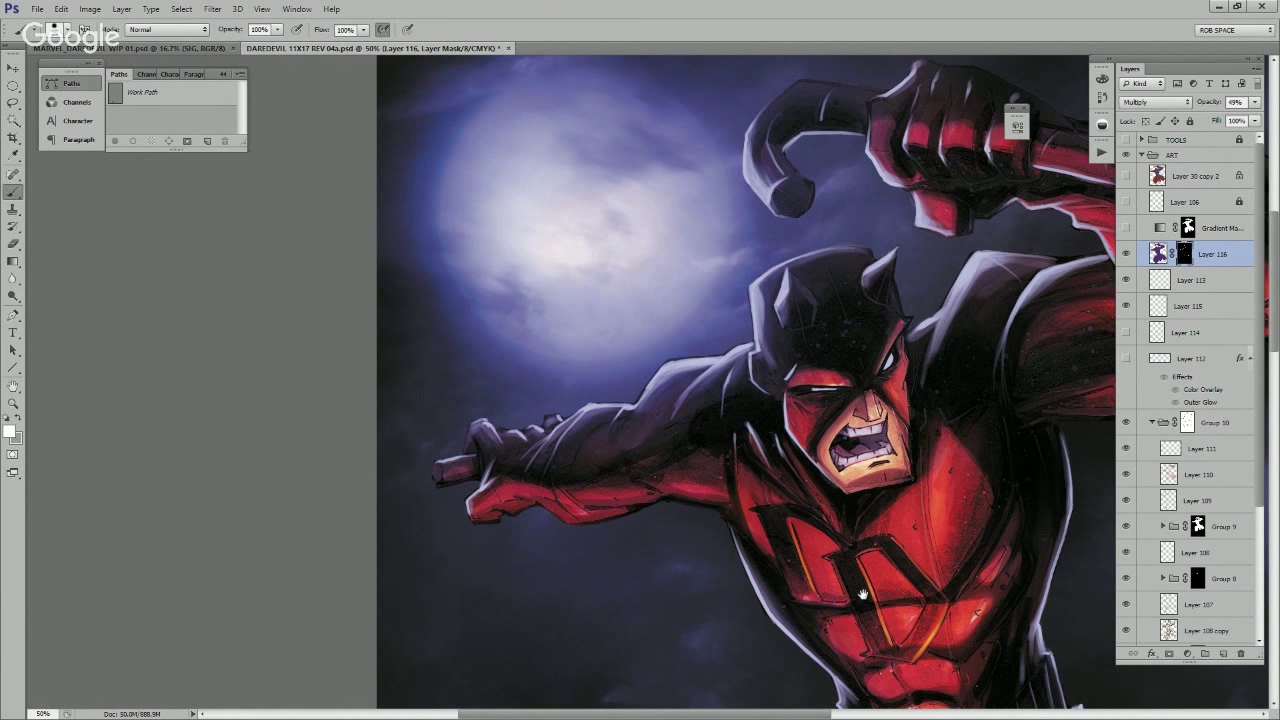
Step: Paint shadows over the abdominal muscles, the chest around the DD emblem and the waist on Layer 116's mask
{"action": "left_click_drag", "start_coordinate": [735, 498], "coordinate": [520, 350]}
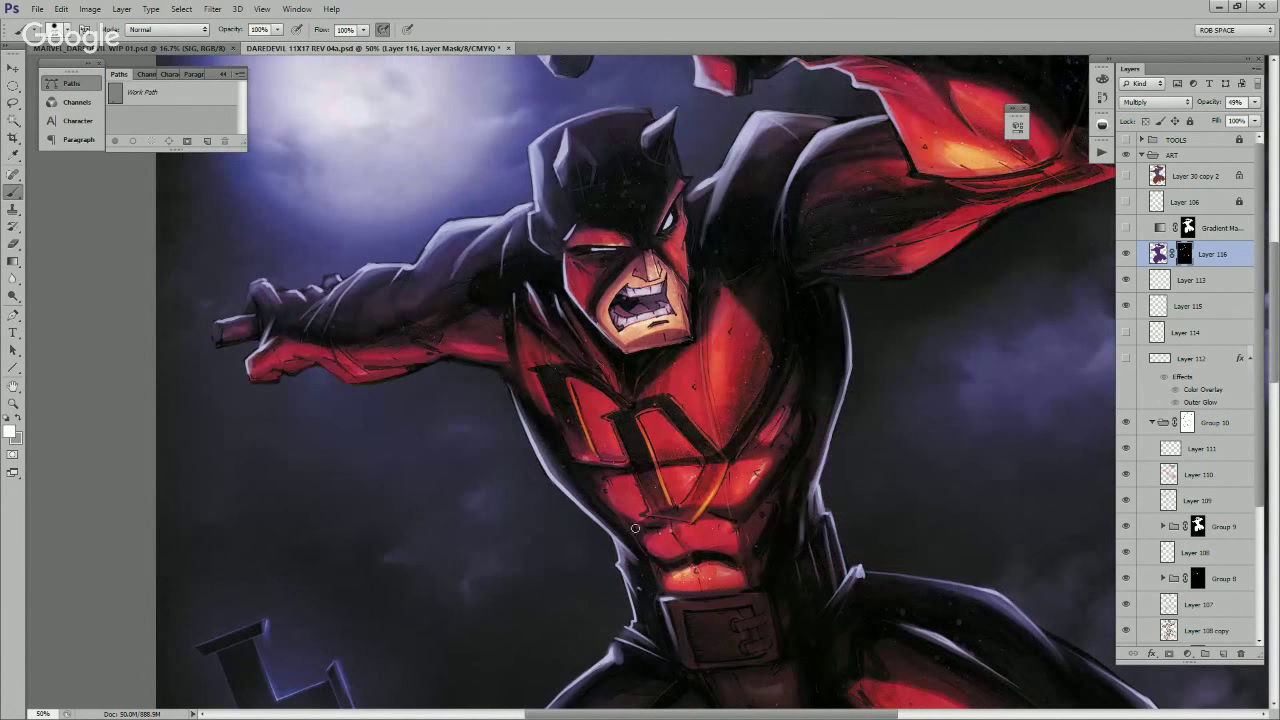
{"action": "left_click_drag", "start_coordinate": [635, 528], "coordinate": [606, 458]}
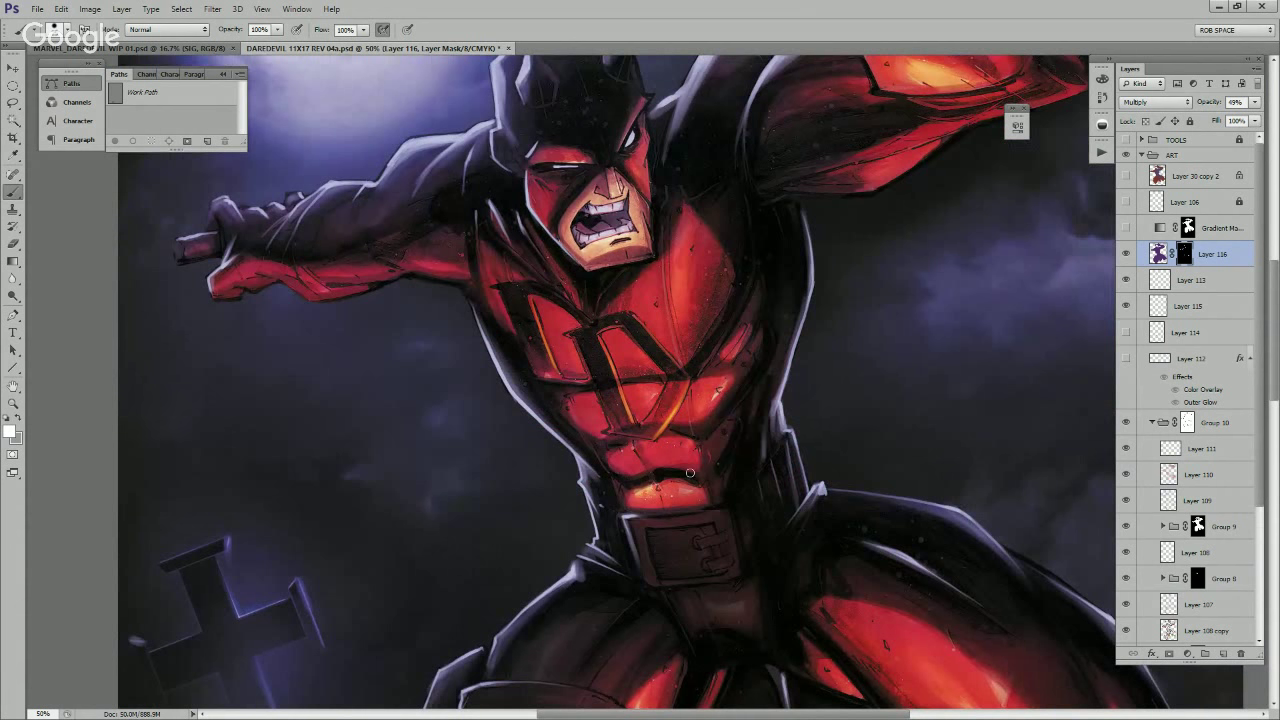
{"action": "mouse_move", "coordinate": [706, 483]}
{"action": "left_mouse_down"}
{"action": "mouse_move", "coordinate": [674, 505]}
{"action": "mouse_move", "coordinate": [630, 493]}
{"action": "left_mouse_up"}
{"action": "left_click_drag", "start_coordinate": [739, 376], "coordinate": [685, 485]}
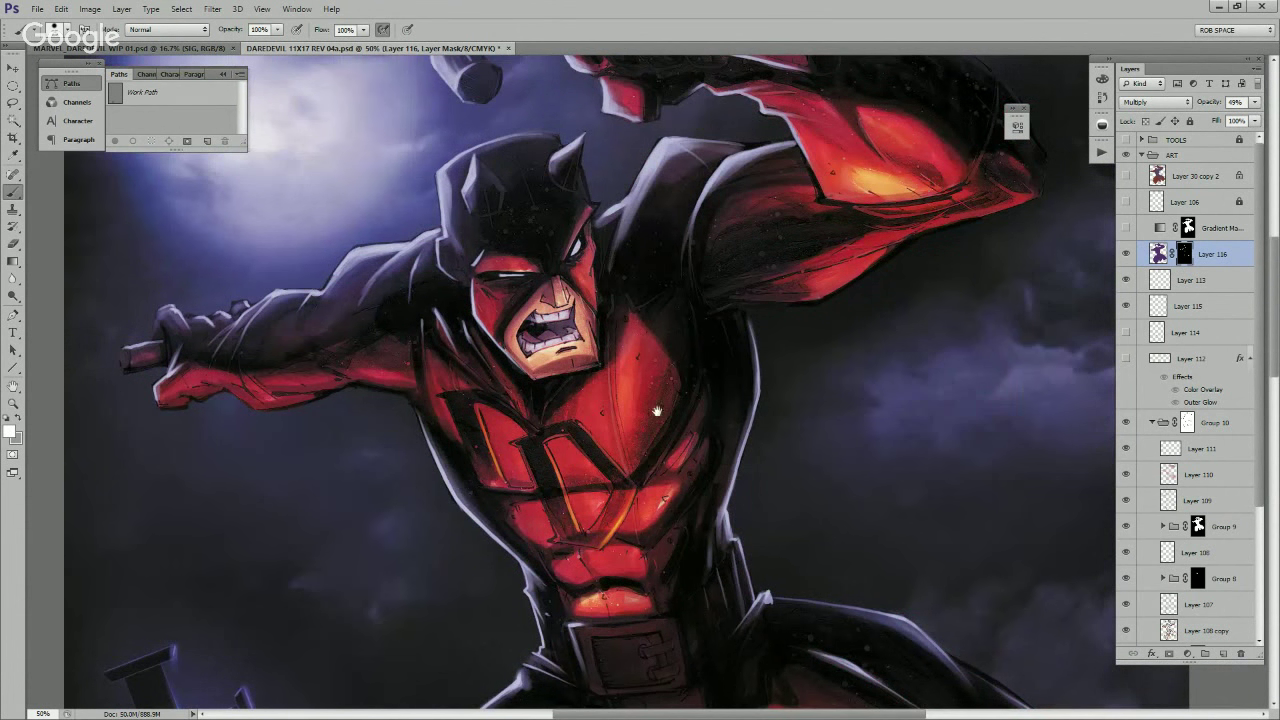
{"action": "left_click_drag", "start_coordinate": [657, 411], "coordinate": [651, 457]}
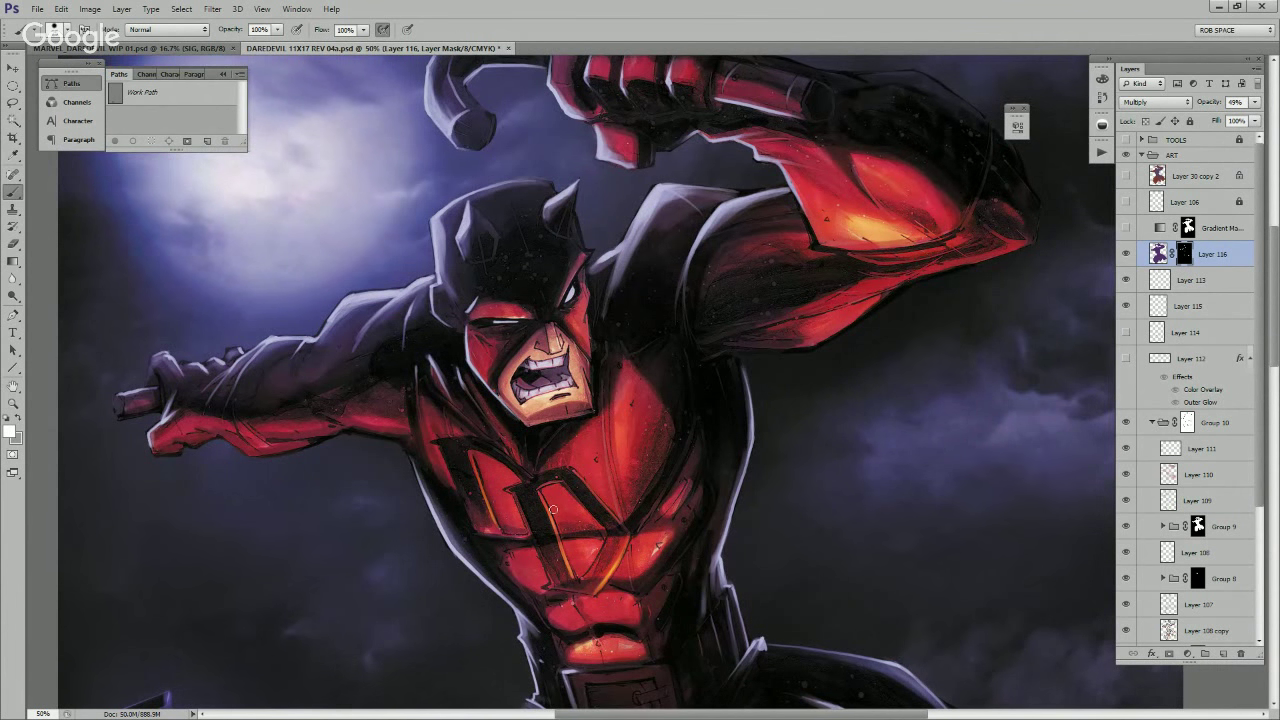
{"action": "left_click_drag", "start_coordinate": [660, 541], "coordinate": [655, 426]}
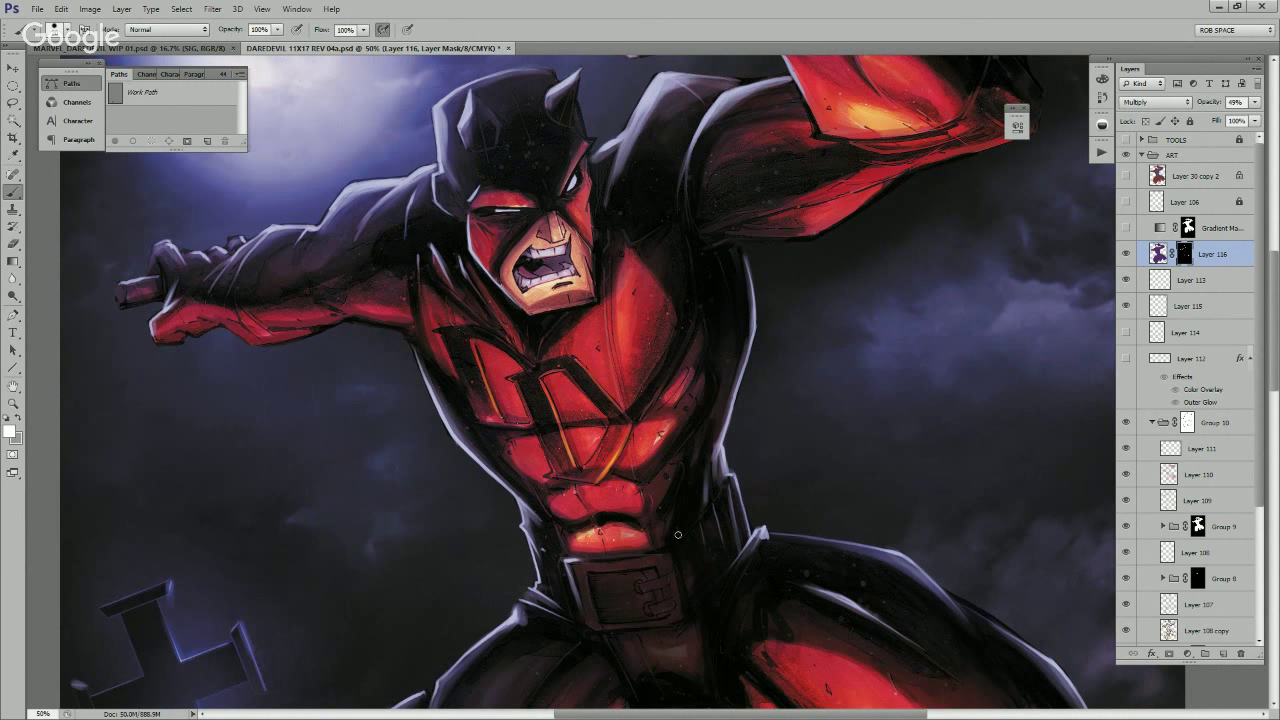
{"action": "mouse_move", "coordinate": [678, 535]}
{"action": "left_mouse_down"}
{"action": "mouse_move", "coordinate": [728, 447]}
{"action": "mouse_move", "coordinate": [716, 496]}
{"action": "left_mouse_up"}
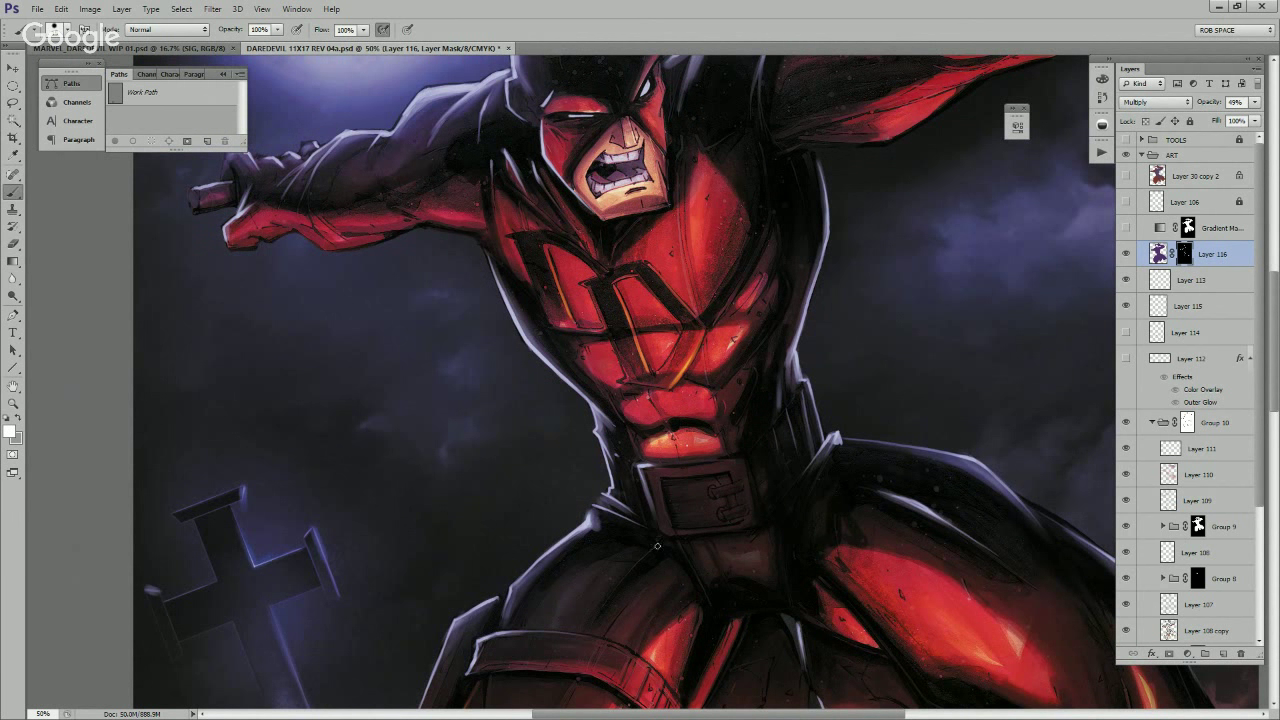
Step: Add shadows to the strapped thigh and knee on Layer 116's mask, and review the hips and other thigh
{"action": "left_click_drag", "start_coordinate": [716, 609], "coordinate": [700, 371]}
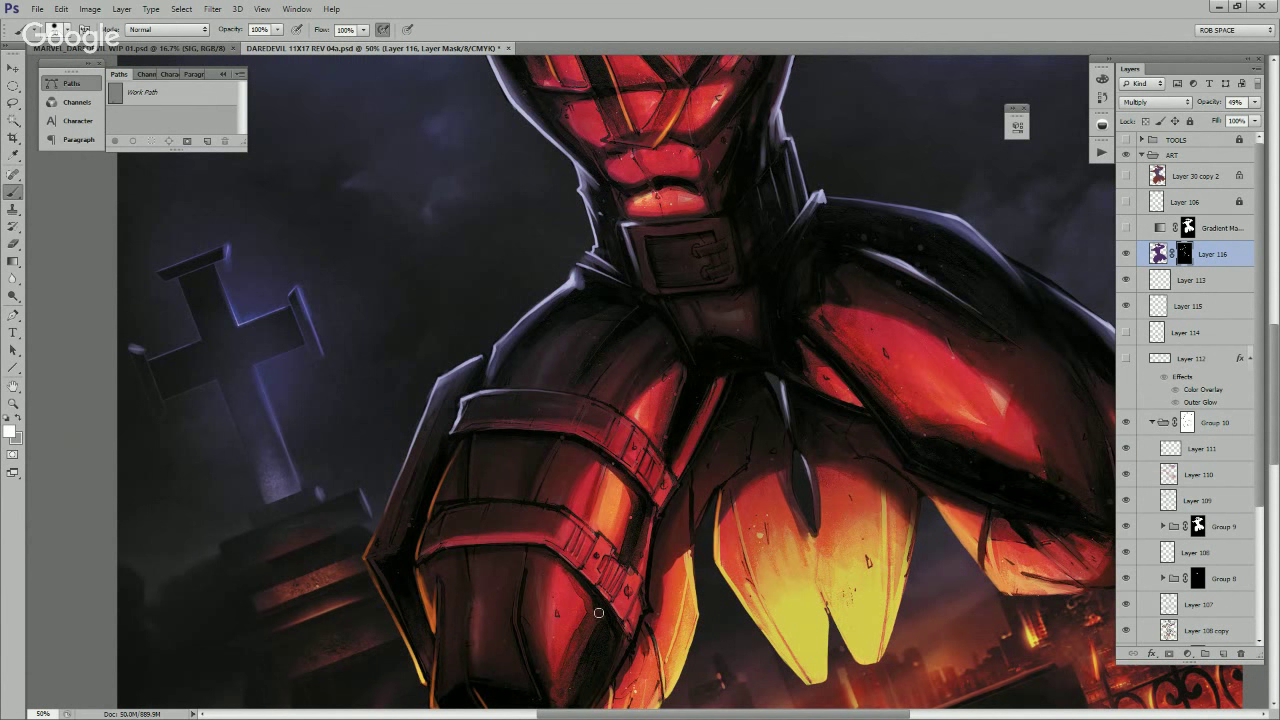
{"action": "left_click_drag", "start_coordinate": [613, 630], "coordinate": [645, 440]}
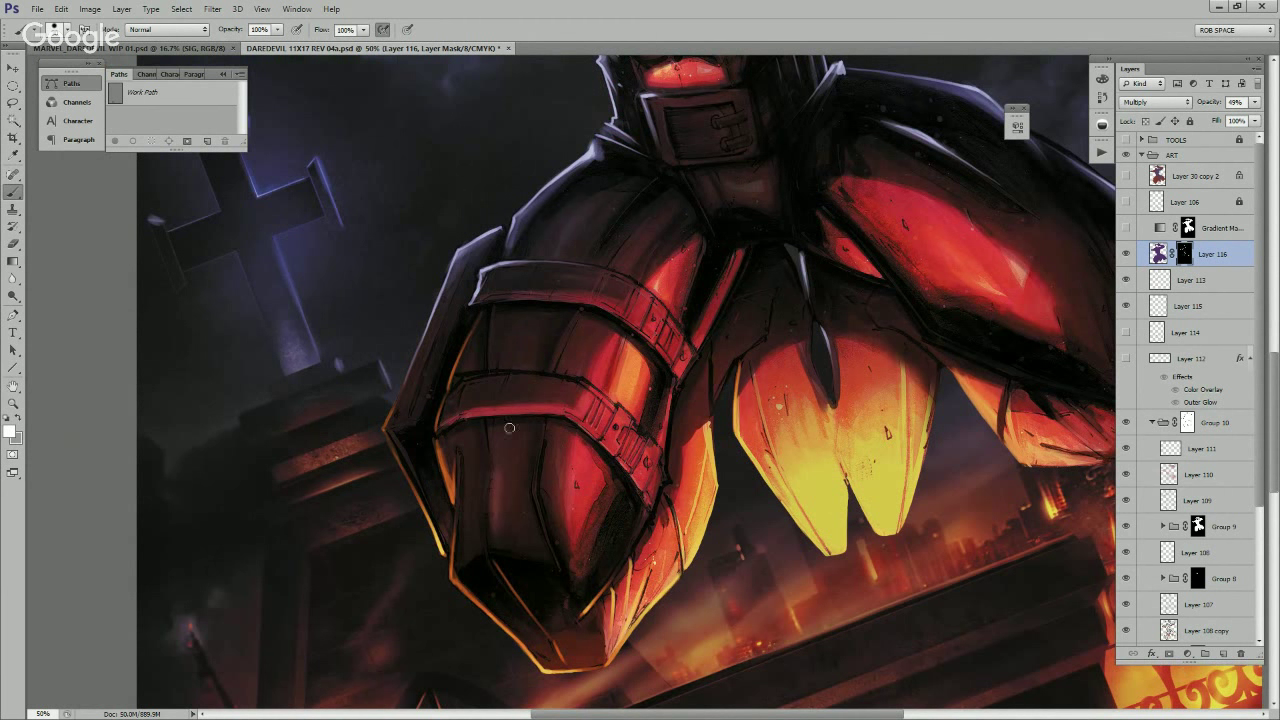
{"action": "left_click_drag", "start_coordinate": [737, 366], "coordinate": [530, 630]}
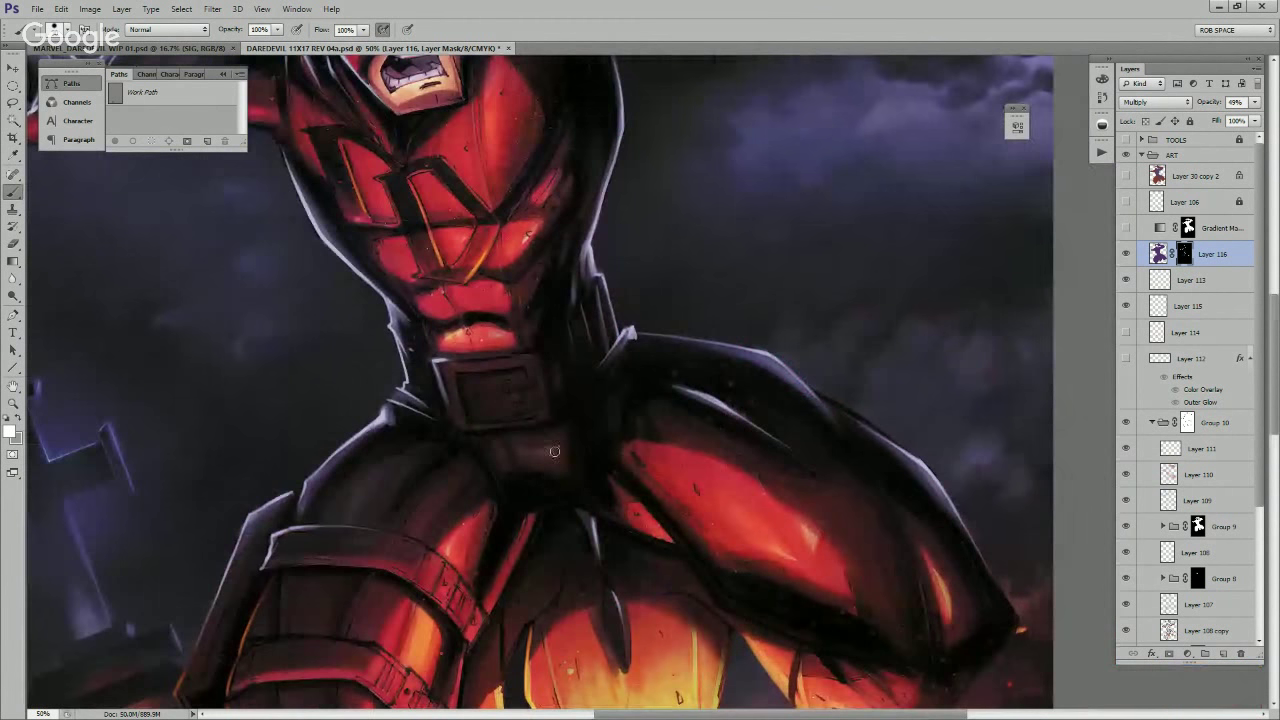
{"action": "left_click_drag", "start_coordinate": [712, 491], "coordinate": [585, 500]}
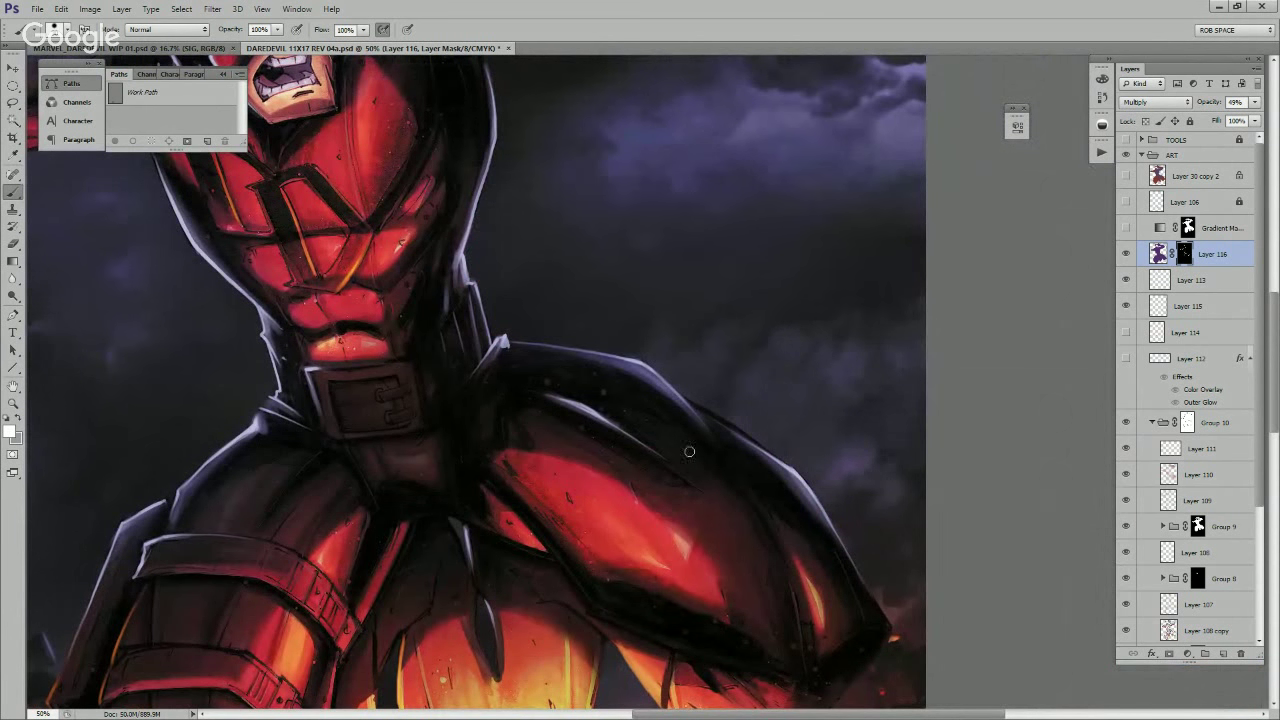
{"action": "left_click_drag", "start_coordinate": [734, 521], "coordinate": [823, 646]}
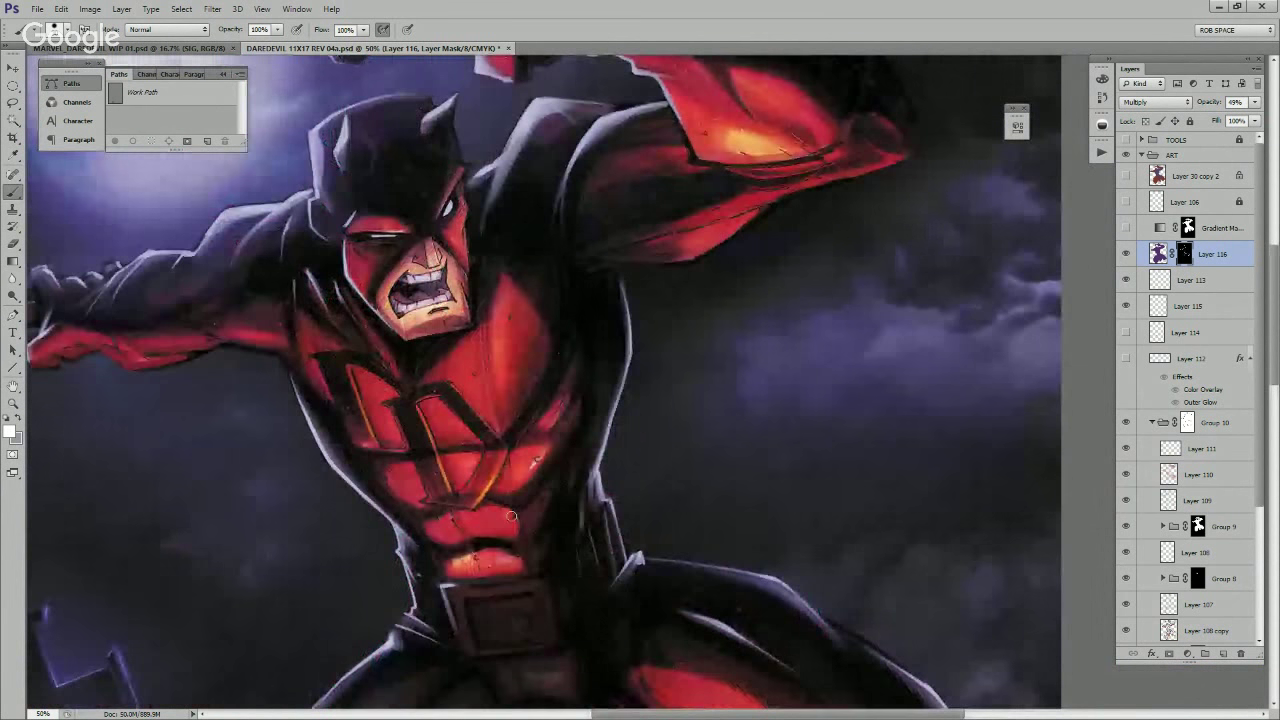
Step: Paint shadows over the raised fist, the hooked baton and the top of the forearm on Layer 116's mask
{"action": "left_click_drag", "start_coordinate": [524, 504], "coordinate": [603, 481]}
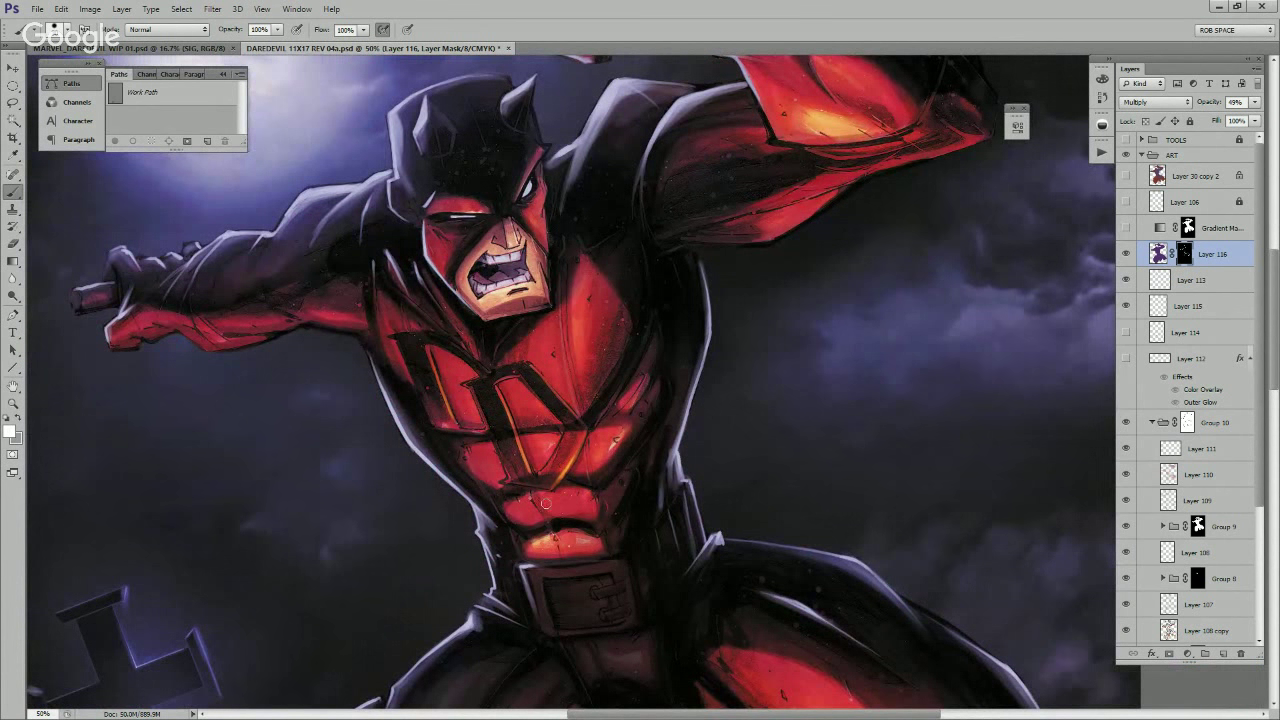
{"action": "scroll", "coordinate": [556, 580], "scroll_direction": "down", "scroll_amount": 1}
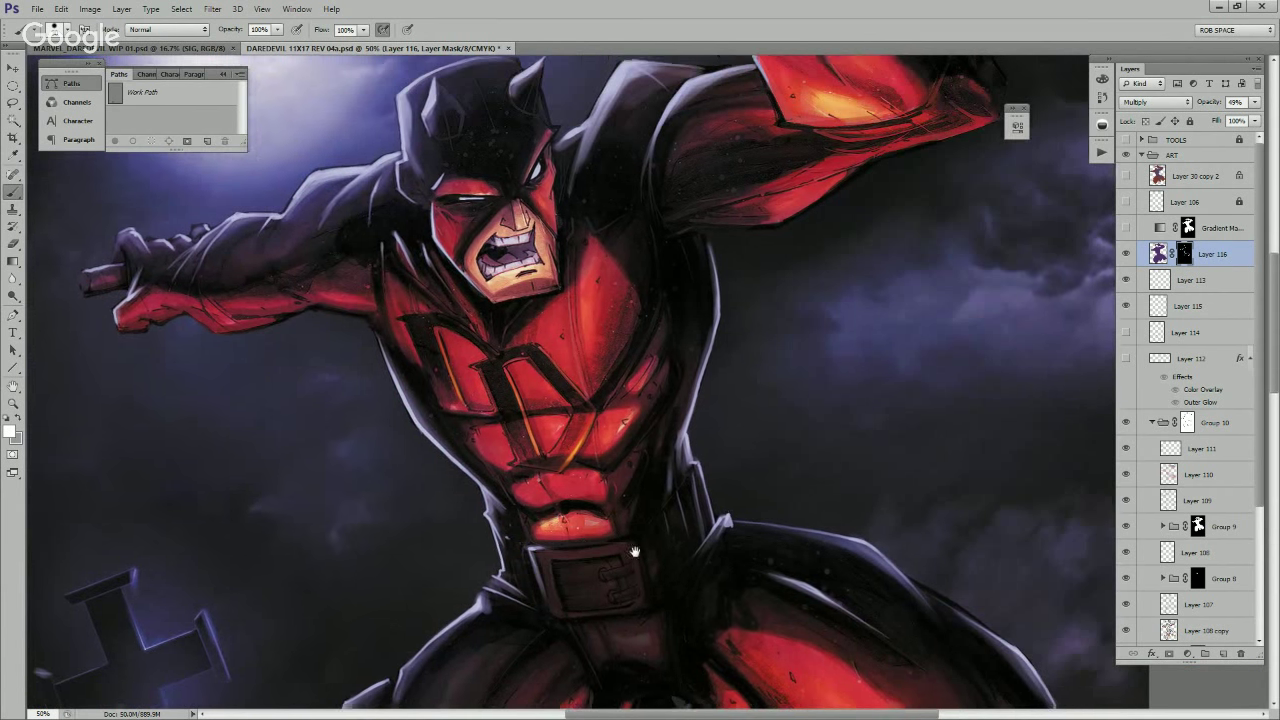
{"action": "scroll", "coordinate": [589, 589], "scroll_direction": "up", "scroll_amount": 5}
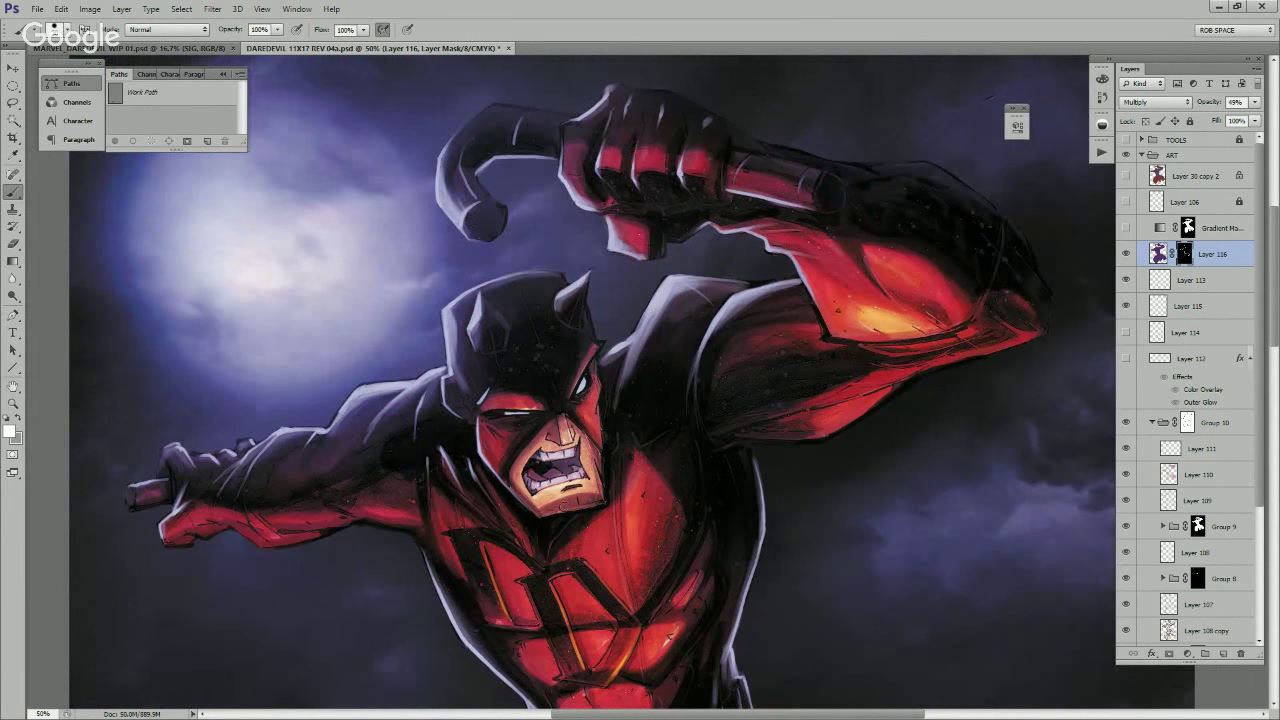
{"action": "left_click_drag", "start_coordinate": [539, 365], "coordinate": [616, 386]}
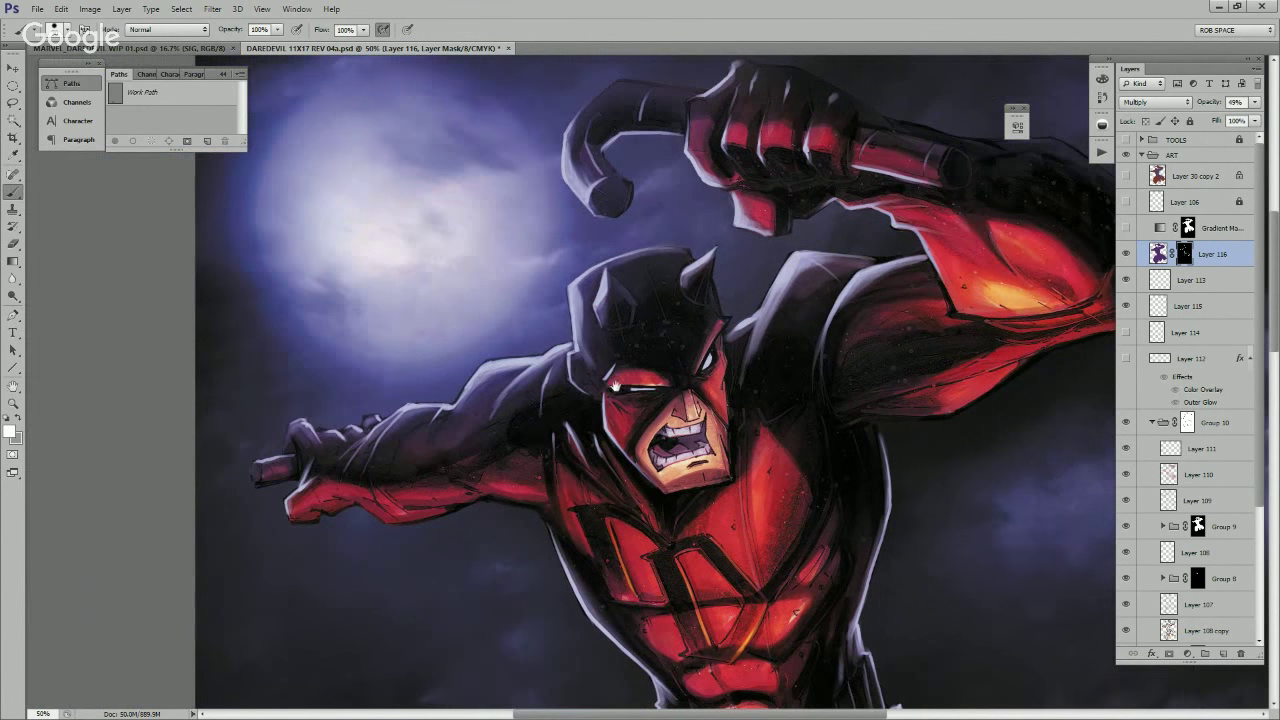
{"action": "left_click_drag", "start_coordinate": [447, 442], "coordinate": [497, 441]}
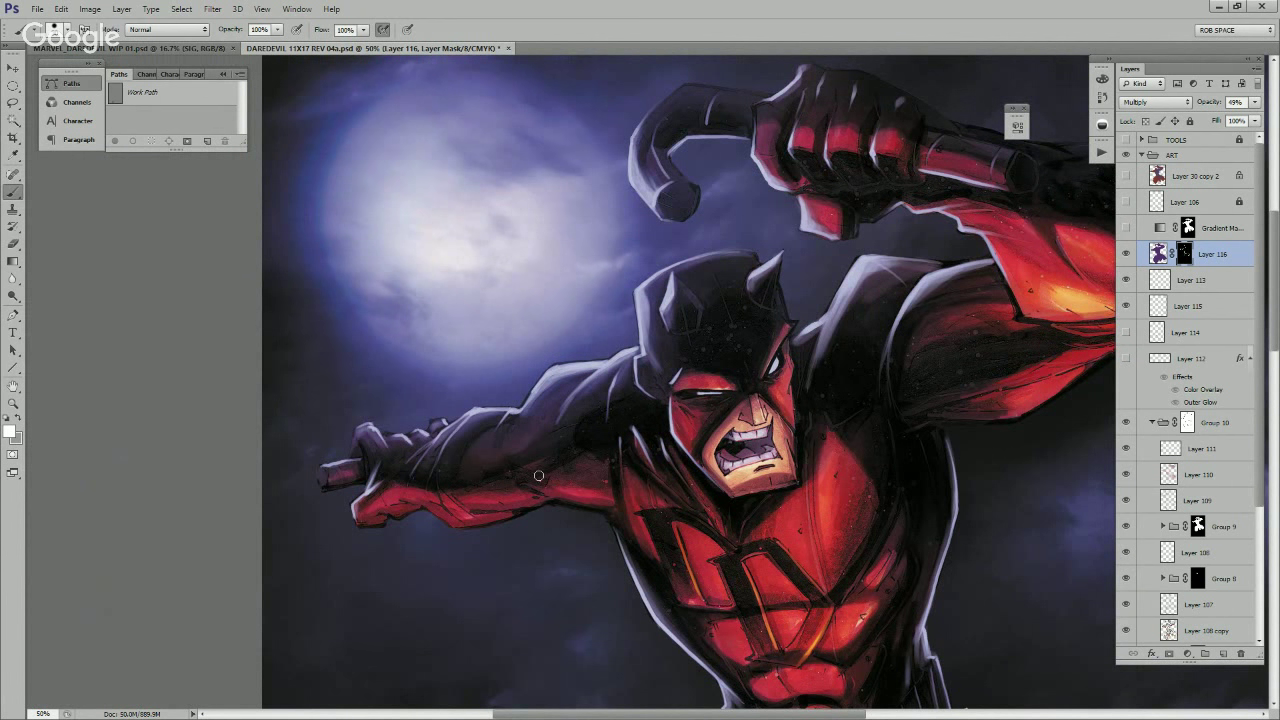
{"action": "left_click_drag", "start_coordinate": [913, 413], "coordinate": [620, 604]}
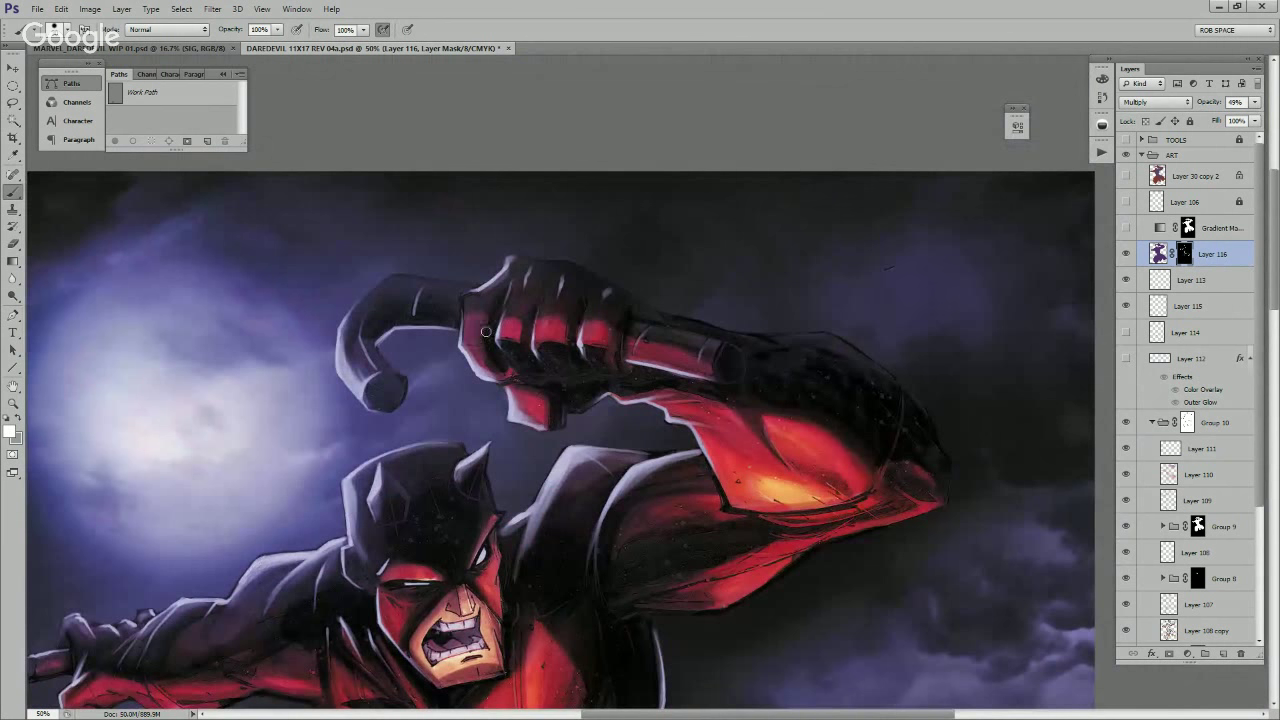
{"action": "mouse_move", "coordinate": [389, 381]}
{"action": "left_mouse_down"}
{"action": "mouse_move", "coordinate": [371, 391]}
{"action": "mouse_move", "coordinate": [391, 404]}
{"action": "mouse_move", "coordinate": [371, 343]}
{"action": "left_mouse_up"}
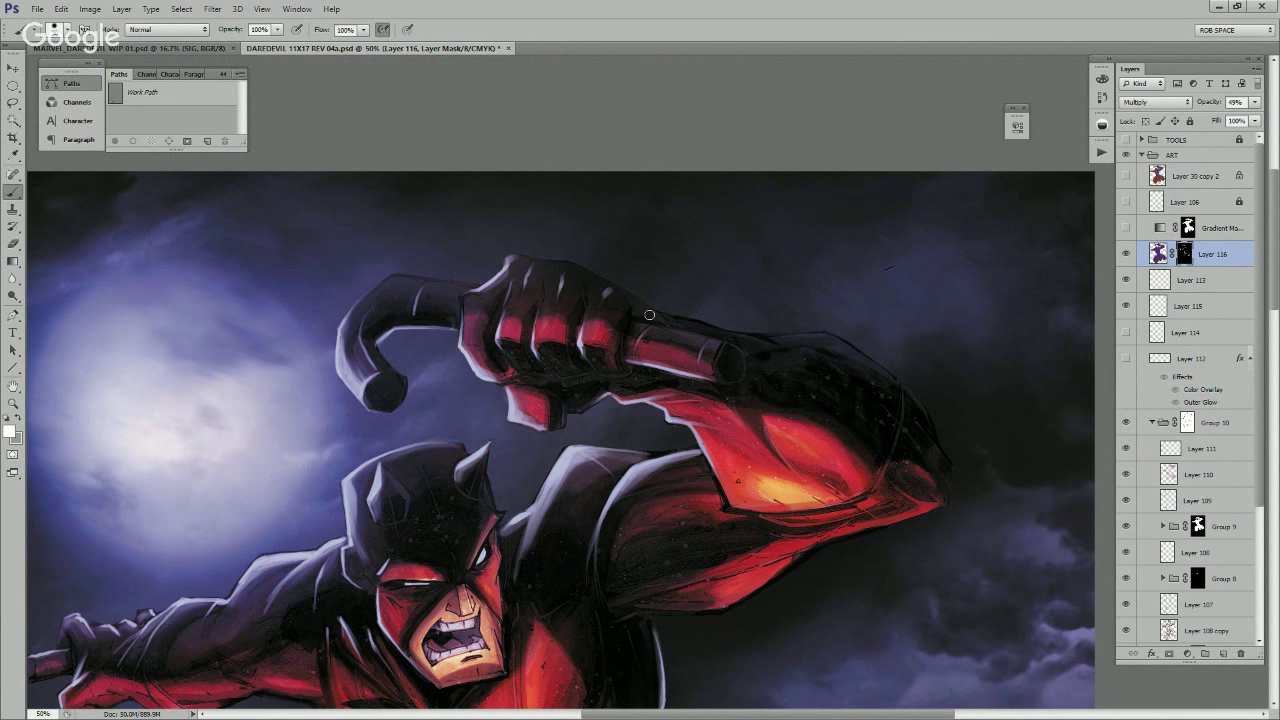
{"action": "left_click_drag", "start_coordinate": [642, 324], "coordinate": [679, 328]}
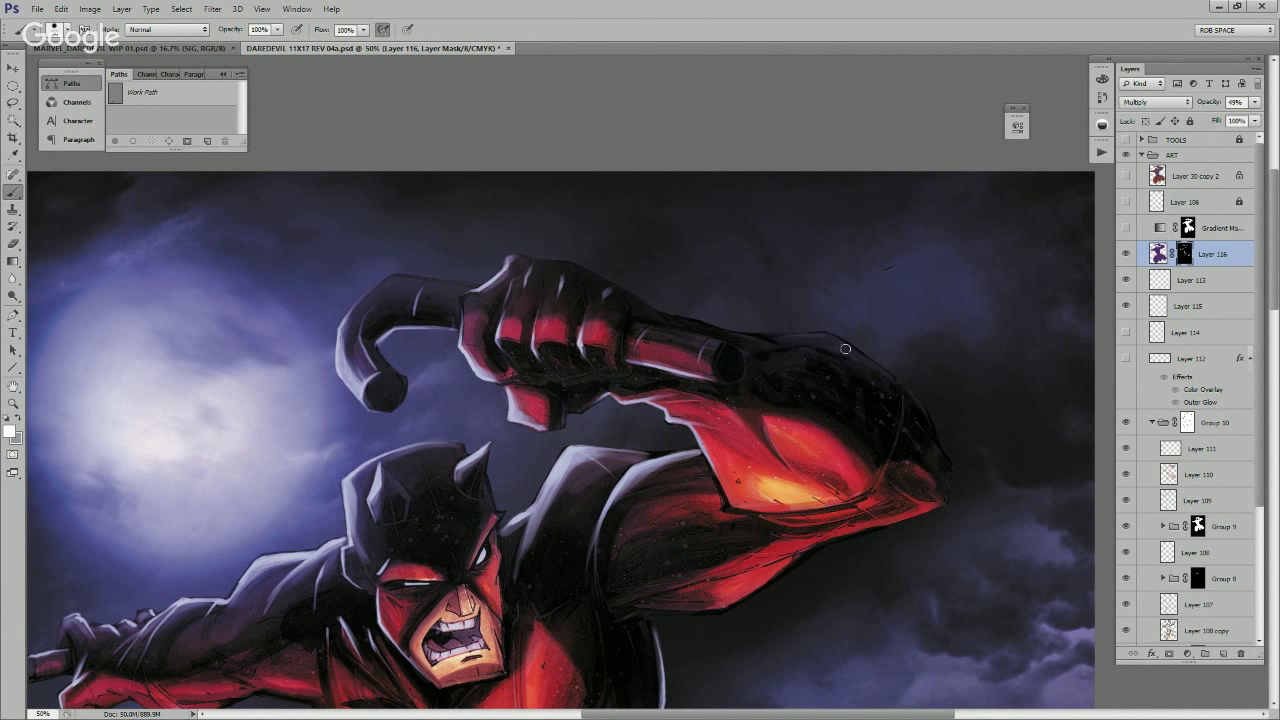
Step: Shade the raised arm's elbow and the edge beneath the glowing forearm on Layer 116's mask
{"action": "key", "text": "z"}
{"action": "left_click", "coordinate": [932, 481], "text": "alt"}
{"action": "left_click", "coordinate": [931, 479]}
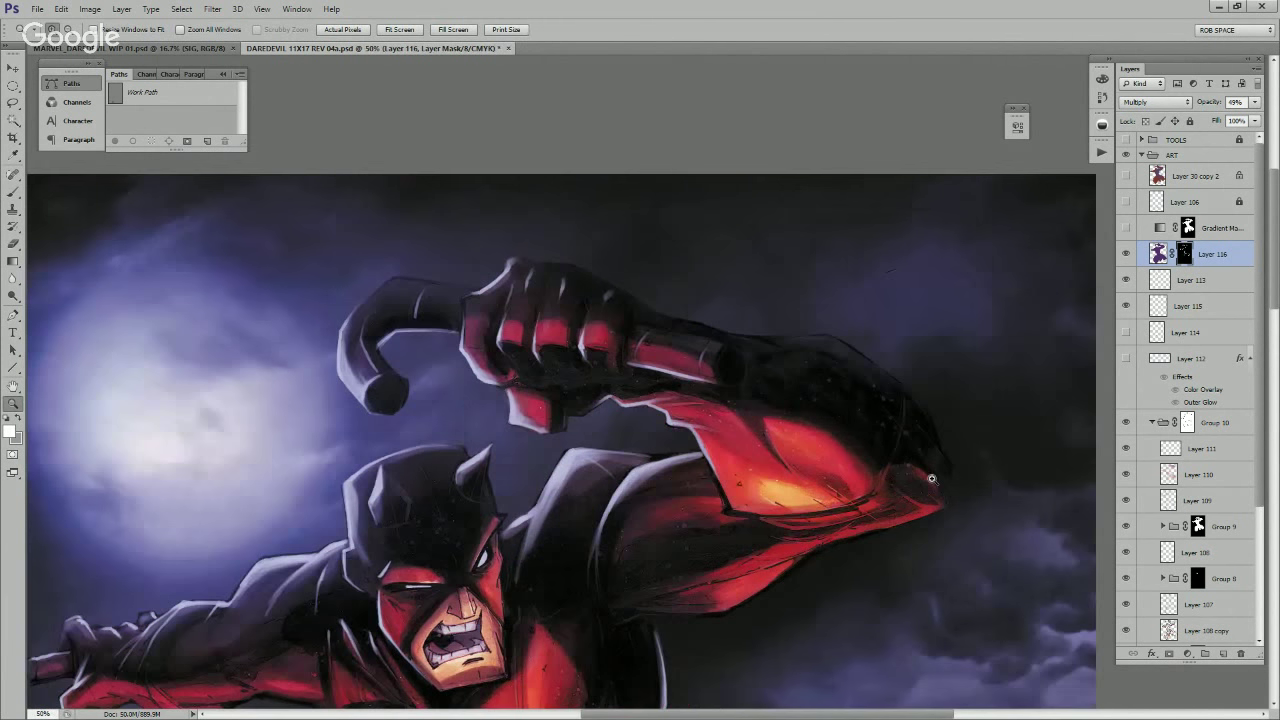
{"action": "key", "text": "b"}
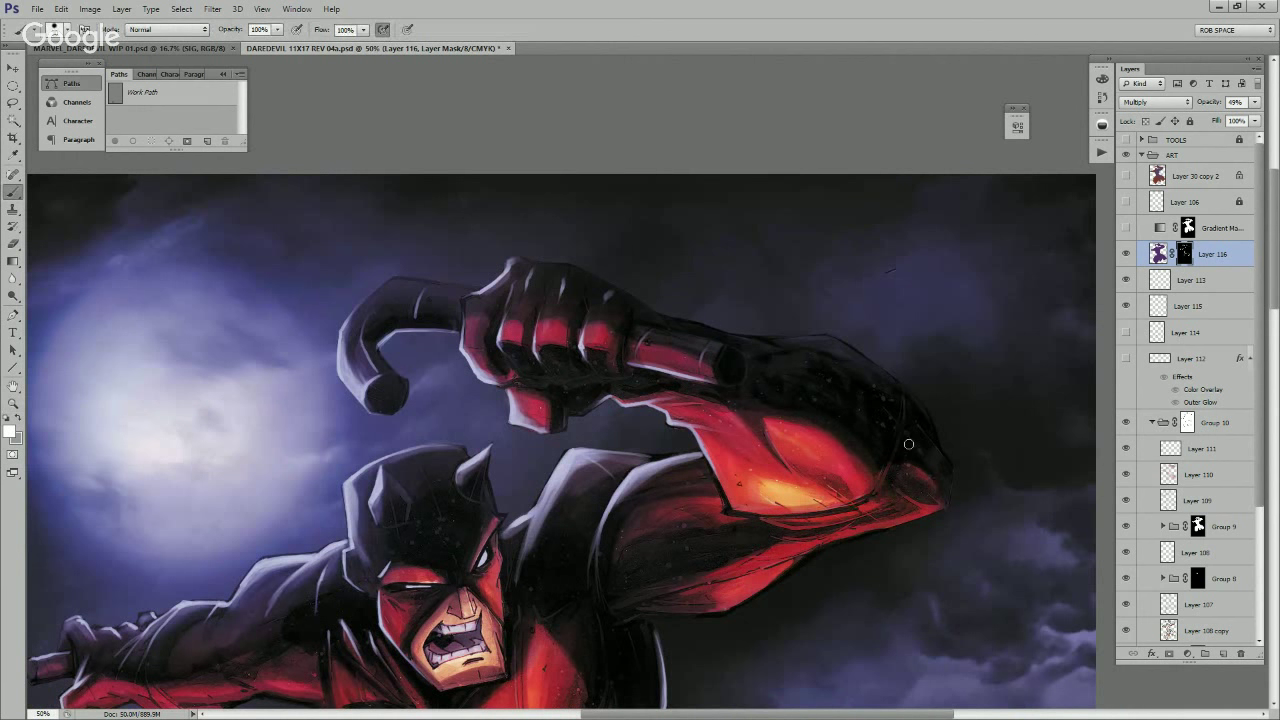
{"action": "left_click_drag", "start_coordinate": [879, 496], "coordinate": [782, 521]}
{"action": "mouse_move", "coordinate": [895, 495]}
{"action": "left_mouse_down"}
{"action": "mouse_move", "coordinate": [860, 520]}
{"action": "mouse_move", "coordinate": [736, 528]}
{"action": "left_mouse_up"}
Step: Compare the whole illustration with and without Layer 116's shadows, leaving the layer visible
{"action": "key", "text": "z"}
{"action": "left_click", "coordinate": [773, 532], "text": "alt"}
{"action": "left_click", "coordinate": [773, 532], "text": "alt"}
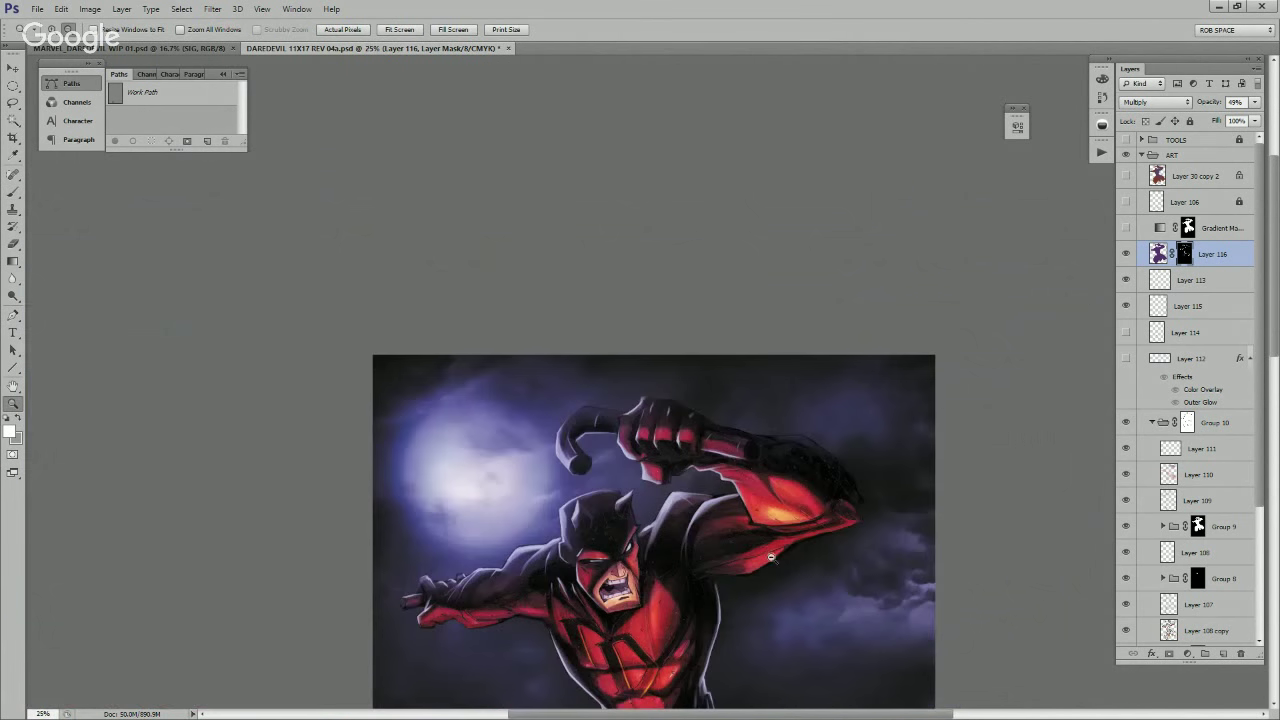
{"action": "left_click", "coordinate": [773, 532], "text": "alt"}
{"action": "left_click", "coordinate": [1125, 254]}
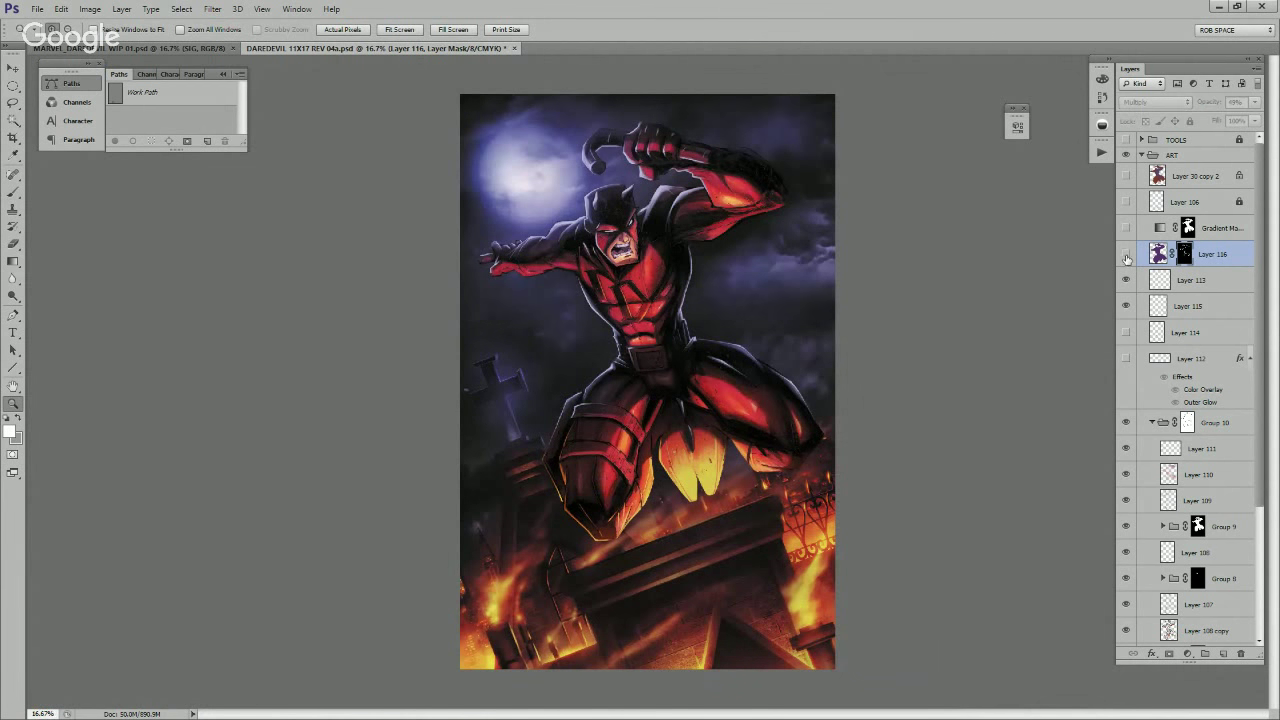
{"action": "left_click", "coordinate": [1125, 254]}
{"action": "left_click", "coordinate": [1125, 254]}
{"action": "left_click", "coordinate": [1125, 254]}
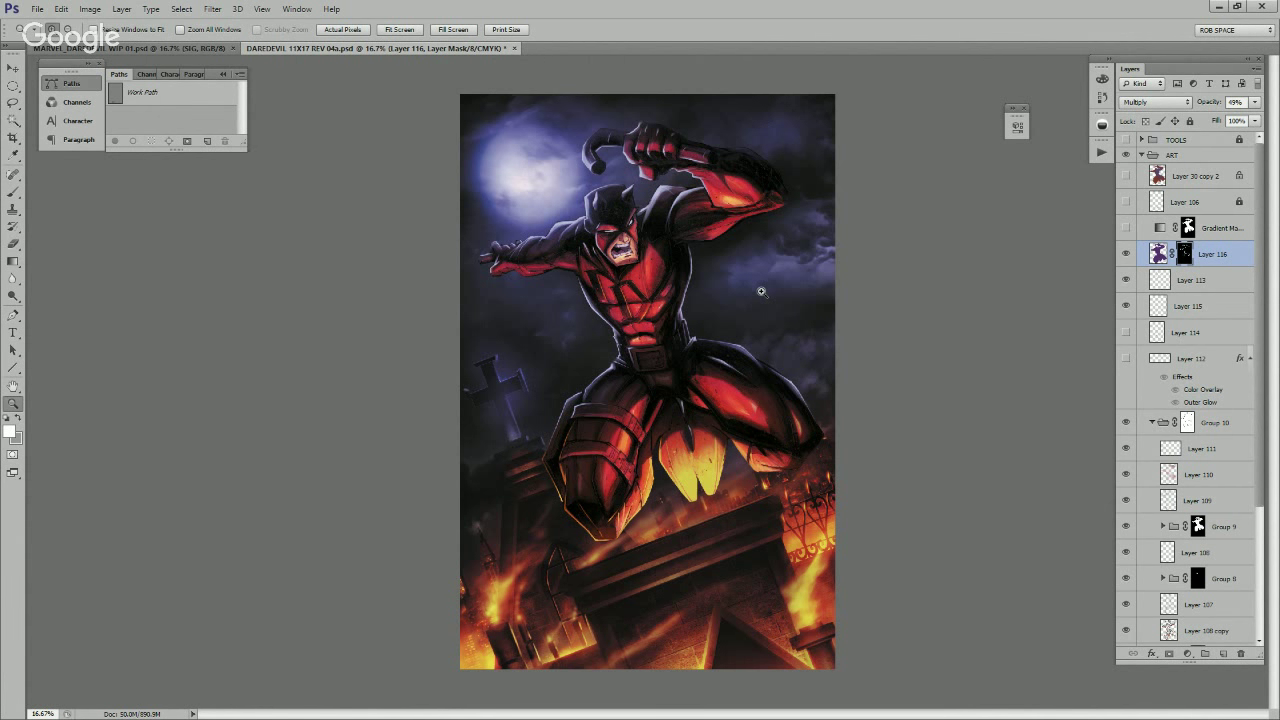
Step: Examine the shading on the head, raised arm, torso and legs at 33.3% zoom
{"action": "left_click", "coordinate": [669, 218]}
{"action": "left_click", "coordinate": [671, 210]}
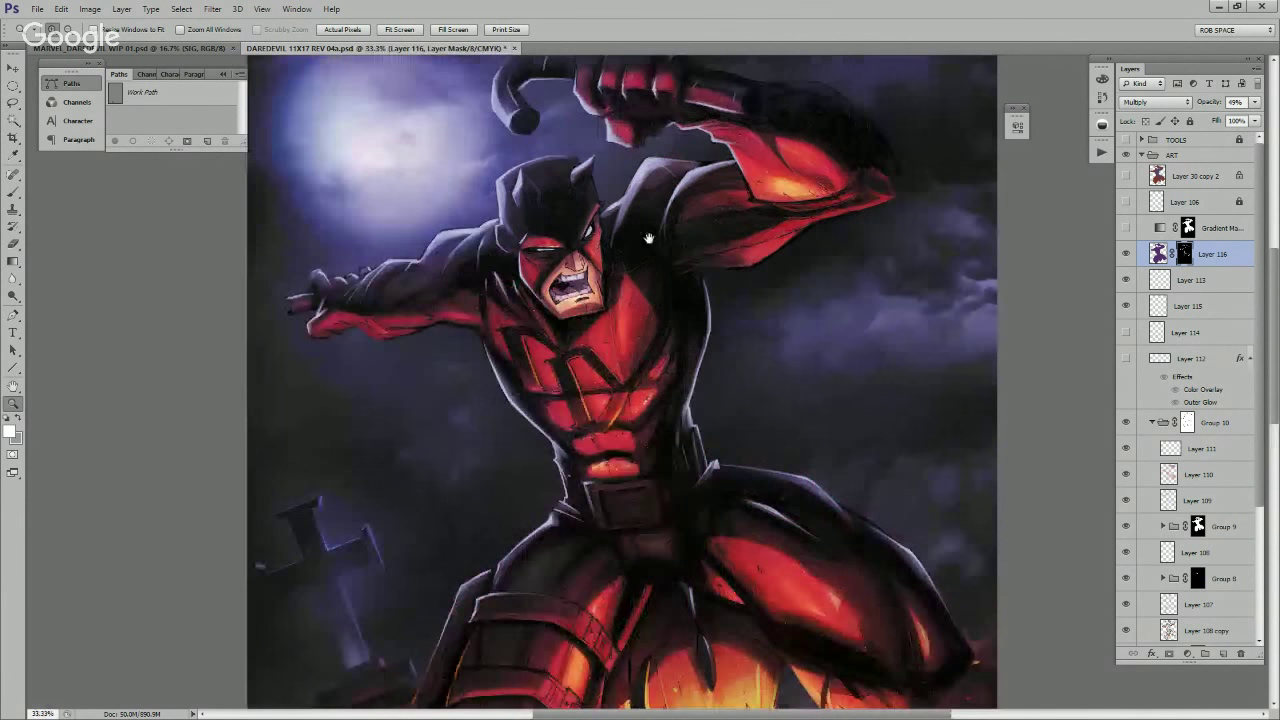
{"action": "left_click_drag", "start_coordinate": [650, 214], "coordinate": [676, 324]}
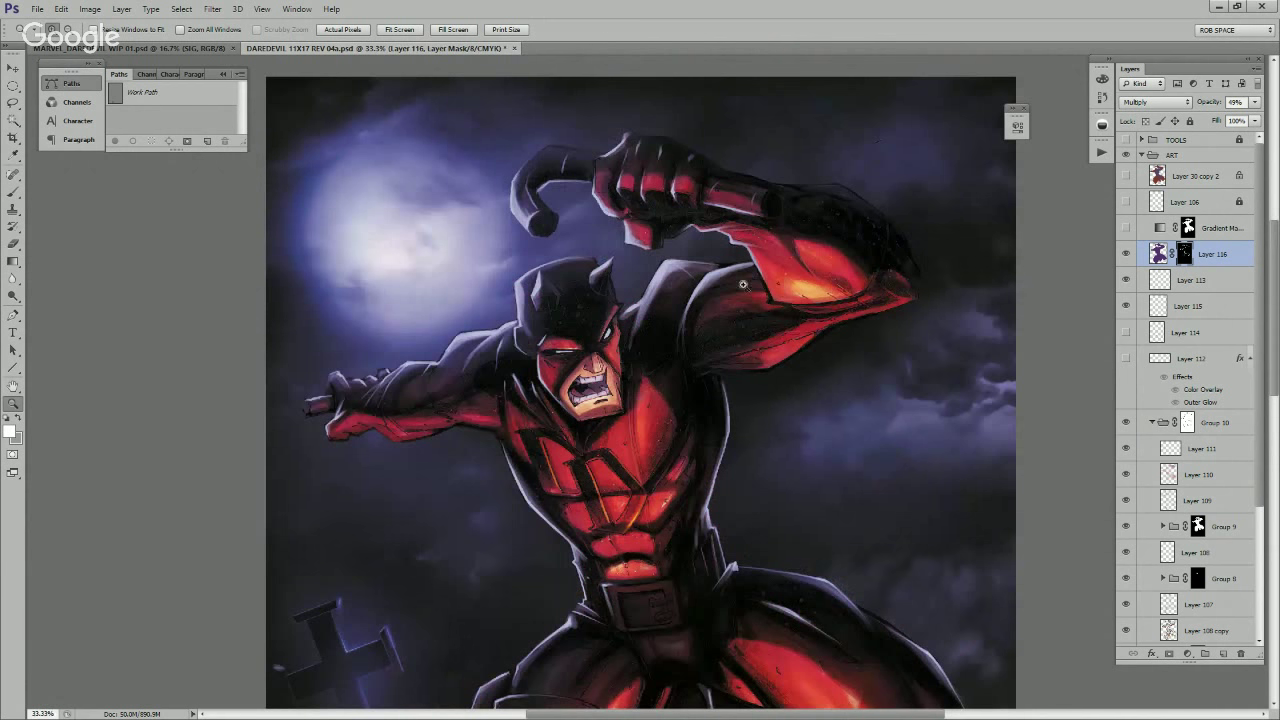
{"action": "left_click_drag", "start_coordinate": [845, 310], "coordinate": [781, 199]}
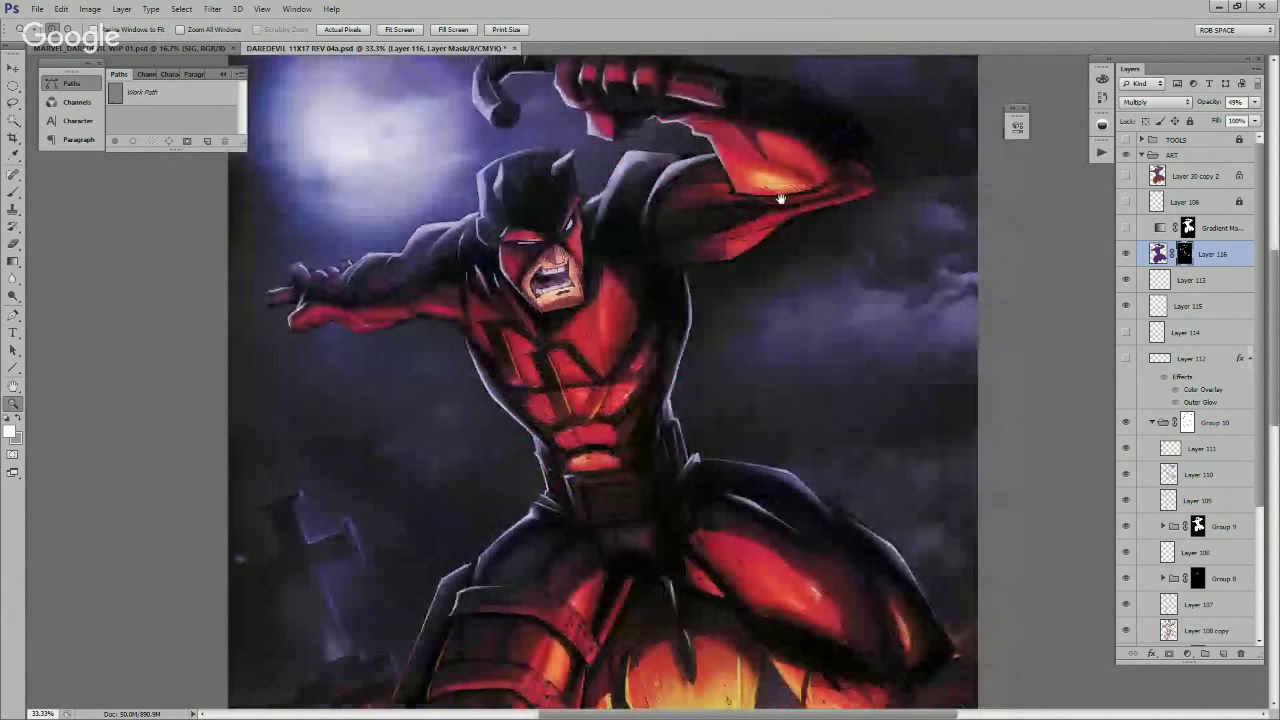
{"action": "left_click_drag", "start_coordinate": [654, 292], "coordinate": [702, 269]}
{"action": "left_click_drag", "start_coordinate": [692, 332], "coordinate": [735, 243]}
{"action": "left_click_drag", "start_coordinate": [736, 300], "coordinate": [738, 273]}
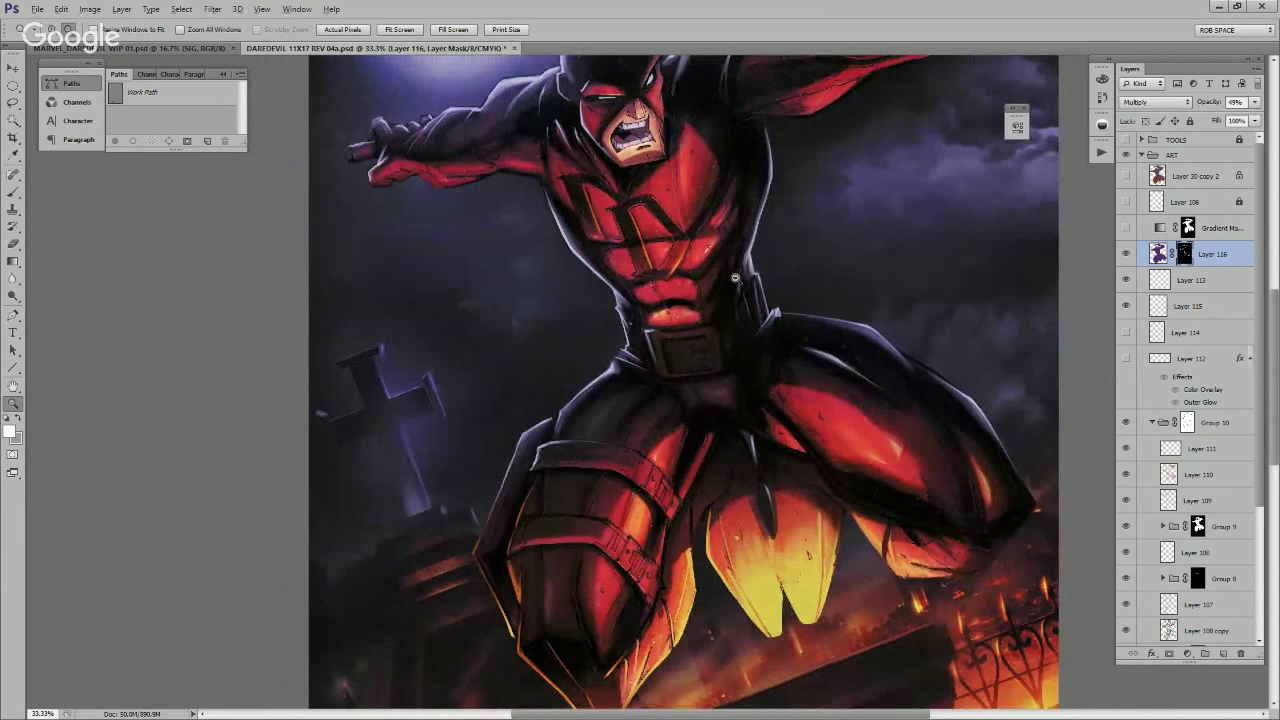
Step: Compare the full image with Layer 116 off and on, and show Layer 106 with the baton's cable lines
{"action": "left_click", "coordinate": [735, 278], "text": "alt"}
{"action": "left_click", "coordinate": [738, 286], "text": "alt"}
{"action": "left_click", "coordinate": [1127, 255]}
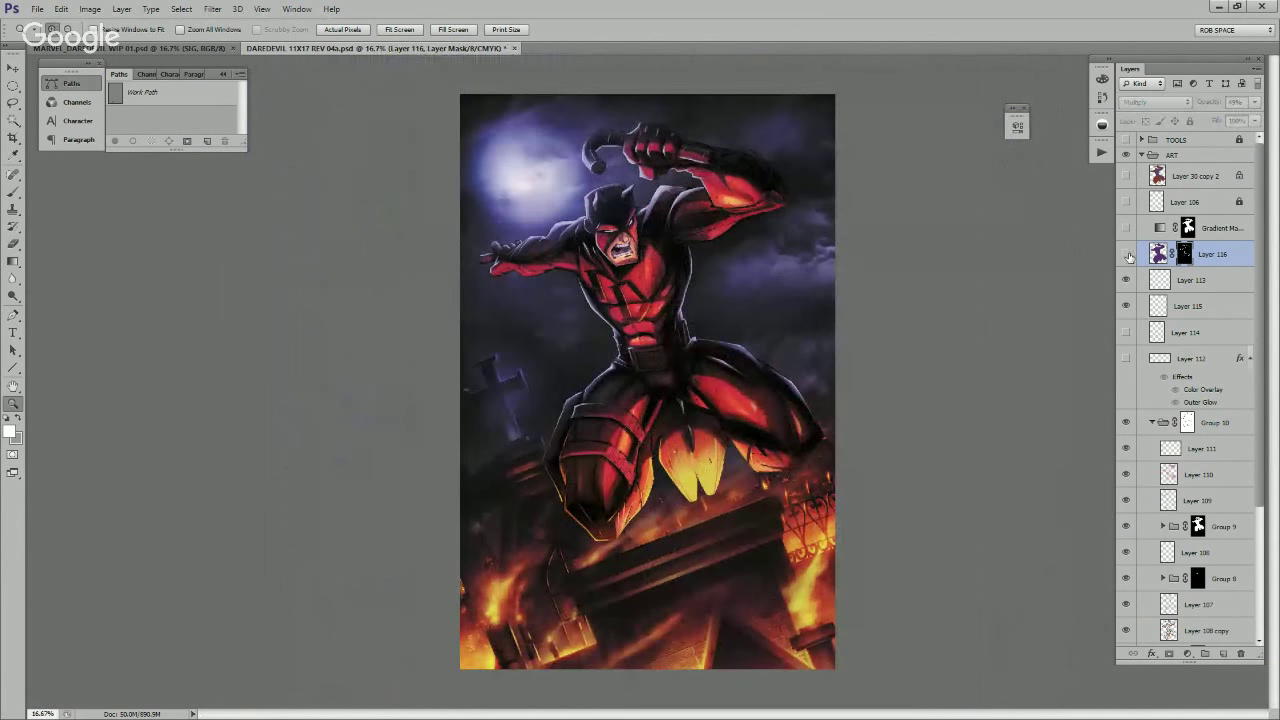
{"action": "left_click", "coordinate": [1127, 254]}
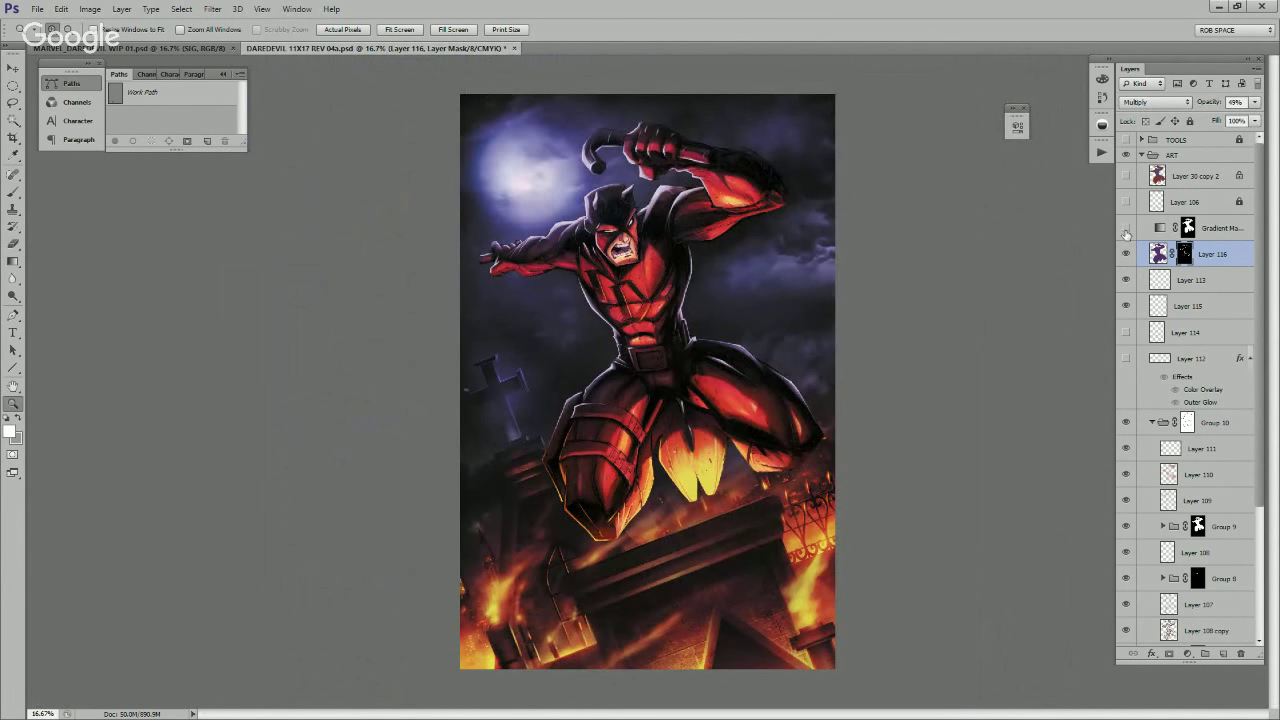
{"action": "left_click", "coordinate": [1126, 202]}
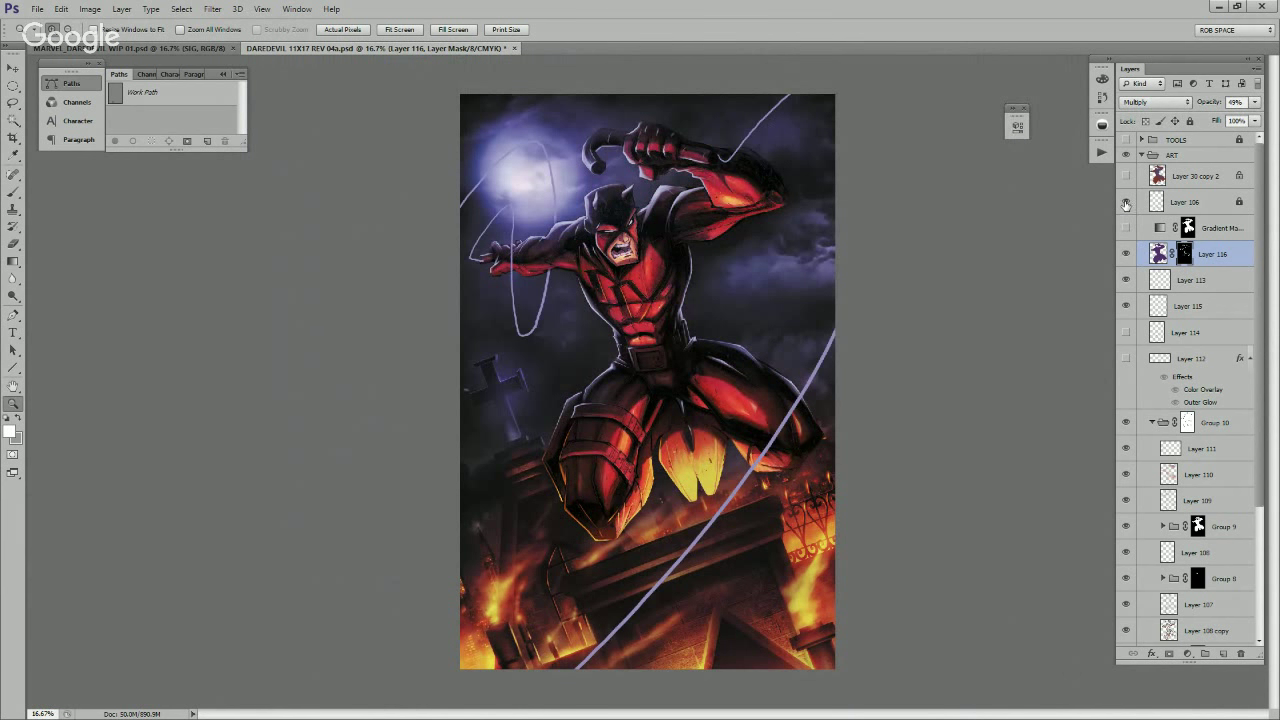